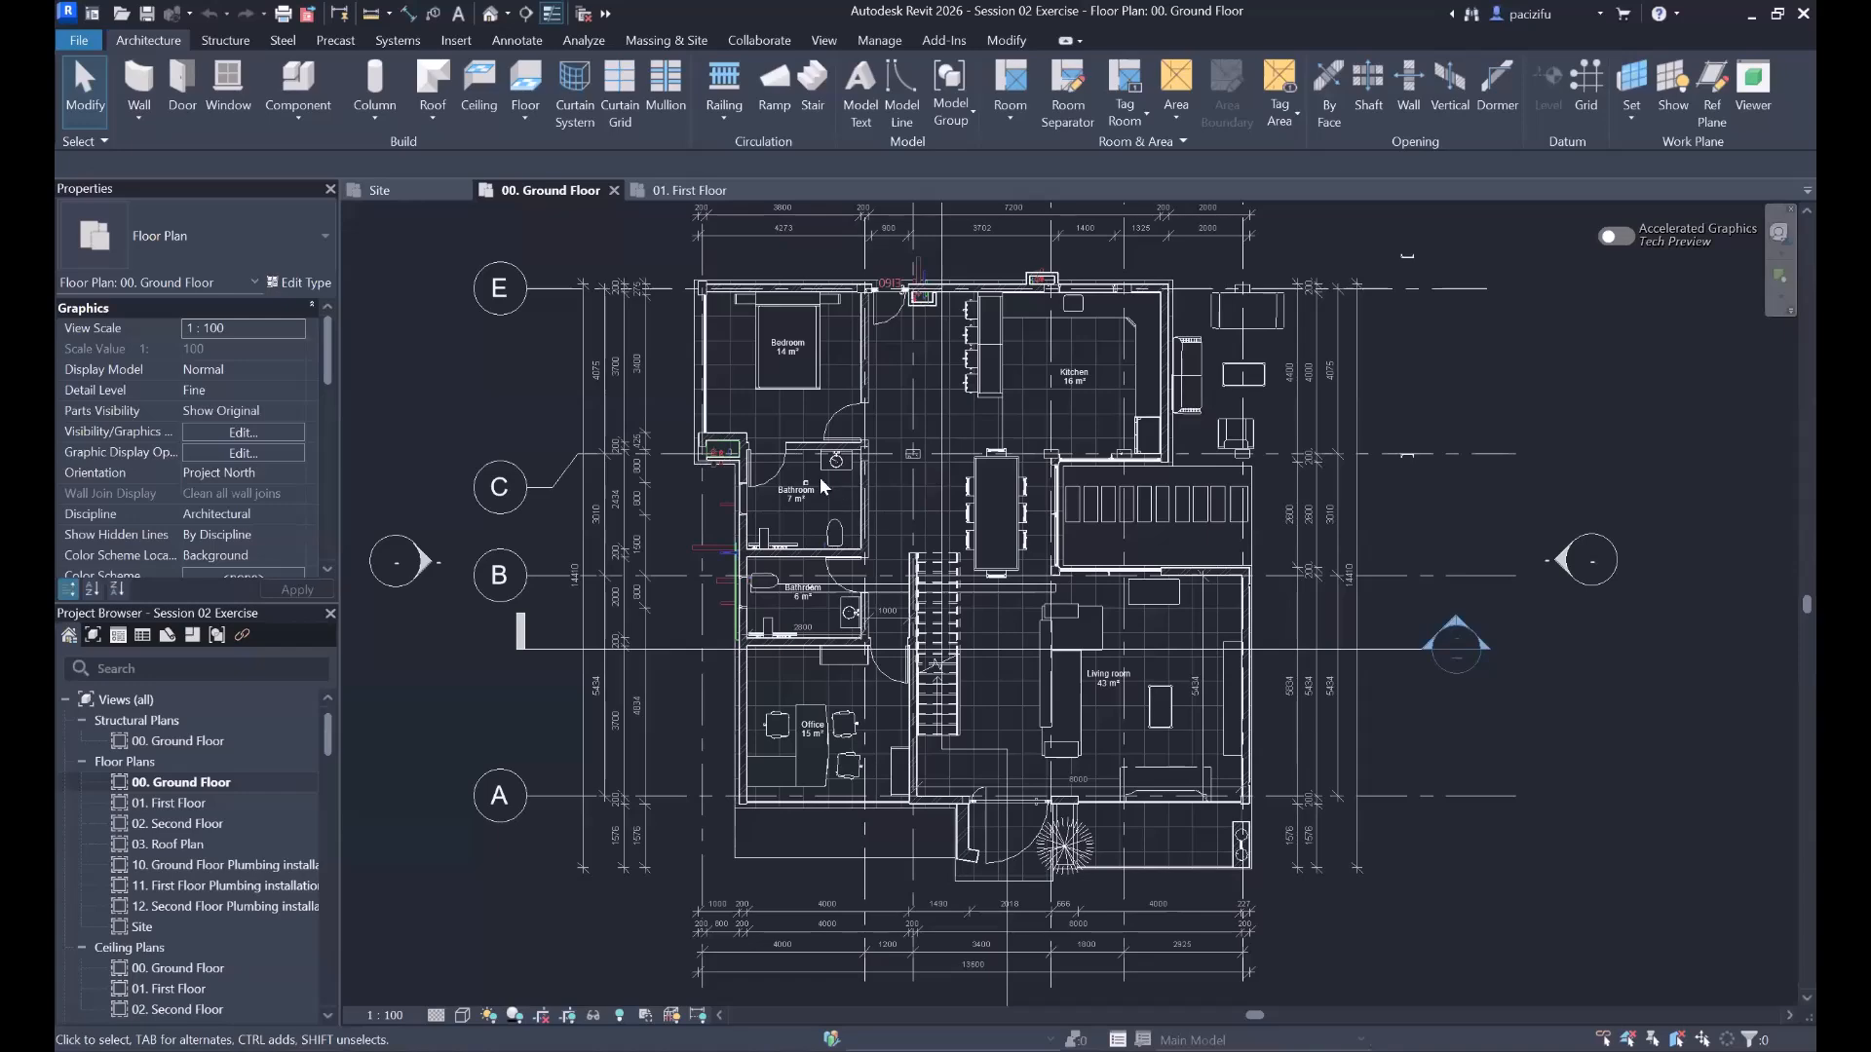
Examine the ground floor plan's room layout and check the view's graphic display options.
scroll(821, 478, "down", 3)
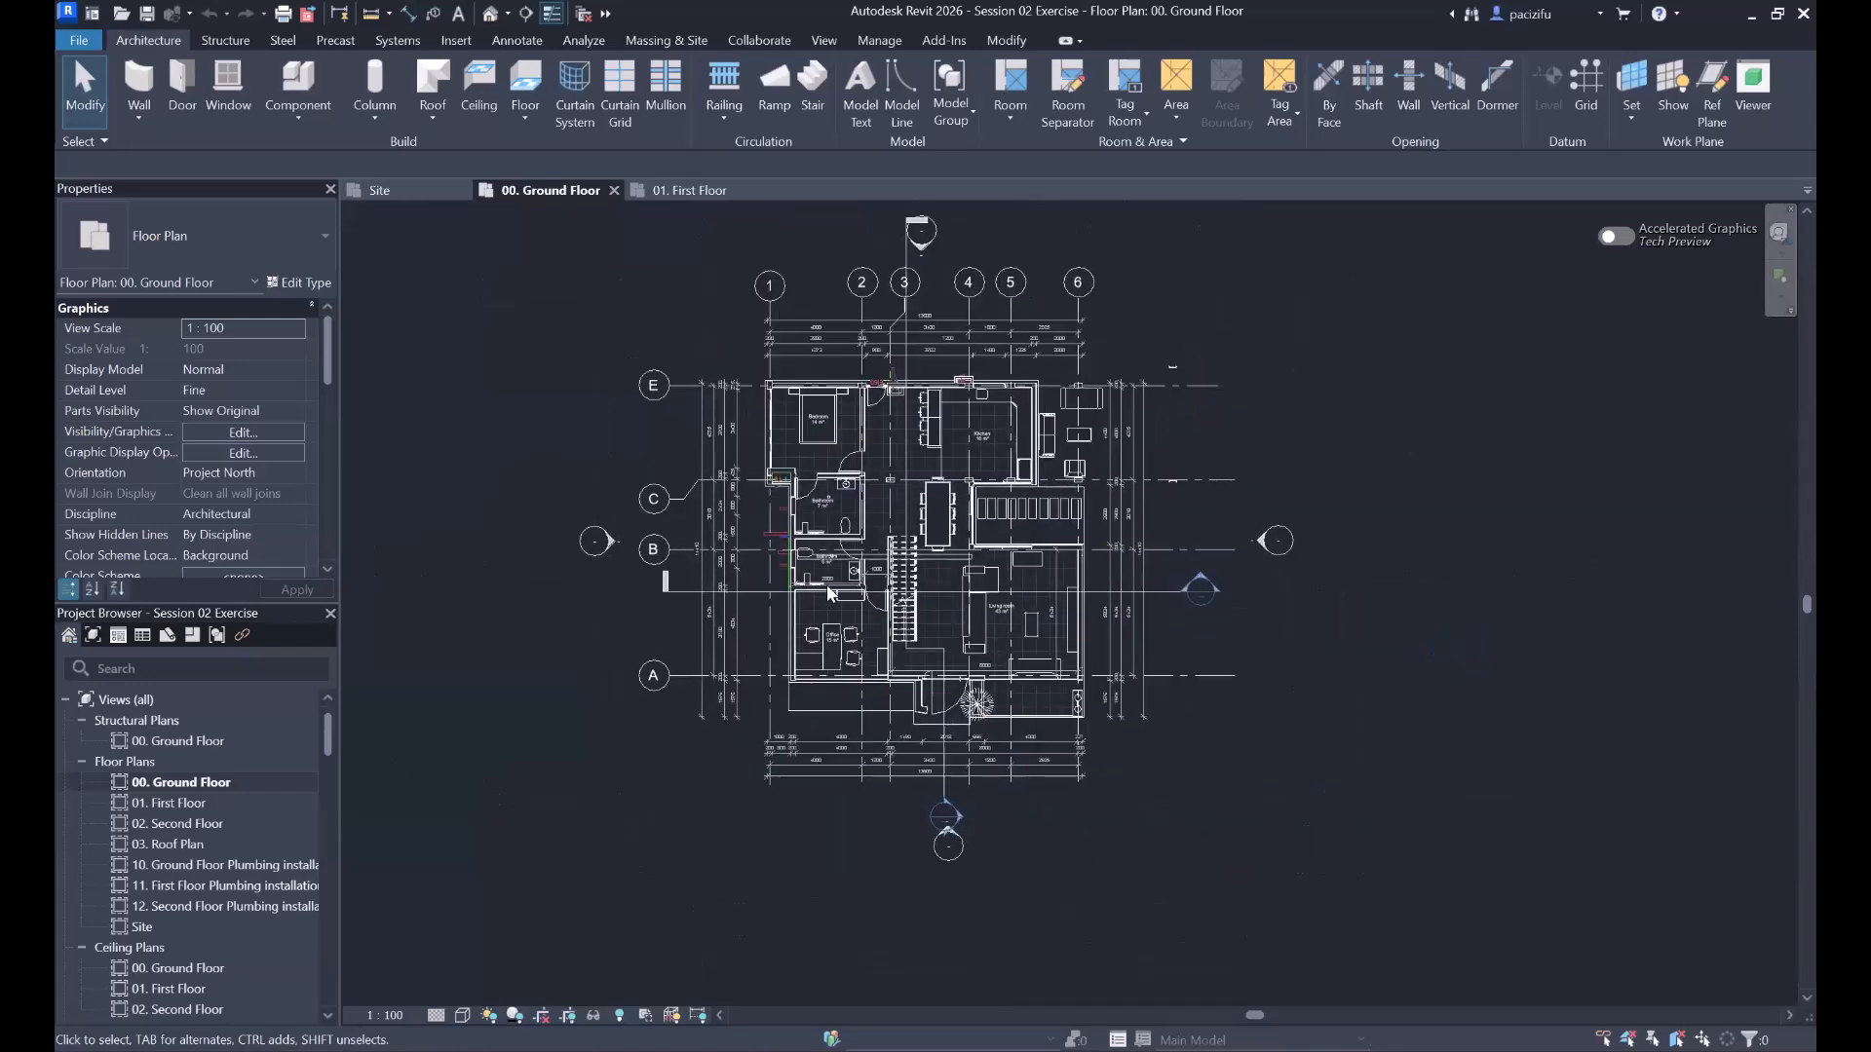
scroll(830, 591, "up", 2)
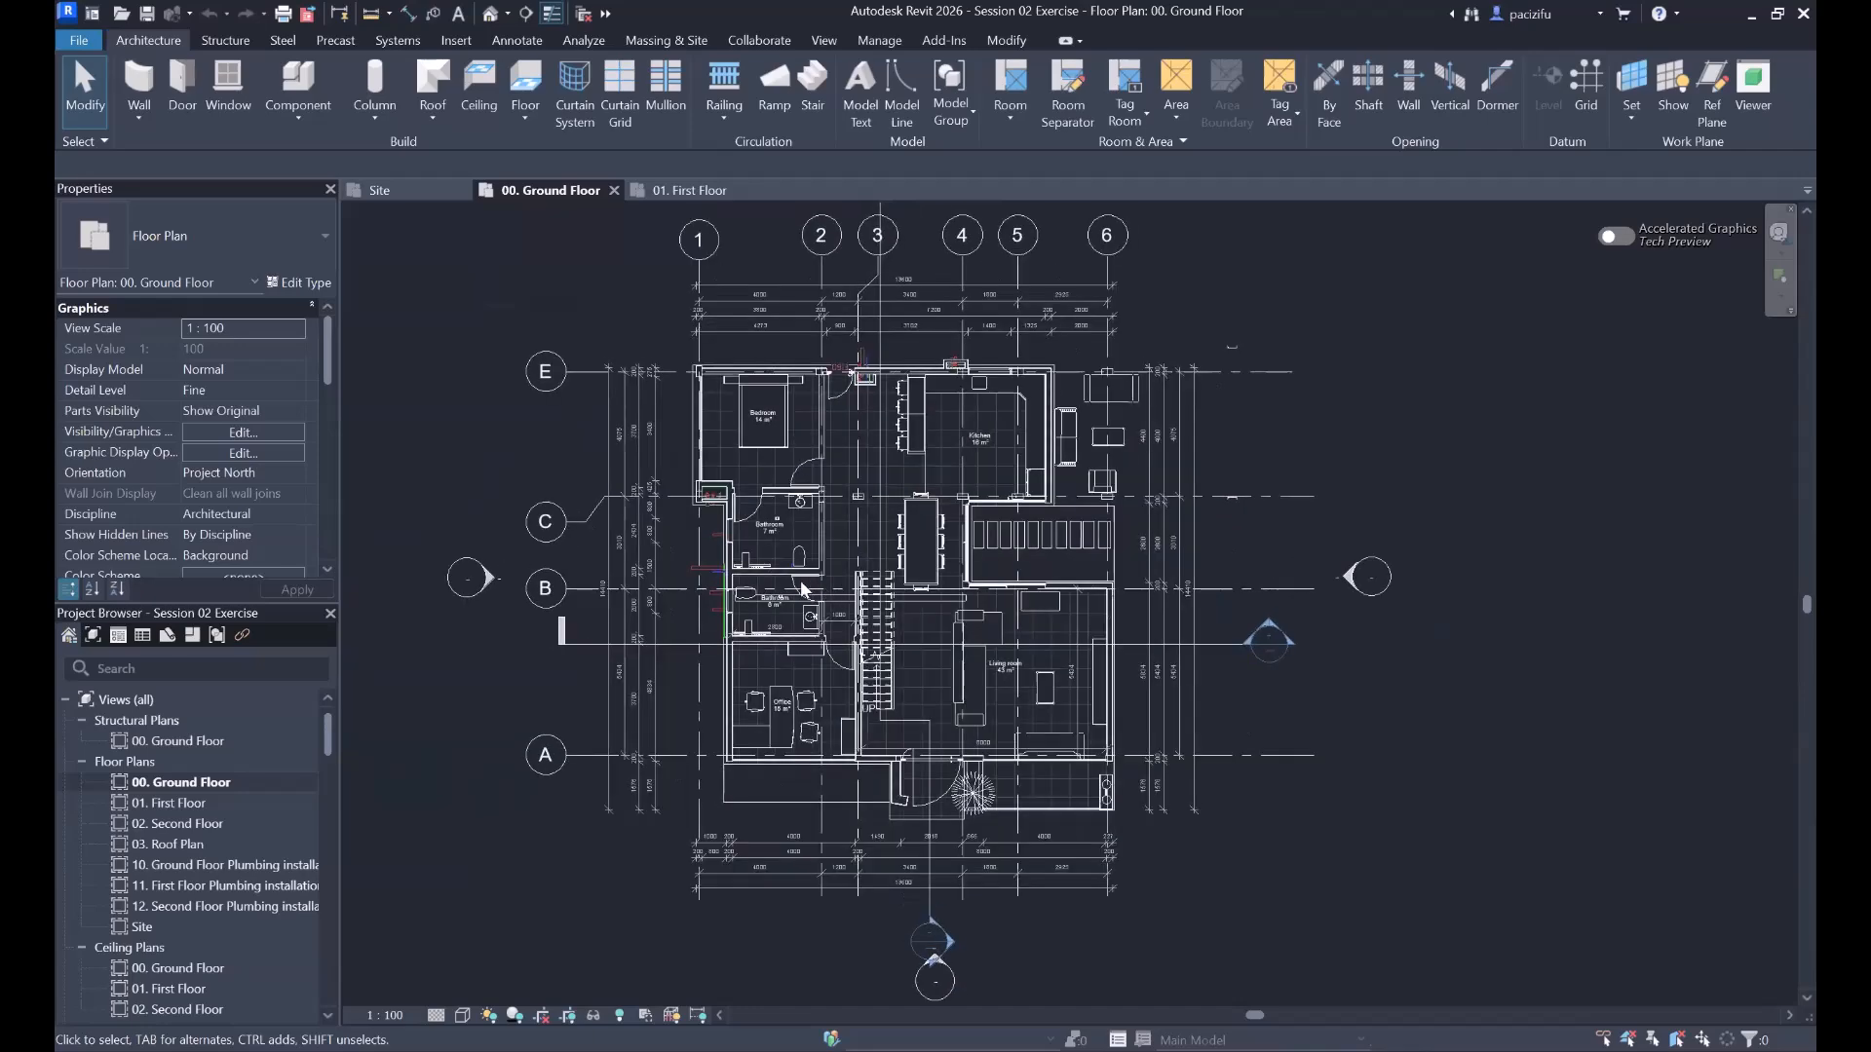
scroll(803, 589, "down", 1)
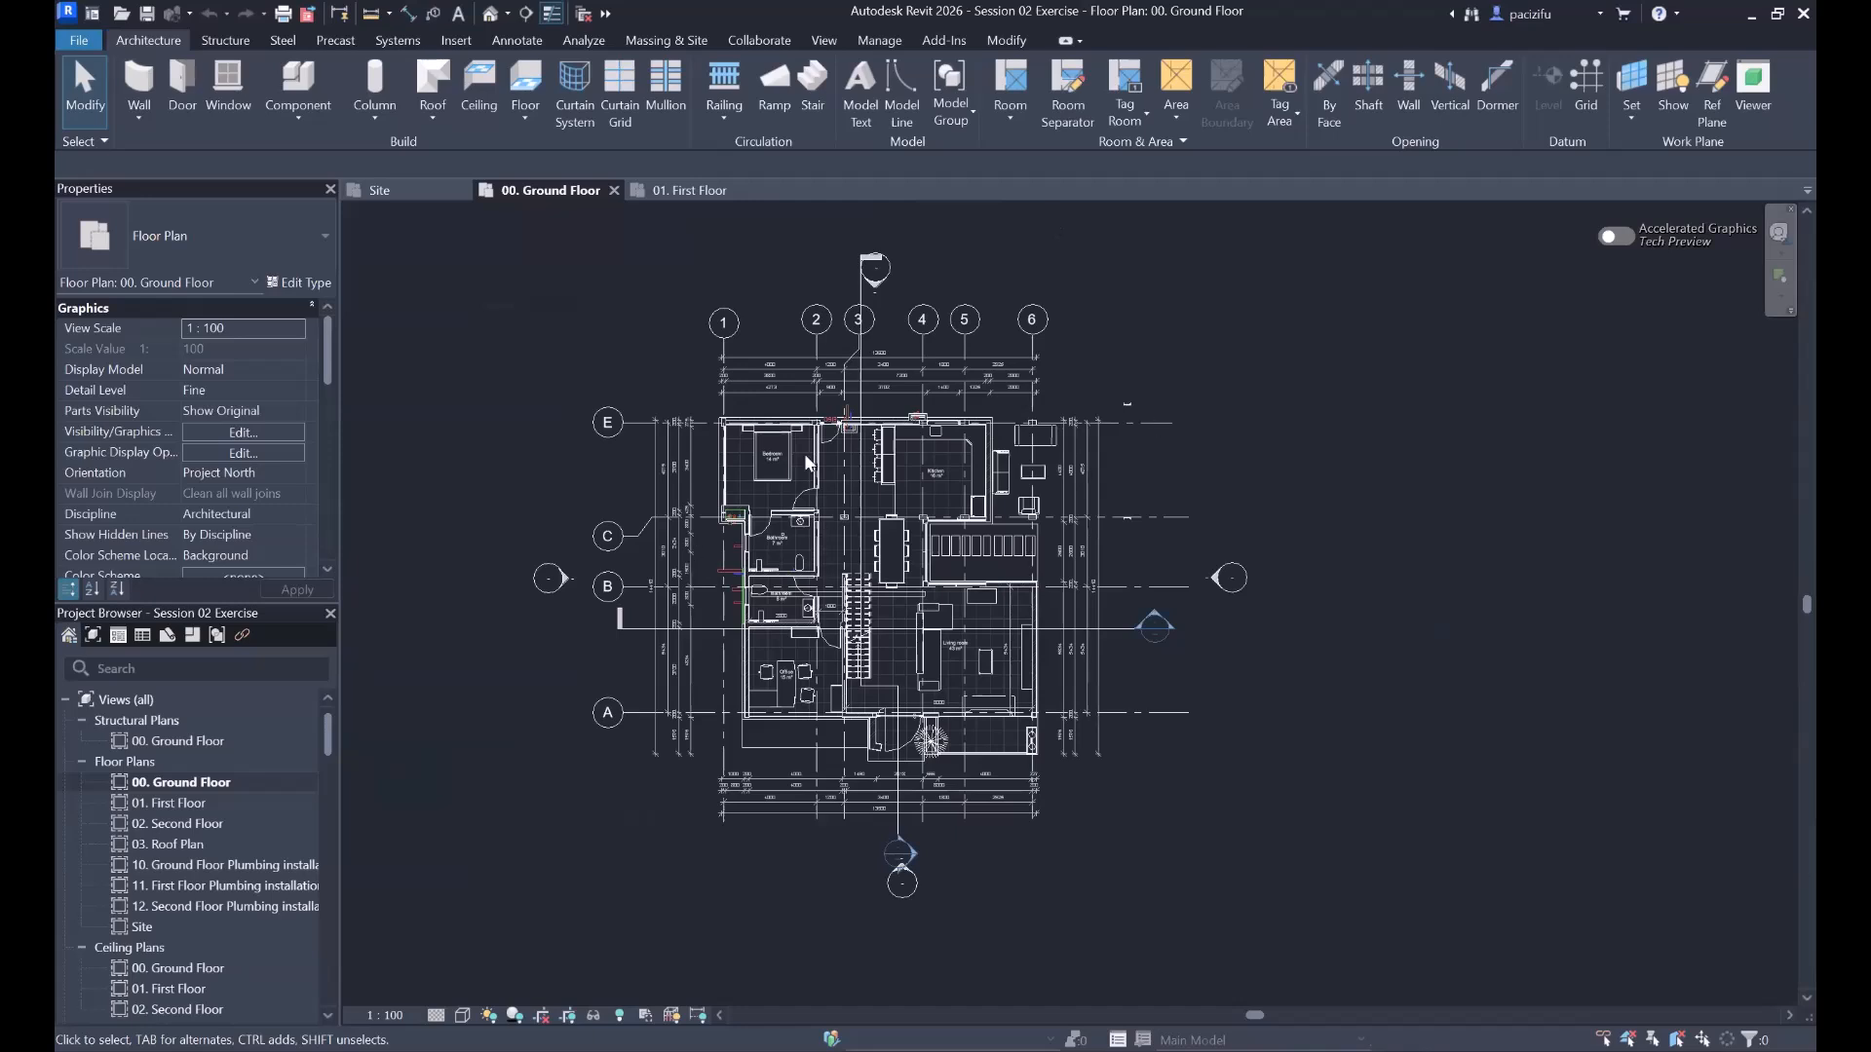
scroll(804, 453, "up", 2)
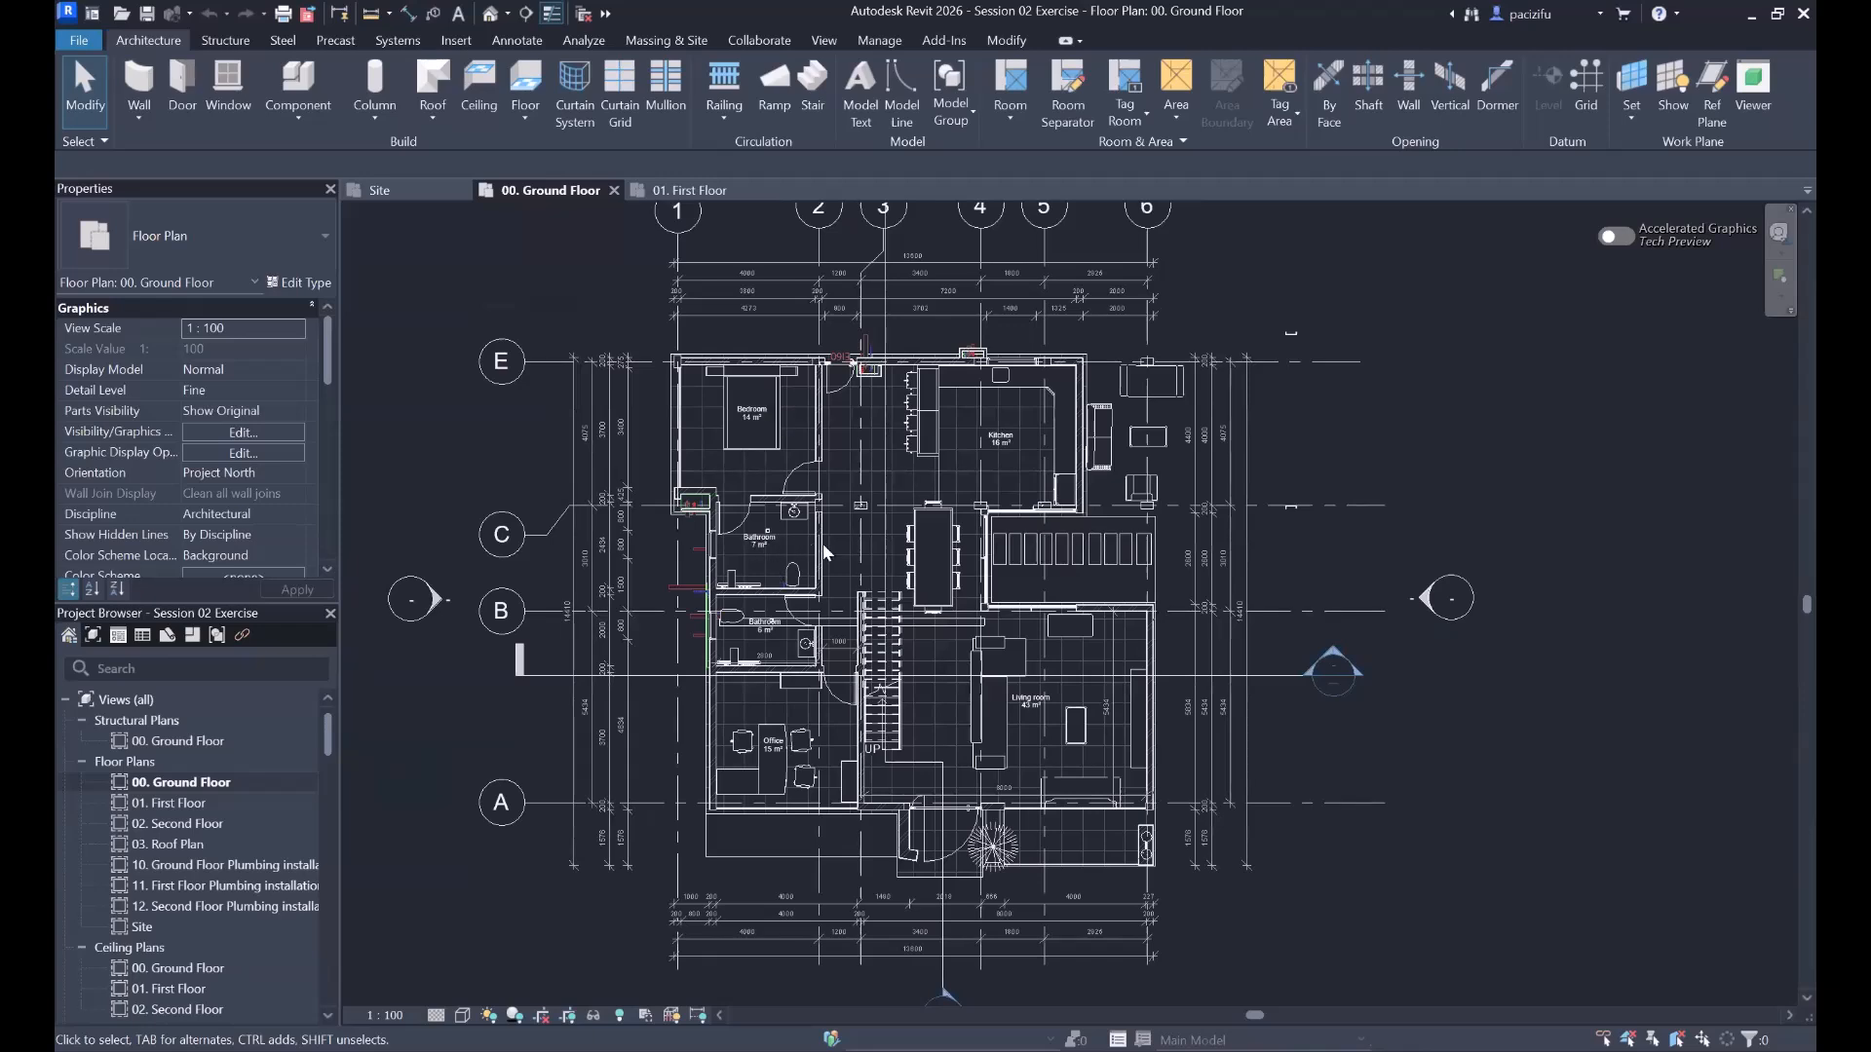
scroll(797, 569, "up", 3)
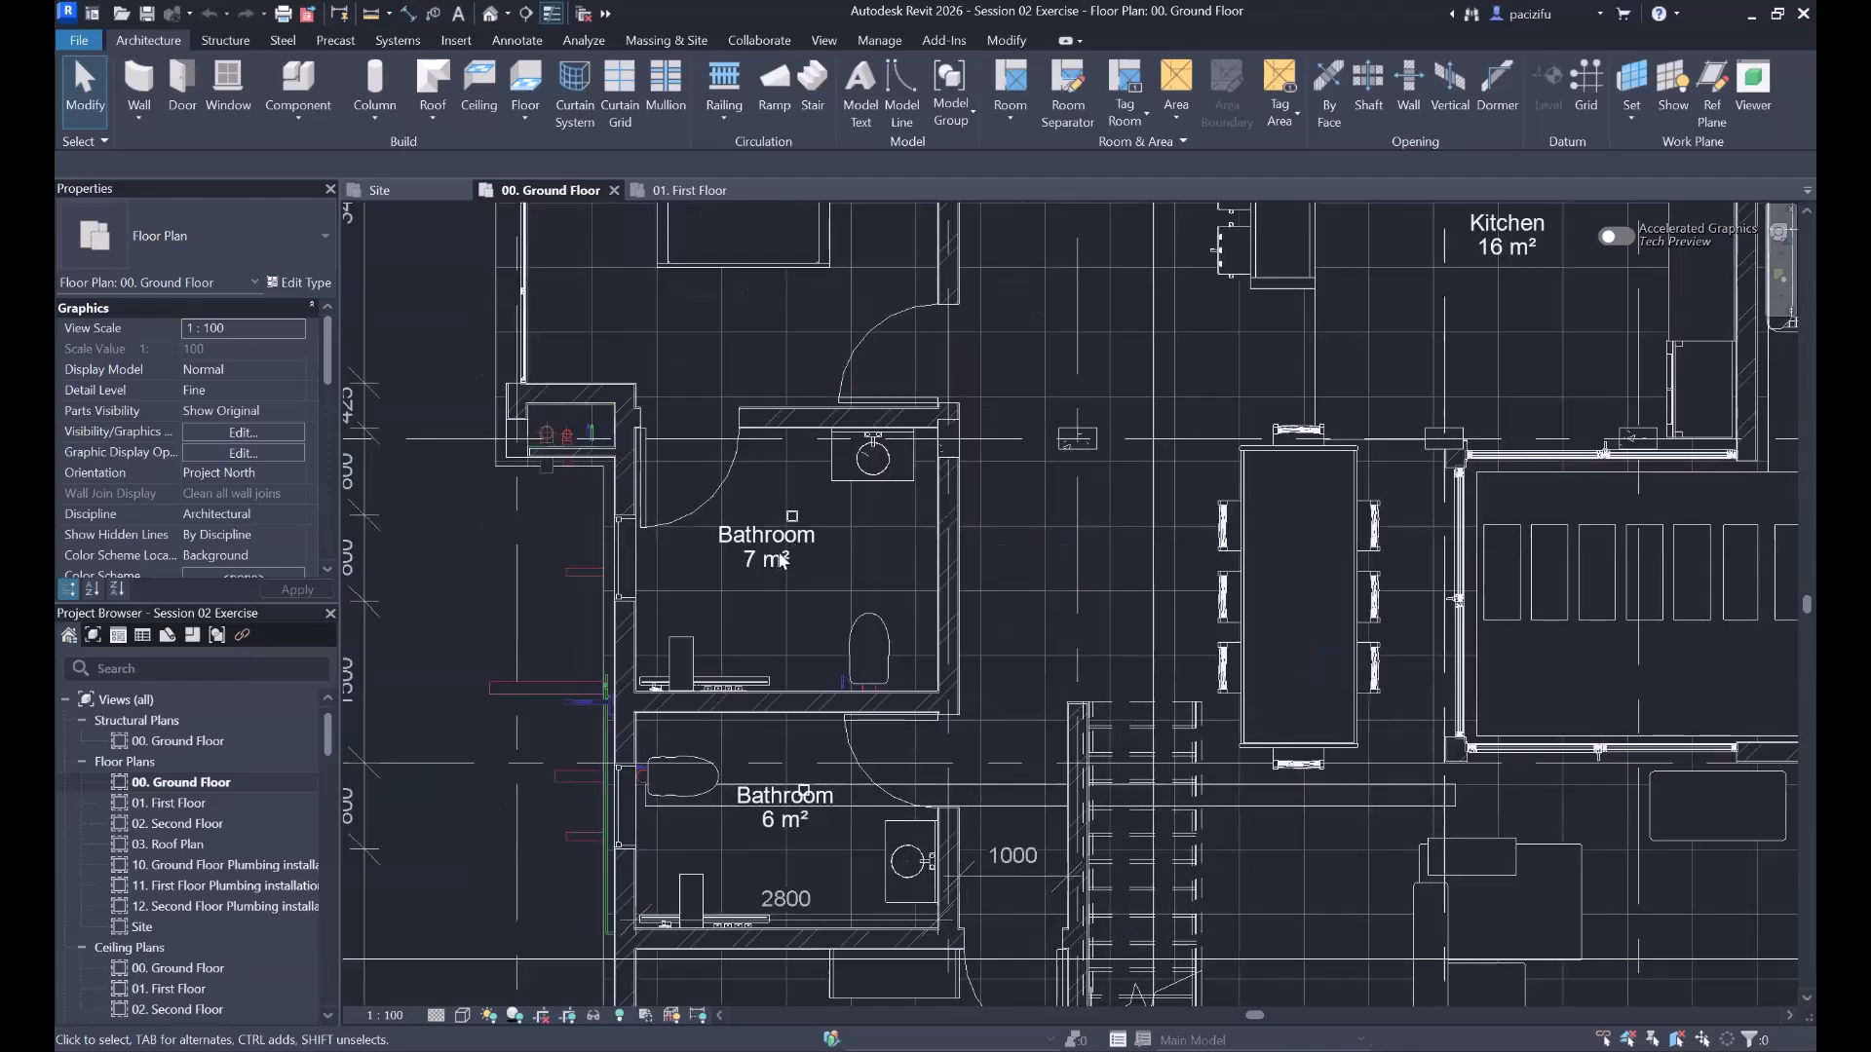
scroll(721, 547, "down", 4)
scroll(540, 499, "down", 3)
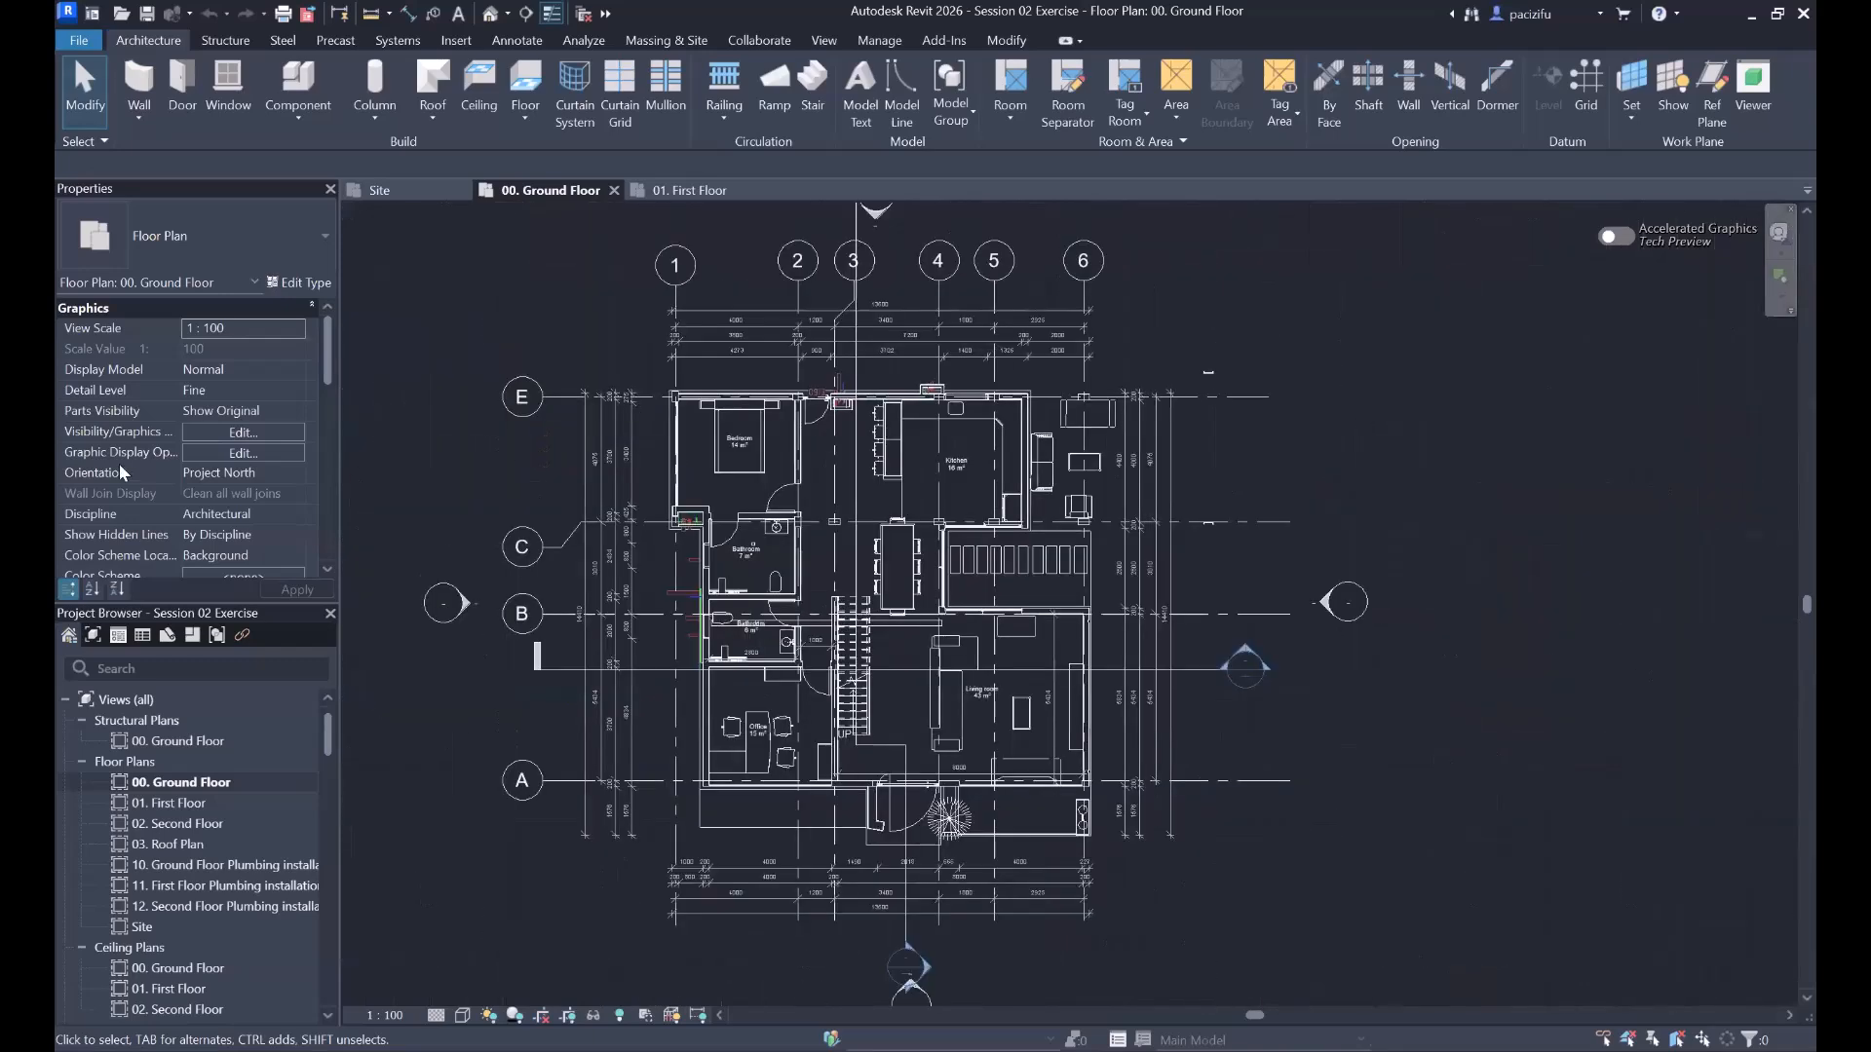
scroll(119, 463, "up", 2)
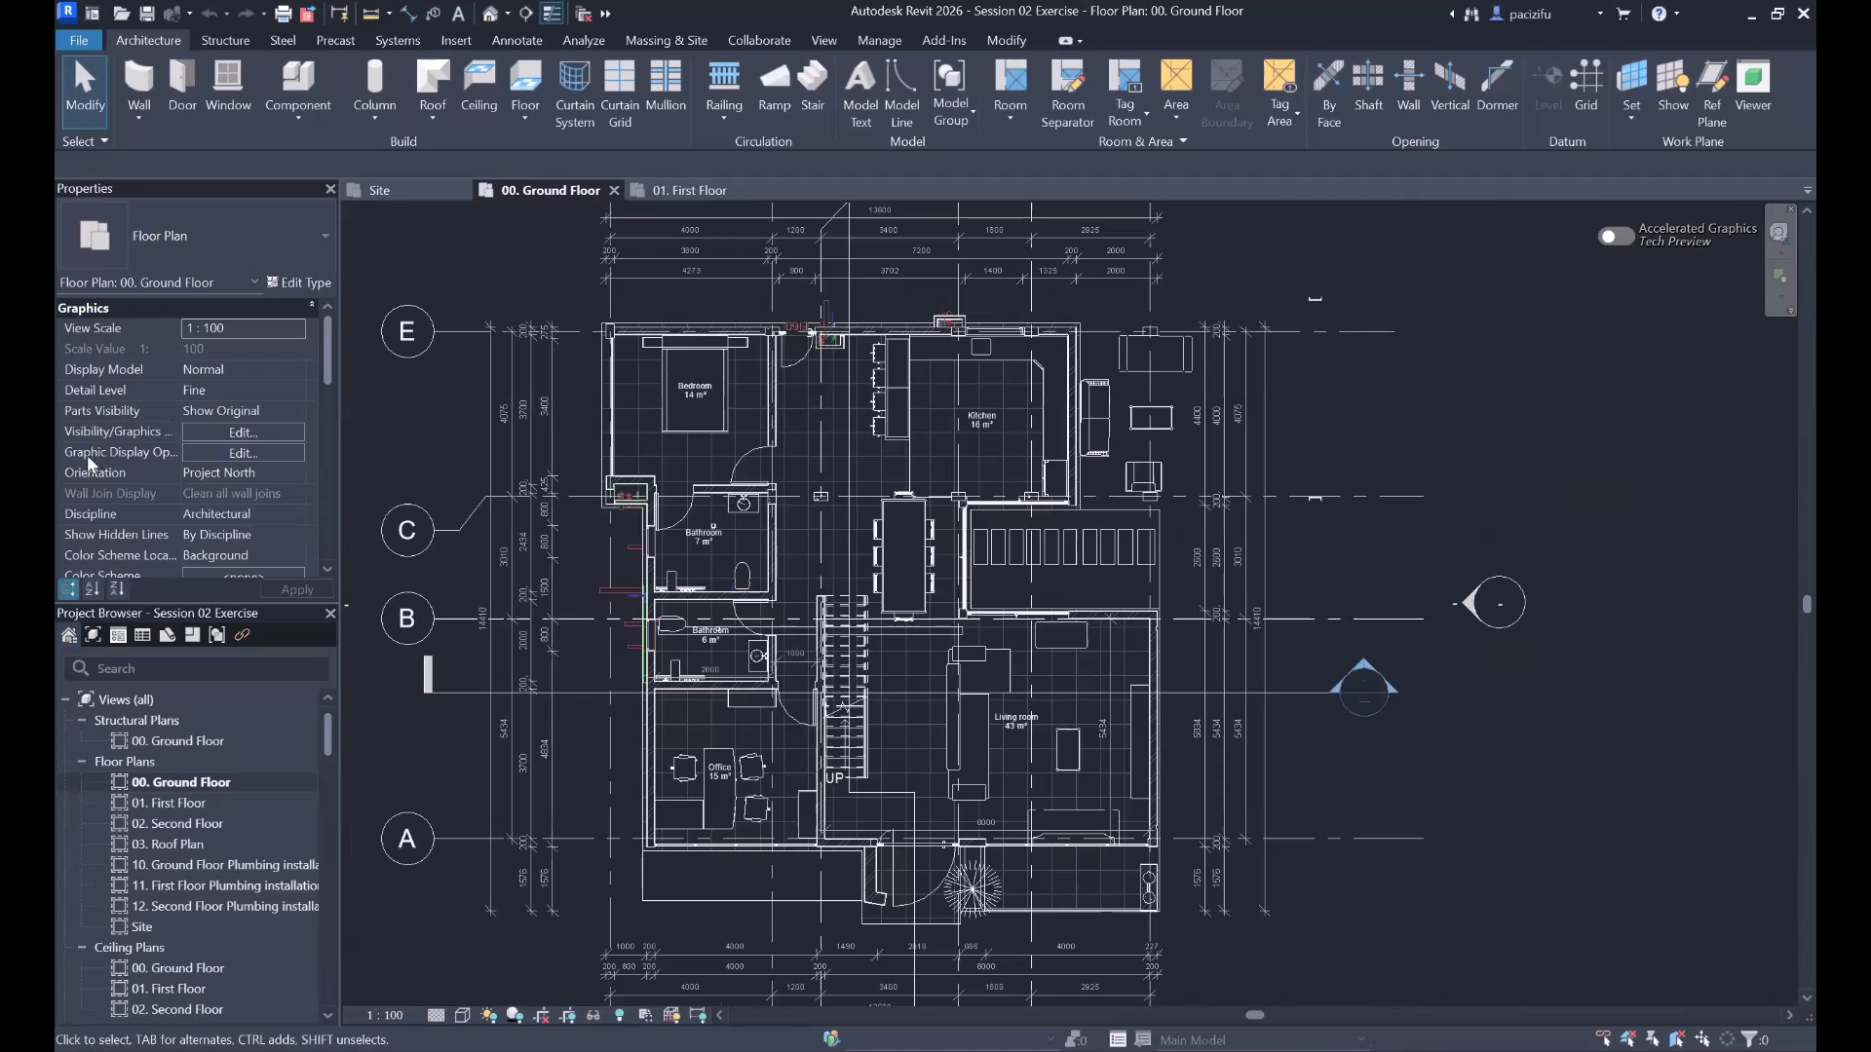
left_click(238, 453)
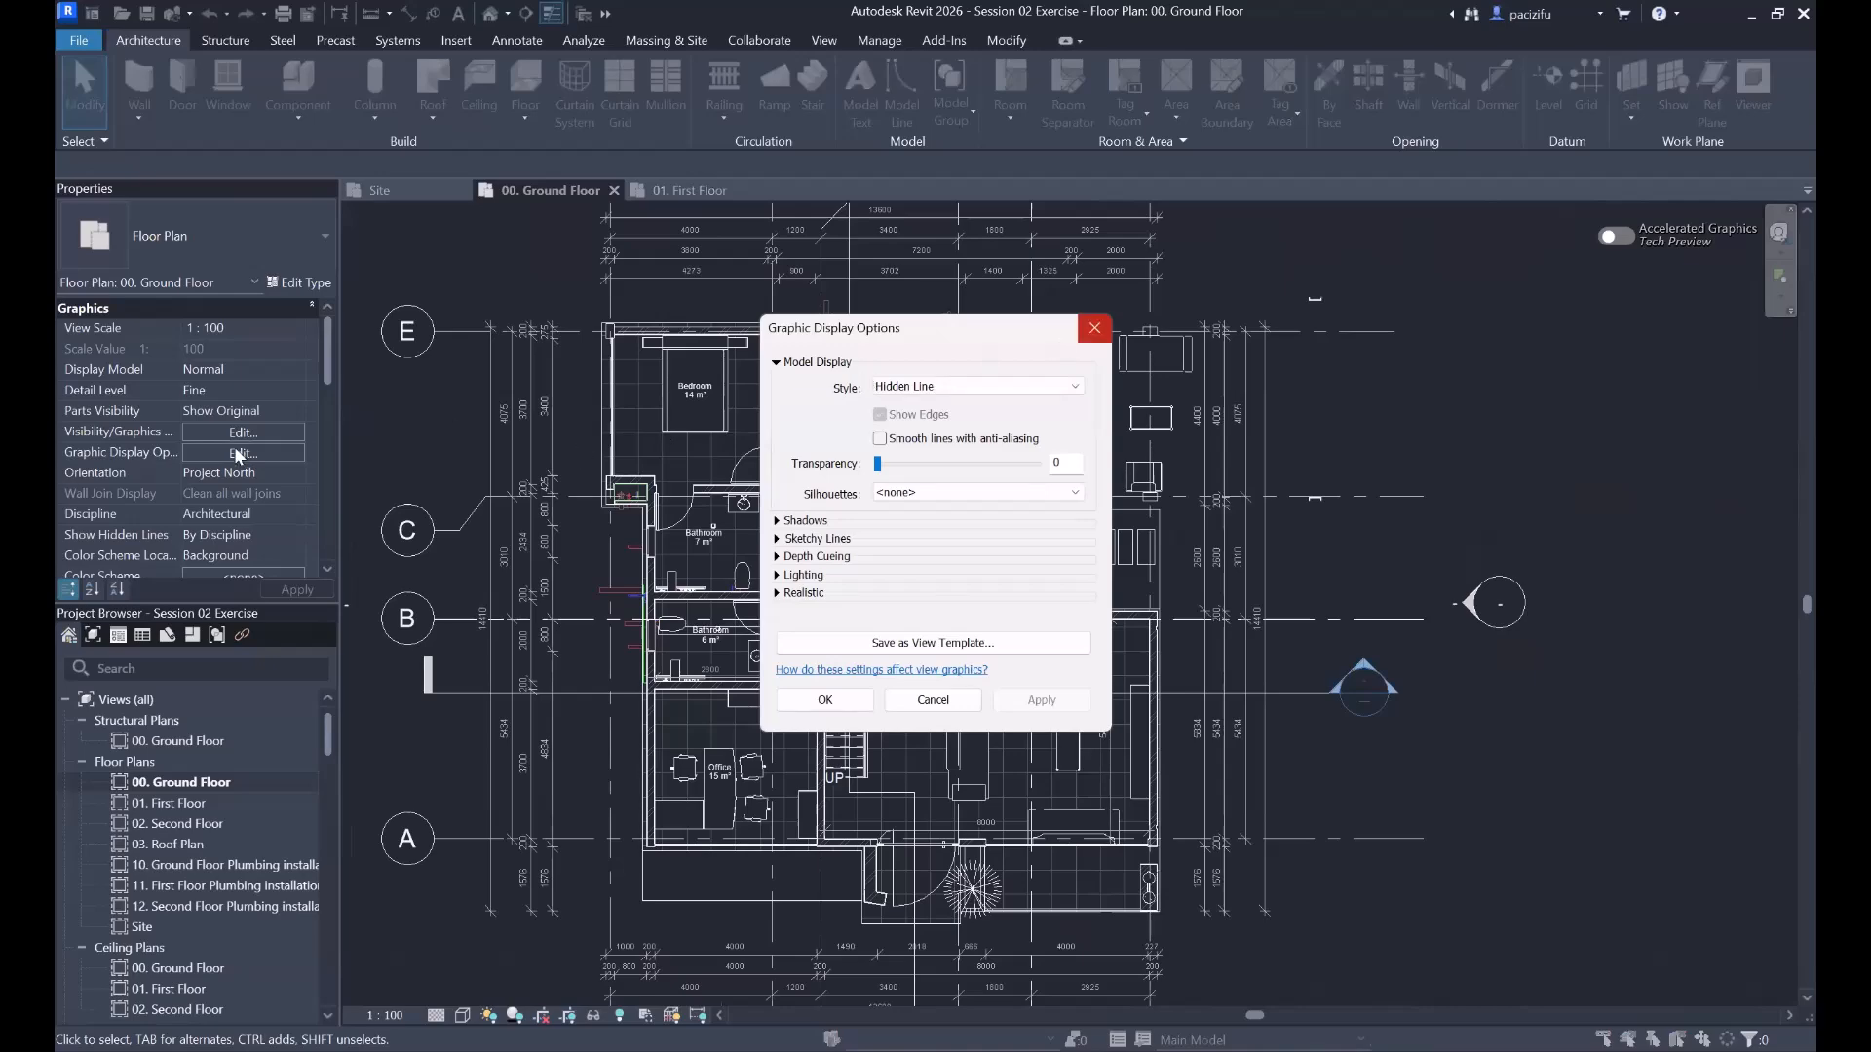
key("Escape")
Open the ground floor plan's color scheme settings and pick the Name scheme of the Rooms category.
scroll(203, 396, "down", 2)
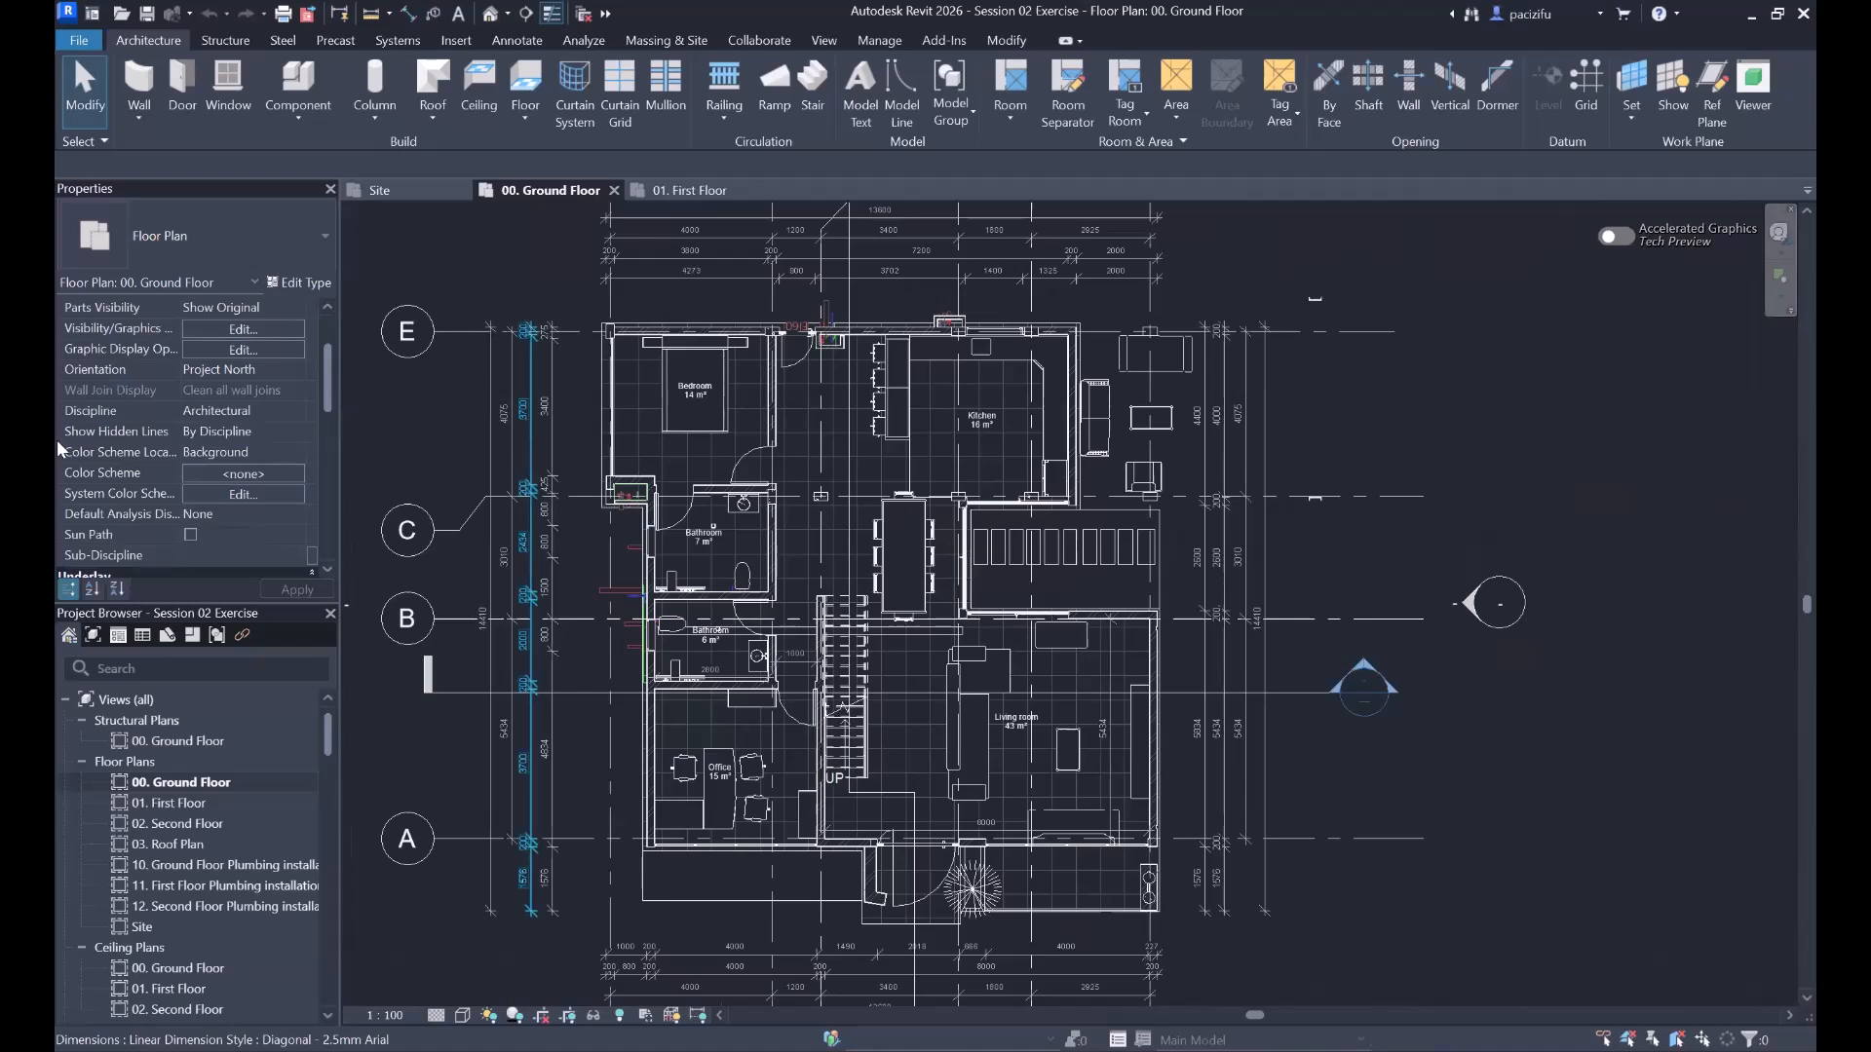
left_click(242, 474)
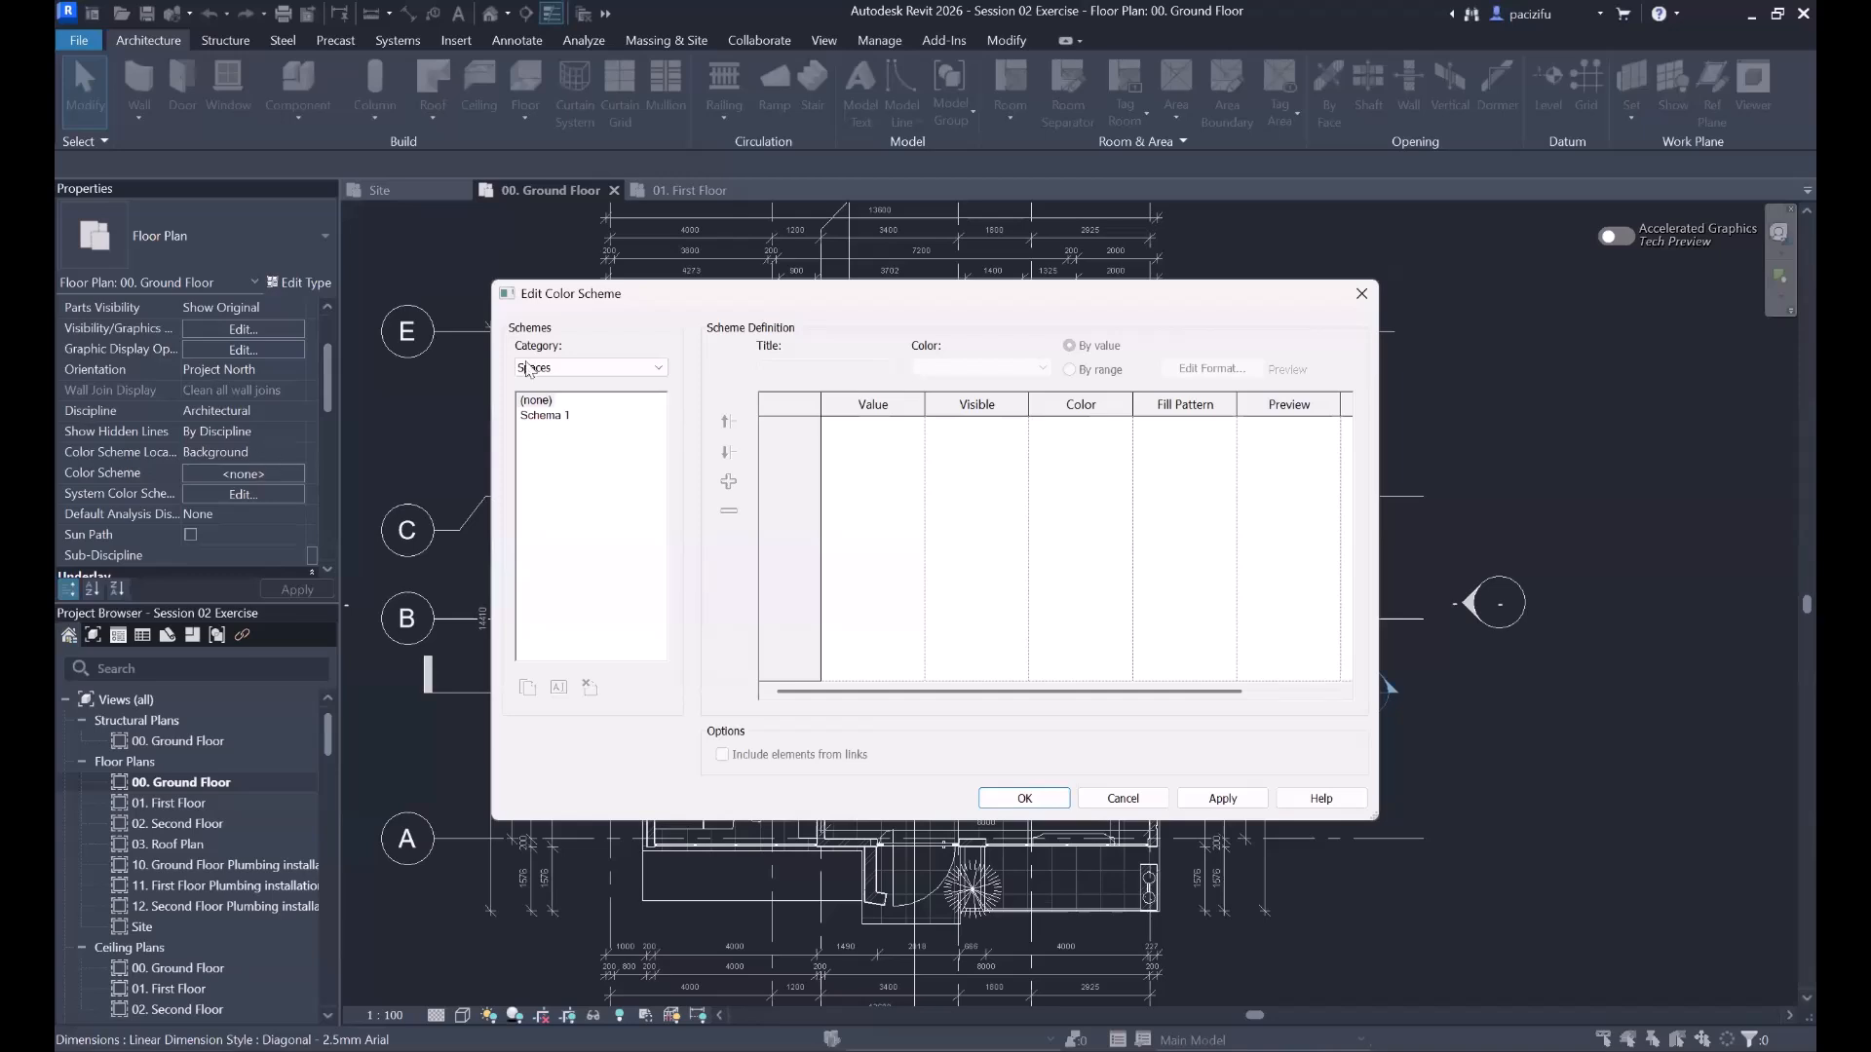
left_click(582, 370)
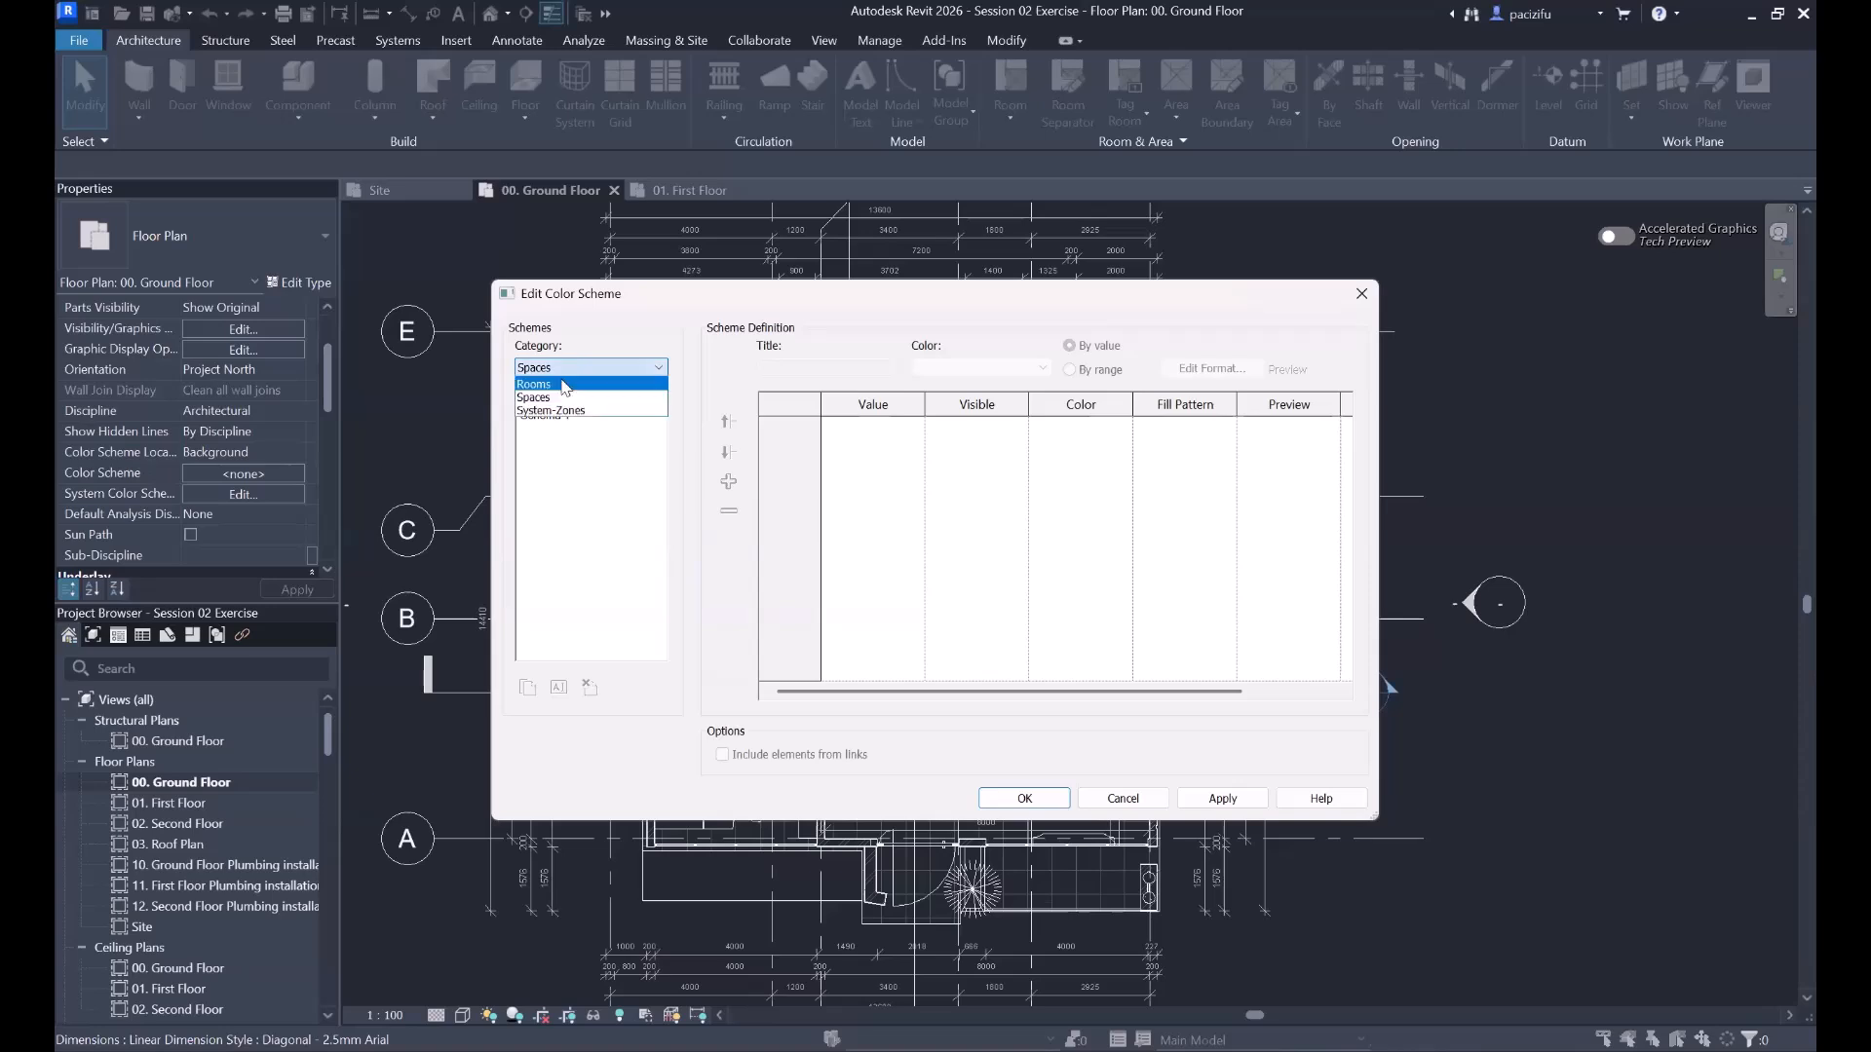
left_click(558, 386)
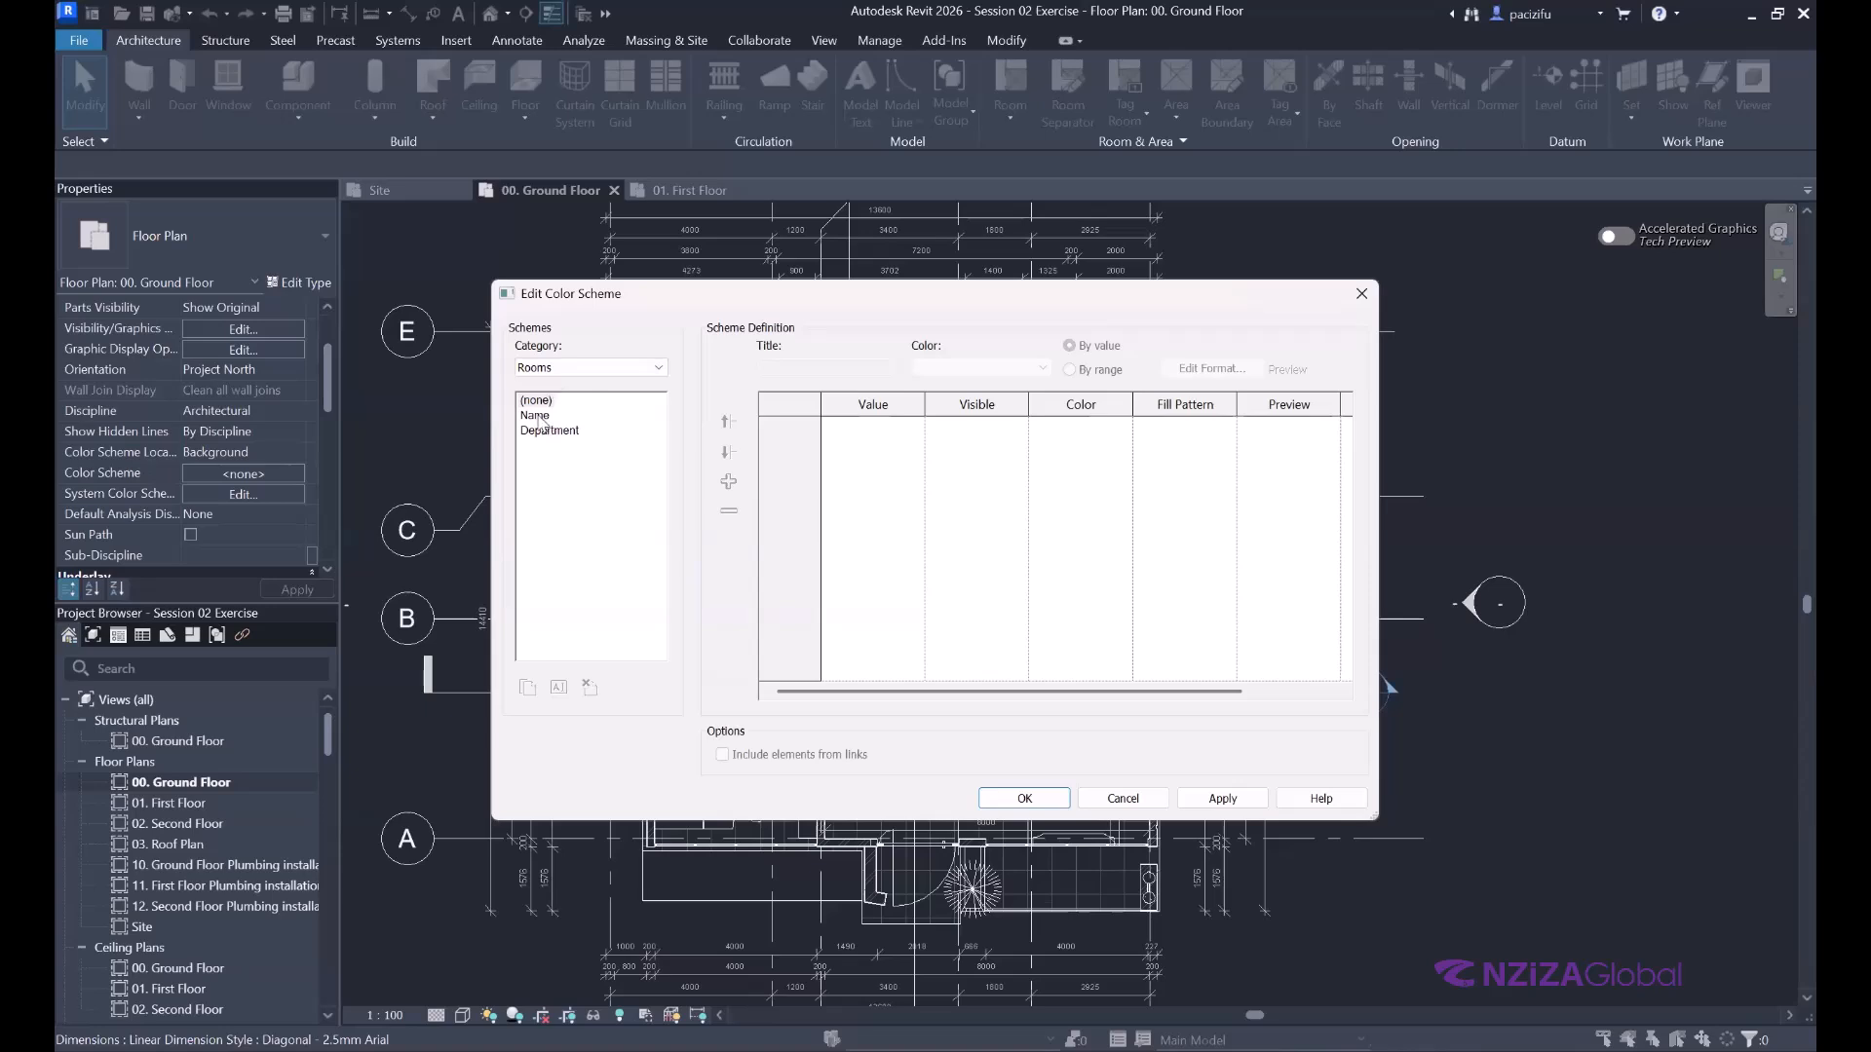
left_click(538, 417)
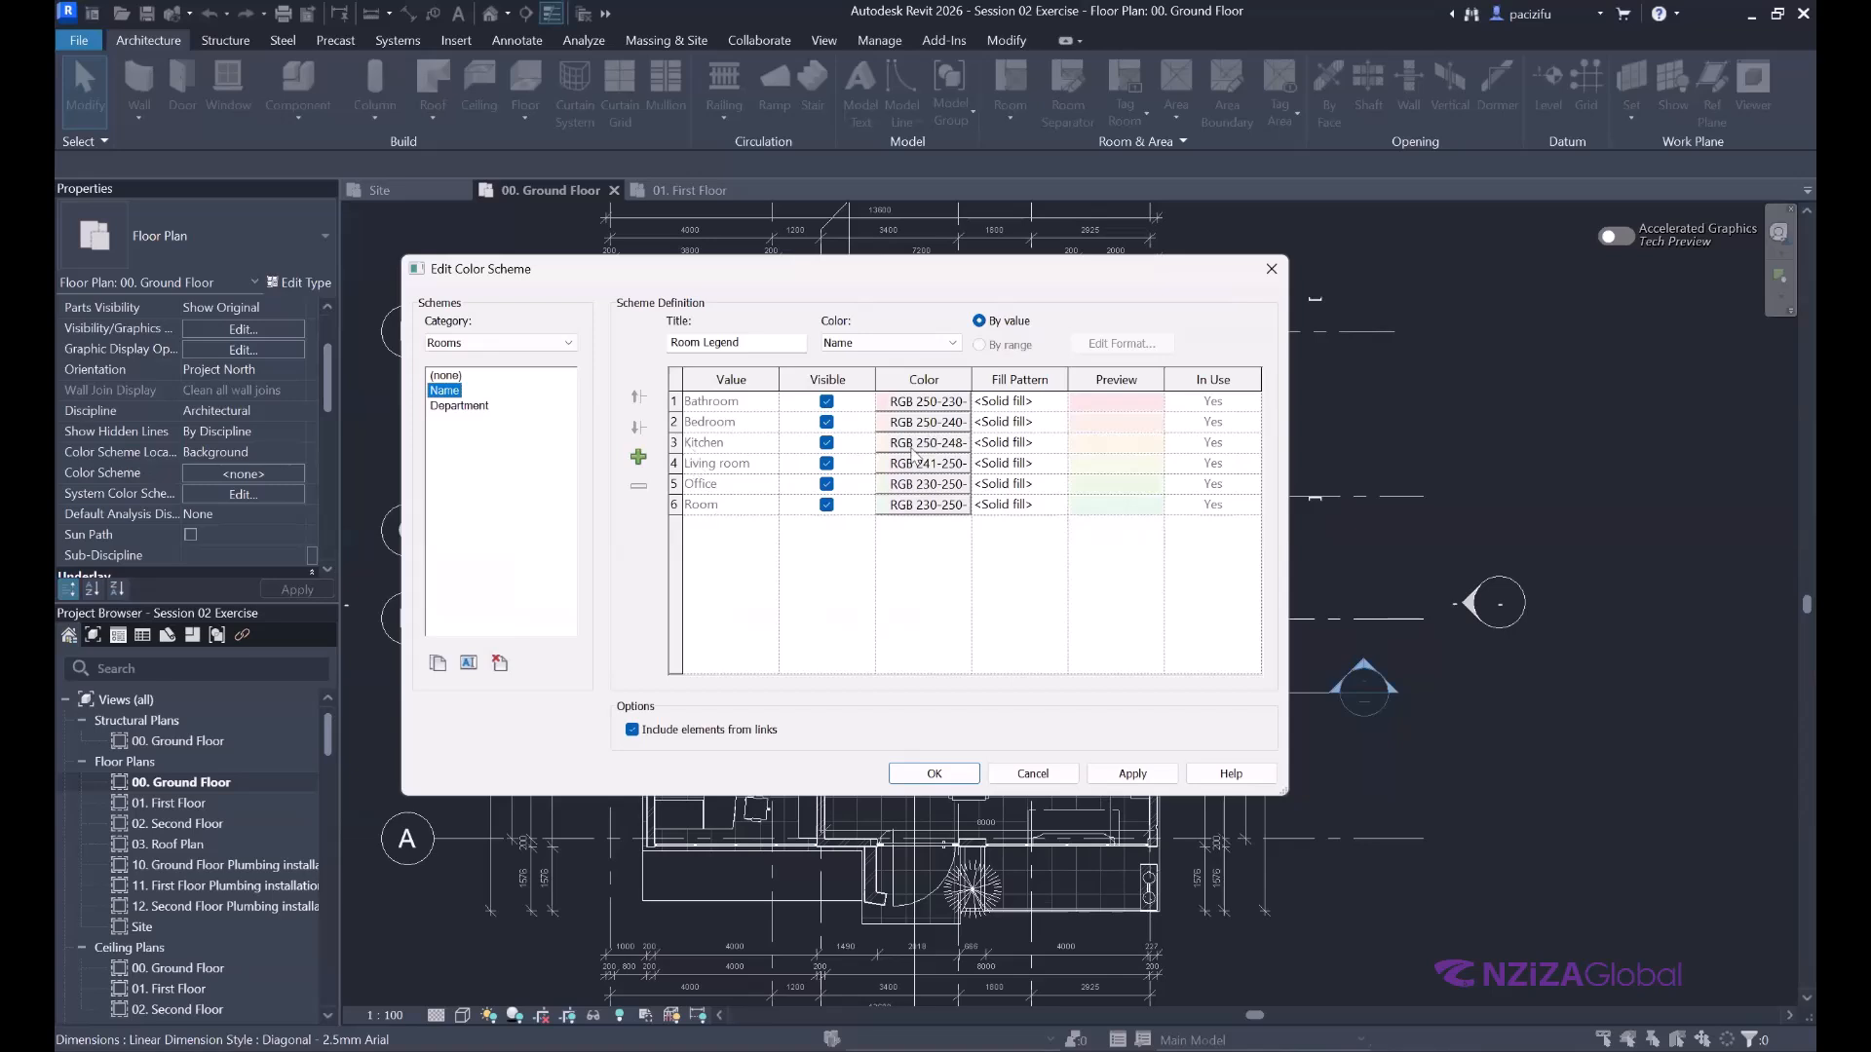
Set the Bathroom color in the Name scheme to RGB 248-209-194.
left_click(829, 407)
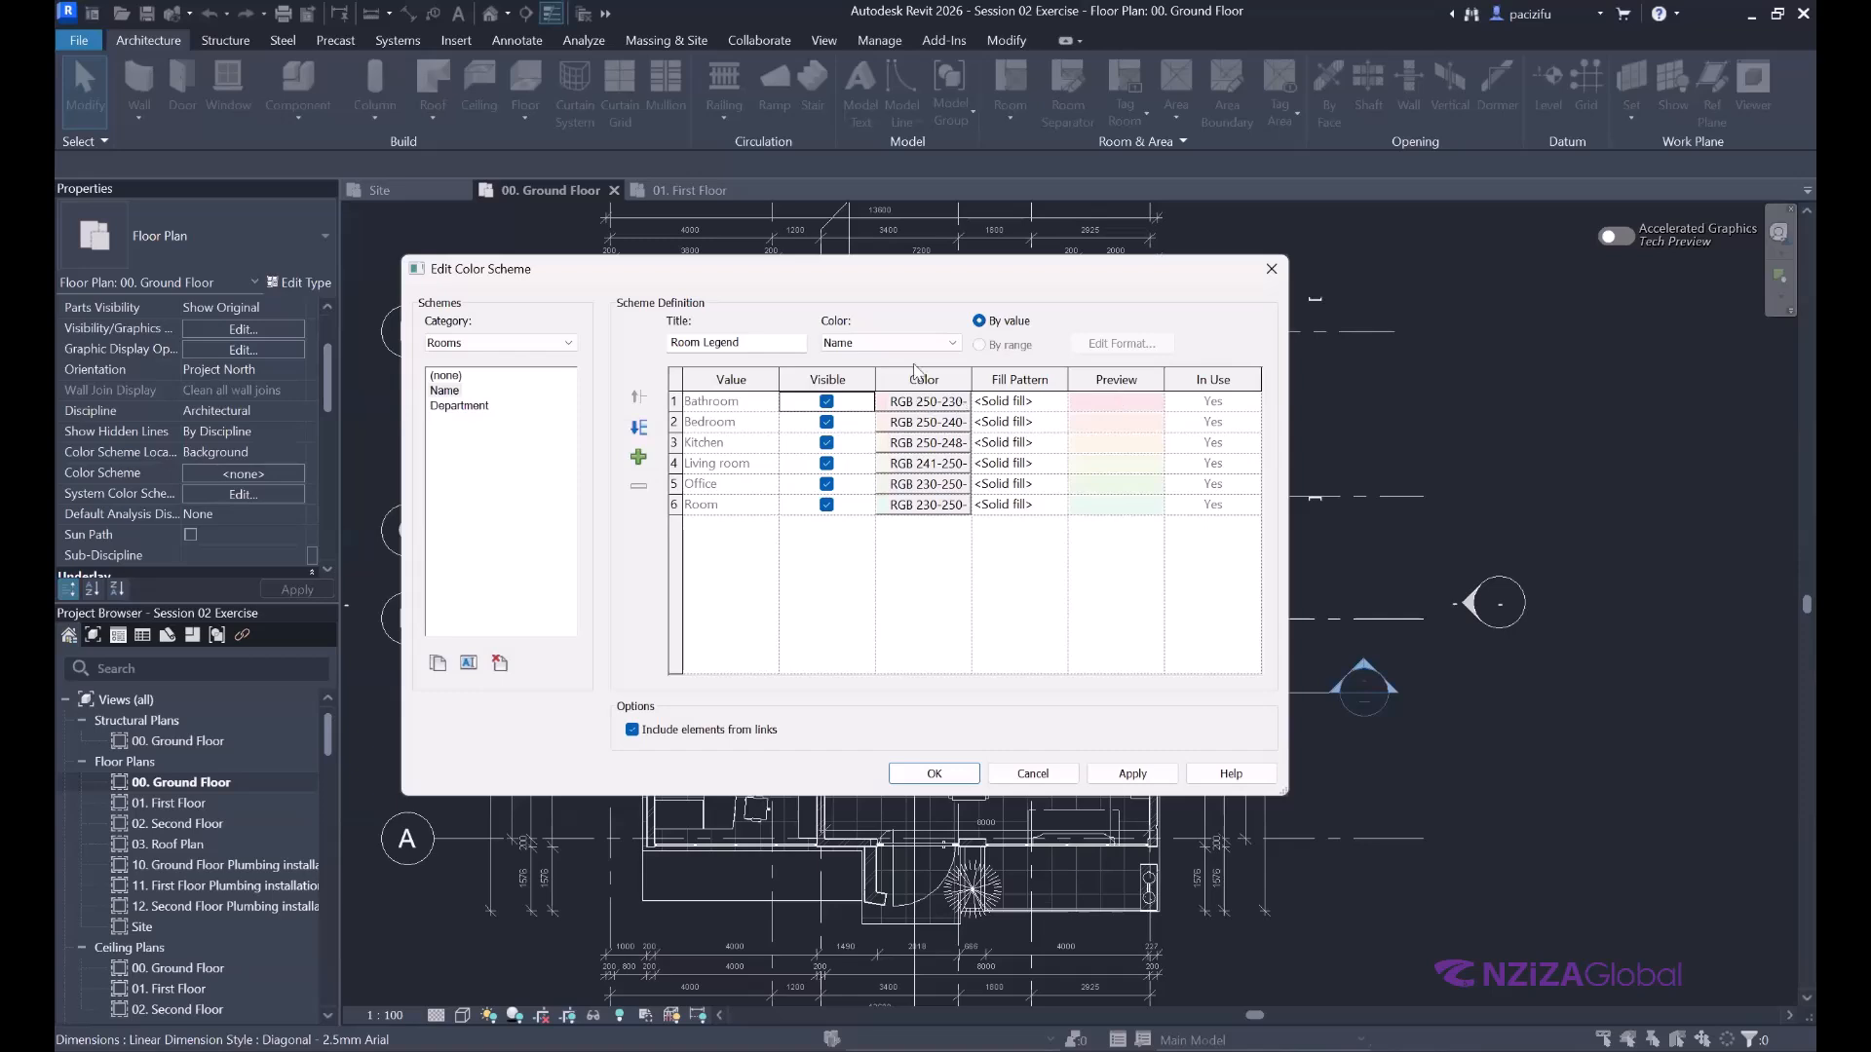
left_click(923, 407)
left_click(882, 420)
left_click(1084, 402)
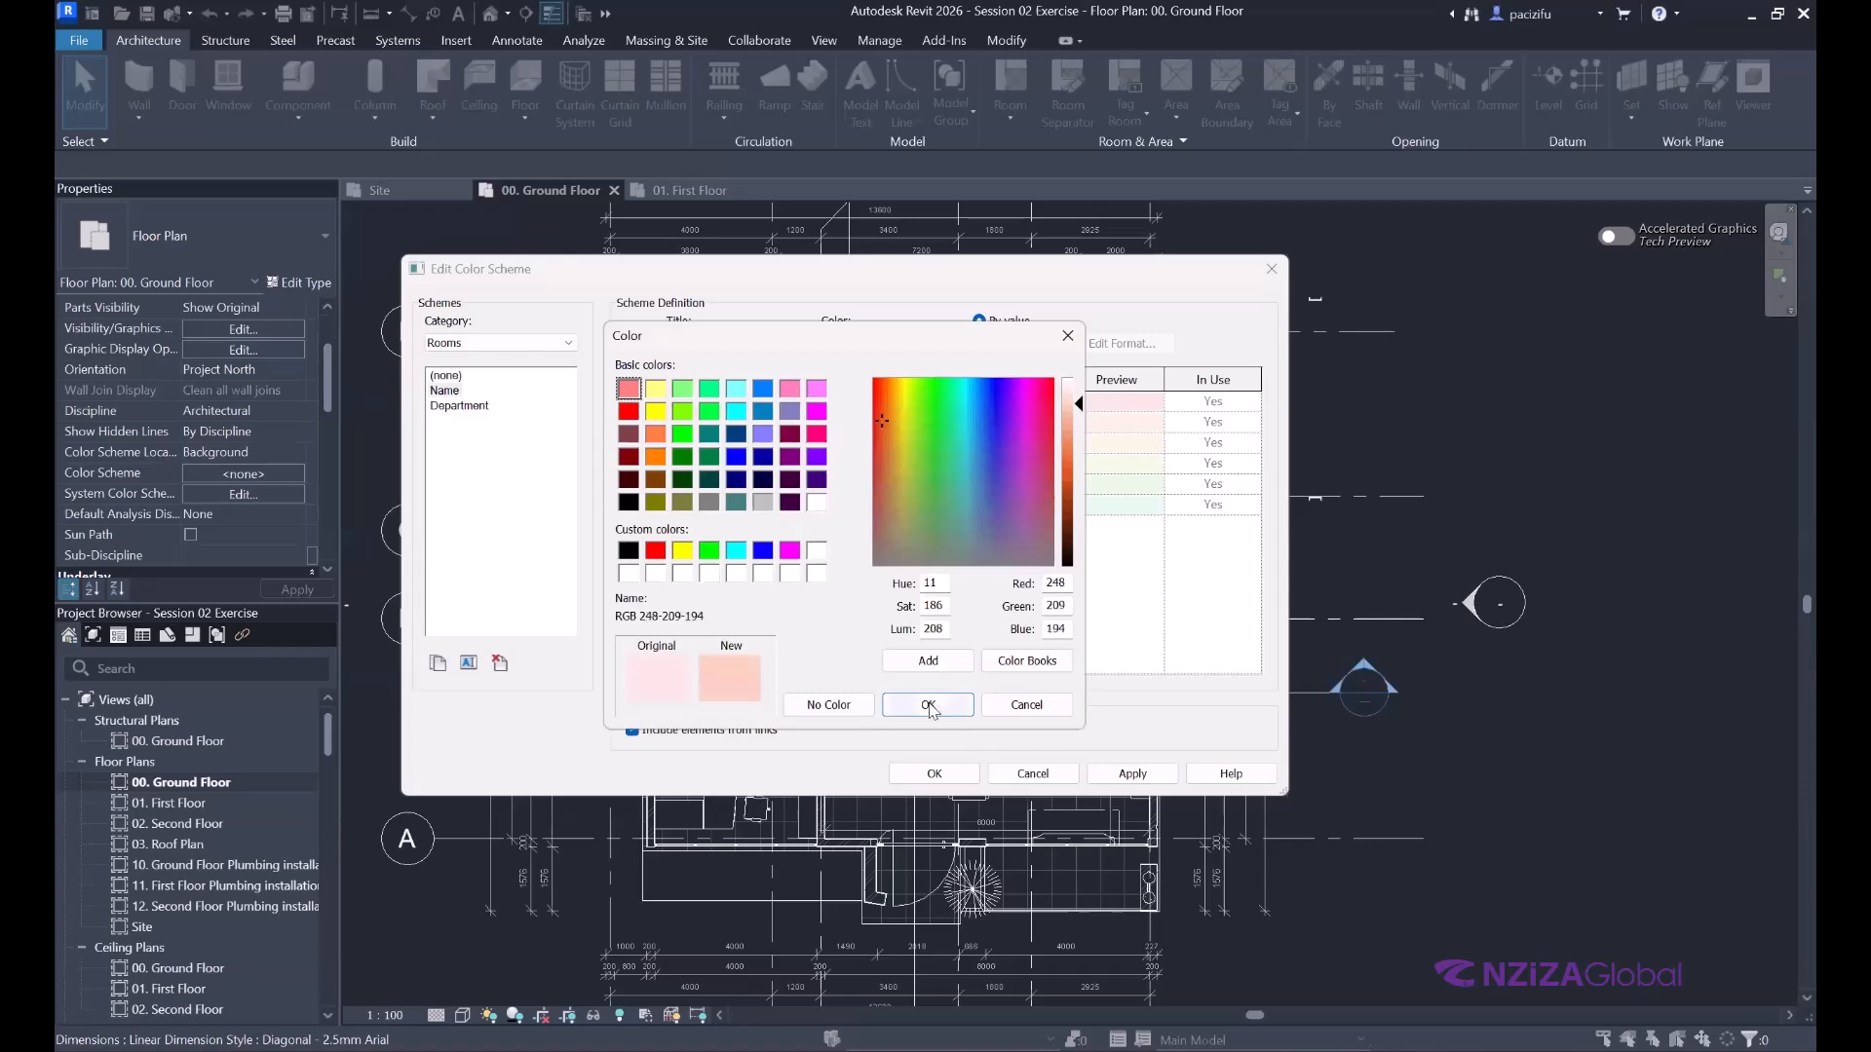
key("Return")
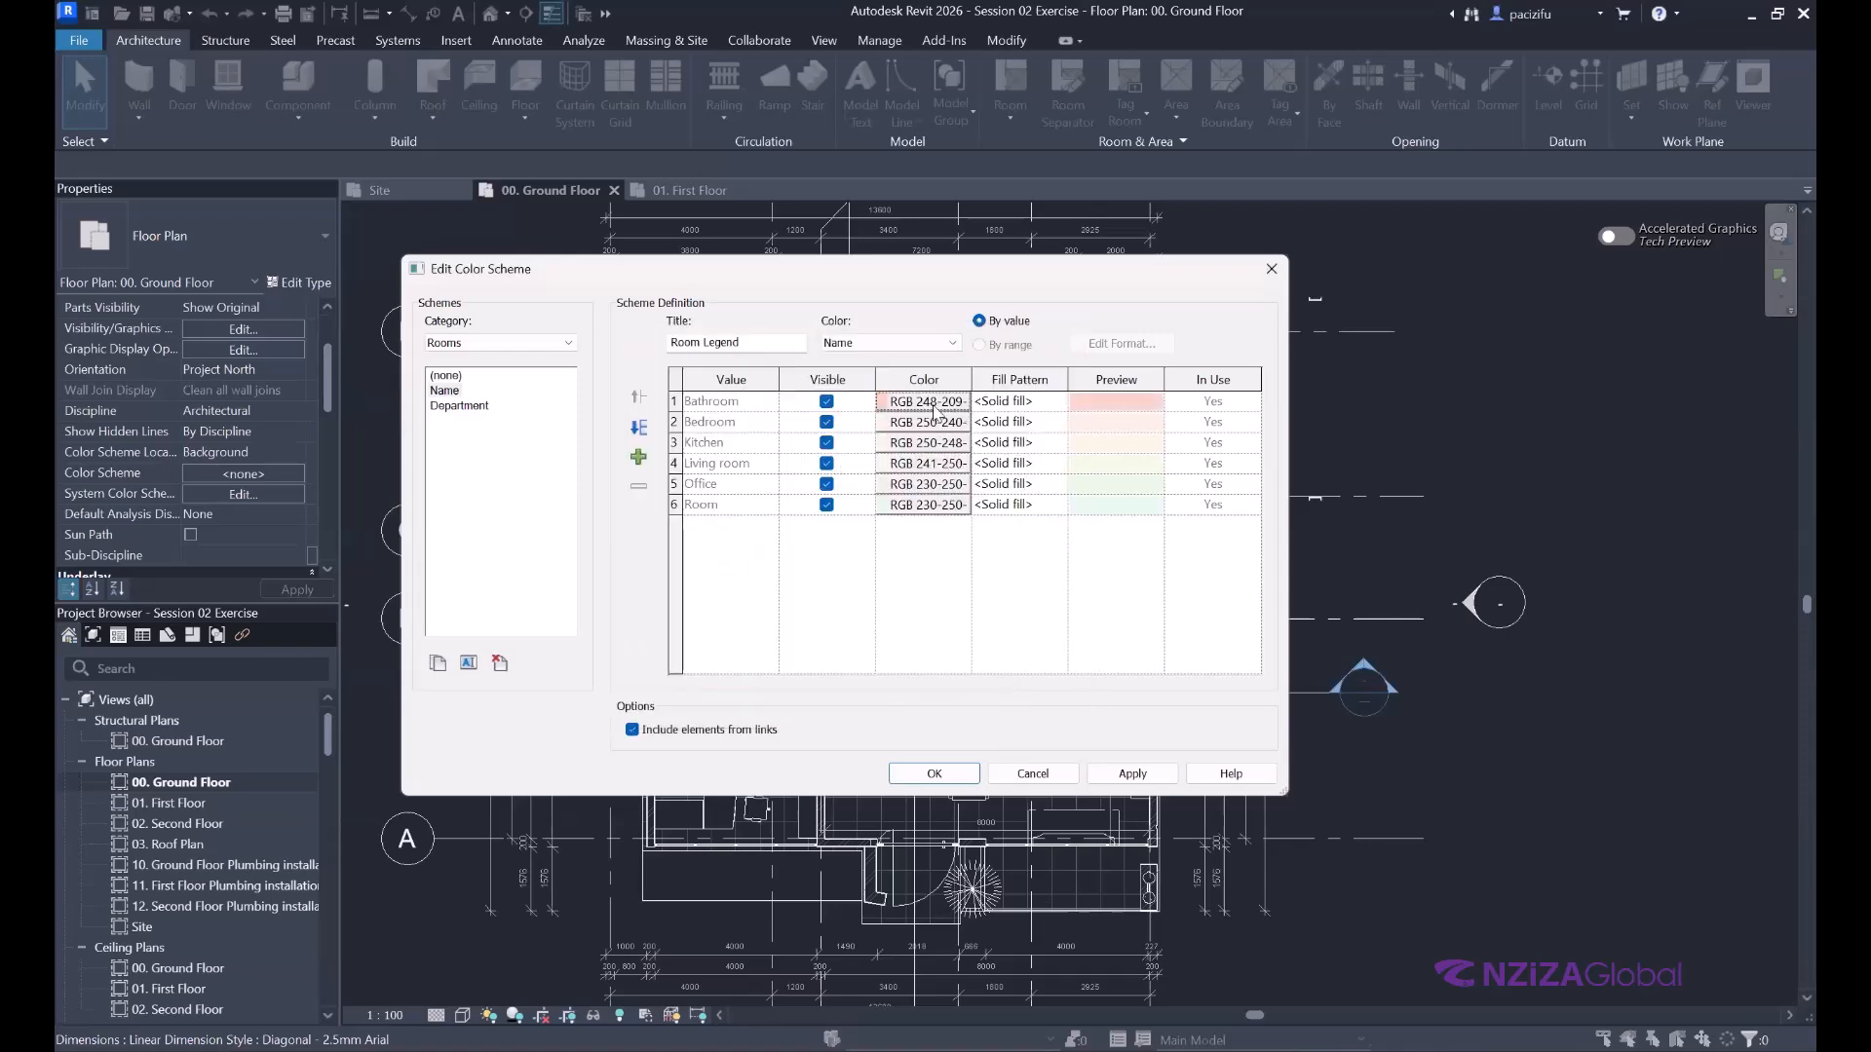
Set the Bathroom color to RGB 197-228-245 and apply the Name color scheme to the floor plan.
left_click(973, 431)
left_click(973, 431)
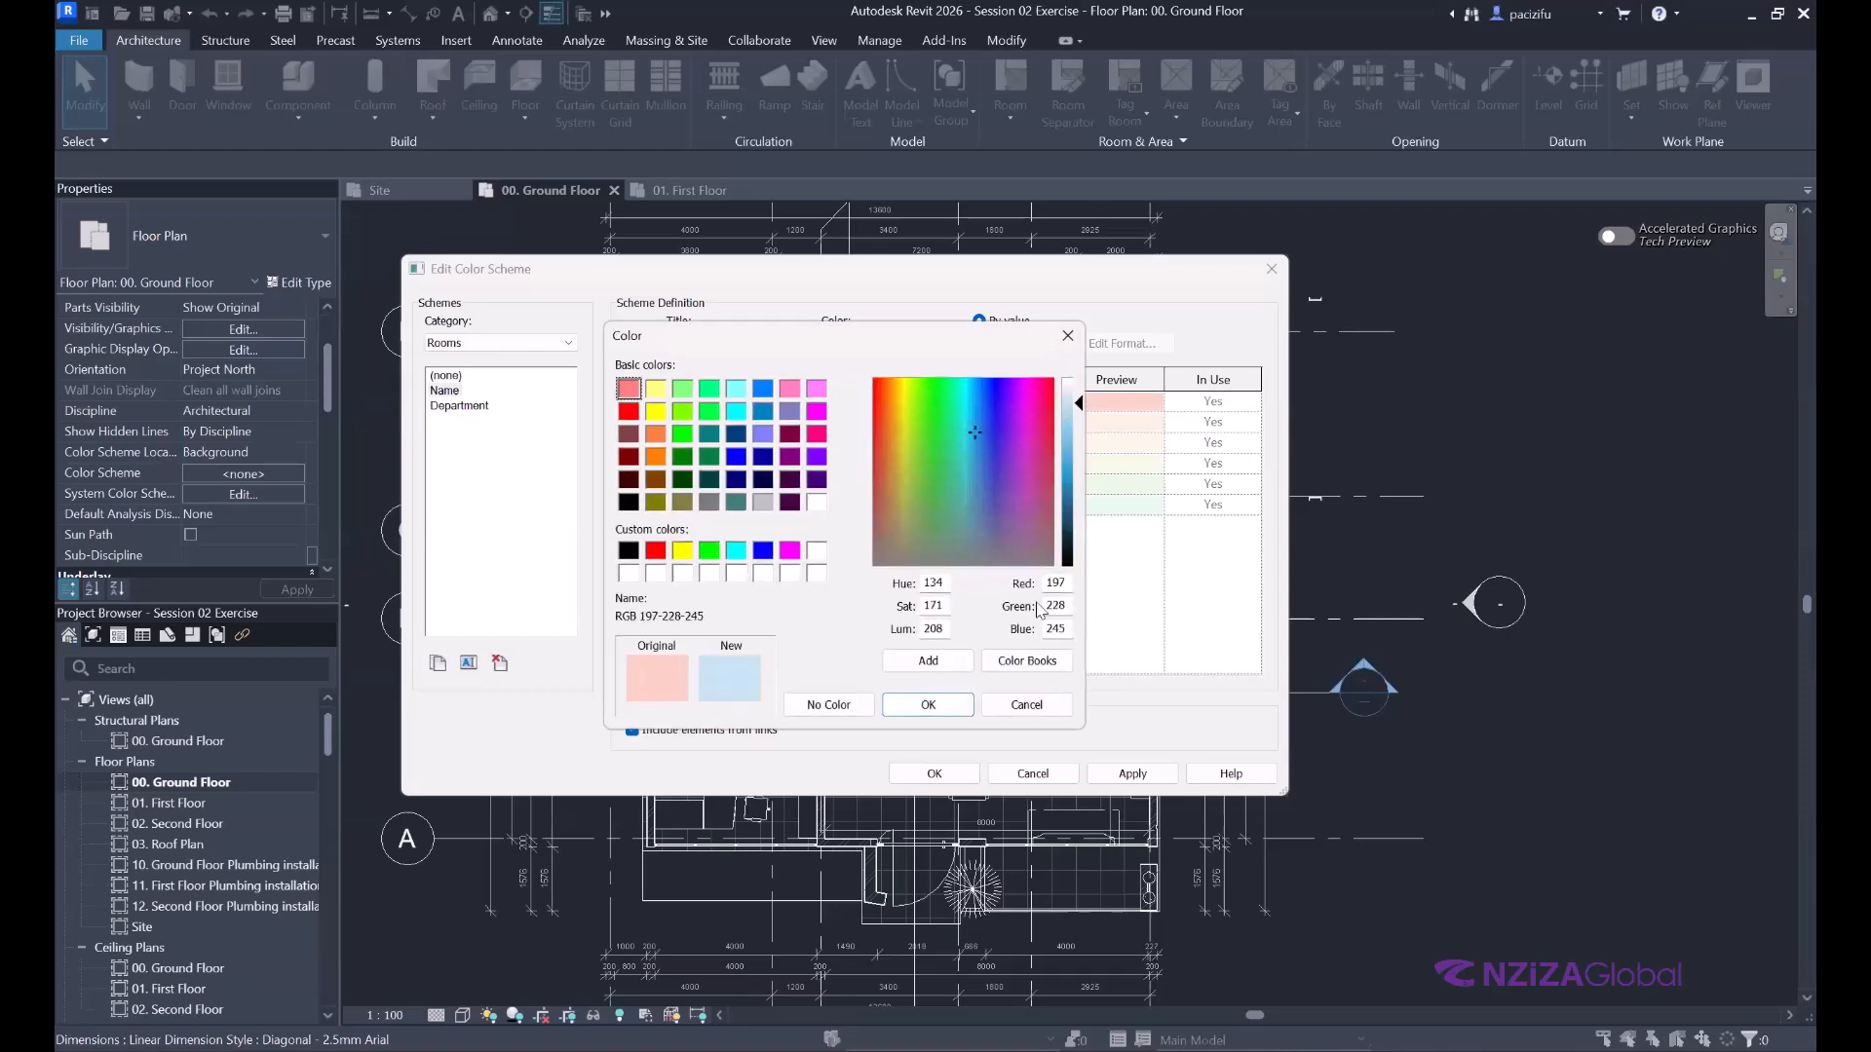
left_click(940, 711)
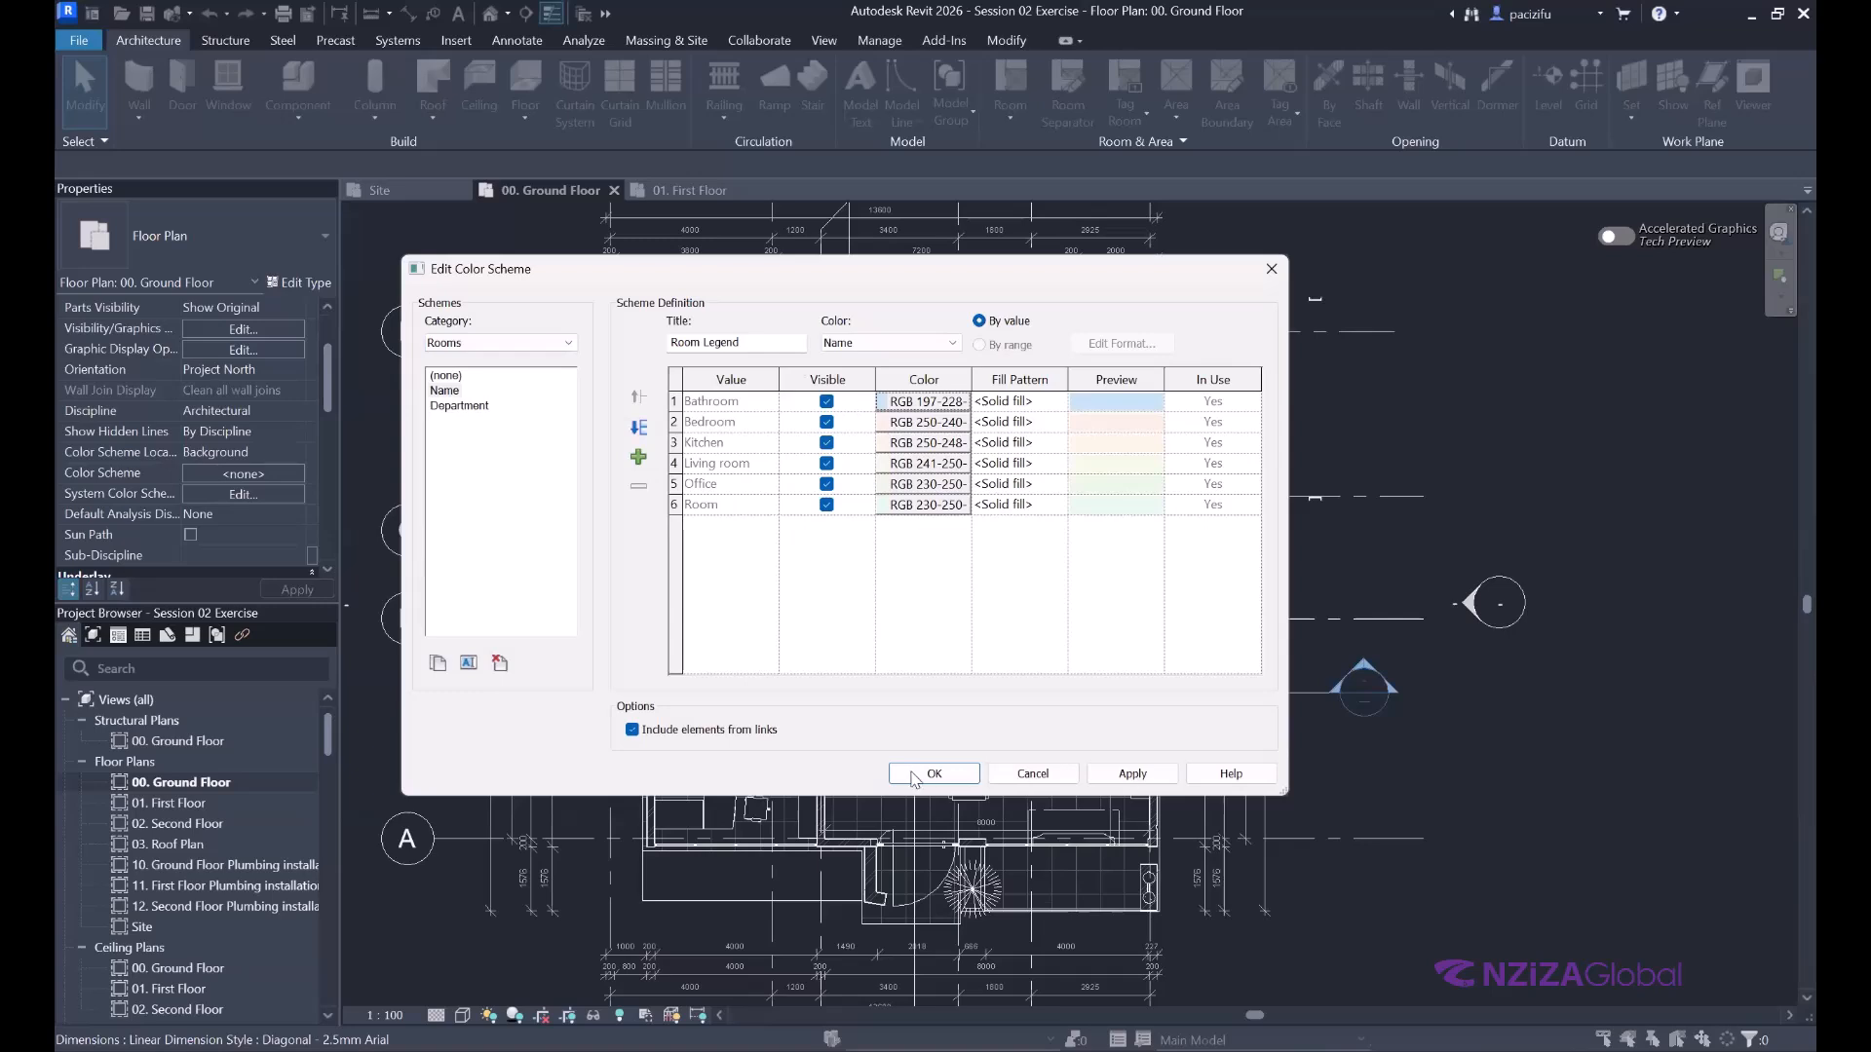
scroll(914, 556, "down", 1)
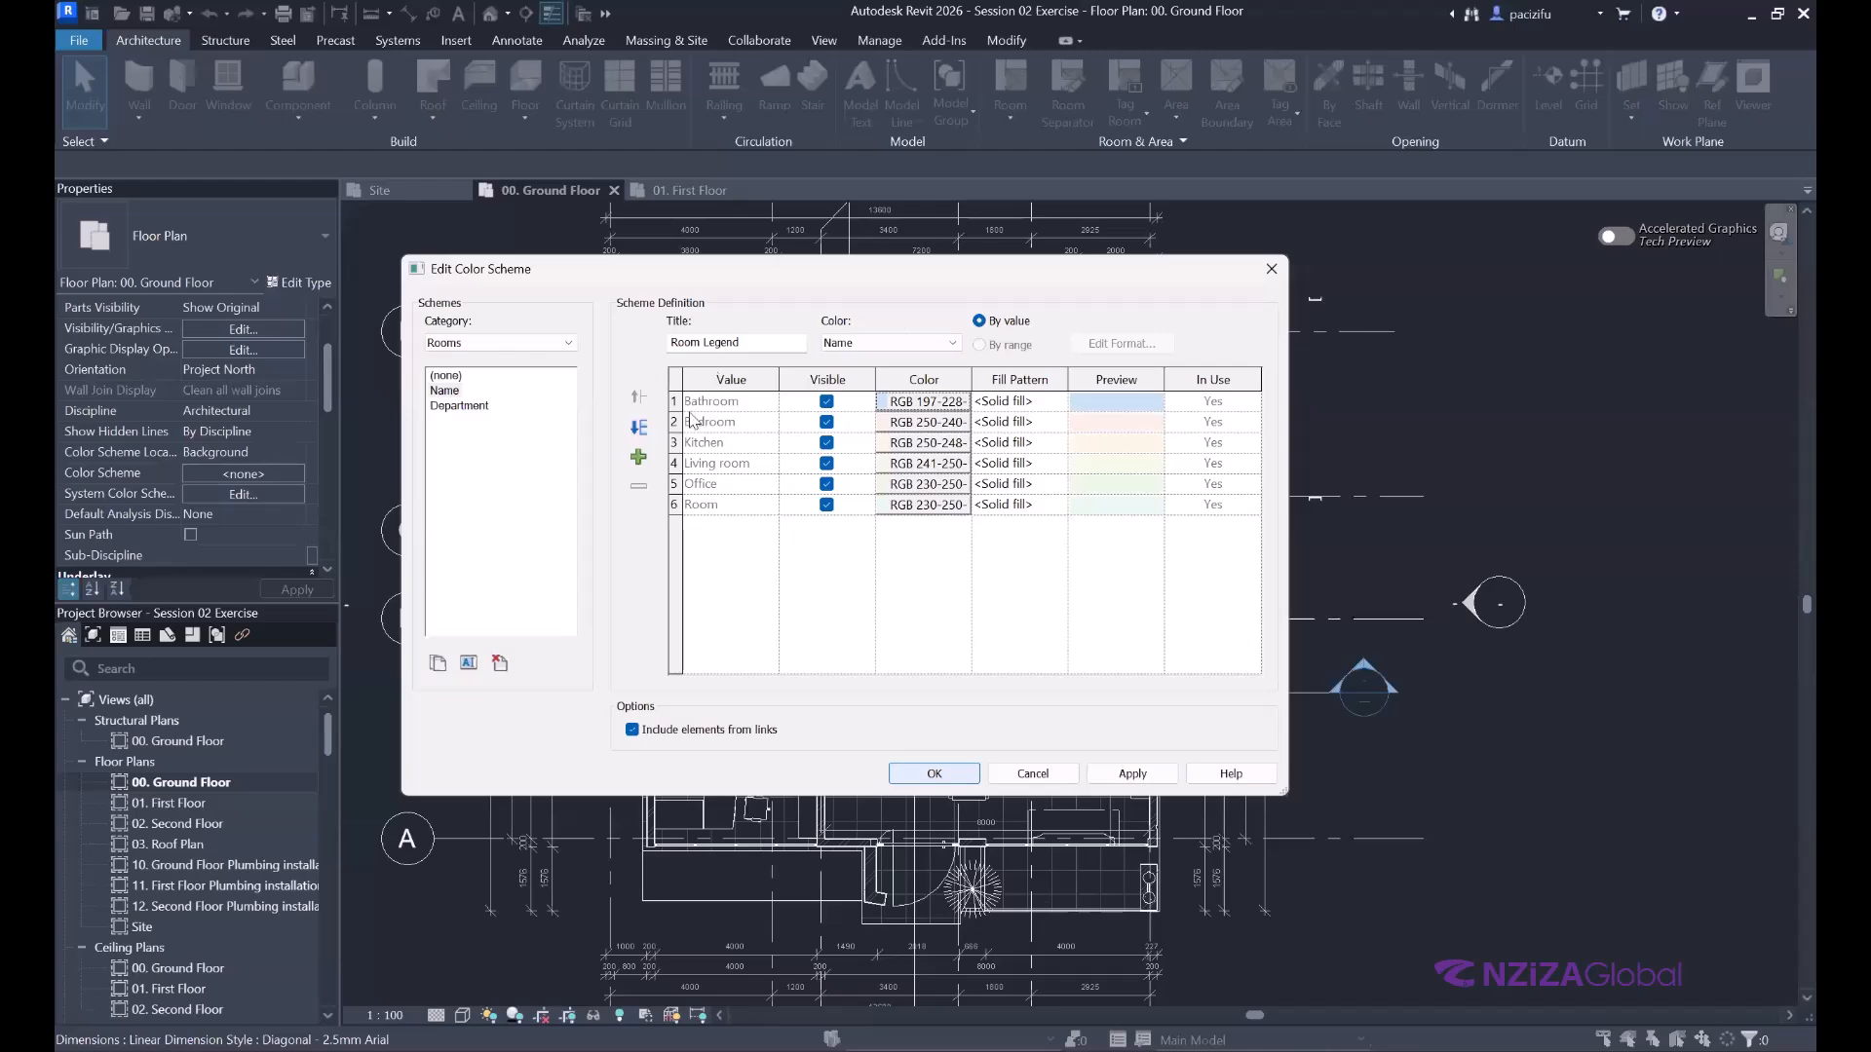
scroll(908, 606, "up", 1)
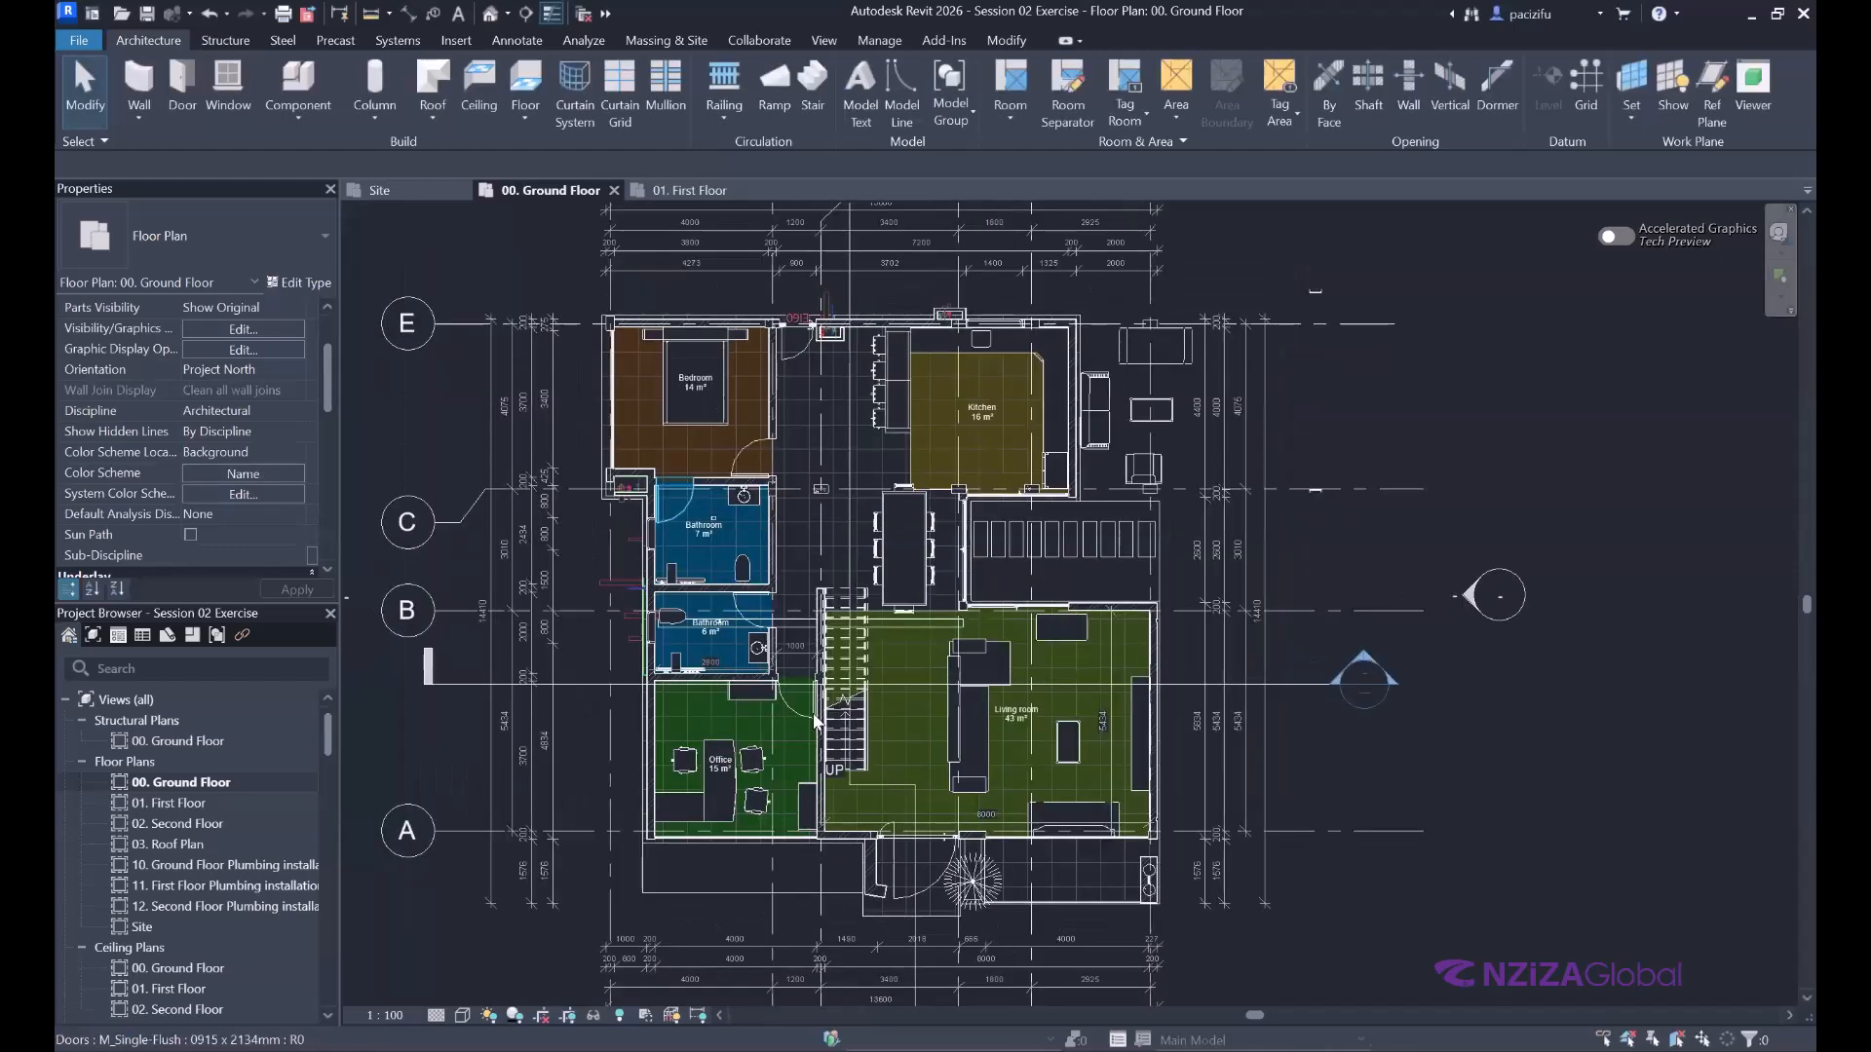
Examine the color-filled rooms and the open hall and dining area between them on the ground floor.
scroll(849, 750, "up", 1)
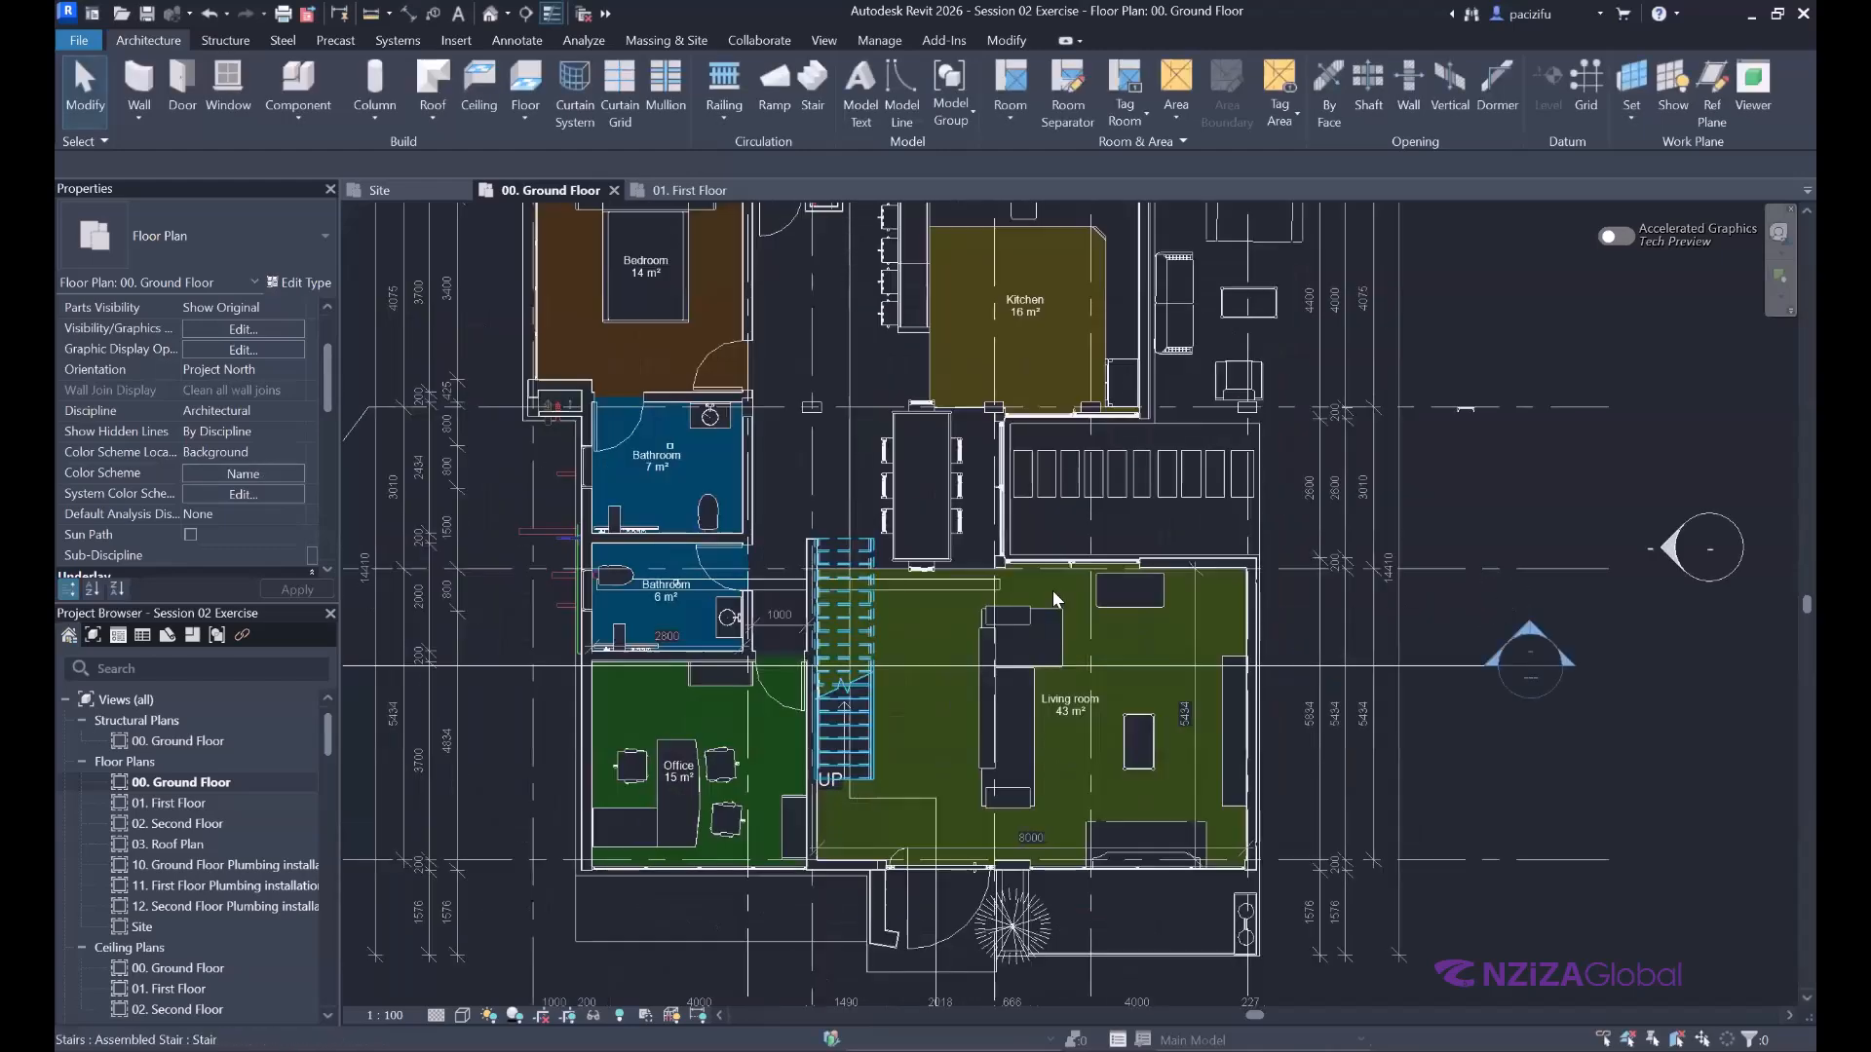
scroll(847, 740, "up", 1)
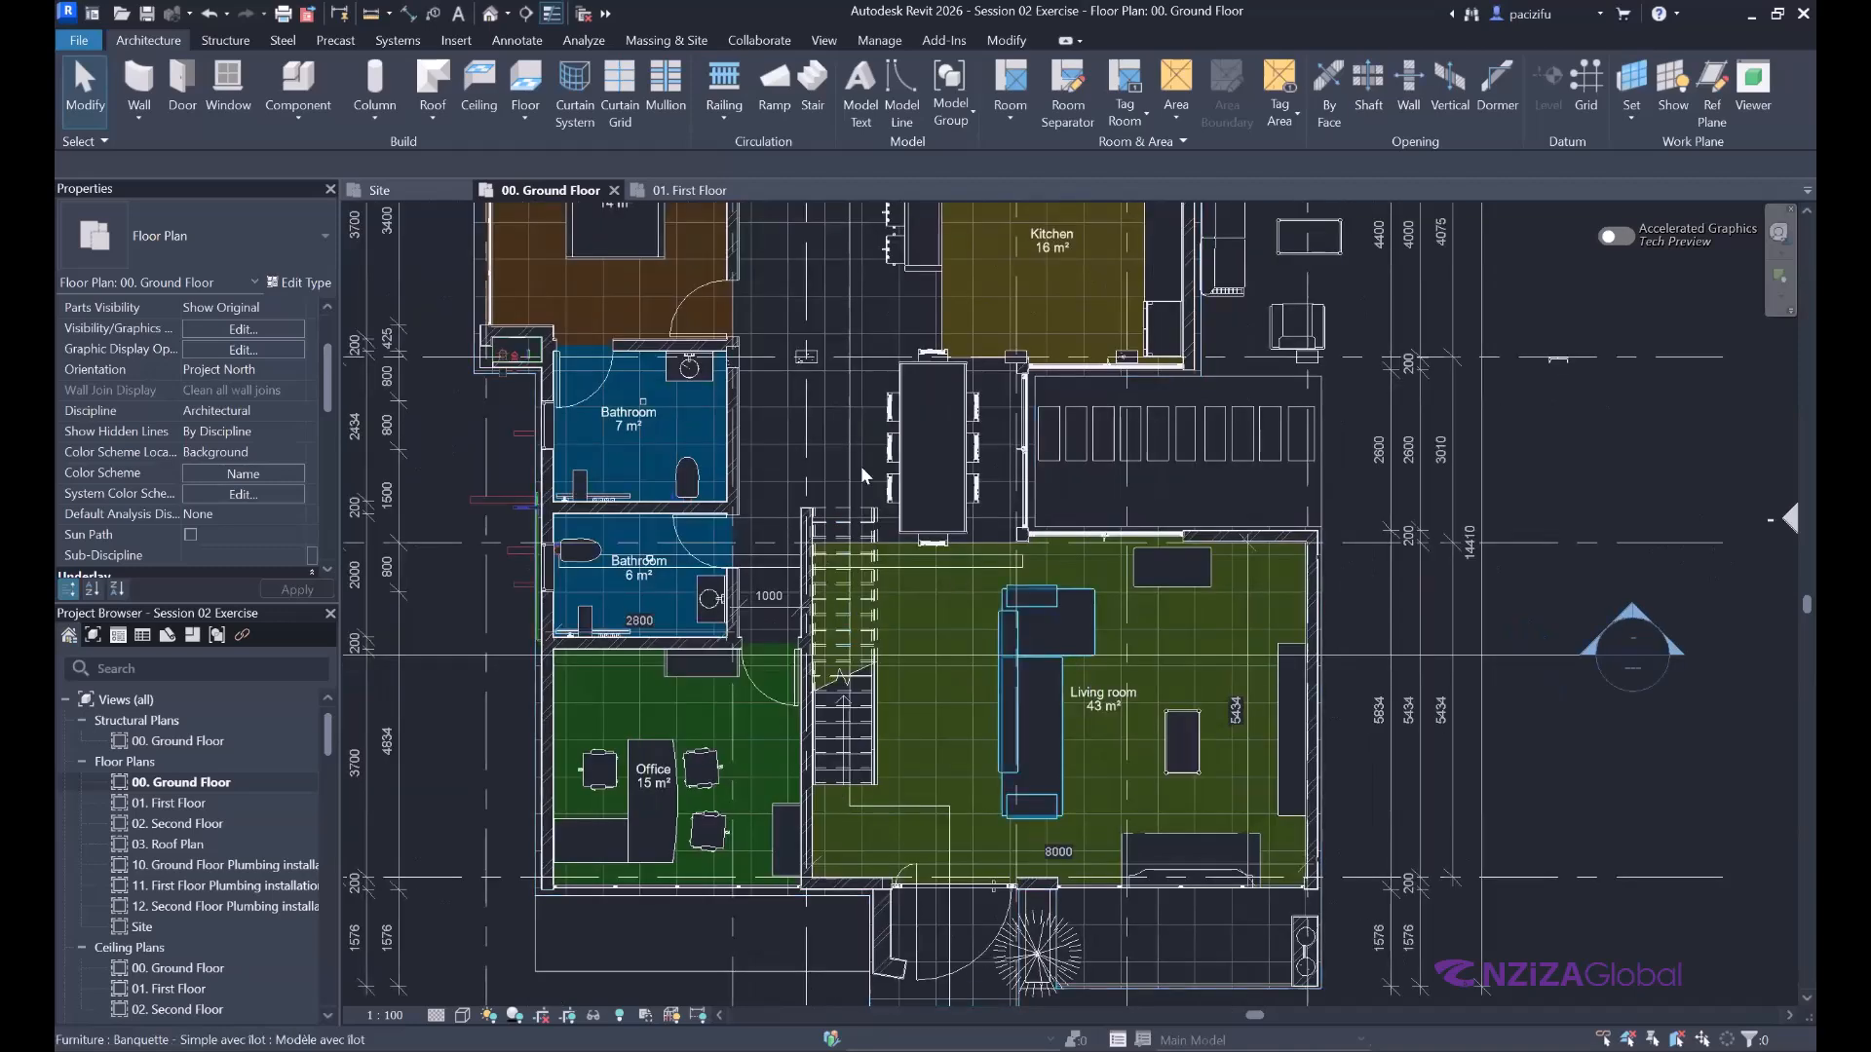
scroll(863, 467, "down", 2)
scroll(891, 509, "up", 2)
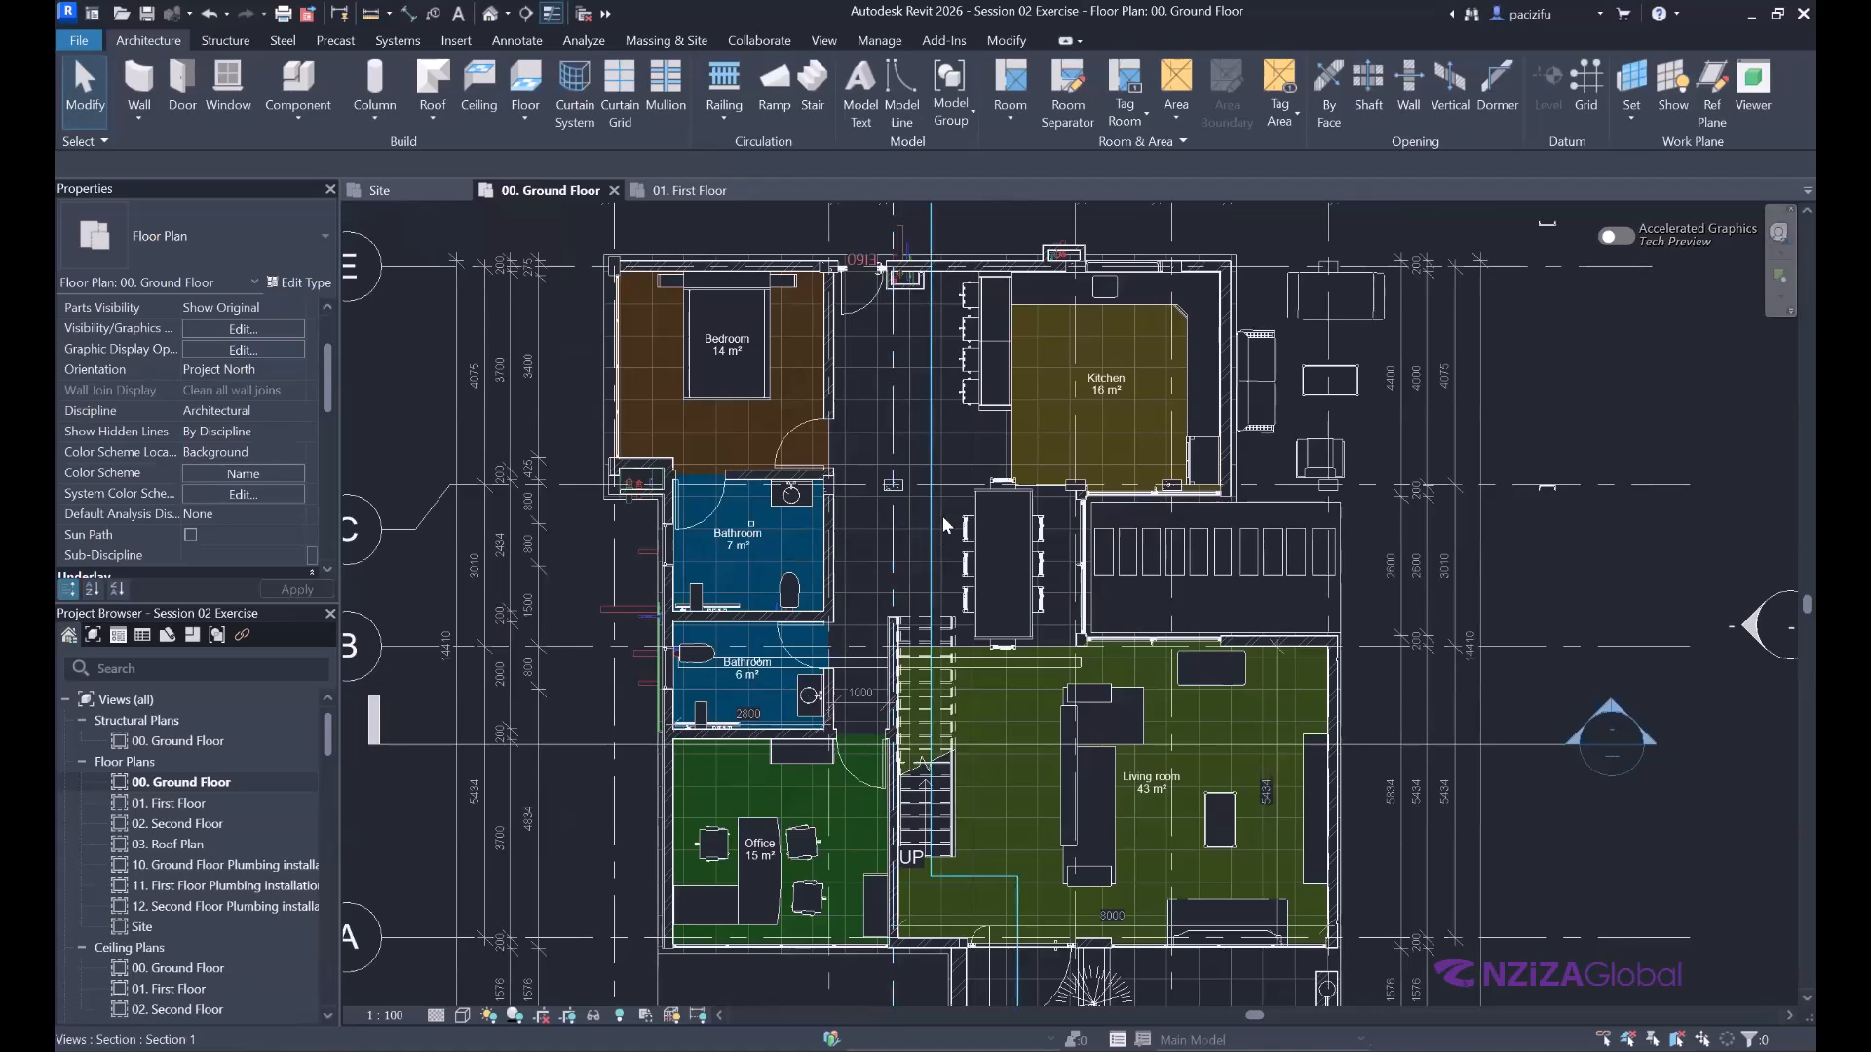
scroll(943, 519, "down", 1)
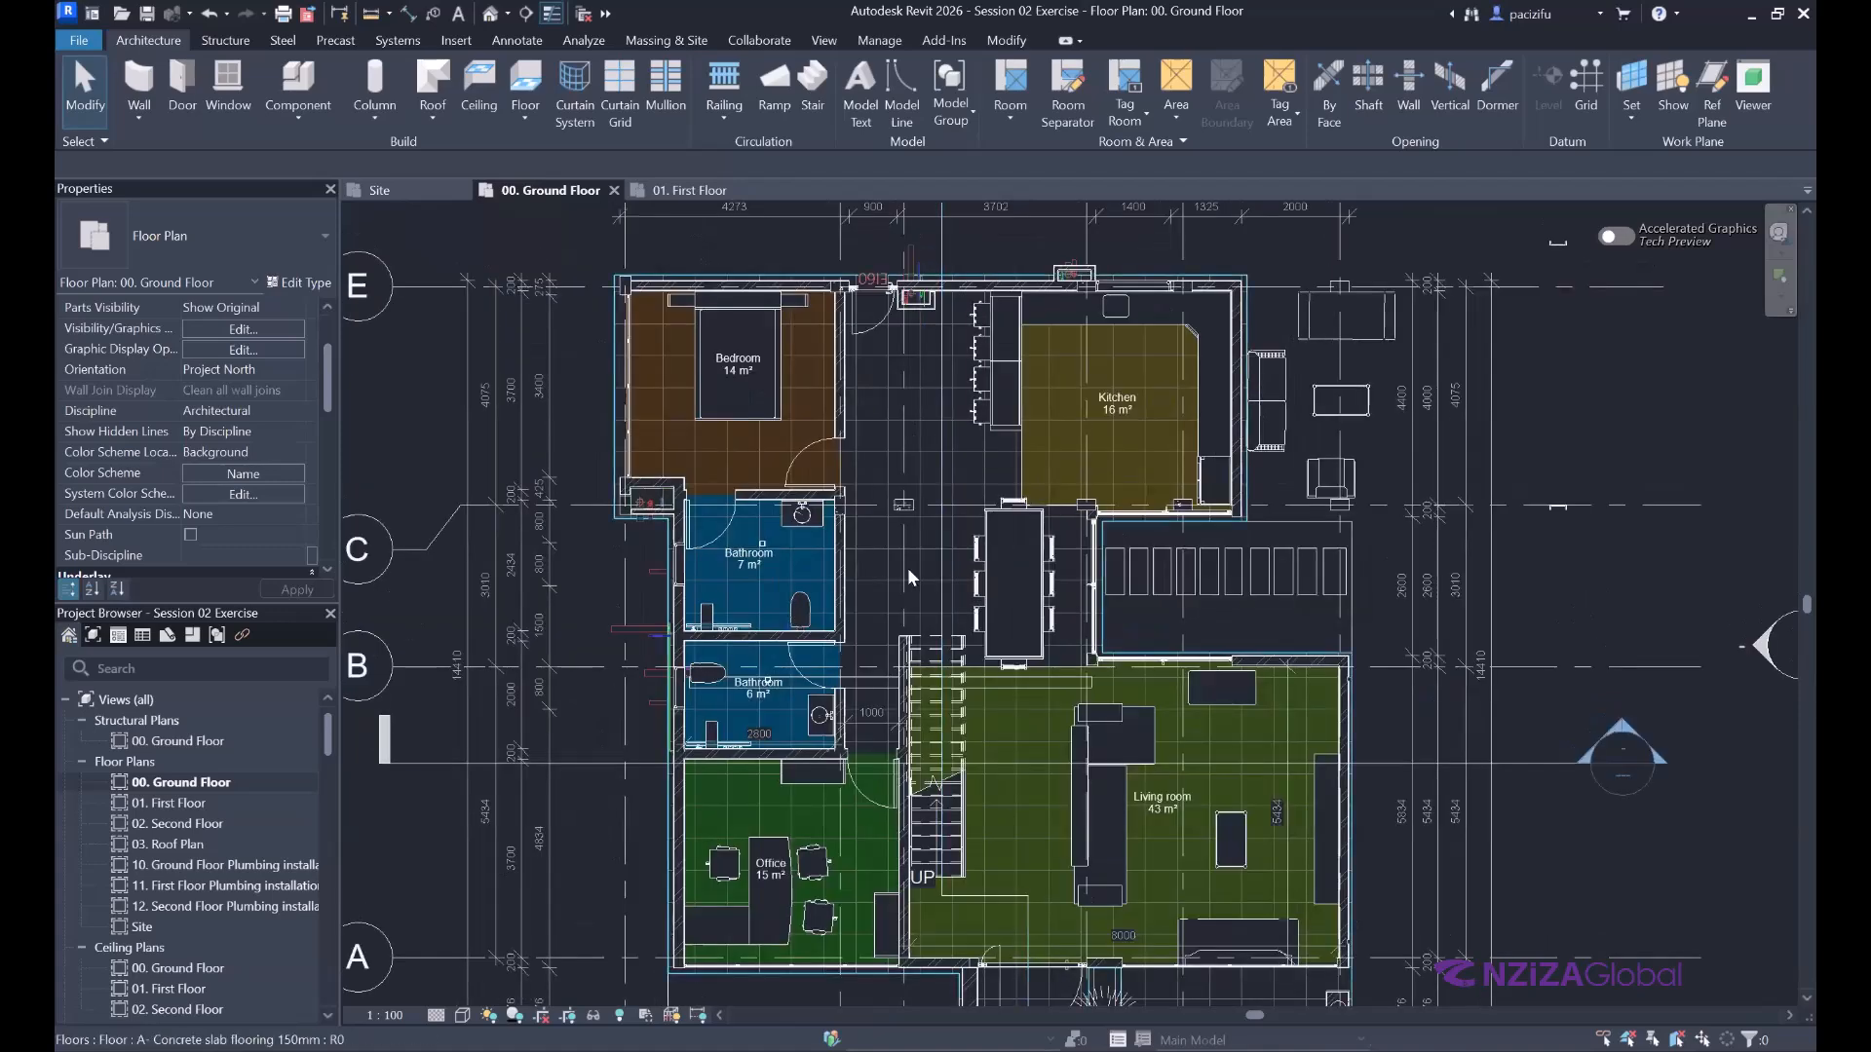
scroll(1000, 513, "up", 3)
scroll(908, 570, "down", 1)
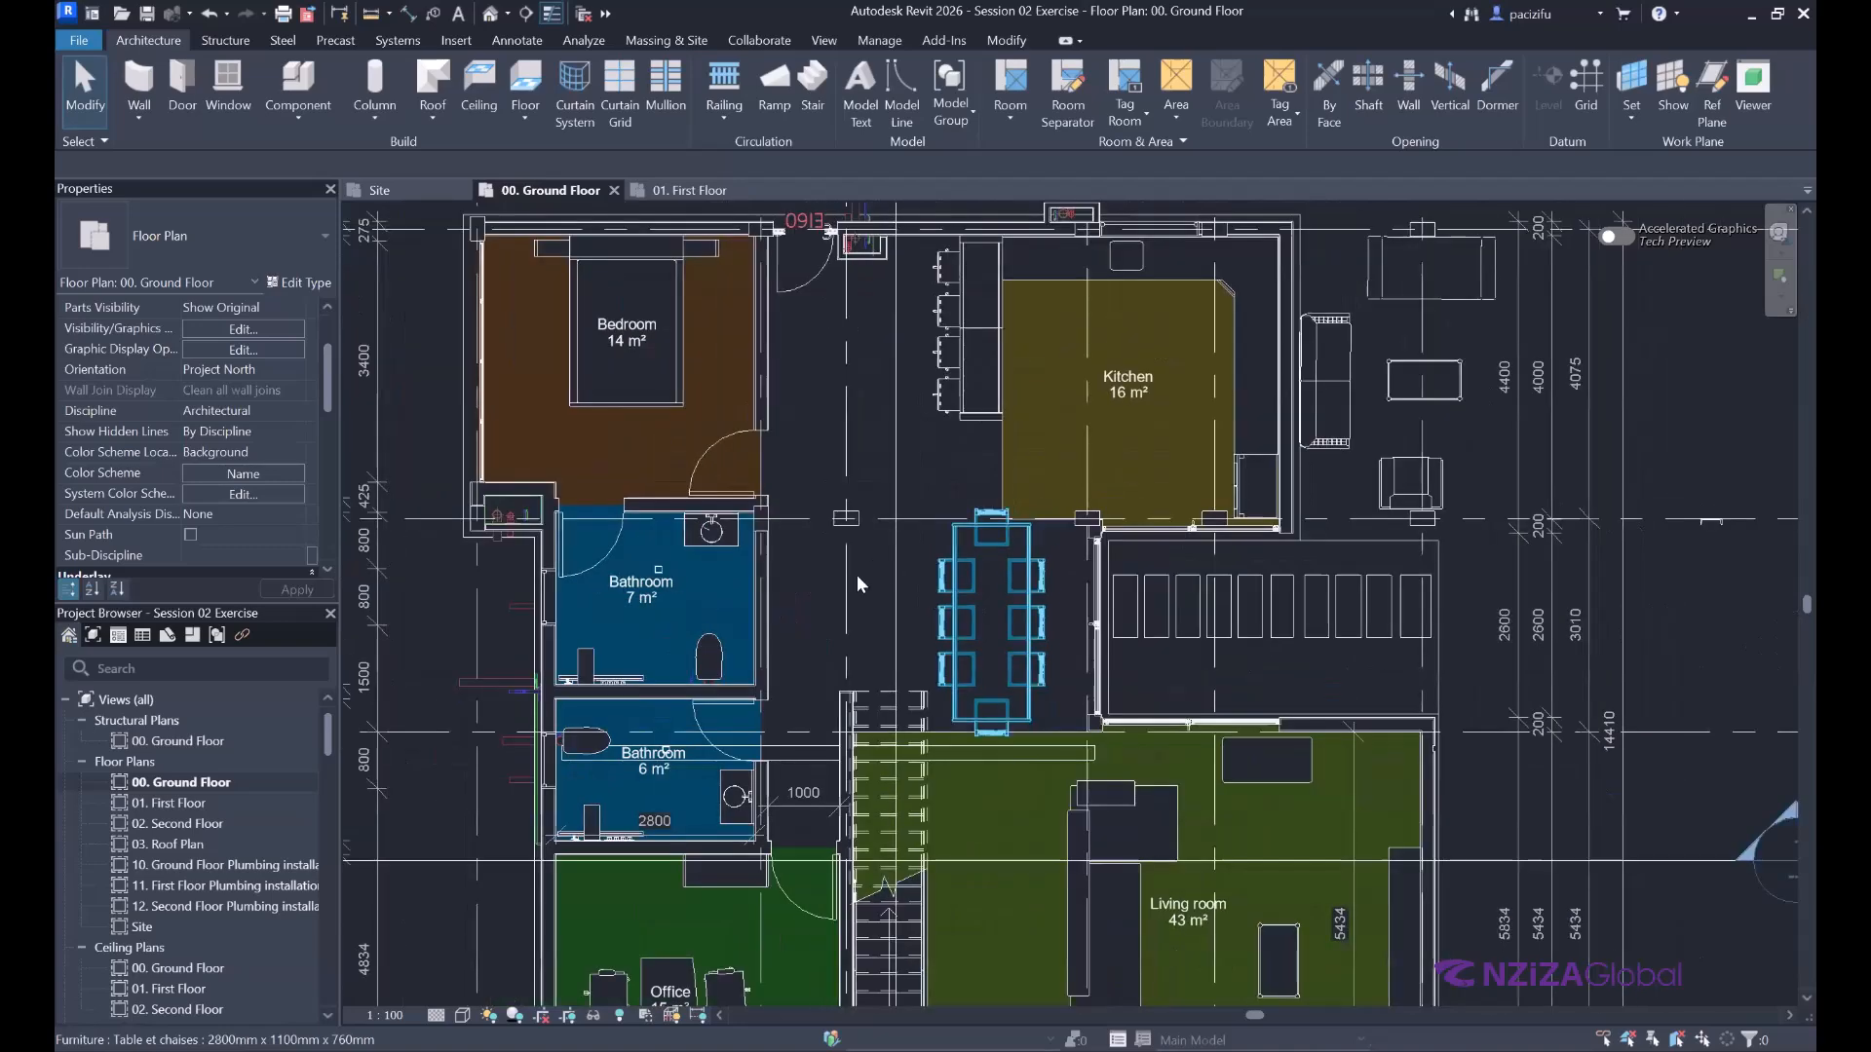
scroll(863, 582, "down", 1)
middle_click_drag(883, 617, 876, 607)
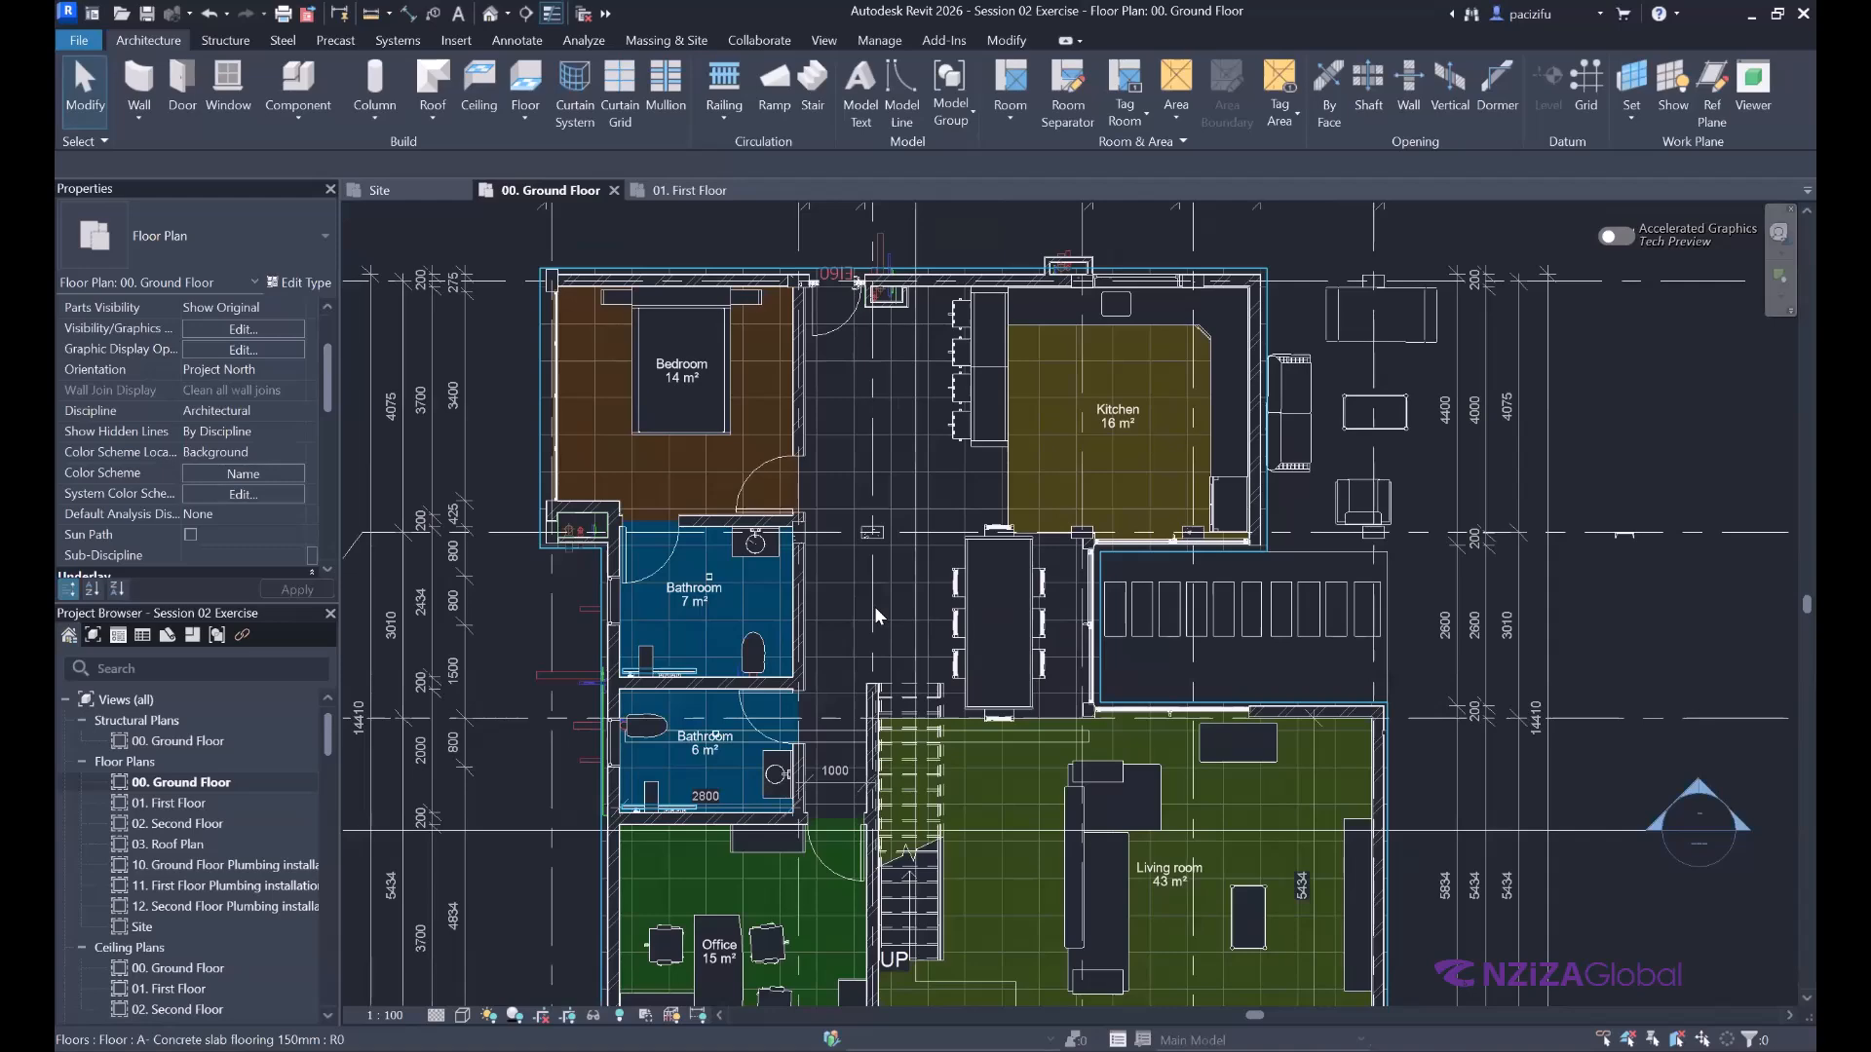
Rotate the dining table with its chairs 90° and move it into the open area just above the stairs.
left_click(989, 604)
key("space")
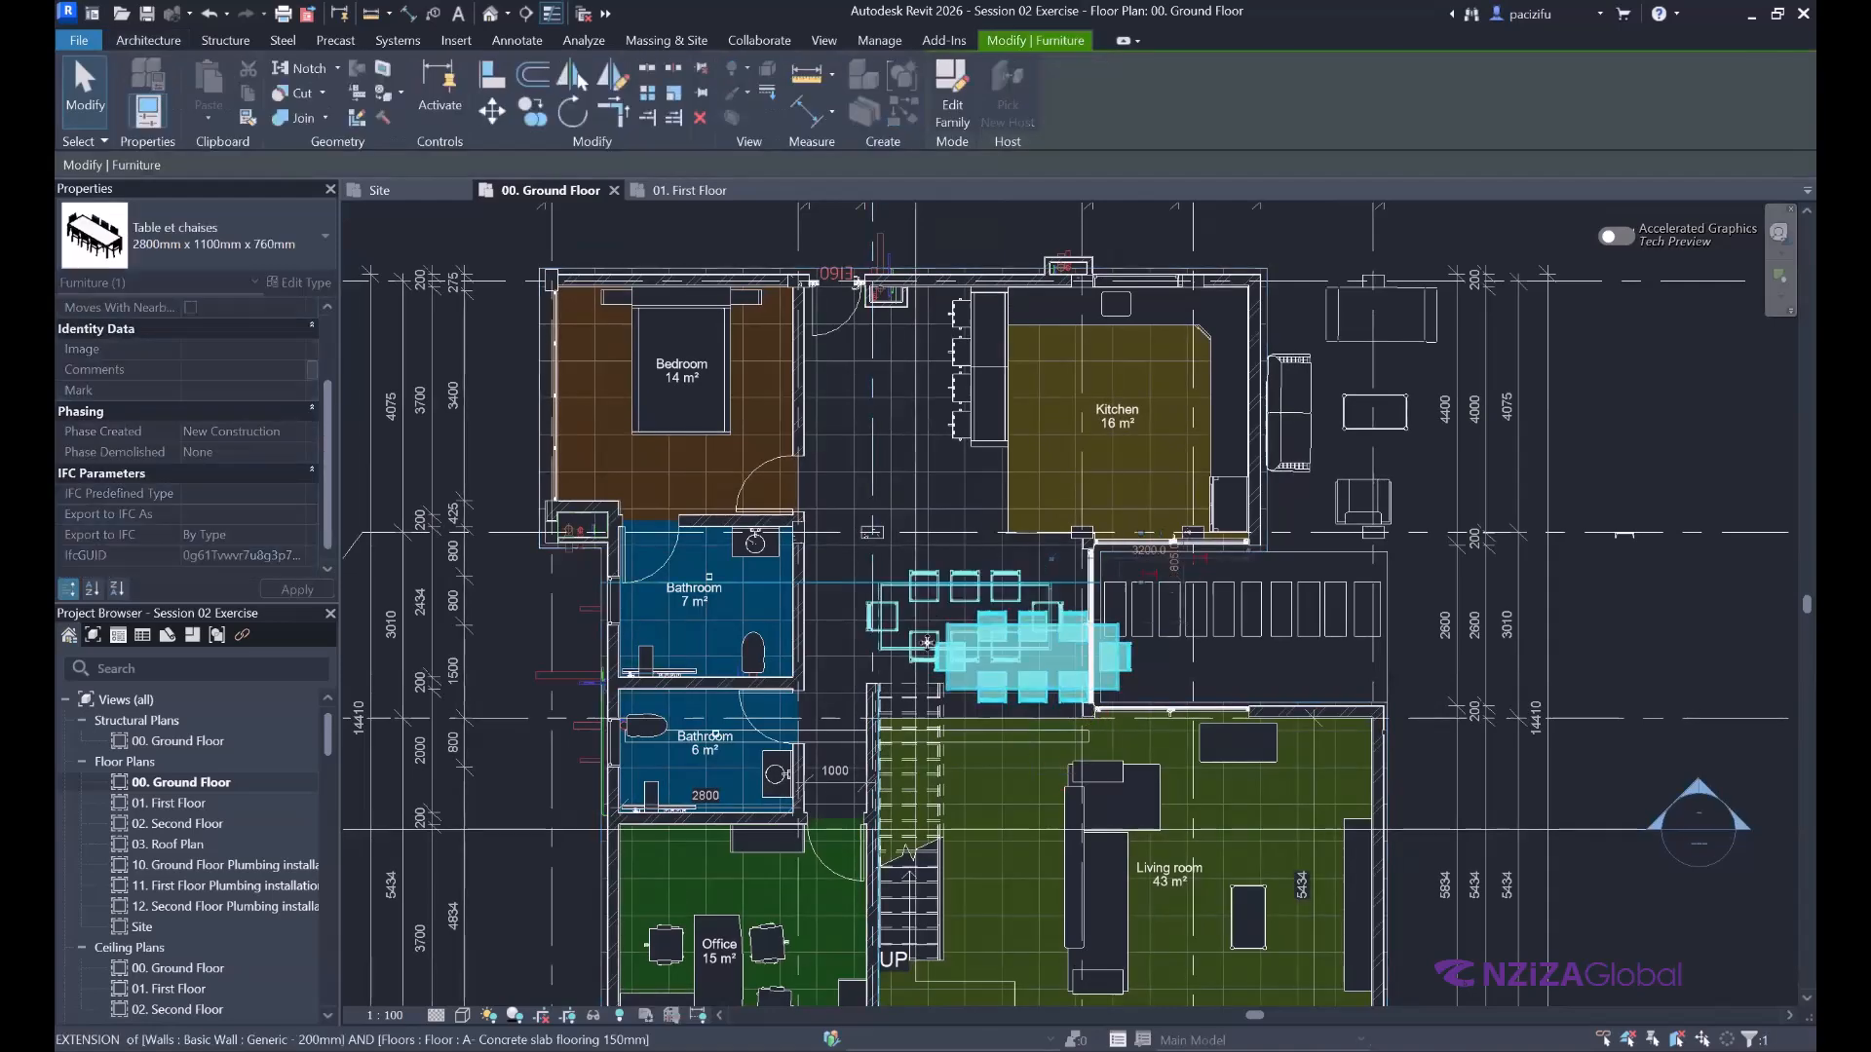
left_click_drag(1038, 670, 973, 617)
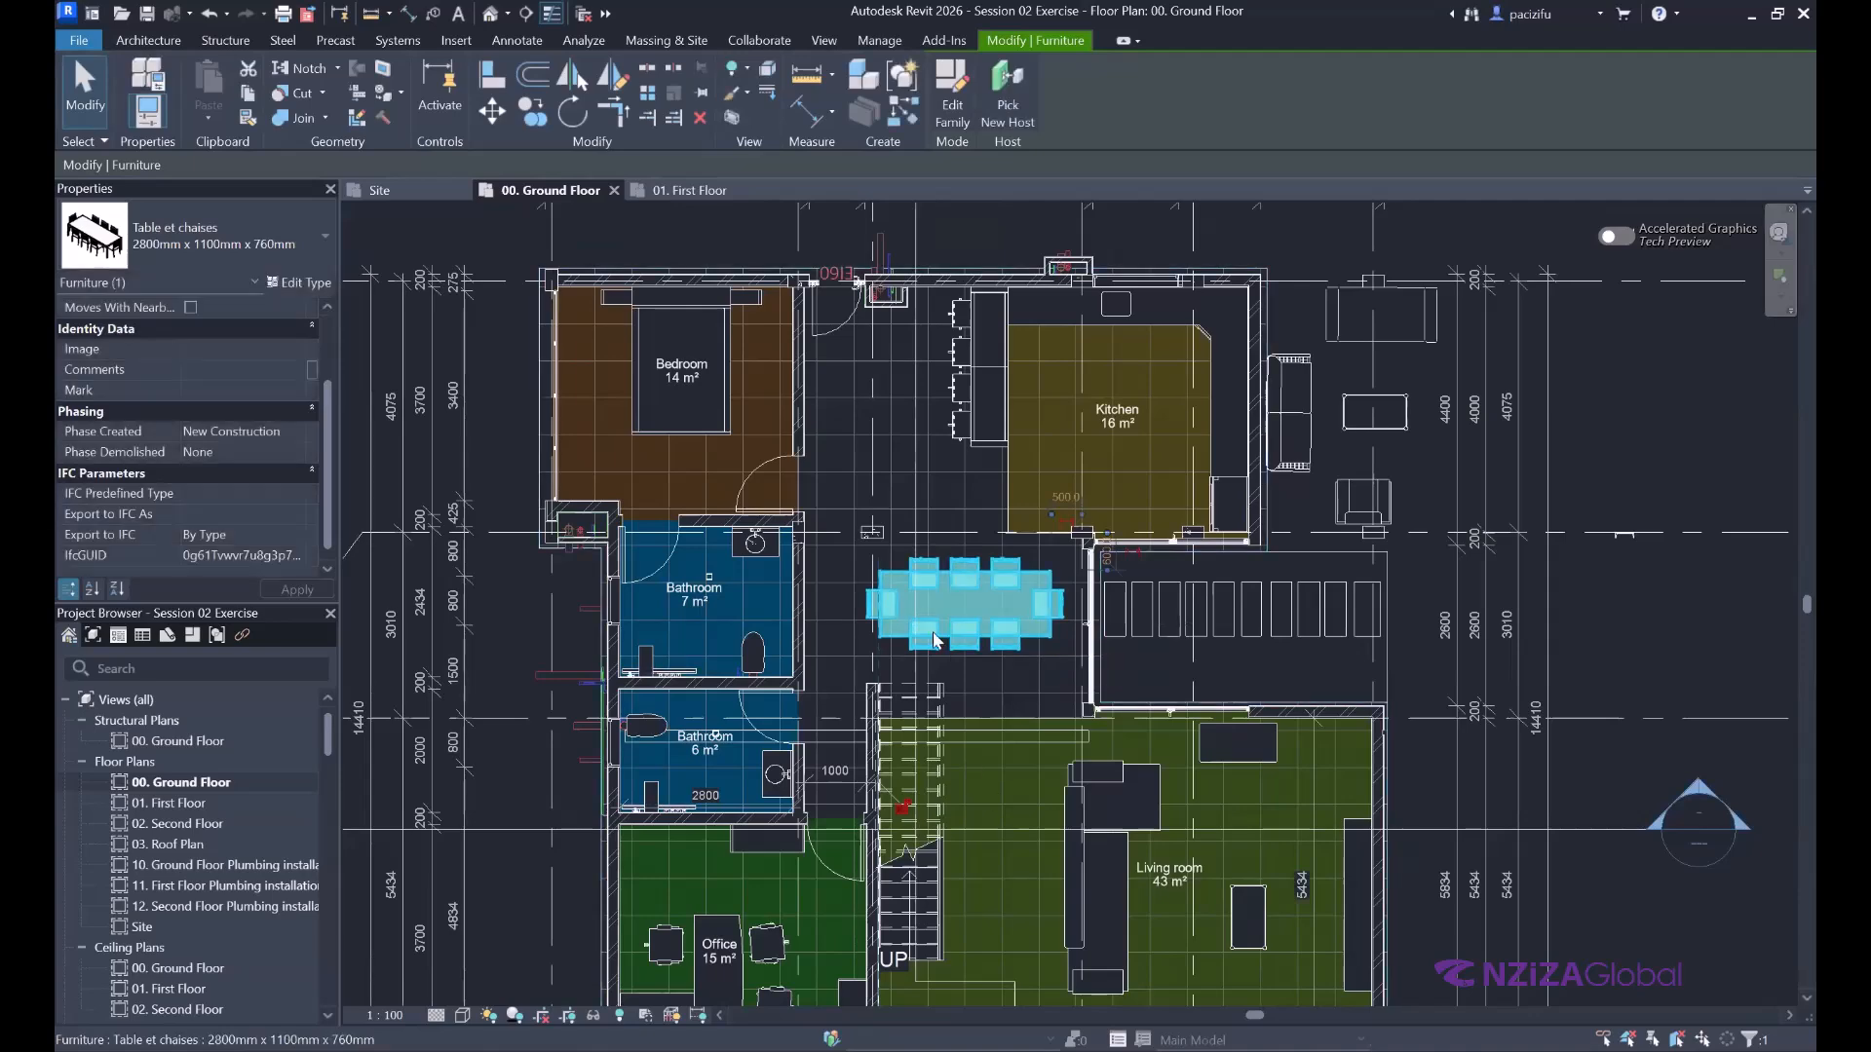
left_click(968, 653)
scroll(968, 653, "down", 2)
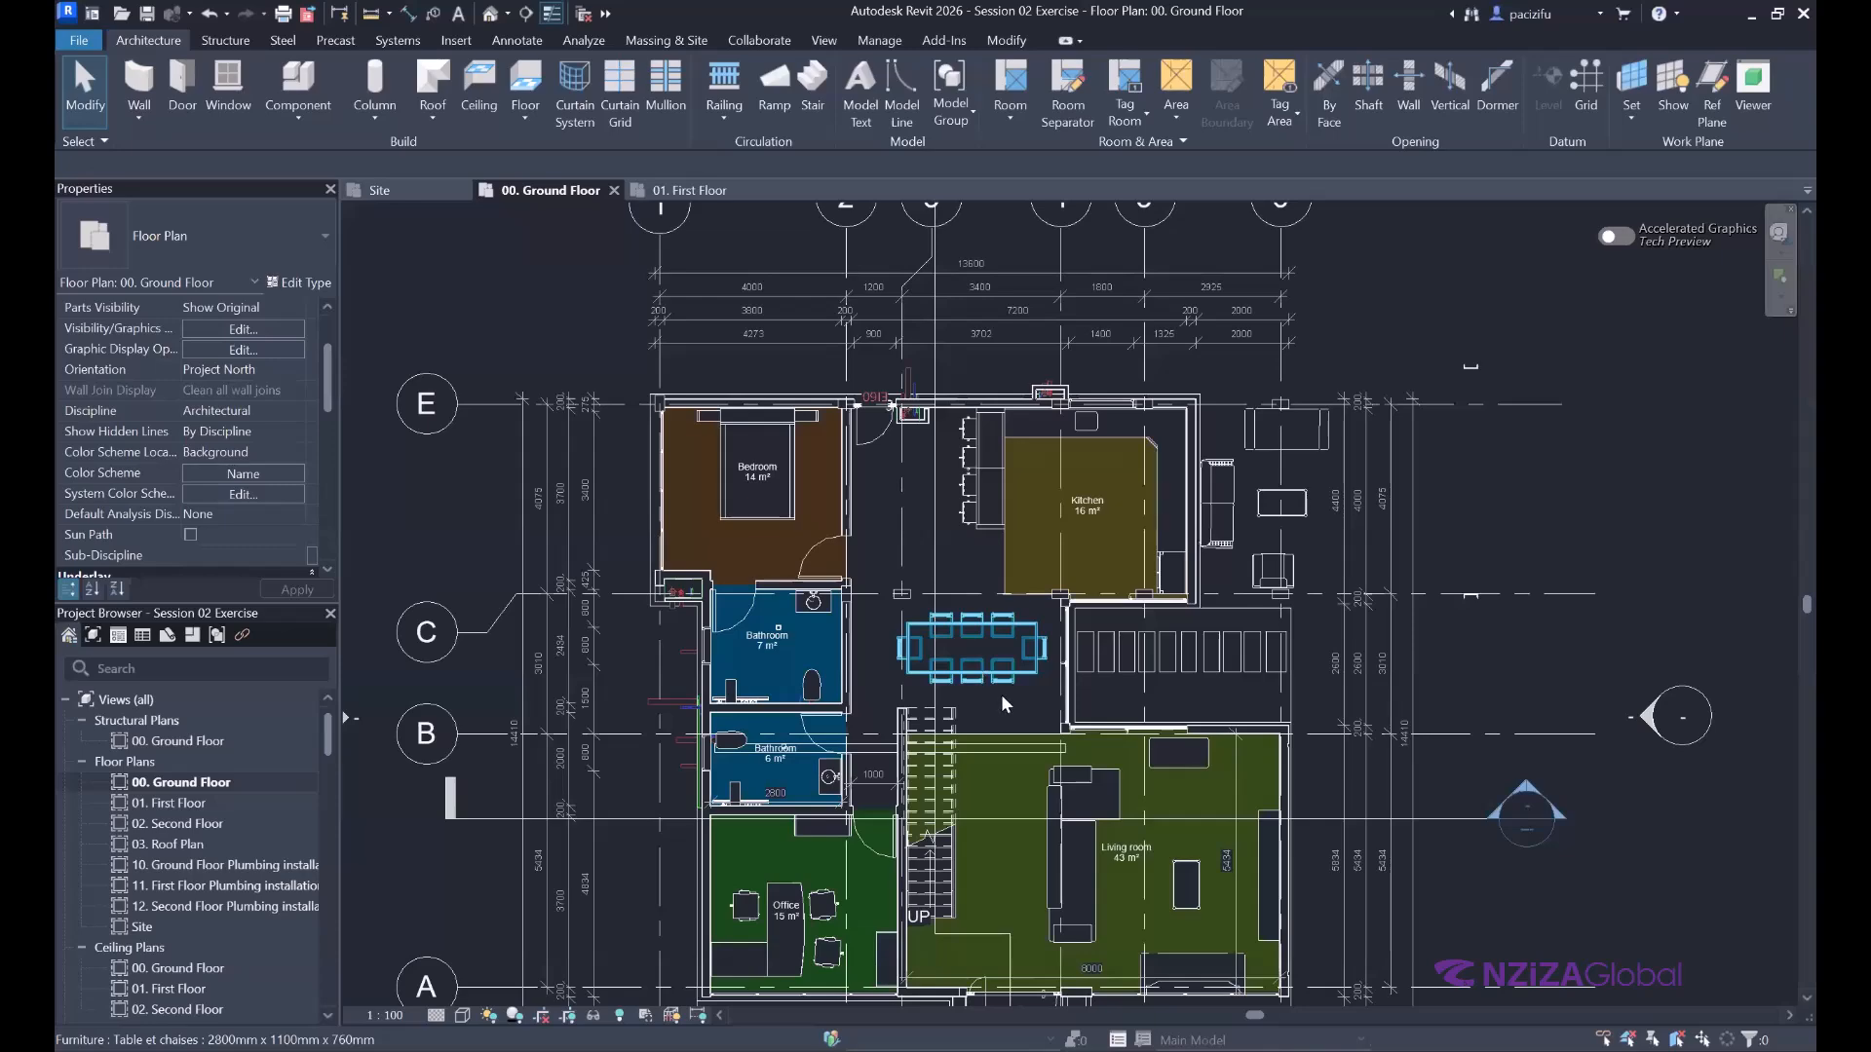
Place a tagged room in the open dining and hall area between the bathrooms and the kitchen.
scroll(974, 634, "up", 2)
scroll(971, 670, "down", 2)
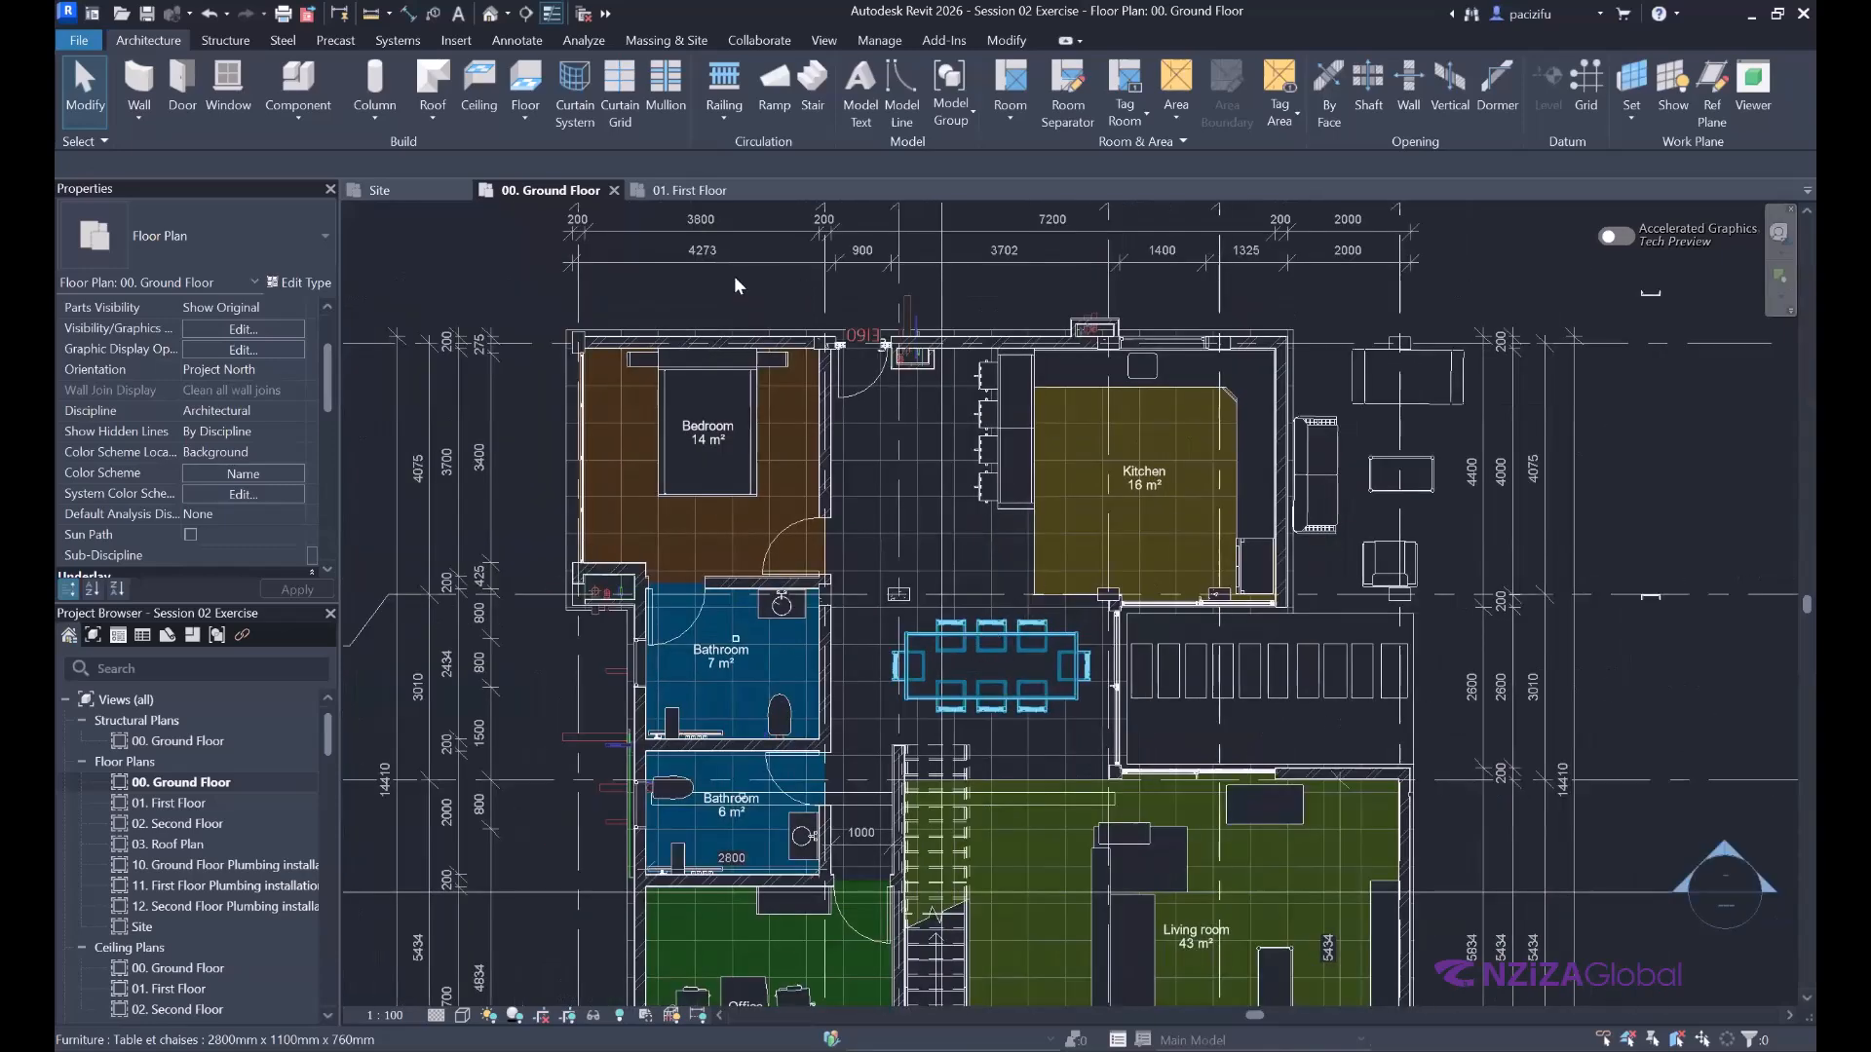
left_click(1008, 86)
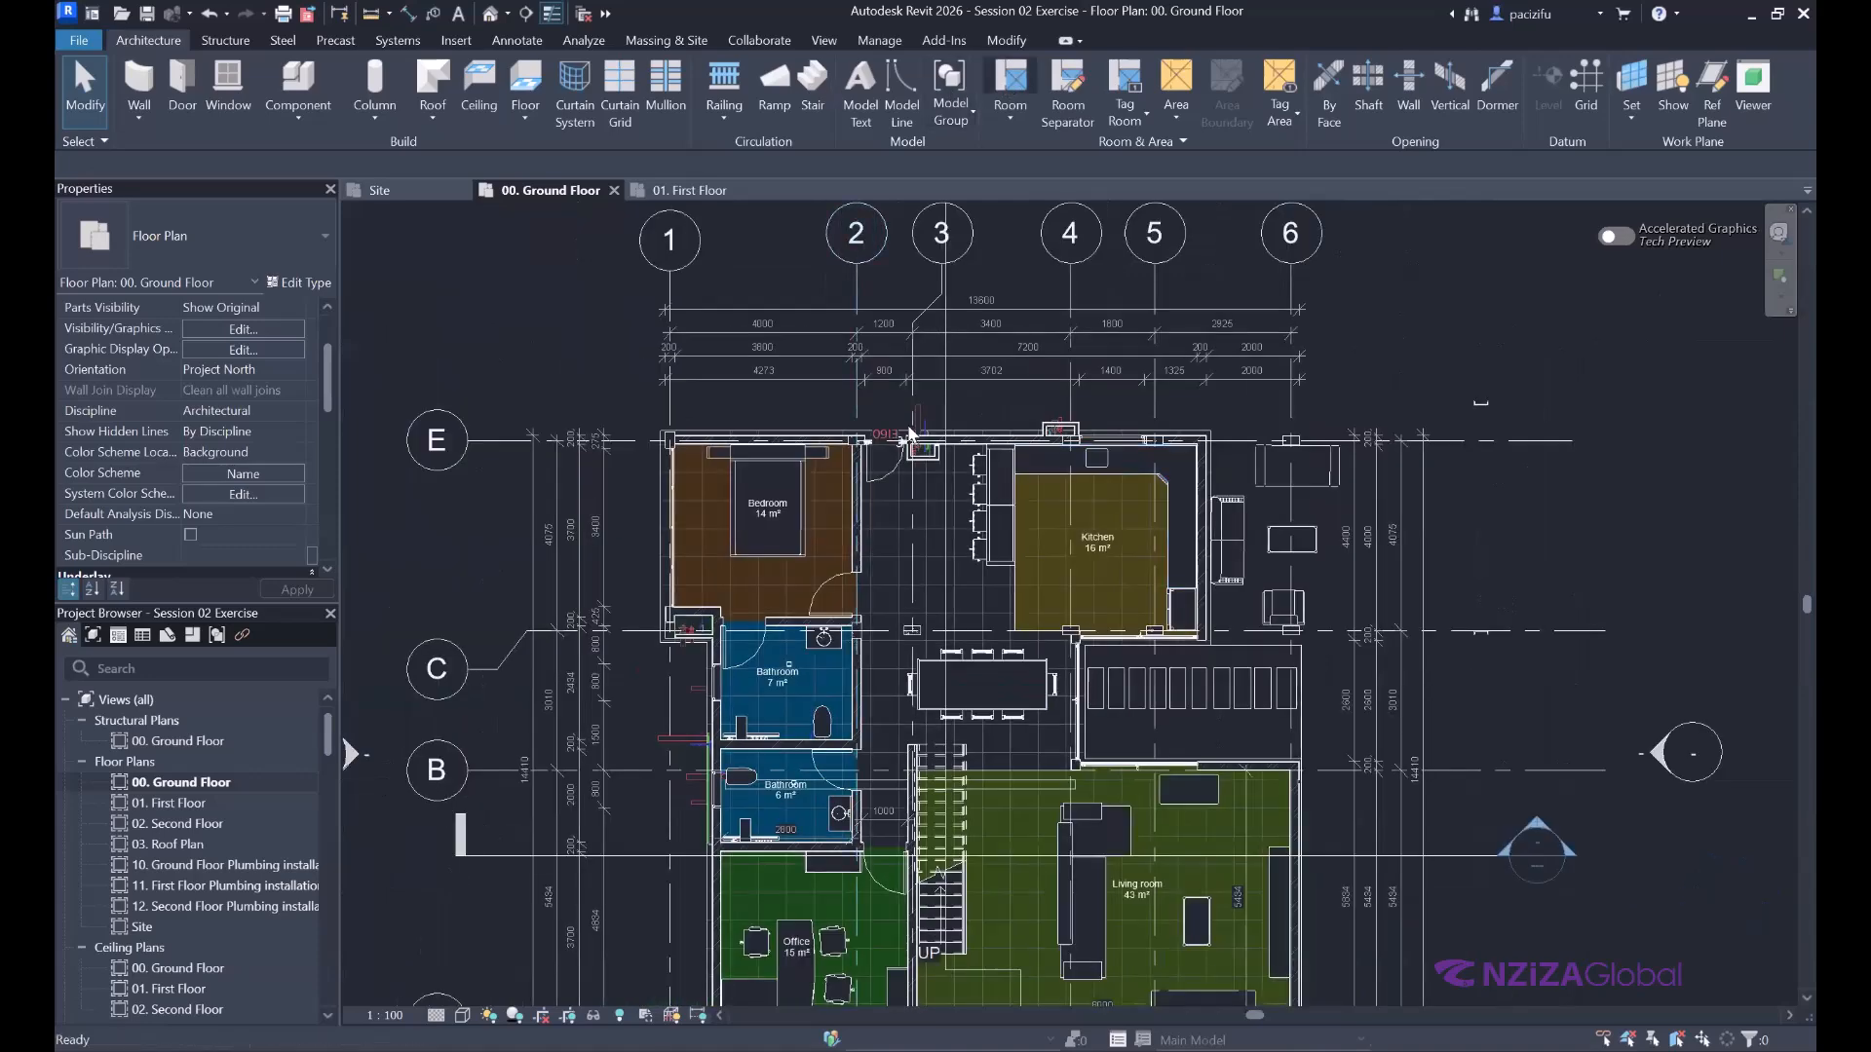
left_click(970, 612)
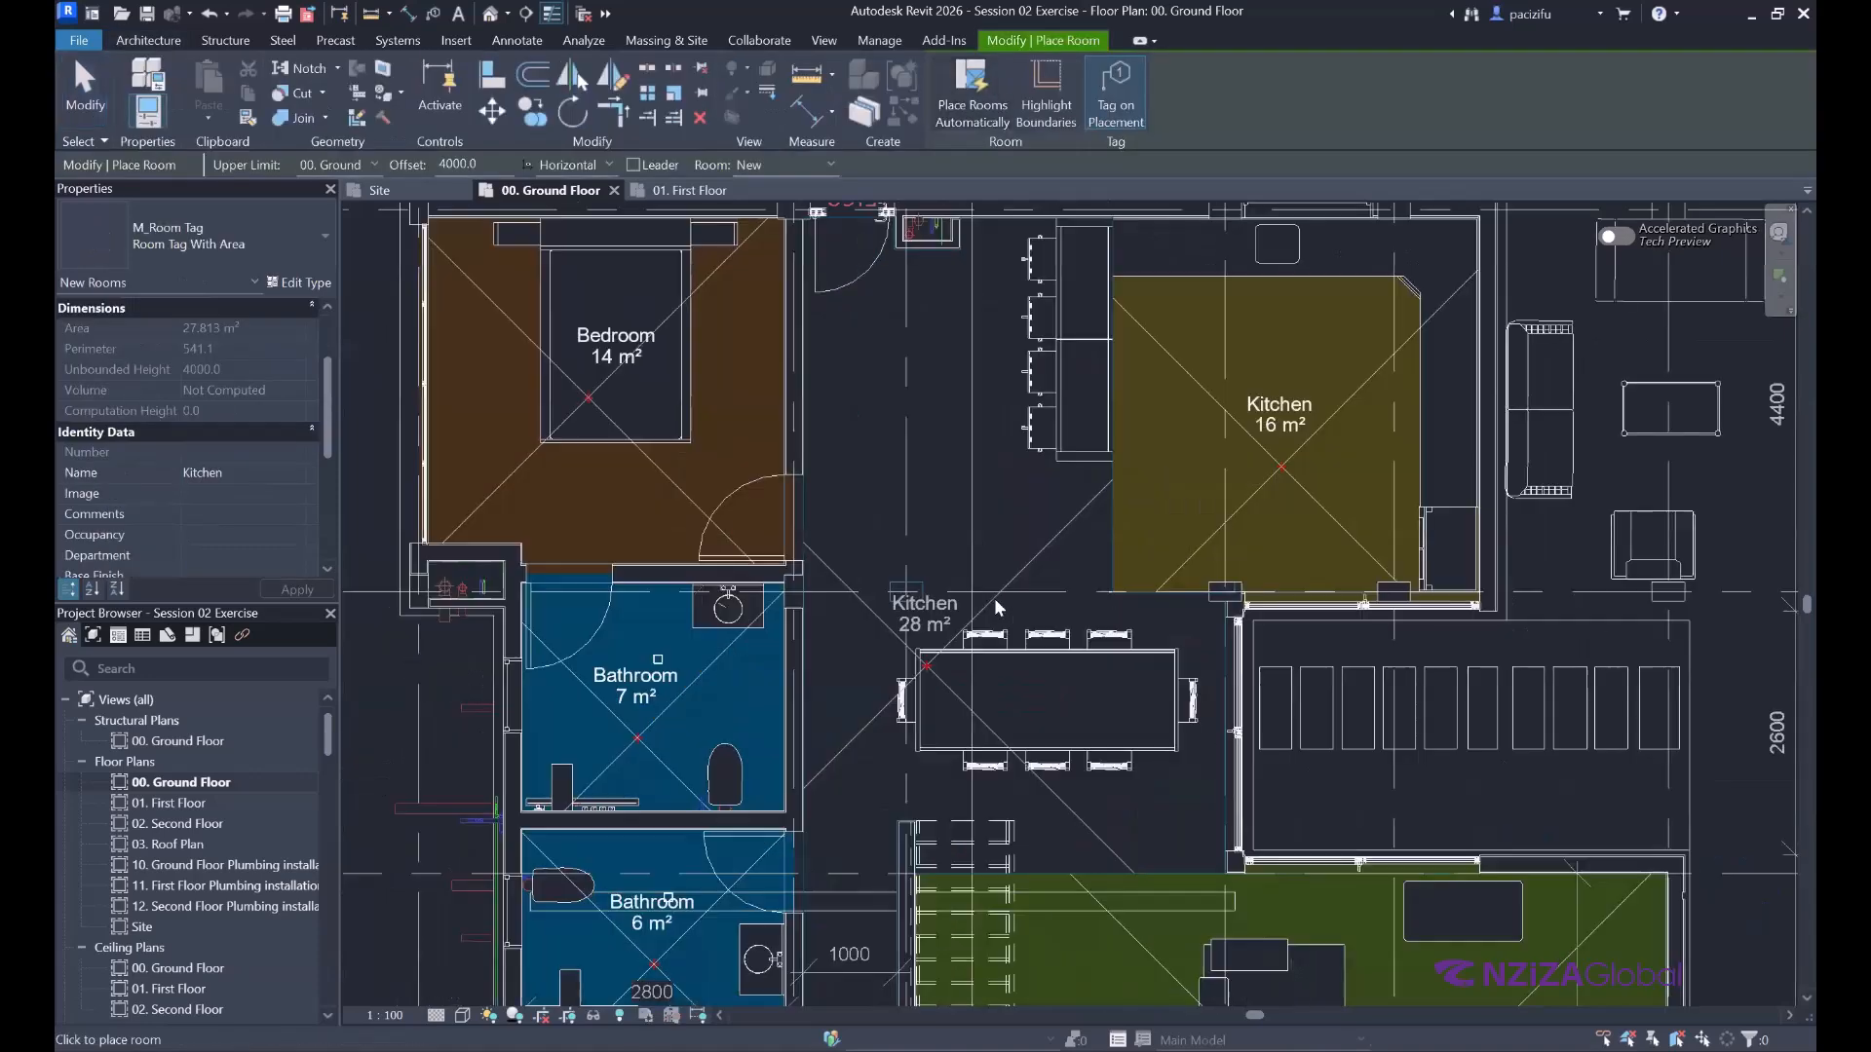
scroll(996, 599, "up", 3)
left_click(81, 73)
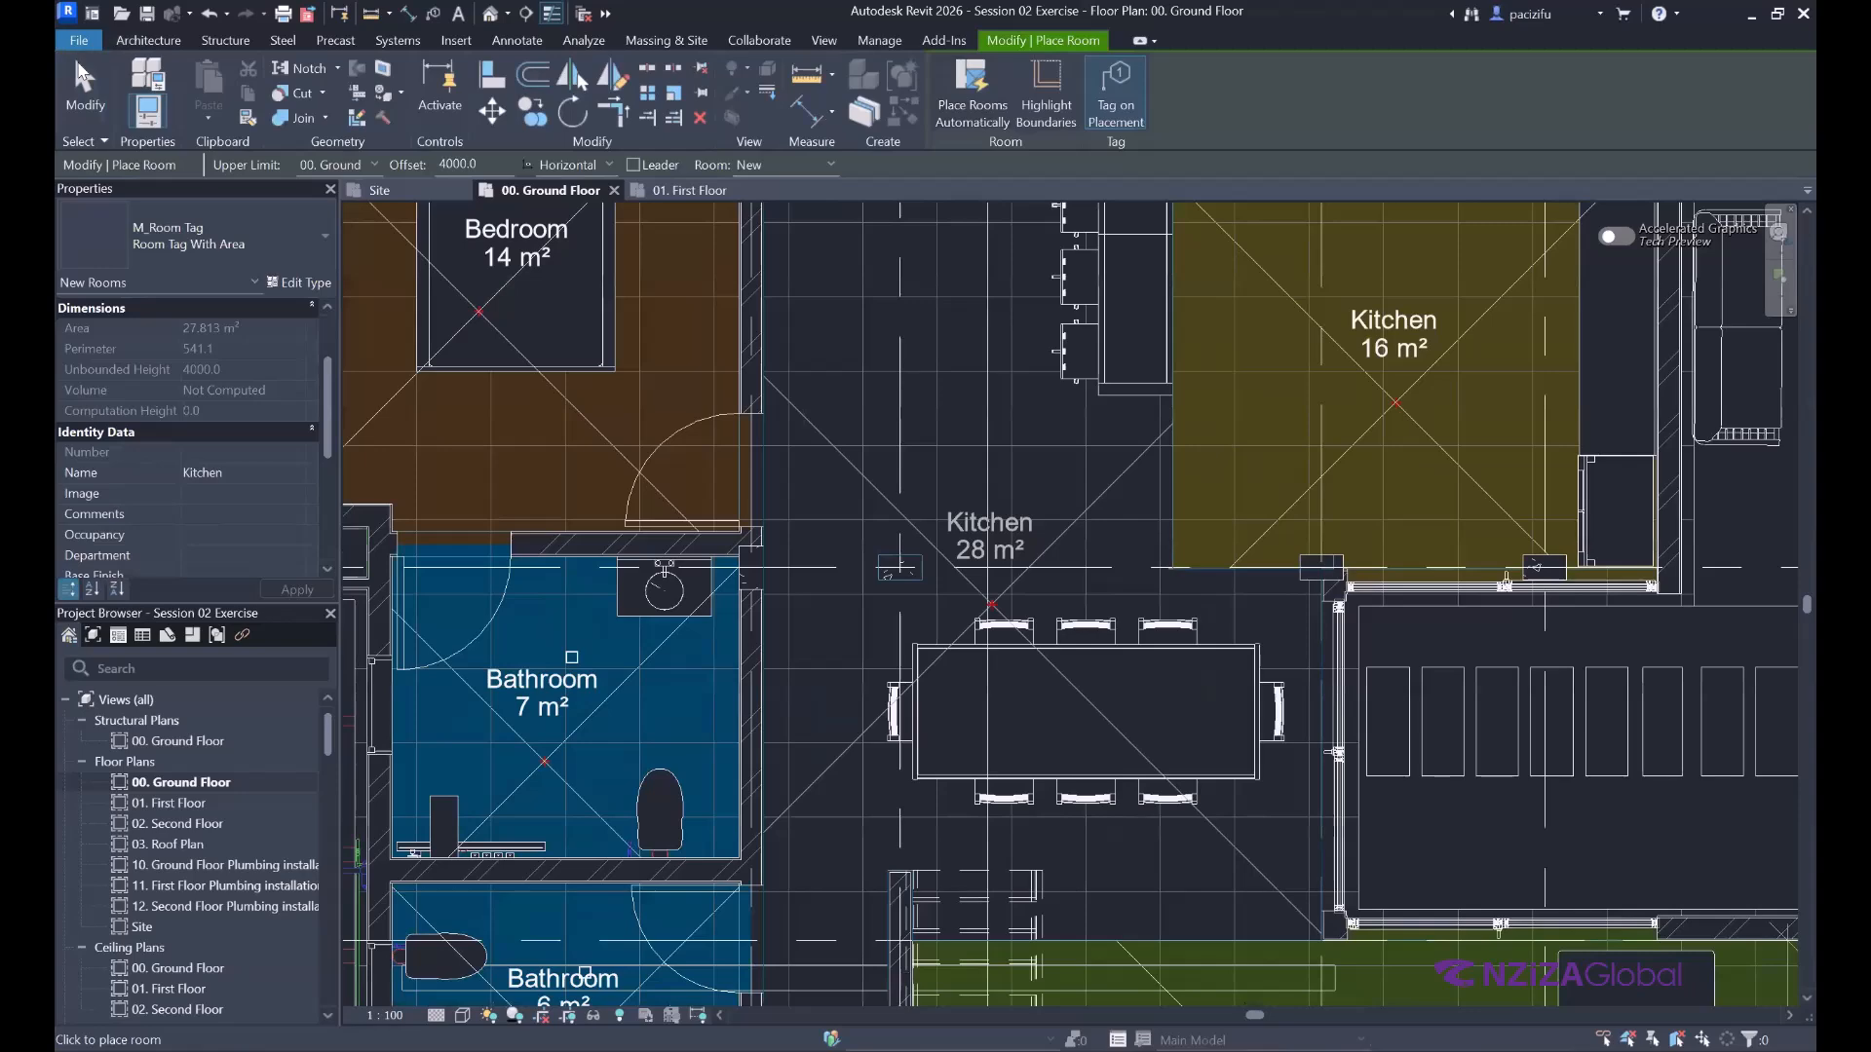
Rename the new room in the open dining and hall area as "Dinning area" through its tag.
left_click(1018, 527)
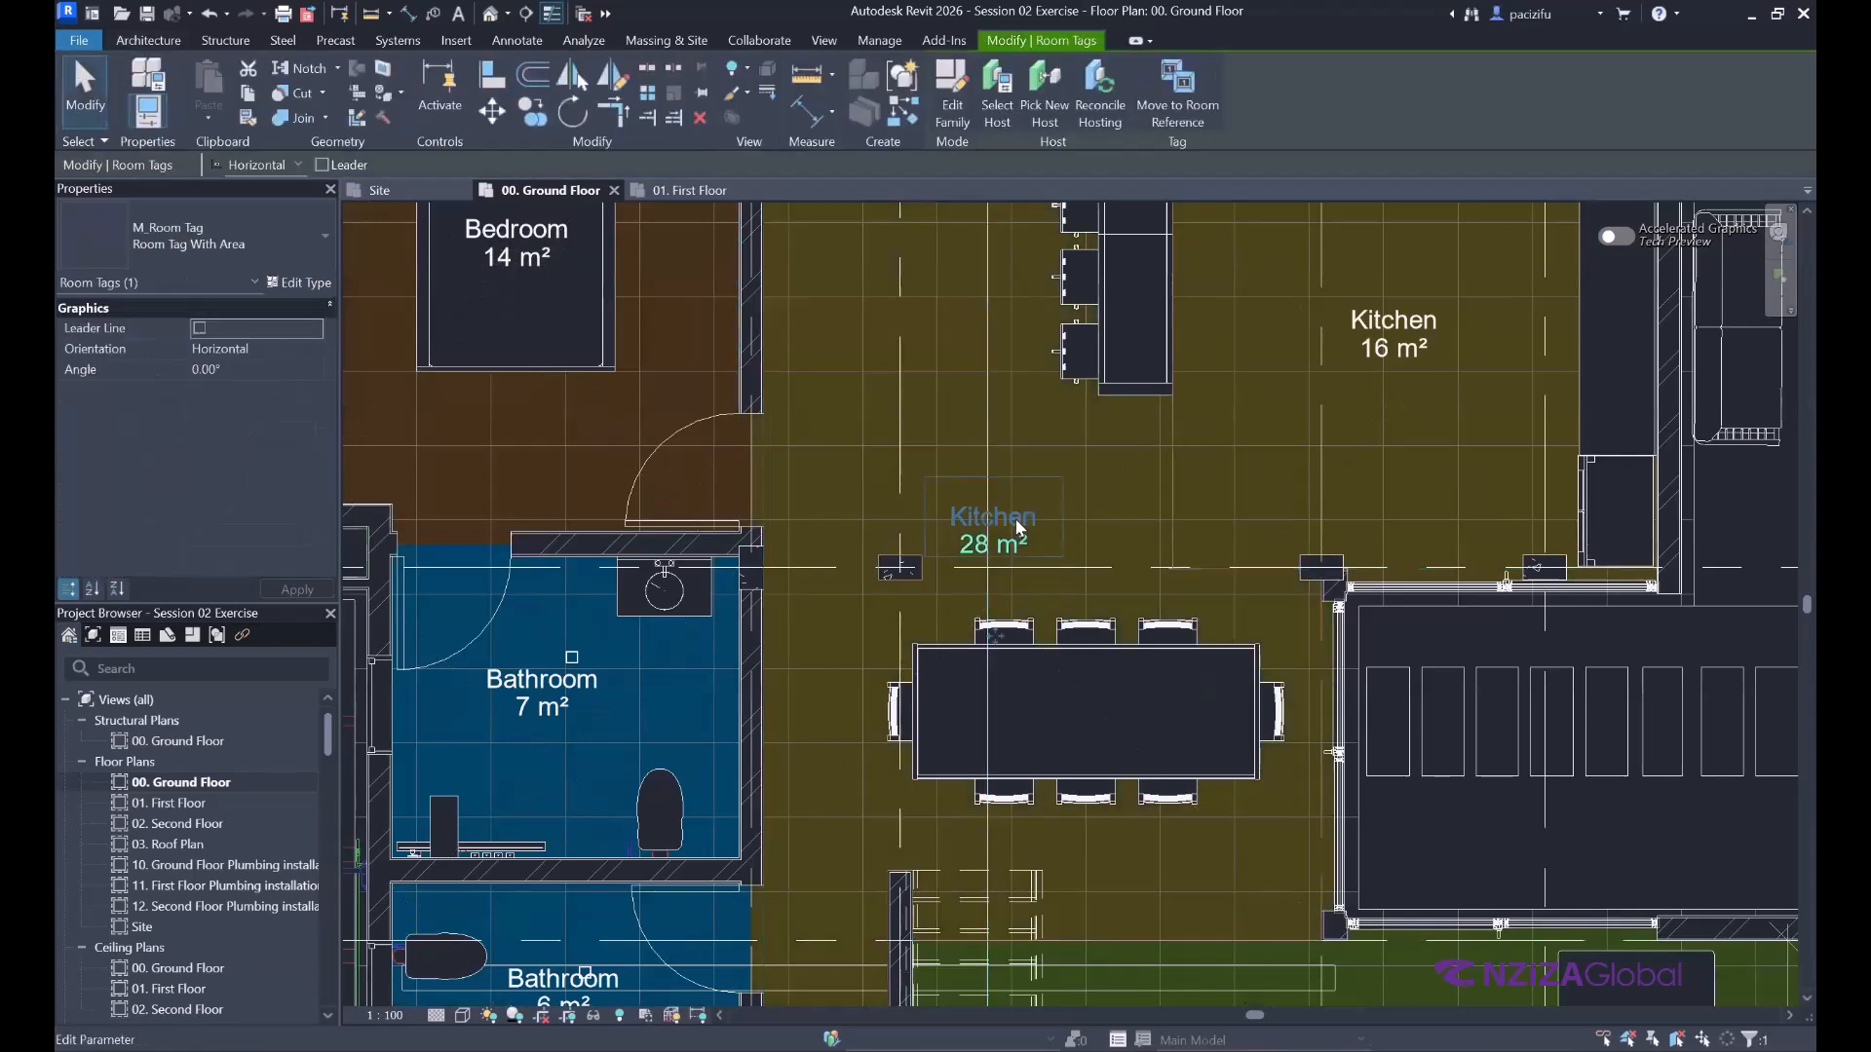
key("d")
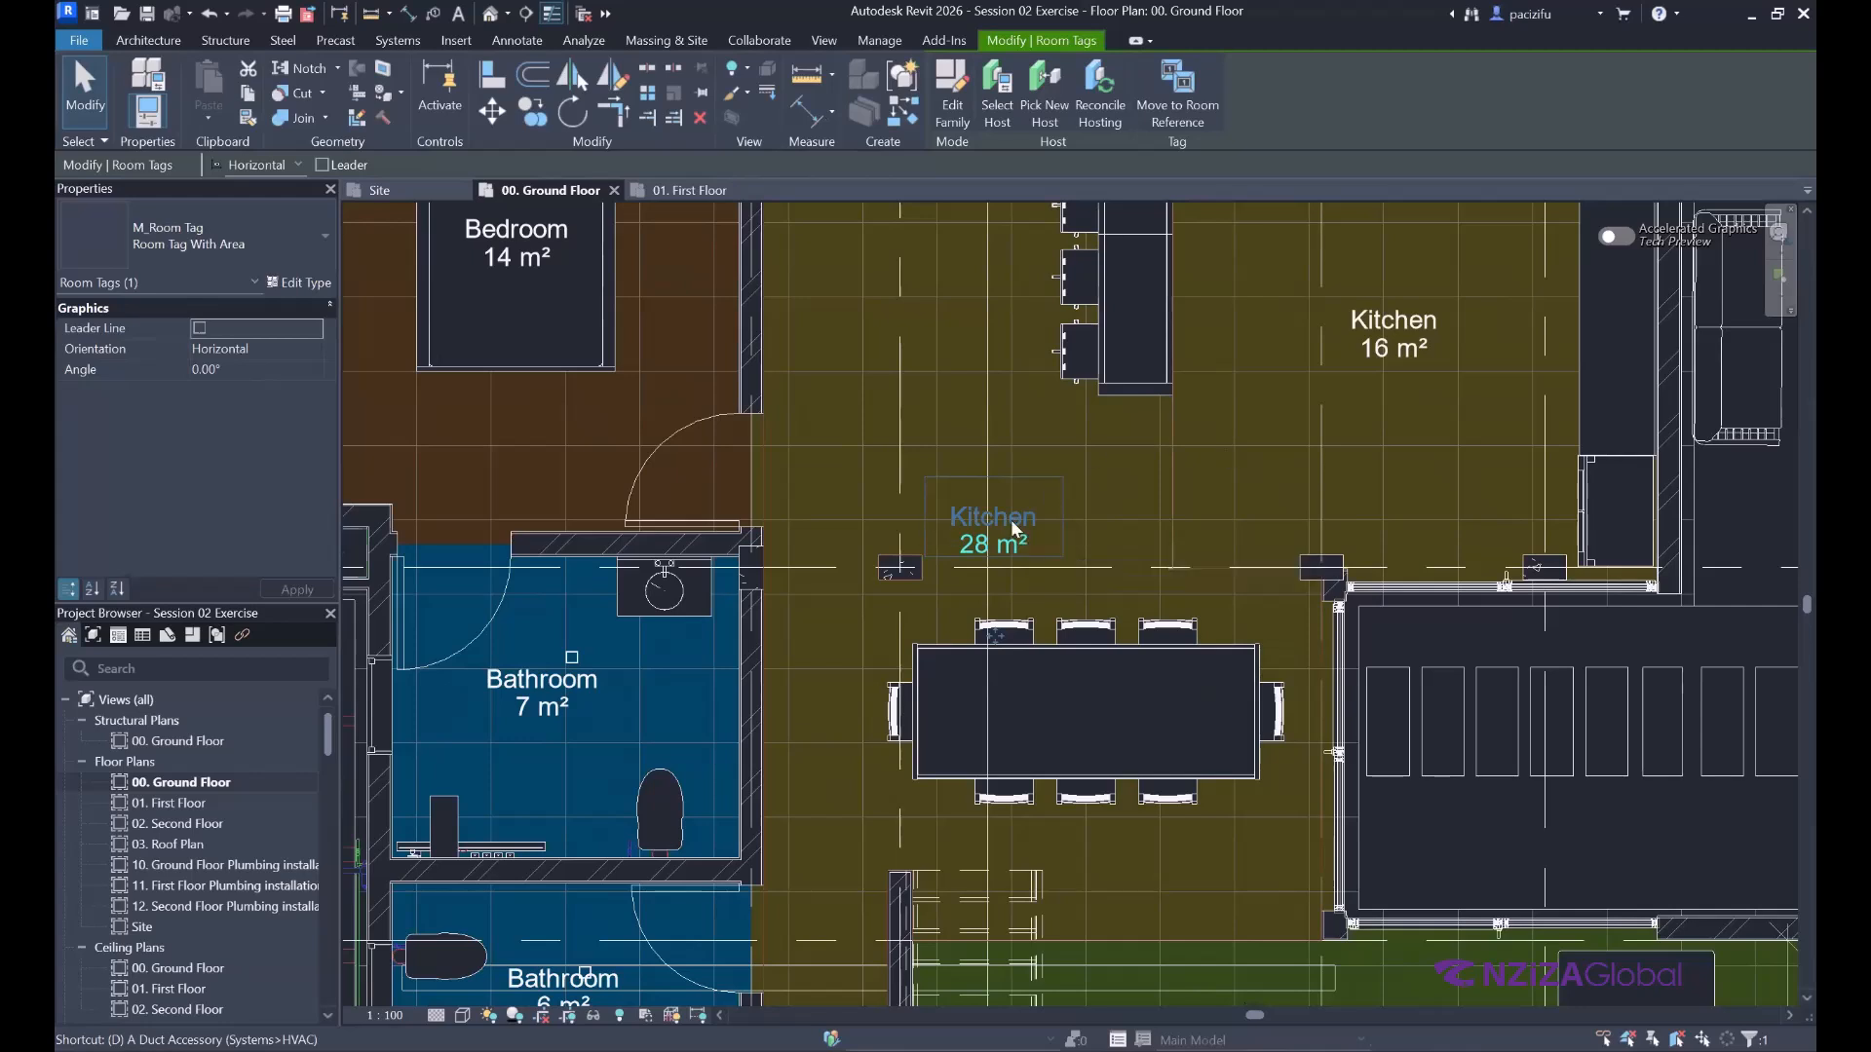
left_click(1007, 520)
type("Dinning area")
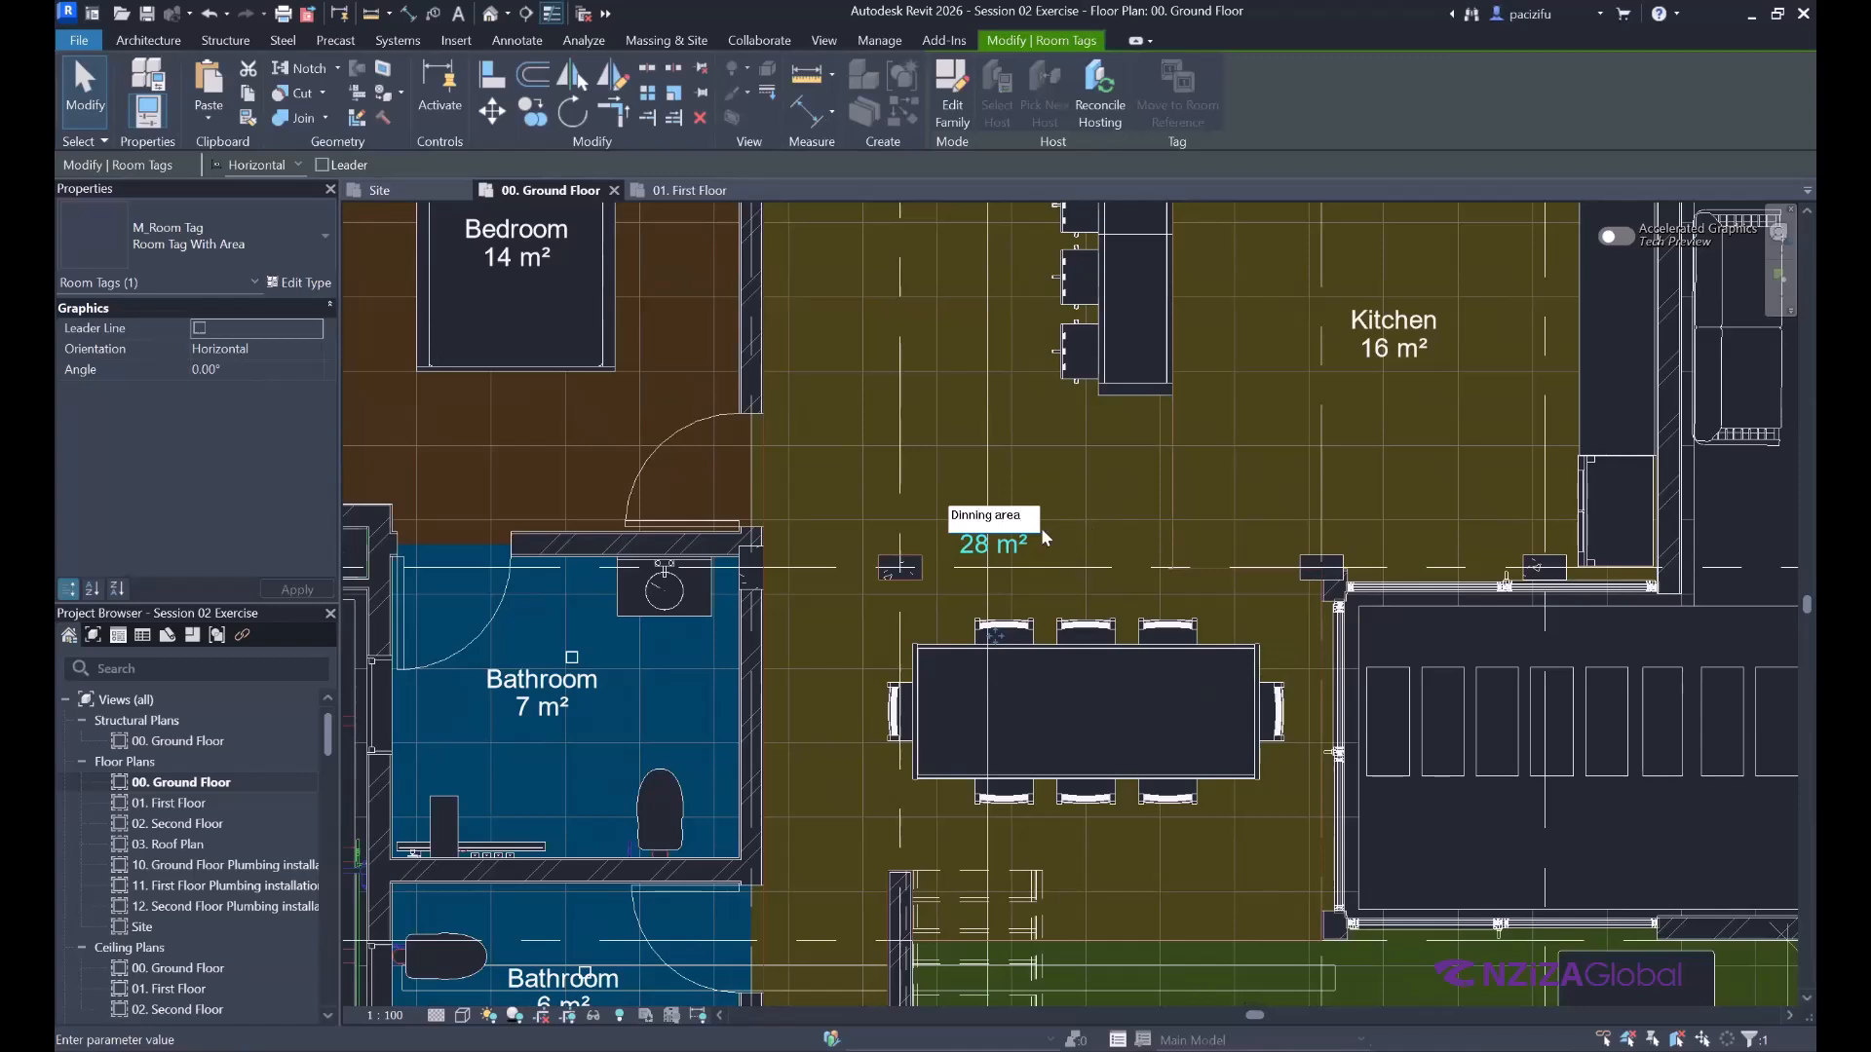
left_click(941, 405)
Examine the color-filled ground floor plan and the dimension strings above it.
scroll(981, 533, "down", 5)
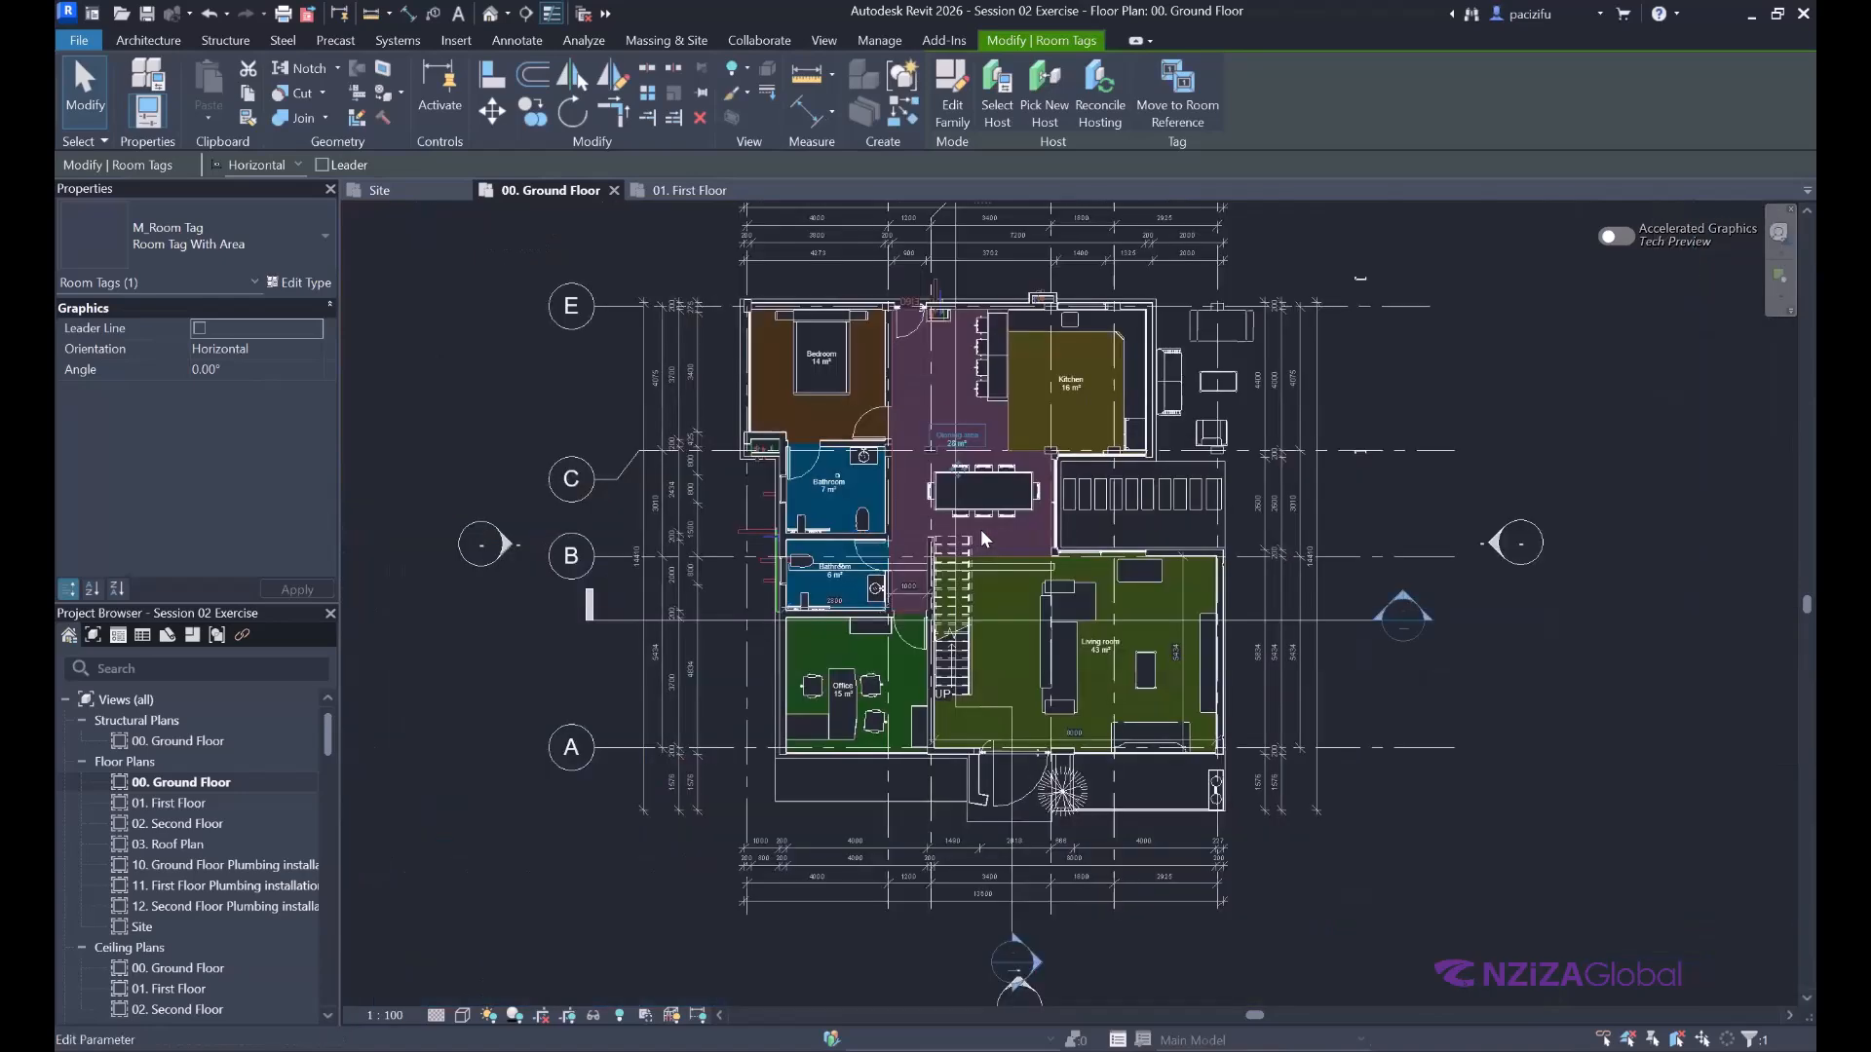
scroll(972, 482, "up", 2)
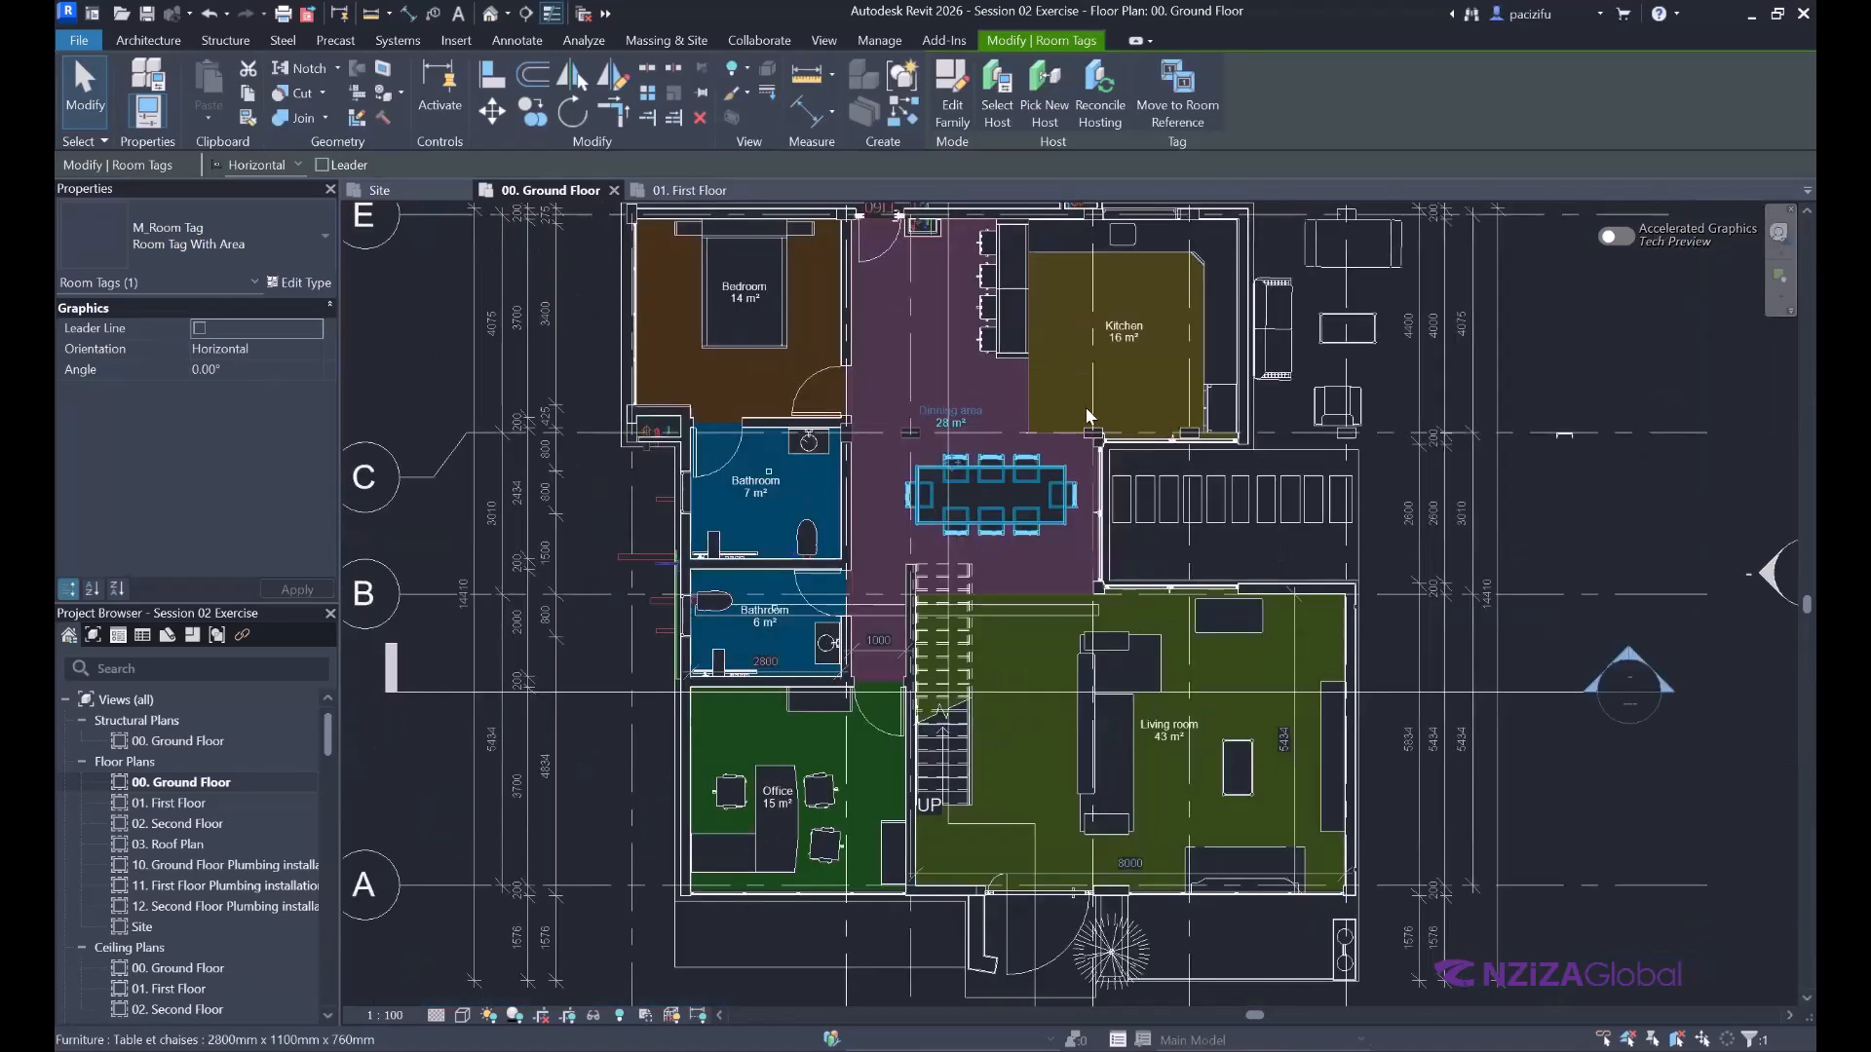
scroll(1166, 556, "down", 2)
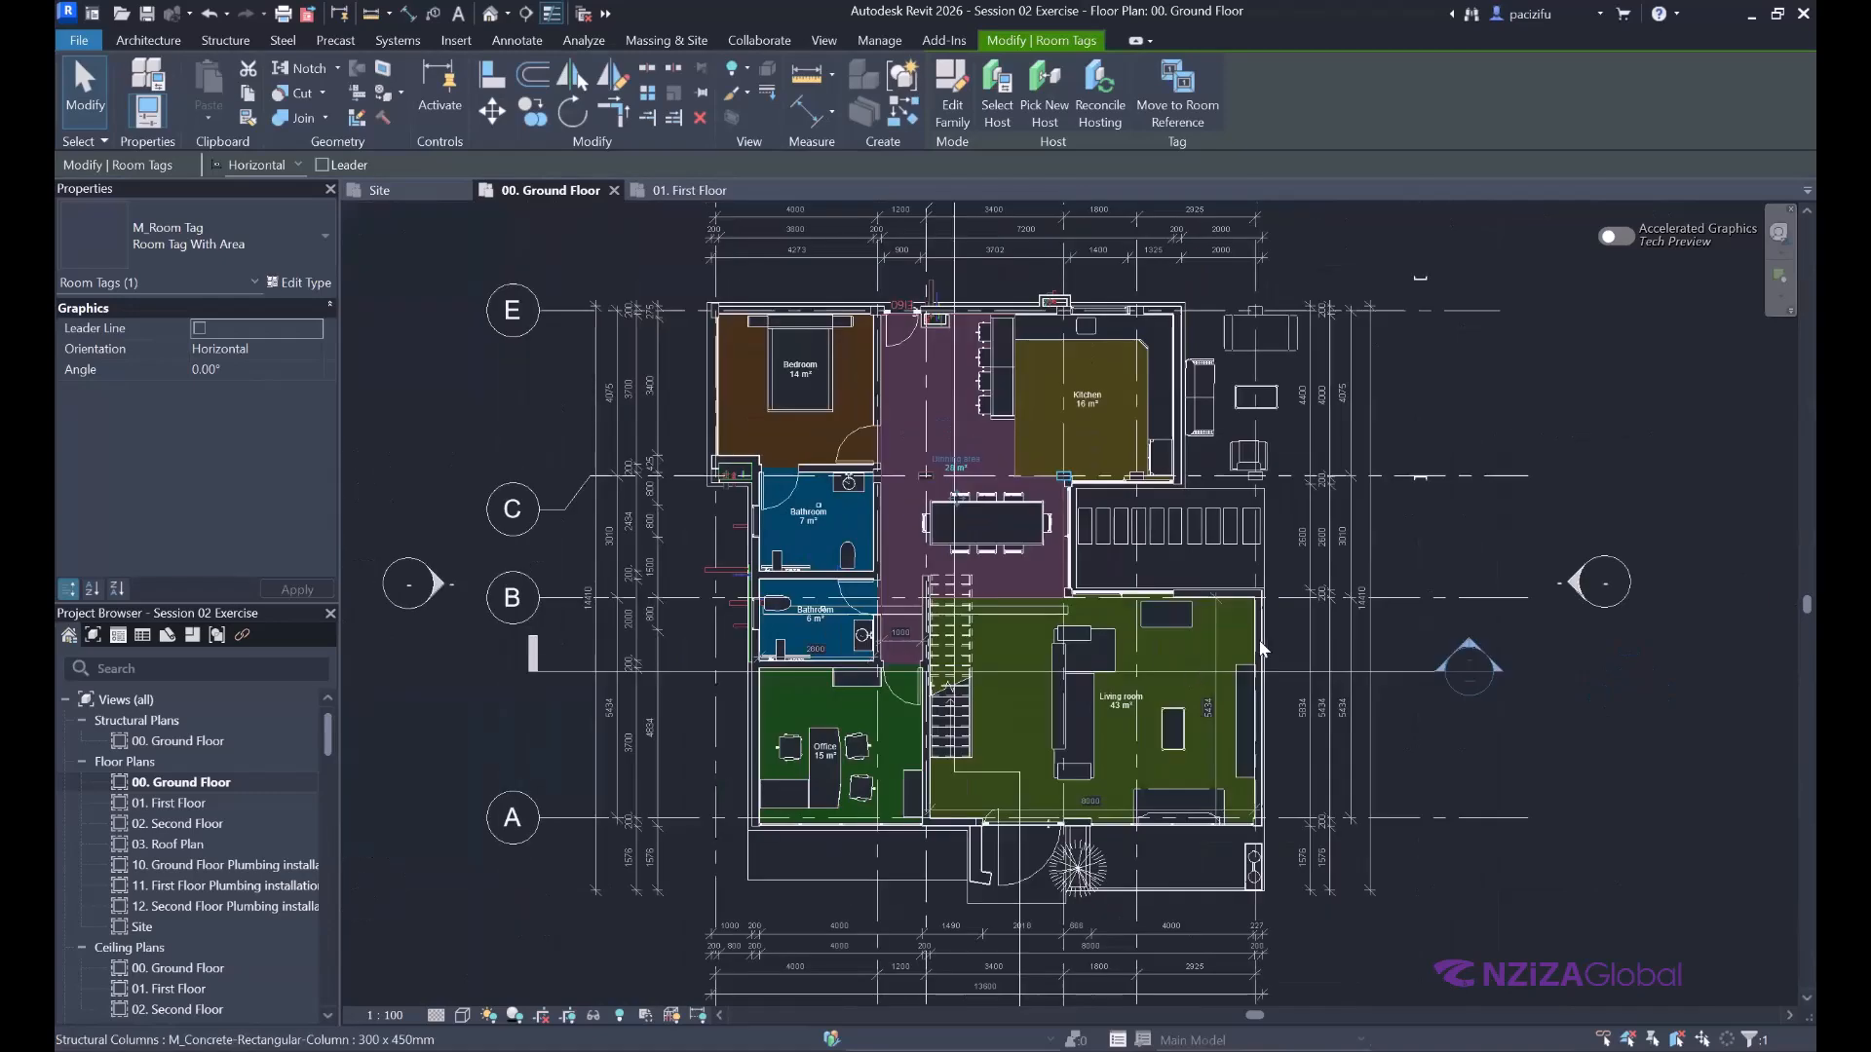
scroll(799, 522, "down", 2)
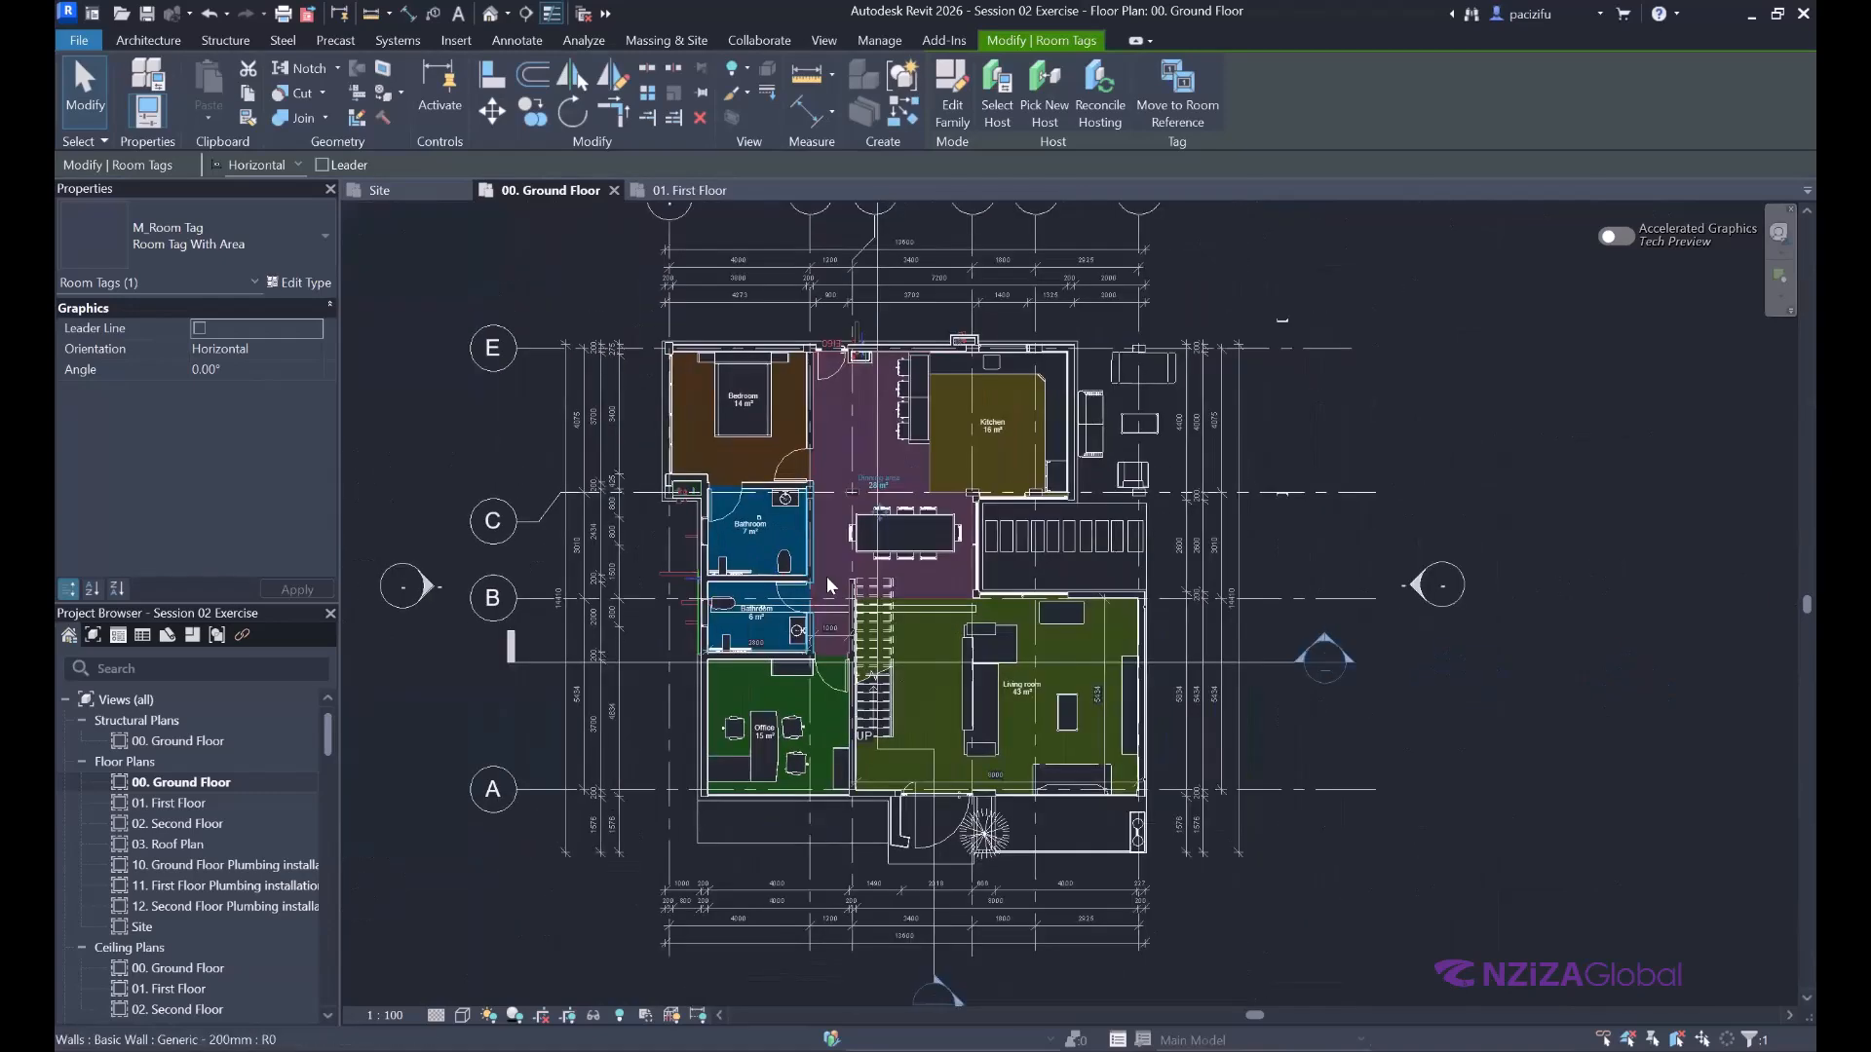
scroll(721, 419, "down", 1)
scroll(734, 422, "down", 1)
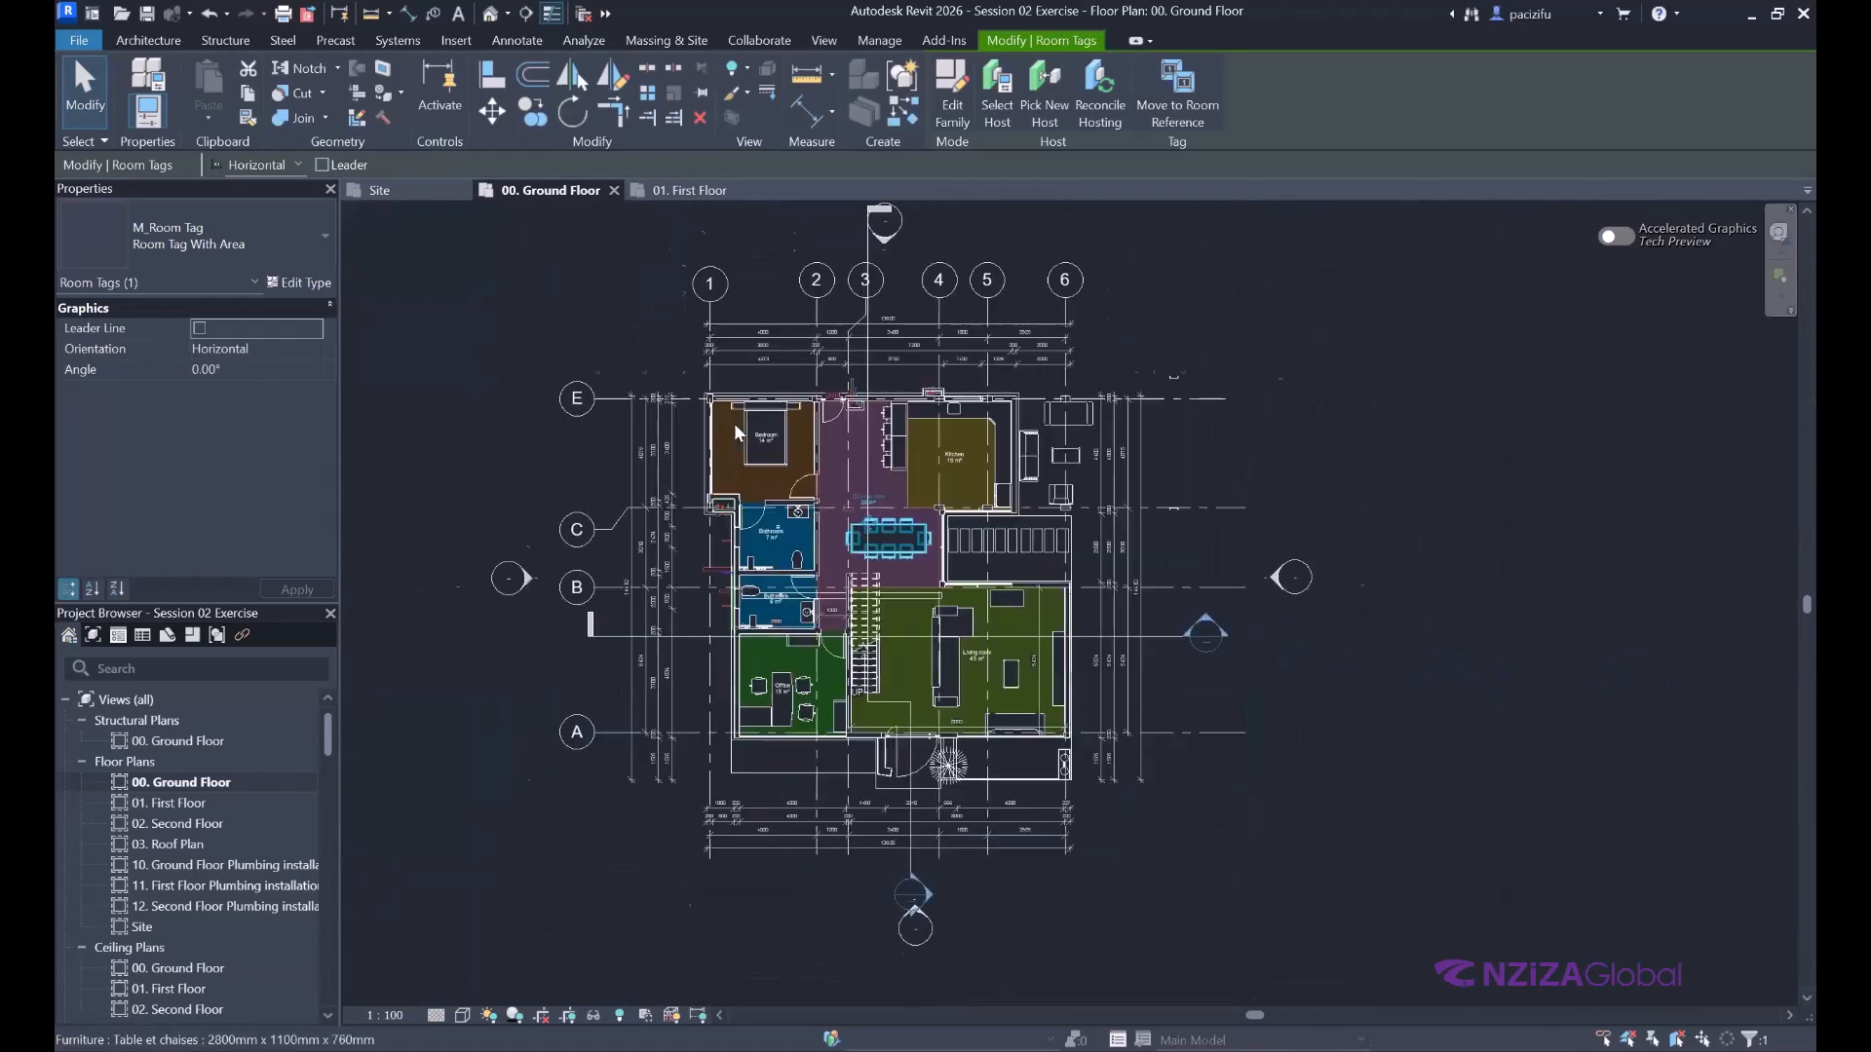
scroll(734, 423, "up", 1)
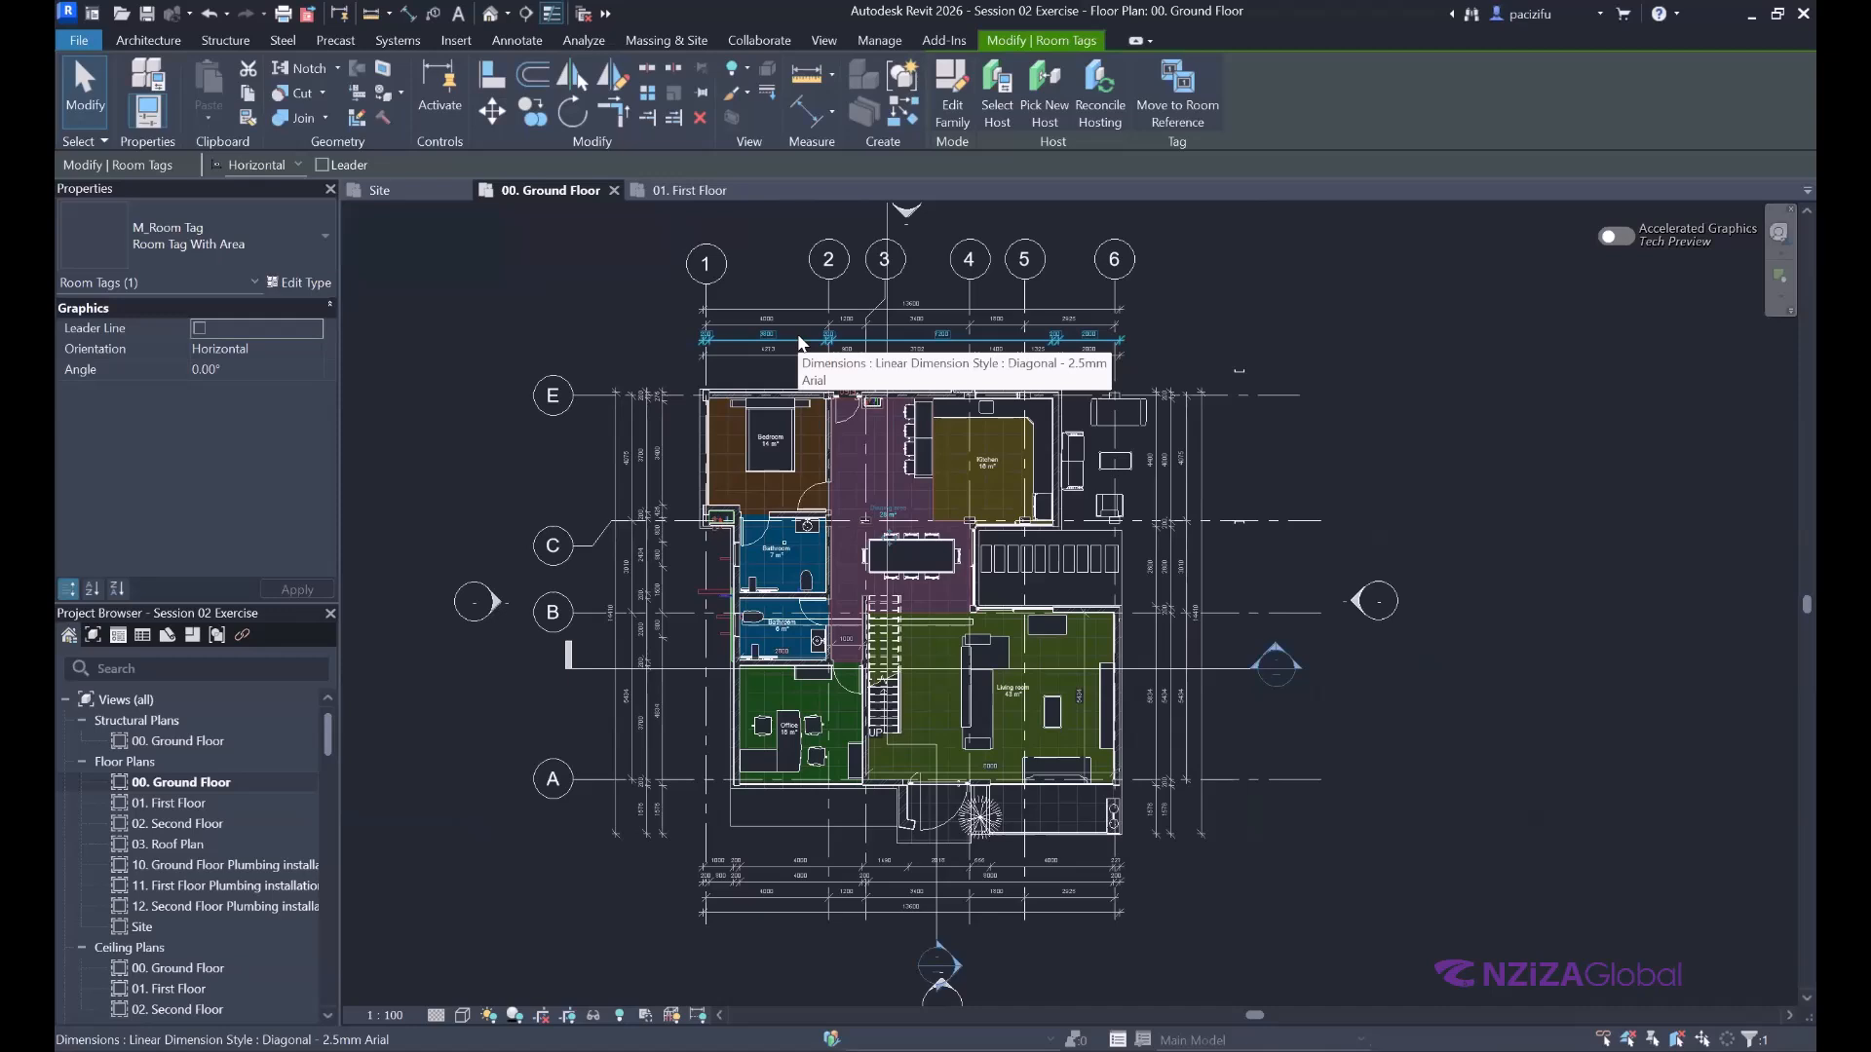
key("Tab")
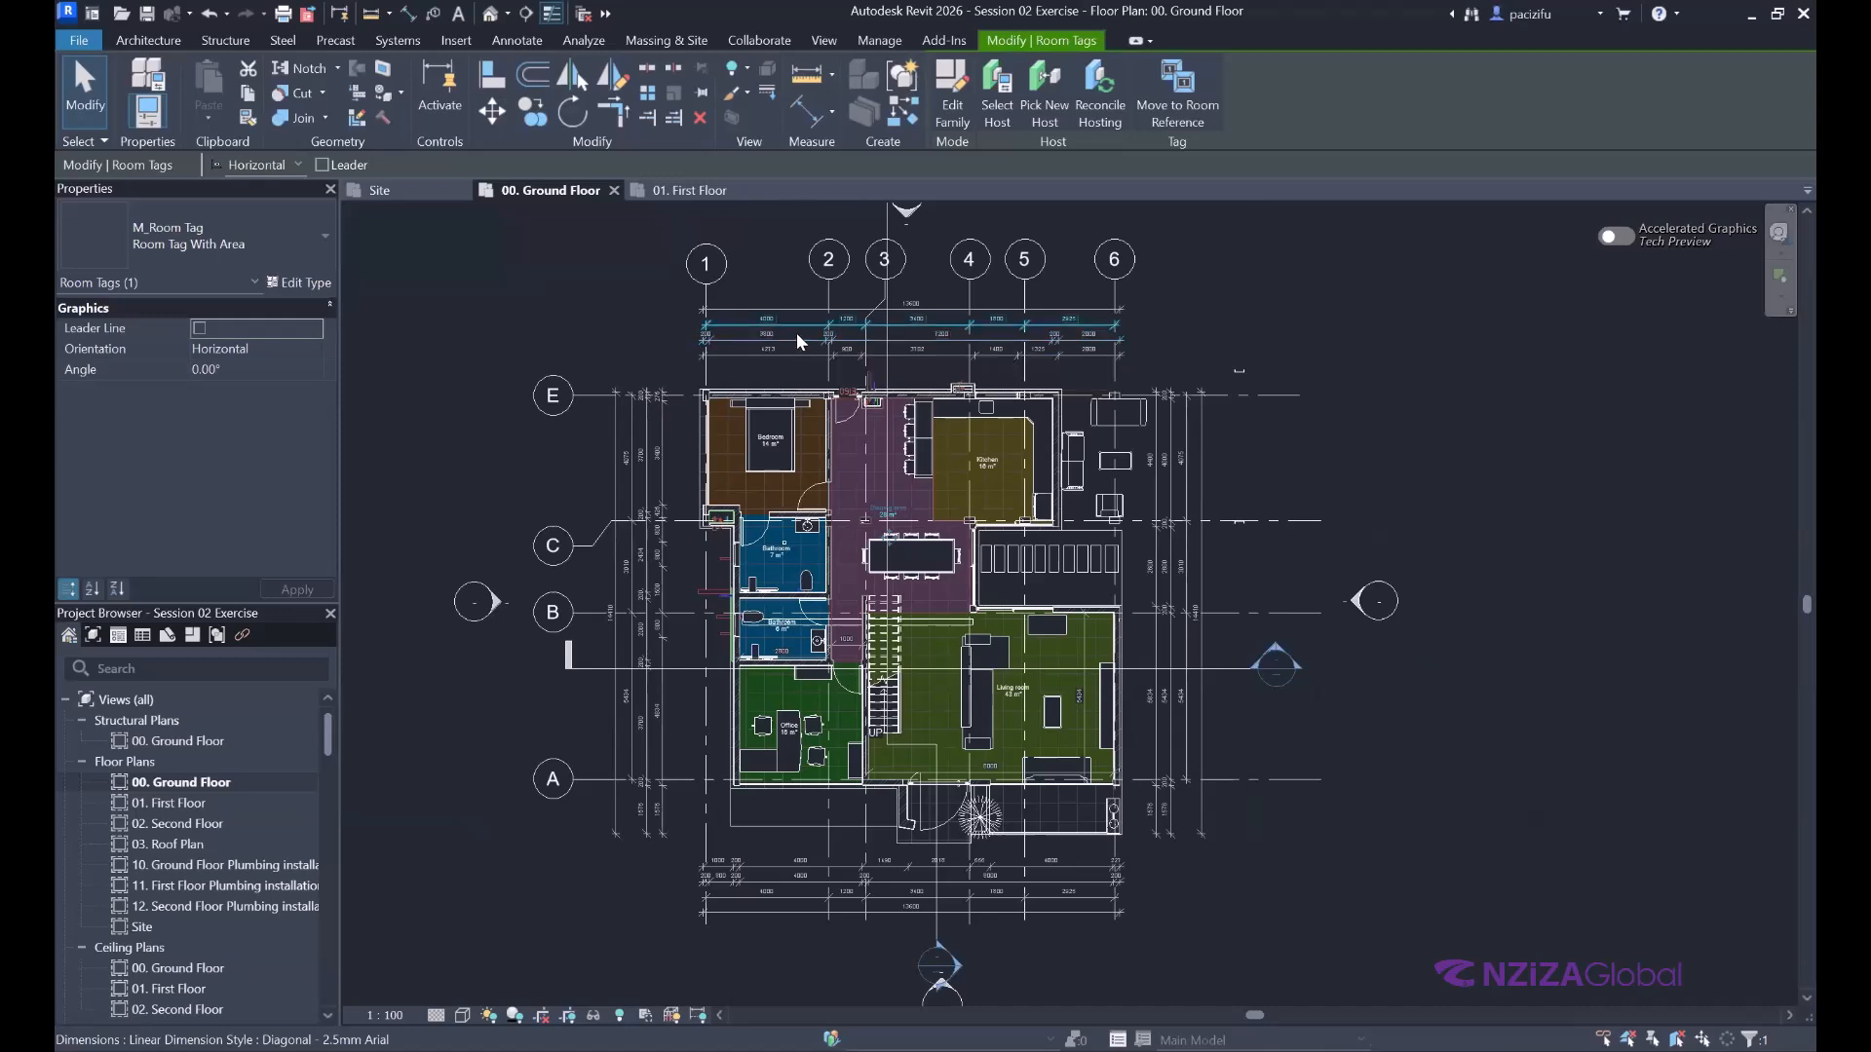
key("Tab")
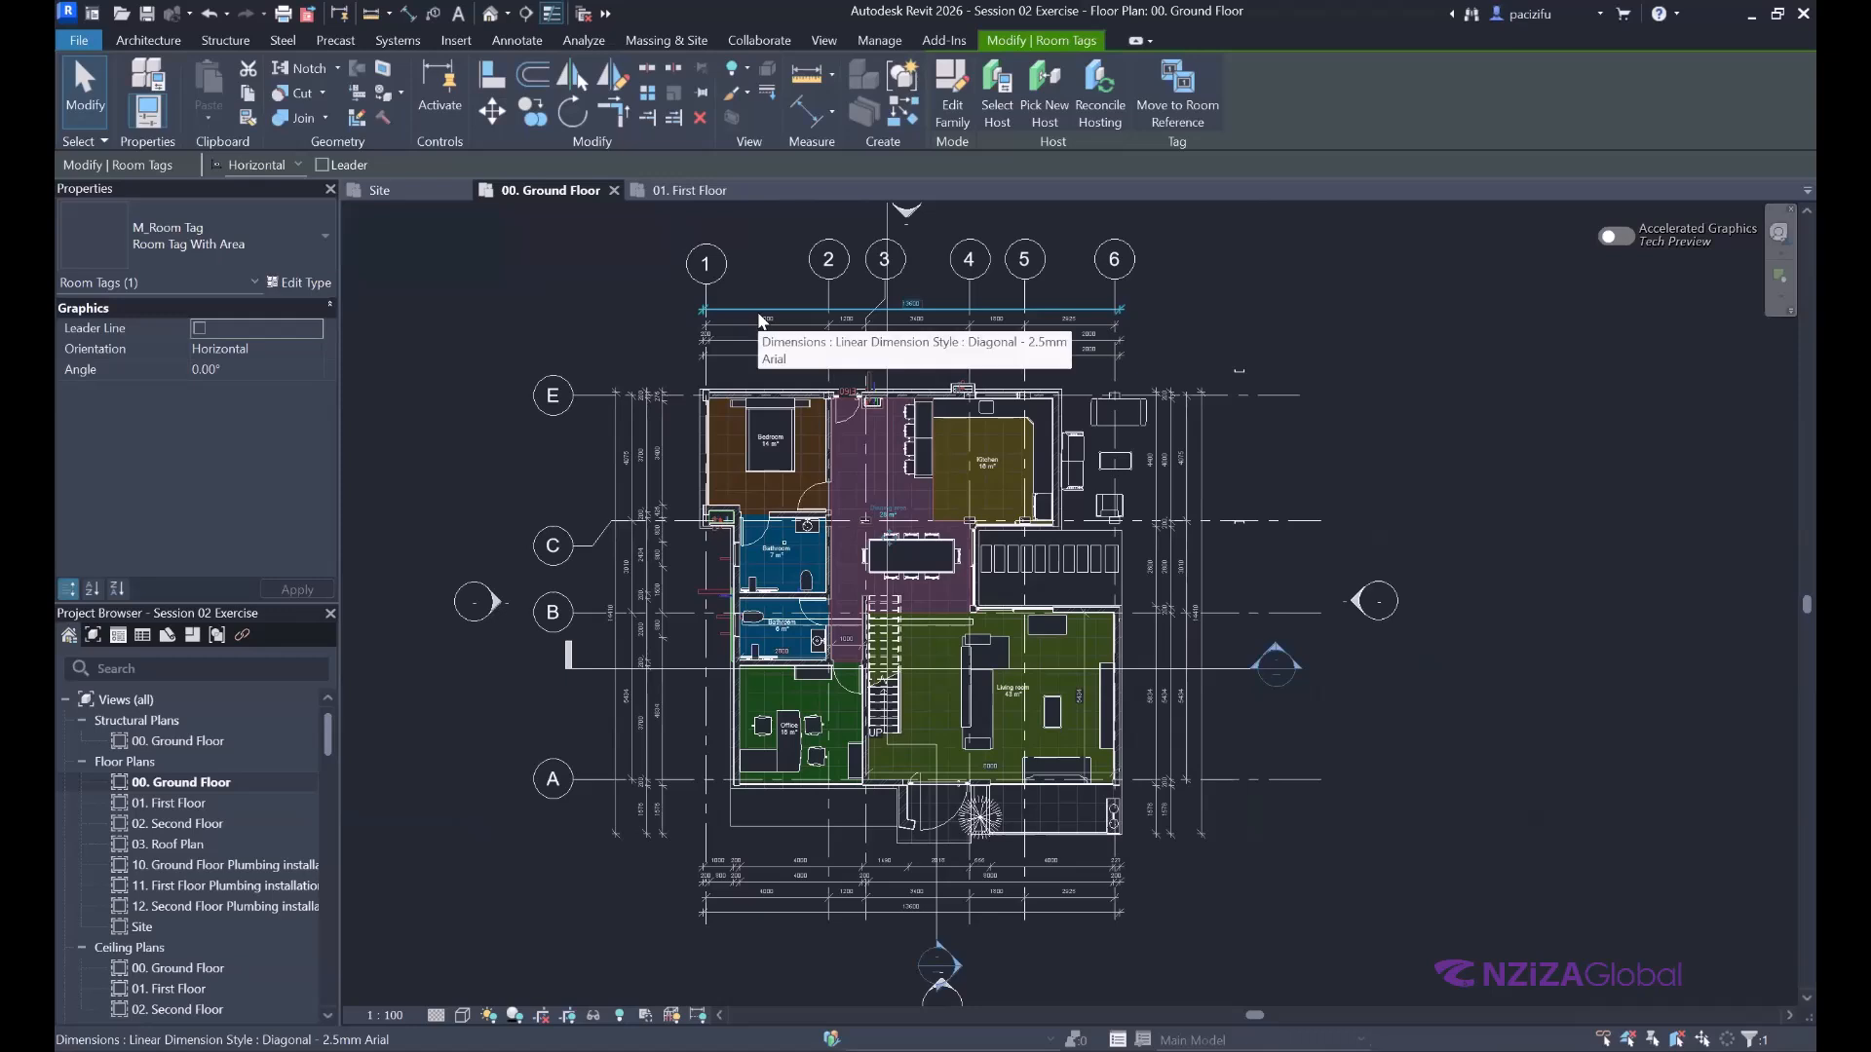
left_click(523, 347)
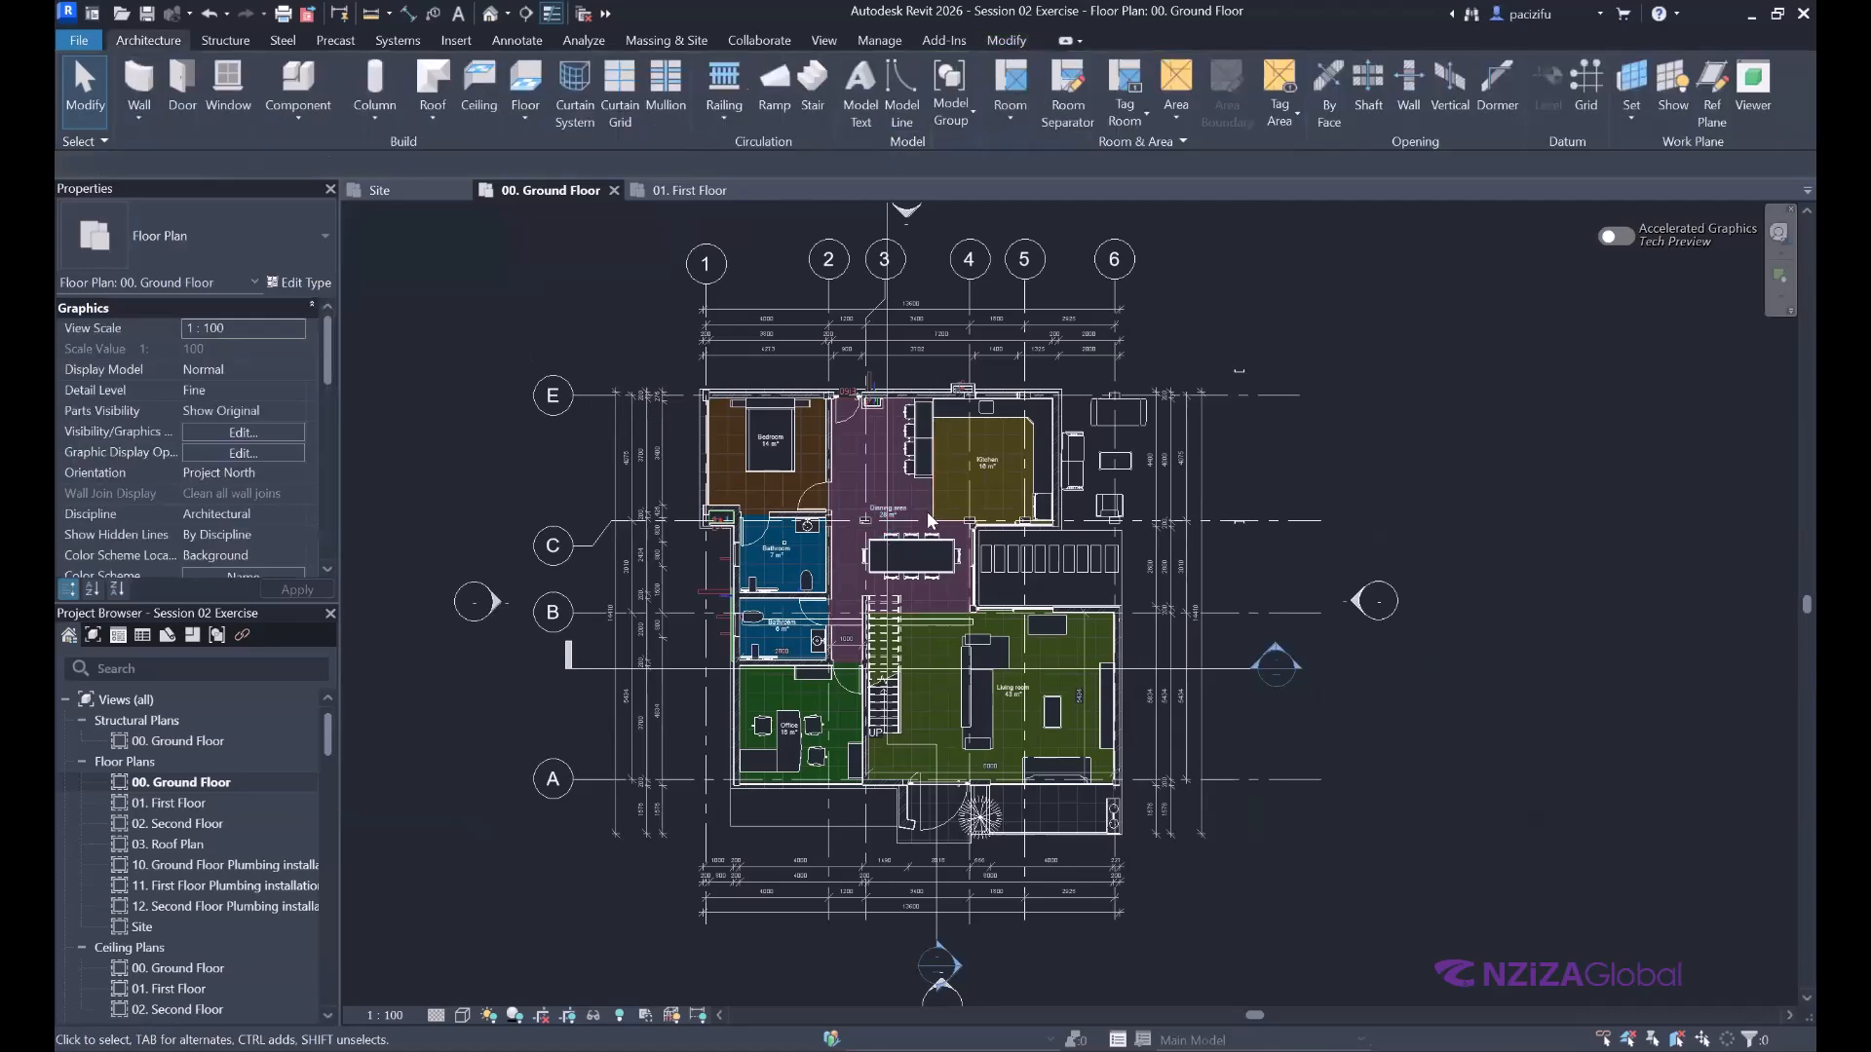
scroll(916, 497, "down", 2)
scroll(729, 419, "up", 1)
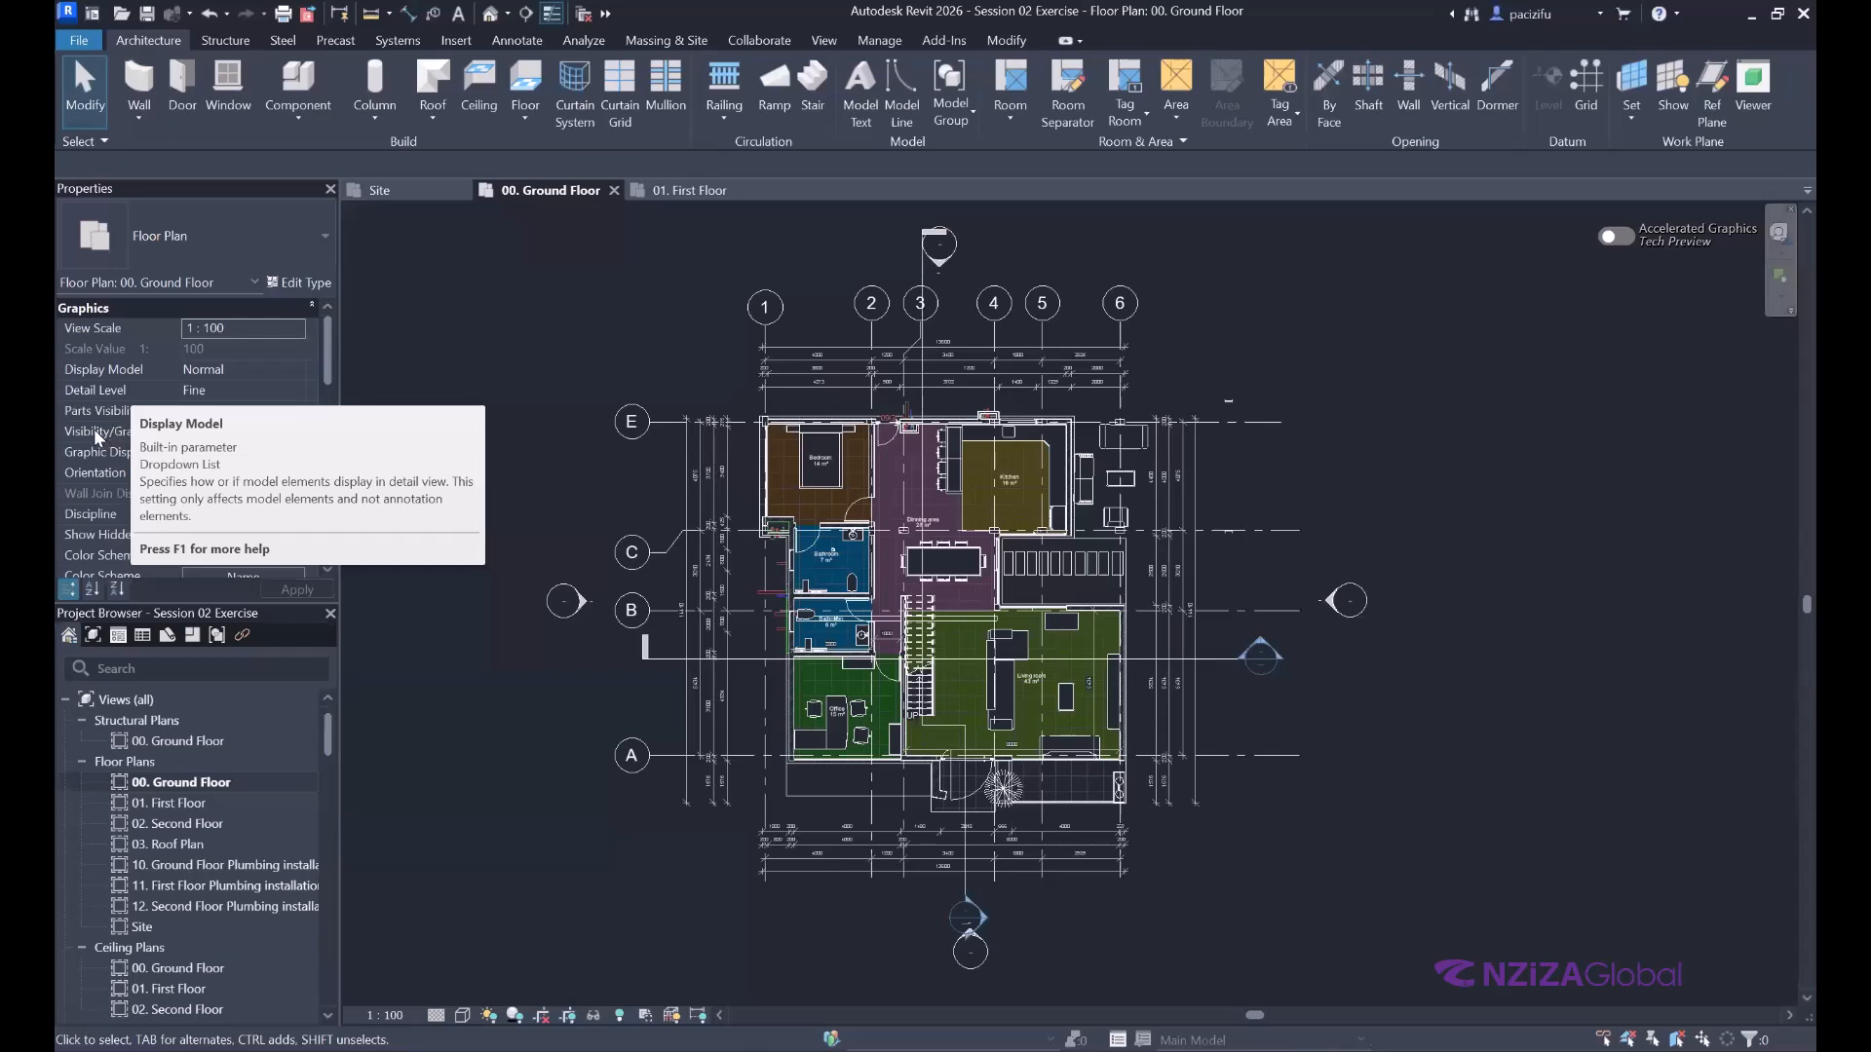
Review the ground floor plan's color scheme definition, including the available categories and the Name scheme for Rooms.
scroll(93, 429, "down", 3)
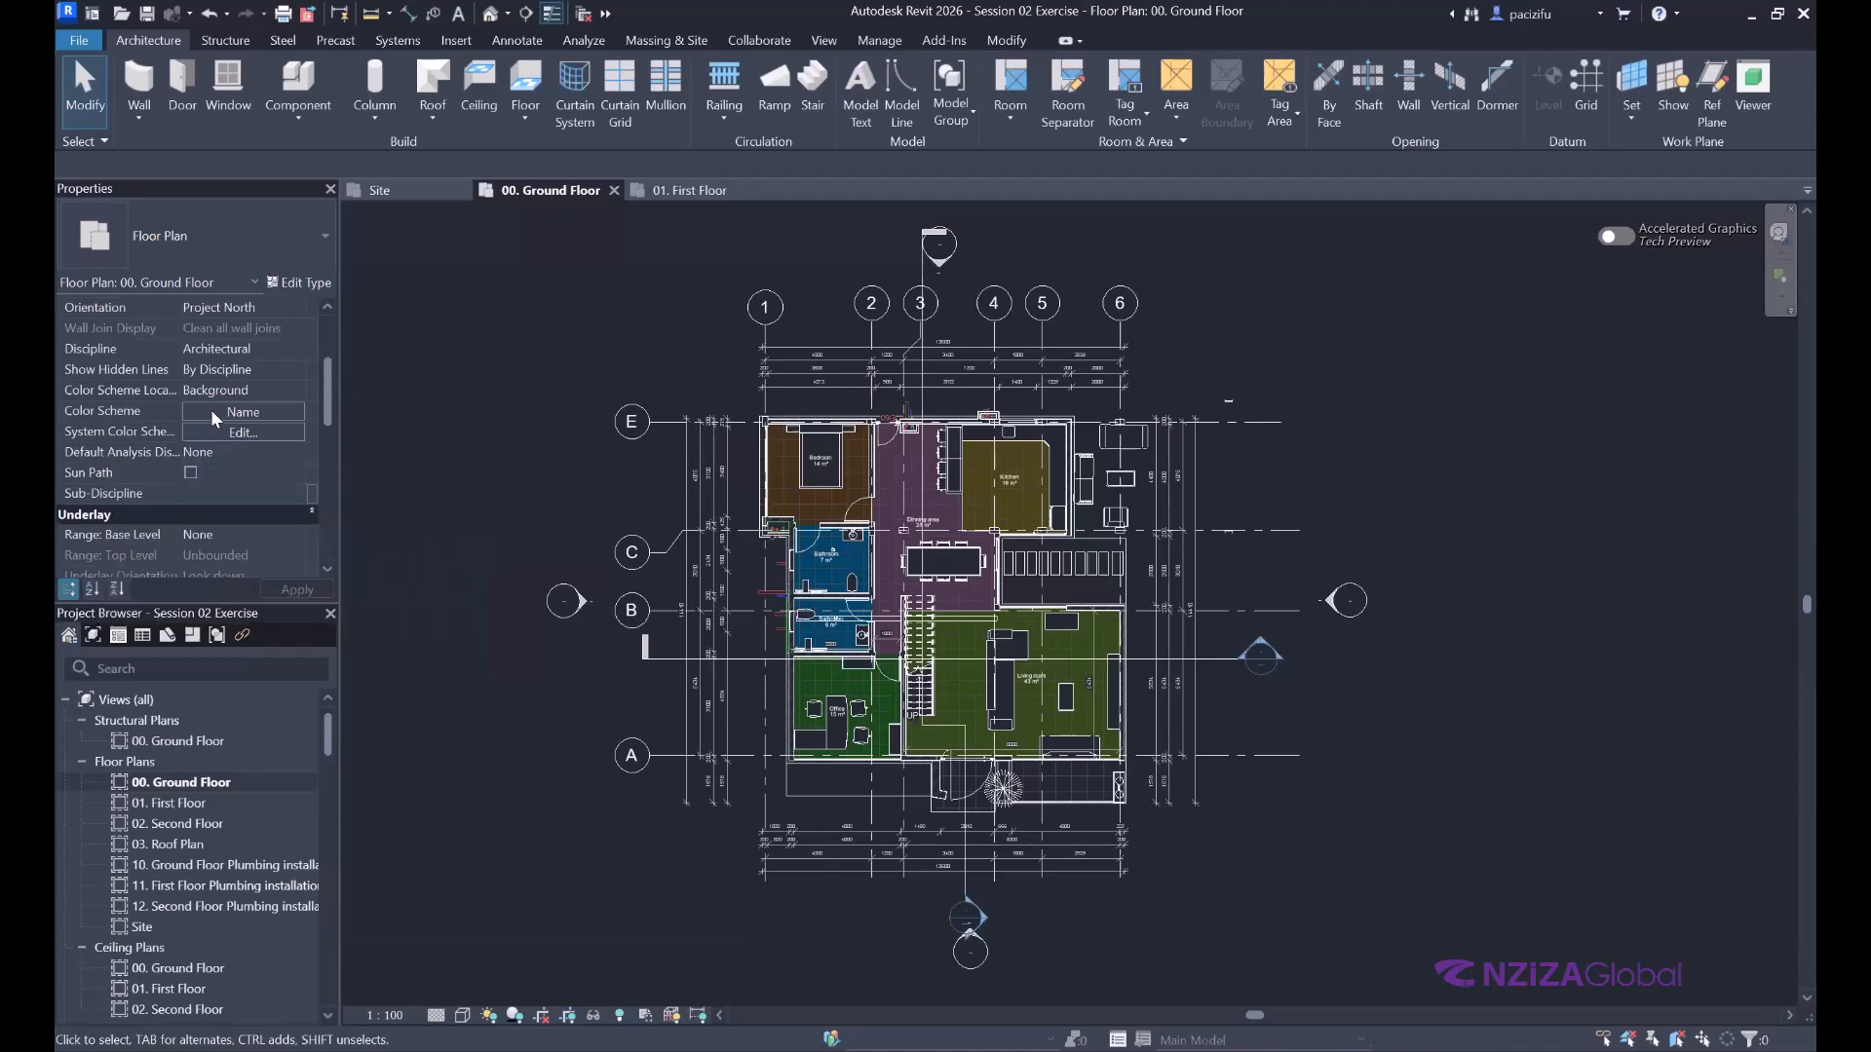
scroll(210, 410, "up", 2)
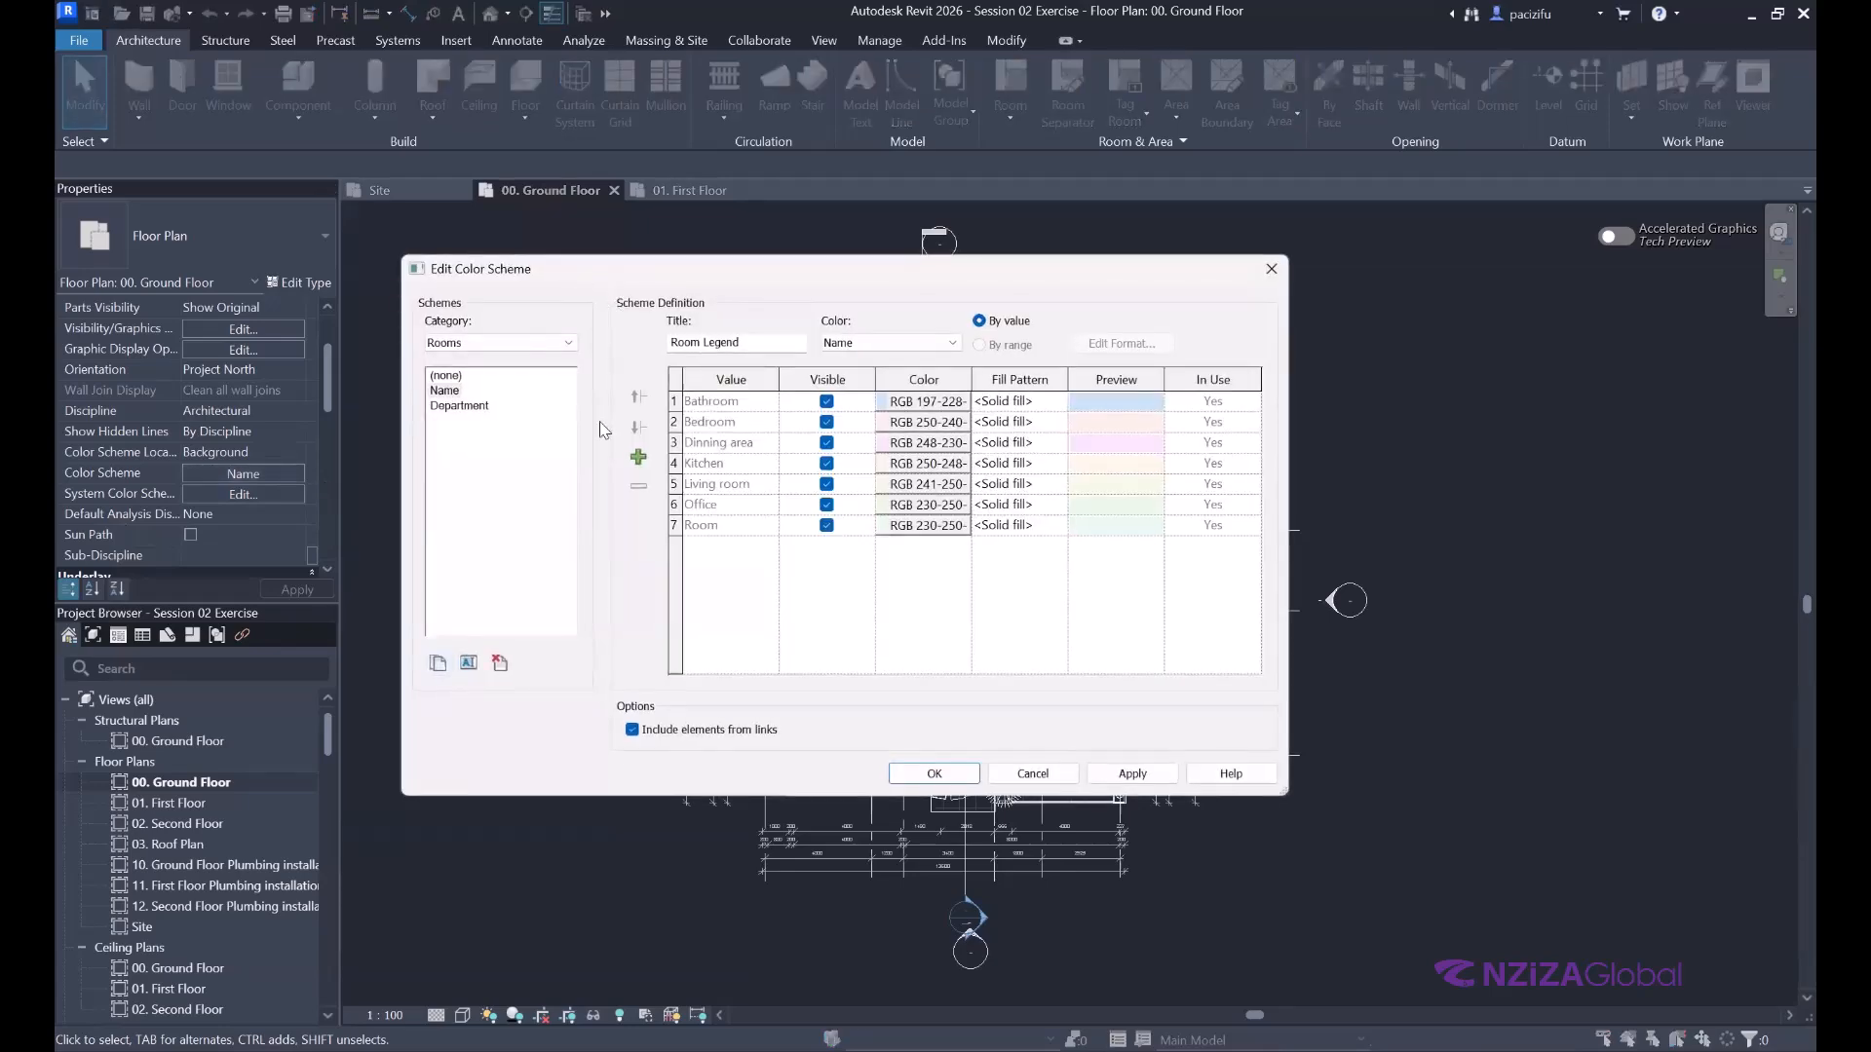
left_click_drag(588, 274, 628, 312)
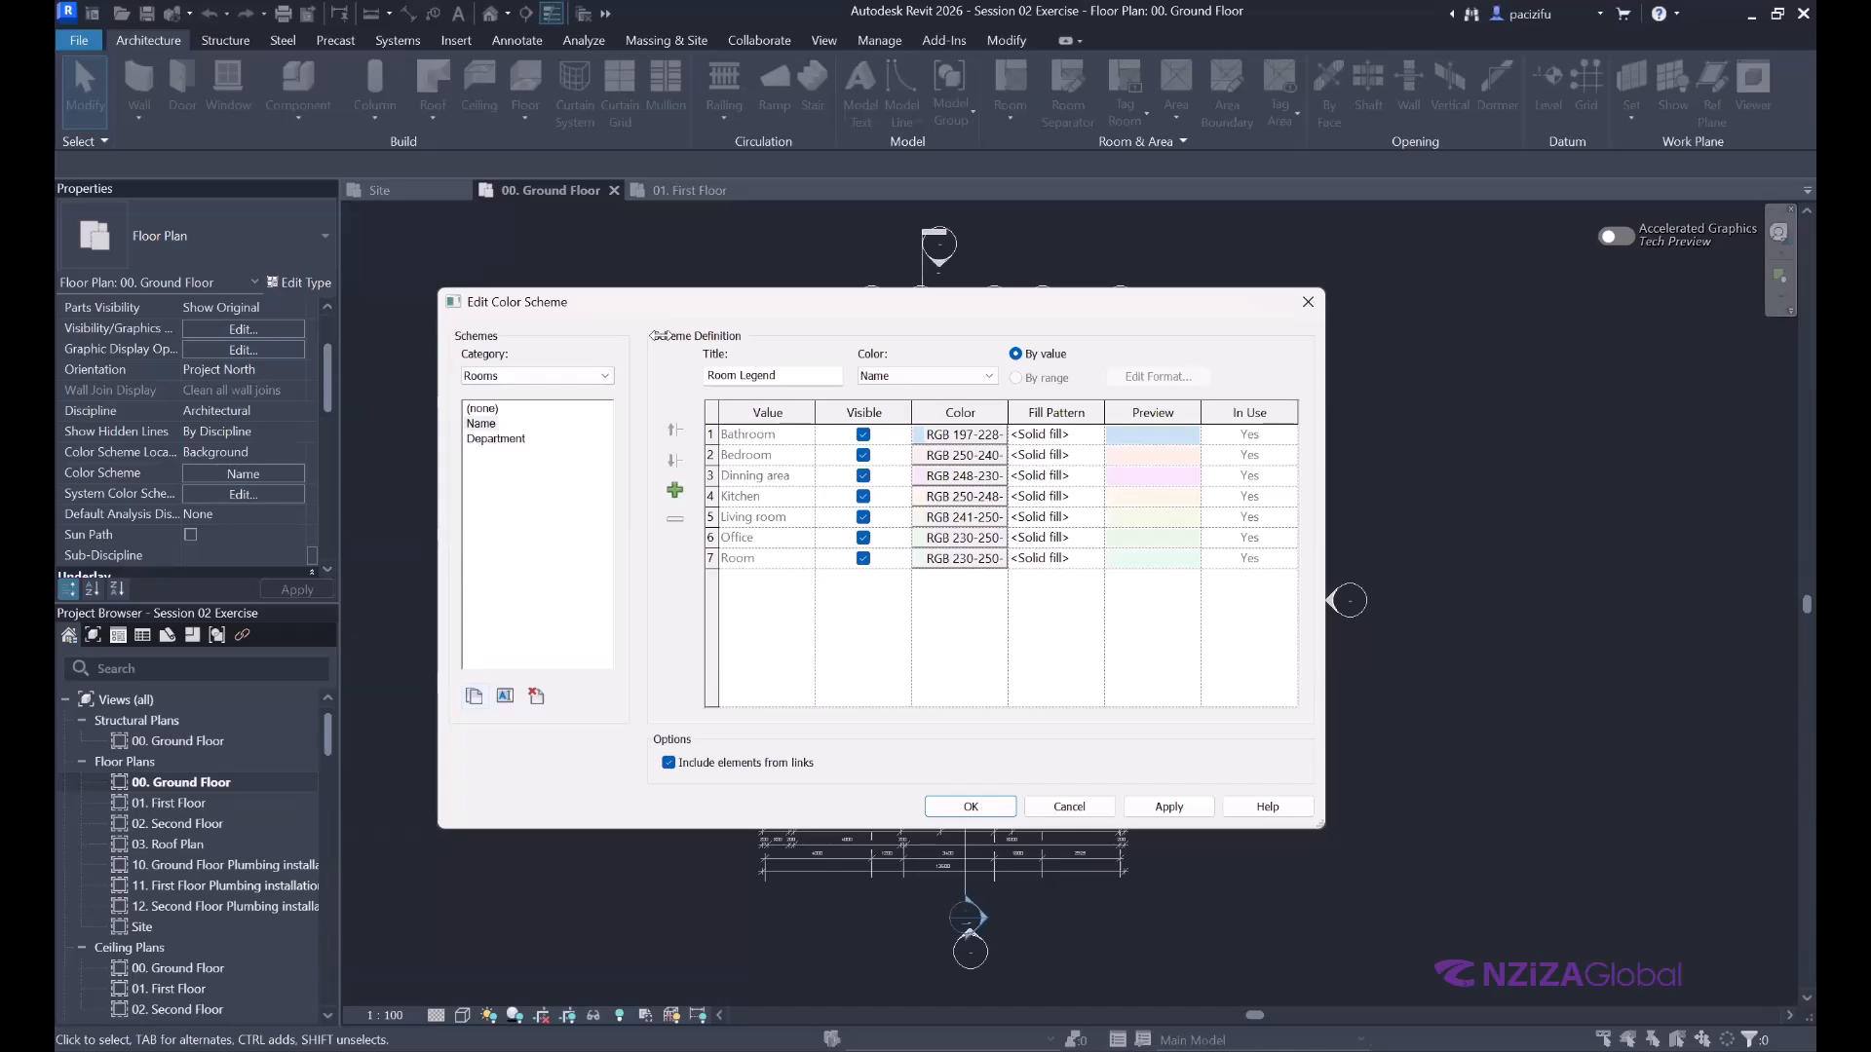
left_click(505, 376)
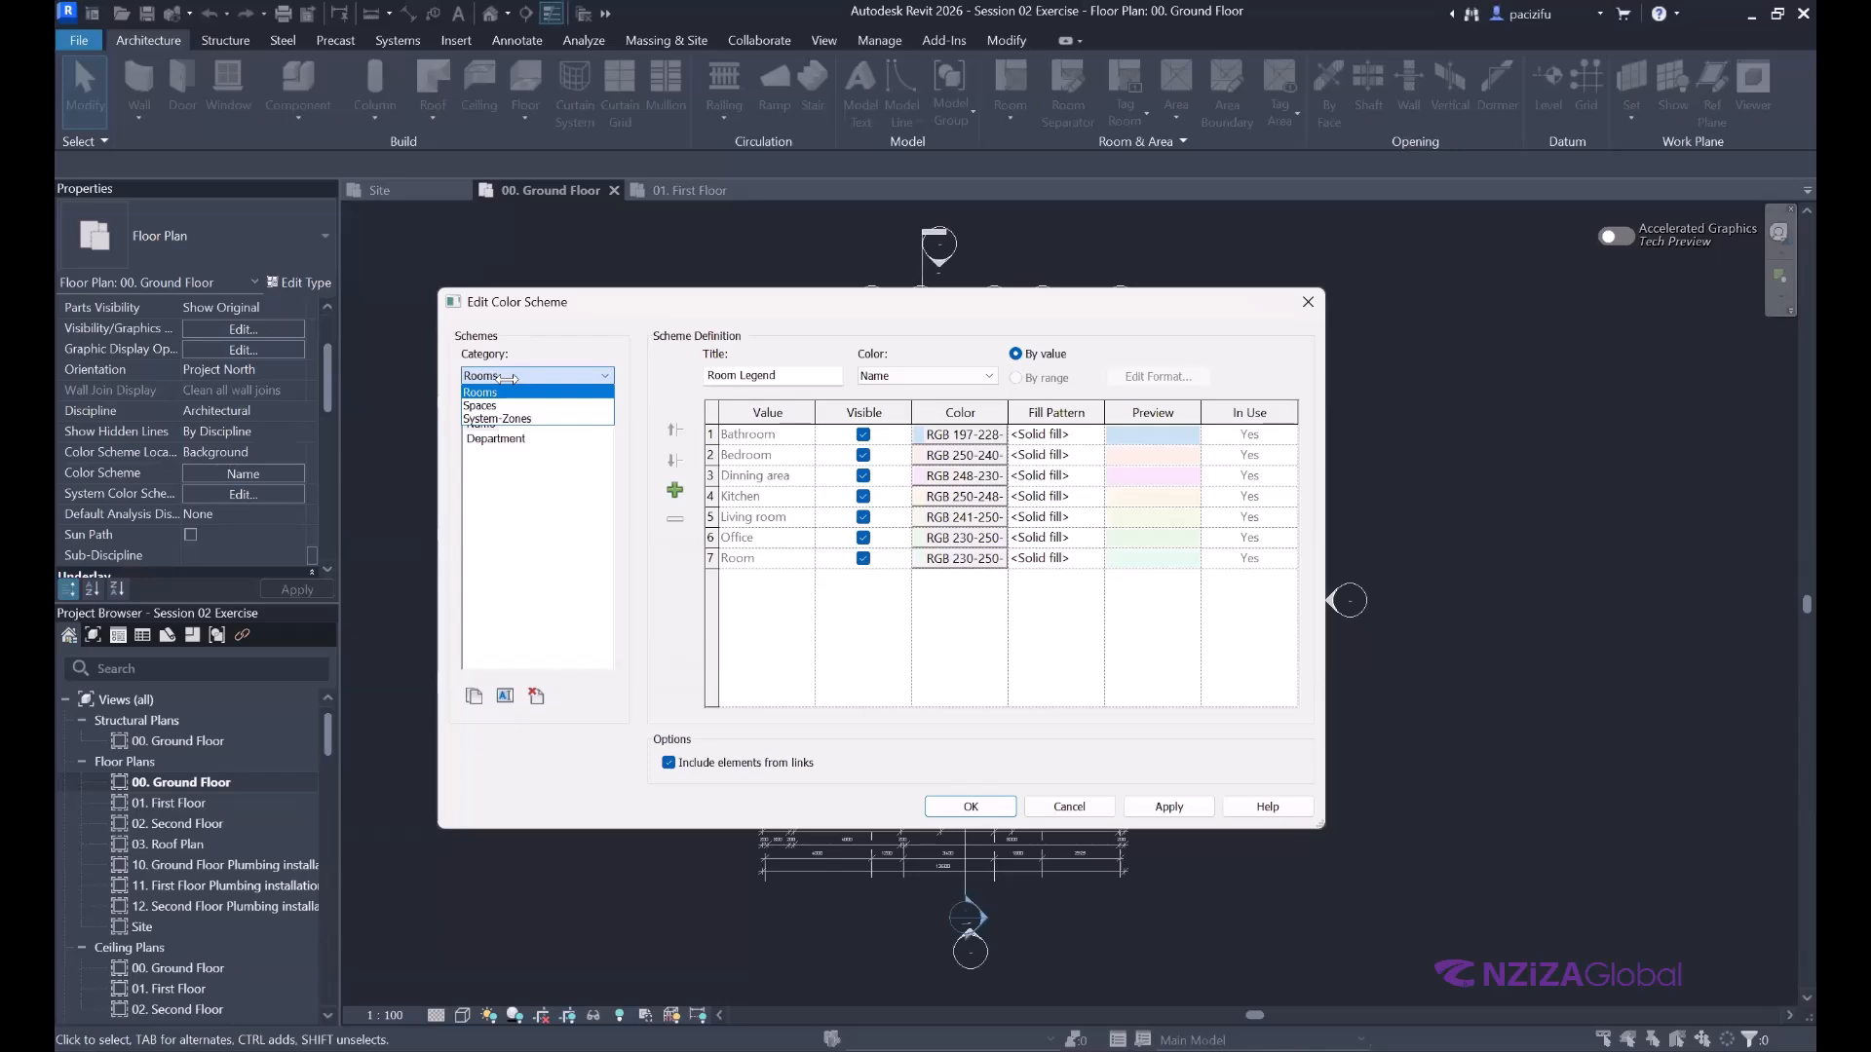
left_click(516, 456)
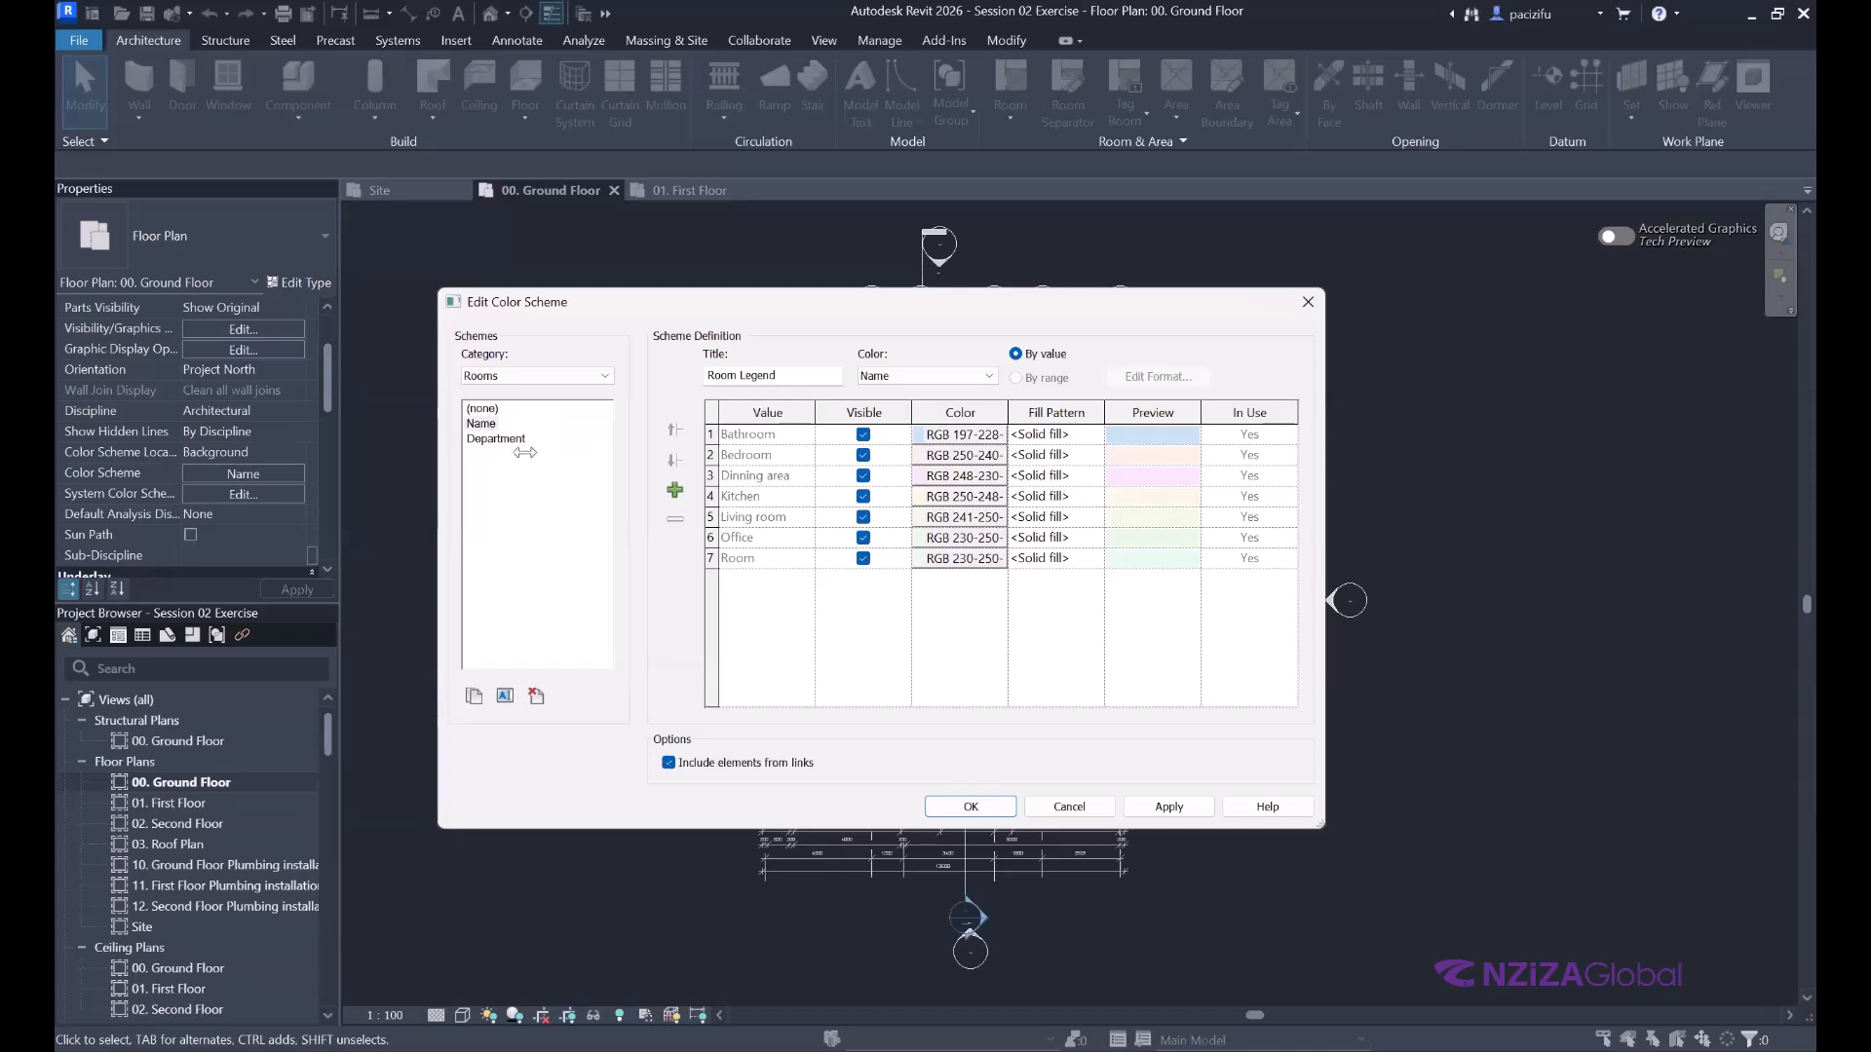
left_click(485, 425)
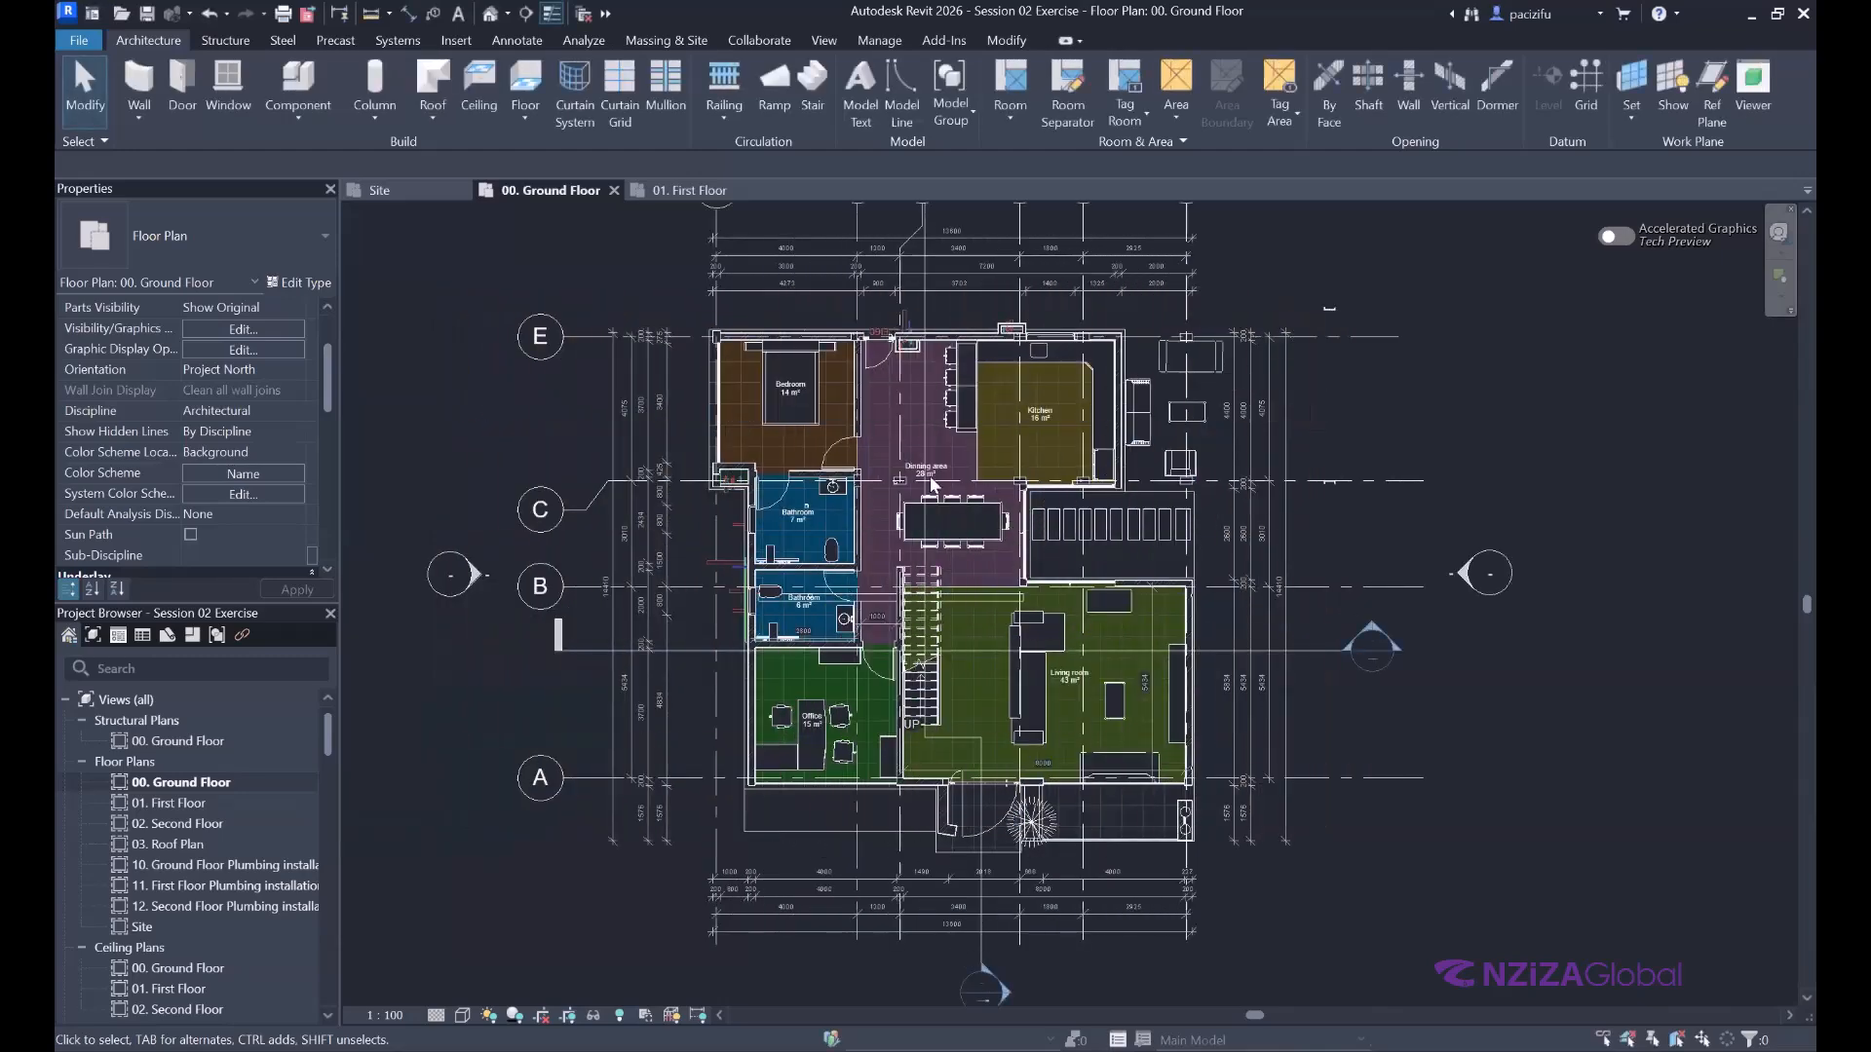
Open the 01. First Floor plan and bring the whole floor into view.
scroll(1015, 485, "down", 1)
scroll(986, 536, "down", 1)
scroll(1013, 479, "up", 1)
double_click(167, 803)
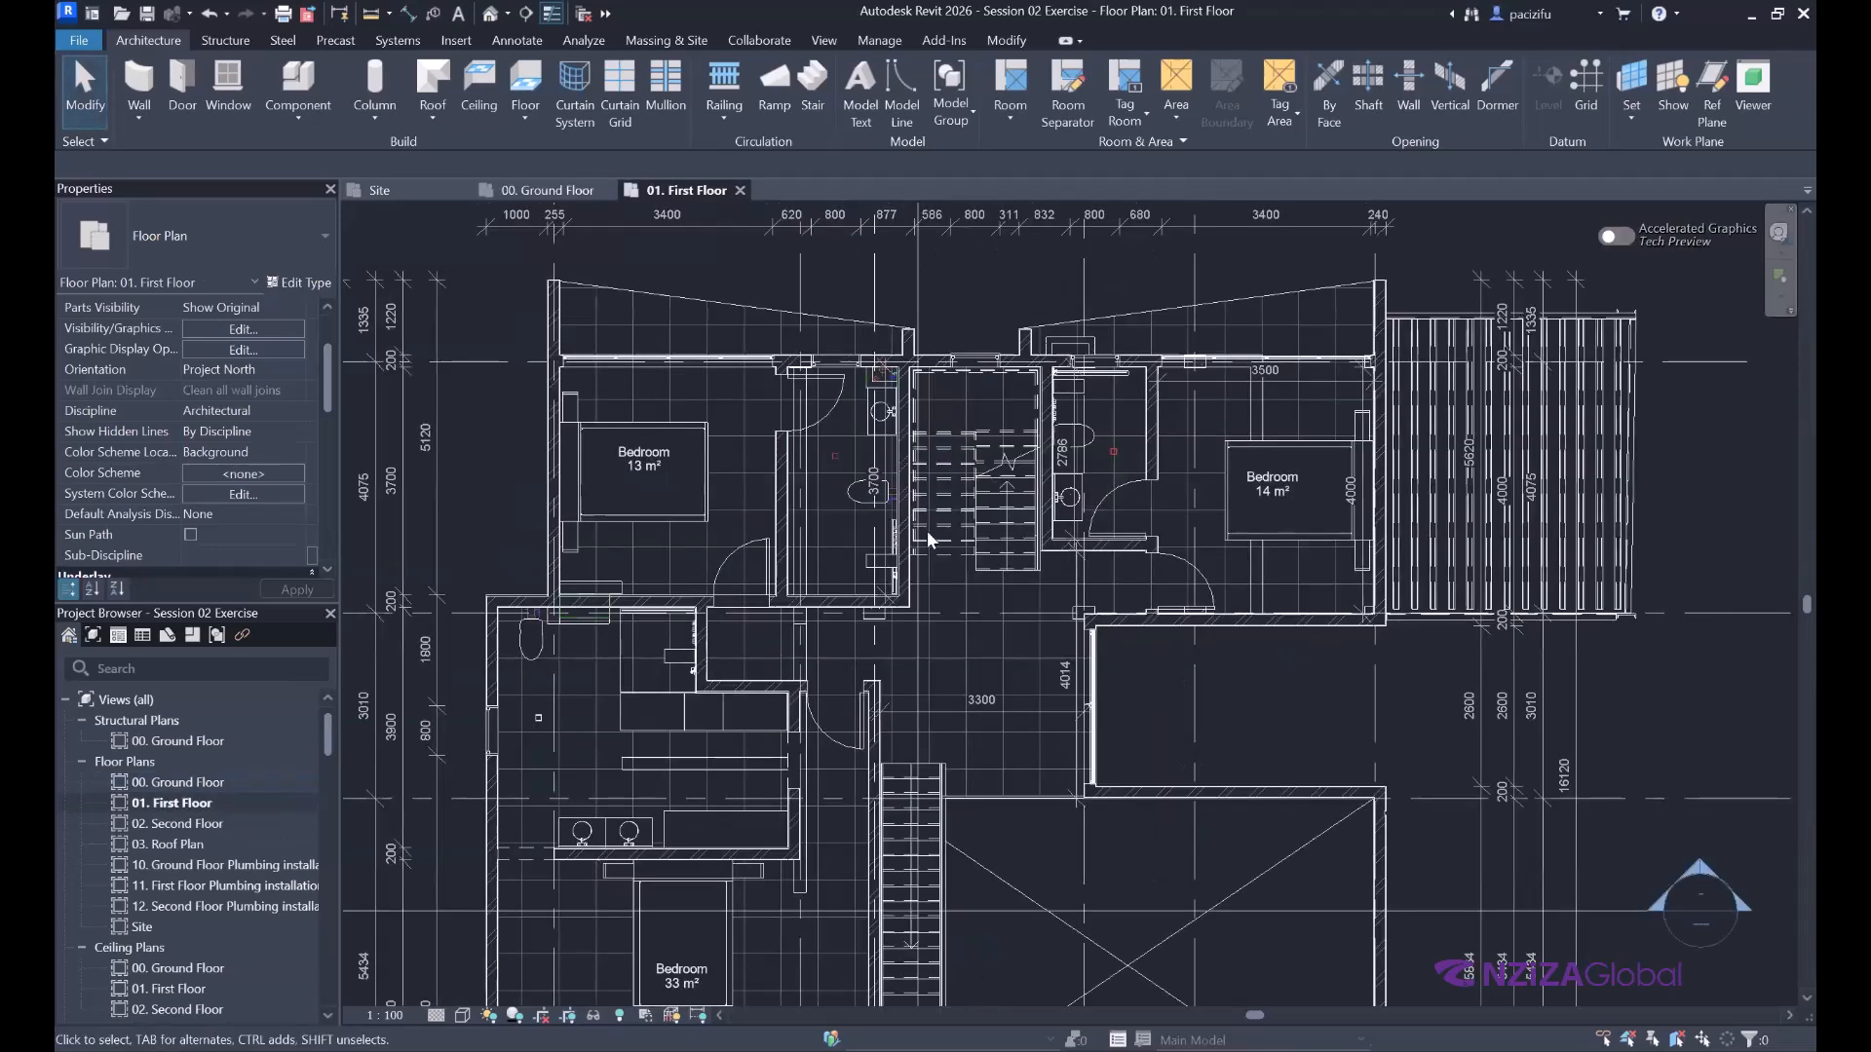
scroll(959, 428, "down", 7)
middle_click_drag(711, 590, 652, 603)
scroll(652, 584, "up", 1)
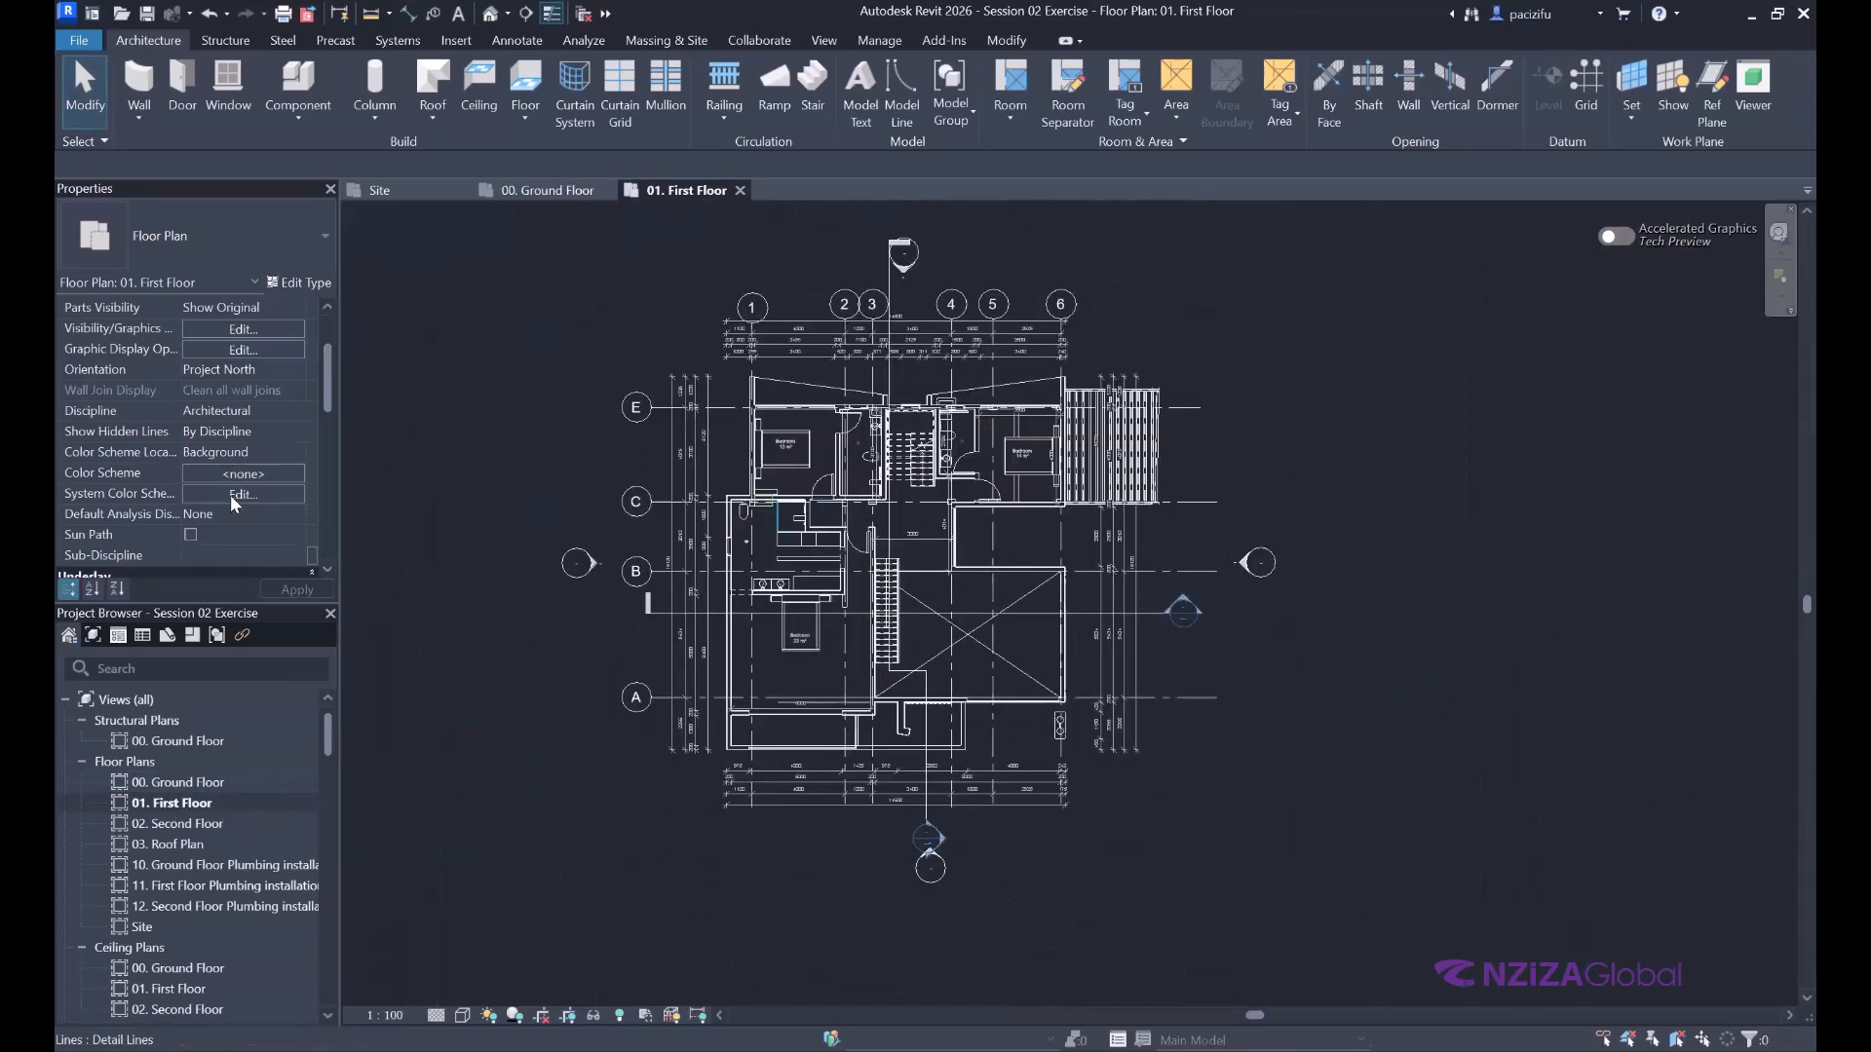
Apply the Name color scheme of the Rooms category to the first floor plan.
left_click(244, 474)
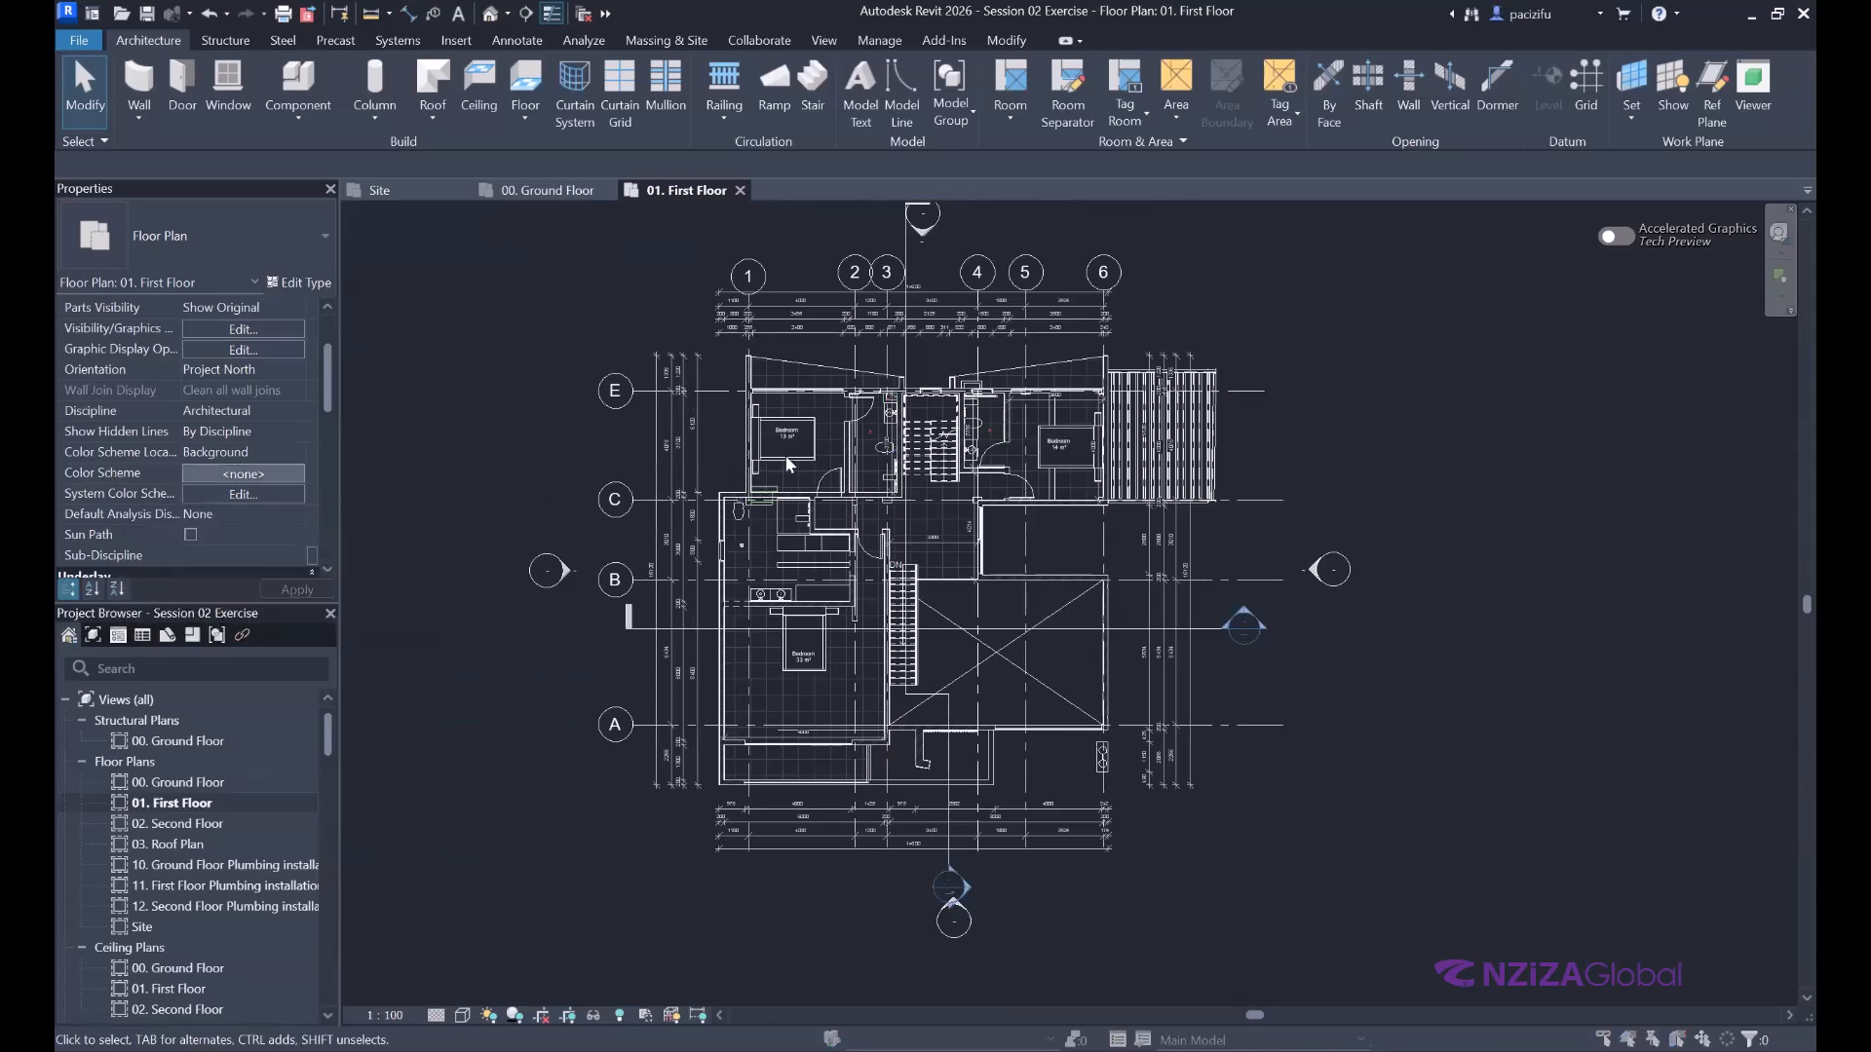
left_click(493, 377)
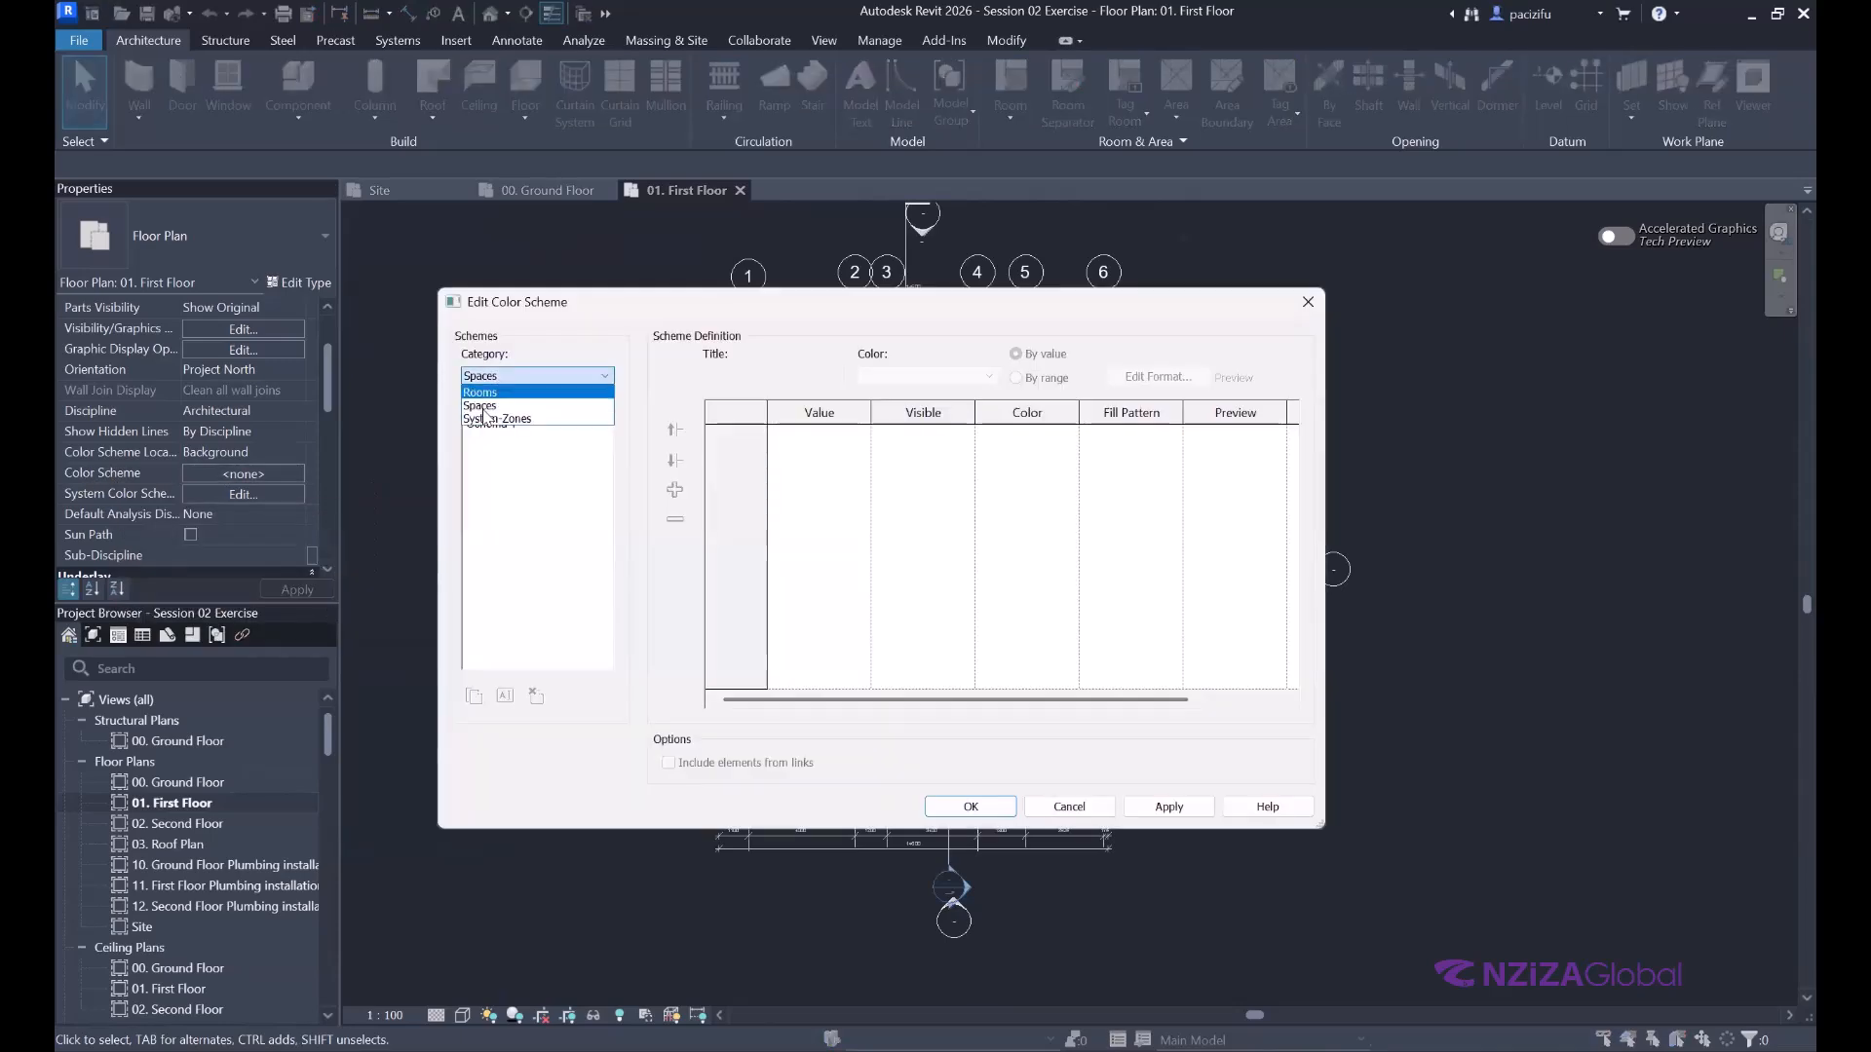
left_click(480, 391)
left_click(483, 423)
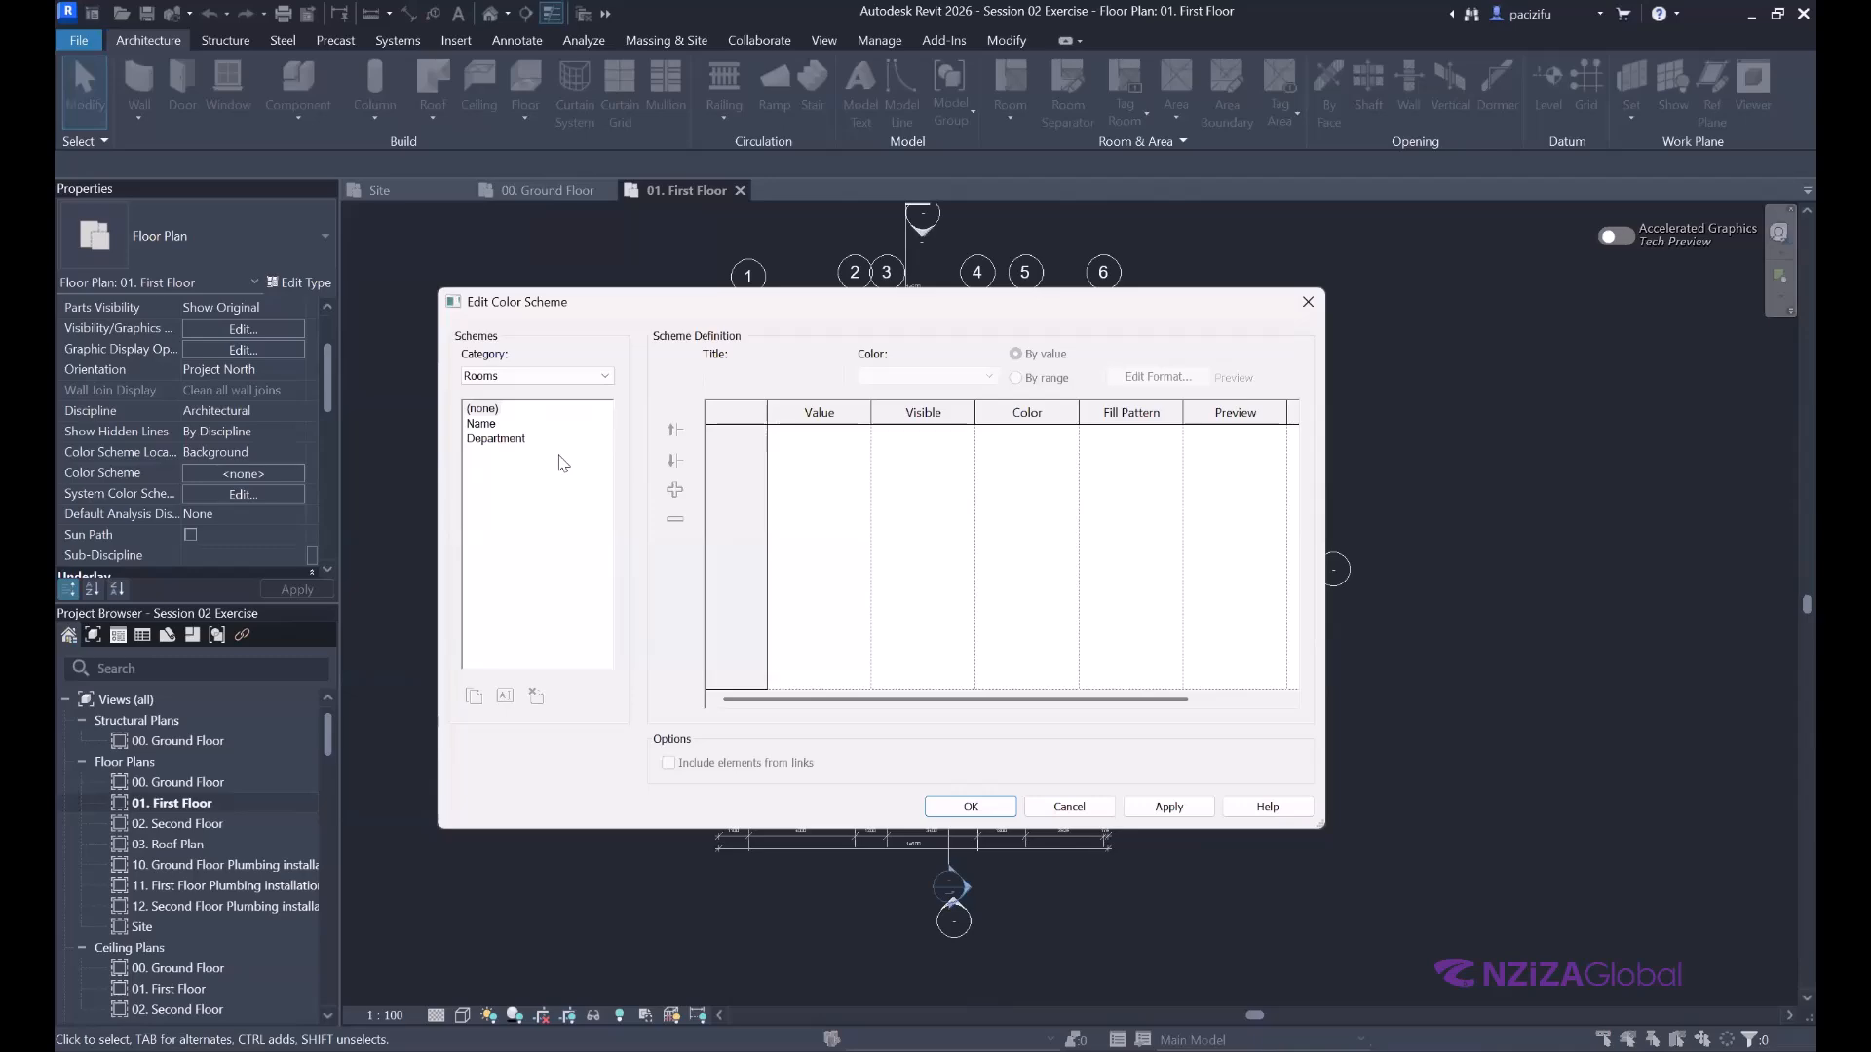
left_click(972, 806)
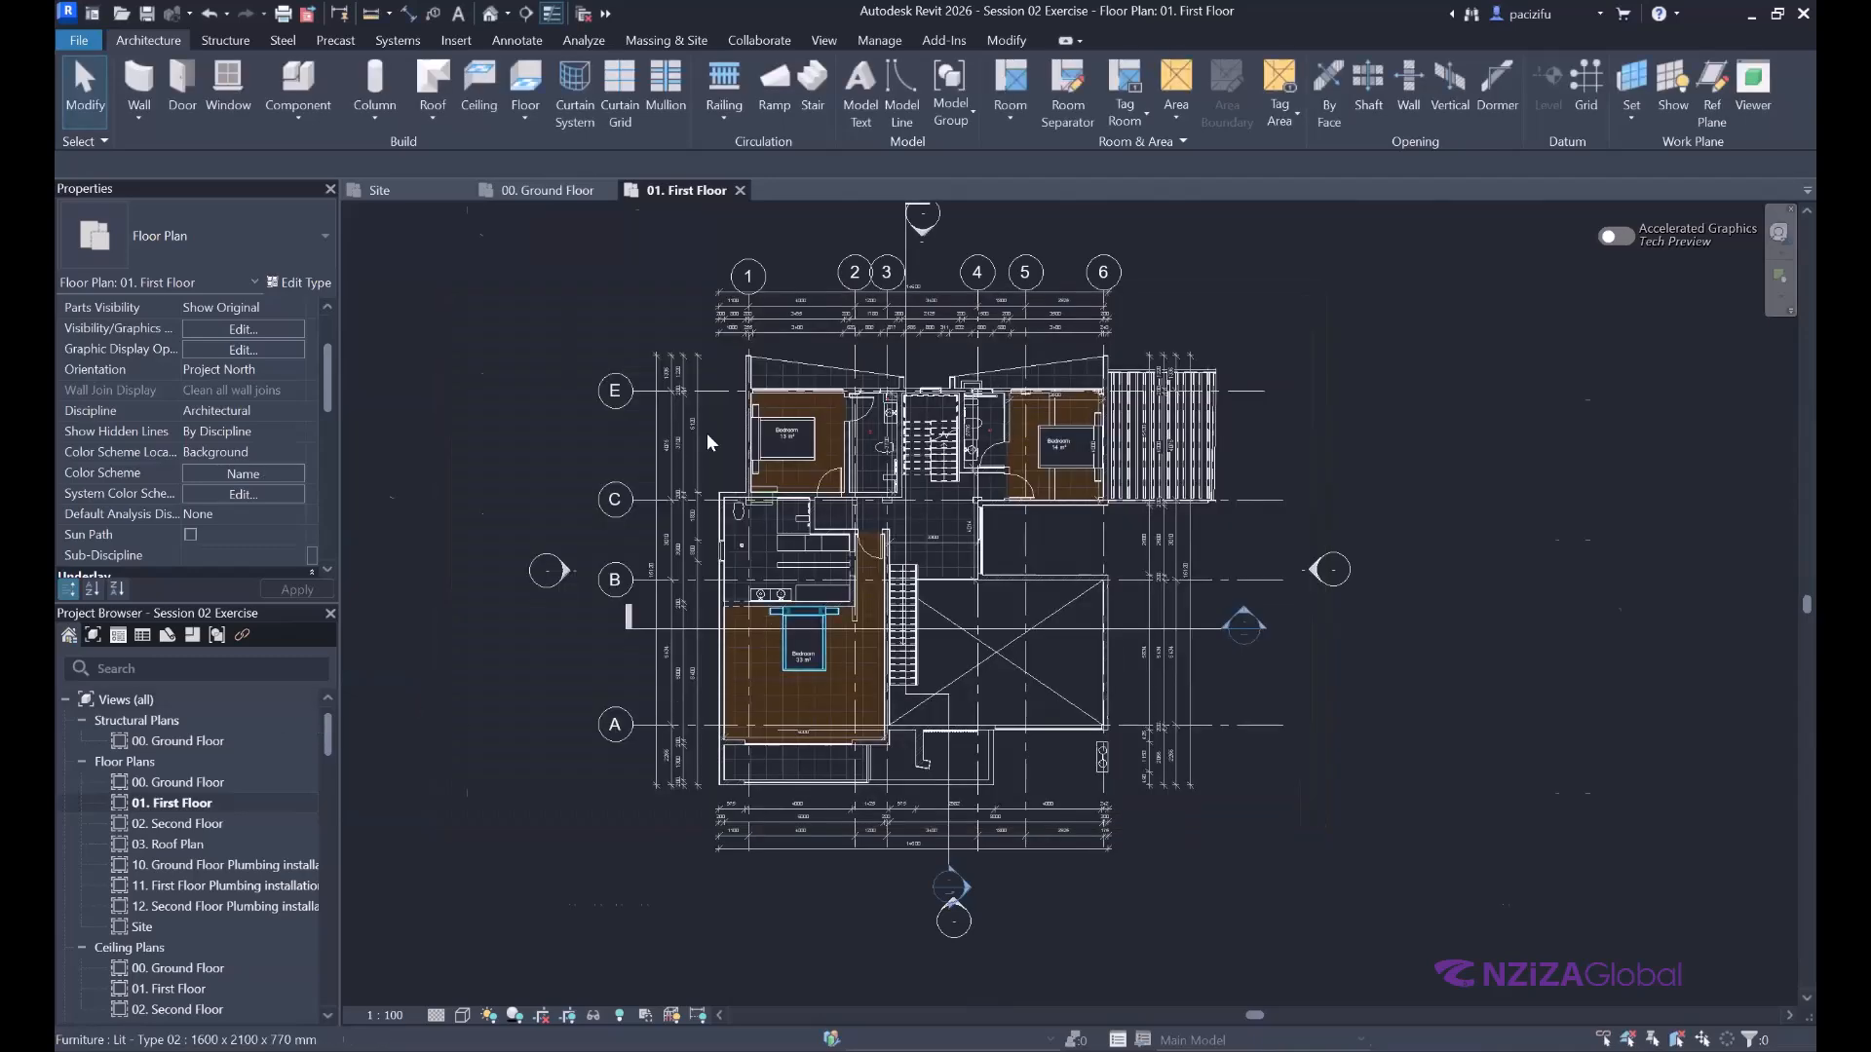
Place a tagged room named Bathroom in the large bathroom adjoining the 33 m² bedroom on the first floor.
scroll(762, 629, "up", 3)
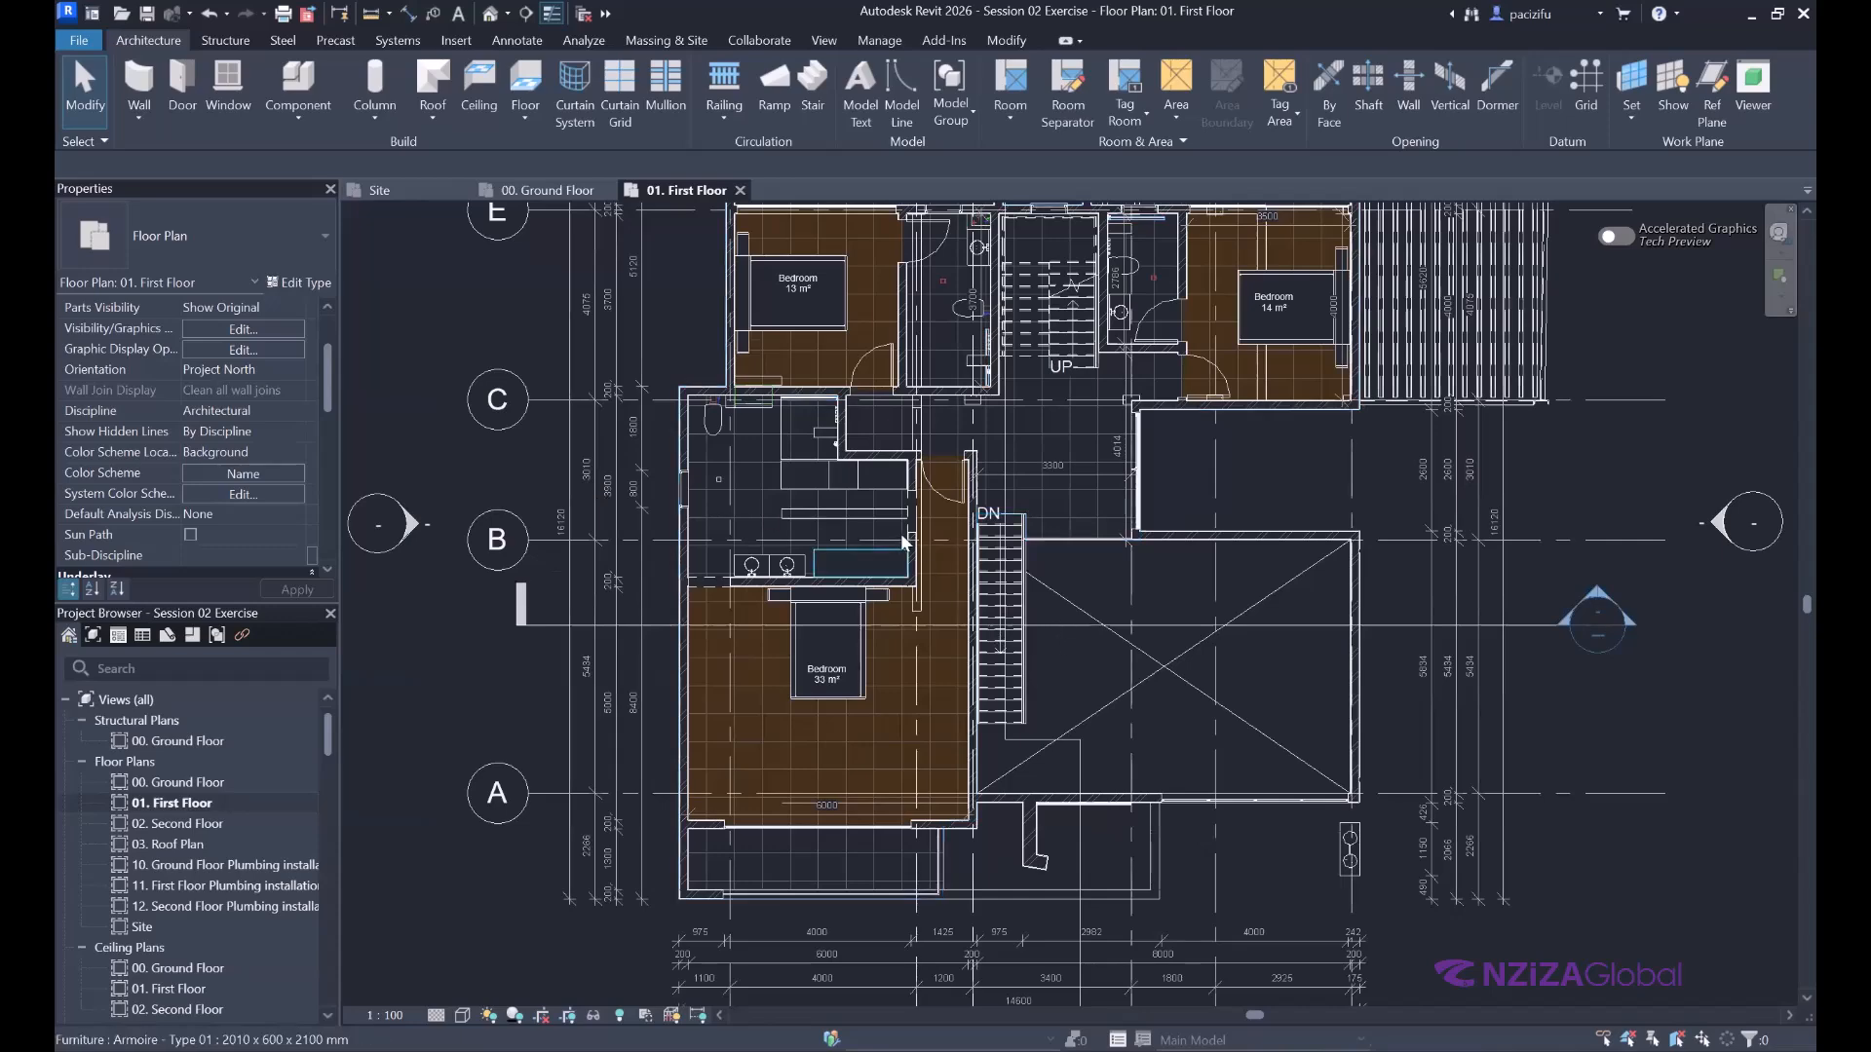
scroll(1027, 668, "down", 3)
scroll(900, 533, "up", 6)
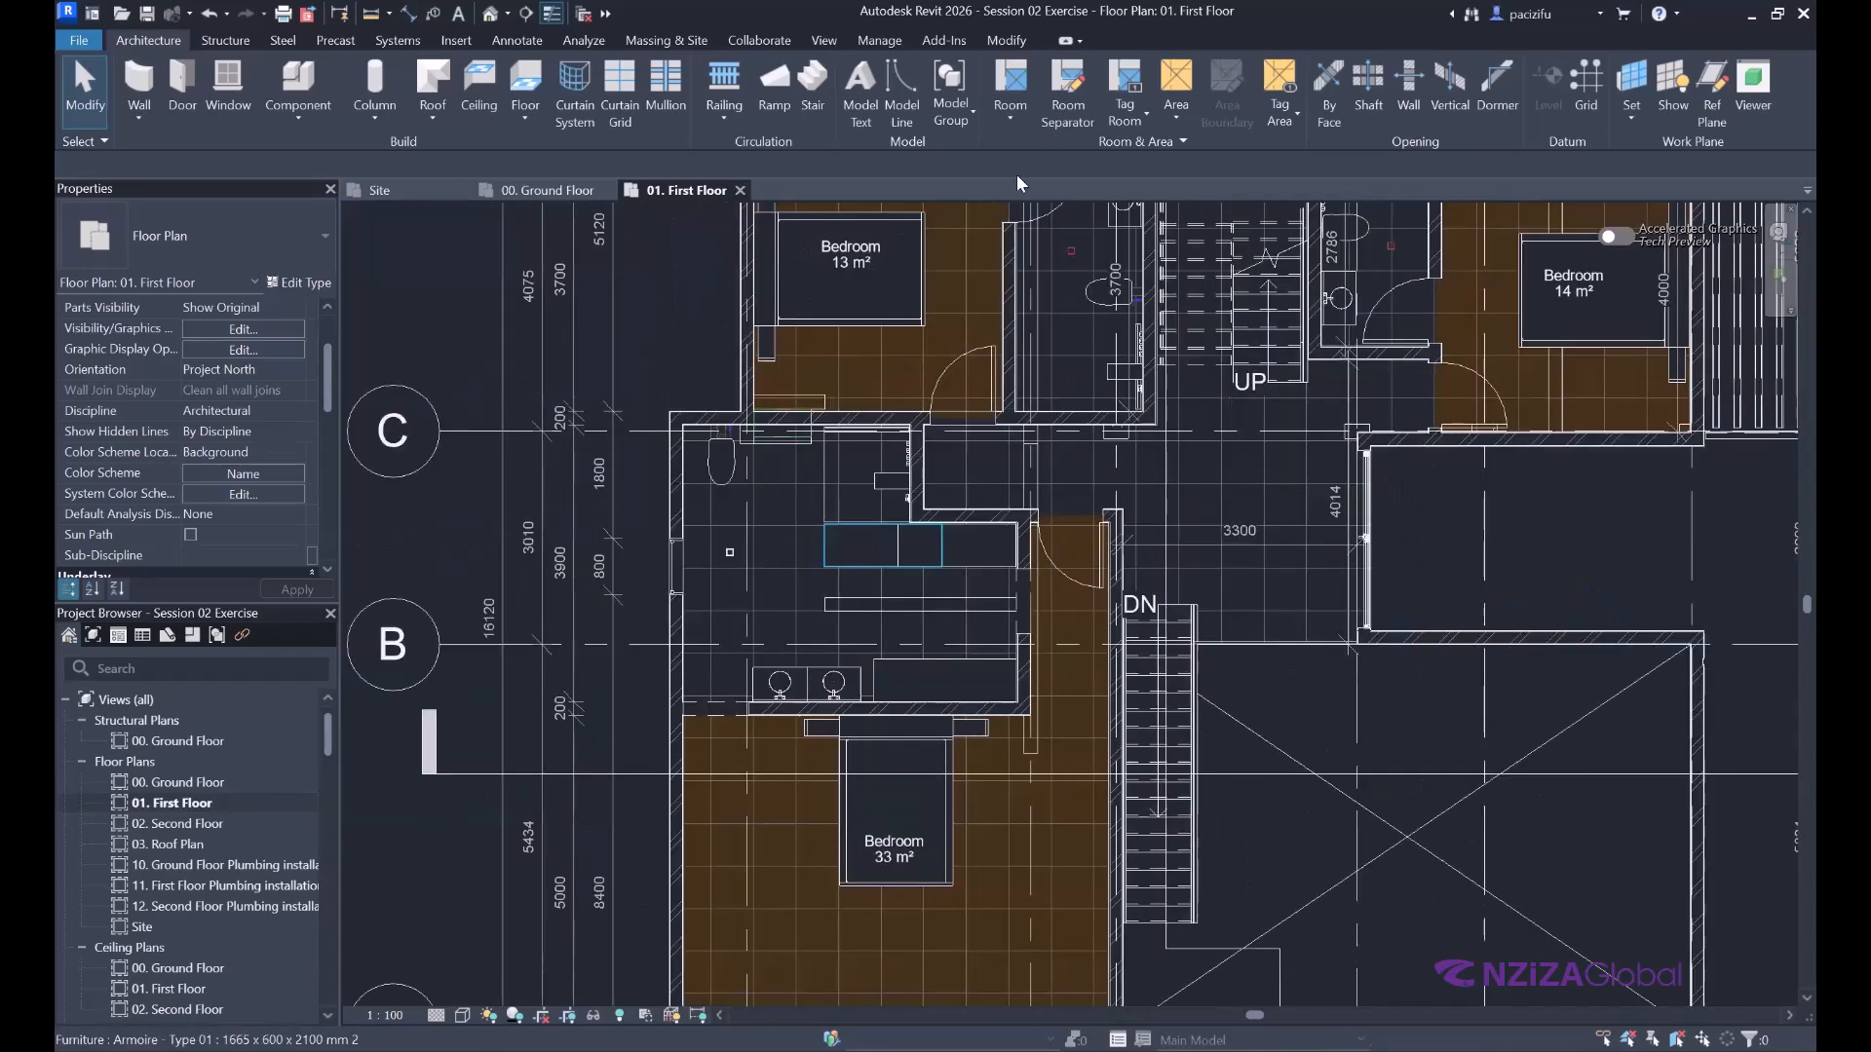
left_click(1011, 83)
scroll(93, 425, "down", 1)
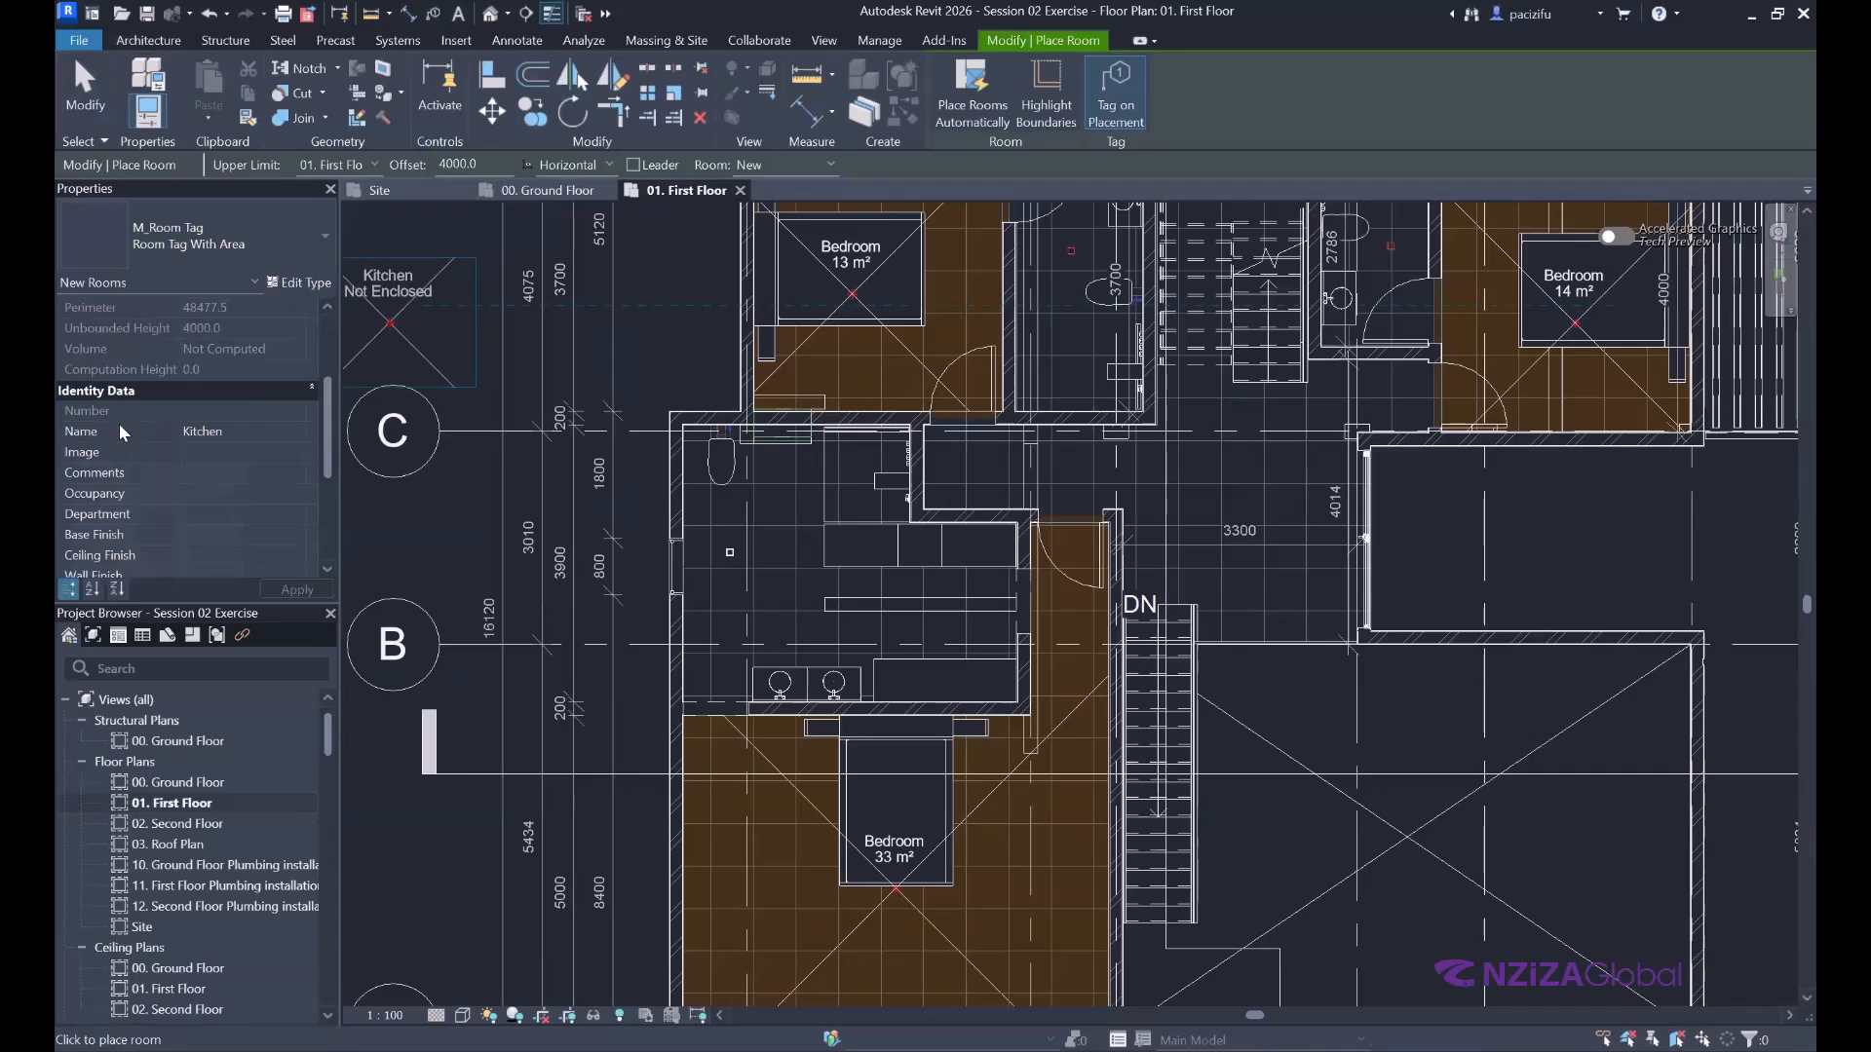
left_click(297, 433)
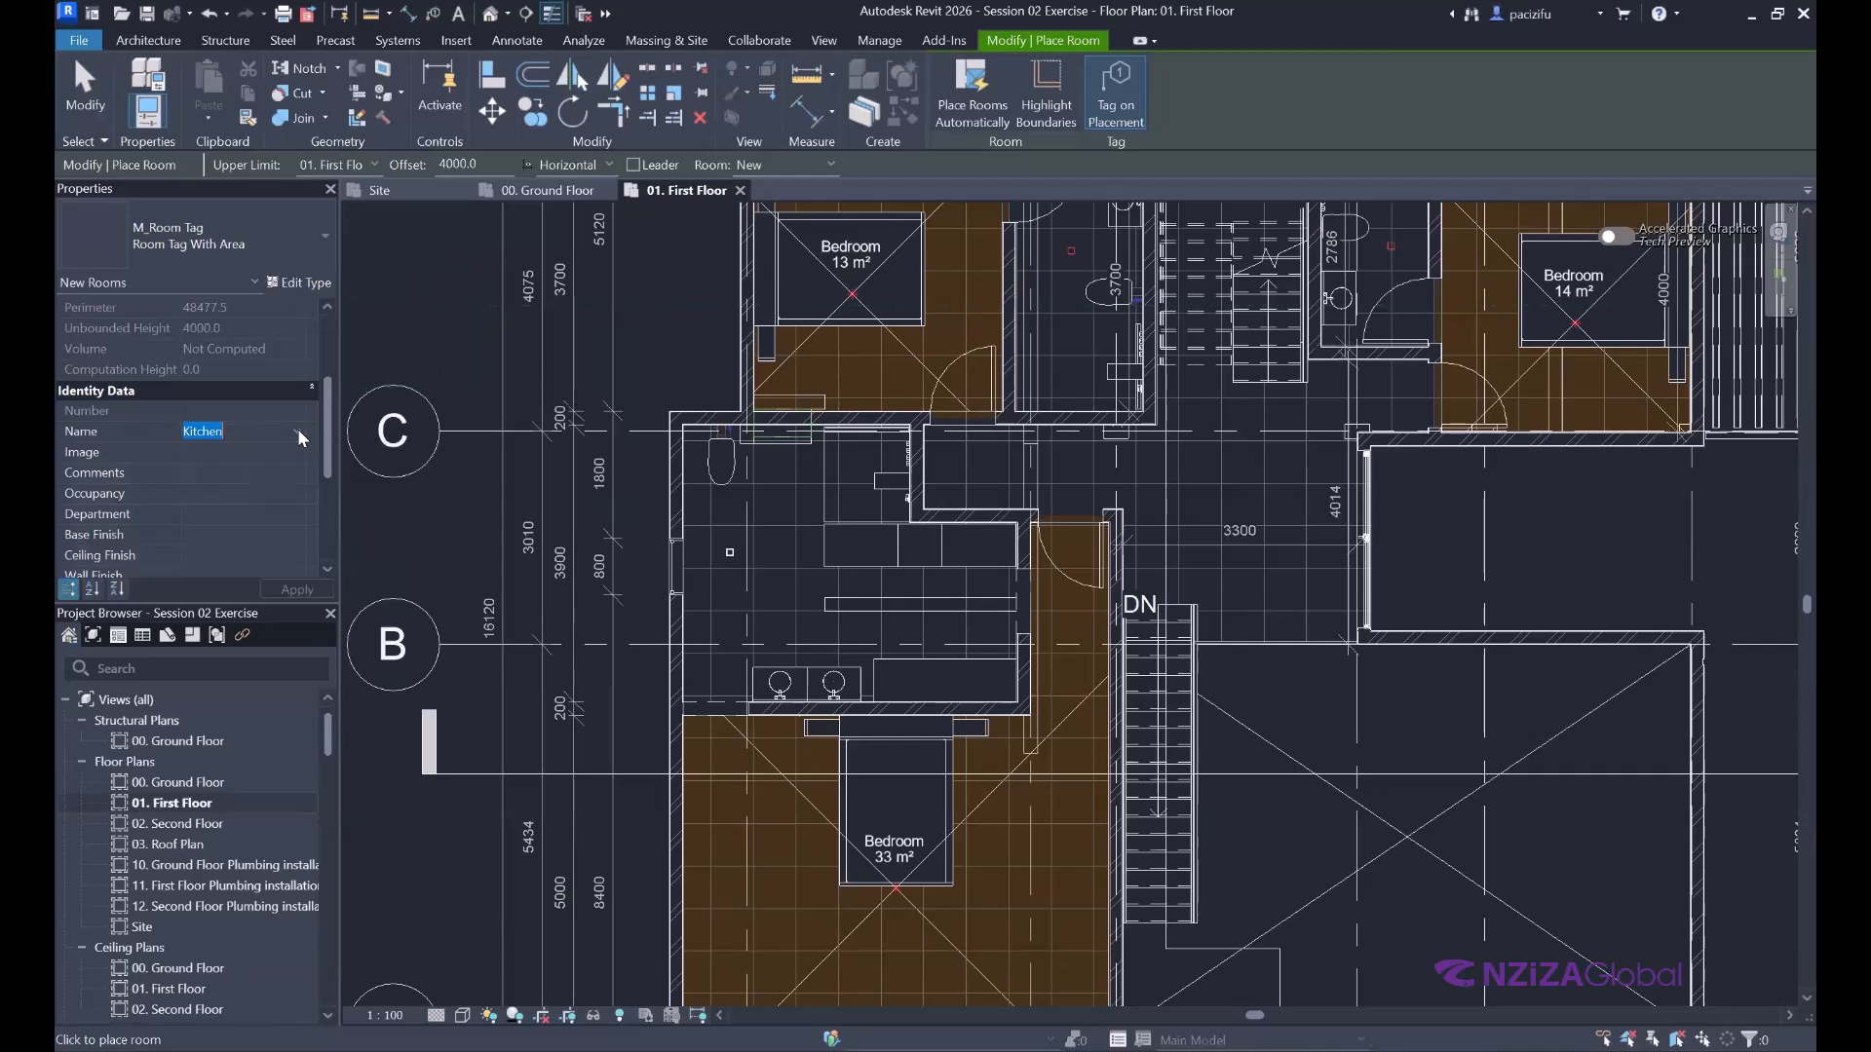
left_click(298, 432)
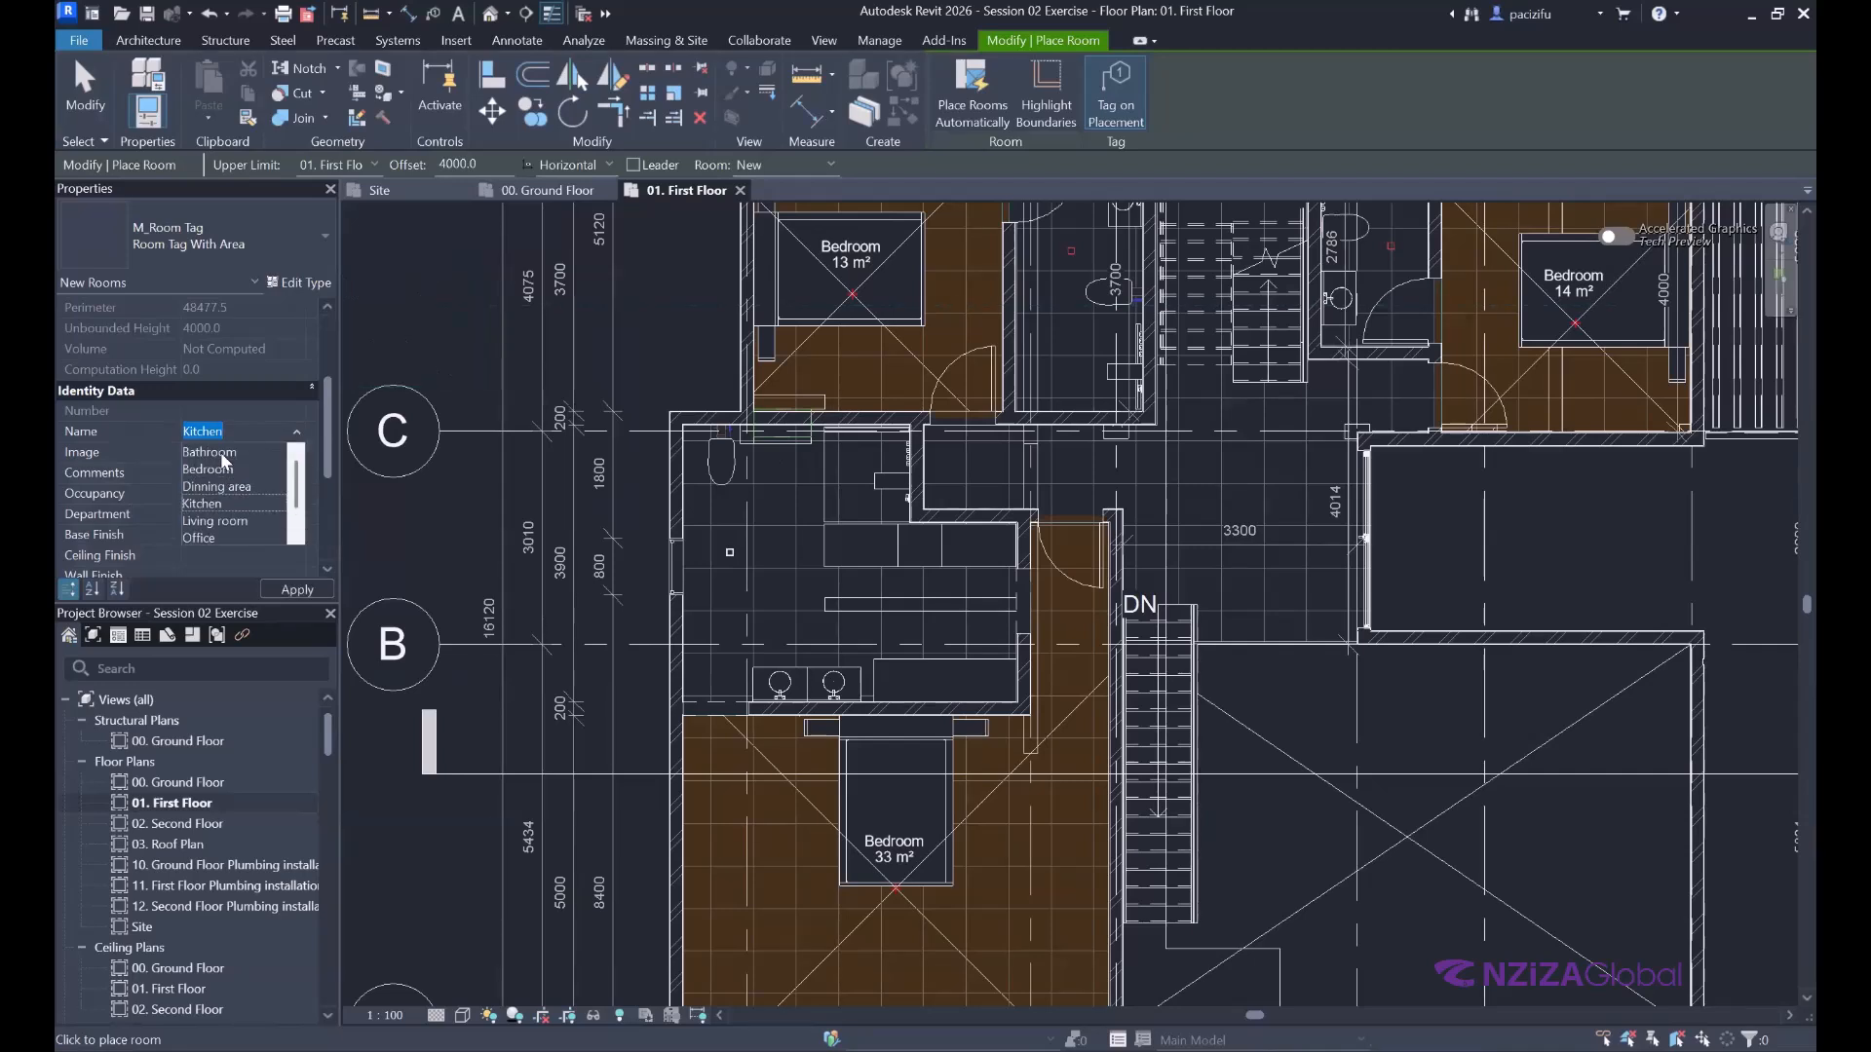
left_click(223, 454)
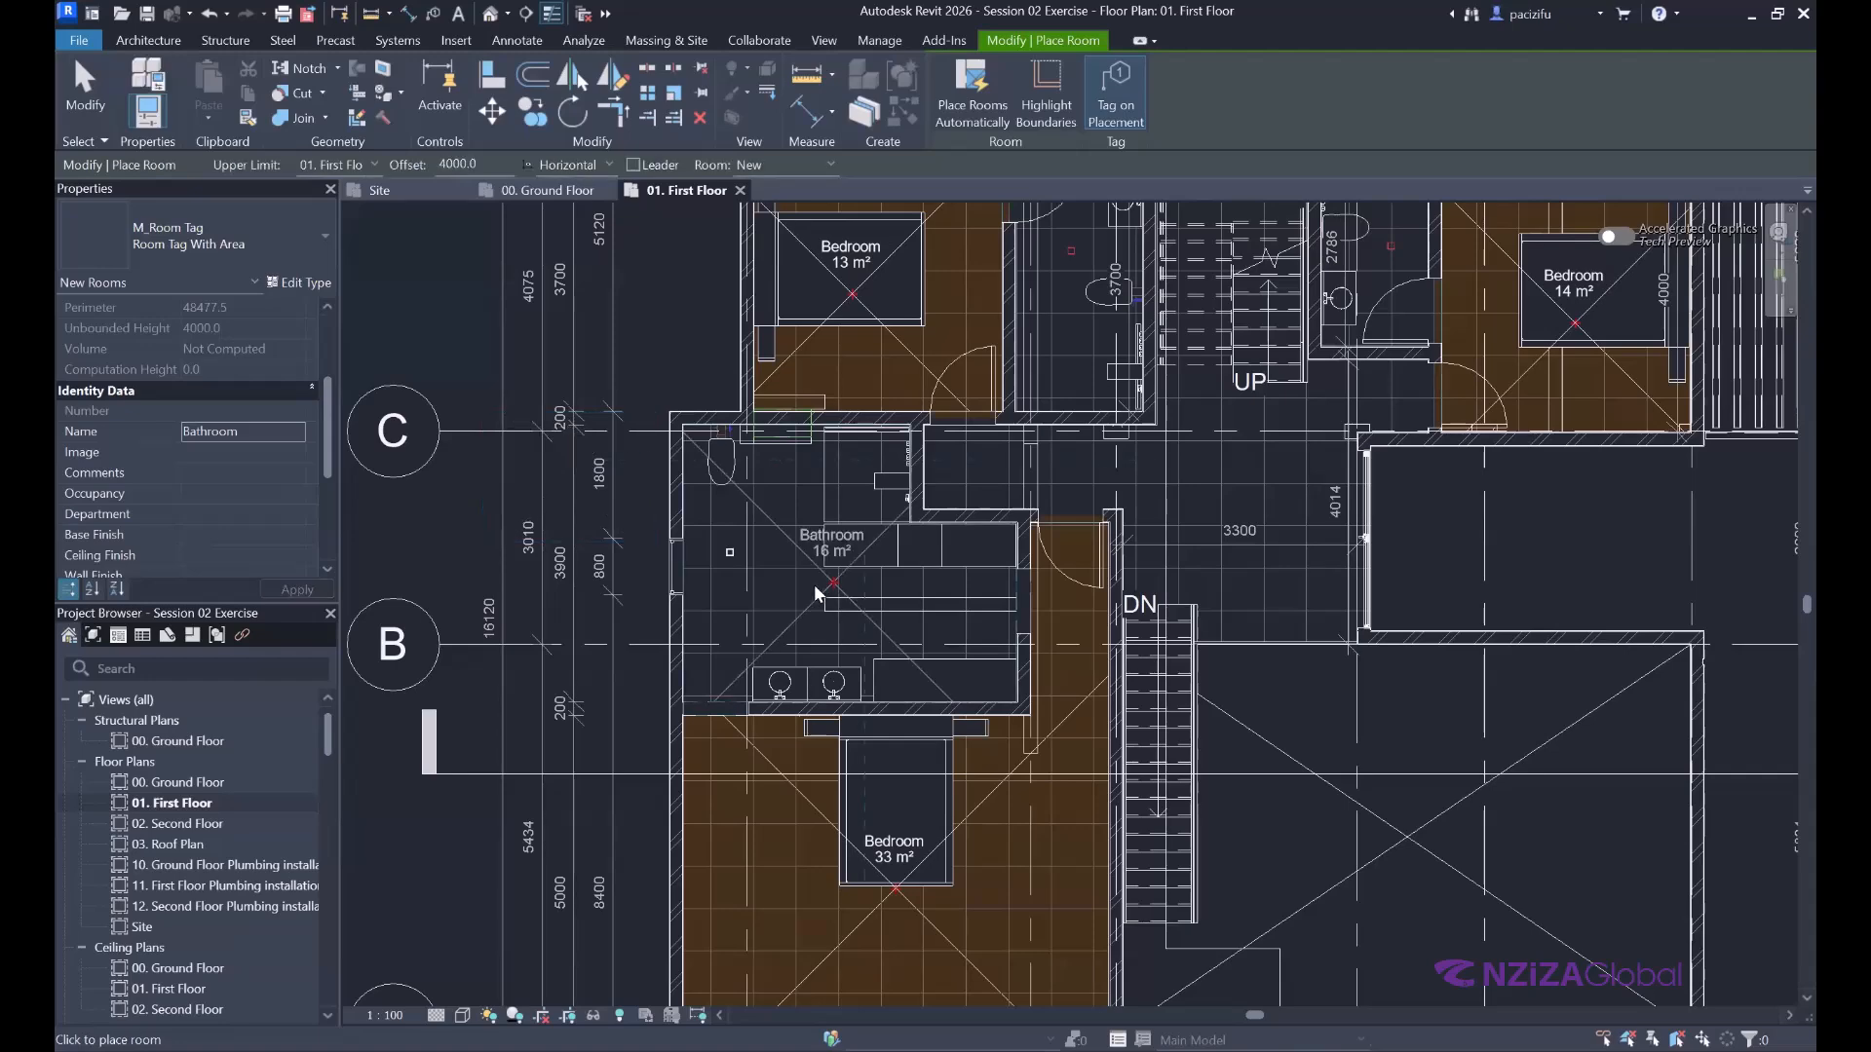
left_click(790, 617)
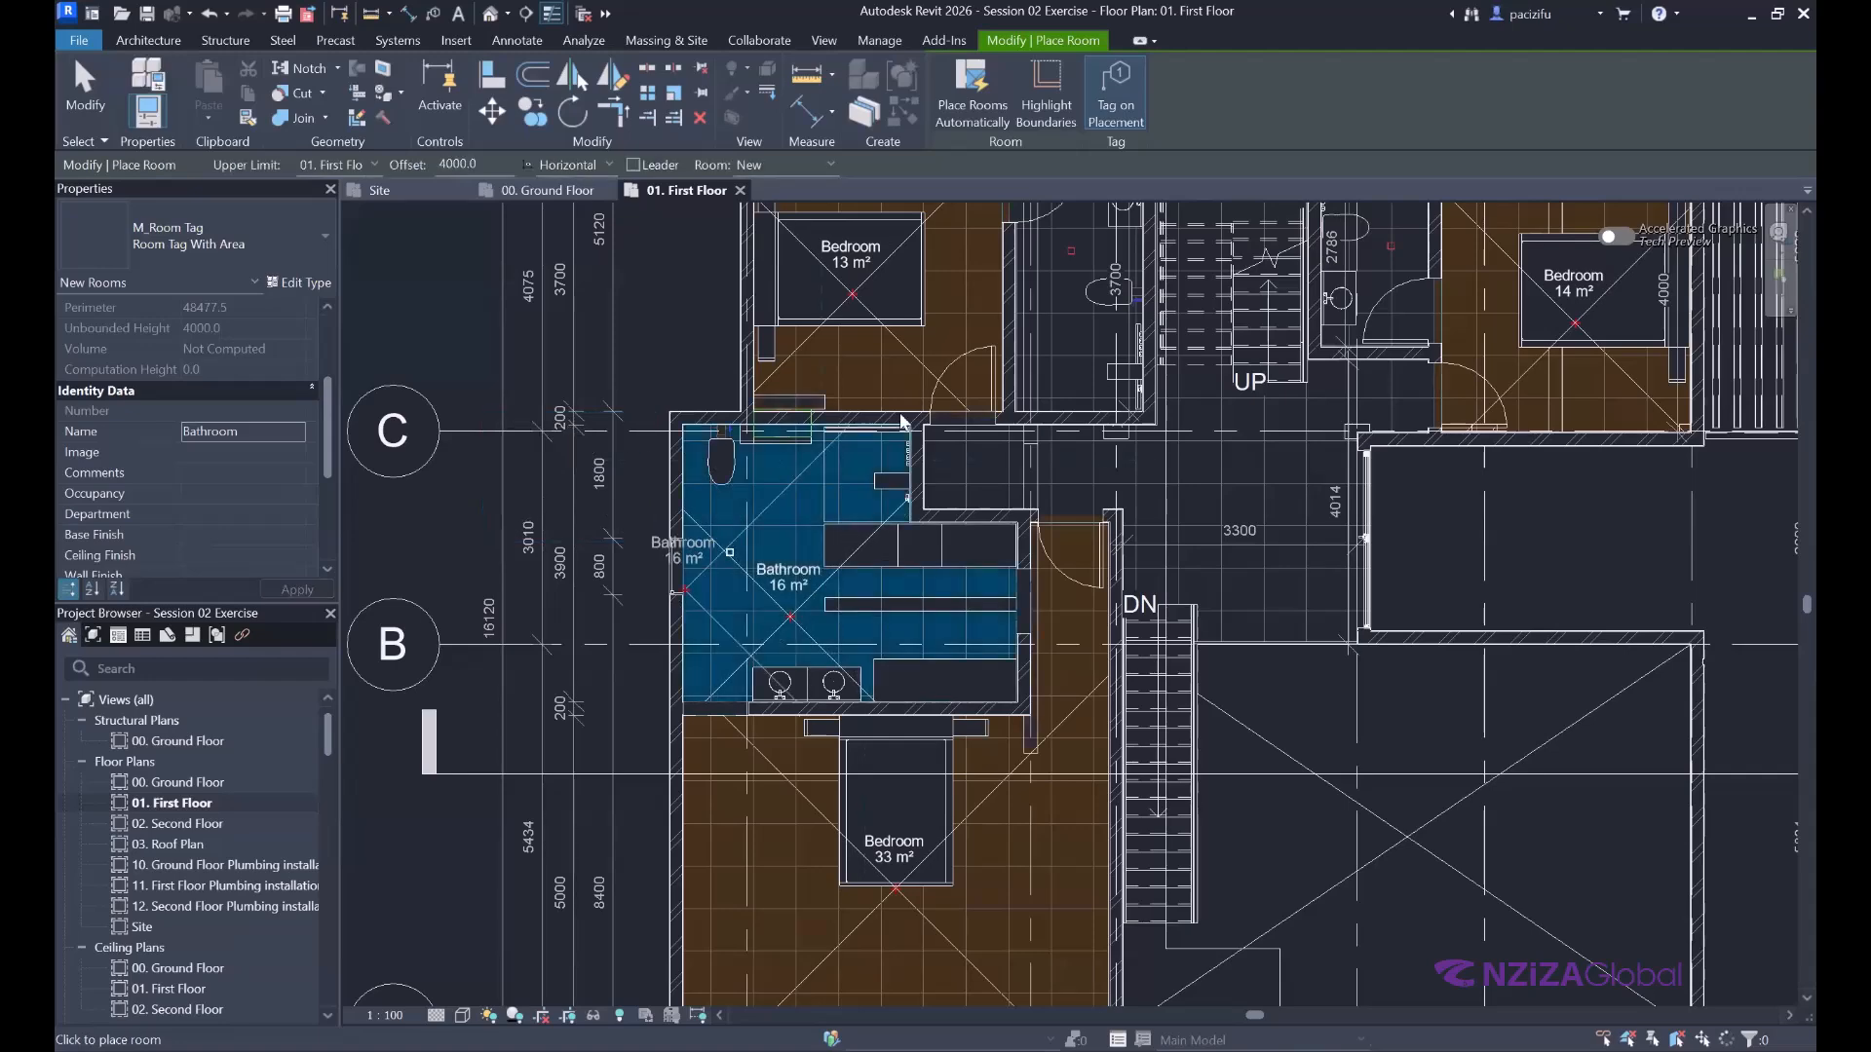
Place tagged Bathroom rooms in the two smaller bathrooms on either side of the upper staircase.
scroll(679, 609, "down", 2)
scroll(965, 370, "up", 4)
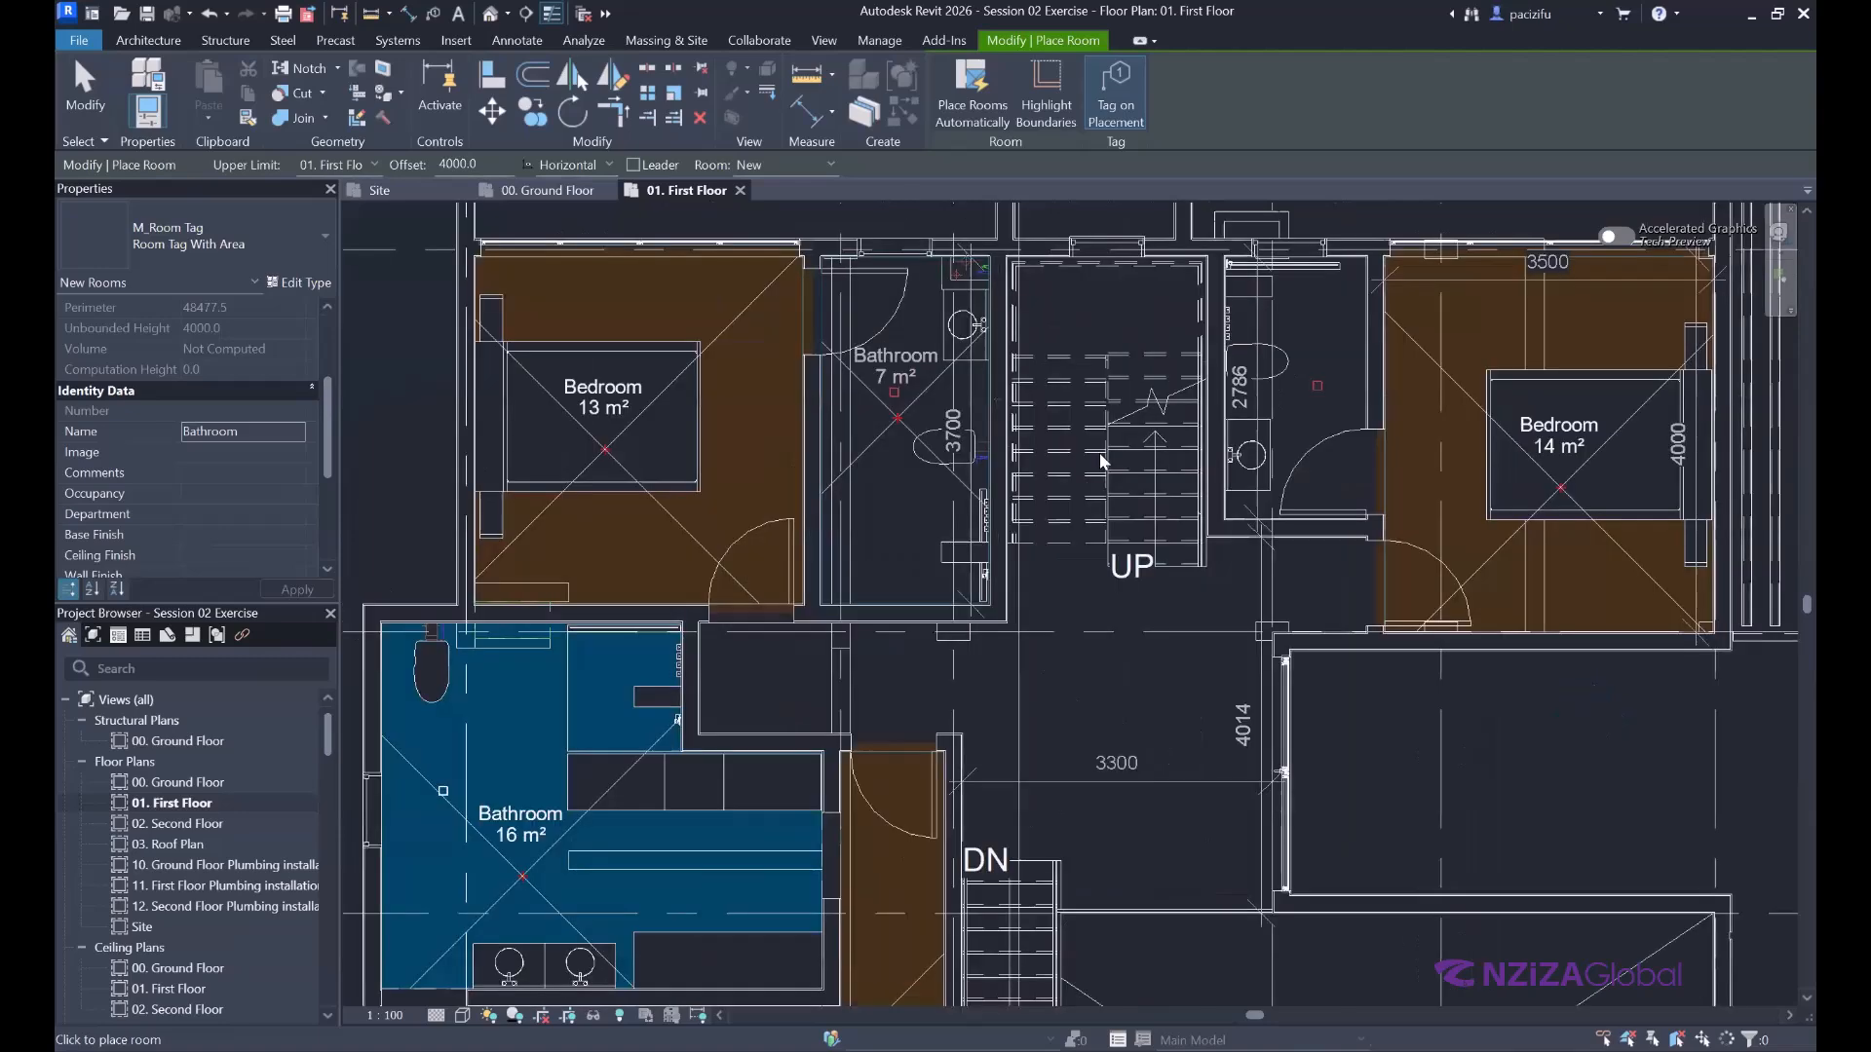
scroll(1099, 443, "down", 4)
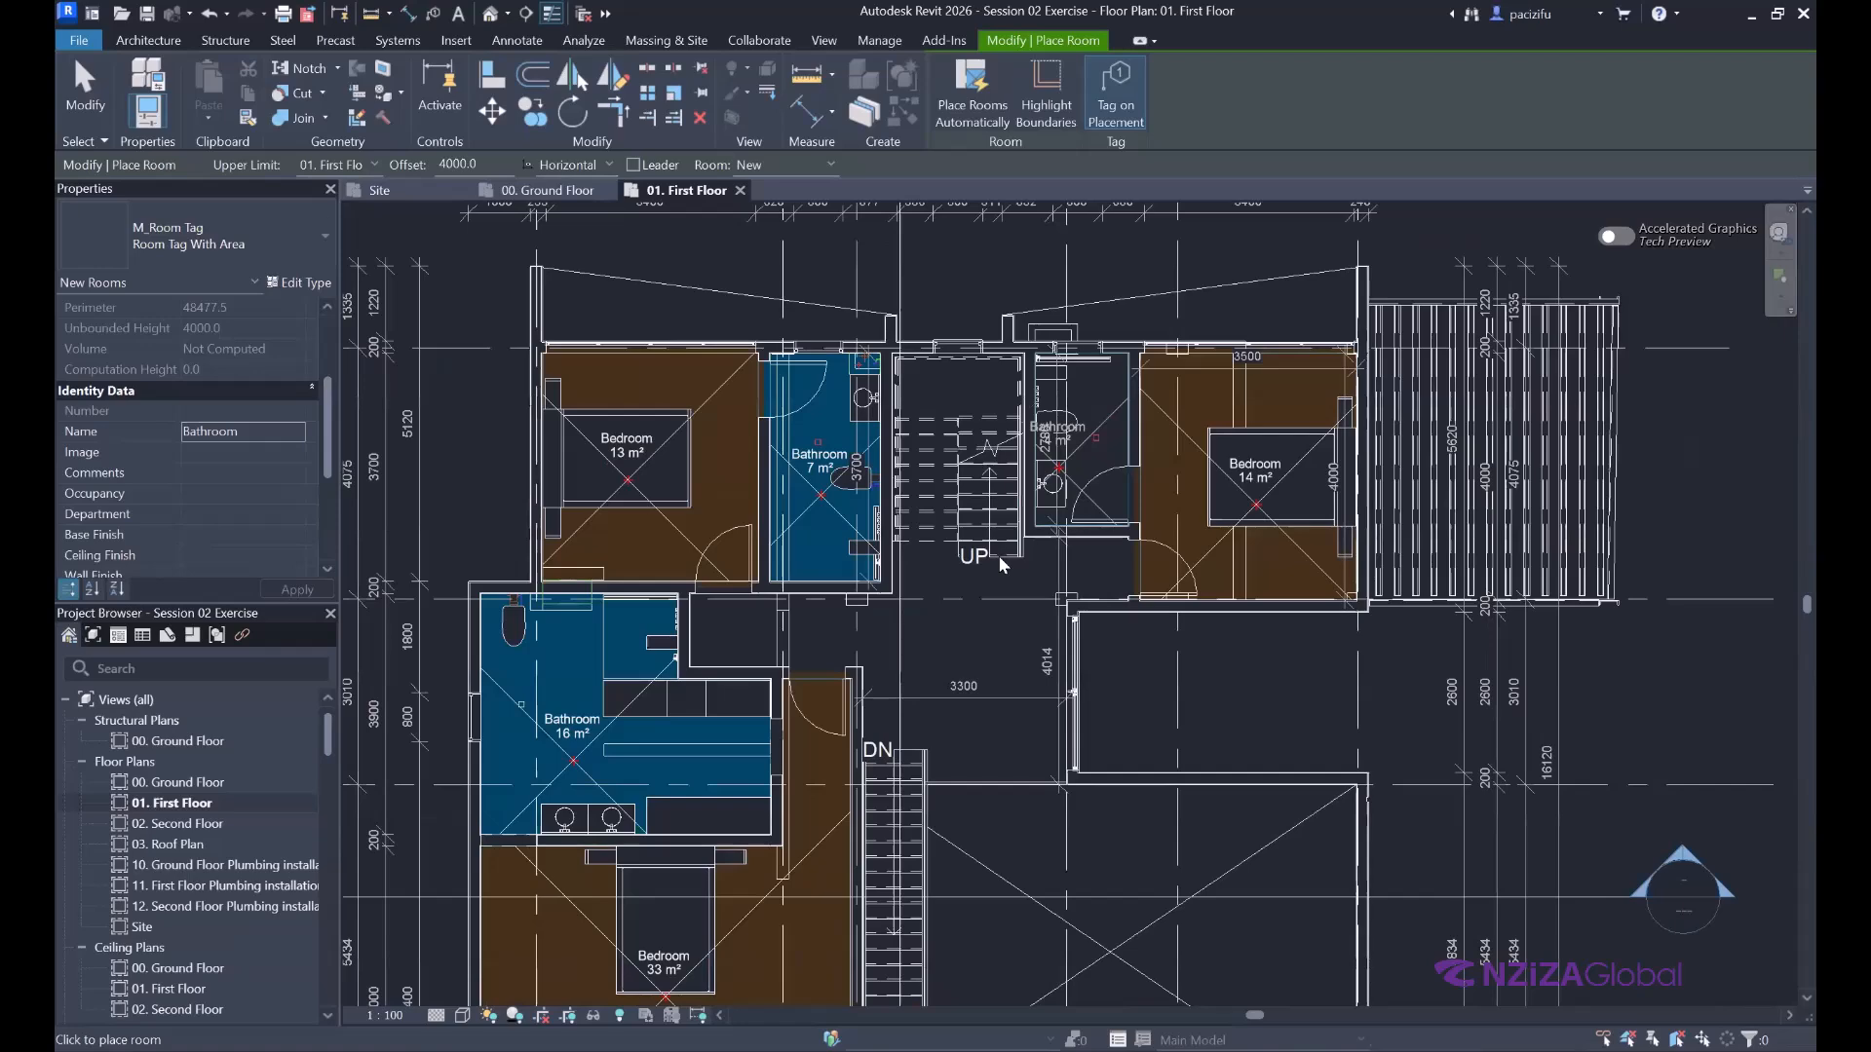
left_click(1093, 444)
scroll(1084, 456, "up", 4)
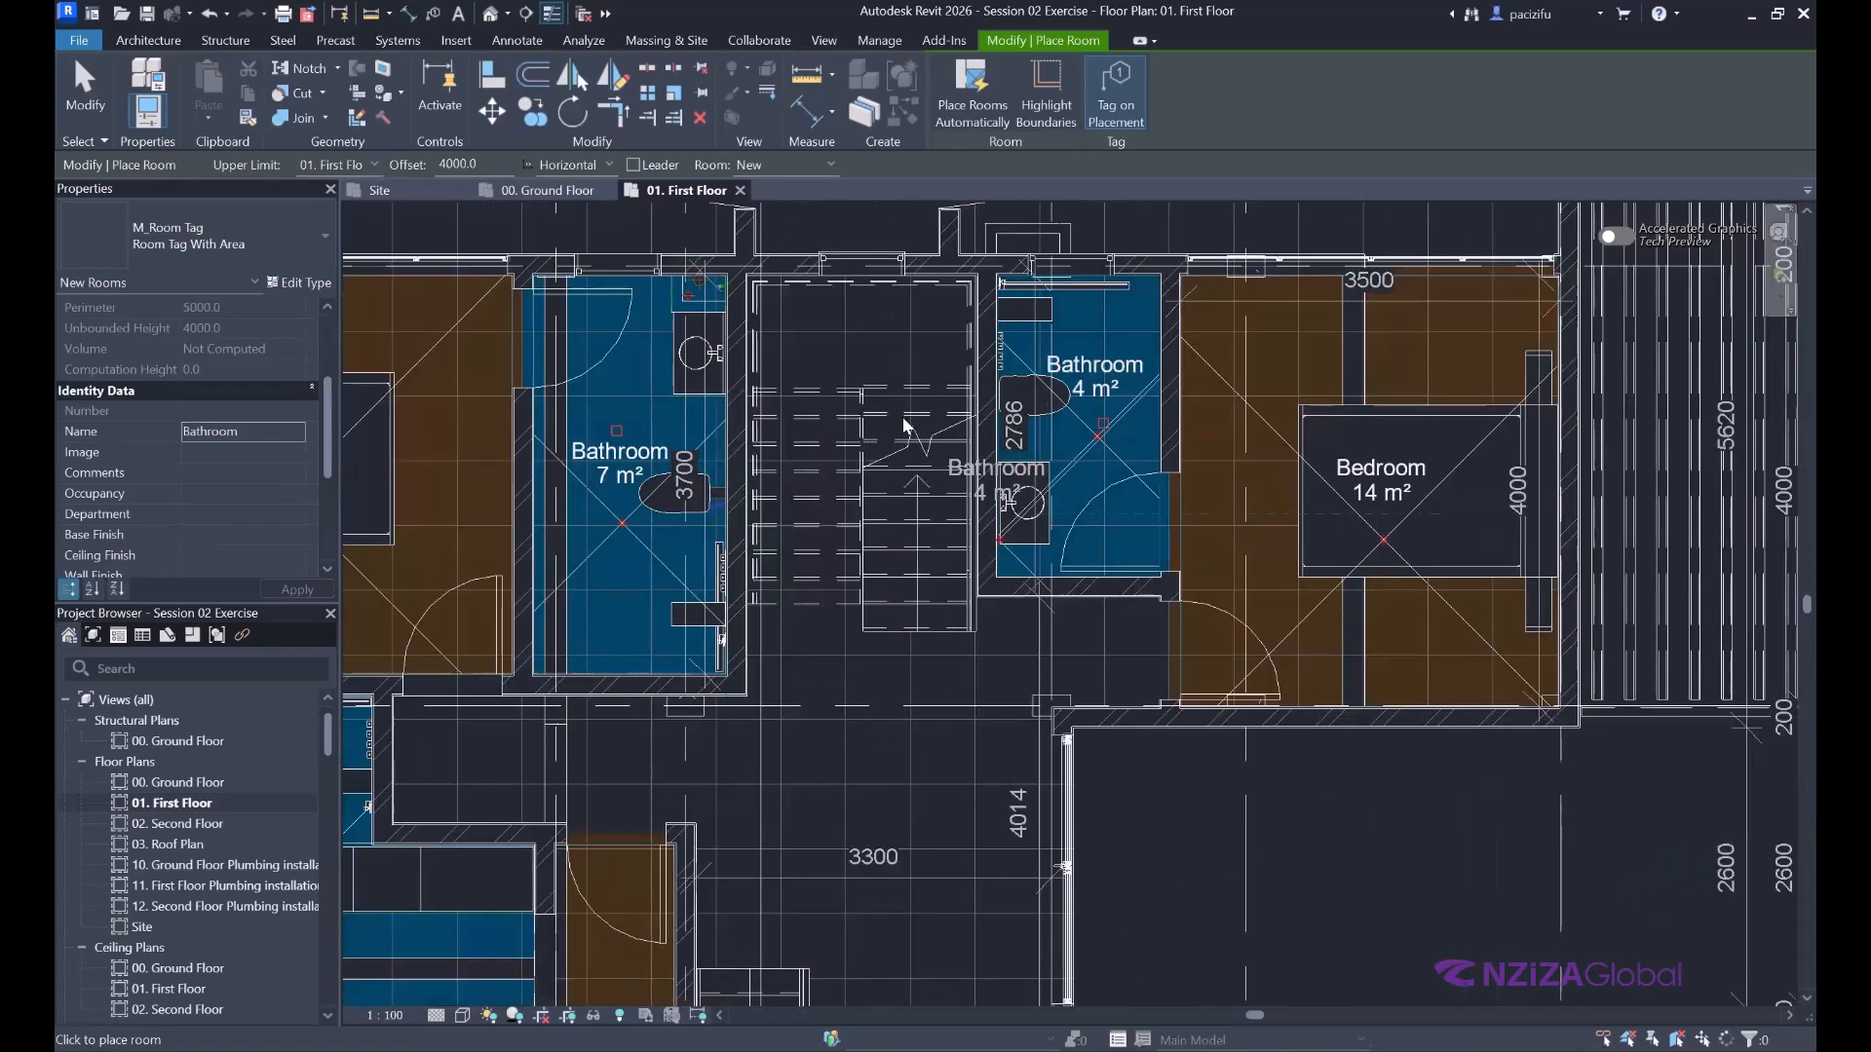
Open the 02. Second Floor plan and bring up the category choices for its color scheme.
scroll(1014, 573, "down", 3)
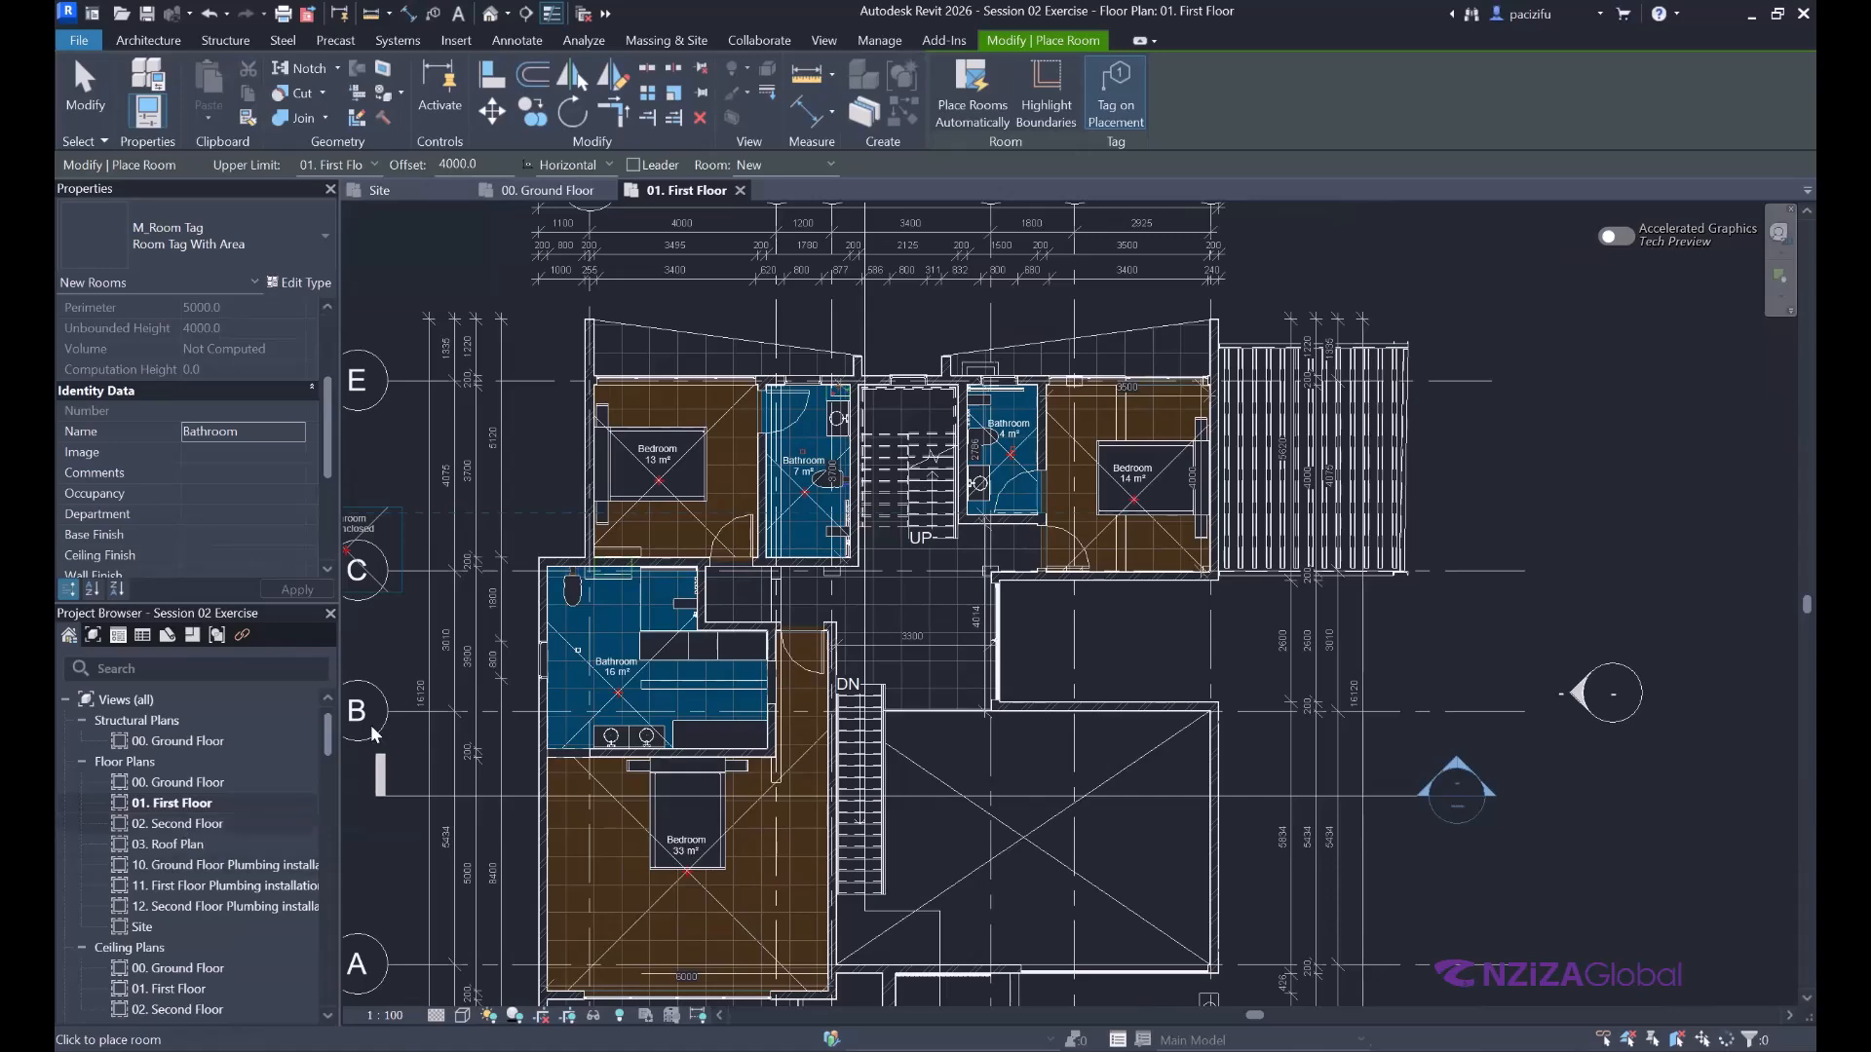
left_click(187, 826)
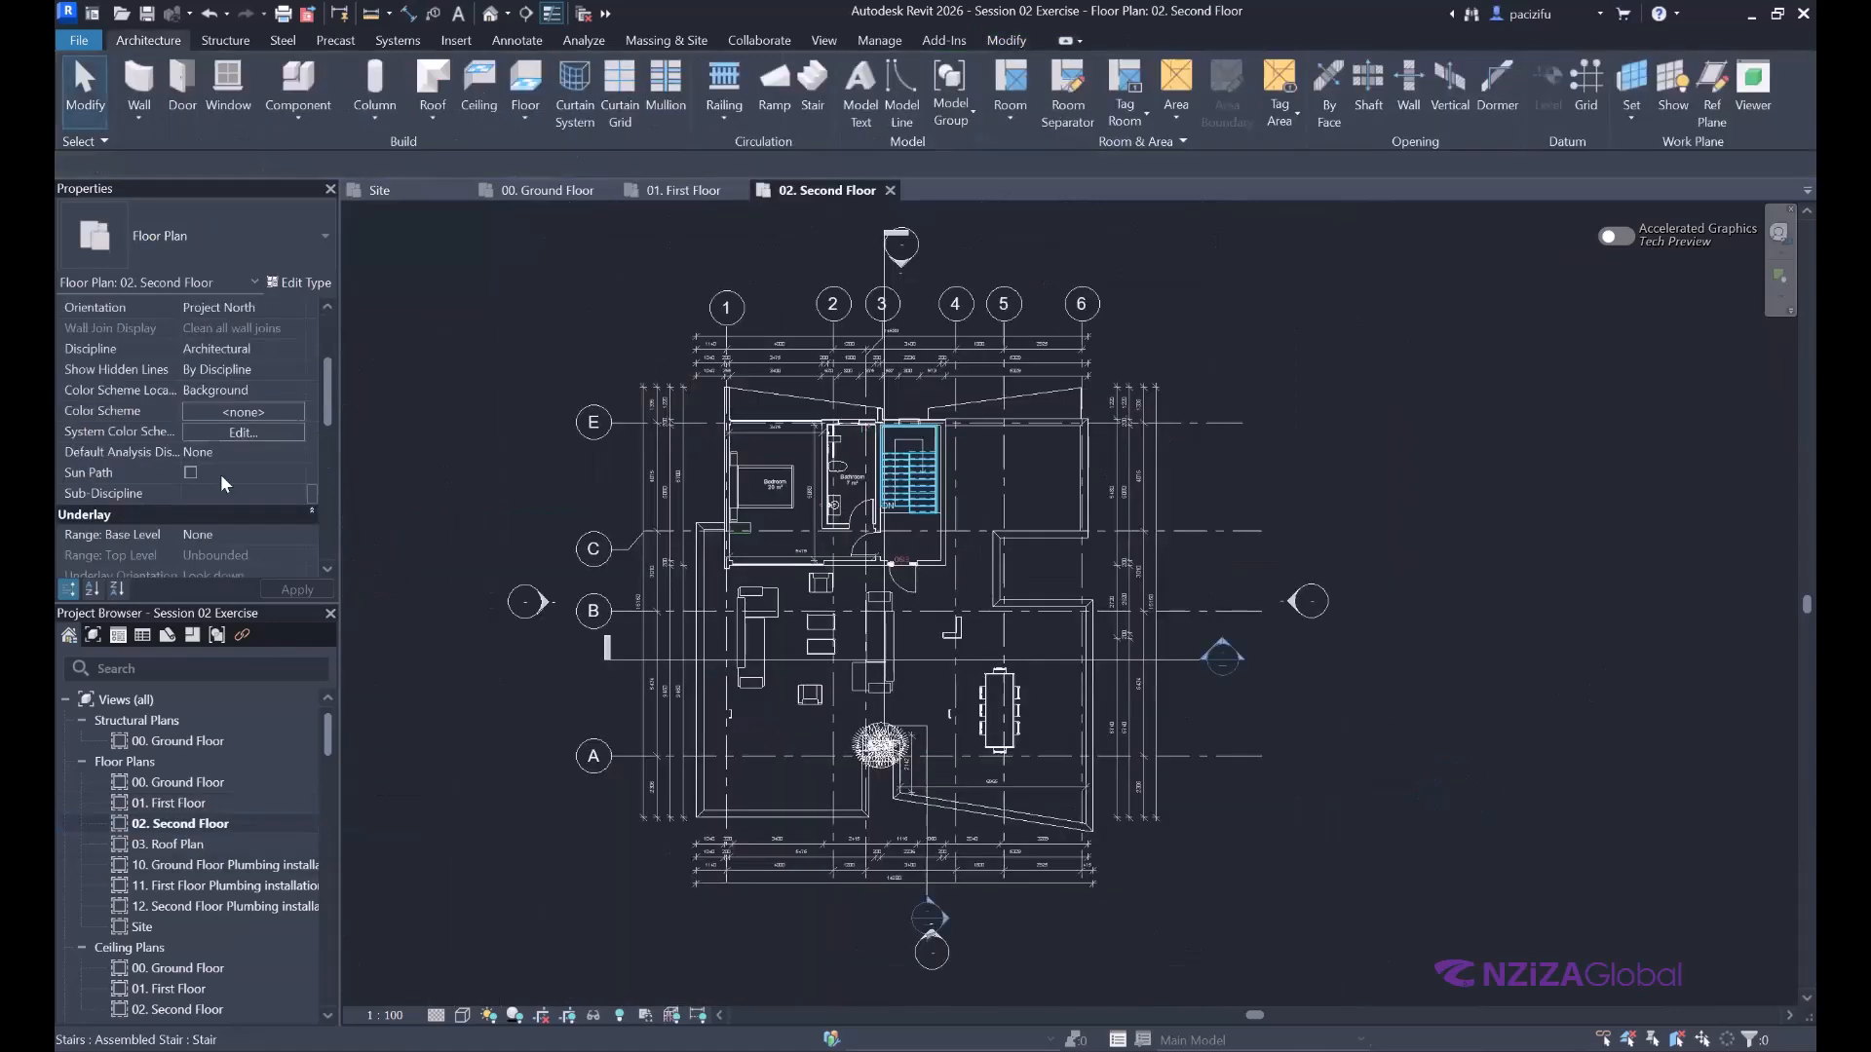
left_click(239, 413)
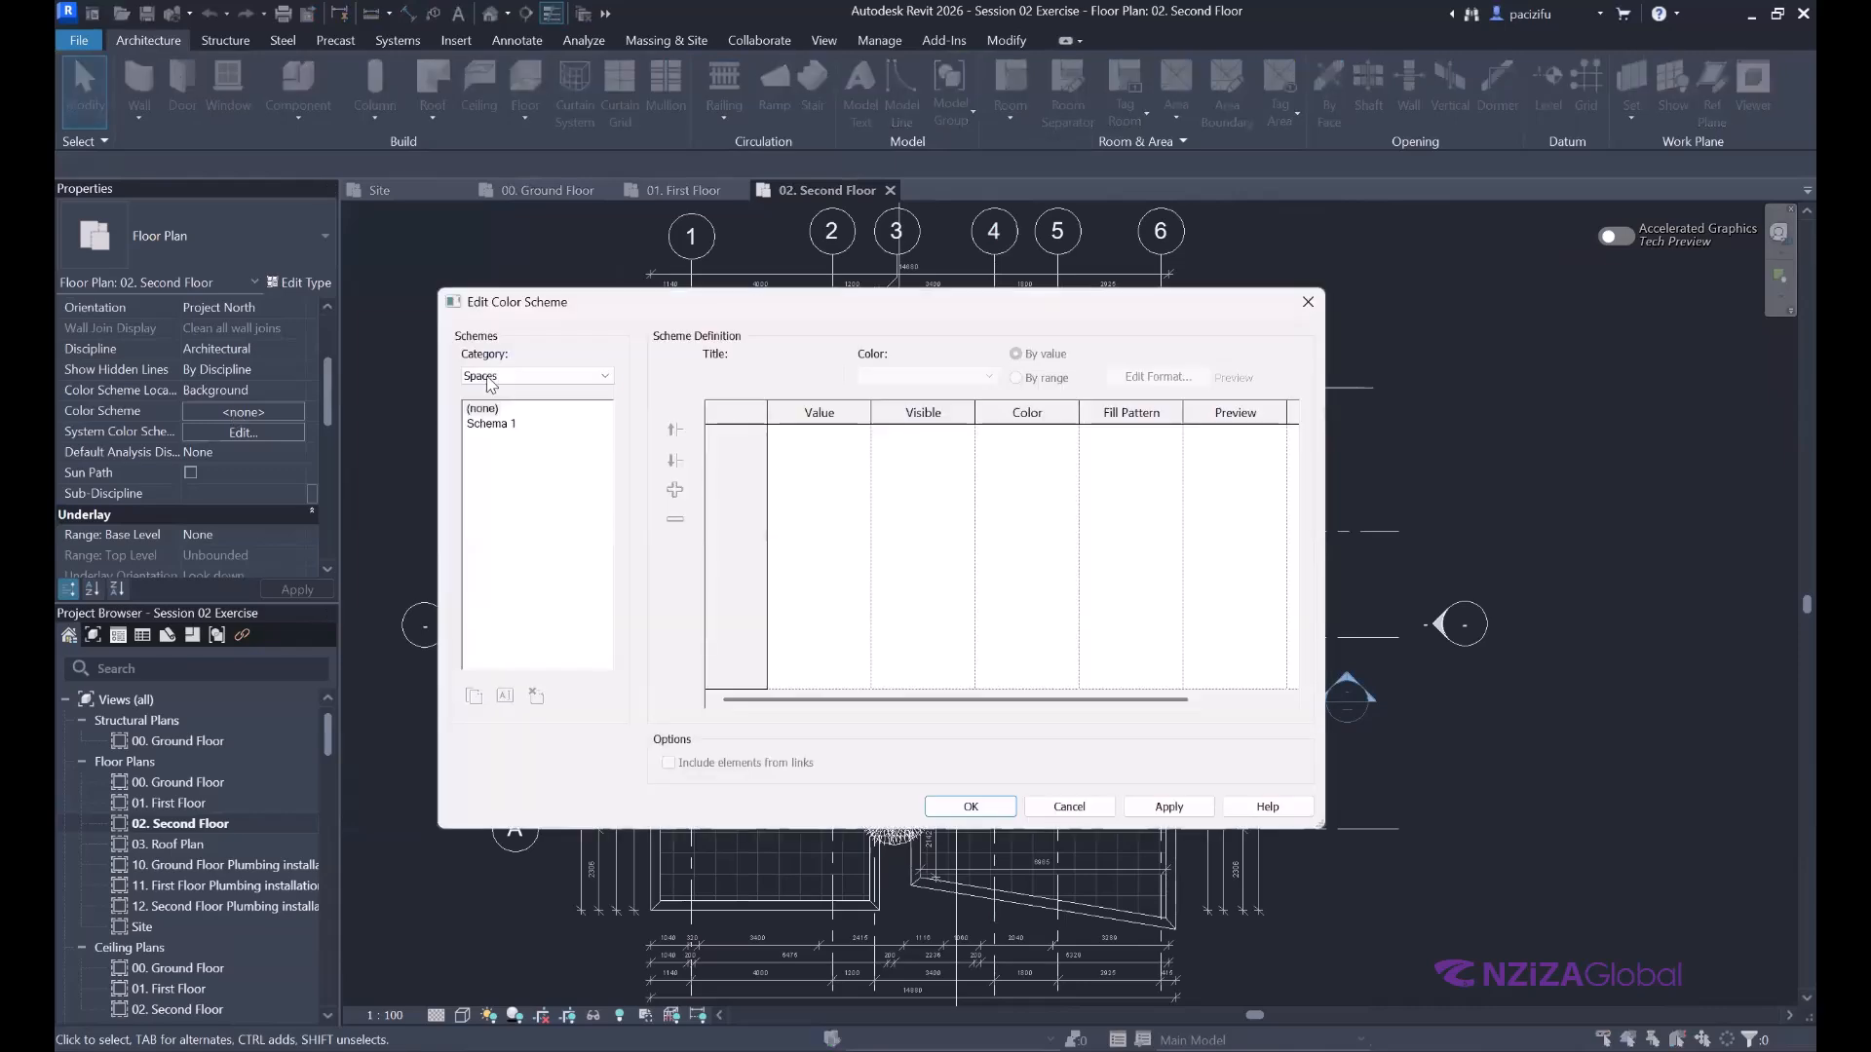
left_click(487, 377)
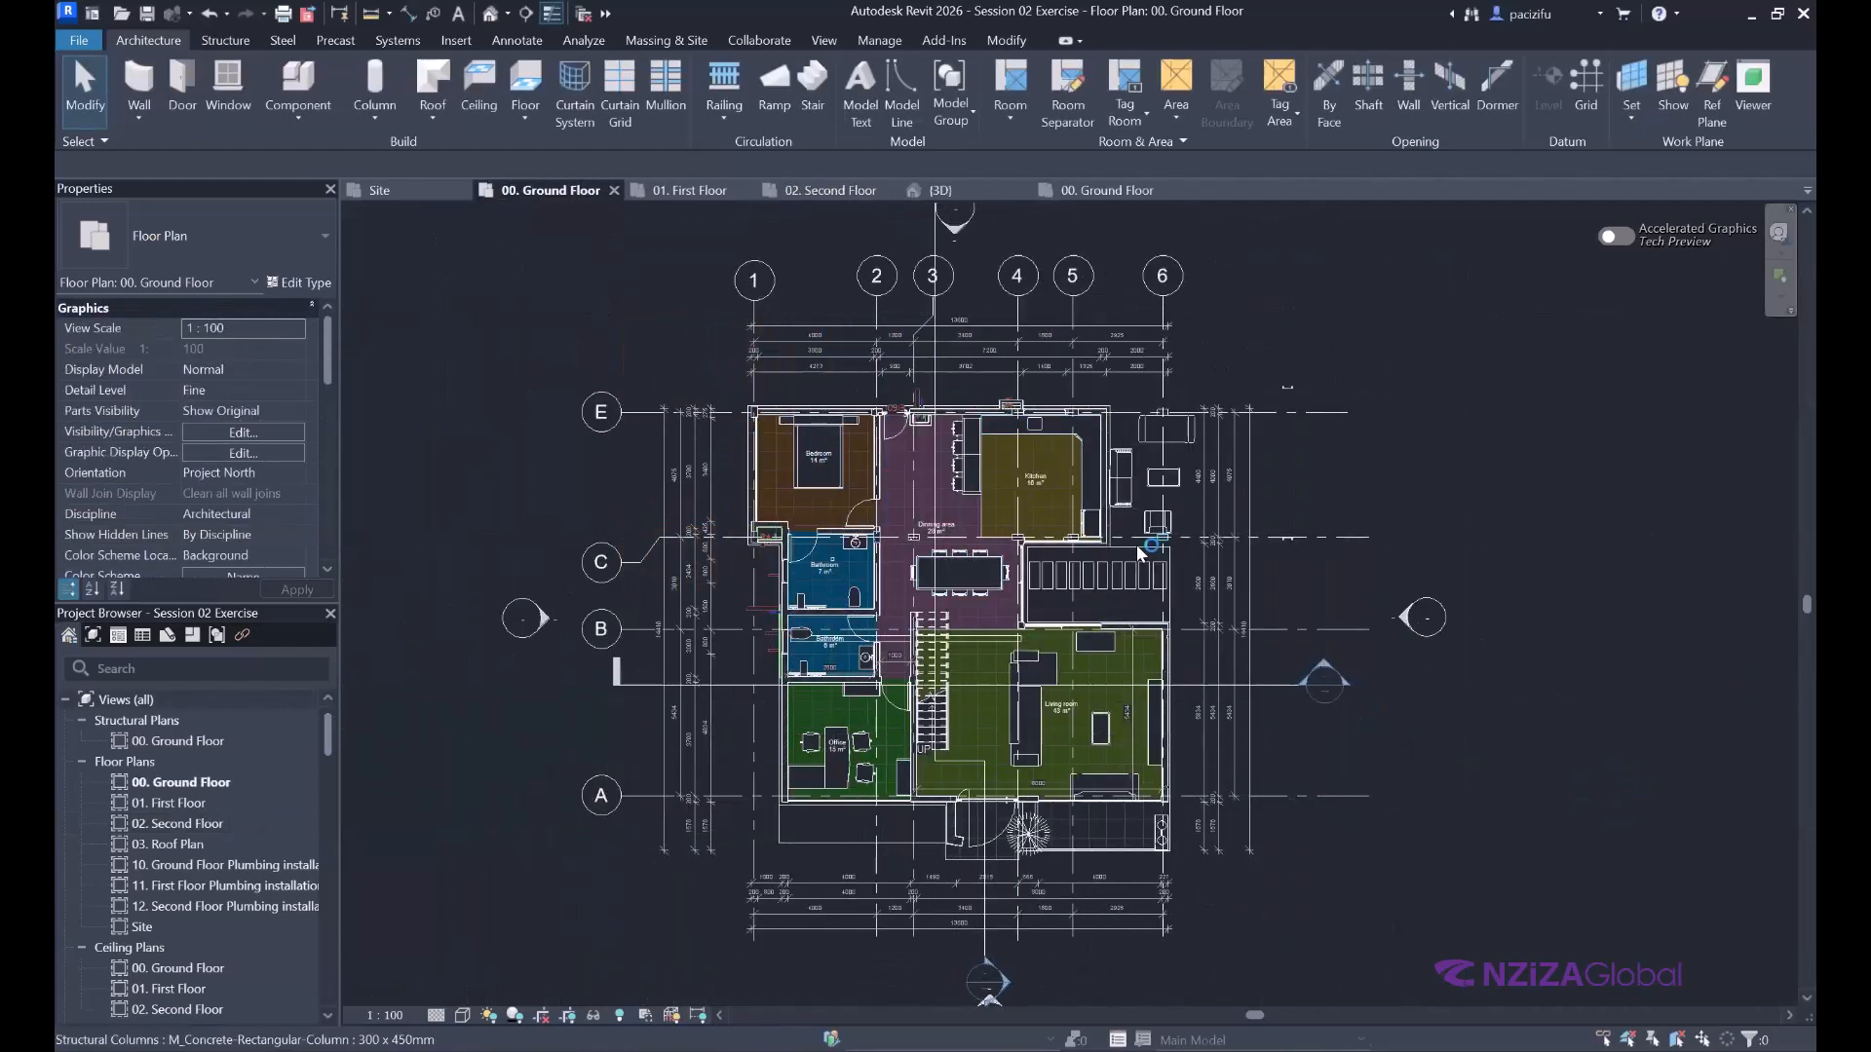
Start Tag All on the 00. Ground Floor plan and review which element categories have loaded tags.
scroll(1076, 425, "down", 2)
scroll(981, 531, "up", 3)
scroll(1013, 552, "down", 1)
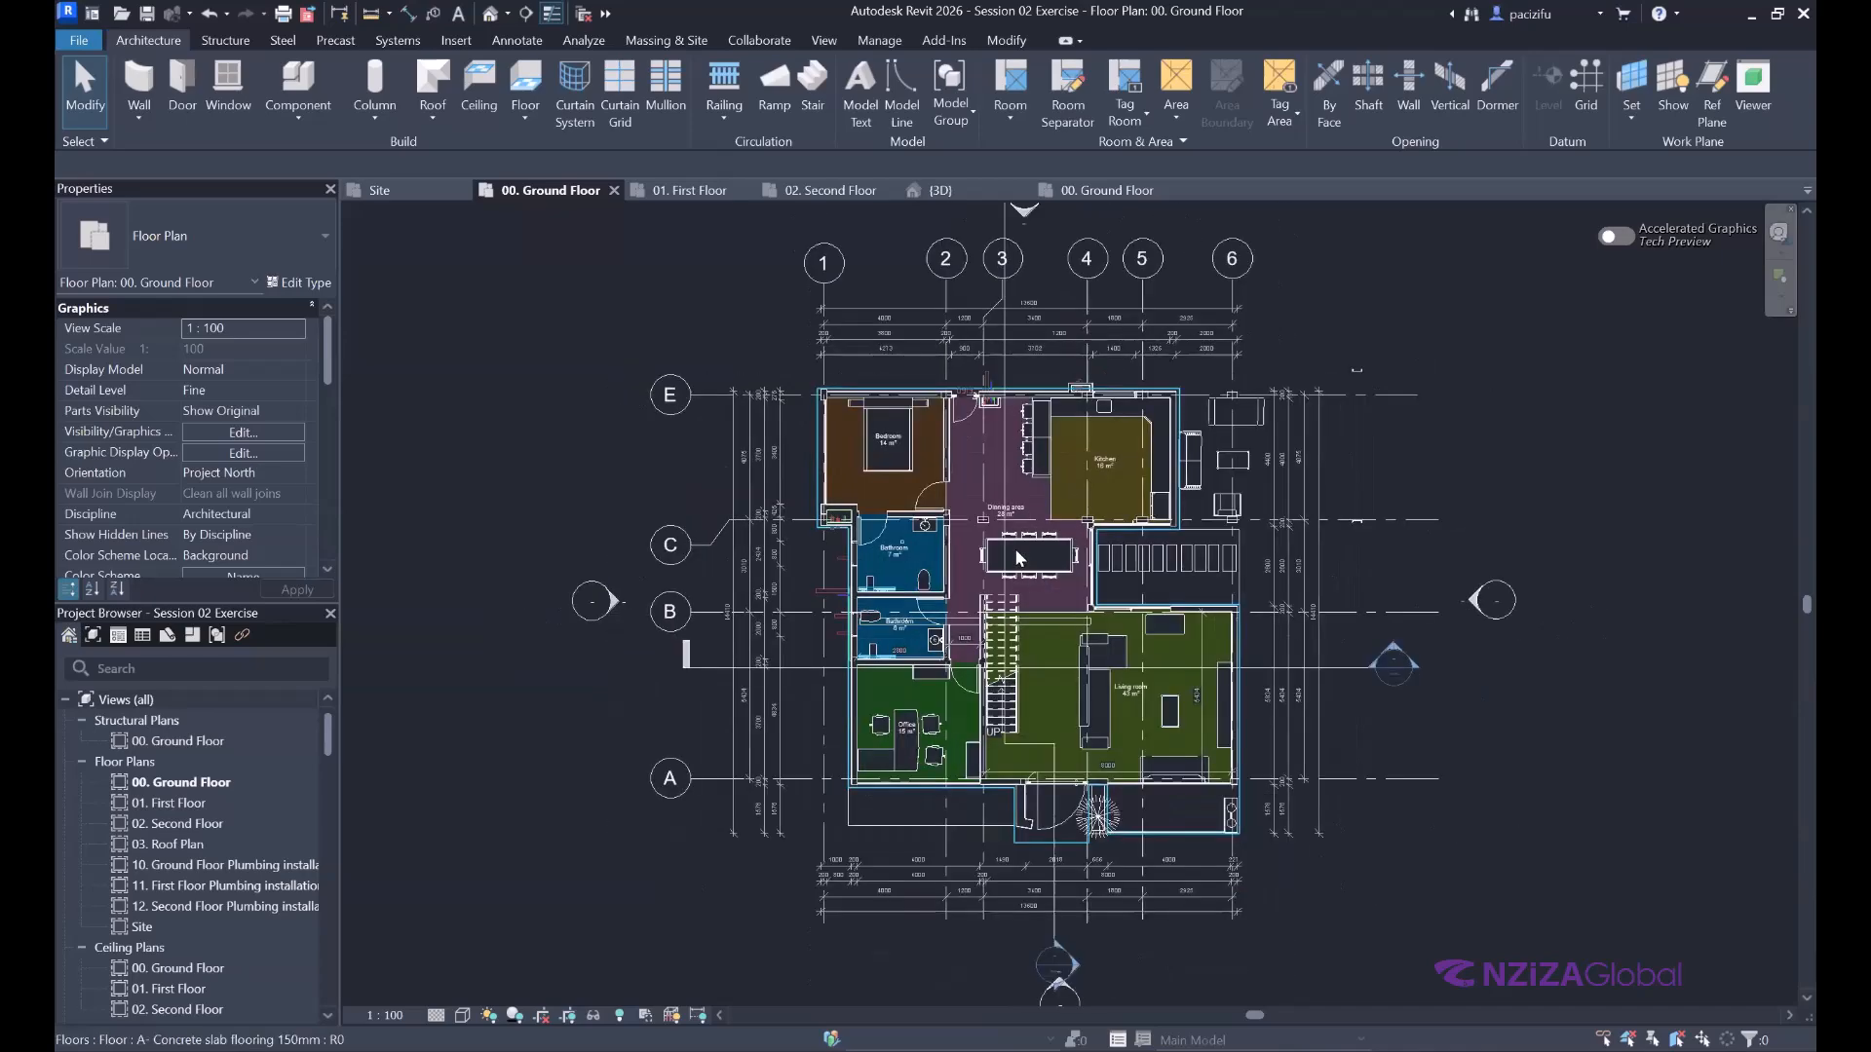
scroll(1089, 477, "up", 2)
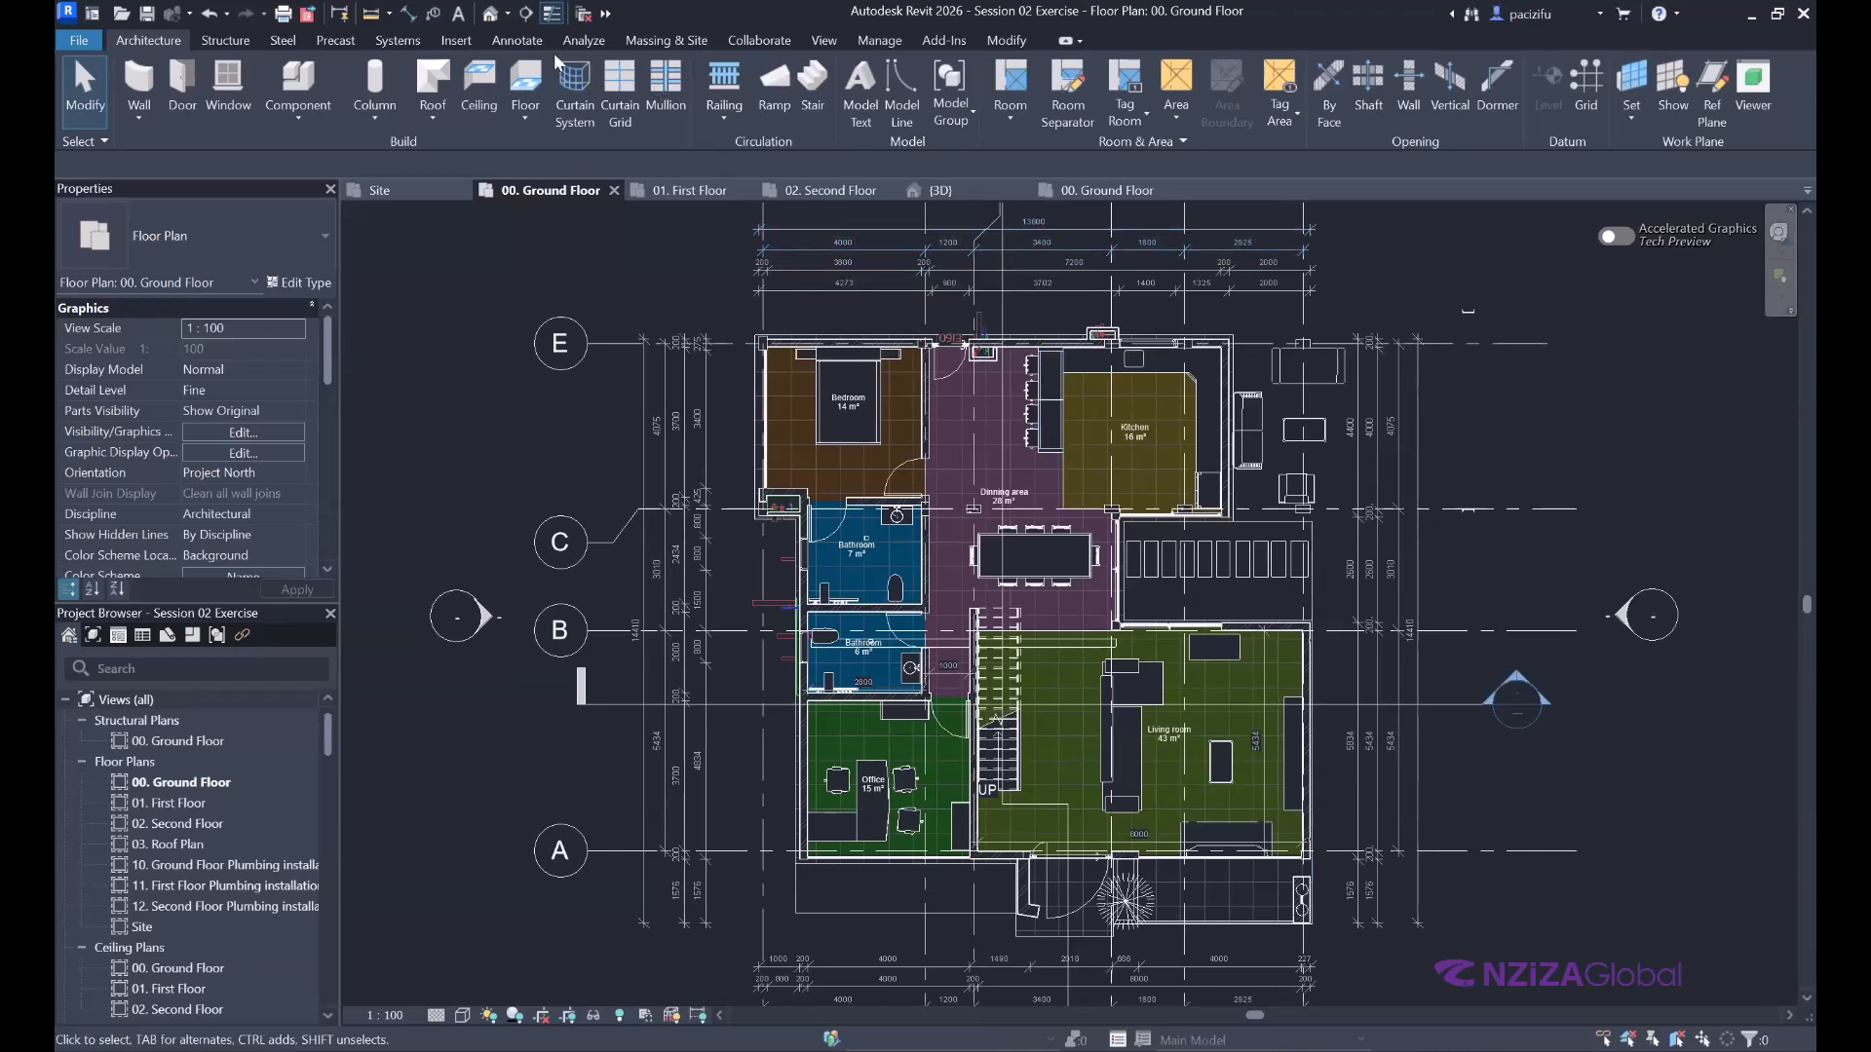
left_click(530, 39)
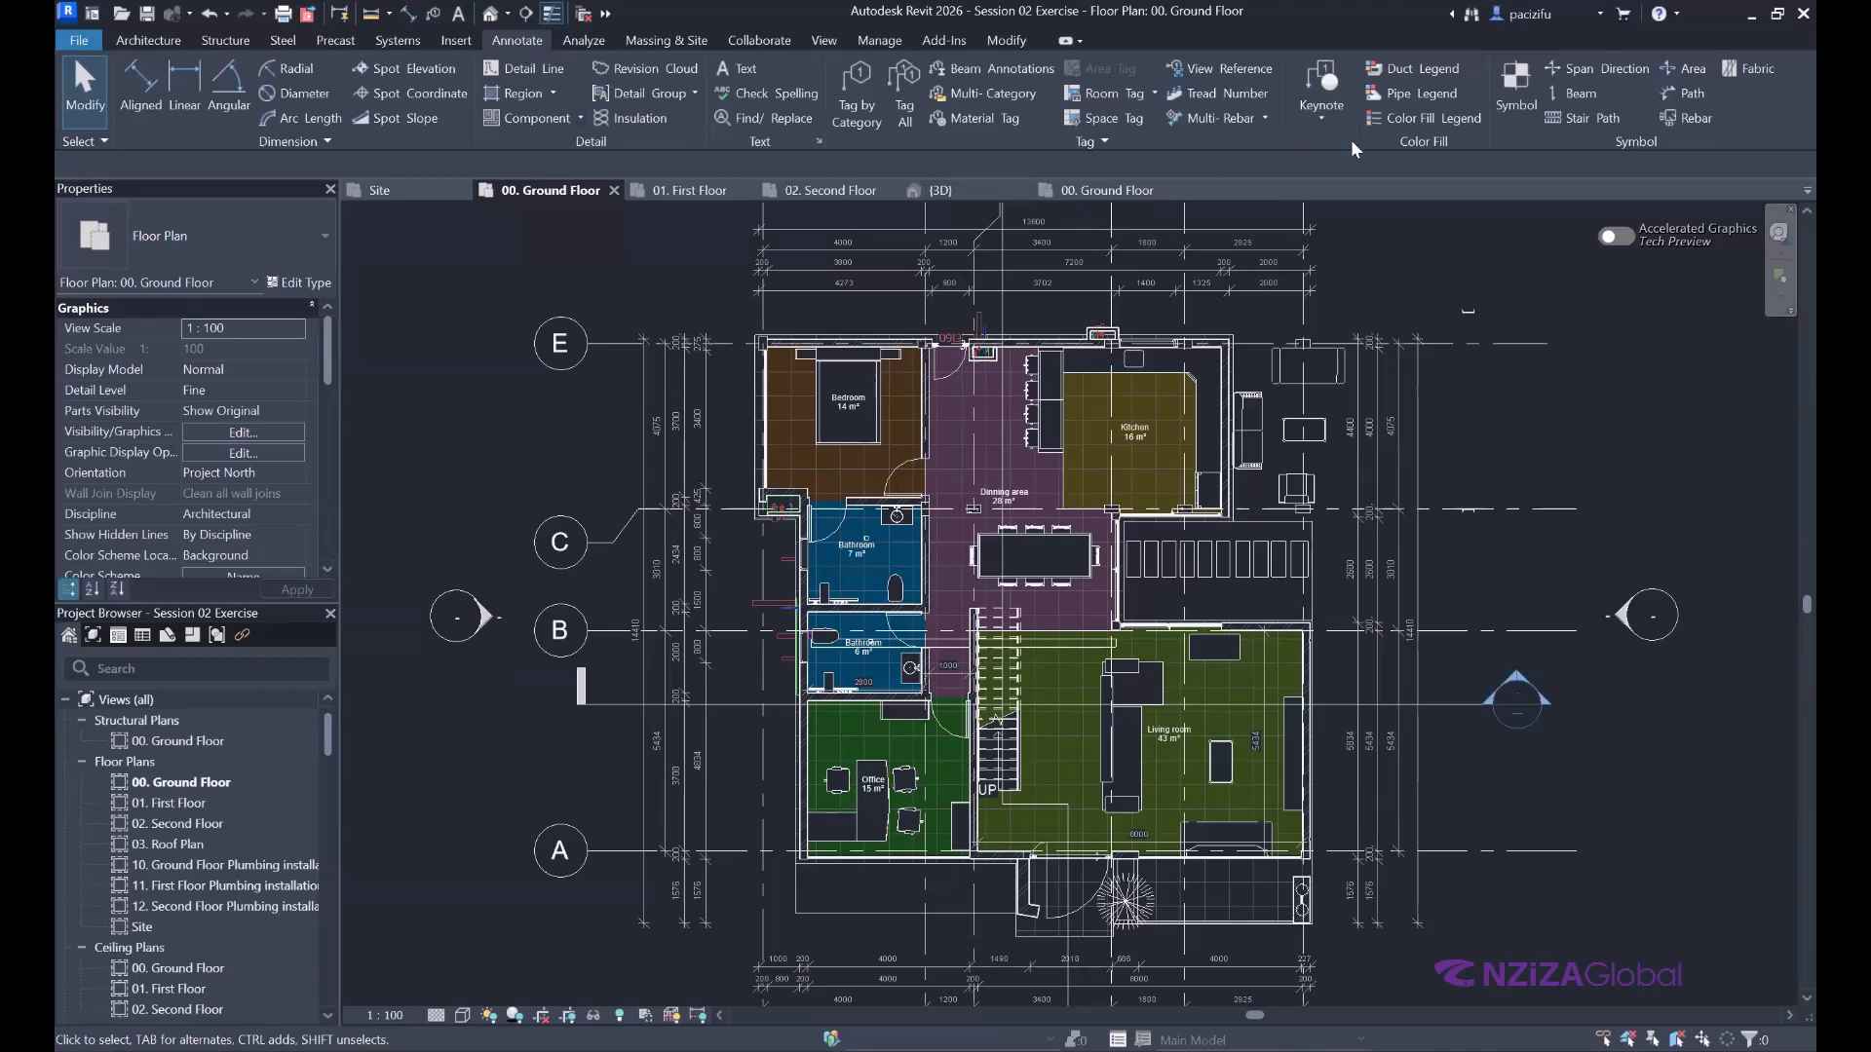
left_click(904, 98)
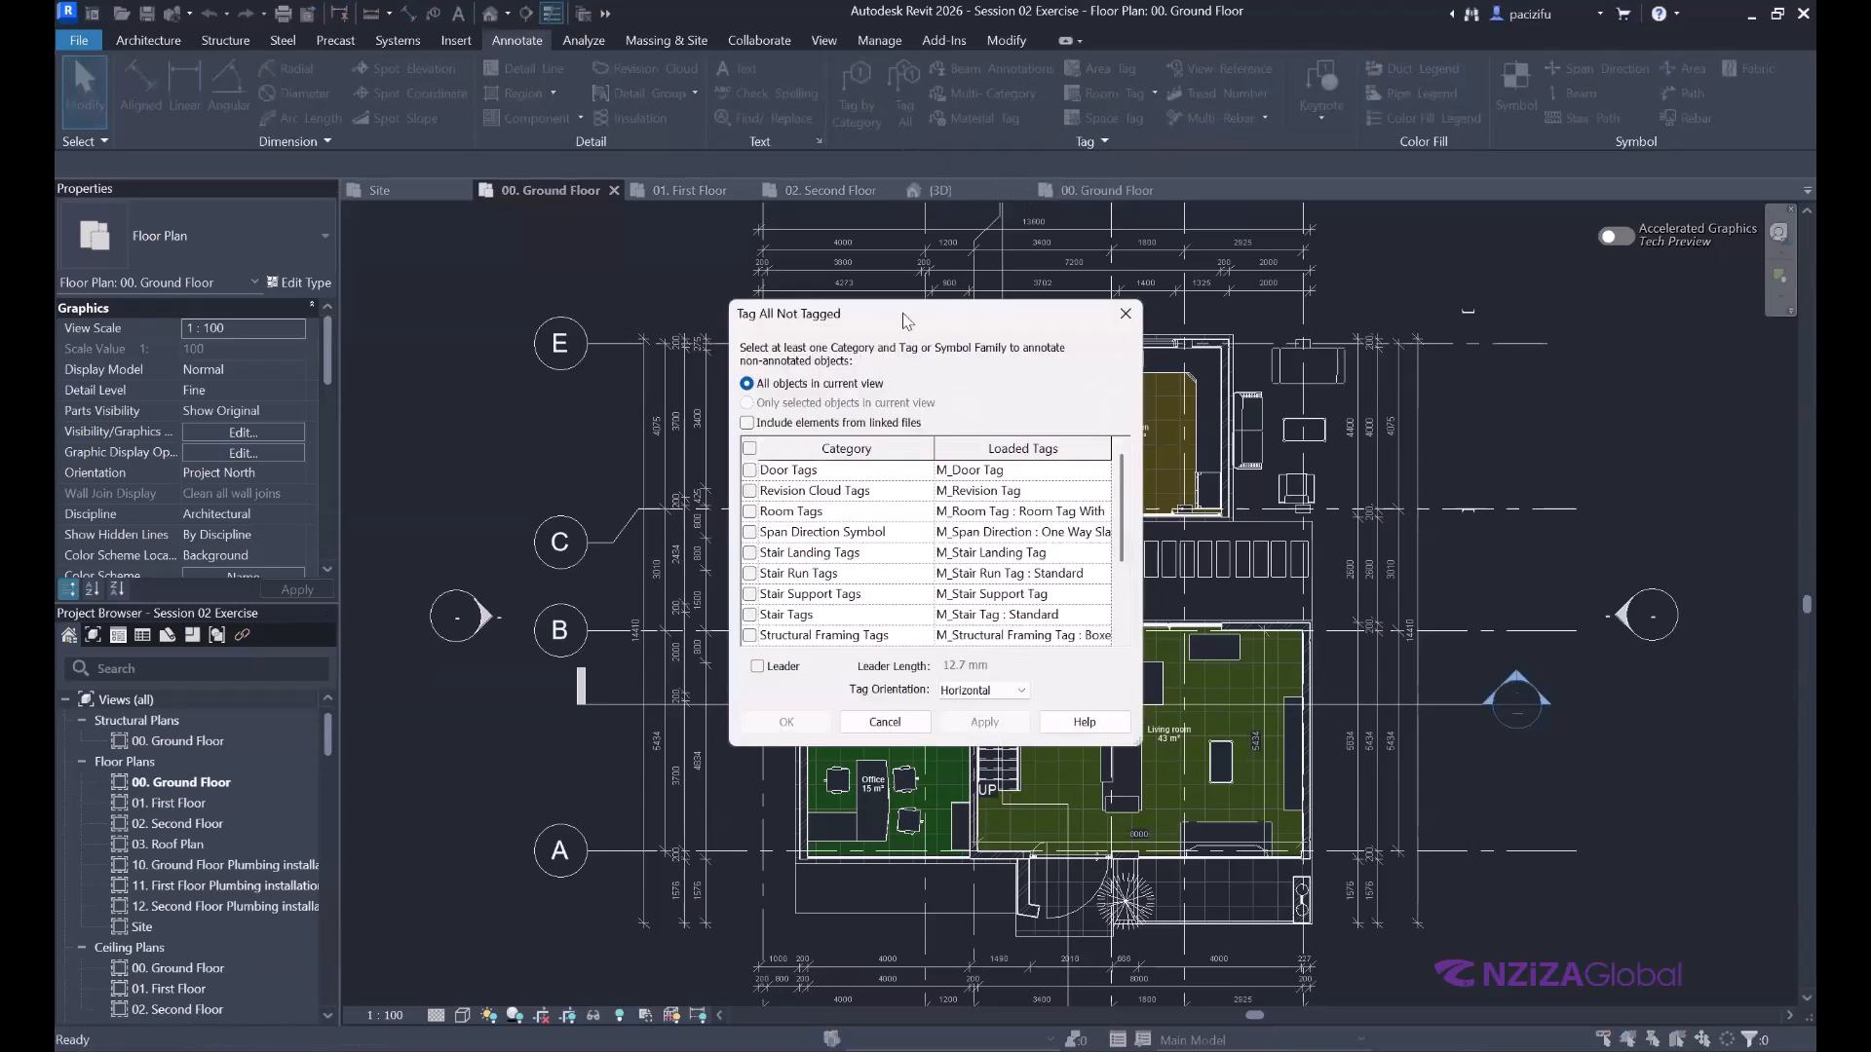
left_click_drag(906, 321, 730, 314)
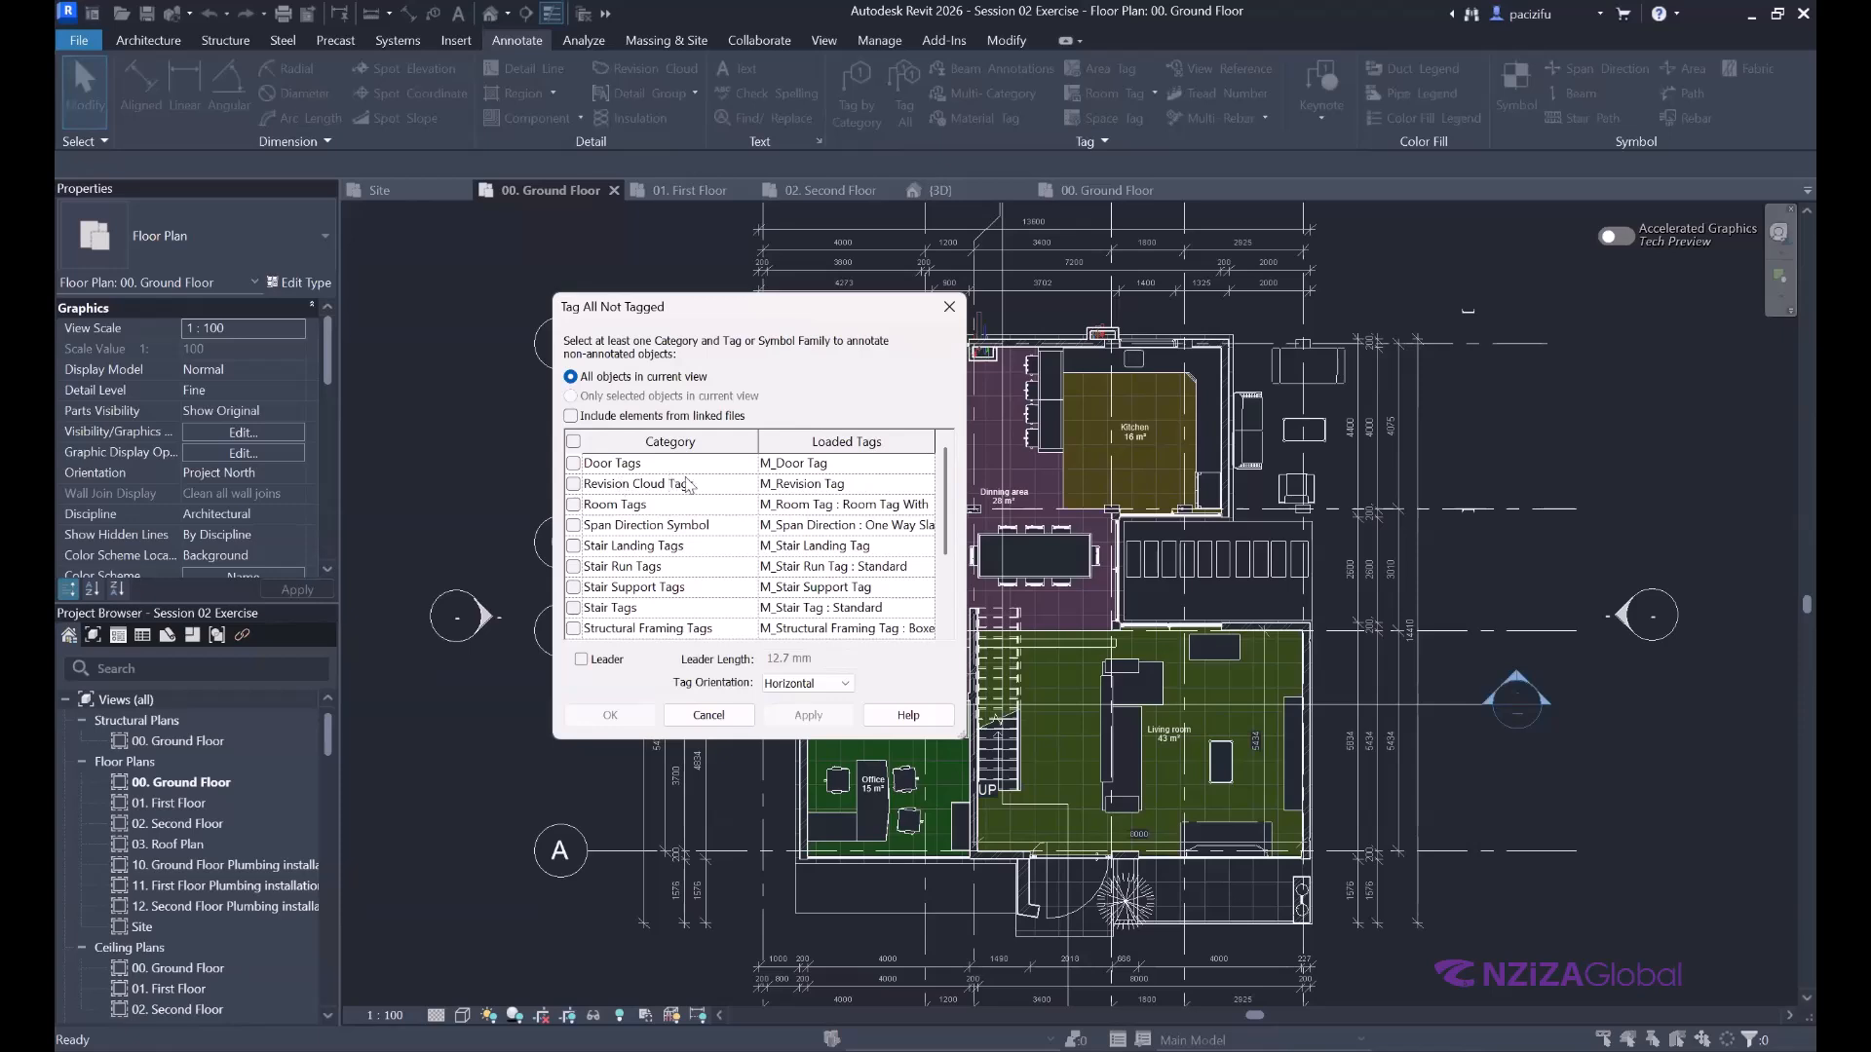
scroll(706, 563, "down", 2)
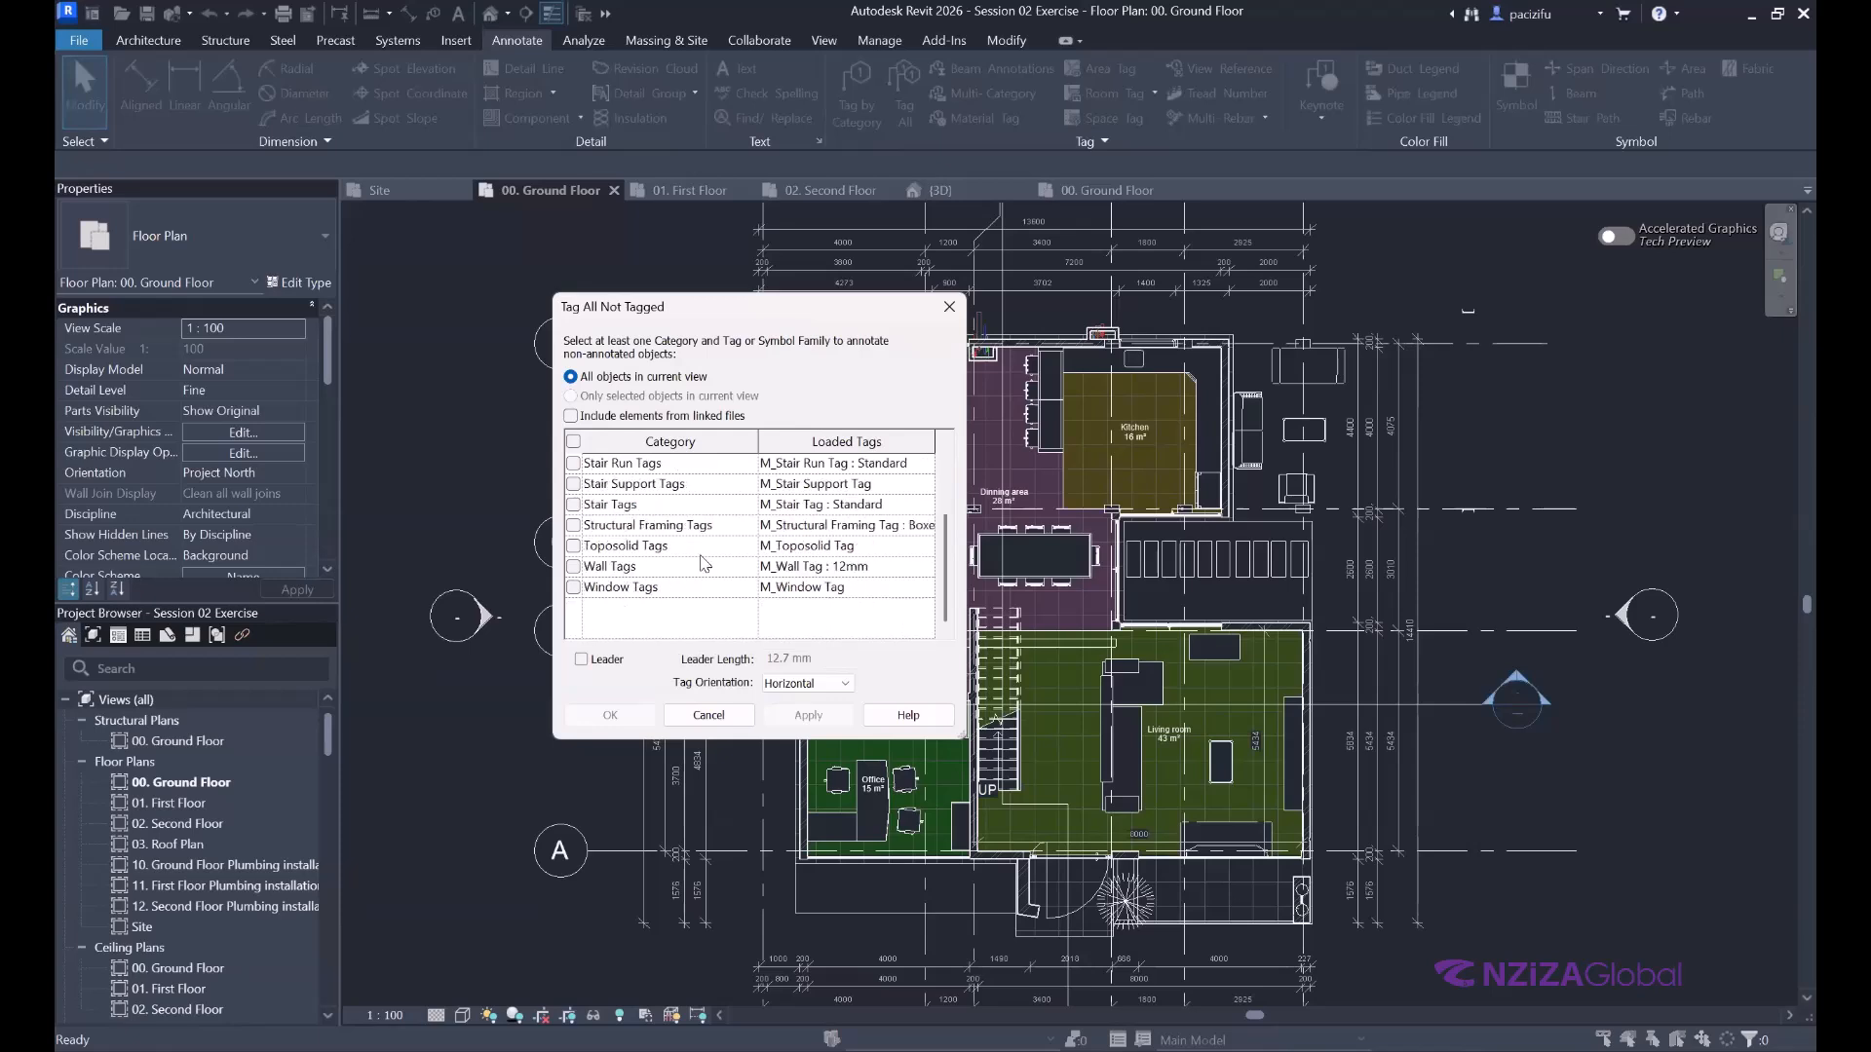
scroll(705, 563, "up", 1)
scroll(701, 563, "down", 1)
scroll(575, 467, "up", 2)
Tag all untagged doors, windows, walls and stairs on the ground floor plan with horizontal tags.
left_click(573, 463)
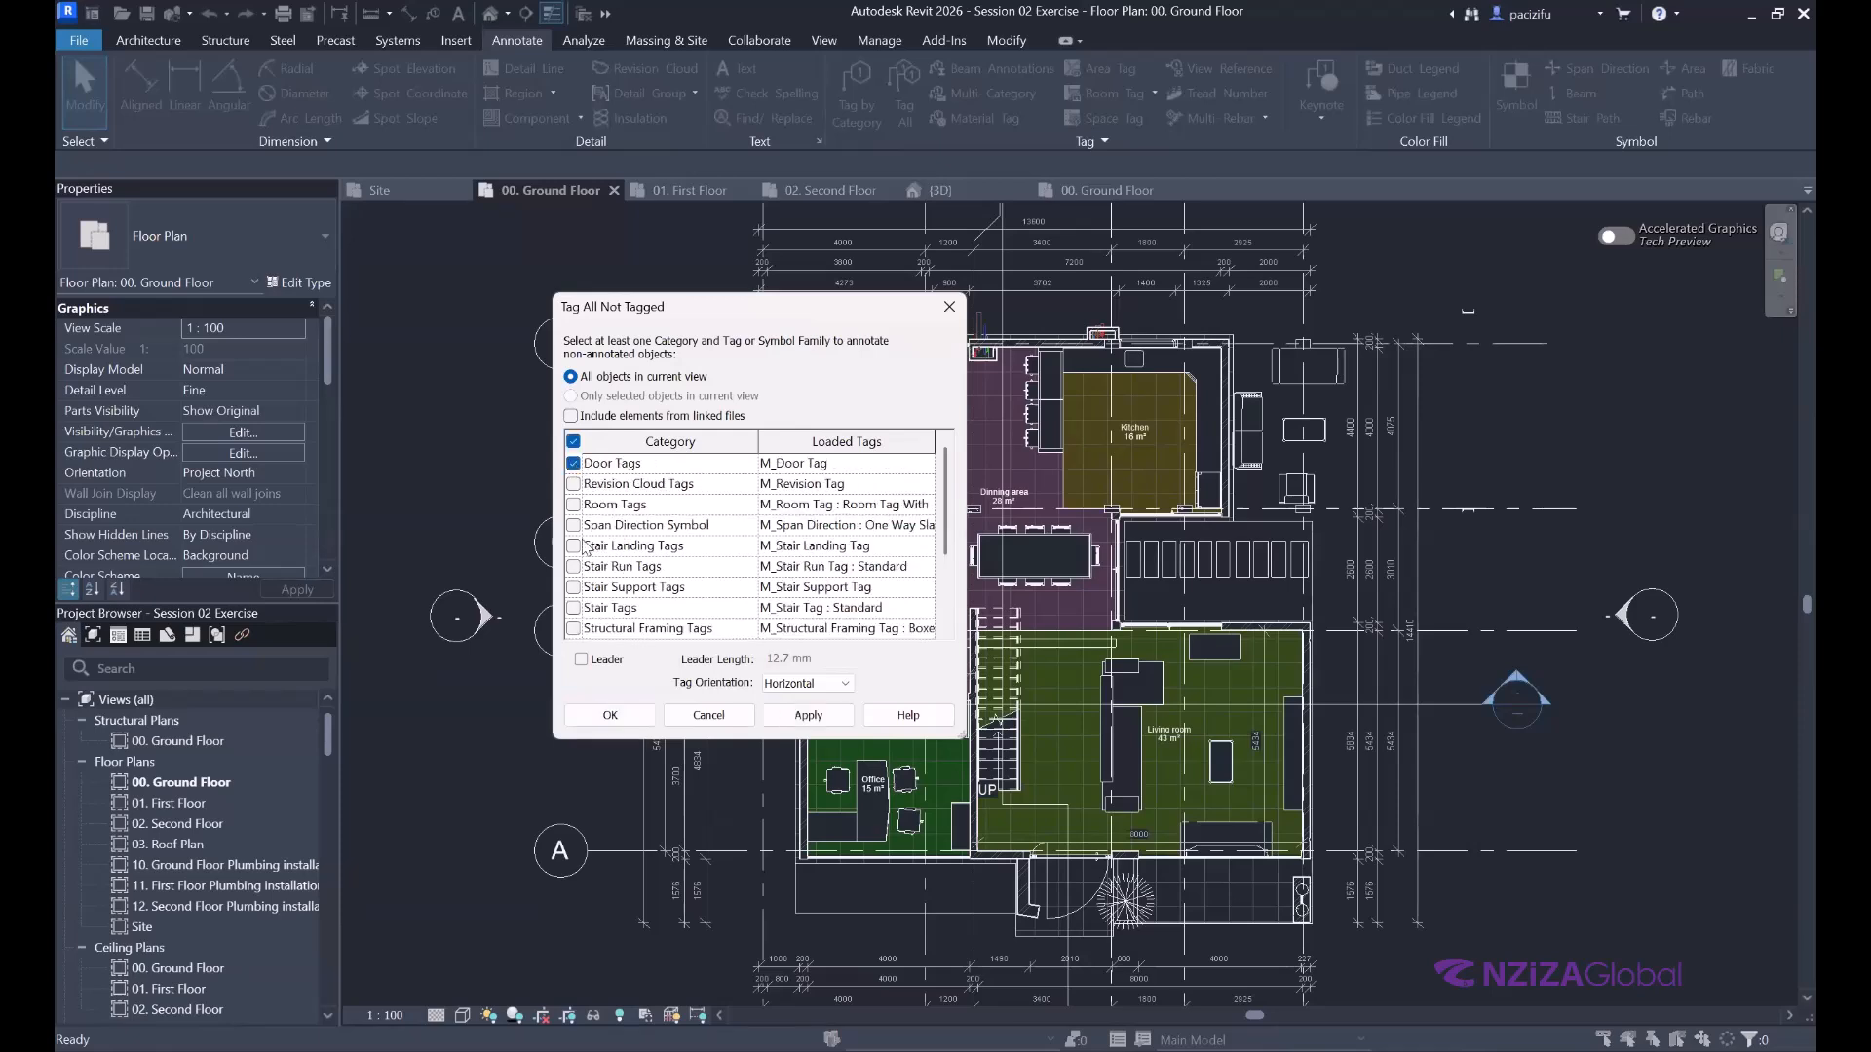
scroll(618, 596, "down", 1)
scroll(618, 596, "down", 1)
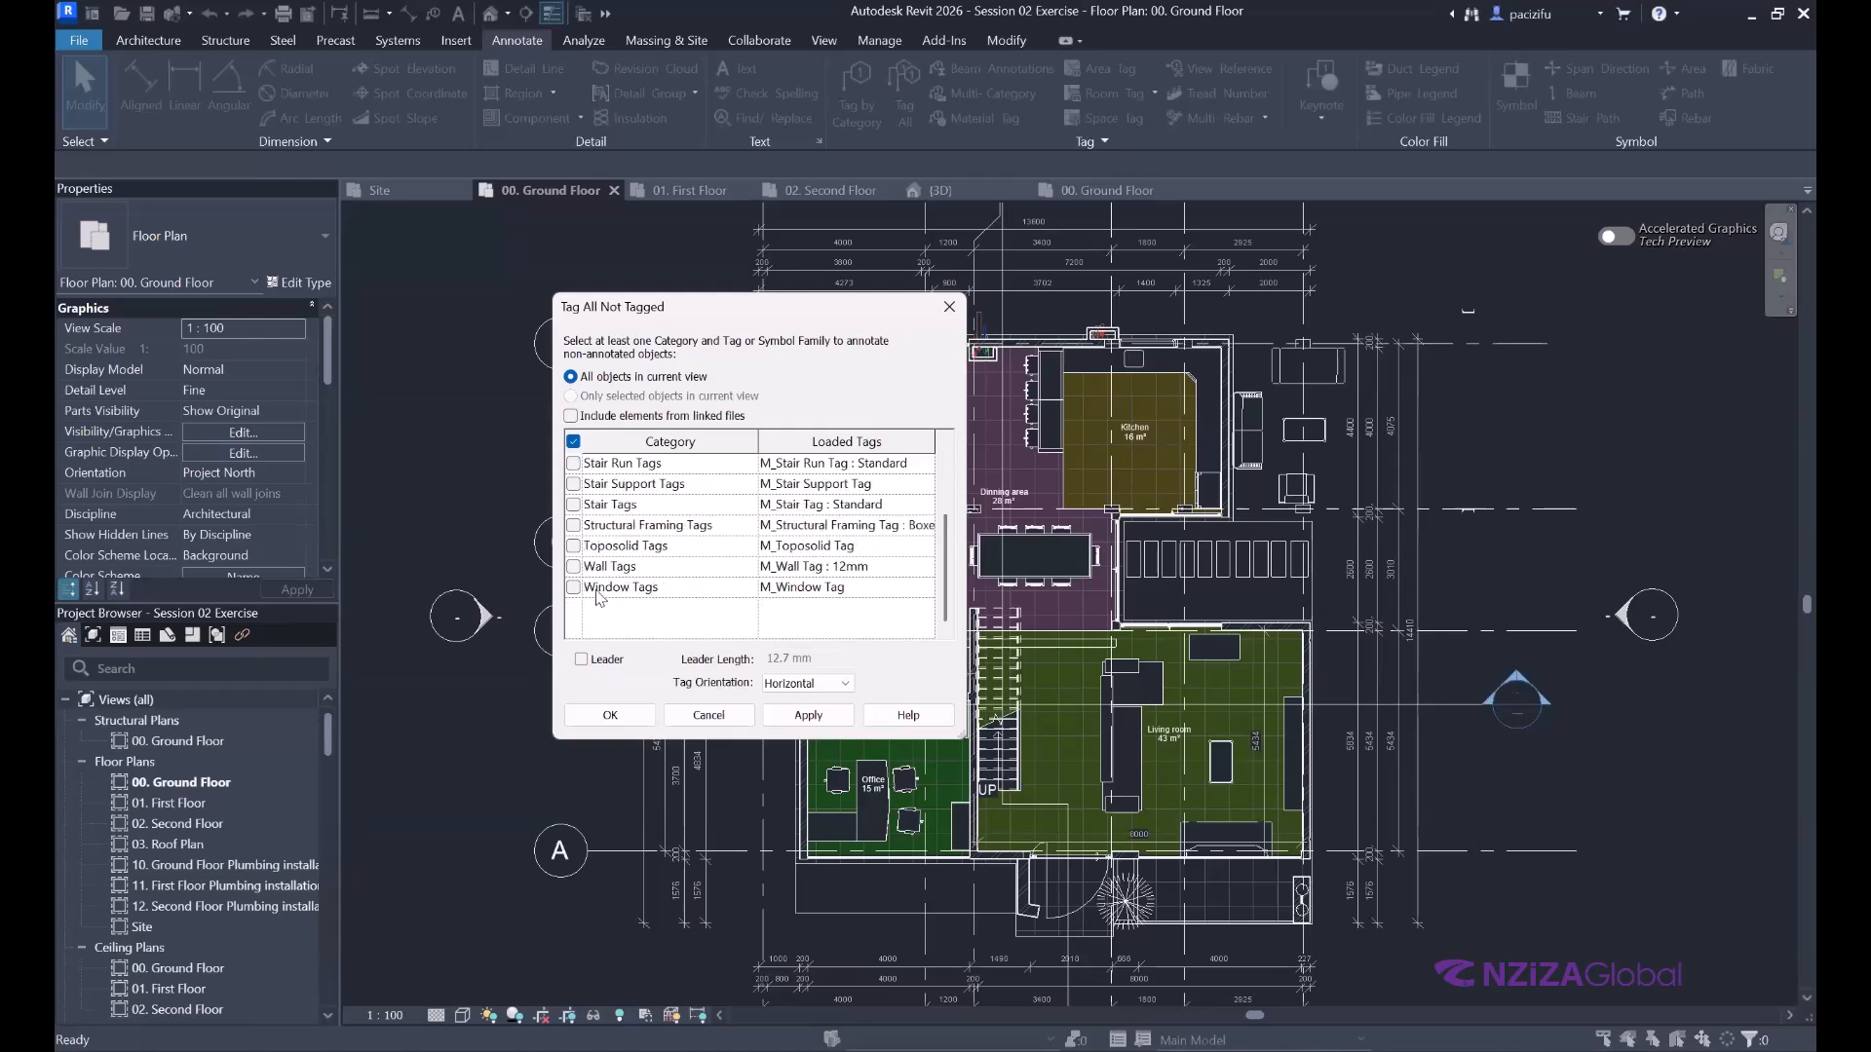
left_click(574, 587)
left_click(574, 566)
left_click(574, 505)
scroll(650, 547, "up", 2)
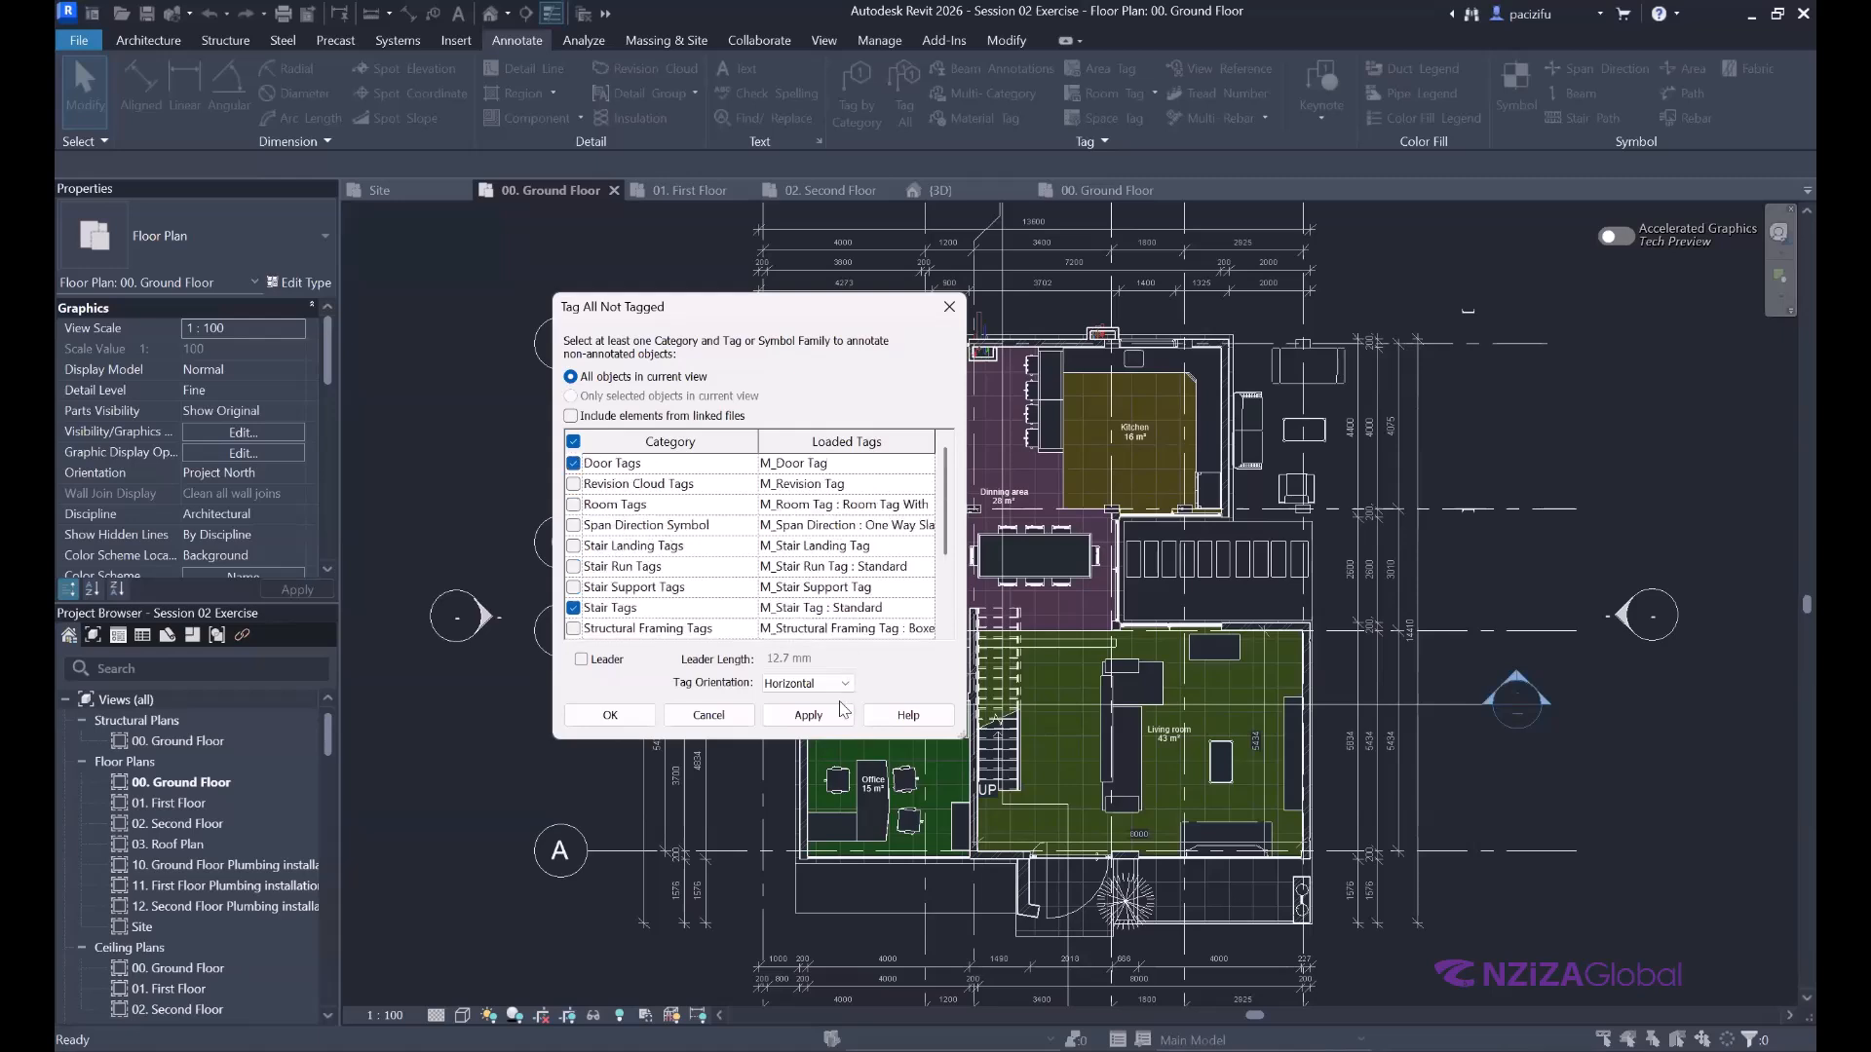
left_click(809, 715)
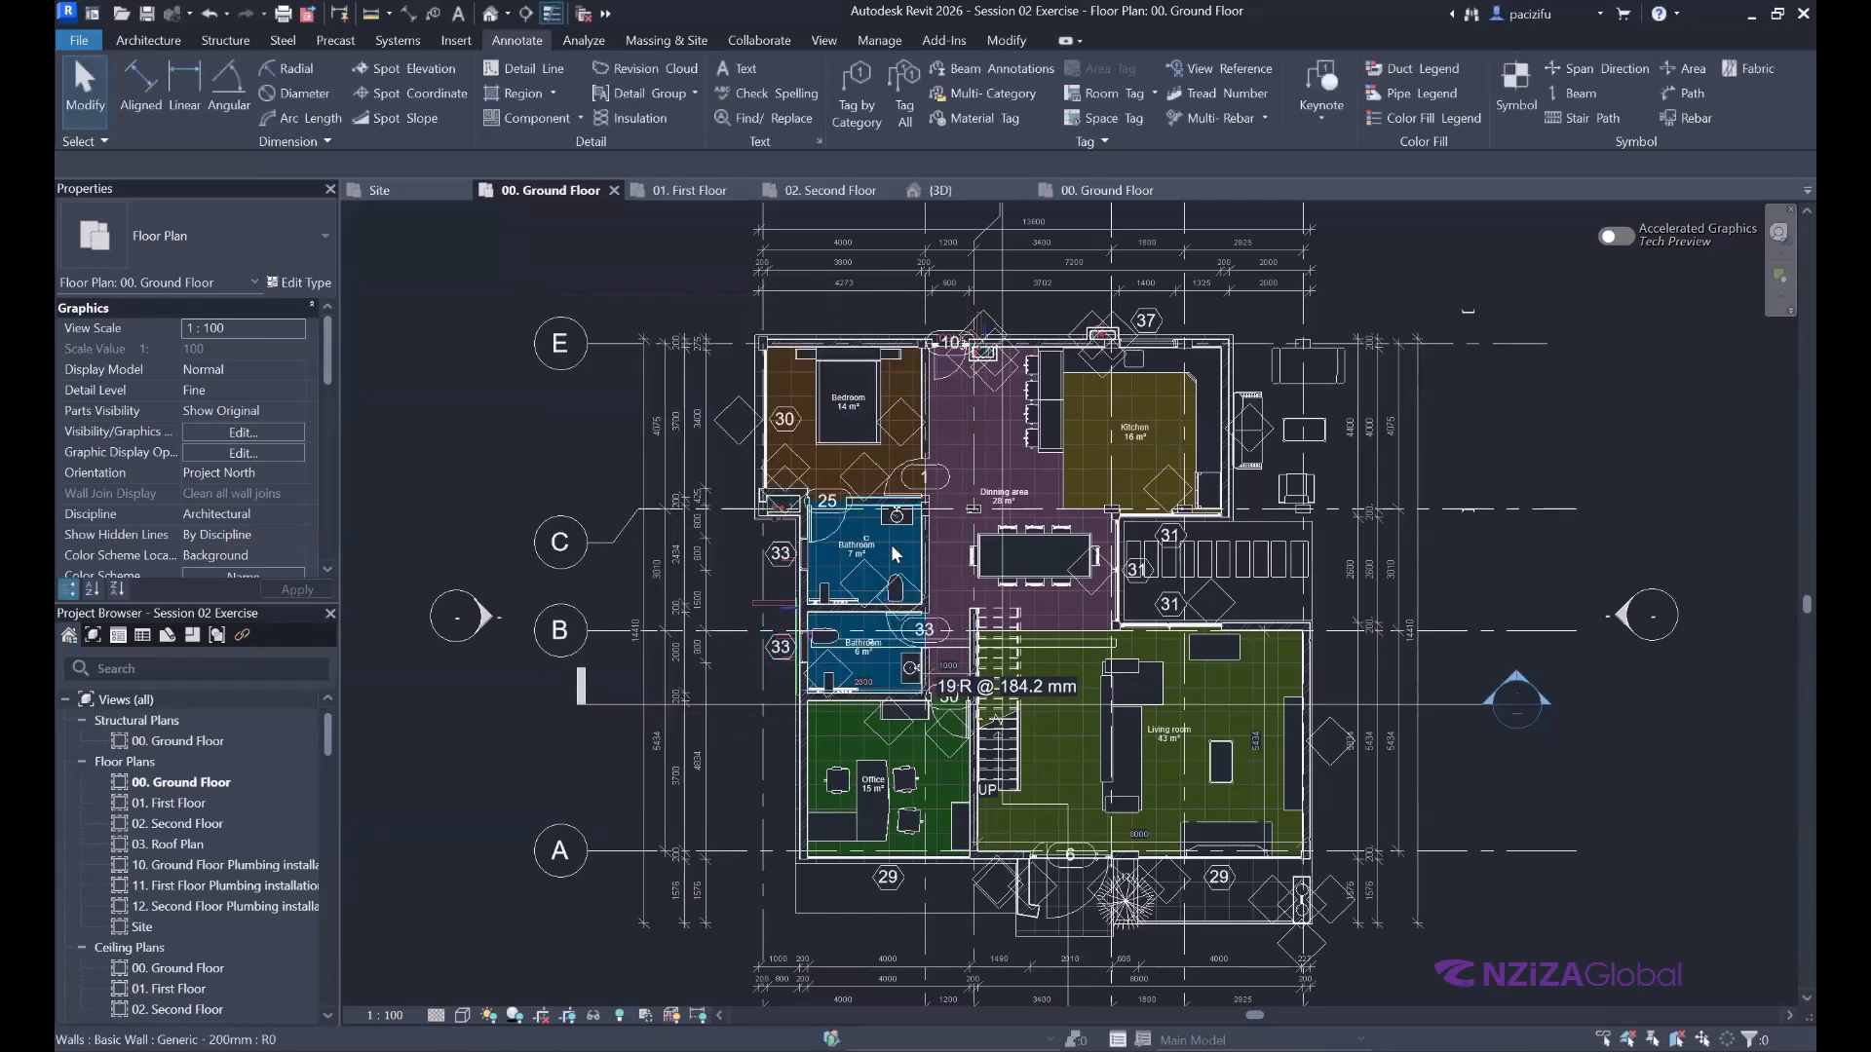
Inspect the new tags on the ground floor, undo the door, window, wall and stair tagging, and dismiss the Tag All dialog.
scroll(1211, 882, "up", 3)
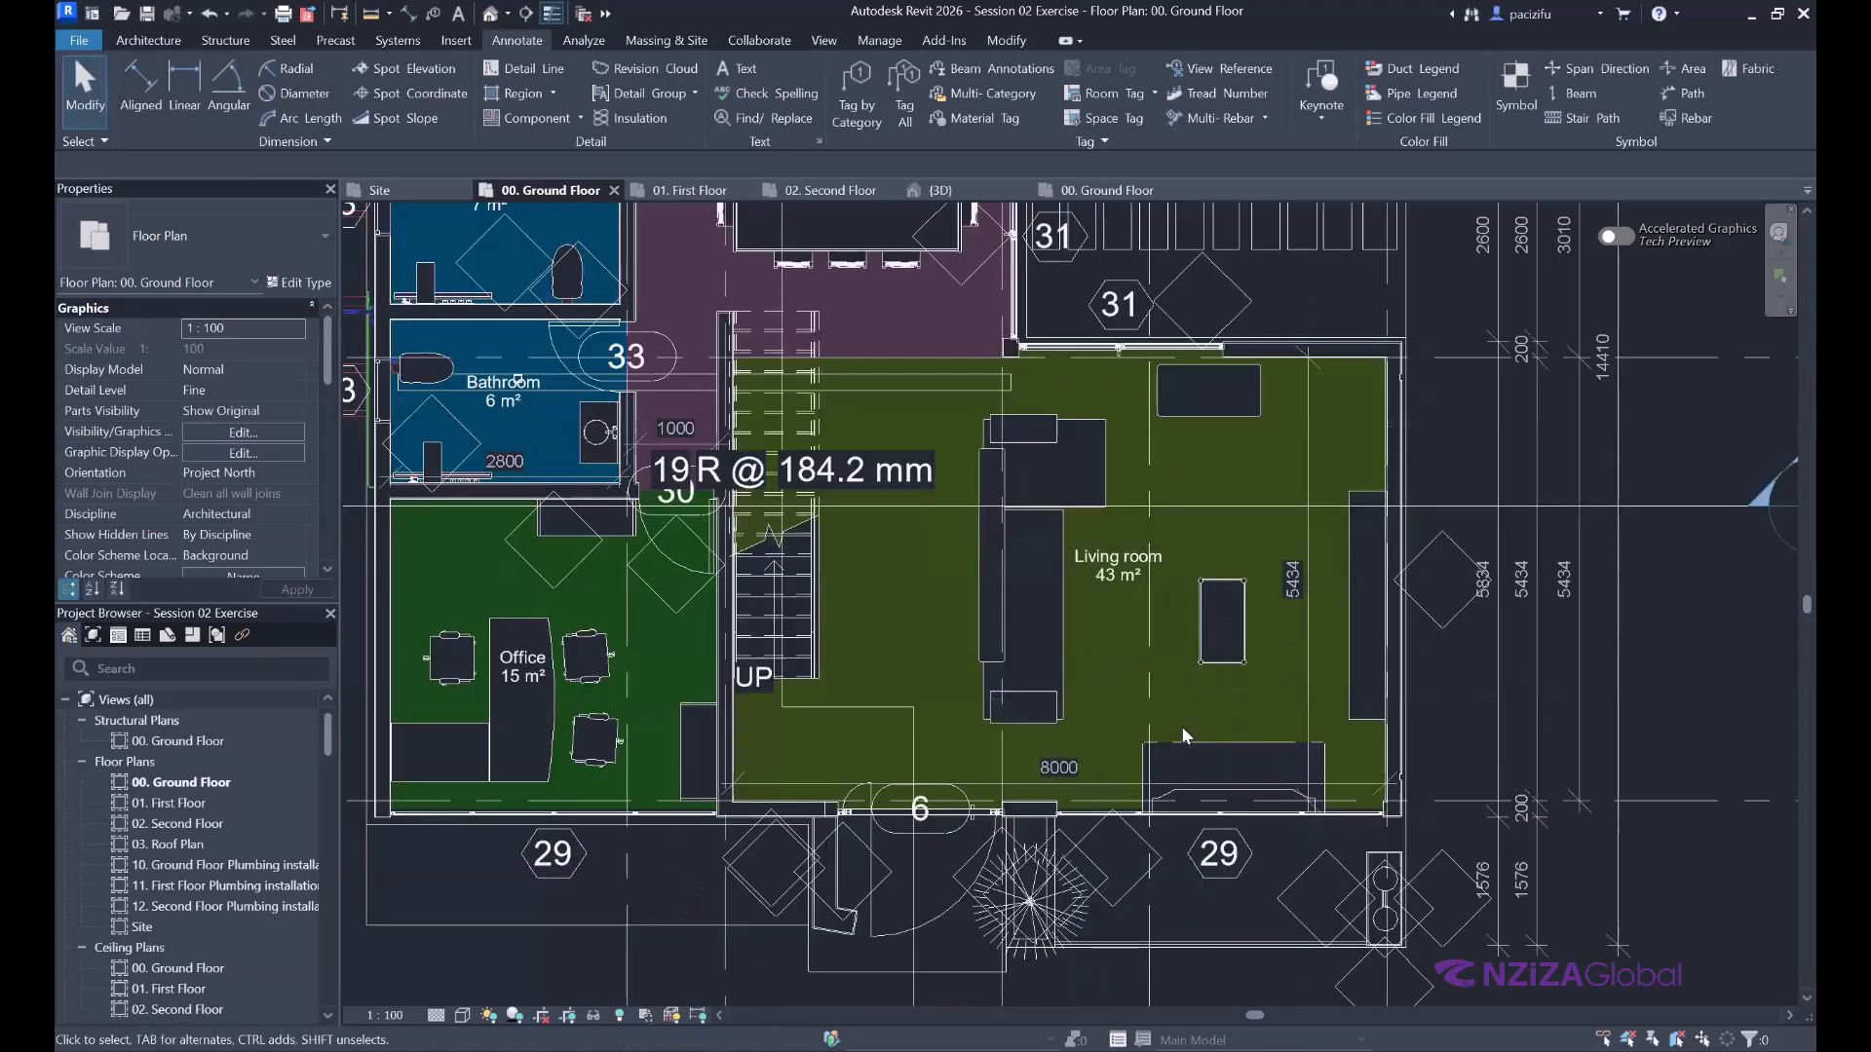
scroll(1170, 721, "down", 1)
scroll(682, 777, "up", 3)
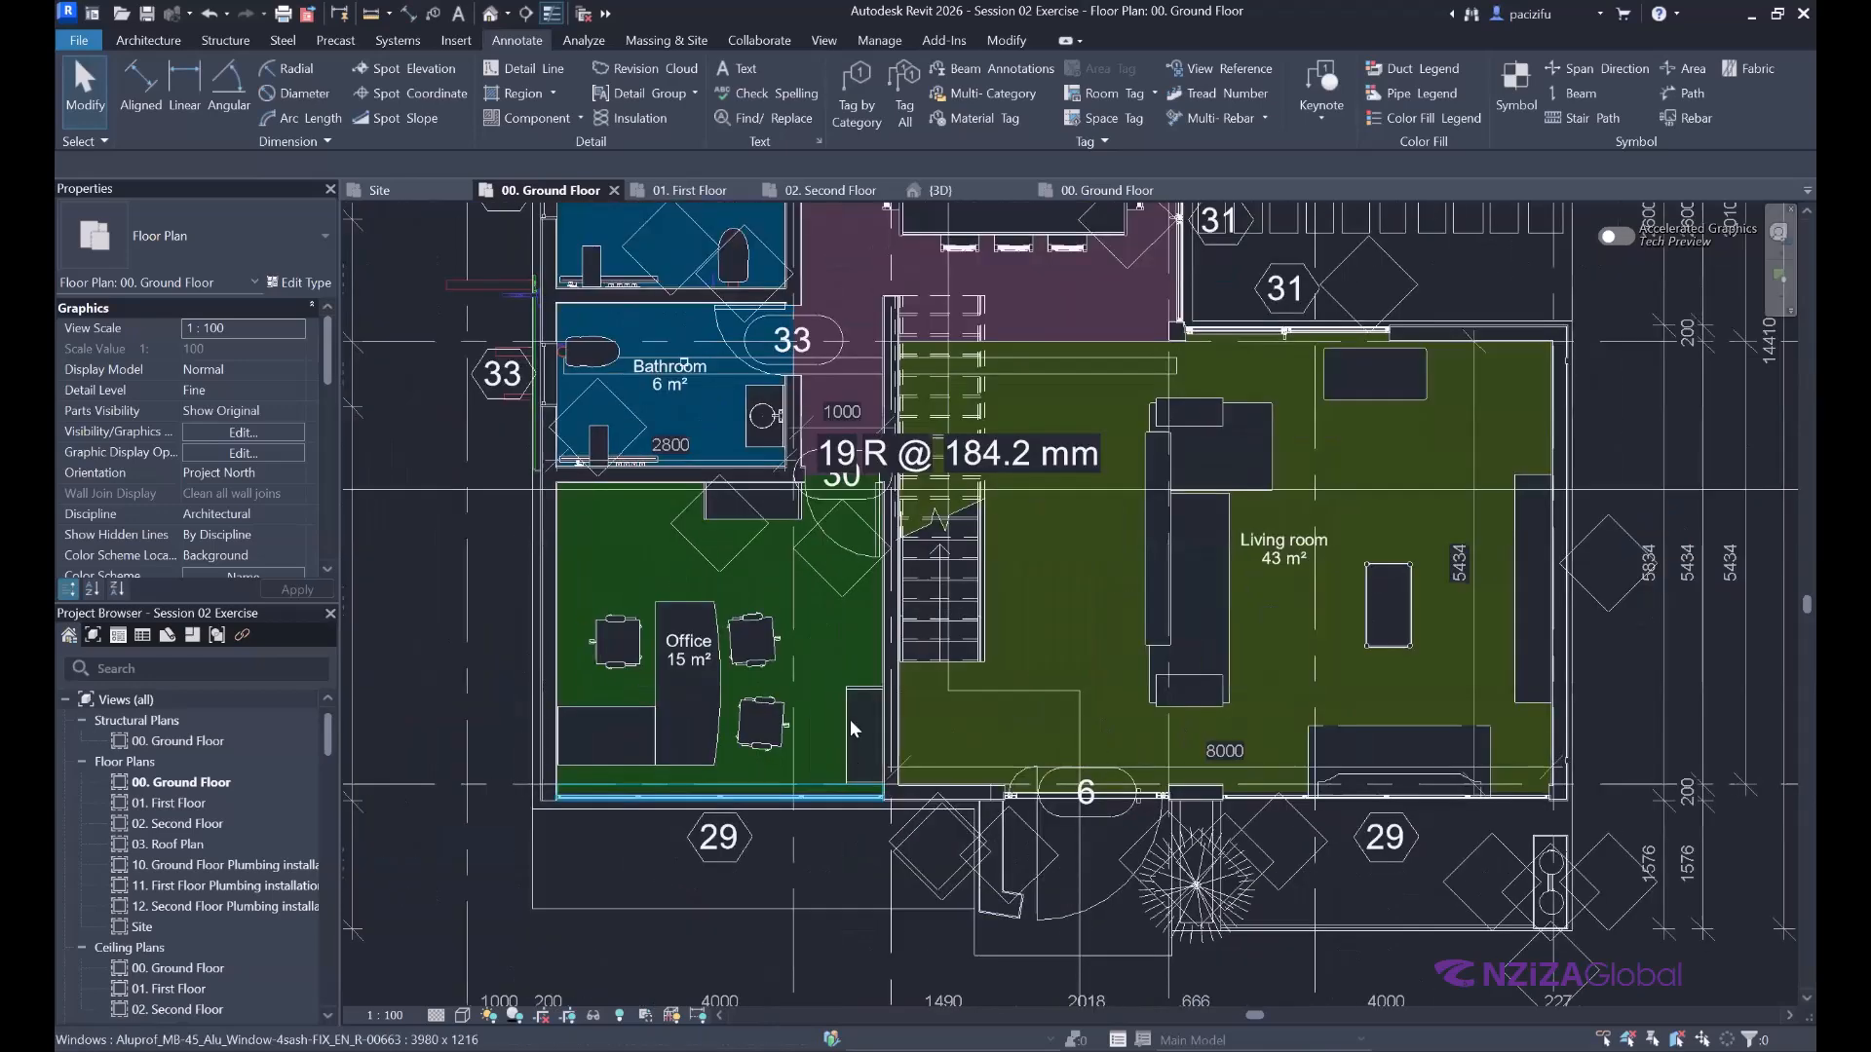
scroll(586, 567, "down", 2)
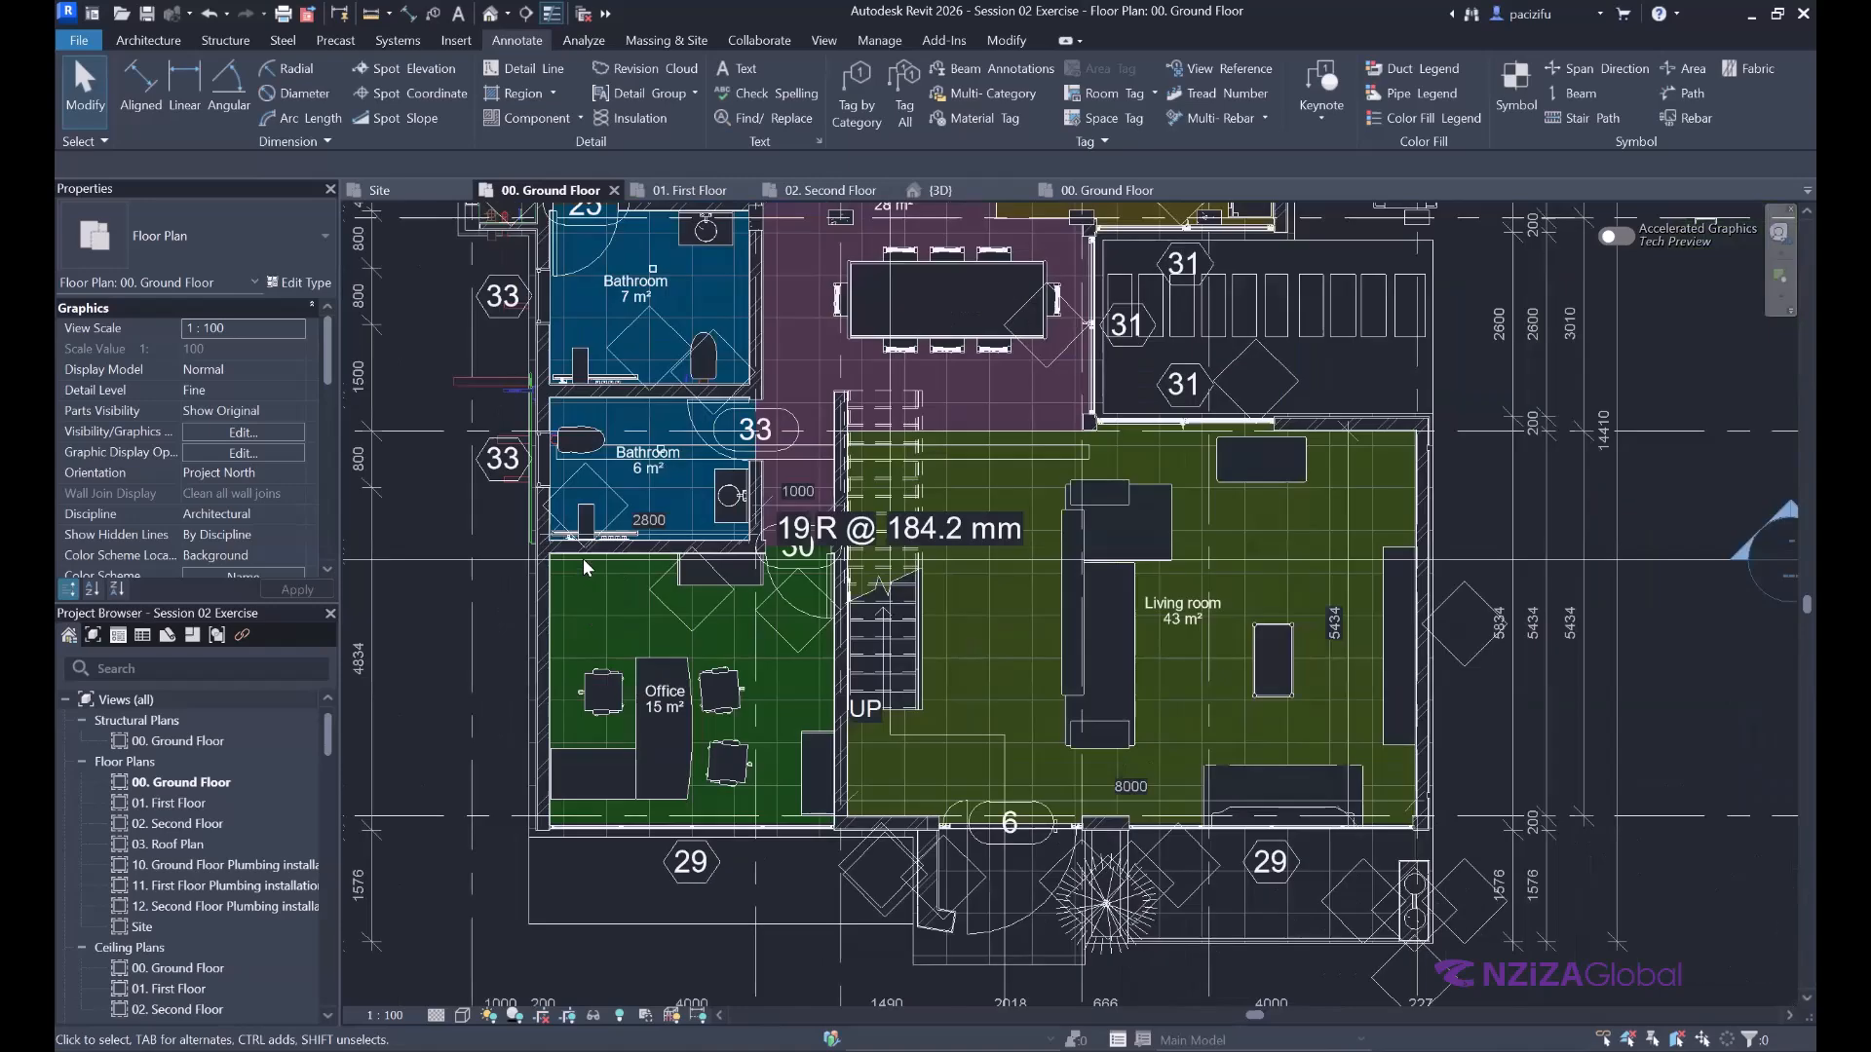
scroll(661, 629, "up", 2)
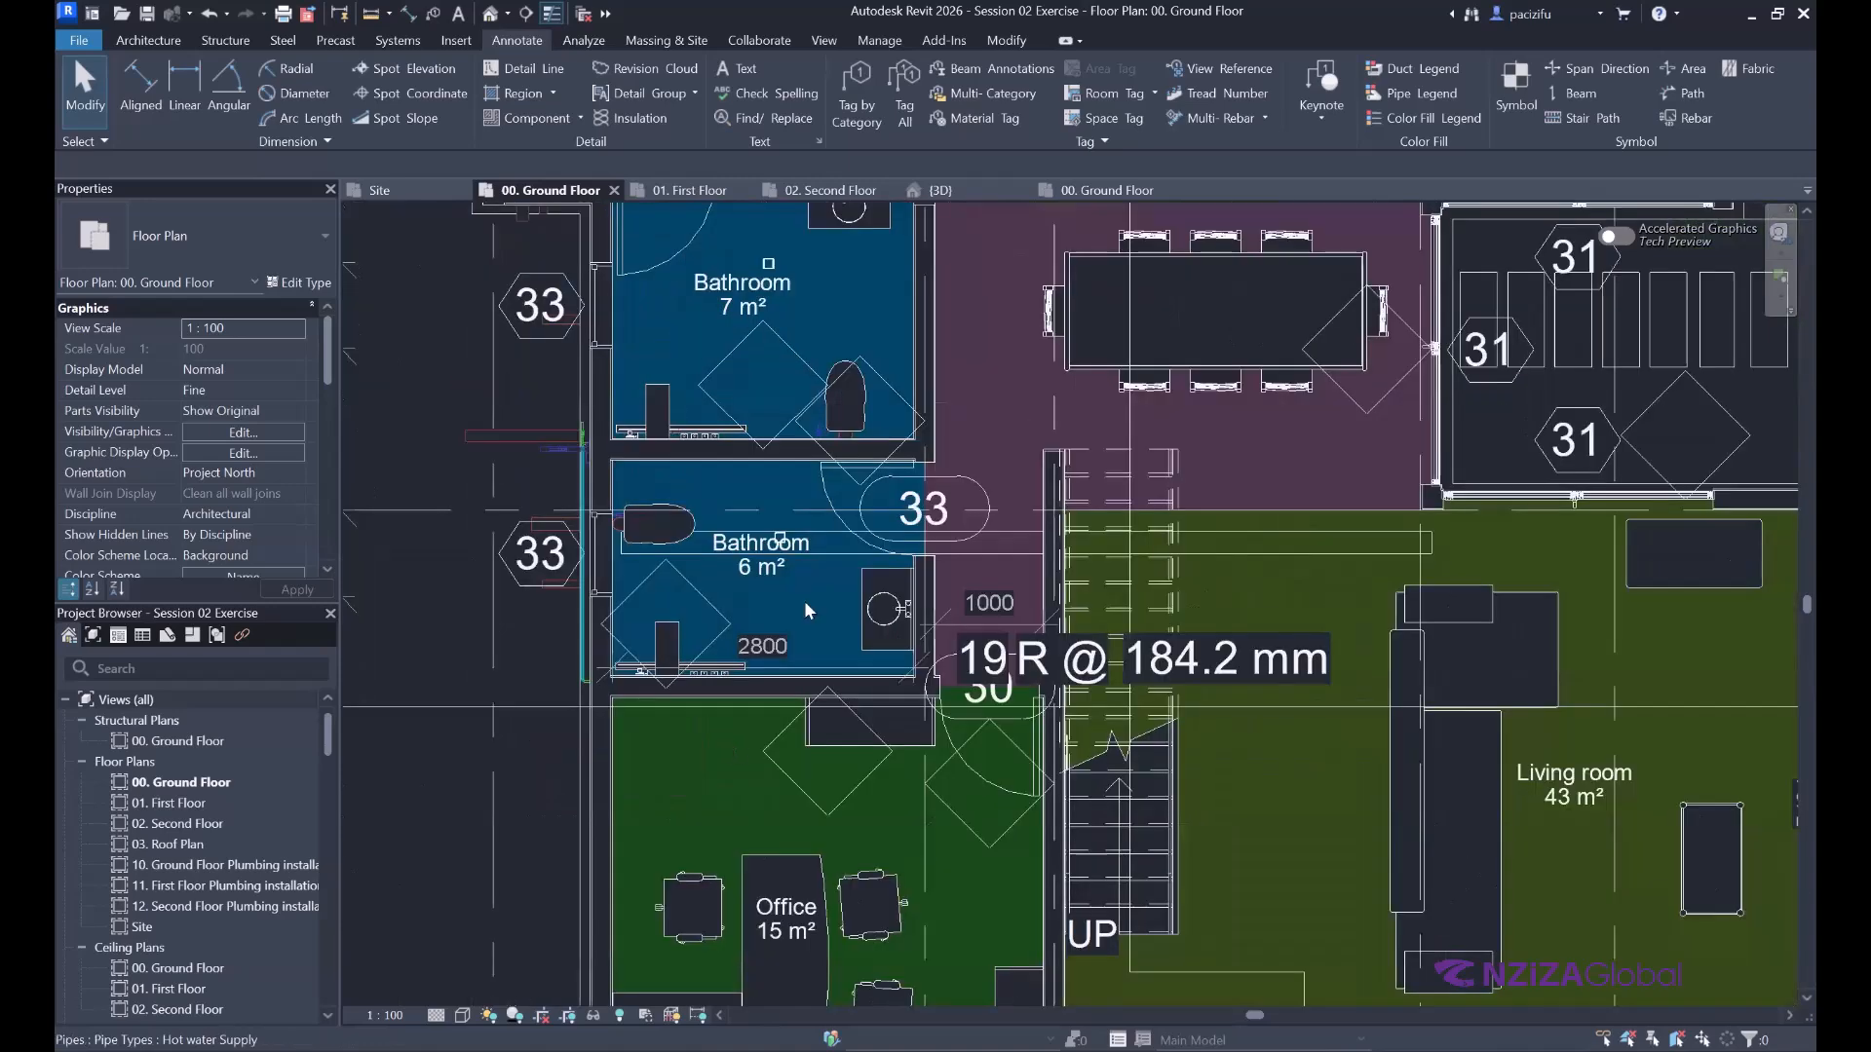
scroll(658, 682, "down", 4)
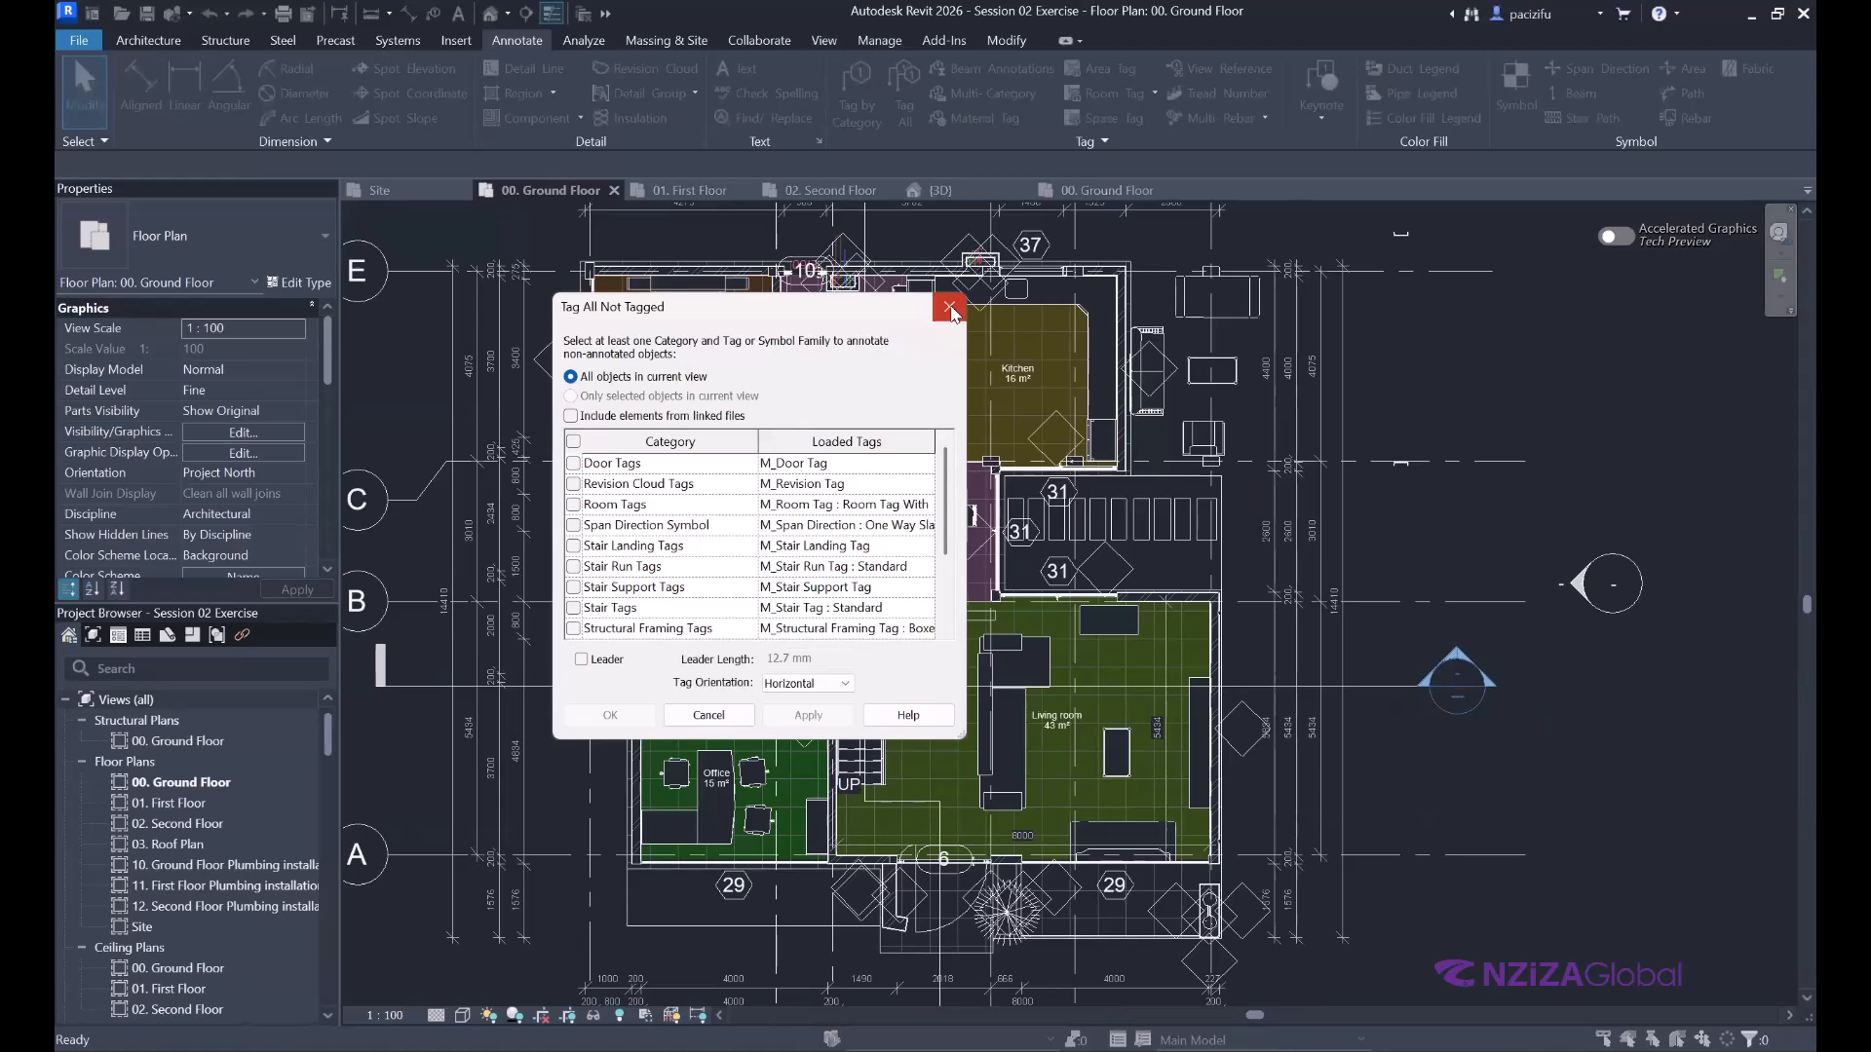
left_click(949, 308)
key("z")
key("f")
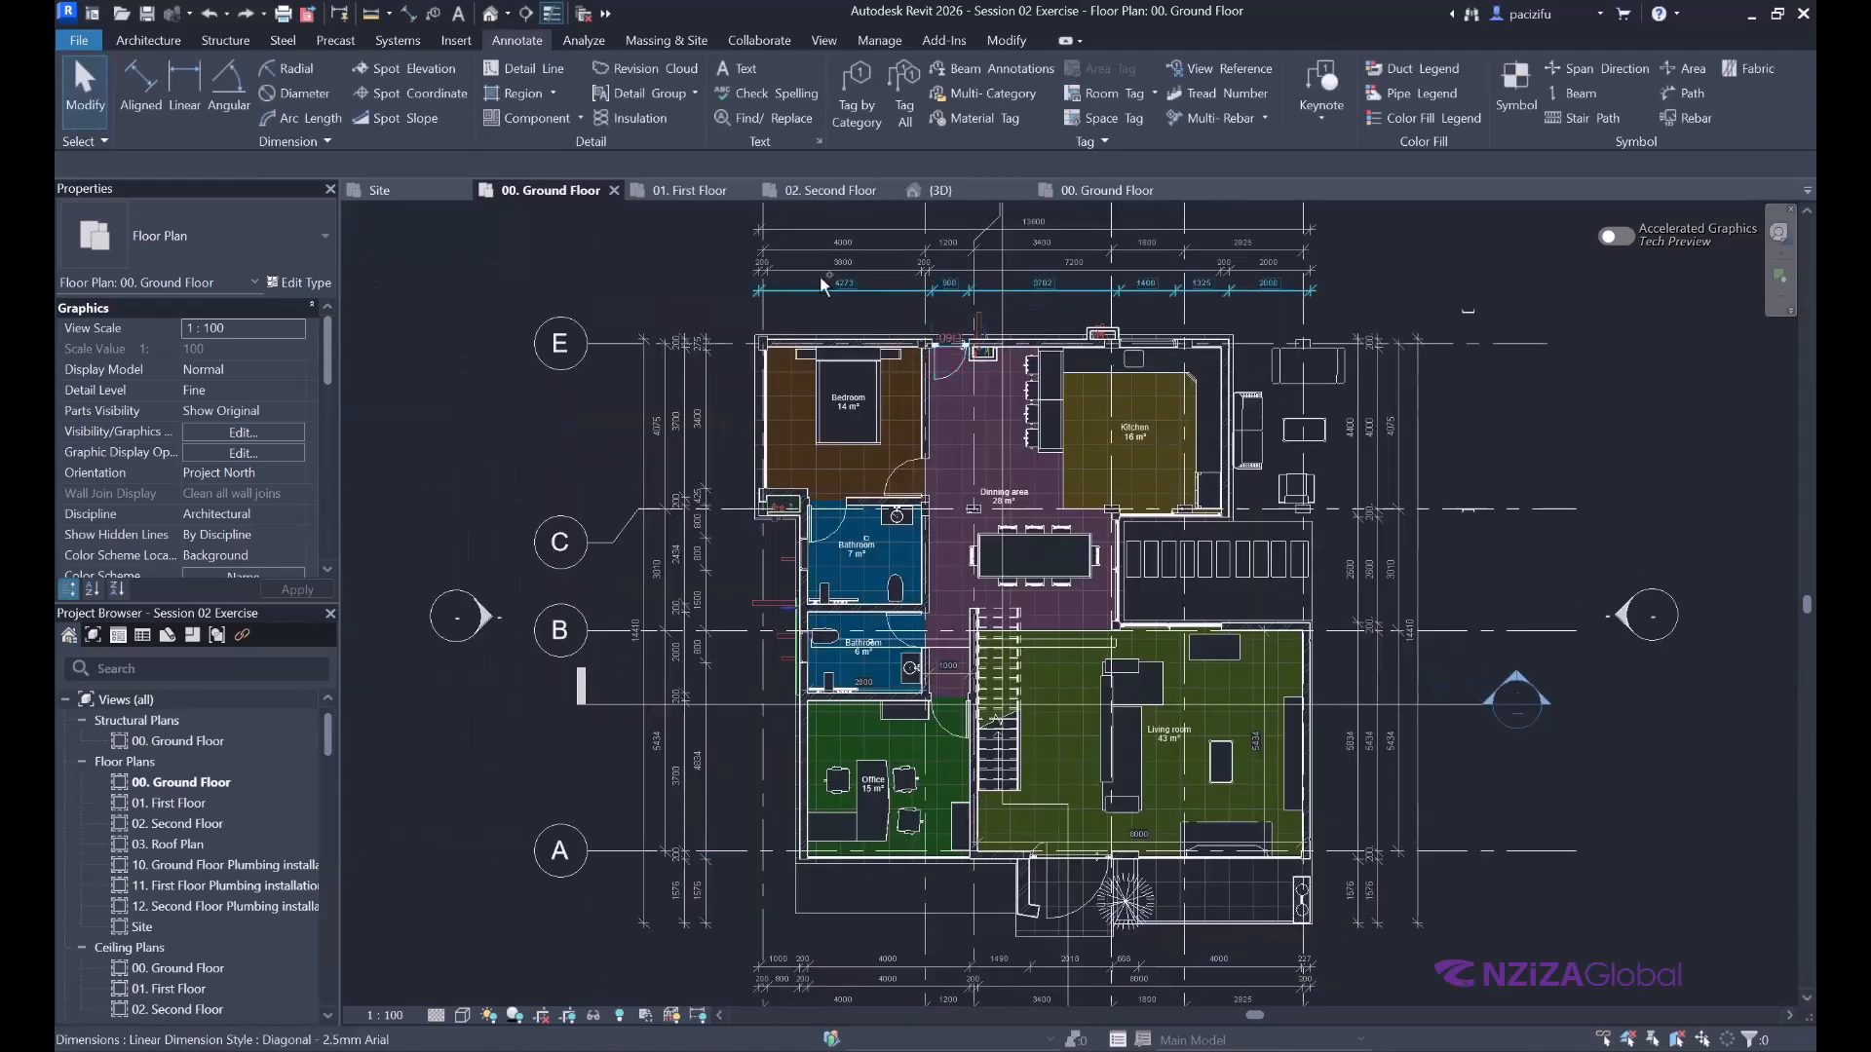
Tag only the untagged doors and windows on the ground floor plan, using M_Door Tag and M_Window Tag.
key("t")
key("g")
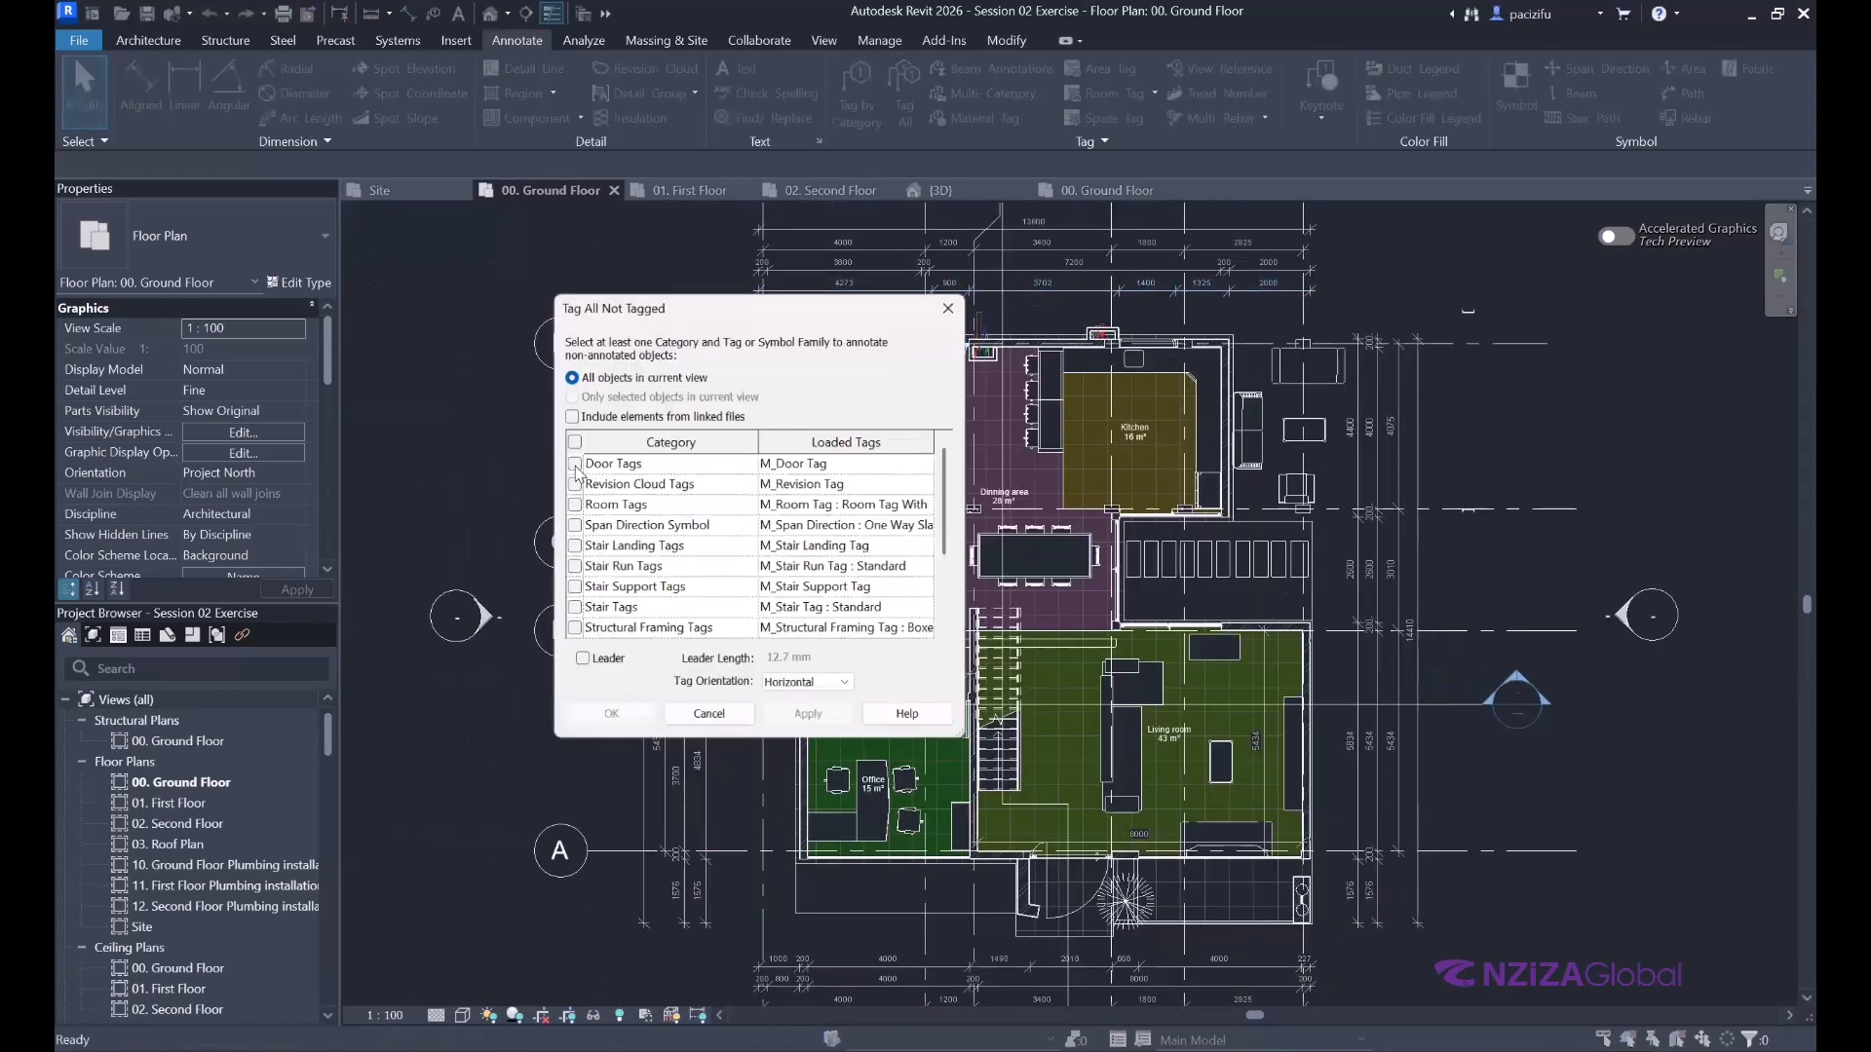
left_click(575, 465)
scroll(578, 588, "down", 3)
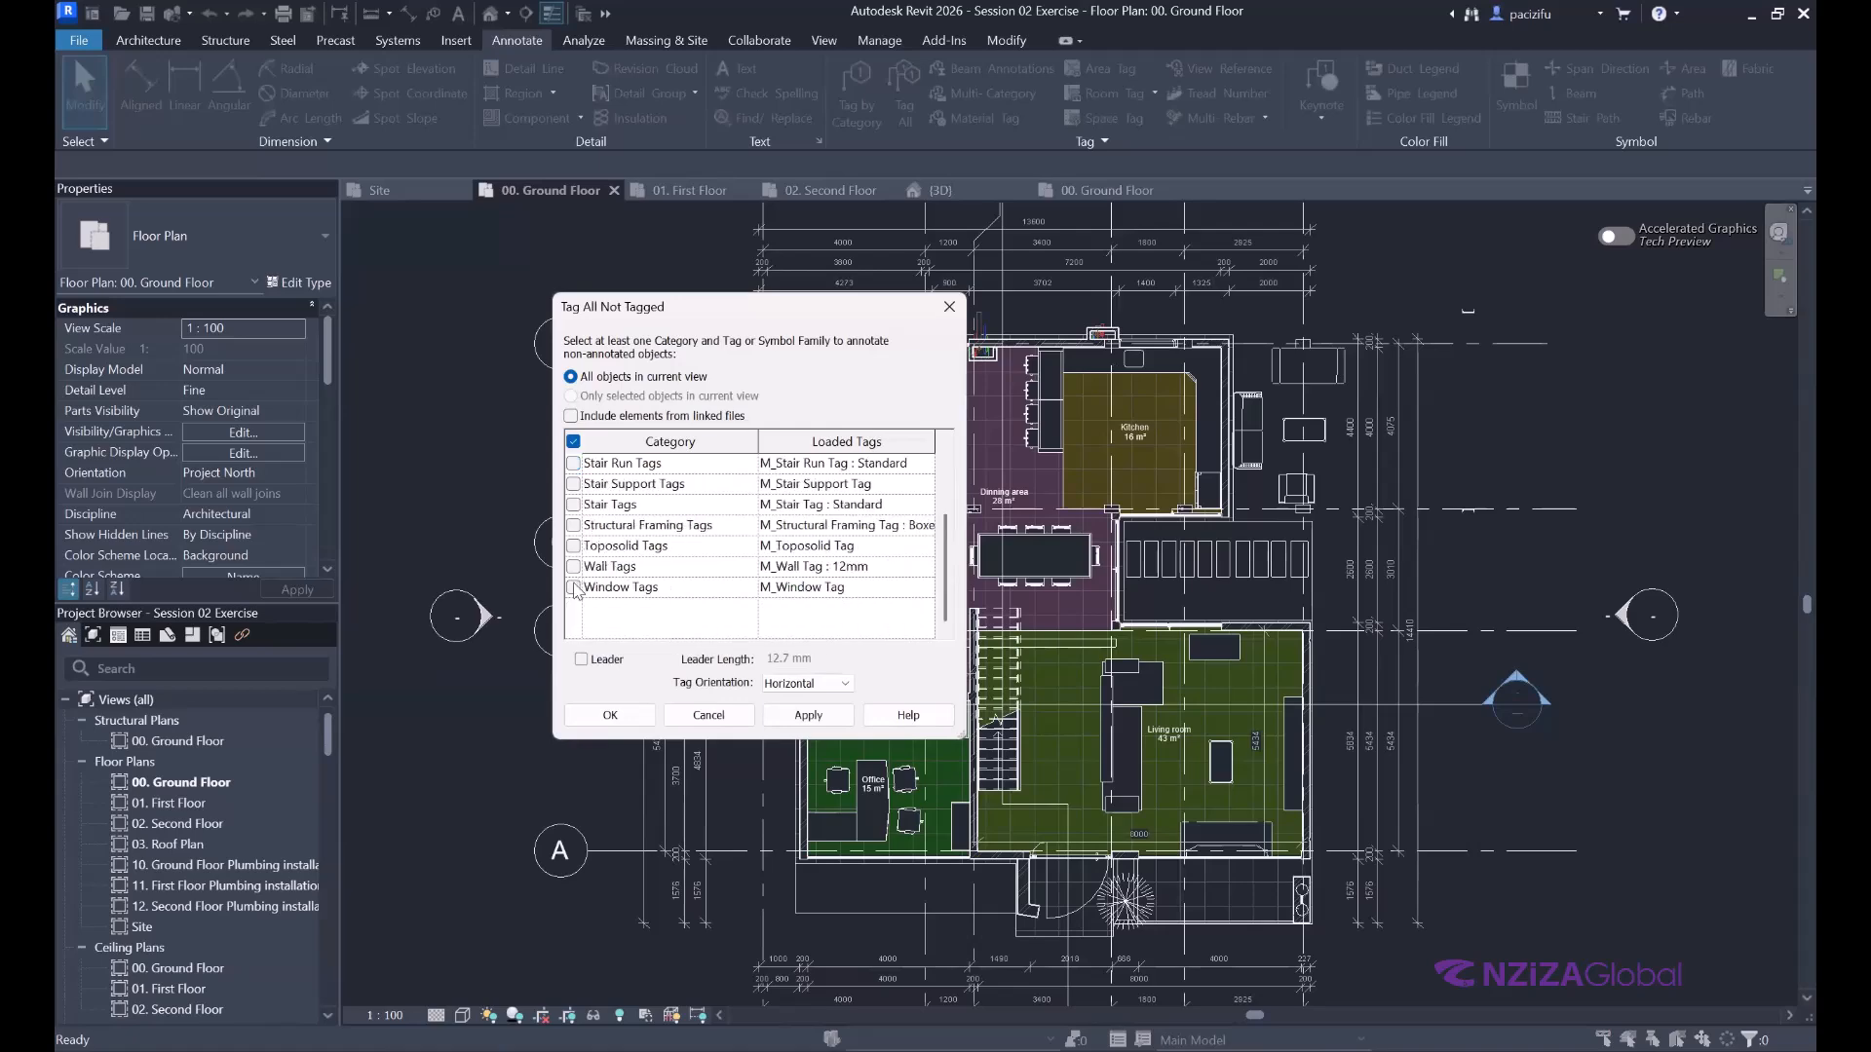
left_click(575, 587)
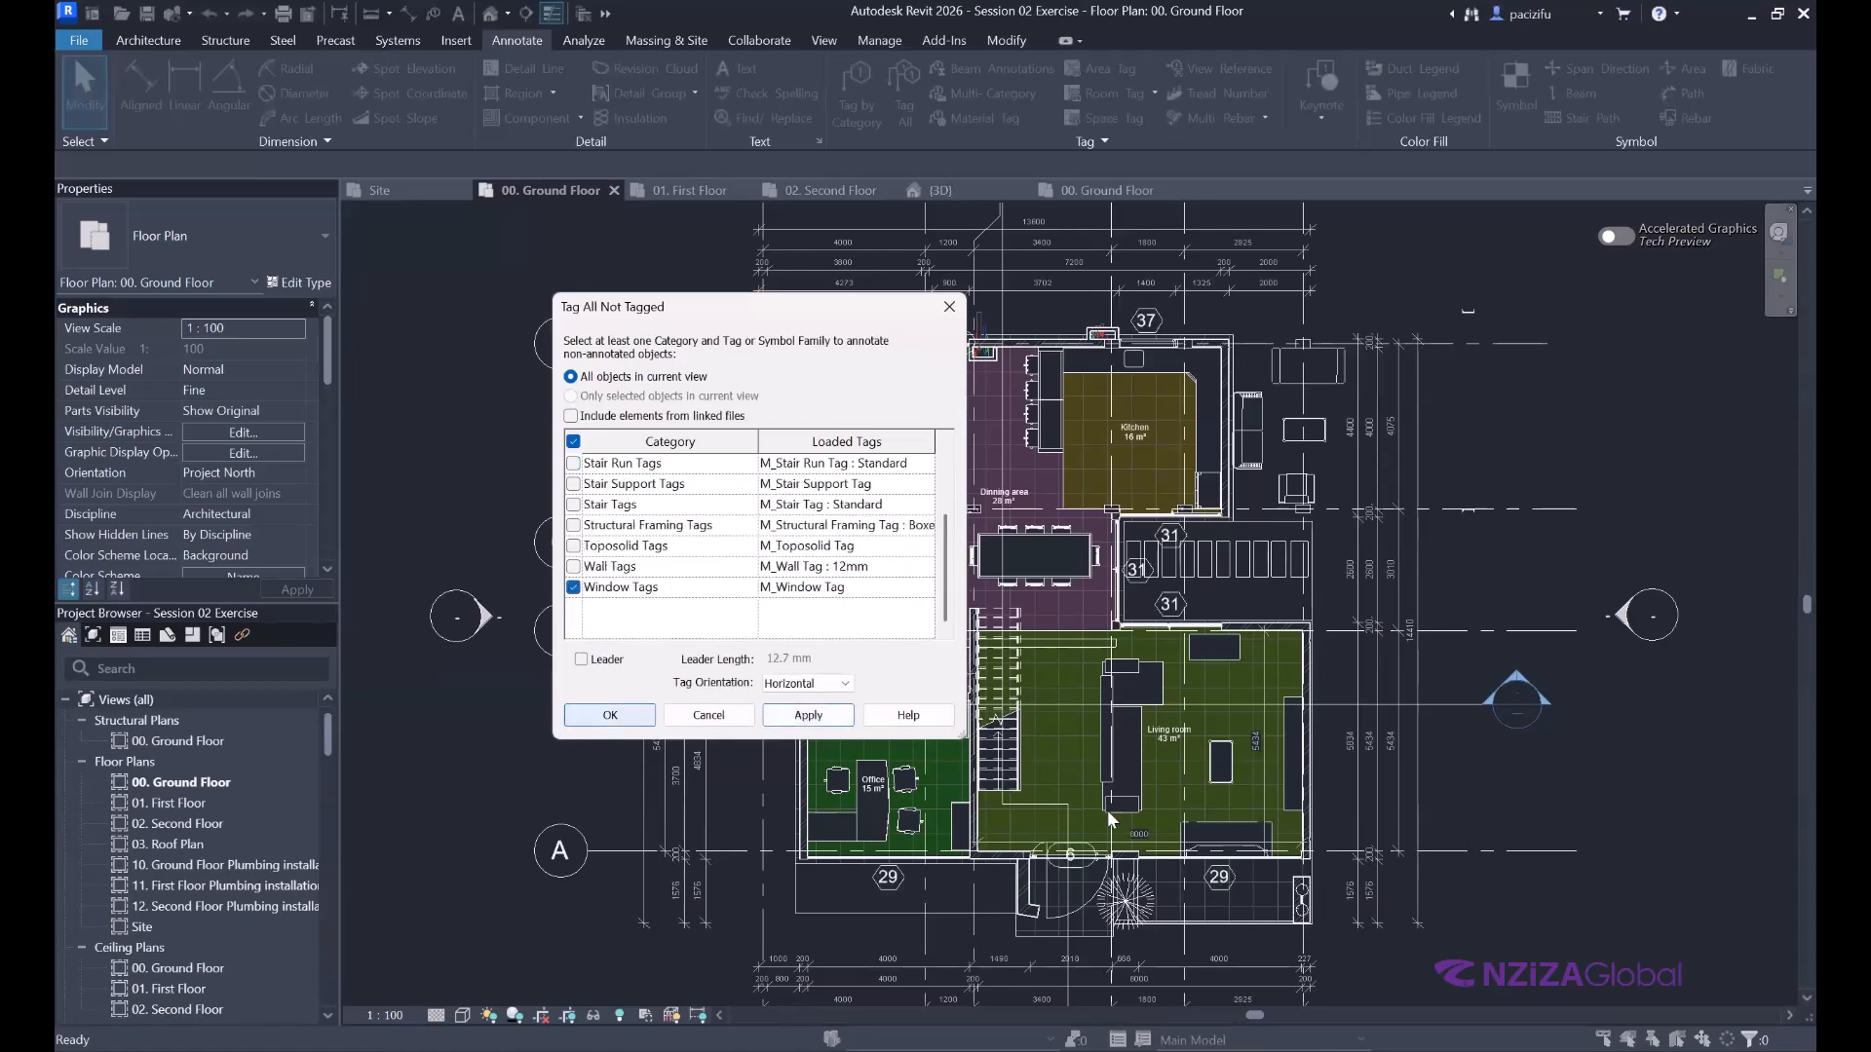
left_click(610, 715)
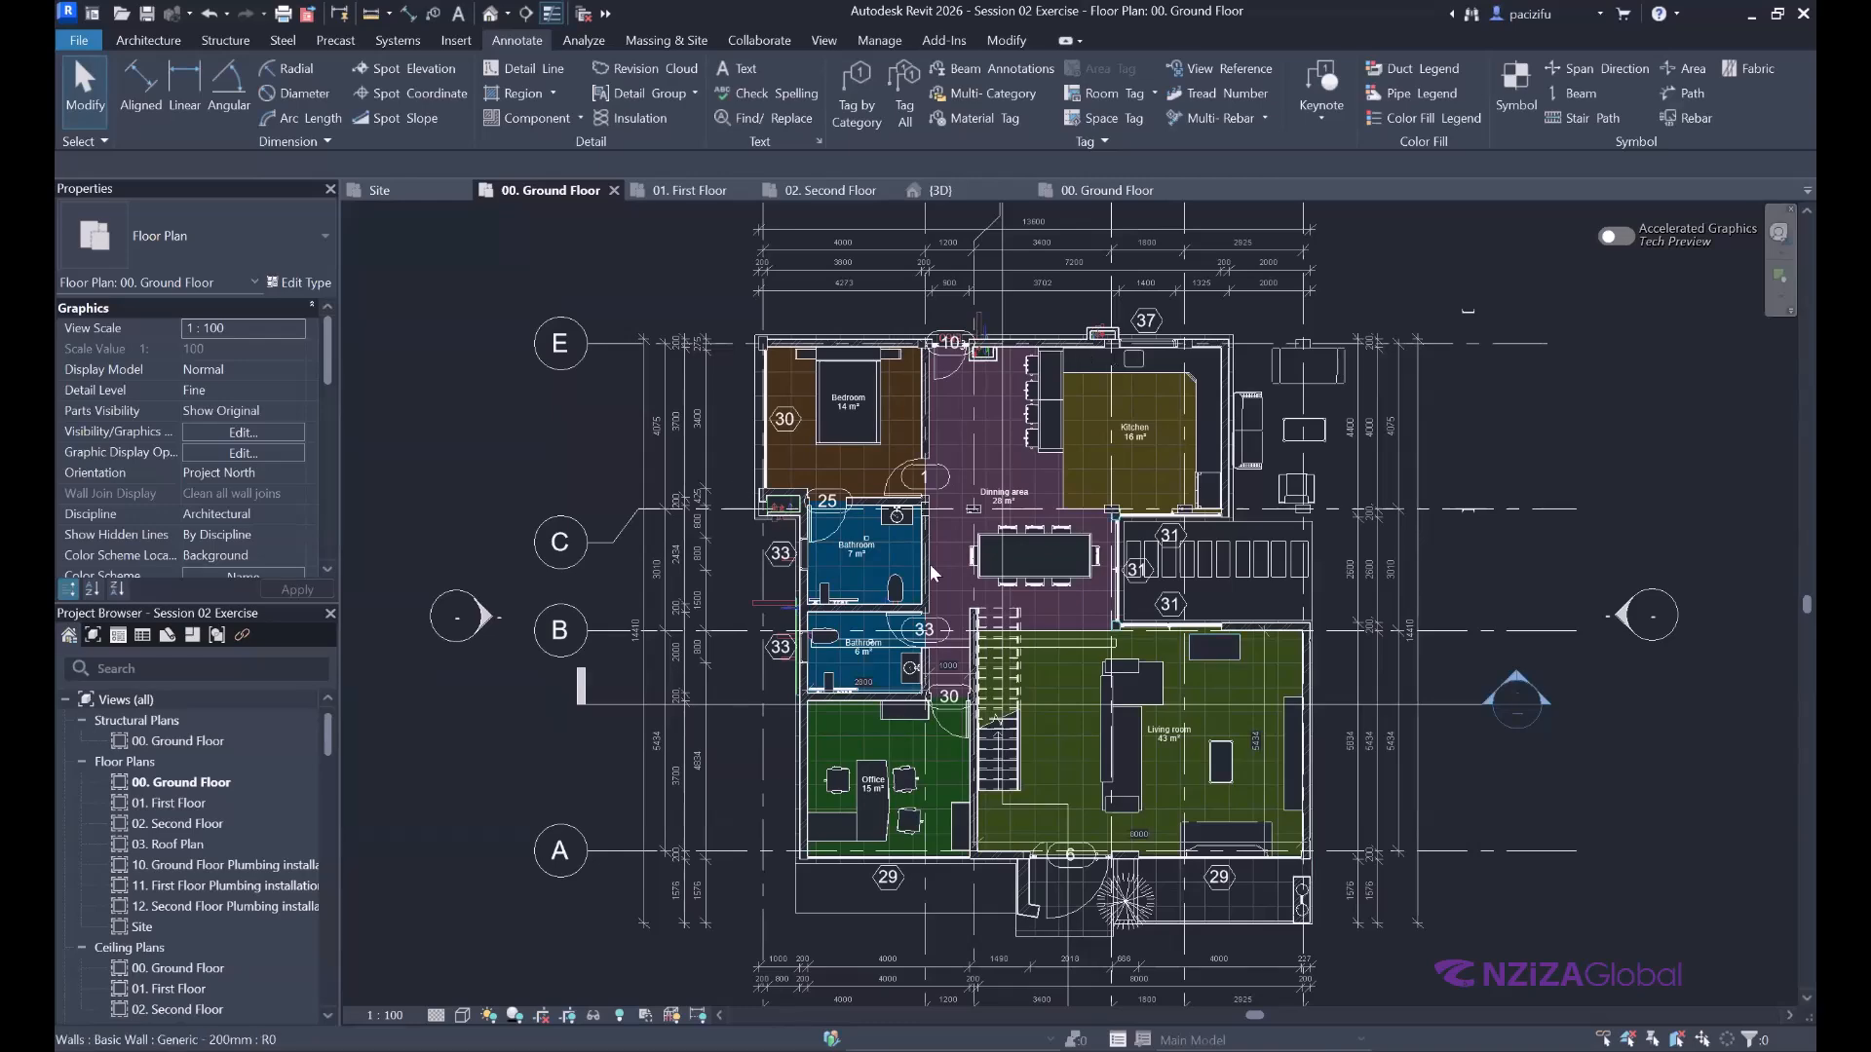
Examine the door and window tags around the ground floor bedroom, bathrooms, dining area and kitchen.
scroll(823, 400, "up", 3)
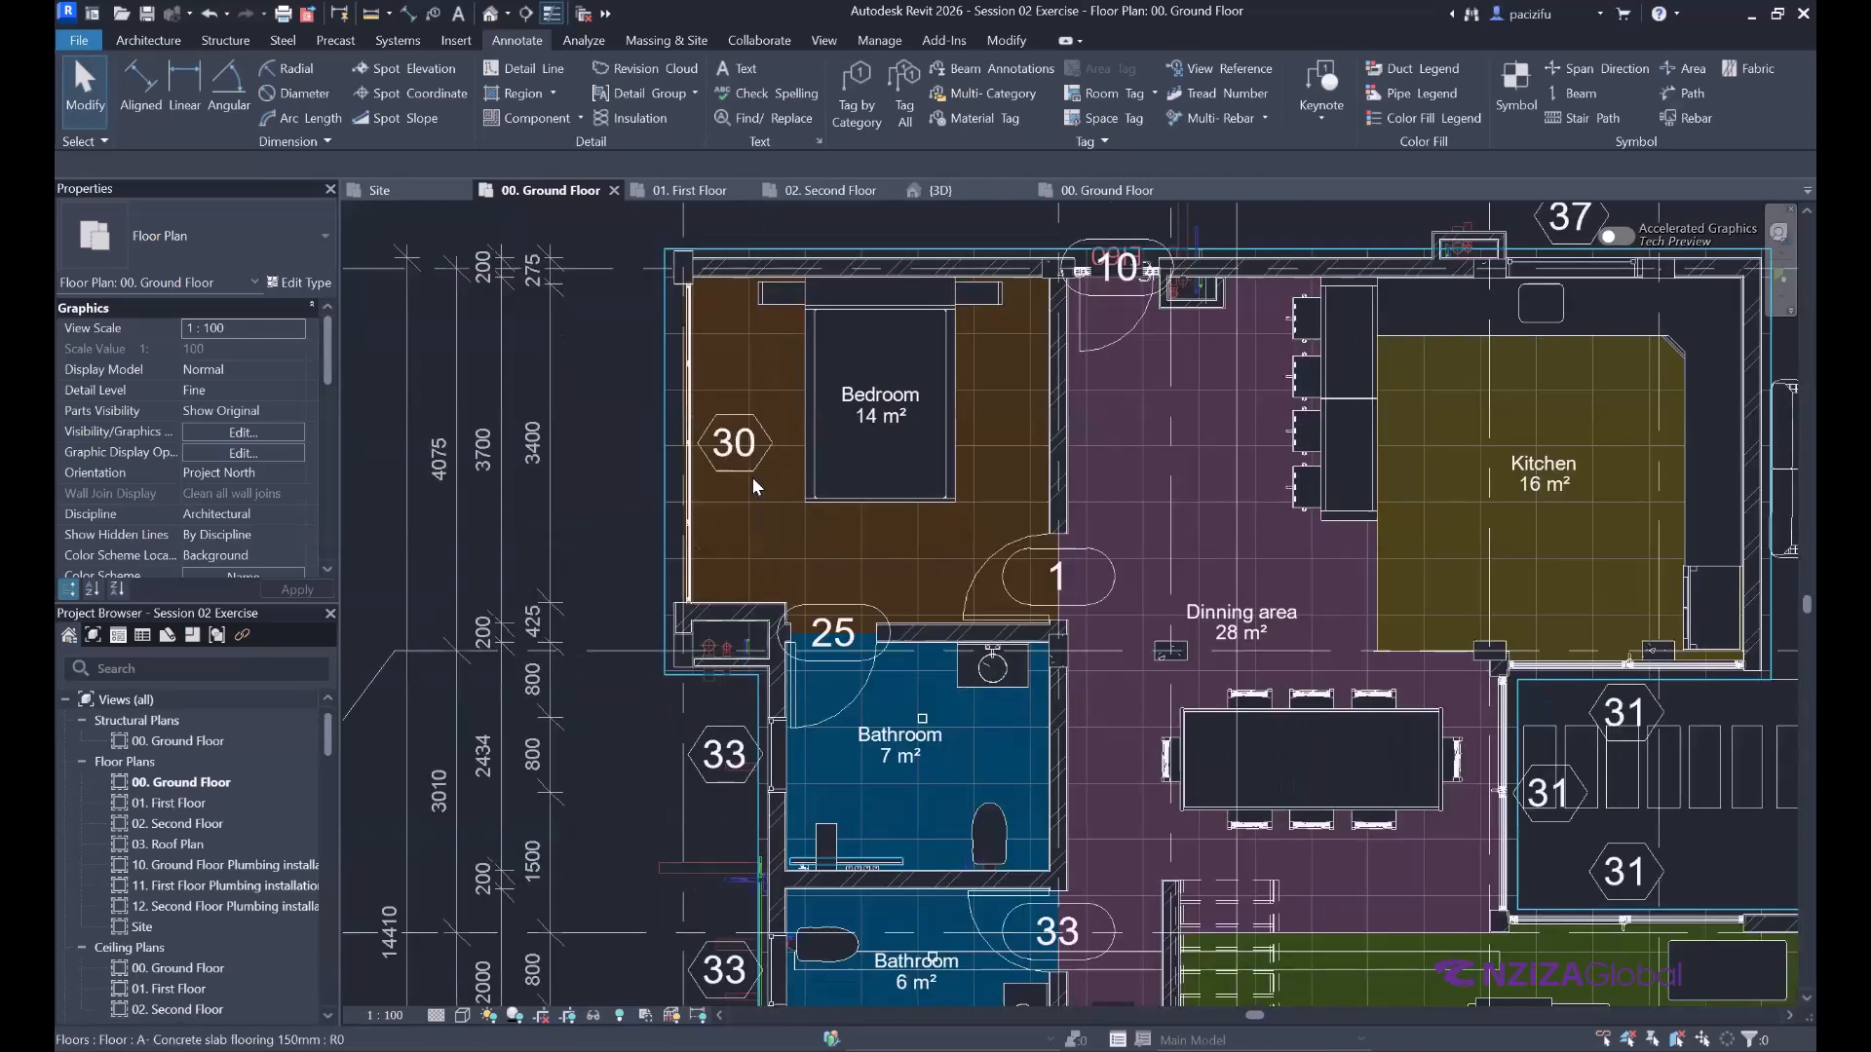
scroll(767, 464, "down", 3)
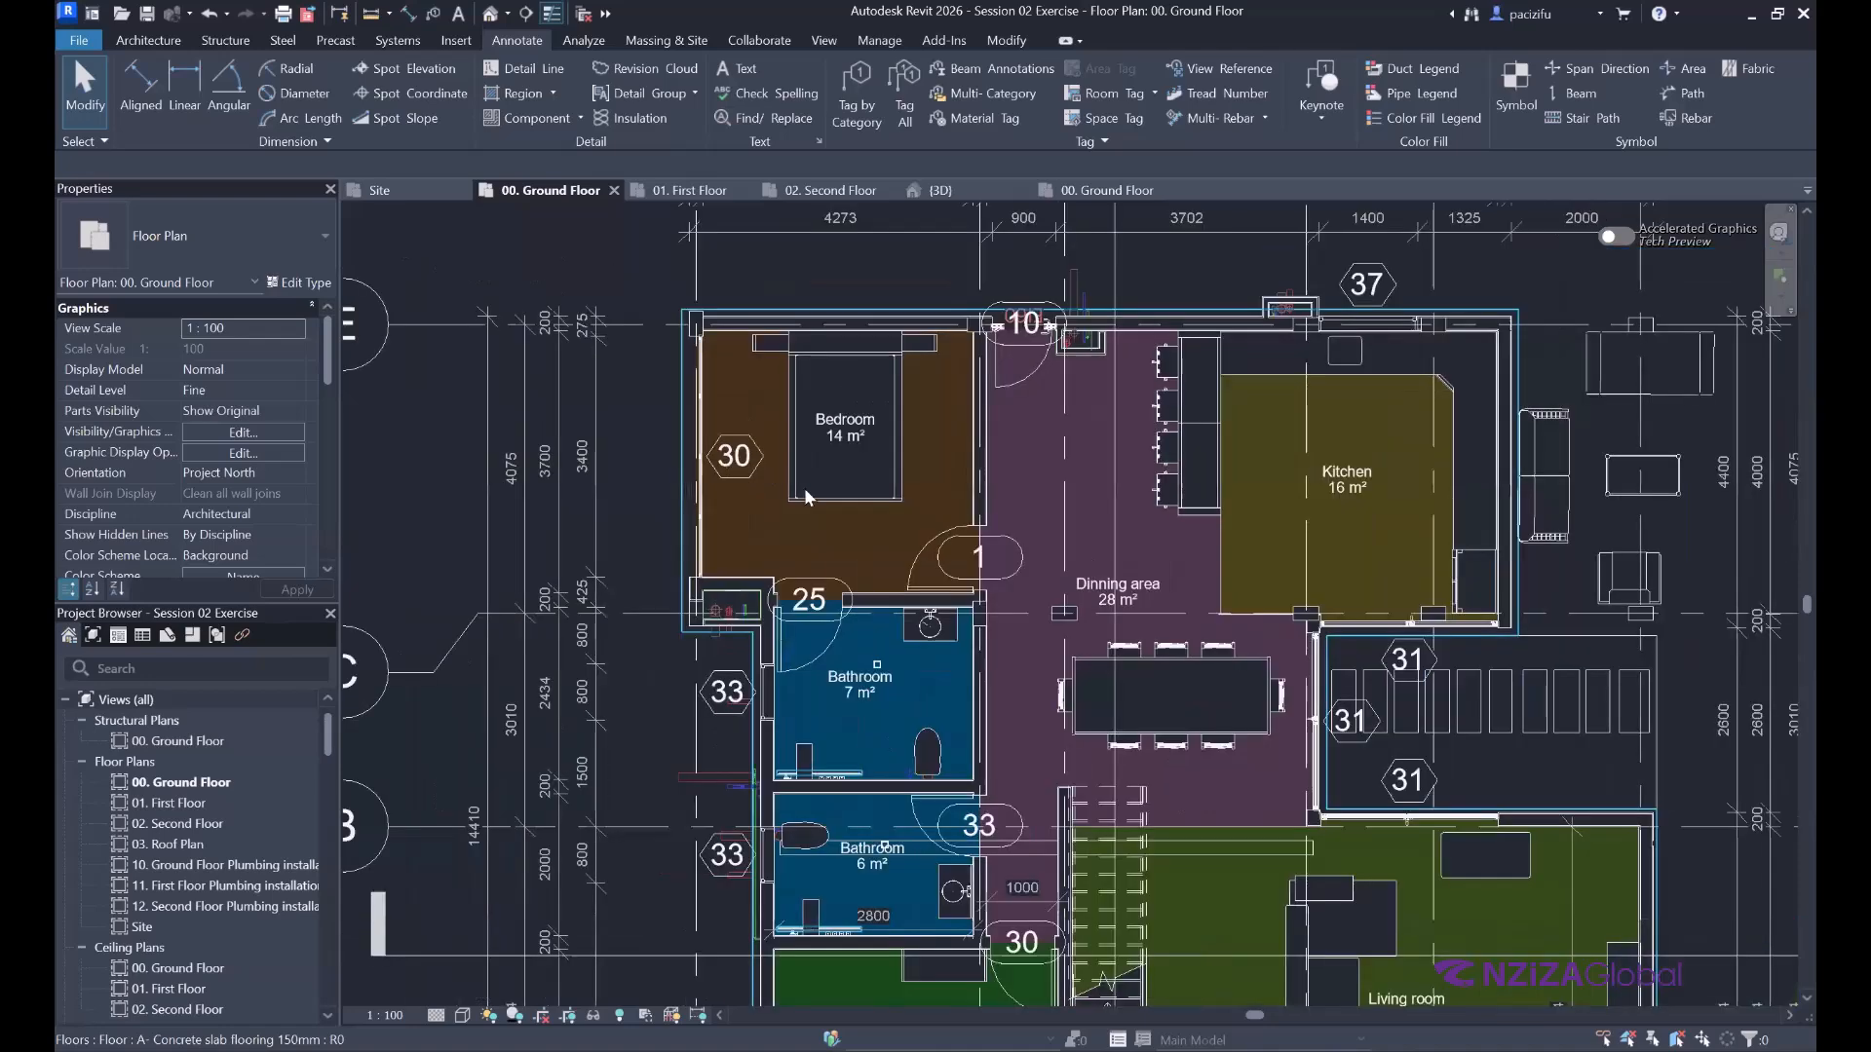
scroll(952, 359, "up", 4)
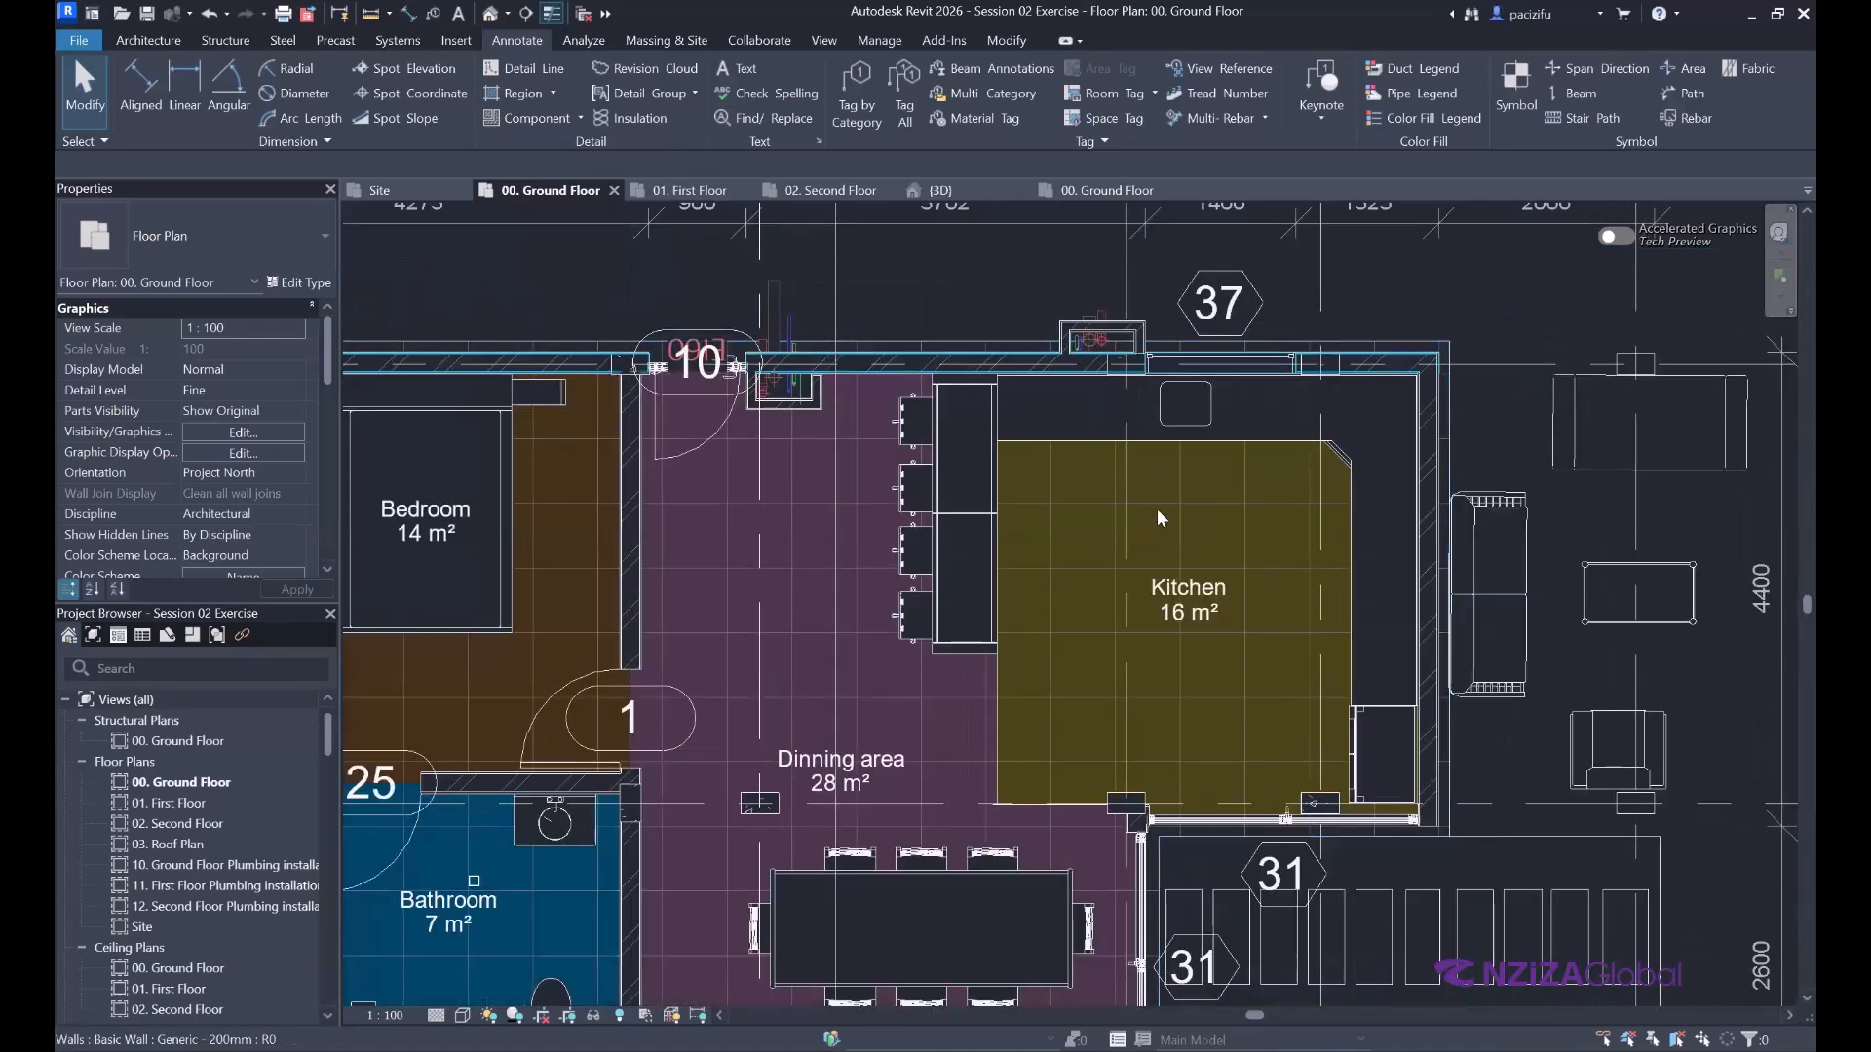
scroll(1156, 508, "down", 2)
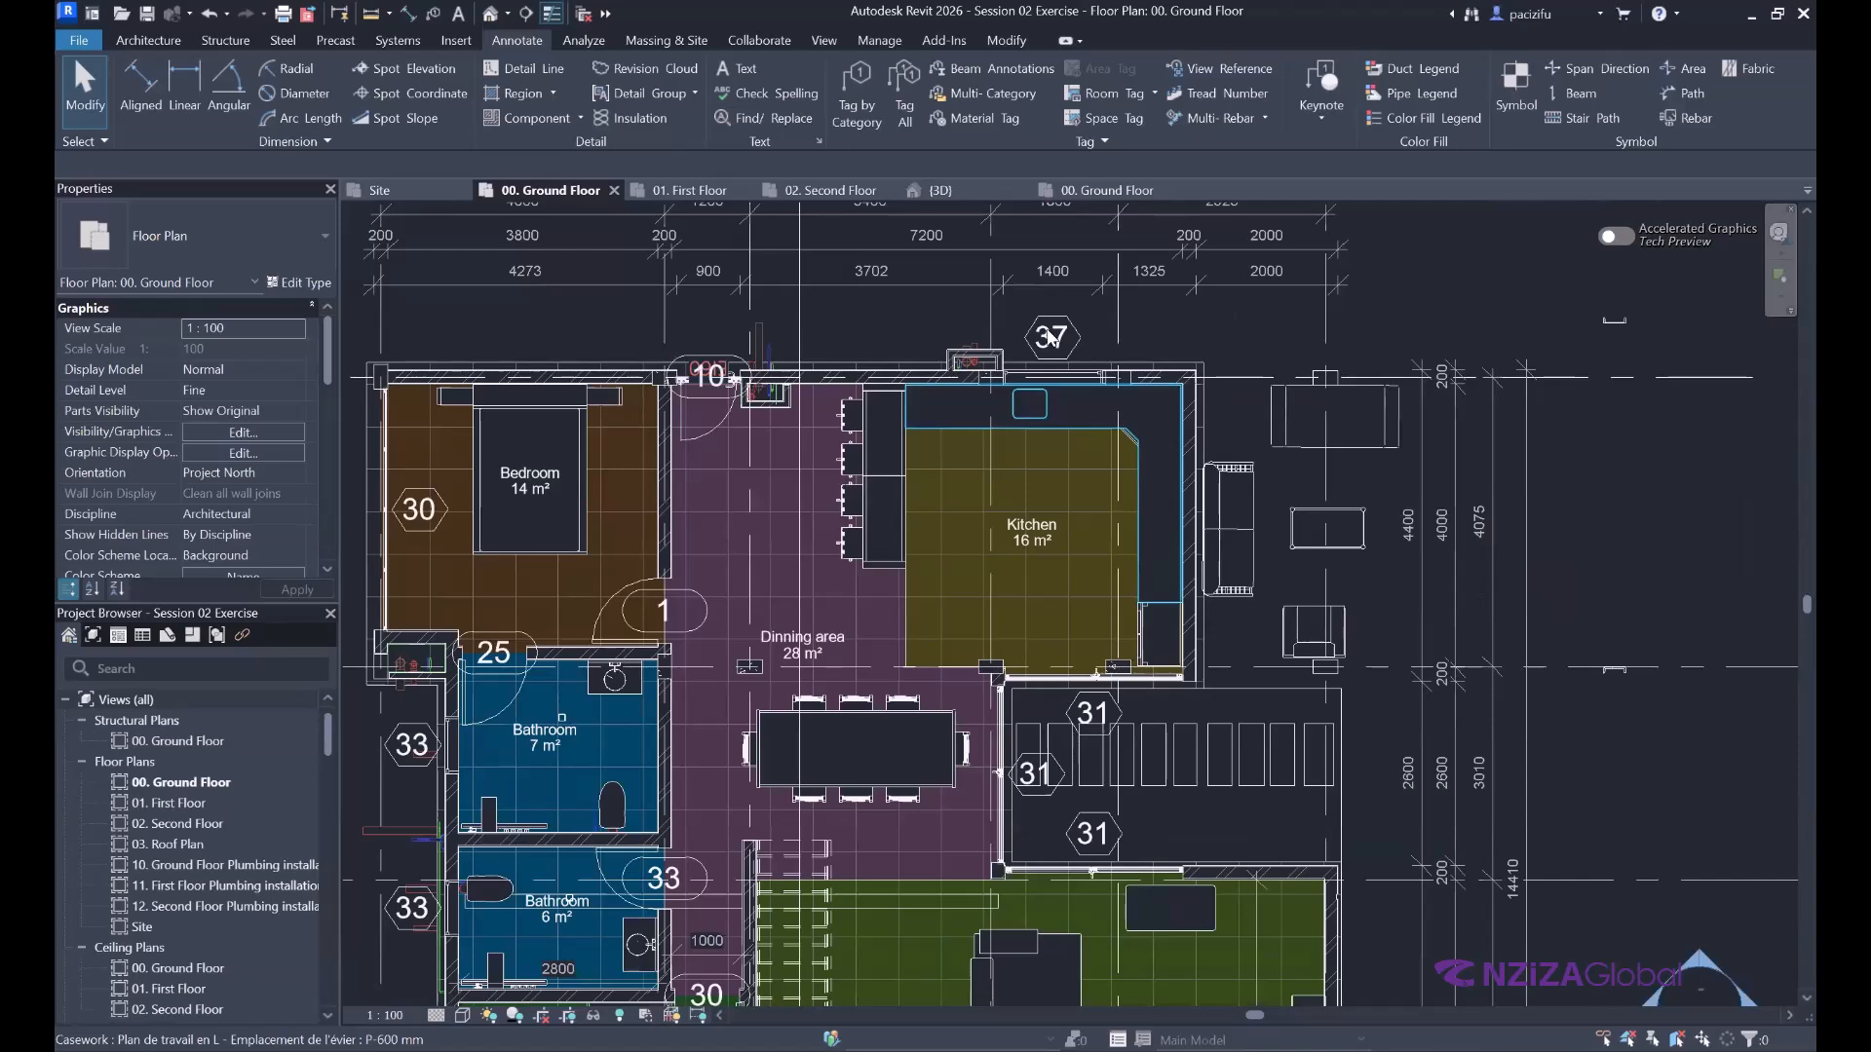
scroll(1050, 336, "up", 3)
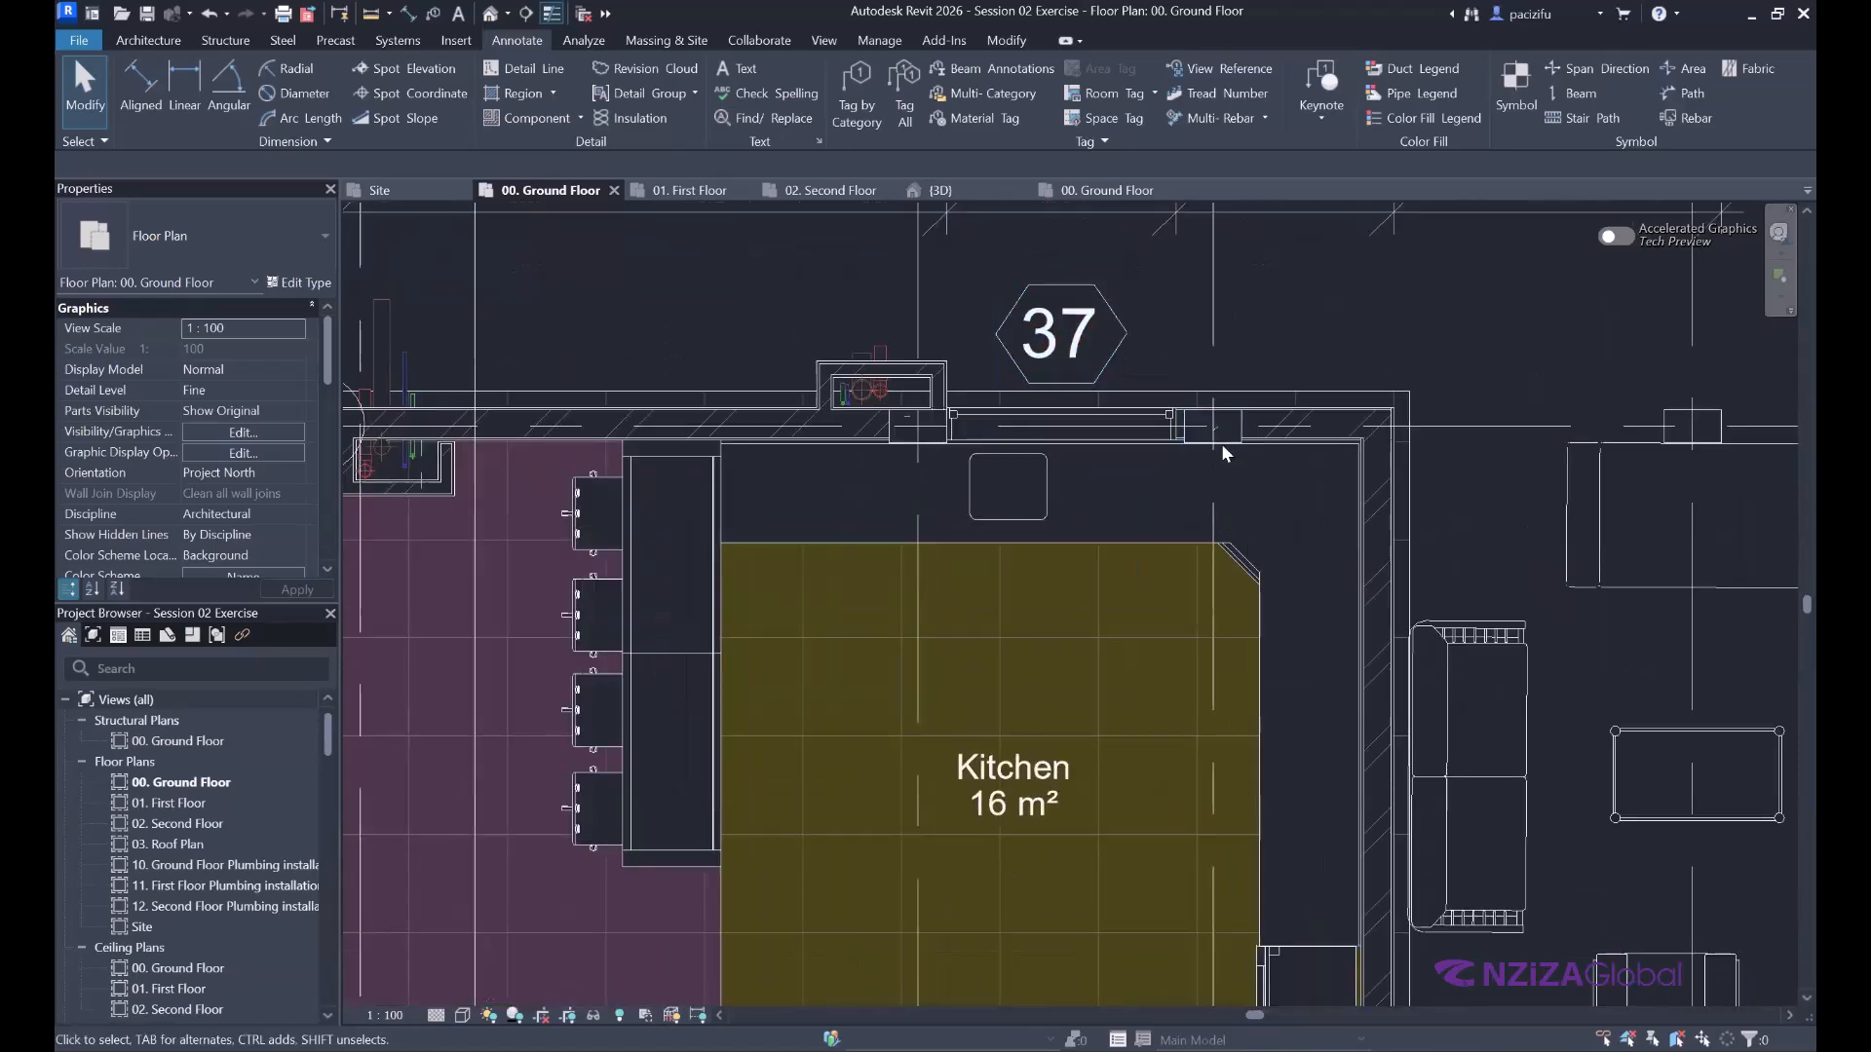
scroll(1220, 443, "down", 4)
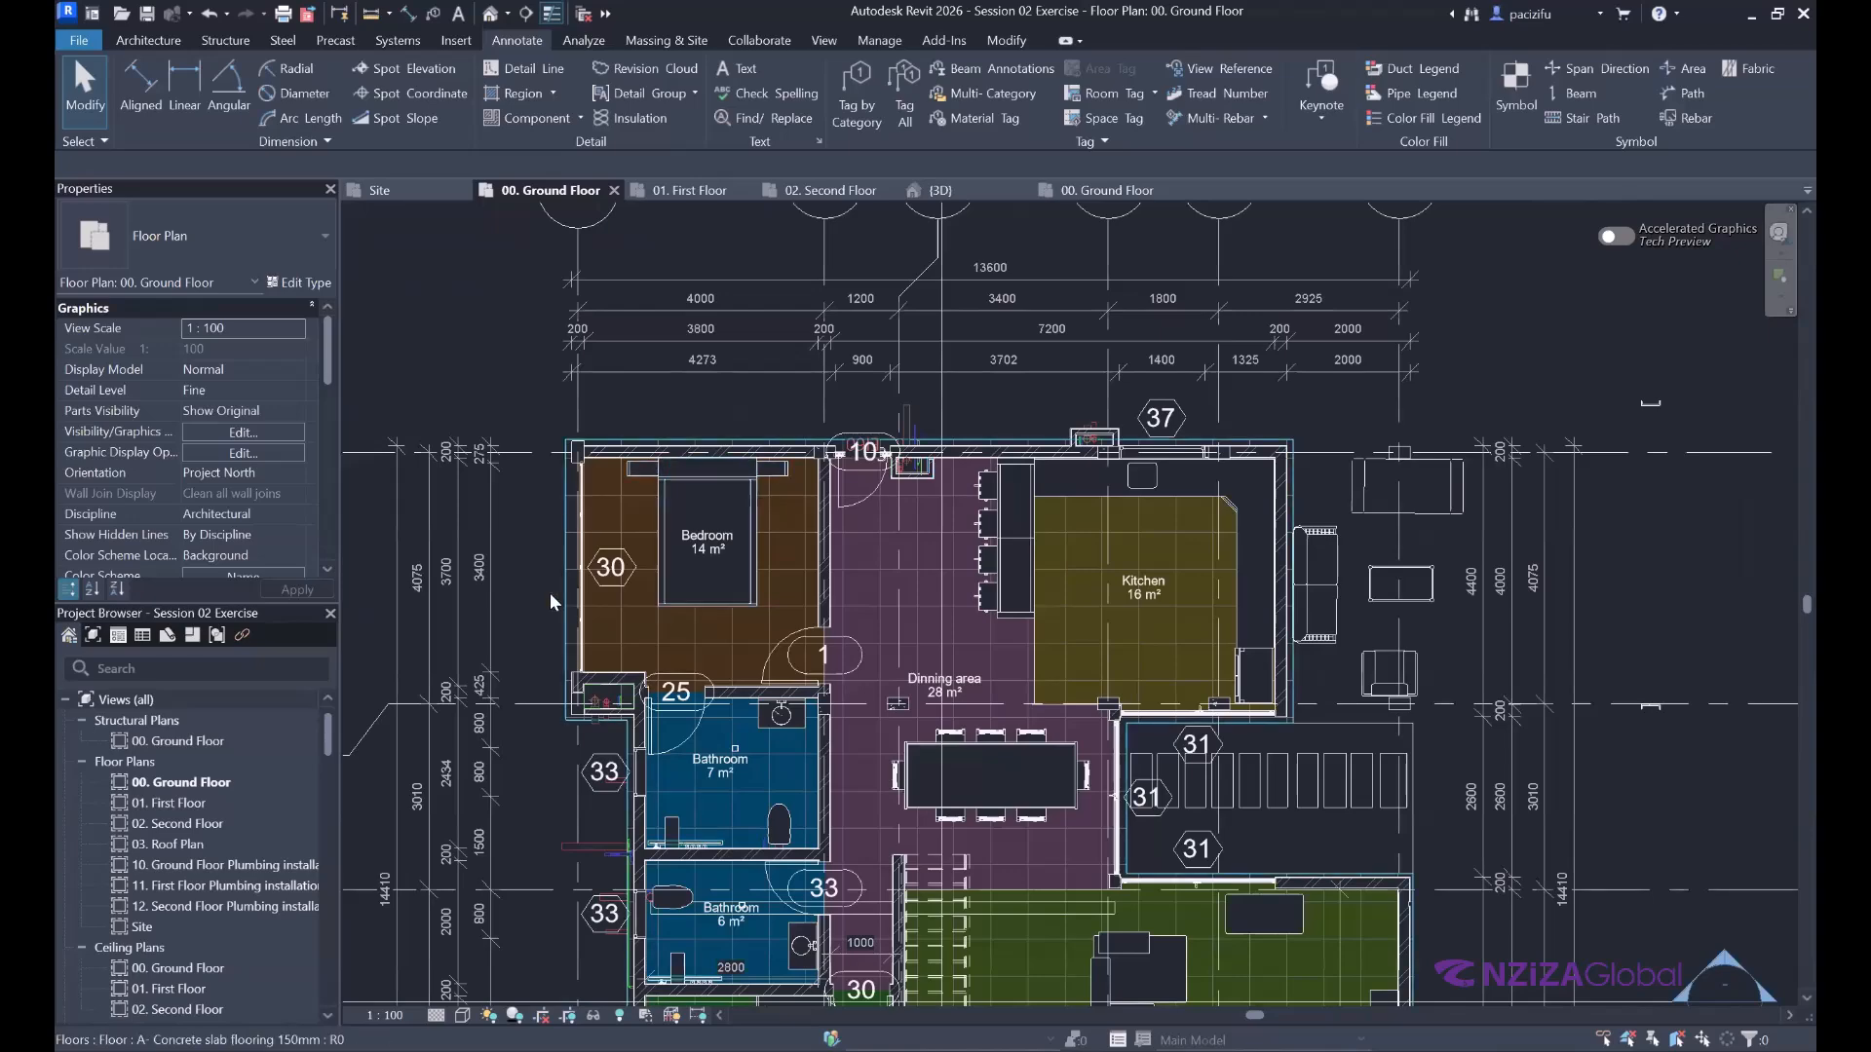
scroll(1072, 390, "up", 2)
scroll(1160, 370, "up", 3)
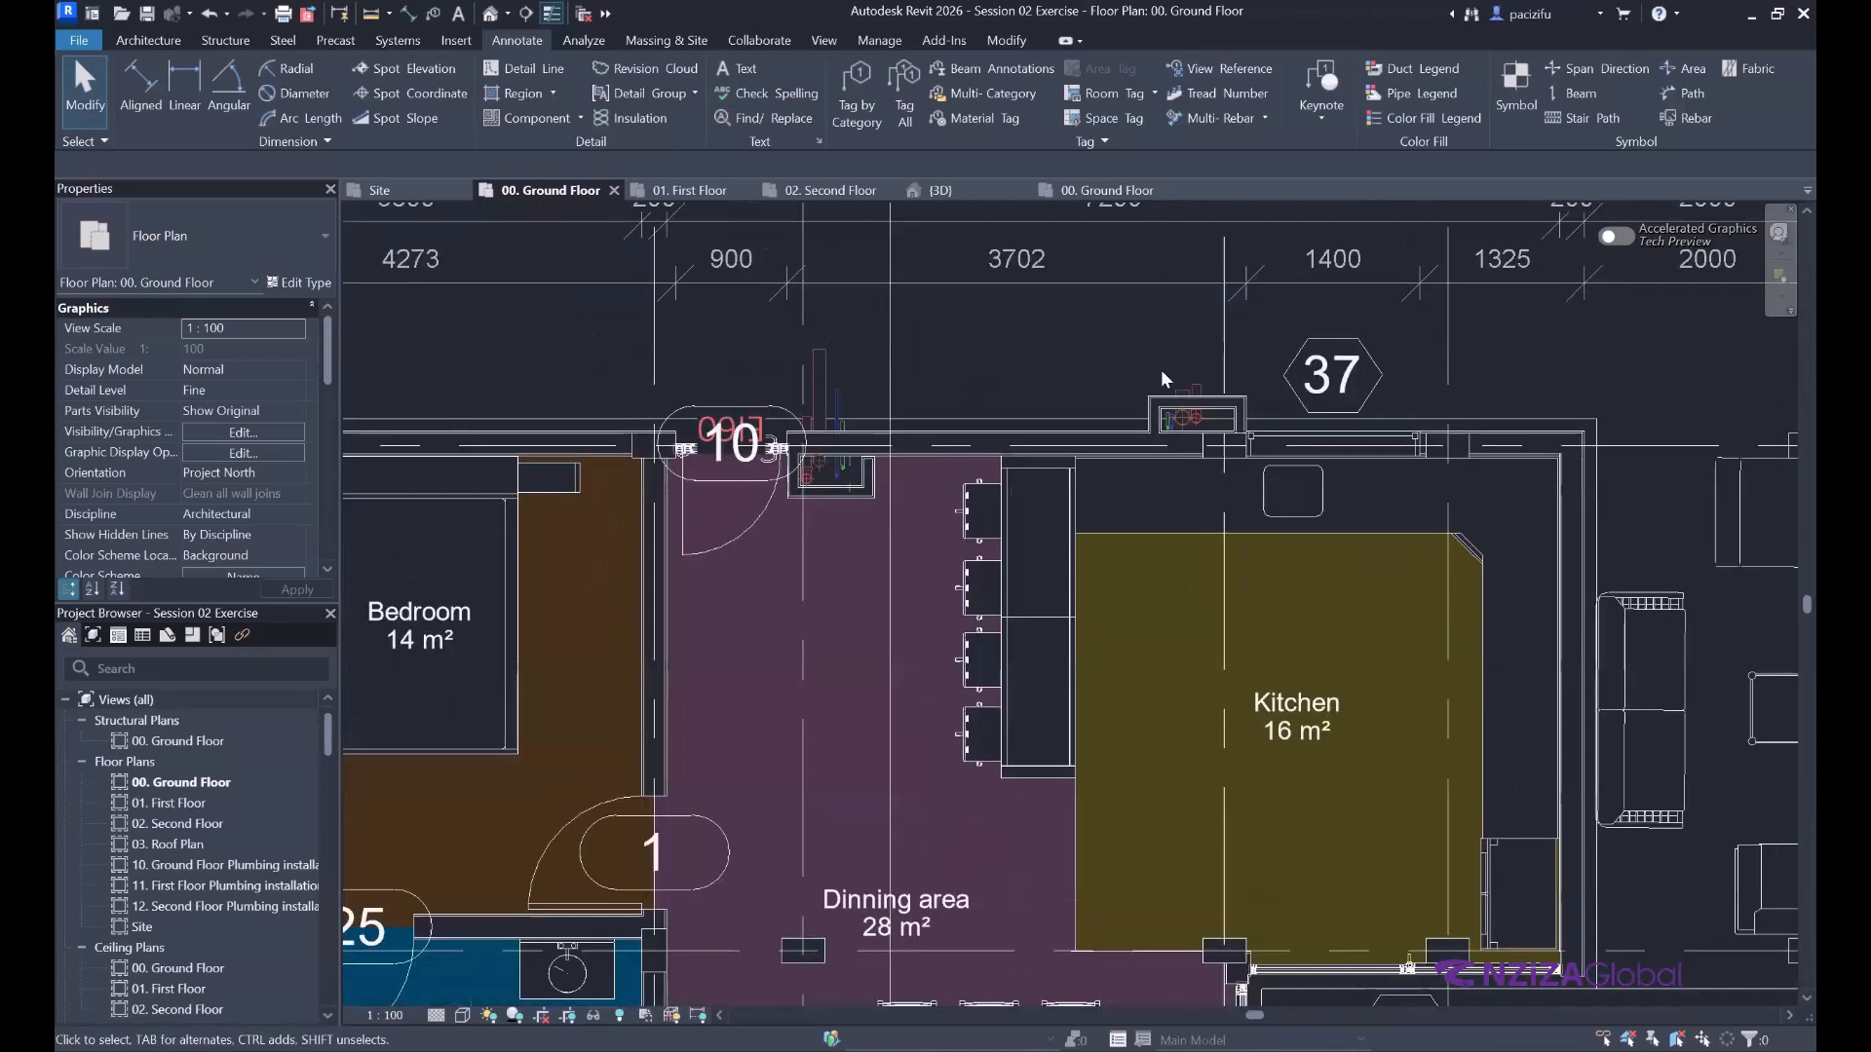
scroll(1154, 380, "down", 1)
scroll(1133, 404, "up", 2)
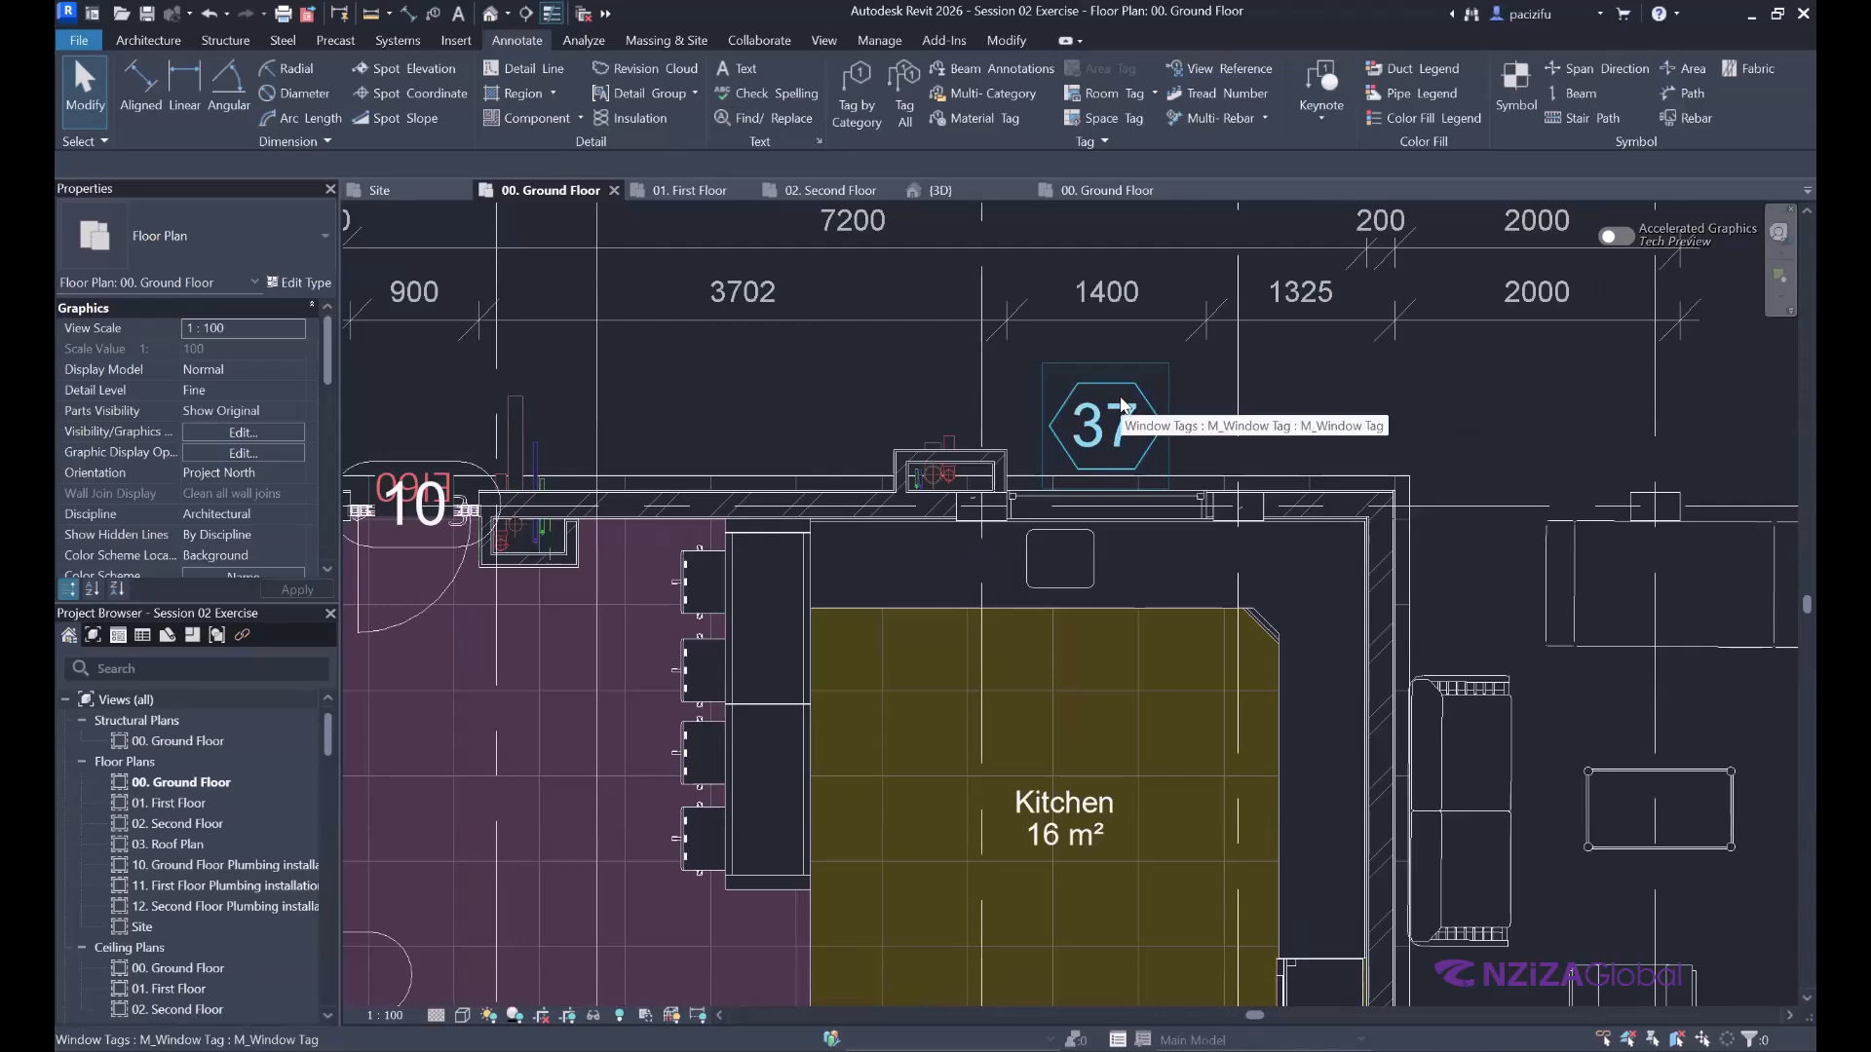
Select the single-flush door between the bedroom and the dining area and check its Mark property.
scroll(1130, 400, "down", 3)
scroll(1070, 518, "up", 4)
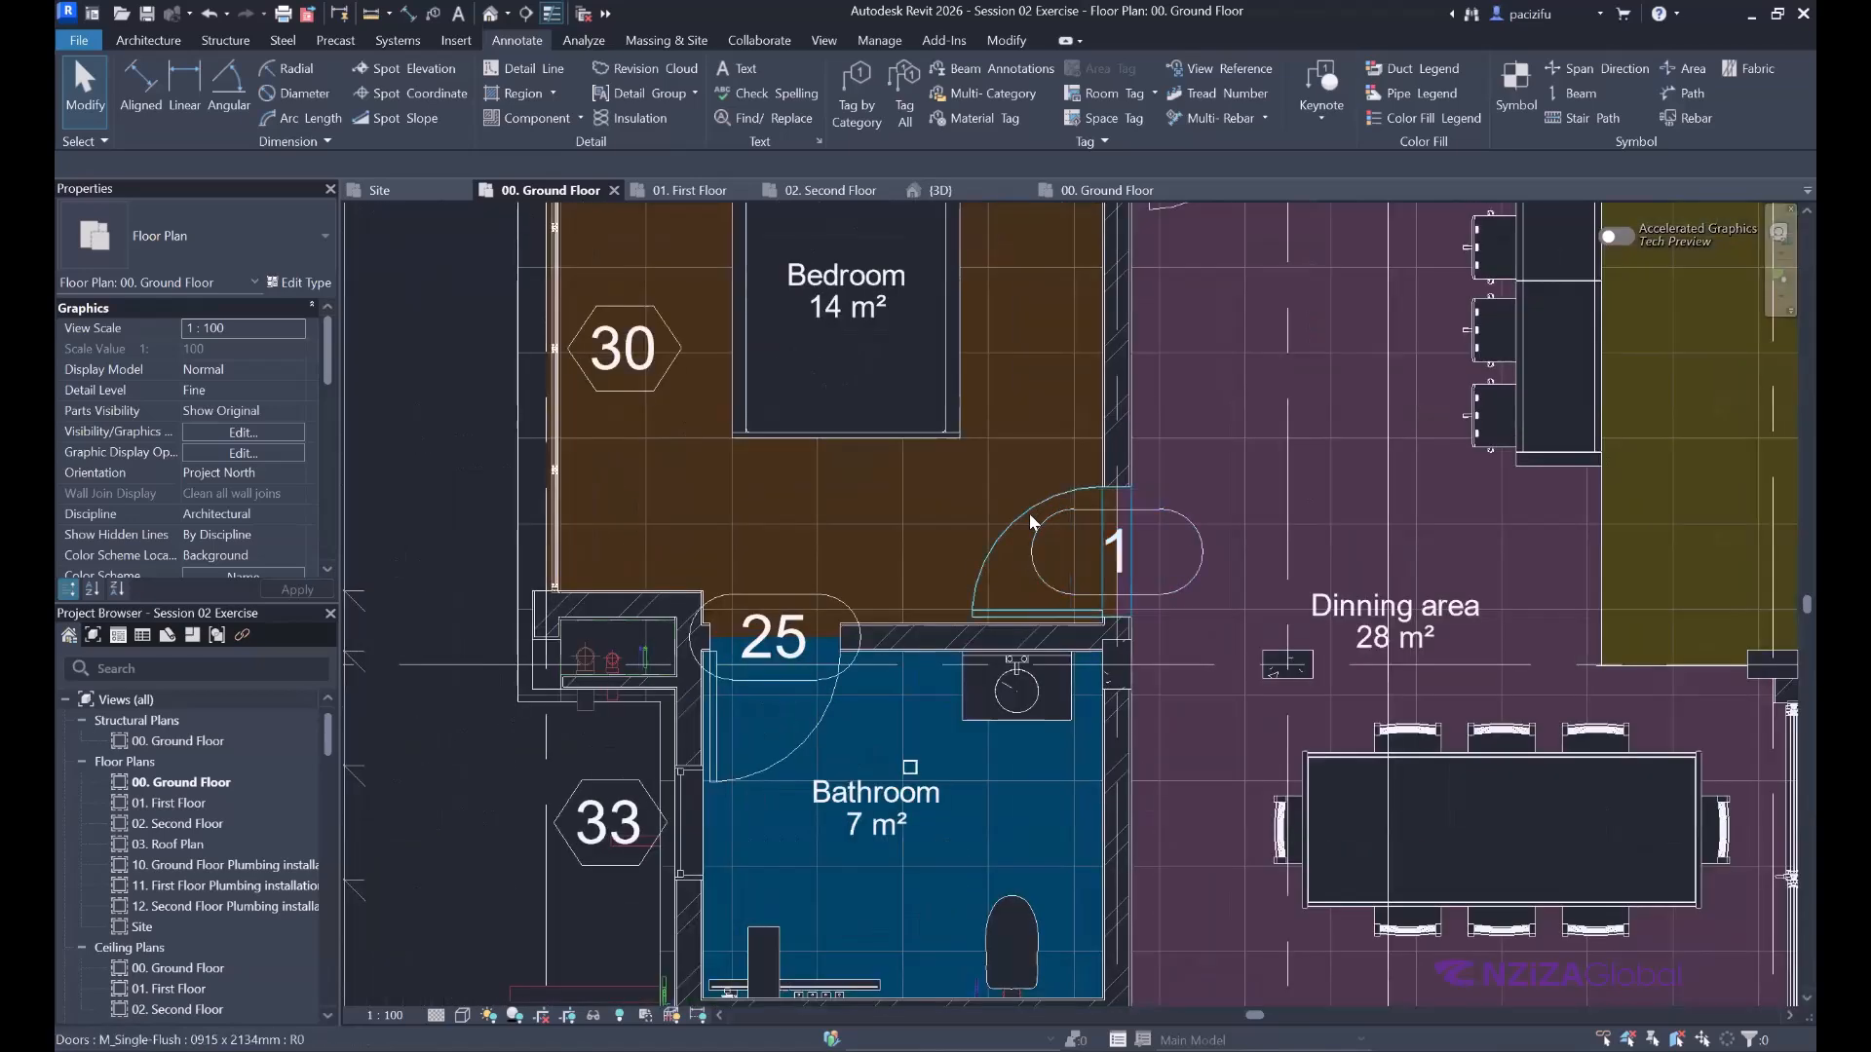
left_click(1033, 522)
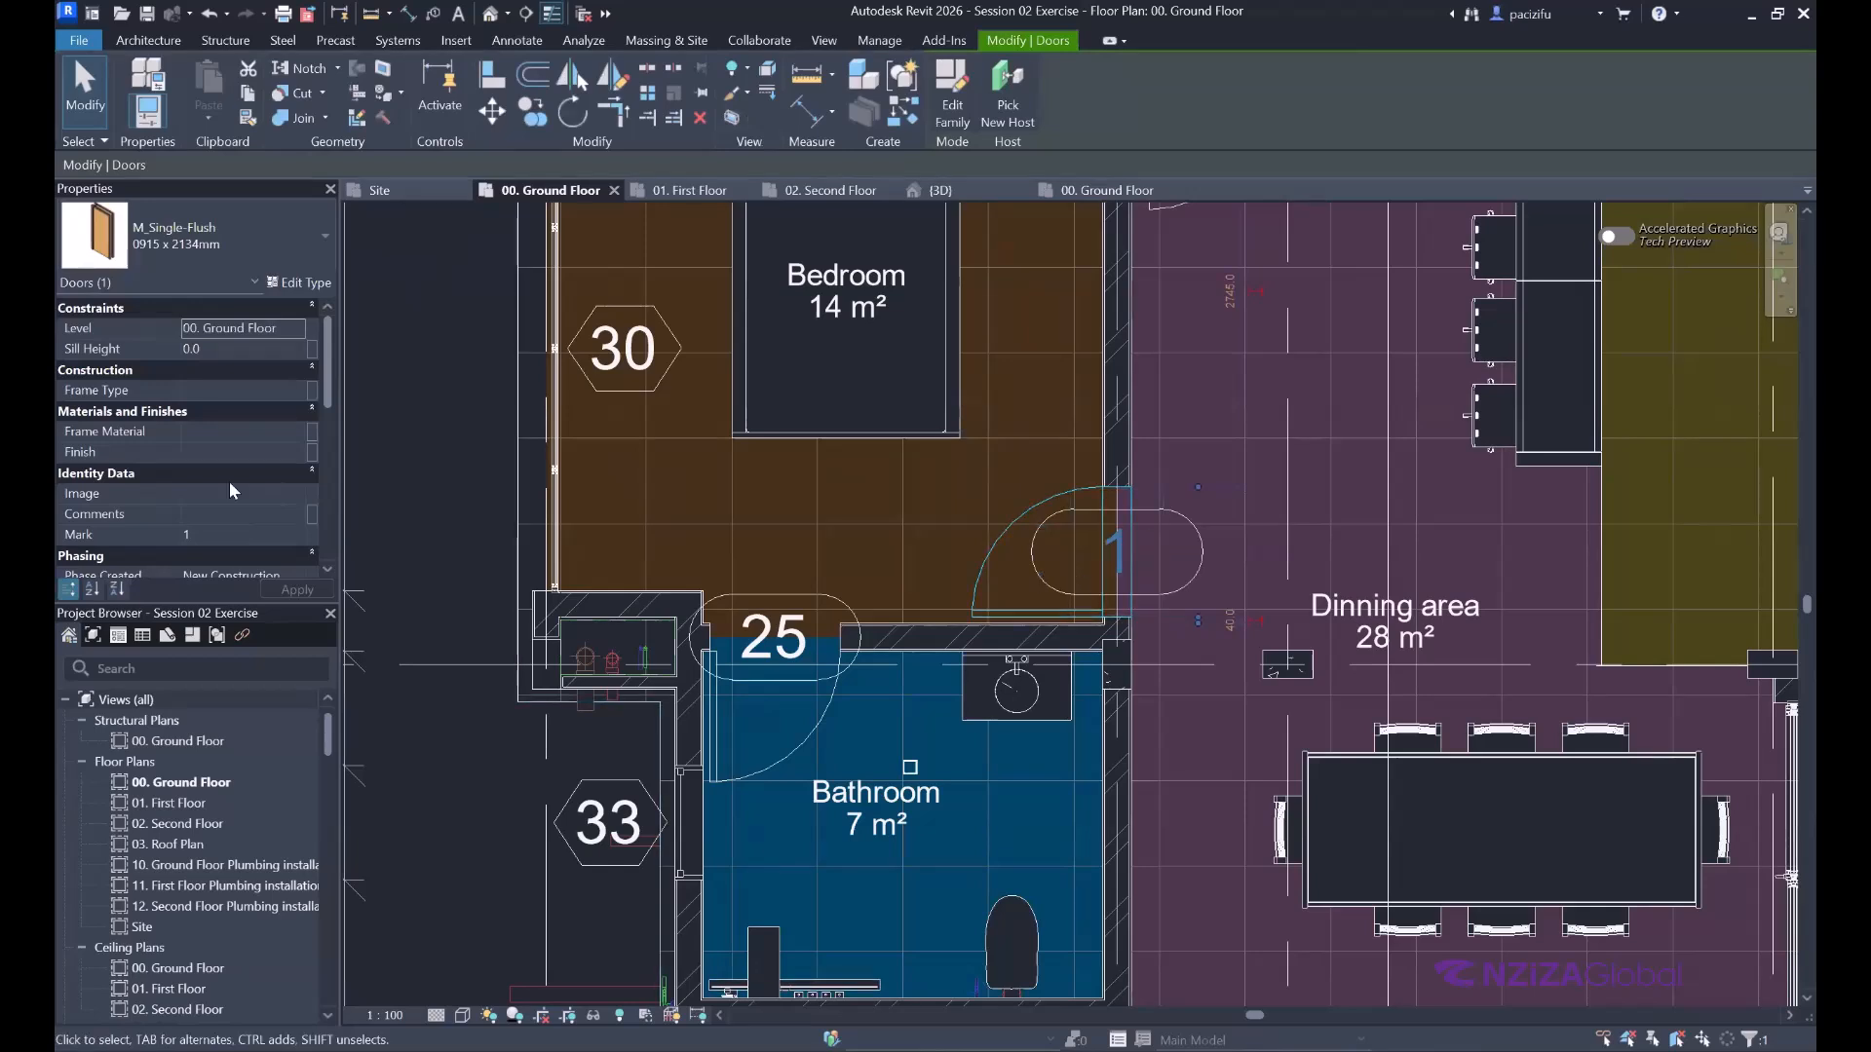
scroll(226, 471, "down", 1)
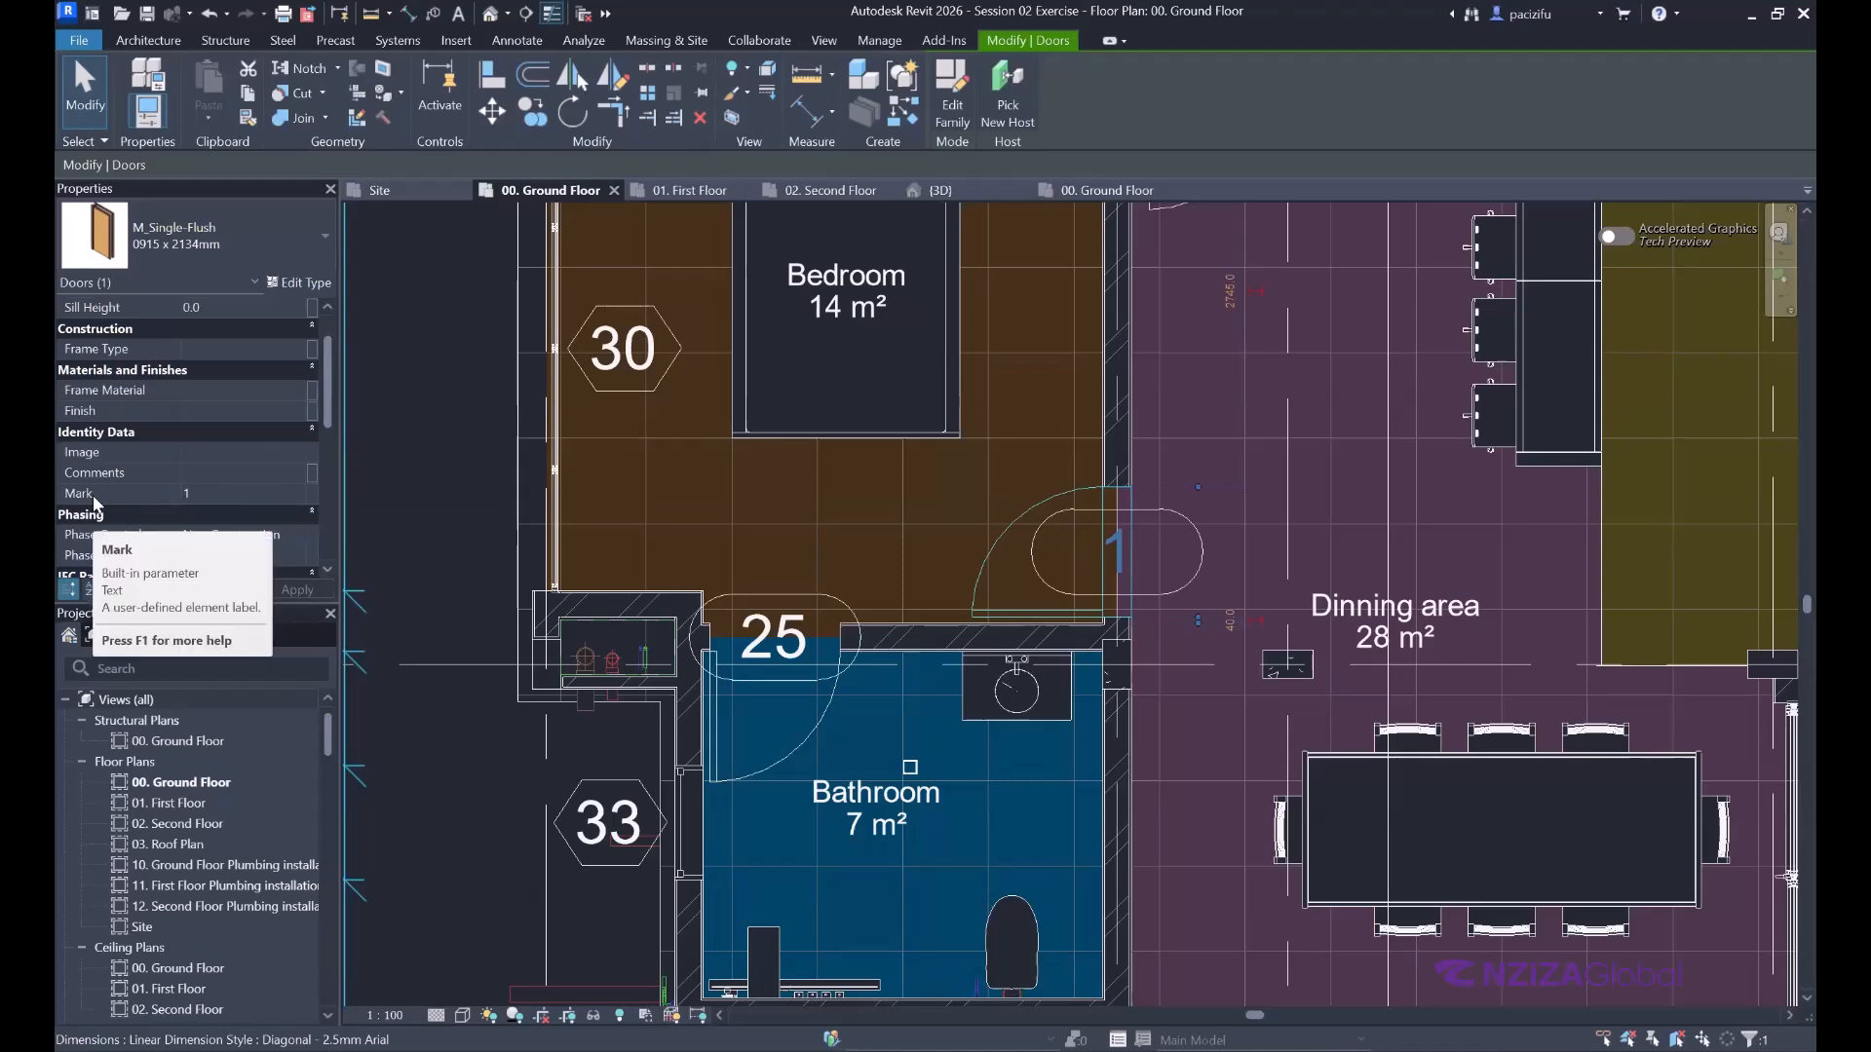
Set the Mark of the single-flush door between the bedroom and the dining area to D1.
left_click(211, 496)
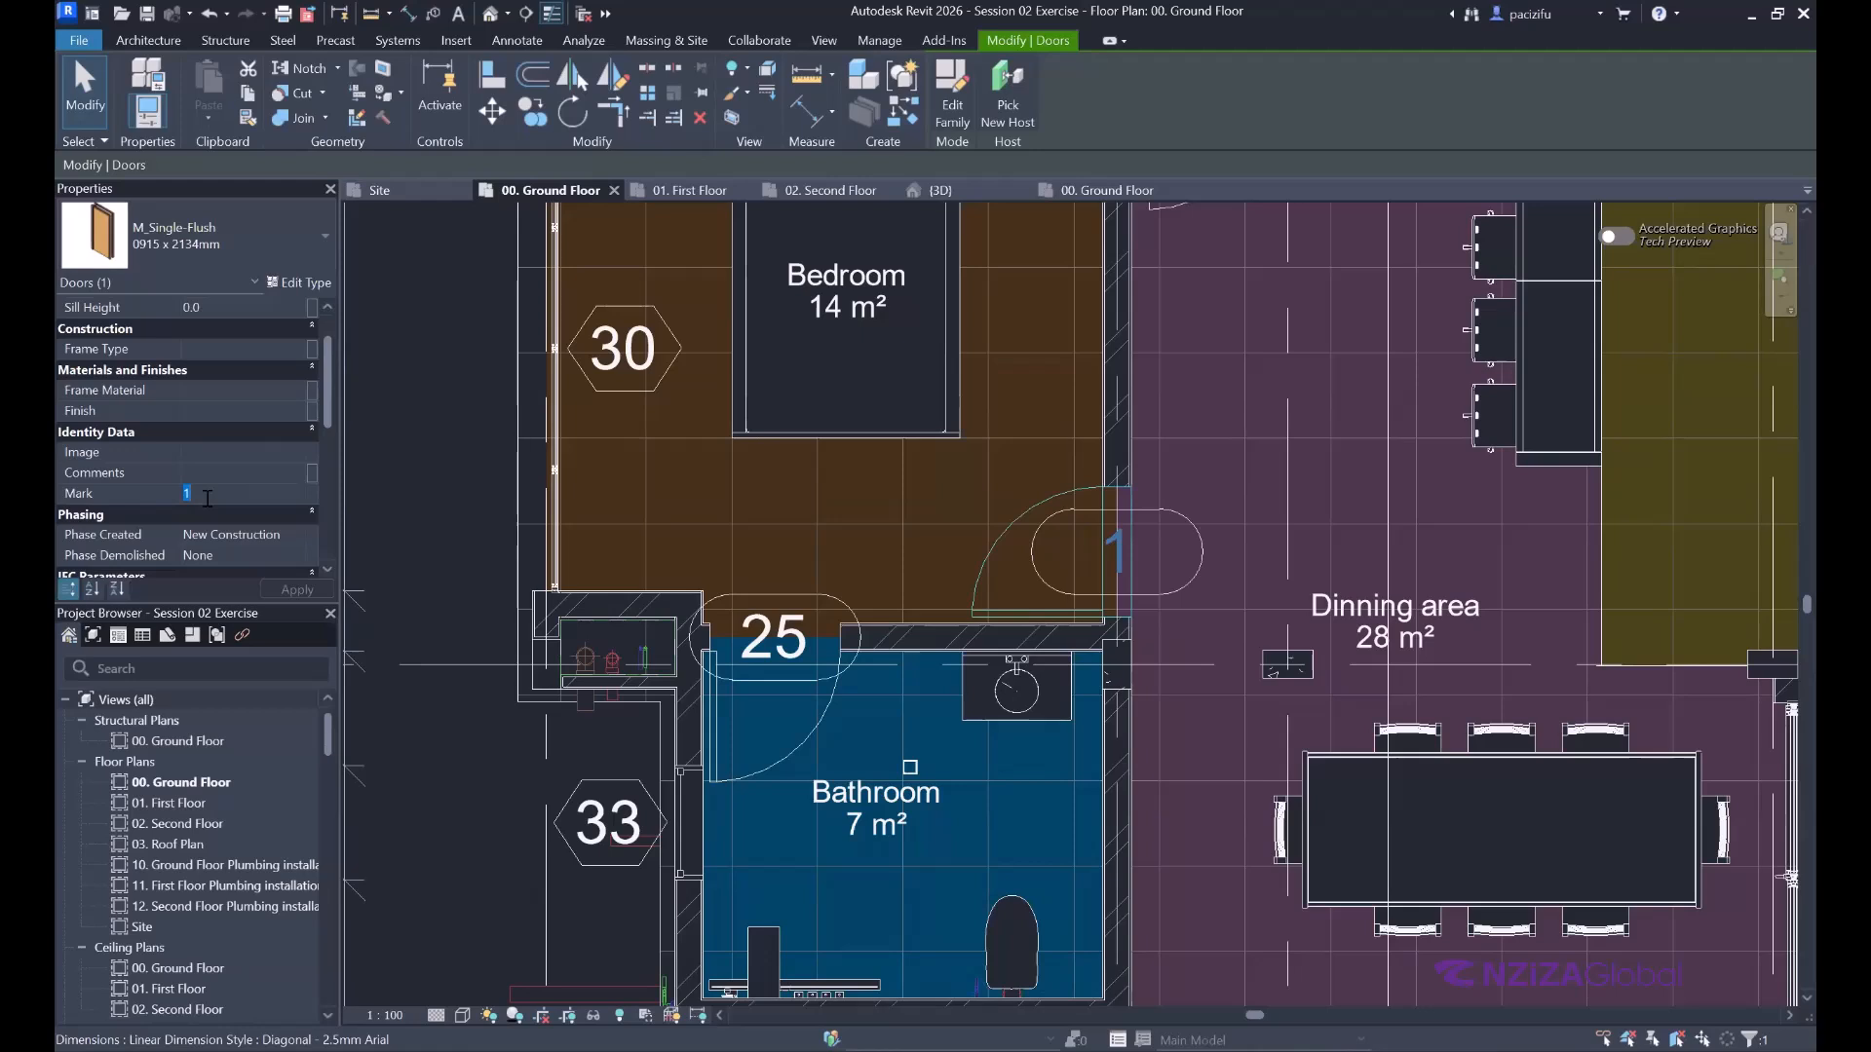
type("W1")
key("BackSpace")
key("BackSpace")
type("D1")
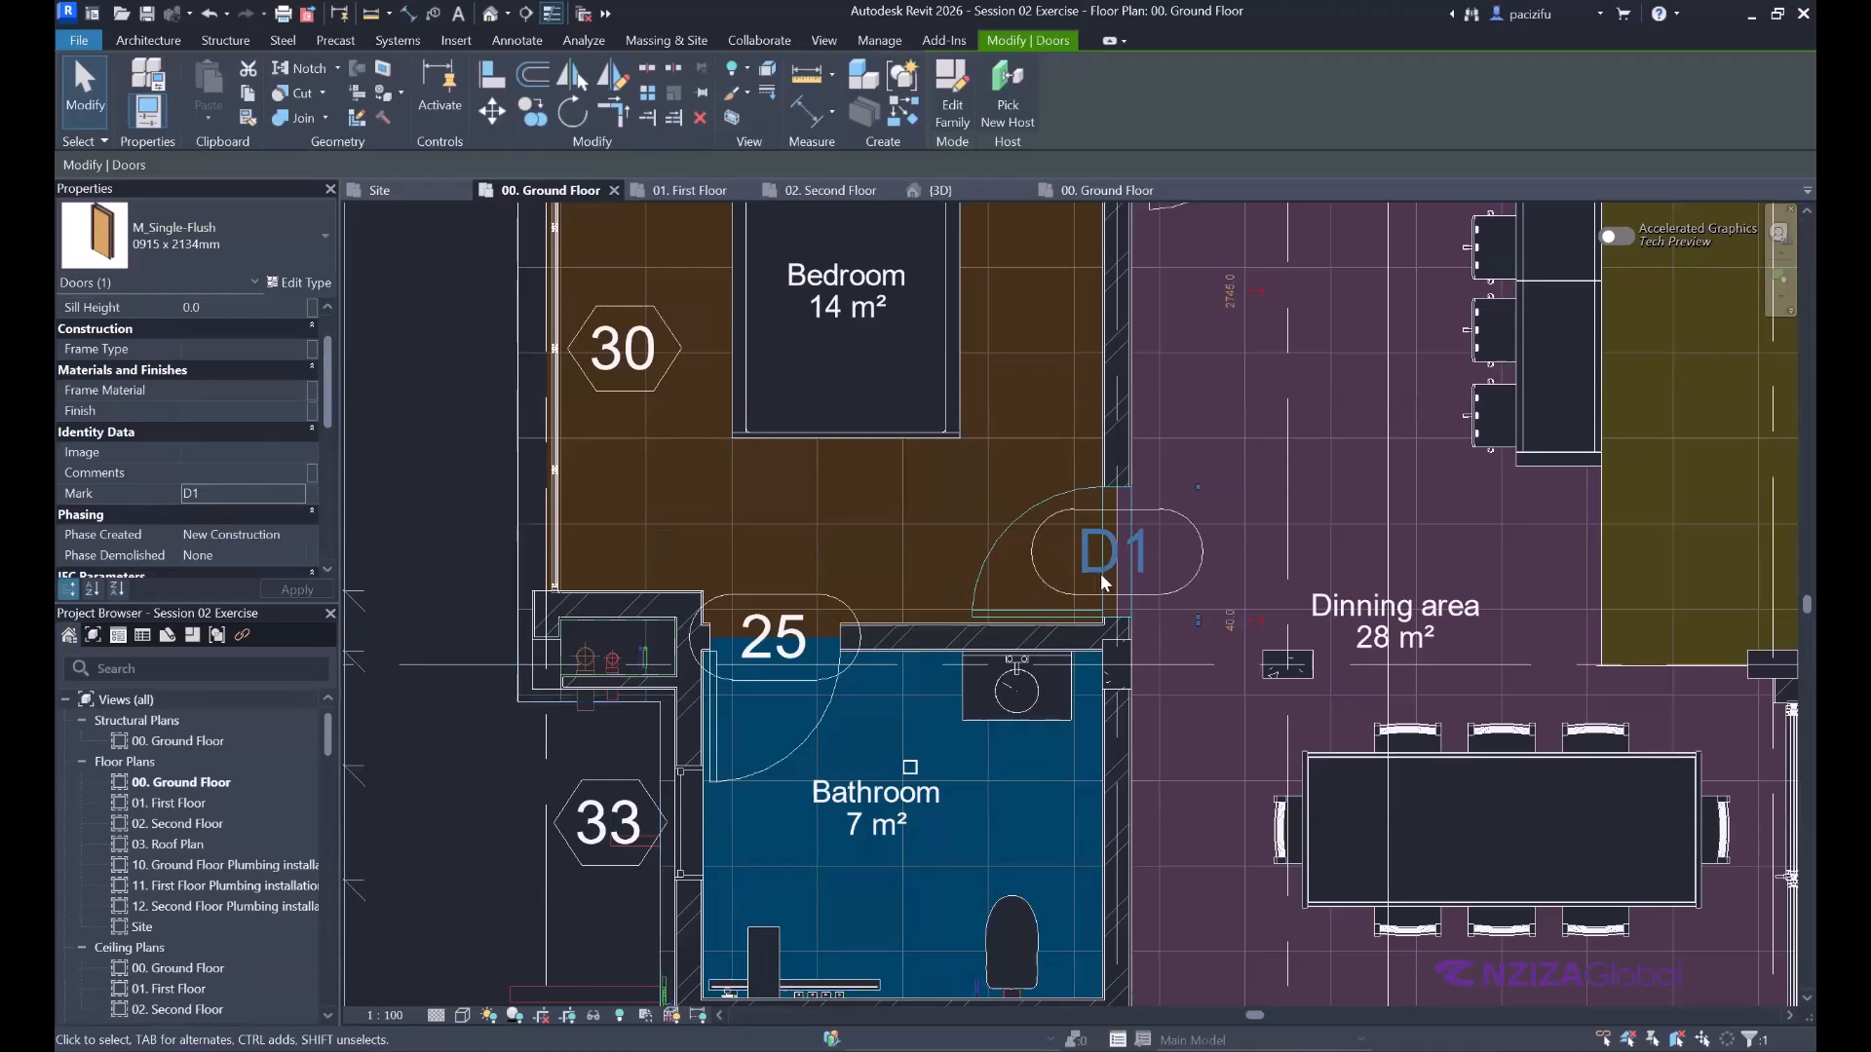
Examine the updated tag on the bedroom door and compare it with the surrounding ground floor door and window tags.
scroll(1105, 582, "down", 3)
scroll(1046, 564, "up", 4)
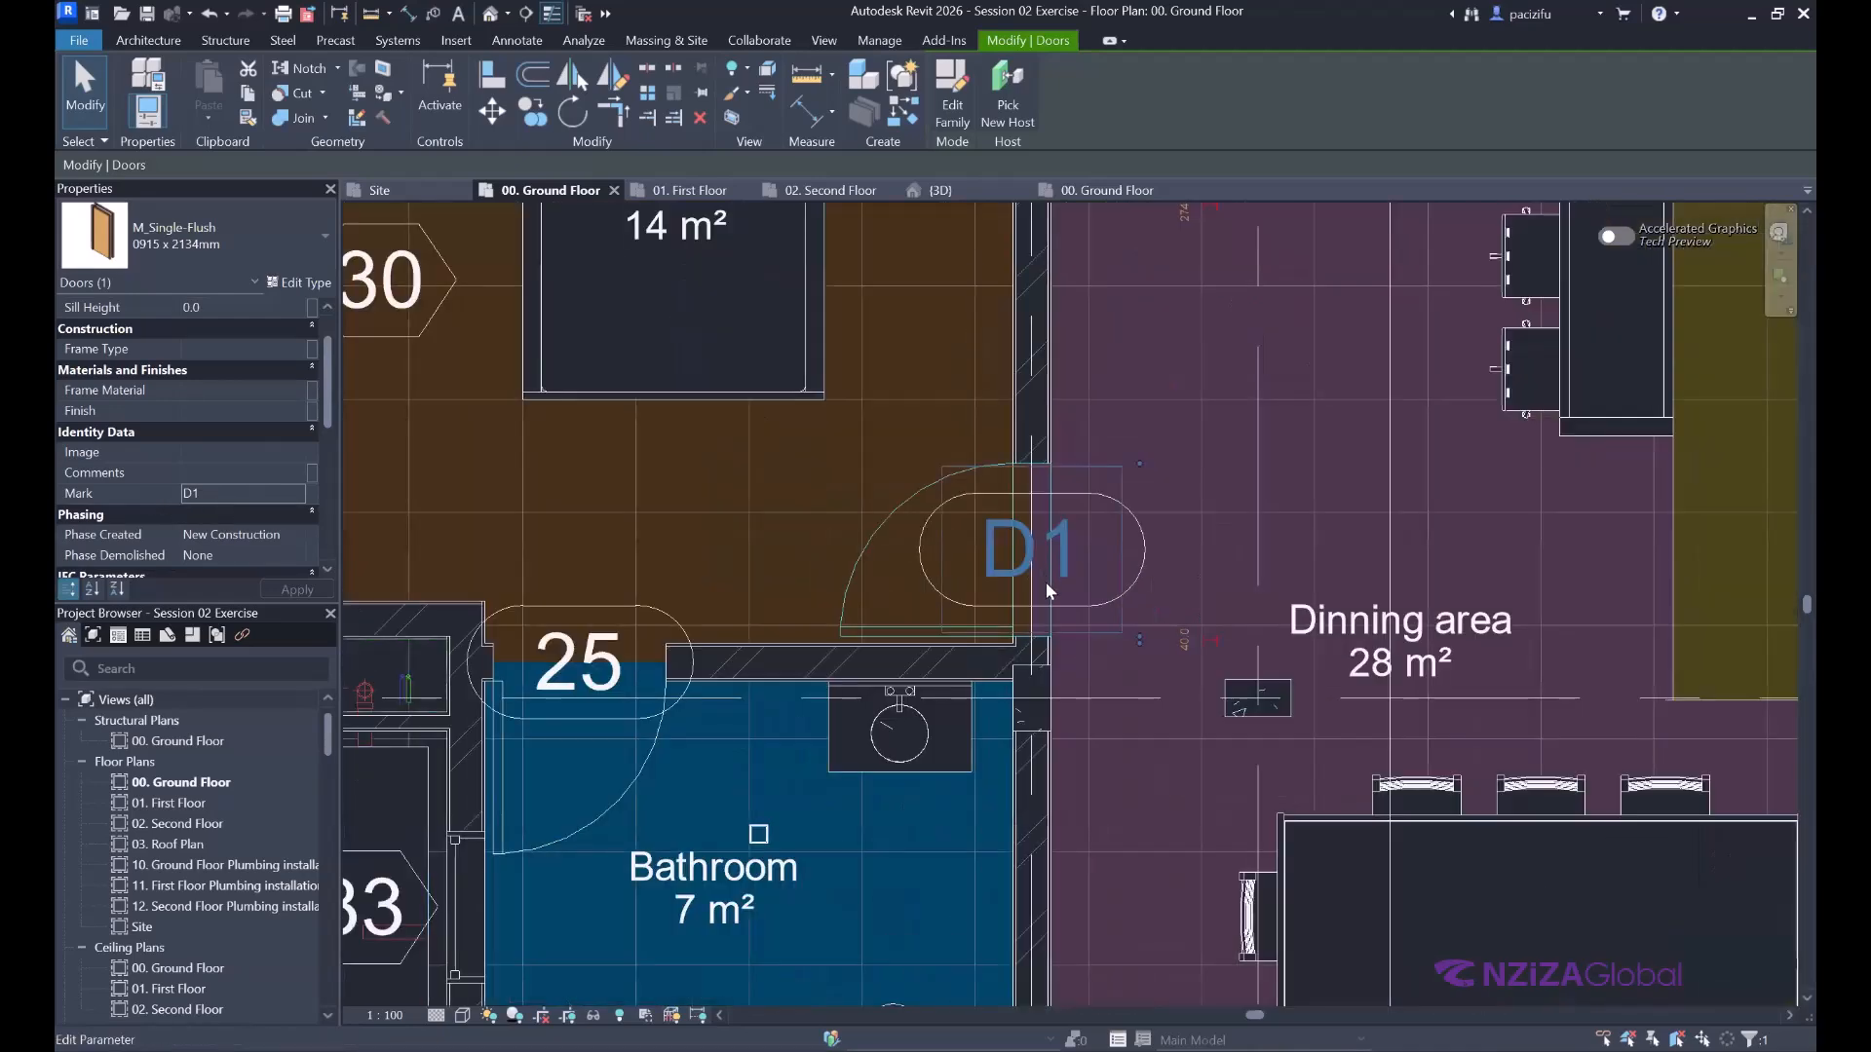
scroll(1013, 622, "up", 2)
scroll(1010, 644, "down", 2)
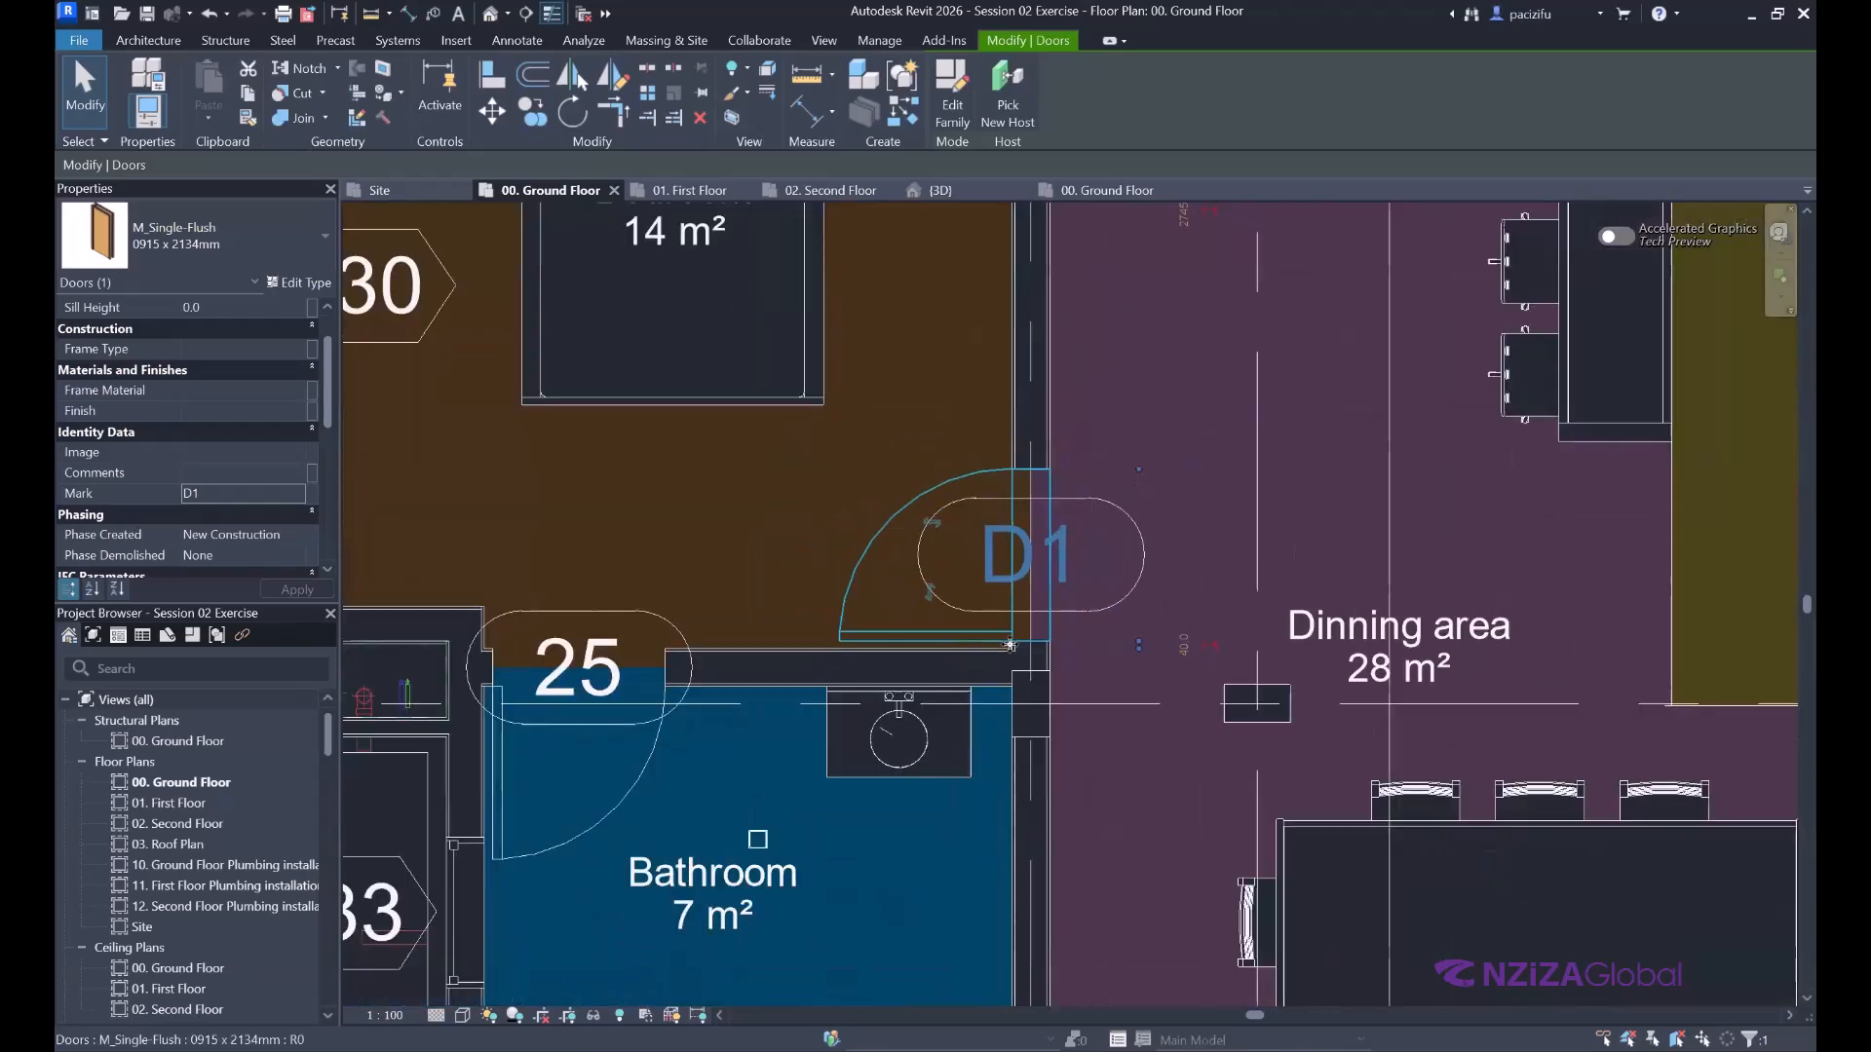
scroll(1010, 644, "down", 1)
scroll(1015, 629, "down", 2)
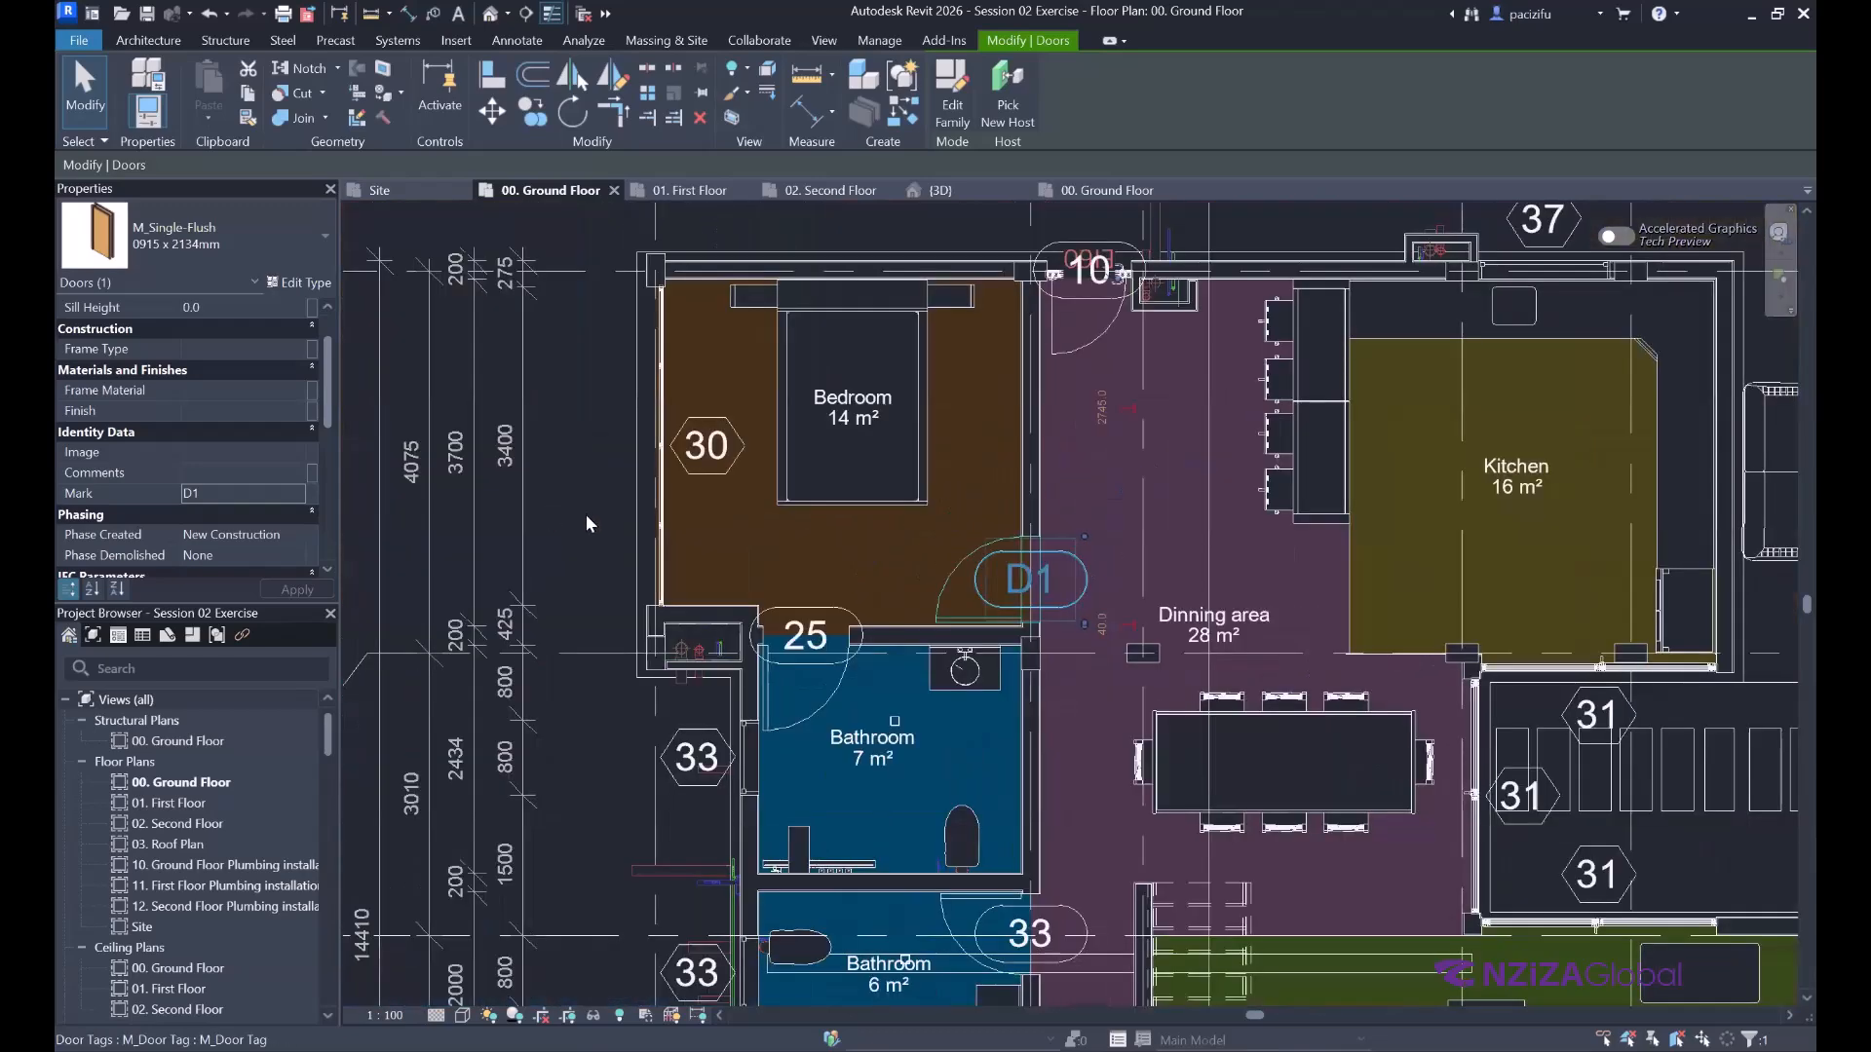
left_click(599, 524)
scroll(1057, 565, "down", 2)
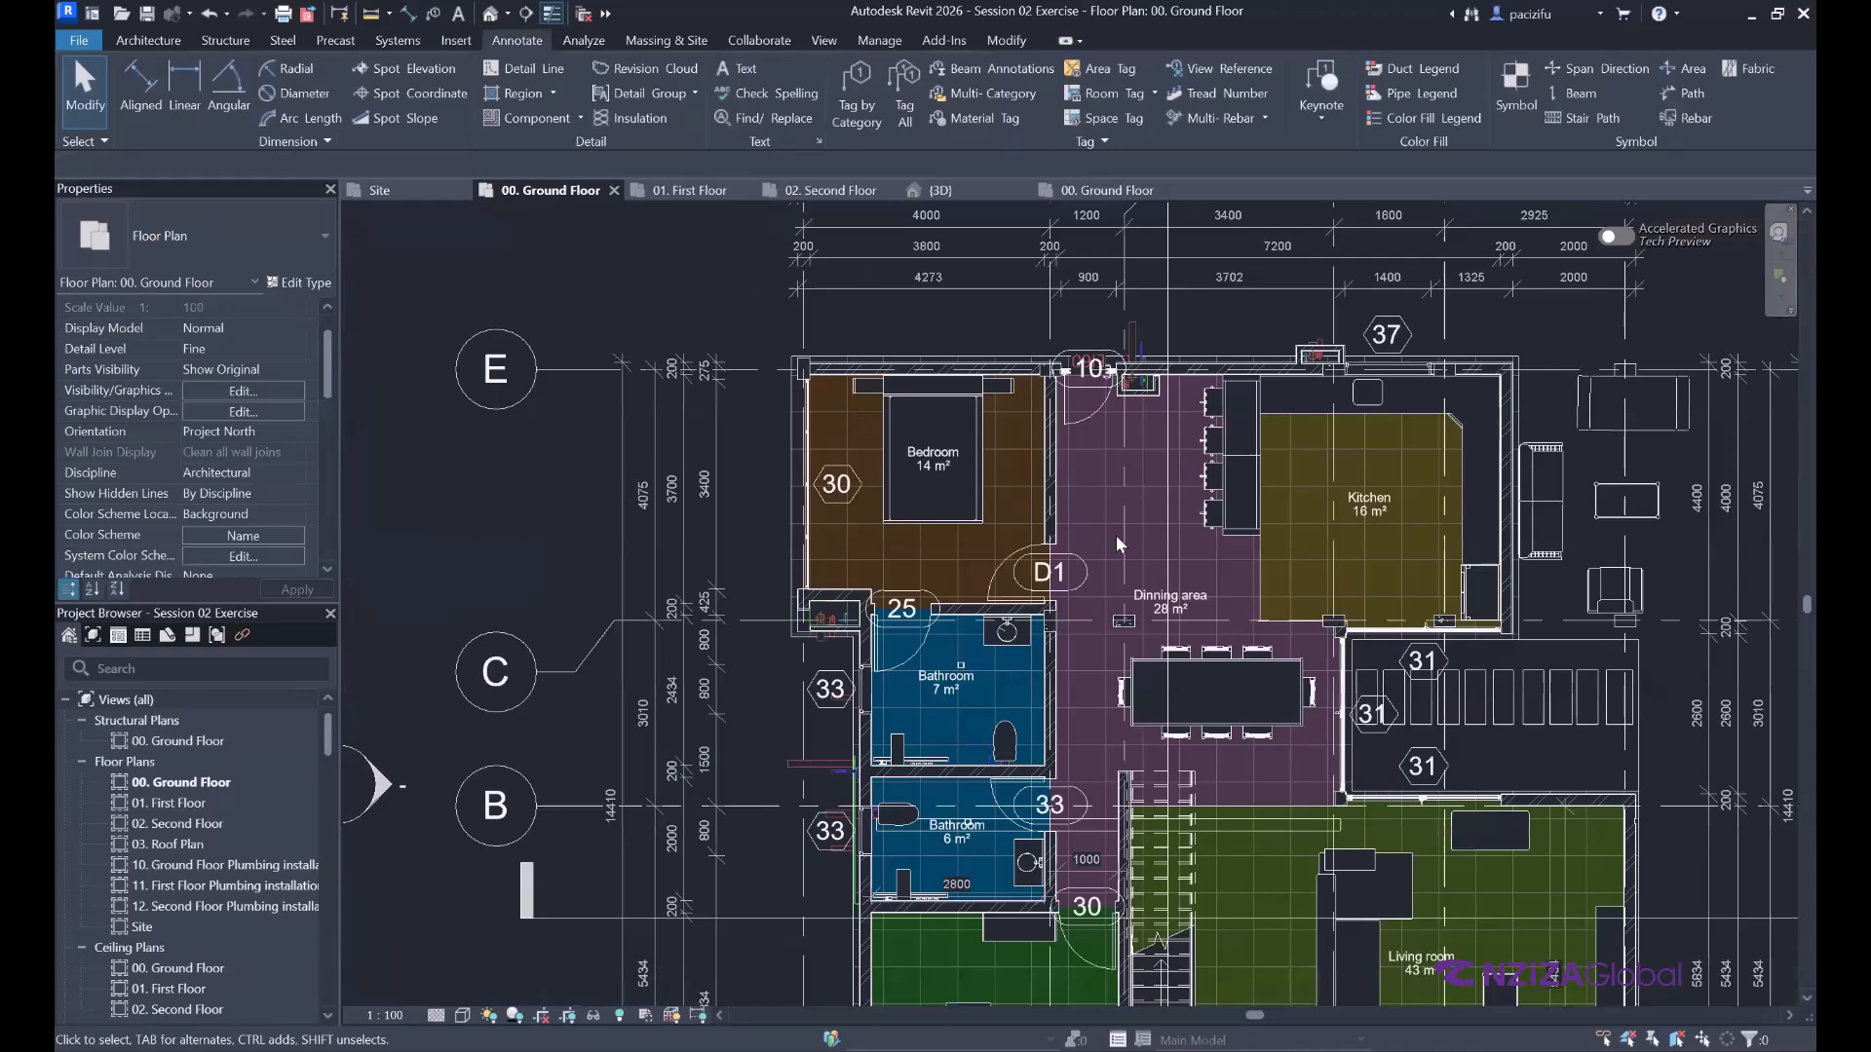
scroll(1114, 535, "up", 2)
scroll(1112, 540, "up", 2)
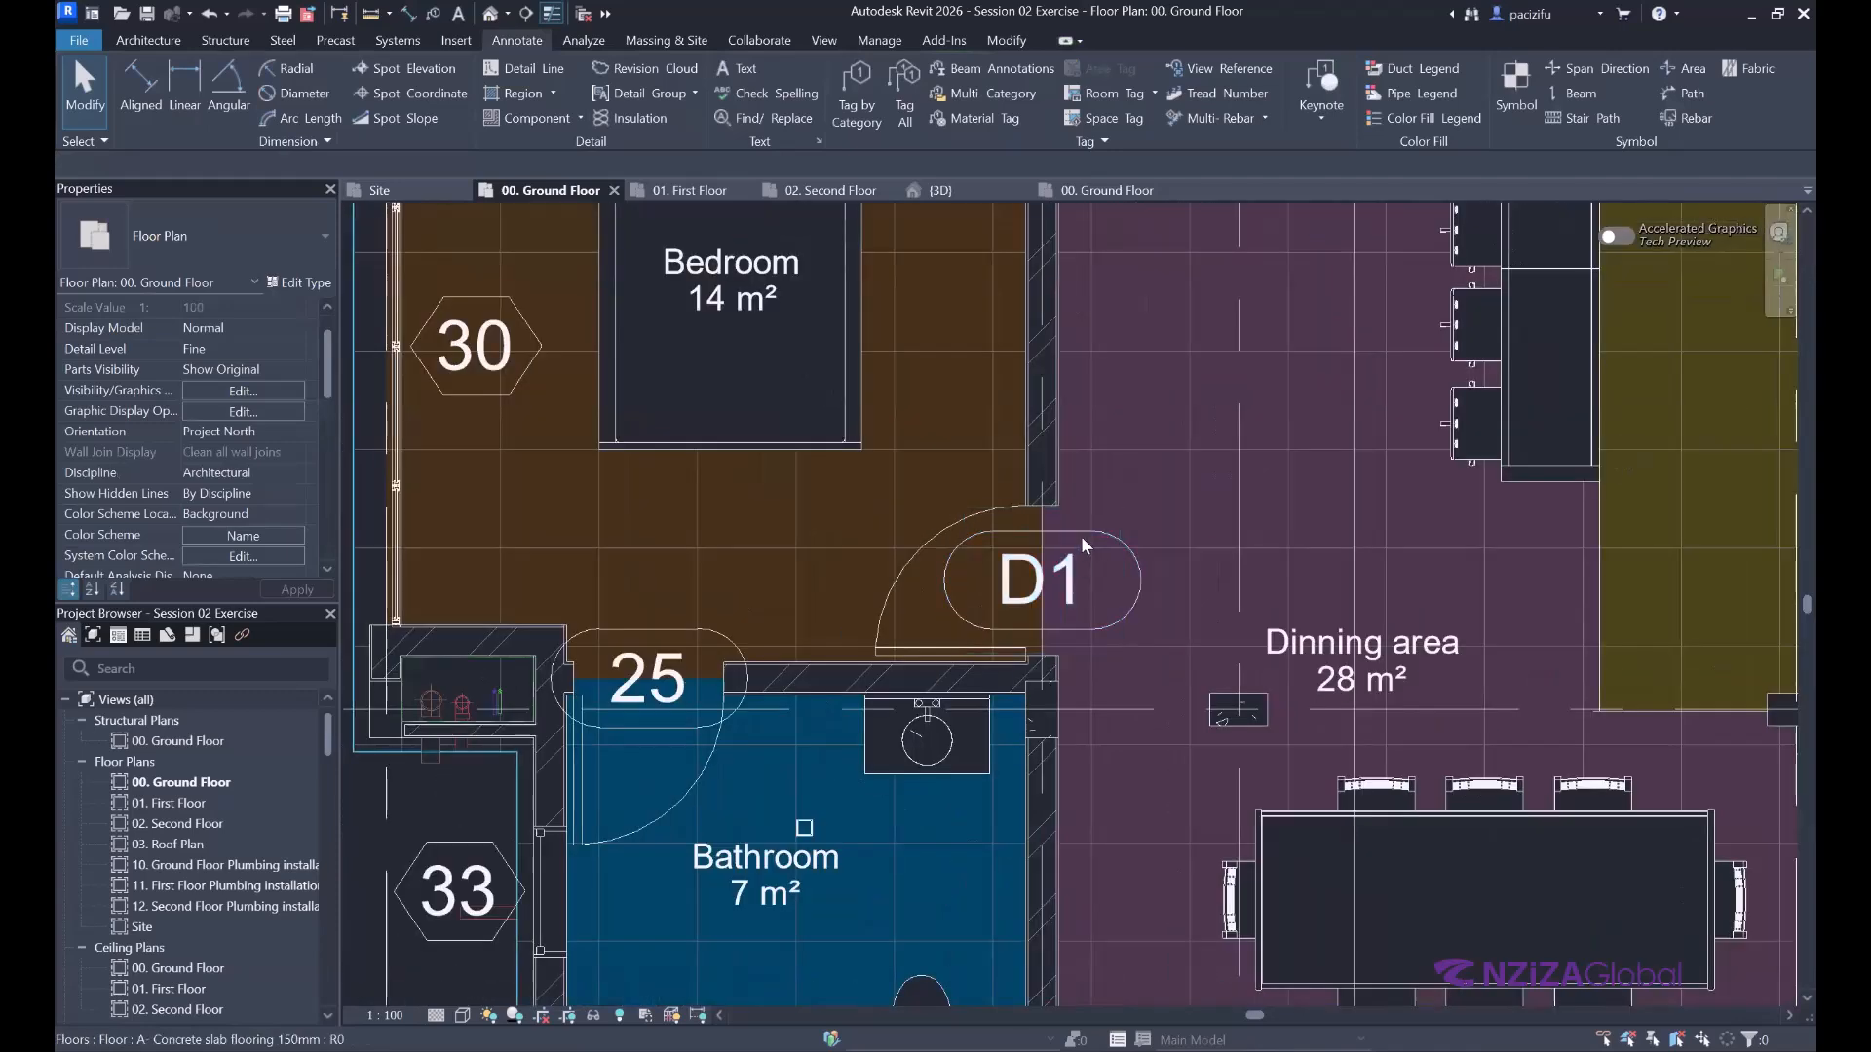
Compare the Mark properties of the bedroom door and the single-flush door between the bedroom and the 7 m² bathroom.
left_click(1079, 538)
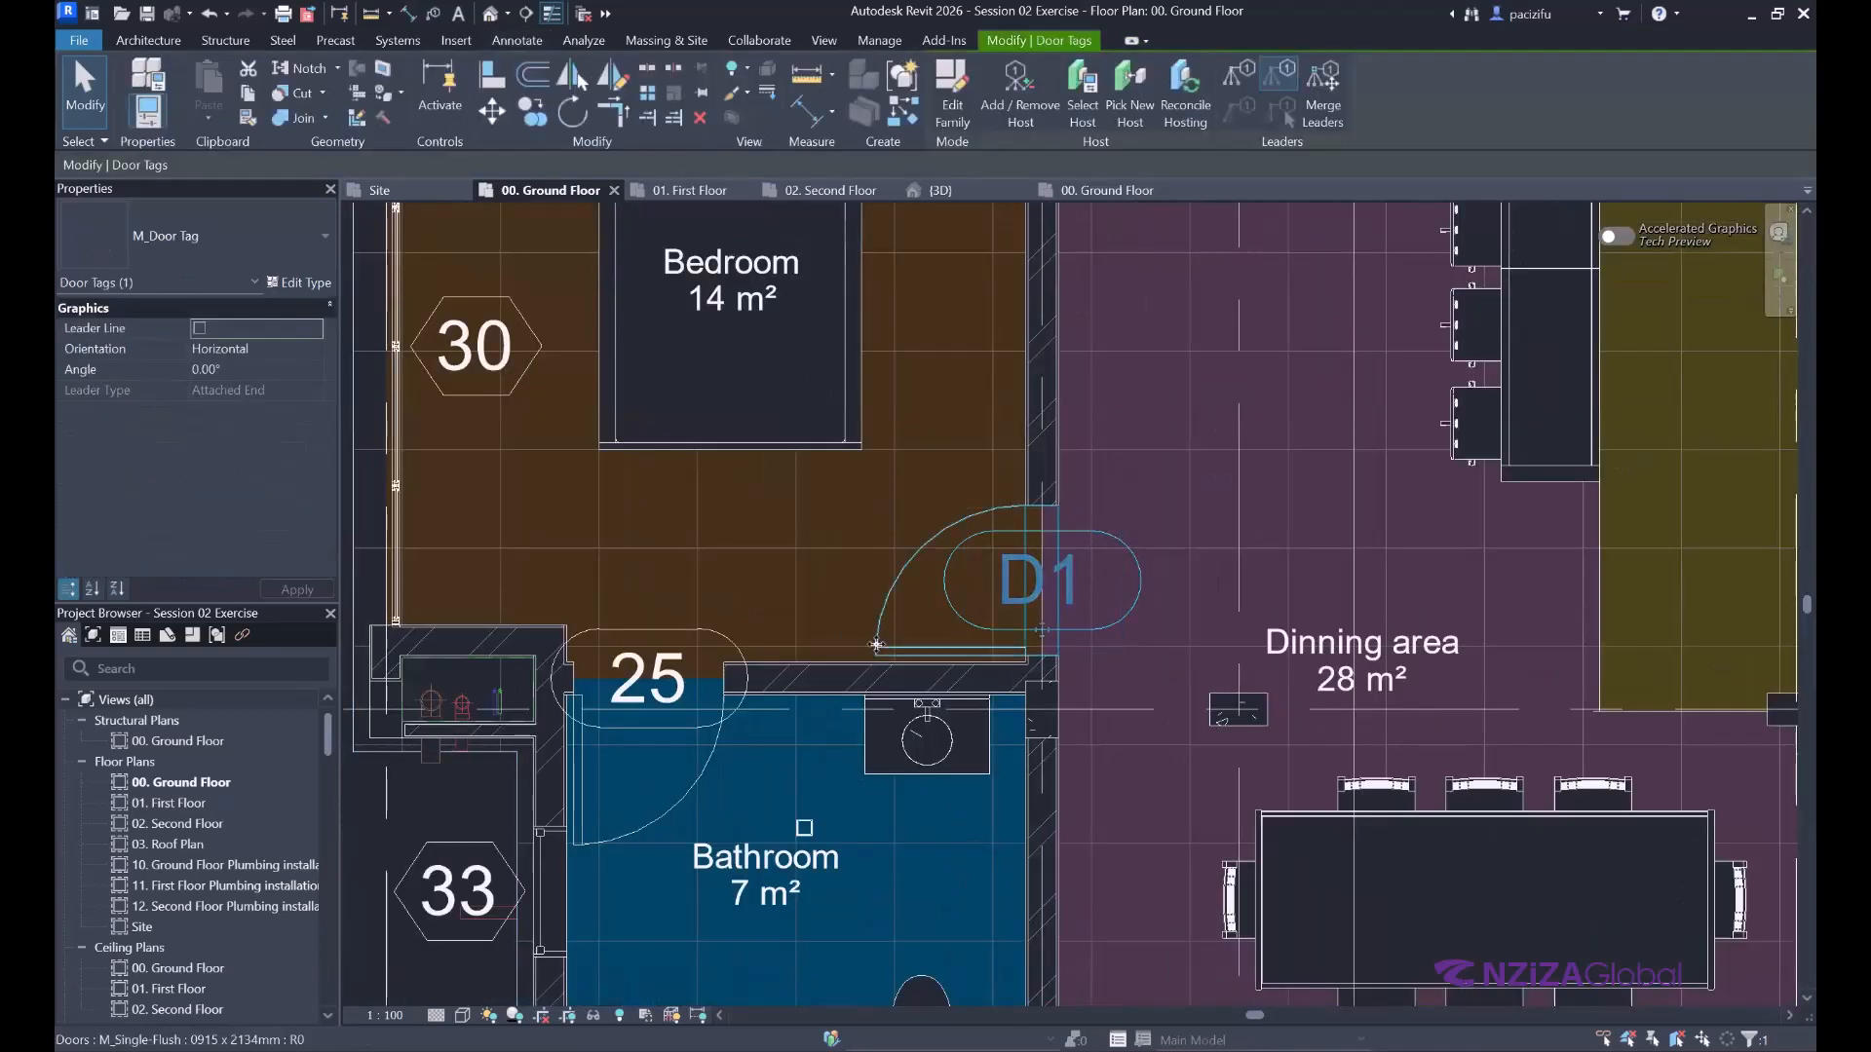
left_click(880, 651)
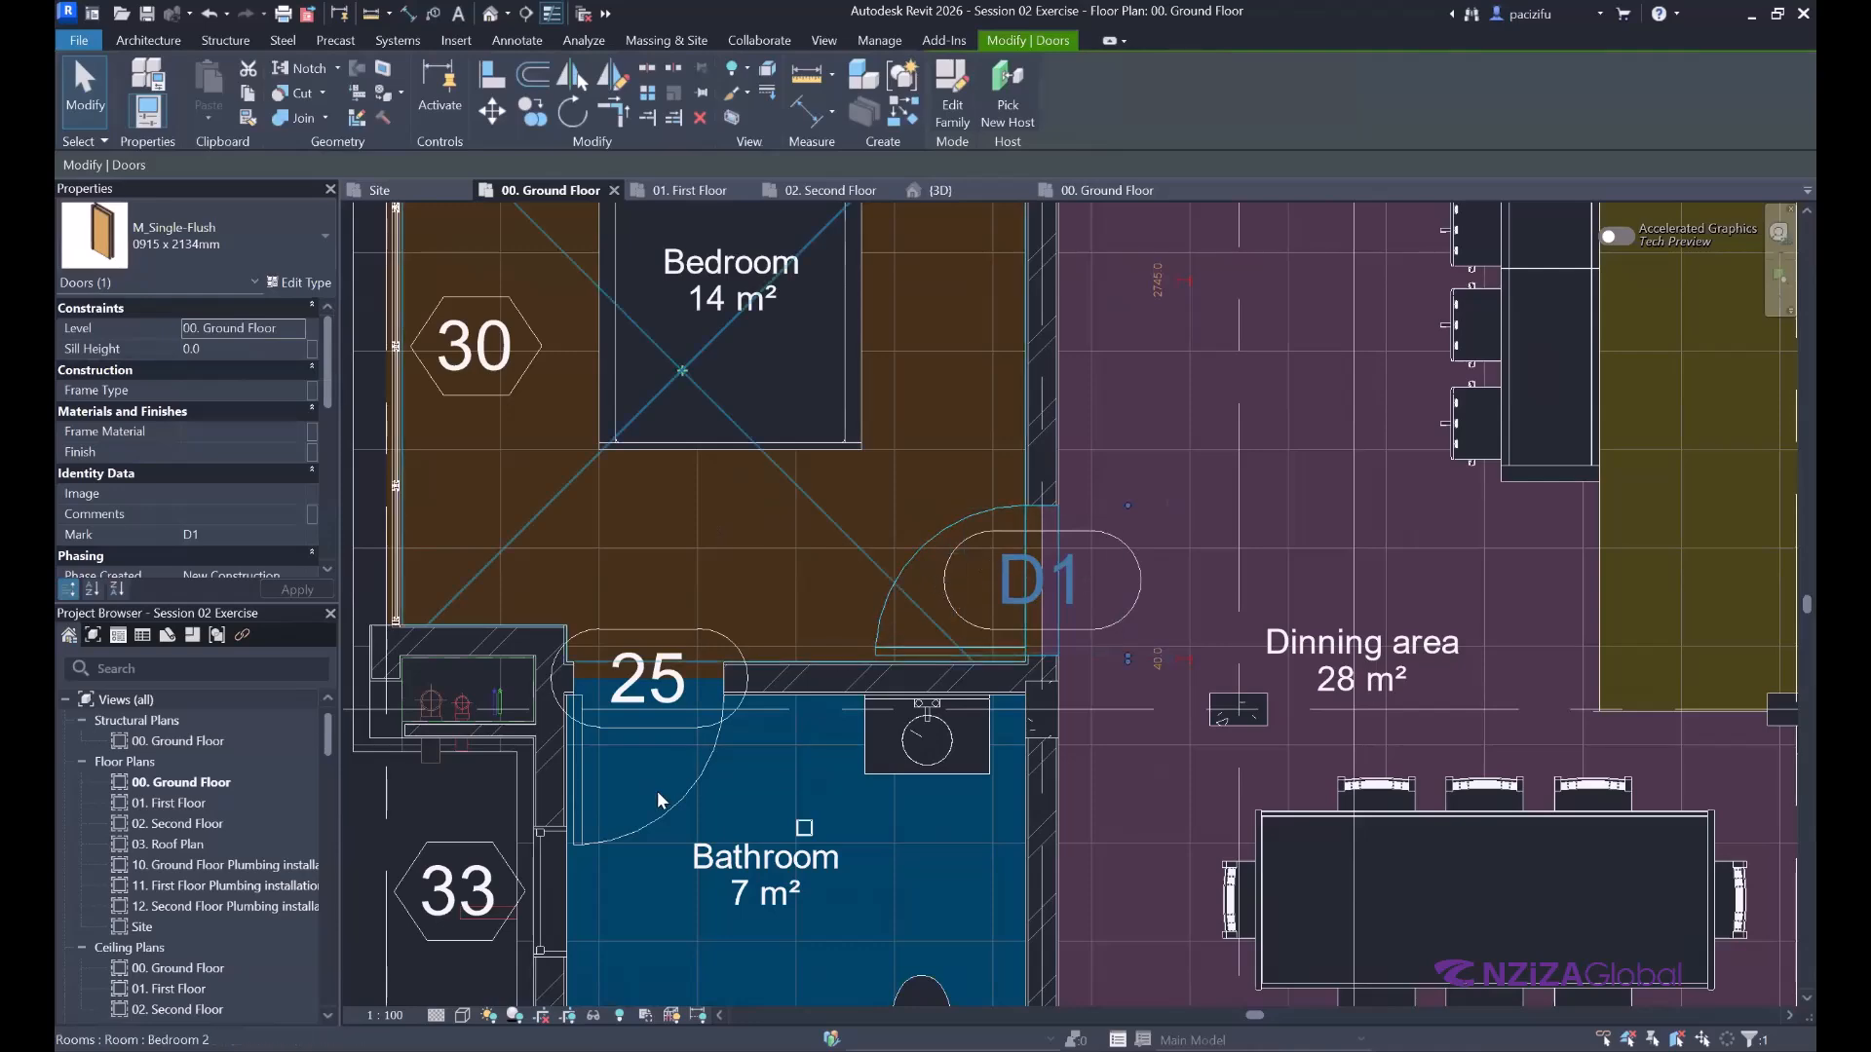
scroll(634, 805, "down", 2)
scroll(638, 813, "up", 3)
left_click(677, 775)
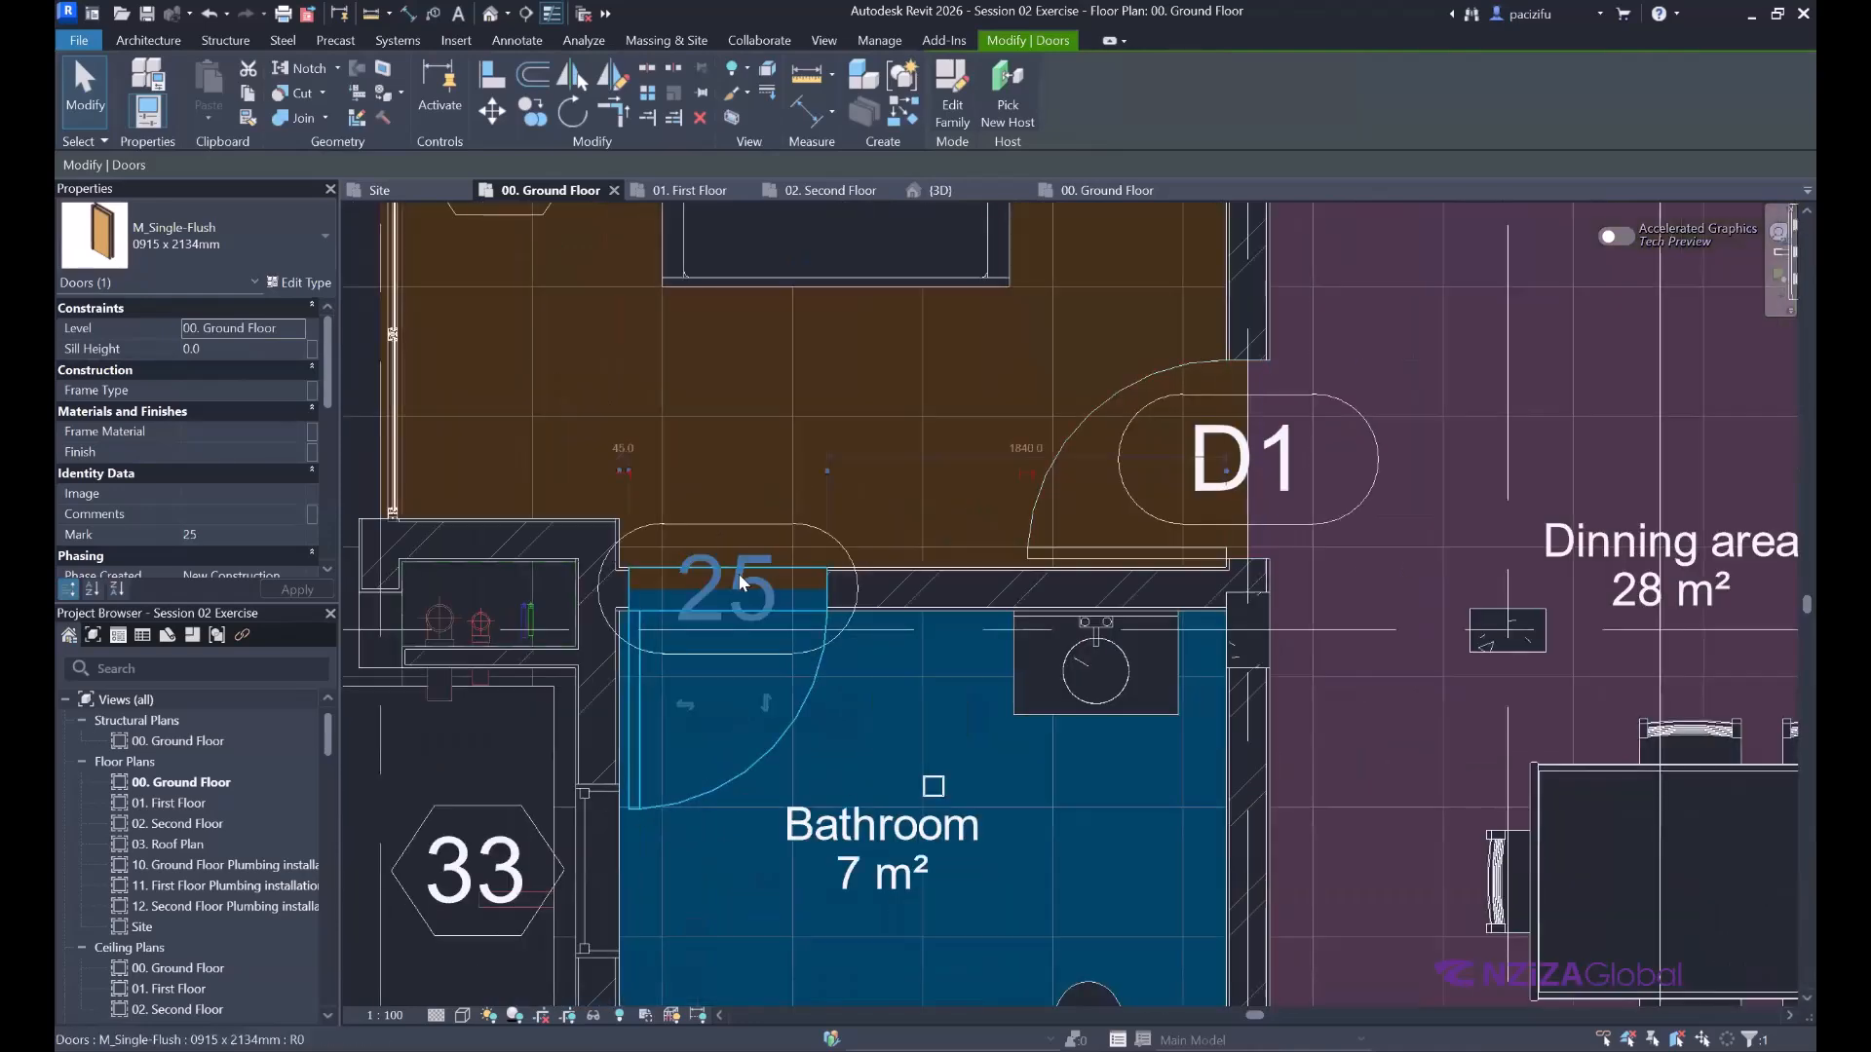
scroll(198, 507, "down", 1)
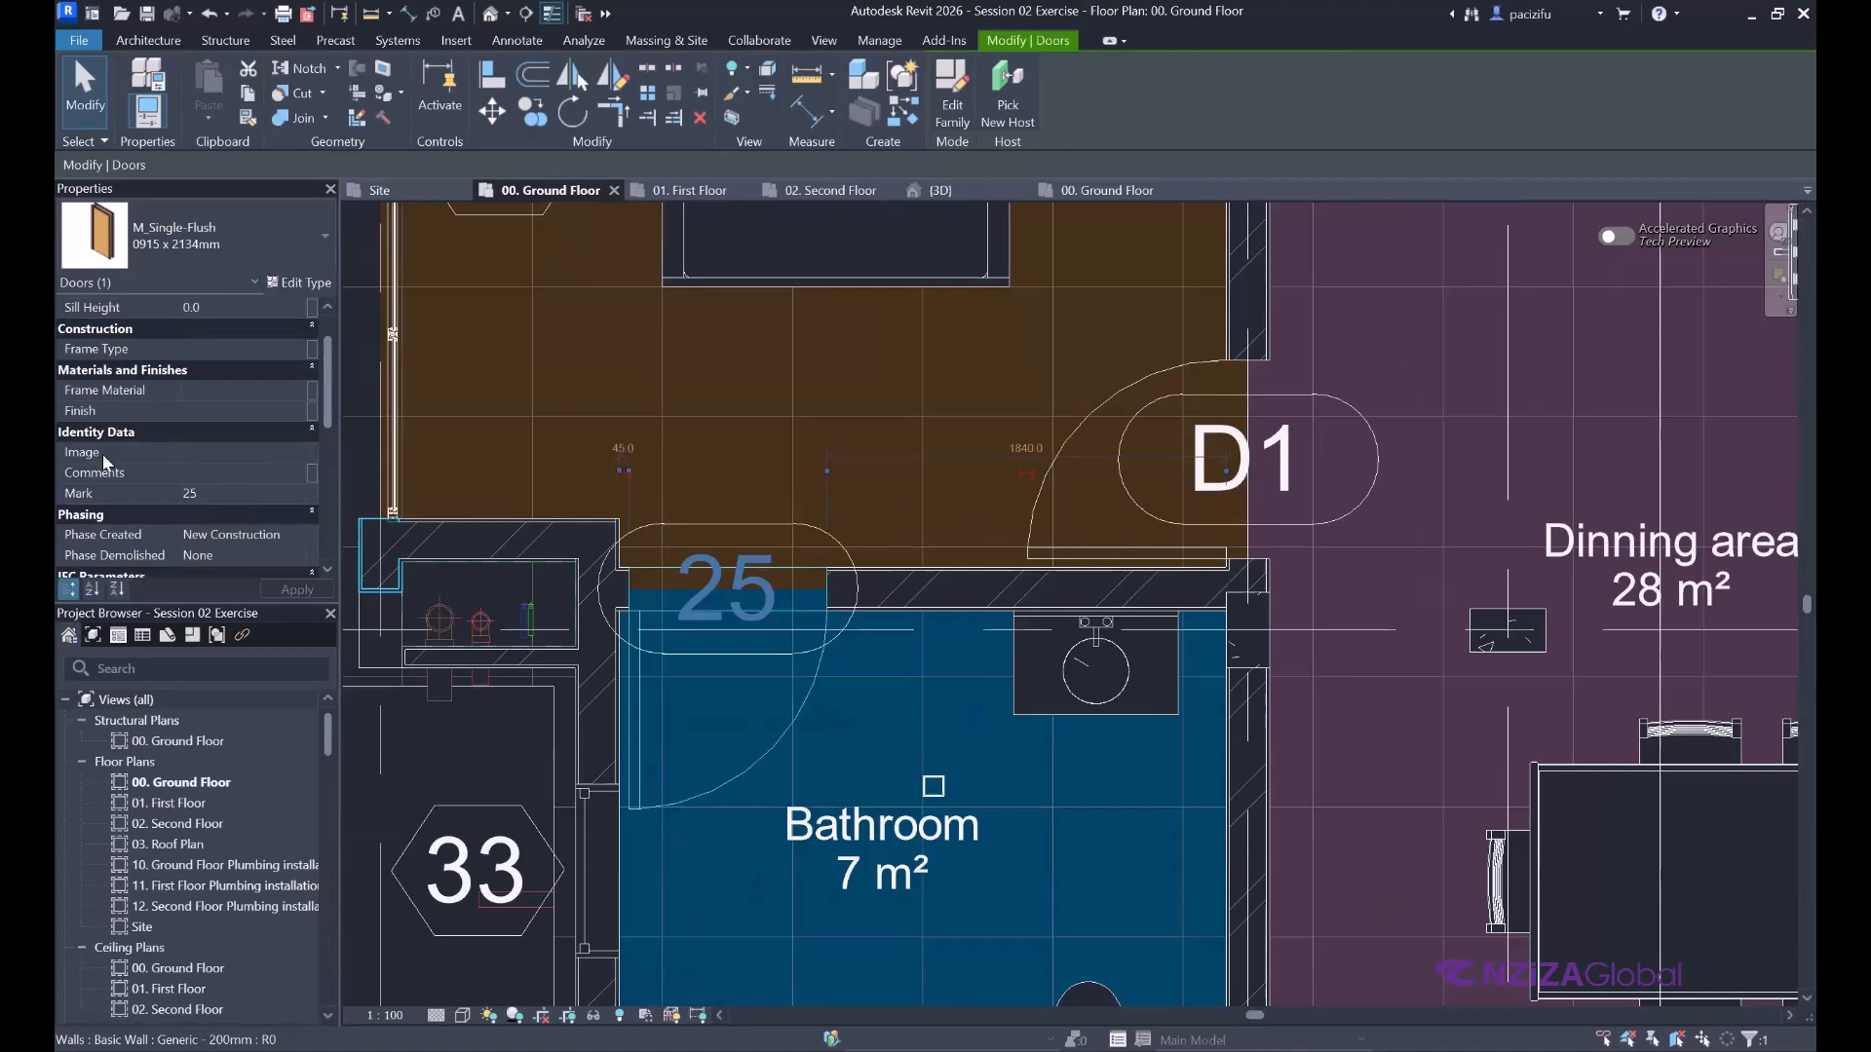
left_click(215, 494)
left_click(213, 493)
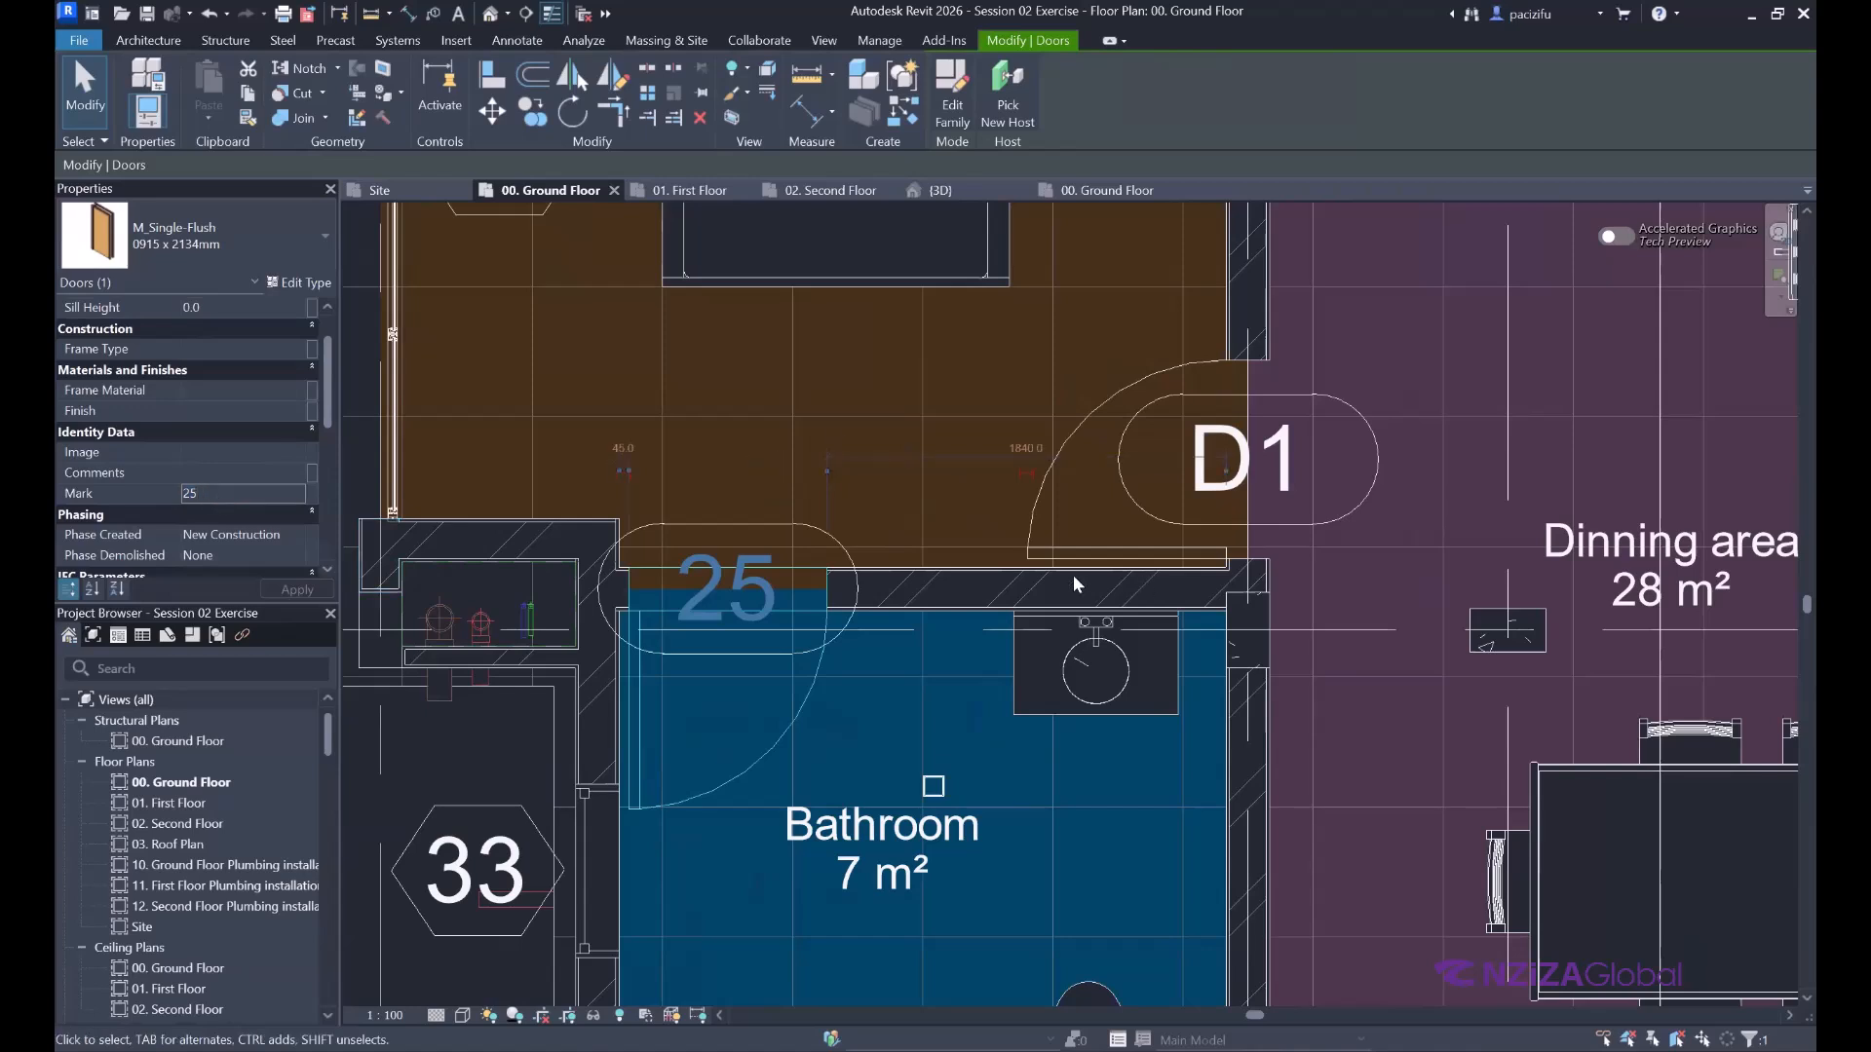
scroll(1042, 556, "up", 1)
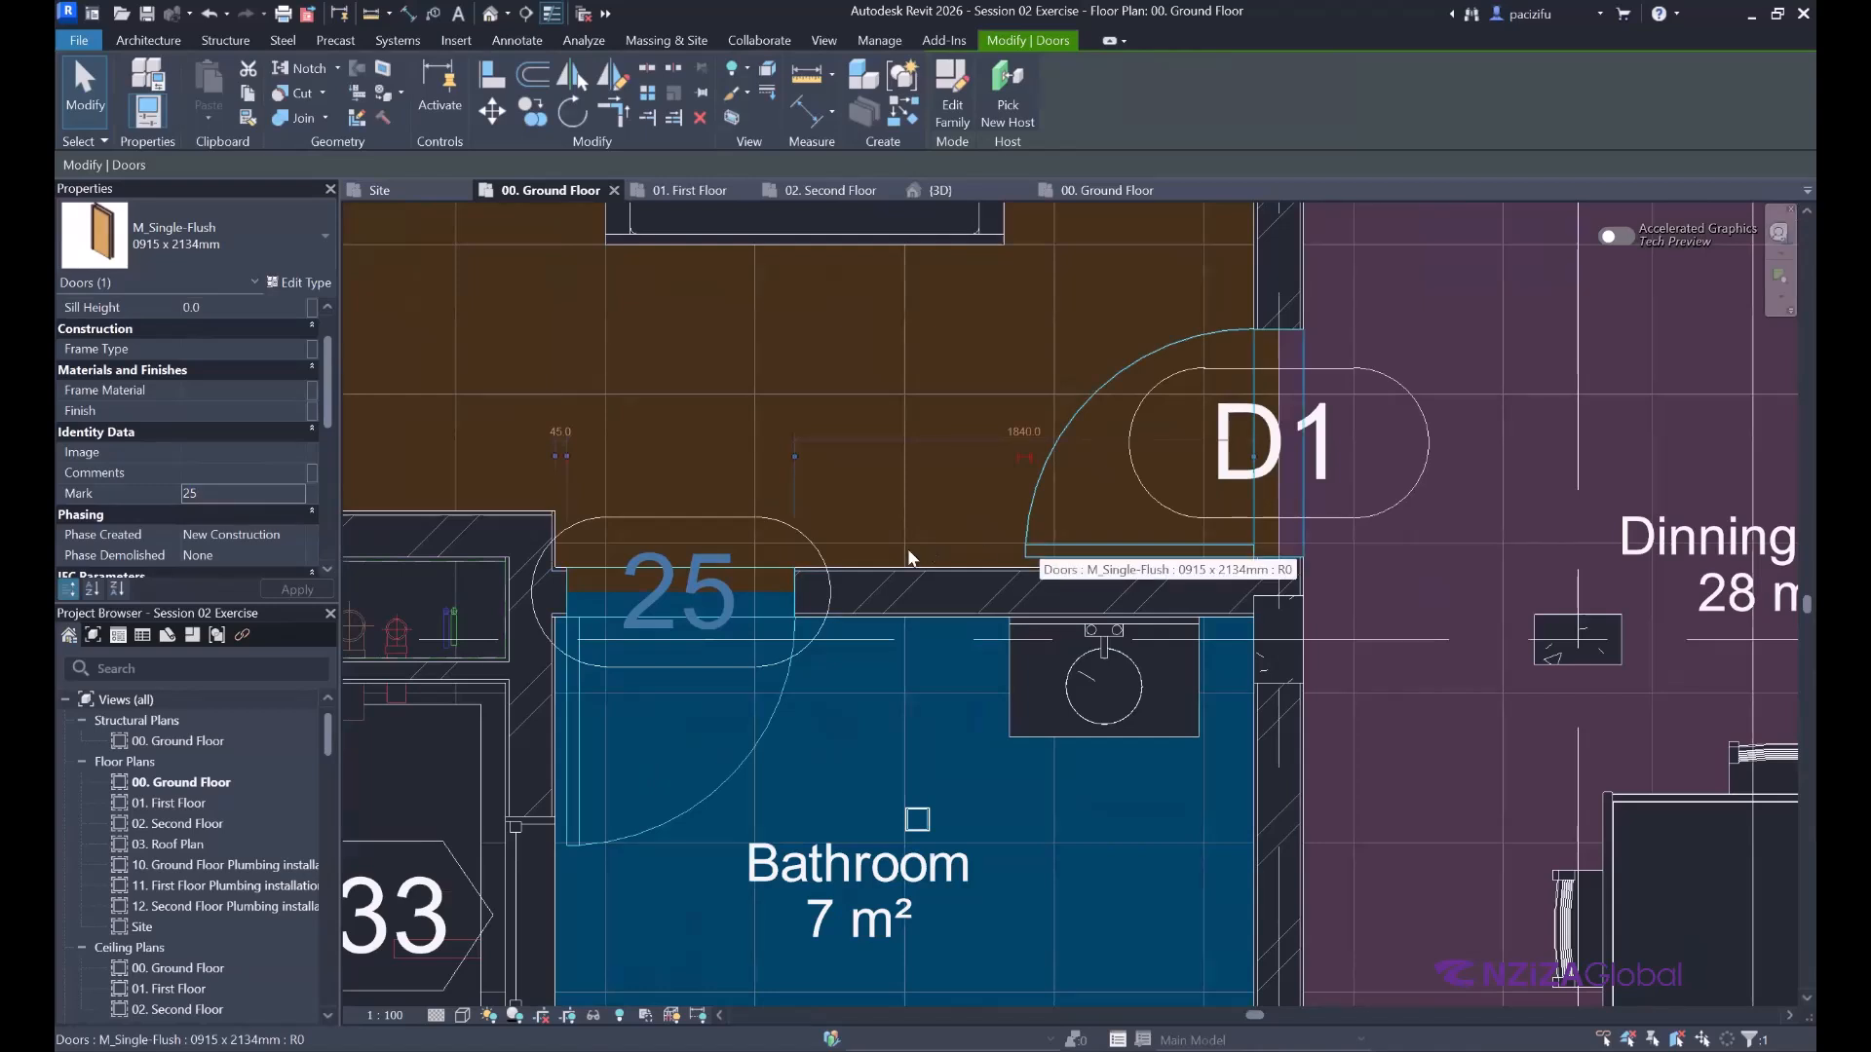
scroll(908, 547, "down", 2)
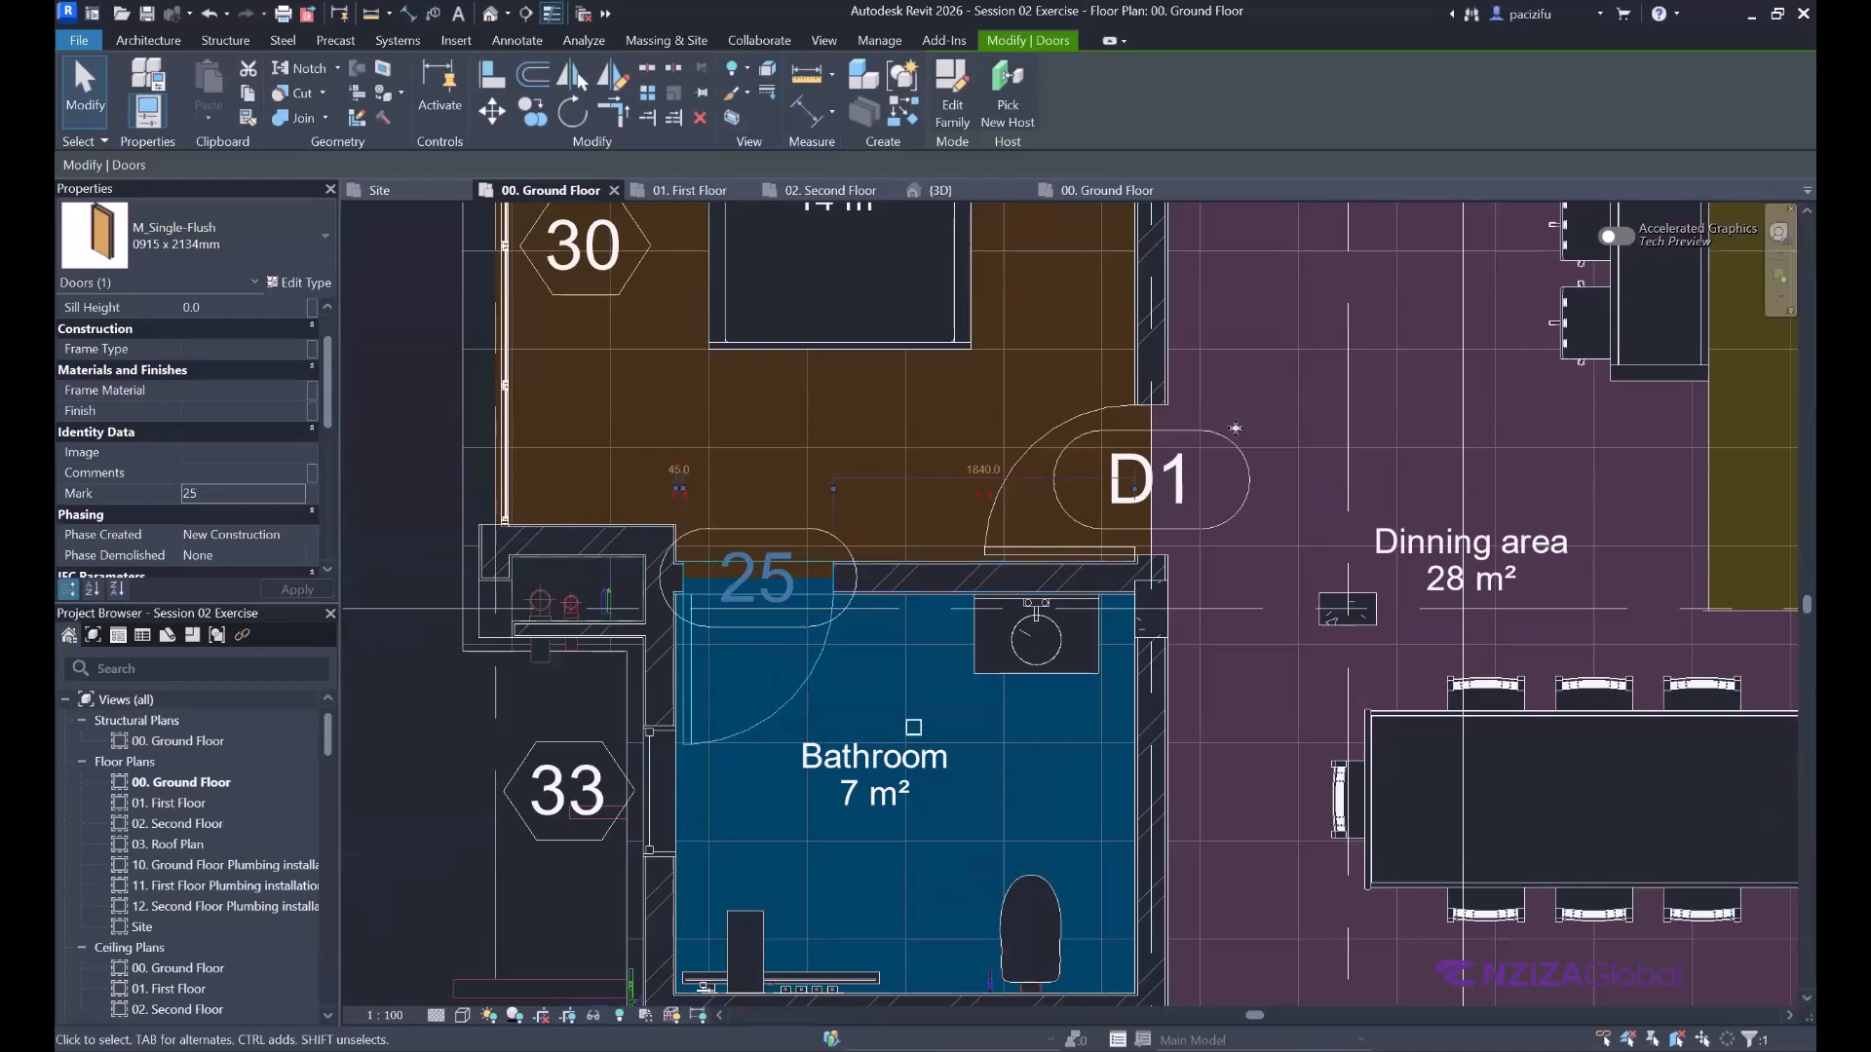
scroll(1237, 433, "up", 1)
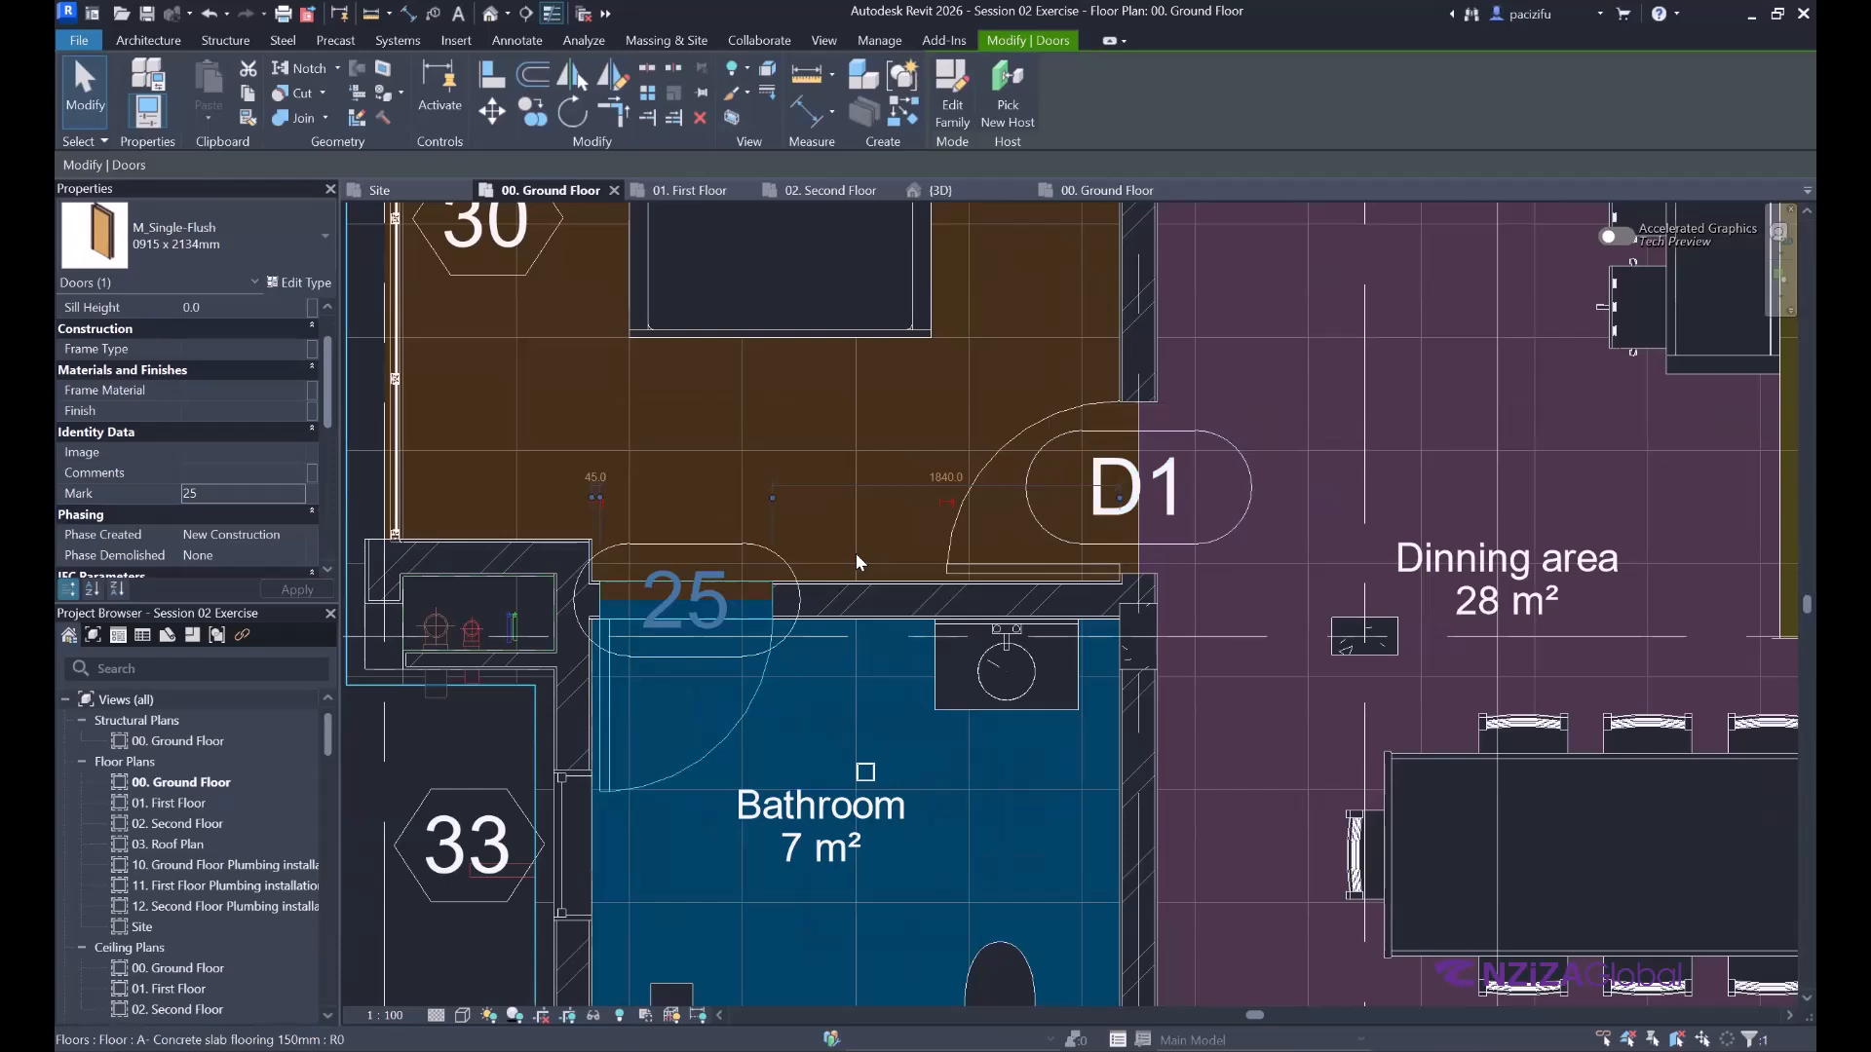
scroll(856, 553, "down", 2)
scroll(855, 553, "down", 3)
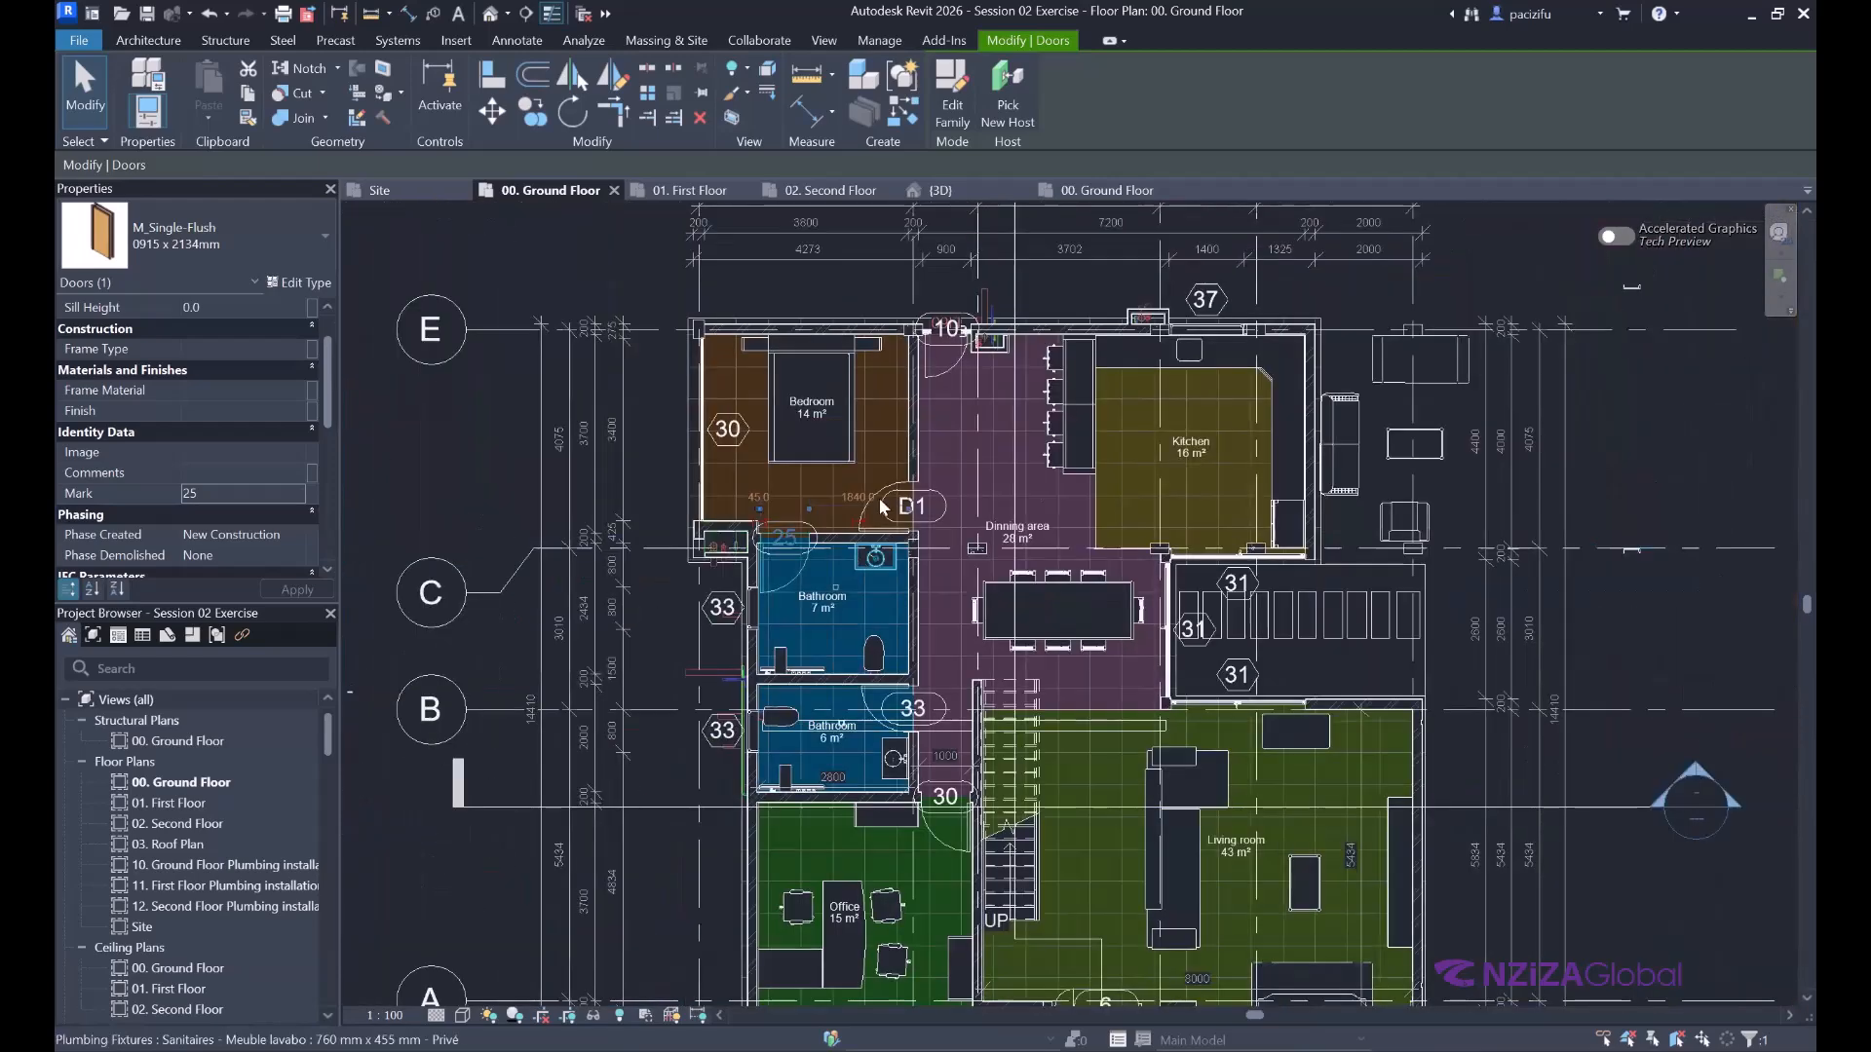
Select the bedroom door's D1 tag and examine the door tags at the bathrooms and the office.
scroll(882, 505, "up", 4)
left_click(982, 495)
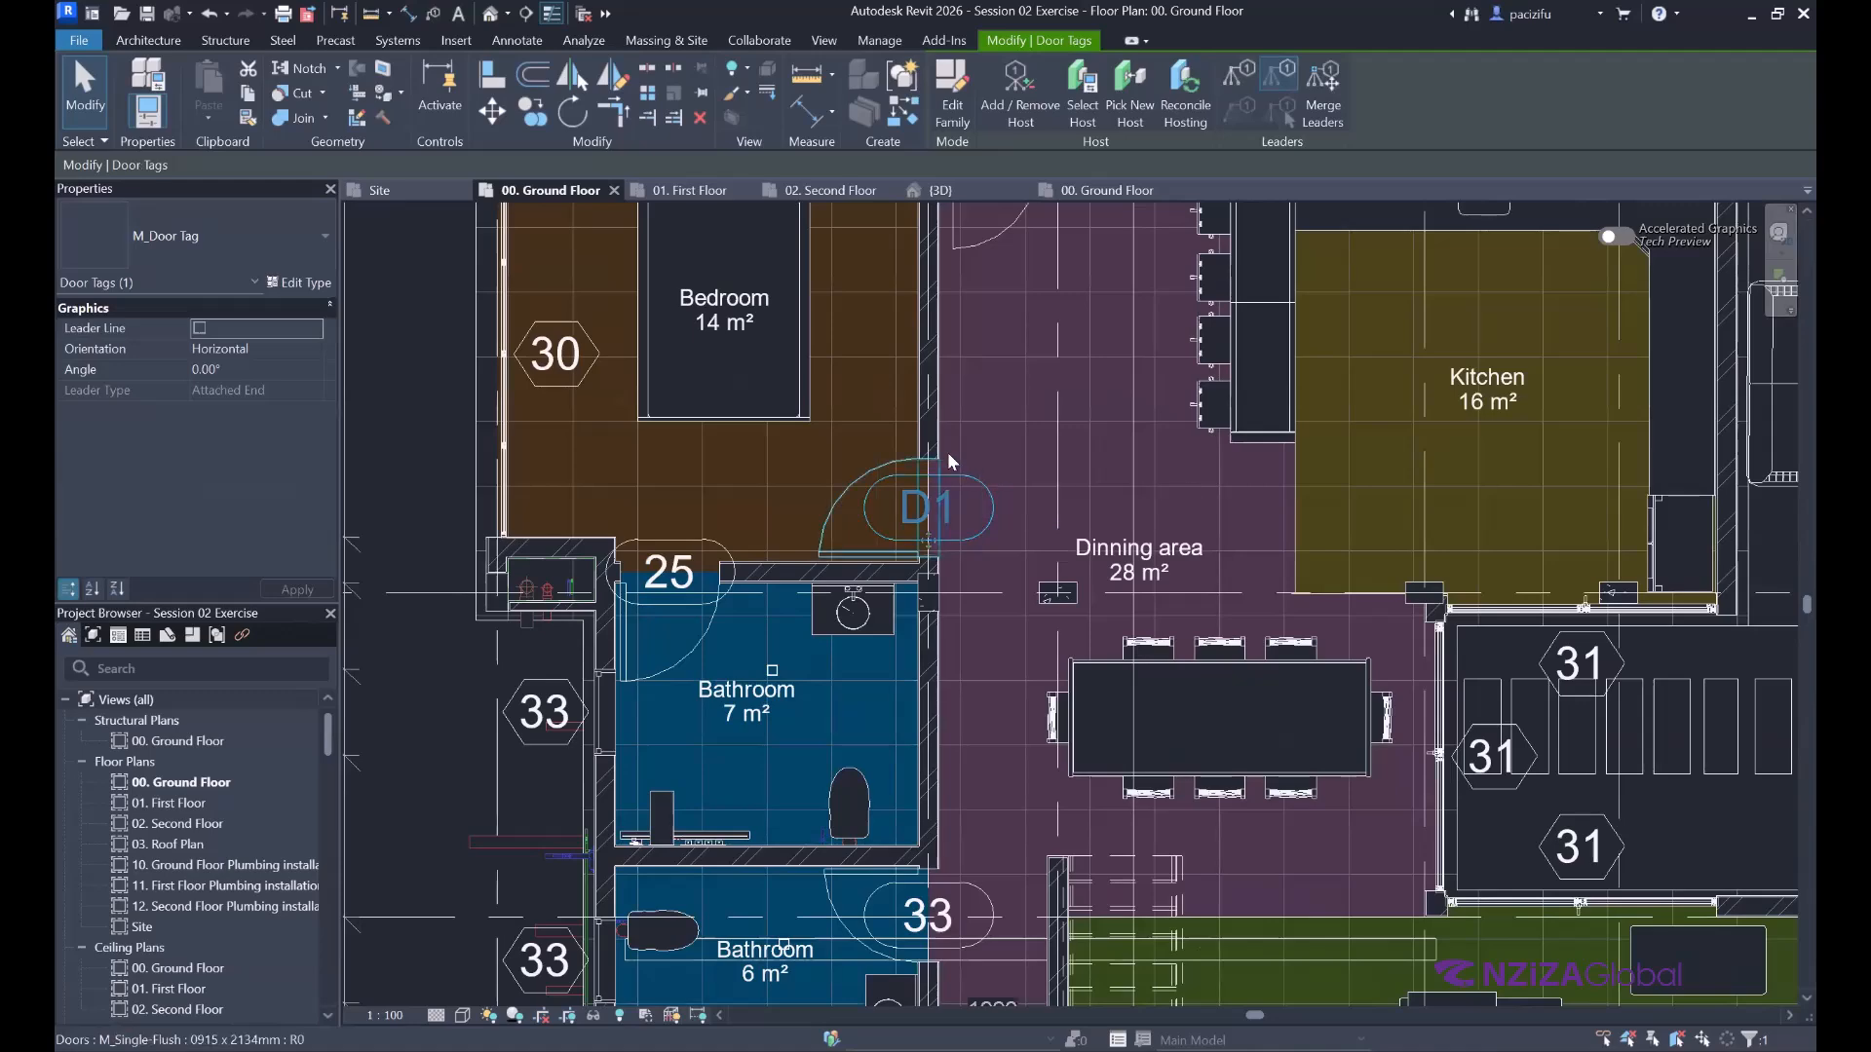
scroll(949, 478, "down", 2)
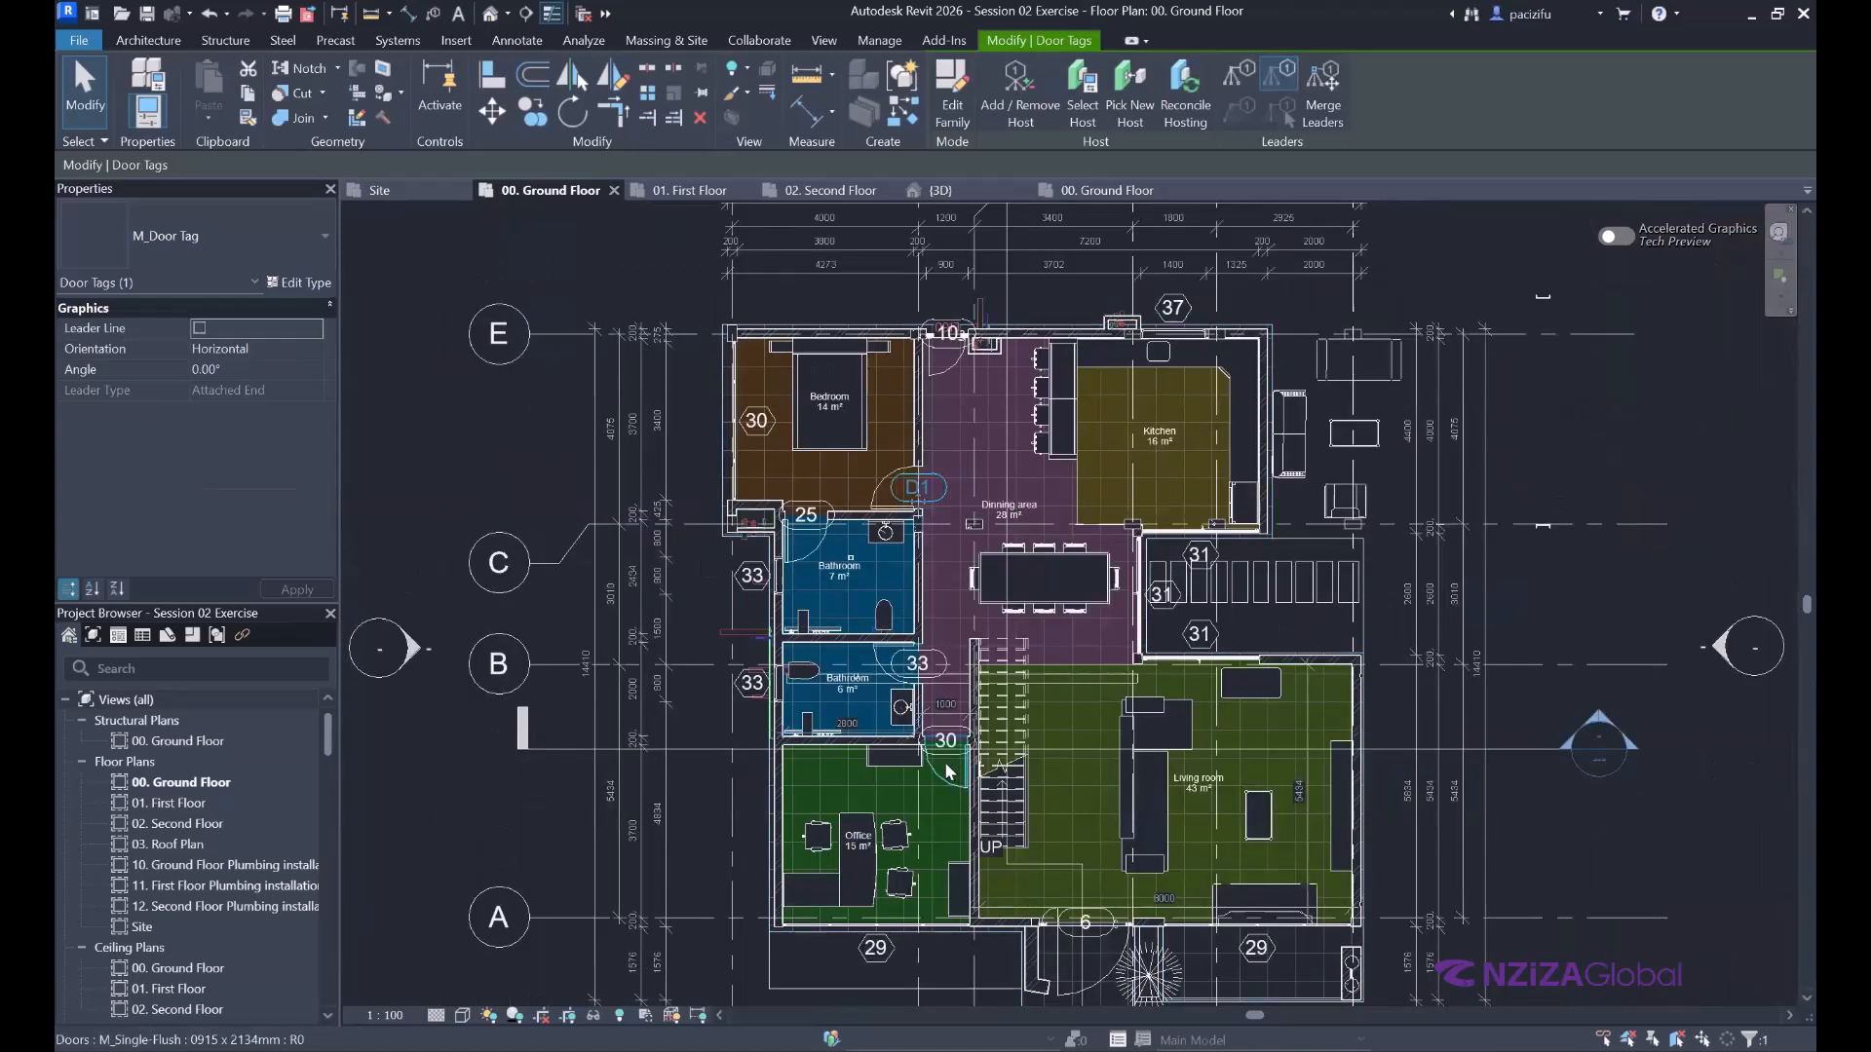
scroll(950, 770, "up", 2)
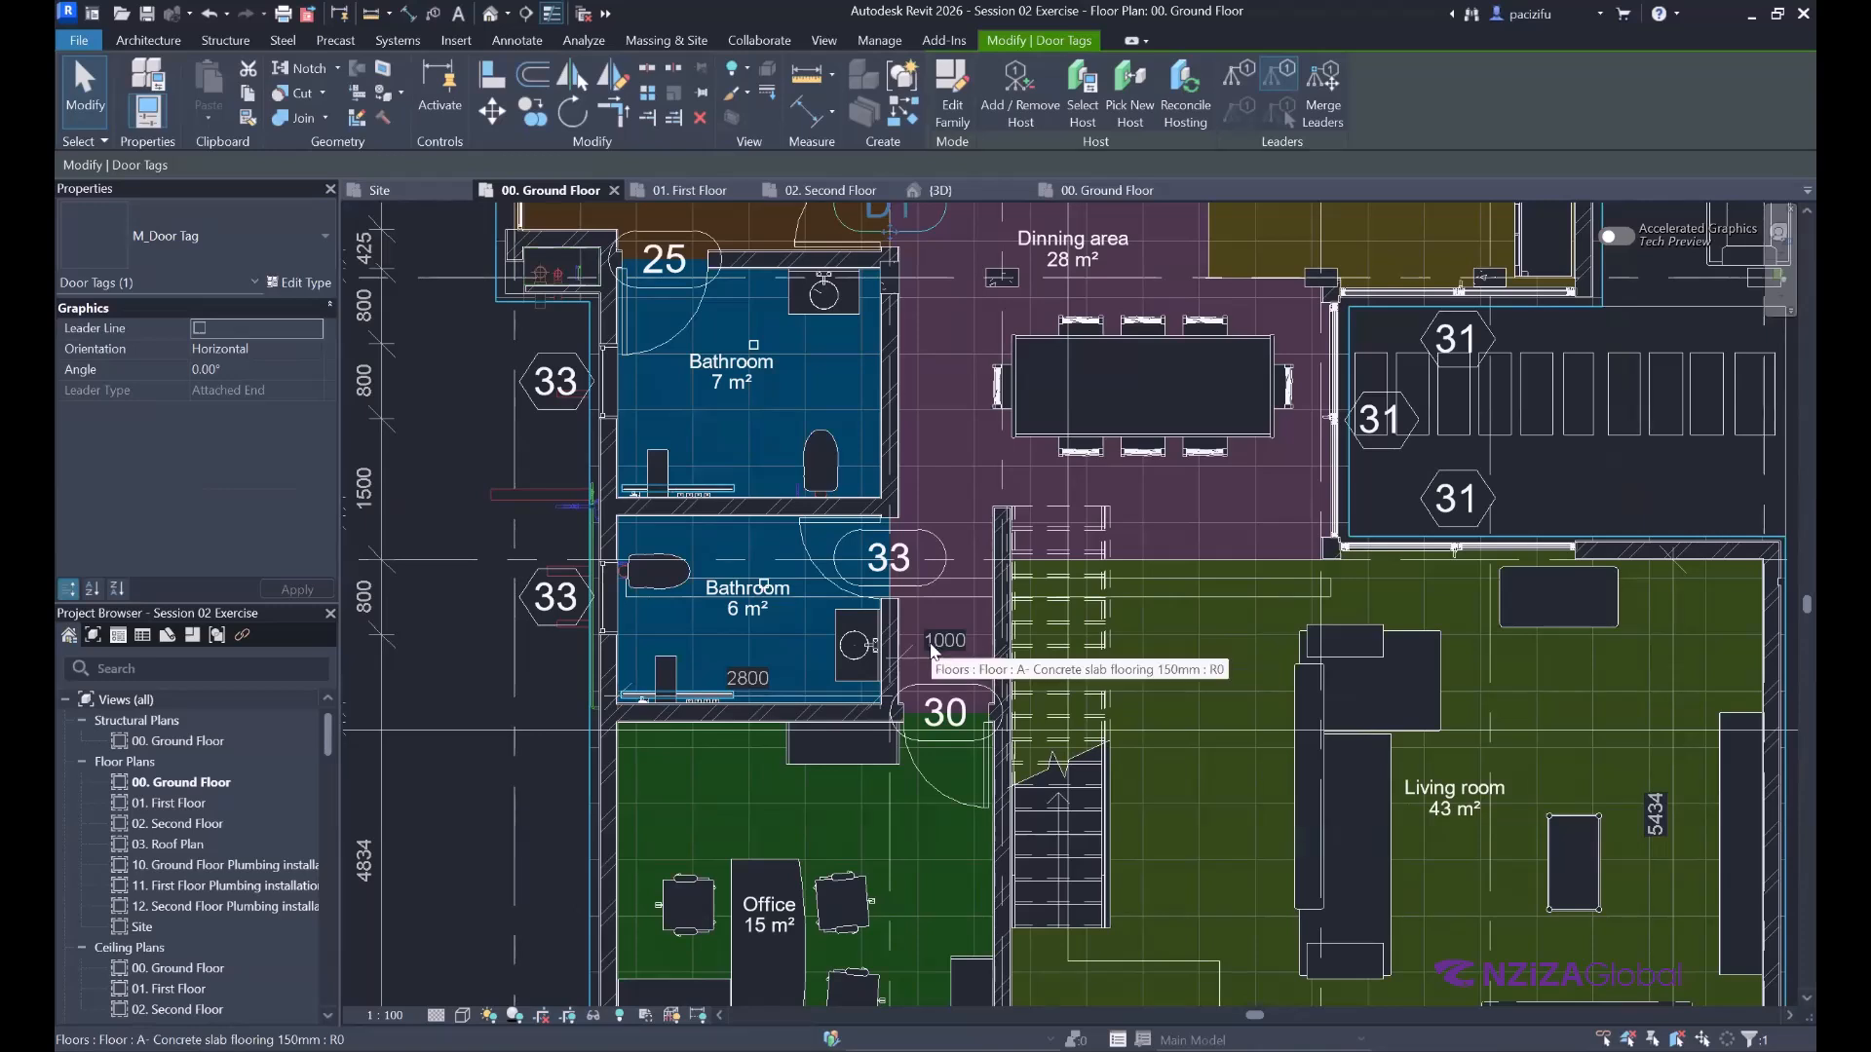
scroll(960, 709, "down", 3)
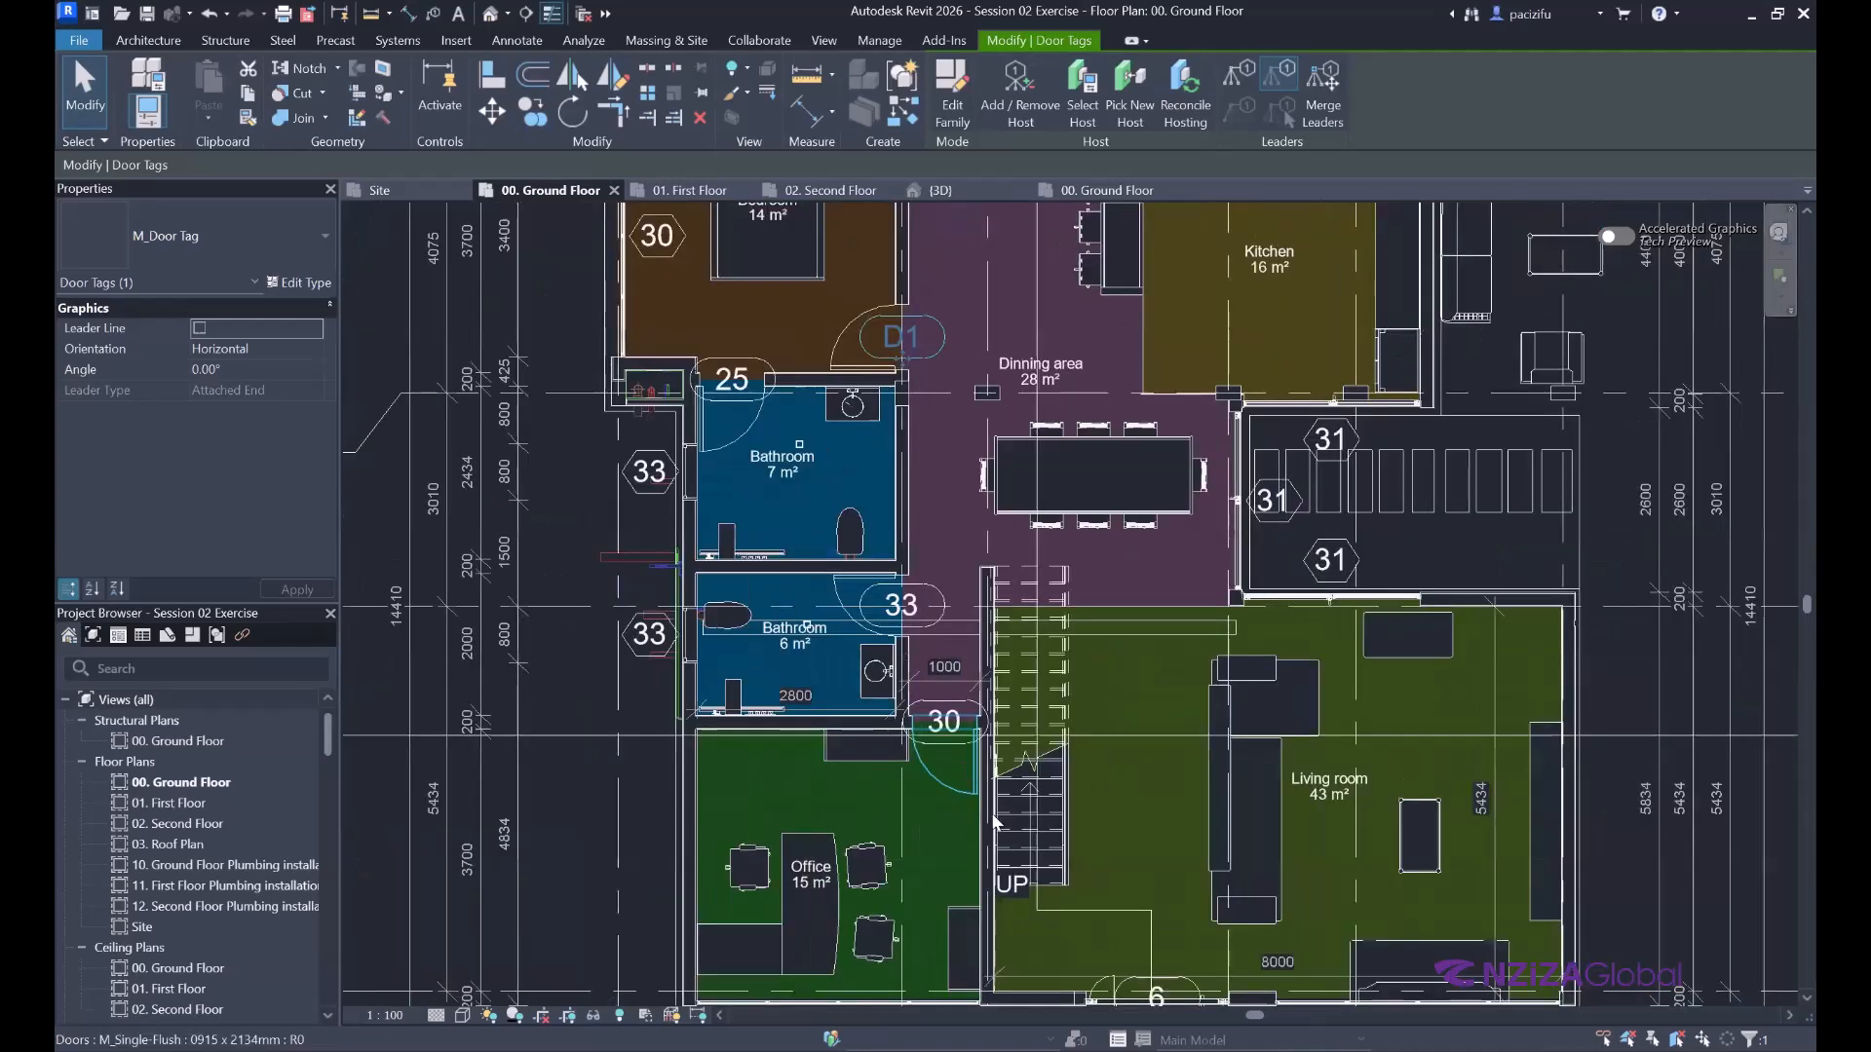
scroll(994, 769, "up", 5)
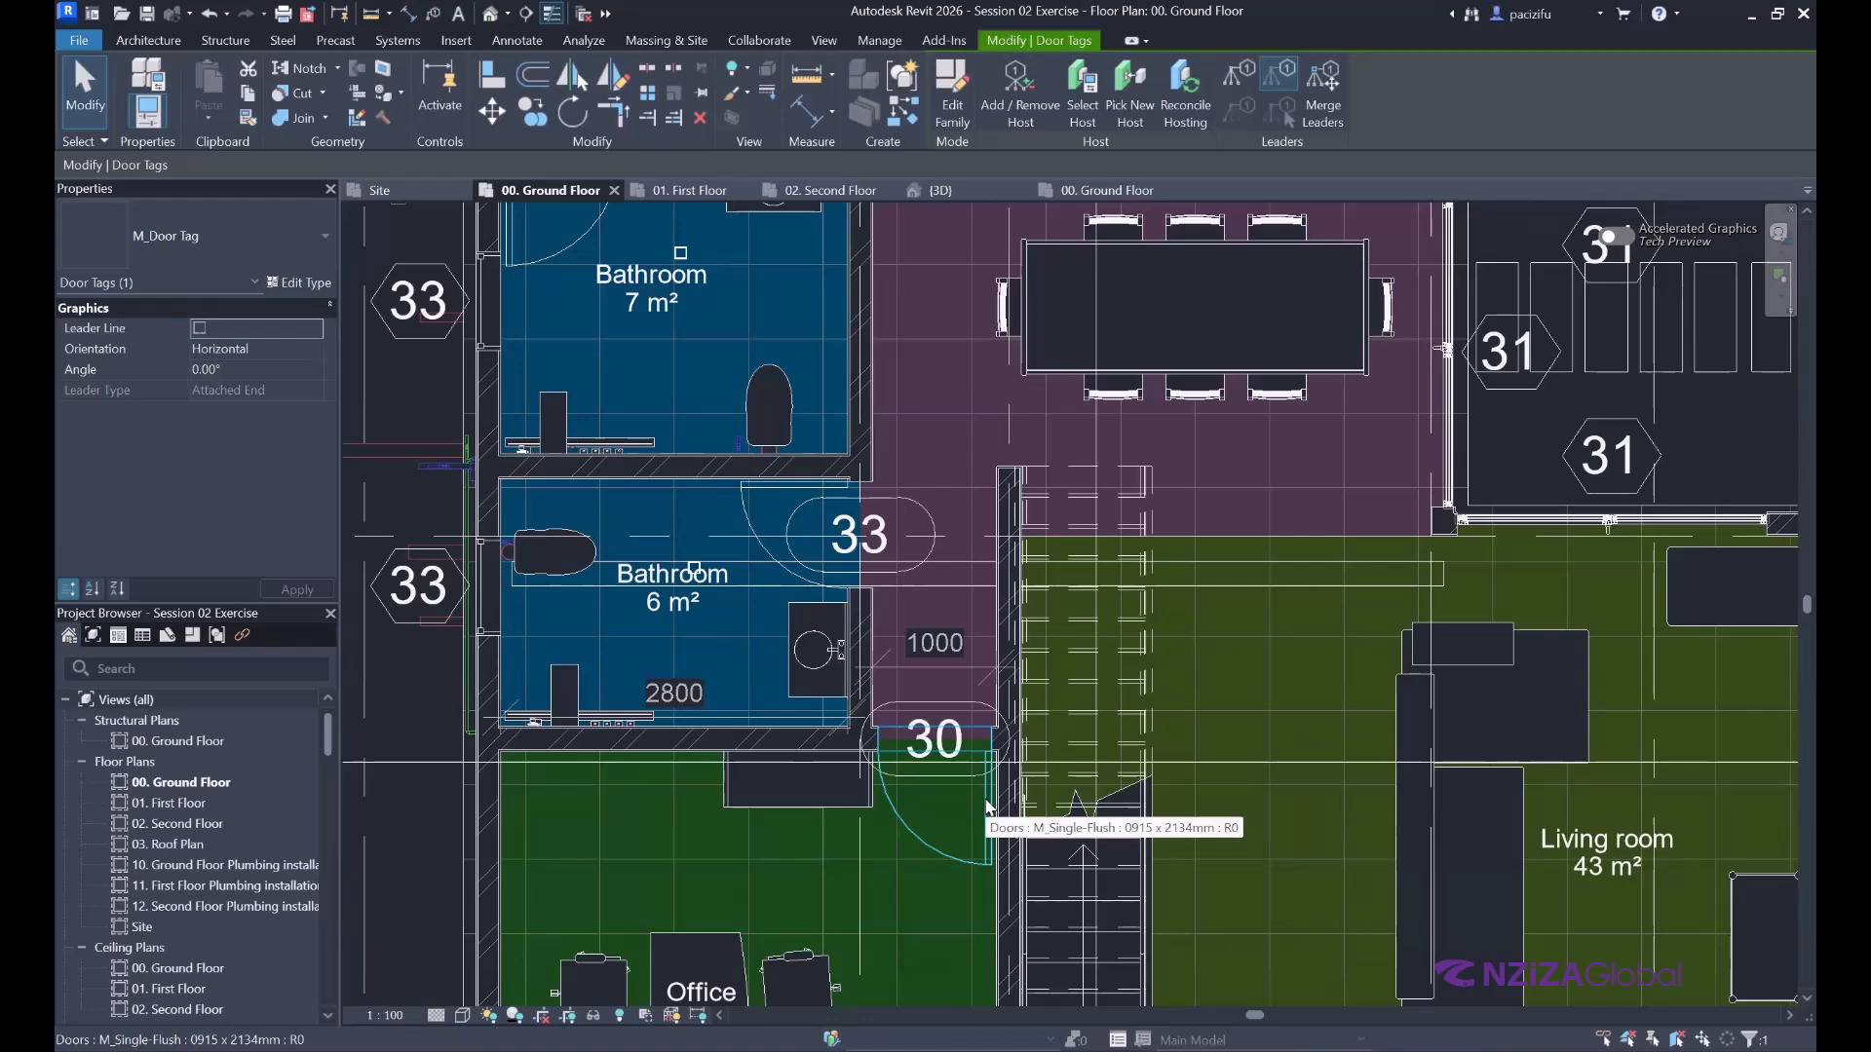
scroll(959, 647, "up", 2)
scroll(839, 442, "up", 1)
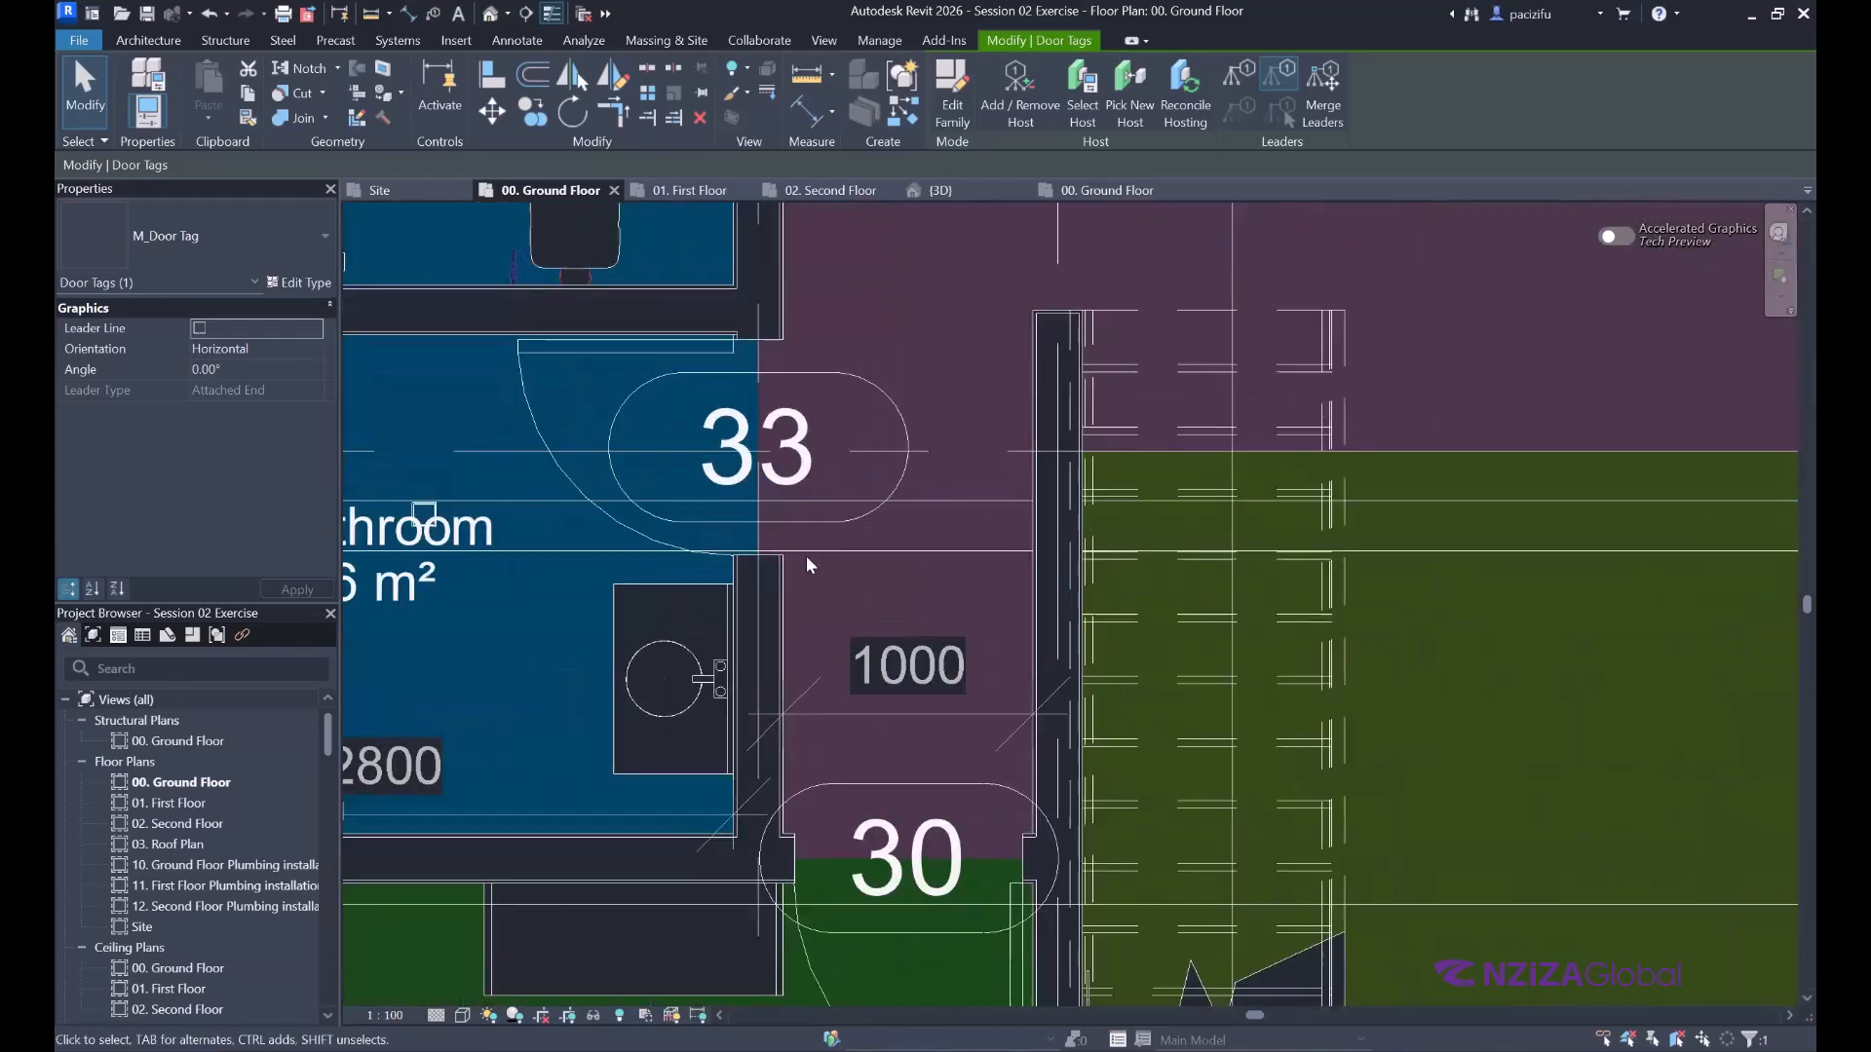
scroll(805, 555, "down", 5)
scroll(824, 558, "up", 5)
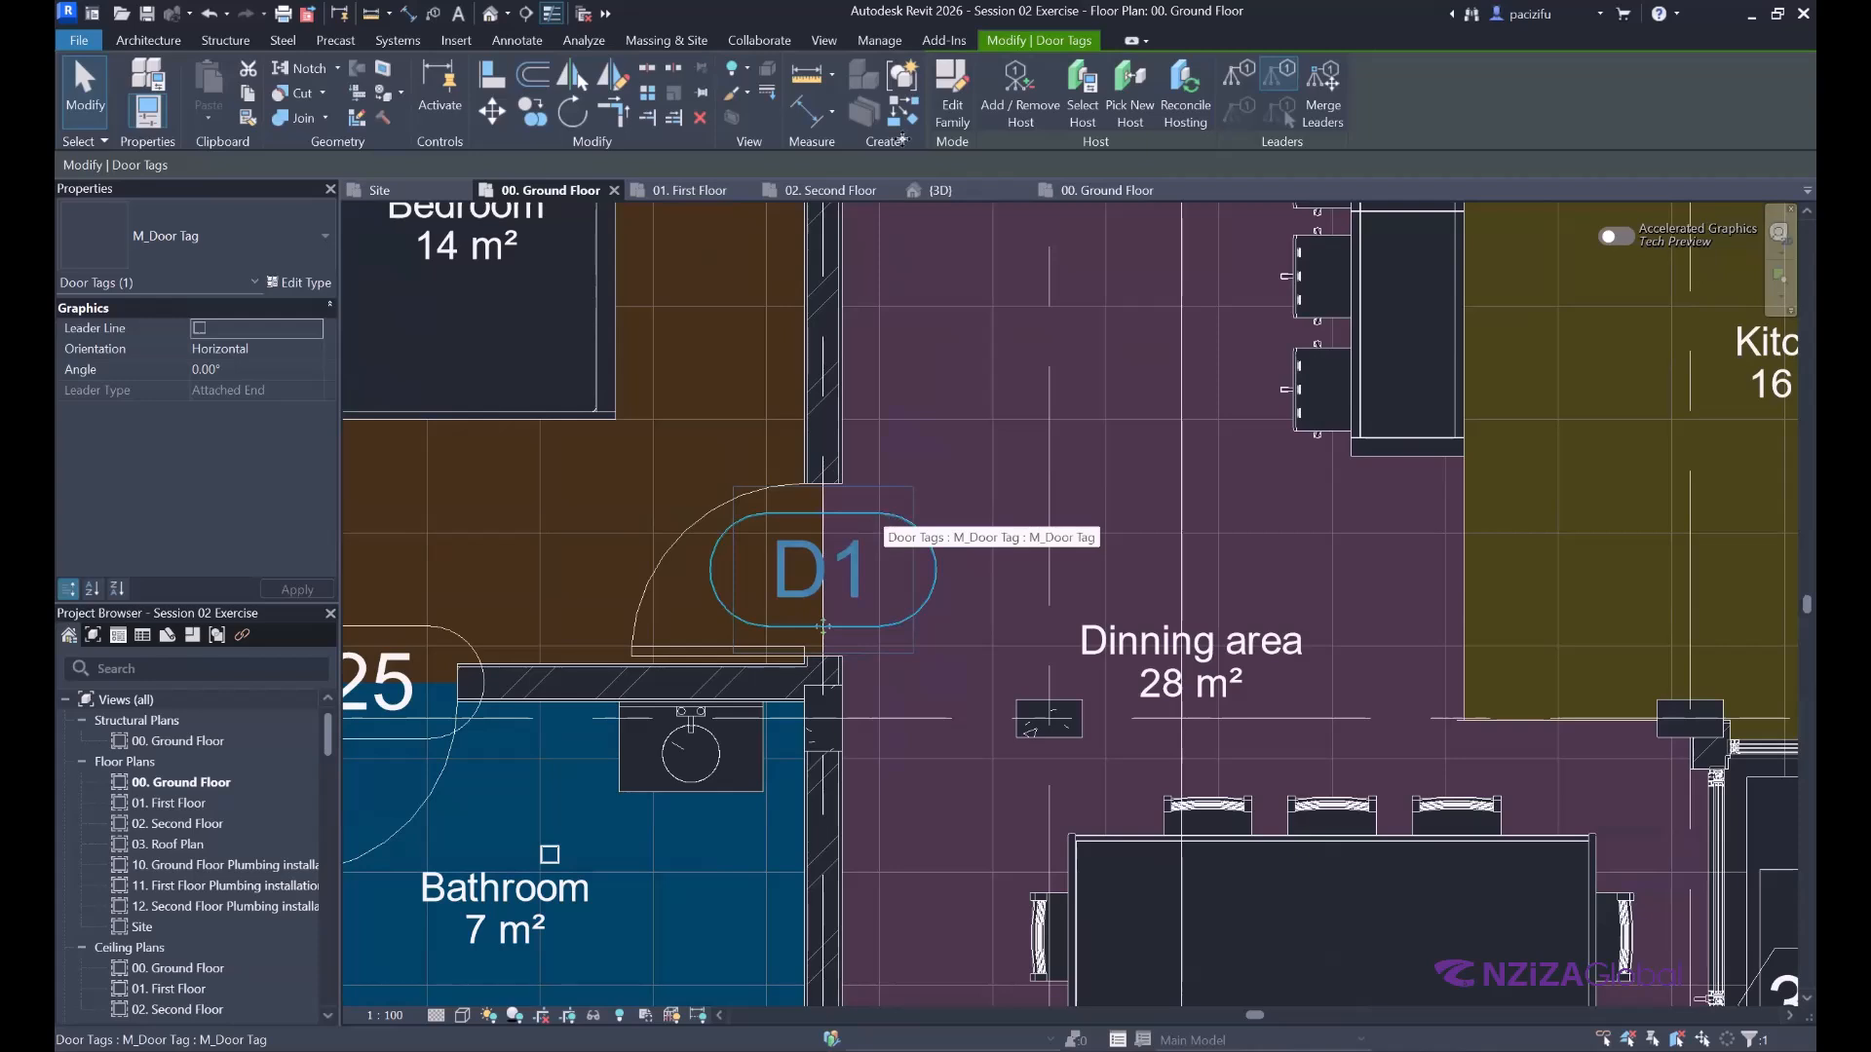
Open the family of the selected M_Door Tag for editing.
left_click(222, 251)
left_click(223, 239)
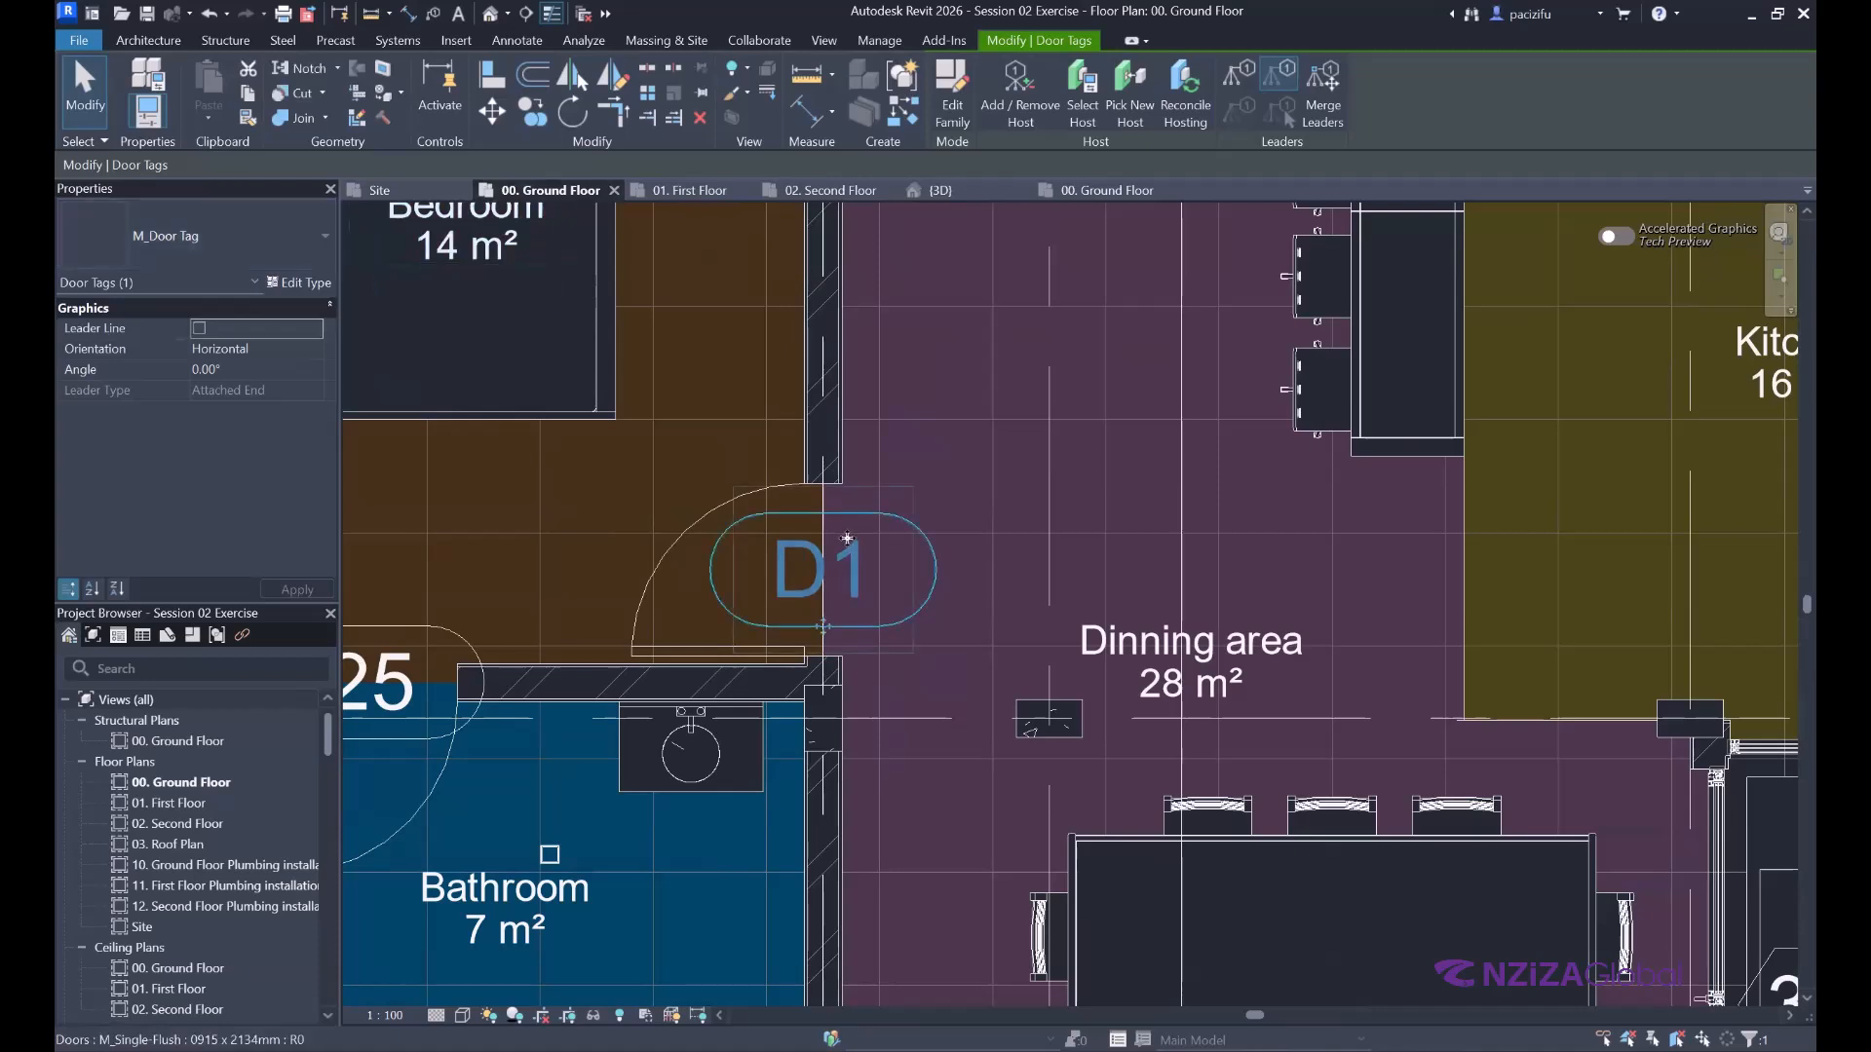
left_click(948, 94)
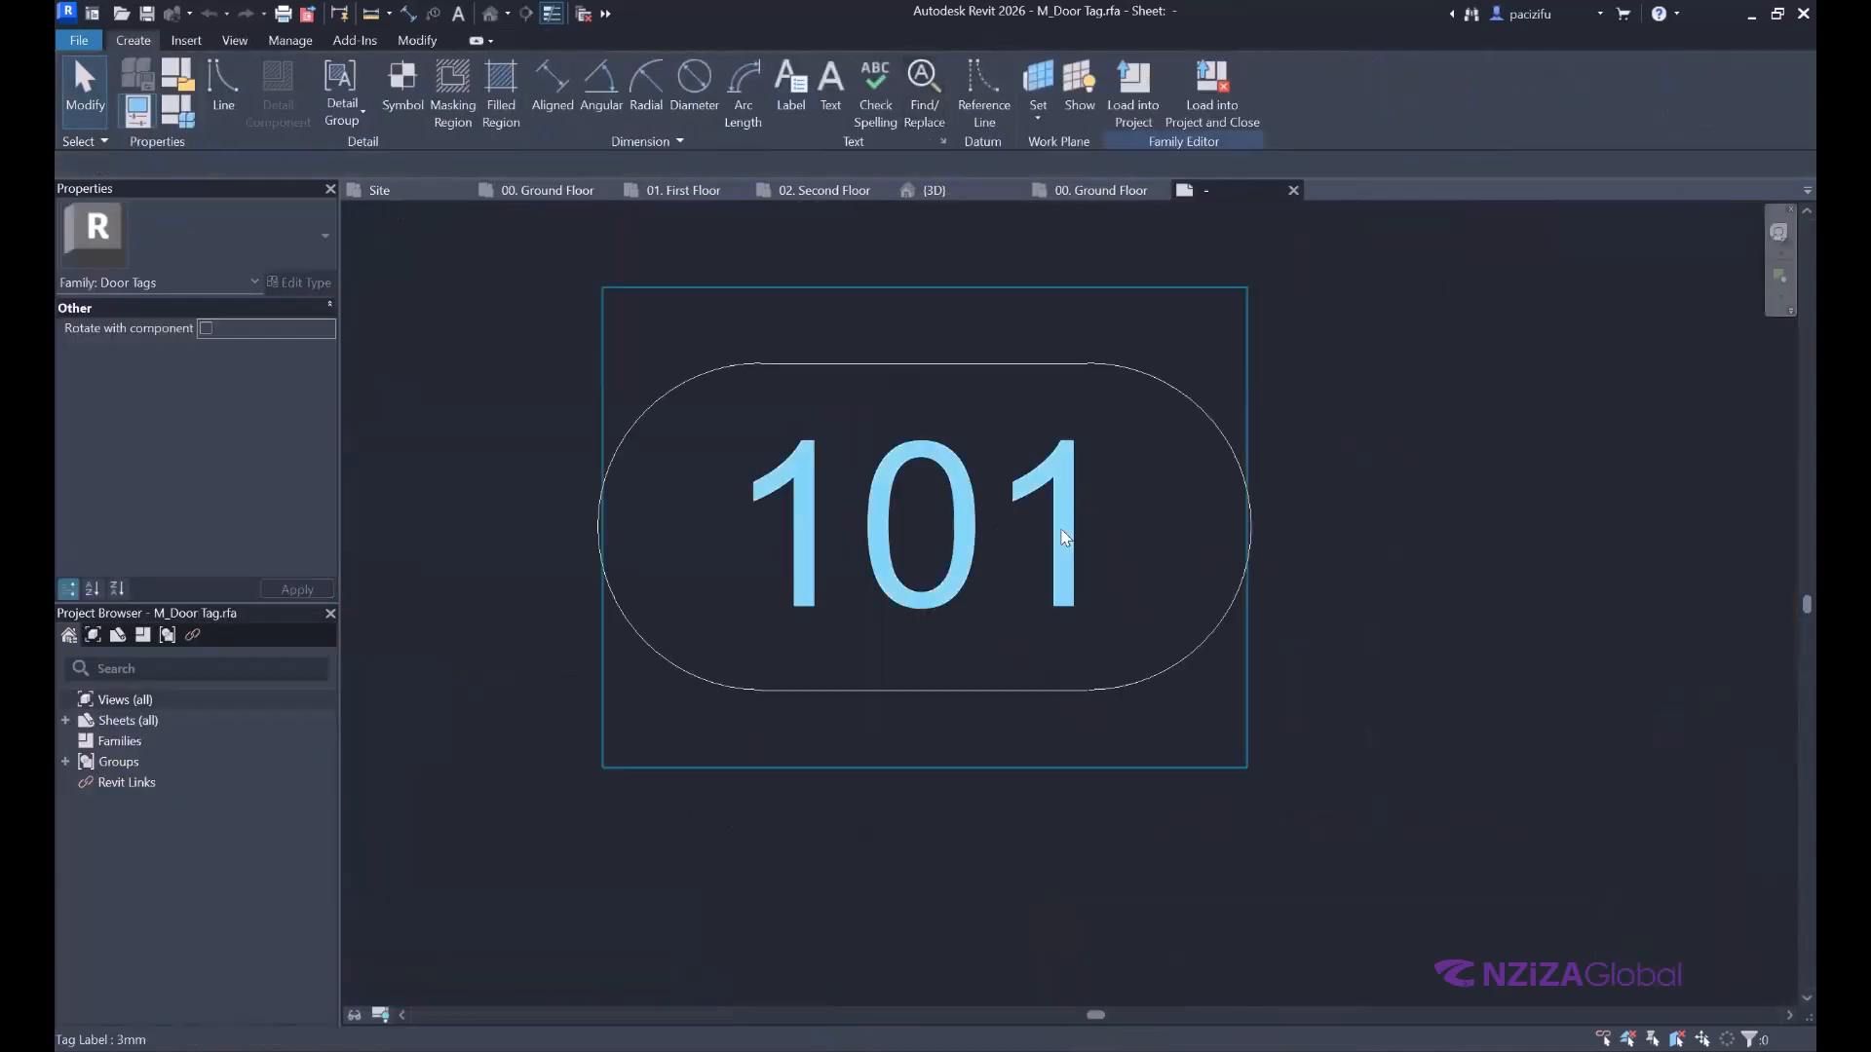
Select the 3mm tag label in the door tag family and open its label parameters for editing.
left_click(1145, 591)
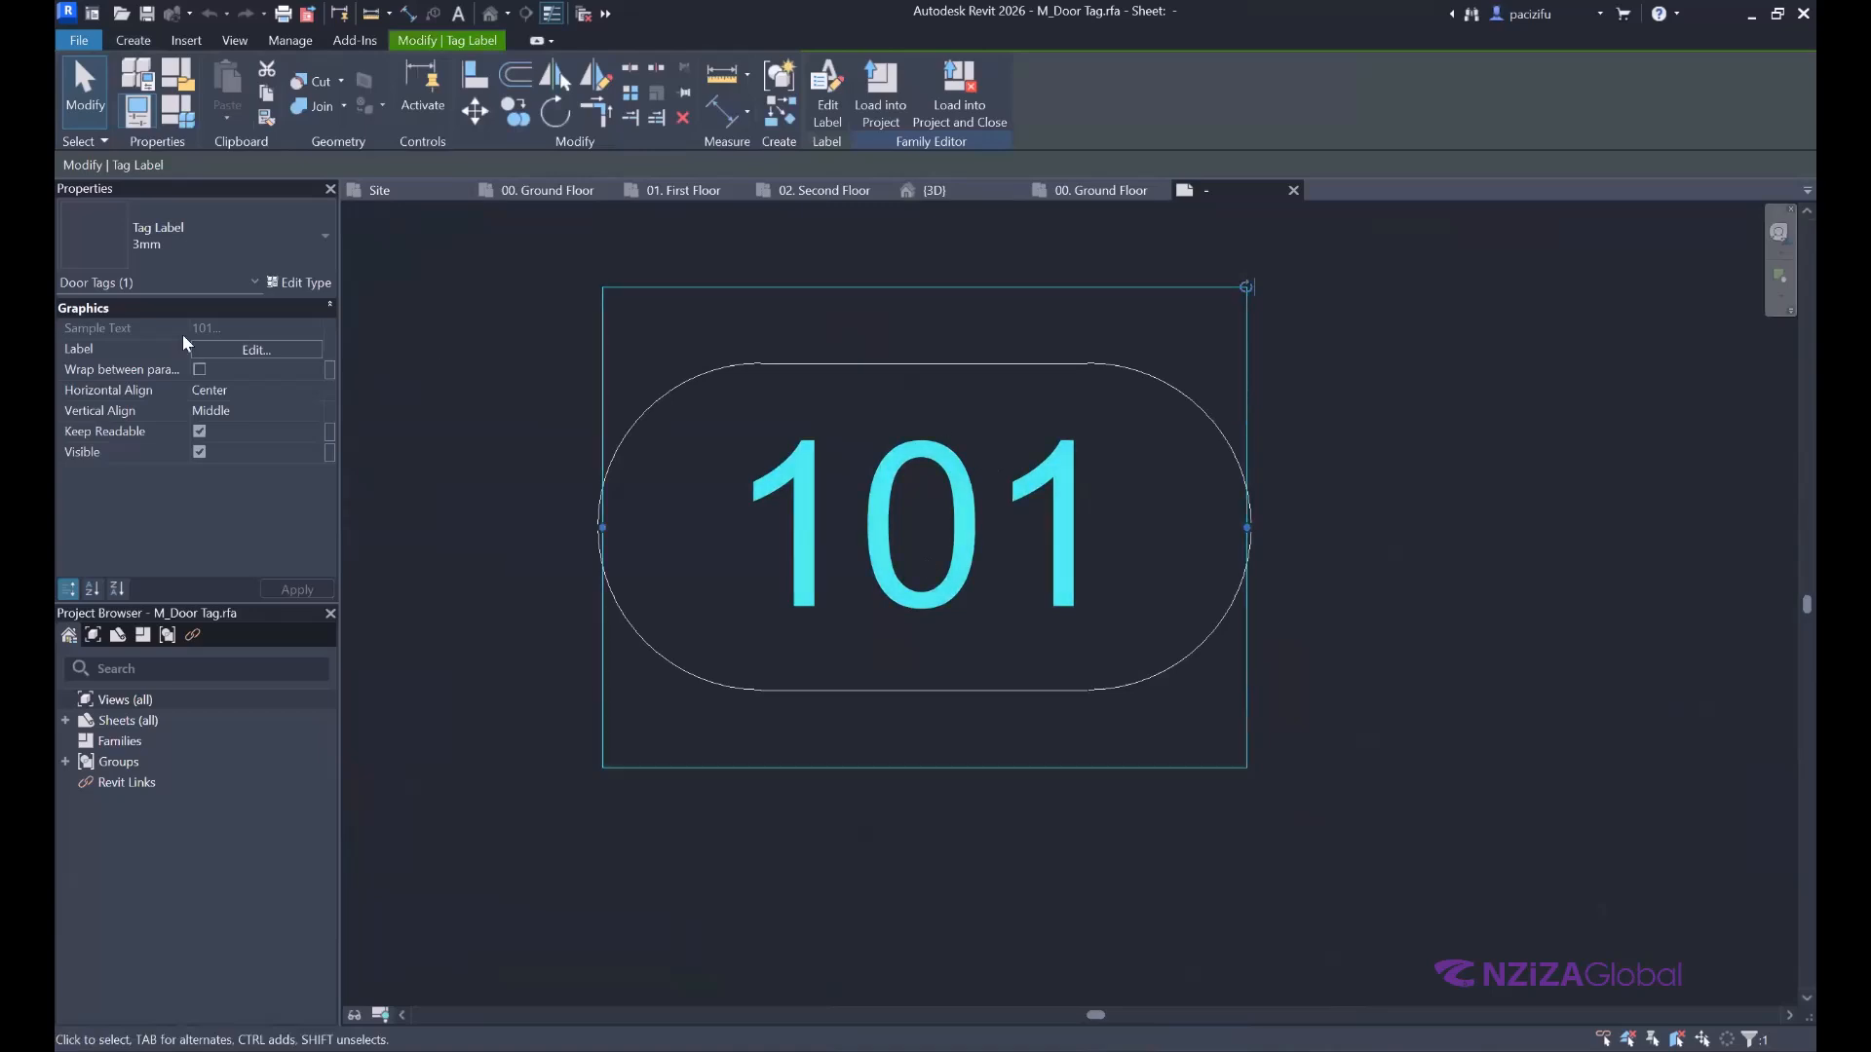
left_click(200, 431)
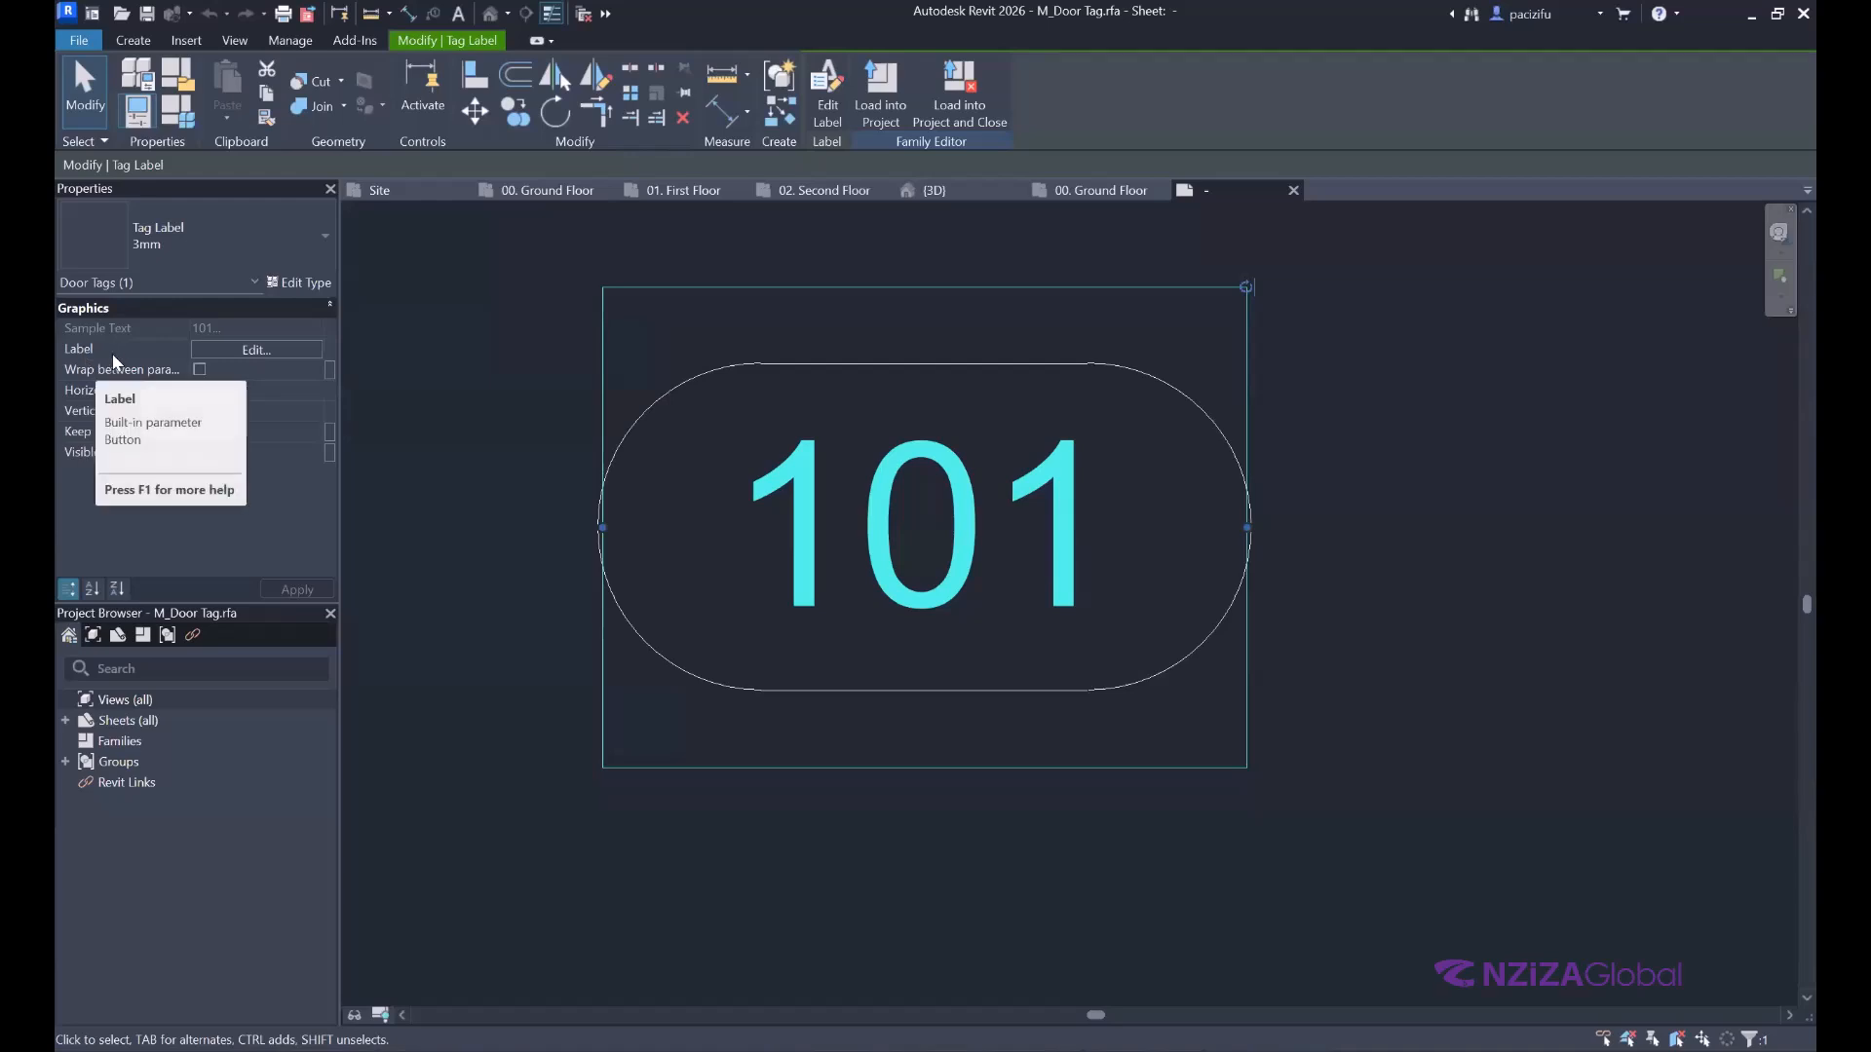
left_click(259, 350)
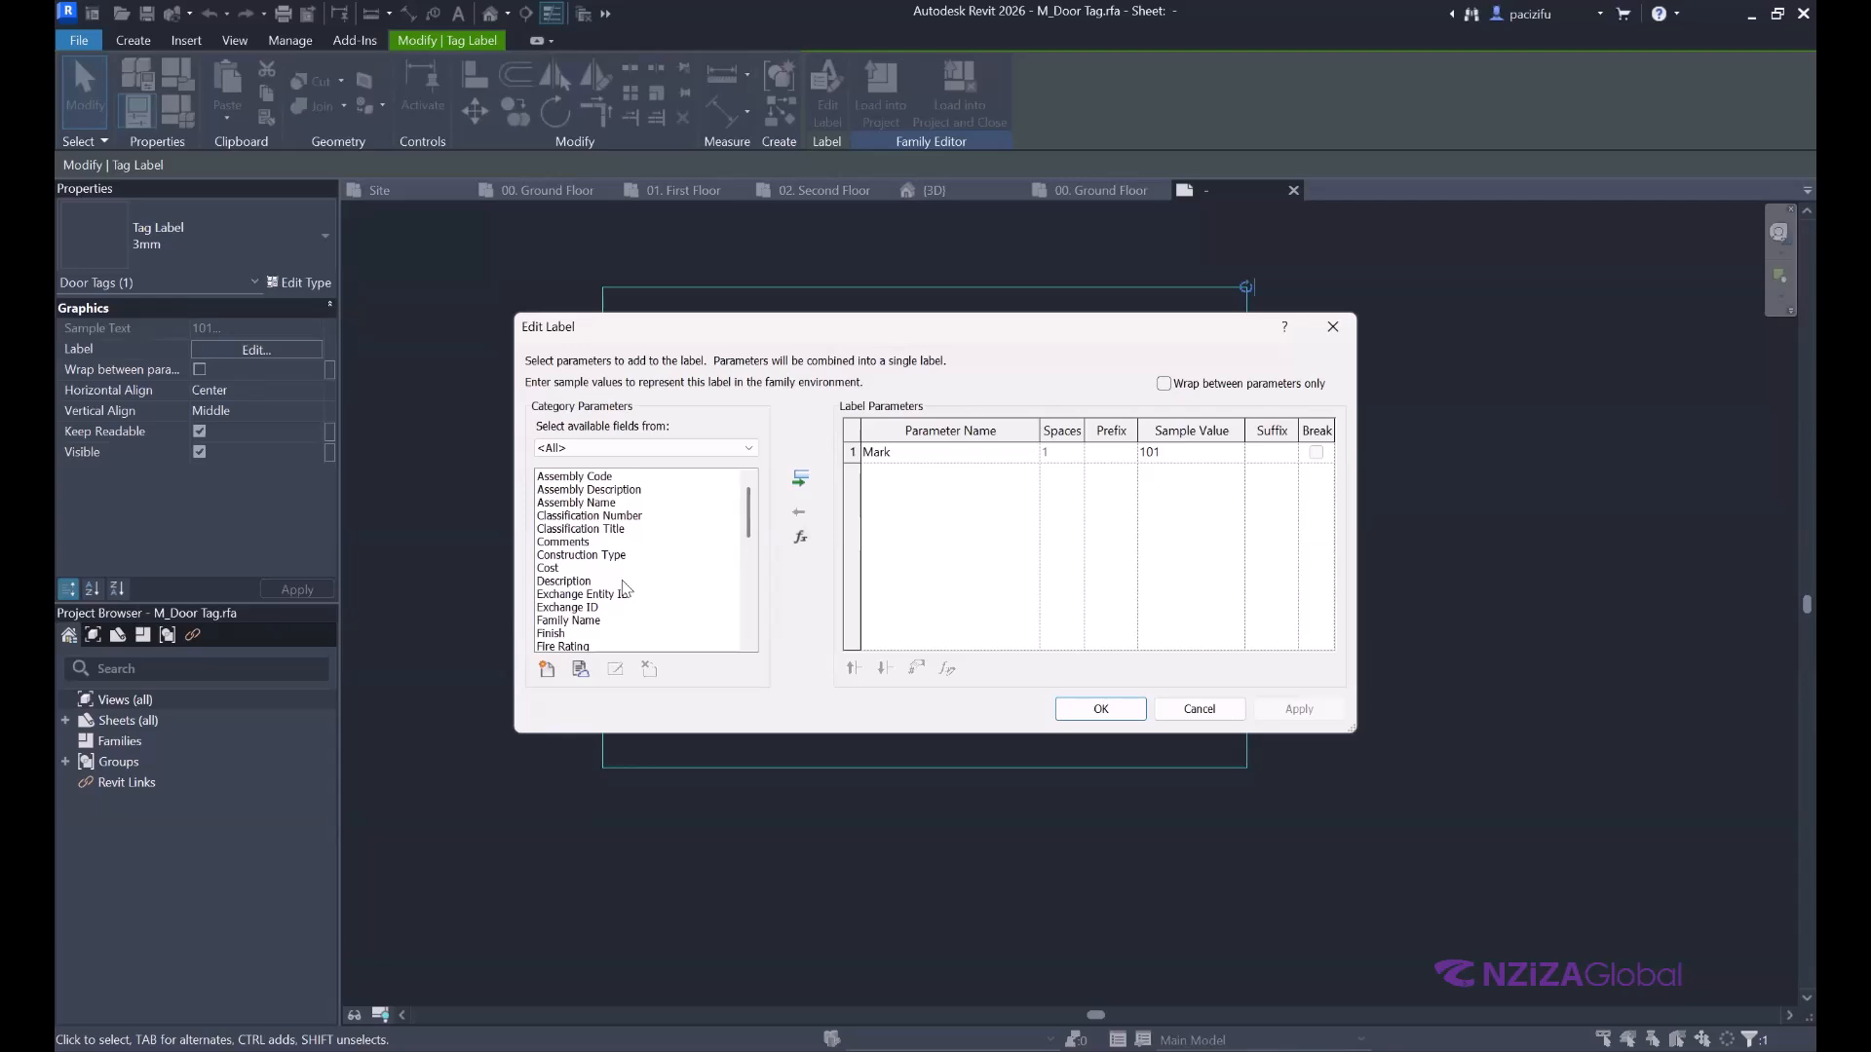
Look through the category parameters available for the door tag label, including Mark, Type Mark and Type Name.
scroll(624, 588, "down", 1)
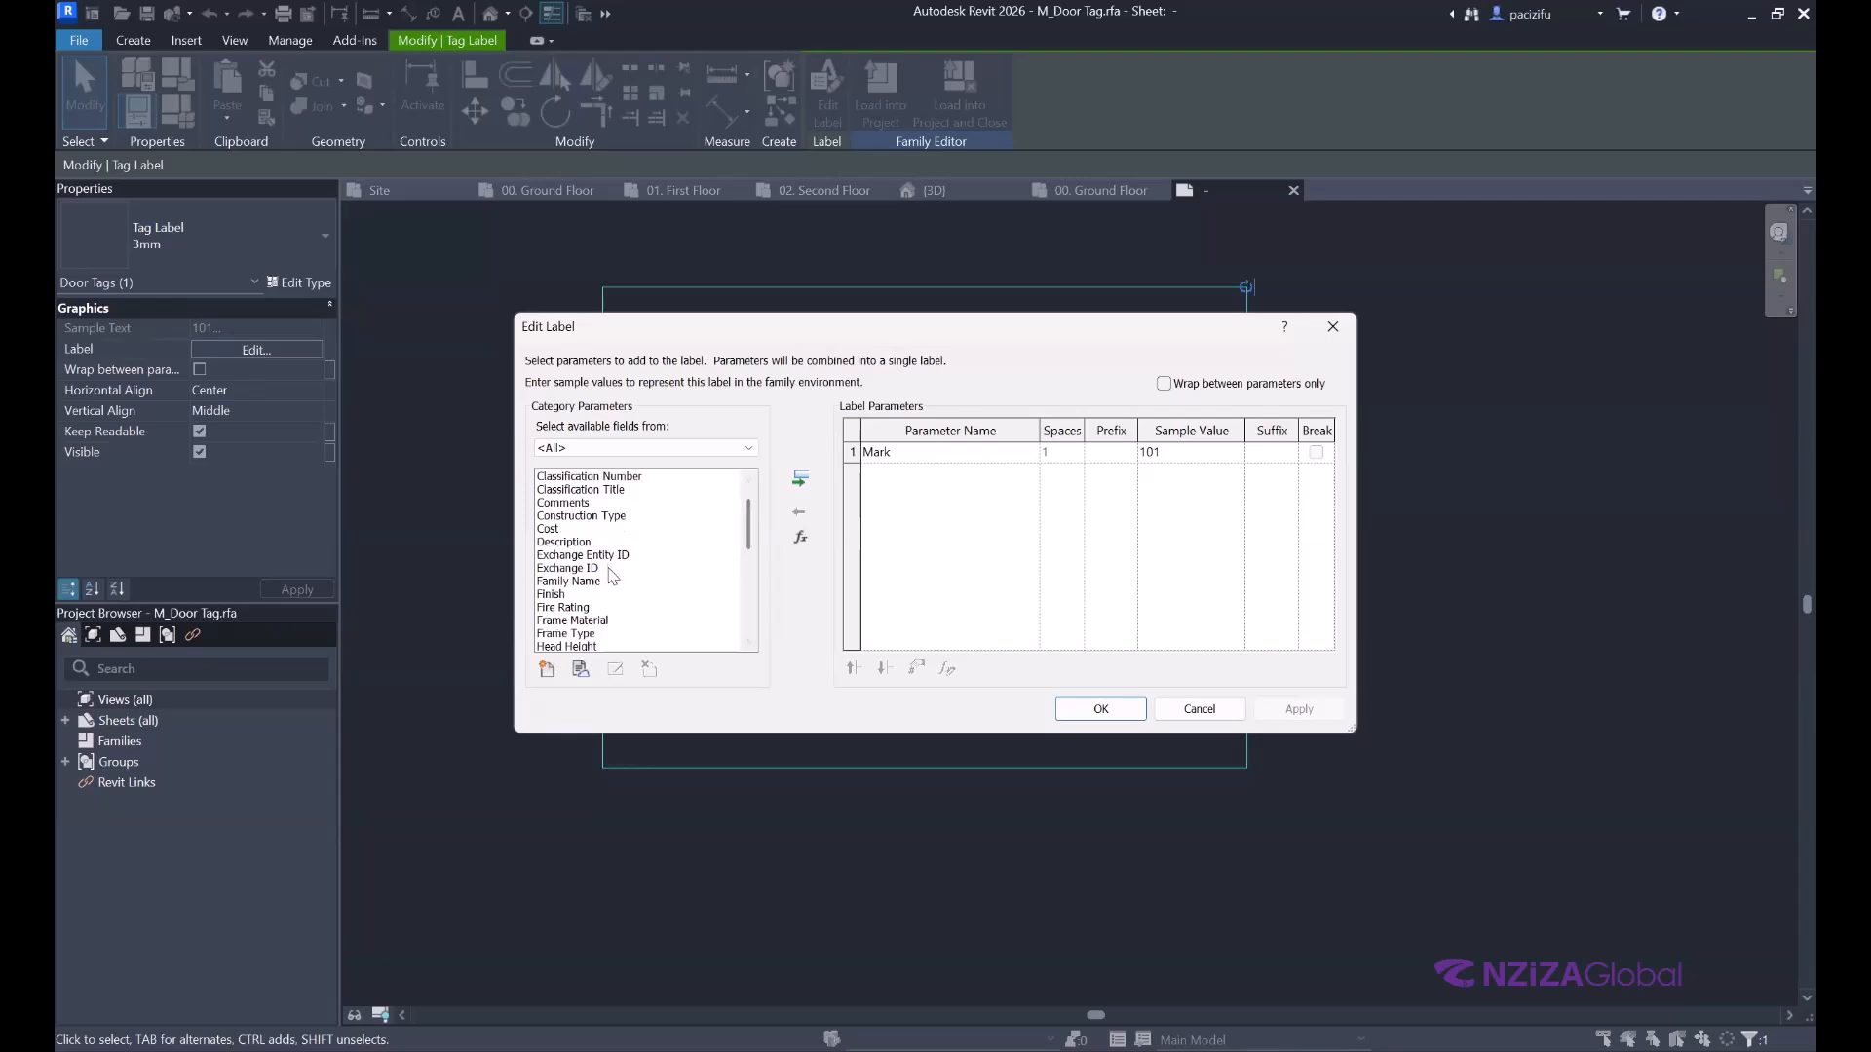
scroll(611, 579, "down", 1)
scroll(612, 579, "down", 2)
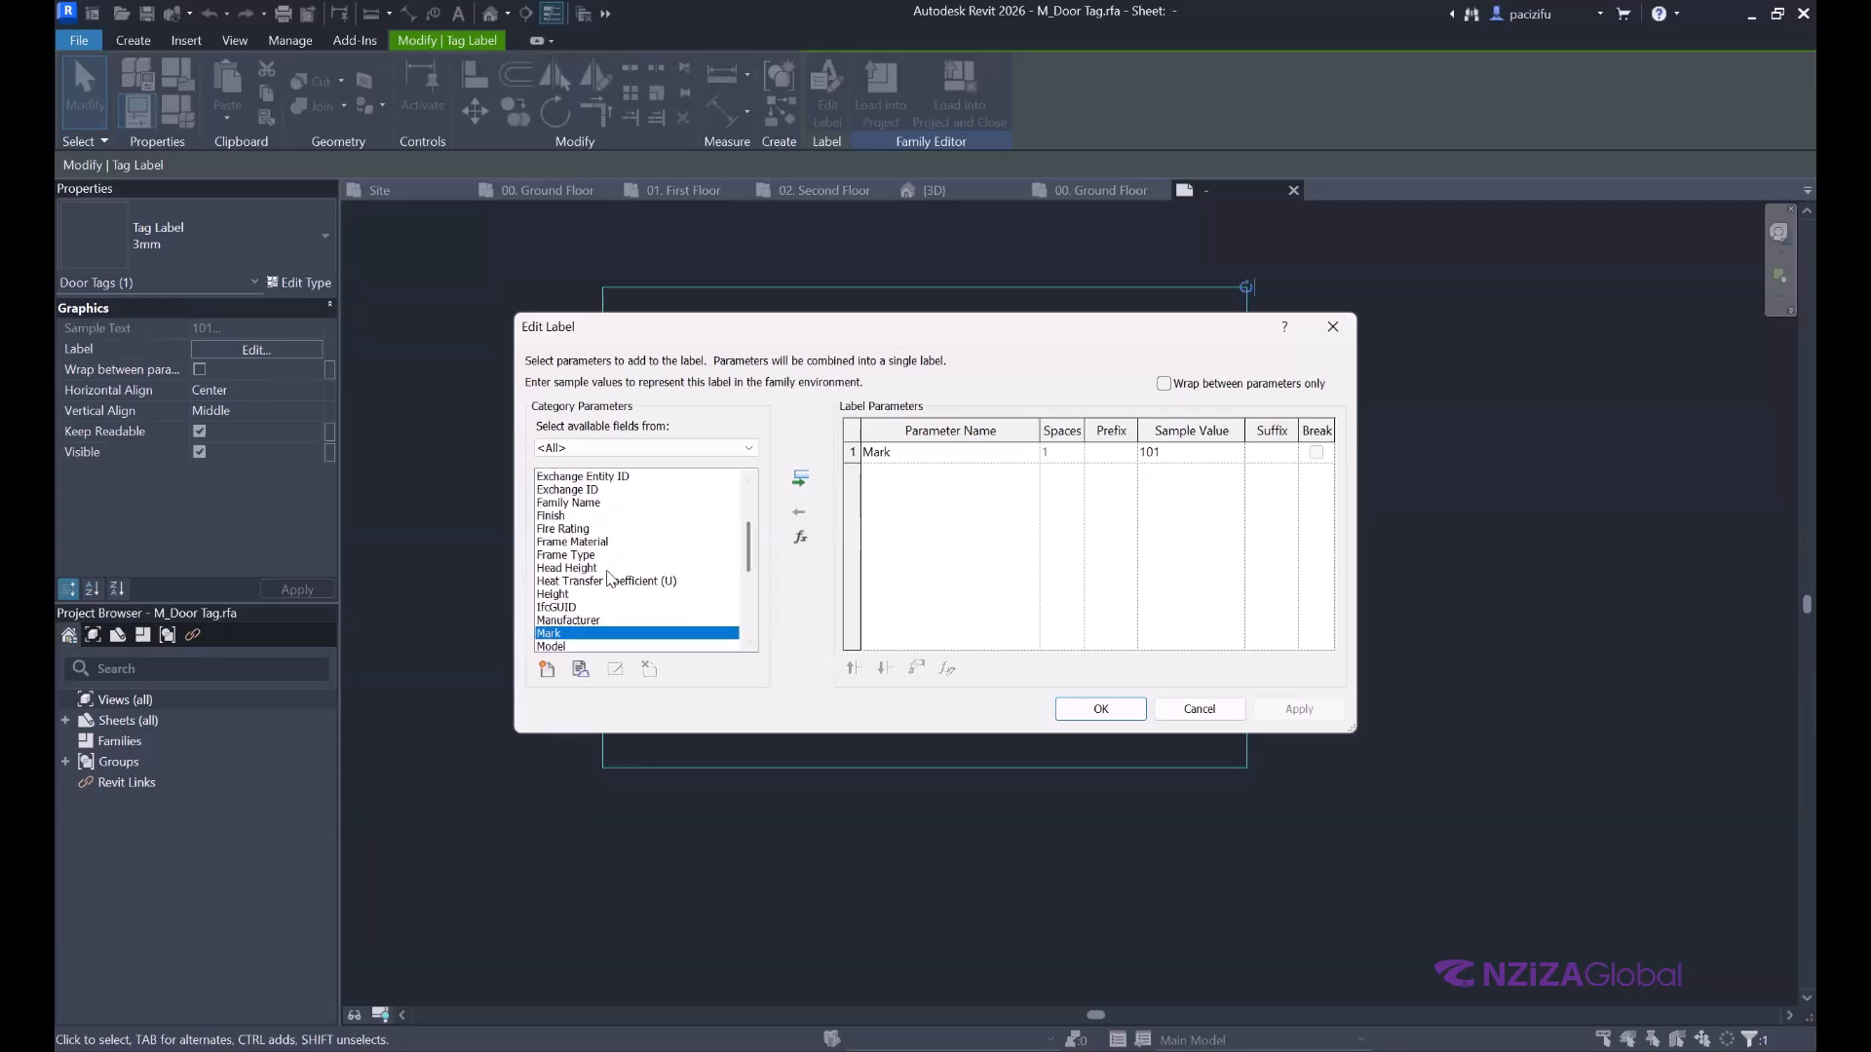
scroll(612, 579, "down", 3)
scroll(610, 578, "down", 3)
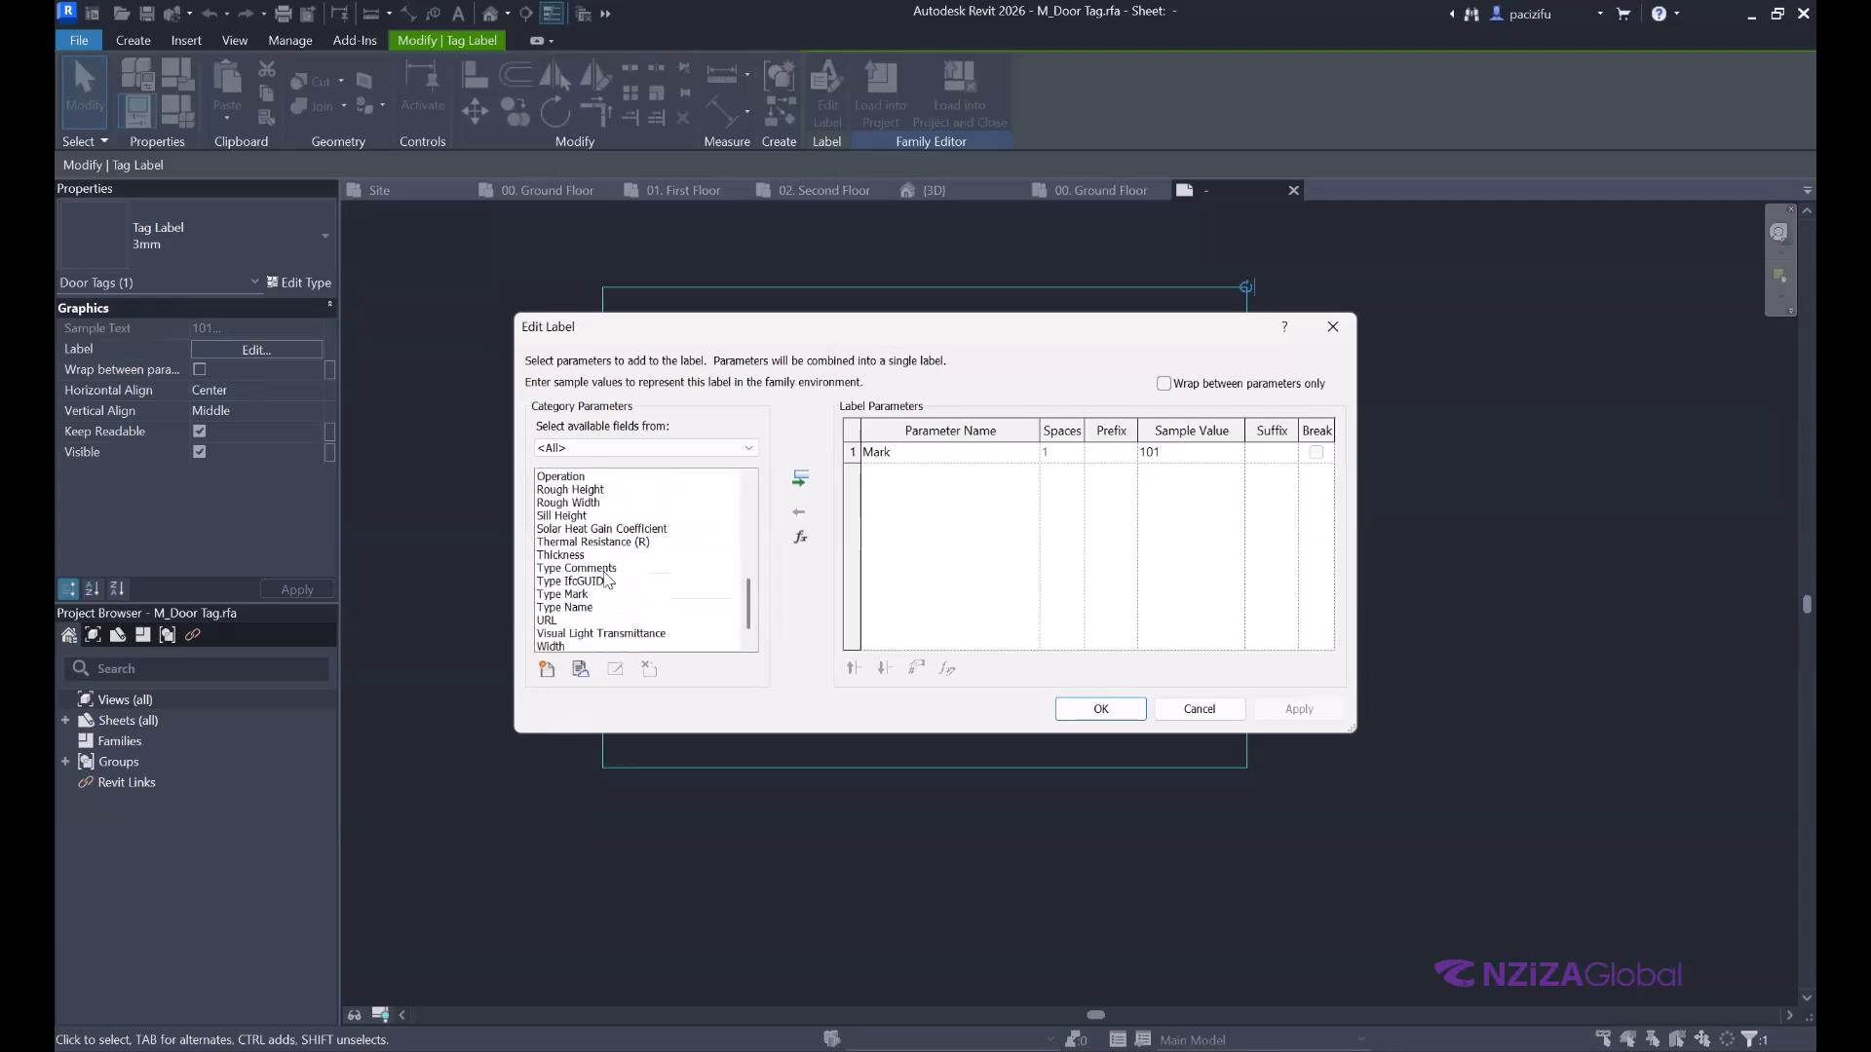
left_click(608, 582)
scroll(602, 574, "down", 1)
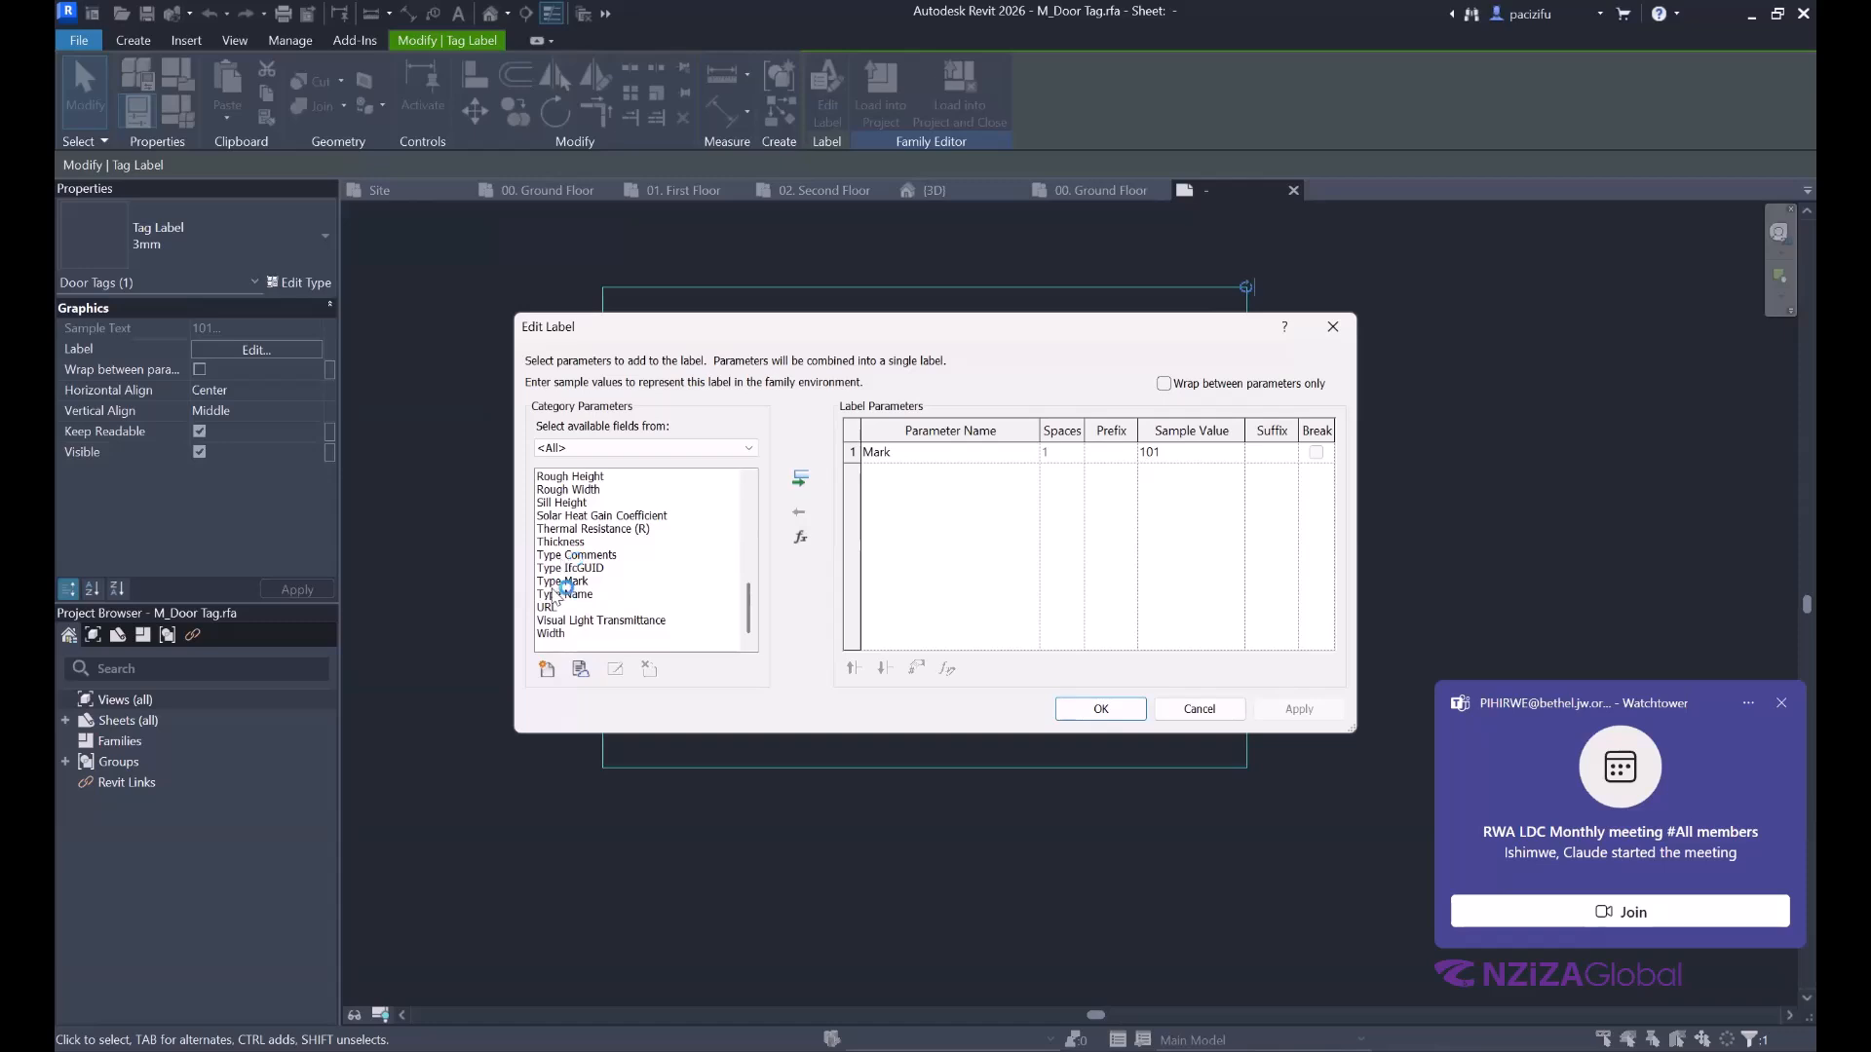
scroll(556, 588, "up", 3)
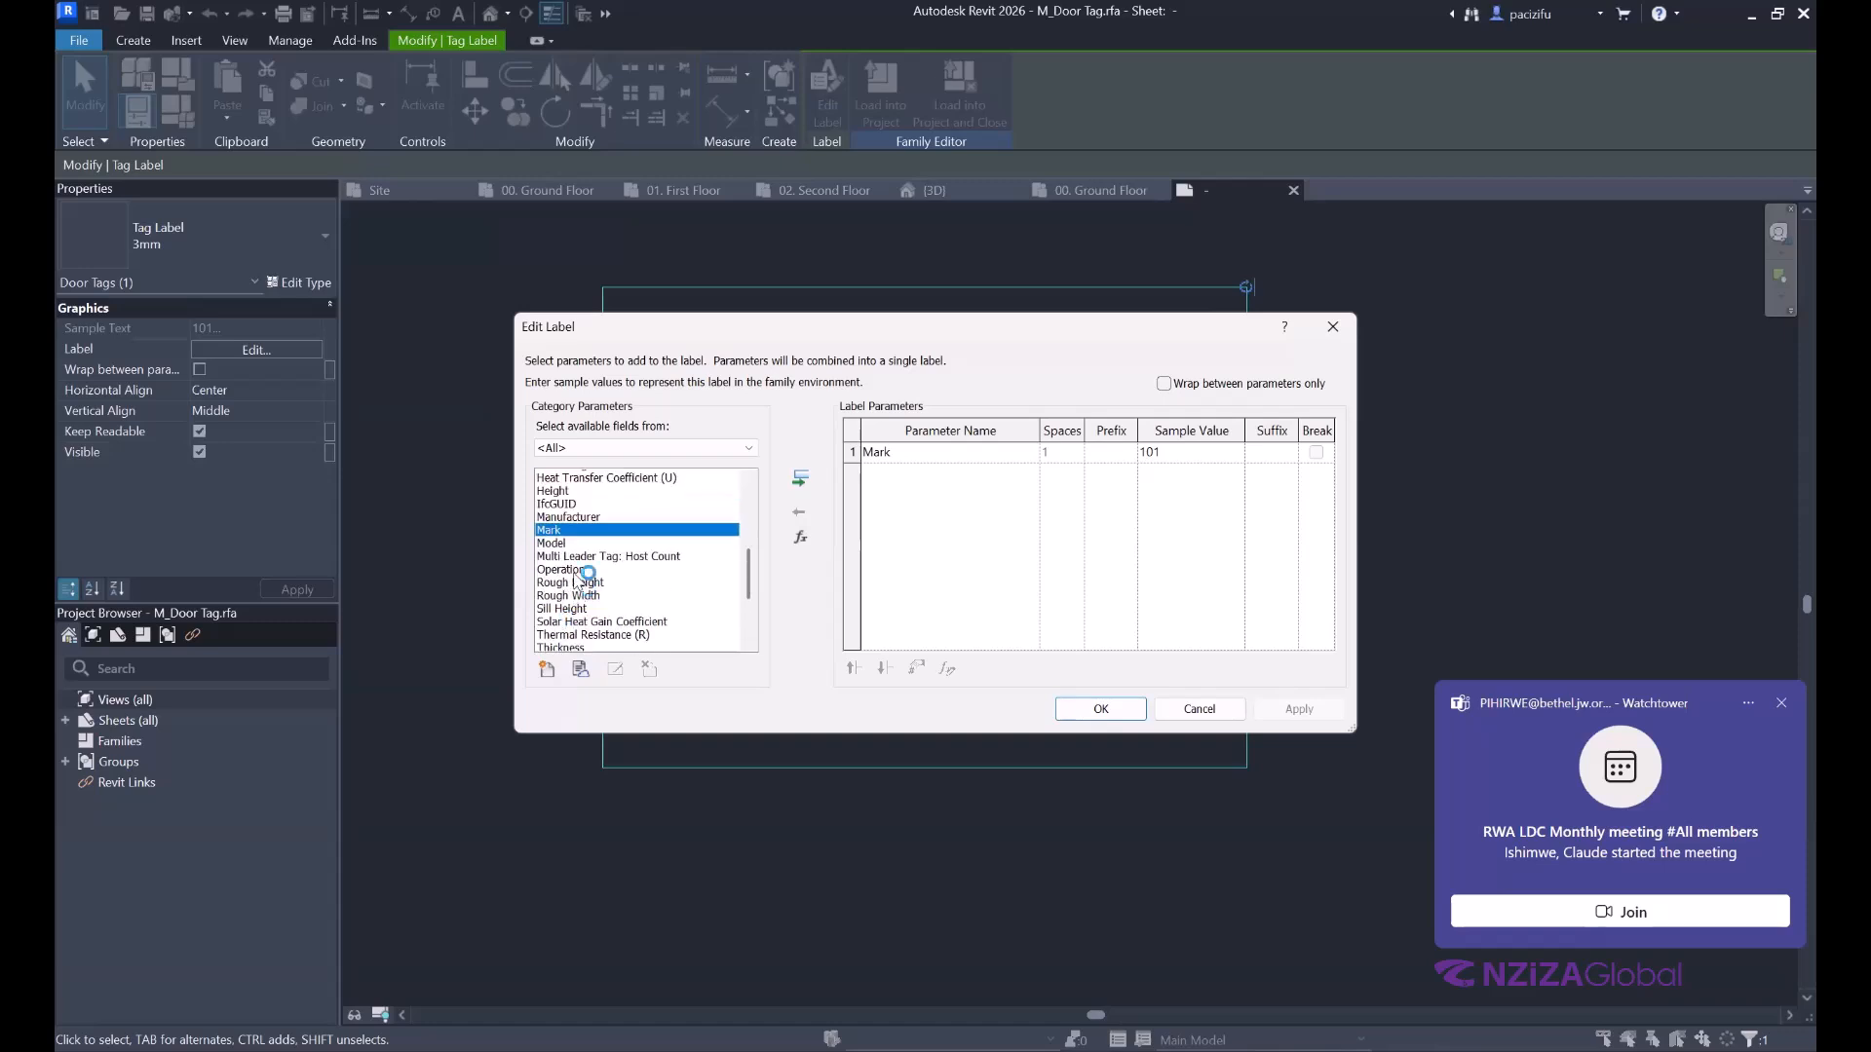
scroll(578, 581, "up", 3)
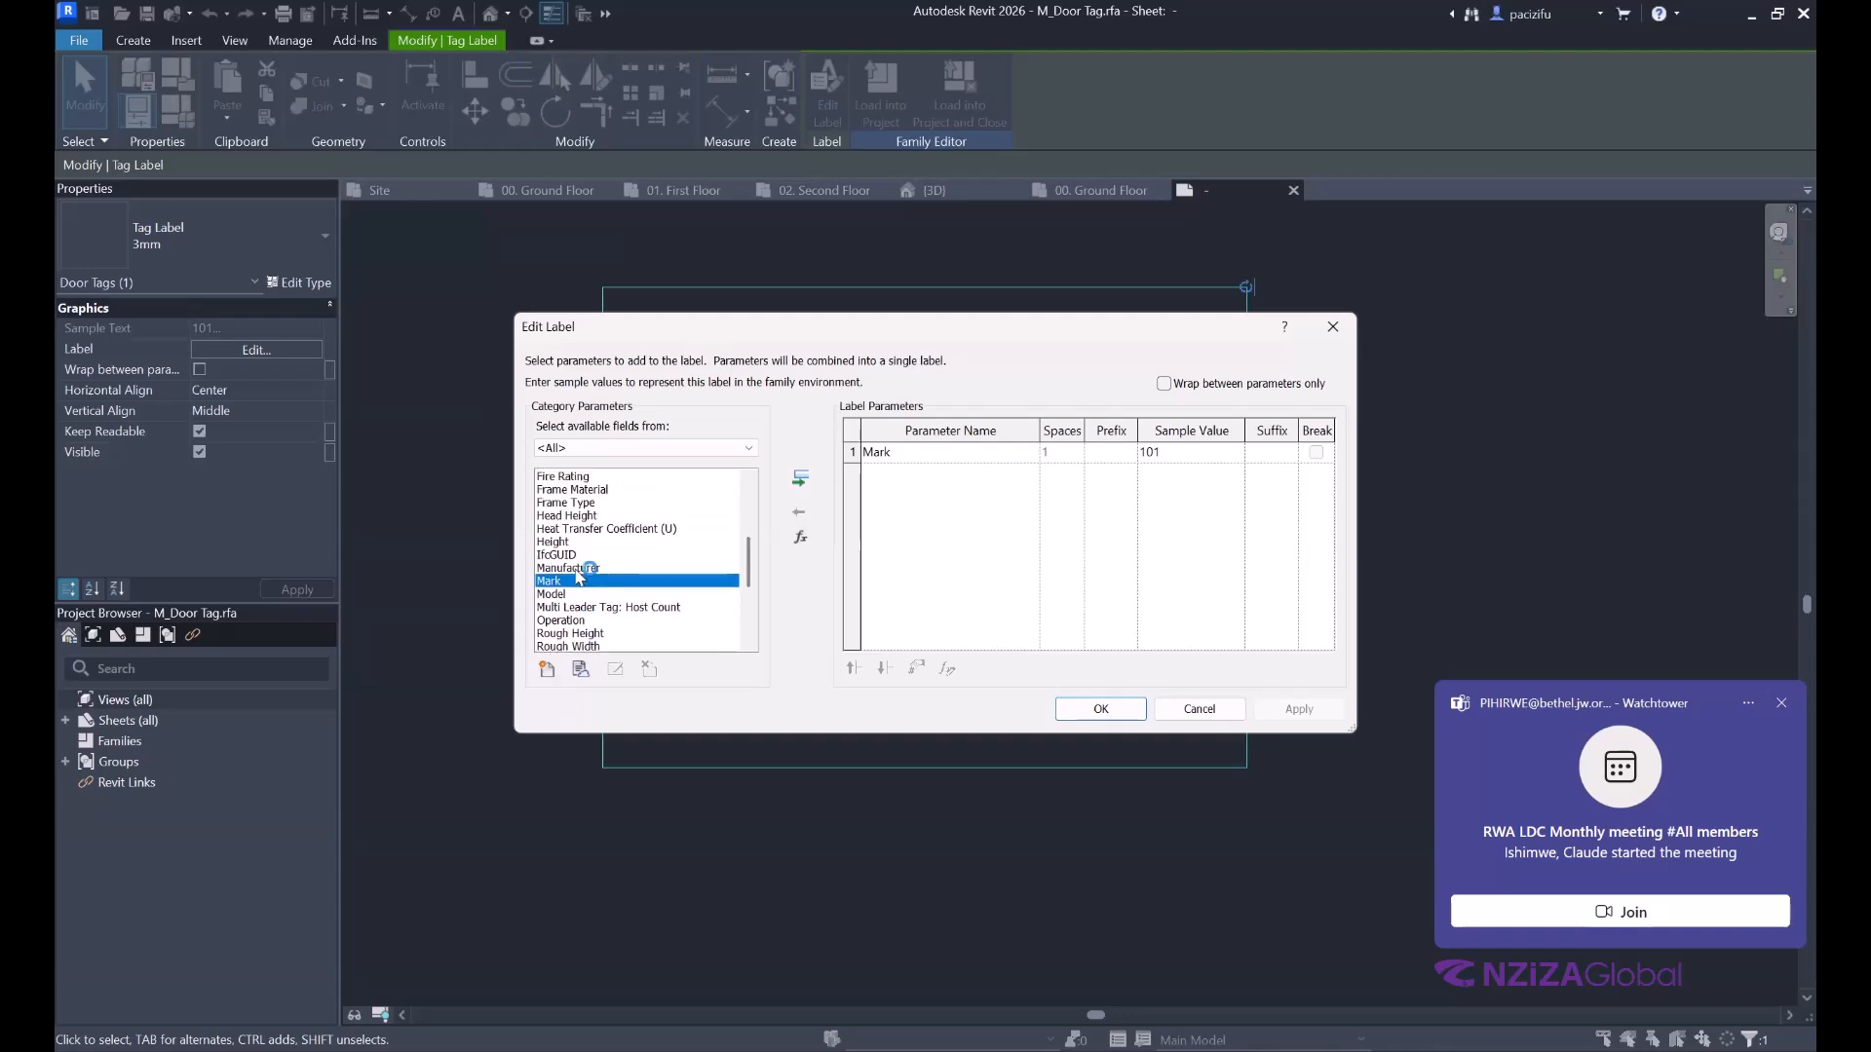
scroll(578, 578, "up", 1)
scroll(579, 577, "up", 2)
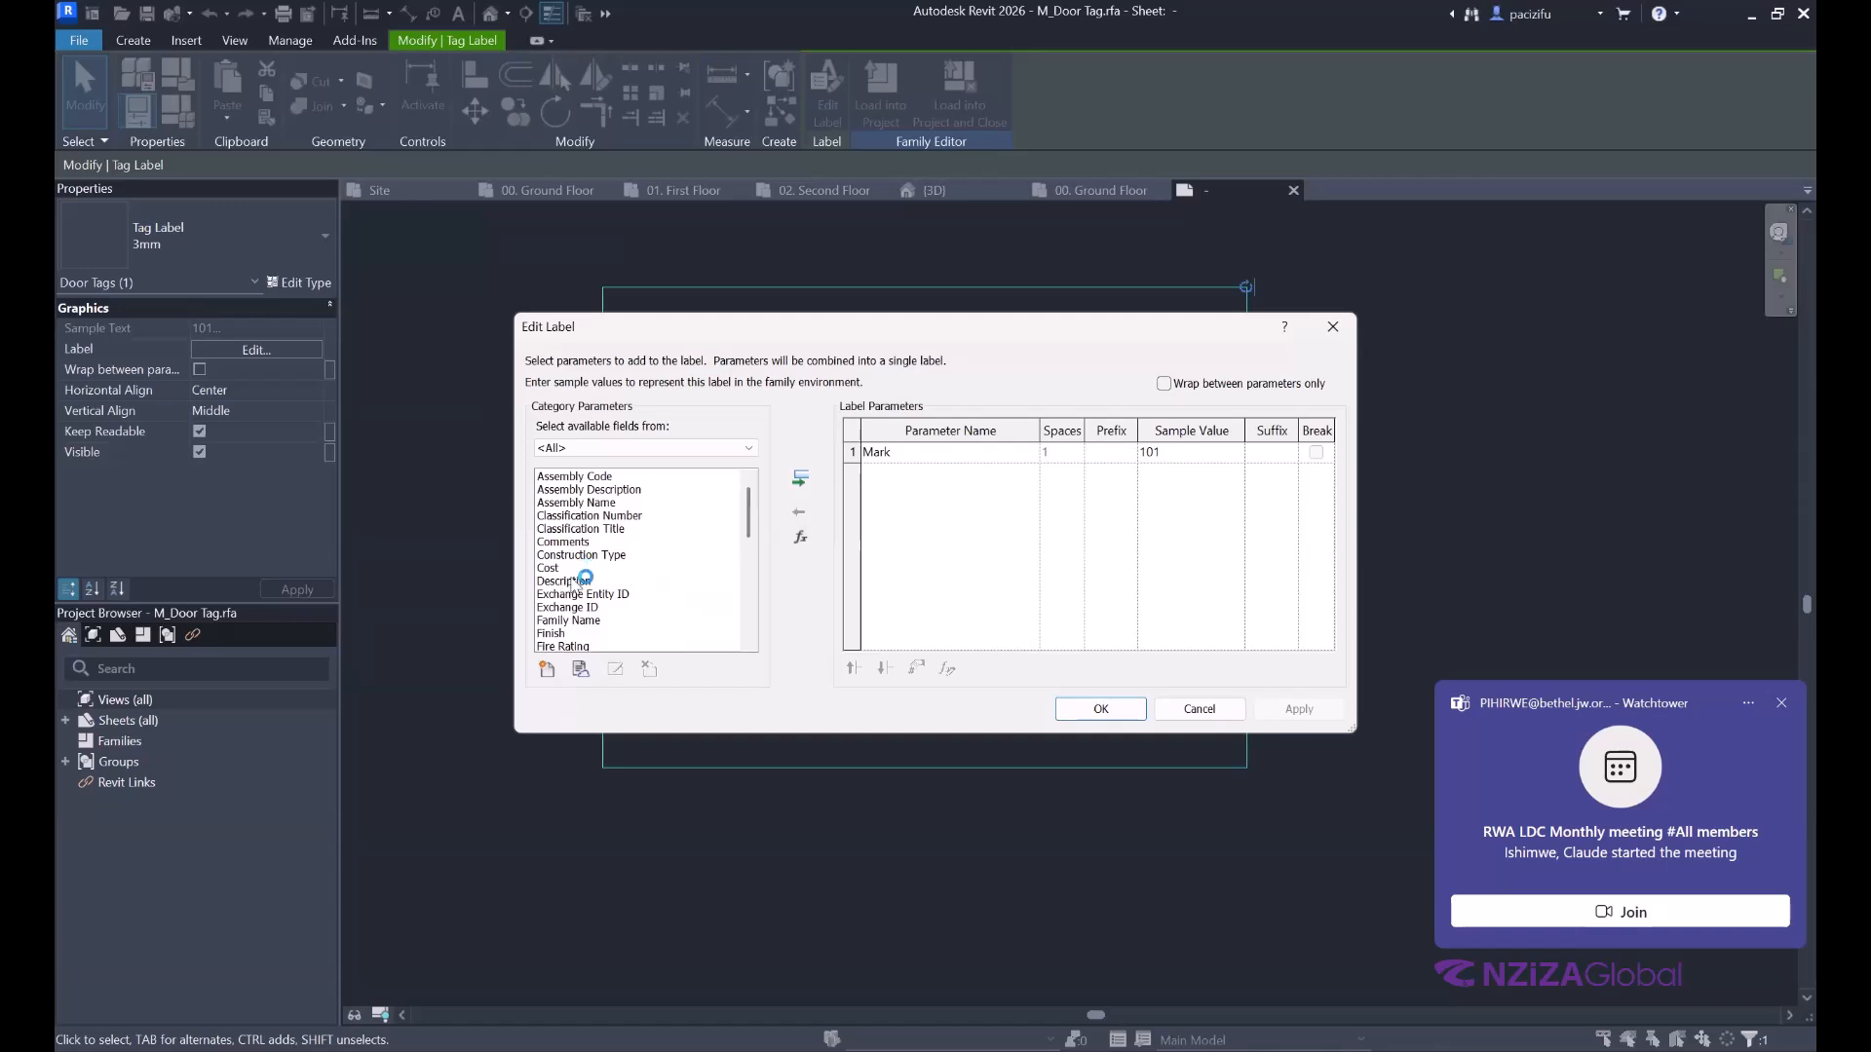
Add the Description parameter to the door tag's label parameters.
left_click(624, 582)
left_click(805, 480)
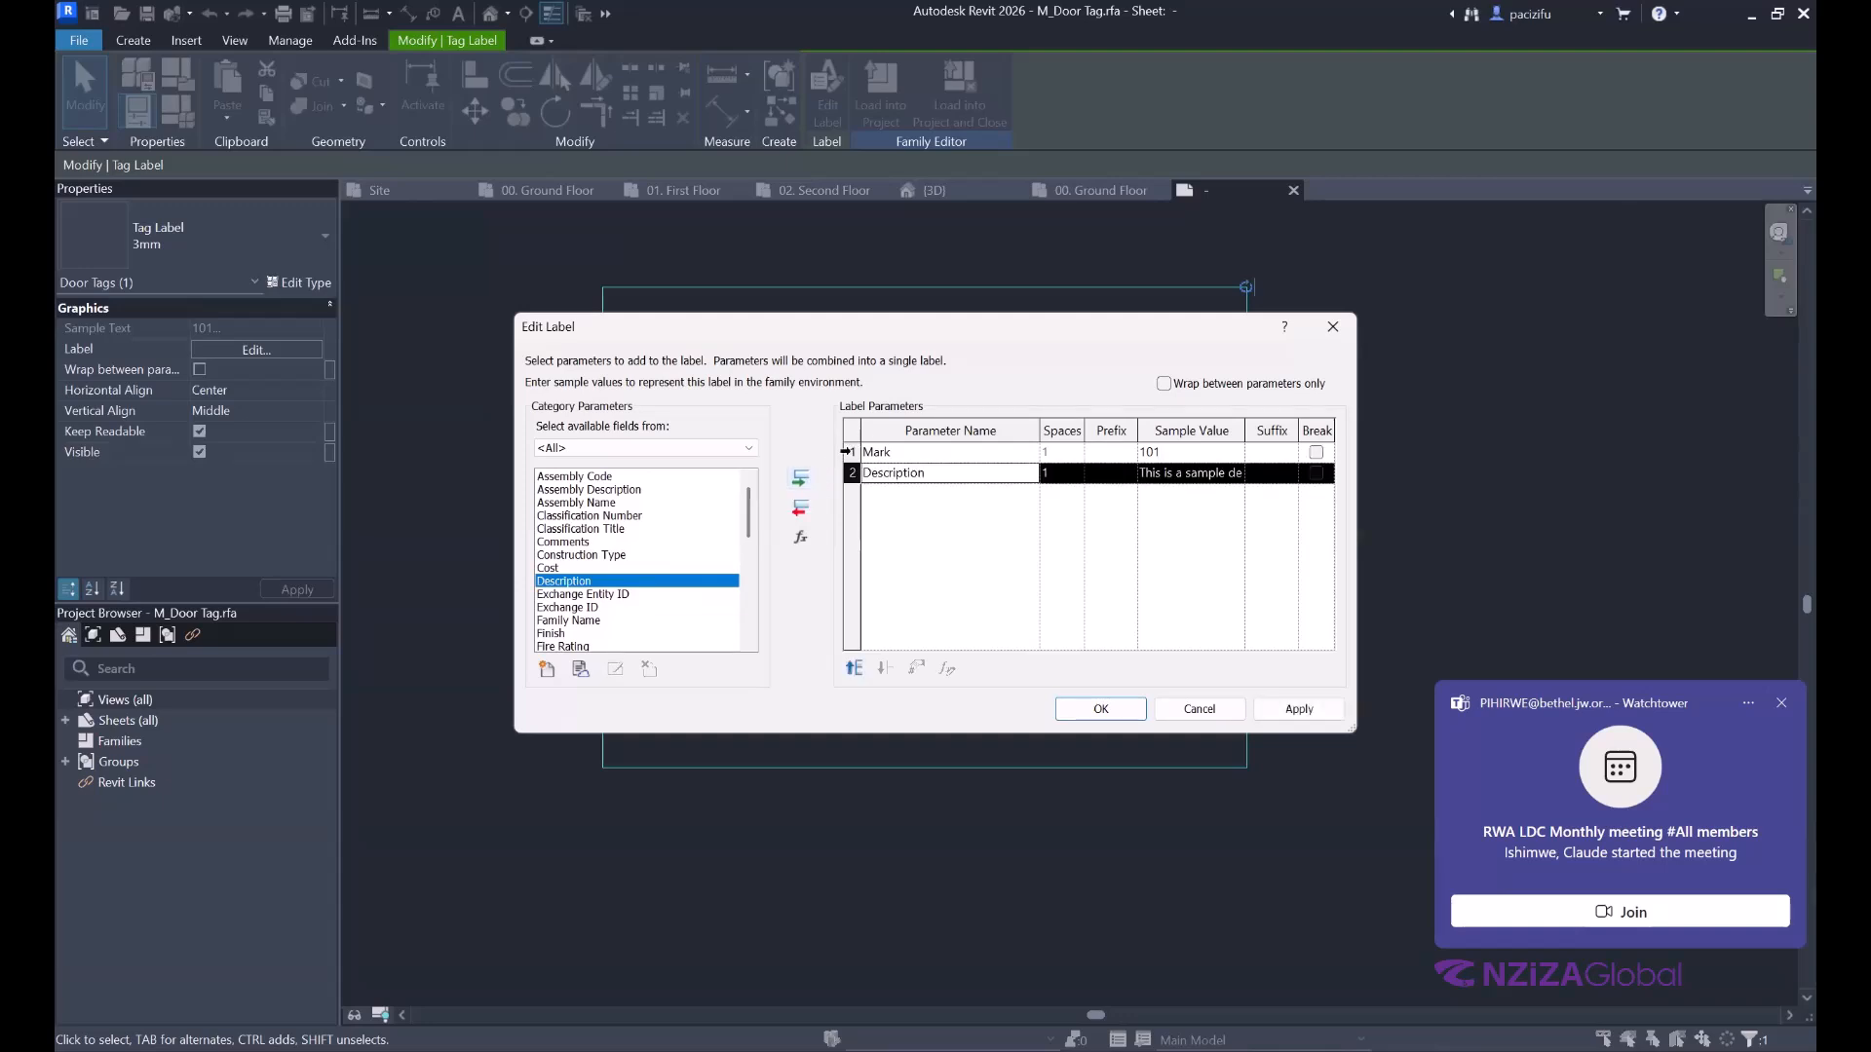
left_click(847, 452)
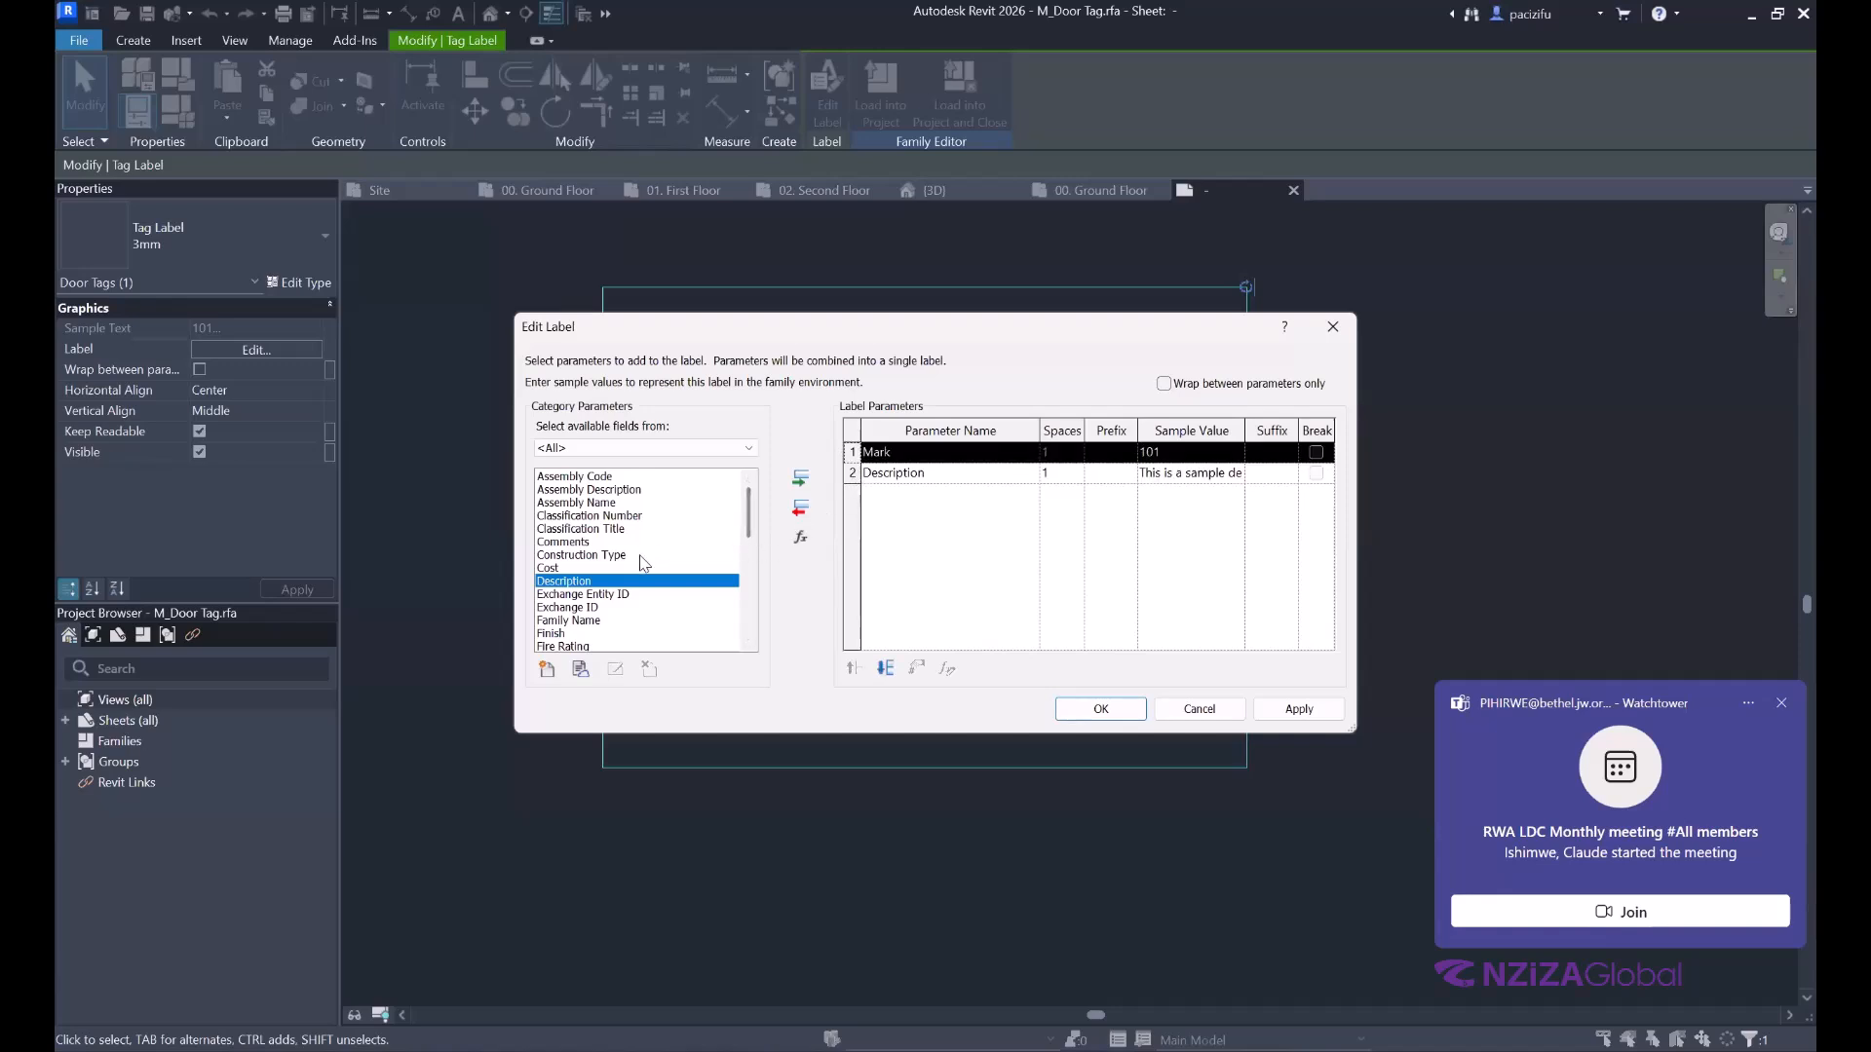
Add the Type Mark parameter to the door tag's label parameters.
scroll(643, 563, "down", 7)
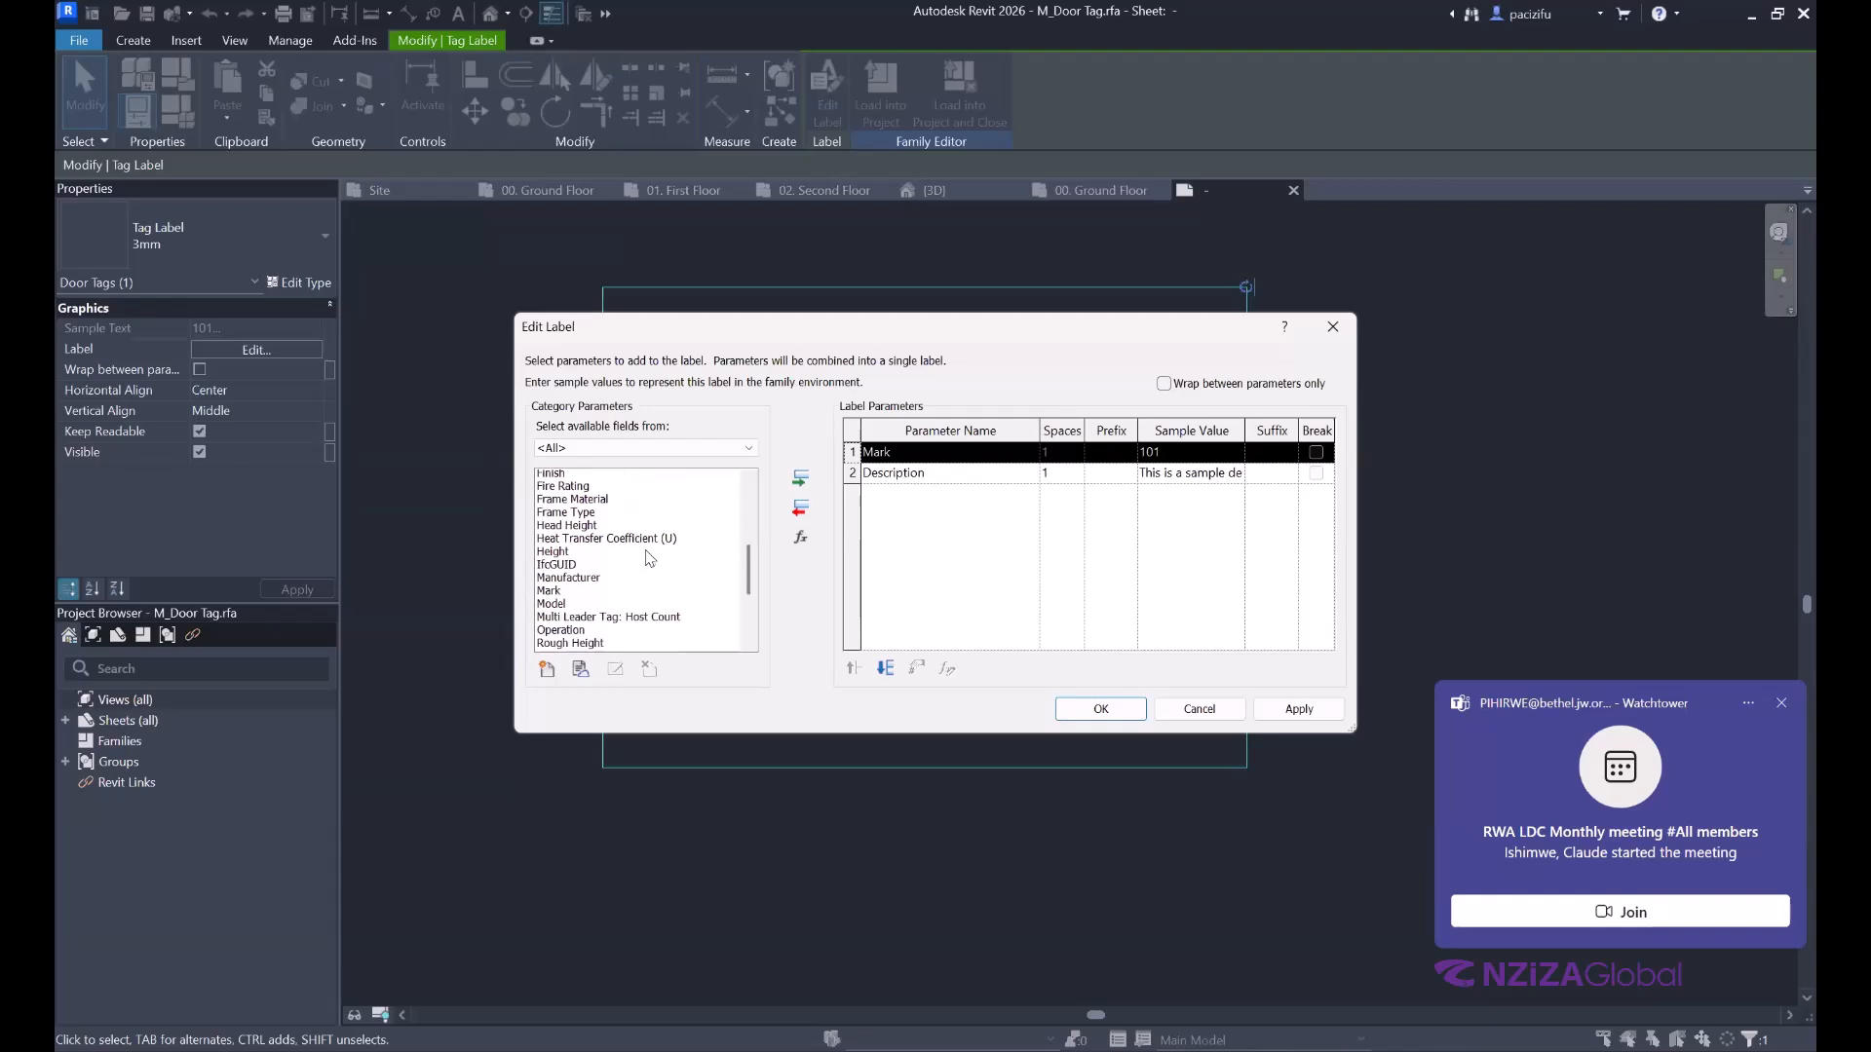
scroll(649, 554, "down", 2)
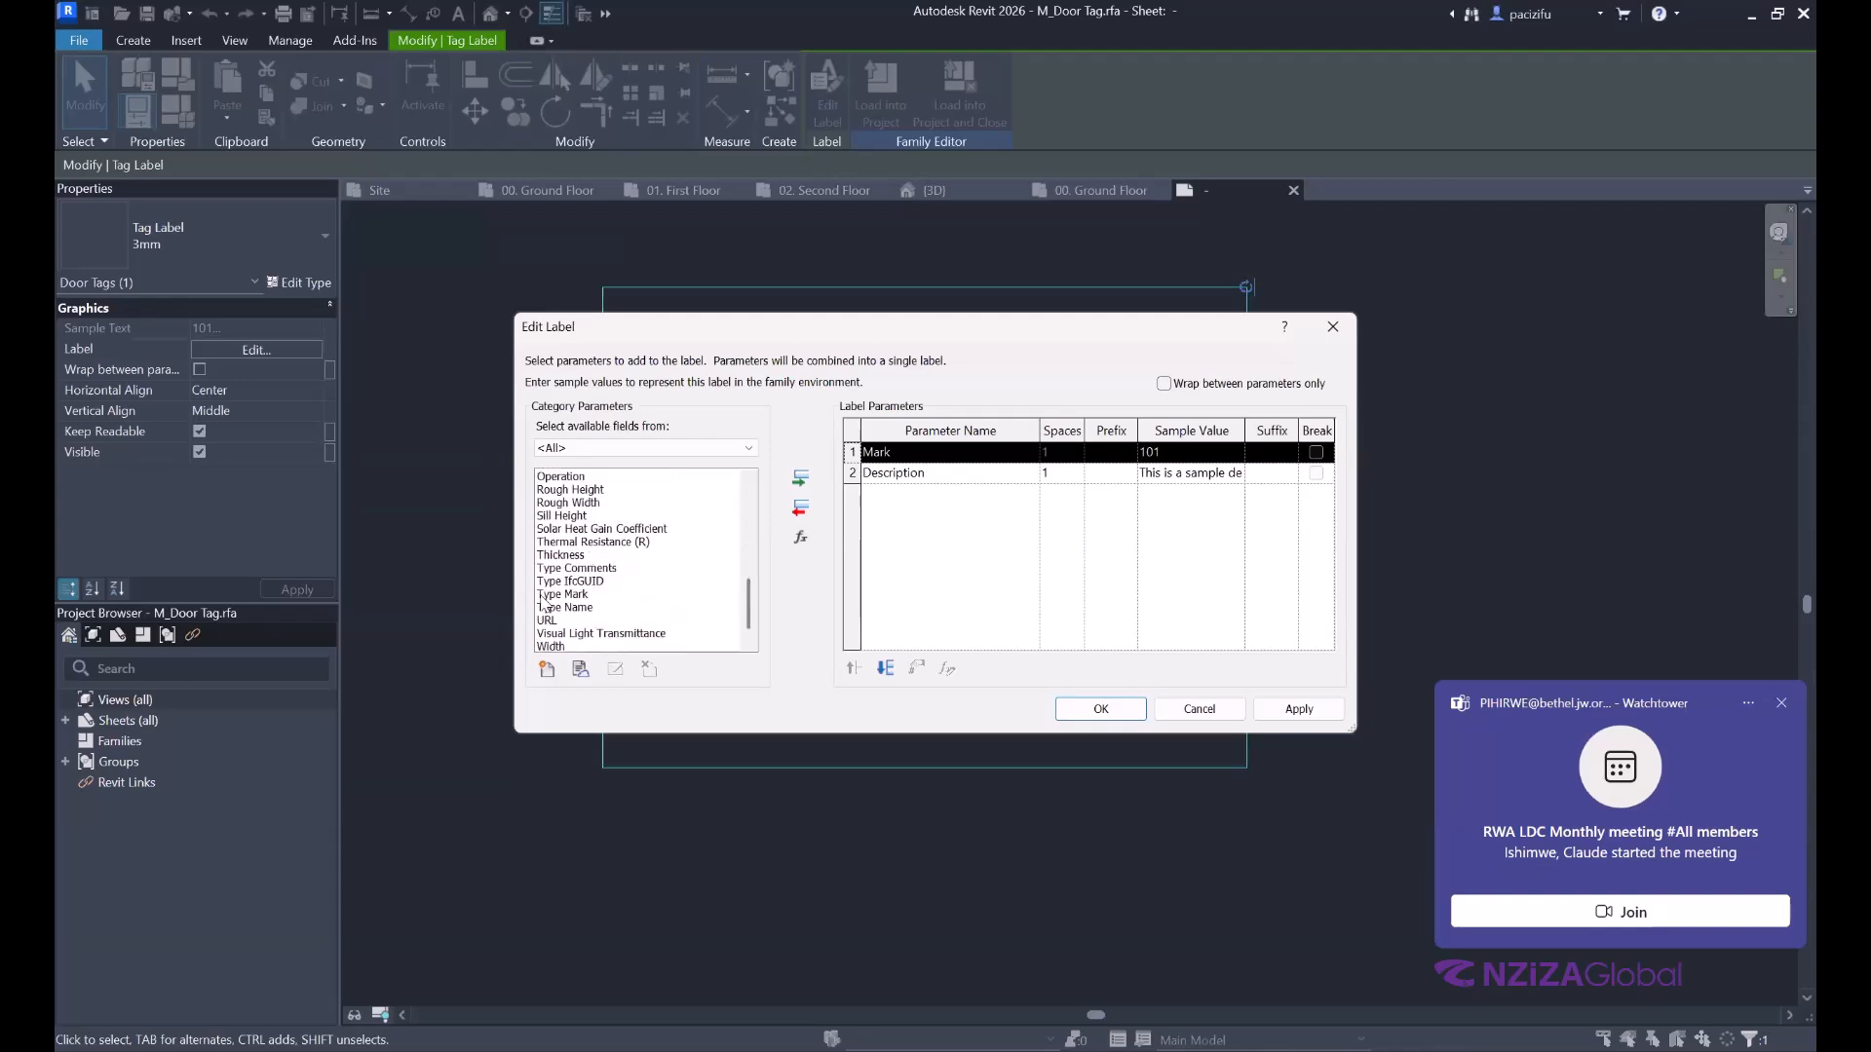
left_click(542, 595)
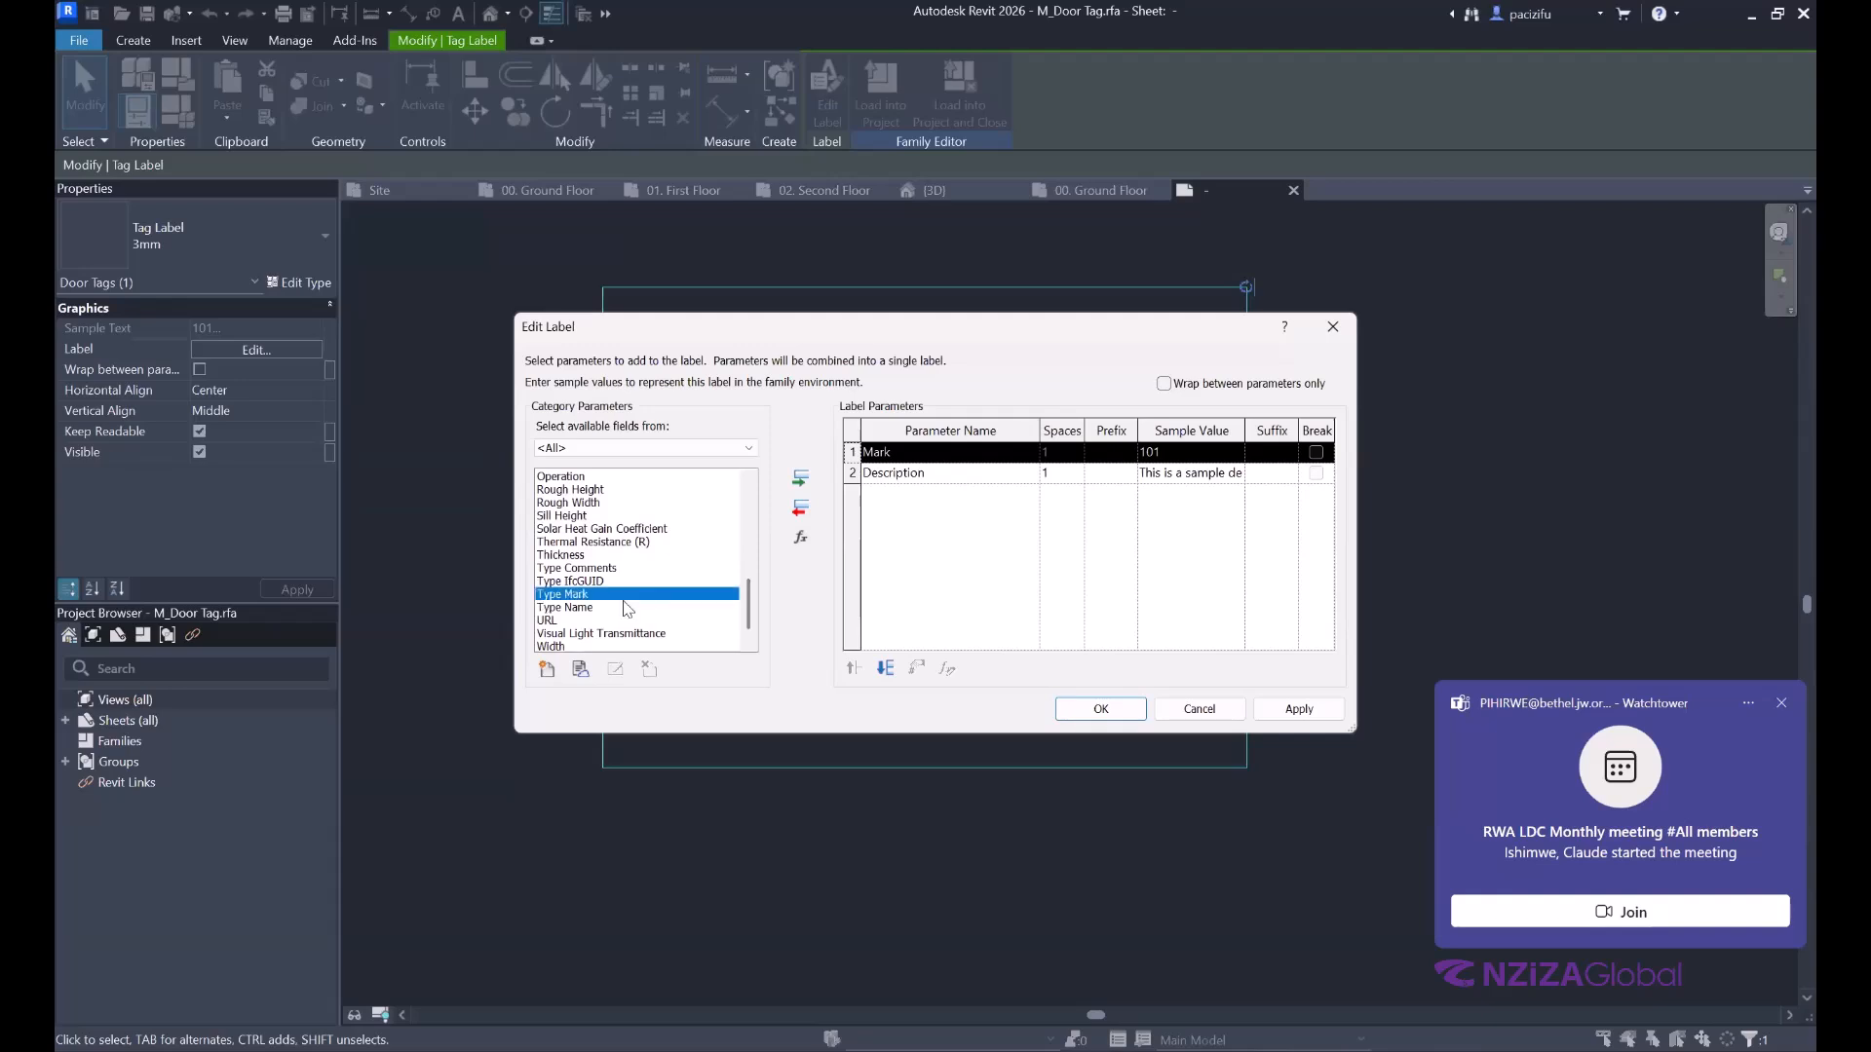
left_click(800, 478)
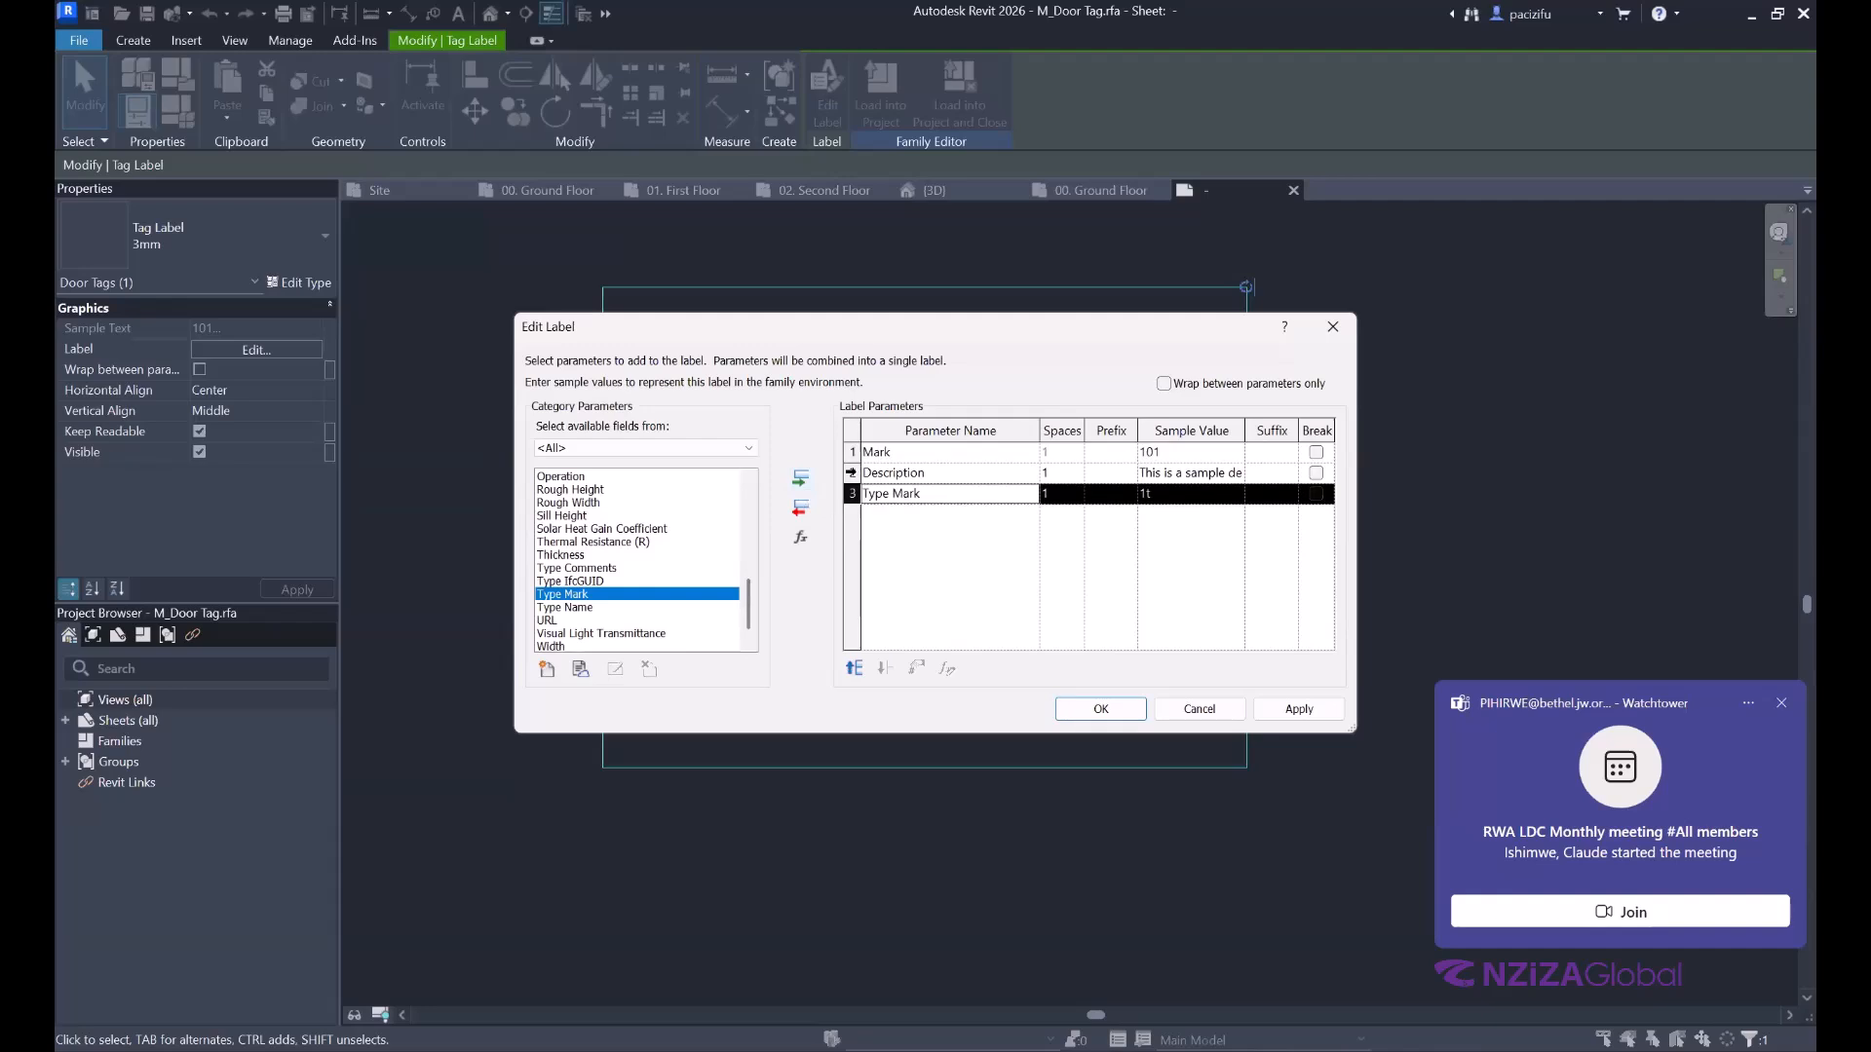
Remove the Description and Mark parameters from the door tag label and confirm the label edit.
left_click(849, 474)
left_click(800, 509)
left_click(851, 451)
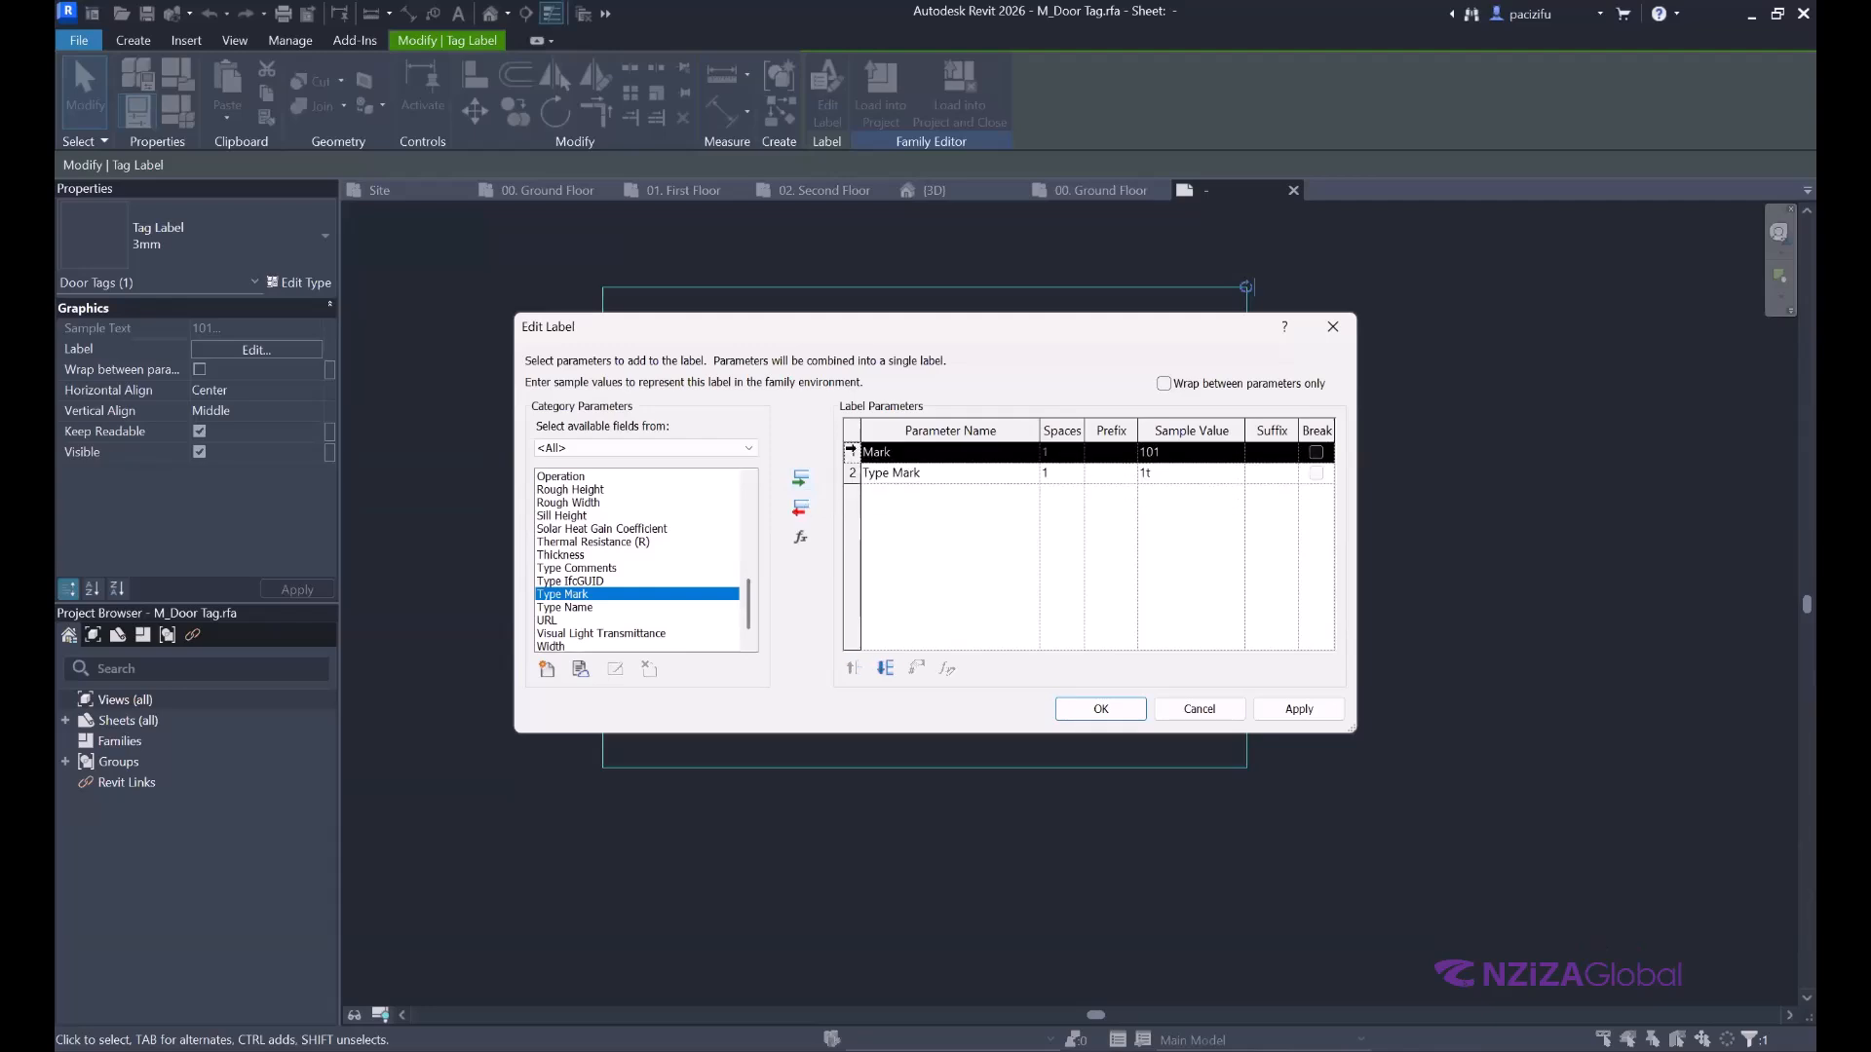
left_click(801, 510)
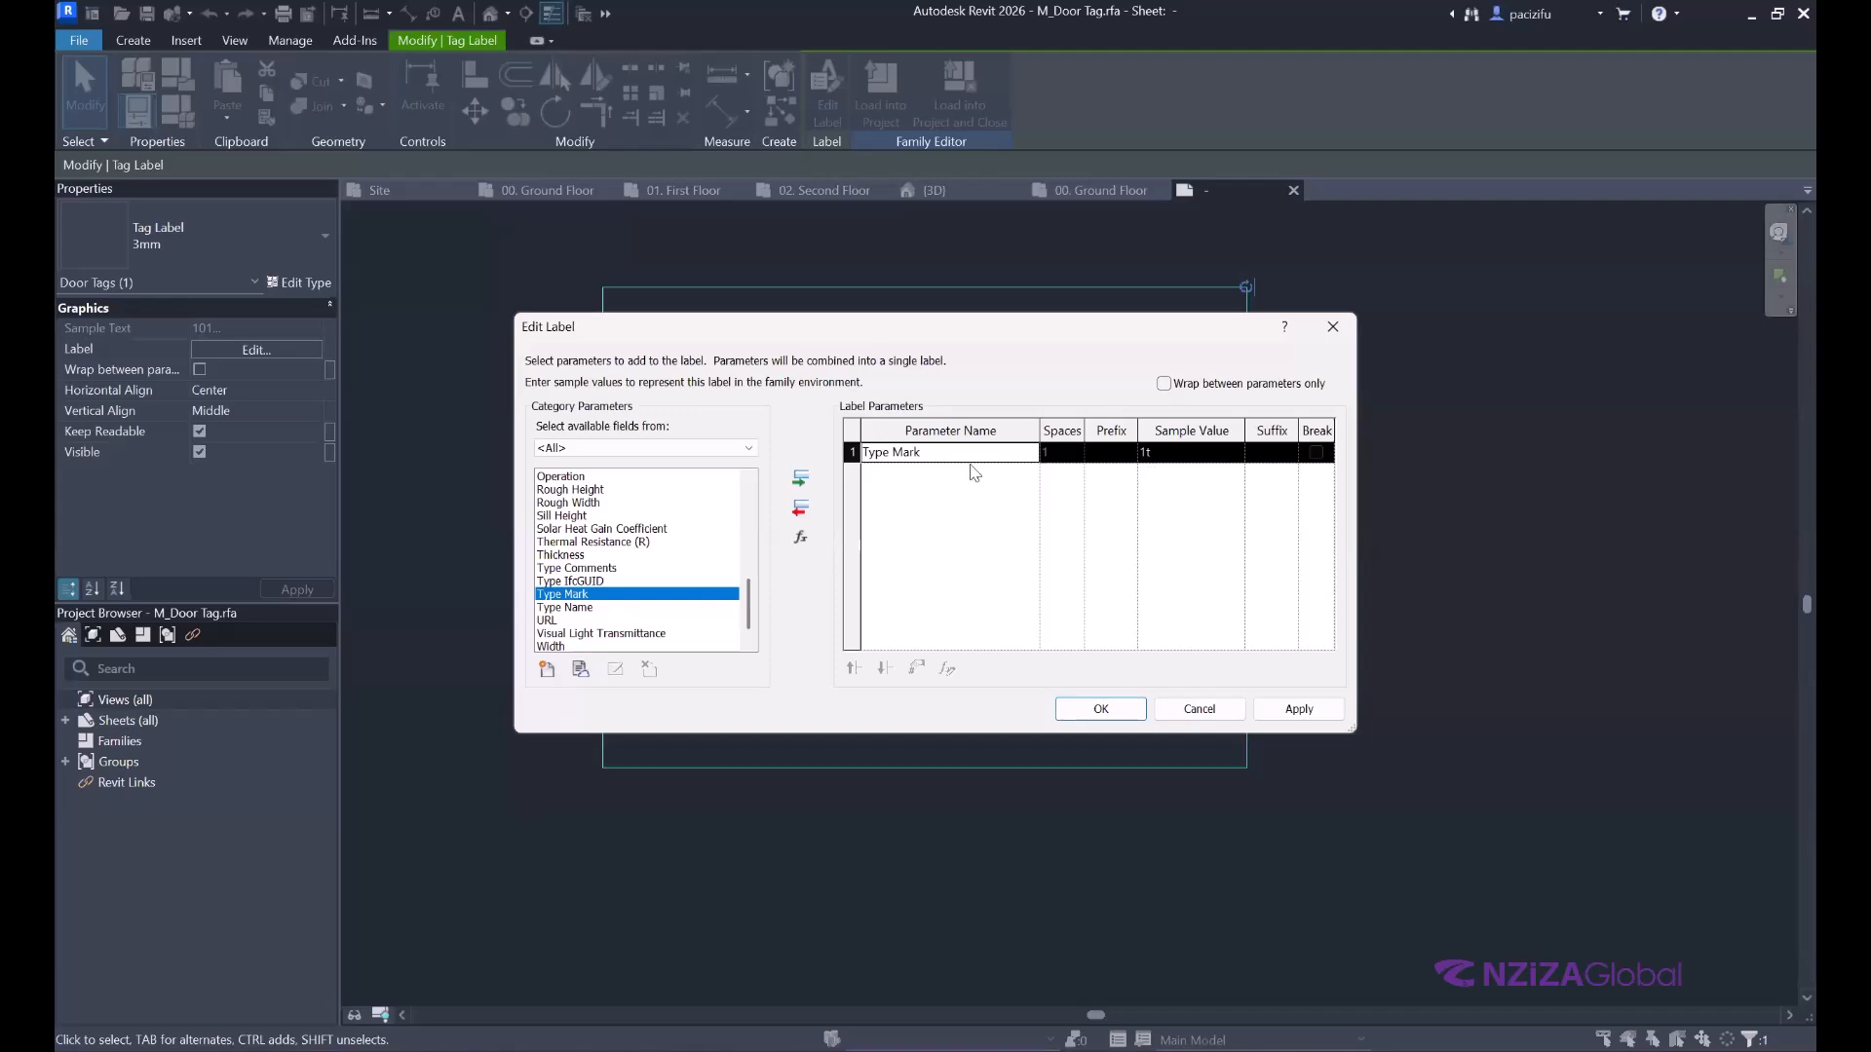
left_click(1296, 709)
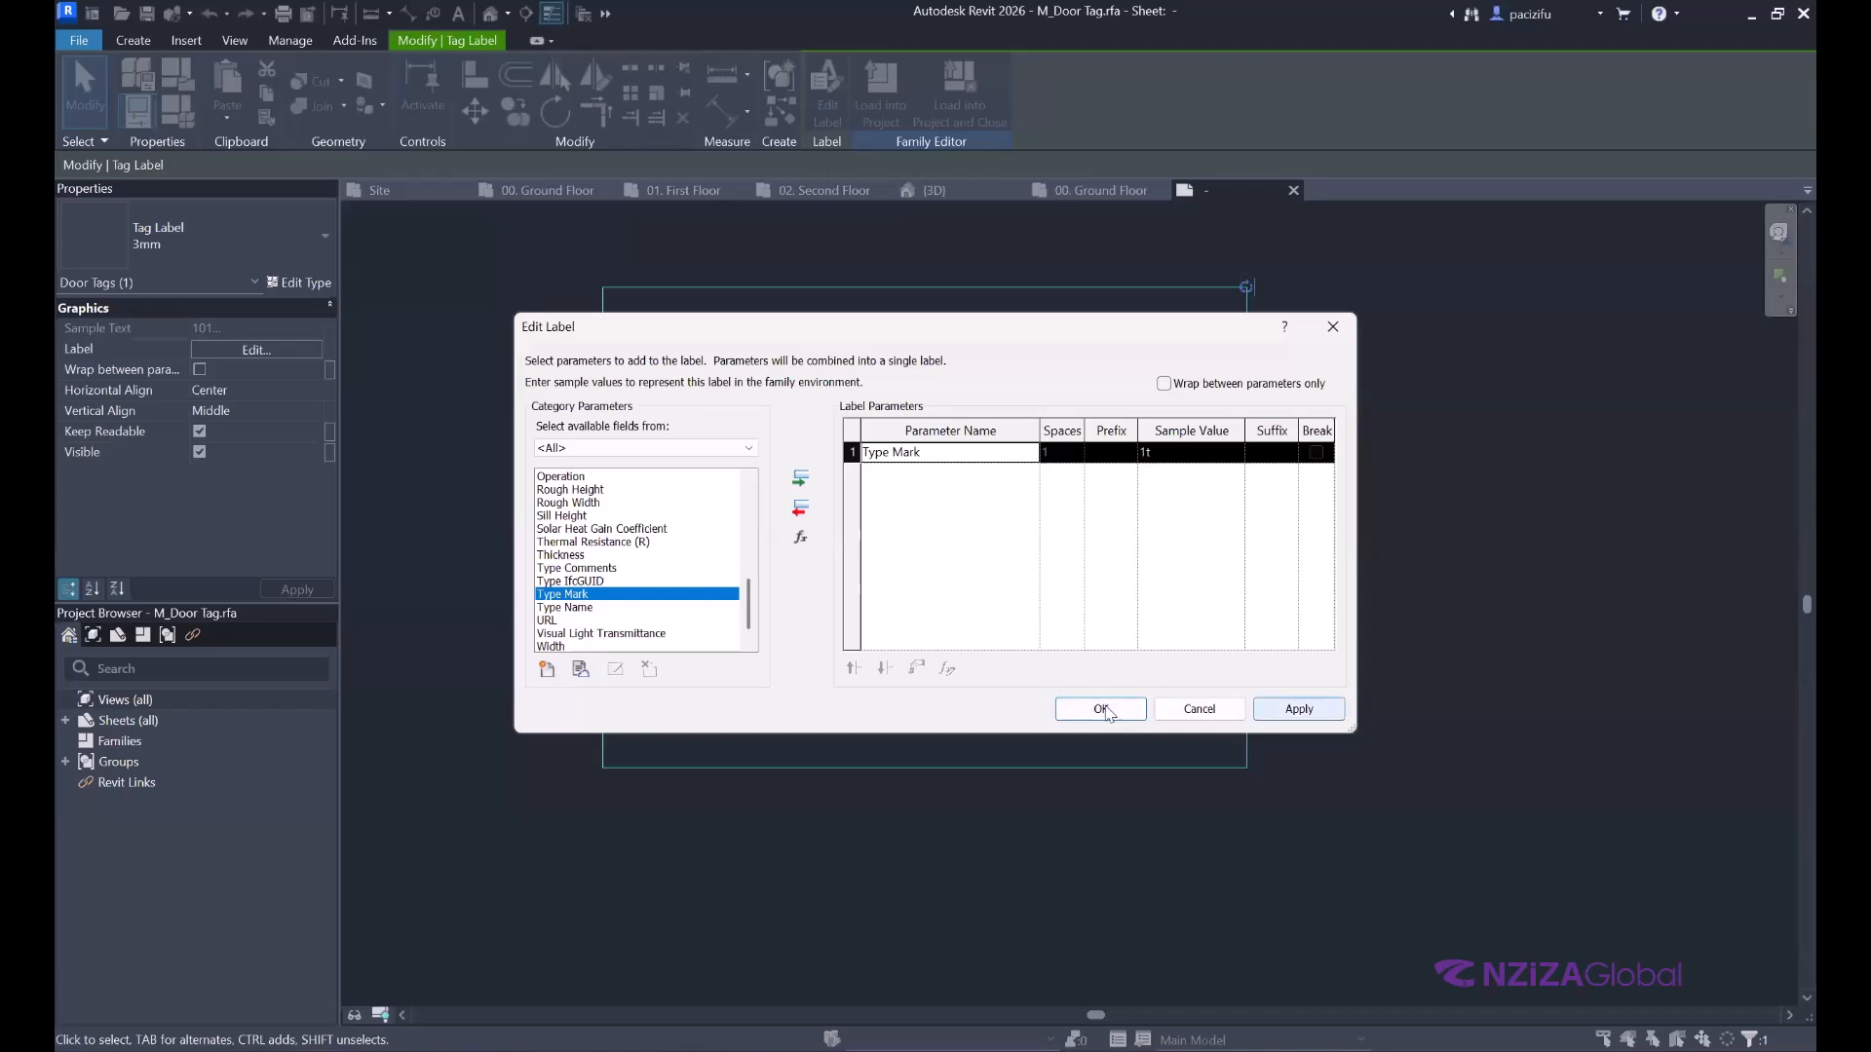
left_click(1101, 709)
Load the edited door tag family into Session 02 Exercise.rvt, overwriting the existing version.
scroll(873, 516, "down", 2)
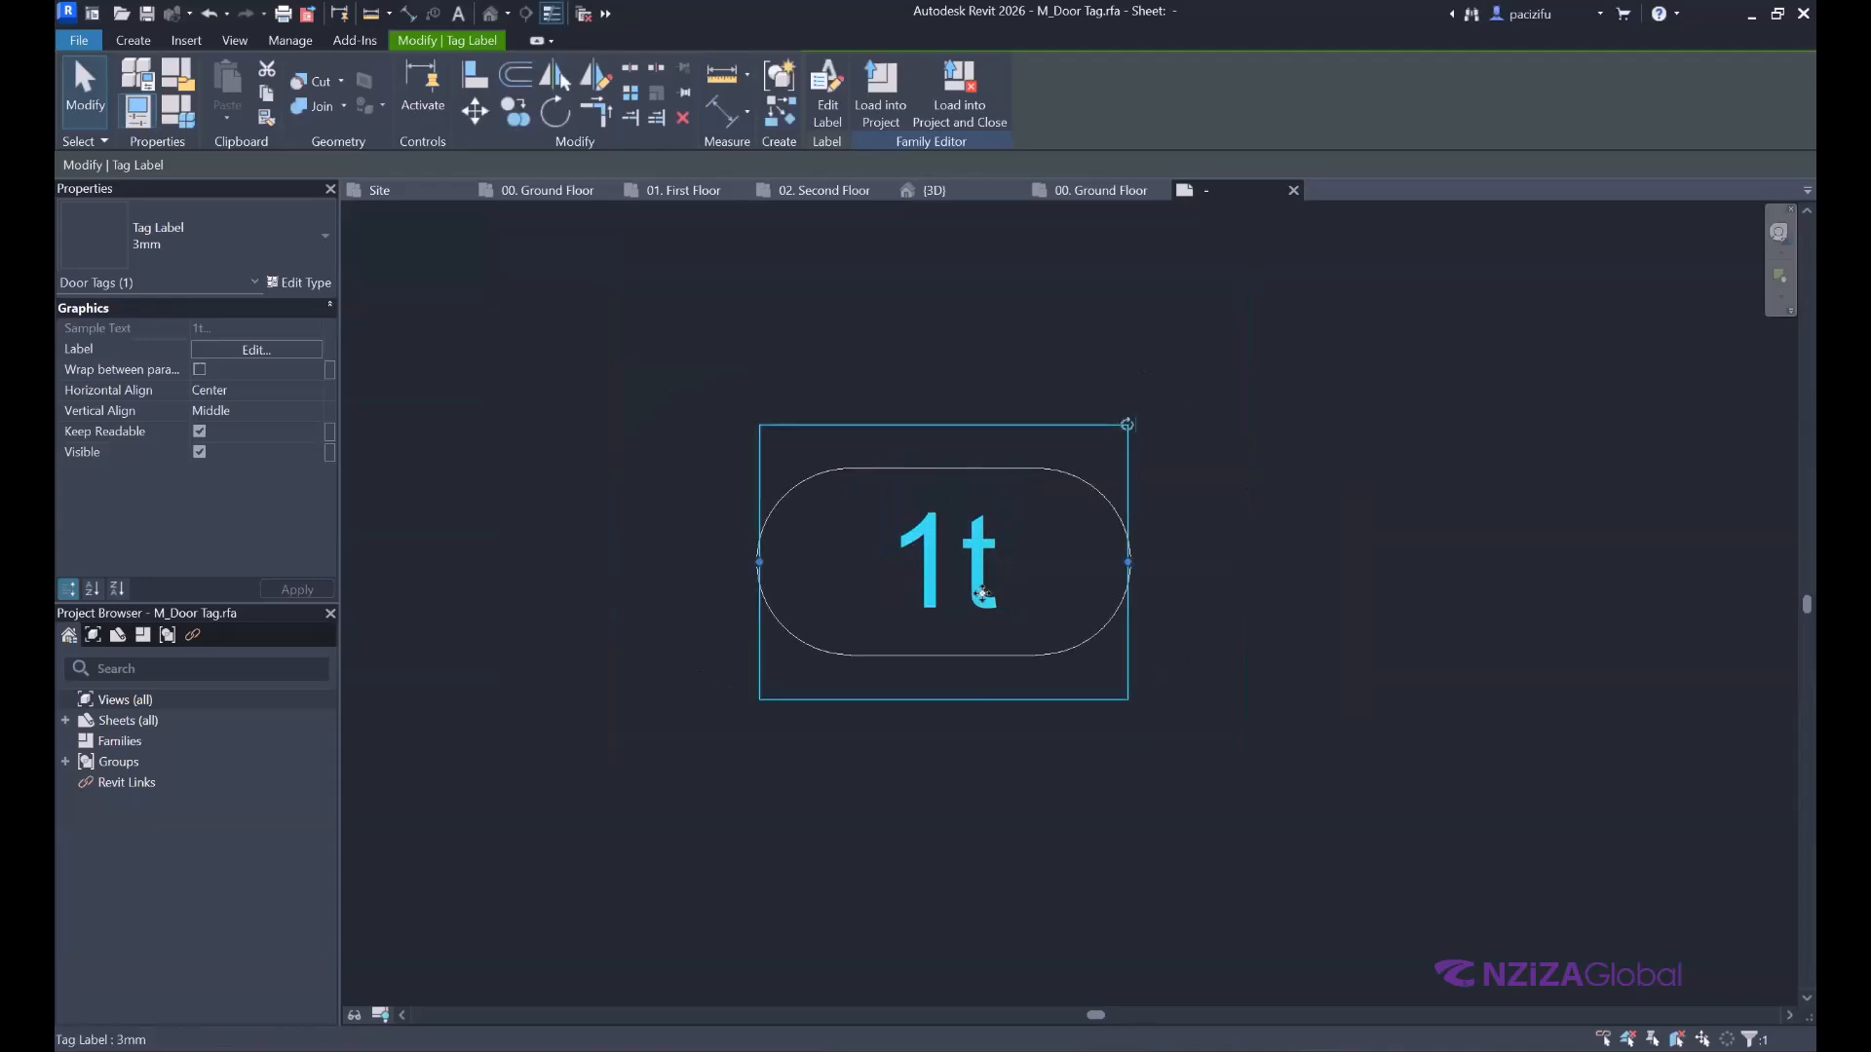
left_click(578, 528)
left_click(834, 86)
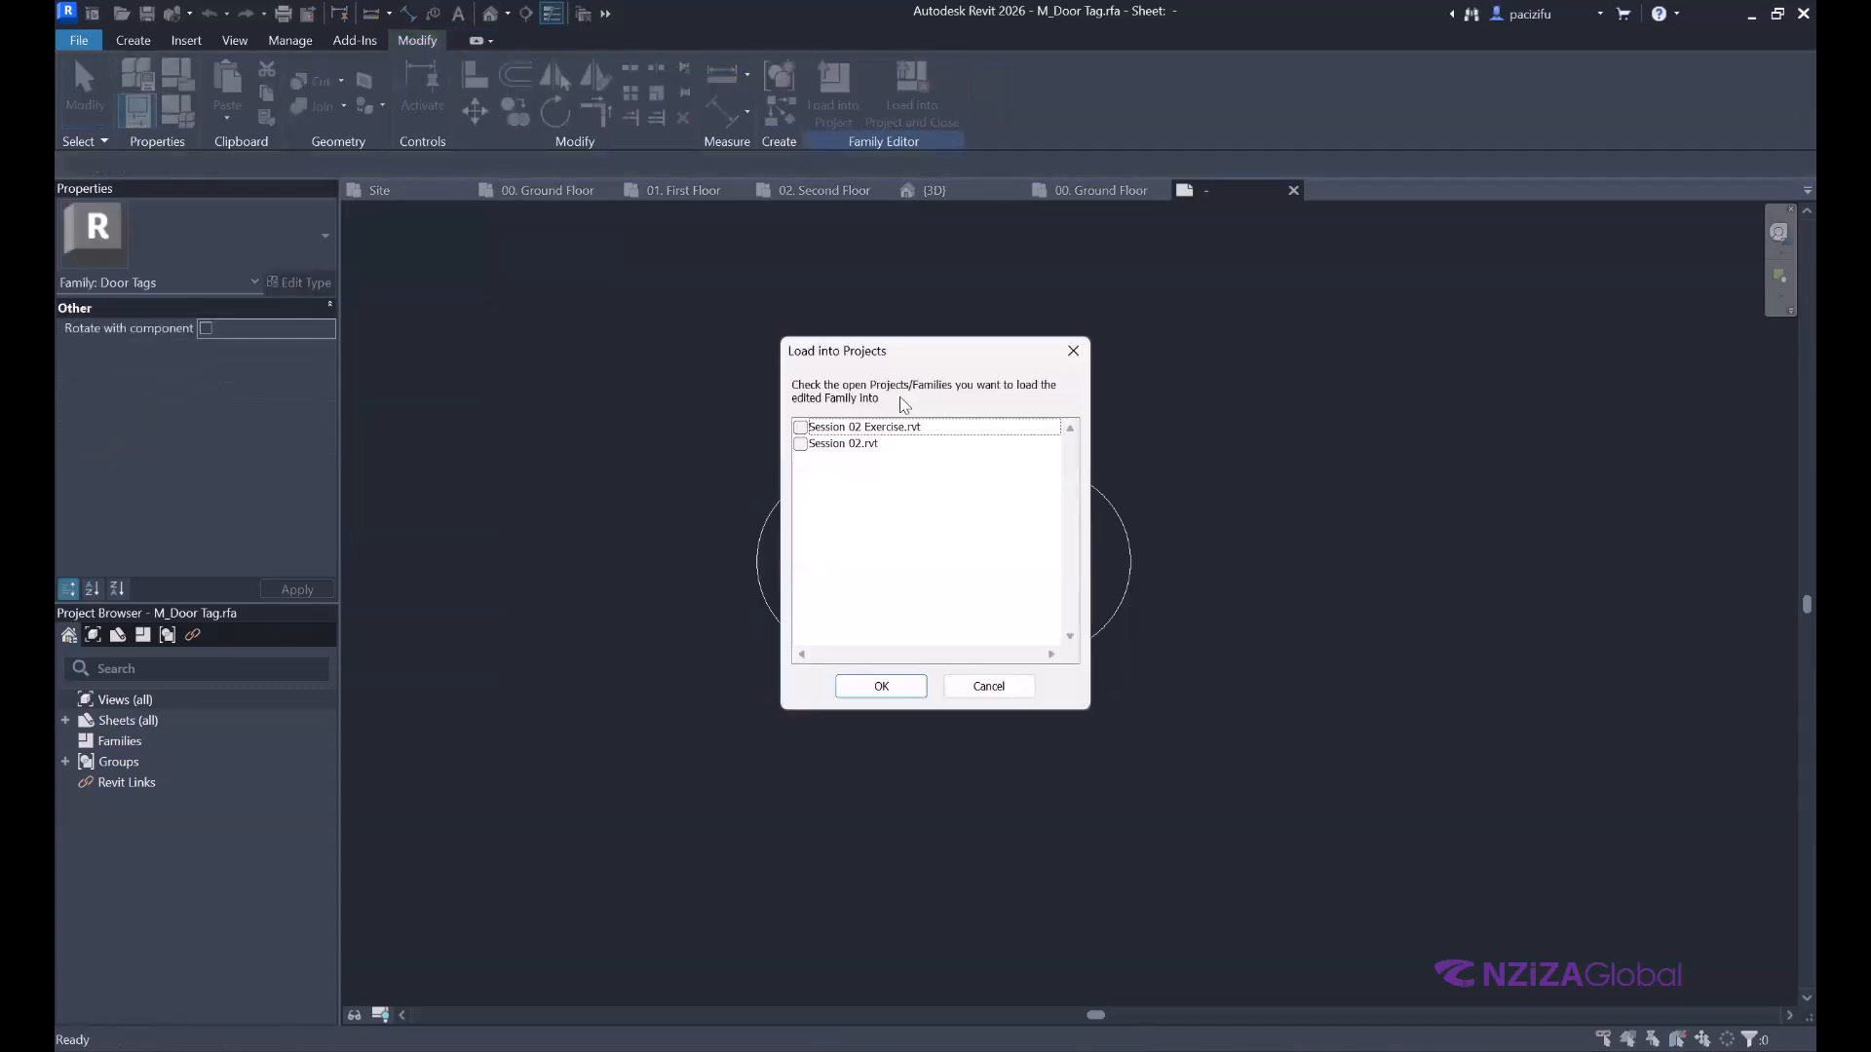
left_click(872, 429)
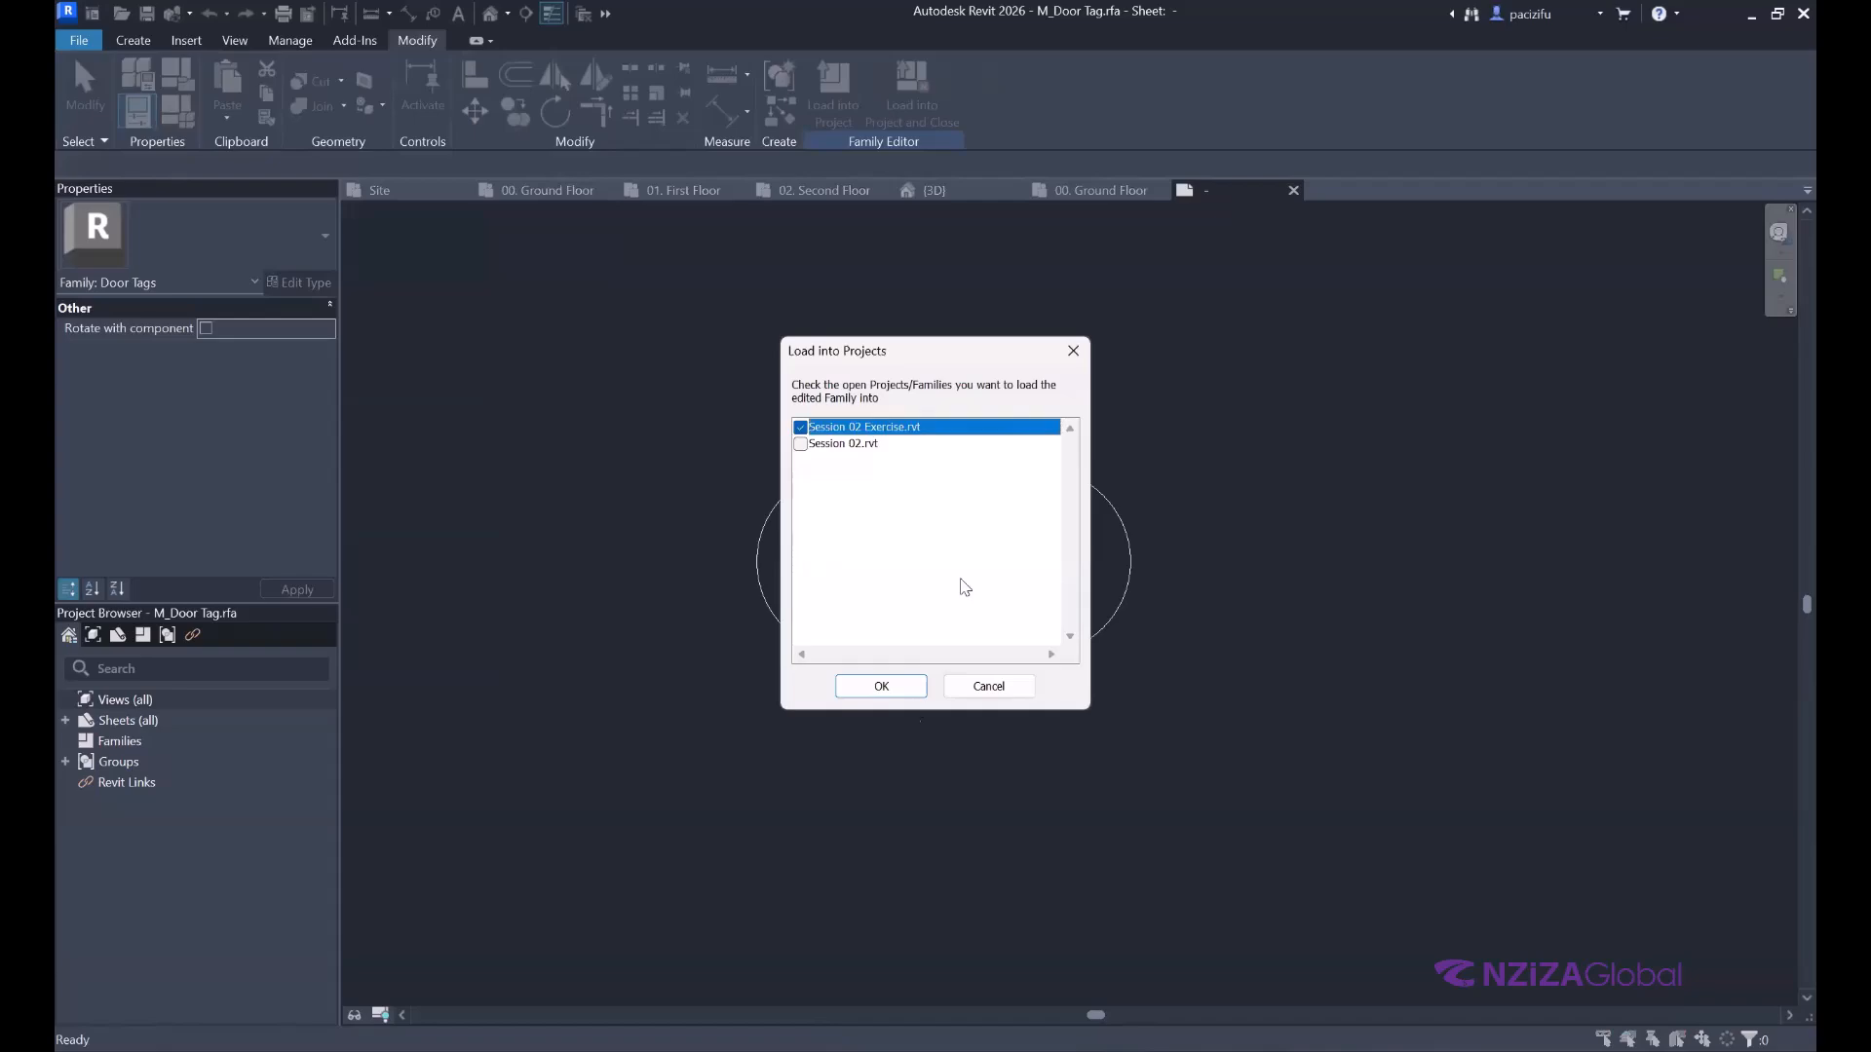
left_click(902, 687)
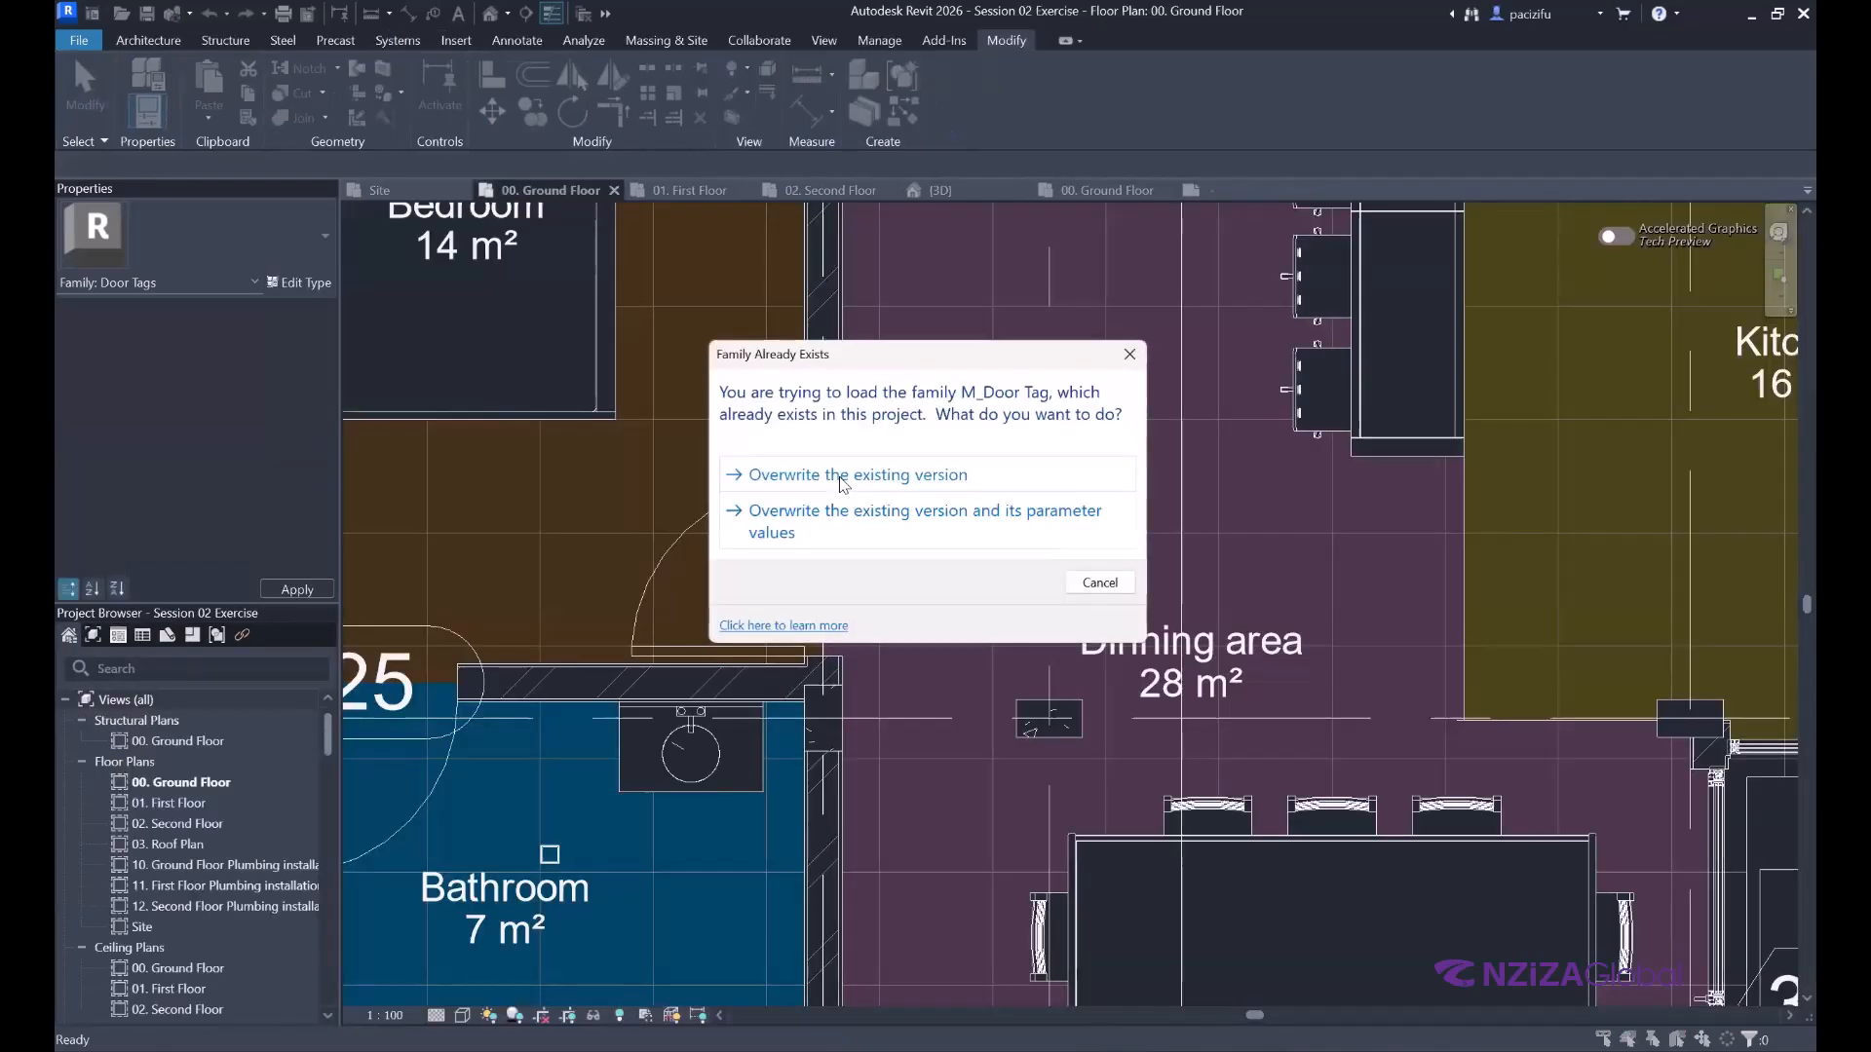
left_click(844, 475)
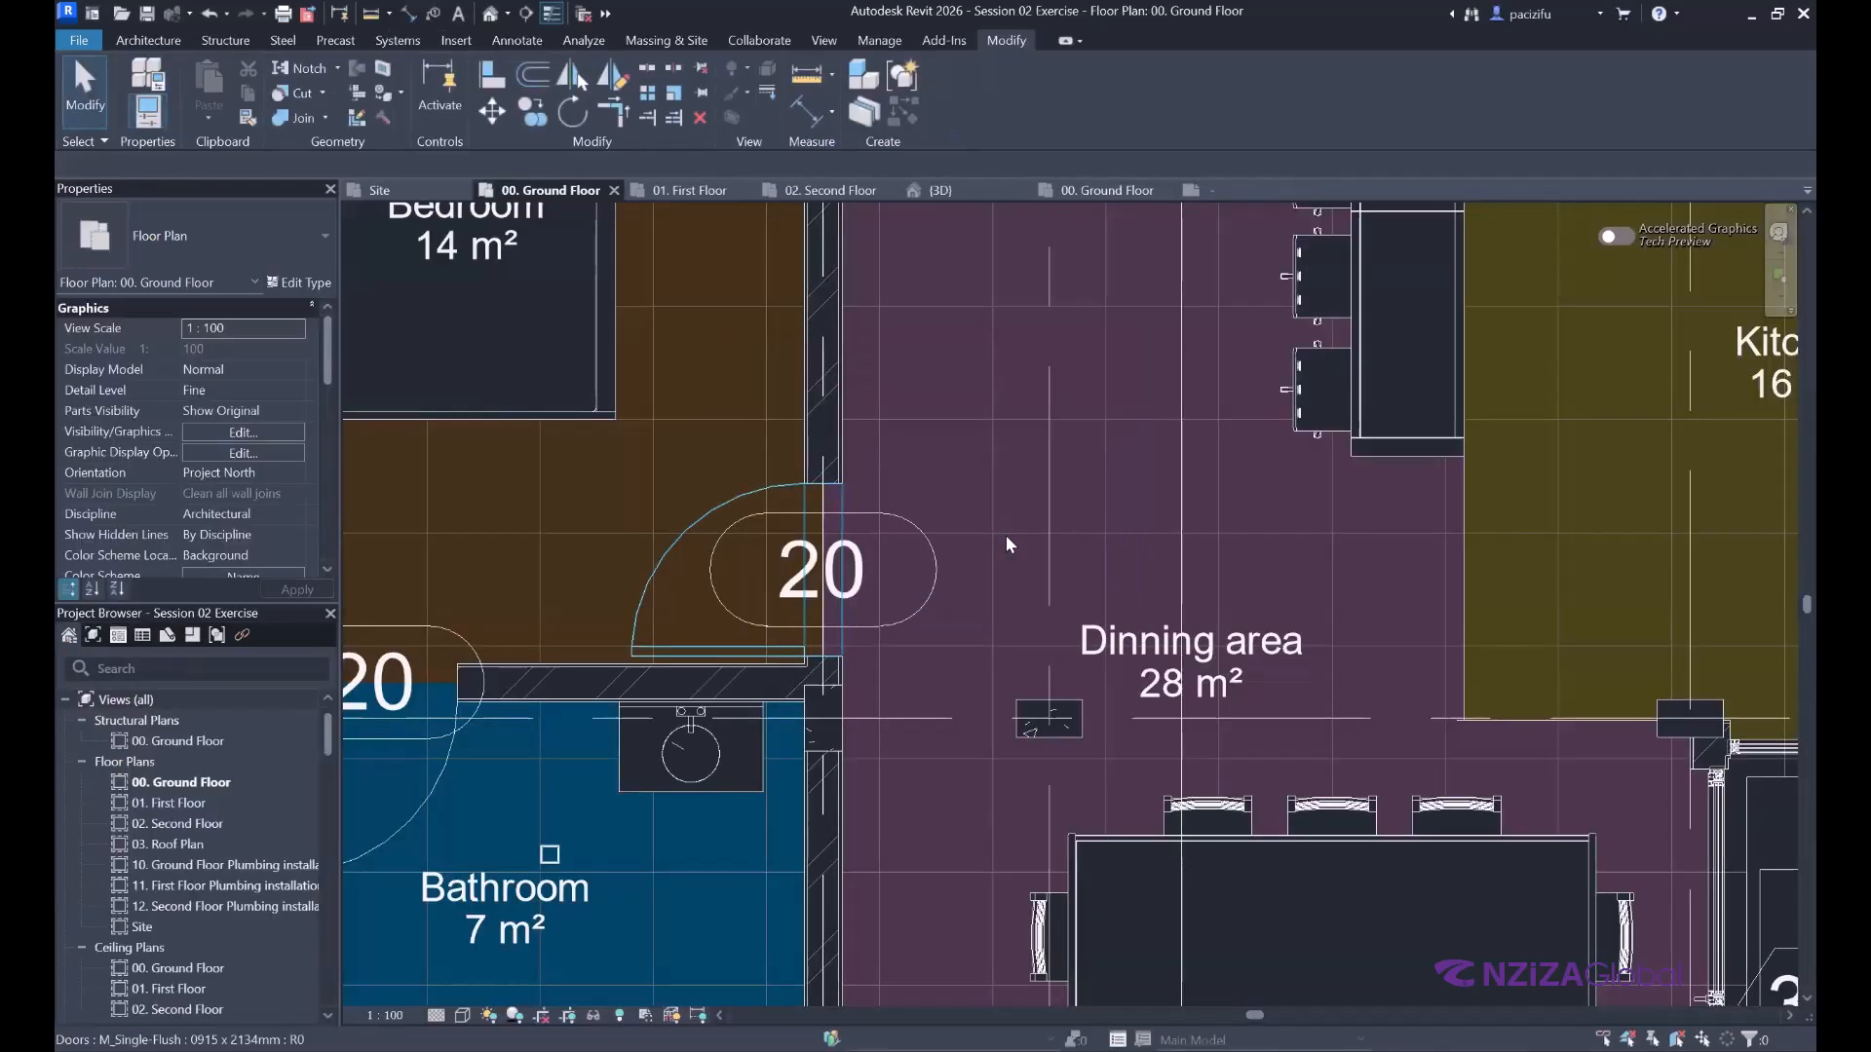
Examine the reloaded door tags at the bedroom, bathrooms and office on the ground floor plan.
scroll(990, 545, "down", 4)
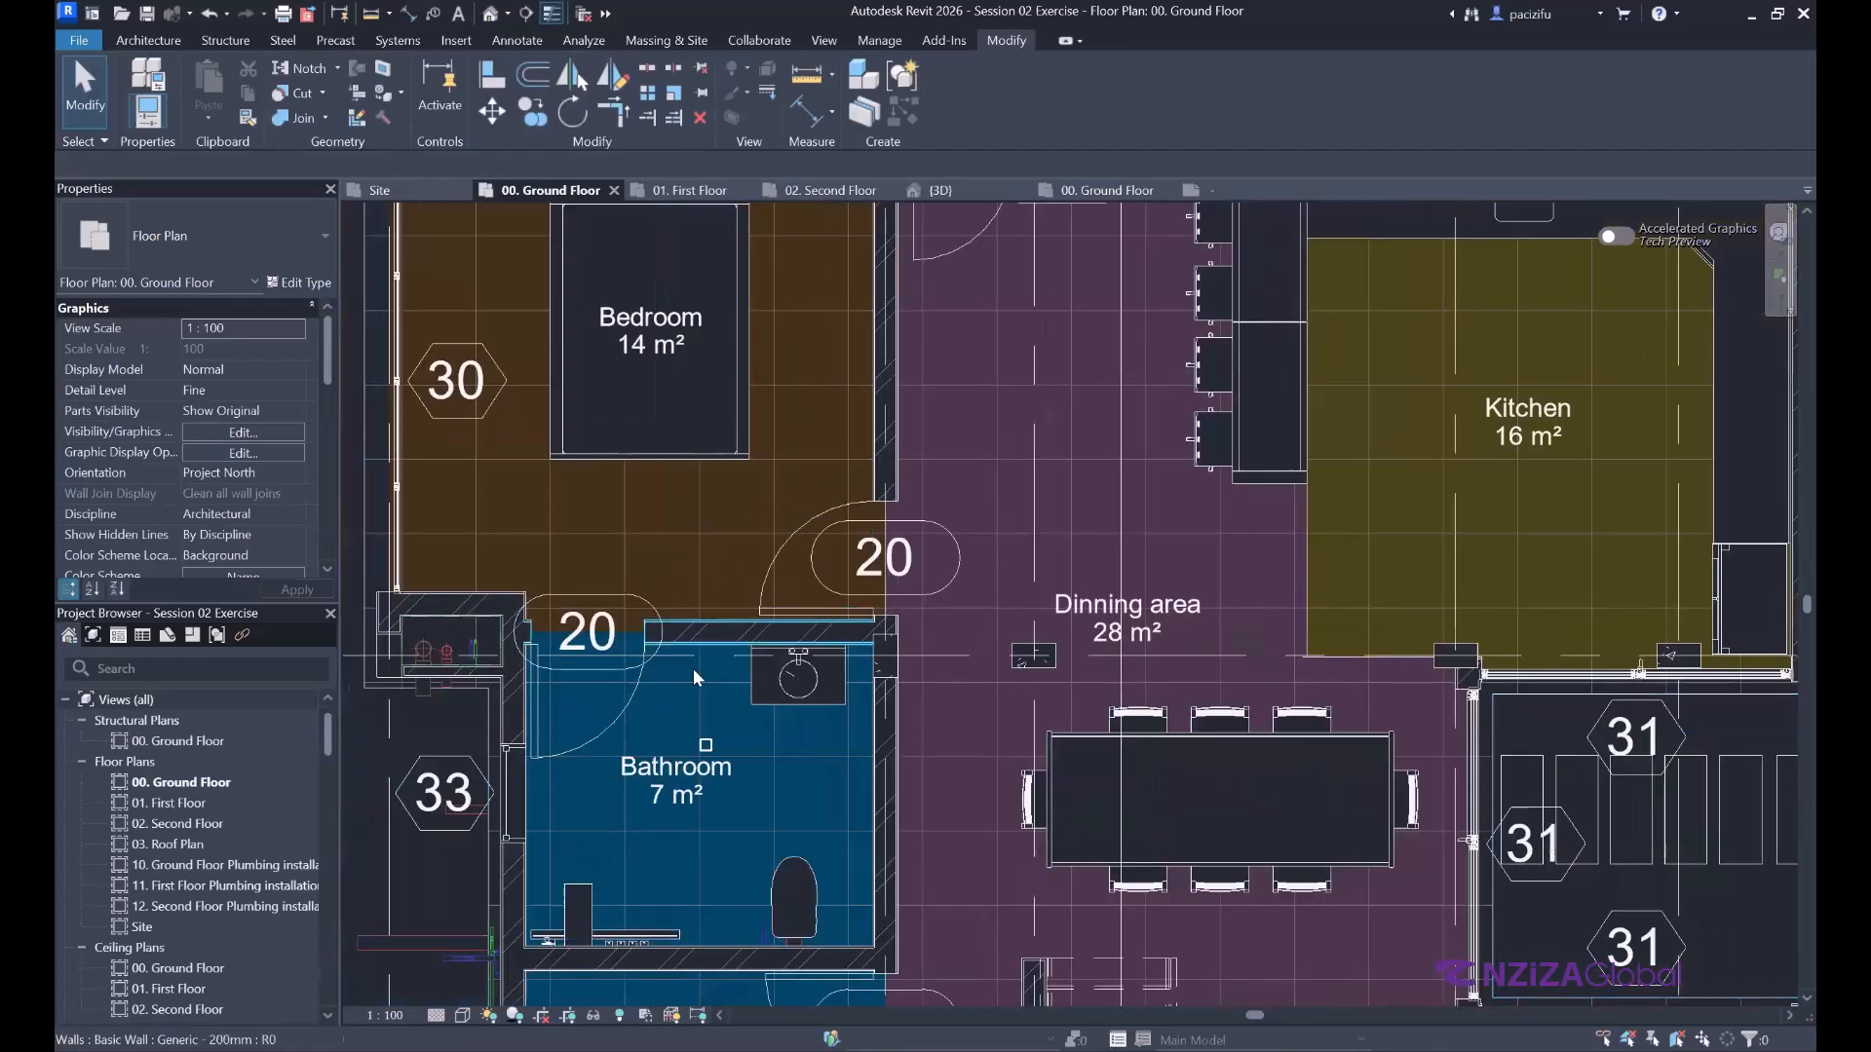
scroll(690, 669, "down", 2)
scroll(658, 643, "down", 1)
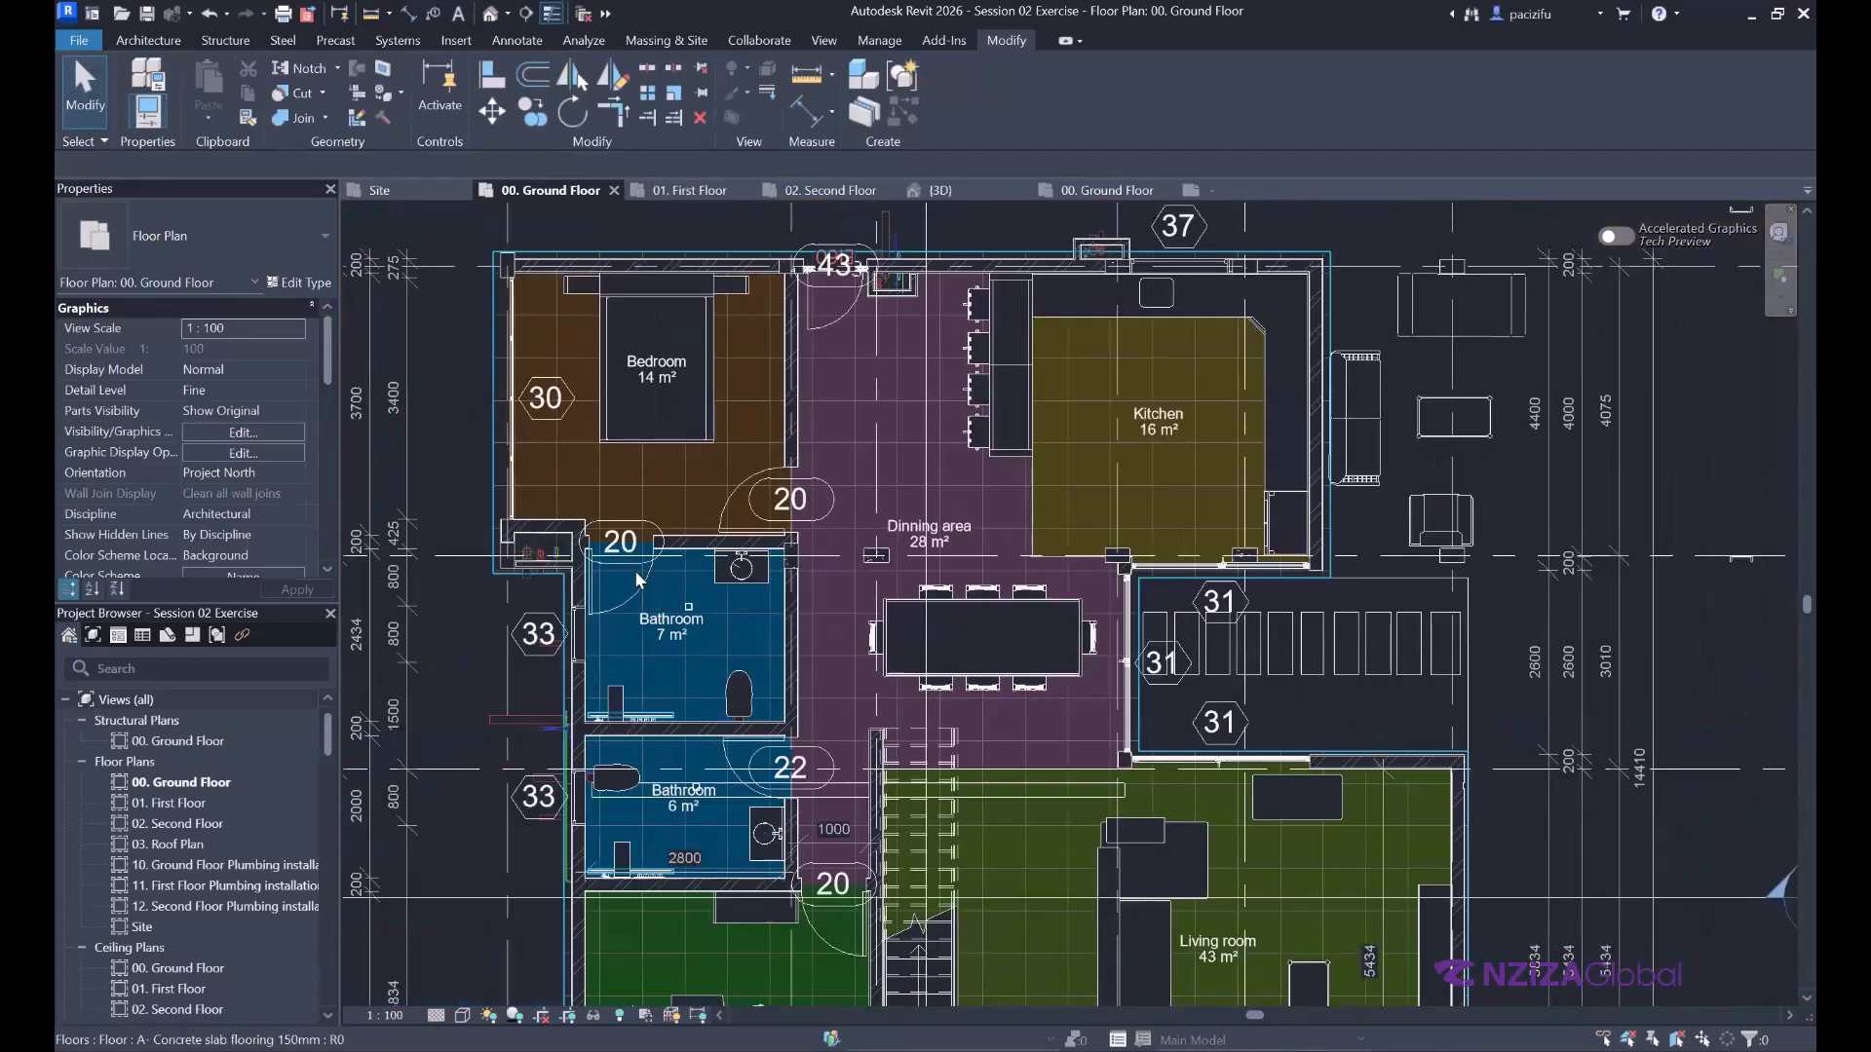
scroll(644, 562, "up", 2)
scroll(644, 563, "up", 1)
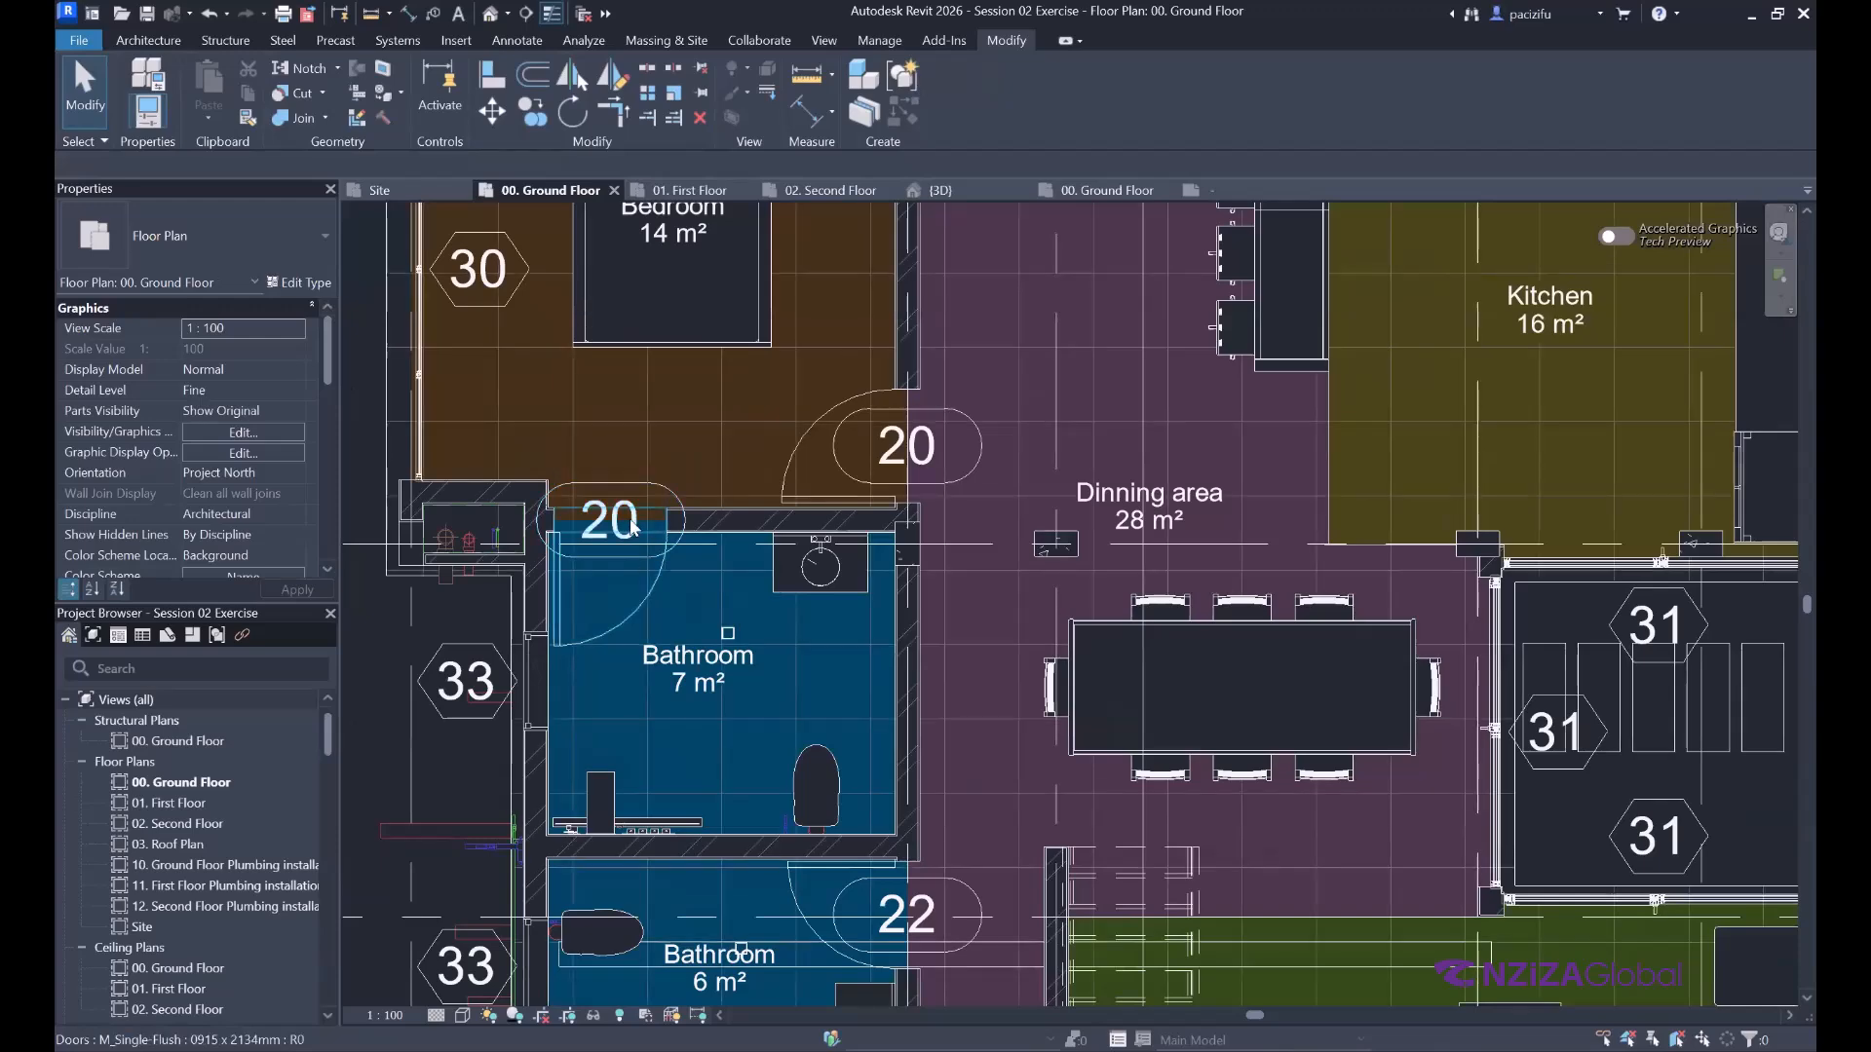
scroll(846, 439, "down", 2)
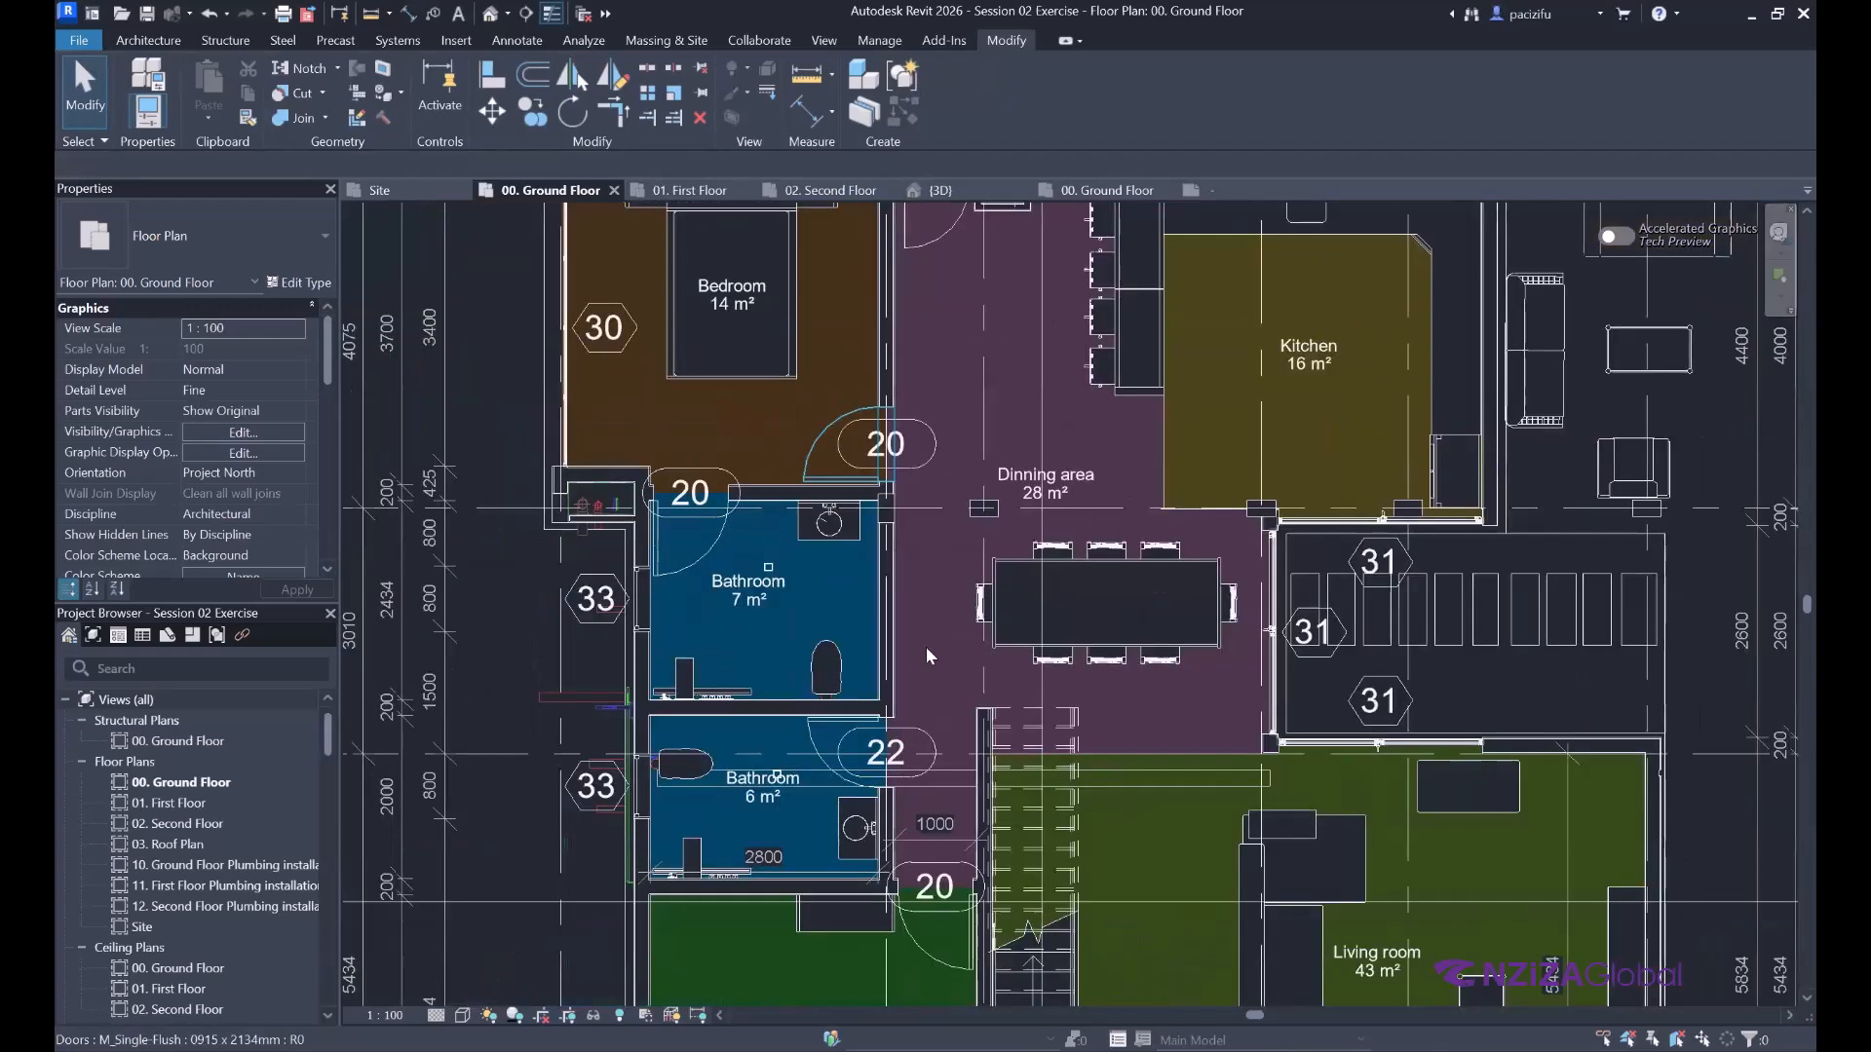
scroll(939, 651, "down", 2)
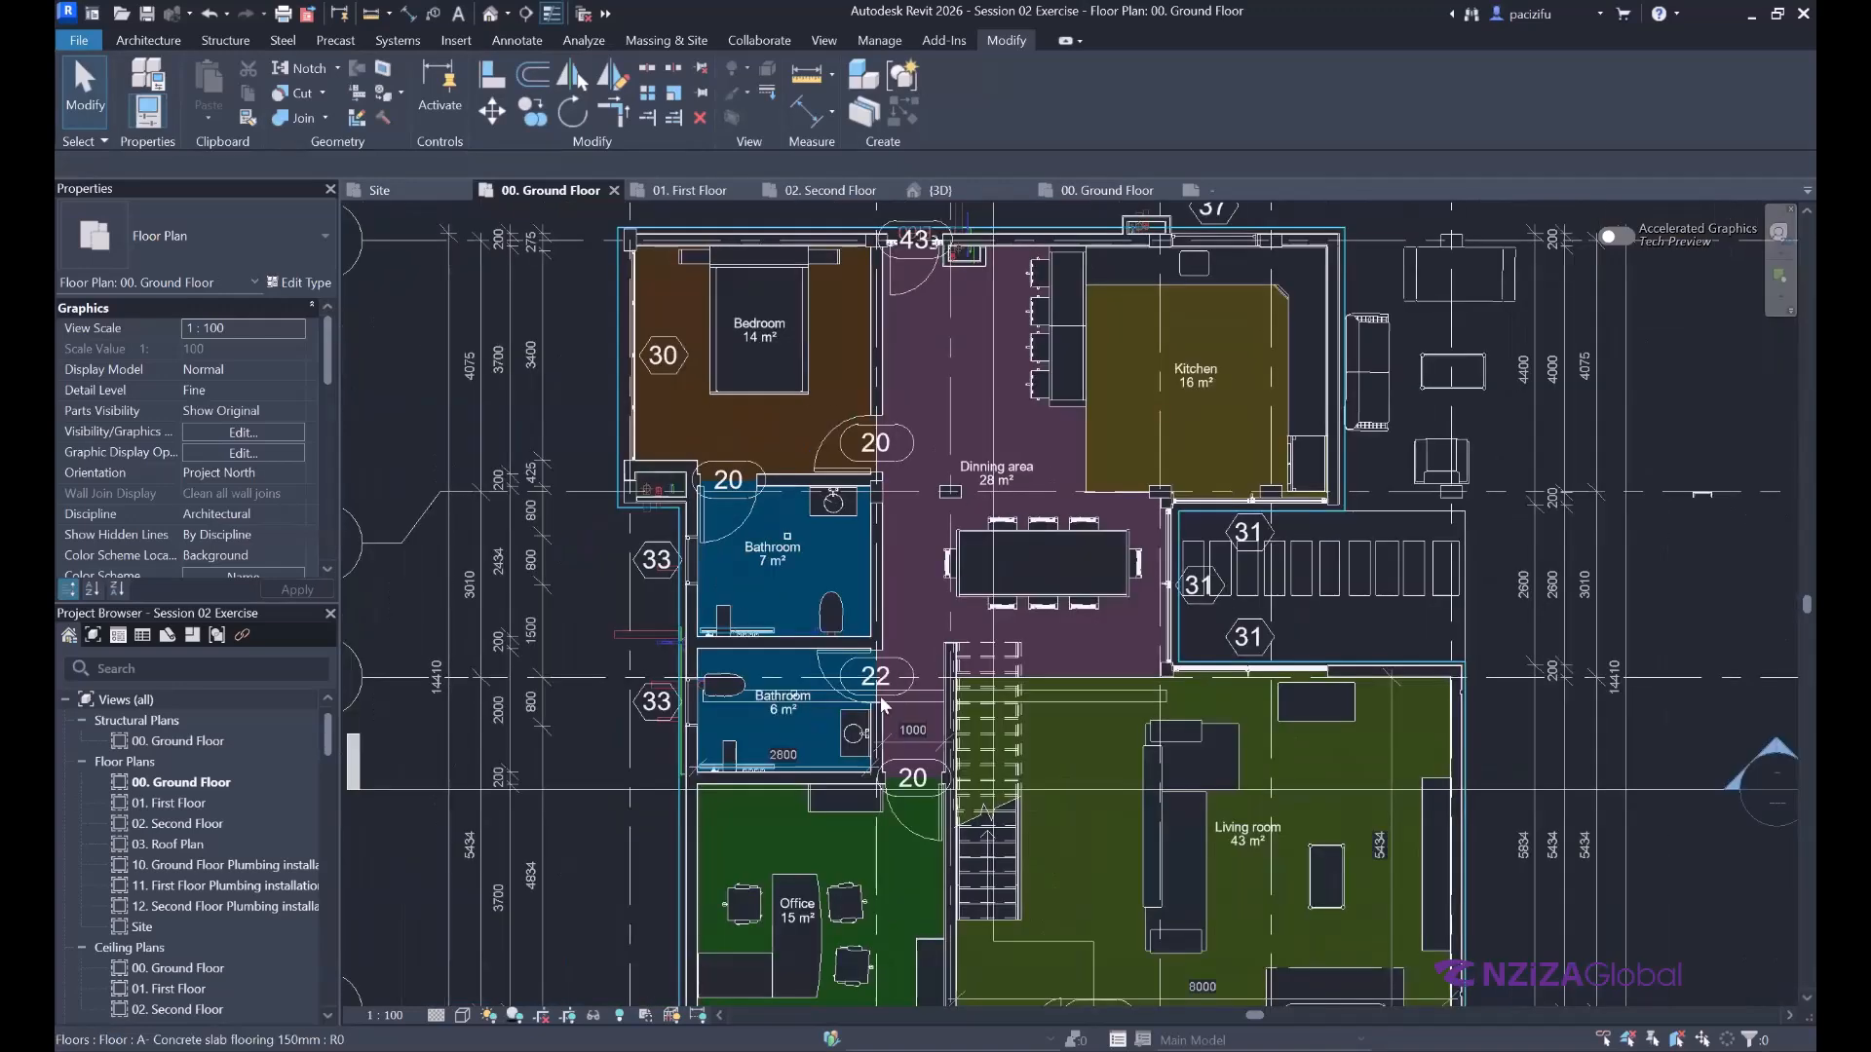
scroll(882, 694, "up", 3)
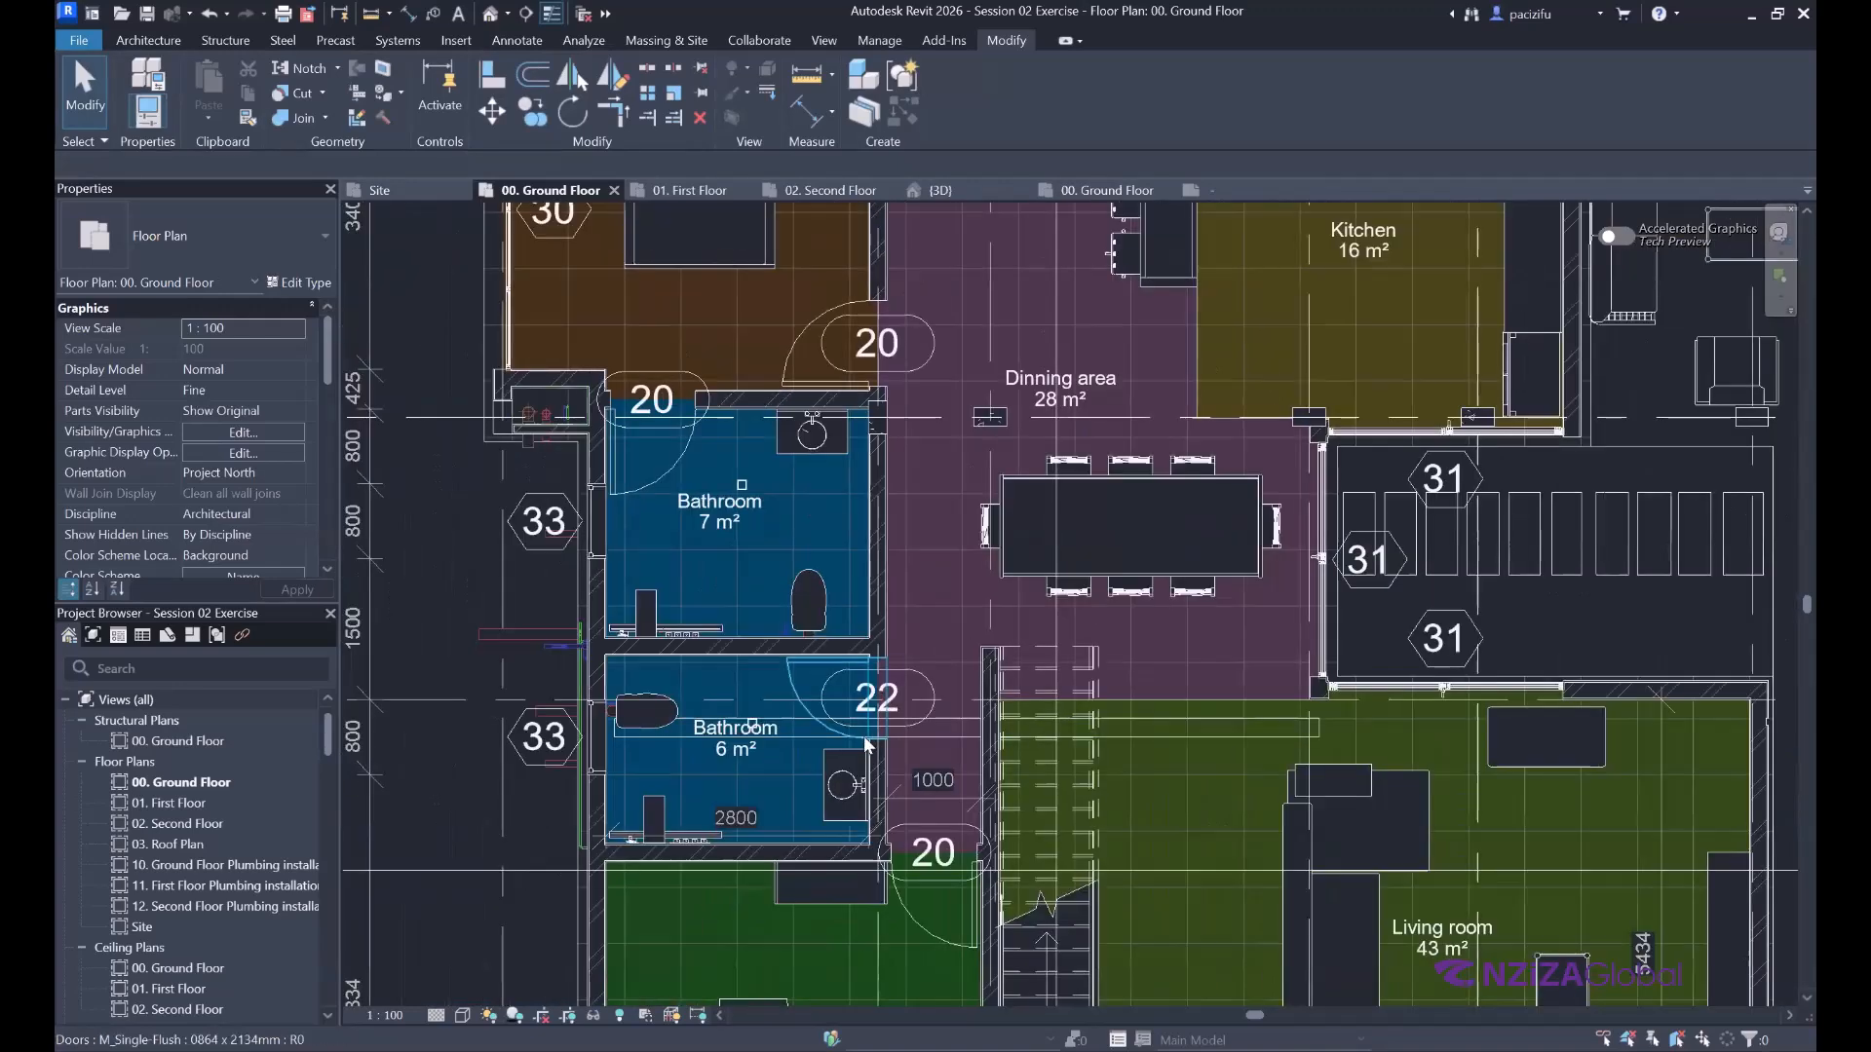
scroll(863, 734, "down", 1)
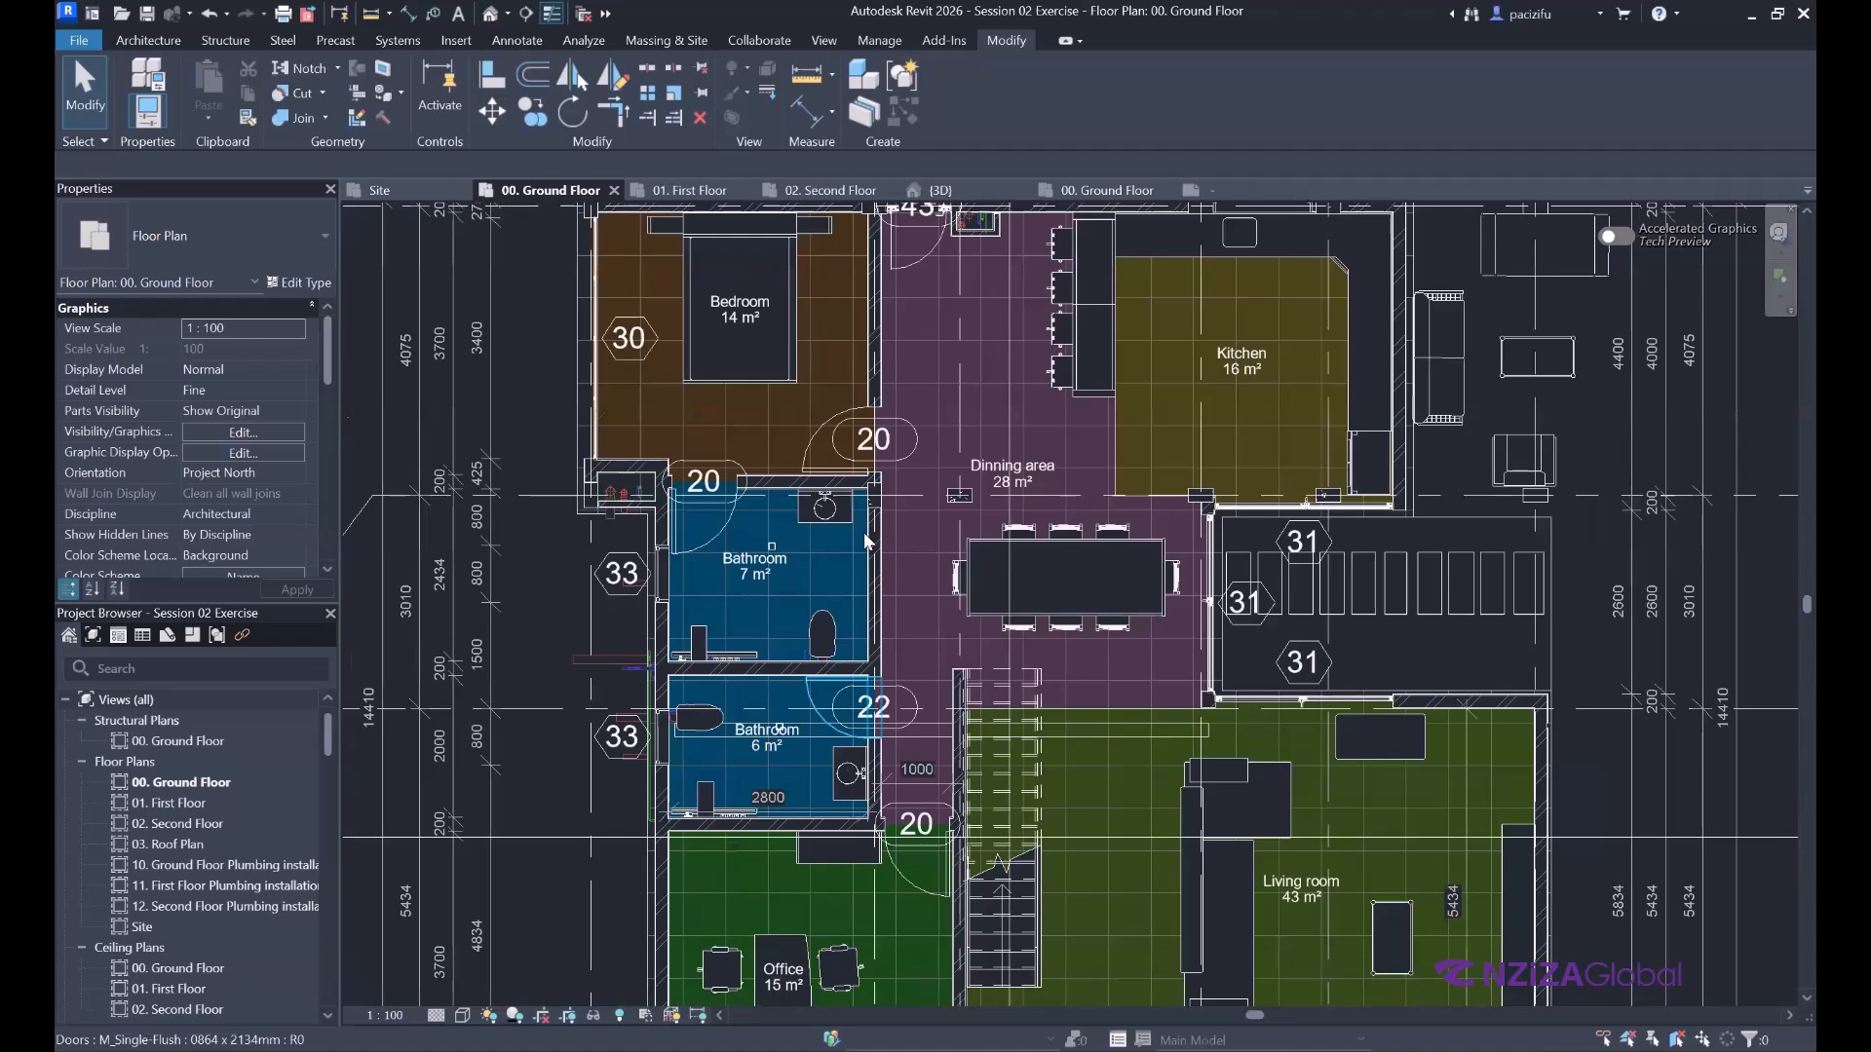
scroll(863, 531, "down", 2)
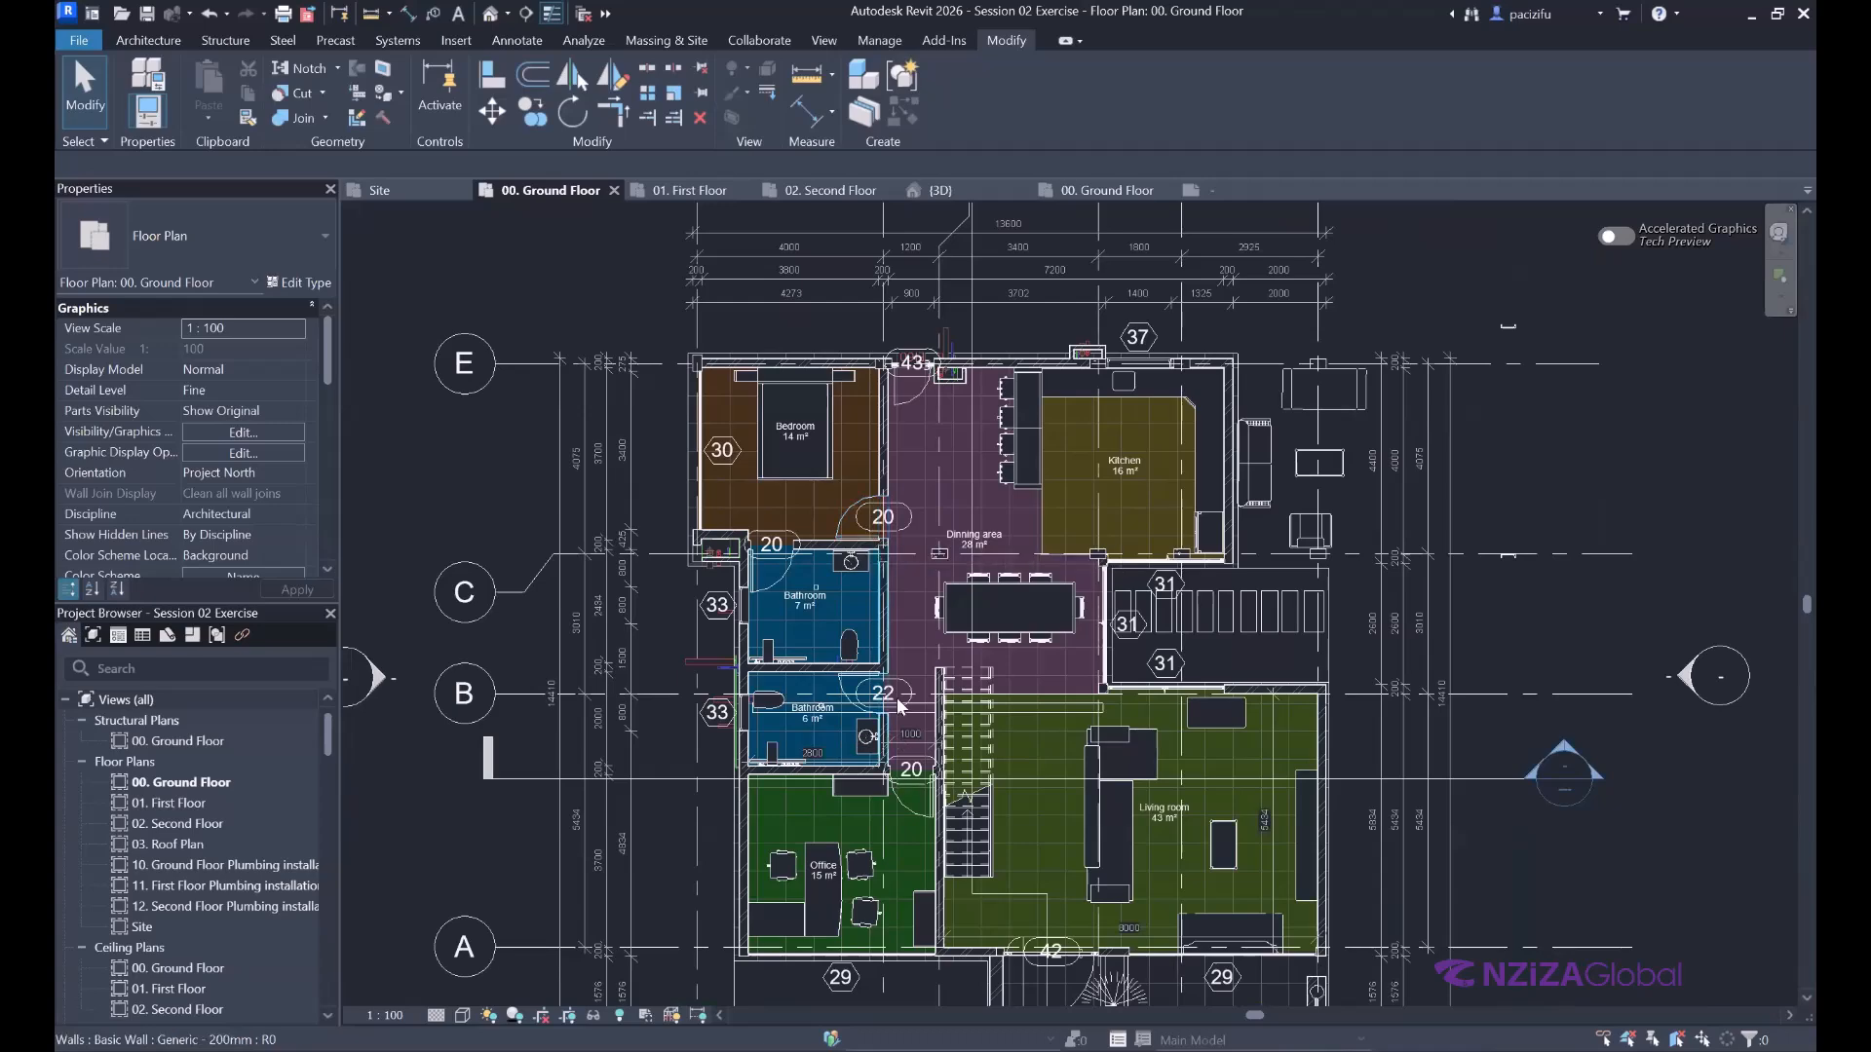
scroll(896, 707, "up", 3)
scroll(836, 721, "down", 2)
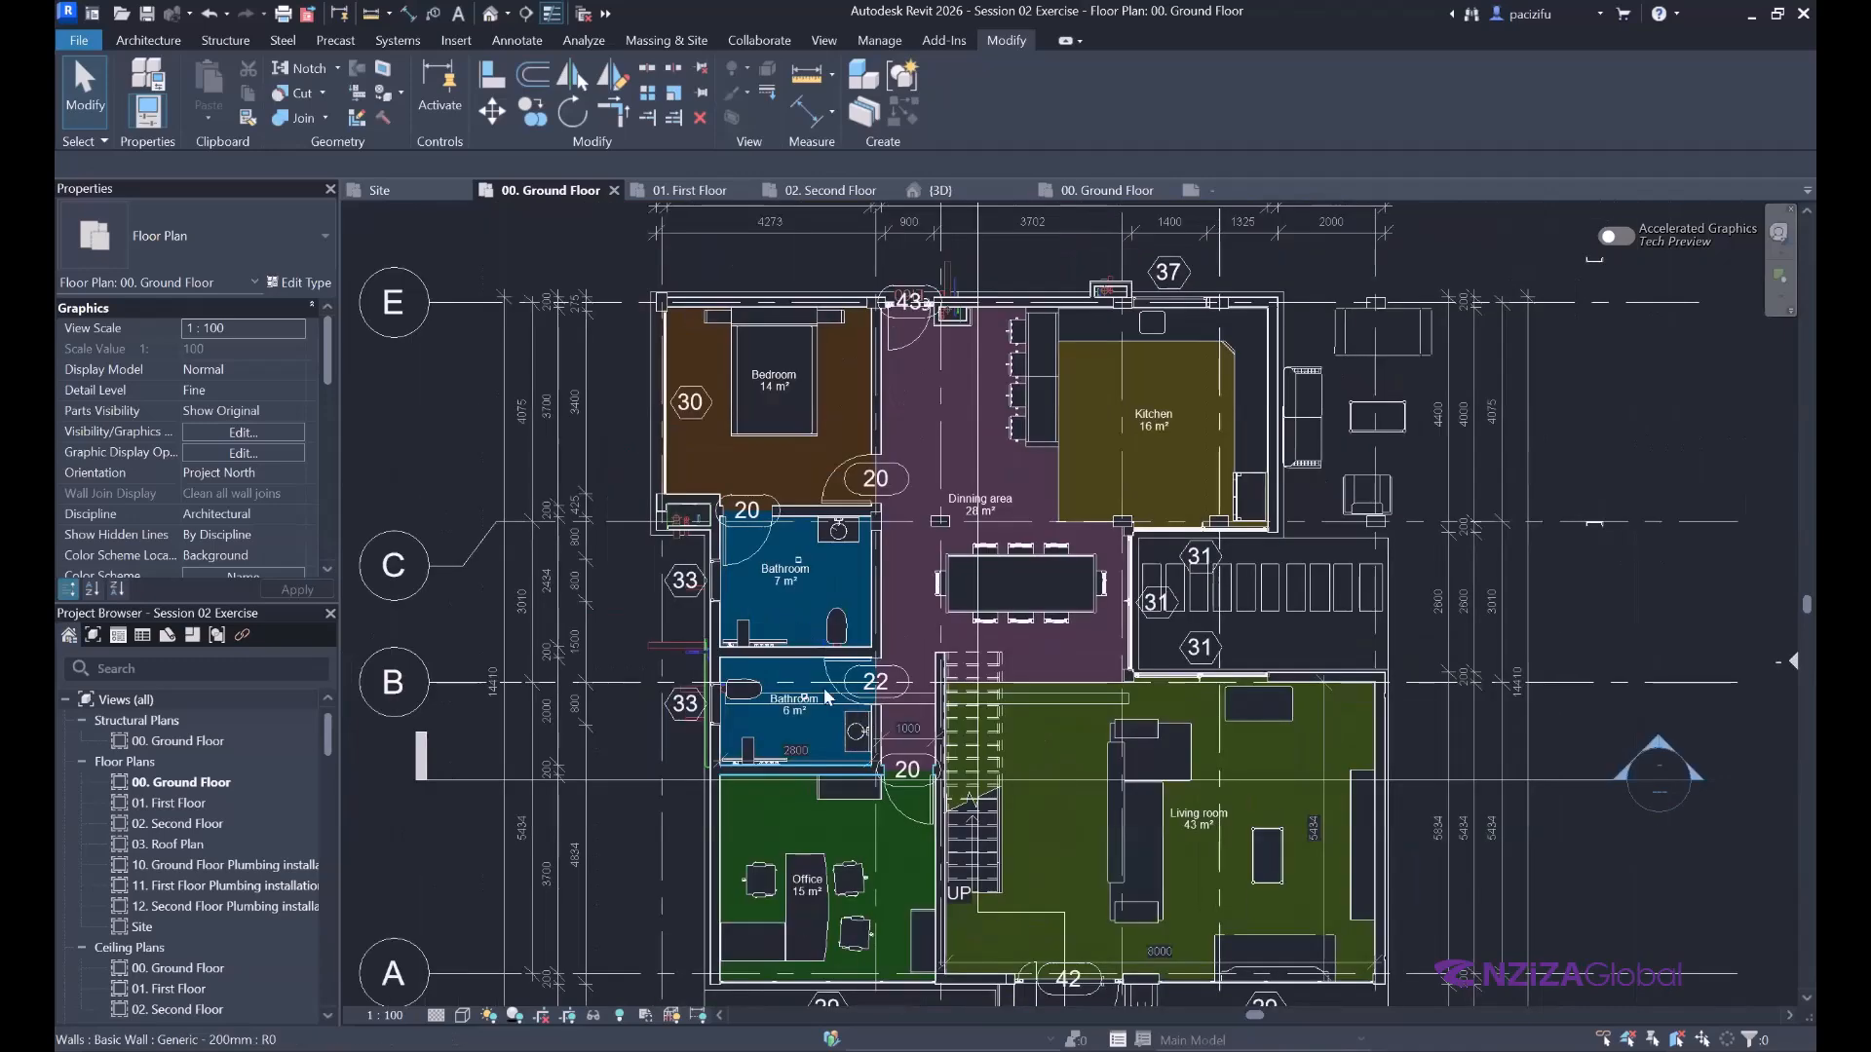
scroll(933, 827, "up", 2)
Select the office door and open the type properties of its M_Single-Flush 0915 x 2134mm type.
left_click(933, 826)
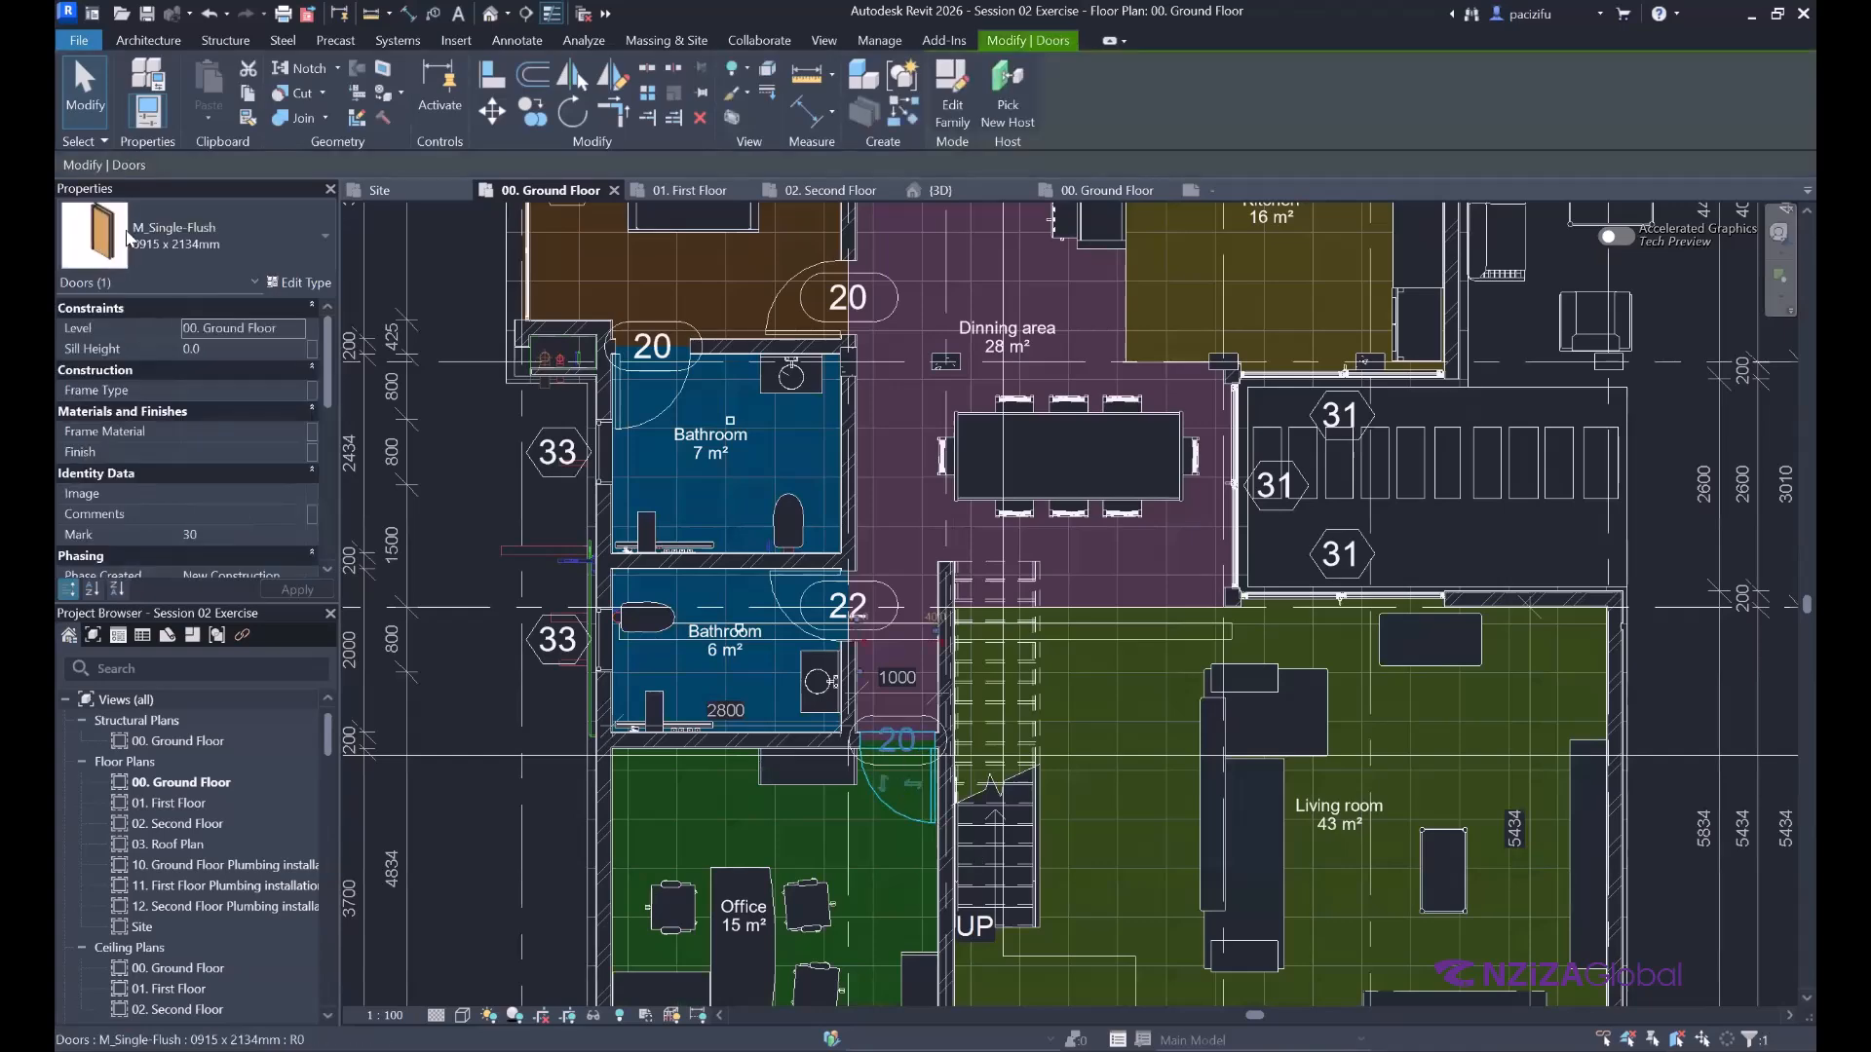
scroll(898, 780, "up", 2)
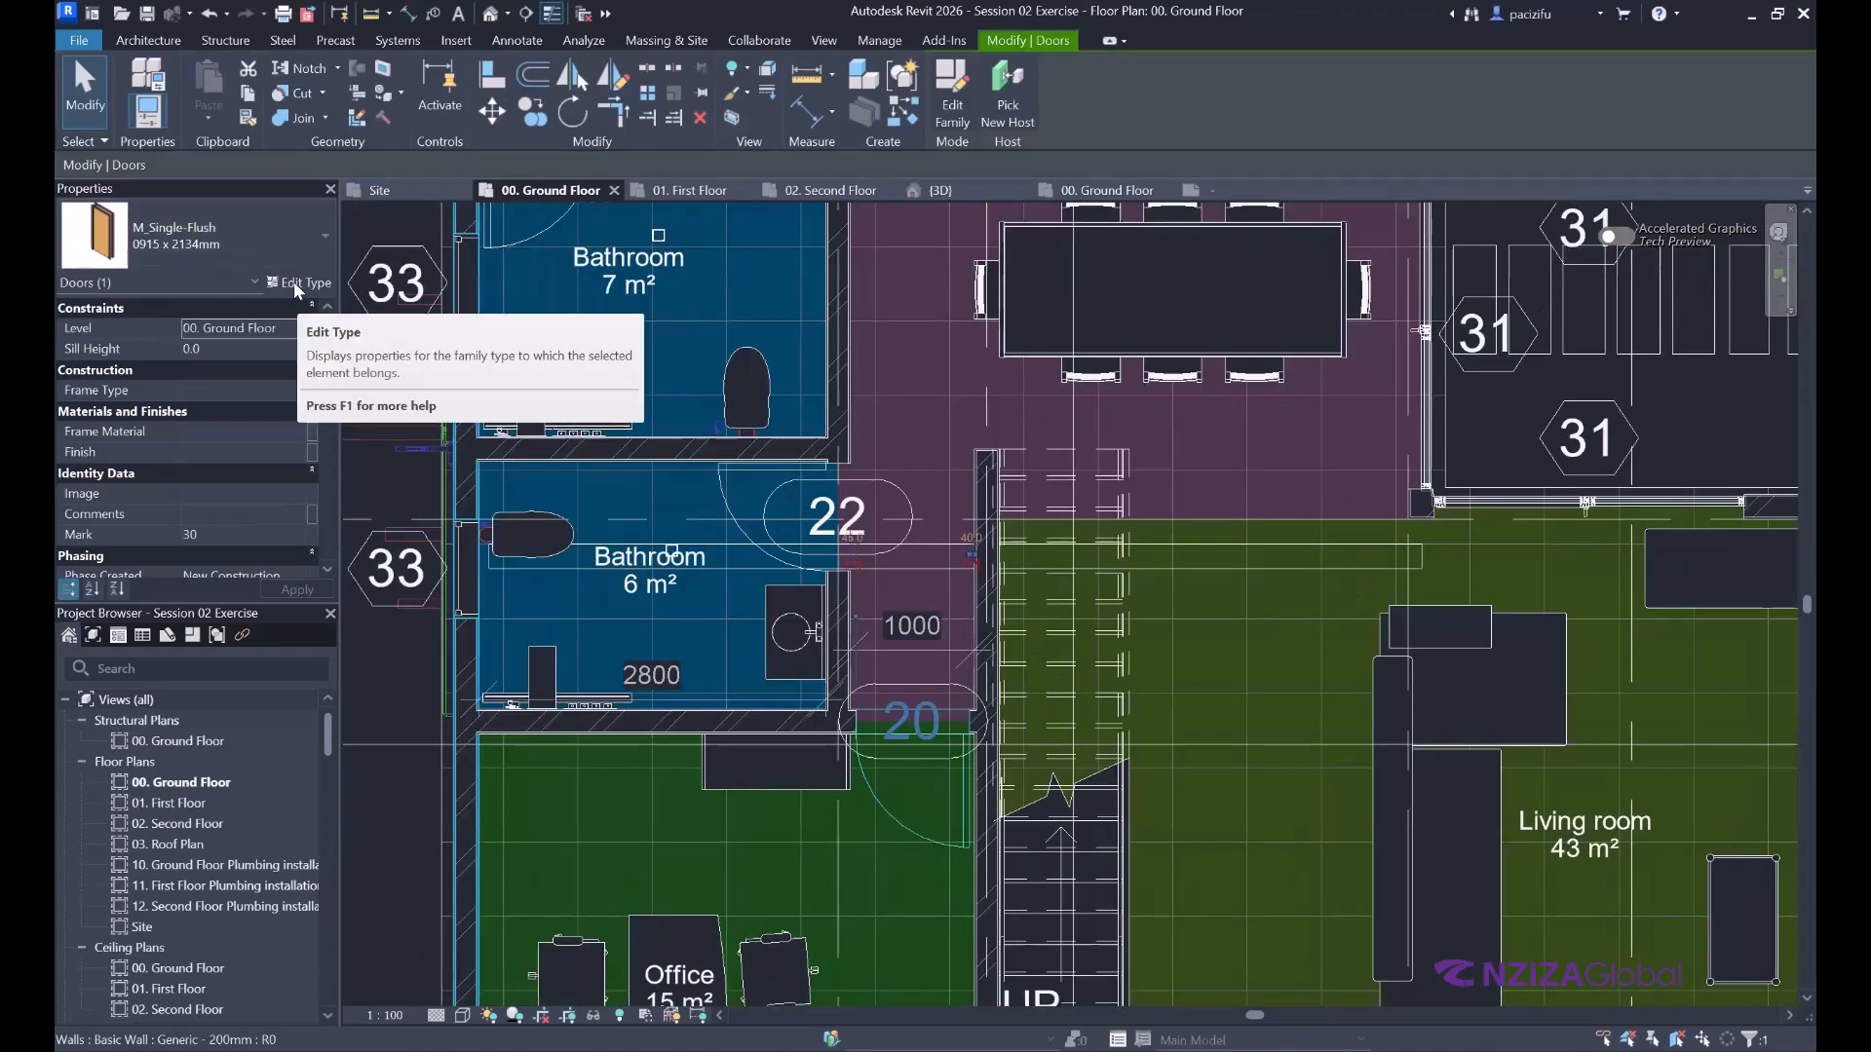
left_click(295, 282)
Set the Type Mark of the office door's M_Single-Flush 0915 x 2134mm type to D1 and confirm the type properties.
scroll(880, 580, "down", 4)
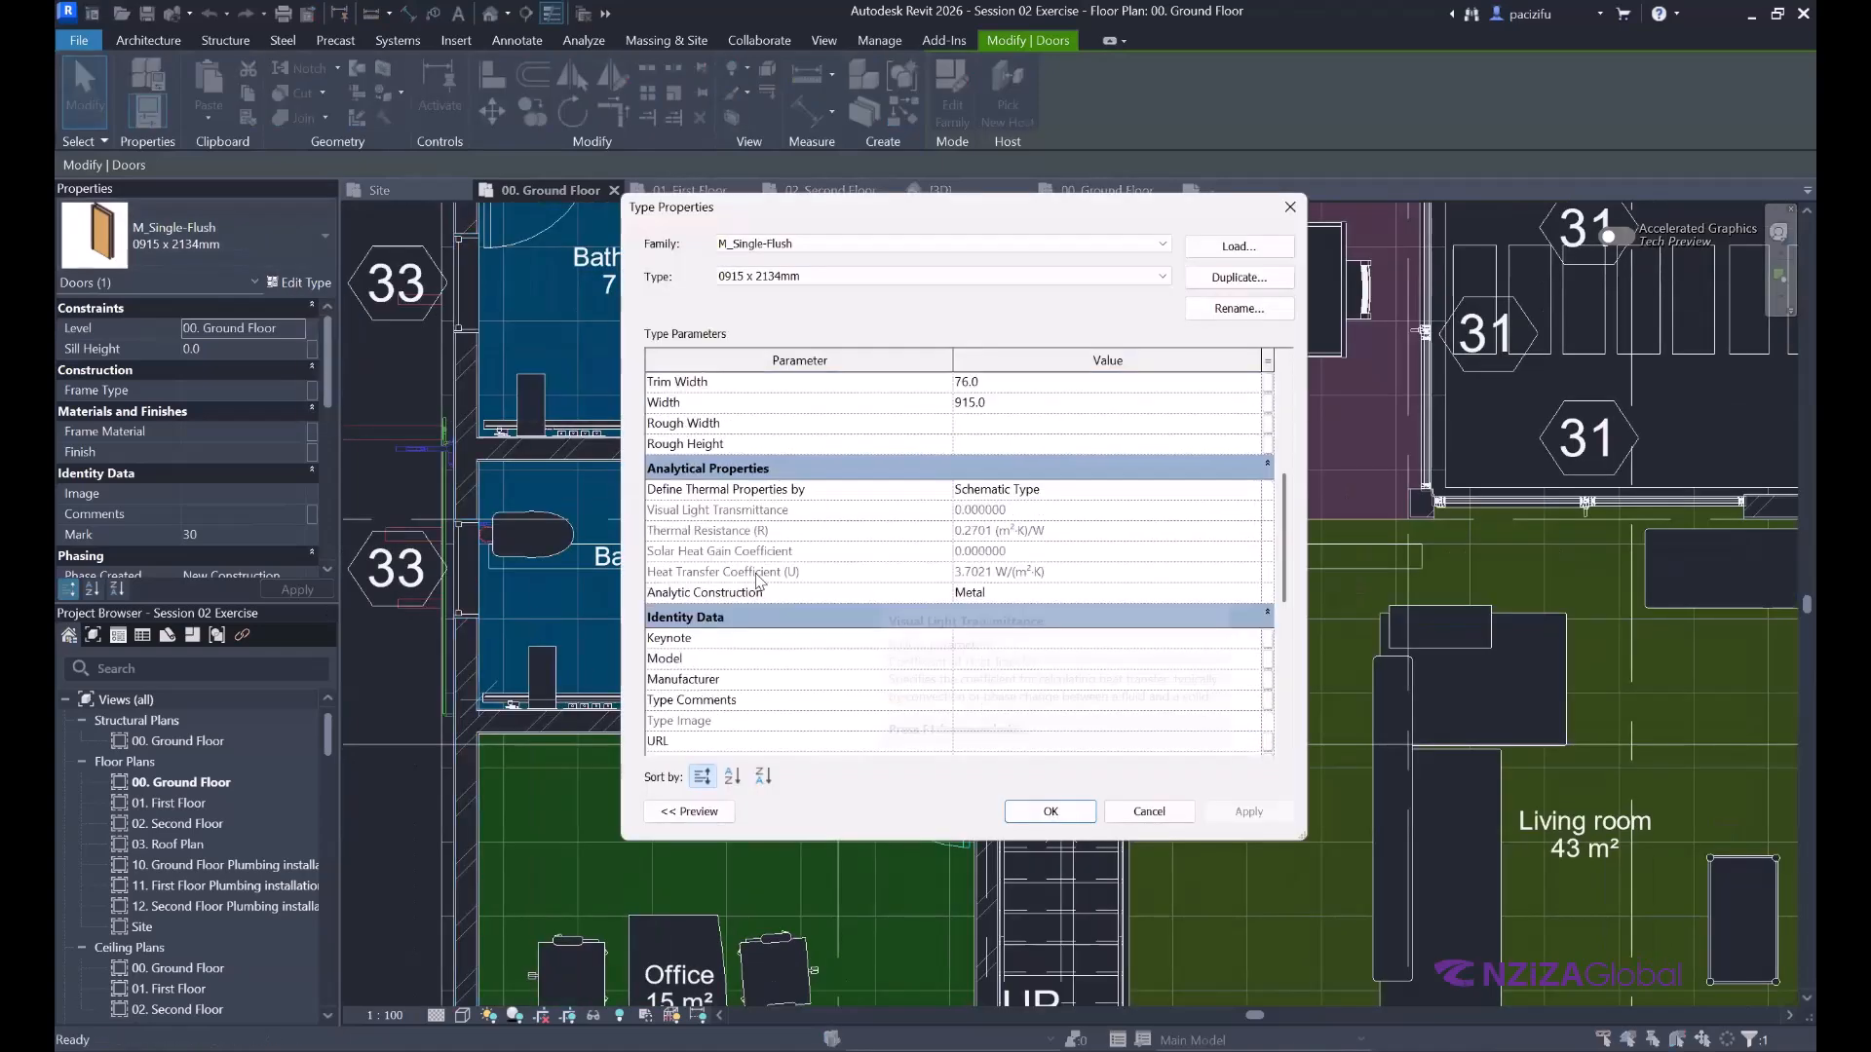
scroll(695, 674, "down", 4)
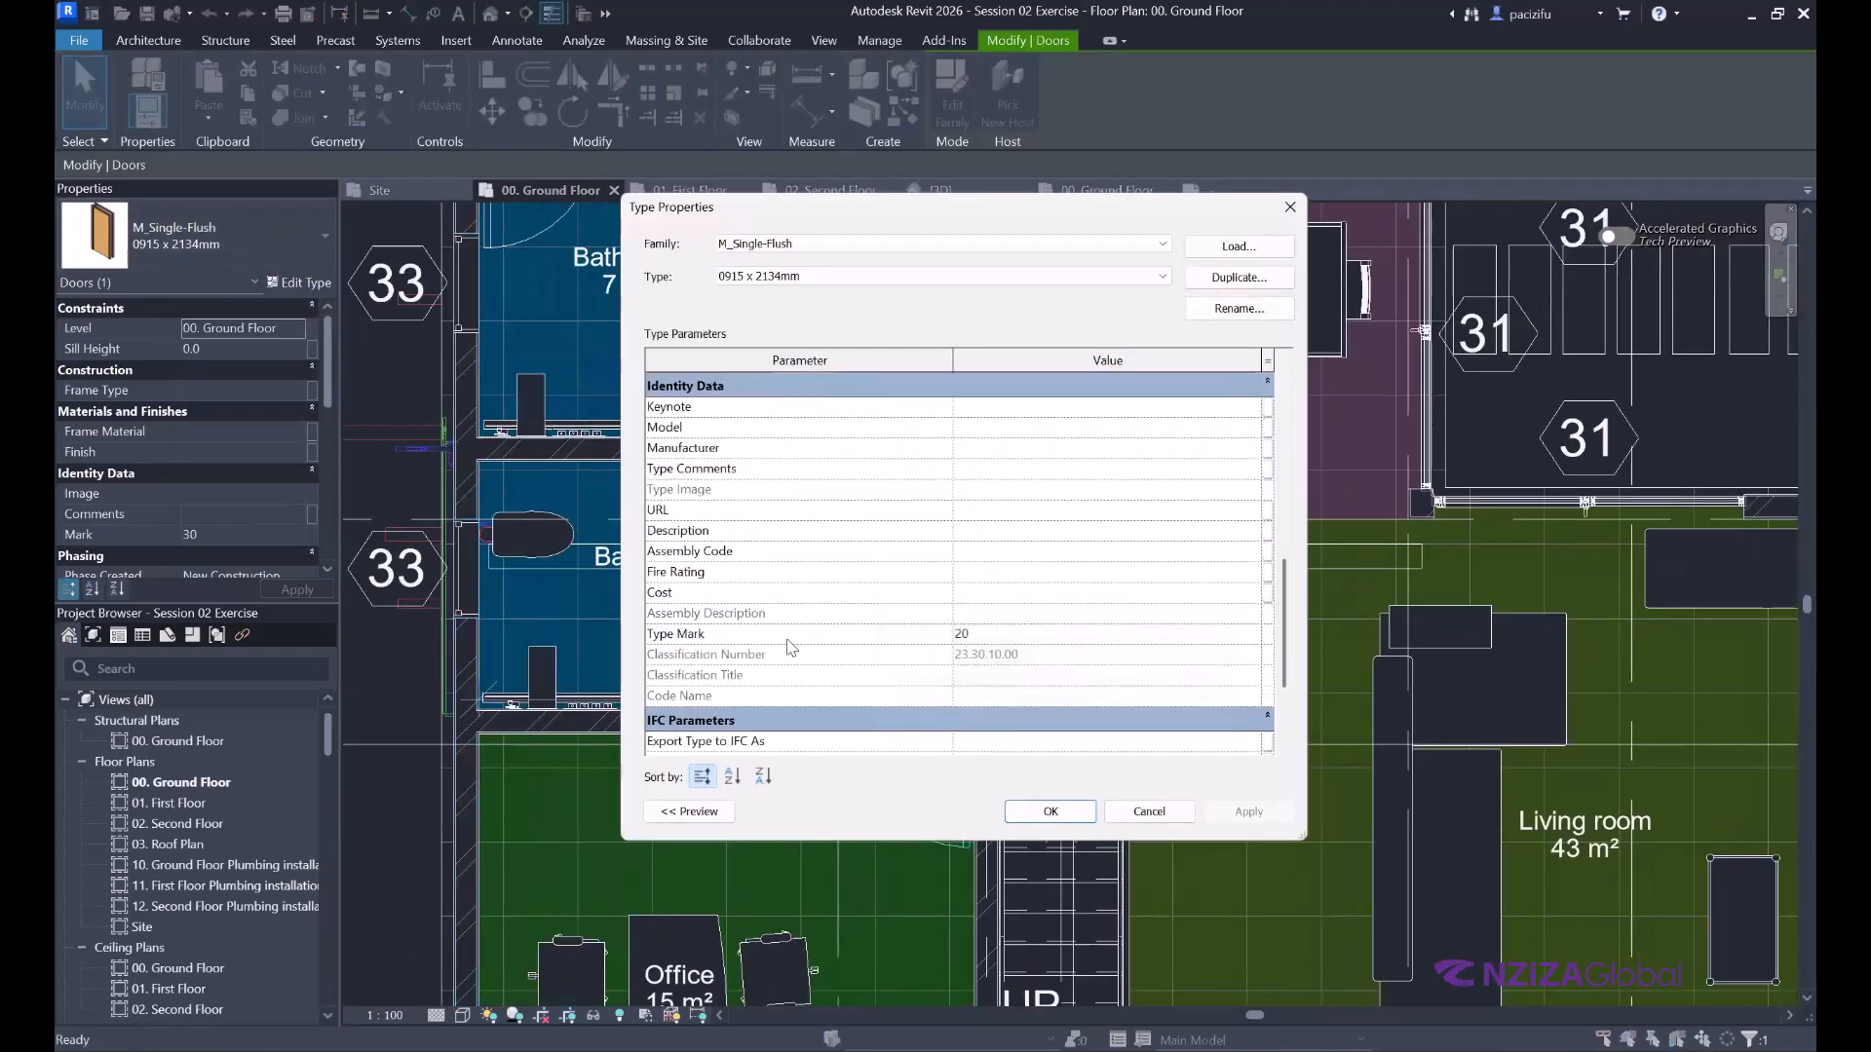
scroll(804, 634, "up", 5)
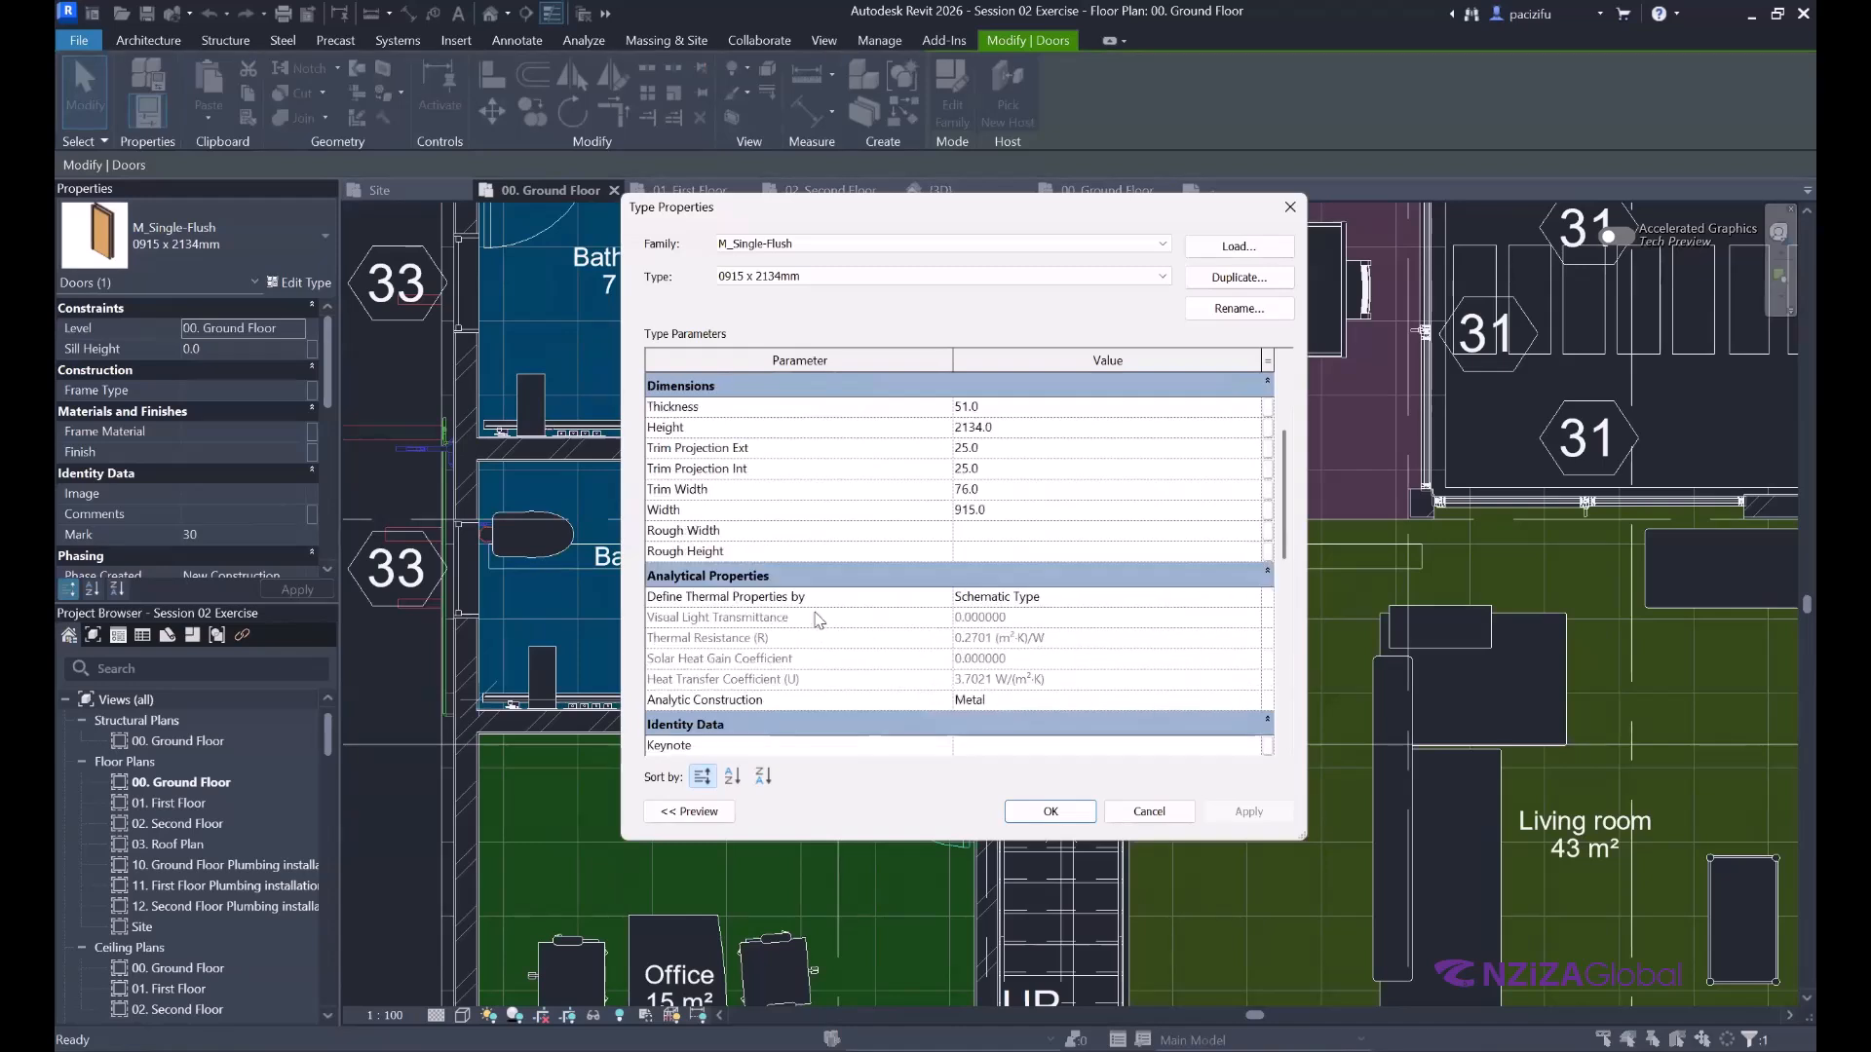
scroll(819, 620, "up", 3)
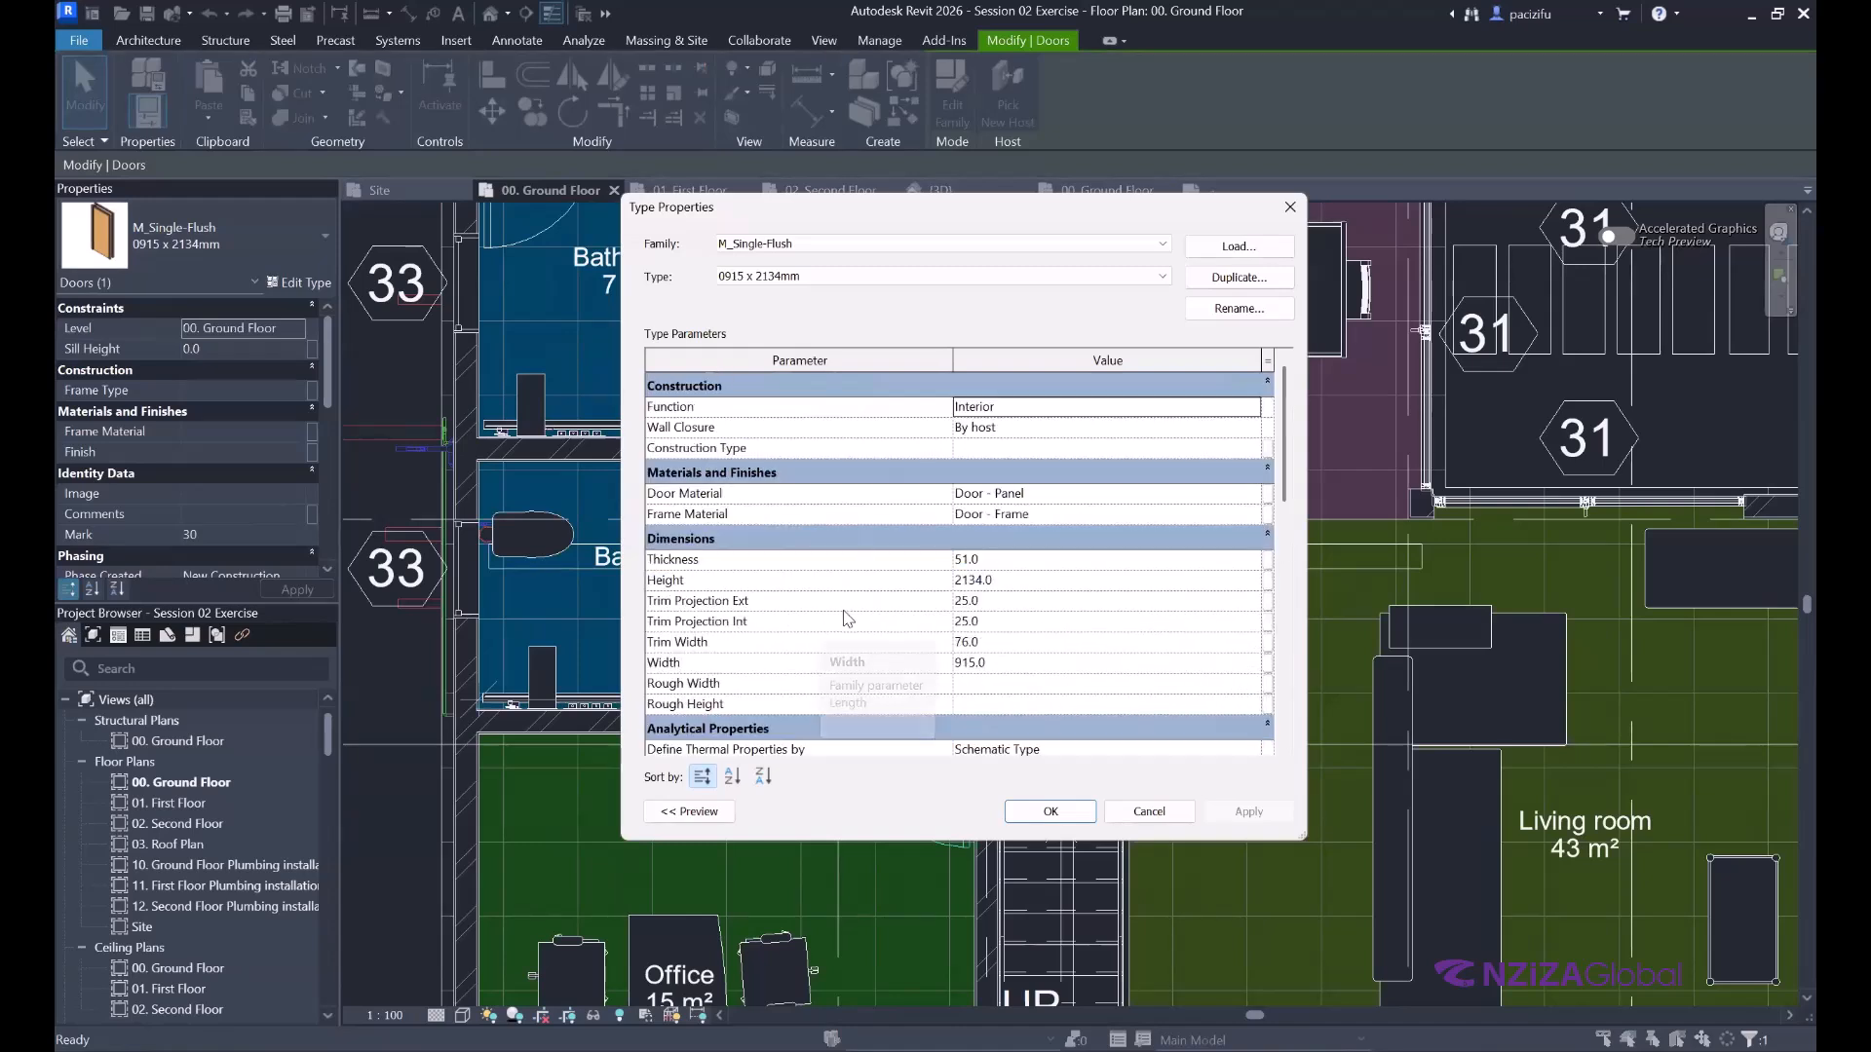
scroll(858, 653, "down", 2)
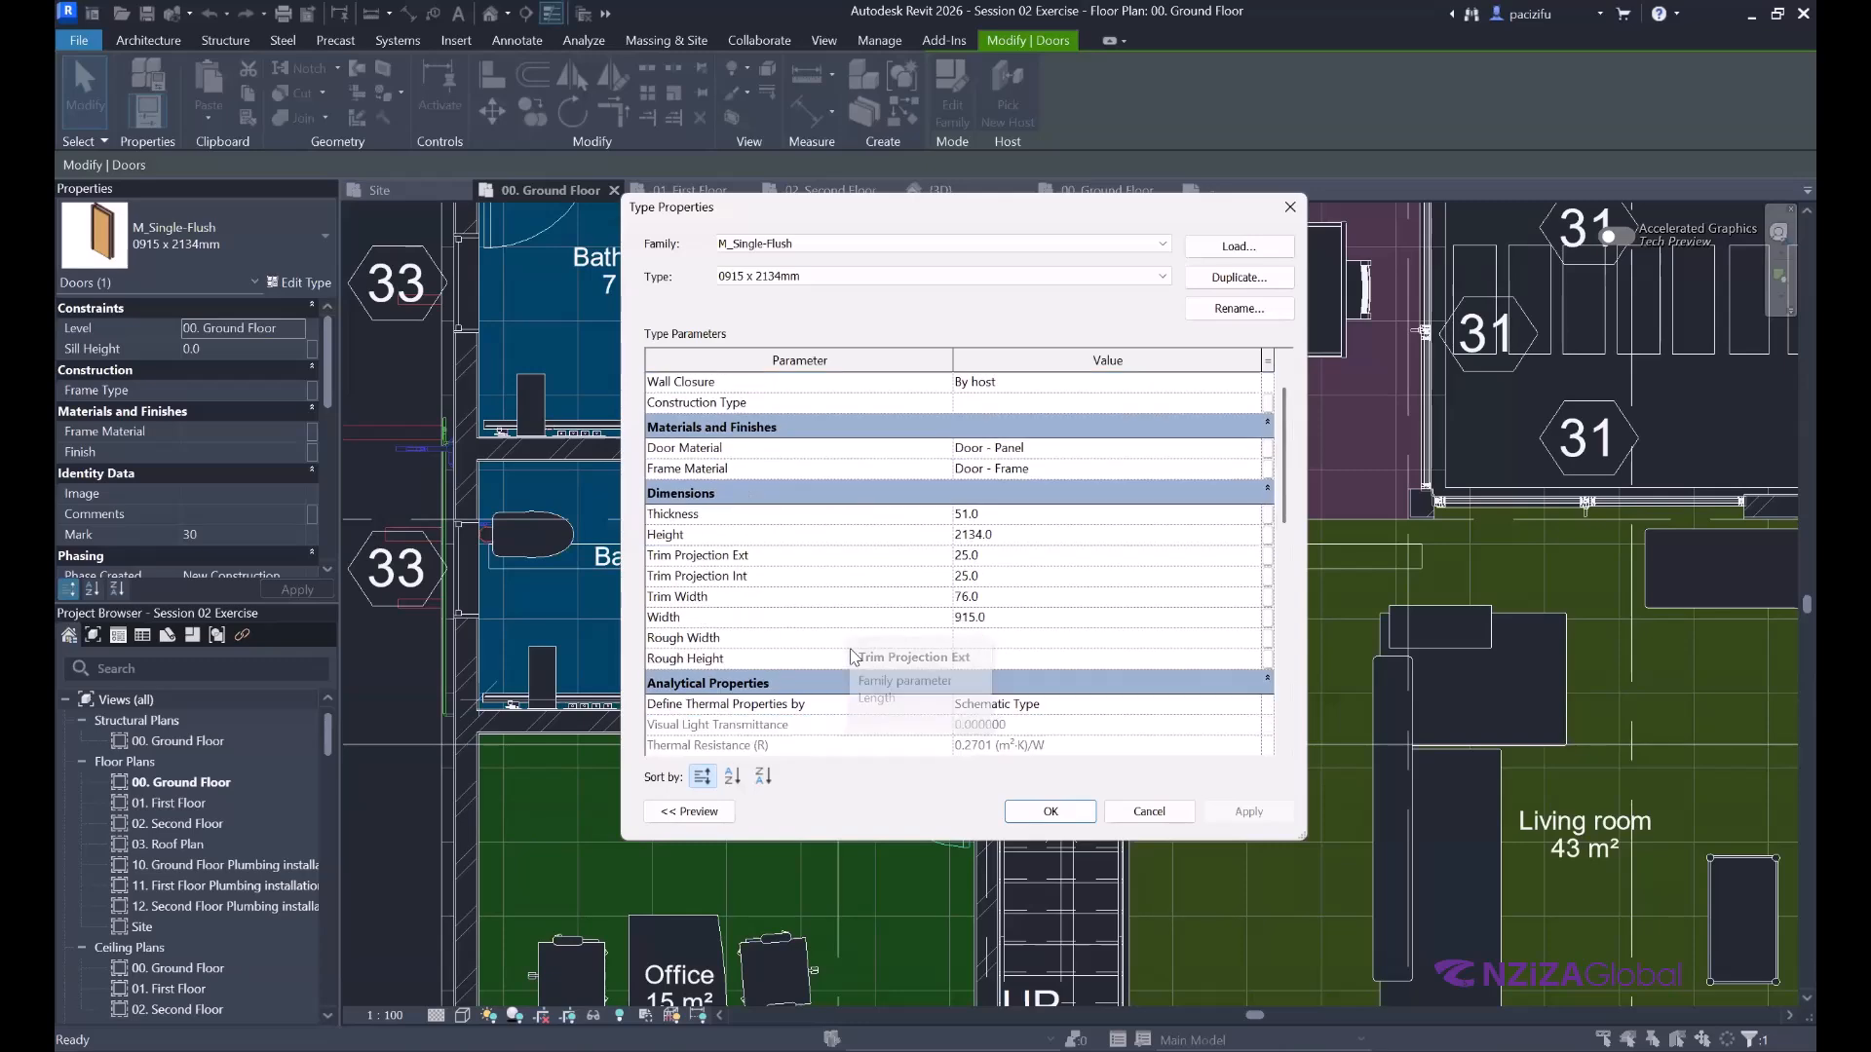
scroll(851, 659, "down", 4)
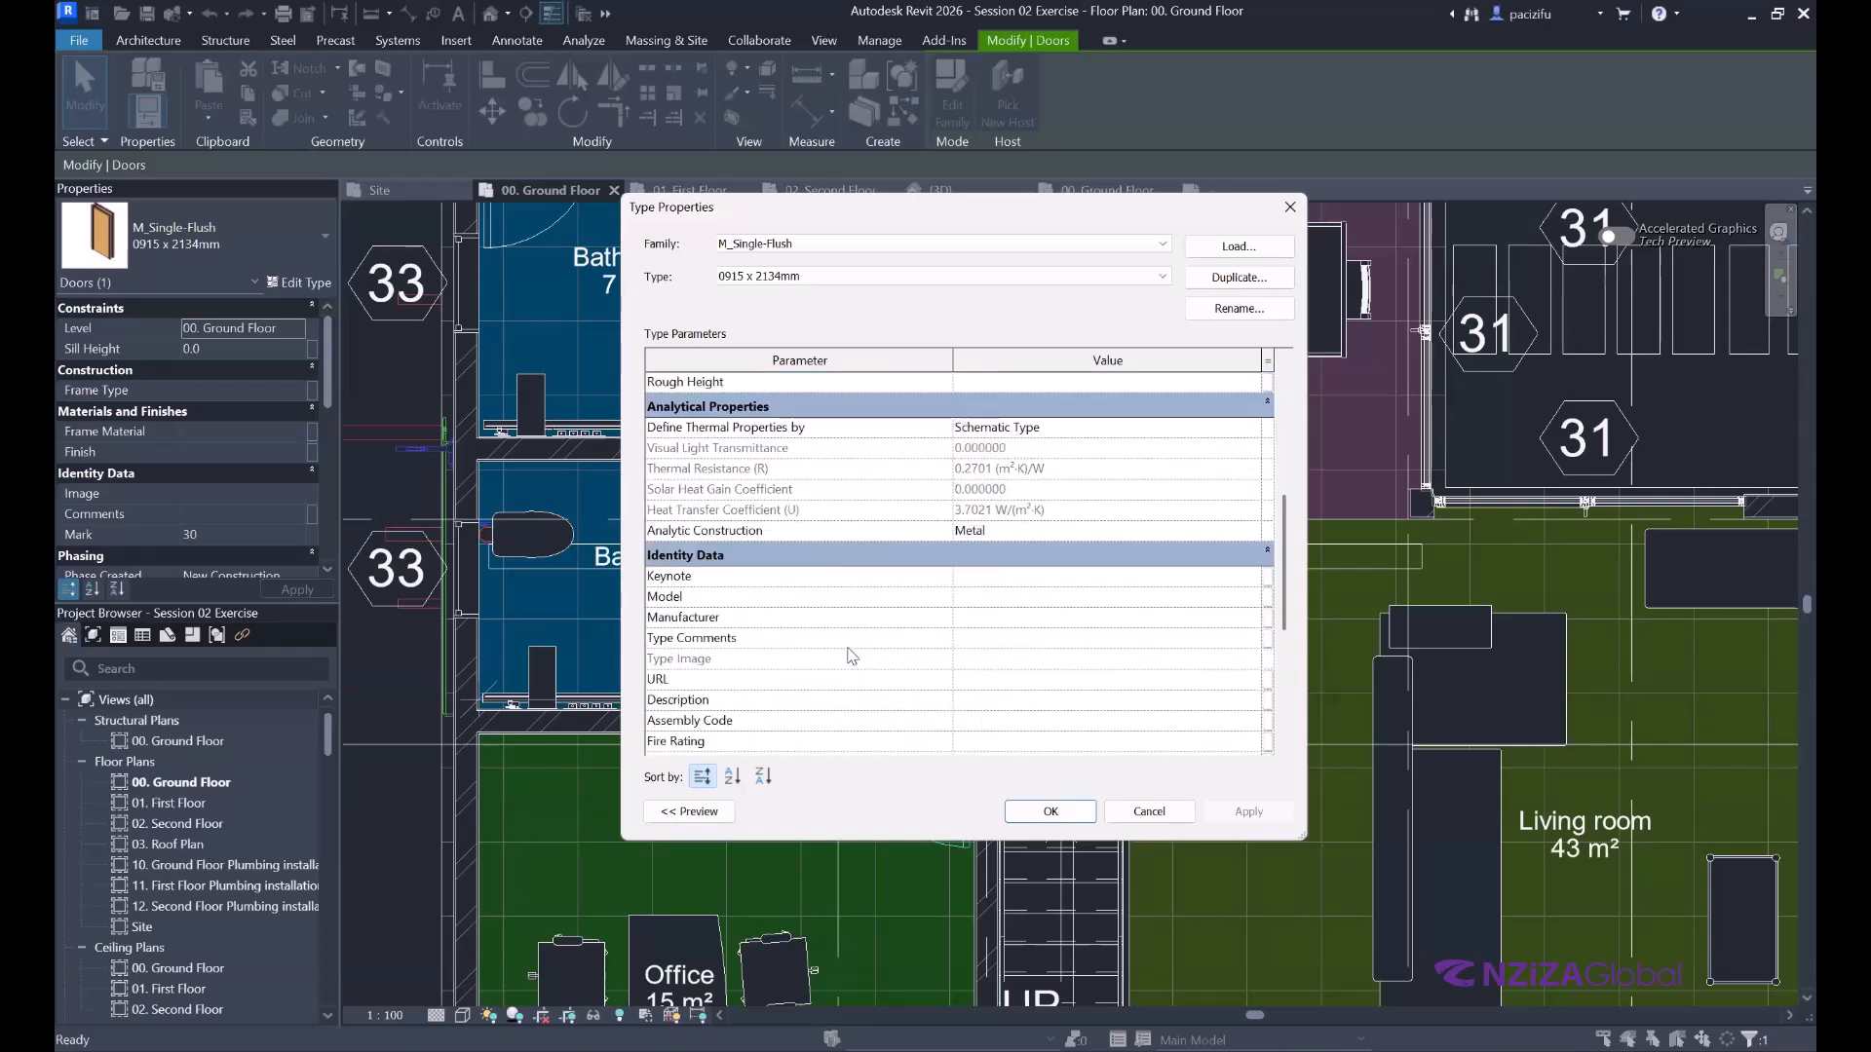
scroll(851, 656, "down", 1)
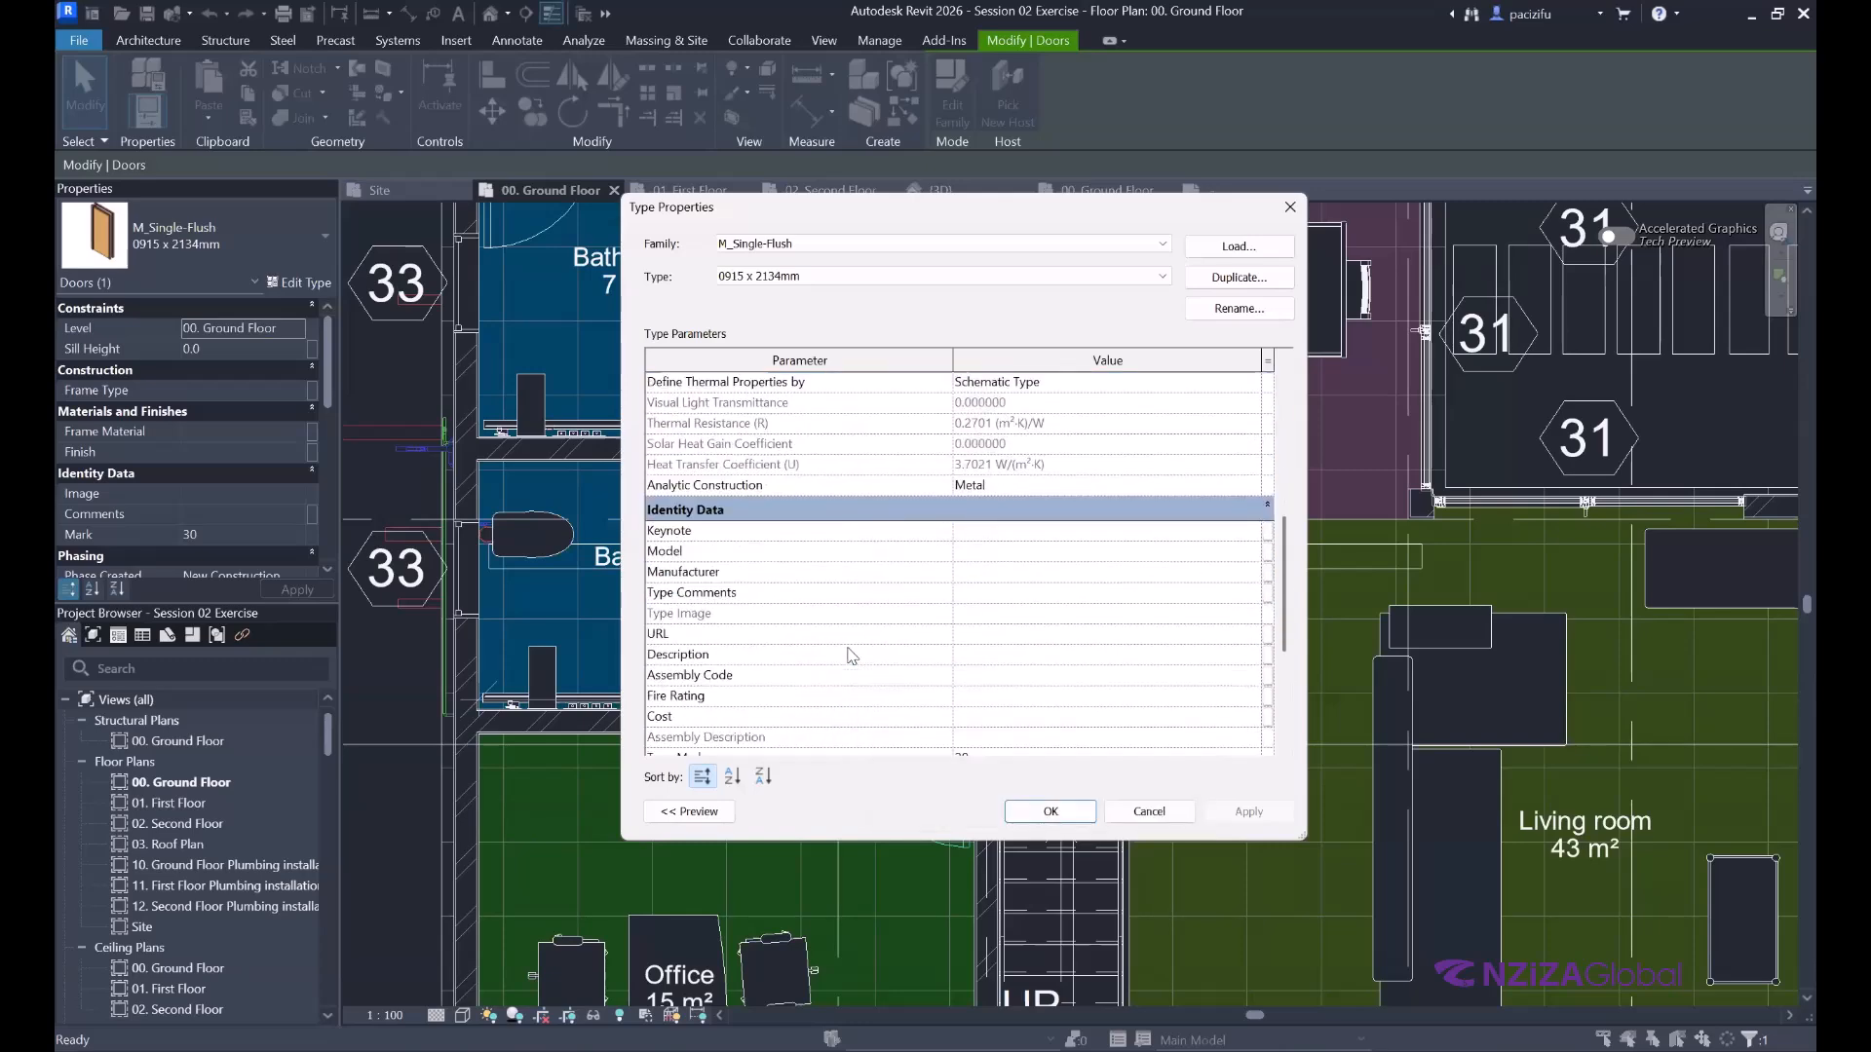
scroll(850, 657, "down", 2)
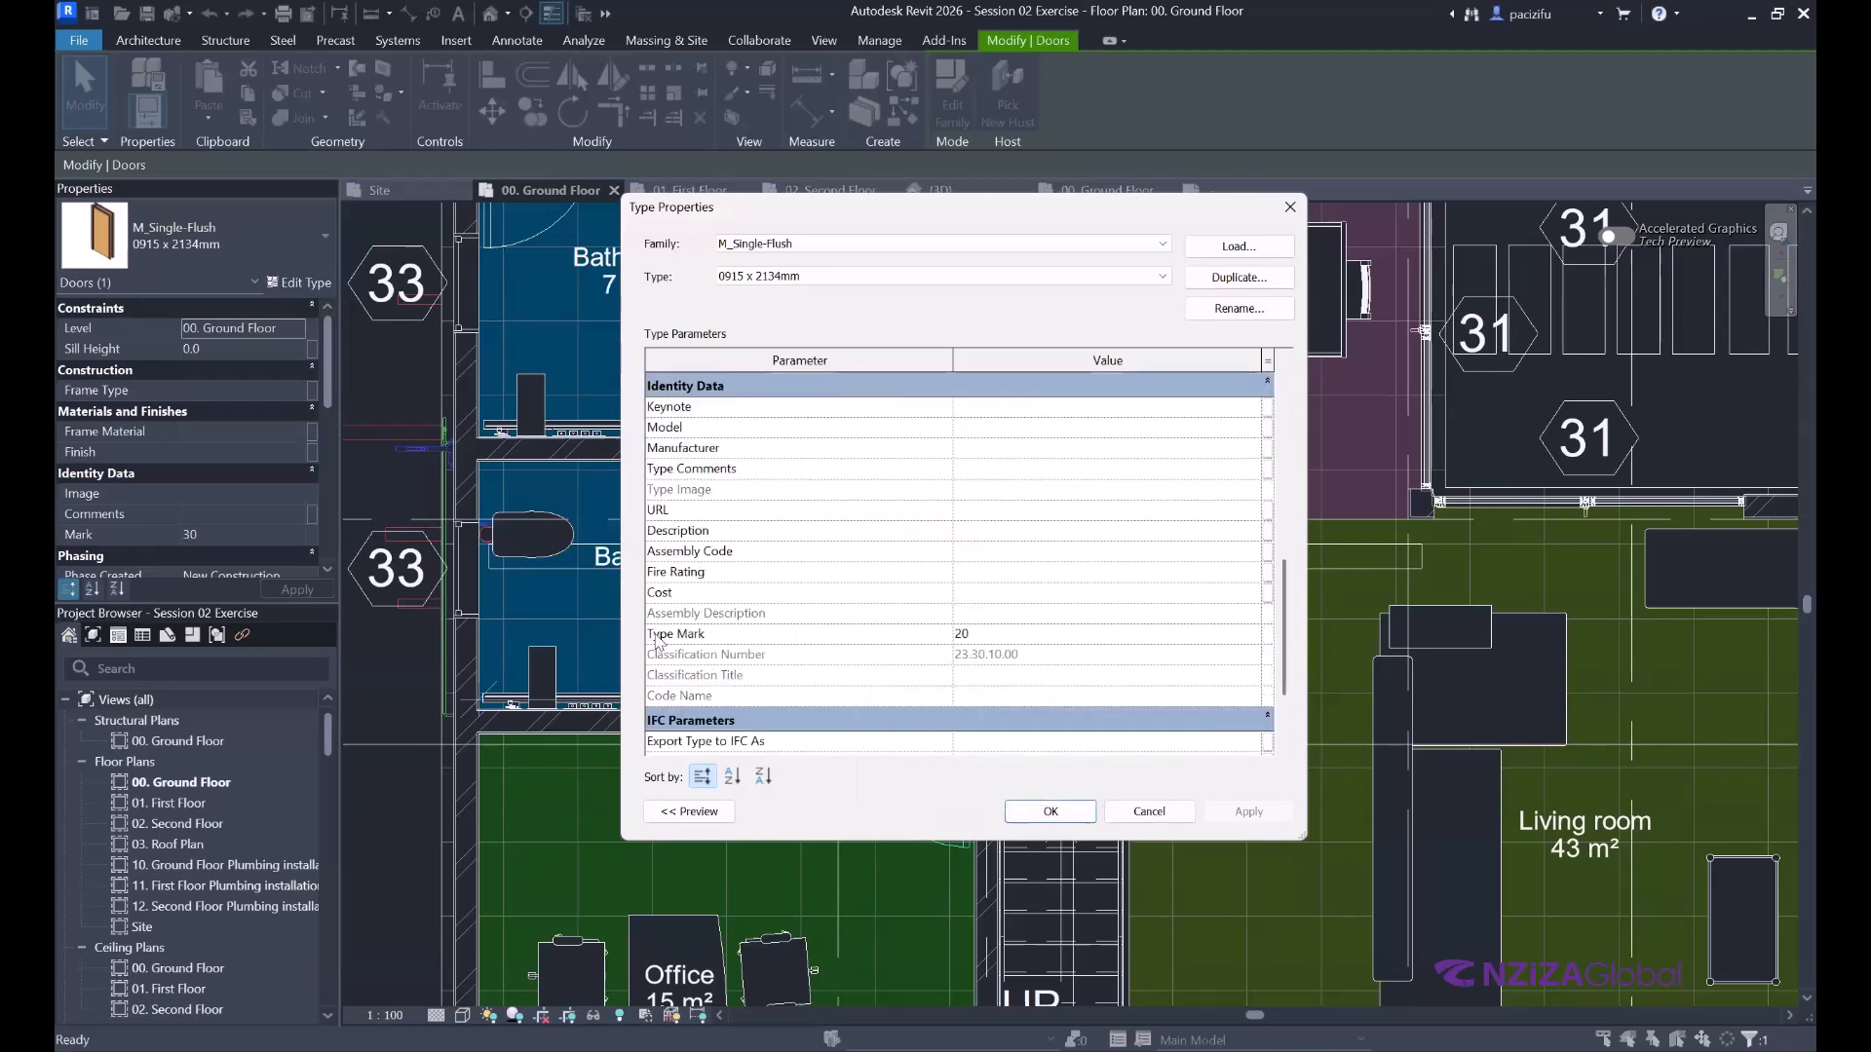
left_click(882, 634)
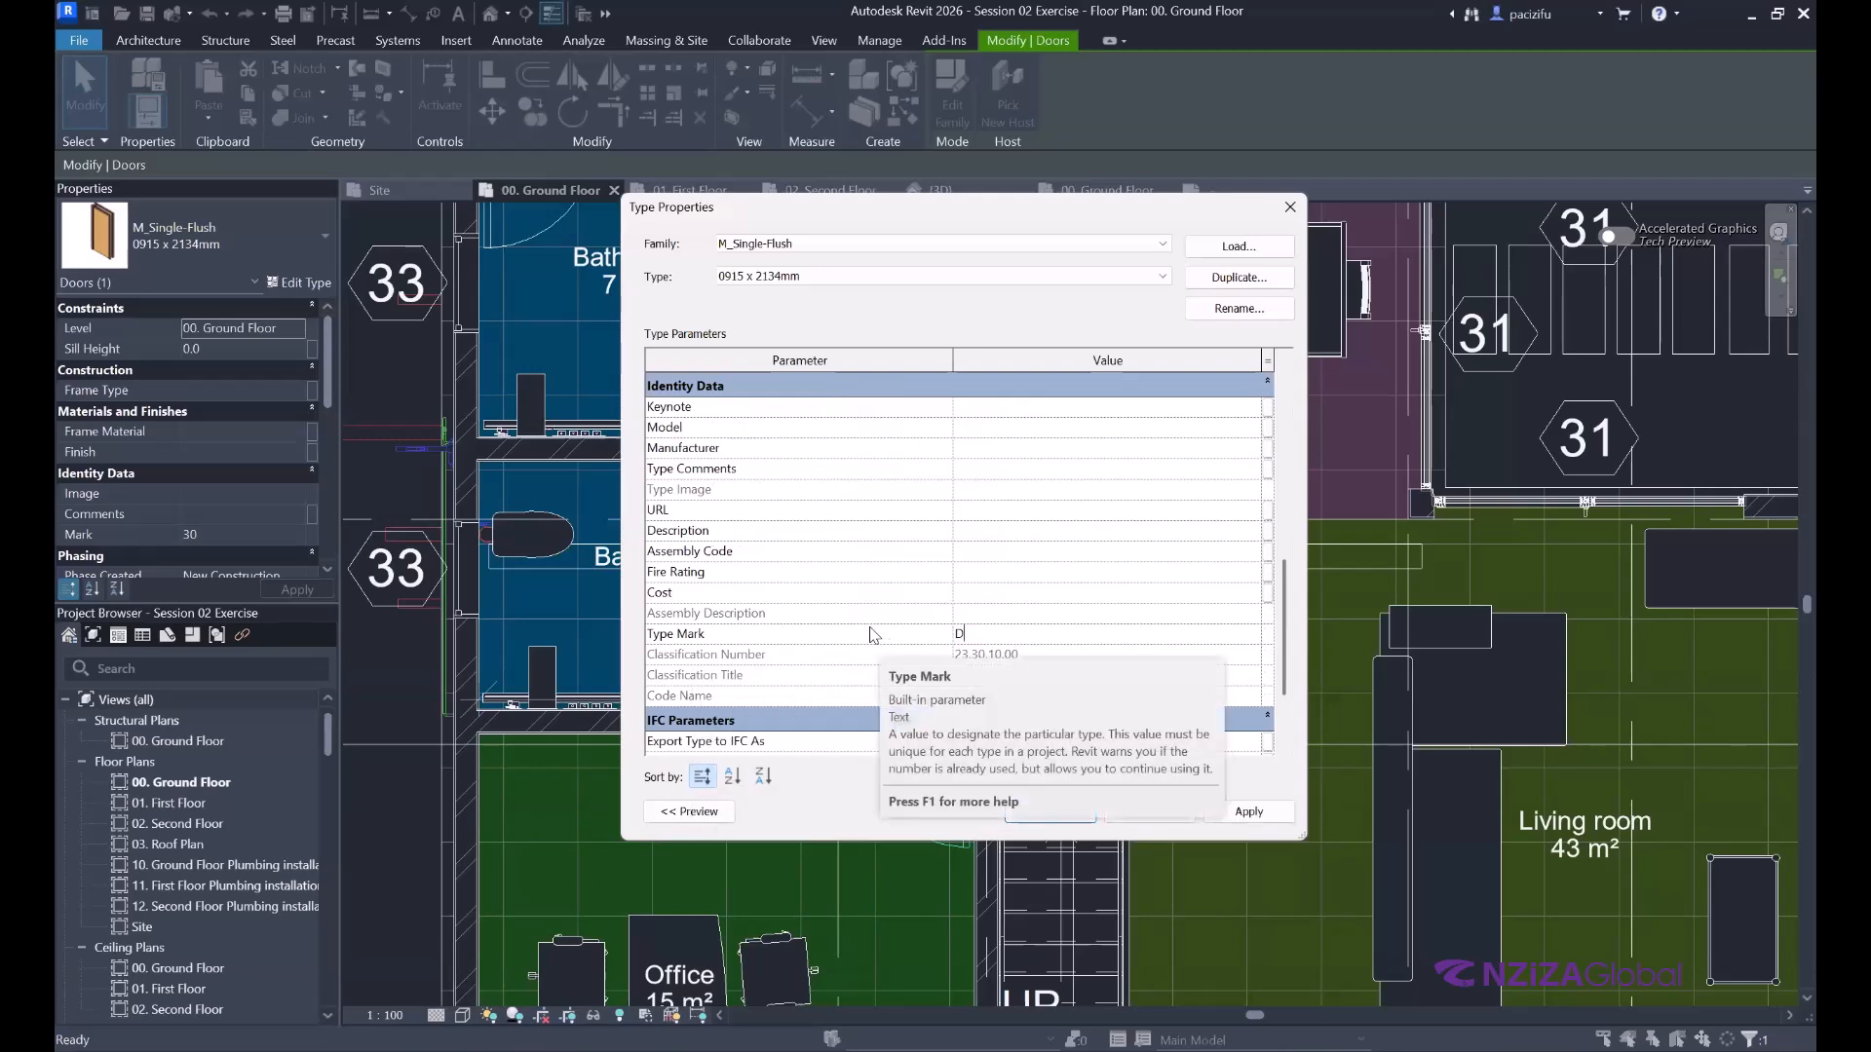
type("D1")
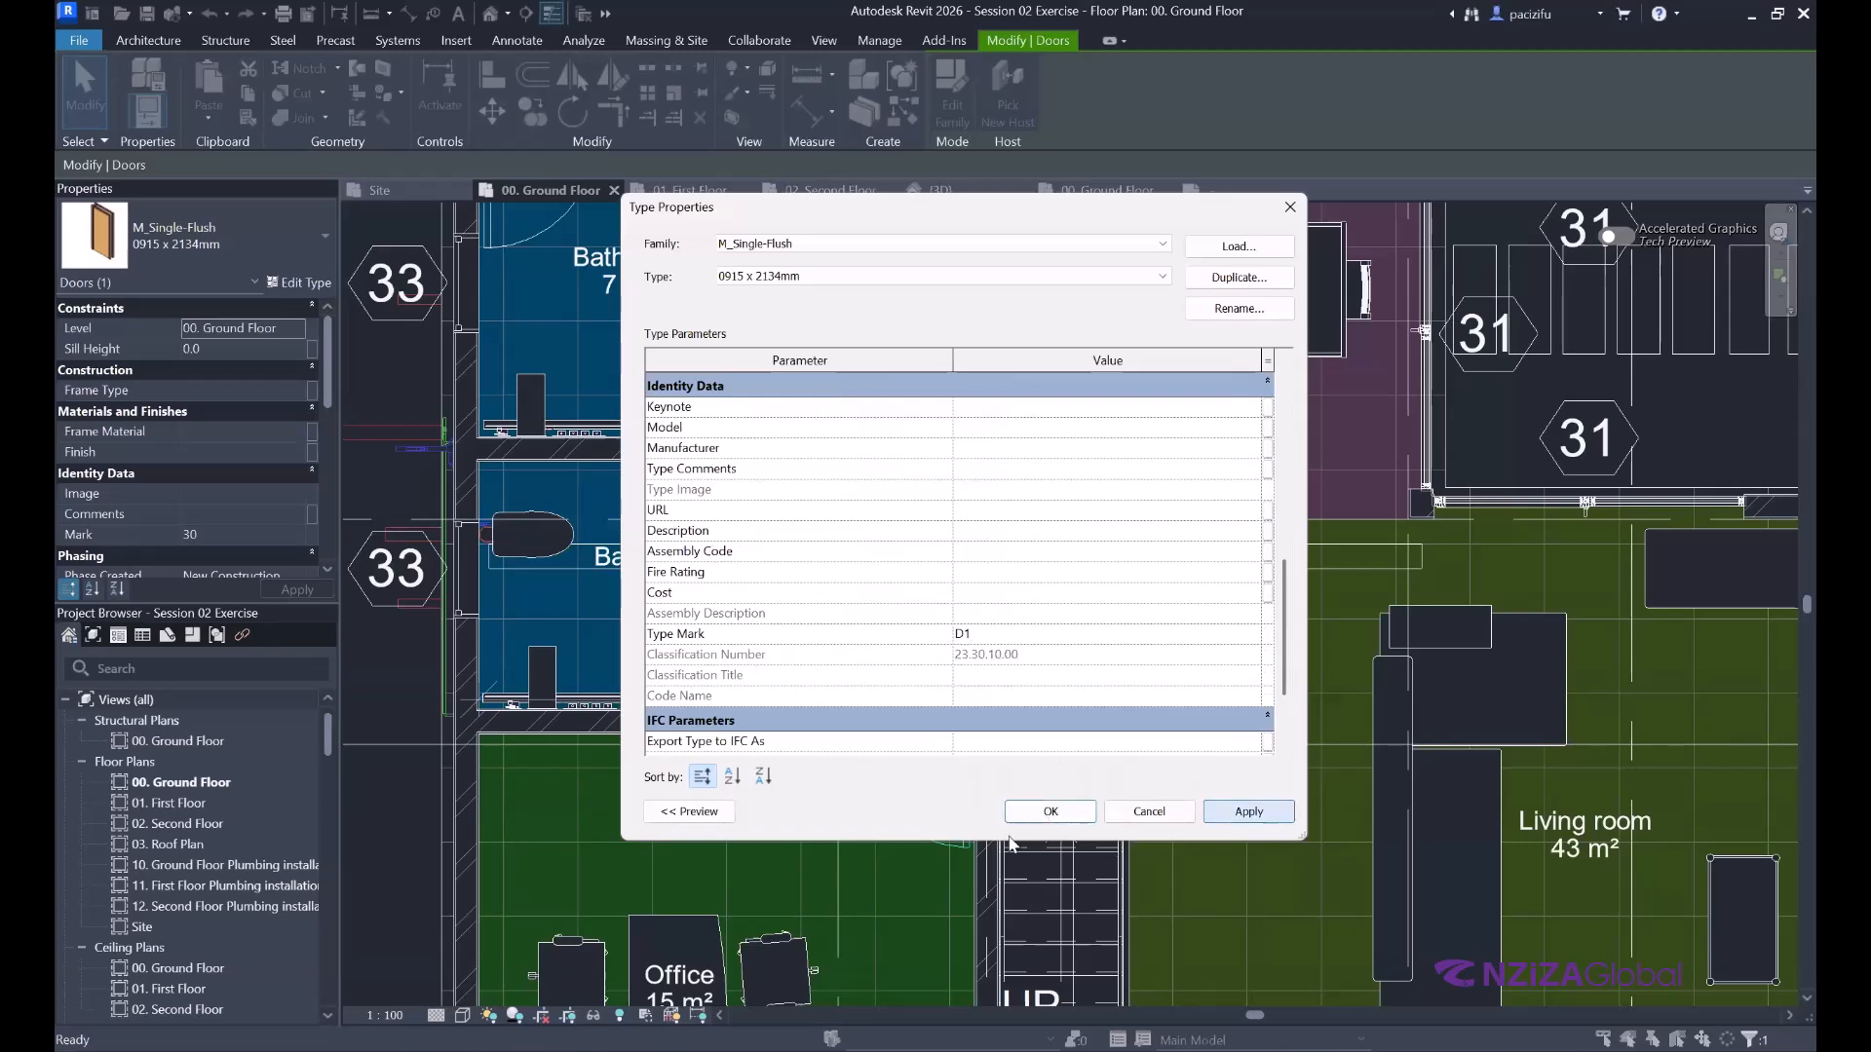
left_click(1047, 812)
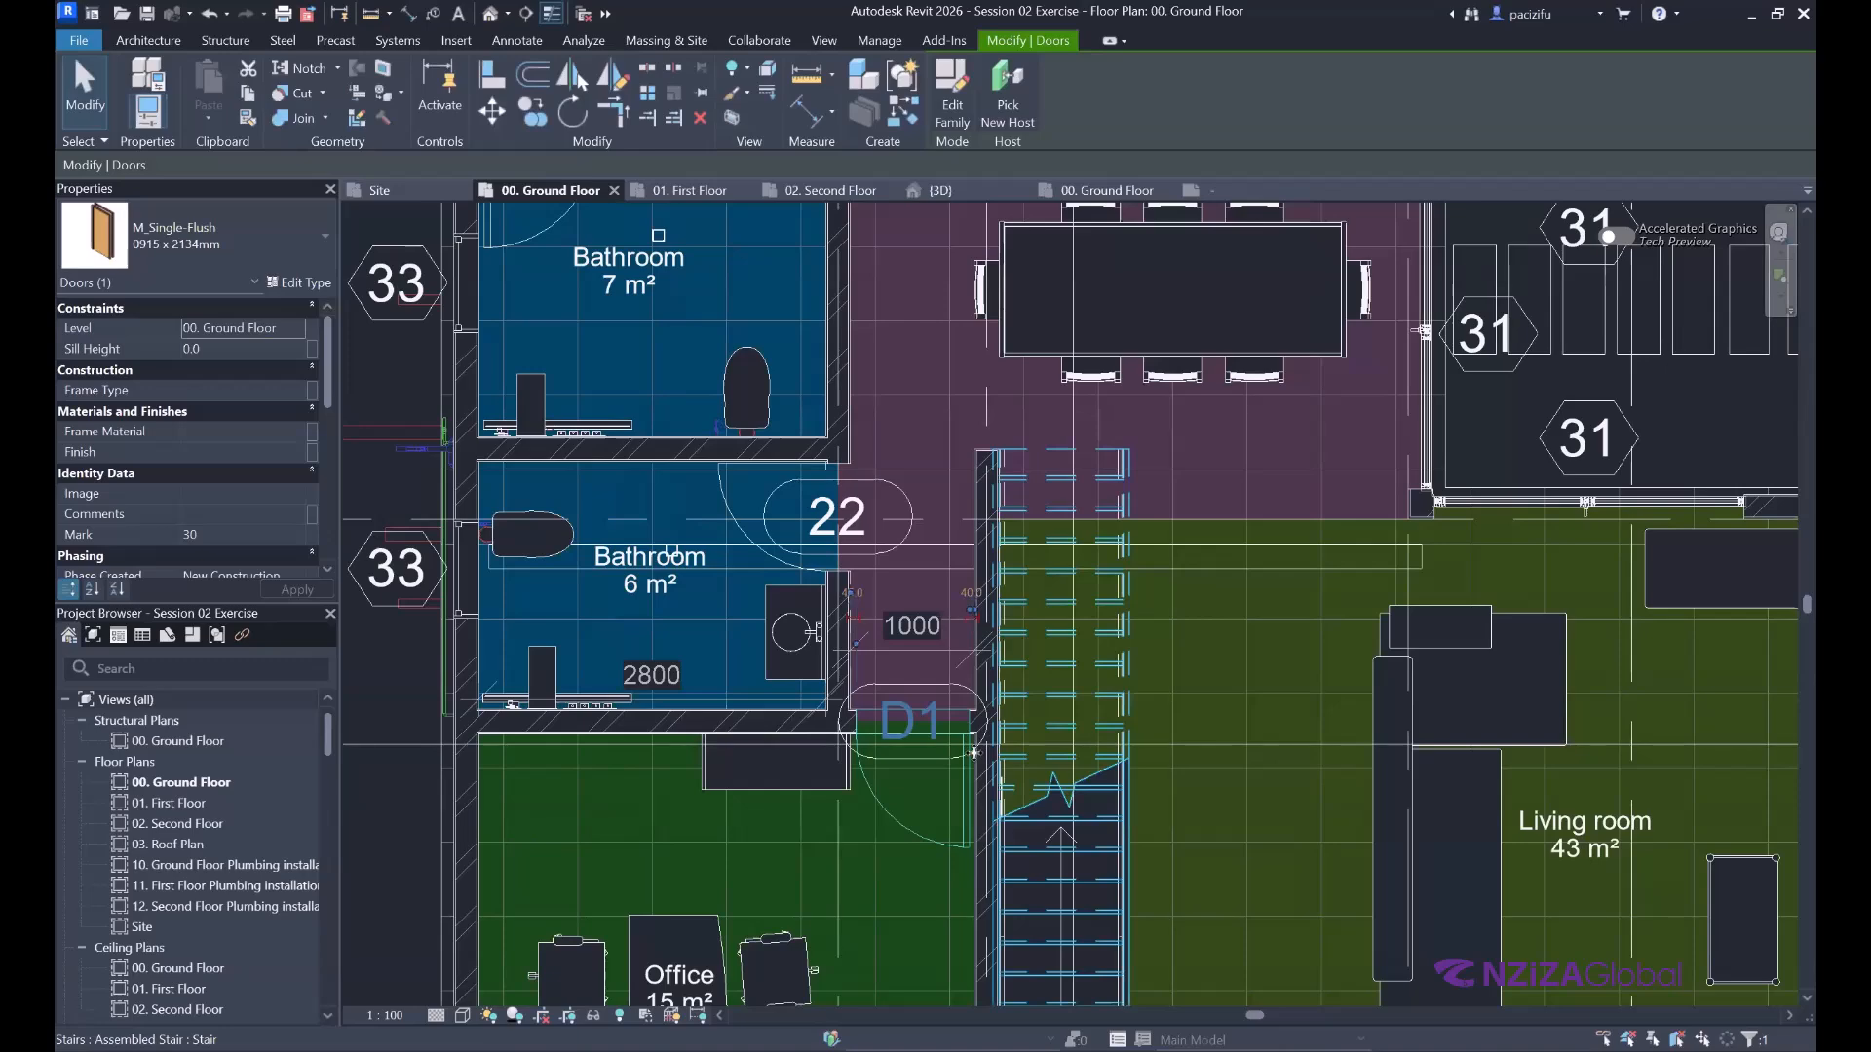
Set the Type Mark of the 6 m² bathroom door's M_Single-Flush 0864 x 2134mm type to D2.
scroll(974, 754, "down", 2)
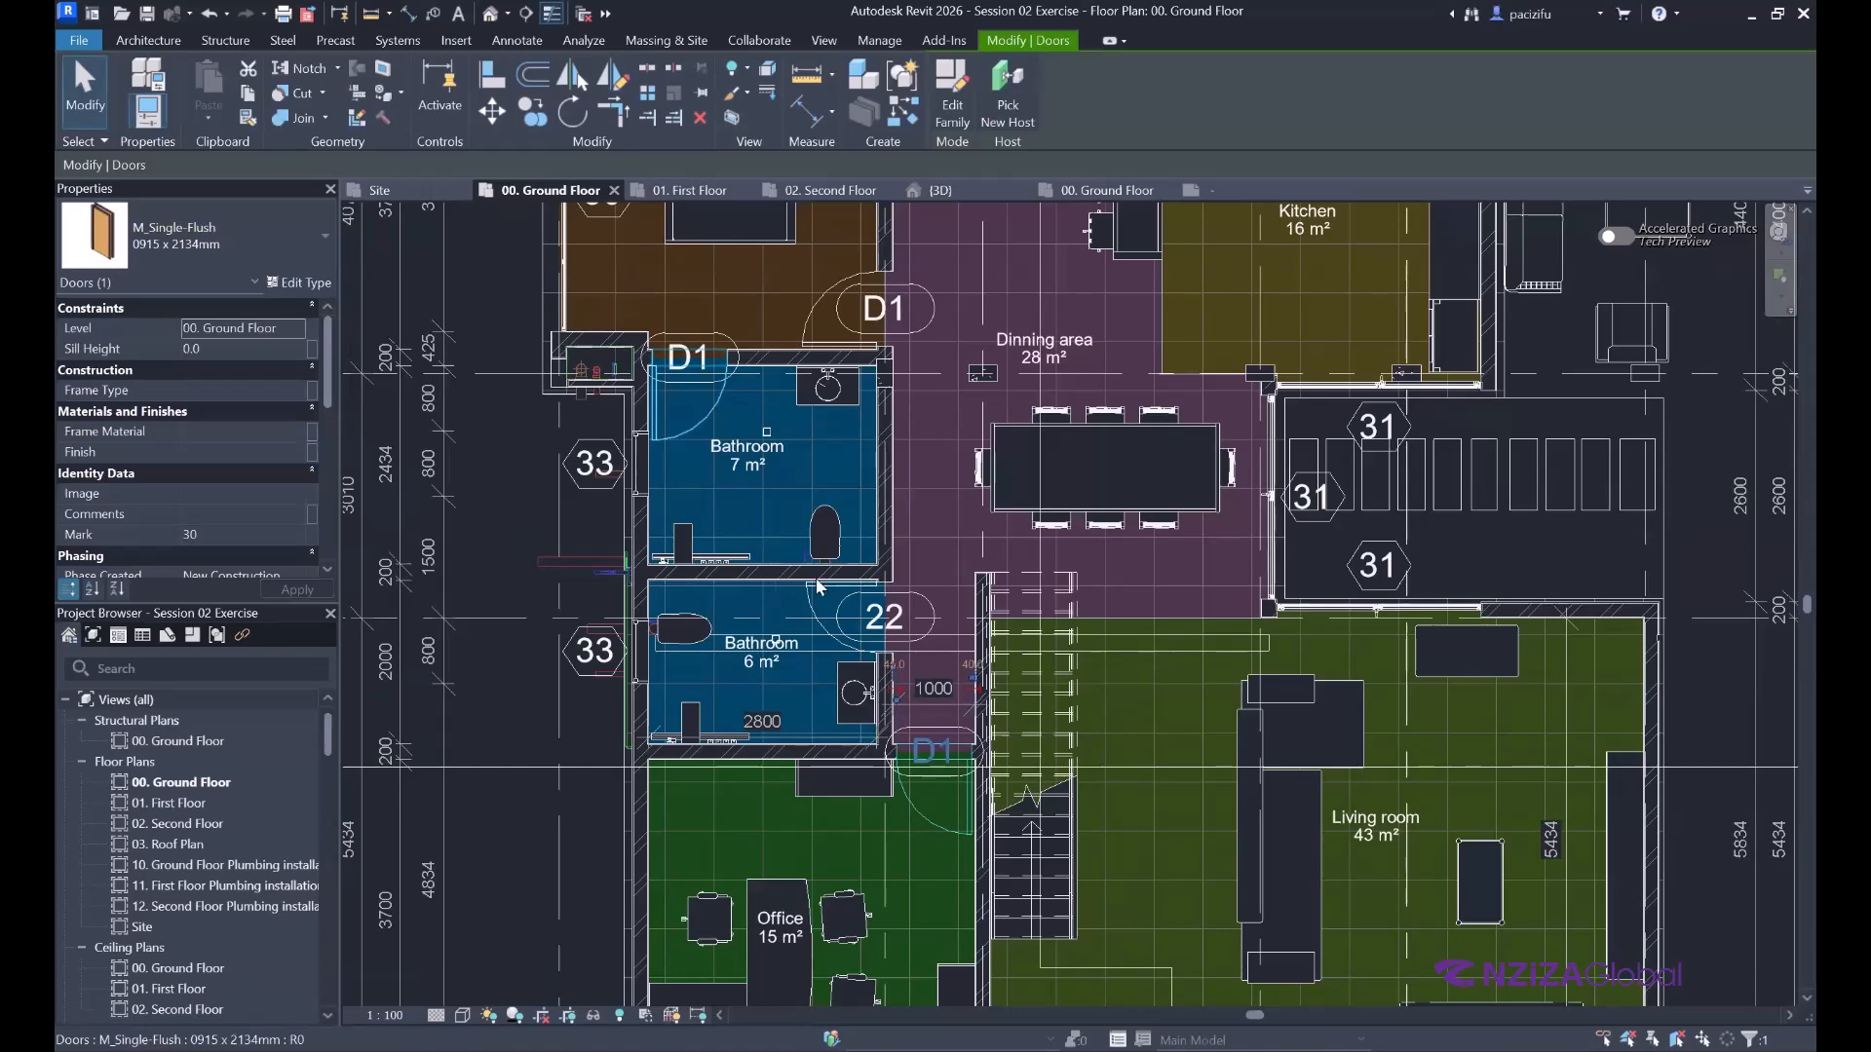
scroll(843, 589, "up", 3)
left_click(765, 583)
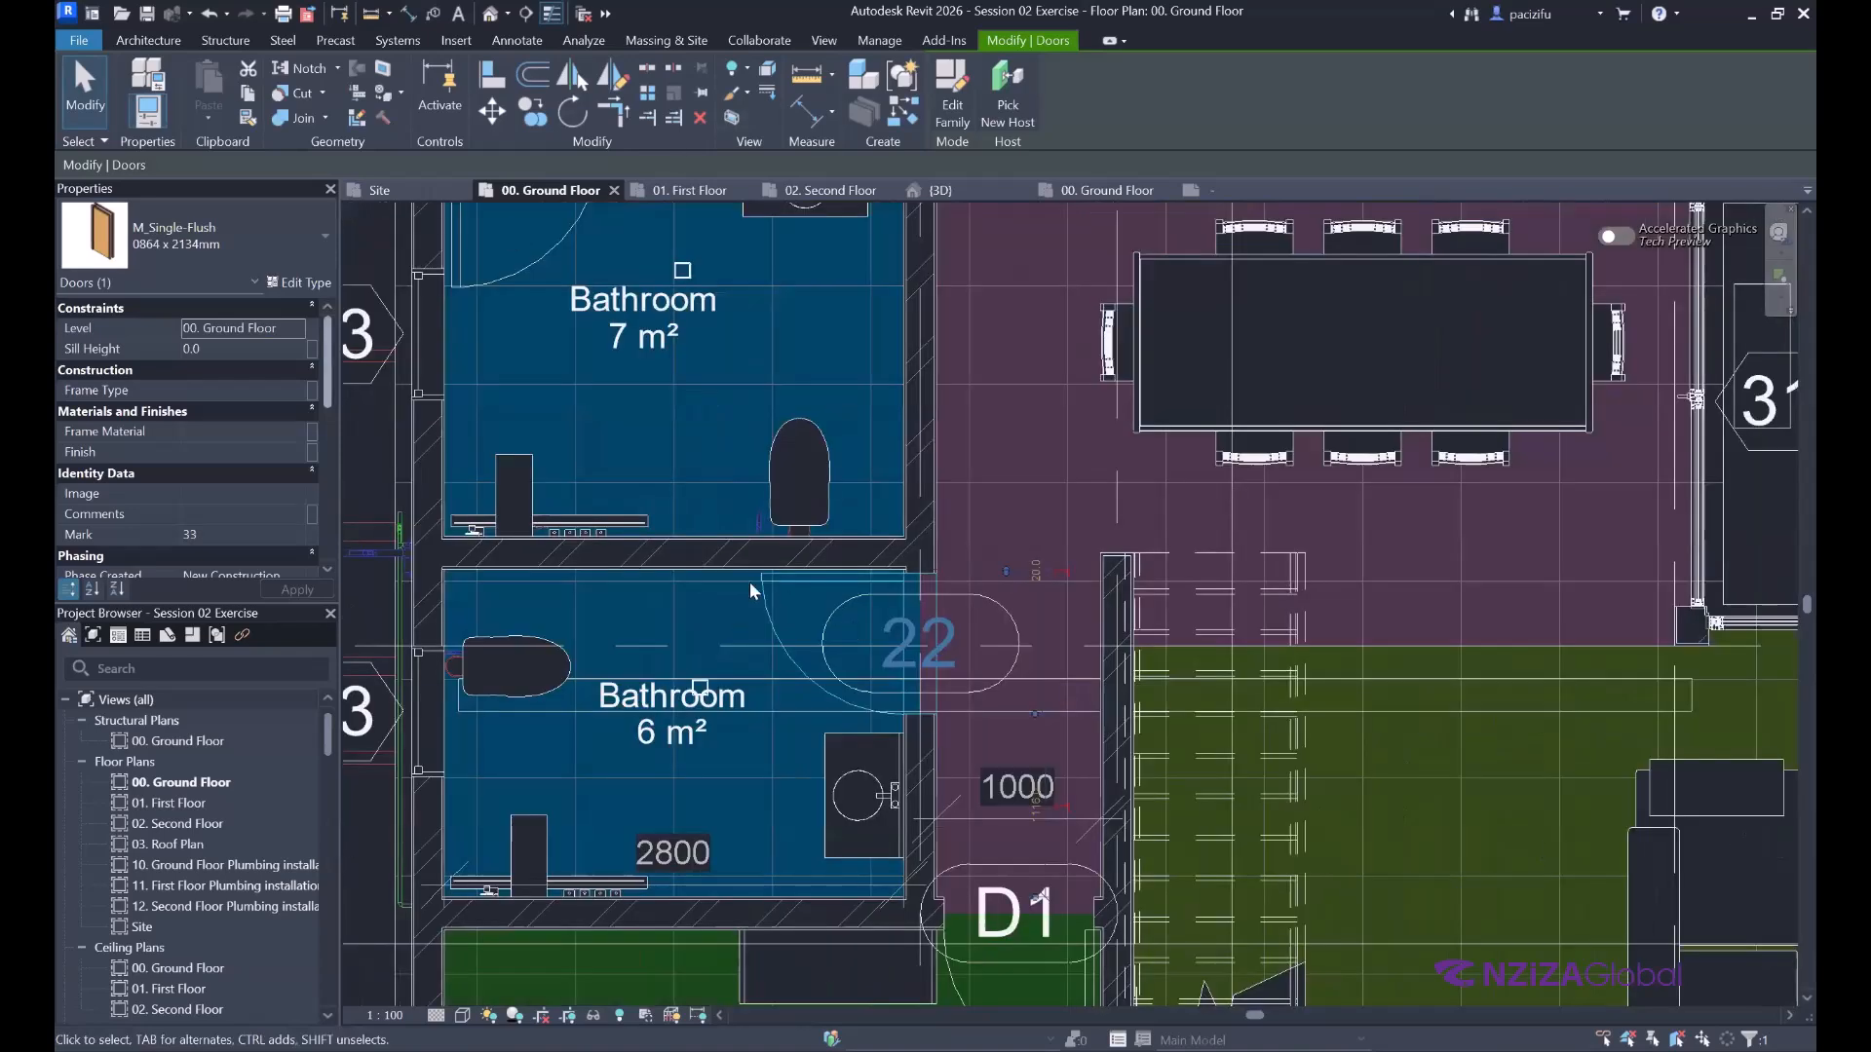
left_click(304, 283)
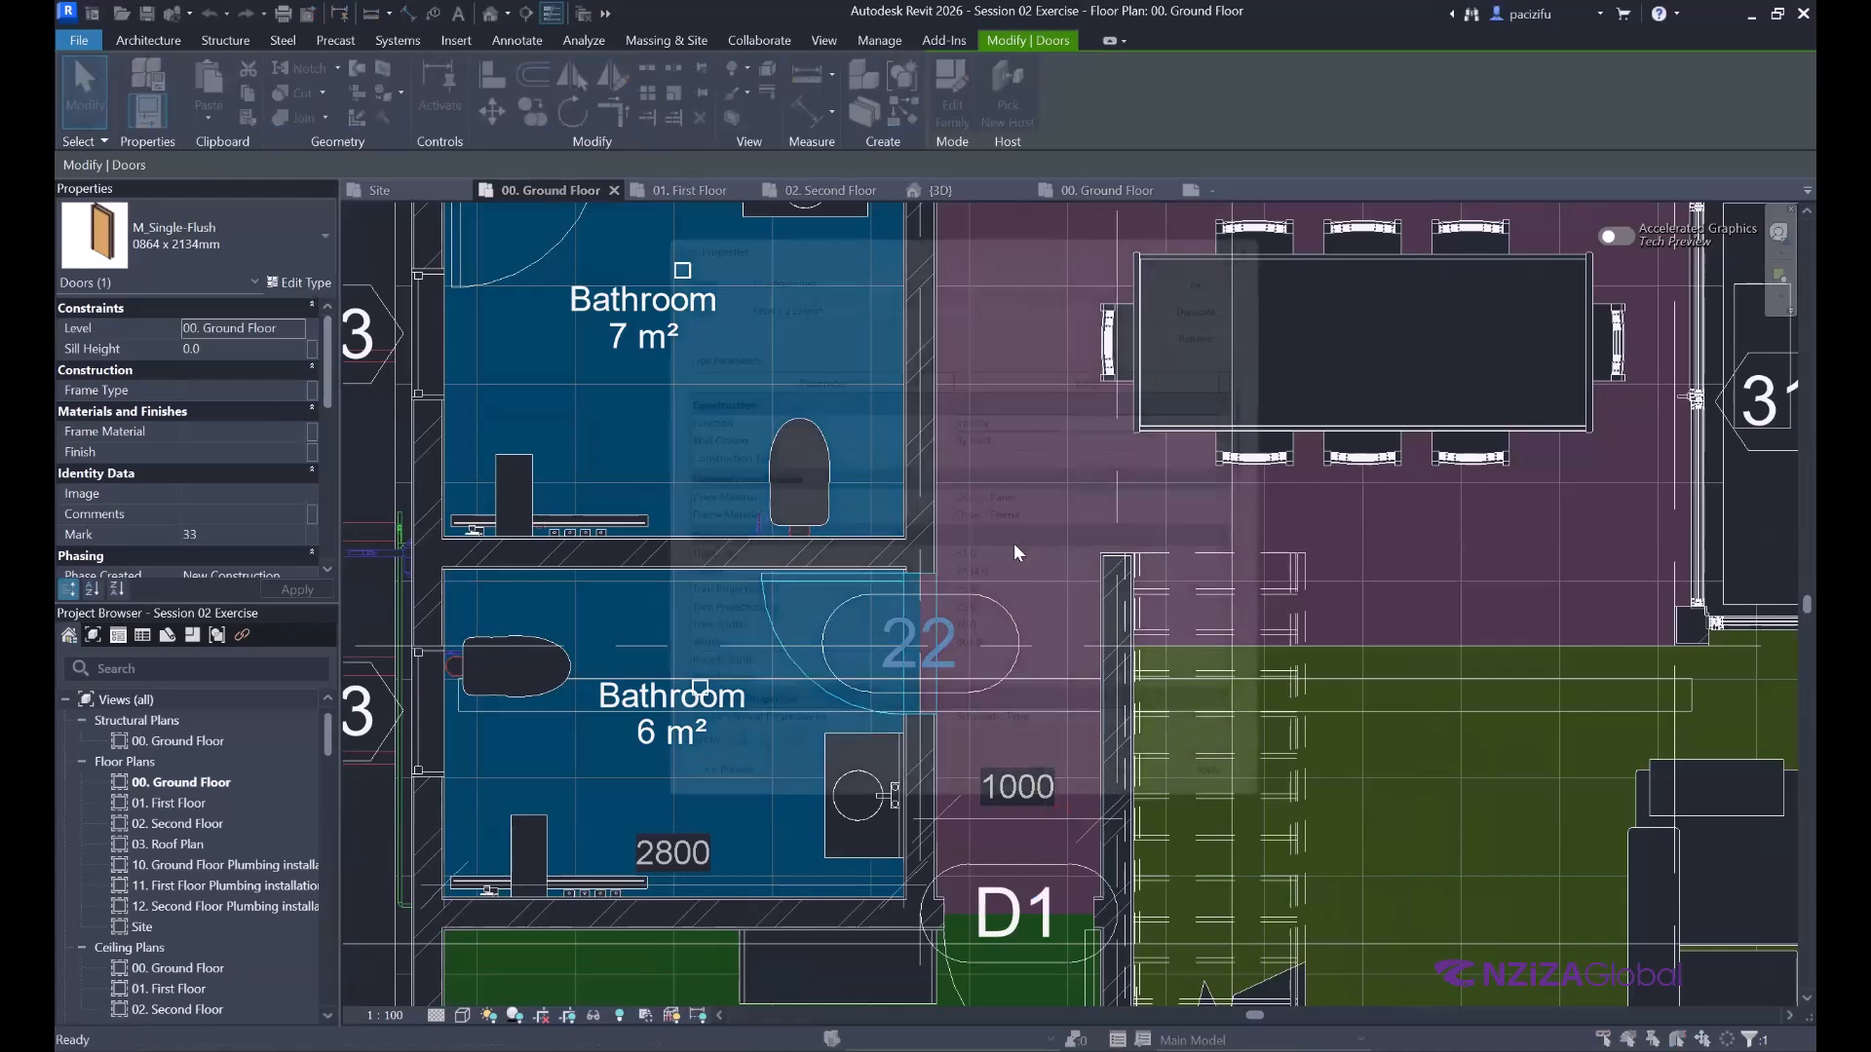
scroll(718, 534, "down", 3)
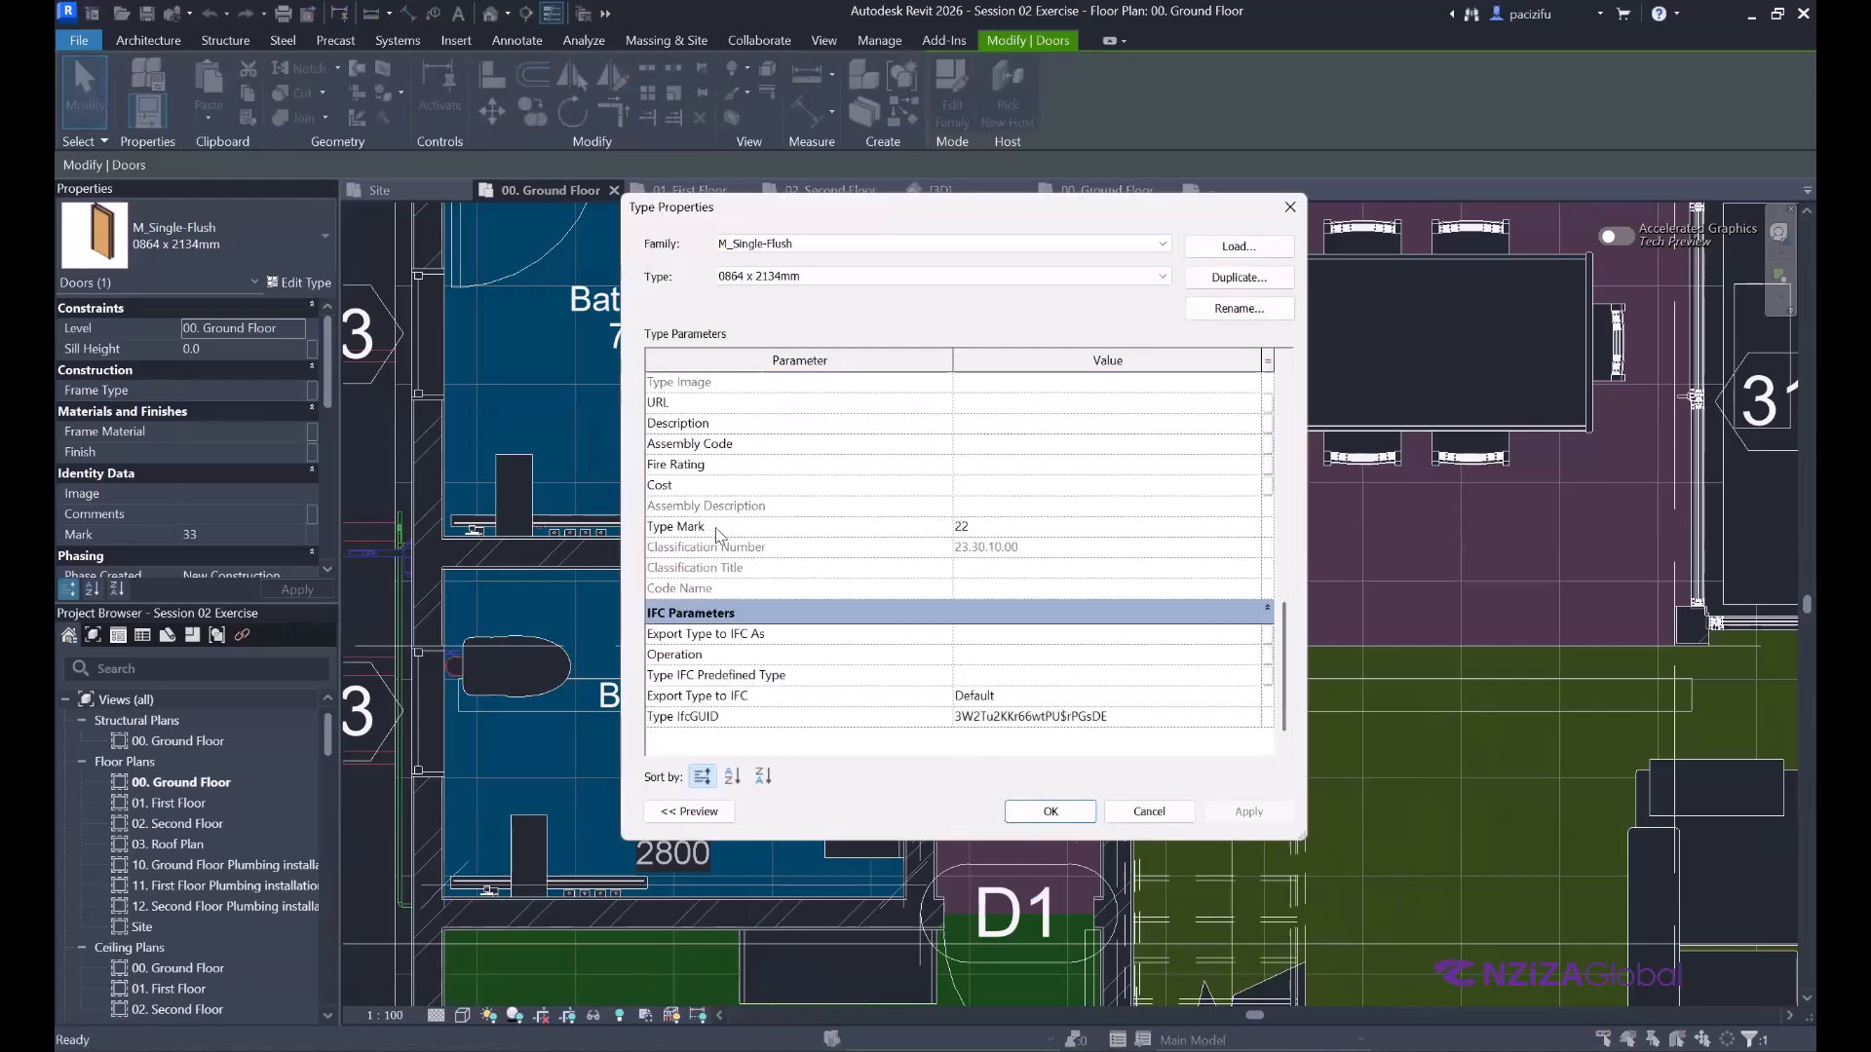
left_click(957, 531)
type("D2")
key("Return")
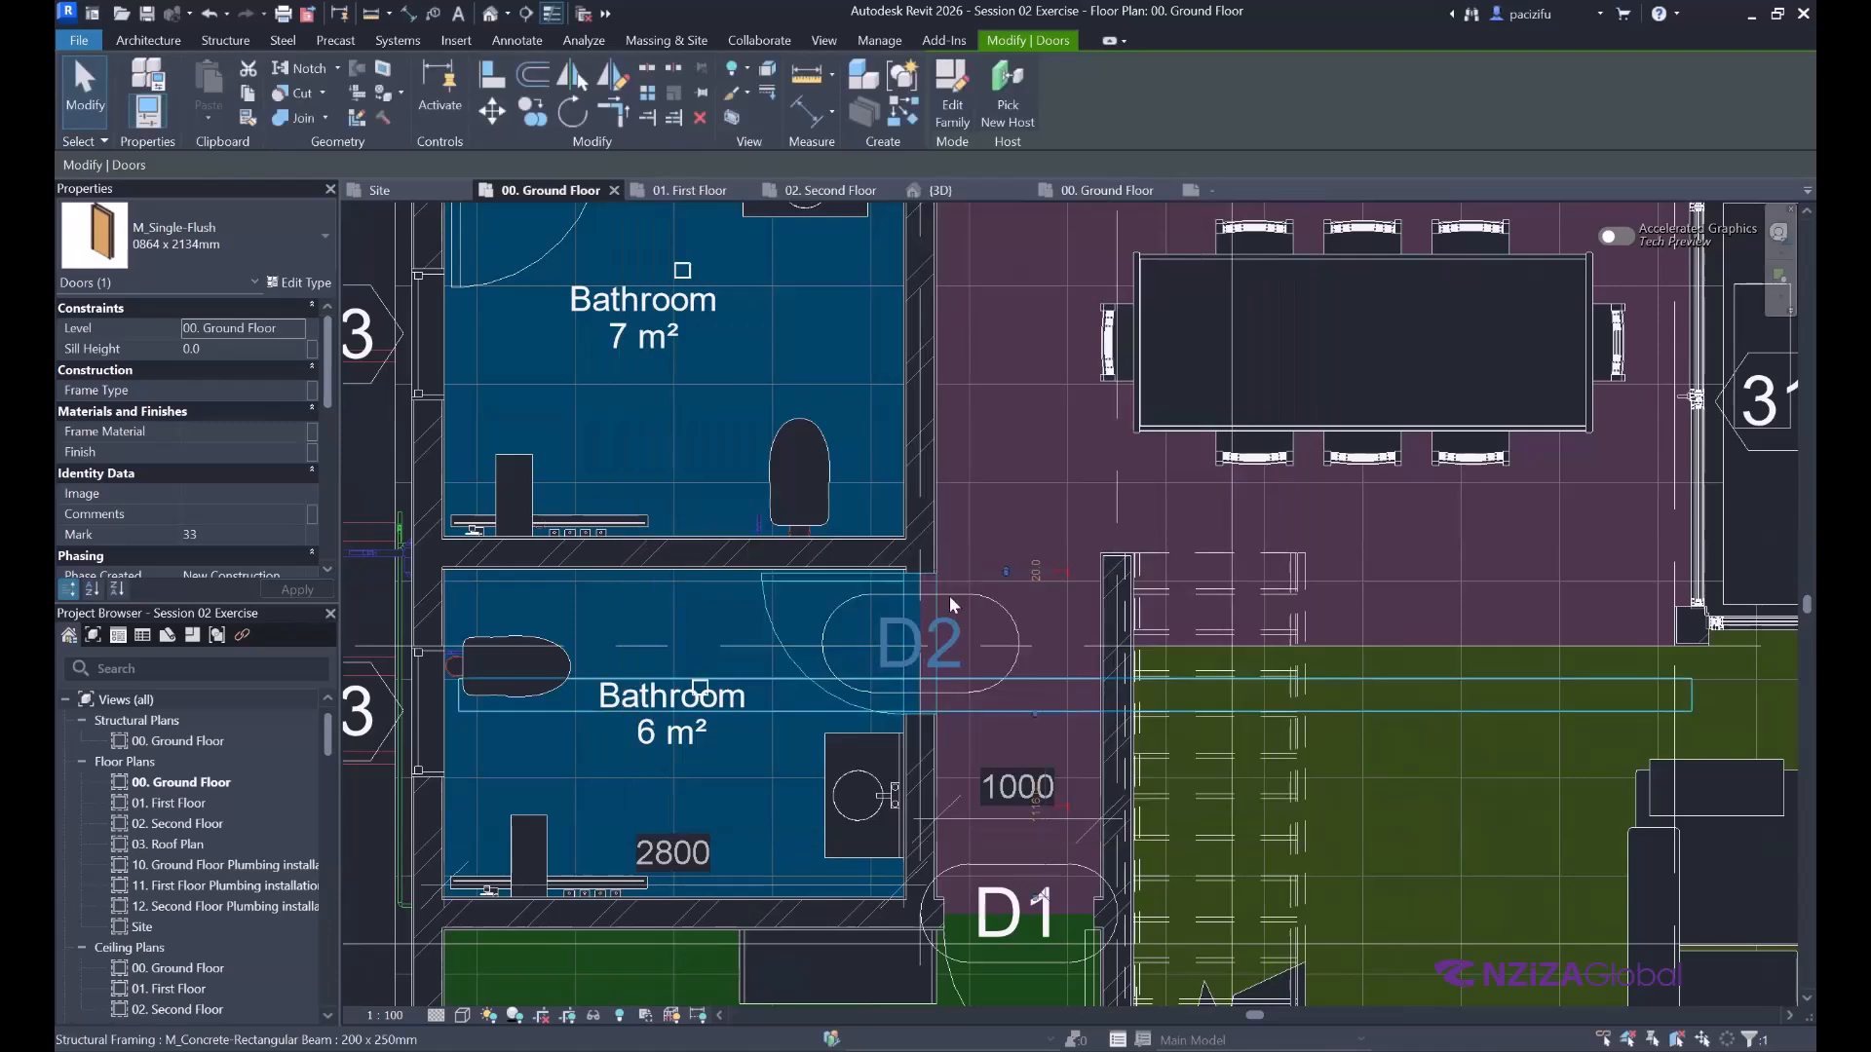
Set the Type Mark of the fire-rated EI60 900x2000 door in the dining area's outer wall beside the bedroom to D3.
scroll(867, 639, "down", 2)
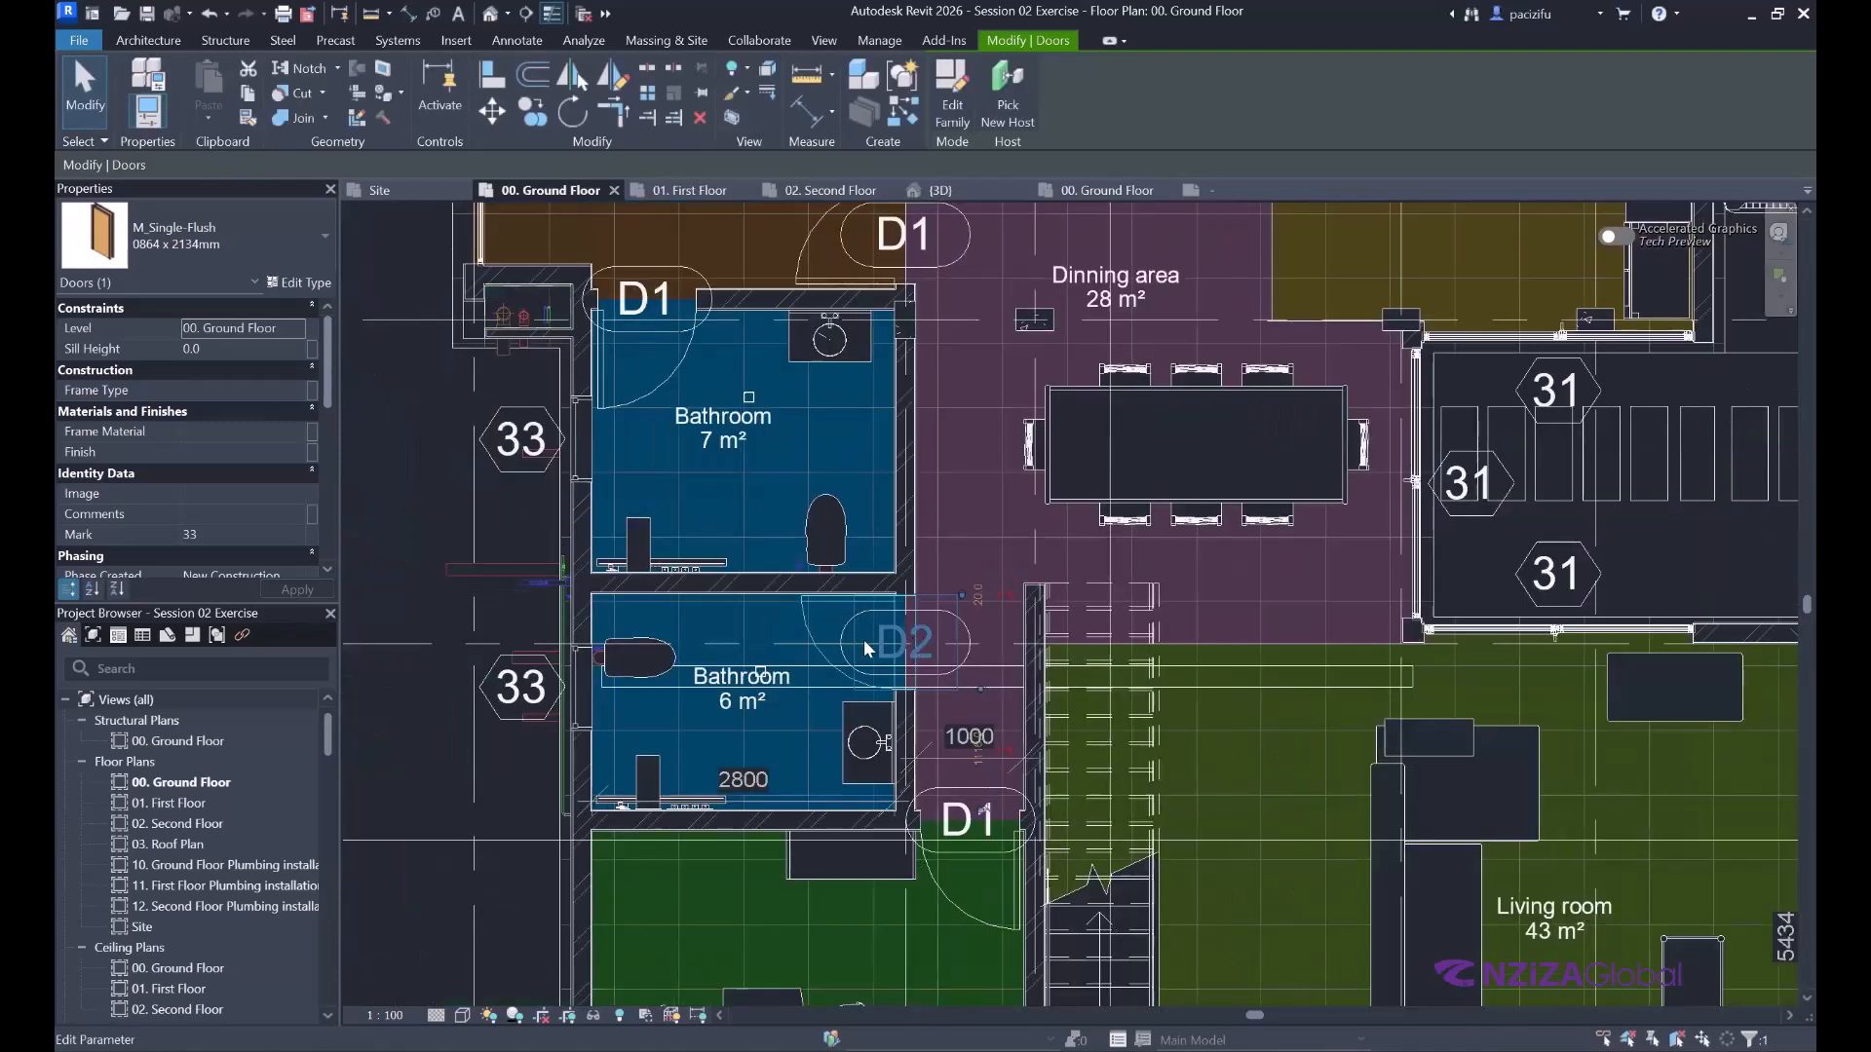
scroll(863, 639, "up", 1)
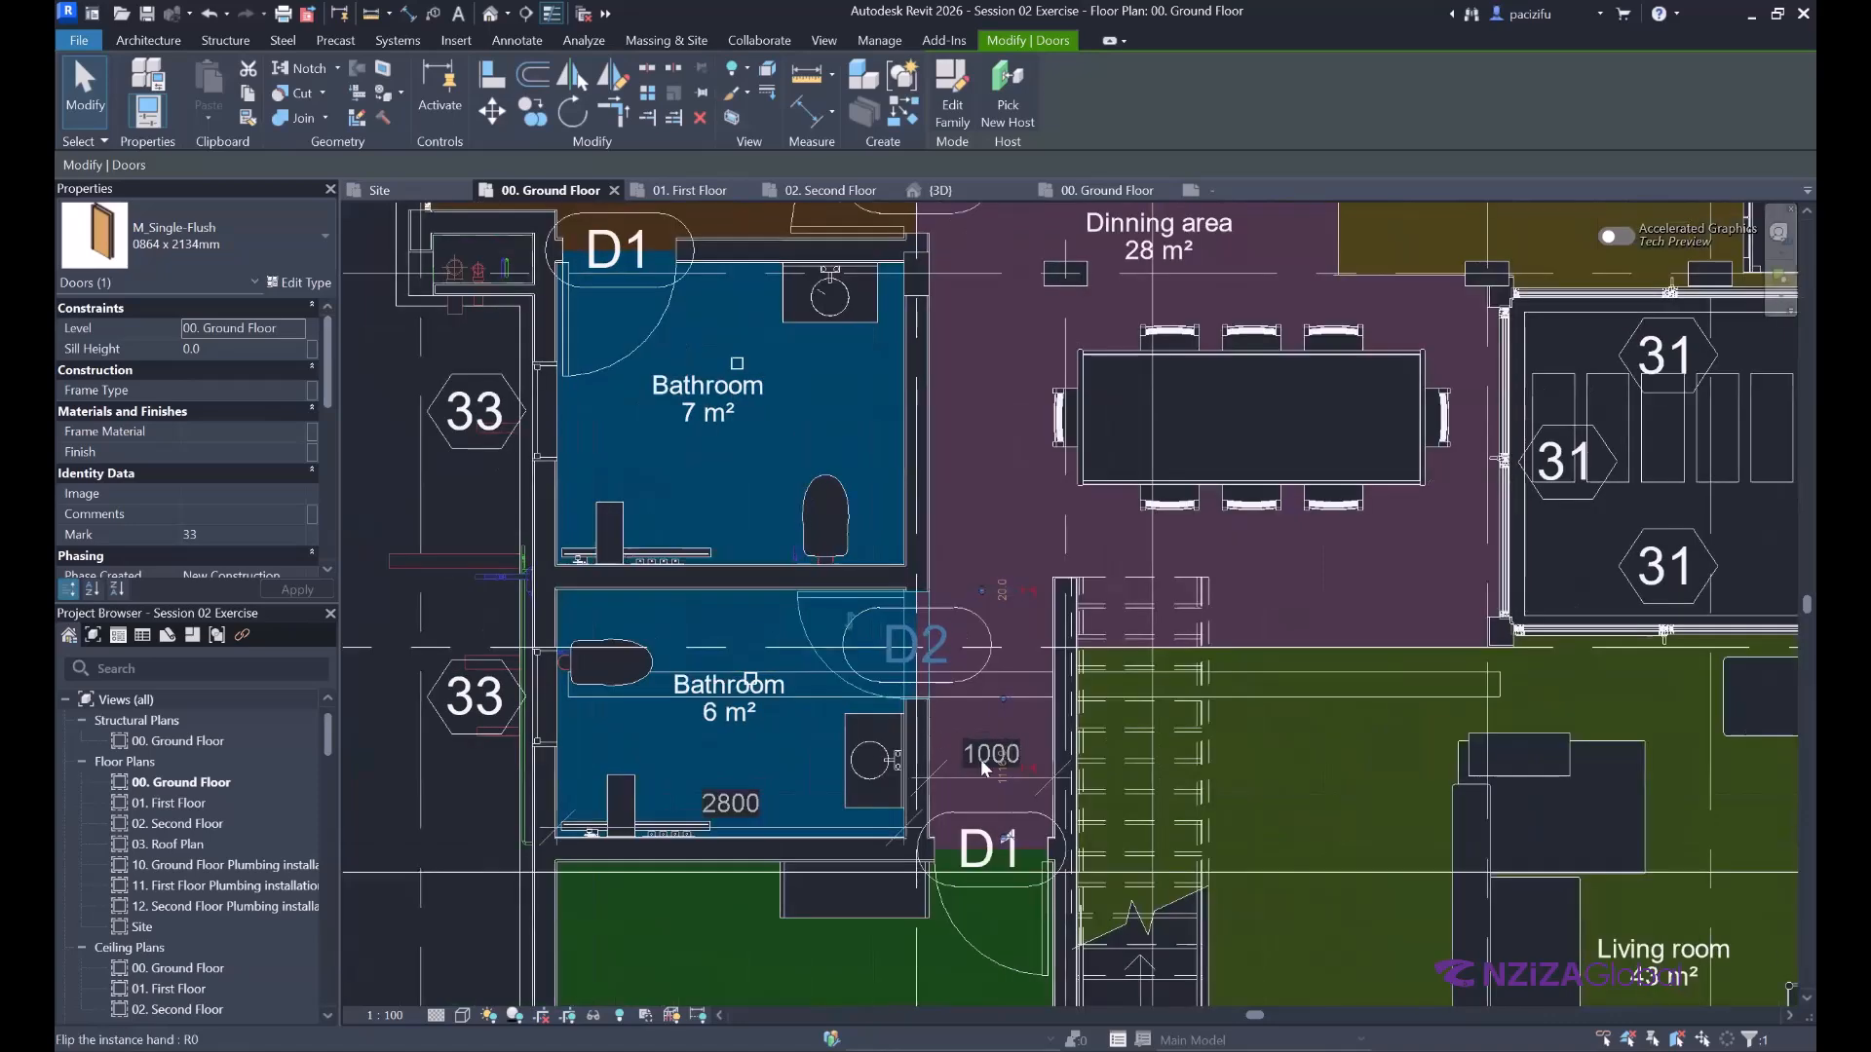
scroll(849, 615, "up", 1)
scroll(1137, 752, "down", 3)
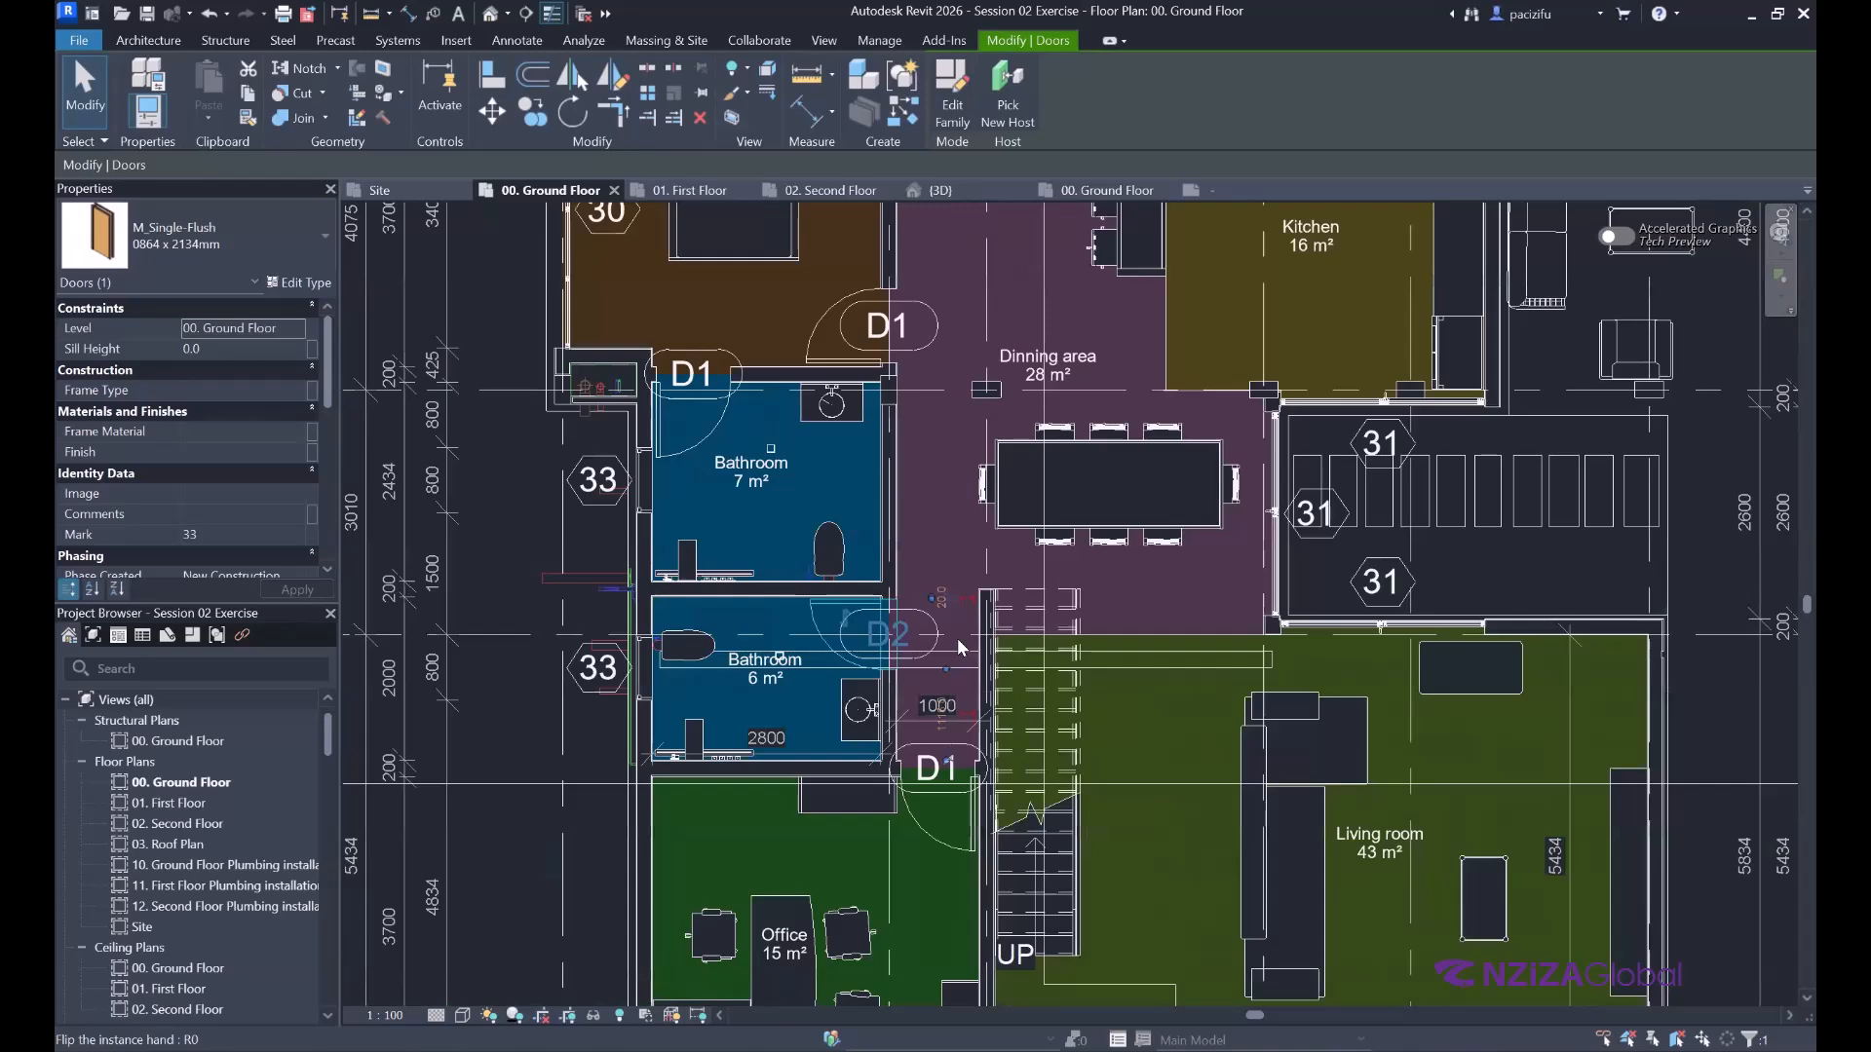
scroll(960, 638, "down", 2)
middle_click_drag(977, 452, 909, 433)
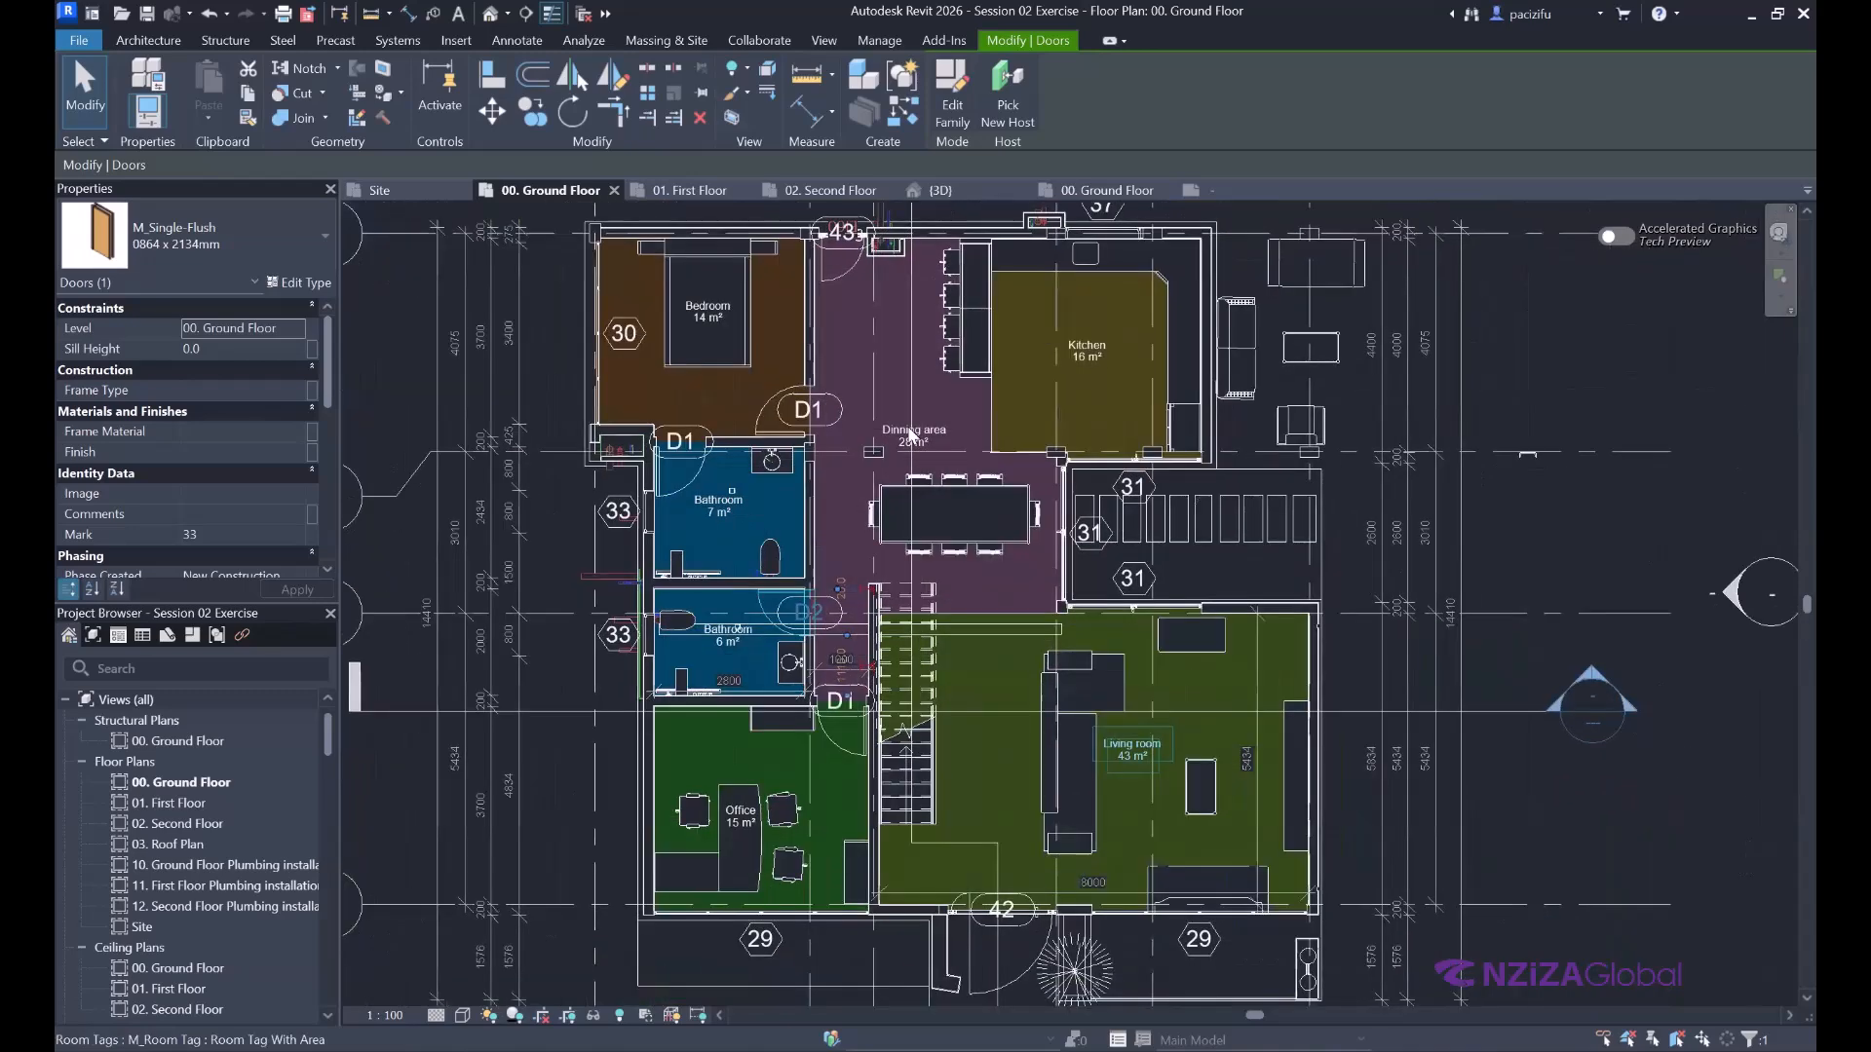
scroll(909, 434, "down", 2)
scroll(921, 546, "up", 5)
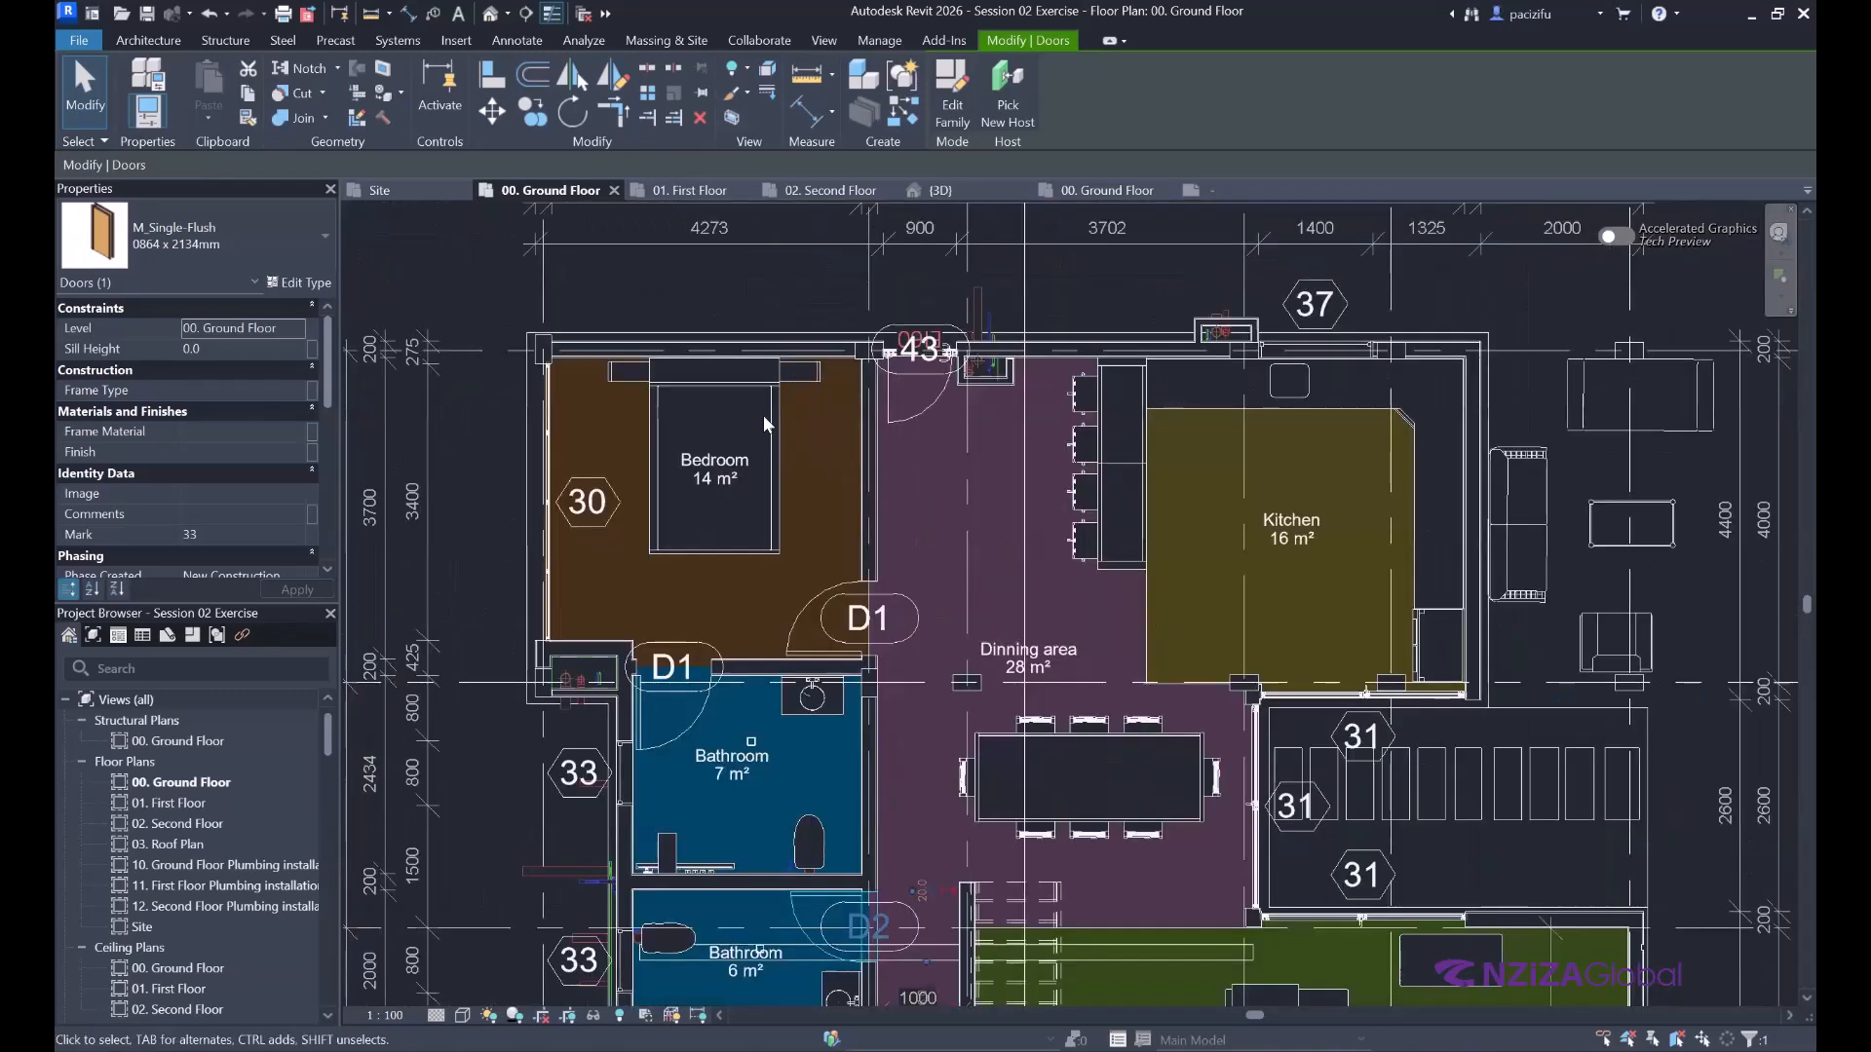
scroll(850, 290, "up", 3)
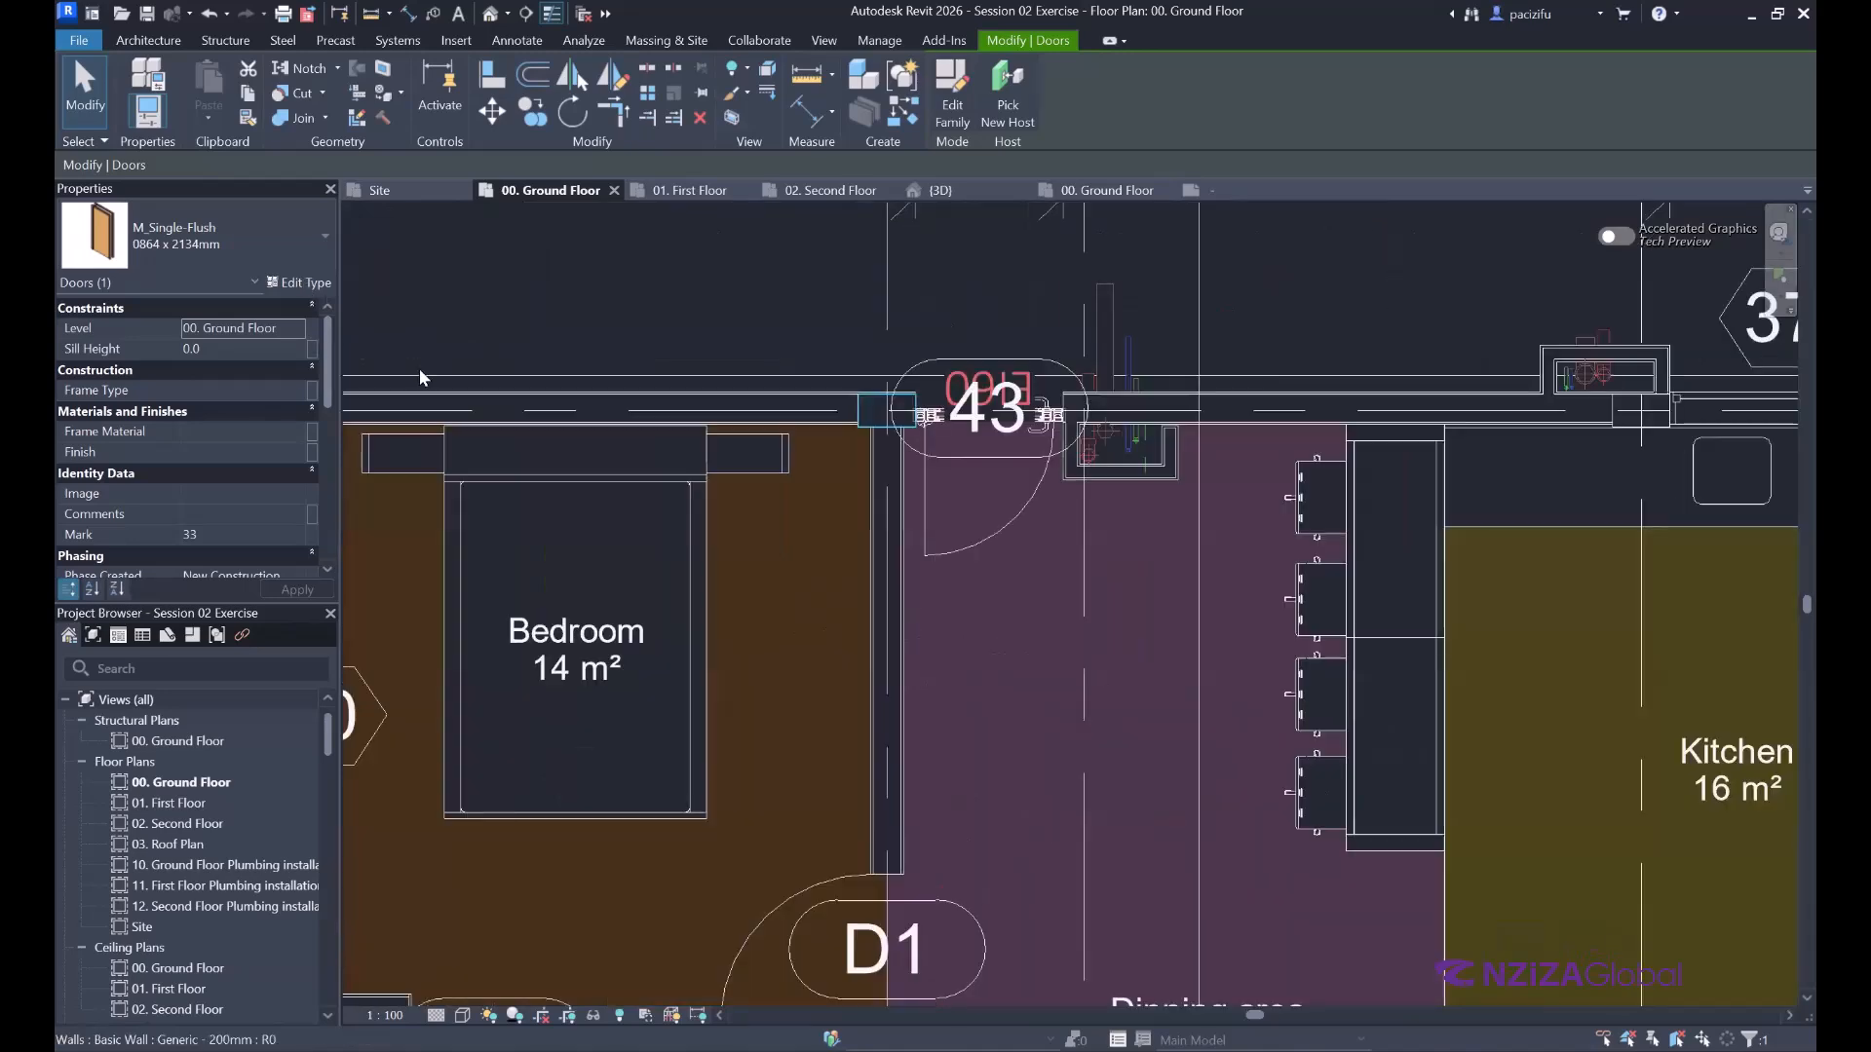
left_click(989, 539)
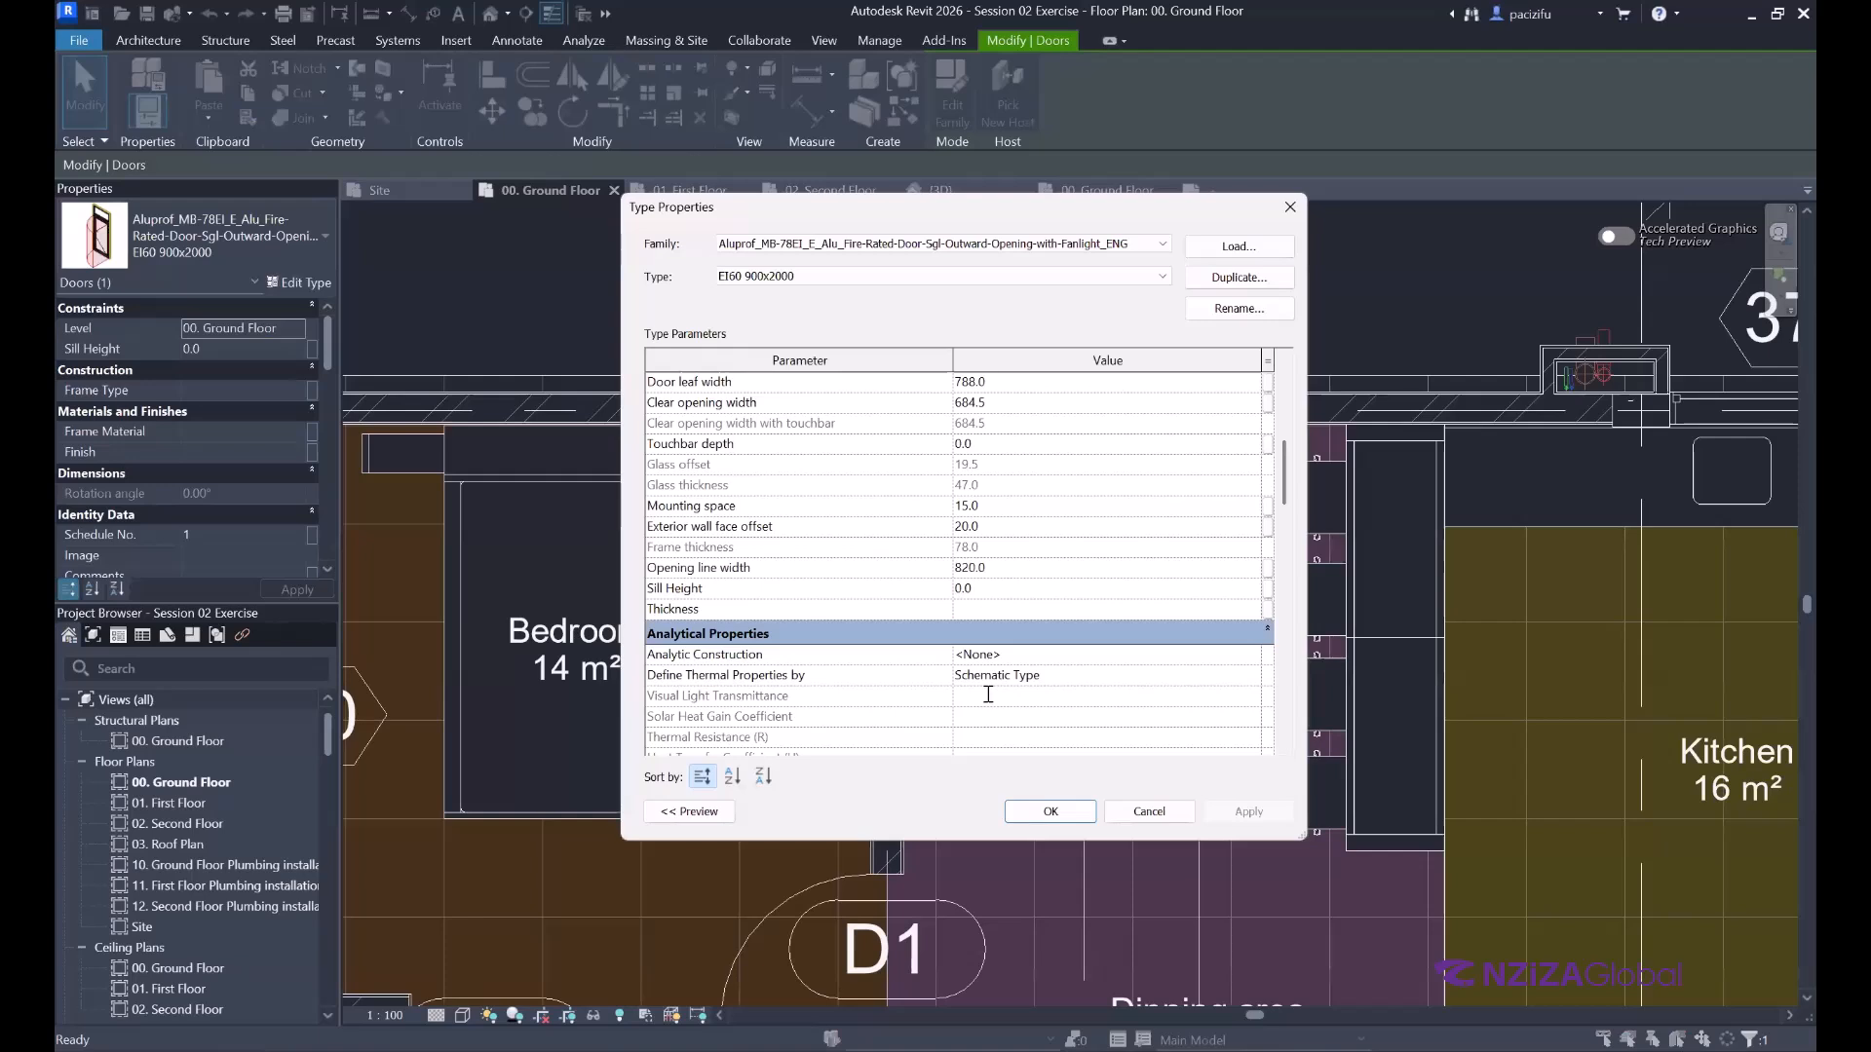
scroll(988, 694, "down", 5)
left_click(988, 695)
type("D3")
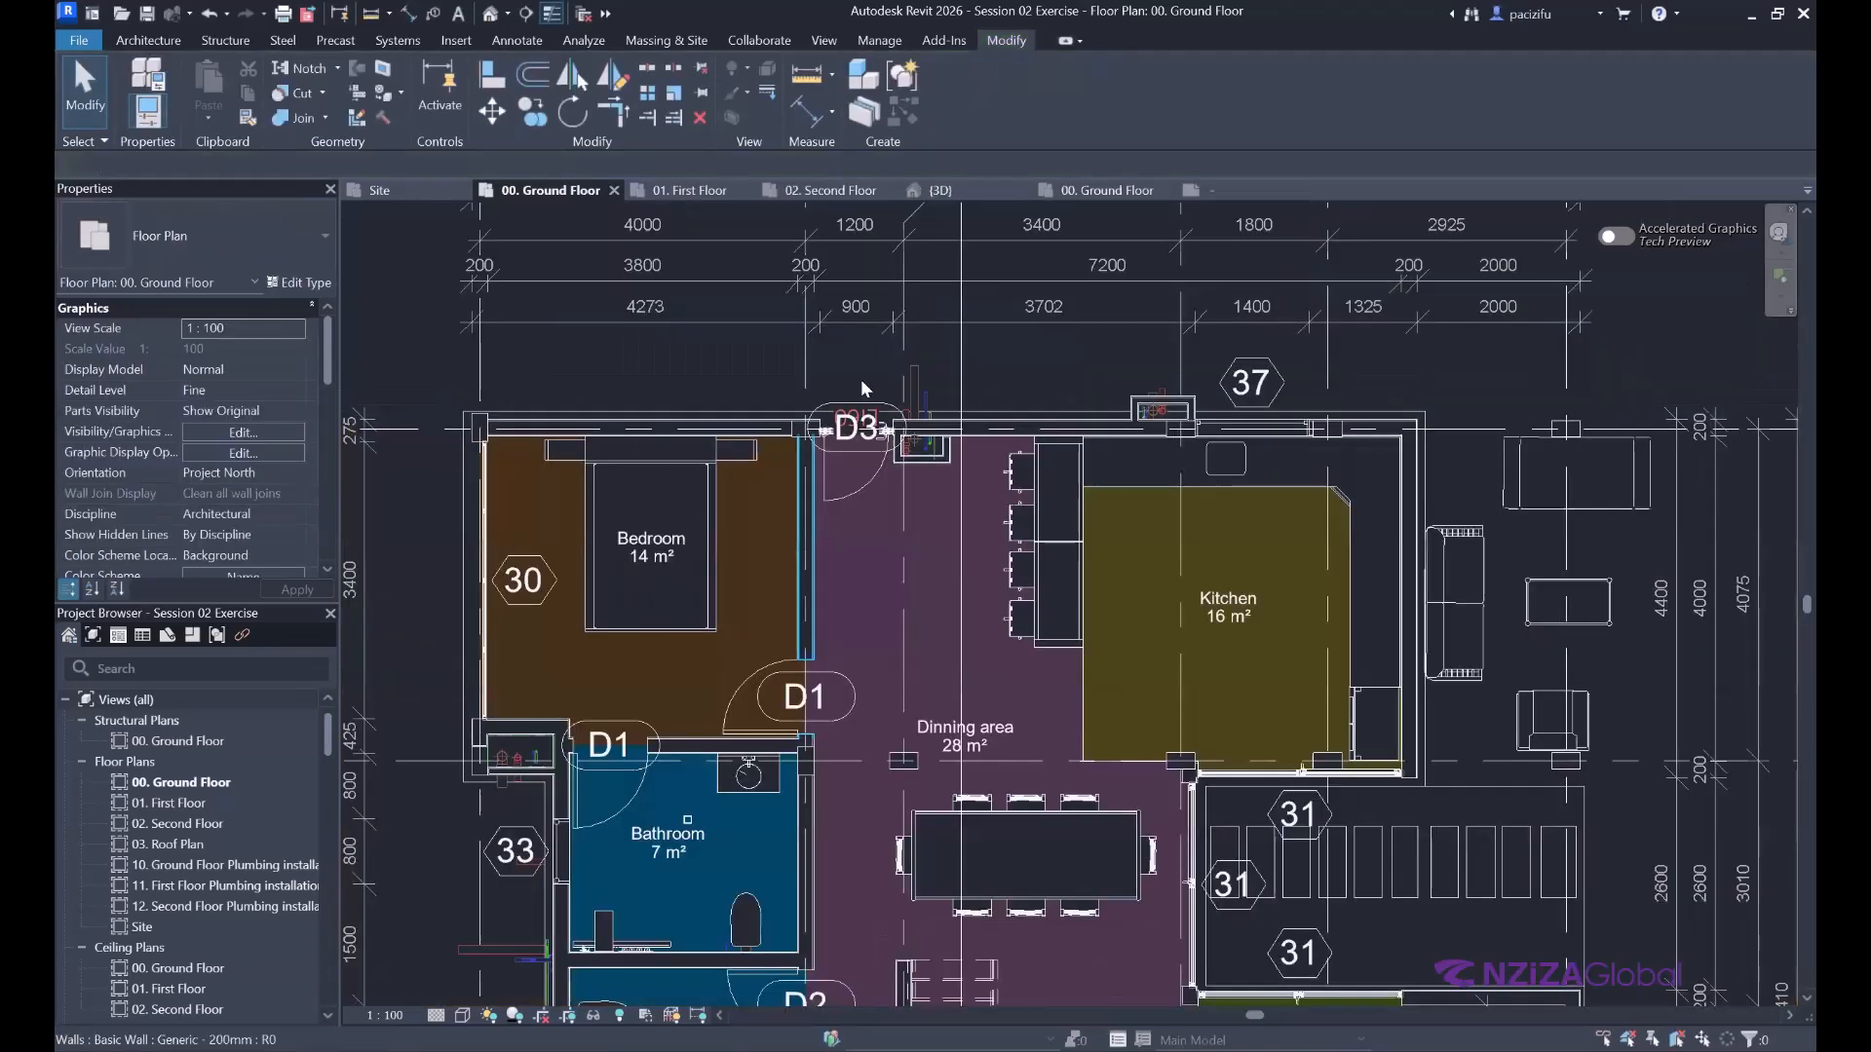
Tag all untagged doors and windows in the 01. First Floor plan using M_Door Tag and M_Window Tag.
left_click(726, 191)
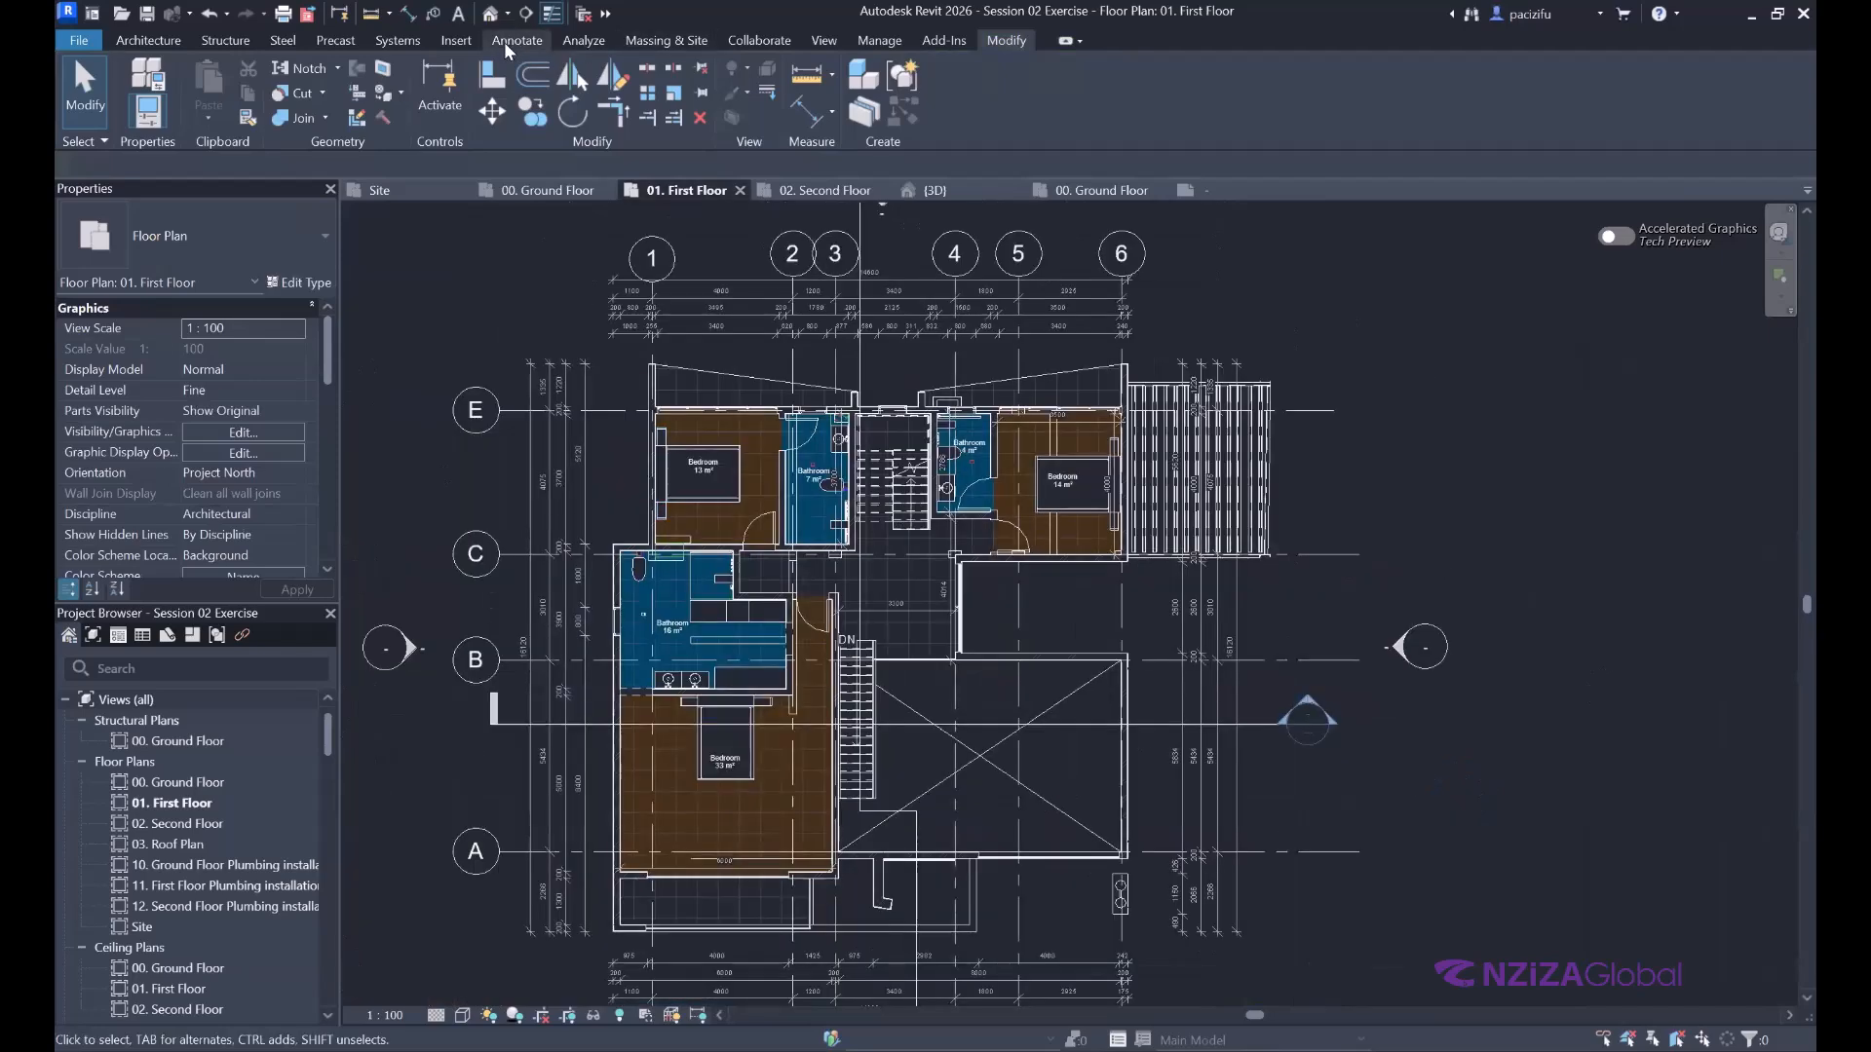
left_click(511, 40)
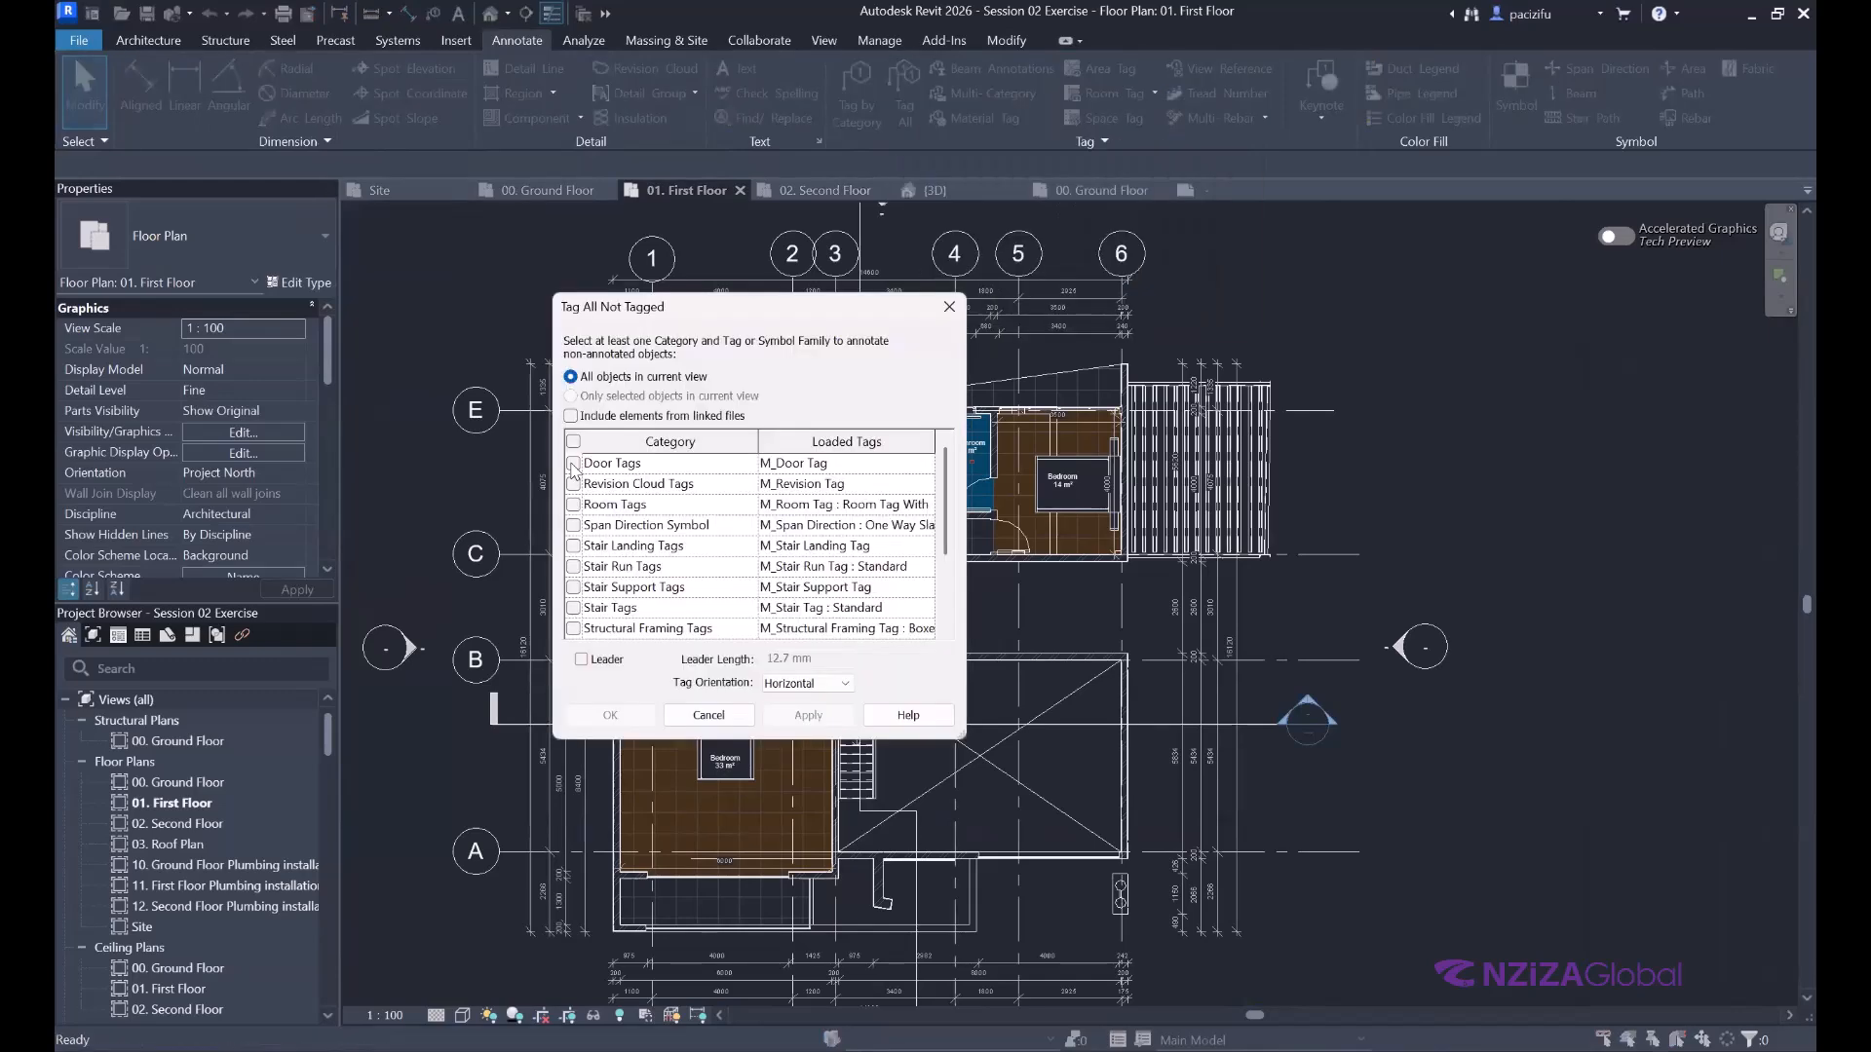
left_click(574, 464)
scroll(577, 488, "down", 2)
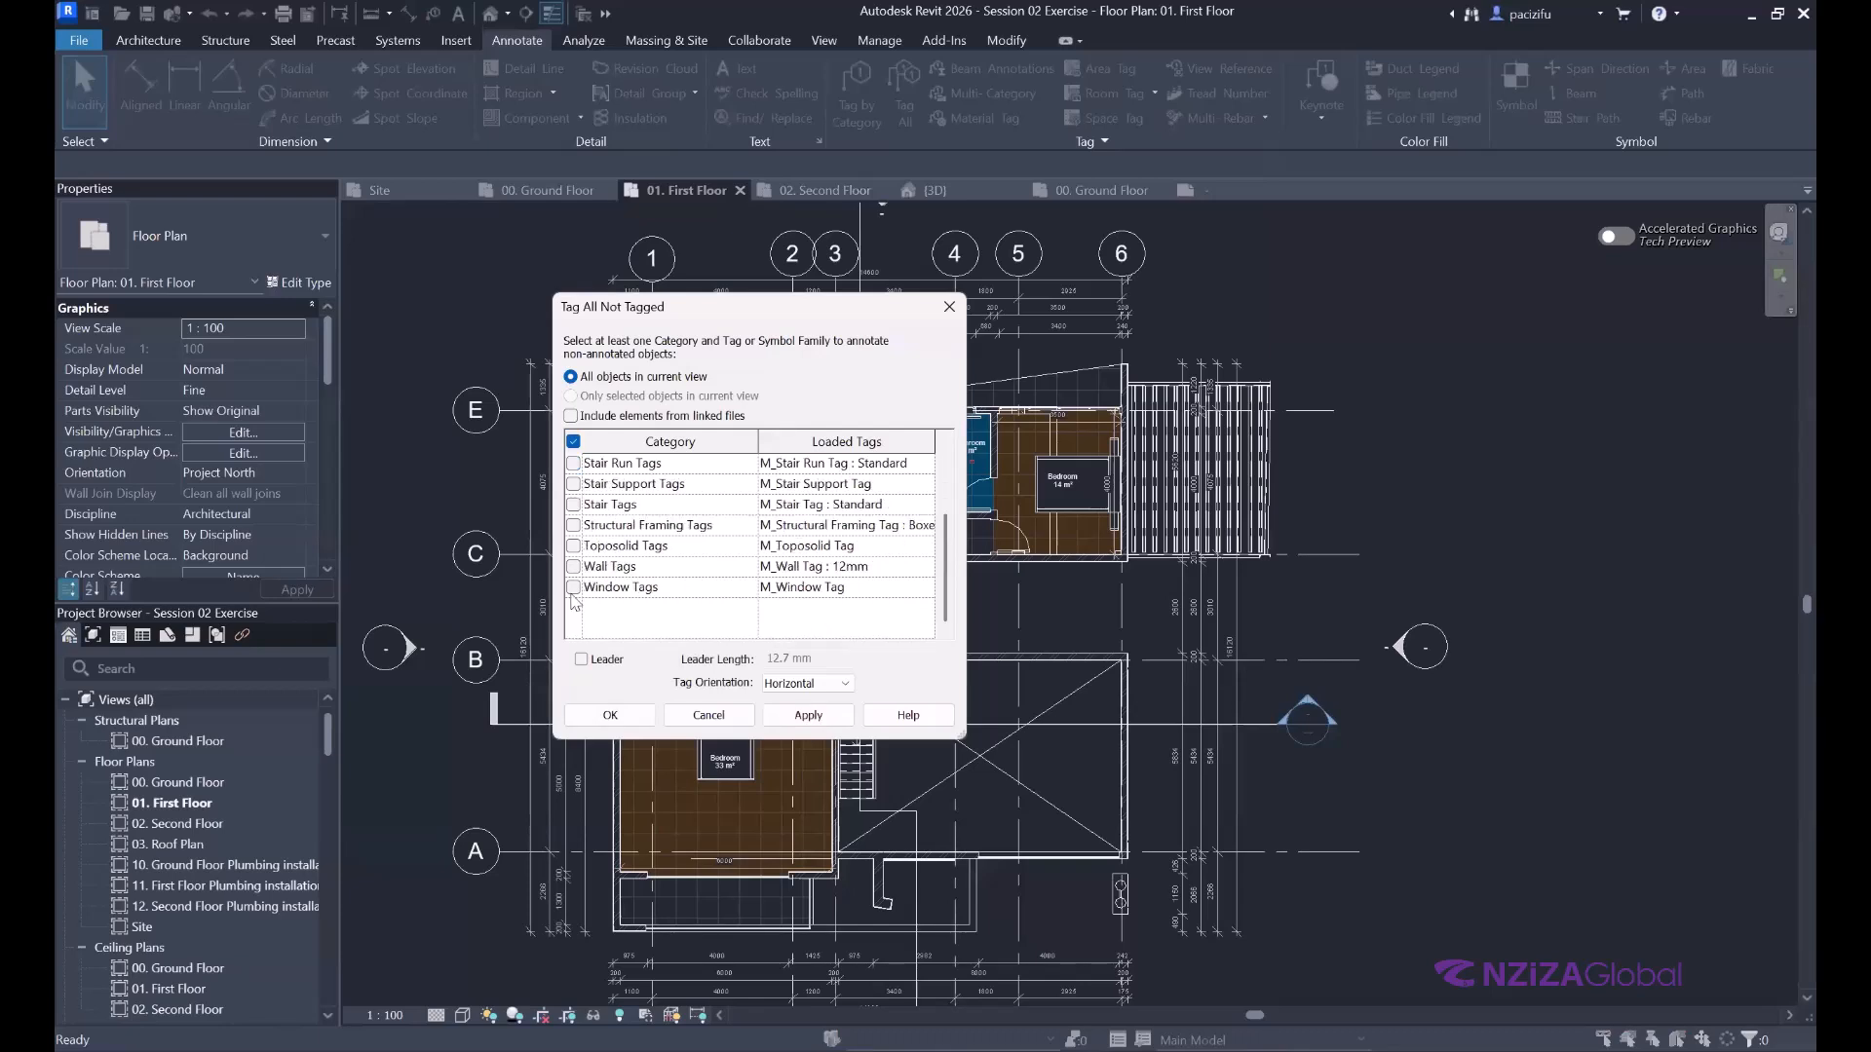
left_click(577, 588)
left_click(808, 719)
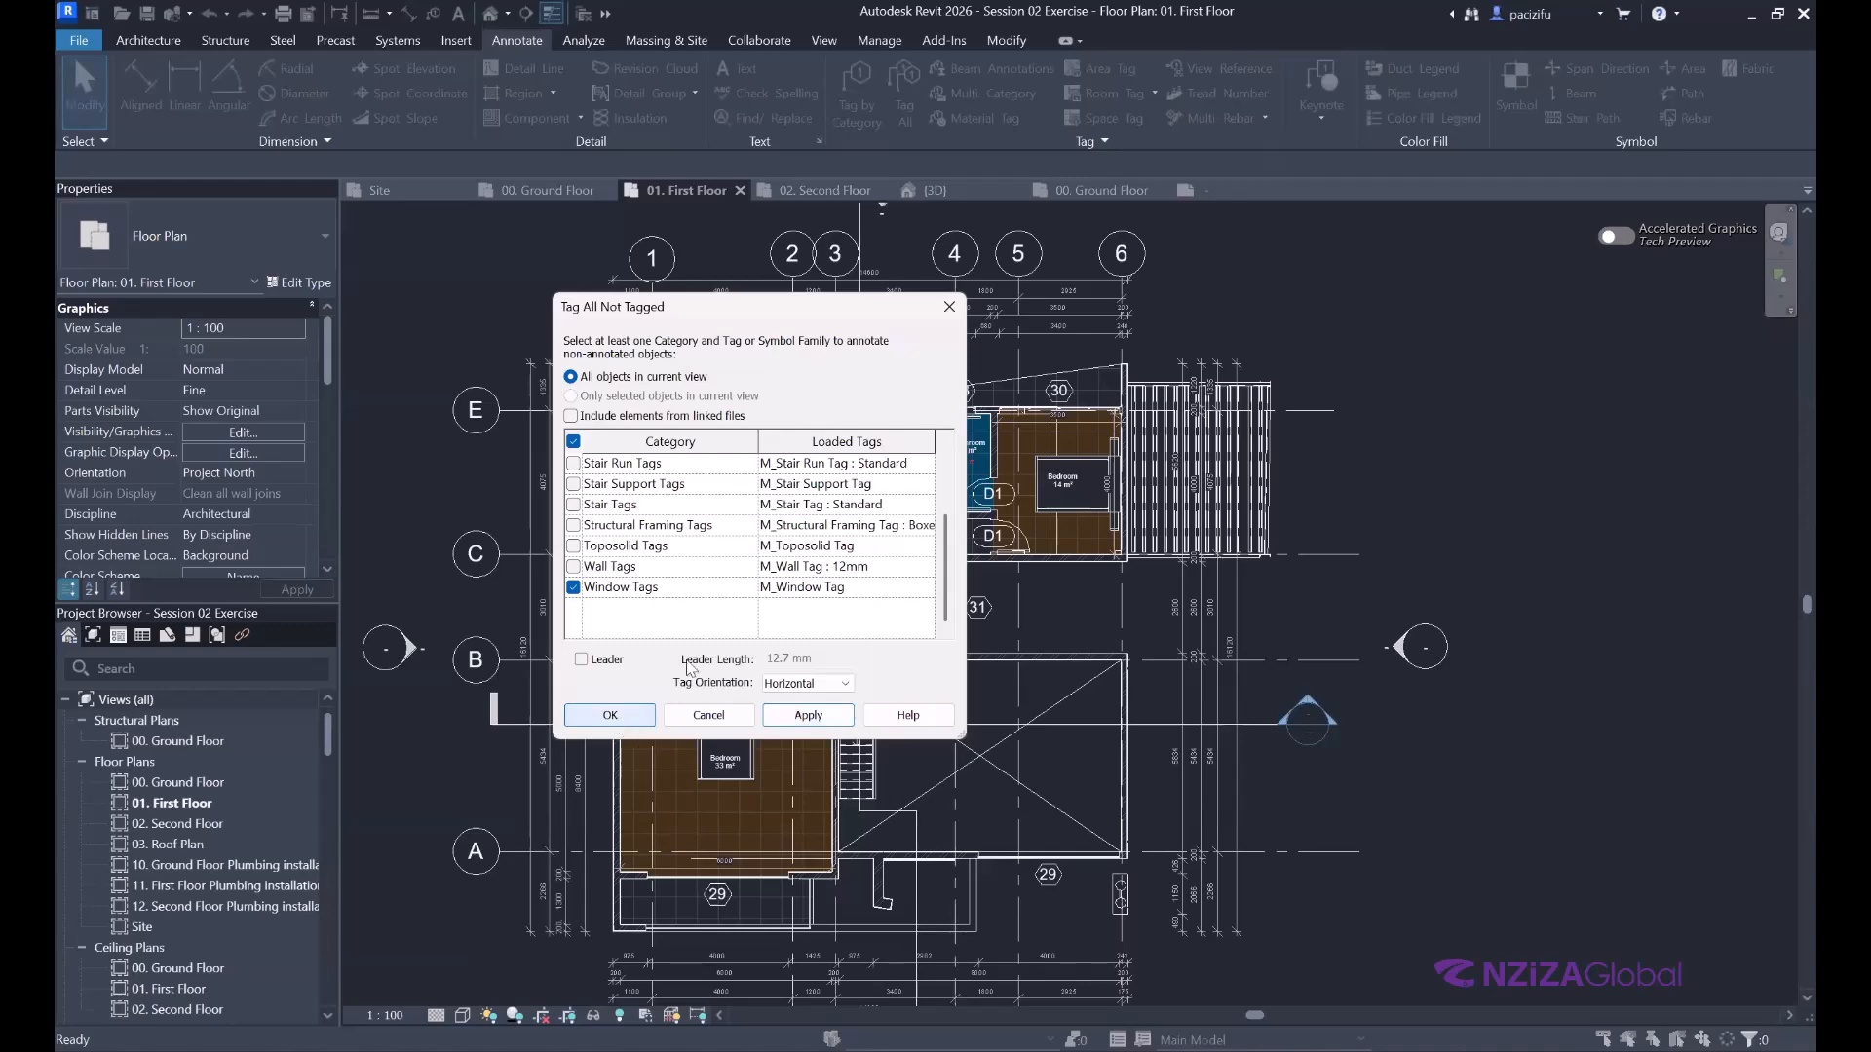
key("Return")
Examine the new door and window tags around the bedrooms and bathrooms on the first floor plan.
scroll(792, 557, "up", 3)
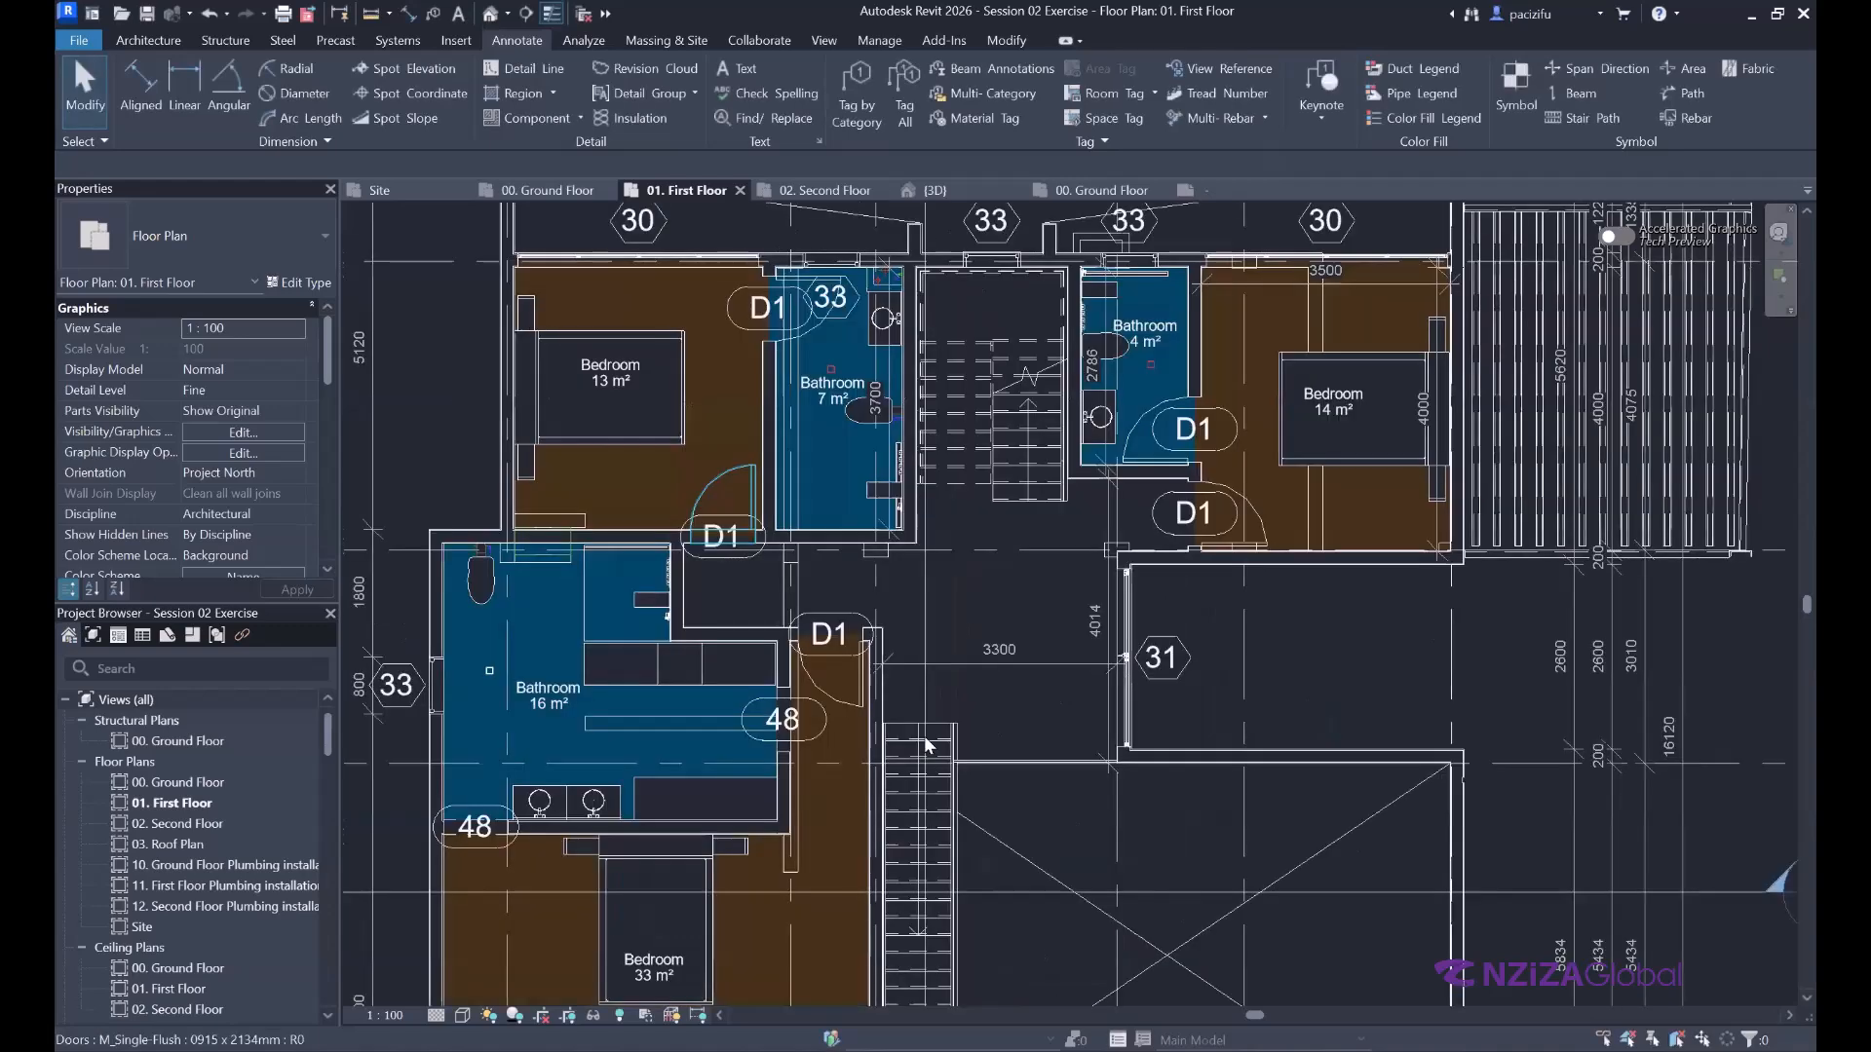
scroll(930, 747, "up", 2)
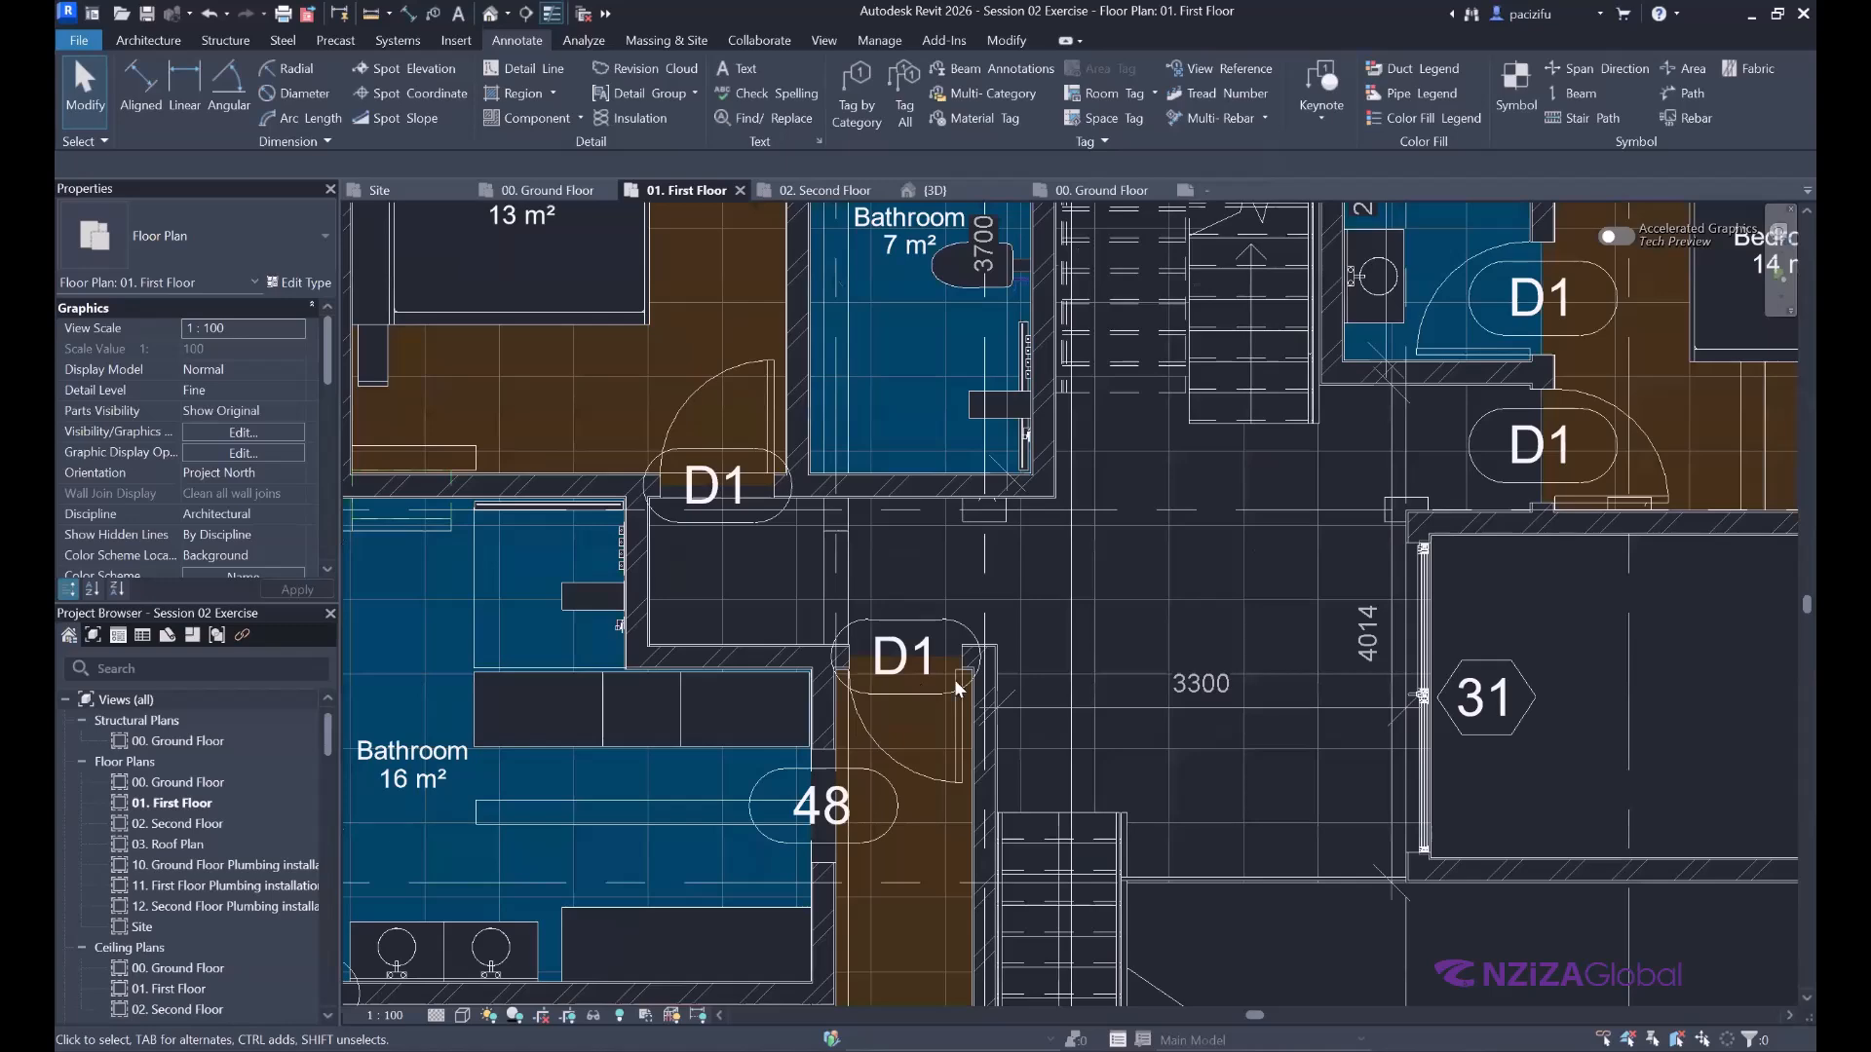
scroll(957, 688, "down", 1)
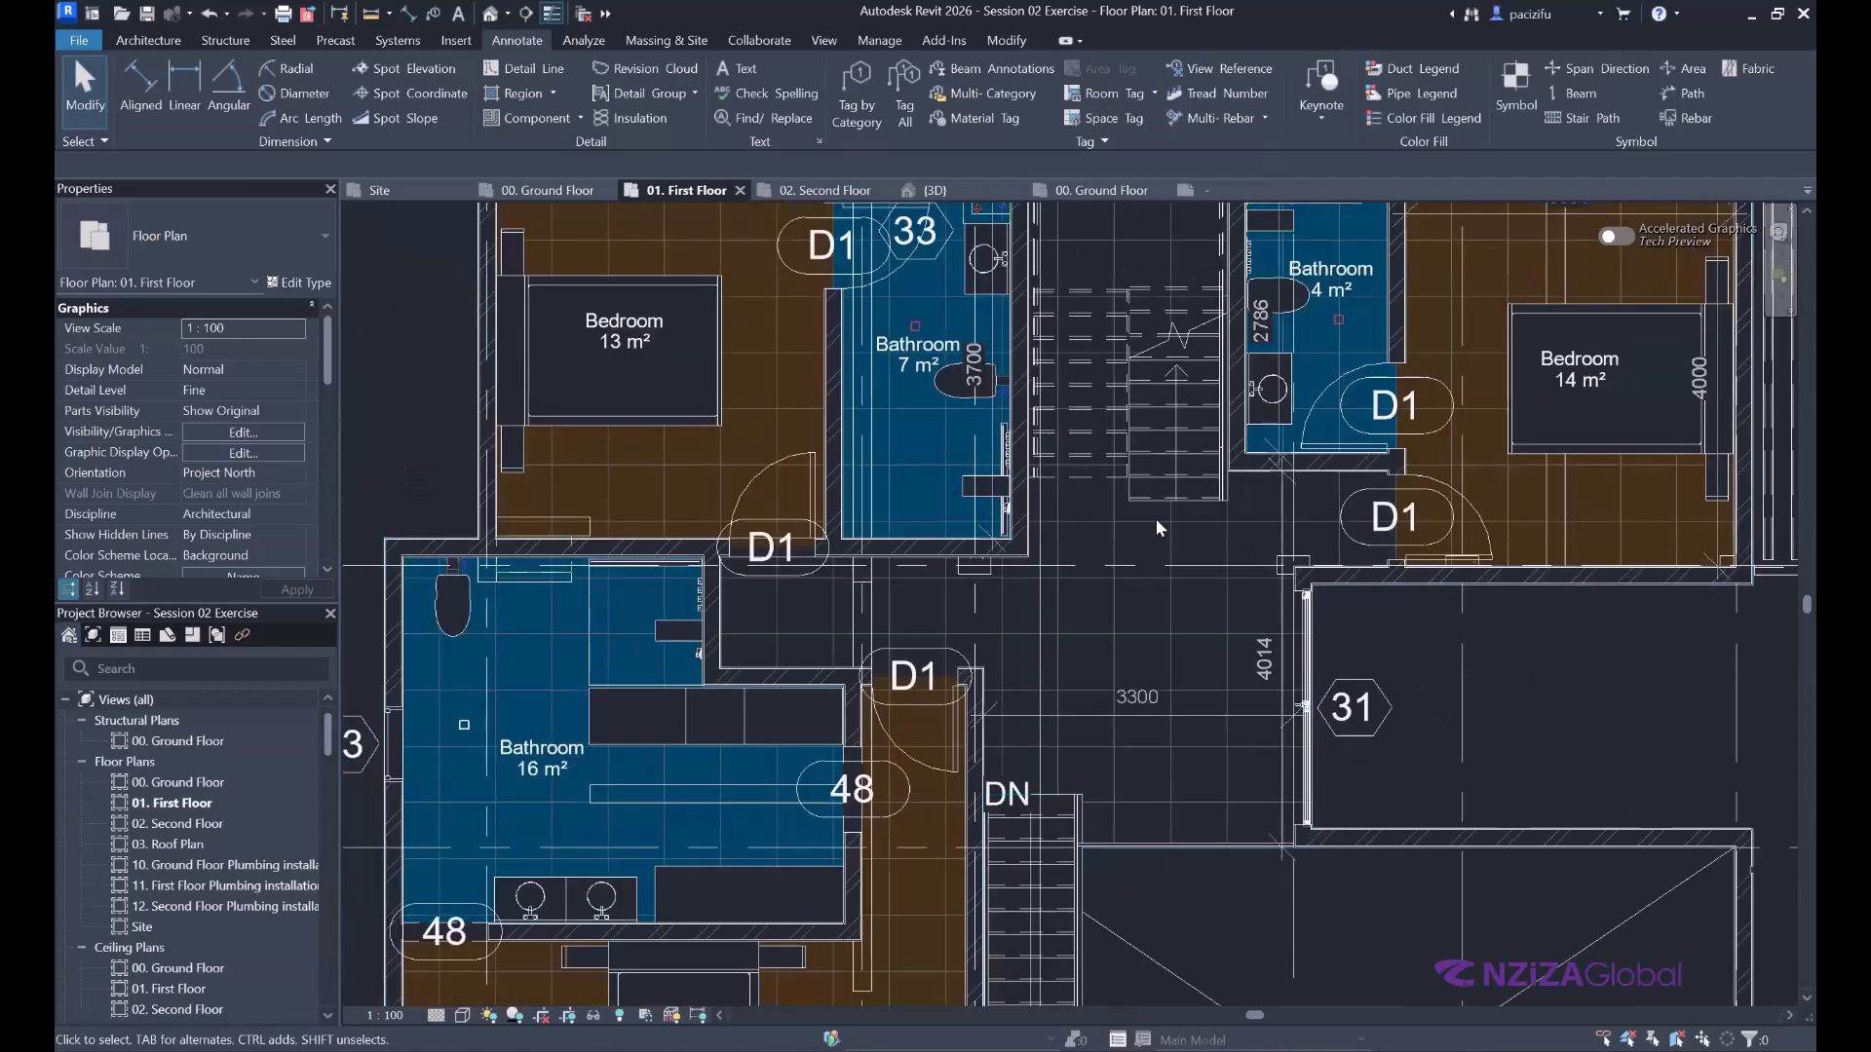
scroll(1156, 518, "down", 2)
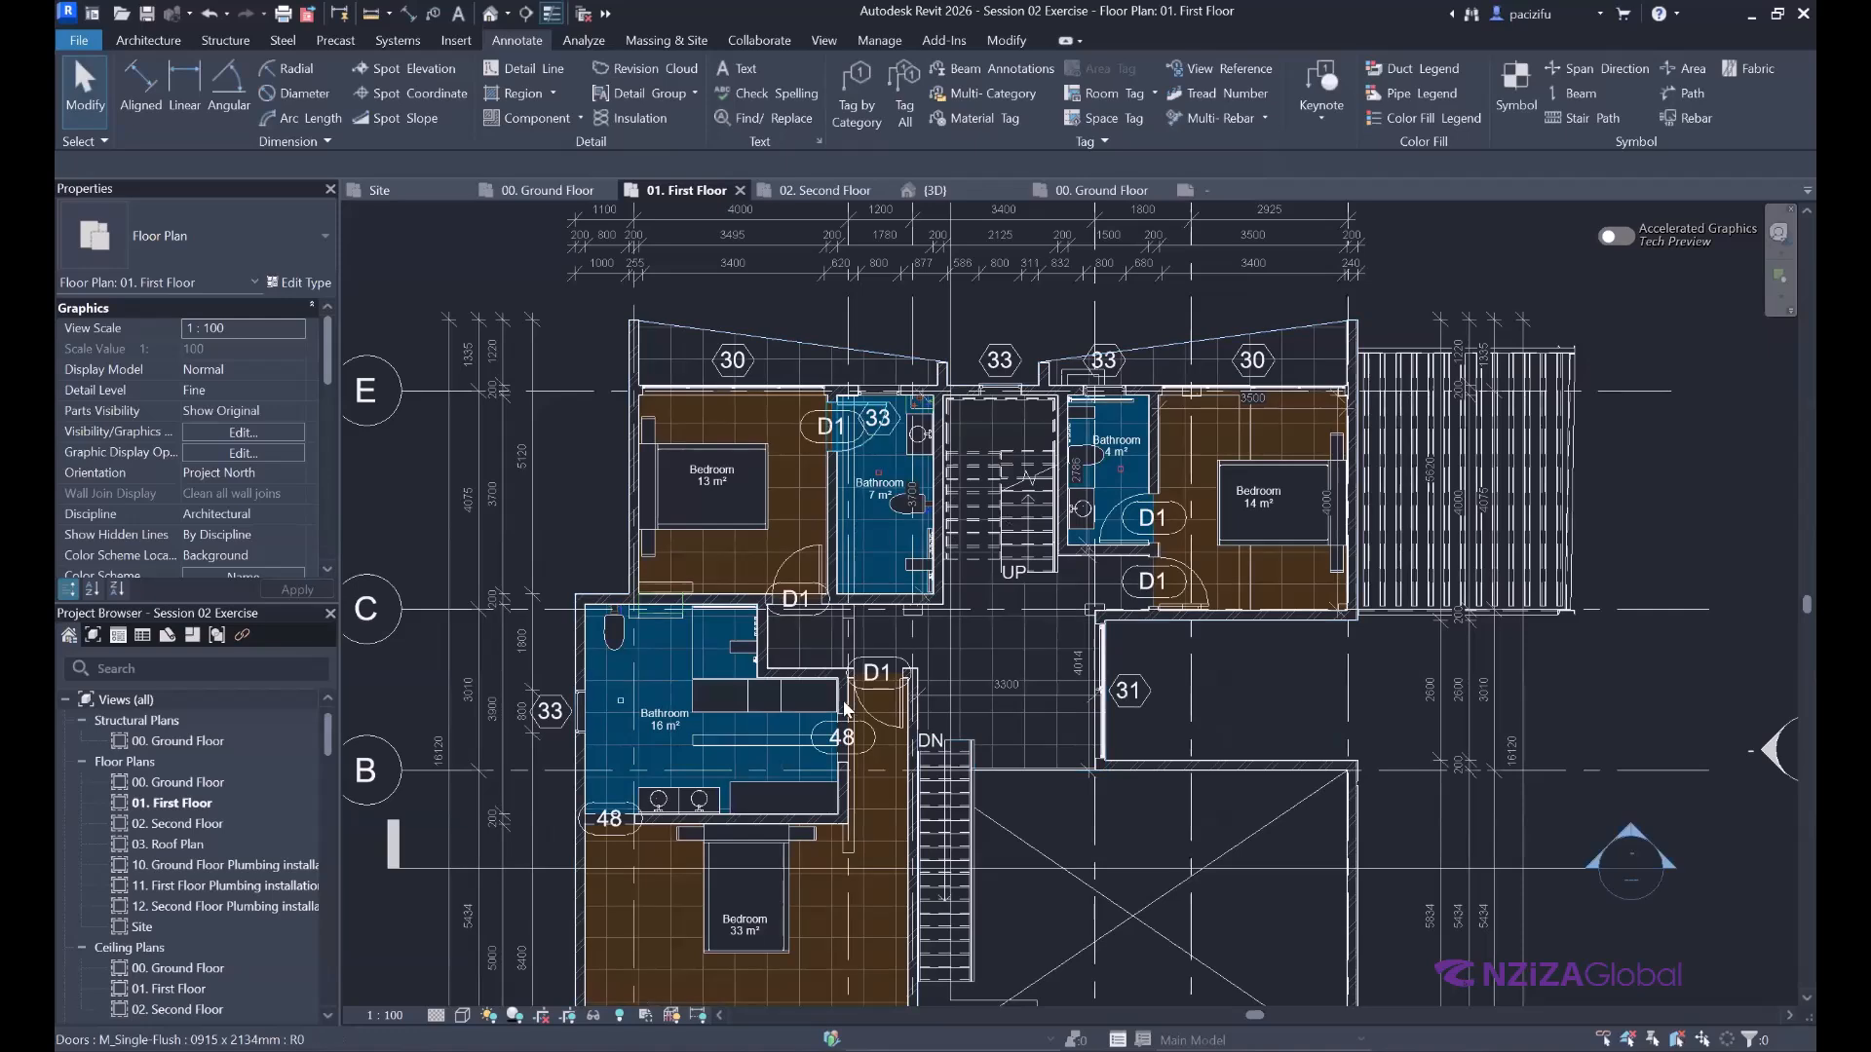
scroll(847, 710, "up", 1)
middle_click_drag(851, 640, 897, 546)
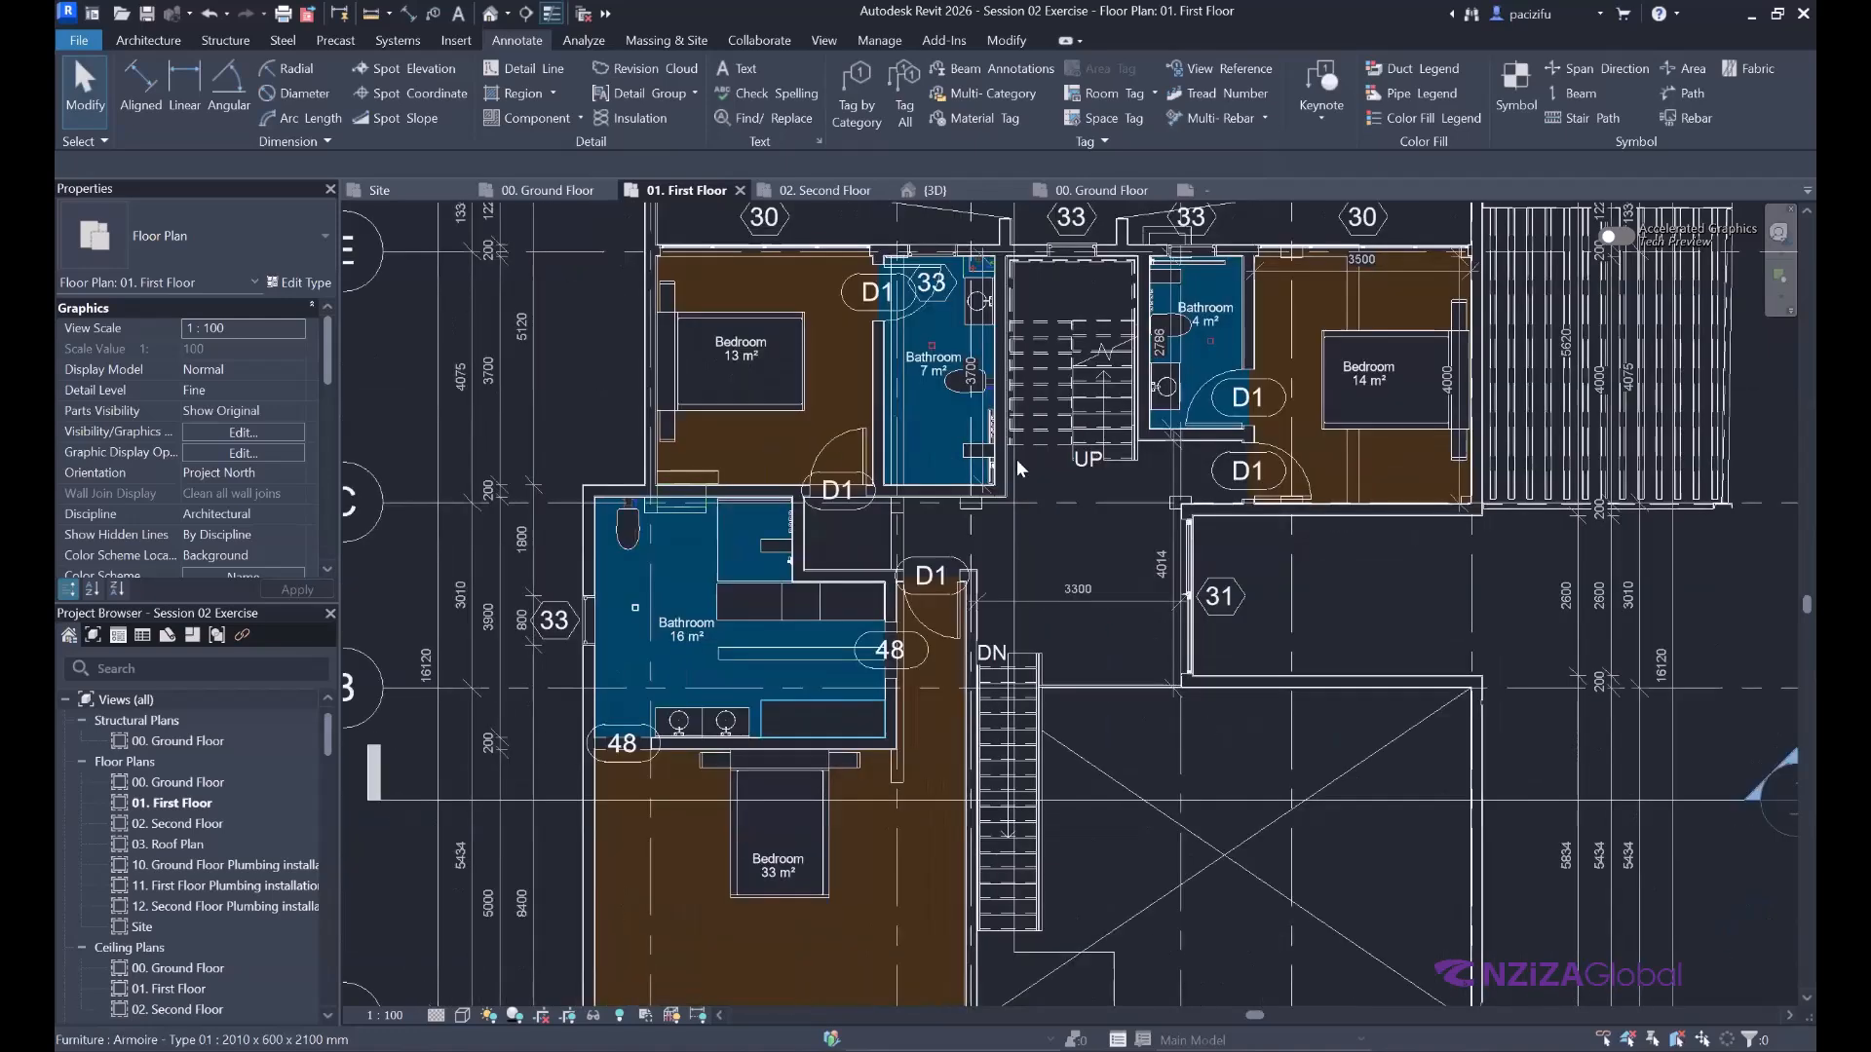
scroll(1015, 459, "down", 1)
middle_click_drag(966, 463, 925, 523)
scroll(692, 571, "up", 1)
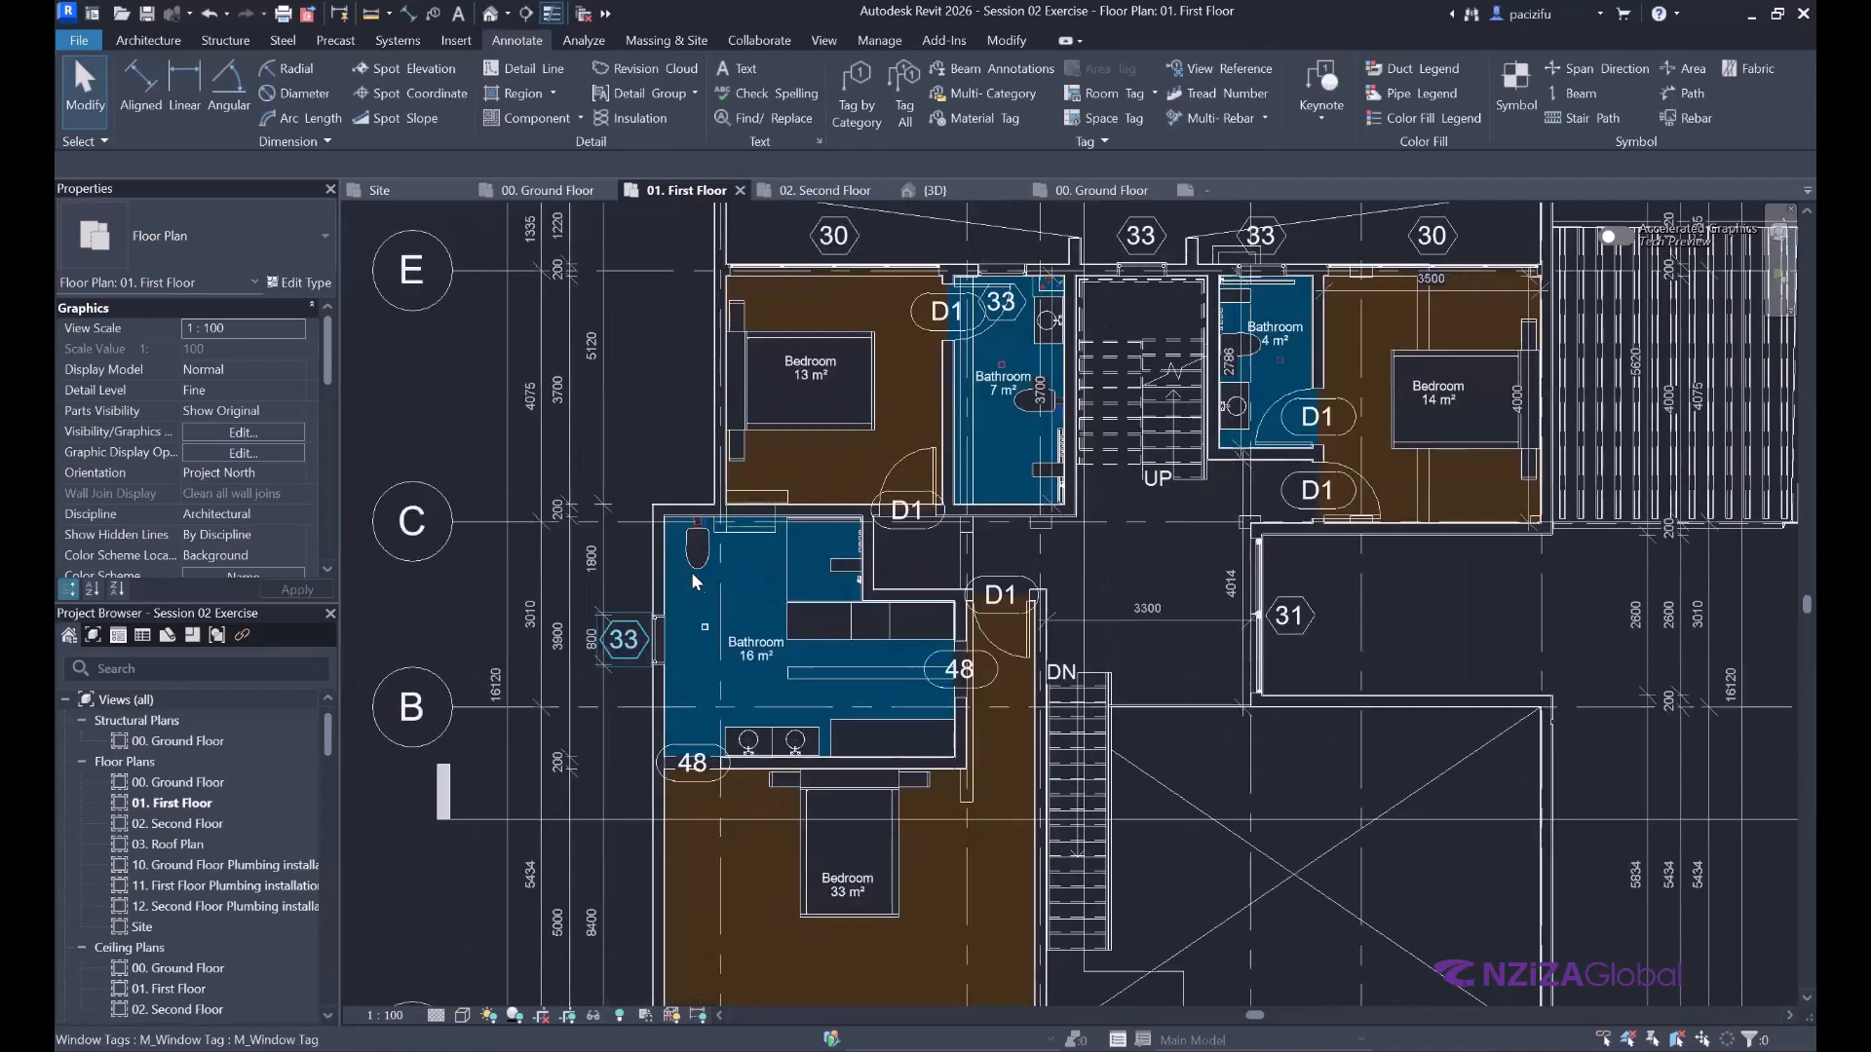
scroll(721, 624, "up", 2)
scroll(714, 670, "down", 3)
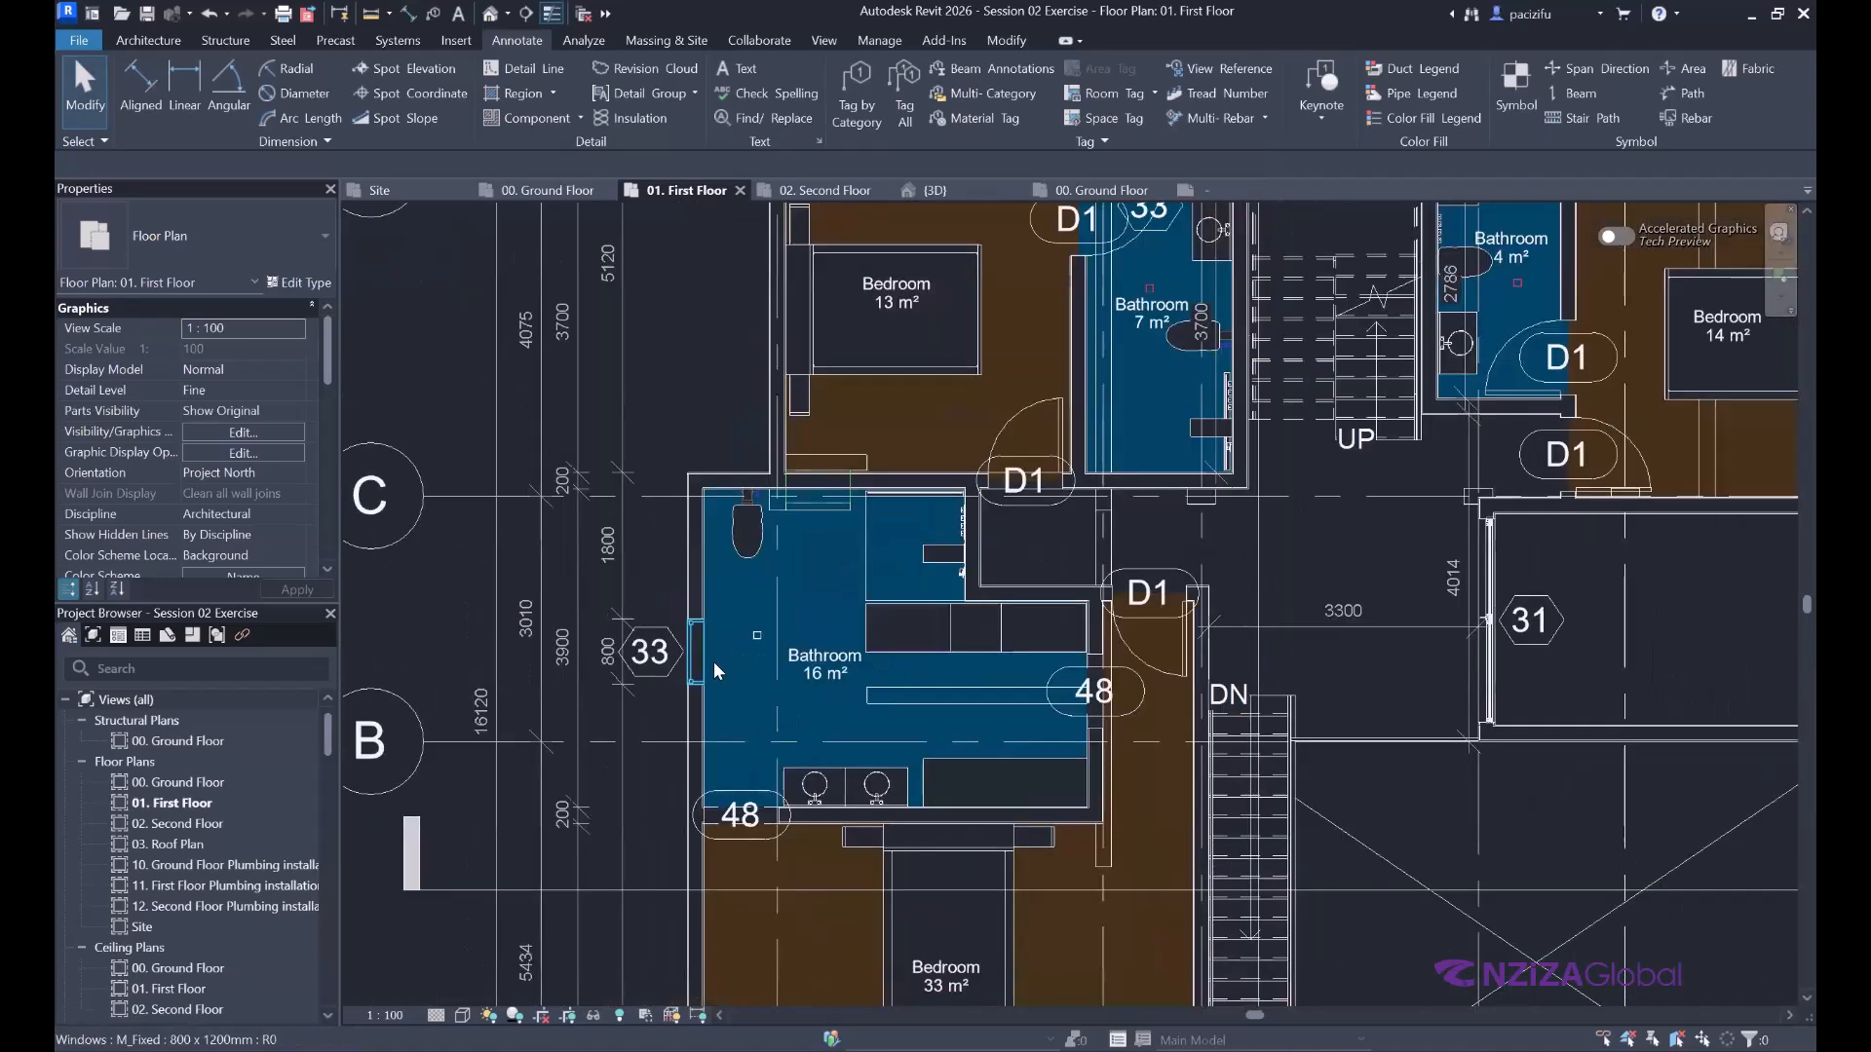
Set the Type Mark of the M_Fixed 800 x 1200mm window in the 16 m² bathroom's outer wall to W1.
scroll(711, 616, "up", 3)
left_click(723, 605)
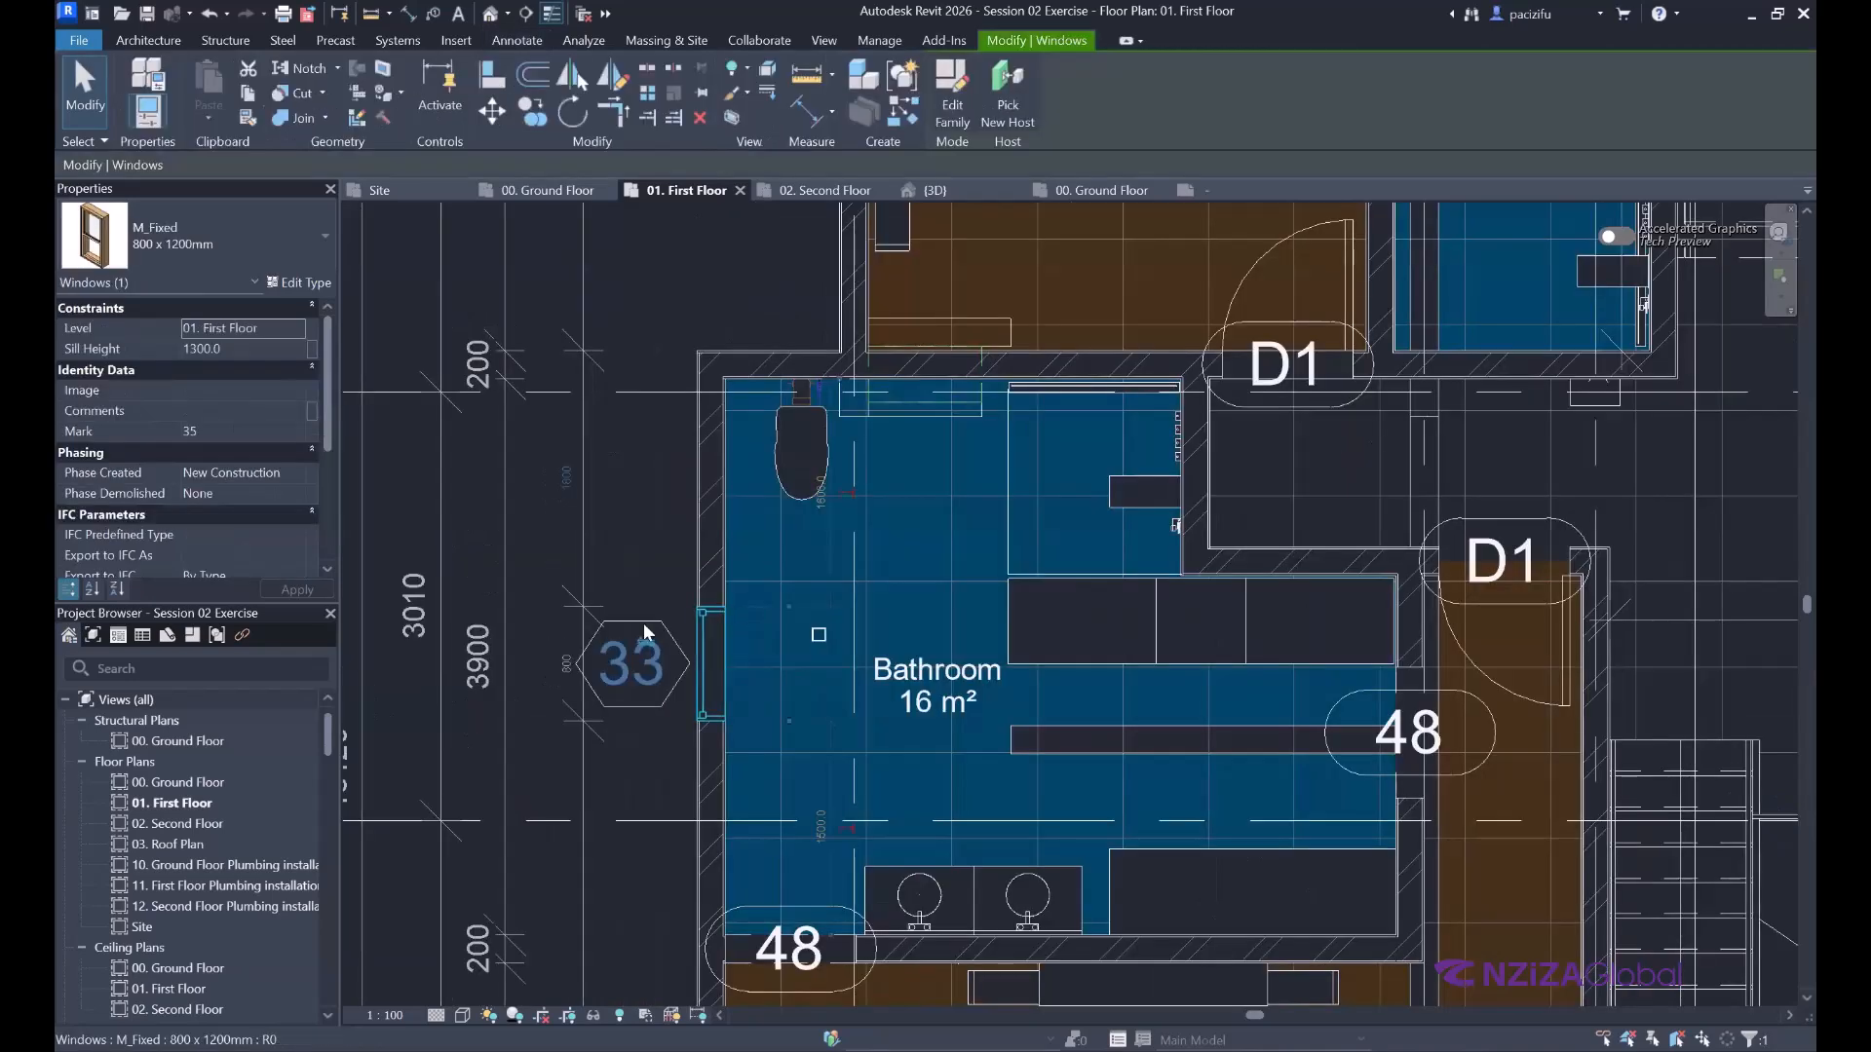
key("Escape")
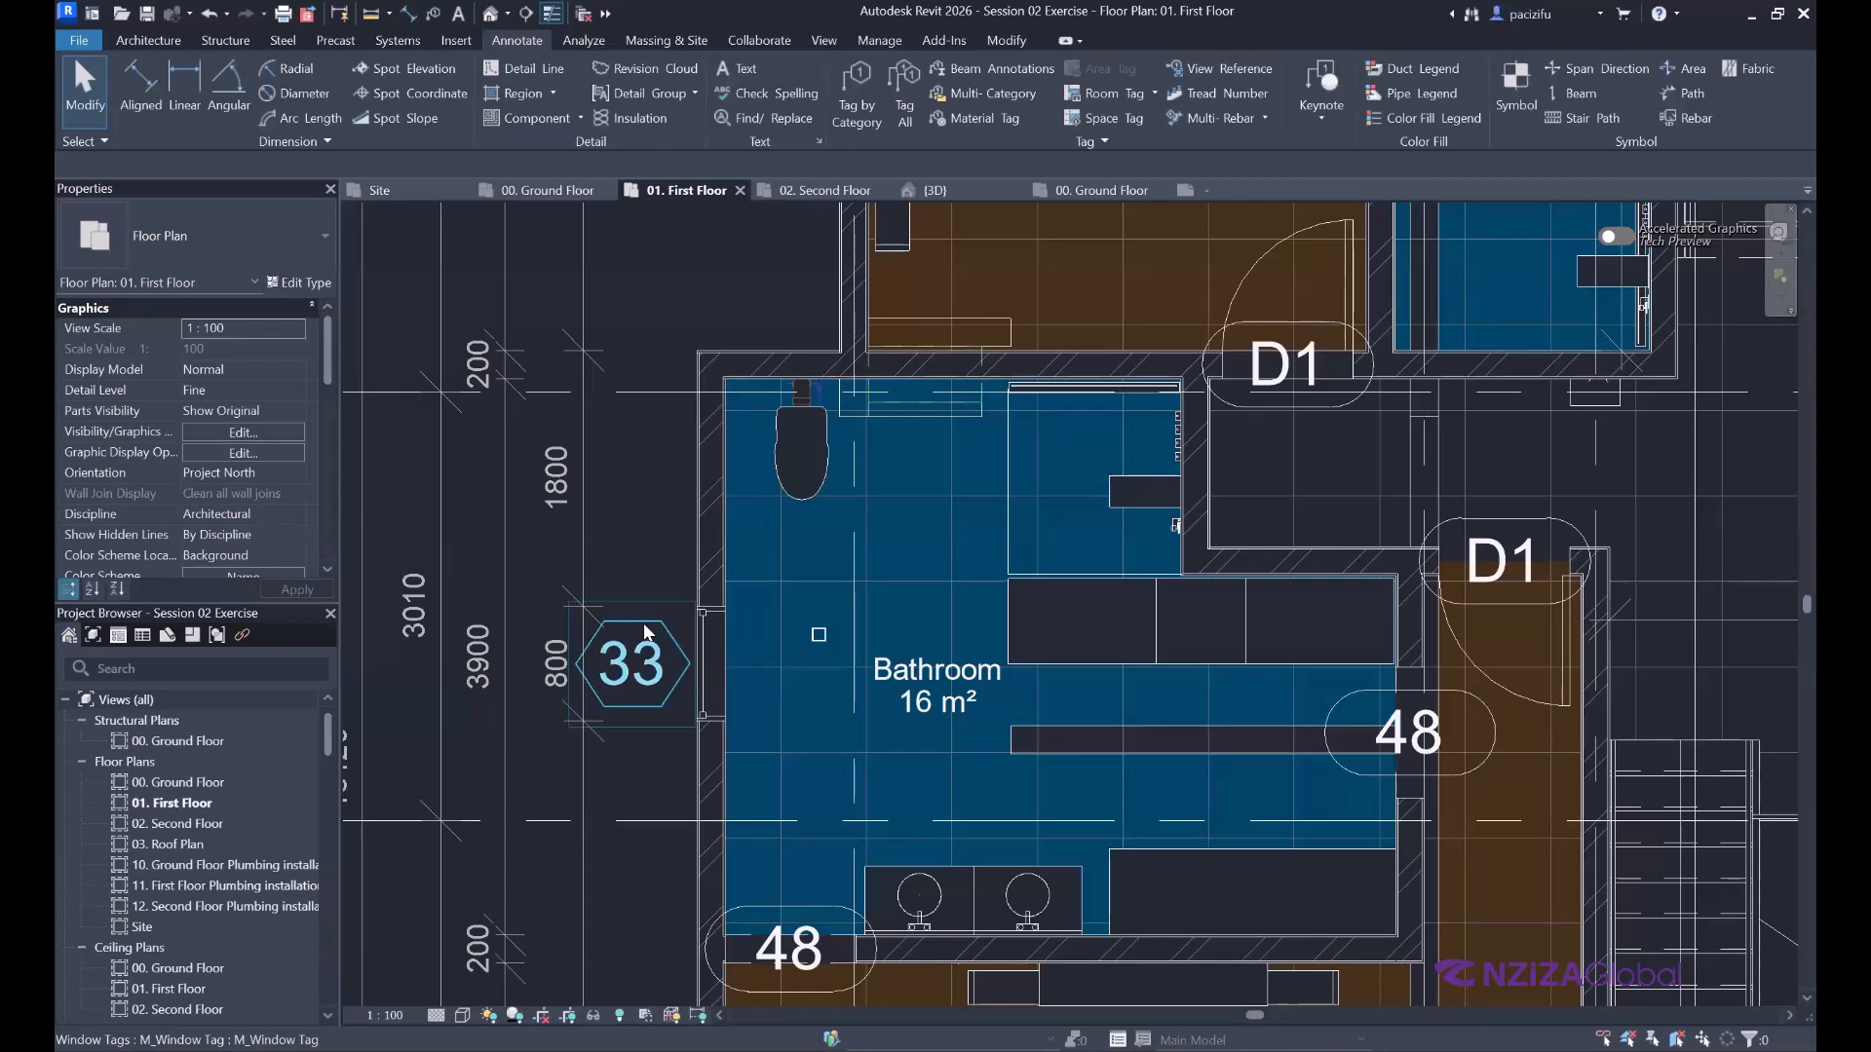
left_click(645, 633)
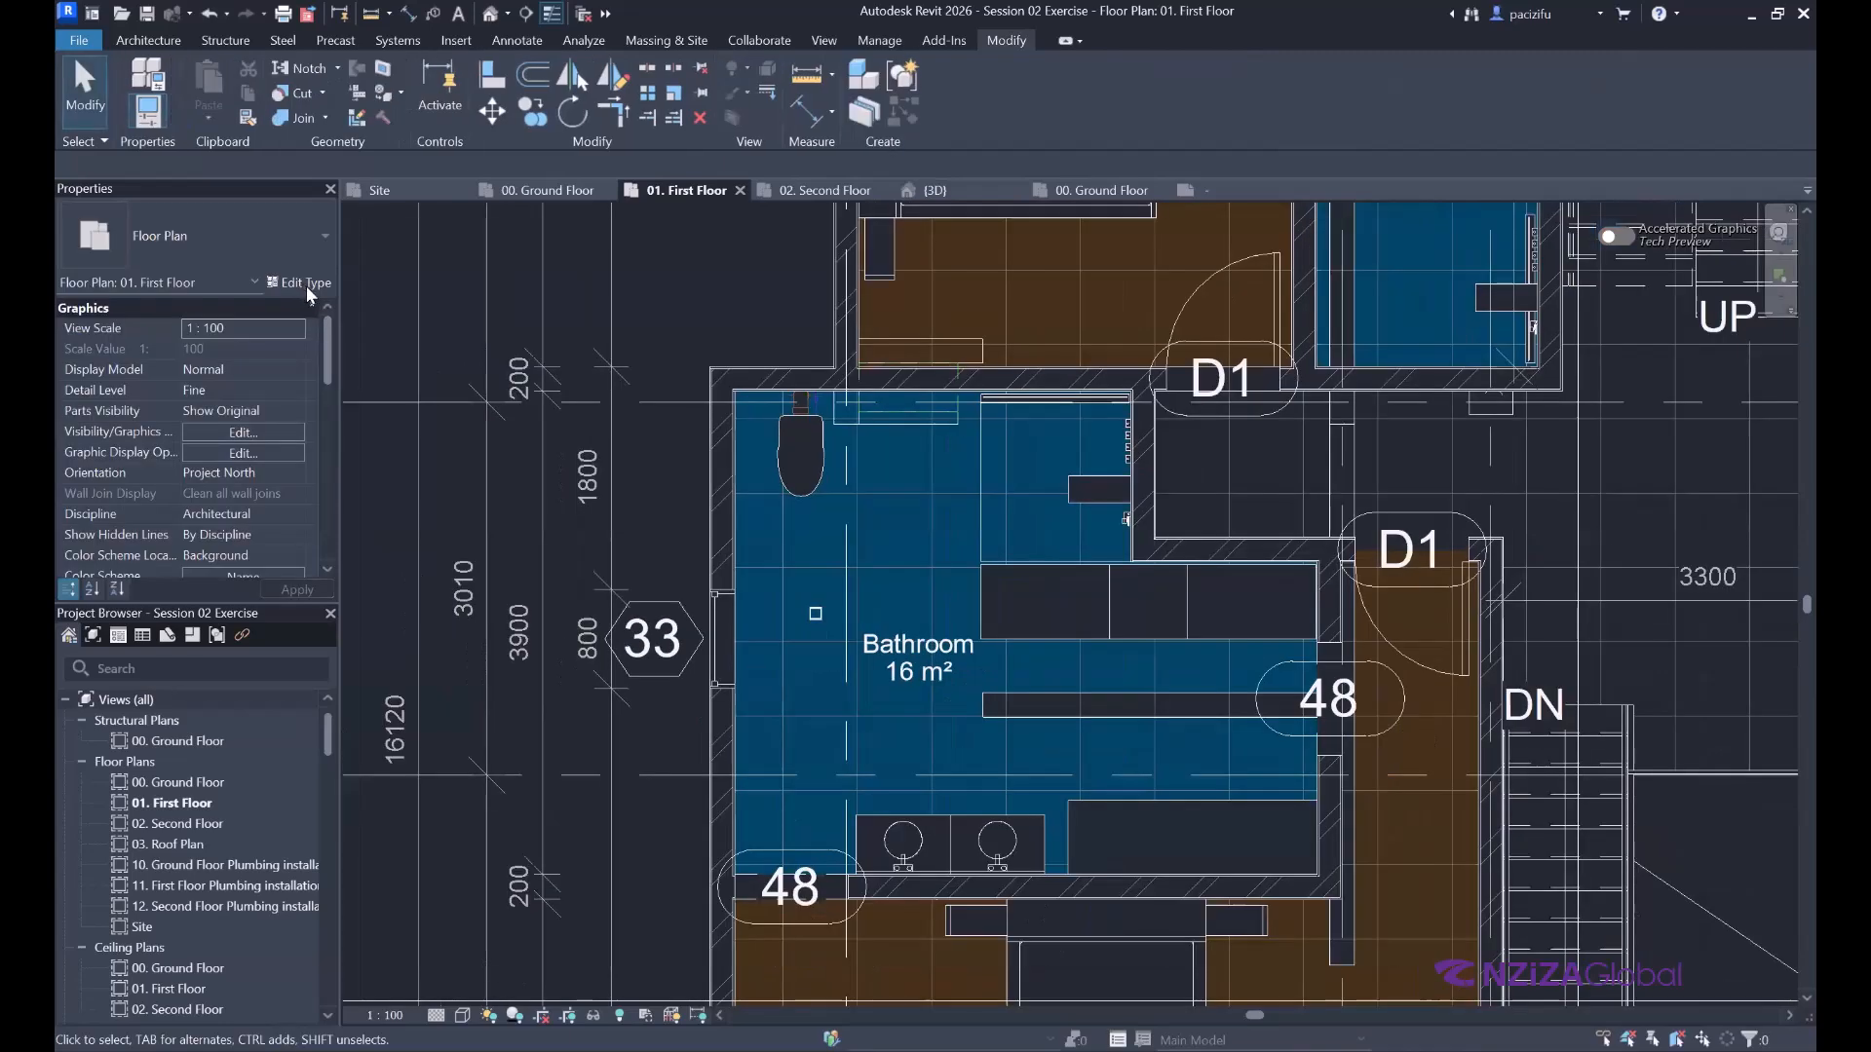
scroll(706, 616, "up", 3)
left_click(717, 621)
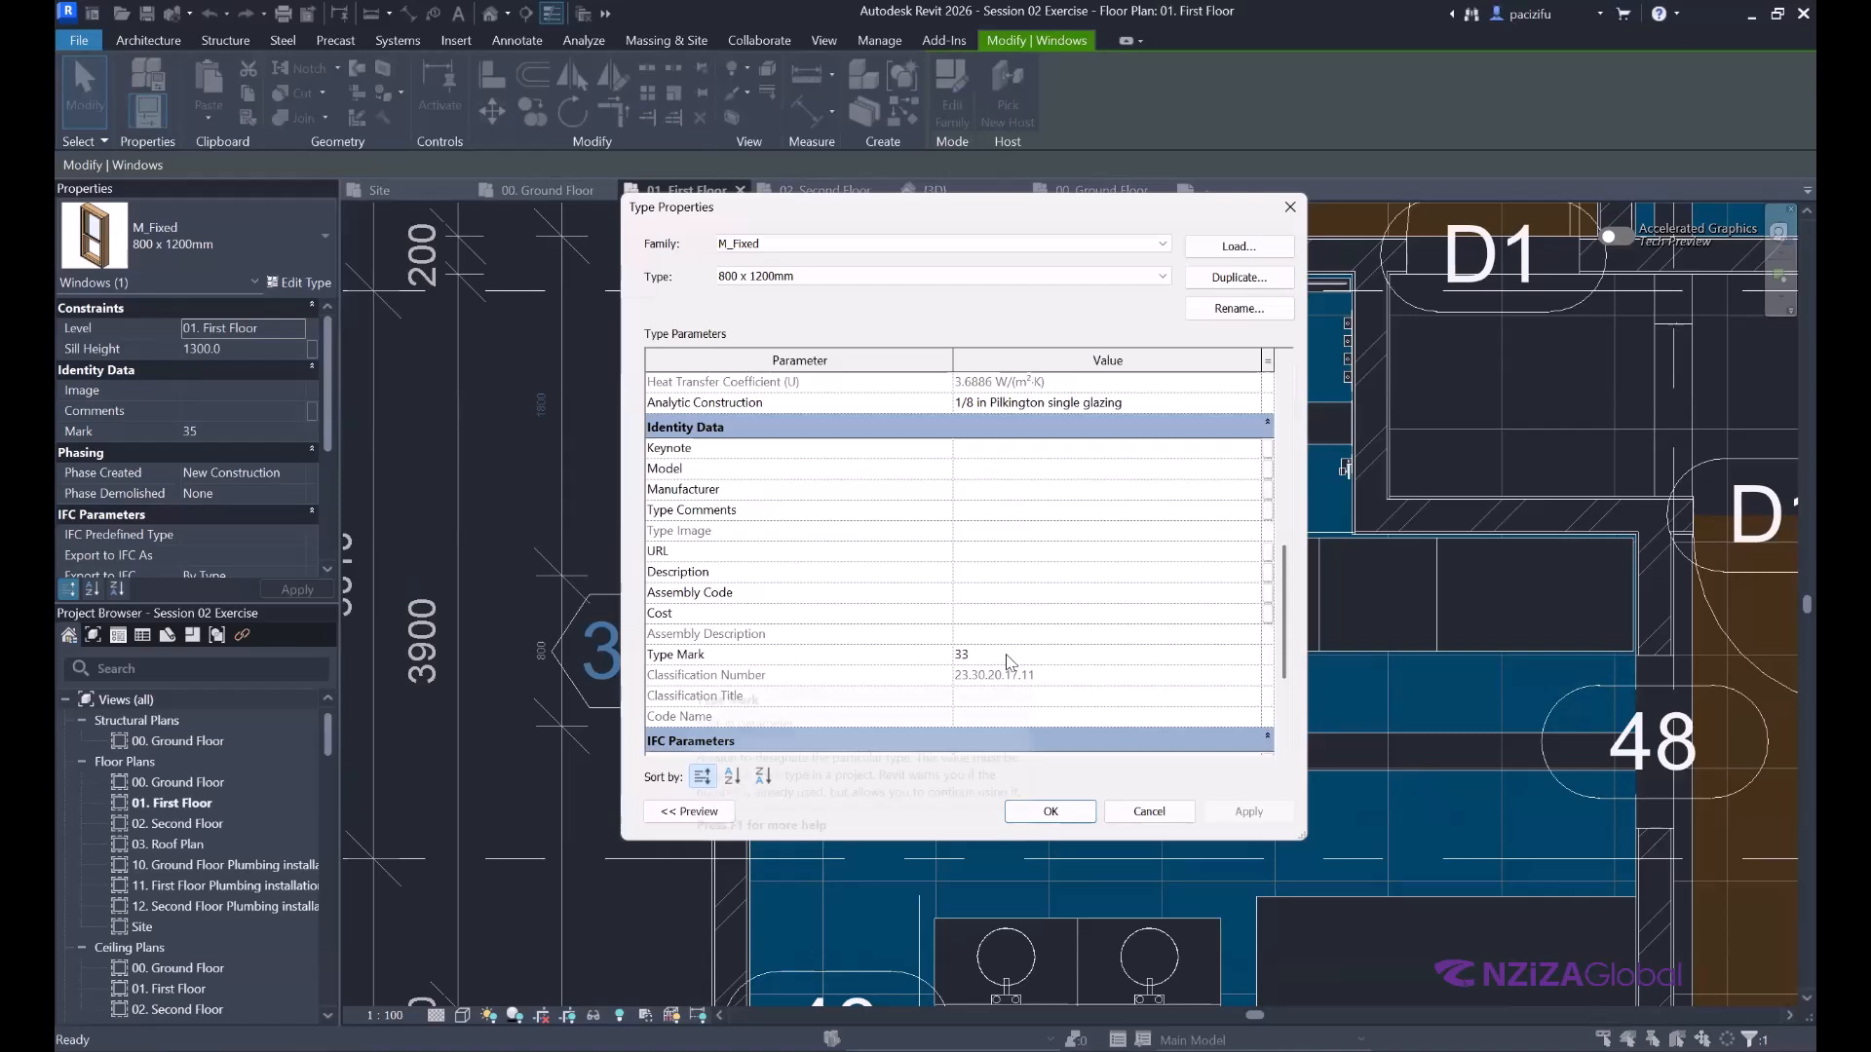
left_click(1008, 658)
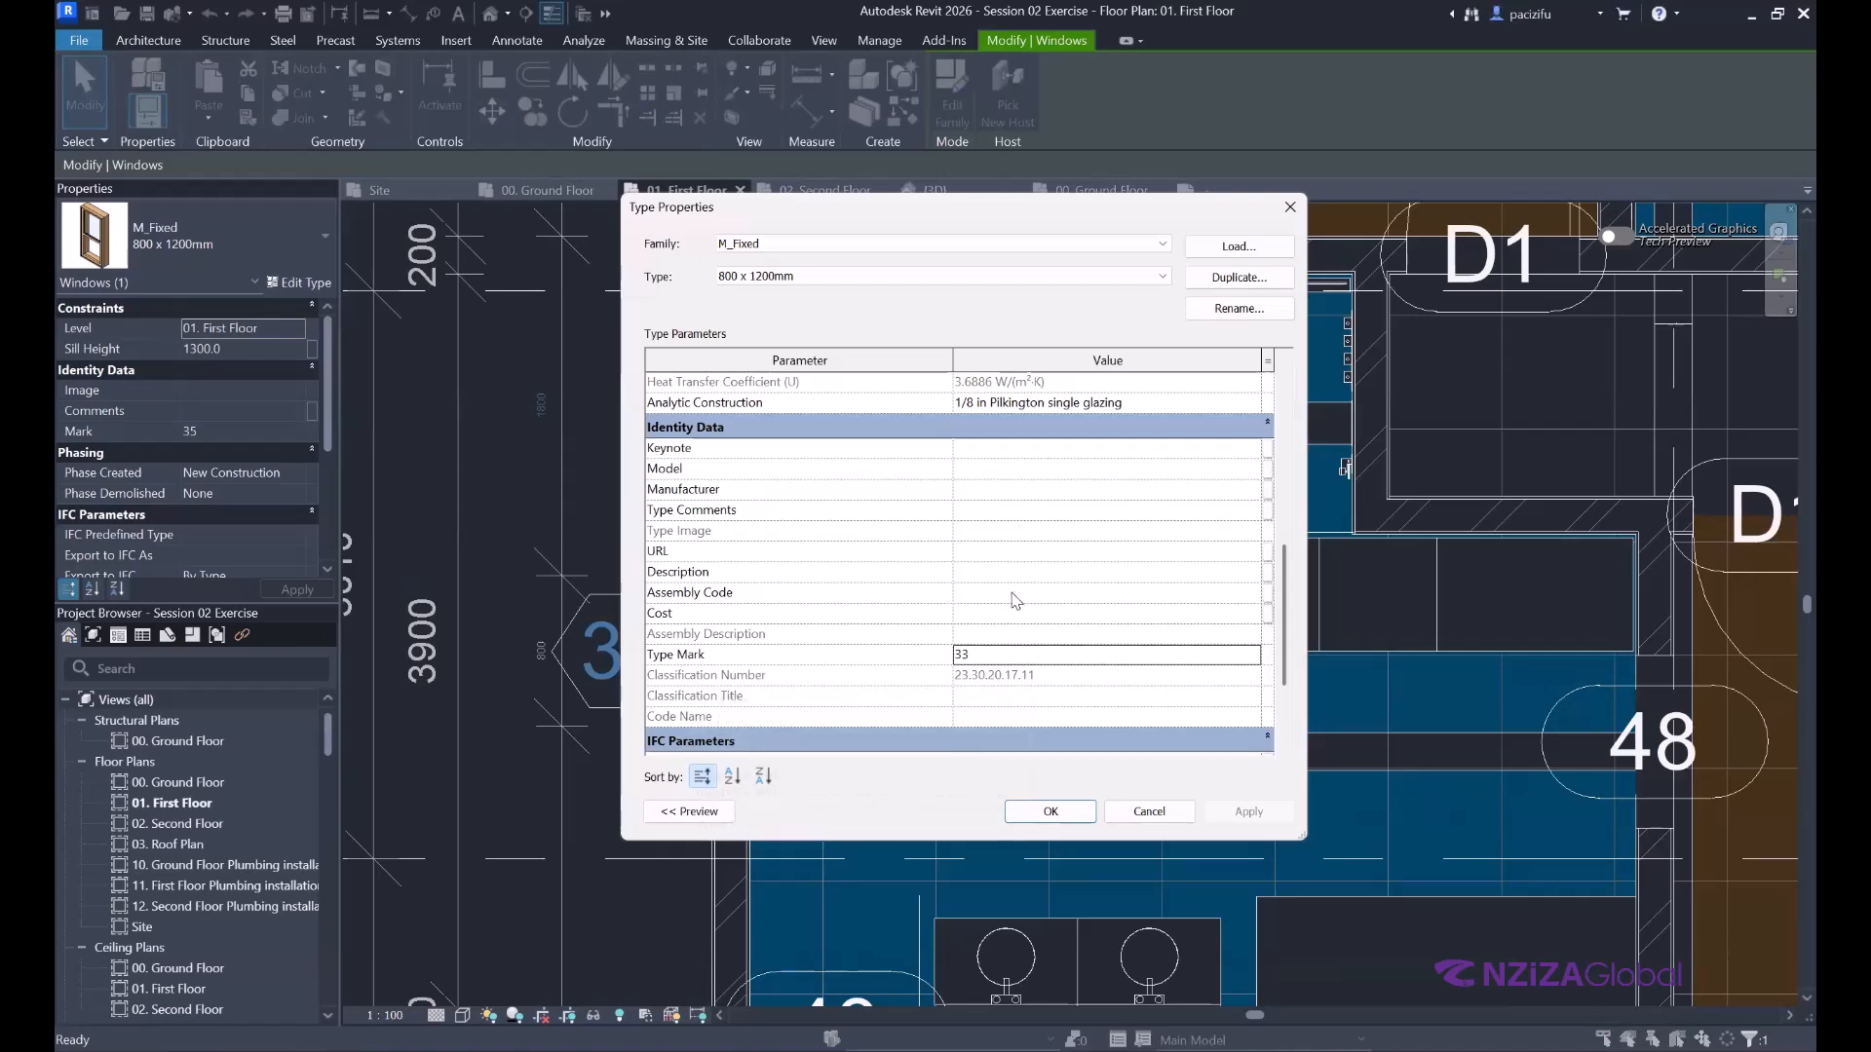
type("W")
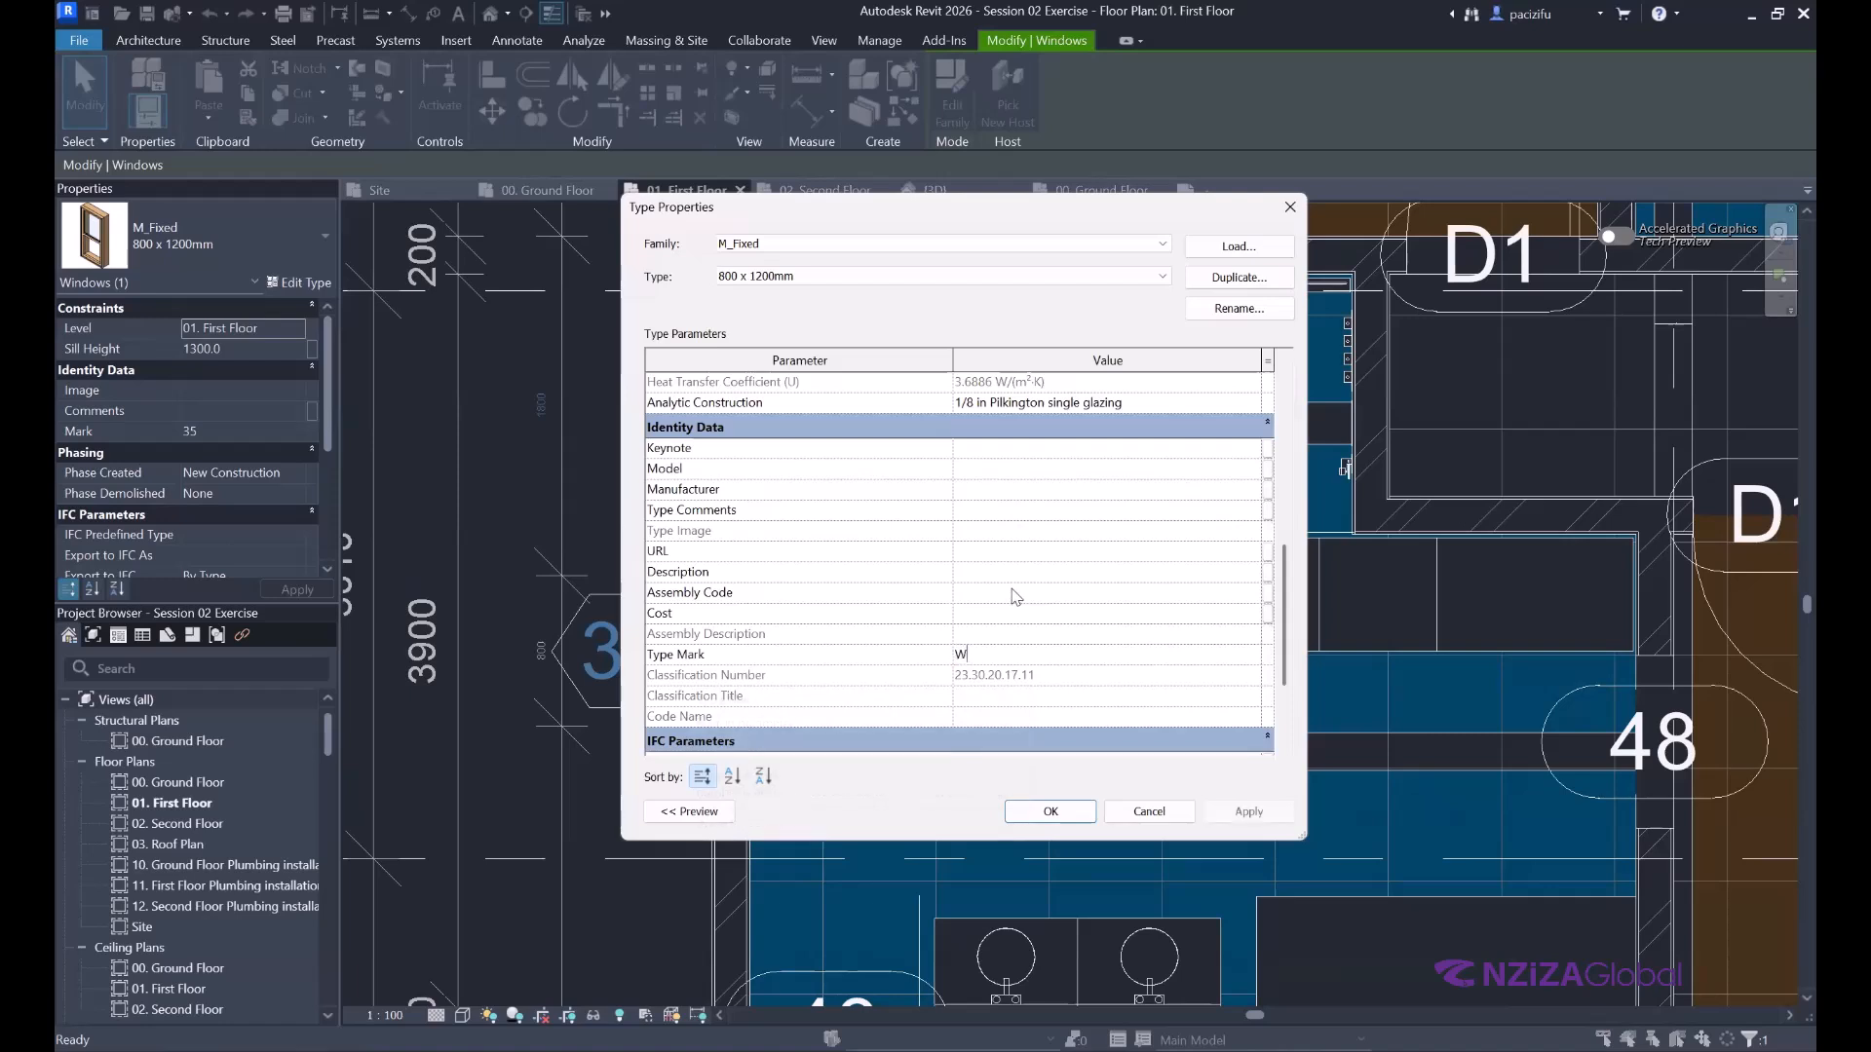
type("1")
key("Return")
scroll(628, 703, "down", 5)
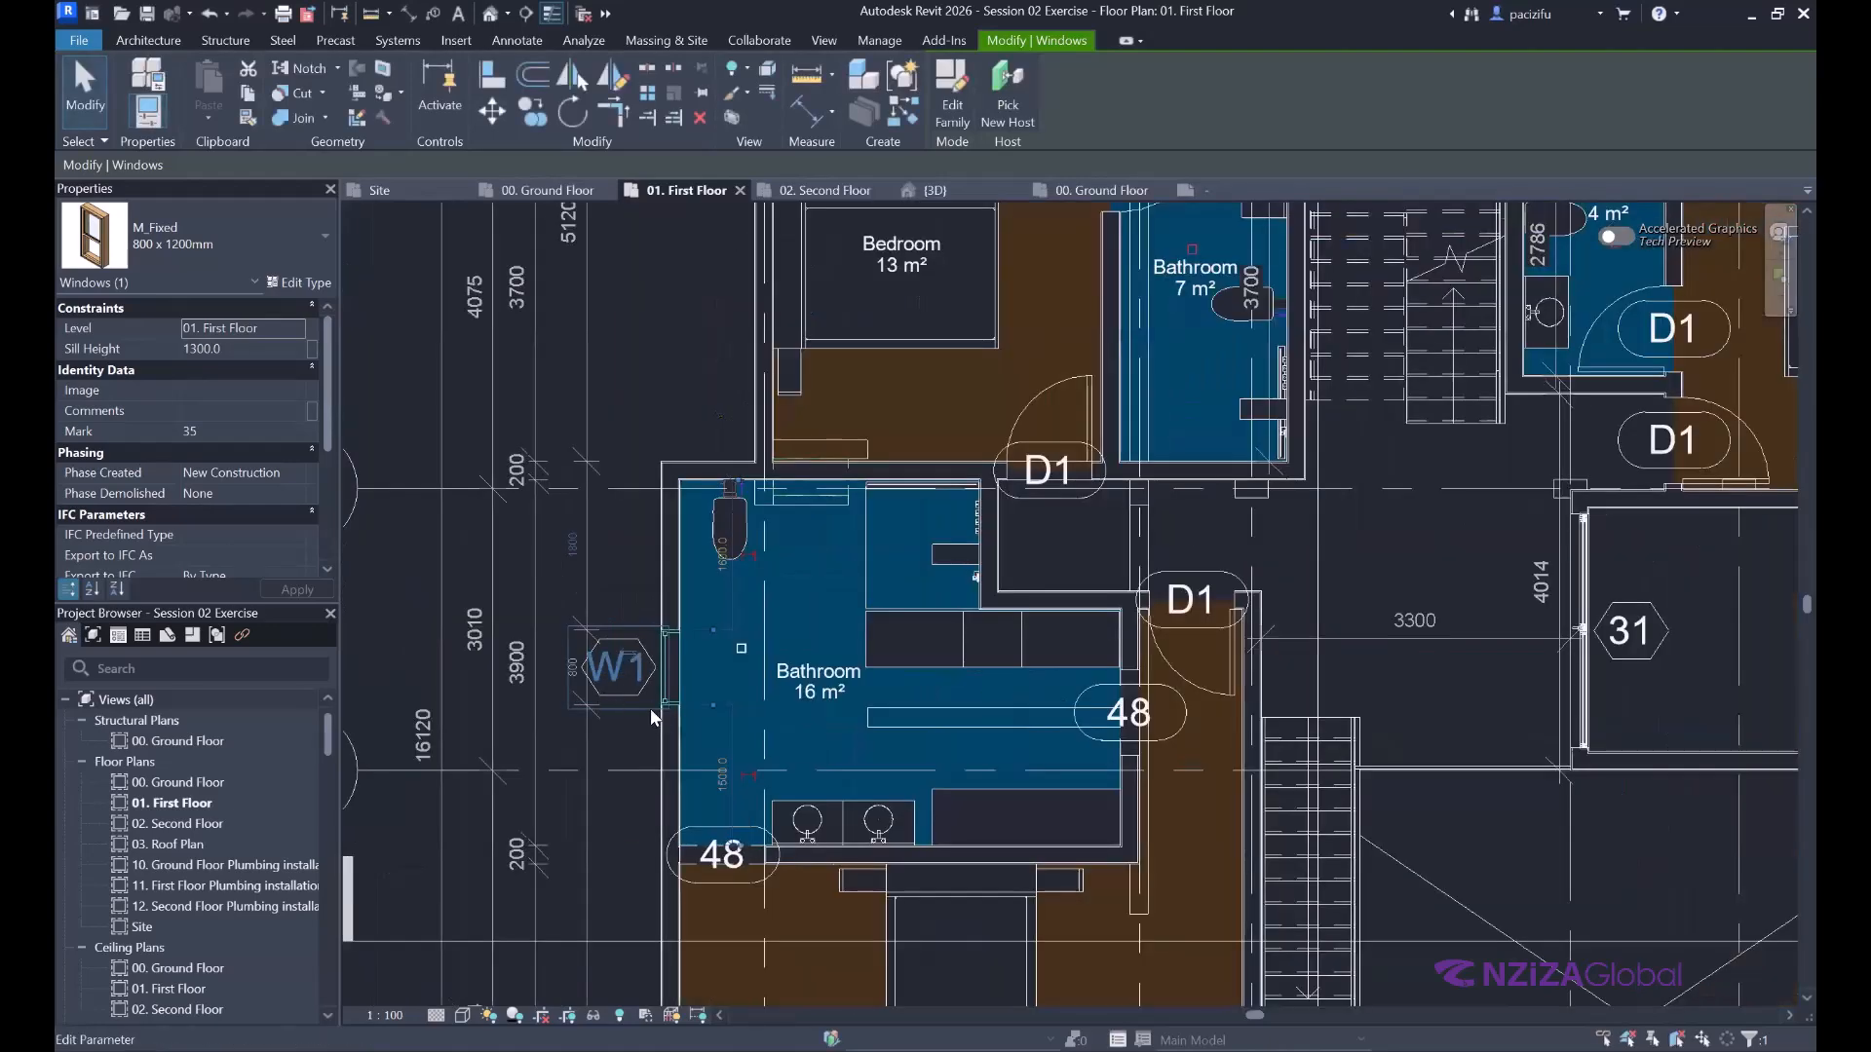
Set the Type Mark of the four-sash Aluprof MB-45 3580 x 1217 window in the 14 m² bedroom to W2.
scroll(755, 685, "up", 3)
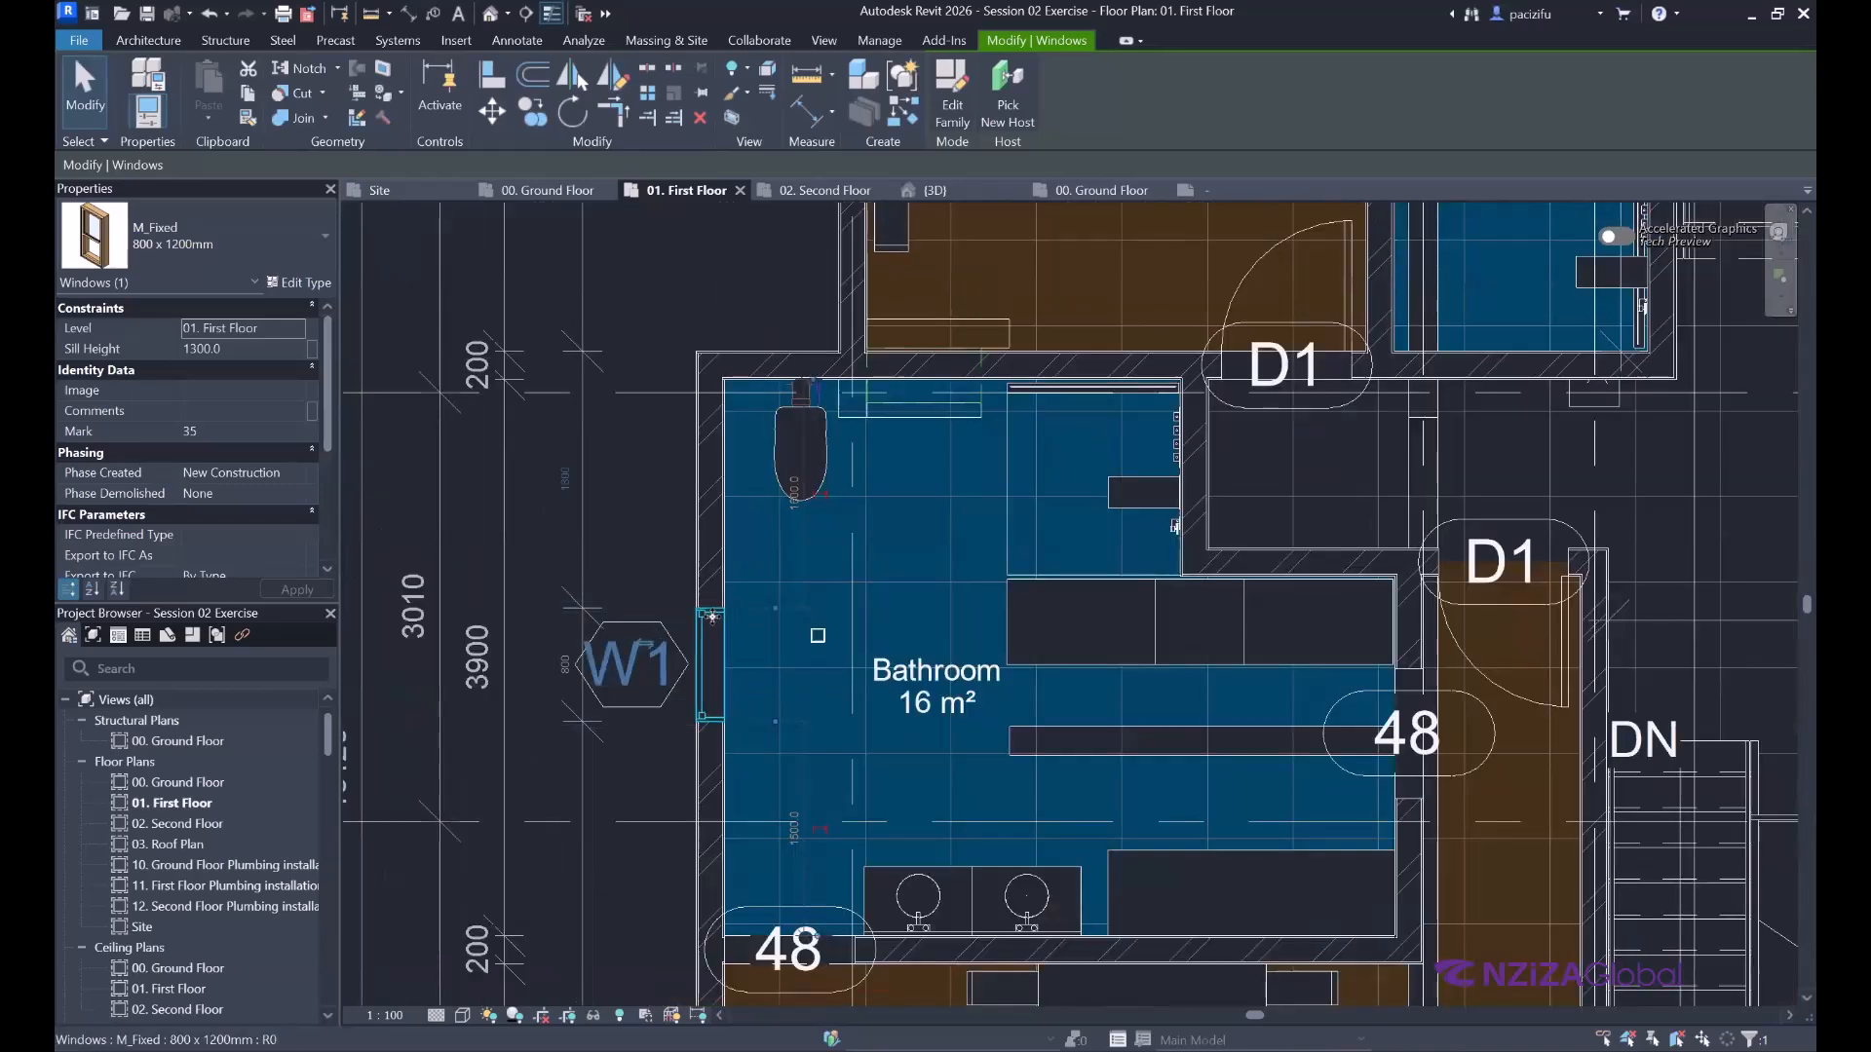
scroll(614, 677, "down", 2)
scroll(584, 701, "up", 4)
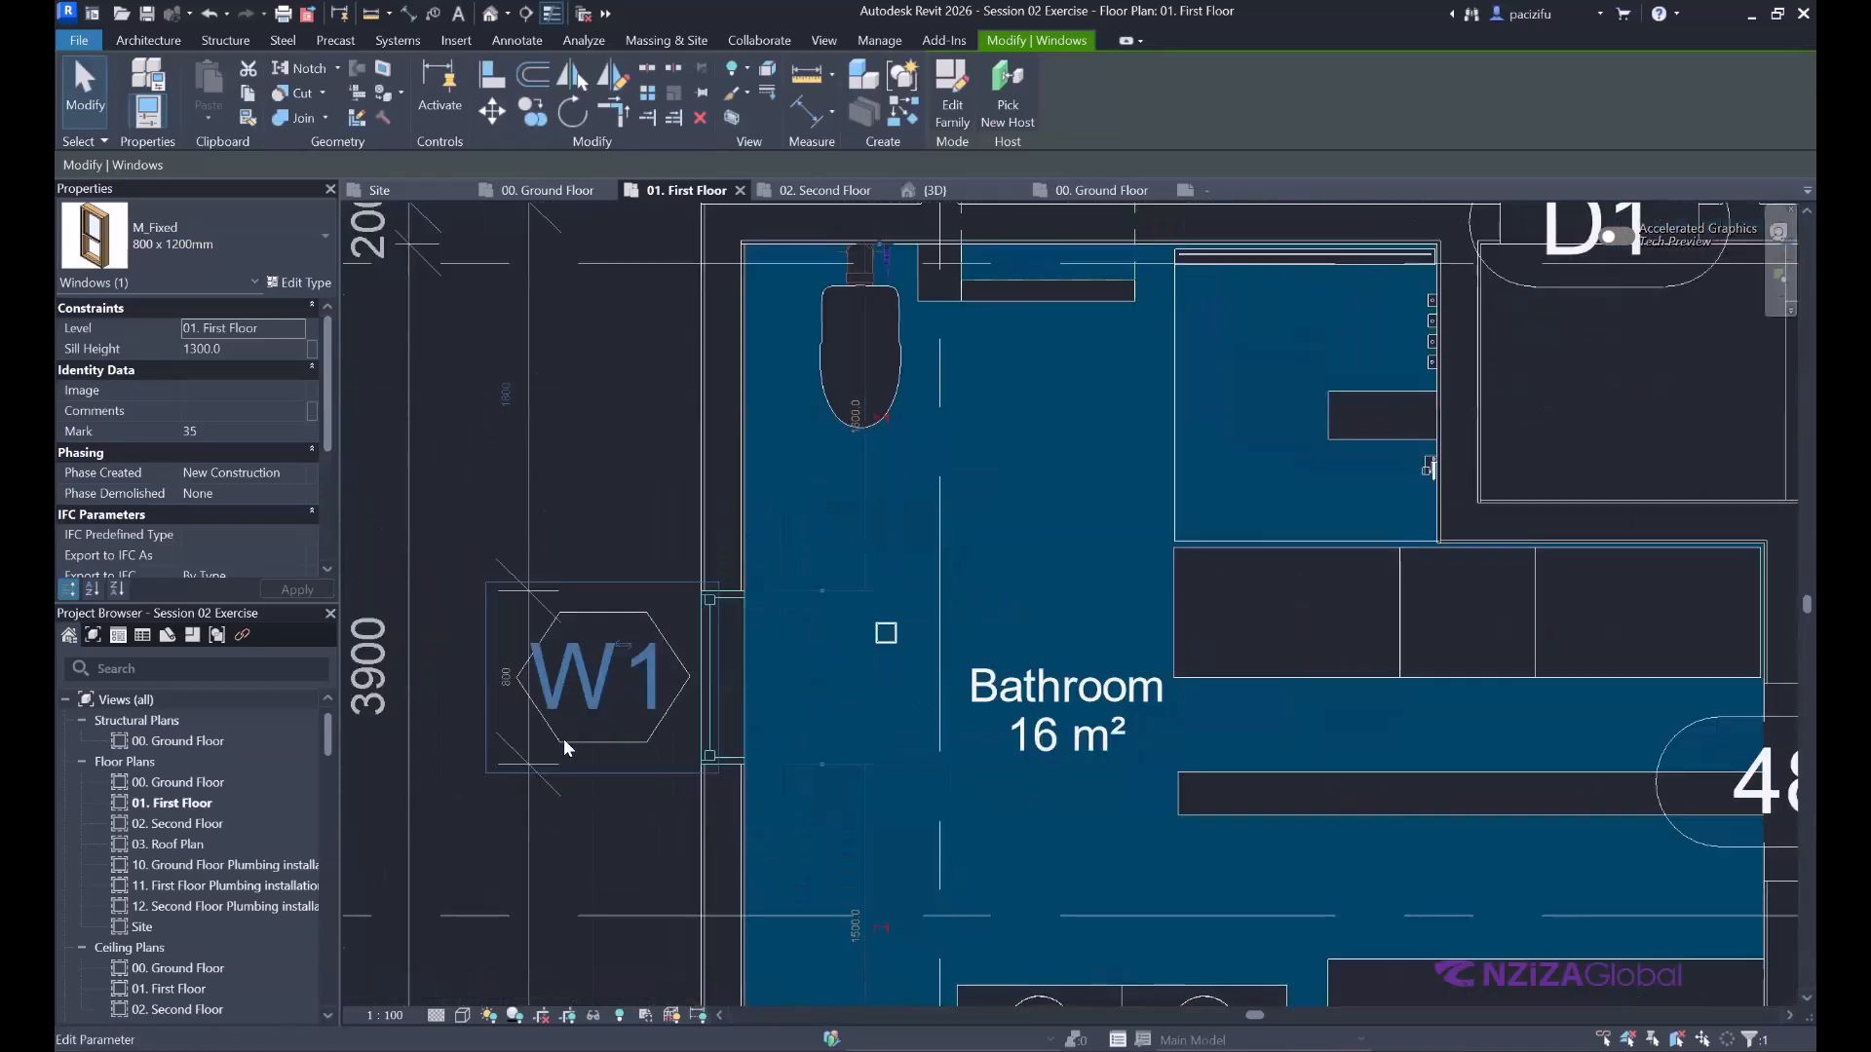
scroll(553, 735, "down", 3)
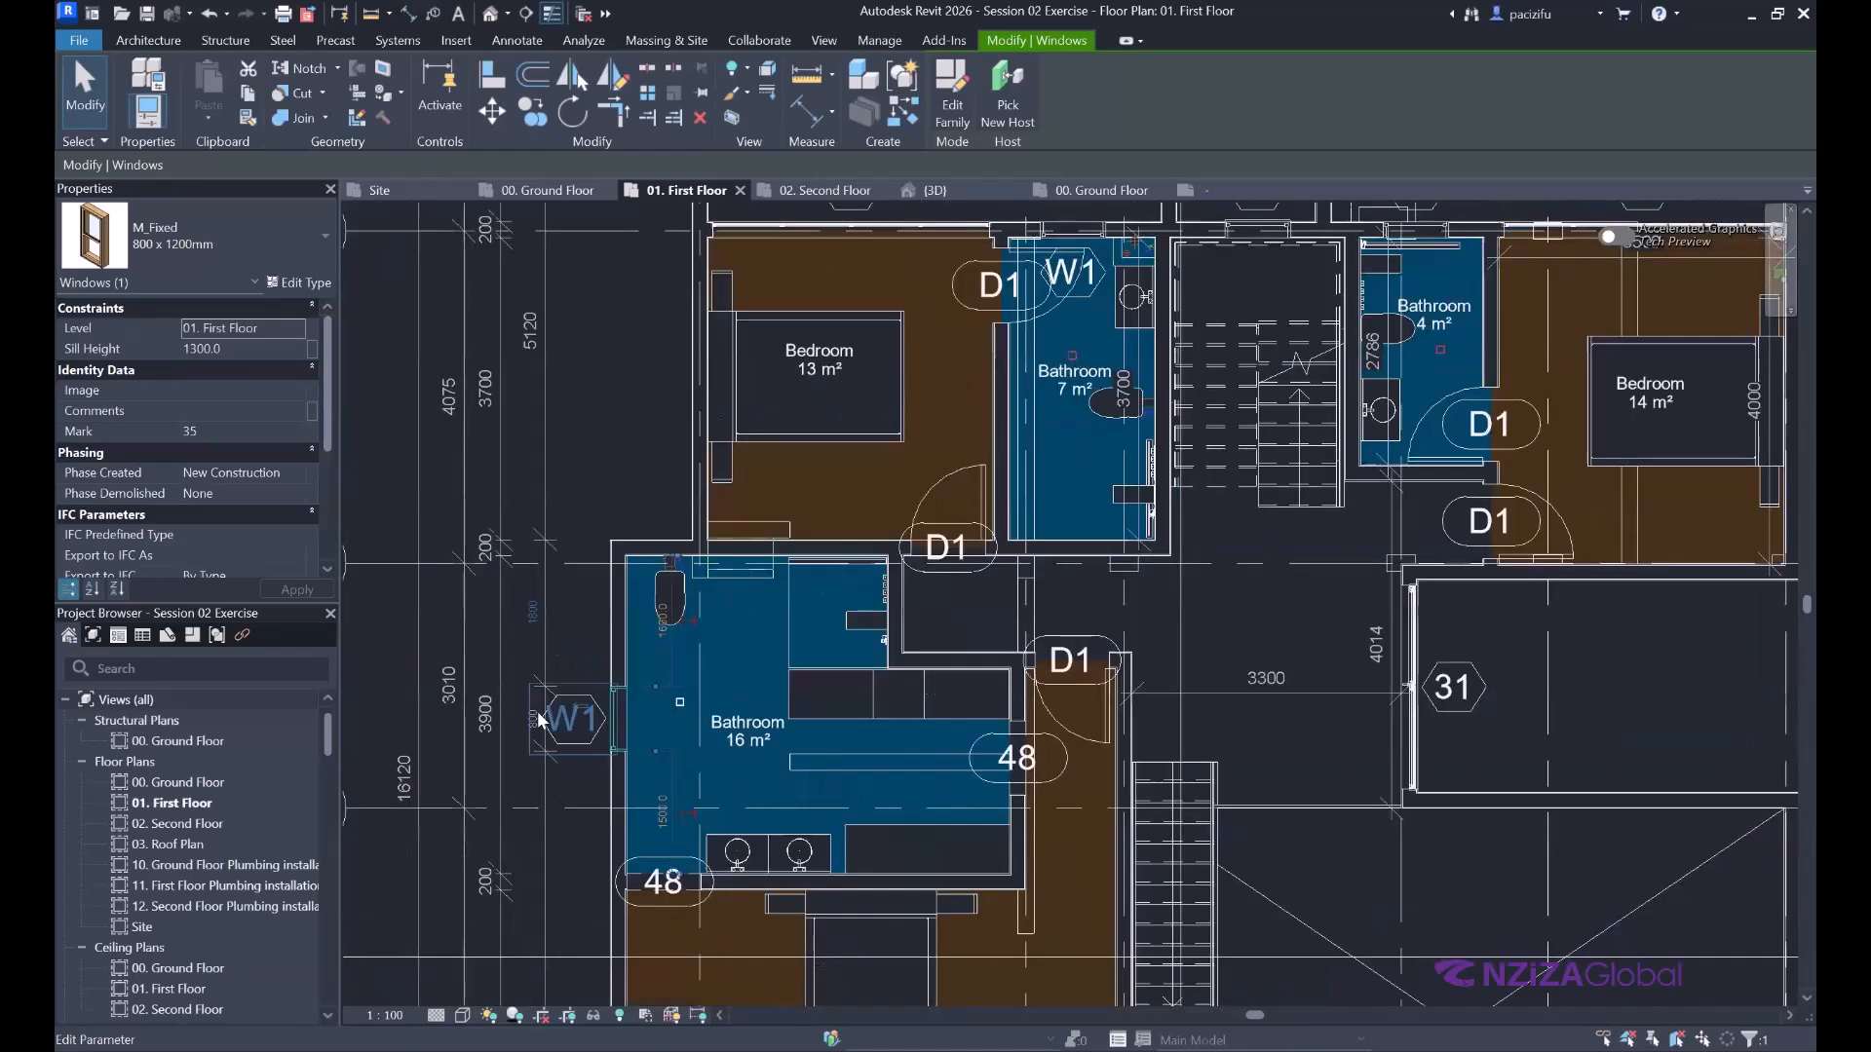
scroll(560, 726, "down", 2)
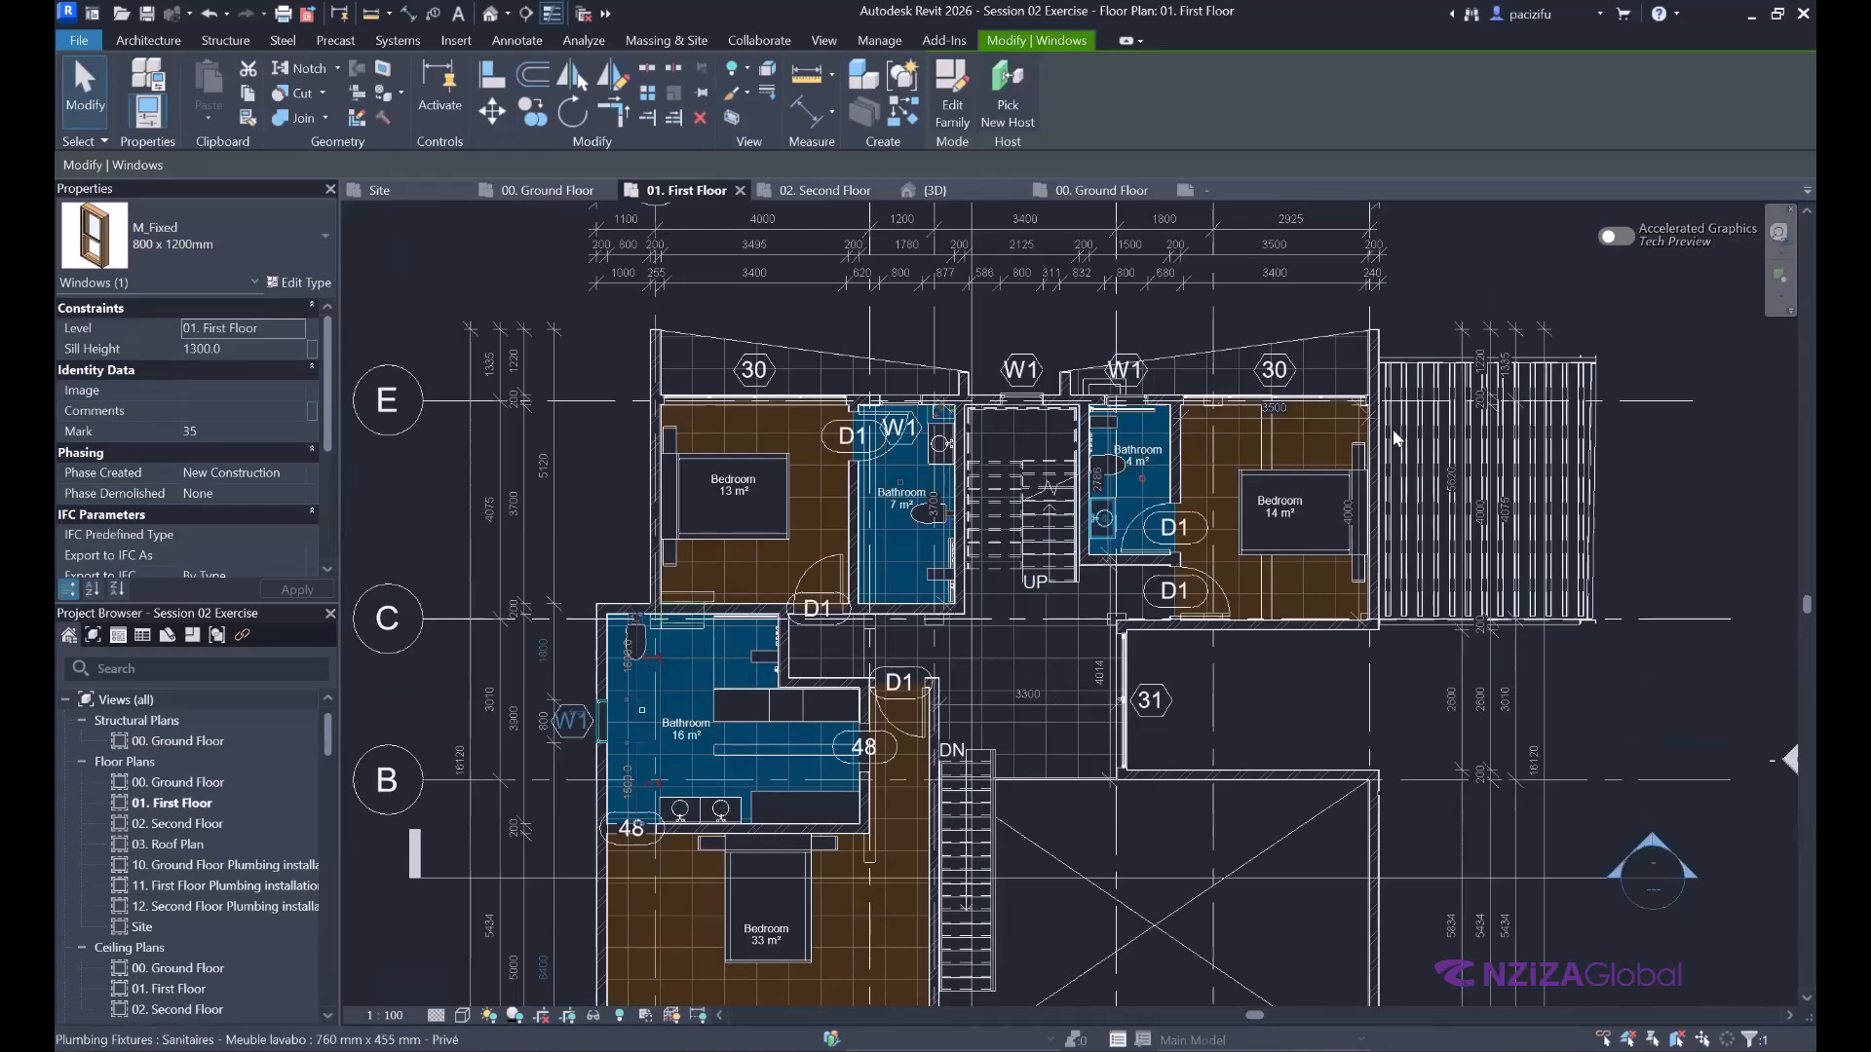
scroll(1247, 399, "up", 1)
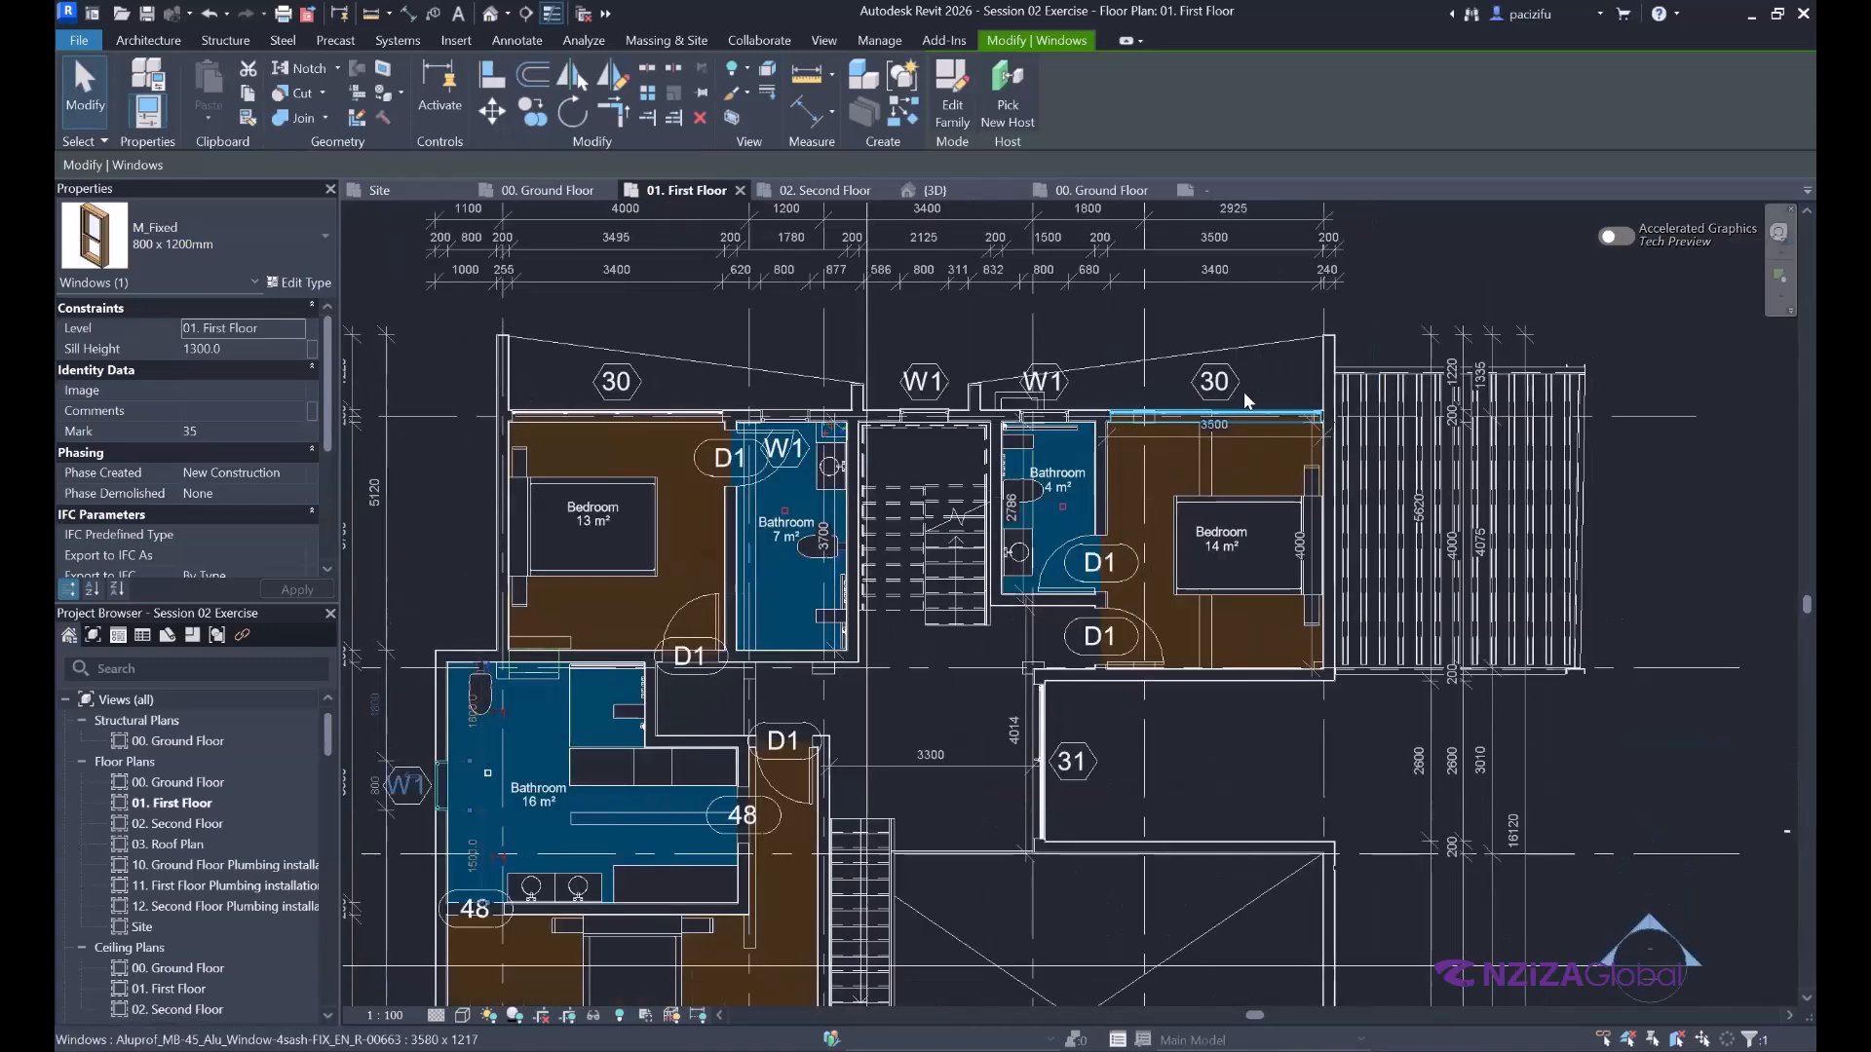
scroll(1225, 417, "up", 3)
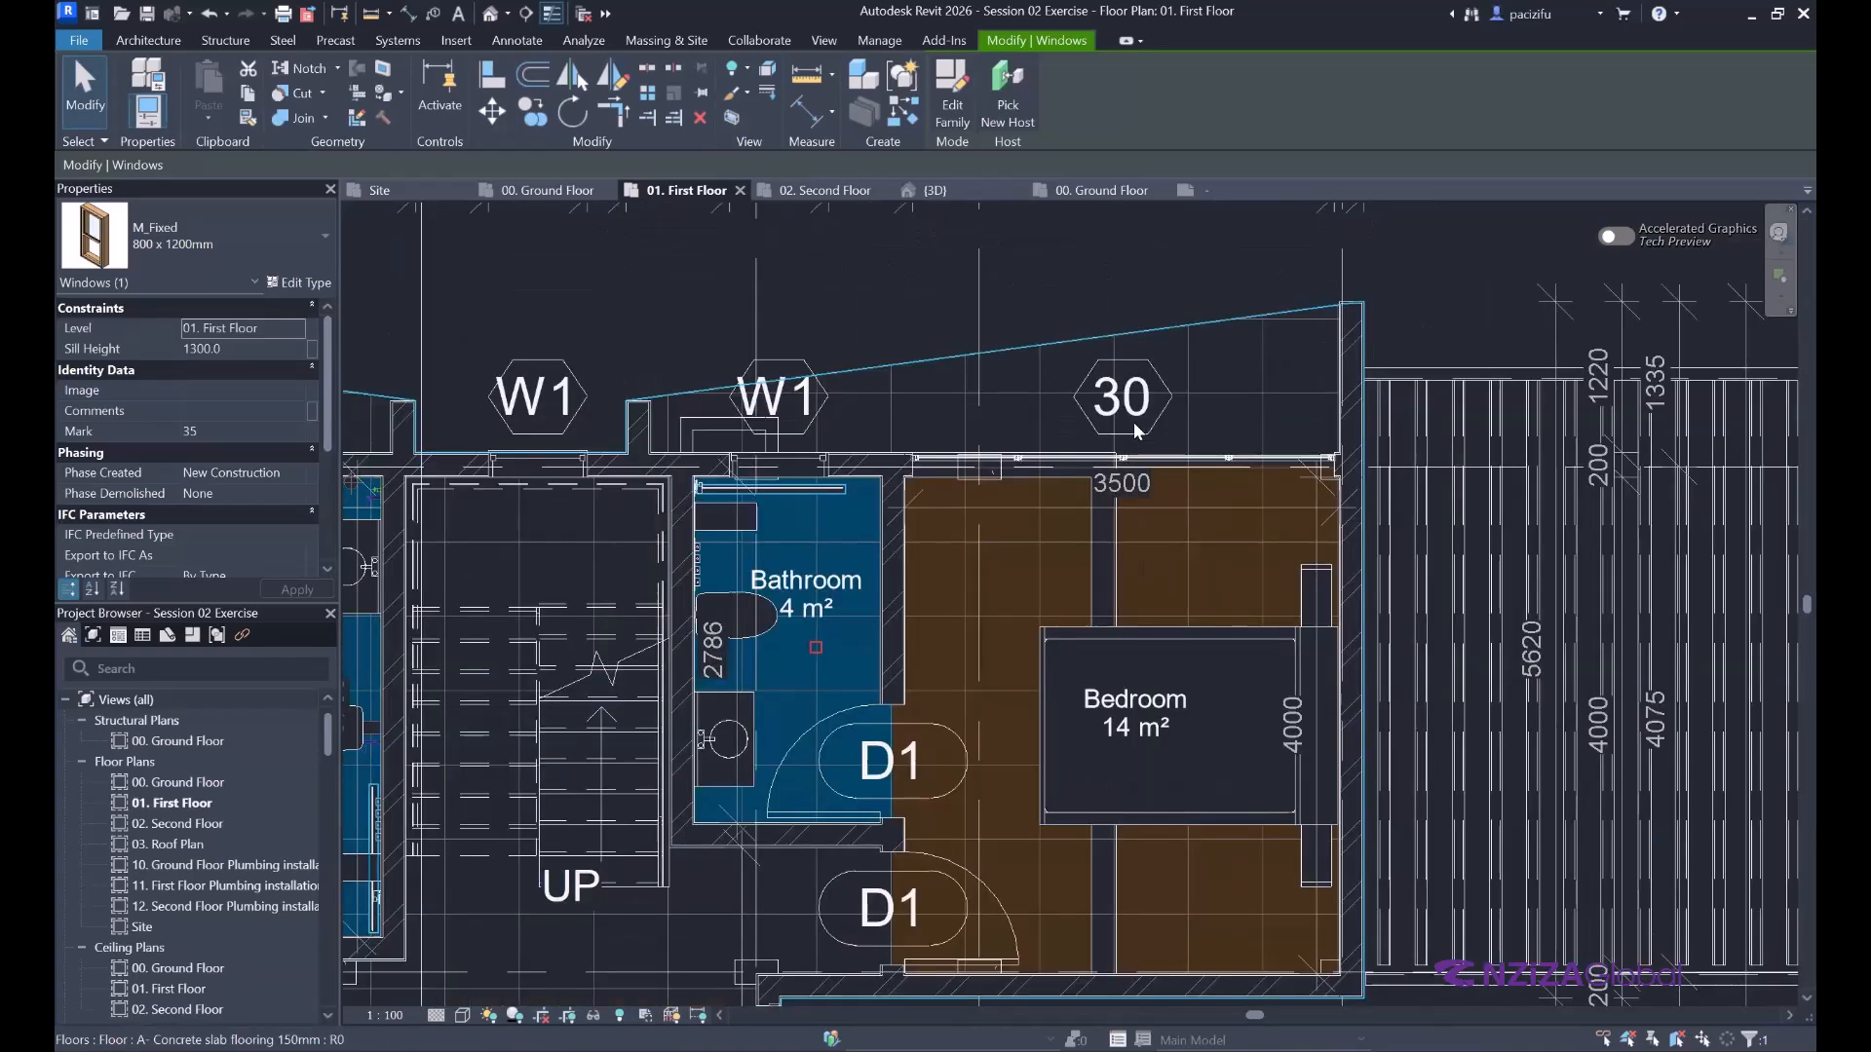
scroll(941, 451, "up", 2)
left_click(940, 450)
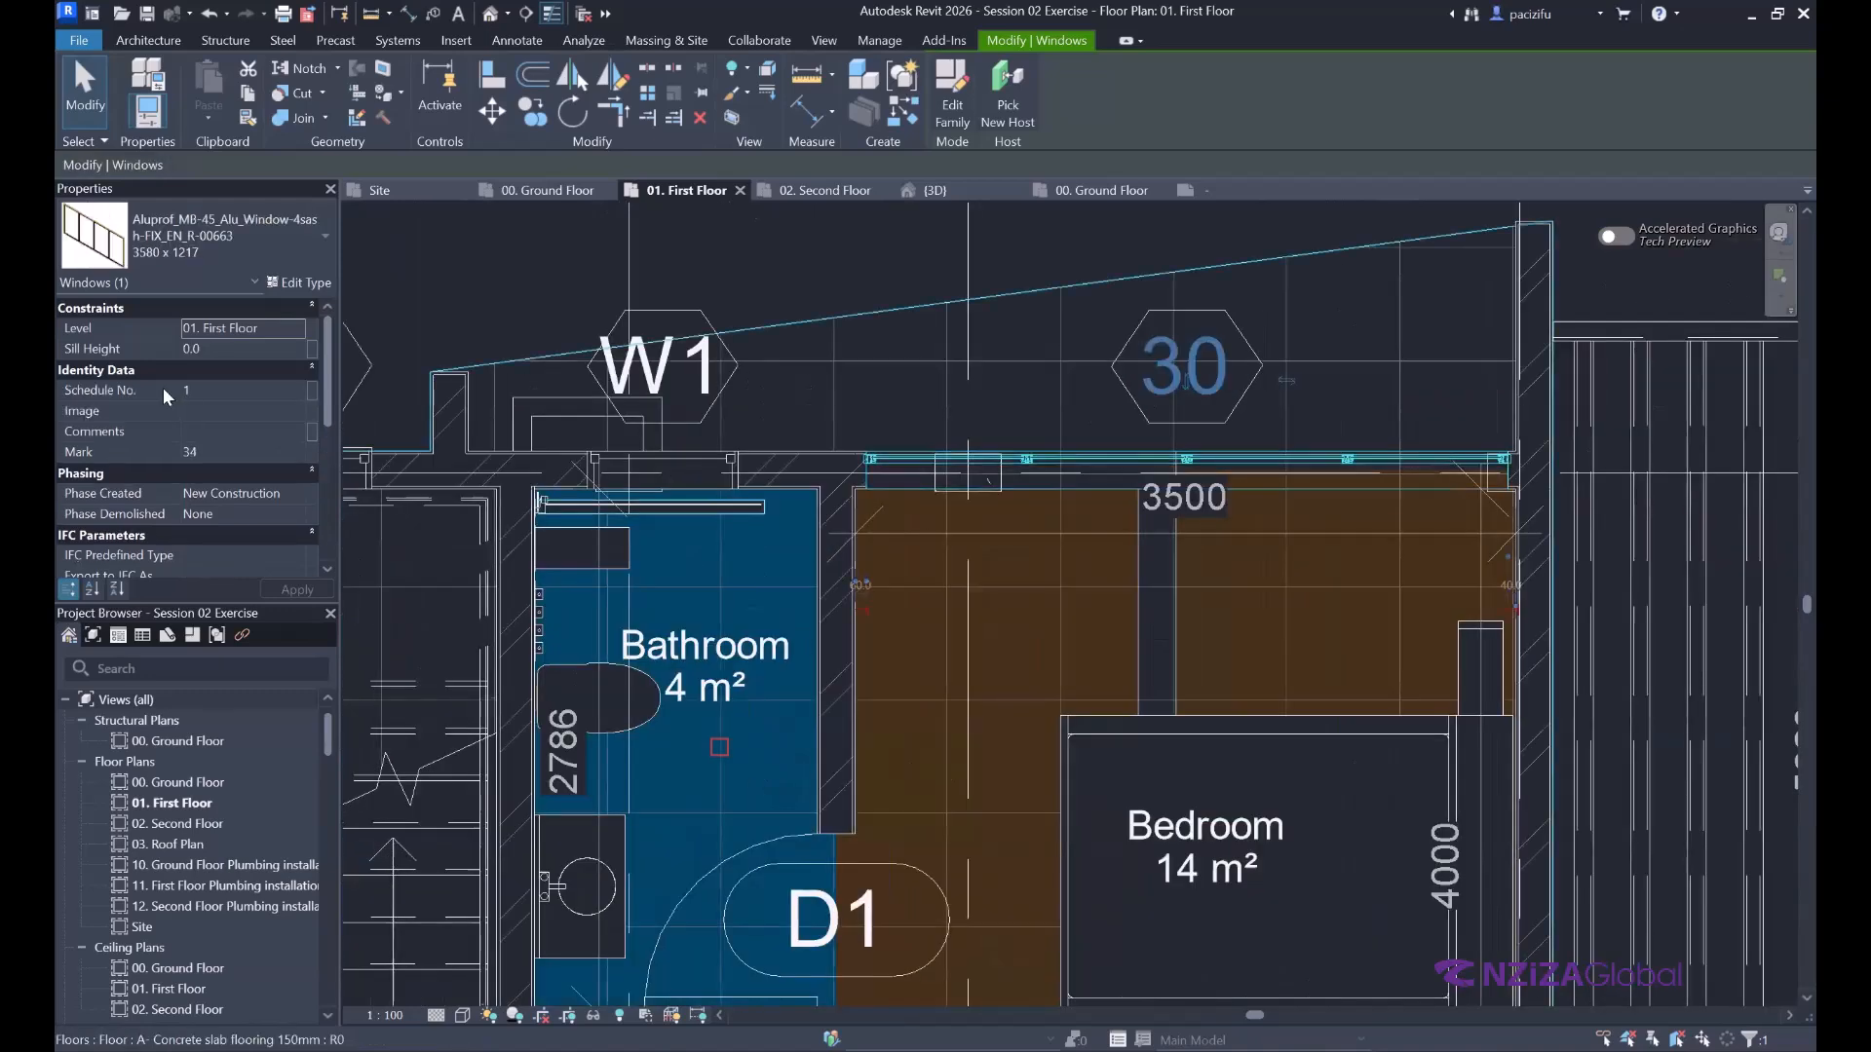
left_click(289, 281)
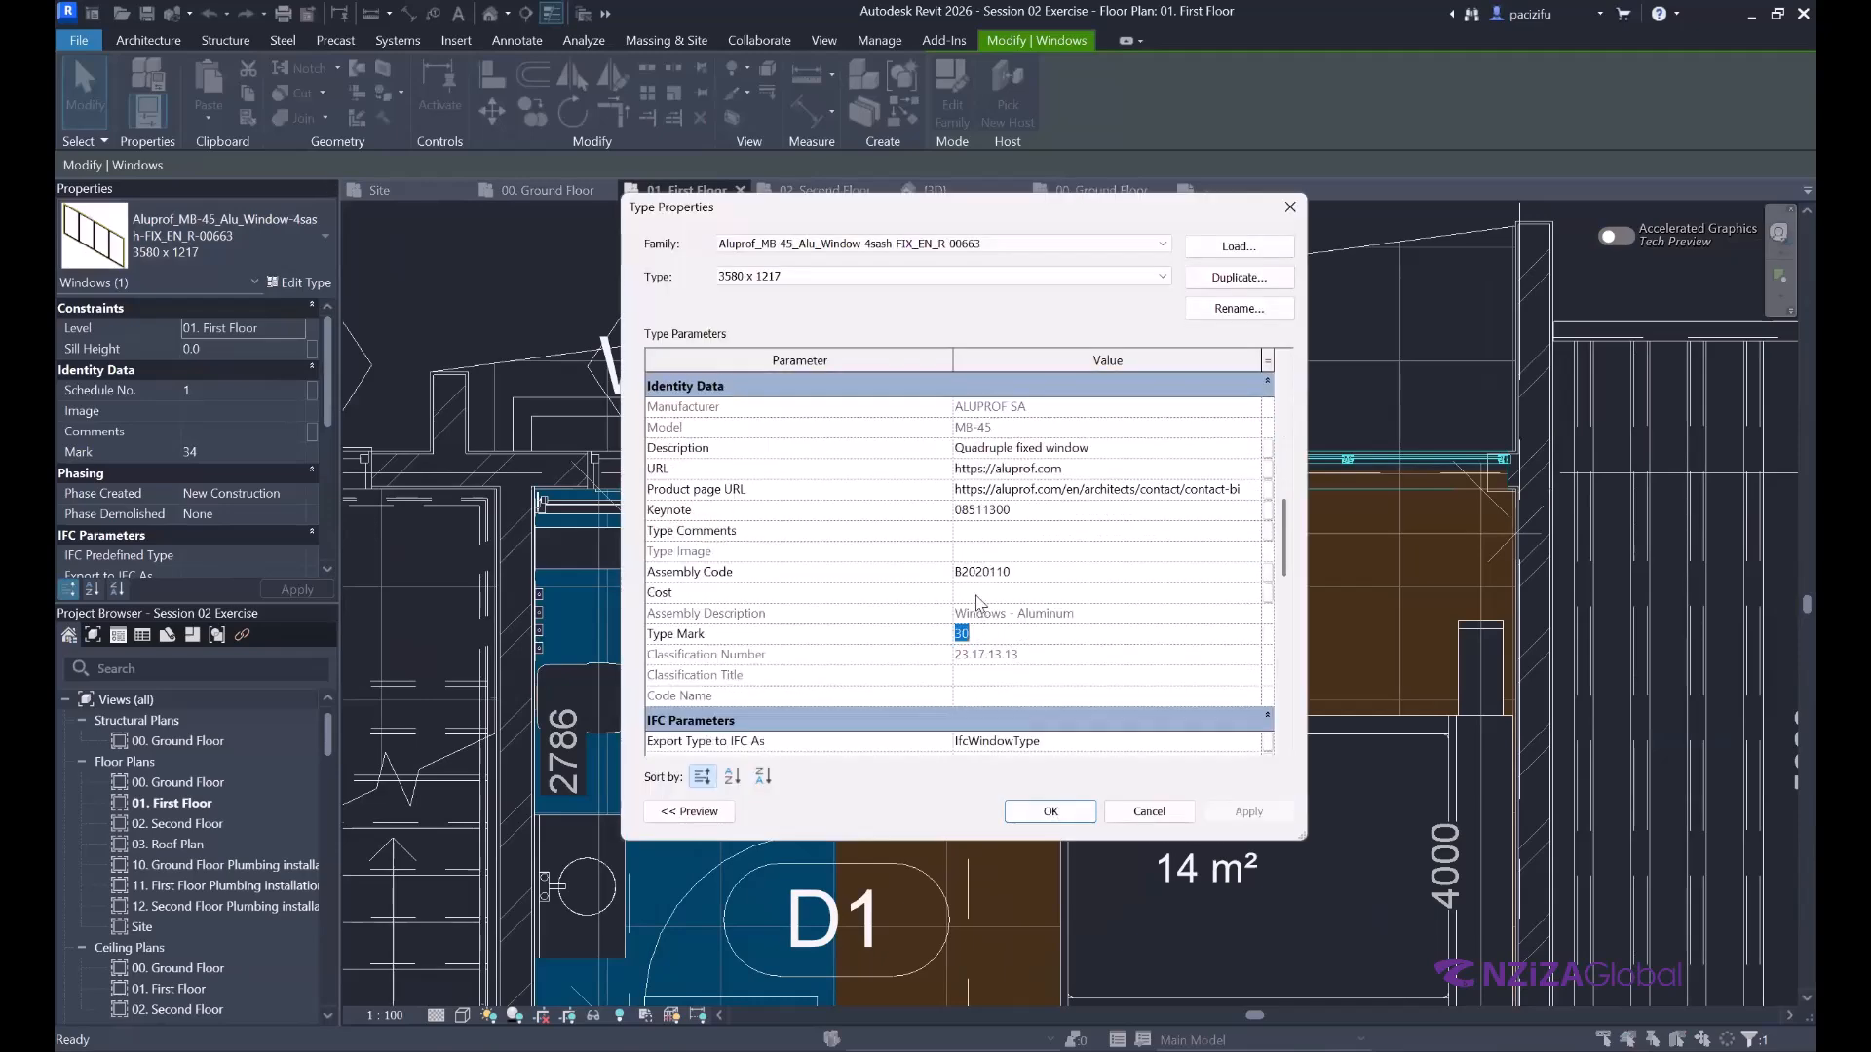
type("W1")
left_click(1035, 811)
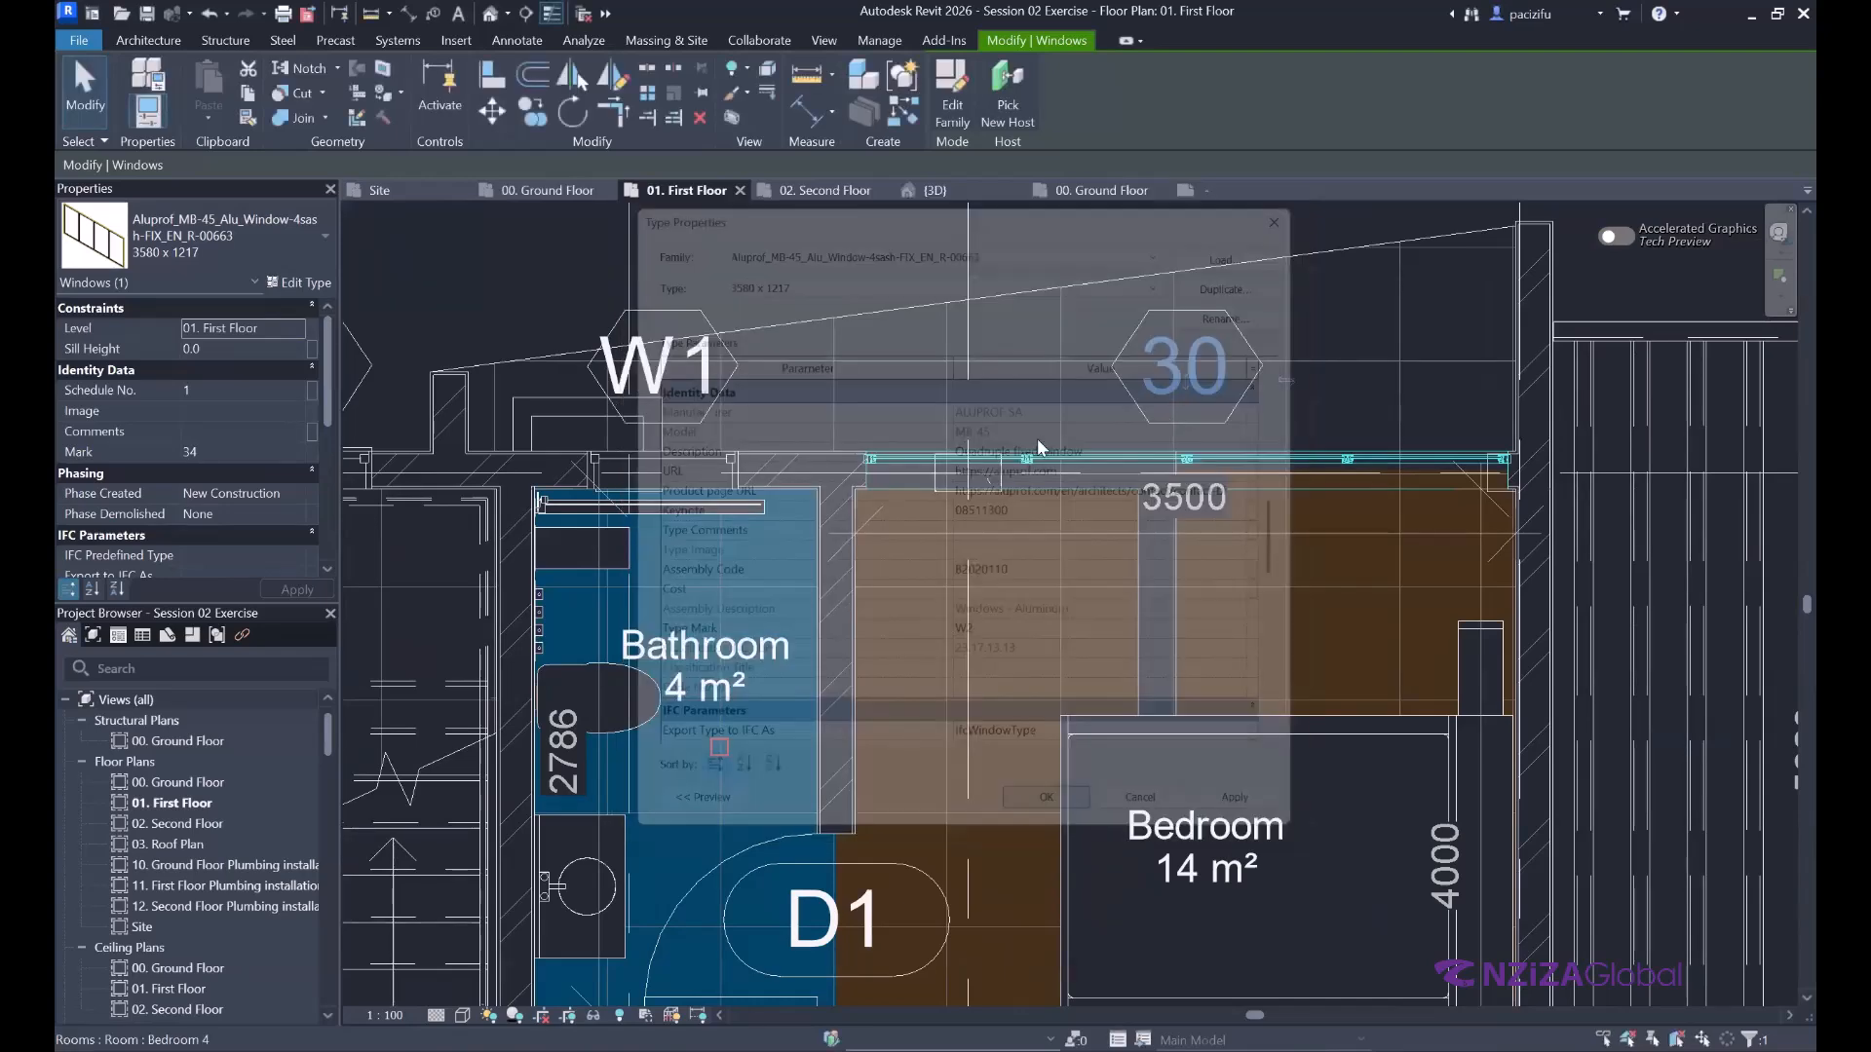
scroll(604, 838, "down", 5)
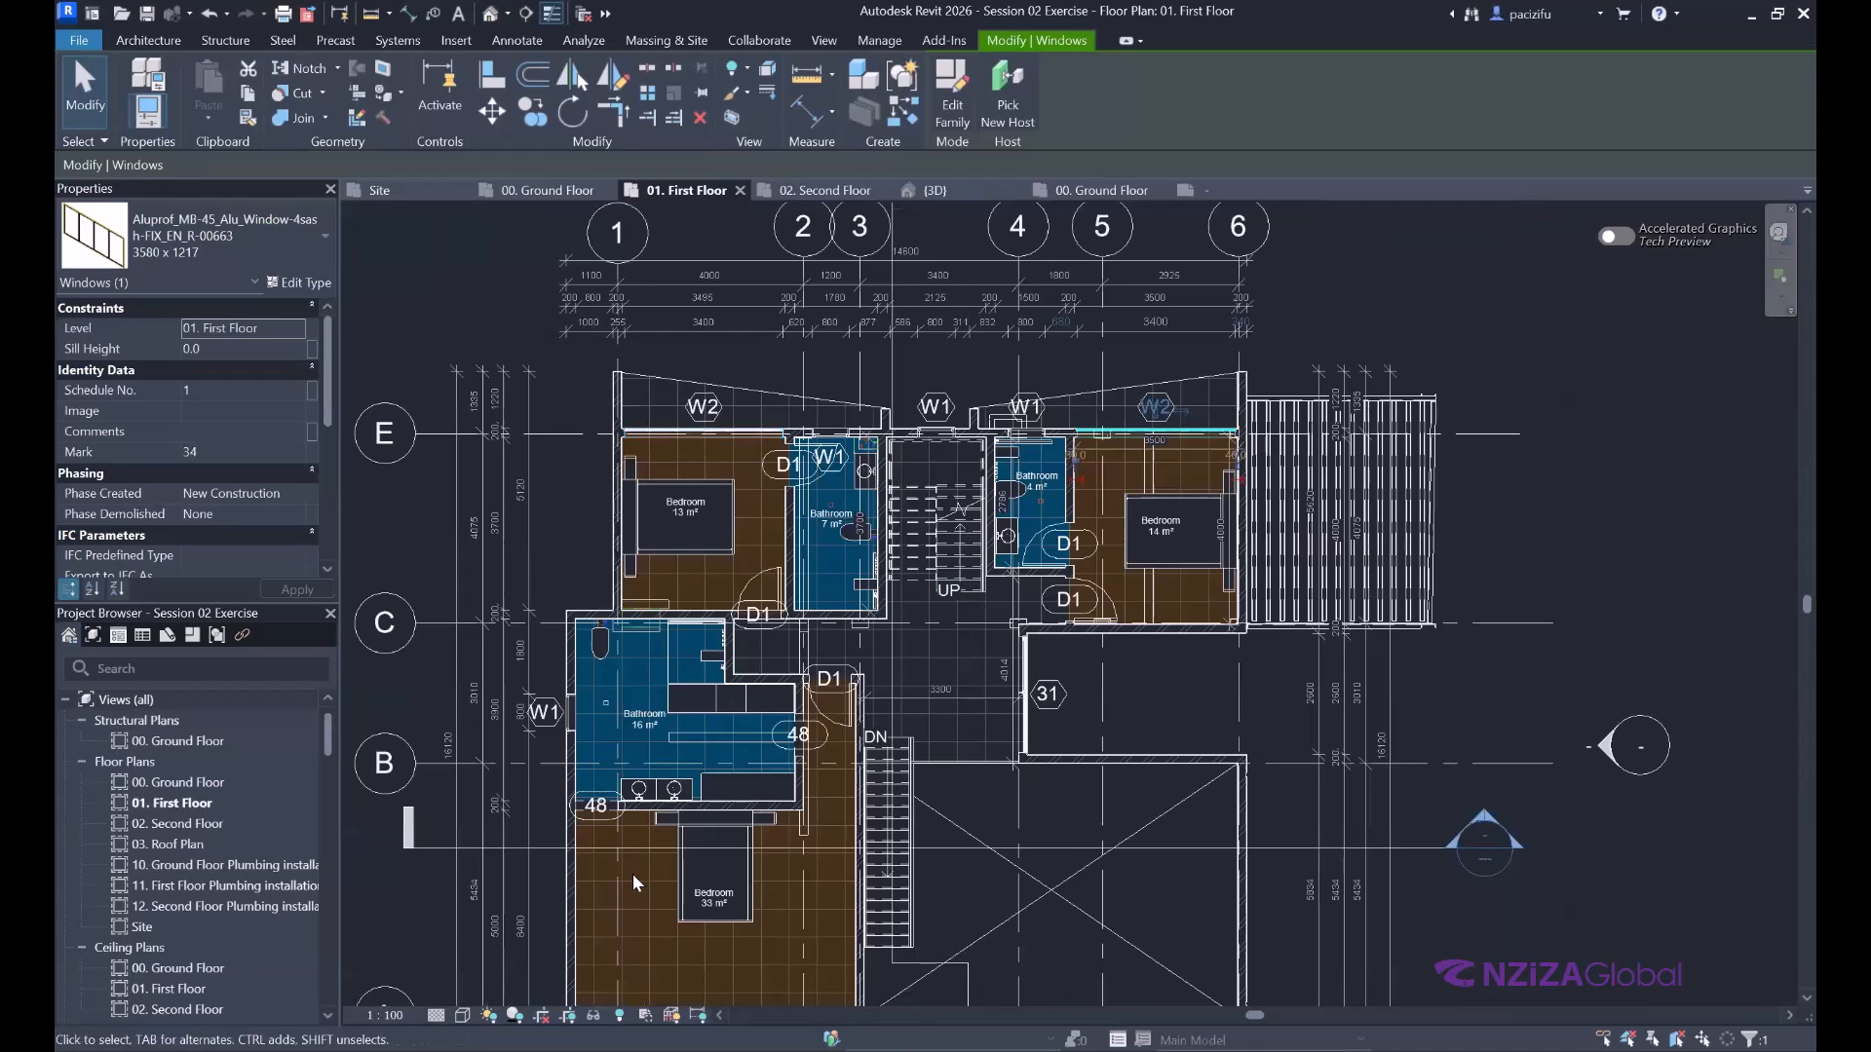
scroll(840, 623, "up", 2)
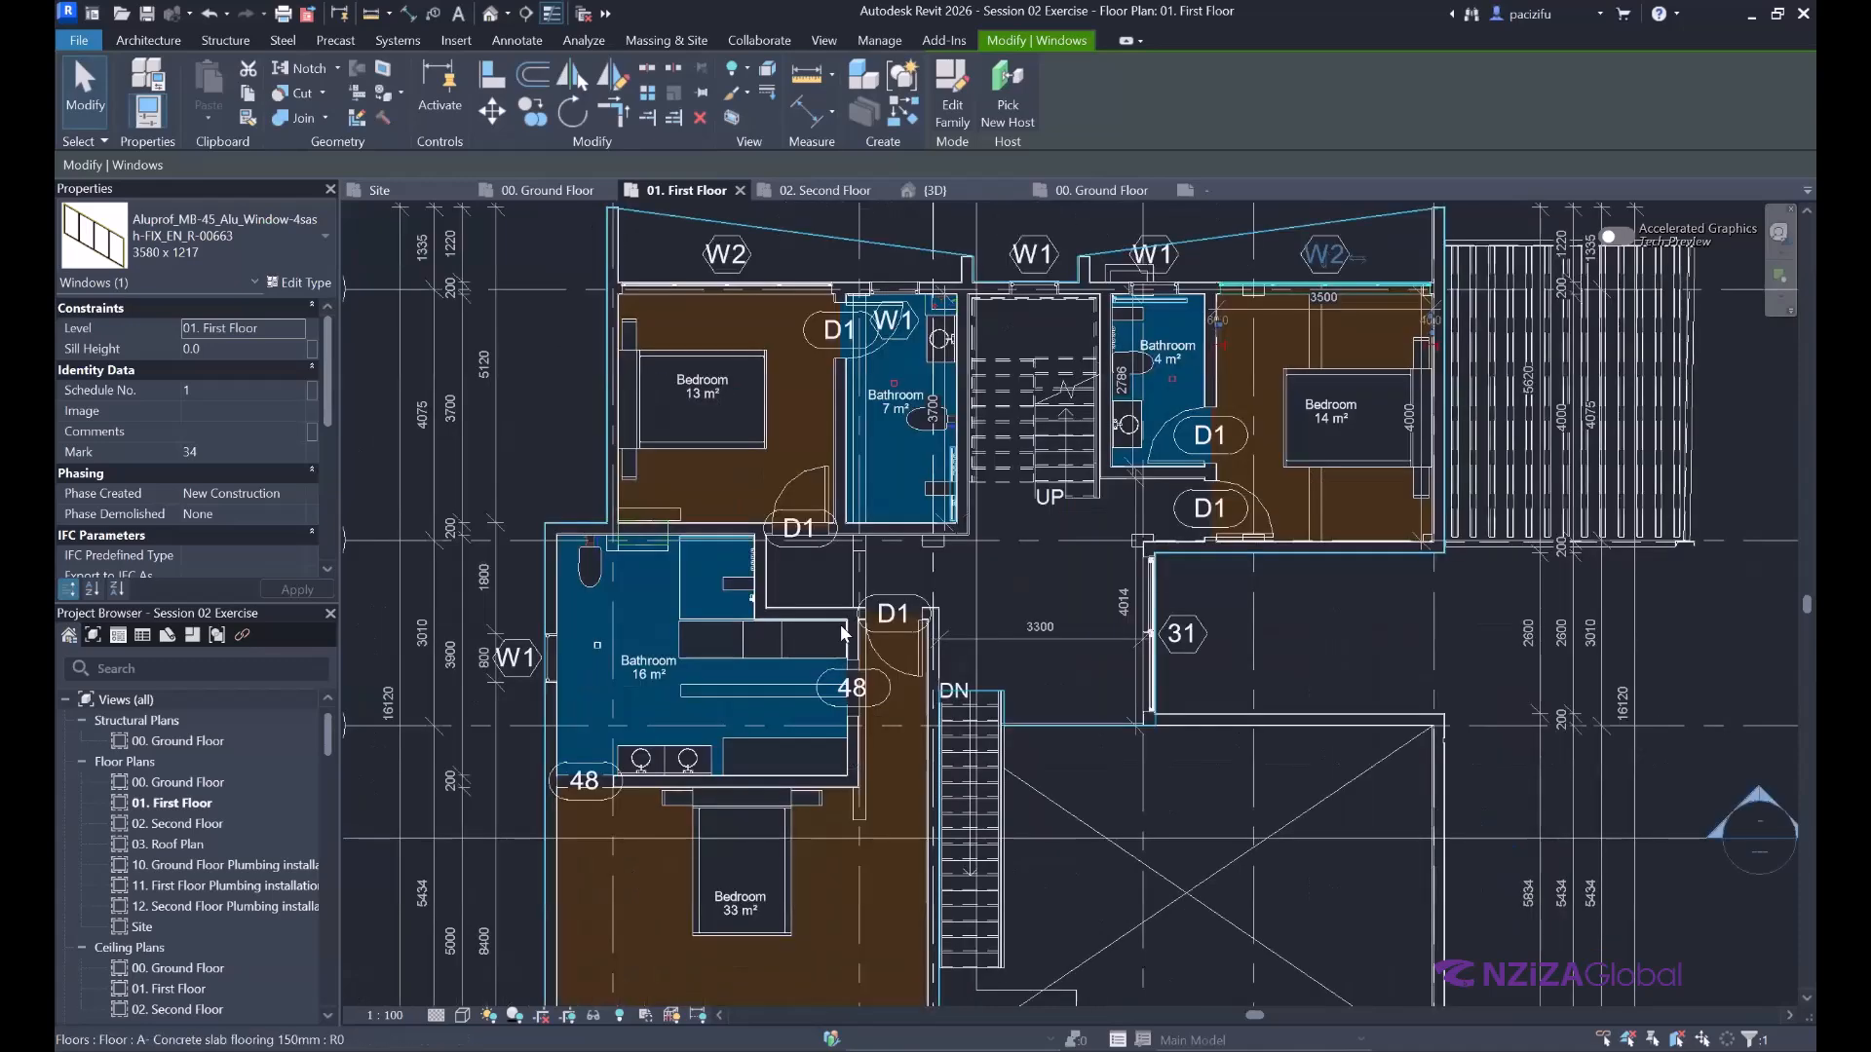
scroll(592, 652, "down", 3)
scroll(705, 731, "up", 5)
scroll(722, 682, "up", 1)
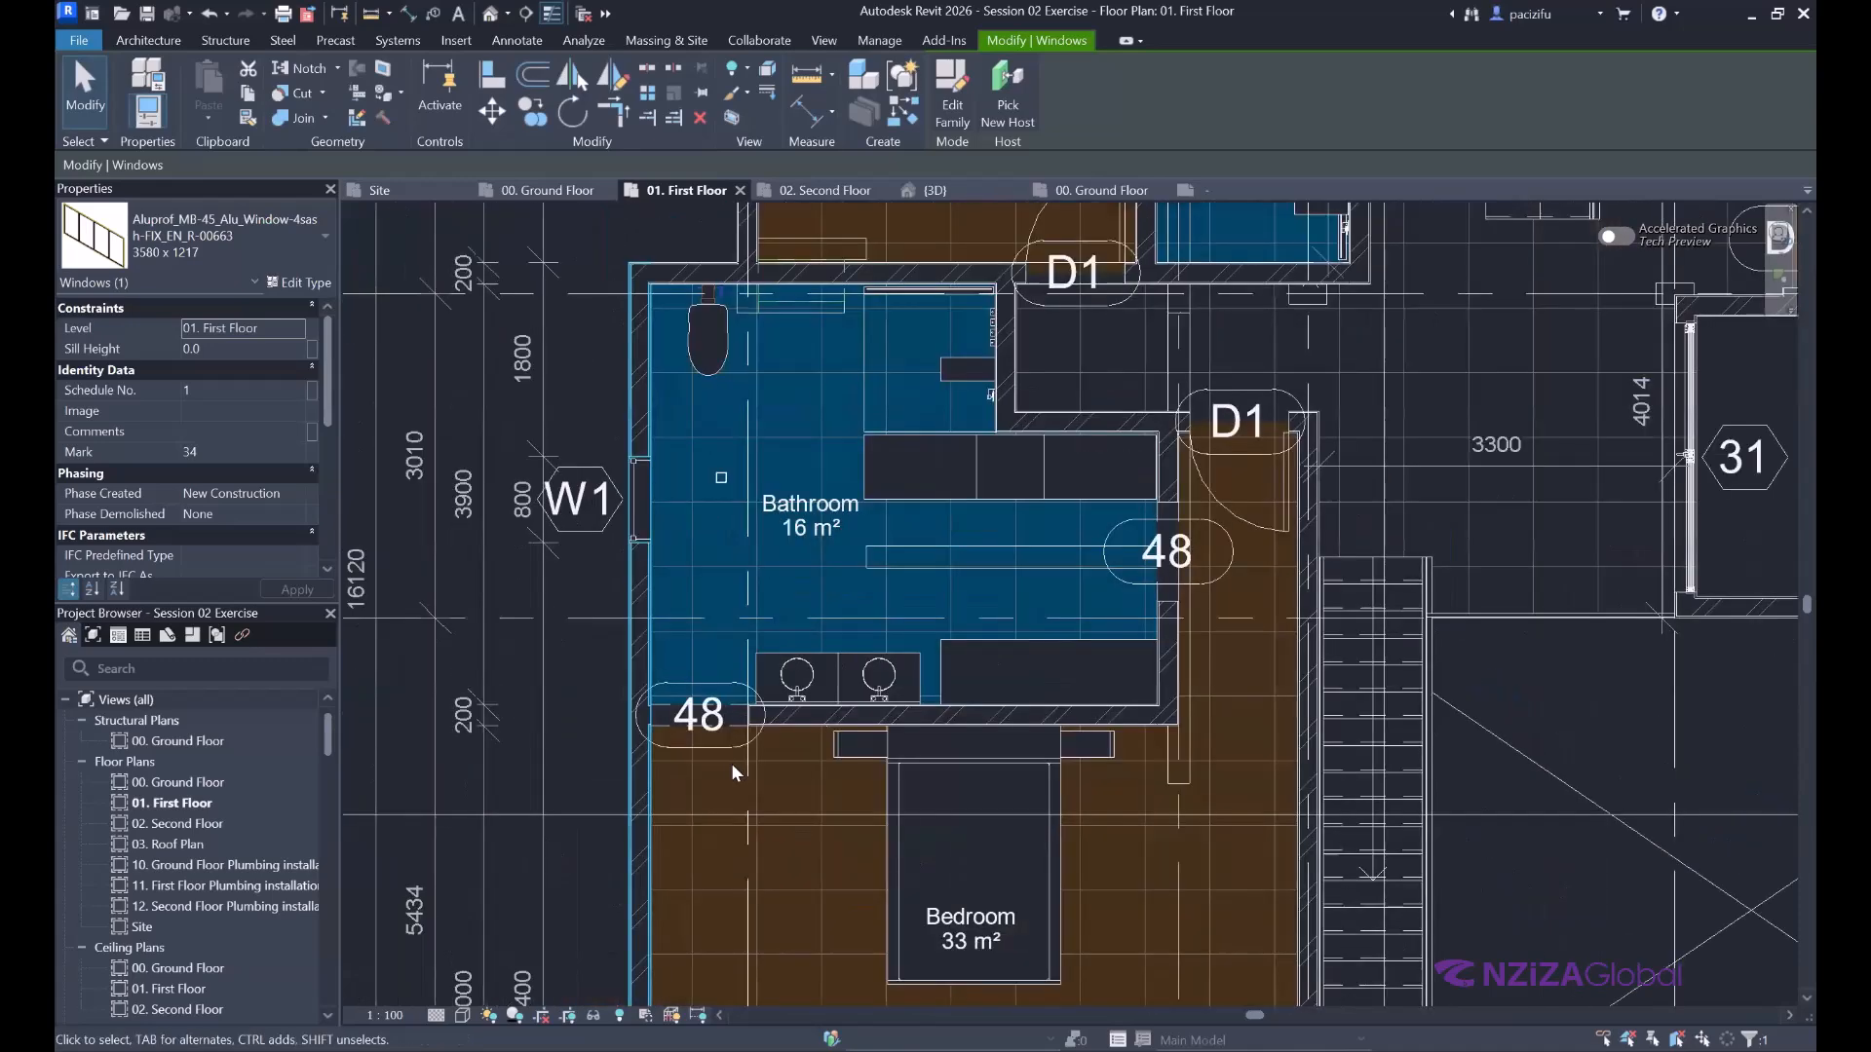
scroll(705, 719, "up", 2)
left_click(700, 714)
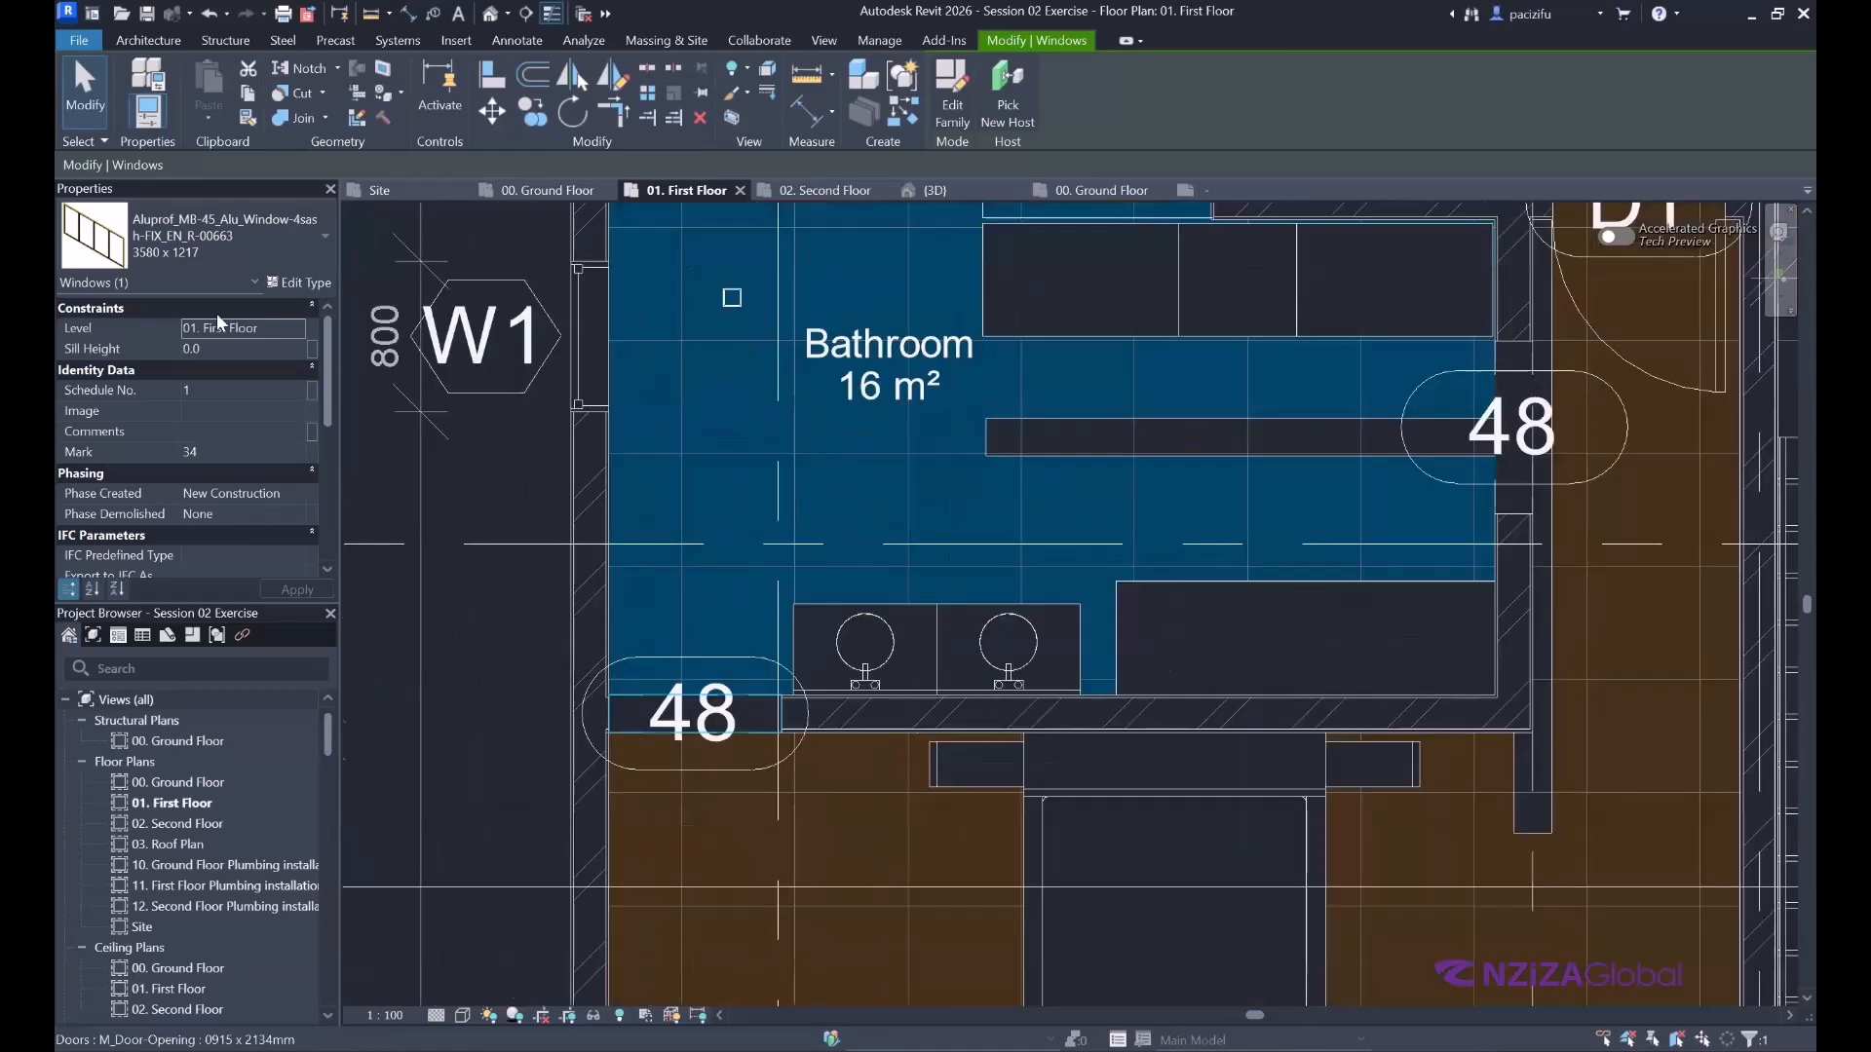
left_click(300, 283)
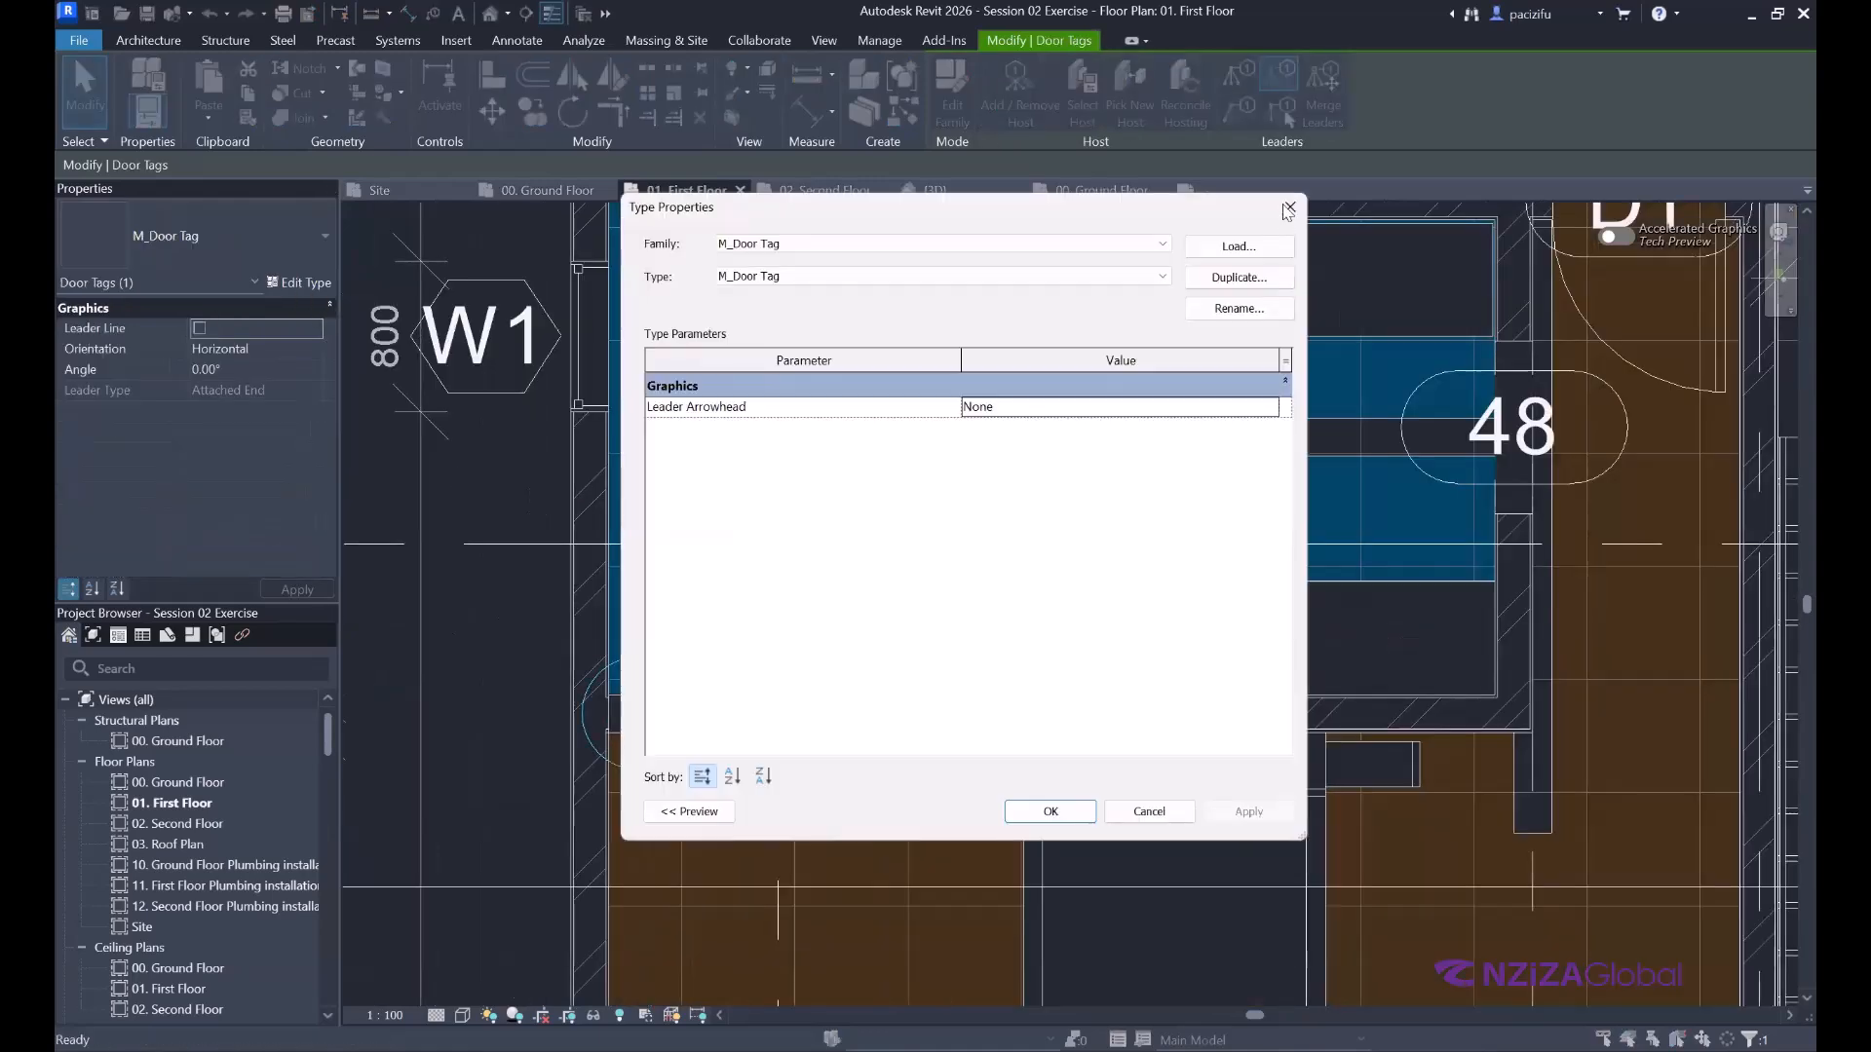
key("Escape")
Set the Type Mark of the M_Door-Opening 0915 x 2134mm between the 16 m² bathroom and the 33 m² bedroom to D4.
left_click(774, 717)
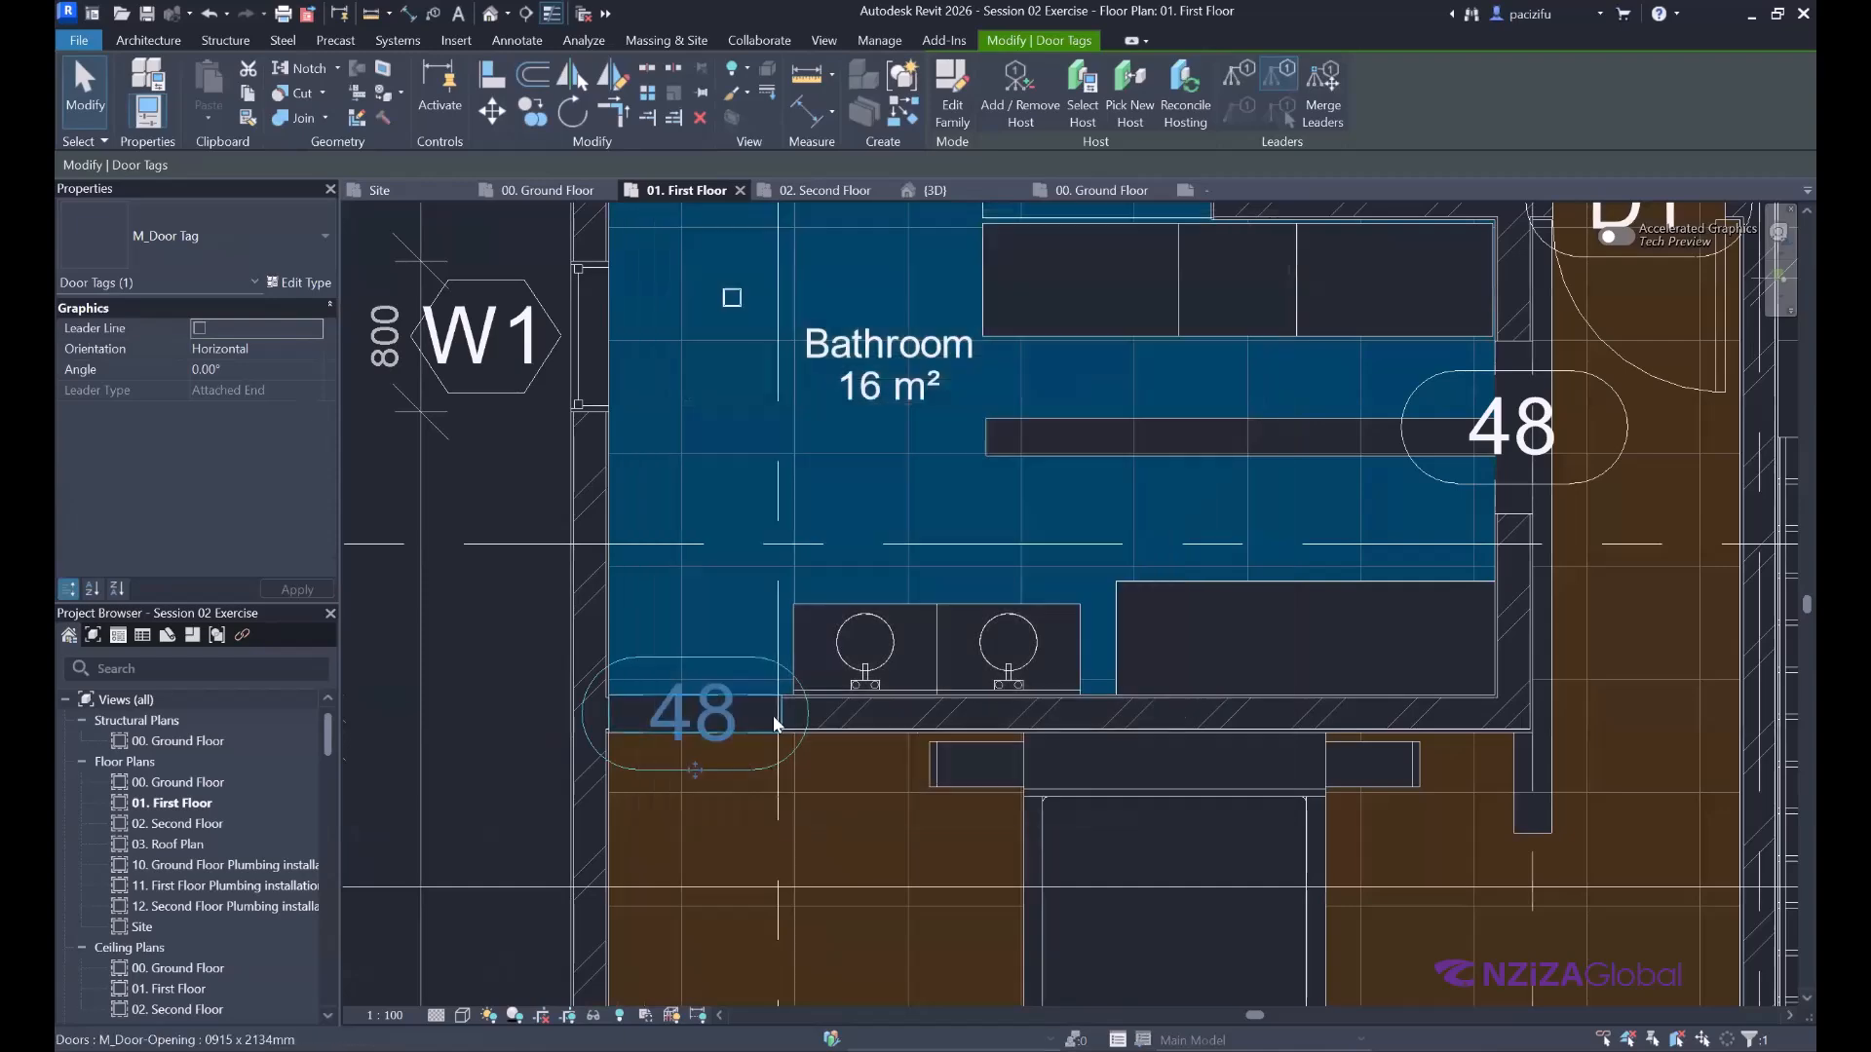
left_click(301, 284)
scroll(969, 618, "down", 5)
scroll(969, 619, "down", 2)
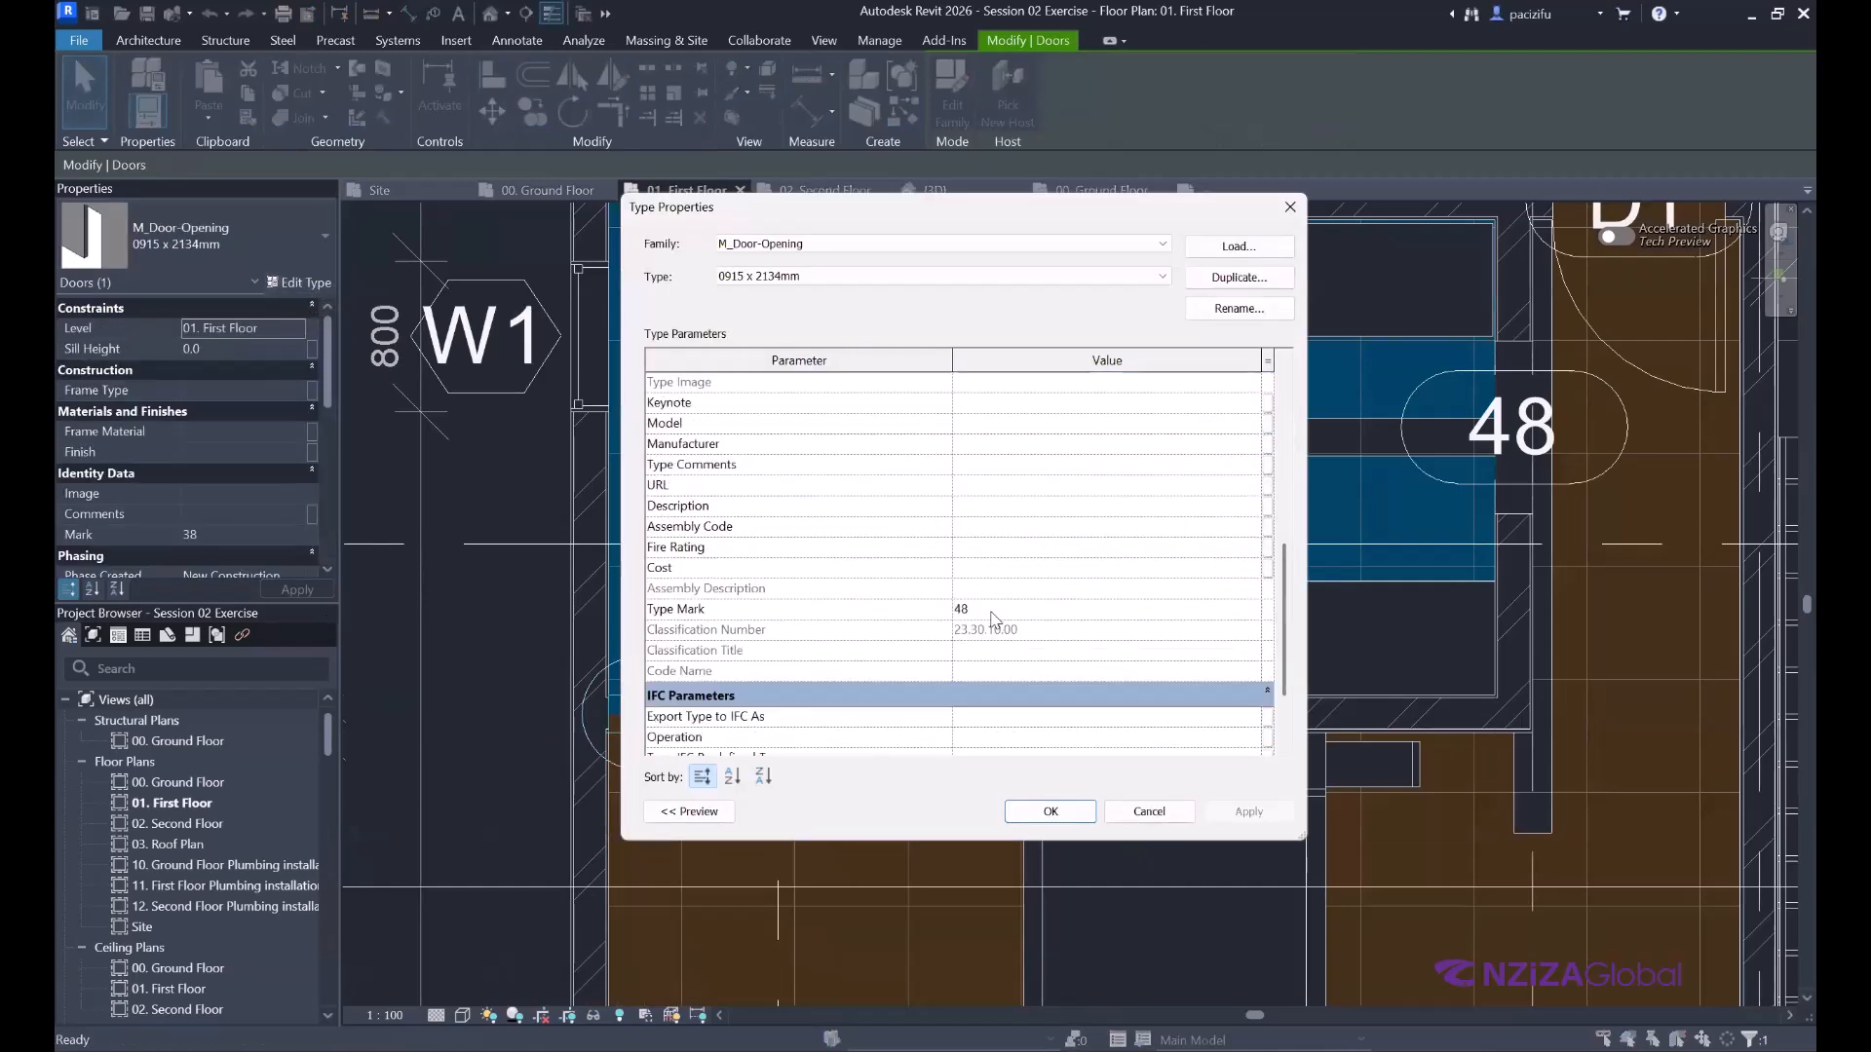
left_click(989, 606)
type("D4")
key("Return")
scroll(1043, 604, "down", 3)
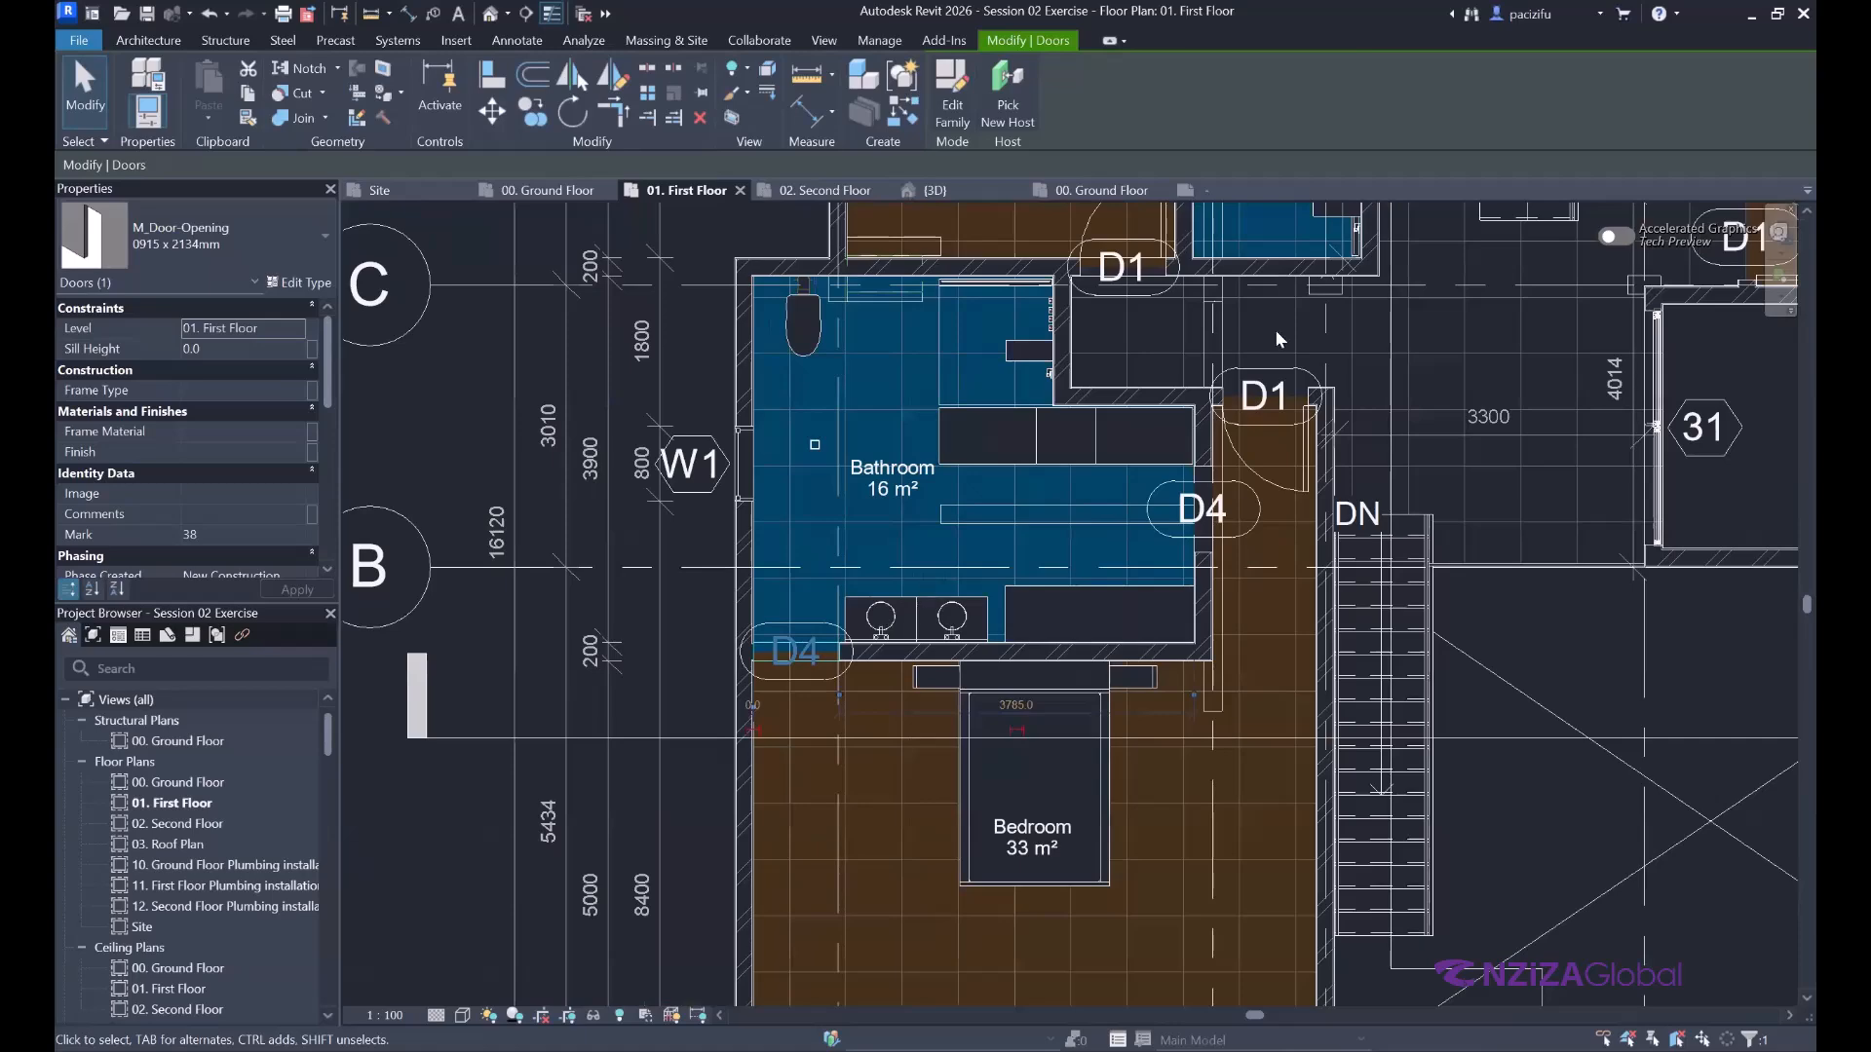
Examine the door and window tags across the first floor plan, including how the W2 text fits inside its hexagon.
scroll(694, 302, "down", 4)
middle_click_drag(694, 302, 575, 545)
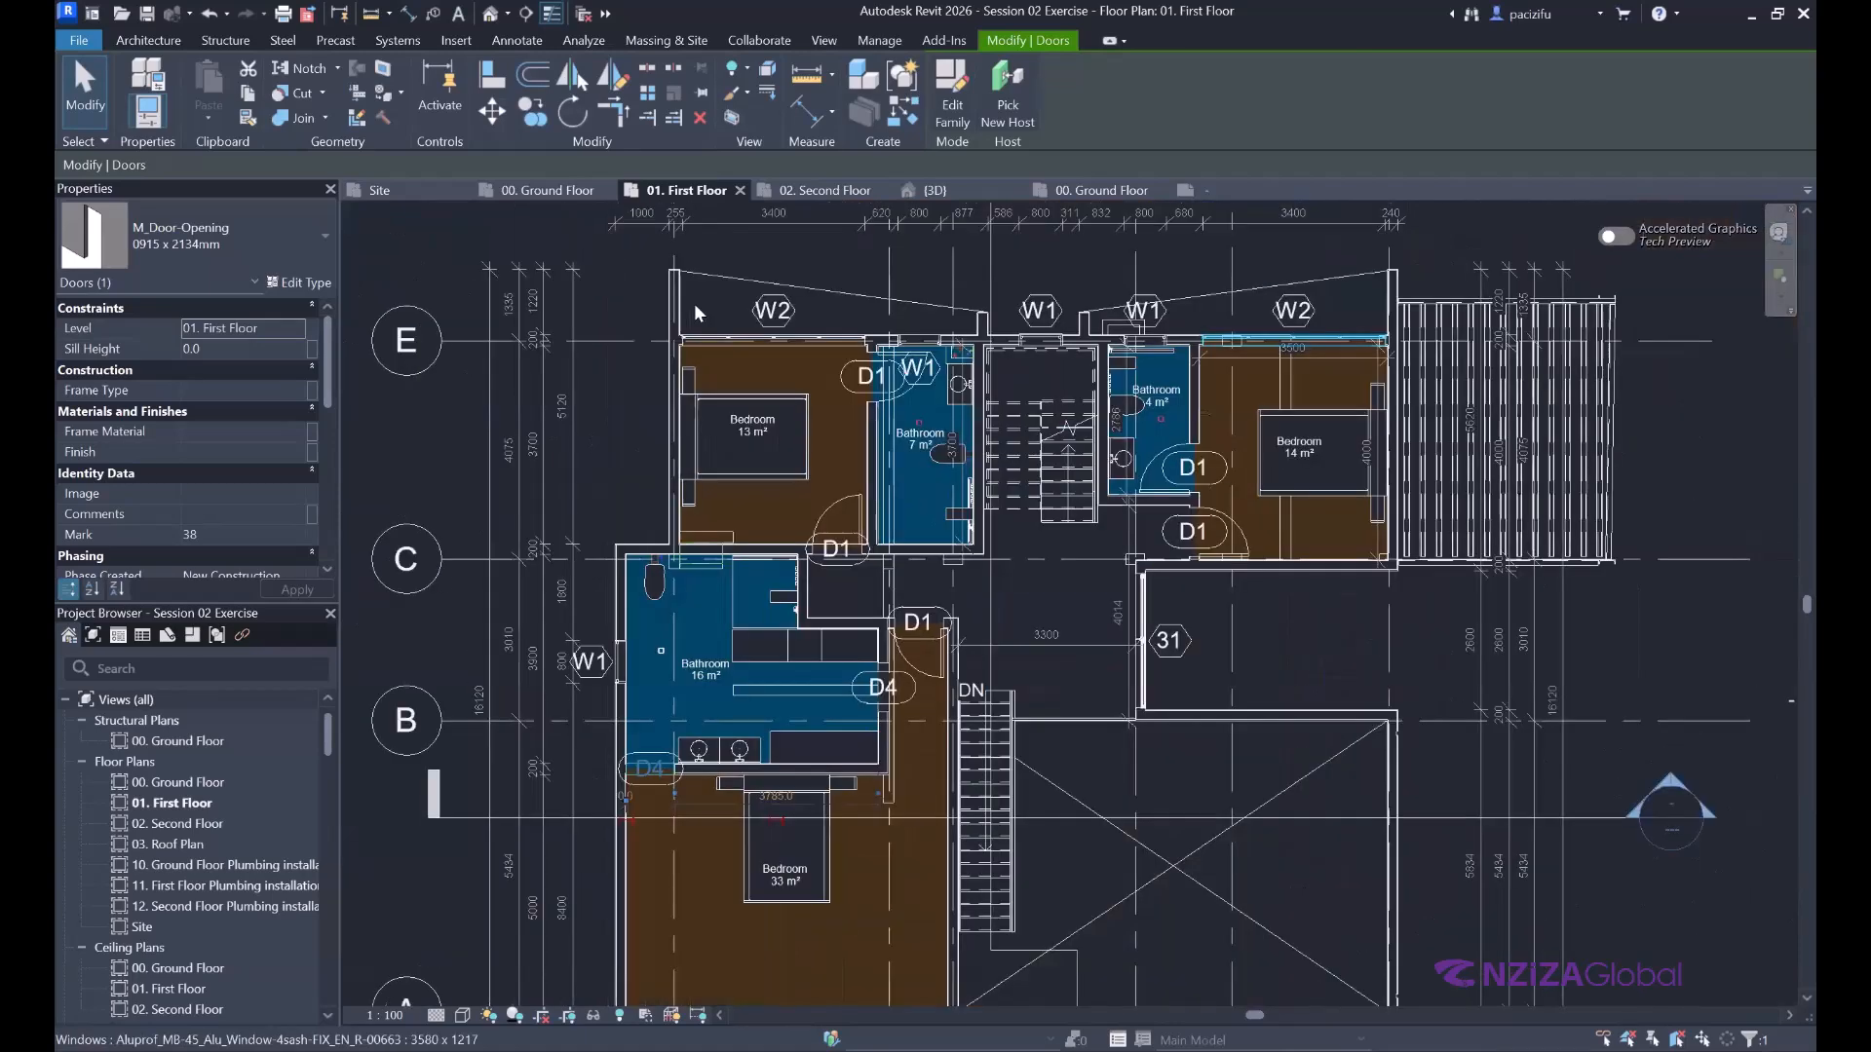
scroll(1003, 452, "down", 2)
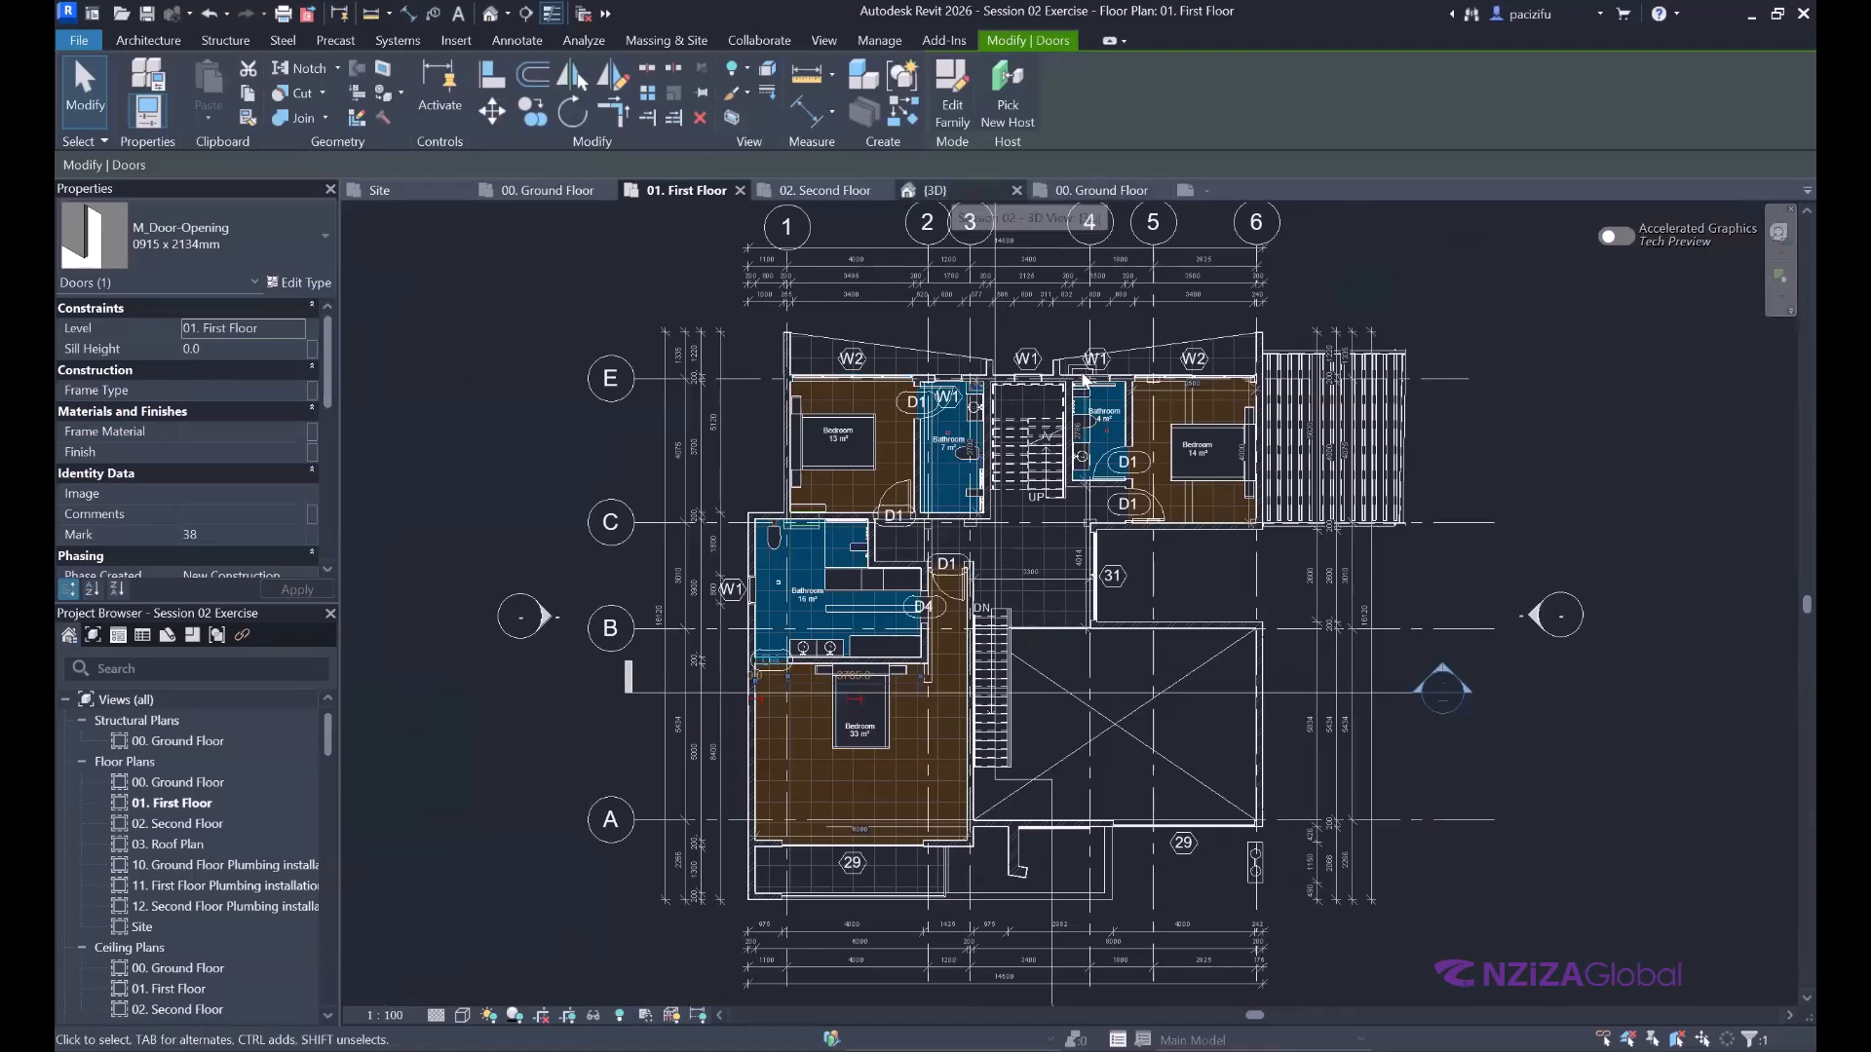
scroll(850, 425, "up", 2)
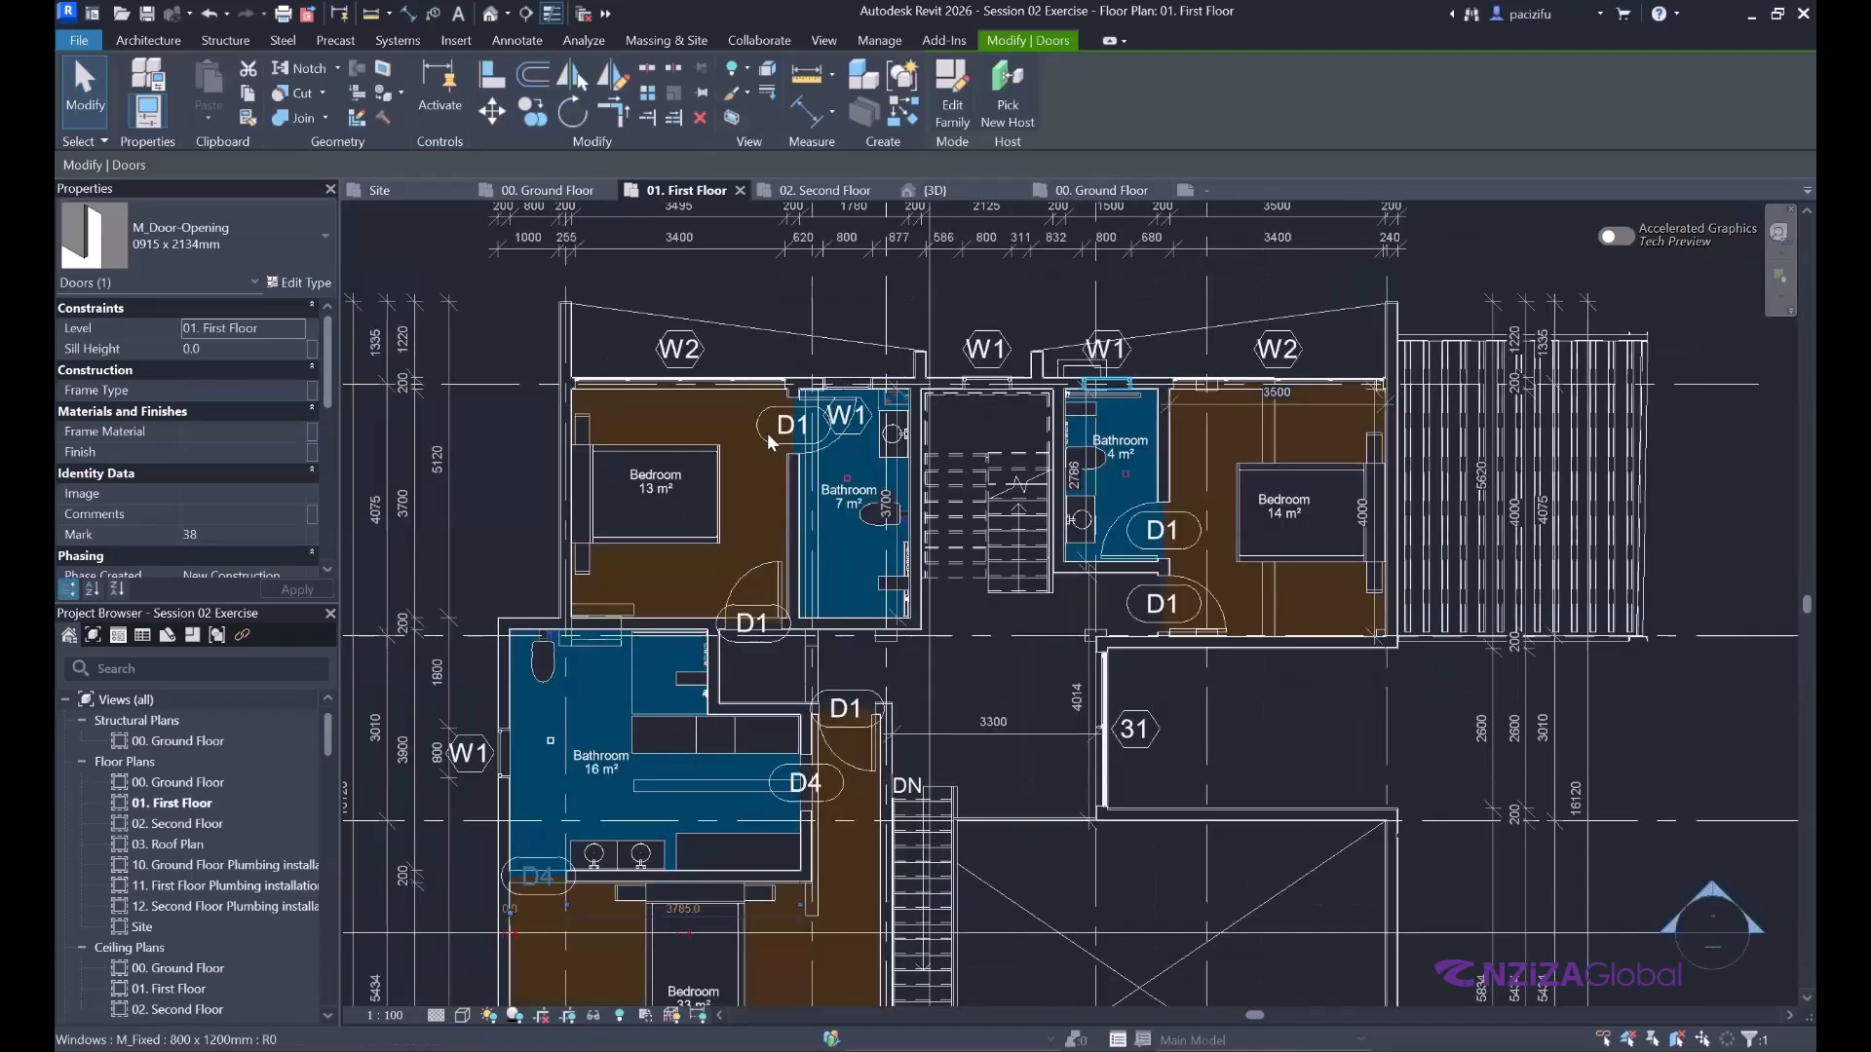
scroll(768, 432, "down", 3)
scroll(768, 433, "up", 4)
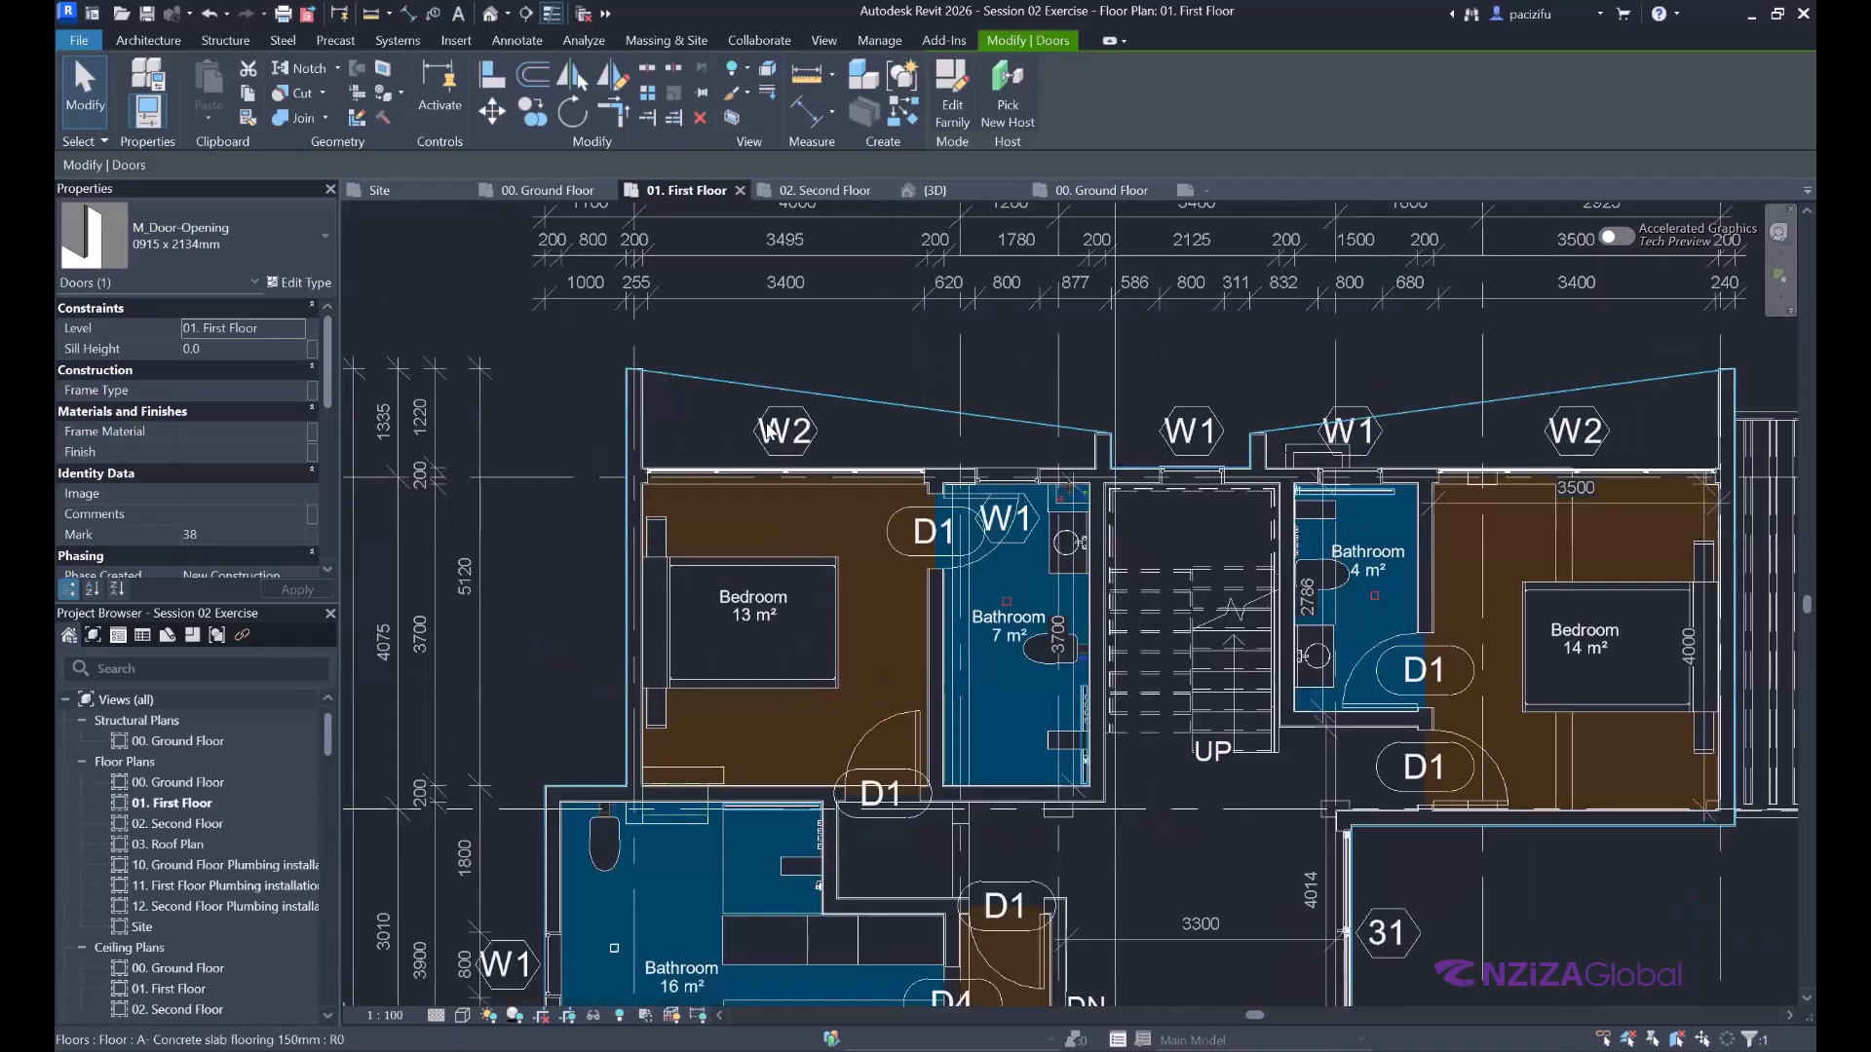
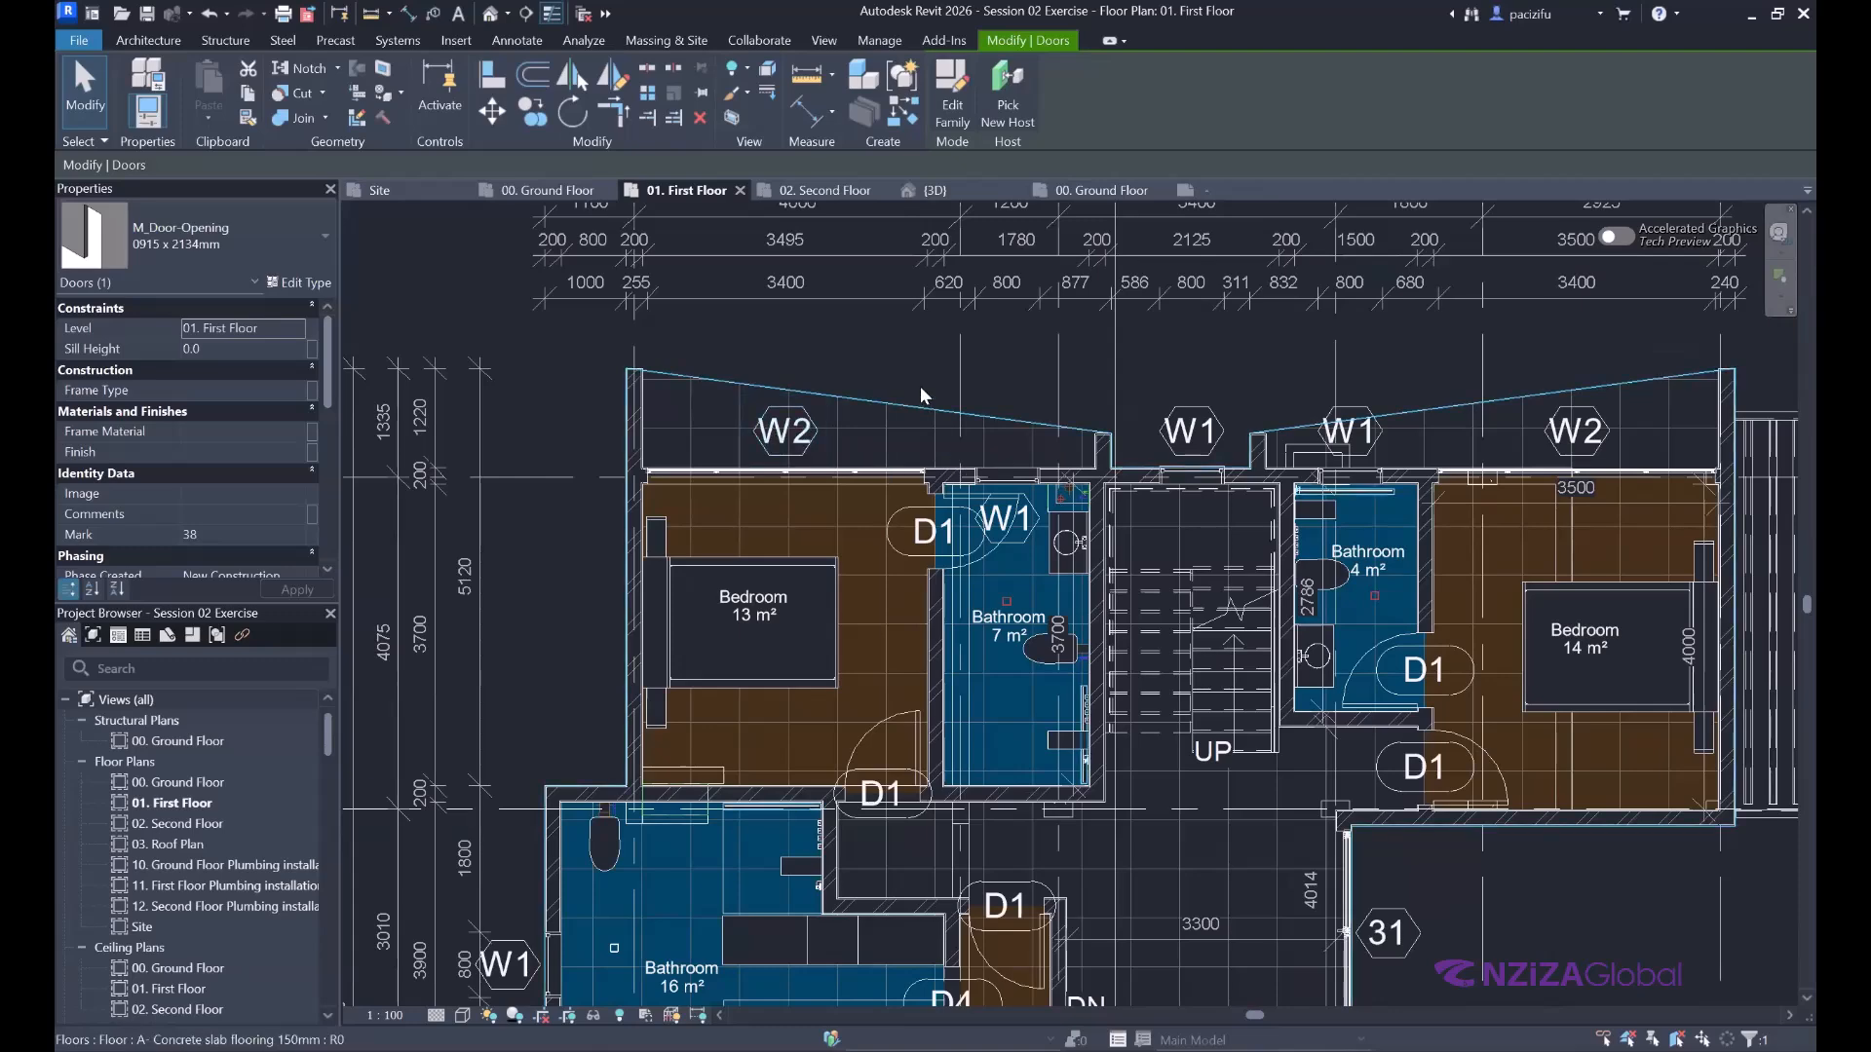
scroll(779, 443, "up", 2)
scroll(776, 450, "up", 3)
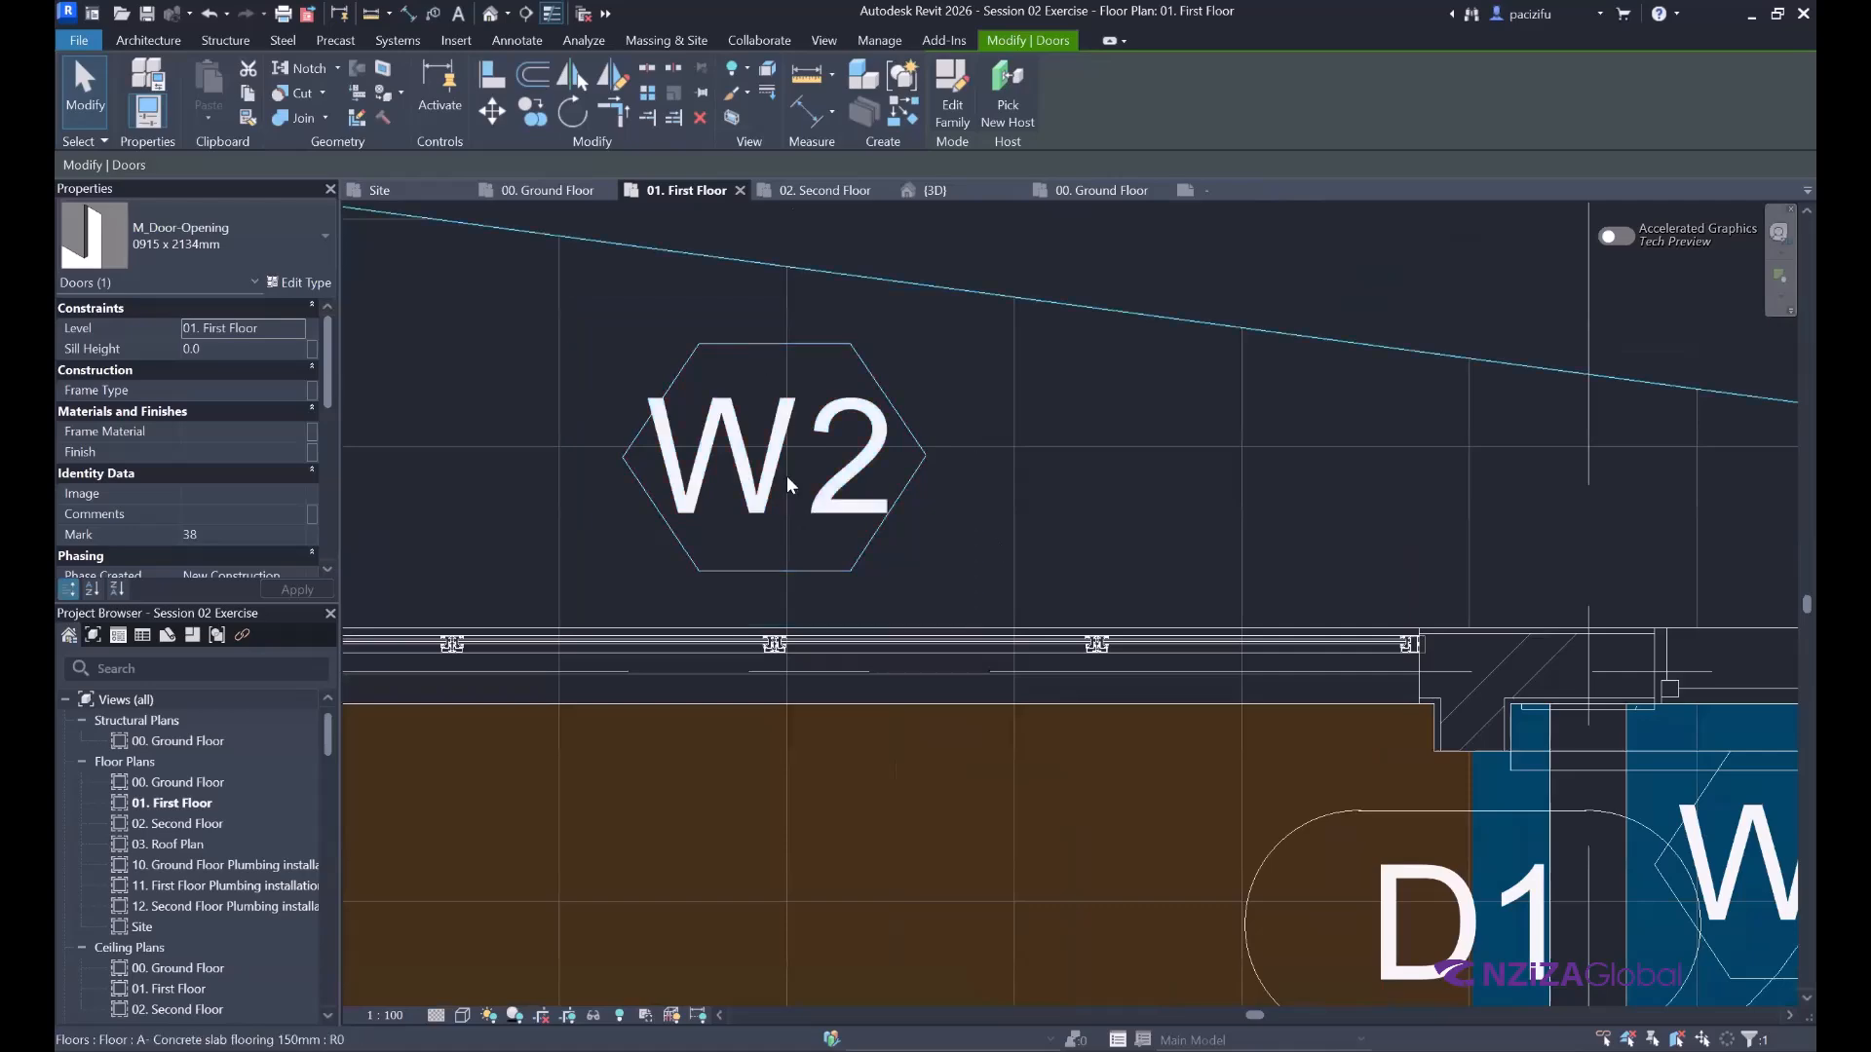
scroll(786, 475, "up", 3)
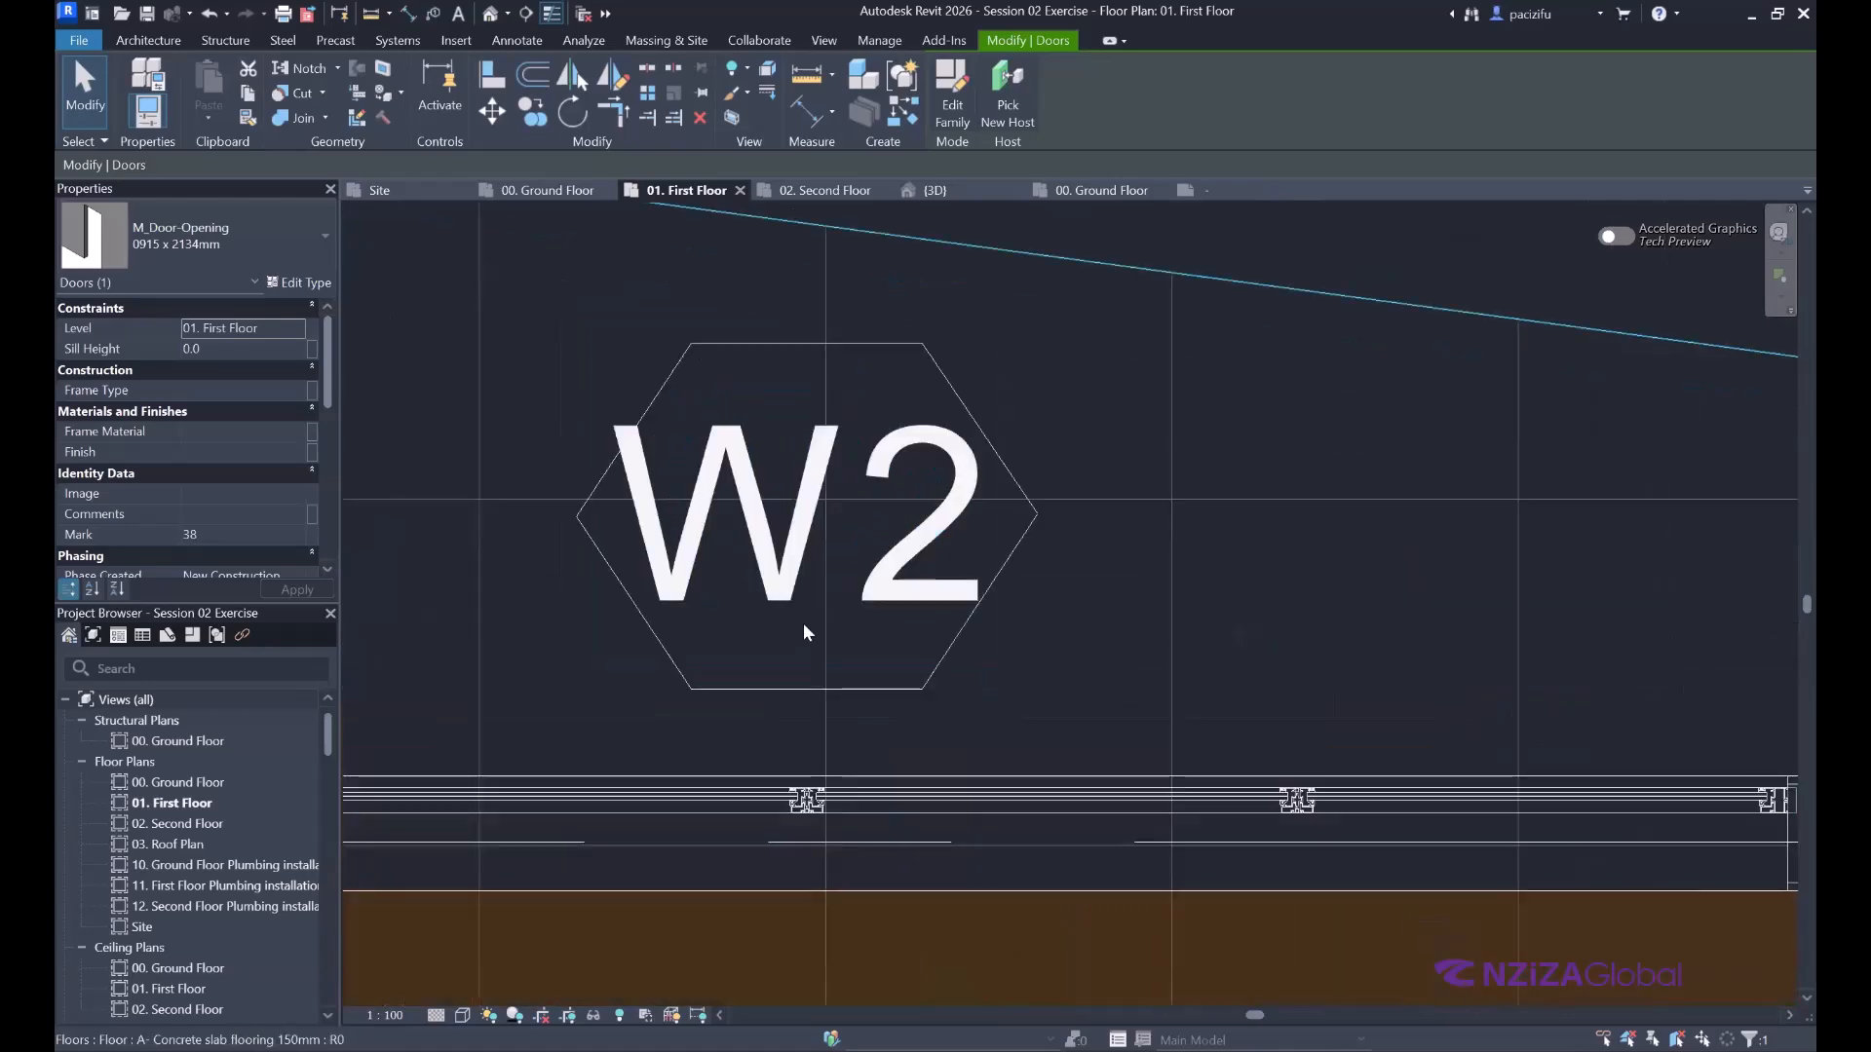
Open the M_Window Tag family for editing from the W2 tag above the 13 m² bedroom.
scroll(802, 627, "down", 2)
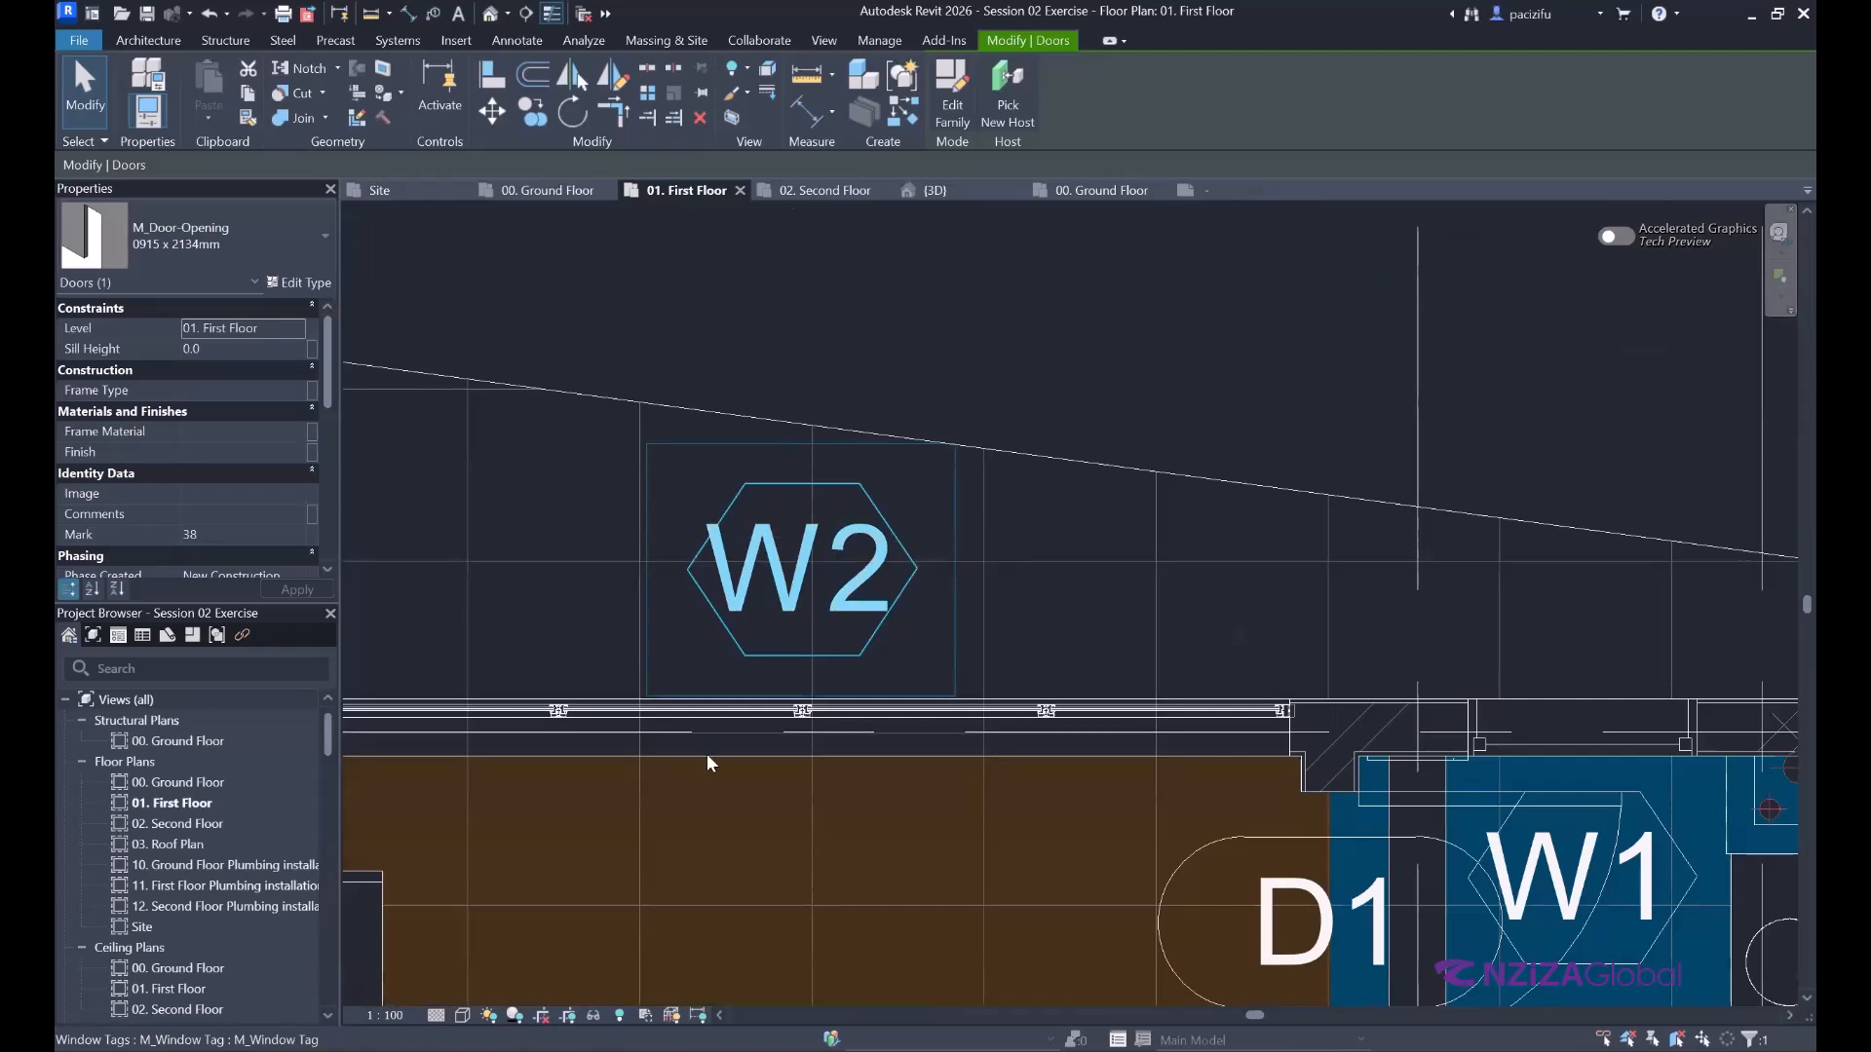
scroll(796, 414, "down", 2)
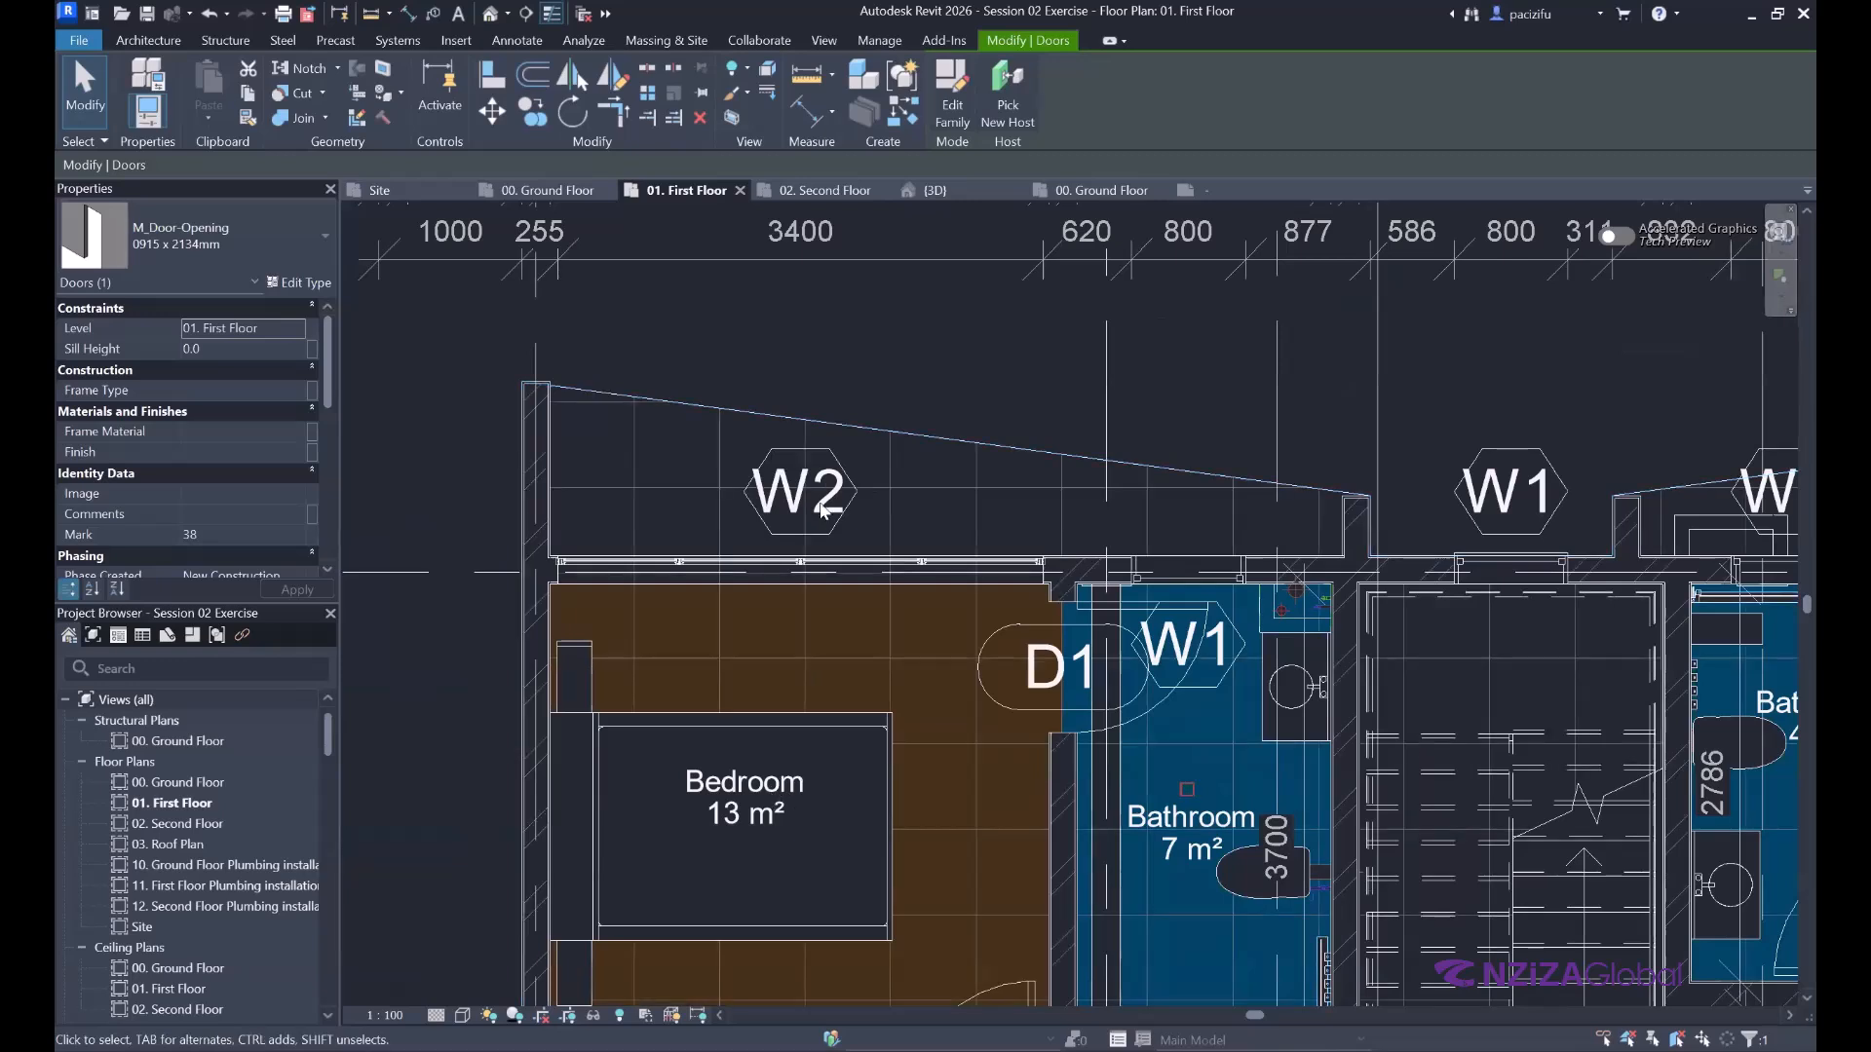
left_click(835, 469)
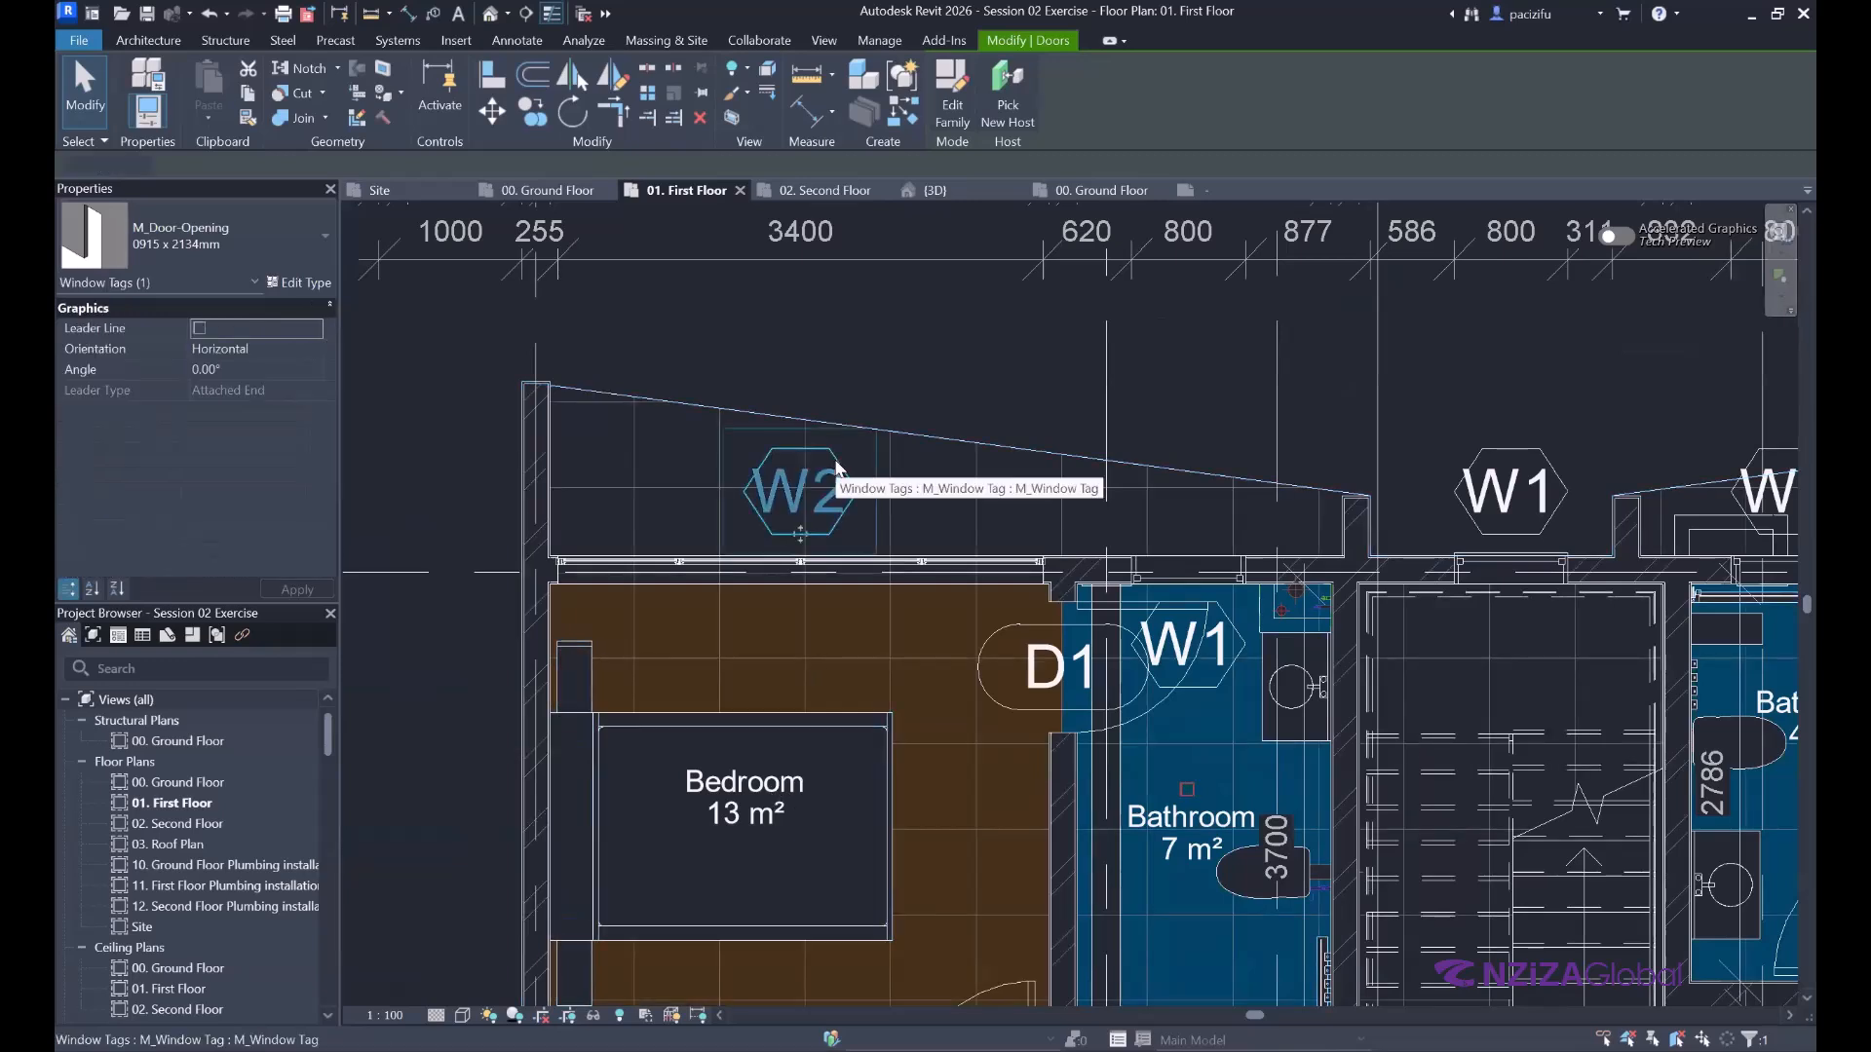
left_click(951, 105)
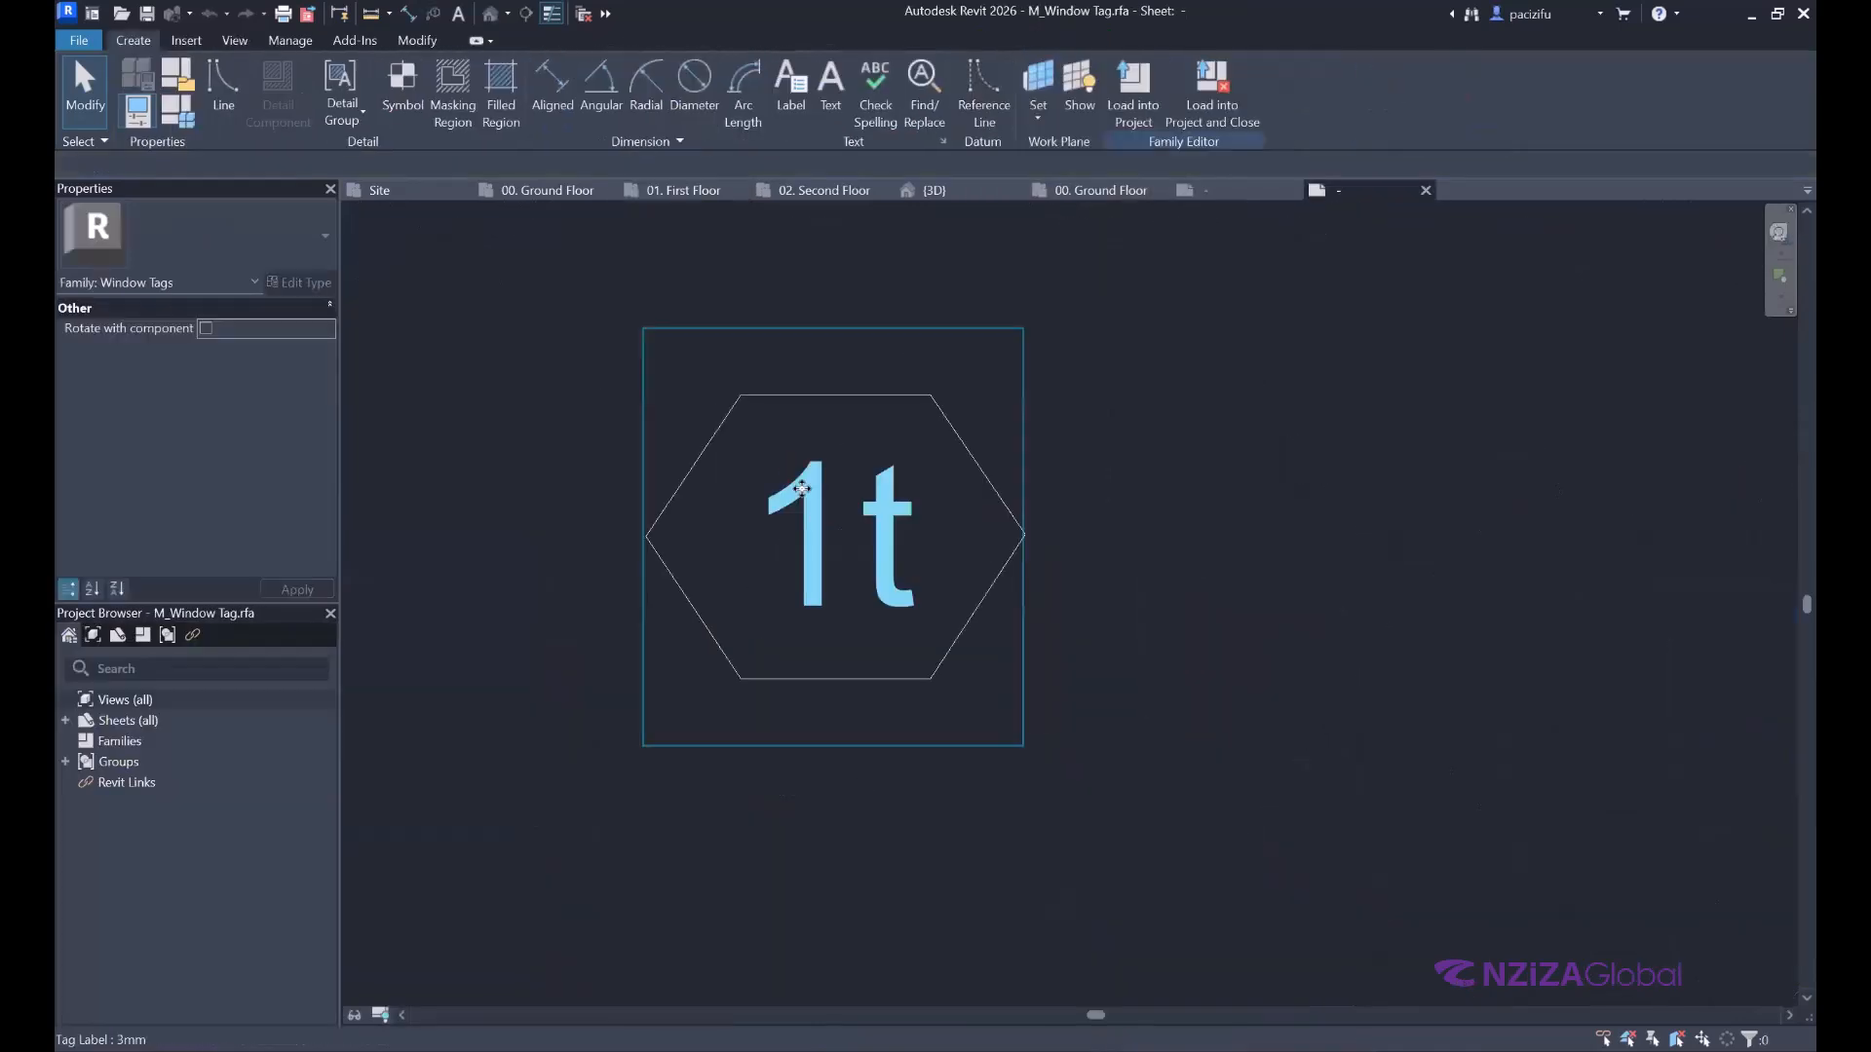
Set the text size of the window tag's label type to 1 mm.
left_click(800, 487)
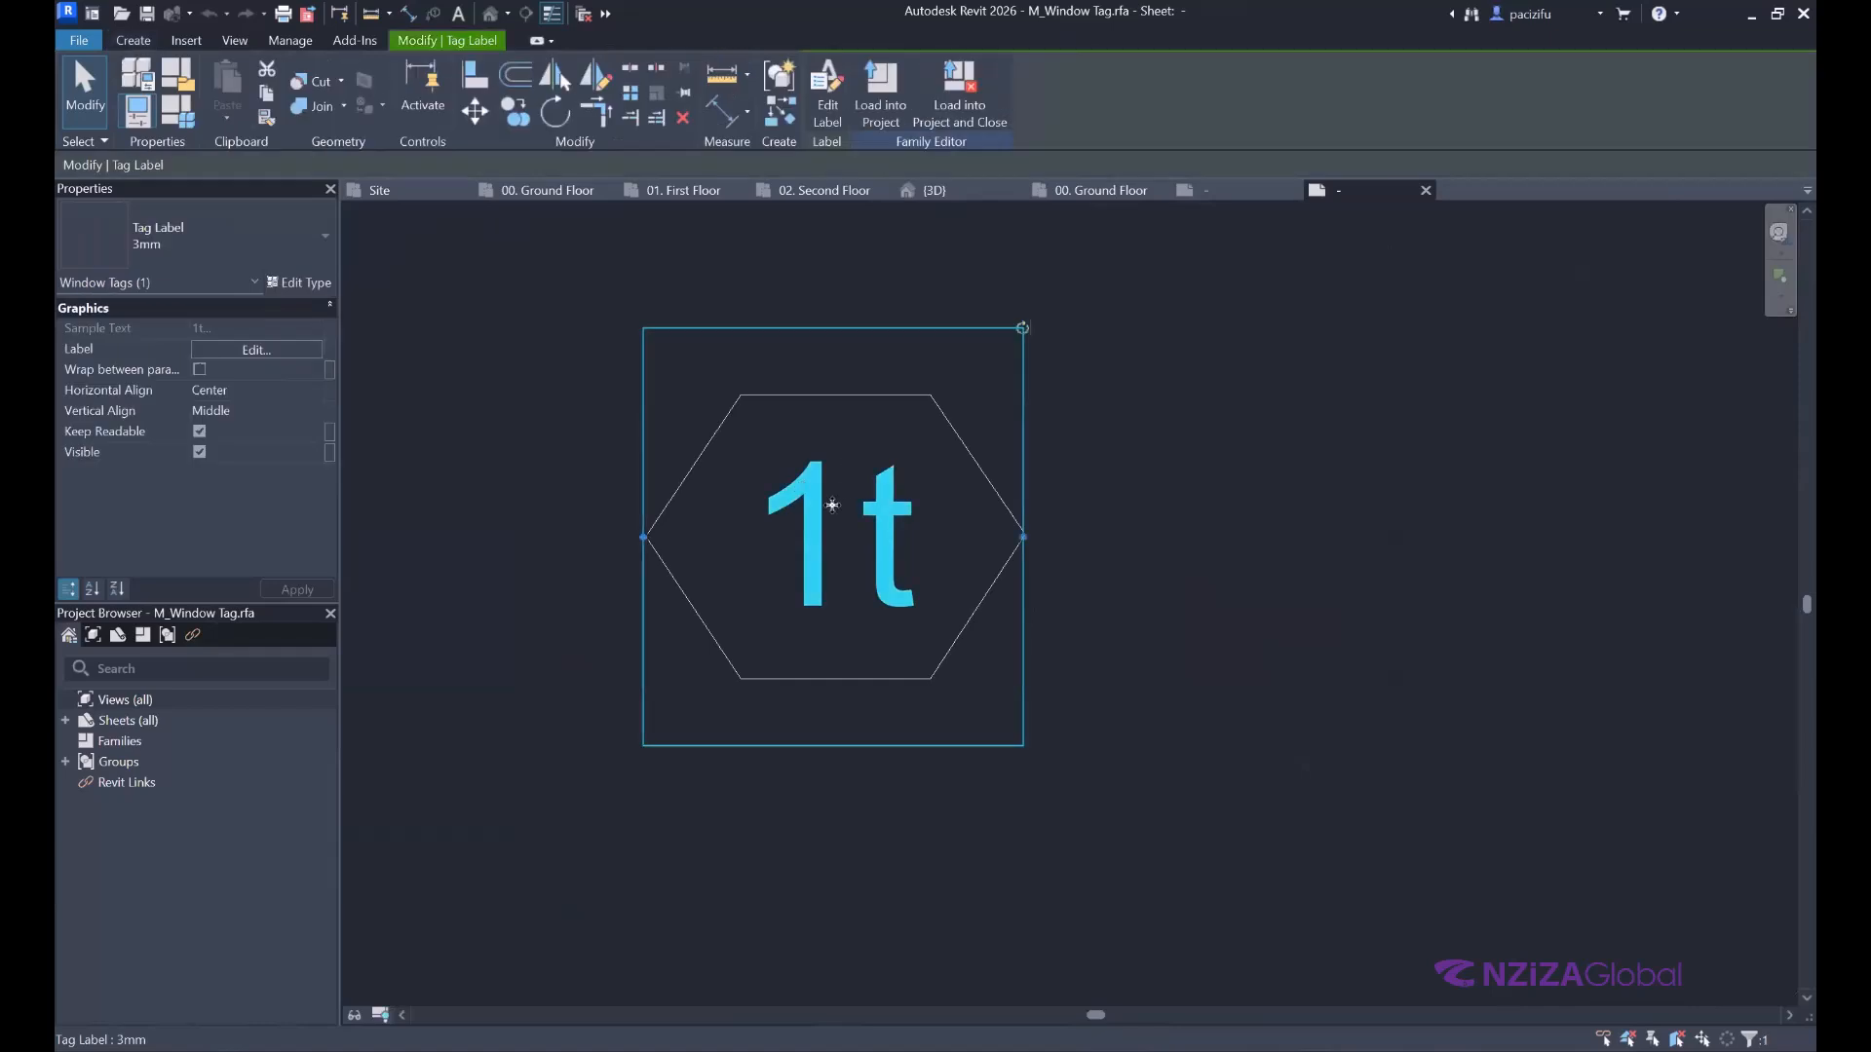
left_click(304, 284)
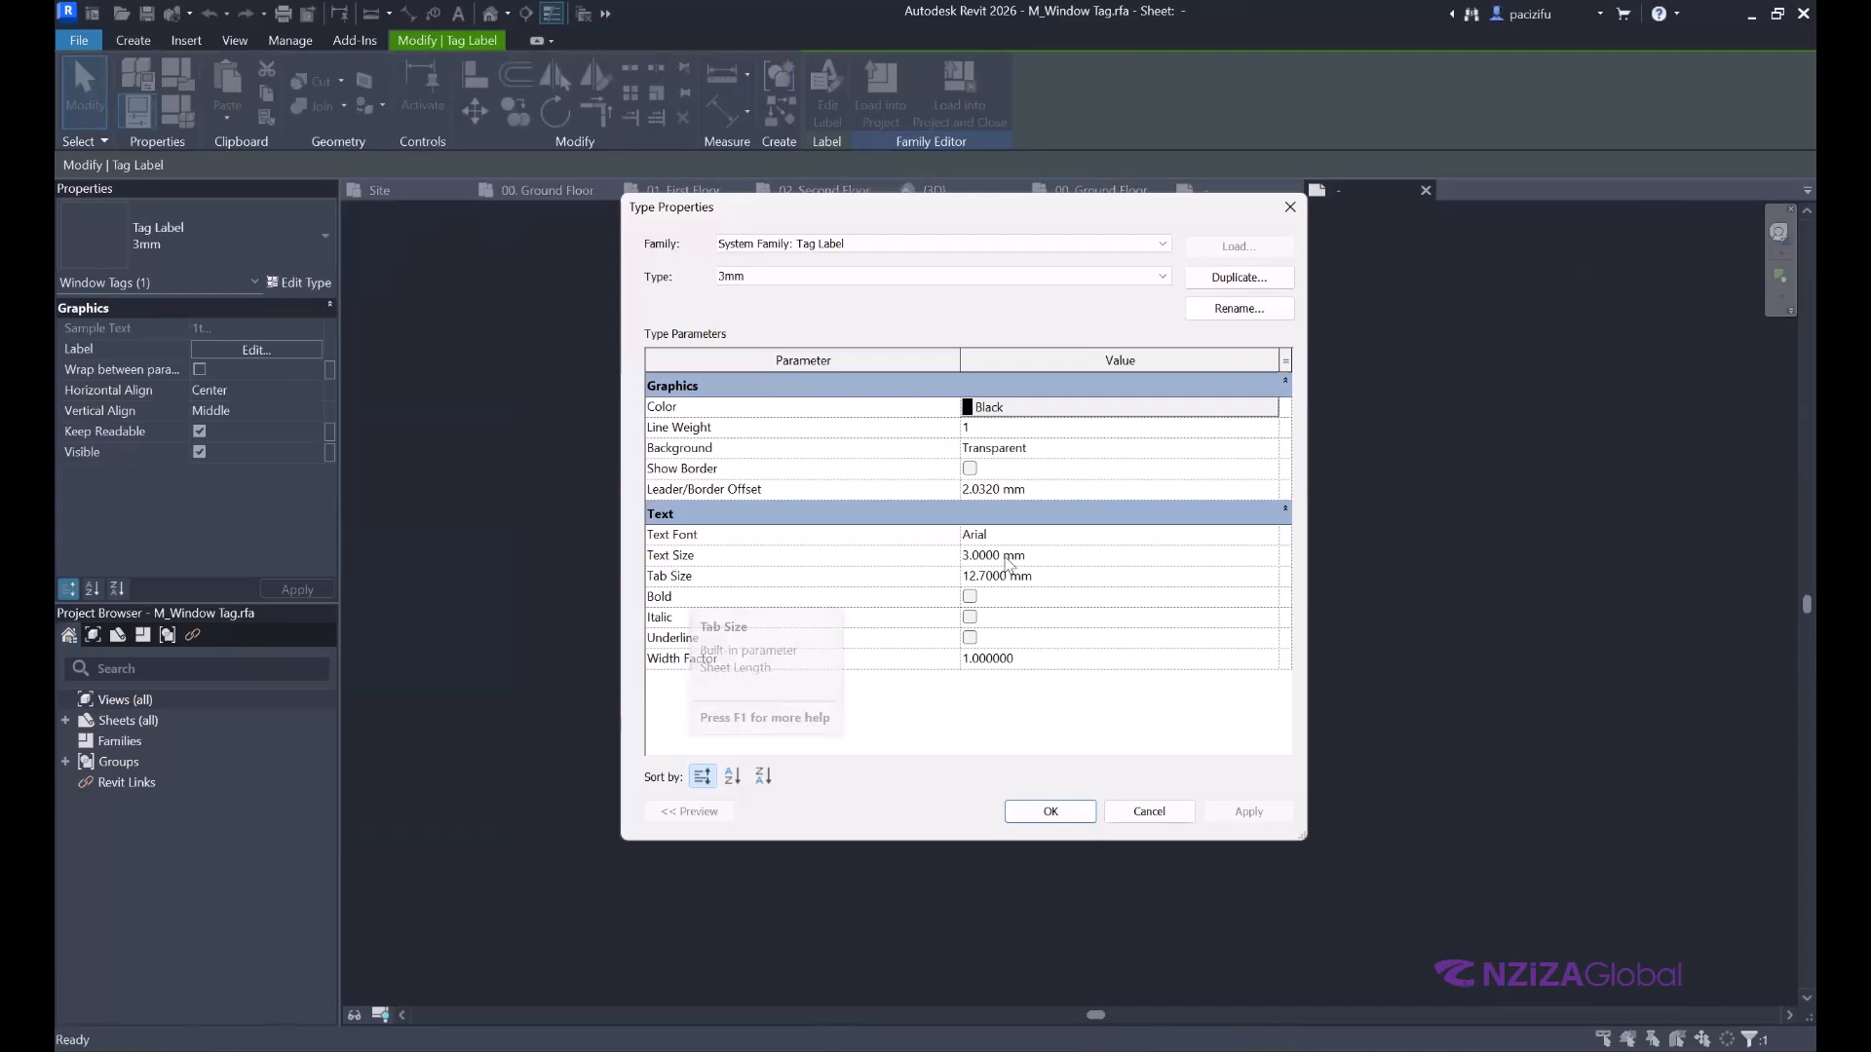
left_click_drag(970, 557, 957, 558)
type("1")
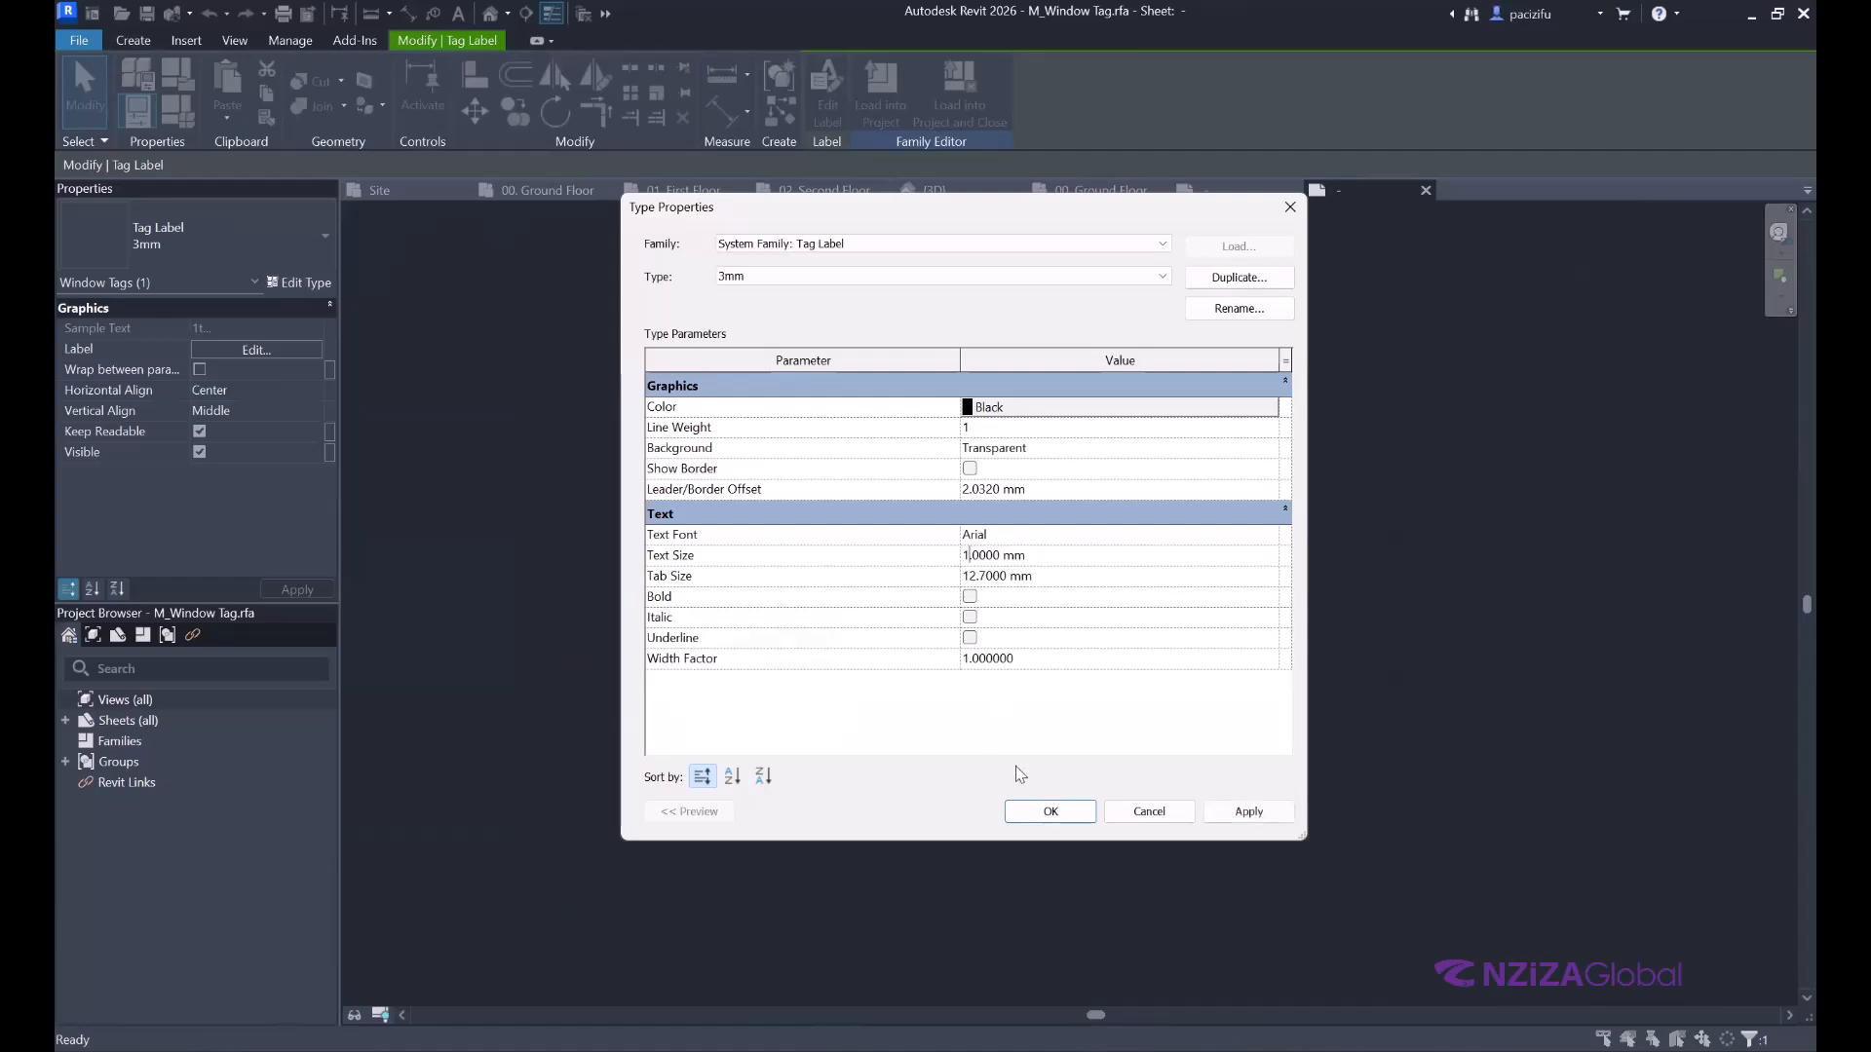
left_click(1048, 810)
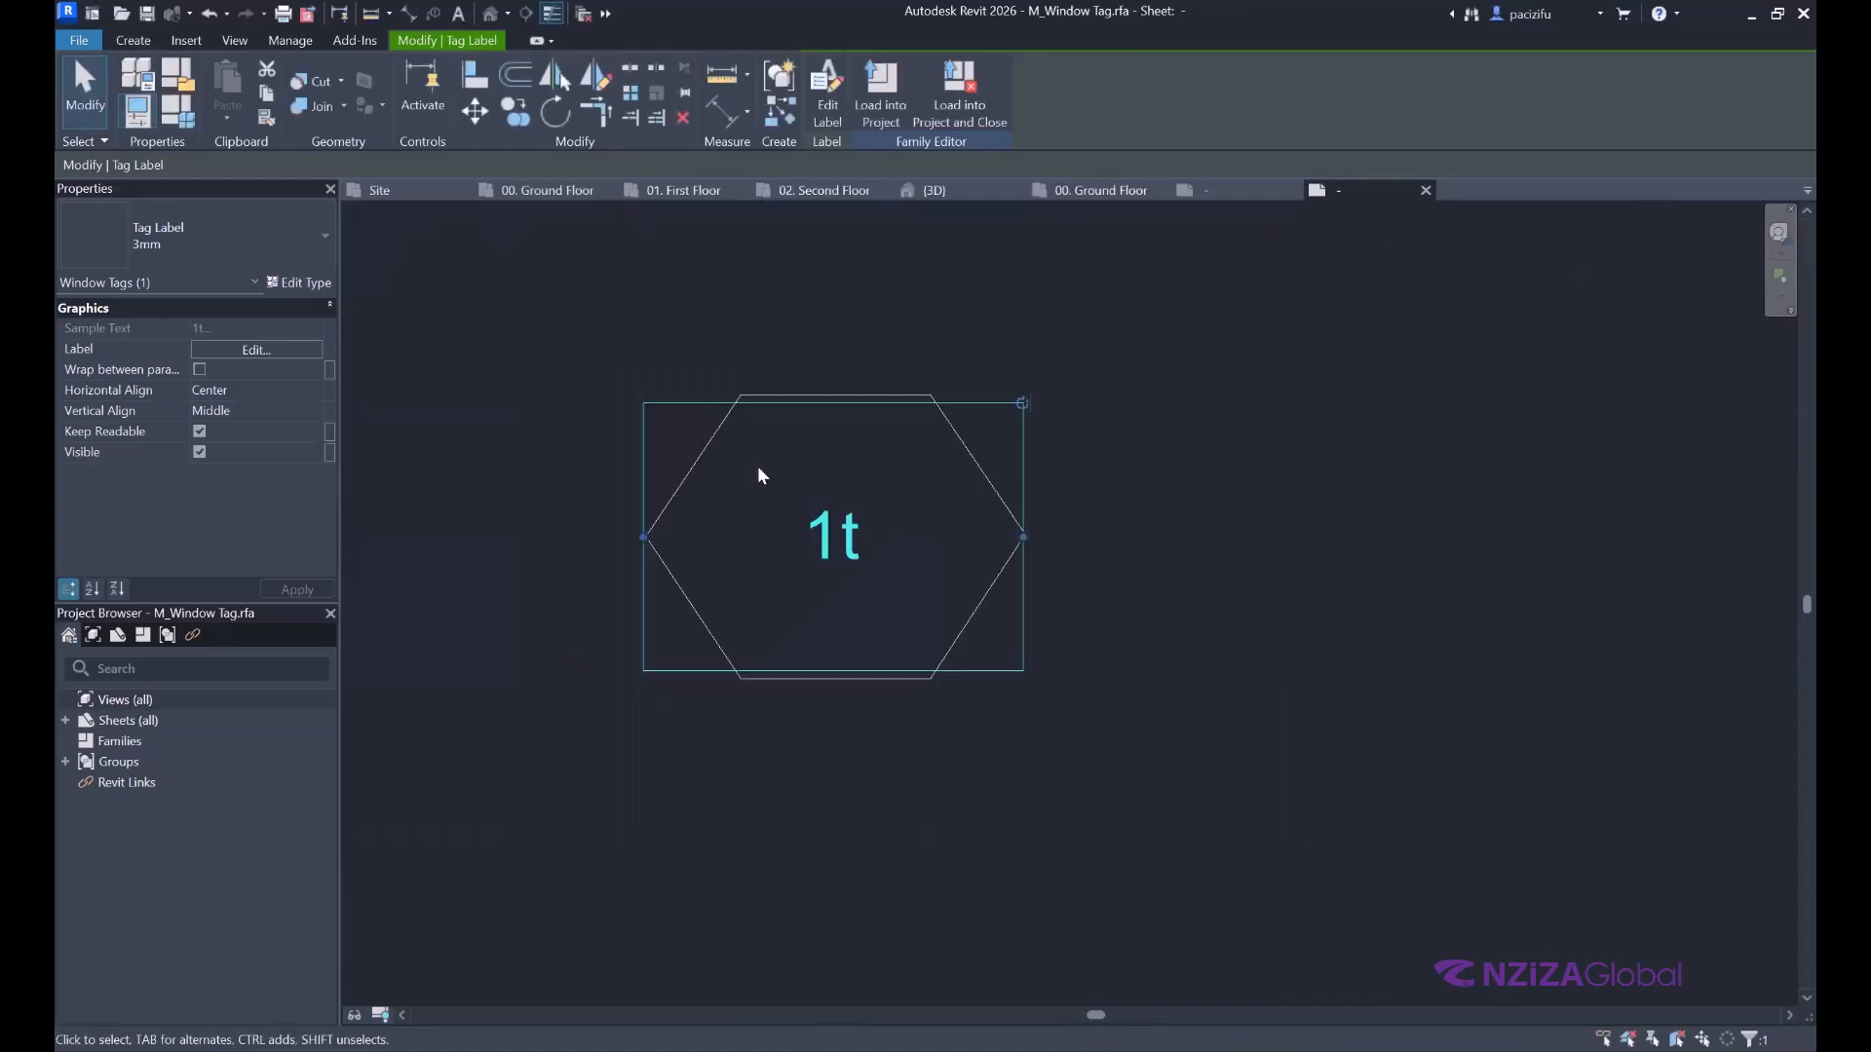
left_click(669, 456)
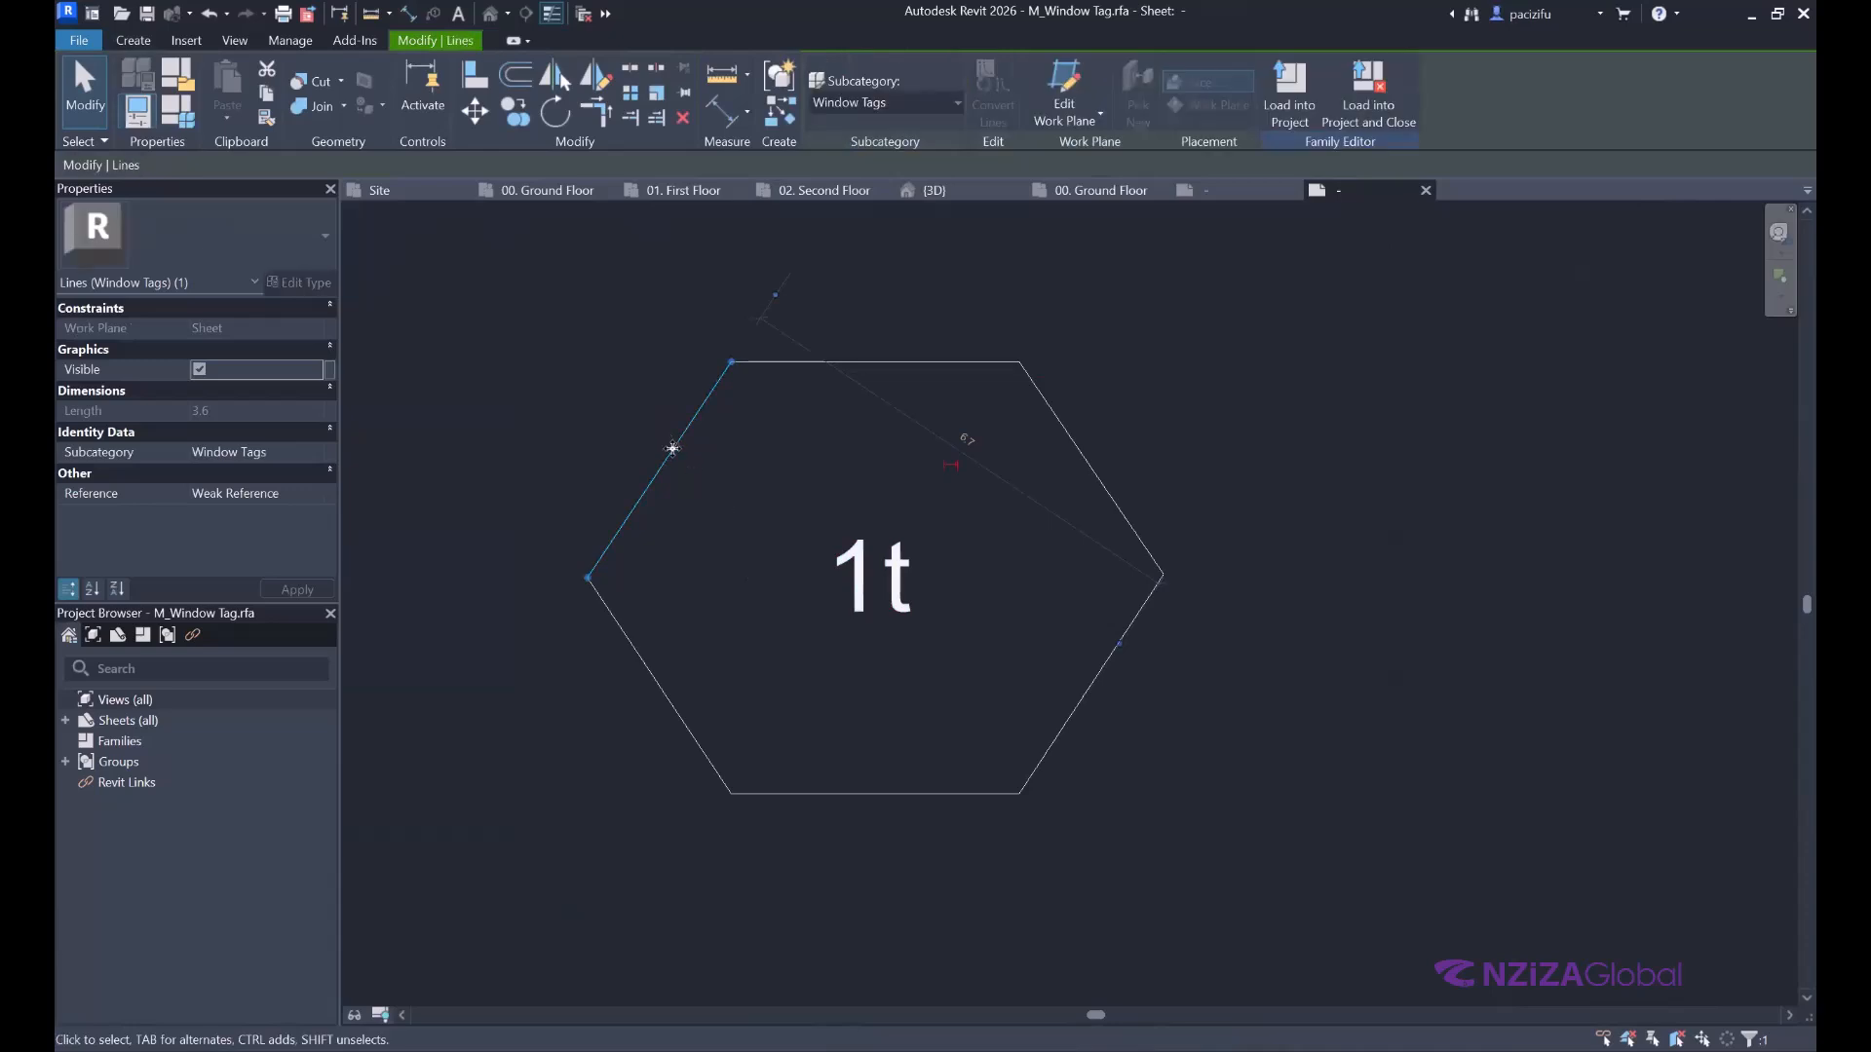
left_click(820, 363, "ctrl")
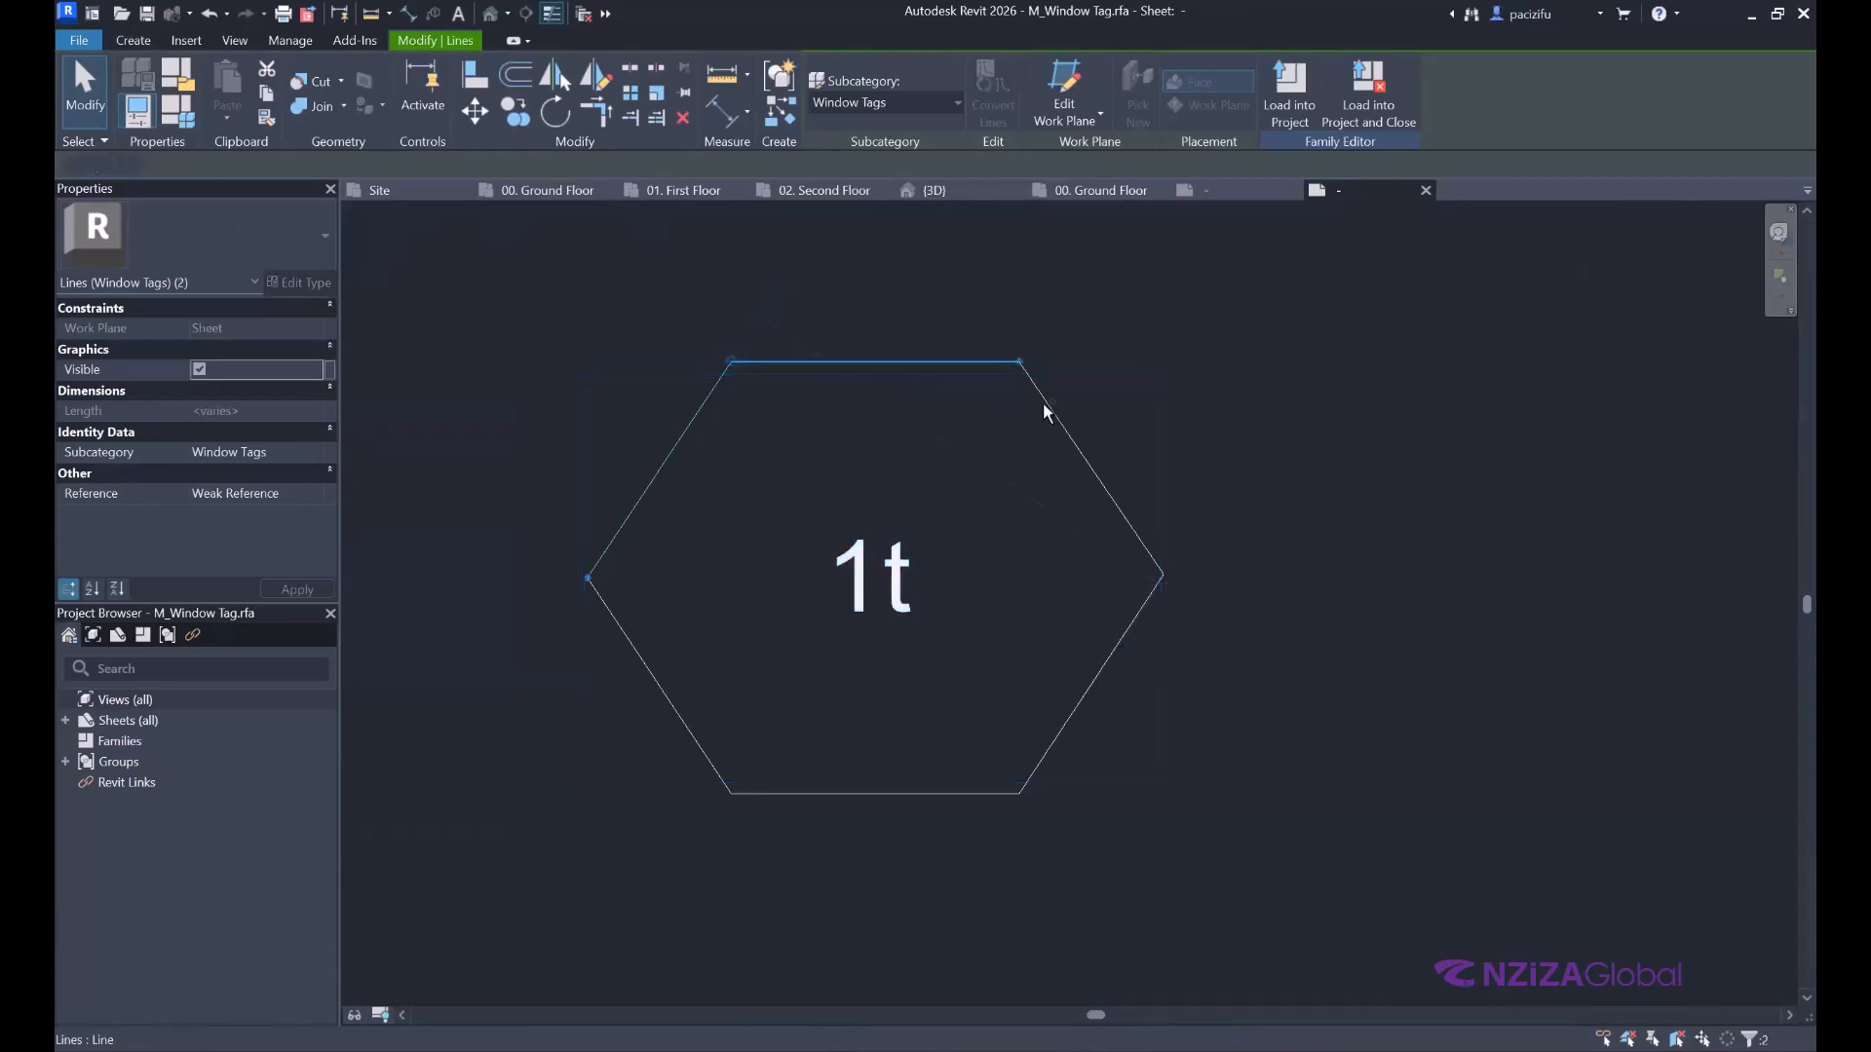
left_click(1042, 401, "ctrl")
left_click(1093, 676, "ctrl")
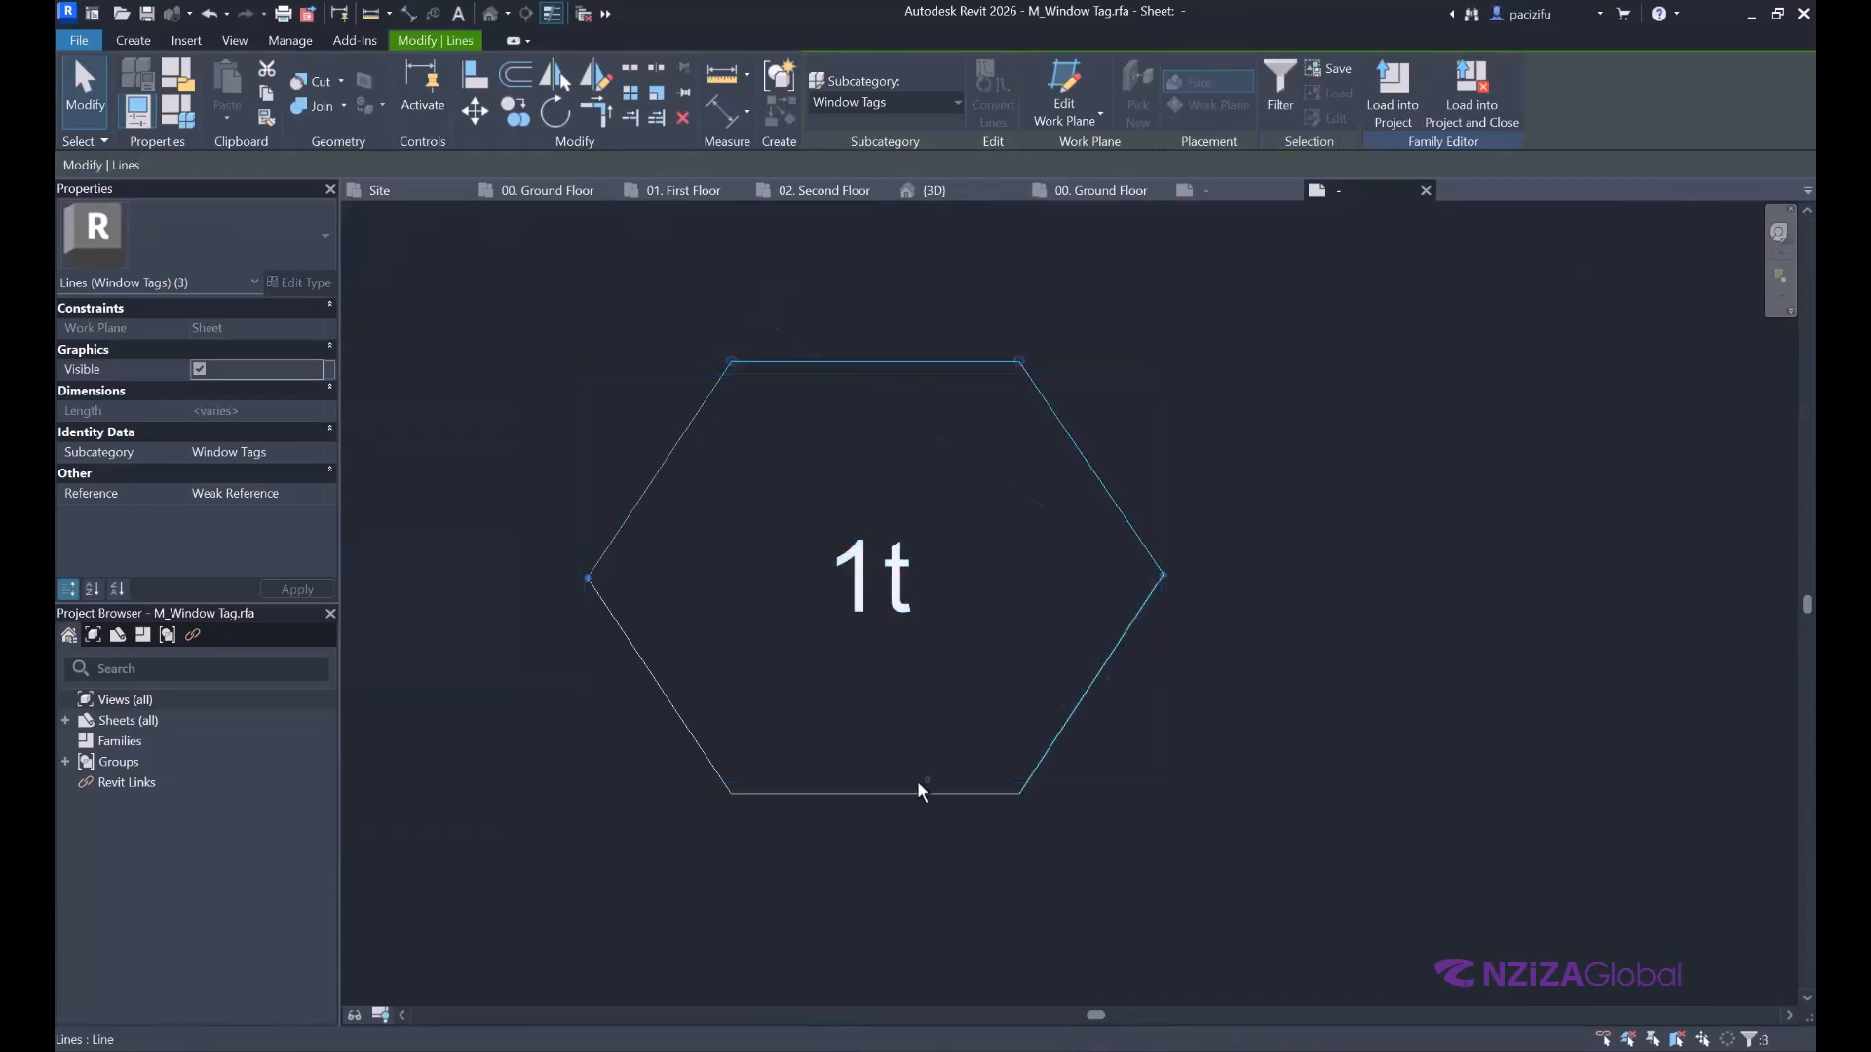
left_click(912, 785, "ctrl")
left_click(659, 685, "ctrl")
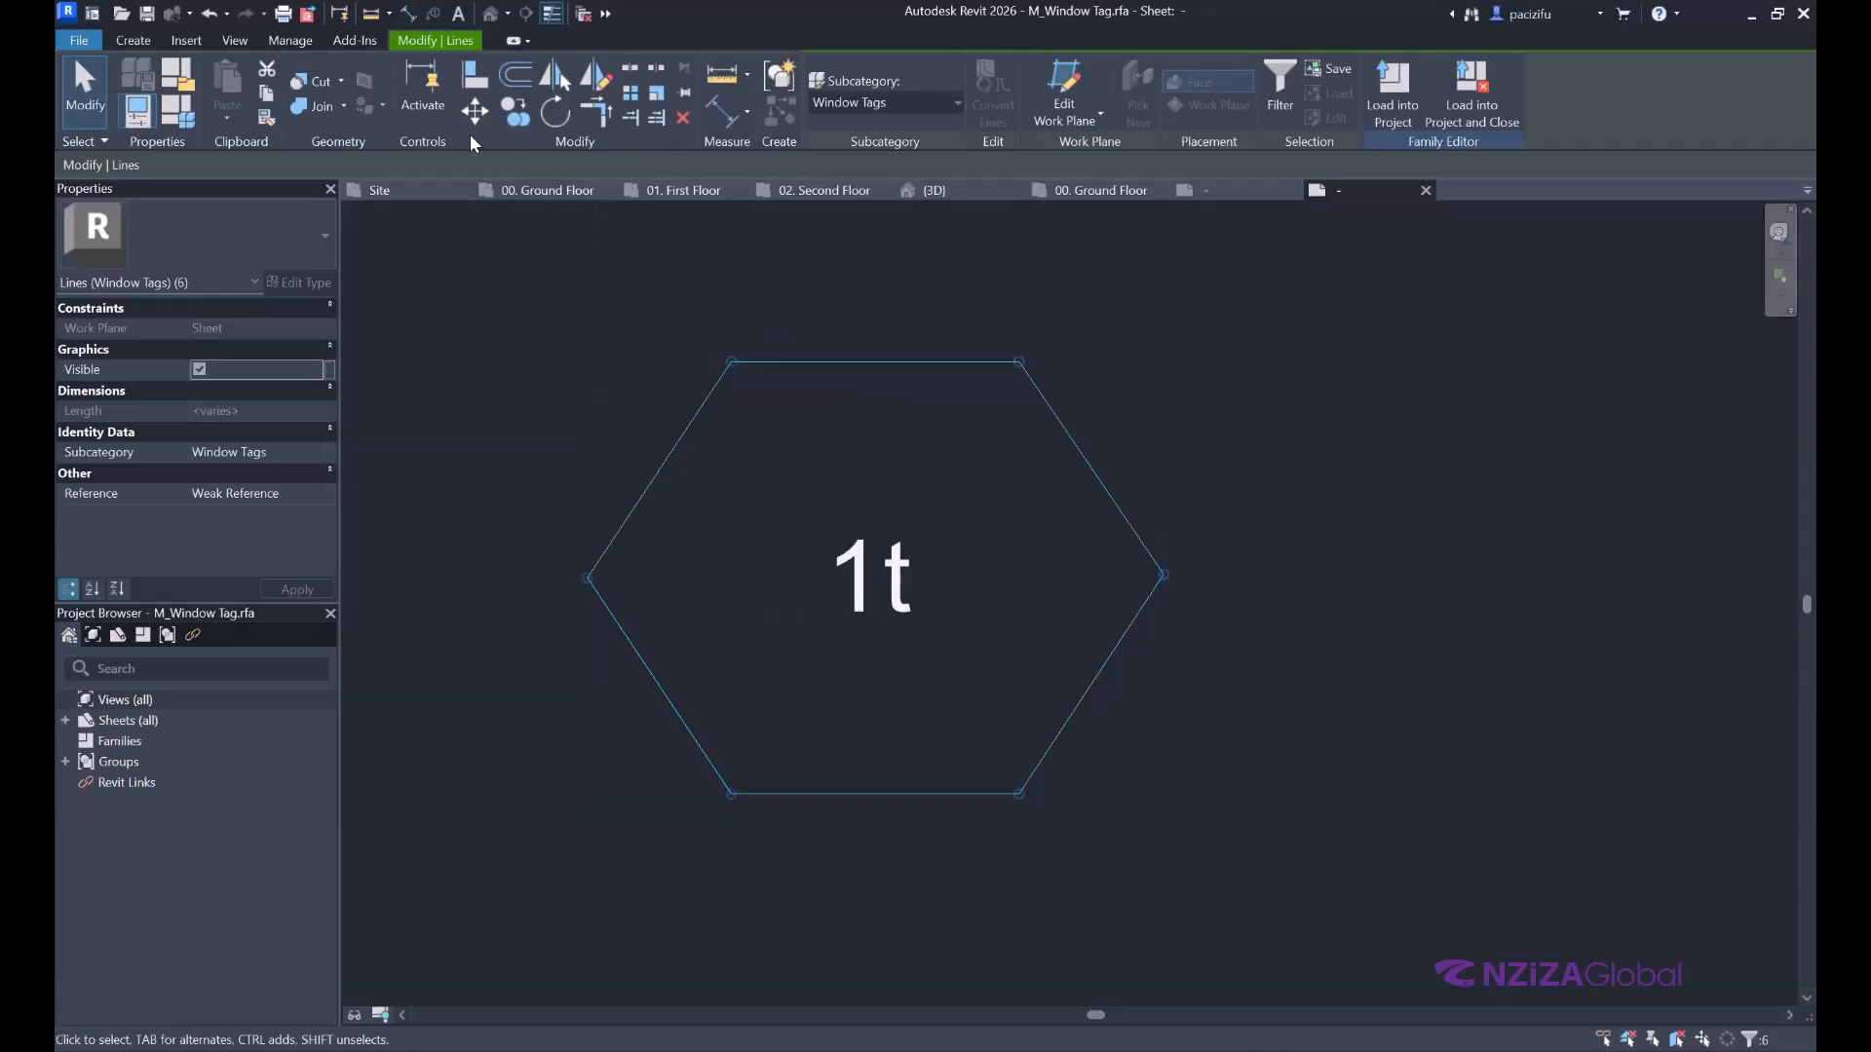
left_click(518, 83)
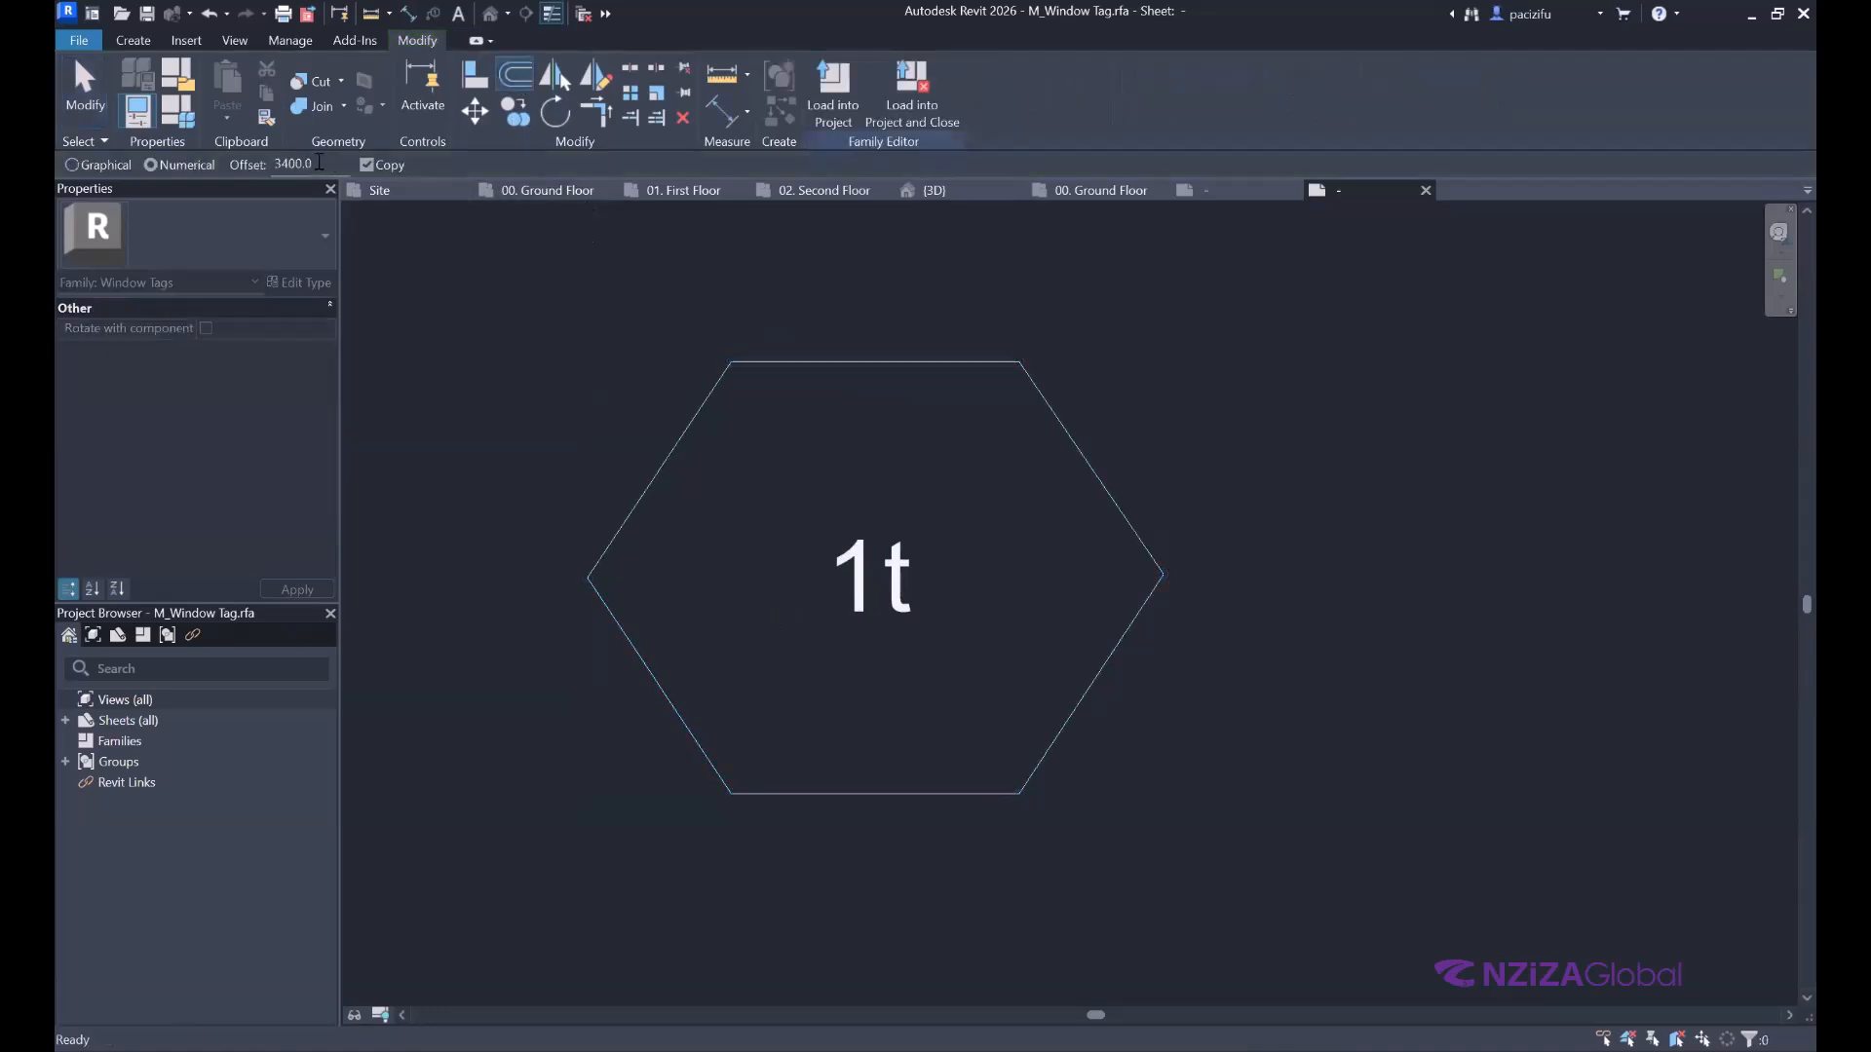
left_click_drag(316, 165, 250, 162)
key("Escape")
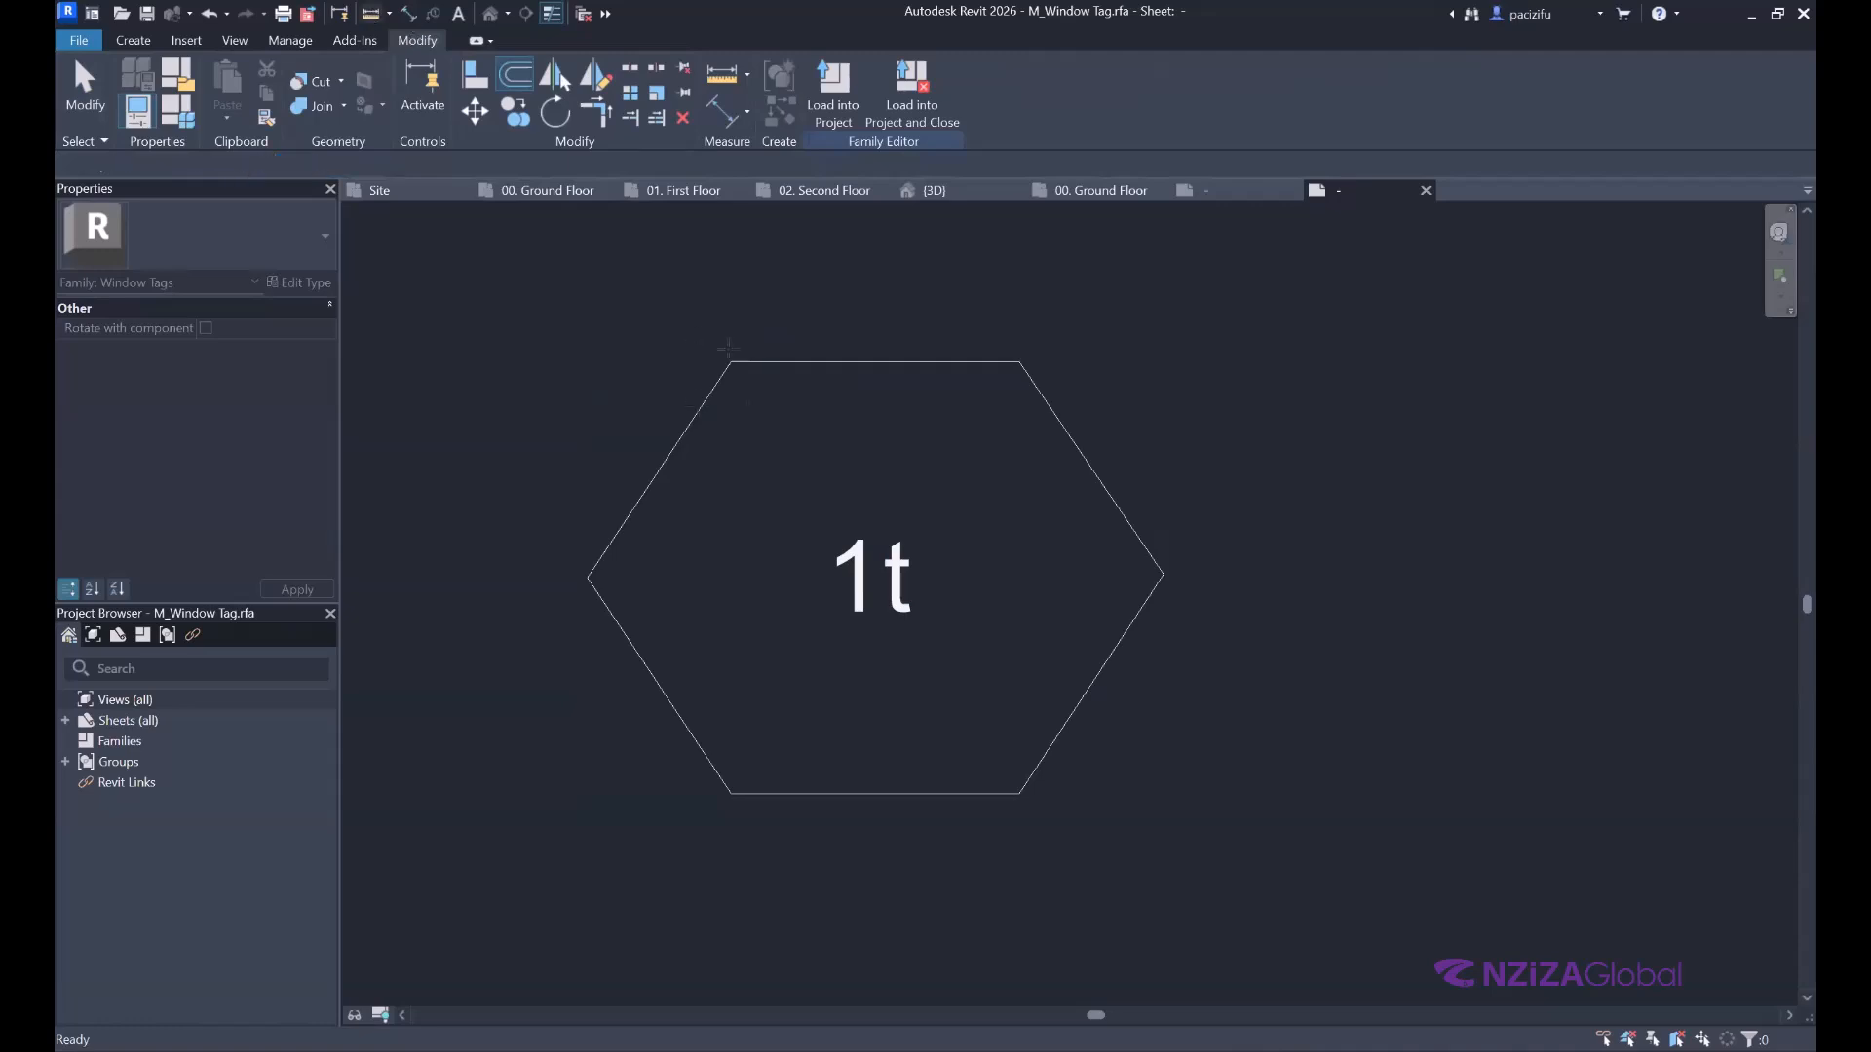
Measure the perpendicular distance from the hexagon's upper-left edge in towards the label text.
left_click(677, 447)
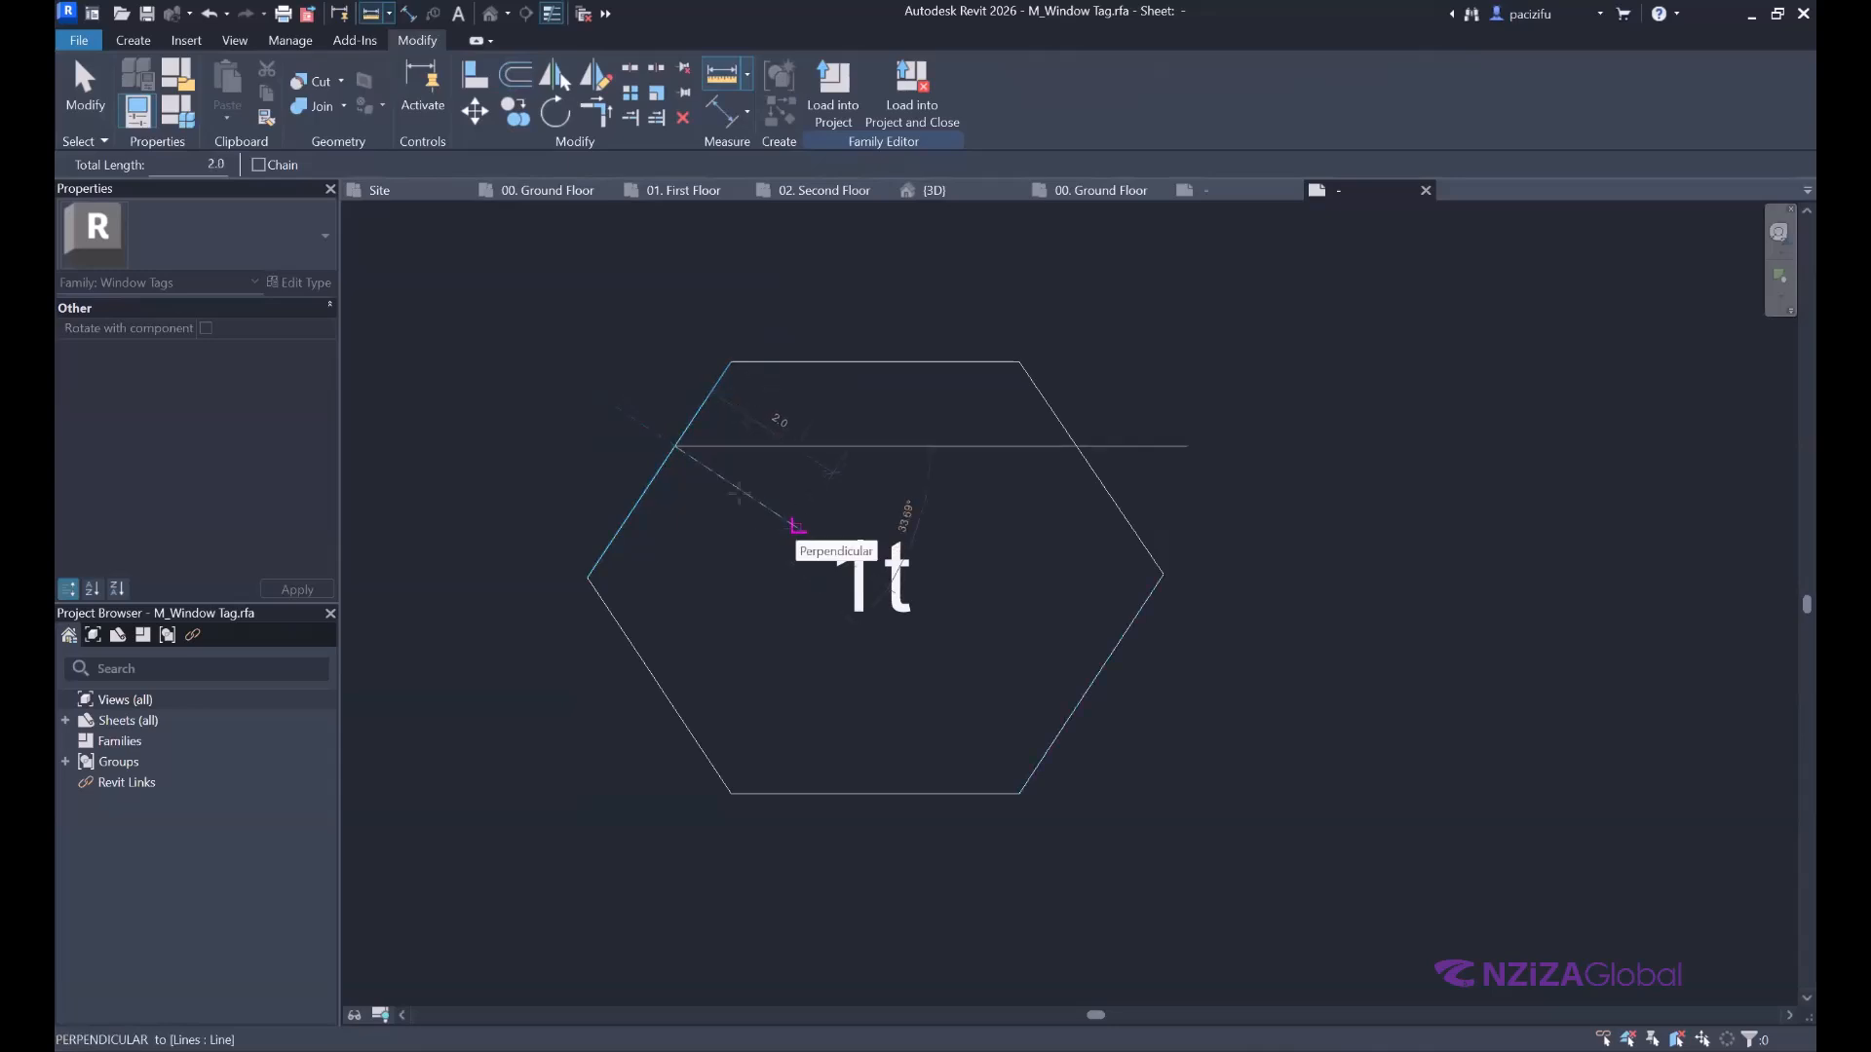
key("Escape")
key("Escape")
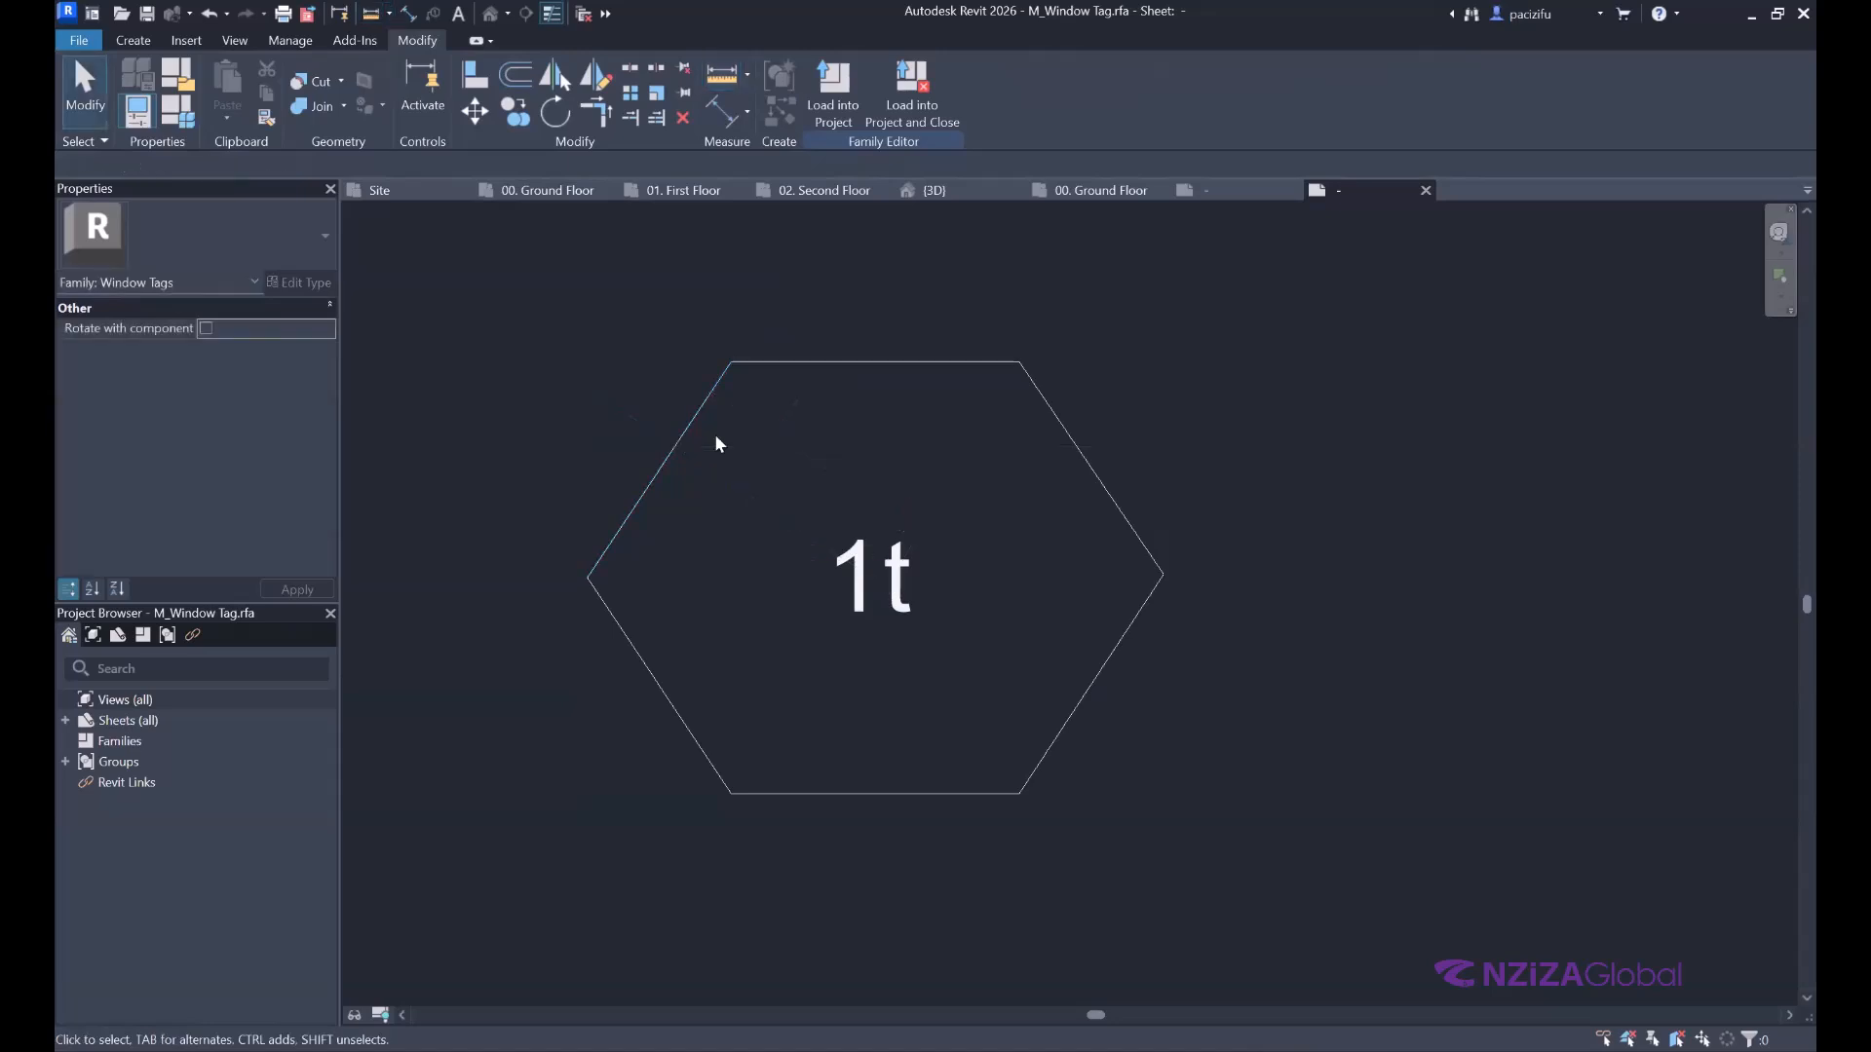
Offset copies of the hexagon's six edges 2 mm inward around the label text.
left_click(520, 91)
double_click(292, 164)
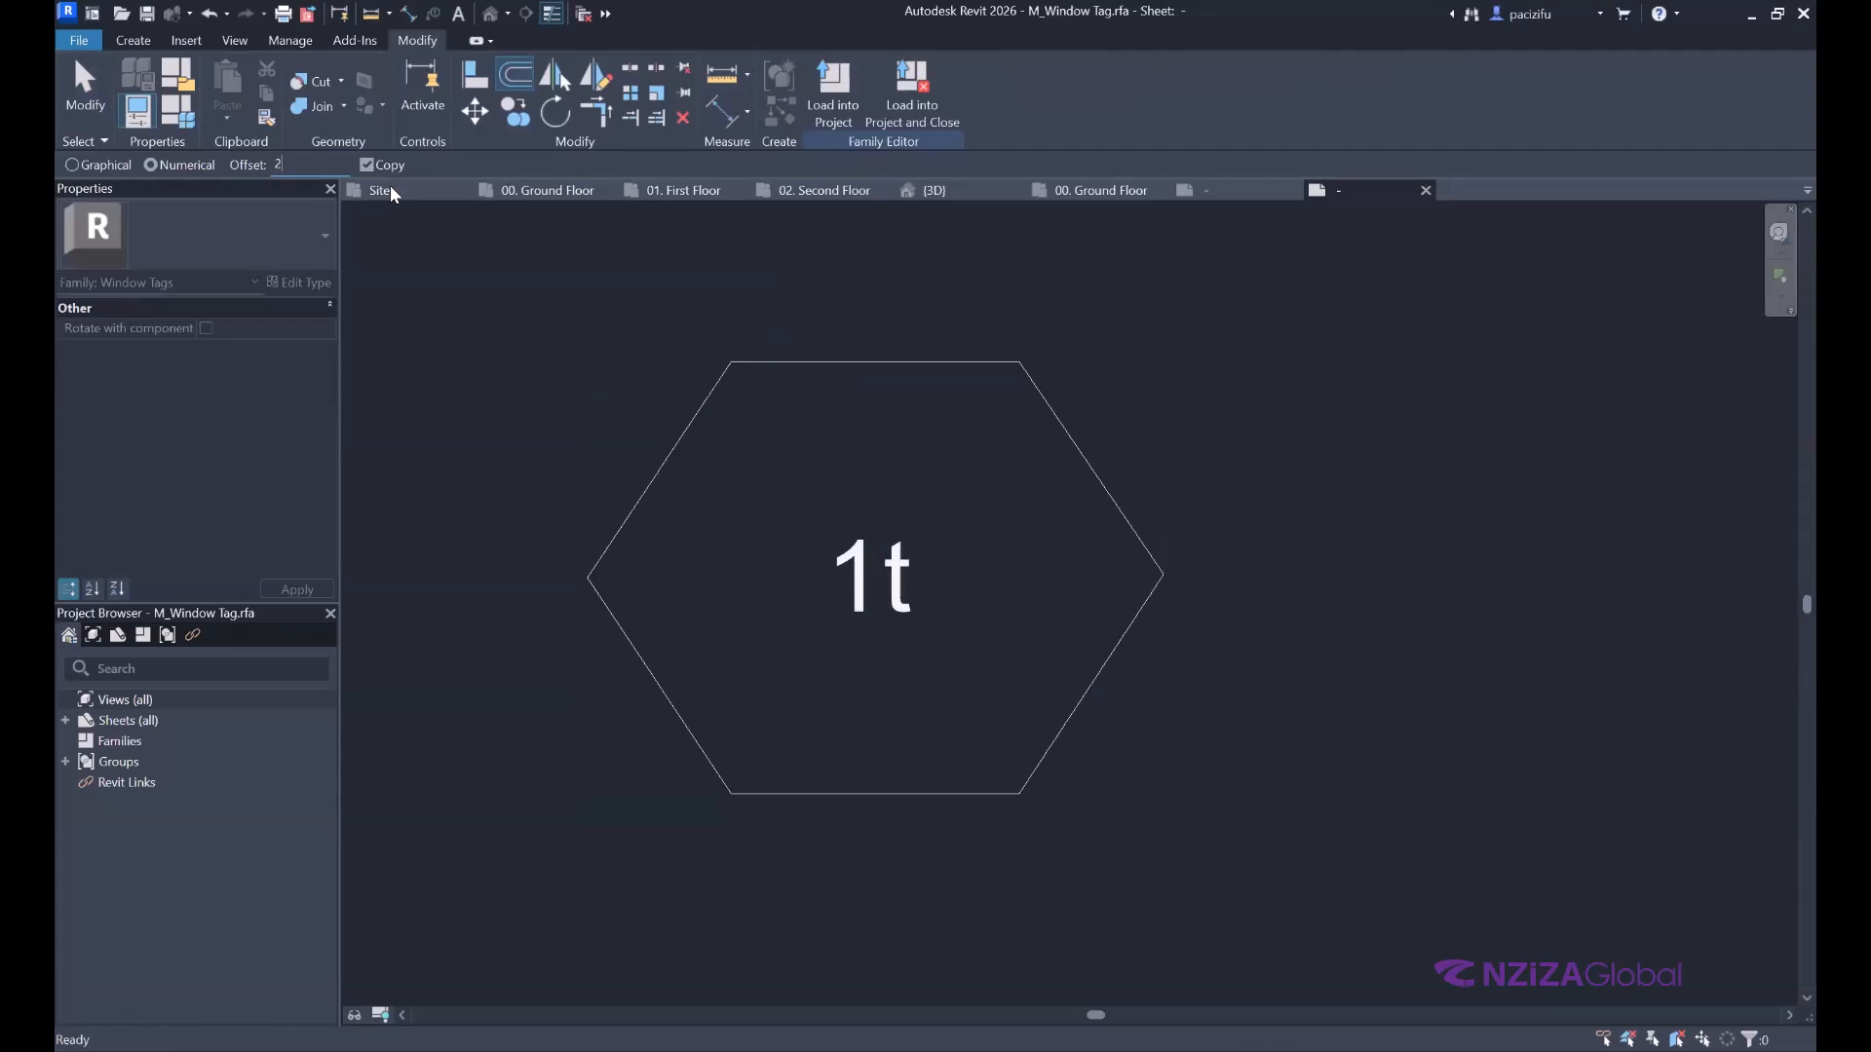
type("2")
key("Return")
left_click(1109, 661)
left_click(1109, 661)
left_click(877, 790)
left_click(690, 726)
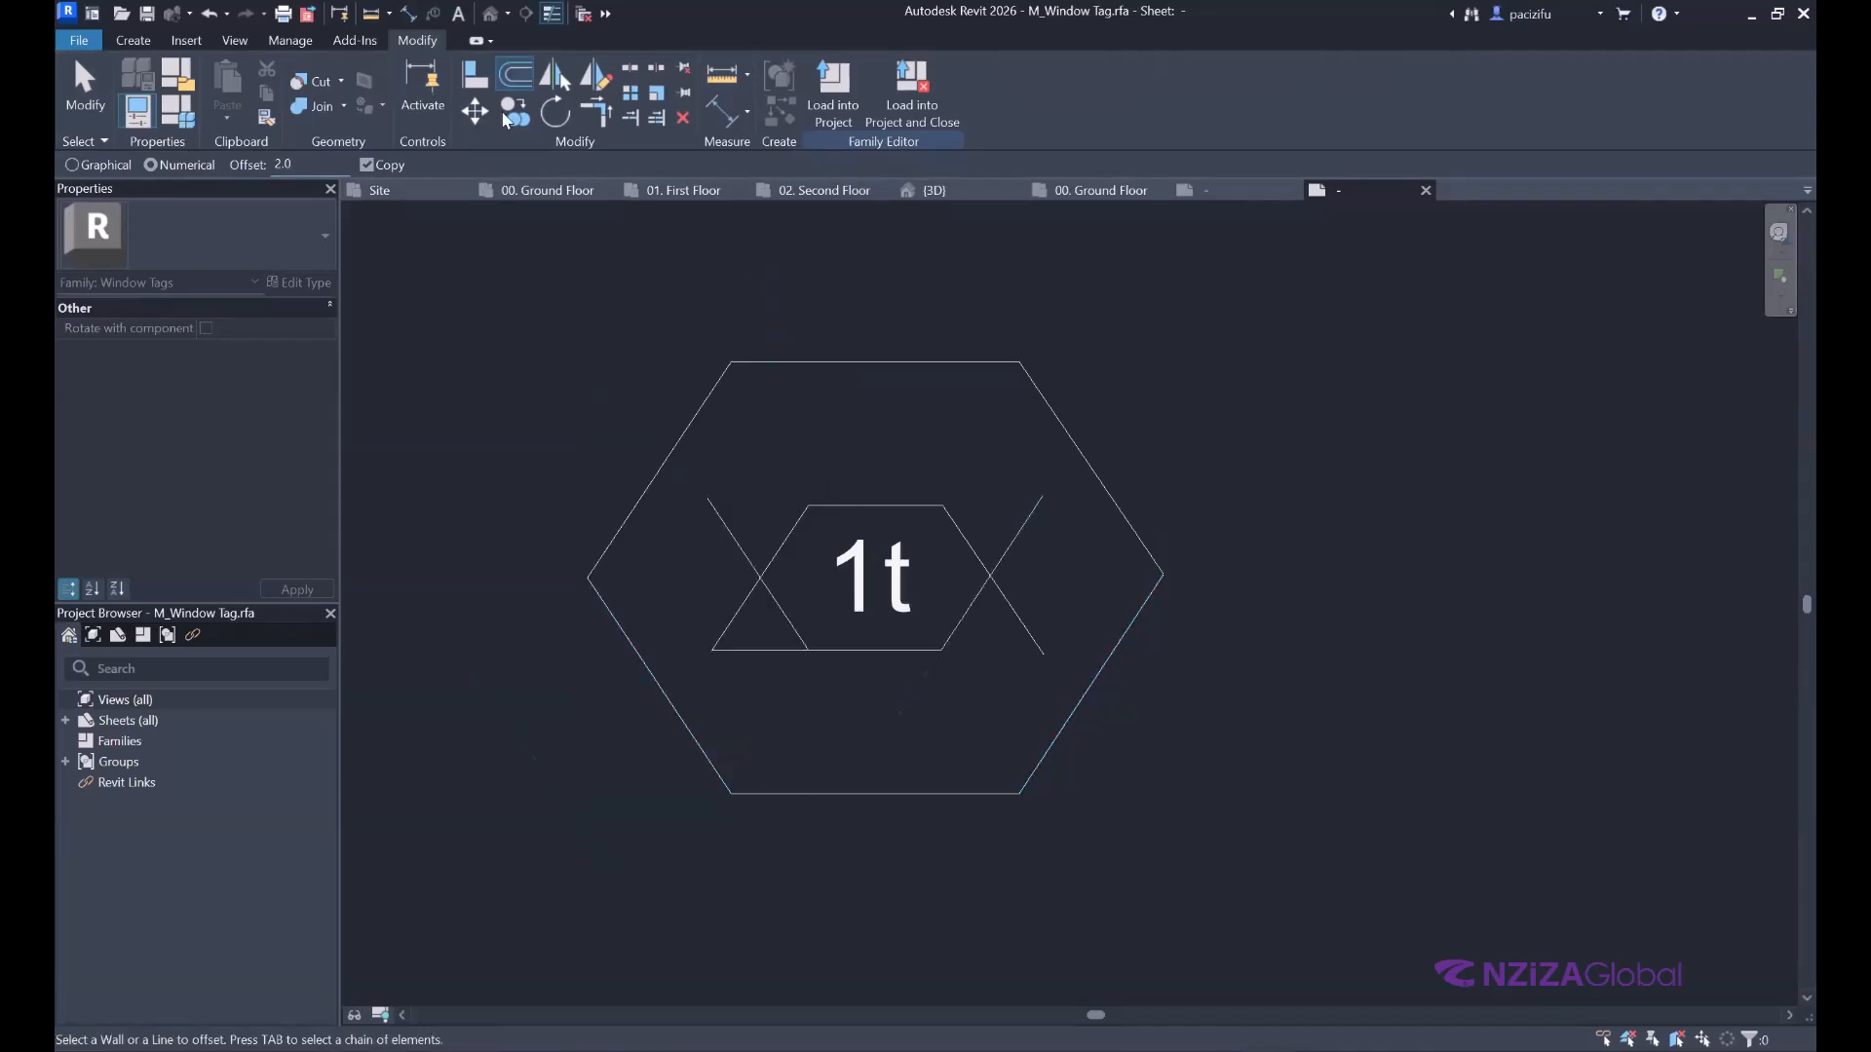
Trim the overlapping offset lines at their corners to form a closed inner hexagon around the label.
left_click(597, 117)
left_click(774, 602)
left_click(822, 648)
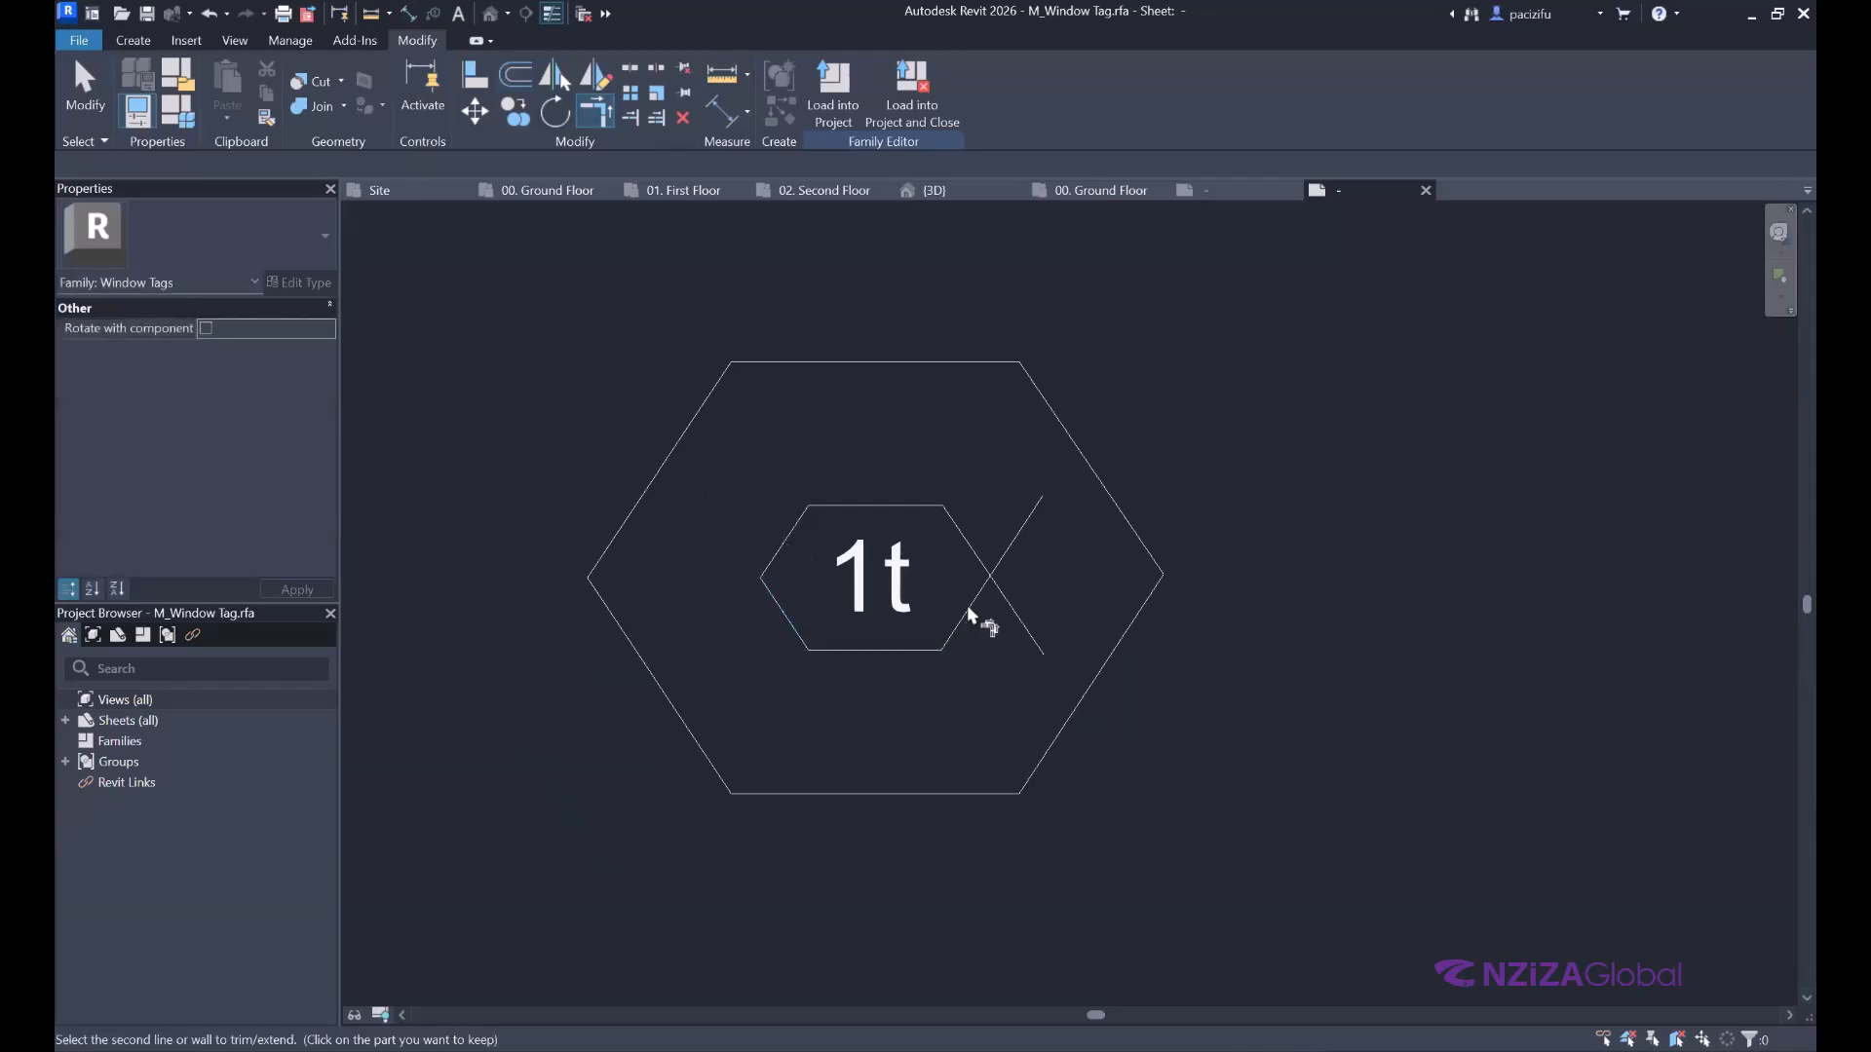
left_click(982, 584)
left_click(967, 541)
key("Escape")
Delete all the lines of the outer hexagon, keeping only the small inner one.
left_click(765, 359)
key("Delete")
left_click(622, 625)
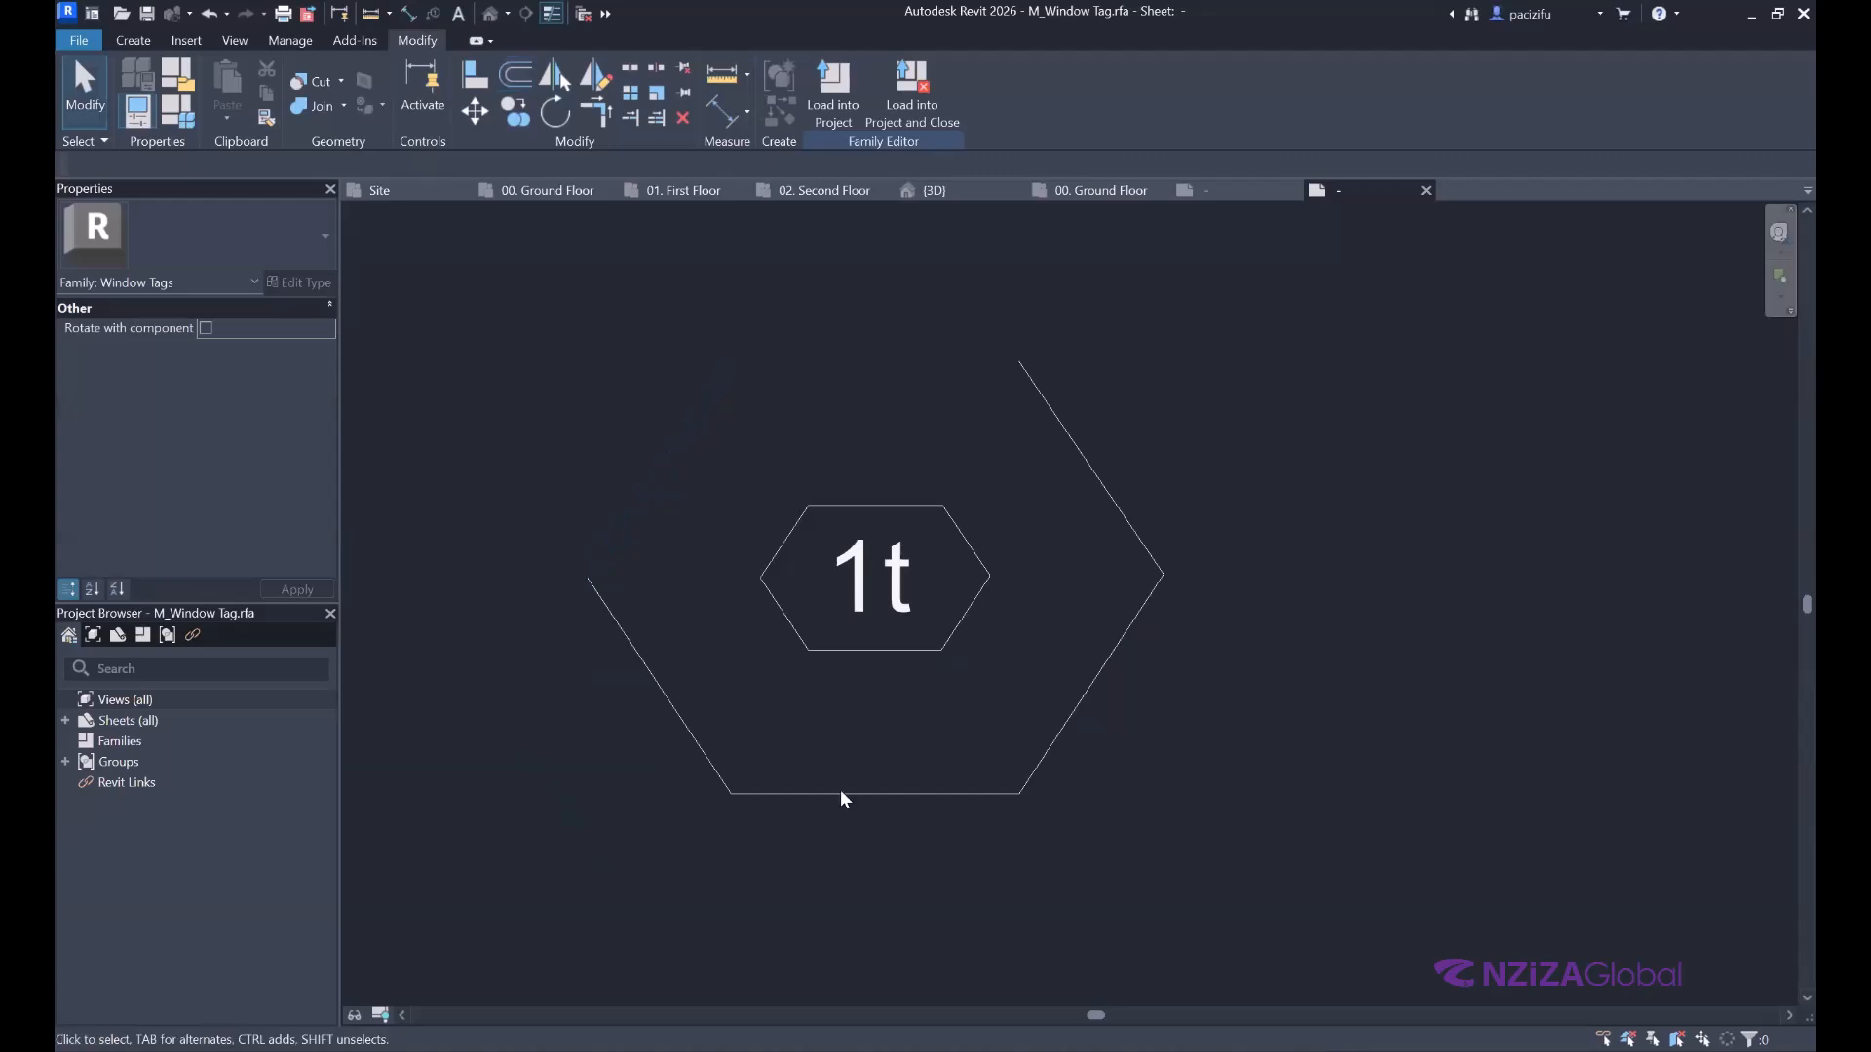
key("Delete")
left_click(980, 793)
key("Delete")
left_click(1129, 627)
key("Delete")
left_click(1067, 432)
key("Delete")
Load the edited window tag family into the Session 02 Exercise project.
scroll(834, 538, "down", 2)
left_click(834, 88)
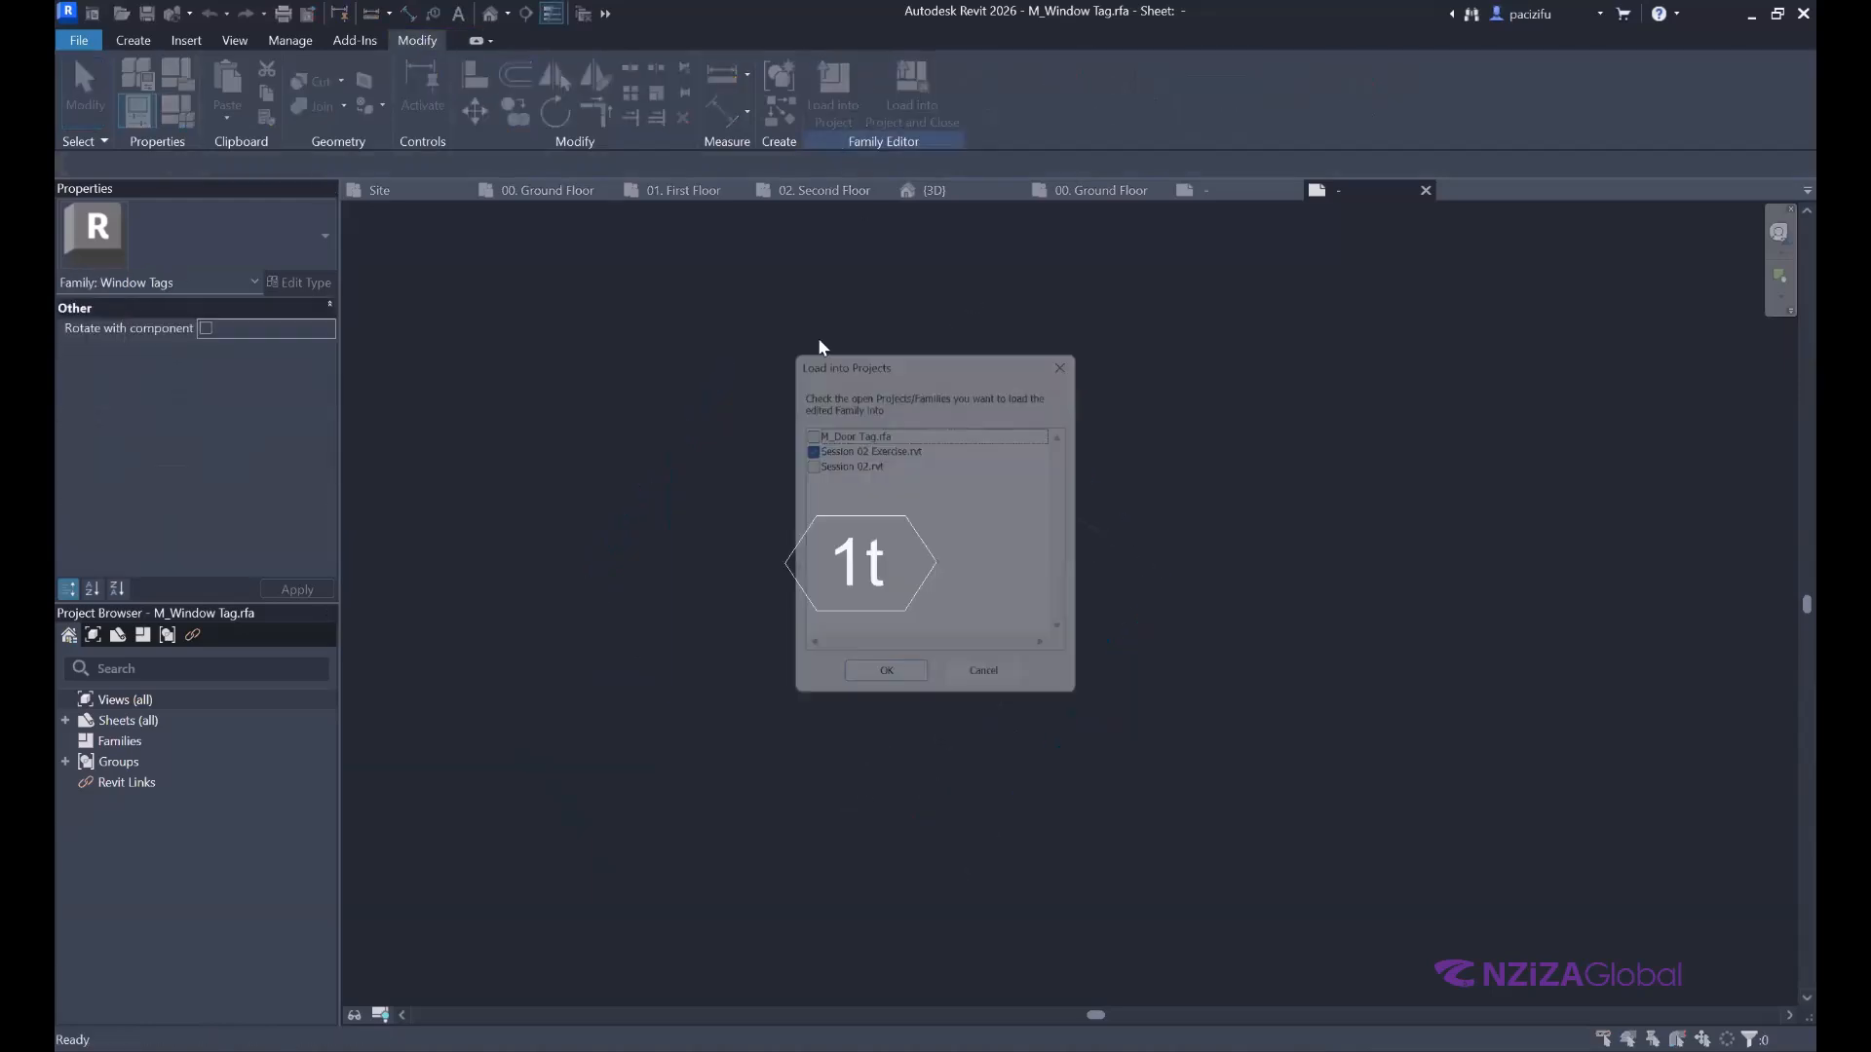
left_click(862, 686)
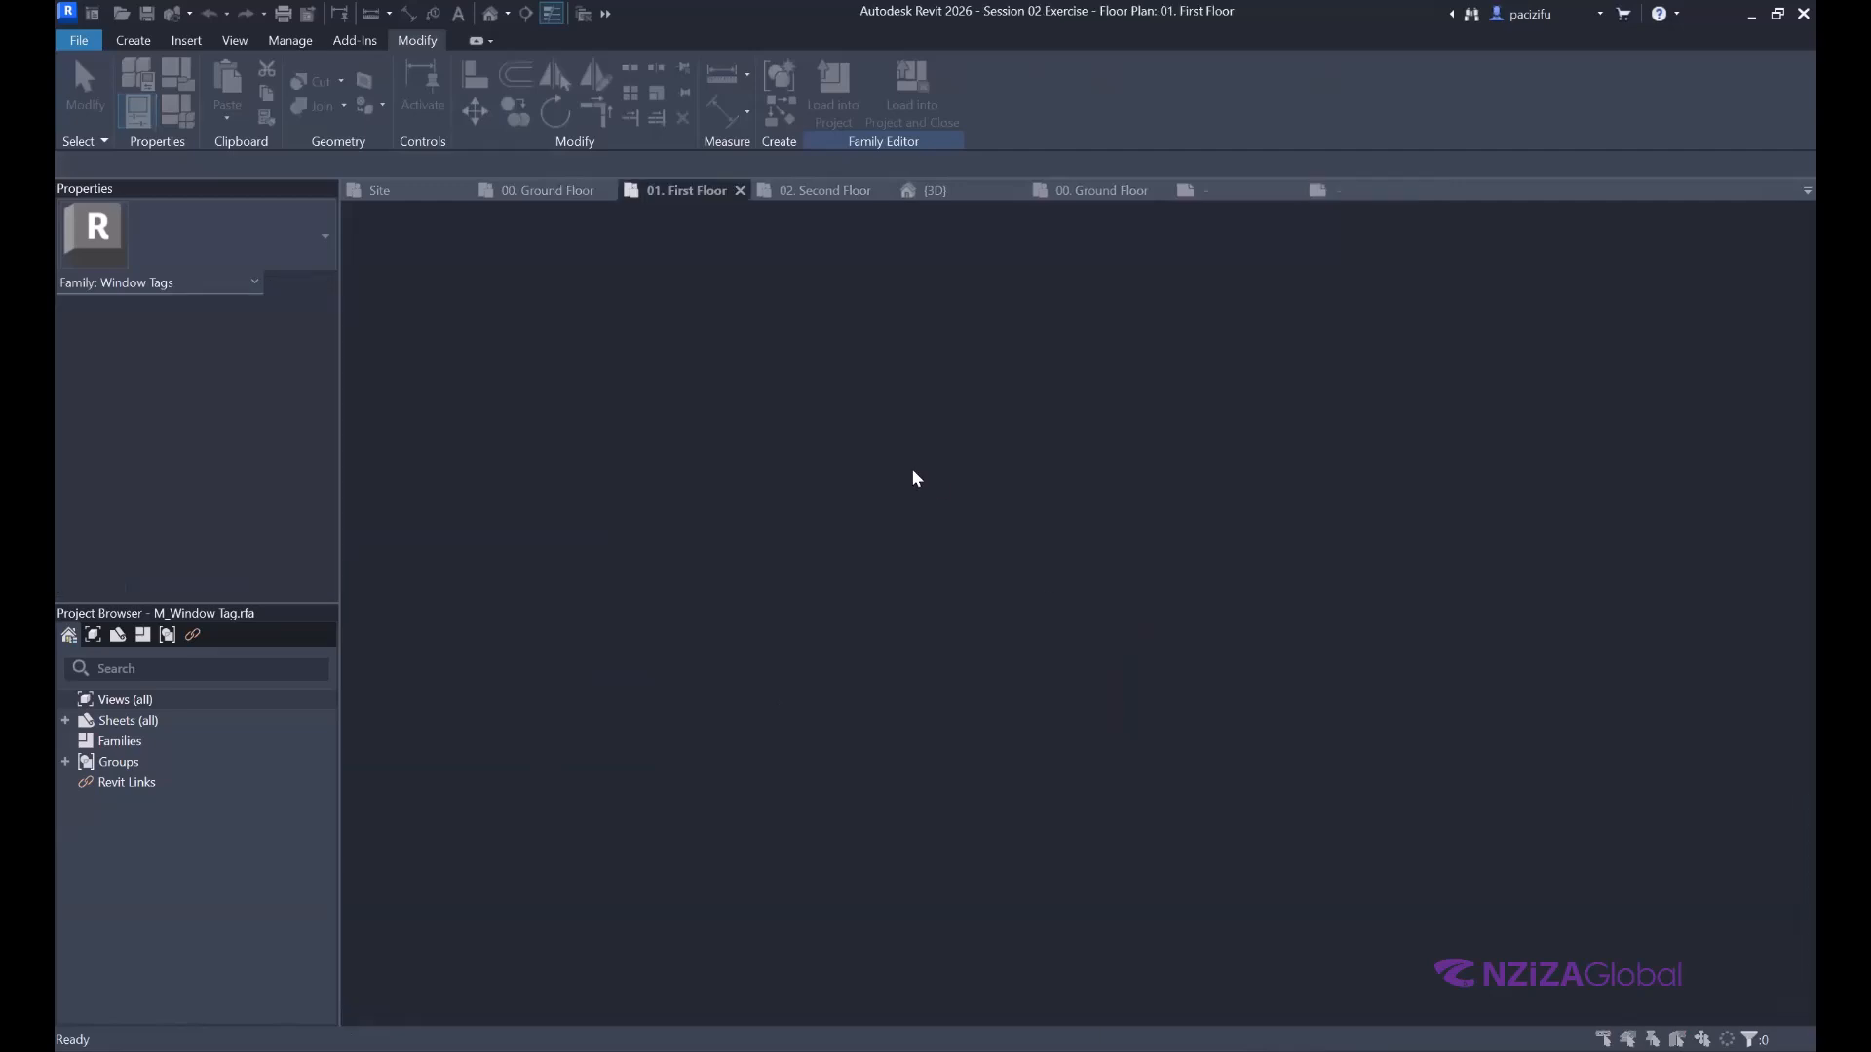
left_click(741, 516)
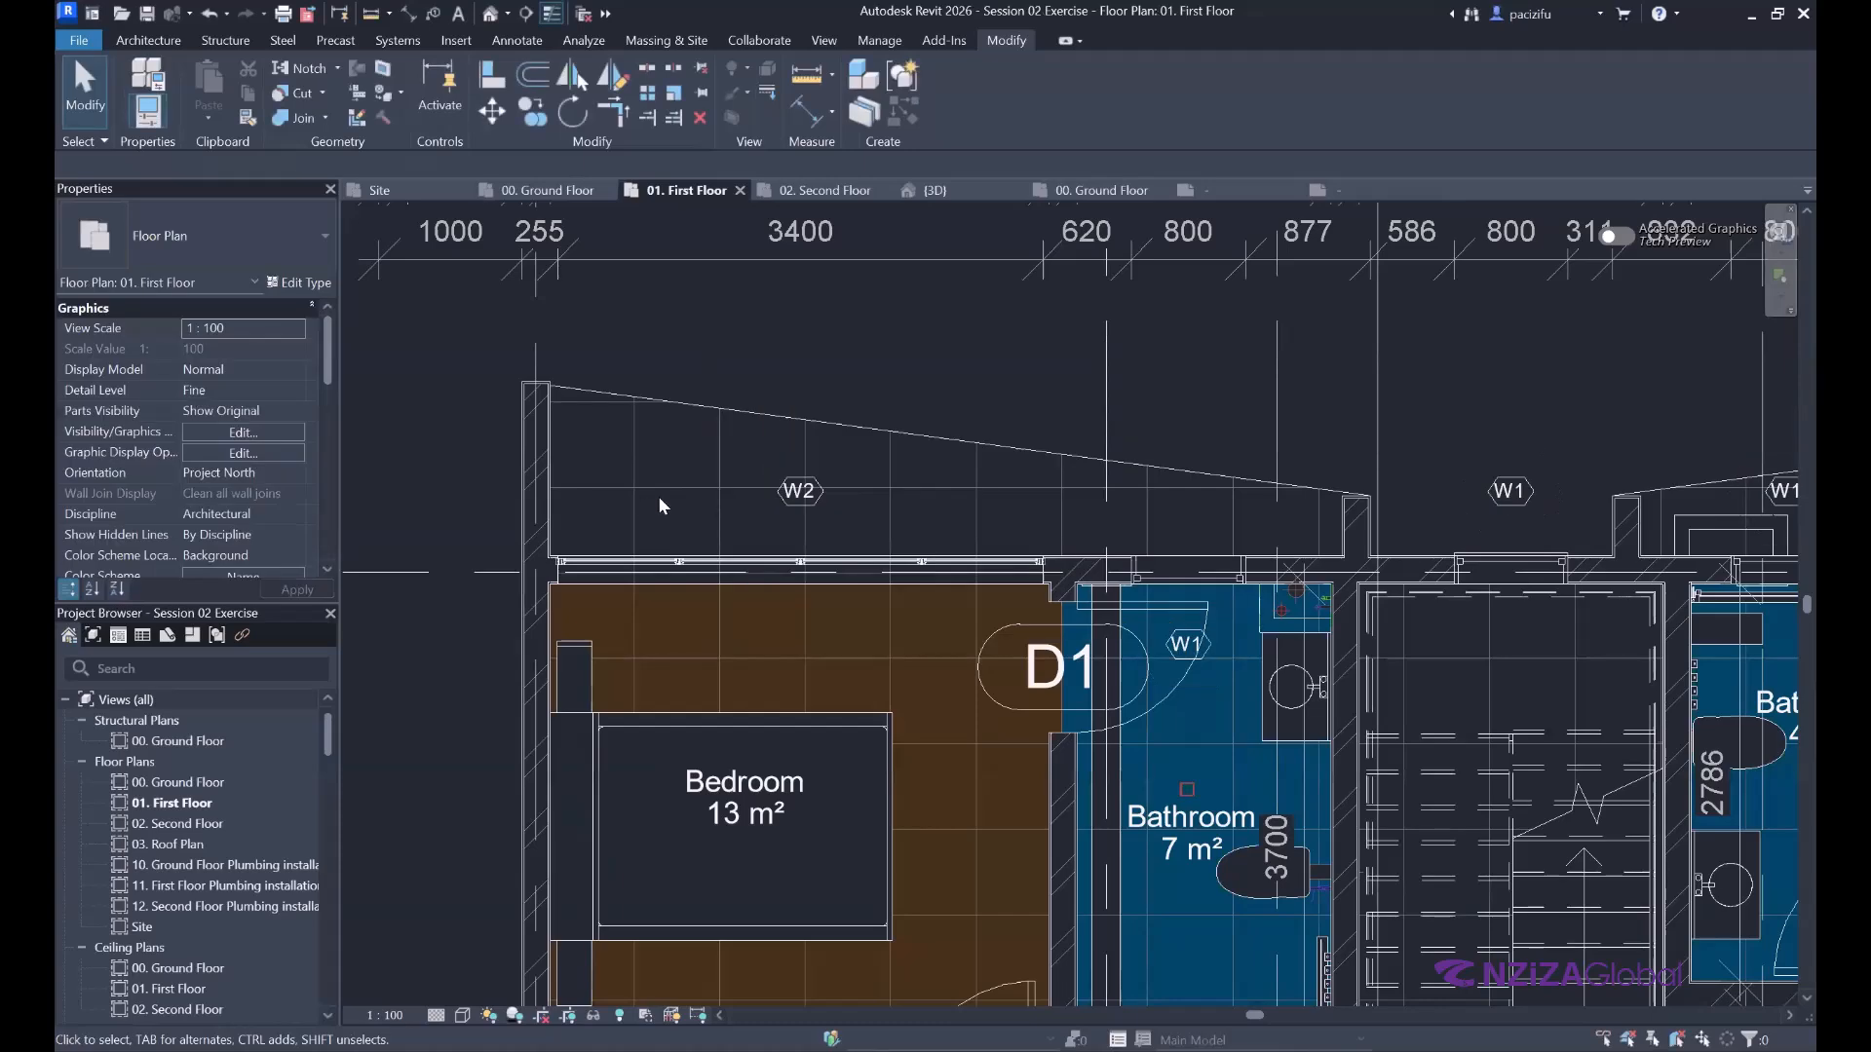
Move the W2 tag above the 13 m² bedroom down close to its window.
scroll(739, 493, "down", 2)
scroll(687, 558, "up", 4)
left_click(755, 508)
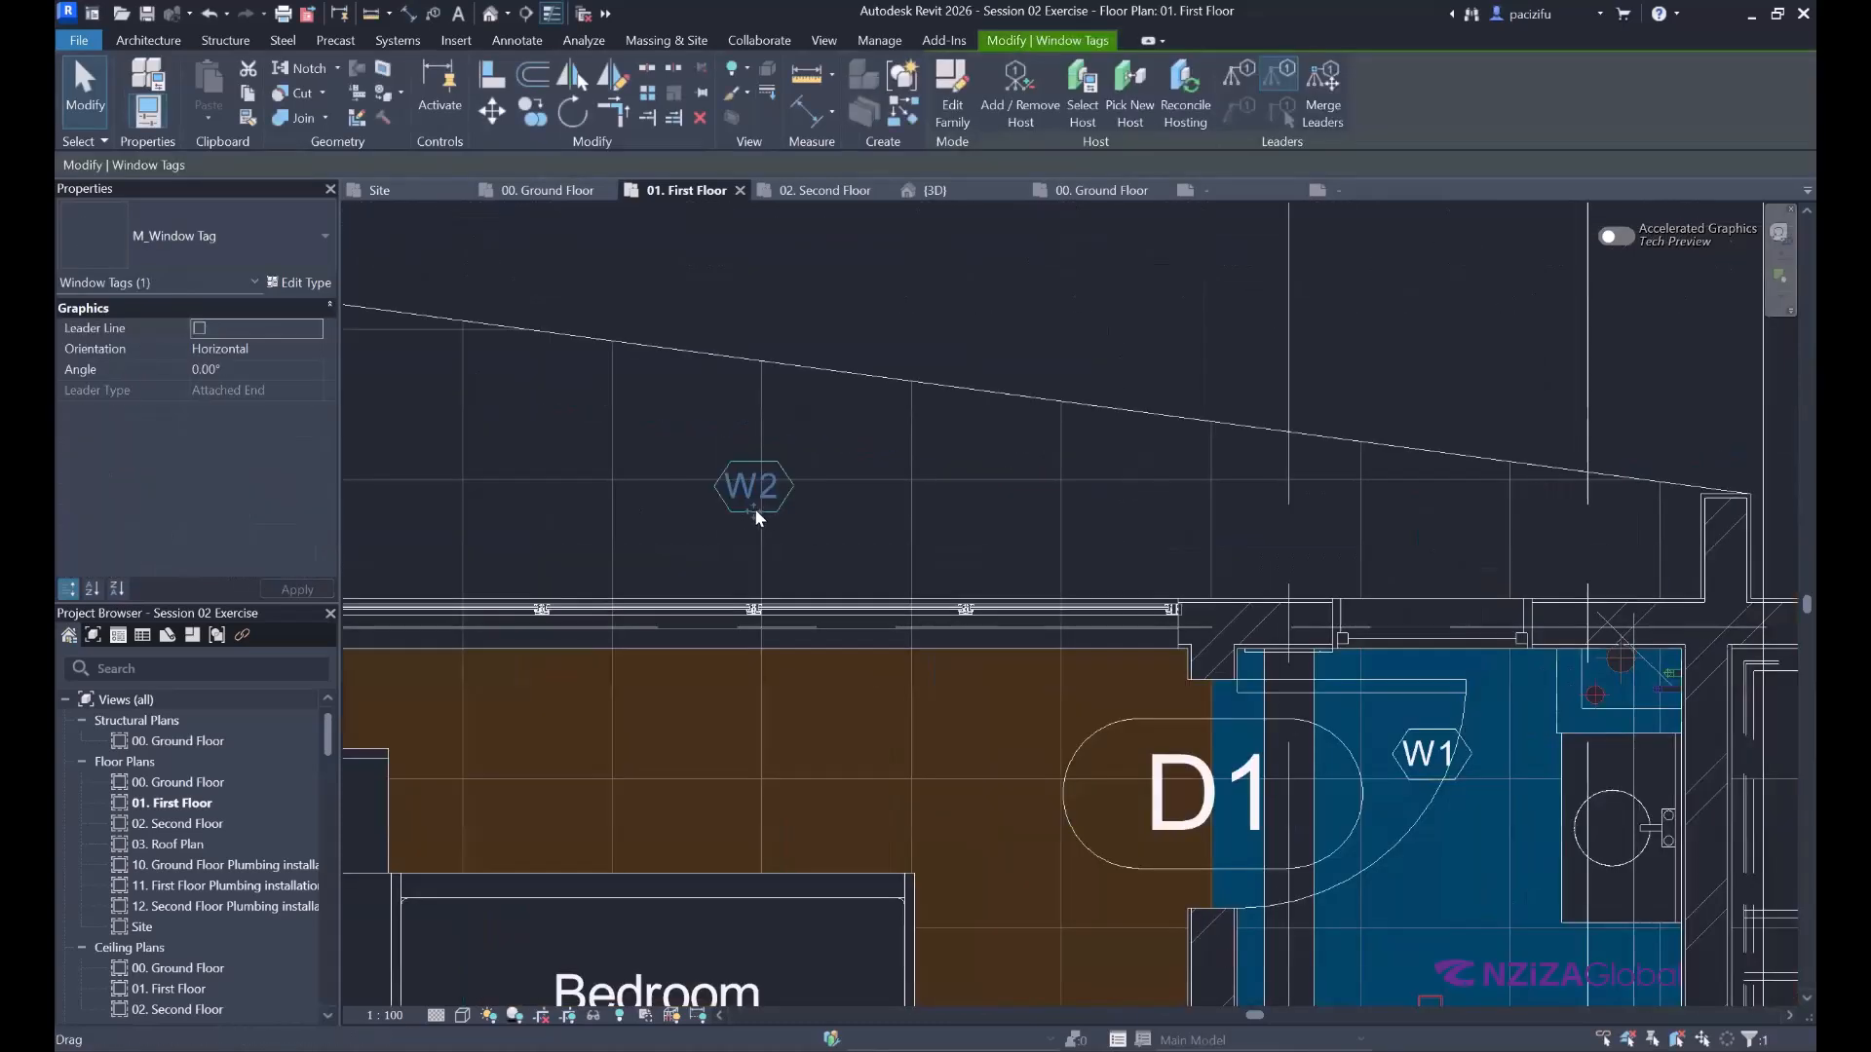
left_click_drag(754, 509, 754, 585)
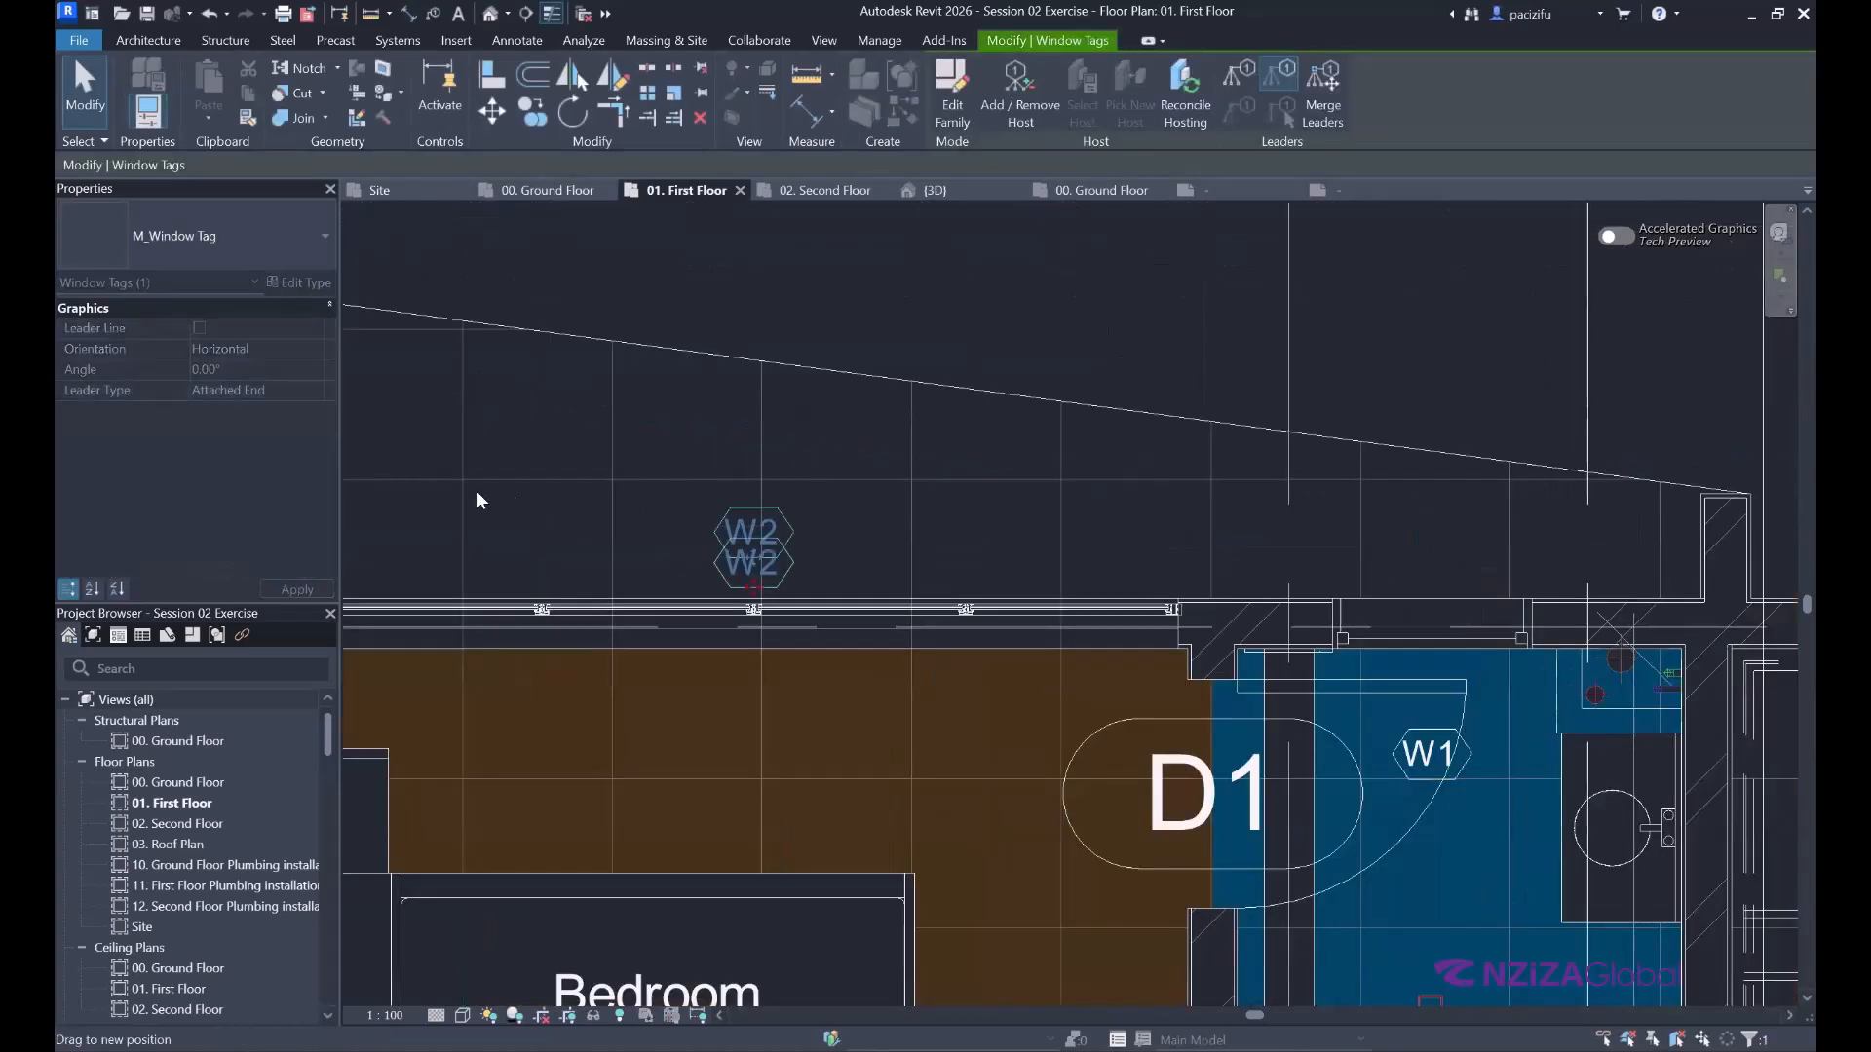
Move the W1 tags above the staircase and the 4 m² bathroom down close to their windows.
scroll(505, 486, "down", 3)
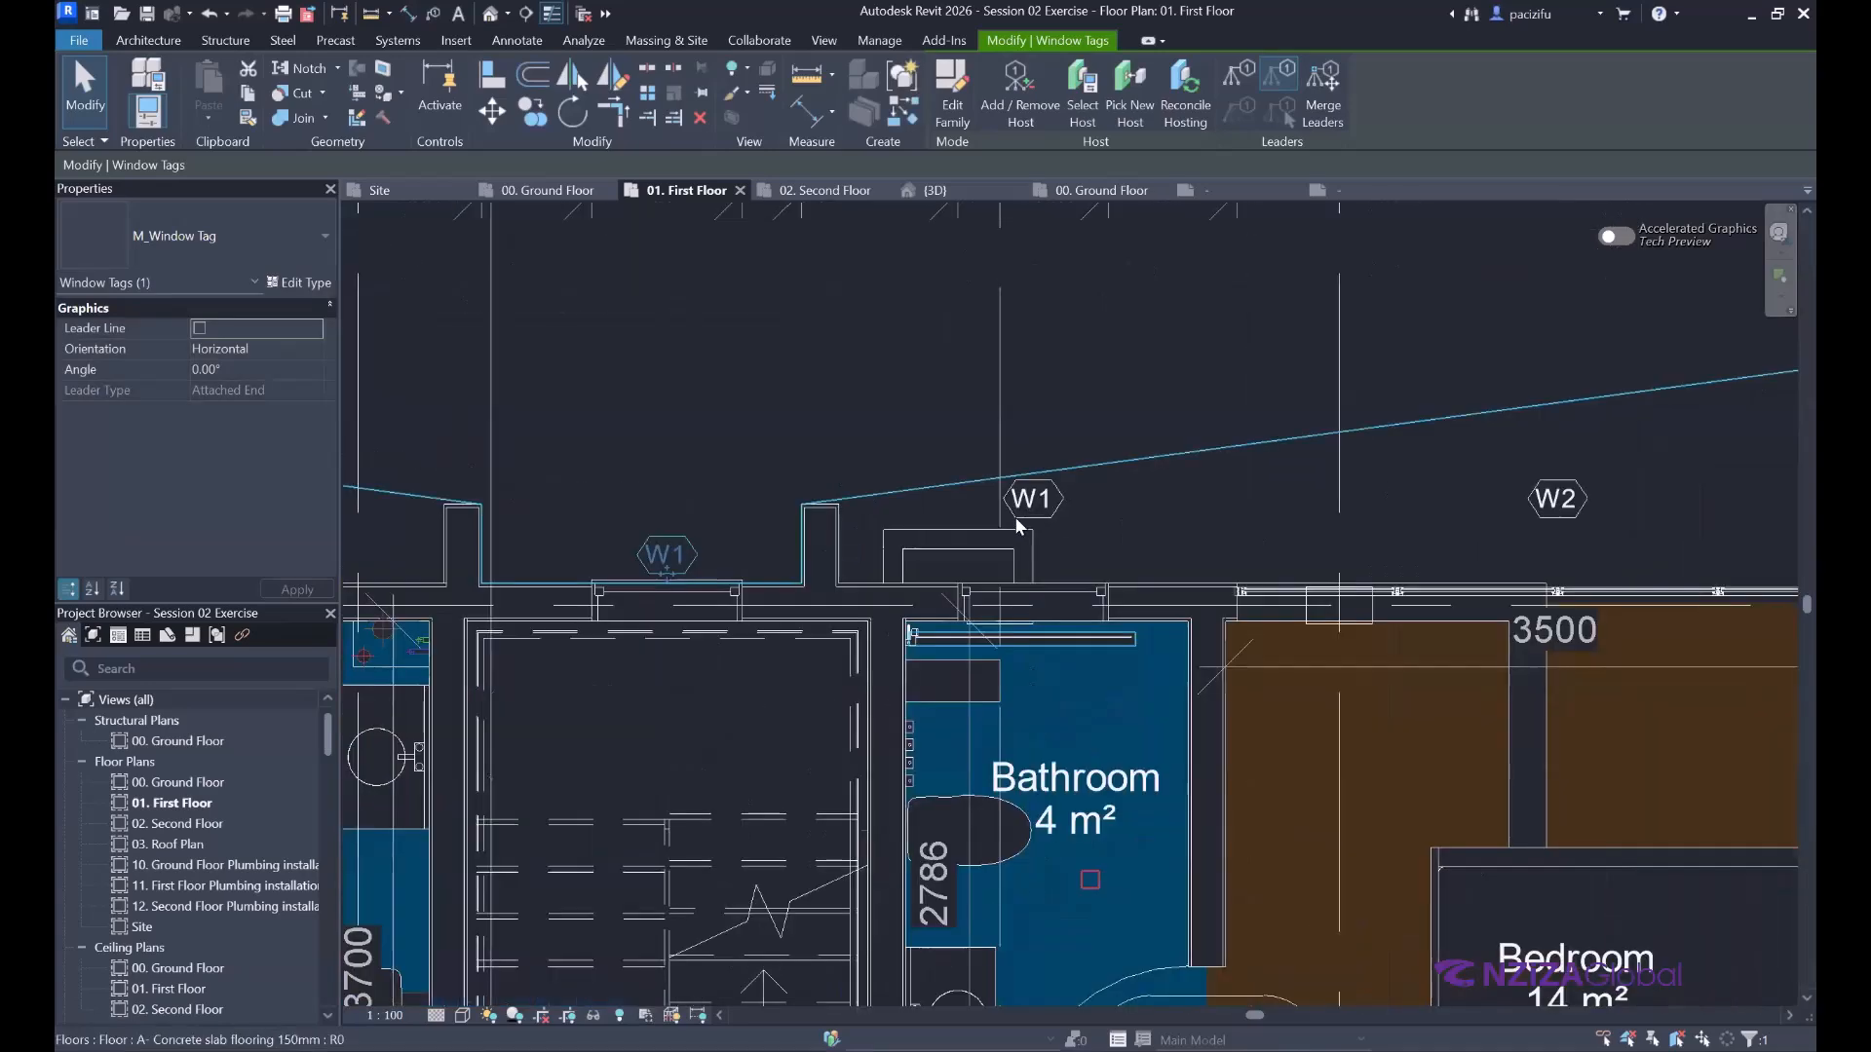
scroll(1017, 516, "up", 2)
scroll(1020, 512, "up", 2)
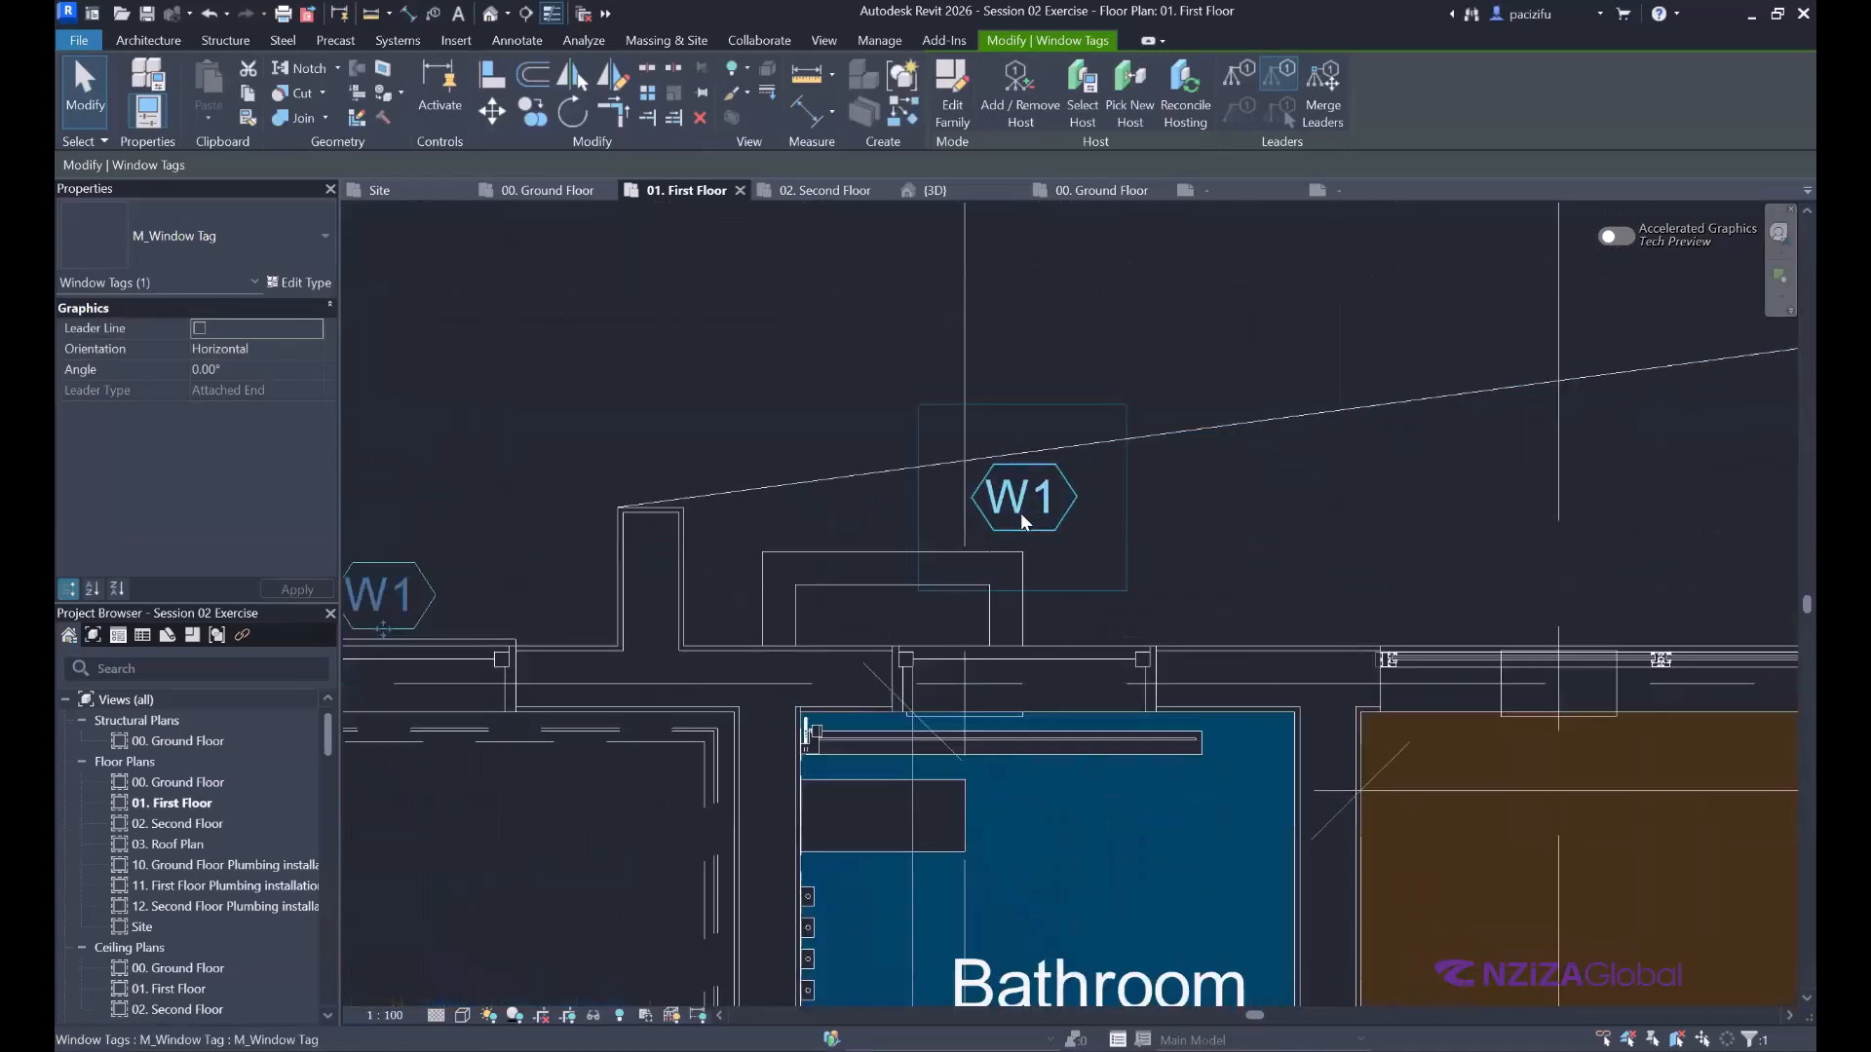
left_click_drag(1021, 513, 1020, 611)
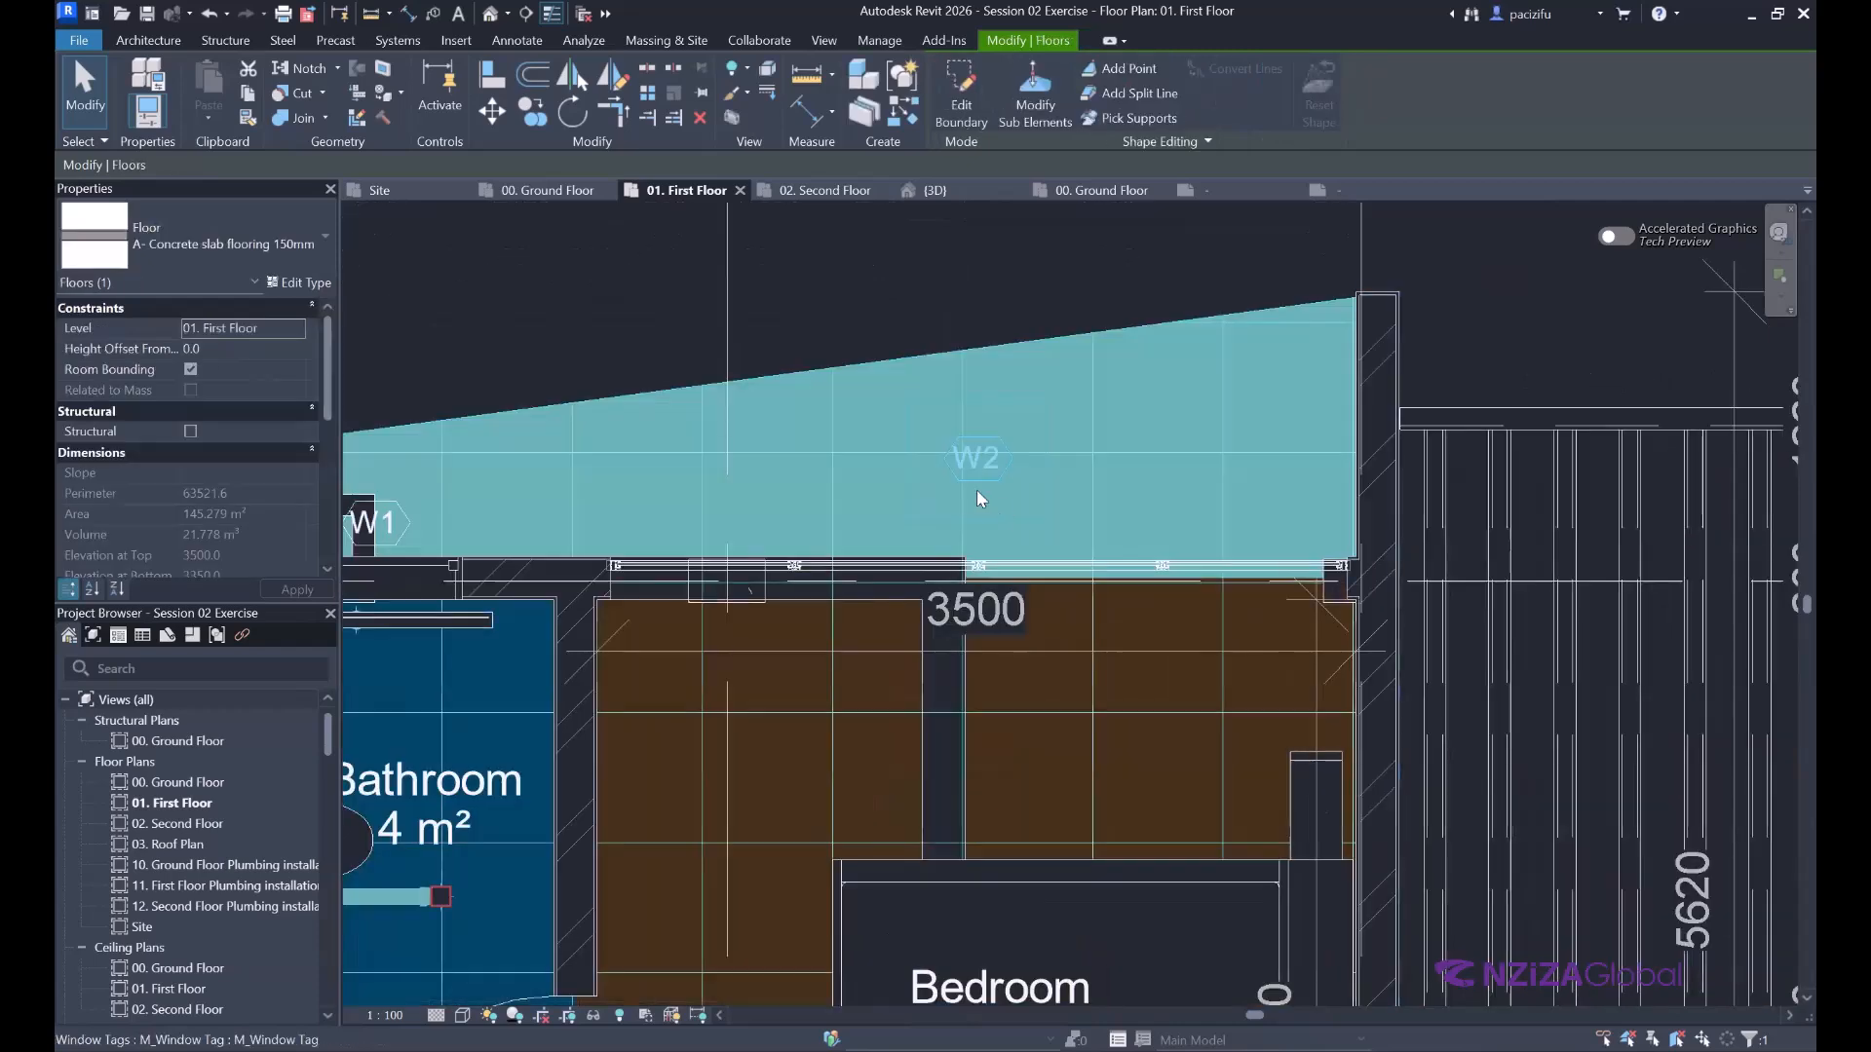
Move the W2 tag above the 14 m² bedroom down close to its window.
key("Escape")
left_click(979, 468)
left_click_drag(978, 480, 979, 546)
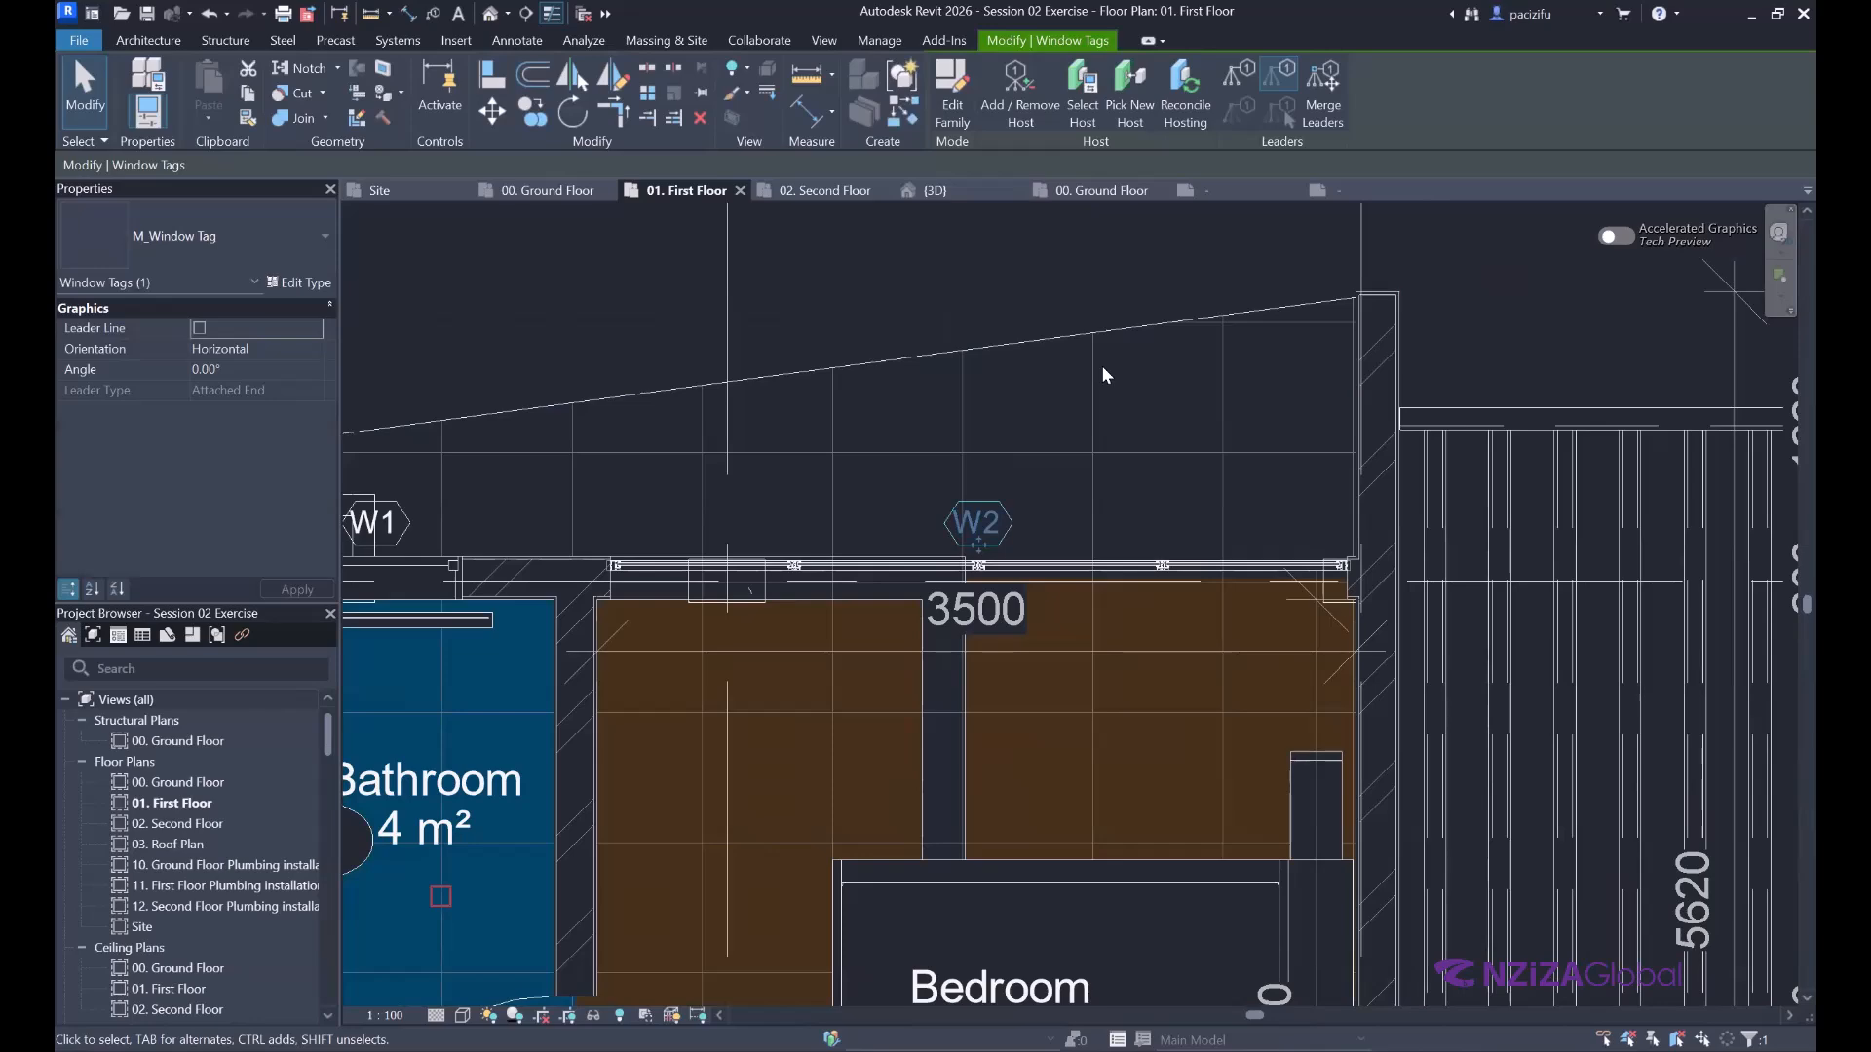
scroll(1173, 545, "down", 6)
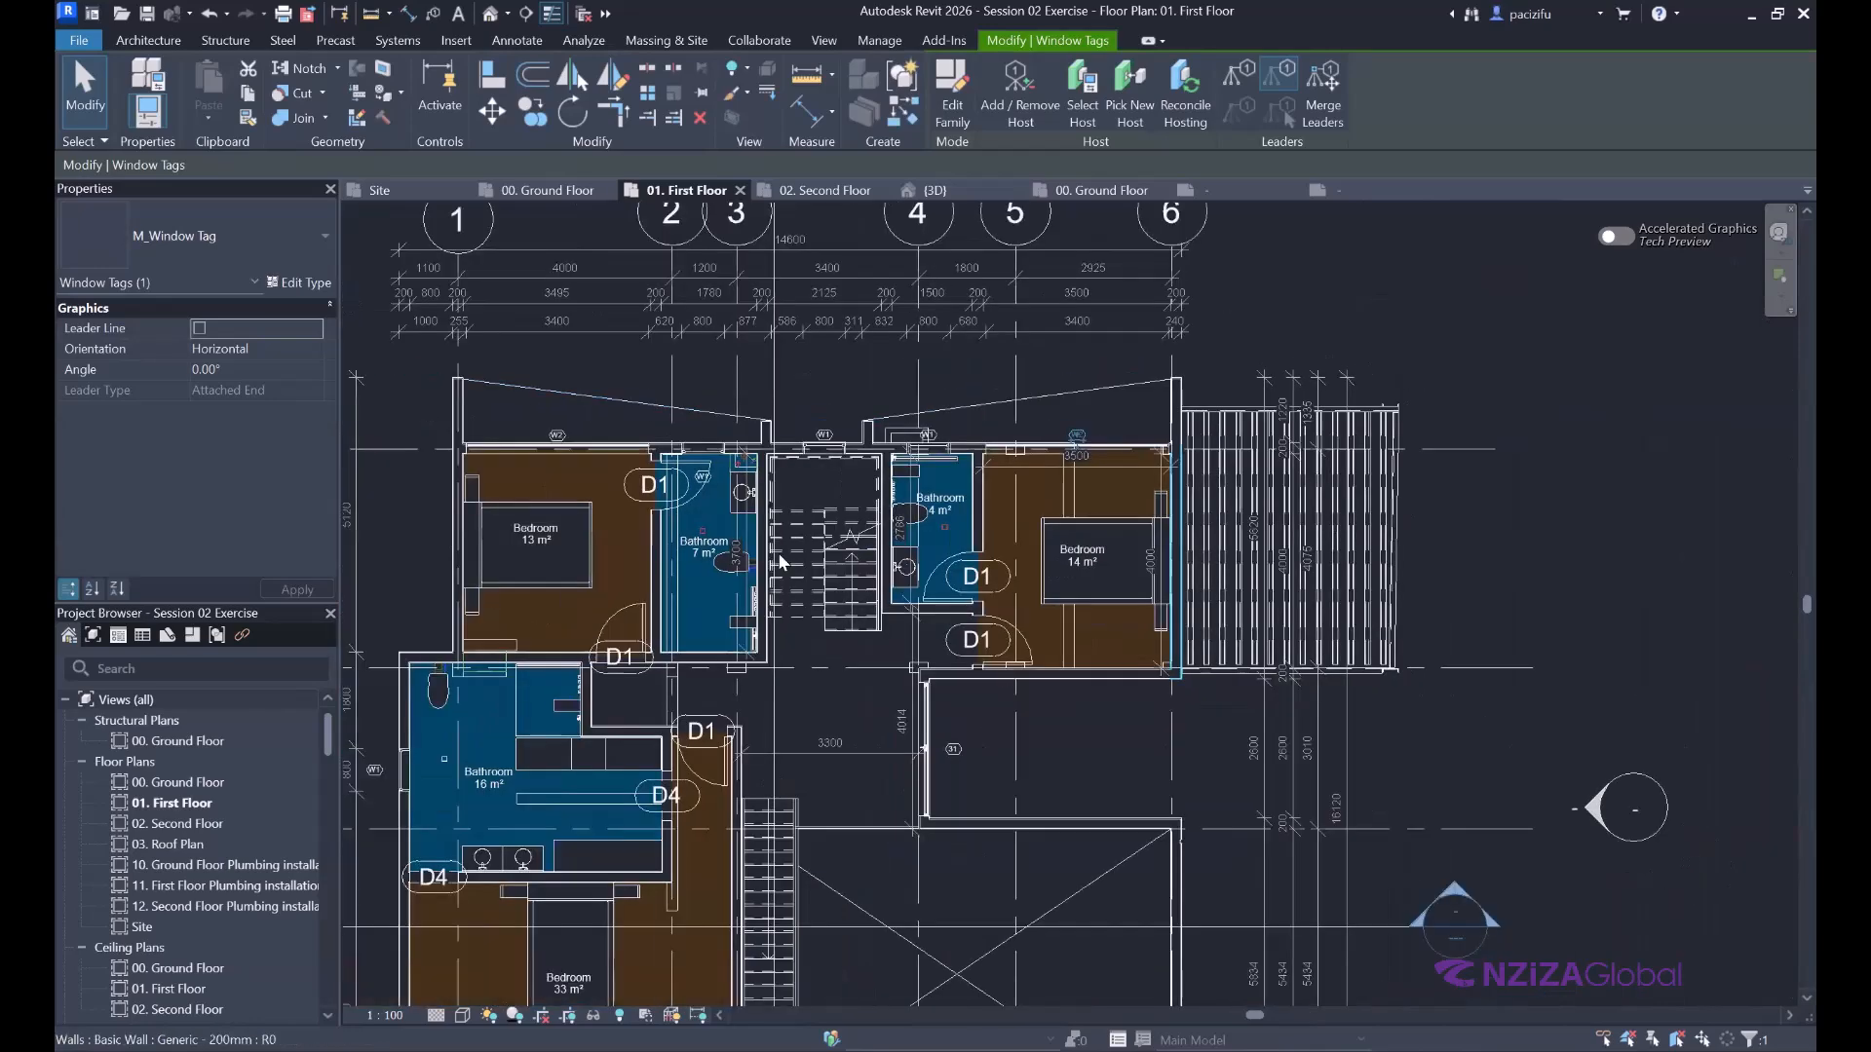
key("Escape")
Move the window tag marked 31 closer to the tall window on the east side of the stair hall.
scroll(990, 680, "down", 2)
scroll(1062, 711, "up", 6)
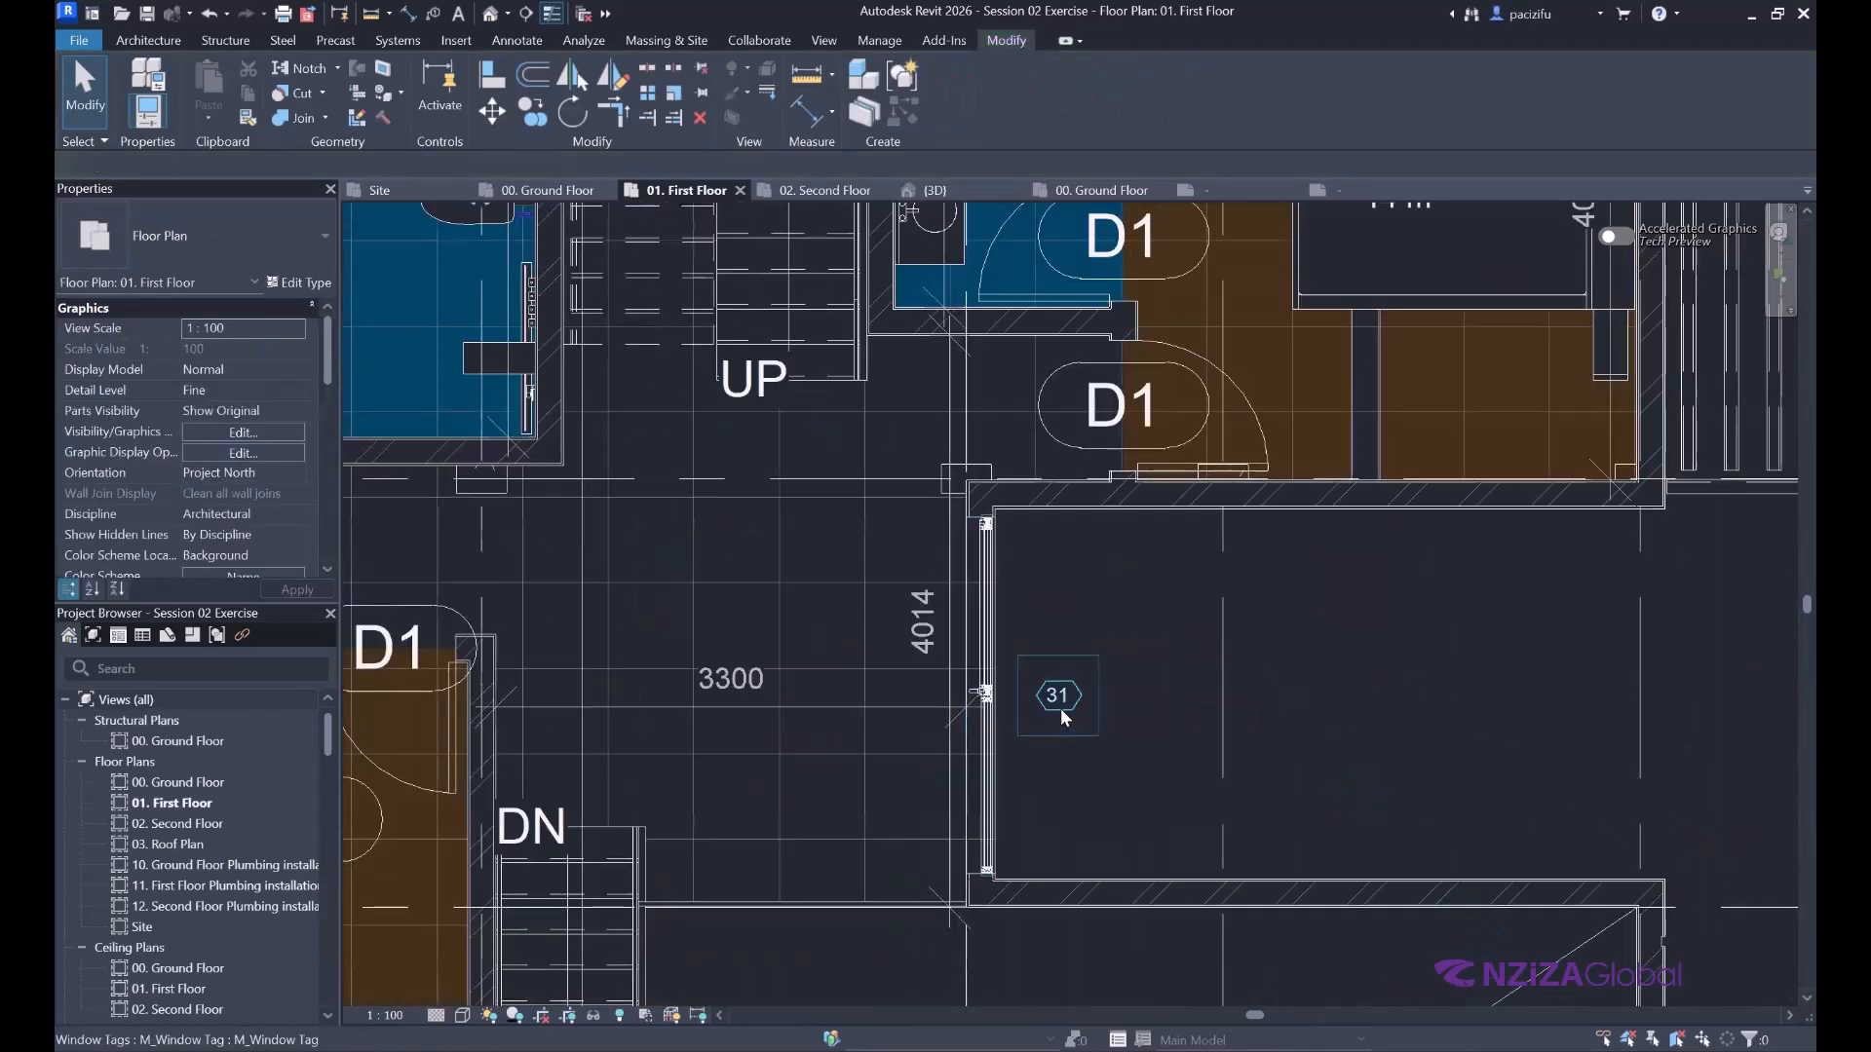
left_click(1060, 709)
scroll(1060, 710, "up", 2)
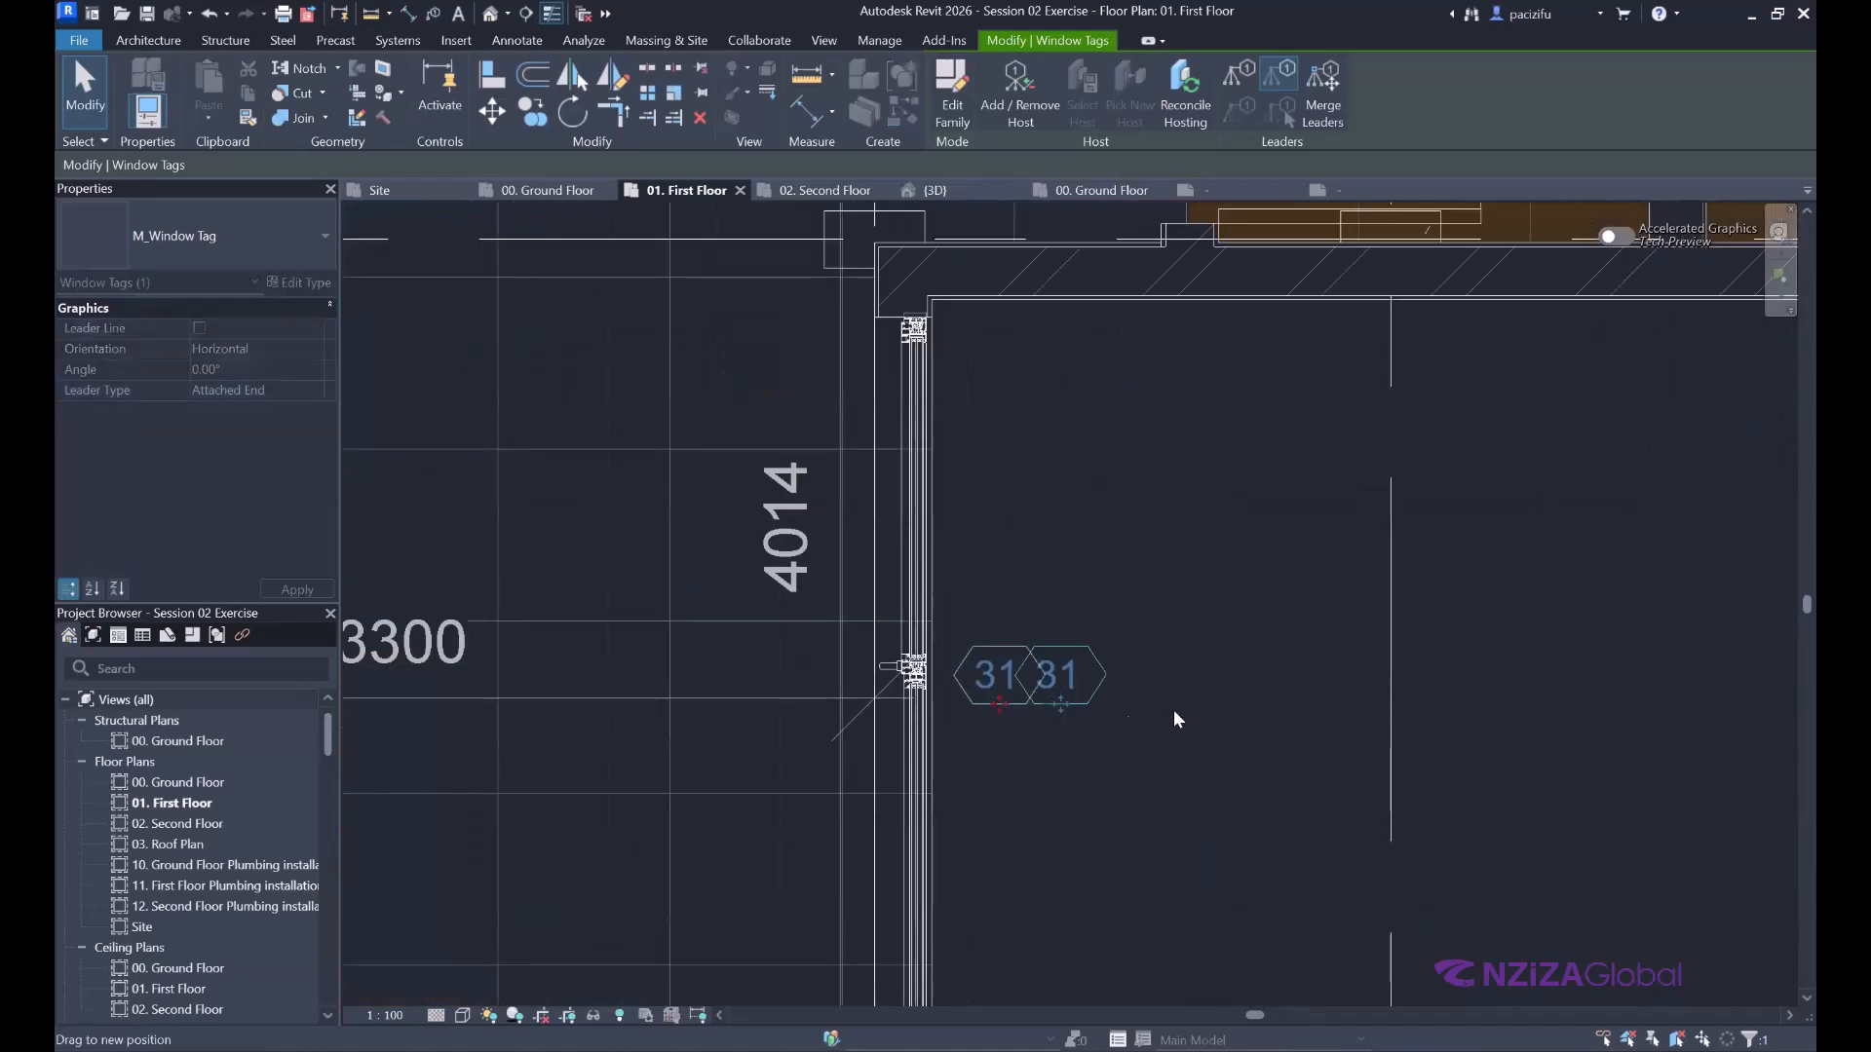
scroll(1127, 713, "down", 6)
scroll(747, 779, "down", 1)
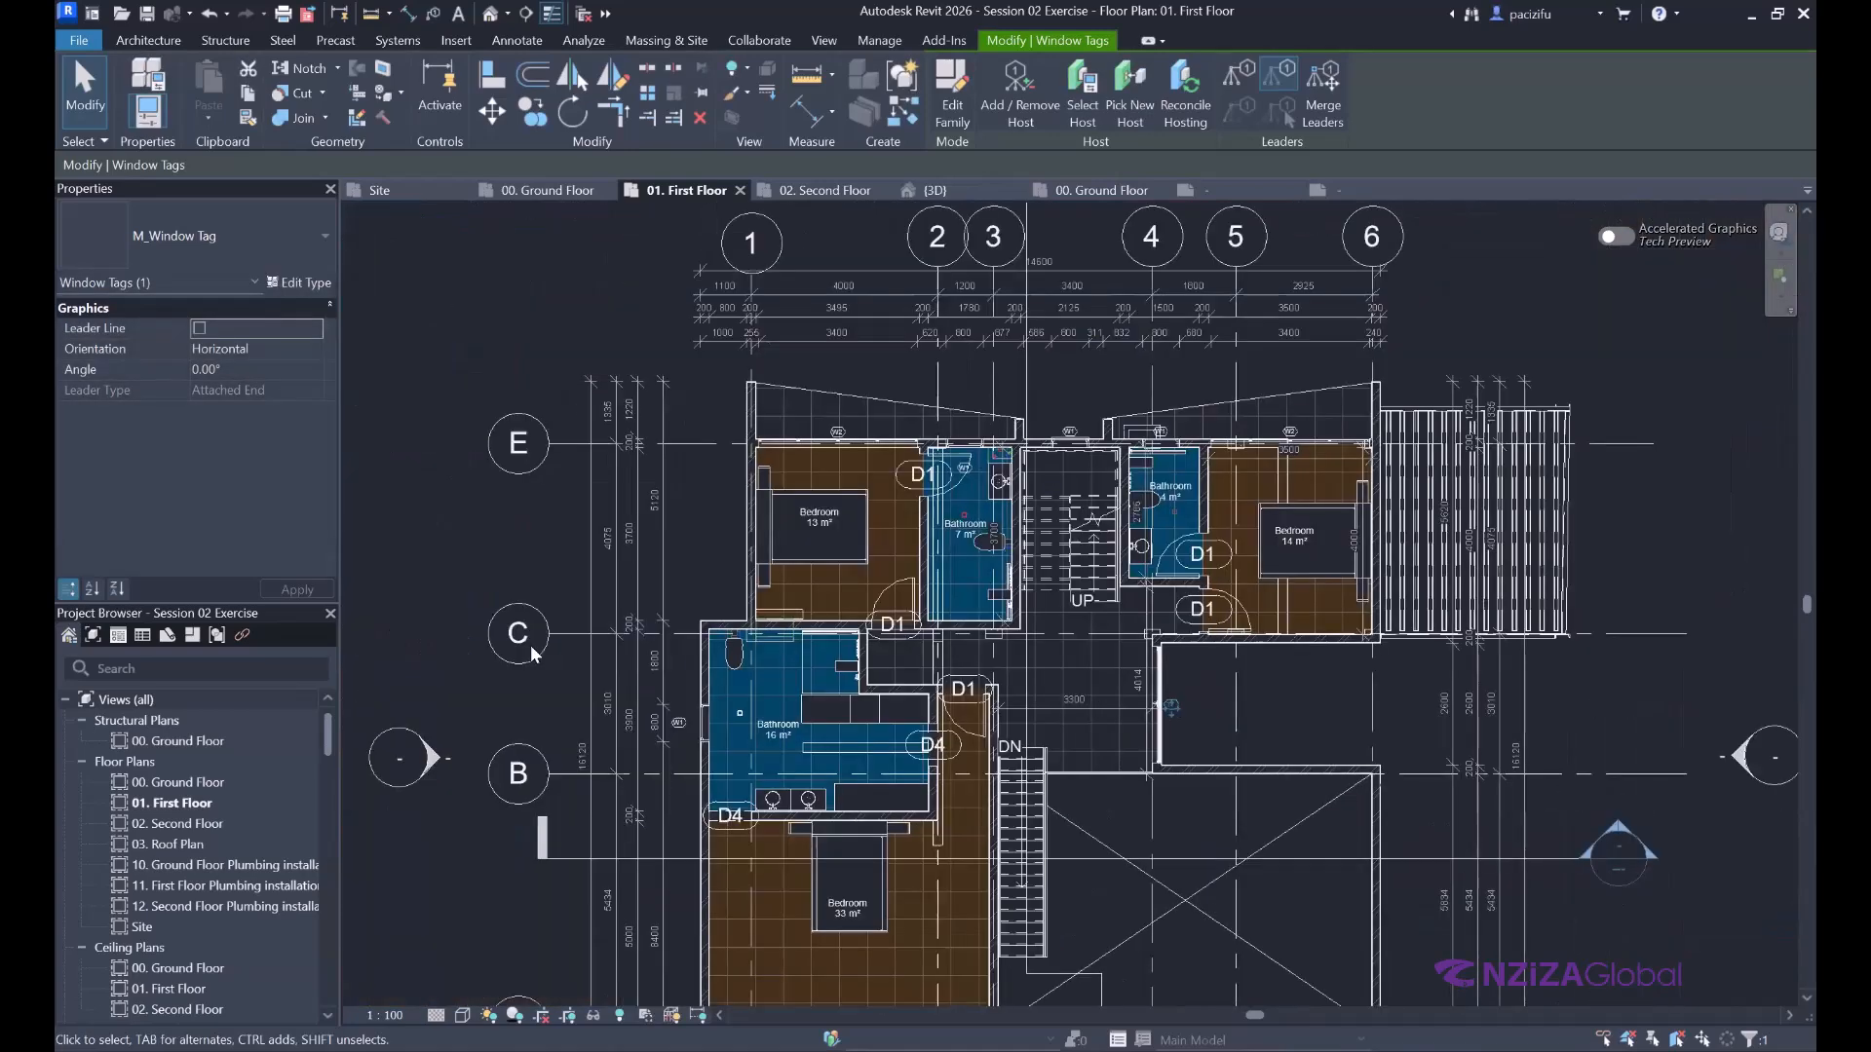
key("Escape")
Open the M_Door Tag family for editing from the D4 tag between the 16 m² bathroom and the 33 m² bedroom.
scroll(682, 877, "up", 8)
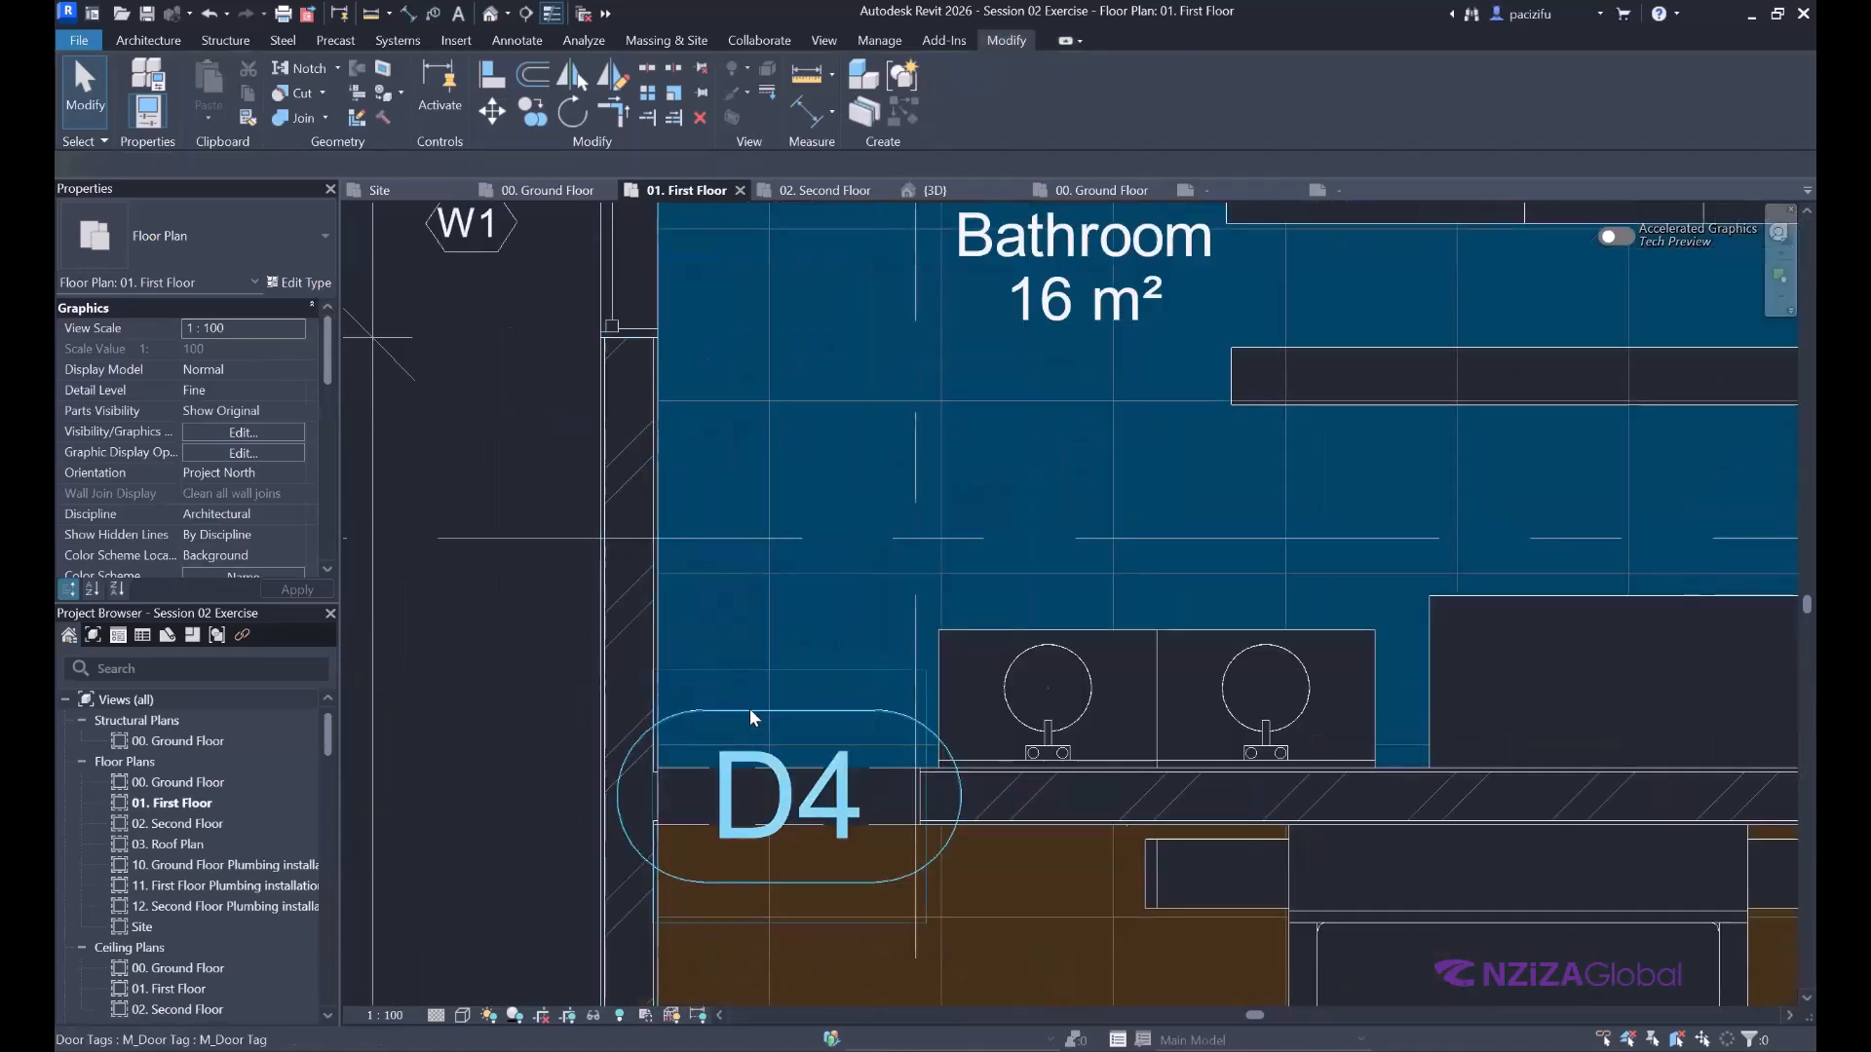
left_click(750, 709)
scroll(620, 769, "down", 2)
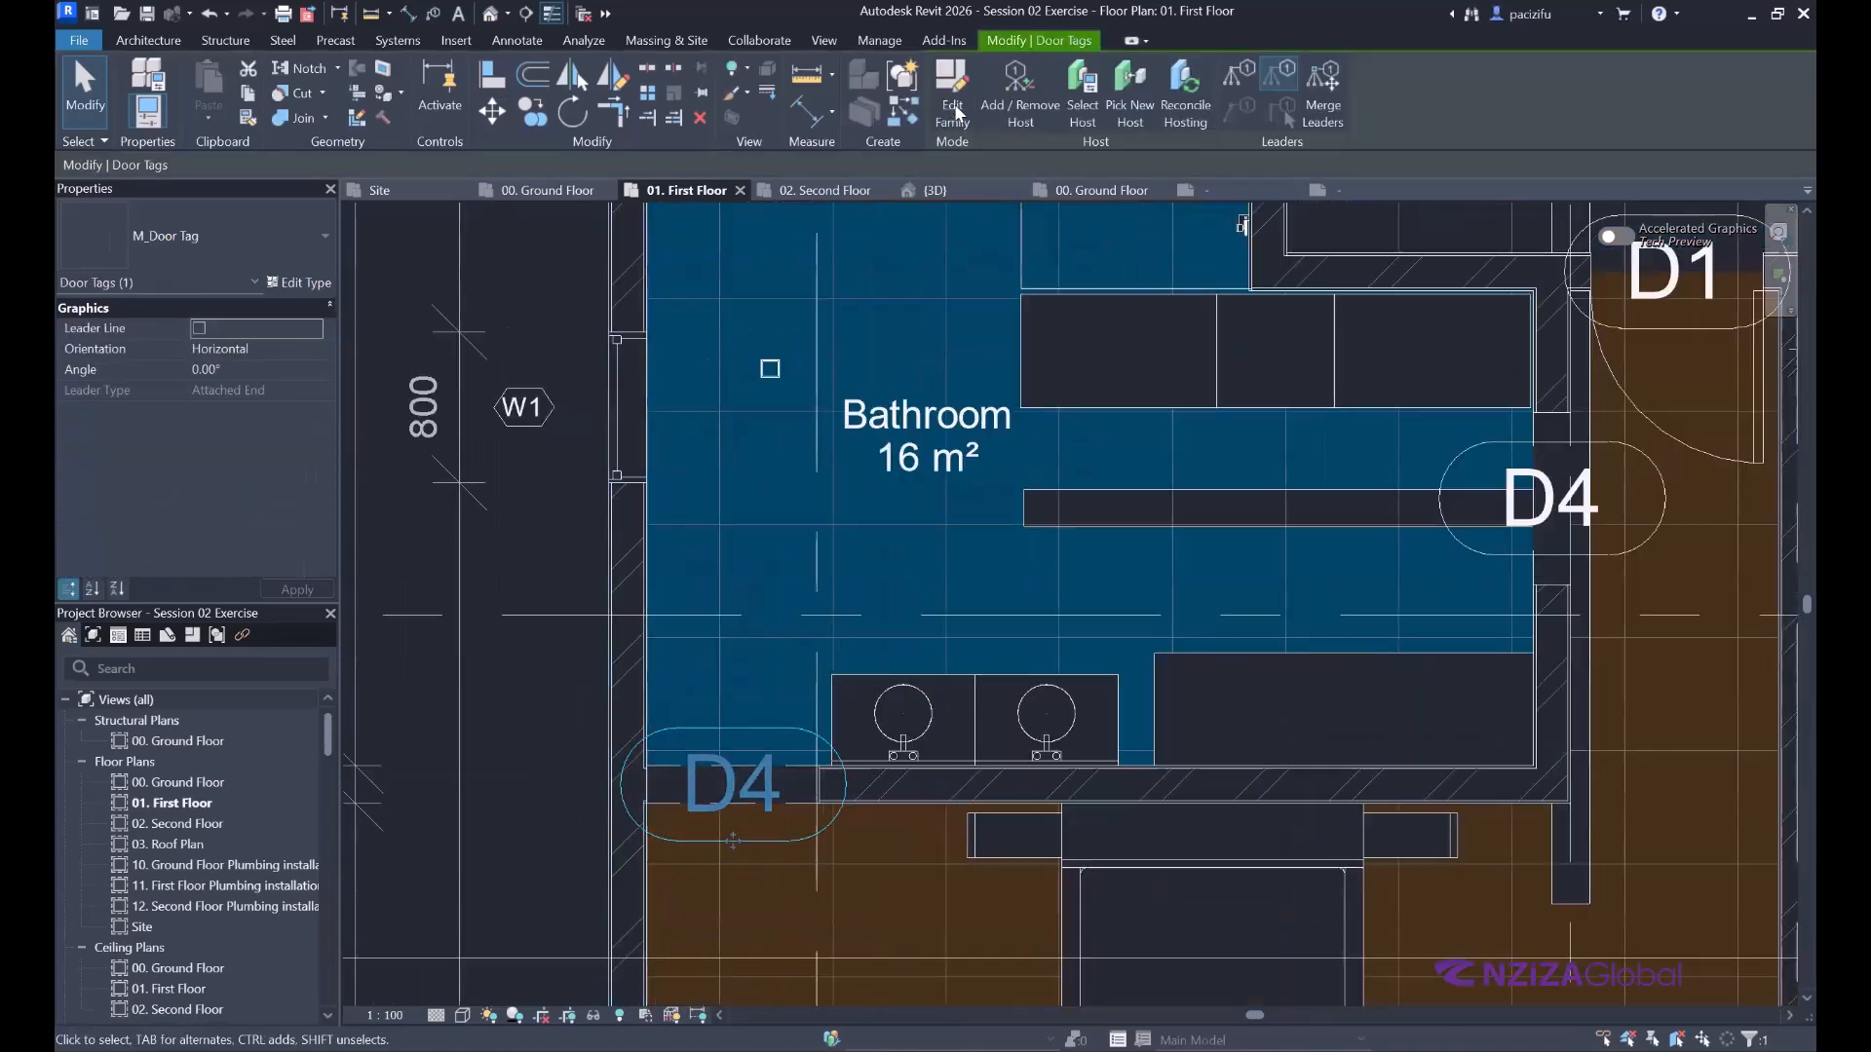
left_click(957, 111)
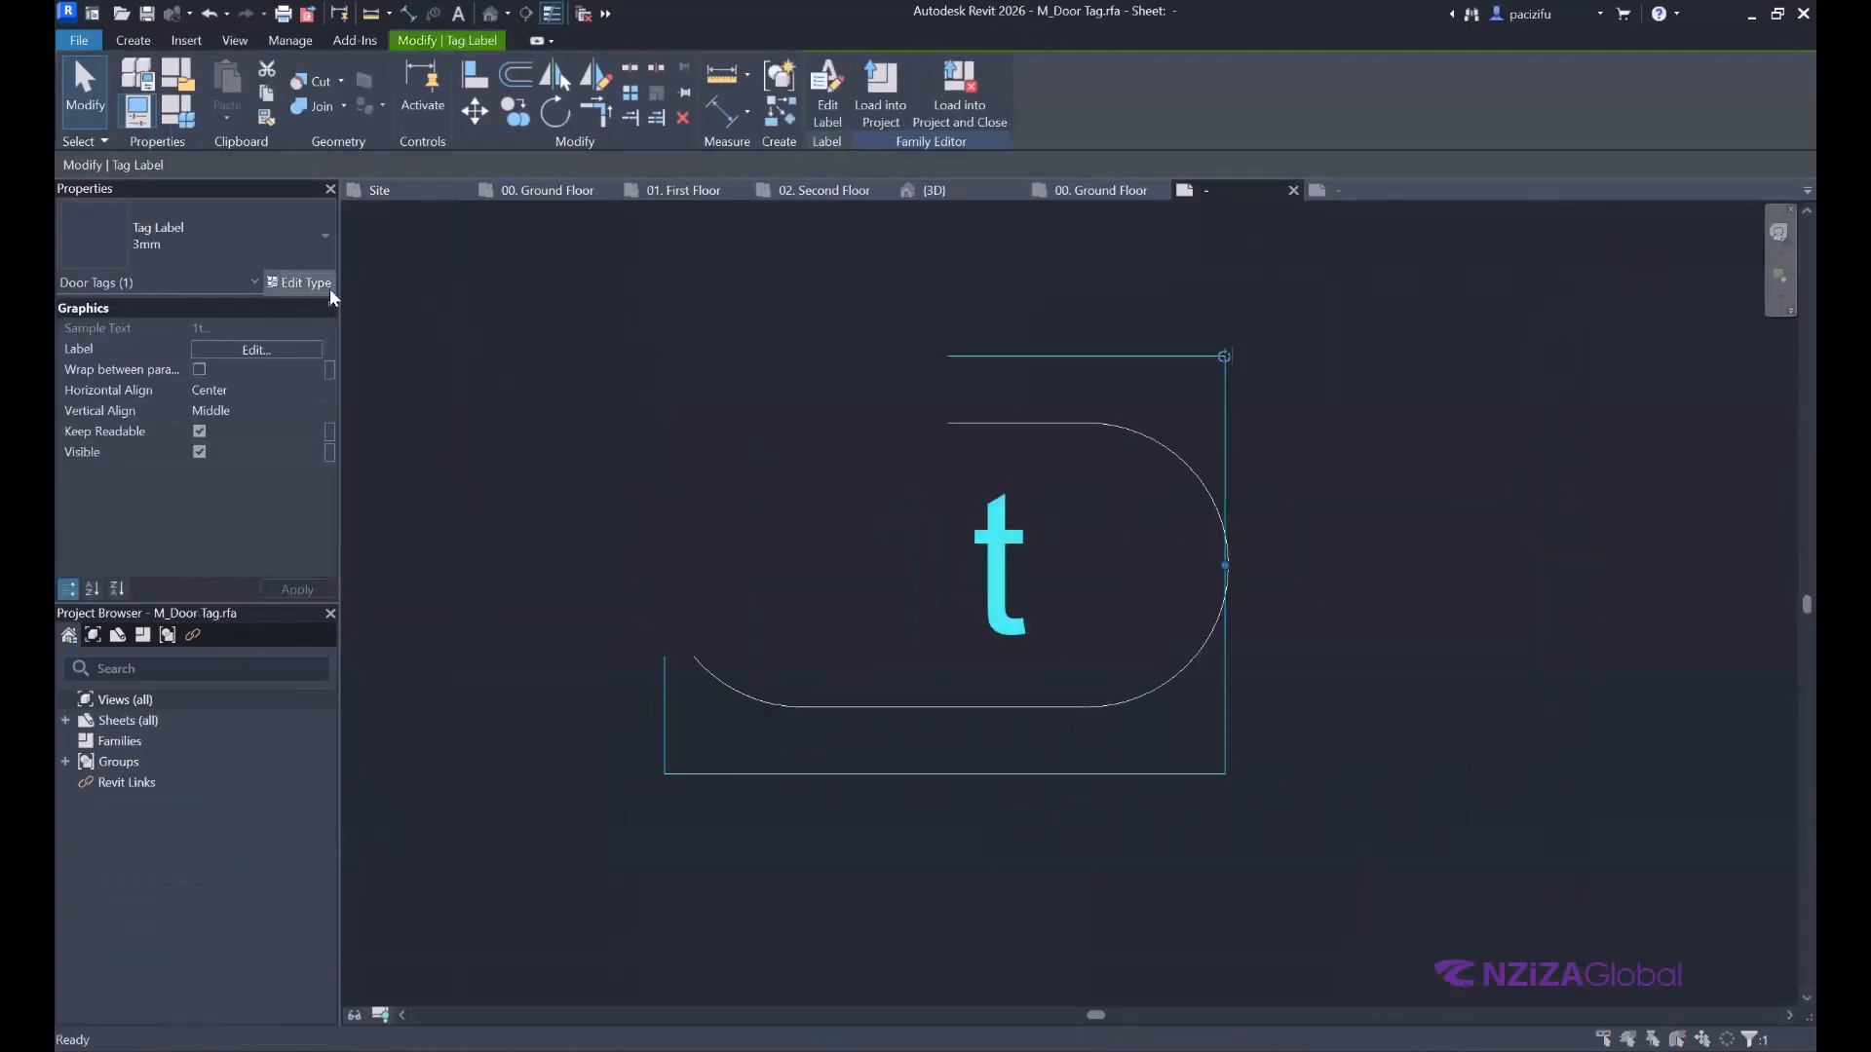
Set the text size of the door tag's label type to 1 mm.
left_click(329, 289)
left_click(978, 557)
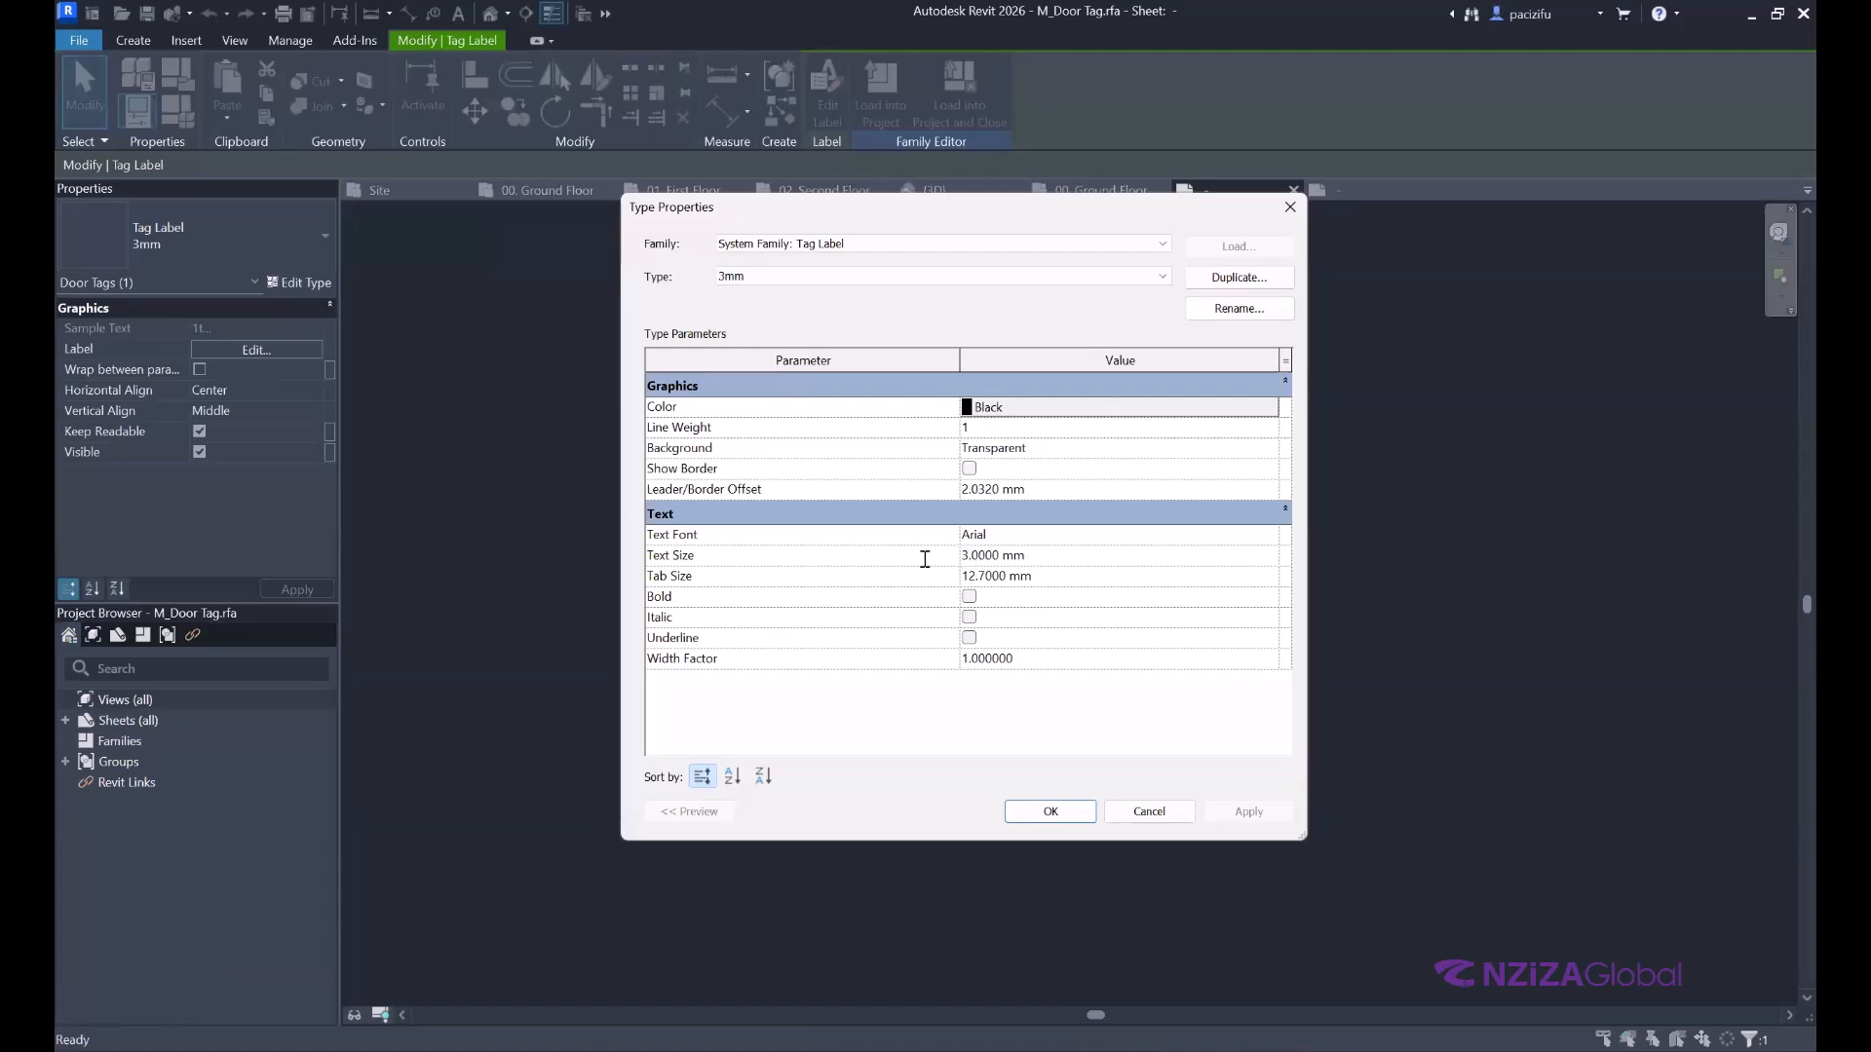
type("1")
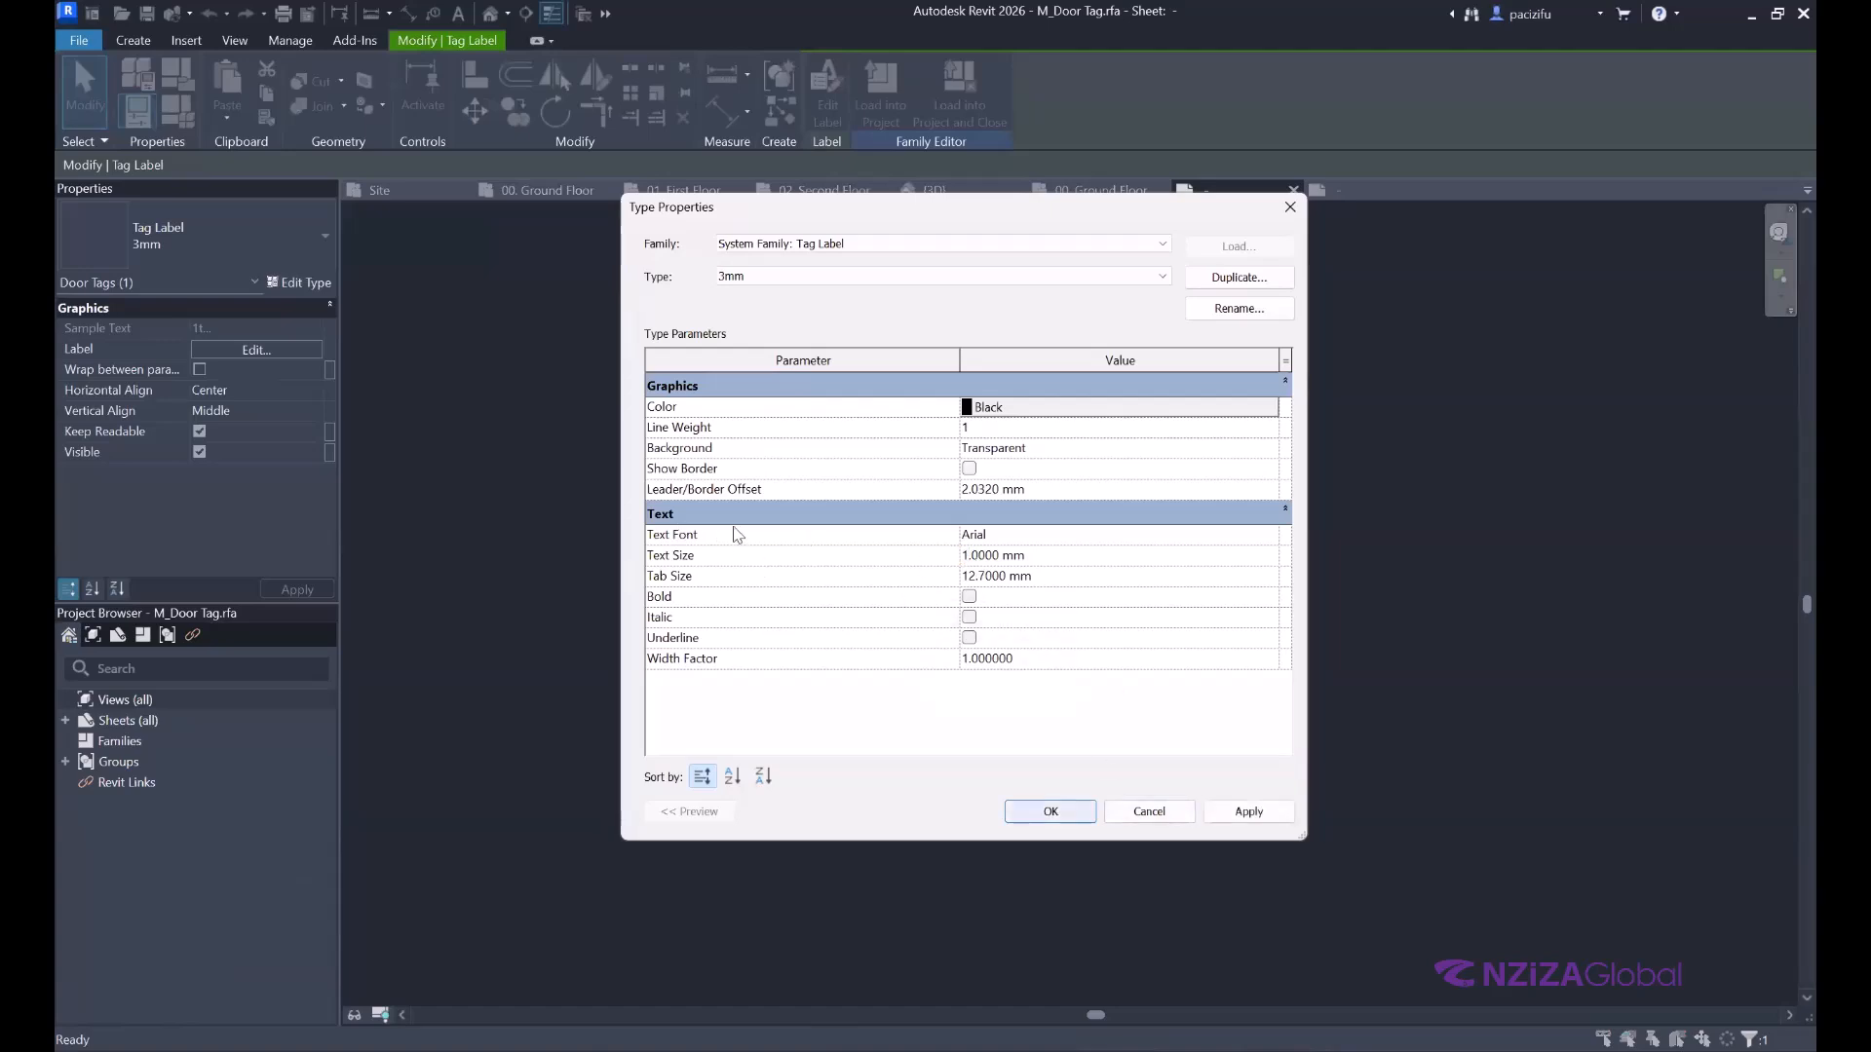
left_click(1058, 806)
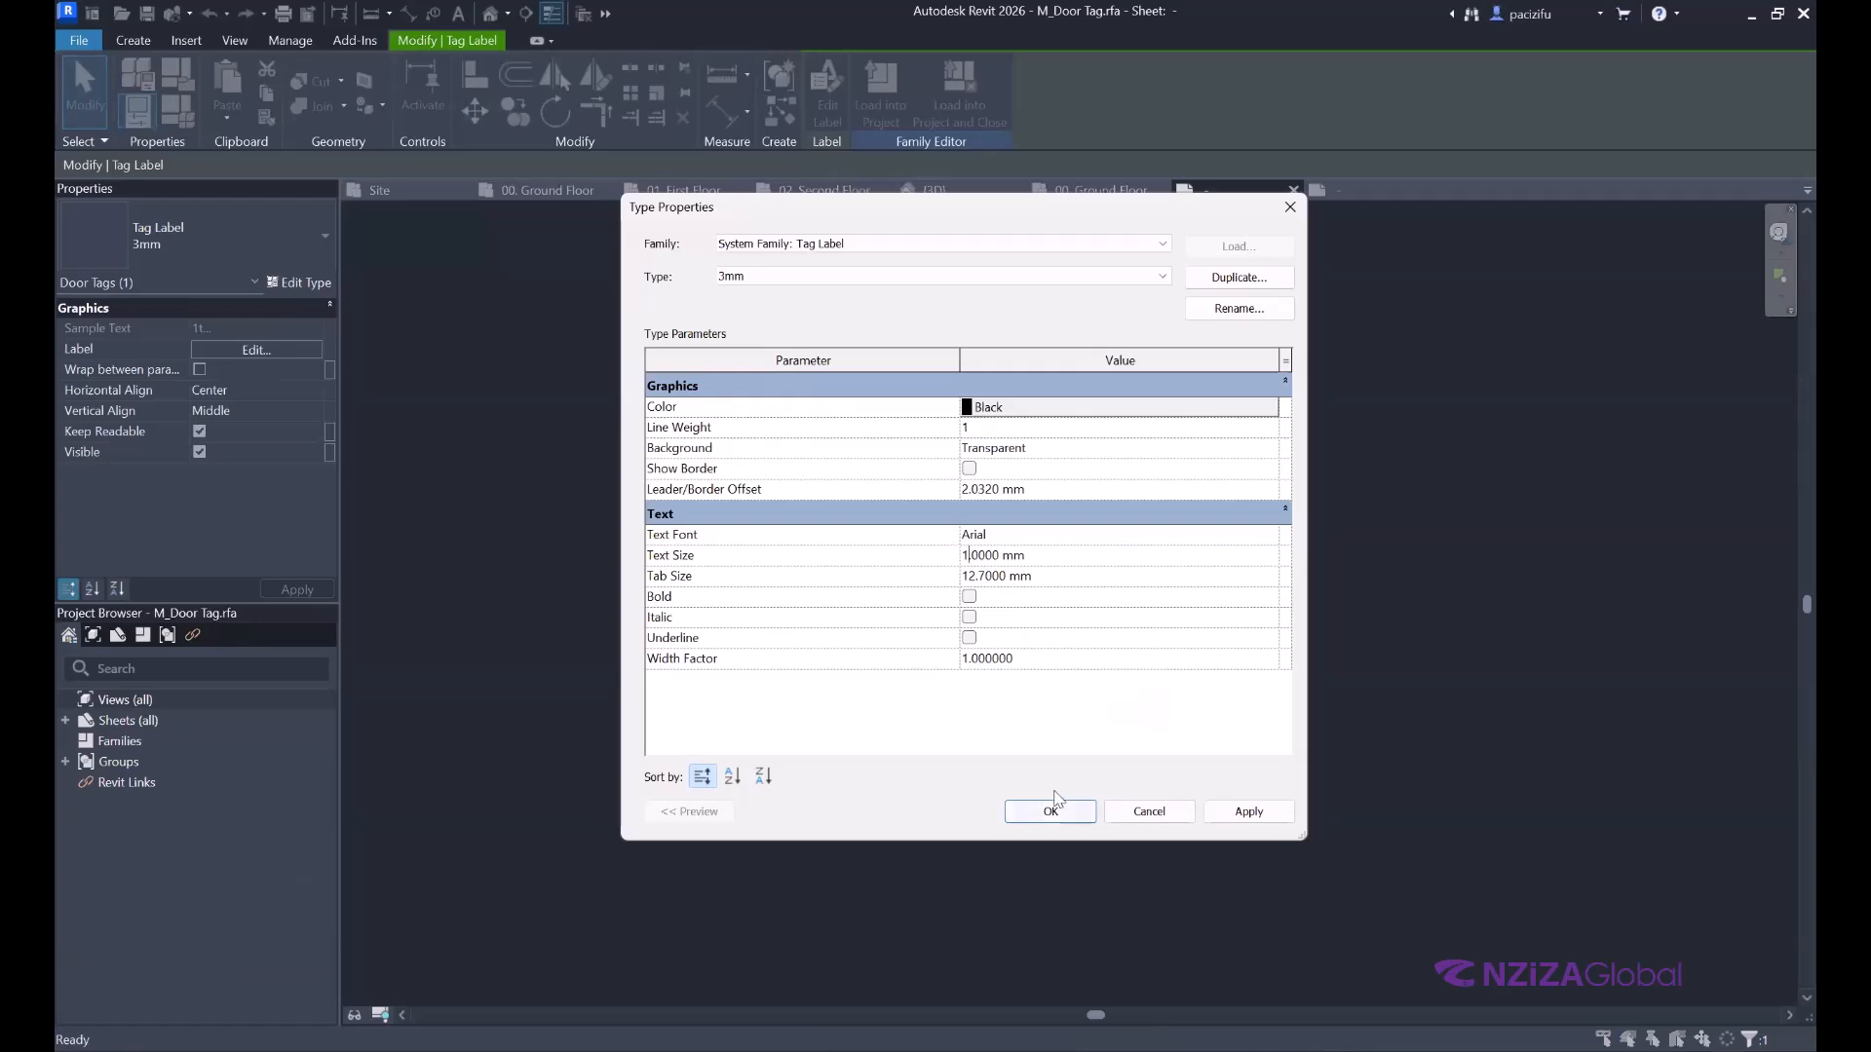
Offset a copy of the door tag's capsule outline 2 mm inward around the label.
left_click(873, 394)
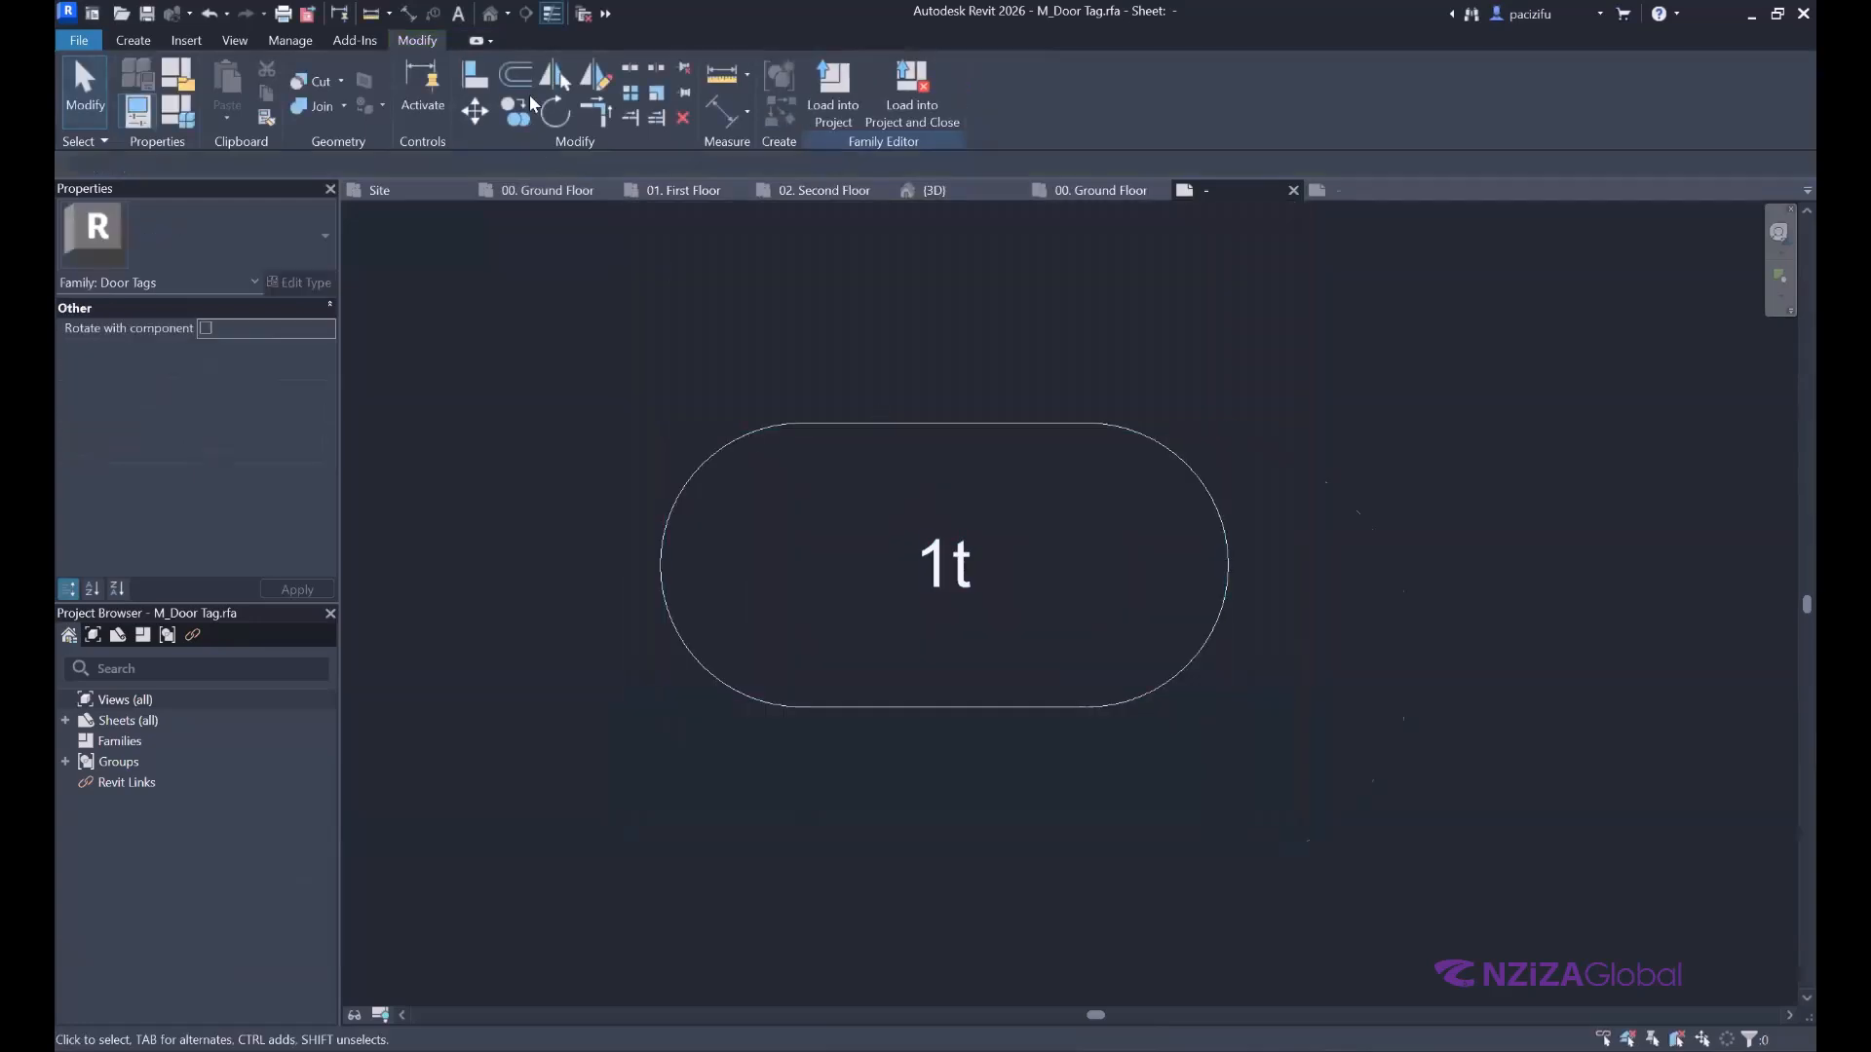
scroll(873, 391, "up", 3)
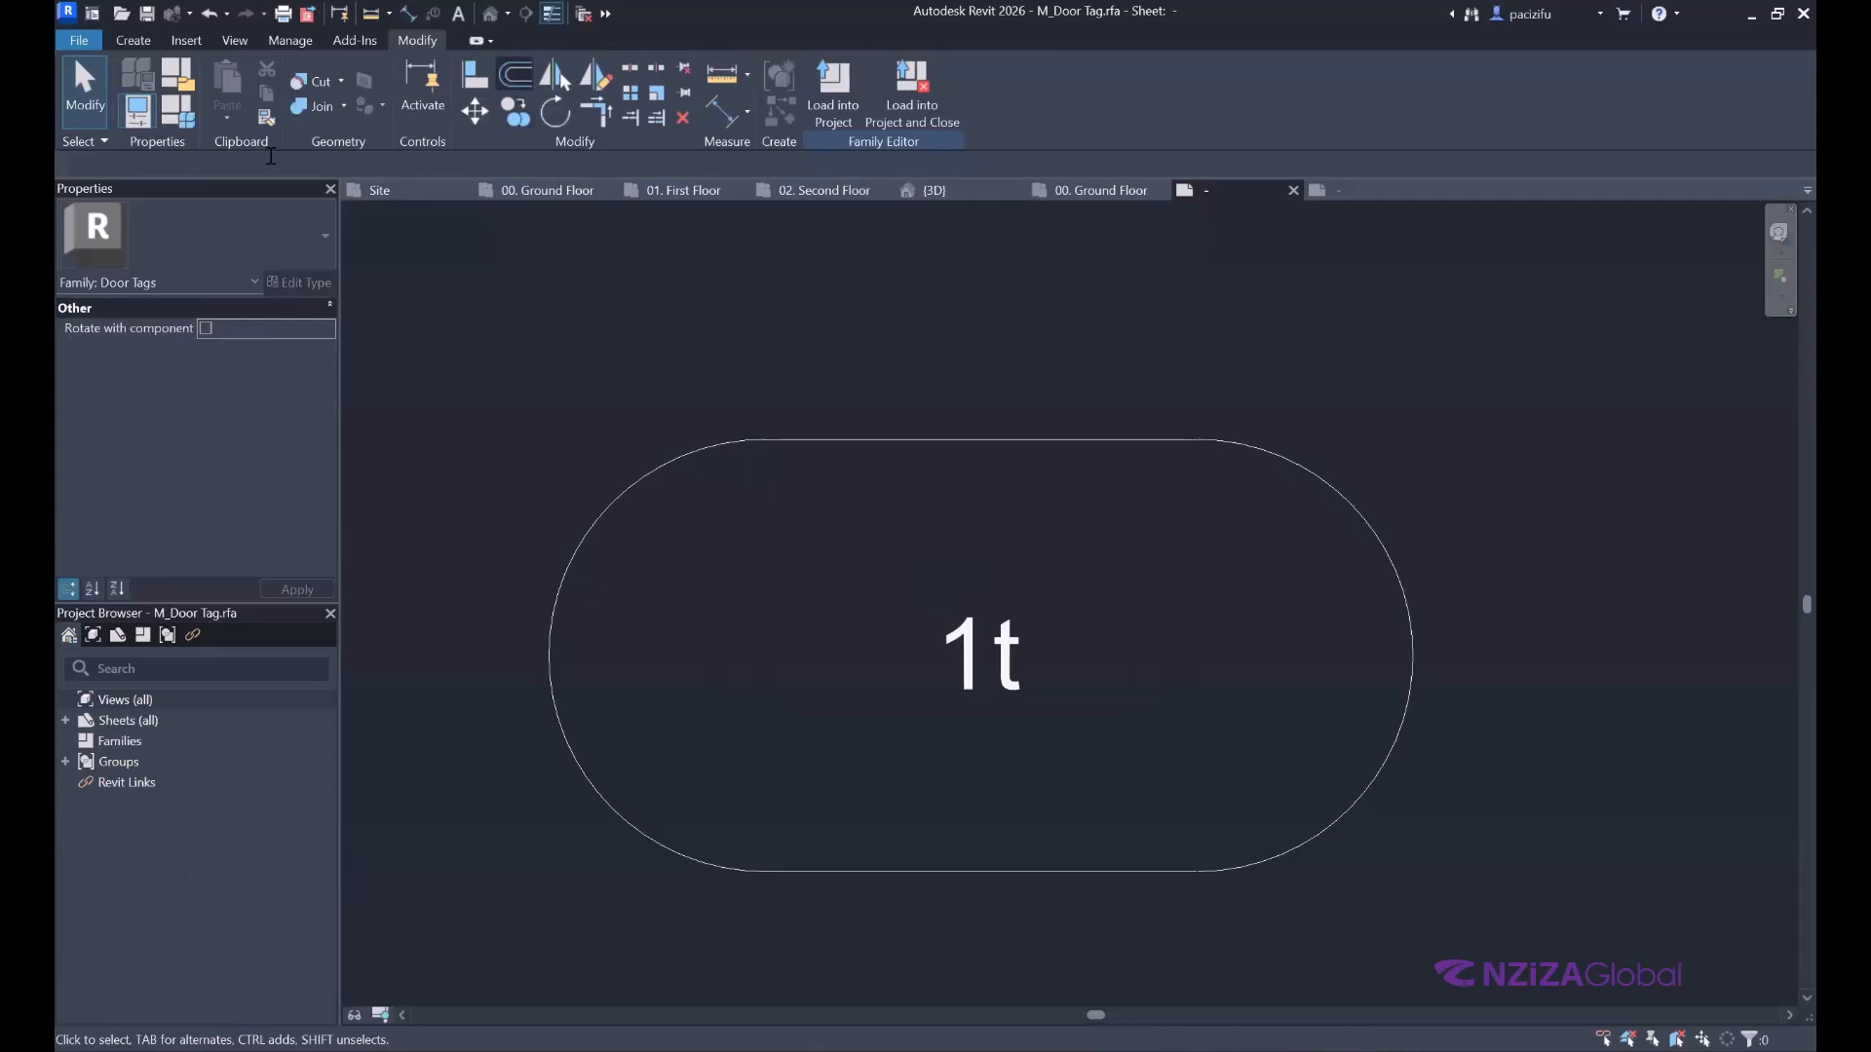
key("o")
key("f")
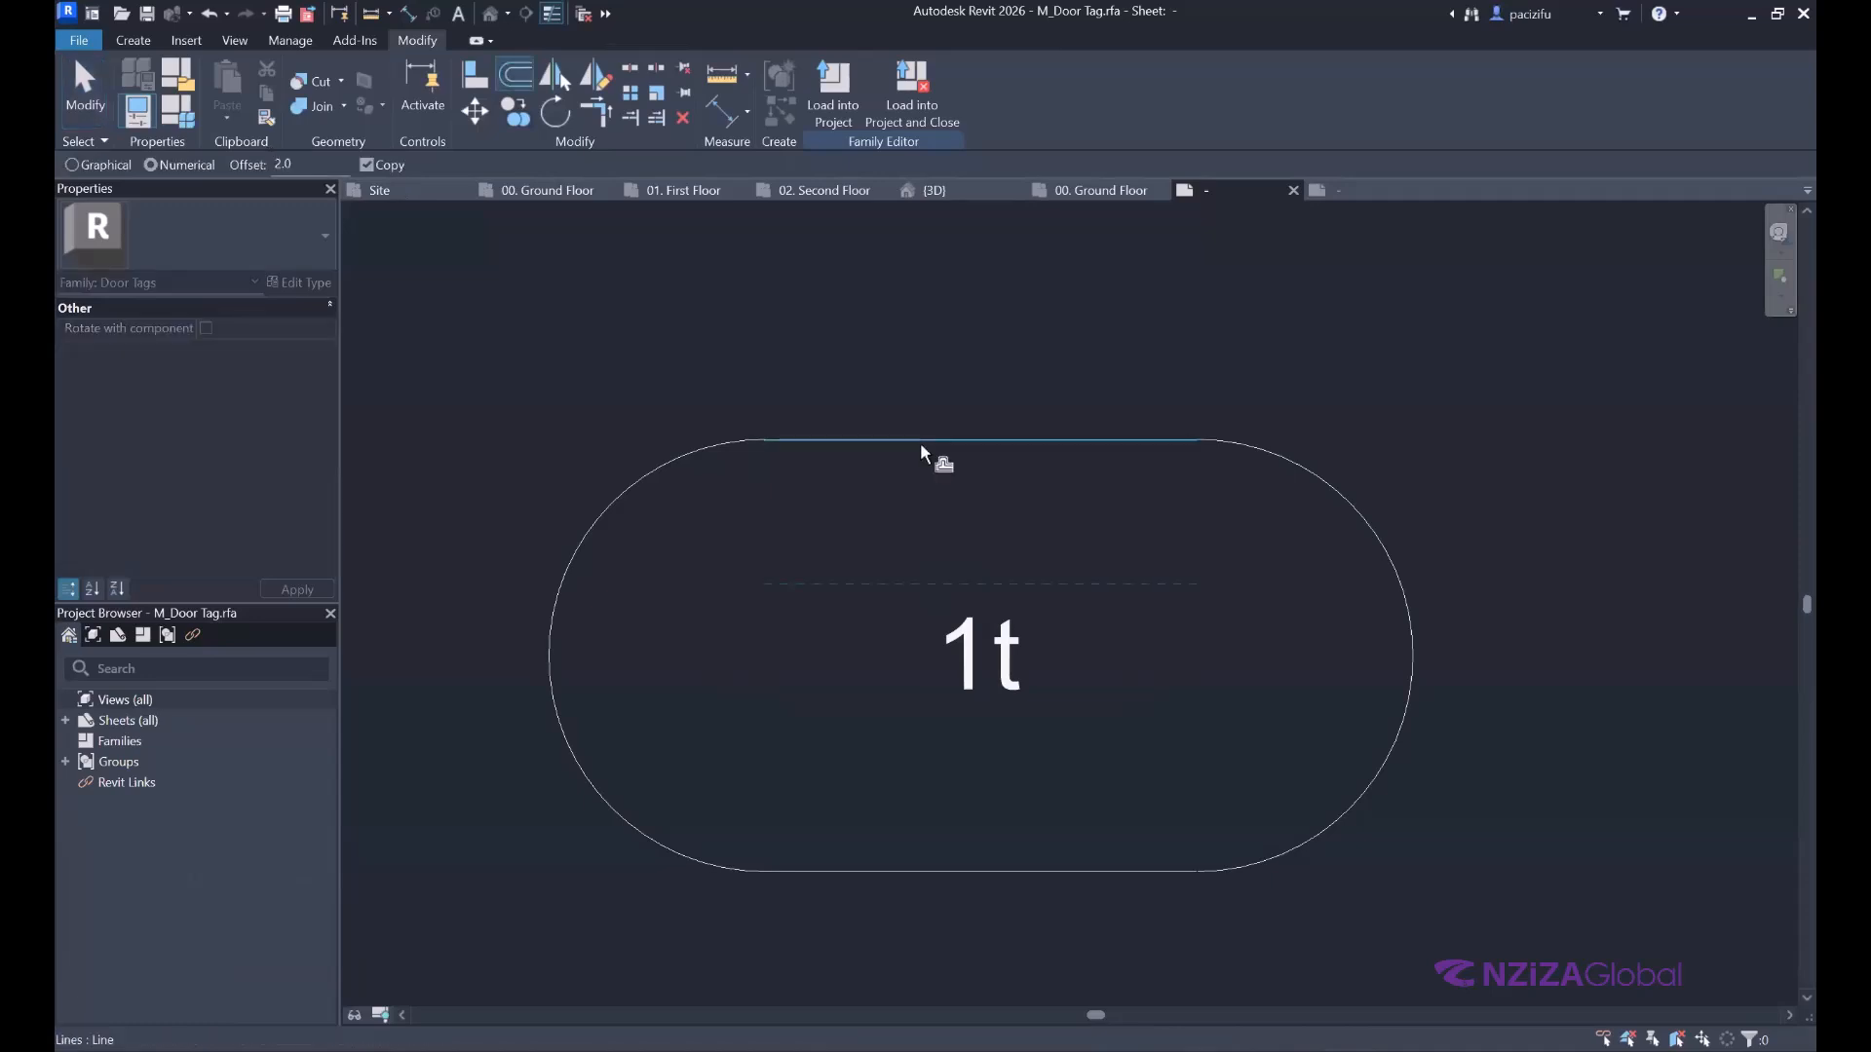
left_click(992, 868)
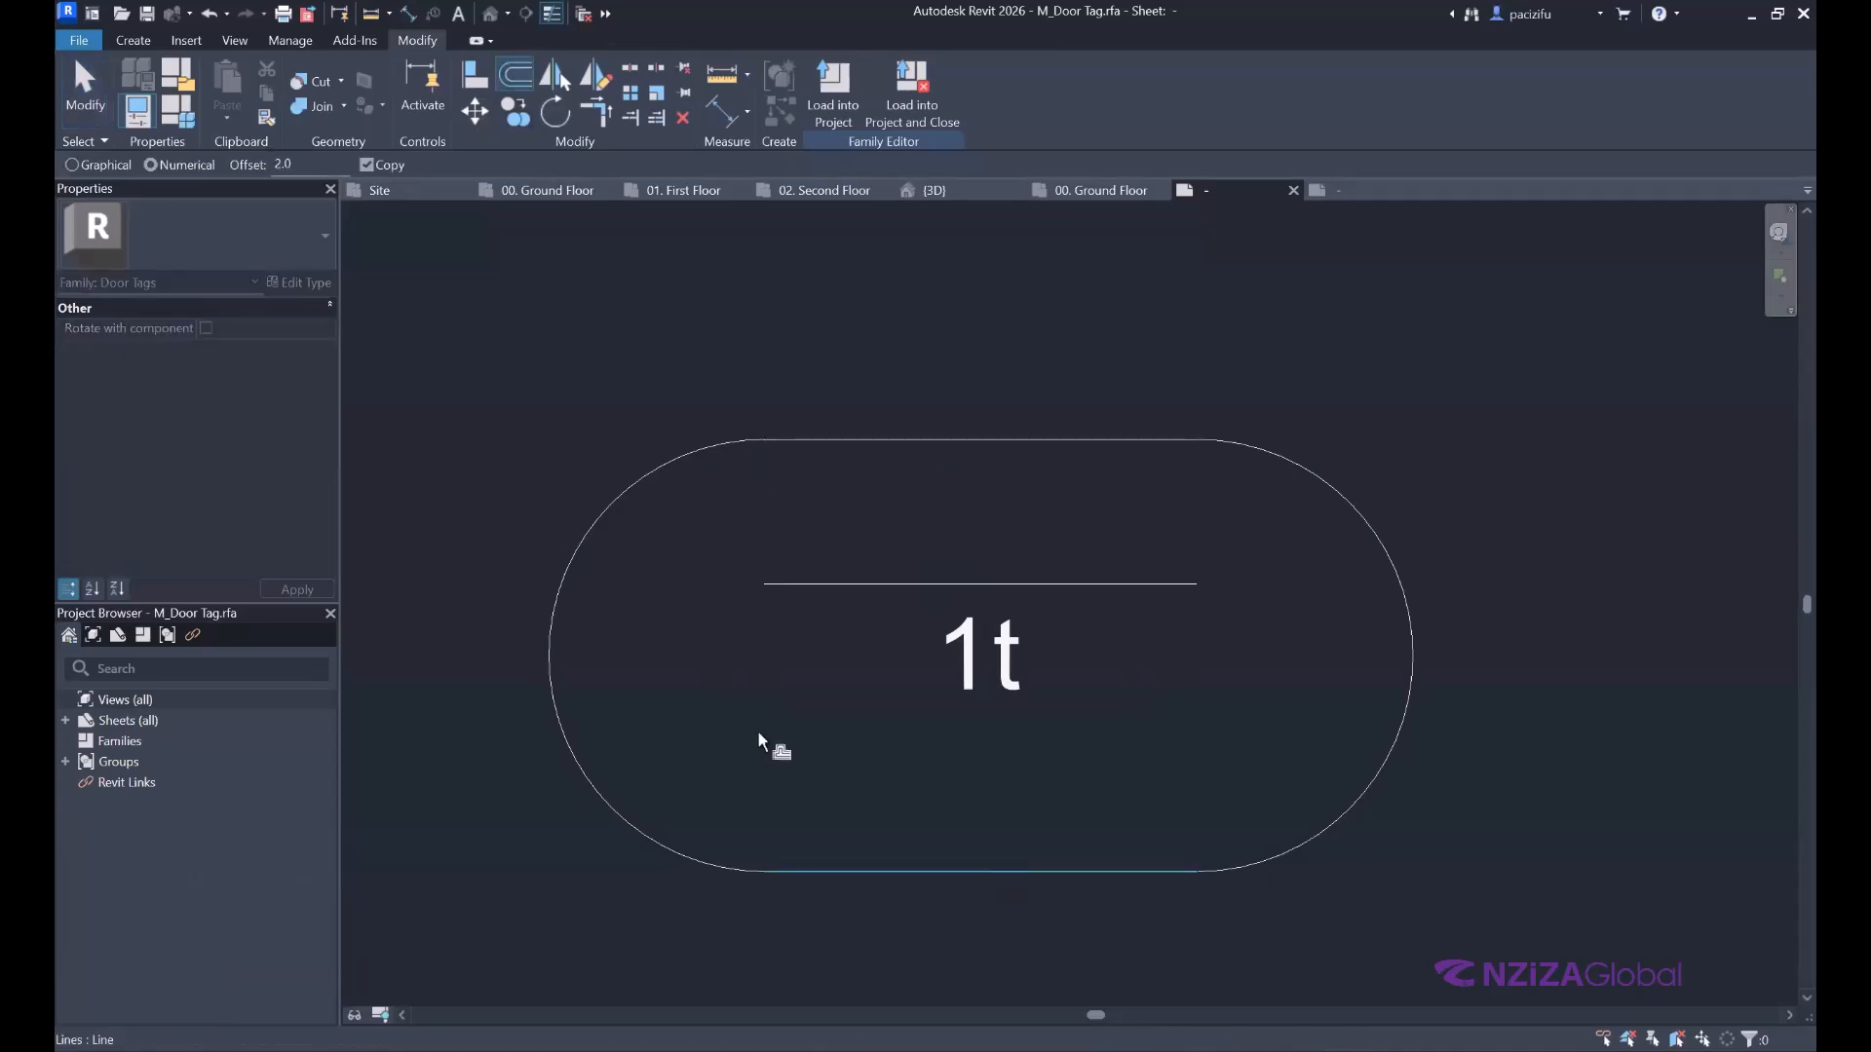
left_click(564, 593)
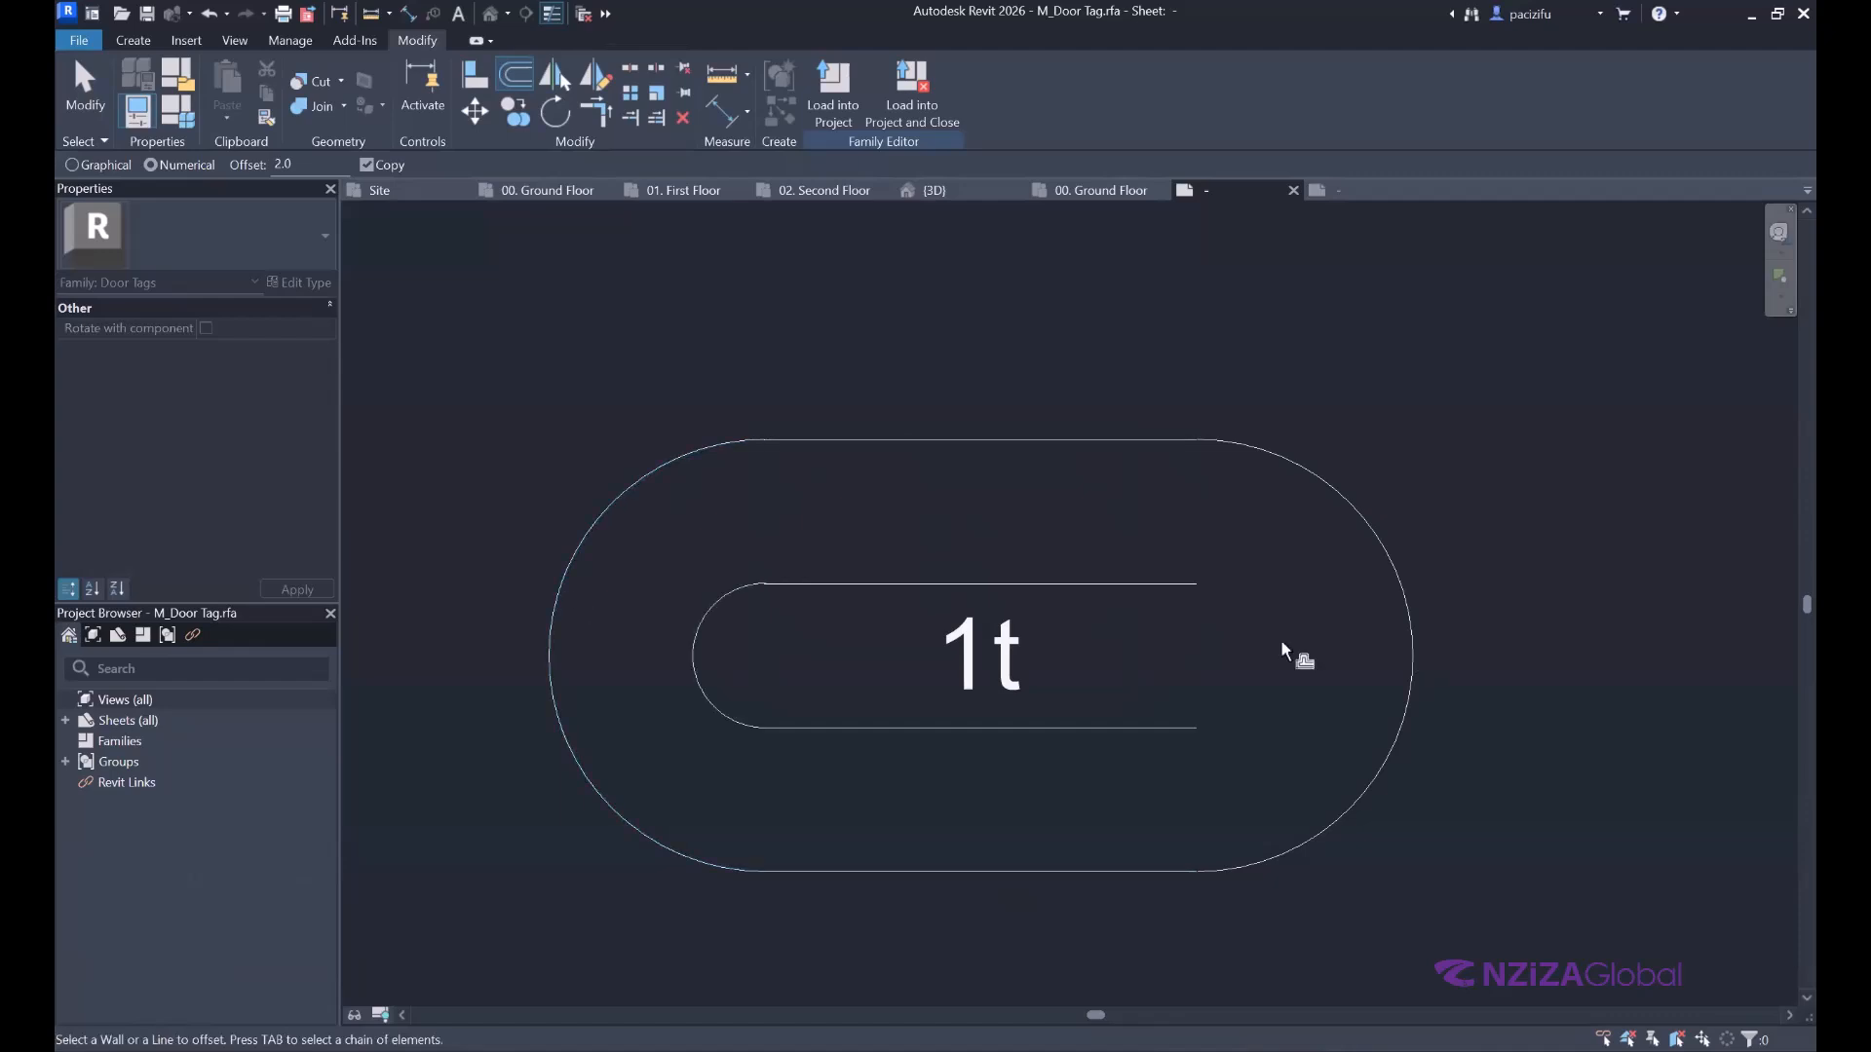
key("Escape")
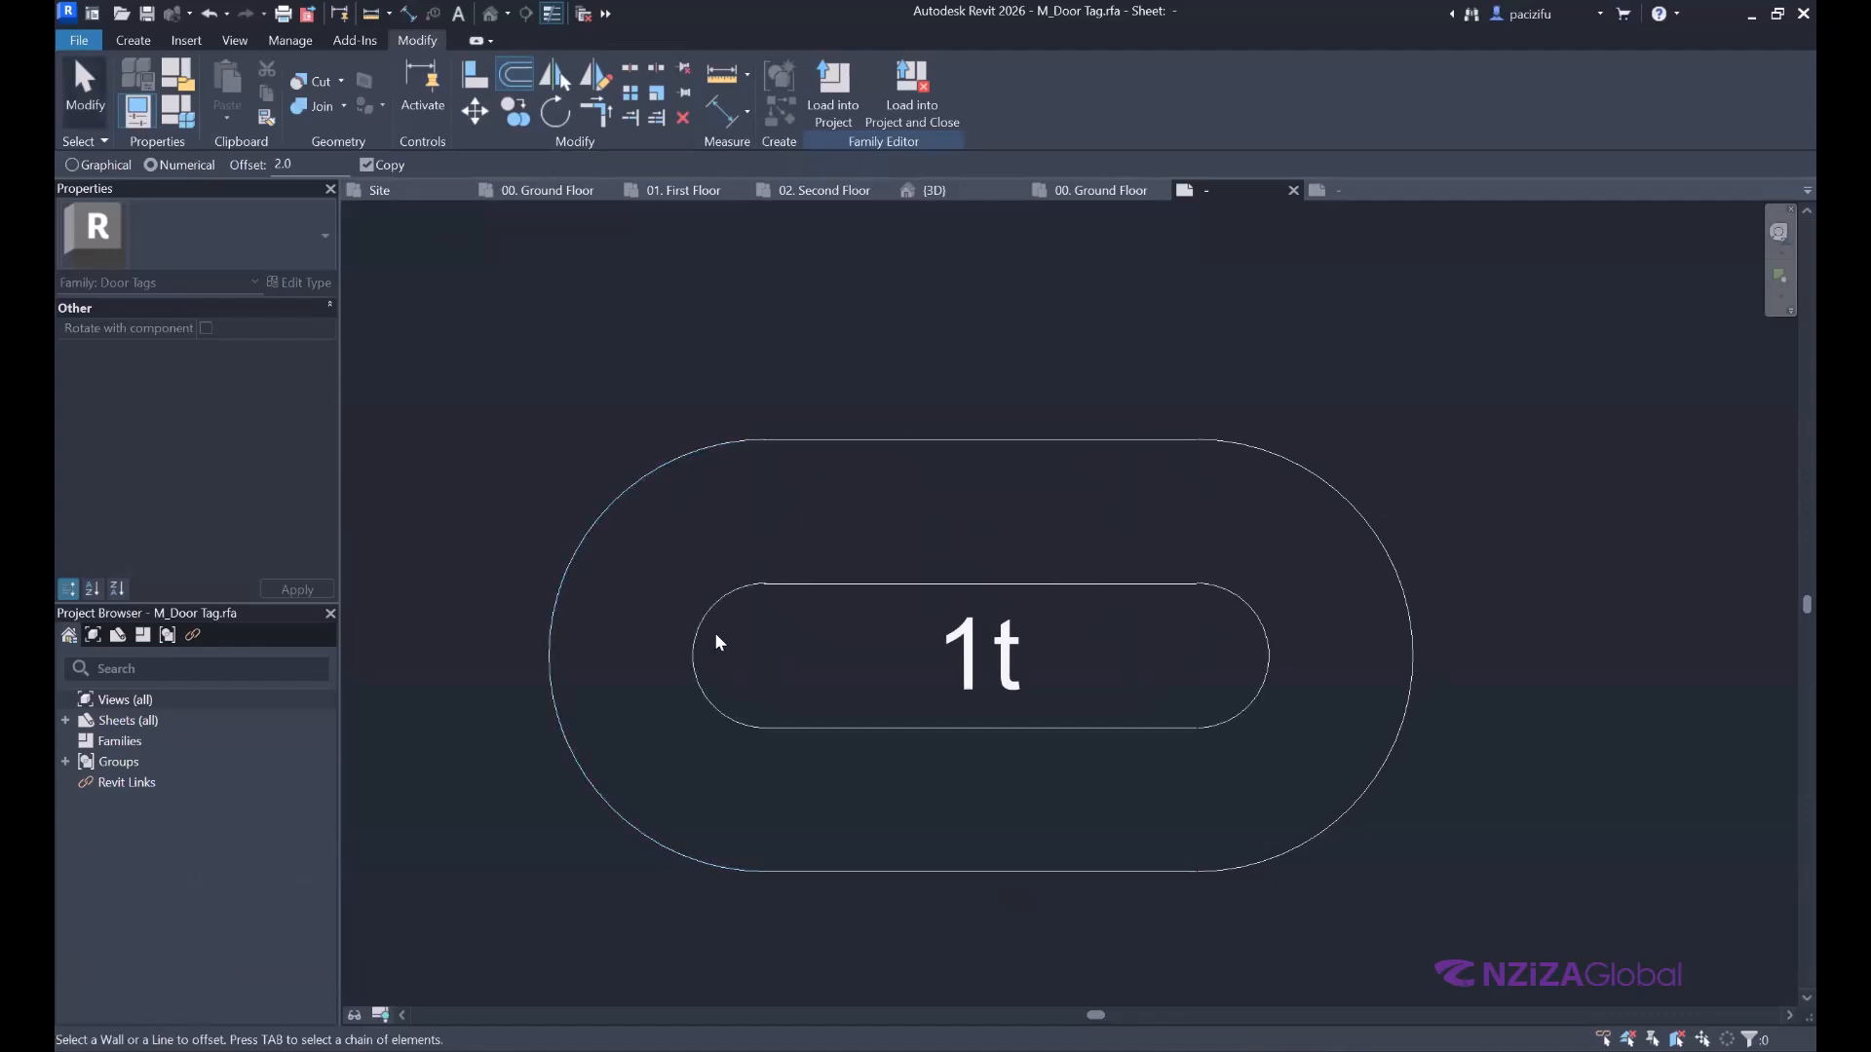
Nudge both end arcs of the inner outline inward until the capsule fits closely around the label text.
left_click(715, 633)
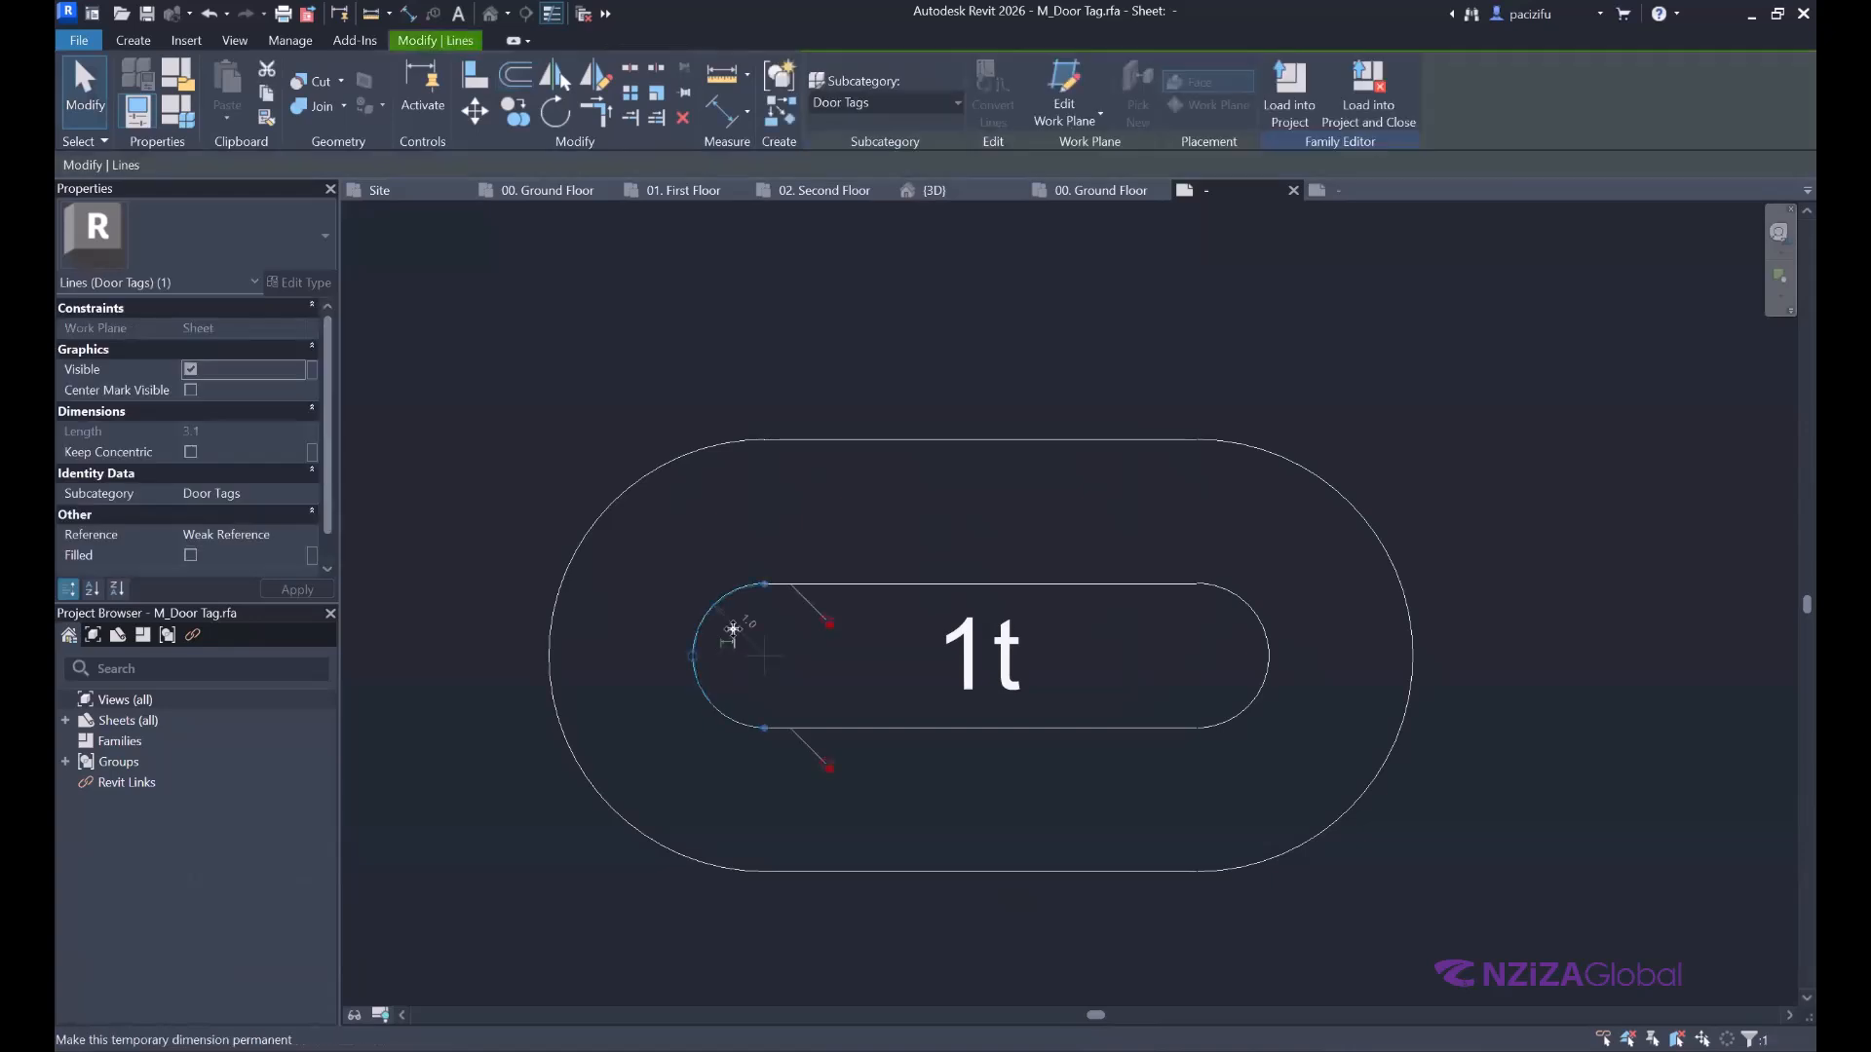
key("Right")
key("Right")
key("Right")
key("Right")
key("Right")
key("Right")
key("Right")
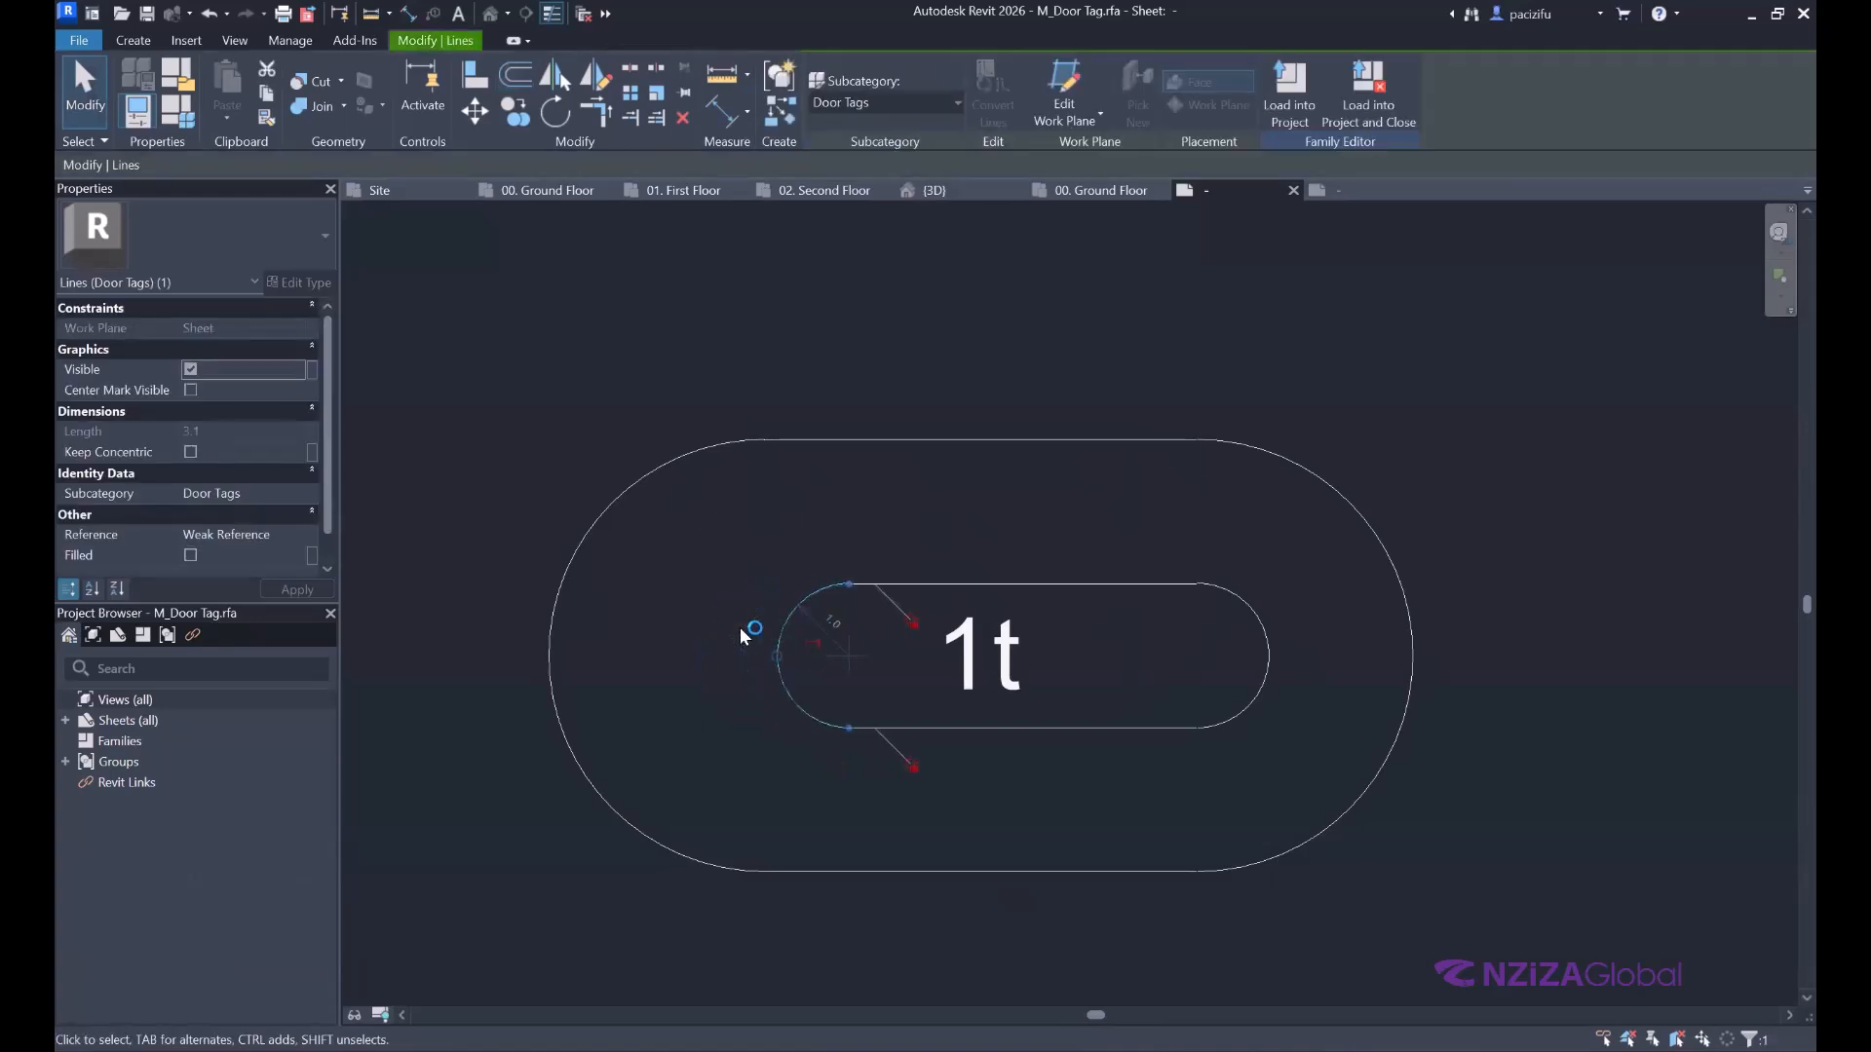
key("Right")
key("Right")
key("Right")
key("Right")
key("Right")
left_click(1268, 652)
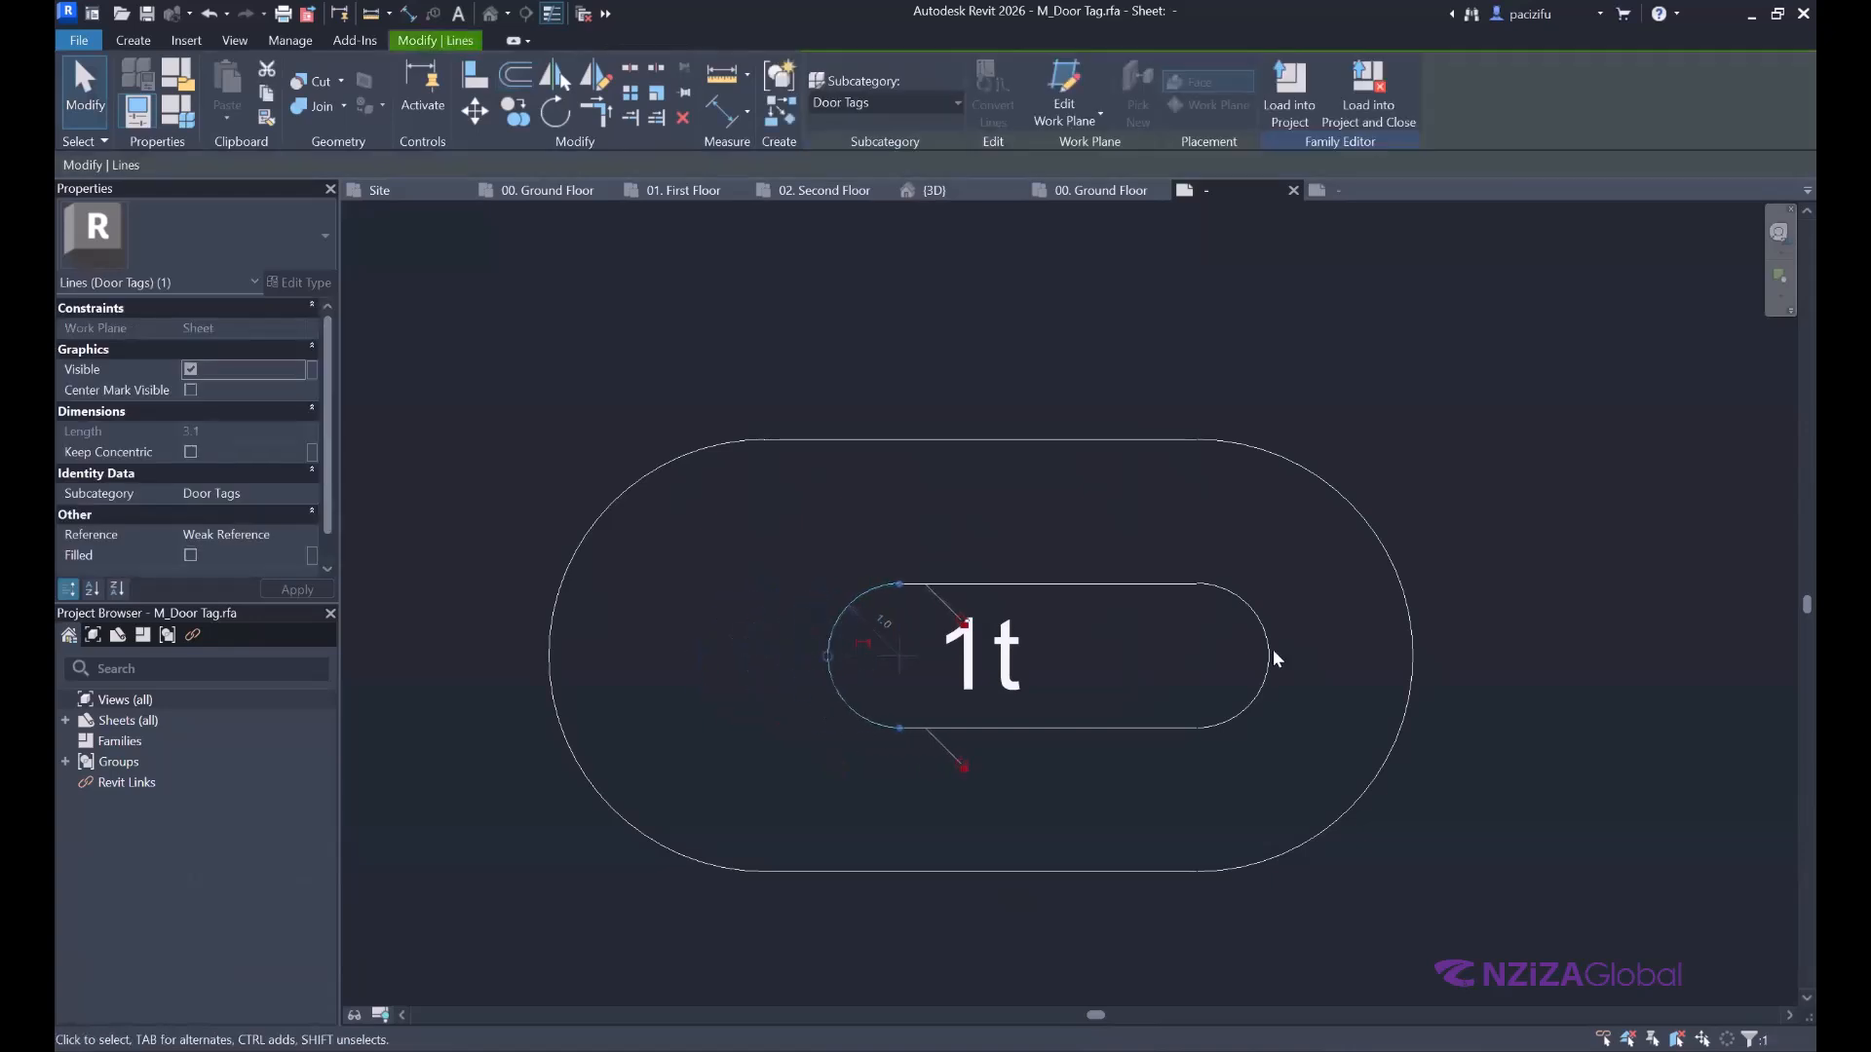
key("Left")
key("Left")
key("Left")
key("Left")
key("Left")
key("Left")
key("Left")
key("Left")
key("Left")
key("Left")
key("Left")
key("Left")
key("Left")
left_click(832, 651)
key("Right")
key("Right")
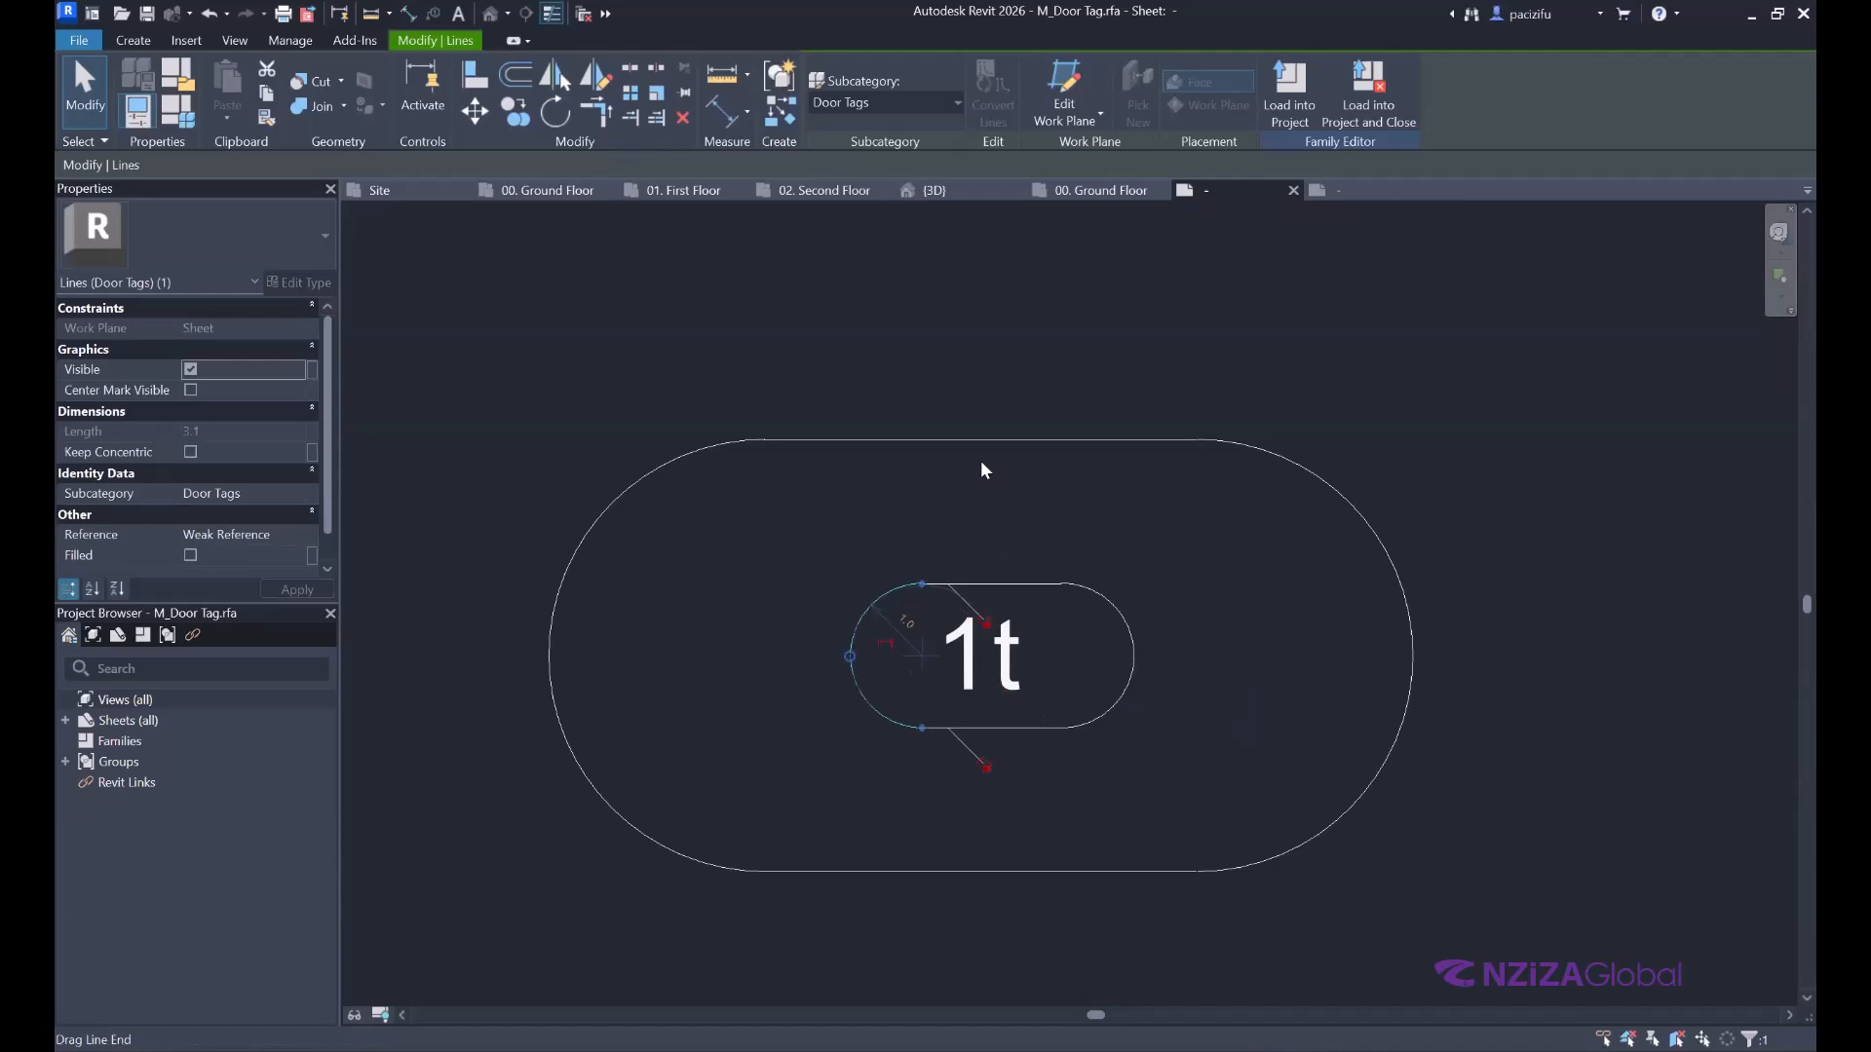
key("Escape")
Delete the original outer capsule outline of the door tag.
left_click(966, 441)
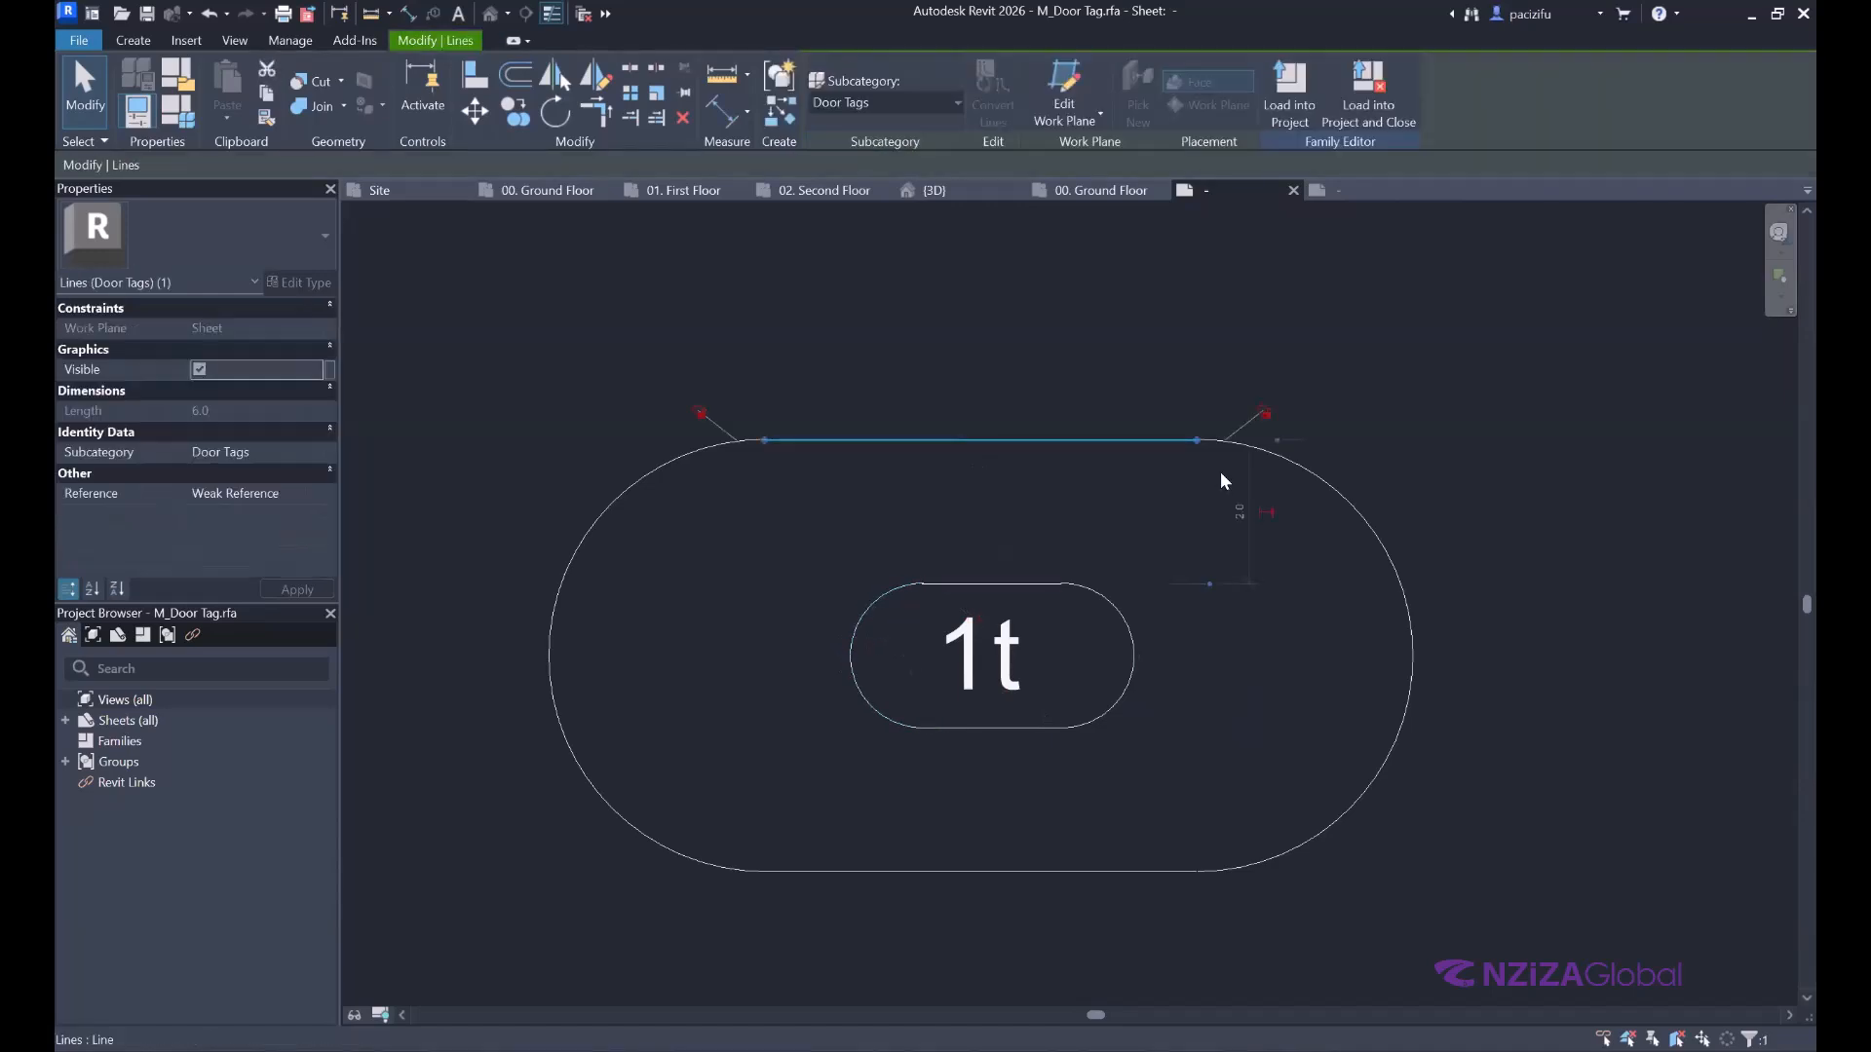
key("Delete")
key("Delete")
left_click(629, 820)
key("Delete")
key("Delete")
Load the edited M_Door Tag family into the Session 02 Exercise project, overwriting the existing version.
left_click(833, 87)
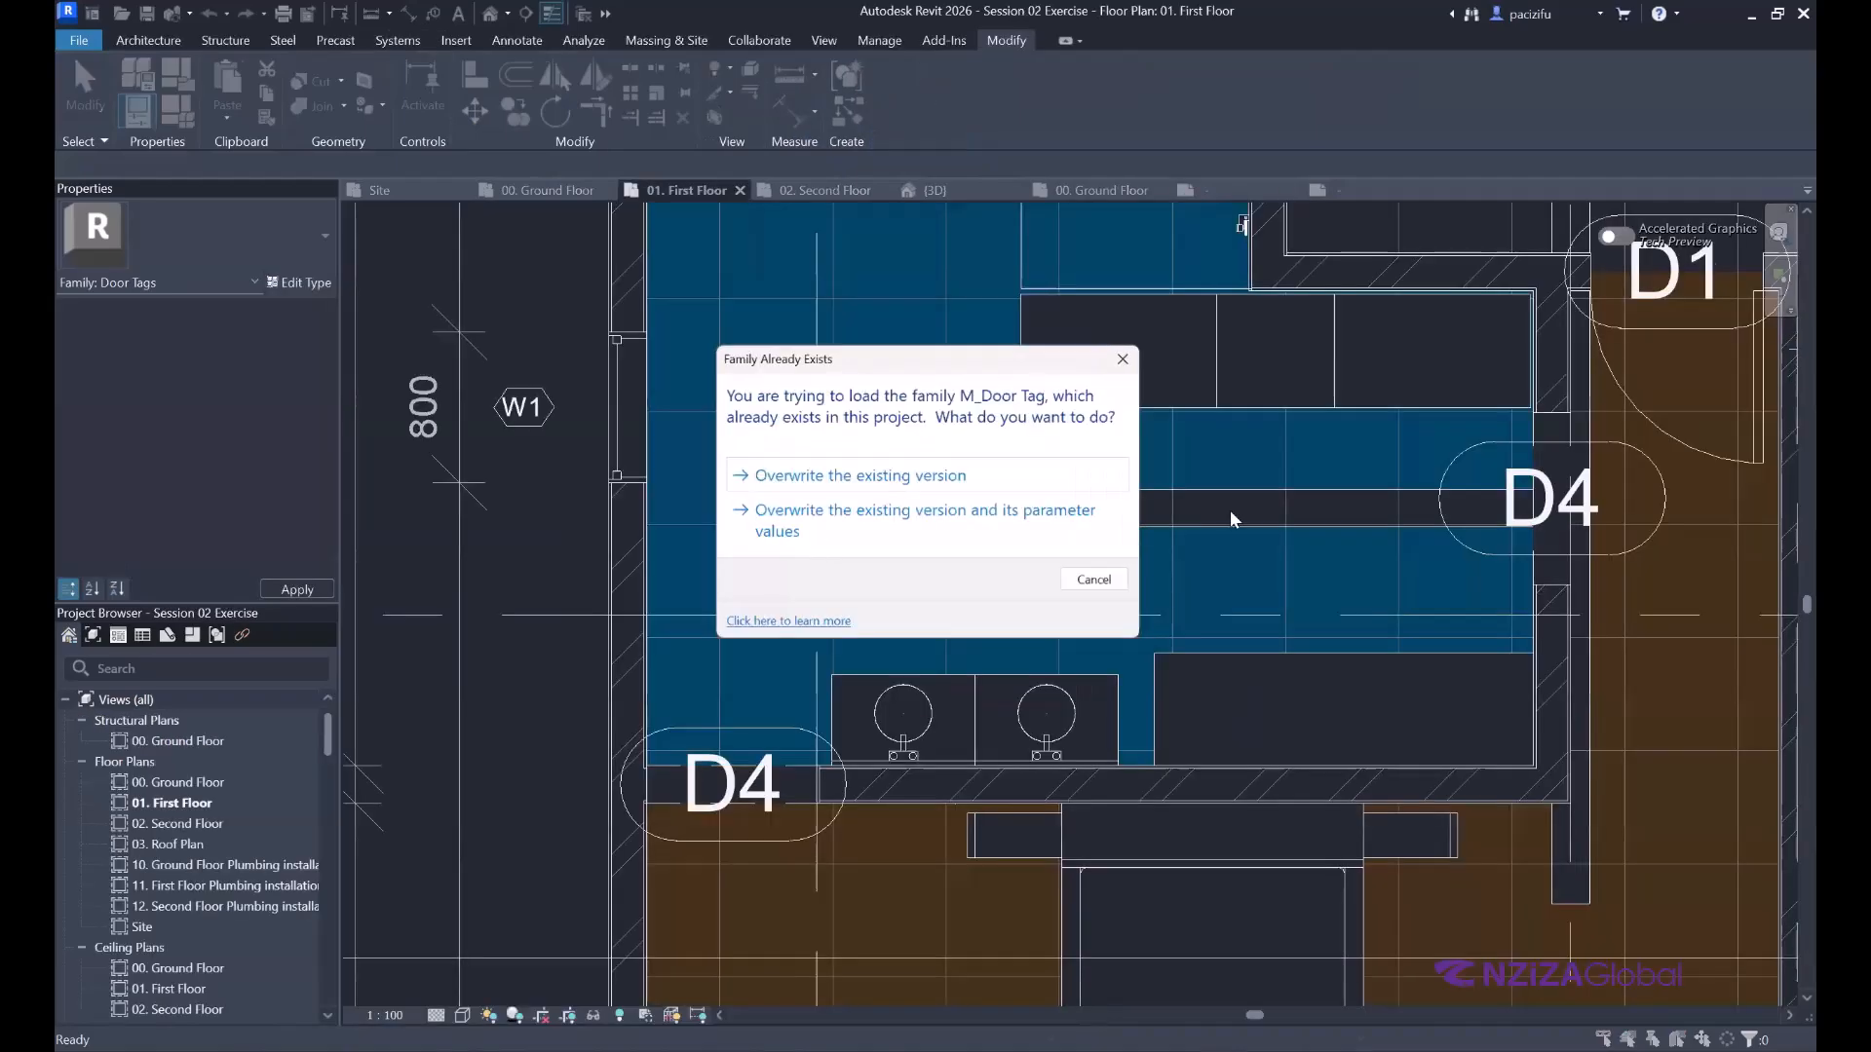
left_click(1038, 494)
scroll(1043, 506, "down", 3)
scroll(1080, 502, "up", 5)
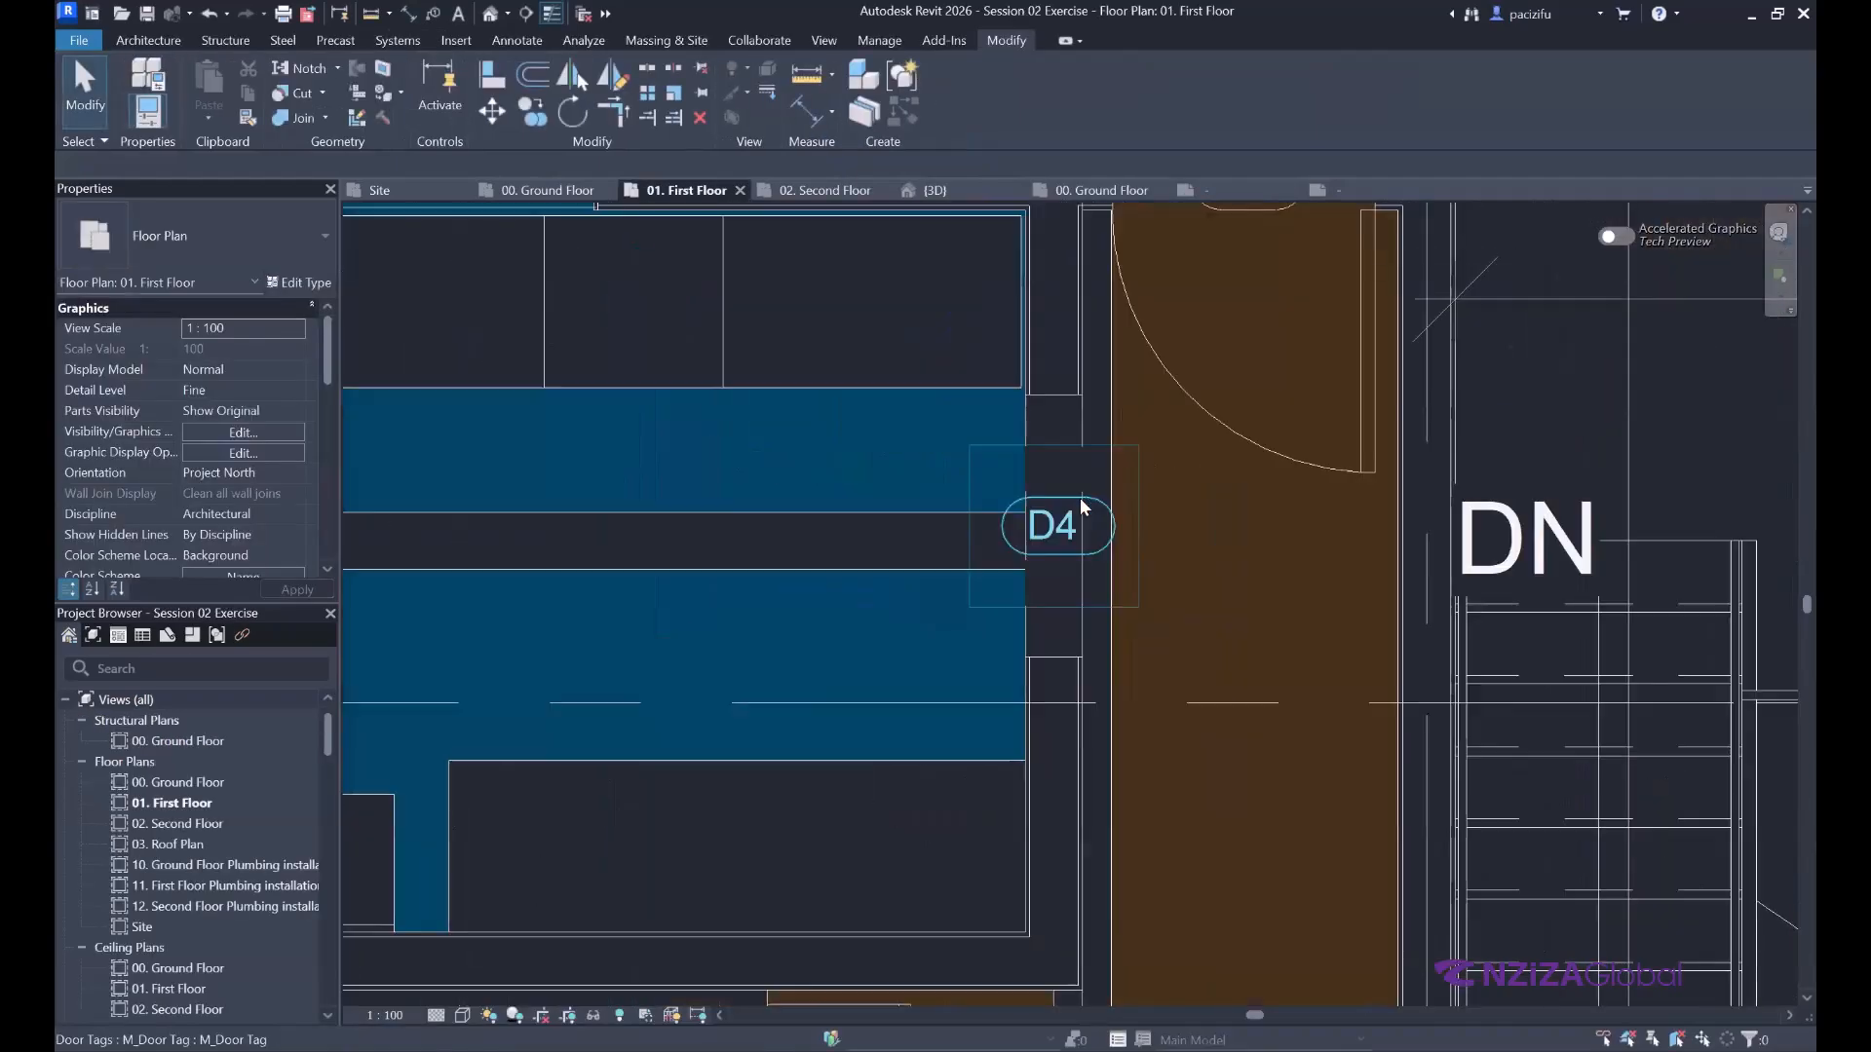
Examine the size and placement of the door tags on the first floor and ground floor plans.
scroll(658, 699, "down", 5)
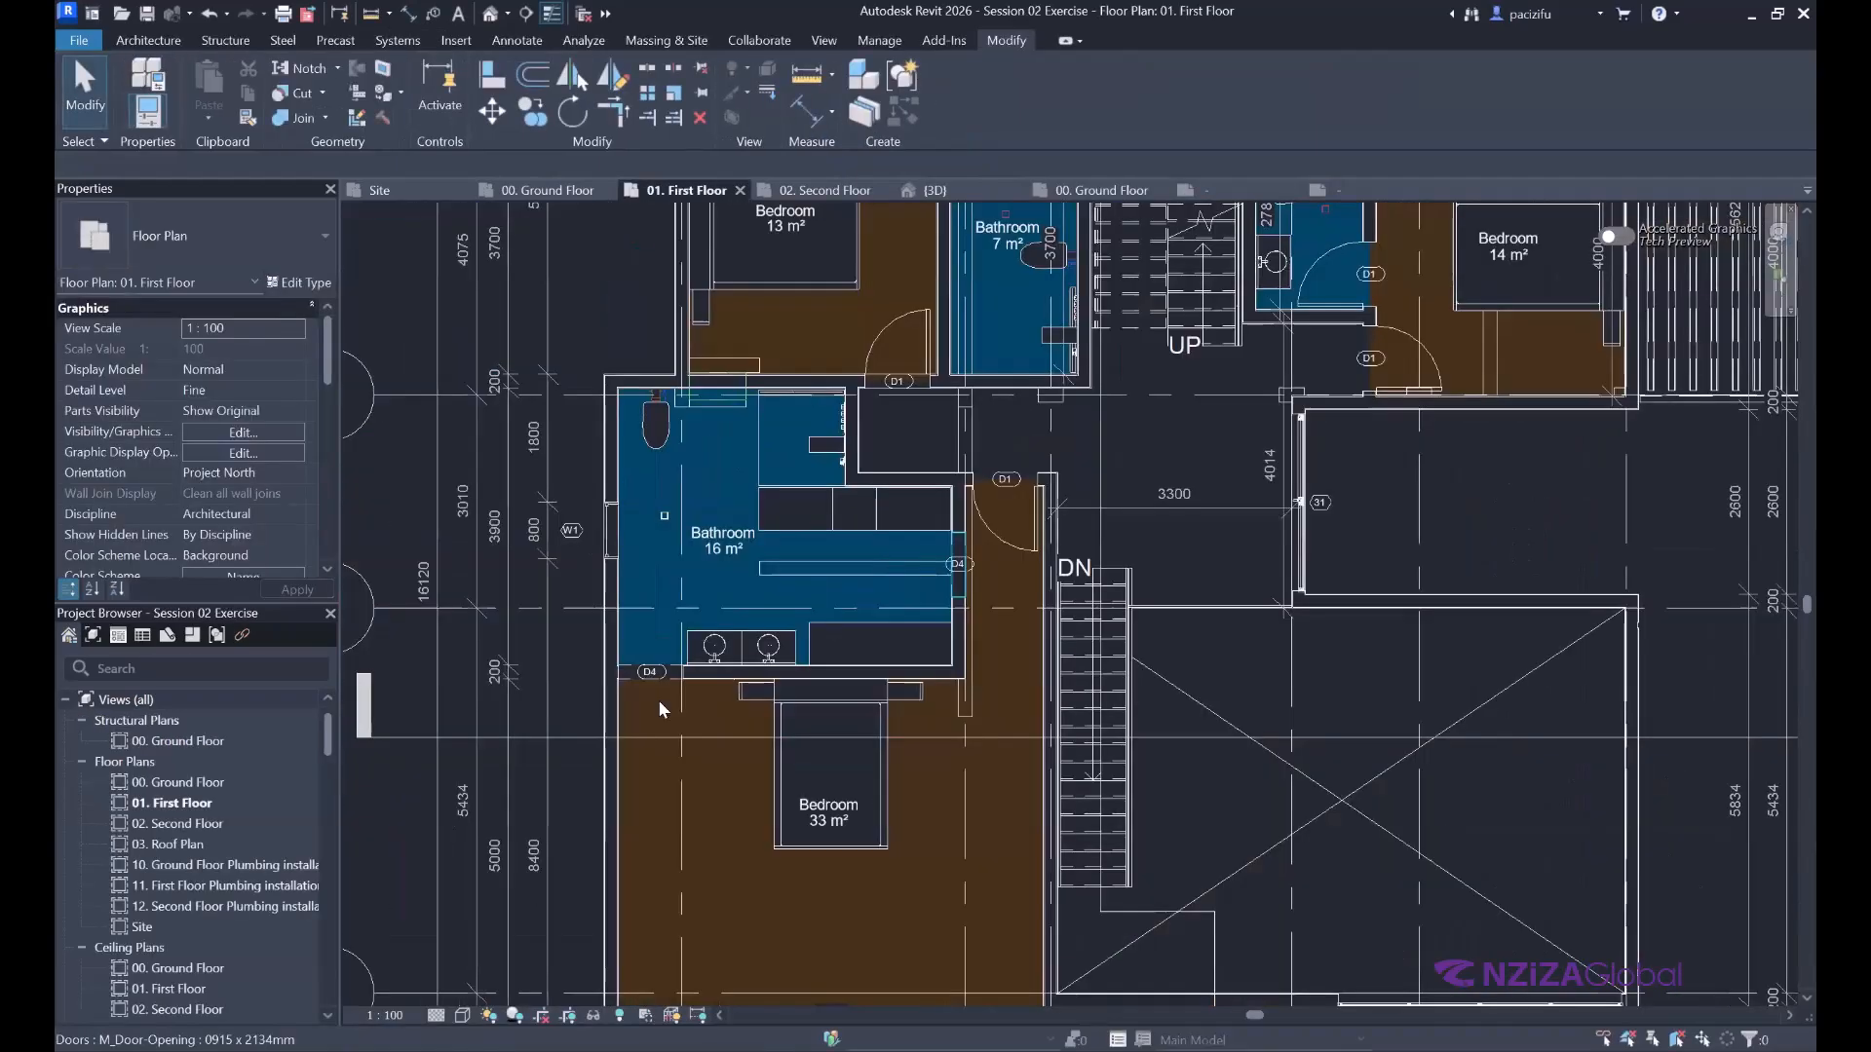
scroll(526, 722, "up", 3)
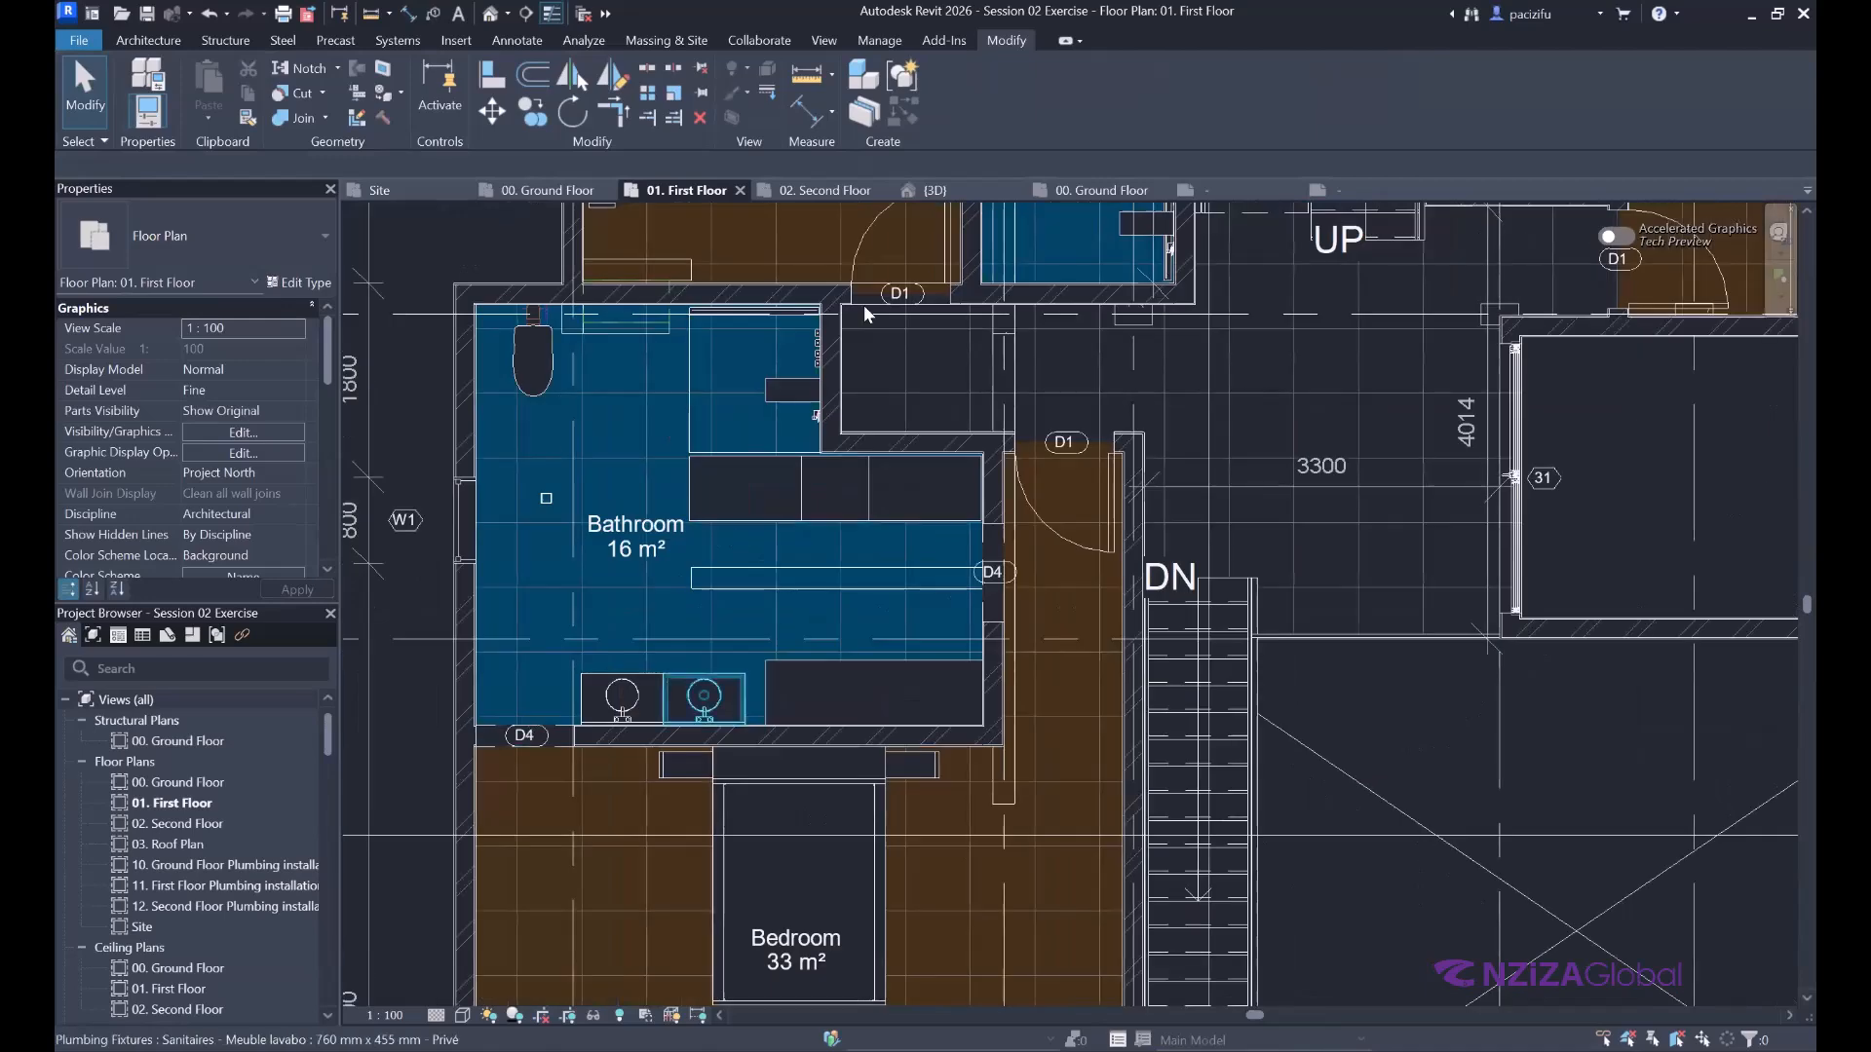
scroll(874, 550, "down", 3)
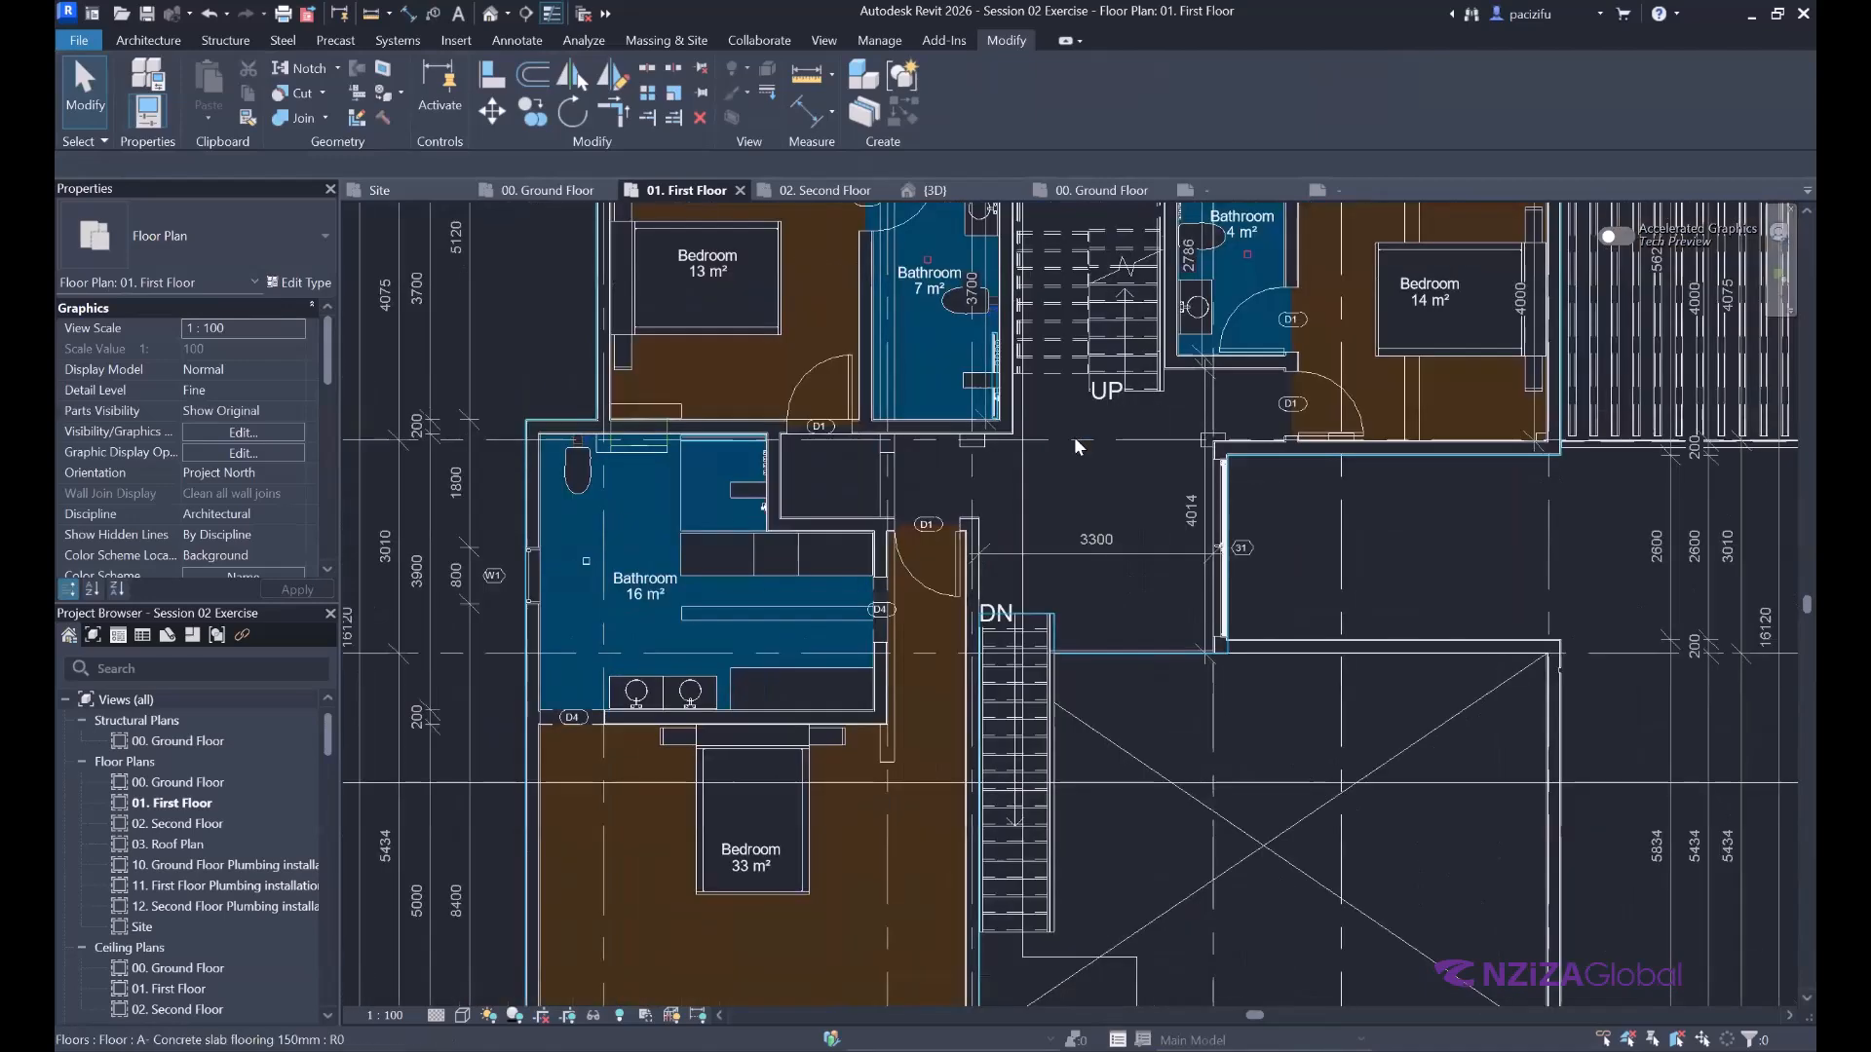
scroll(1074, 436, "up", 3)
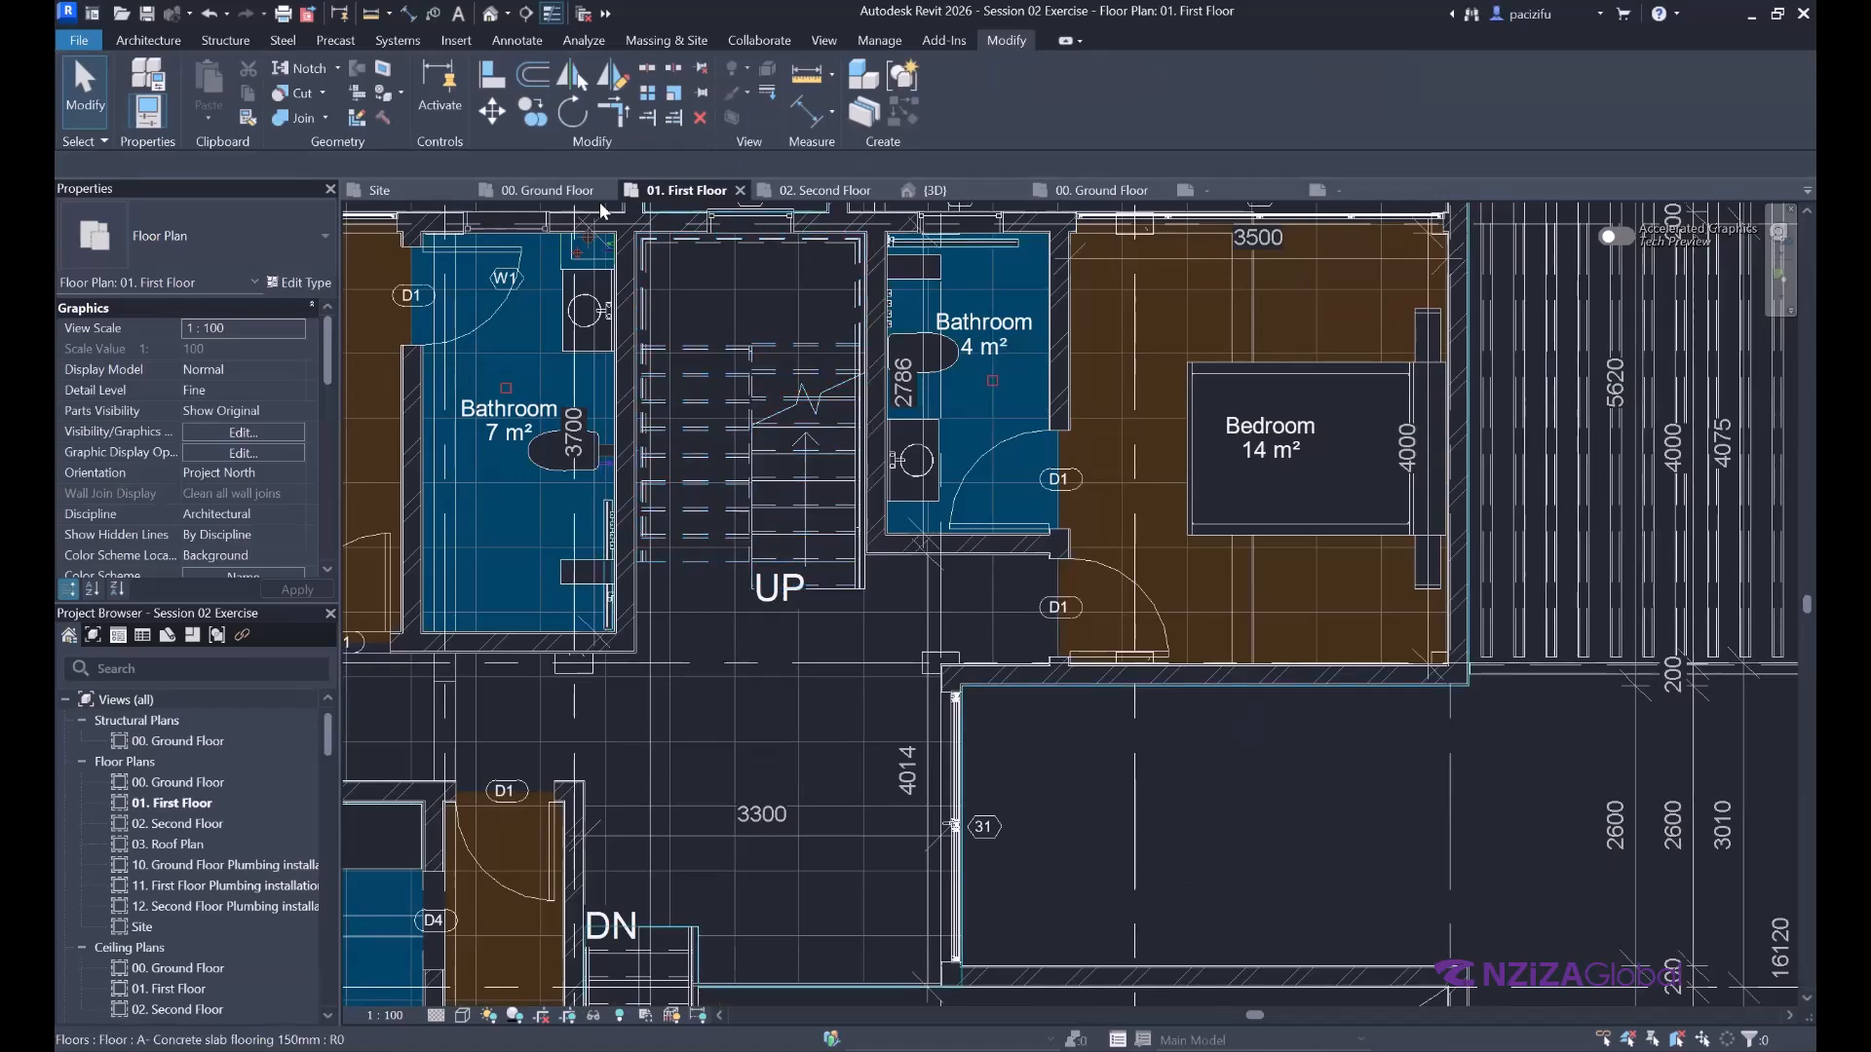
scroll(602, 224, "down", 3)
left_click(547, 190)
scroll(979, 638, "up", 5)
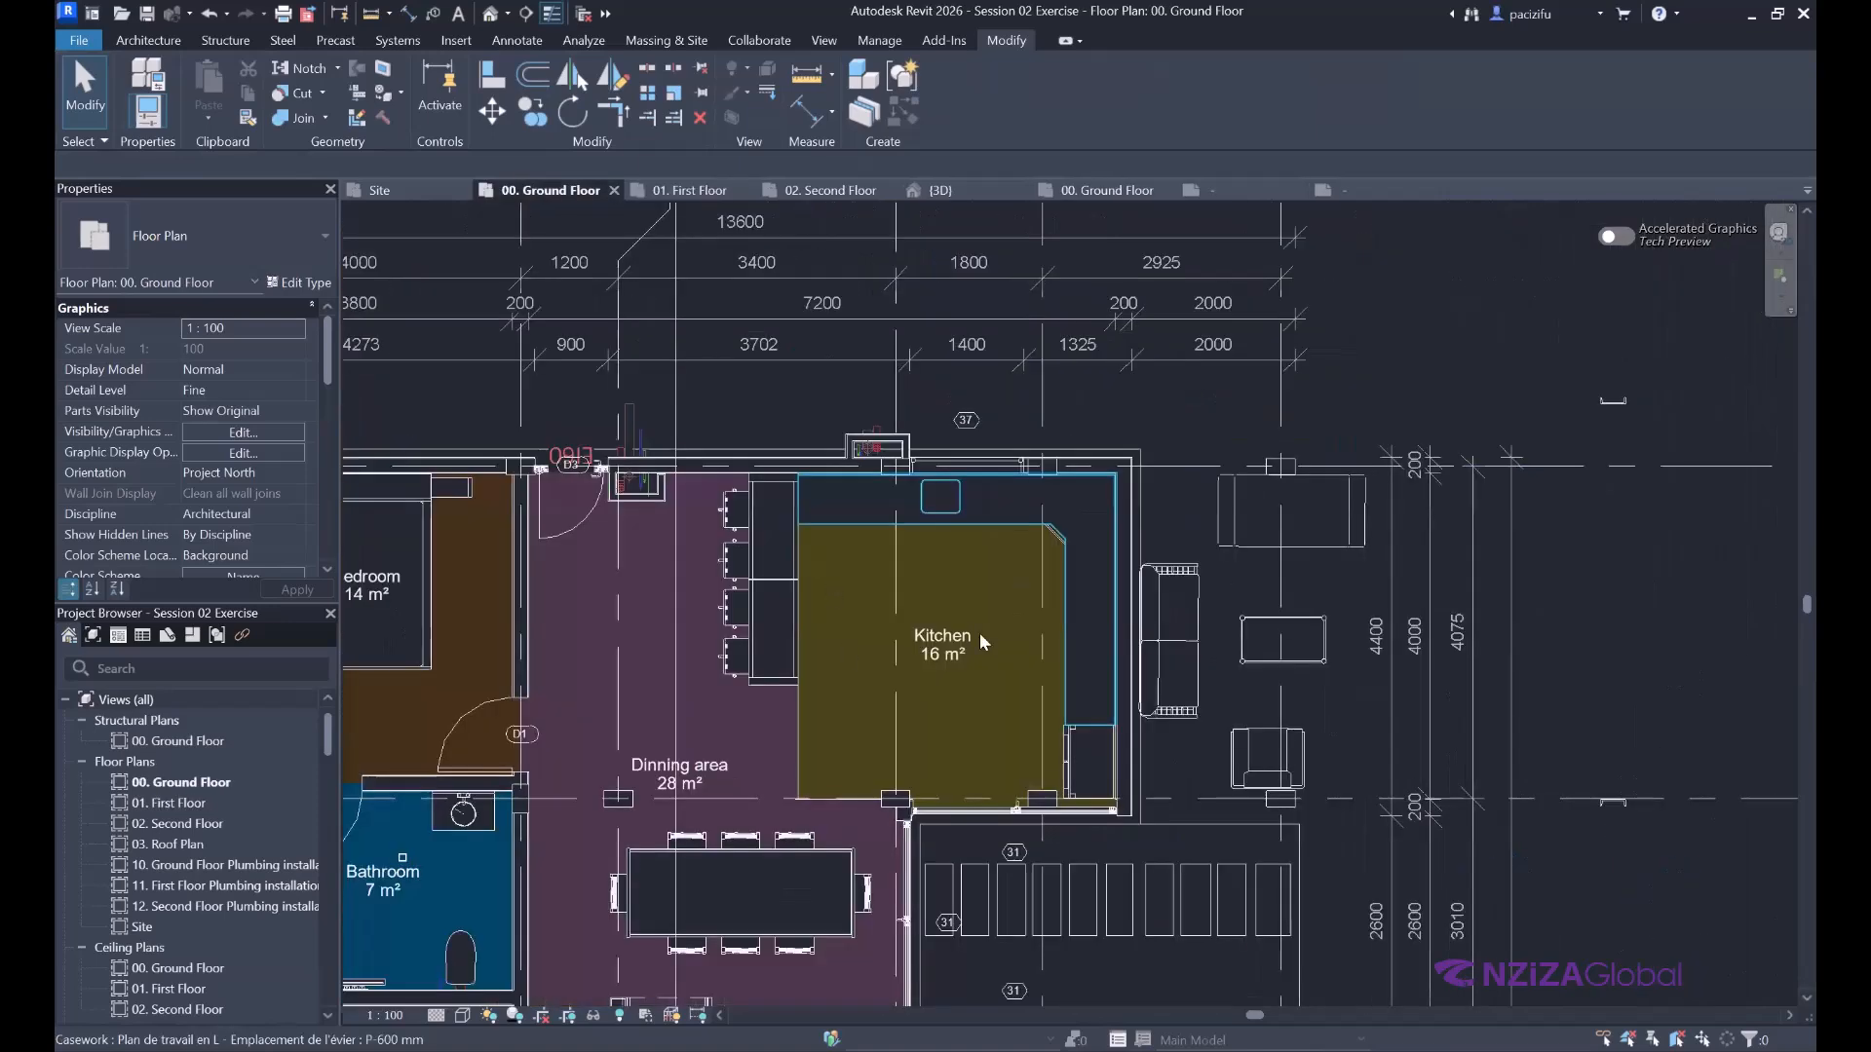
scroll(858, 620, "down", 3)
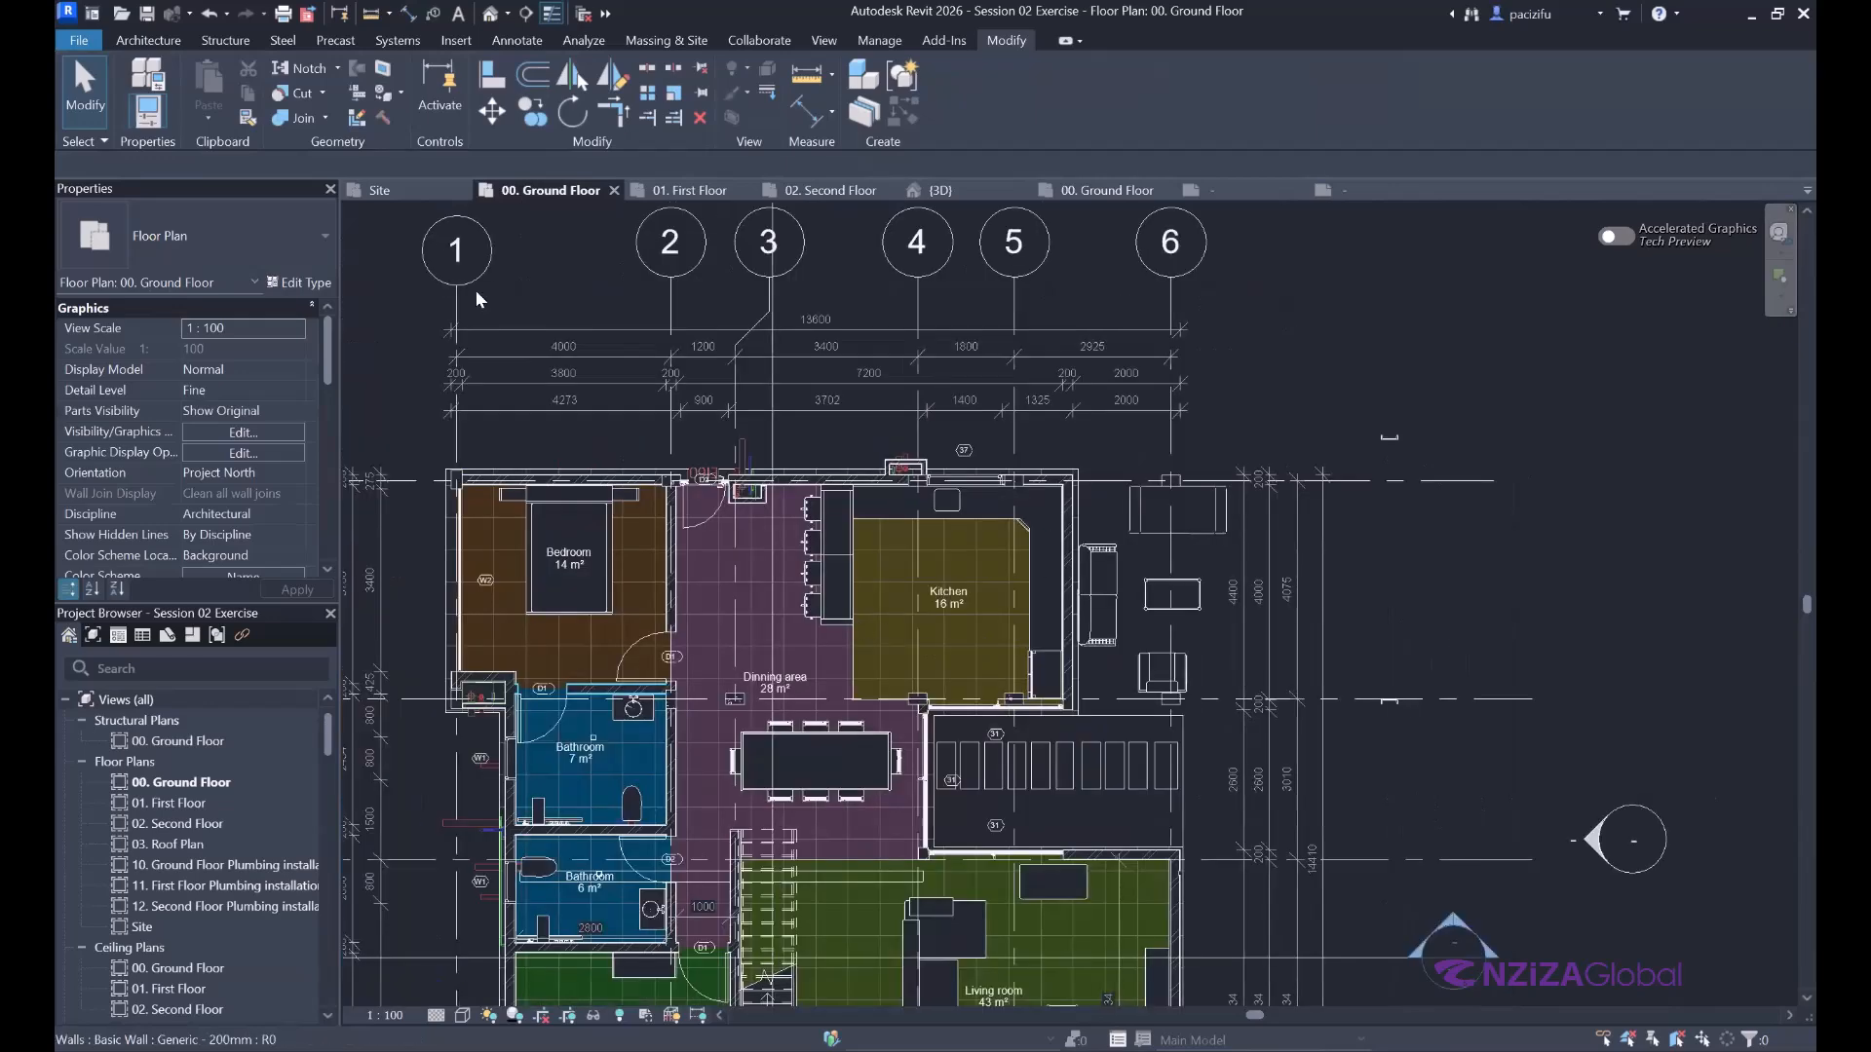
scroll(479, 263, "up", 2)
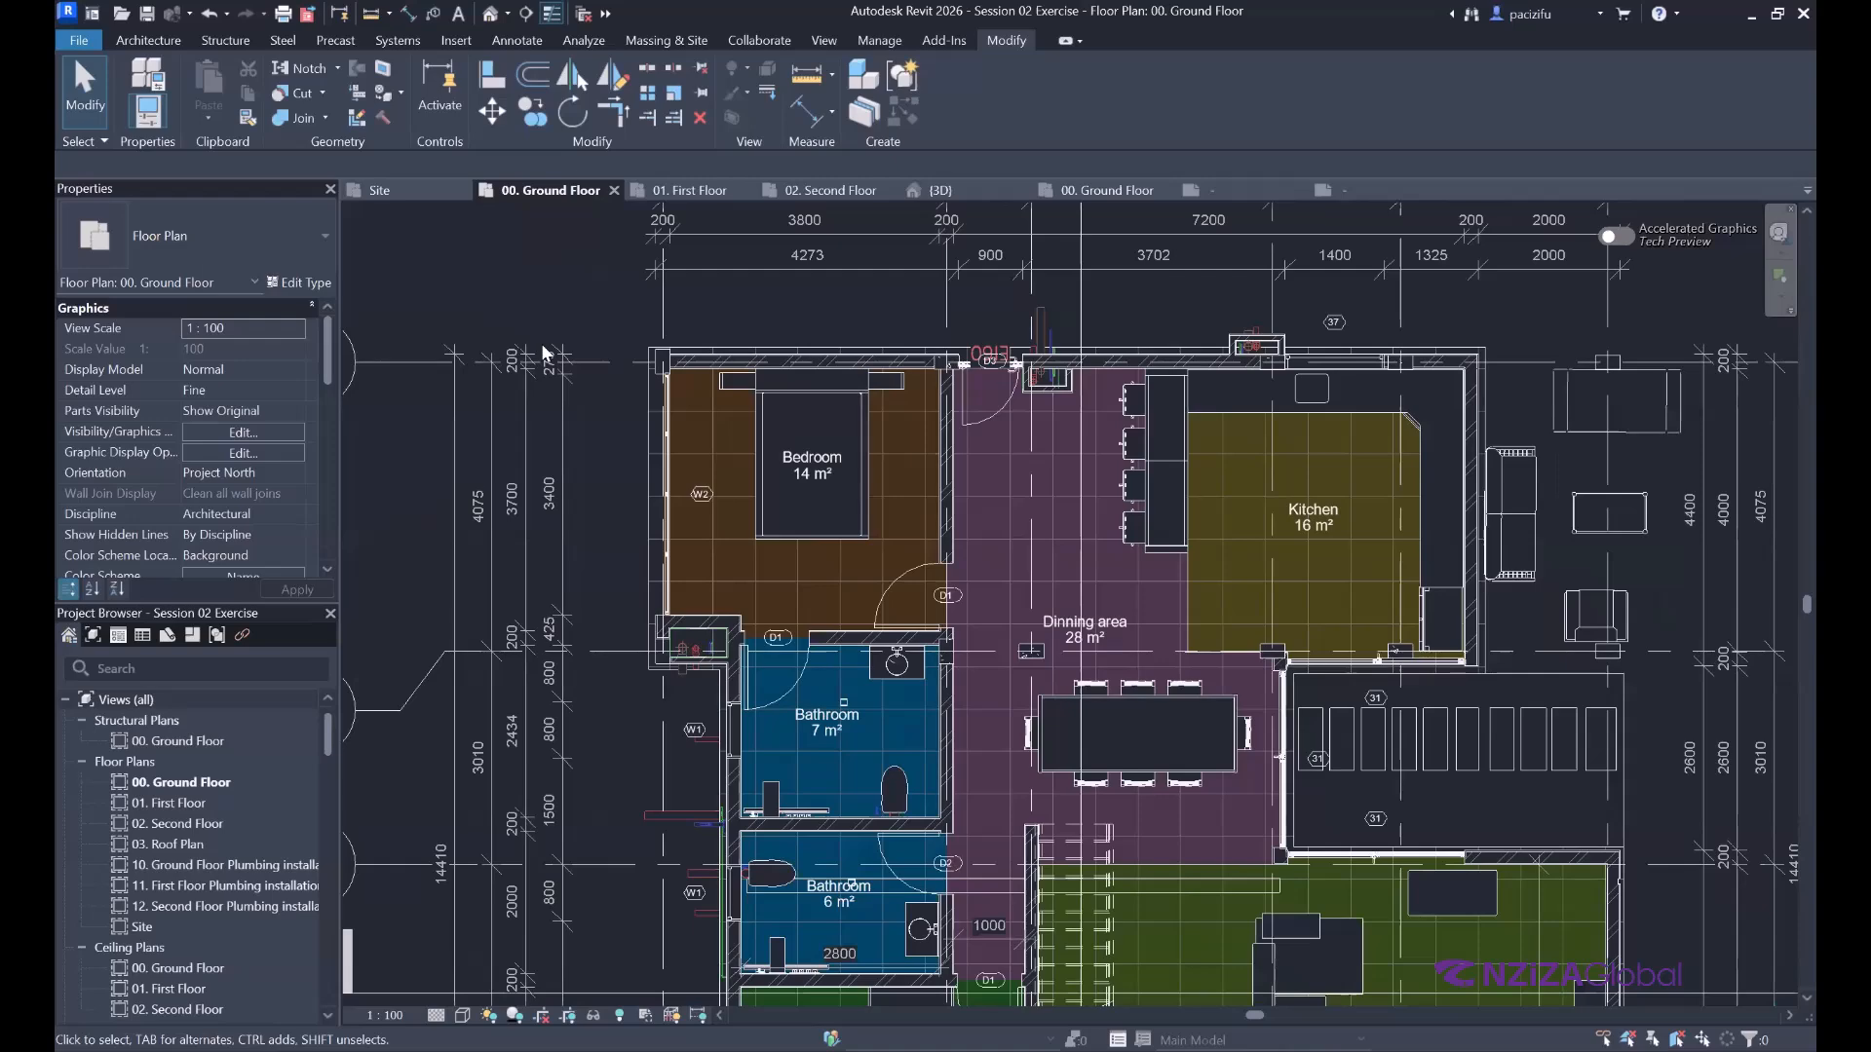
scroll(656, 472, "up", 1)
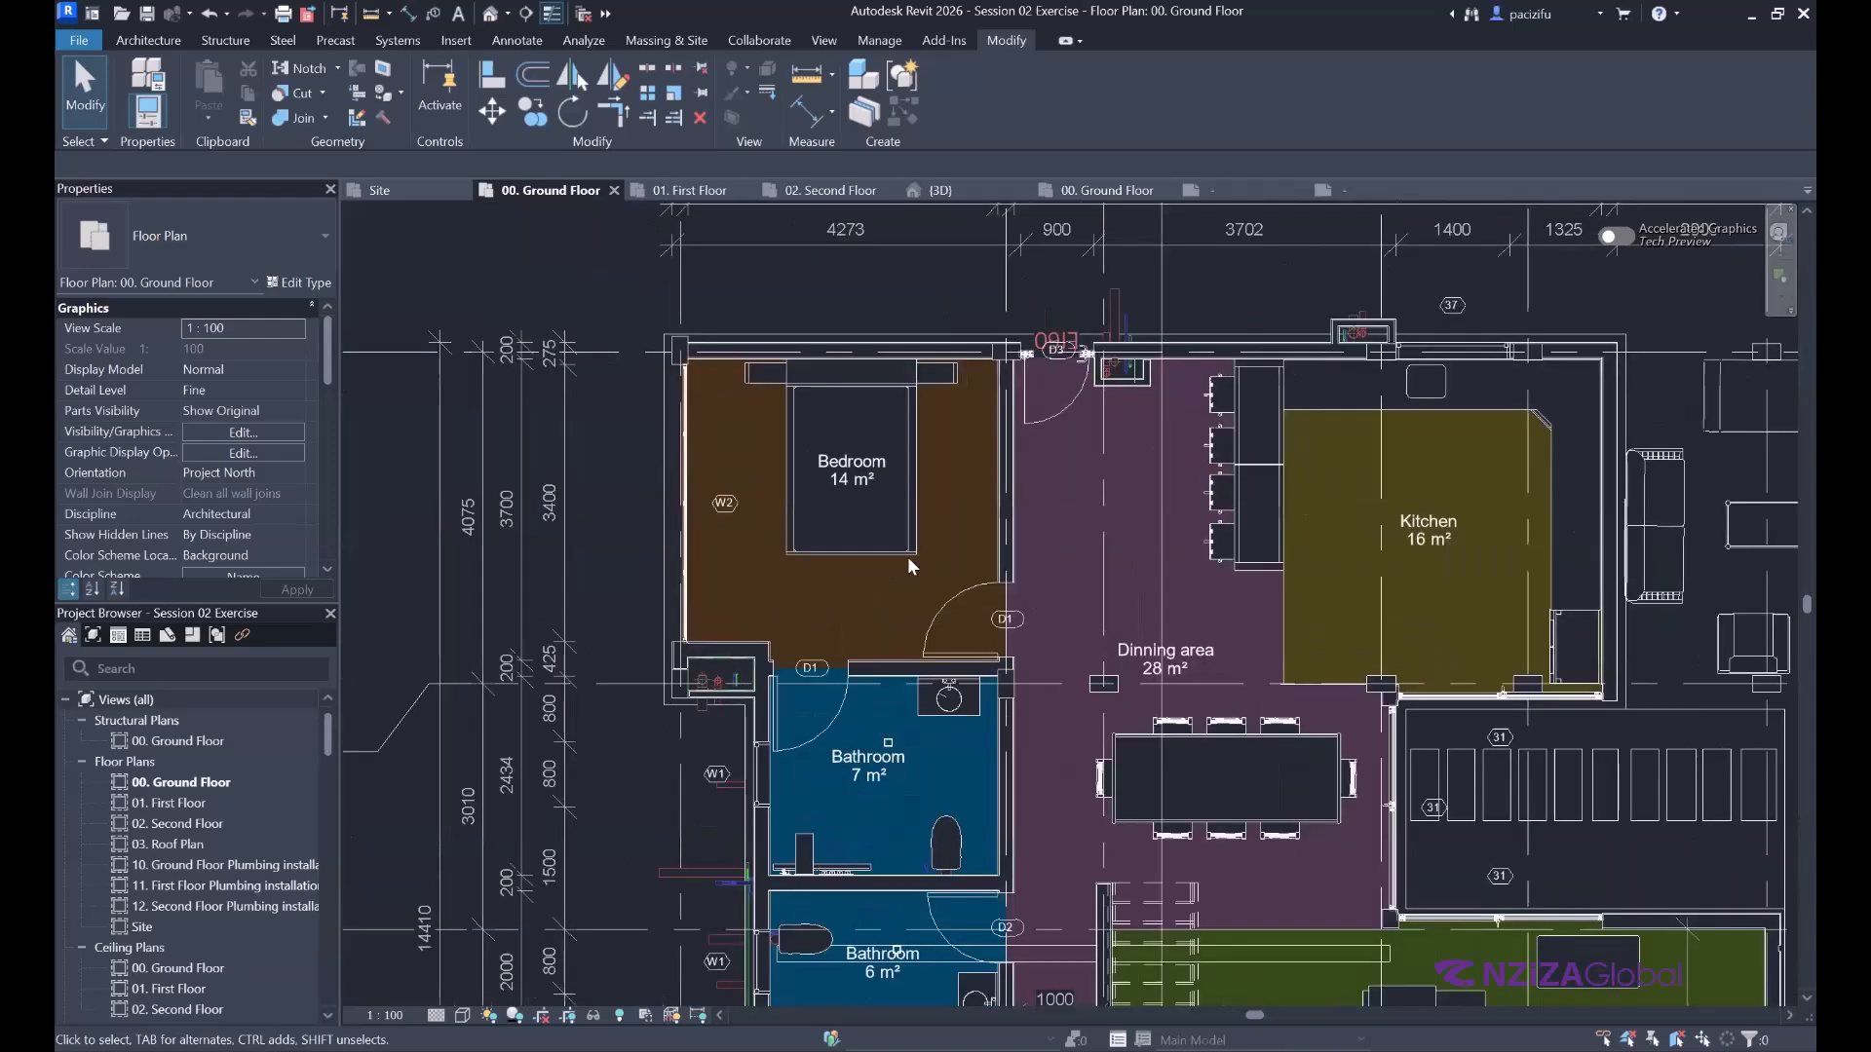
scroll(908, 557, "down", 3)
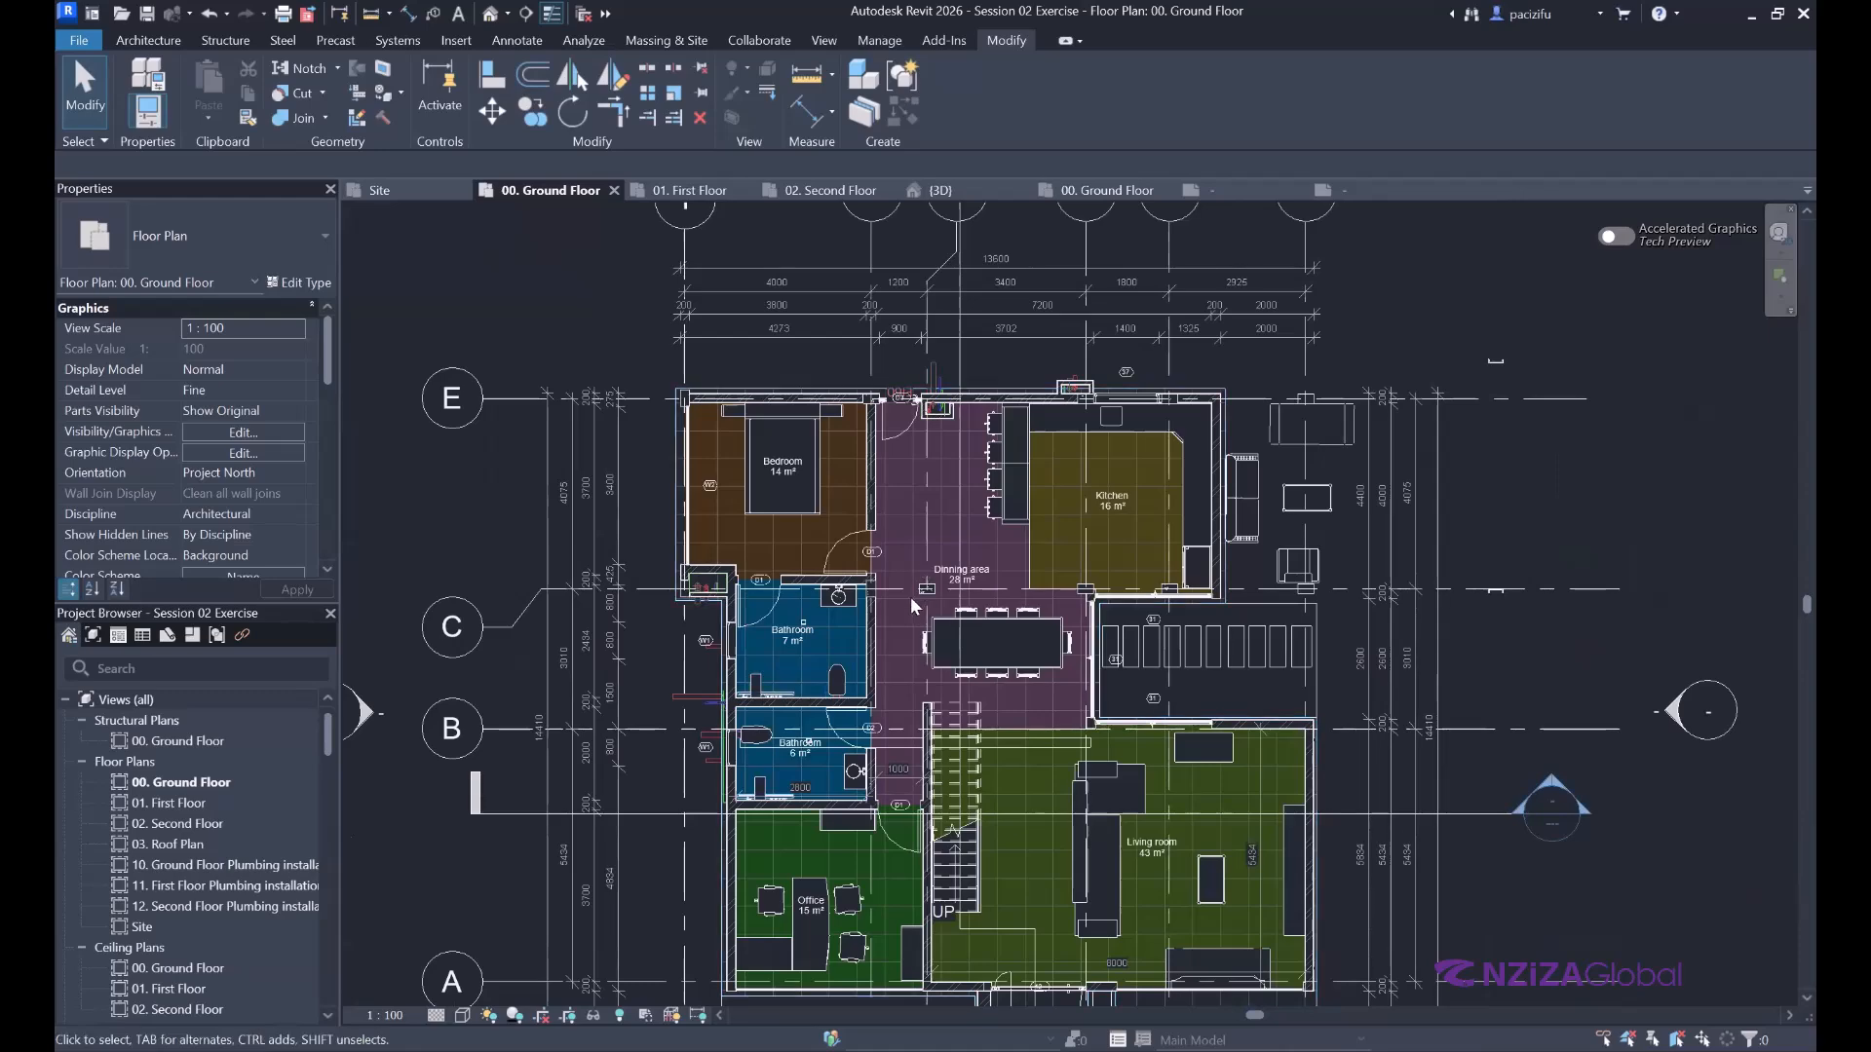
scroll(910, 597, "down", 1)
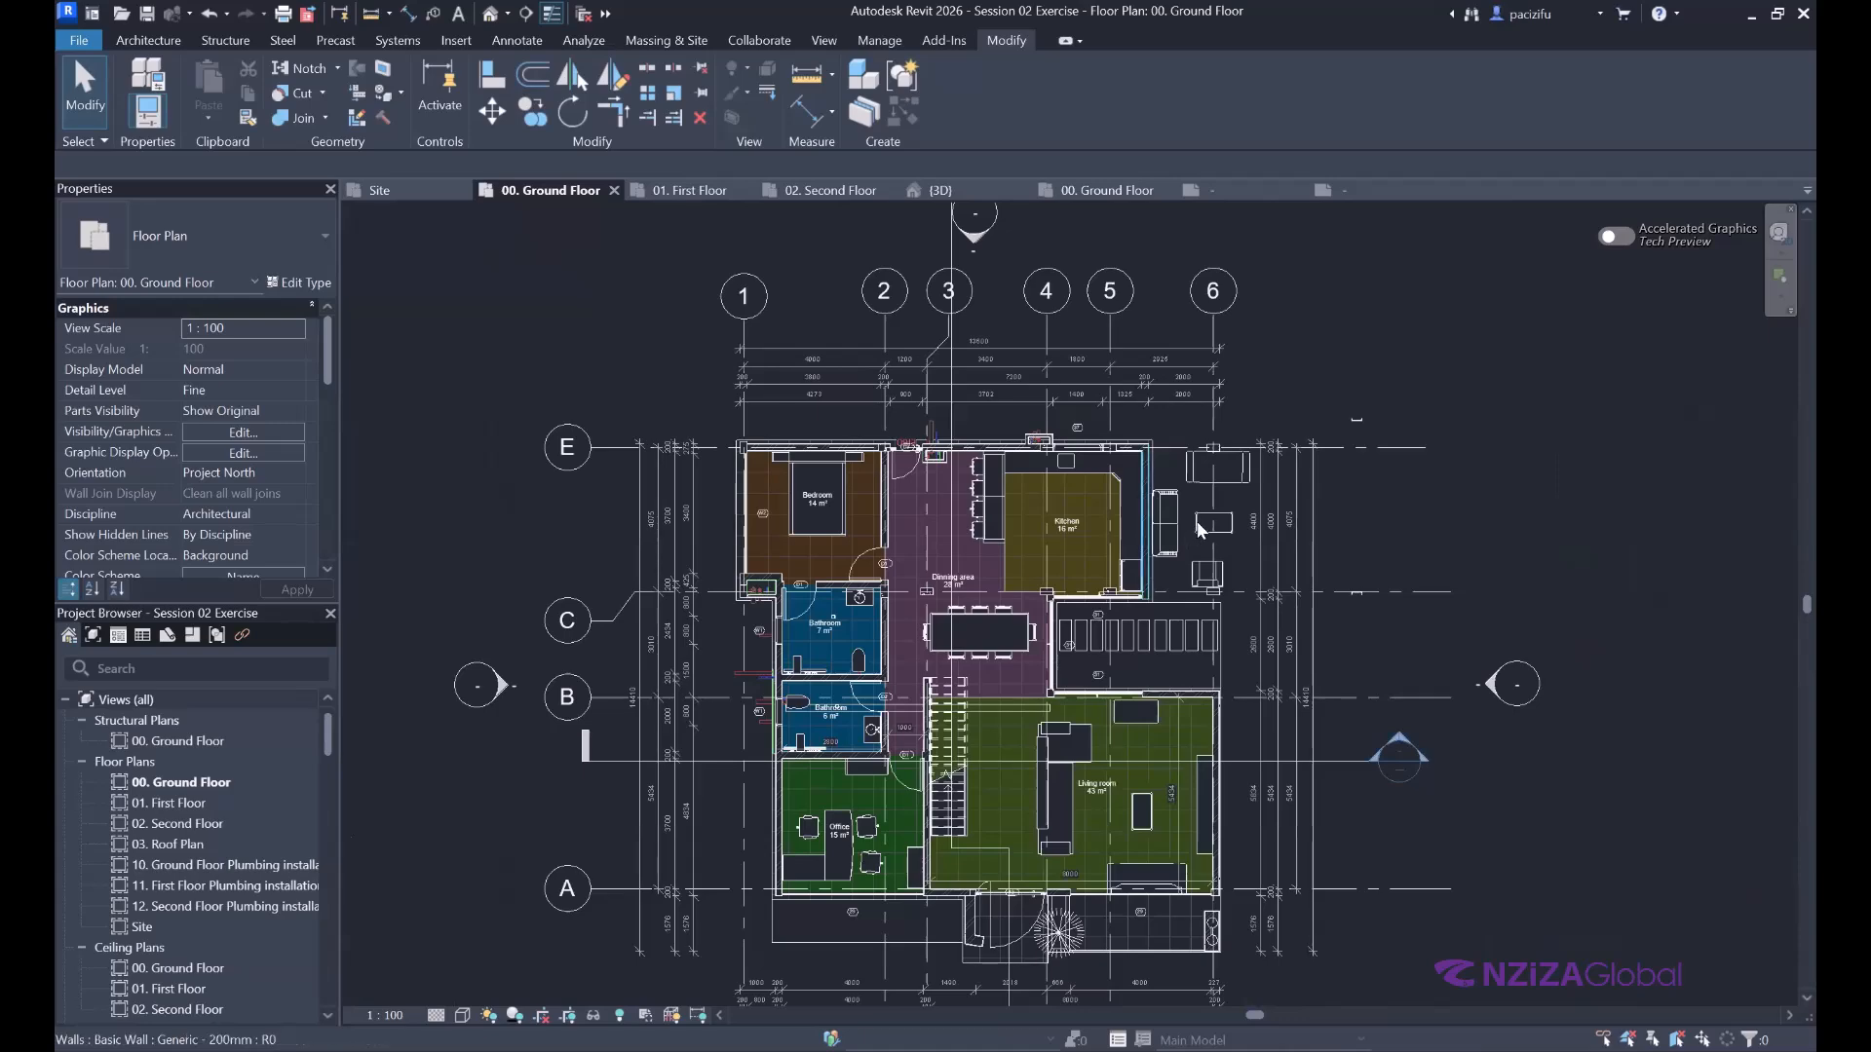
scroll(1084, 580, "up", 1)
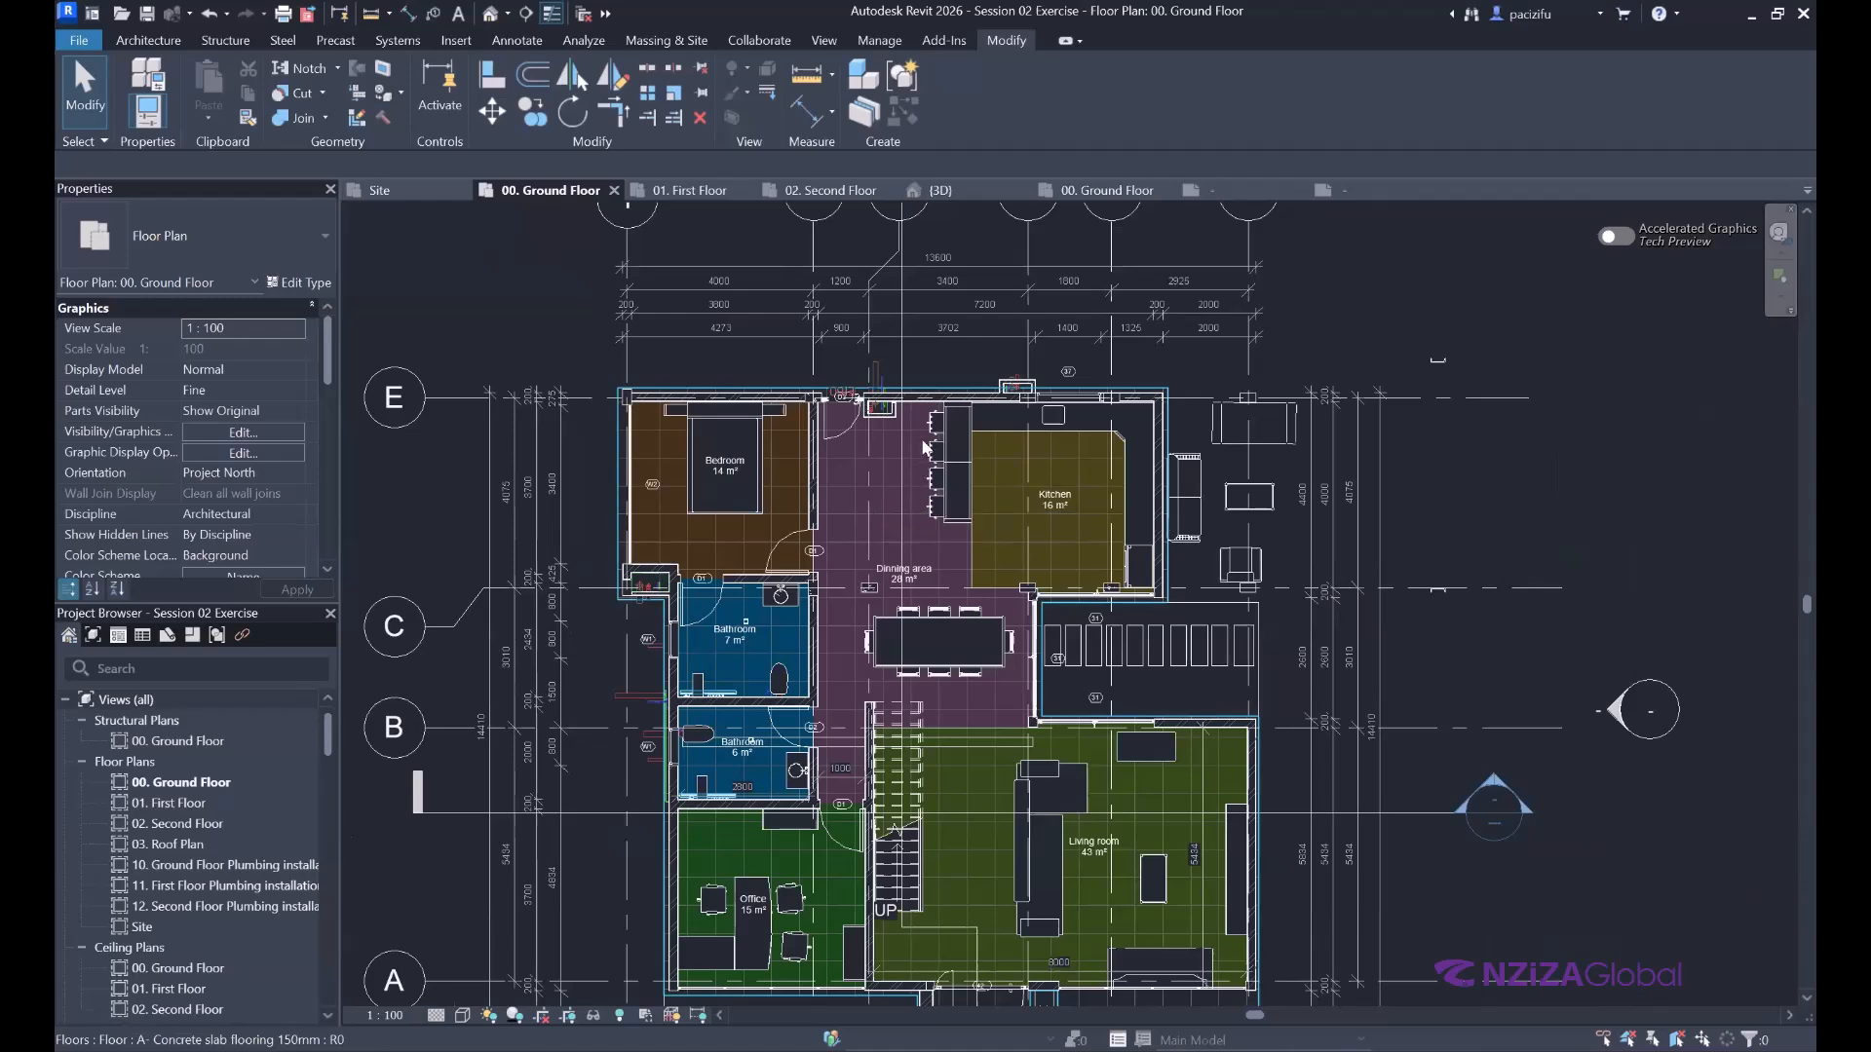
scroll(564, 213, "down", 1)
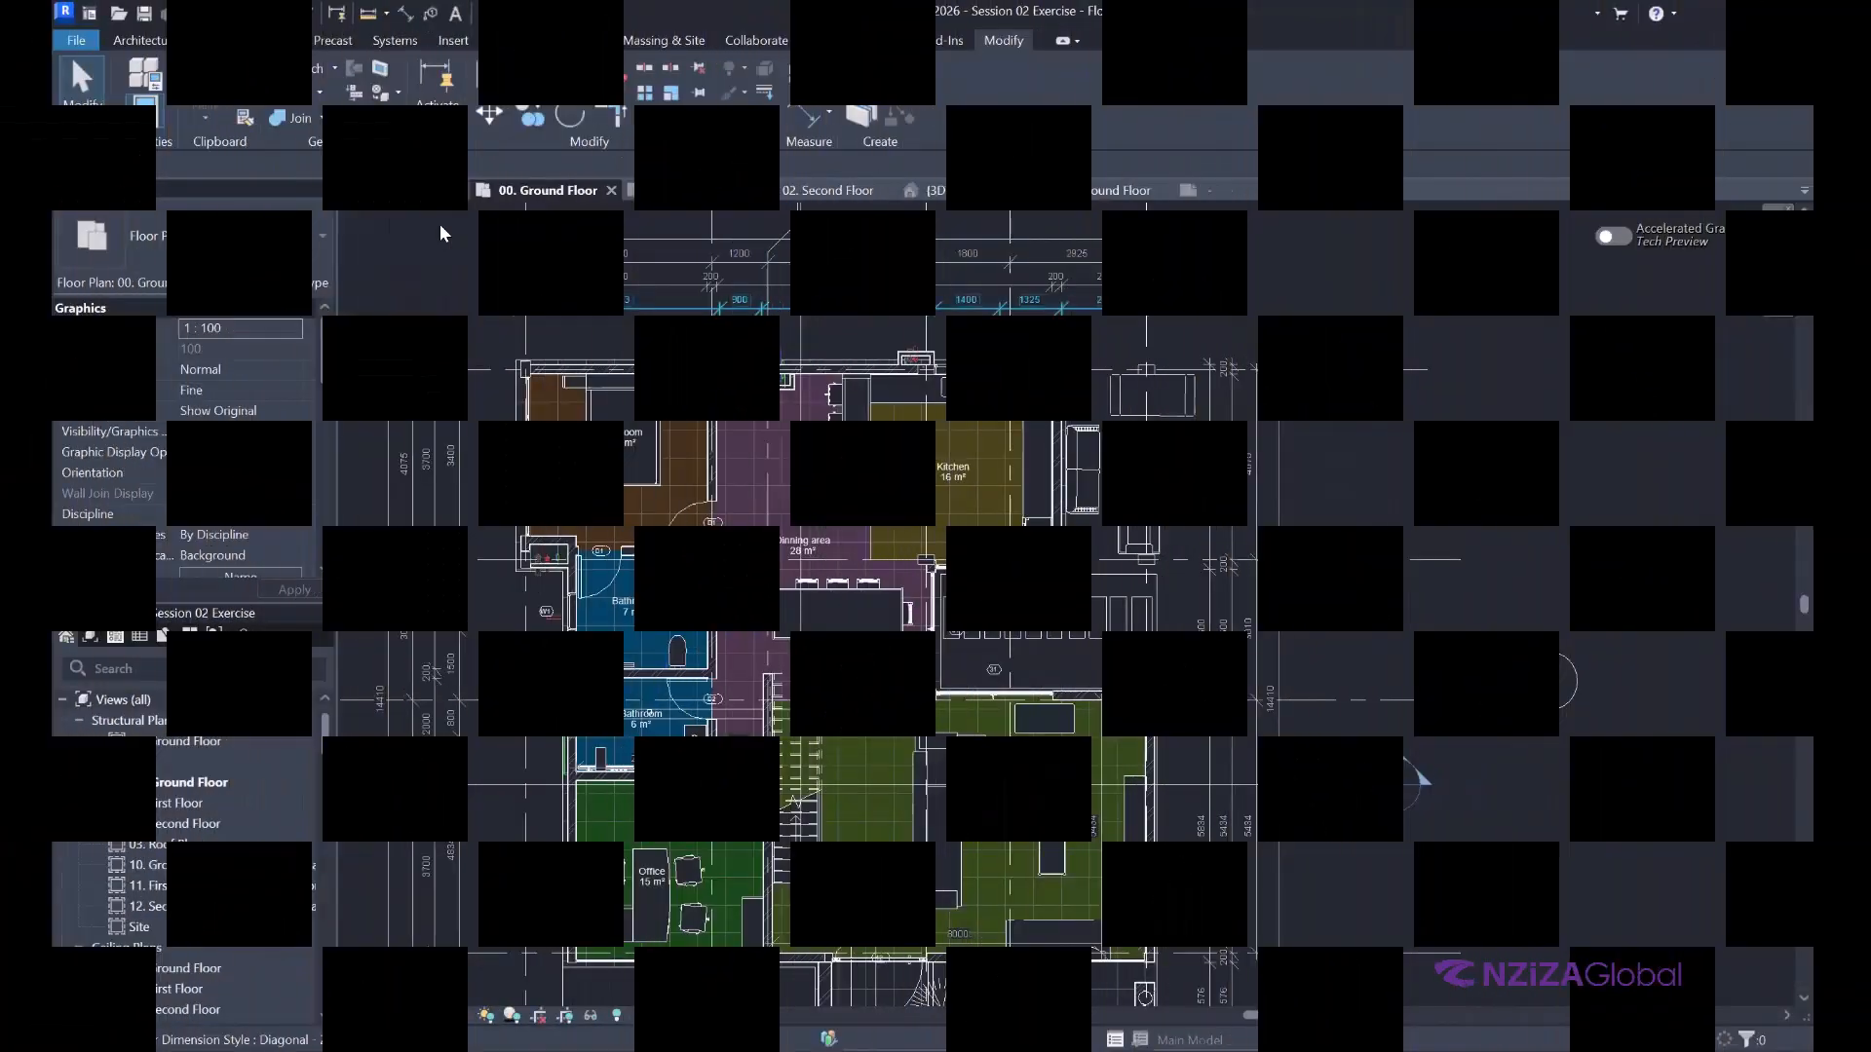
scroll(682, 487, "down", 3)
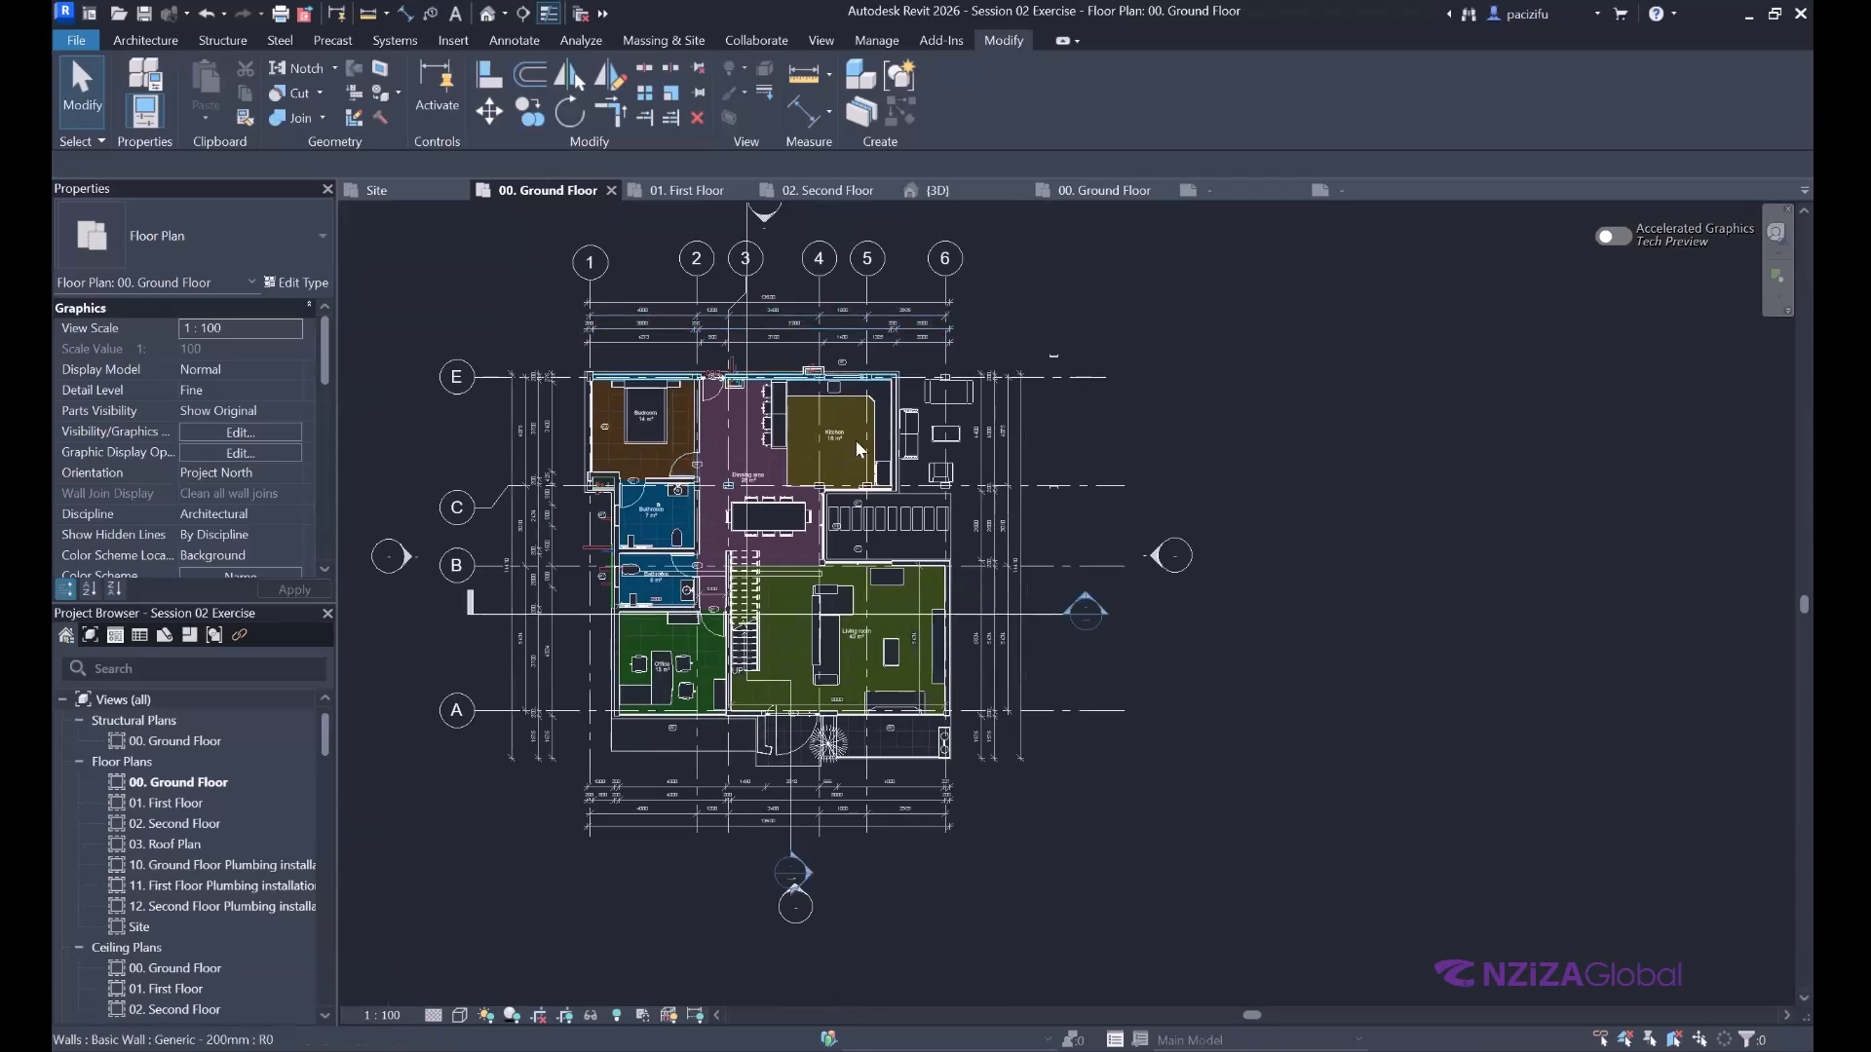
scroll(735, 442, "up", 3)
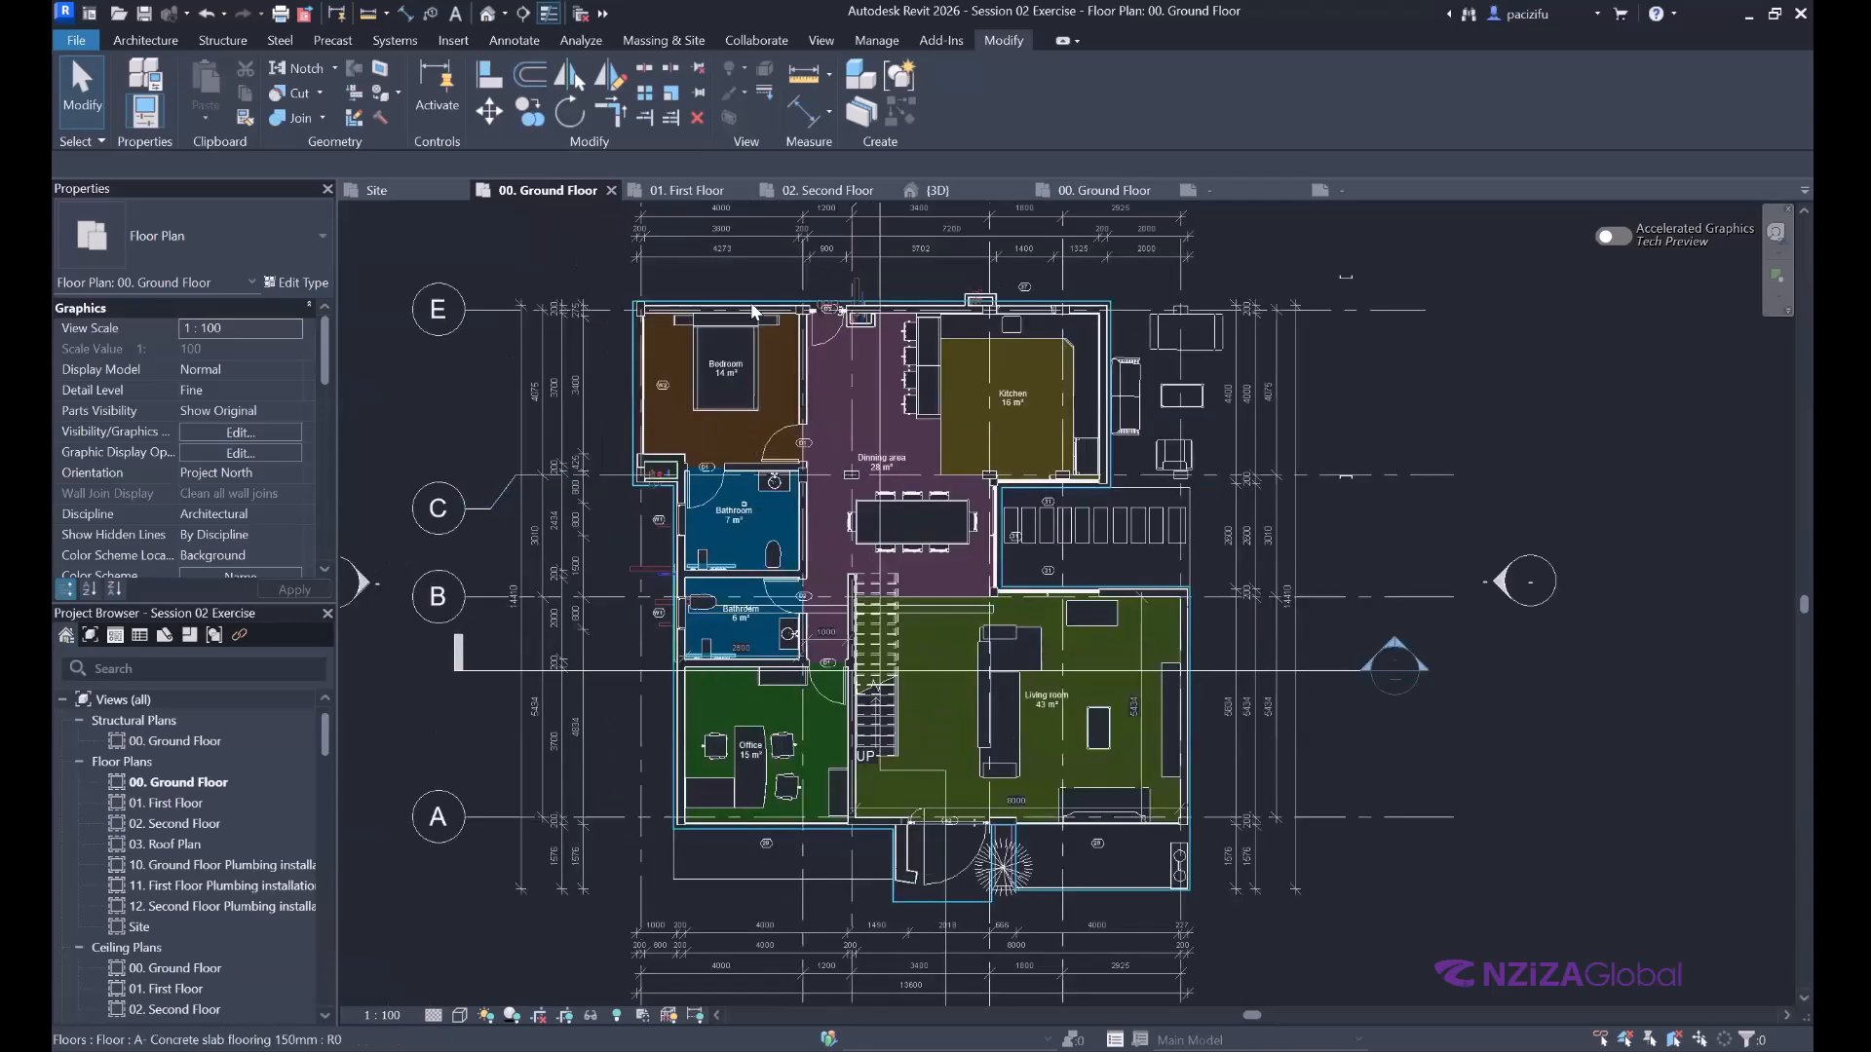
scroll(731, 429, "down", 2)
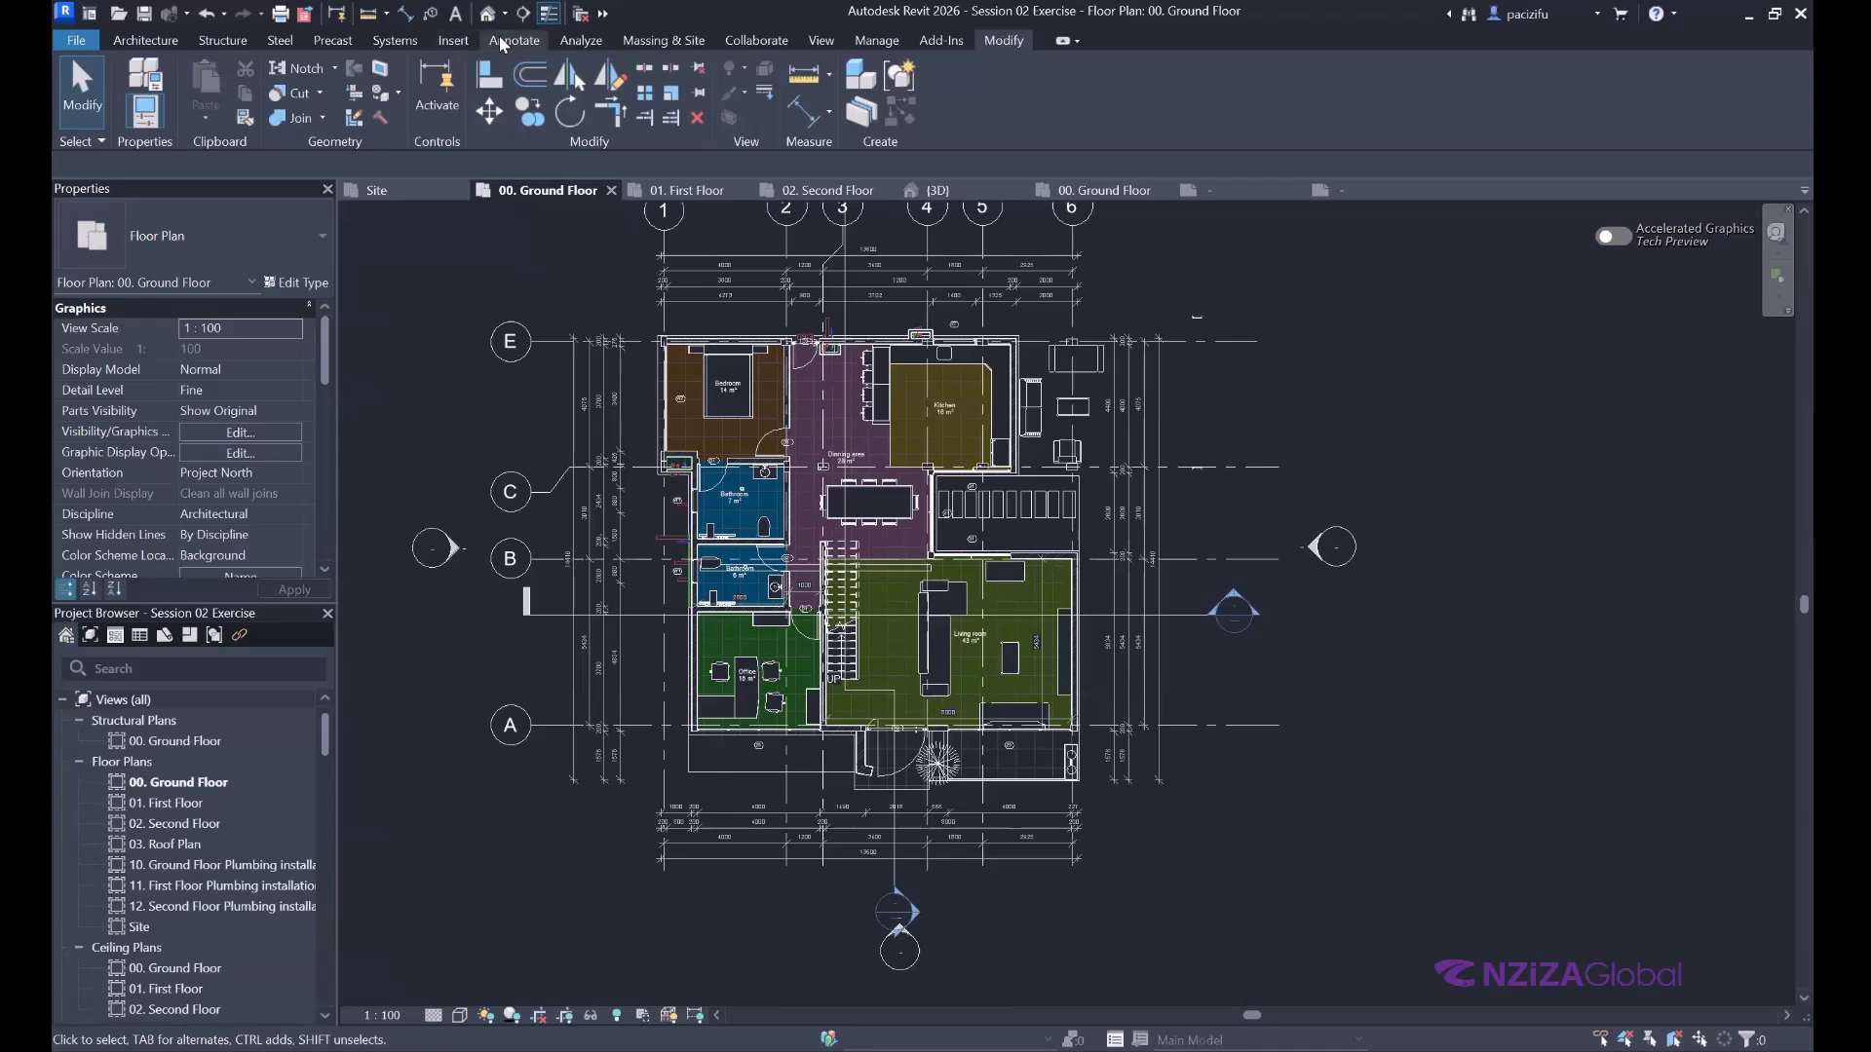
Place a Target (Project) spot elevation on the ground-floor living room floor between the stairs and the sofa.
left_click(499, 40)
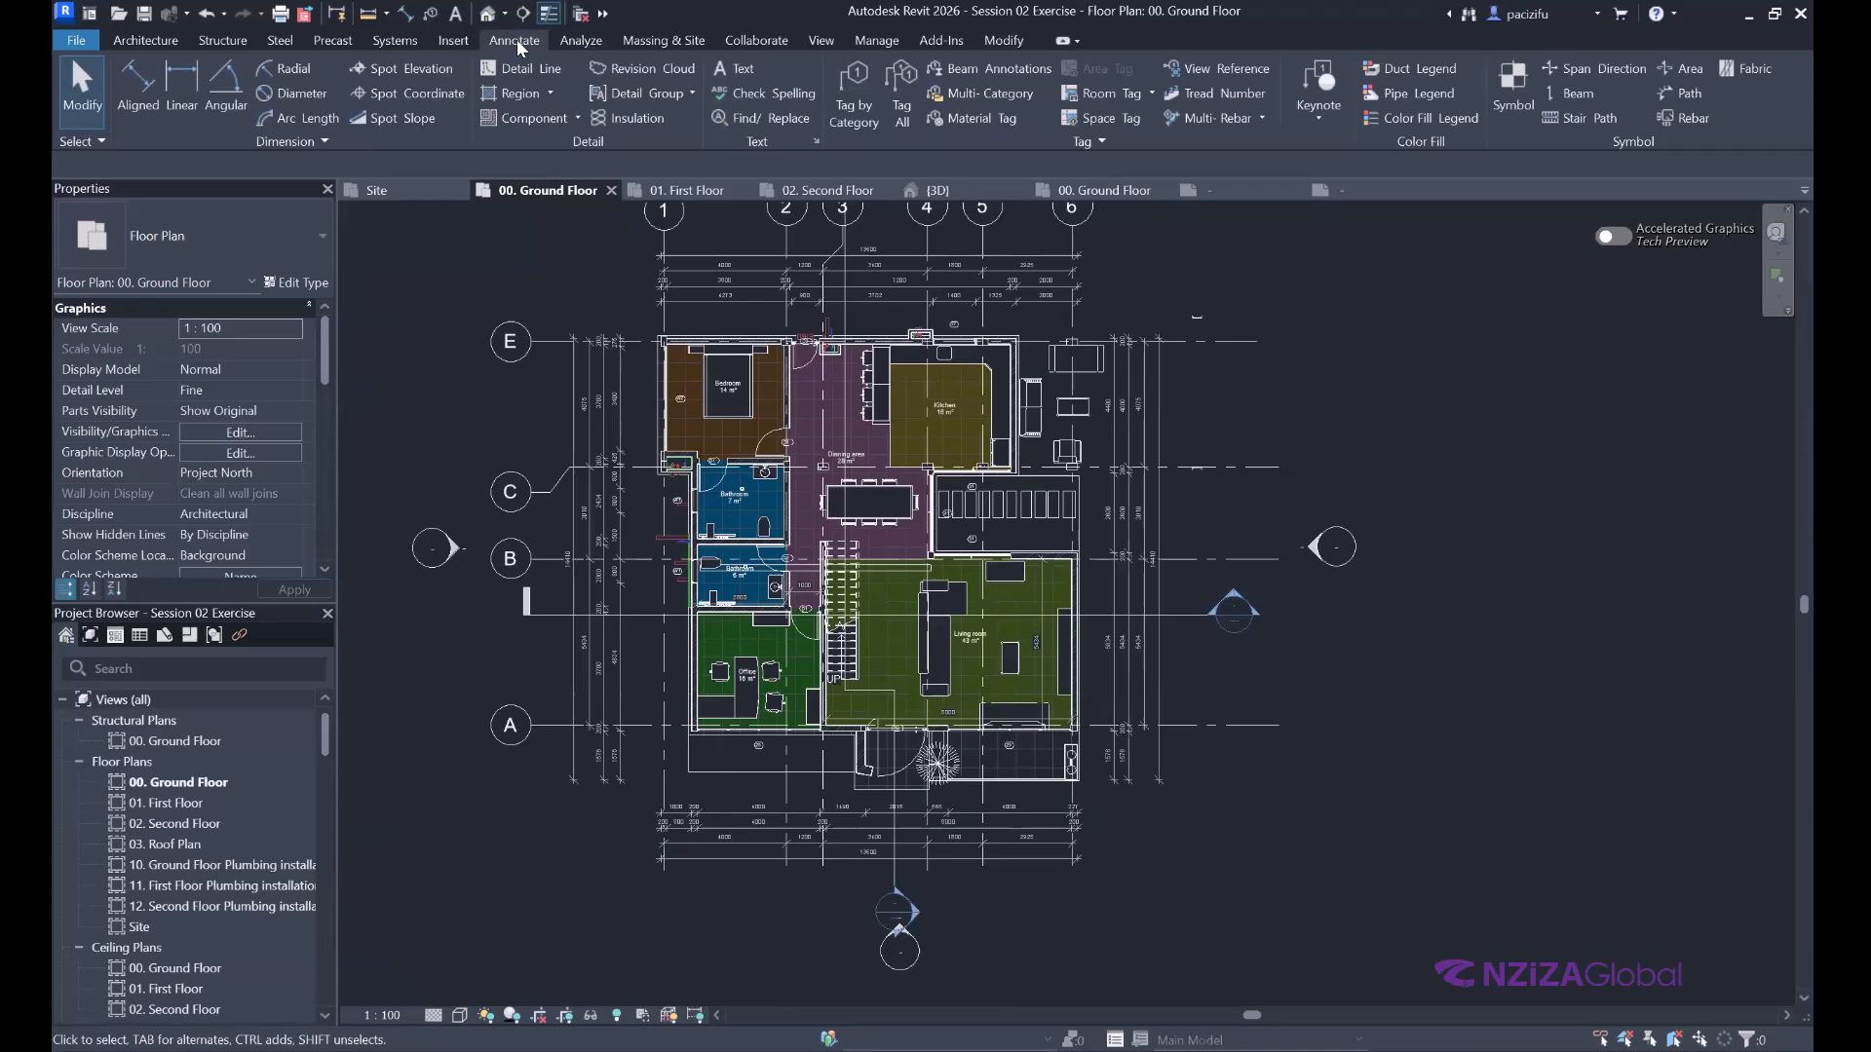
left_click(400, 80)
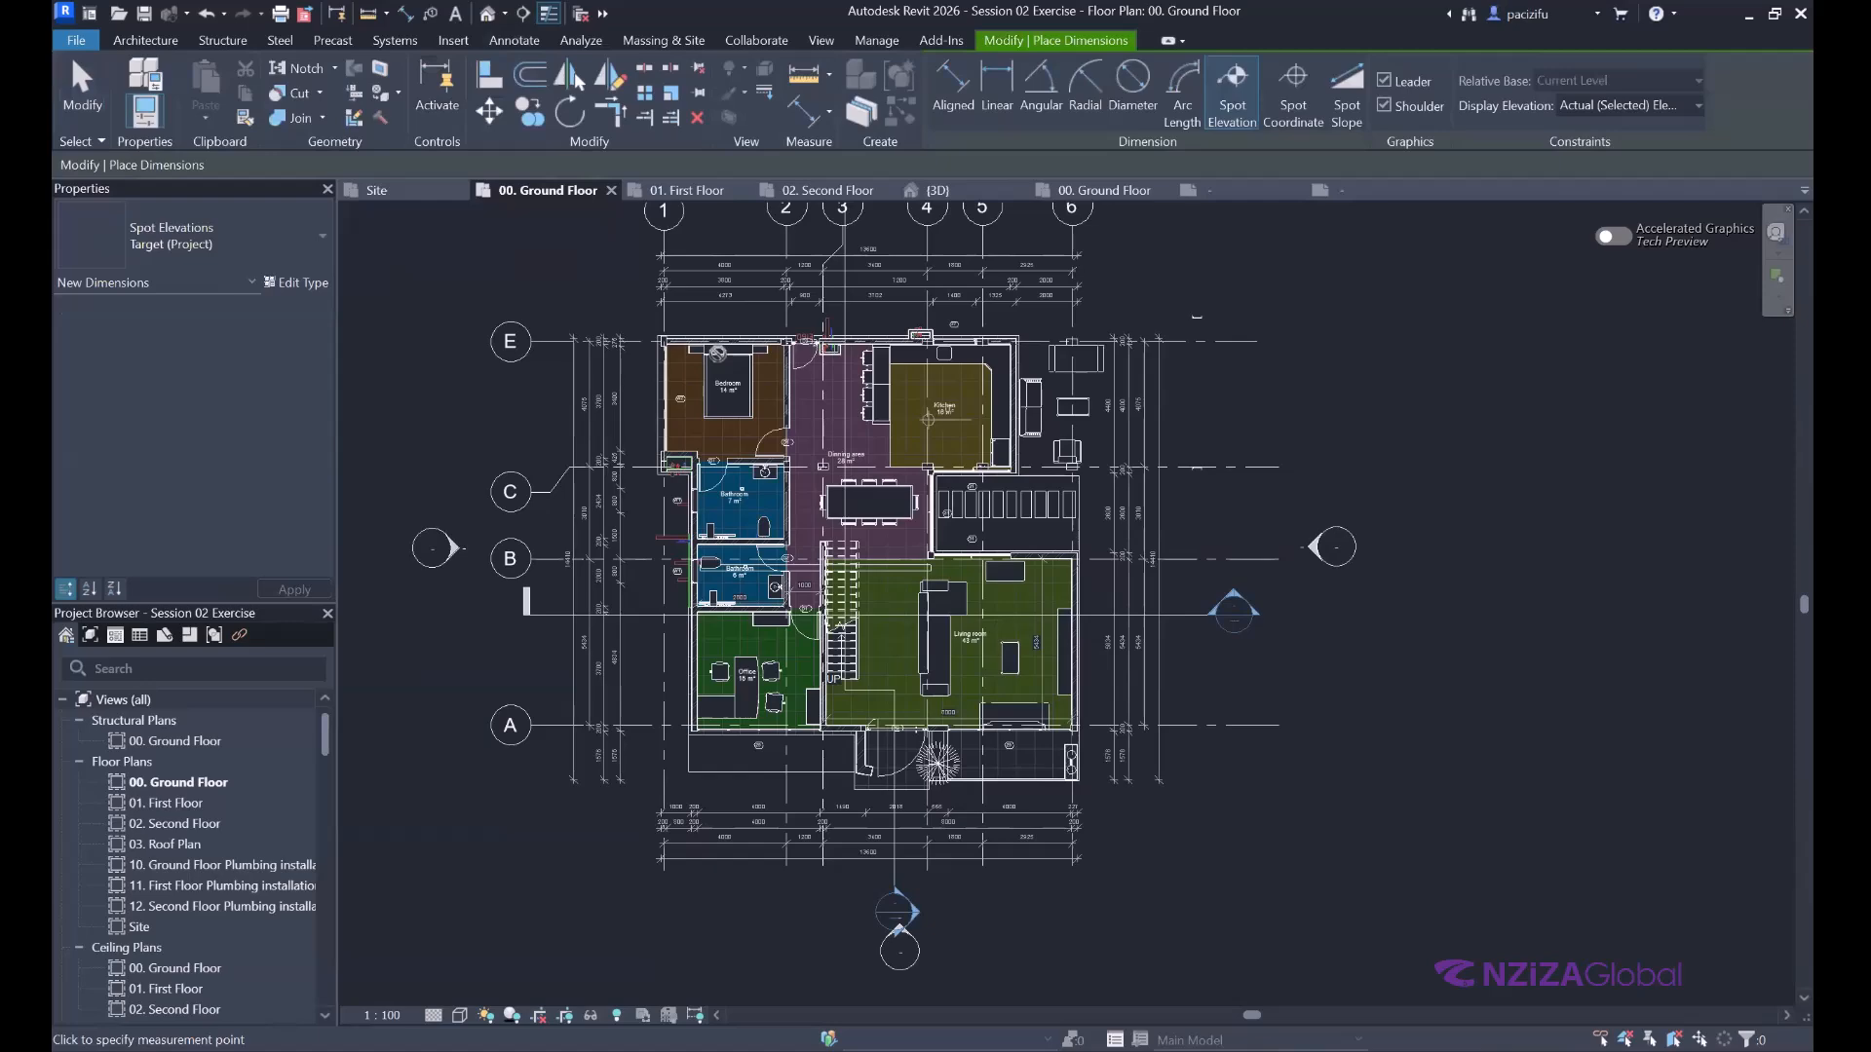
scroll(718, 353, "up", 5)
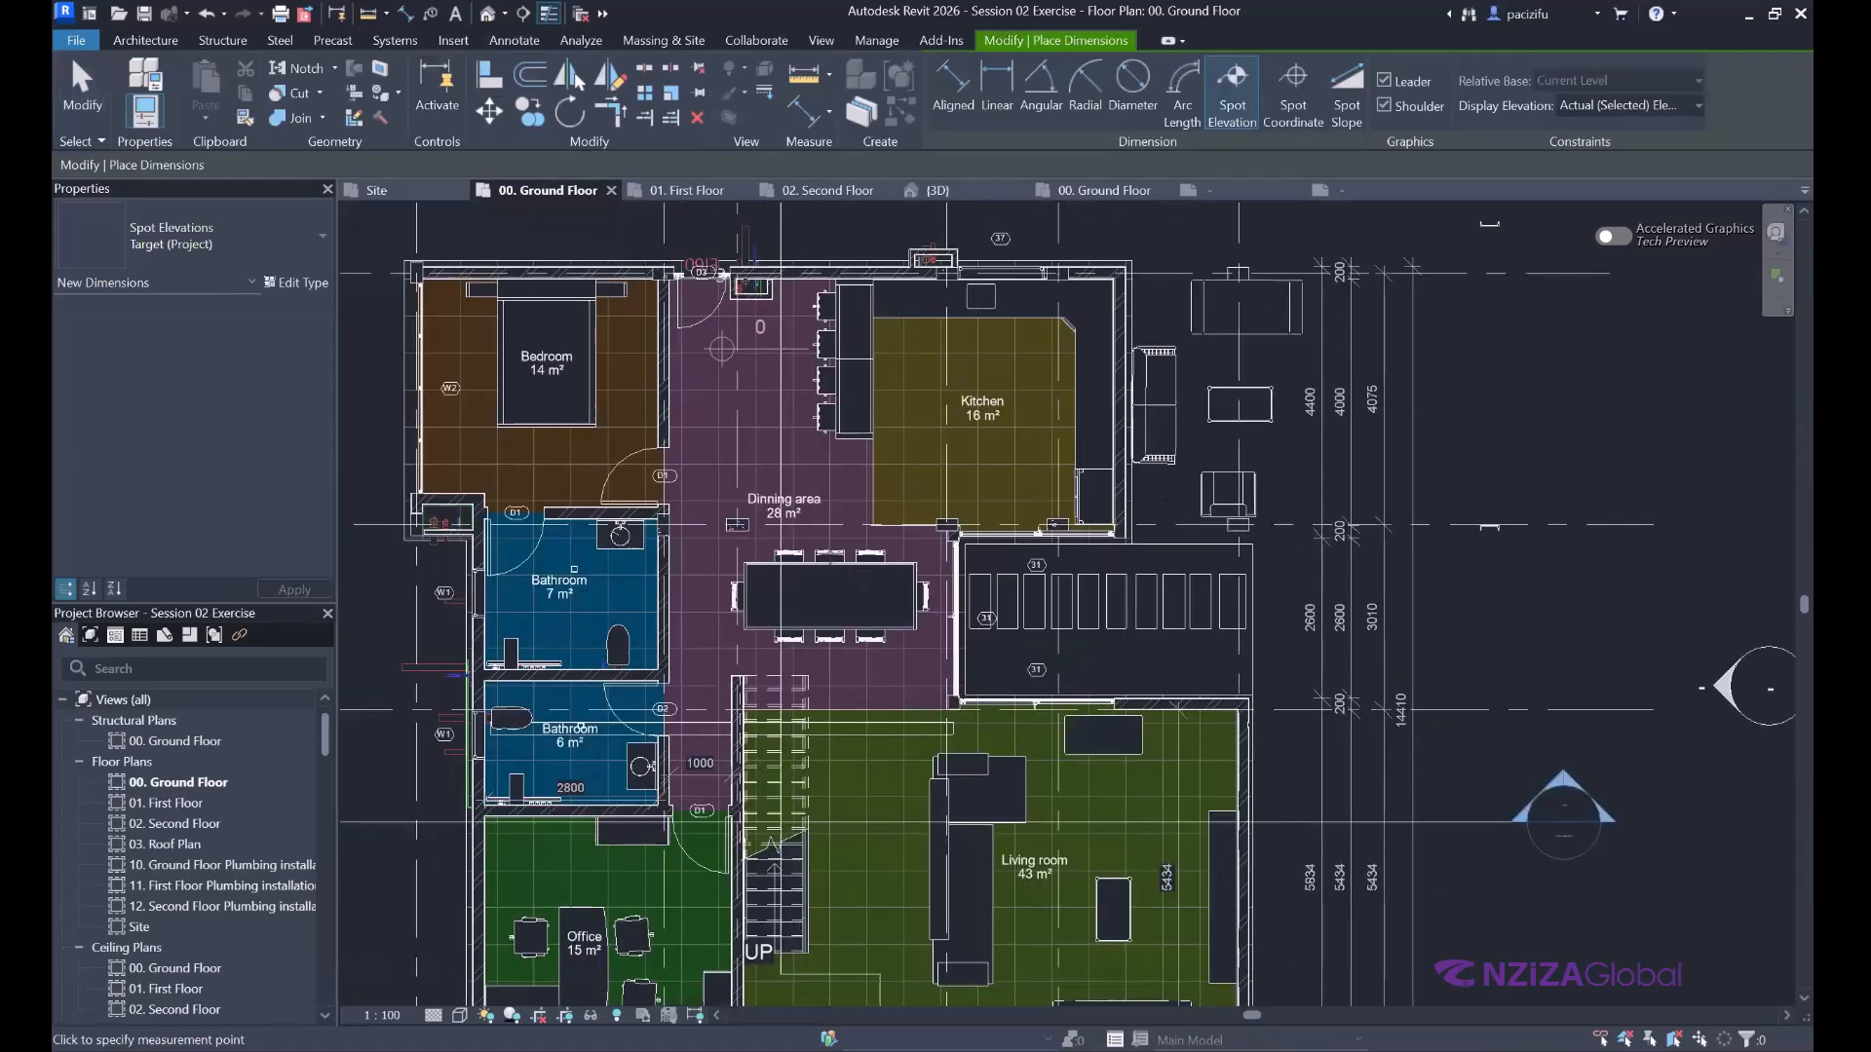
scroll(864, 379, "down", 5)
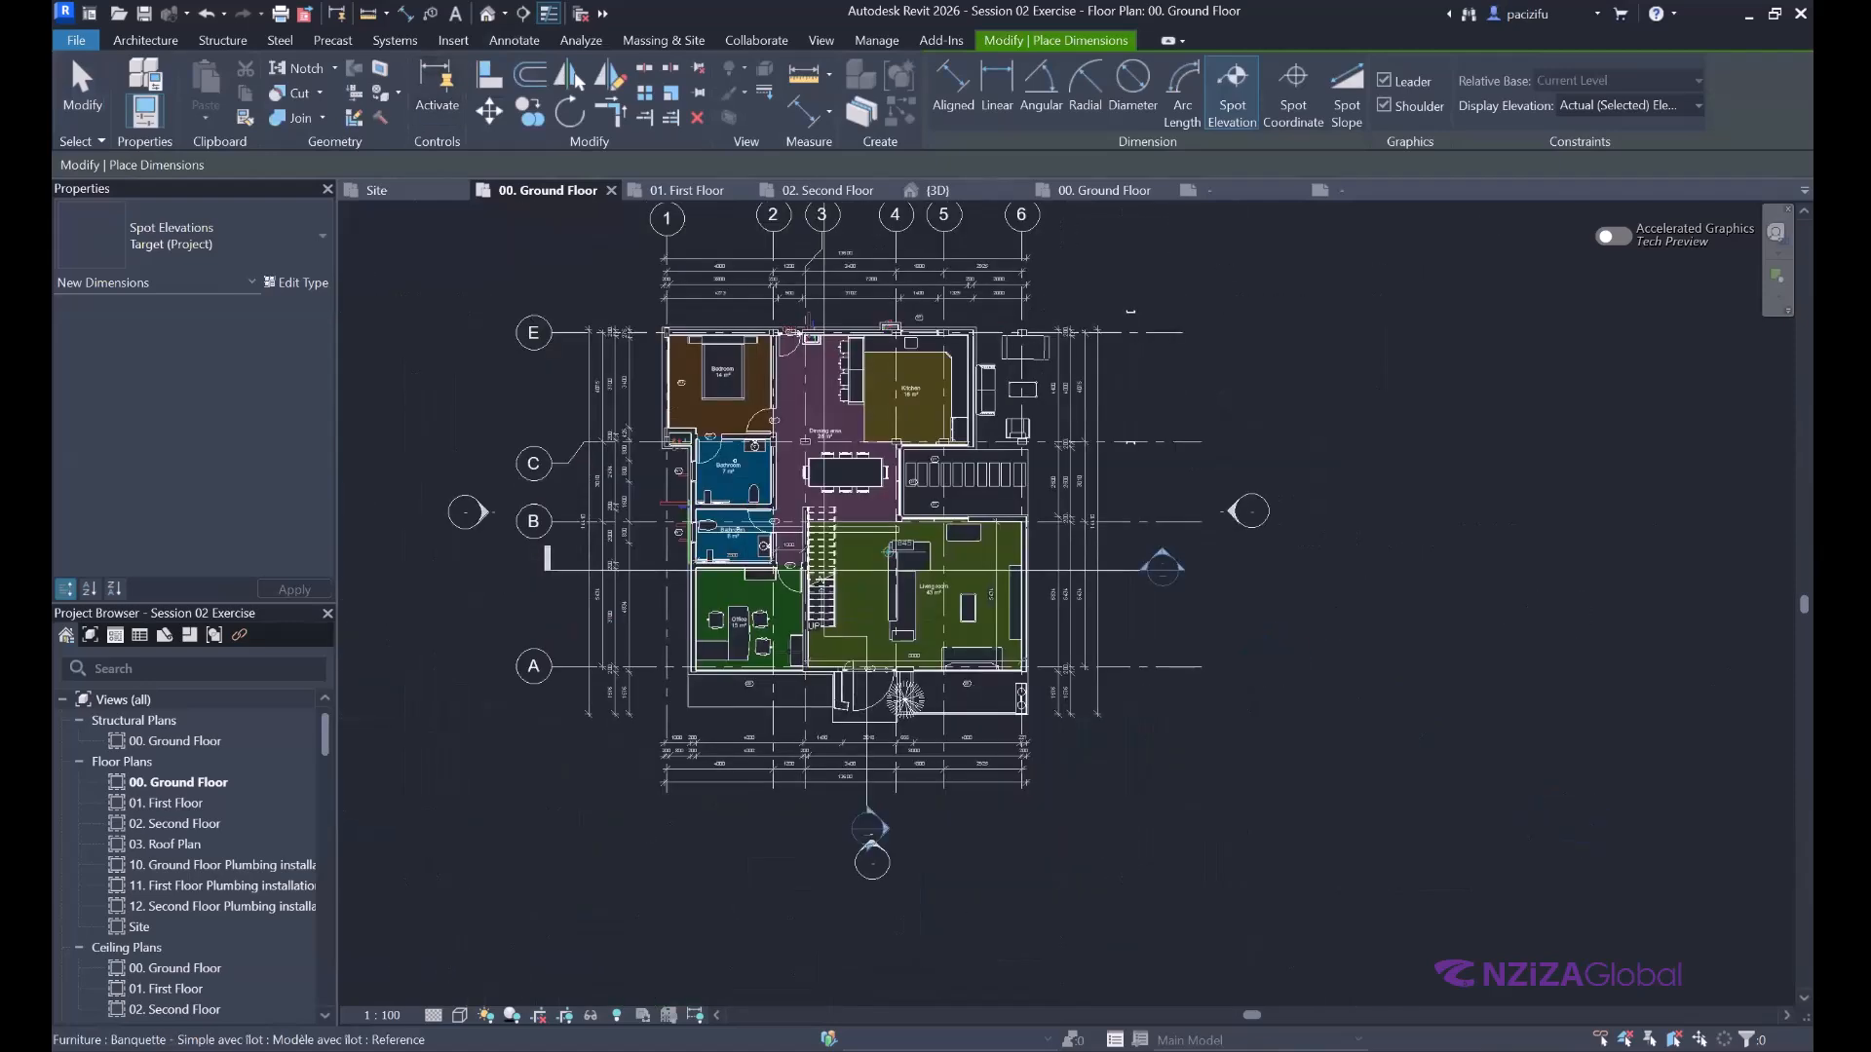
scroll(791, 668, "up", 8)
scroll(790, 563, "down", 5)
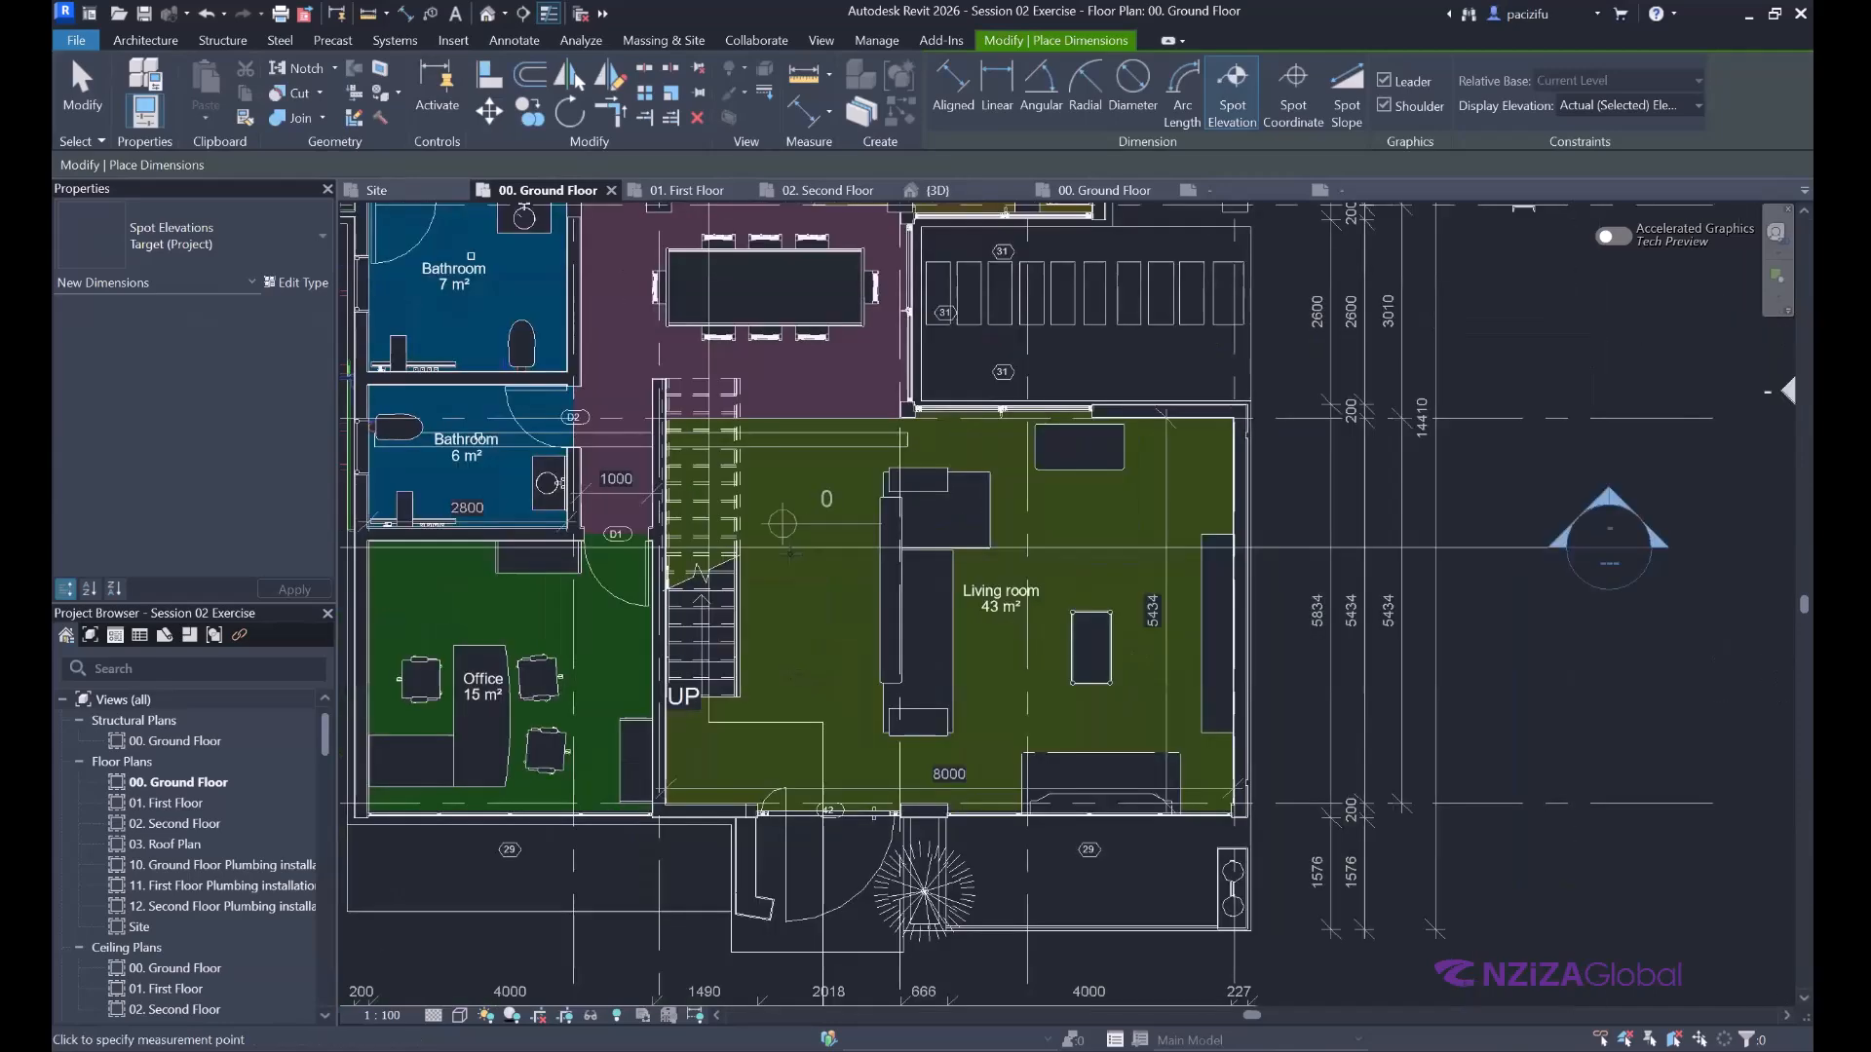
scroll(952, 546, "up", 5)
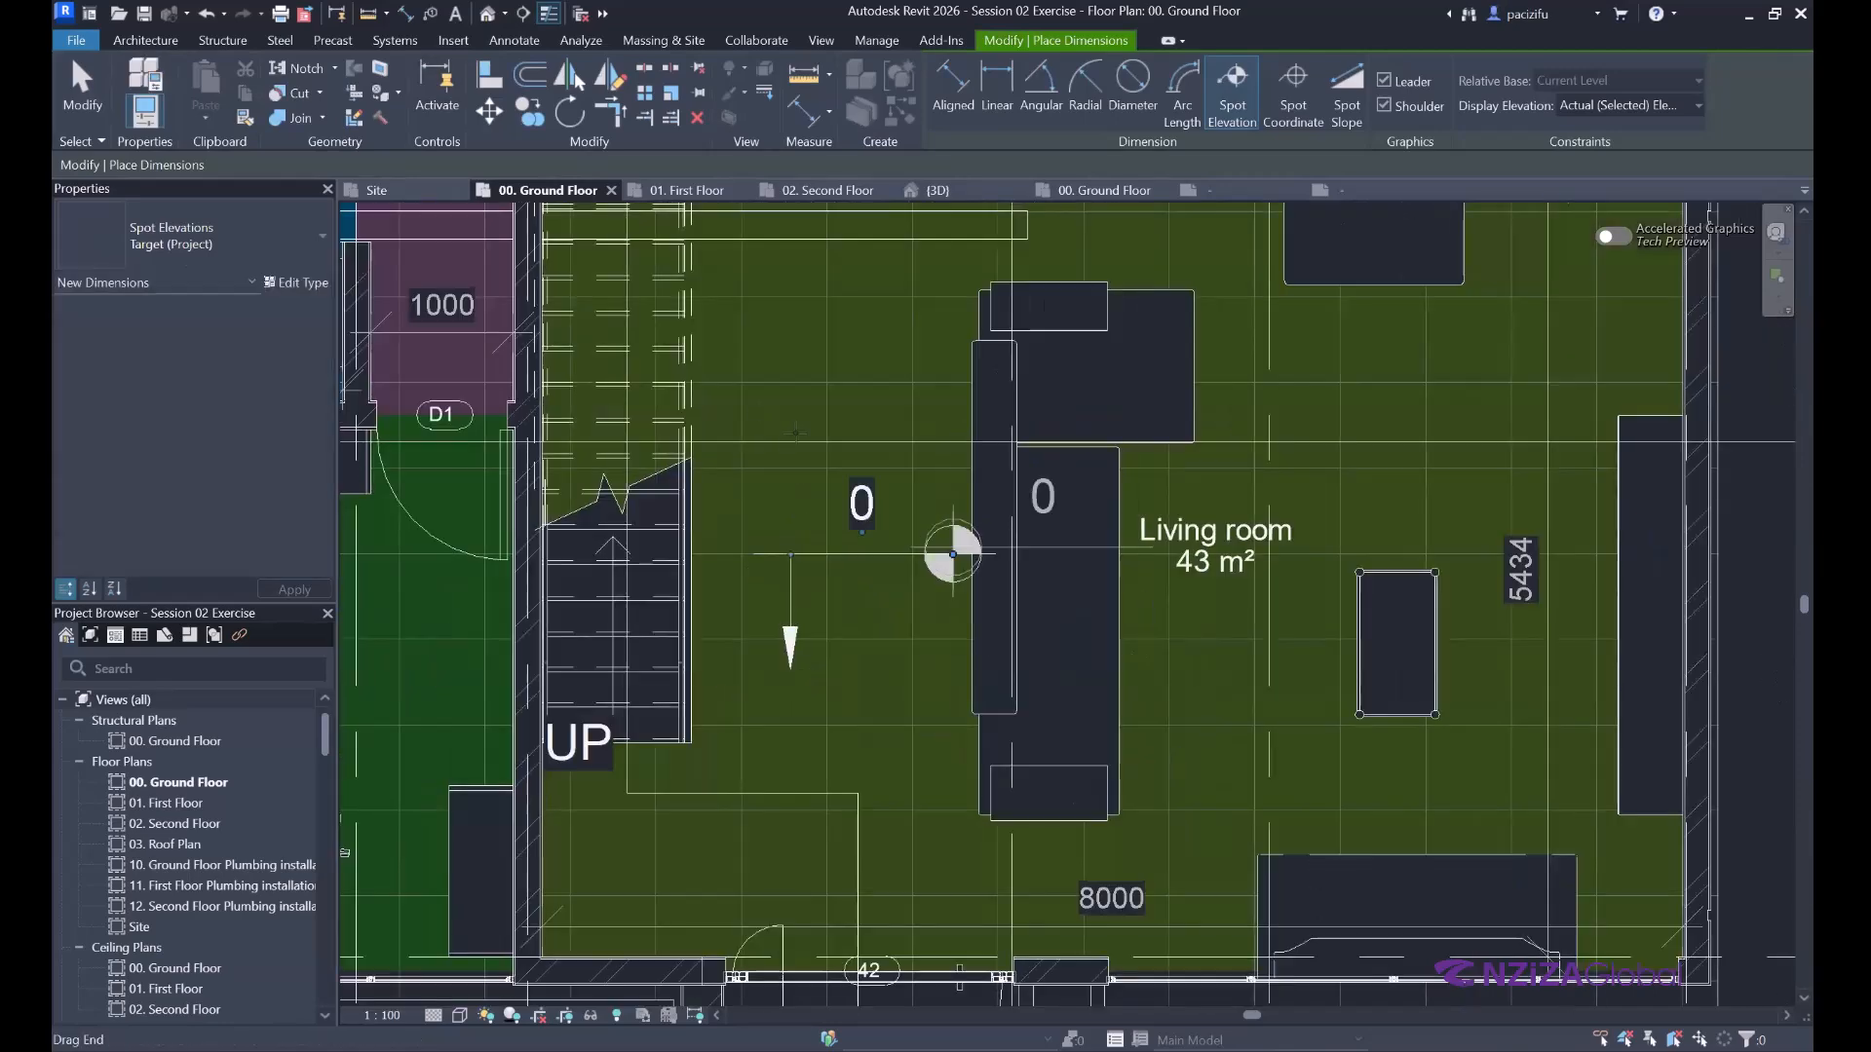
Place a Target (Project) spot elevation on the stepping-stone strip between the kitchen and the living room in the ground floor plan.
scroll(952, 547, "down", 5)
scroll(836, 624, "up", 5)
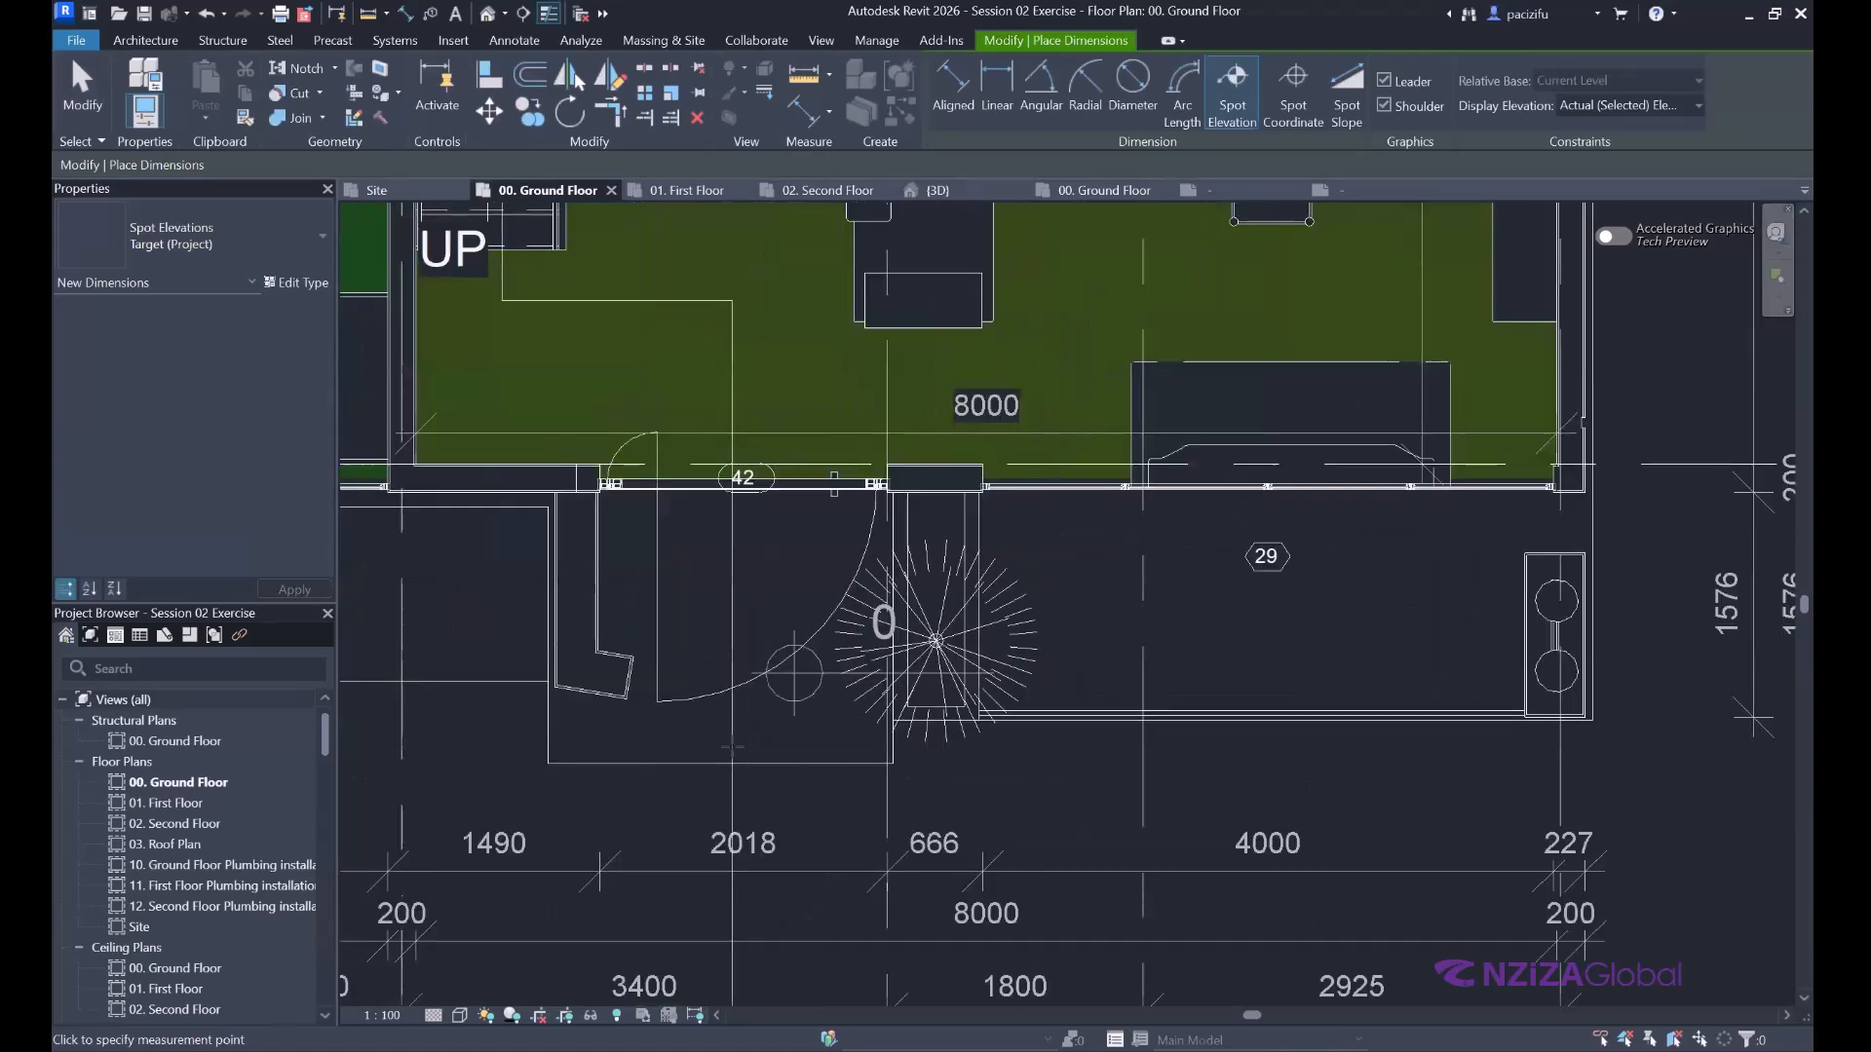
scroll(936, 641, "down", 6)
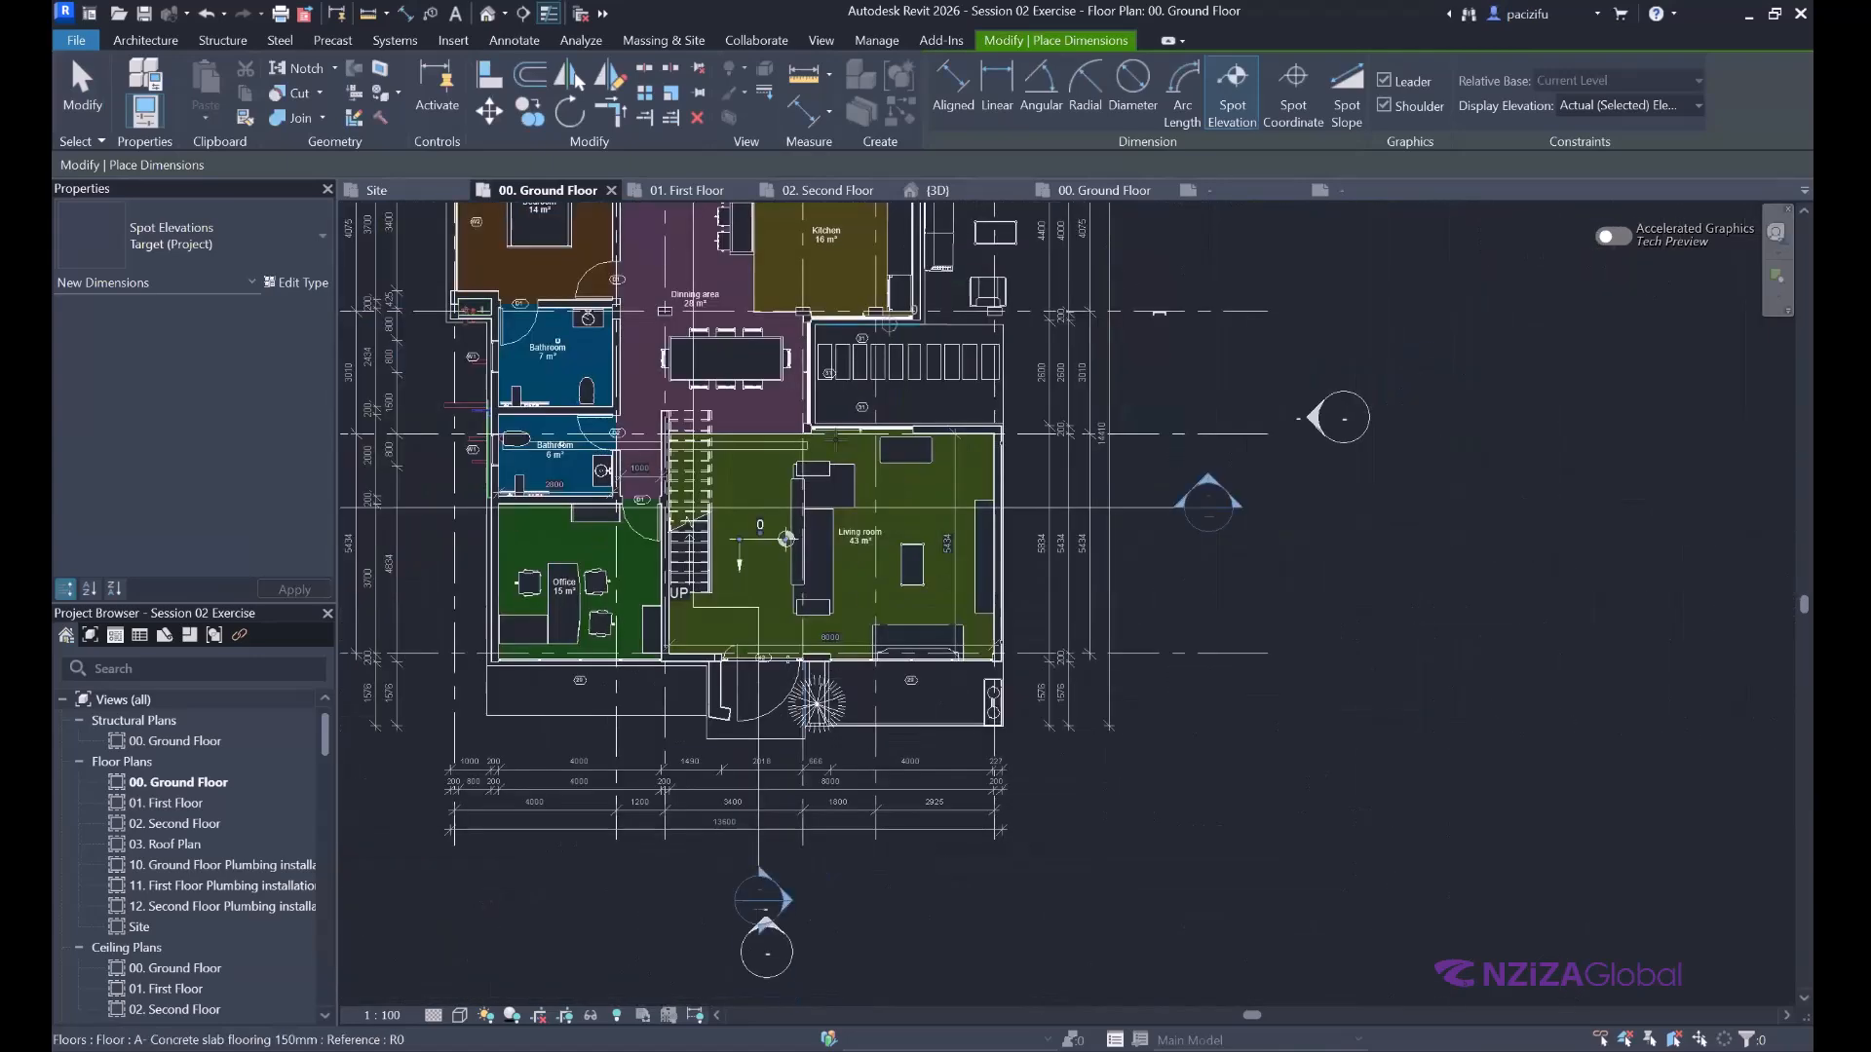
scroll(547, 863, "up", 6)
scroll(877, 391, "down", 5)
scroll(978, 484, "up", 8)
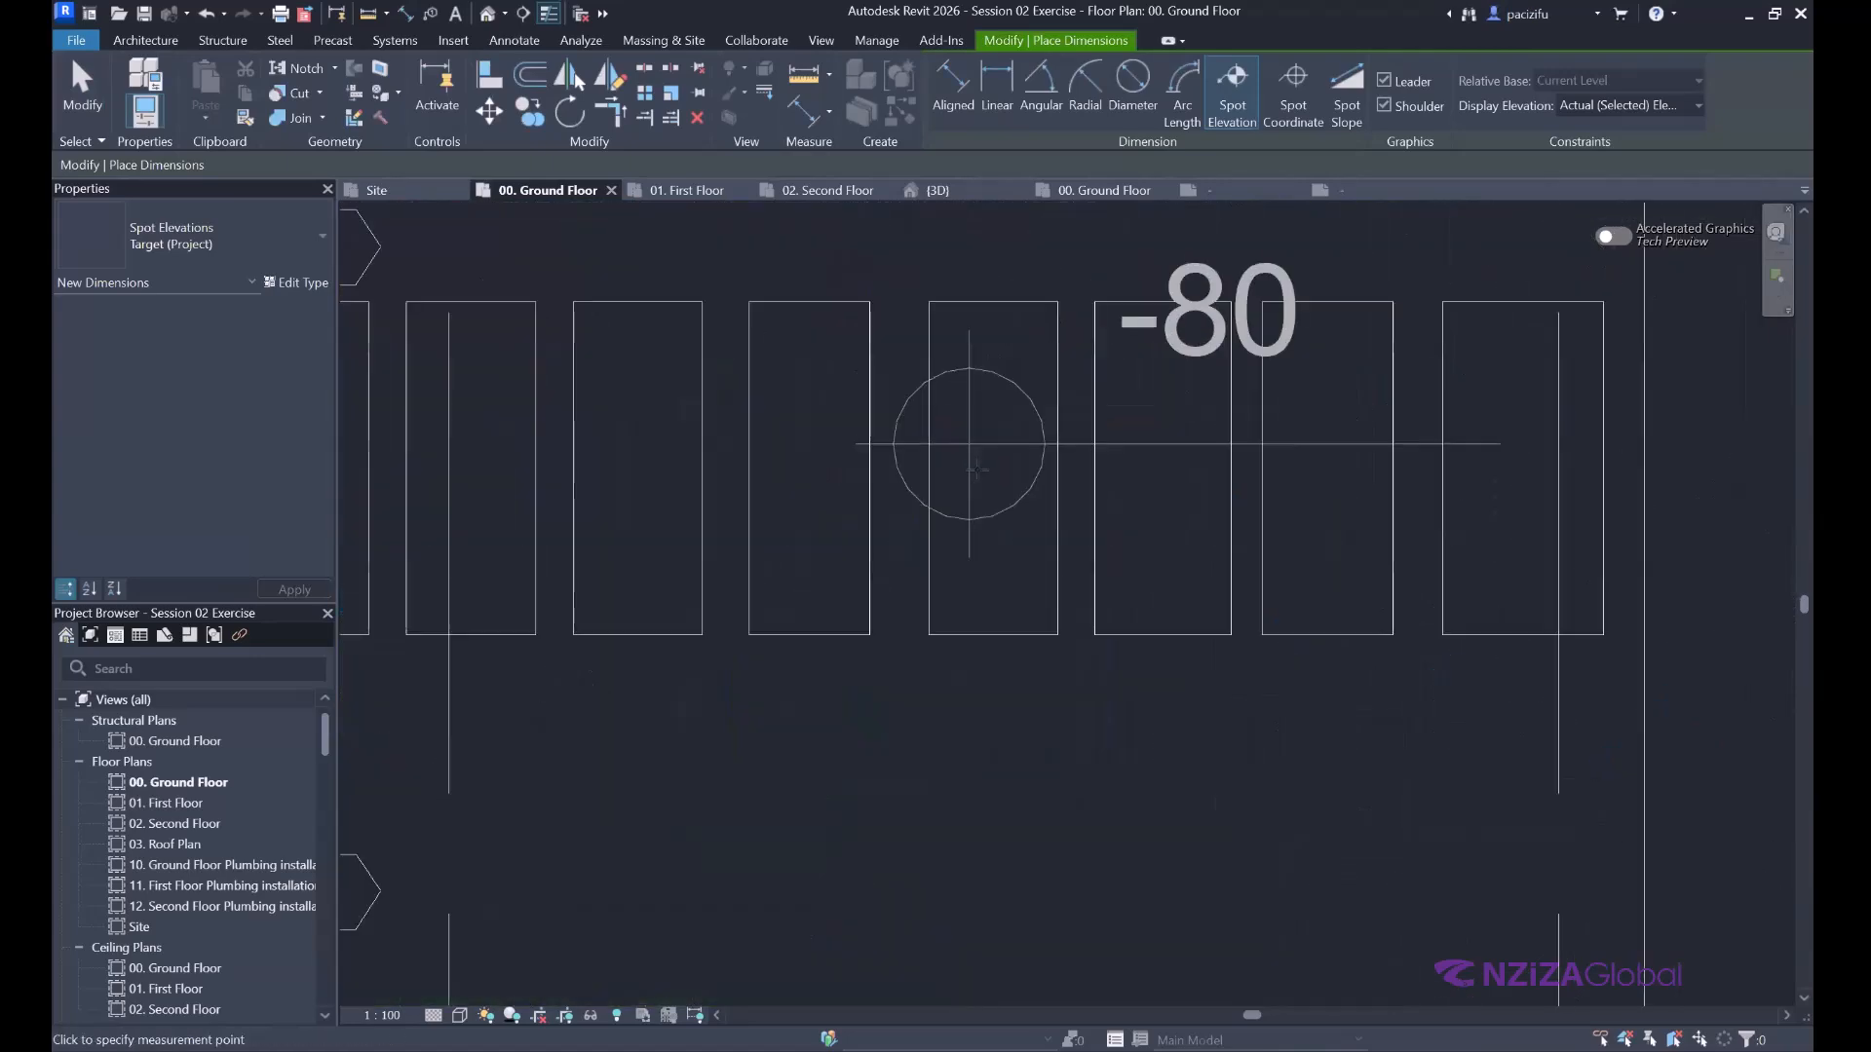
scroll(838, 486, "down", 4)
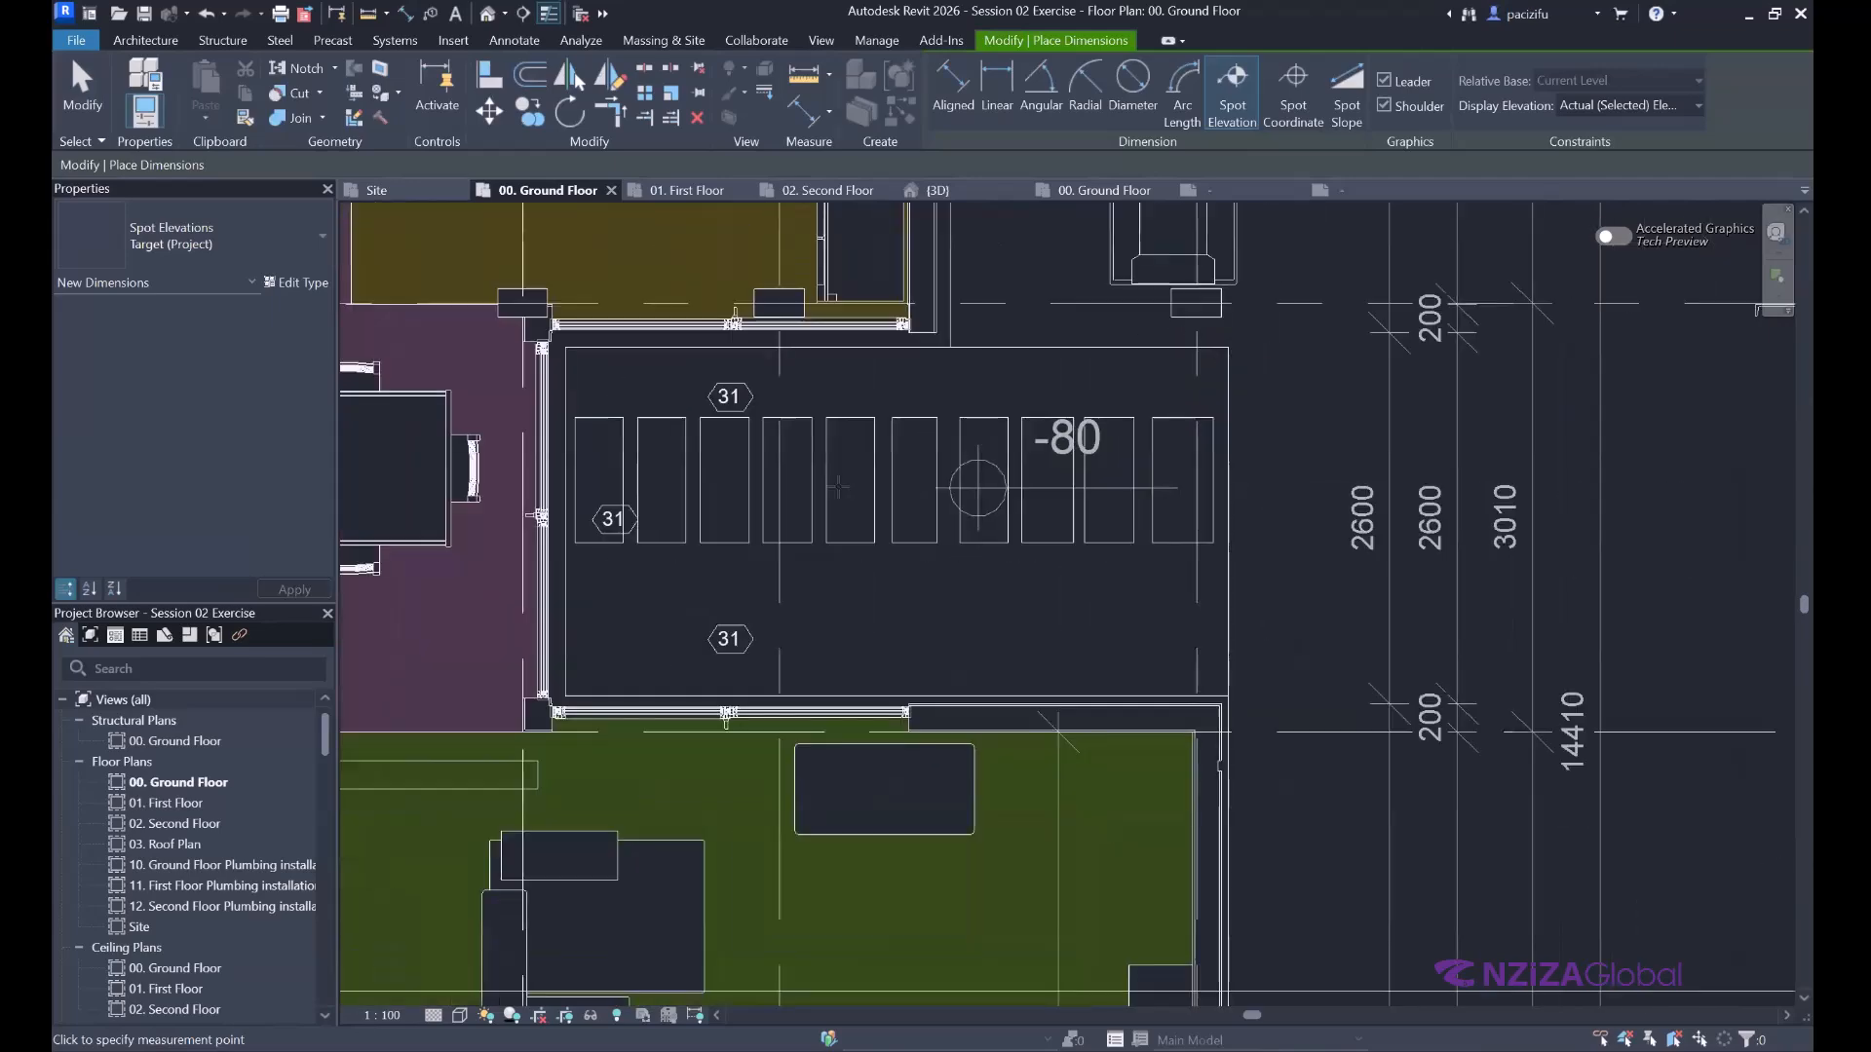
scroll(838, 486, "up", 4)
scroll(844, 484, "down", 4)
scroll(851, 482, "up", 2)
scroll(851, 482, "up", 1)
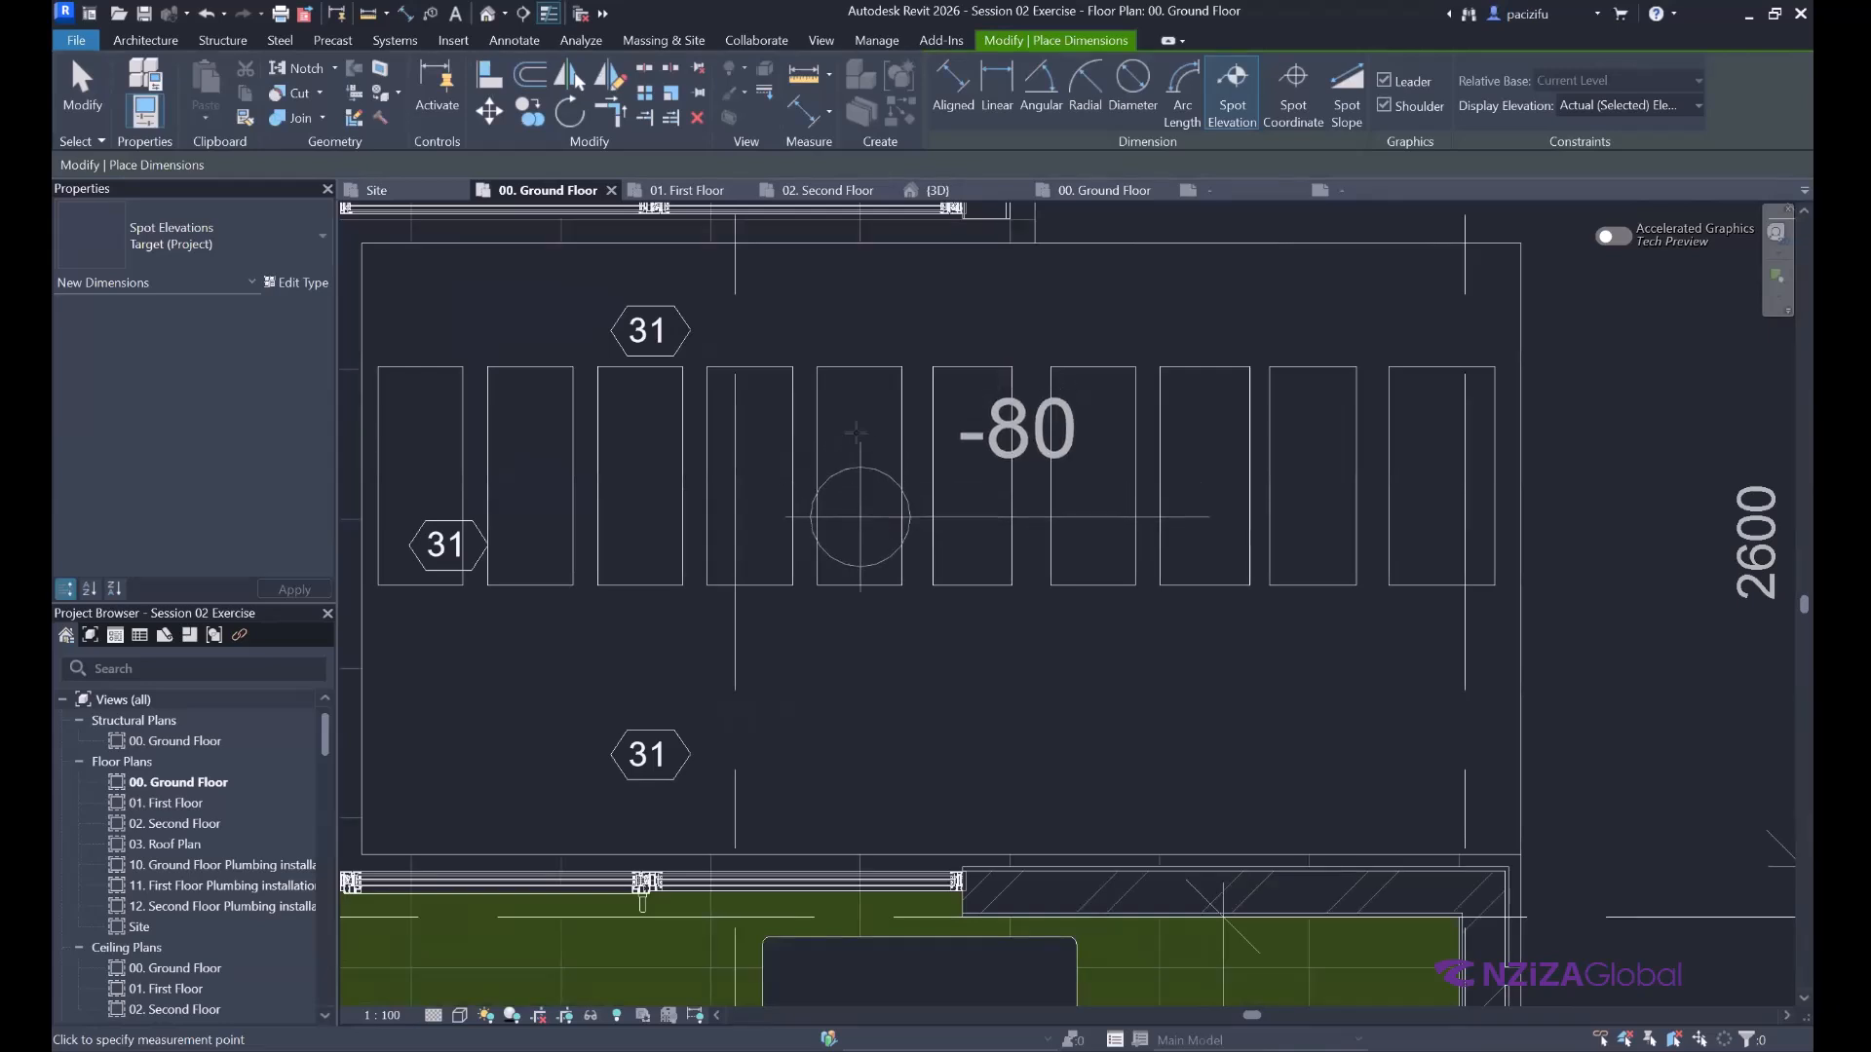
left_click(860, 517)
left_click(861, 405)
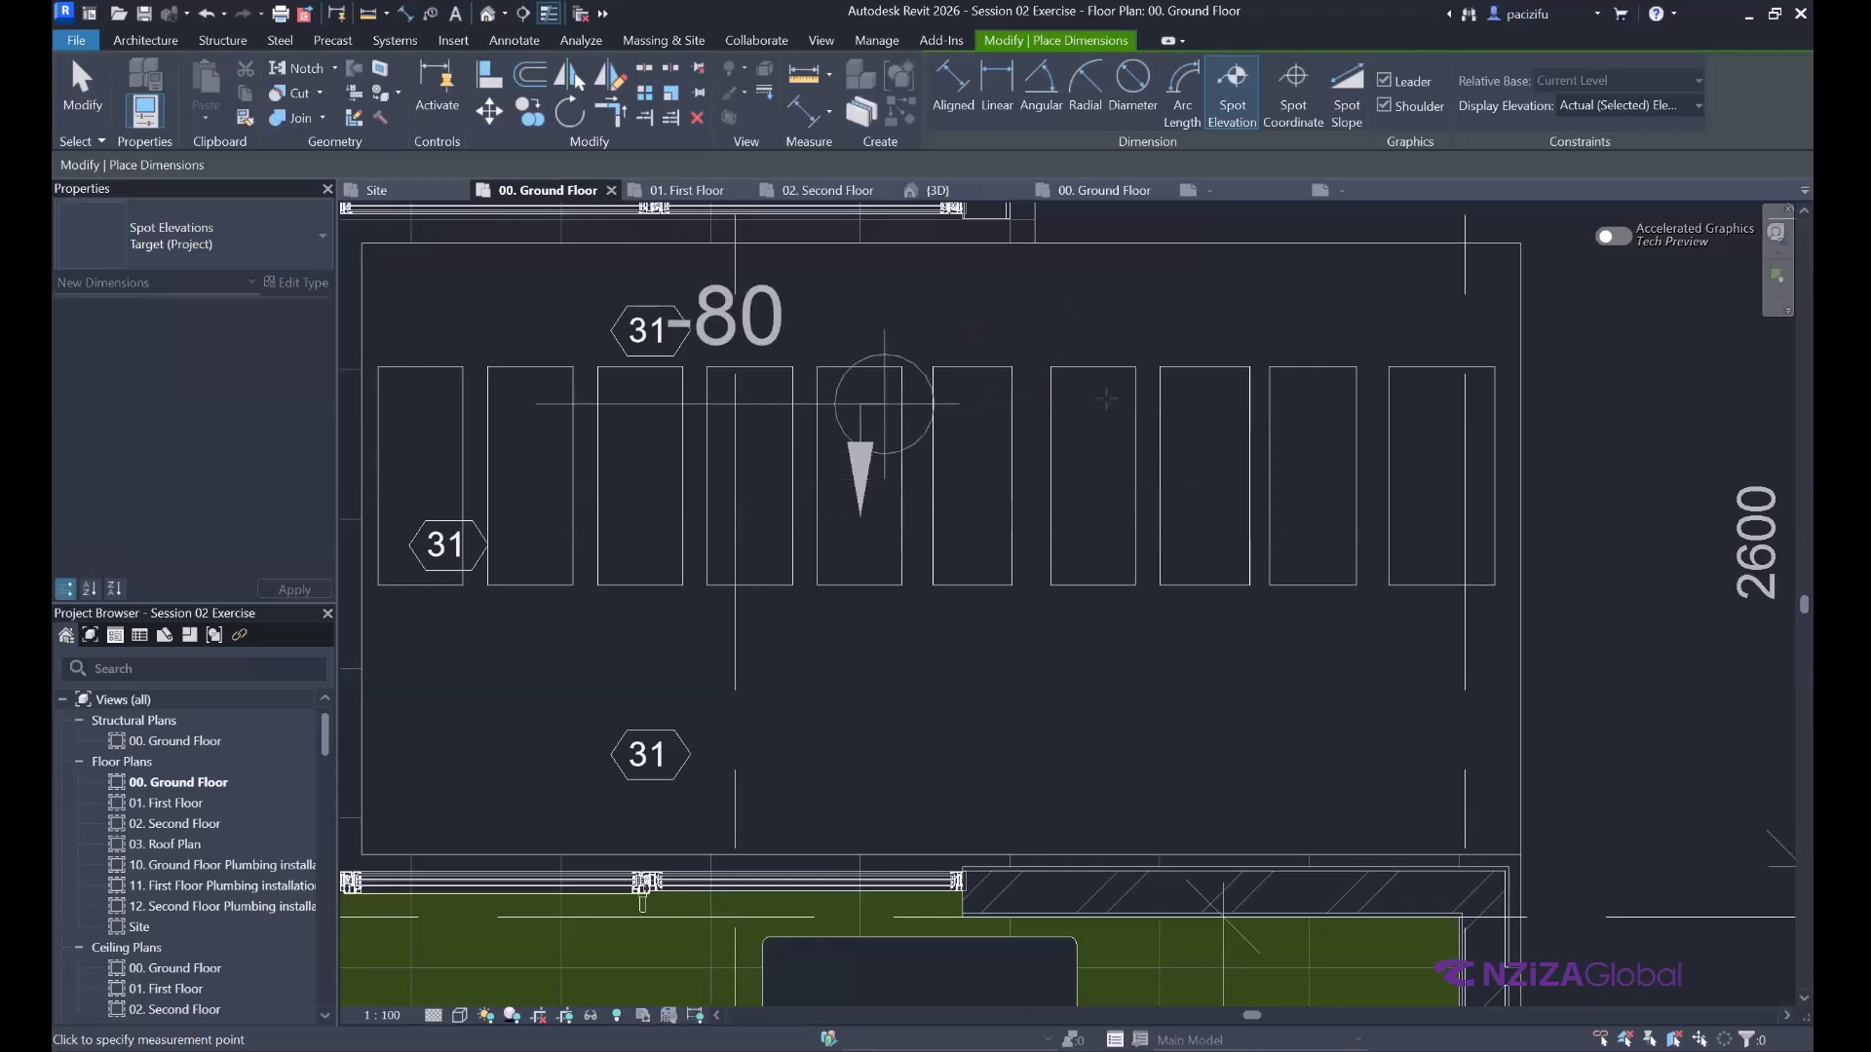
left_click(1213, 403)
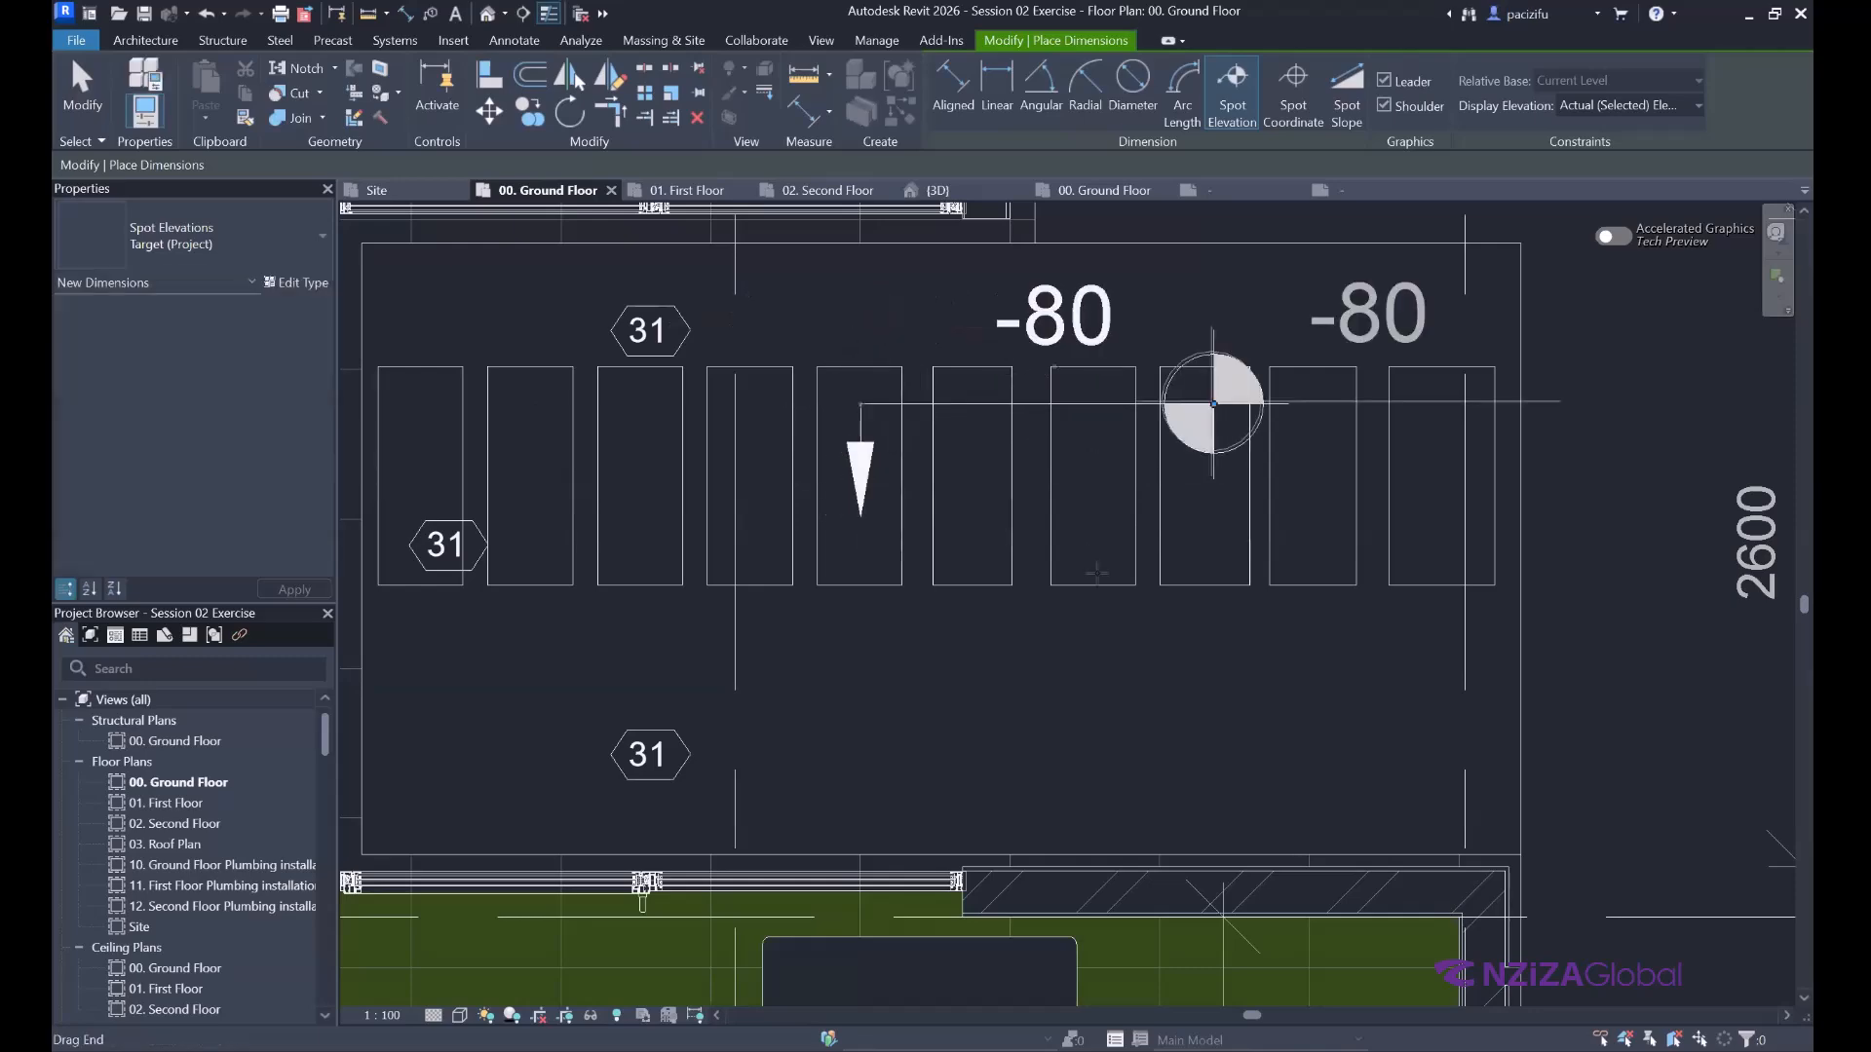
Finish placing spot elevations on the ground floor and open the Site floor plan.
scroll(1062, 542, "down", 6)
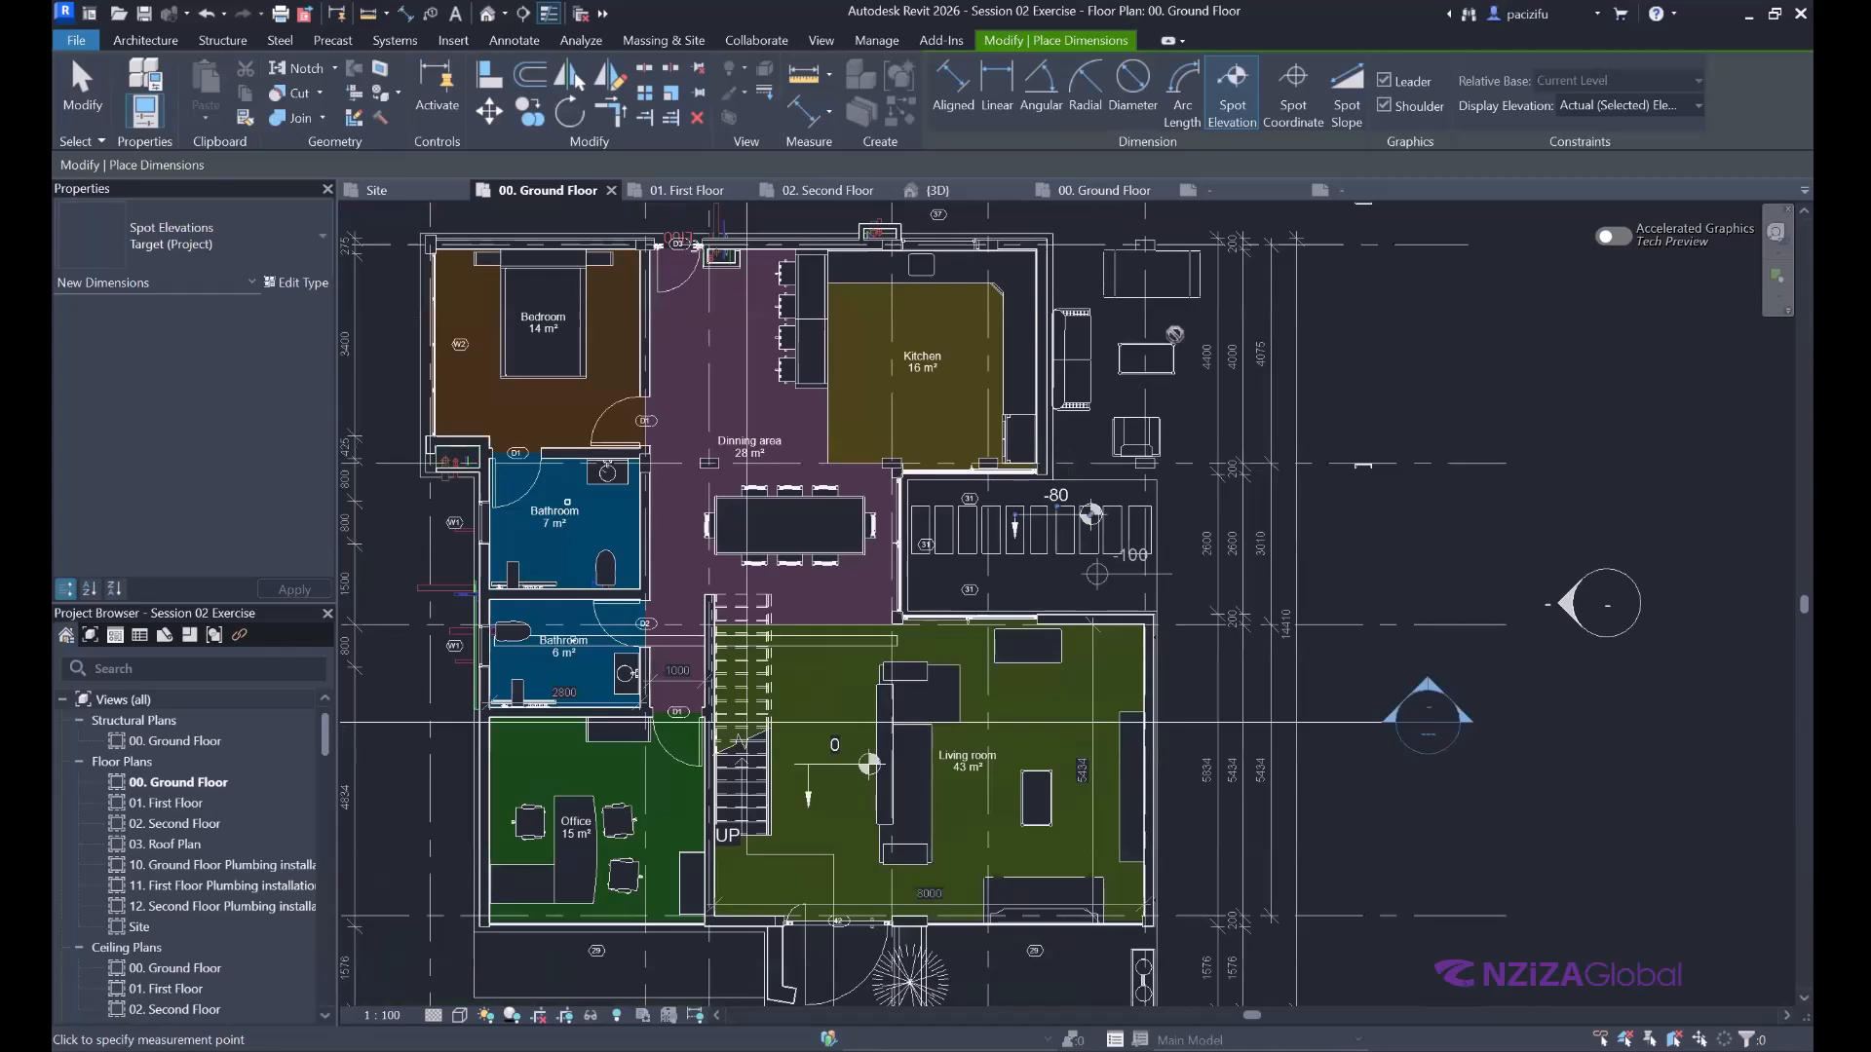
scroll(1042, 583, "down", 4)
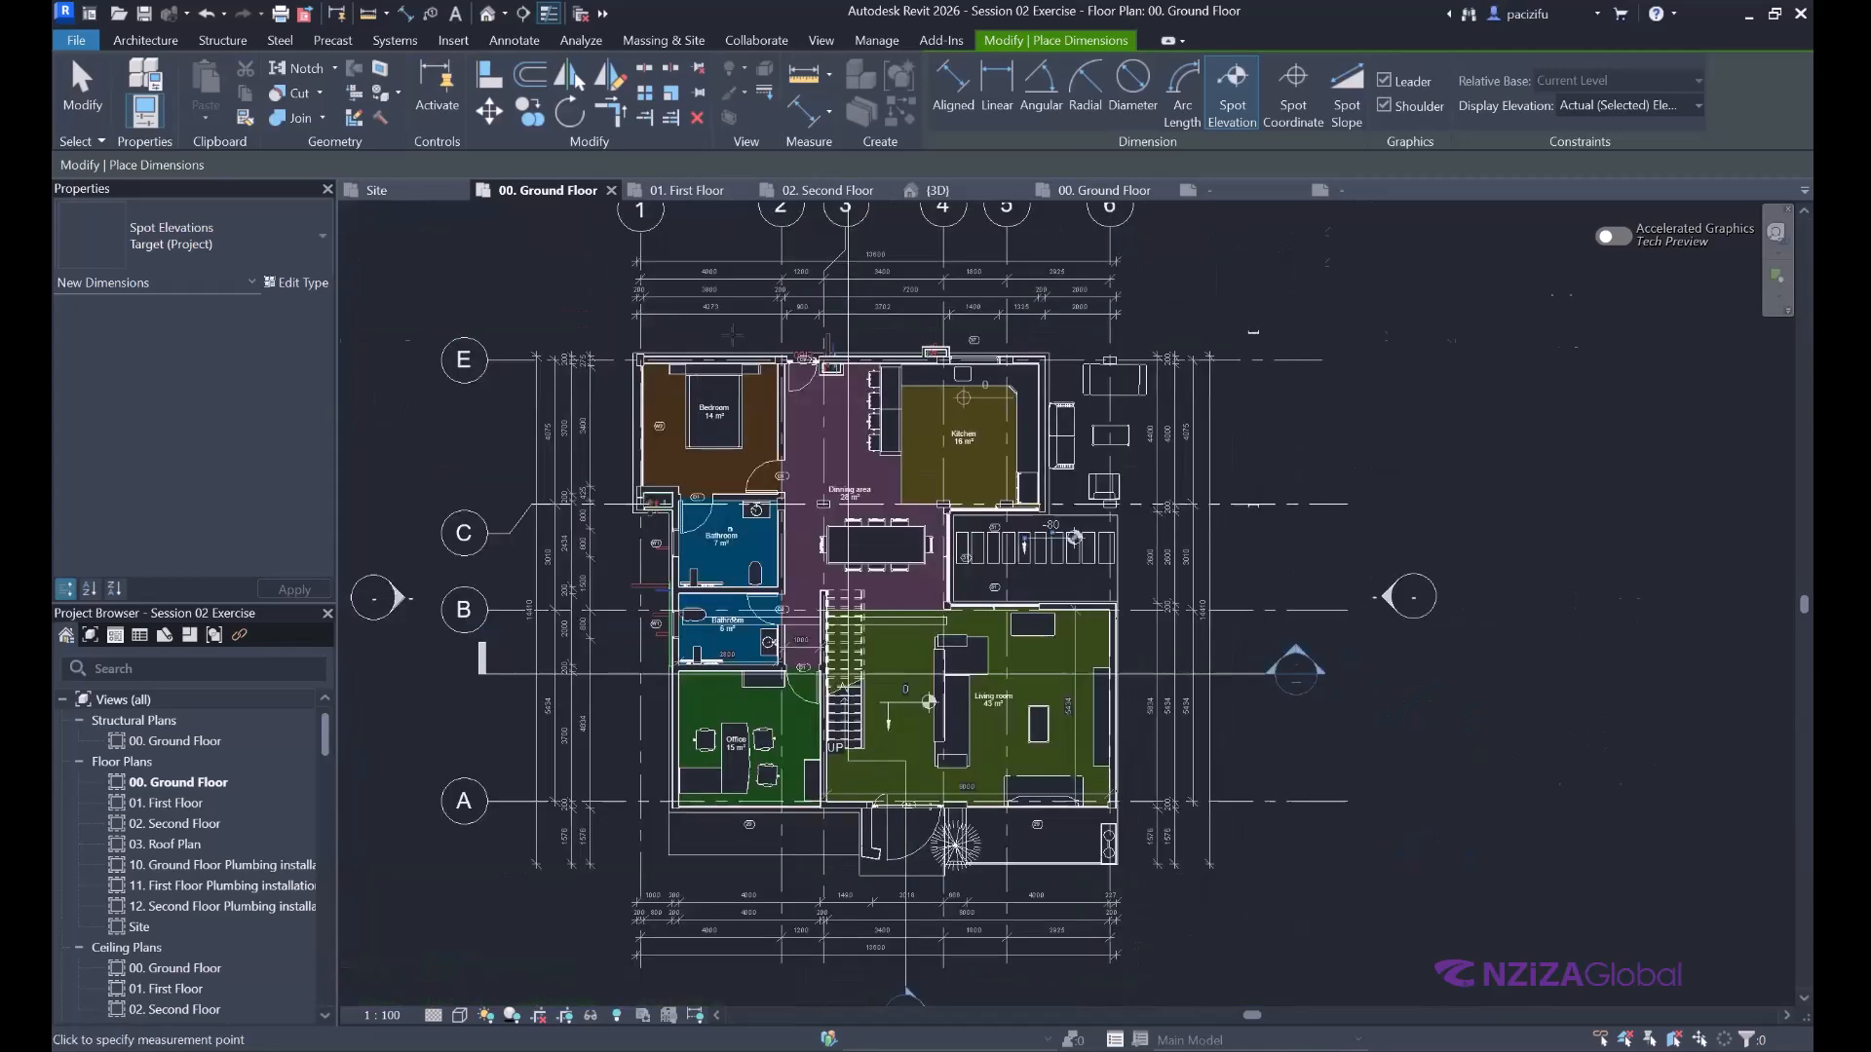
scroll(840, 392, "up", 4)
scroll(745, 341, "down", 5)
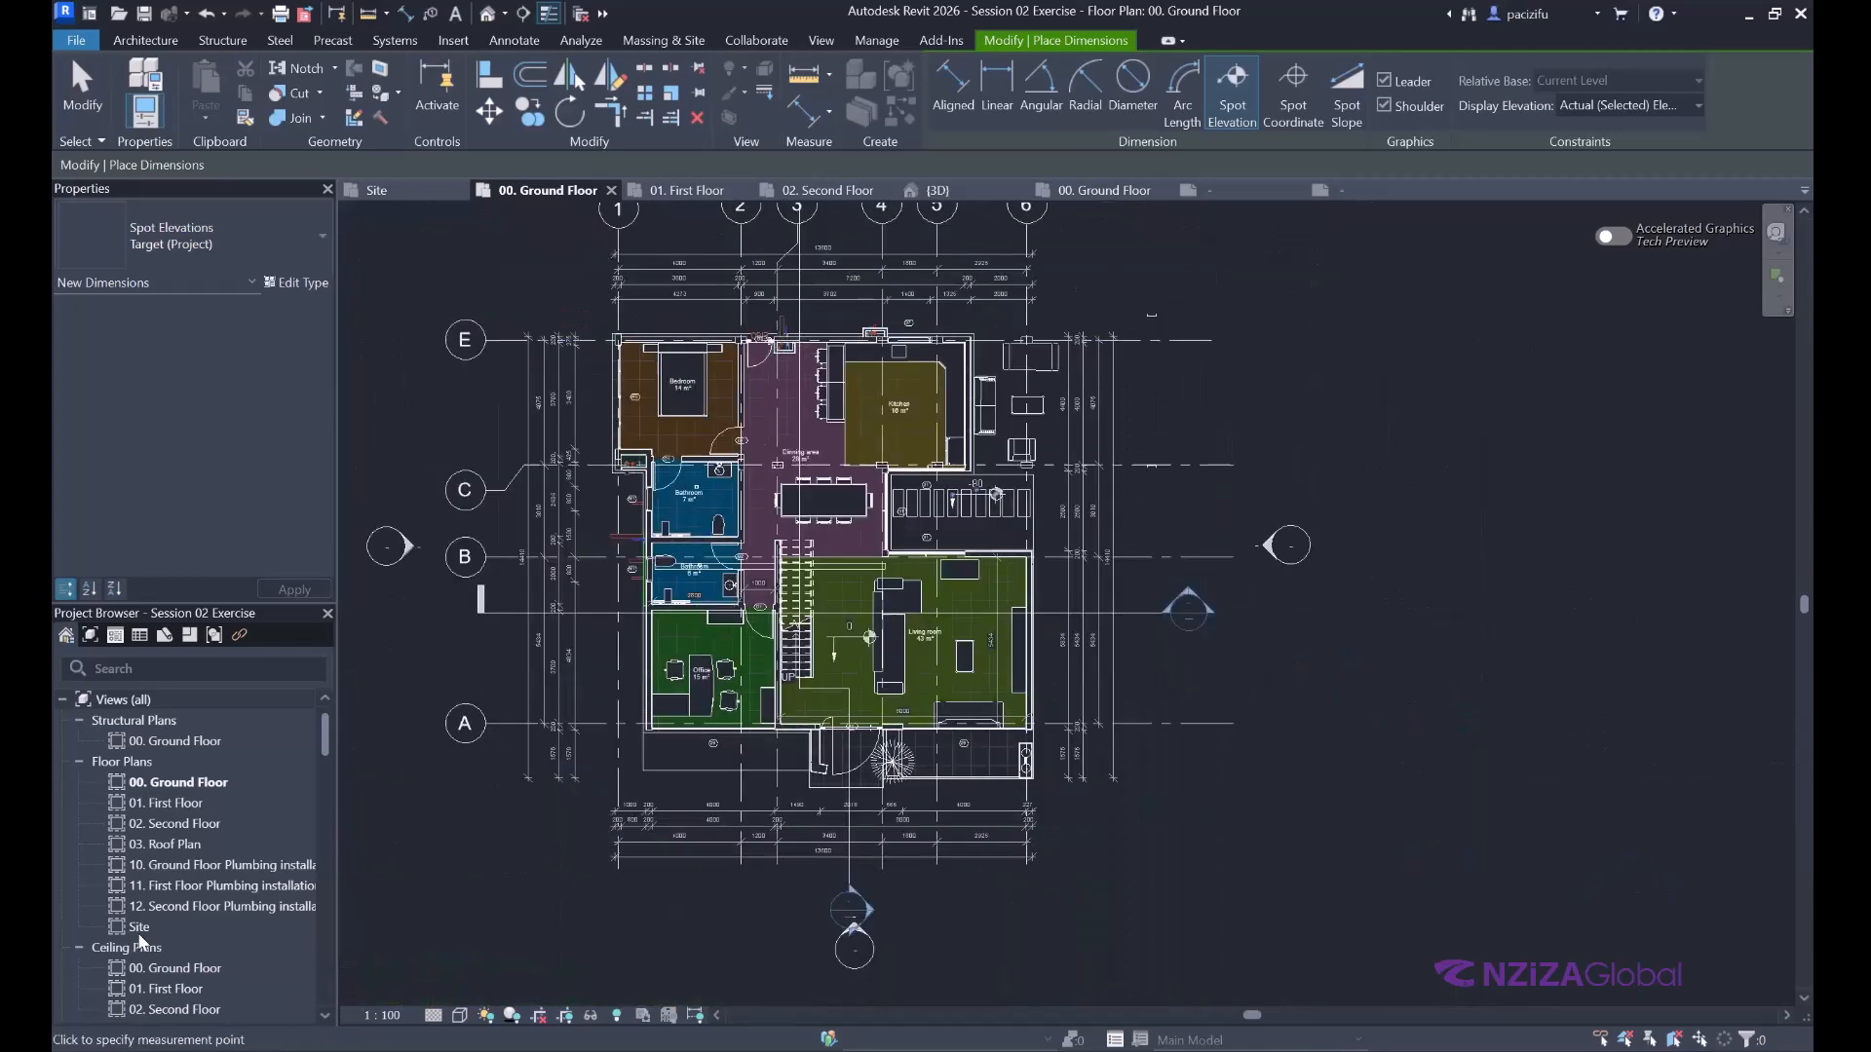
left_click(139, 934)
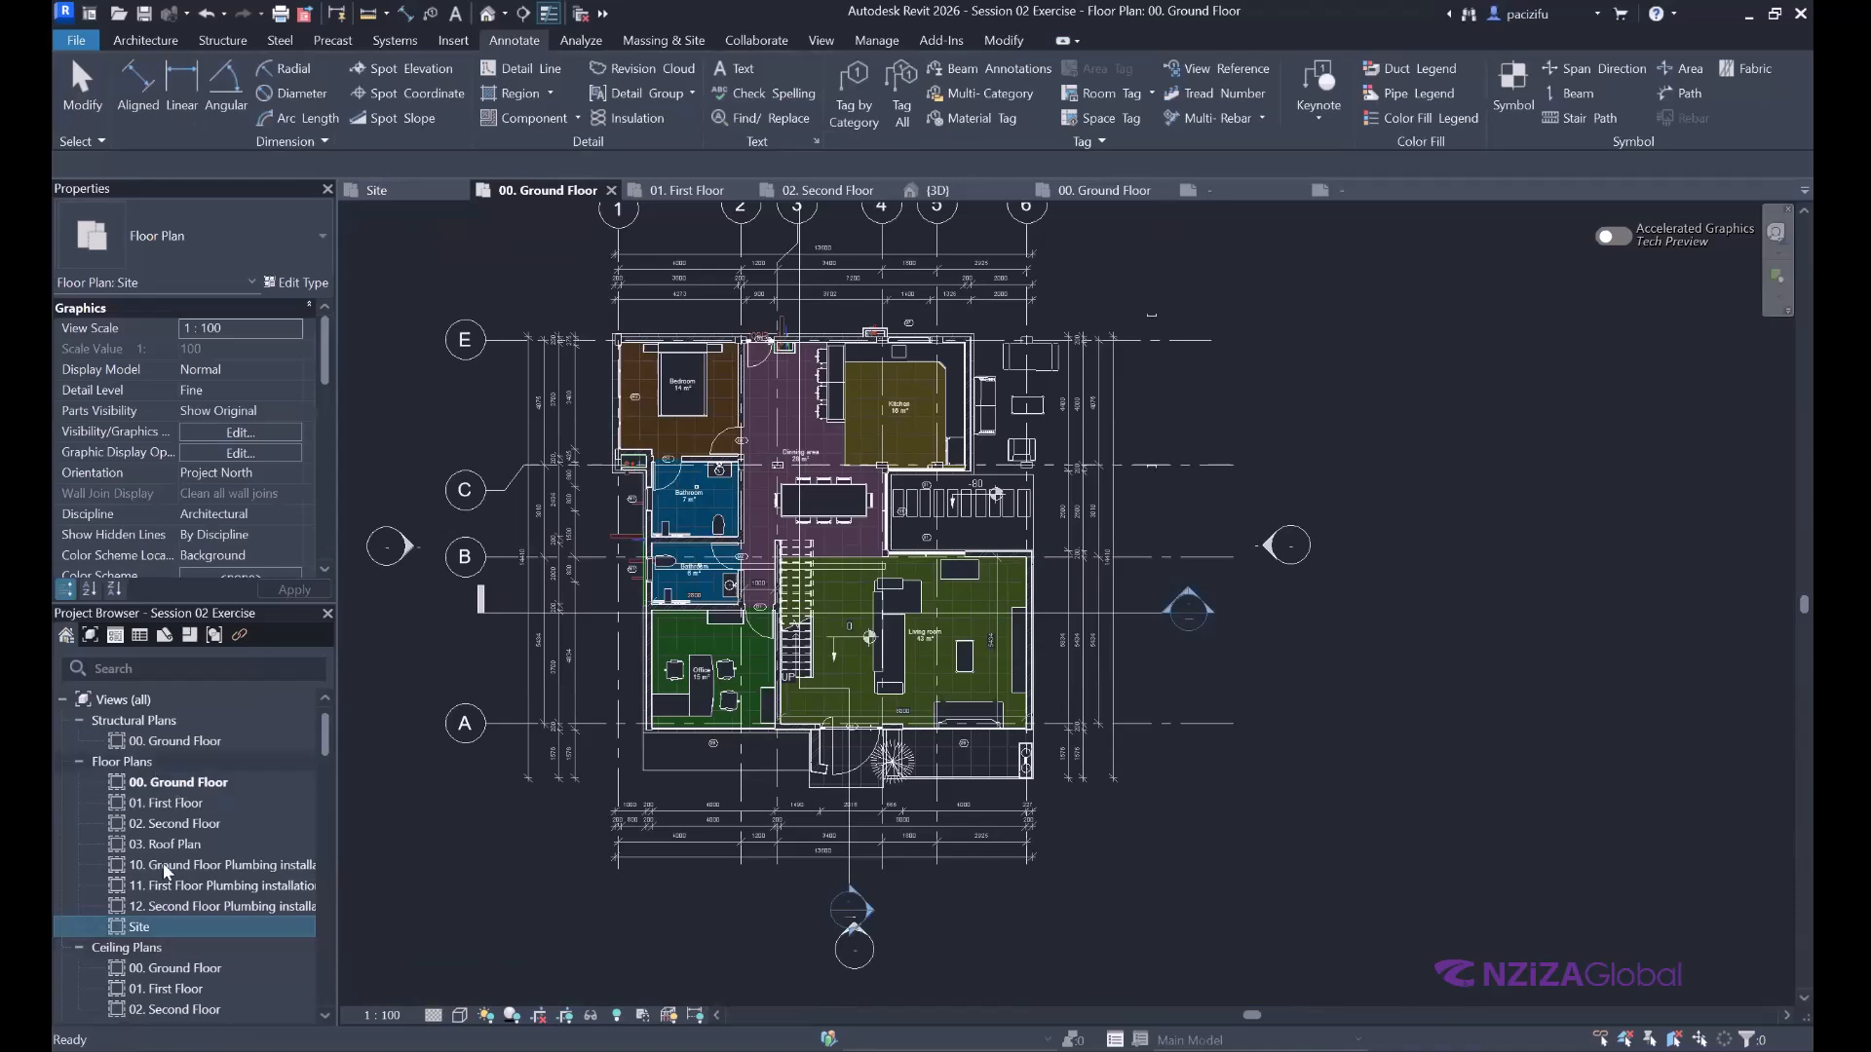
double_click(146, 928)
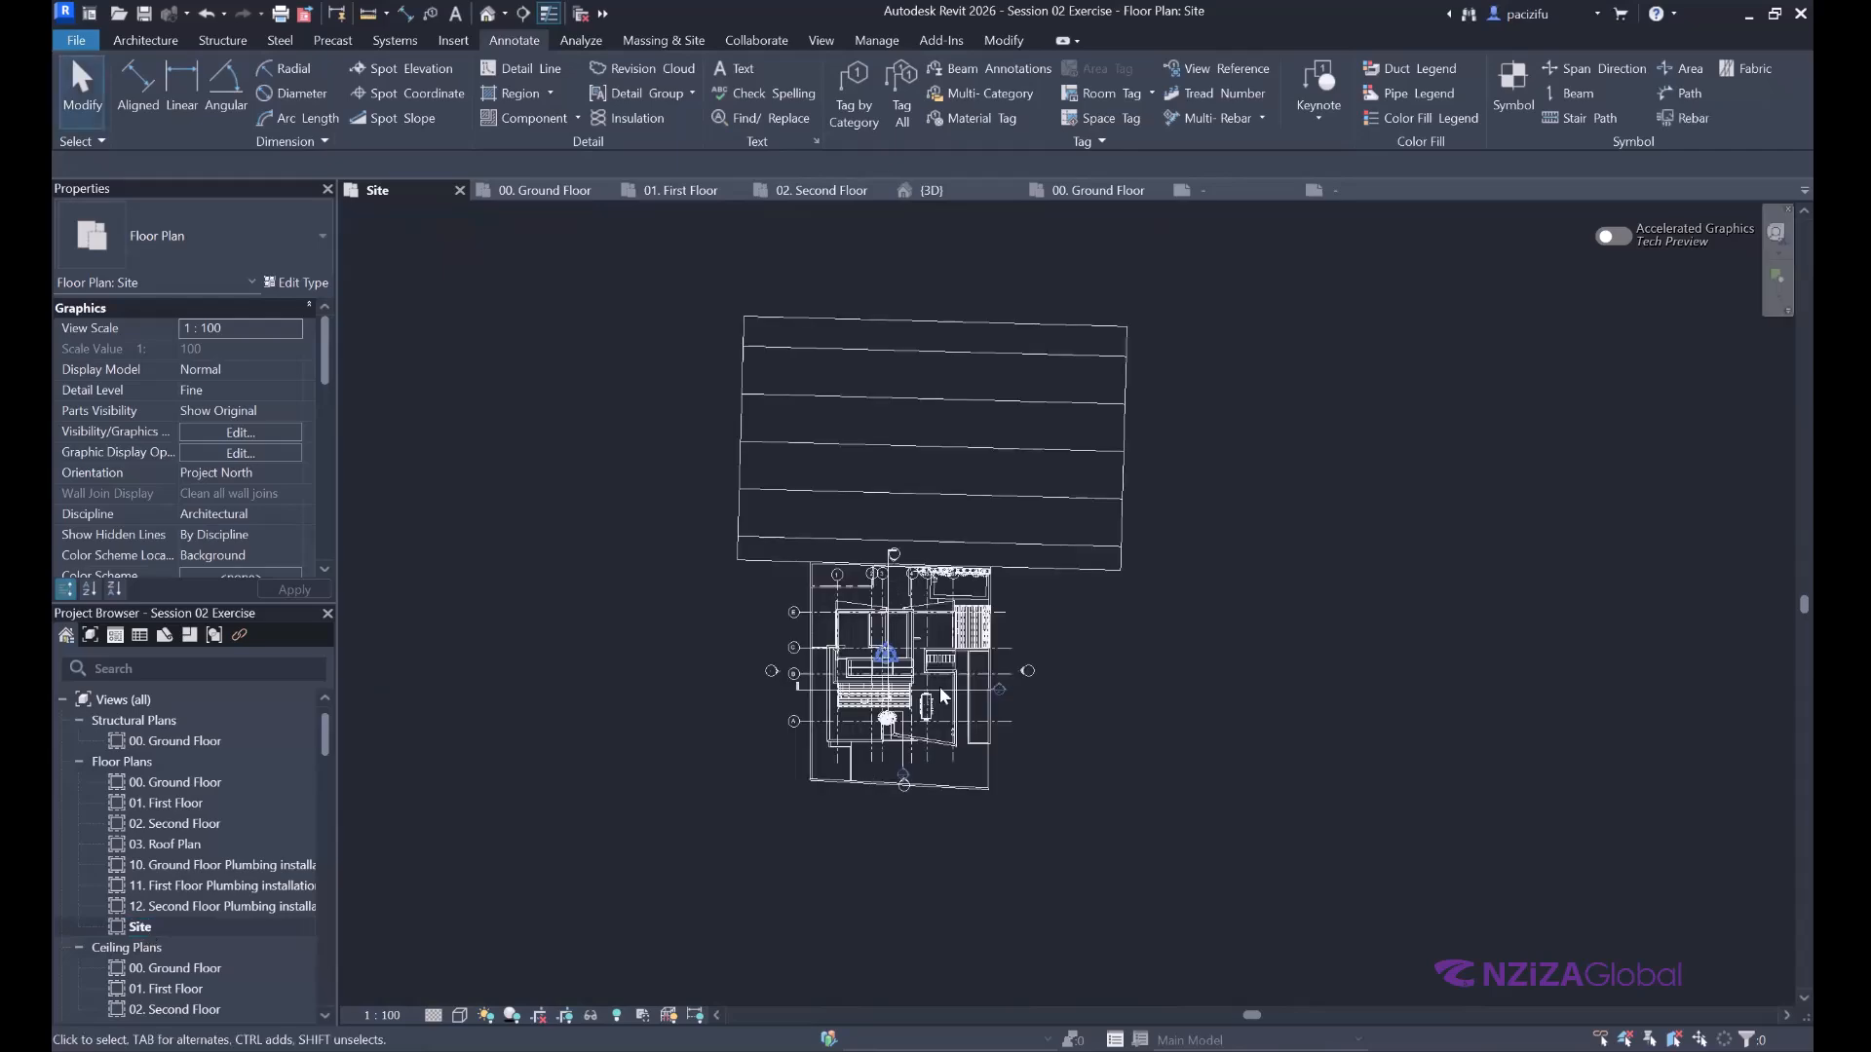
Place a Target (Project) spot elevation on the tiled roof surface between grids 4 and 6, south of grid E.
scroll(939, 686, "up", 4)
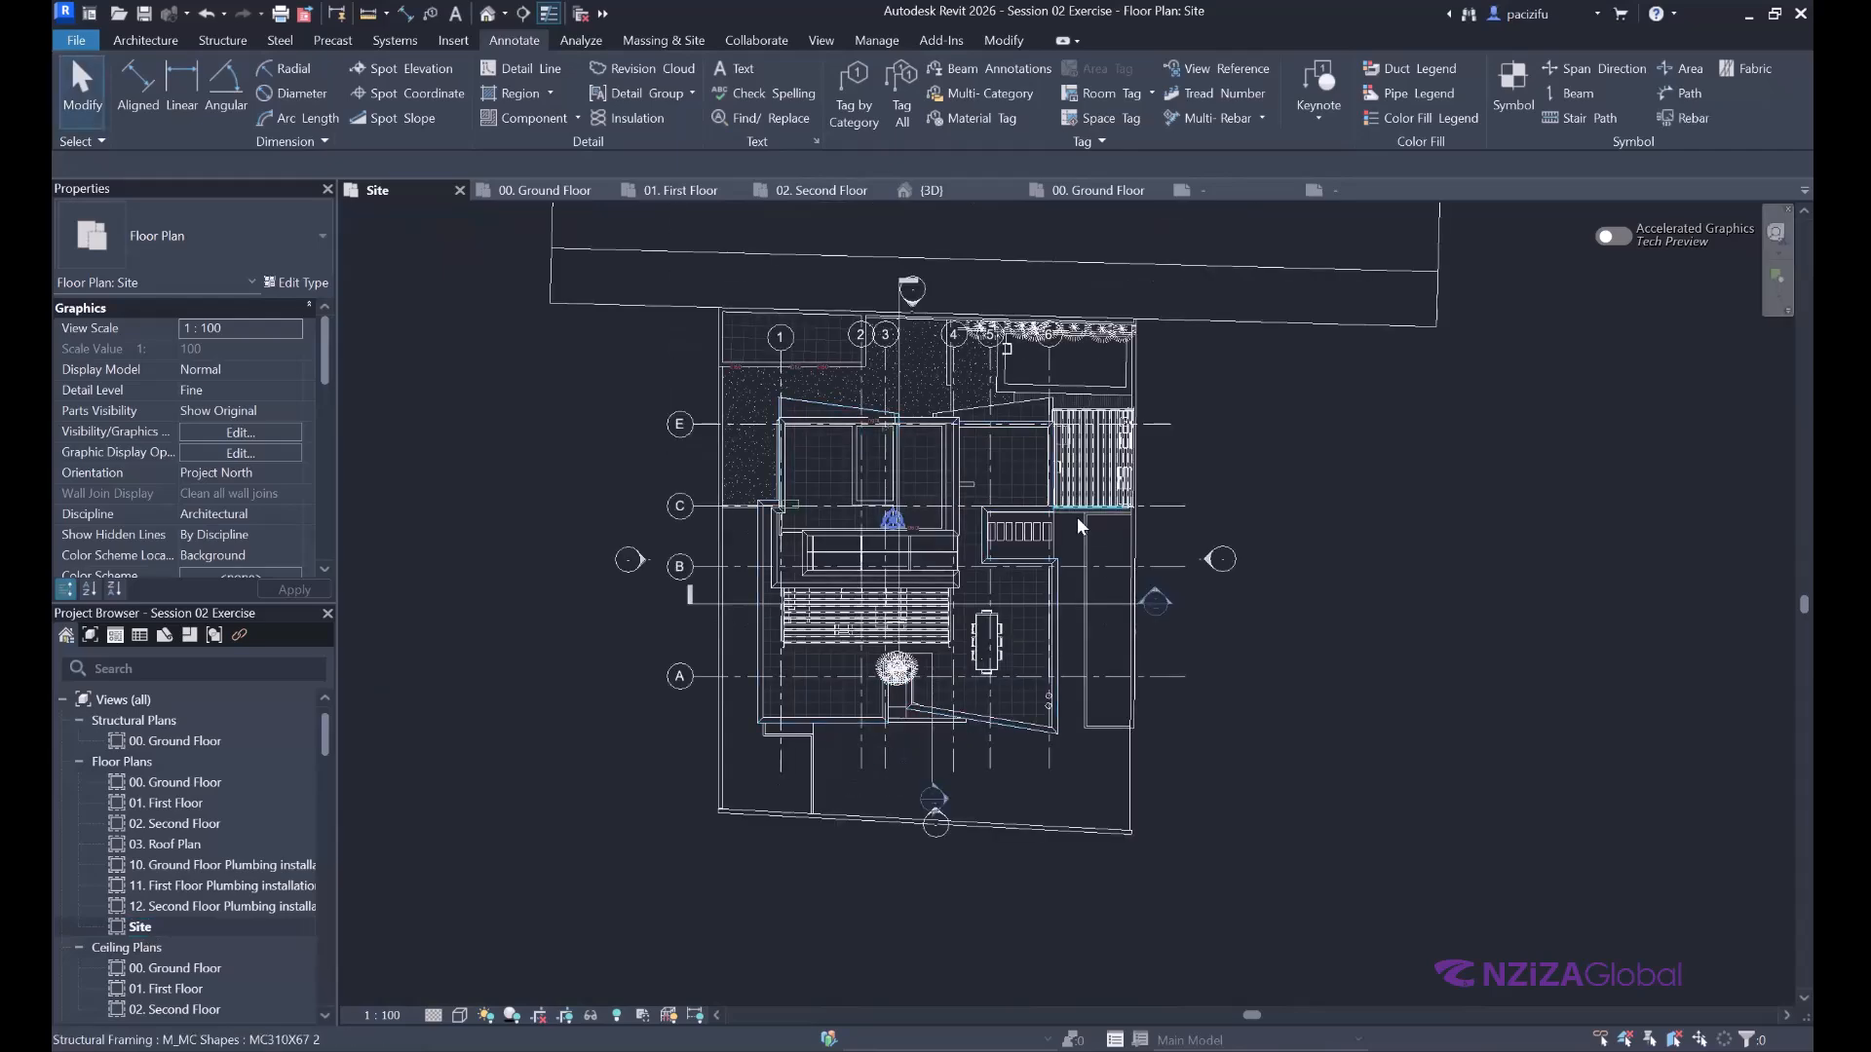
scroll(1078, 516, "up", 1)
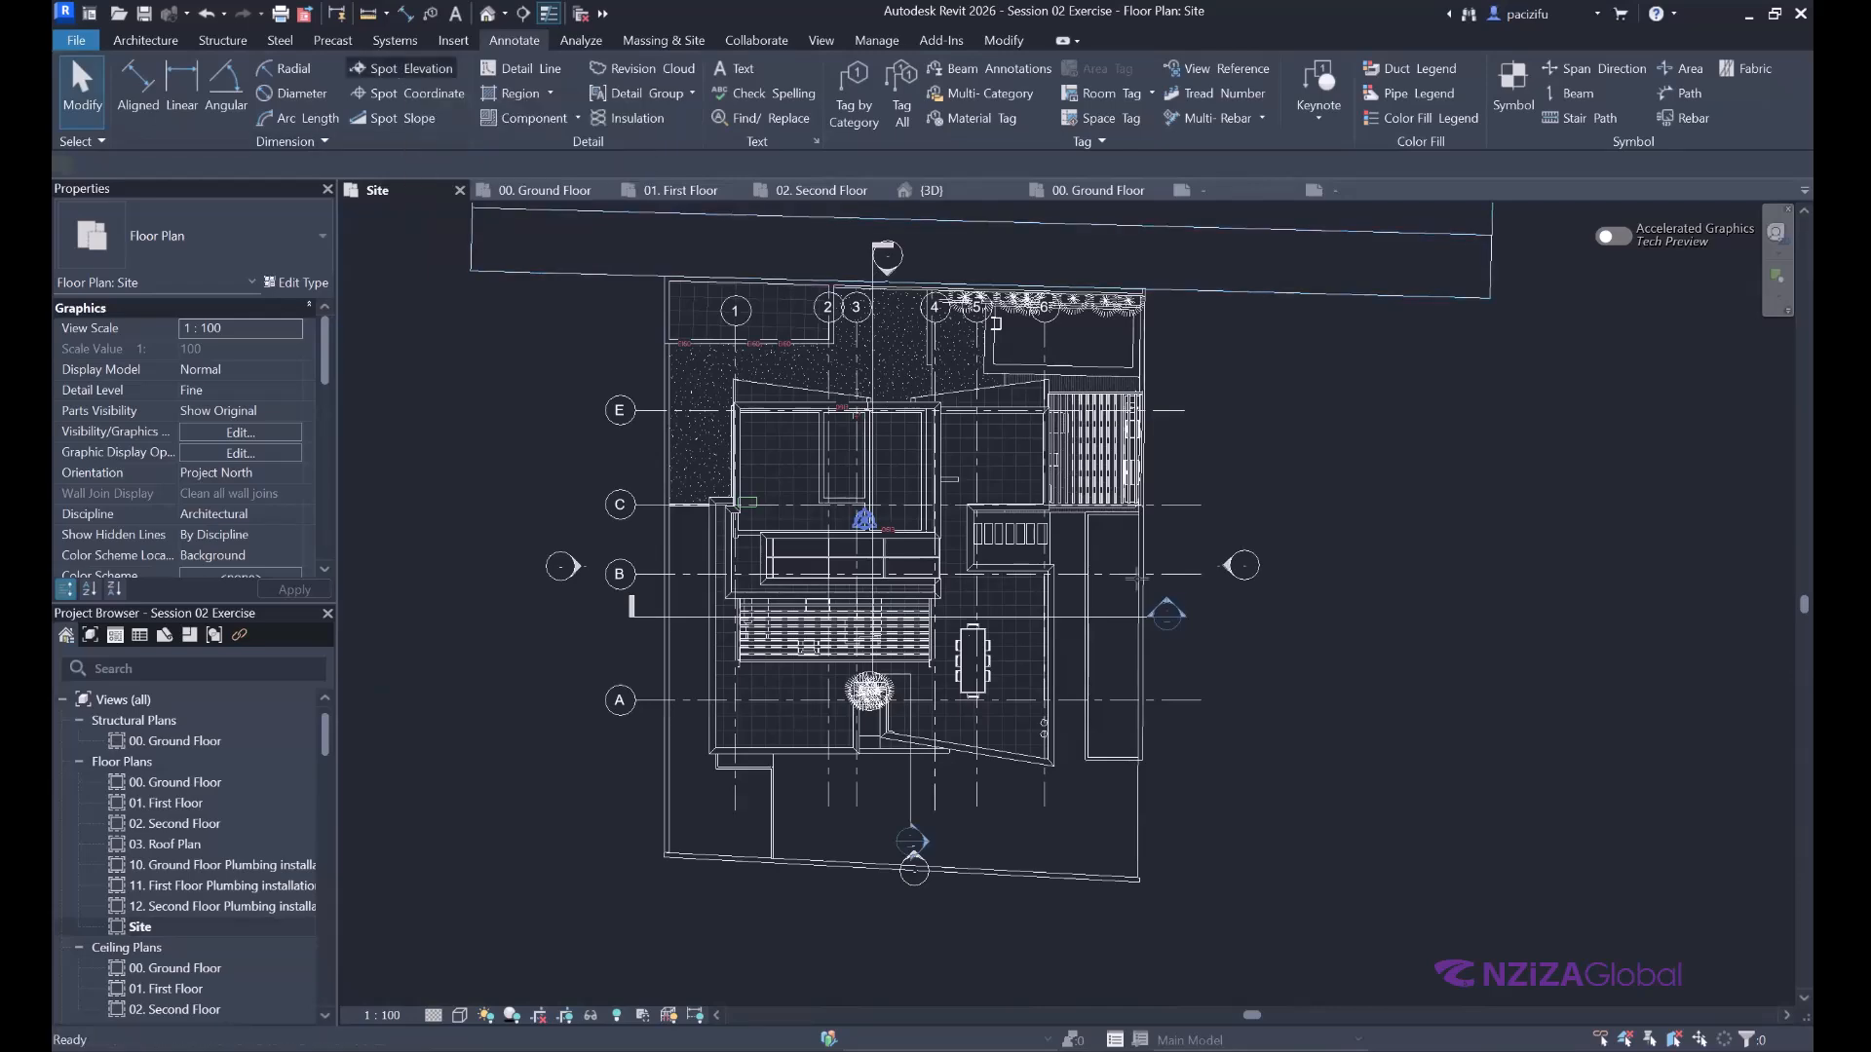
left_click(401, 68)
scroll(1004, 425, "up", 4)
scroll(1002, 422, "up", 4)
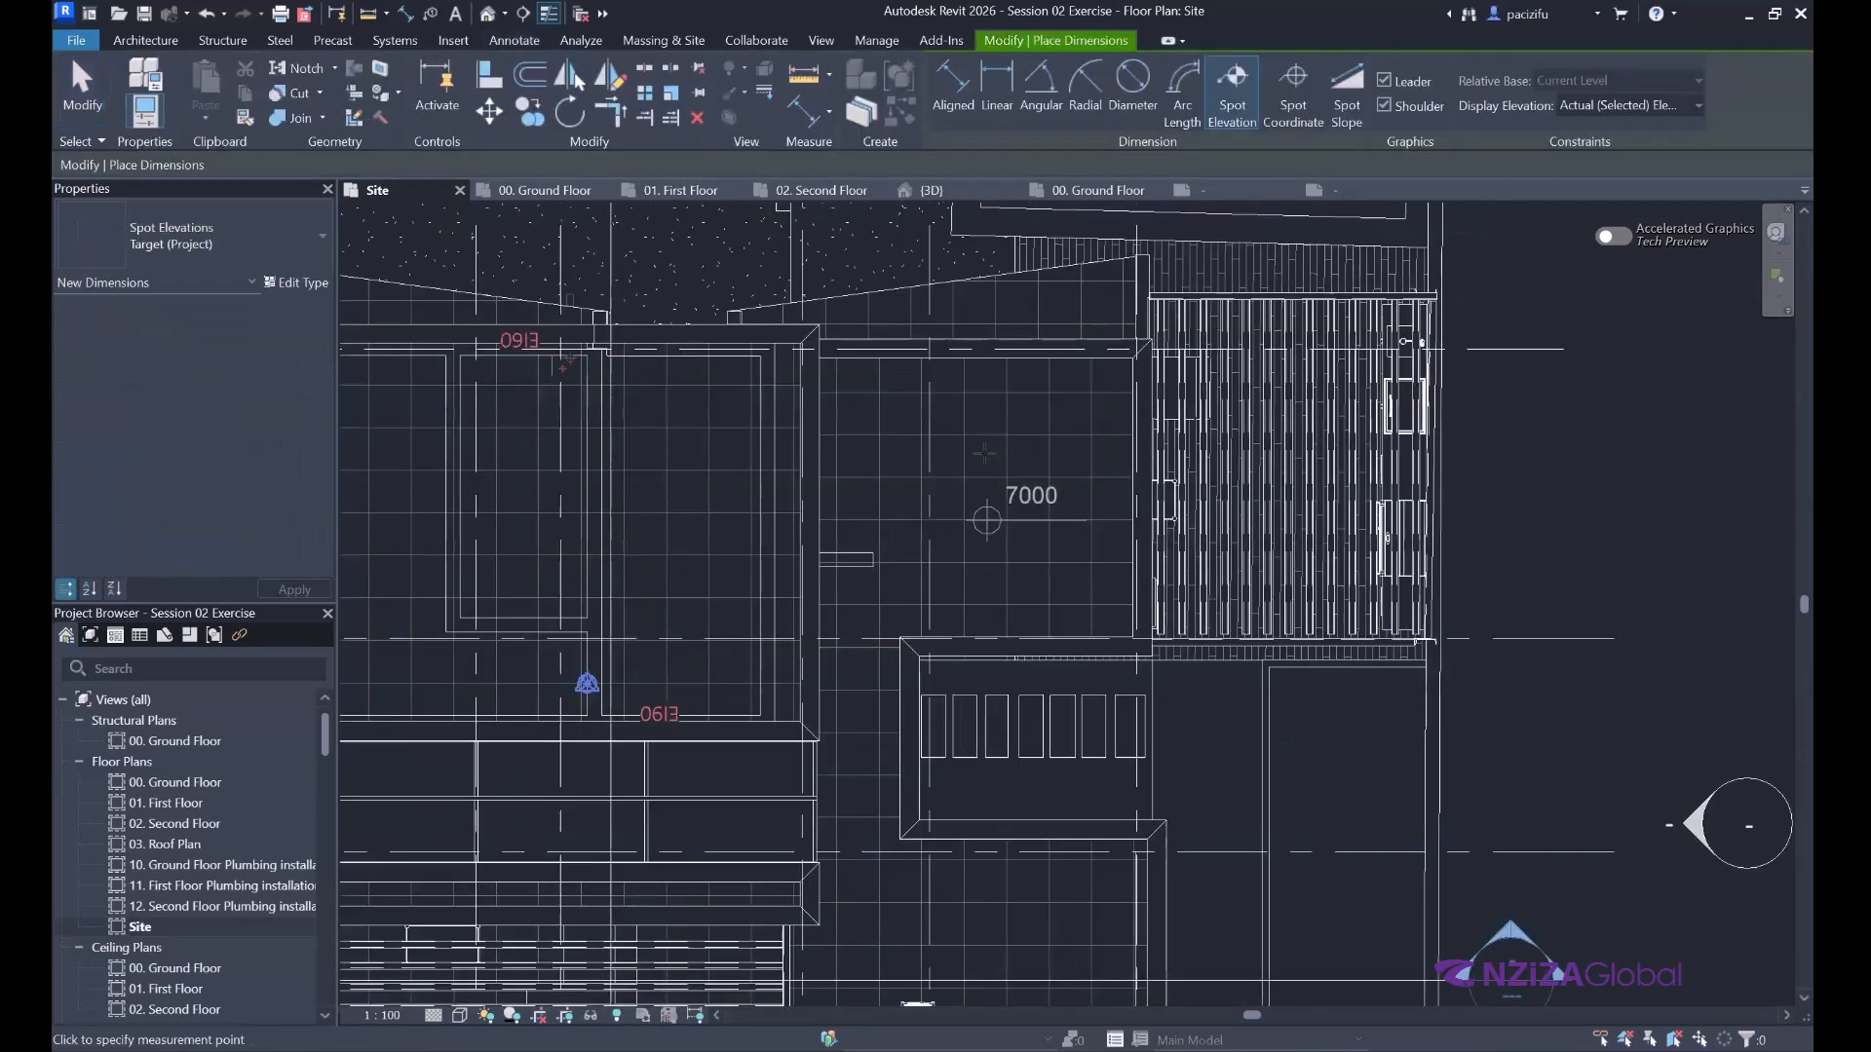
left_click(987, 448)
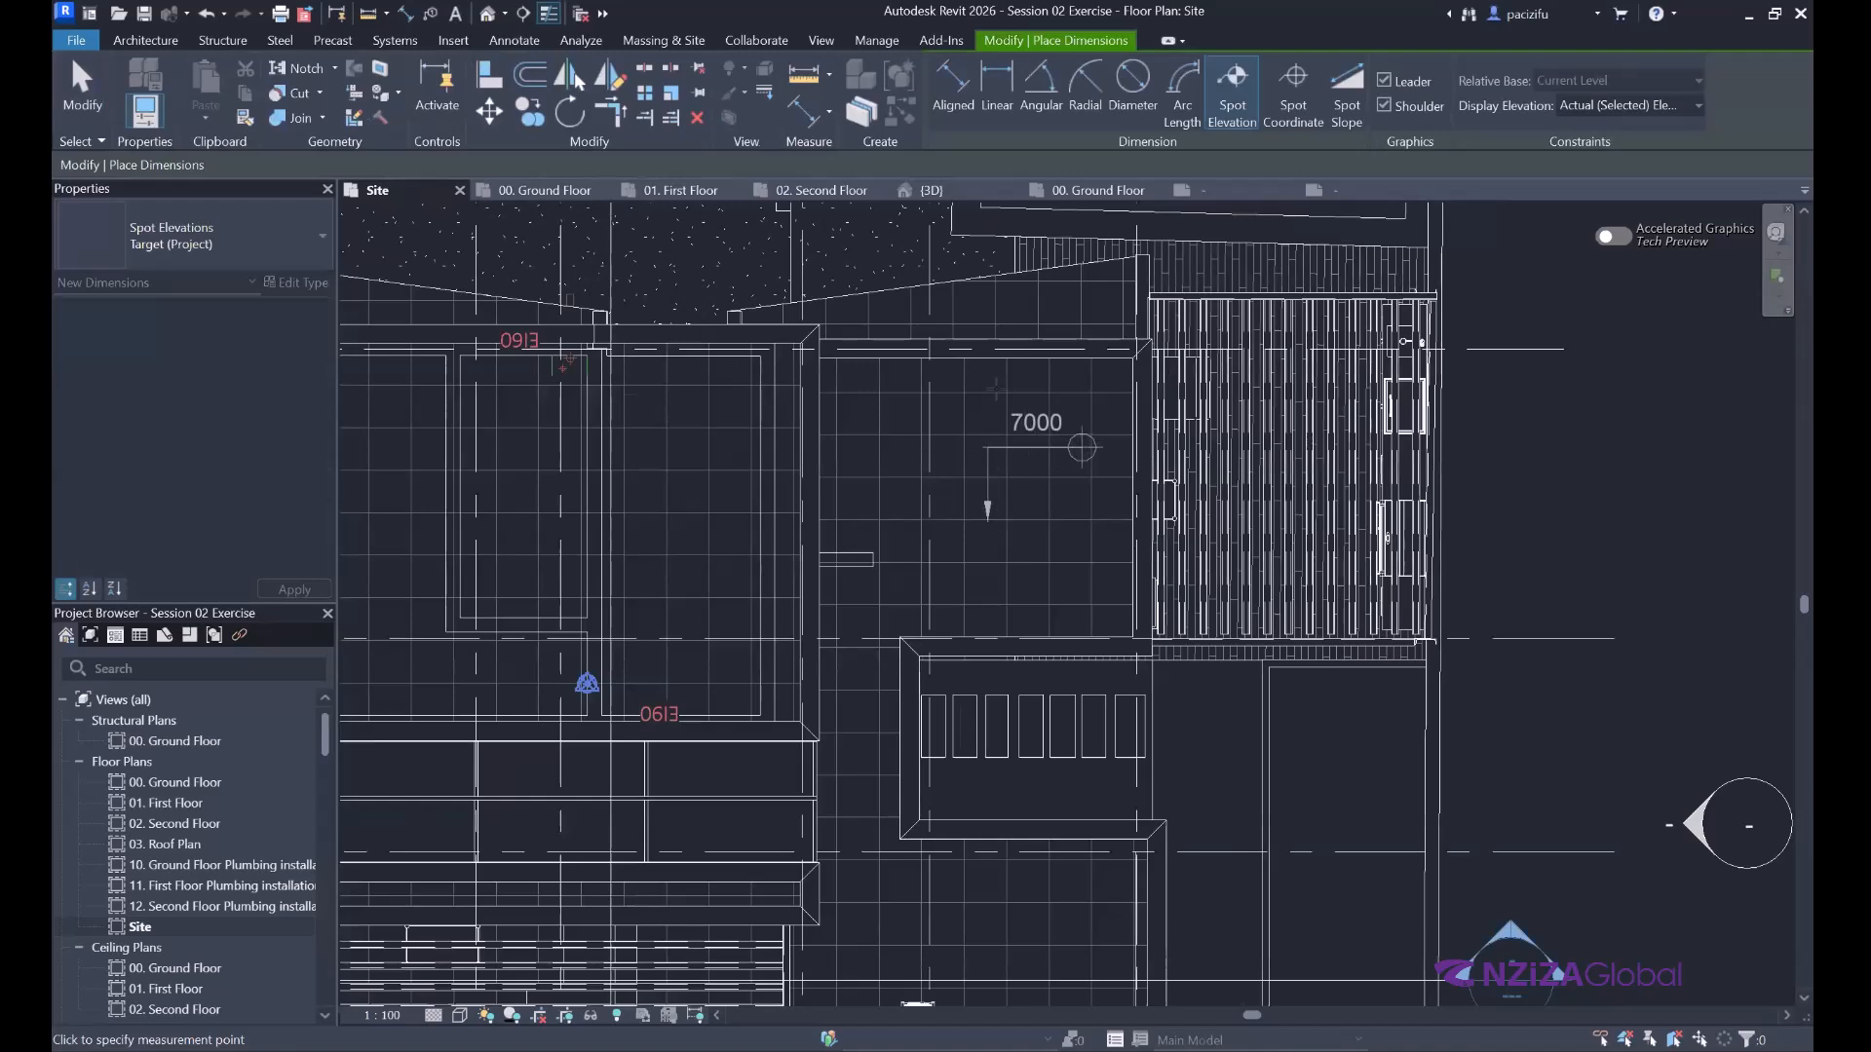
left_click(1086, 447)
Place a spot elevation with leader on the tiled roof between grids 1 and 2, just south of grid E.
scroll(999, 389, "down", 3)
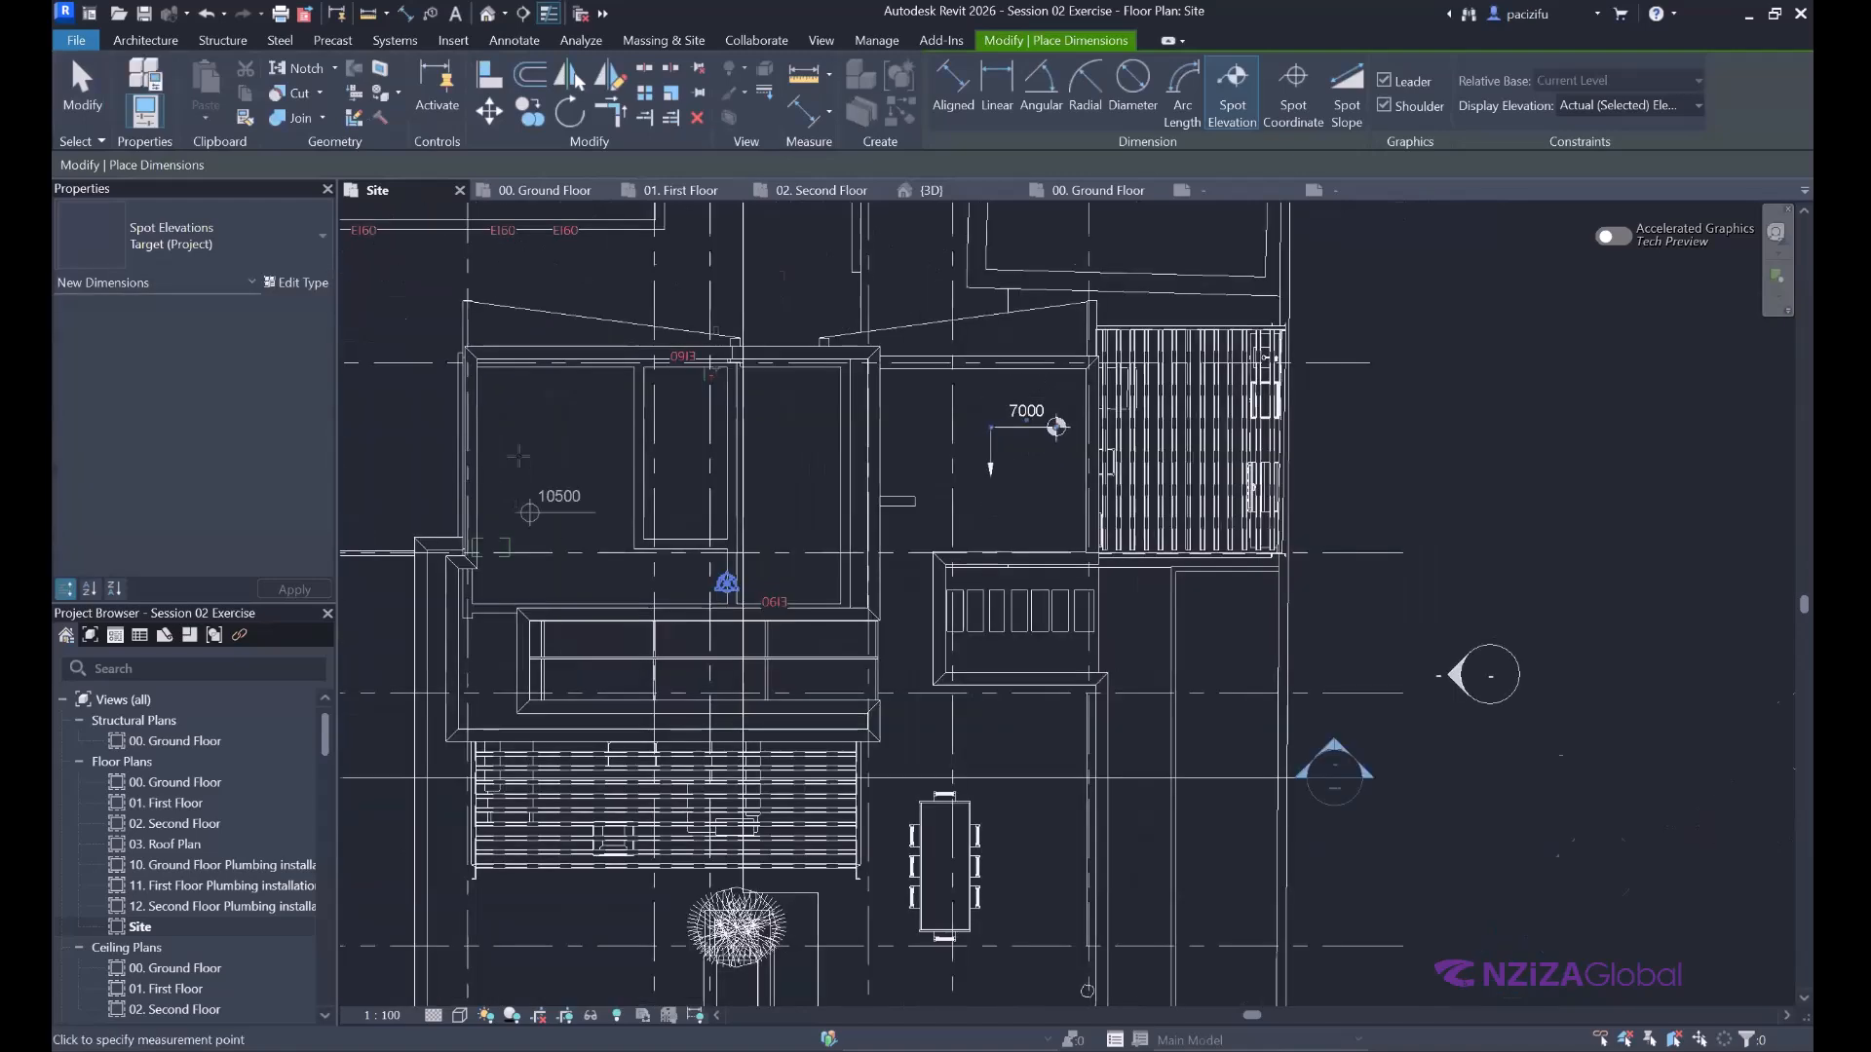
scroll(517, 501, "up", 2)
left_click(520, 455)
left_click(521, 391)
left_click(544, 391)
Place a spot elevation on the stepping-stone strip between grids C and B on the site plan.
scroll(631, 456, "down", 4)
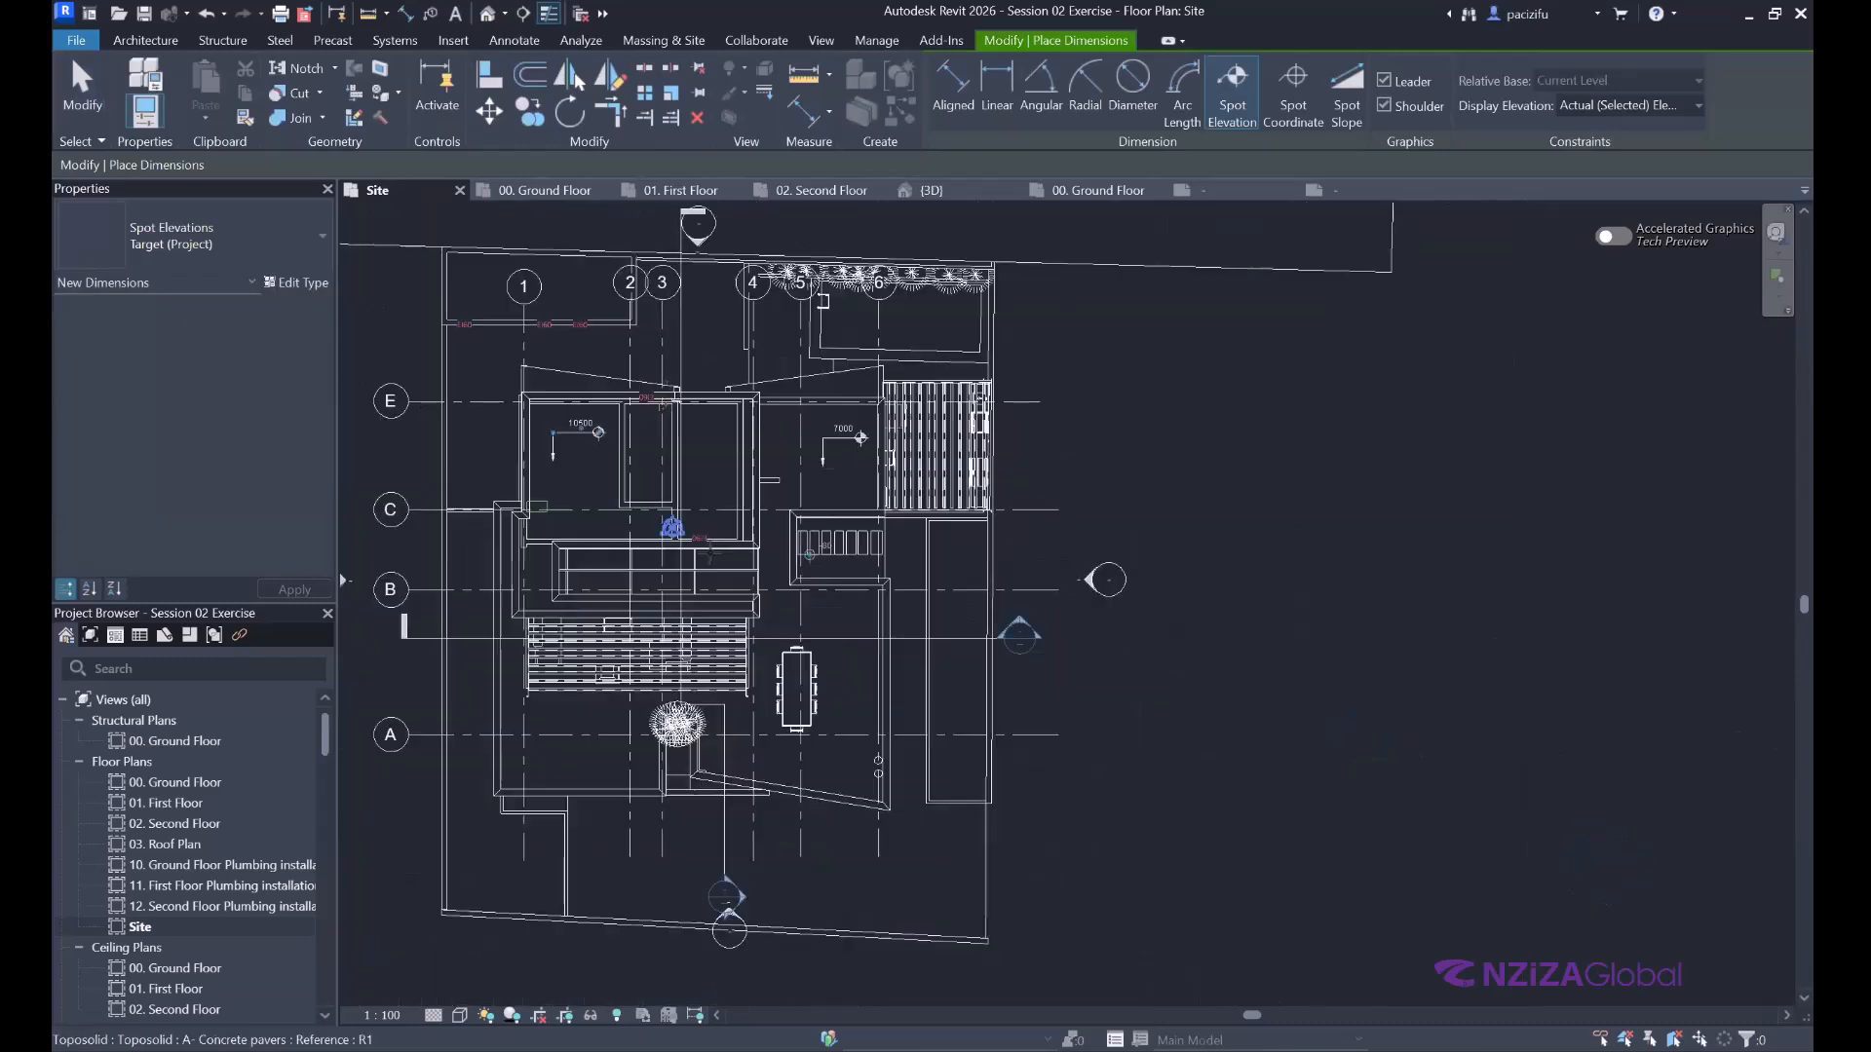
scroll(1064, 628, "up", 2)
scroll(646, 479, "up", 6)
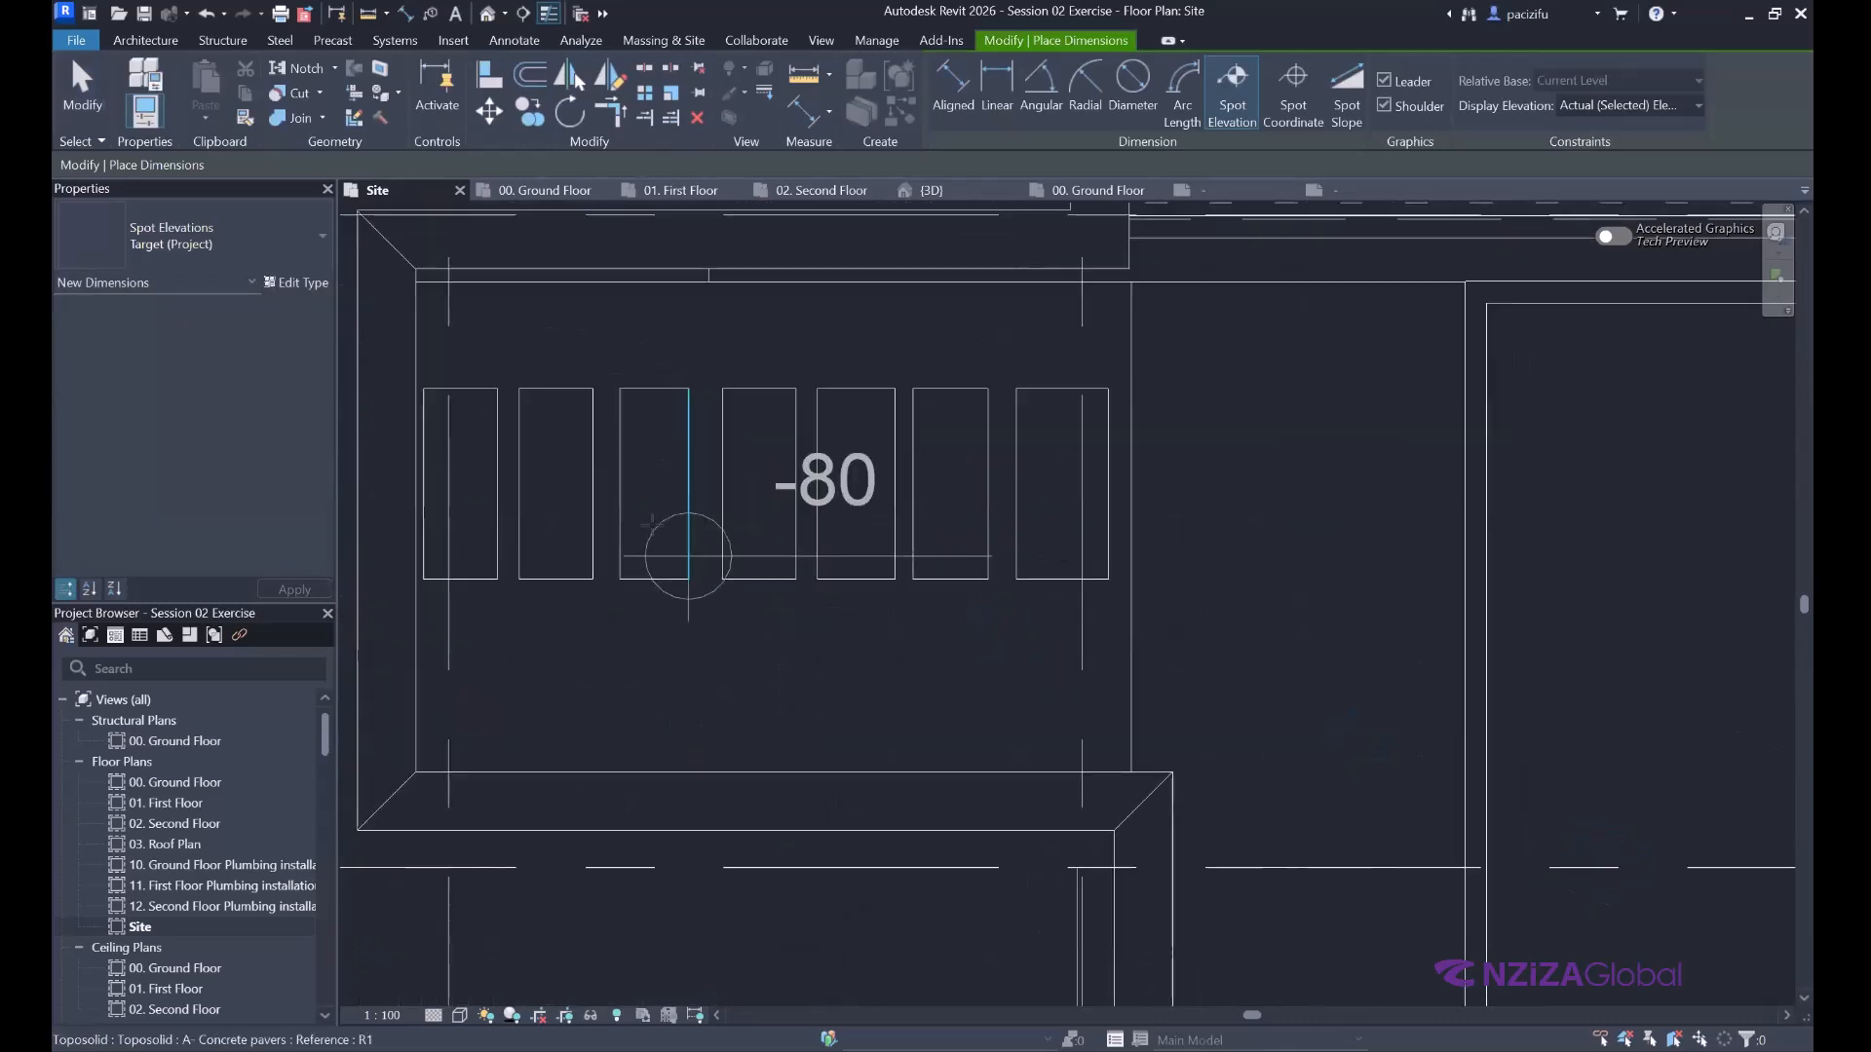
left_click(652, 528)
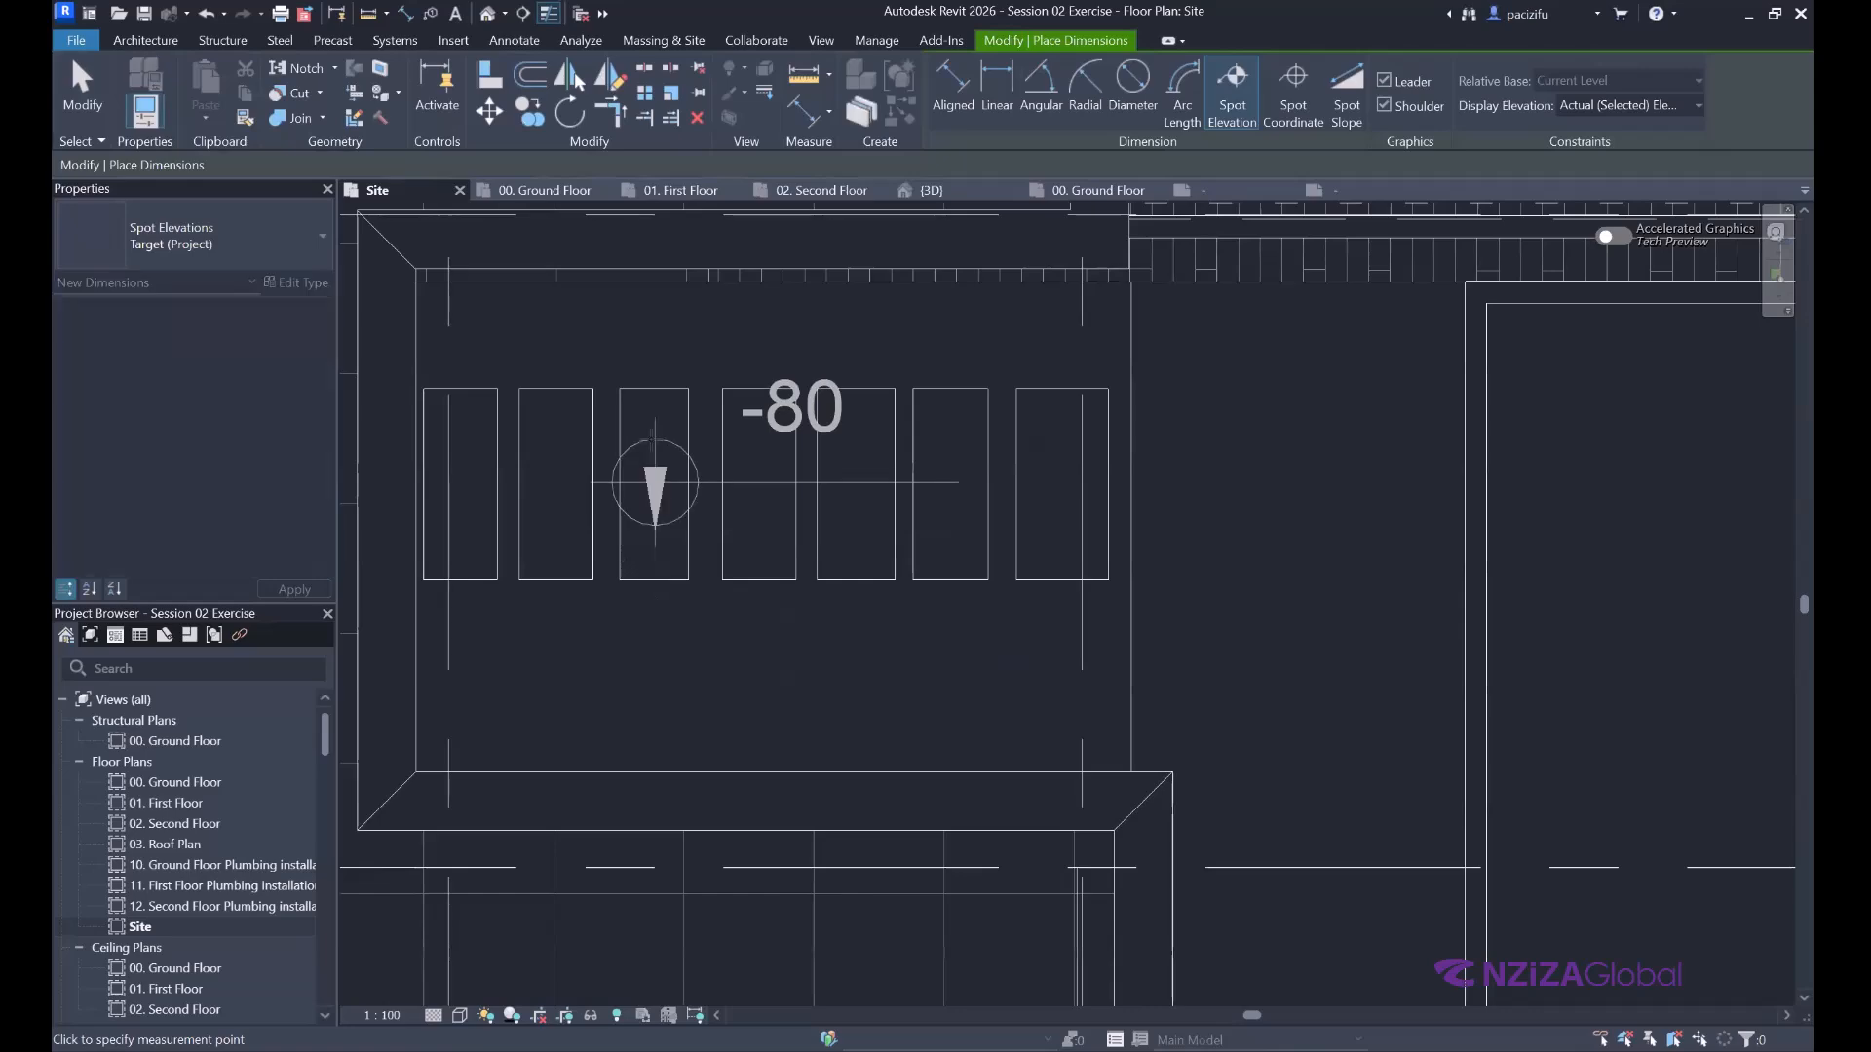
left_click(956, 439)
Place a spot elevation inside the long narrow rectangle along the east boundary of the site.
scroll(896, 490, "down", 2)
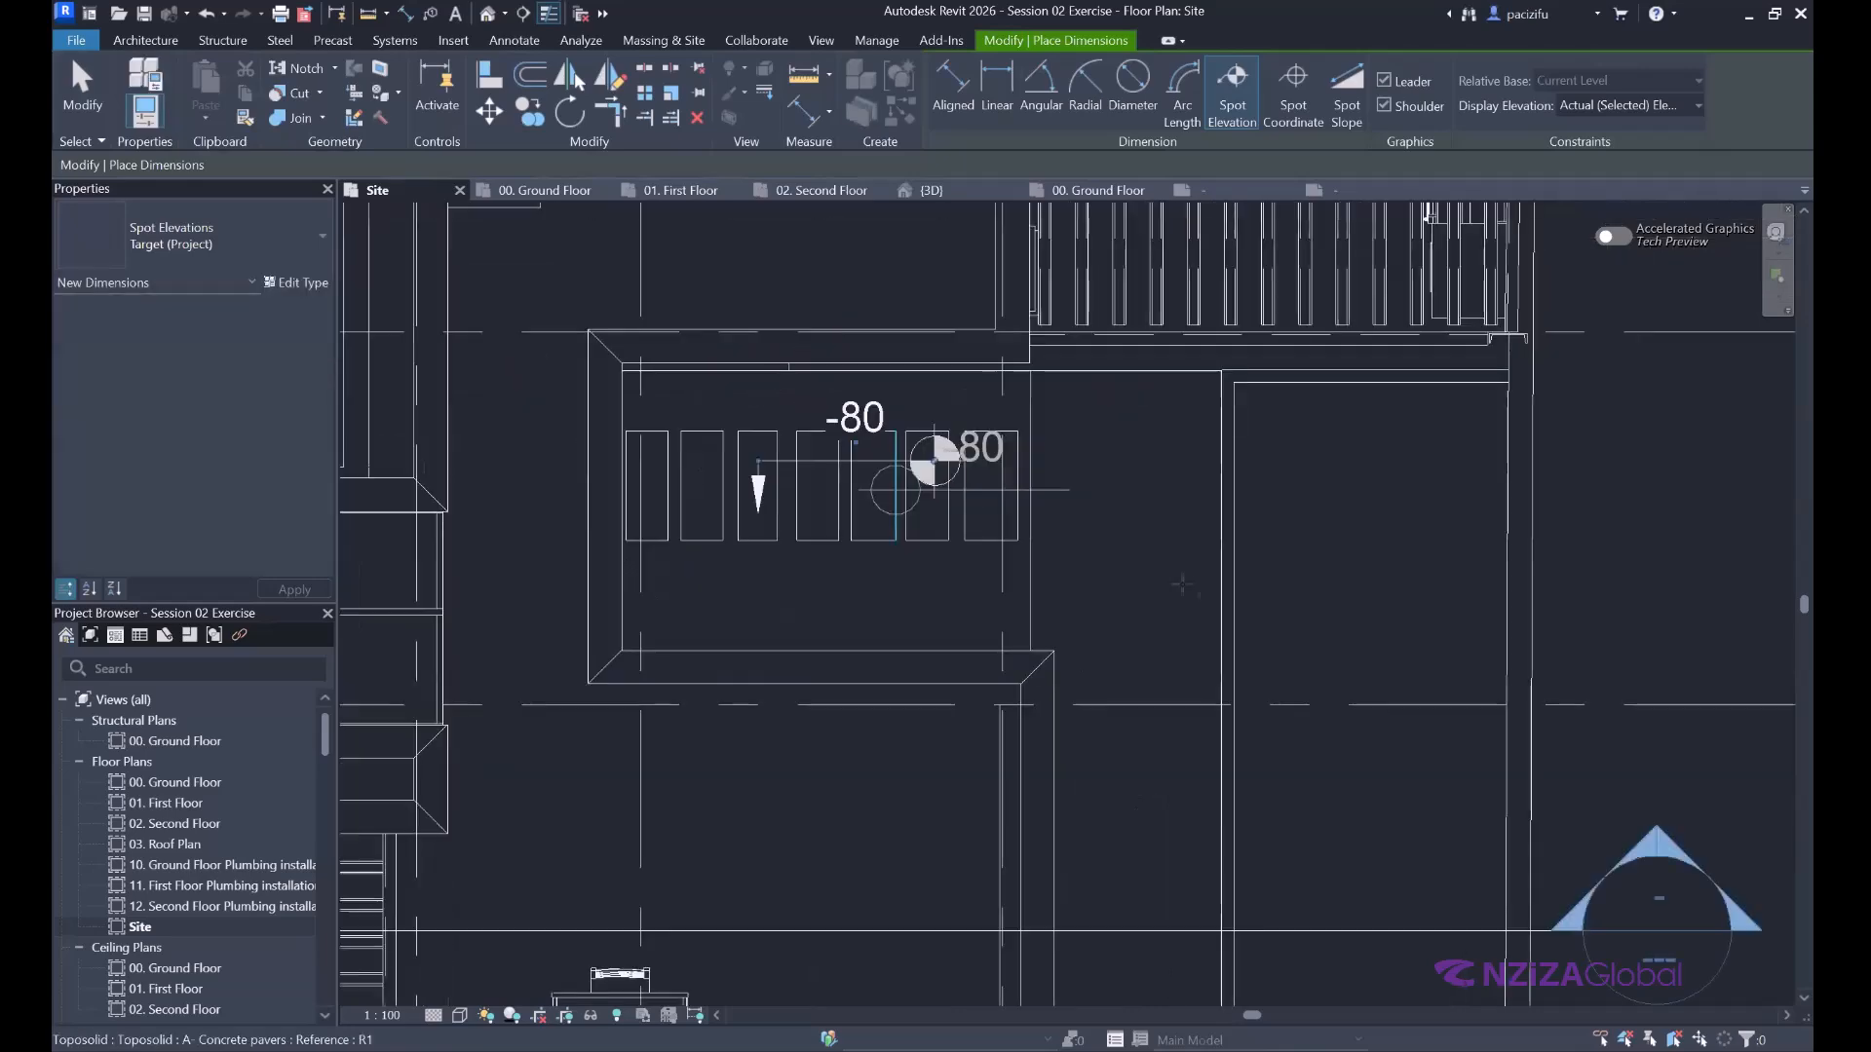
scroll(1109, 562, "down", 4)
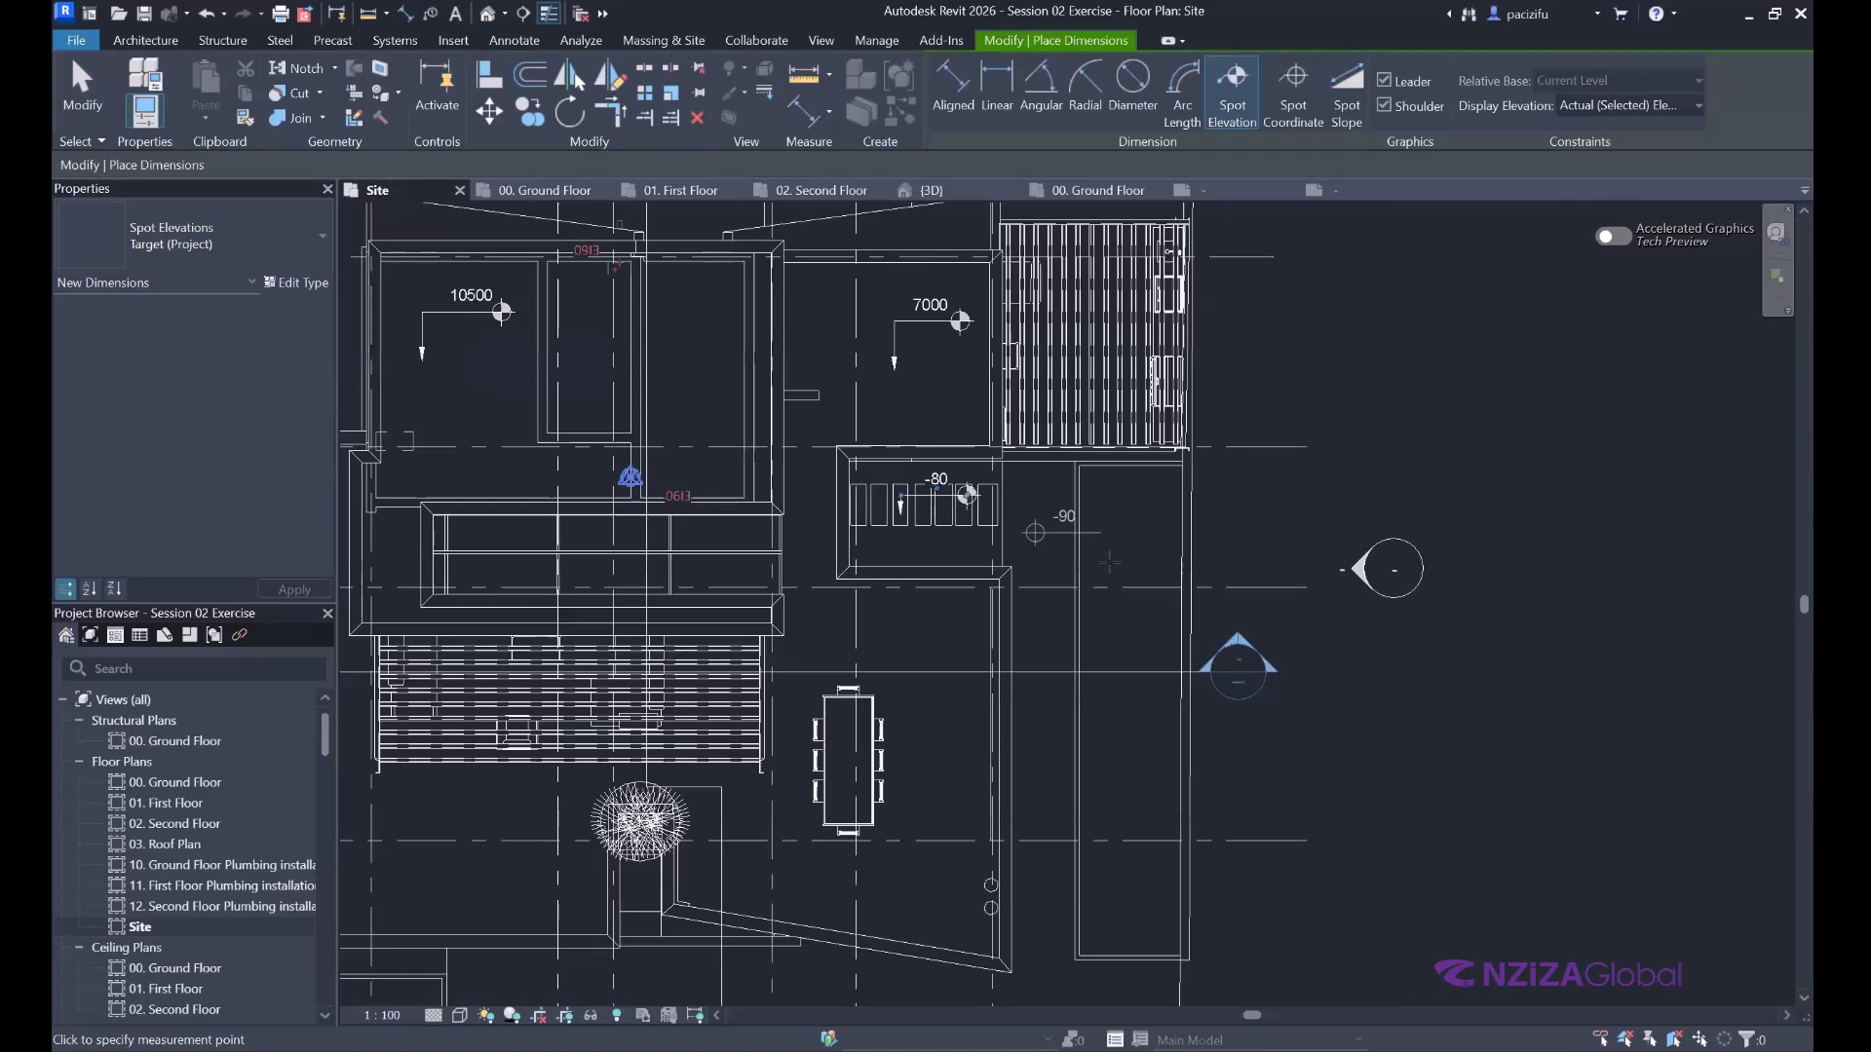
scroll(1109, 562, "up", 2)
left_click(1076, 539)
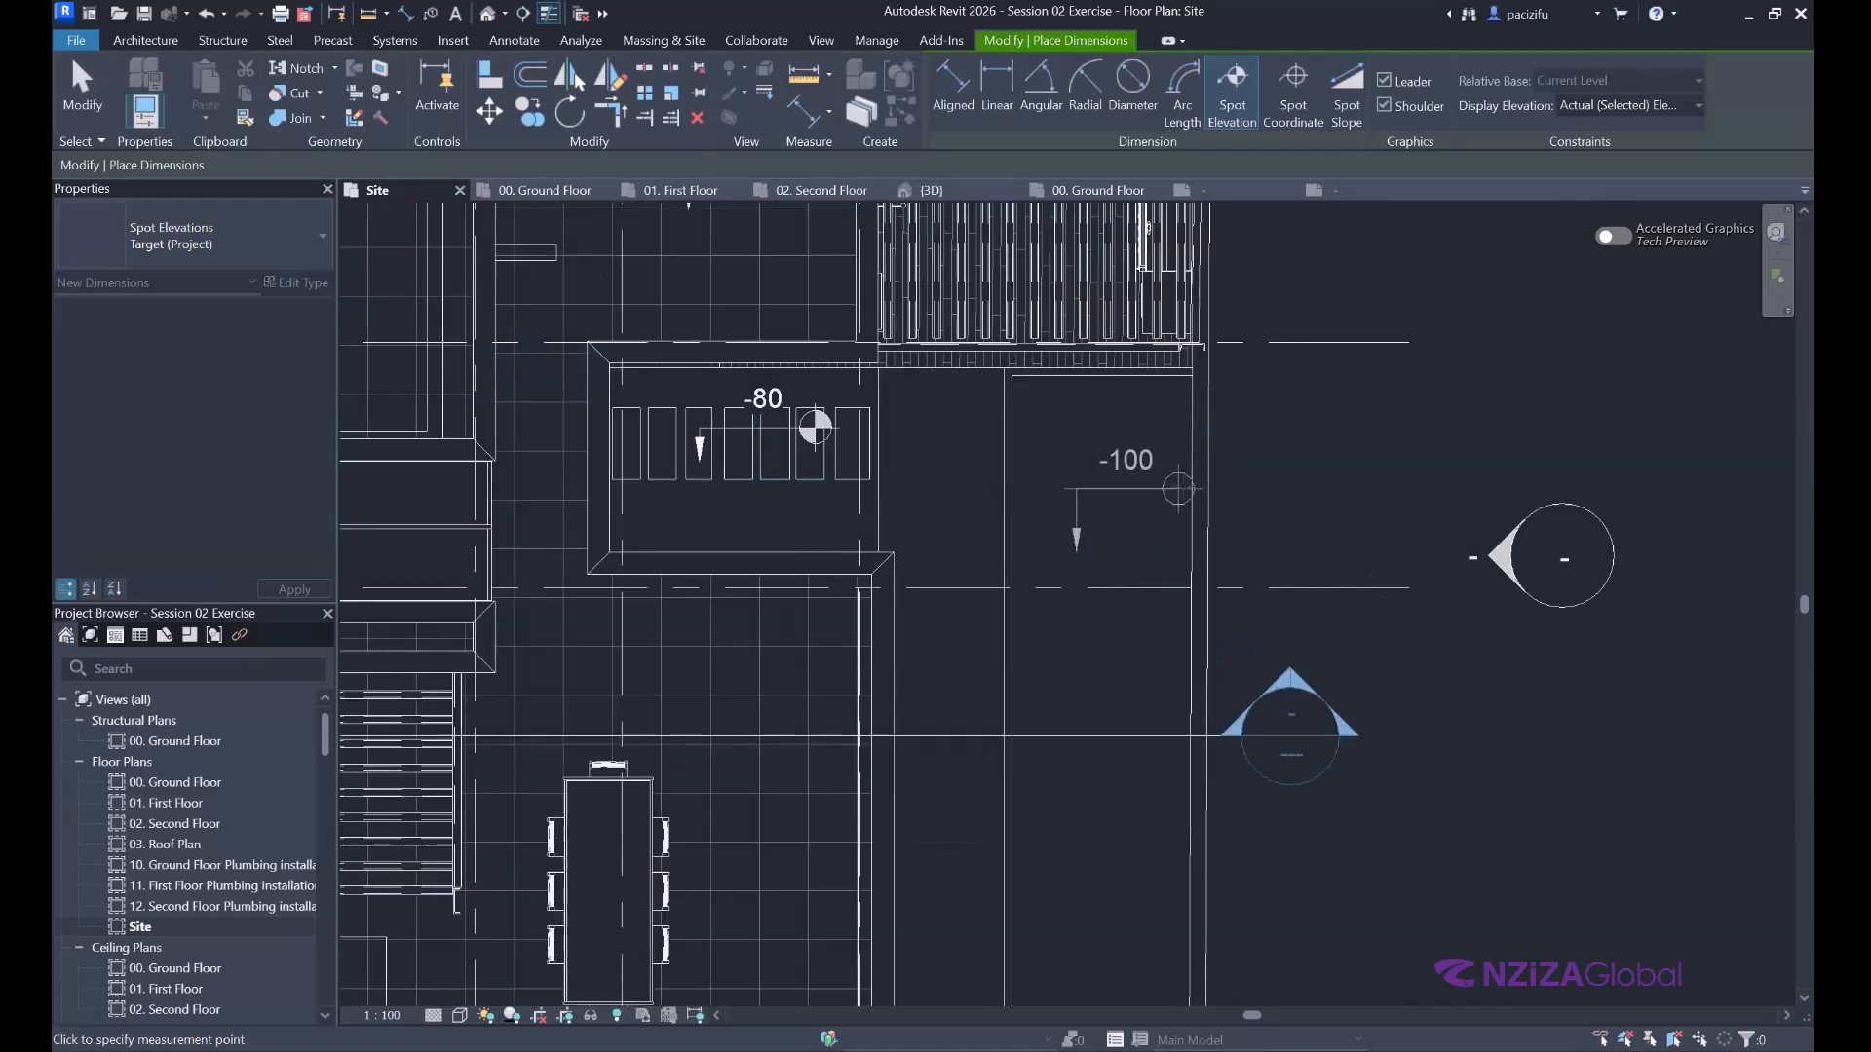
left_click(1177, 488)
Place a spot elevation on the open ground south of the building's slanted terrace wall.
scroll(1164, 480, "down", 4)
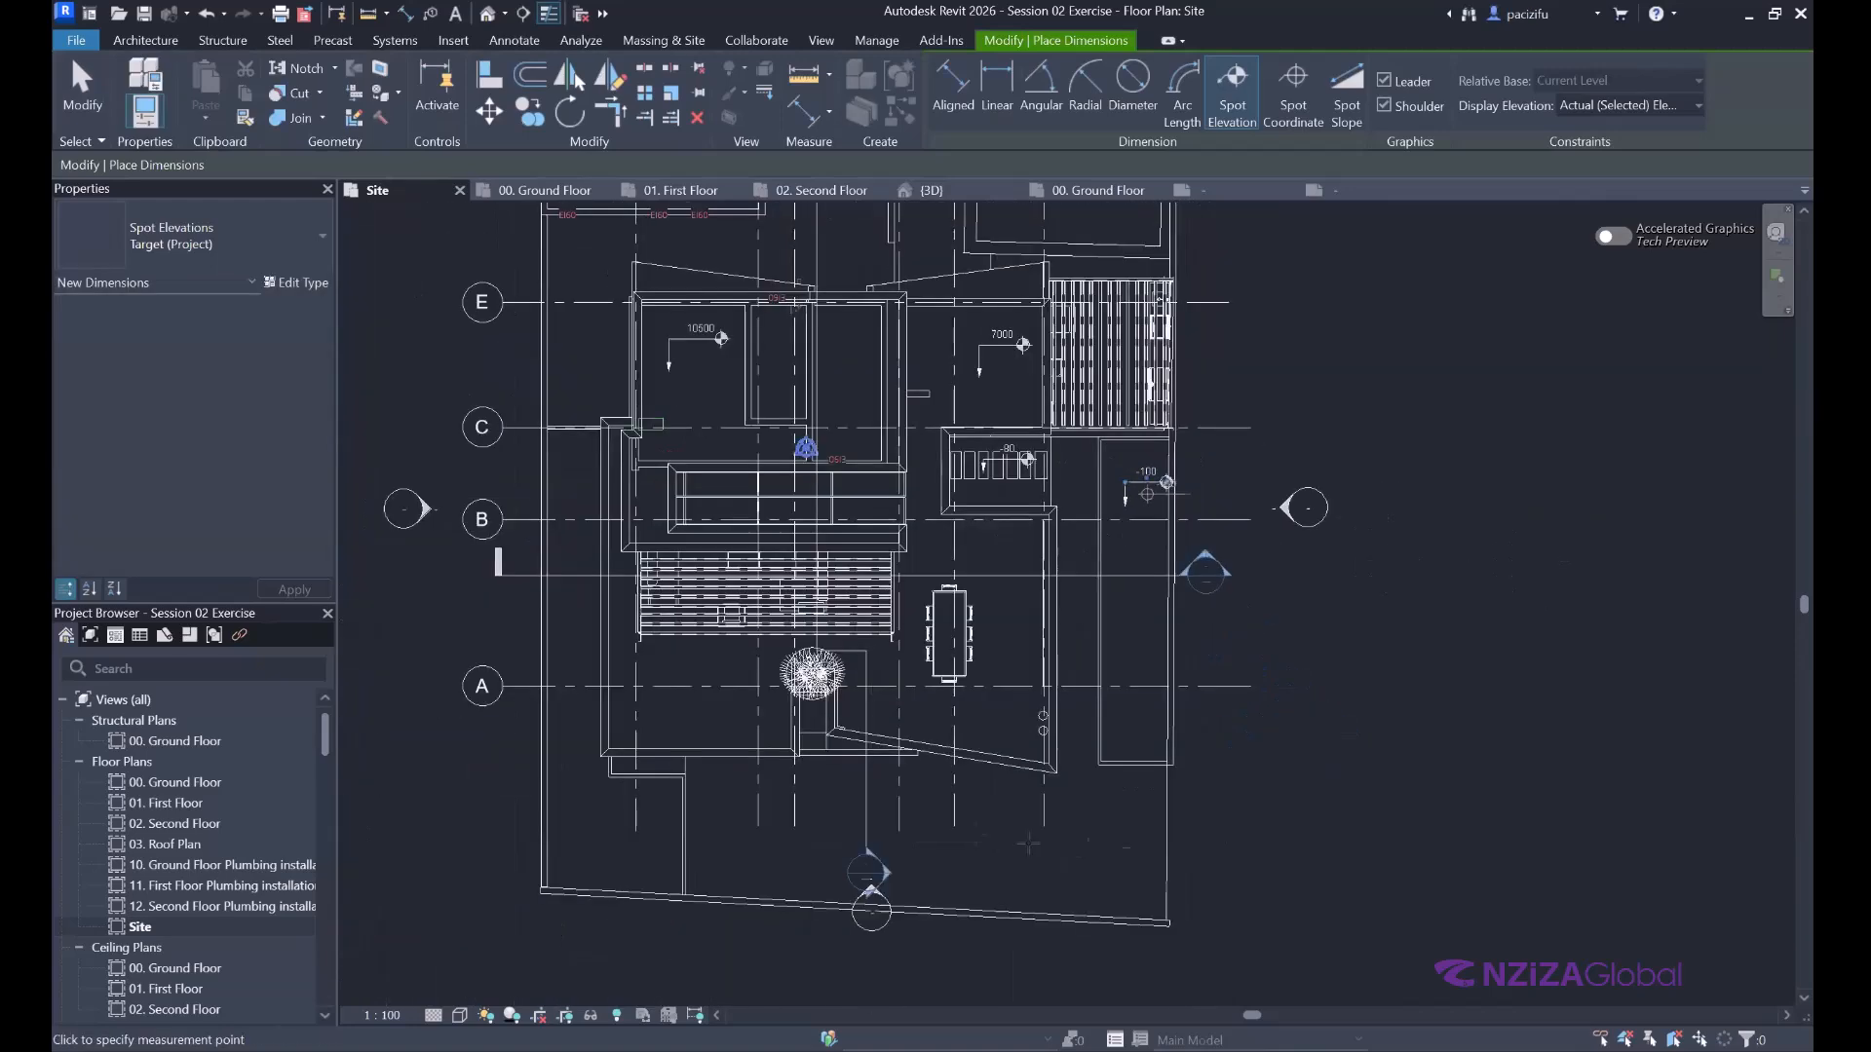
scroll(1091, 849, "up", 2)
scroll(1024, 846, "up", 1)
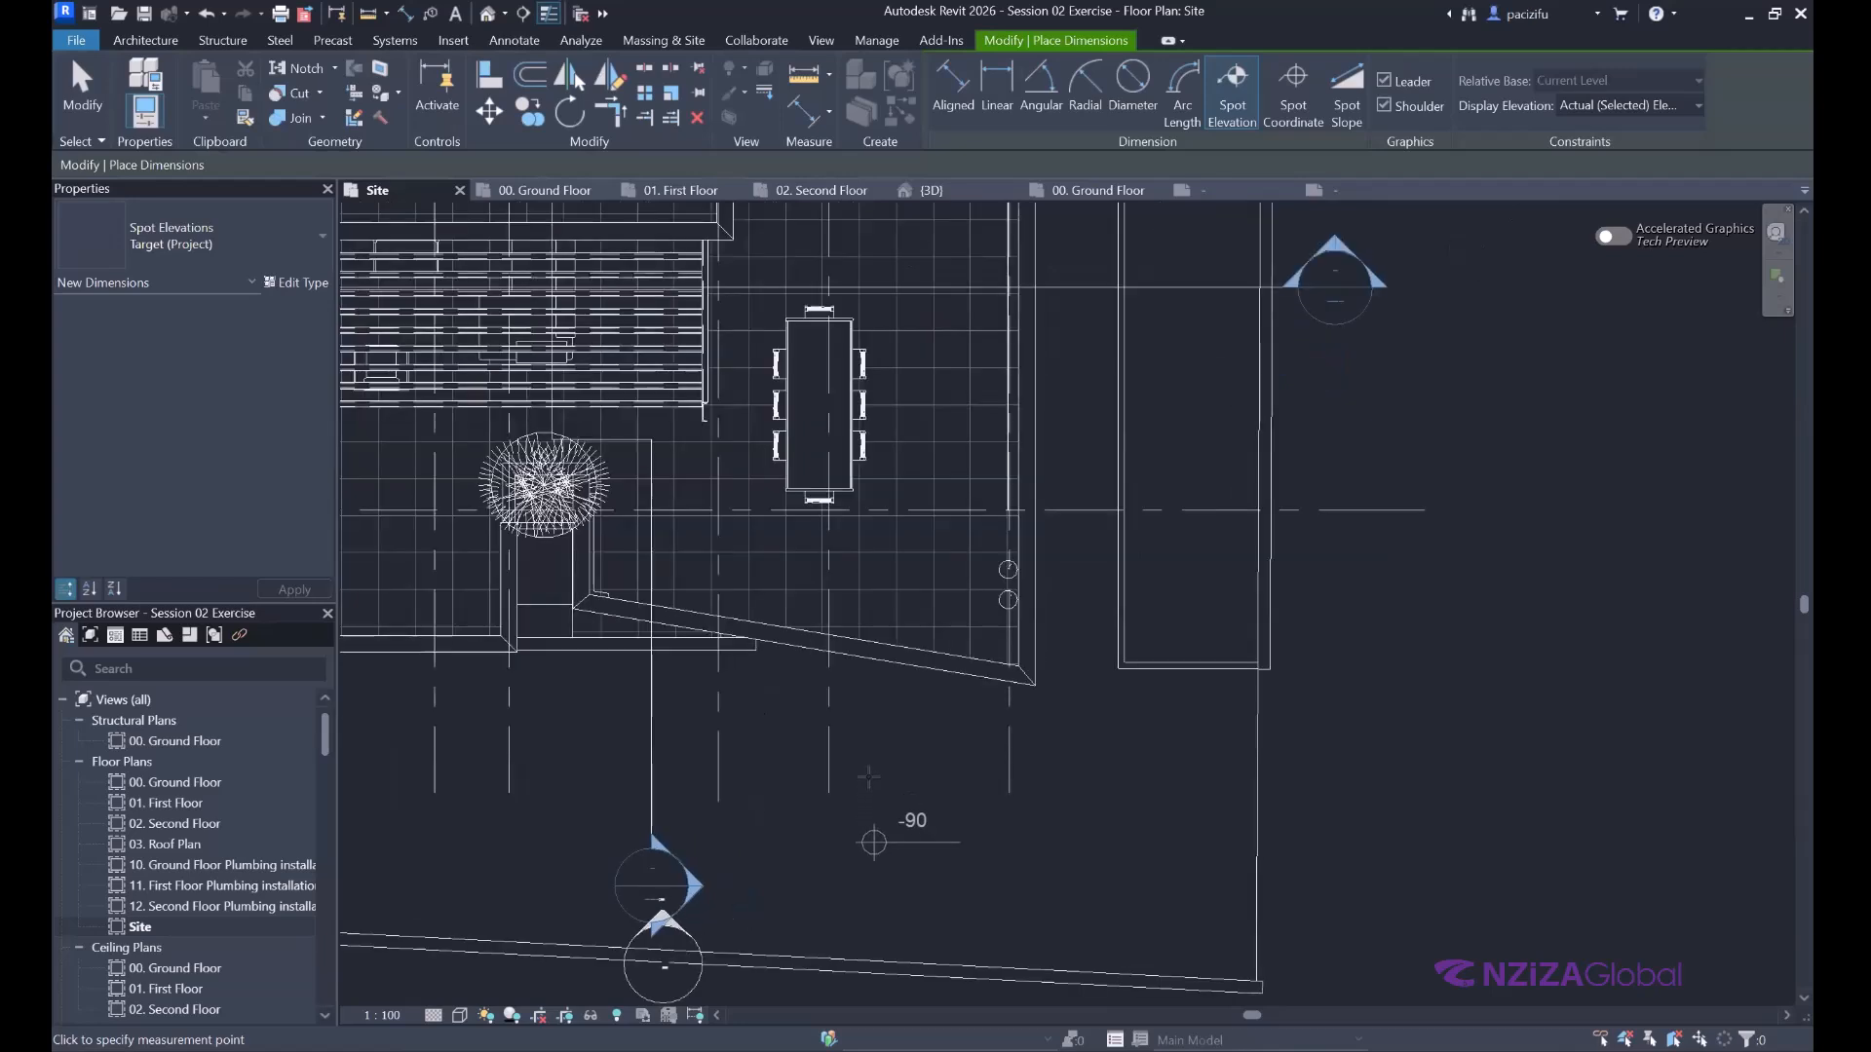
left_click(874, 841)
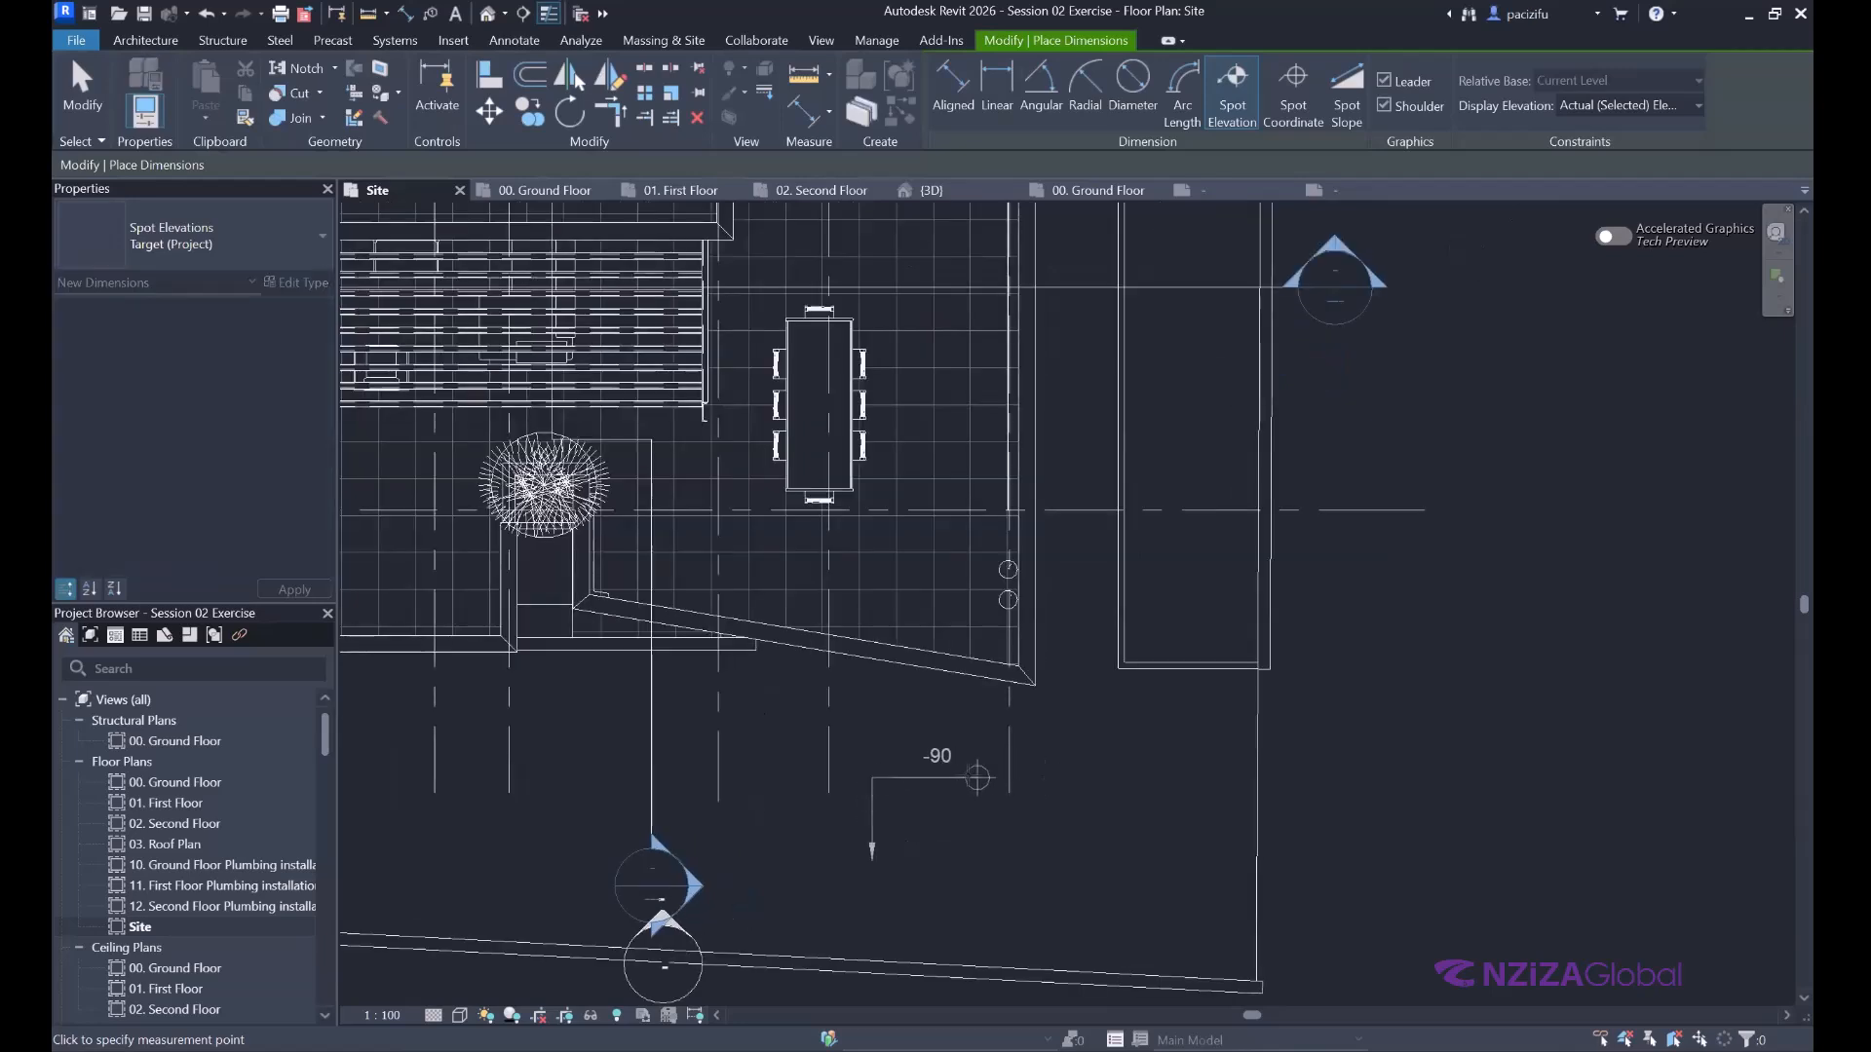
left_click(968, 778)
Place a spot elevation in the rectangular area at the southwest corner of the site.
scroll(1096, 767, "down", 2)
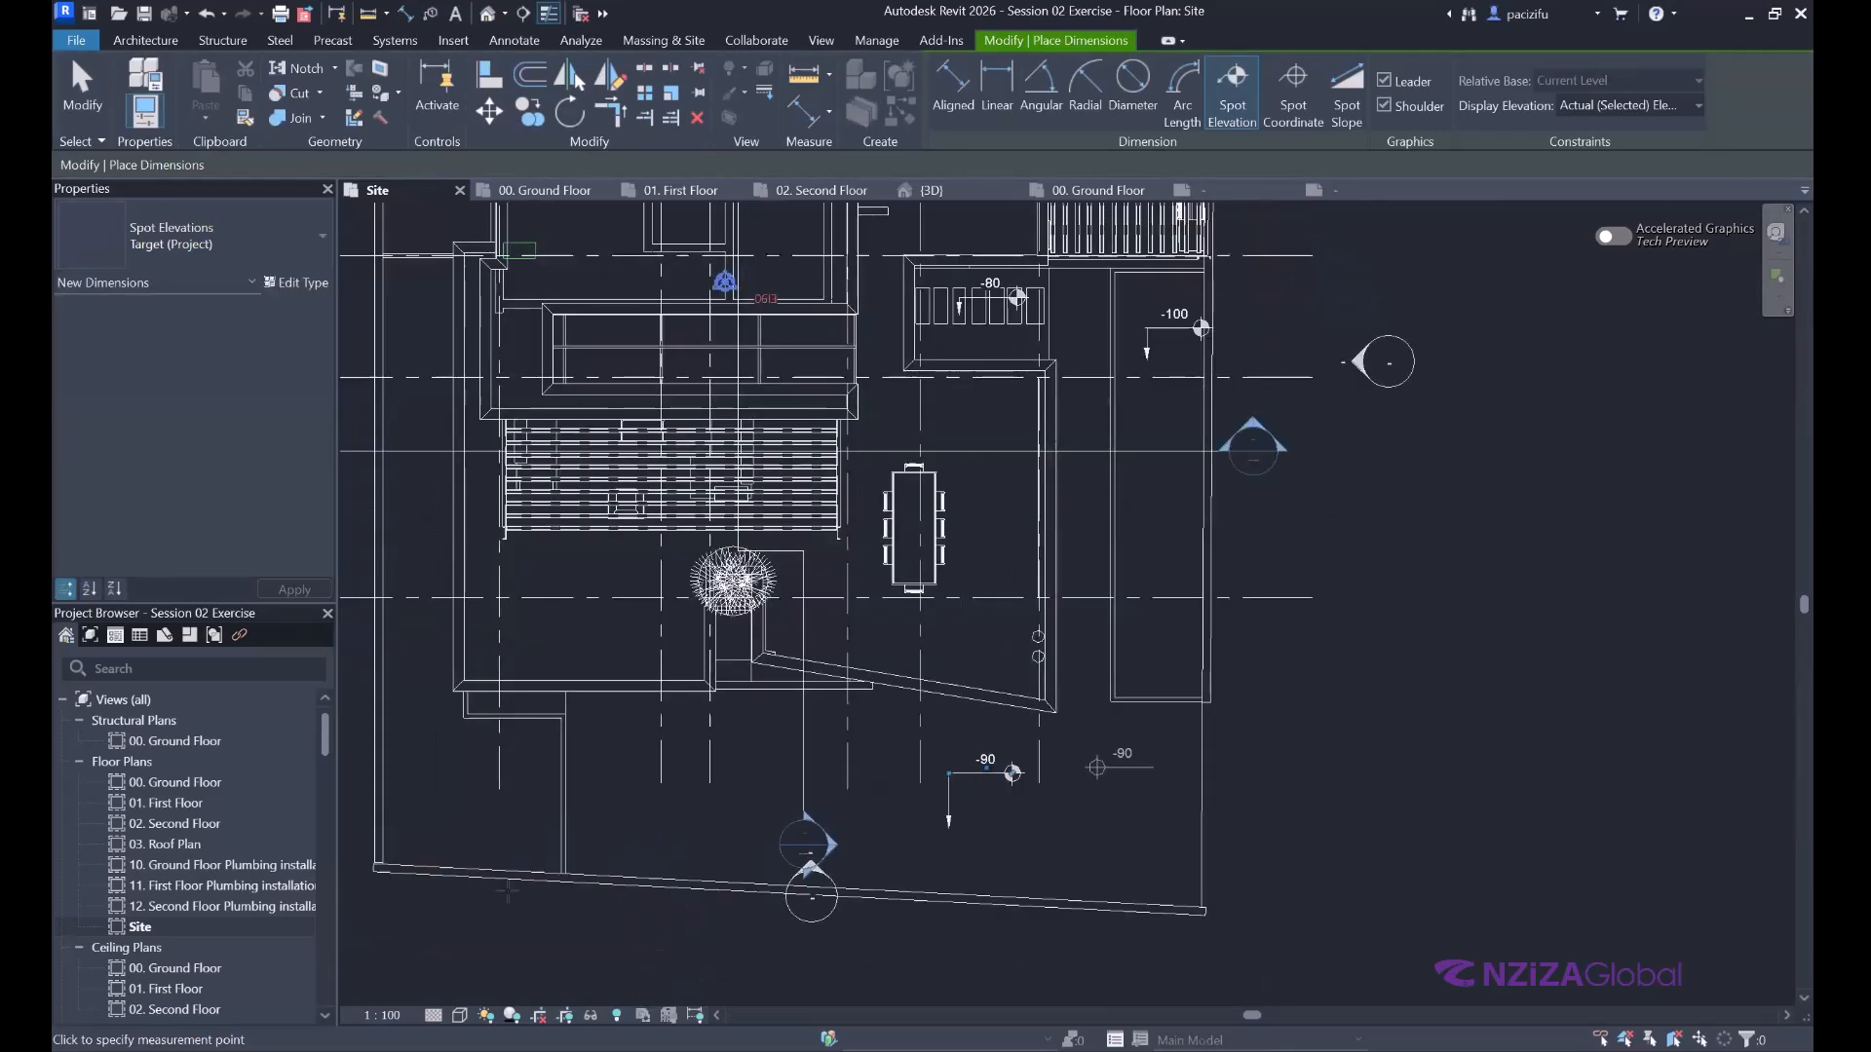
scroll(508, 891, "up", 2)
left_click(510, 892)
left_click(509, 841)
left_click(614, 841)
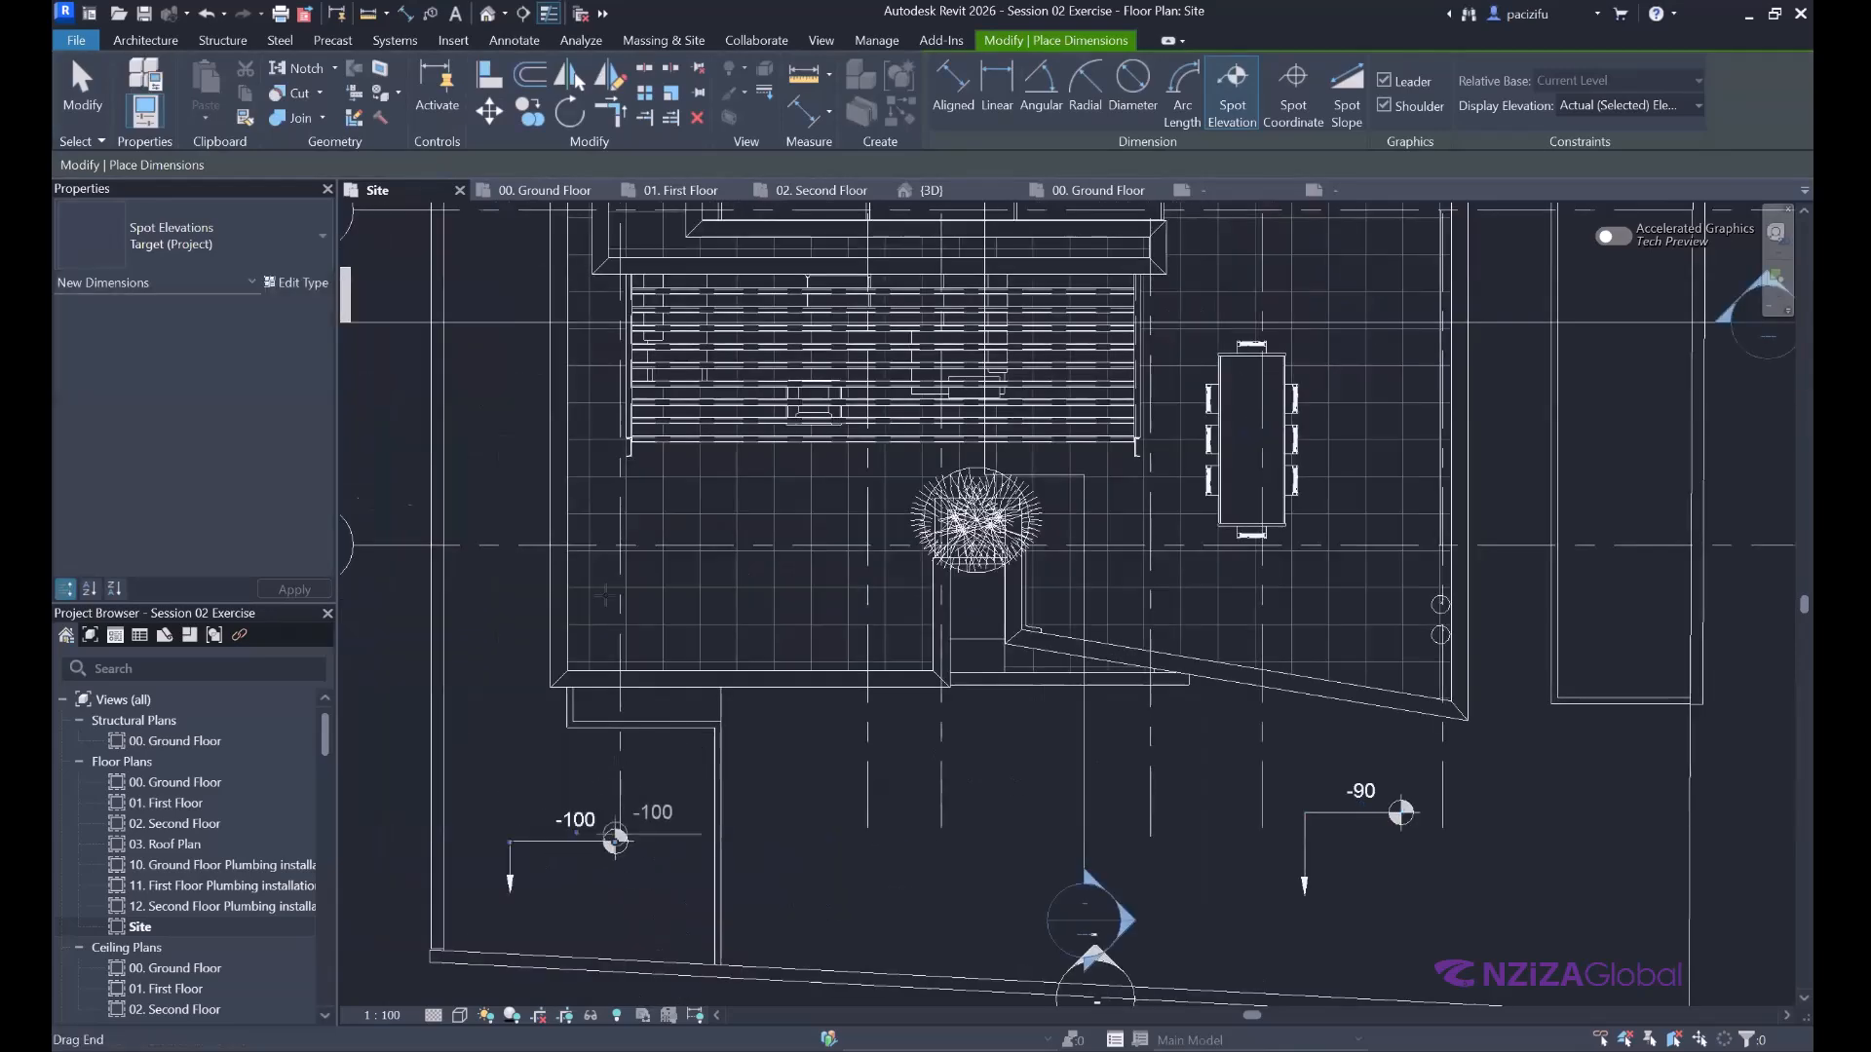
scroll(605, 595, "down", 5)
scroll(621, 362, "up", 2)
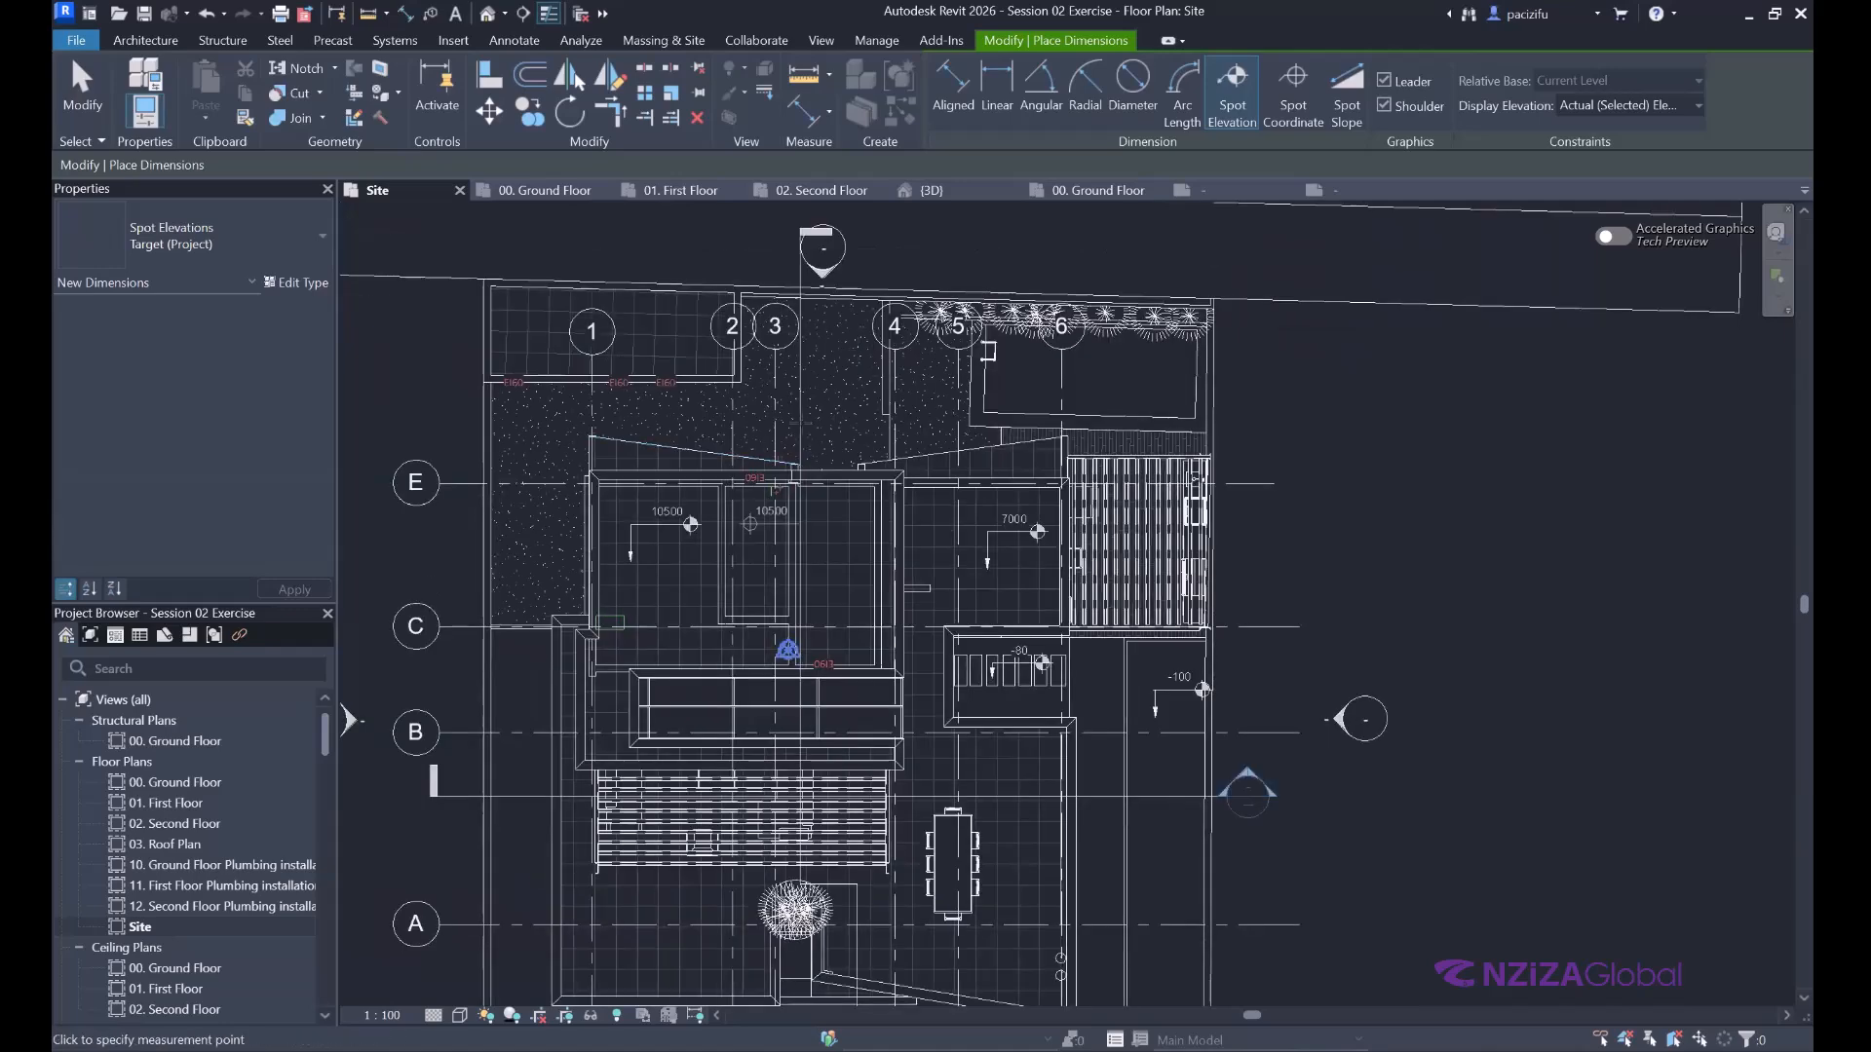
scroll(817, 361, "up", 4)
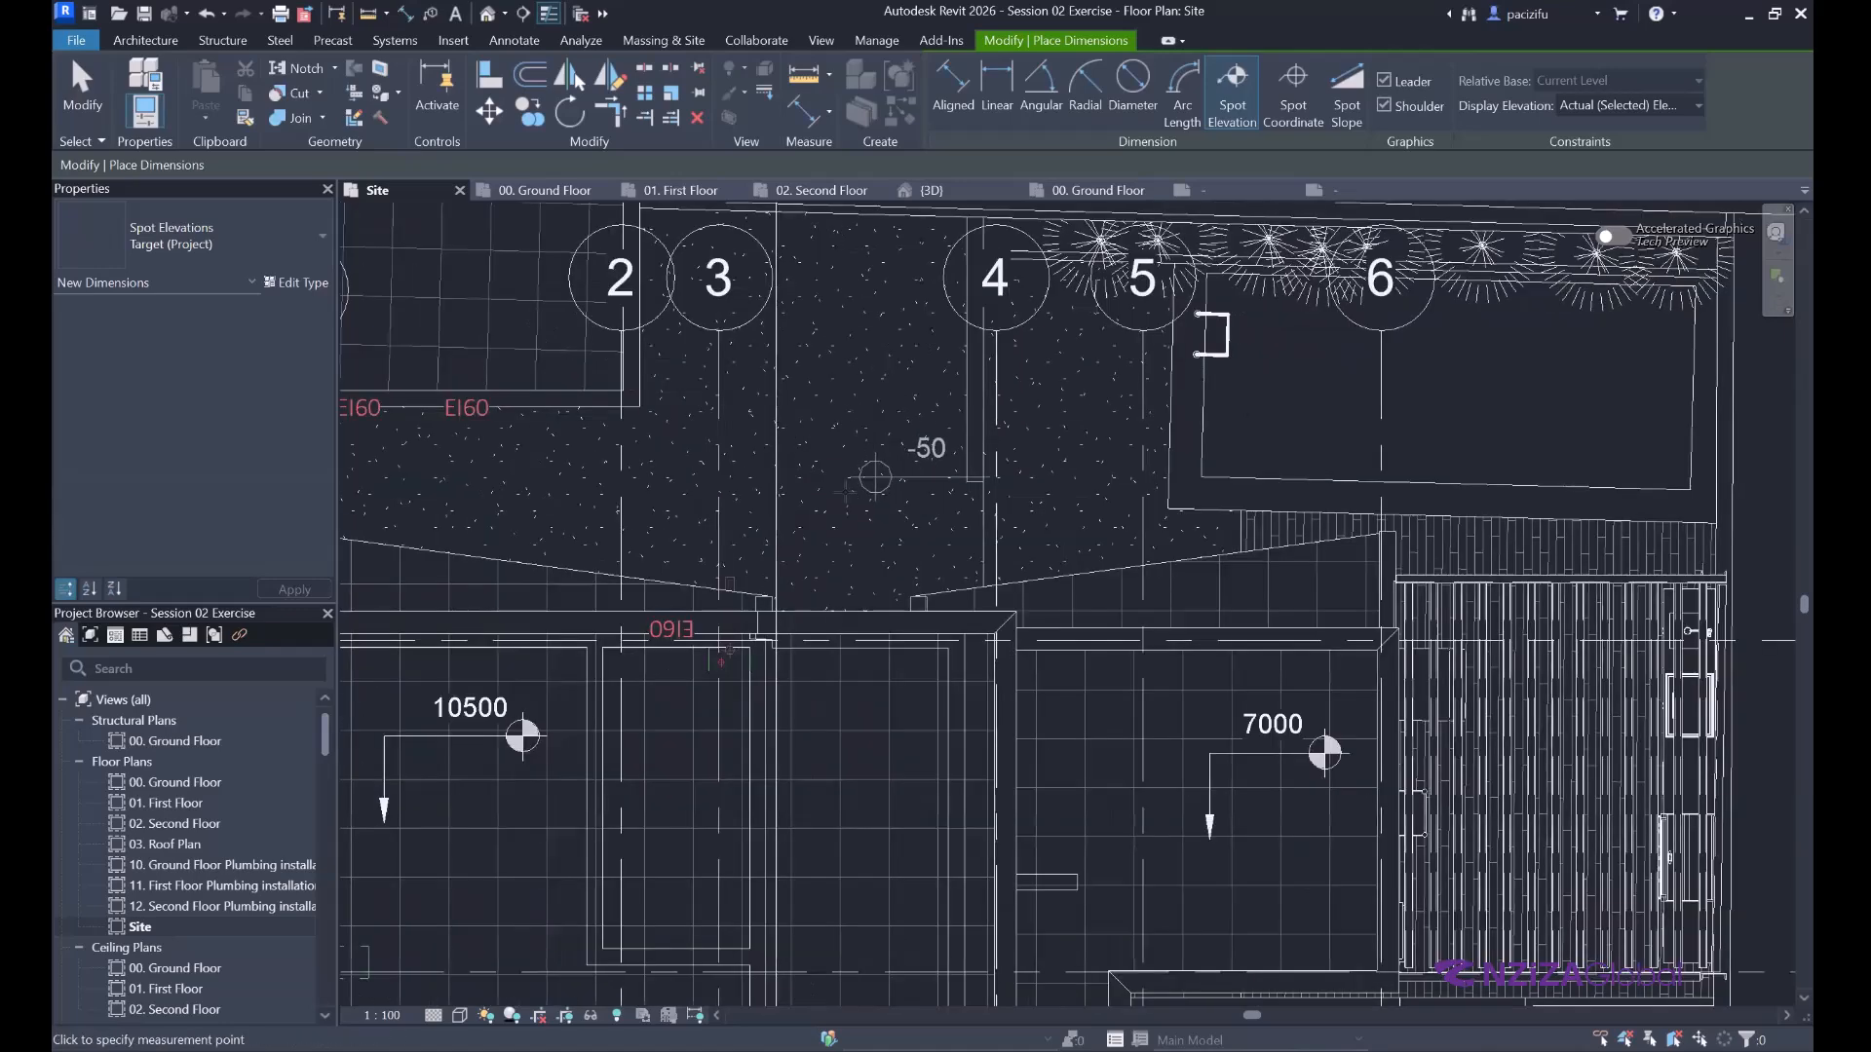
scroll(875, 476, "down", 1)
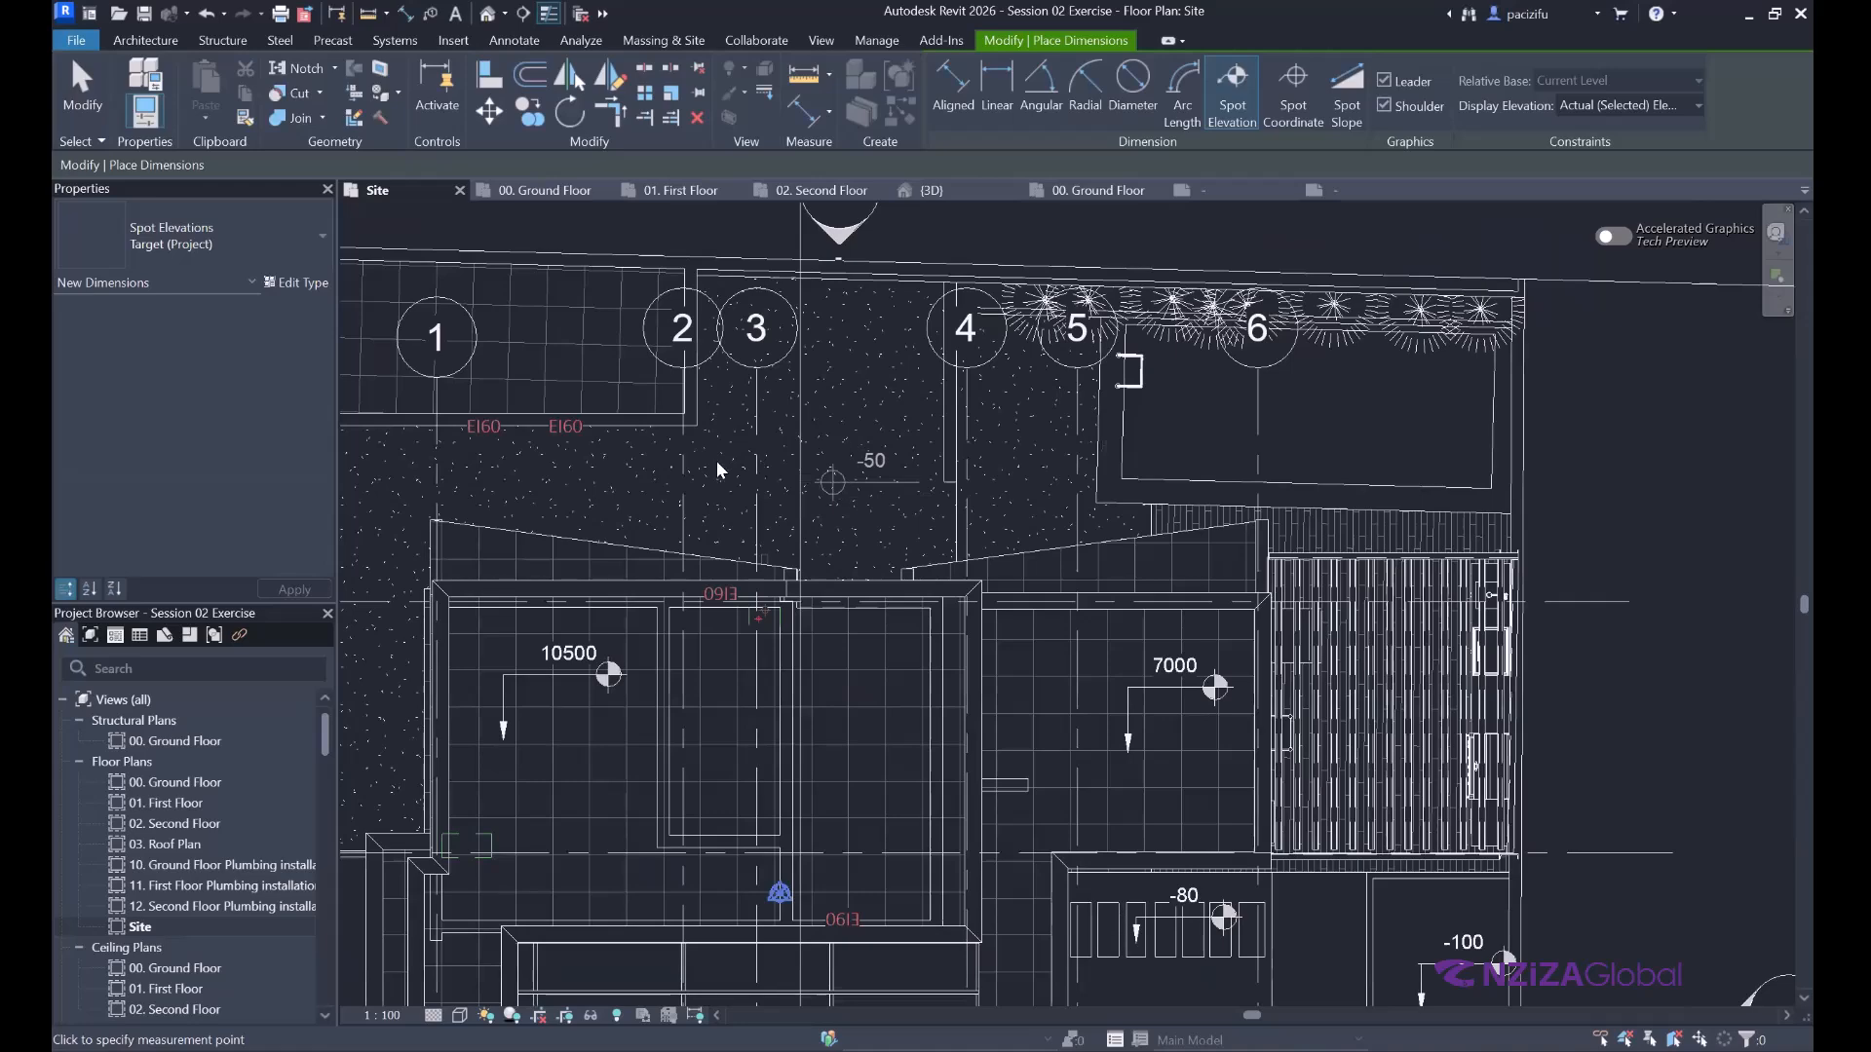
key("Escape")
key("Escape")
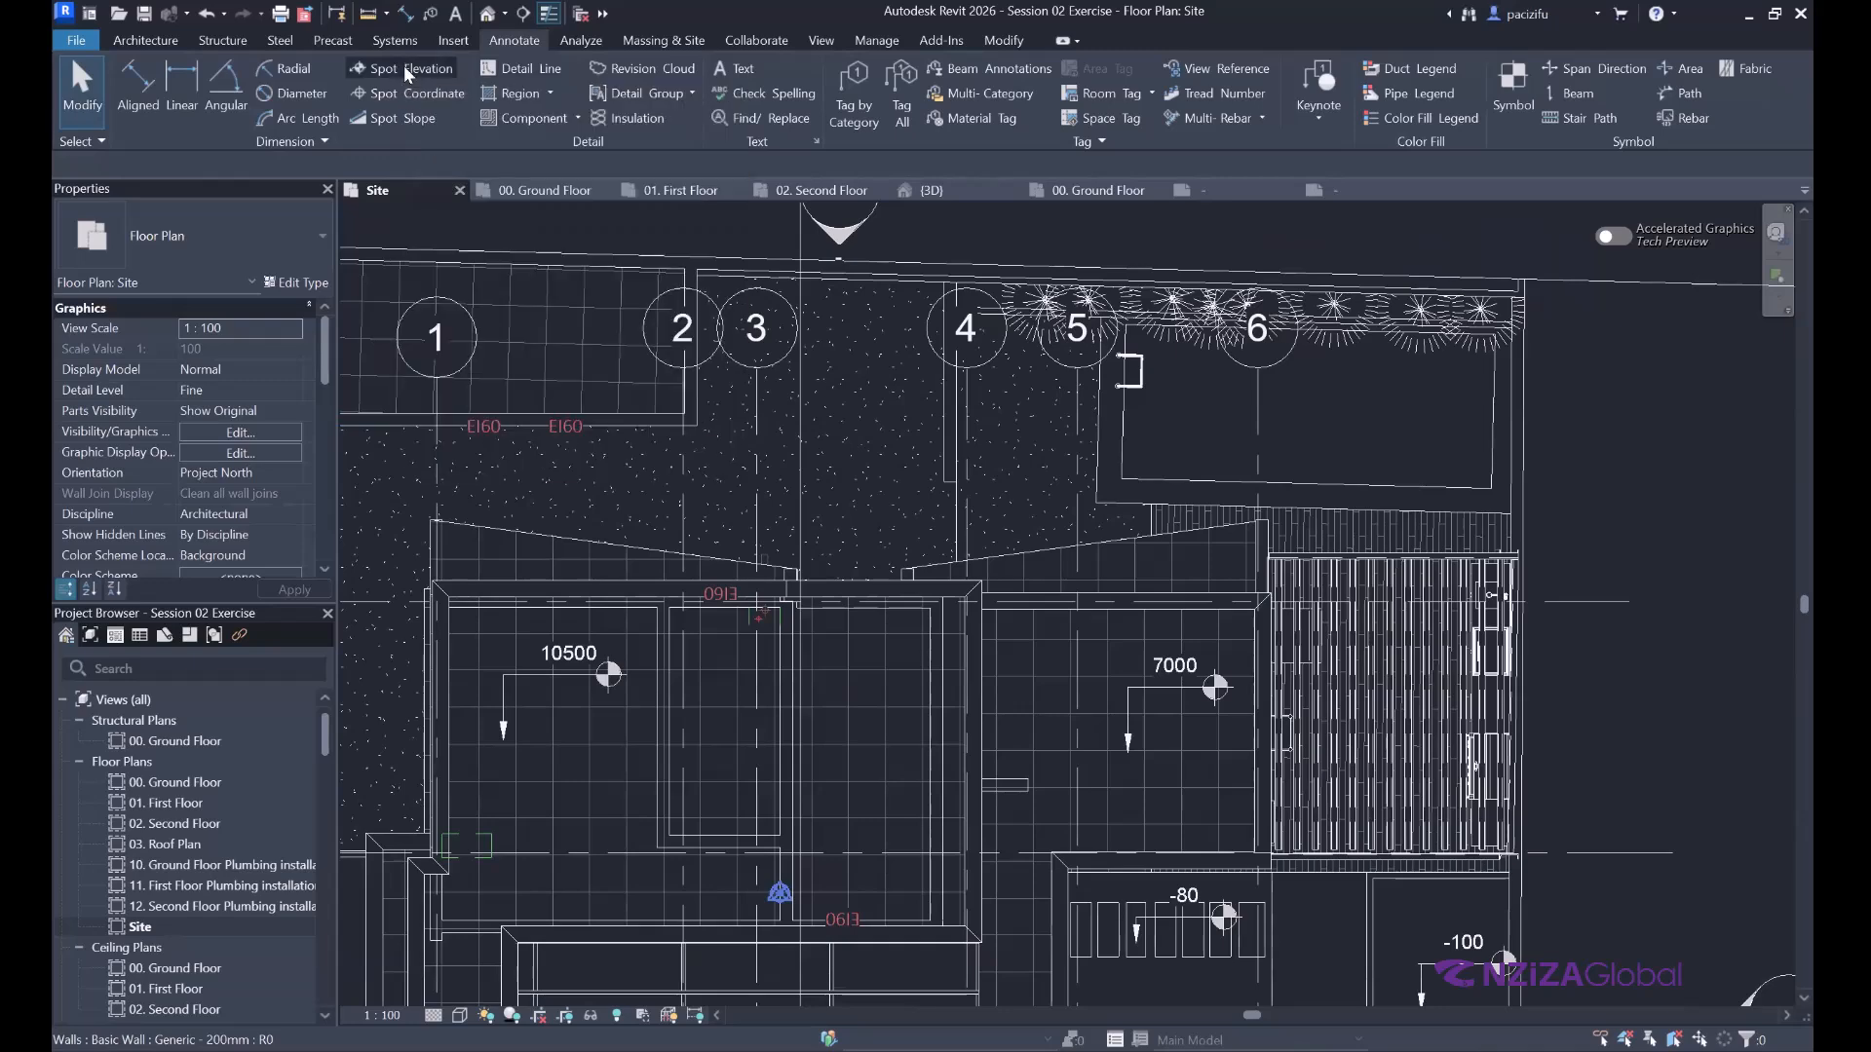
Place a spot elevation on the stippled ground north of the building's slanted wall, between grids 1 and 2.
left_click(403, 68)
scroll(817, 480, "down", 2)
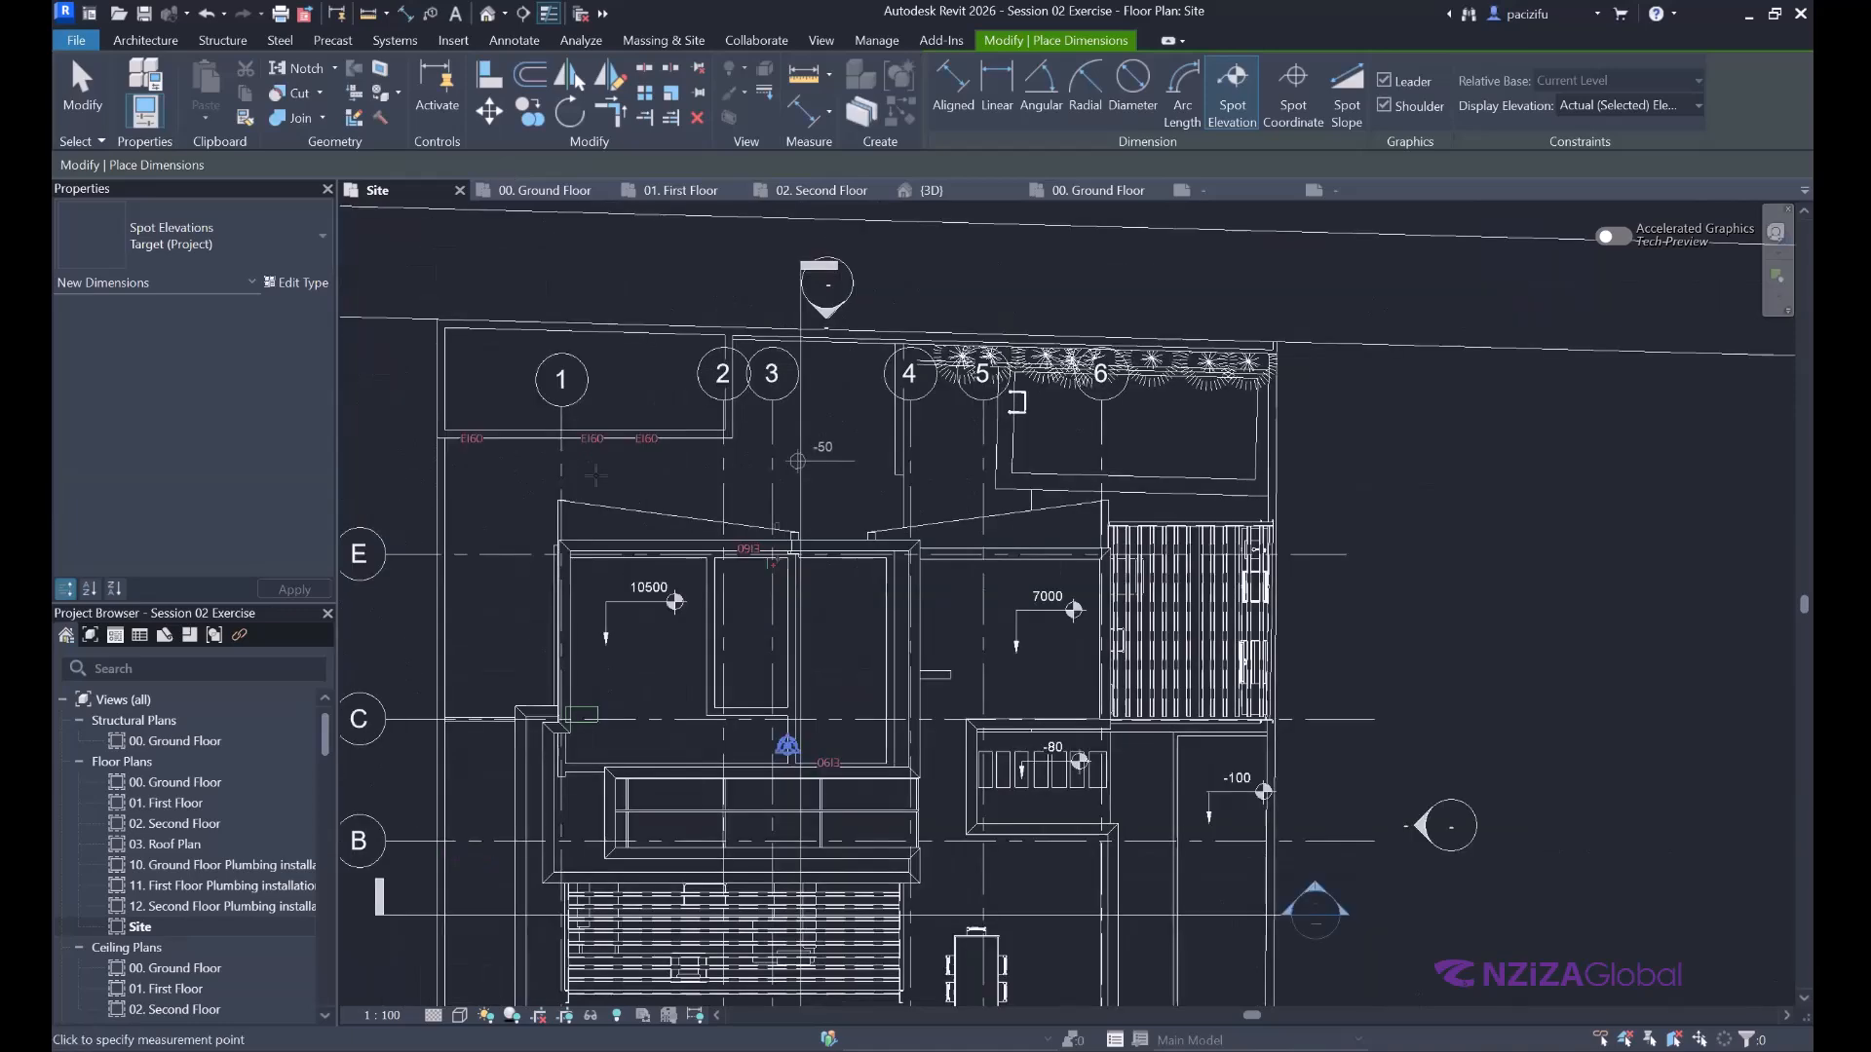
scroll(565, 500, "up", 3)
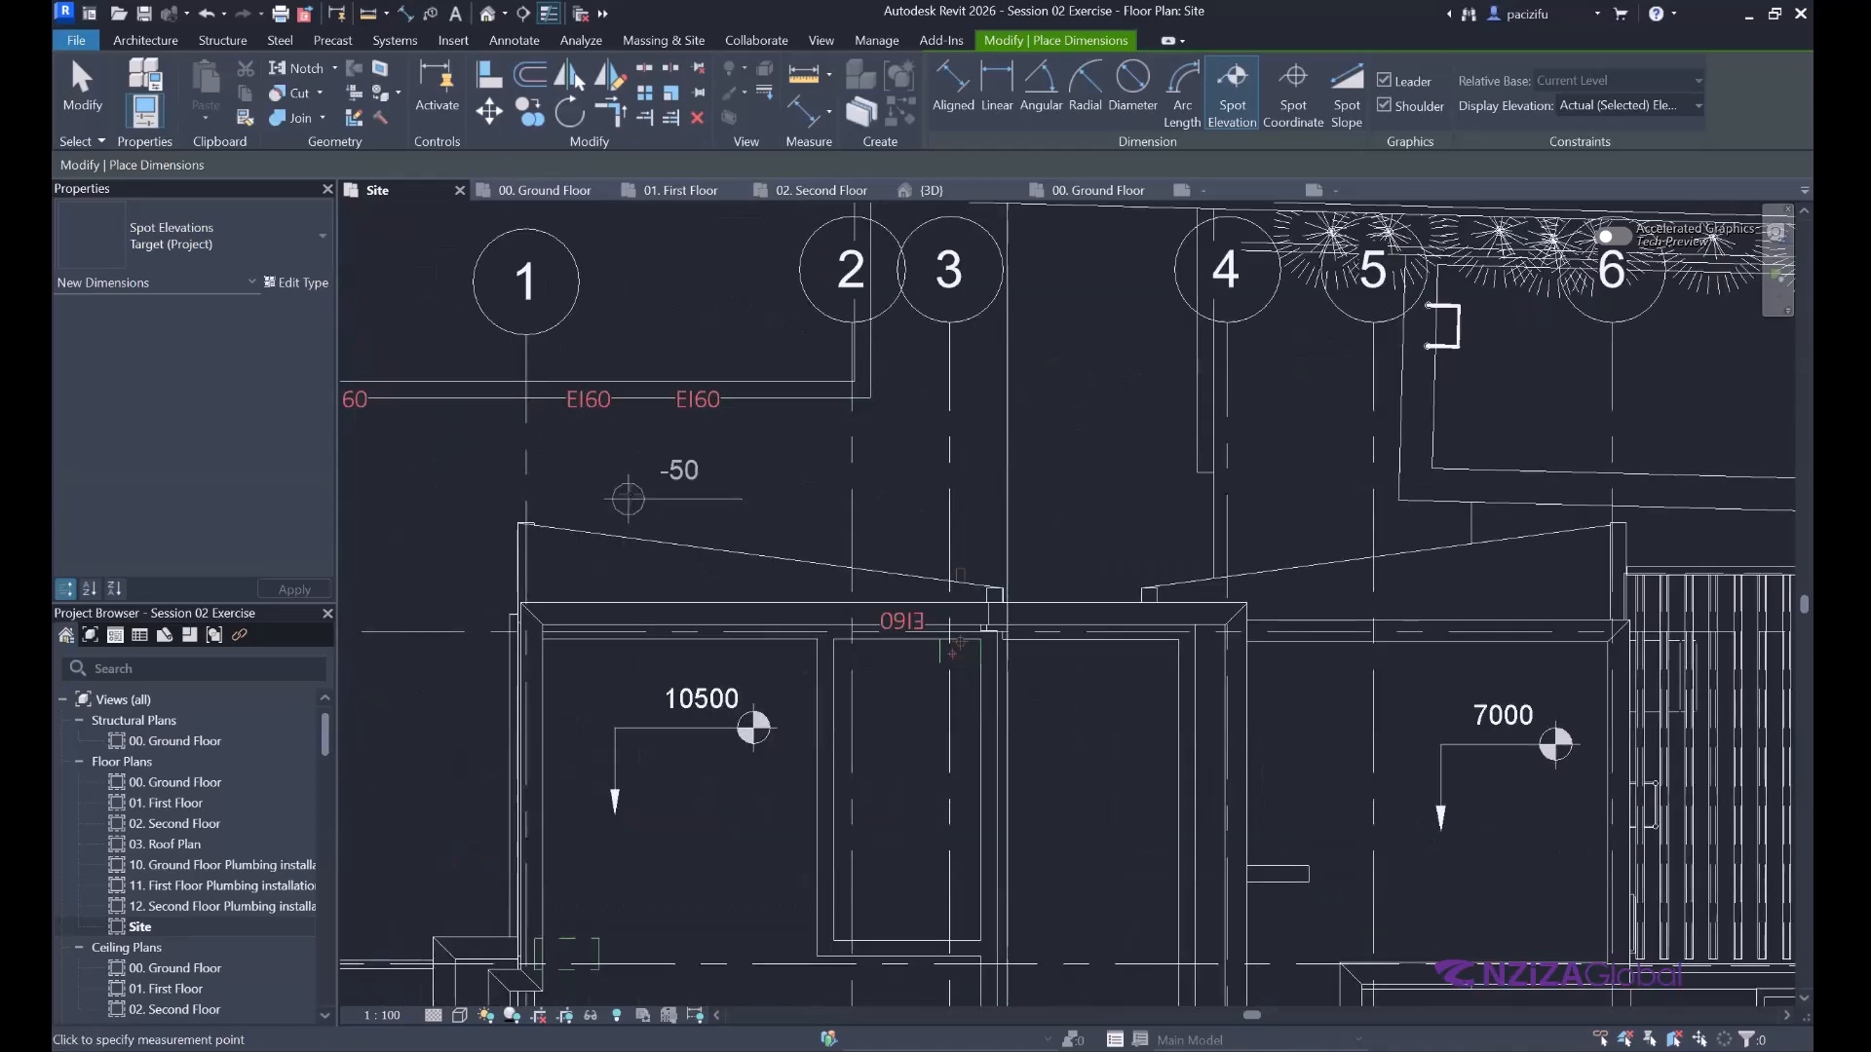
left_click(631, 483)
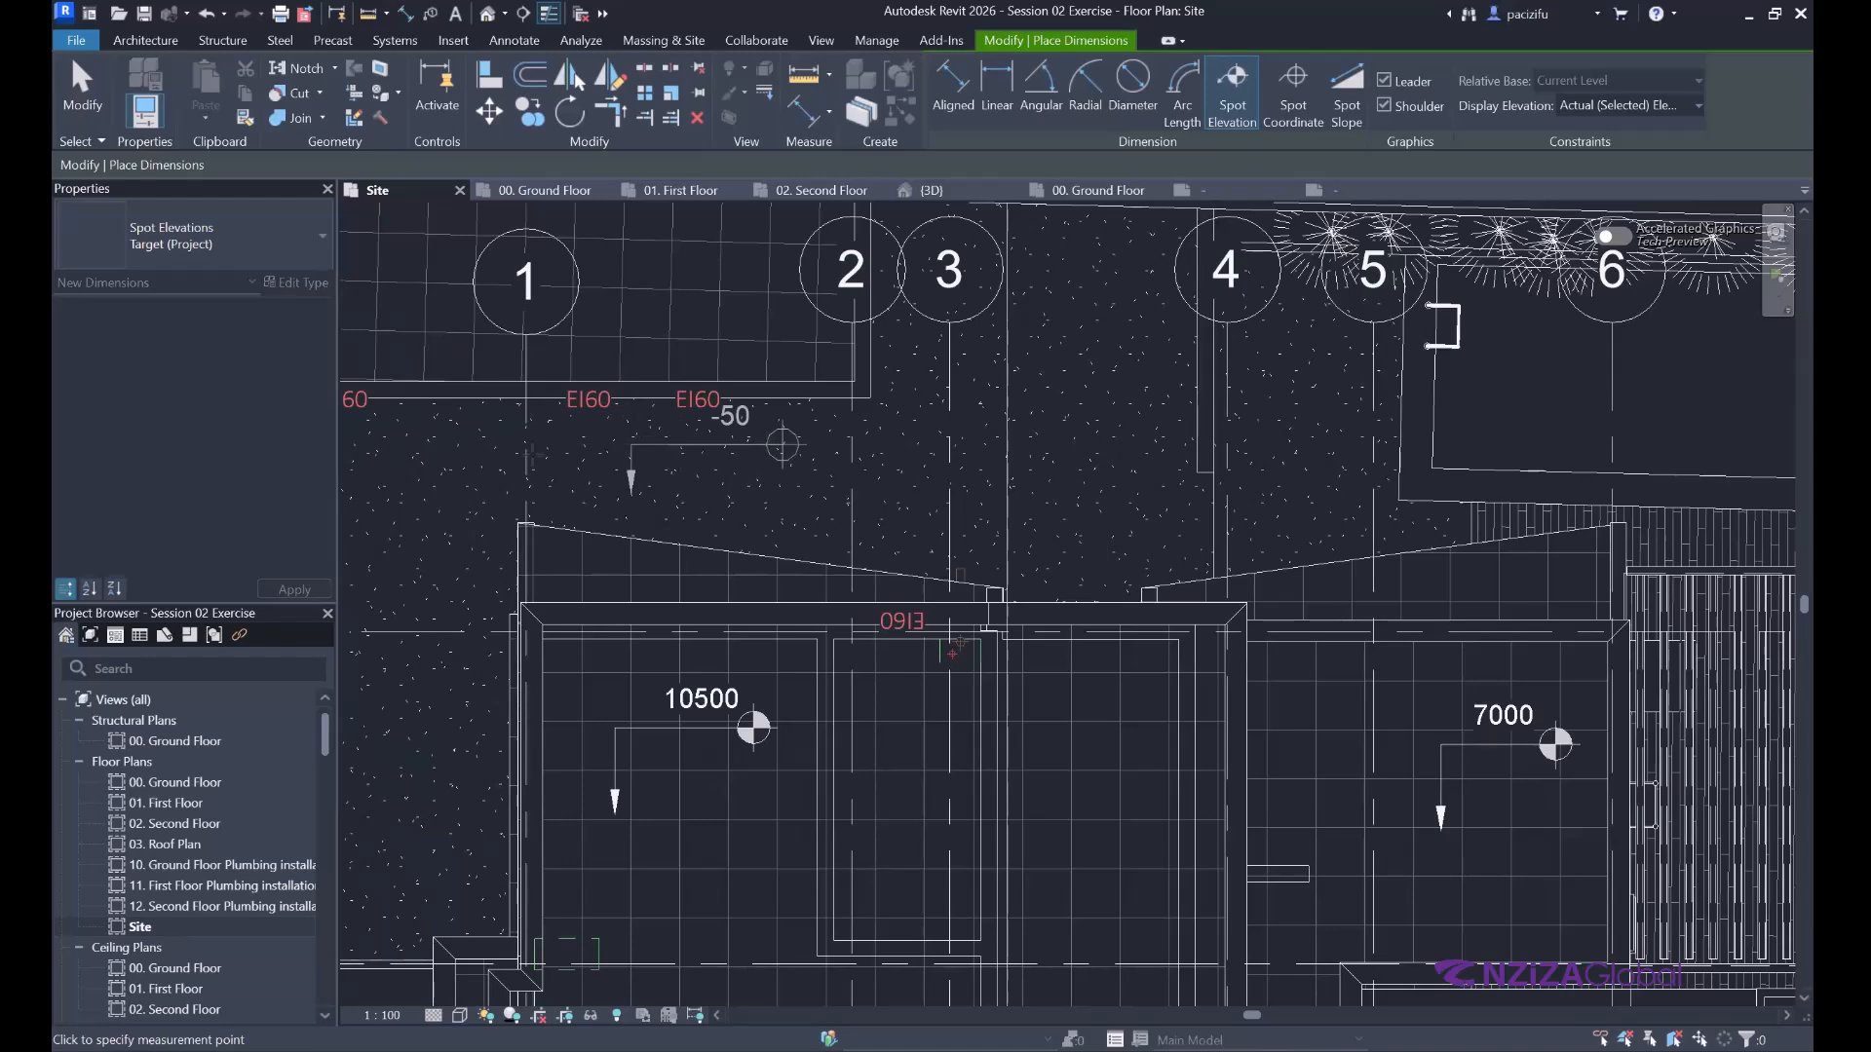
Check the pool area and the rest of the site plan for surfaces still missing a spot elevation.
scroll(1251, 422, "down", 3)
scroll(872, 435, "up", 3)
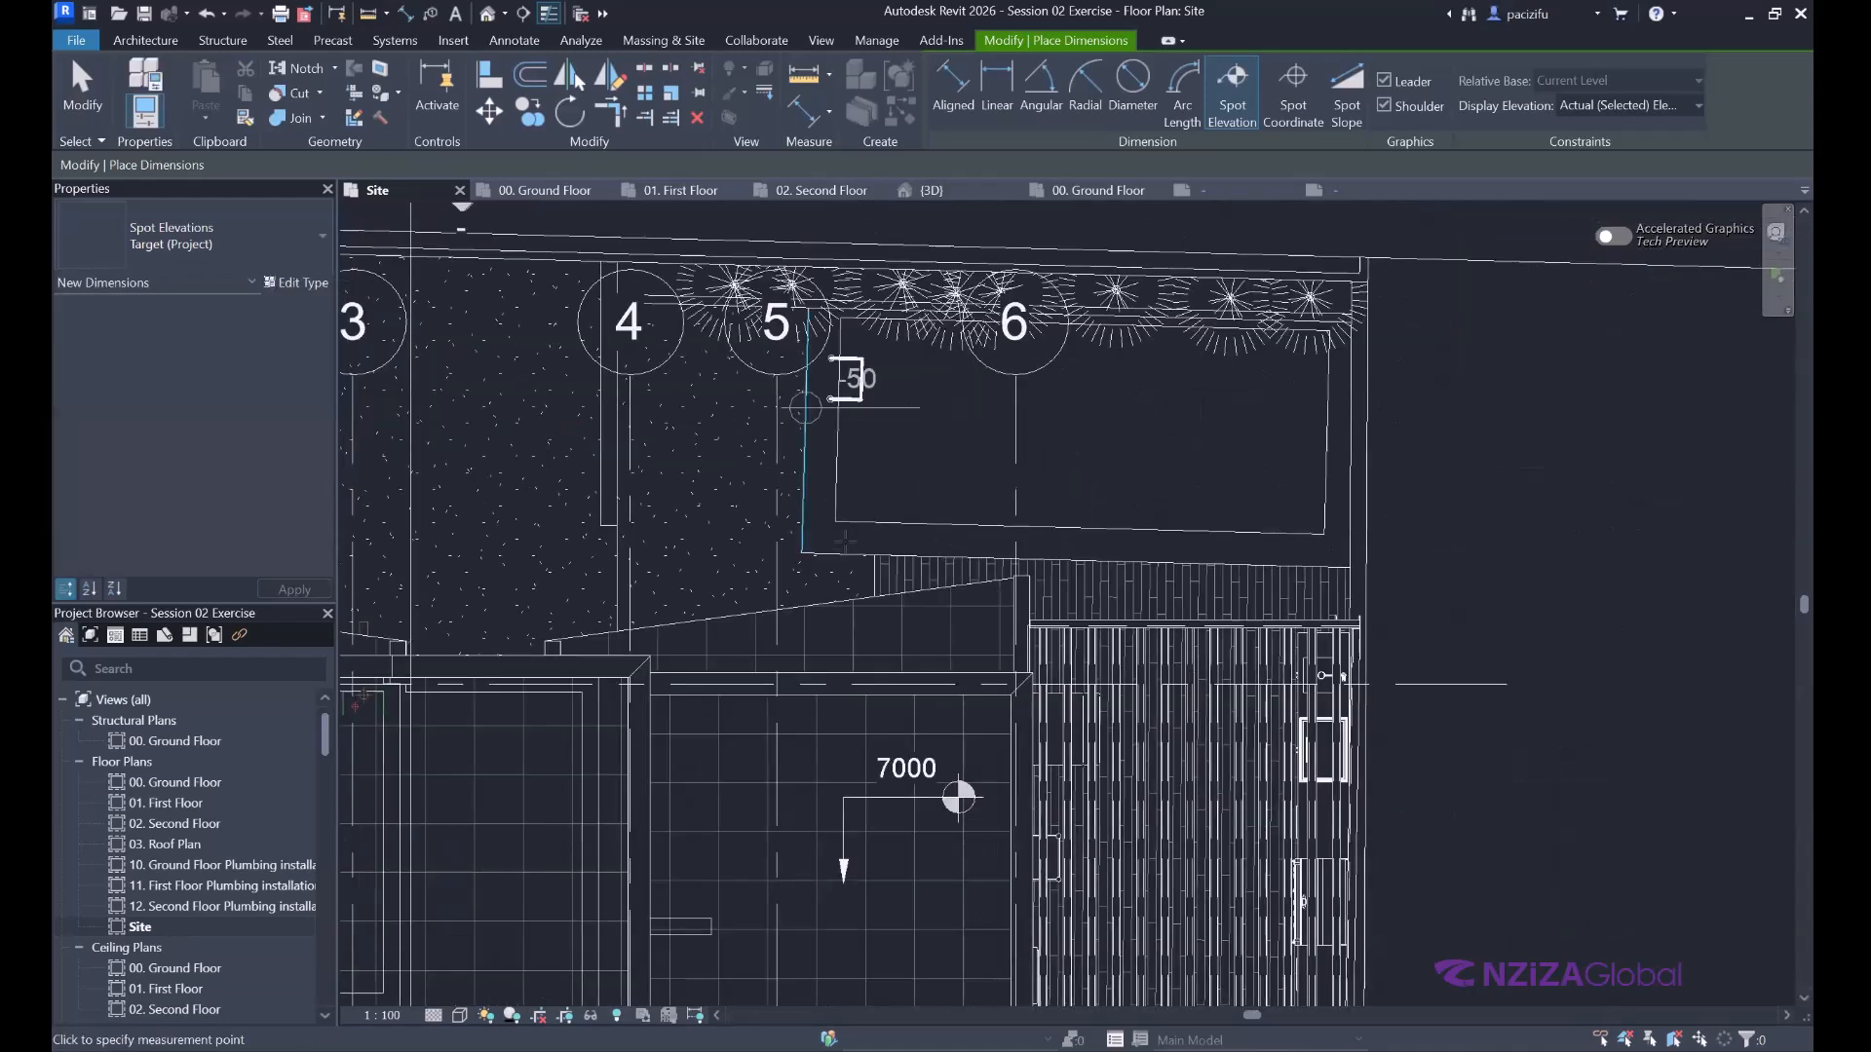
scroll(843, 539, "down", 1)
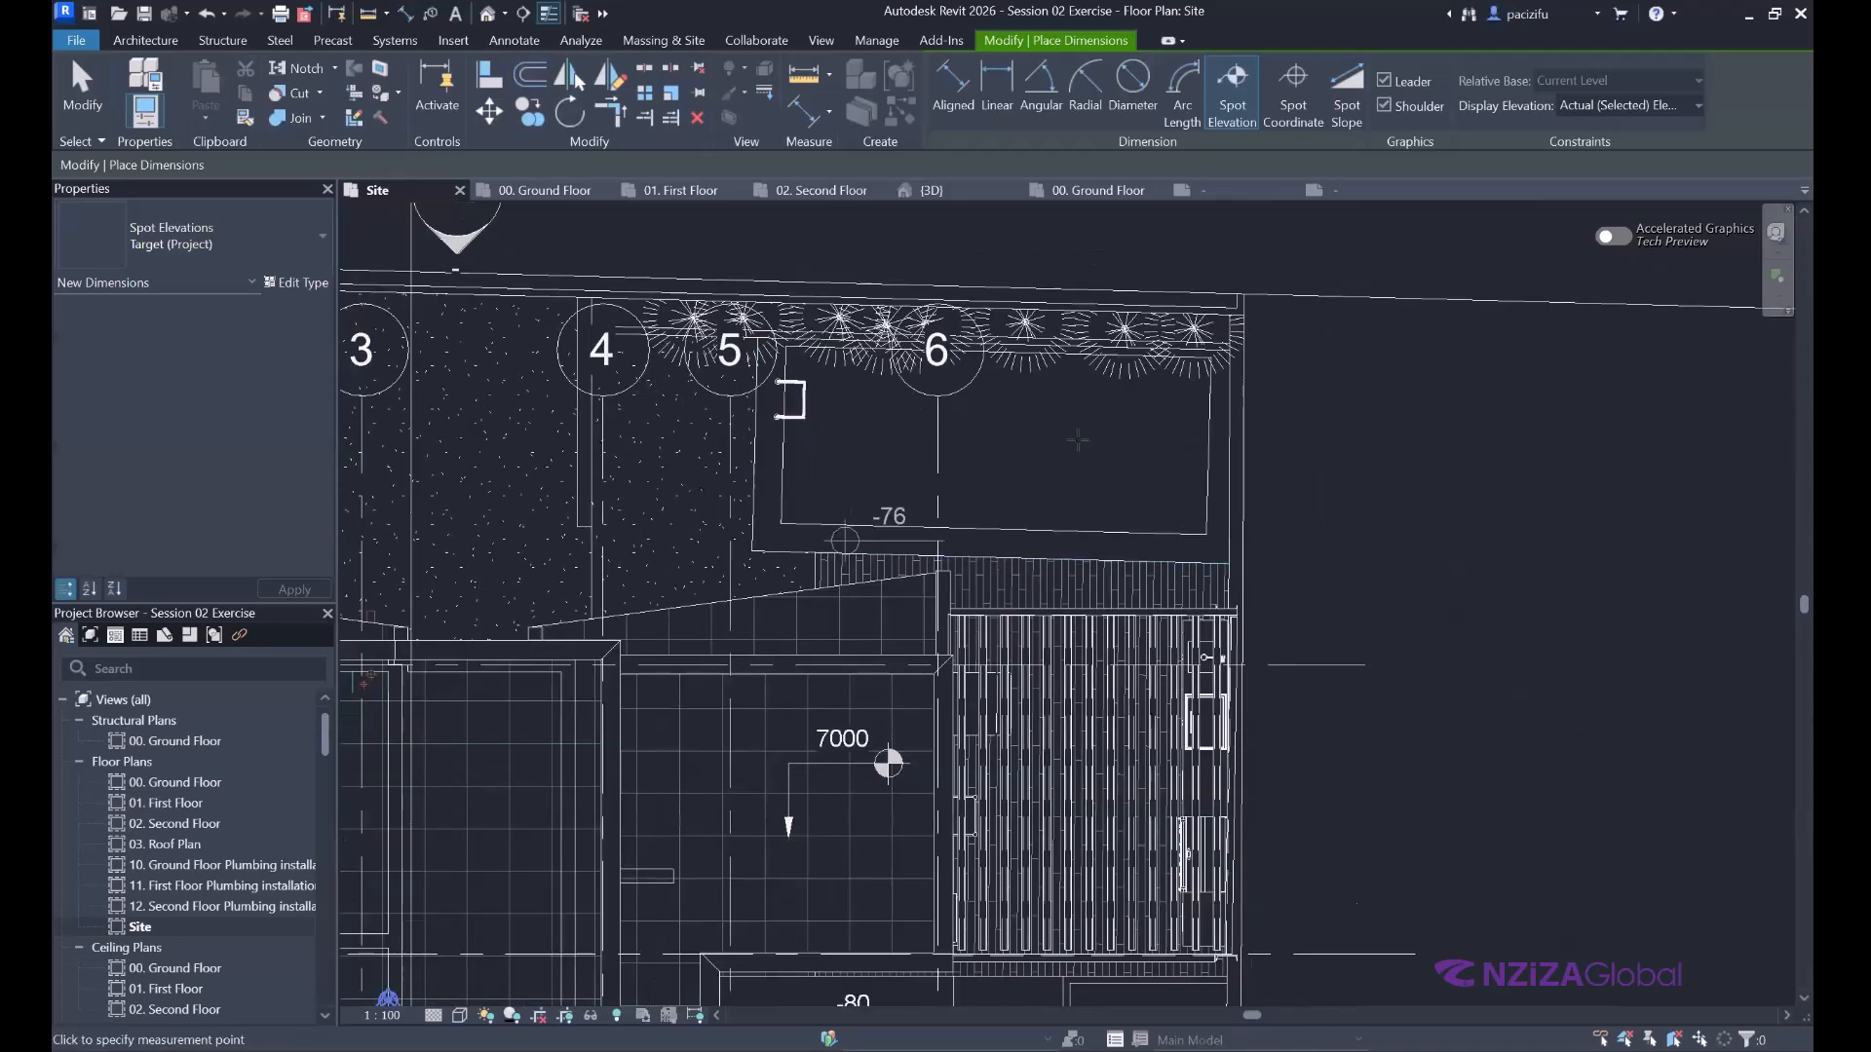
scroll(874, 419, "down", 2)
scroll(848, 633, "down", 3)
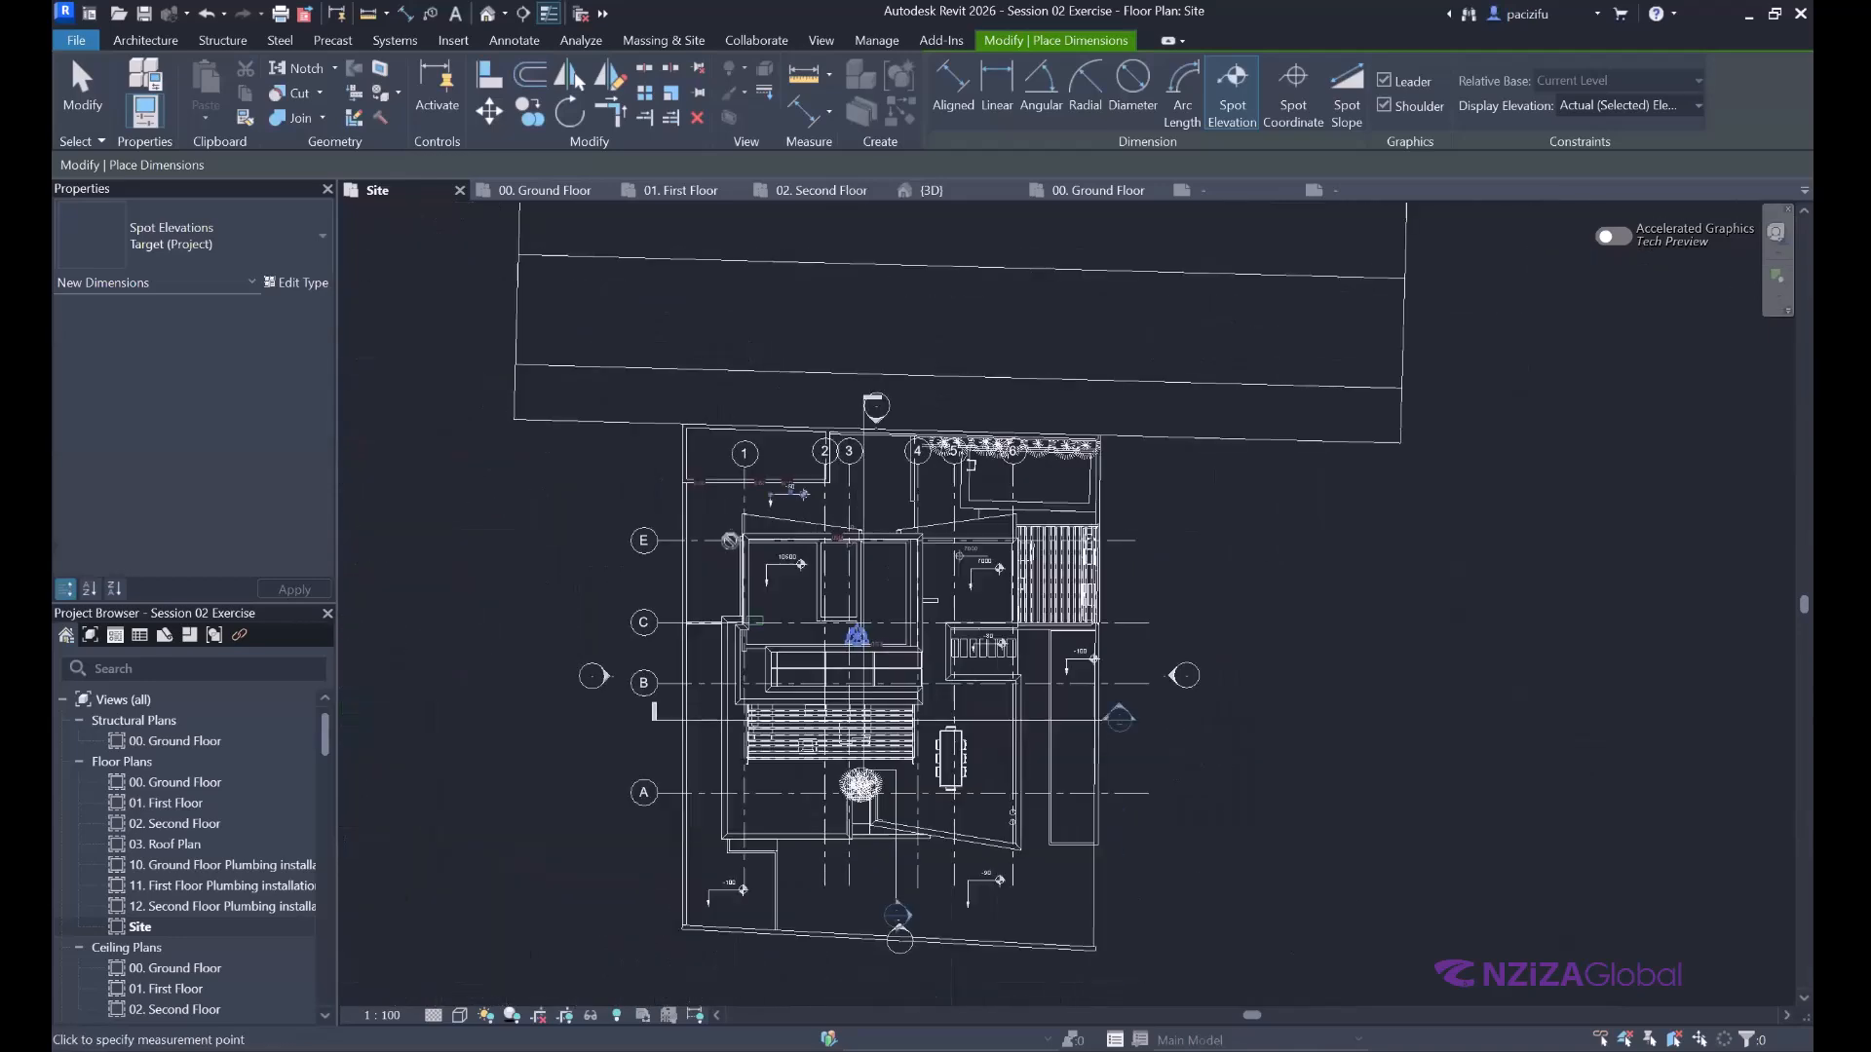
scroll(968, 672, "up", 2)
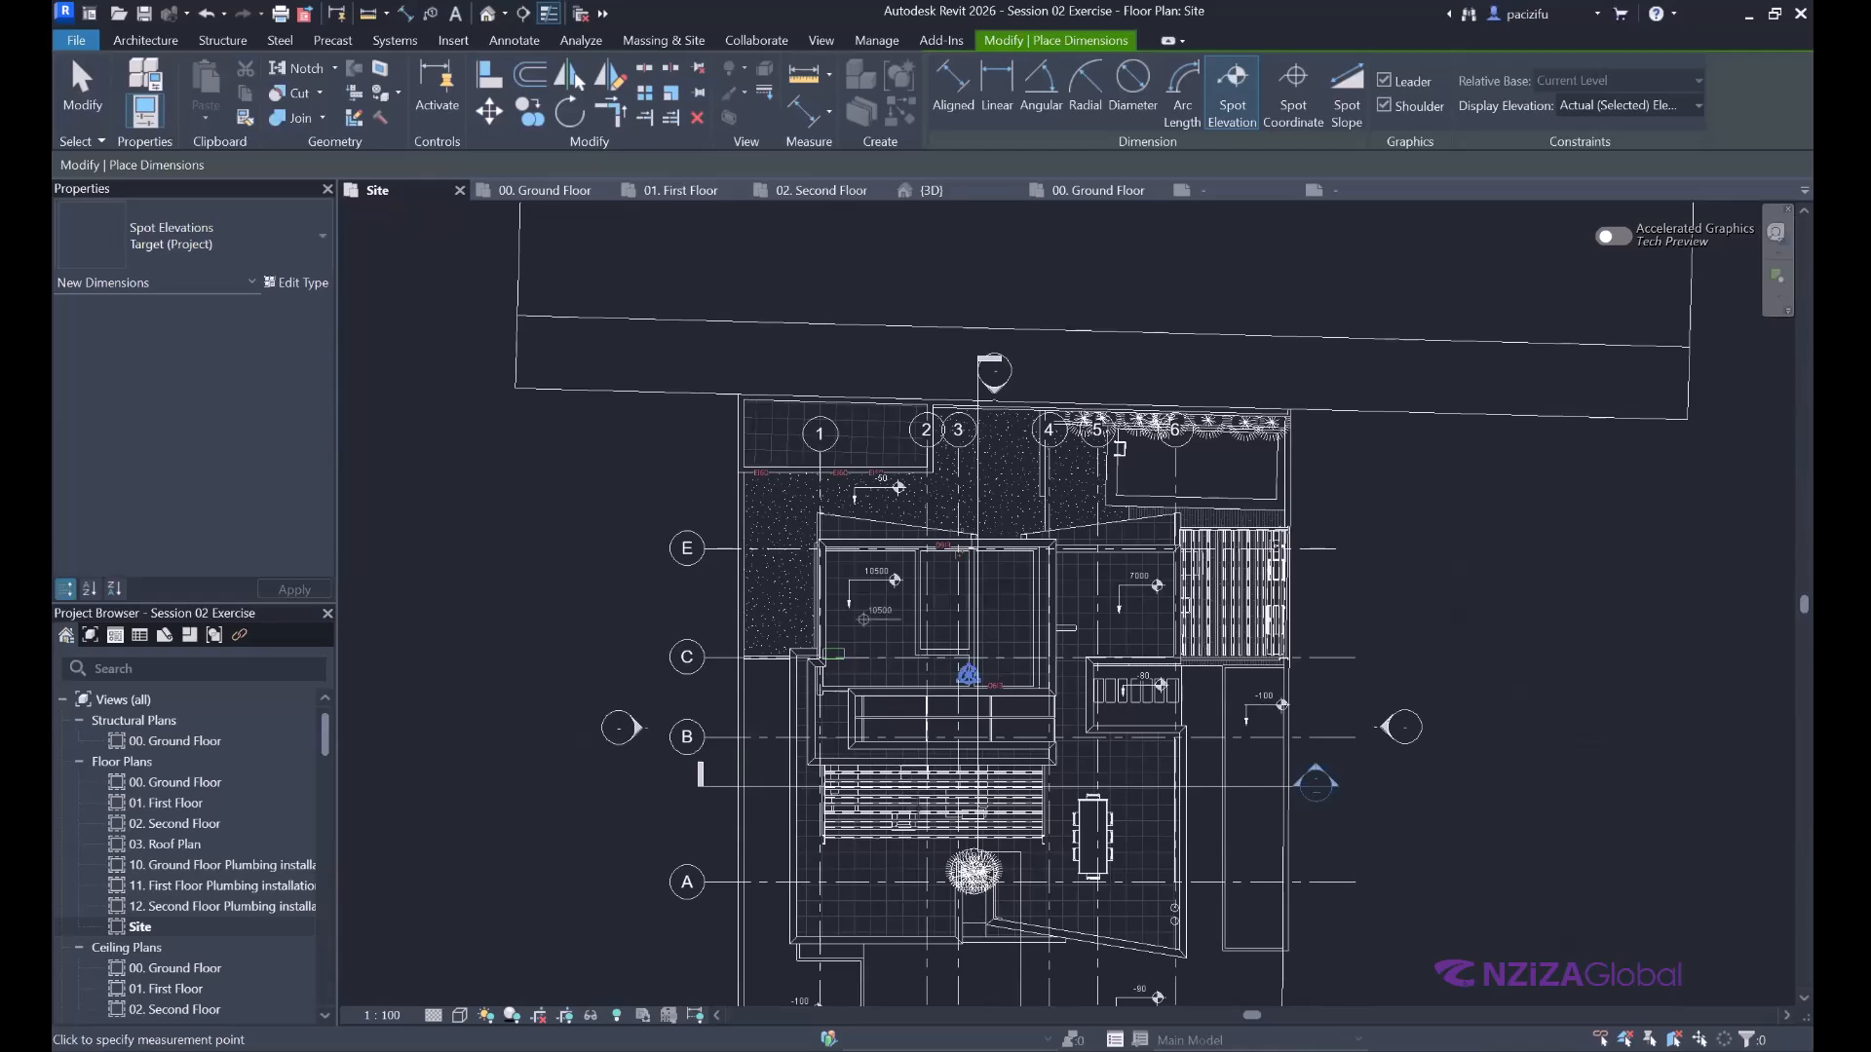
scroll(877, 623, "down", 3)
scroll(880, 622, "up", 2)
scroll(880, 622, "down", 2)
scroll(877, 682, "up", 3)
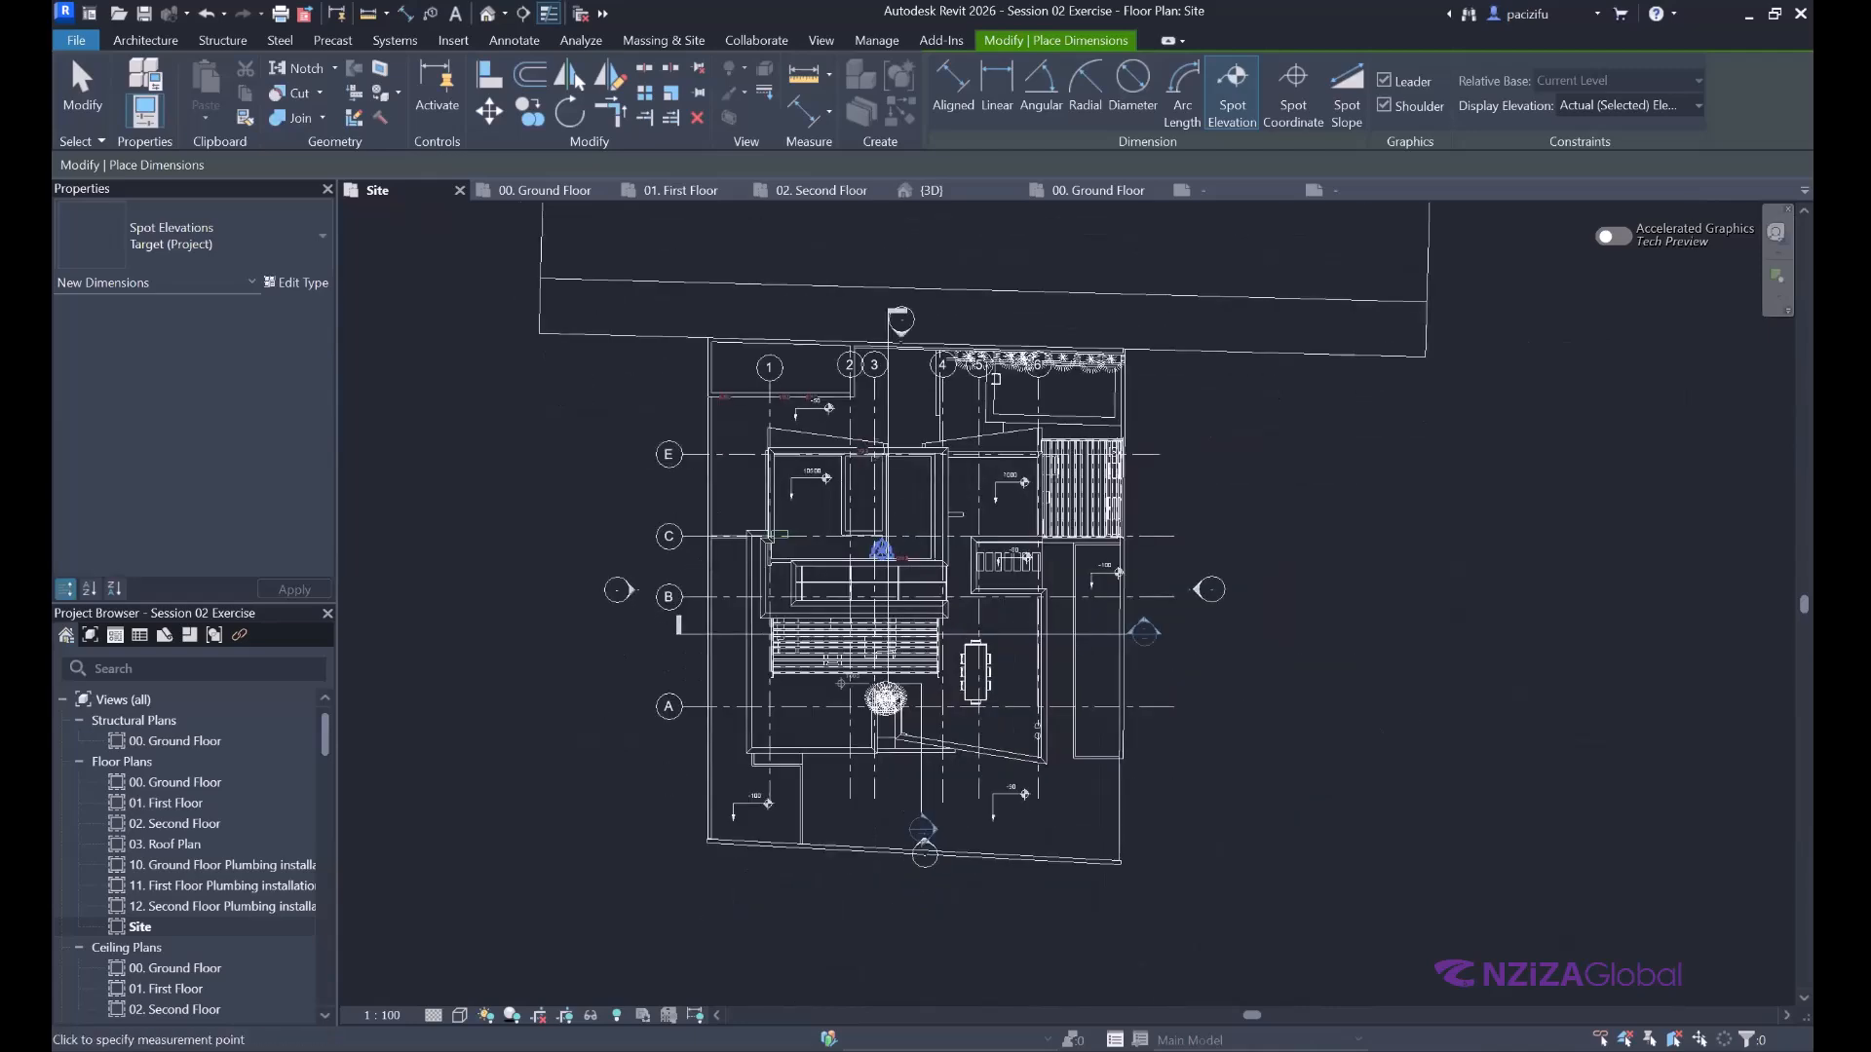
Try the Realistic, Consistent Colors and Textures visual styles on the site plan.
left_click(462, 1019)
left_click(679, 785)
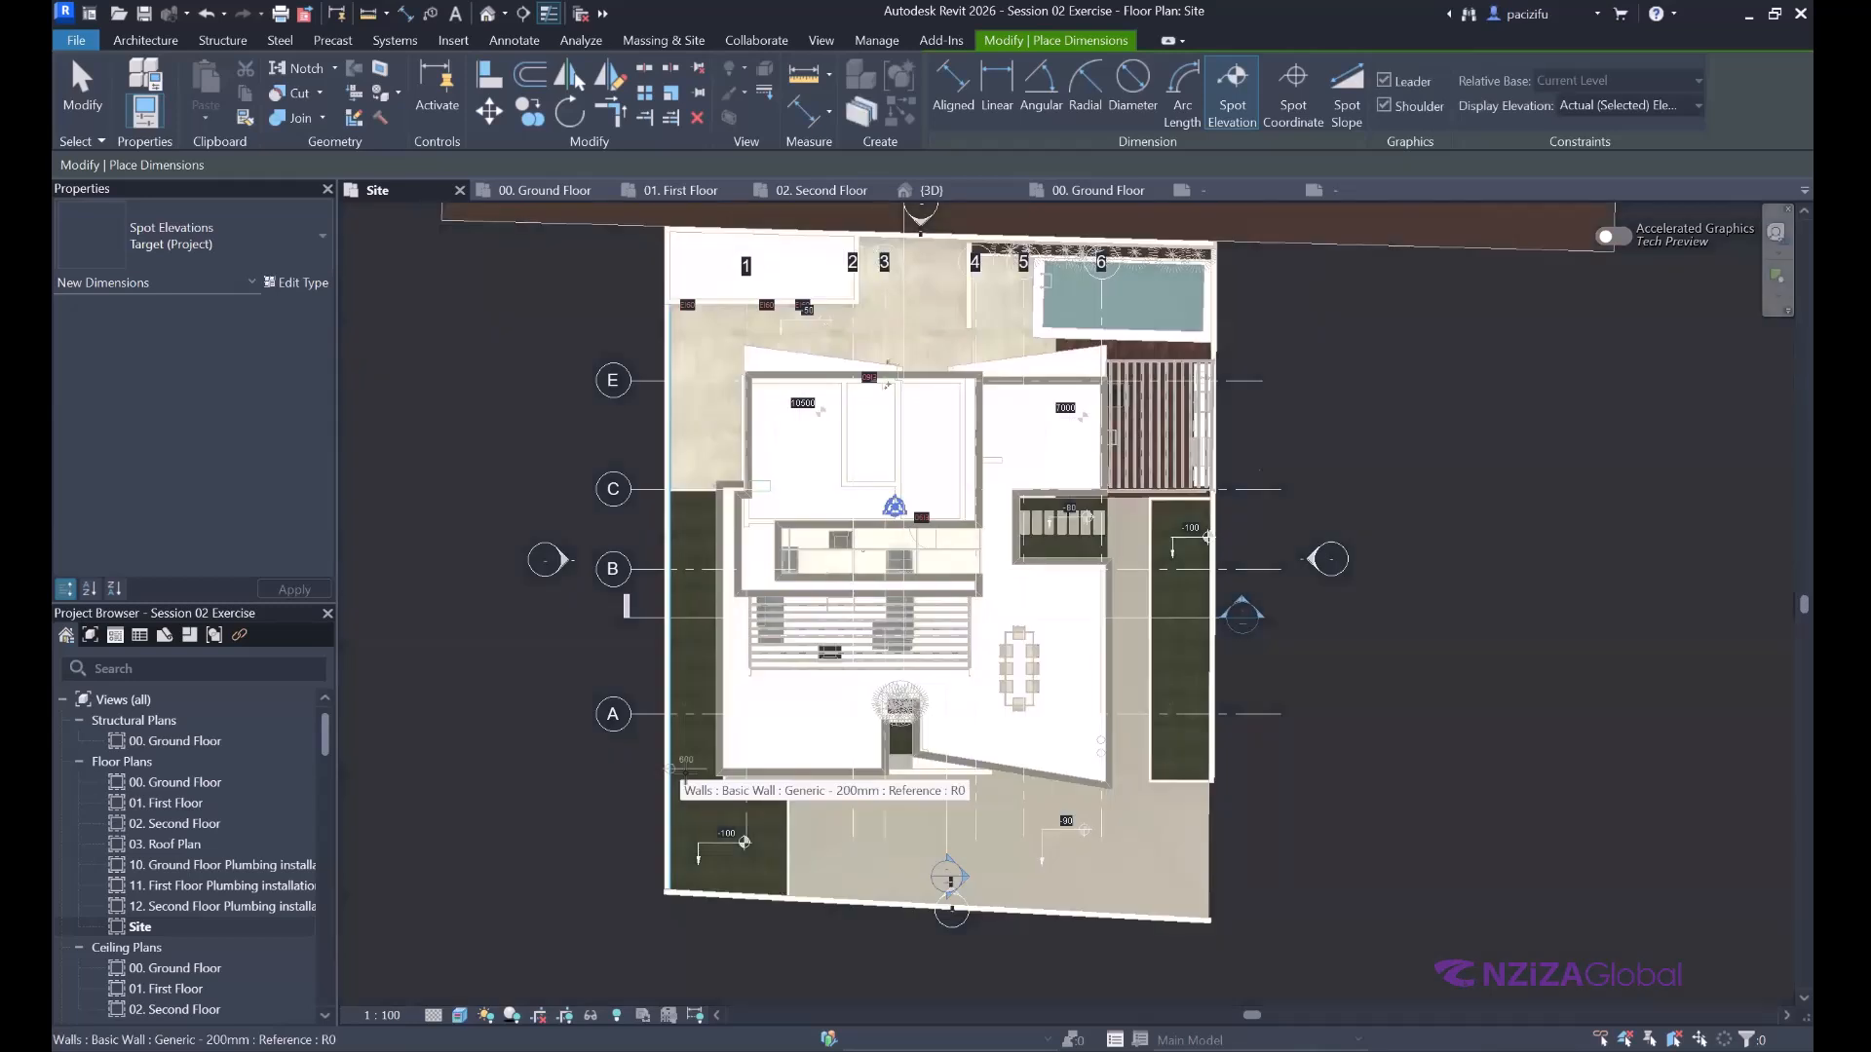
left_click(459, 1016)
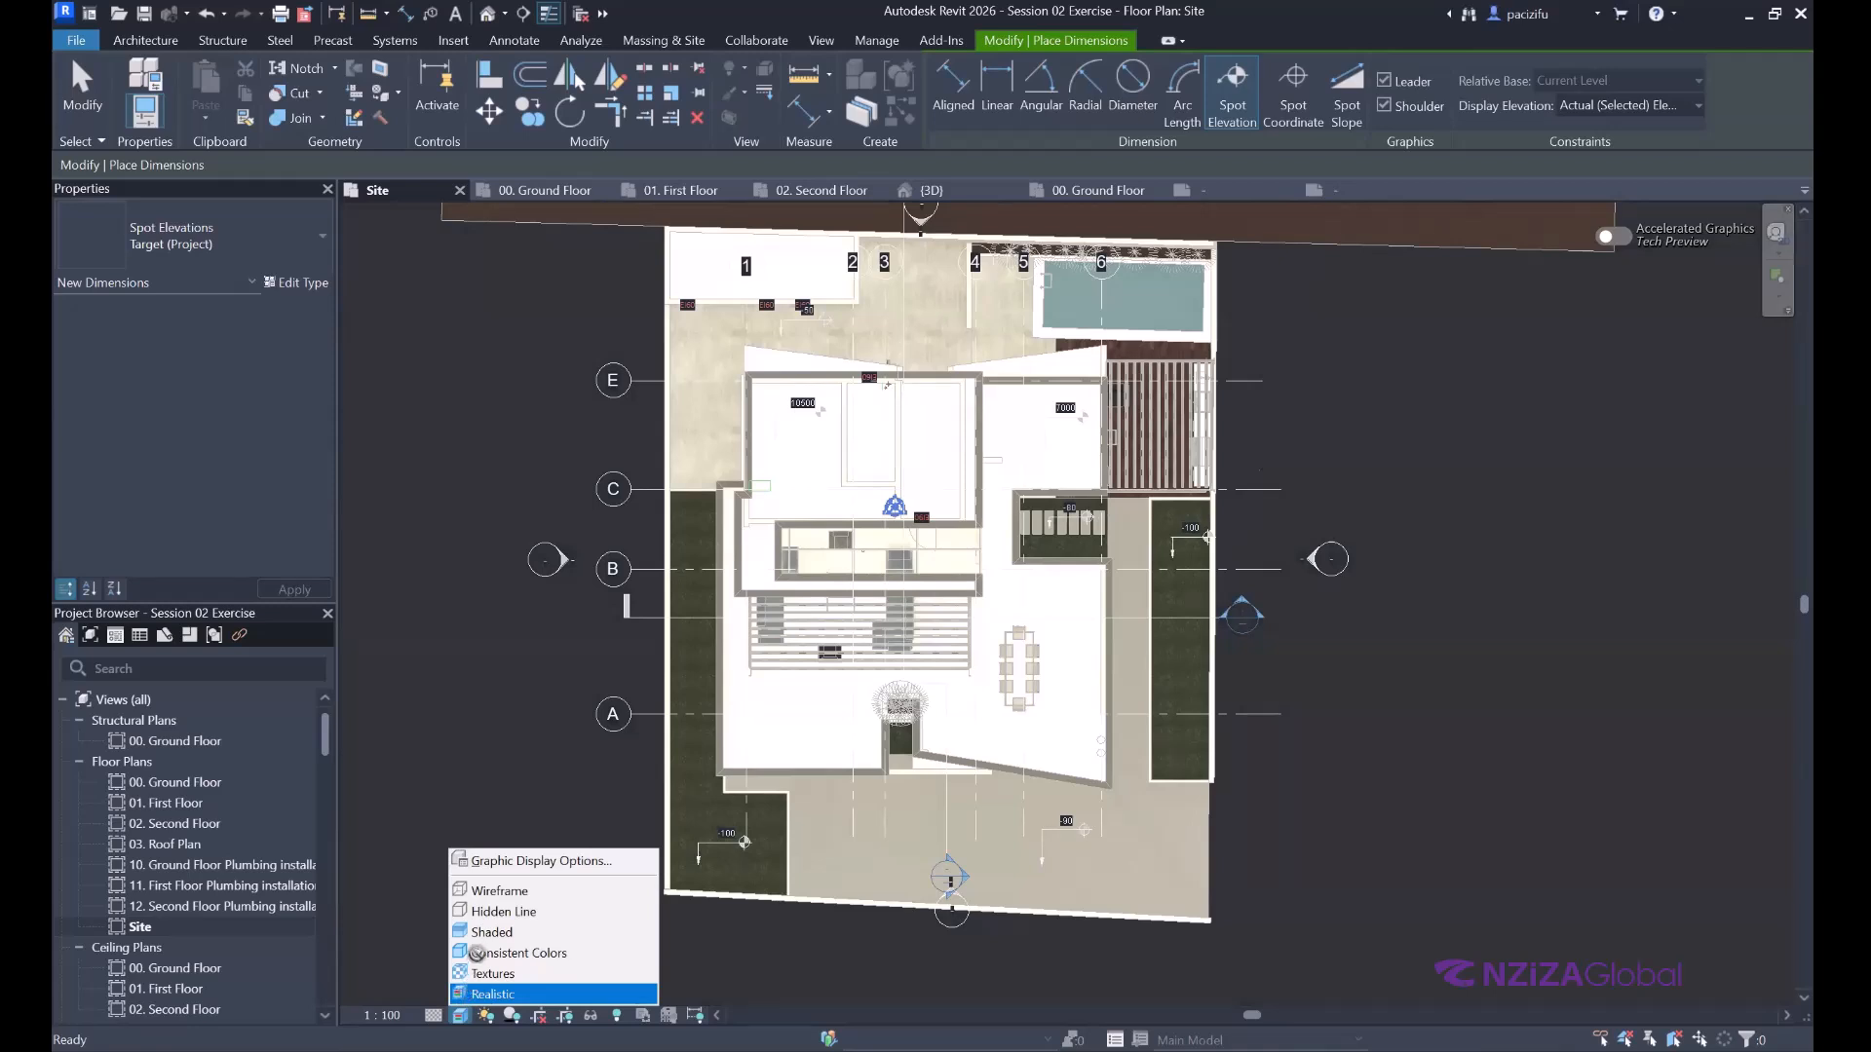
left_click(477, 953)
left_click(459, 1015)
left_click(493, 973)
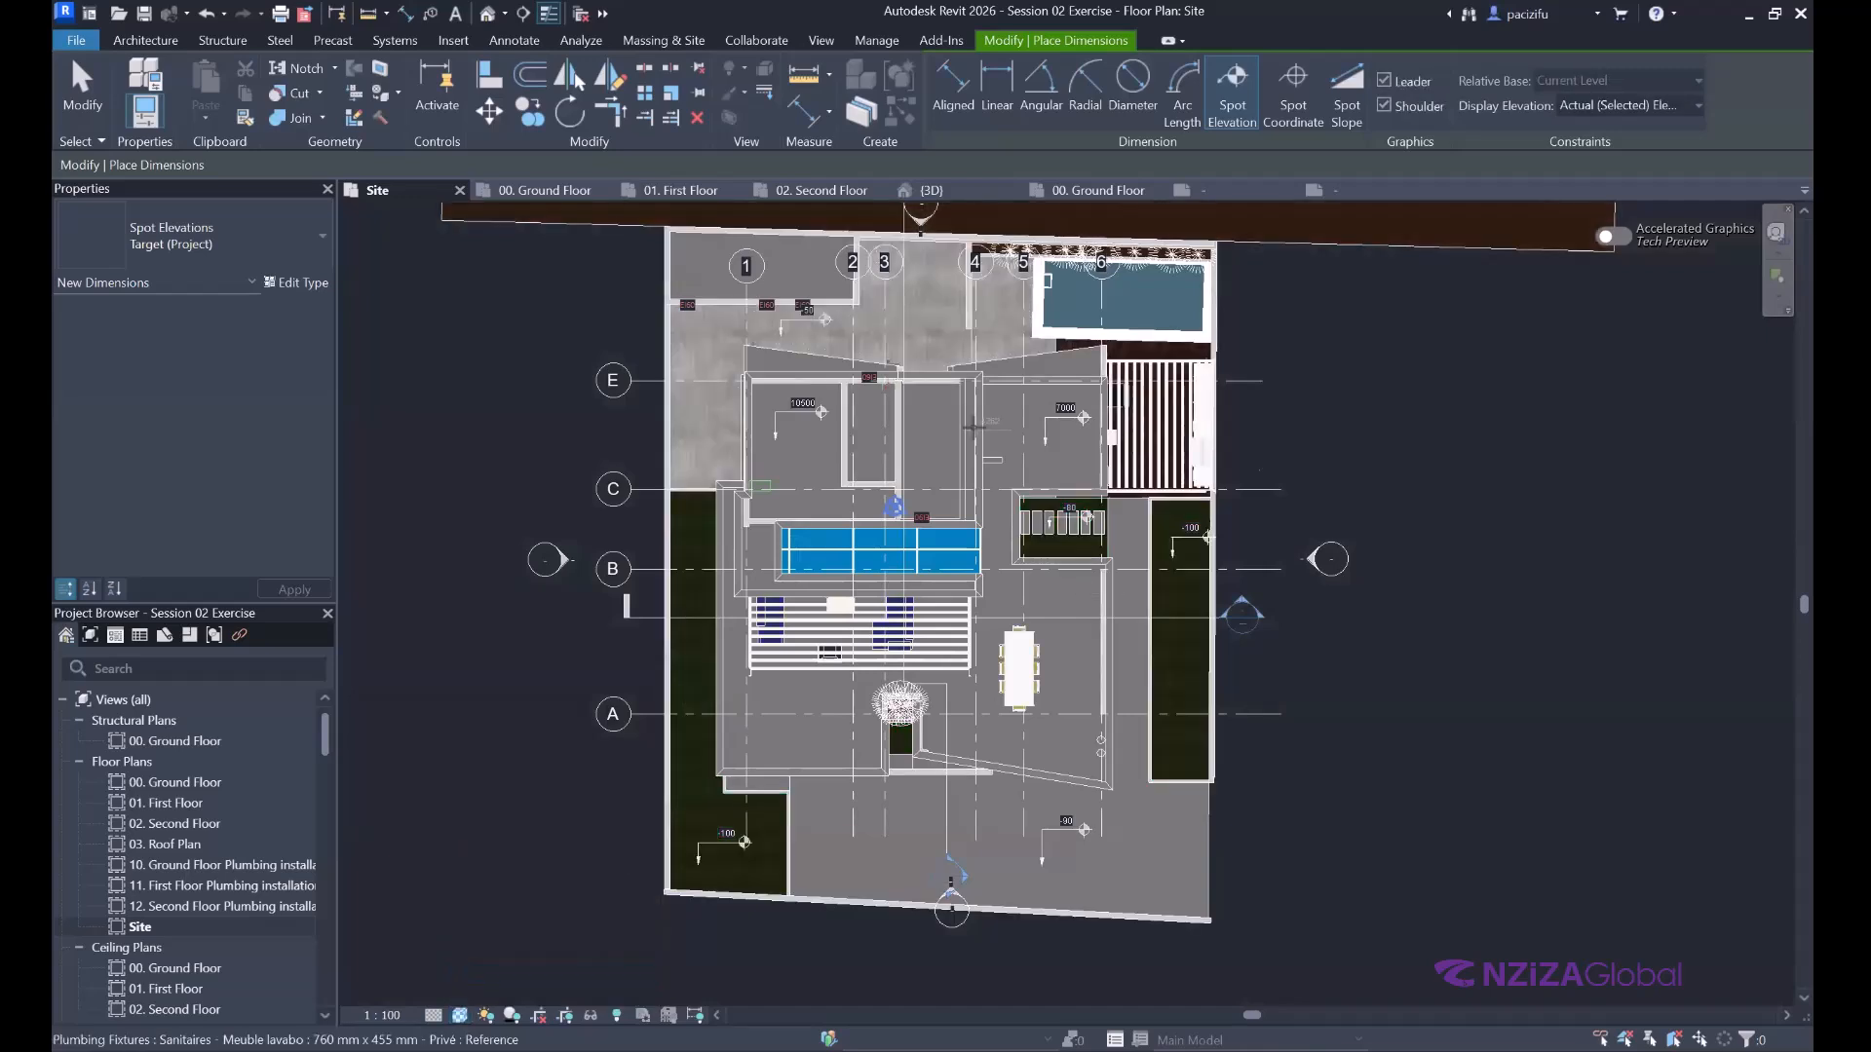
Set the site plan's visual style to Realistic.
scroll(973, 425, "up", 3)
scroll(897, 475, "down", 4)
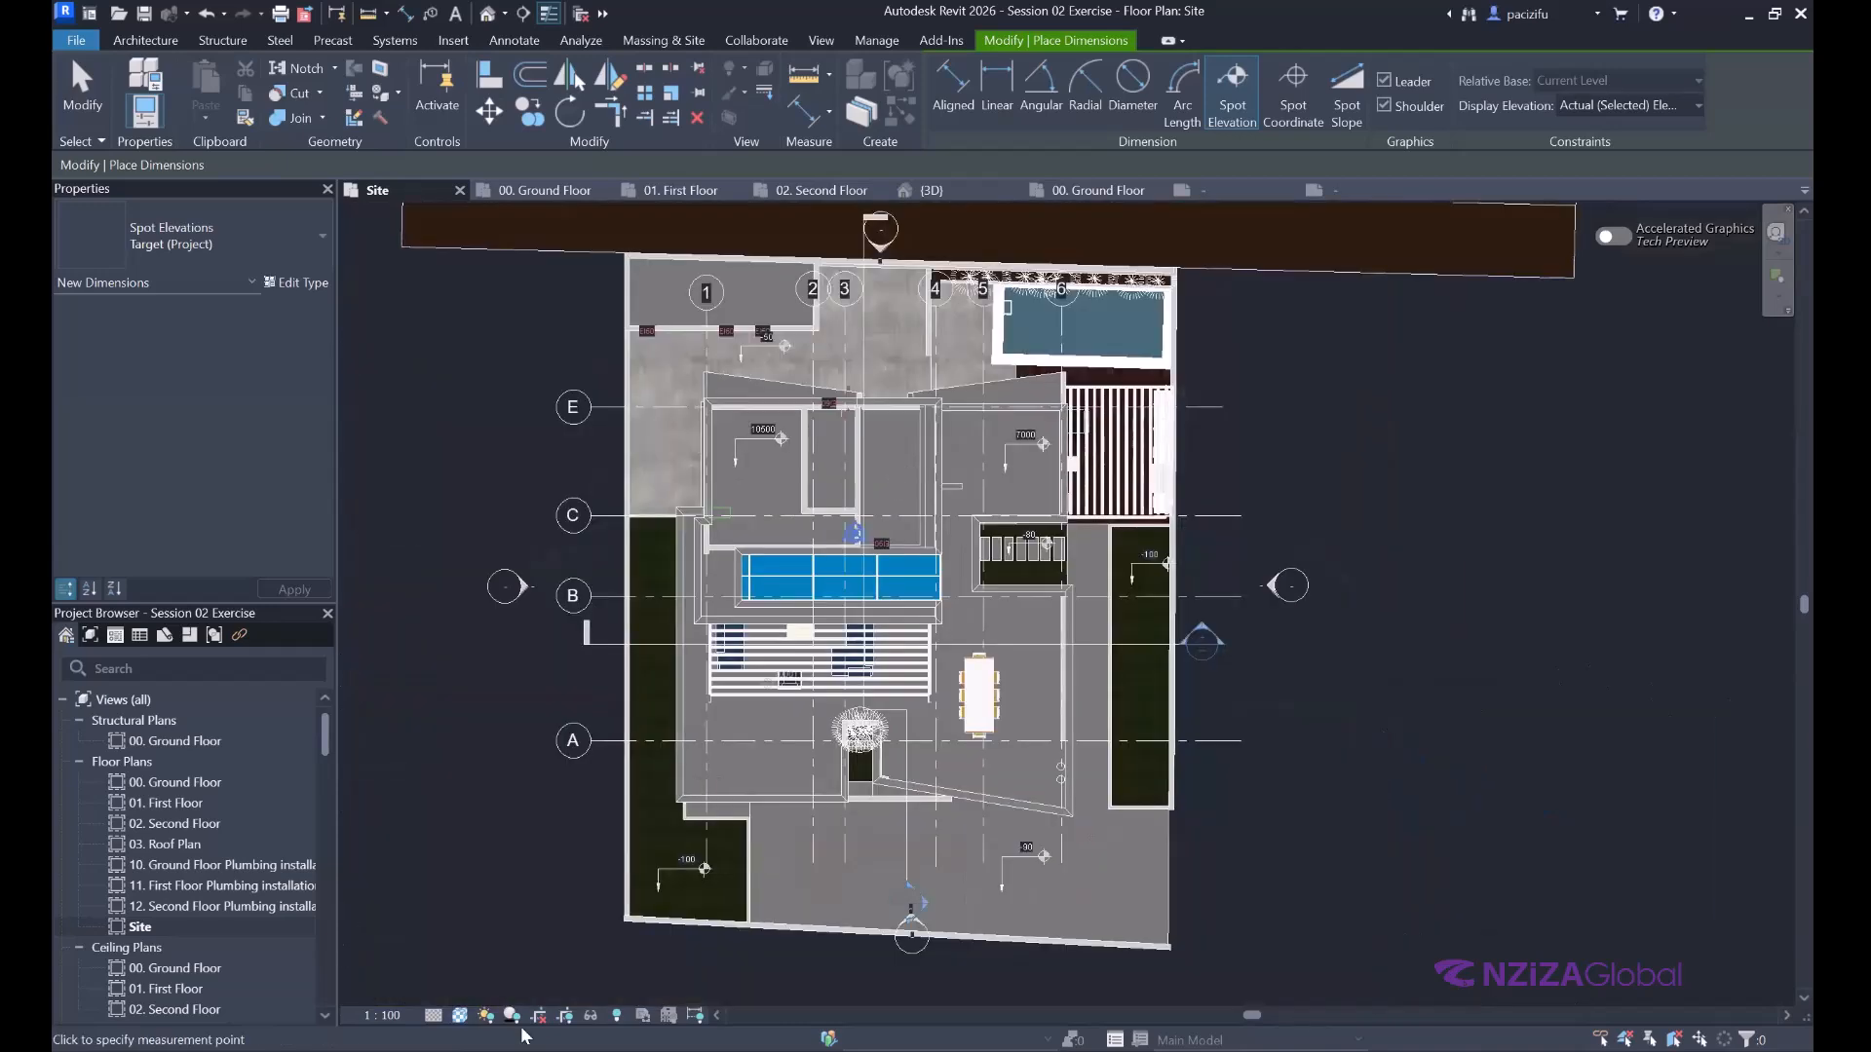
left_click(460, 1015)
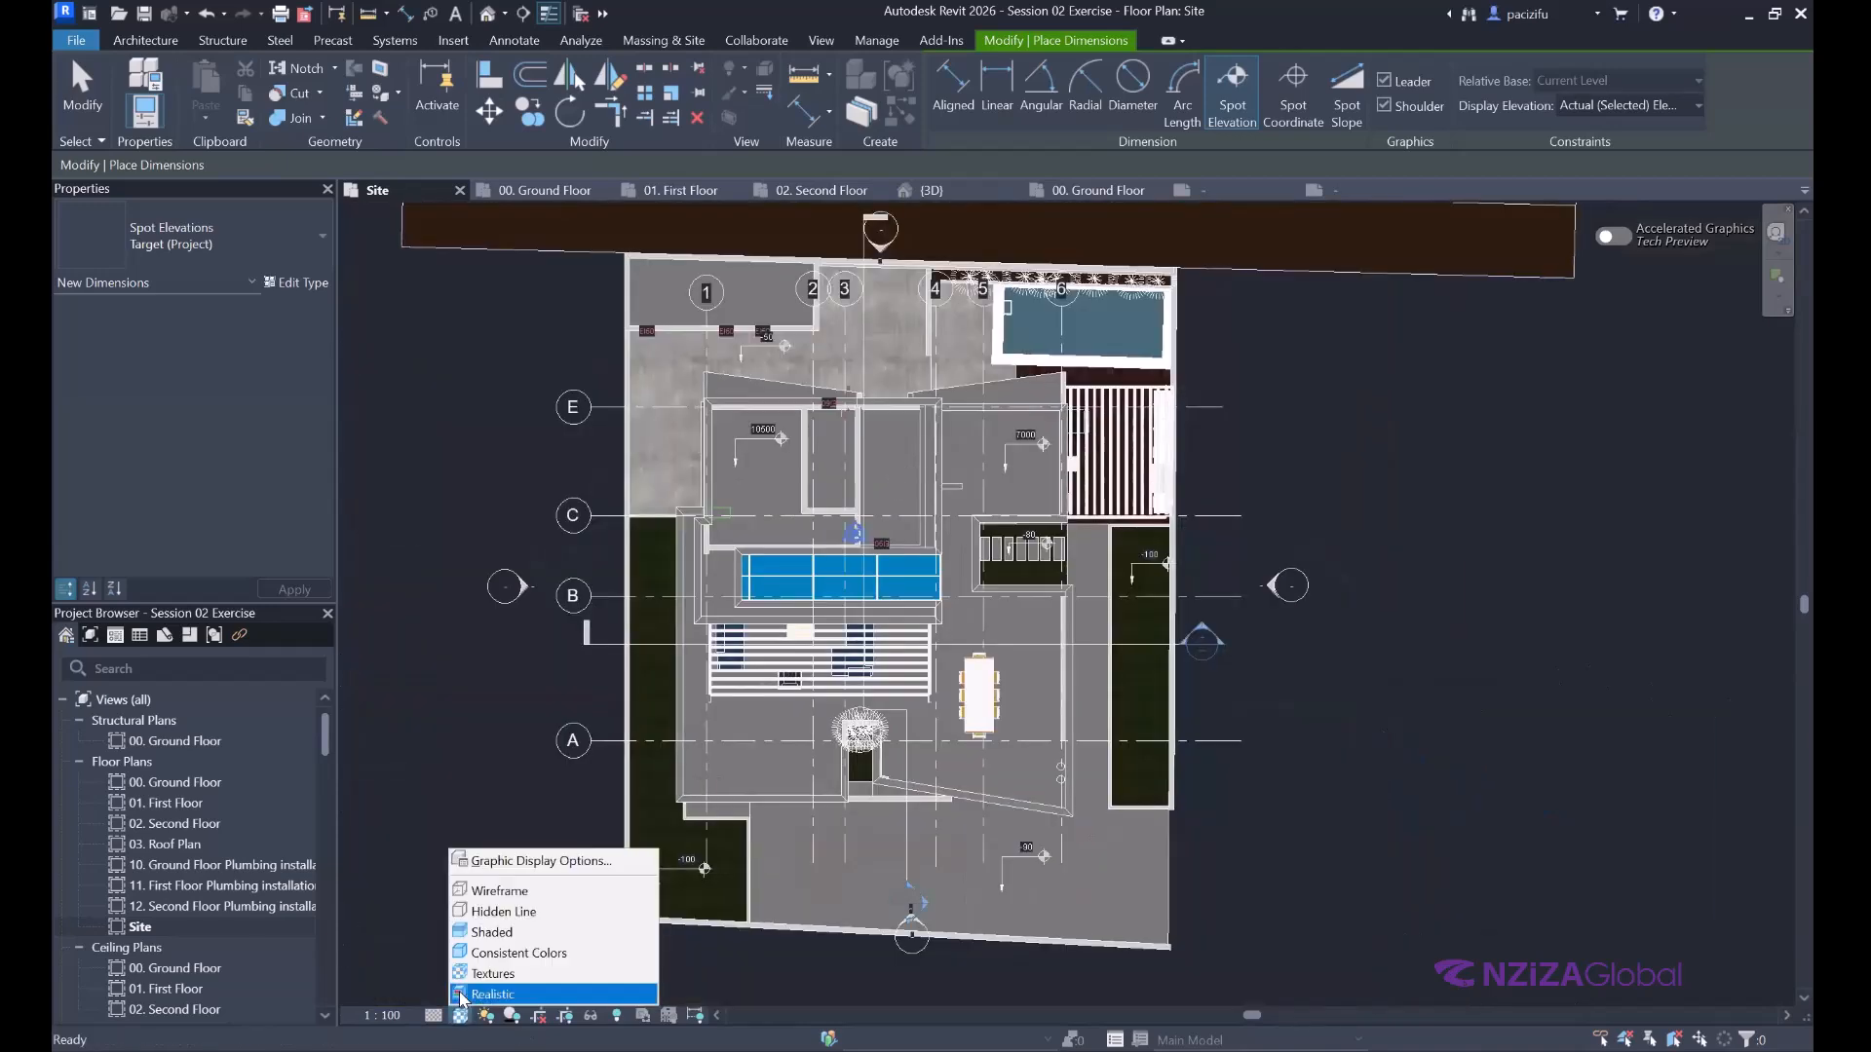
left_click(492, 994)
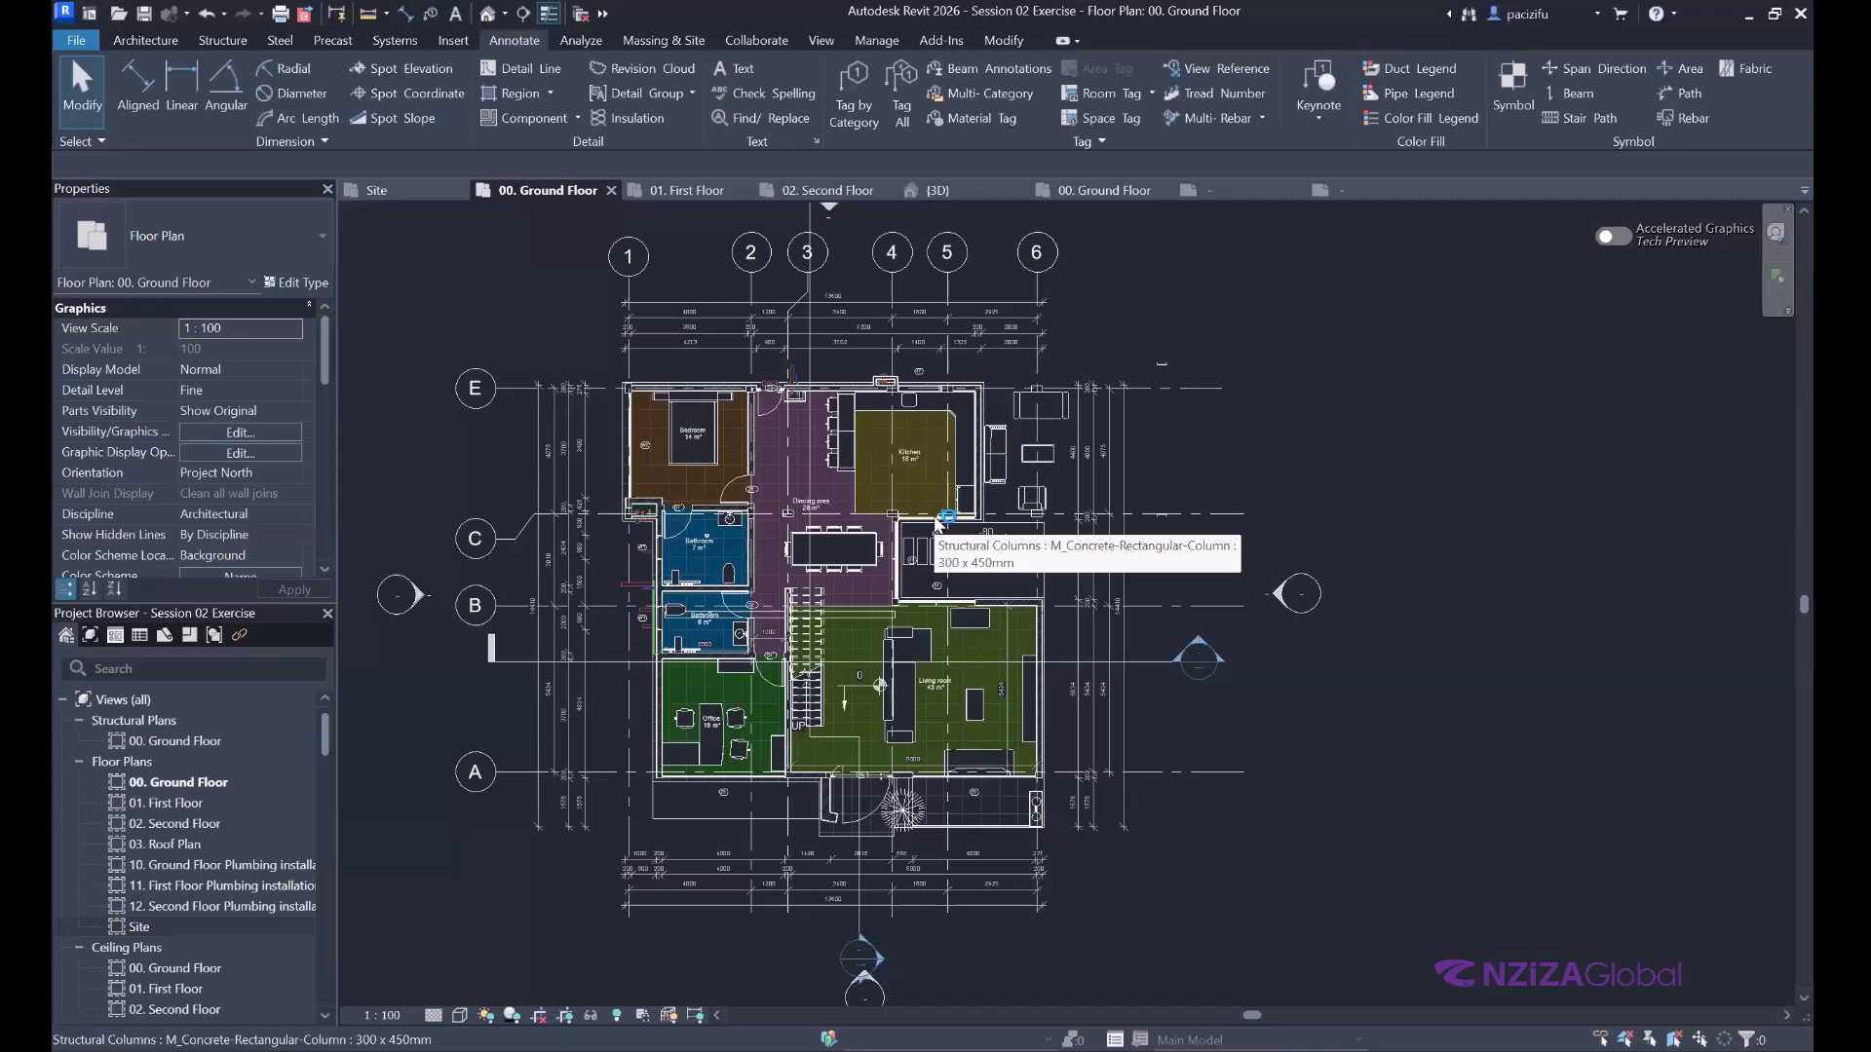
scroll(935, 523, "down", 2)
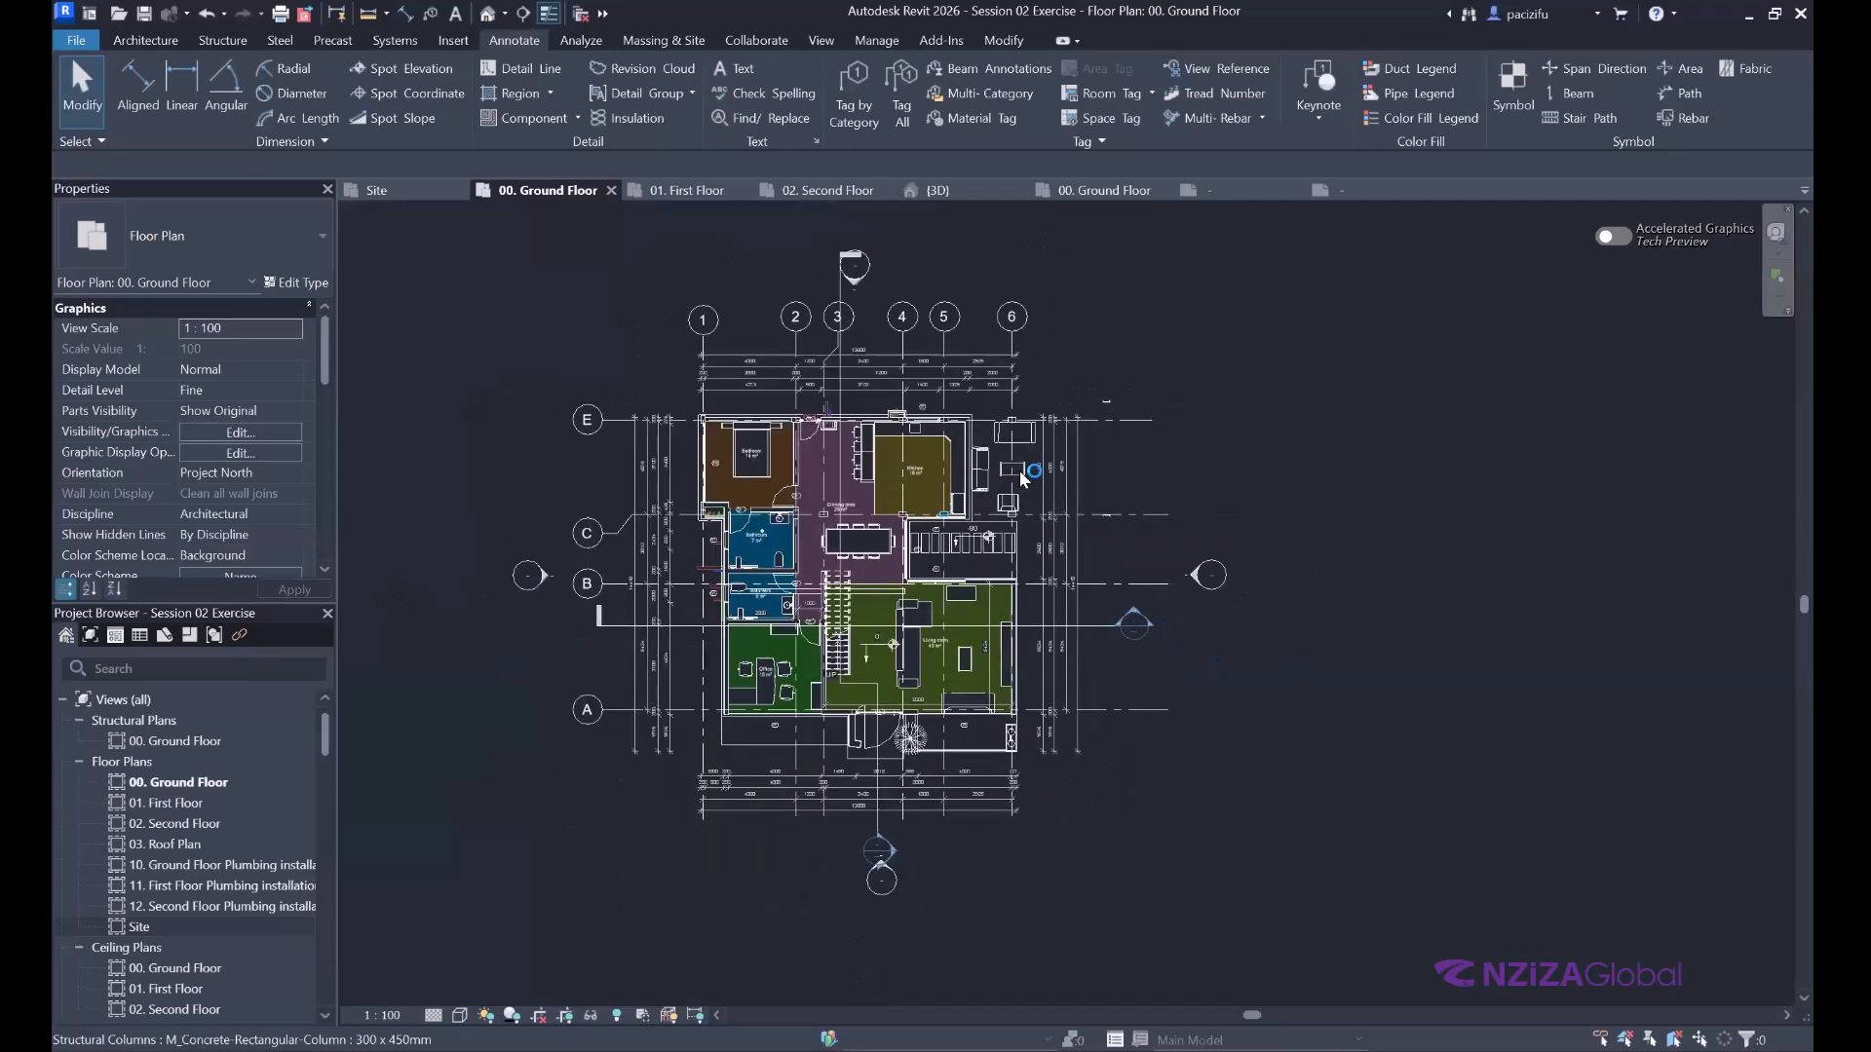
middle_click_drag(1019, 470, 972, 470)
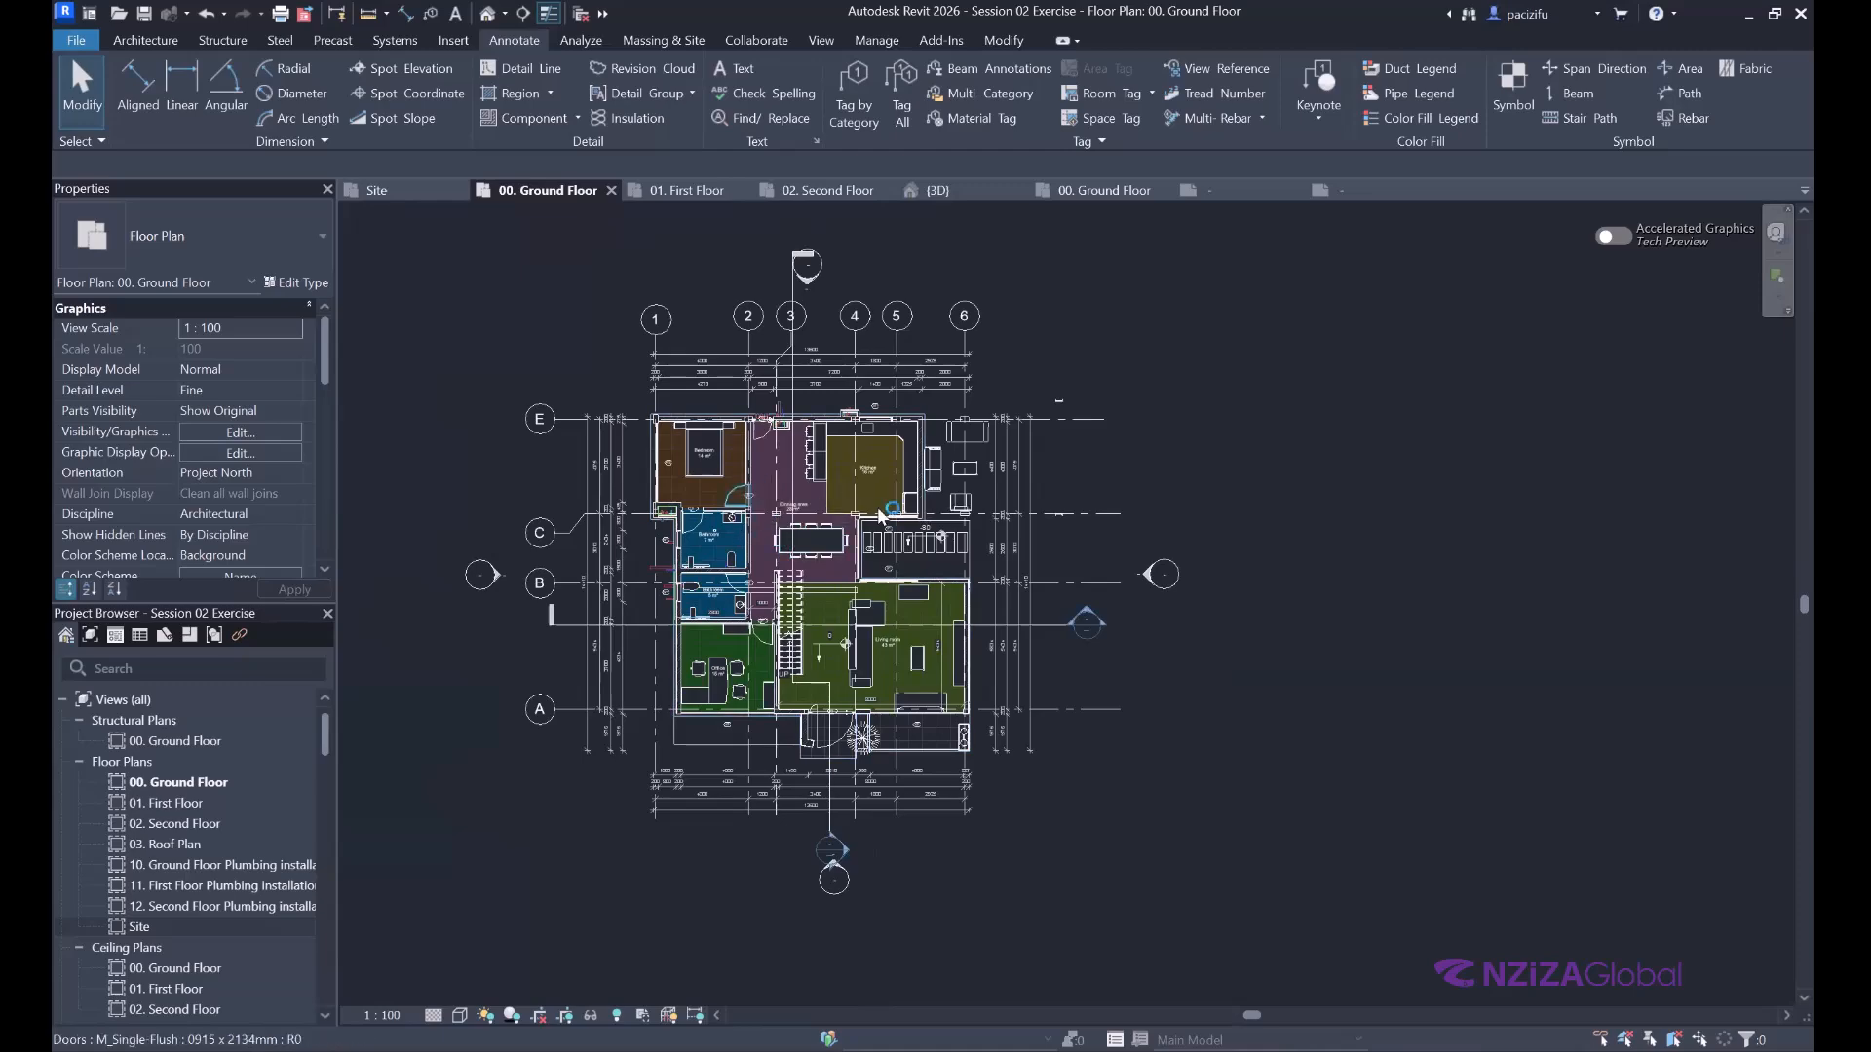
Place a color fill legend for the rooms in the empty area beside the ground floor plan, past grid 6.
scroll(887, 517, "up", 2)
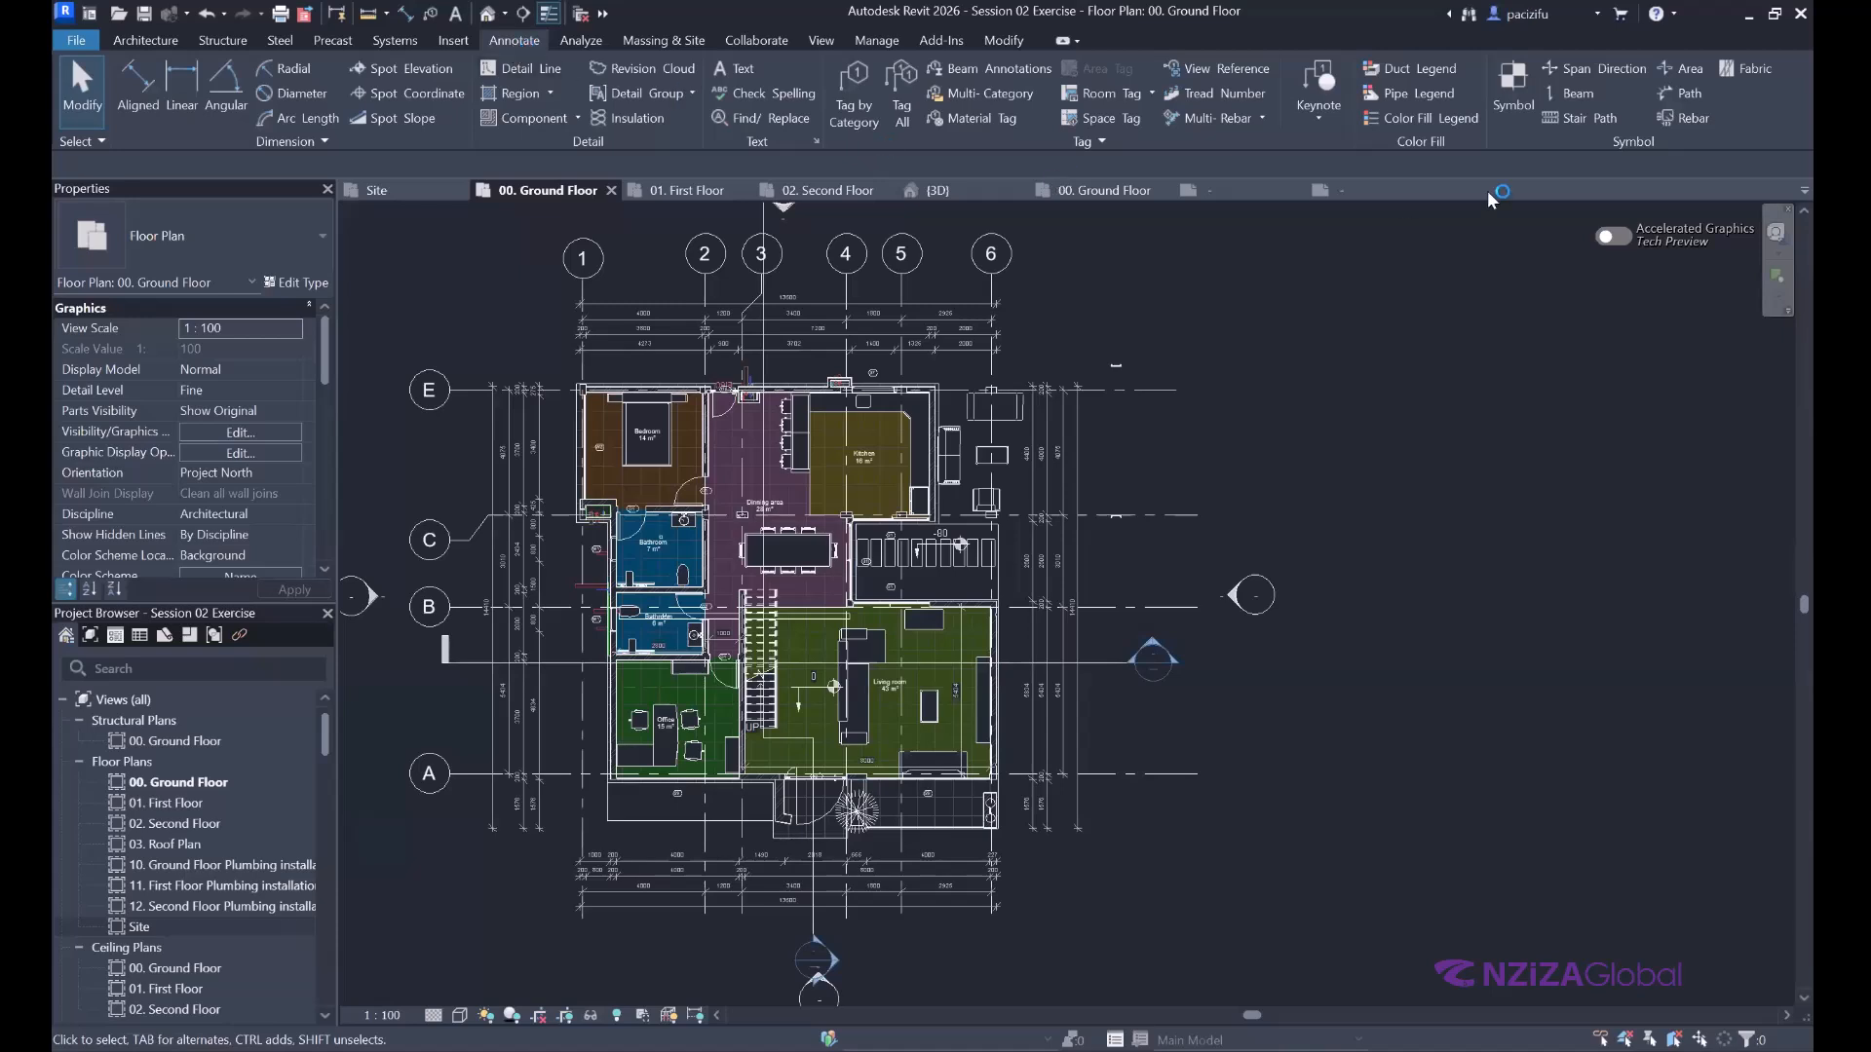
left_click(1406, 118)
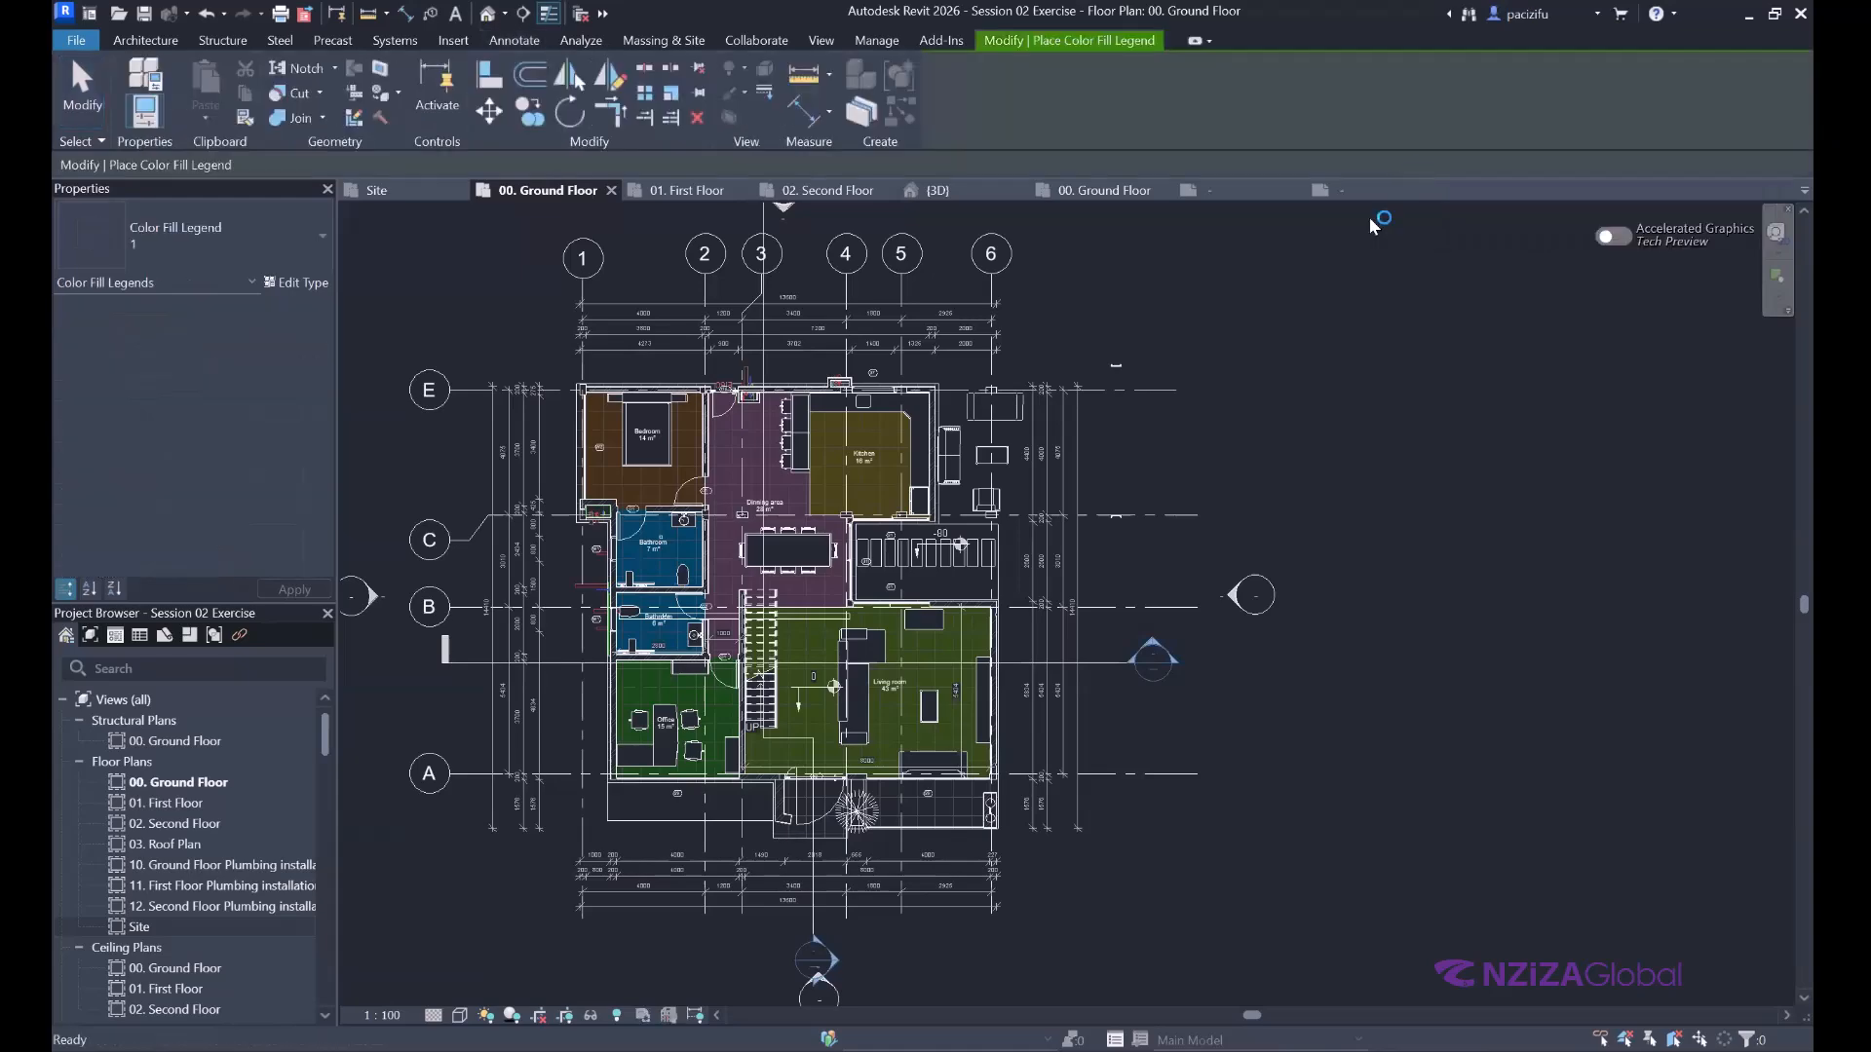
scroll(1067, 401, "down", 2)
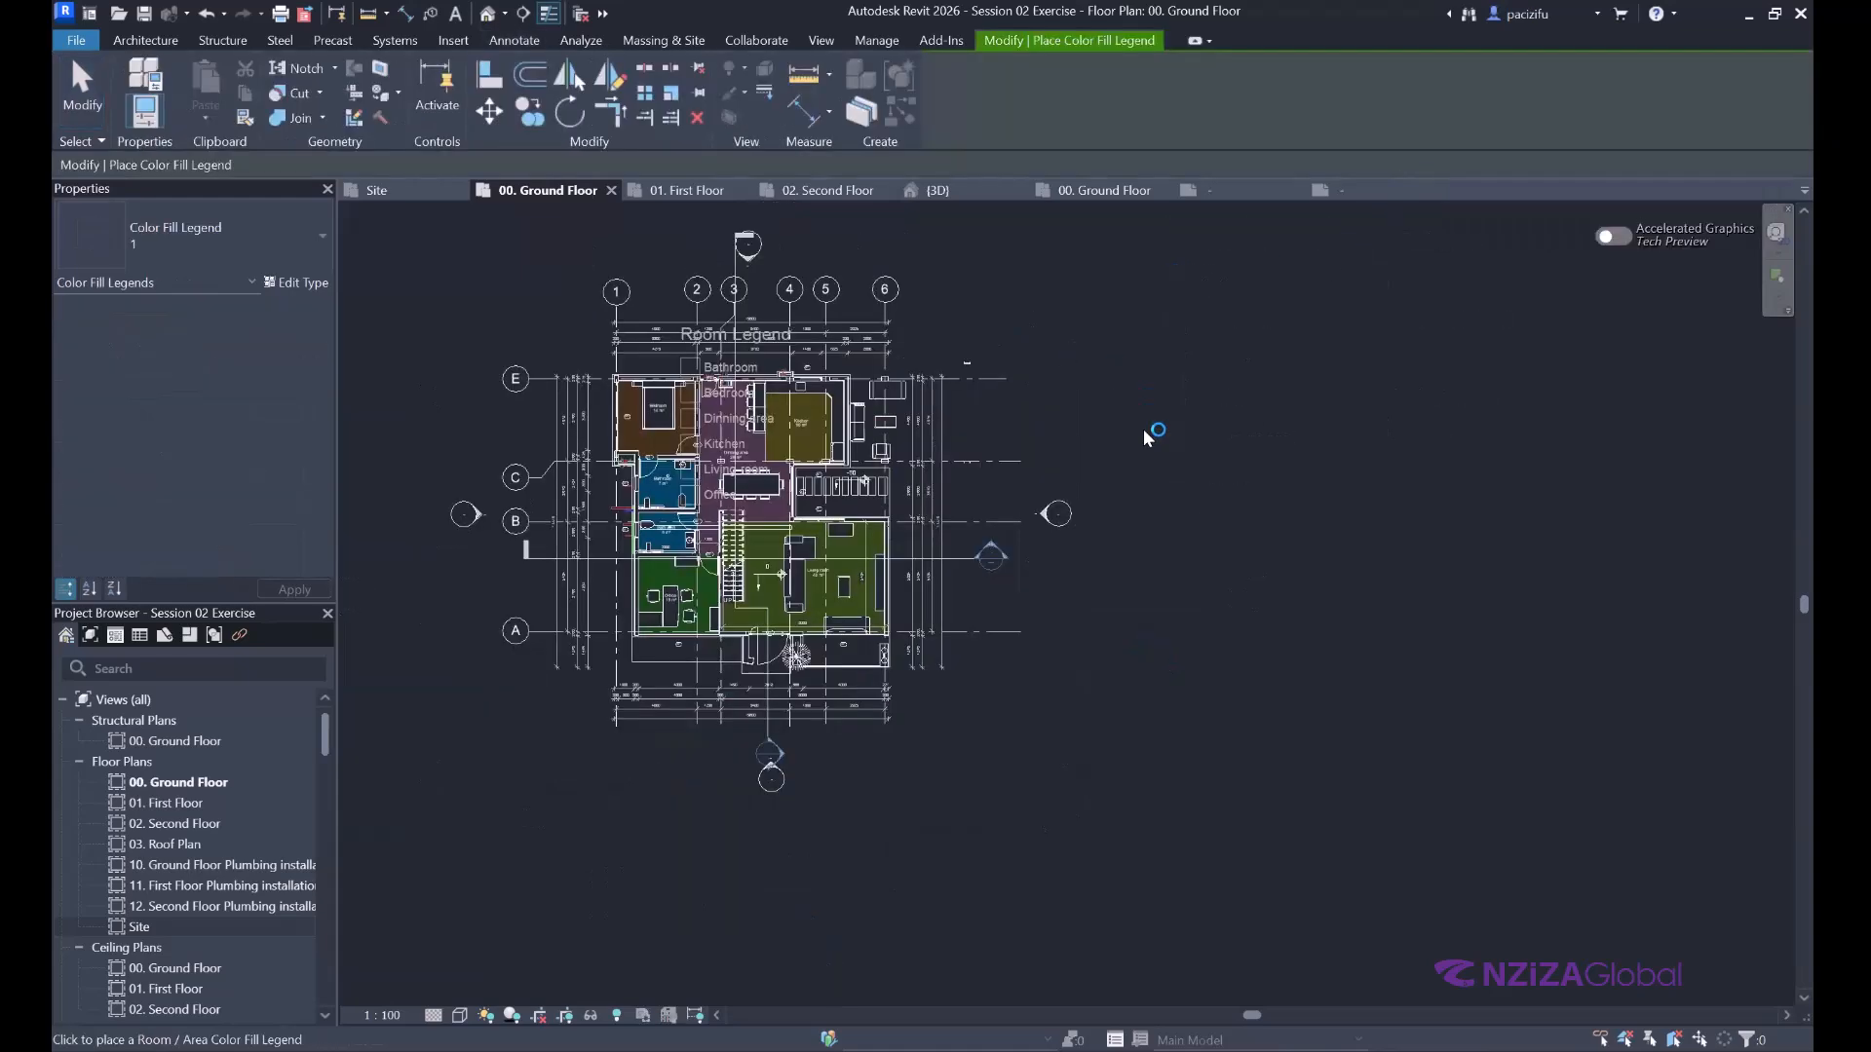
scroll(1136, 432, "up", 2)
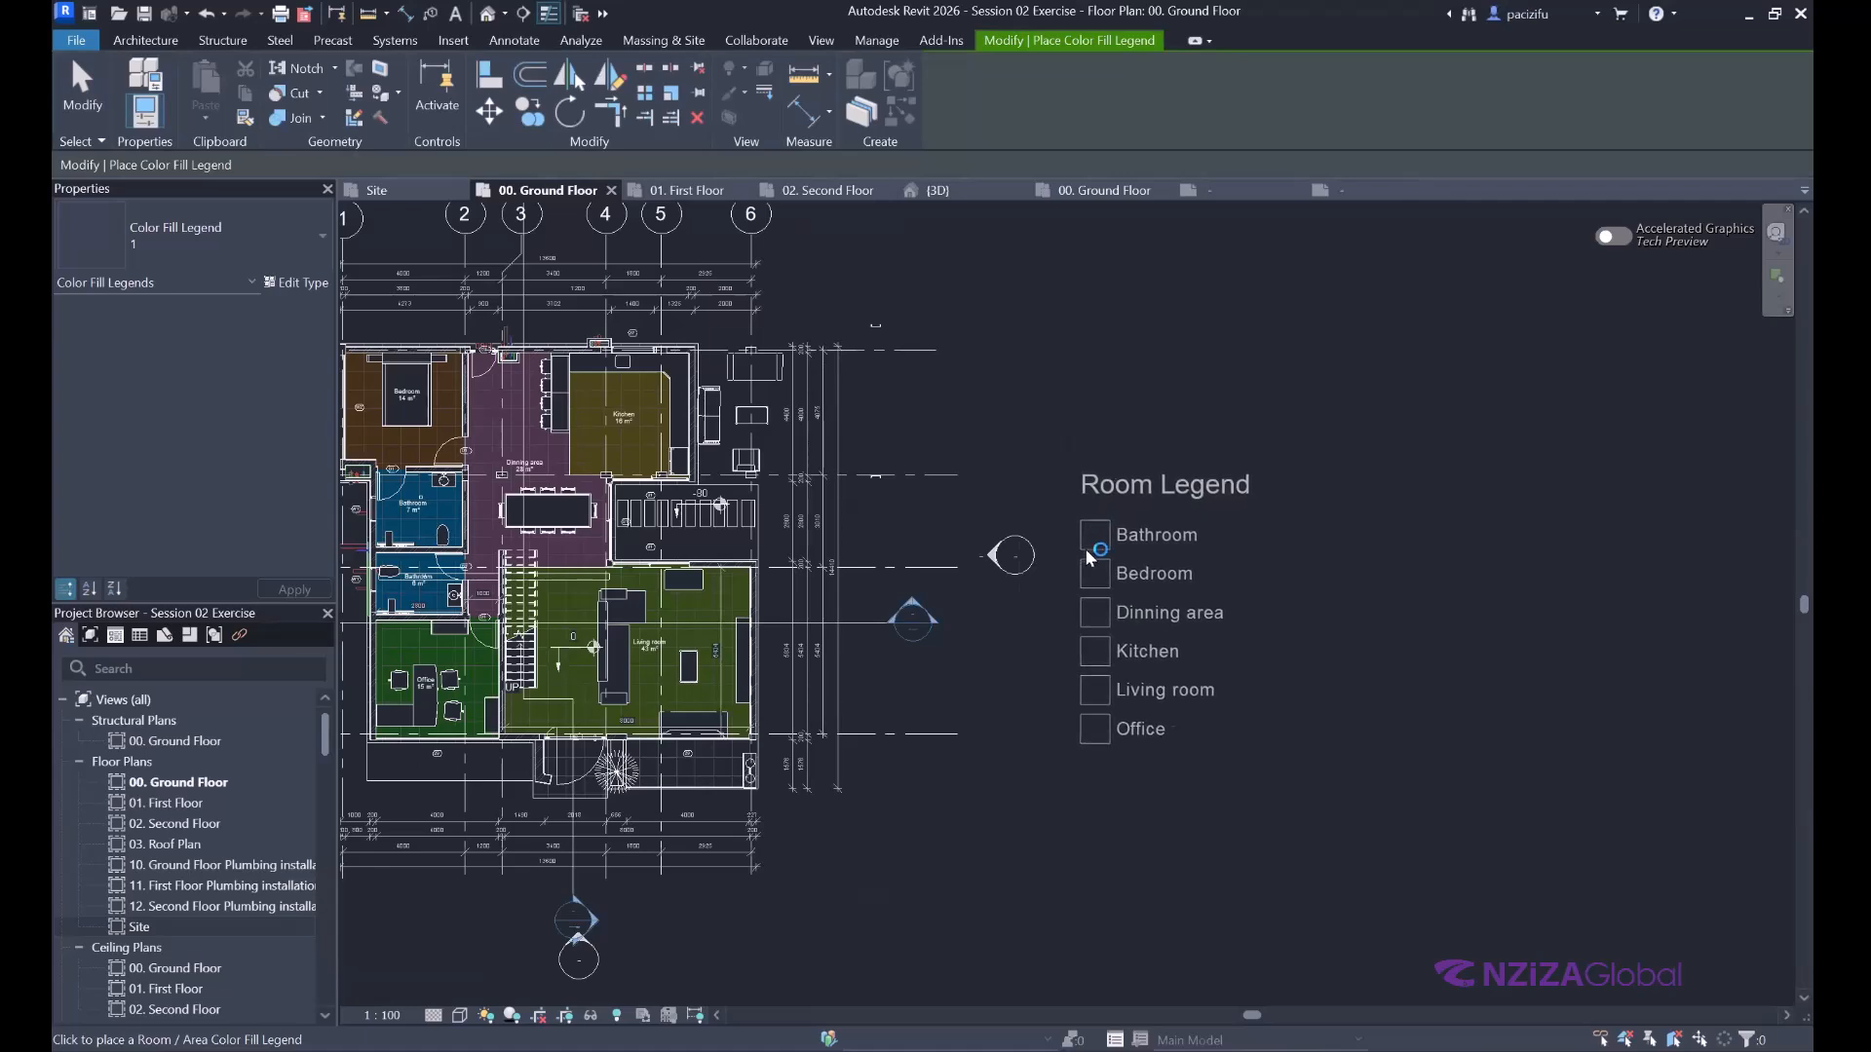
left_click(1370, 713)
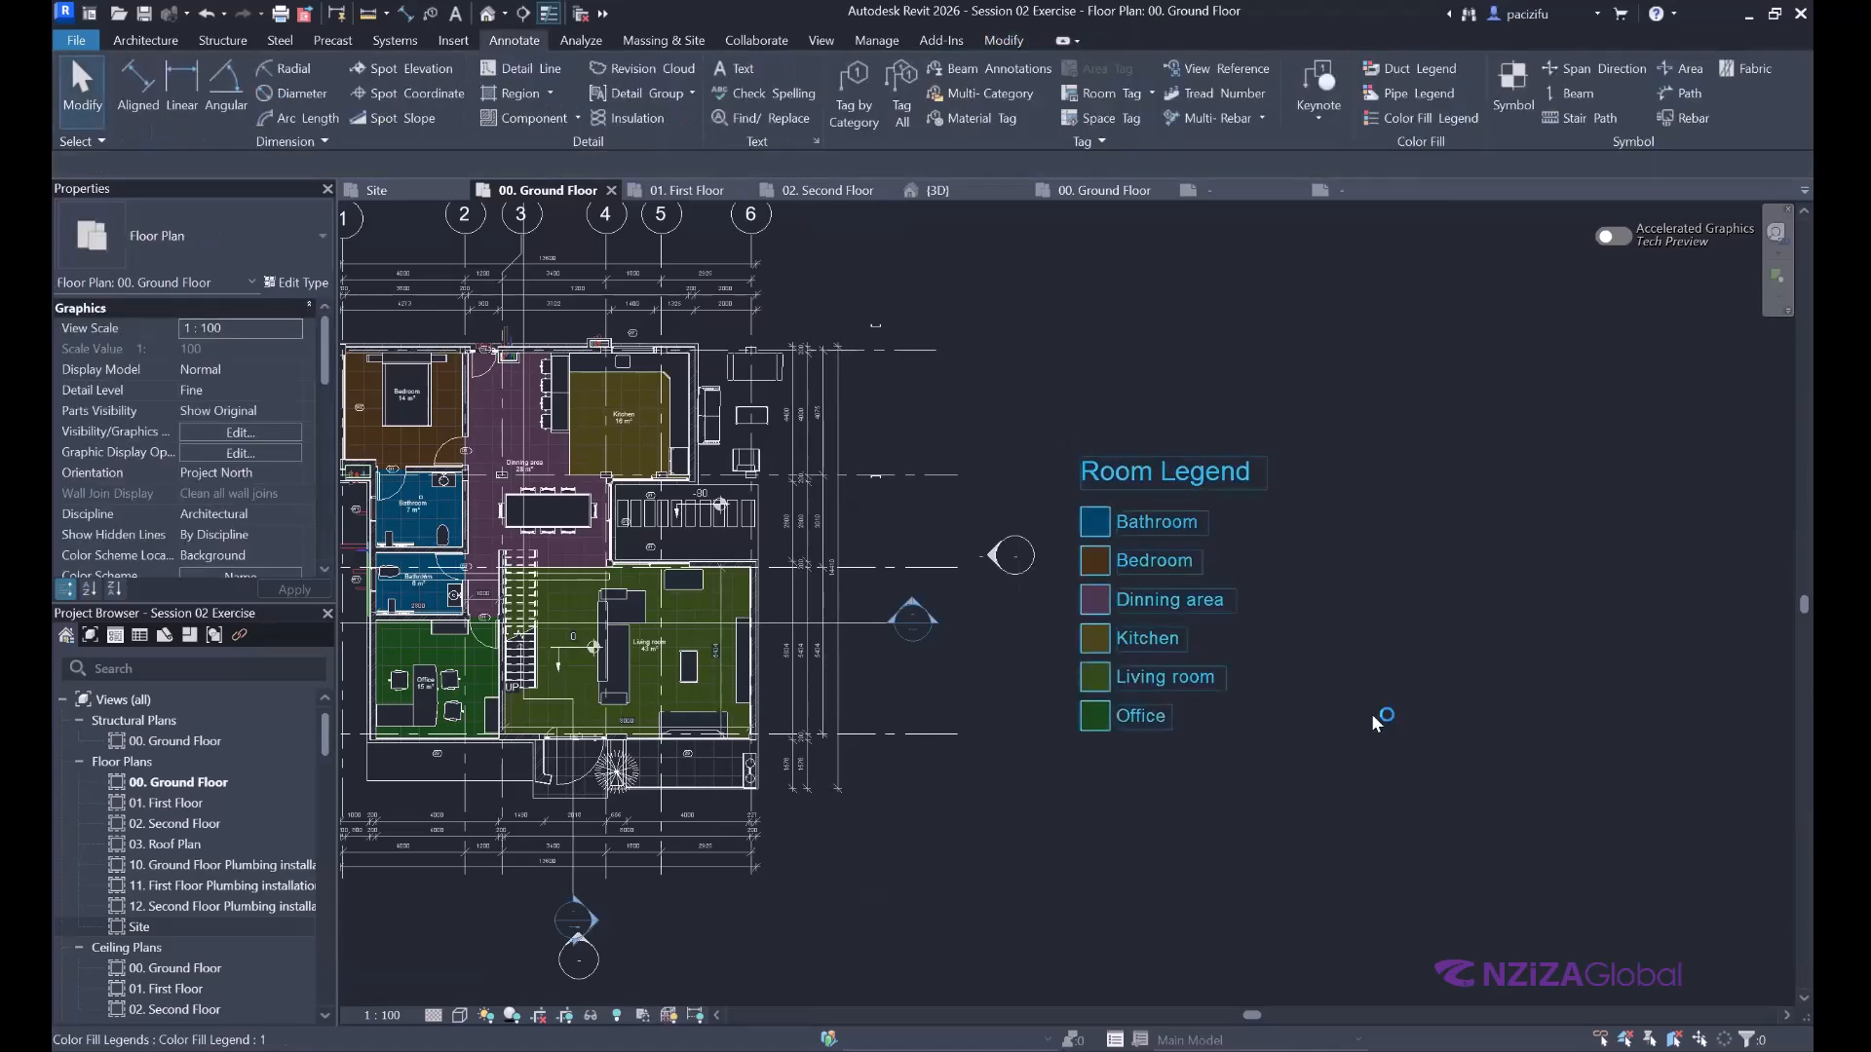
Review the placed room legend's type properties, covering its graphics, text and title text settings, and close them unchanged.
key("z")
key("f")
scroll(971, 594, "down", 1)
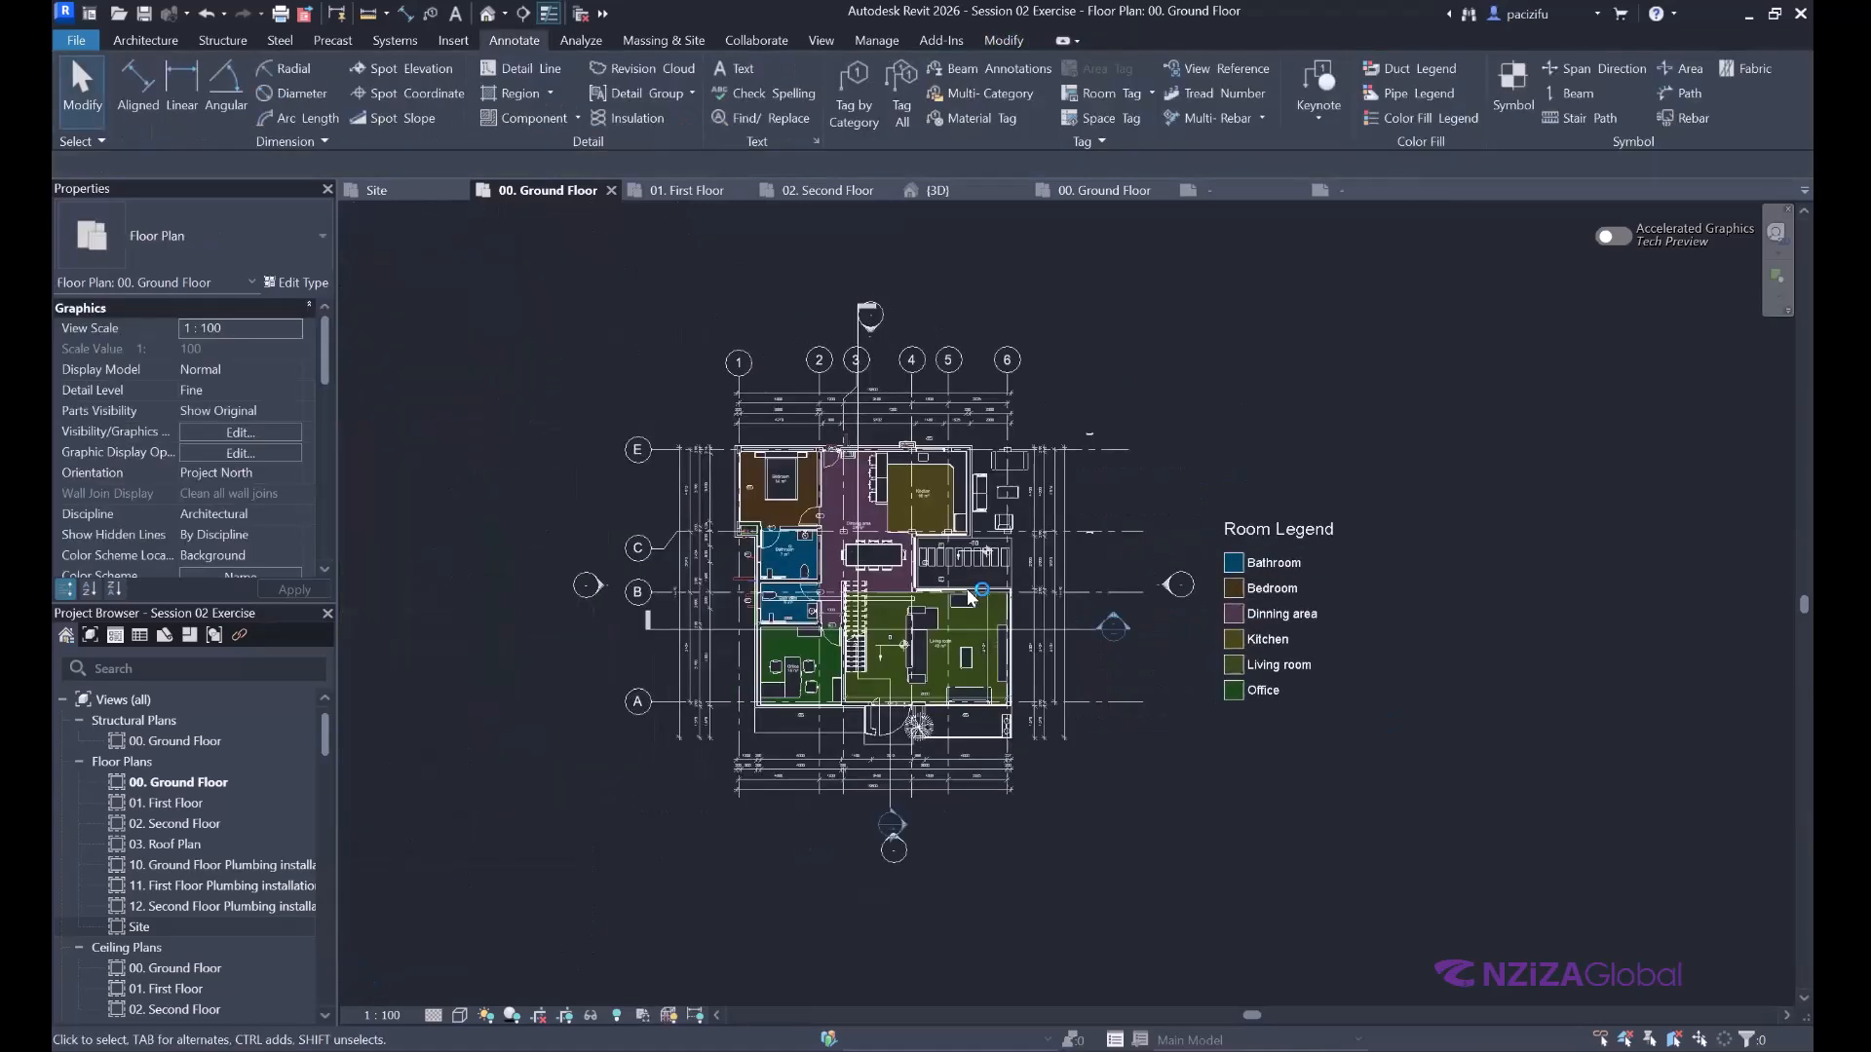
scroll(976, 597, "up", 2)
scroll(869, 646, "down", 1)
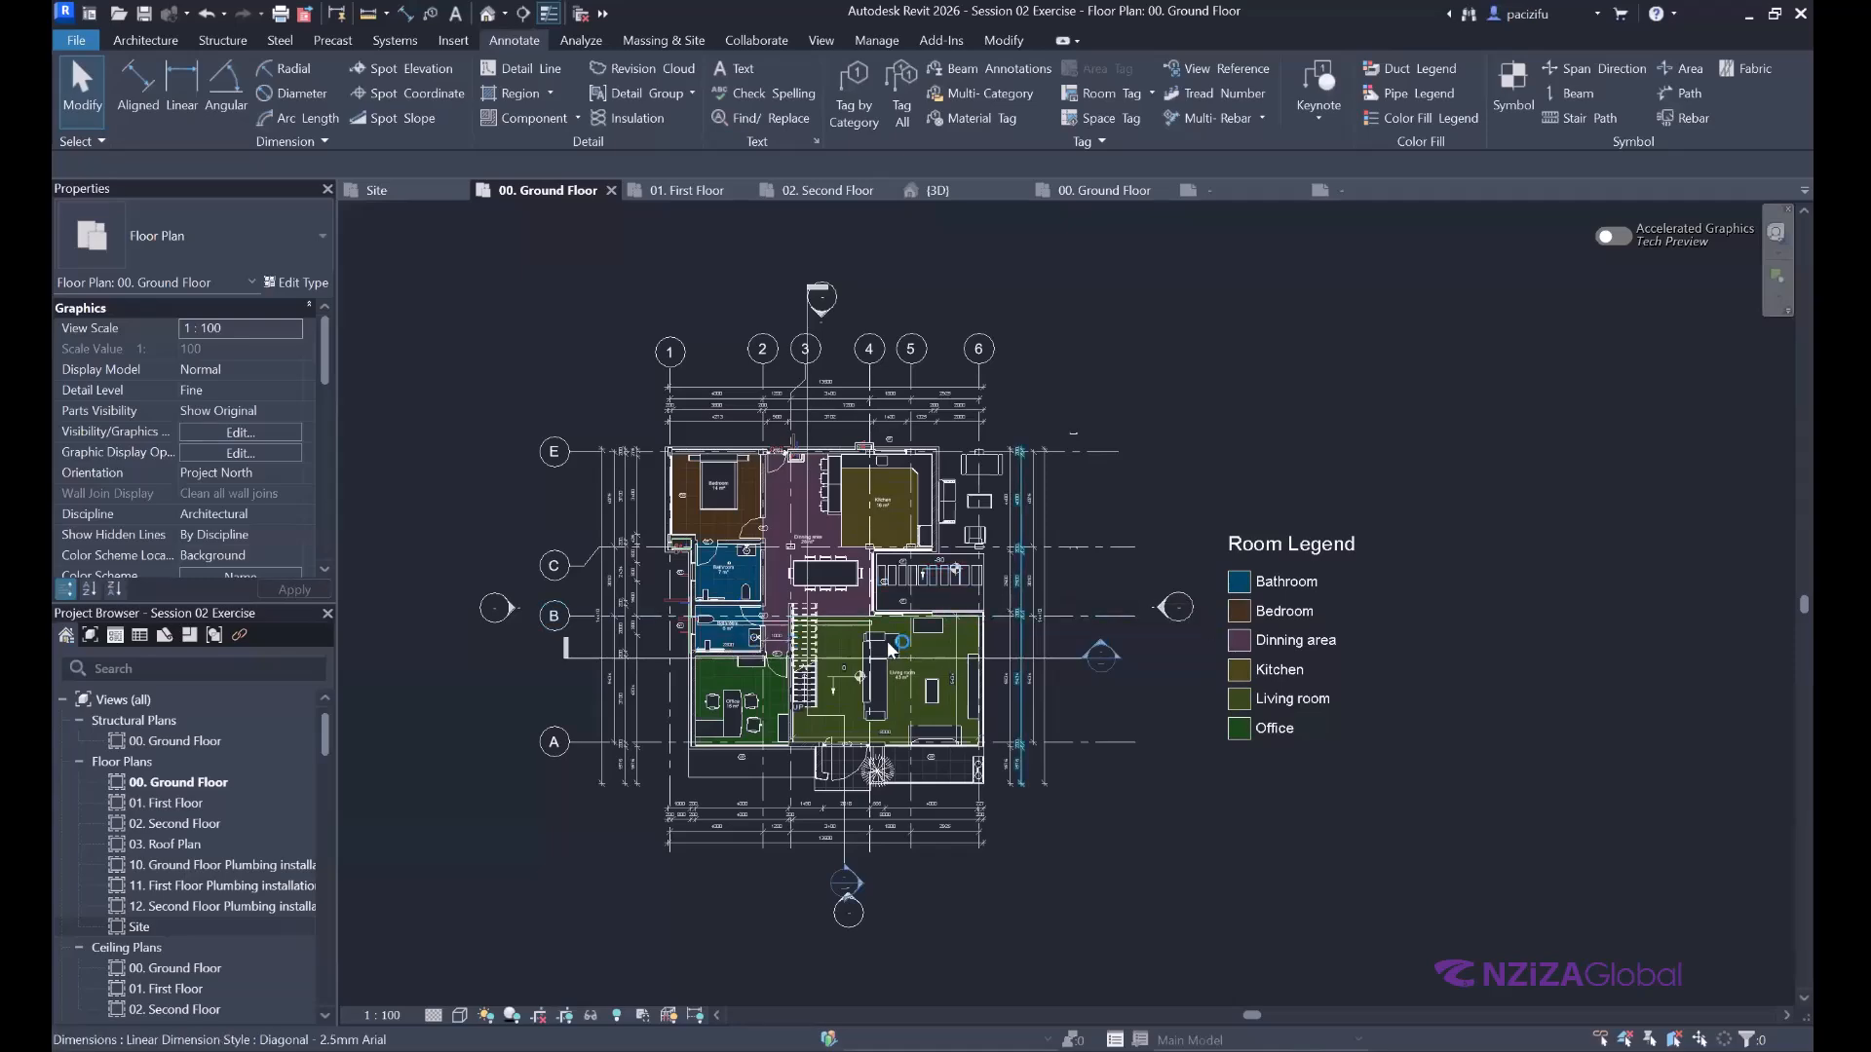
scroll(1253, 709, "up", 2)
left_click(1241, 530)
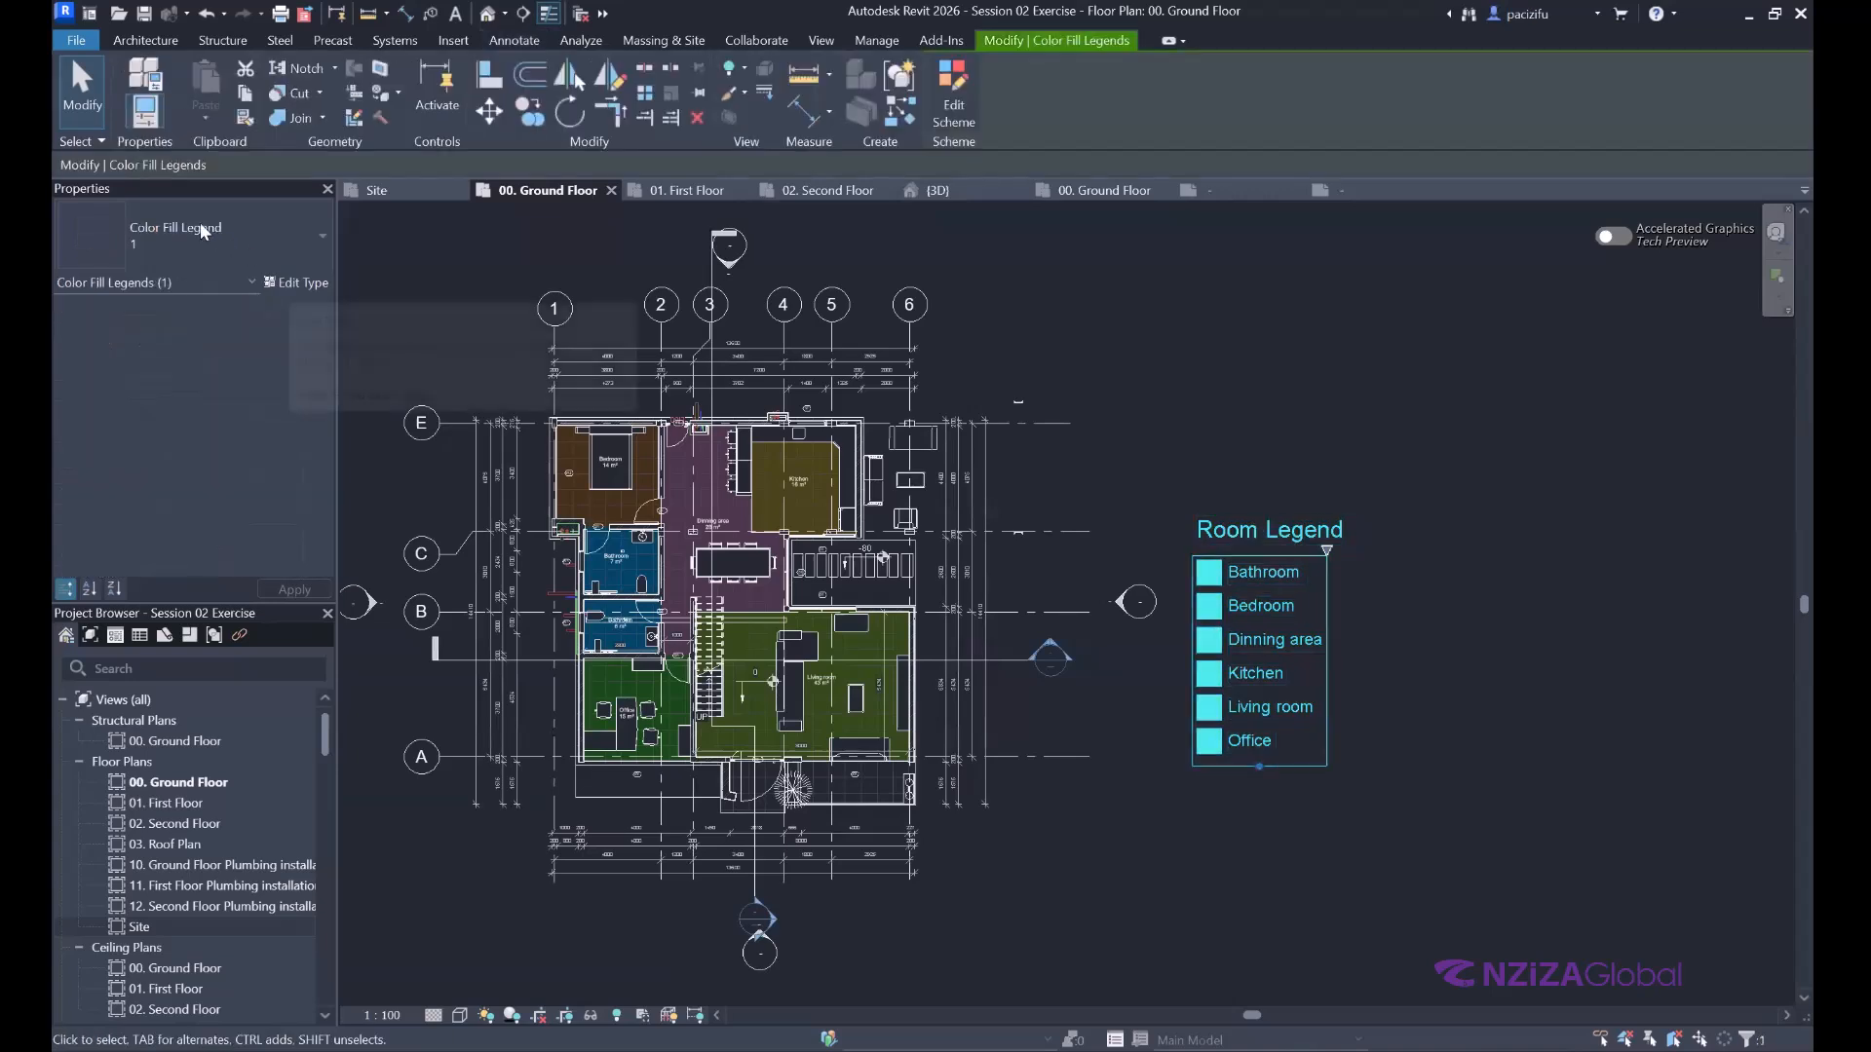
left_click(294, 282)
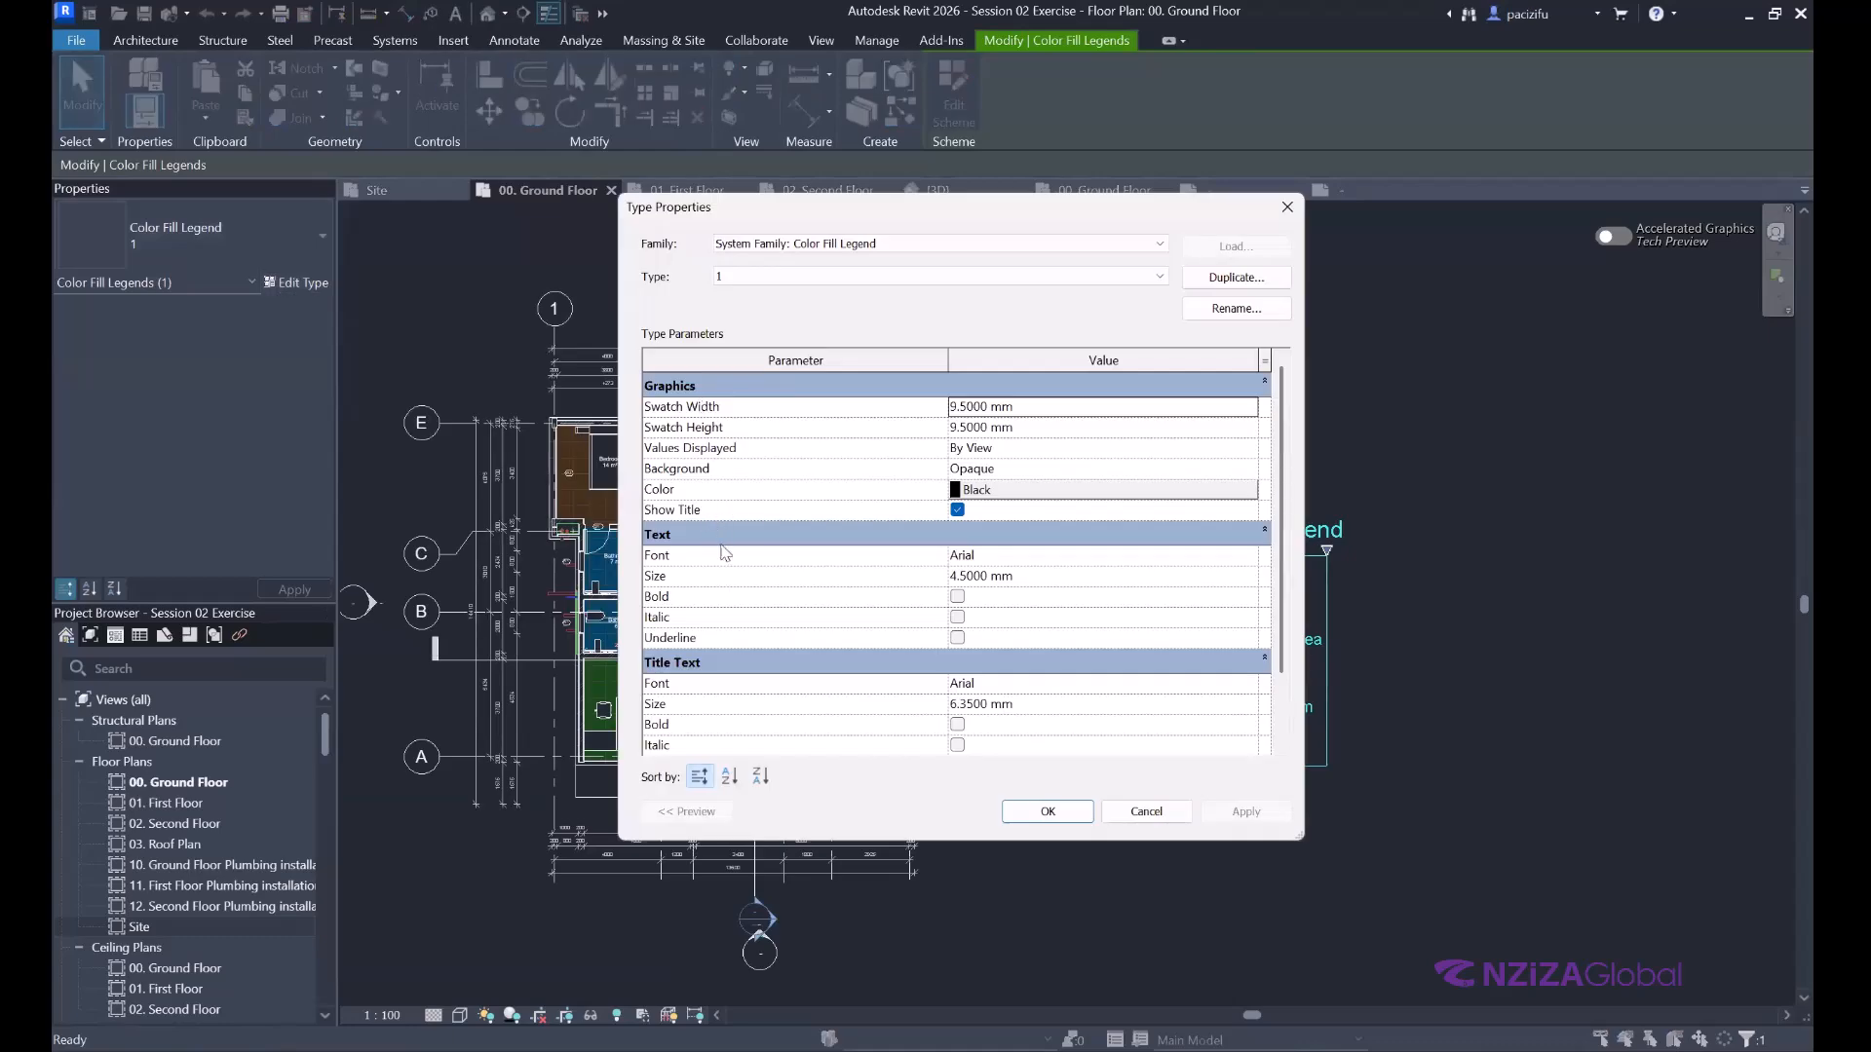
scroll(838, 506, "down", 1)
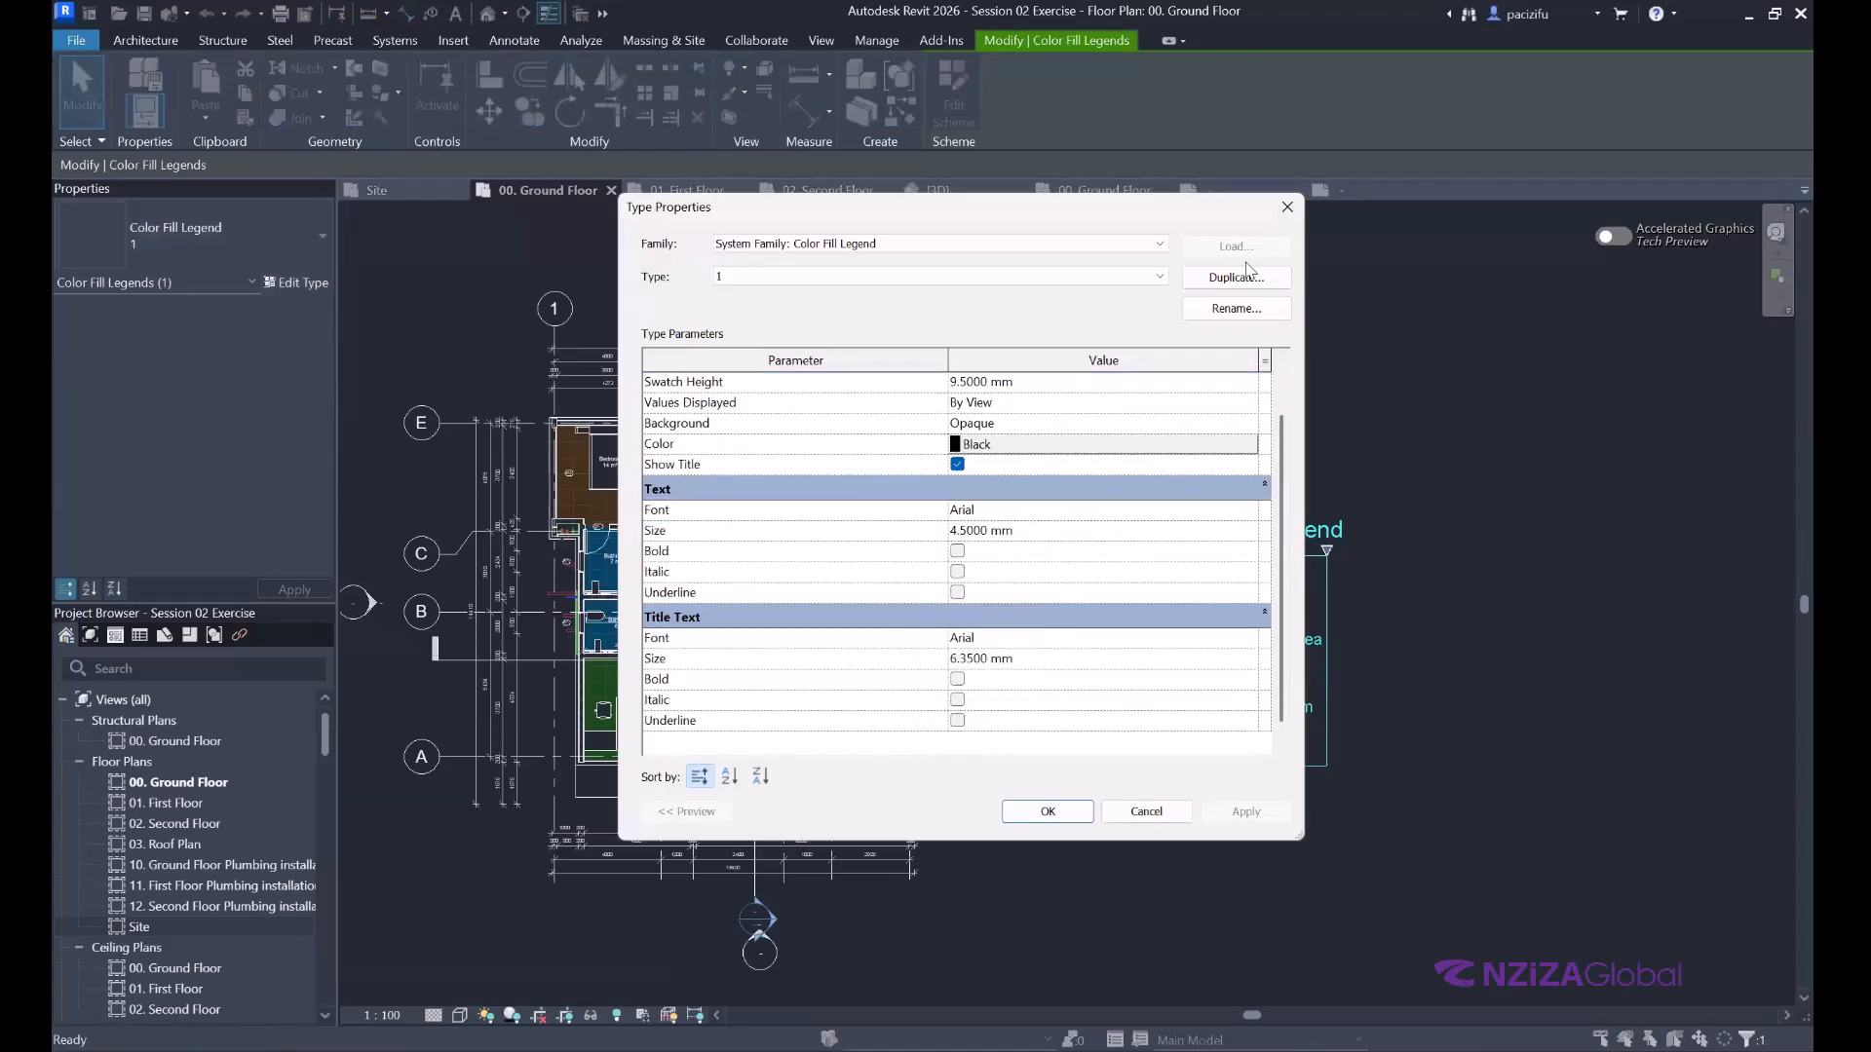
left_click(1287, 206)
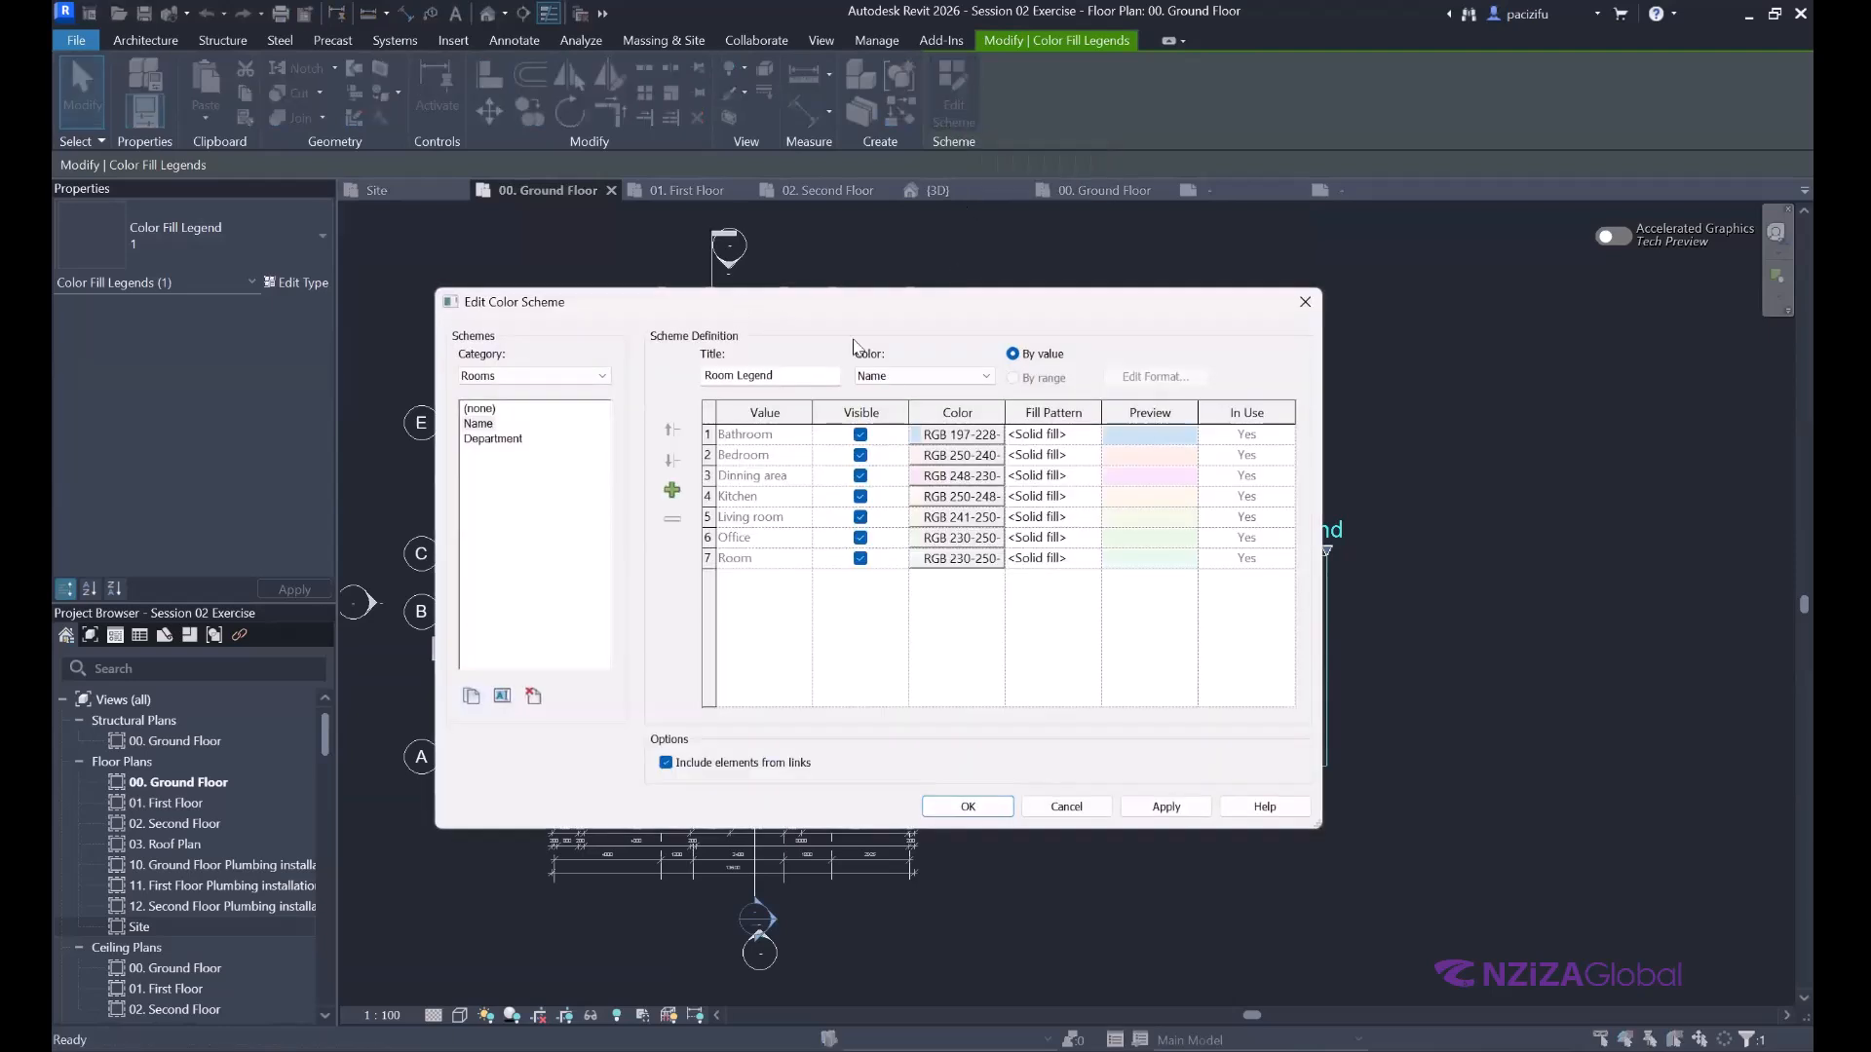
Open the legend's color scheme definition and review which room parameters the colors can be based on.
left_click_drag(811, 301, 809, 314)
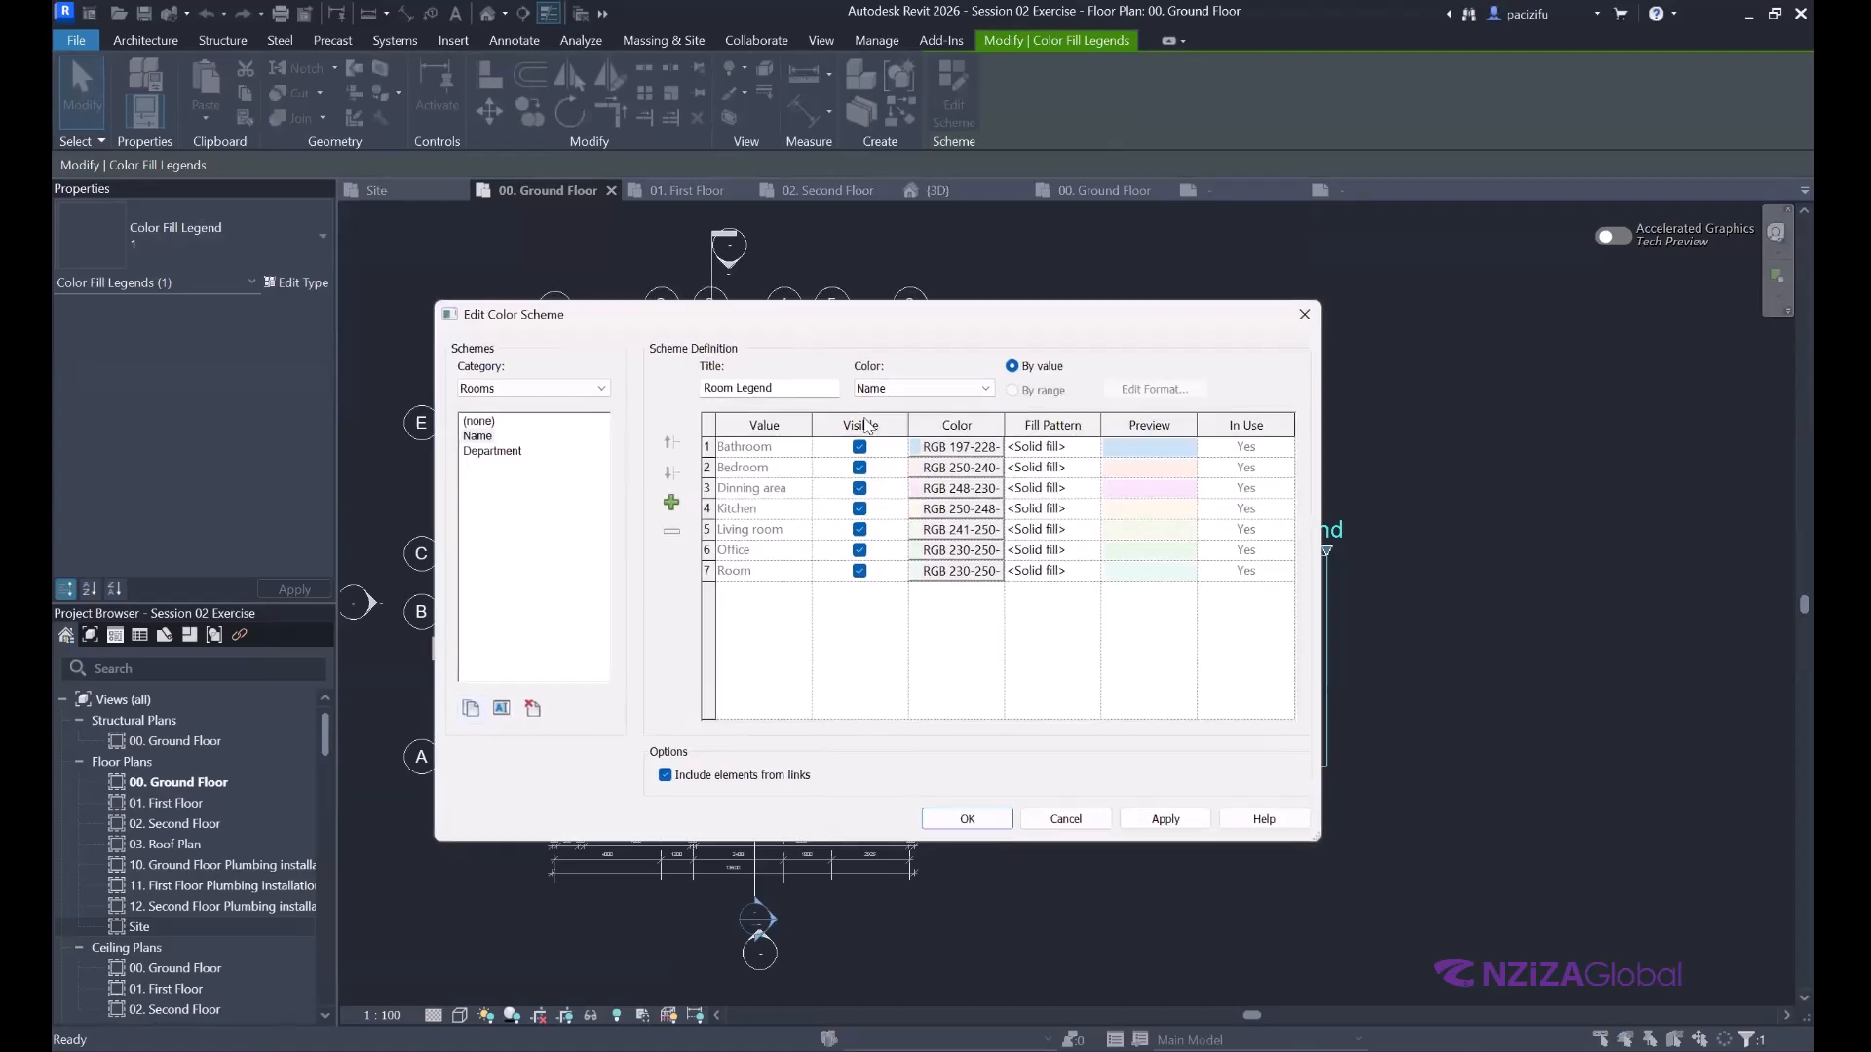
left_click(984, 389)
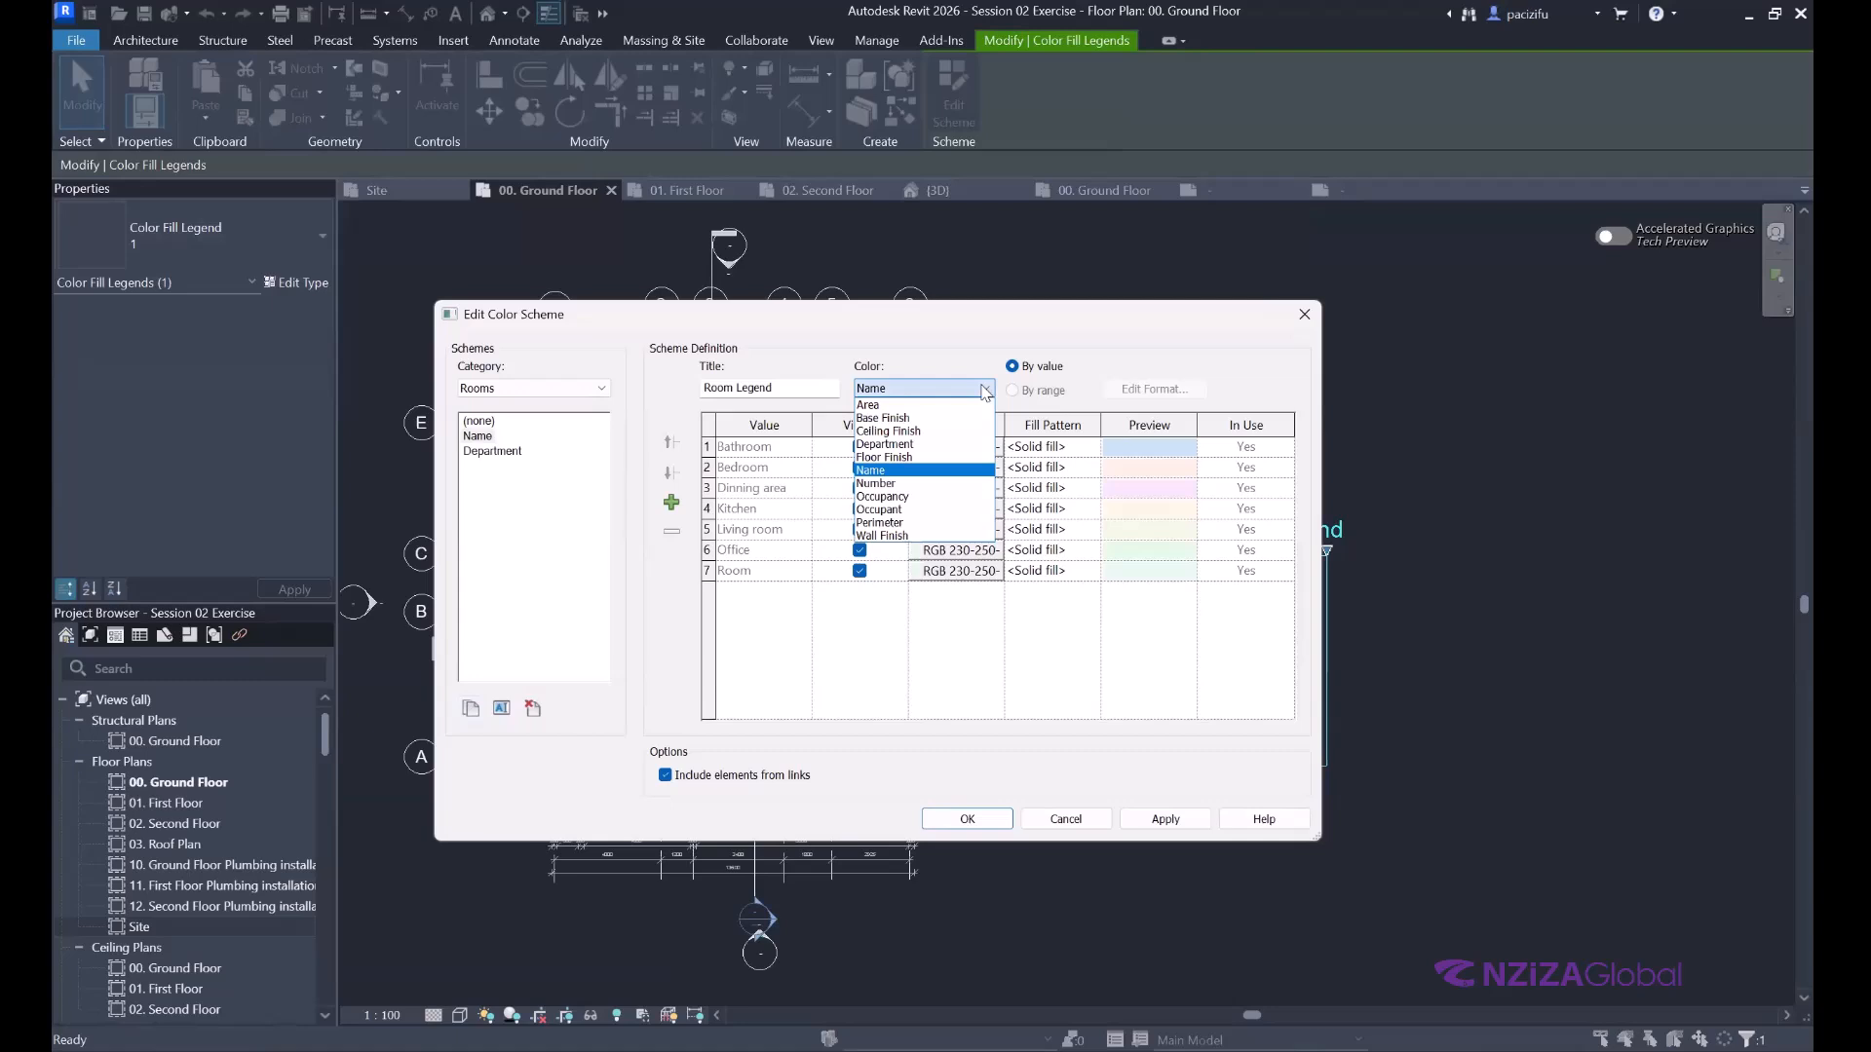
left_click(989, 390)
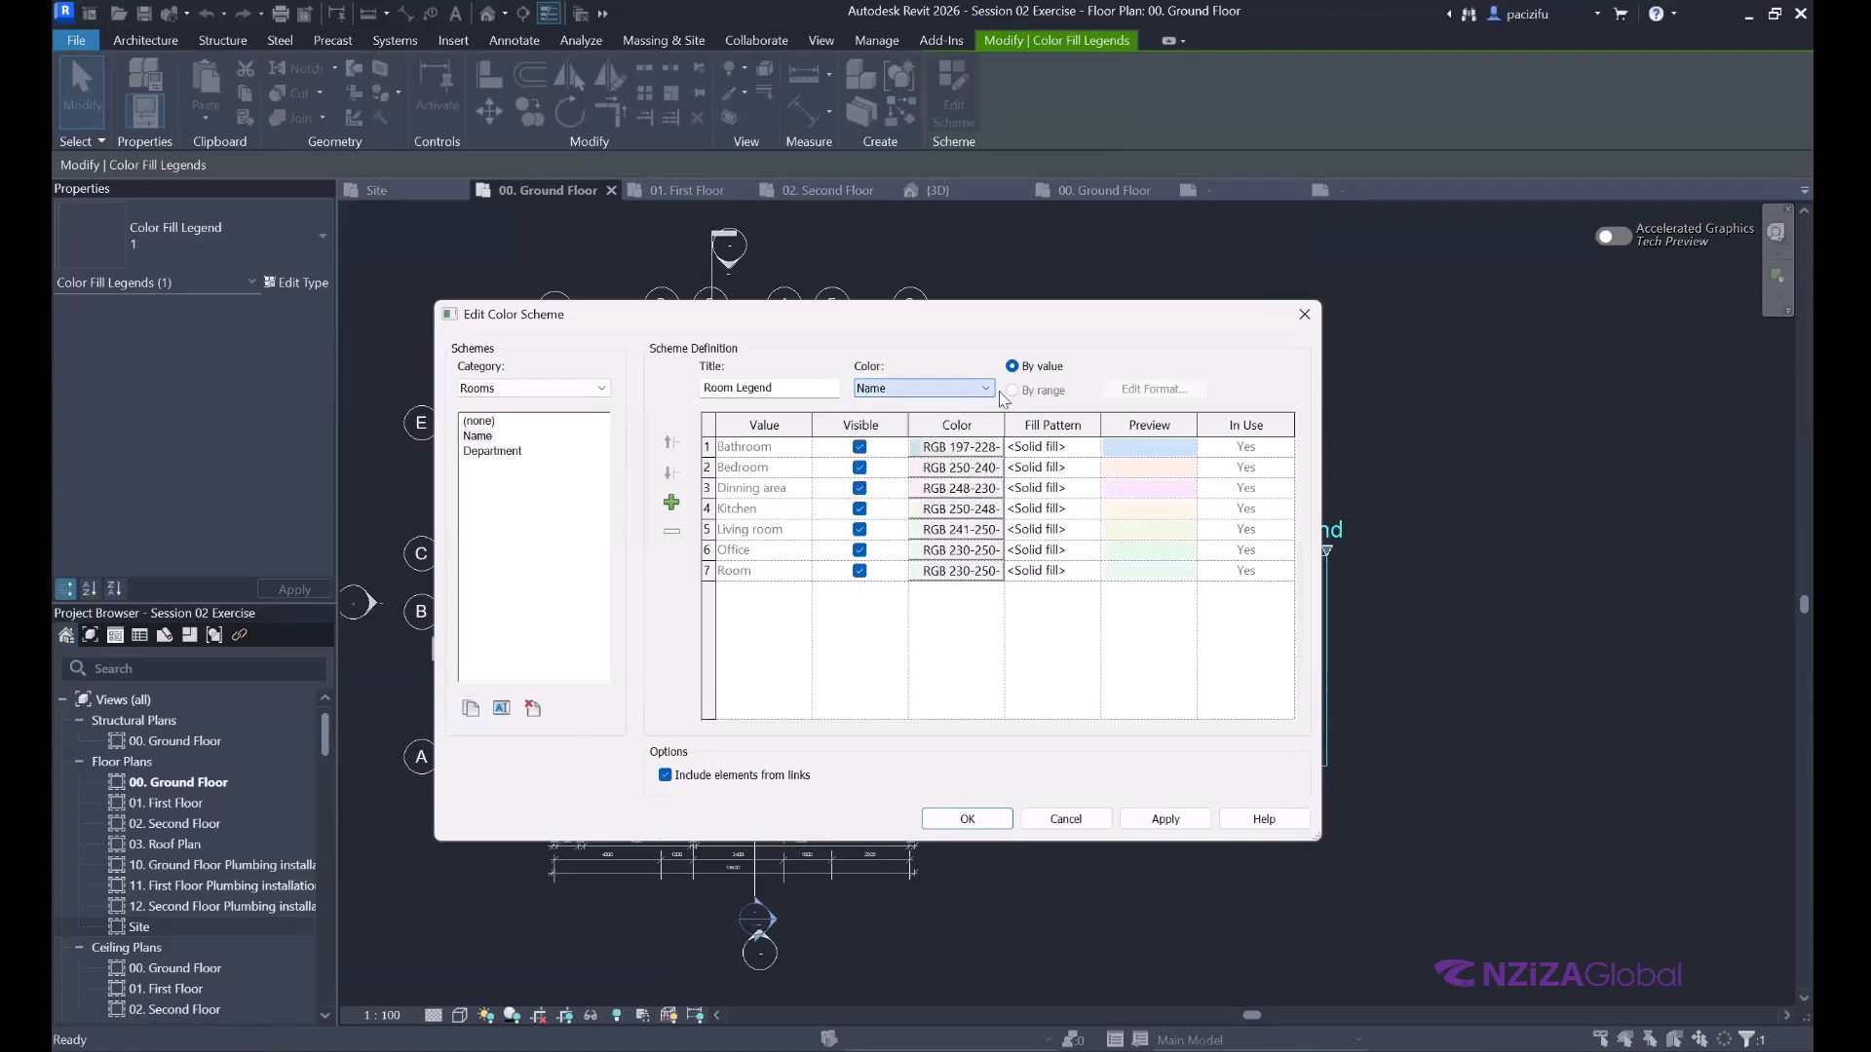
left_click(799, 398)
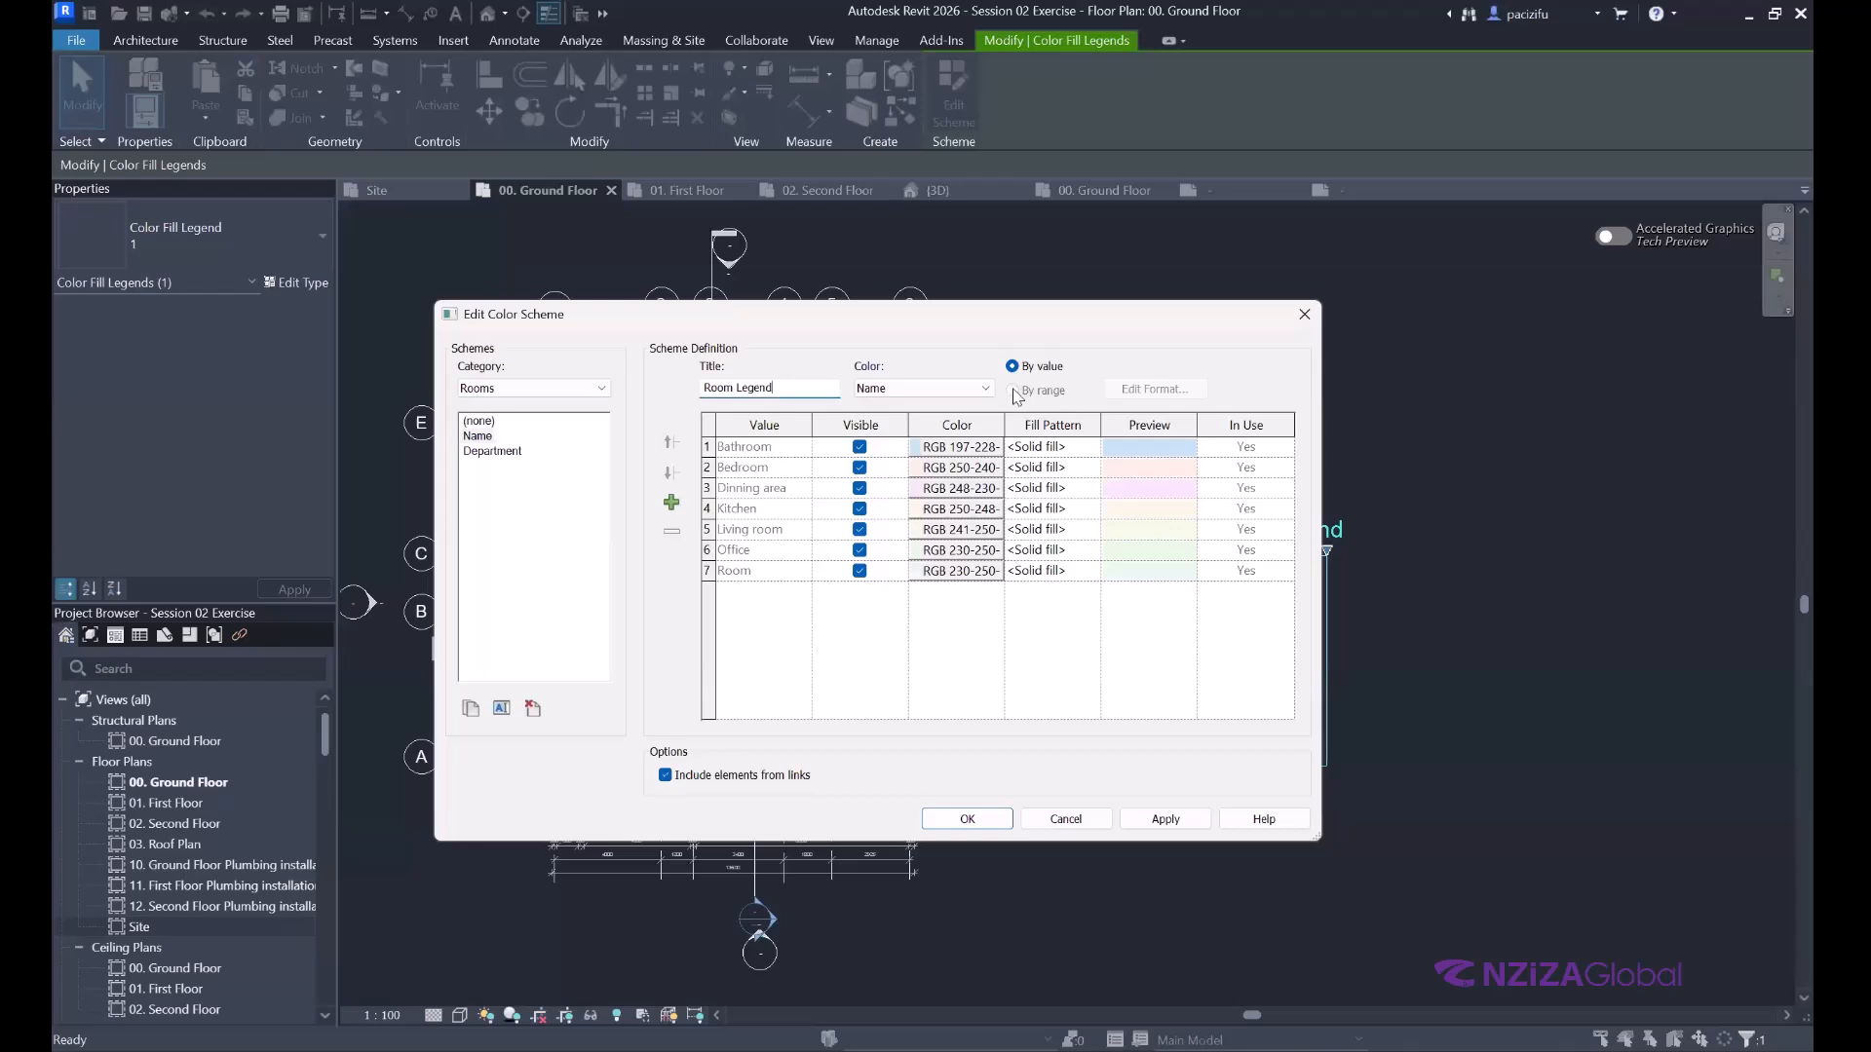
Look through the color schemes of the Spaces and Rooms categories and return to the Name scheme for Rooms.
left_click(546, 389)
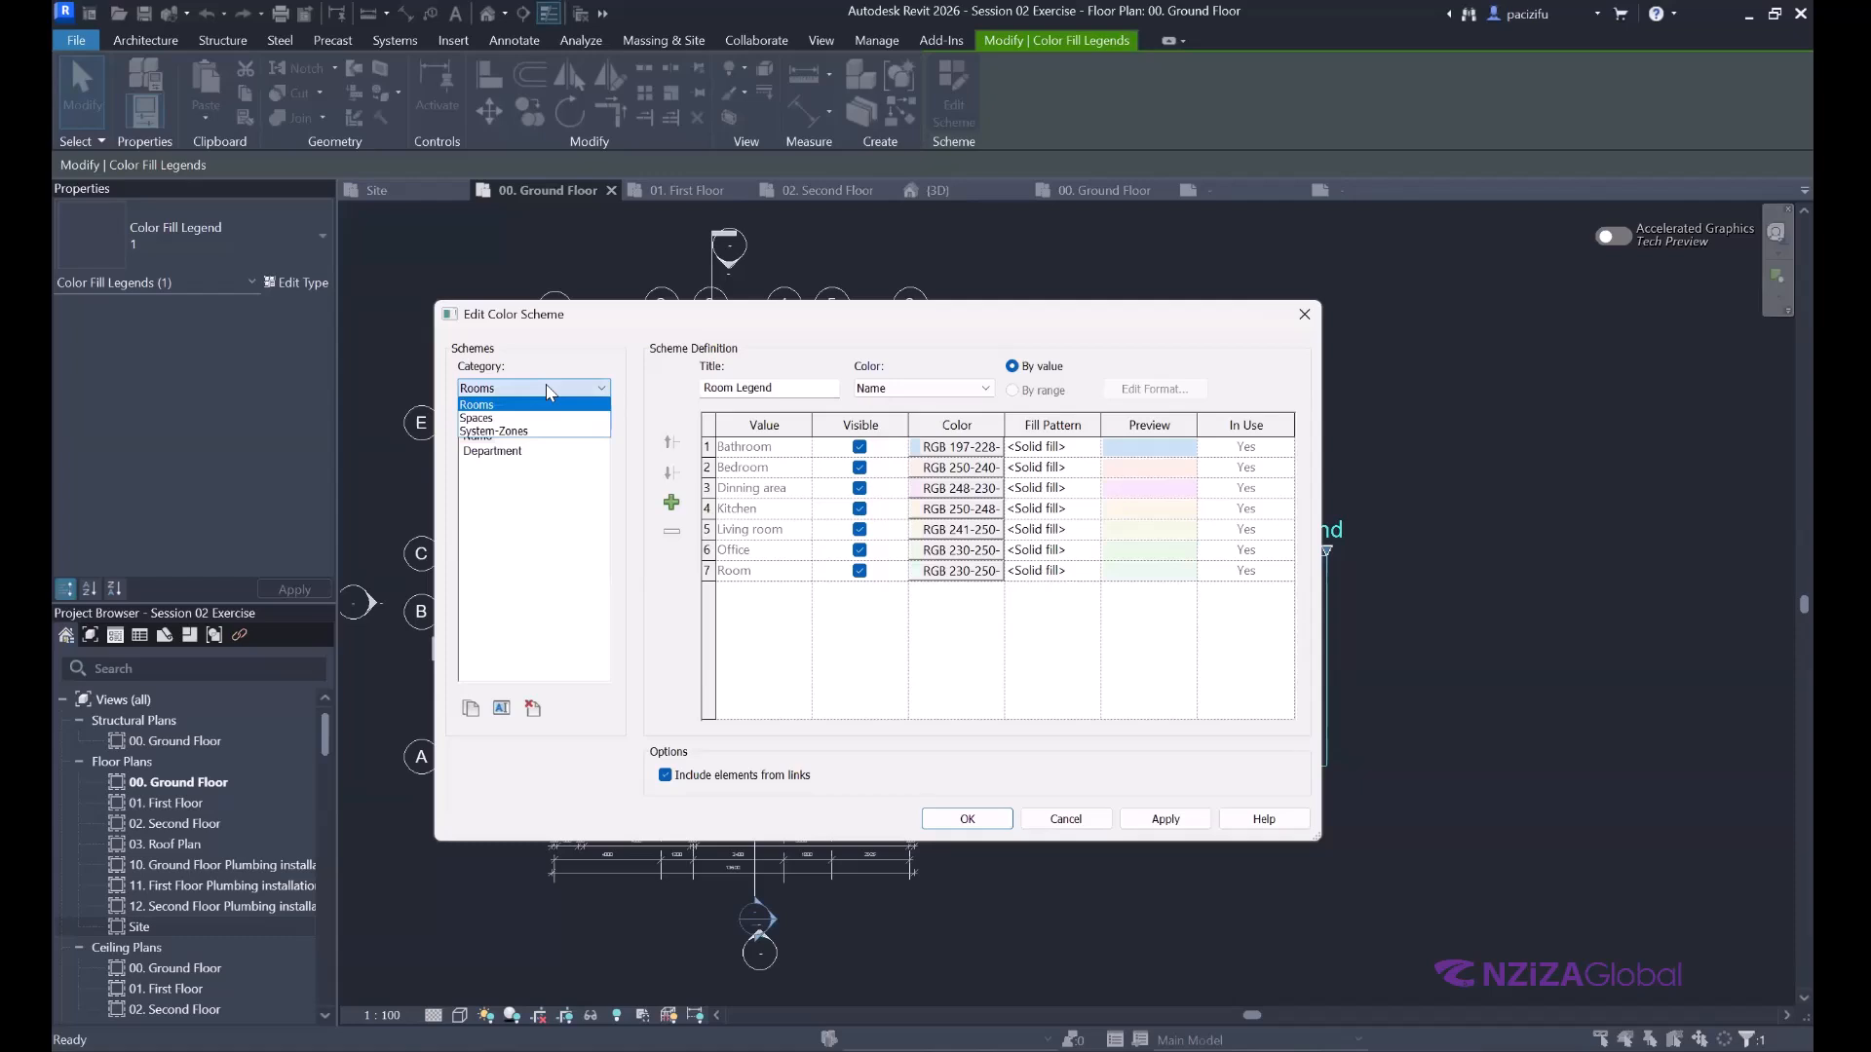
left_click(495, 419)
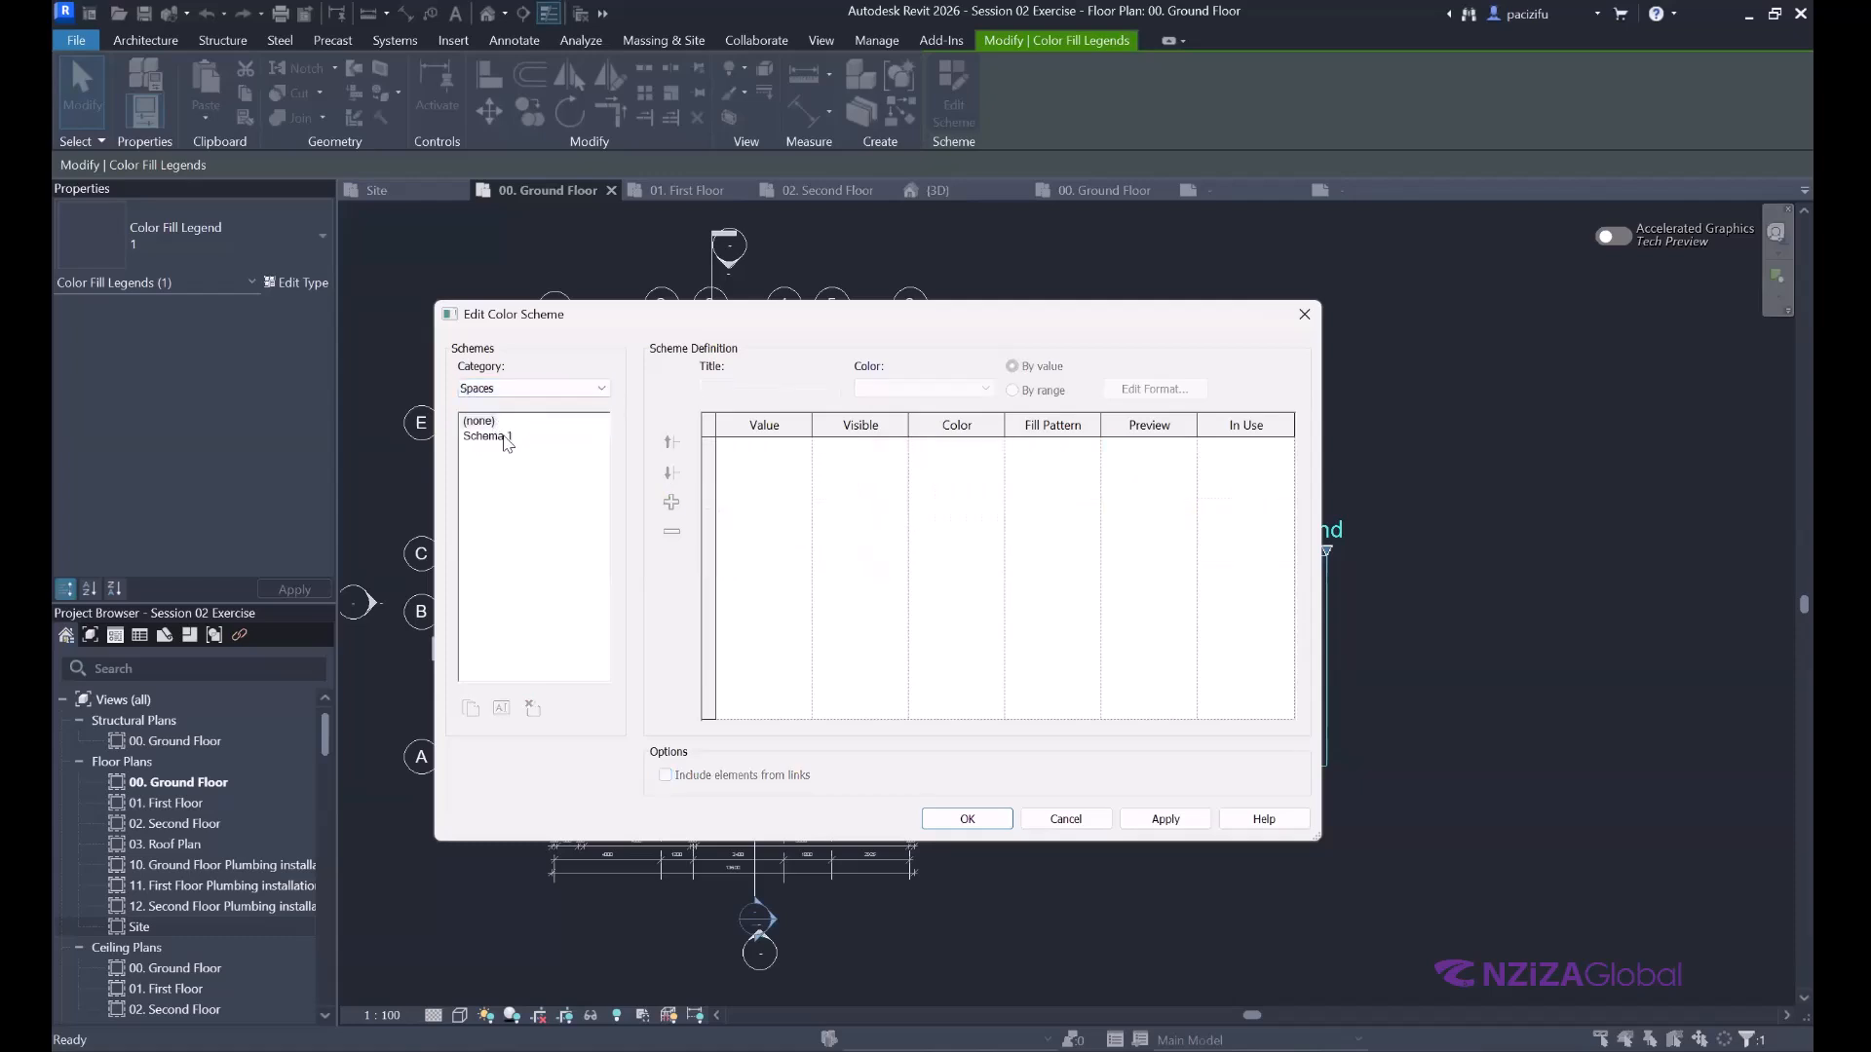
double_click(504, 438)
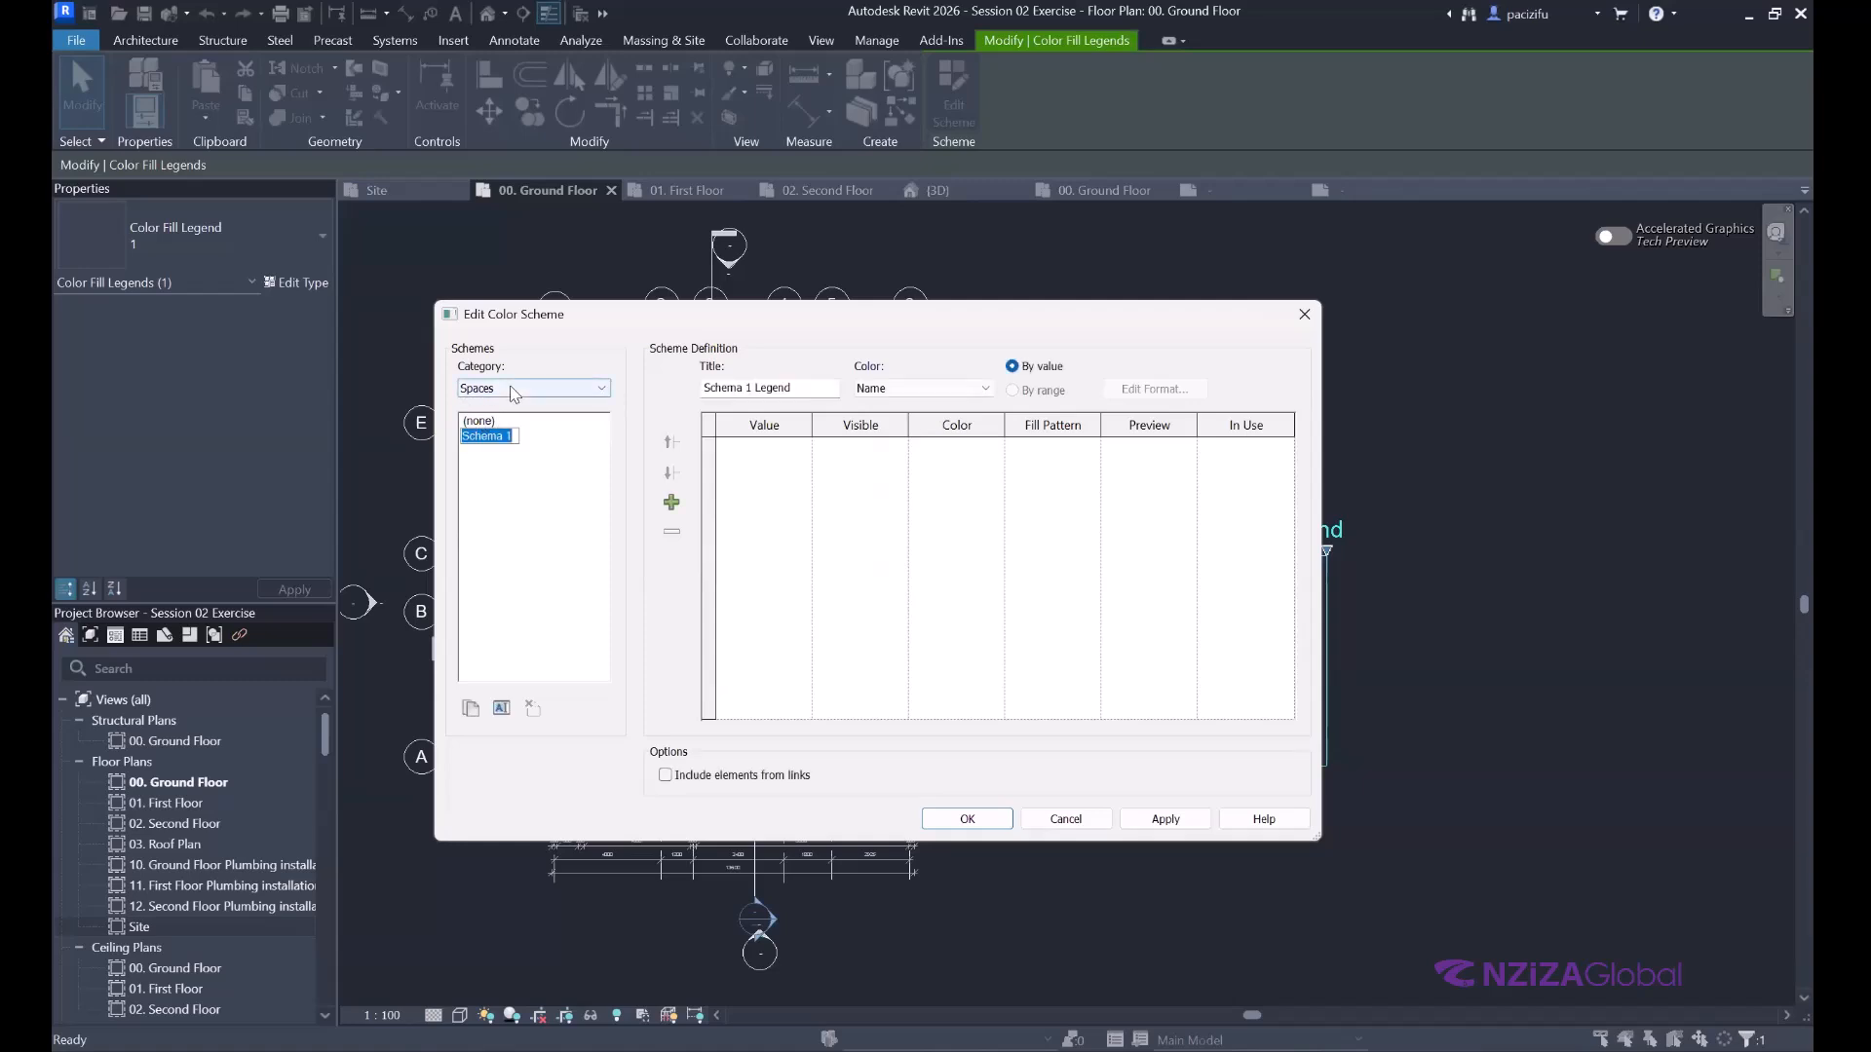
left_click(487, 389)
left_click(484, 405)
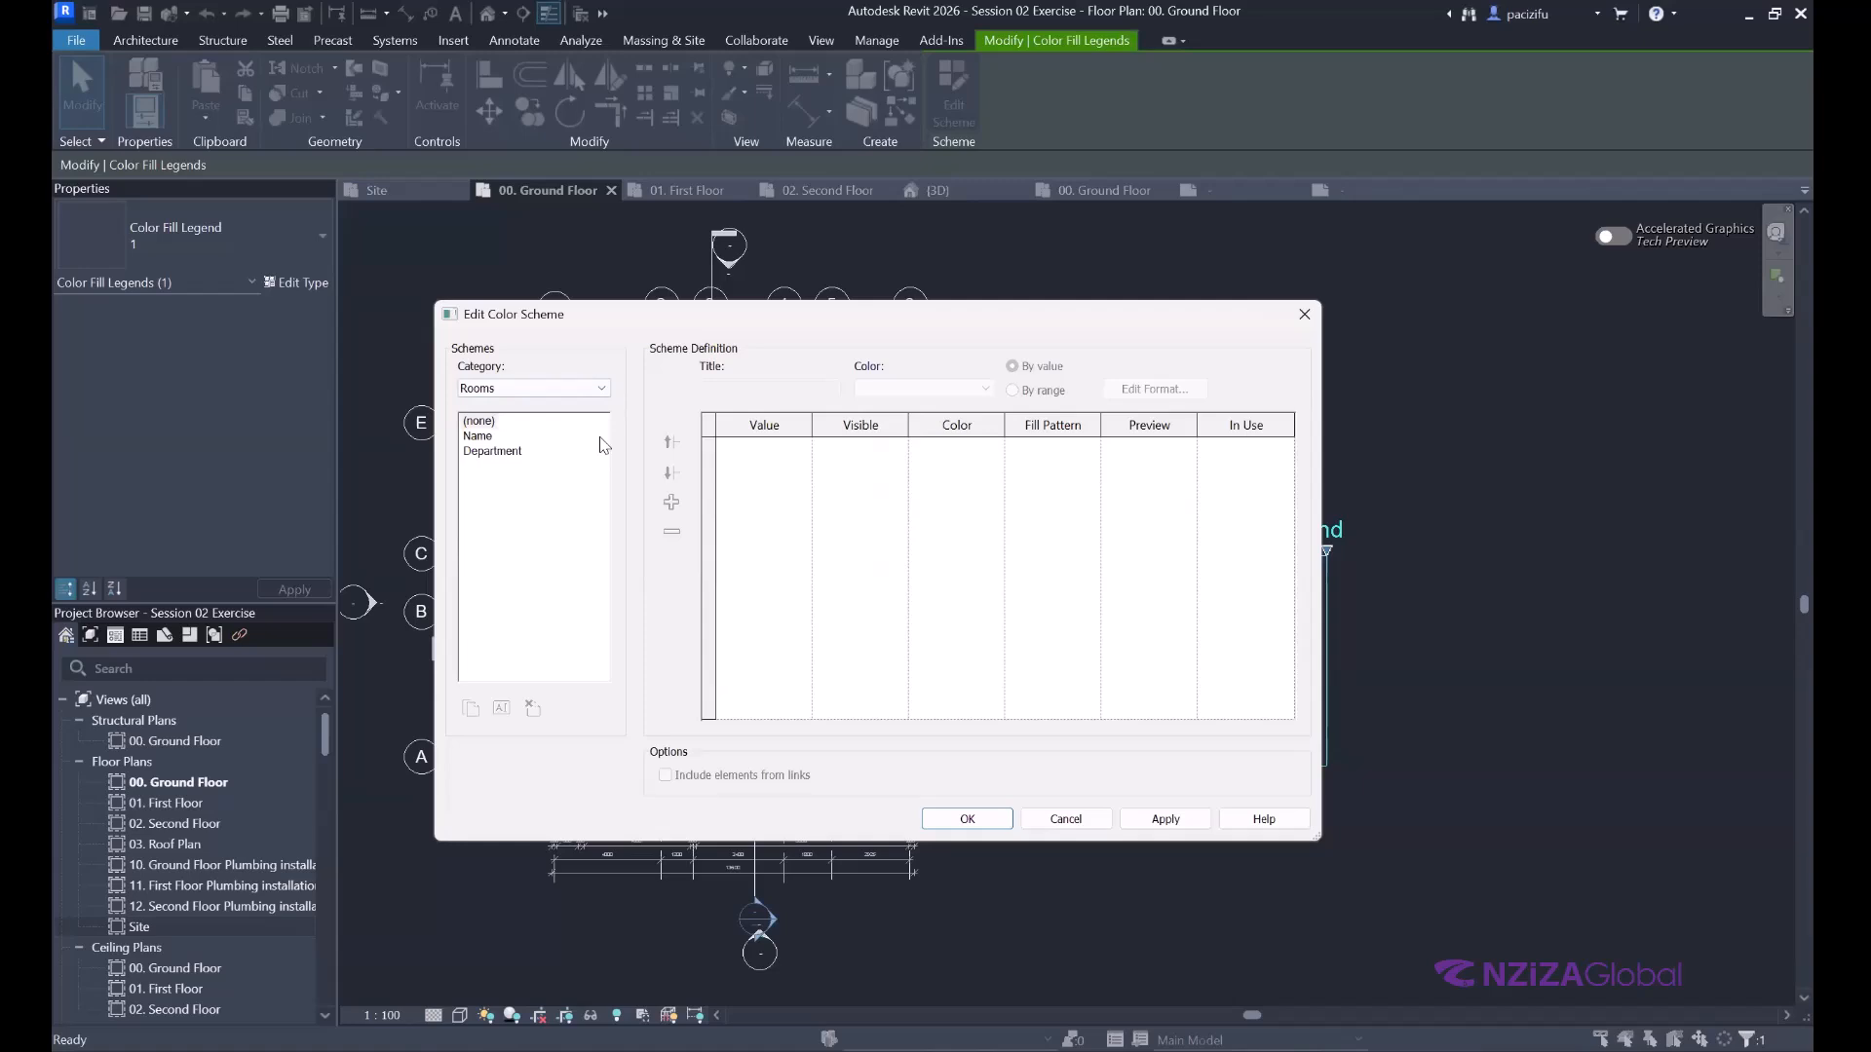
left_click(478, 436)
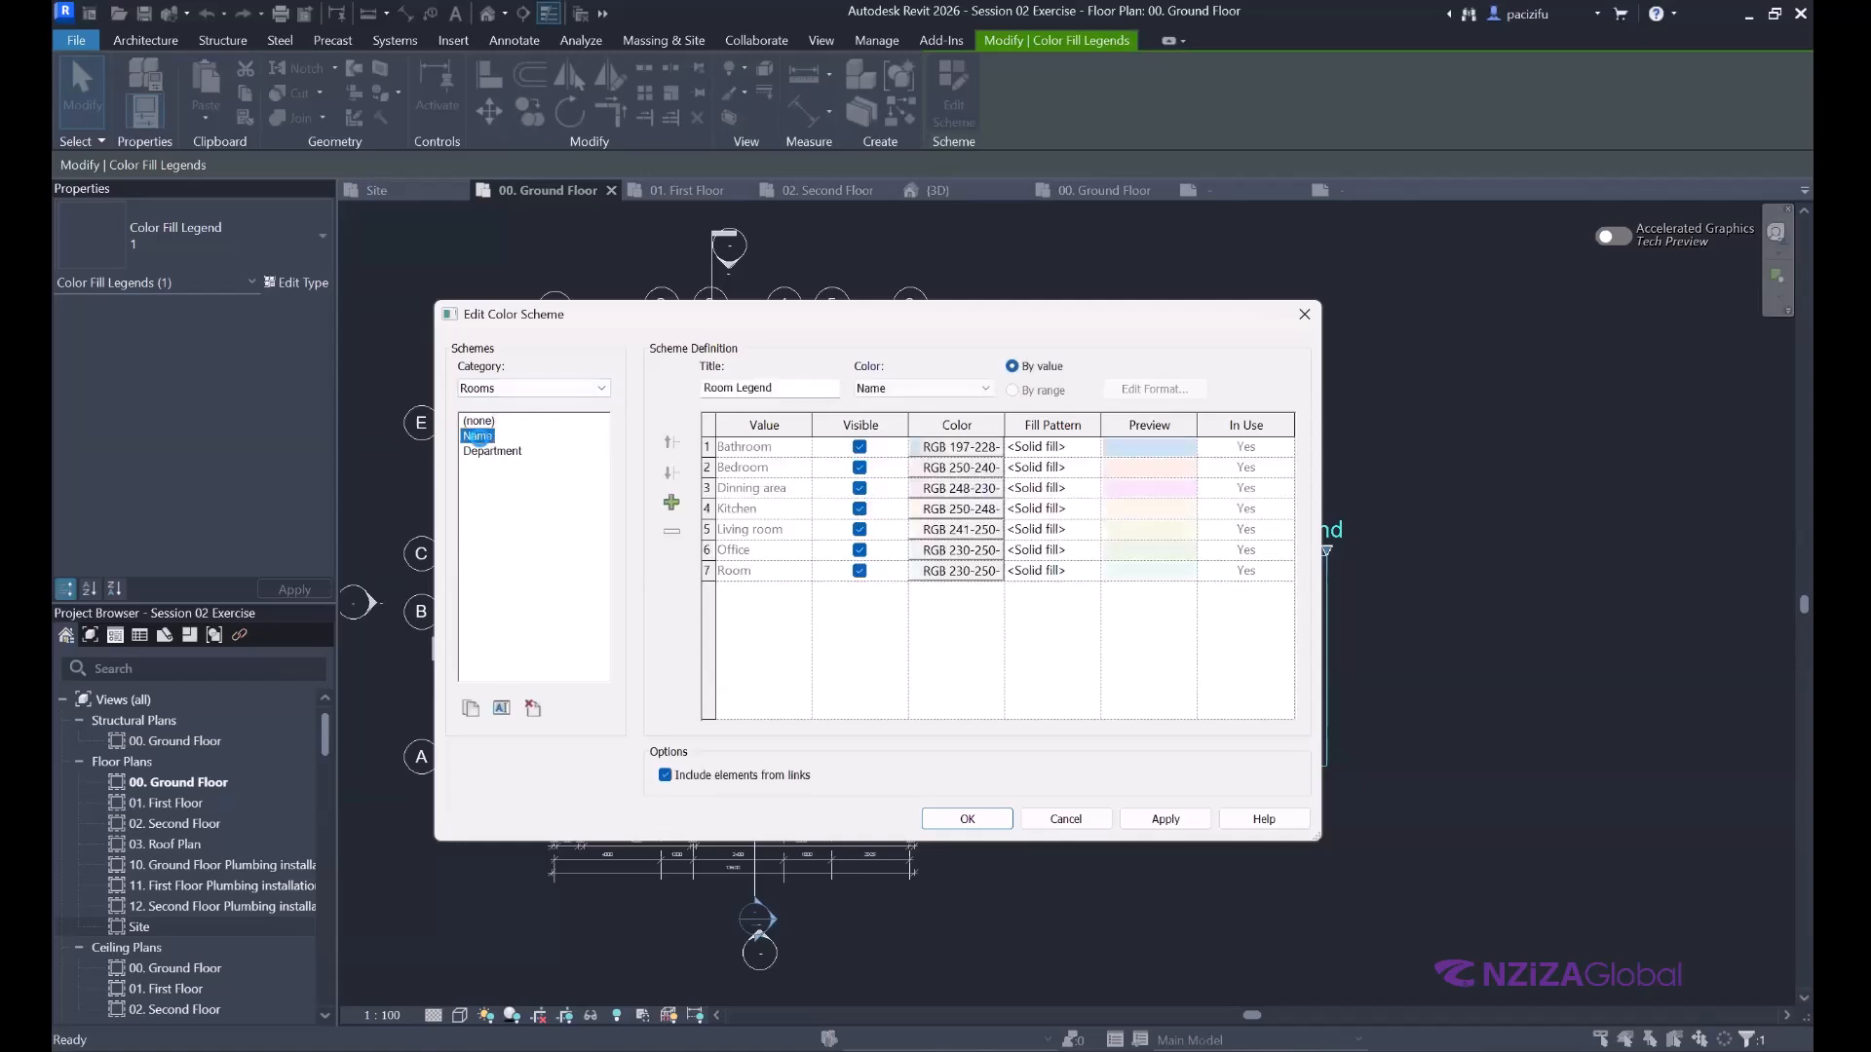
left_click(492, 451)
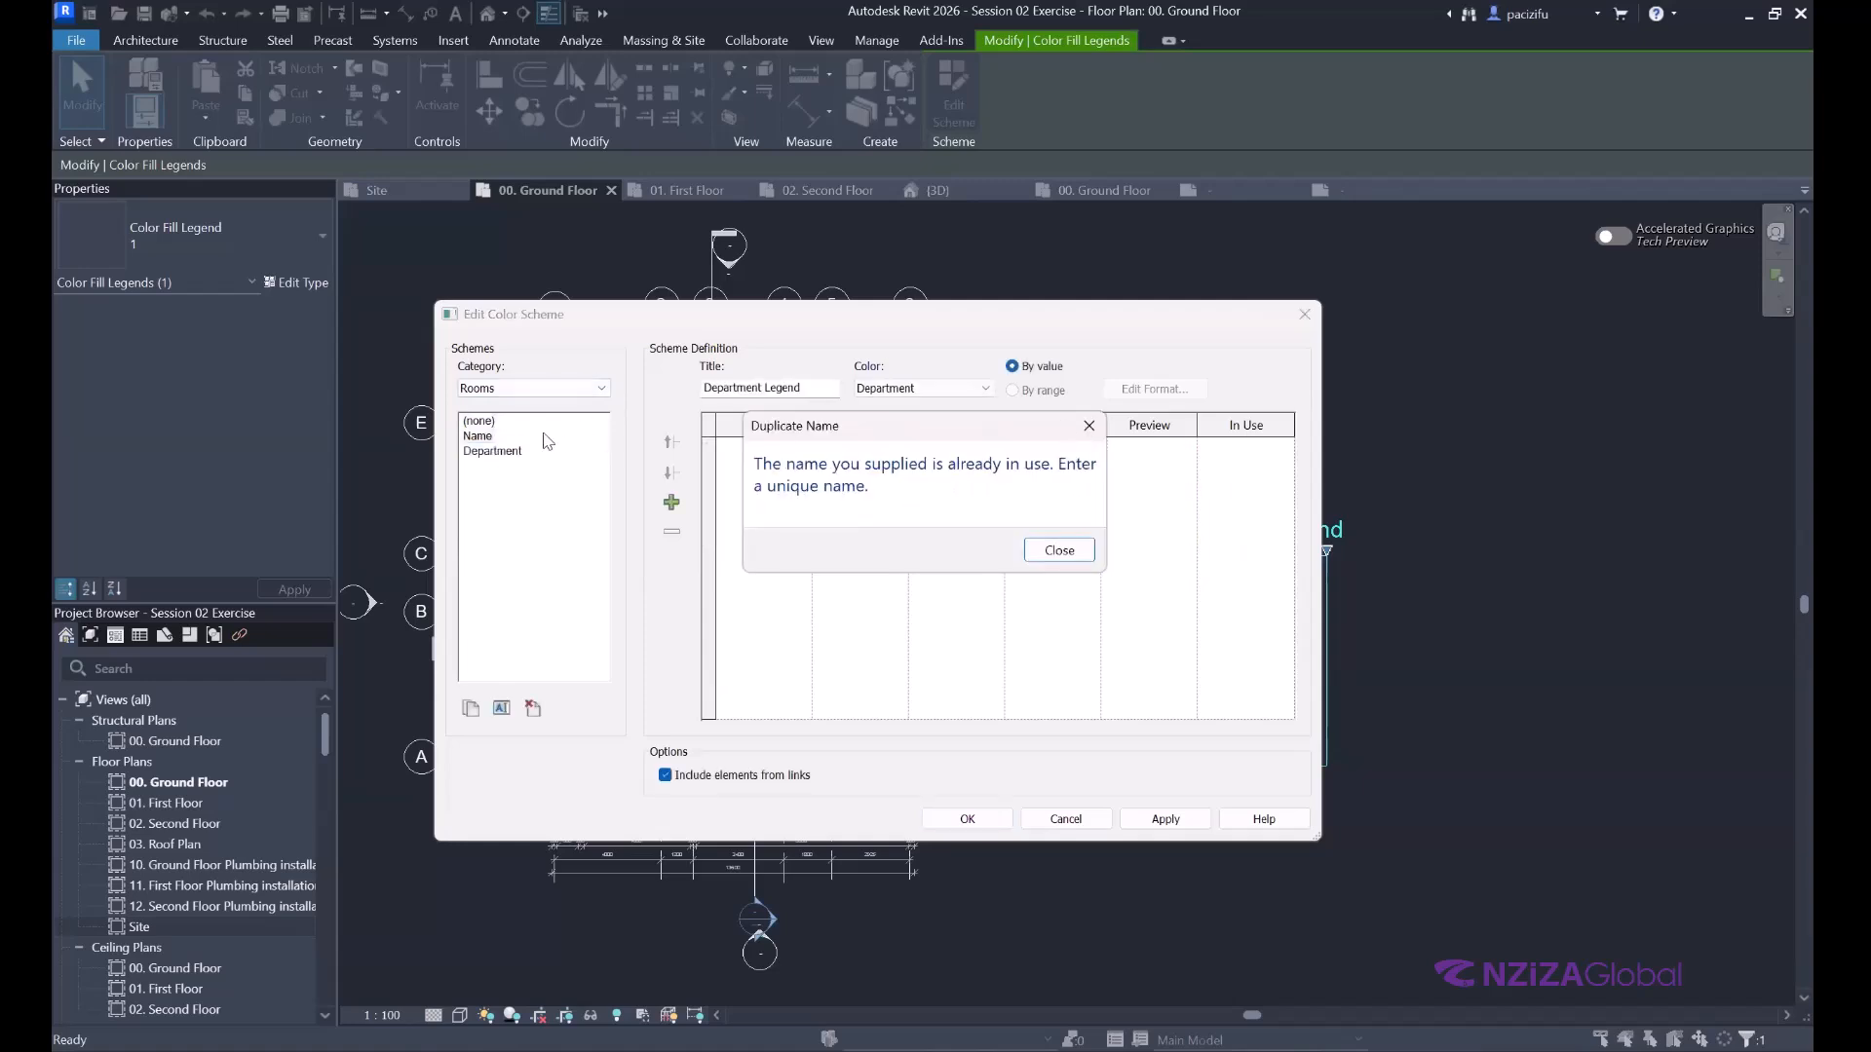
left_click(1089, 426)
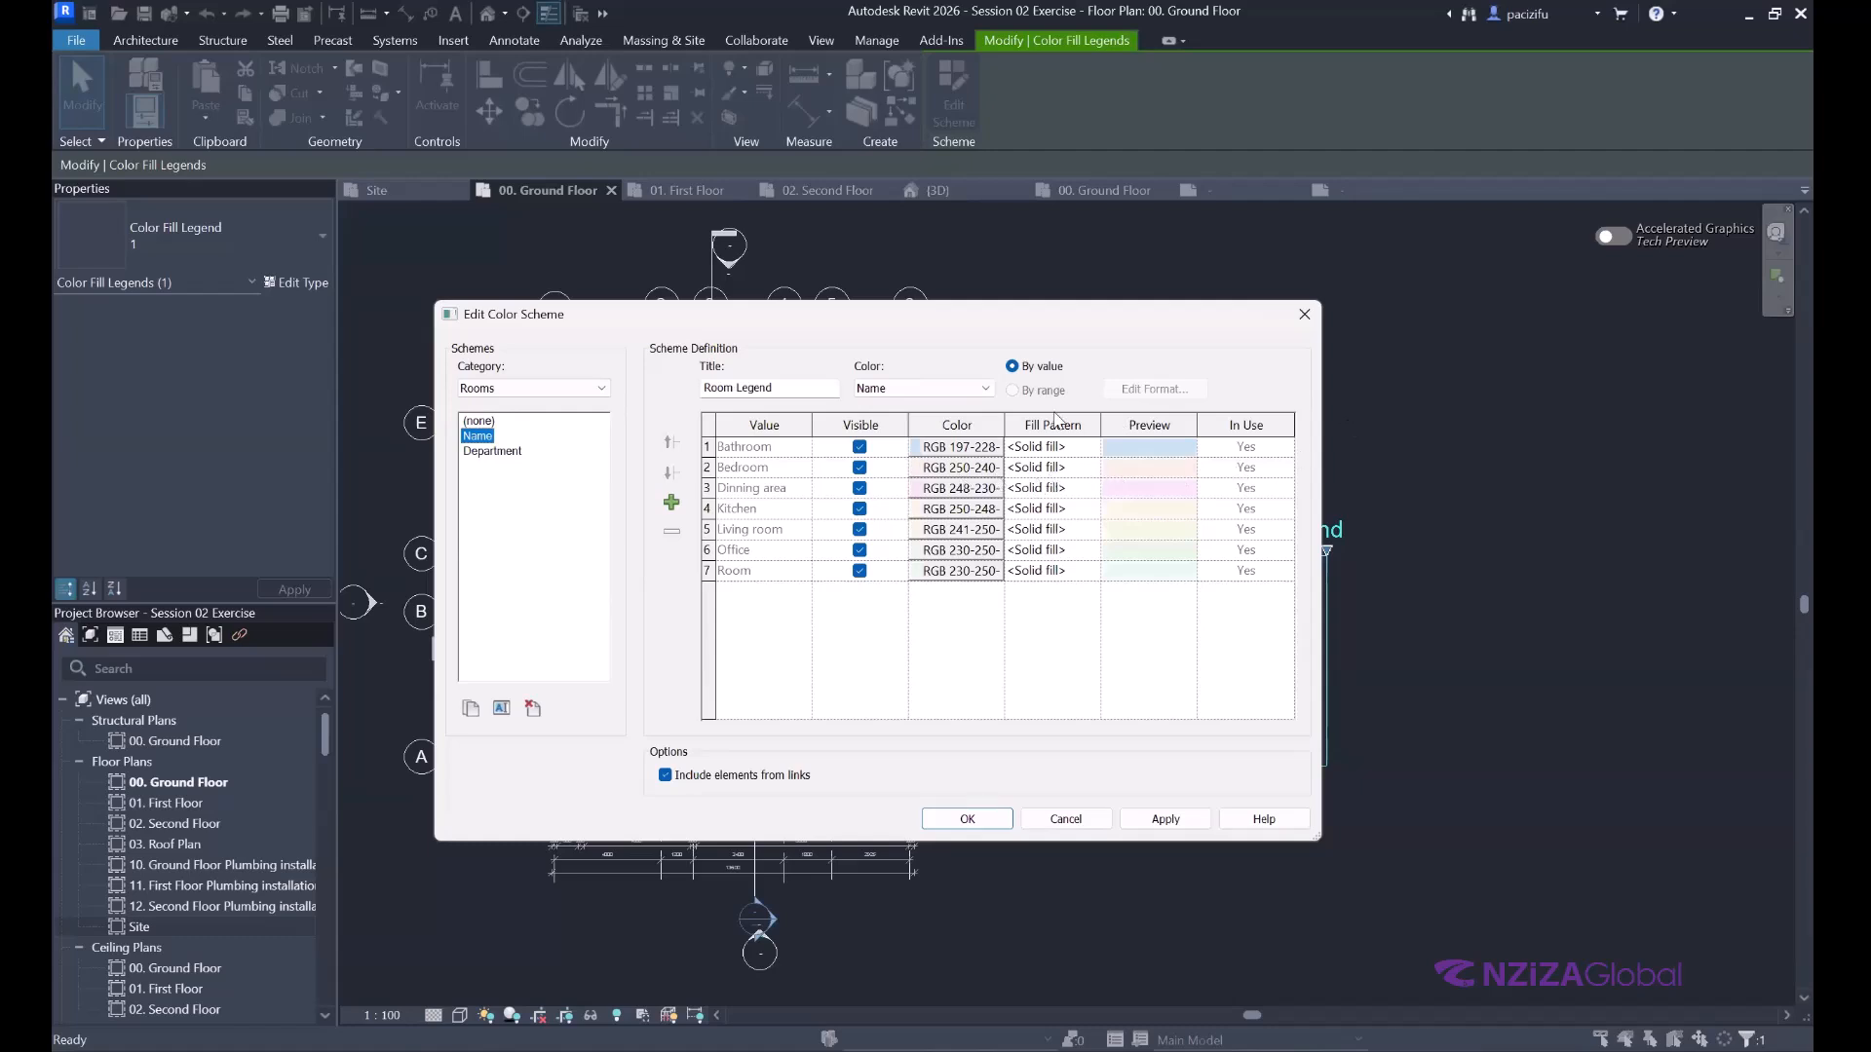
Base the room scheme's colors on Area instead of Name and accept losing the existing colors.
left_click(765, 387)
left_click(930, 391)
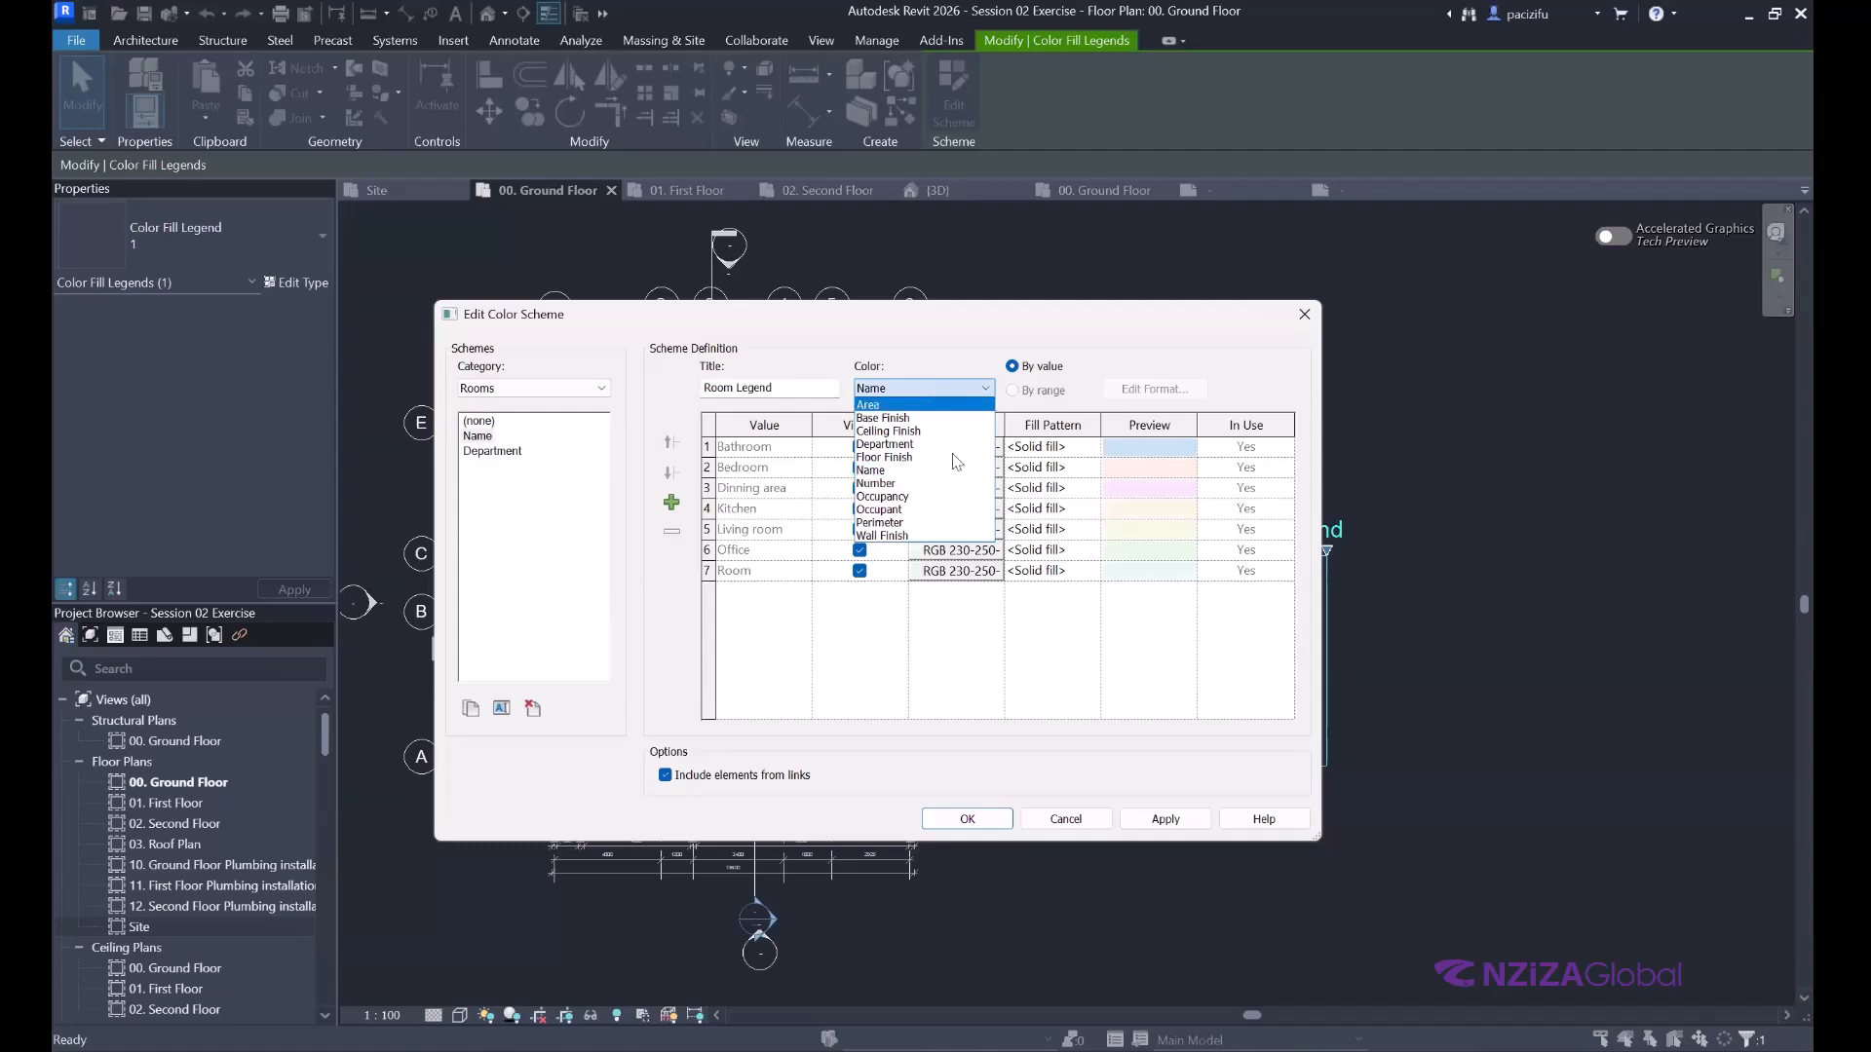
left_click(914, 405)
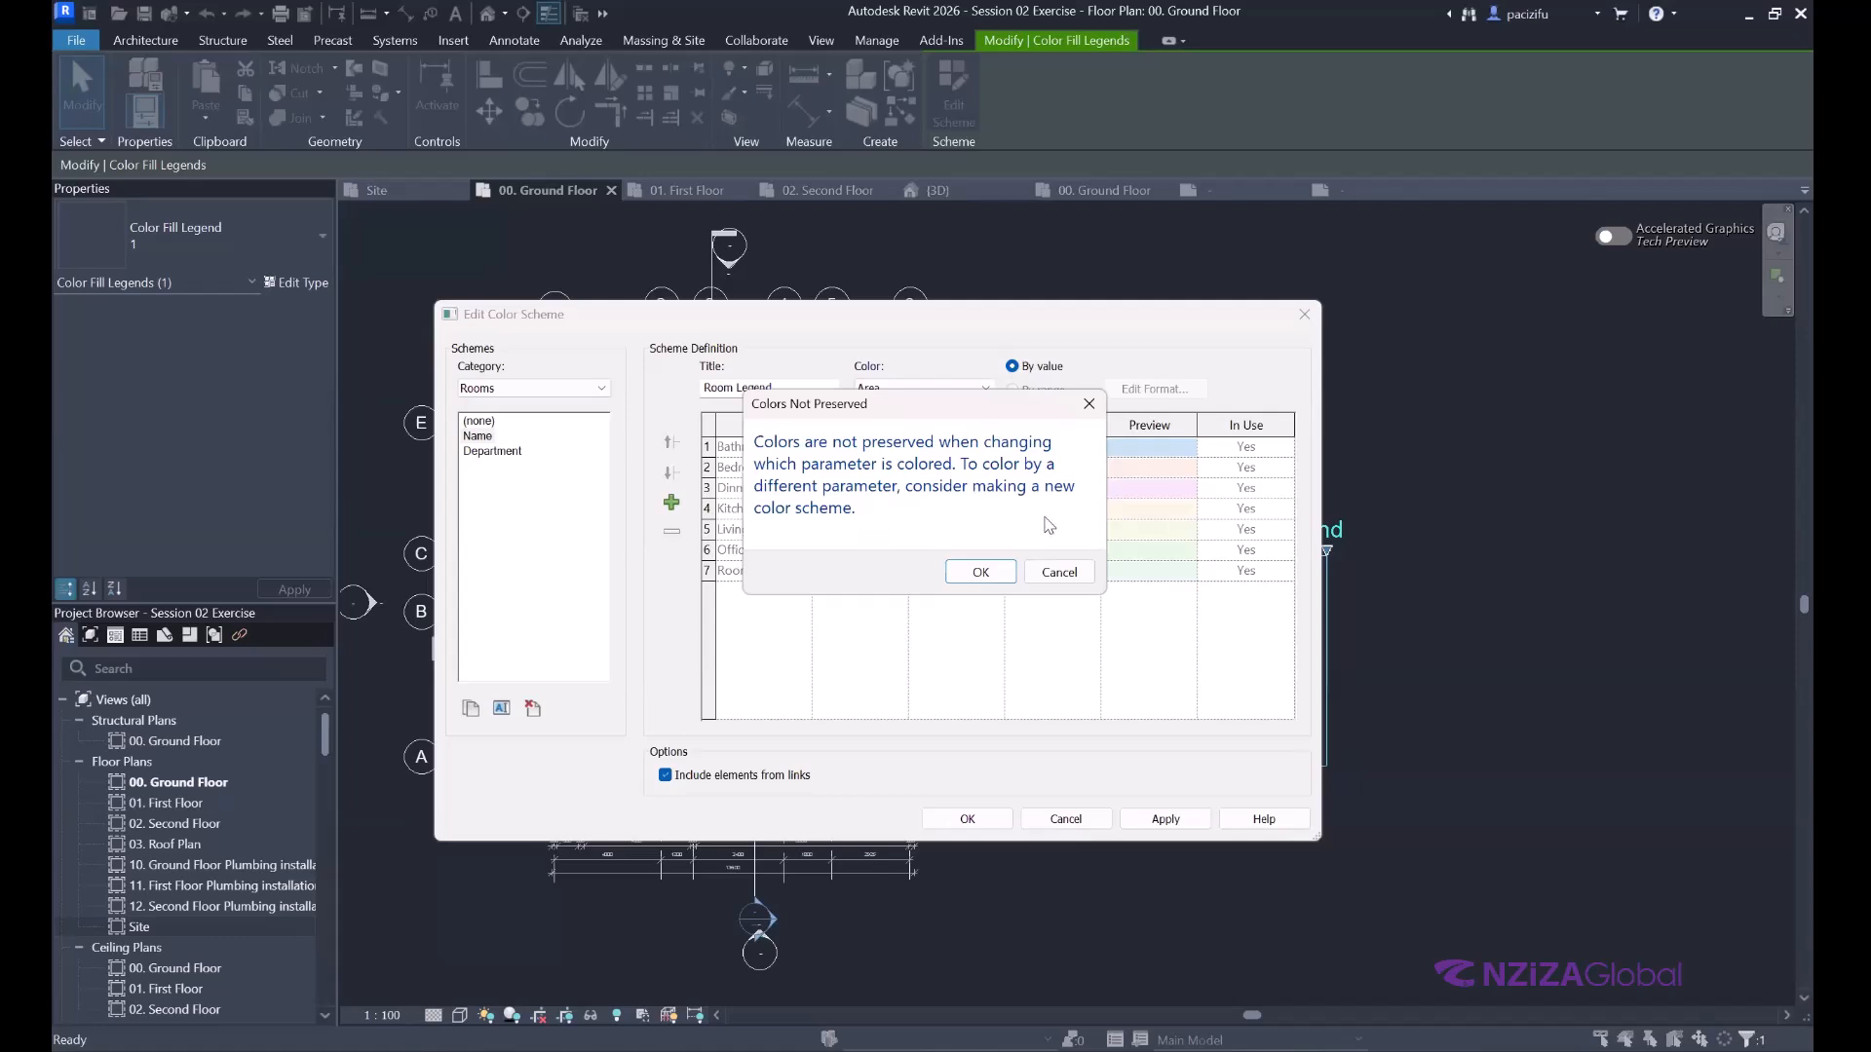
left_click(981, 572)
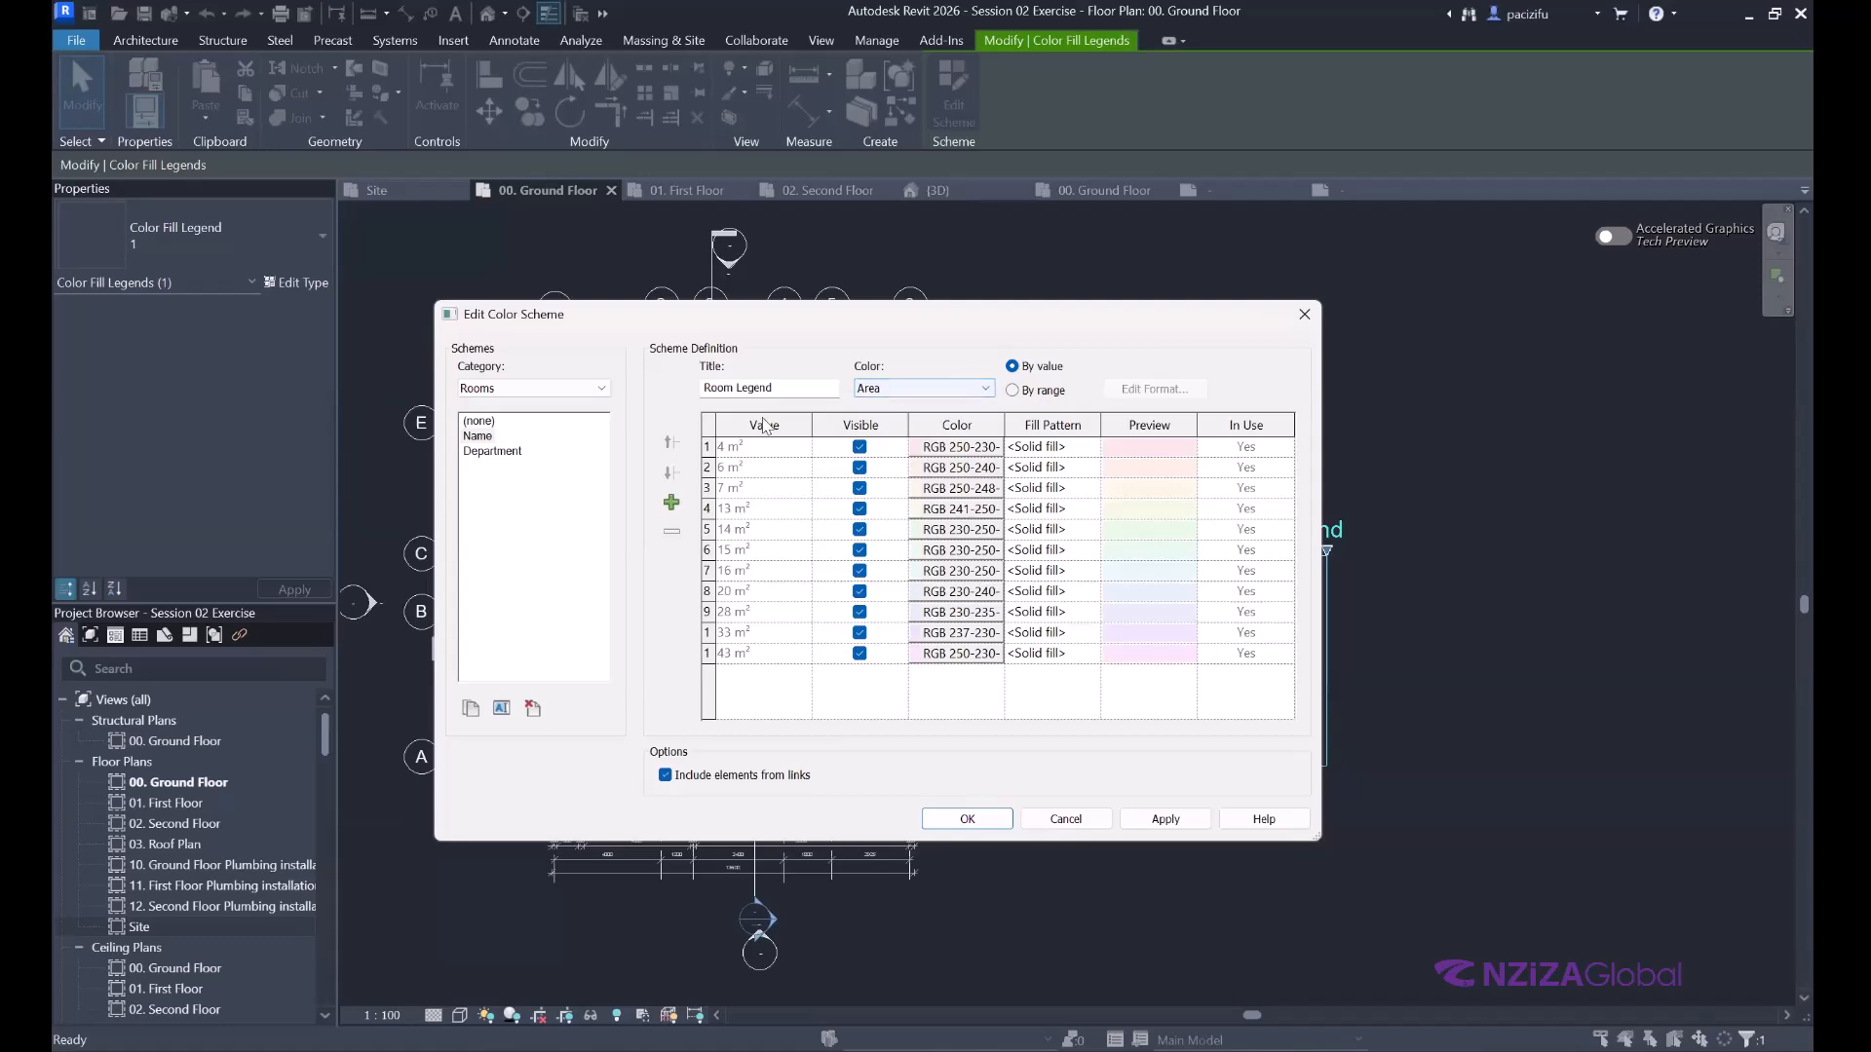
Try coloring the areas by range, check the range's format settings, and switch the scheme back to by value.
left_click(1013, 391)
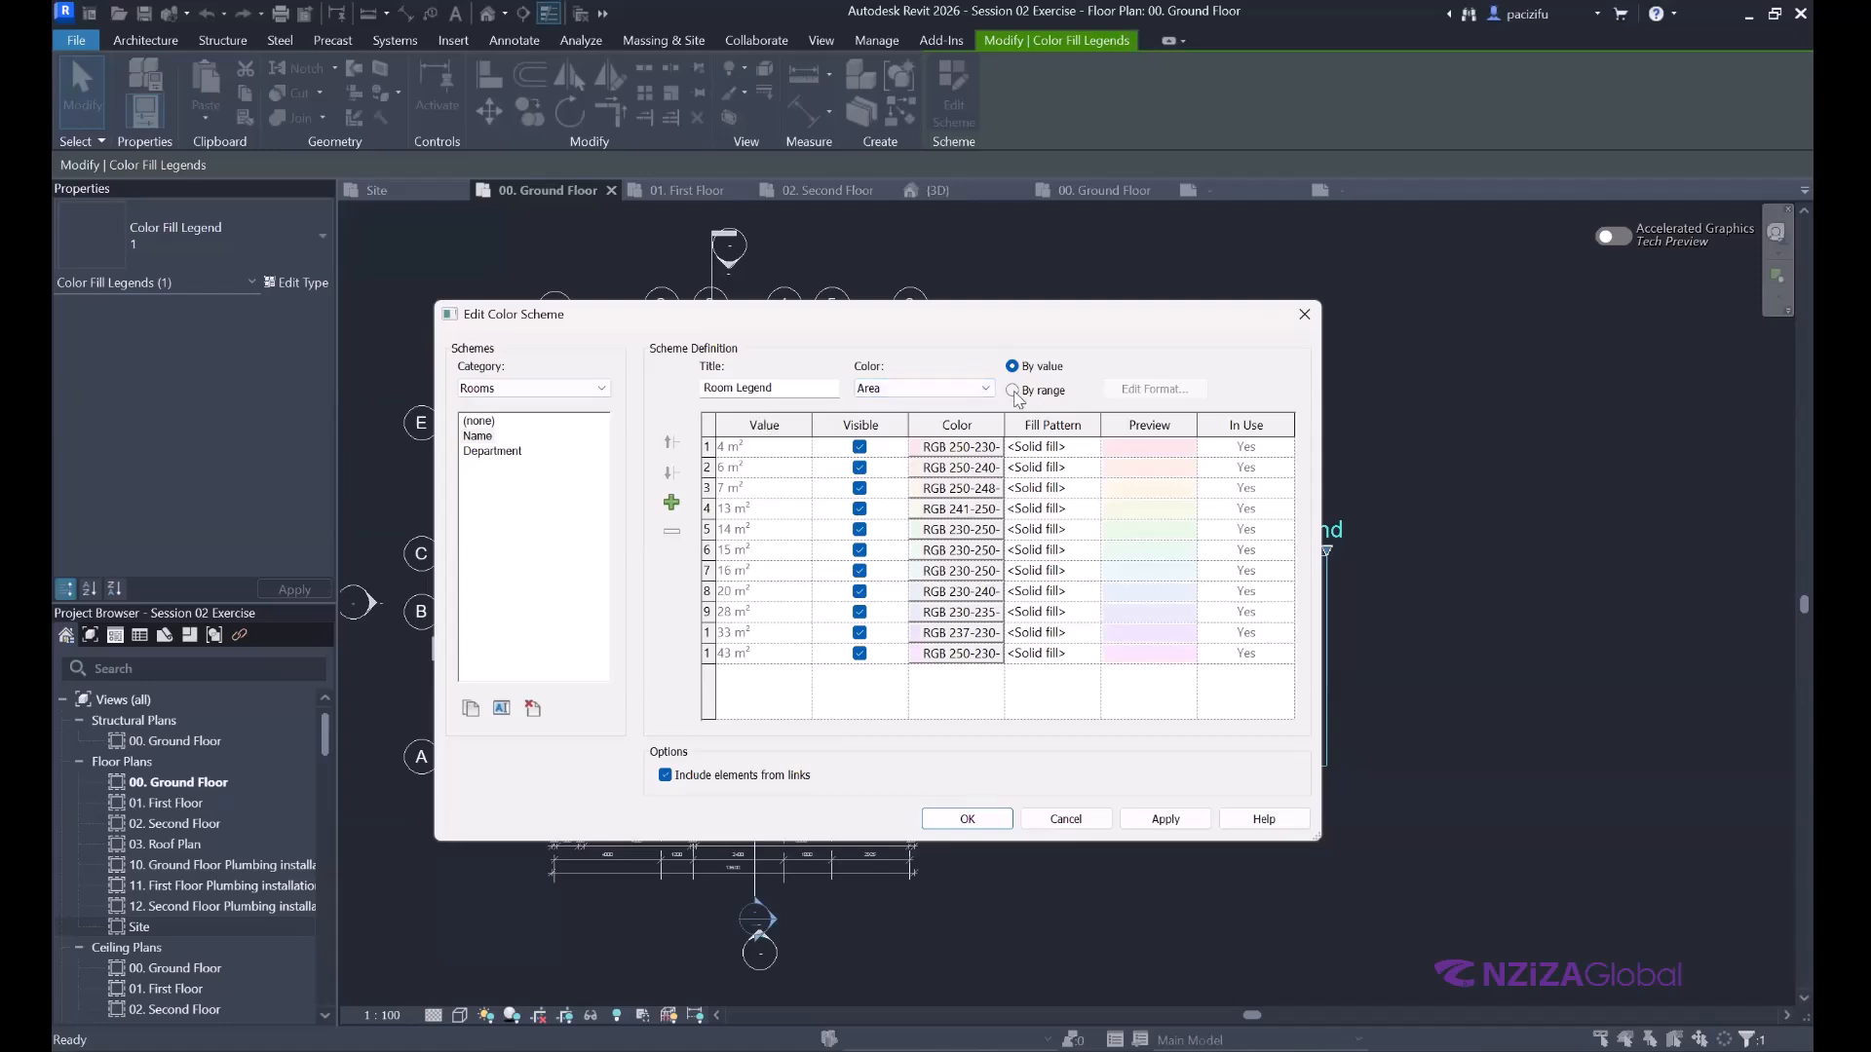
left_click(1154, 391)
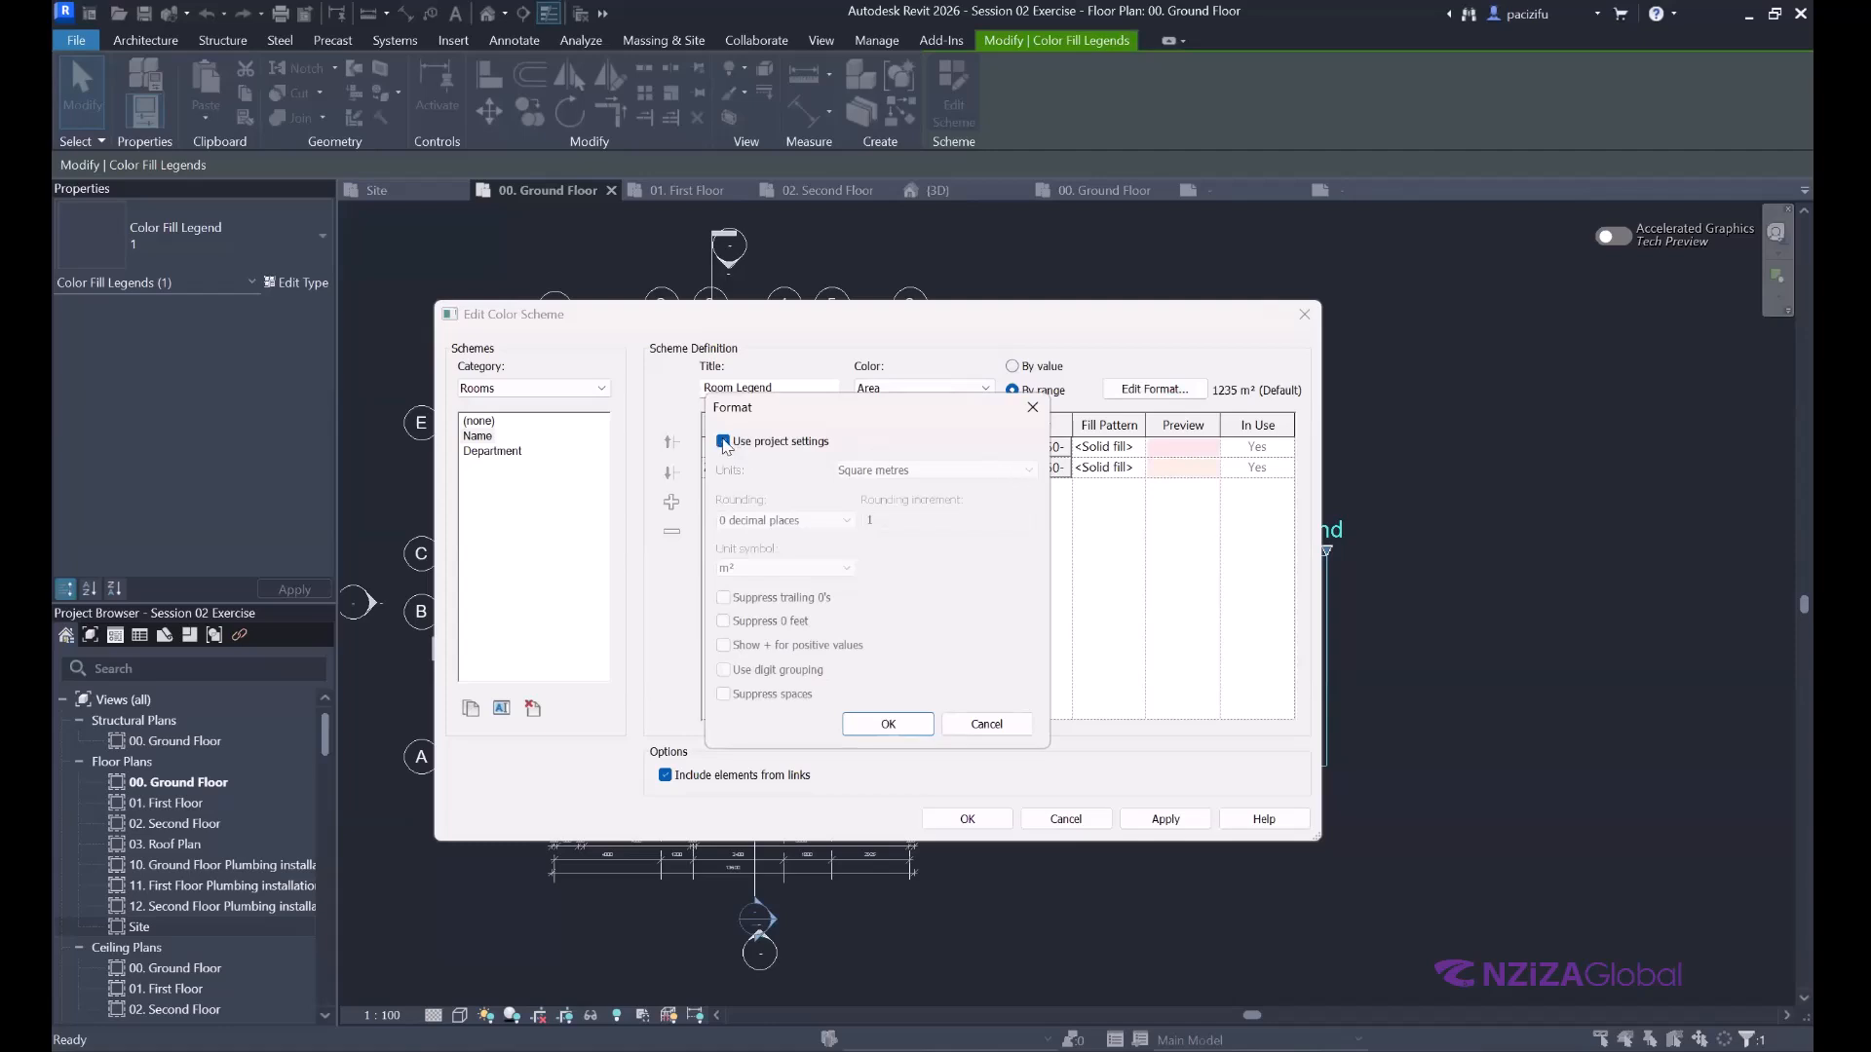
left_click(1031, 407)
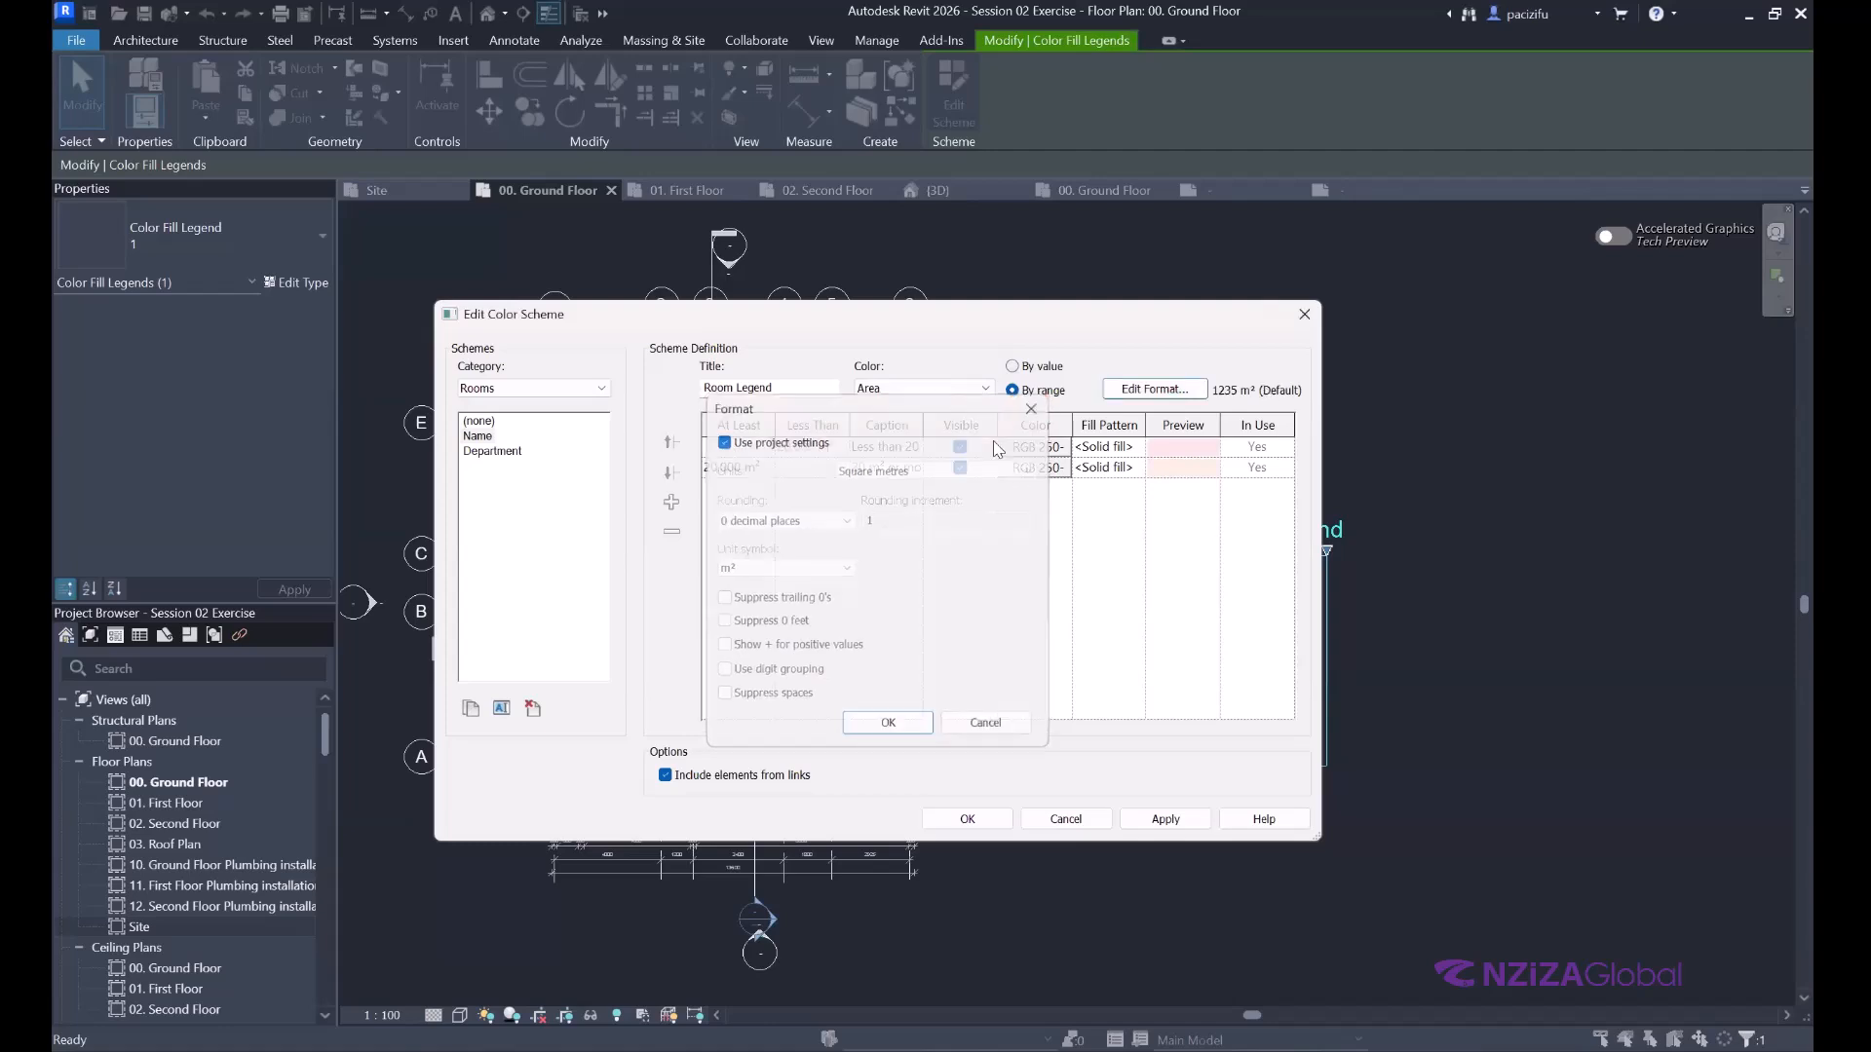
left_click(1021, 372)
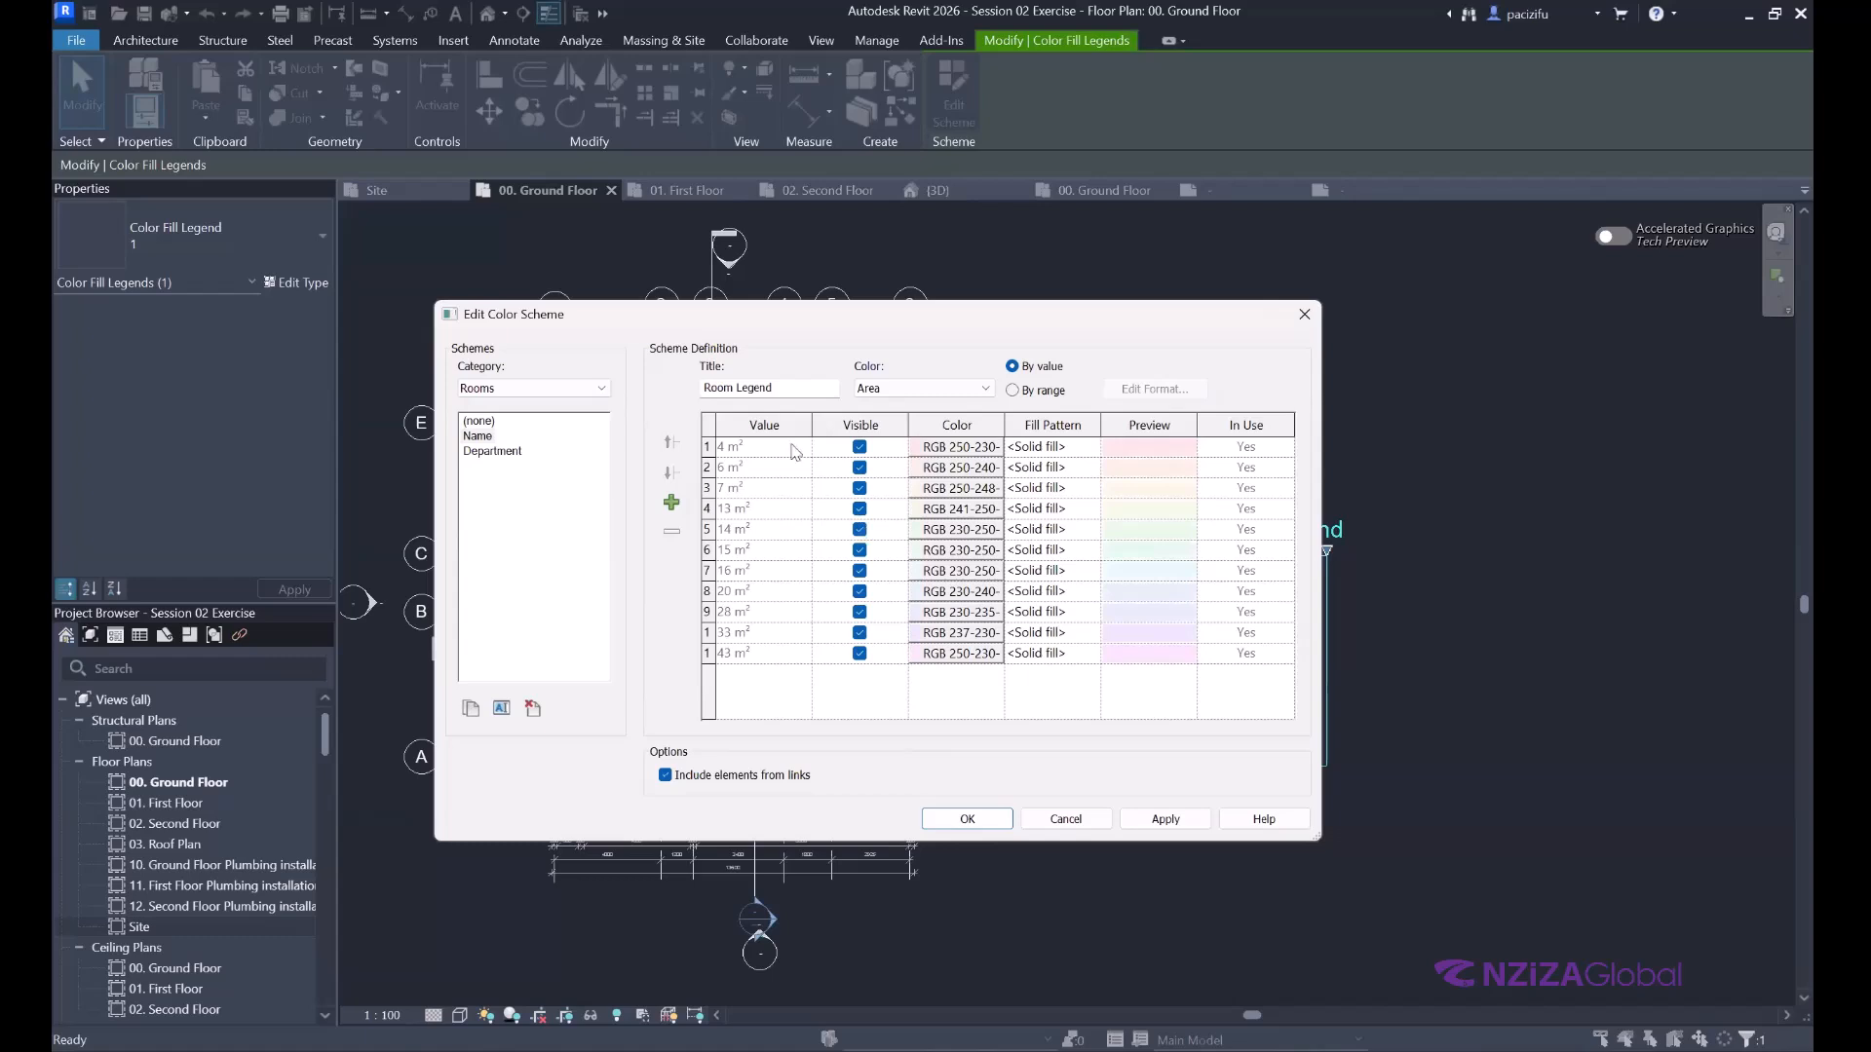
Keep Area as the color parameter and apply the edited color scheme to the ground floor plan.
left_click(987, 389)
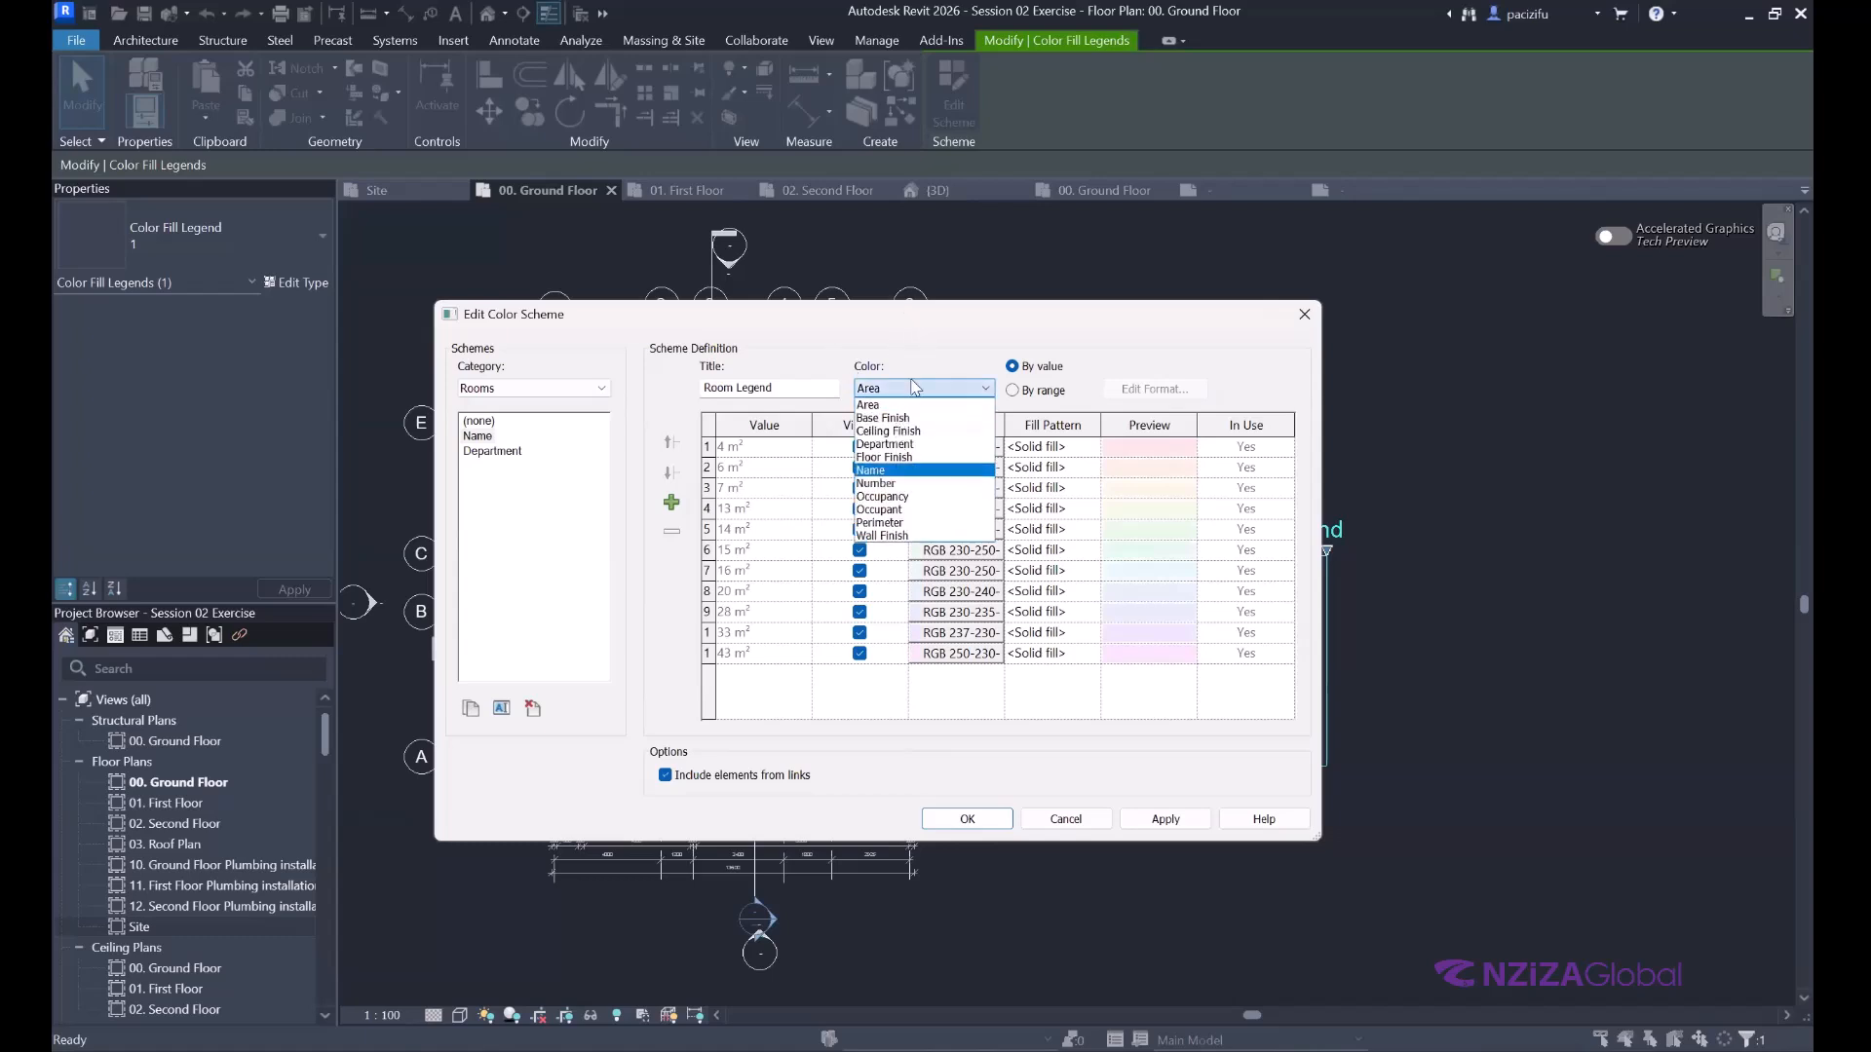
left_click(1171, 824)
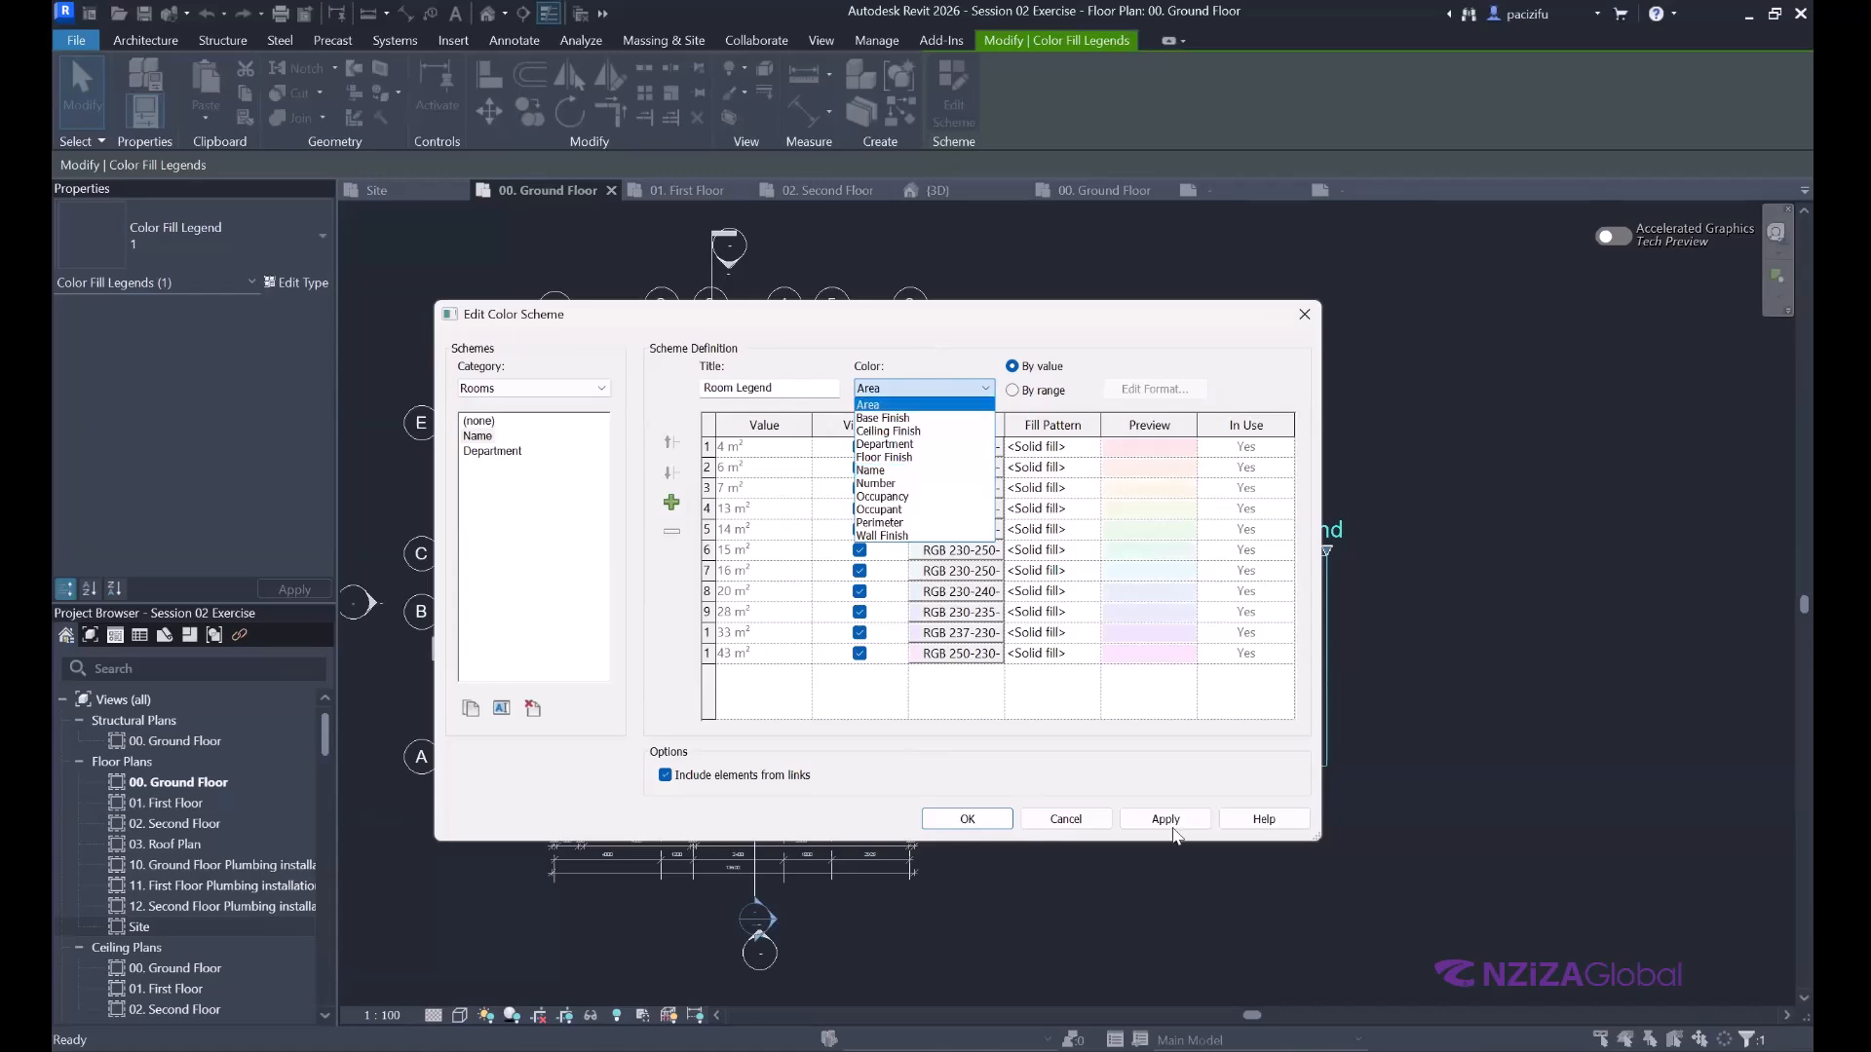
left_click(992, 826)
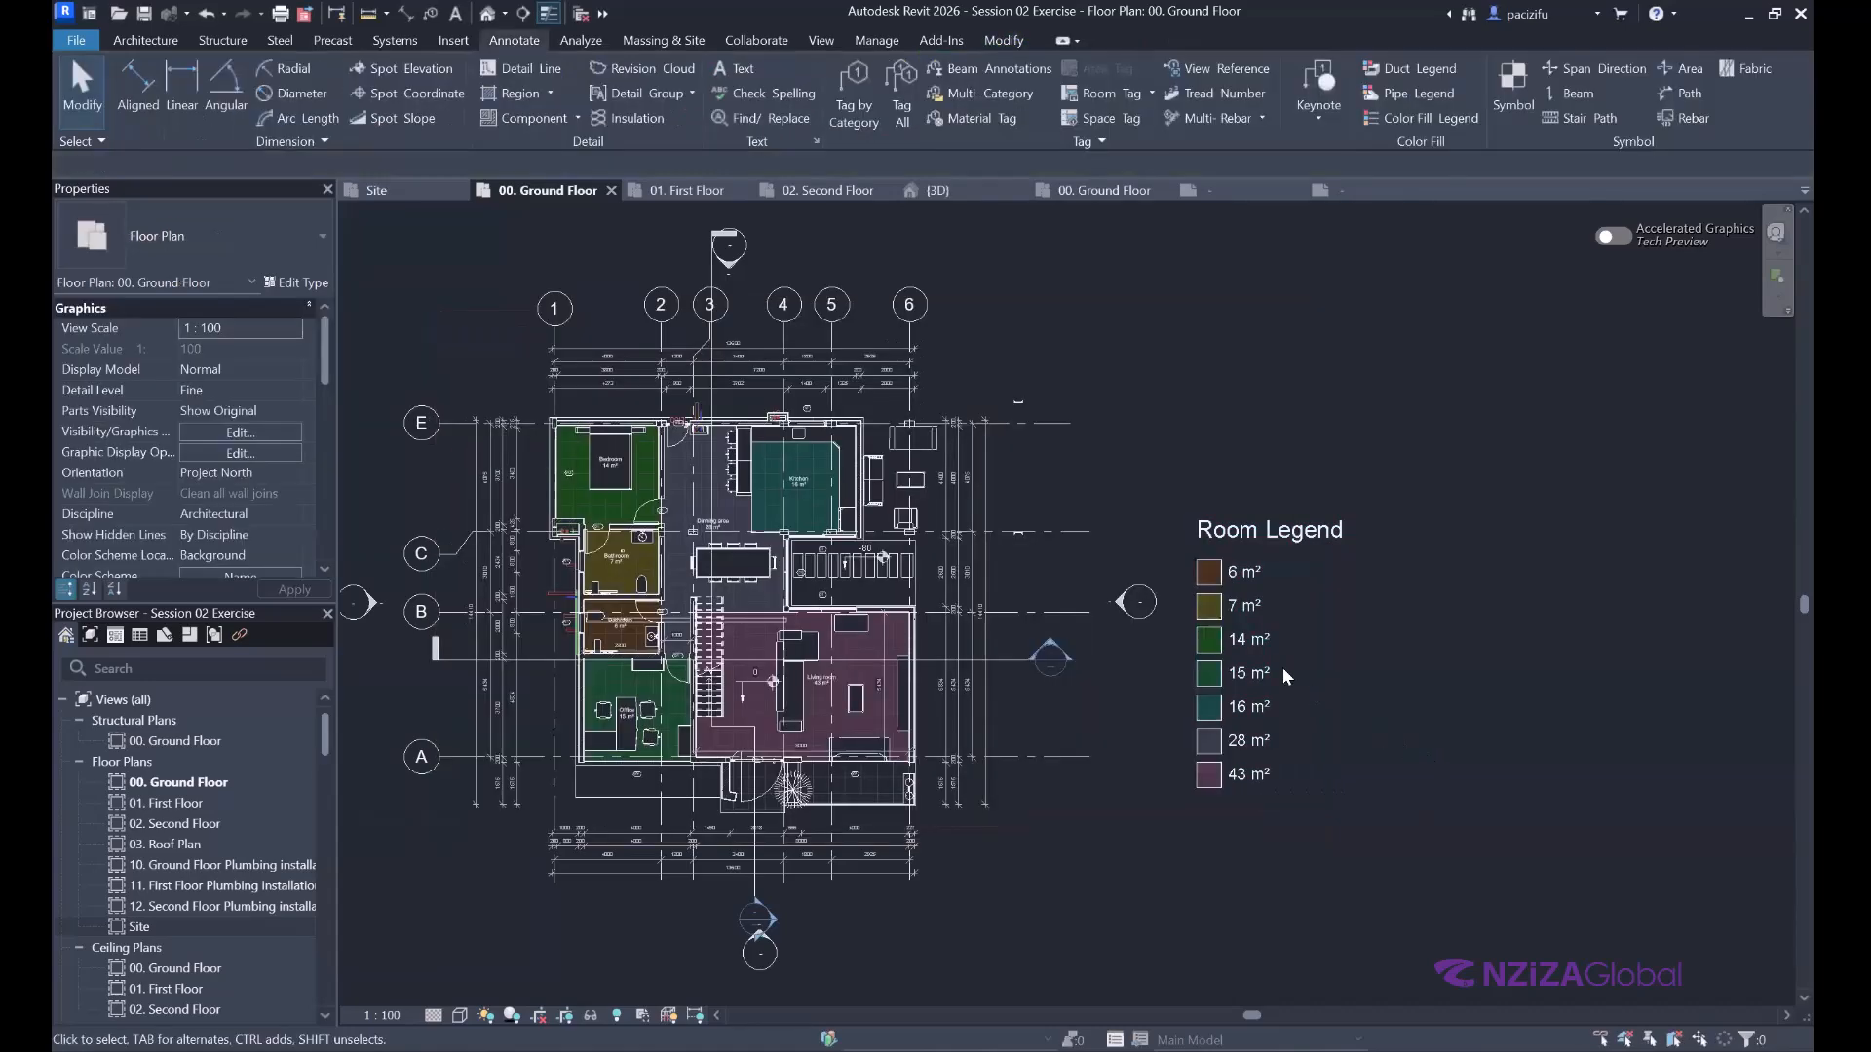
Inspect the room legend beside the ground floor plan and view its type properties without changing them.
left_click(1187, 739)
scroll(1179, 748, "up", 3)
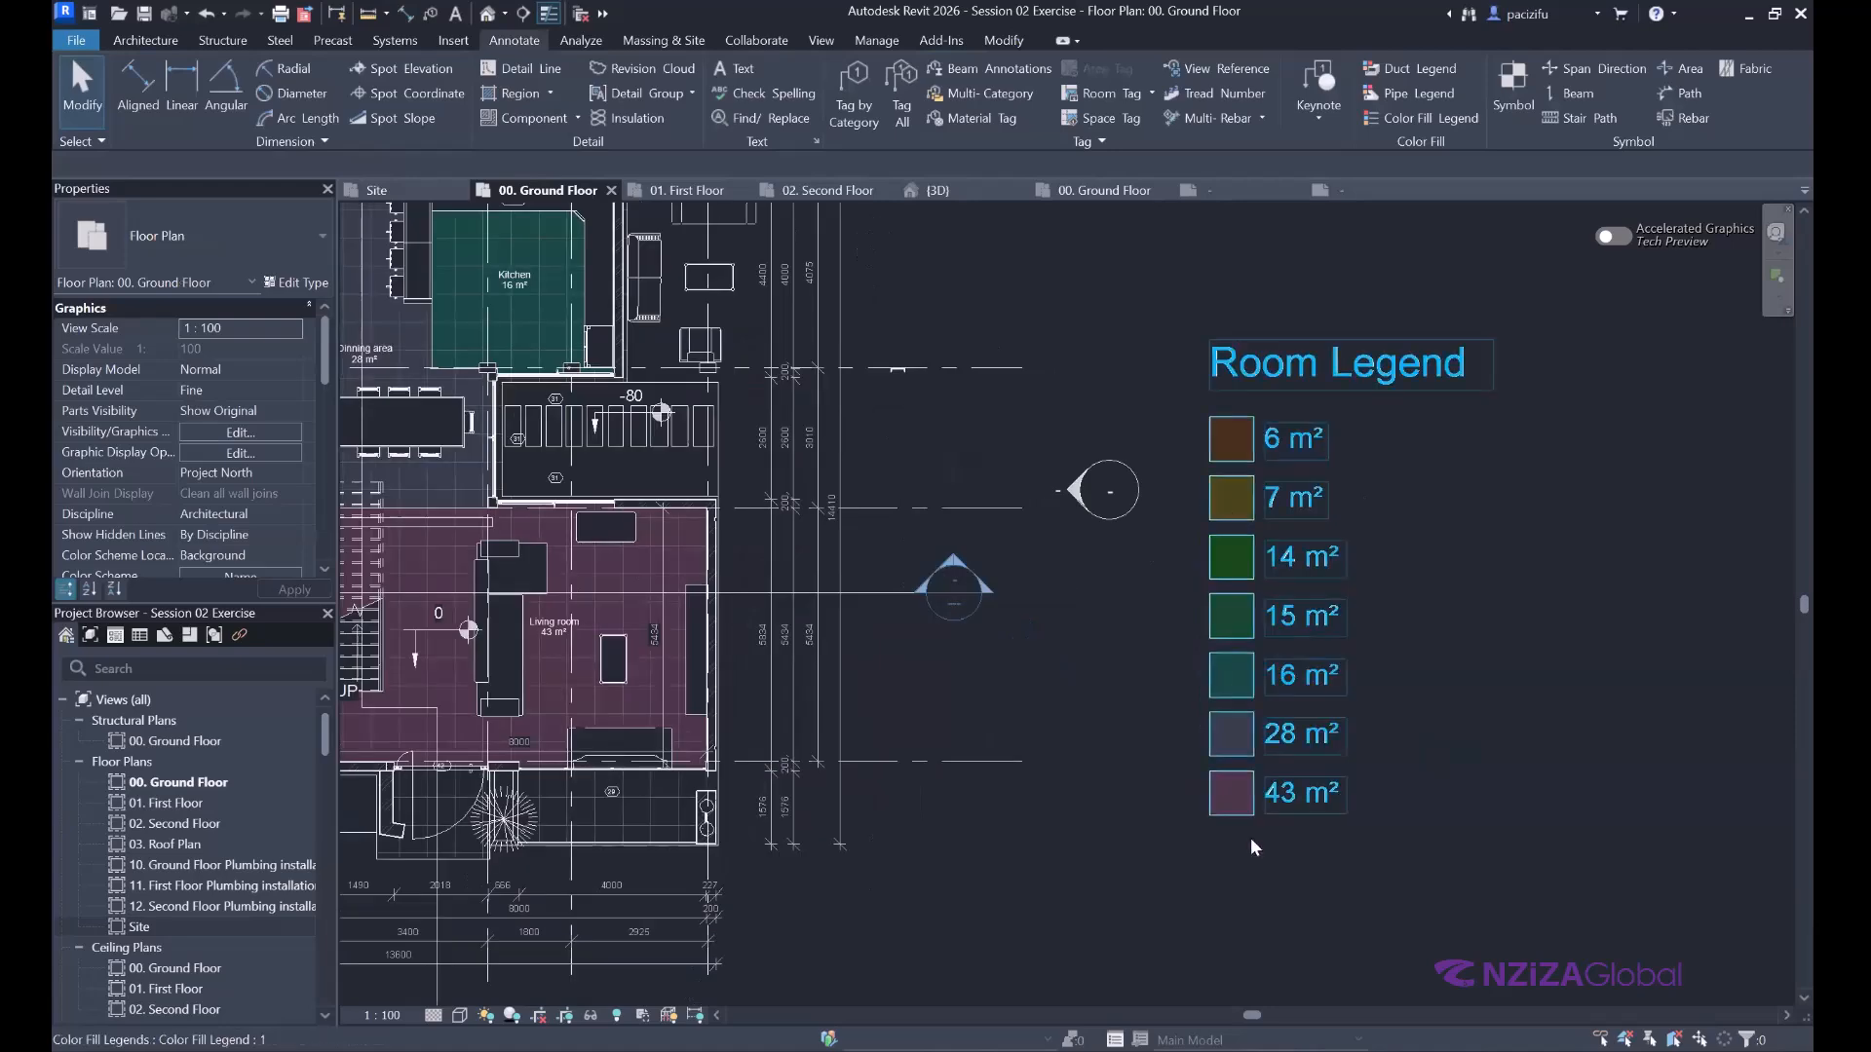
scroll(934, 610, "down", 3)
scroll(1021, 606, "down", 2)
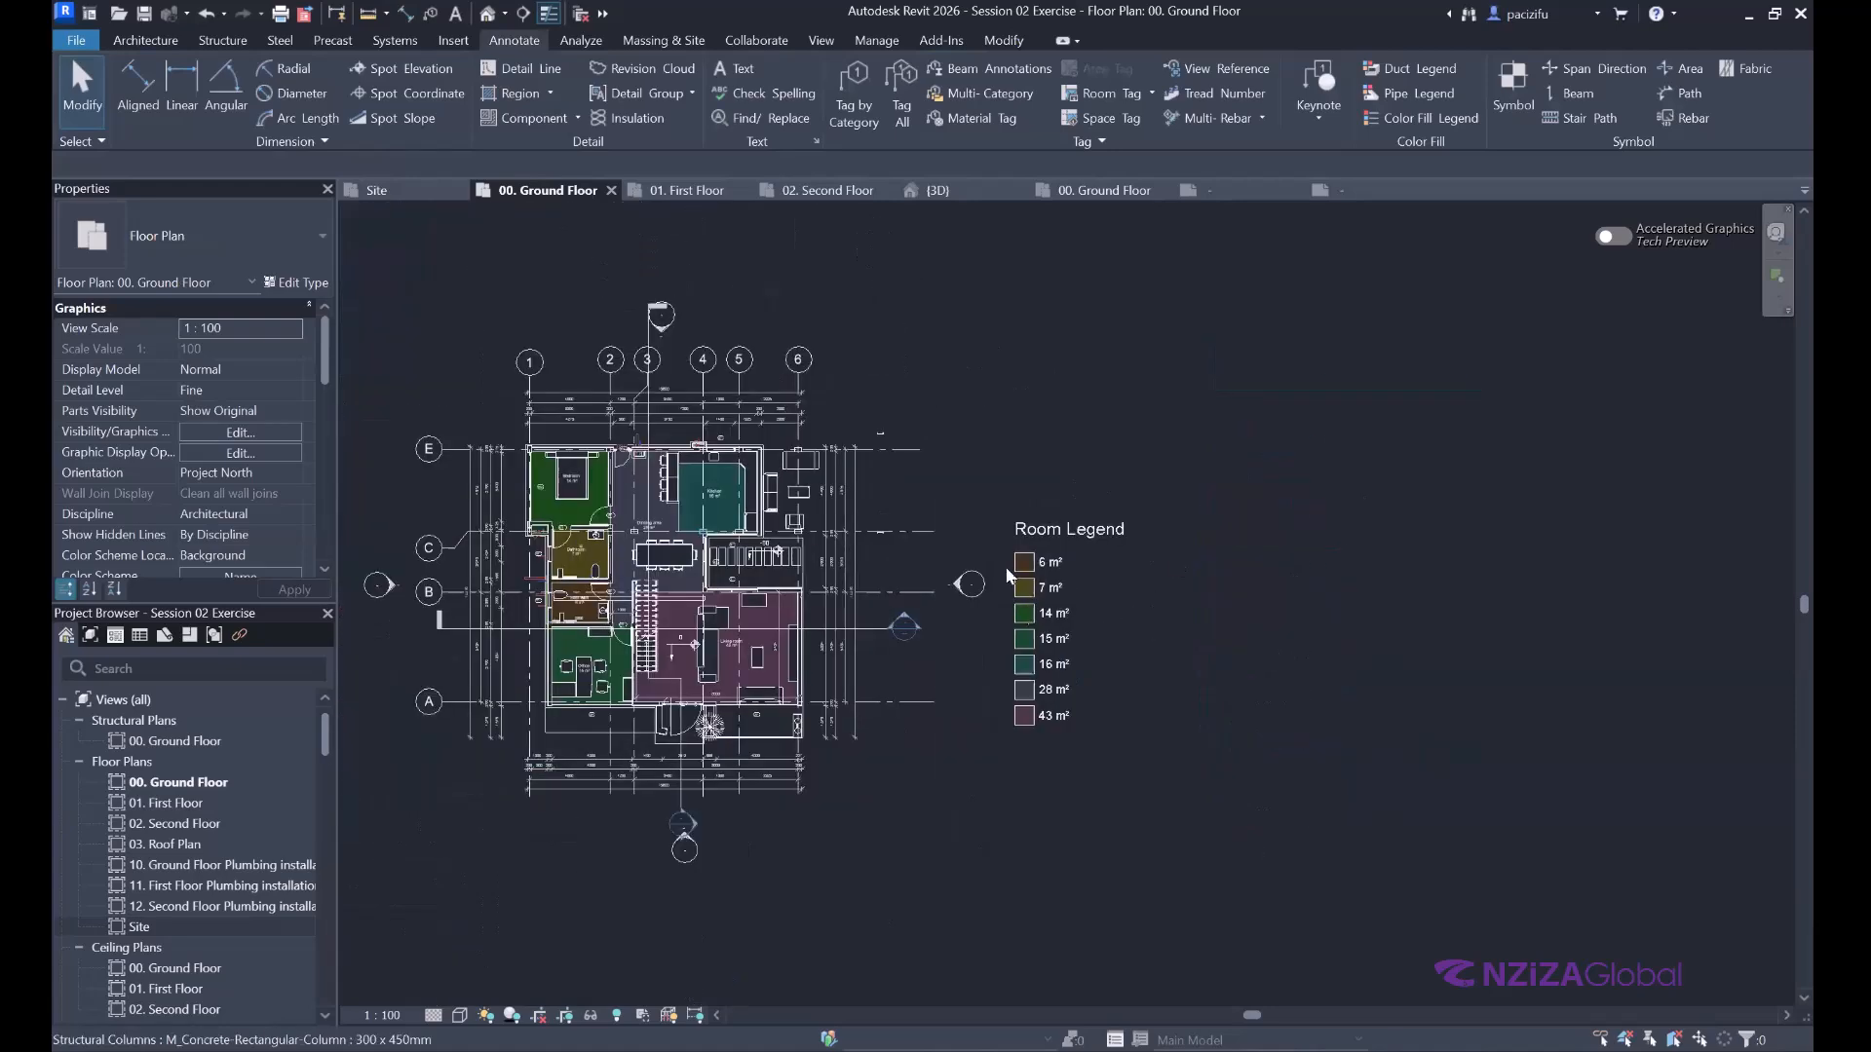
scroll(1031, 482, "up", 2)
left_click(1031, 483)
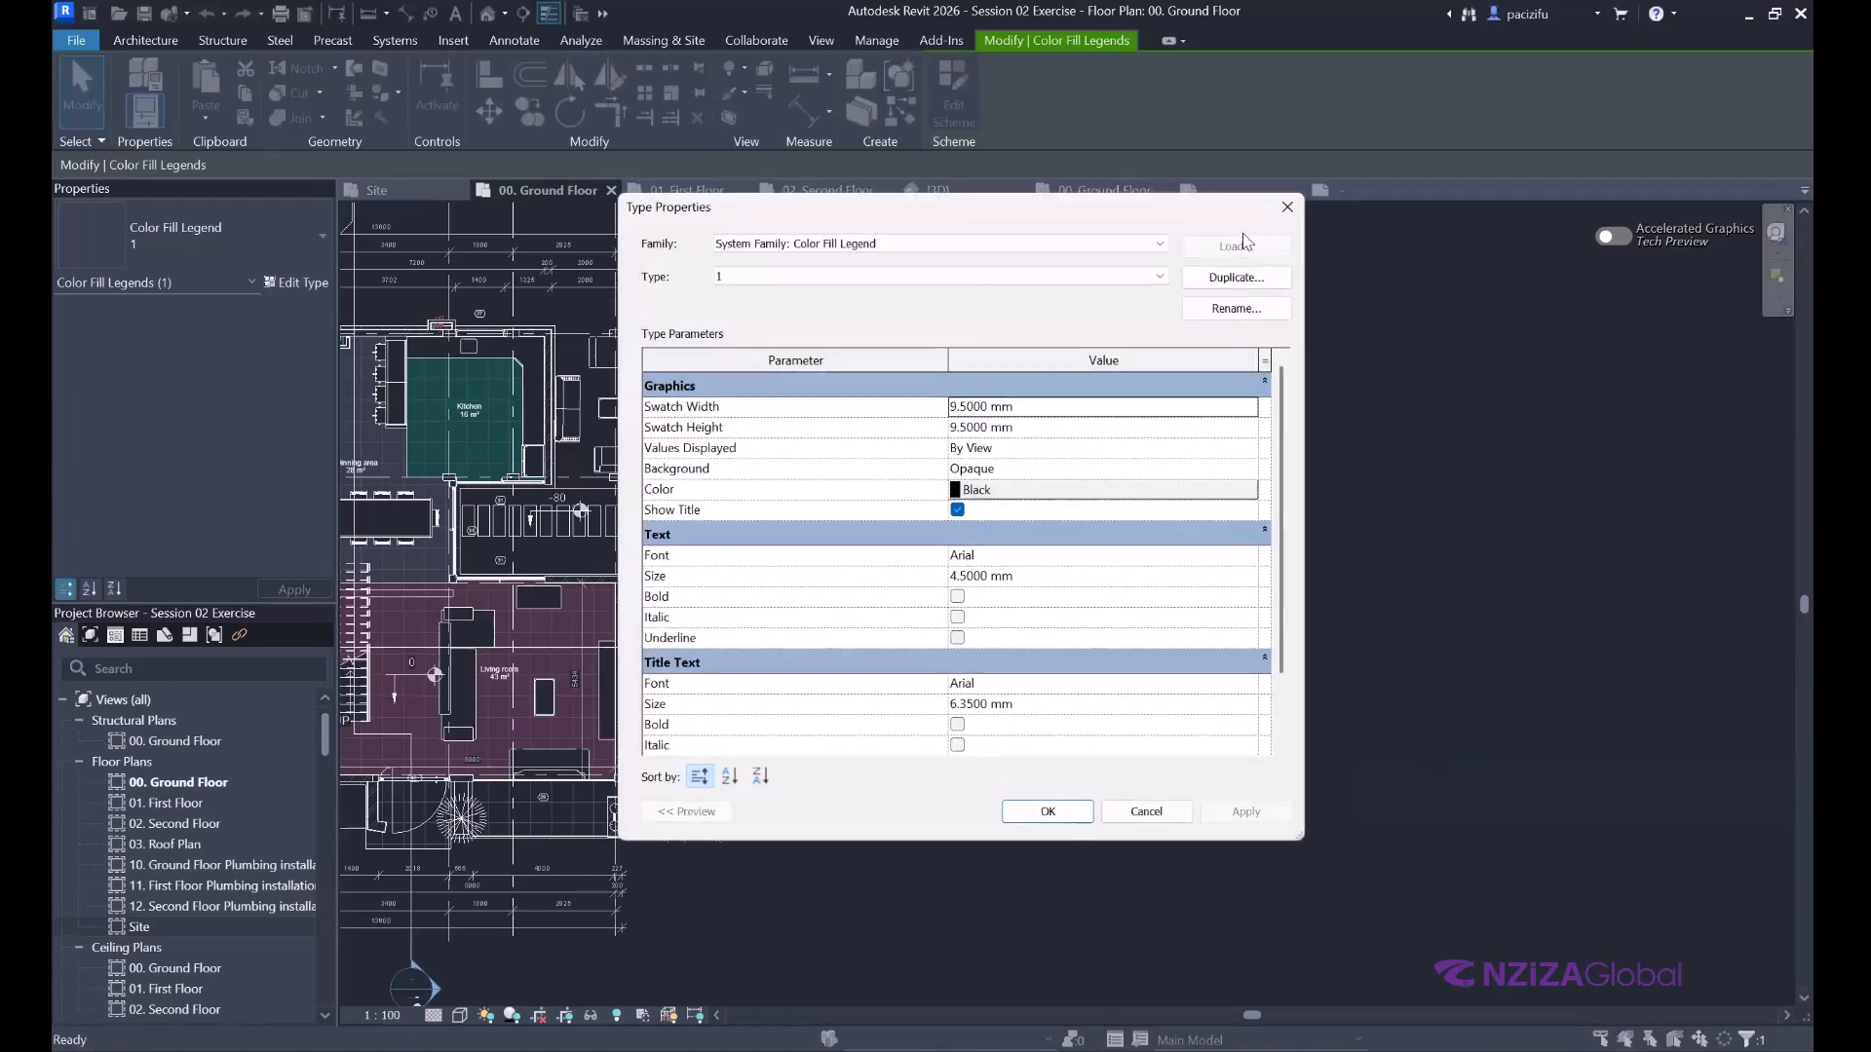
left_click(1286, 207)
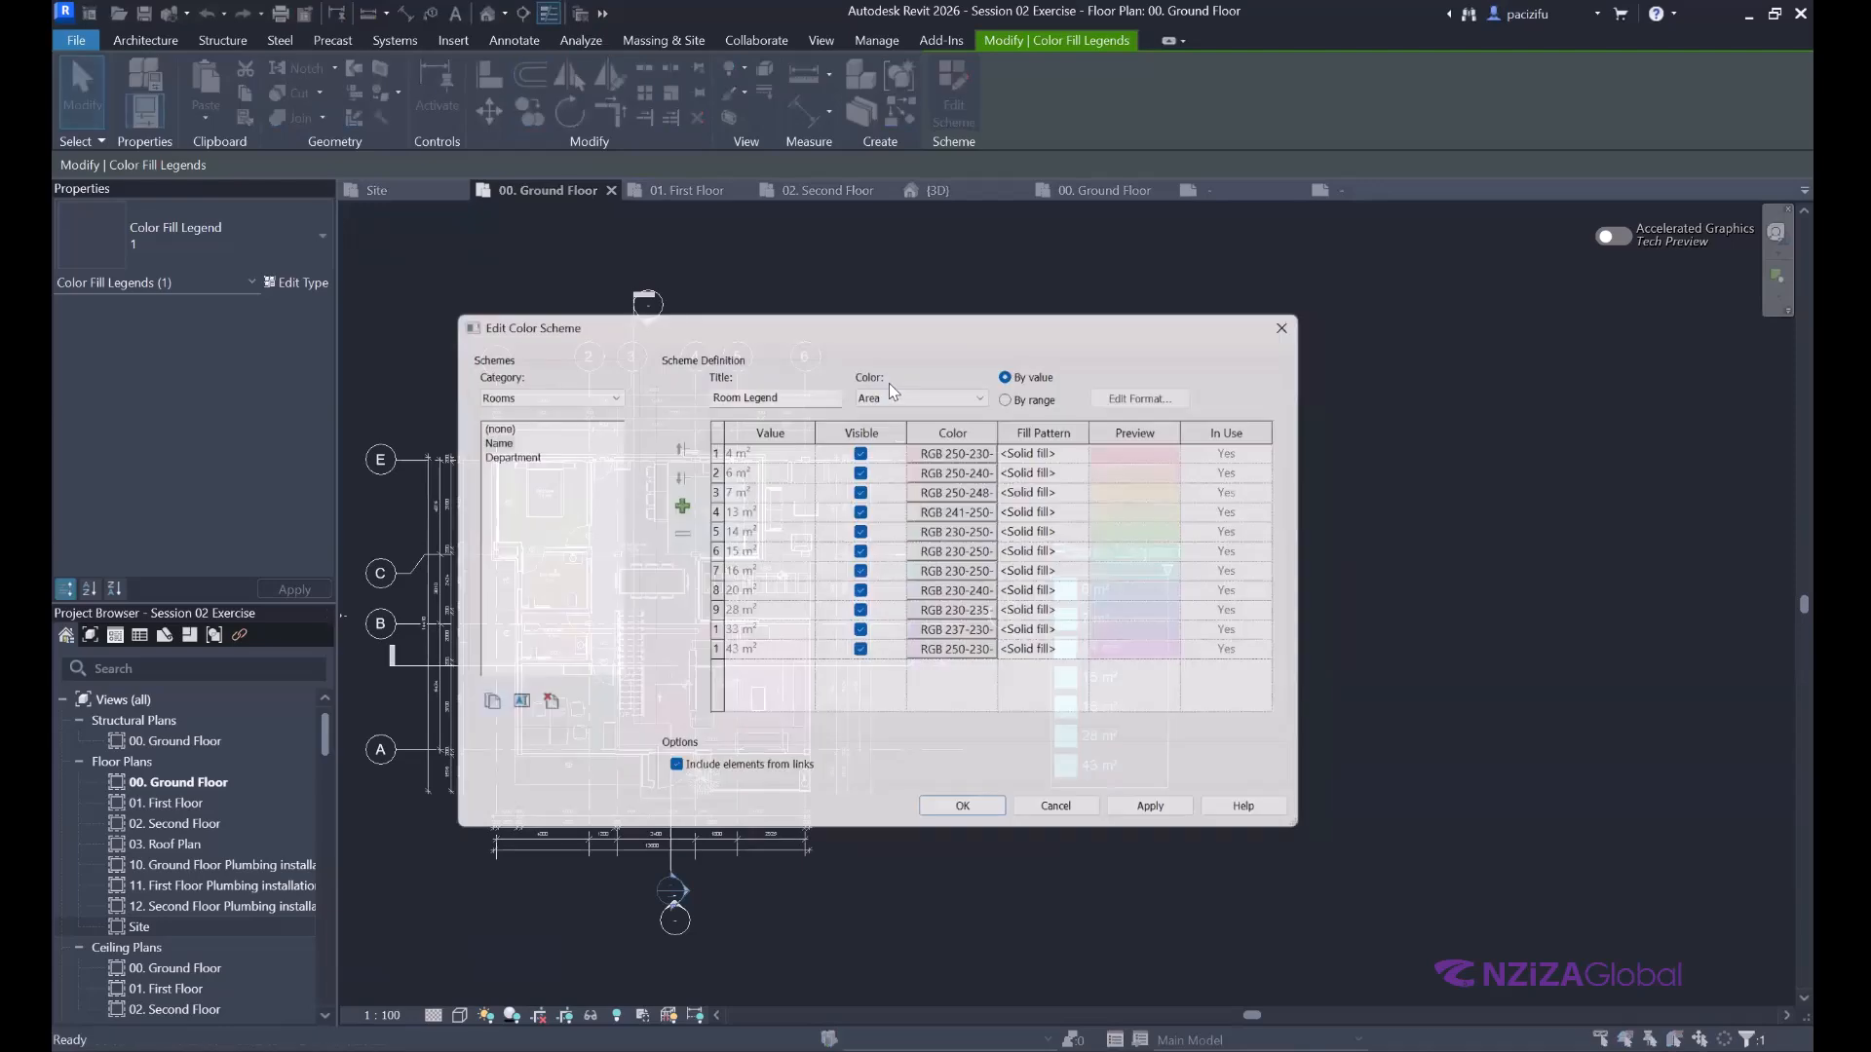
Change the room scheme's color parameter to Name, then try Occupant, accepting the loss of existing colors each time.
left_click(906, 389)
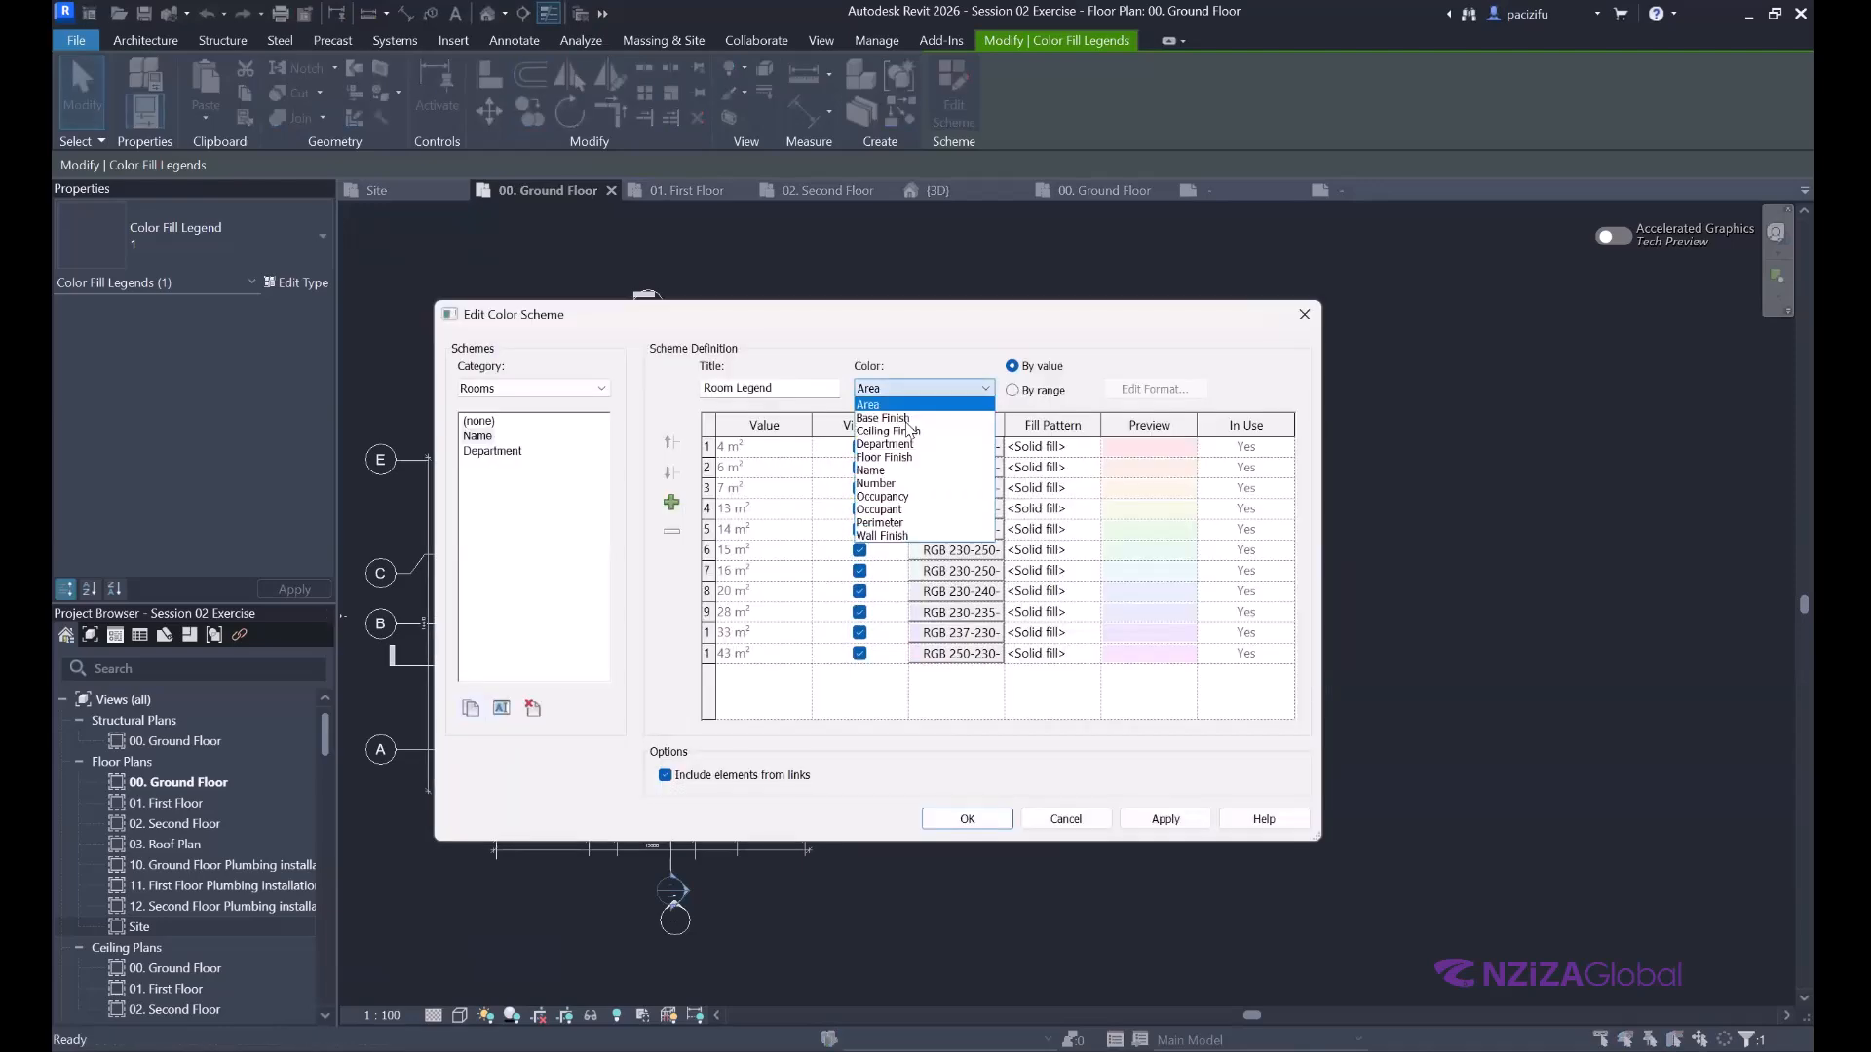
left_click(870, 471)
left_click(986, 578)
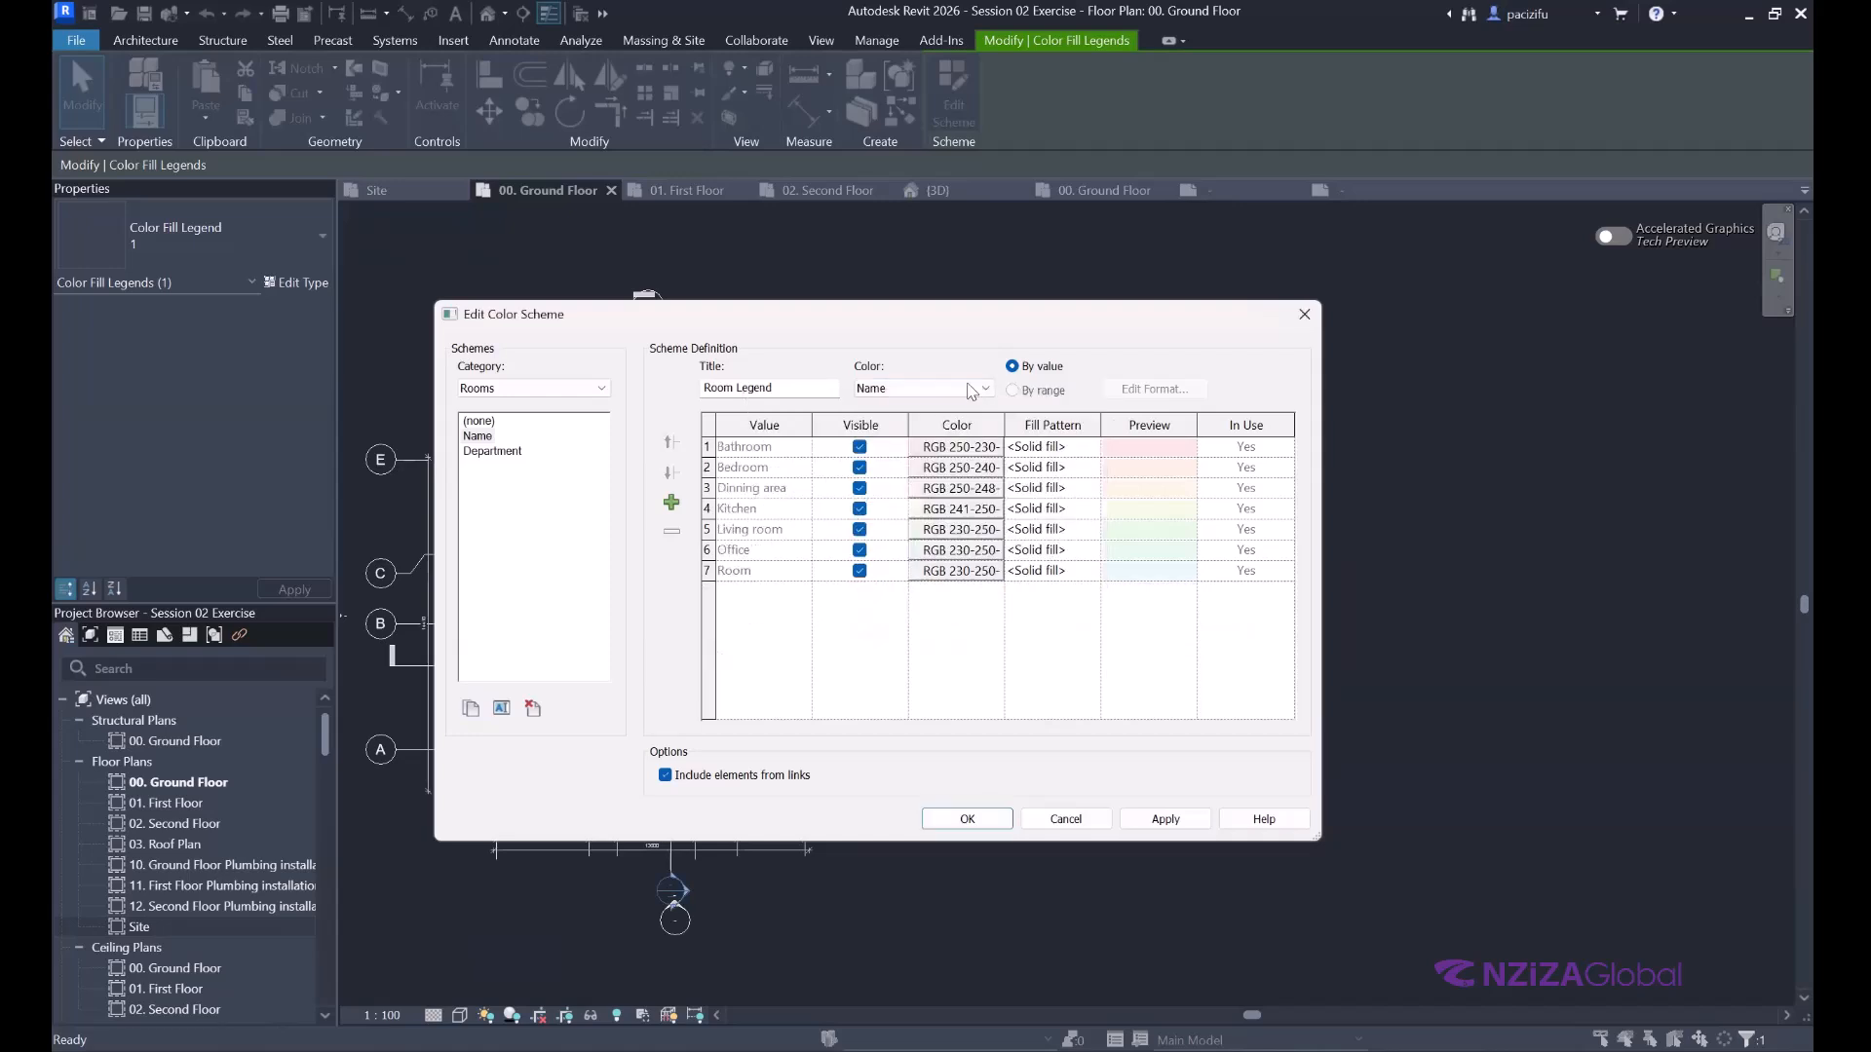
left_click(972, 389)
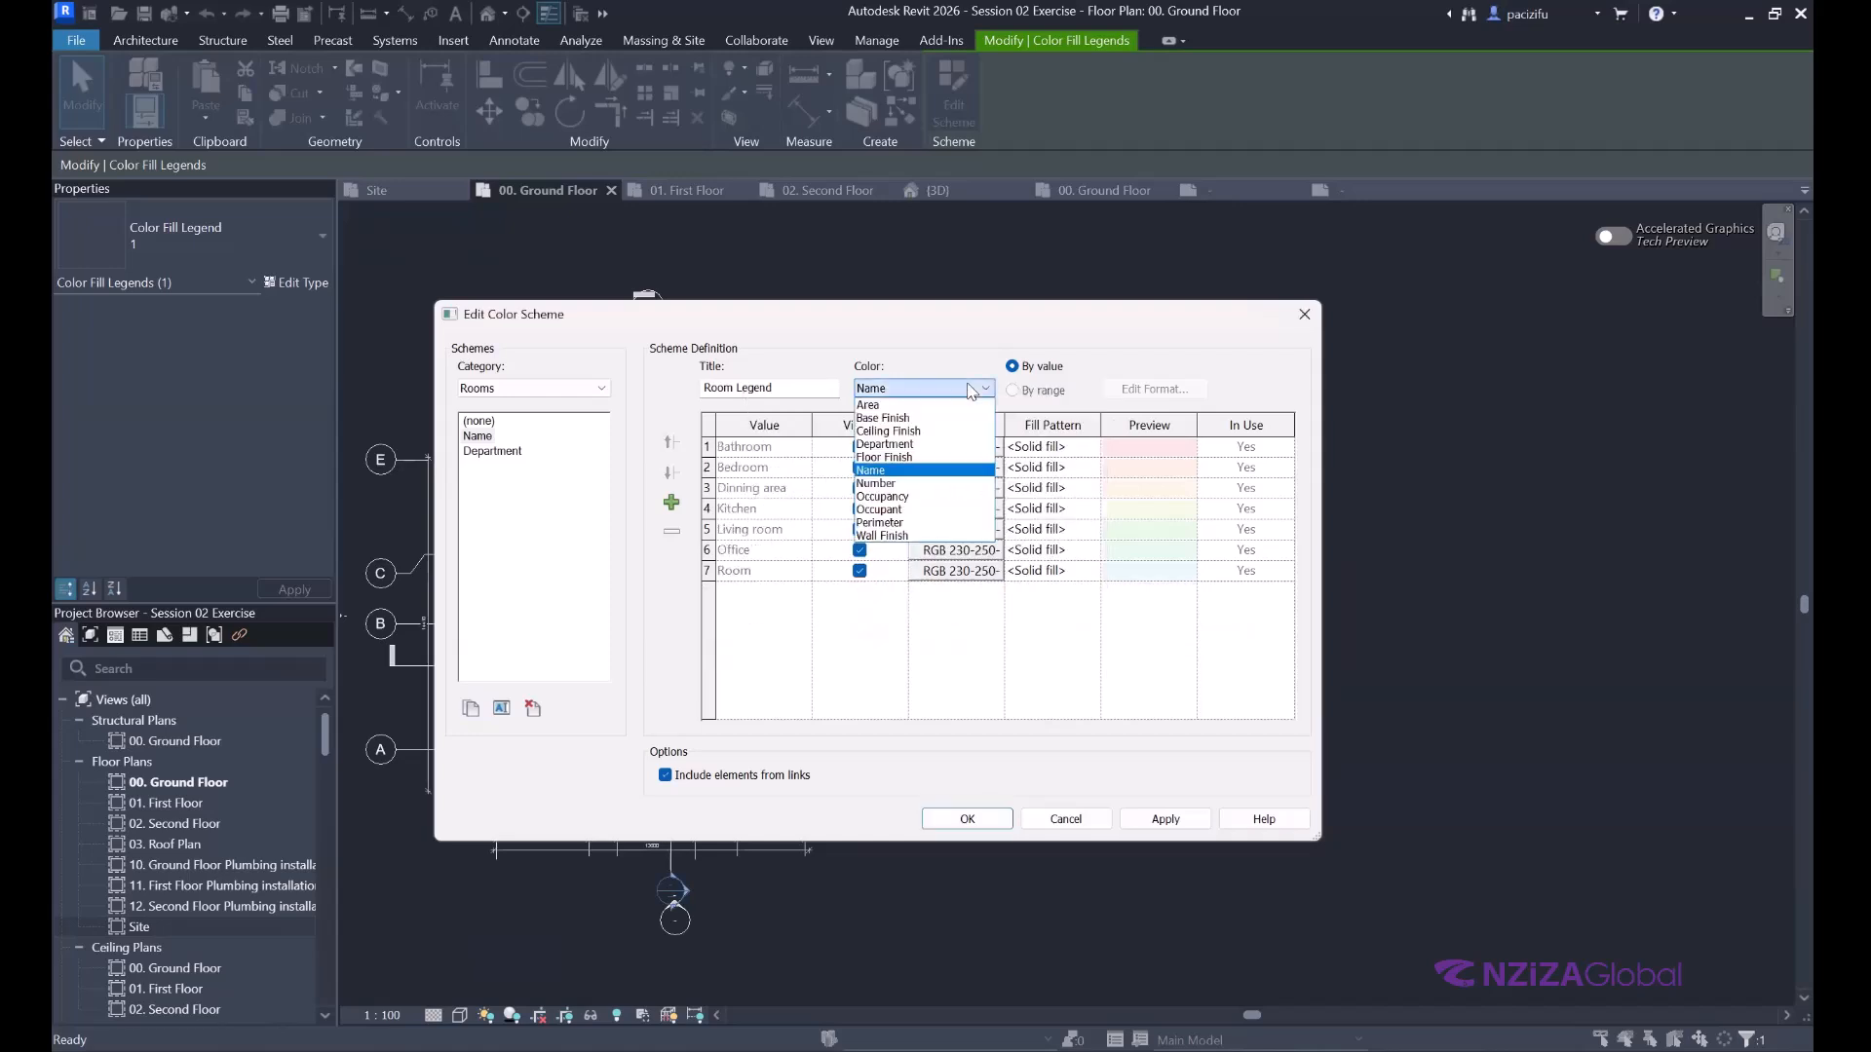
left_click(881, 510)
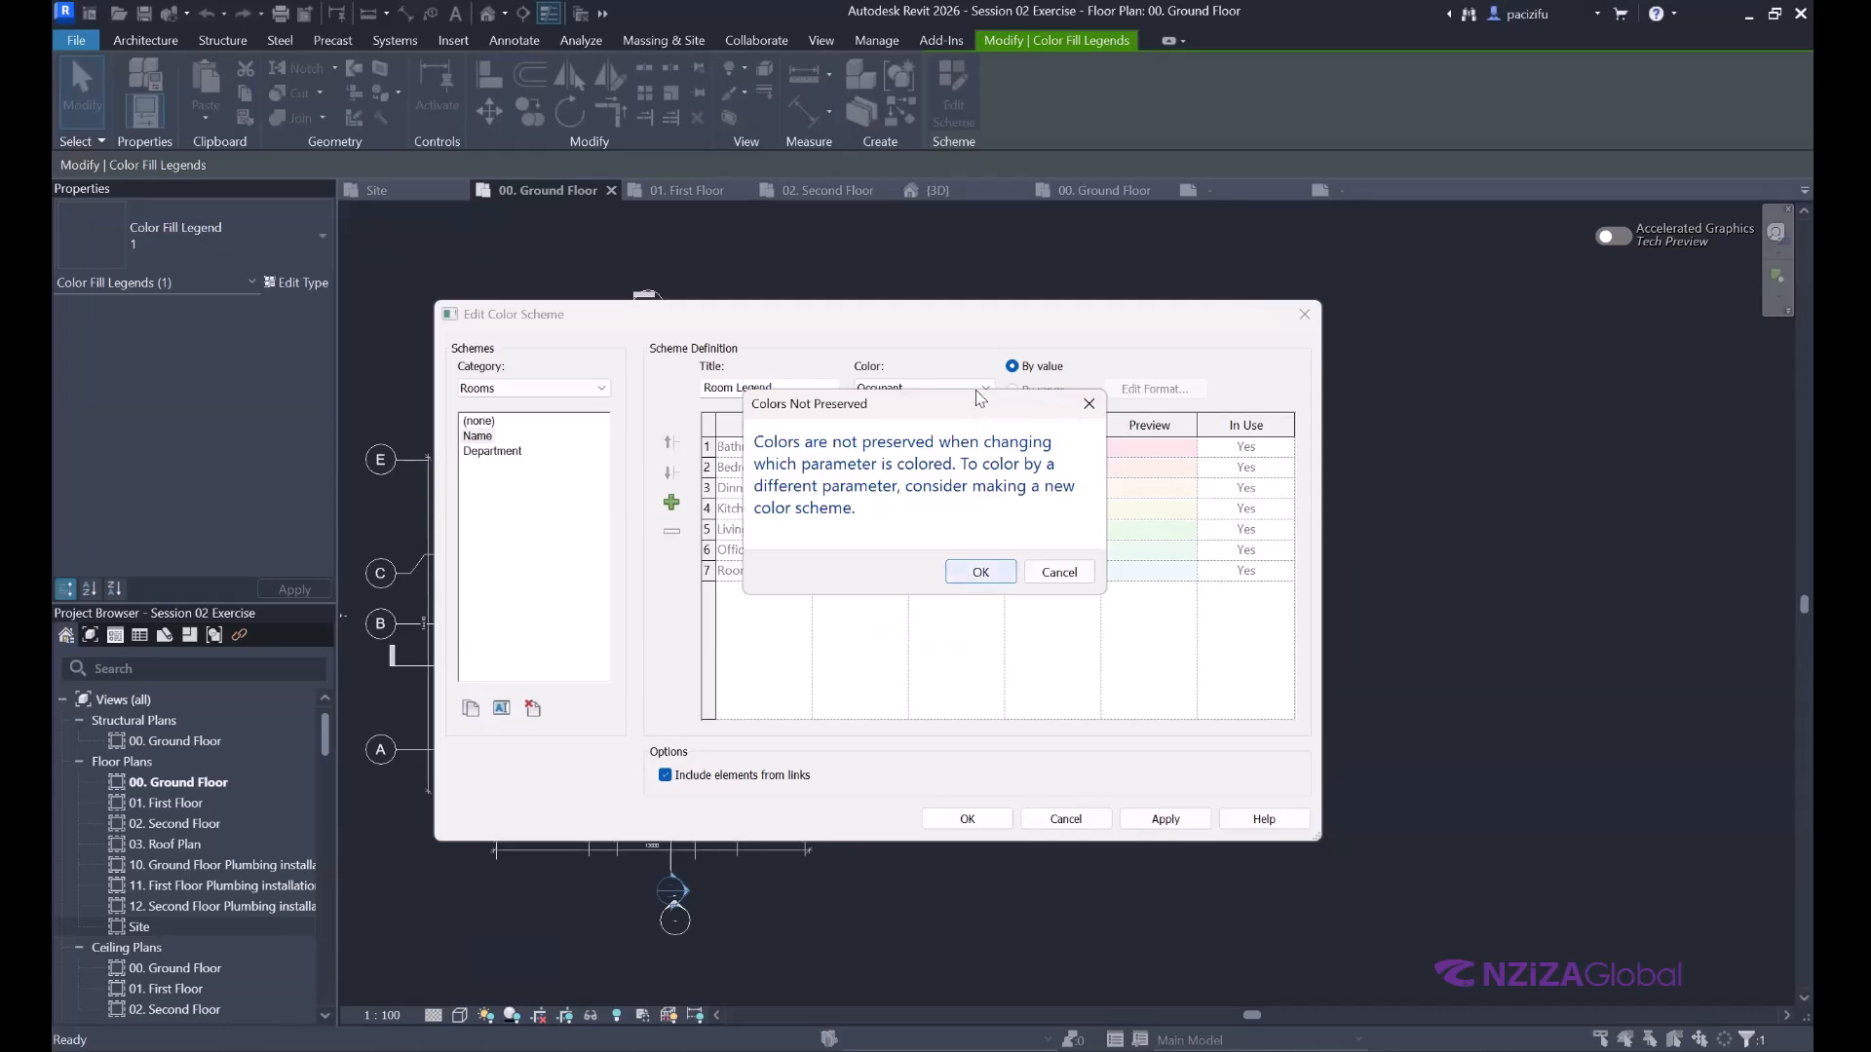
left_click(986, 575)
Base the room scheme's colors on Name, accept losing the existing colors, and apply the scheme to the plan.
left_click(977, 390)
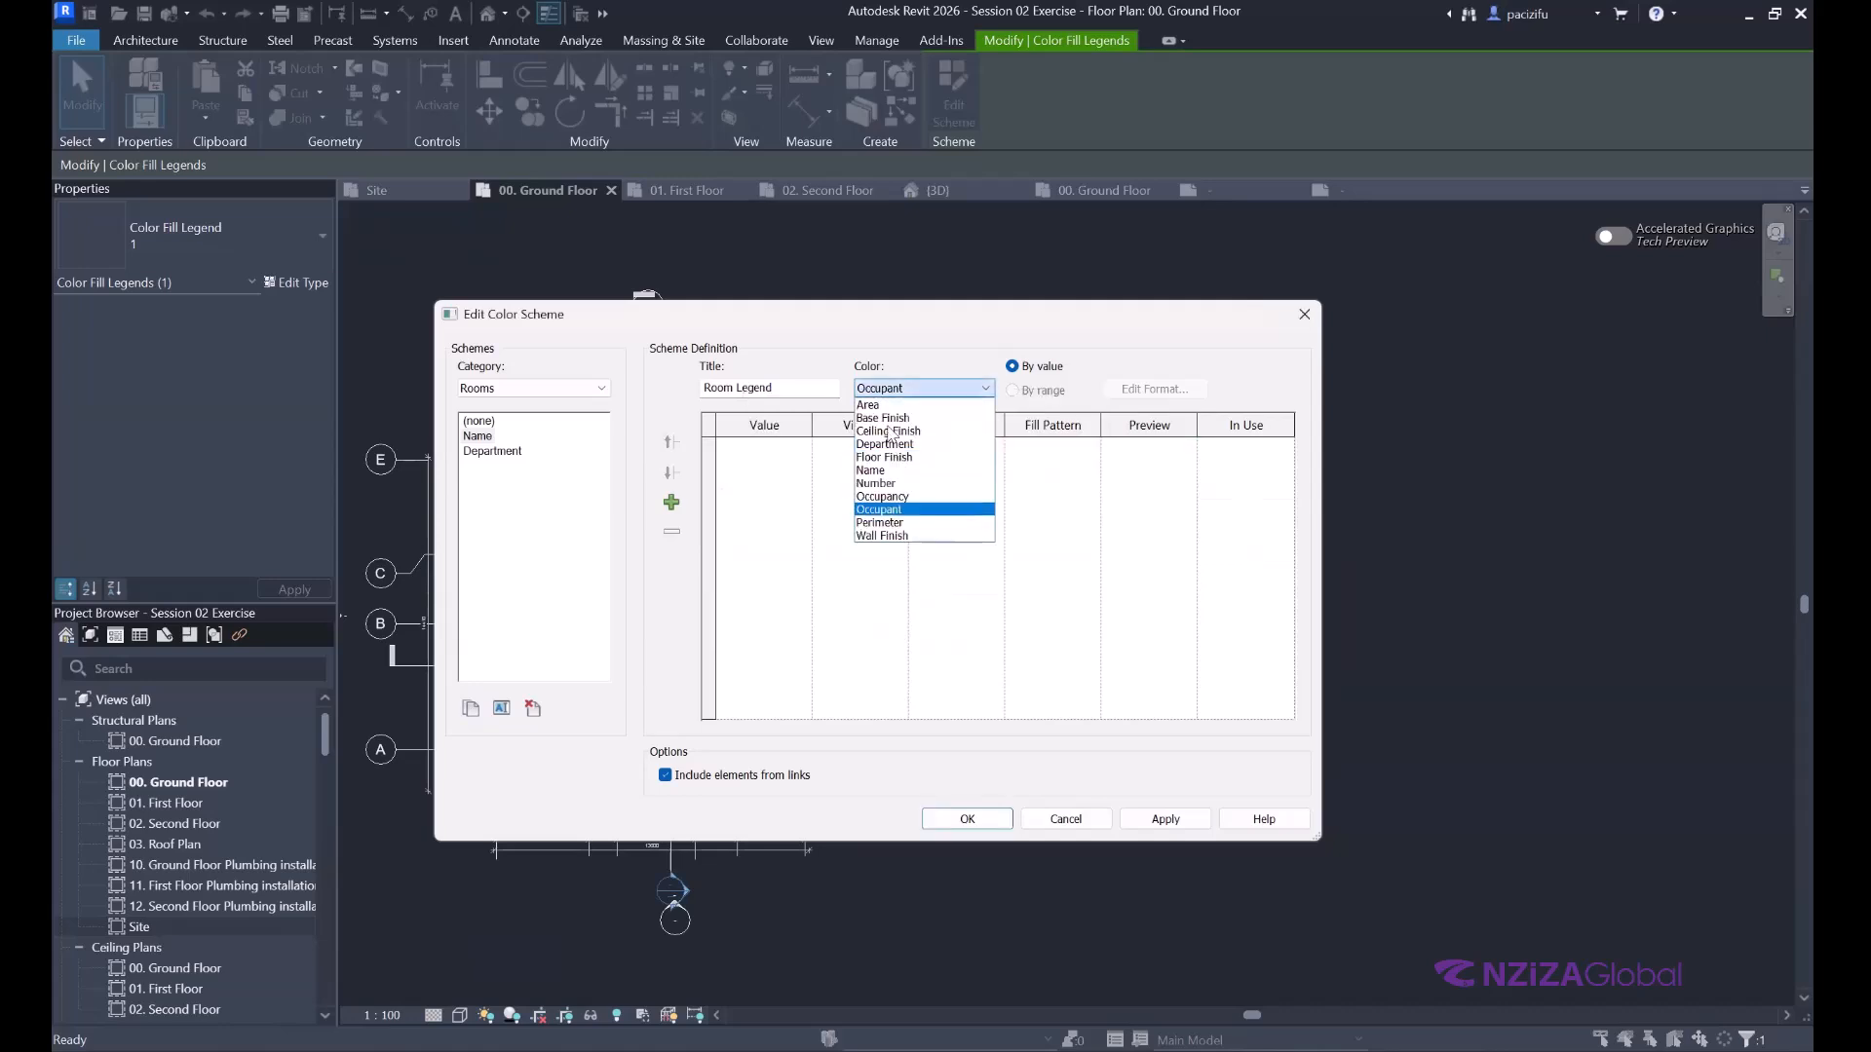
left_click(877, 470)
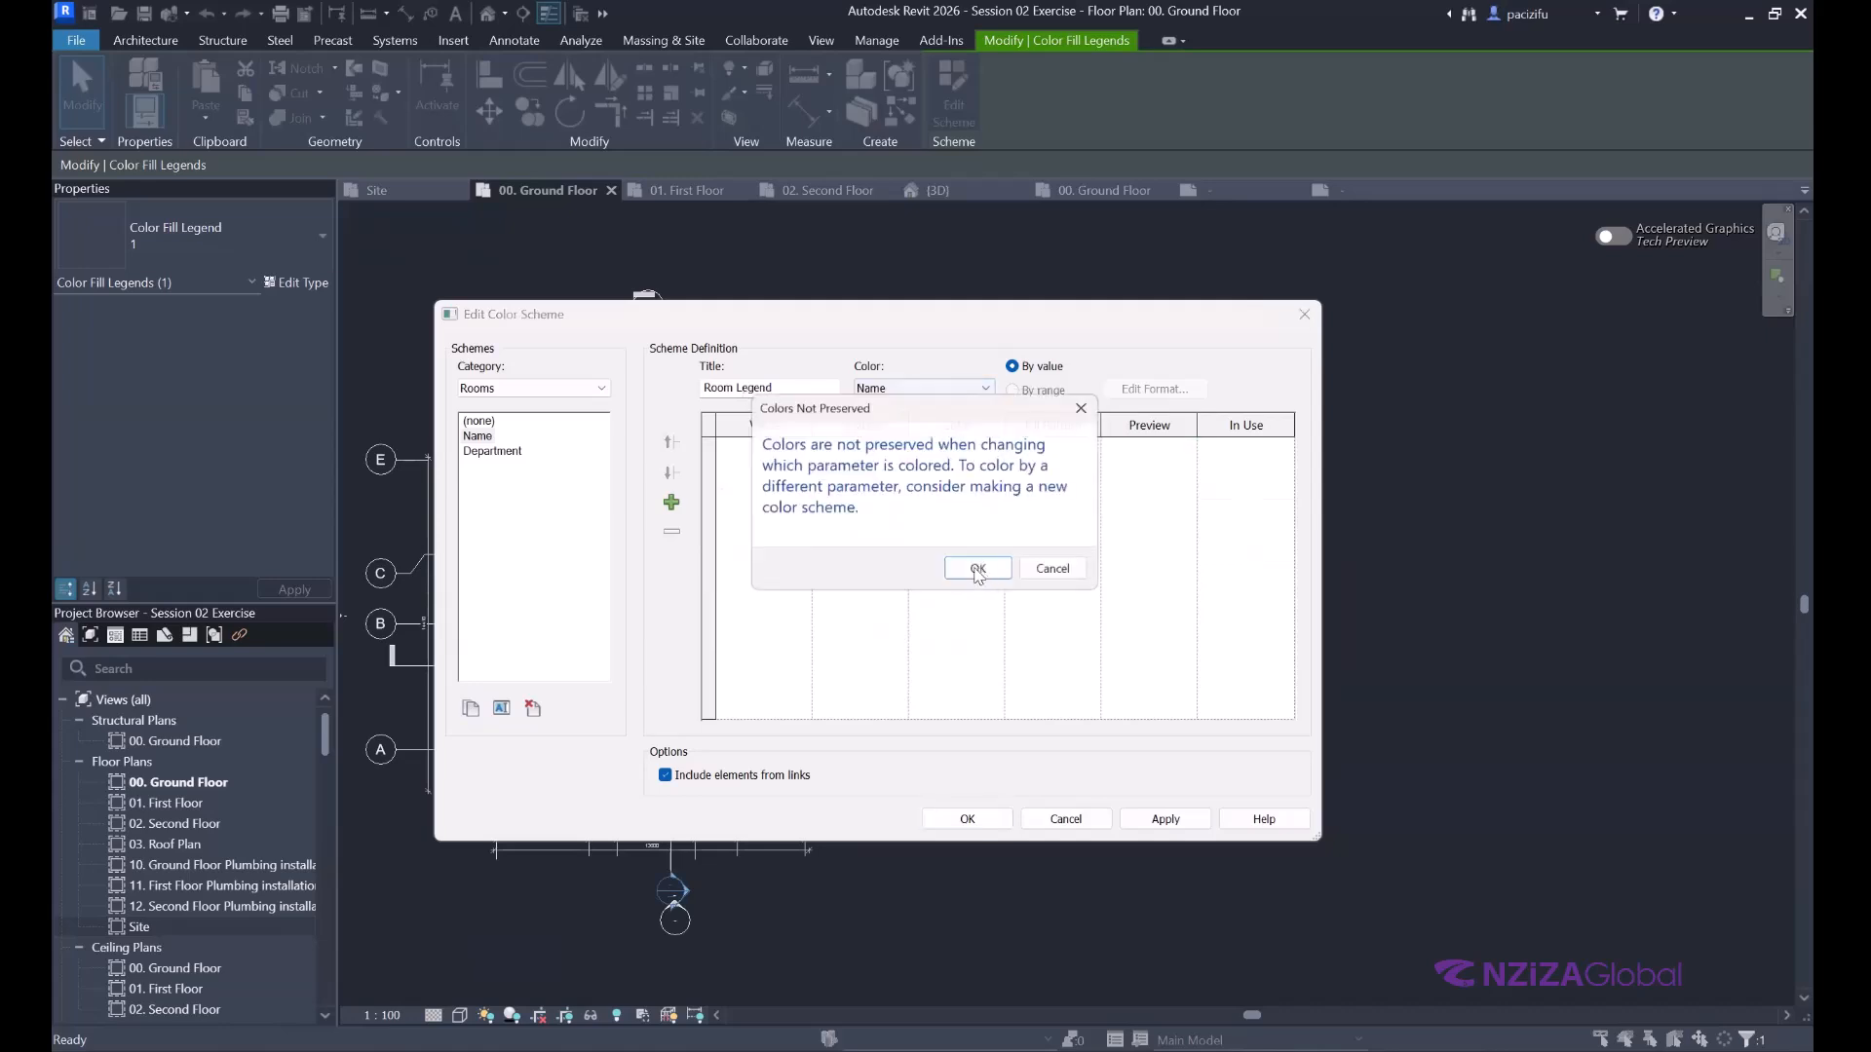
key("Return")
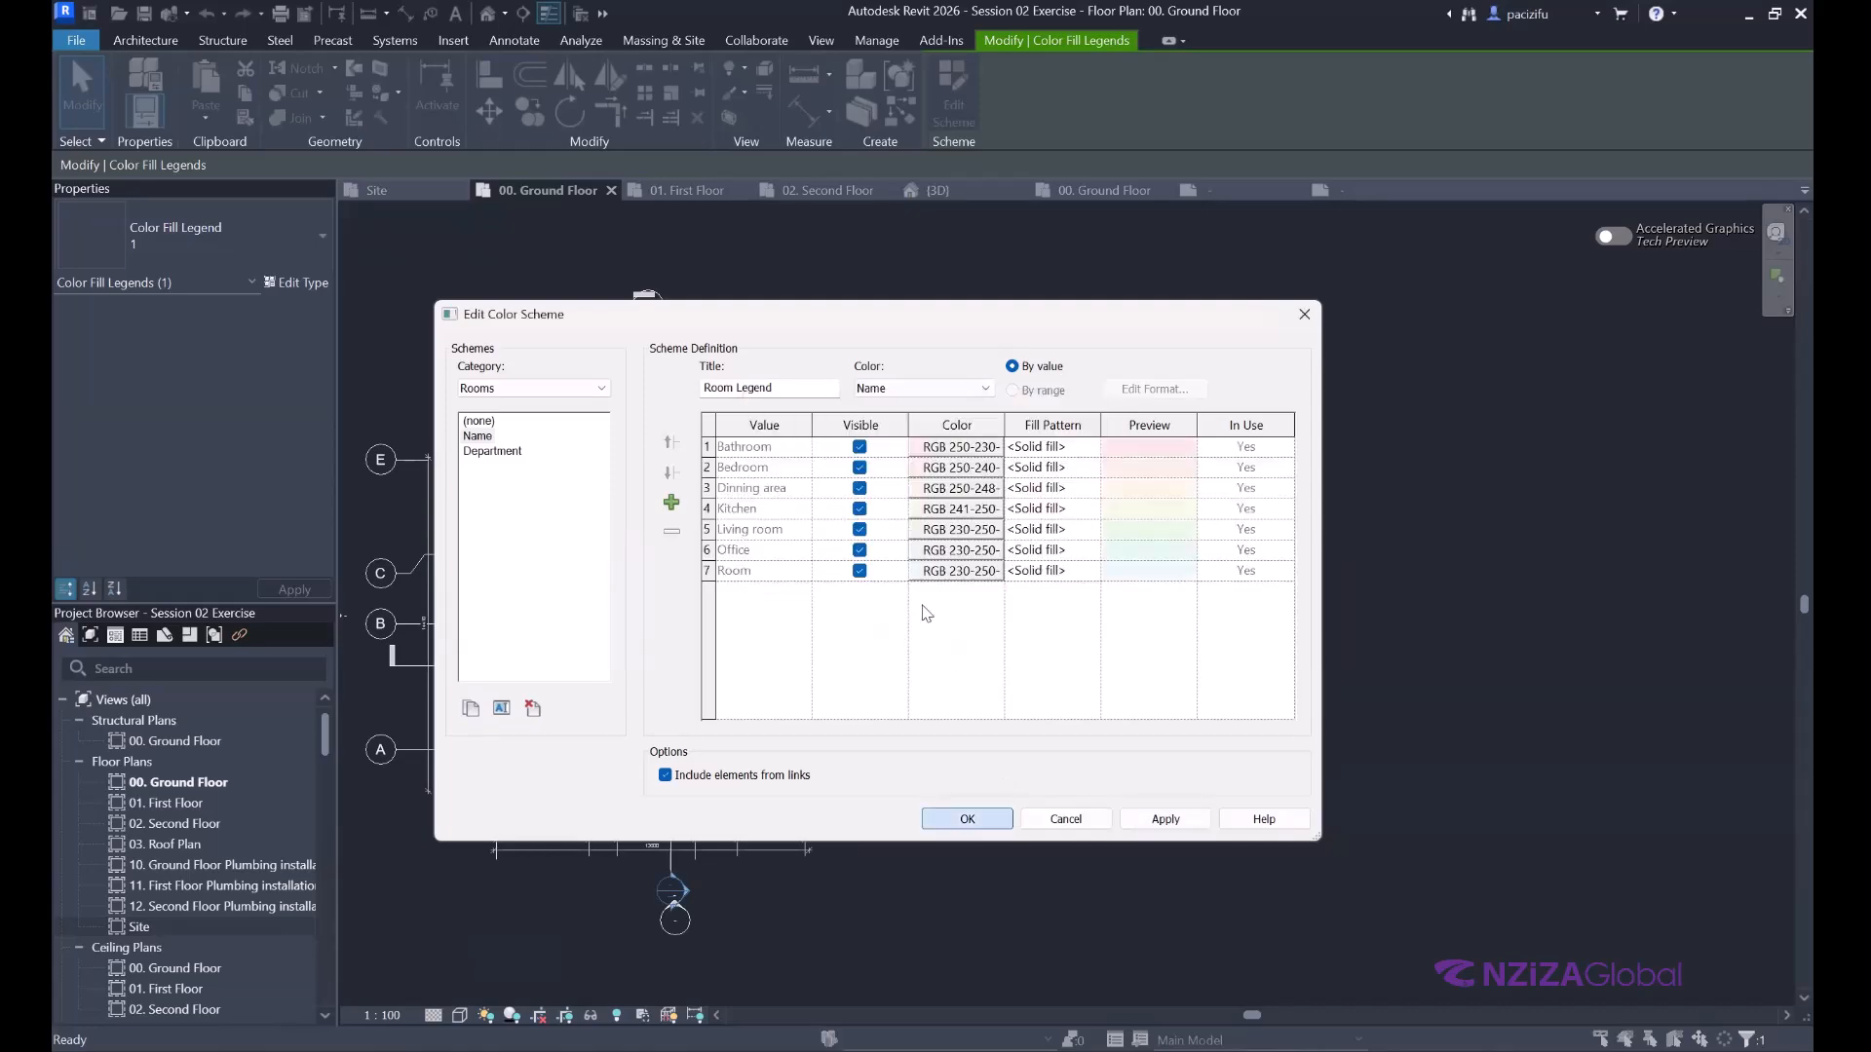
key("Return")
key("Escape")
Set the color fill legend type's Values Displayed to All and slightly narrow the room legend.
left_click(1118, 551)
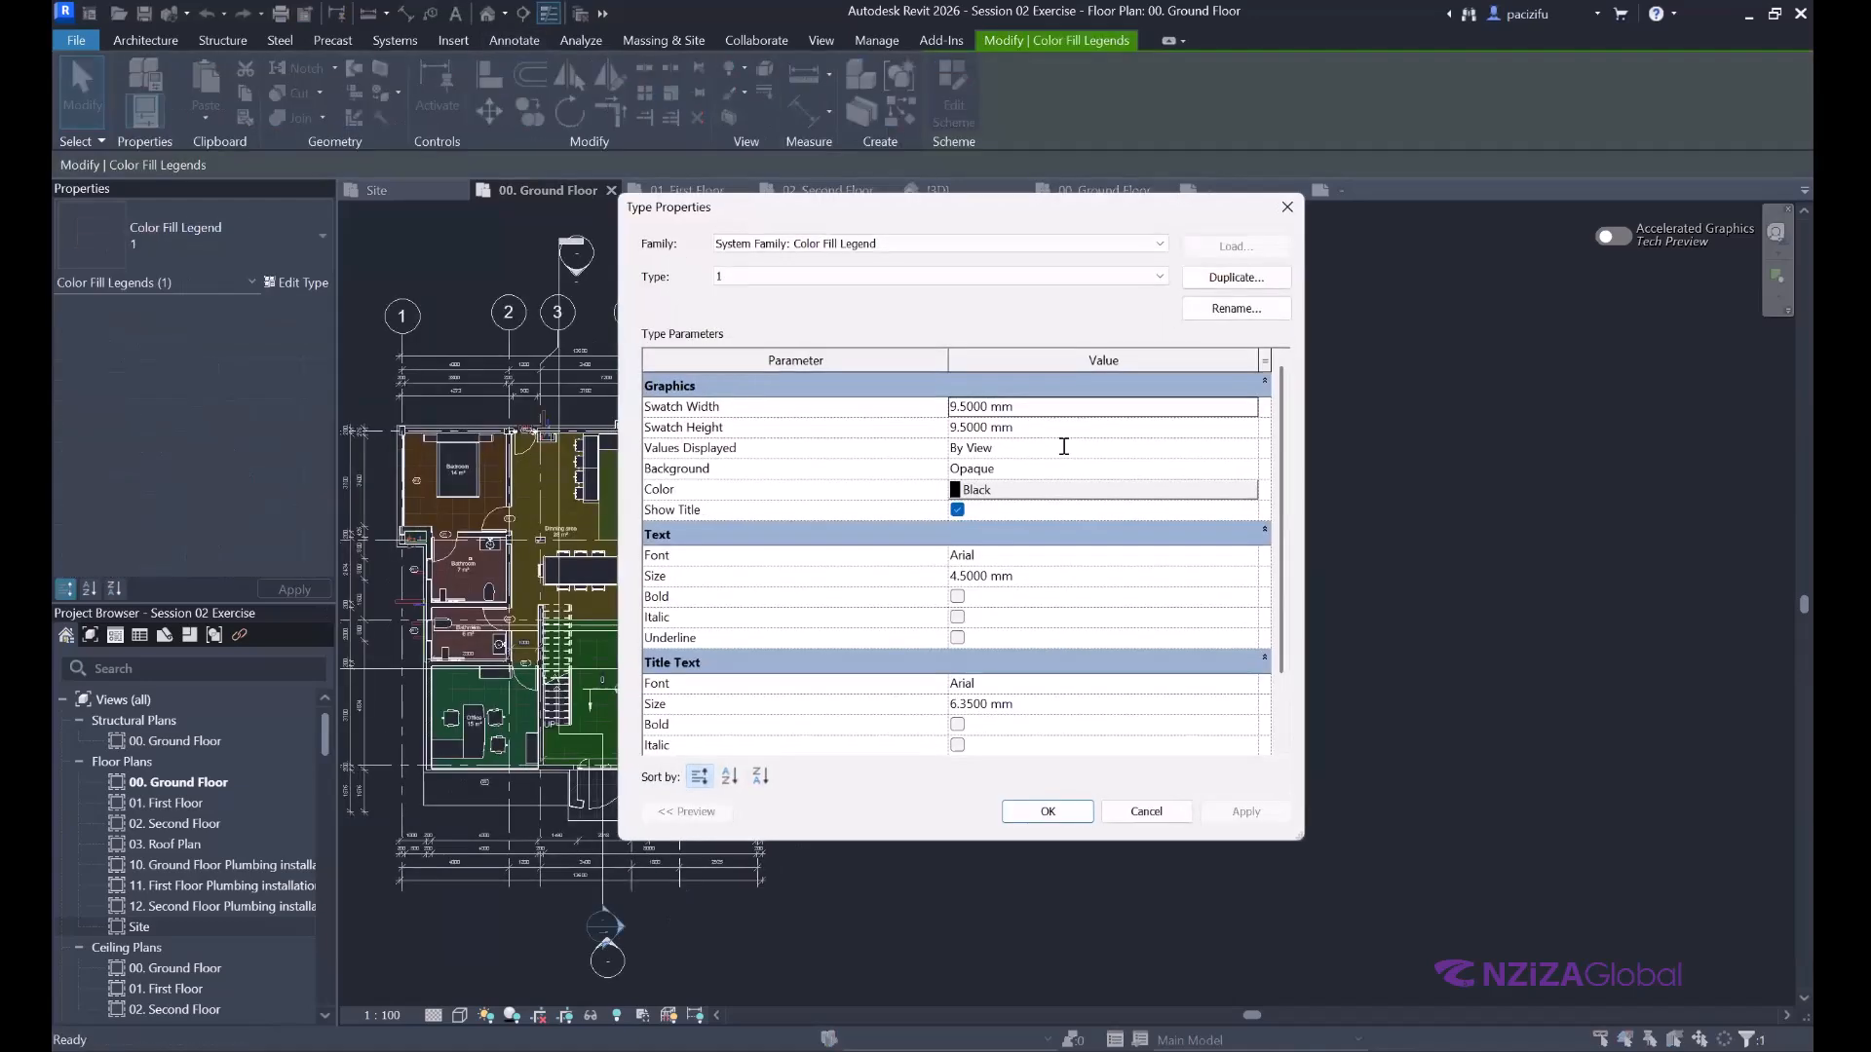
left_click(1064, 446)
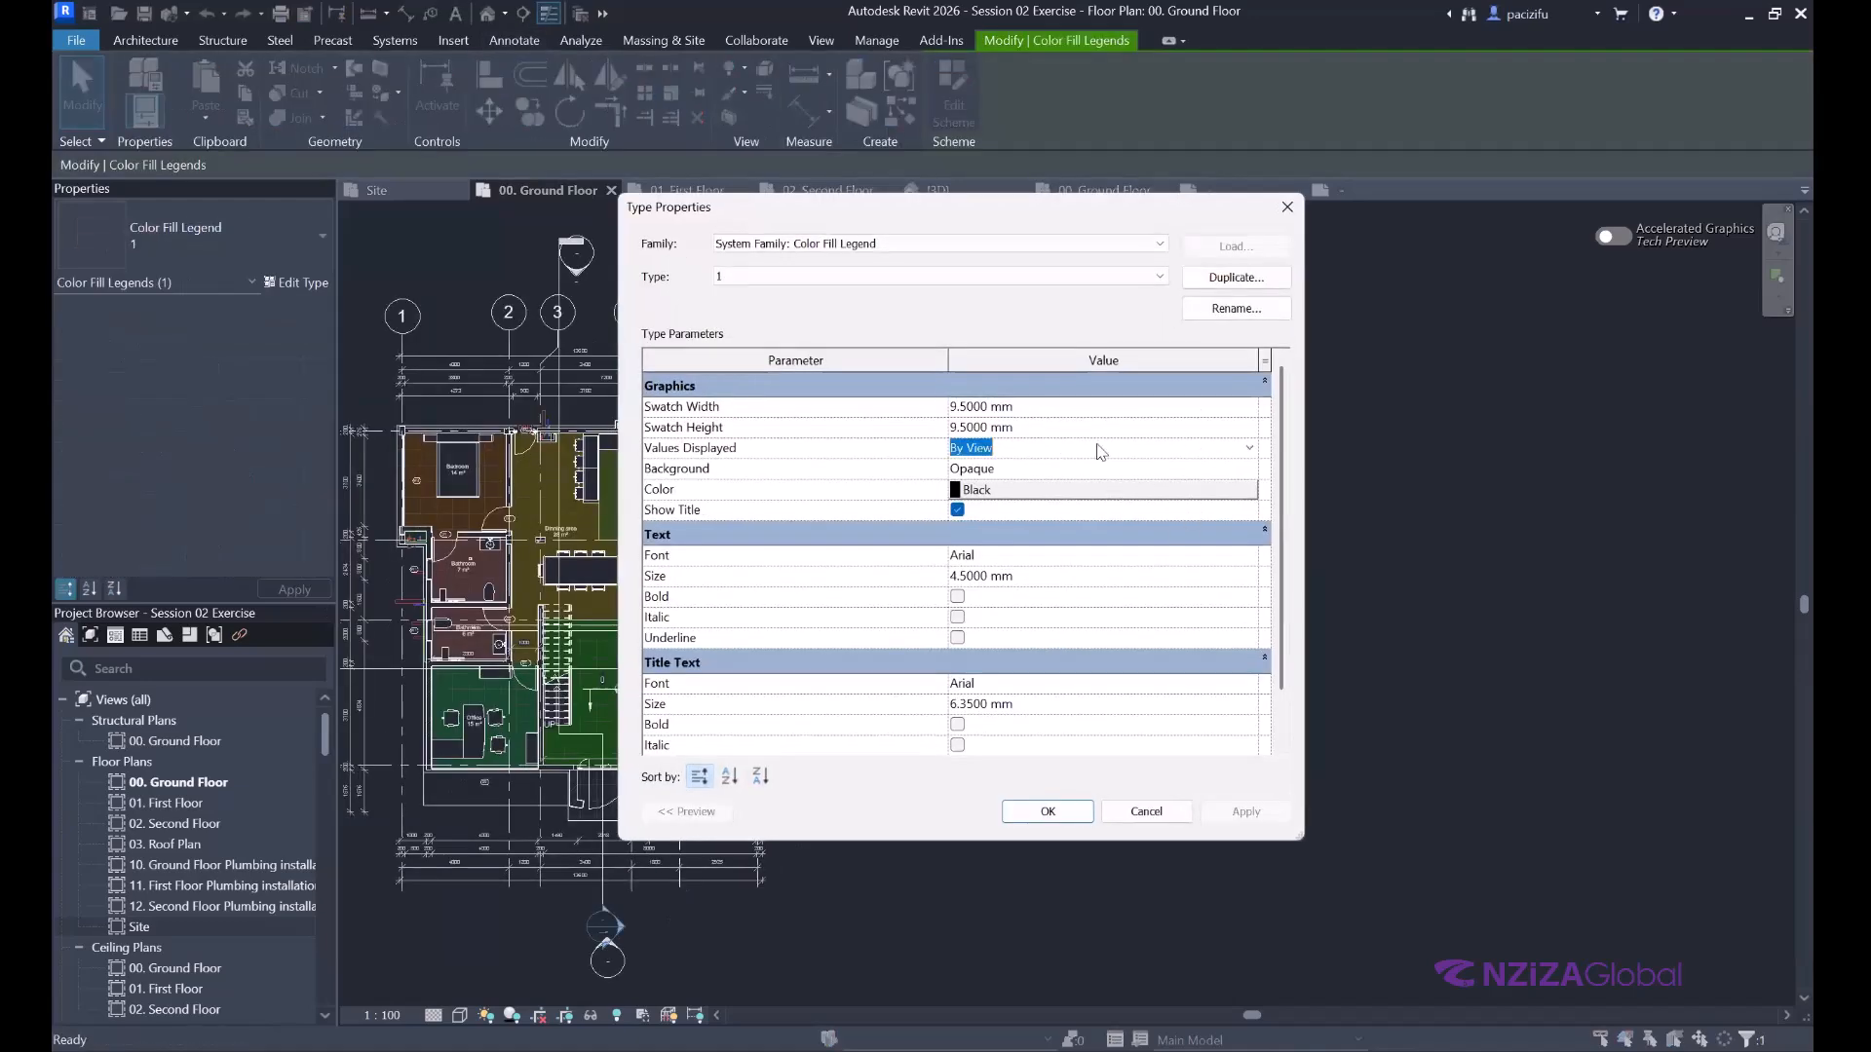
left_click(1250, 448)
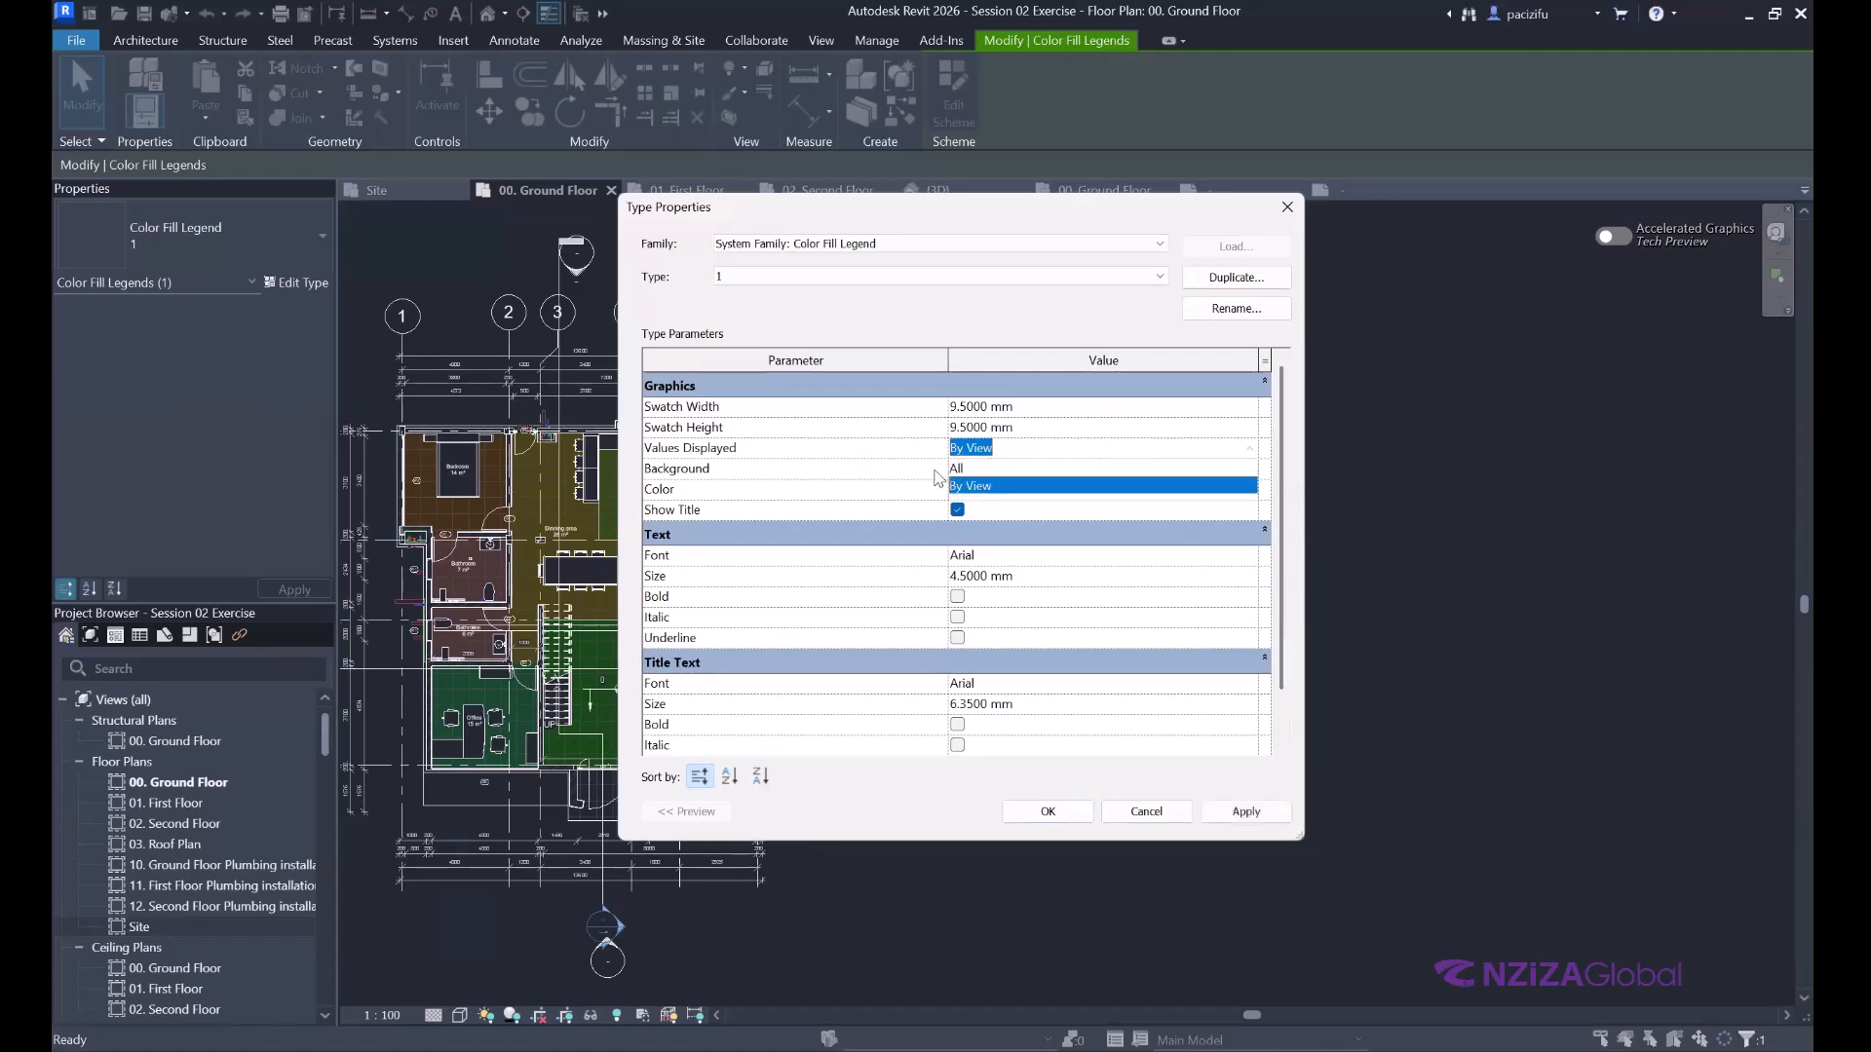
left_click(1002, 469)
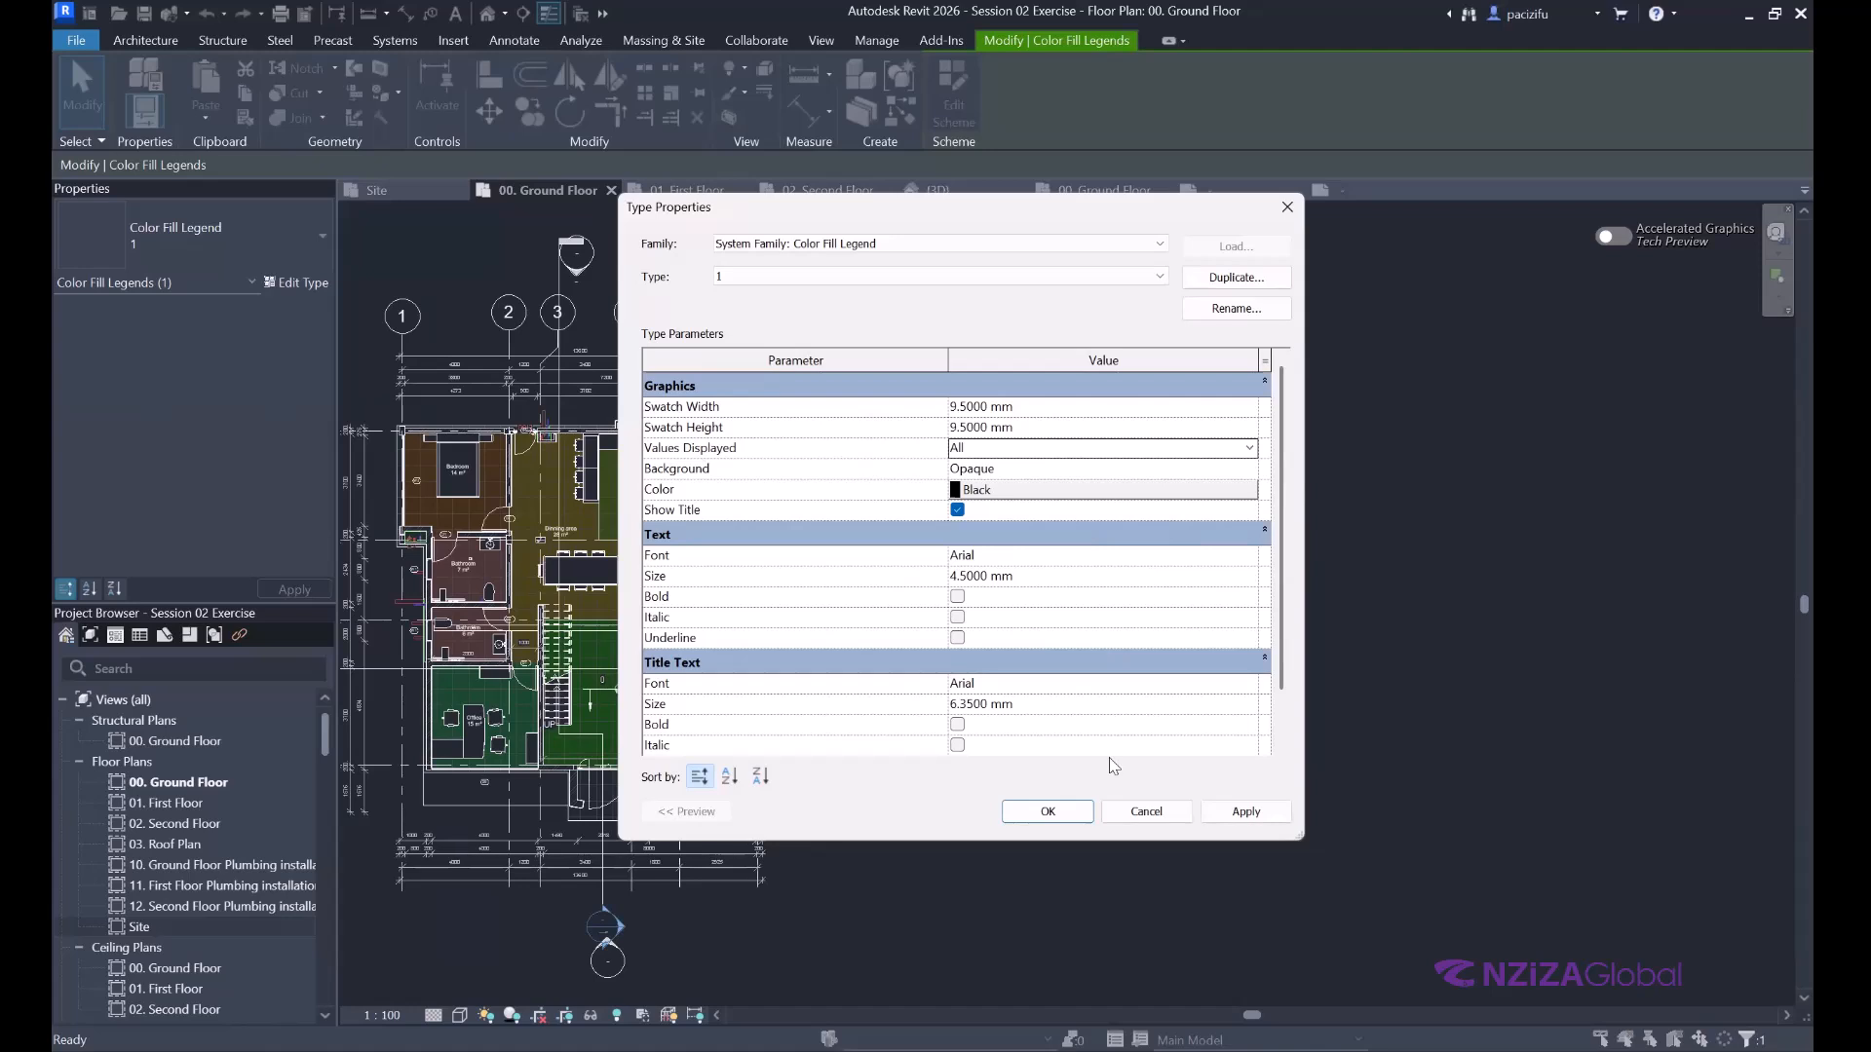
left_click(1047, 811)
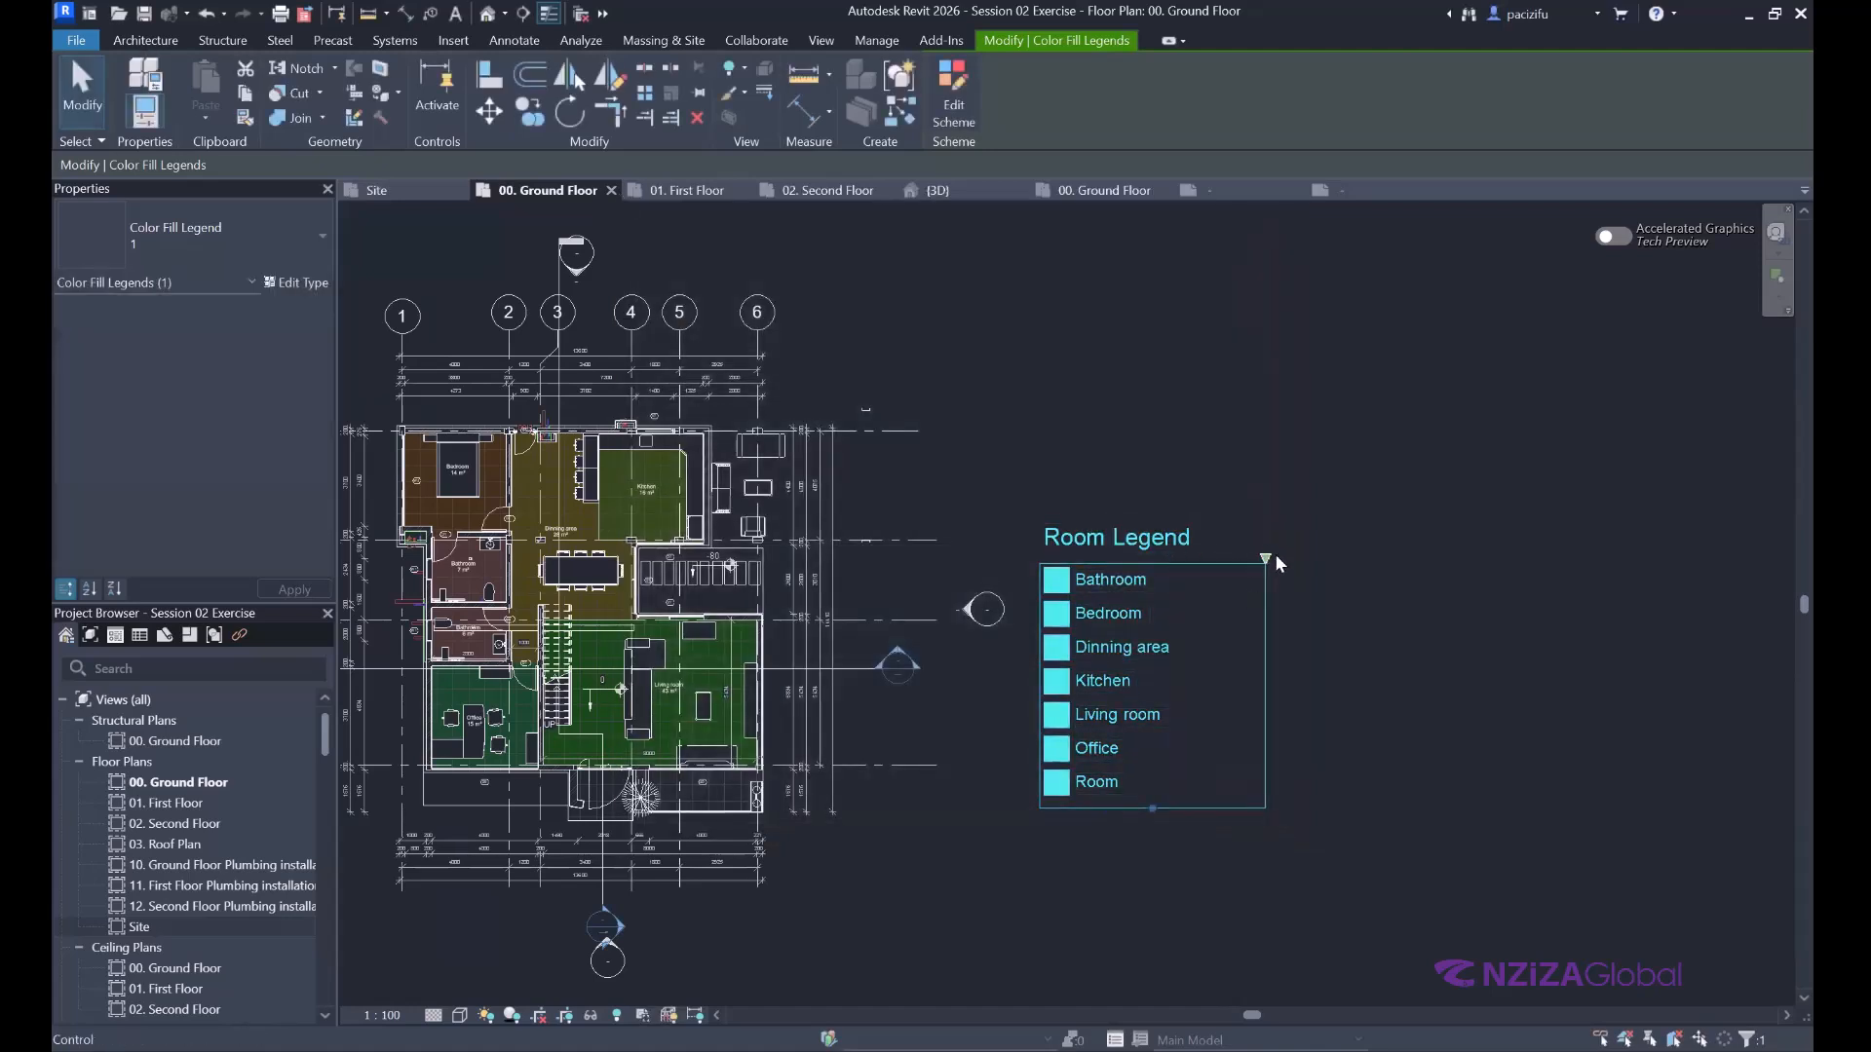
left_click_drag(1267, 557, 1225, 560)
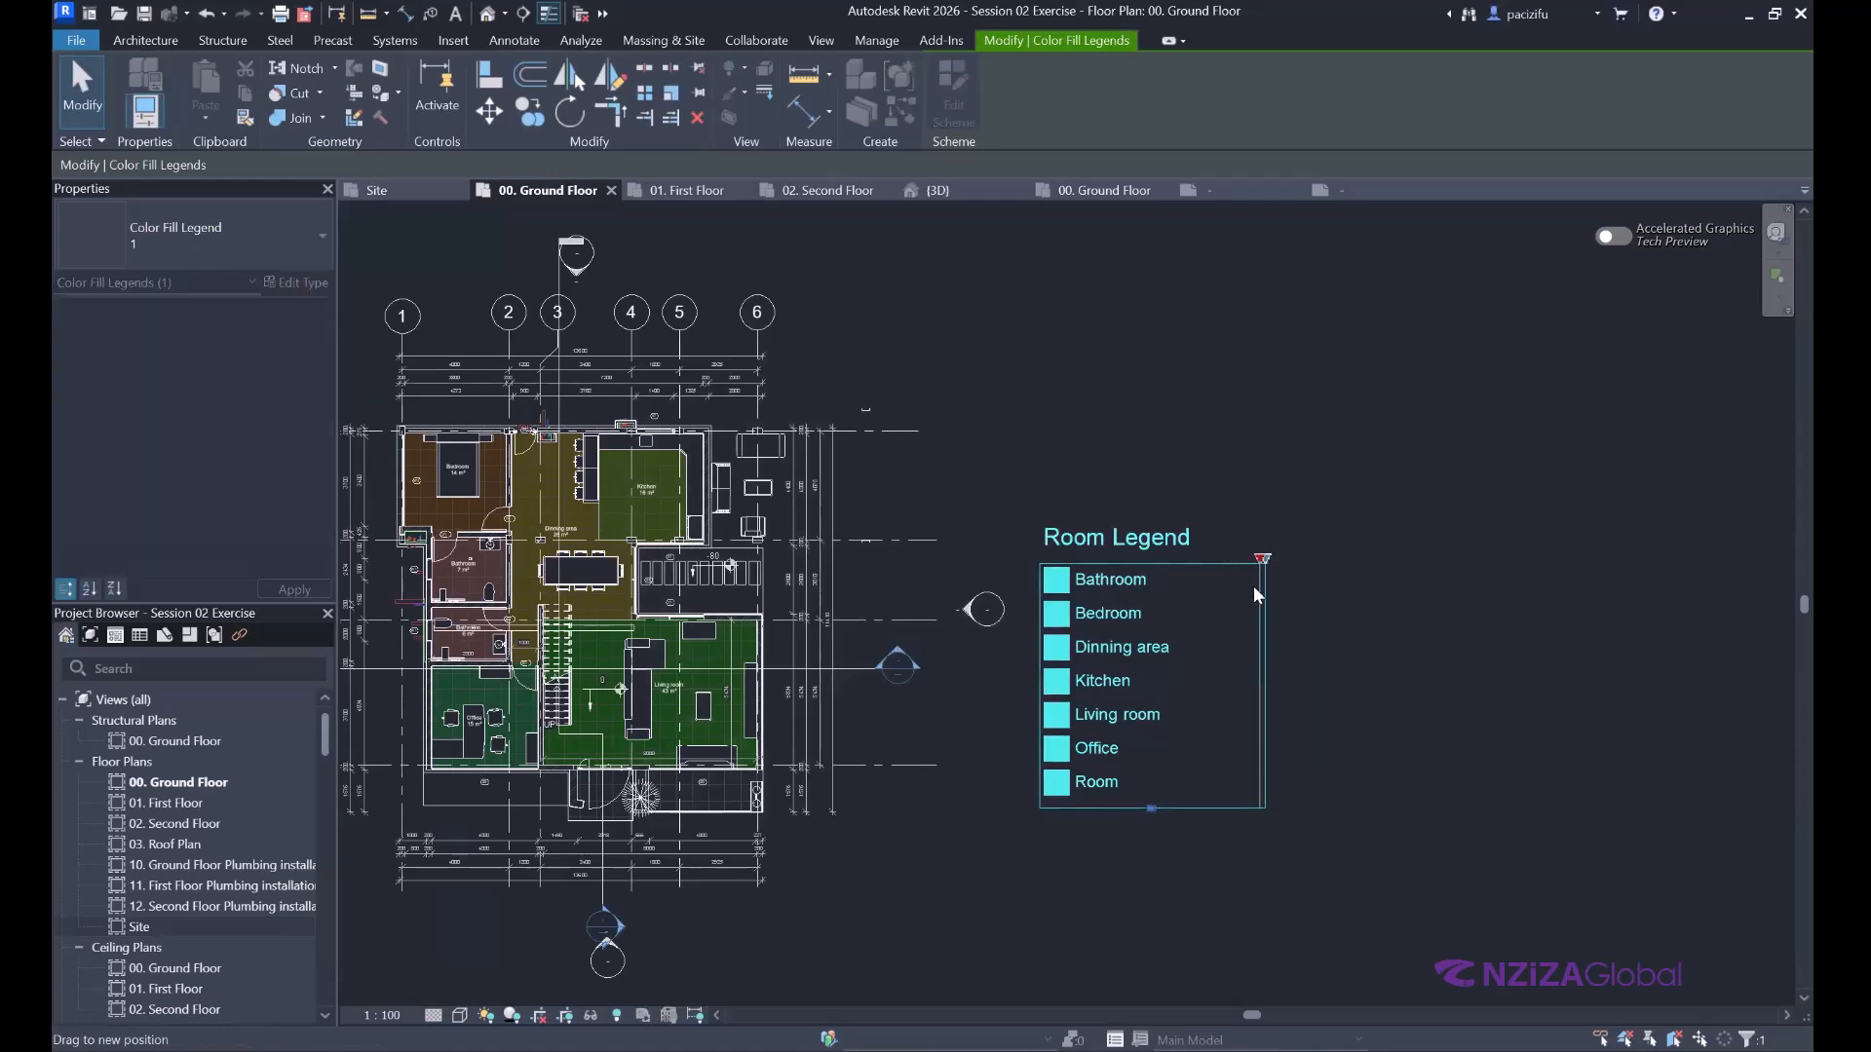
left_click(1300, 521)
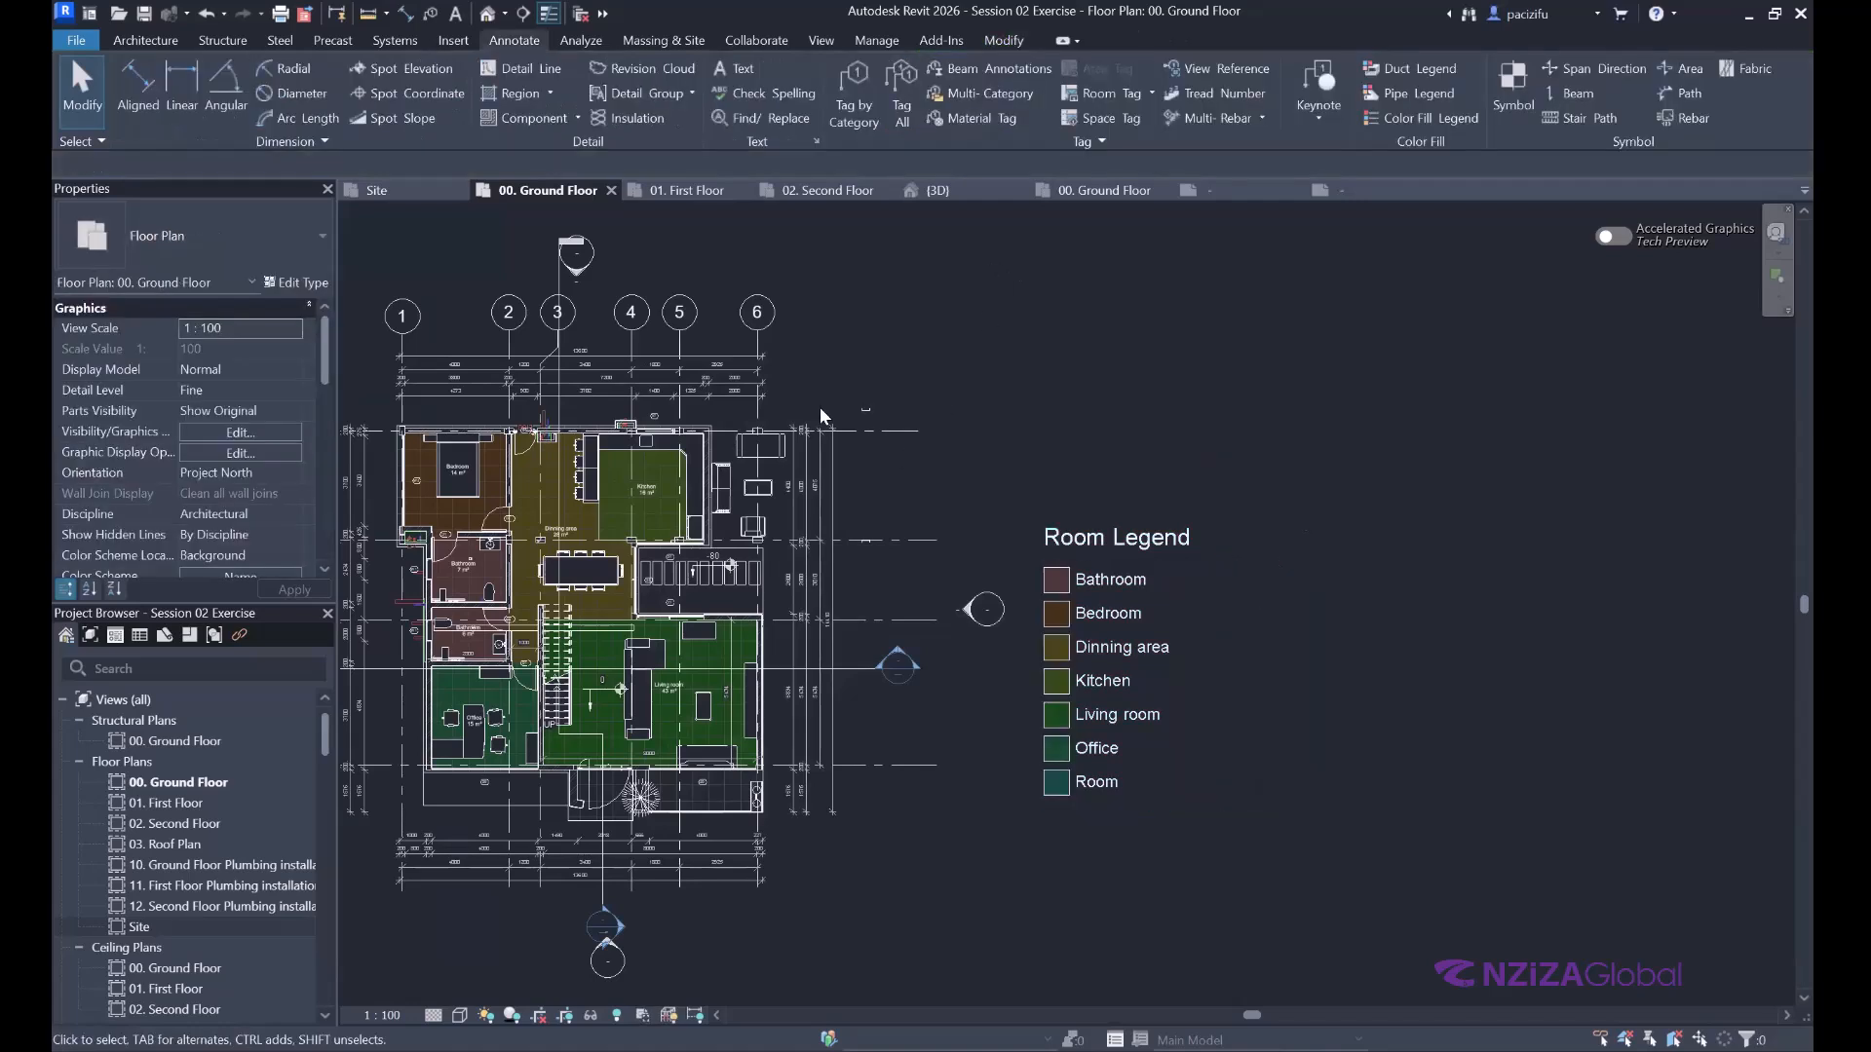
Examine the room fills across the ground floor plan and compare them with the room legend's entries.
scroll(686, 443, "down", 2)
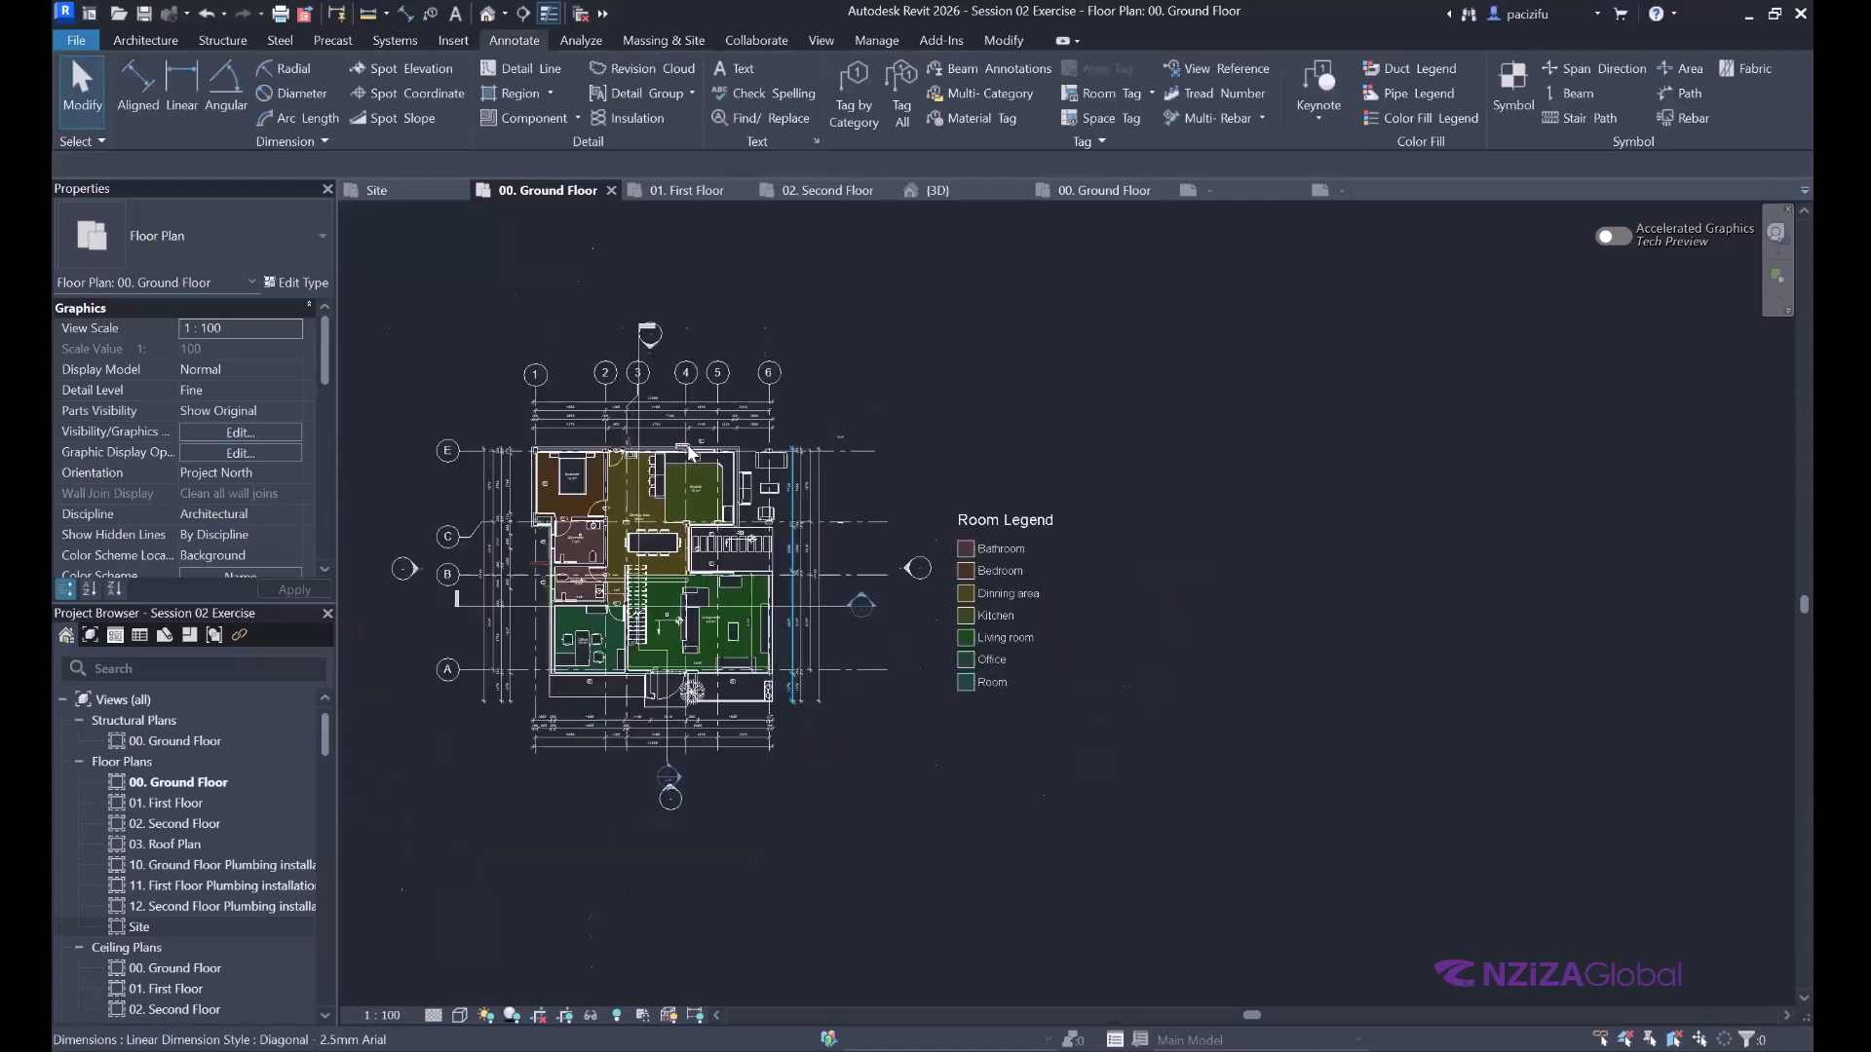
scroll(780, 399, "up", 1)
scroll(785, 531, "down", 1)
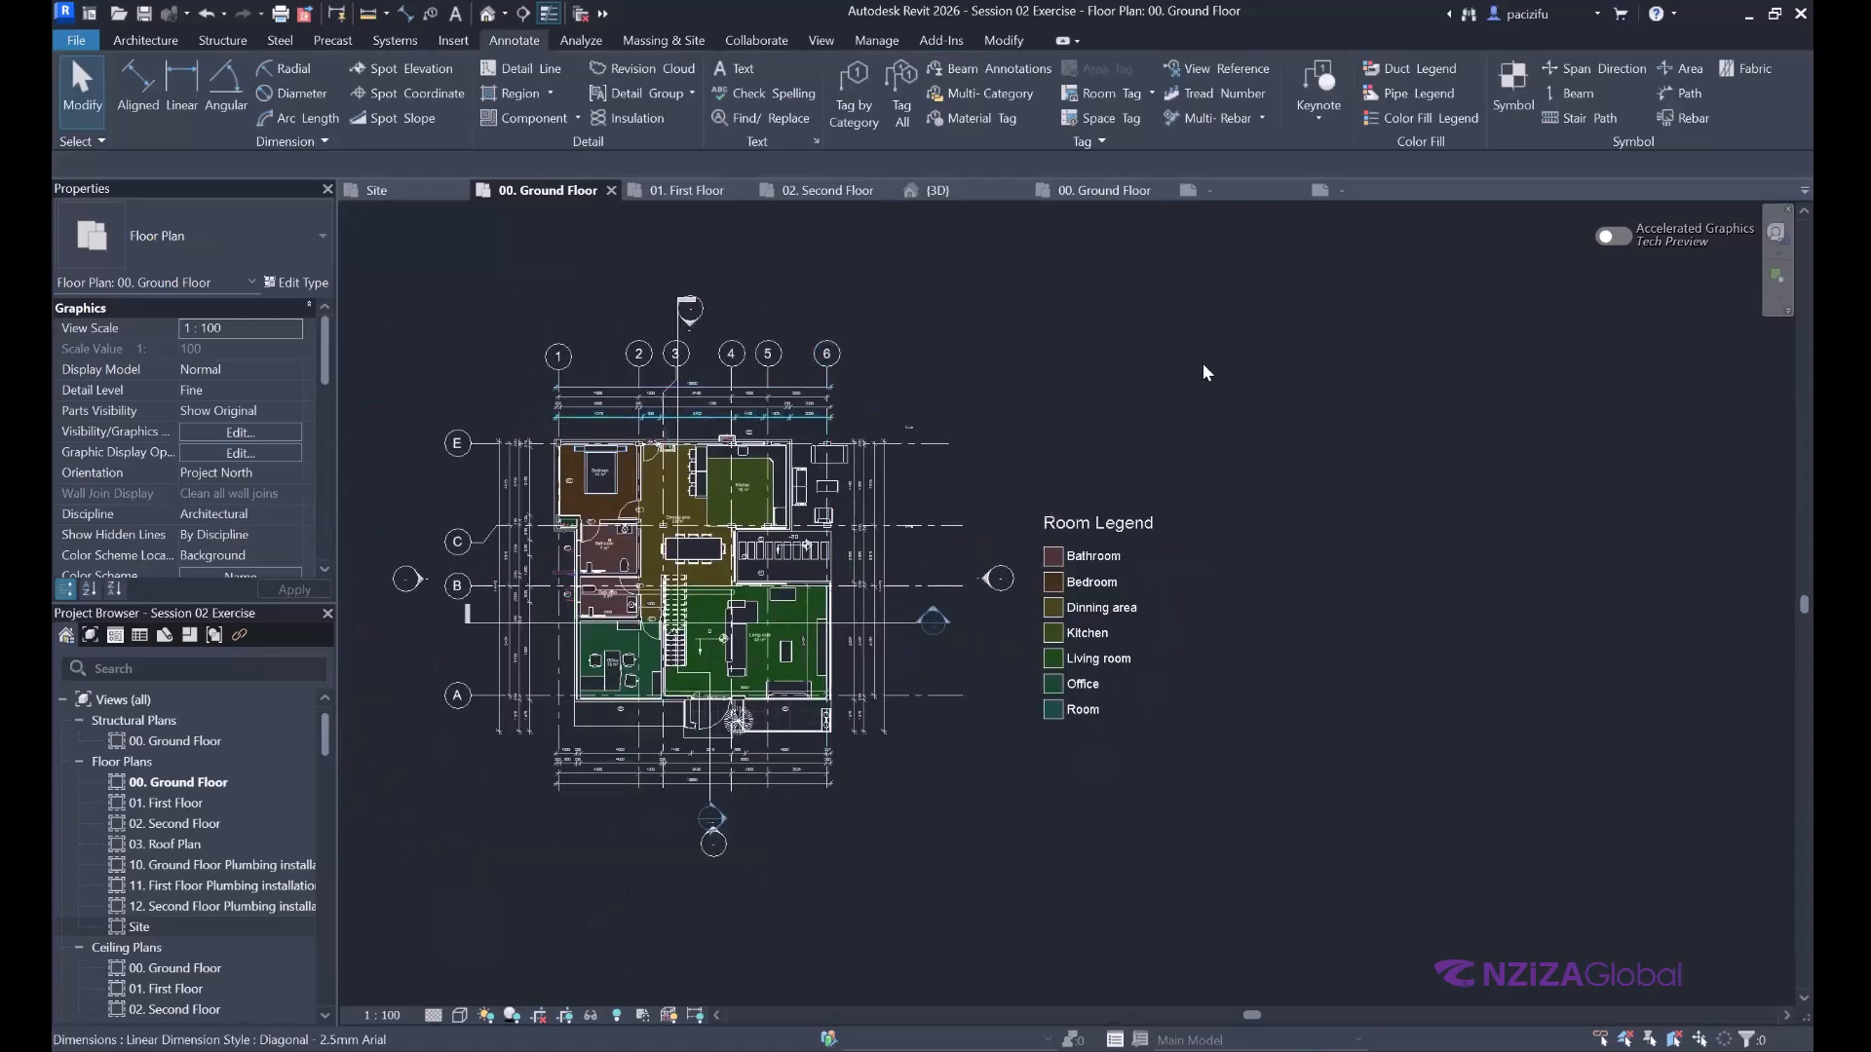
scroll(1112, 512, "up", 1)
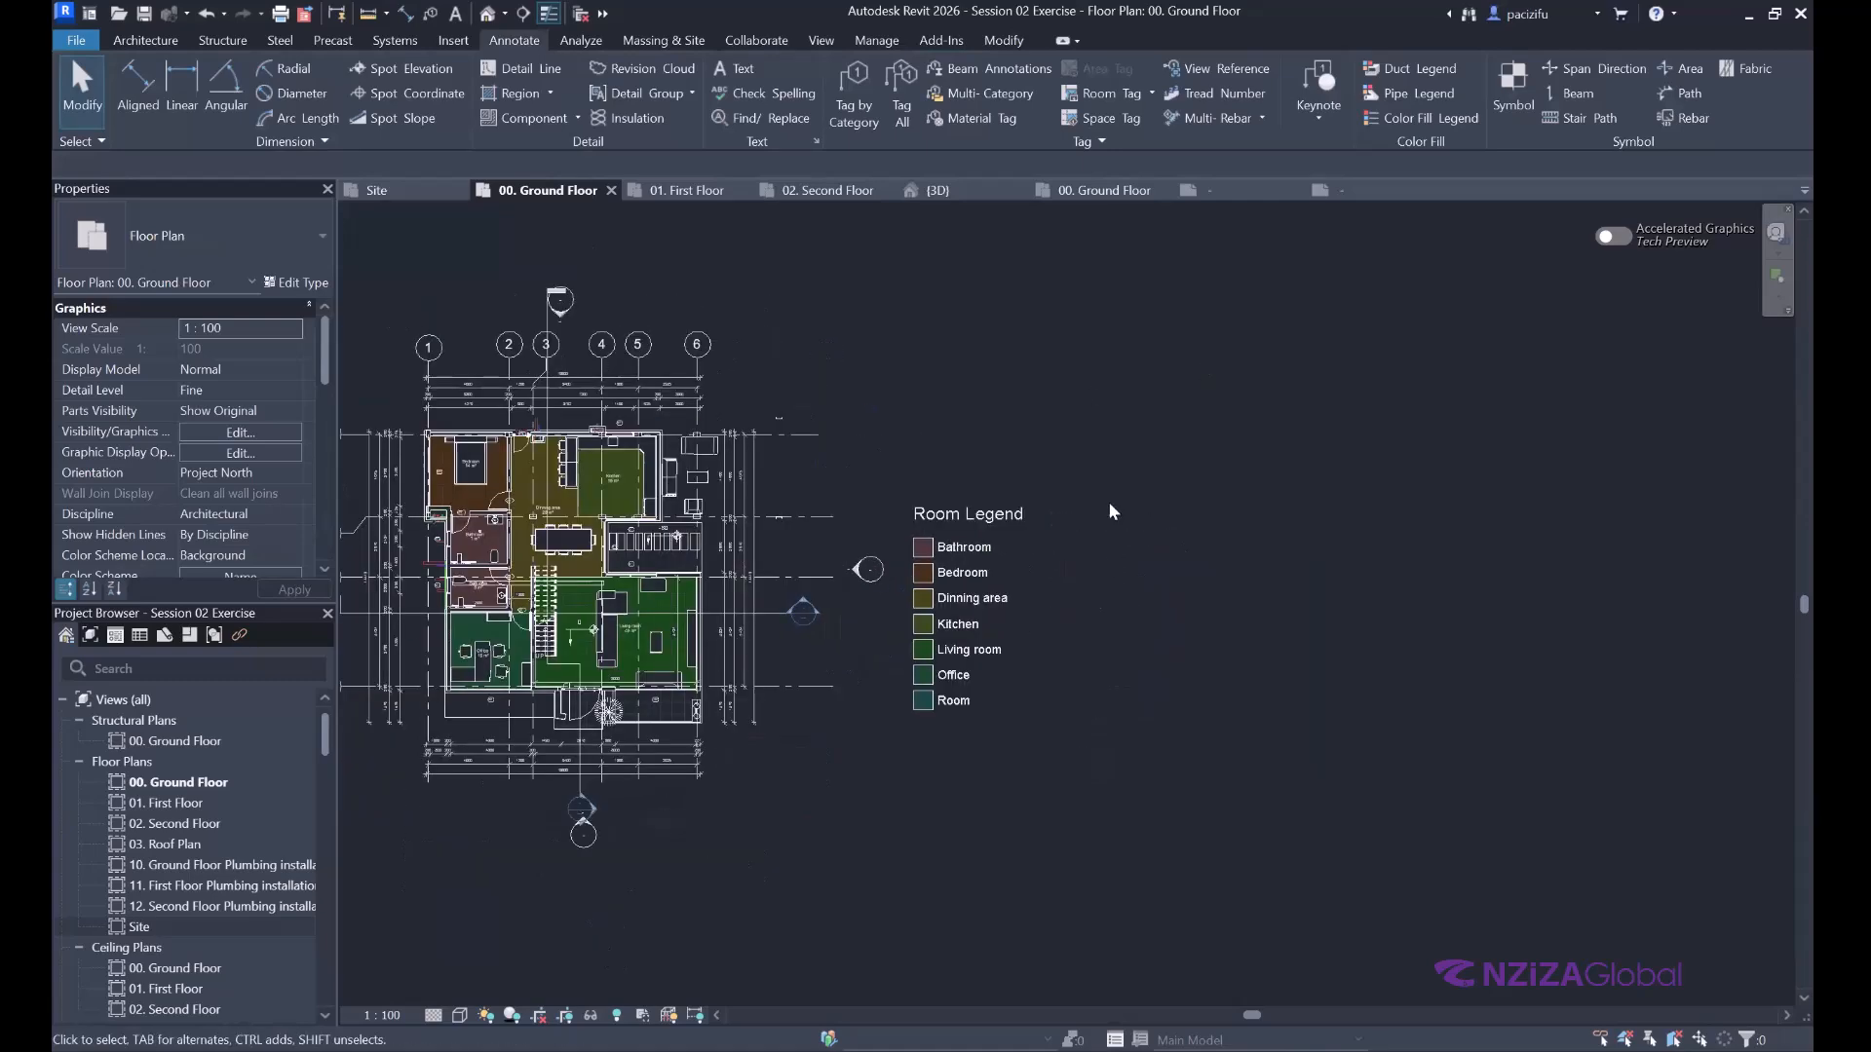
scroll(984, 567, "down", 1)
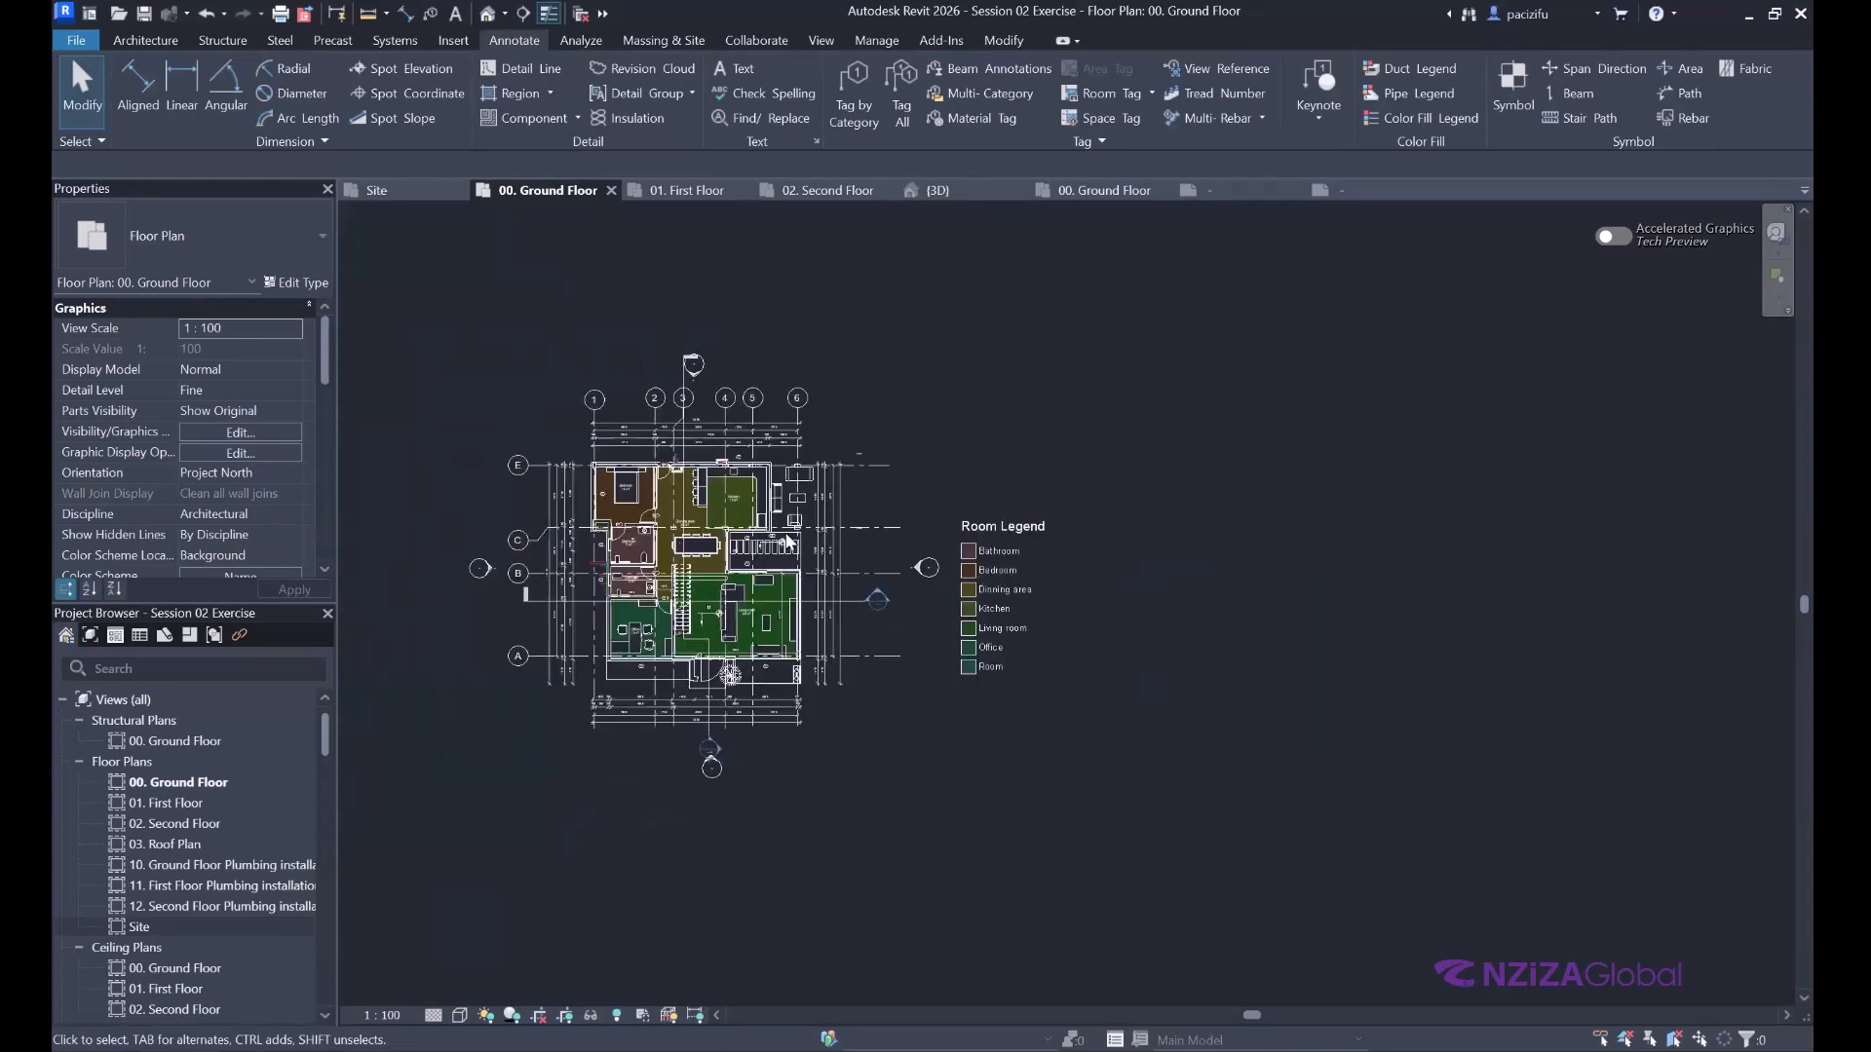
scroll(788, 541, "up", 2)
scroll(844, 469, "up", 1)
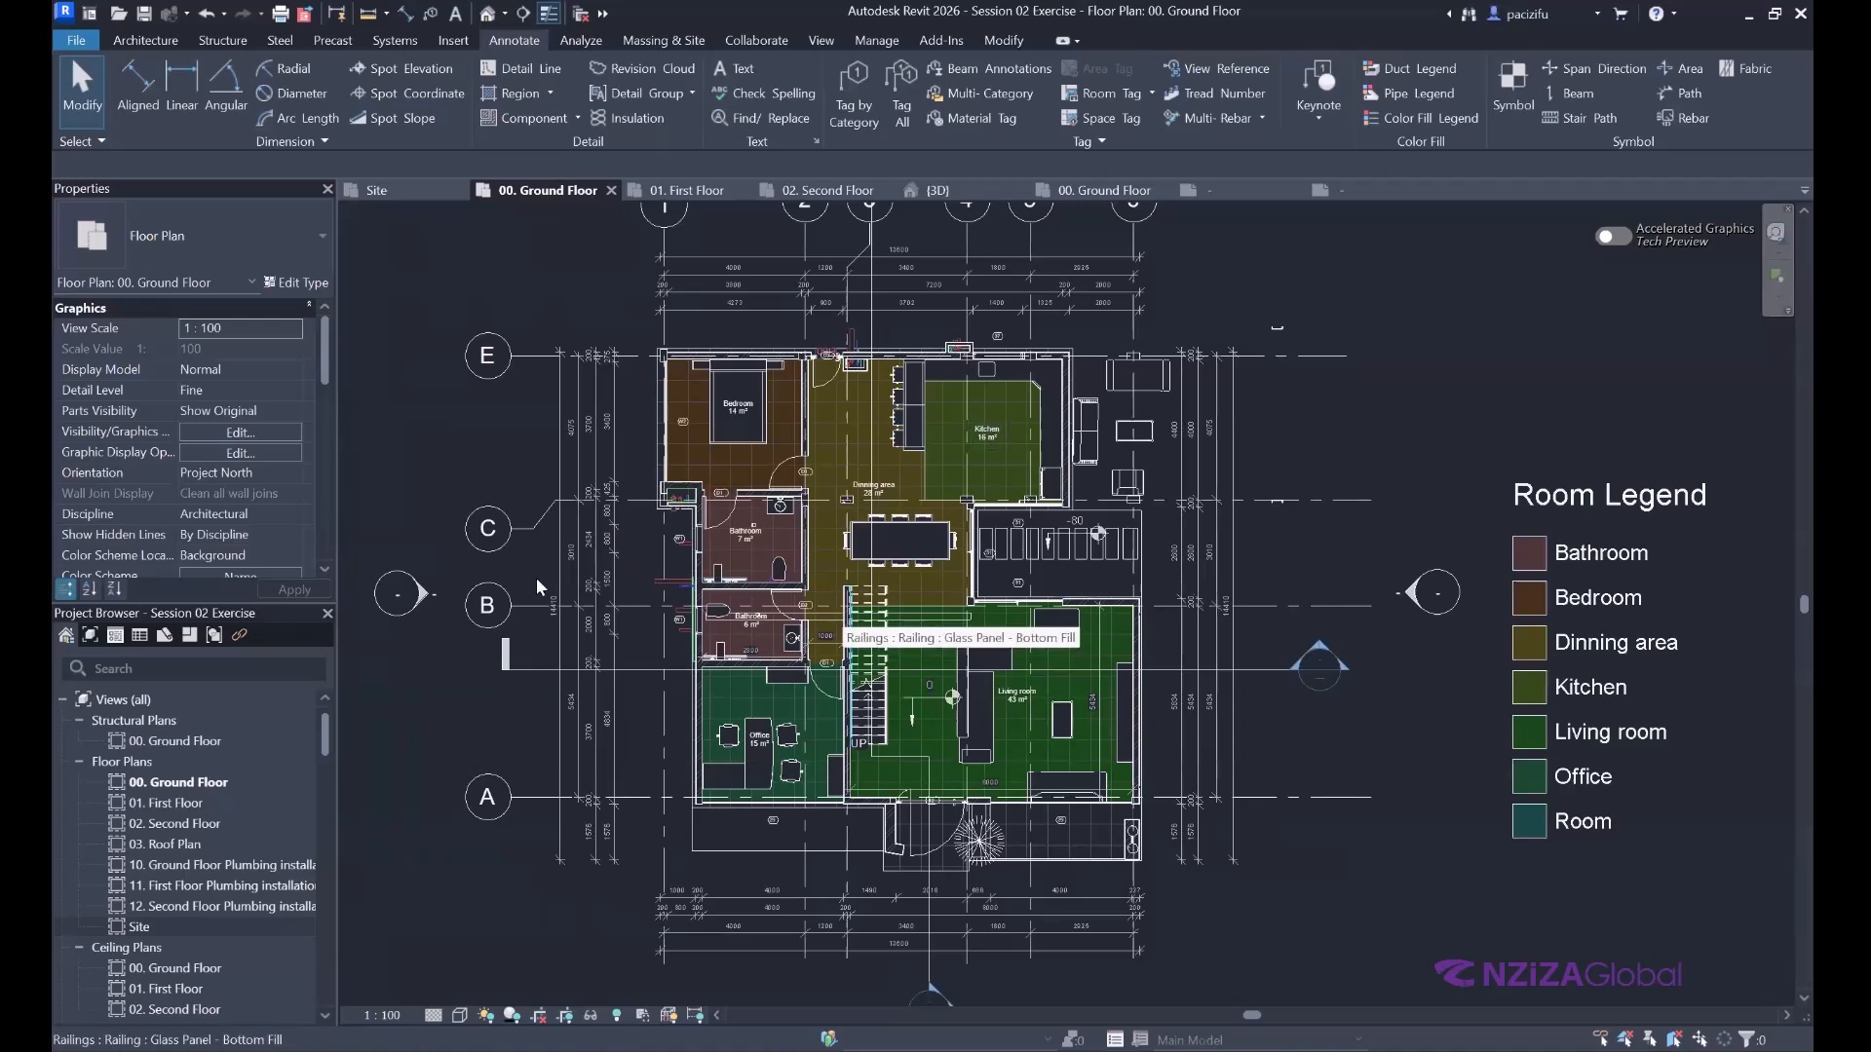
scroll(536, 577, "down", 2)
scroll(575, 586, "up", 1)
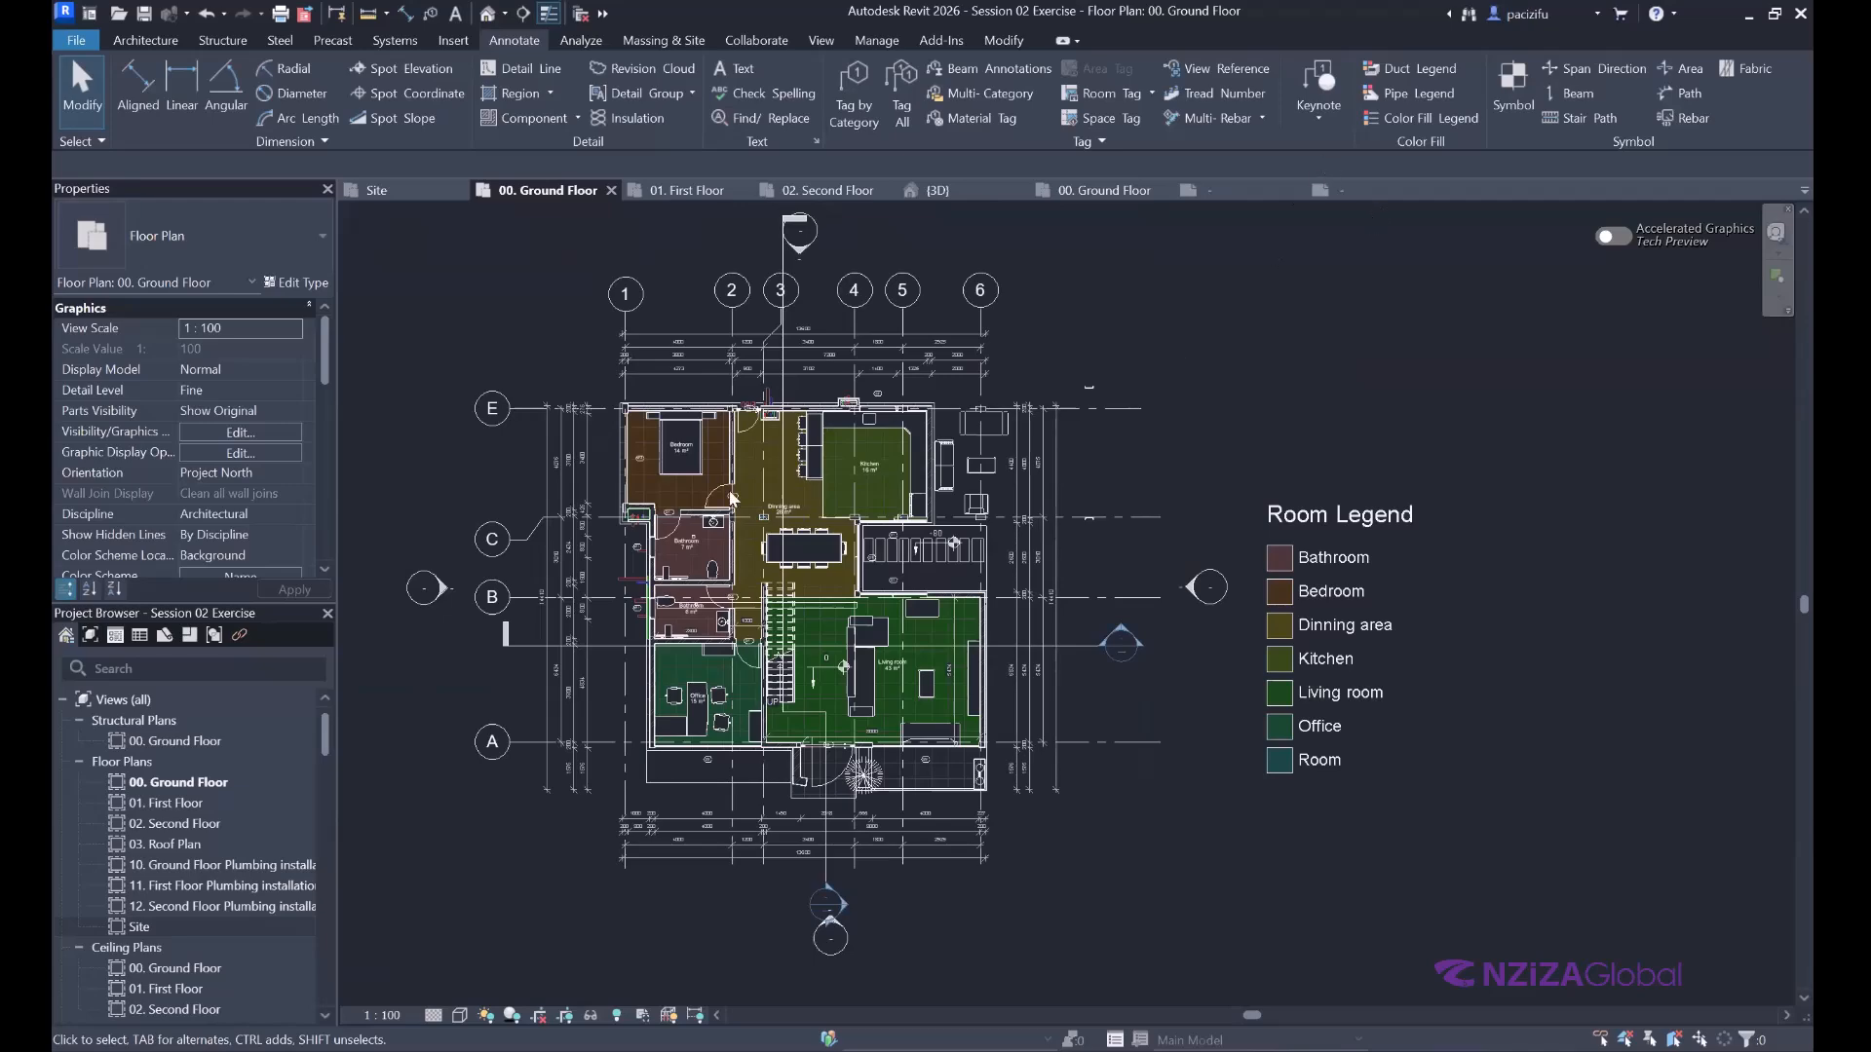
scroll(1233, 589, "down", 2)
scroll(1286, 539, "up", 2)
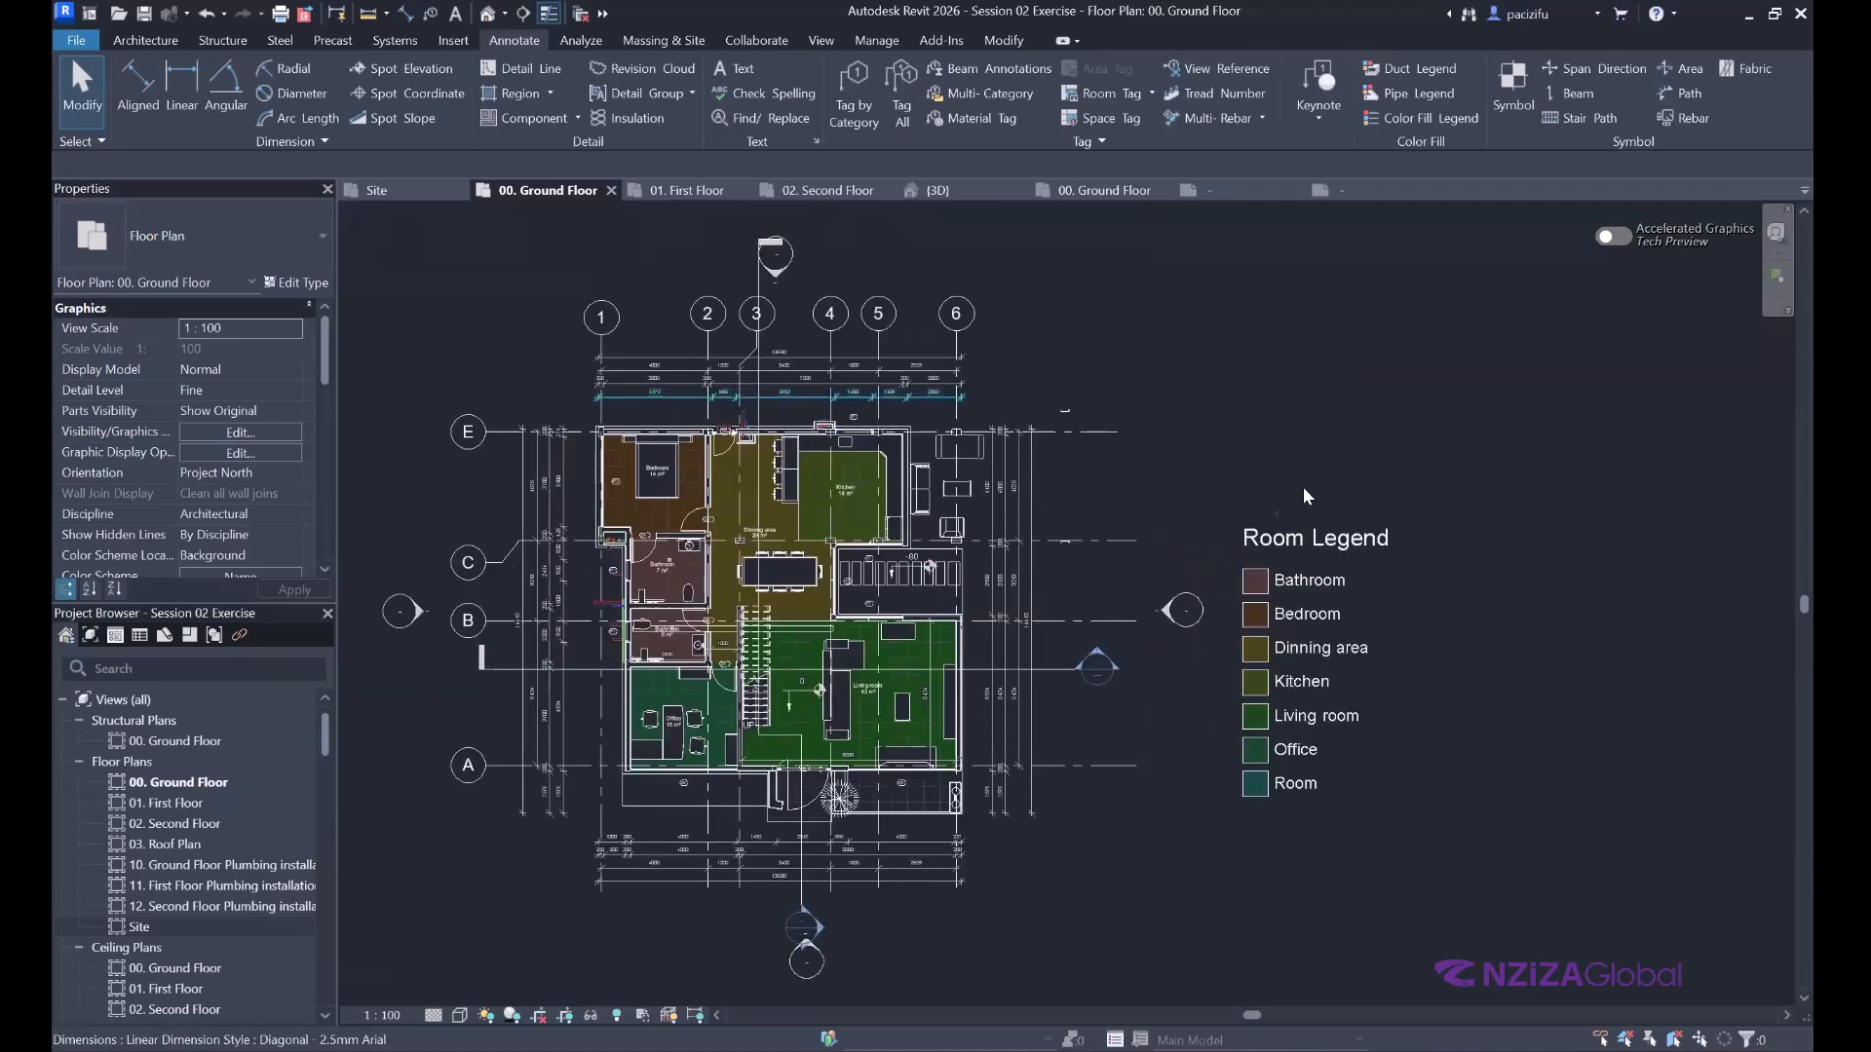
Delete the room legend and place a new color fill legend beside the ground floor plan.
left_click(1286, 538)
key("Delete")
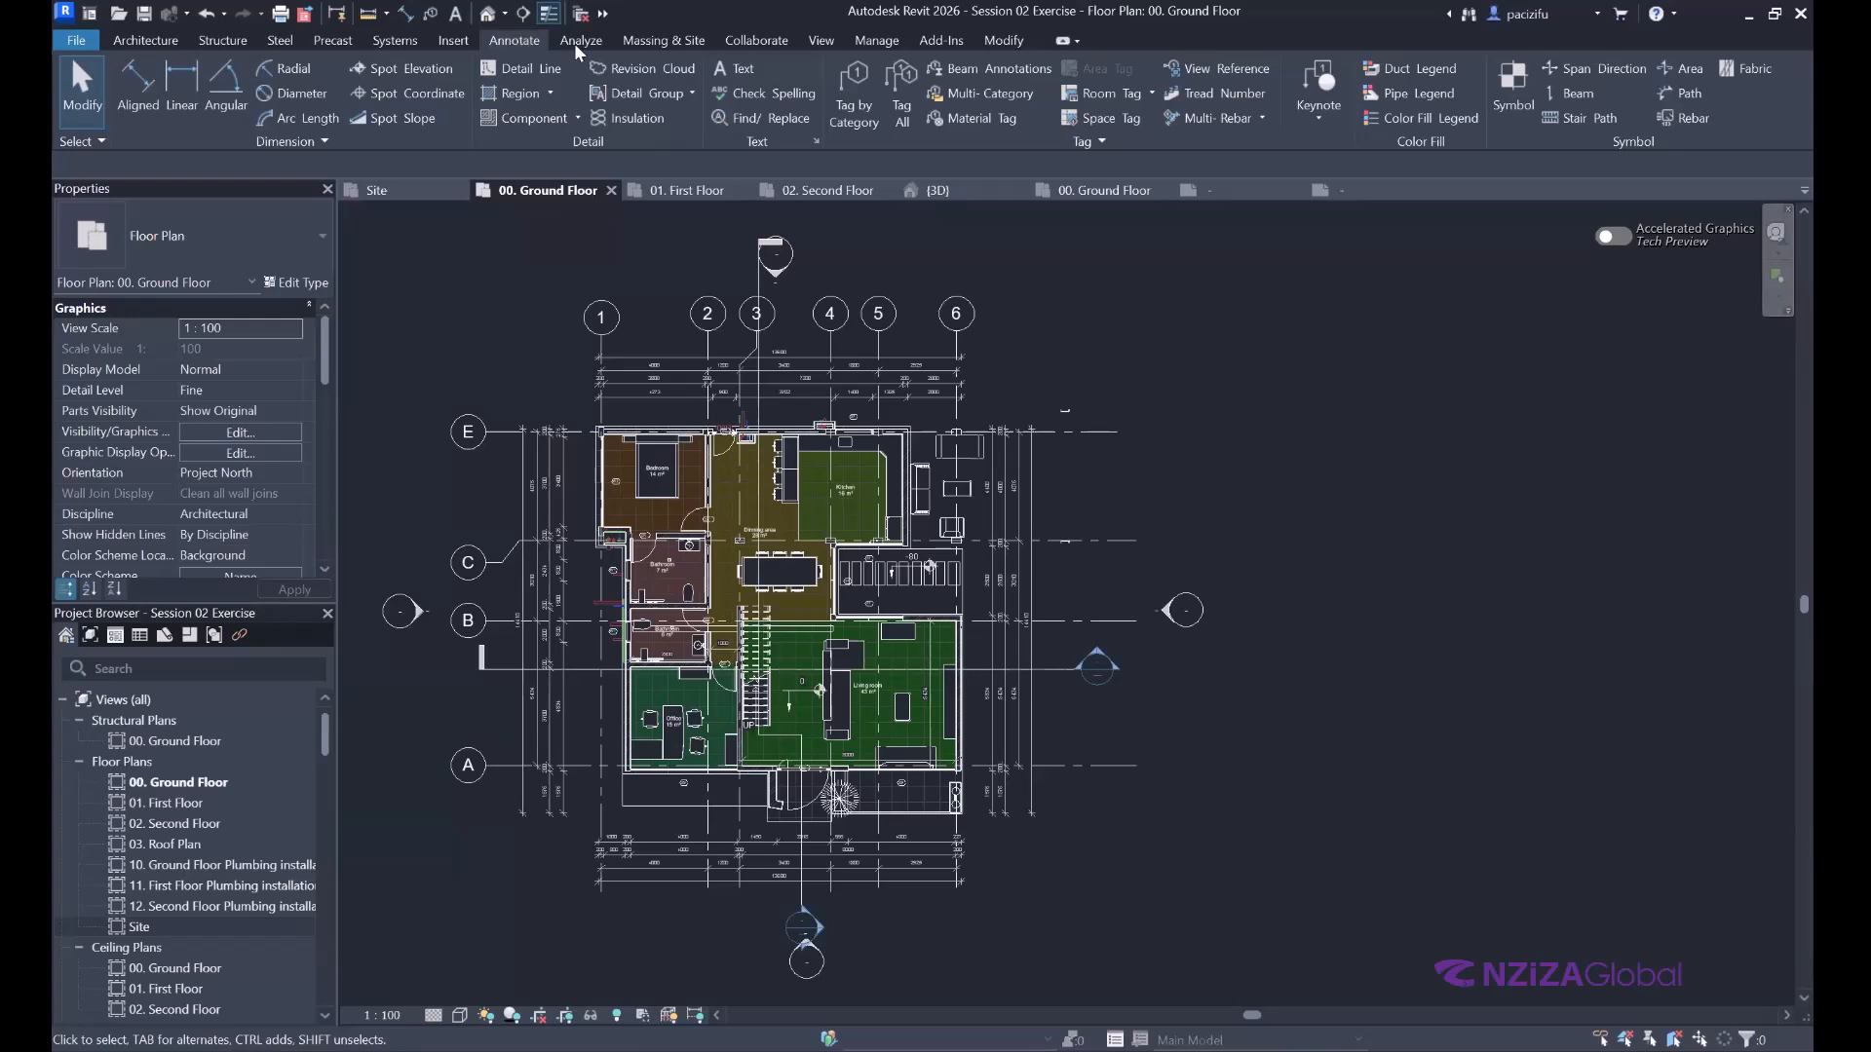
left_click(1407, 121)
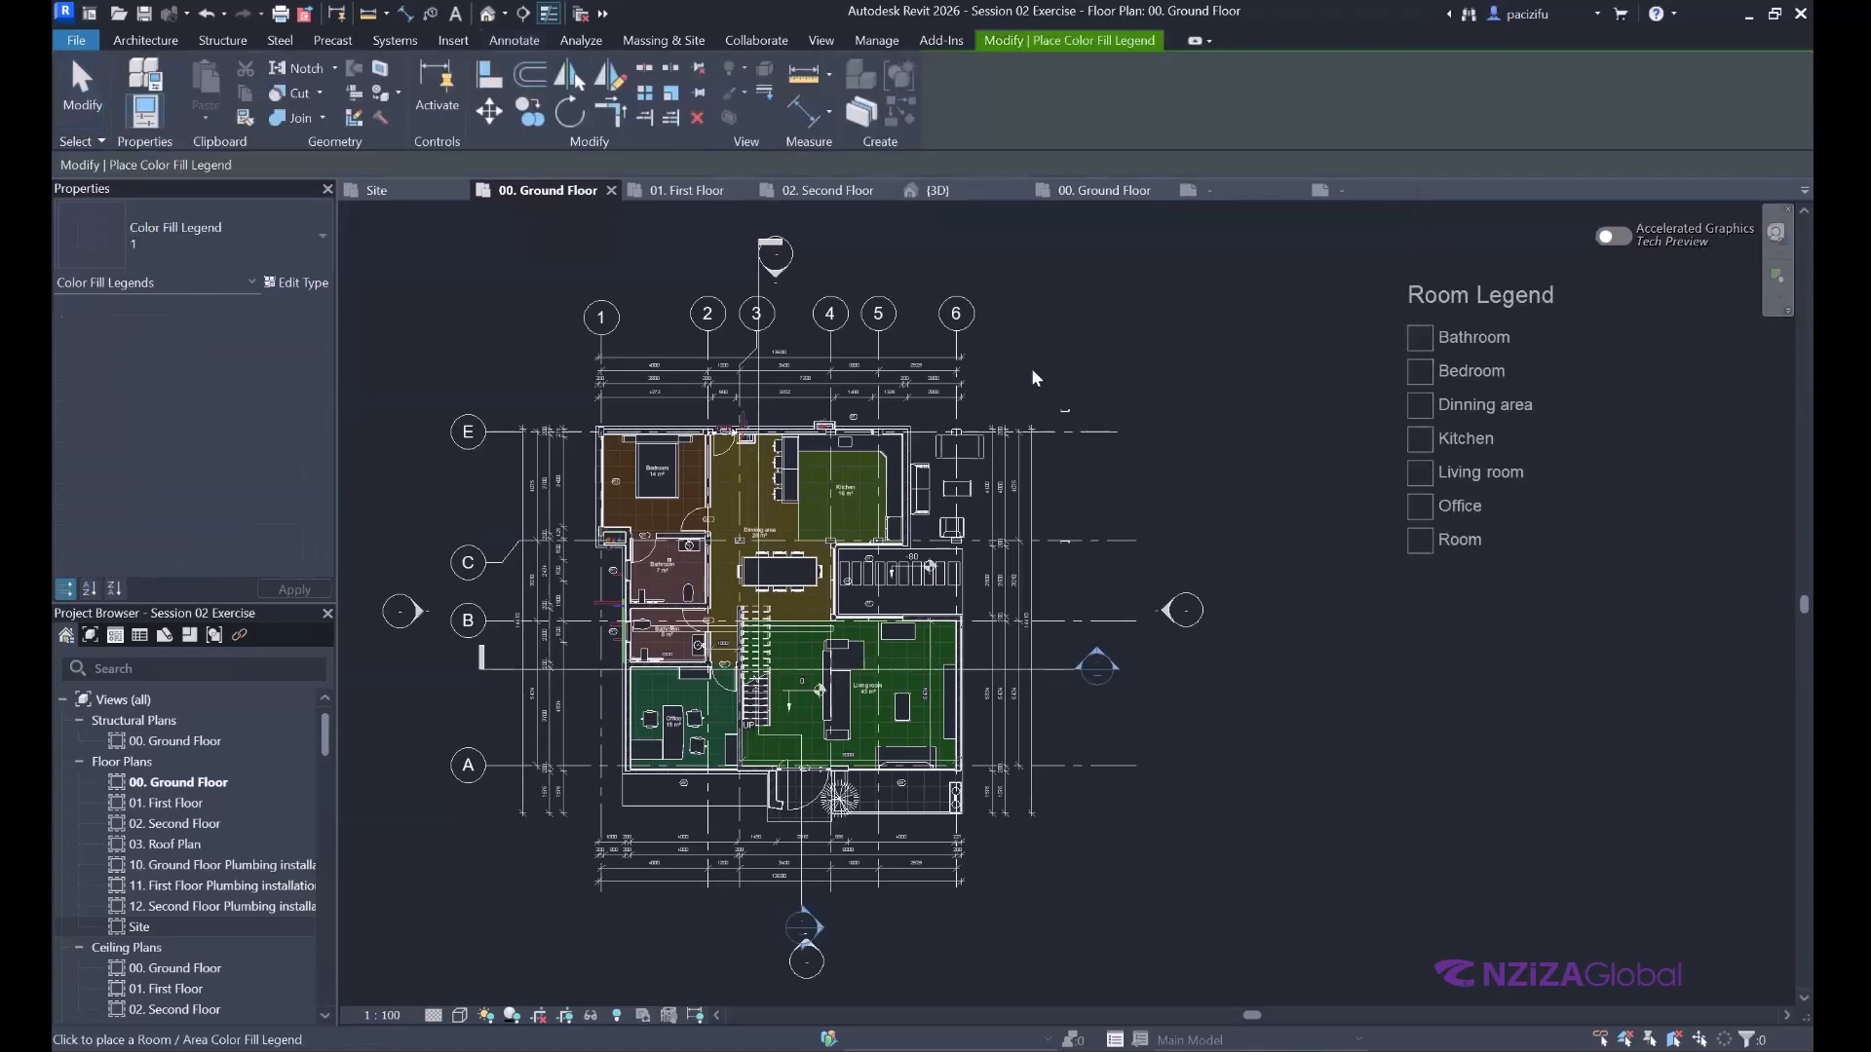
Examine the grid bubbles and dimension strings above the ground floor plan, including grid 1.
scroll(1064, 413, "down", 3)
scroll(1067, 422, "up", 4)
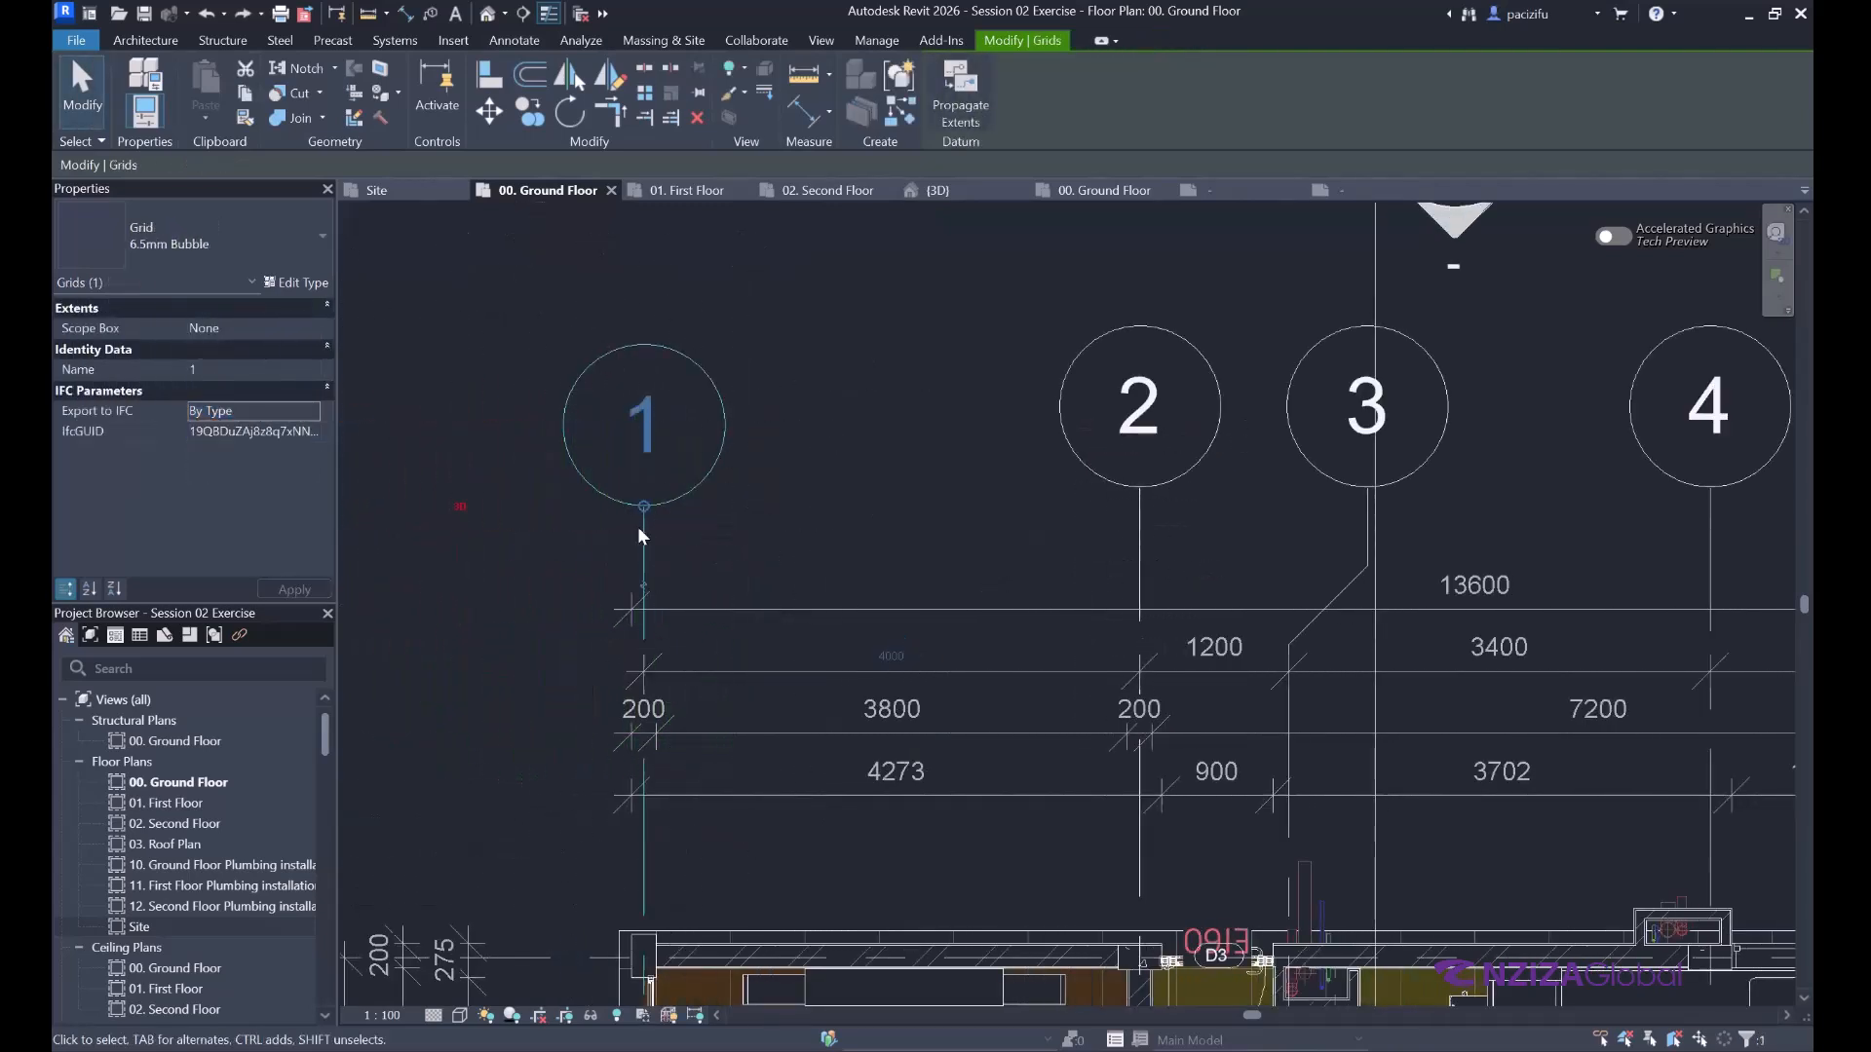
left_click(547, 680)
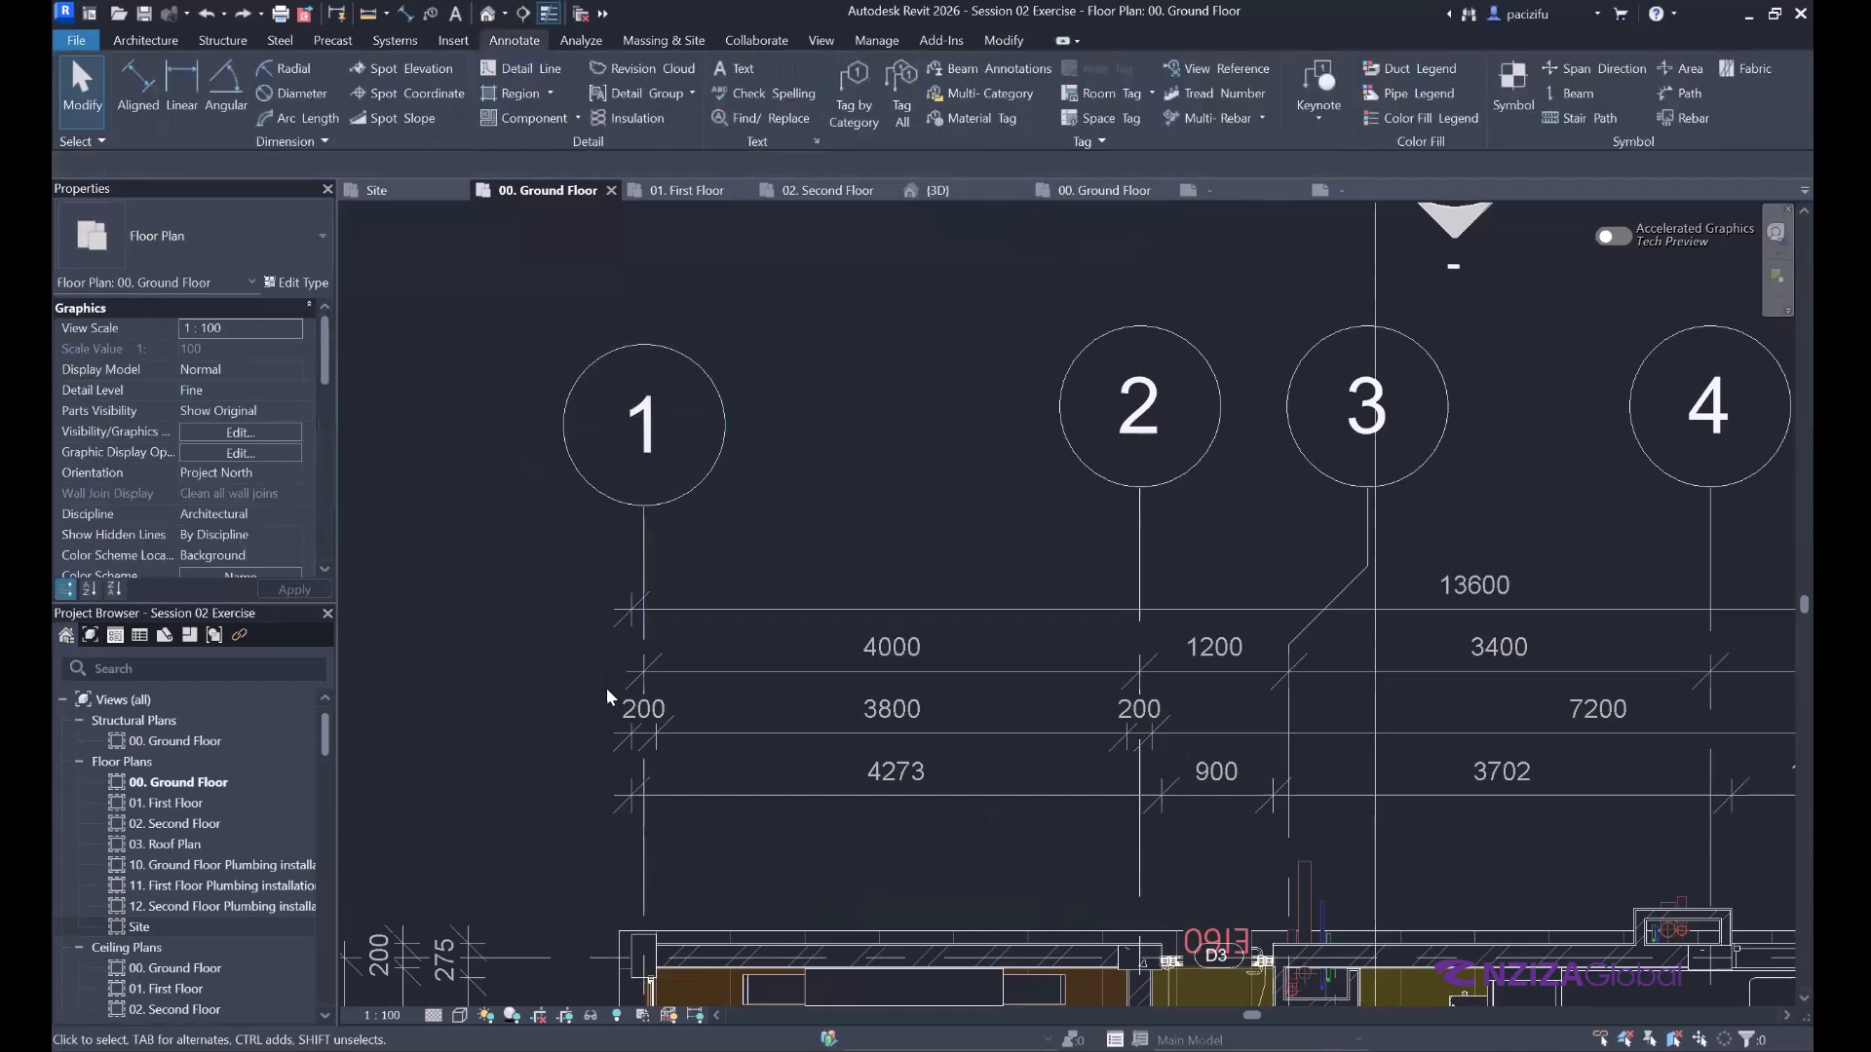
scroll(877, 682, "down", 3)
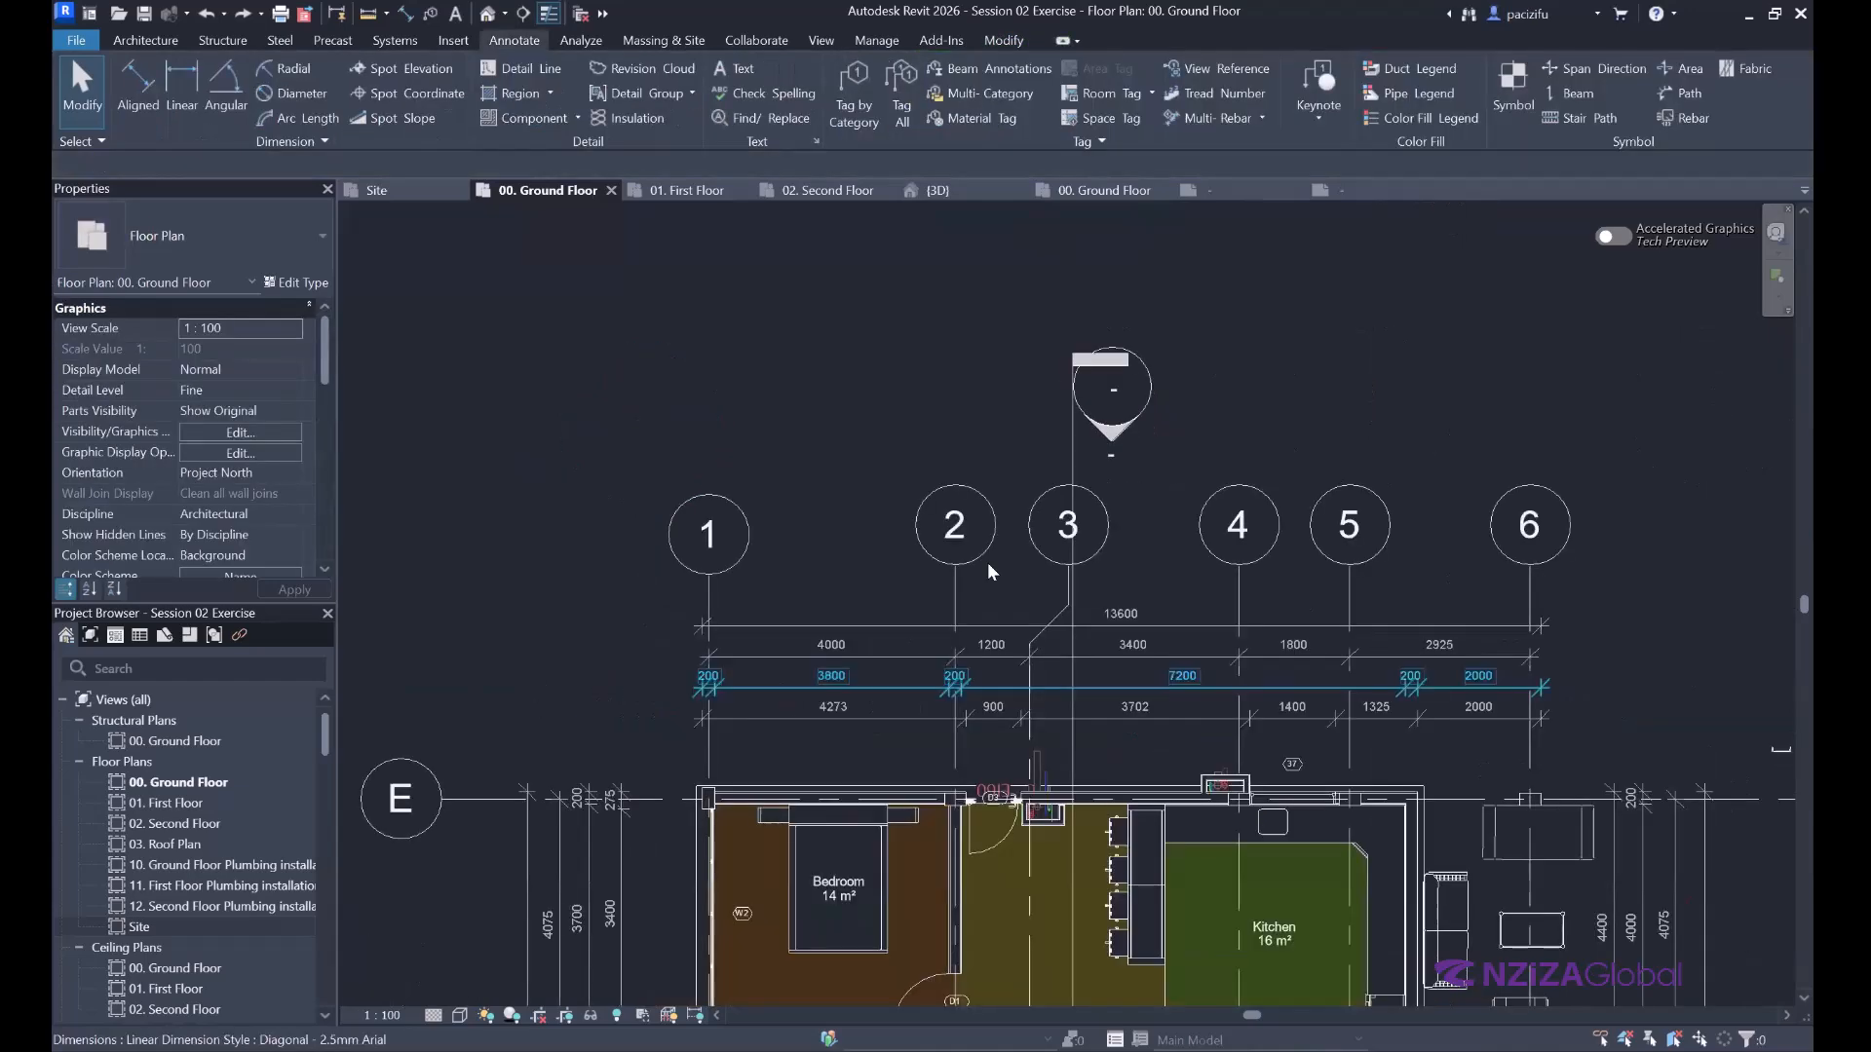
scroll(857, 623, "down", 3)
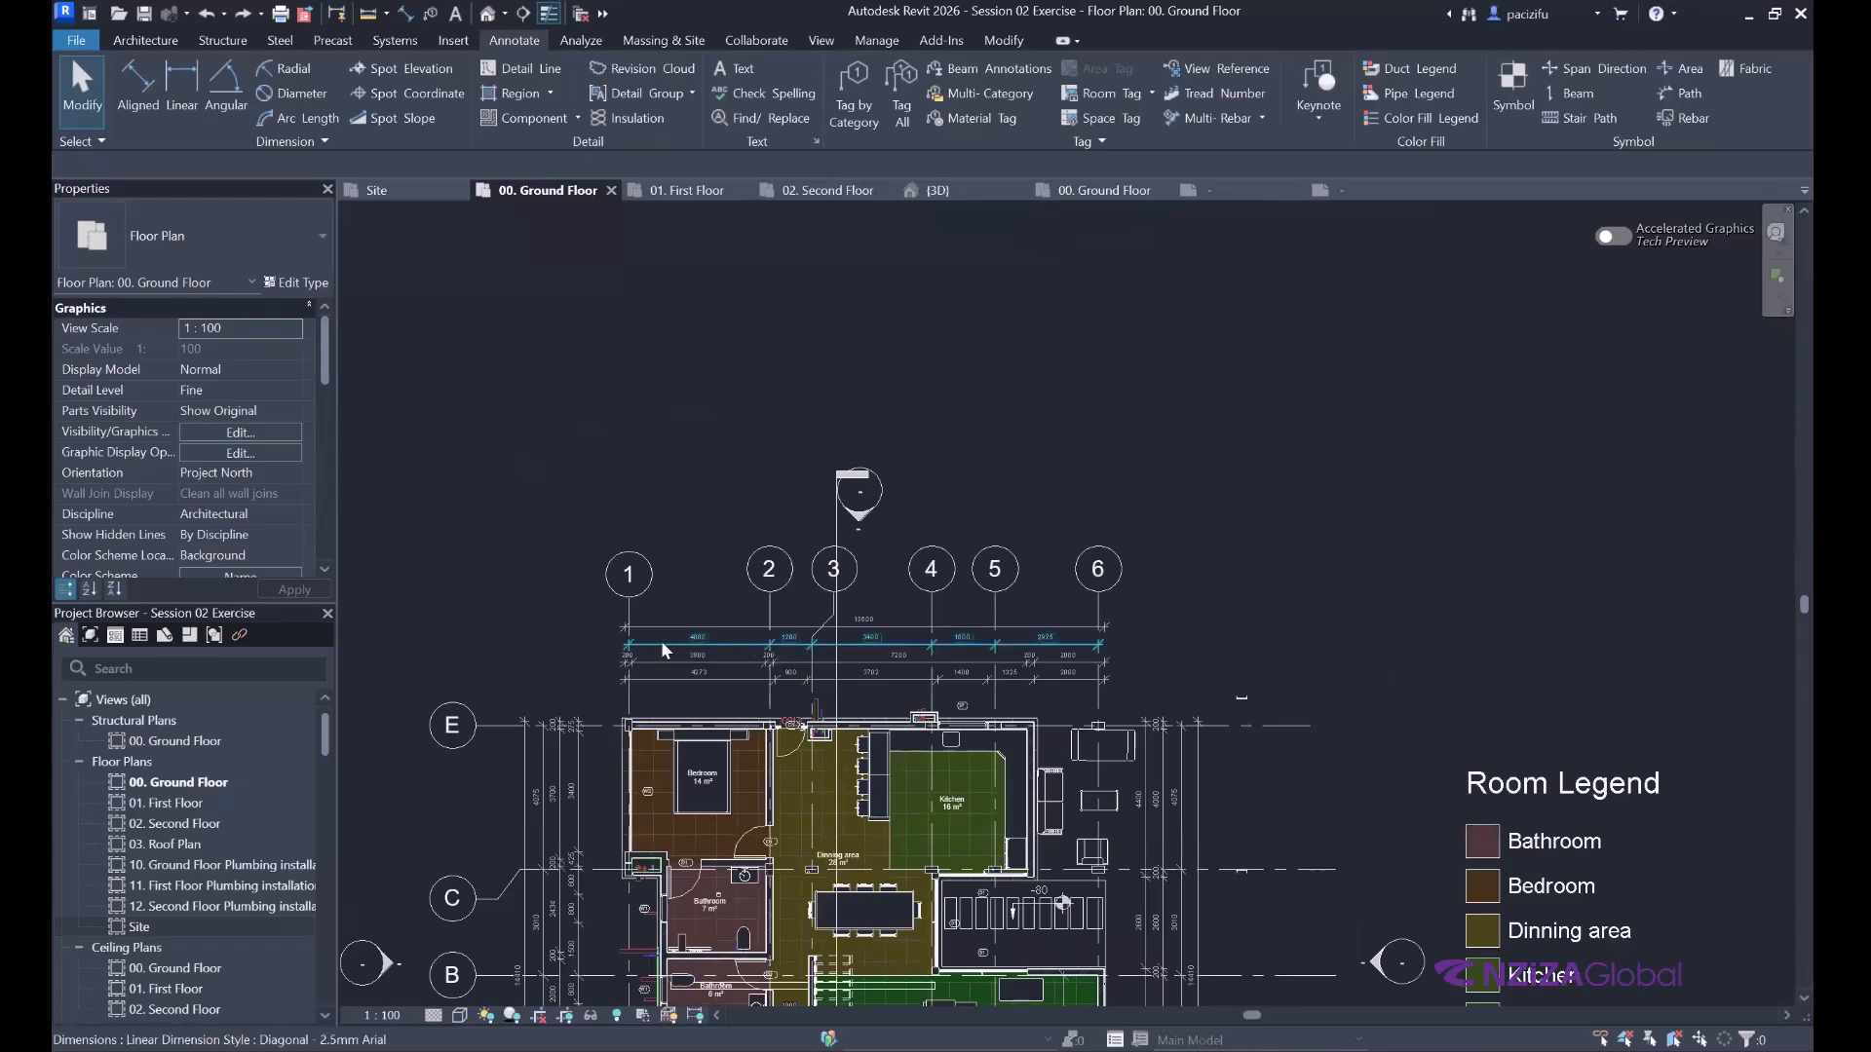
scroll(779, 624, "up", 1)
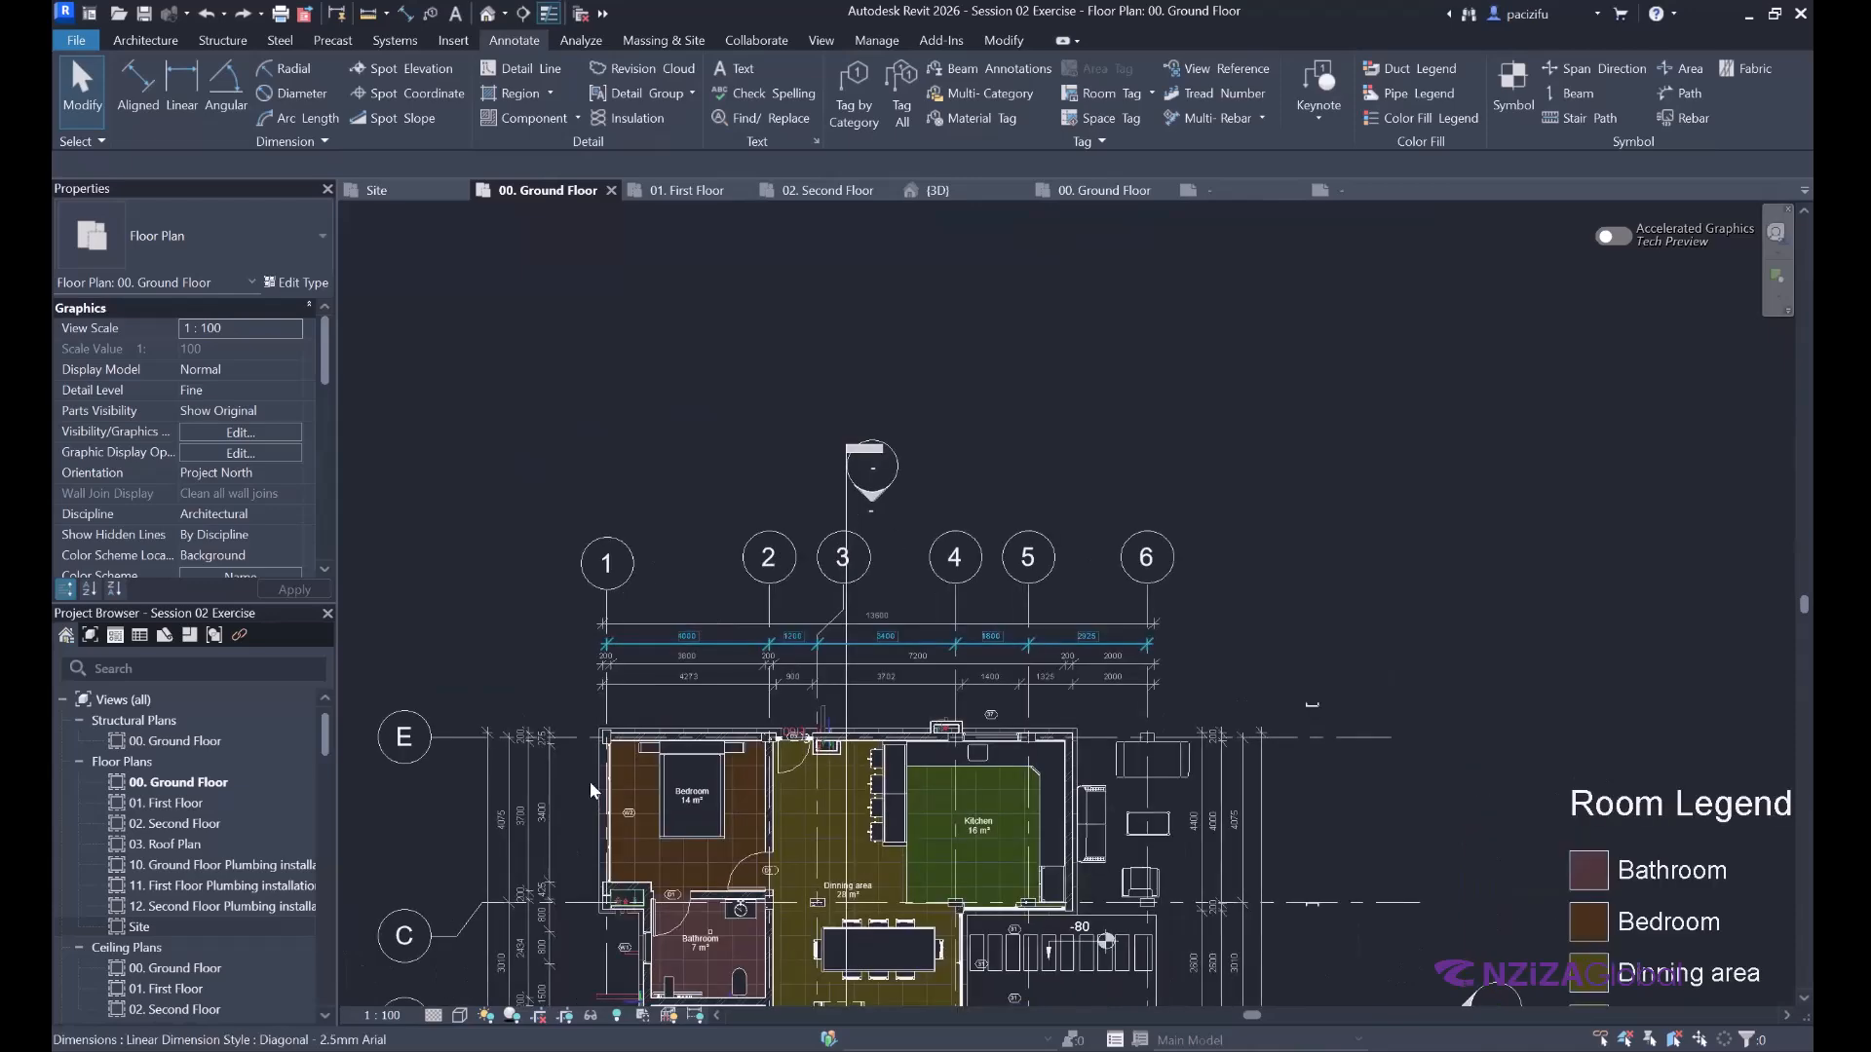
scroll(690, 641, "up", 1)
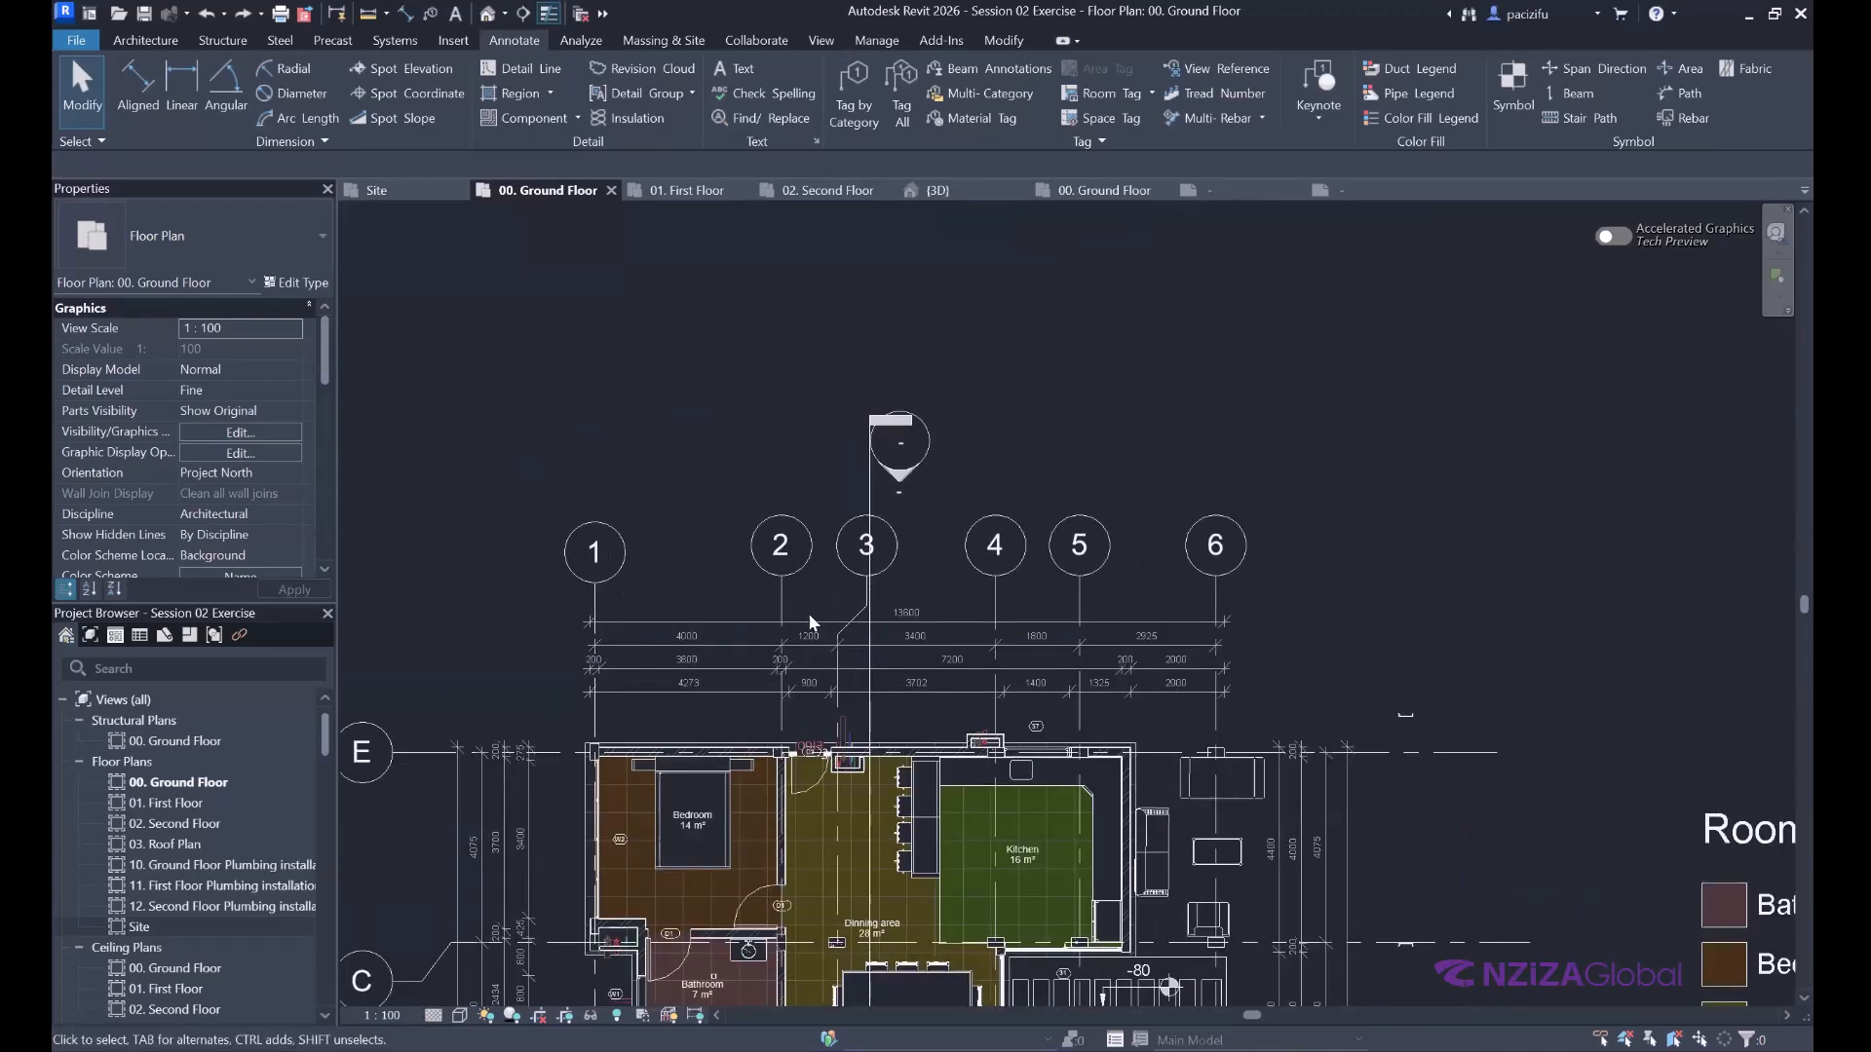
scroll(810, 619, "up", 1)
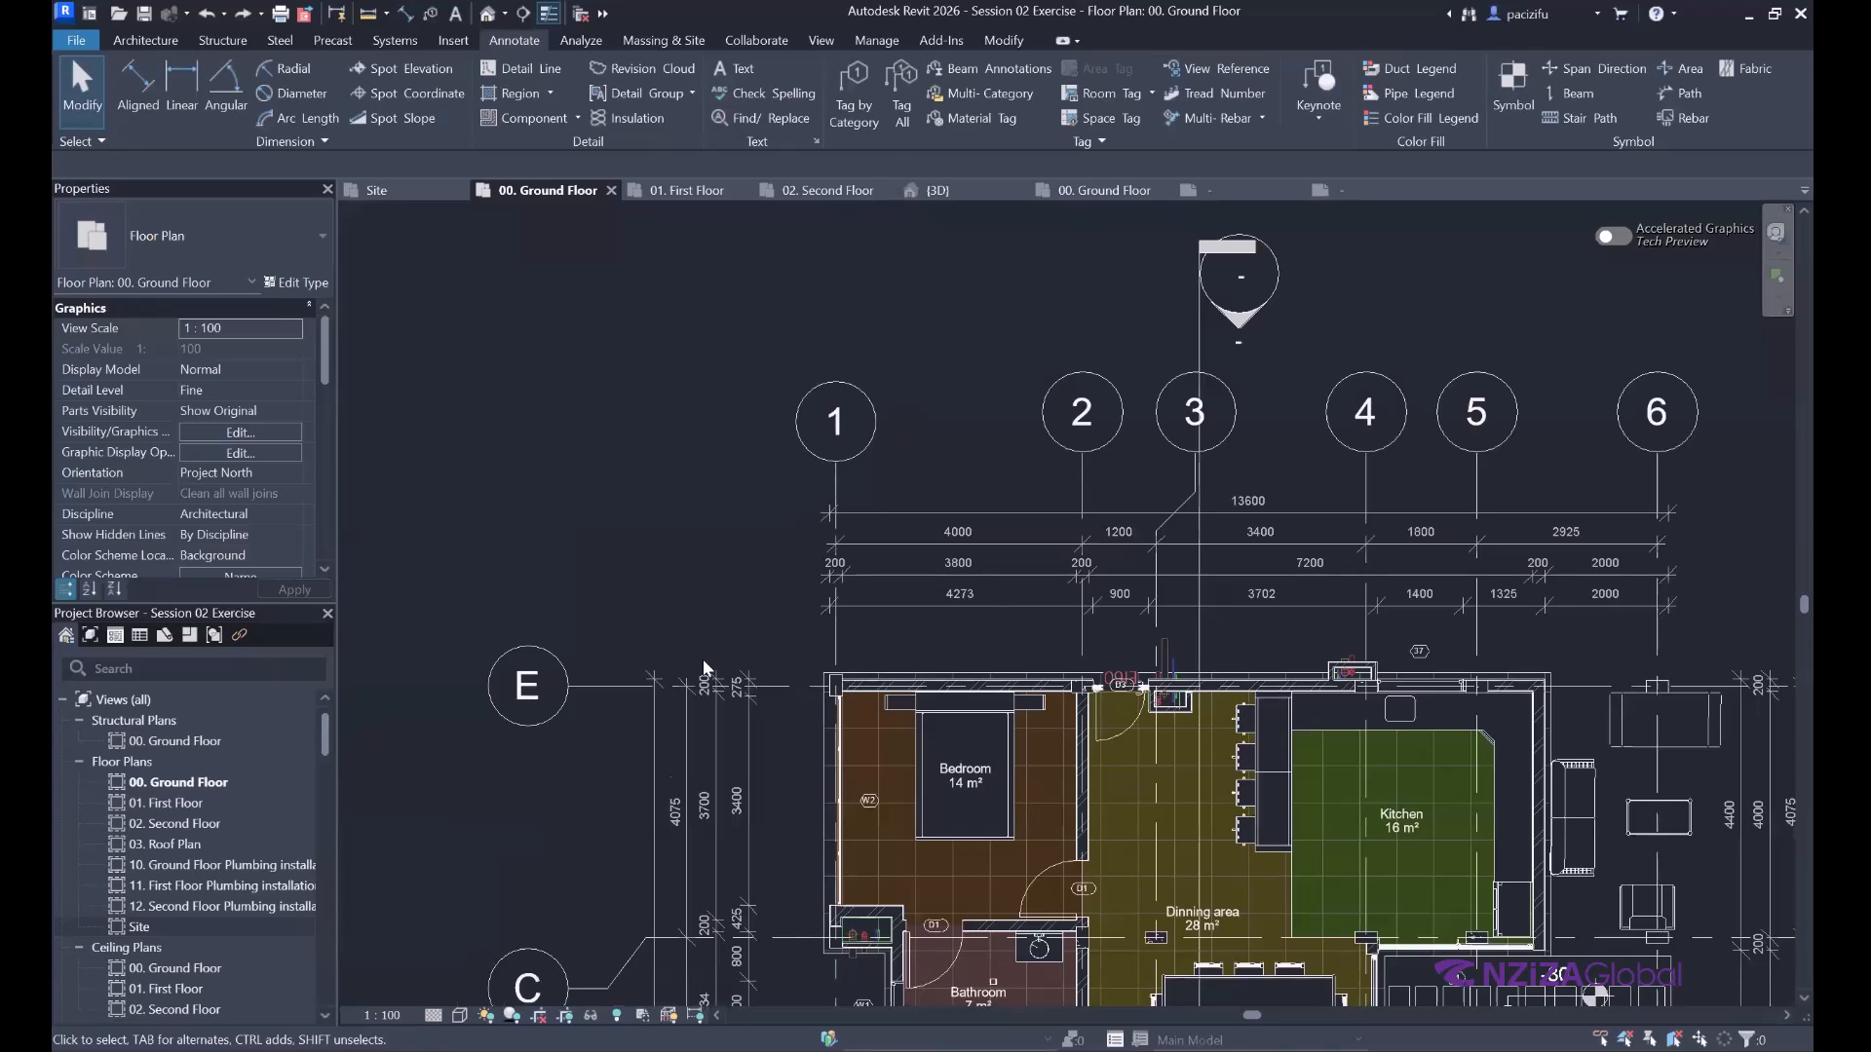
scroll(419, 1005, "down", 1)
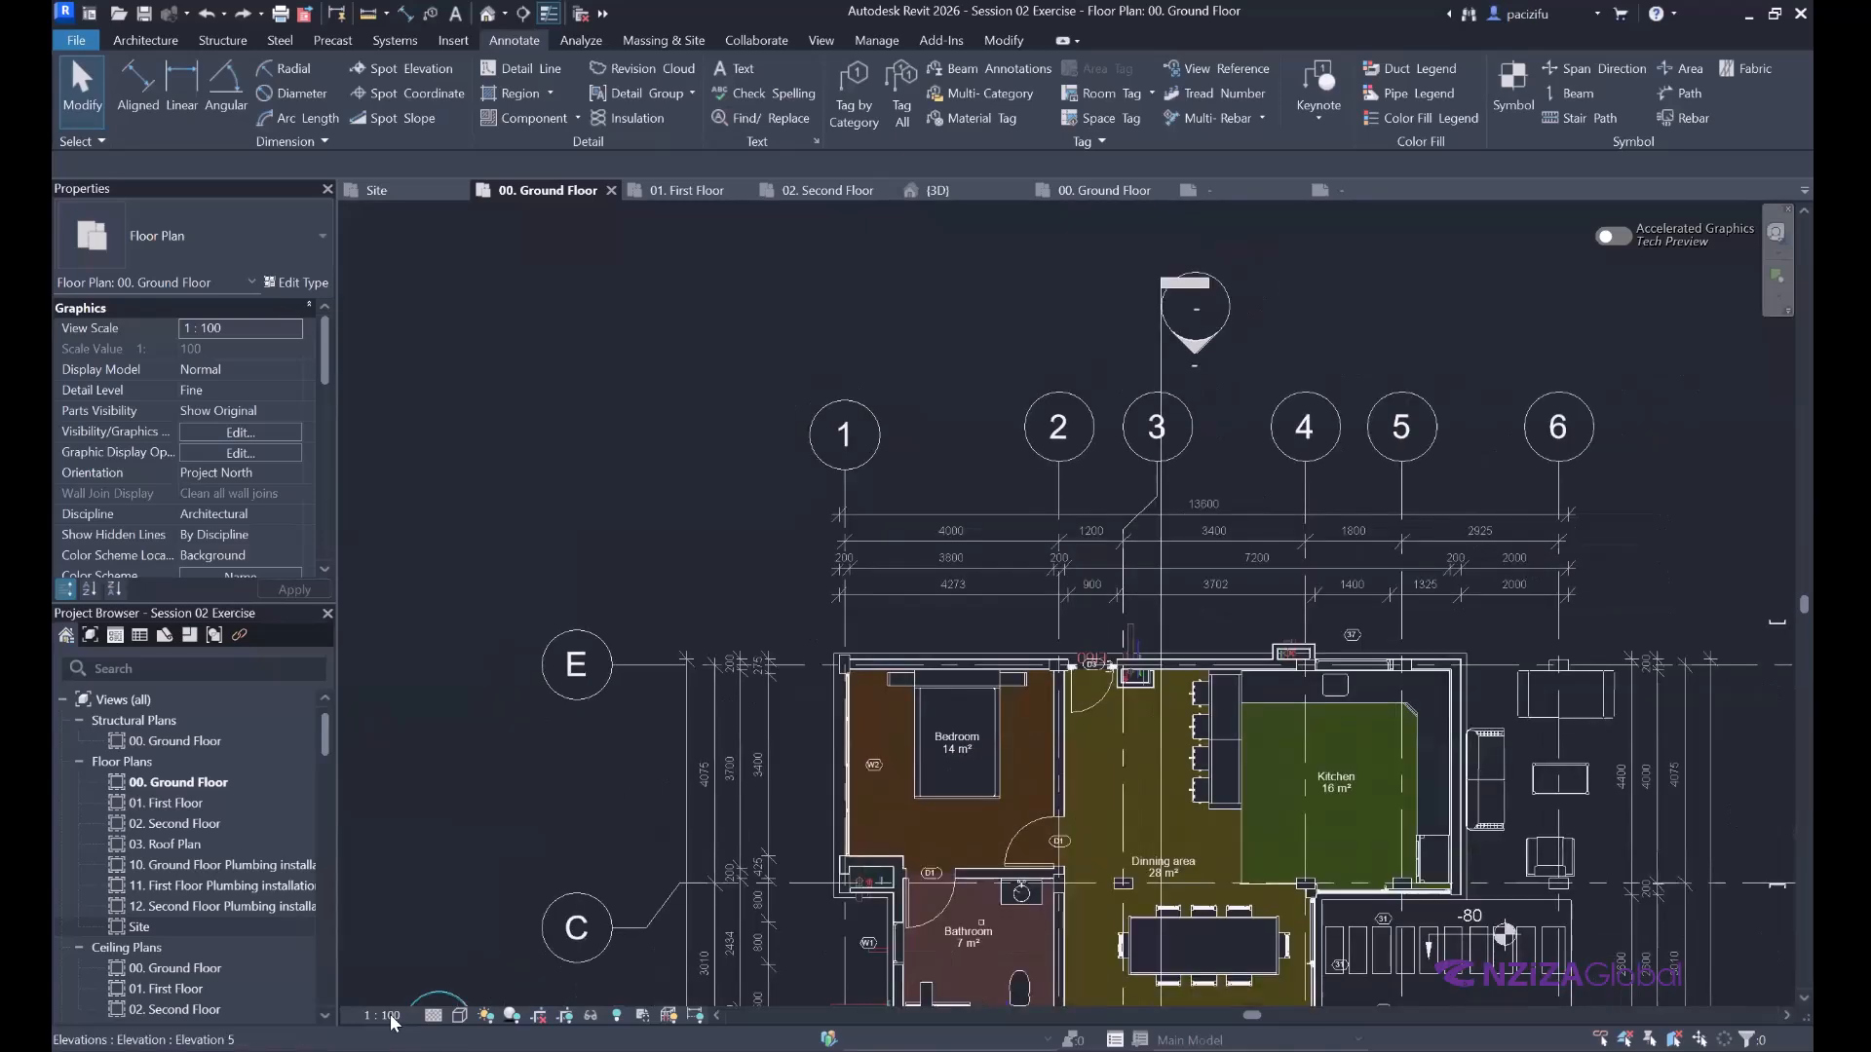
Set the ground floor plan's view scale to 1 : 50.
scroll(392, 1013, "up", 1)
left_click(388, 1016)
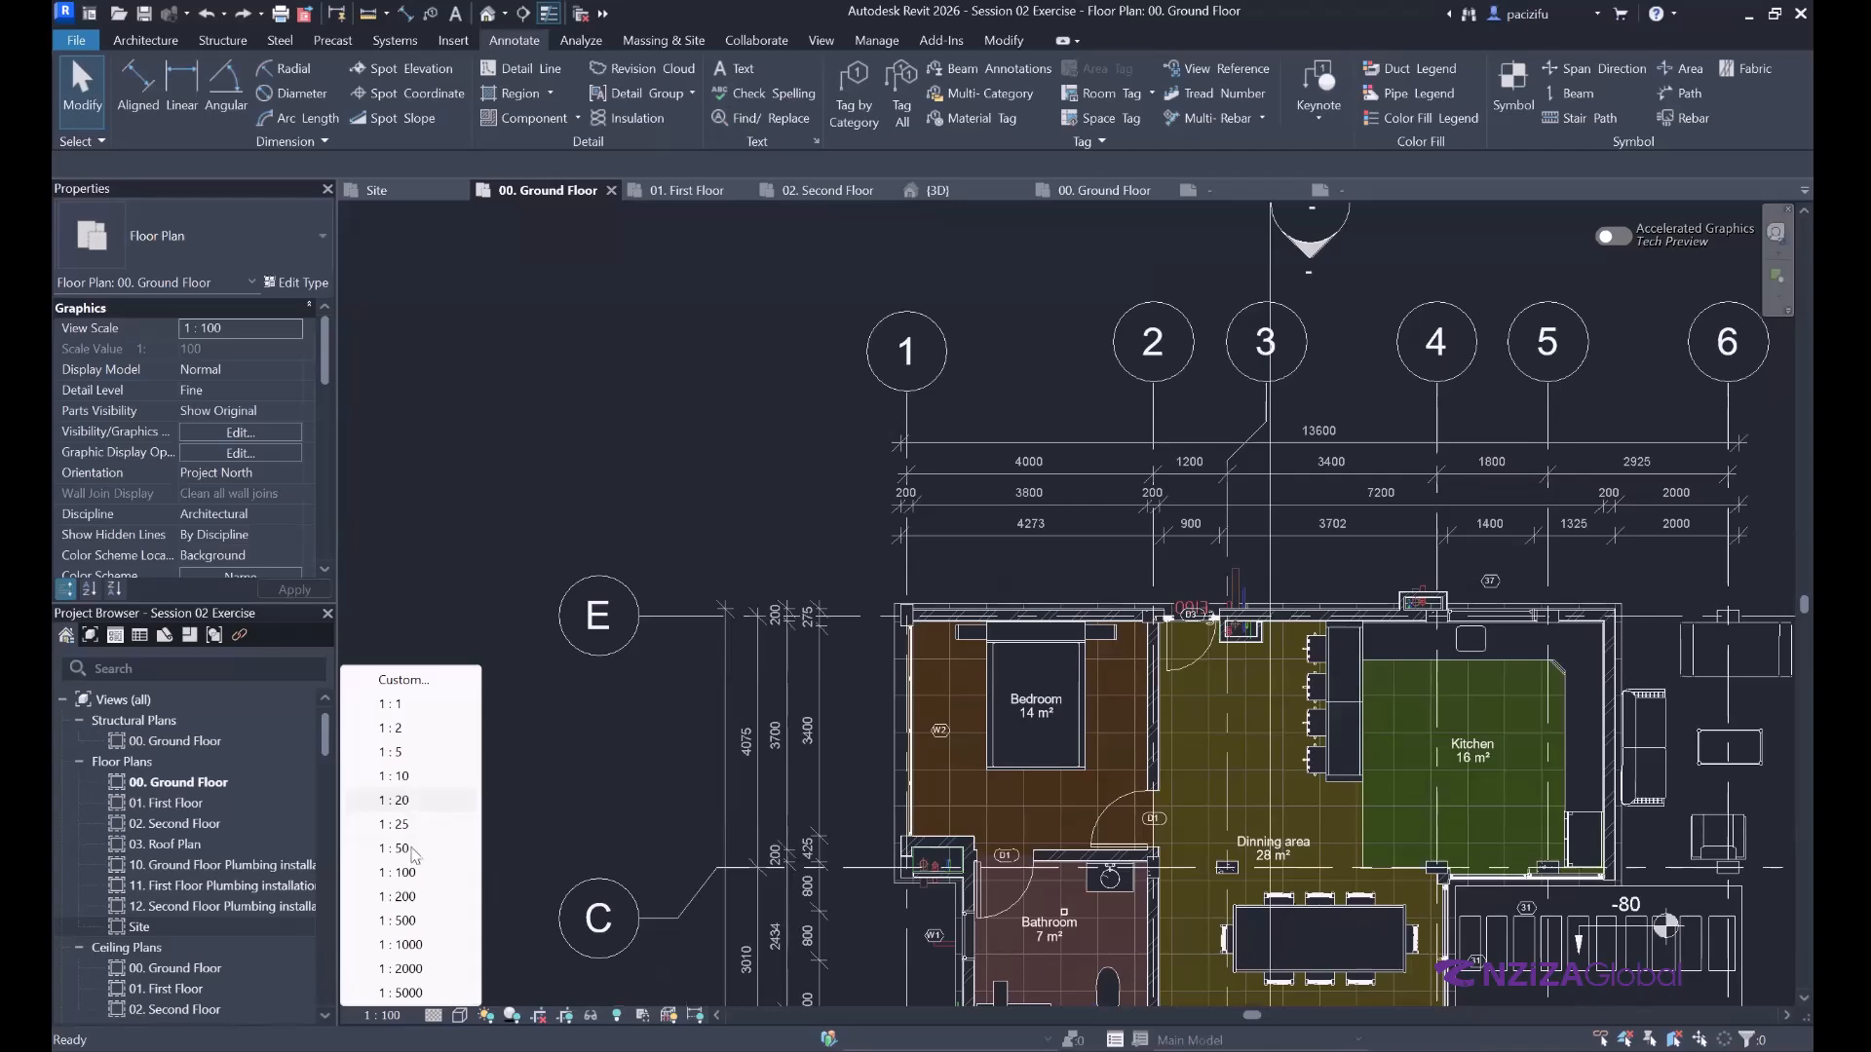
left_click(399, 848)
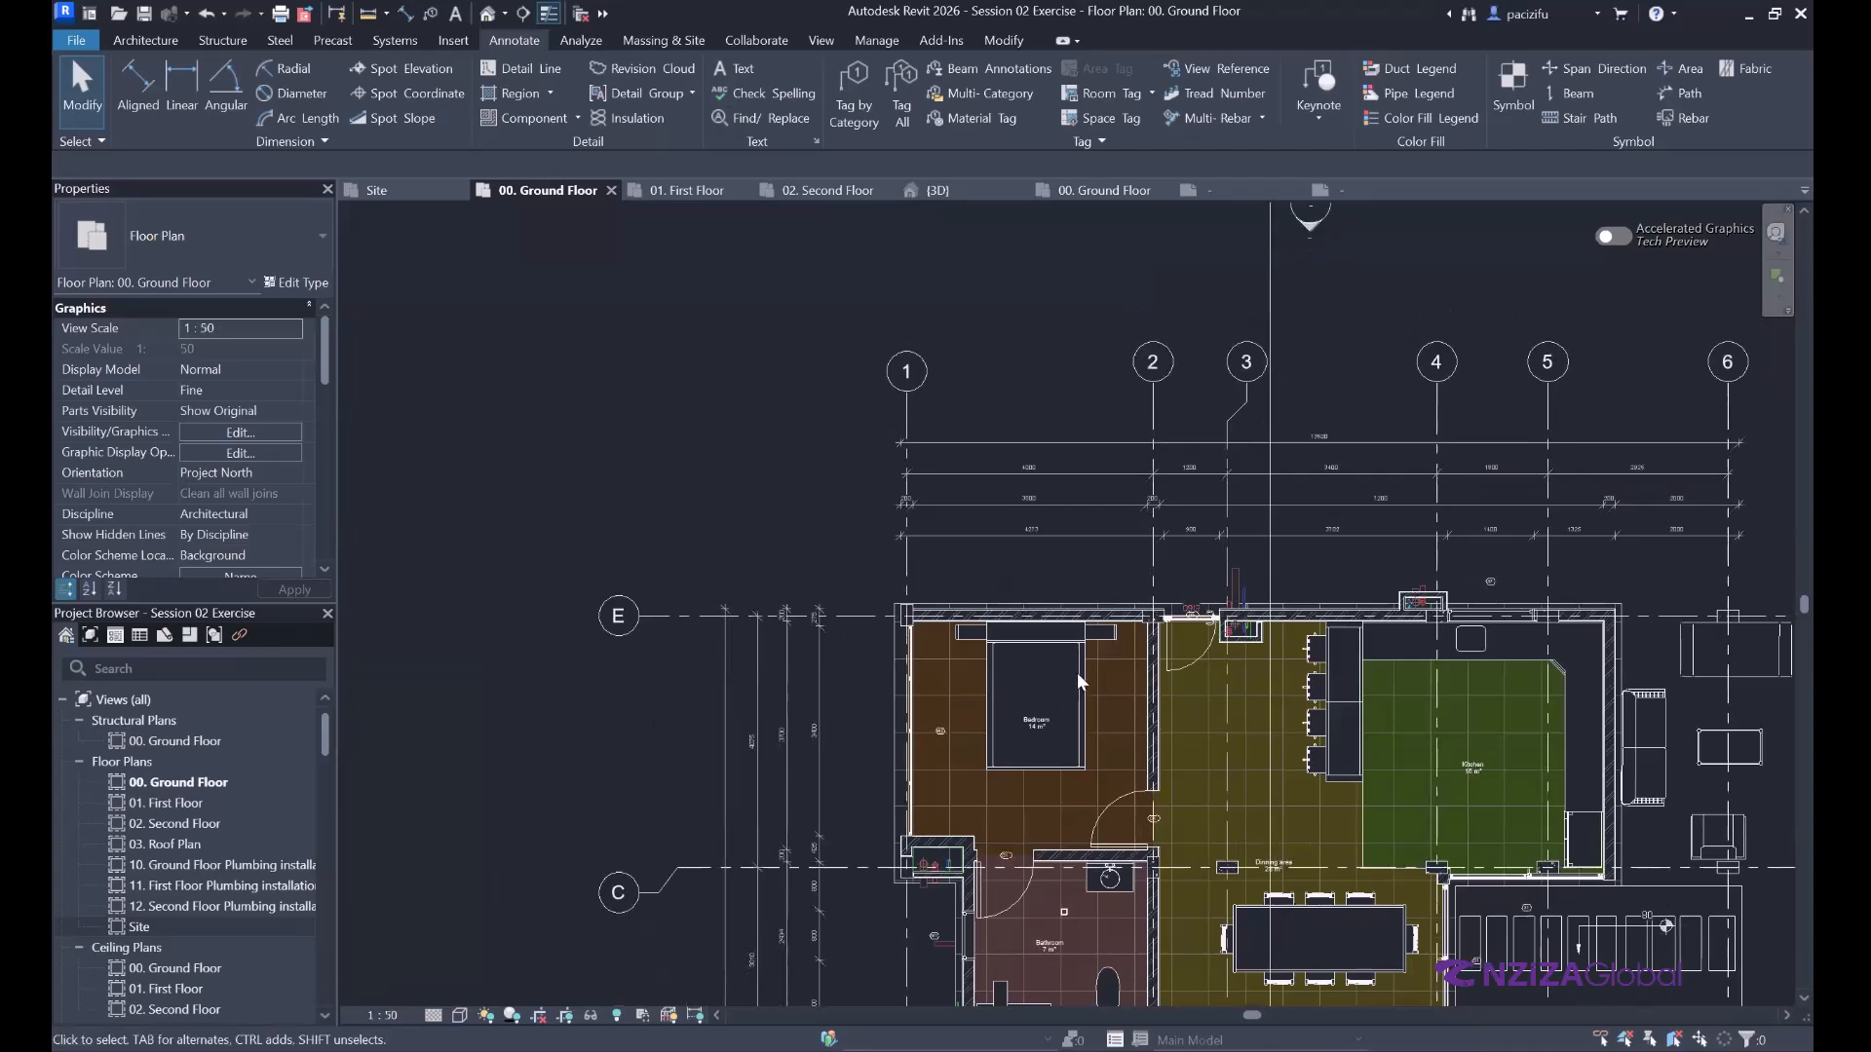
scroll(1078, 672, "down", 2)
scroll(763, 349, "up", 3)
scroll(828, 534, "down", 1)
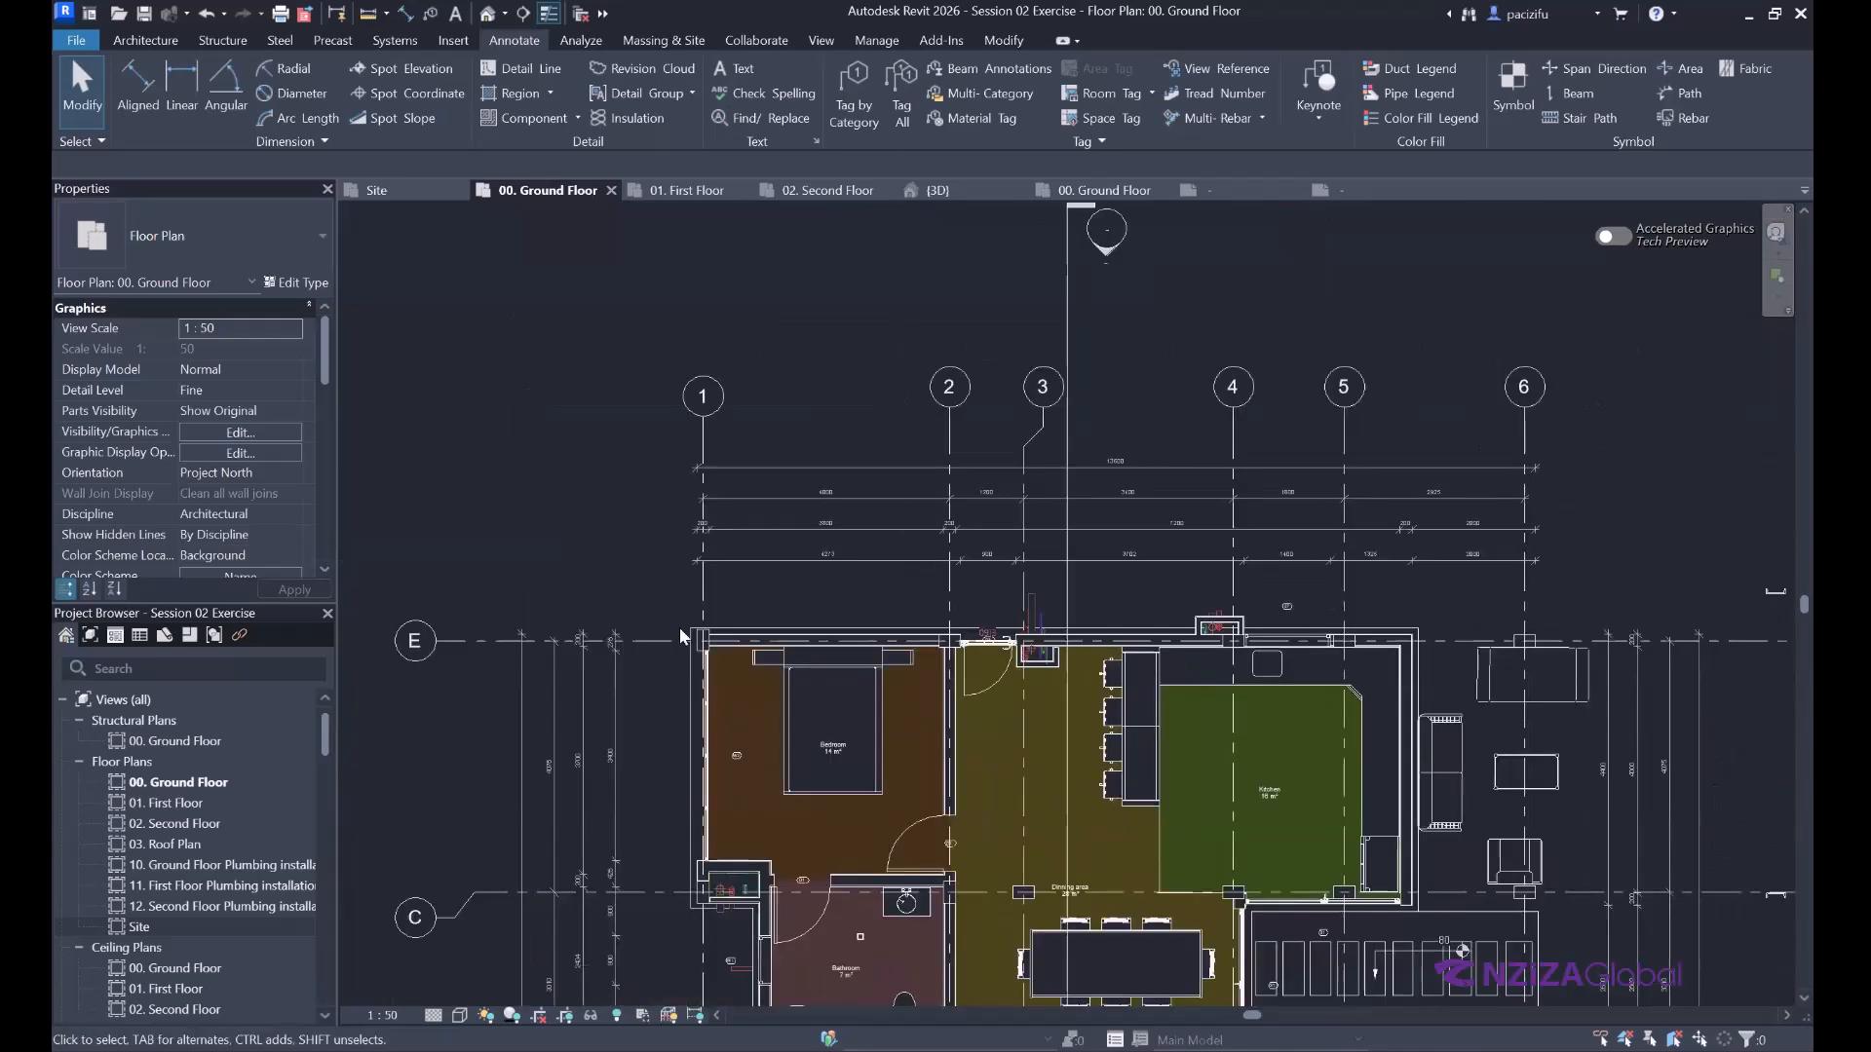
Set the text size of the Diagonal - 2.5mm Arial linear dimension style to 3 mm.
scroll(824, 546, "up", 3)
scroll(752, 575, "down", 5)
scroll(758, 574, "up", 5)
left_click(757, 569)
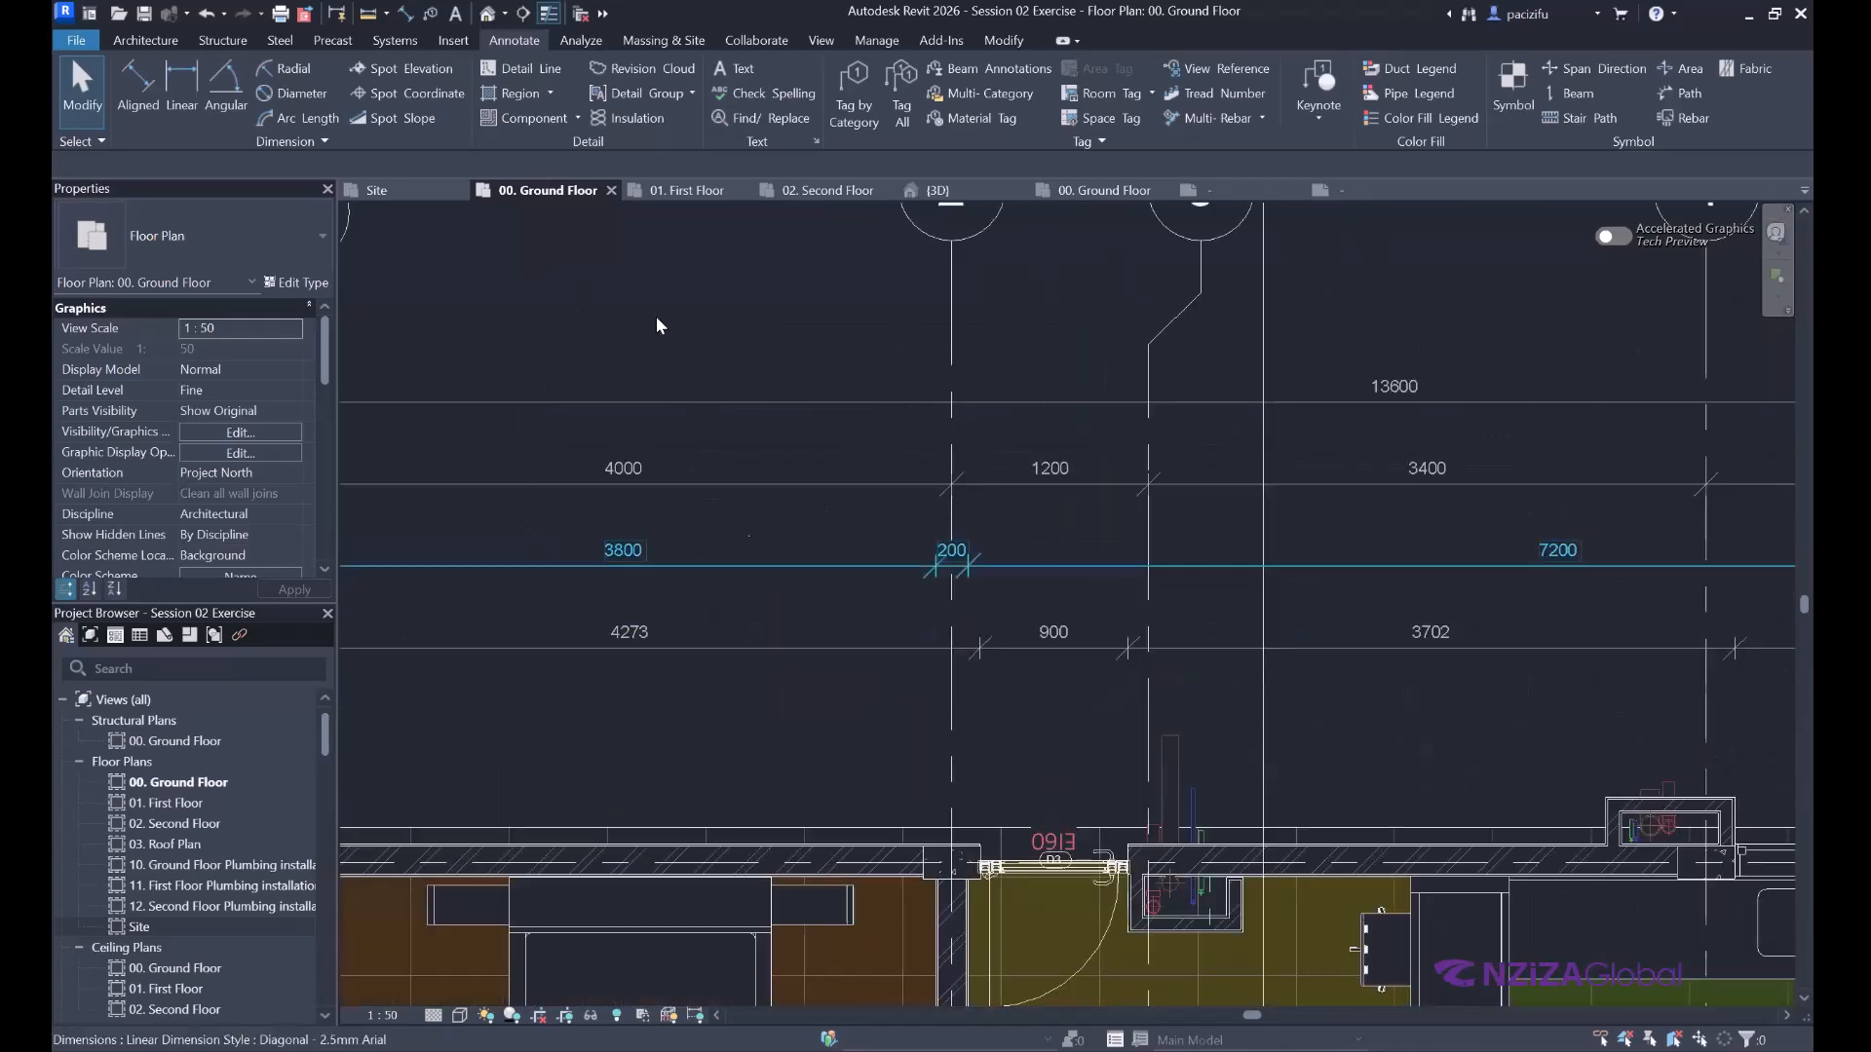
left_click(301, 286)
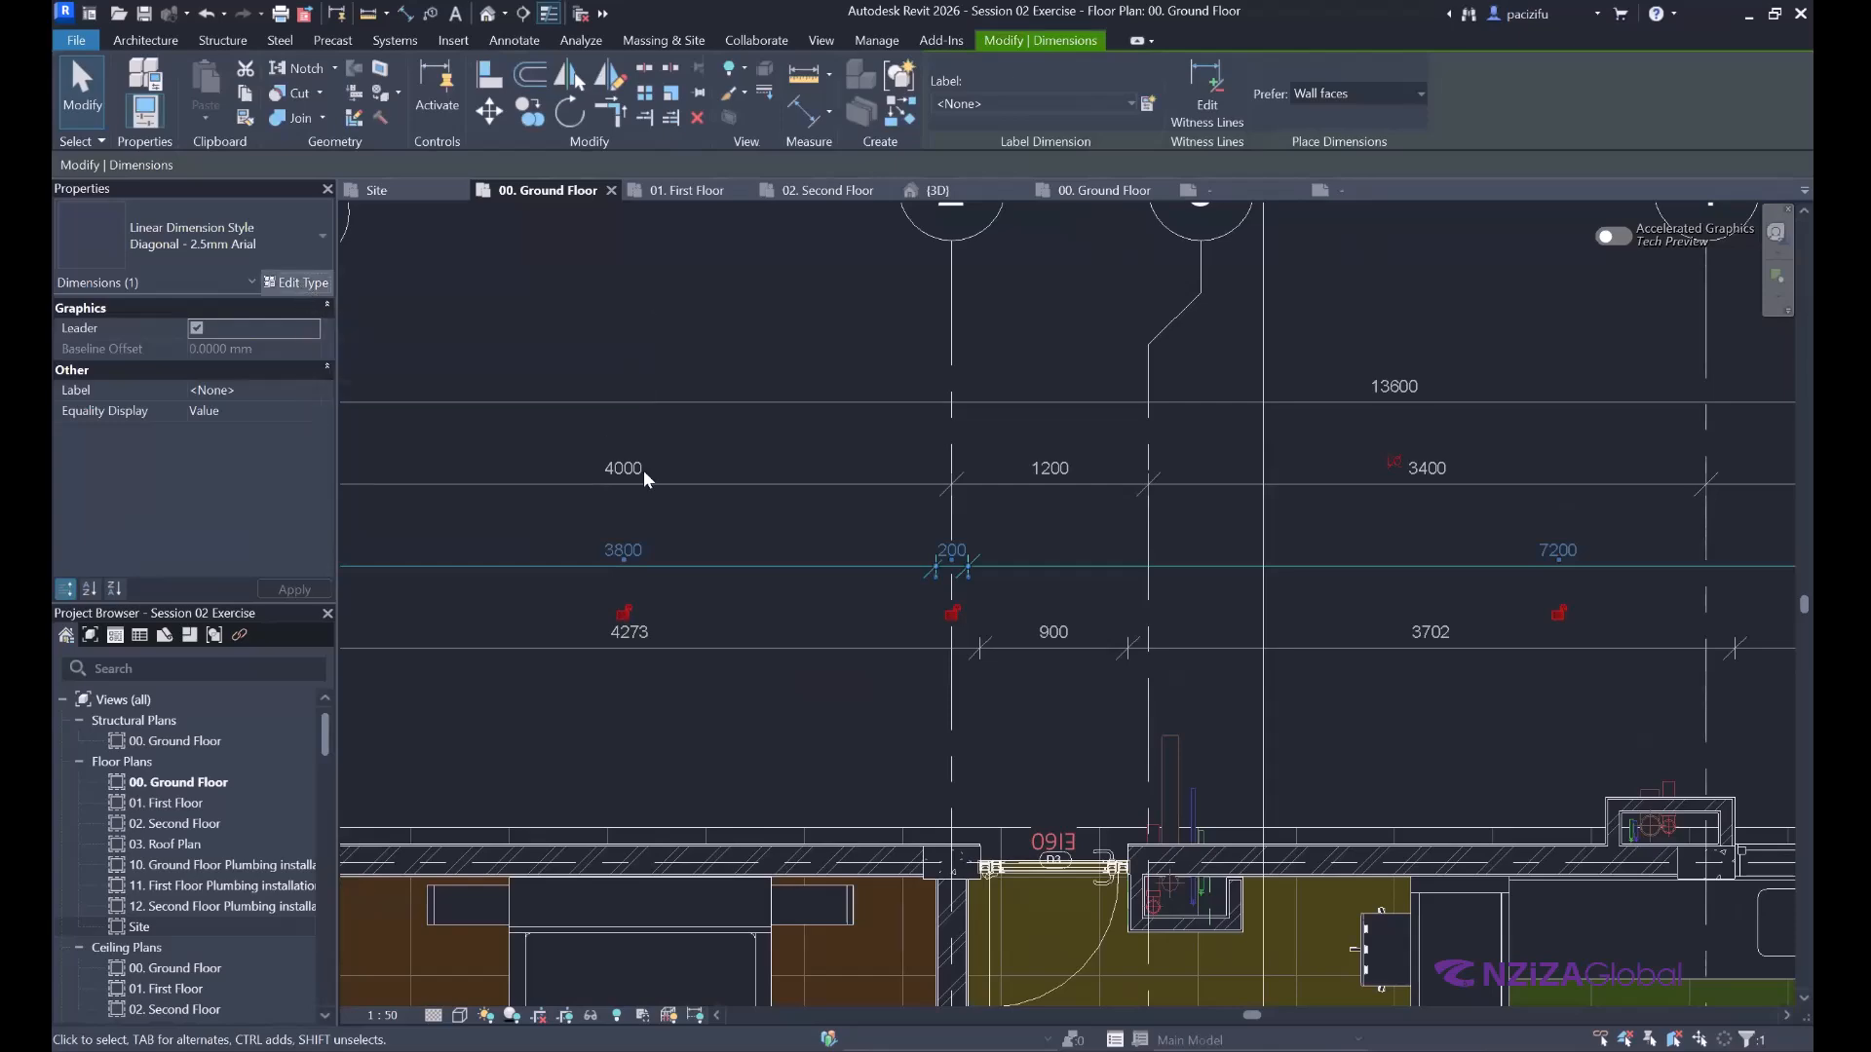
scroll(935, 574, "down", 10)
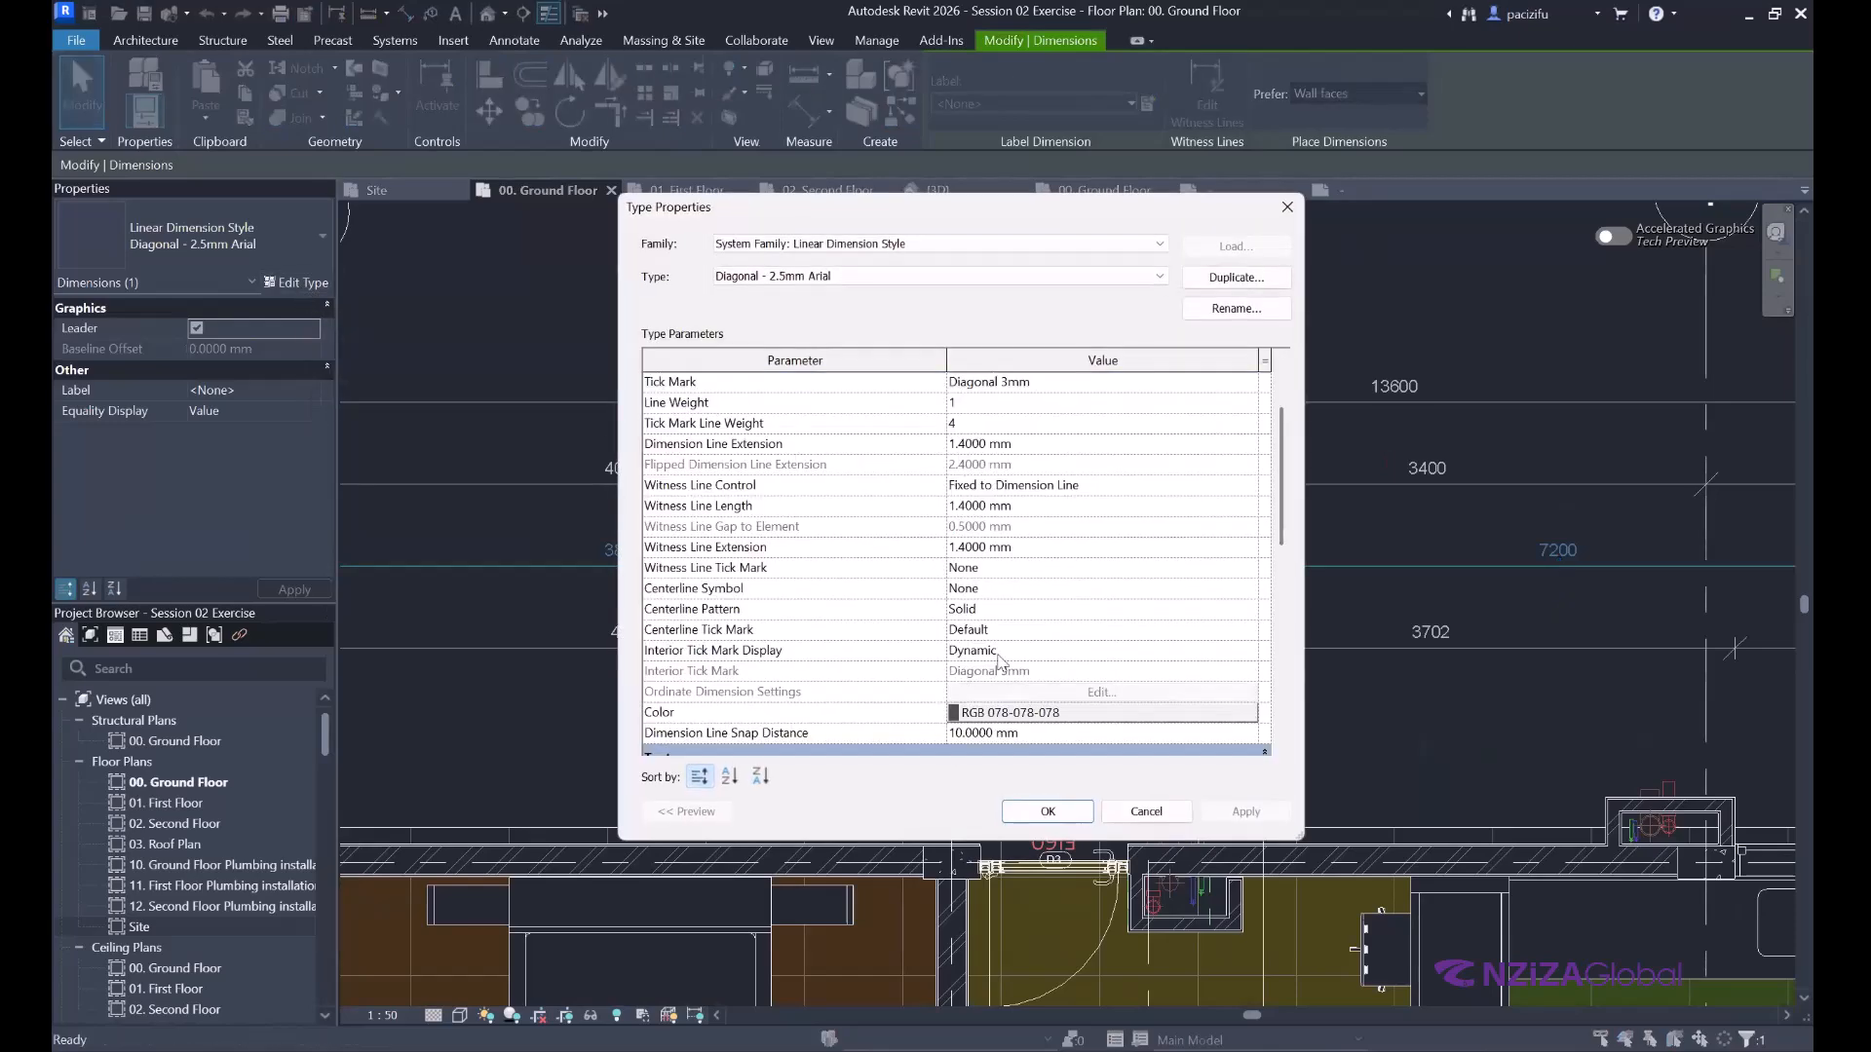
scroll(937, 541, "down", 1)
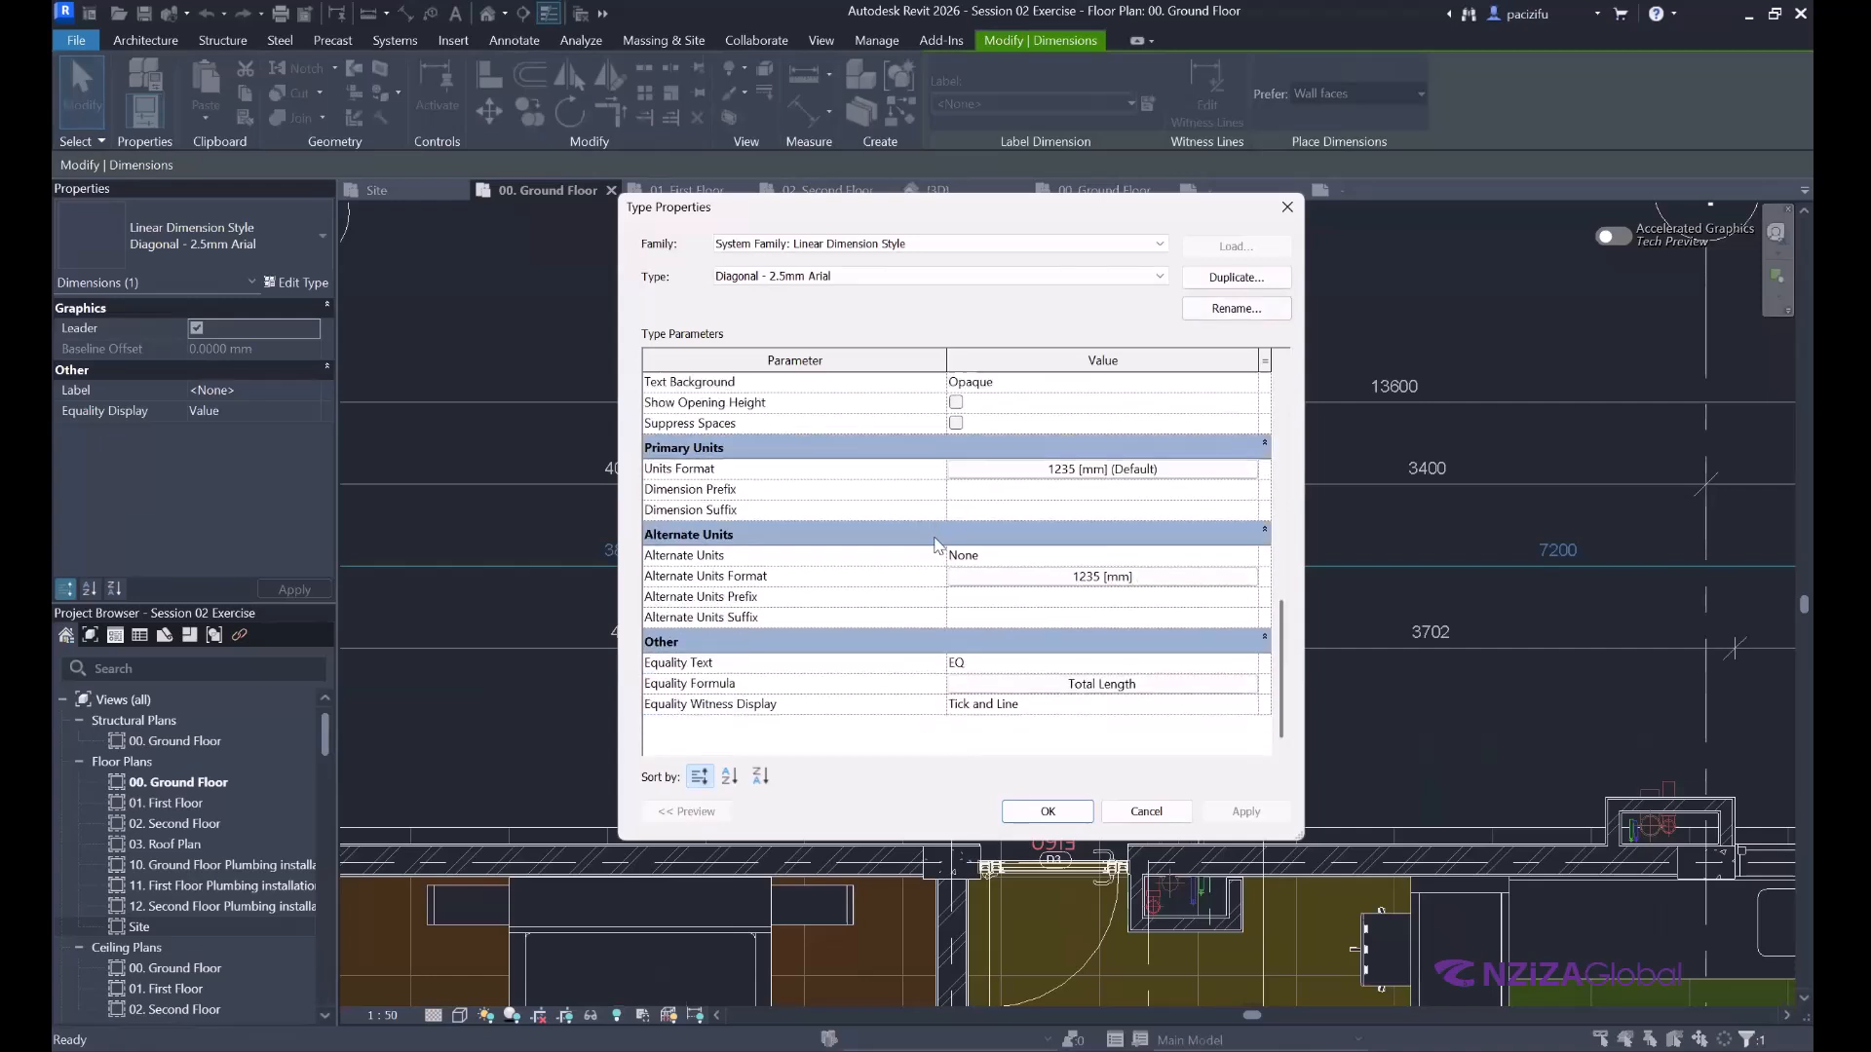
scroll(938, 546, "up", 10)
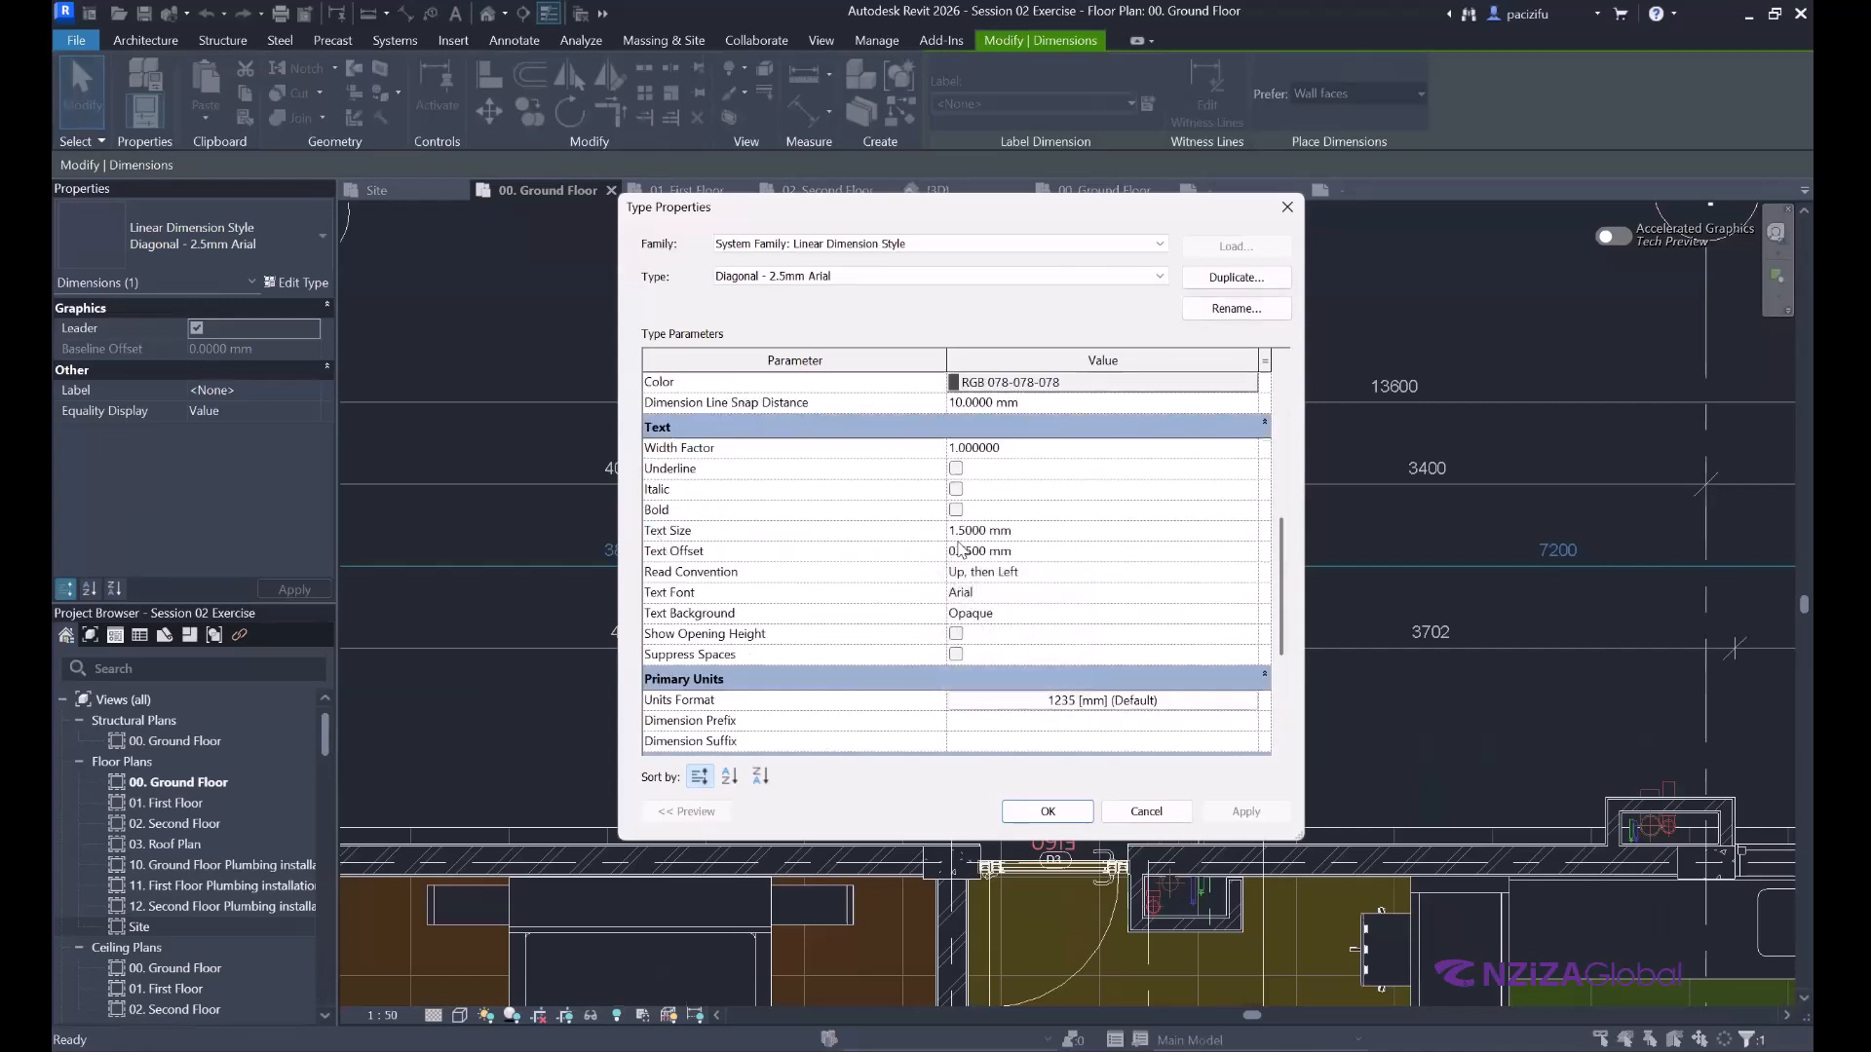
left_click(965, 530)
key("Delete")
type("0")
key("Left")
key("Left")
key("shift+Left")
type("3")
key("Return")
scroll(838, 645, "down", 3)
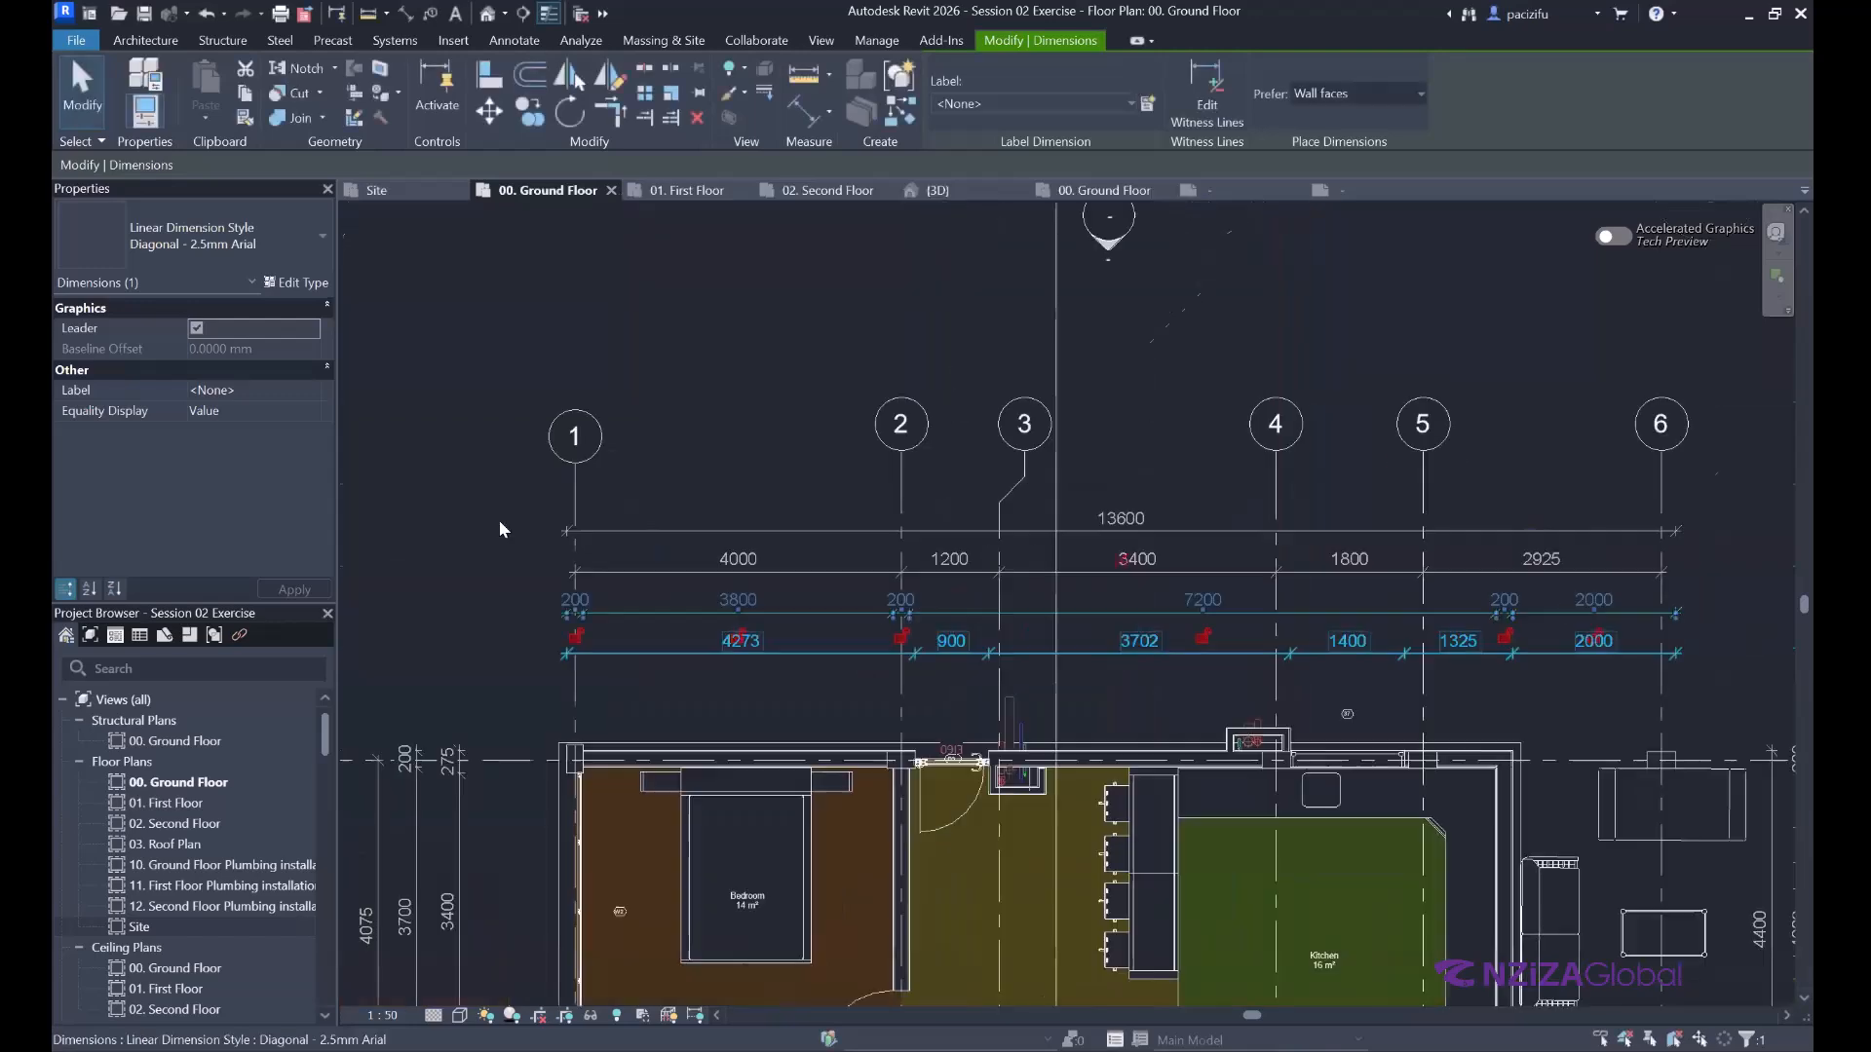
left_click(856, 450)
scroll(731, 612, "down", 2)
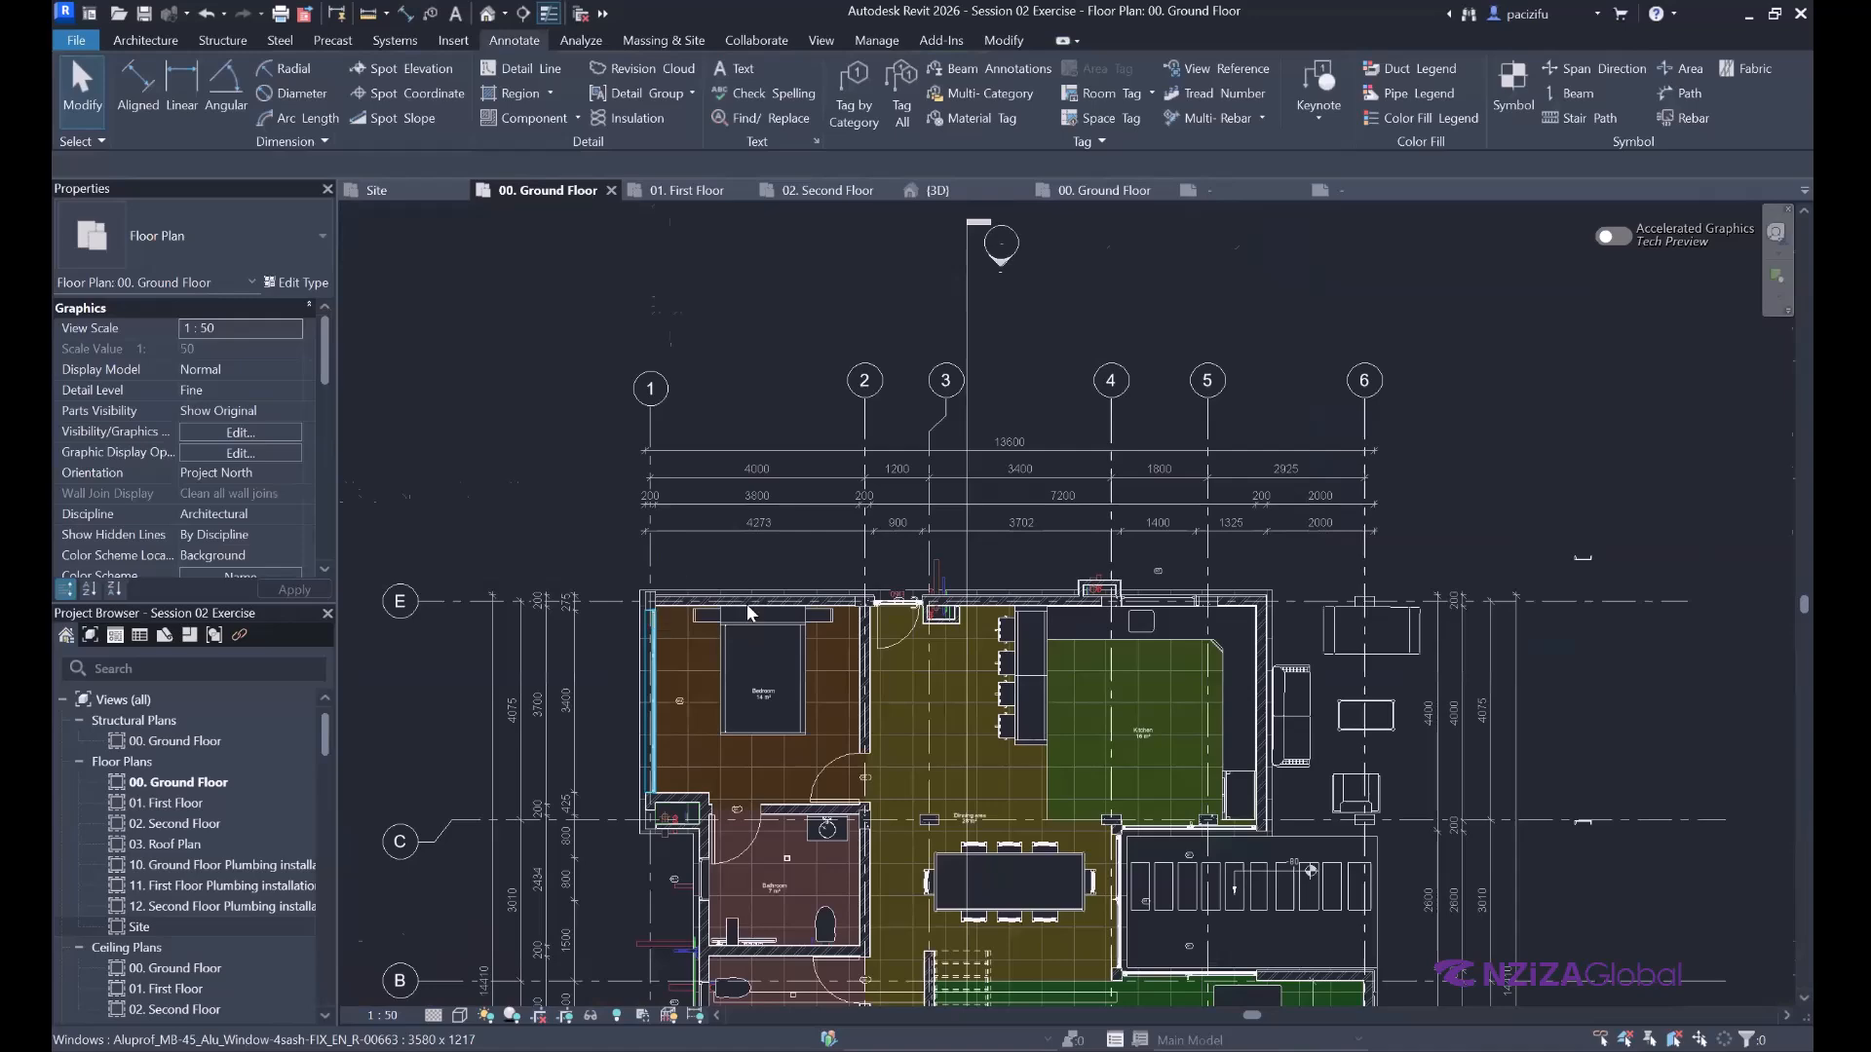
Open the family of the Bedroom's room tag for editing.
scroll(745, 596, "up", 2)
scroll(799, 656, "up", 1)
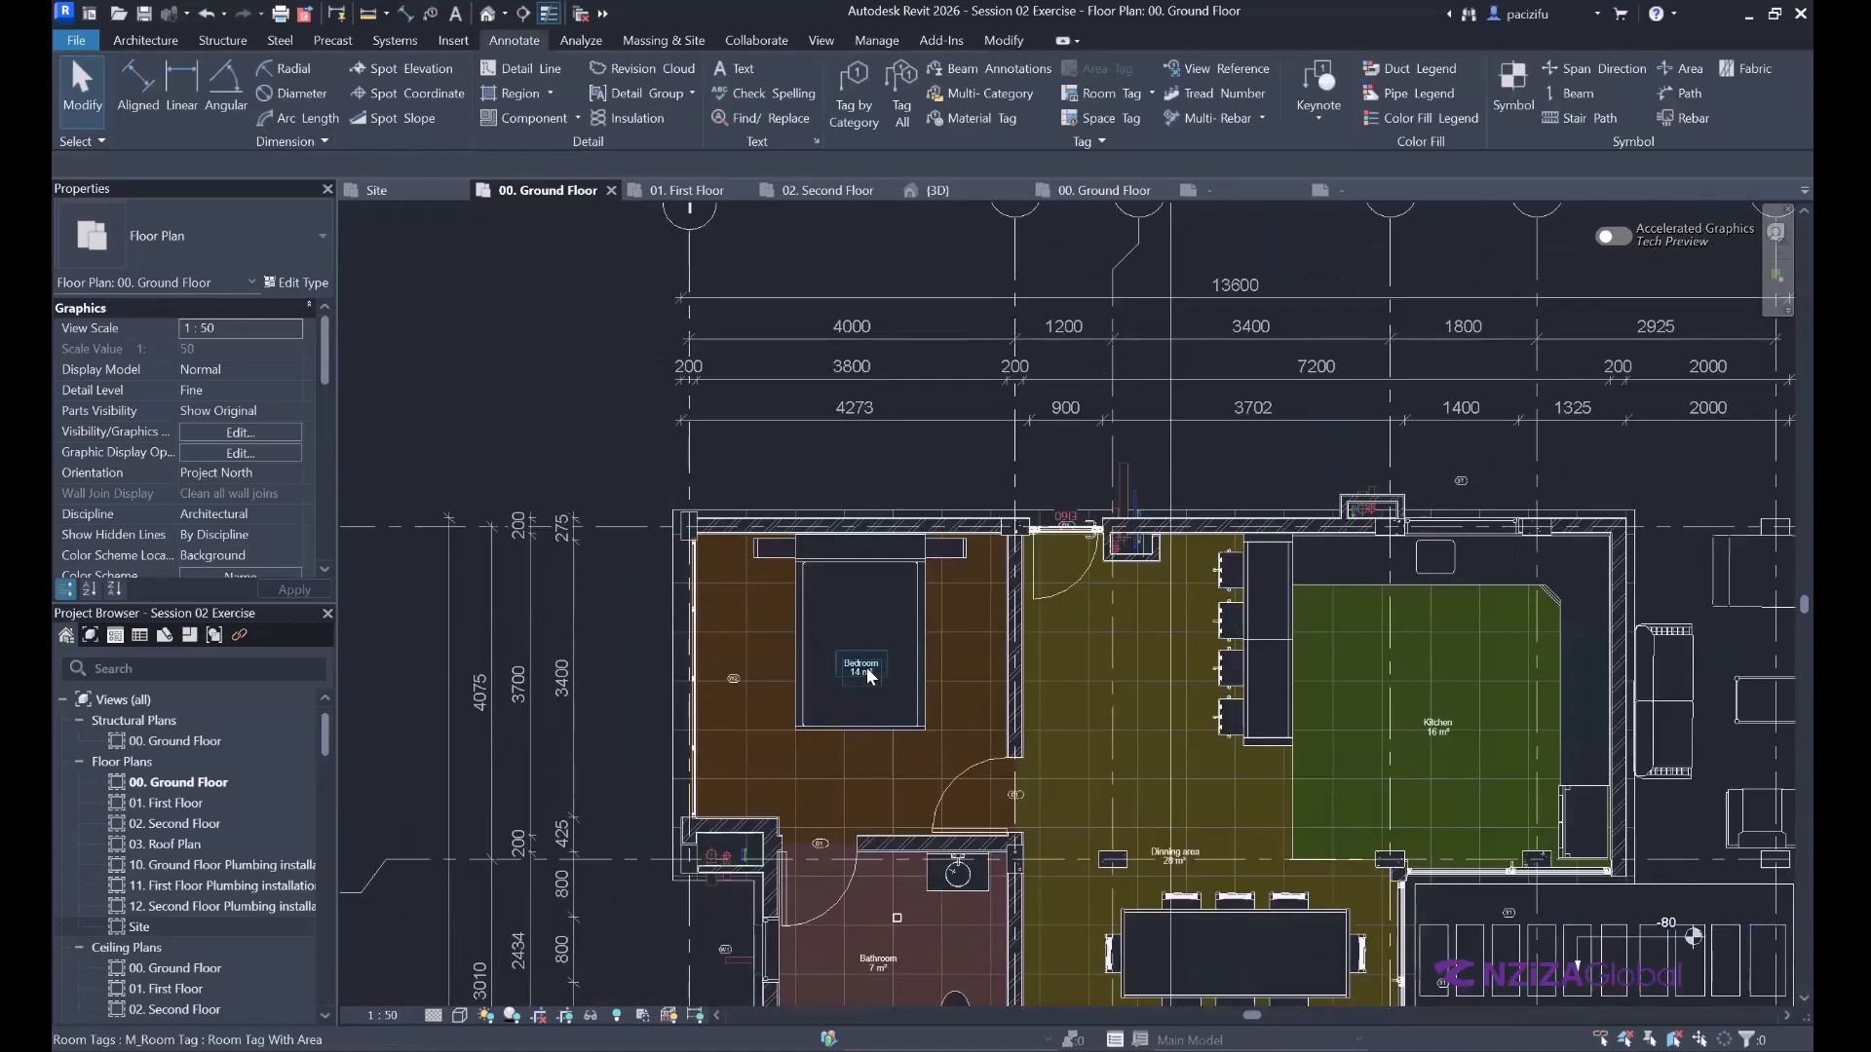
left_click(870, 676)
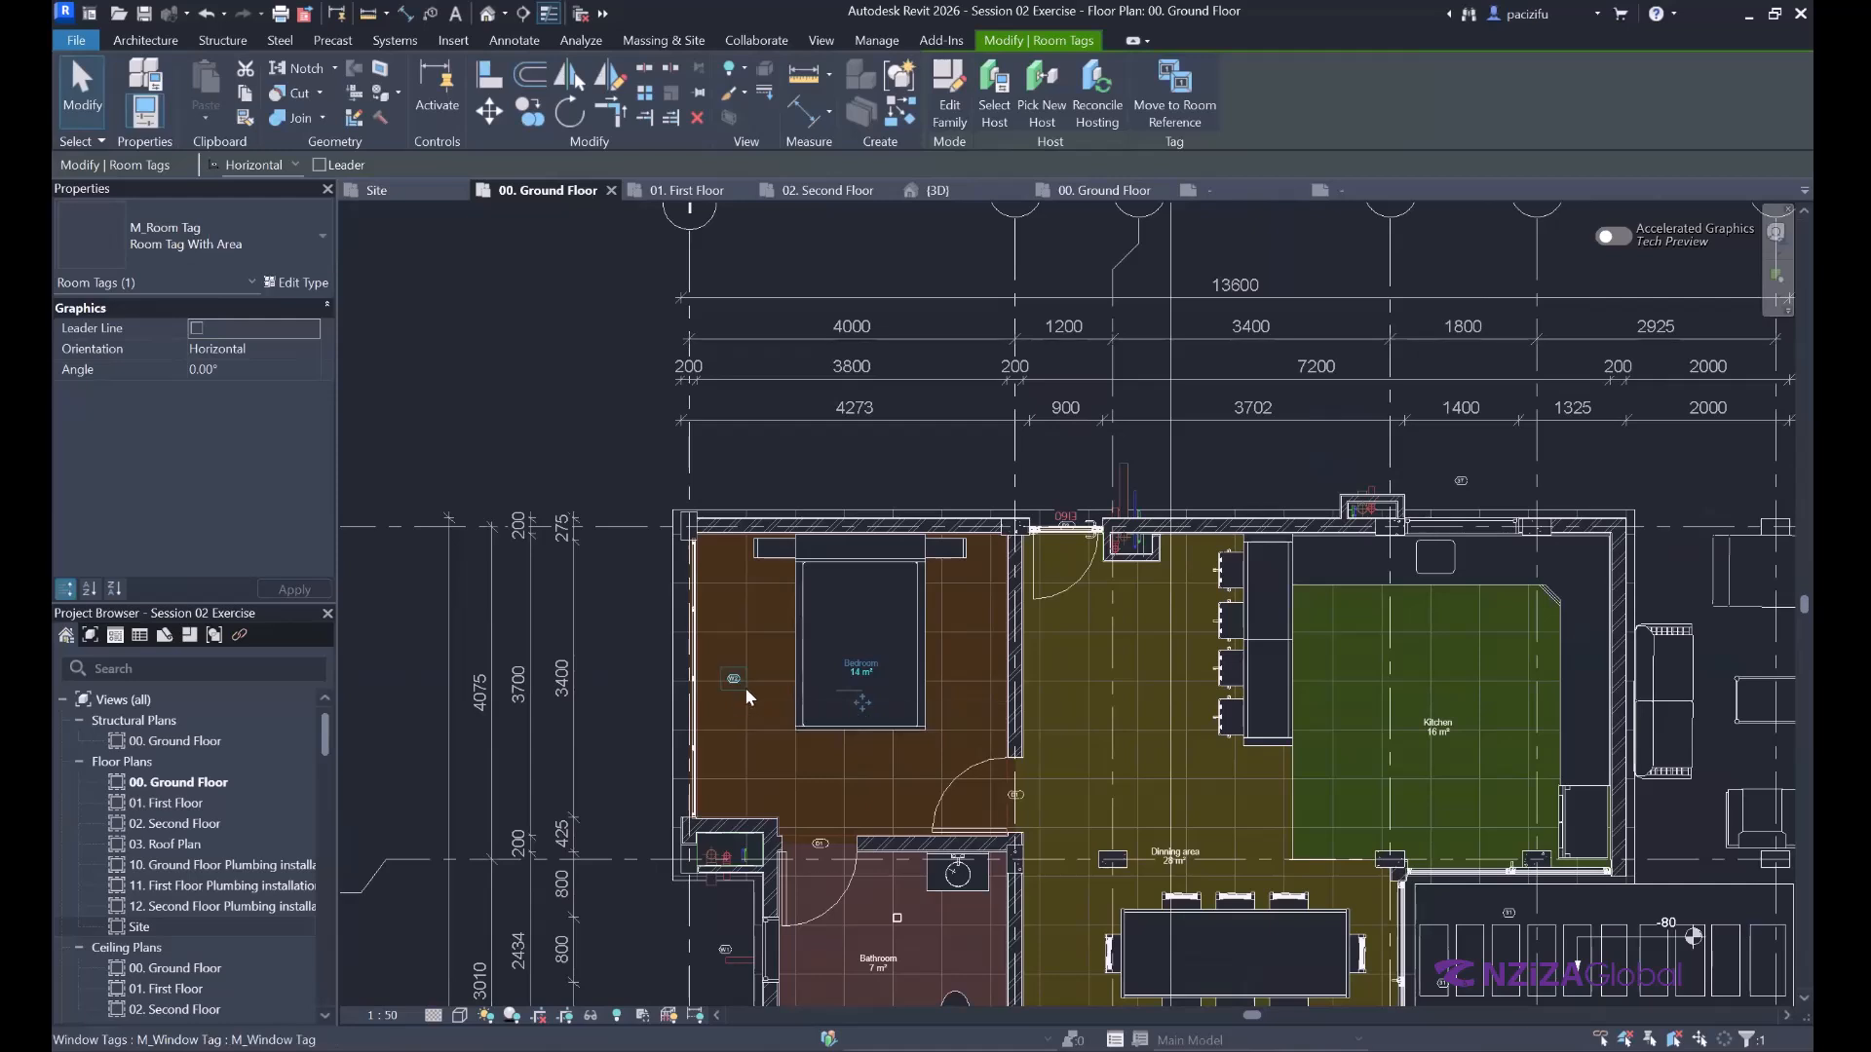
scroll(900, 638, "up", 1)
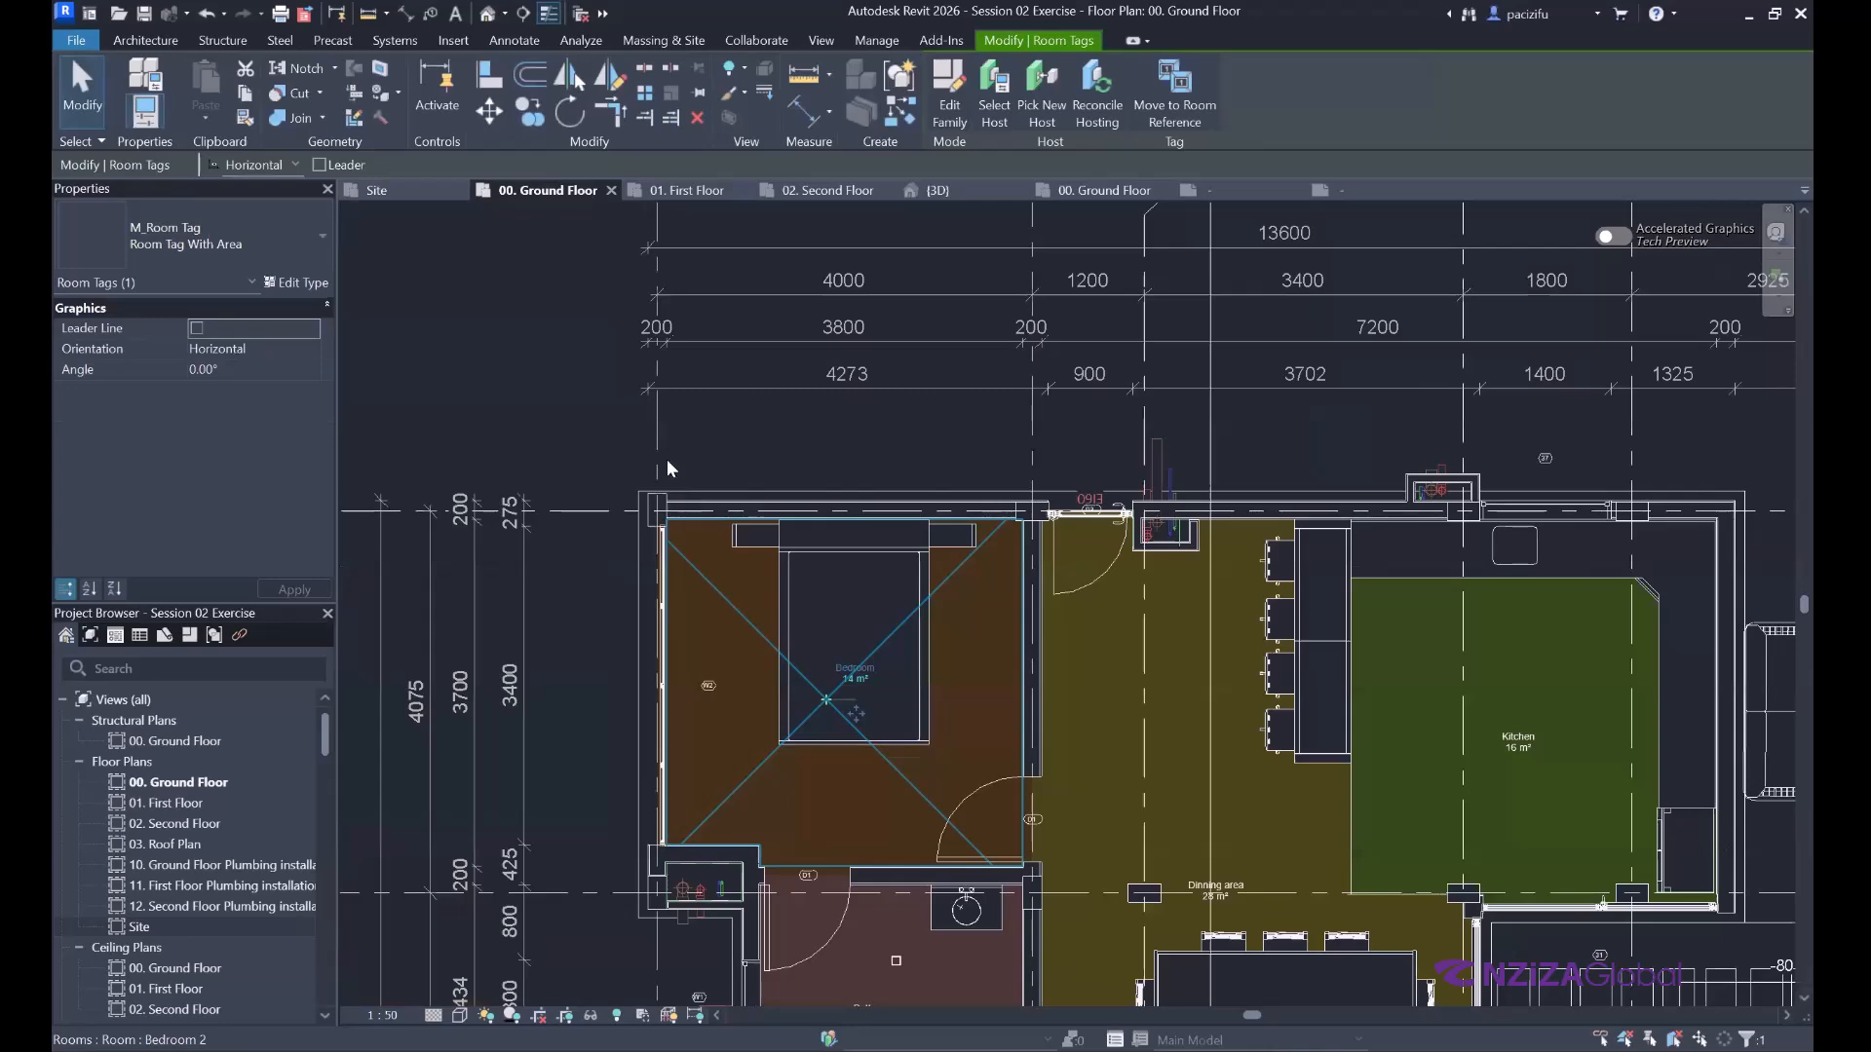
middle_click_drag(1007, 547, 925, 401)
scroll(925, 400, "up", 1)
scroll(862, 378, "up", 1)
middle_click_drag(1082, 491, 928, 522)
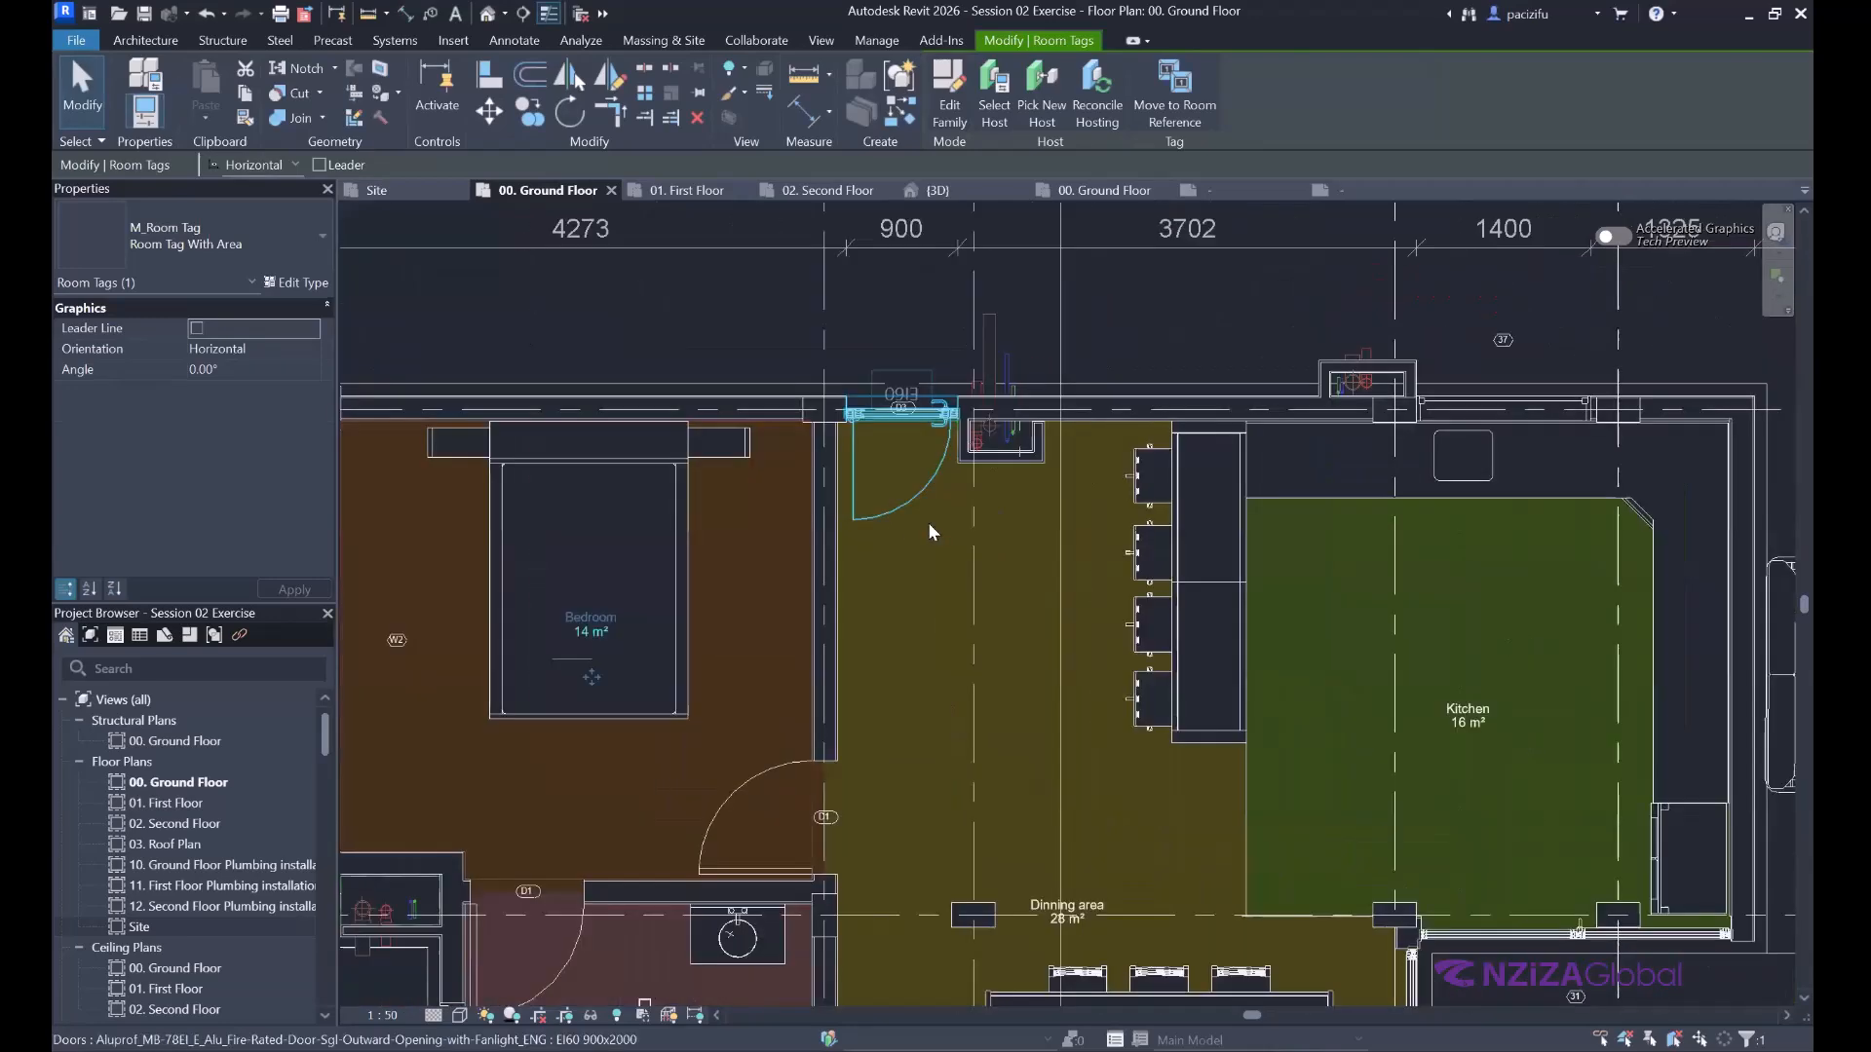
middle_click(793, 553)
middle_click(793, 553)
scroll(887, 590, "up", 5)
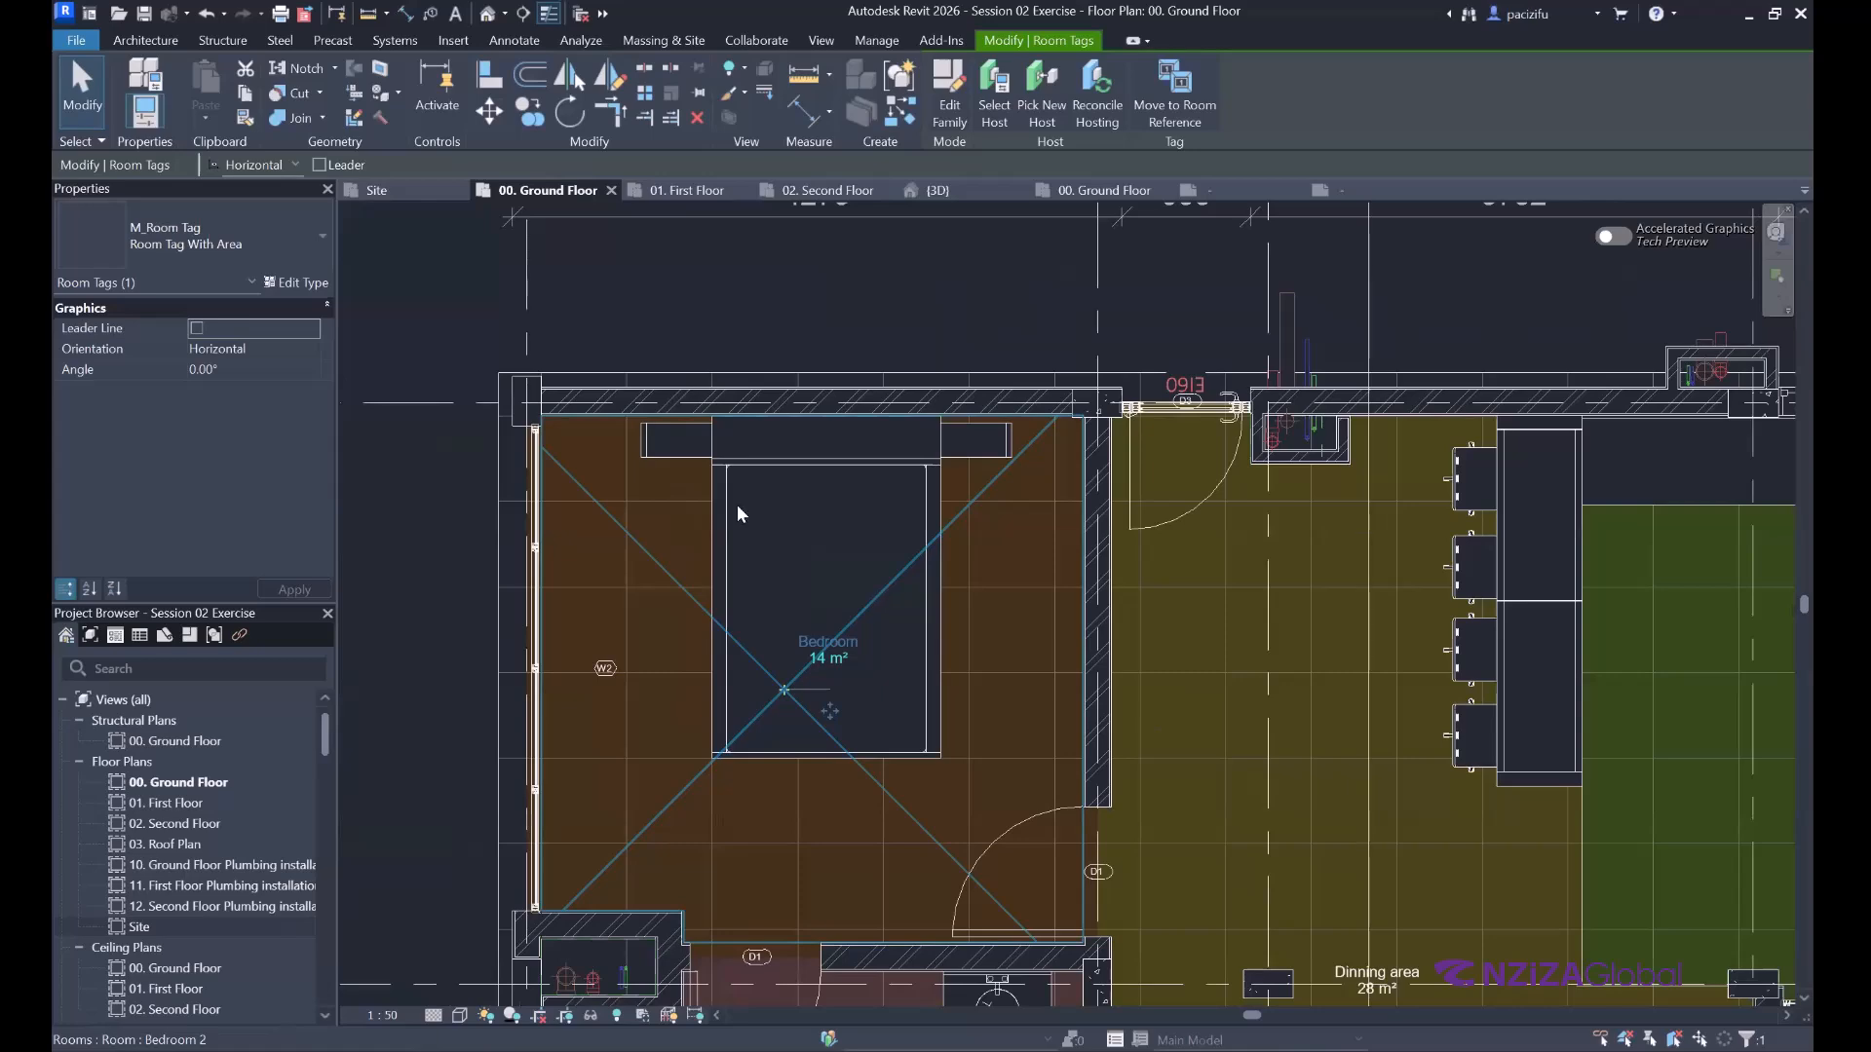
scroll(737, 505, "down", 4)
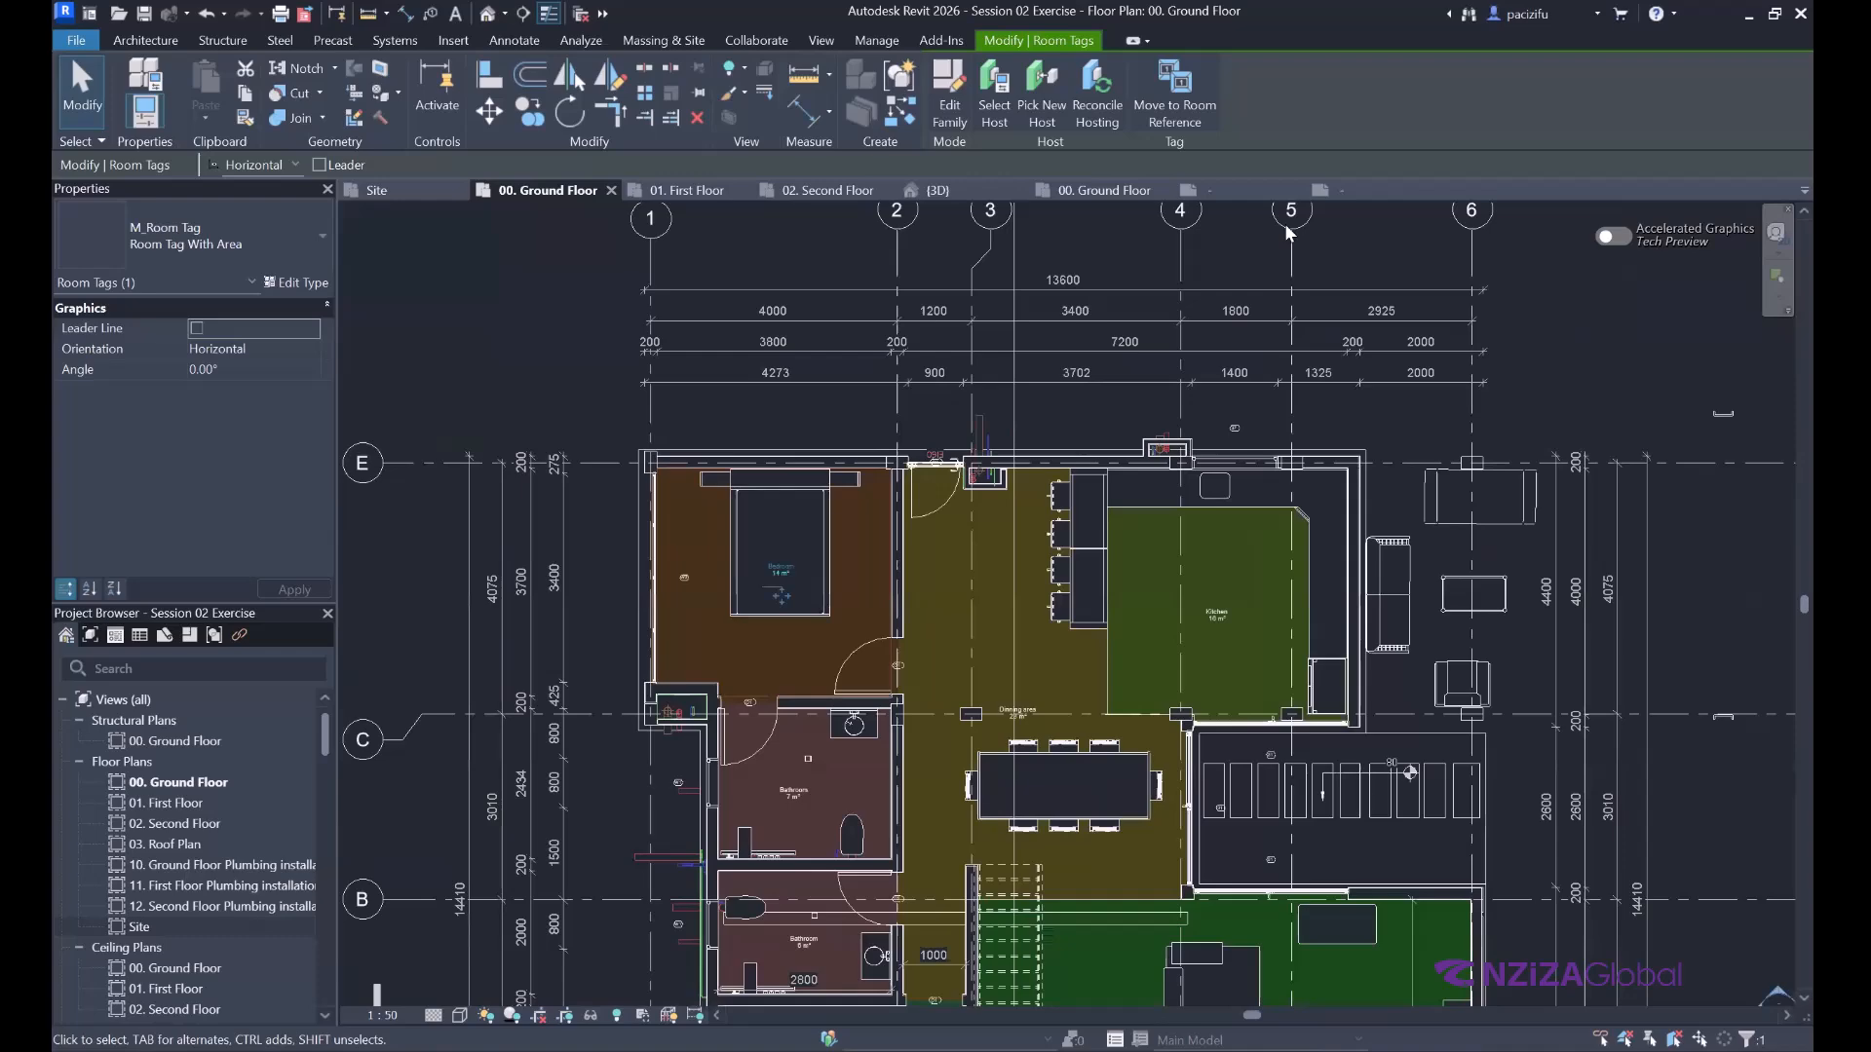
scroll(736, 504, "up", 2)
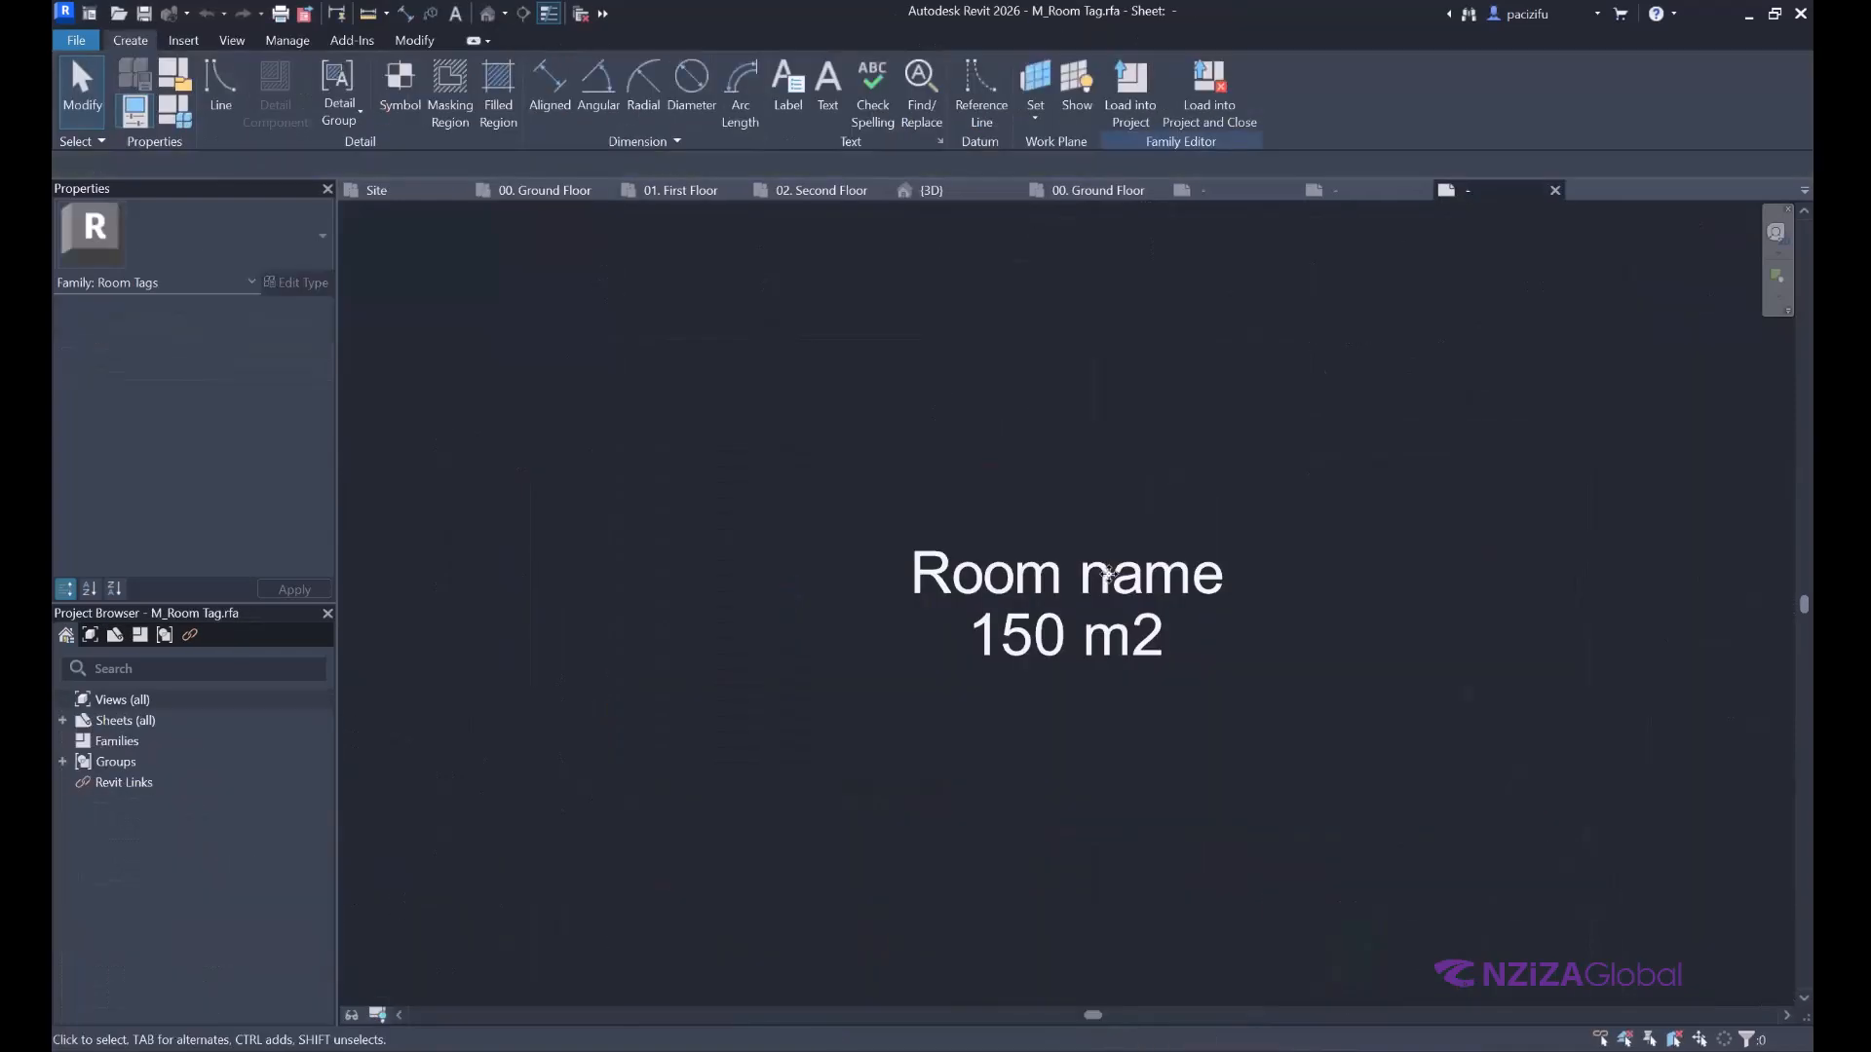
Set the text size of the room name label's 3mm type to 3 mm.
left_click(1108, 573)
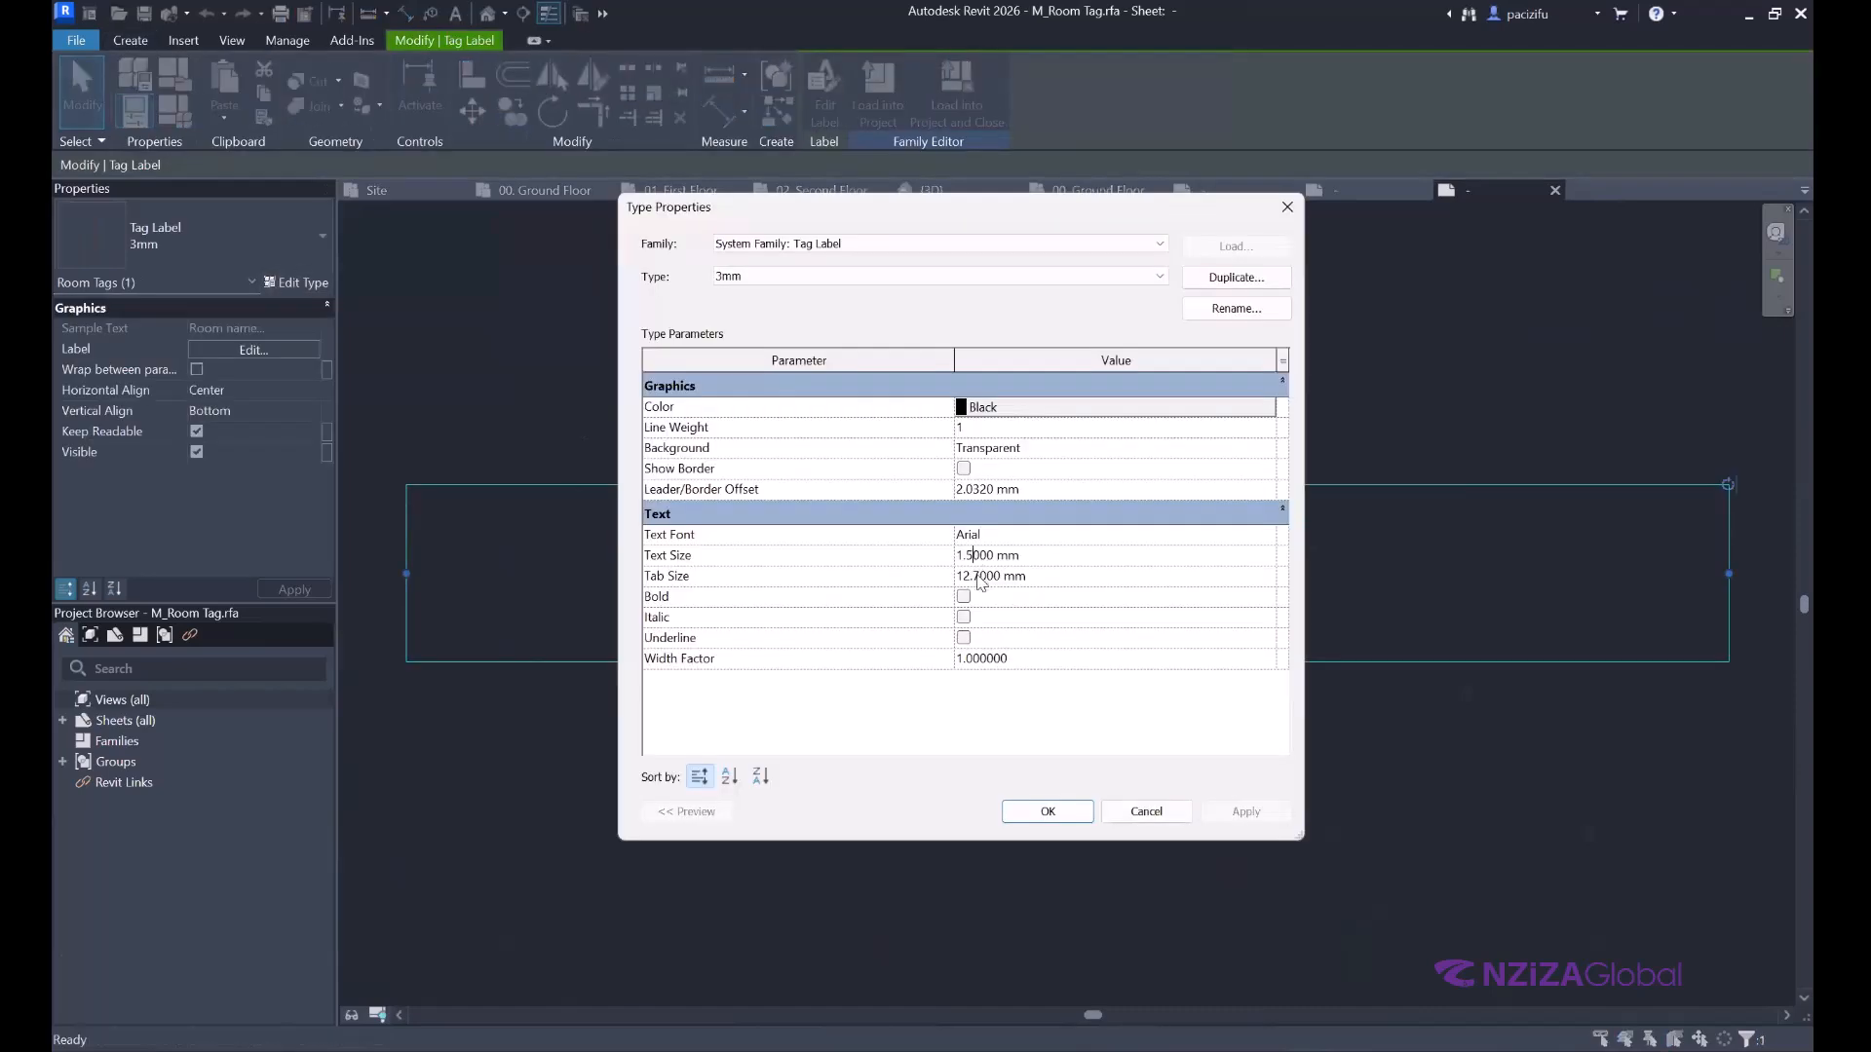
key("BackSpace")
type("0")
left_click_drag(957, 555, 965, 555)
type("3")
left_click(1047, 812)
scroll(828, 677, "down", 3)
key("Escape")
Move the 150 m2 area label slightly down so it clears the room name label.
left_click(926, 628)
scroll(926, 690, "up", 2)
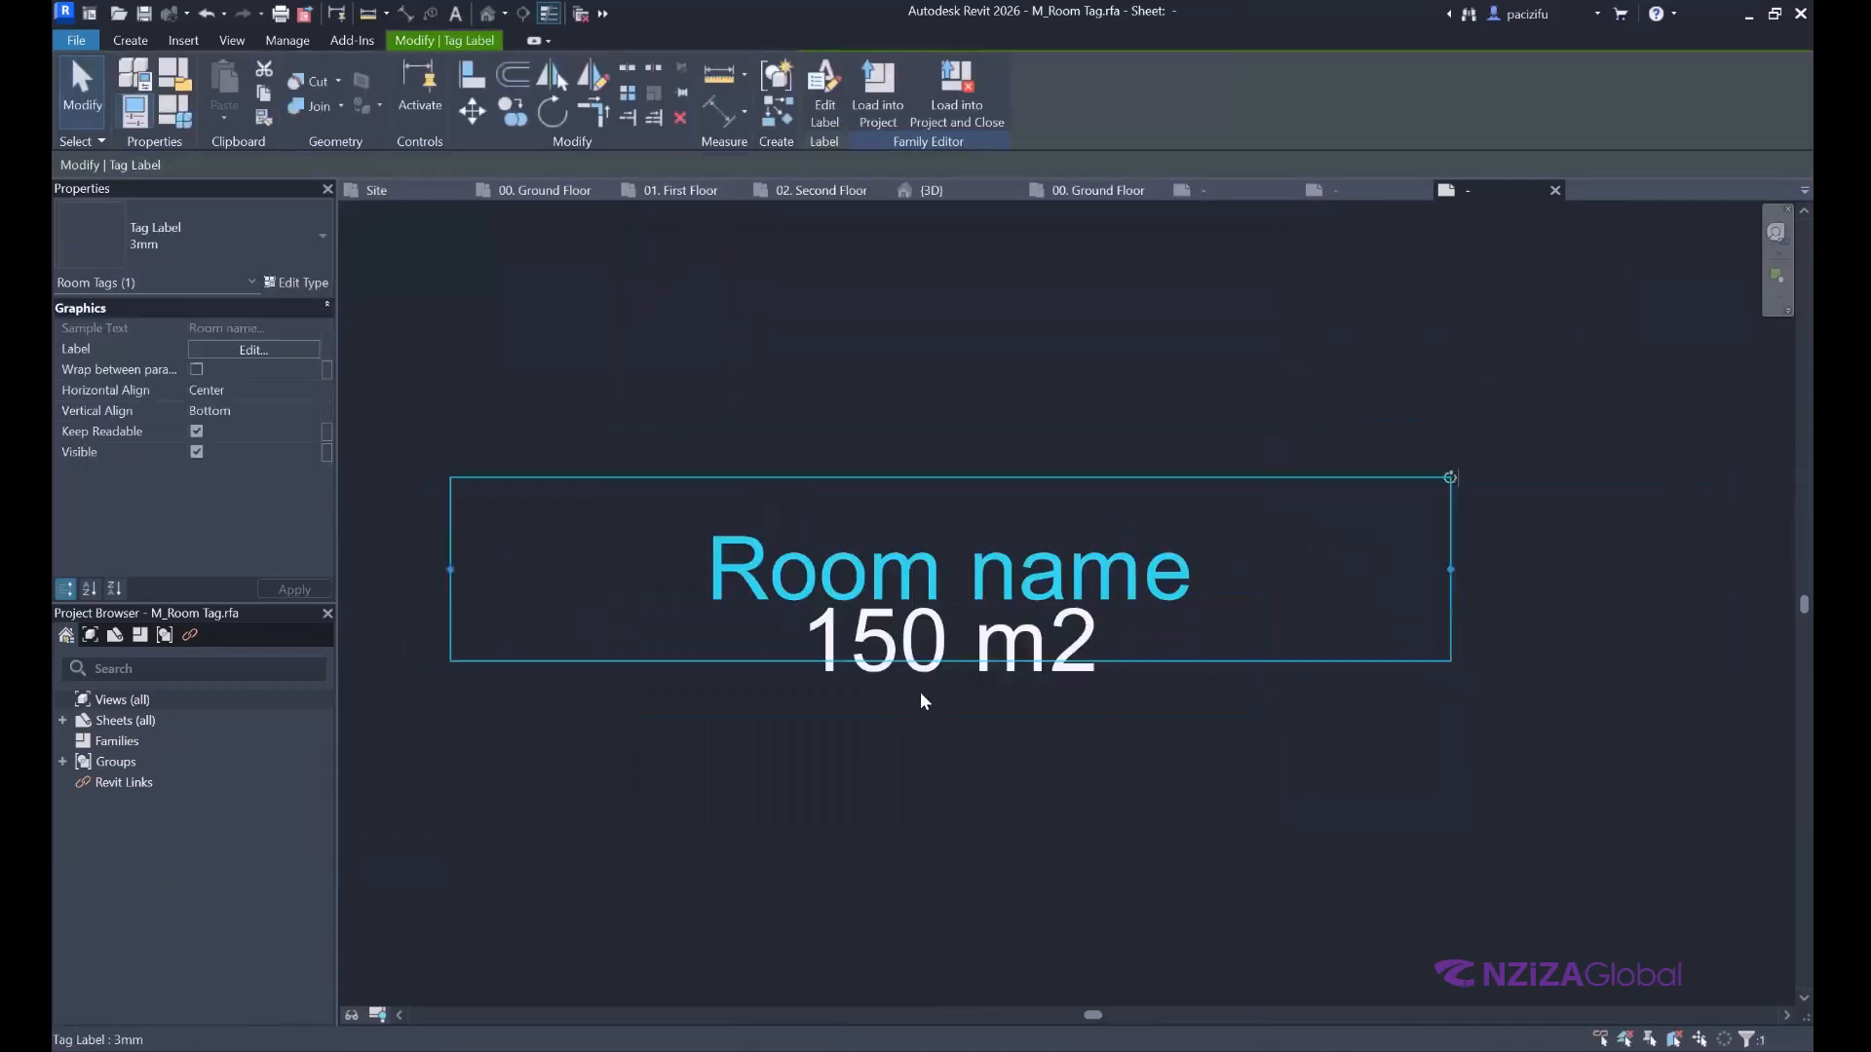
left_click(920, 693)
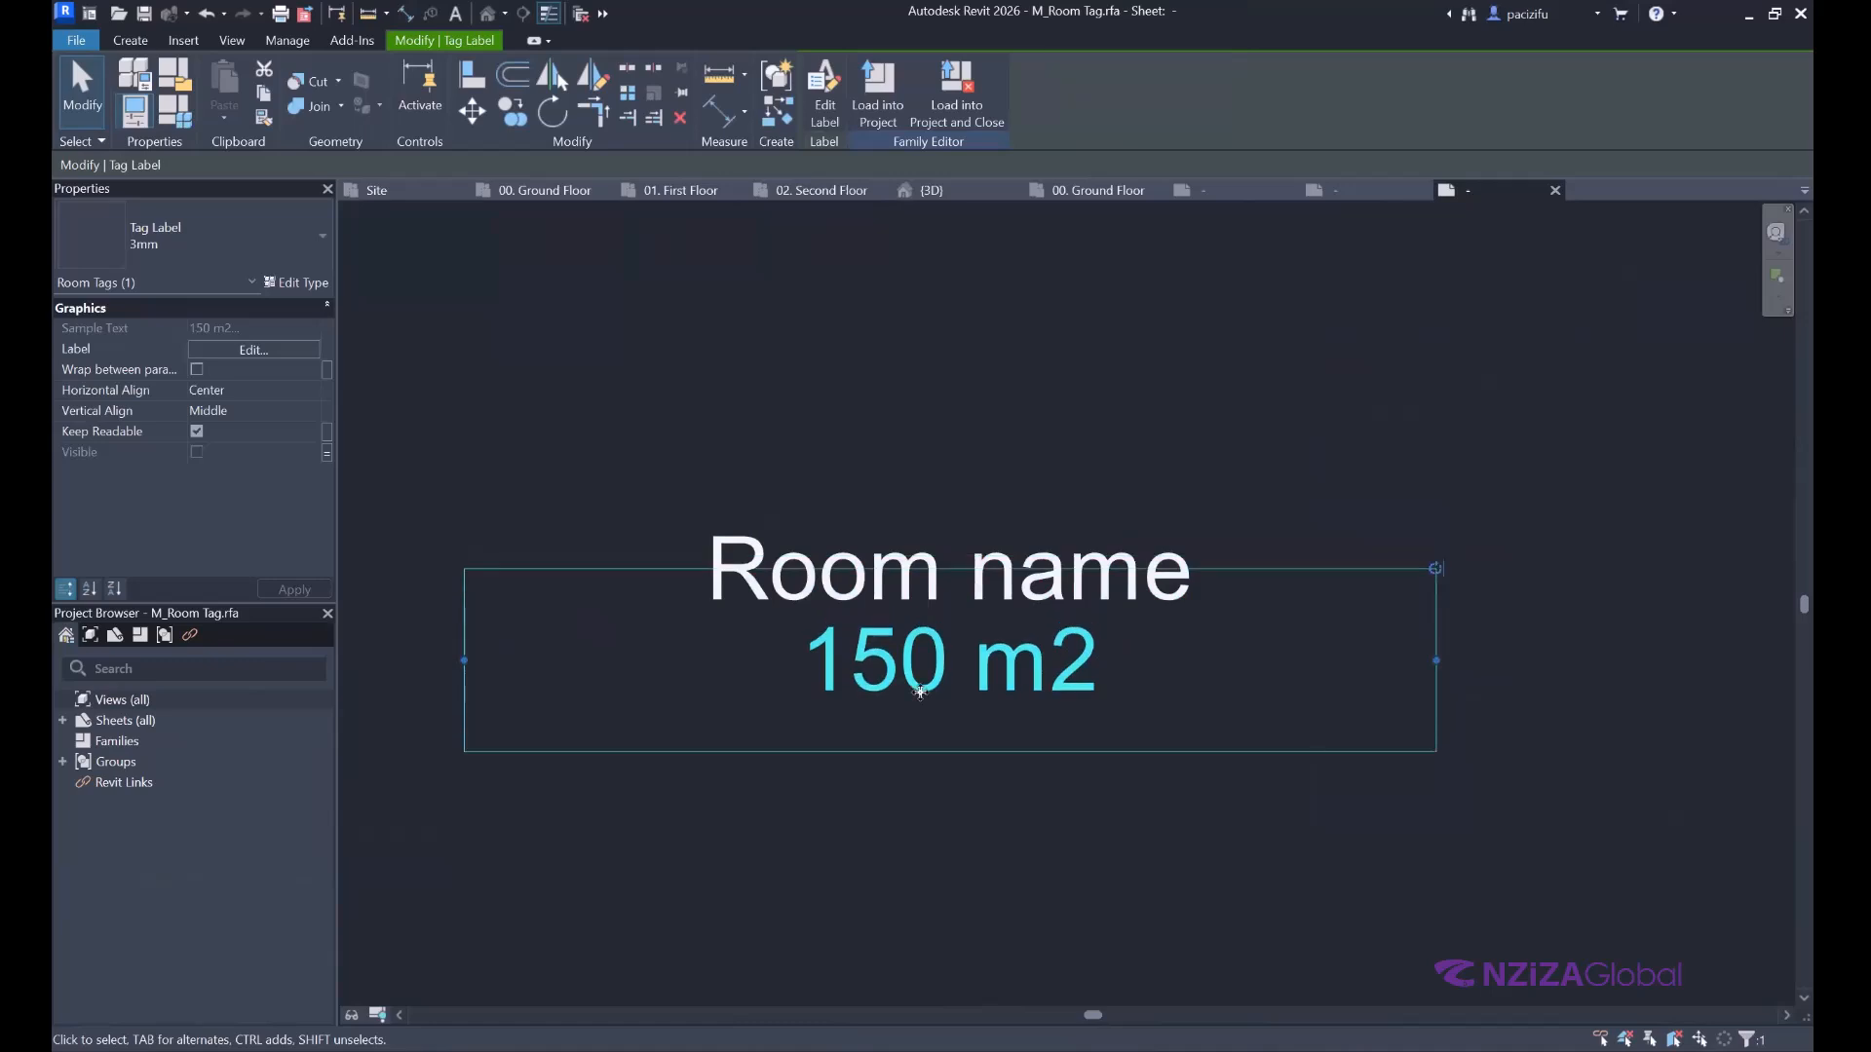
left_click(954, 273)
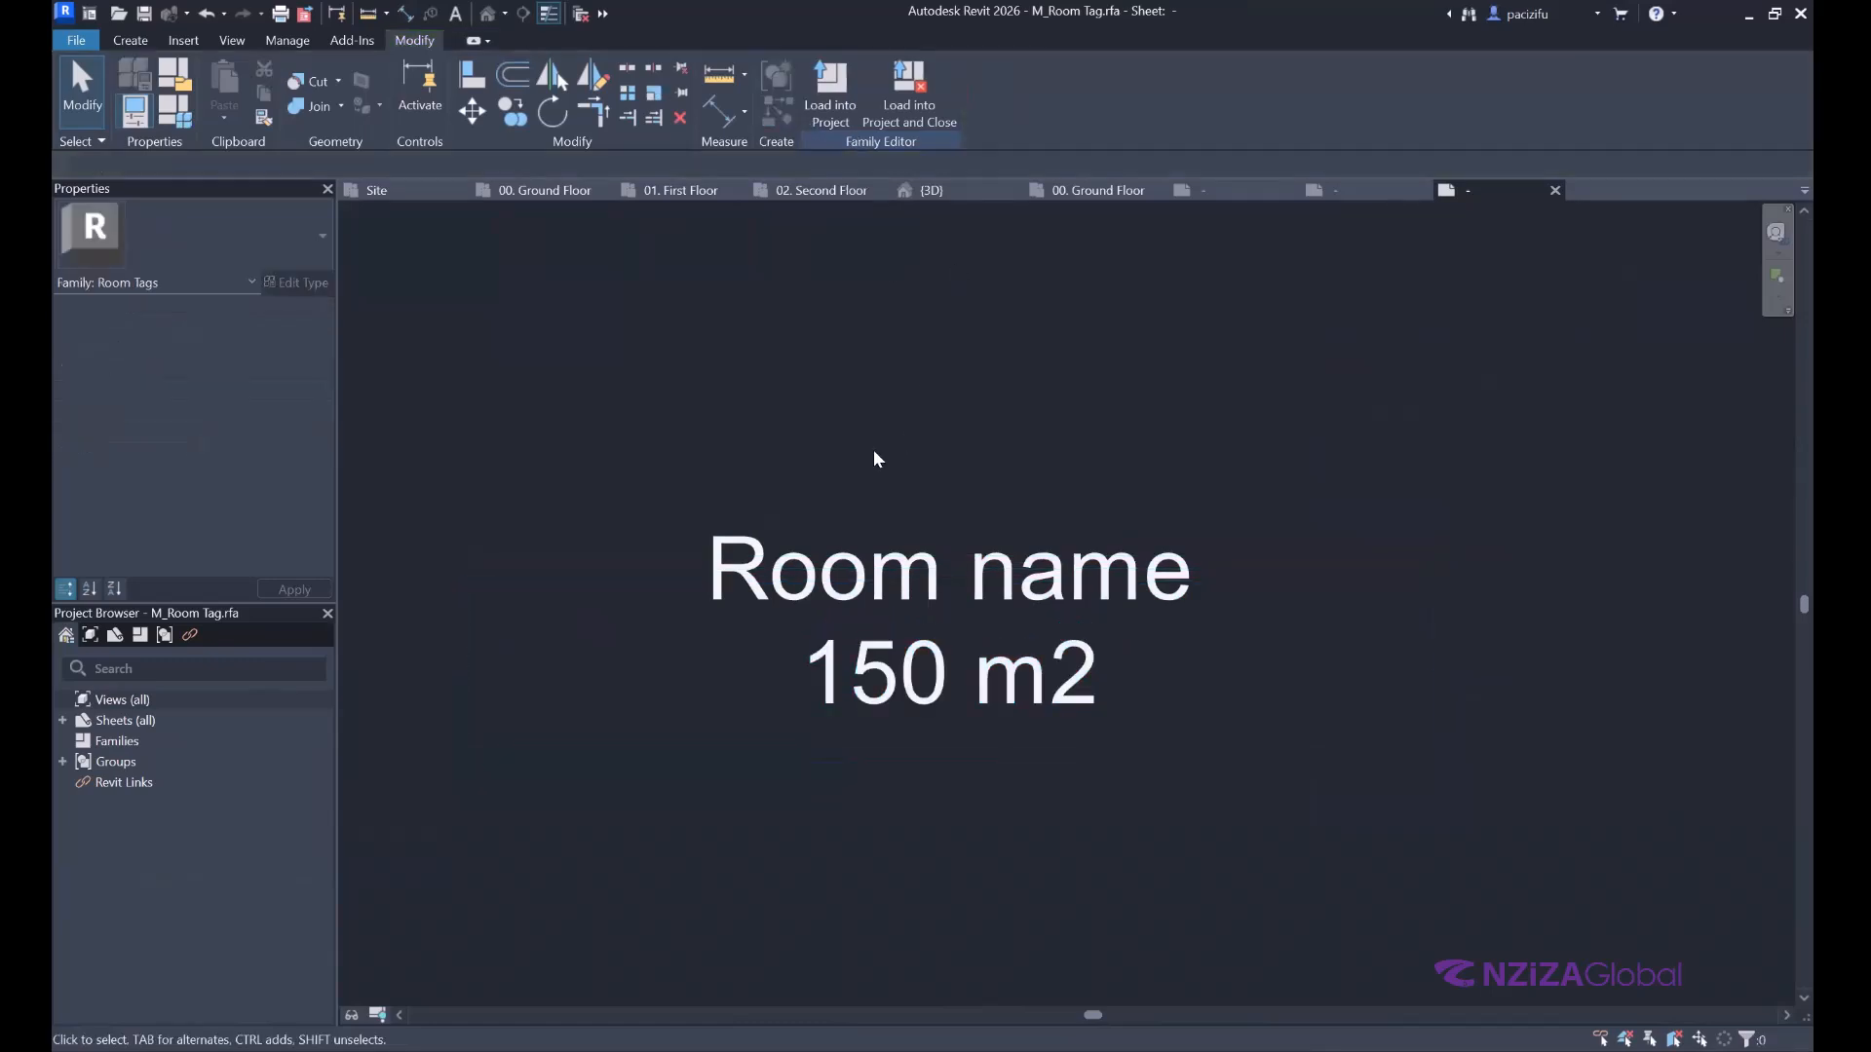
Load the edited room tag into Session 02 Exercise.rvt, overwriting the existing version and its parameter values.
left_click(830, 90)
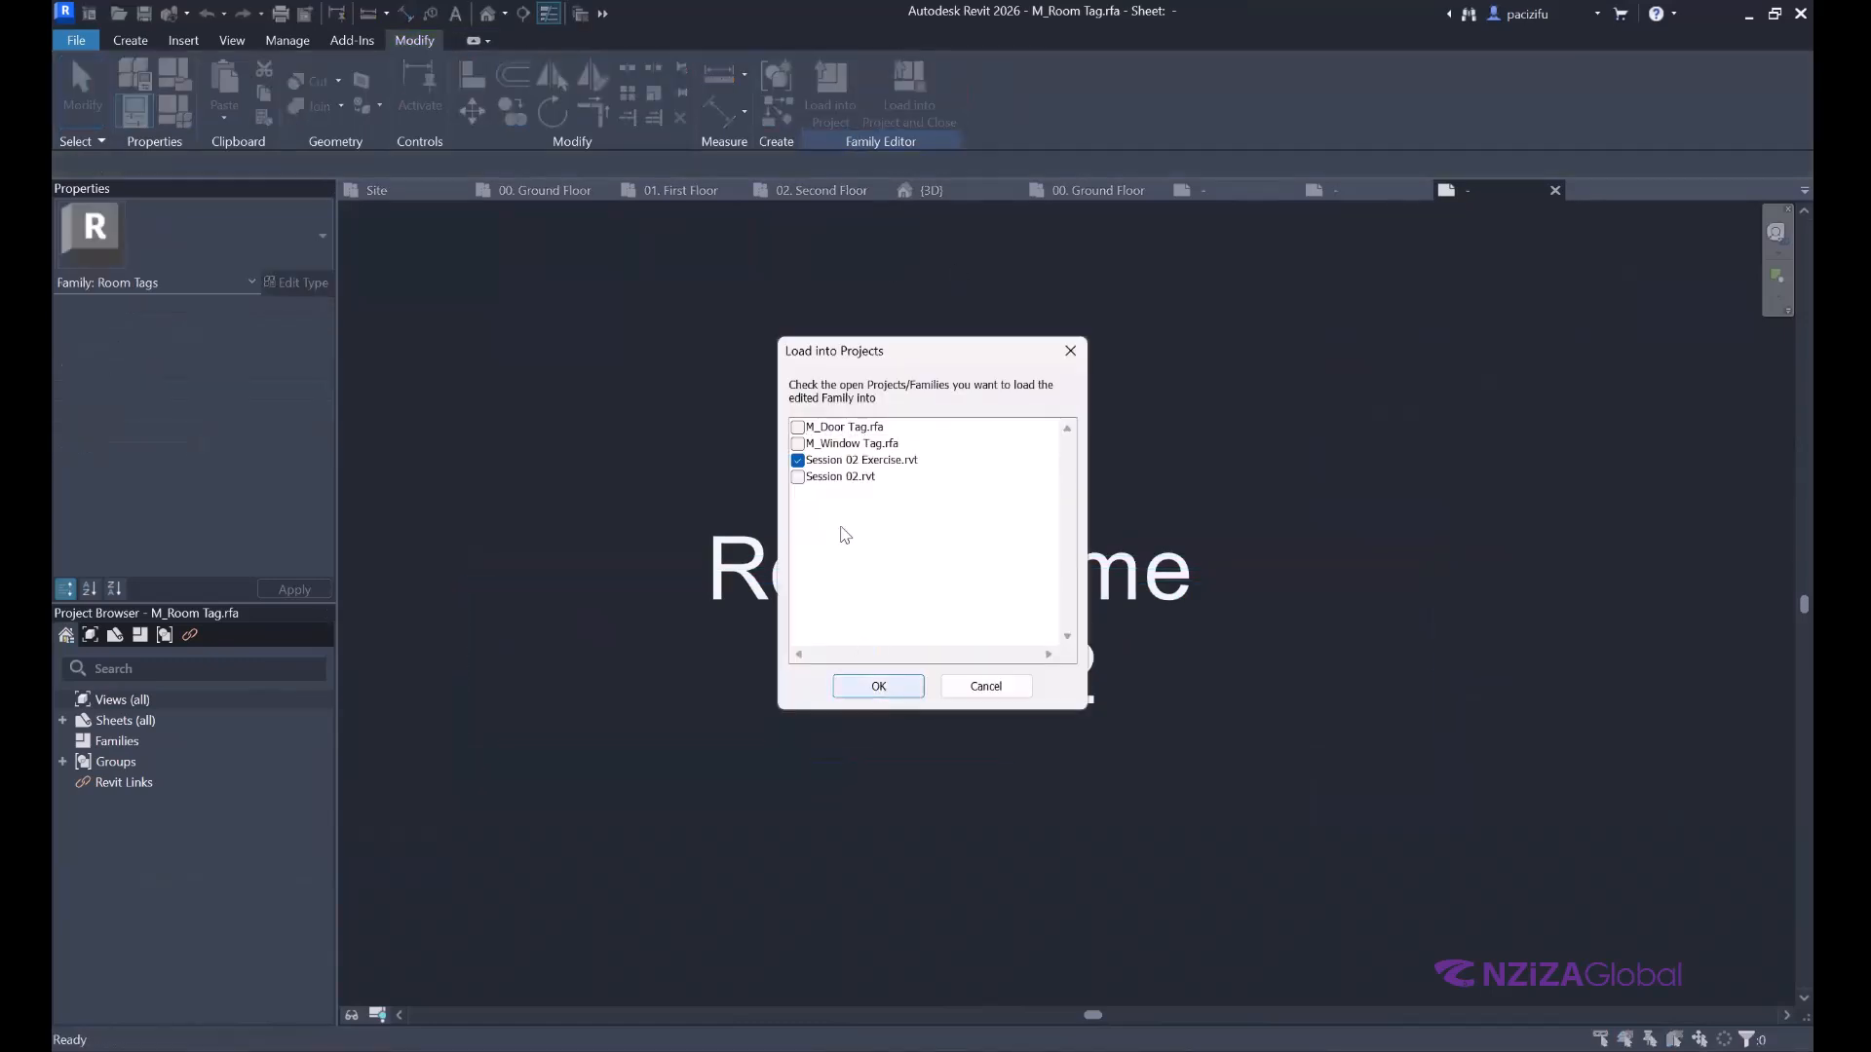
key("Return")
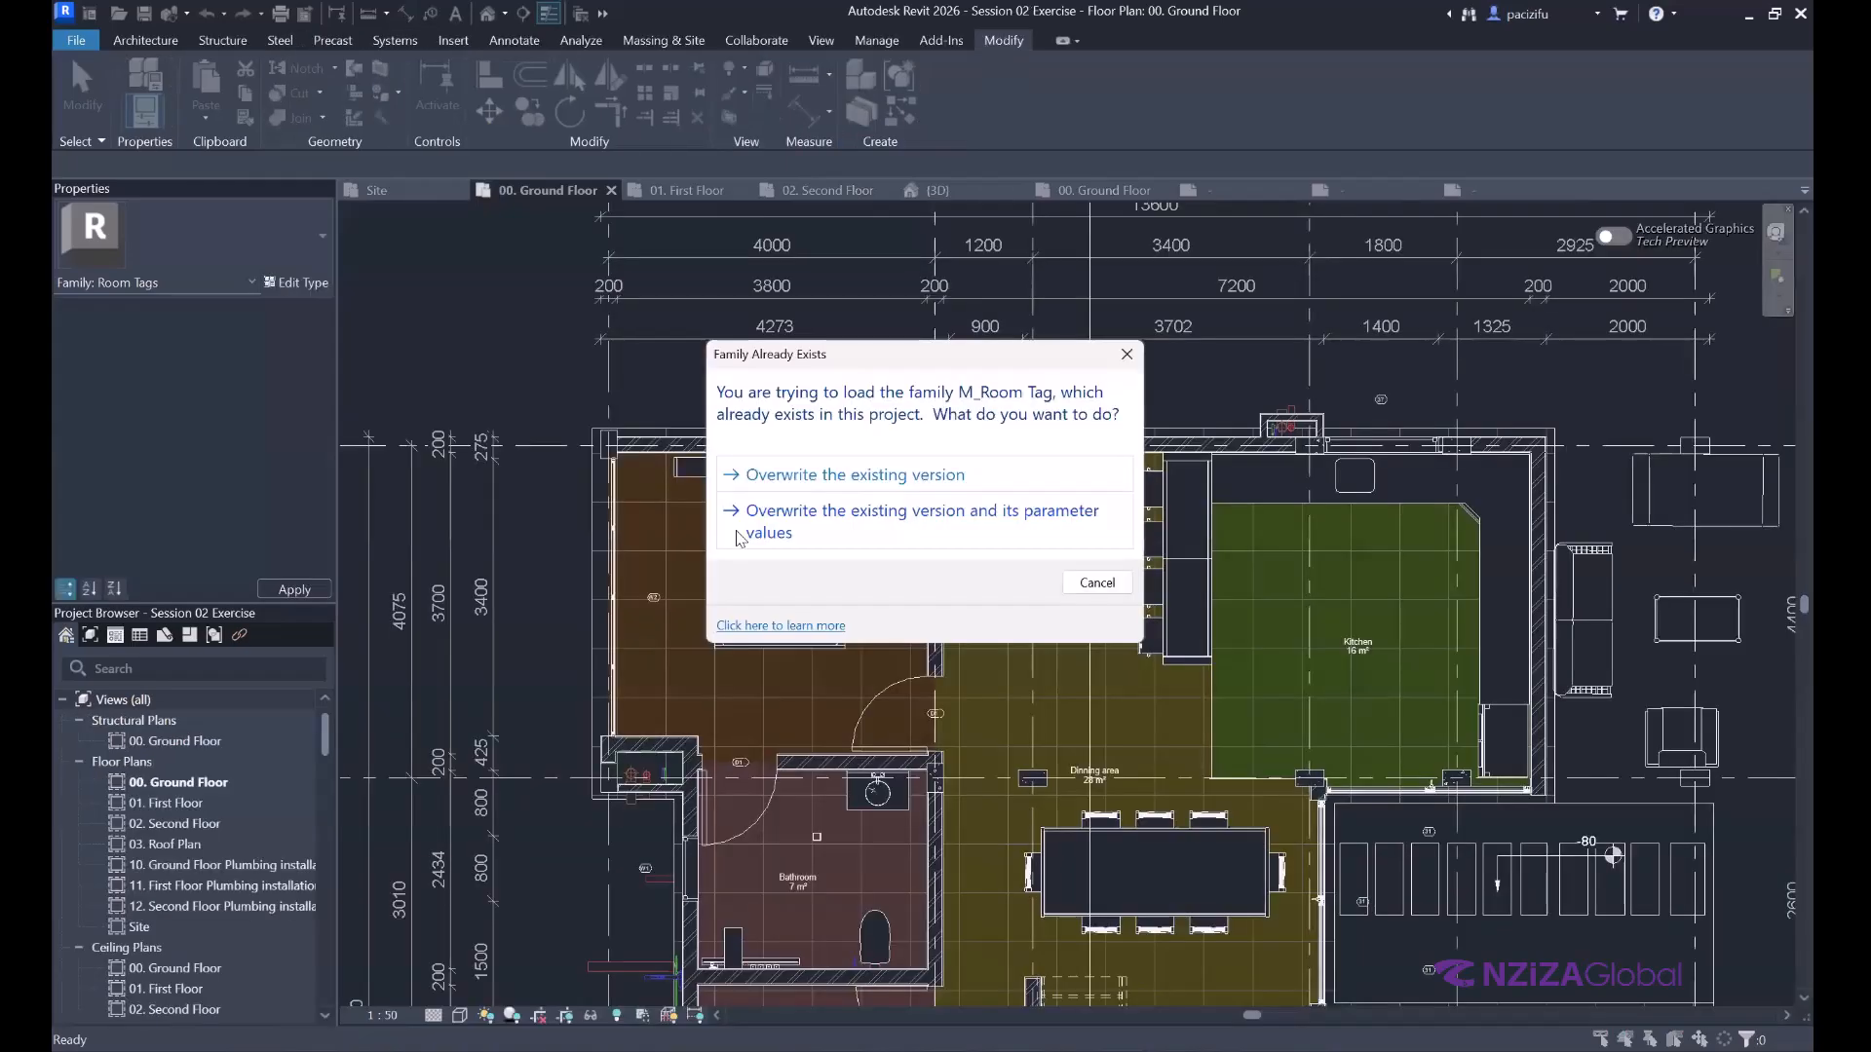
left_click(736, 531)
scroll(686, 668, "down", 1)
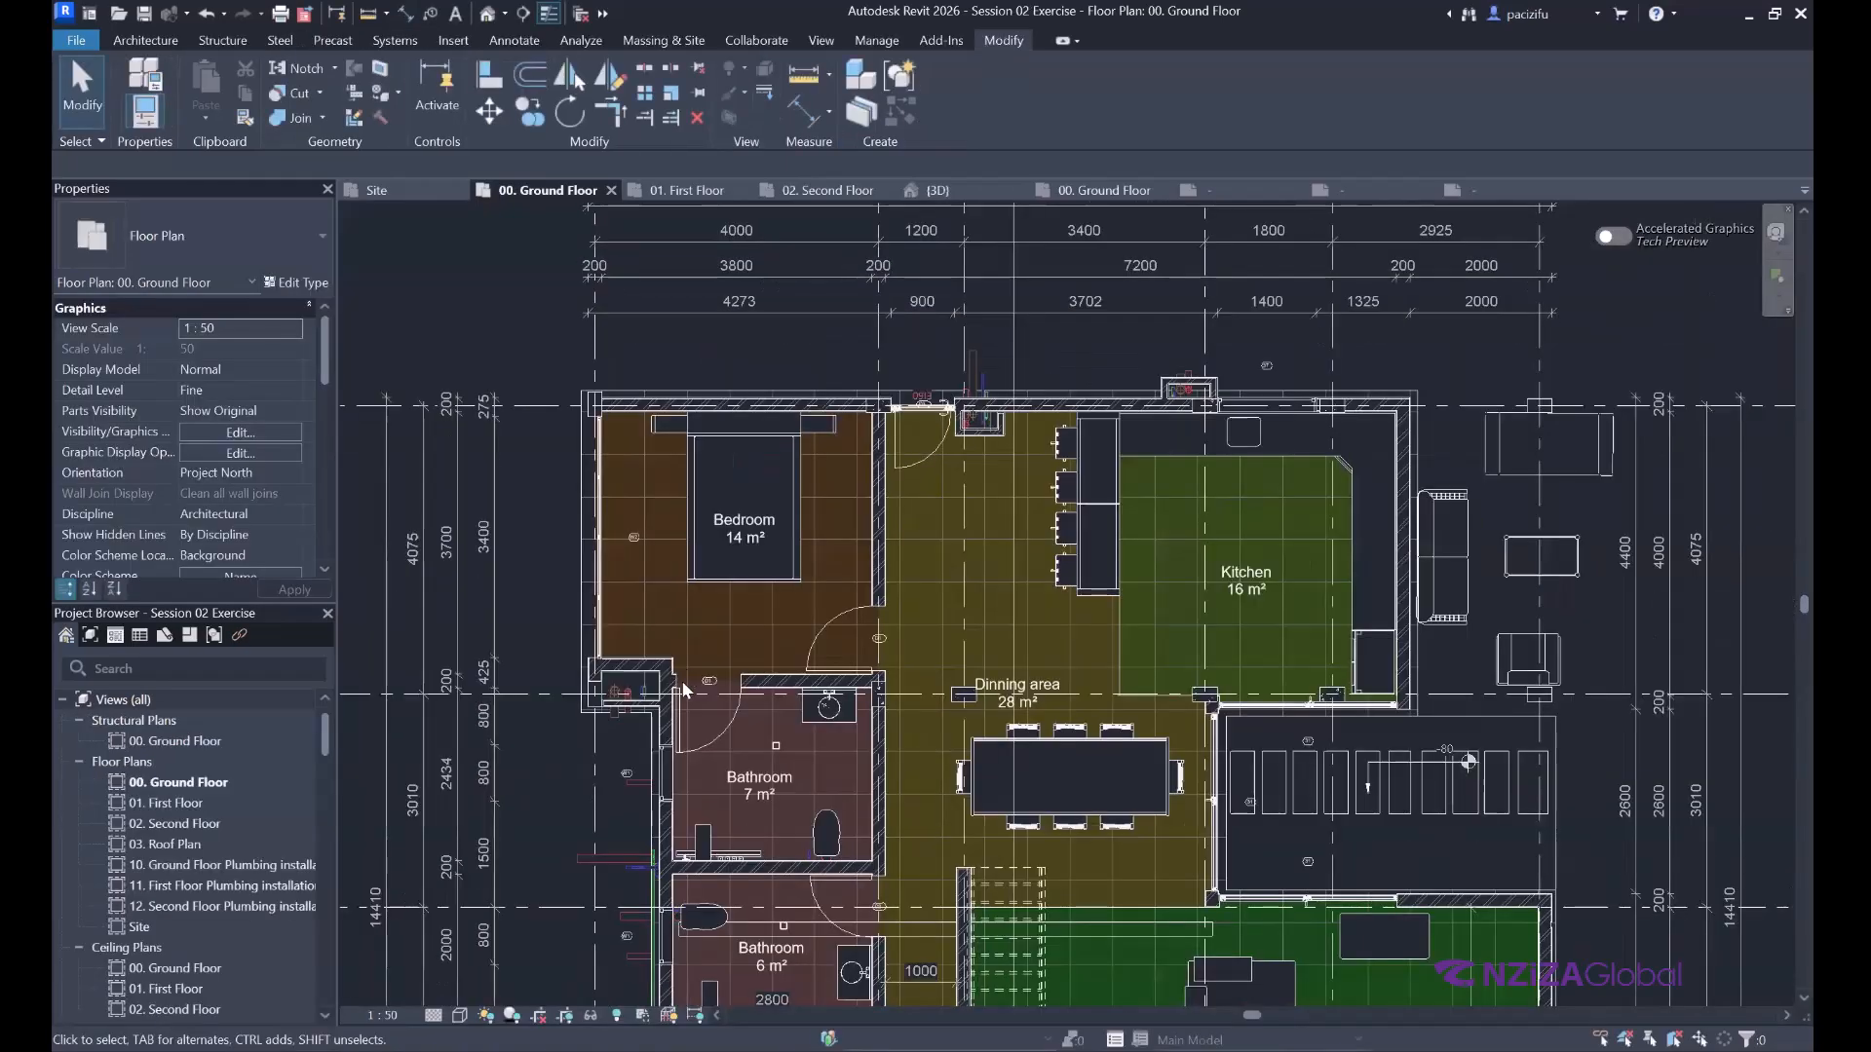
Open the family of the D1 door tag above the bathroom door for editing.
scroll(686, 668, "up", 7)
left_click(666, 650)
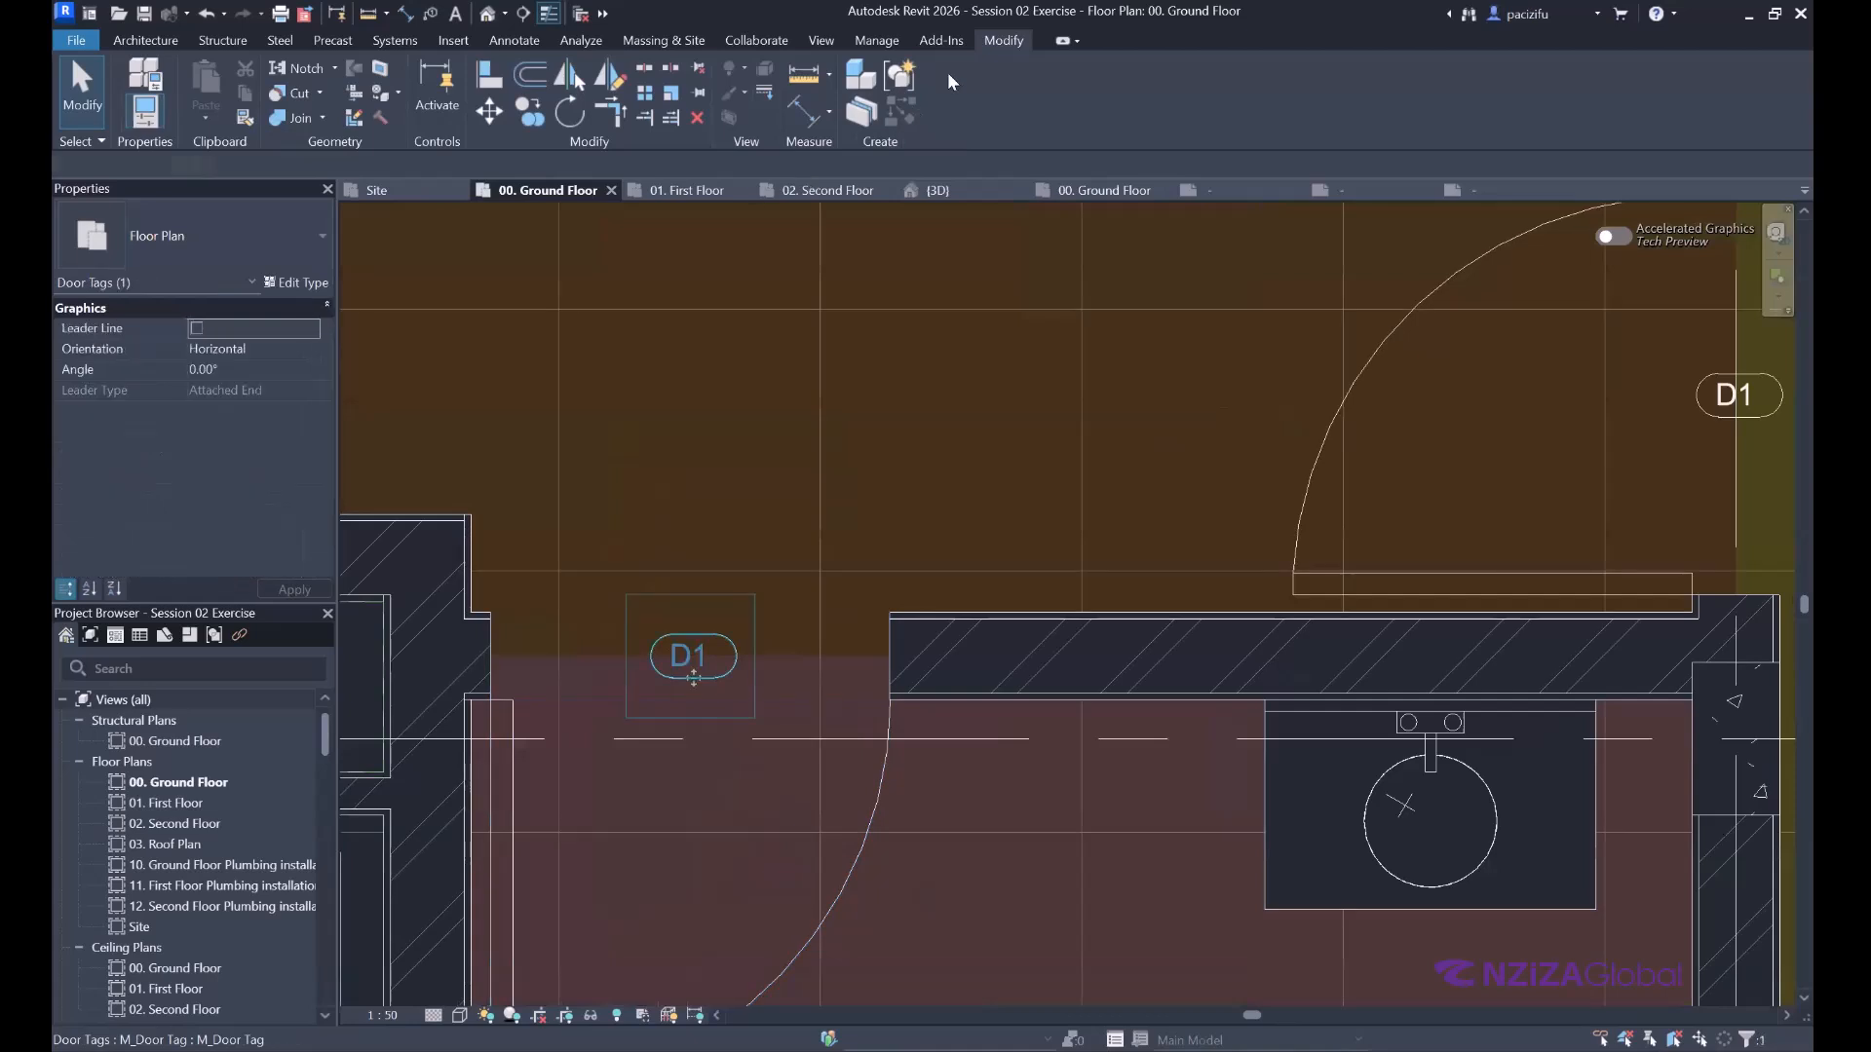
left_click(948, 98)
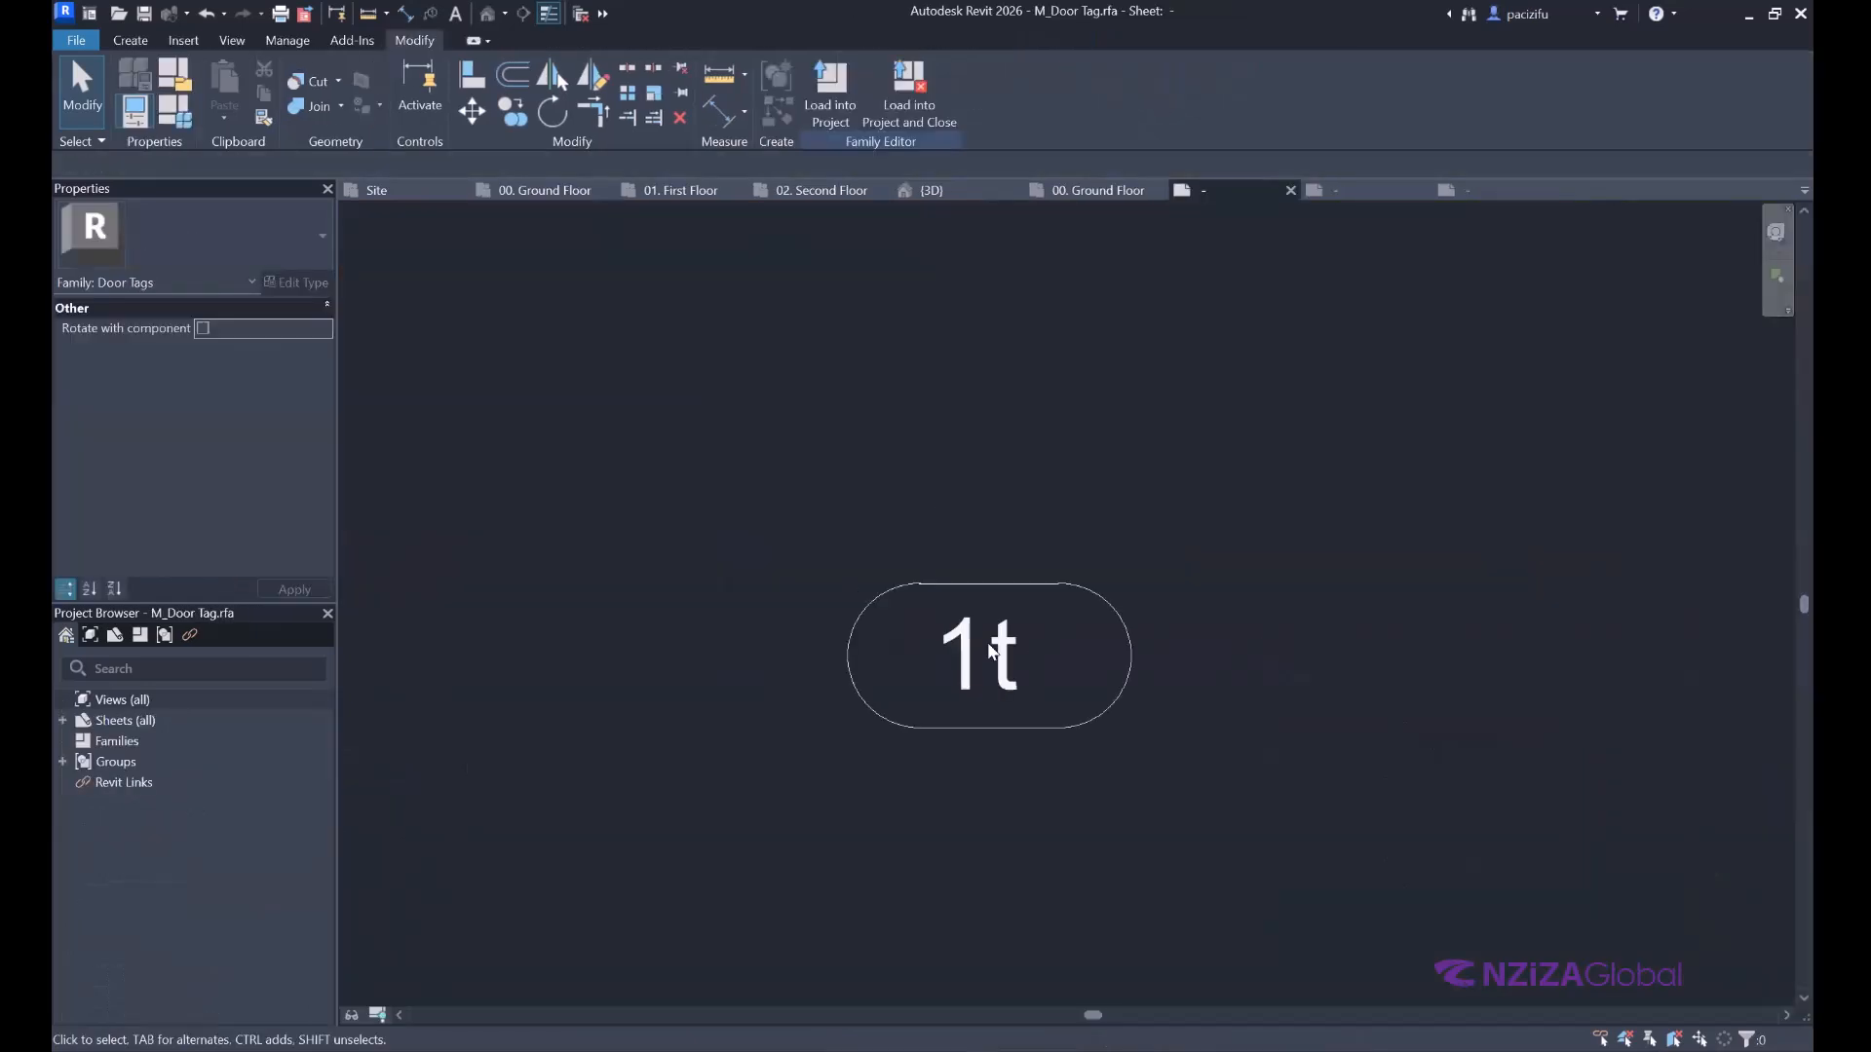
Set the text size of the door tag label's 3mm type to 3 mm.
left_click(277, 282)
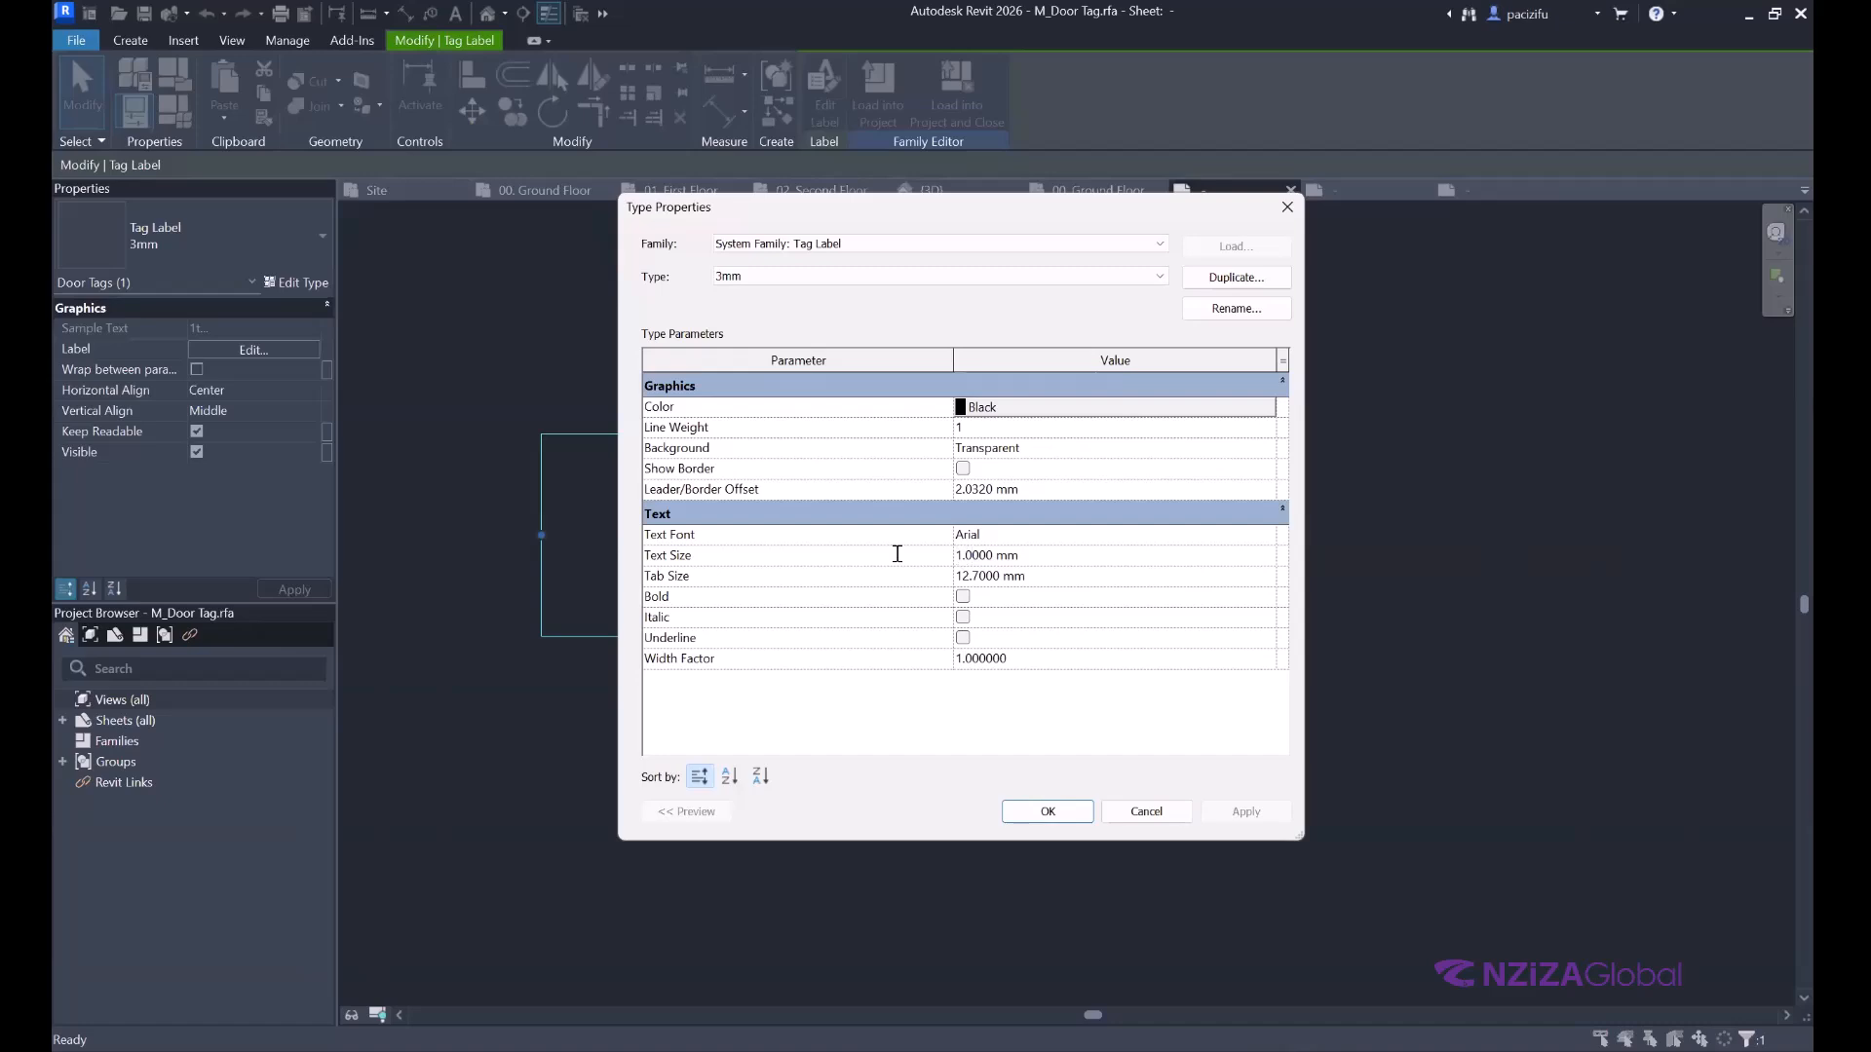
left_click_drag(897, 553, 893, 556)
type("3")
left_click(1009, 697)
left_click(1047, 813)
scroll(751, 624, "up", 5)
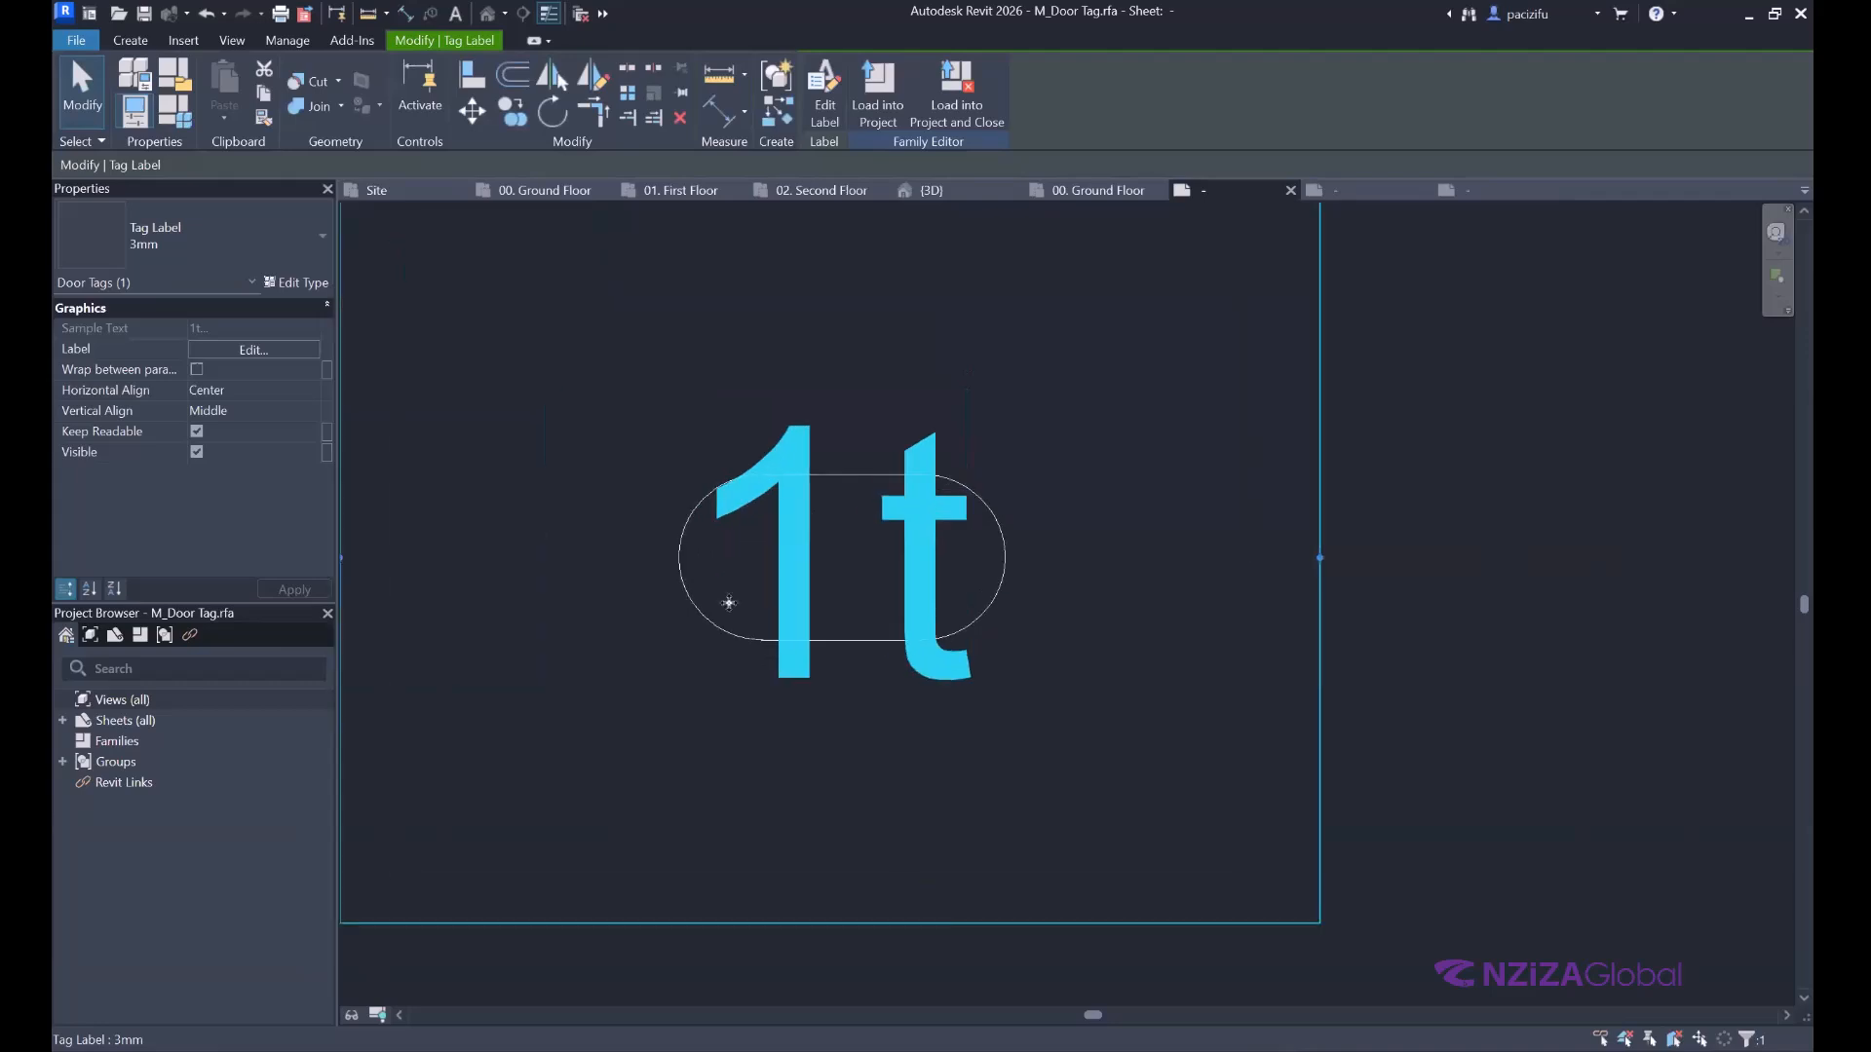
scroll(851, 754, "down", 3)
key("Escape")
Offset a copy of the door tag's whole rounded outline 2.0 outward around the label.
scroll(941, 620, "up", 3)
left_click(941, 621)
left_click(509, 76)
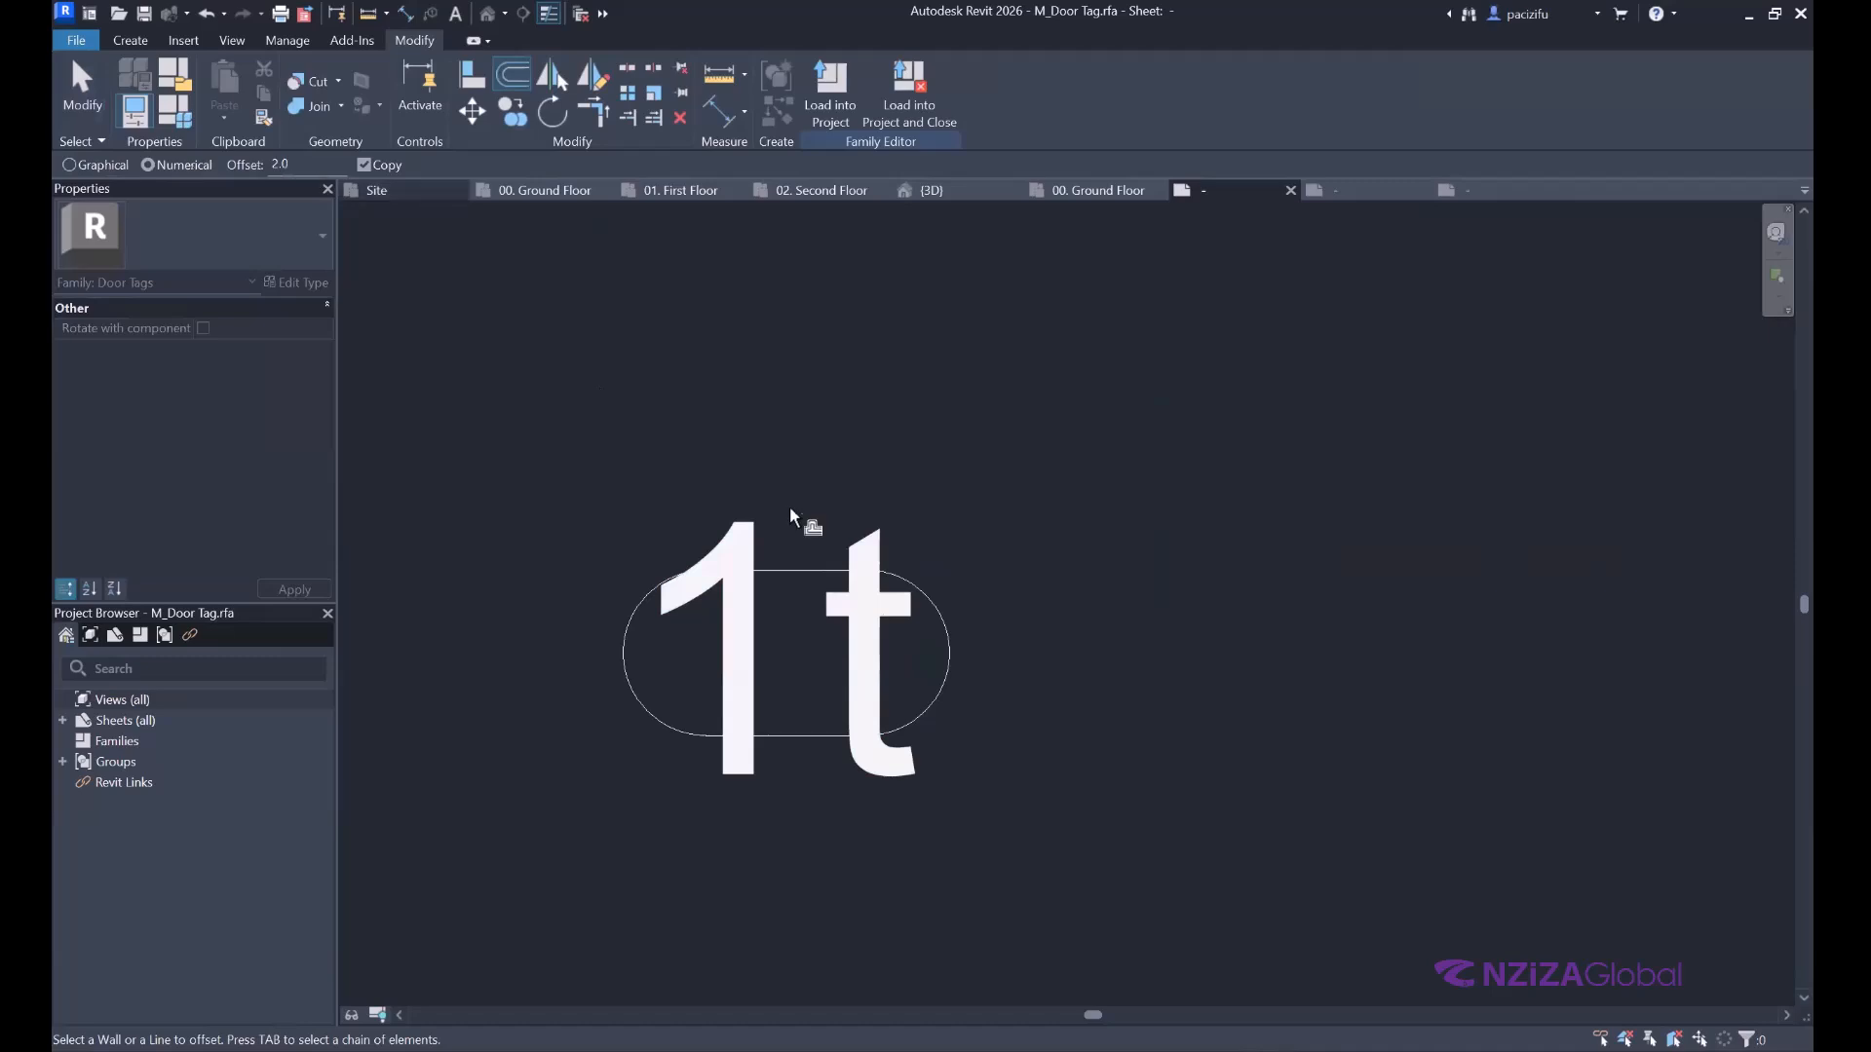
left_click(632, 621)
left_click(948, 618)
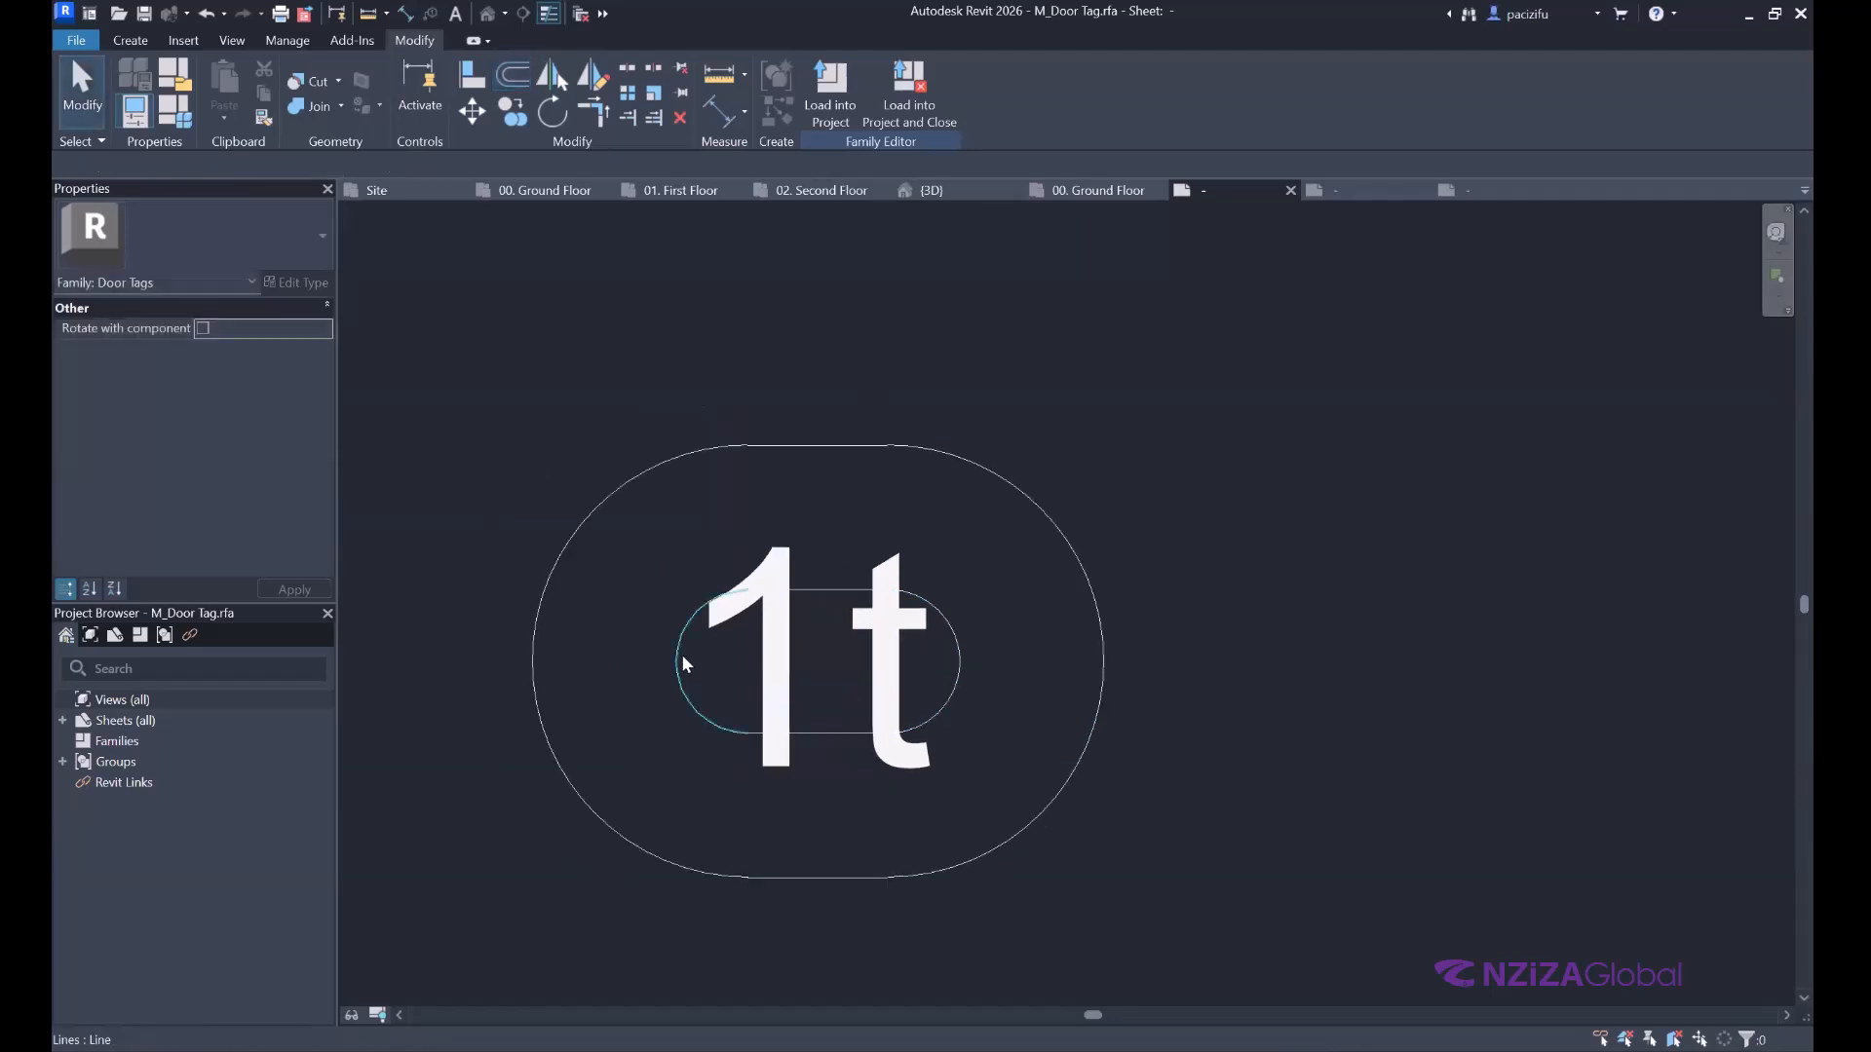
Delete the original inner outline of the door tag, both arcs and straight lines.
left_click(679, 654)
key("Delete")
left_click(920, 706)
left_click(843, 733, "ctrl")
key("Delete")
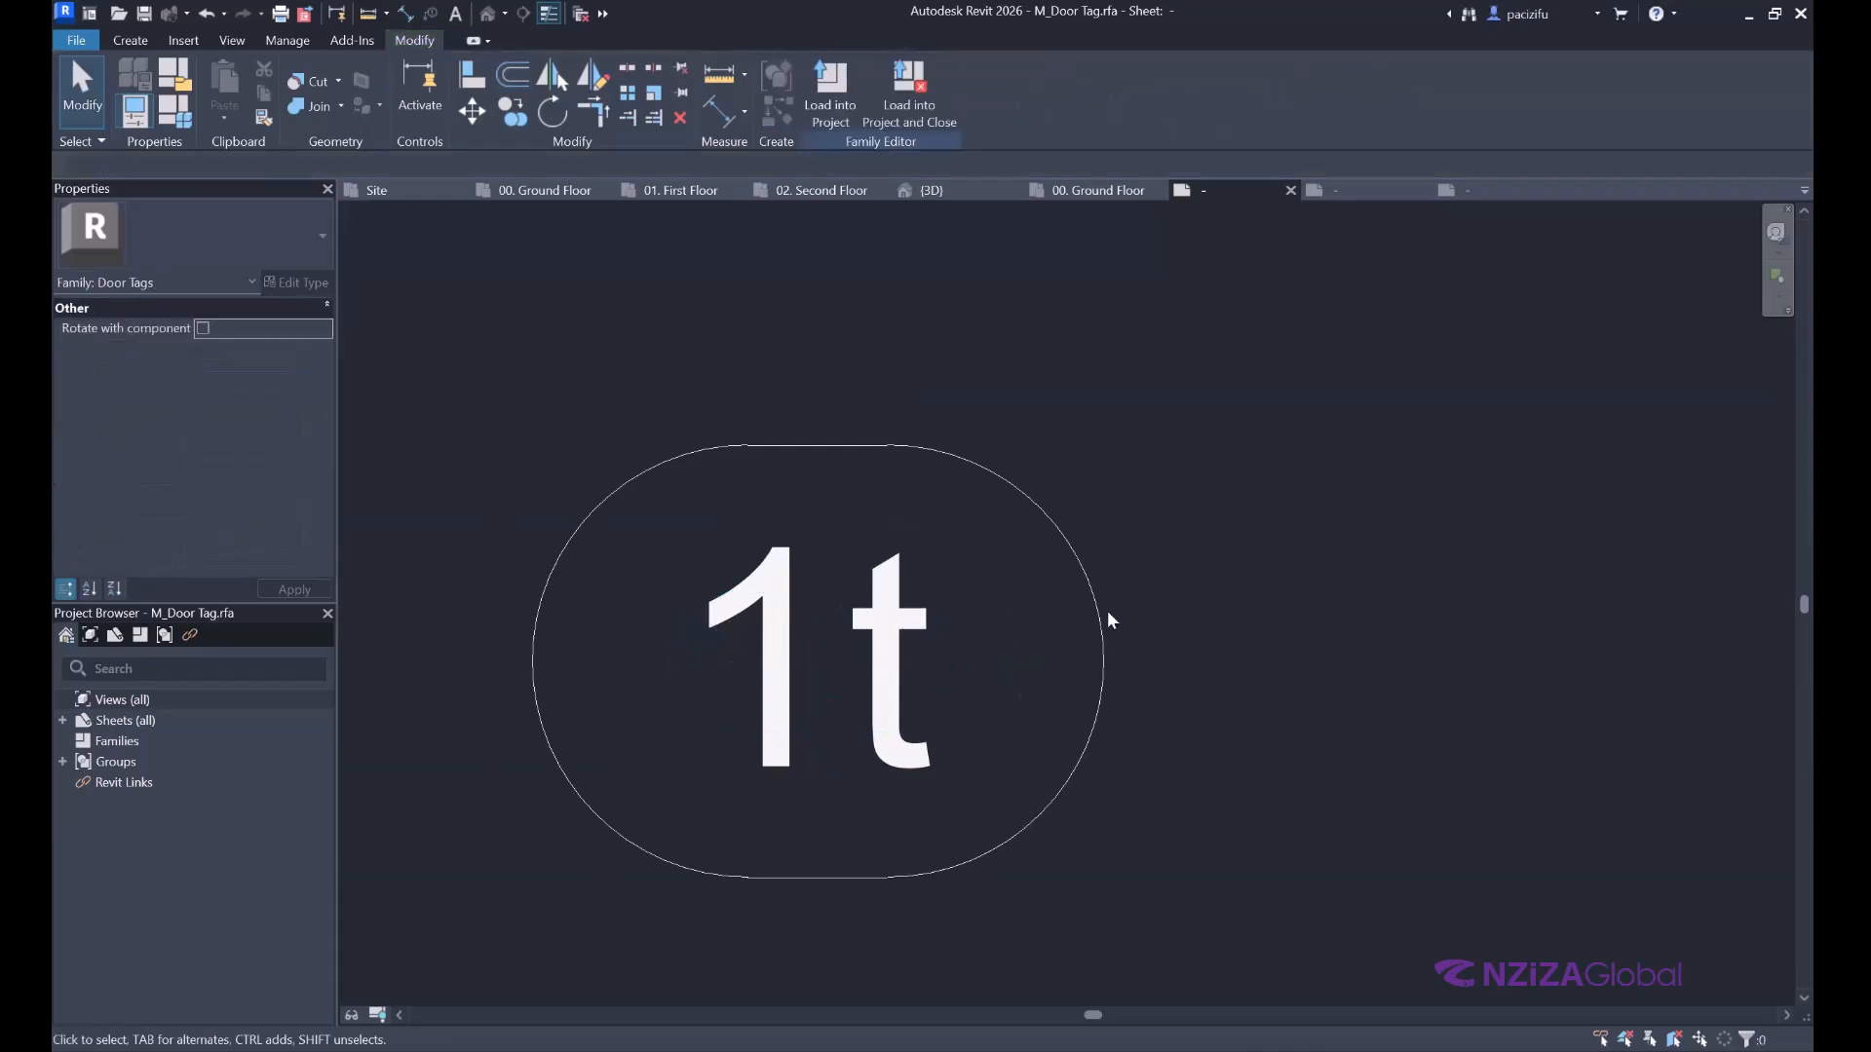
Widen the door tag's outline by nudging its two end arcs outward on both sides of the label.
left_click(1106, 610)
key("Right")
key("Right")
key("Right")
key("Right")
key("Right")
key("Right")
key("Right")
left_click(536, 606)
key("Left")
key("Left")
key("Left")
key("Left")
key("Left")
key("Left")
key("Left")
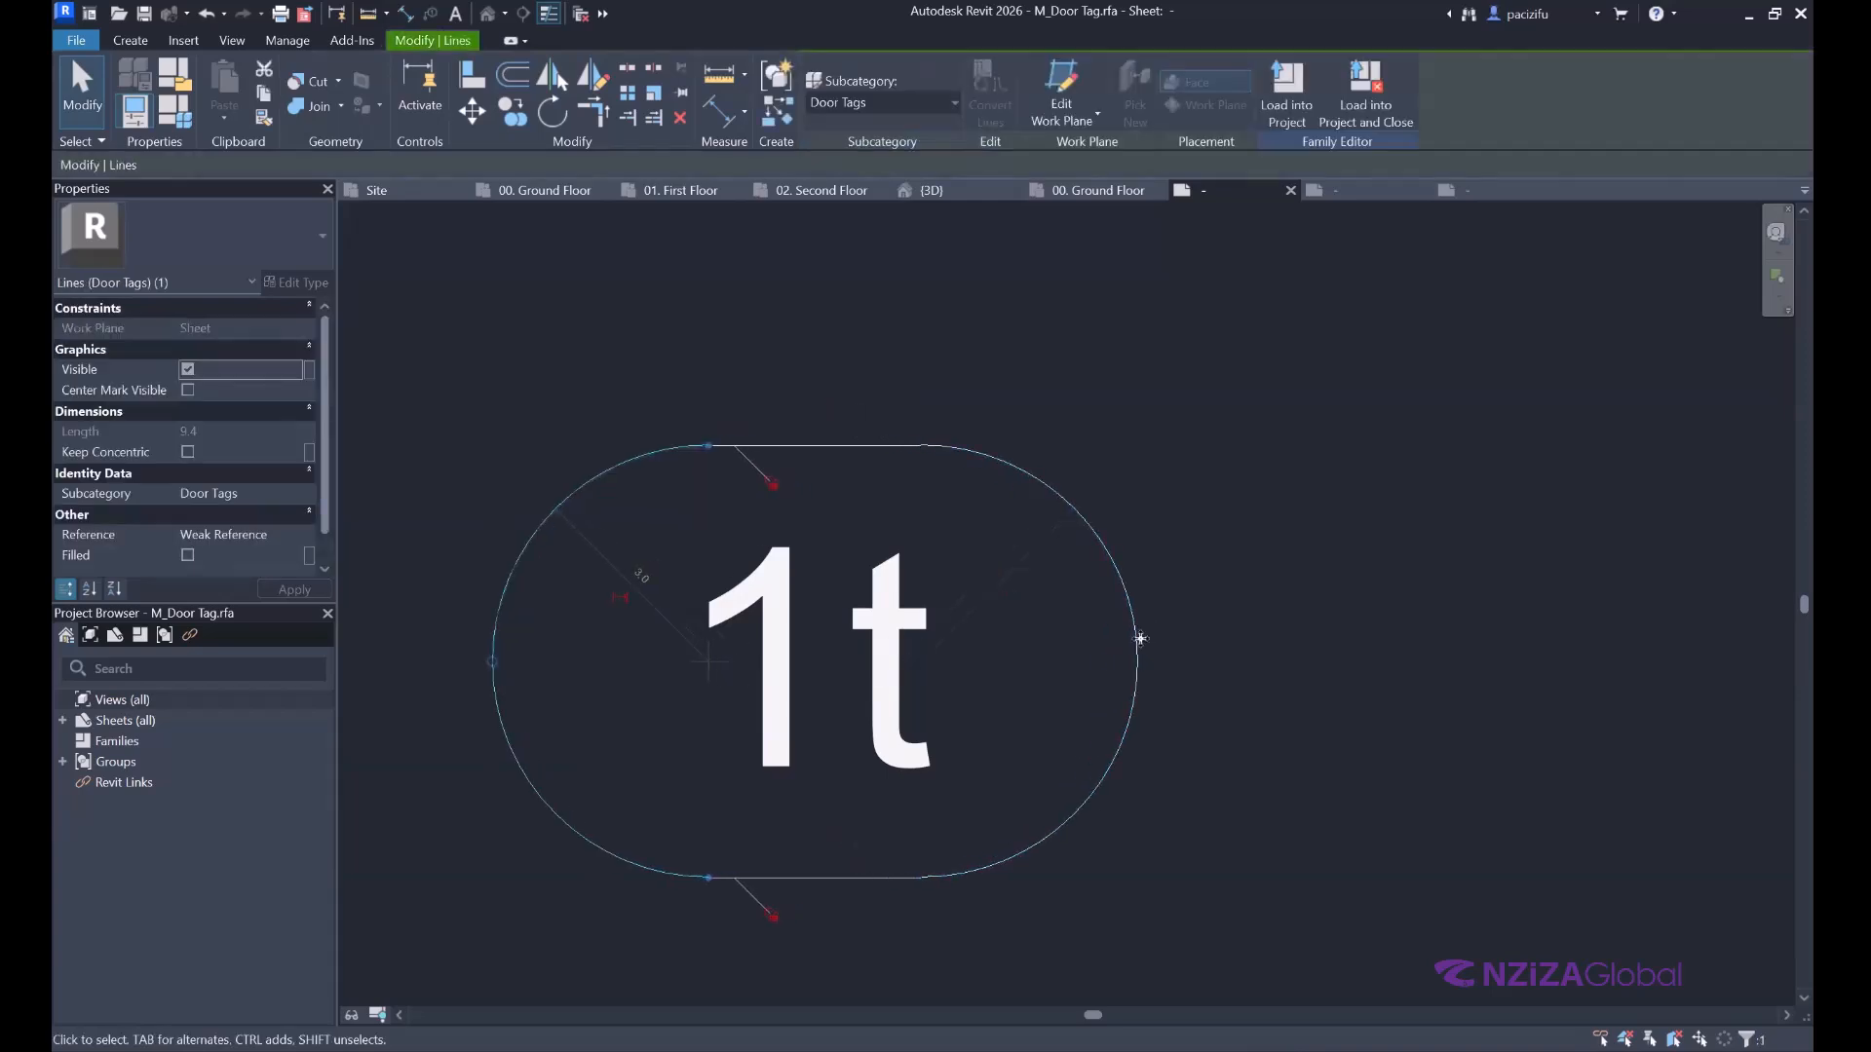
left_click(1140, 639)
key("Right")
left_click(502, 629)
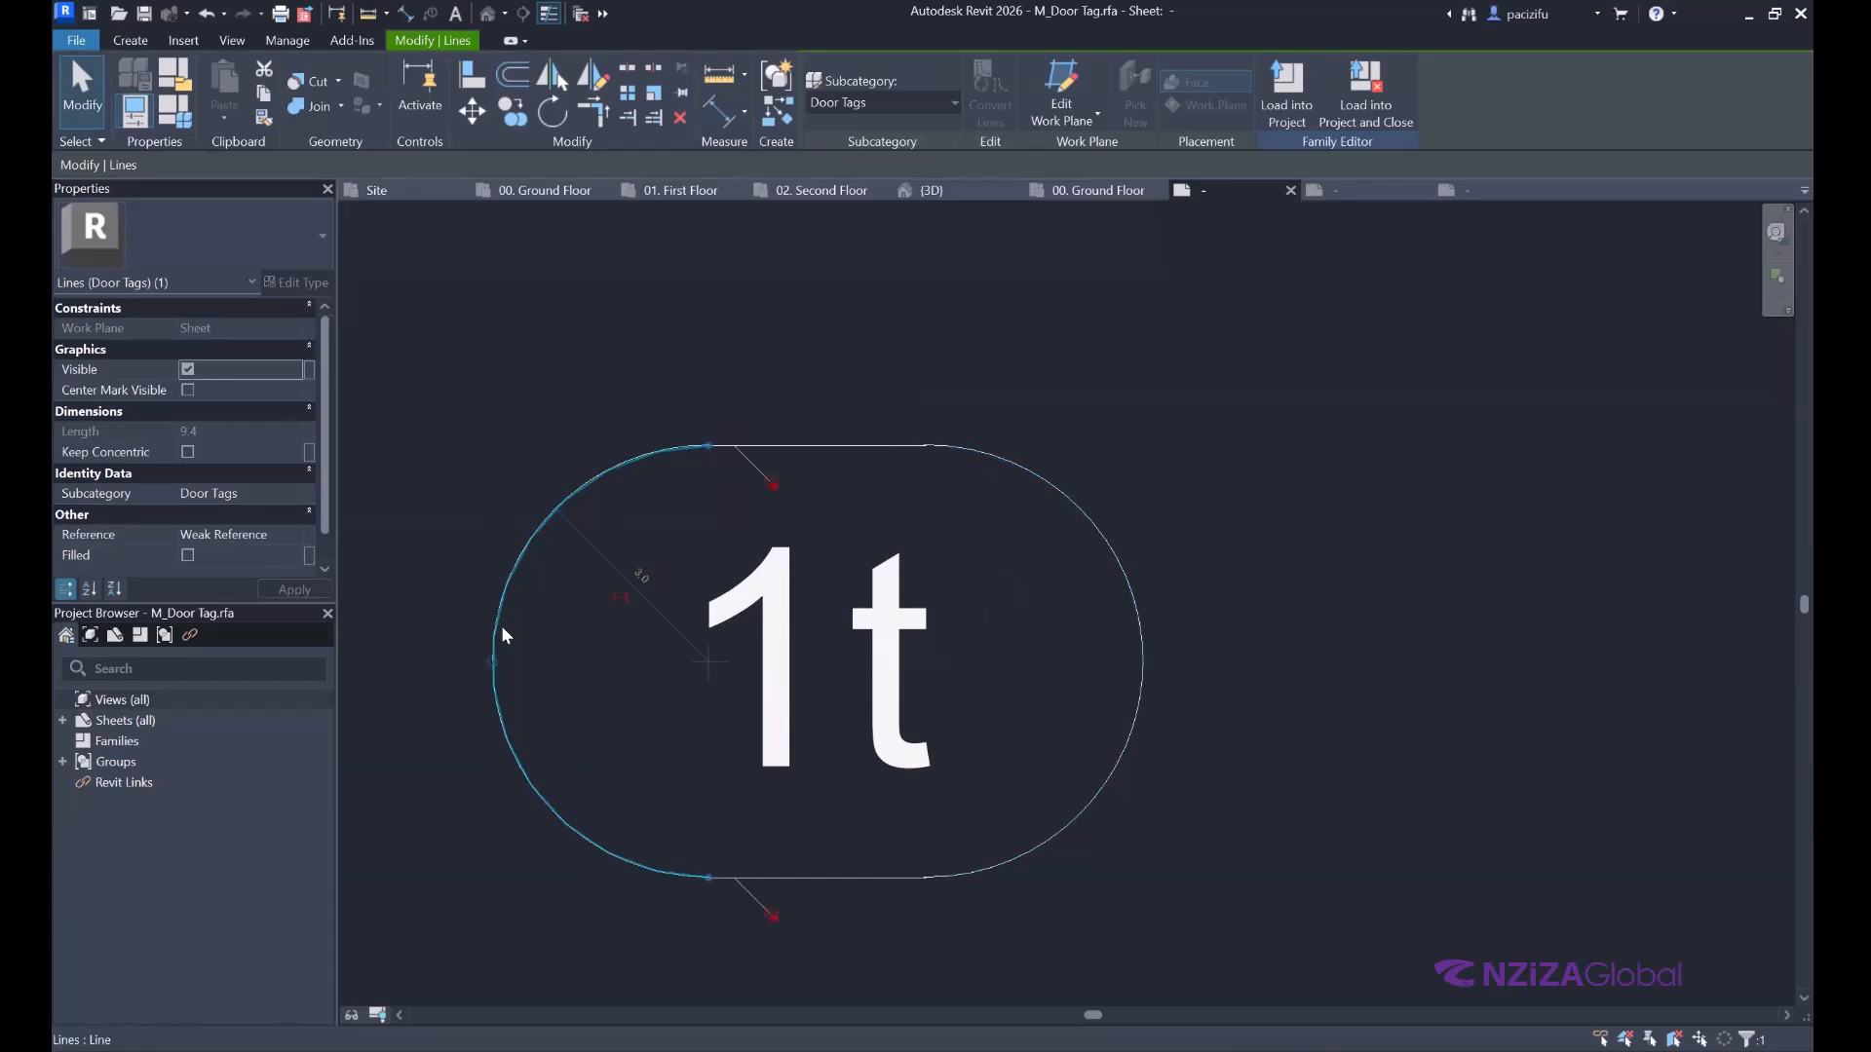
scroll(881, 591, "down", 2)
key("Escape")
Load the edited door tag family into Session 02 Exercise.rvt, overwriting the existing version.
left_click(833, 89)
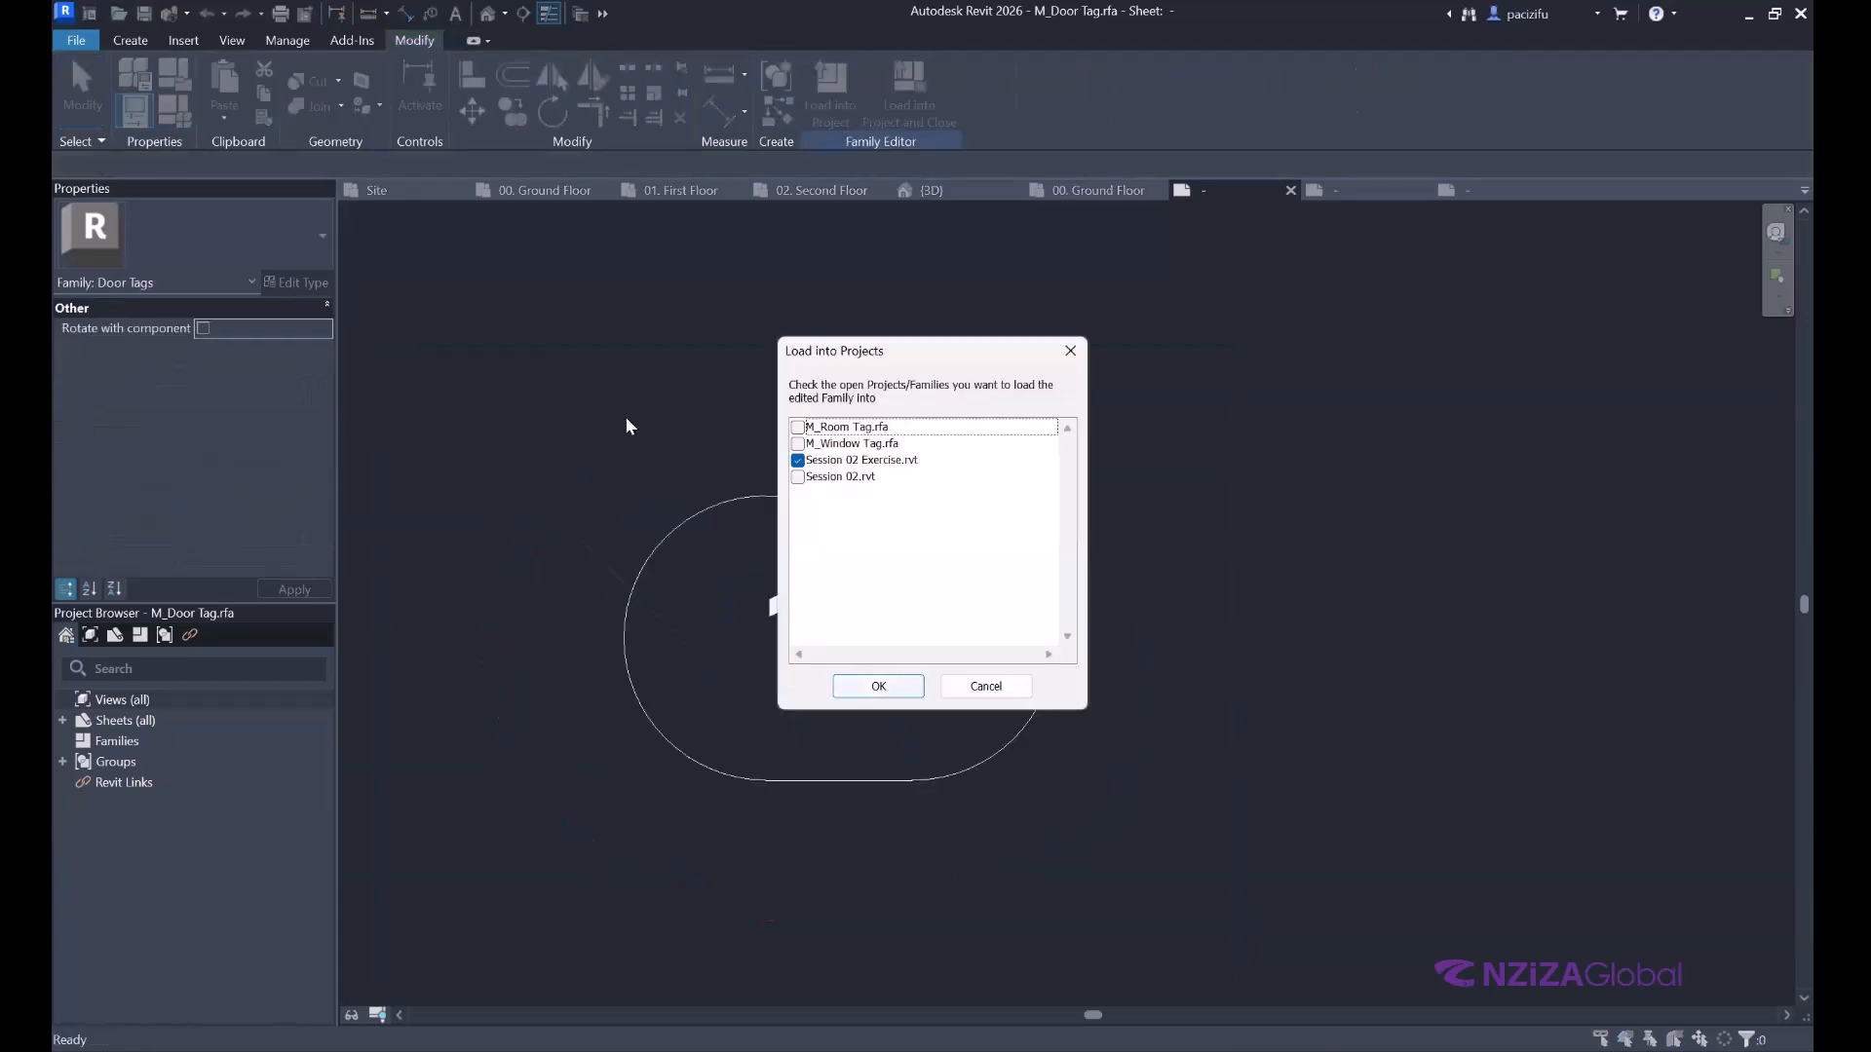
key("Return")
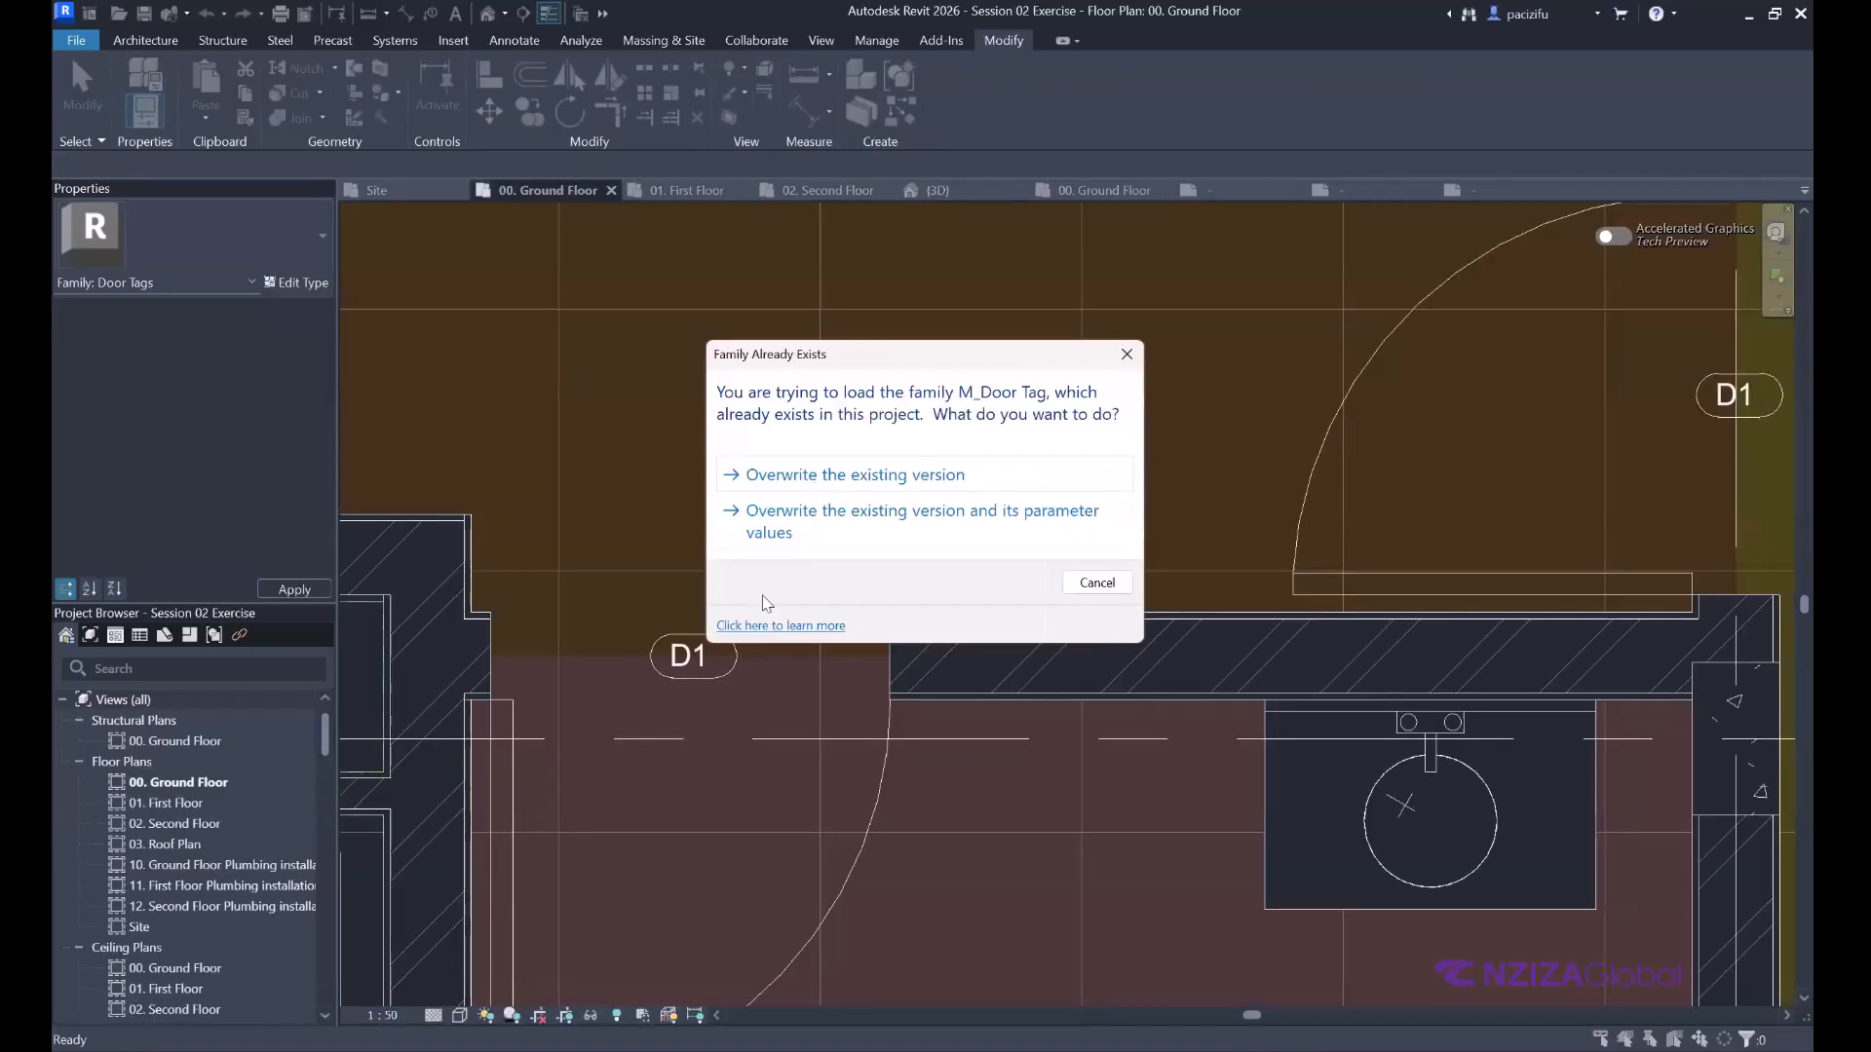
left_click(846, 474)
Bring up the M_Window Tag family for editing, starting from the window tag above the kitchen window.
scroll(980, 399, "down", 8)
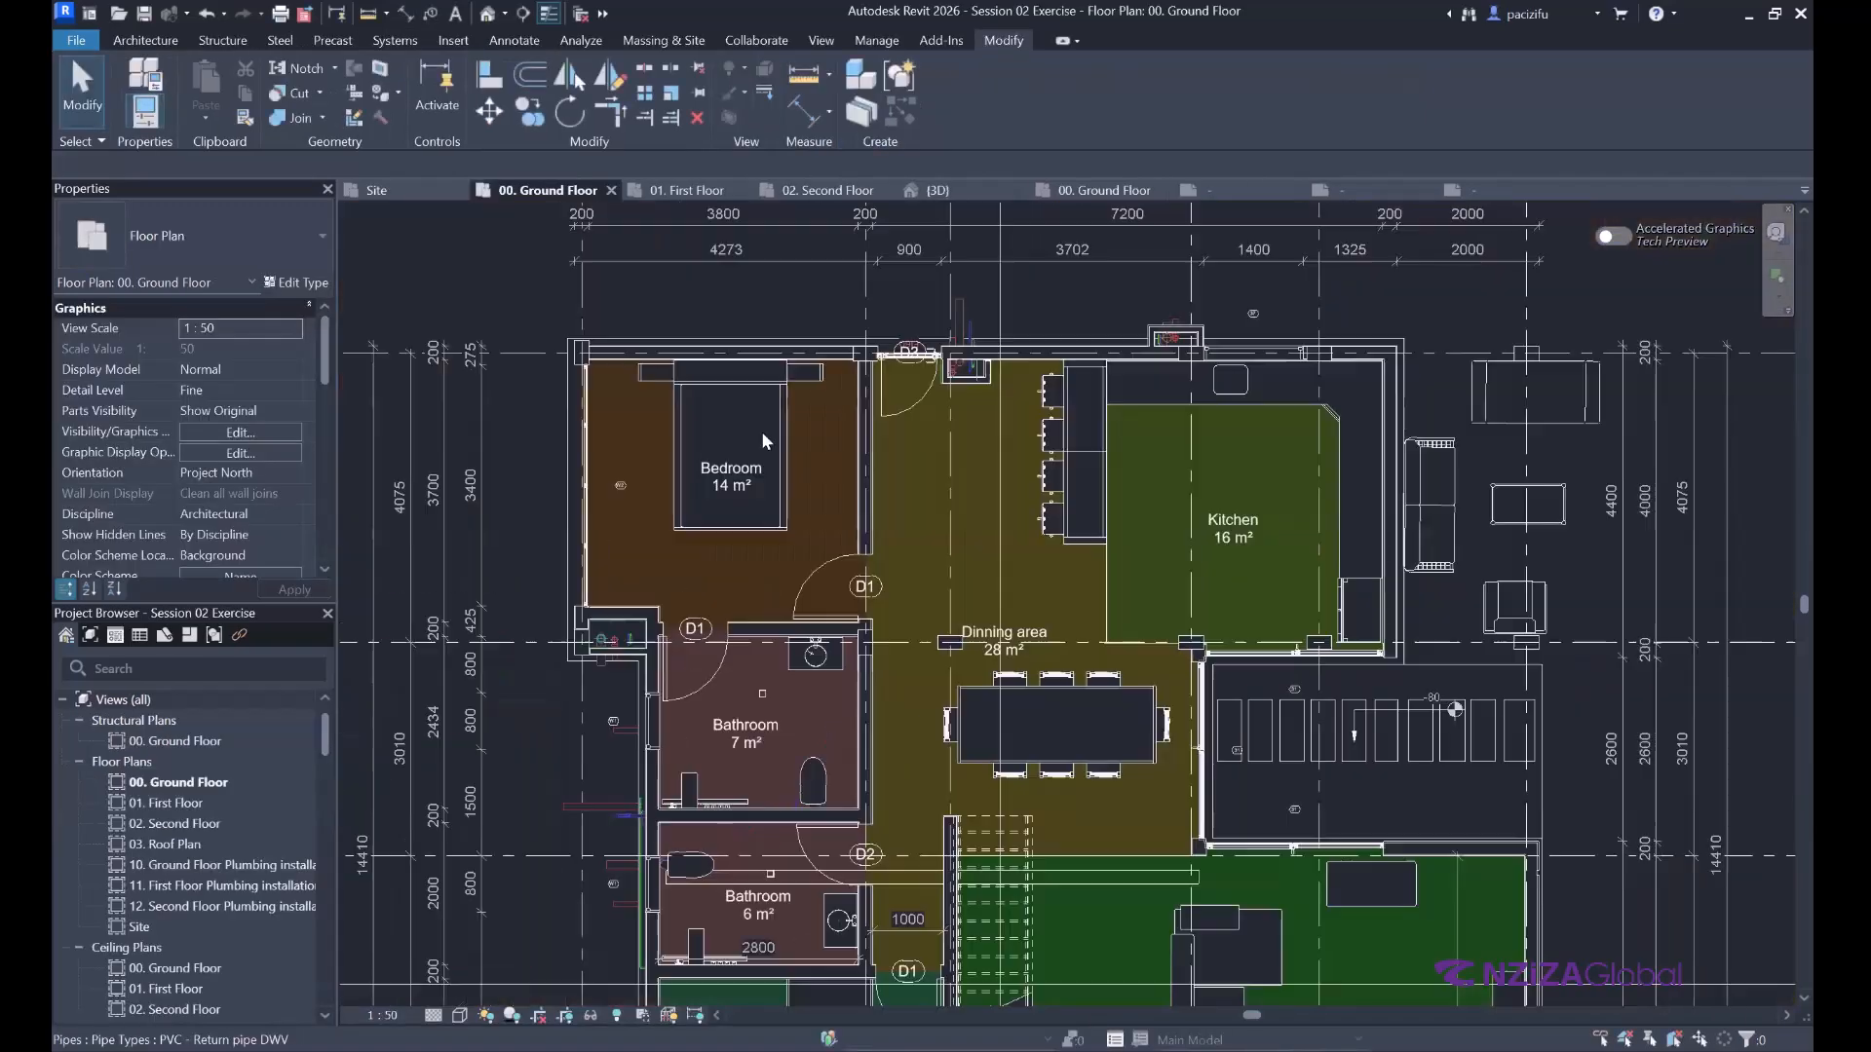
scroll(762, 433, "up", 4)
scroll(762, 433, "down", 3)
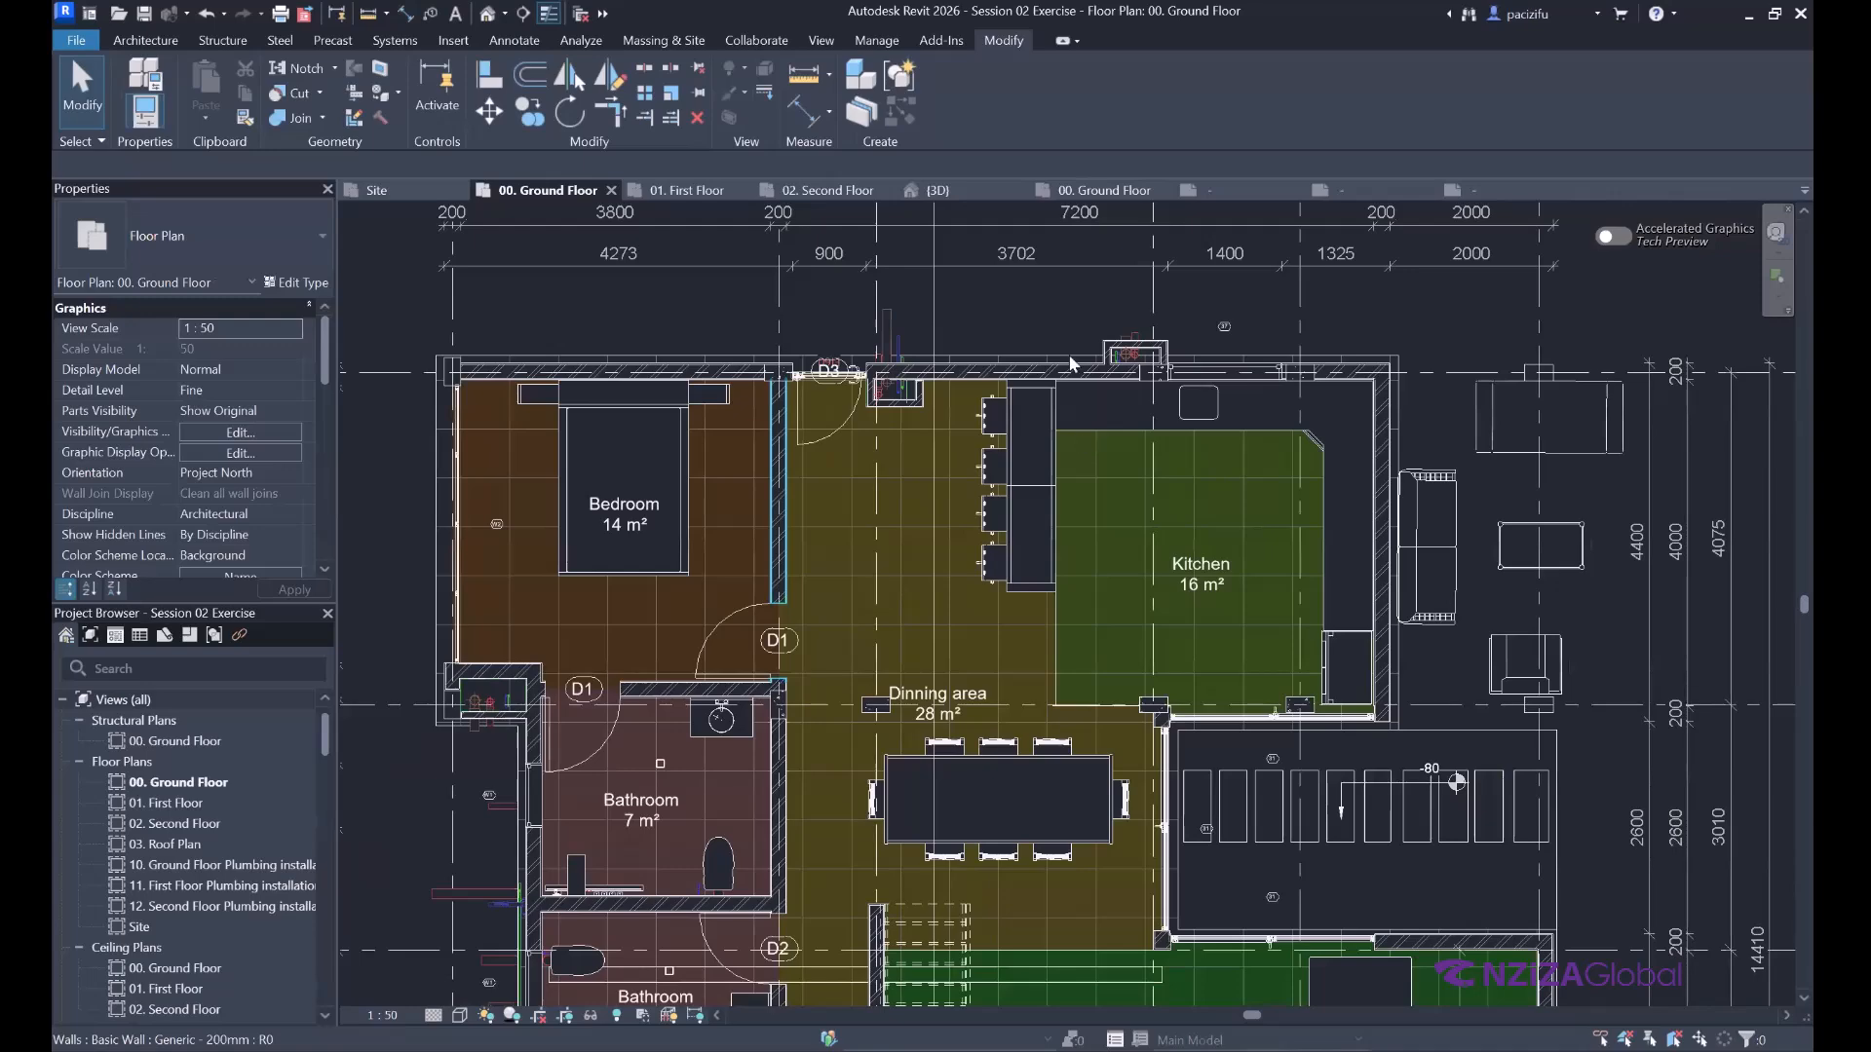
scroll(1276, 290, "up", 5)
left_click(1074, 425)
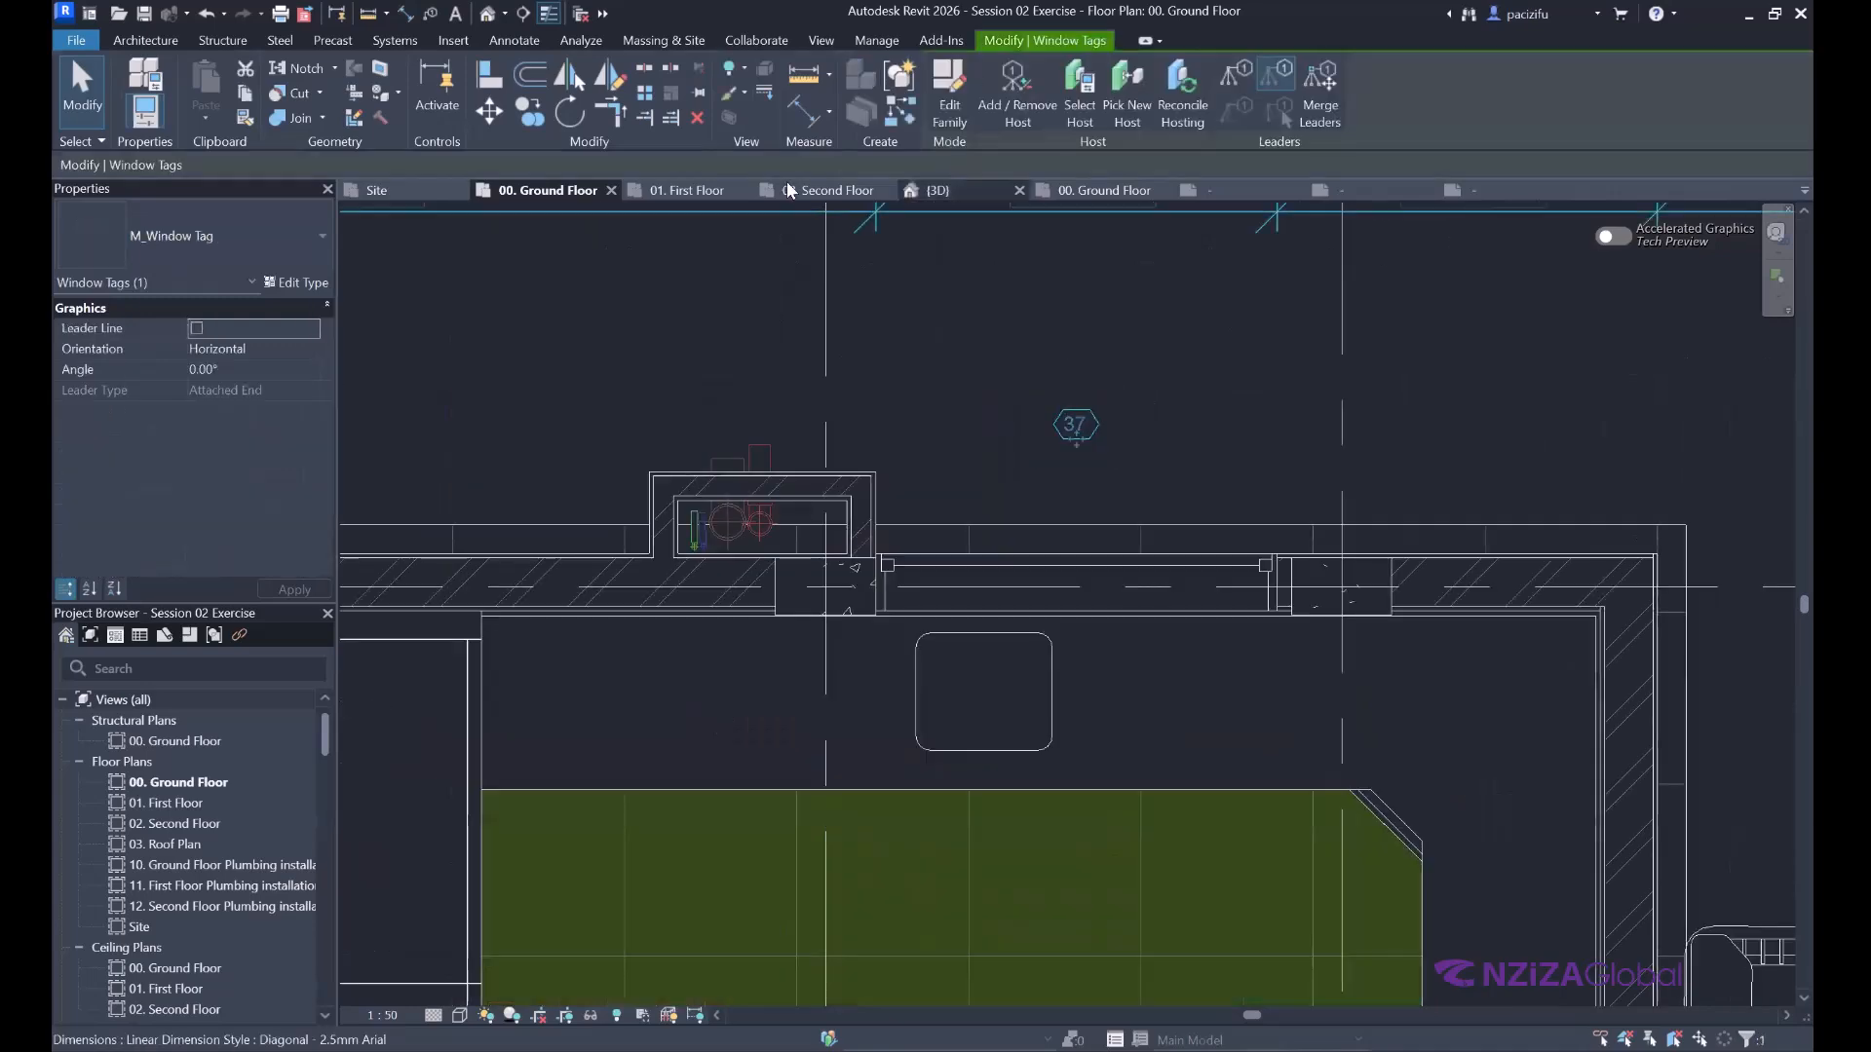
Set the text size of the window tag label's 3mm type to 3 mm.
left_click(858, 563)
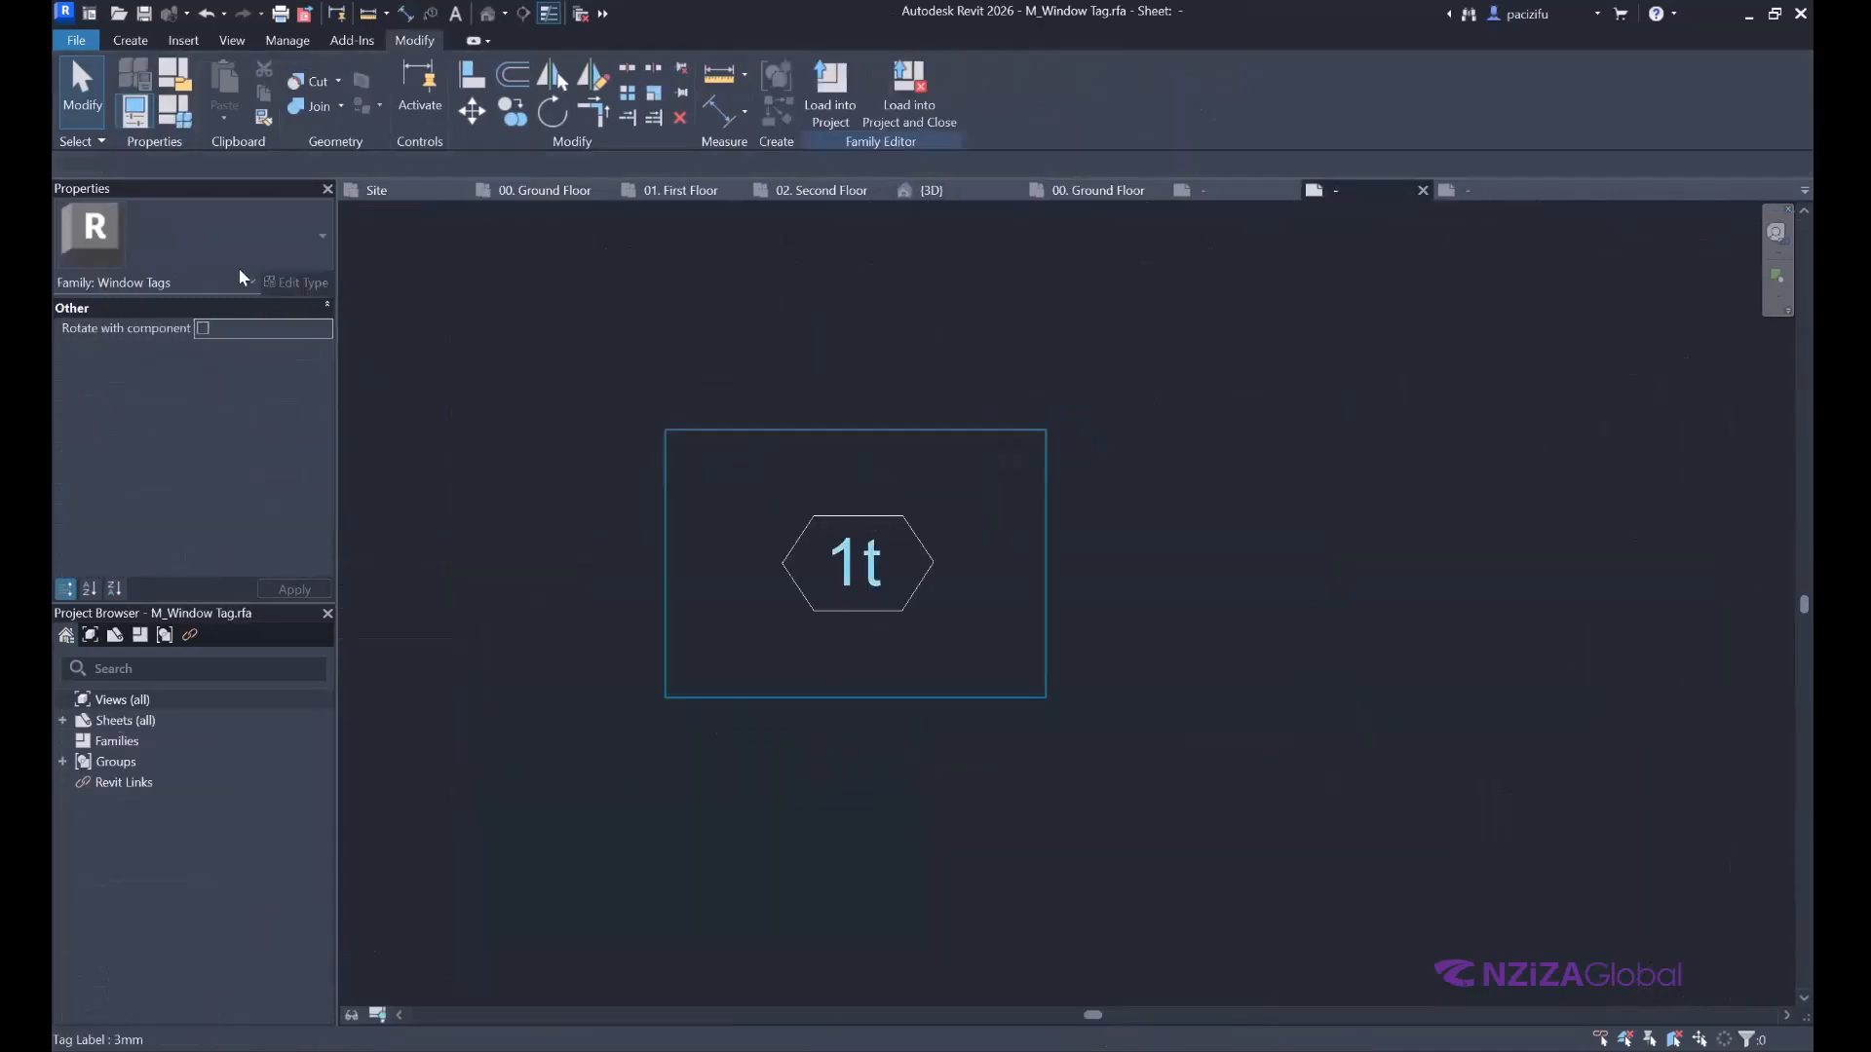
left_click(298, 282)
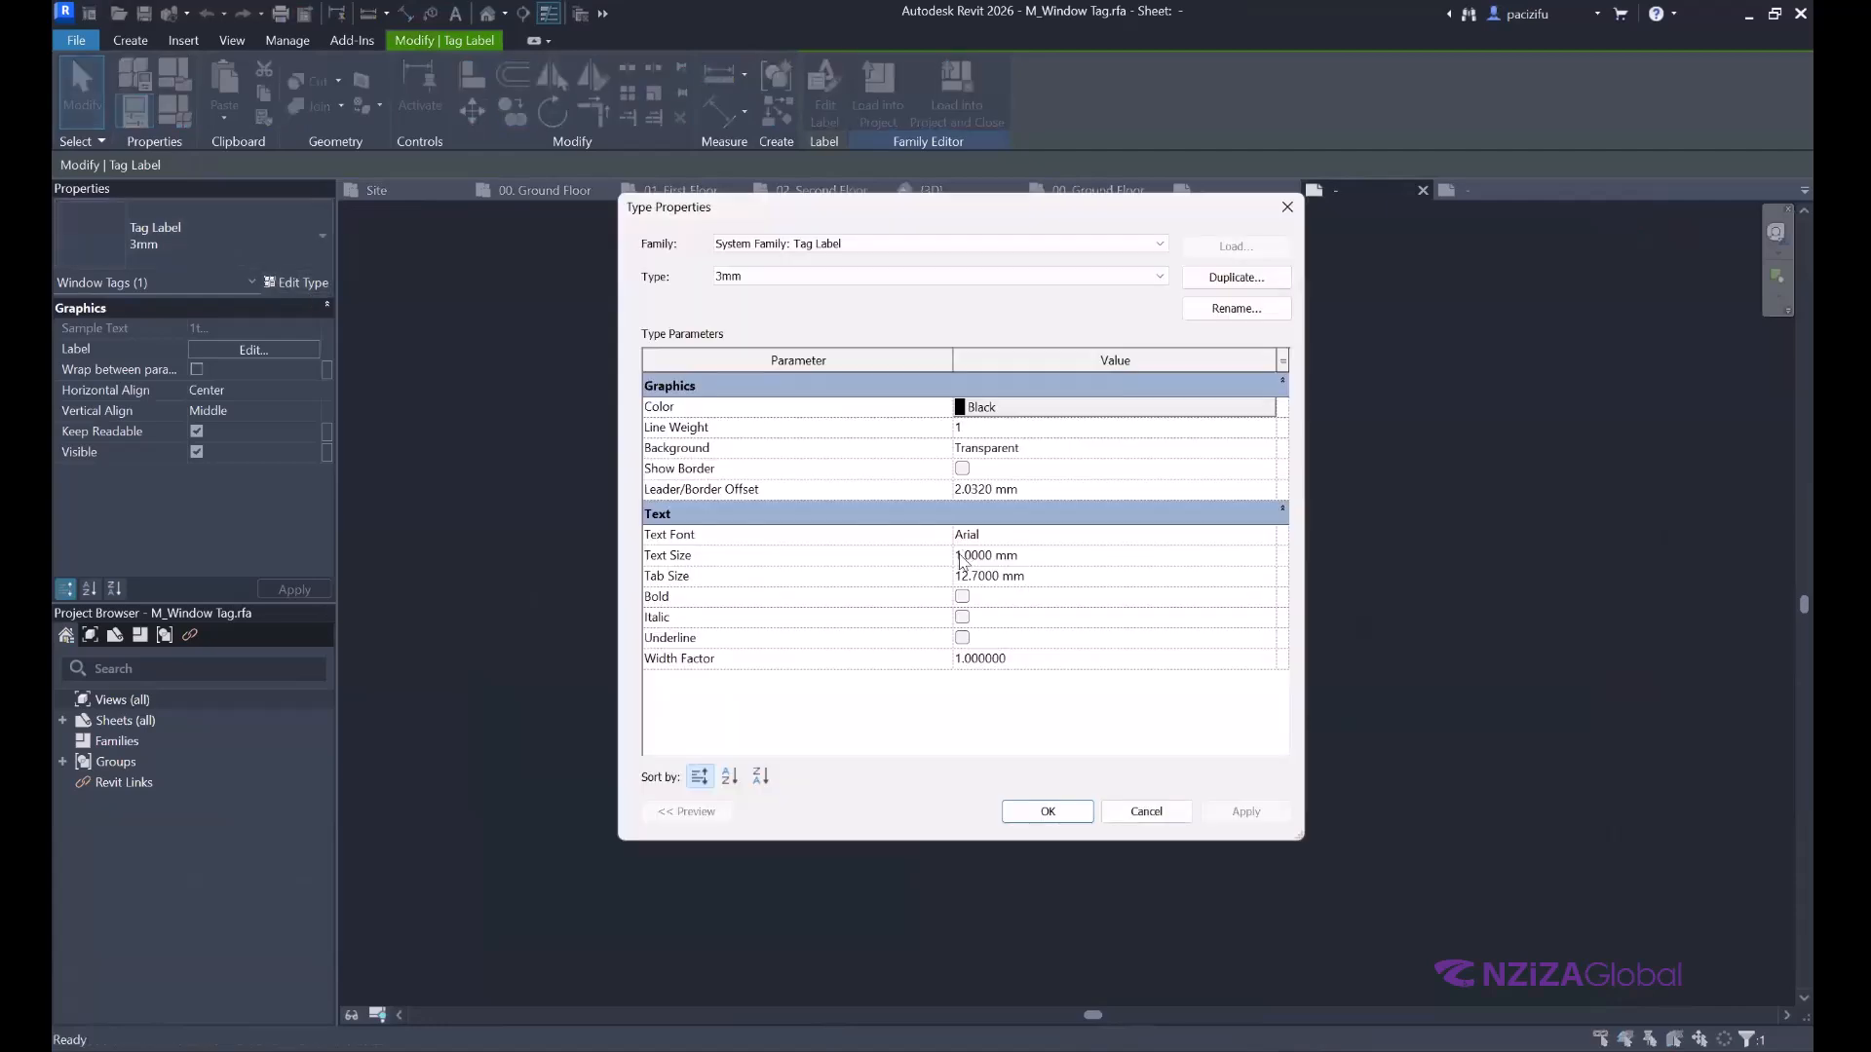
left_click(961, 555)
left_click_drag(961, 555, 954, 561)
type("3")
left_click(1047, 810)
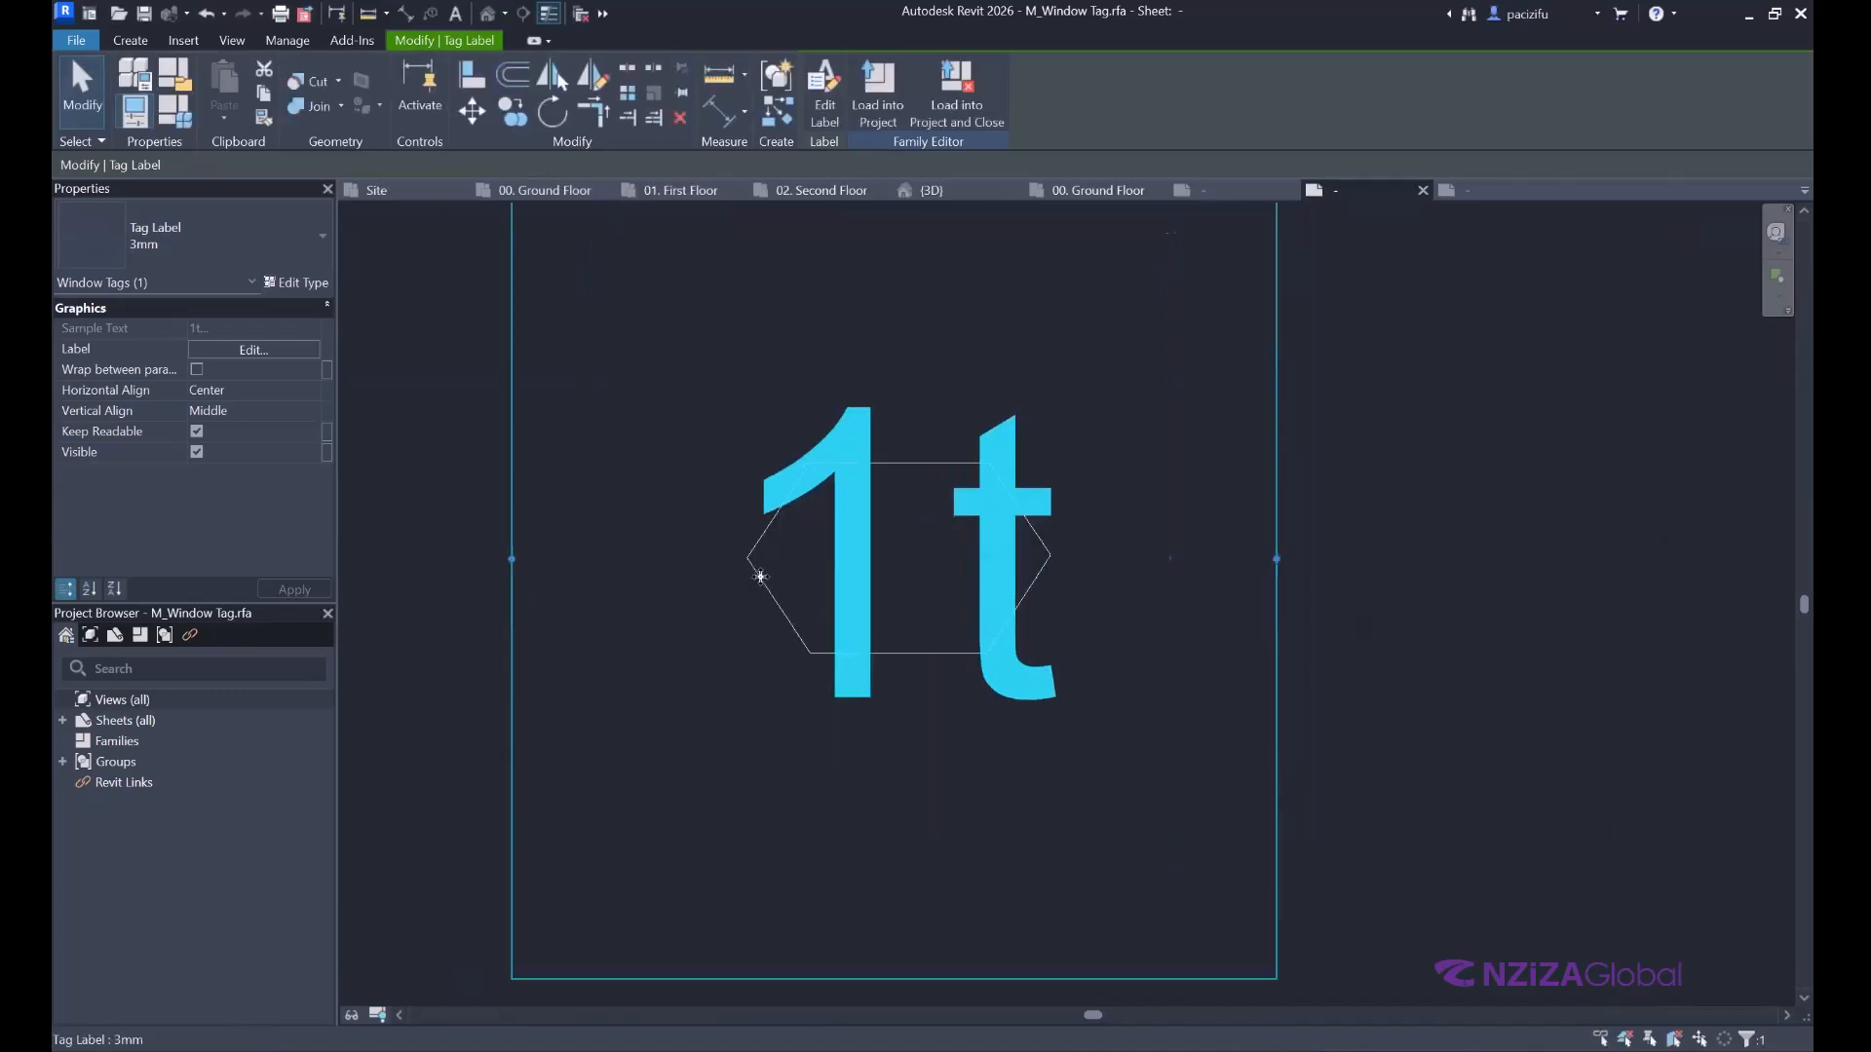
Offset a copy of the window tag's whole hexagonal outline 2.0 outward around the label.
scroll(804, 627, "down", 4)
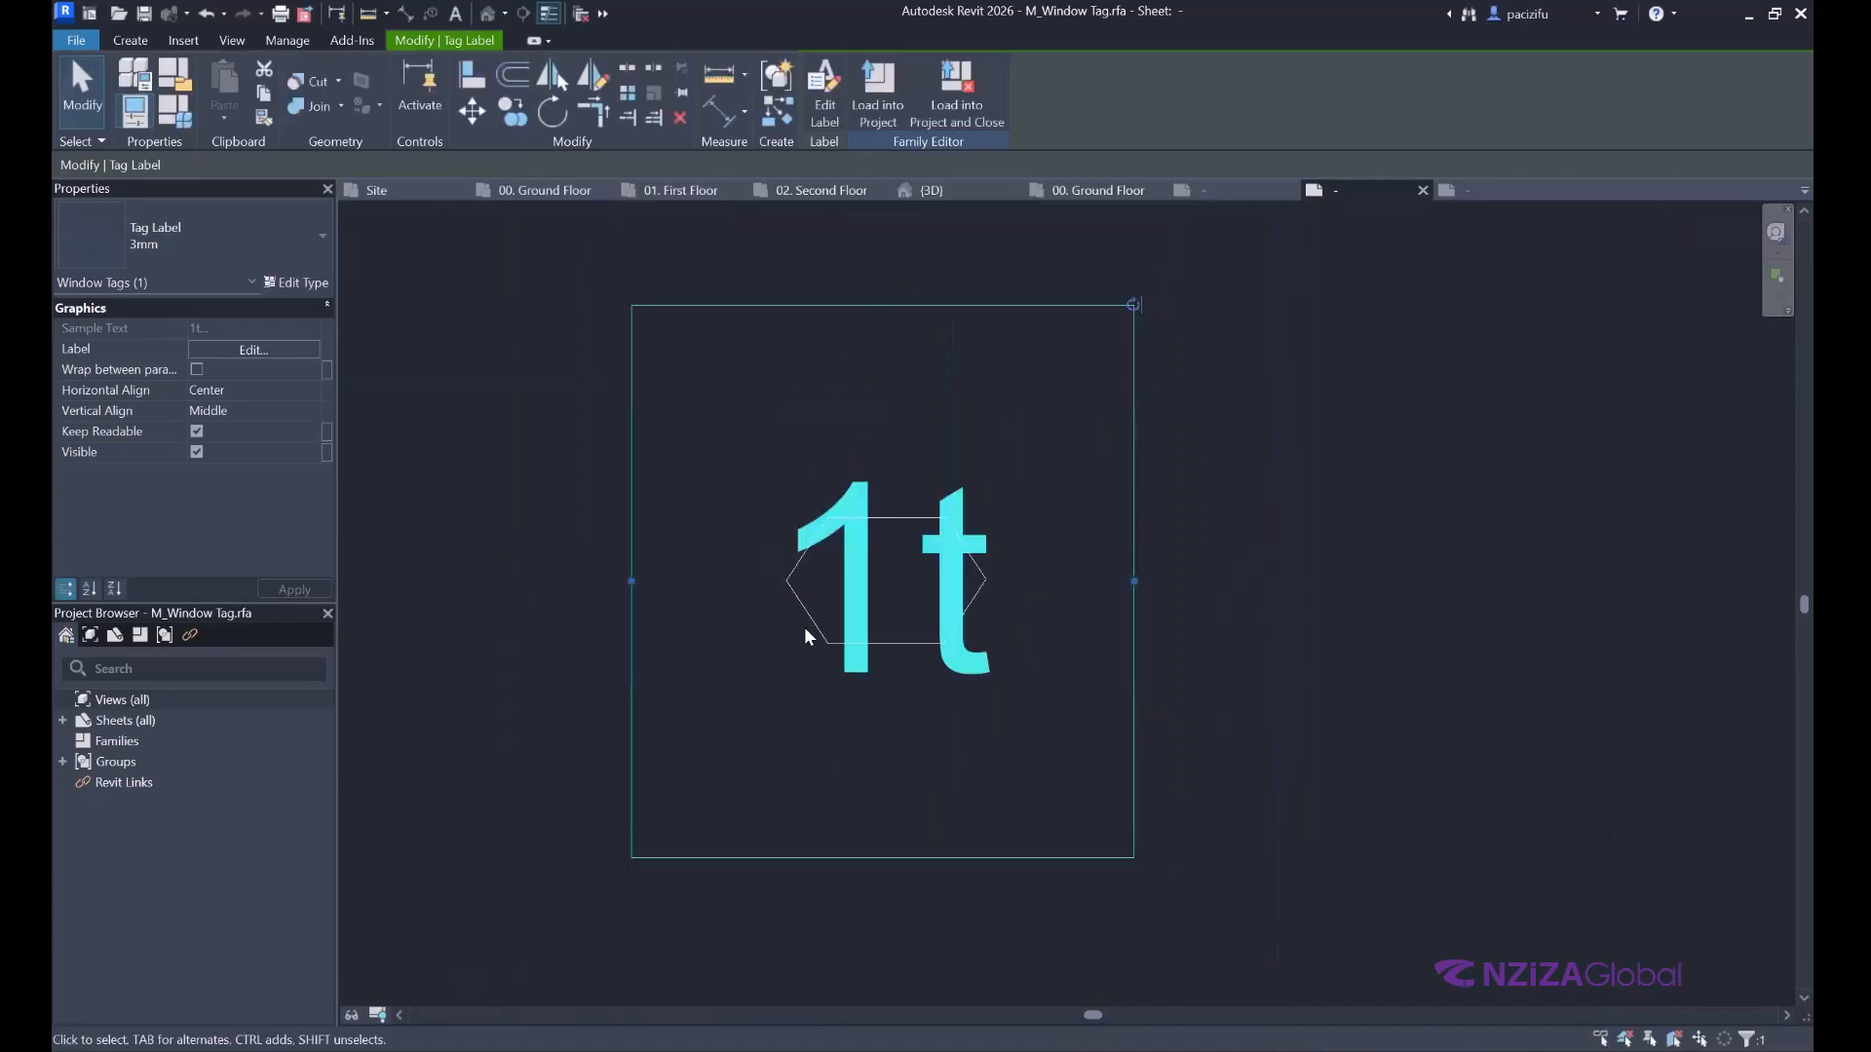
key("Escape")
scroll(804, 627, "up", 2)
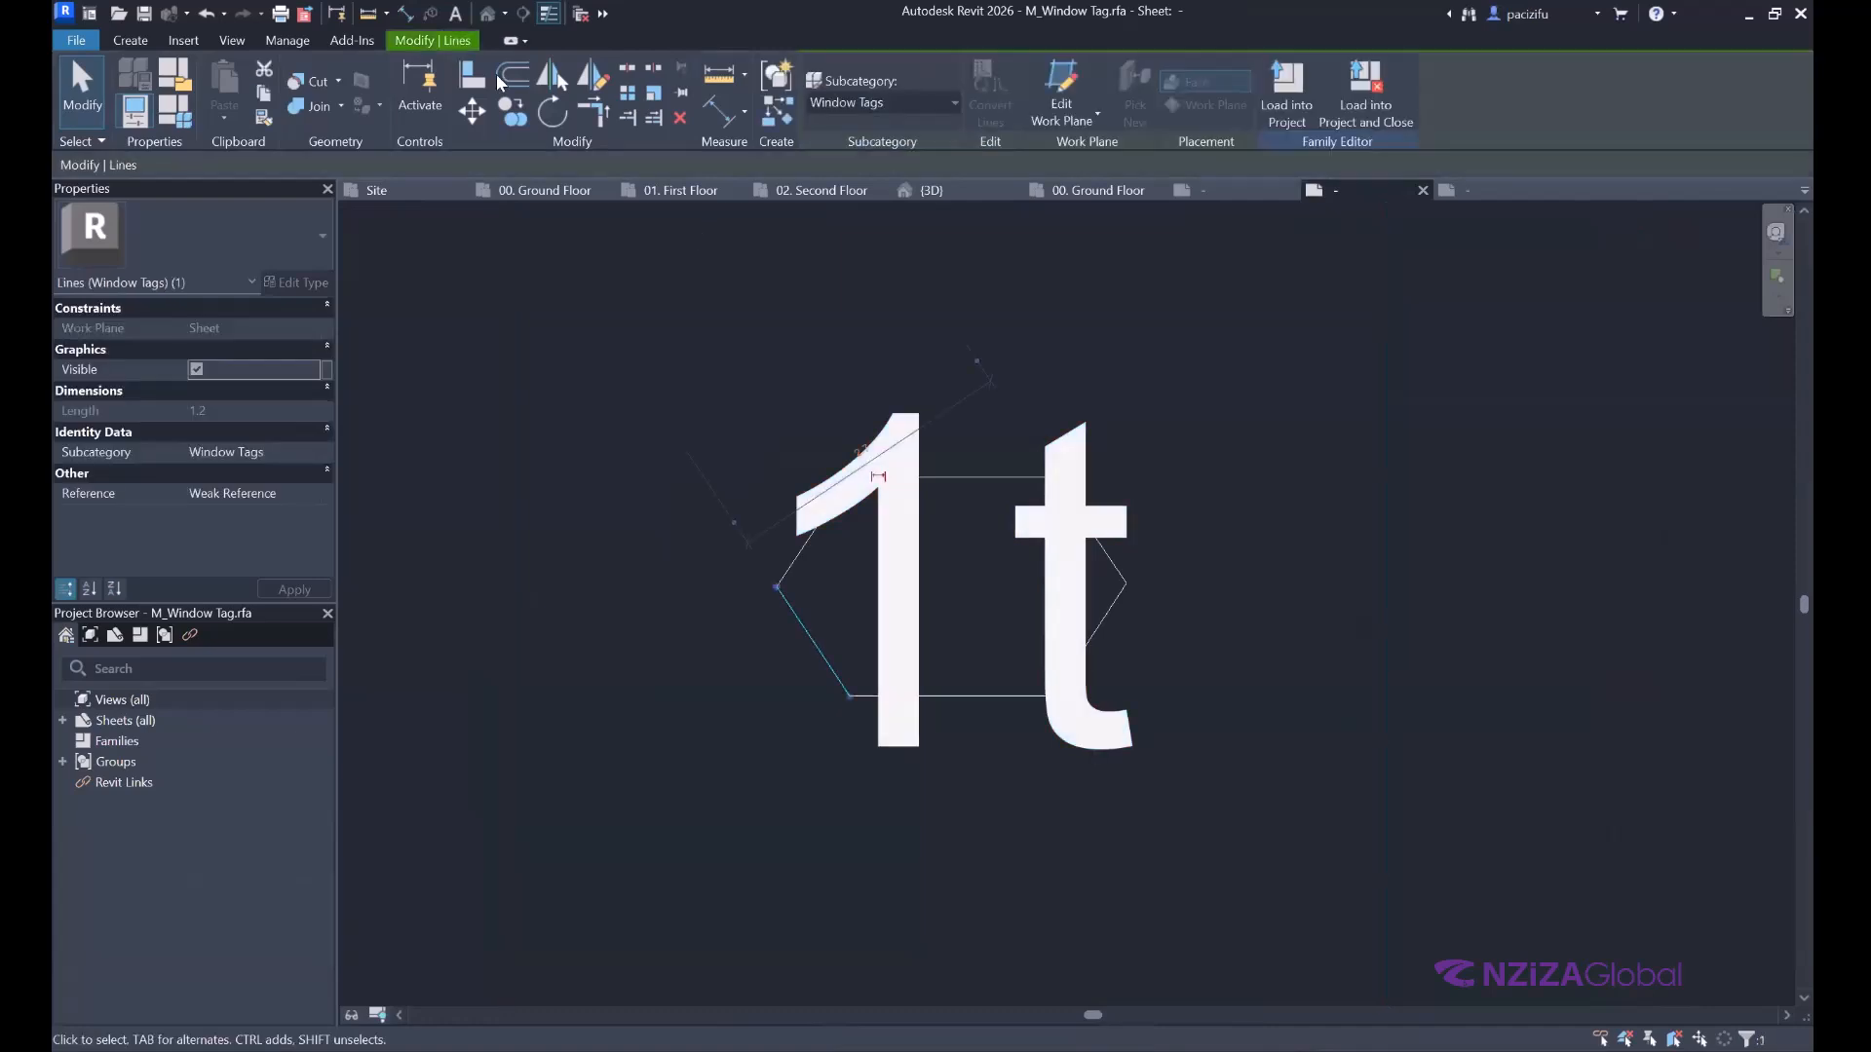
left_click(510, 75)
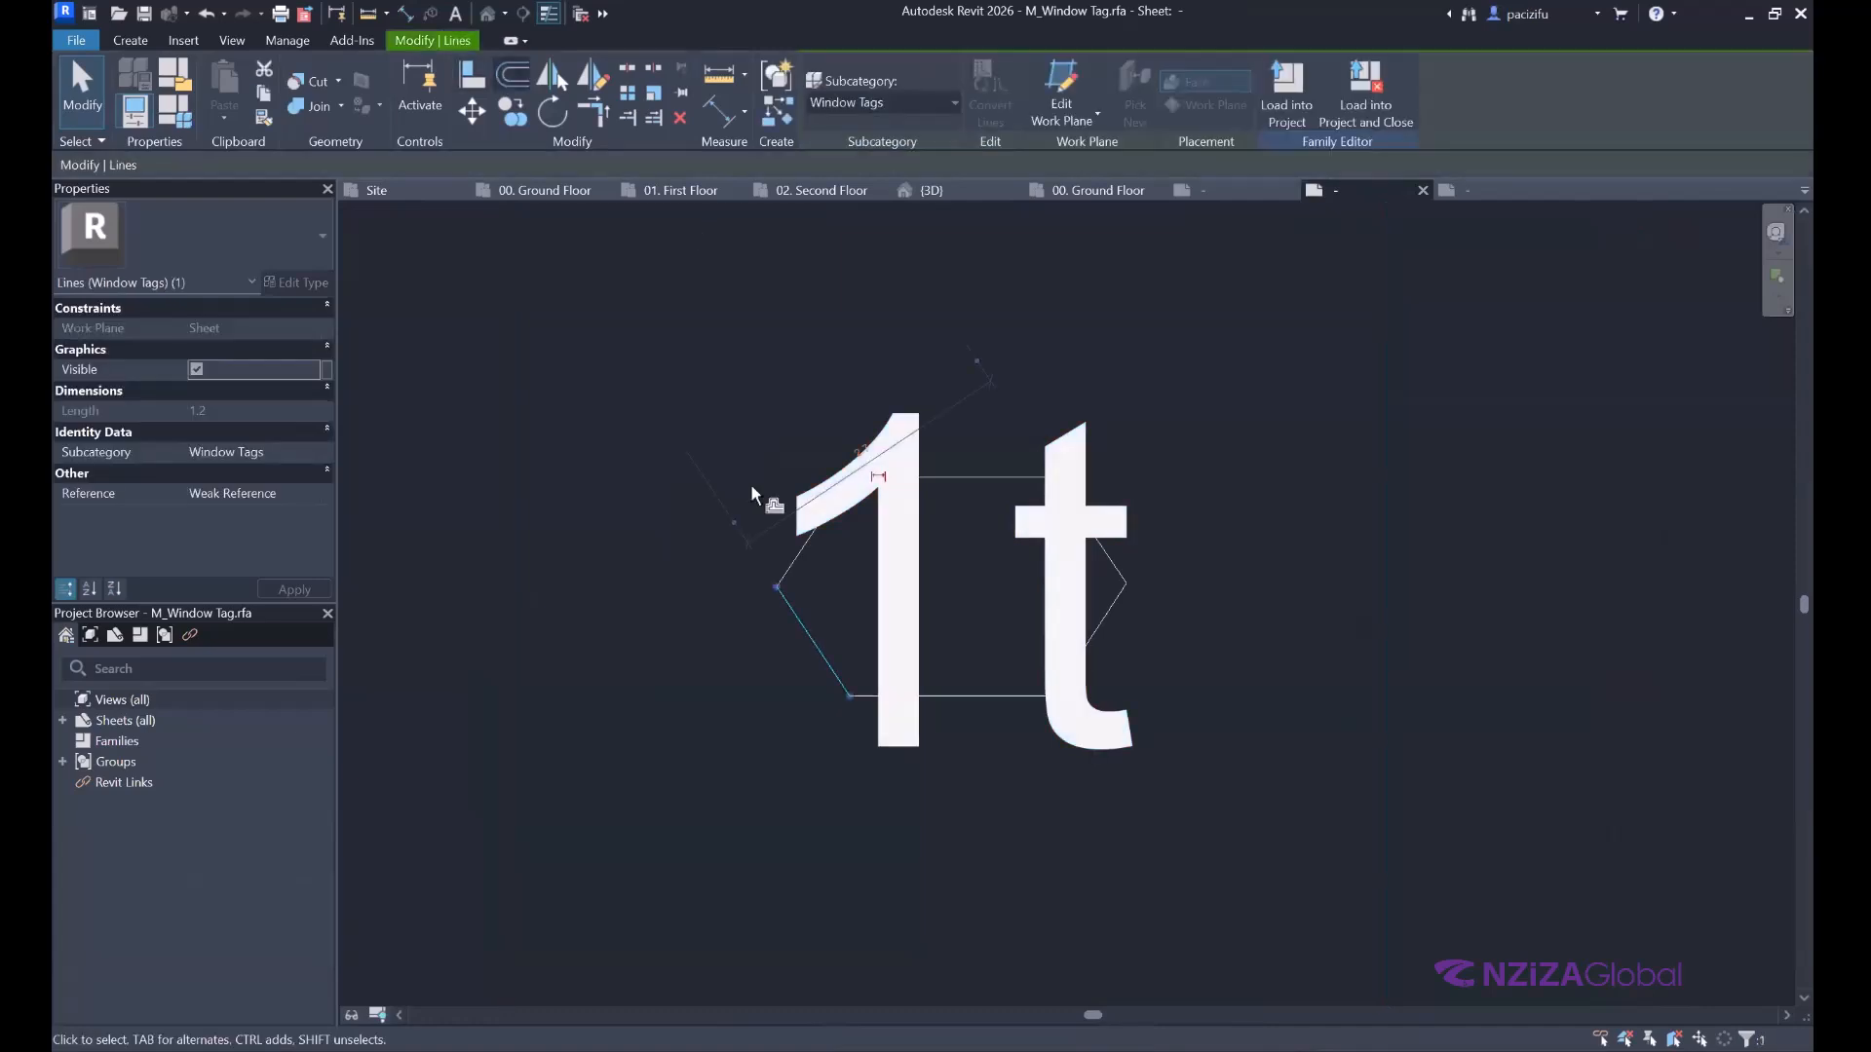
scroll(782, 558, "up", 1)
left_click(770, 540)
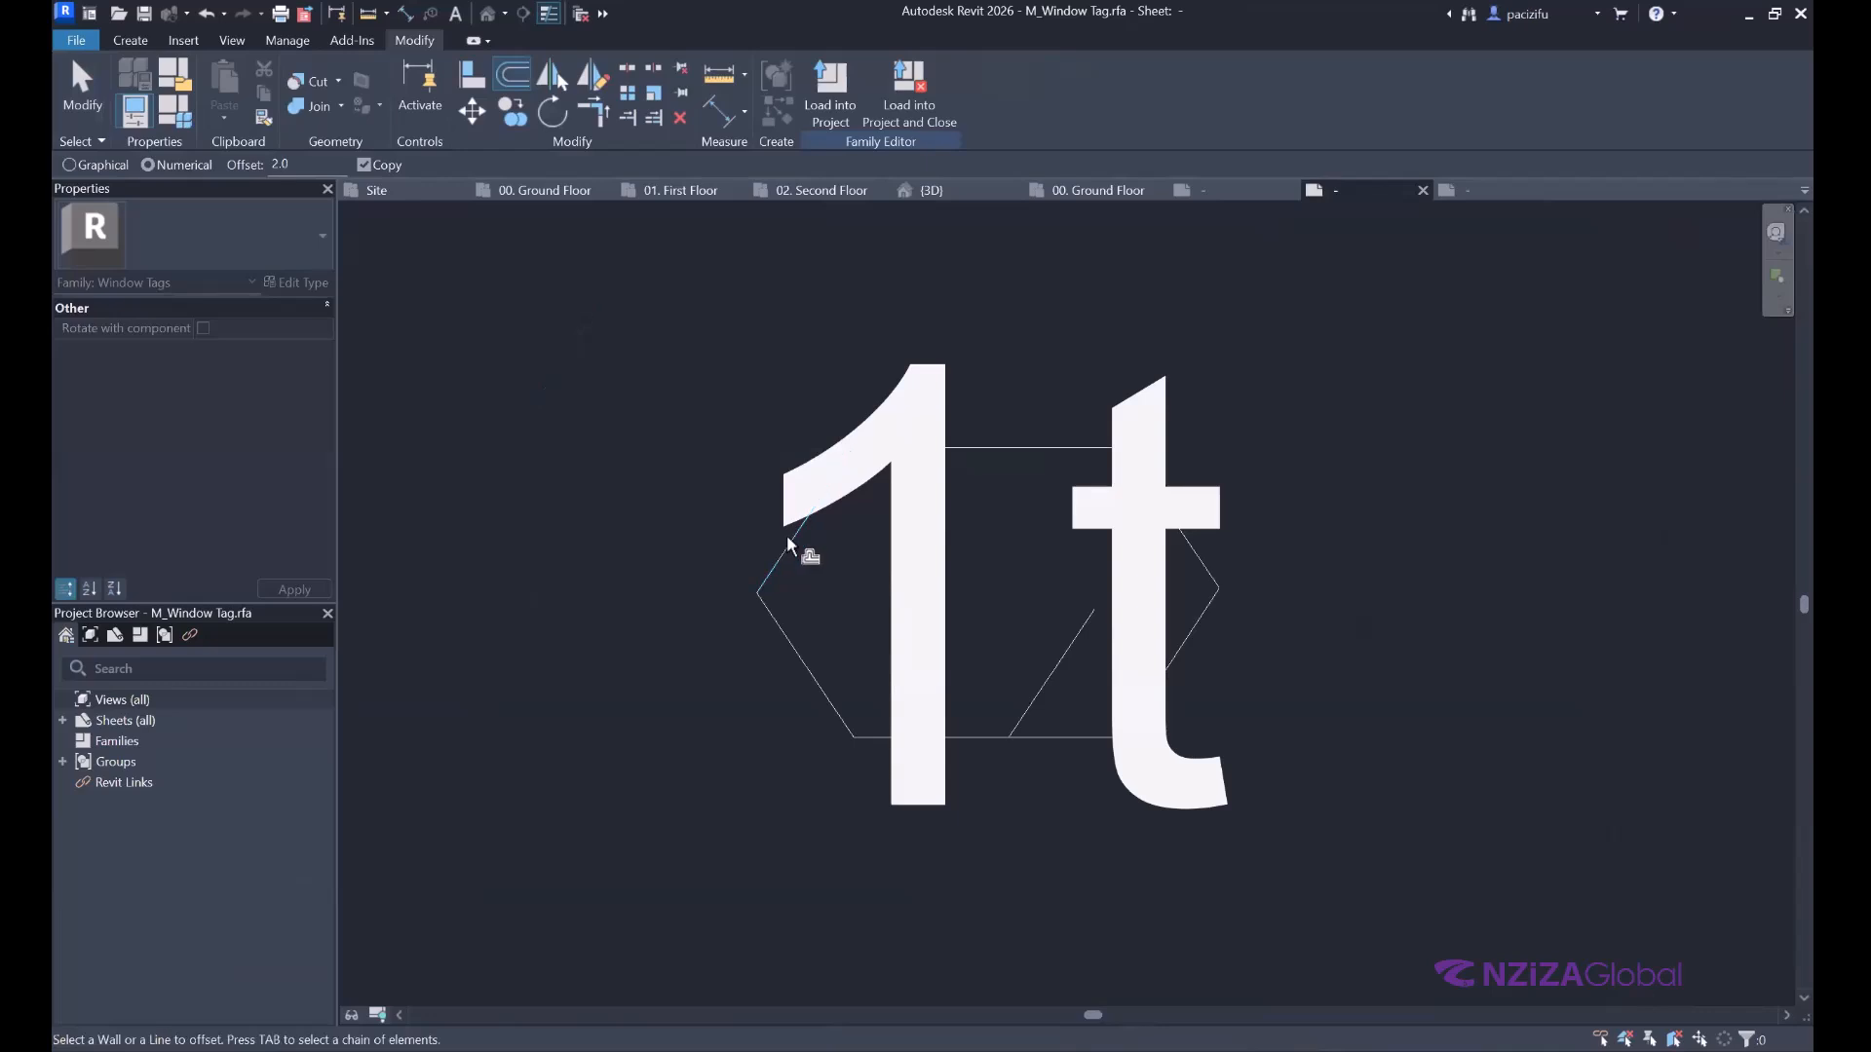
key("ctrl+z")
key("ctrl+z")
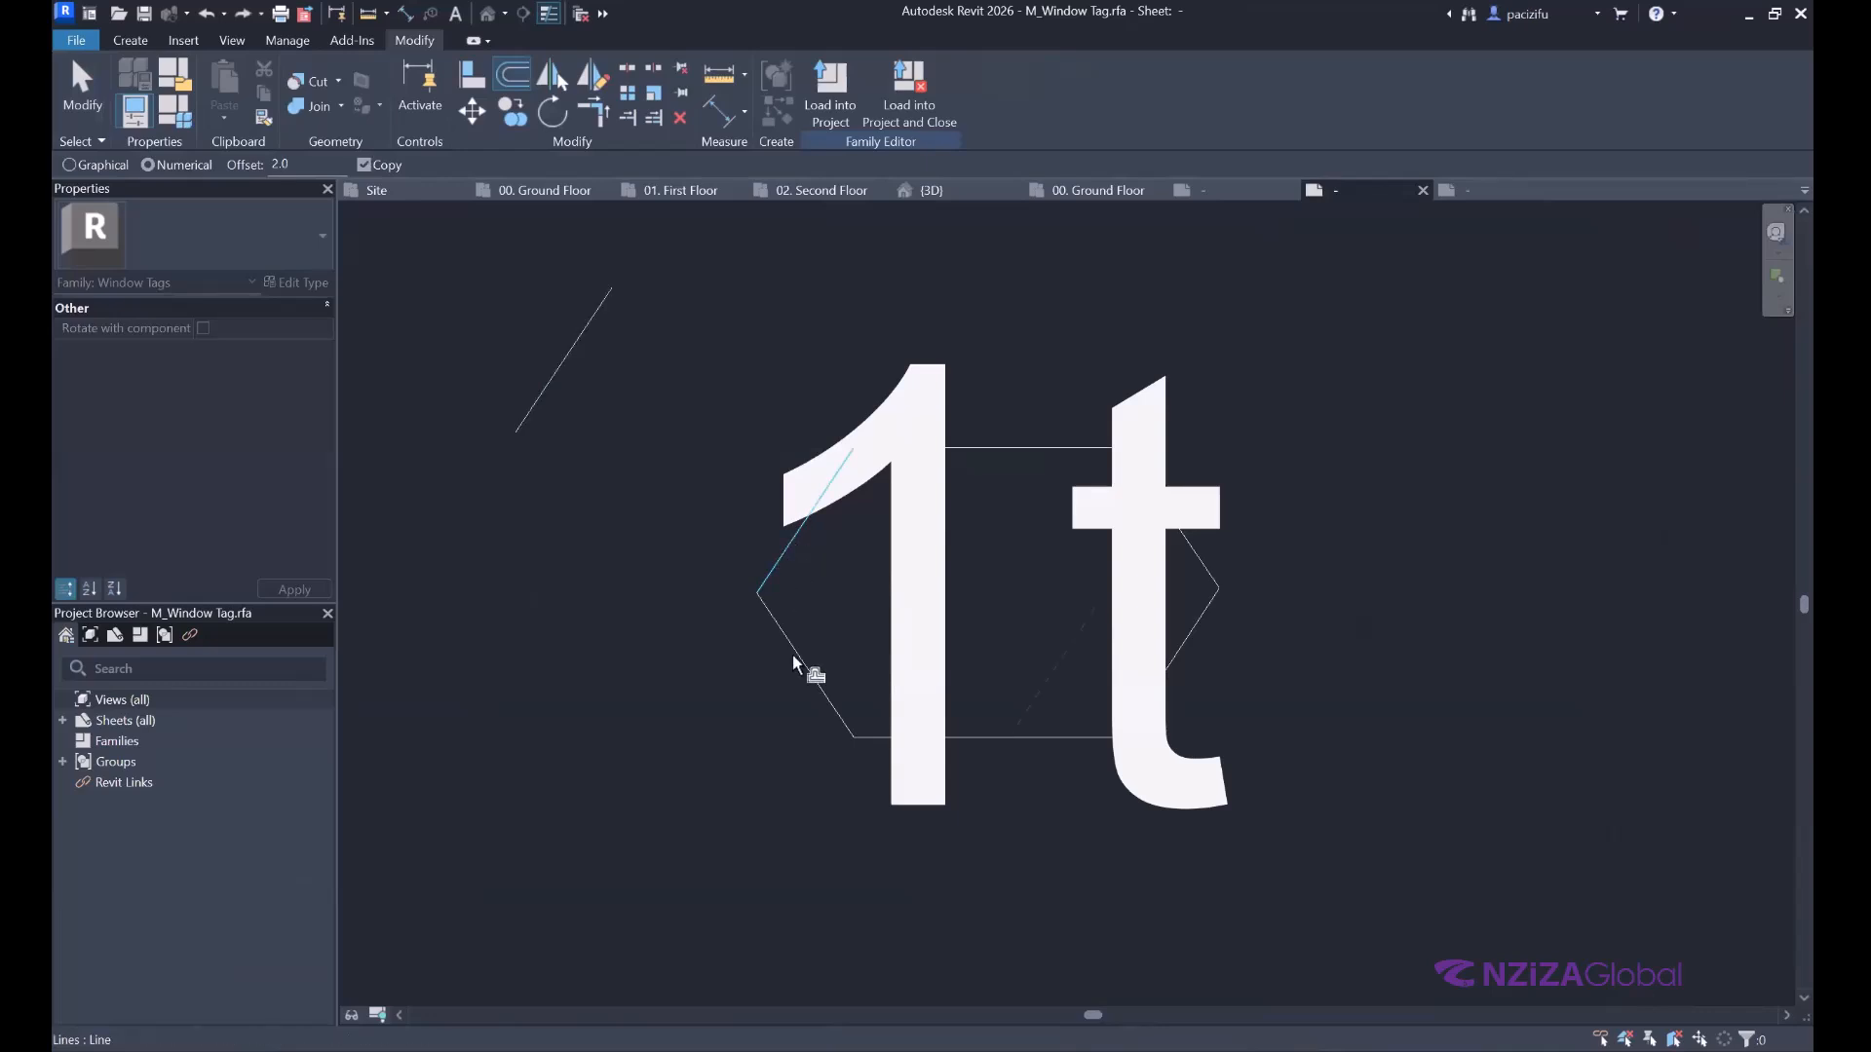
scroll(690, 511, "down", 2)
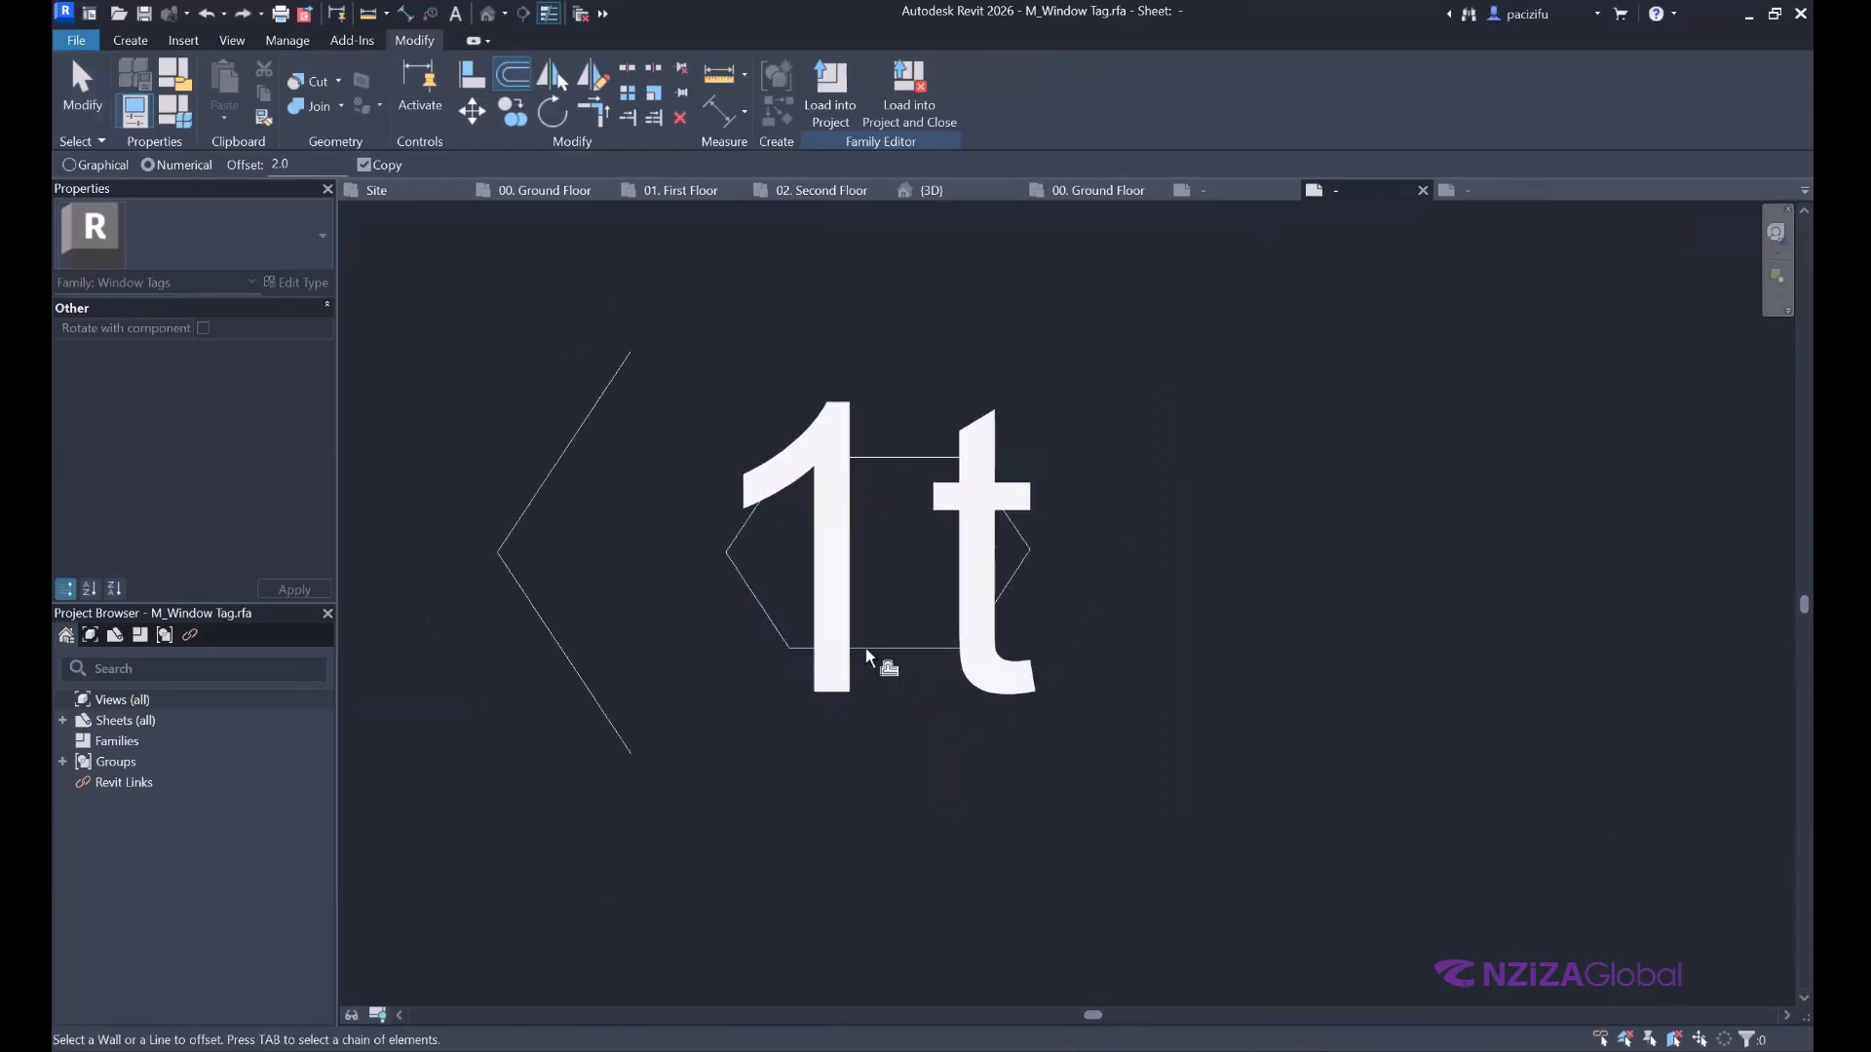
key("Tab")
left_click(865, 647)
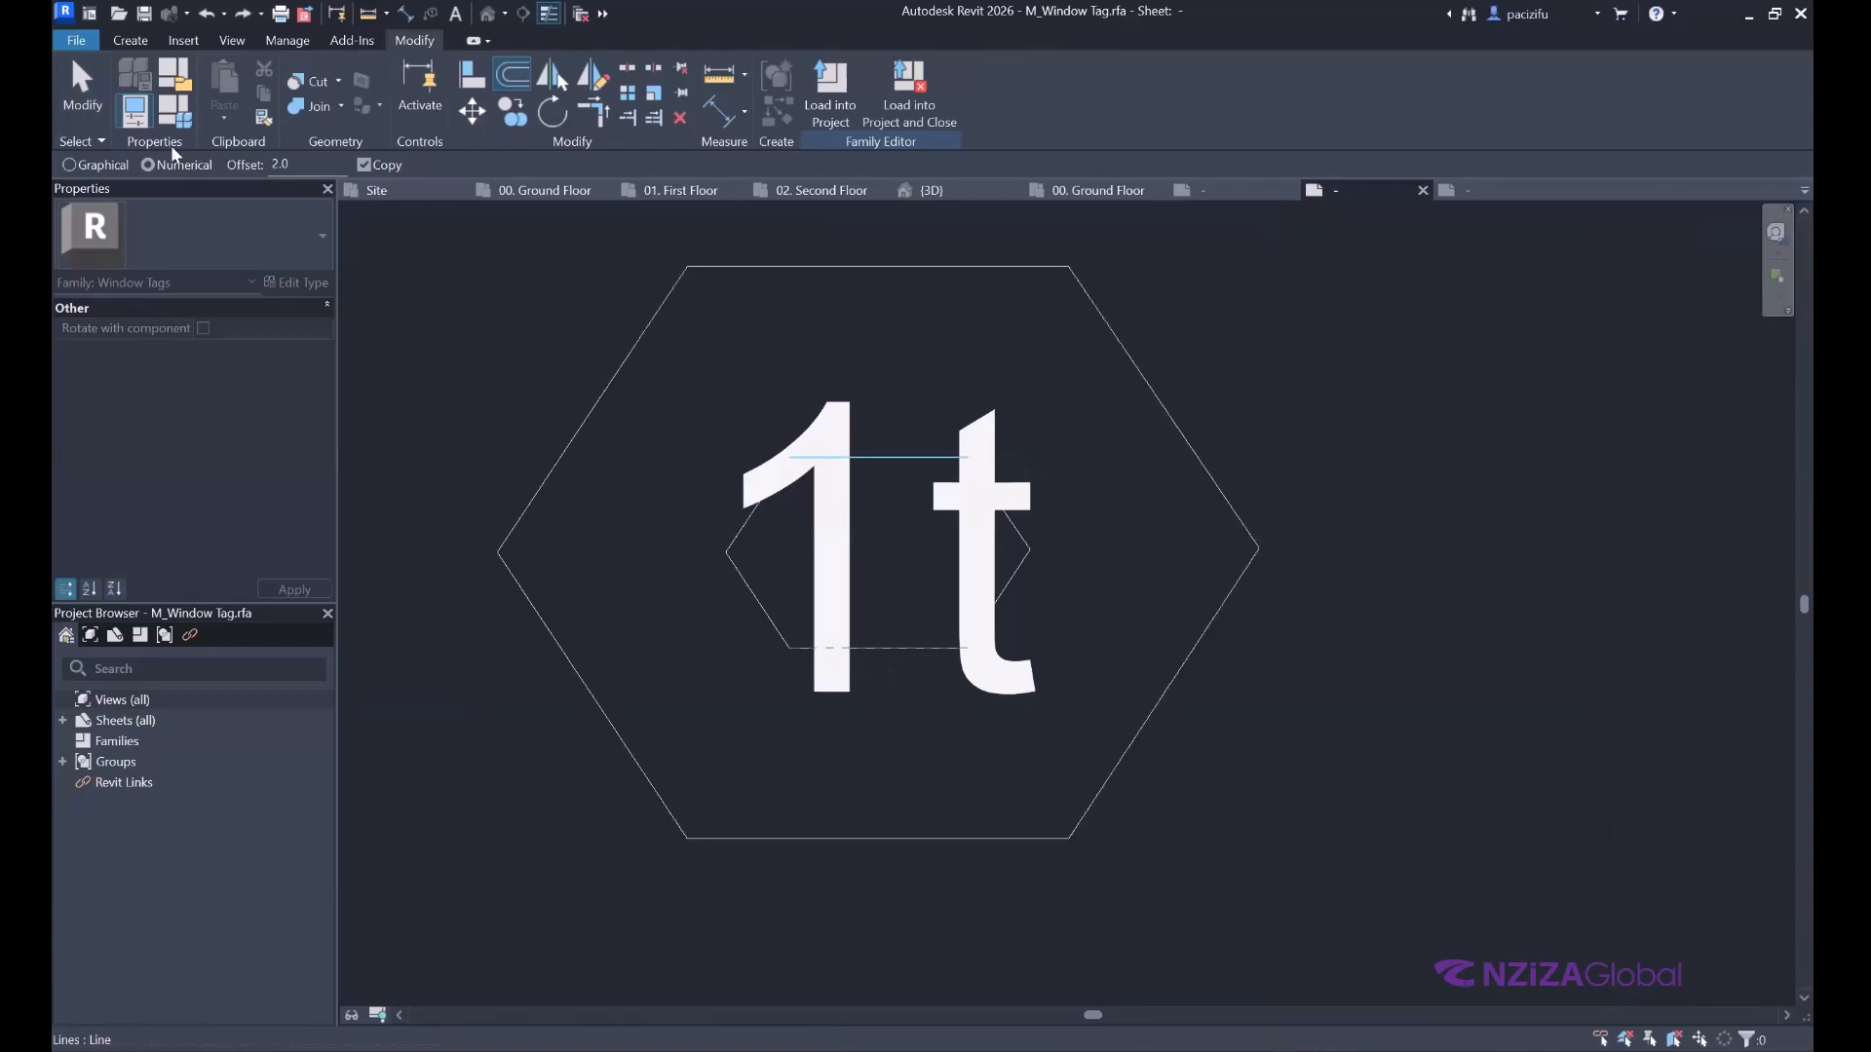
key("Escape")
Delete all lines of the window tag's original inner hexagon.
left_click(731, 554)
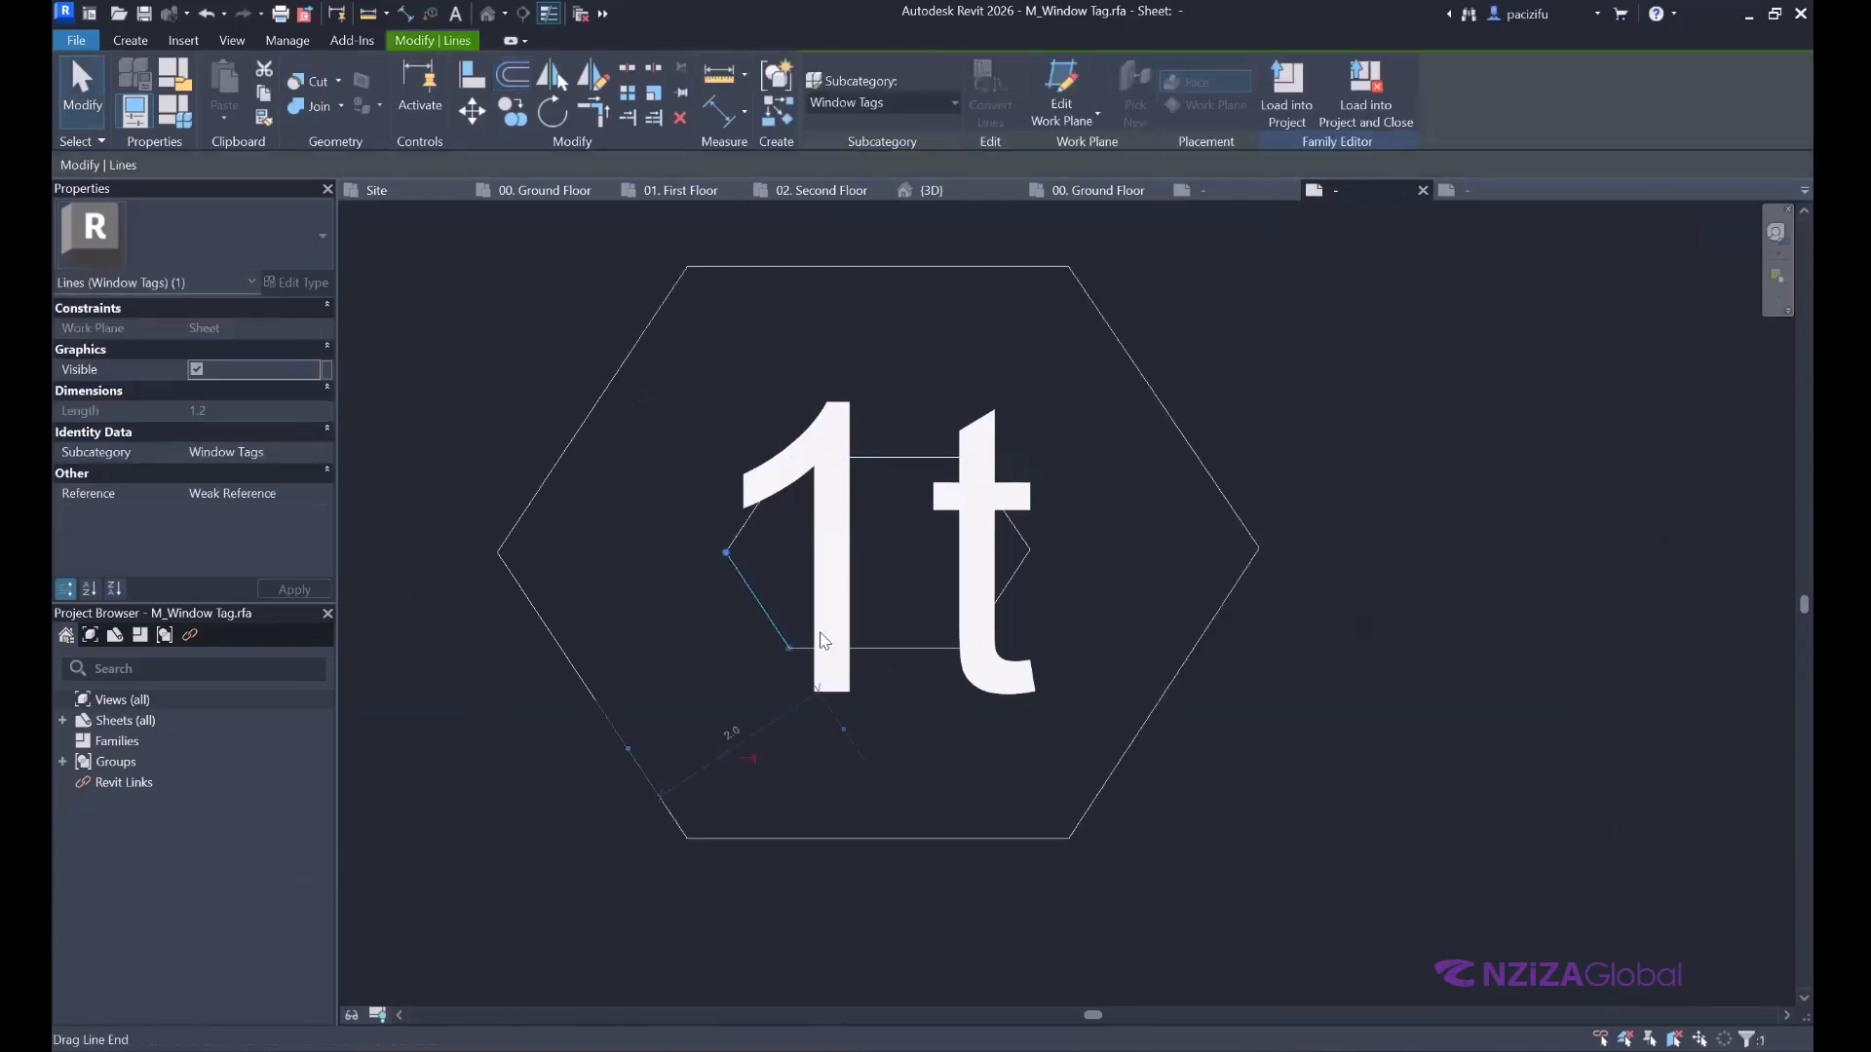
key("Escape")
scroll(824, 635, "up", 2)
key("Delete")
left_click(1132, 497)
key("Delete")
left_click(879, 377)
key("Delete")
left_click(687, 488)
key("Delete")
scroll(934, 405, "down", 2)
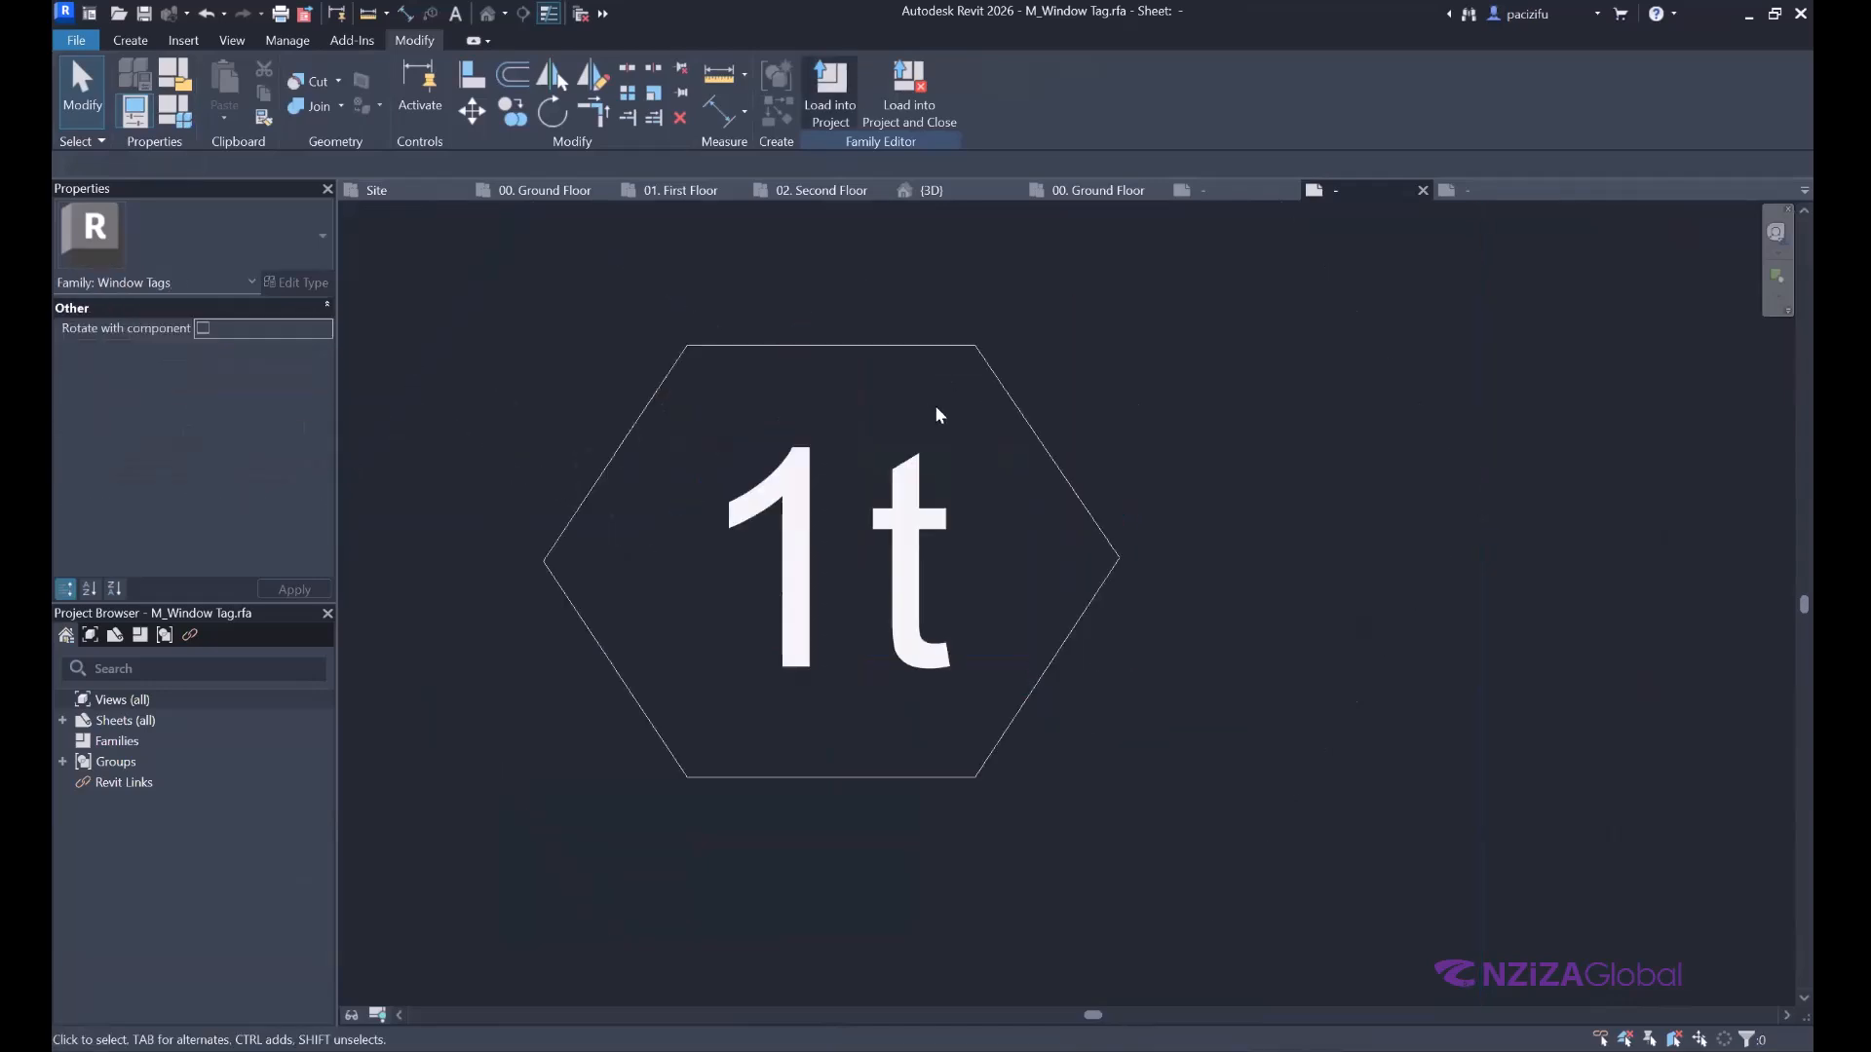
Load the edited window tag family into the Session 02 Exercise project, overwriting the existing version.
left_click(877, 685)
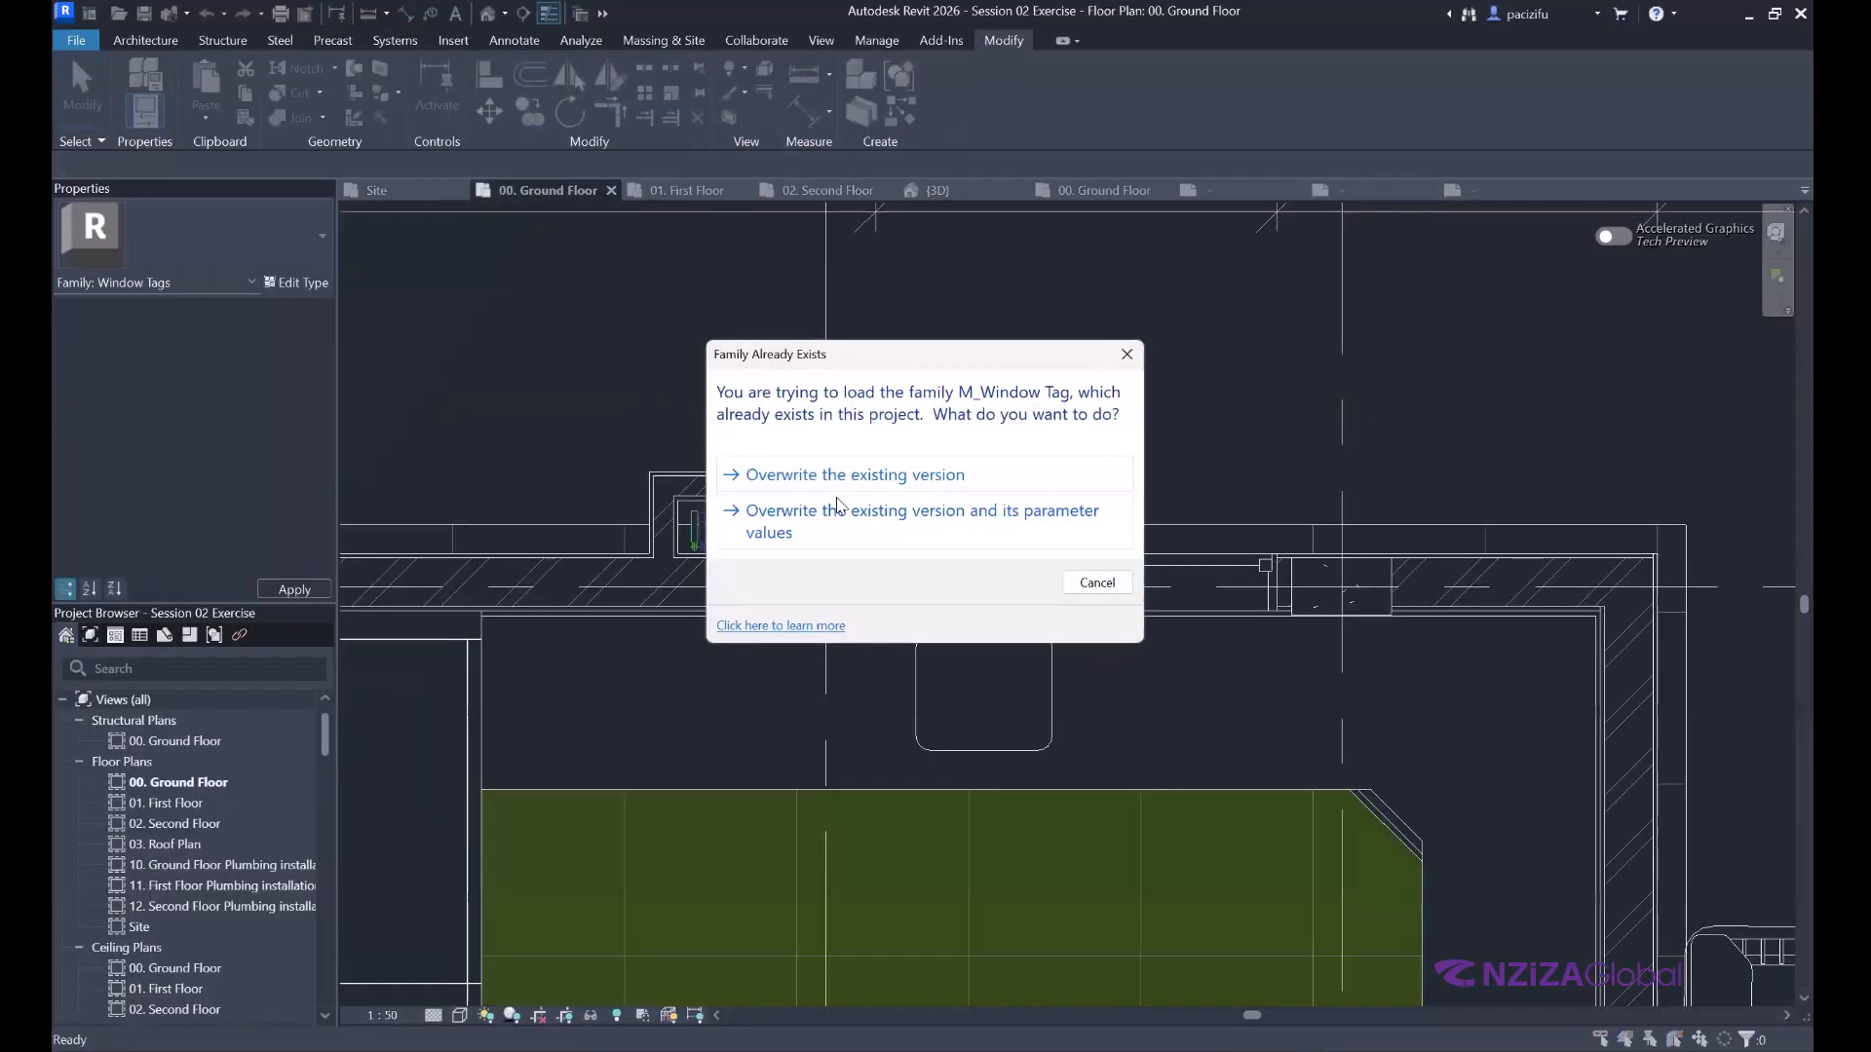
left_click(838, 505)
scroll(1066, 495, "down", 3)
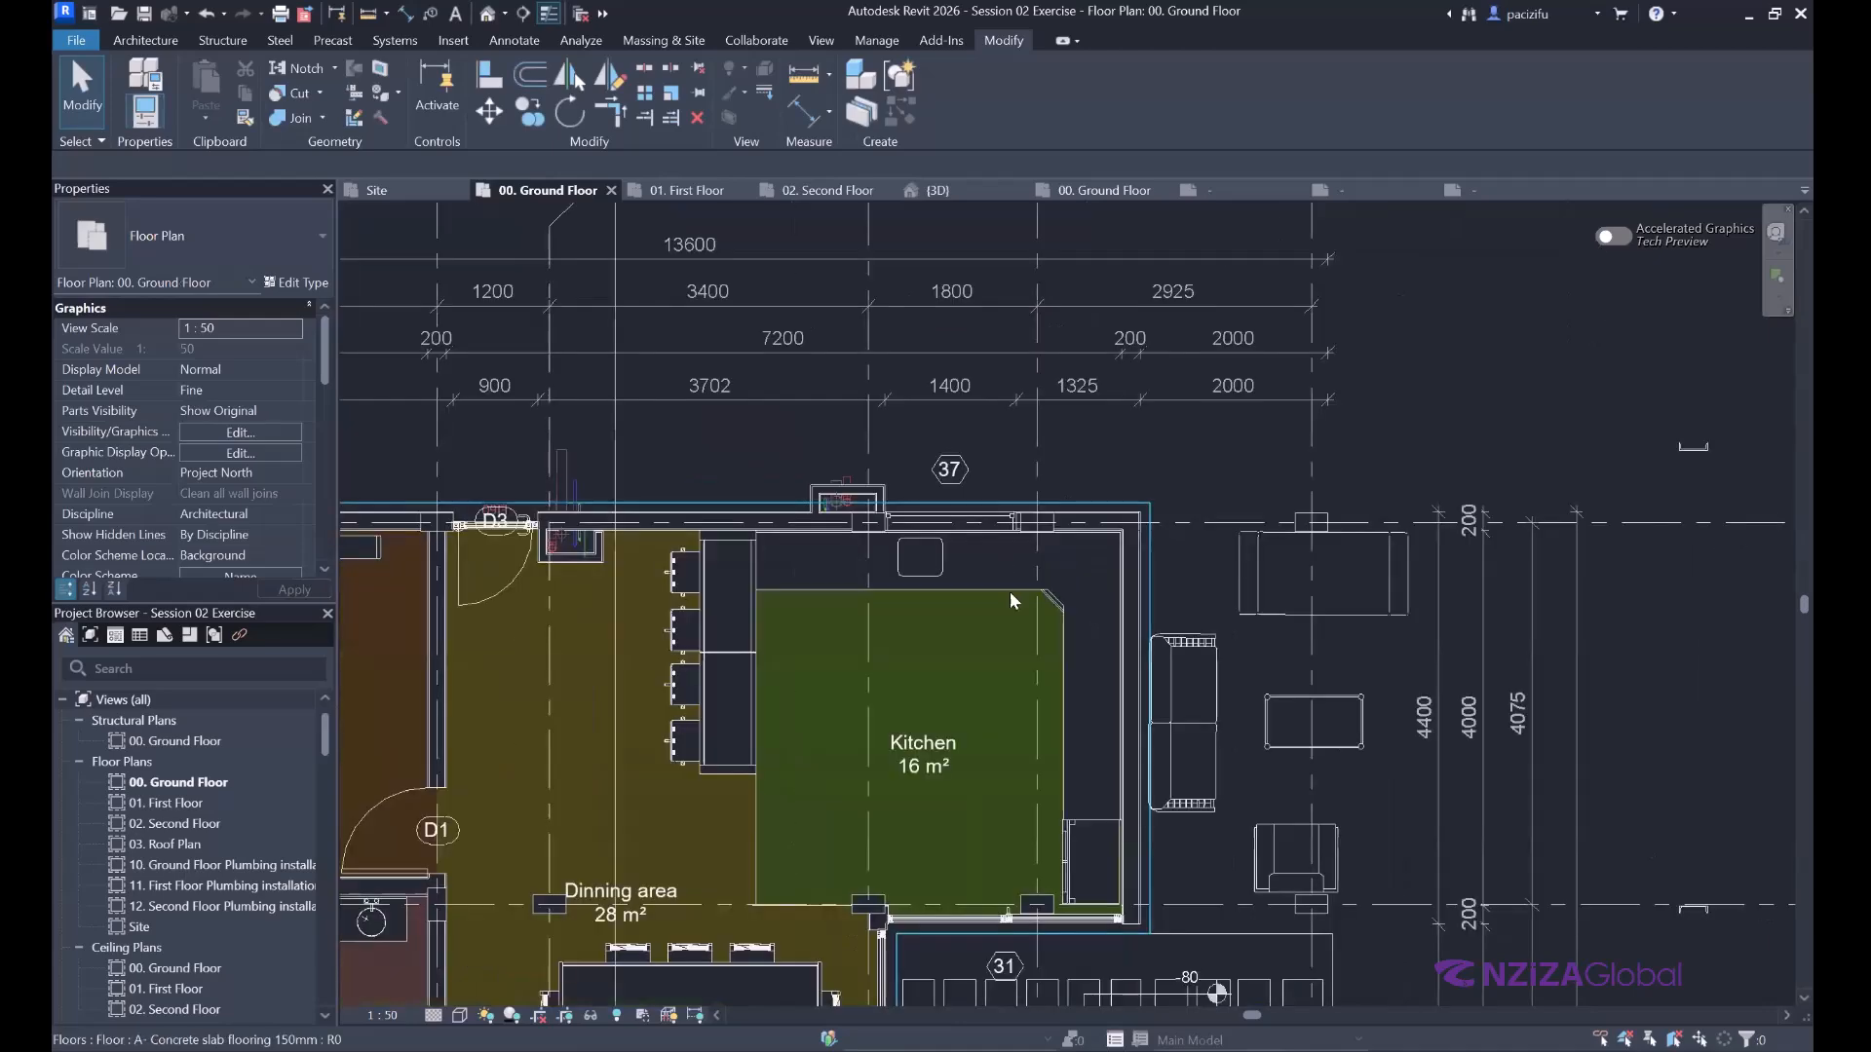
Examine the ground floor plan's door, window and room tags and its dimensions for legibility at 1:50.
scroll(963, 768, "down", 2)
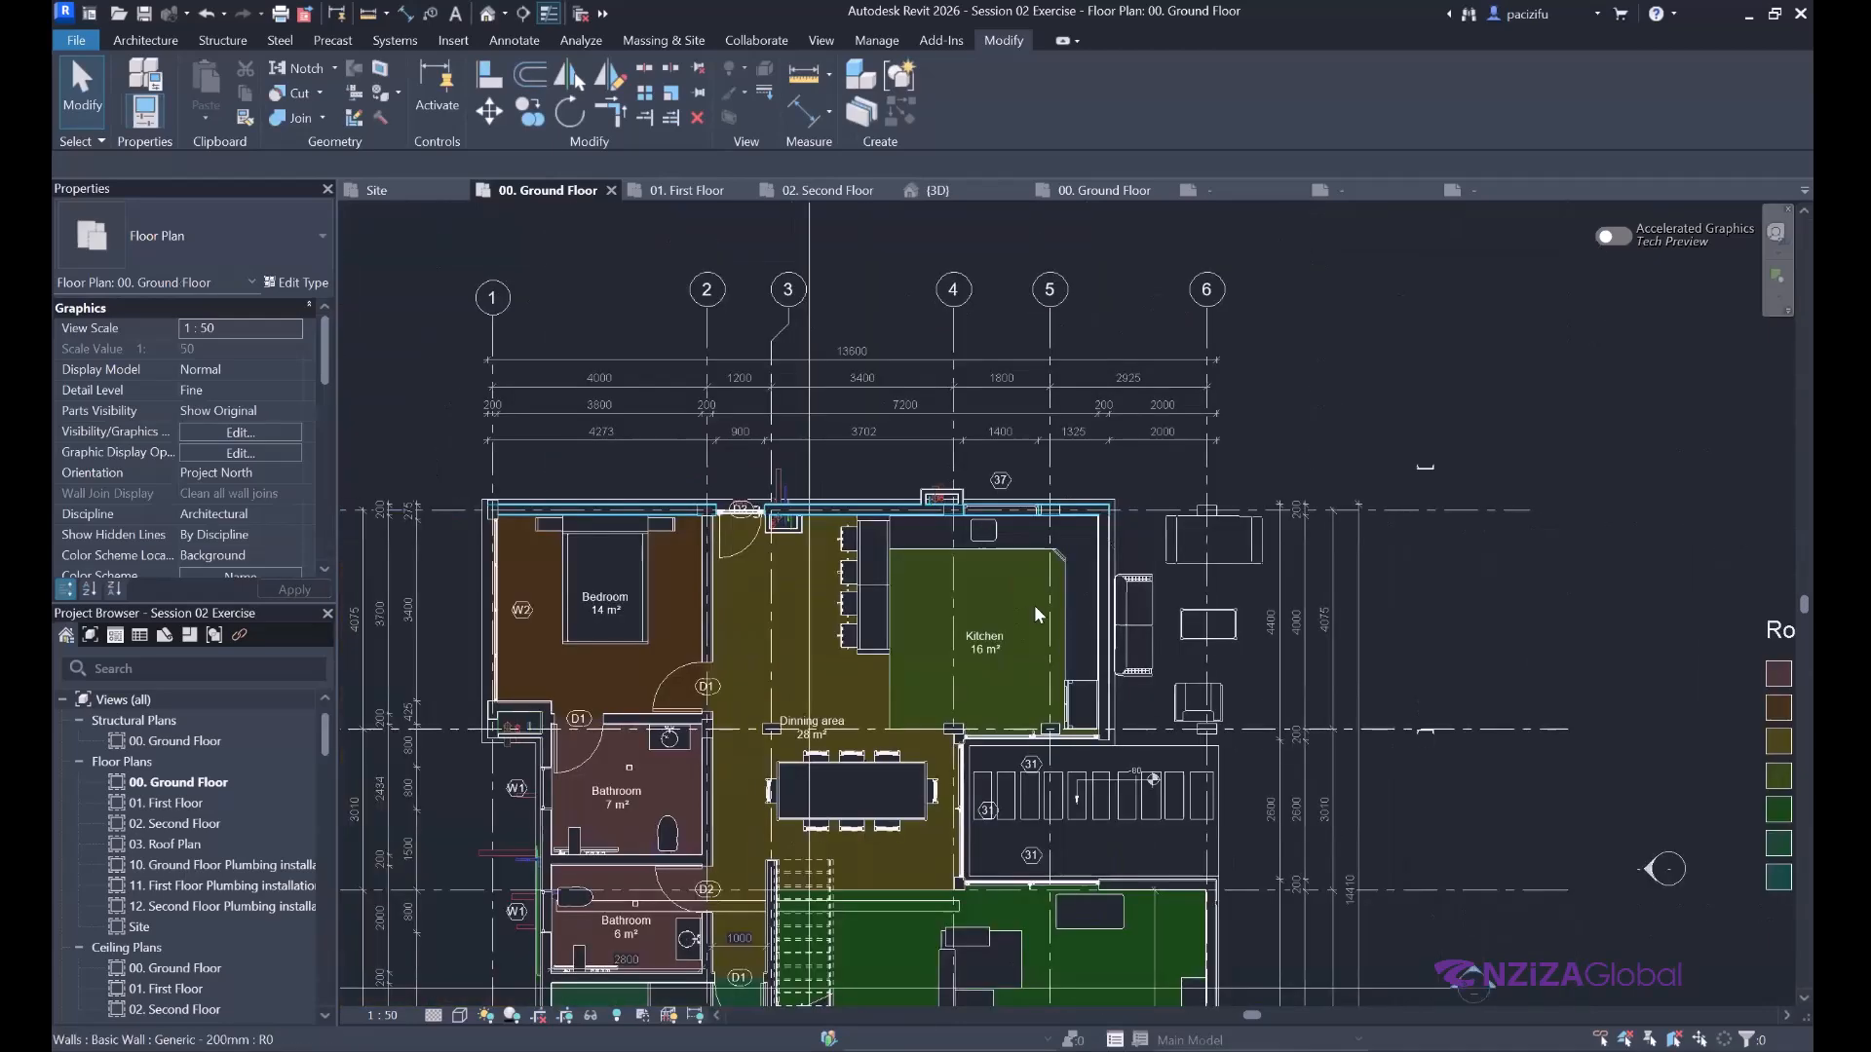
scroll(840, 454, "down", 2)
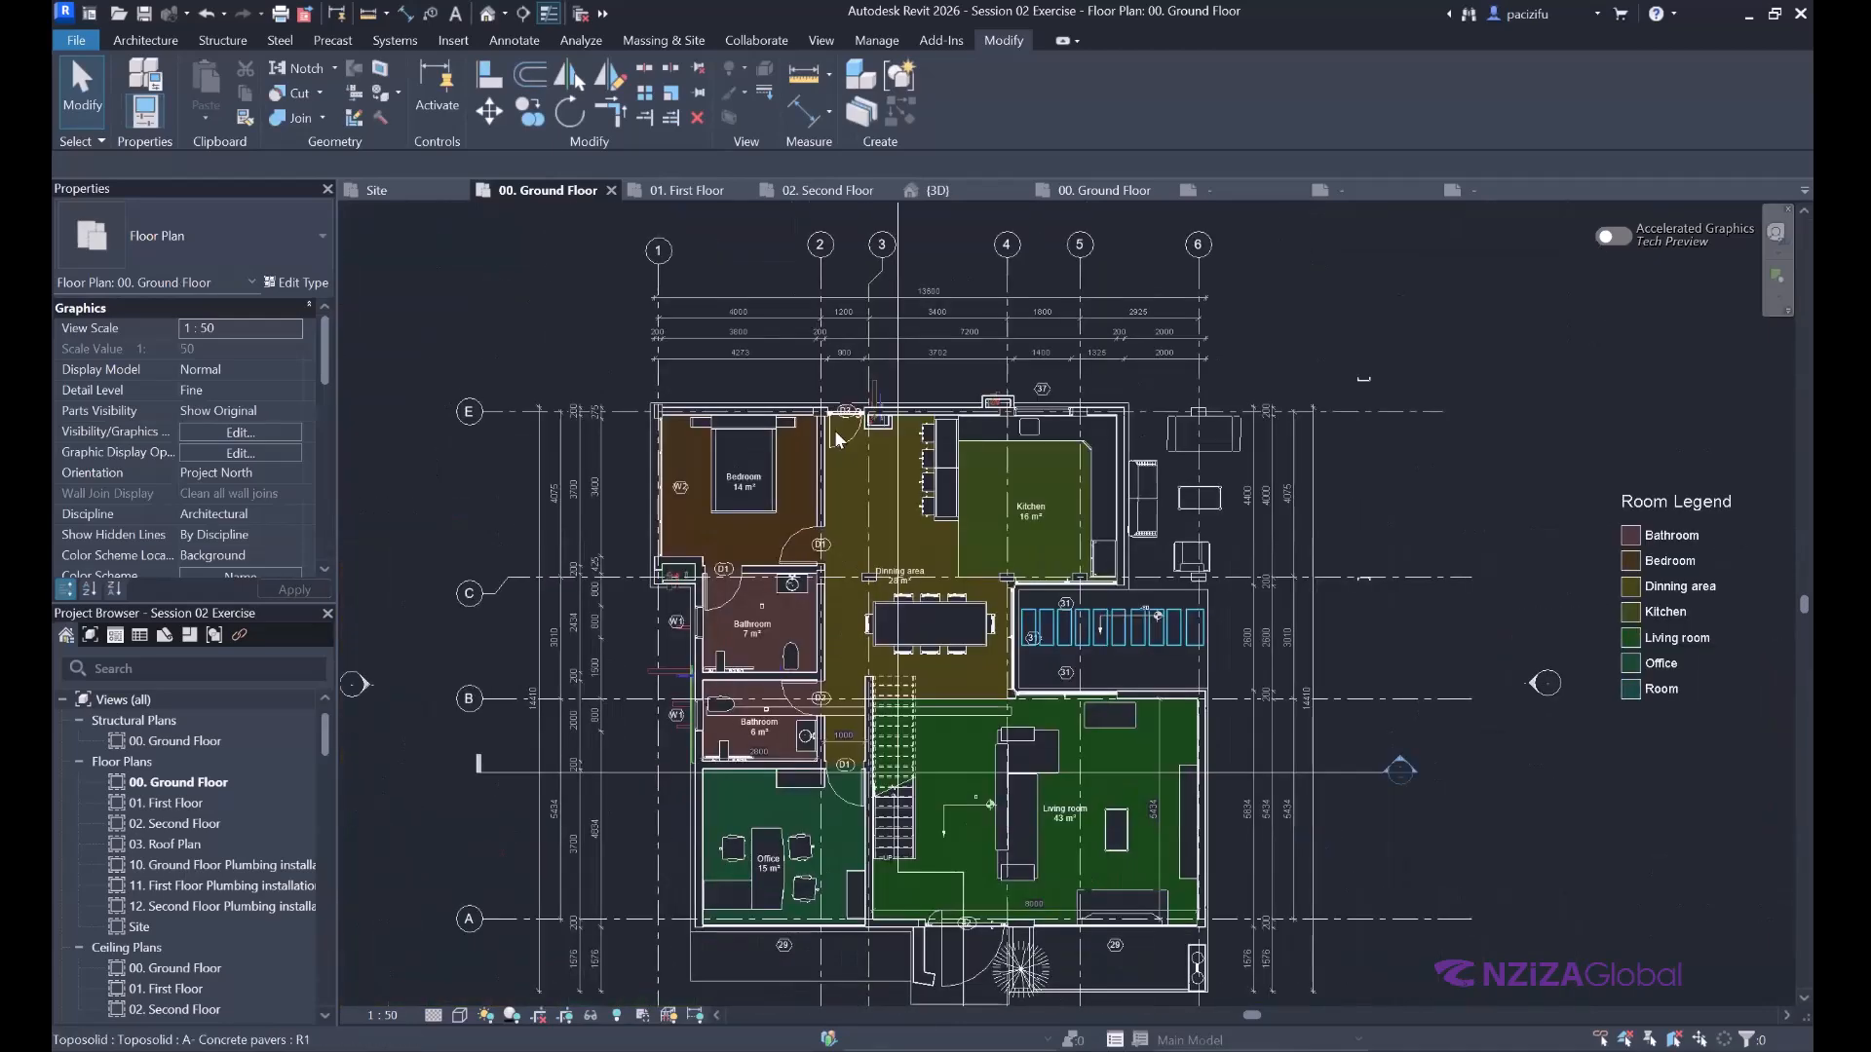
scroll(821, 233, "up", 2)
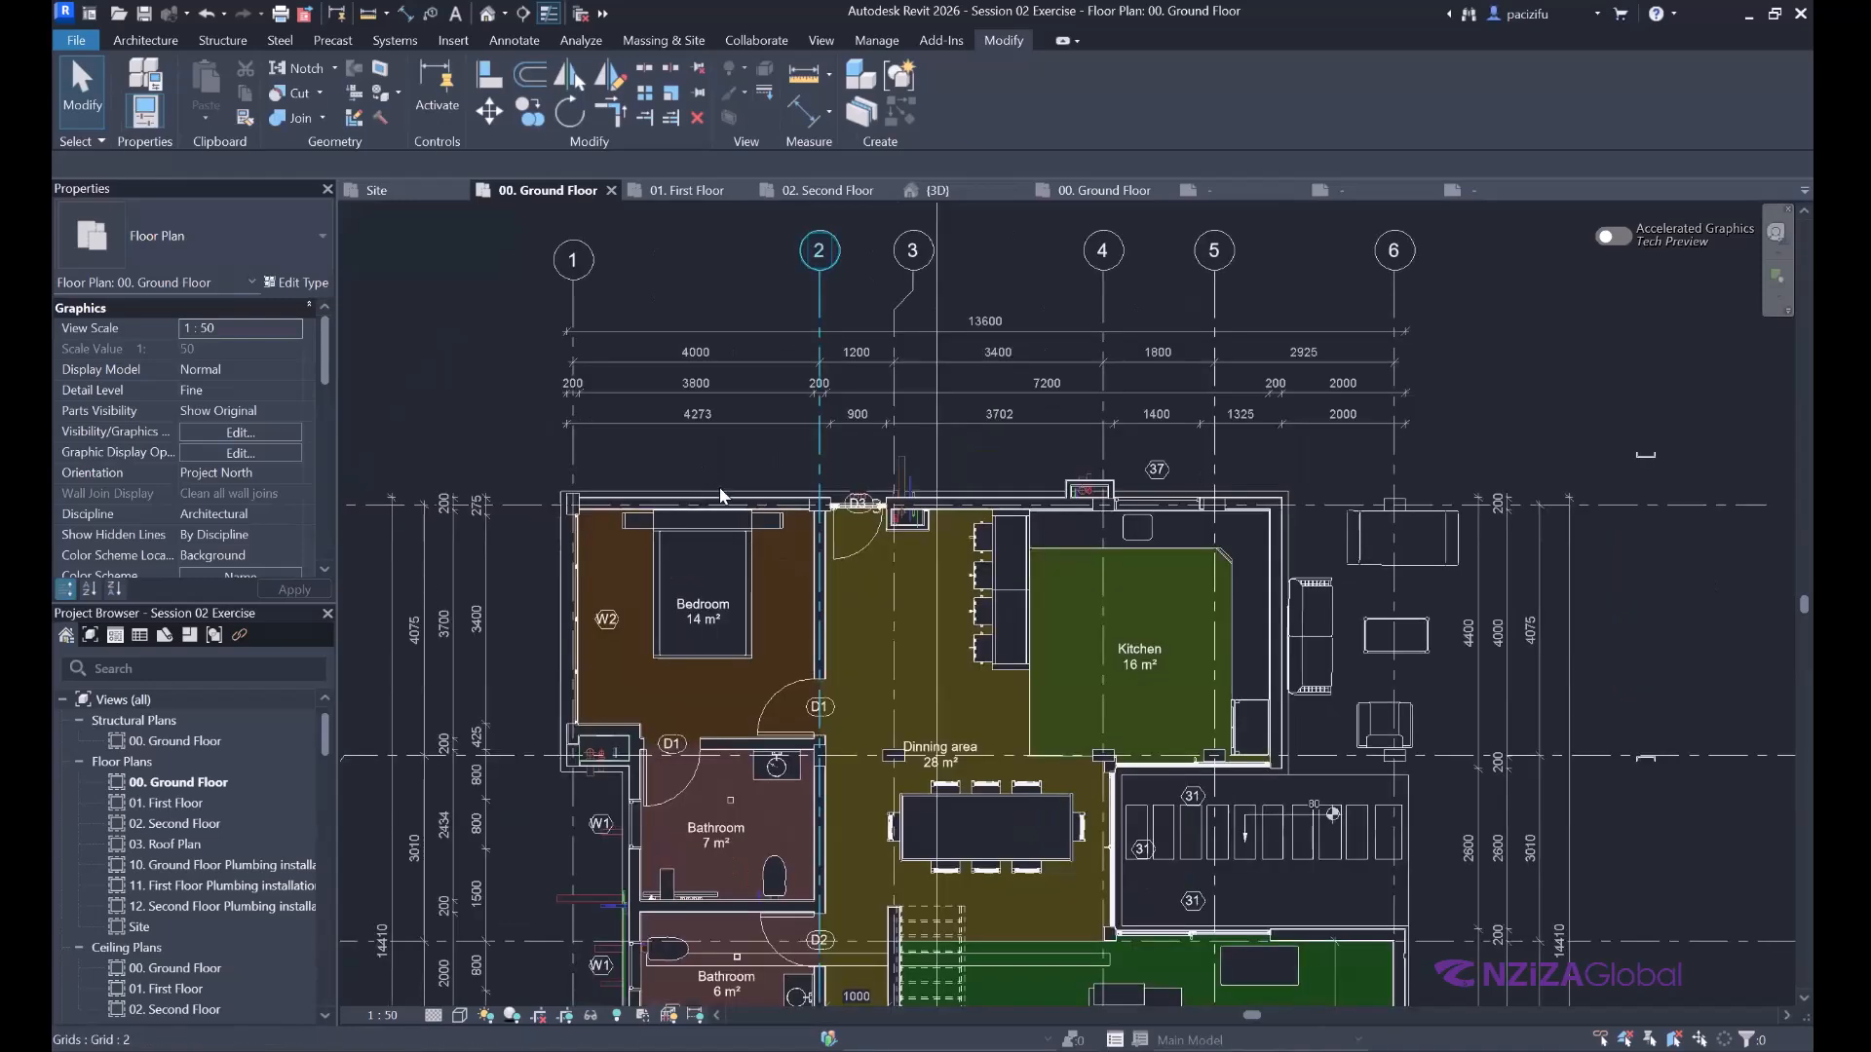
scroll(843, 594, "down", 3)
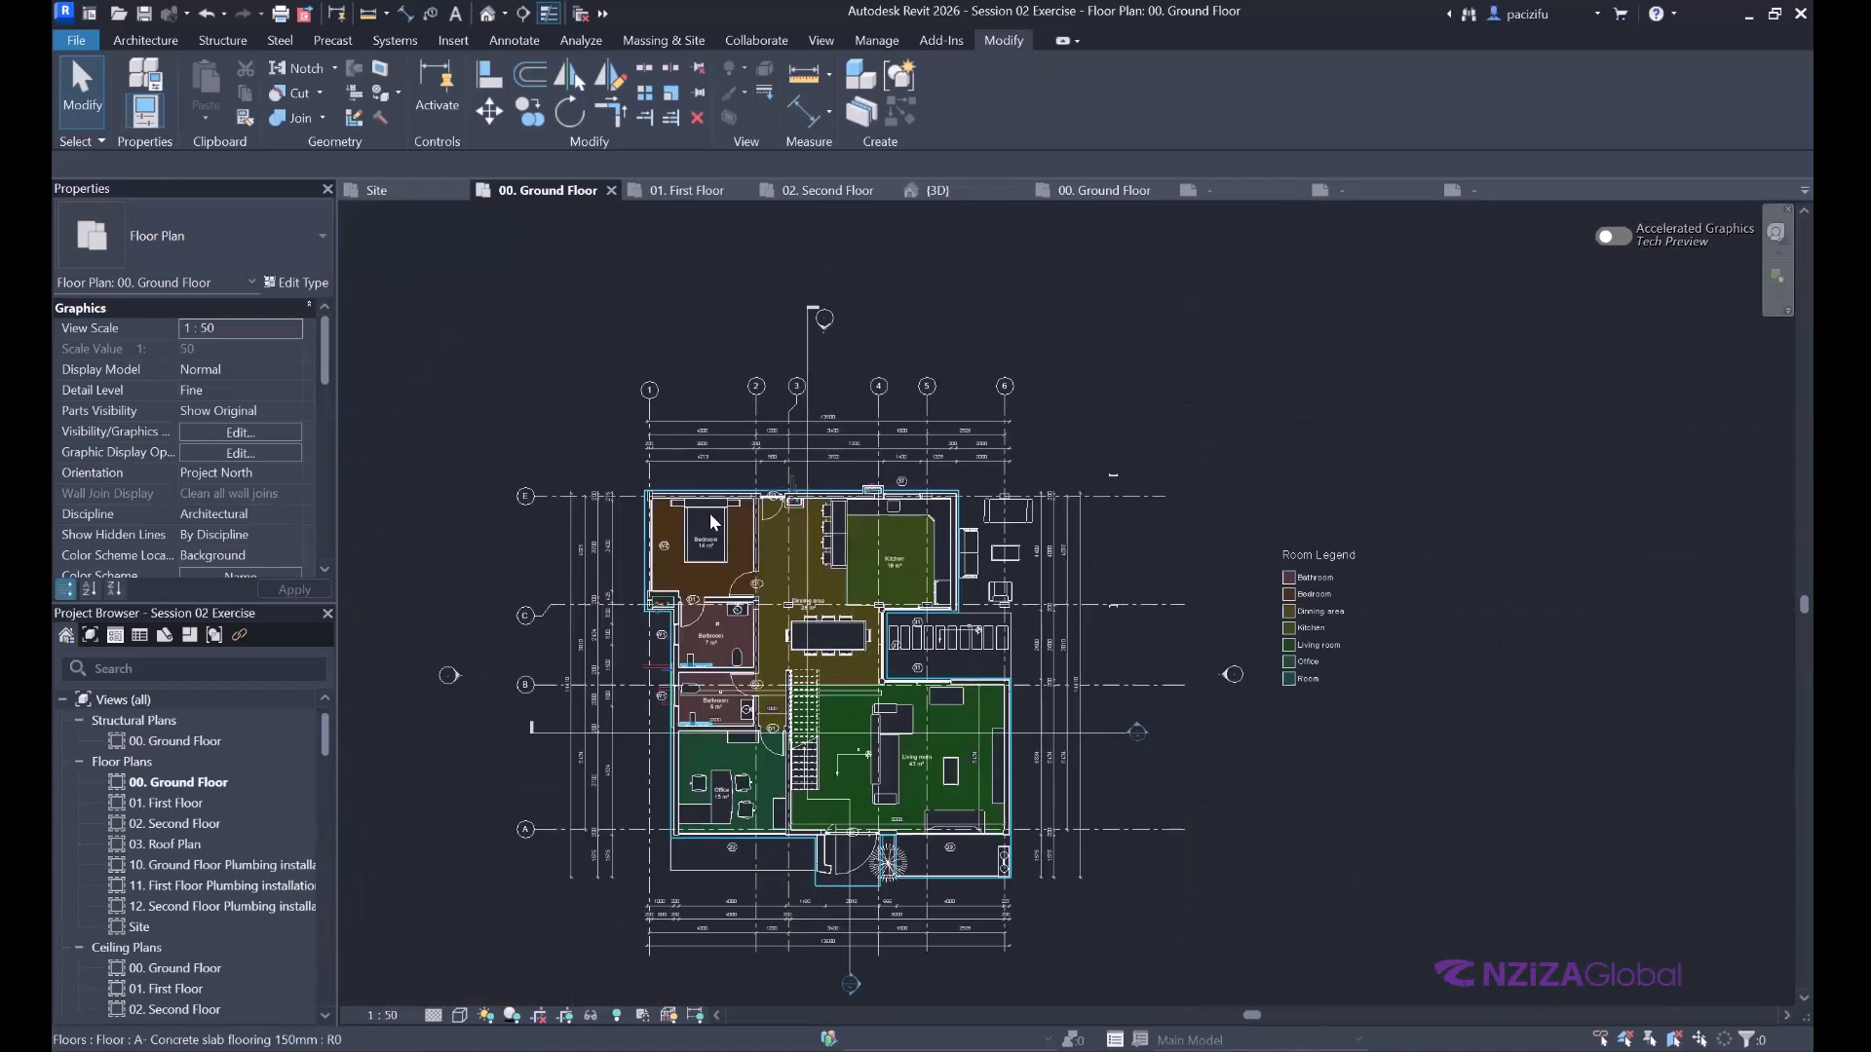
scroll(709, 552, "up", 1)
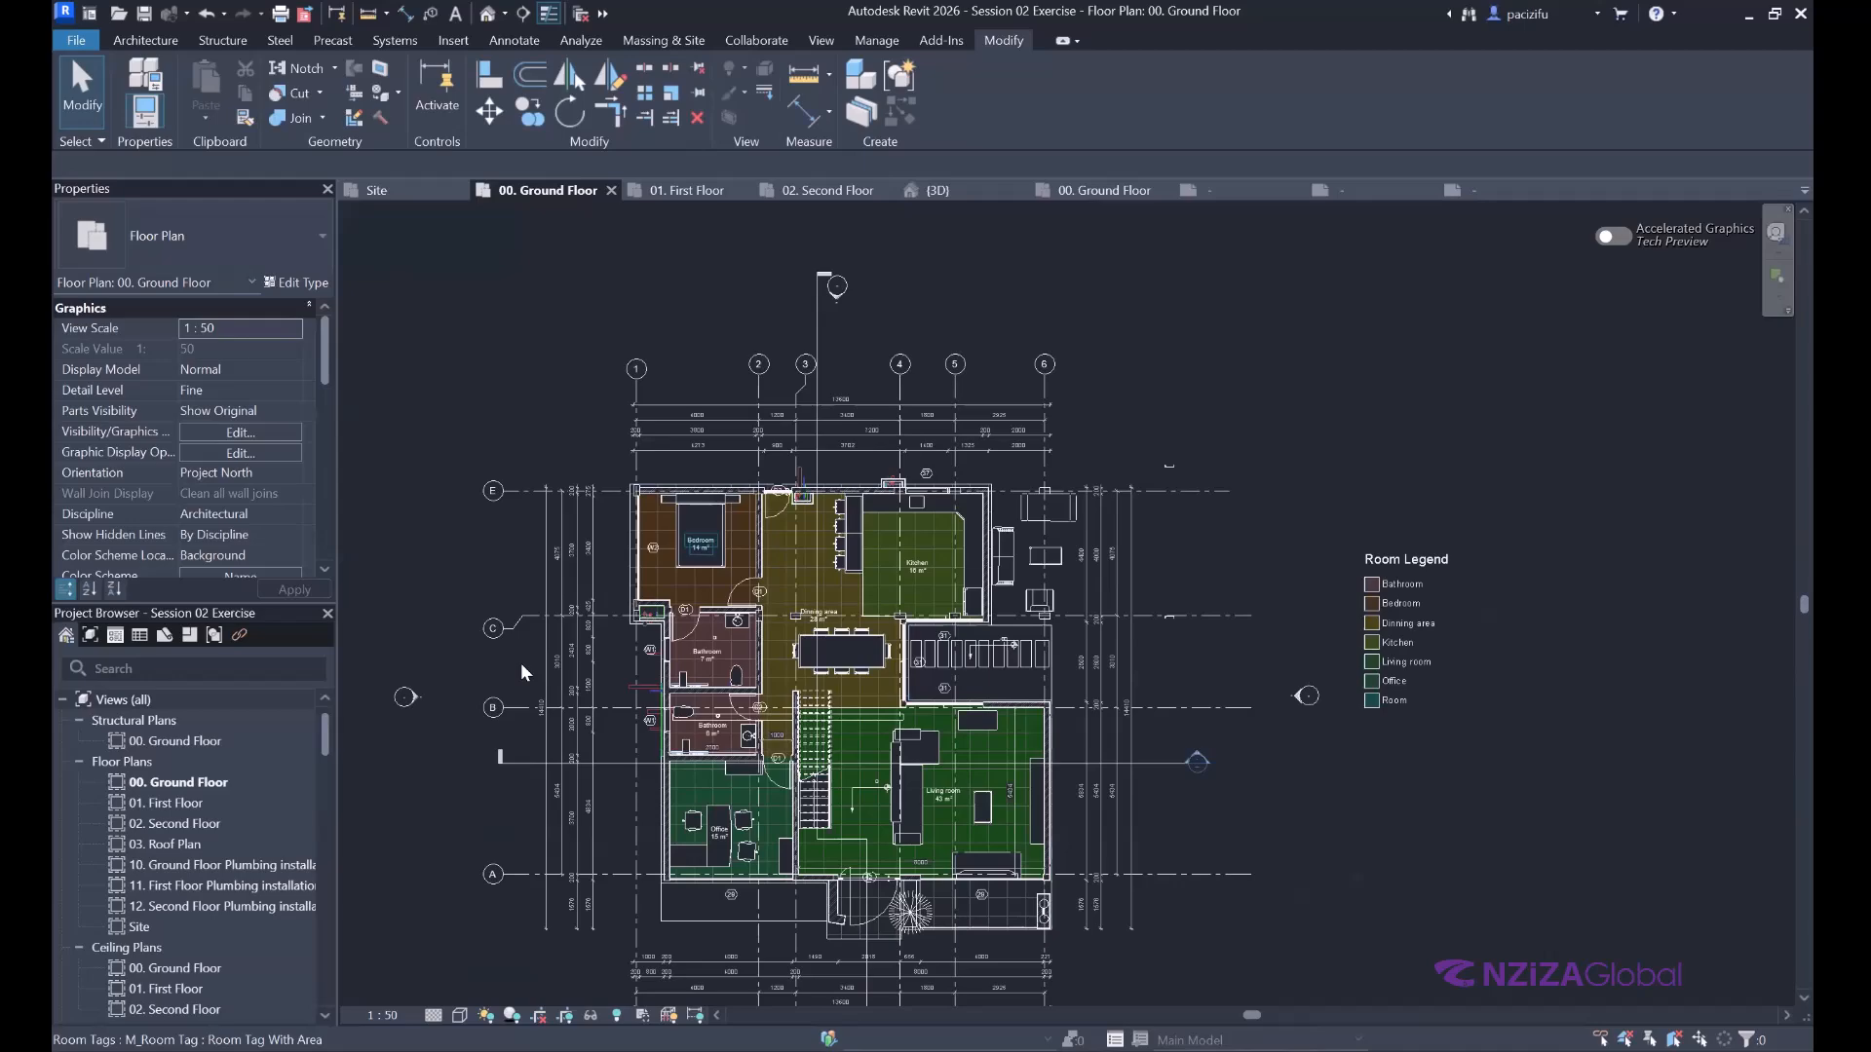
scroll(520, 663, "up", 2)
scroll(785, 393, "up", 2)
scroll(786, 393, "down", 1)
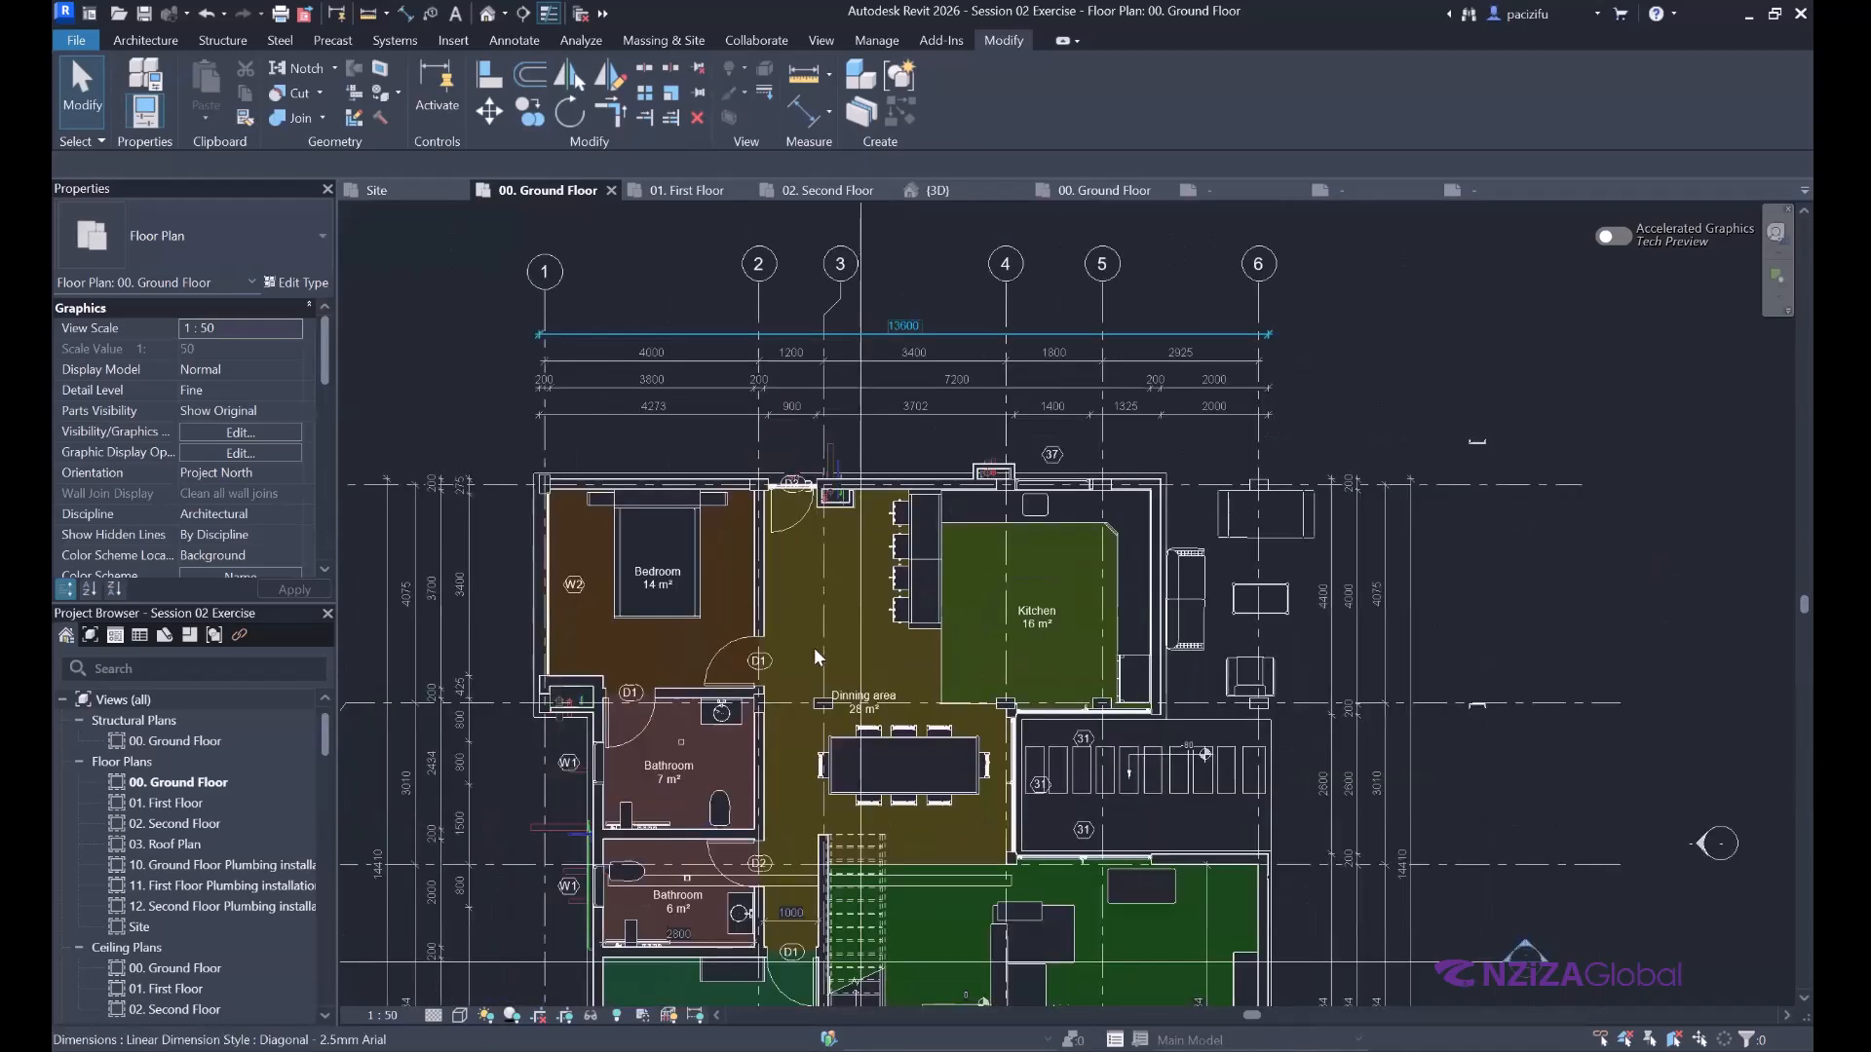
scroll(898, 552, "down", 1)
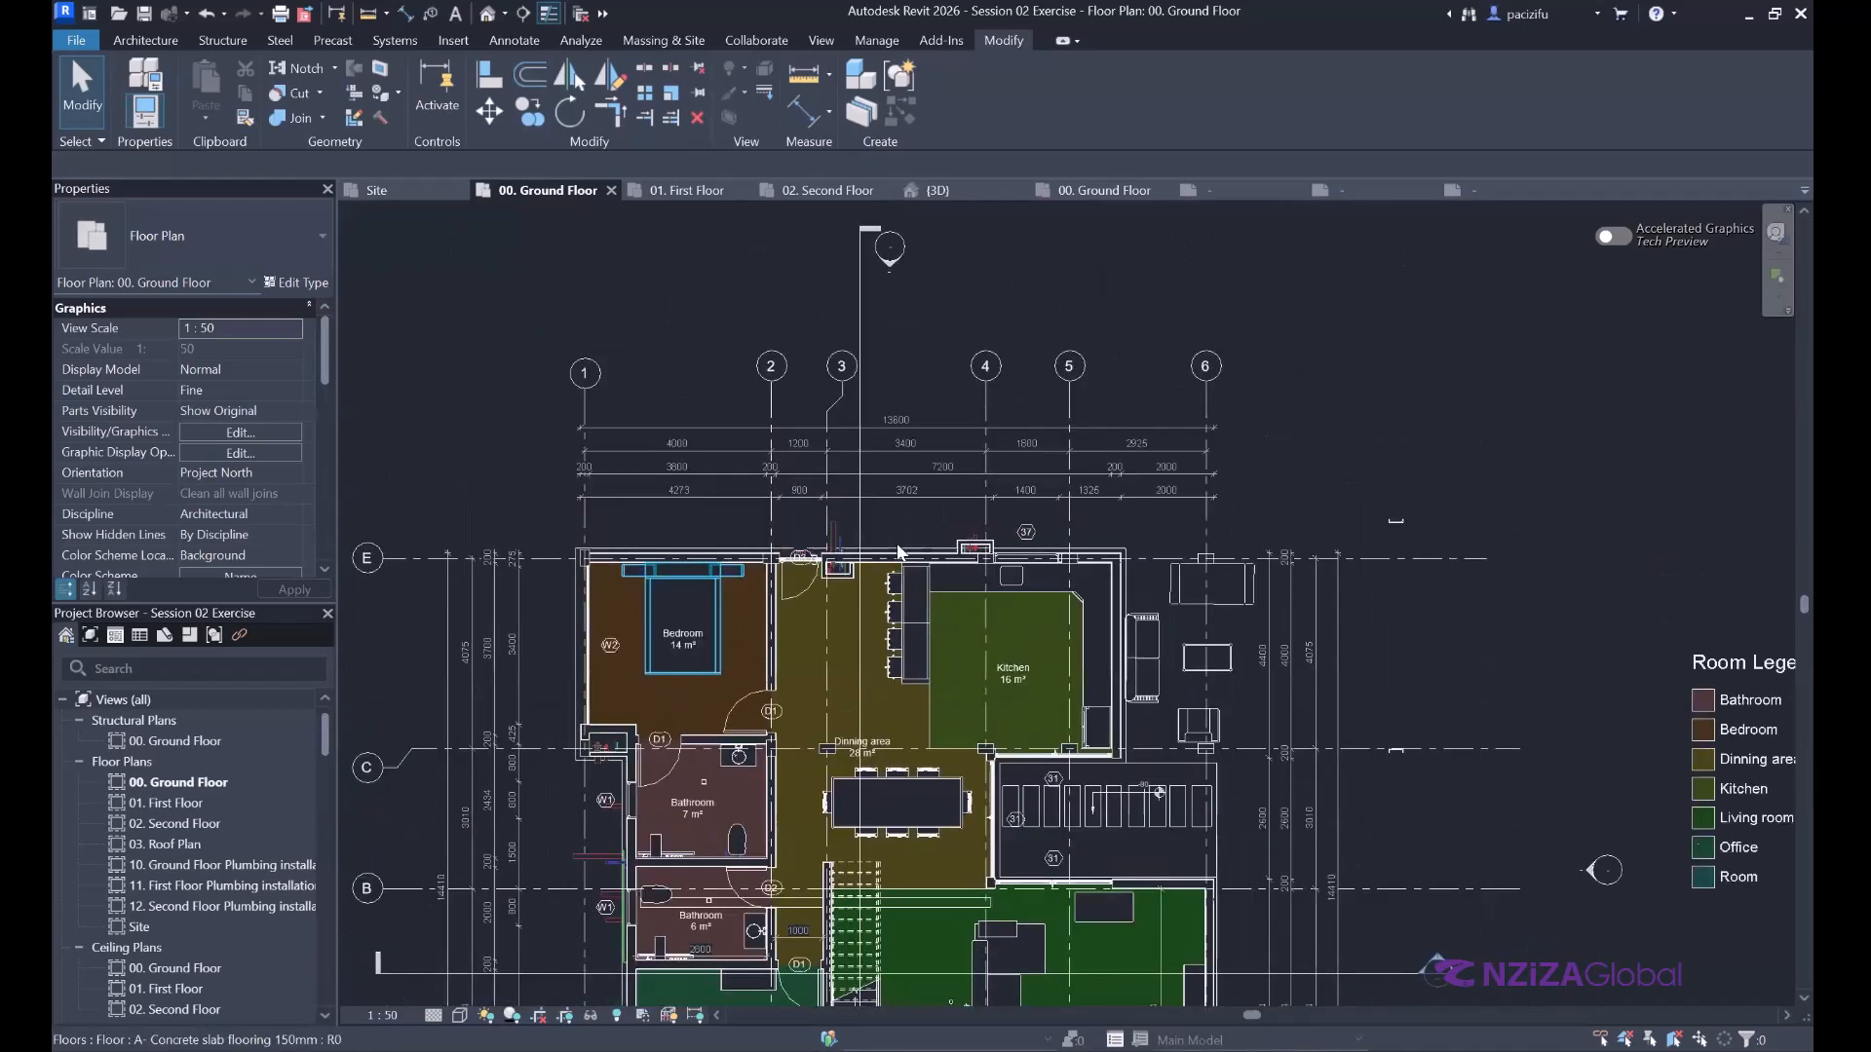
scroll(899, 552, "down", 1)
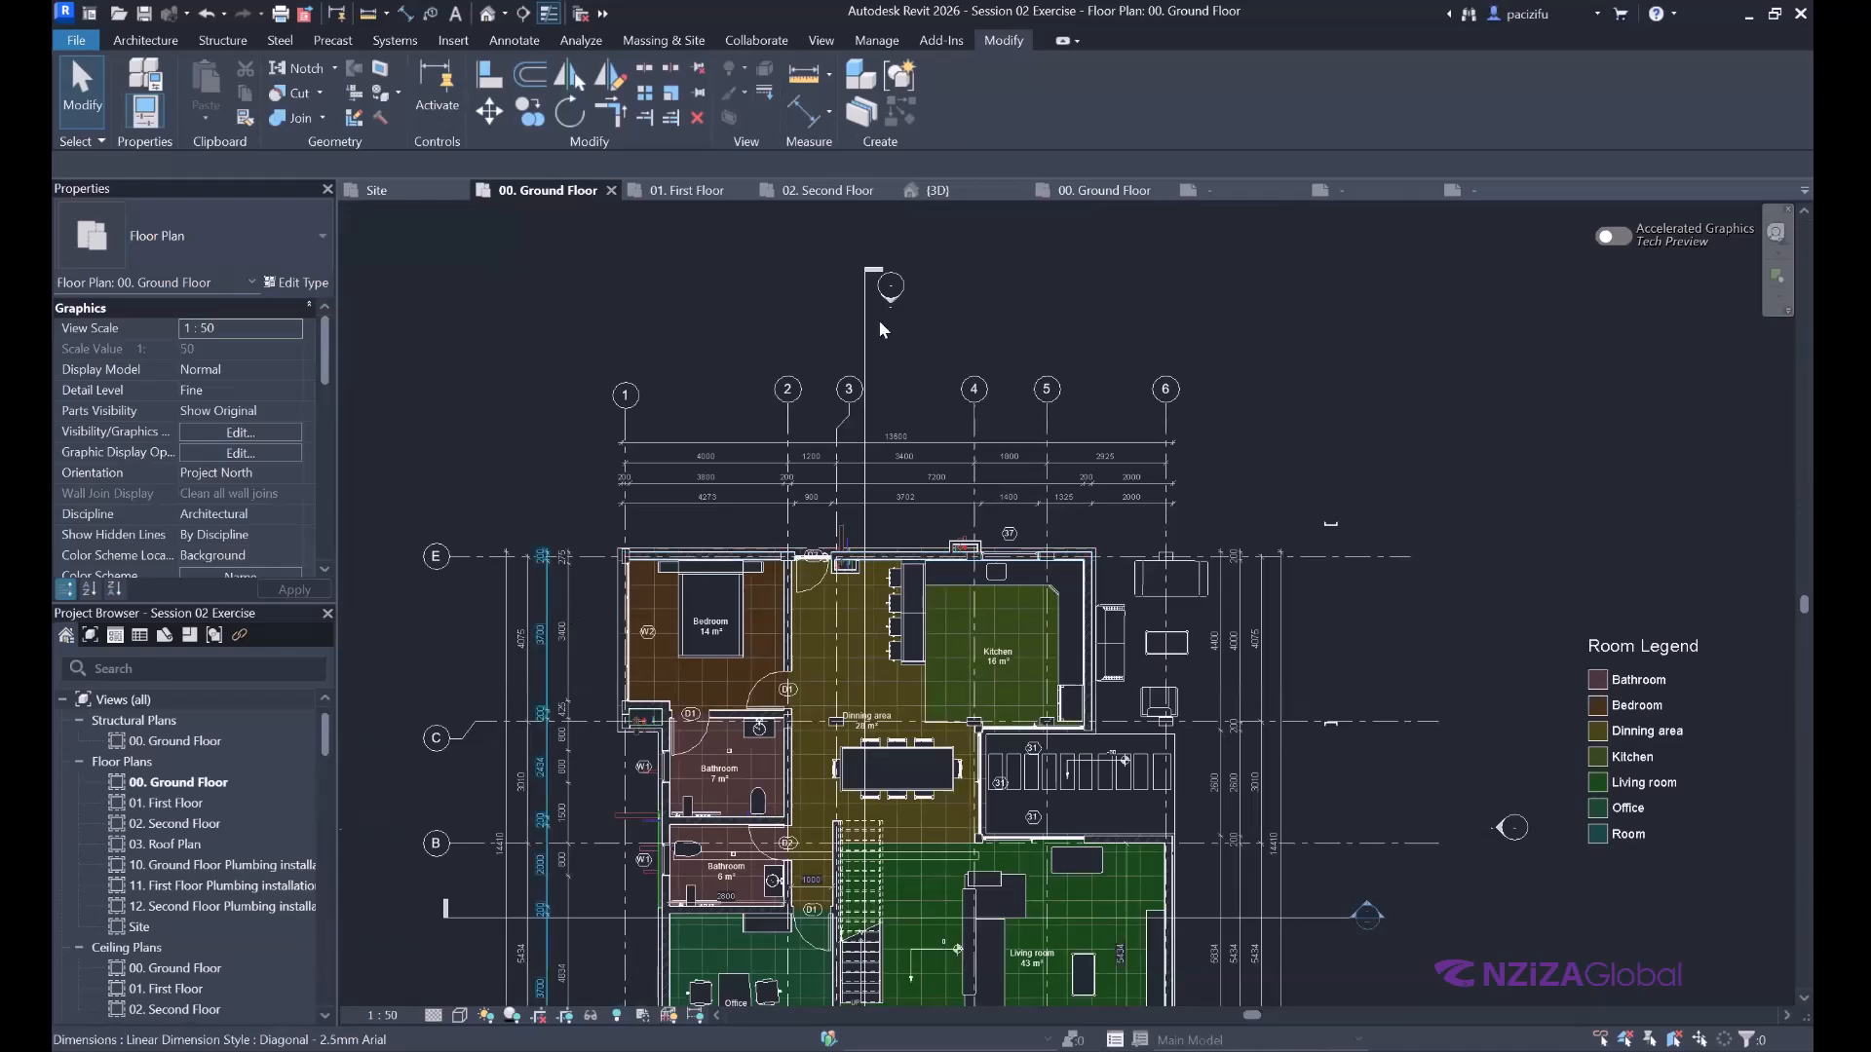
scroll(830, 439, "up", 3)
scroll(945, 401, "down", 2)
scroll(944, 402, "up", 2)
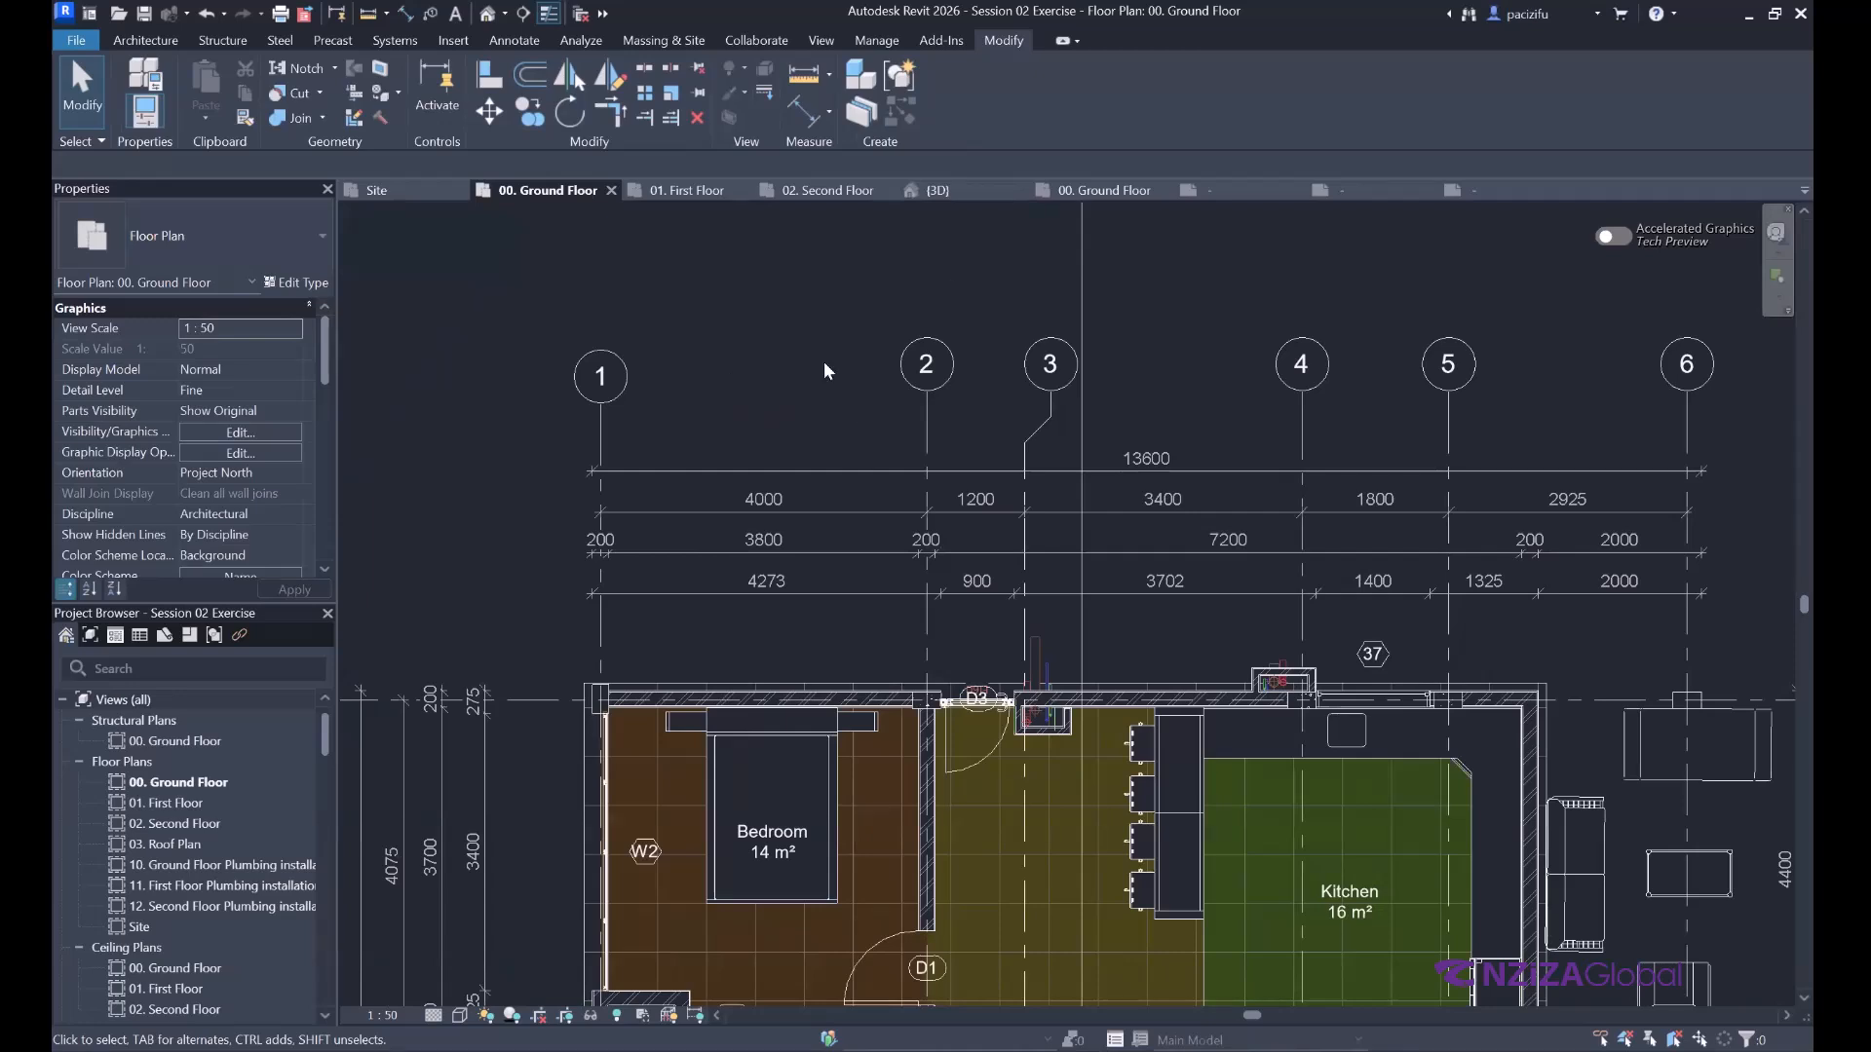
scroll(822, 361, "down", 3)
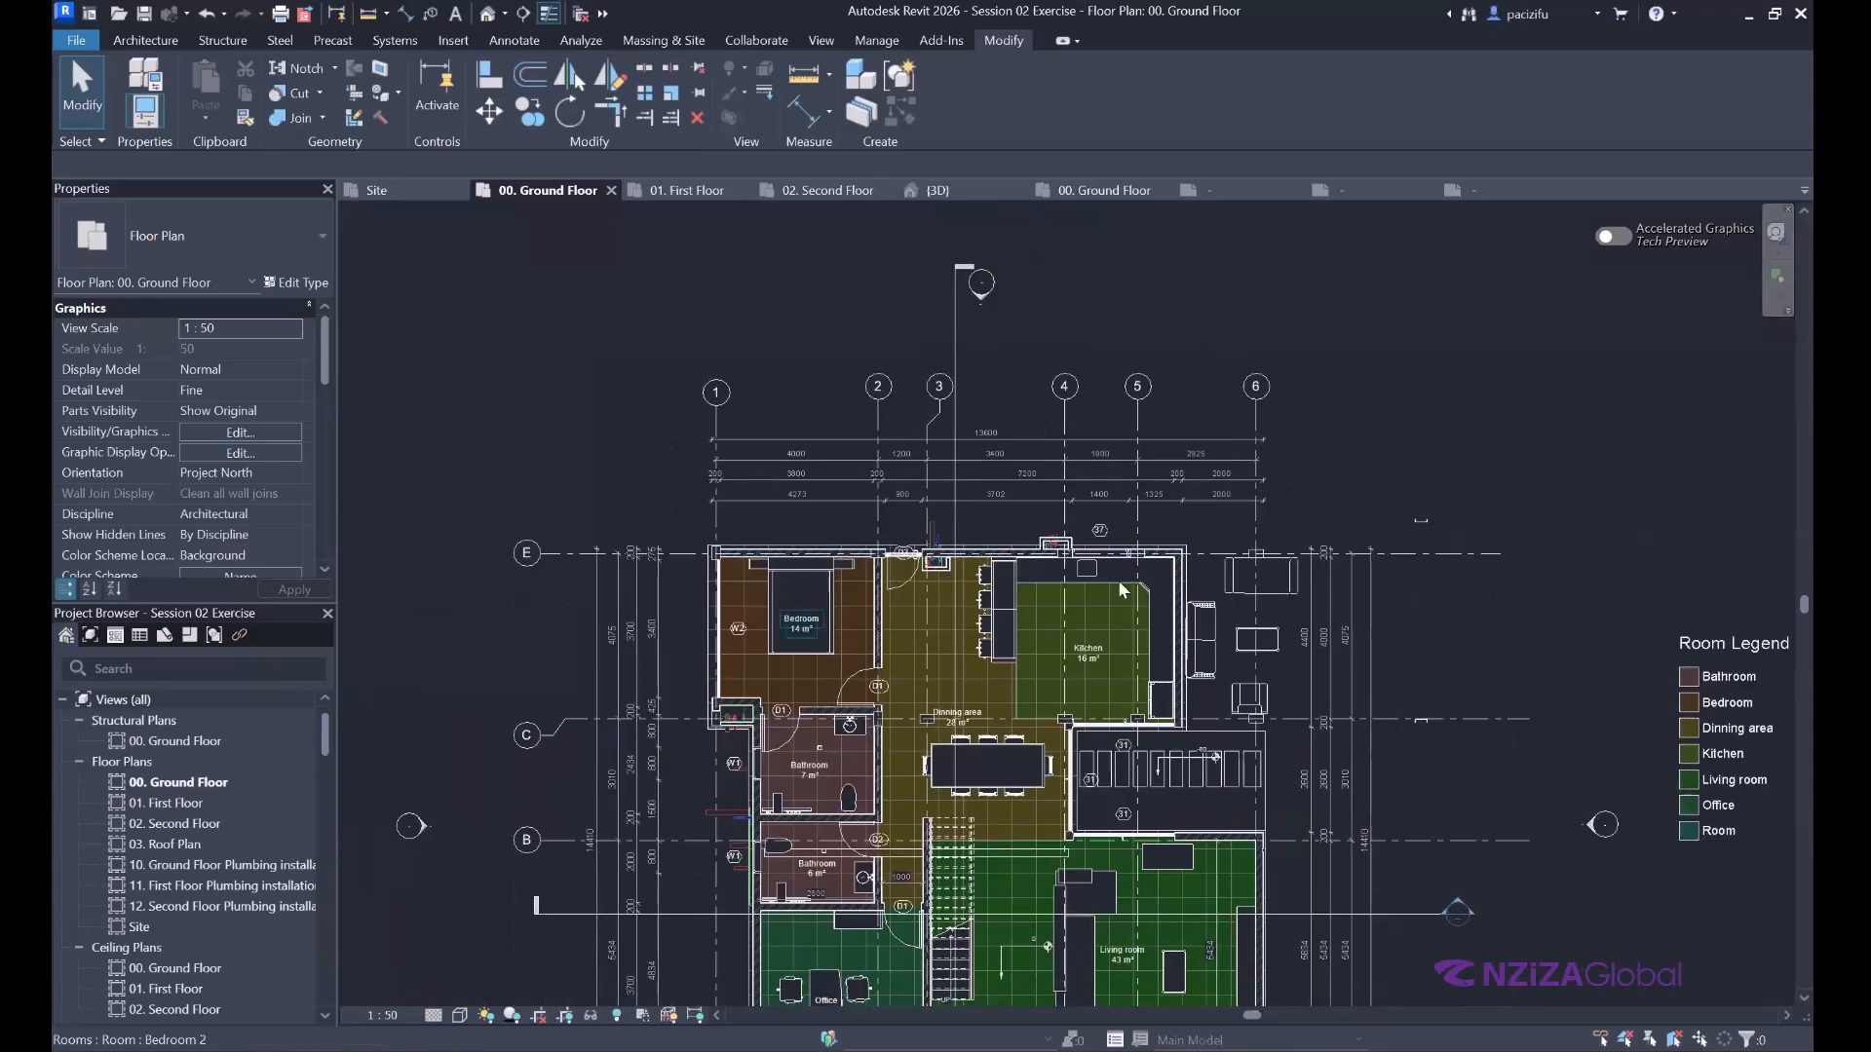
Move the room legend closer to the plan, just below the elevation marker beside it.
scroll(1534, 464, "down", 1)
middle_click_drag(1534, 464, 1176, 330)
left_click_drag(1285, 648, 1210, 589)
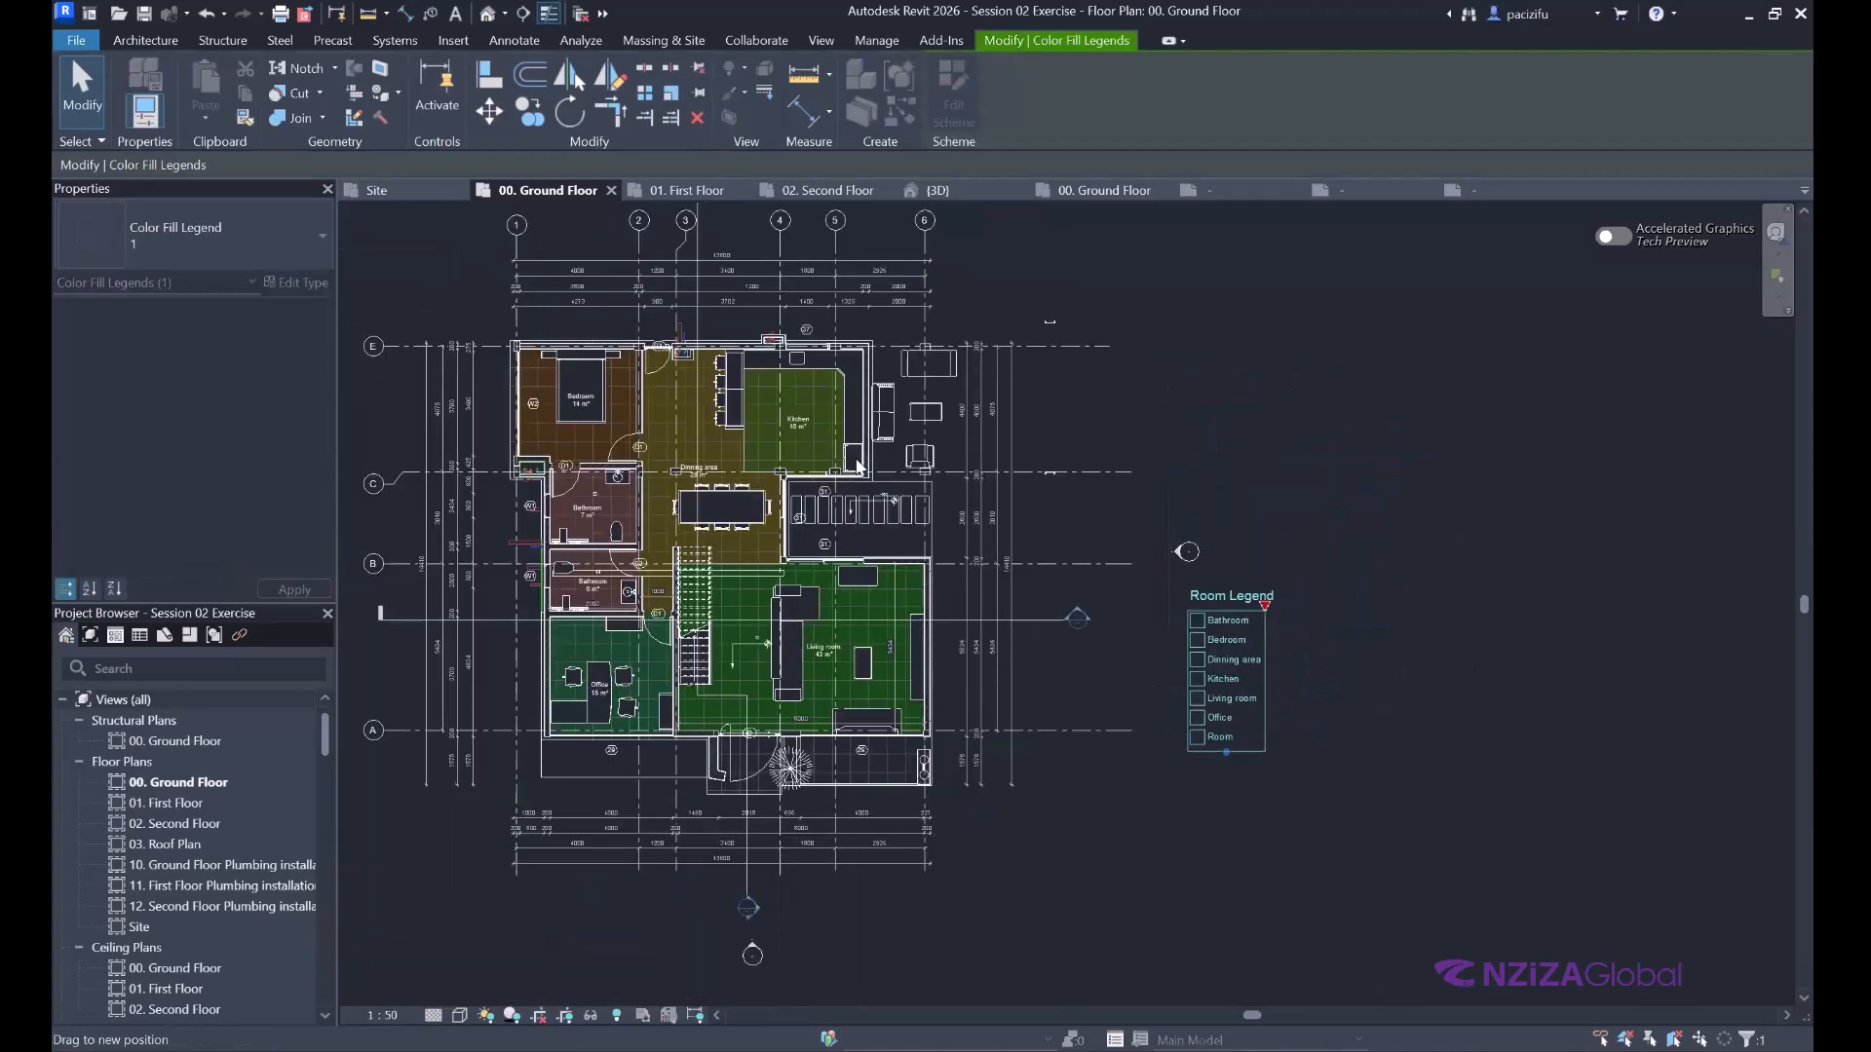
key("Escape")
Check the grid bubbles, dimension rows and tags along the upper side of the ground floor plan.
scroll(919, 429, "down", 1)
middle_click_drag(919, 428, 1310, 548)
scroll(1306, 555, "up", 2)
middle_click_drag(894, 357, 573, 417)
scroll(760, 352, "up", 1)
scroll(573, 417, "up", 2)
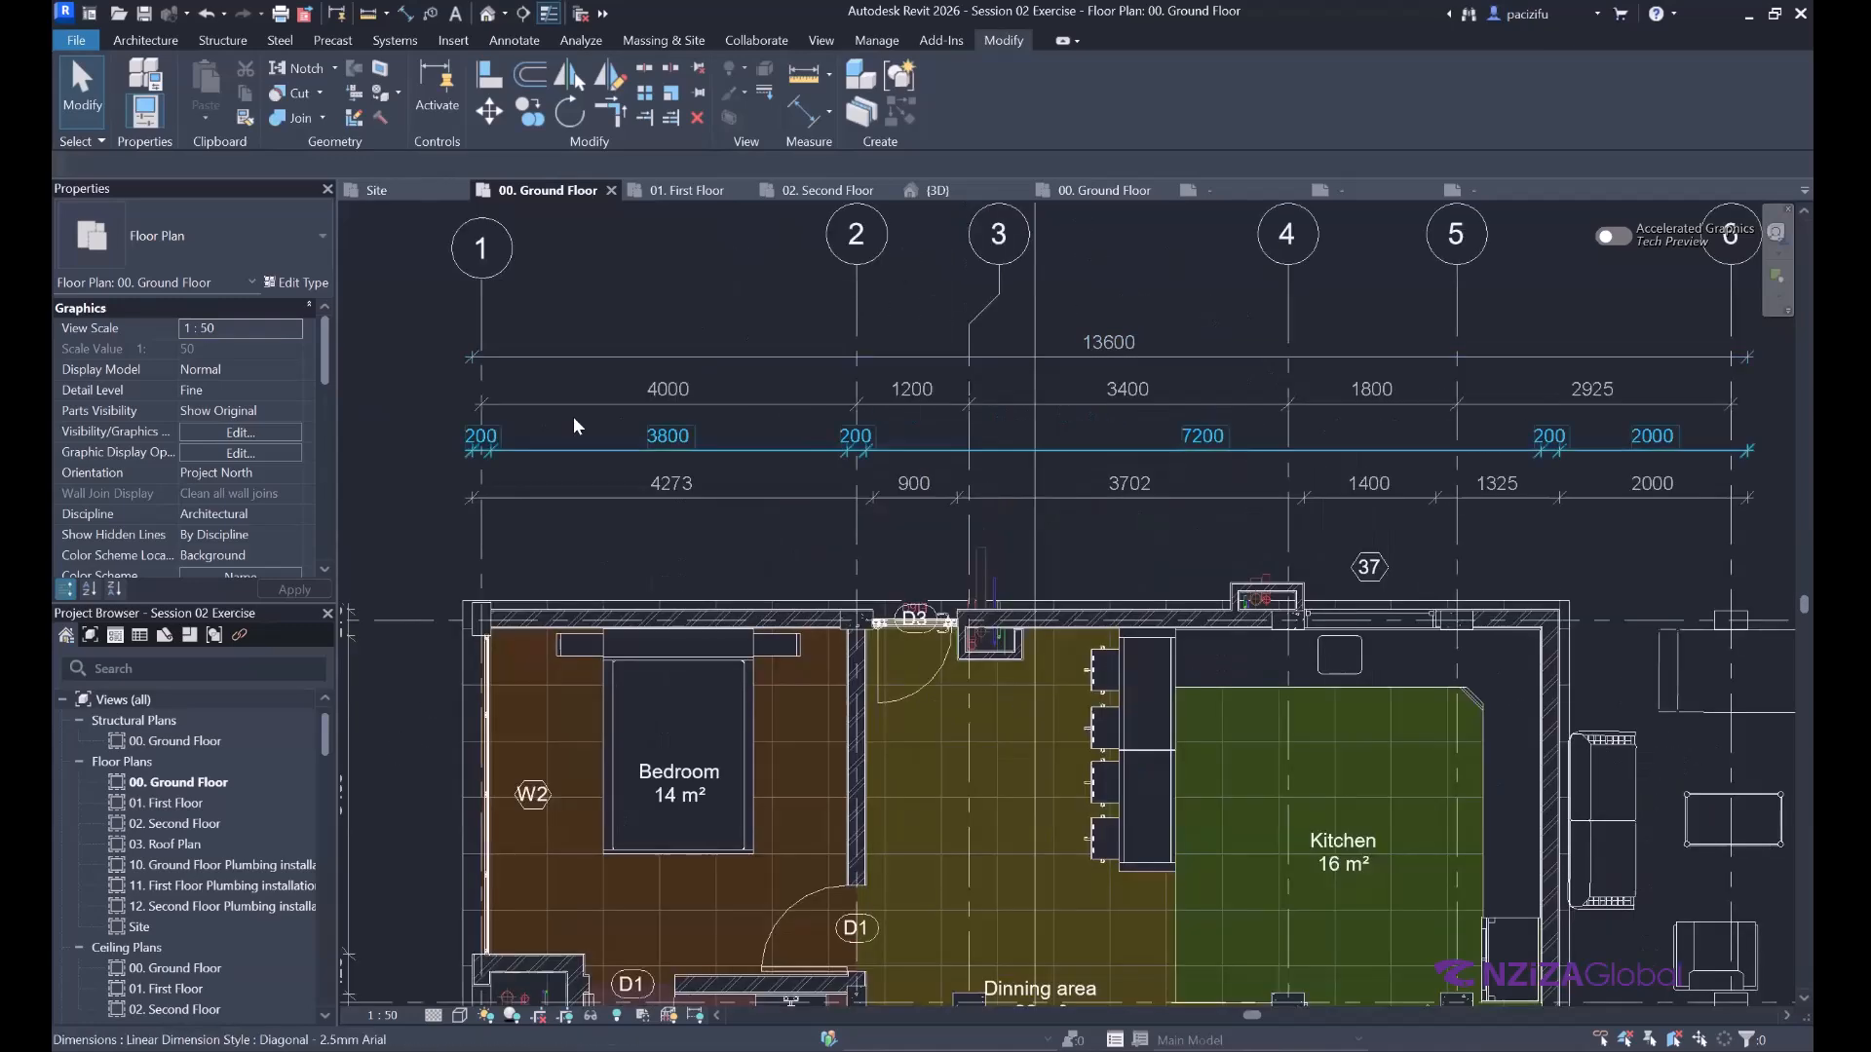
scroll(573, 417, "down", 1)
scroll(638, 499, "up", 2)
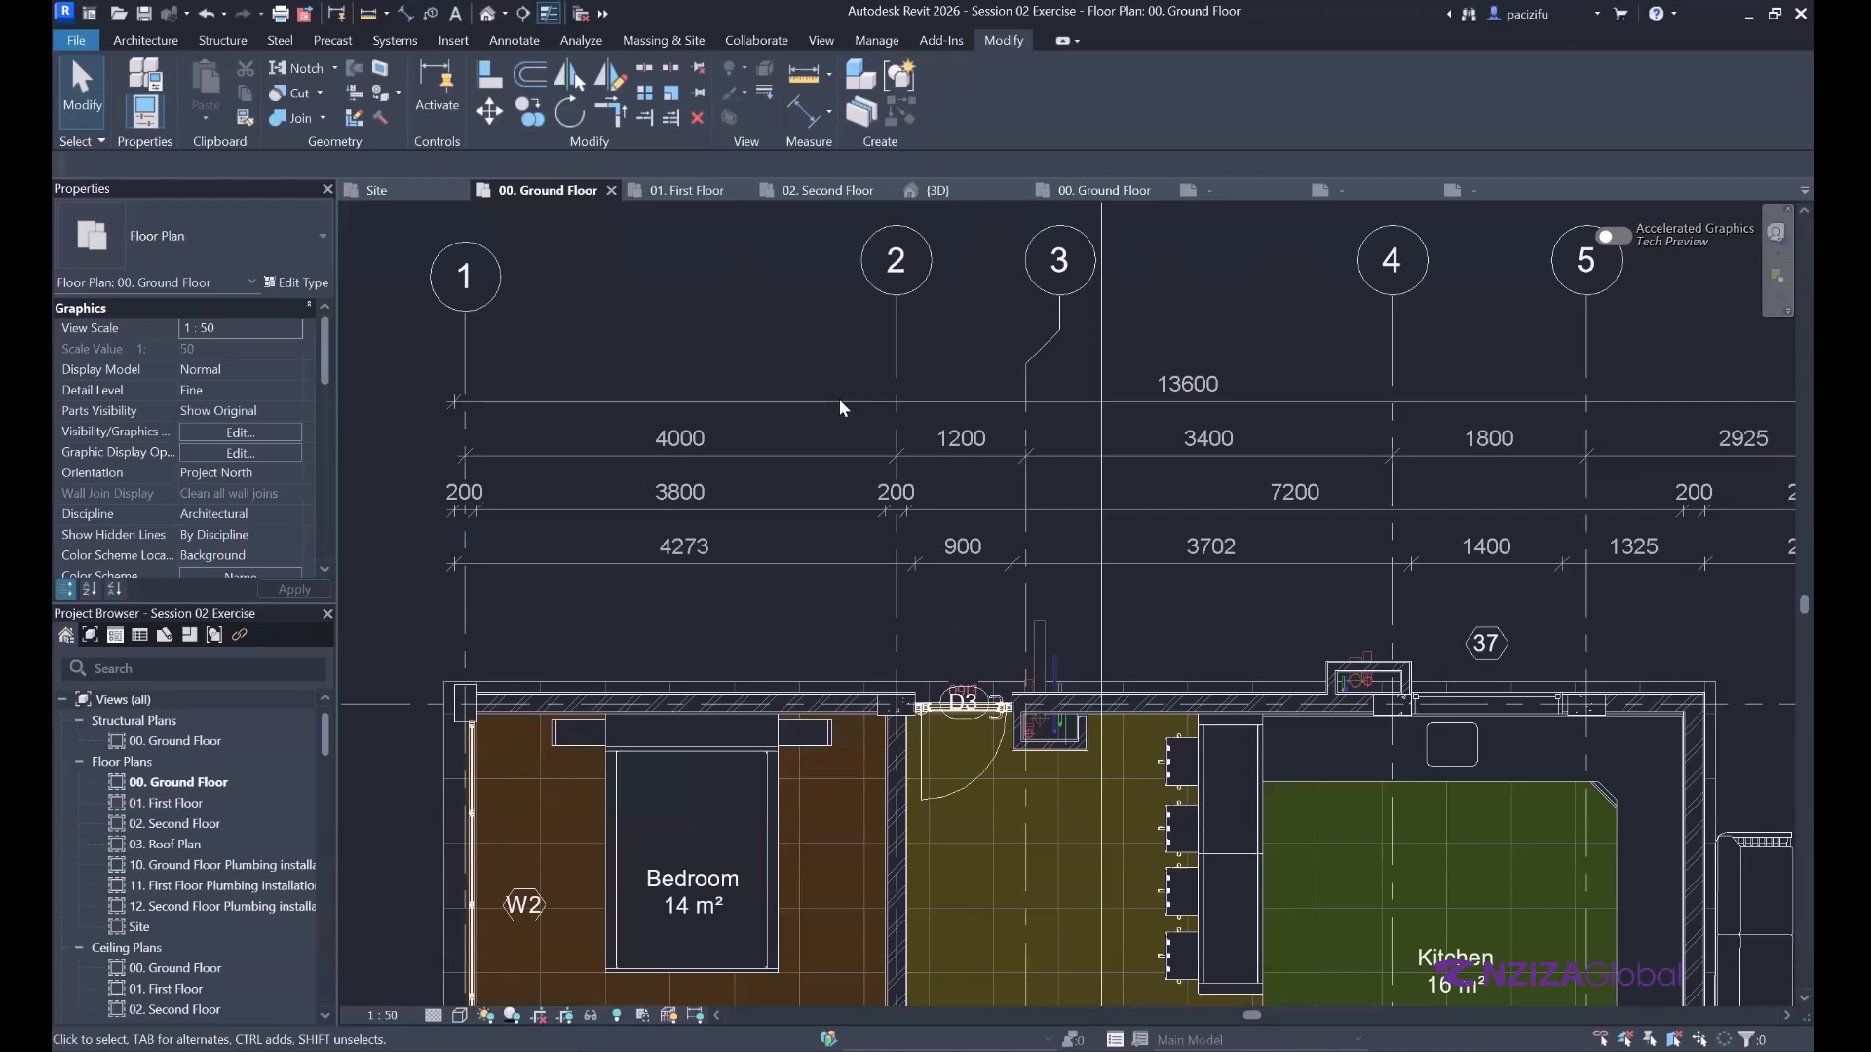
scroll(839, 400, "down", 2)
scroll(813, 302, "up", 1)
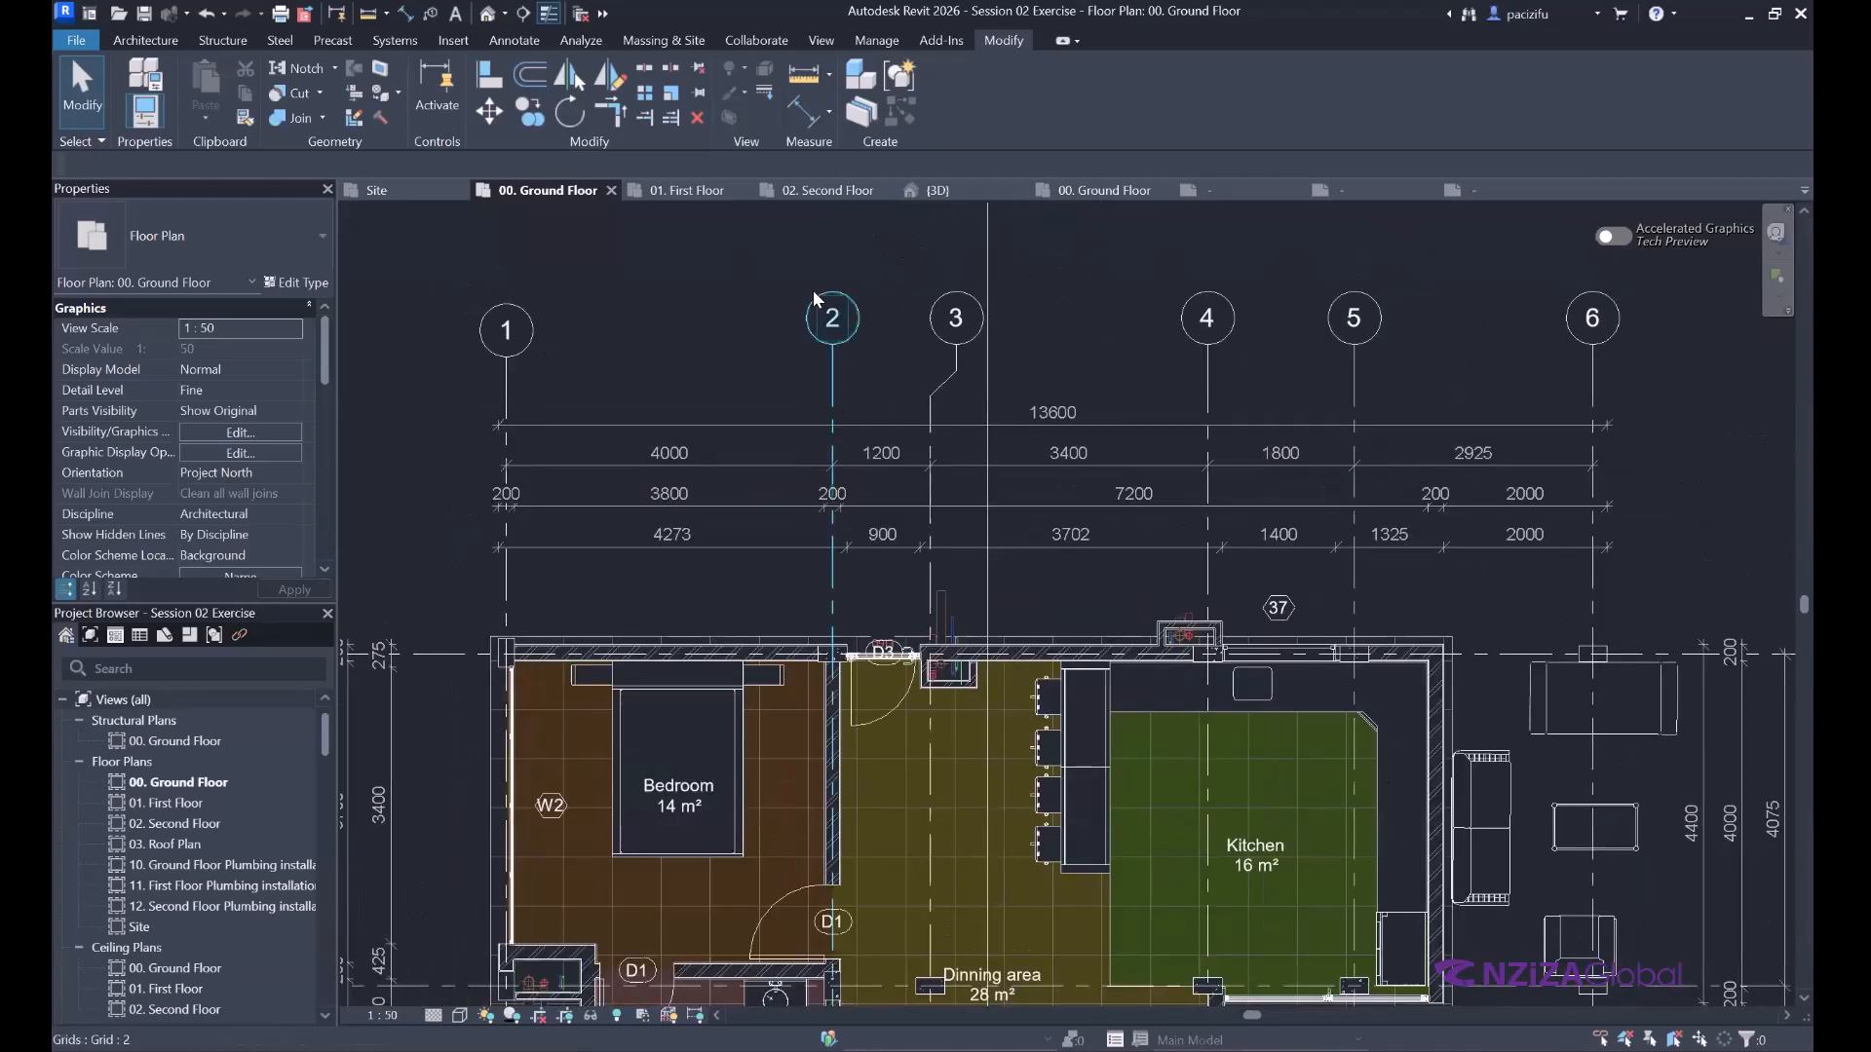
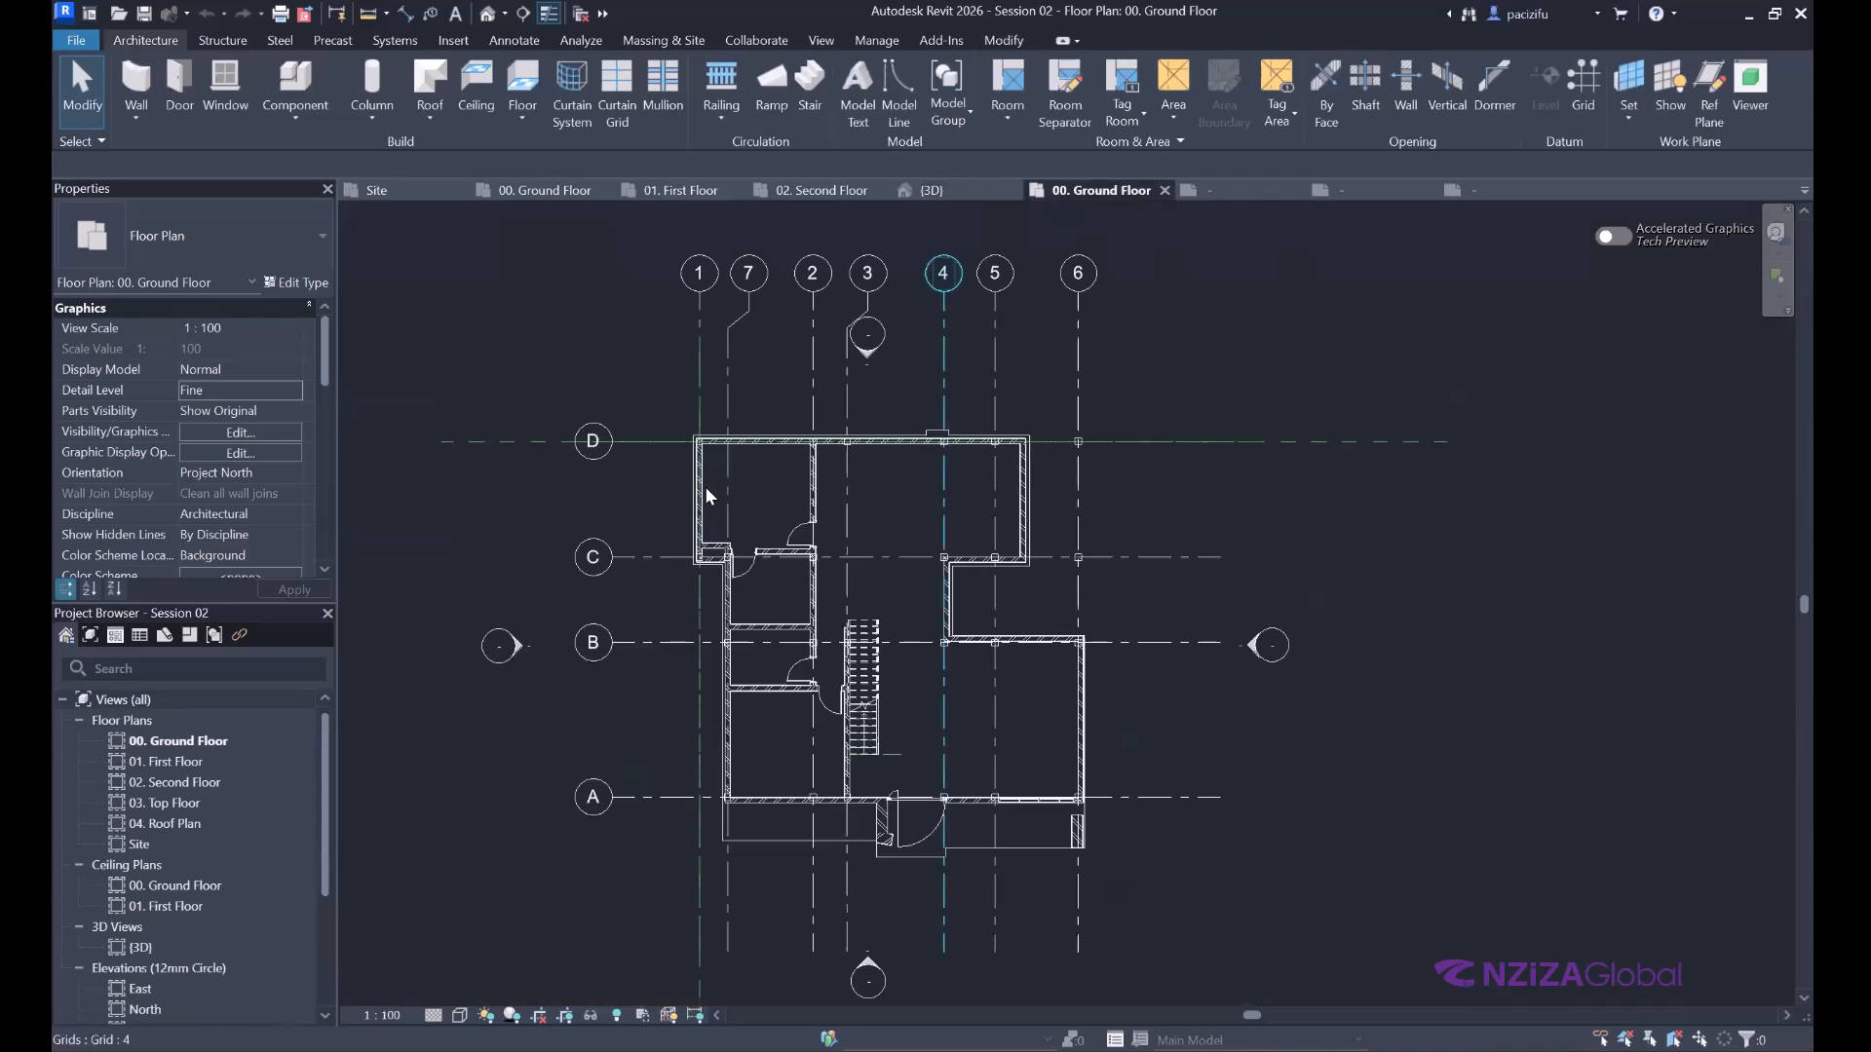
Start an aligned dimension on the Session 02 ground floor plan and review the available linear dimension styles.
scroll(705, 487, "up", 1)
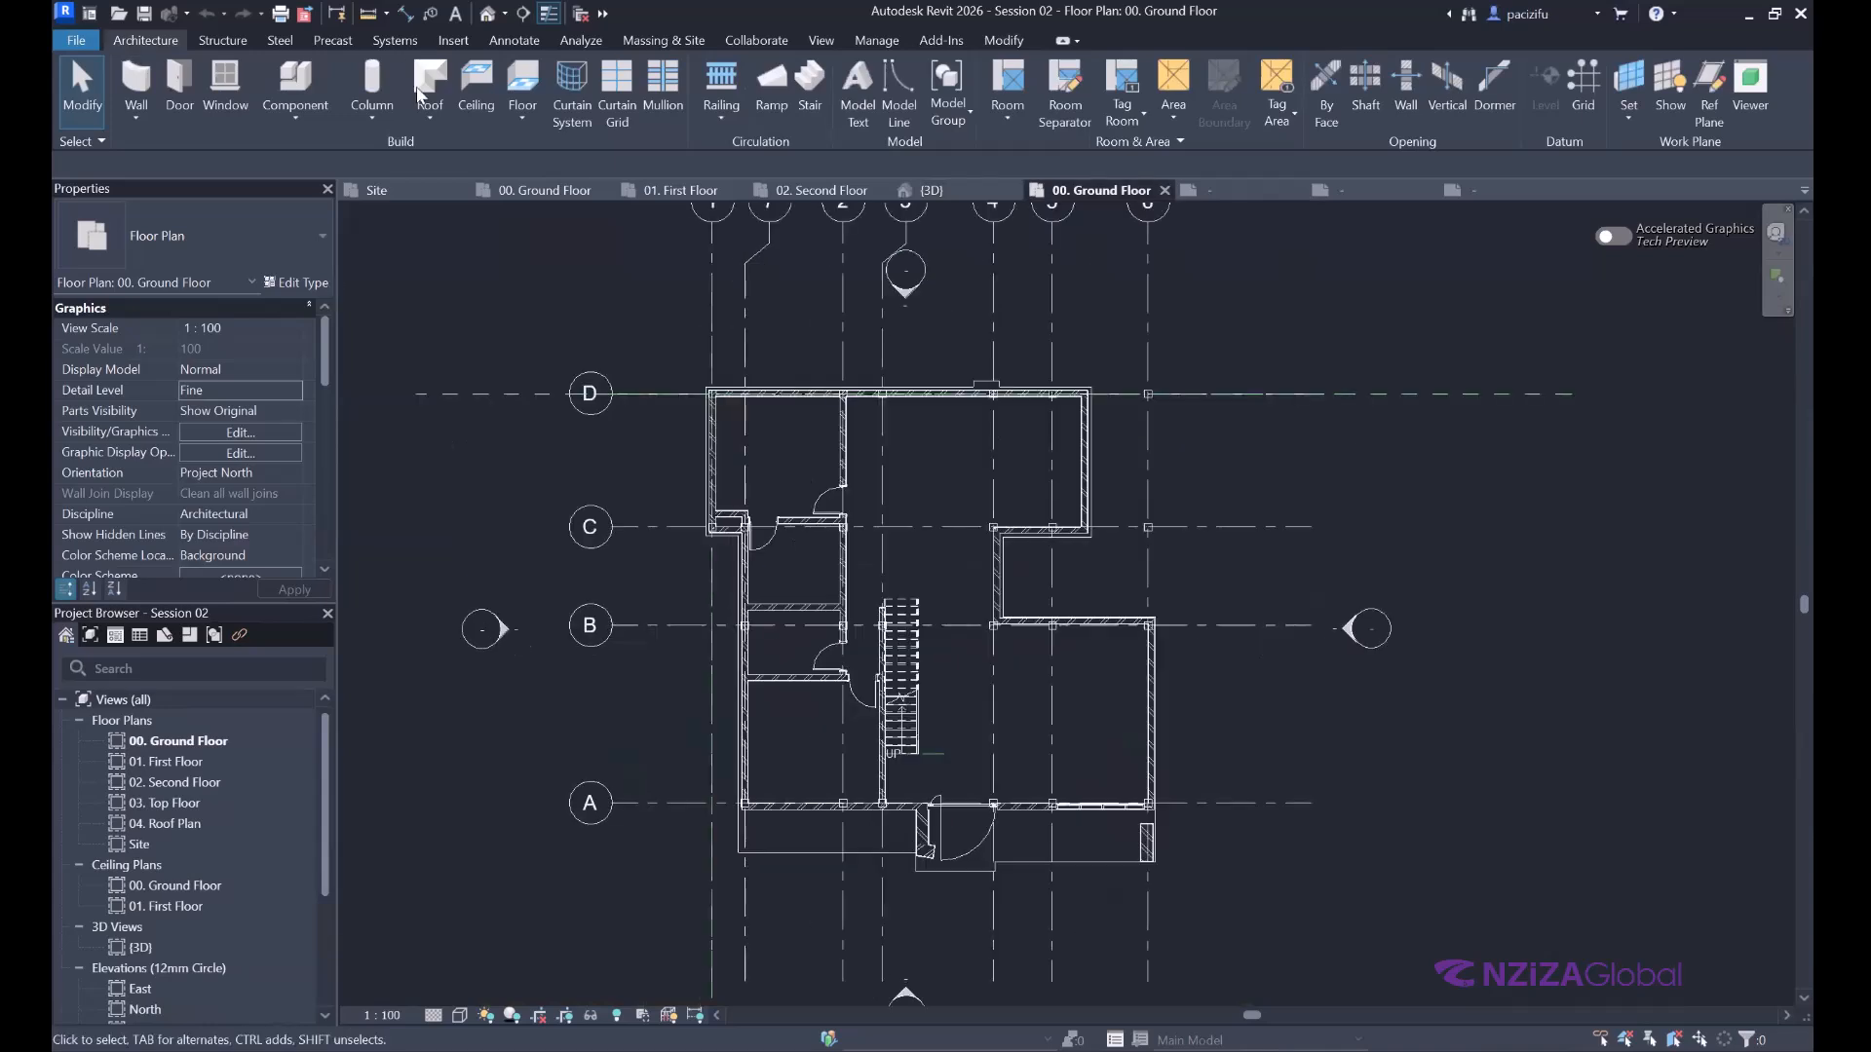
left_click(514, 40)
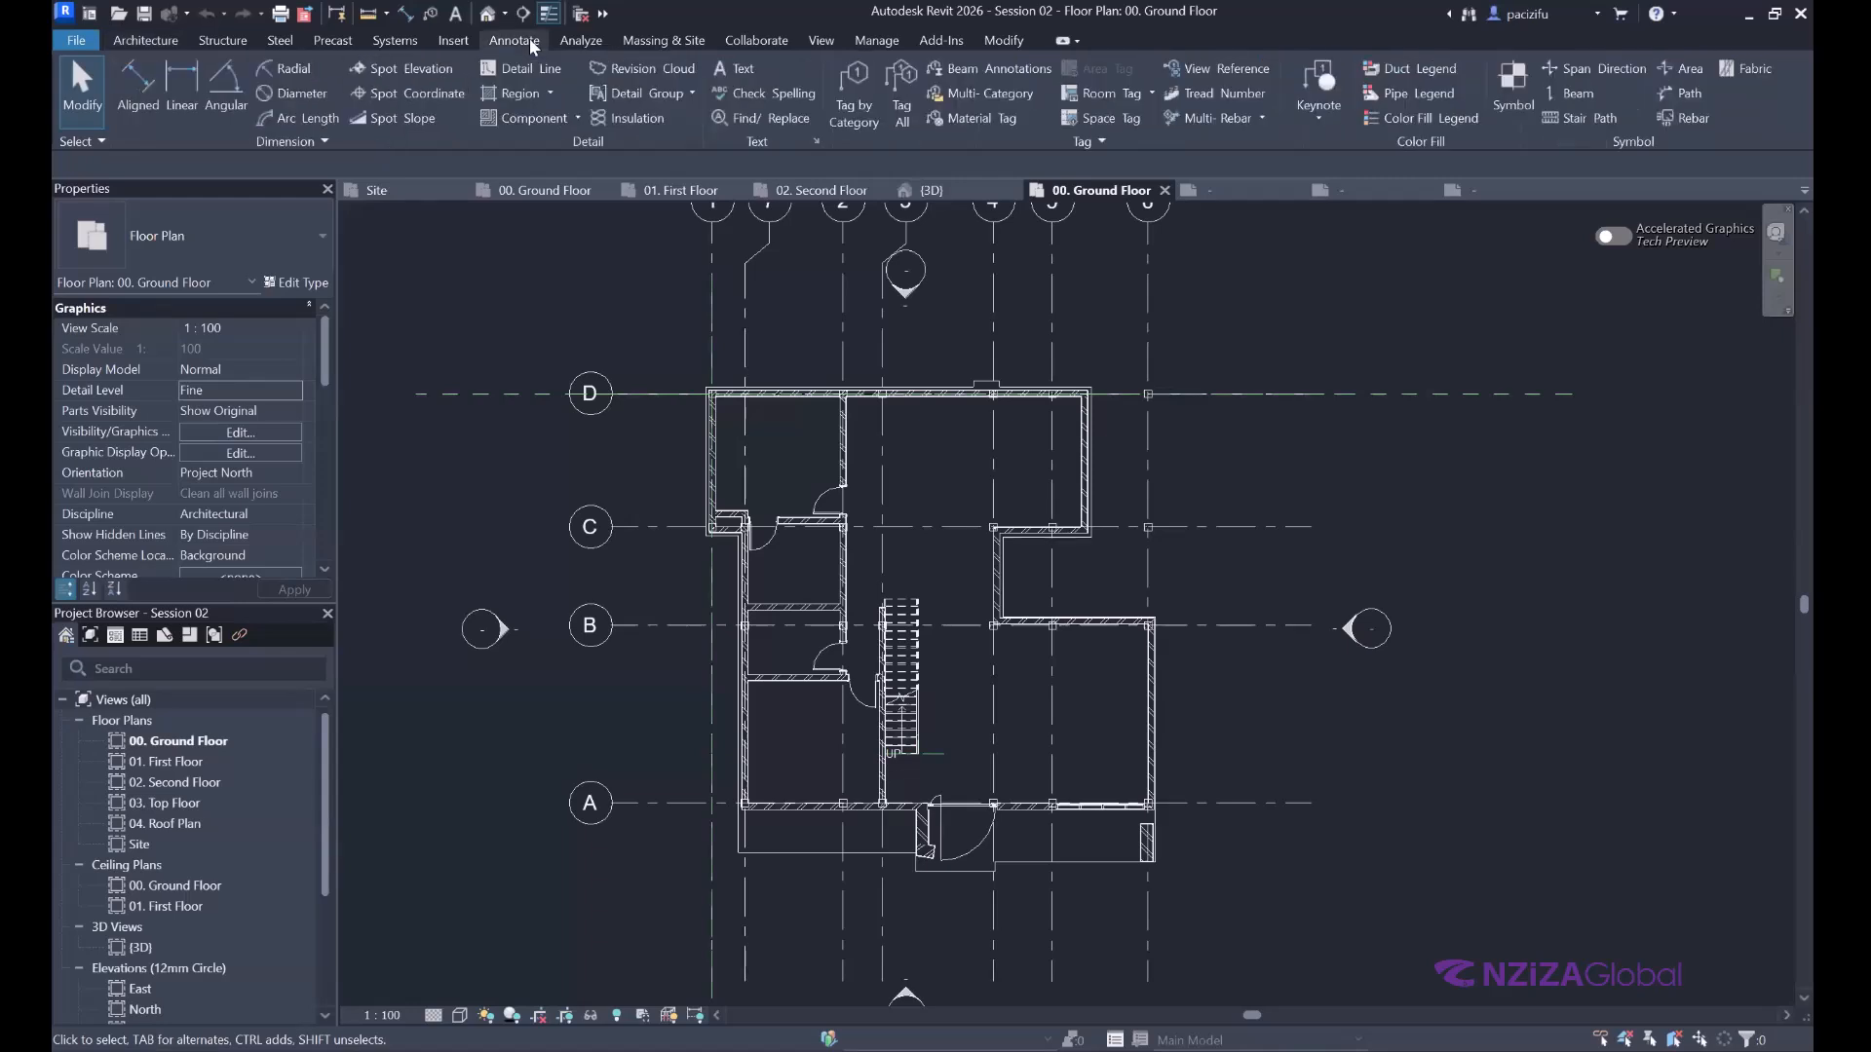
left_click(137, 78)
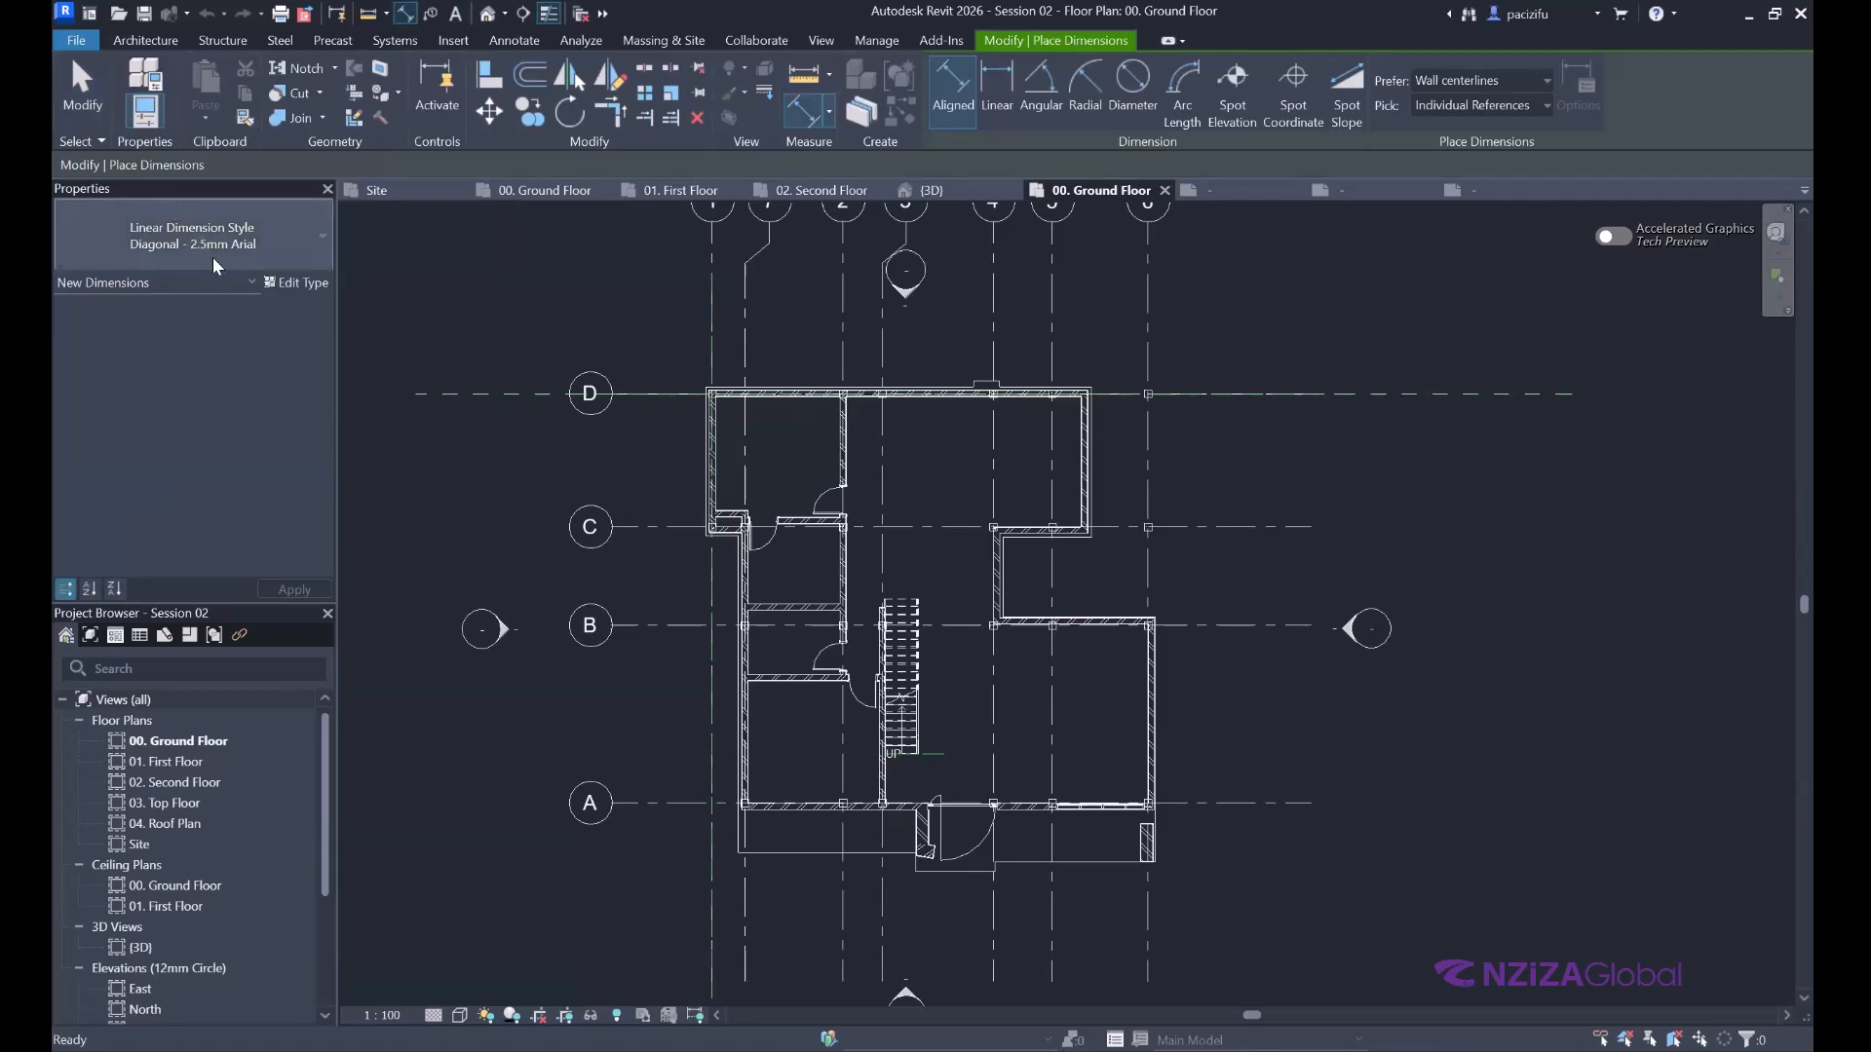
left_click(307, 284)
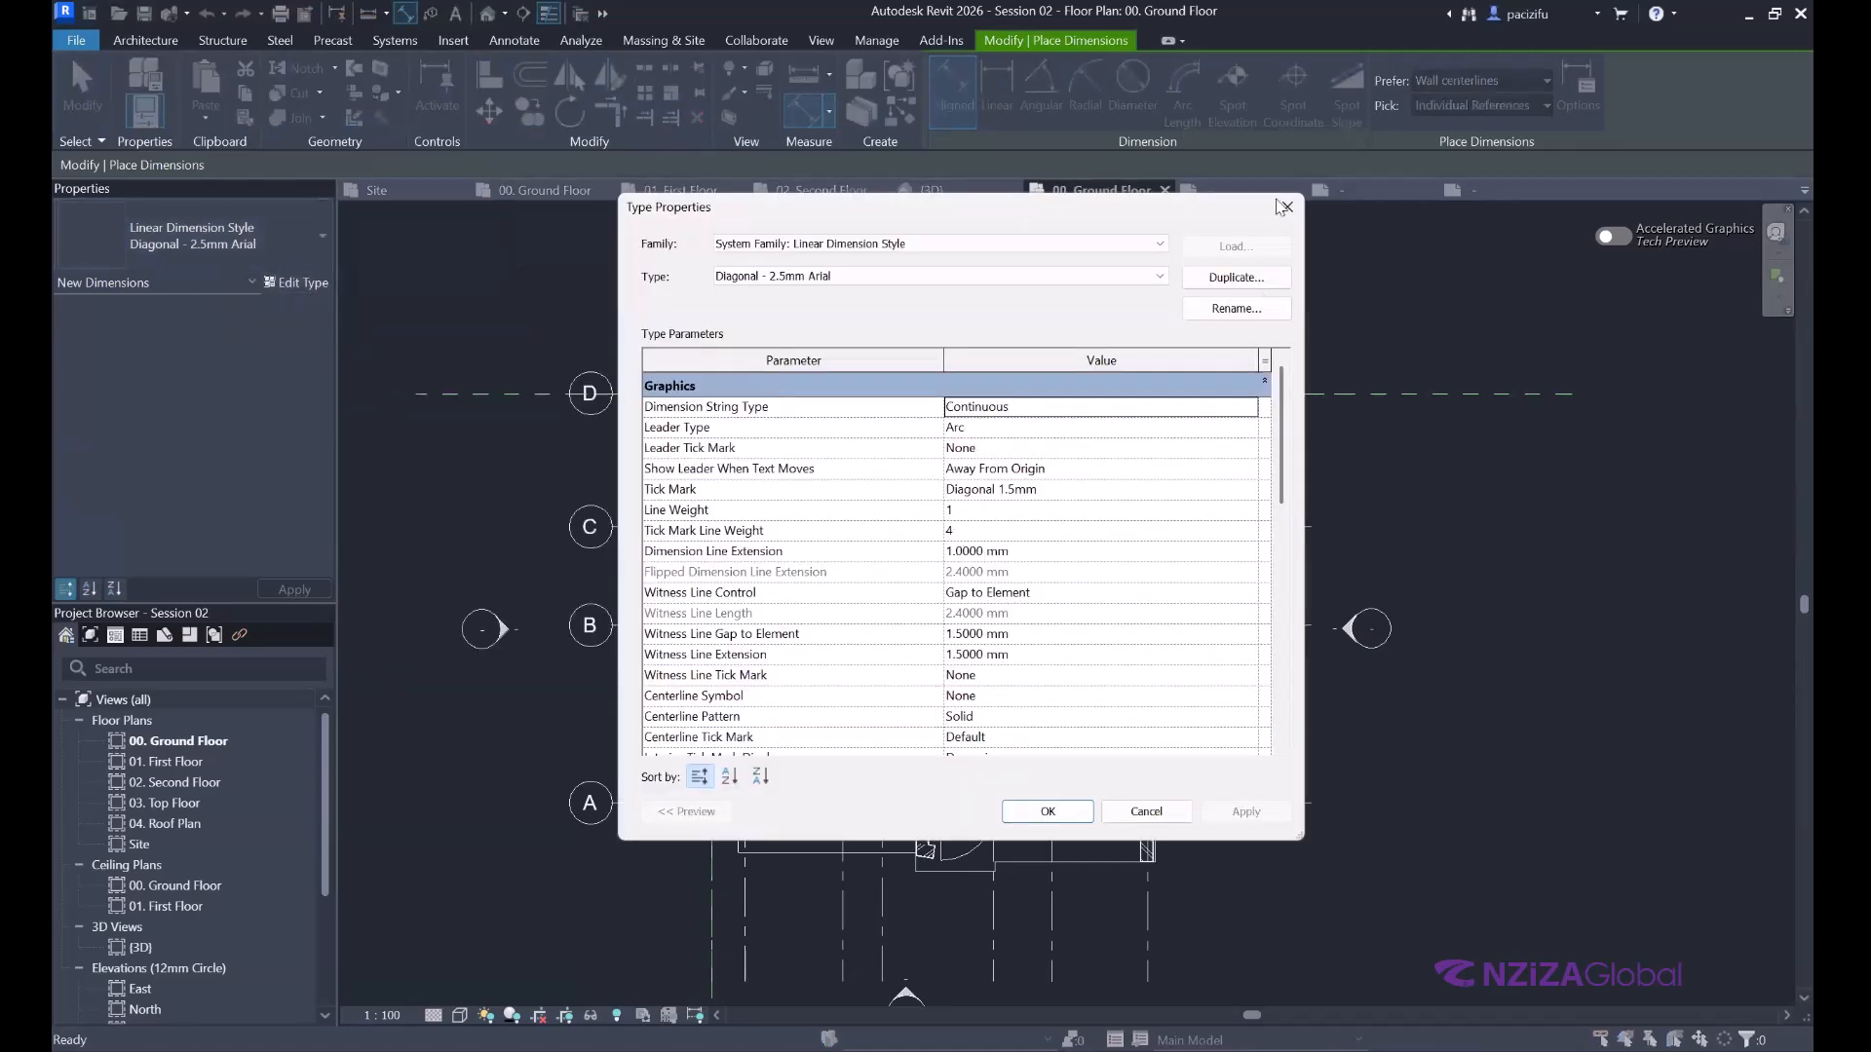
scroll(1284, 208, "down", 3)
left_click(1284, 206)
left_click(296, 251)
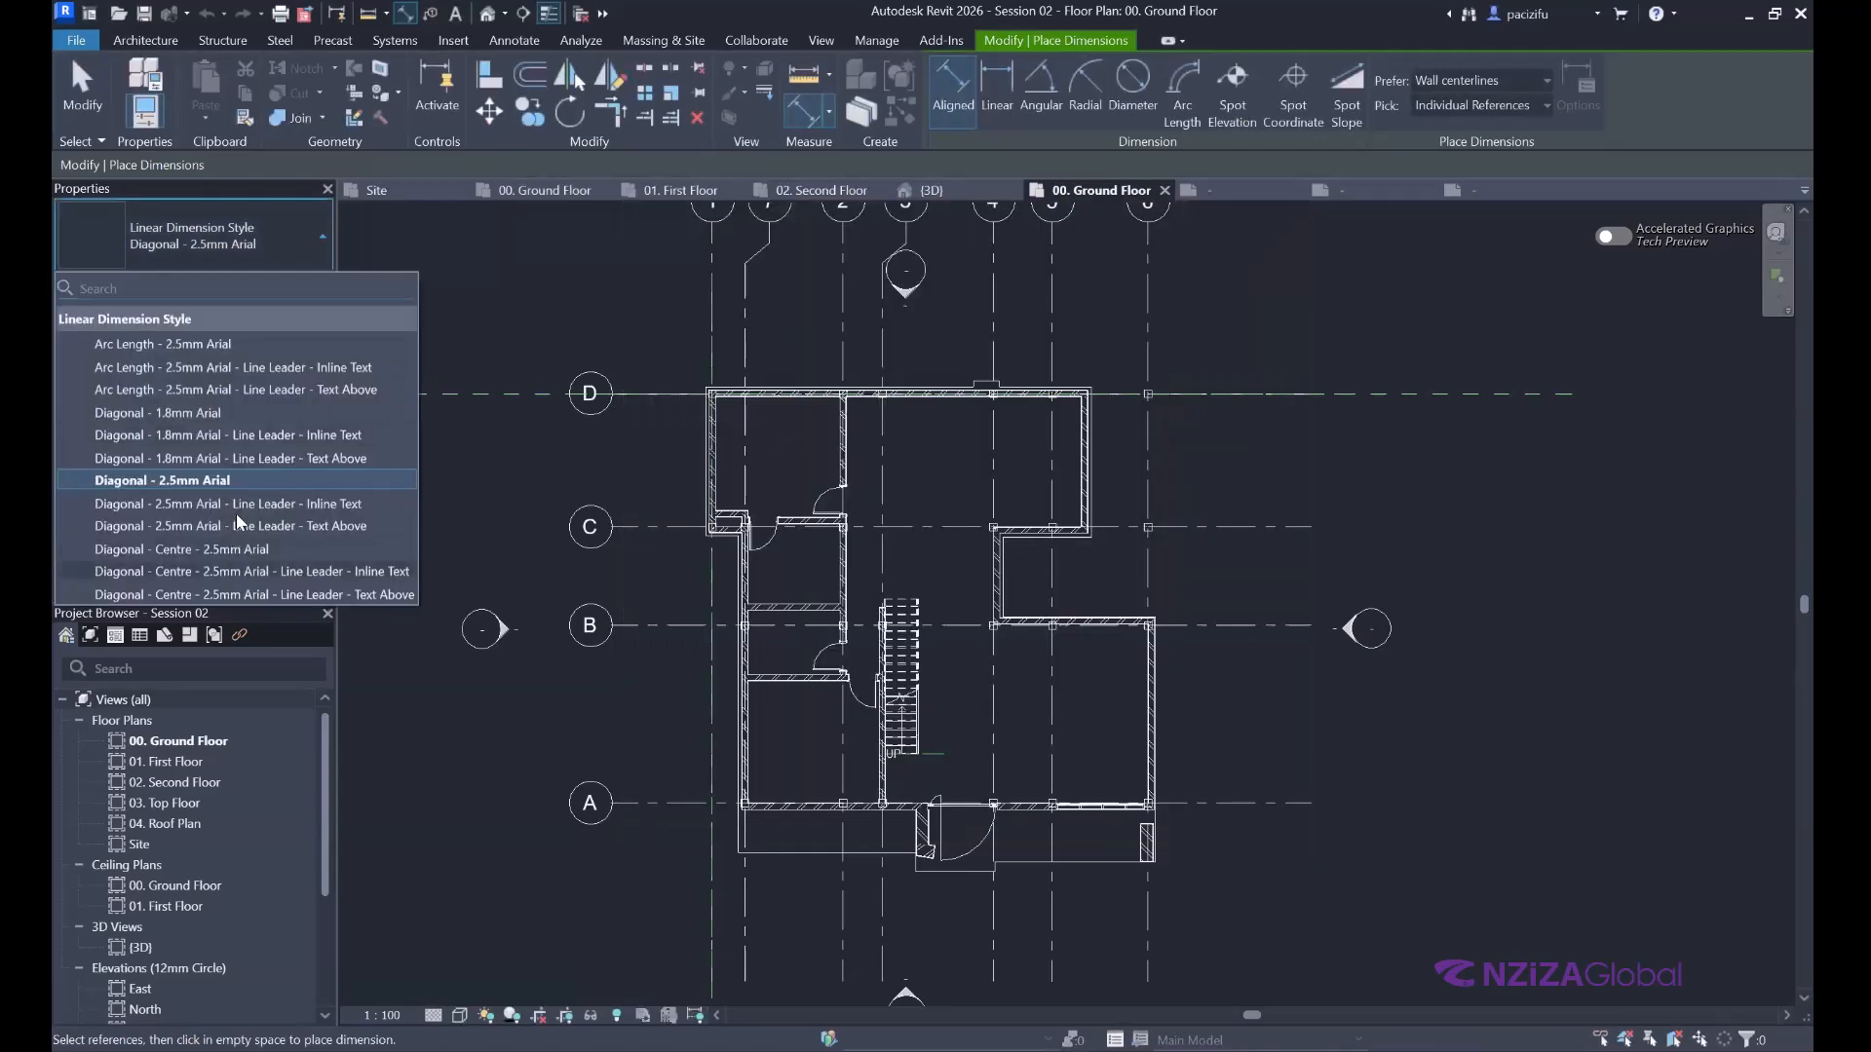
key("Escape")
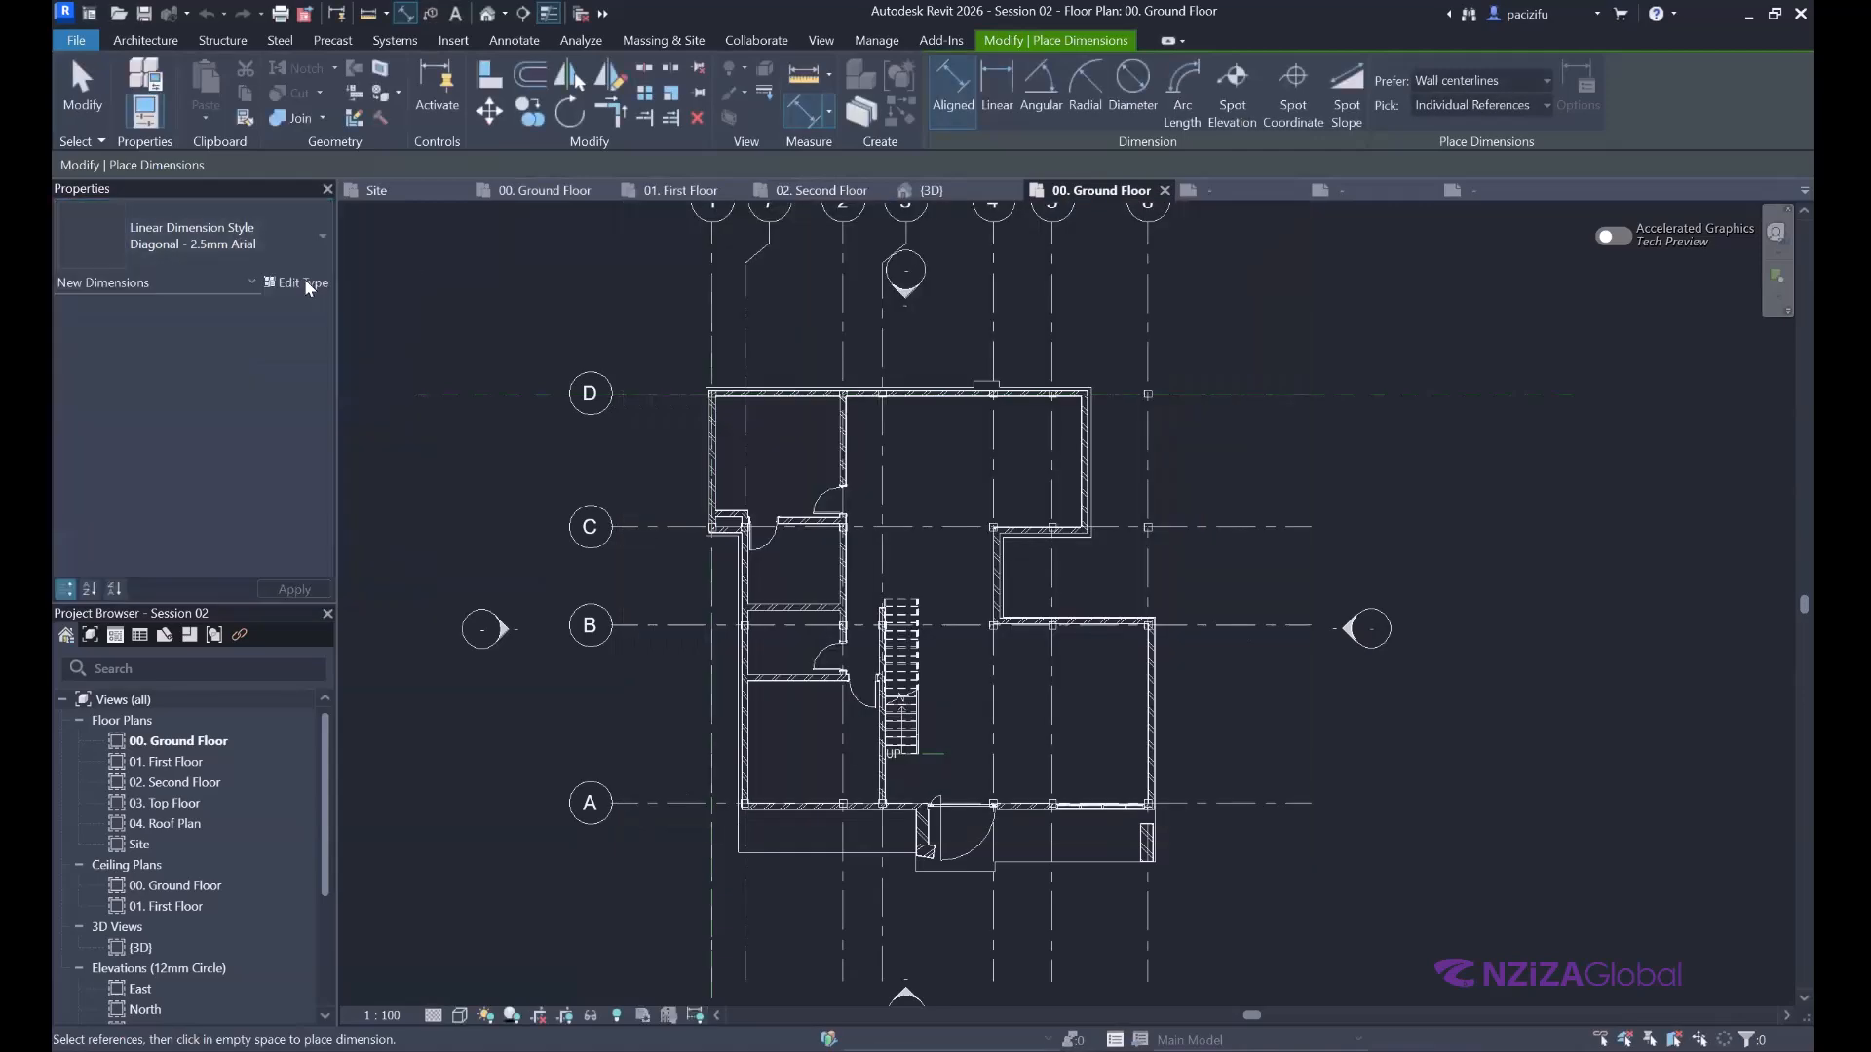
Examine the graphics, text and units settings of the Diagonal - 2.5mm Arial dimension type.
left_click(304, 281)
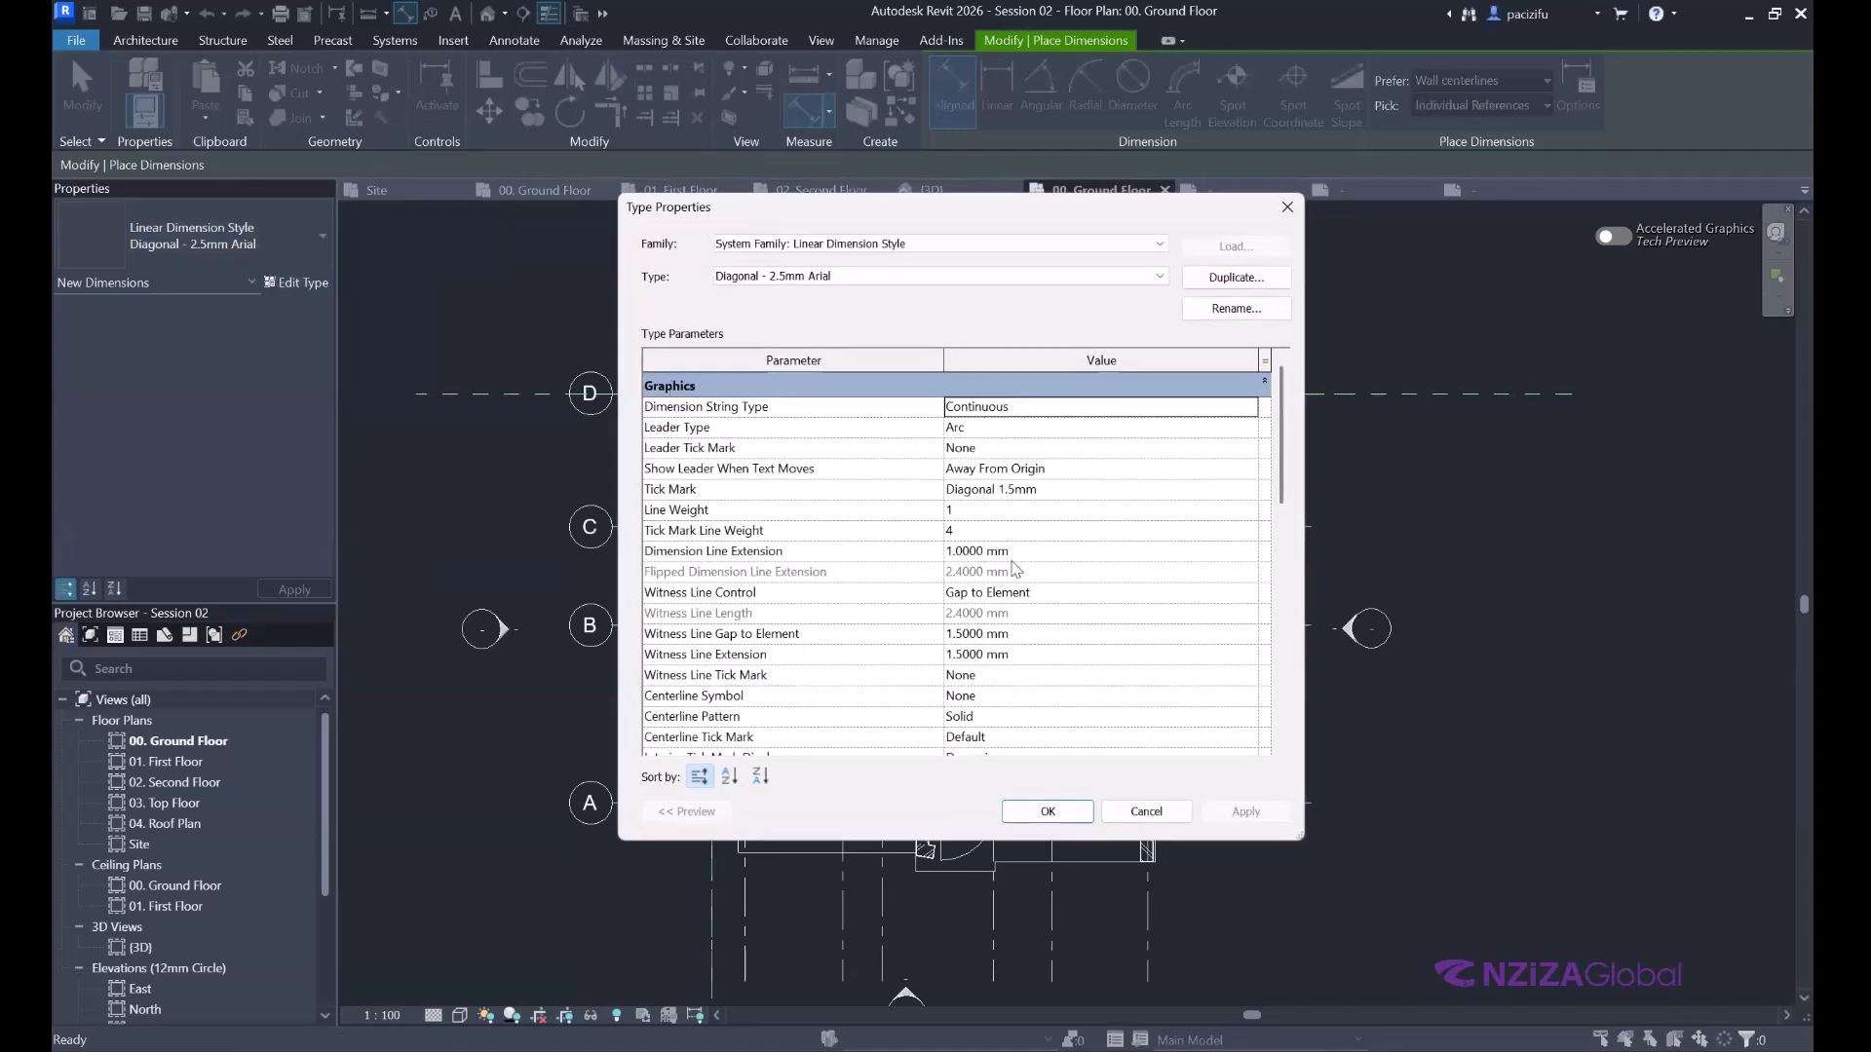
scroll(965, 621, "down", 7)
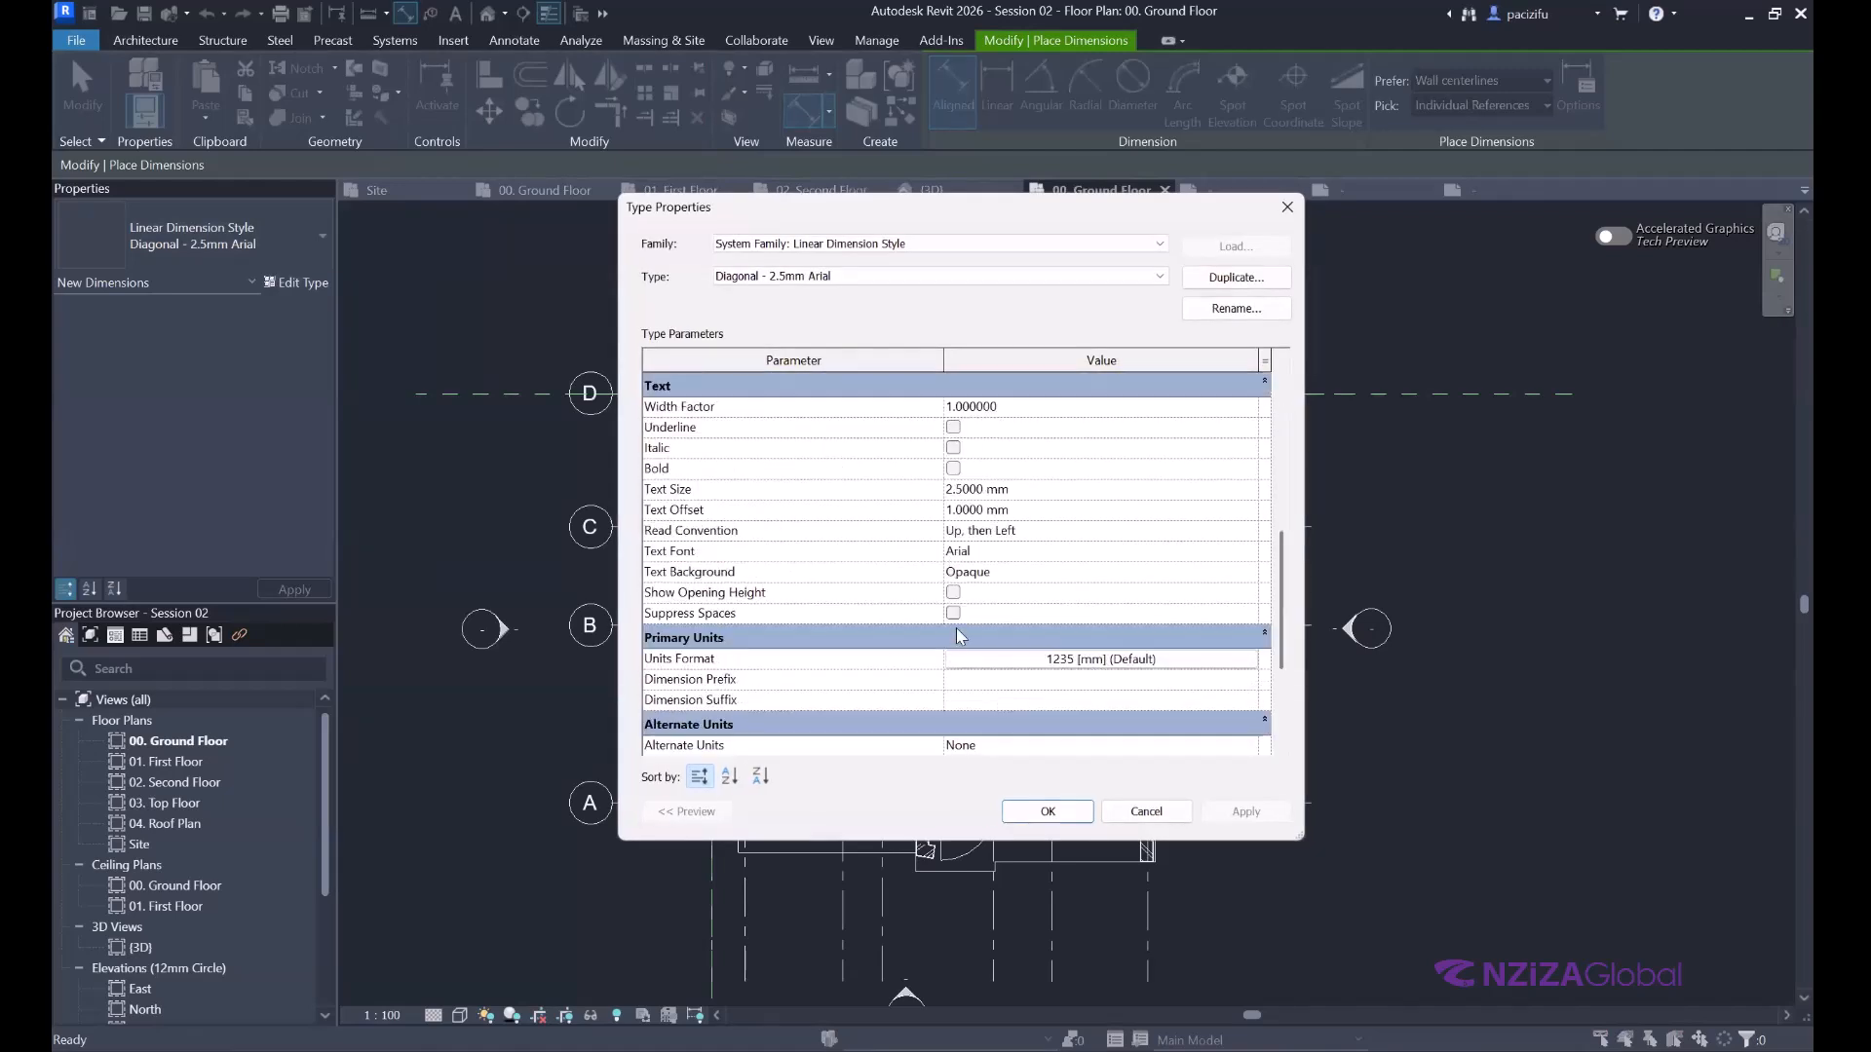
scroll(953, 602, "up", 7)
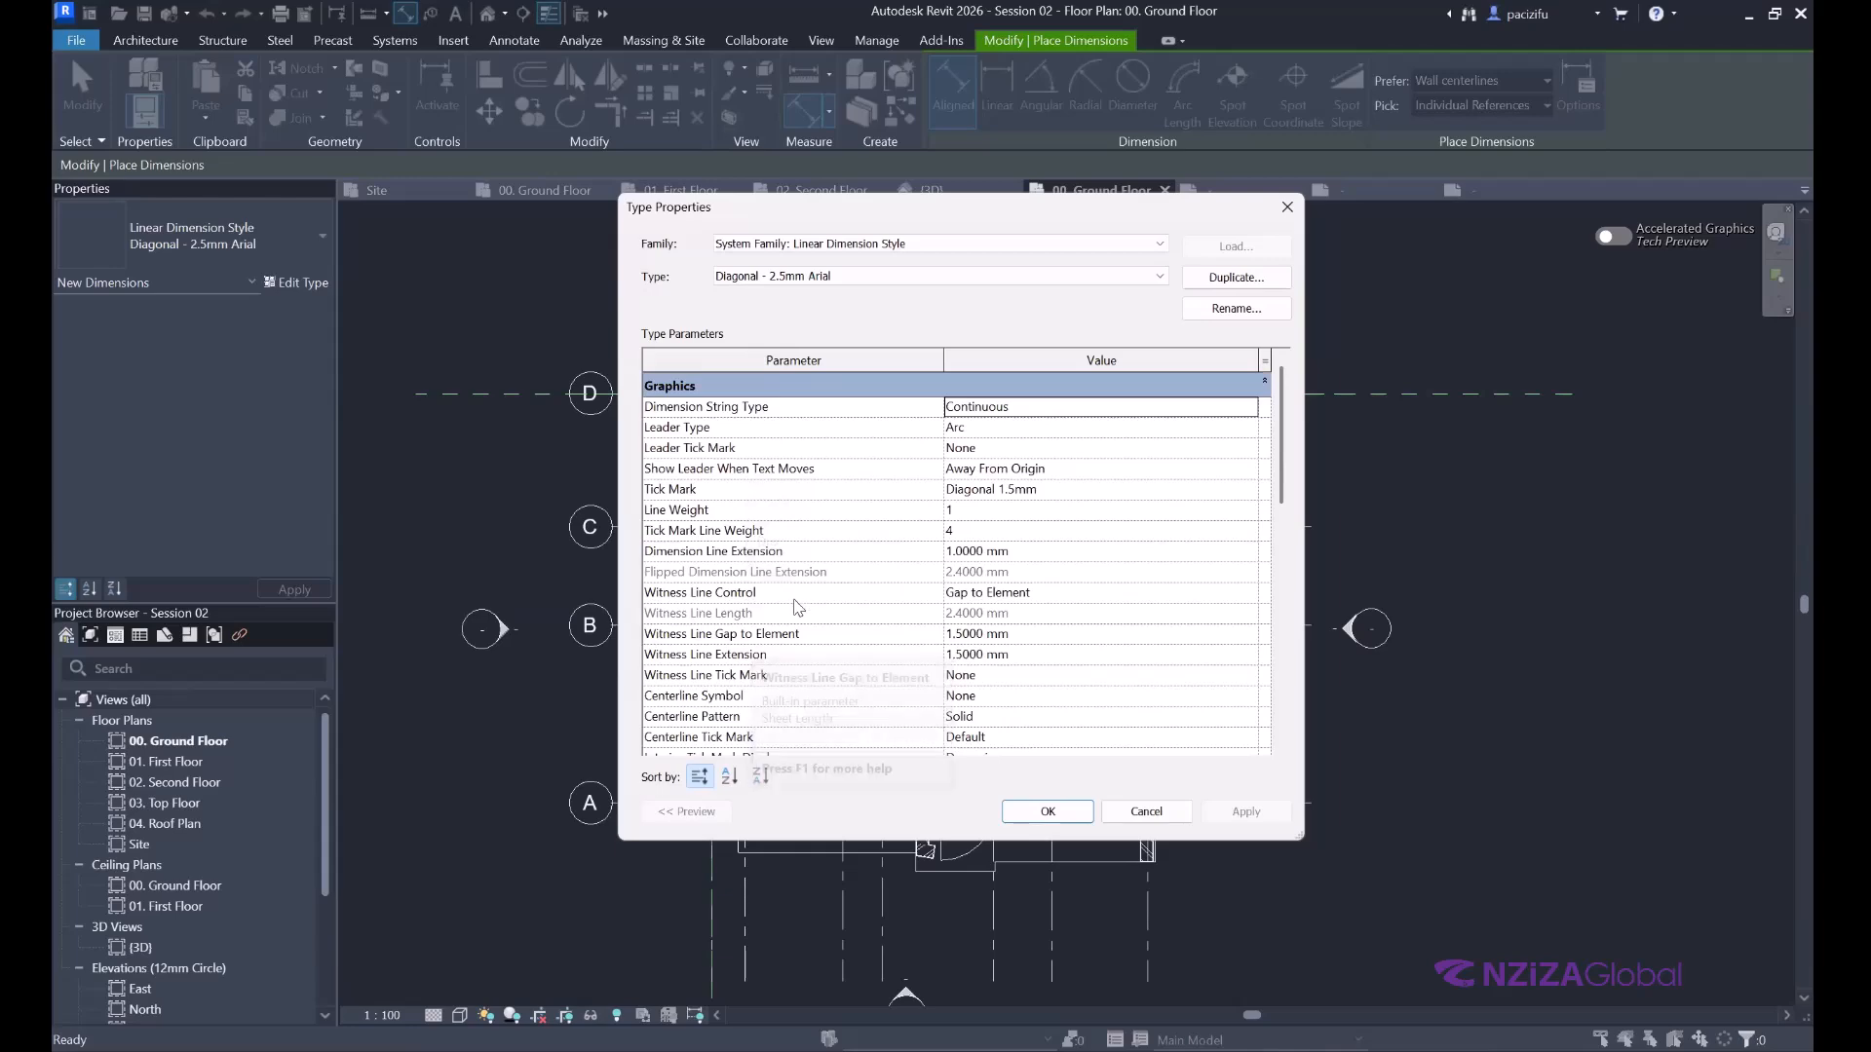
scroll(848, 638, "down", 2)
scroll(848, 638, "down", 4)
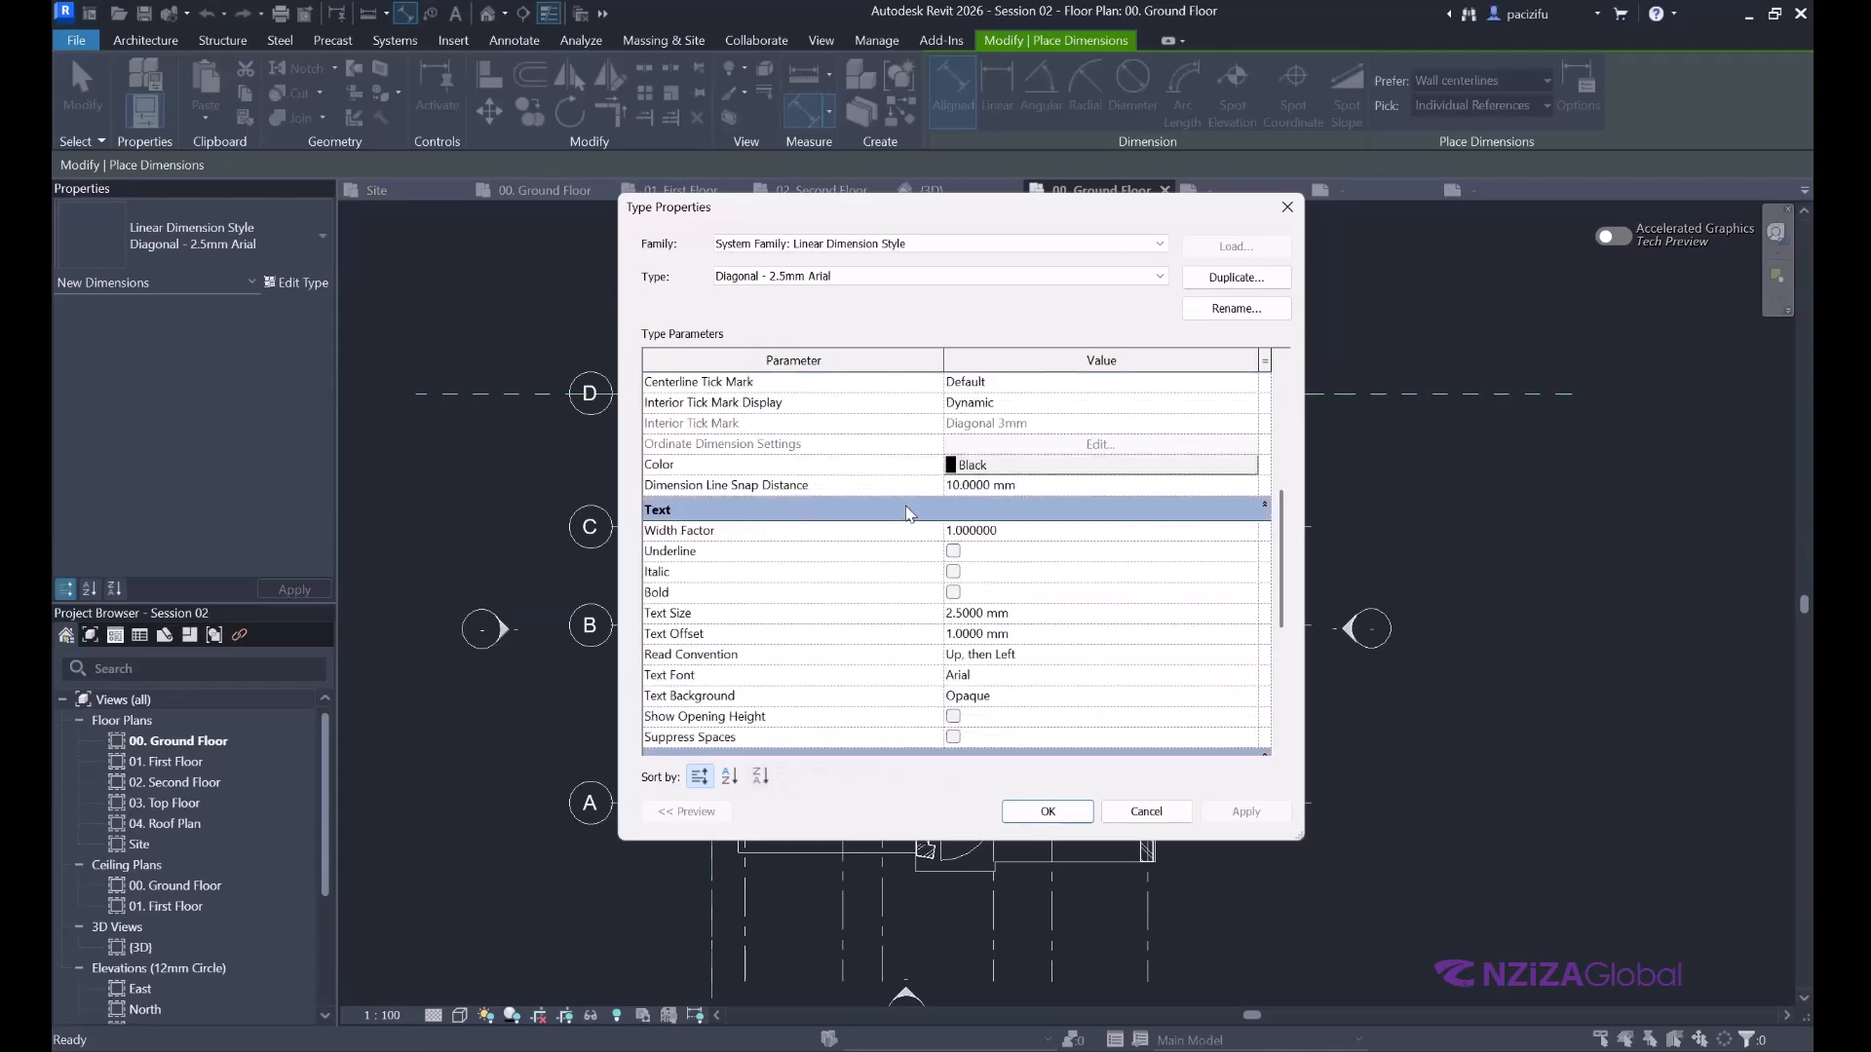
scroll(857, 484, "down", 1)
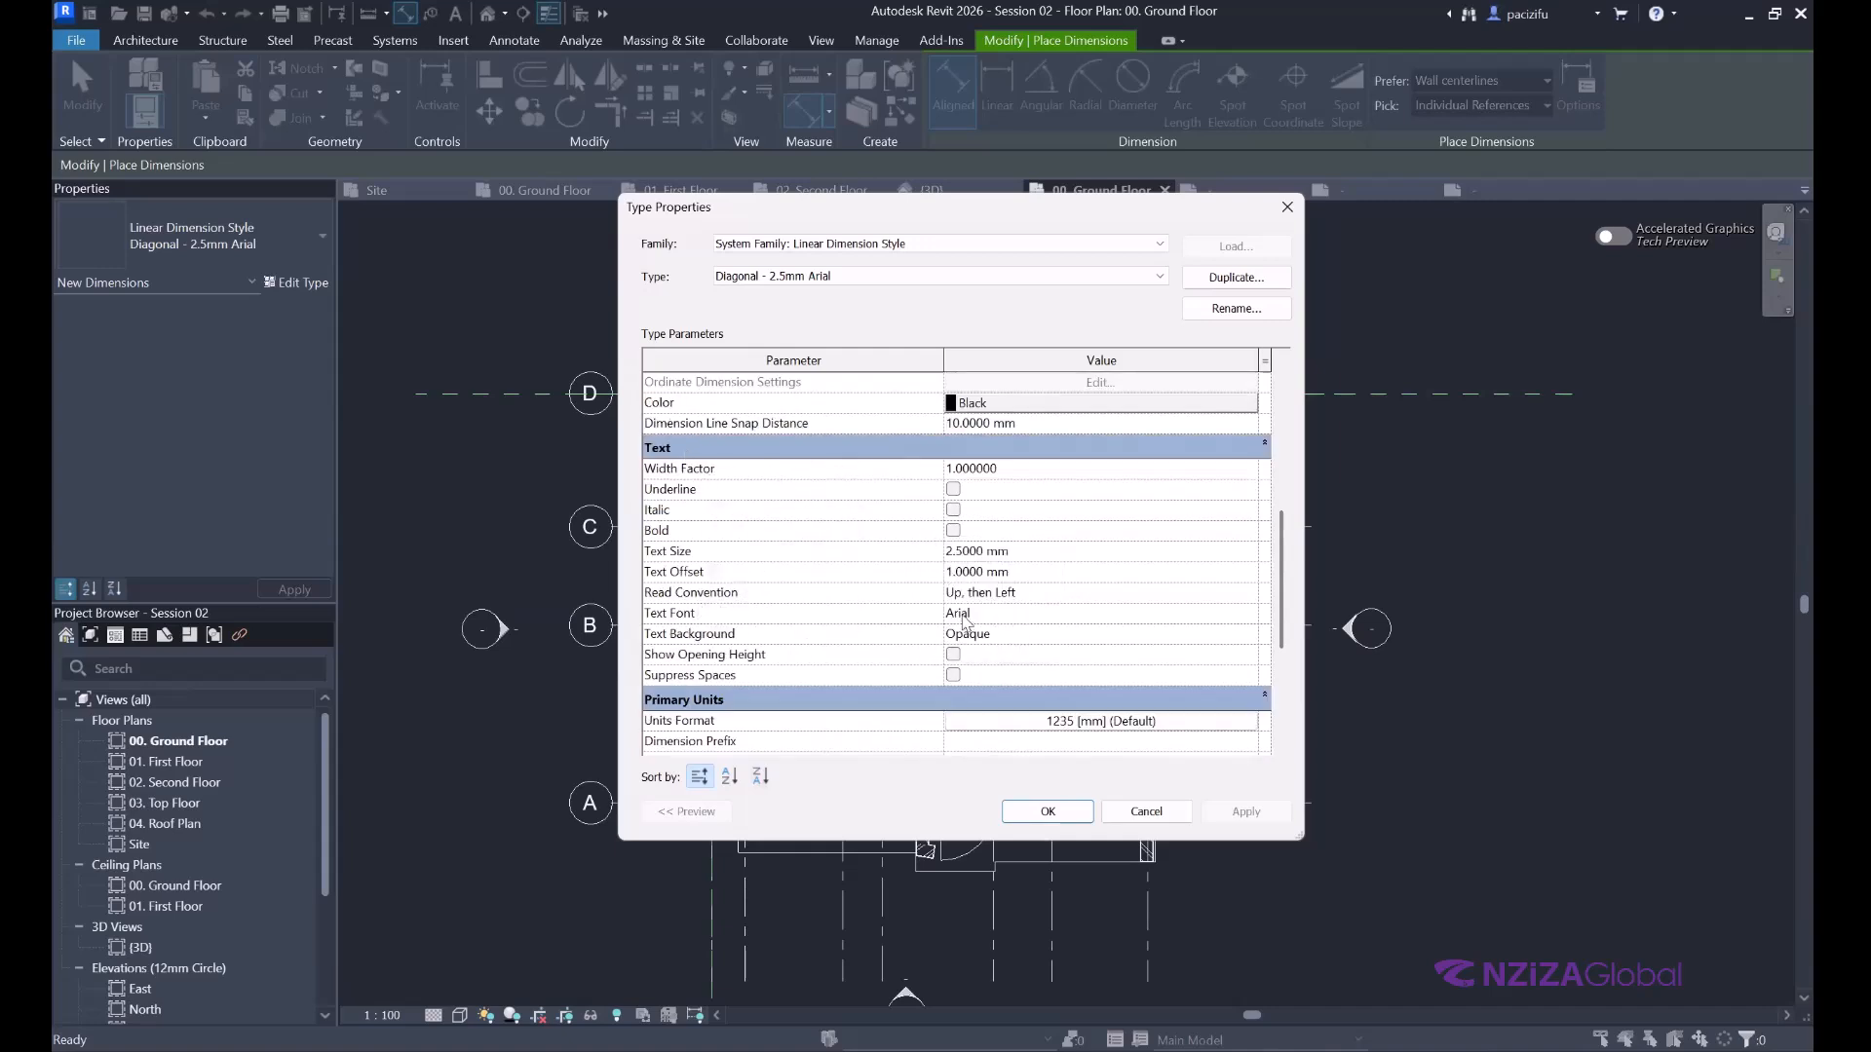
scroll(956, 604, "down", 2)
scroll(956, 589, "up", 2)
scroll(954, 577, "down", 2)
scroll(955, 575, "up", 2)
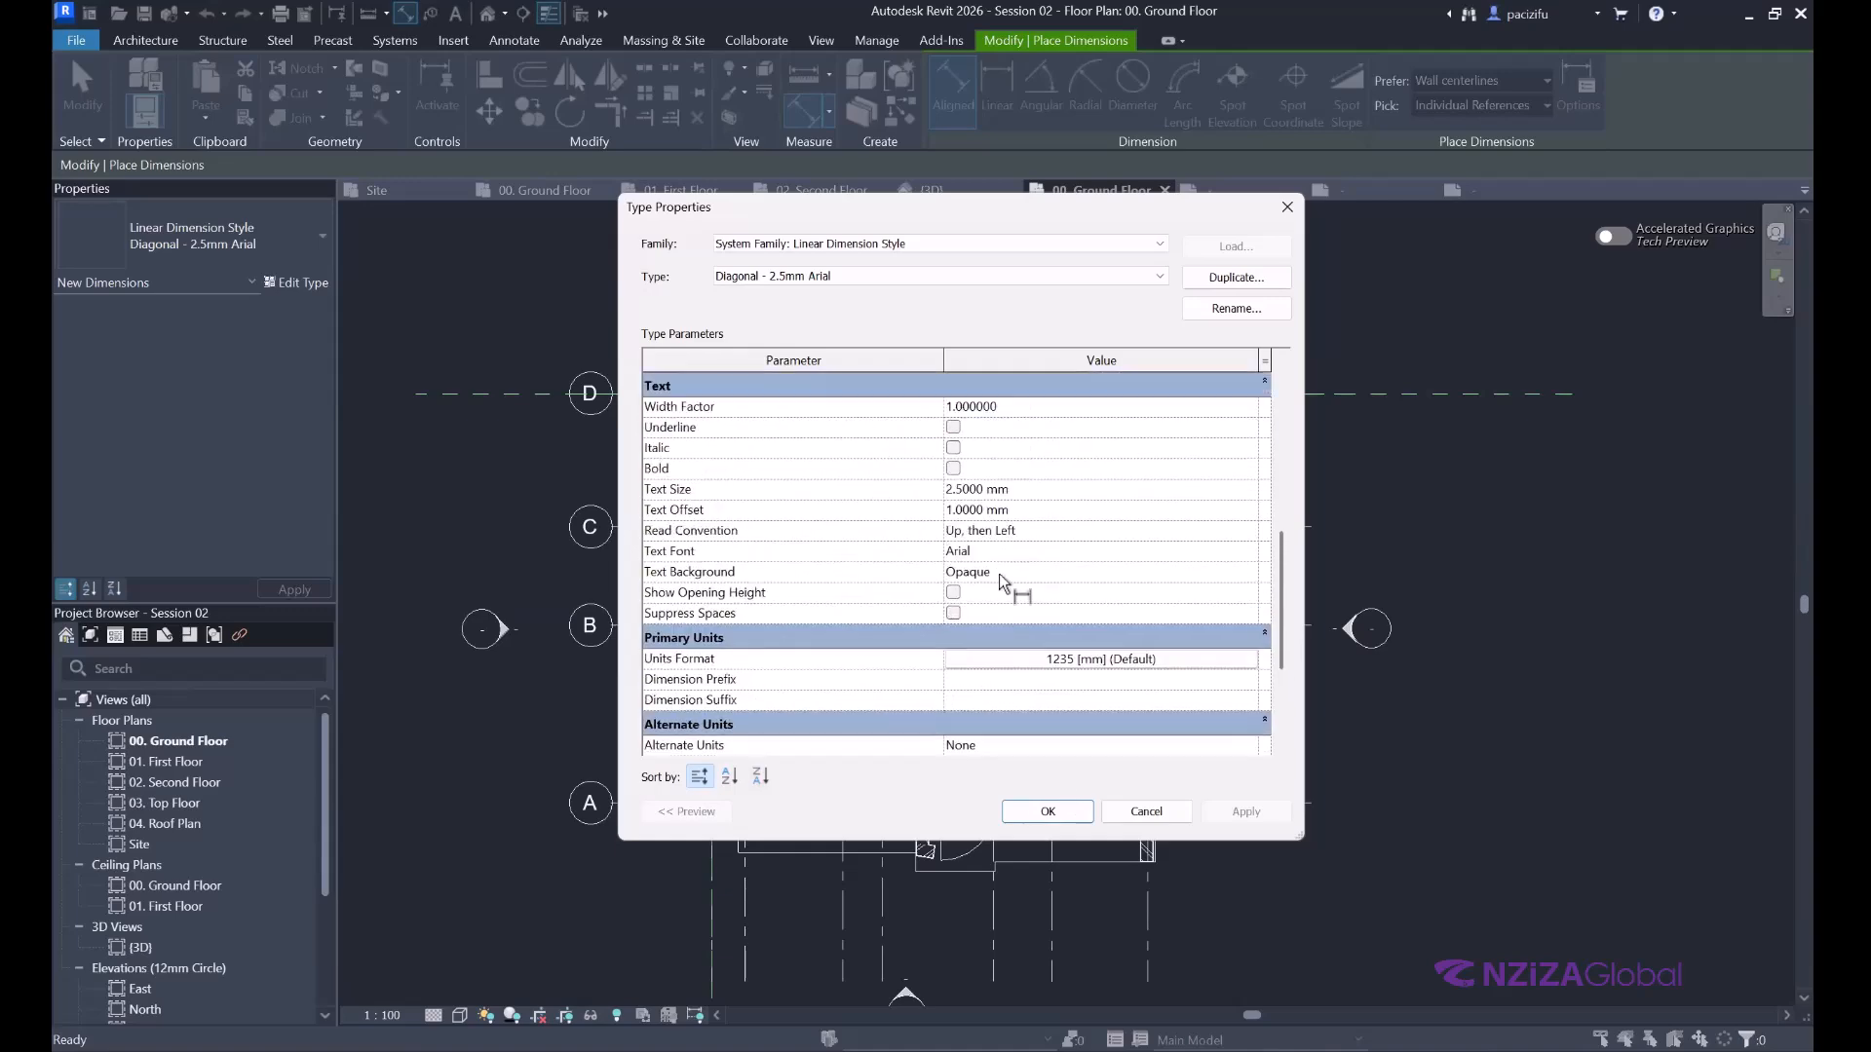
key("Escape")
Set the aligned dimension's preferred reference to Wall faces instead of wall centerlines.
scroll(584, 507, "up", 2)
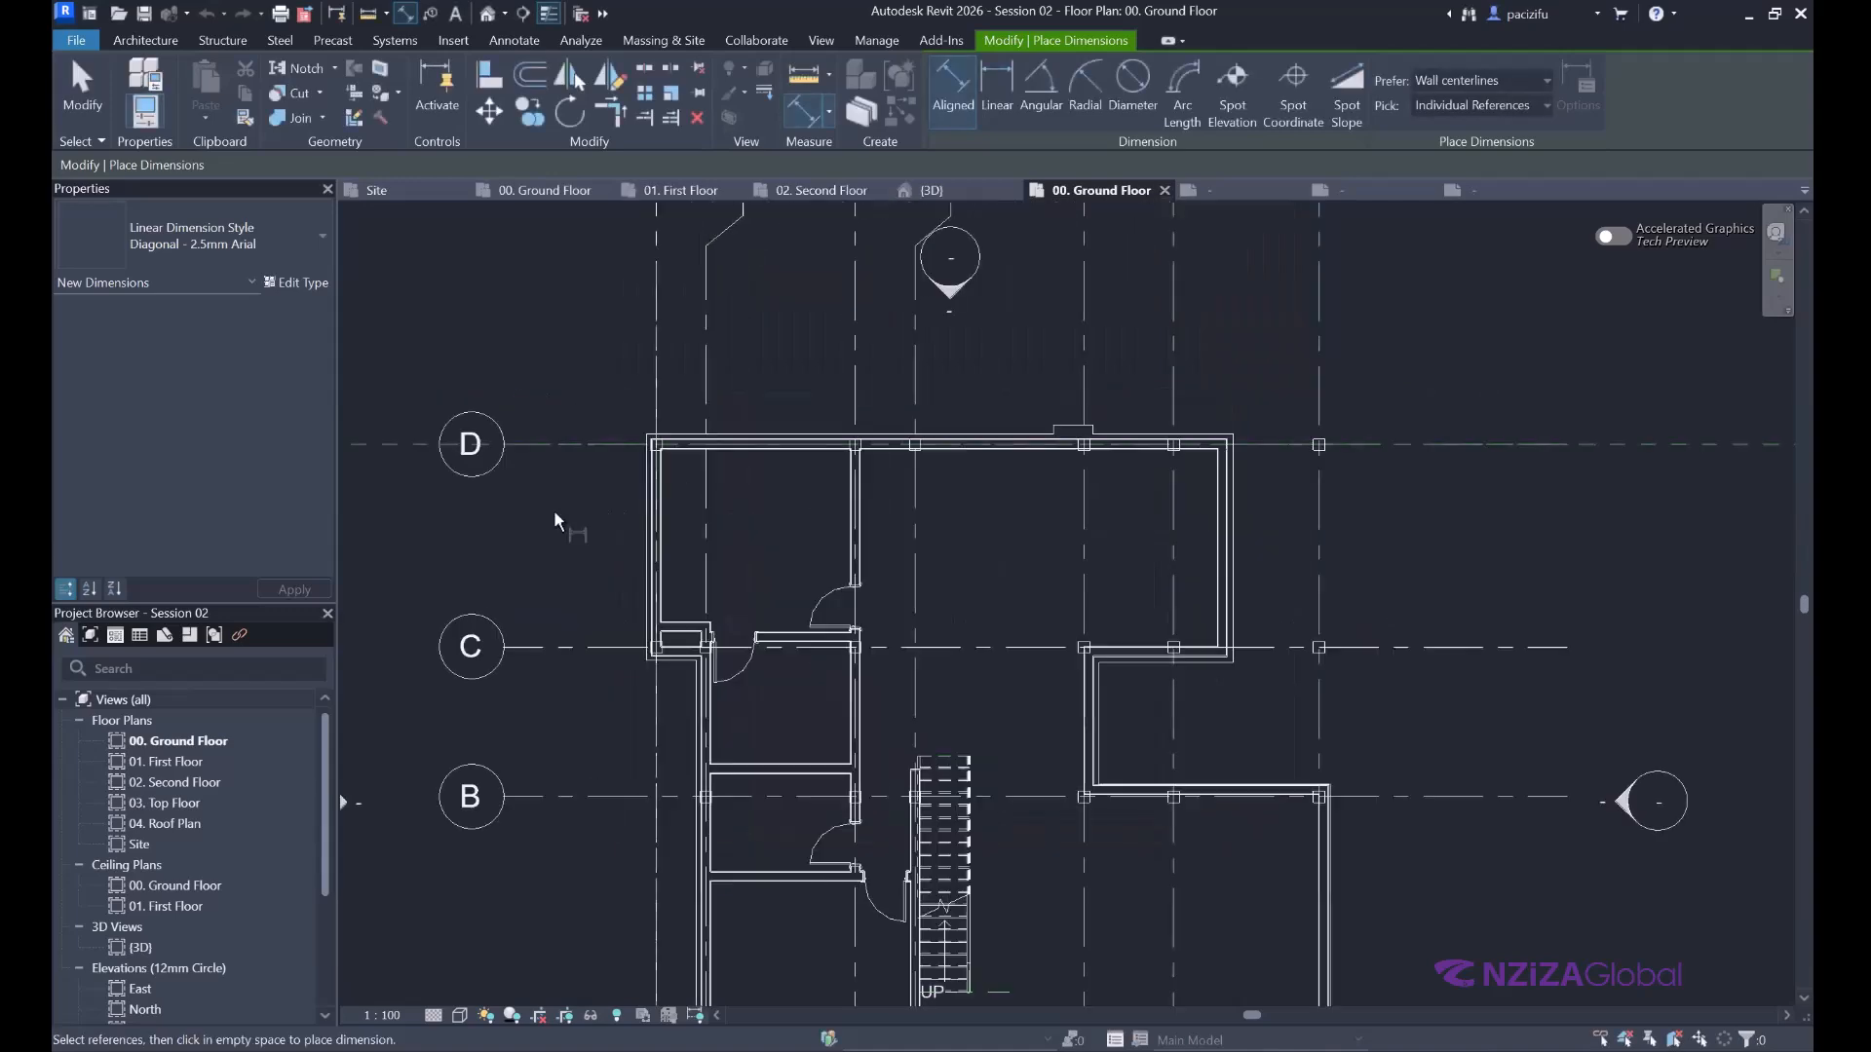
scroll(480, 562, "up", 4)
scroll(459, 365, "up", 2)
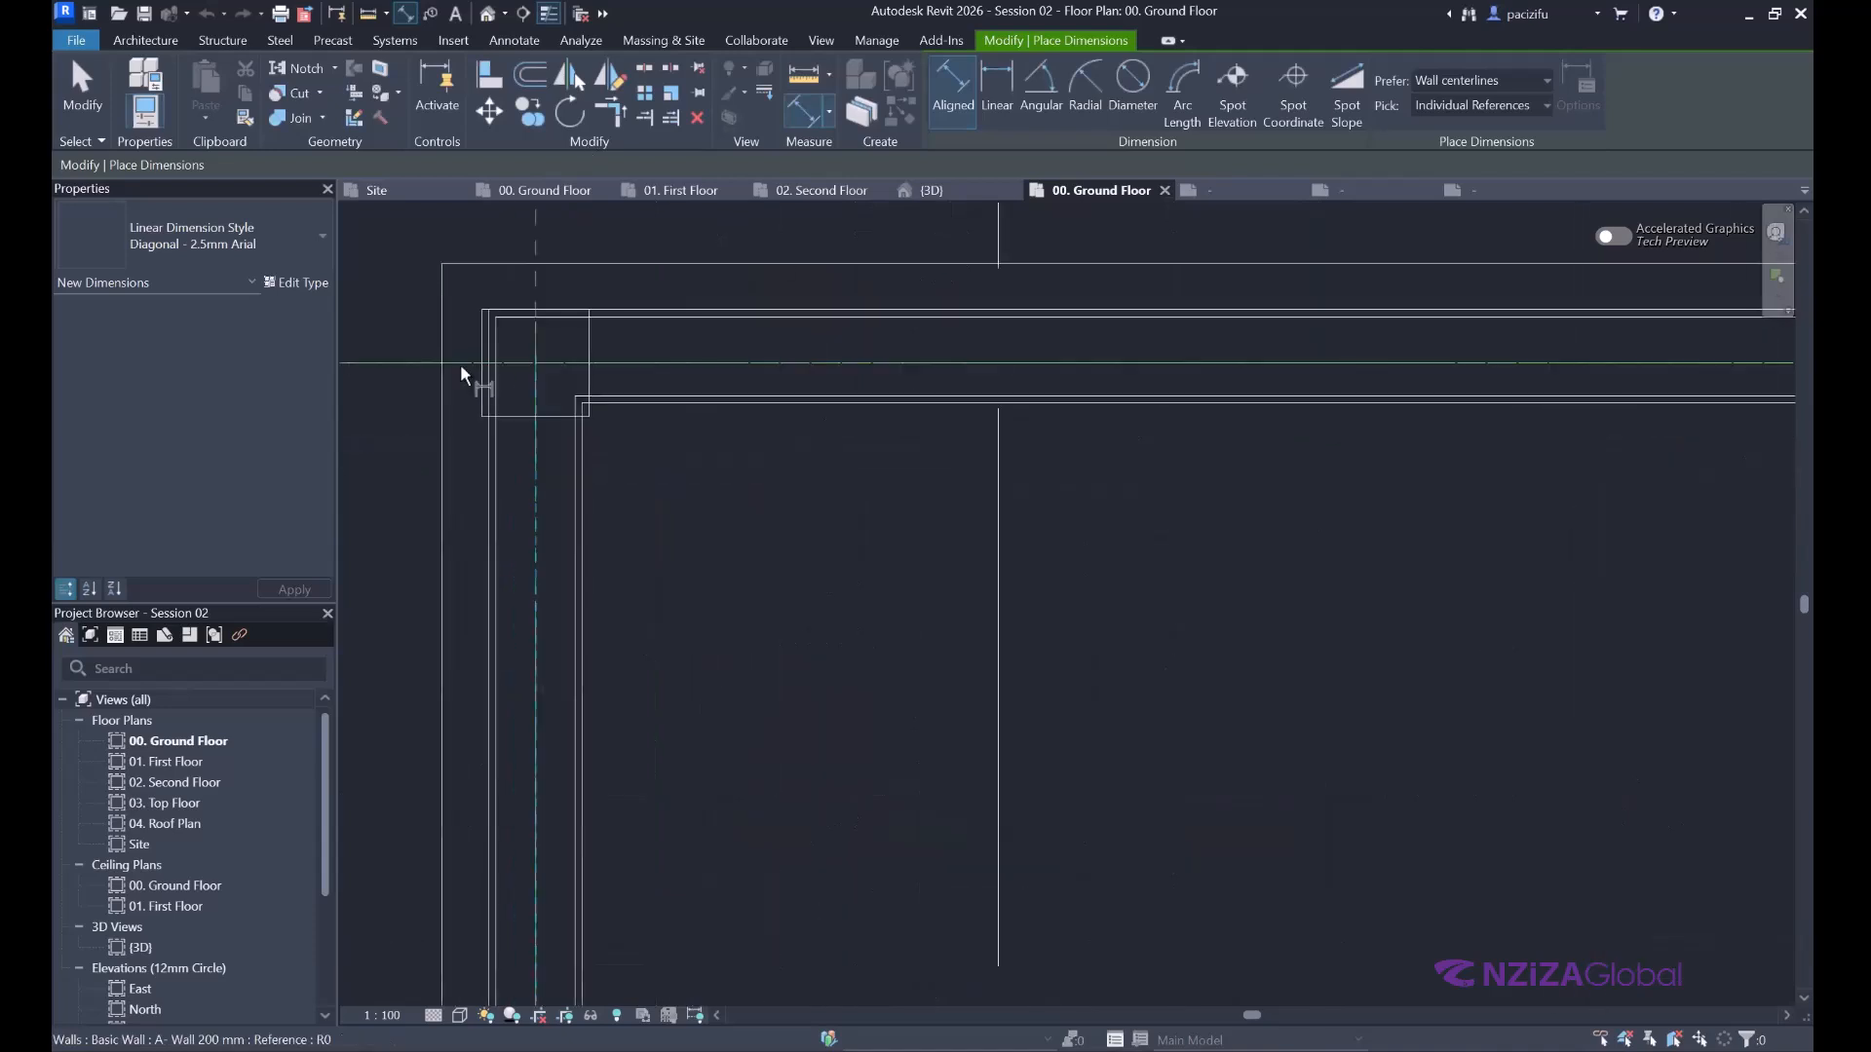
scroll(510, 533, "down", 1)
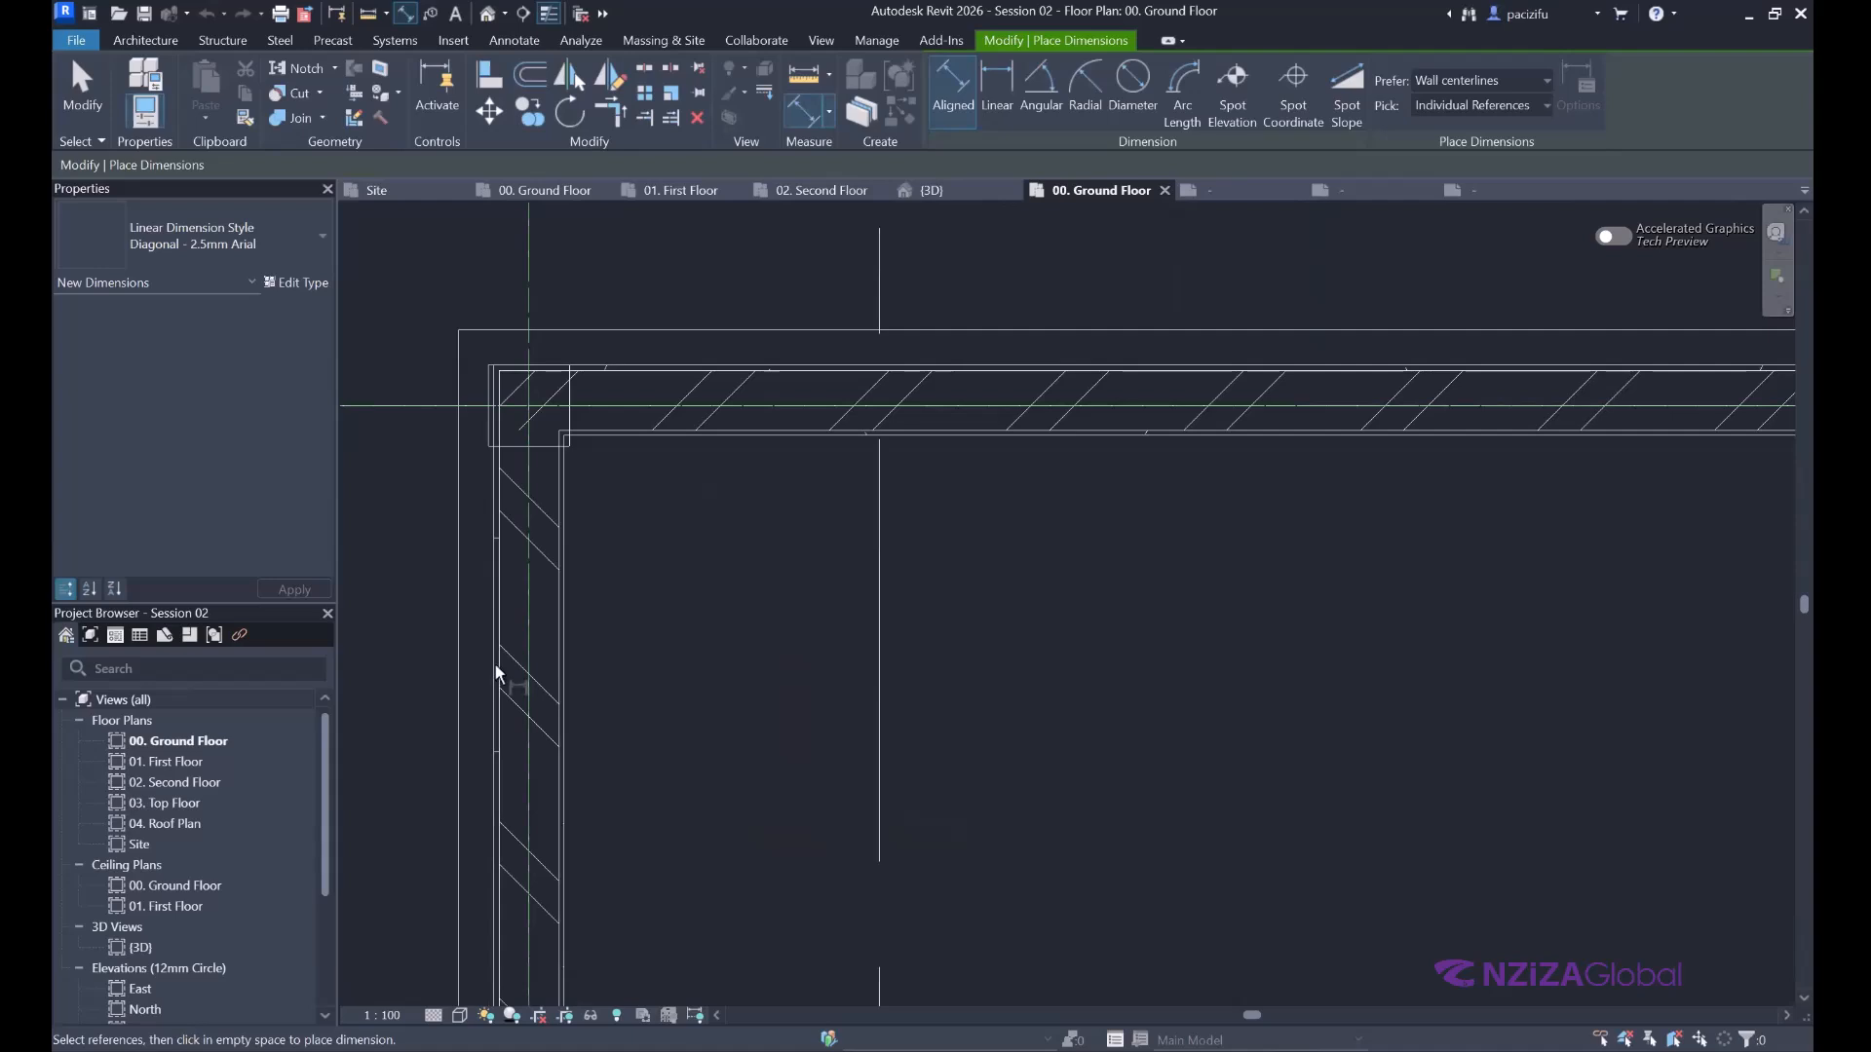
scroll(494, 665, "up", 2)
scroll(516, 692, "down", 1)
scroll(516, 692, "down", 2)
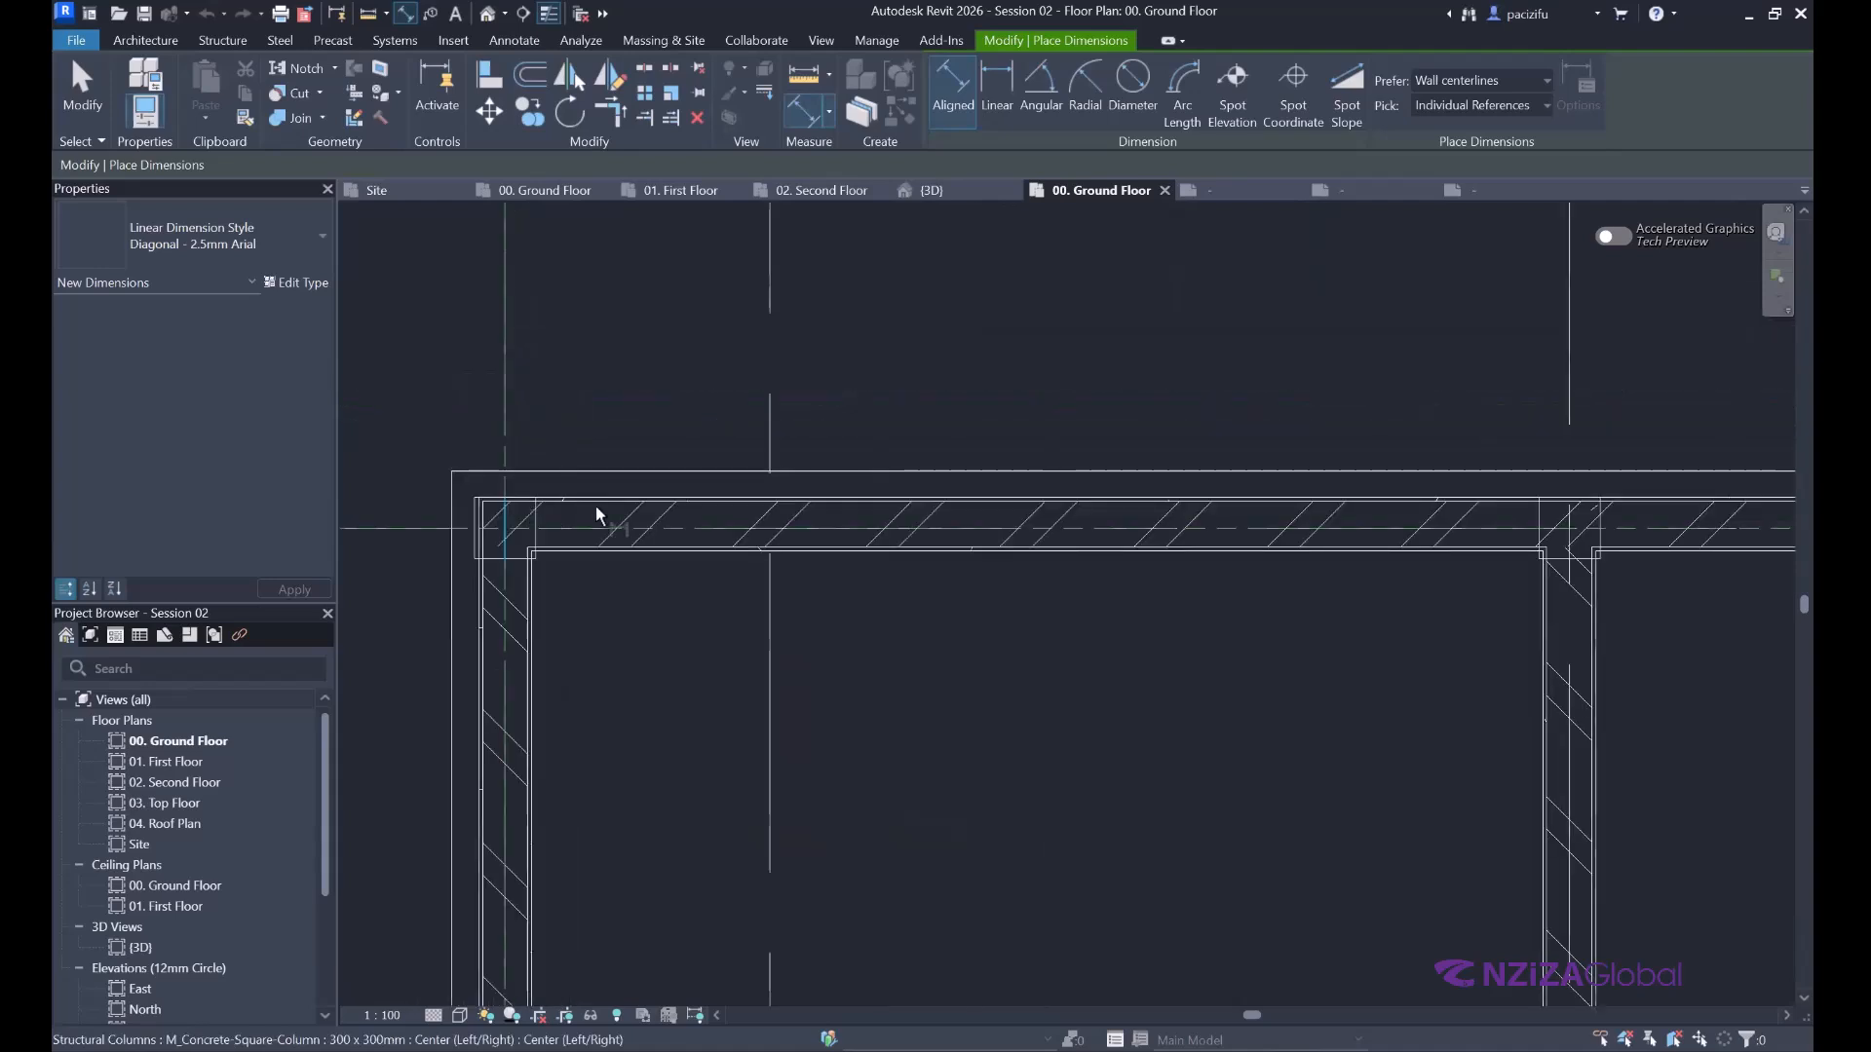
scroll(618, 904, "up", 3)
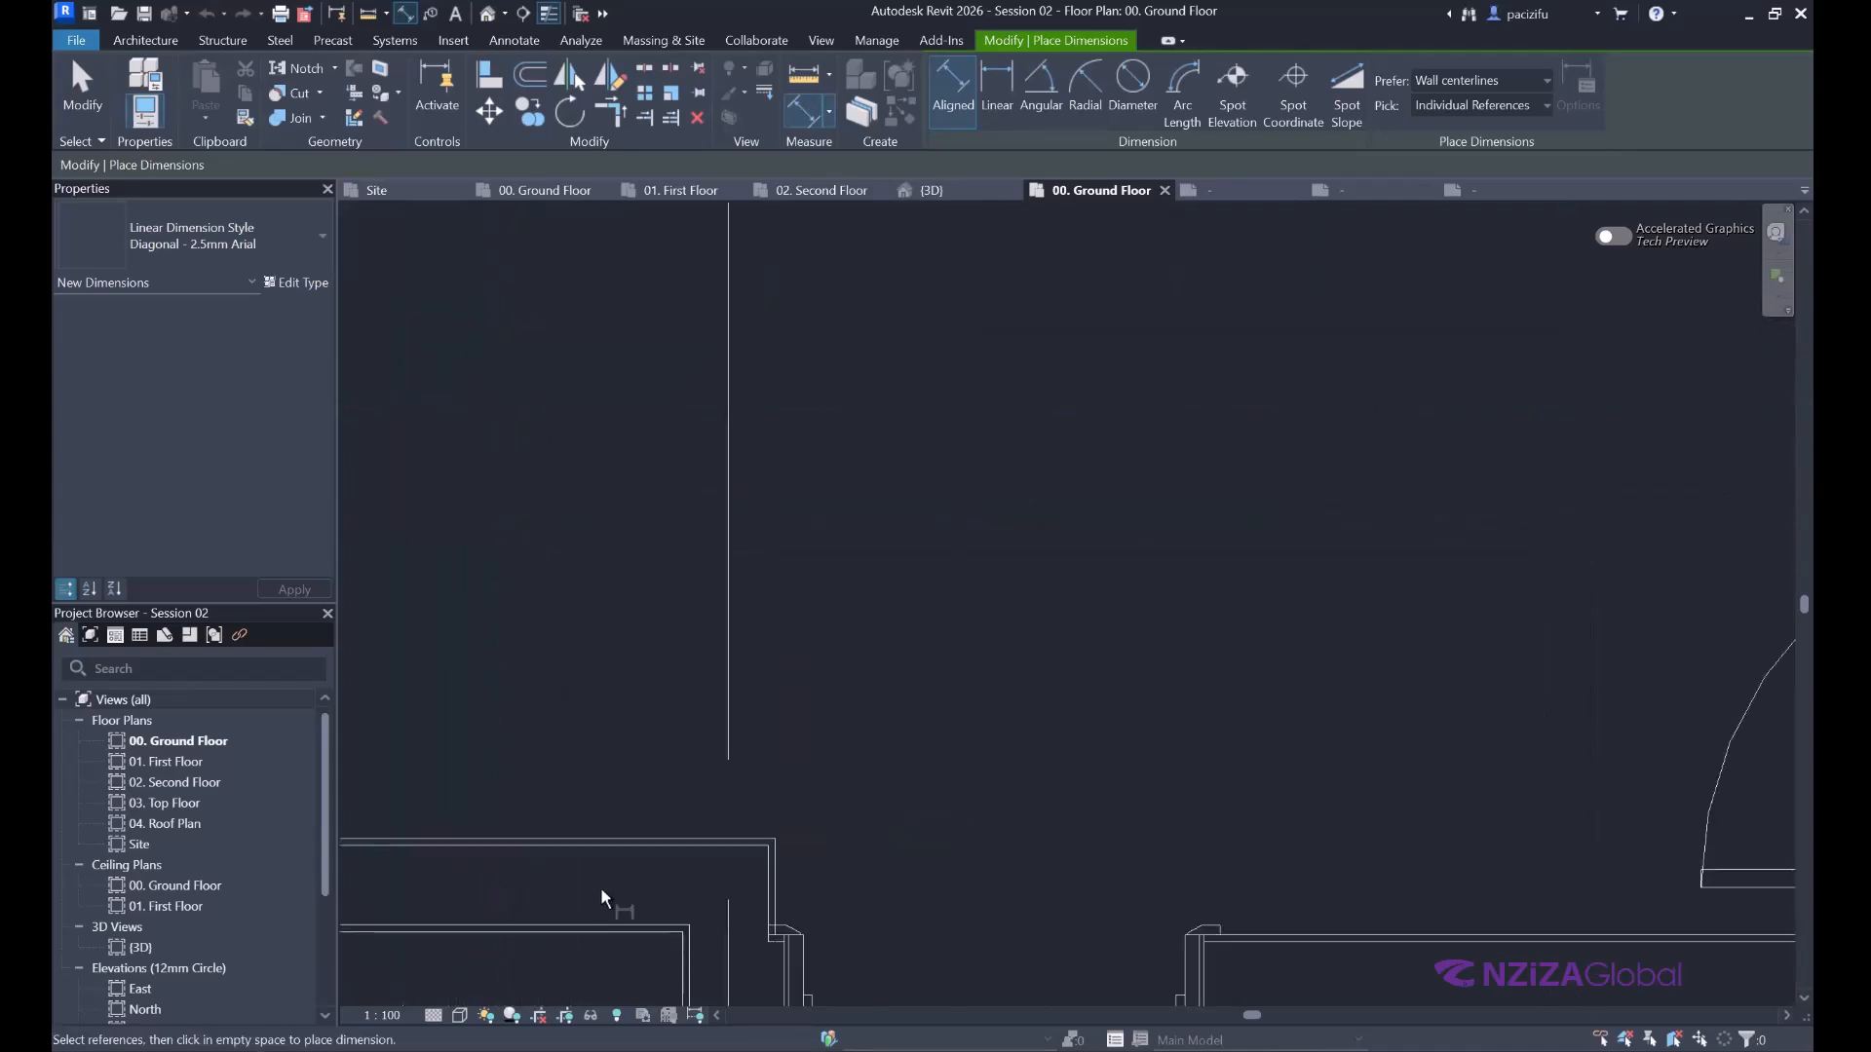
scroll(582, 721, "down", 2)
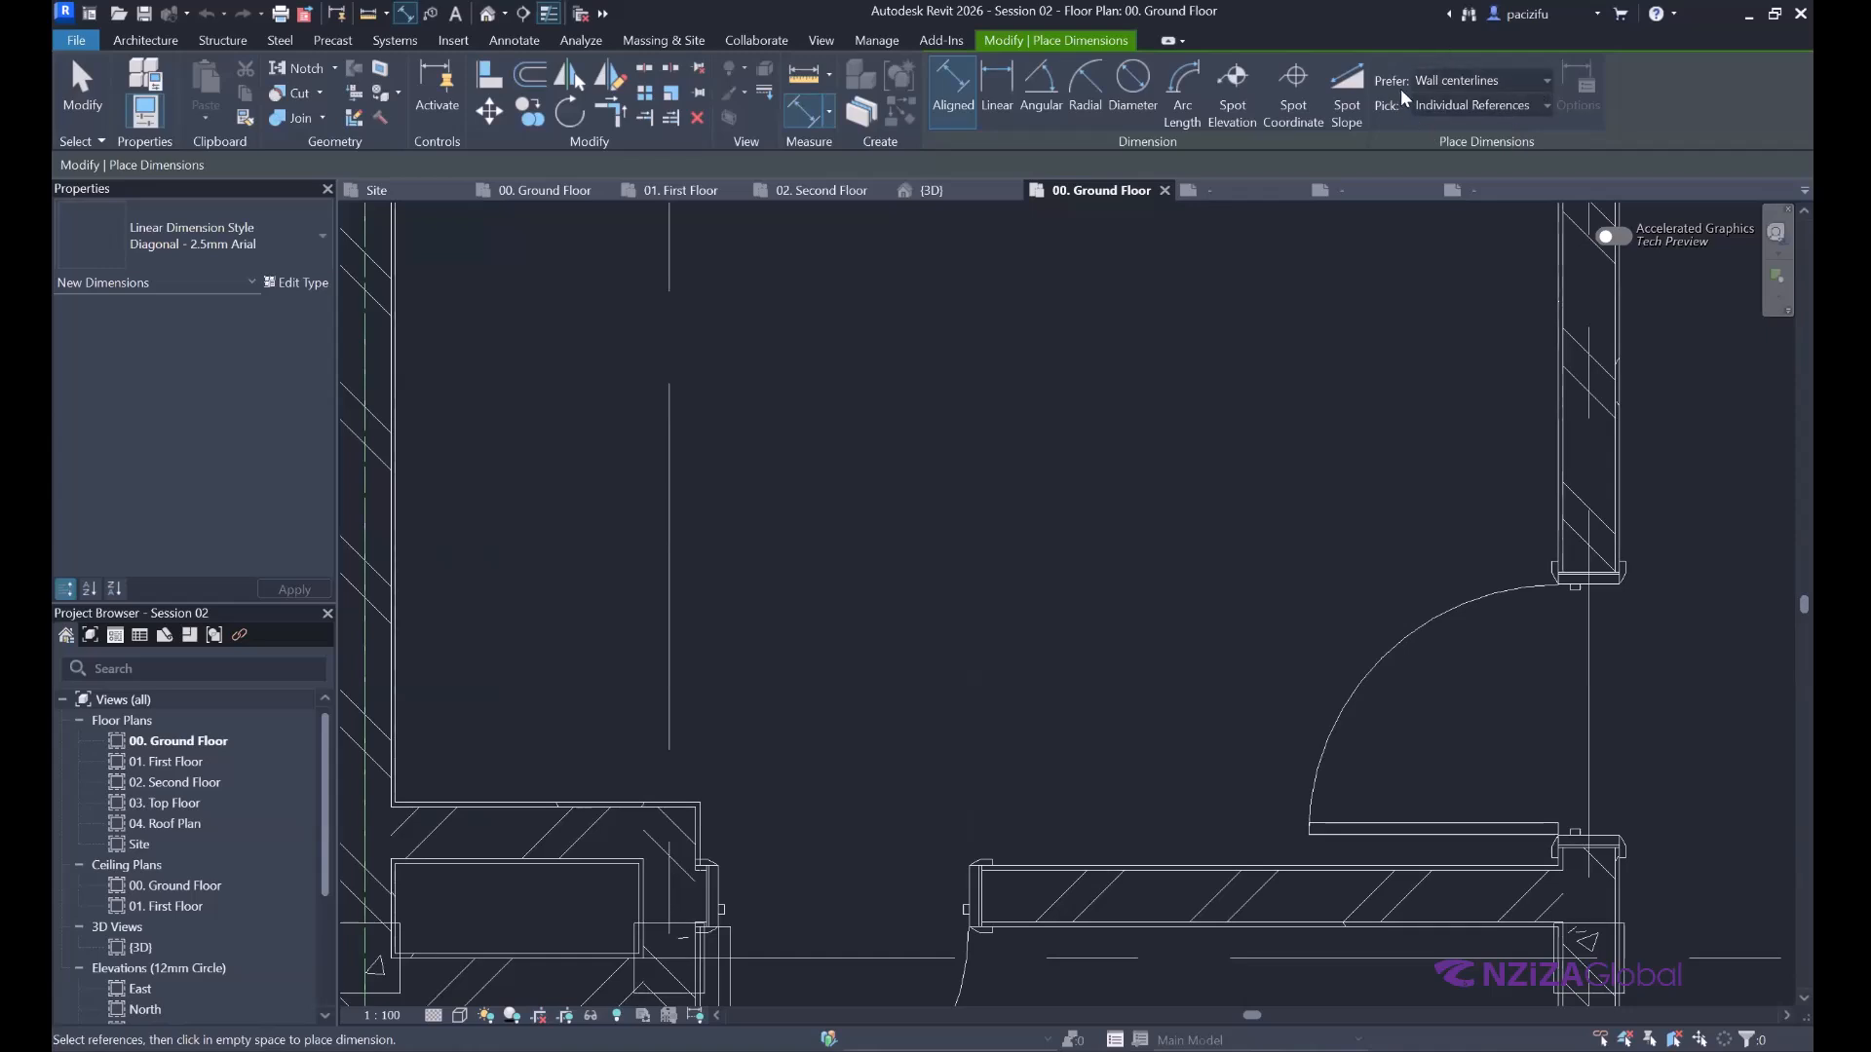
left_click(1545, 78)
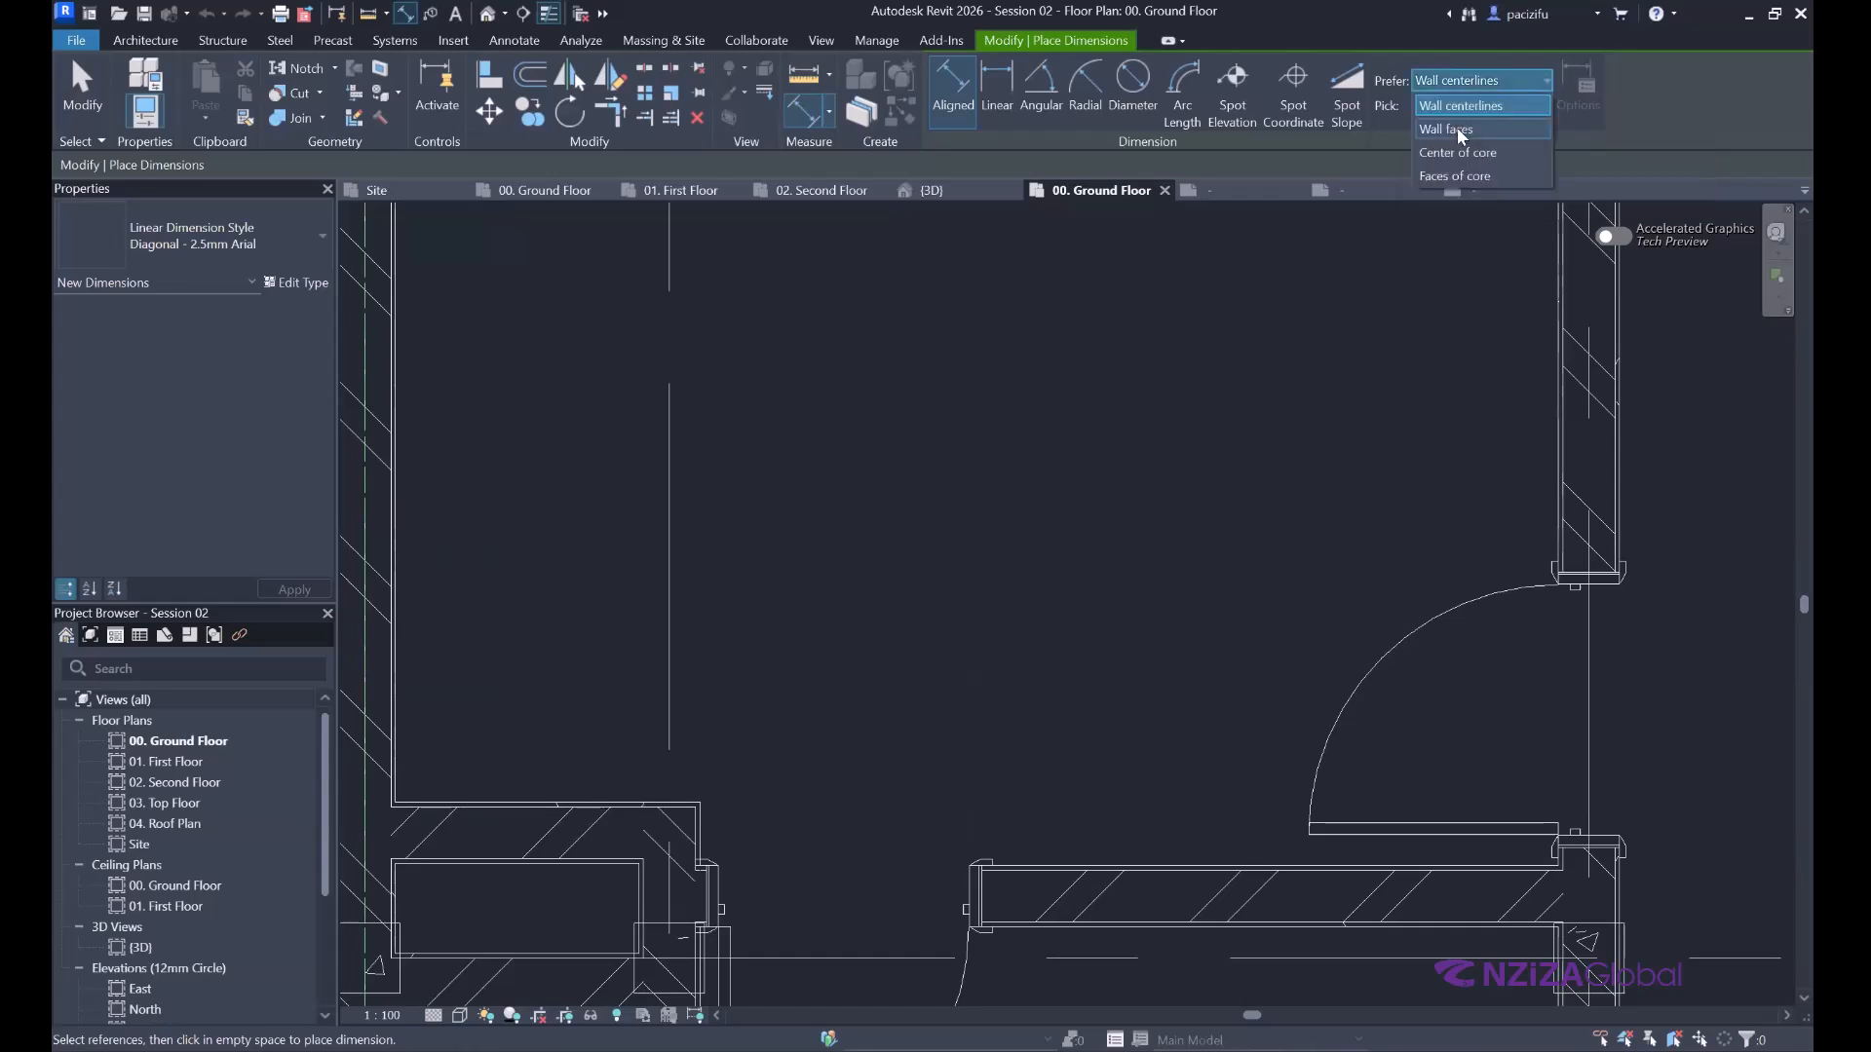
left_click(1457, 128)
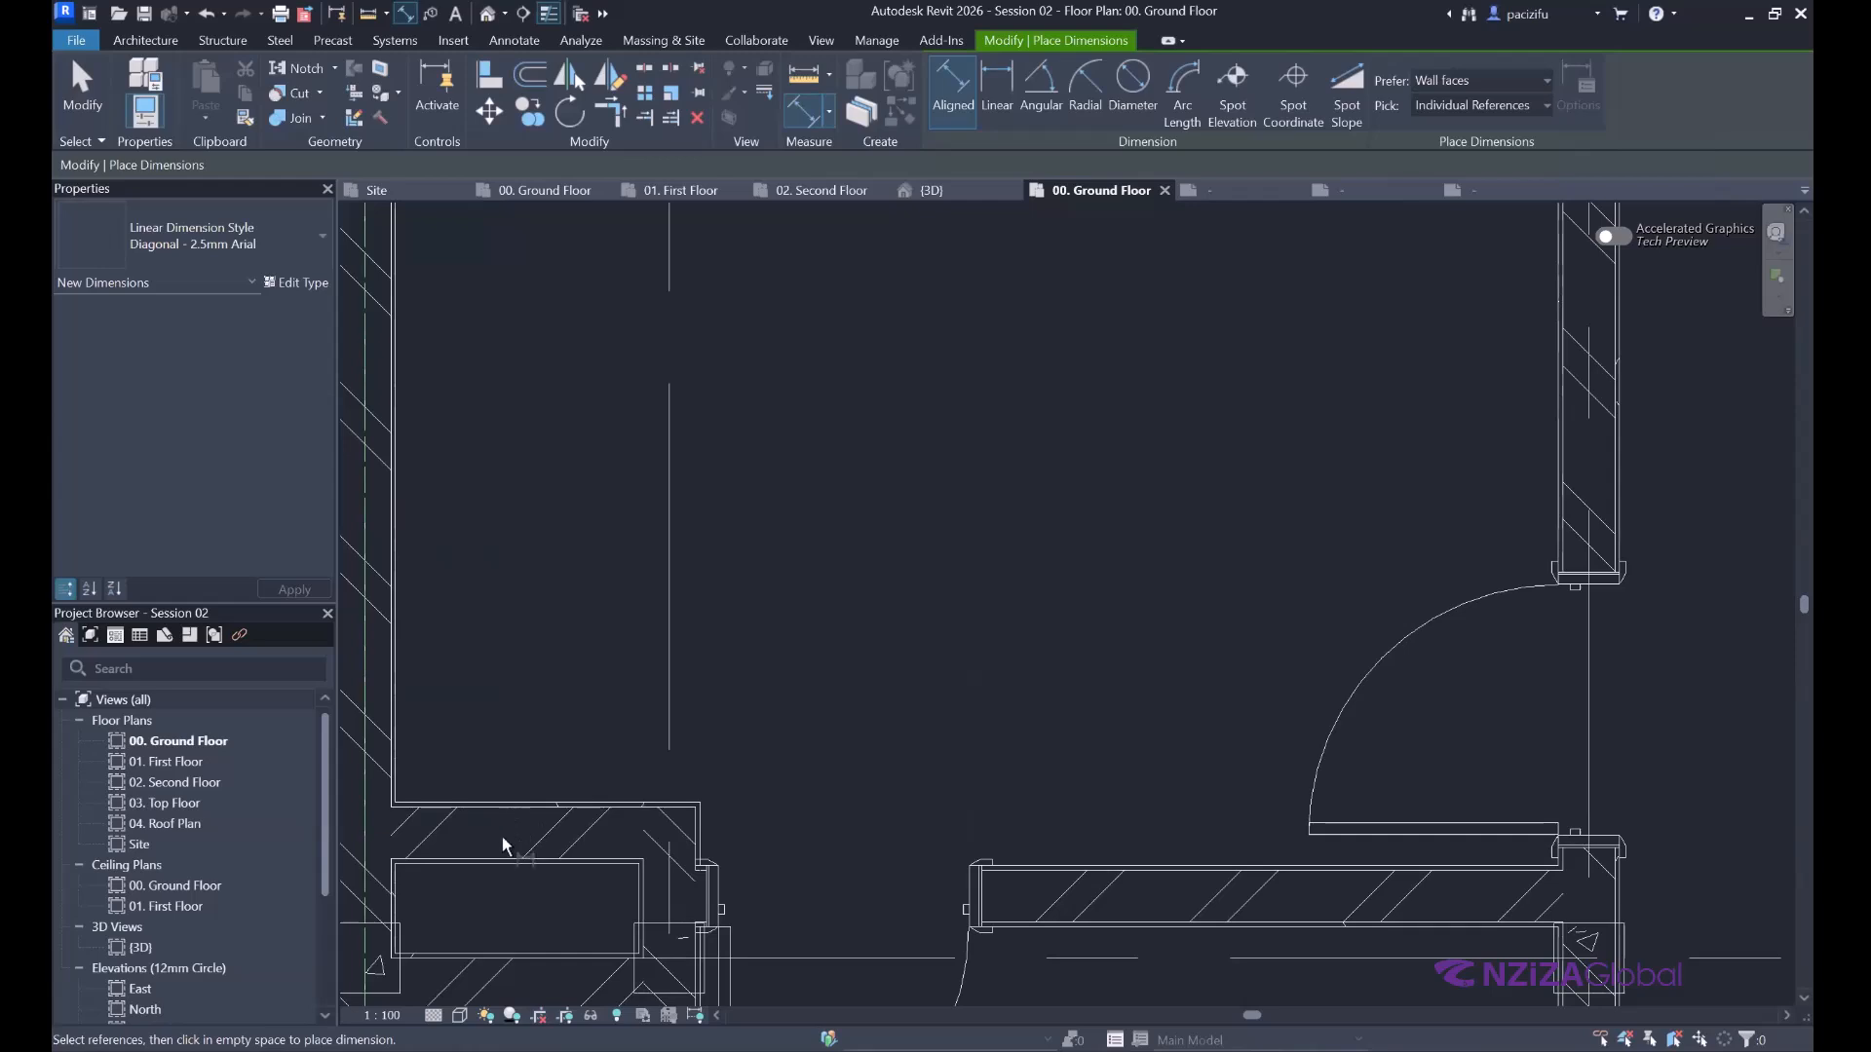
Pick both faces of the short wall just above grid C as references for the aligned dimension.
scroll(496, 787, "up", 1)
scroll(497, 780, "up", 2)
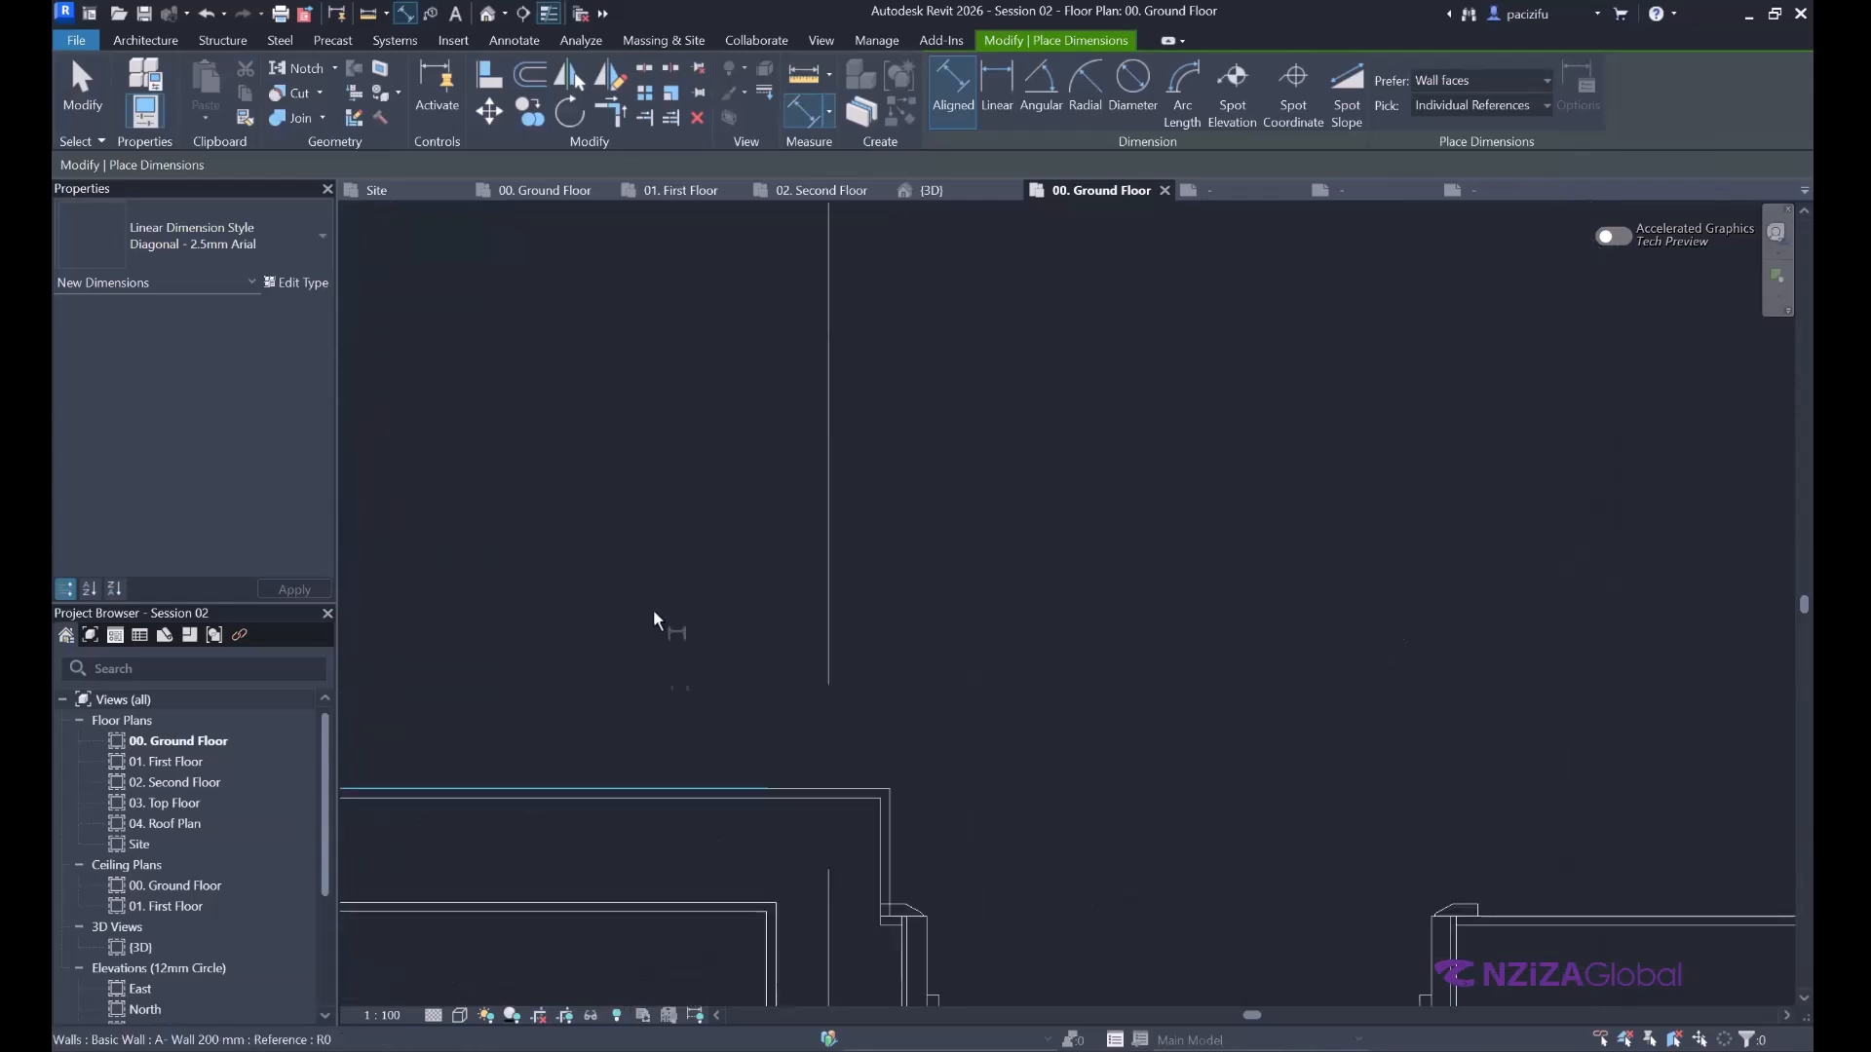
left_click(587, 815)
scroll(737, 809, "down", 2)
scroll(738, 824, "up", 2)
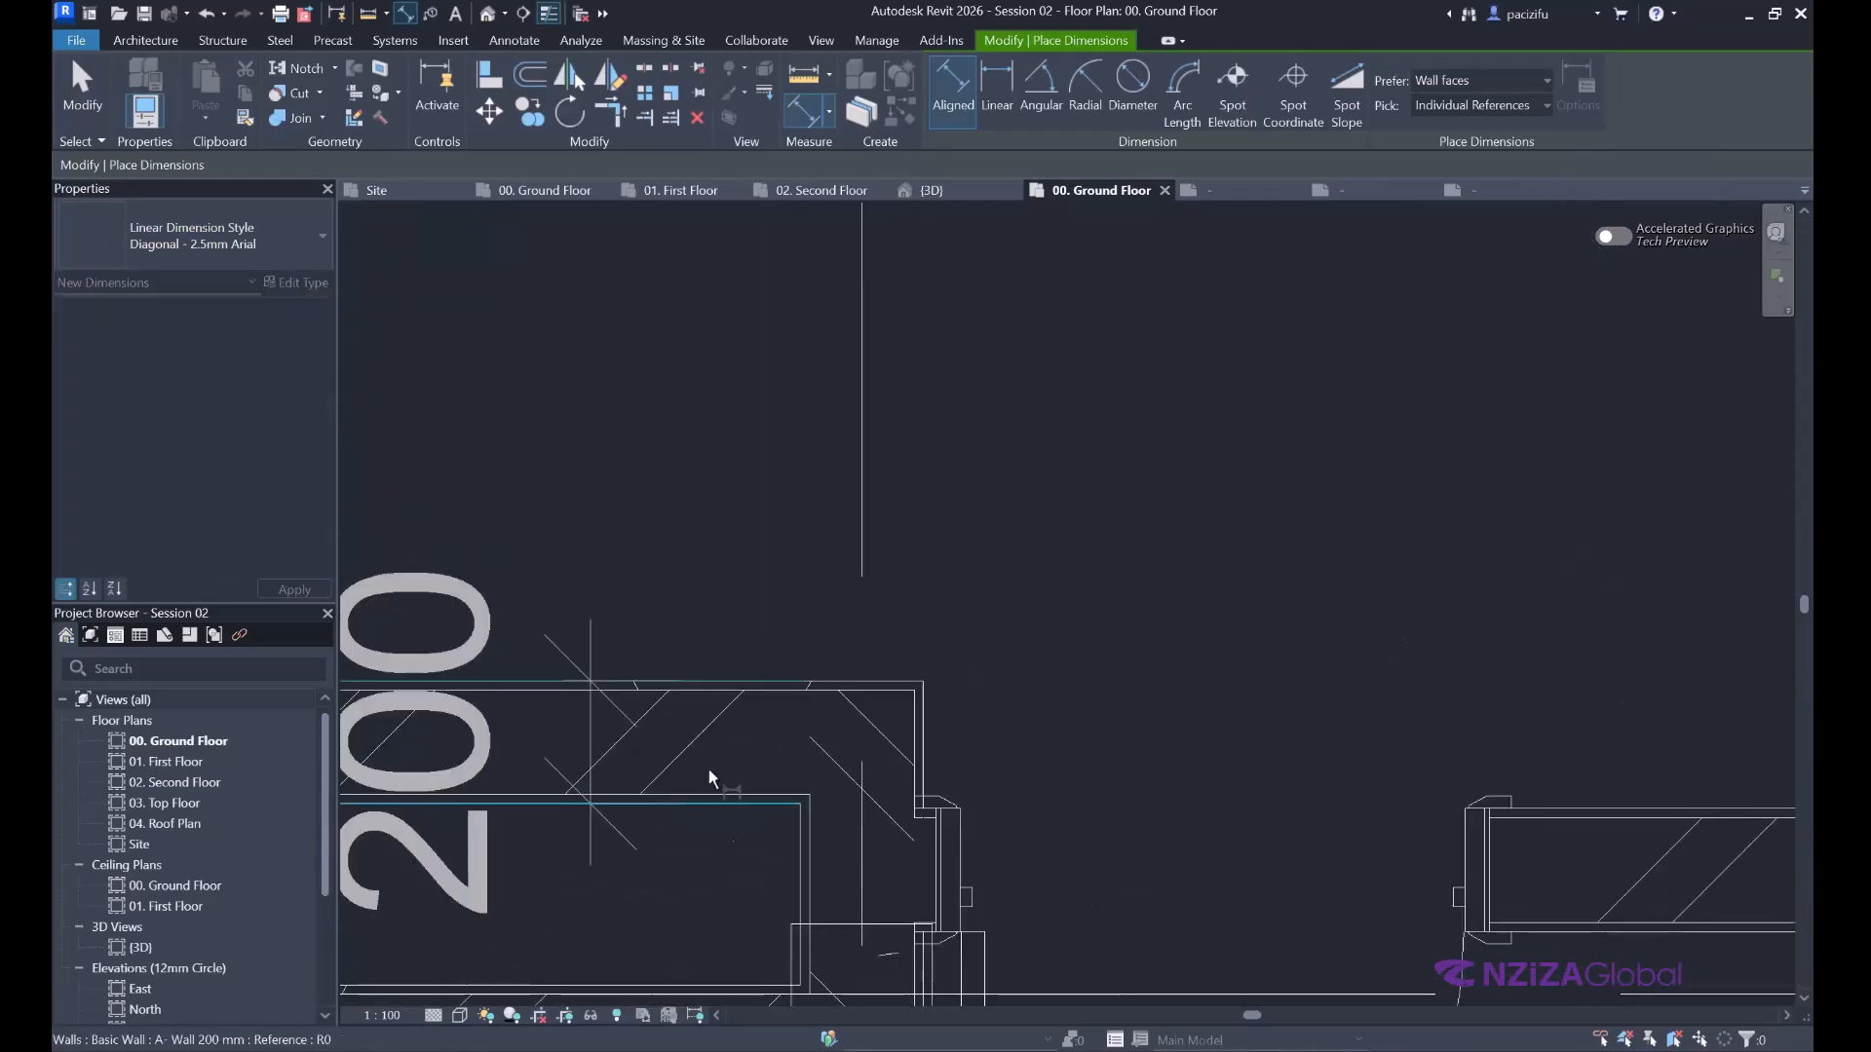
scroll(705, 558, "down", 3)
scroll(706, 542, "up", 3)
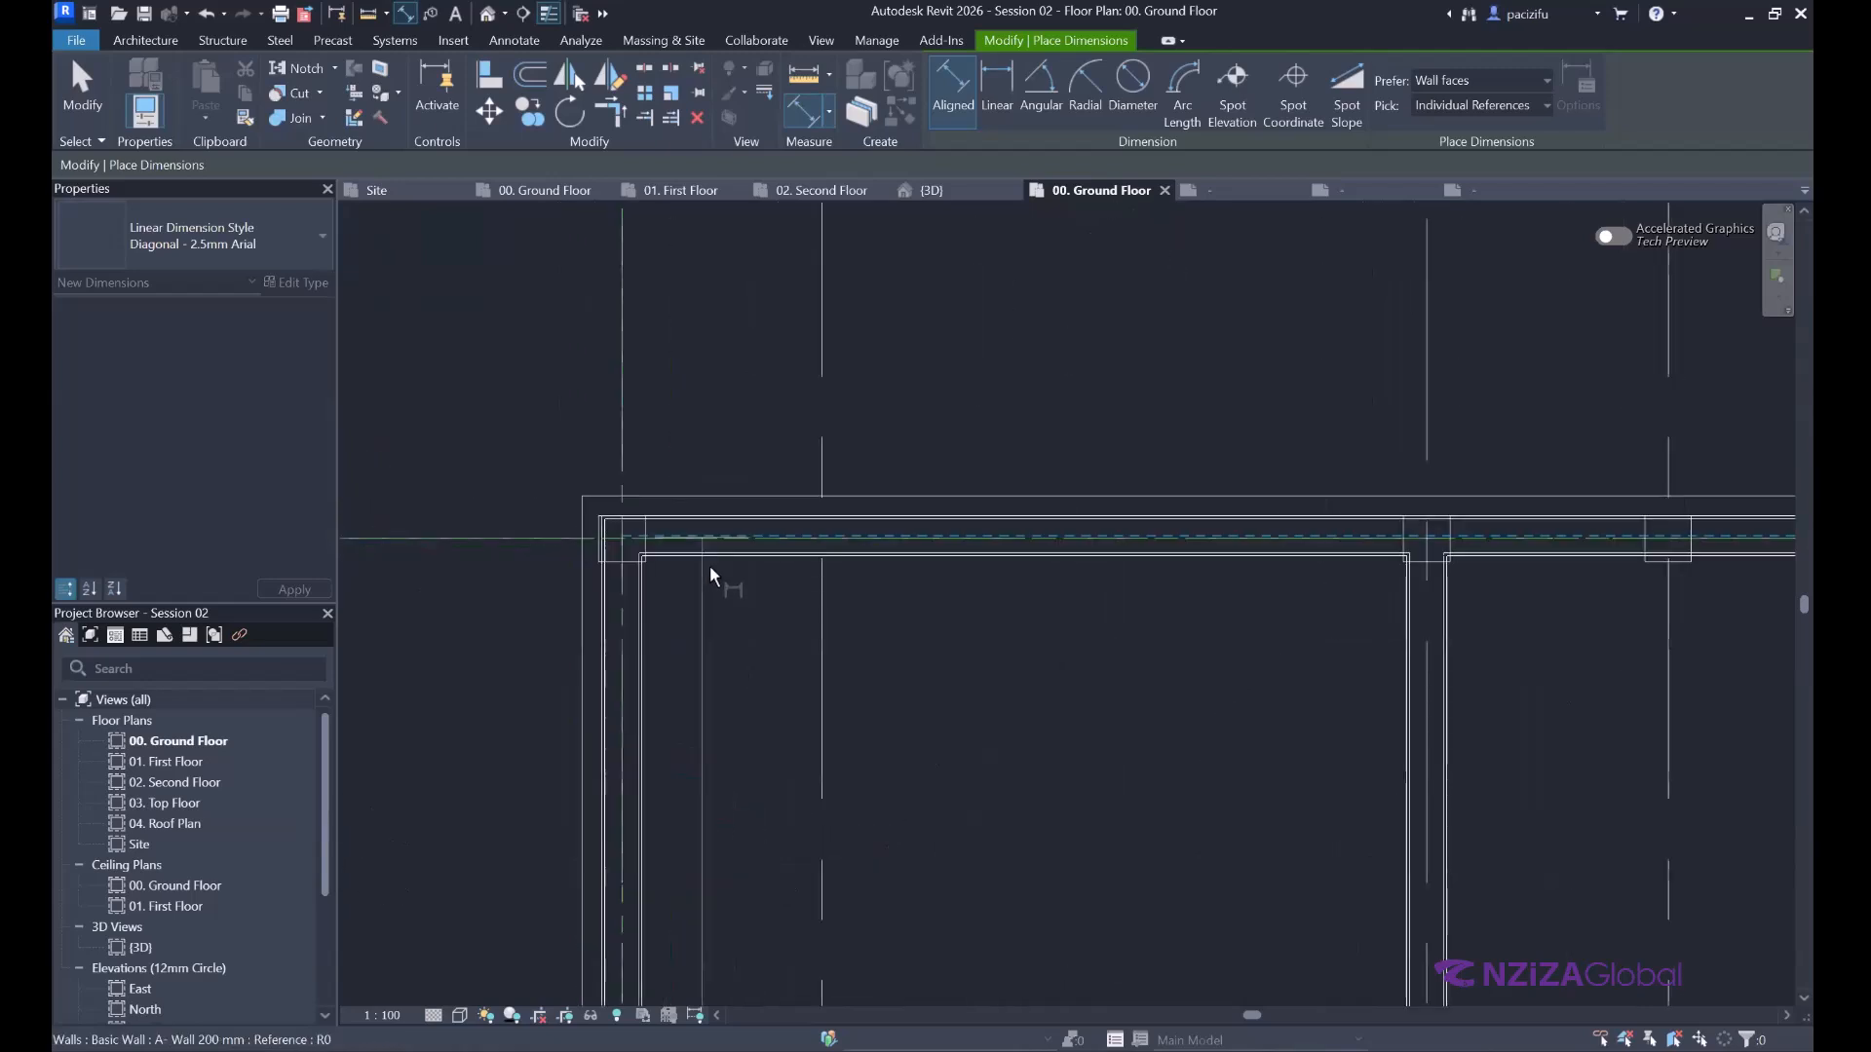
Add both faces of the exterior wall along grid D to the running dimension string.
scroll(701, 477, "up", 2)
scroll(703, 495, "up", 1)
left_click(703, 493)
scroll(877, 477, "down", 3)
scroll(845, 470, "up", 3)
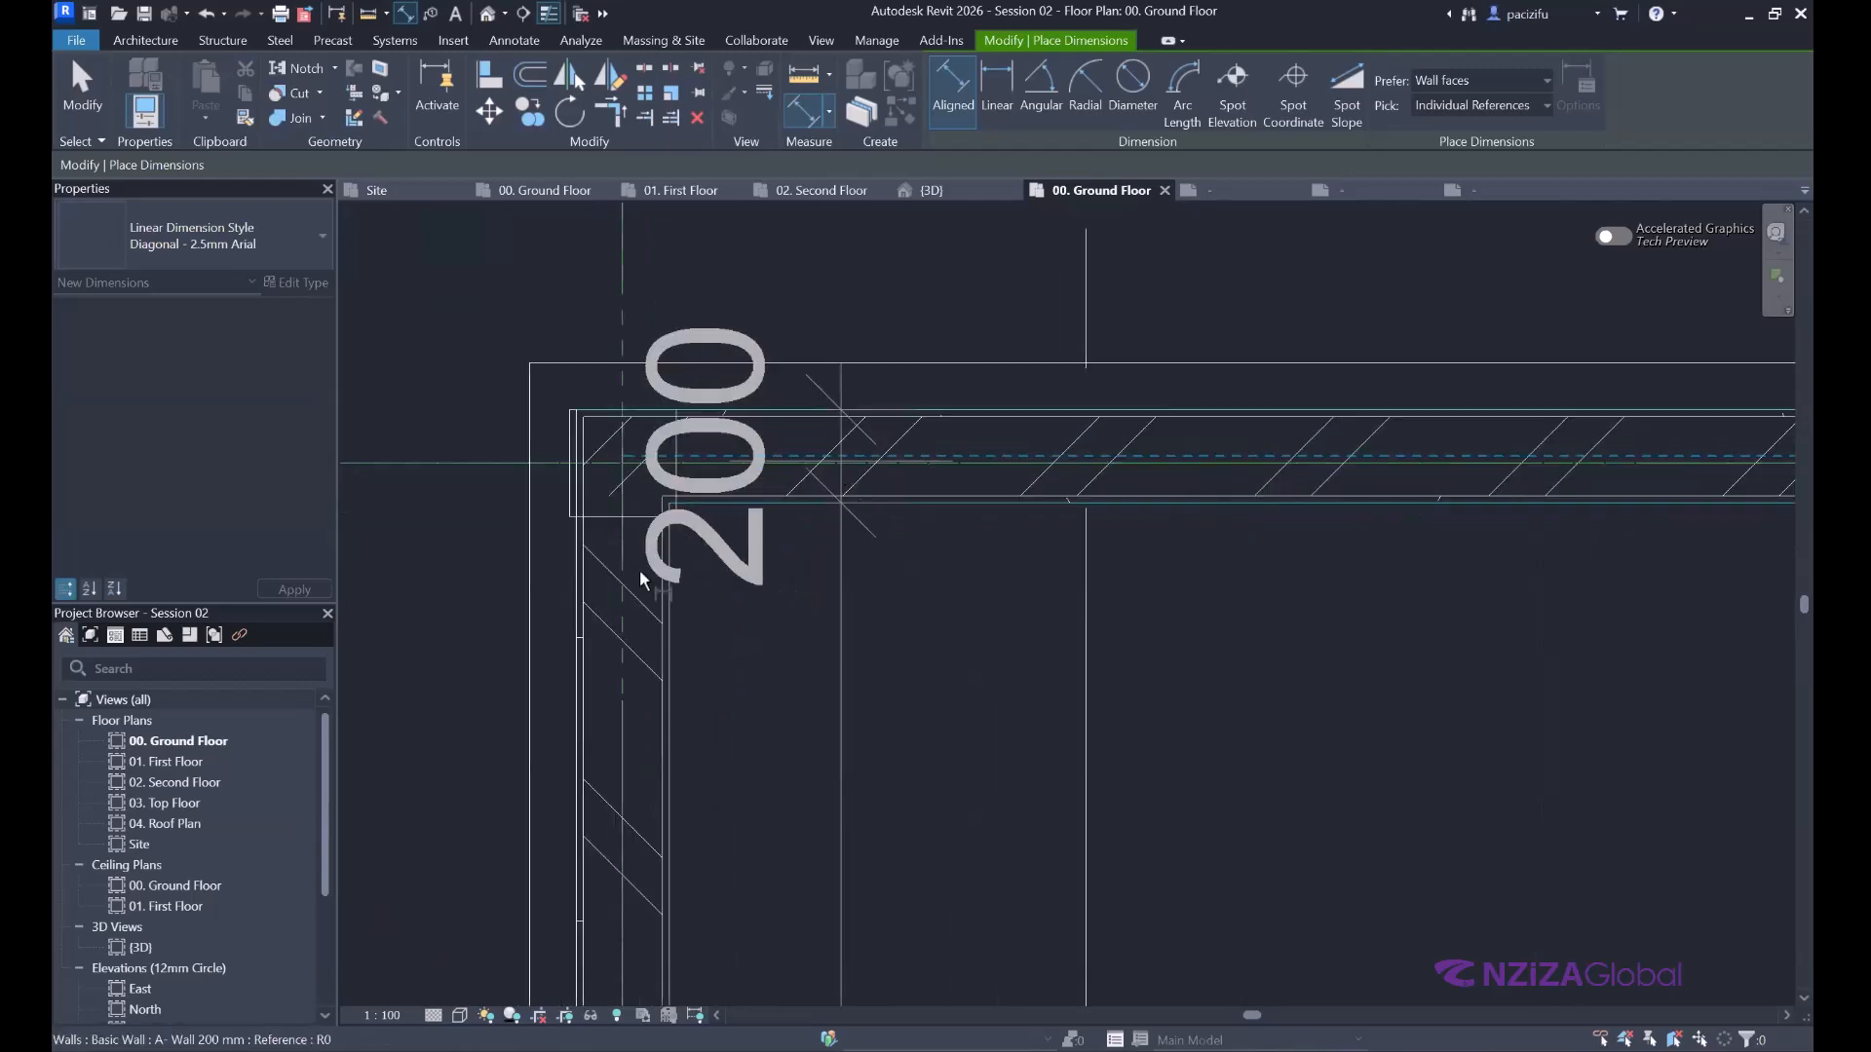
scroll(647, 628, "down", 3)
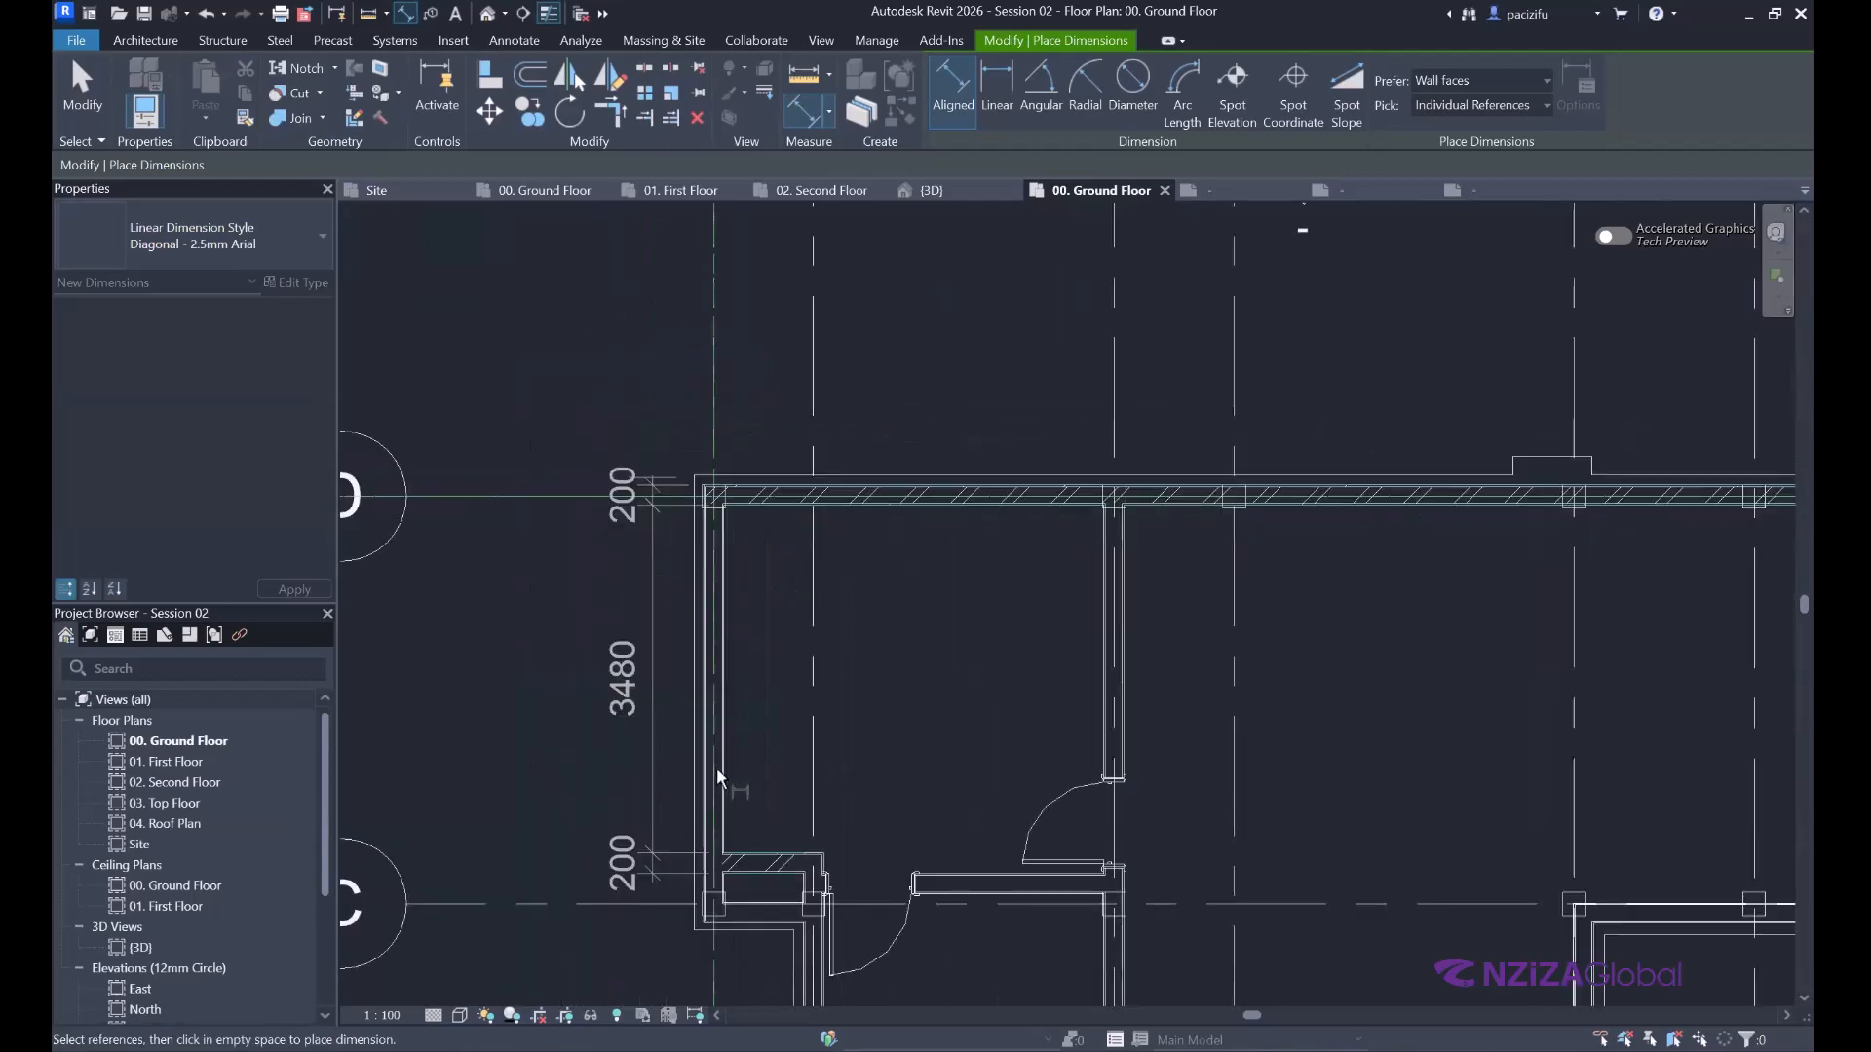
Add the exterior wall's outer face at grid C and place the dimension string outside the wall along grid 1.
scroll(717, 767, "up", 4)
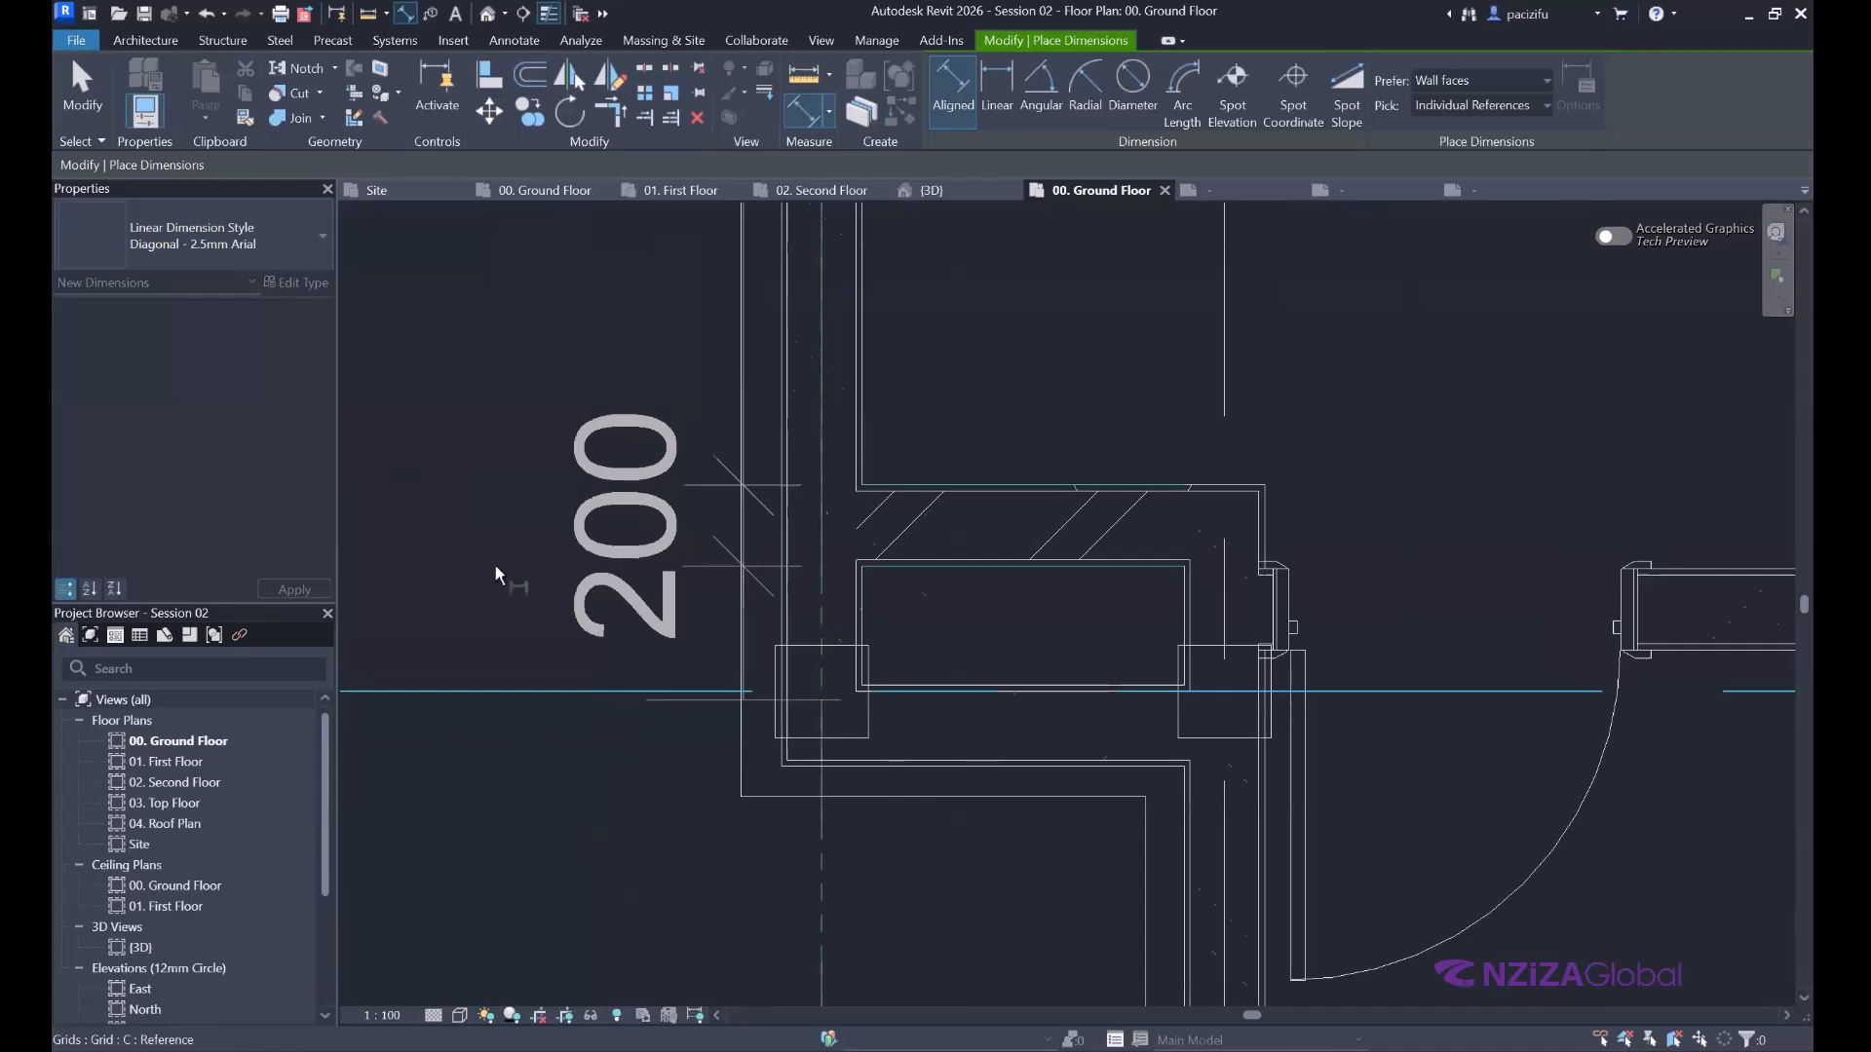
scroll(838, 721, "down", 2)
scroll(495, 565, "down", 4)
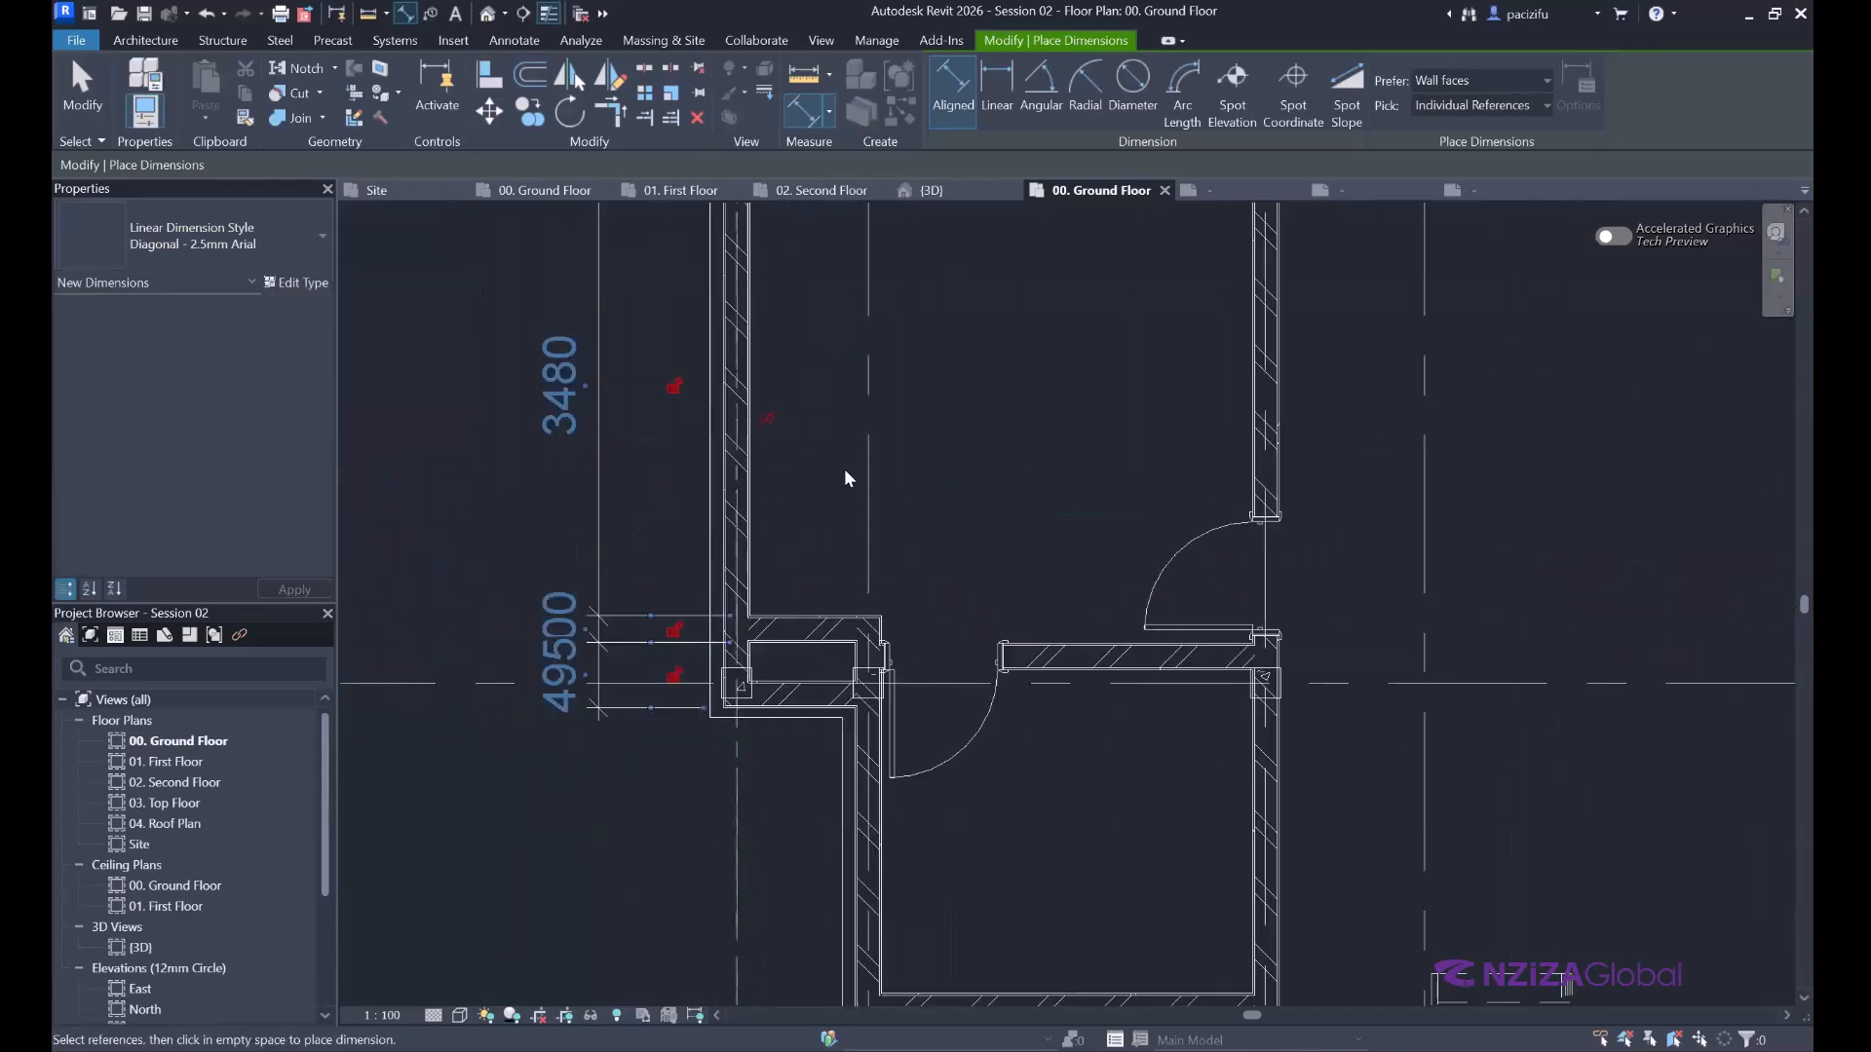
key("Escape")
key("Escape")
Examine the new dimension string between grids D and C, checking its text and witness lines against the walls.
scroll(769, 526, "up", 3)
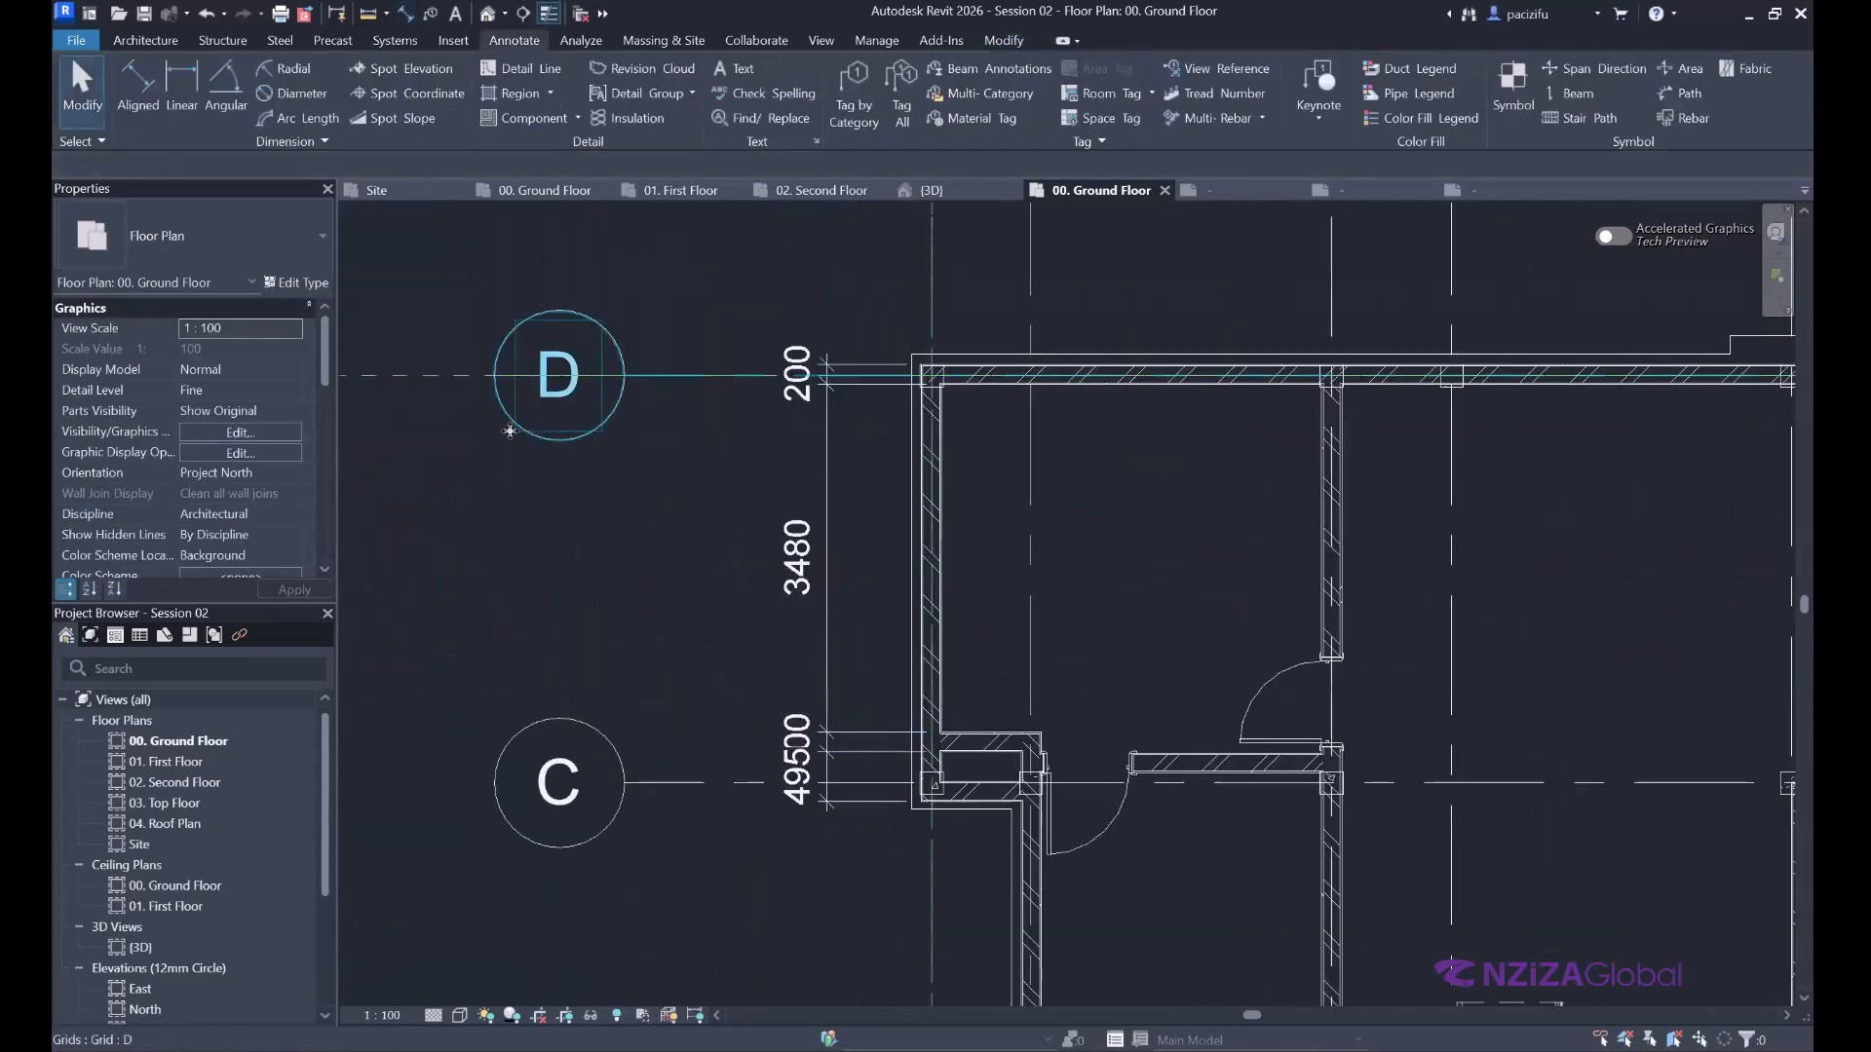
scroll(770, 526, "down", 3)
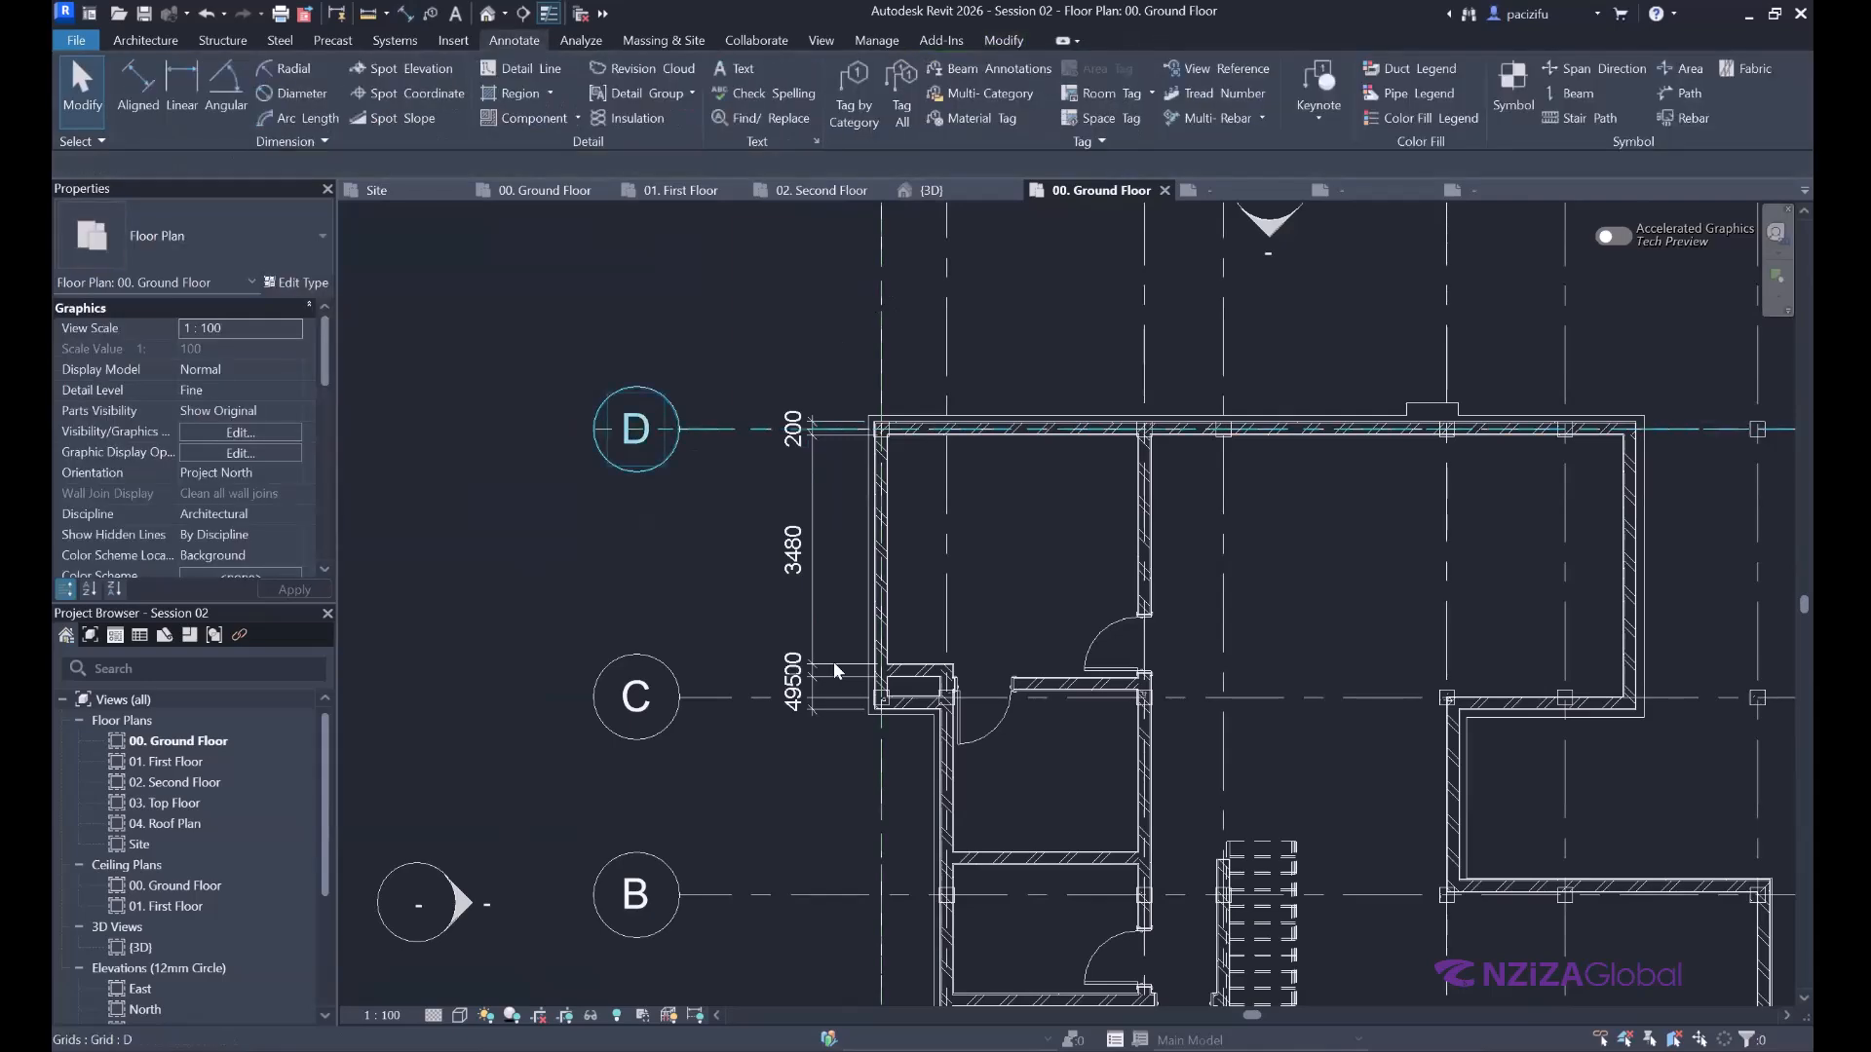
scroll(833, 662, "down", 2)
scroll(774, 789, "down", 4)
left_click(769, 801)
key("Delete")
scroll(752, 480, "up", 6)
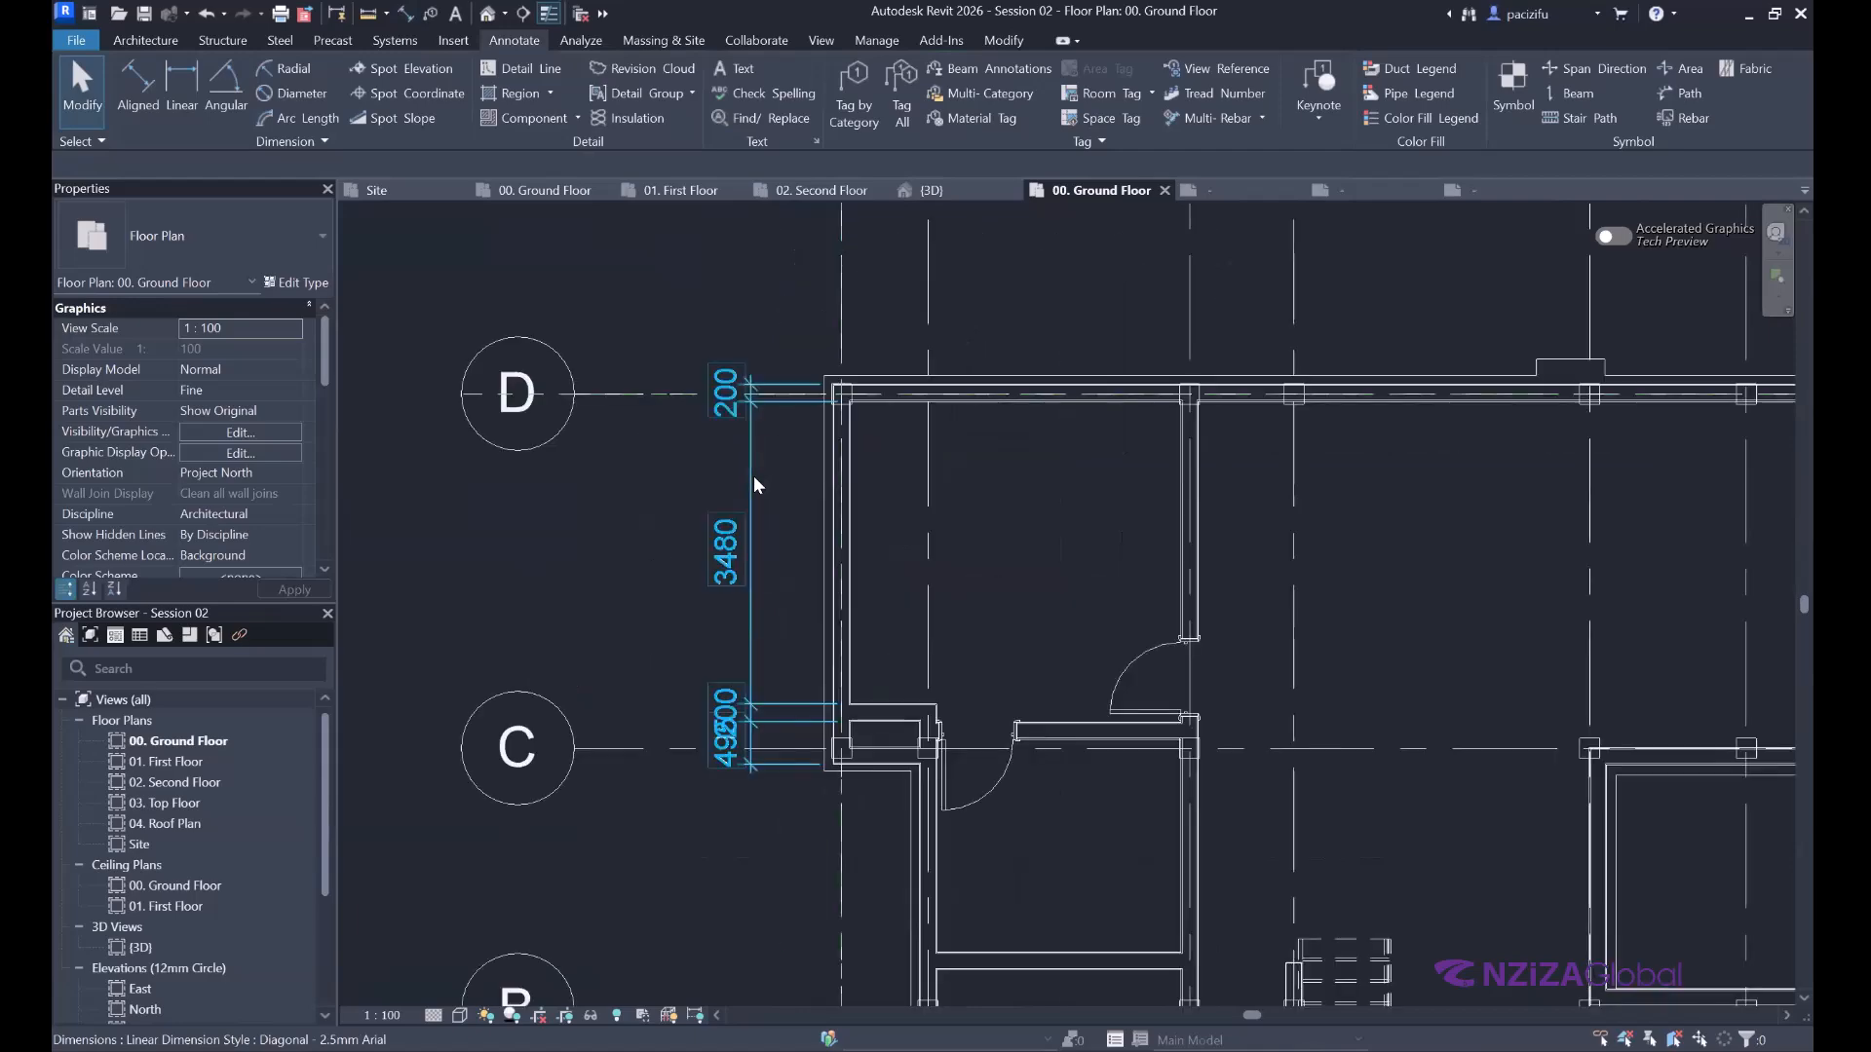
left_click(750, 355)
scroll(786, 361, "up", 3)
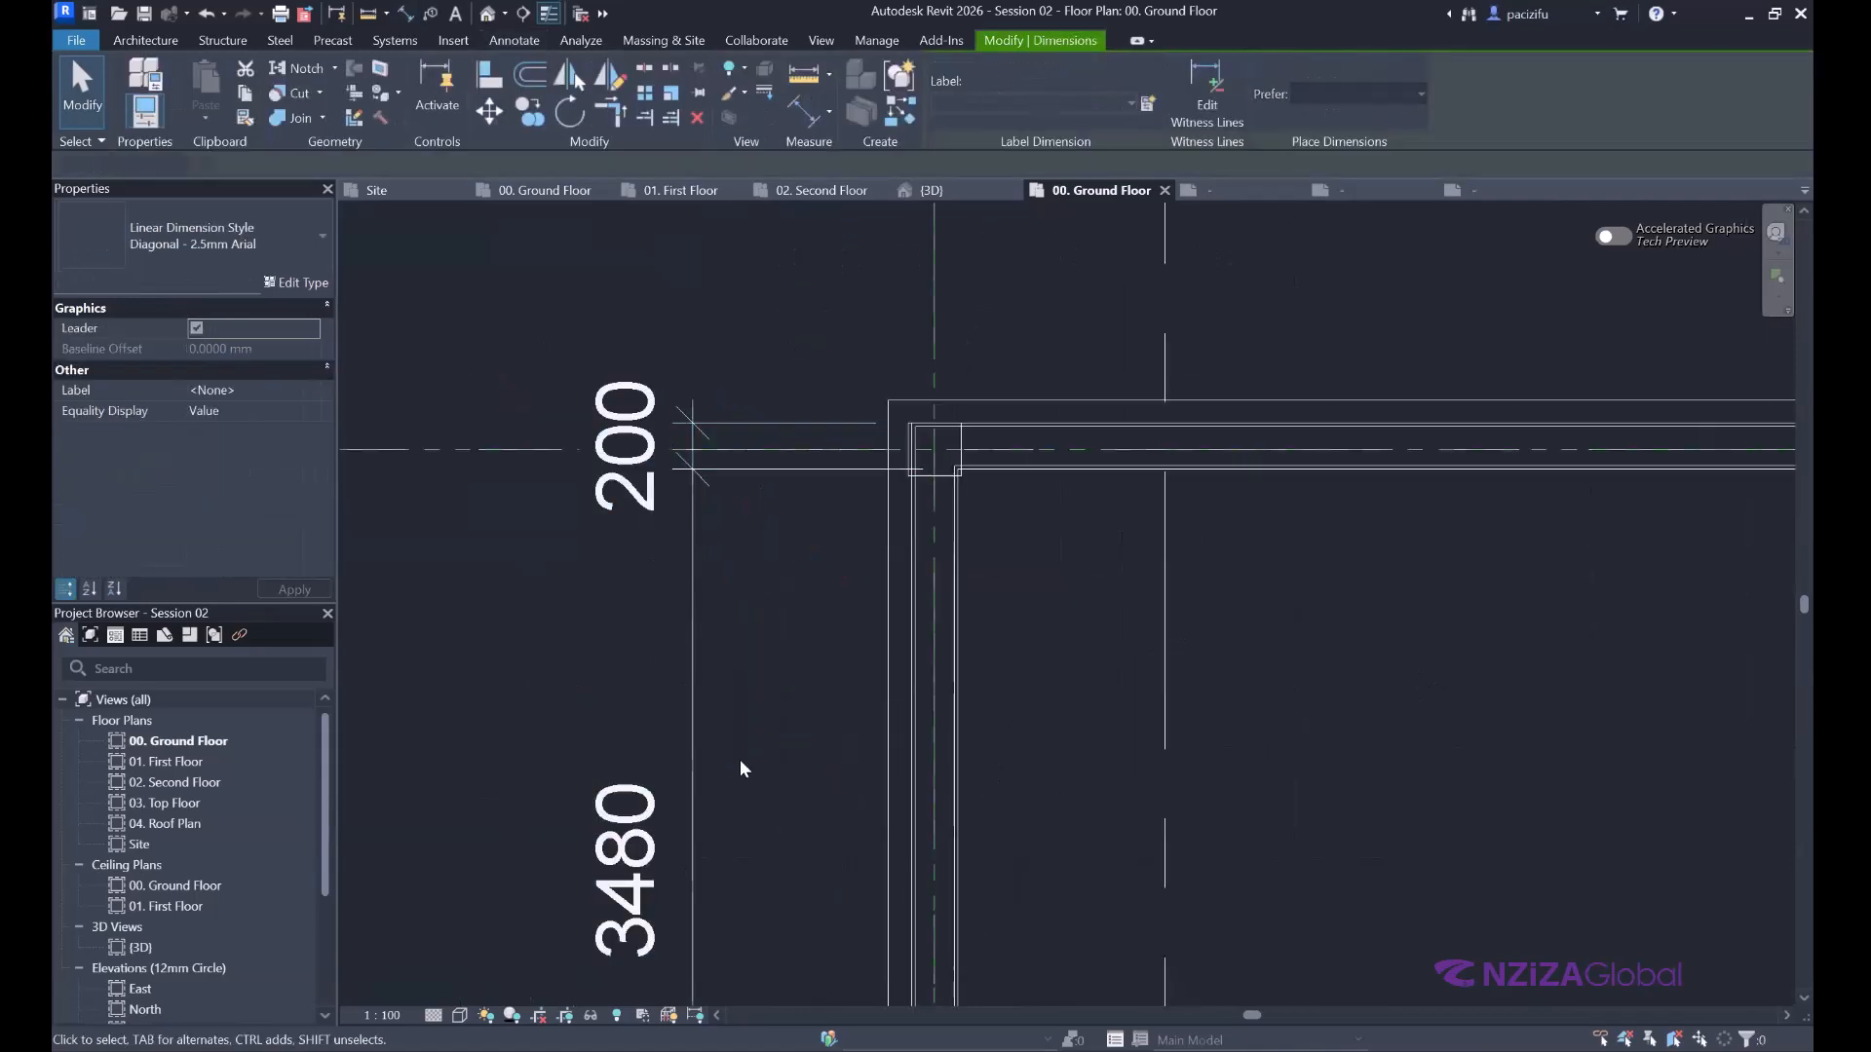
key("Escape")
scroll(710, 872, "down", 5)
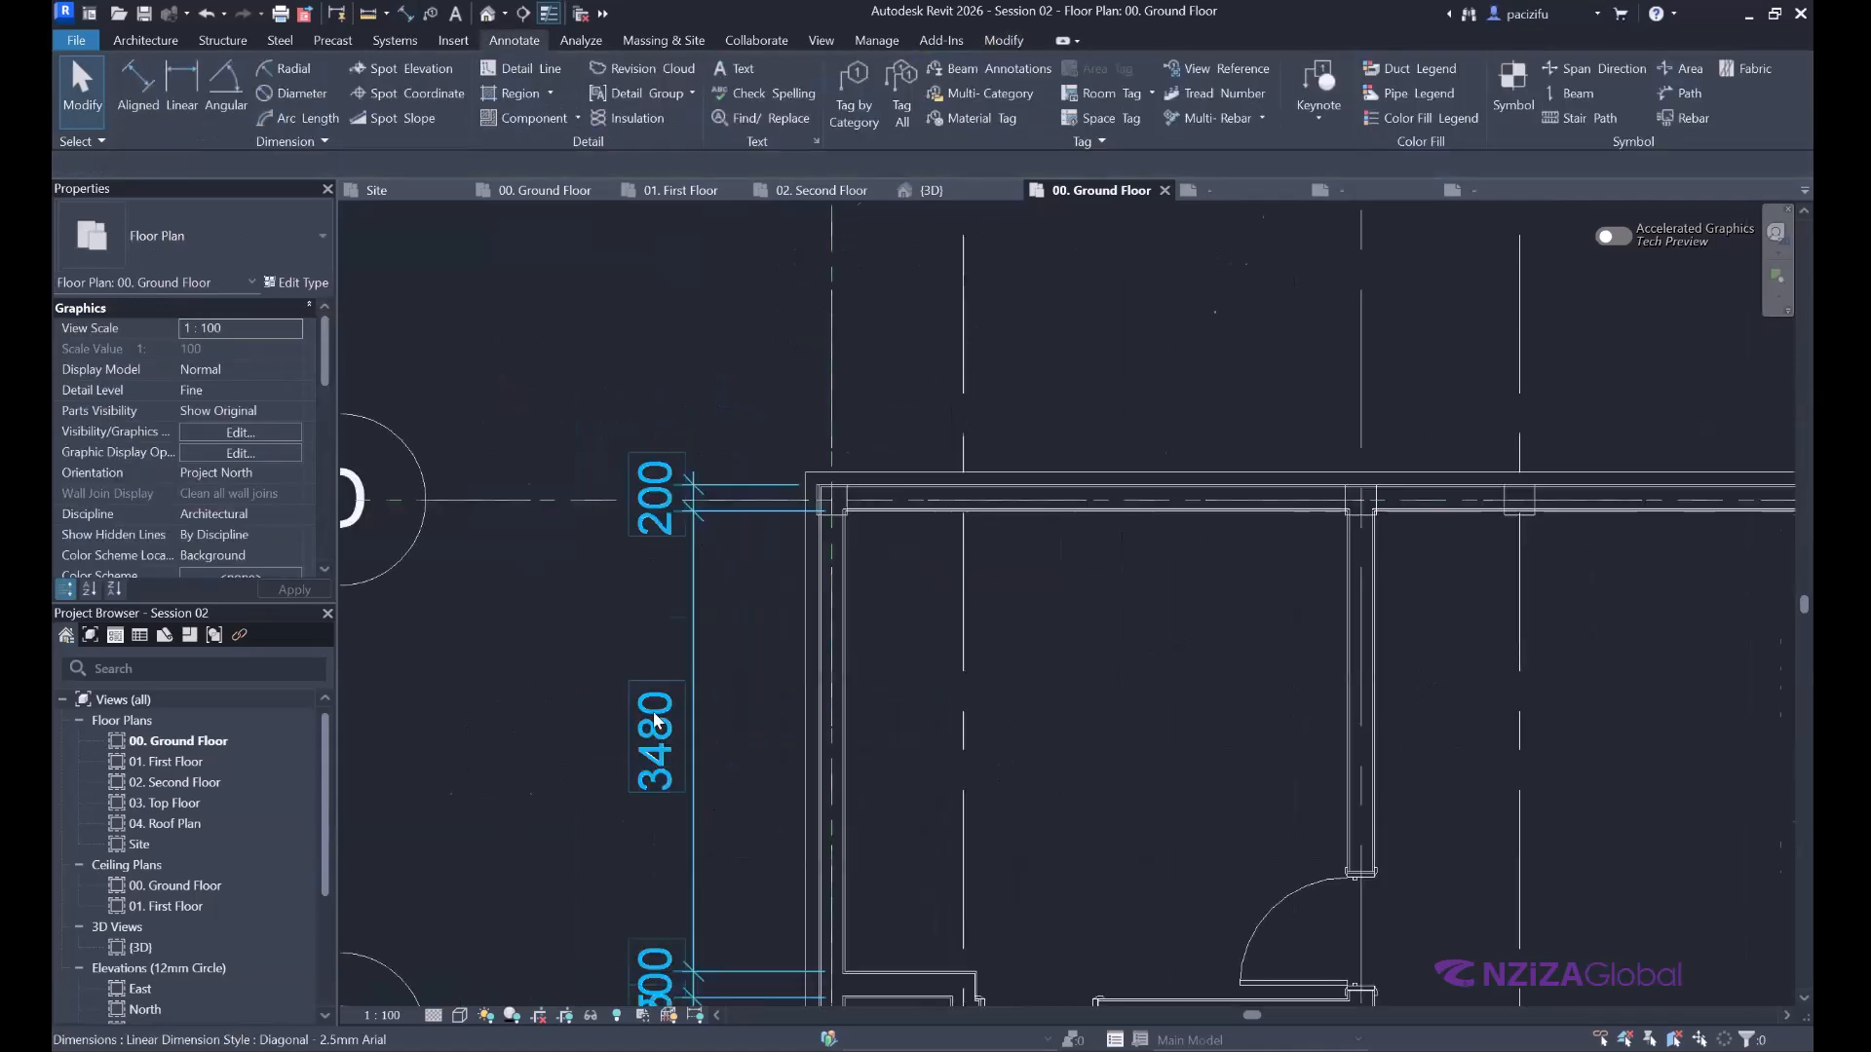
Open the type properties of the dimension string between grids D and C and choose Diagonal 1.5mm as the tick mark.
scroll(679, 859, "up", 5)
scroll(679, 859, "up", 1)
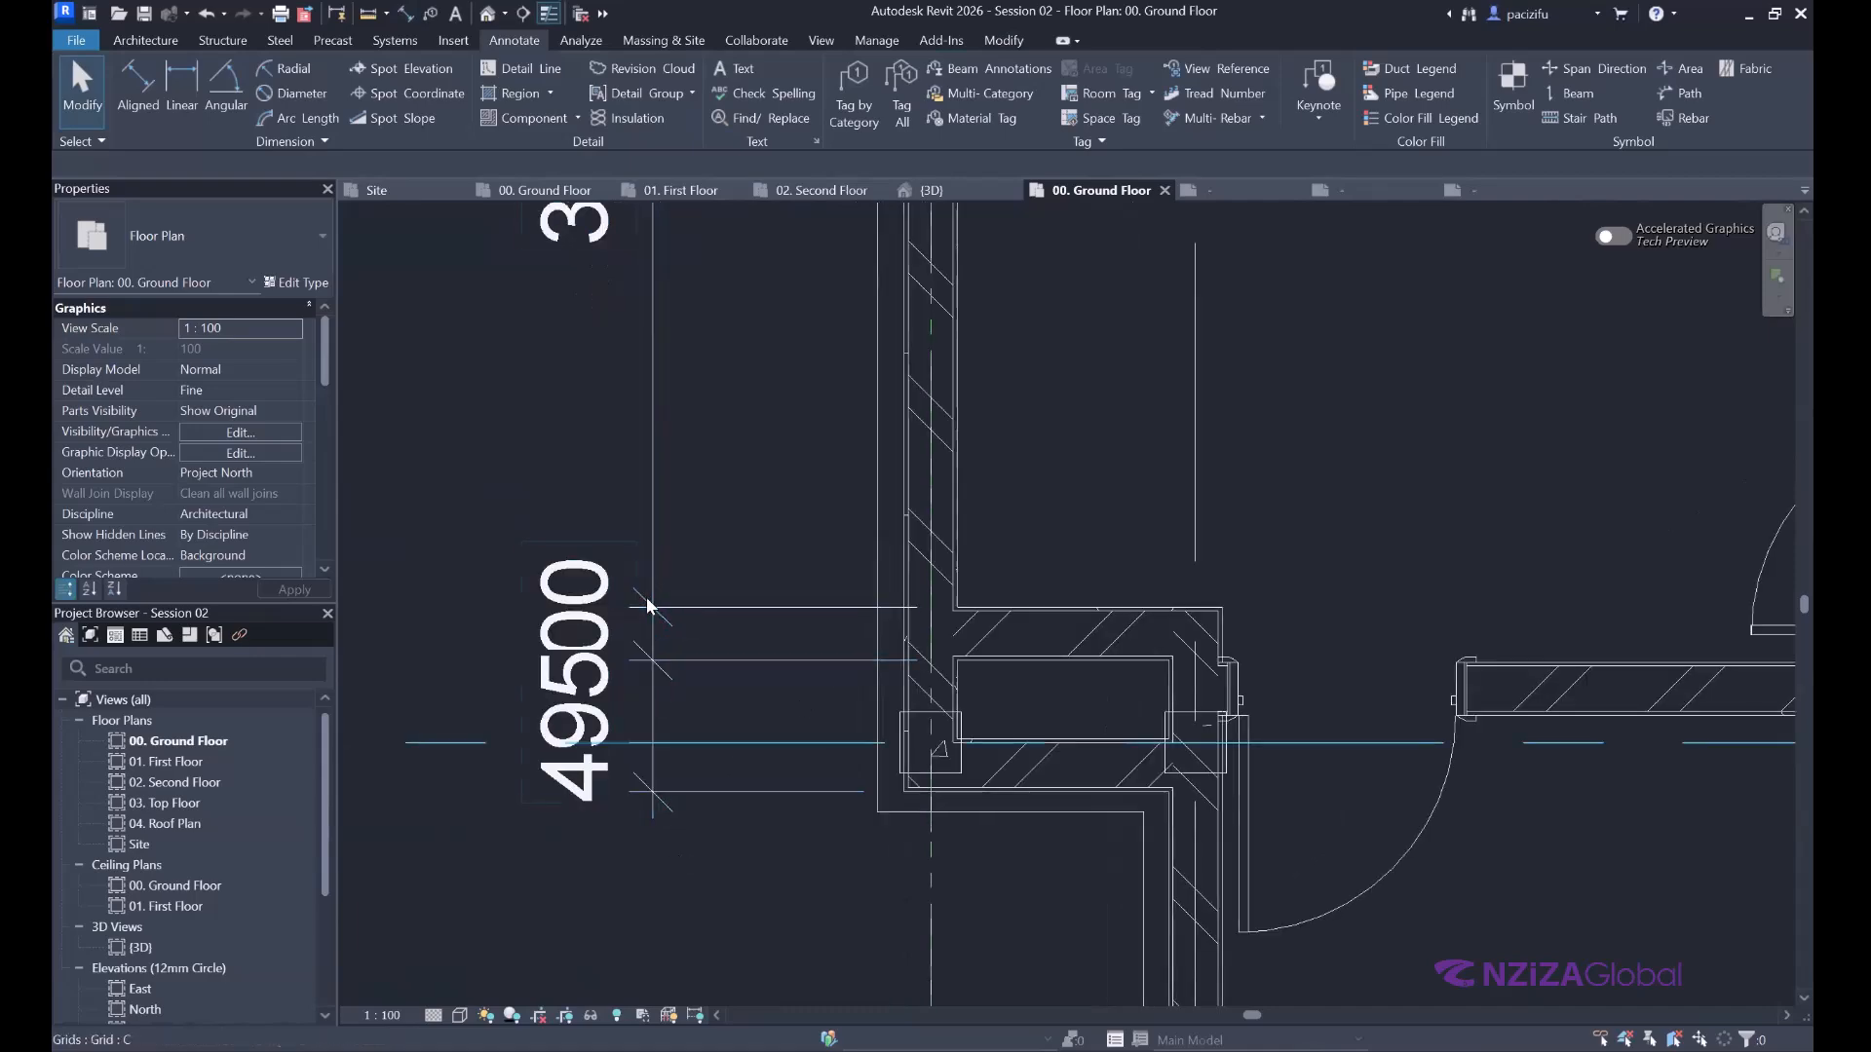
scroll(657, 519, "down", 2)
scroll(666, 520, "up", 1)
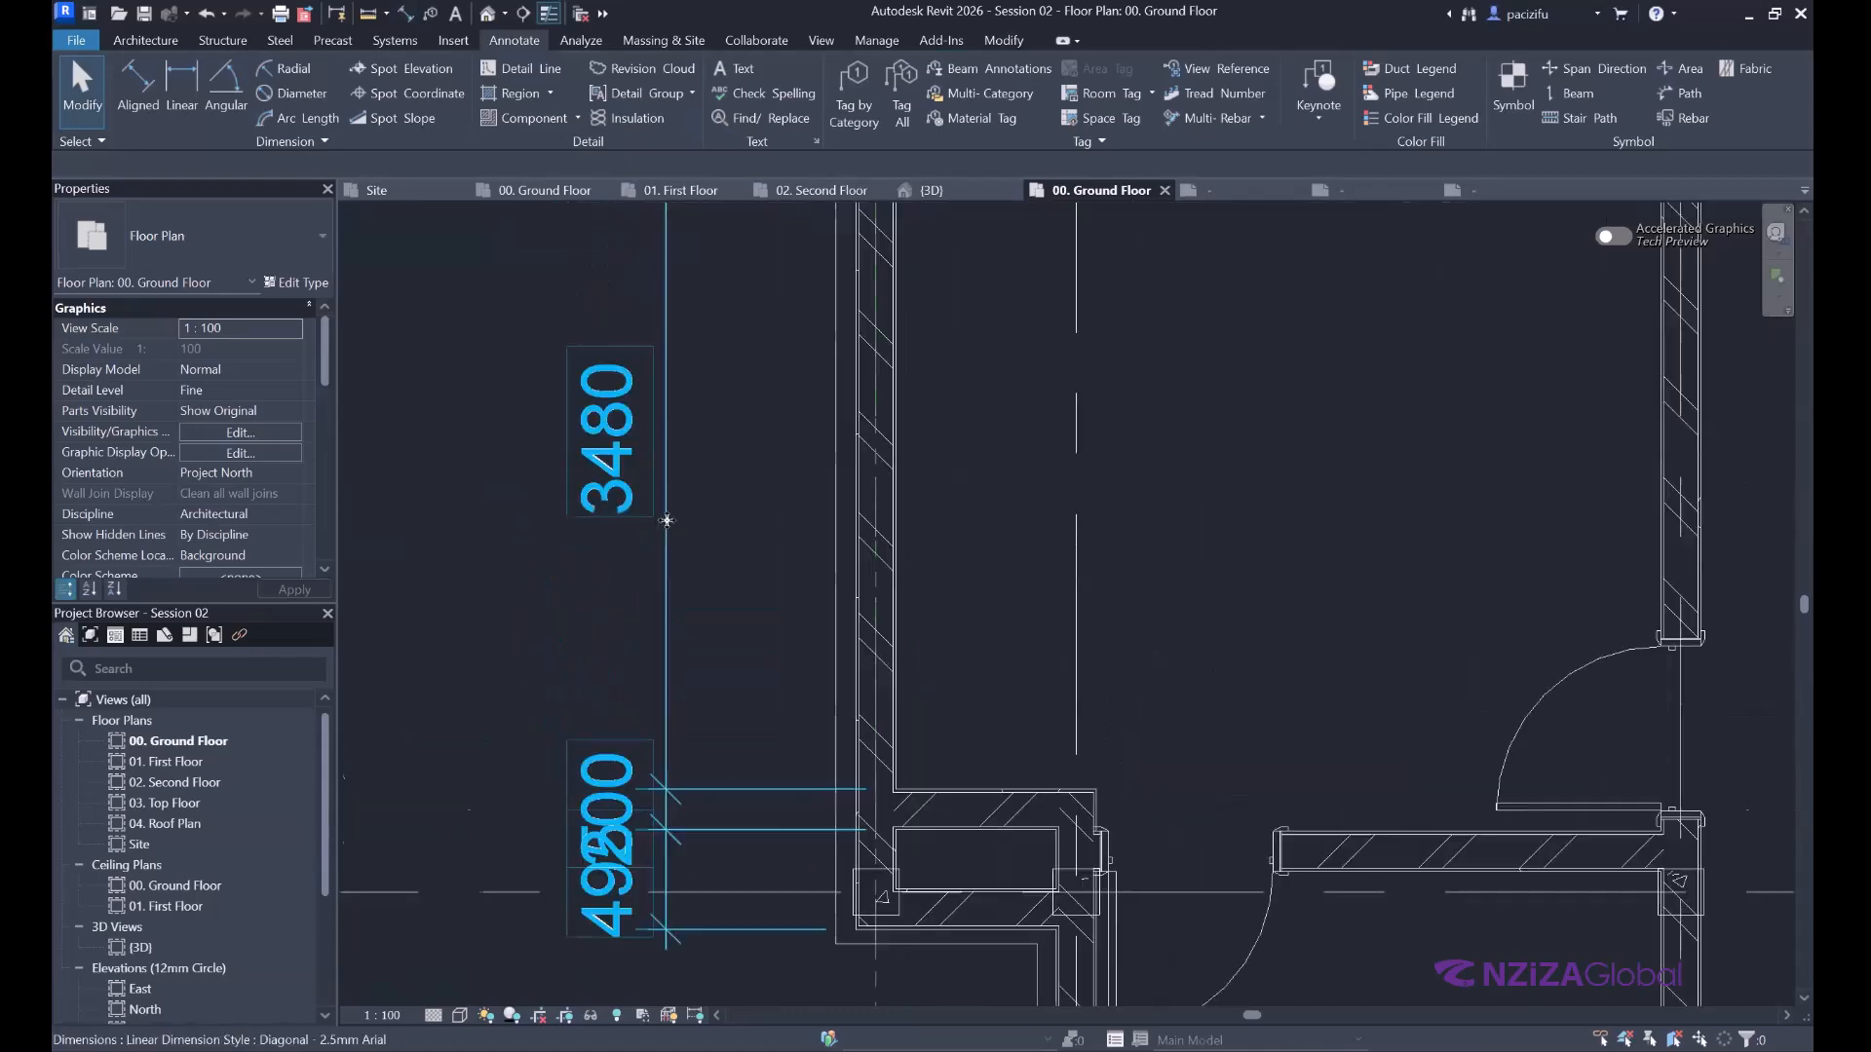
left_click(667, 520)
scroll(667, 521, "down", 2)
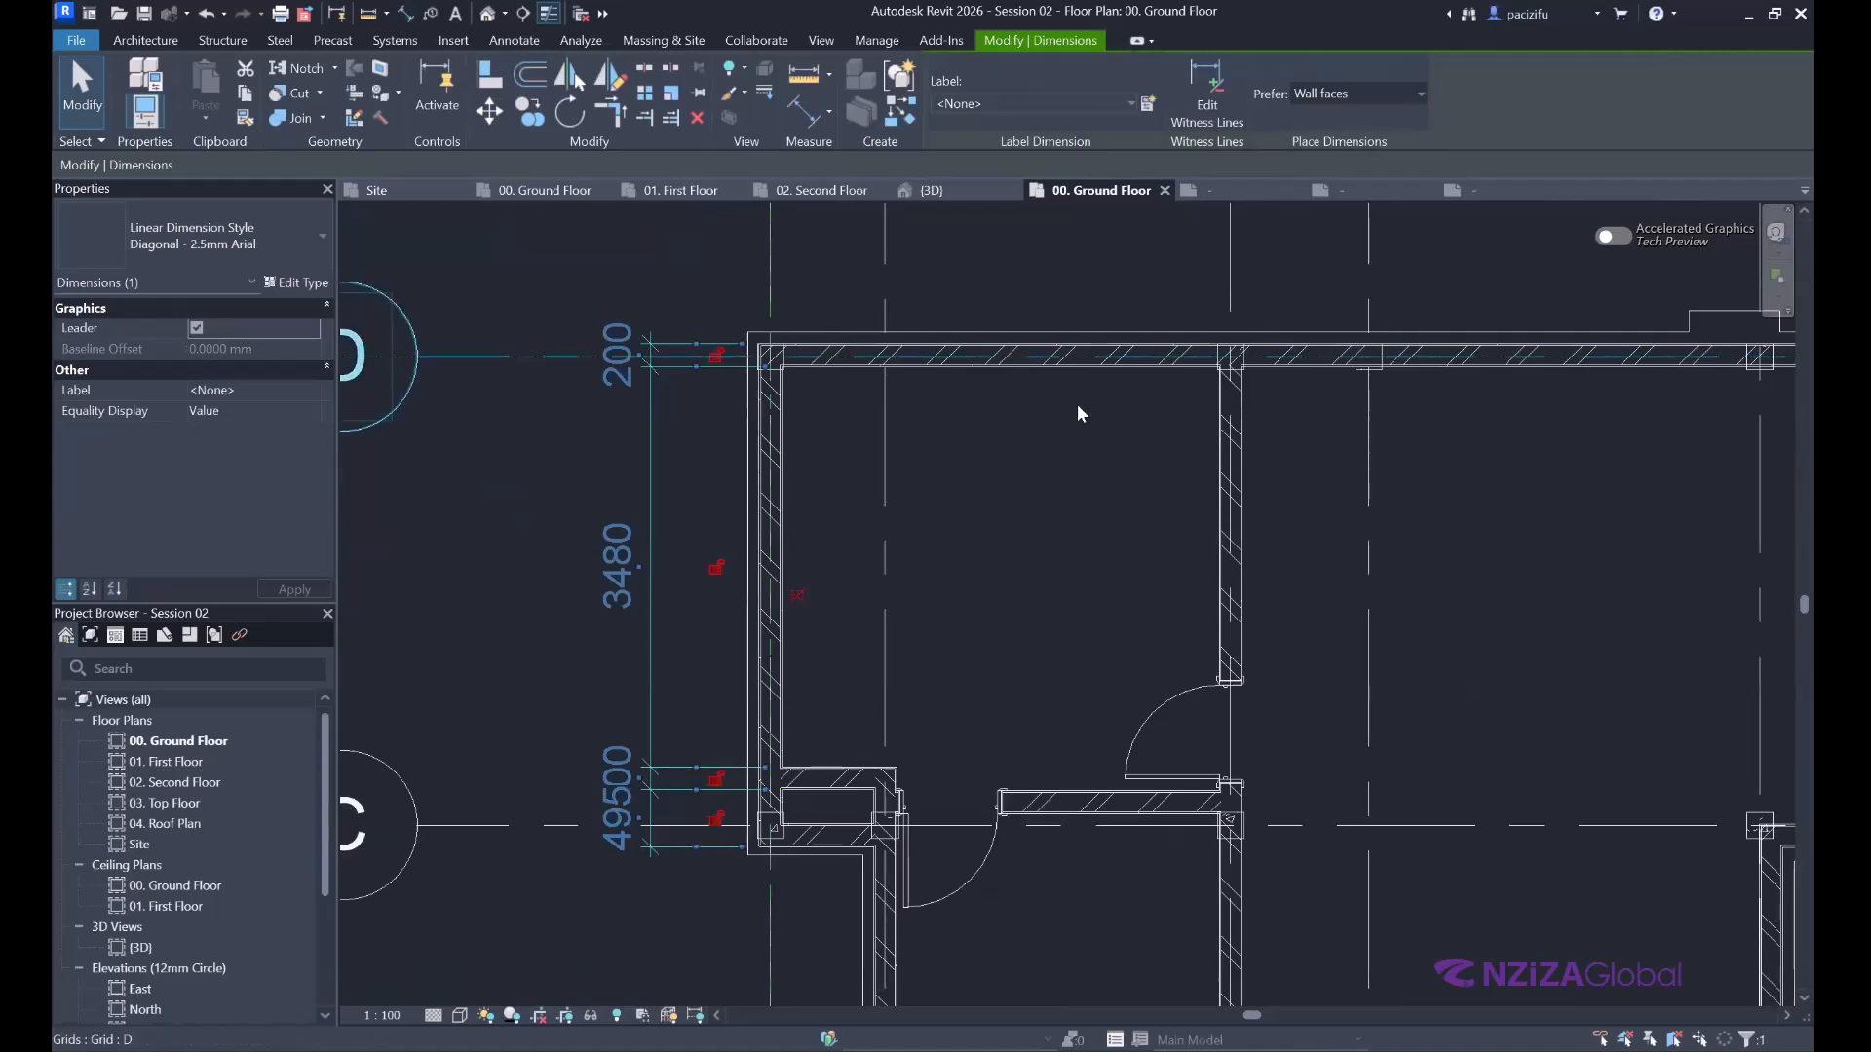
left_click(296, 282)
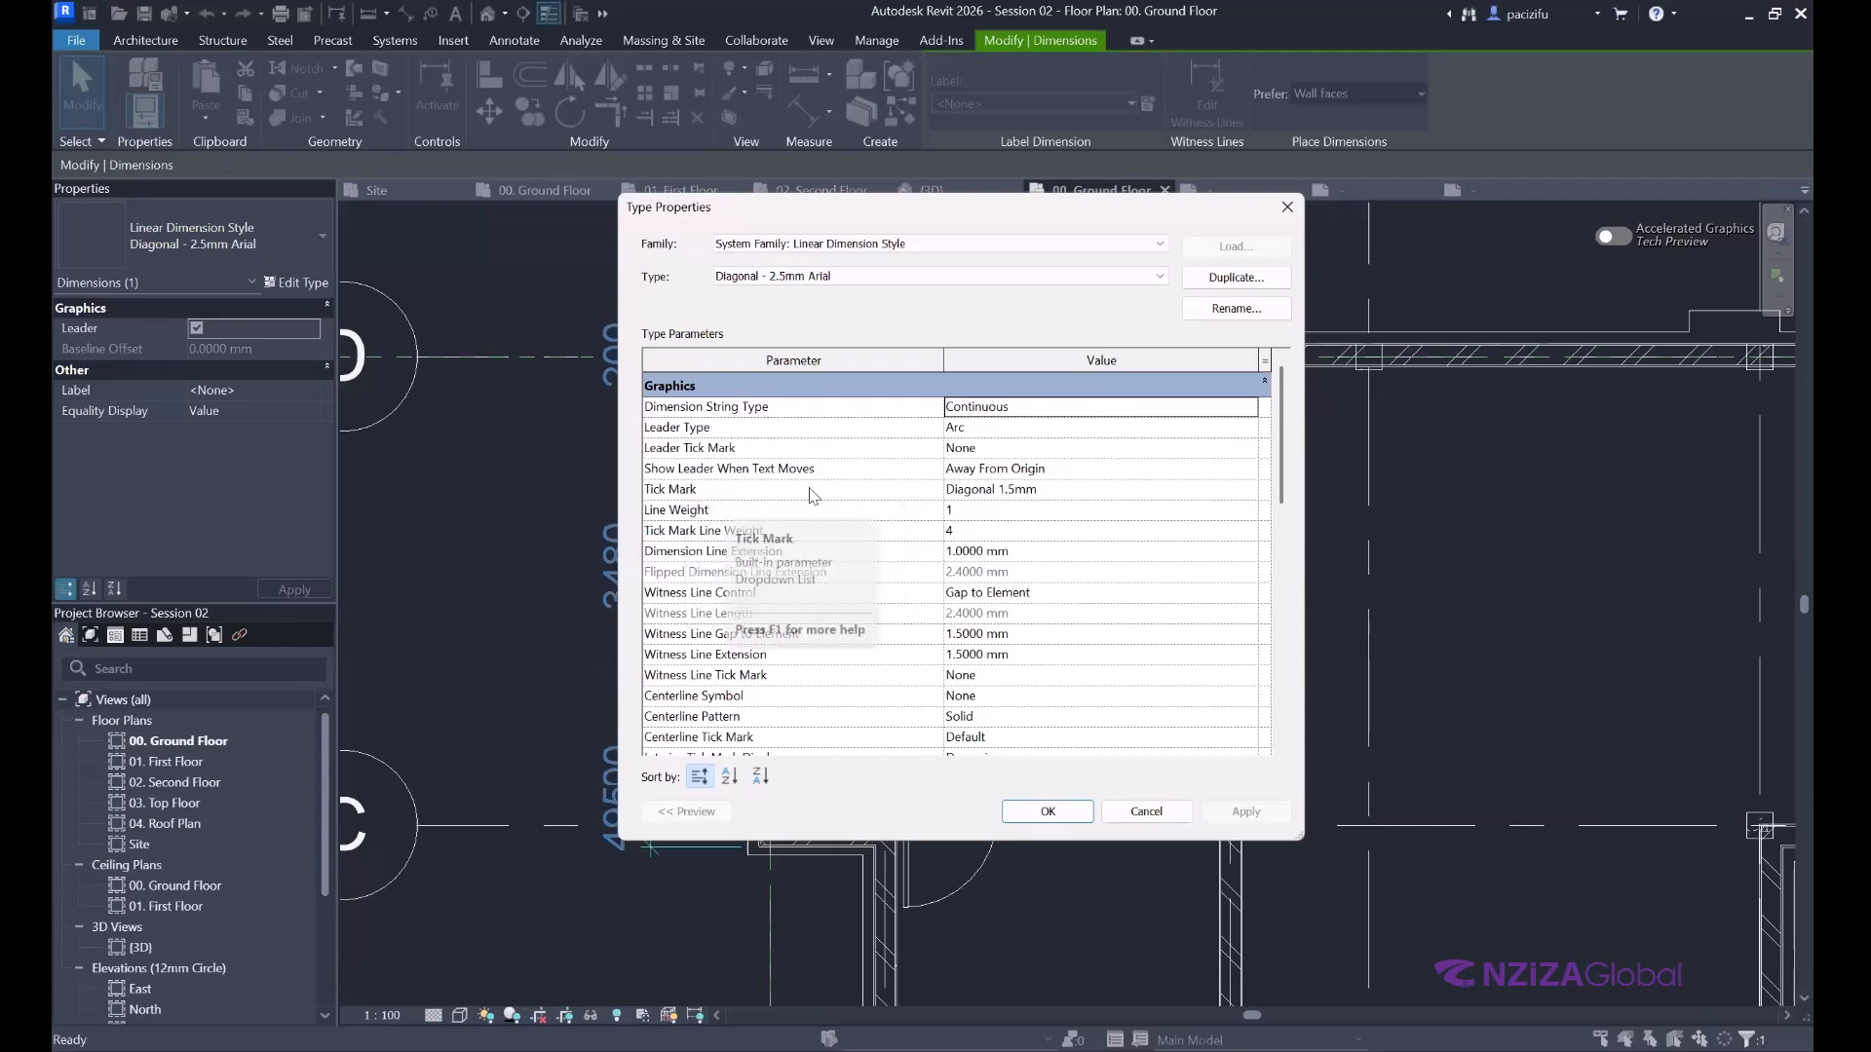
left_click(1243, 489)
left_click(1253, 491)
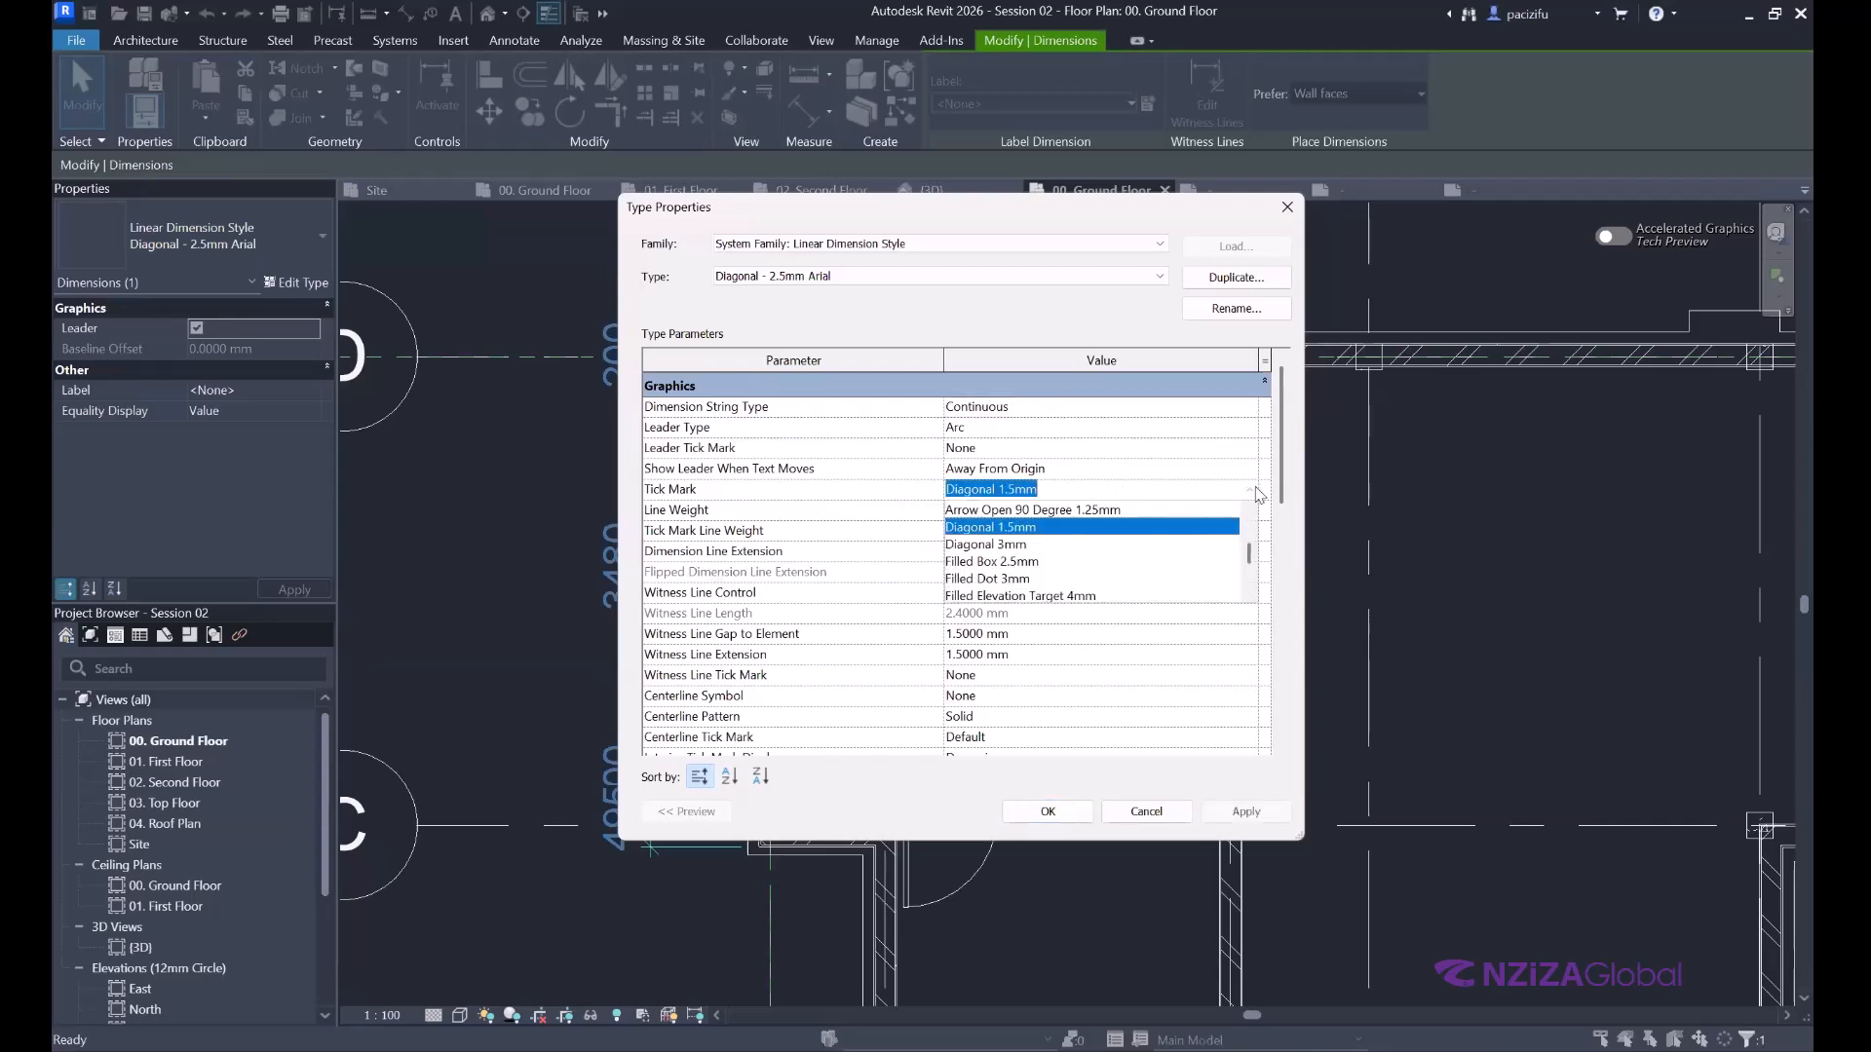
left_click(998, 529)
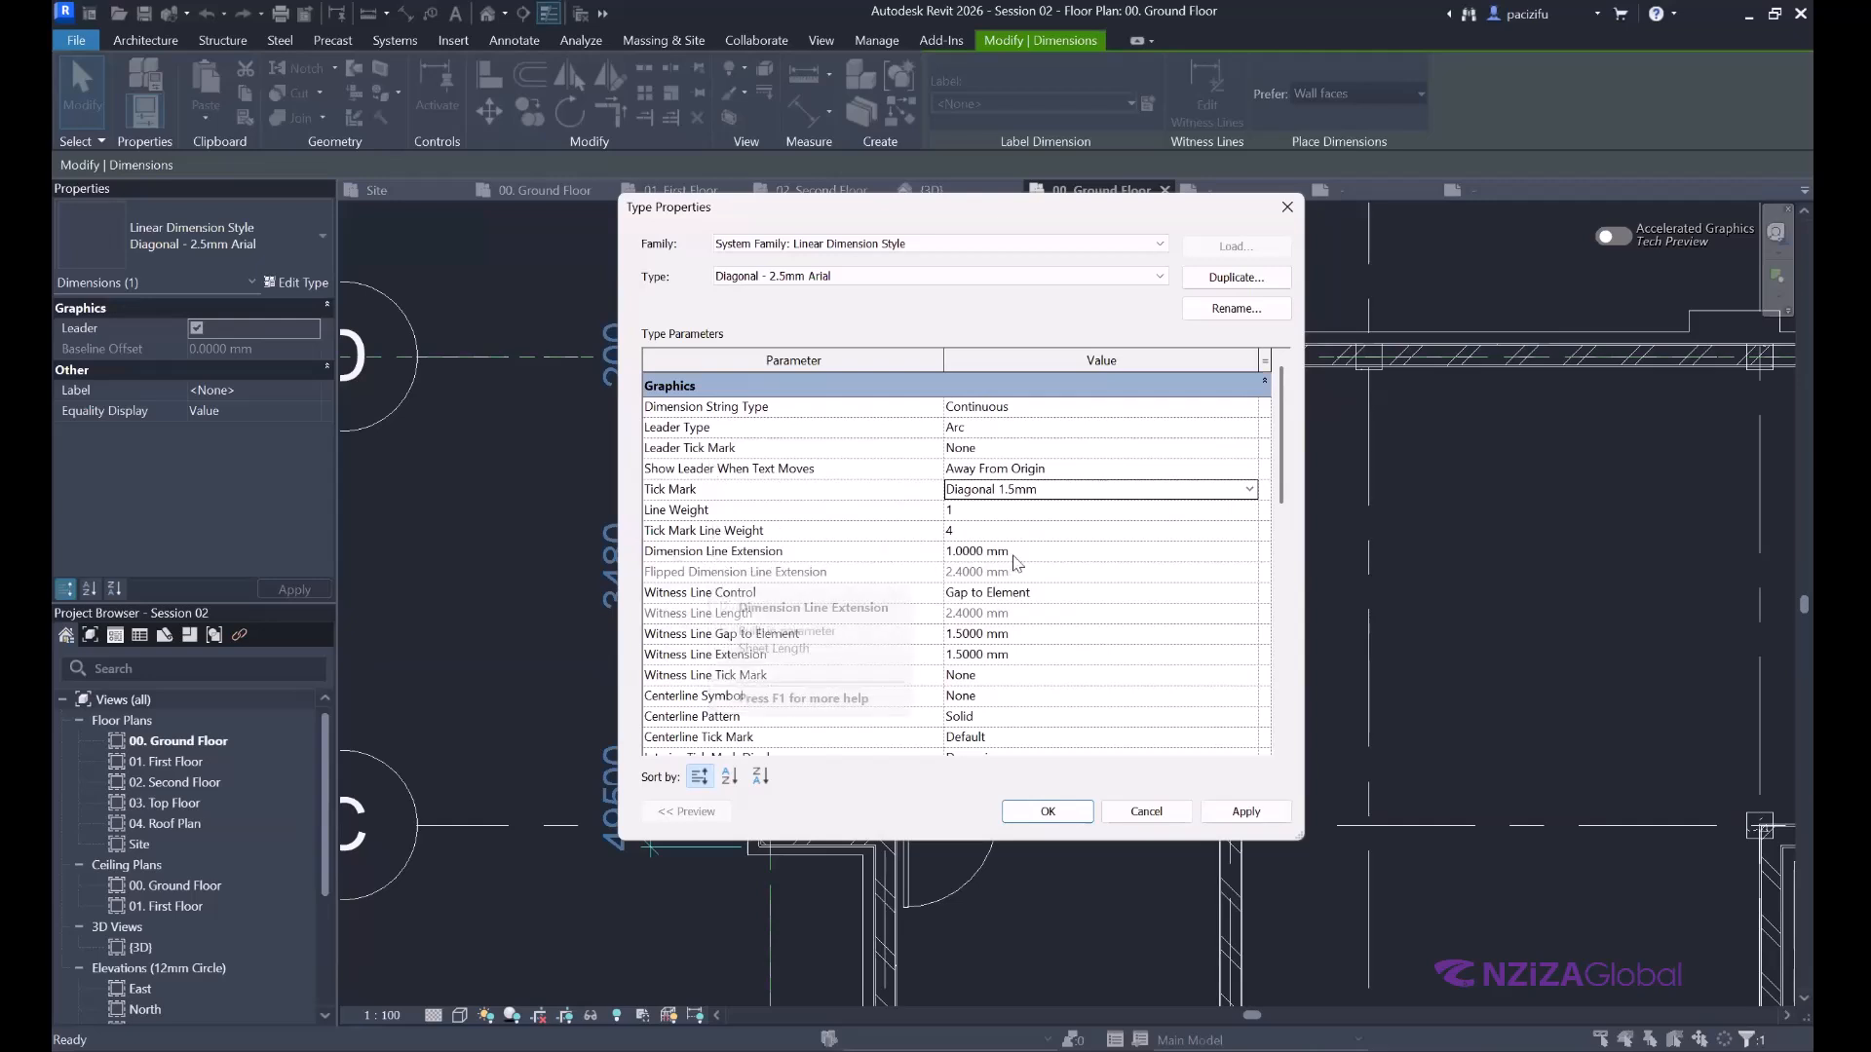
Set the dimension style's witness line control to Fixed to Dimension Line.
left_click(1228, 552)
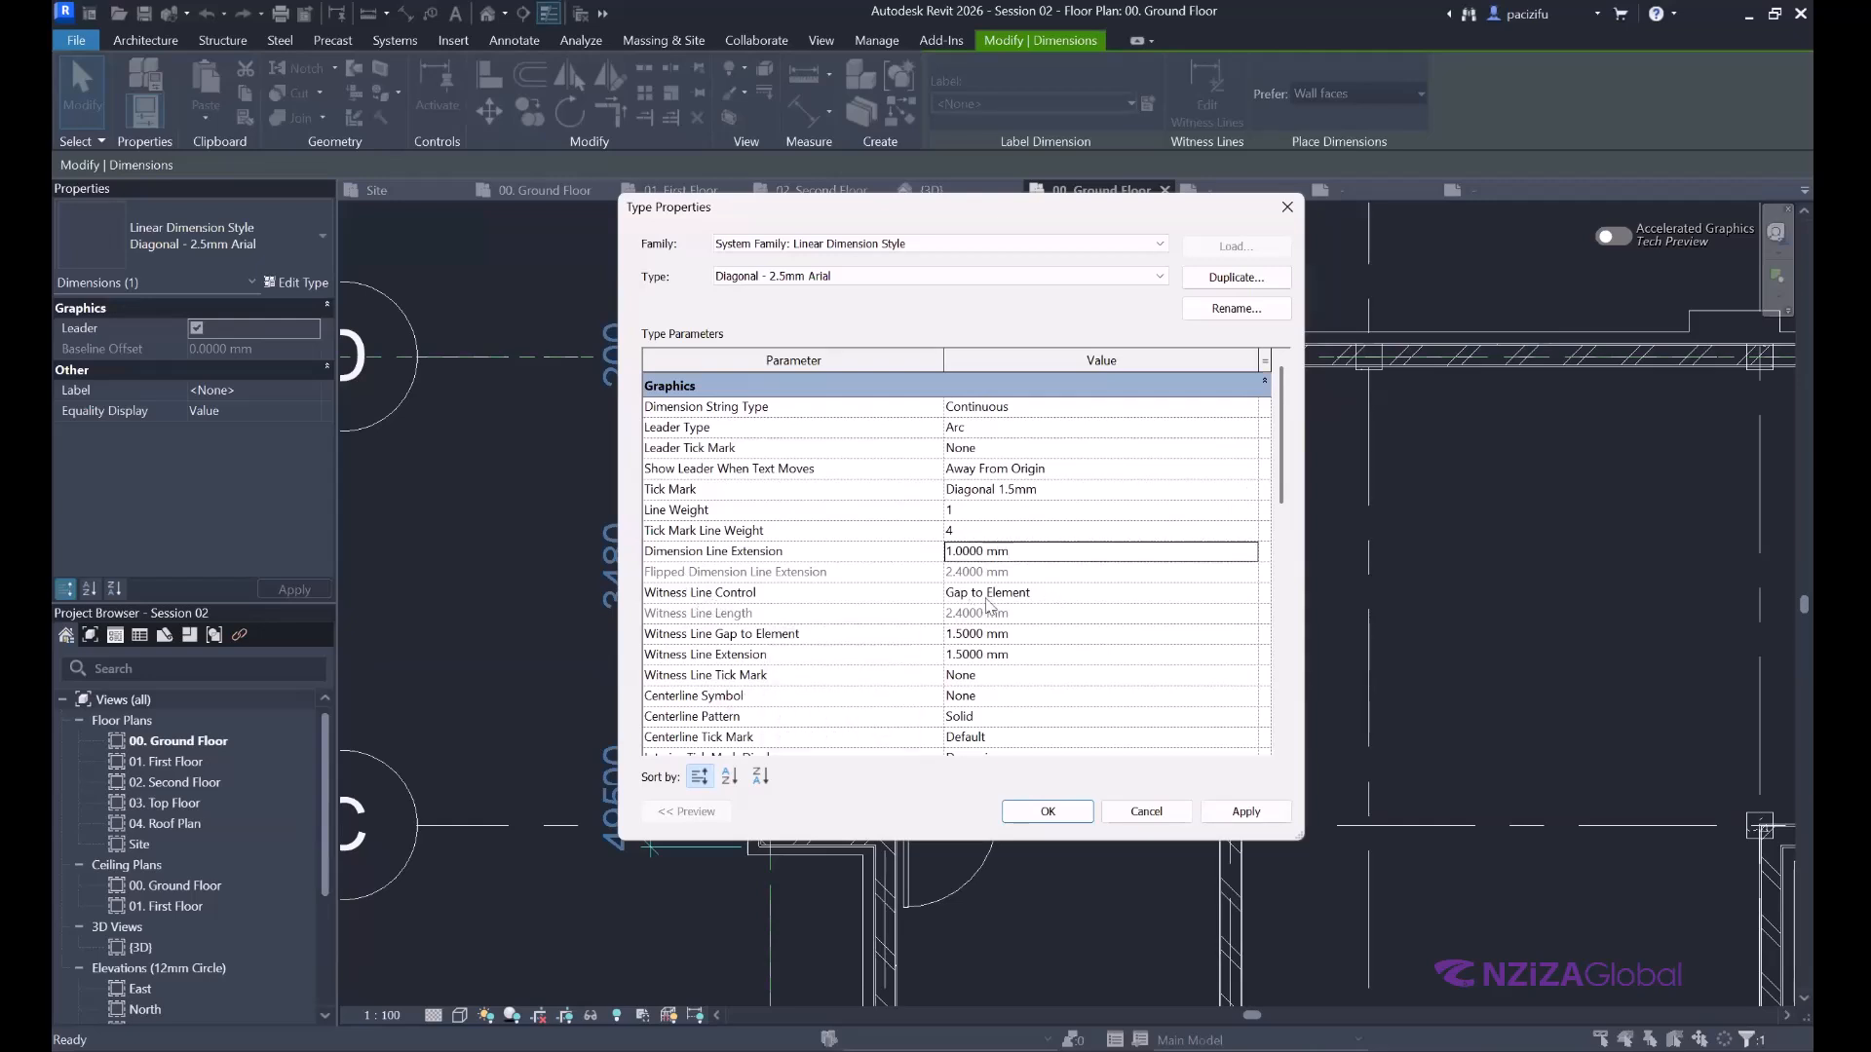
left_click(1251, 594)
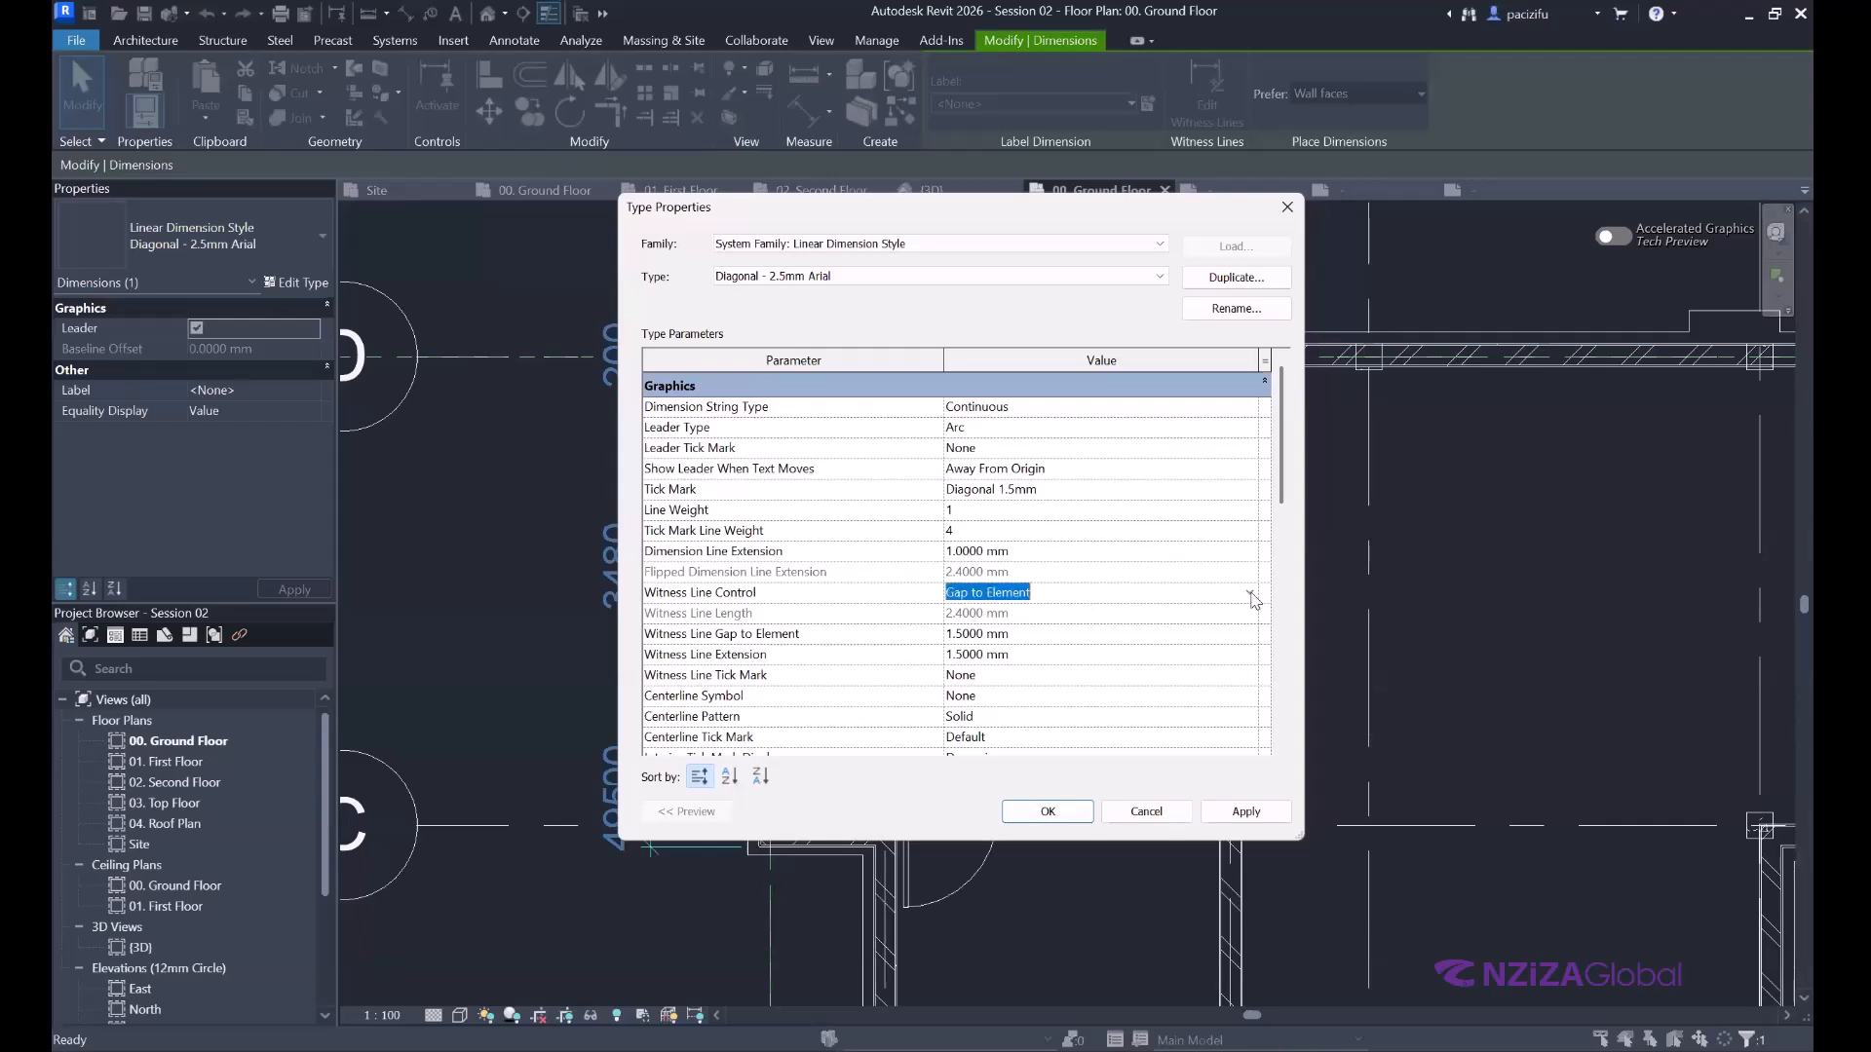
left_click(1252, 595)
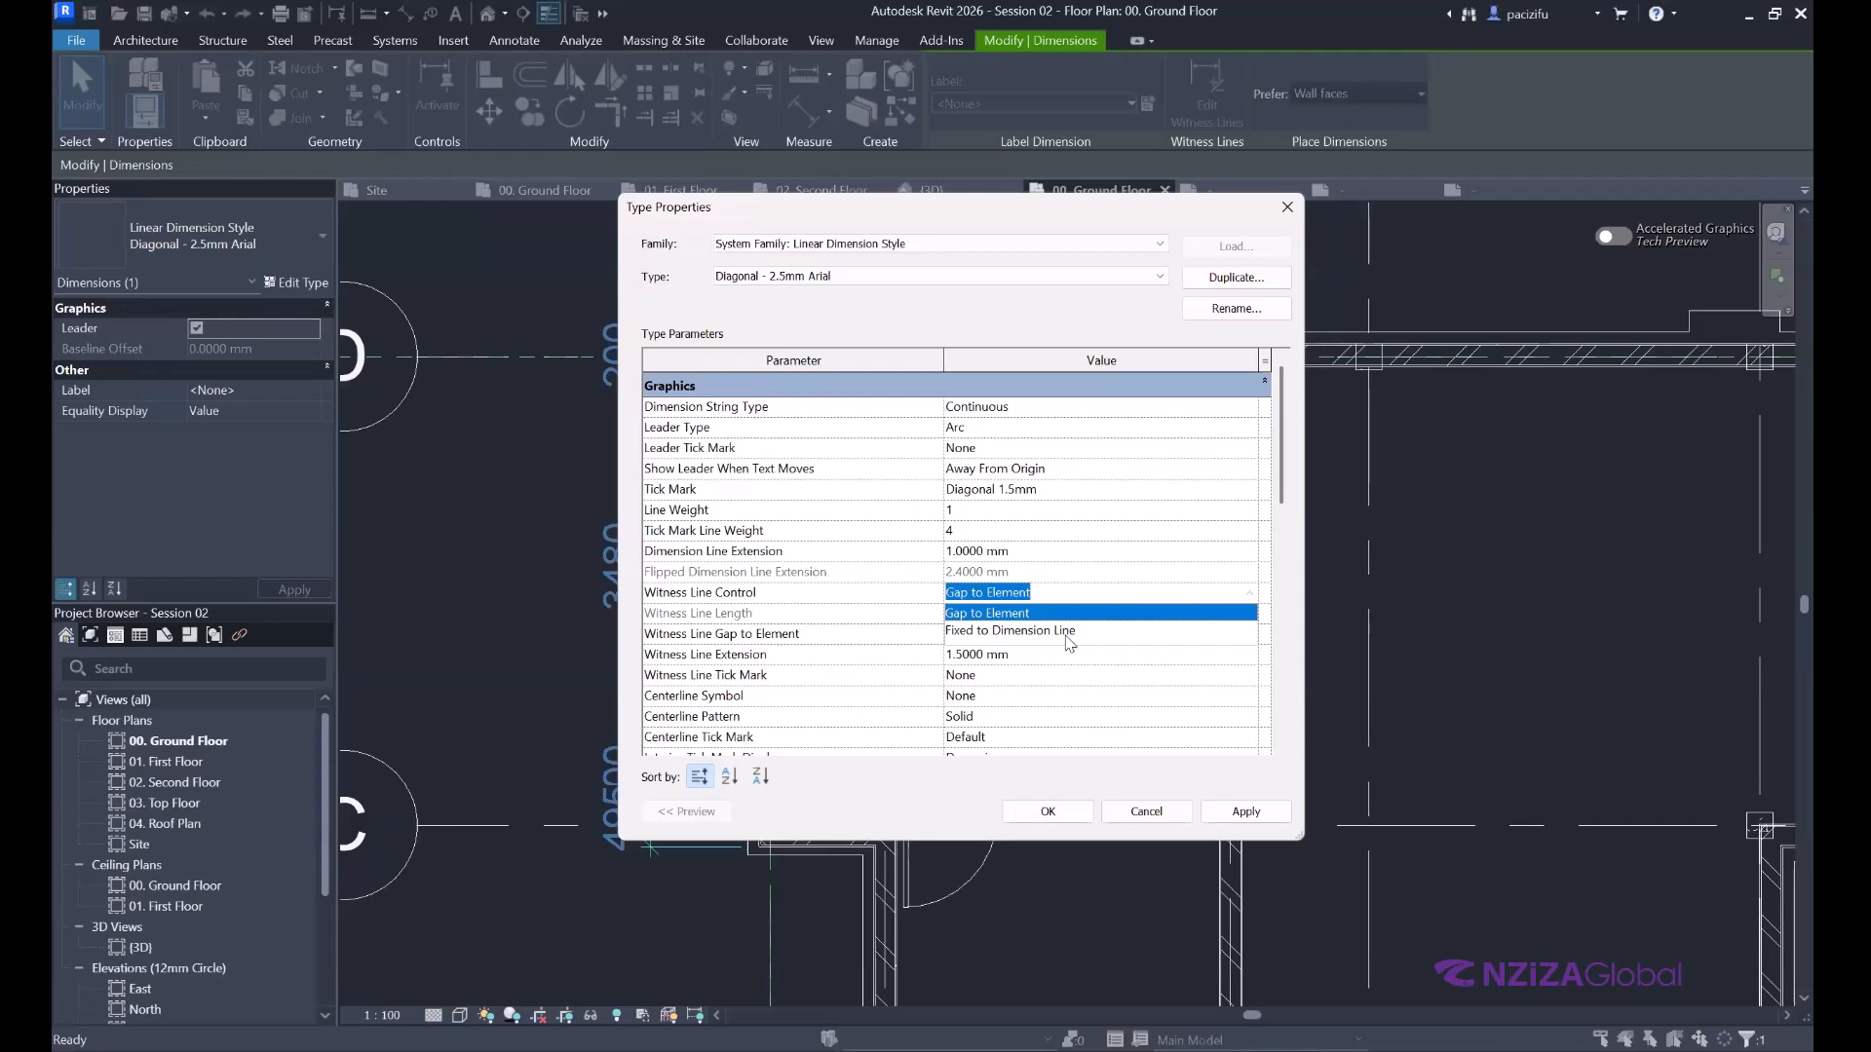
left_click(1065, 634)
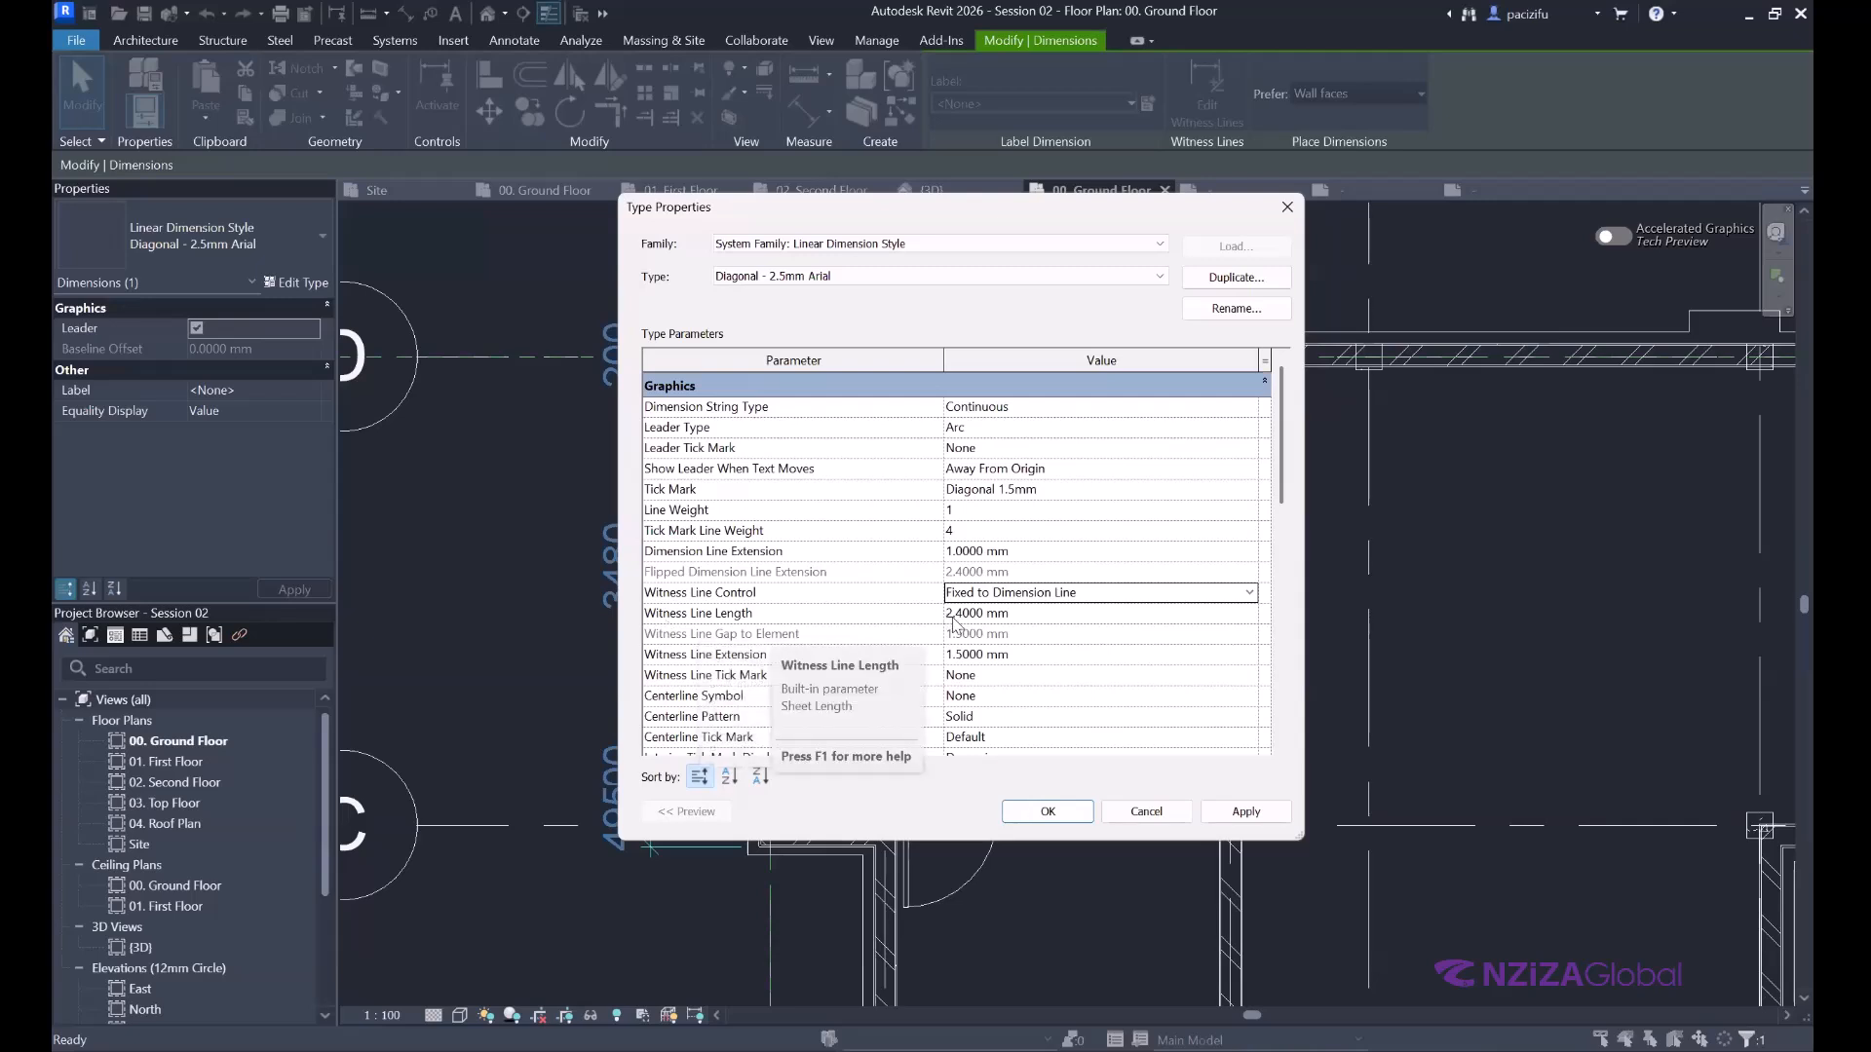
Set the dimension style's witness line length to 1.4 mm.
left_click(923, 611)
key("BackSpace")
key("BackSpace")
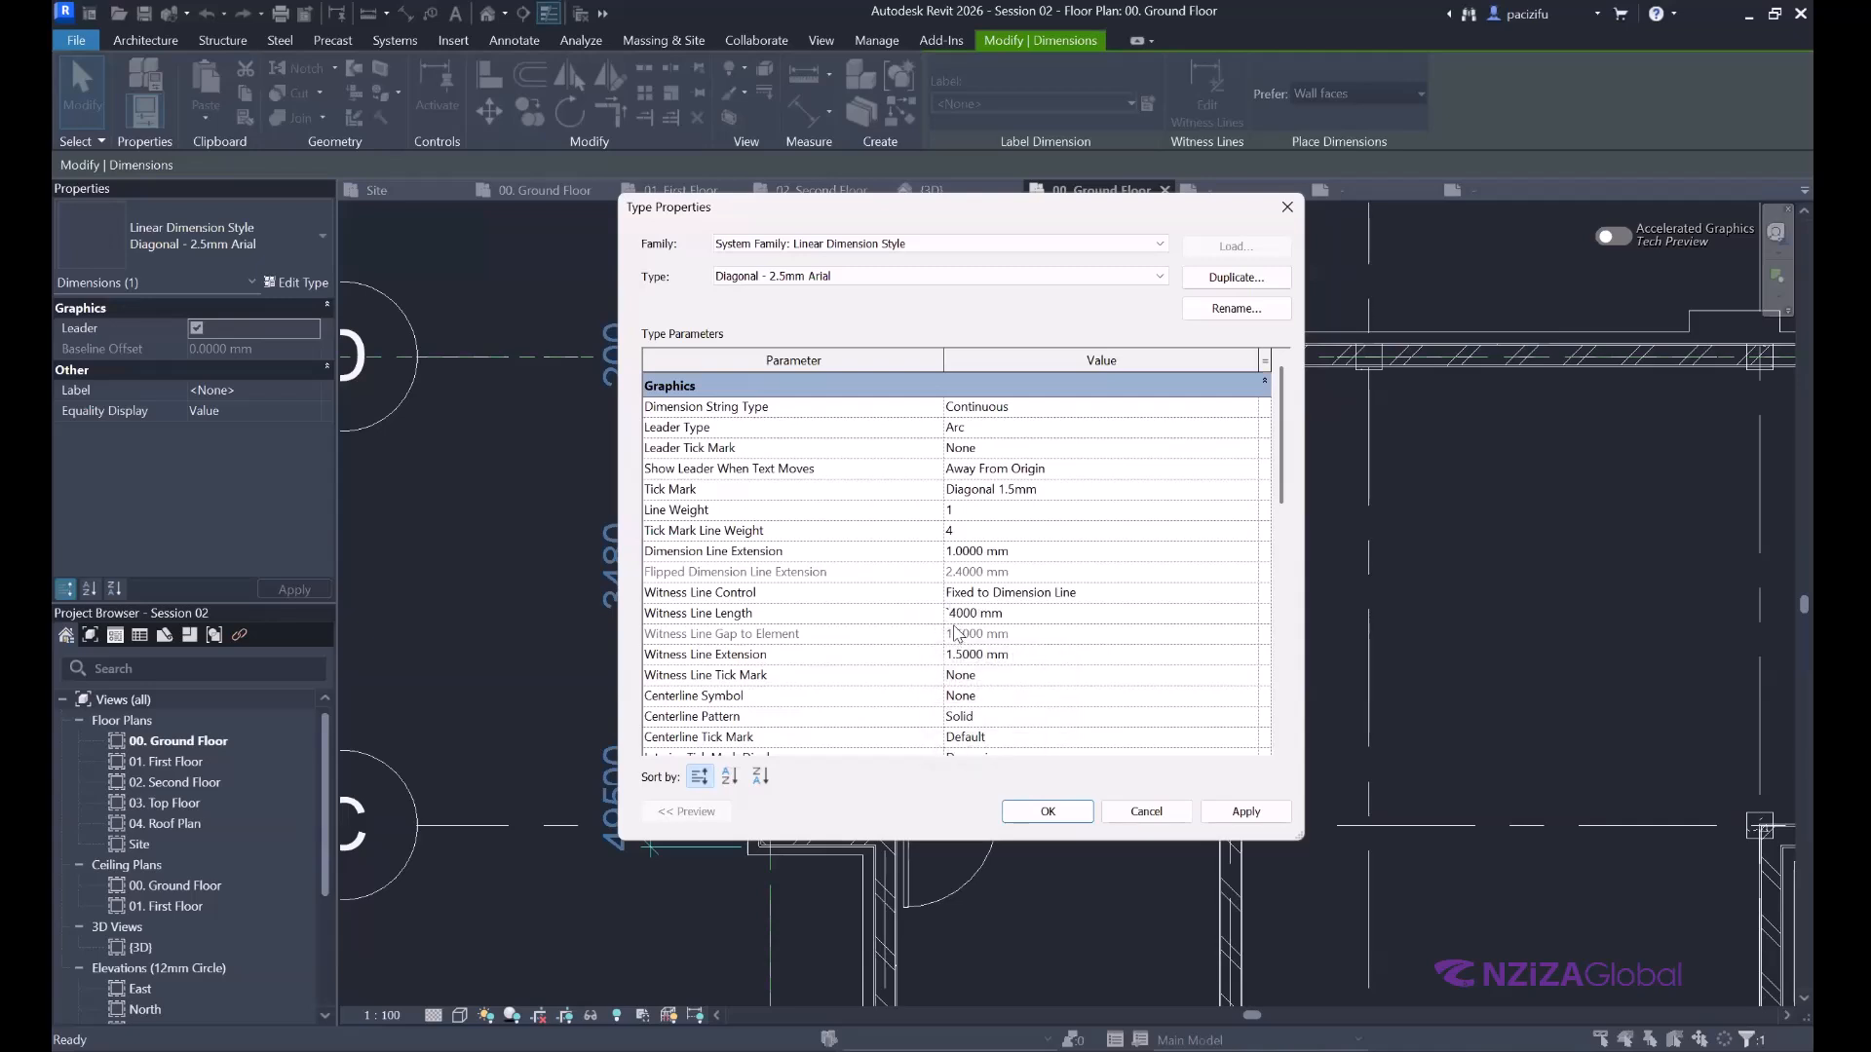
type("1.")
Change the dimension style's color to dark grey, RGB 089-089-089.
scroll(1018, 644, "down", 1)
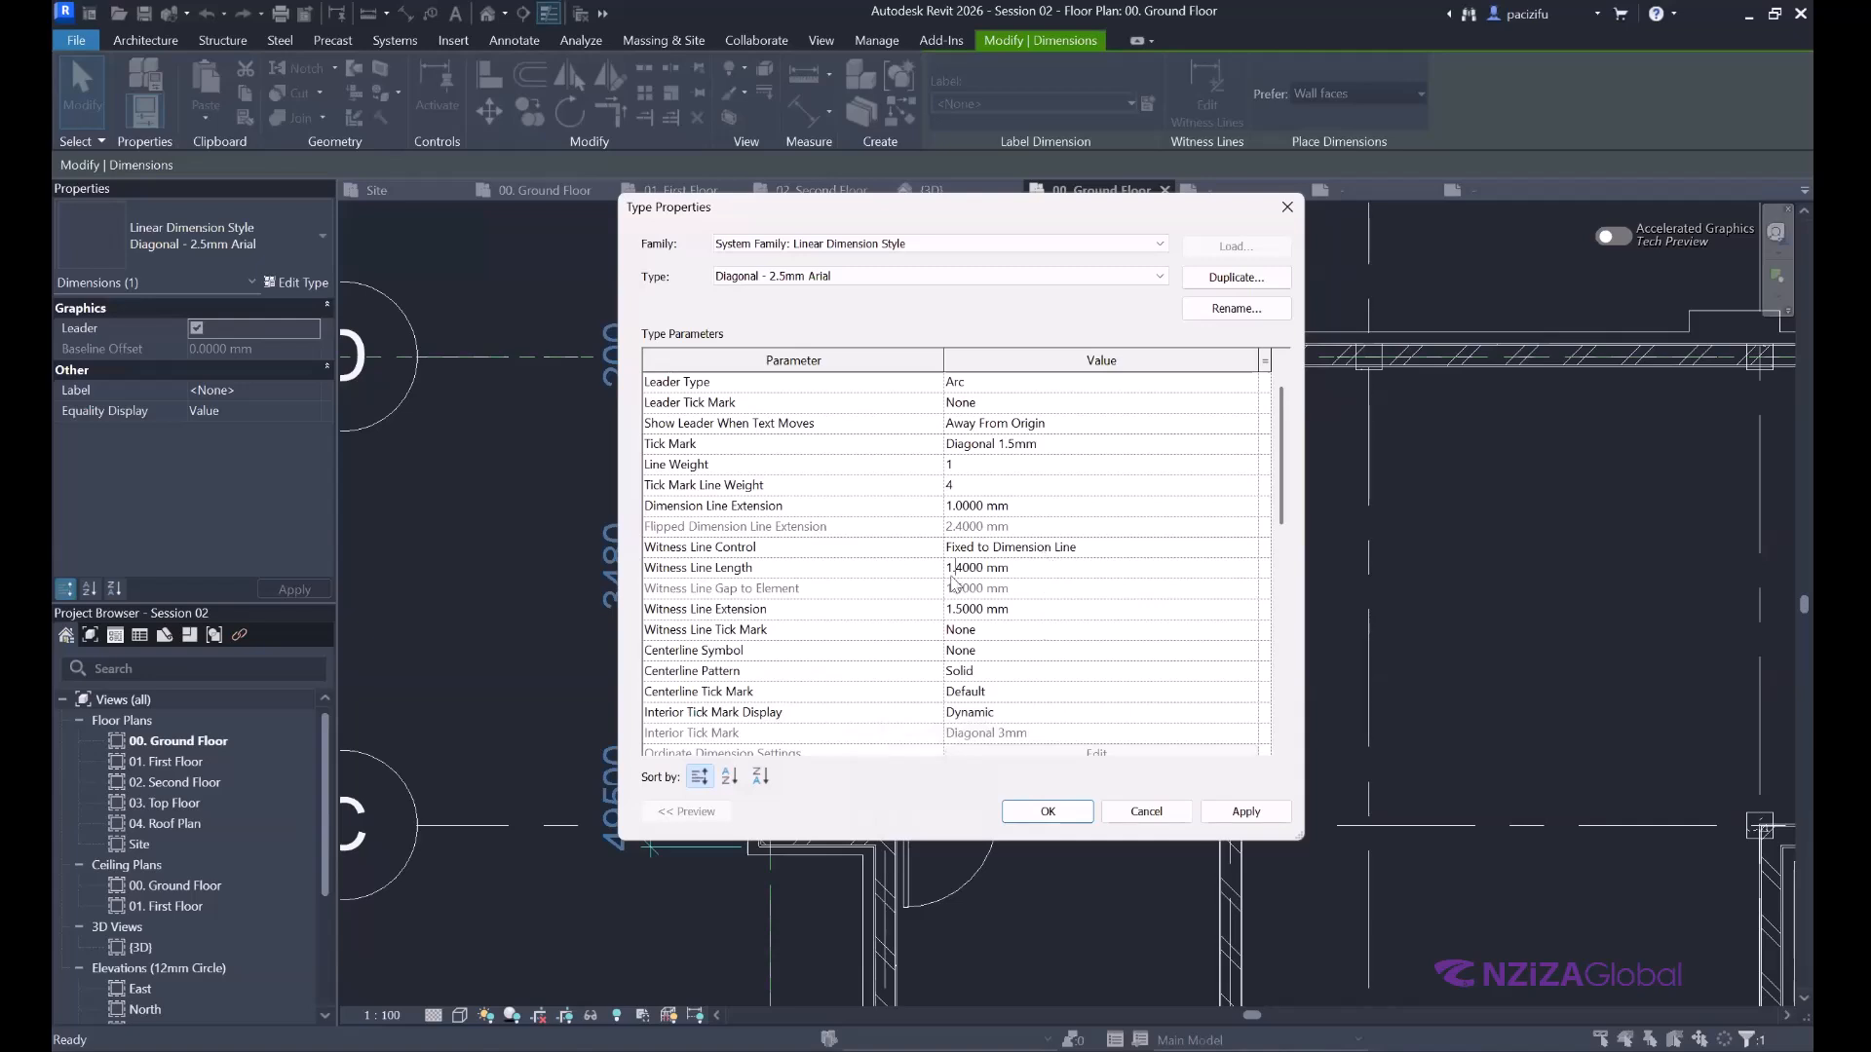
scroll(877, 634, "down", 1)
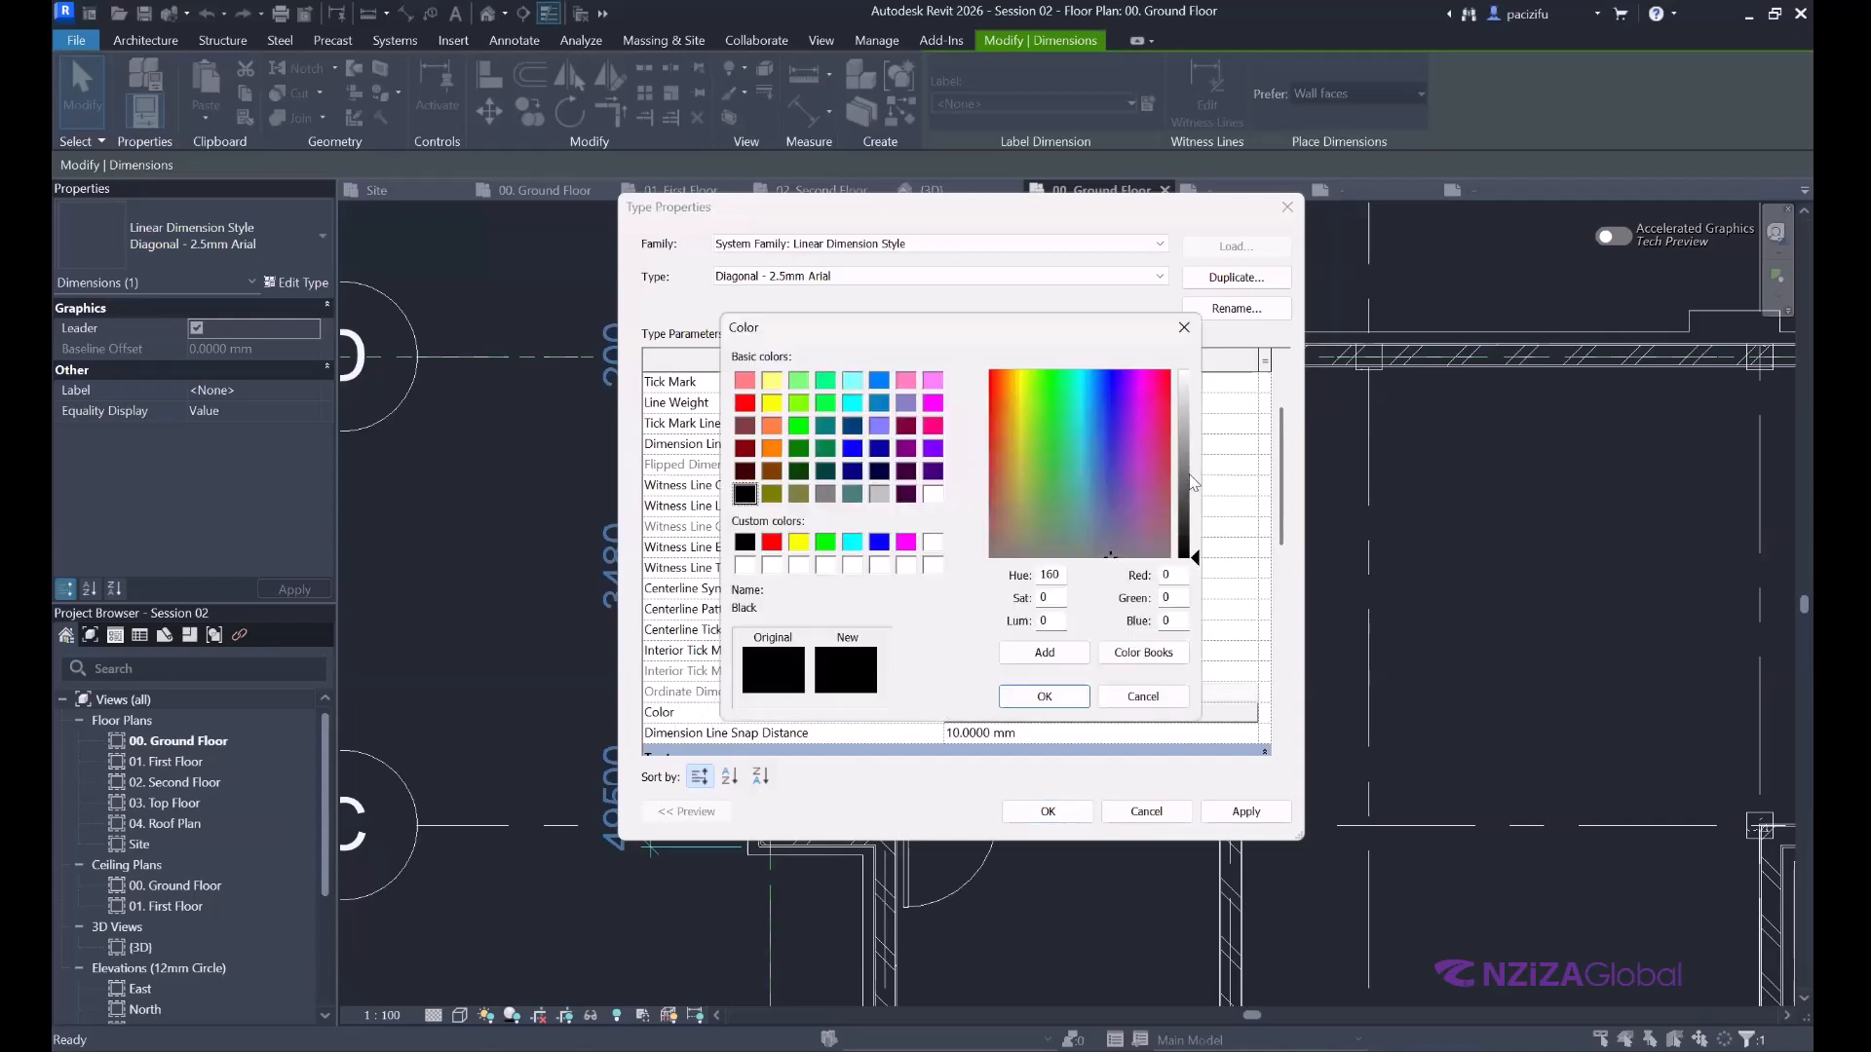
left_click(1189, 465)
left_click(1193, 490)
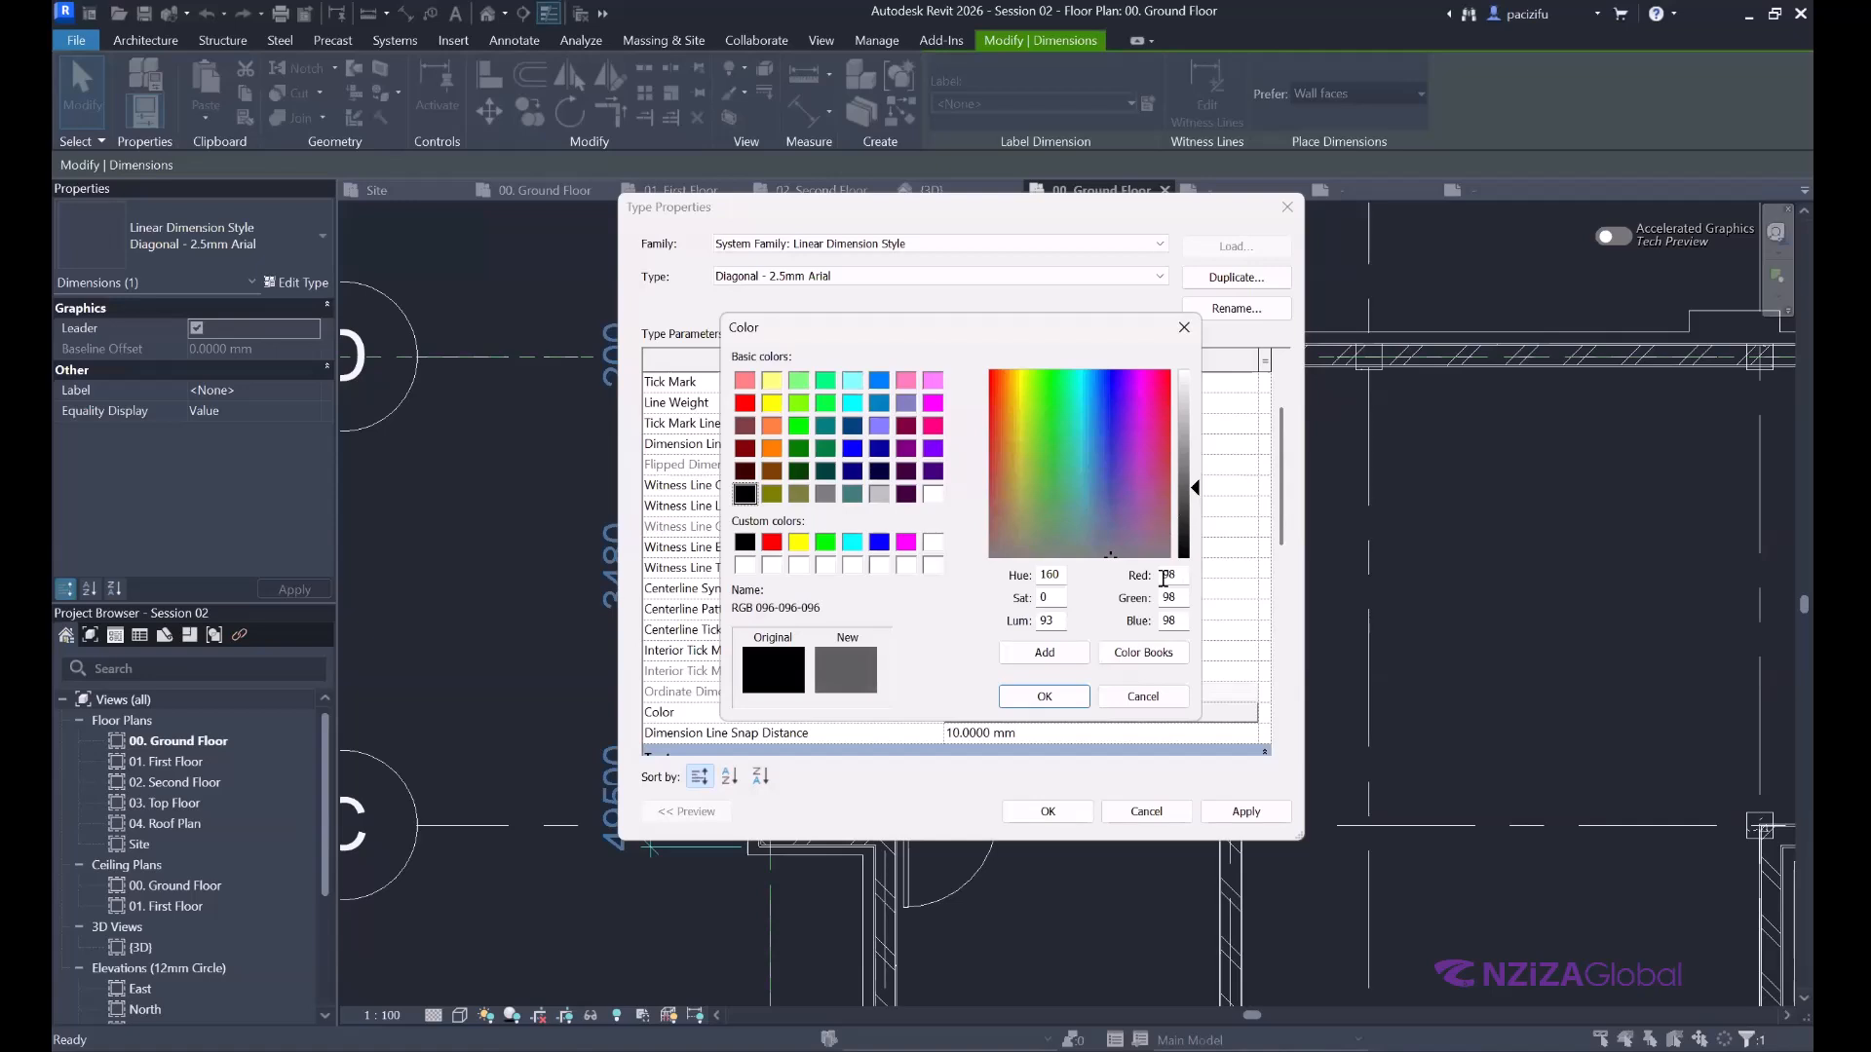
left_click_drag(1197, 492, 1197, 496)
left_click(1044, 695)
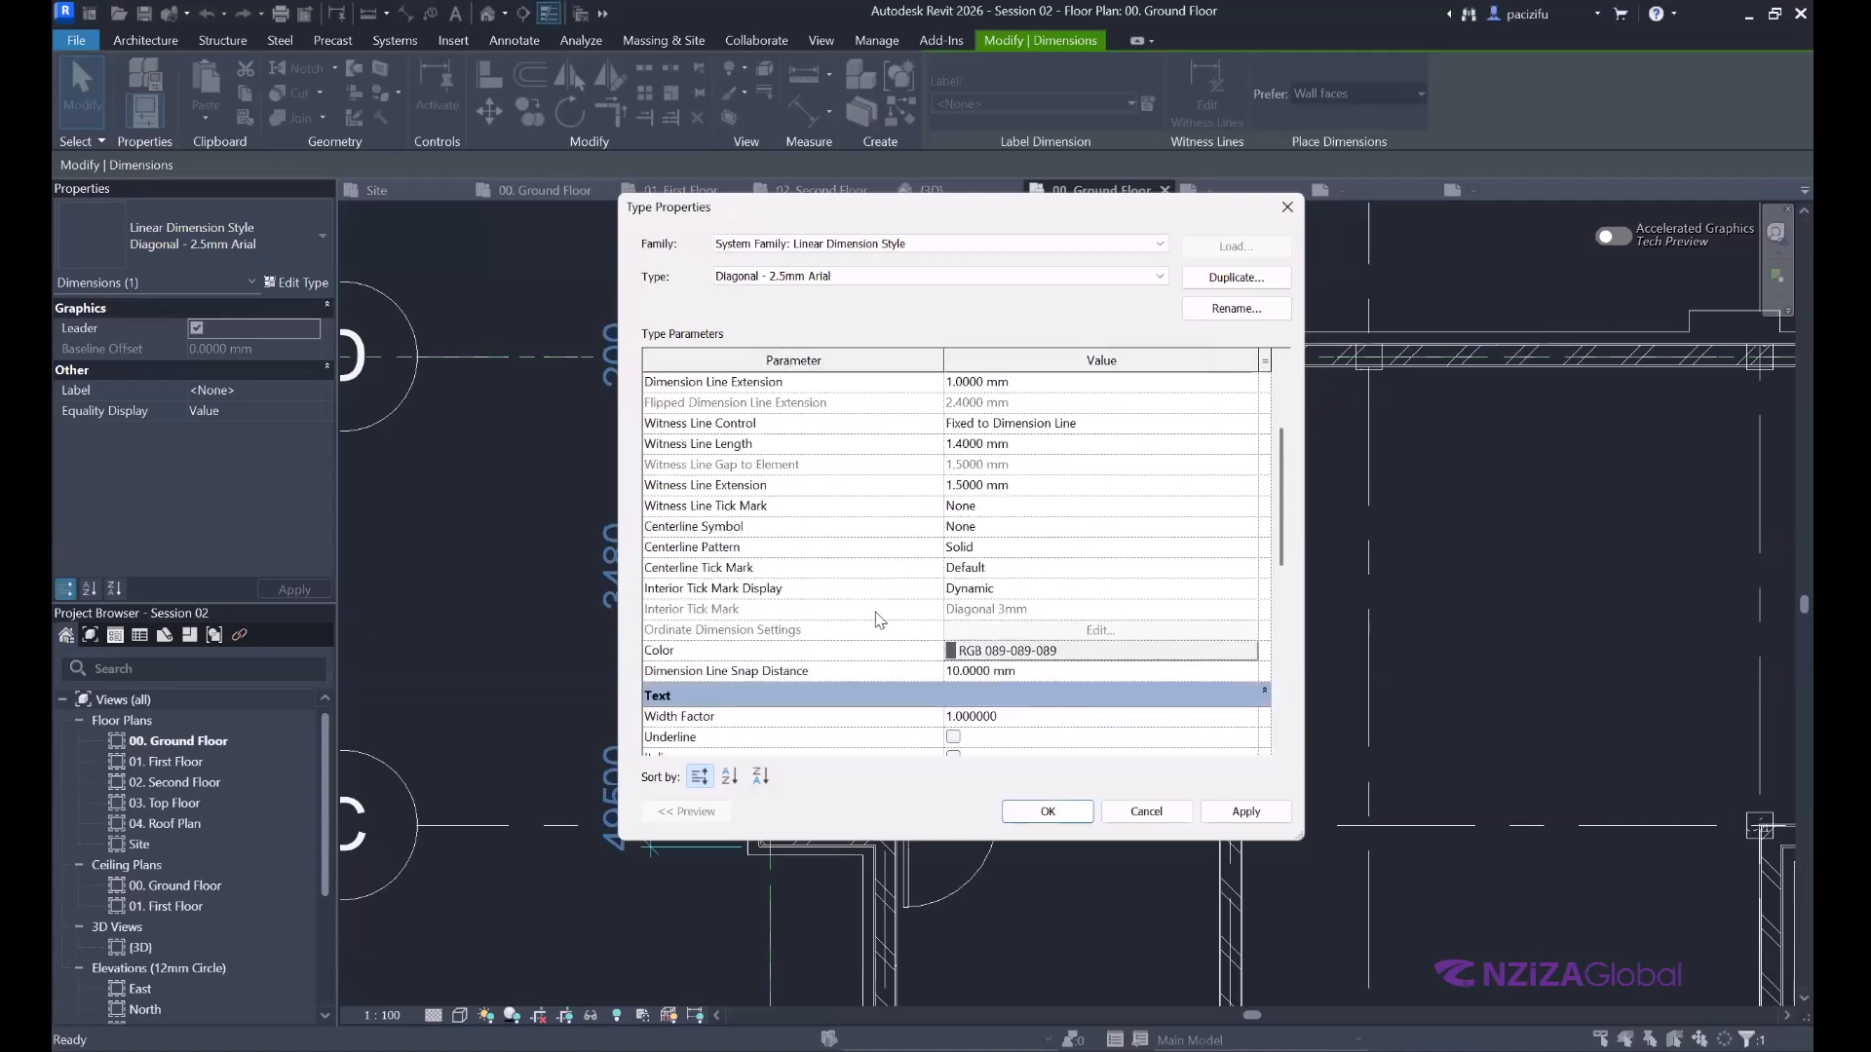
Set the dimension text size to 1.5 mm and its font to Book Antiqua, and accept the type changes.
scroll(741, 599, "down", 2)
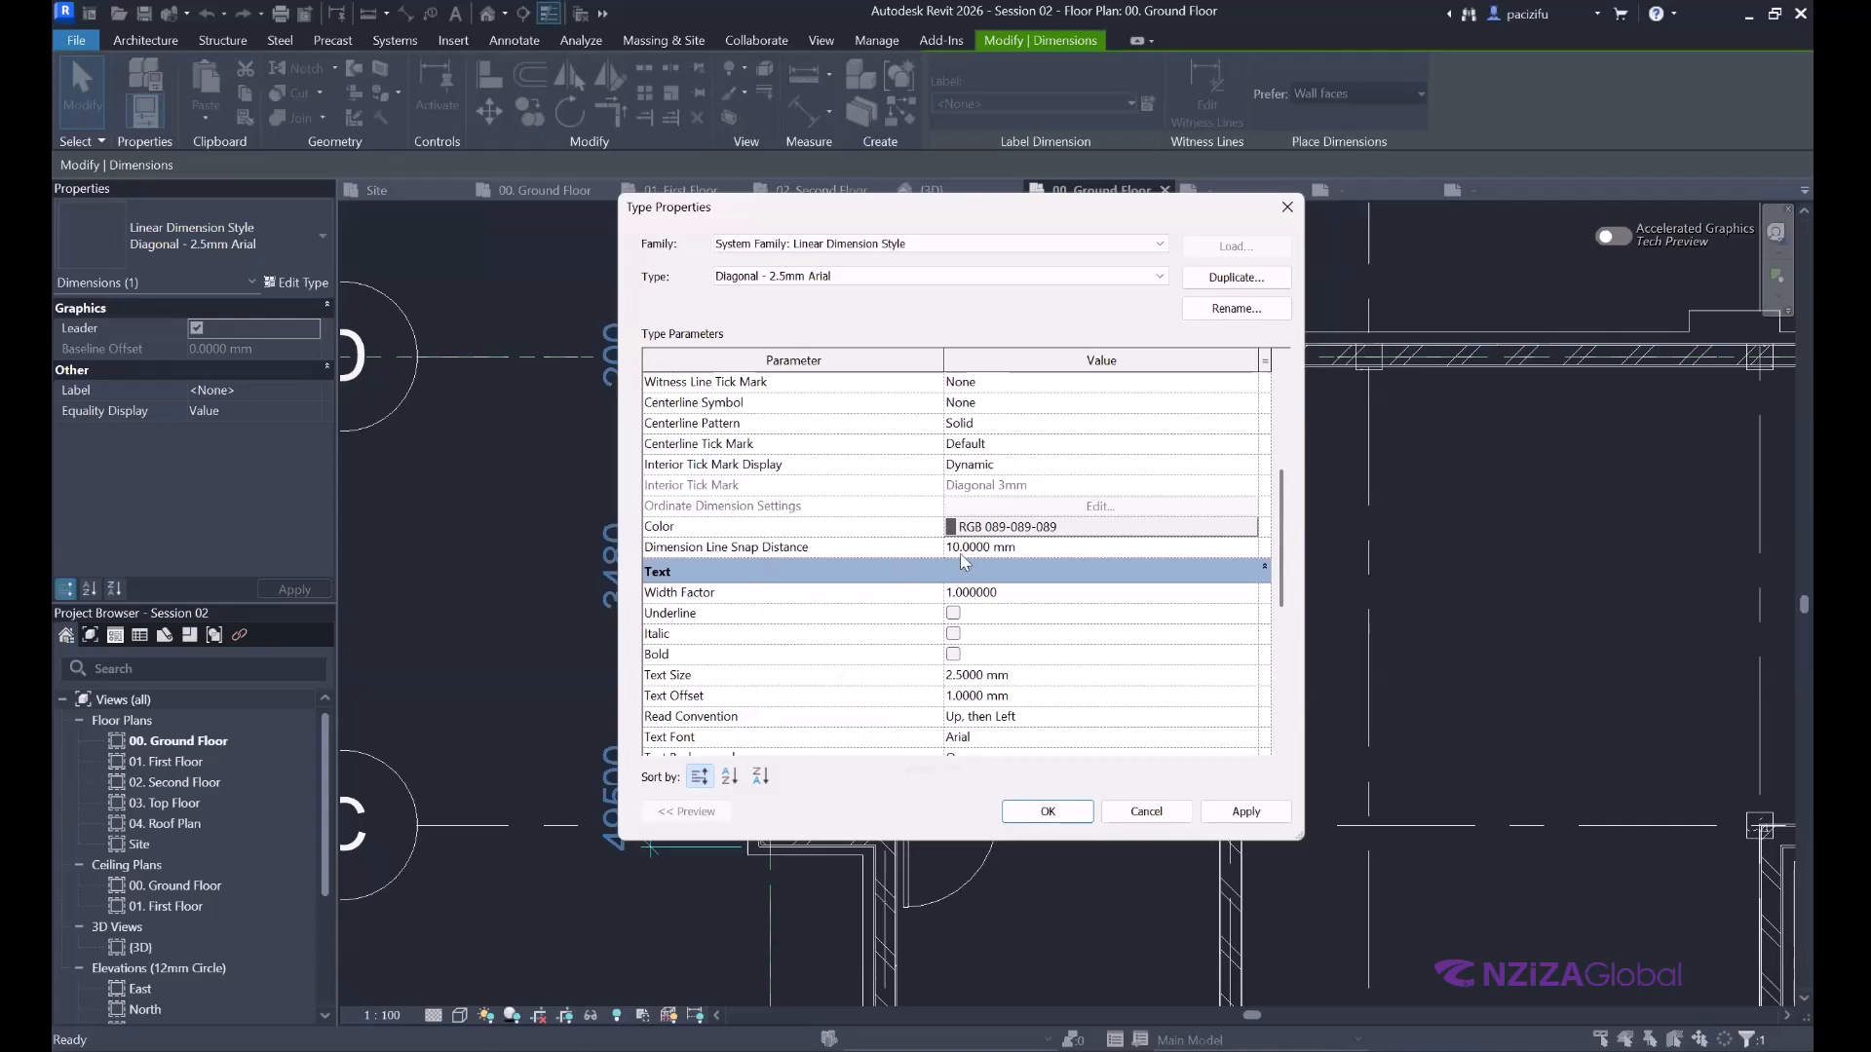
scroll(760, 584, "down", 2)
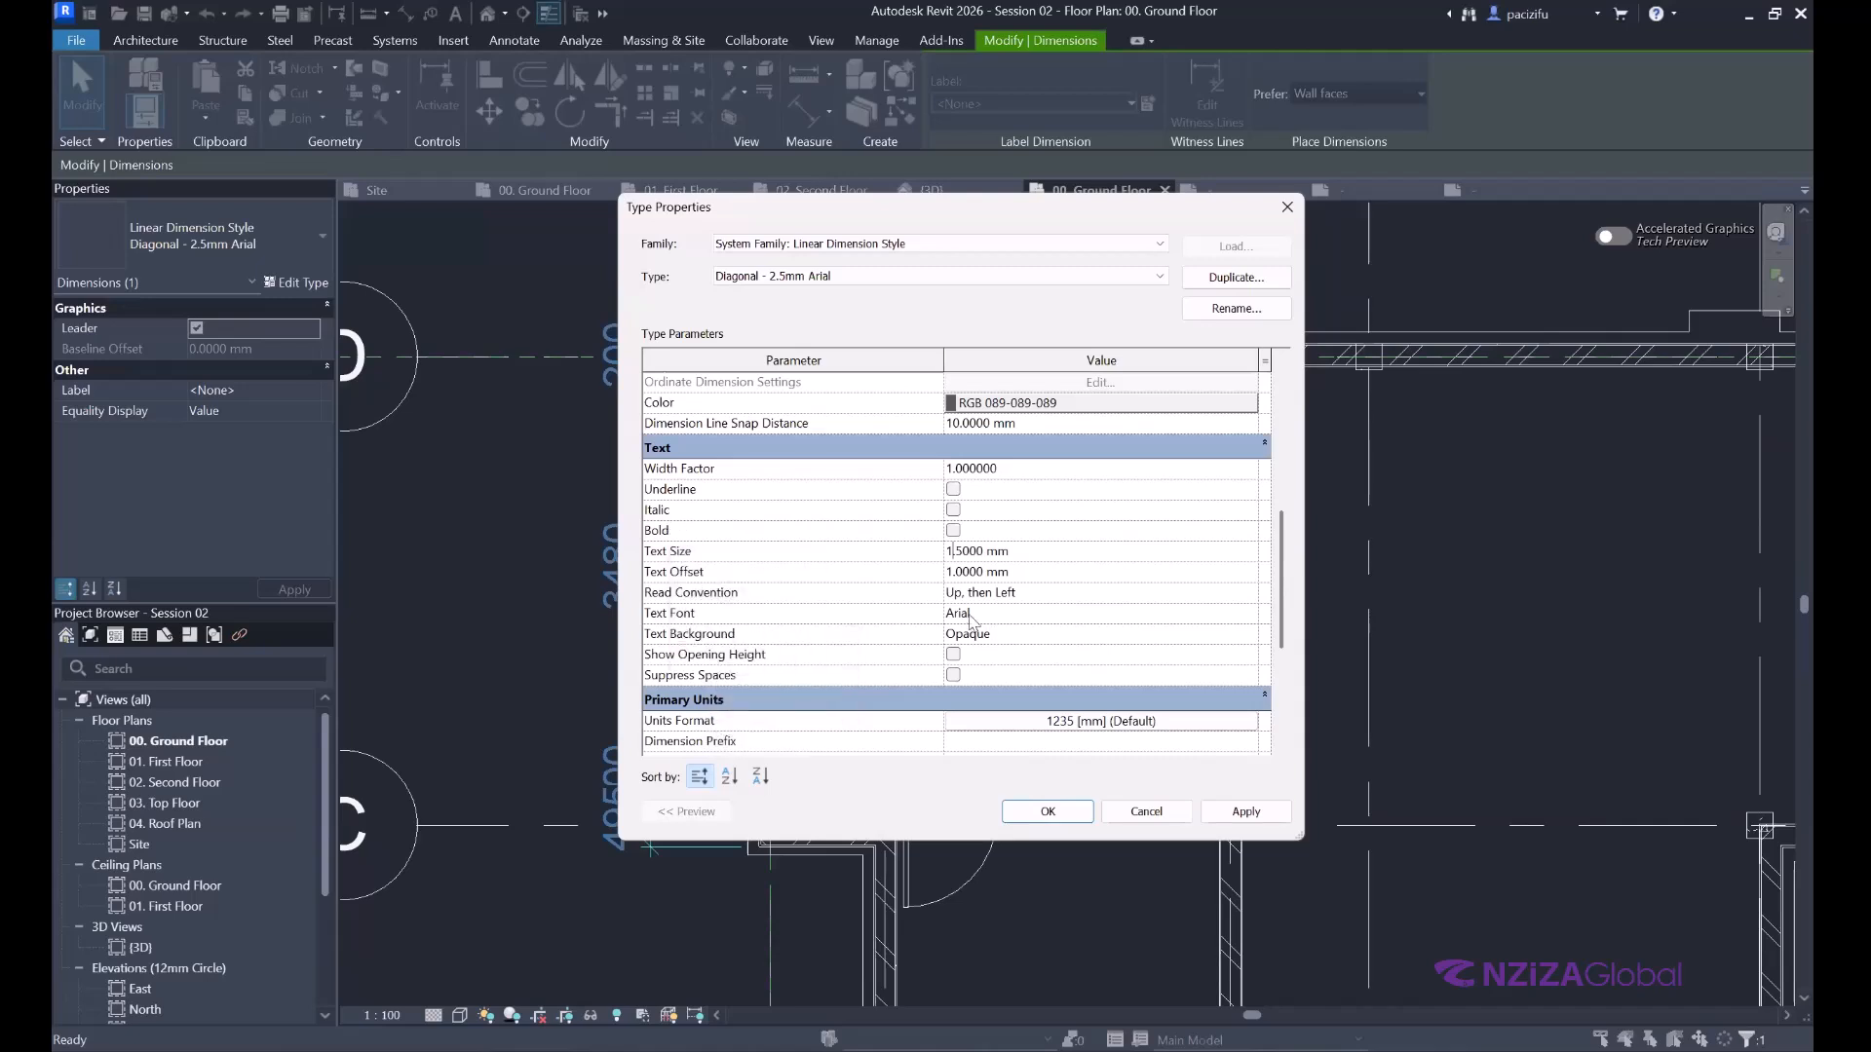
left_click(1248, 621)
left_click(1248, 621)
scroll(1006, 706, "down", 3)
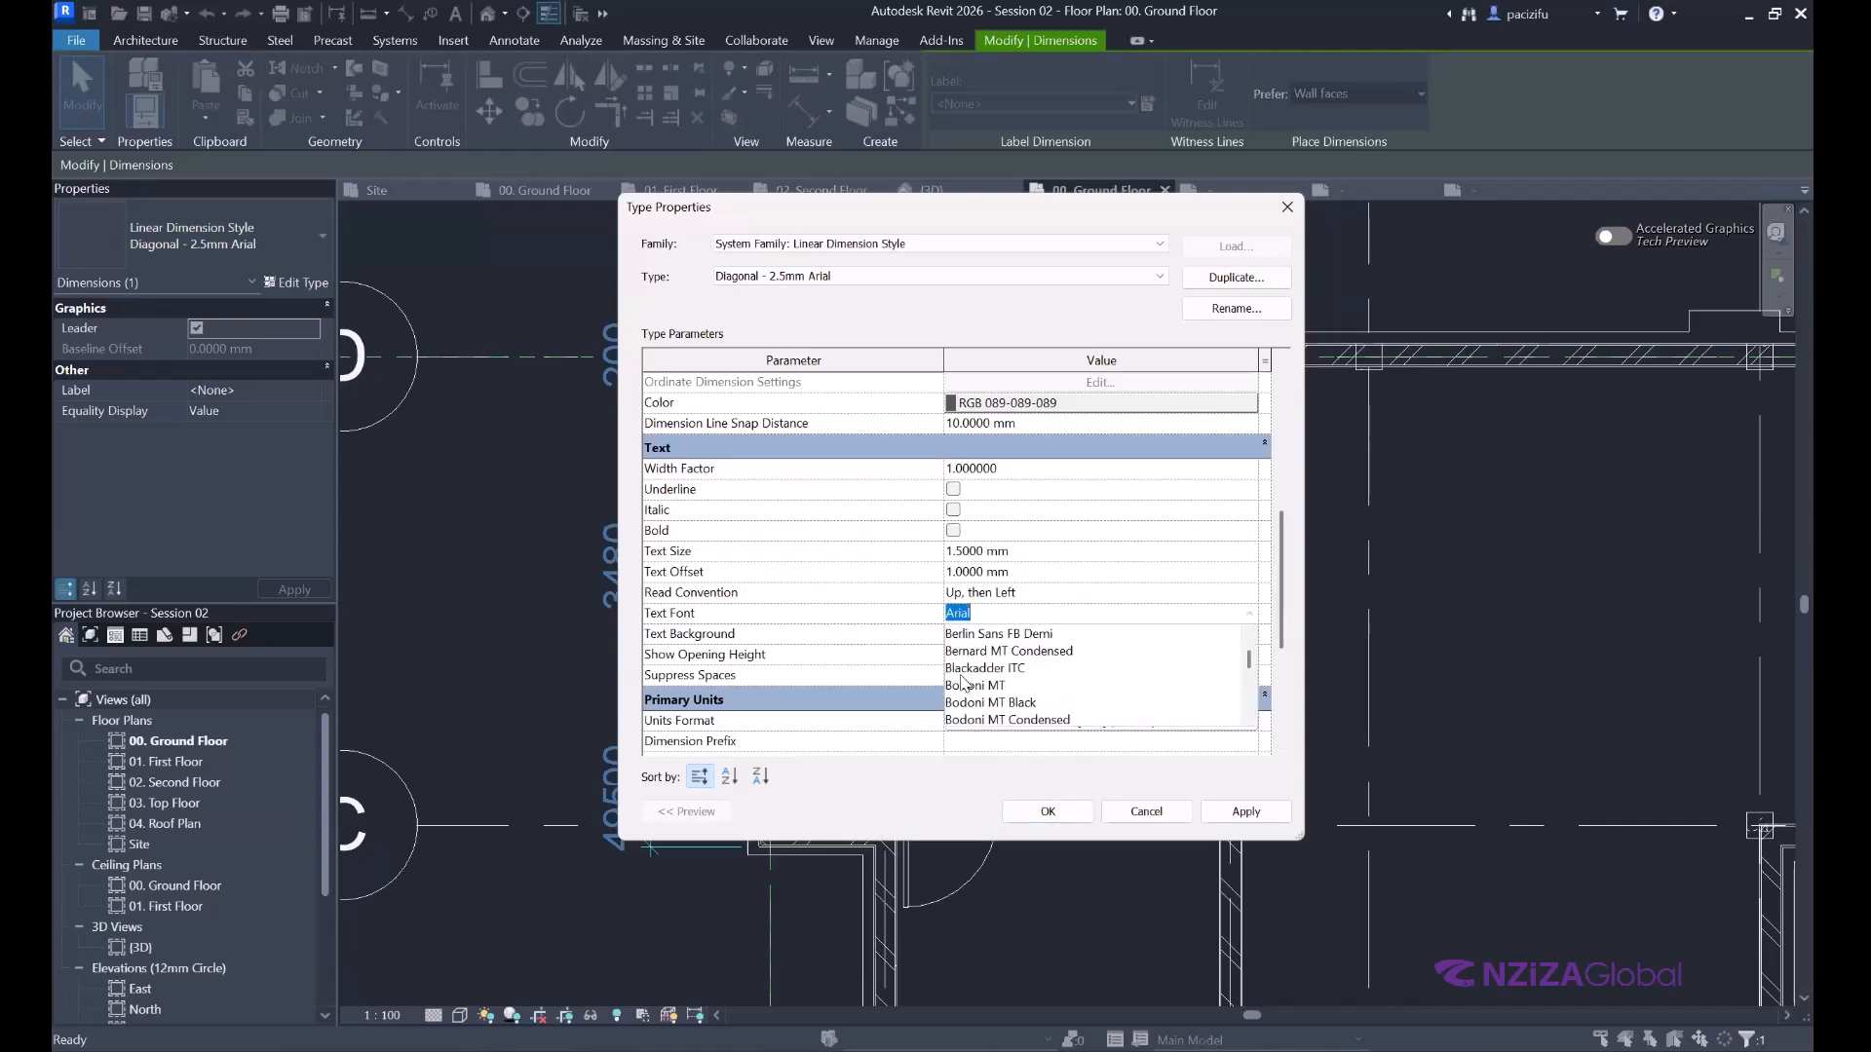
scroll(980, 658, "down", 2)
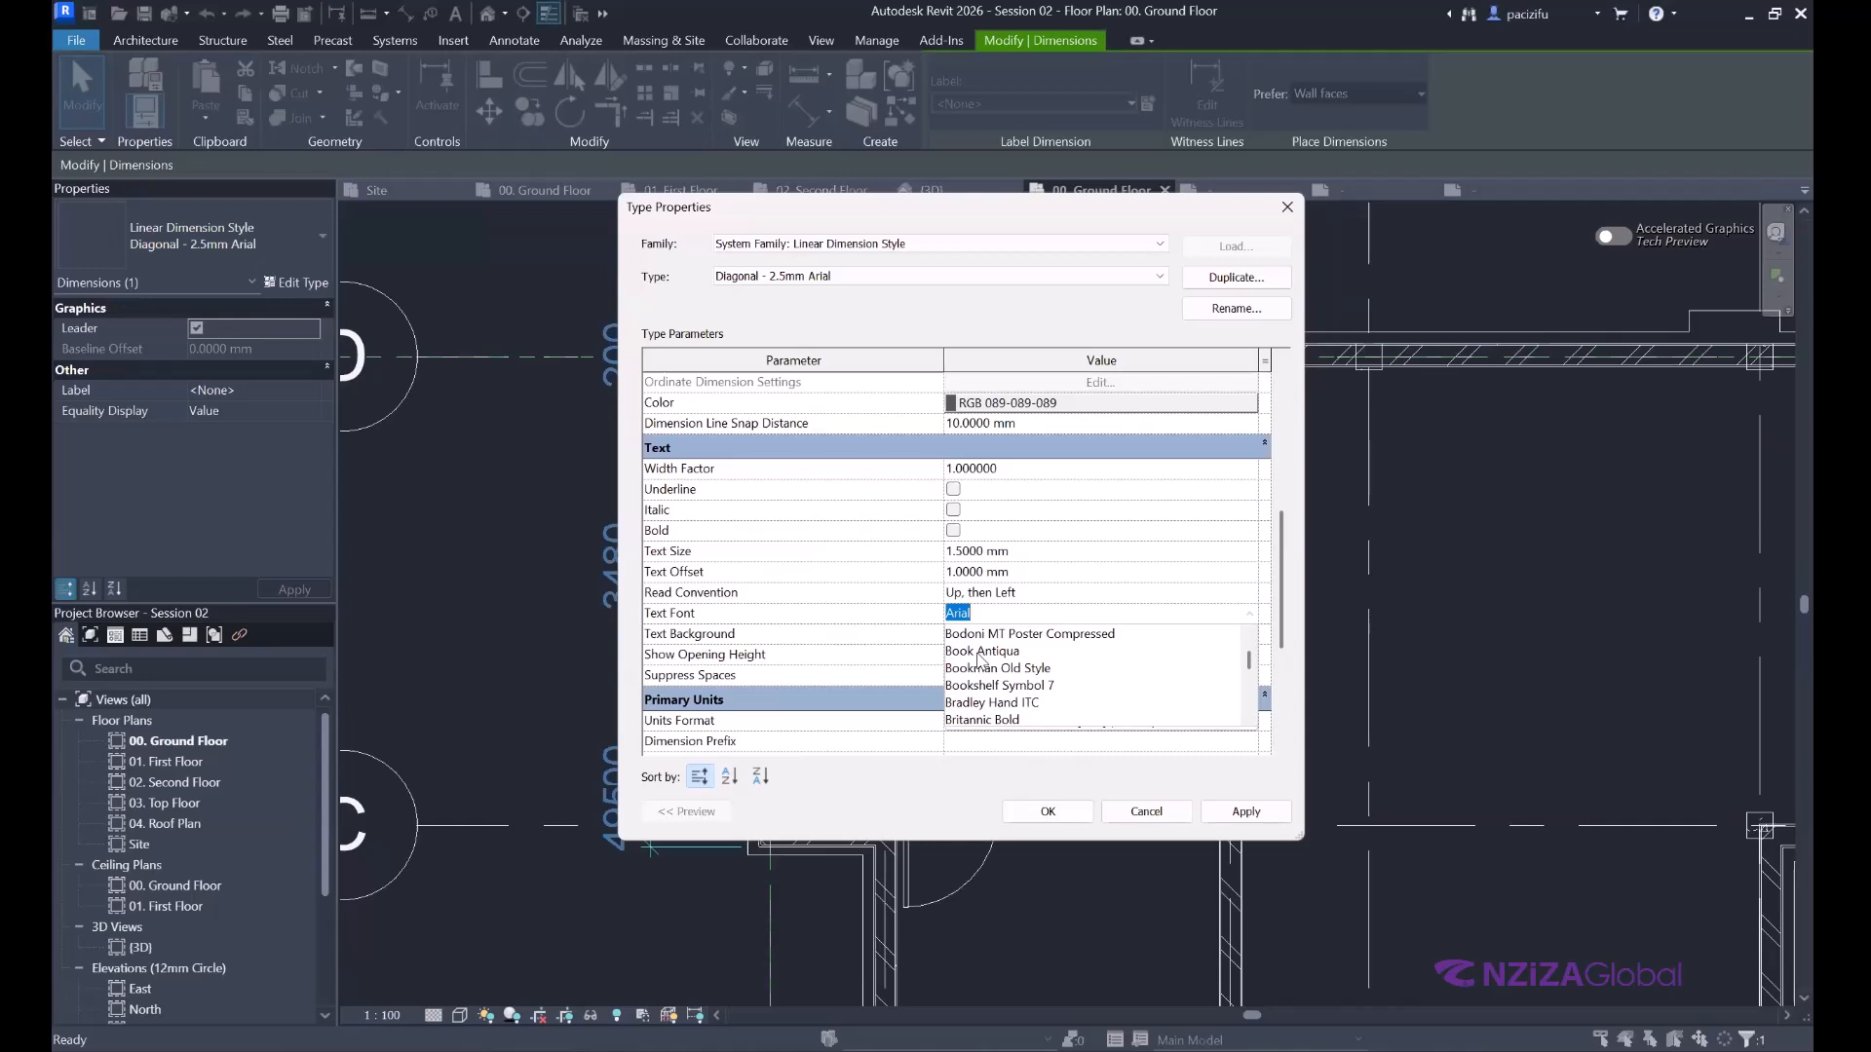
left_click(982, 651)
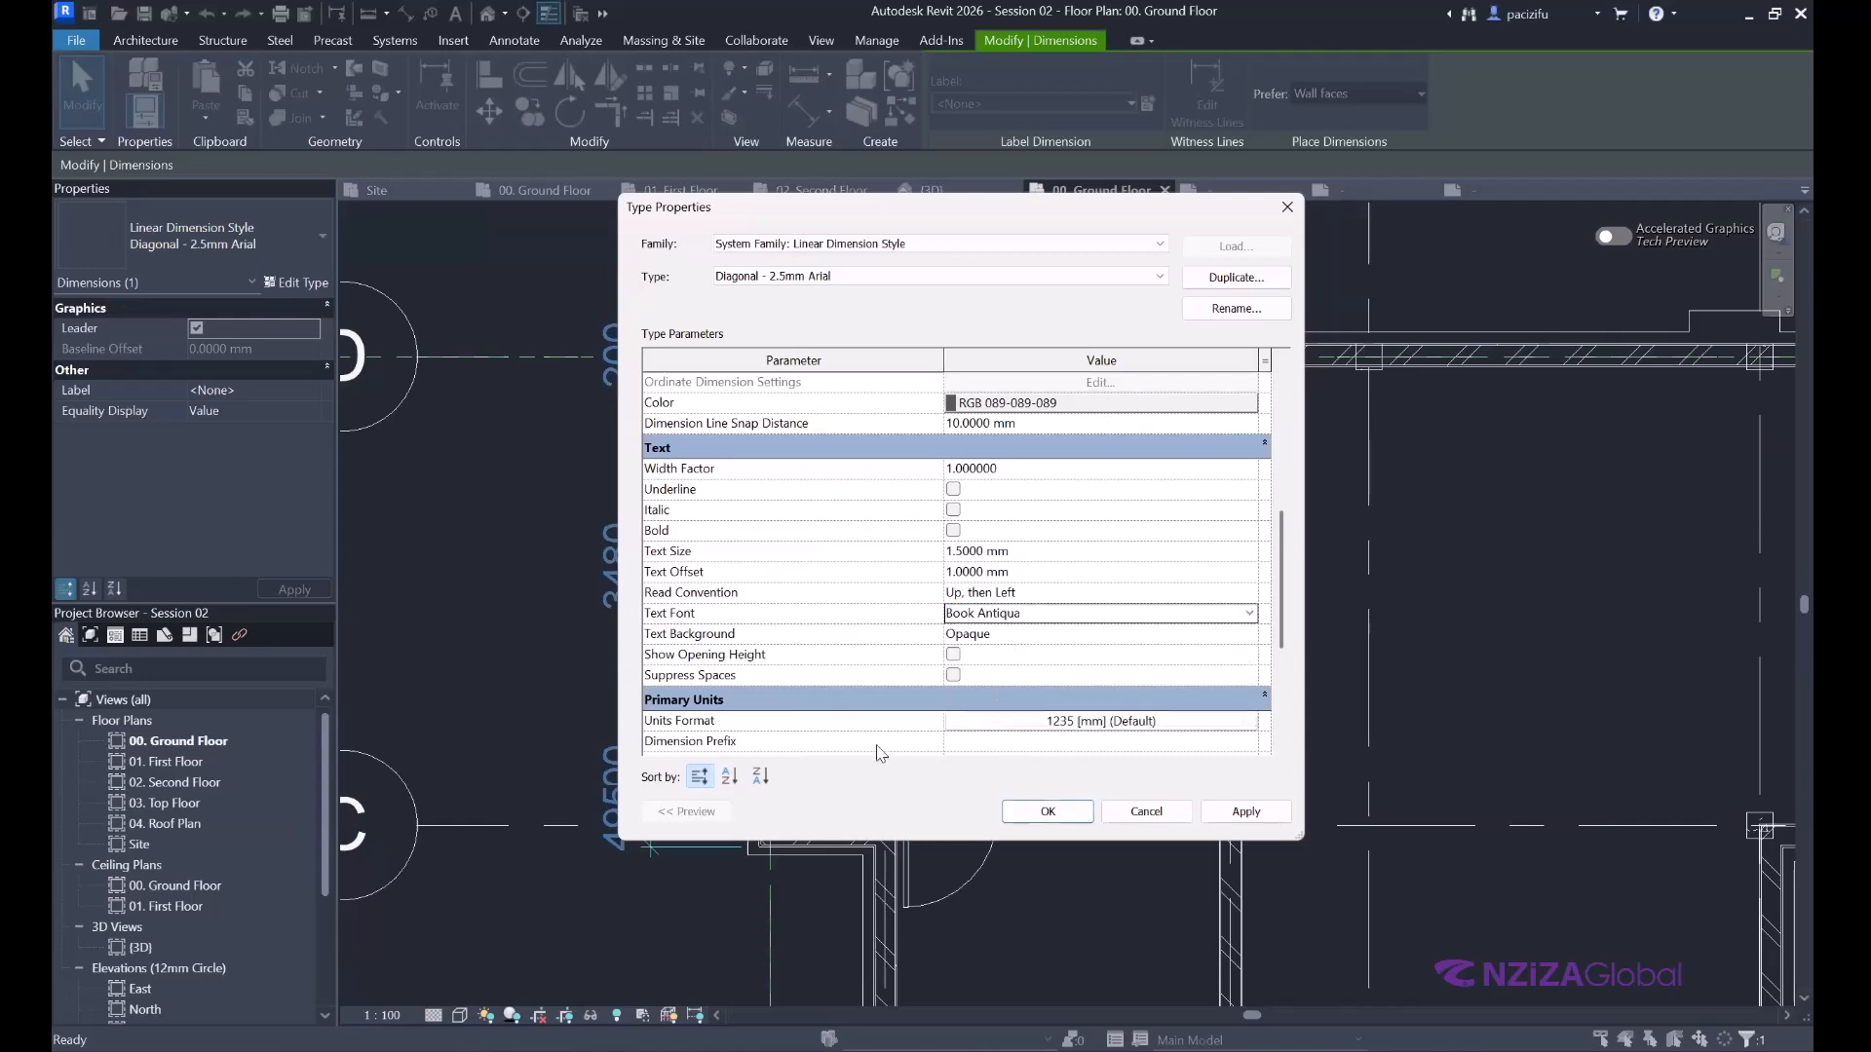
scroll(1041, 719, "down", 2)
scroll(1041, 719, "down", 3)
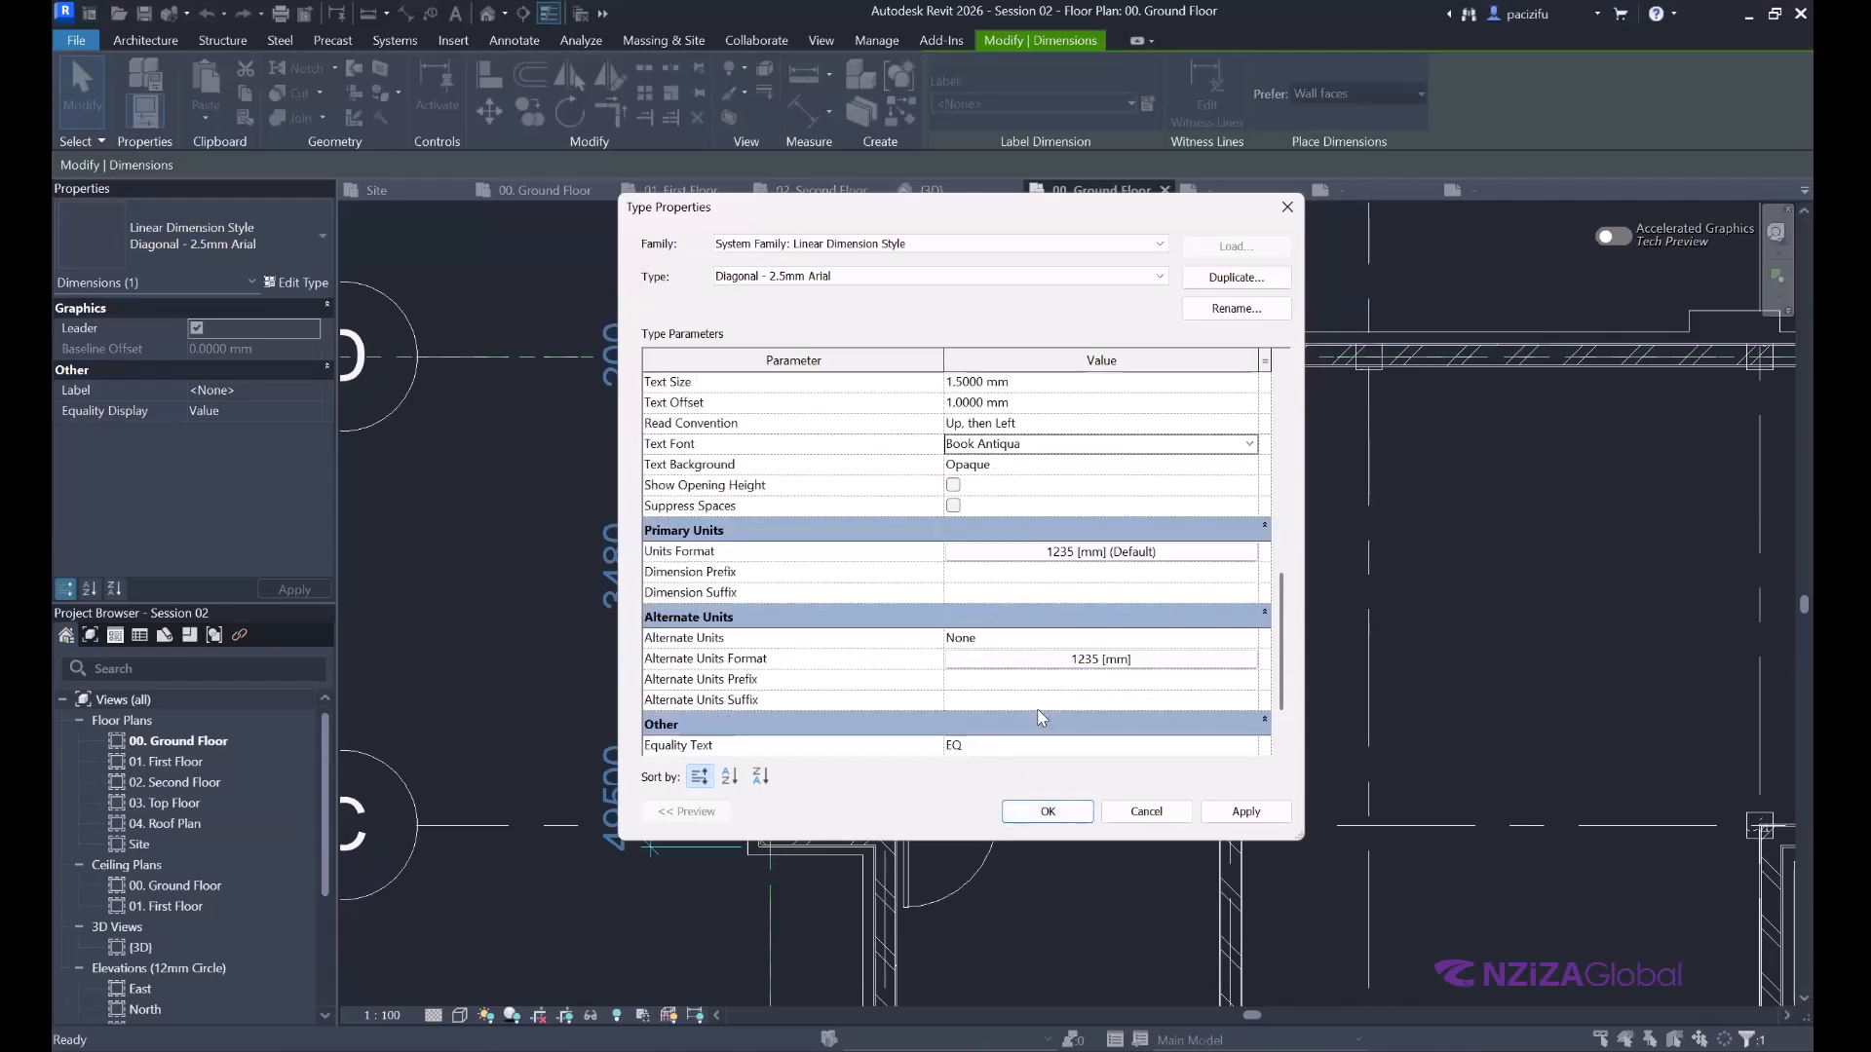
left_click(1047, 812)
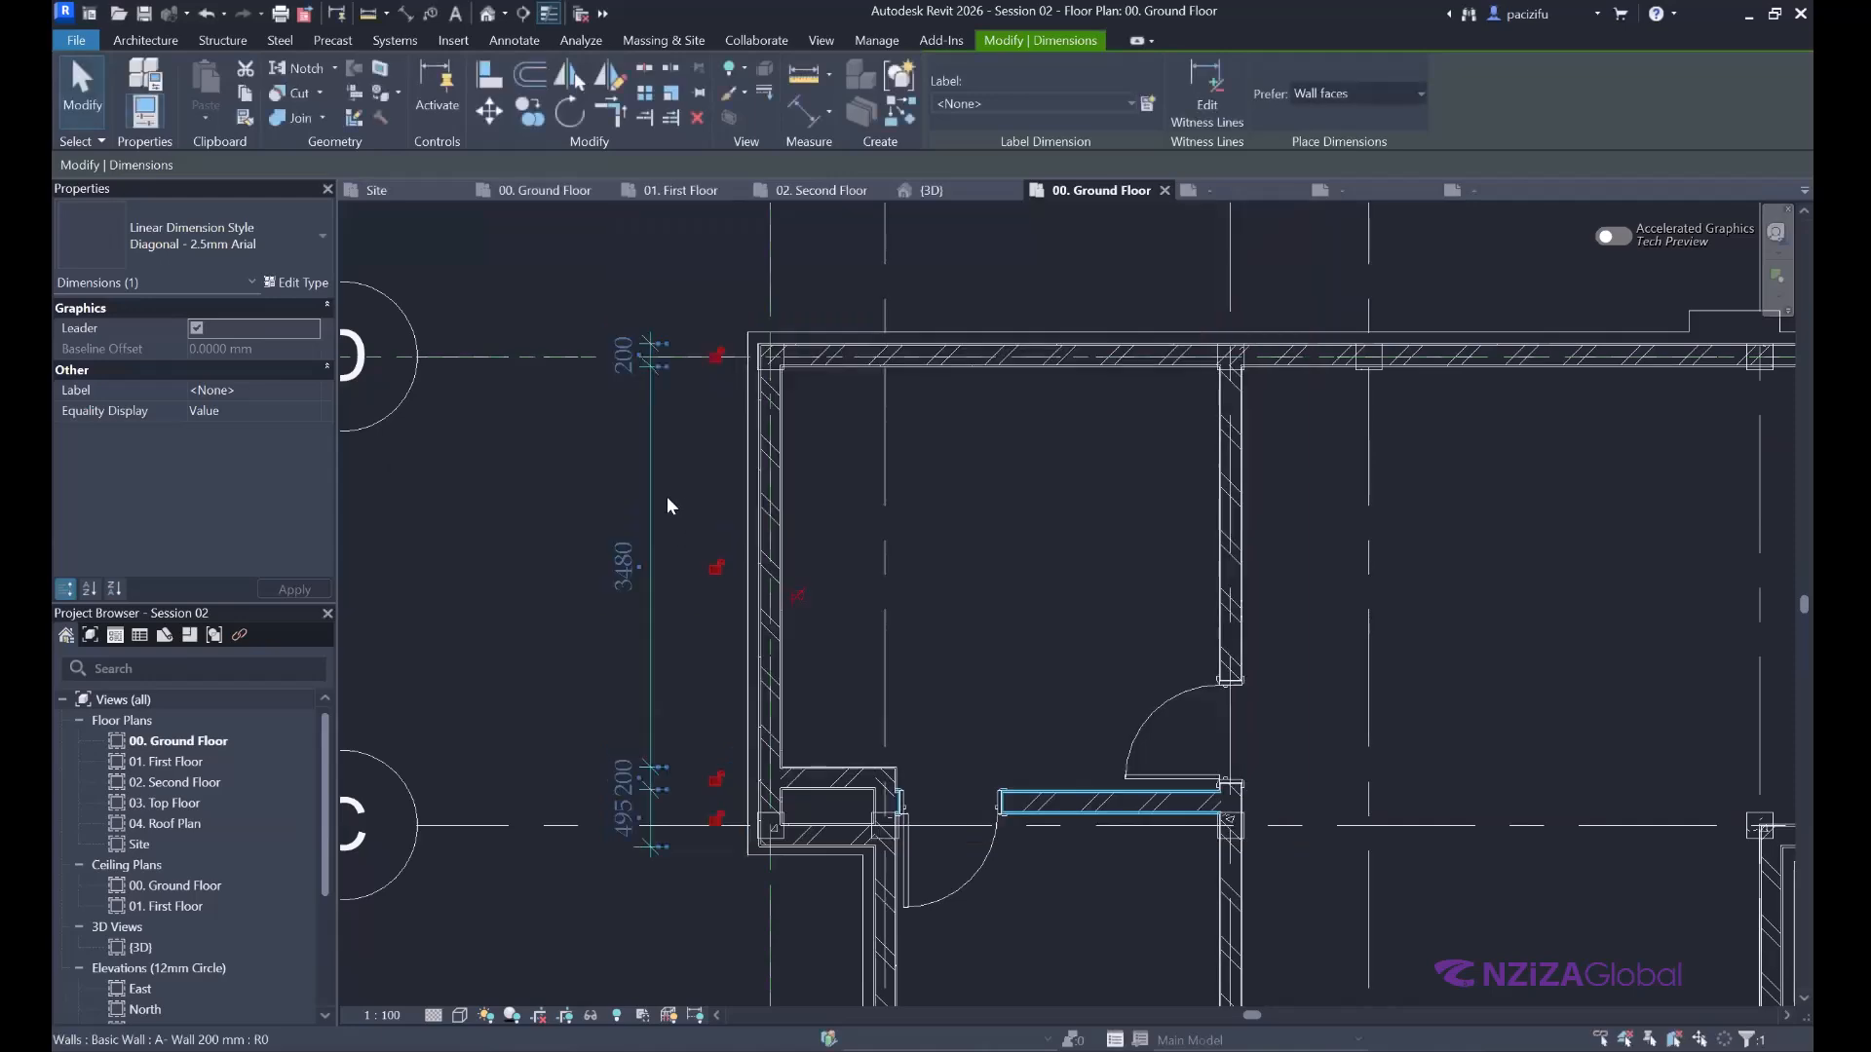
Examine the restyled dimension string between grids D and C, checking its text size, tick marks and witness lines.
scroll(667, 505, "up", 3)
key("Escape")
left_click(643, 629)
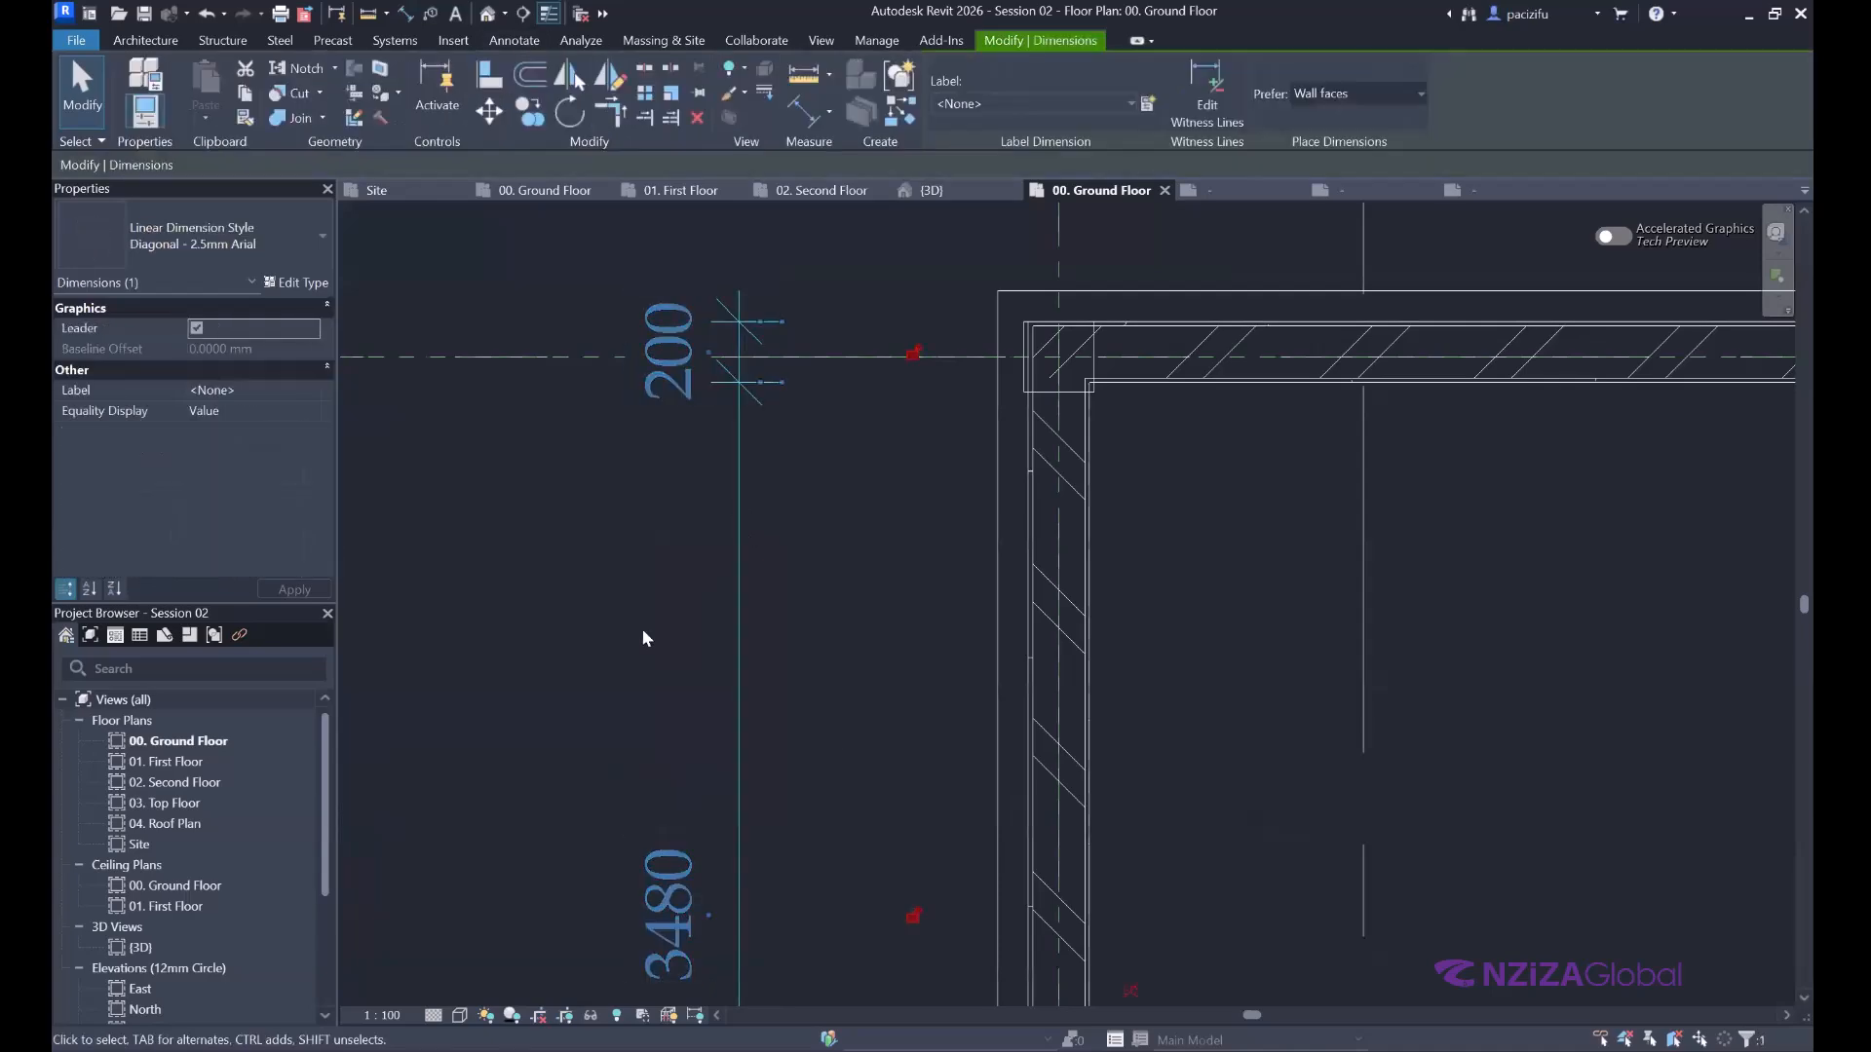
scroll(739, 558, "down", 4)
scroll(717, 880, "up", 2)
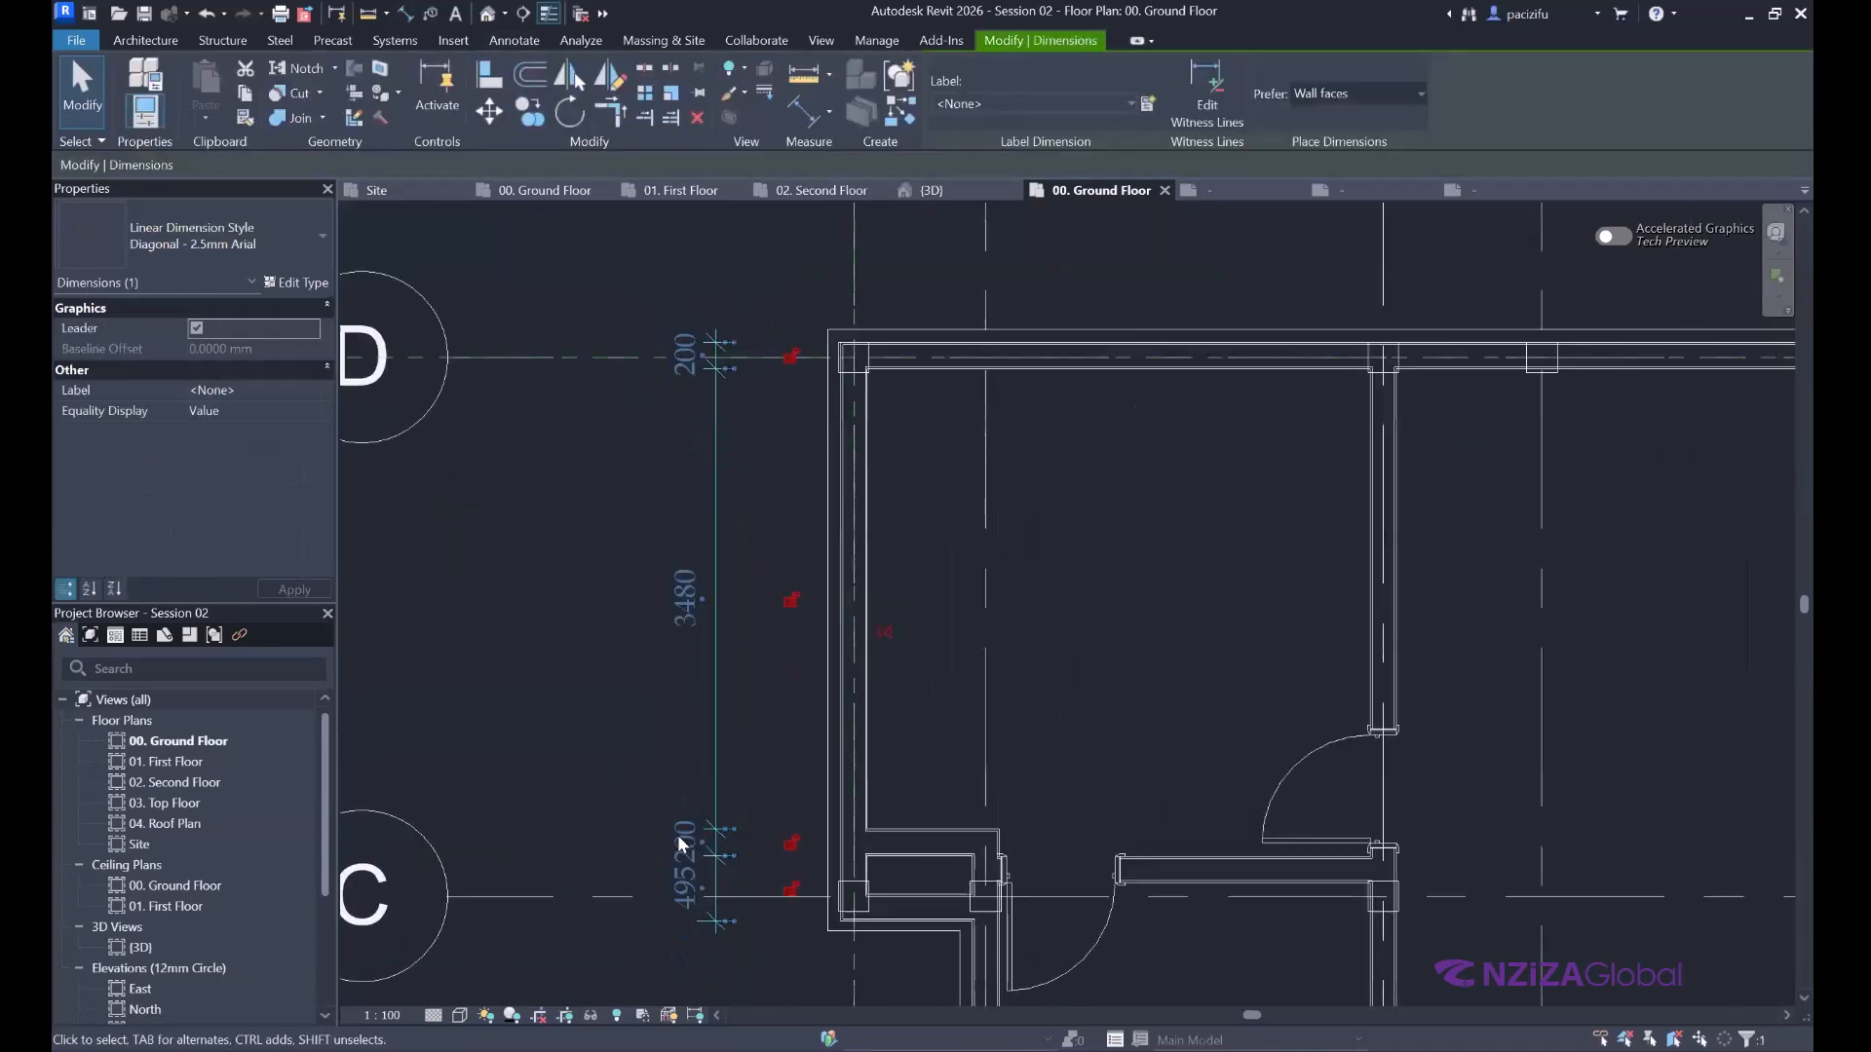
key("Escape")
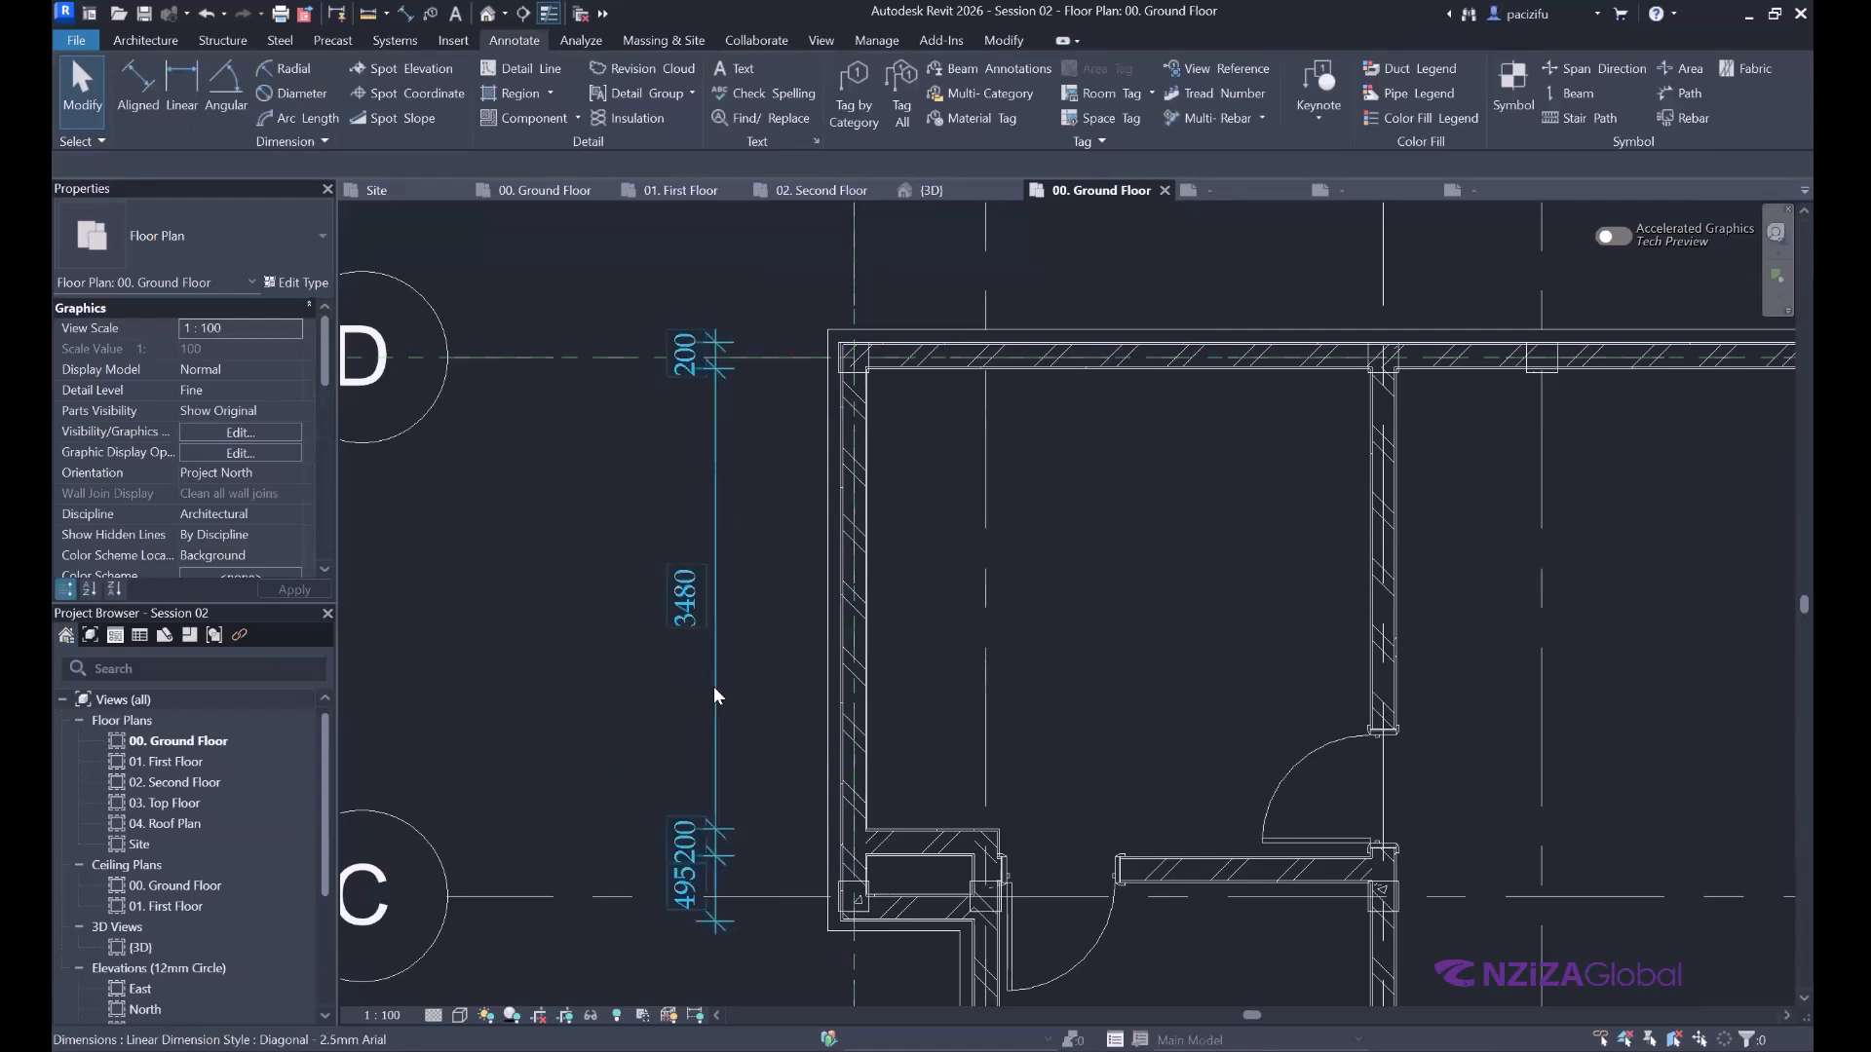
scroll(706, 982, "up", 2)
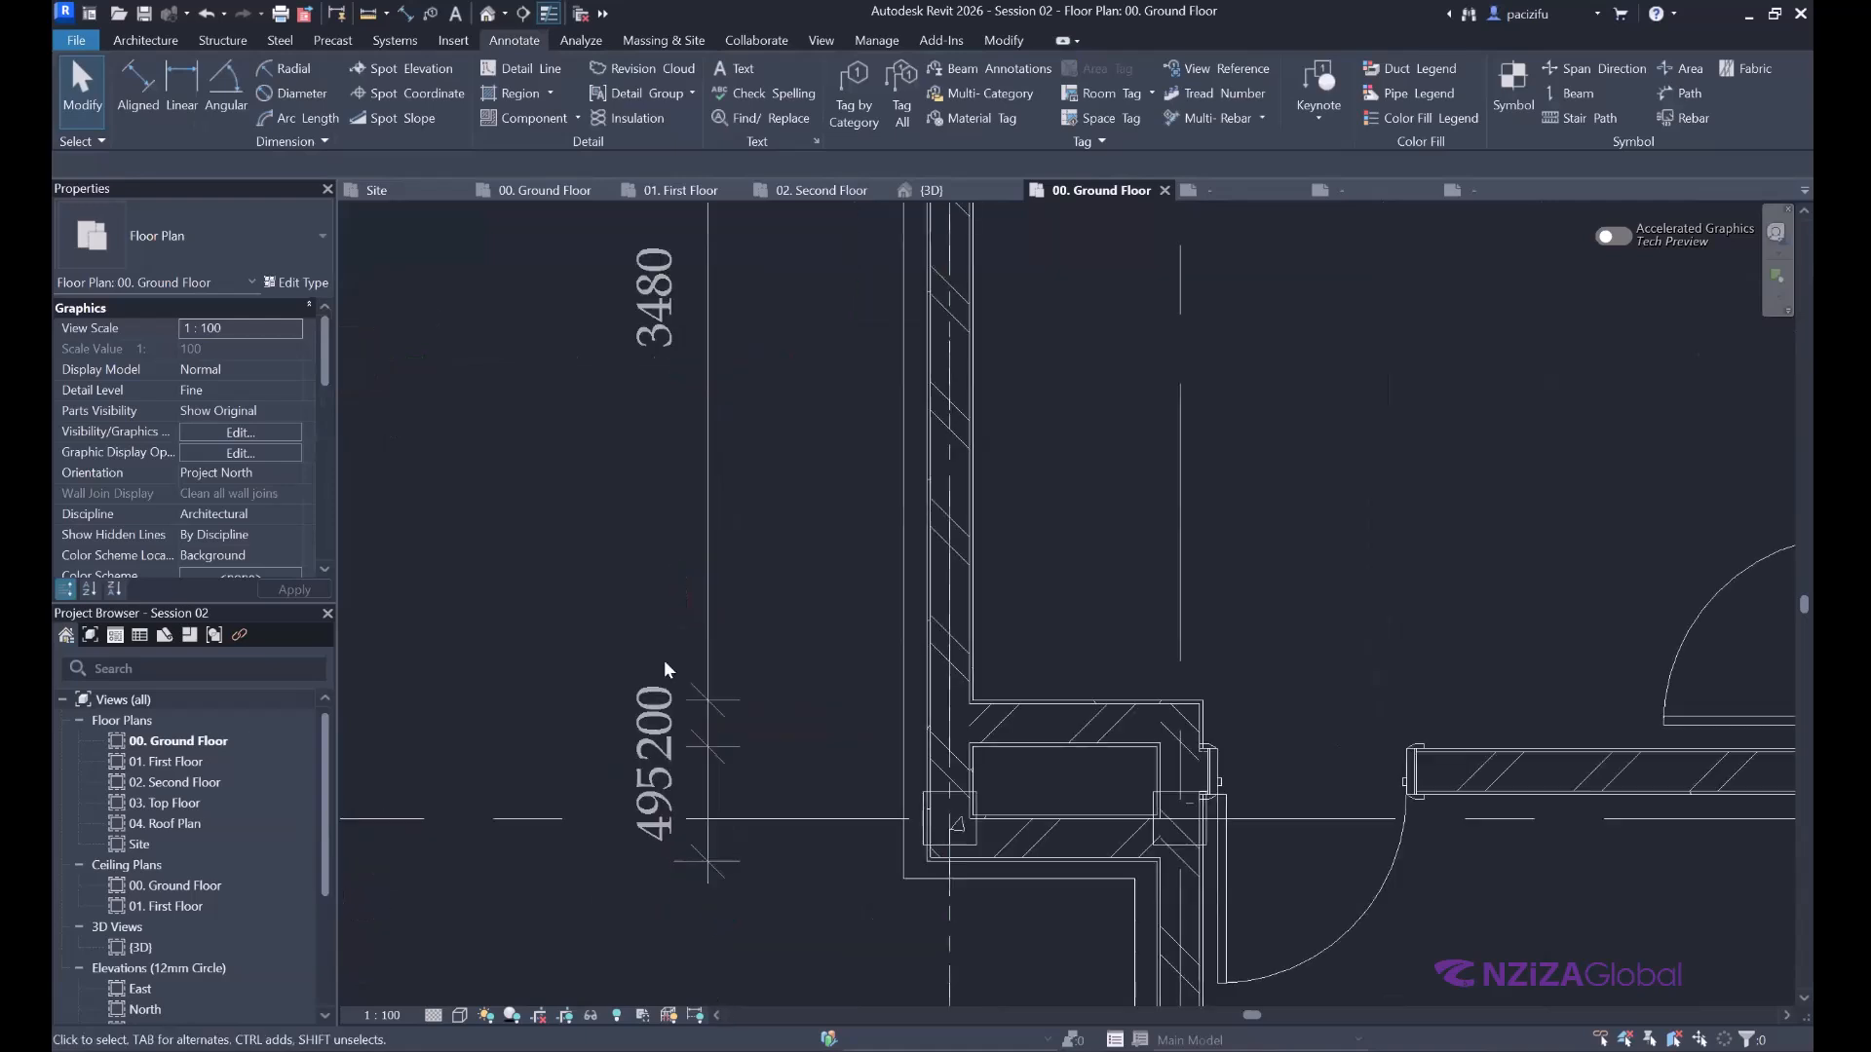
Change the tick mark of the dimension string's type to Filled Dot 3mm and accept the change.
left_click(706, 708)
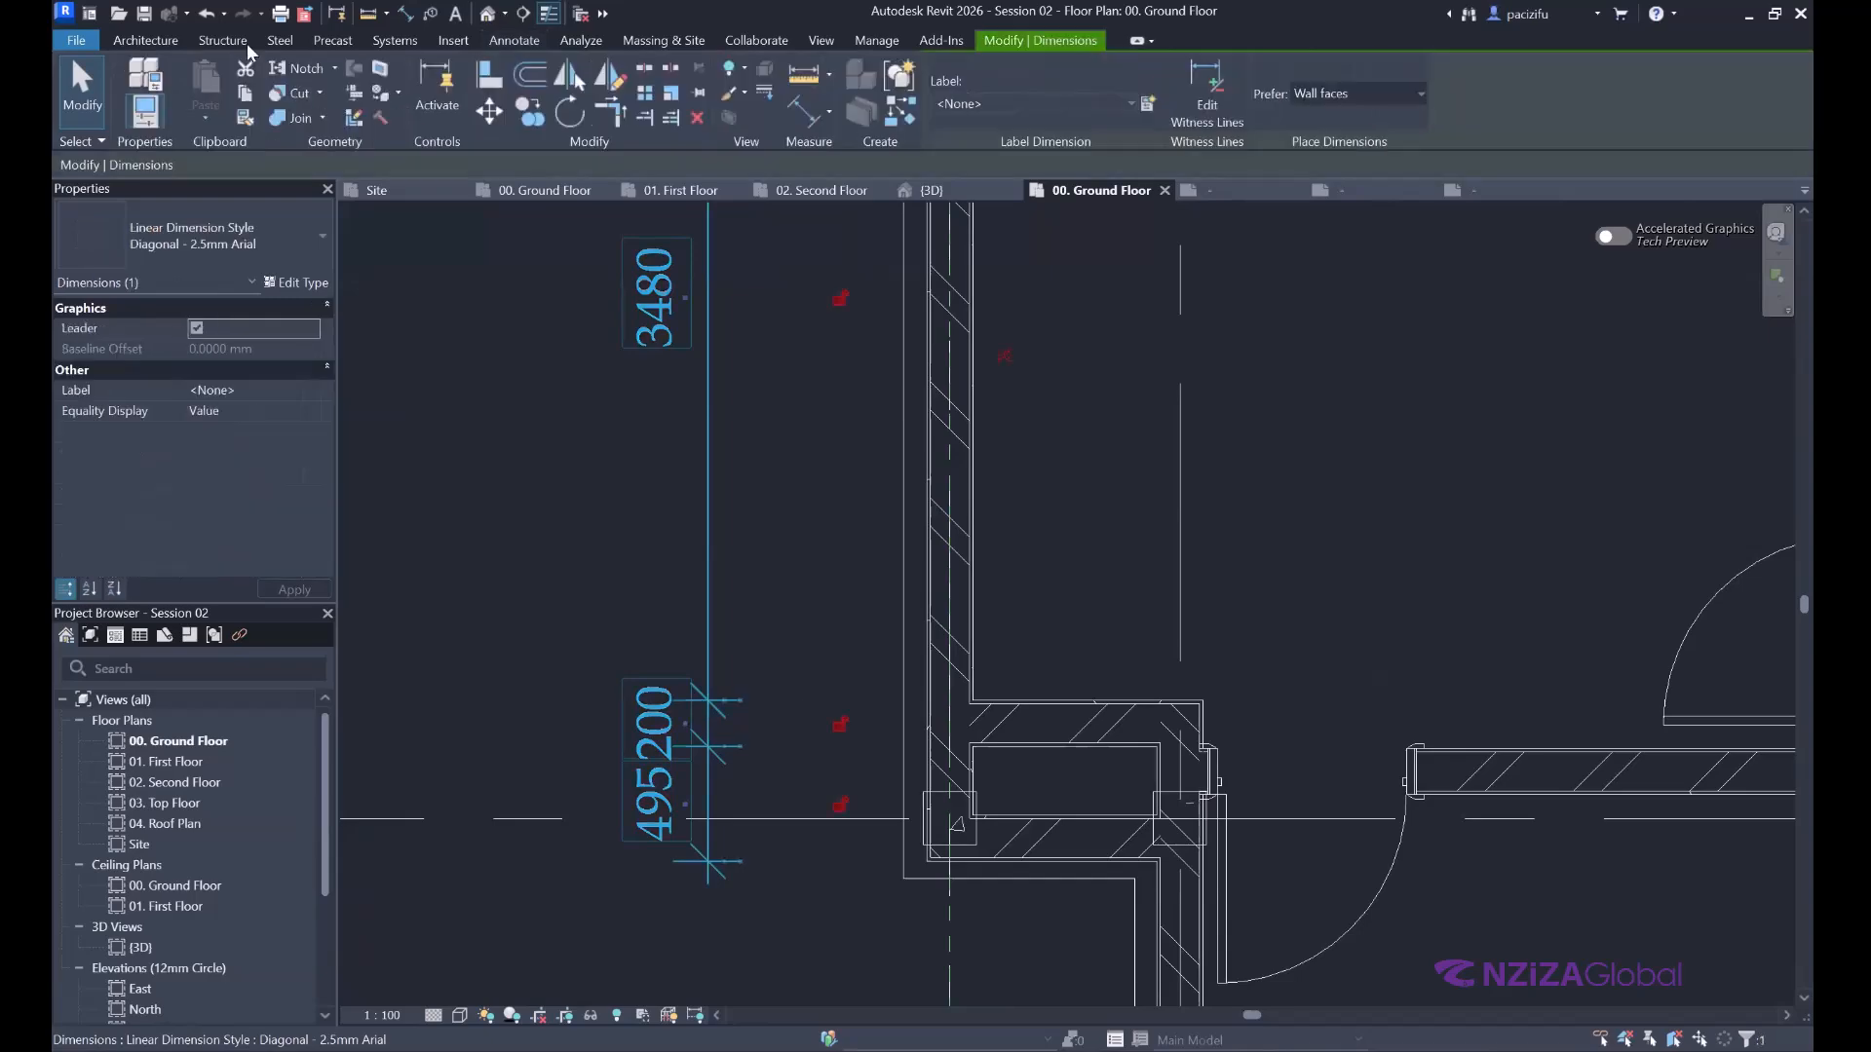
scroll(708, 794, "down", 3)
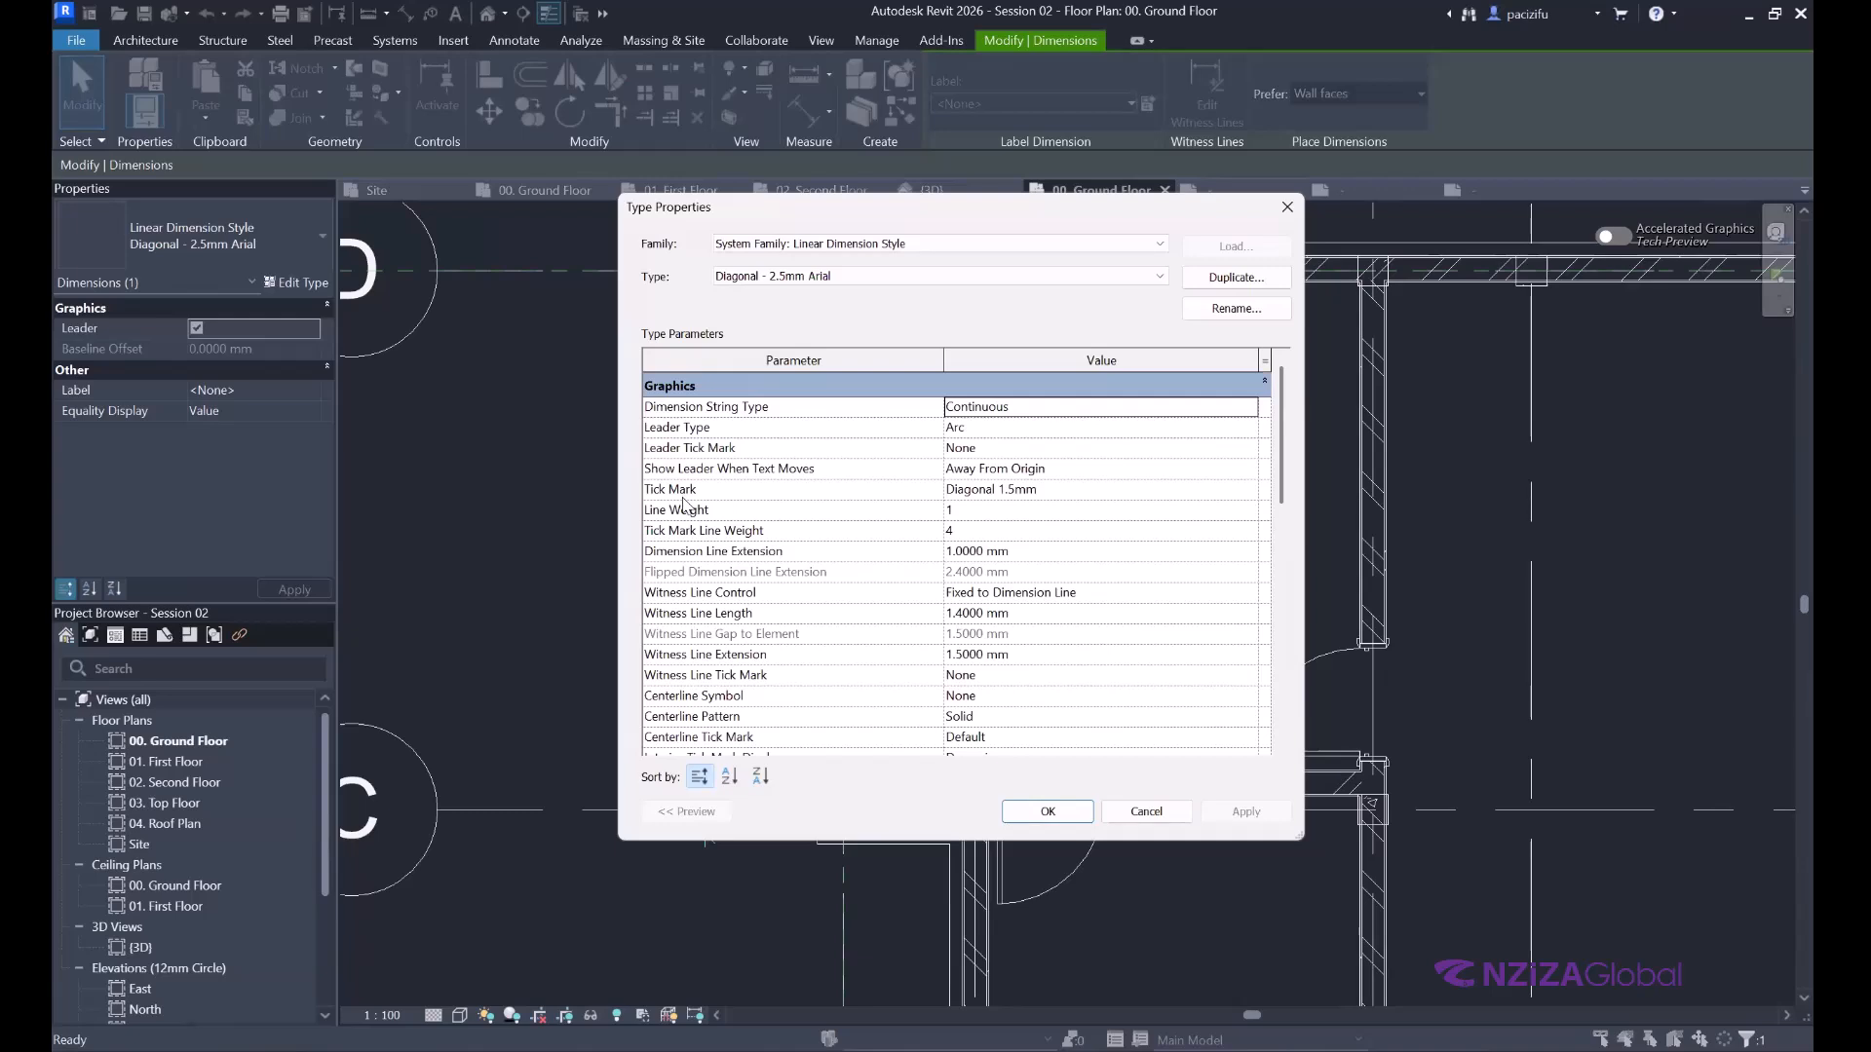
left_click(1178, 491)
left_click(1176, 489)
scroll(1123, 575, "down", 1)
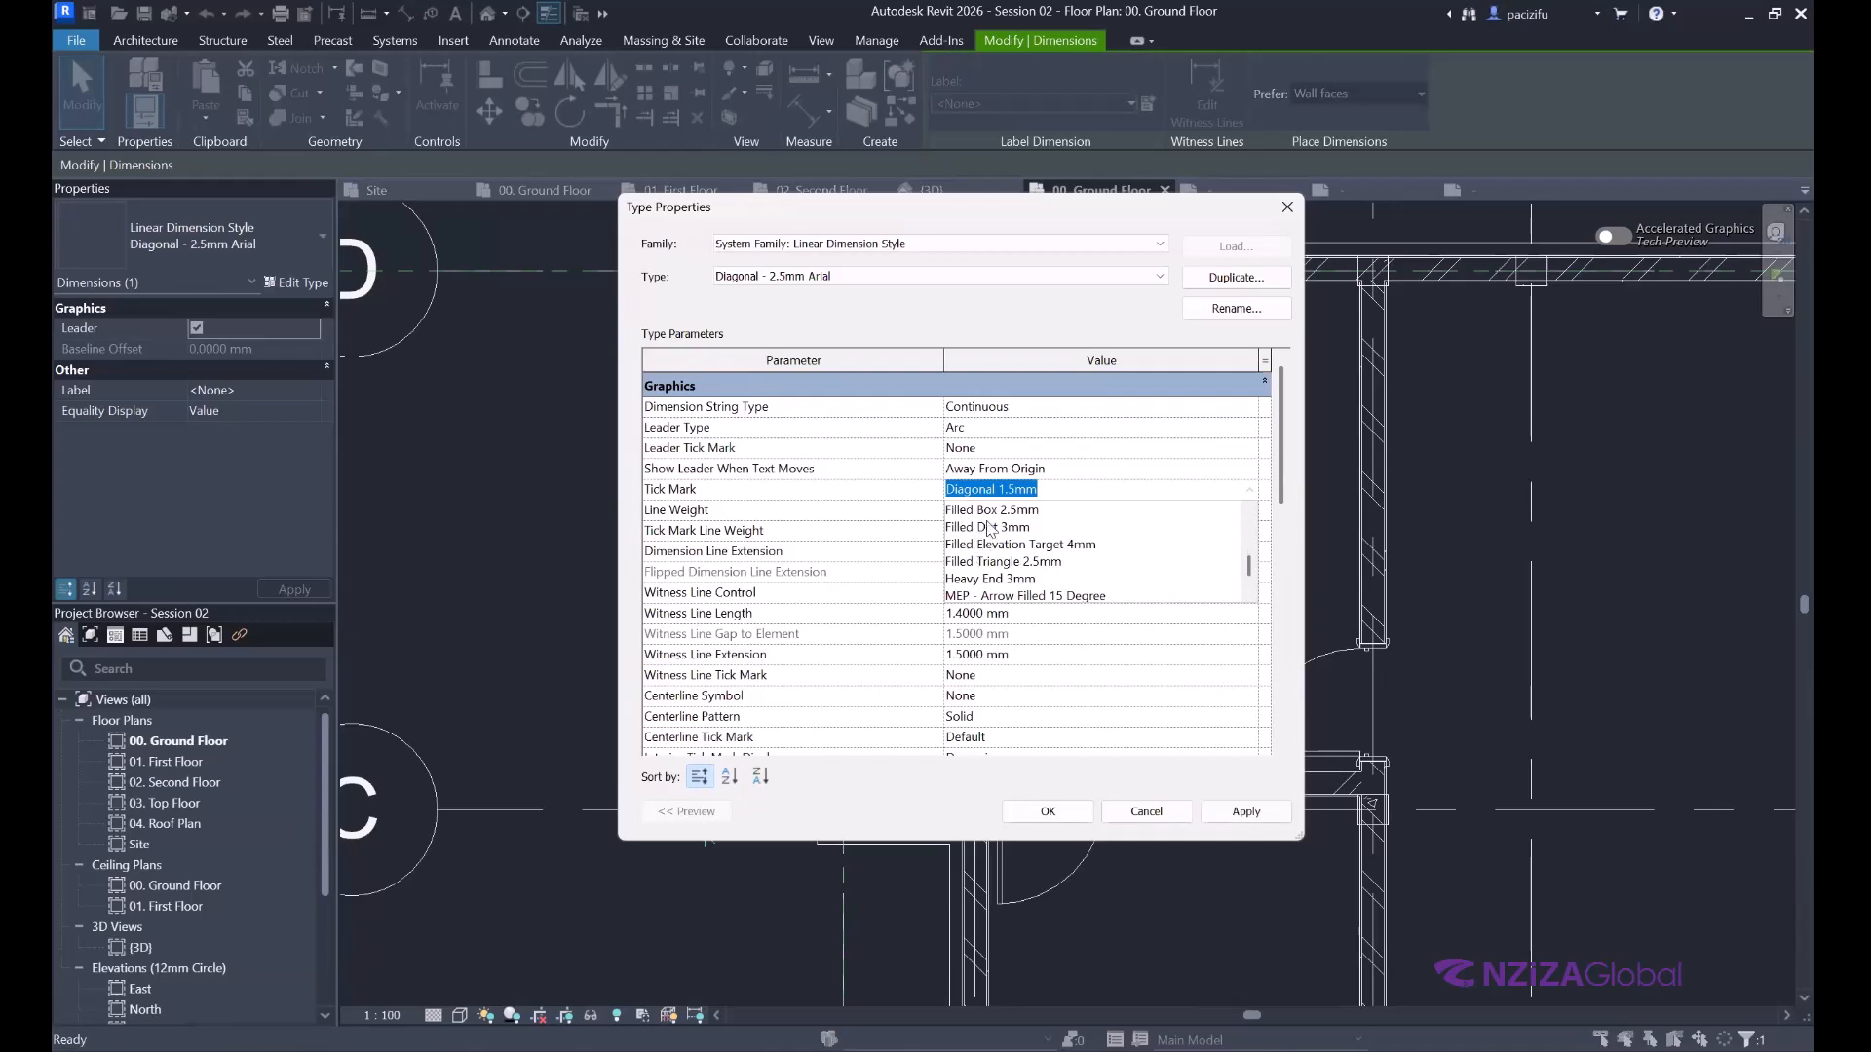
left_click(987, 529)
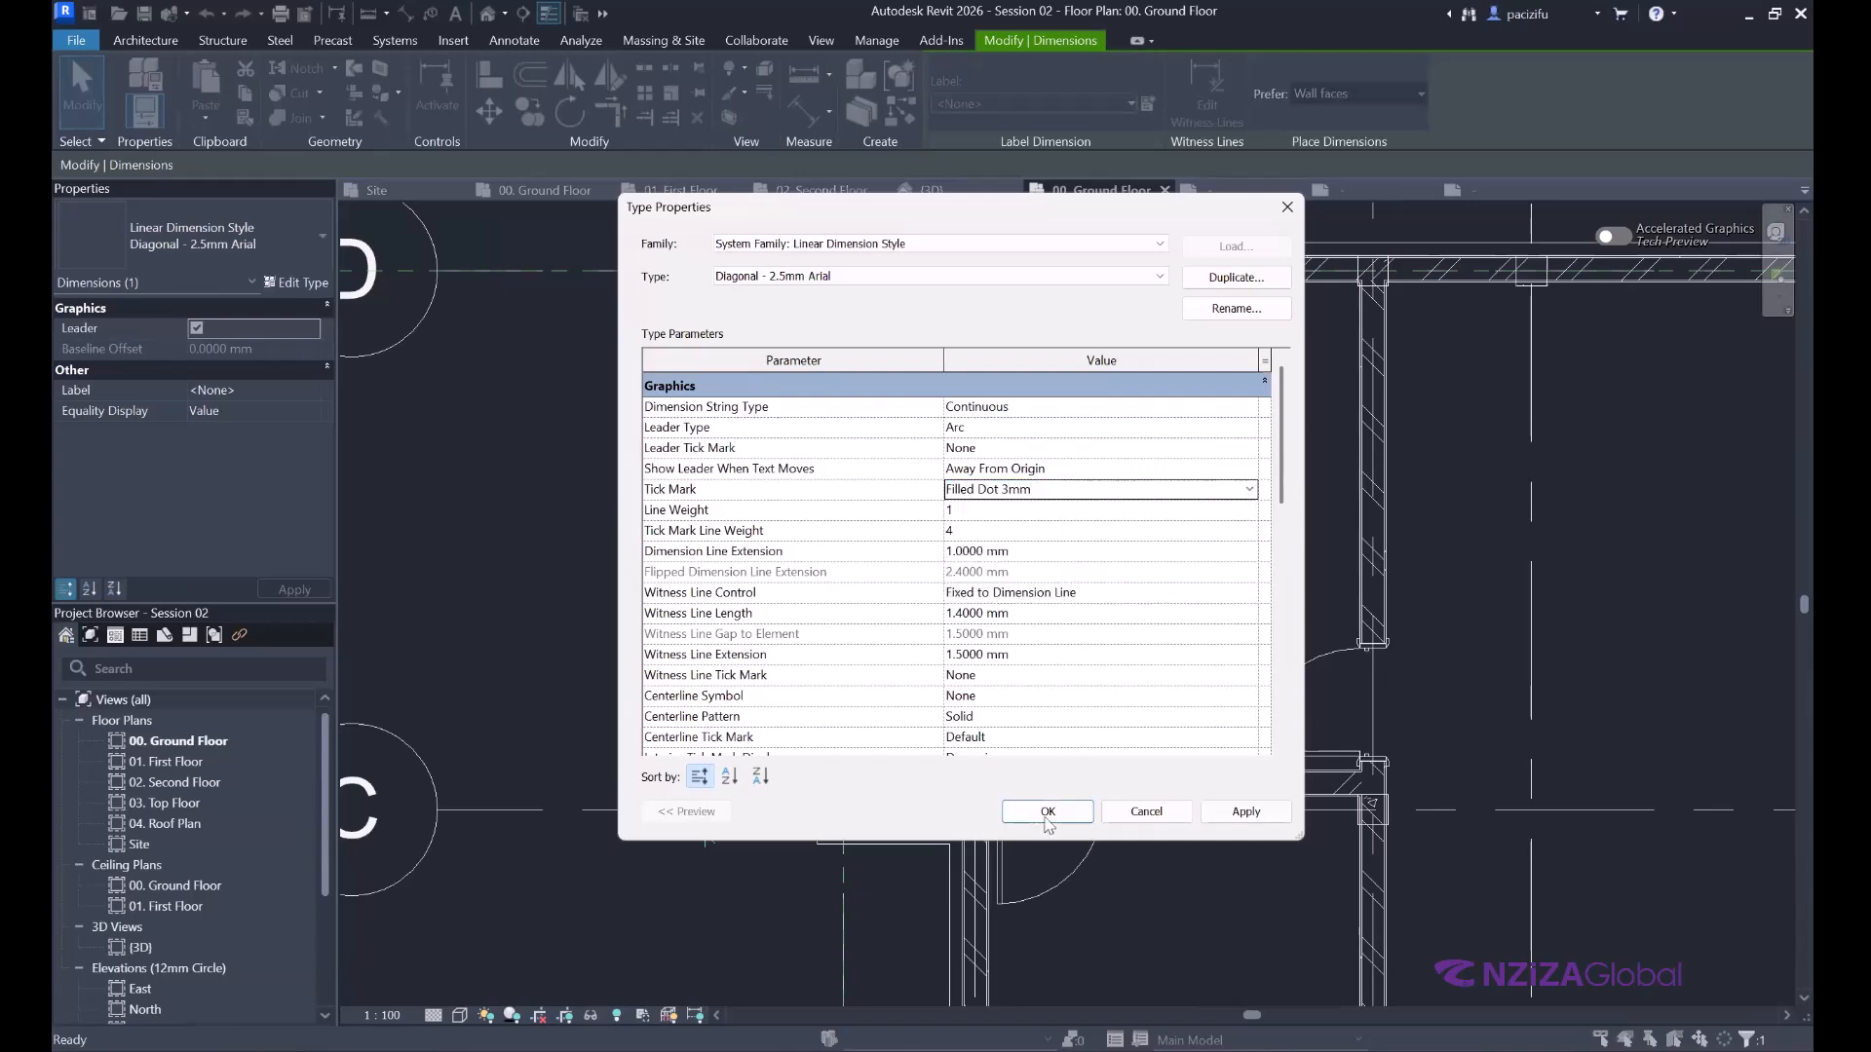
left_click(1048, 816)
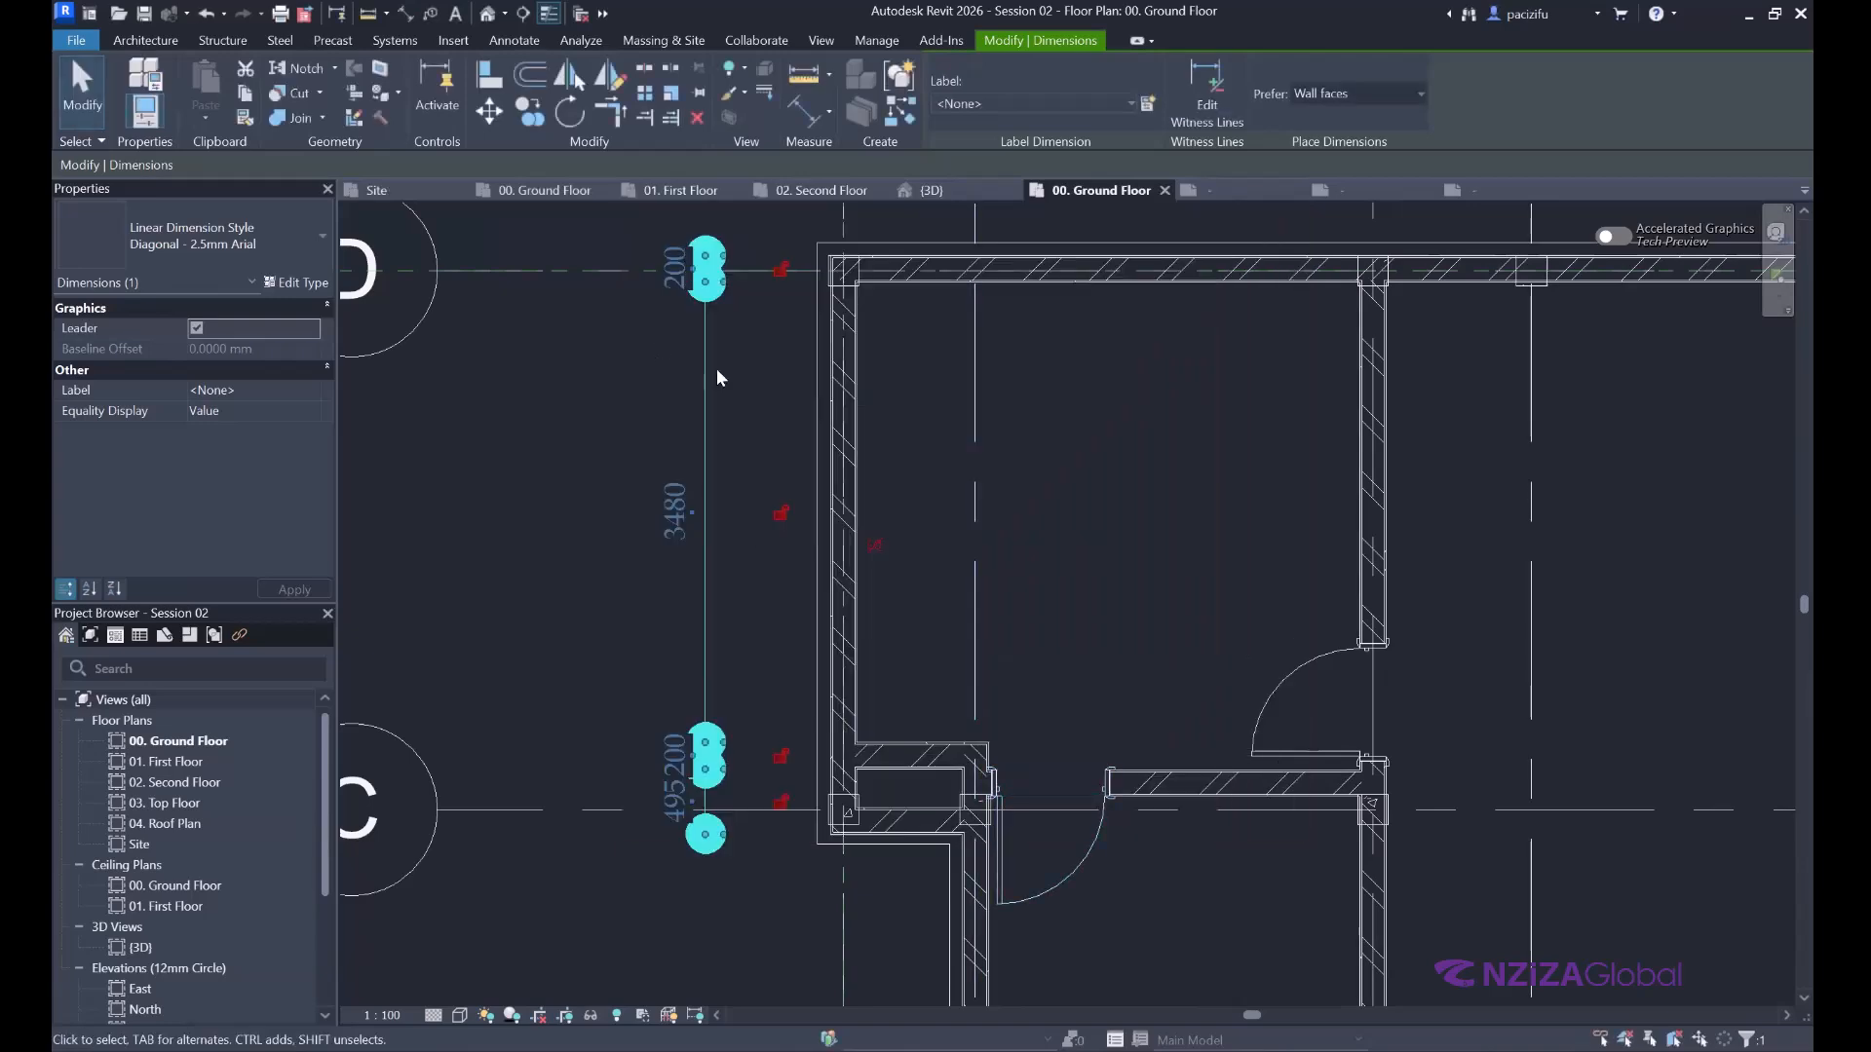
Change the tick mark of the dimension string's type to Arrow 30 Degree and accept the change.
scroll(686, 255, "up", 3)
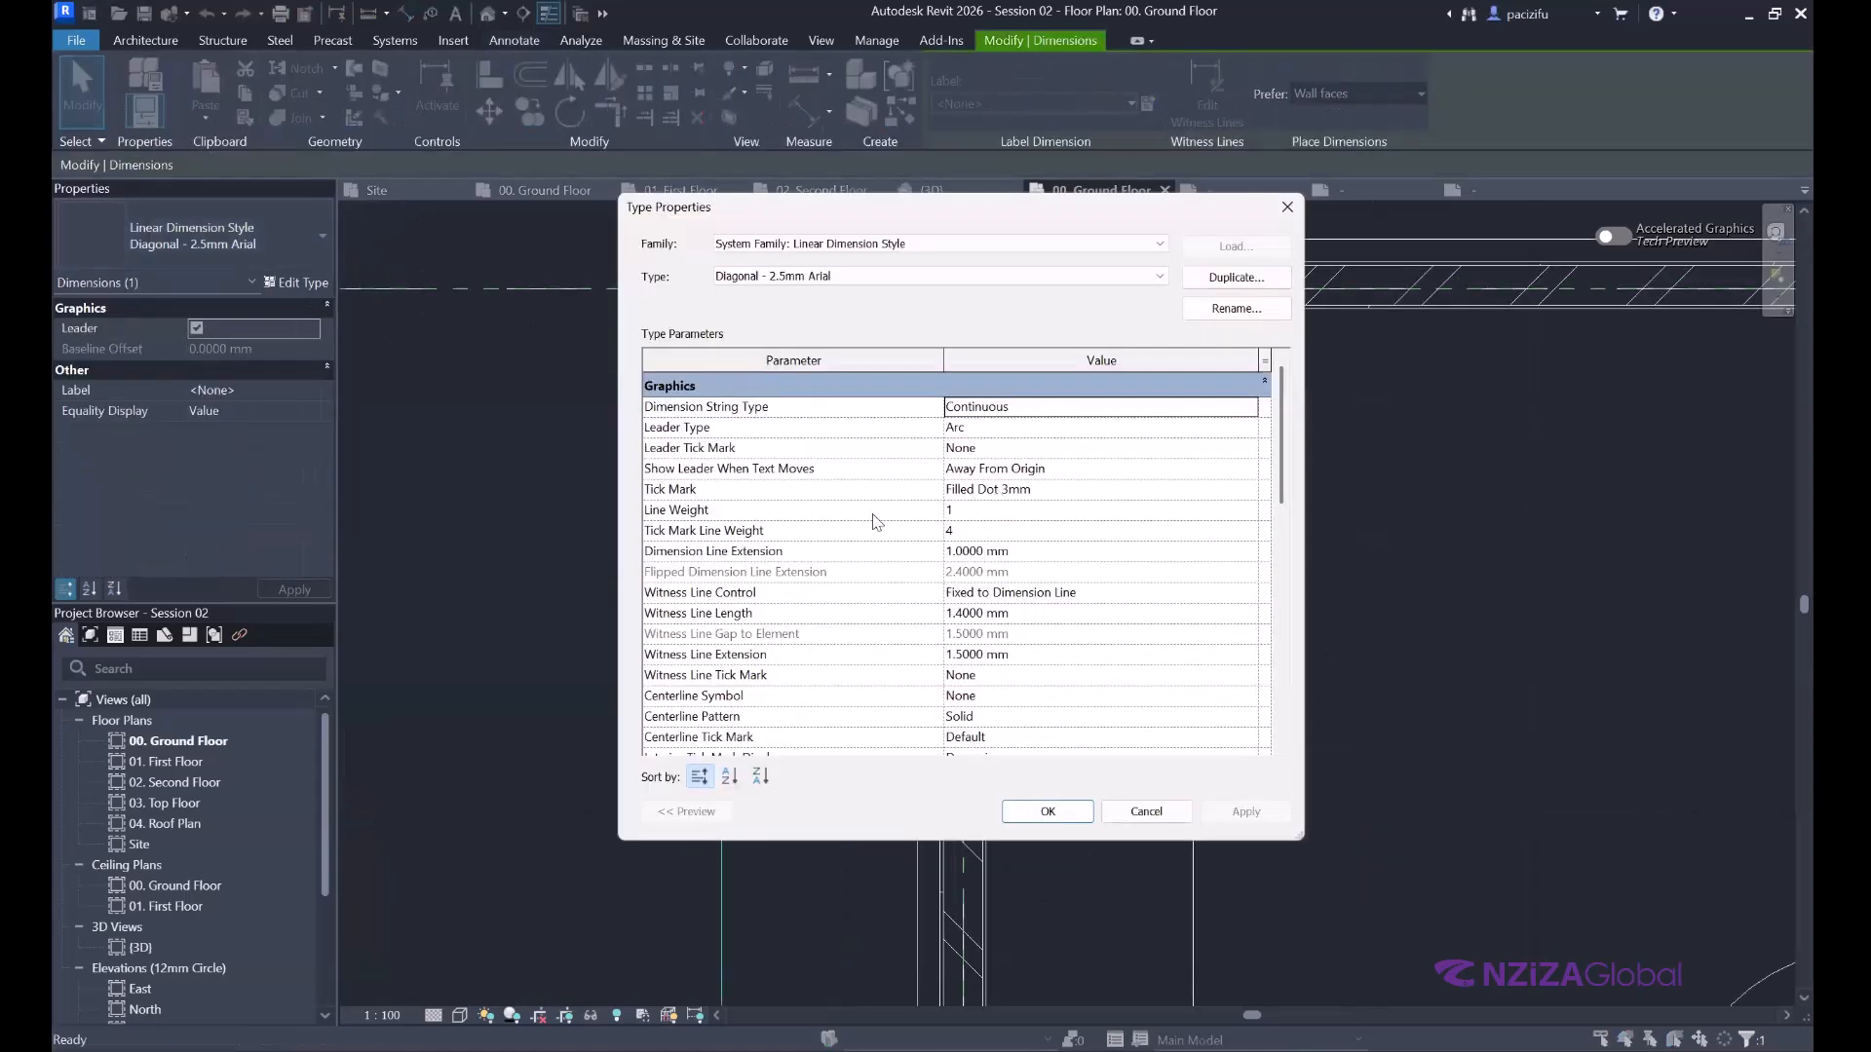
left_click(1002, 489)
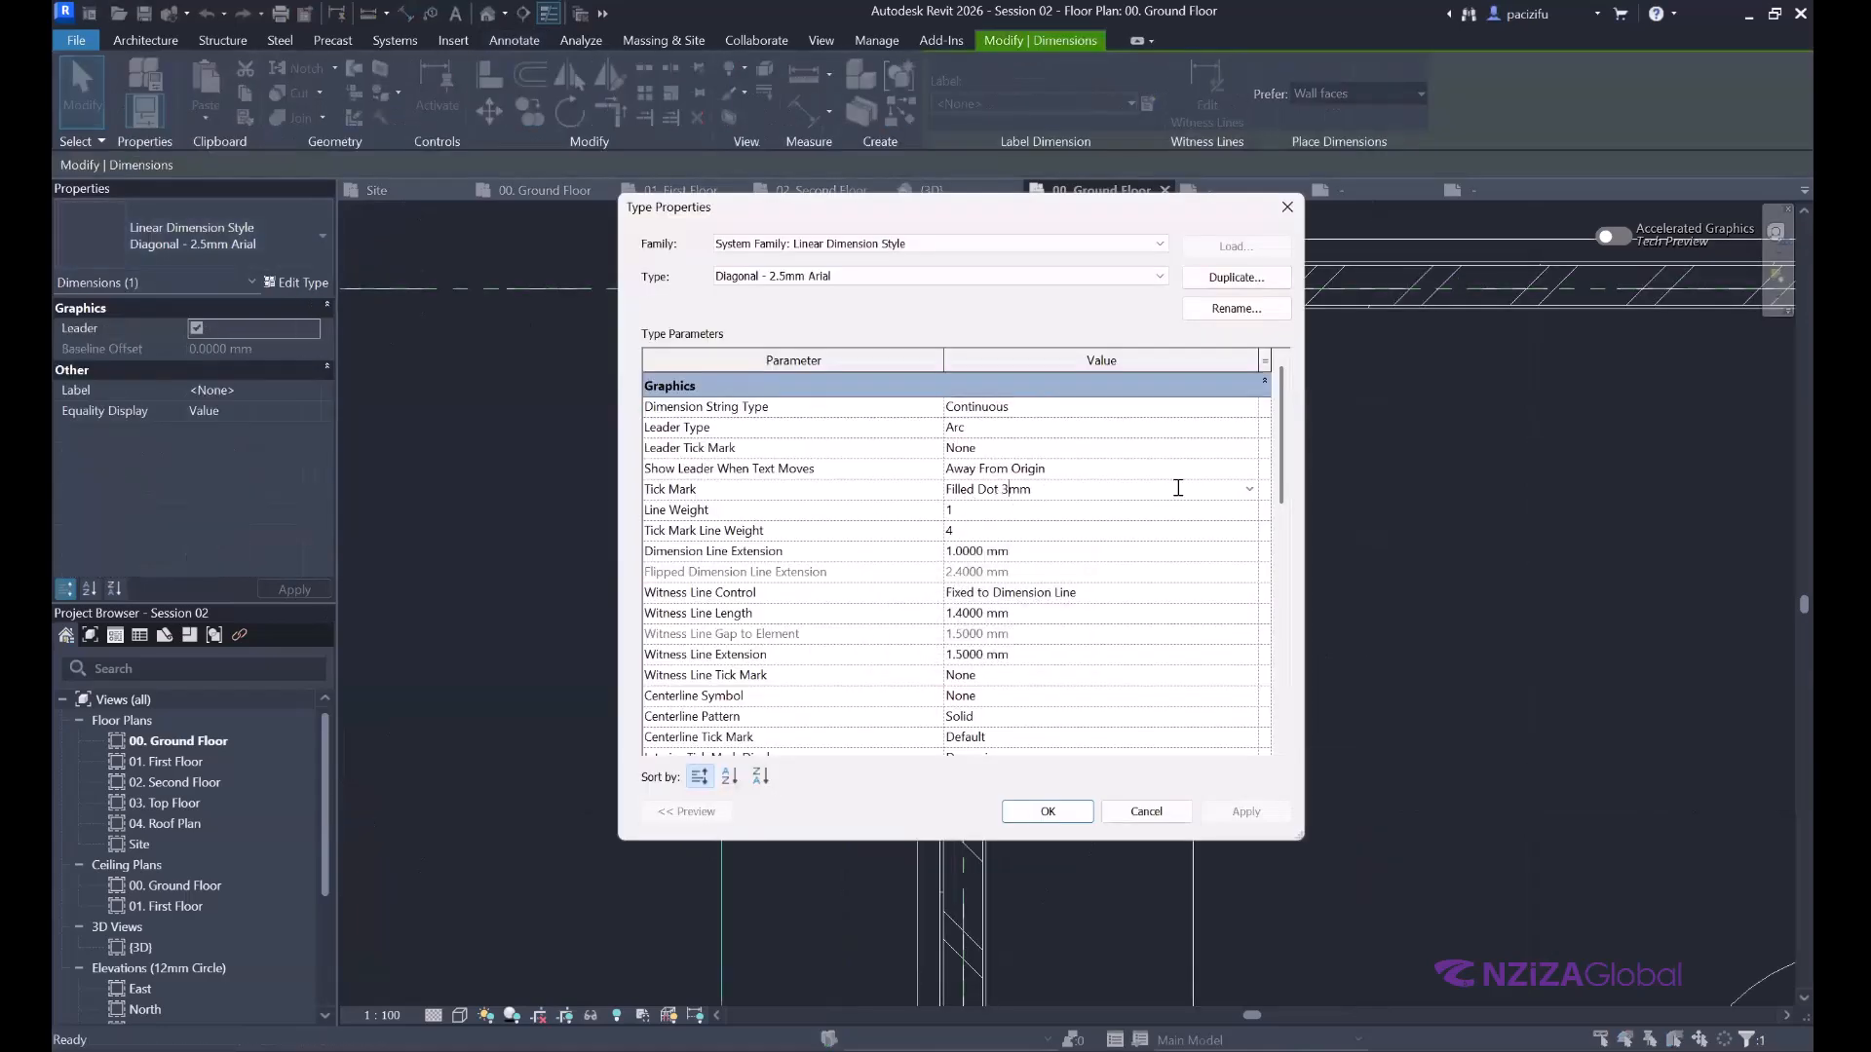
left_click(1249, 489)
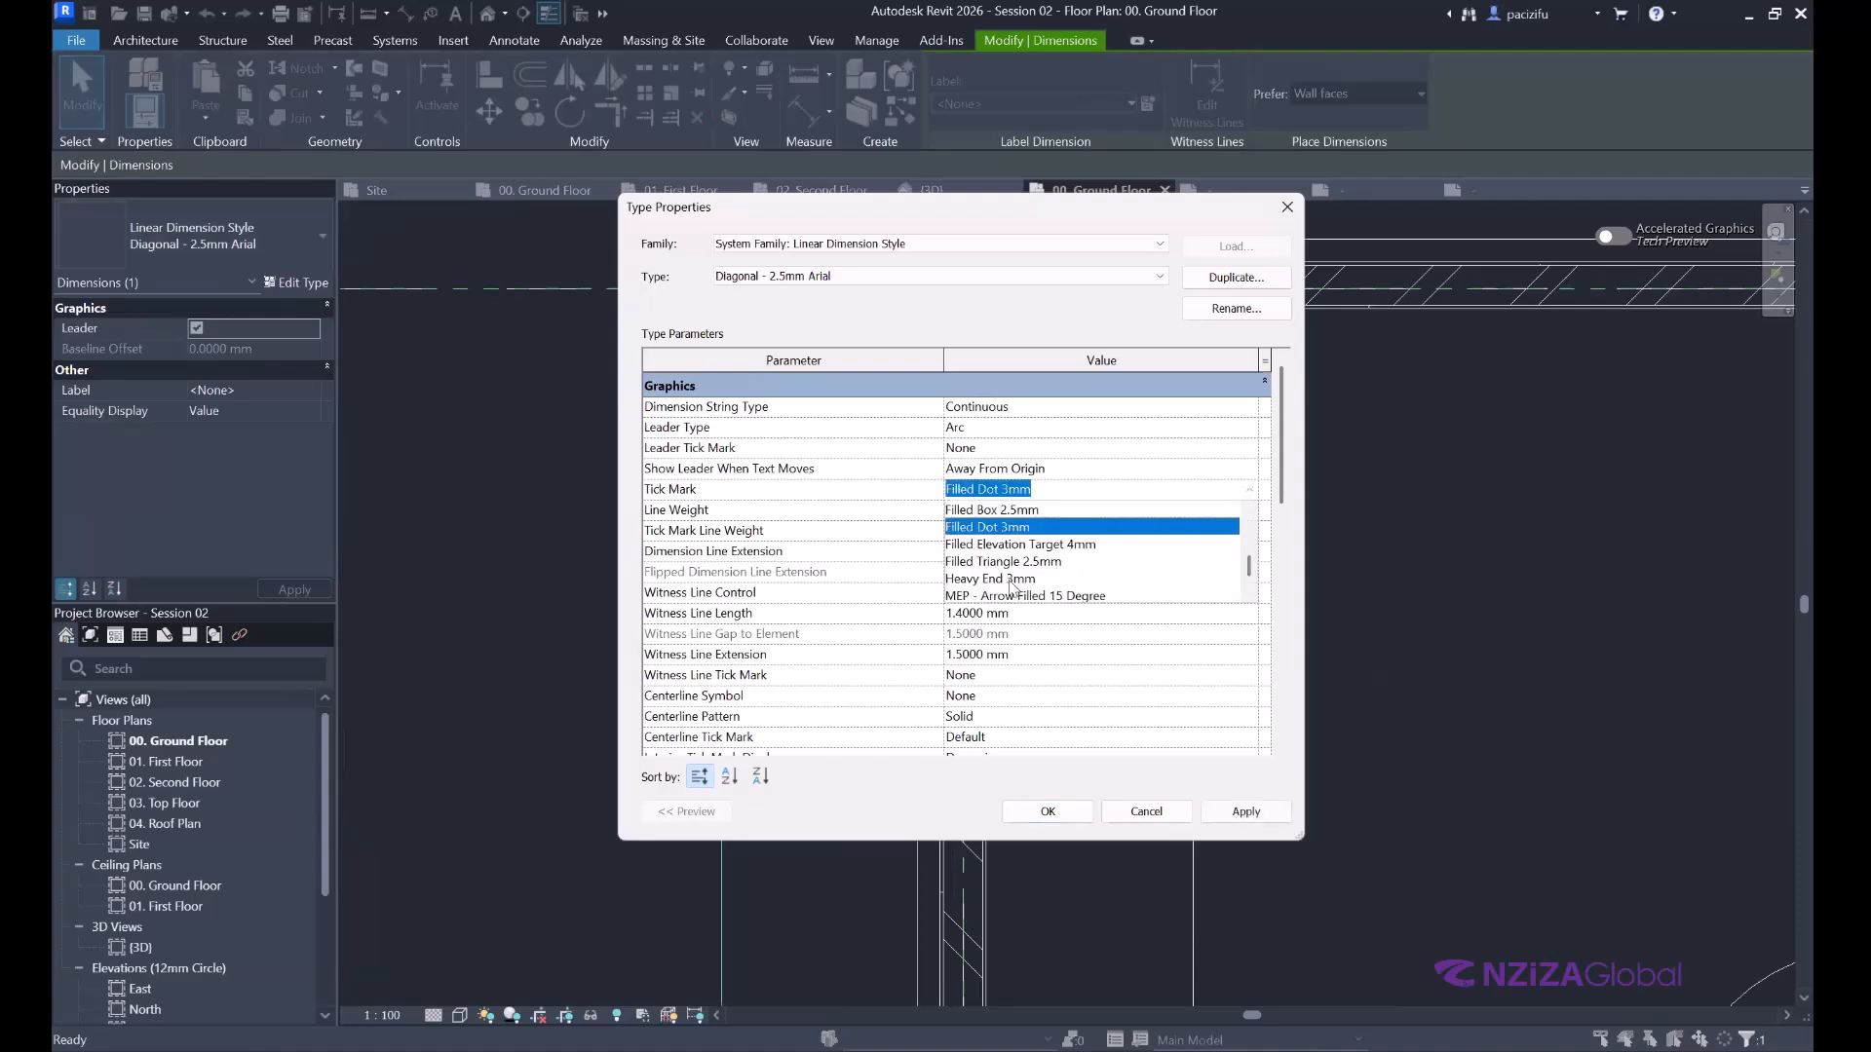
scroll(1010, 584, "down", 1)
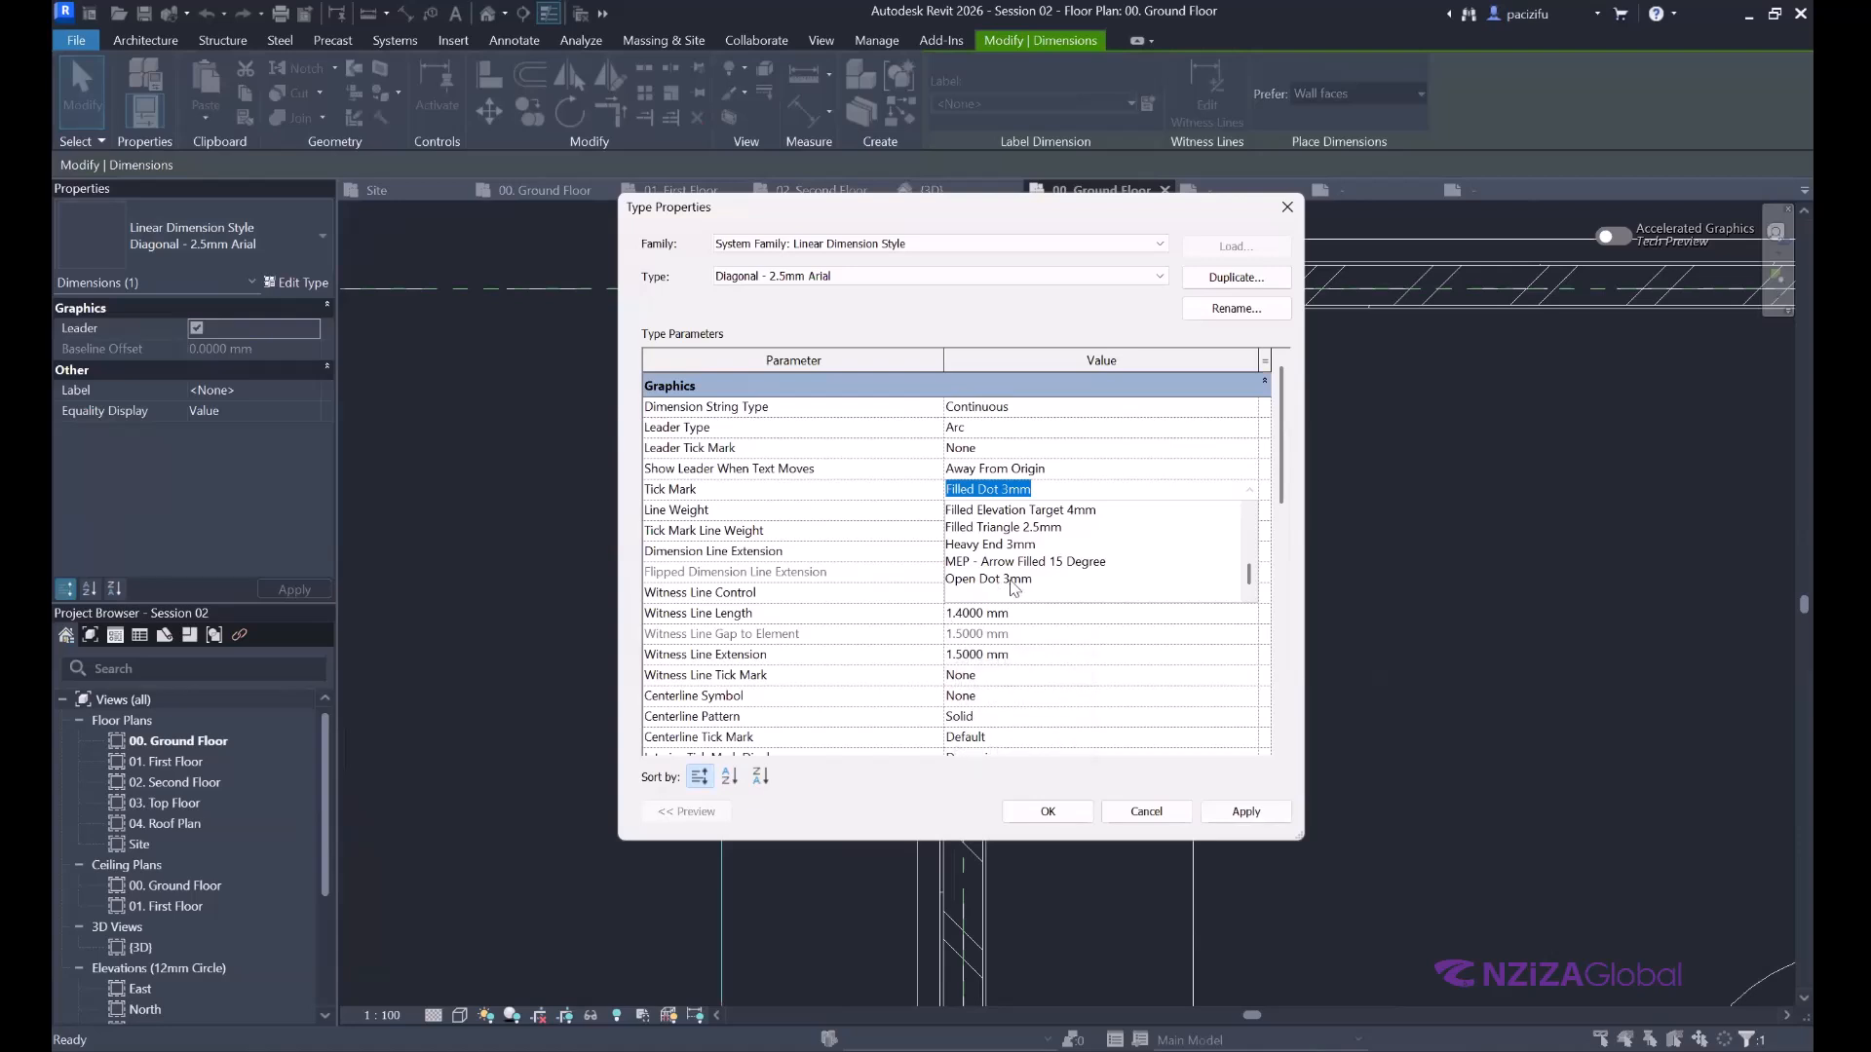
scroll(978, 521, "up", 1)
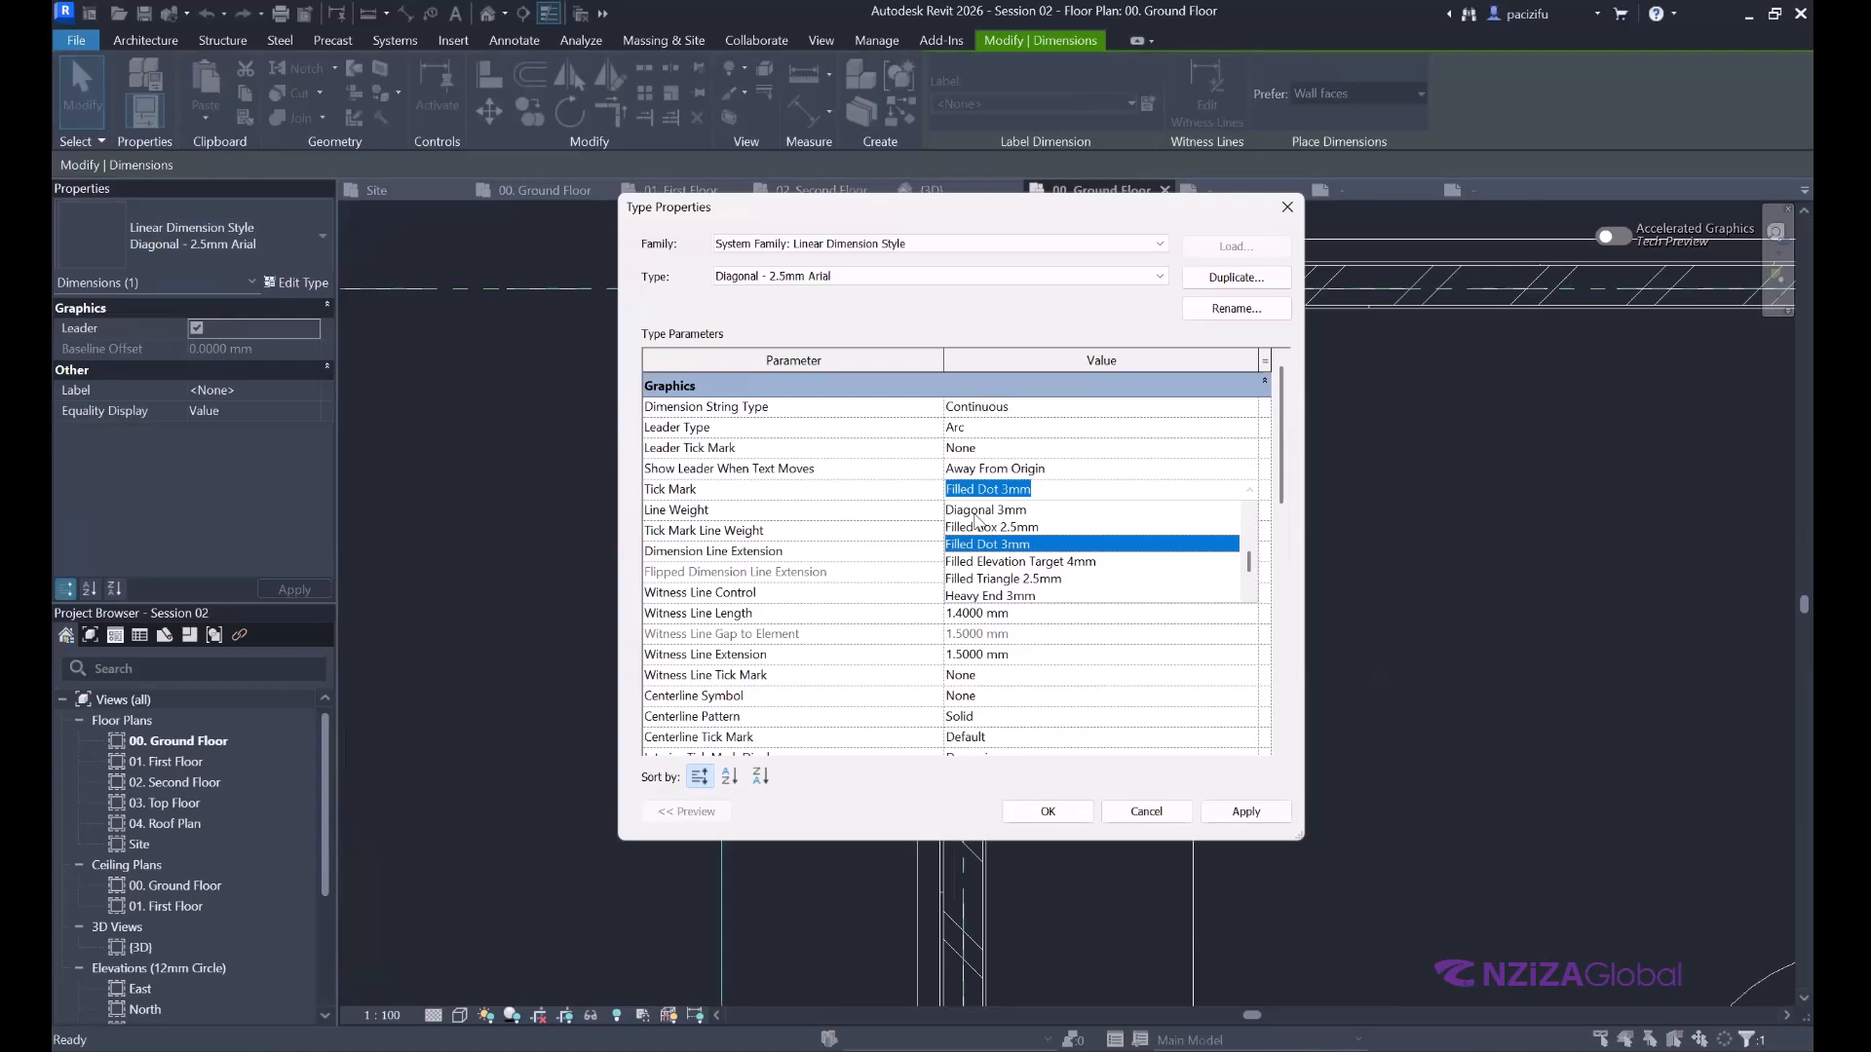
scroll(977, 521, "up", 1)
scroll(984, 524, "up", 1)
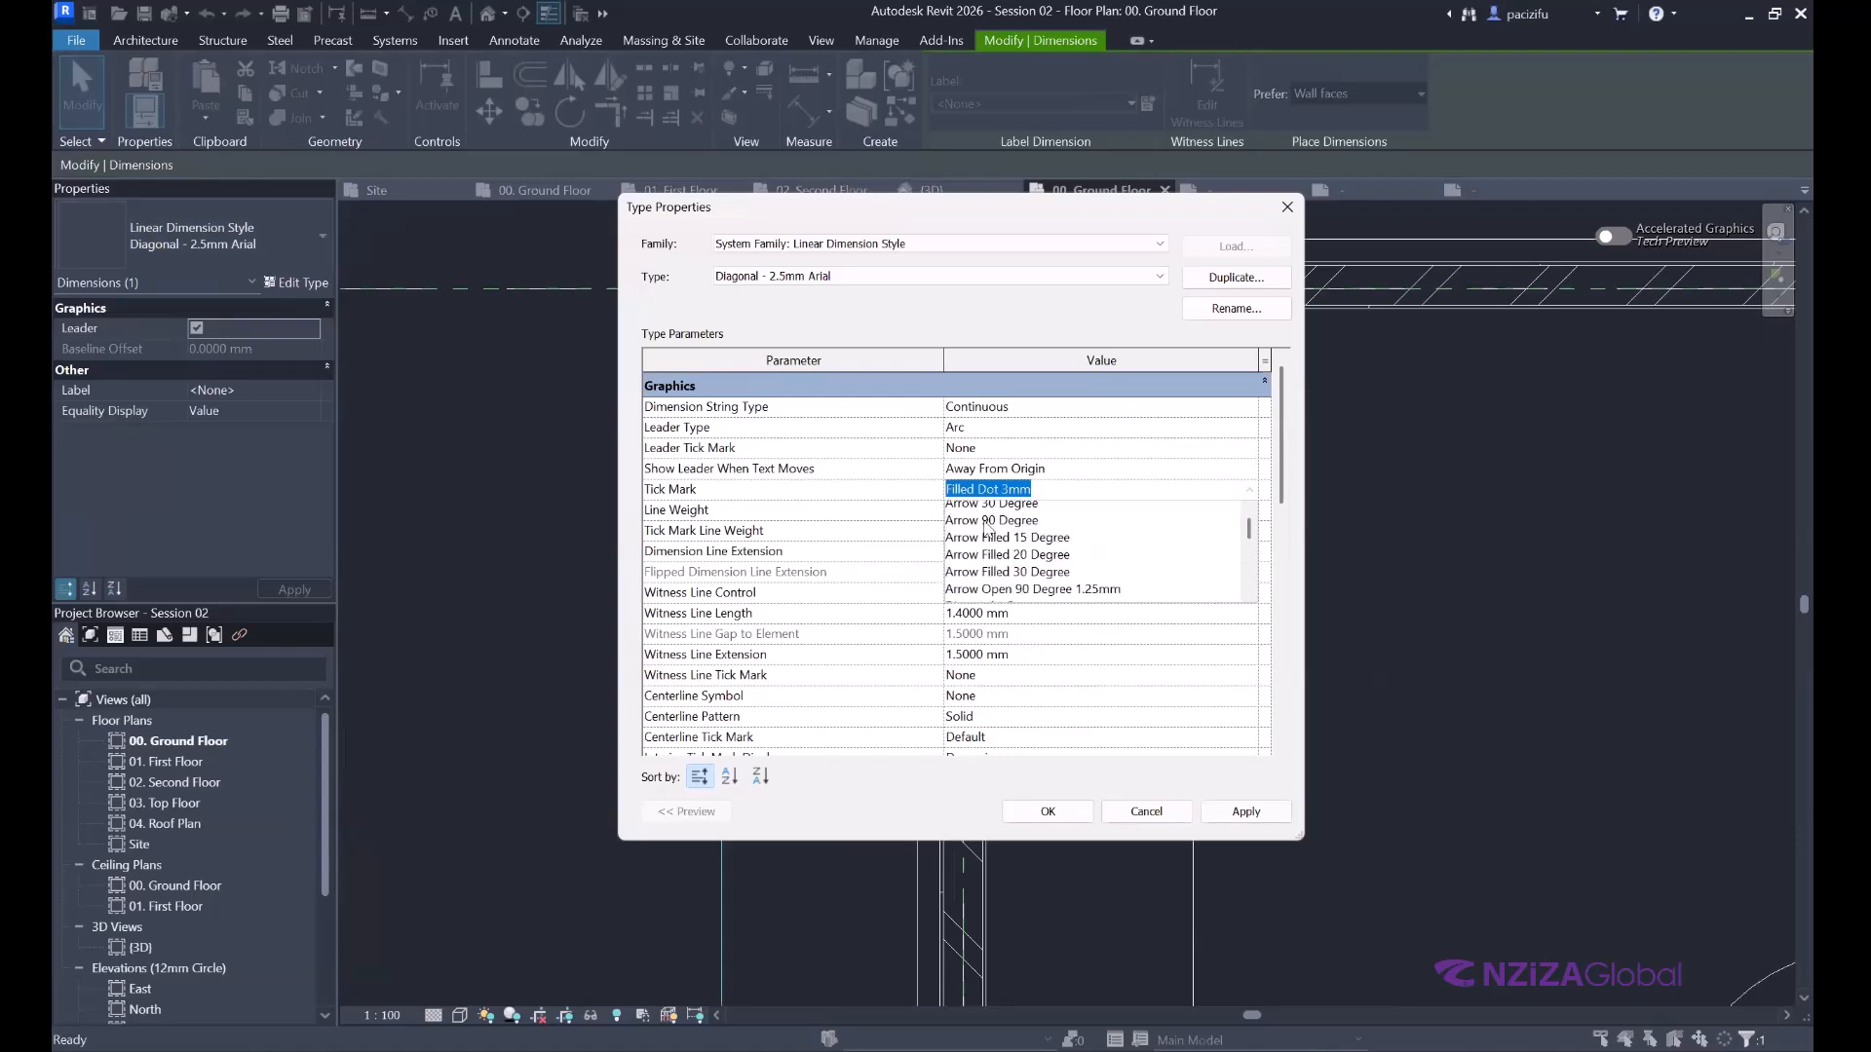
scroll(986, 526, "up", 1)
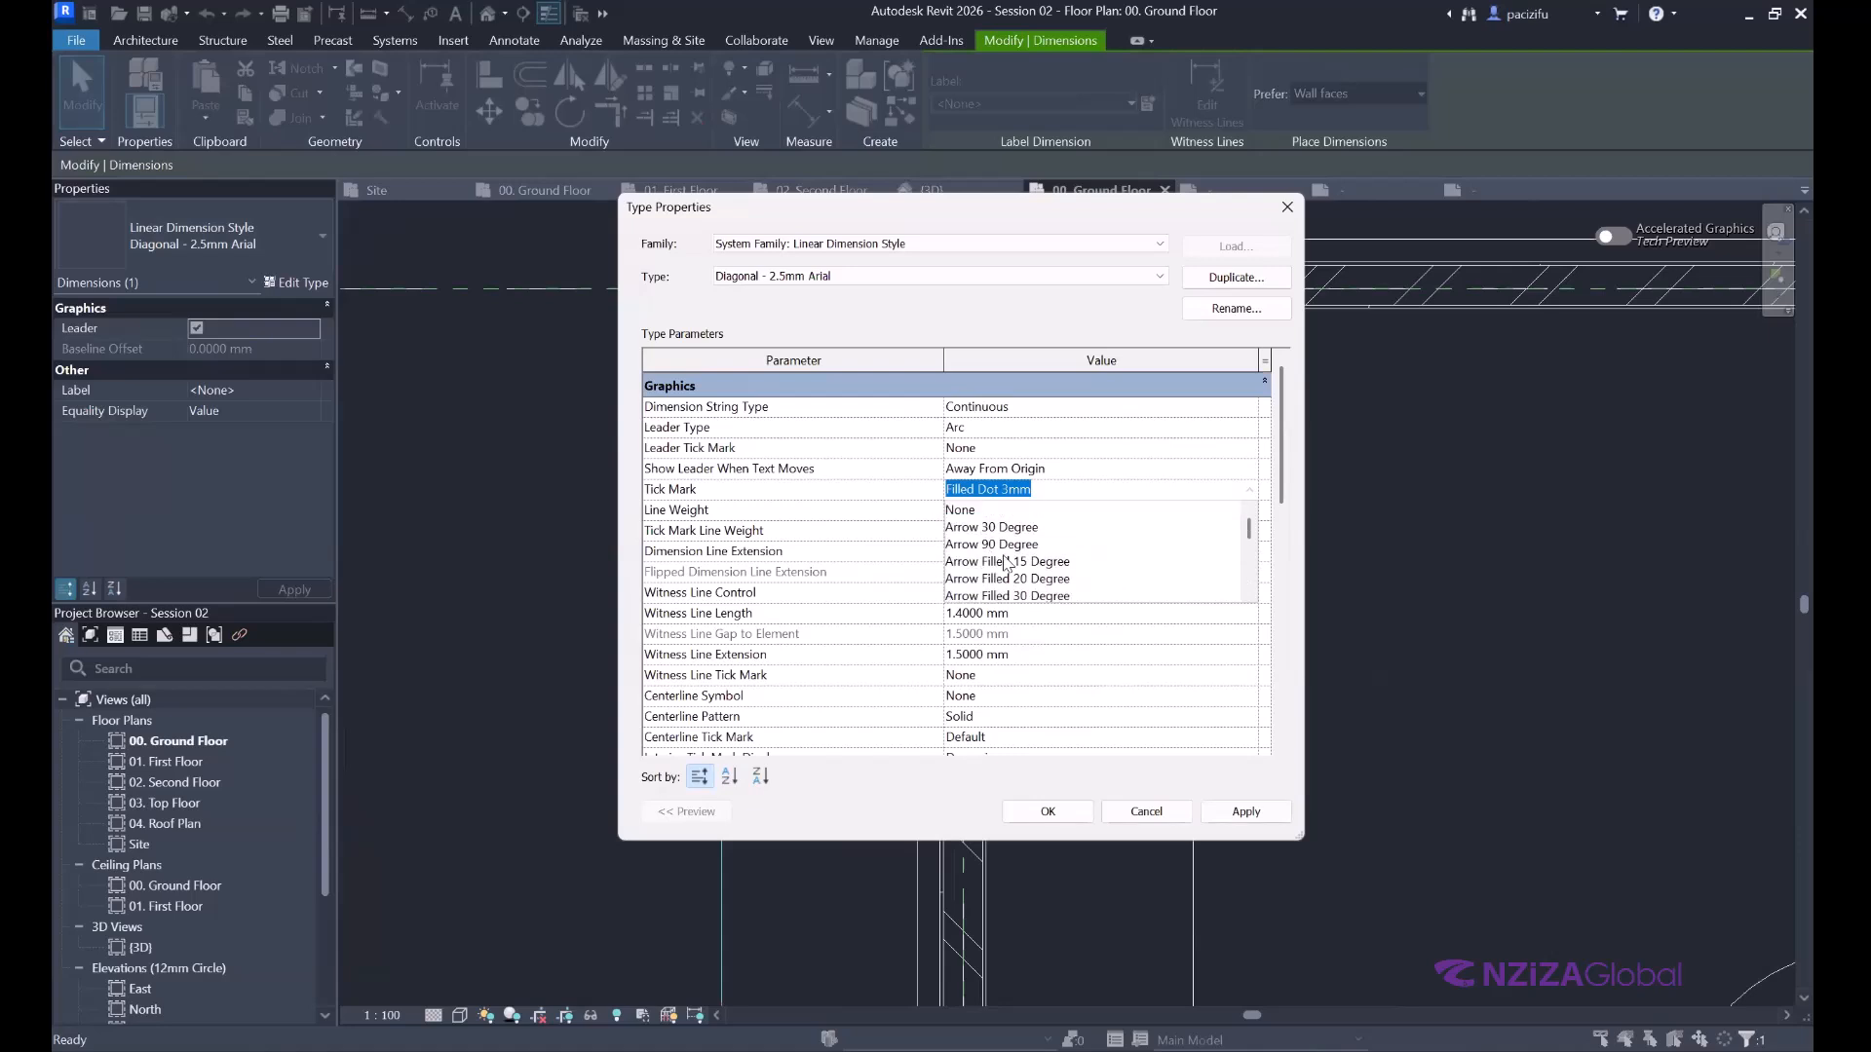
left_click(986, 527)
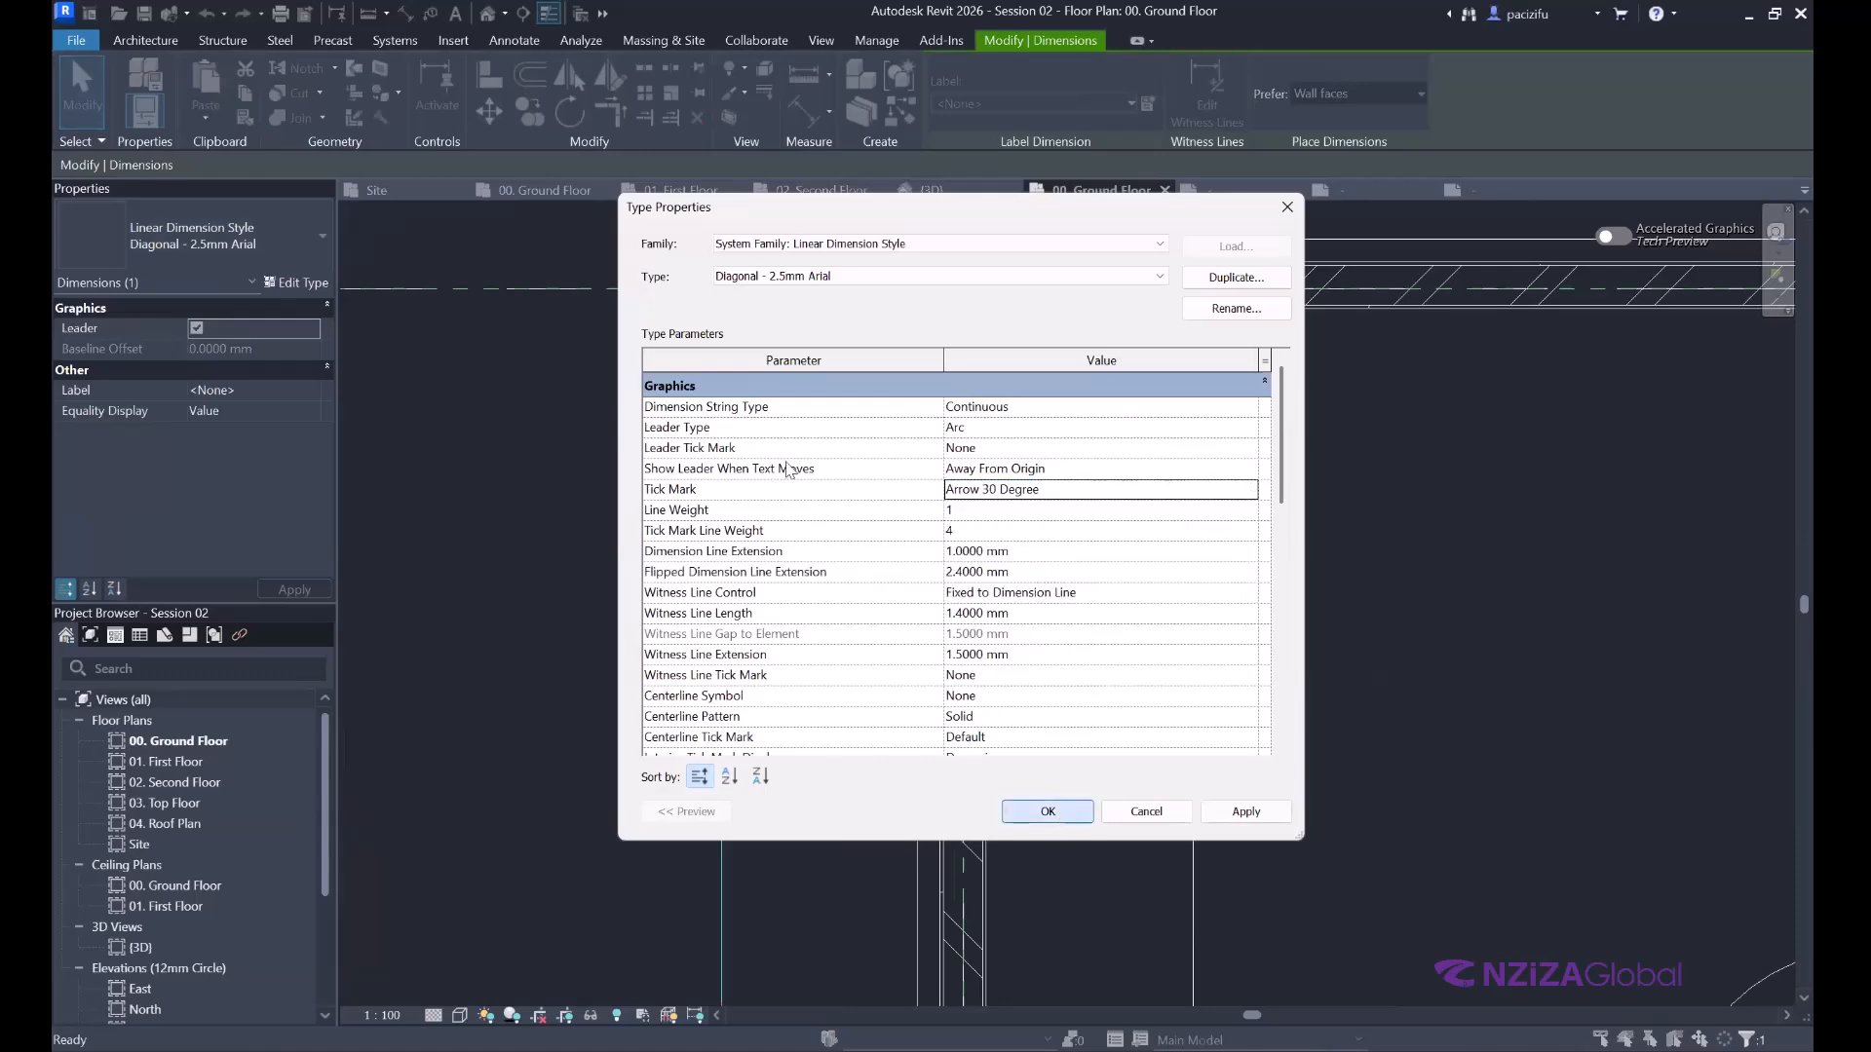
key("Return")
scroll(786, 460, "down", 2)
scroll(770, 454, "up", 2)
scroll(754, 552, "down", 2)
key("Escape")
scroll(826, 422, "up", 2)
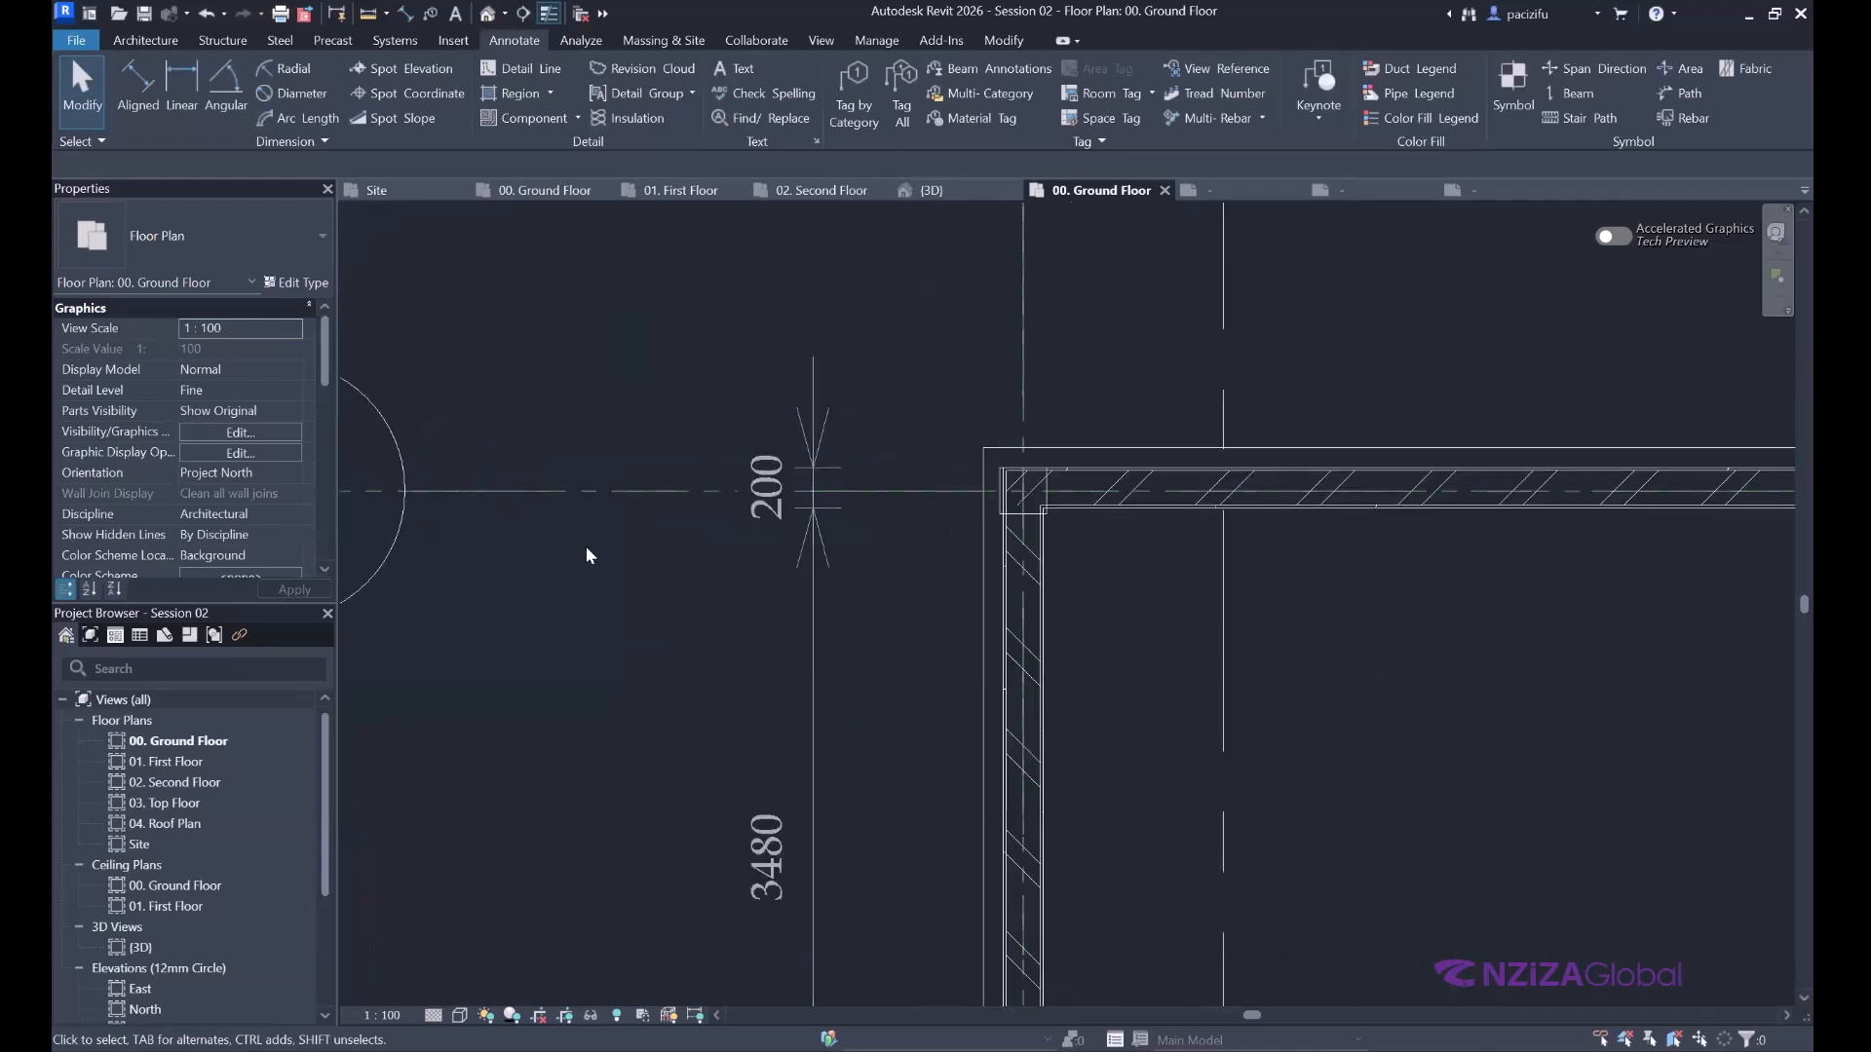
Set the tick mark of the dimension string's type to Arrow Filled 20 Degree and accept the change.
scroll(813, 514, "down", 2)
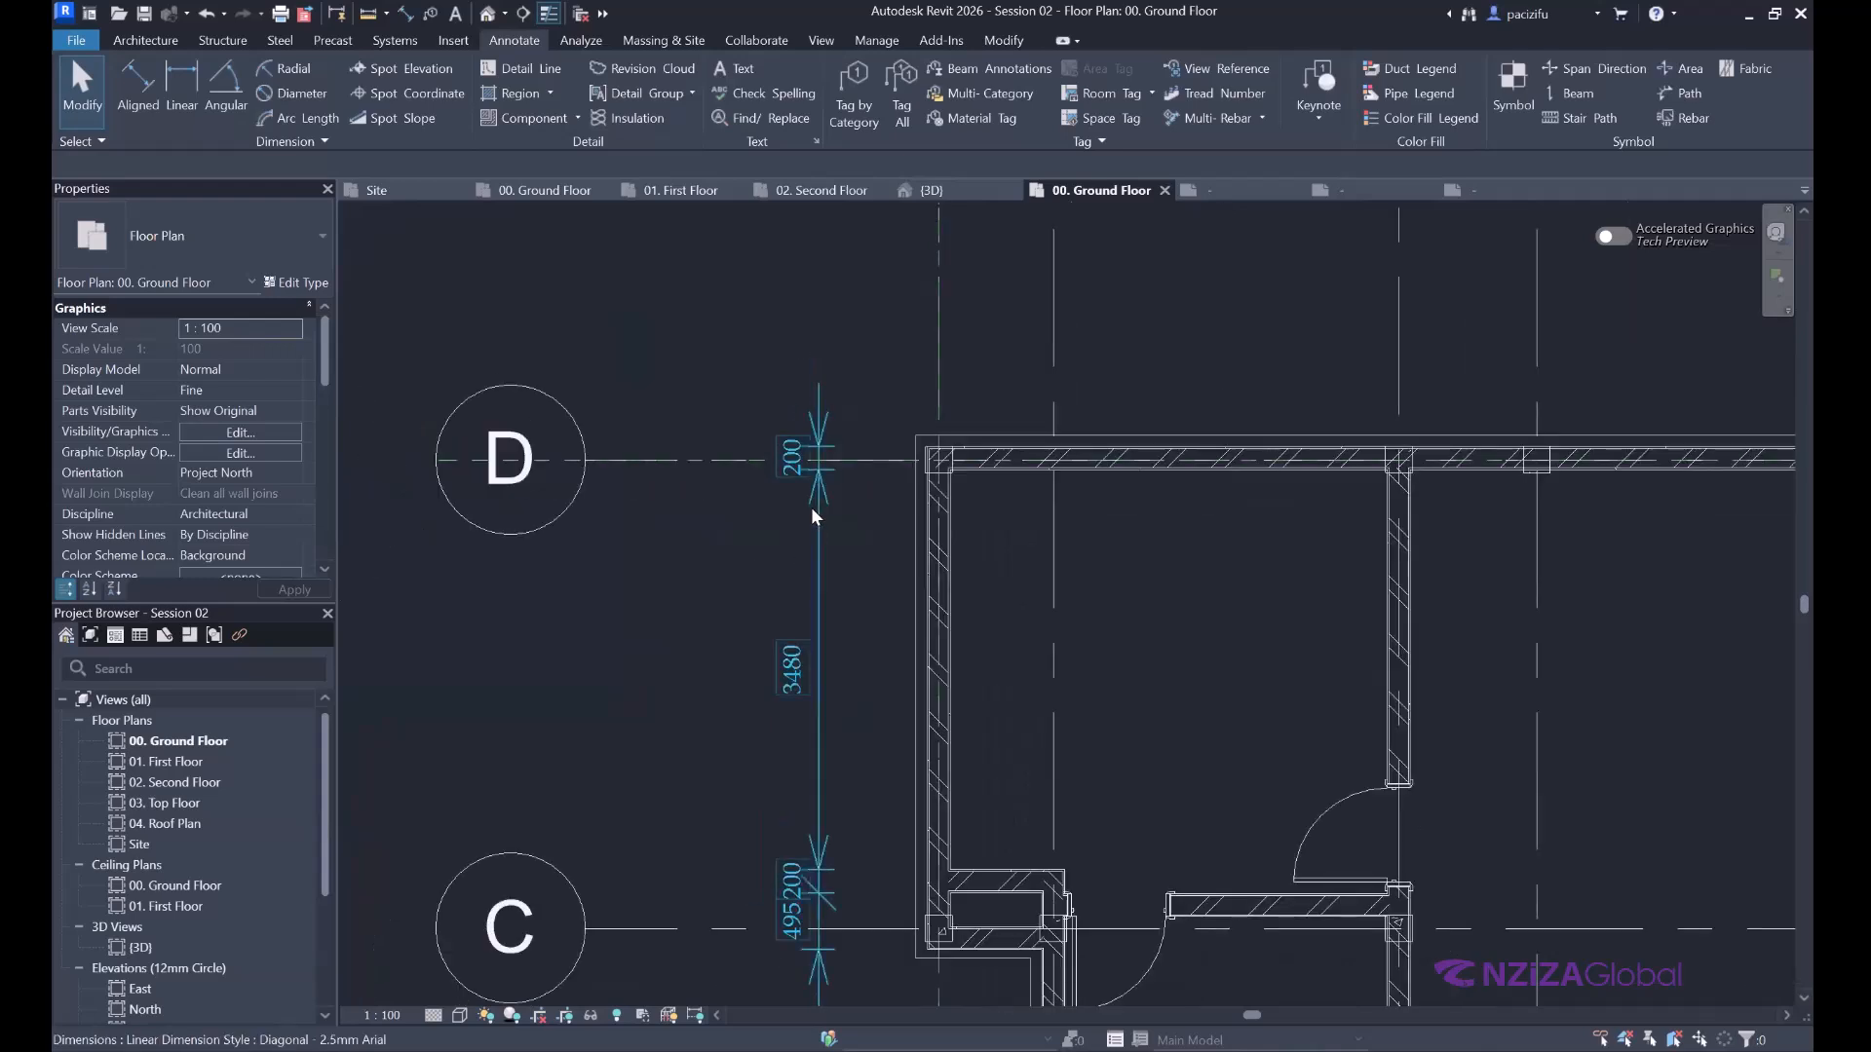
left_click(319, 289)
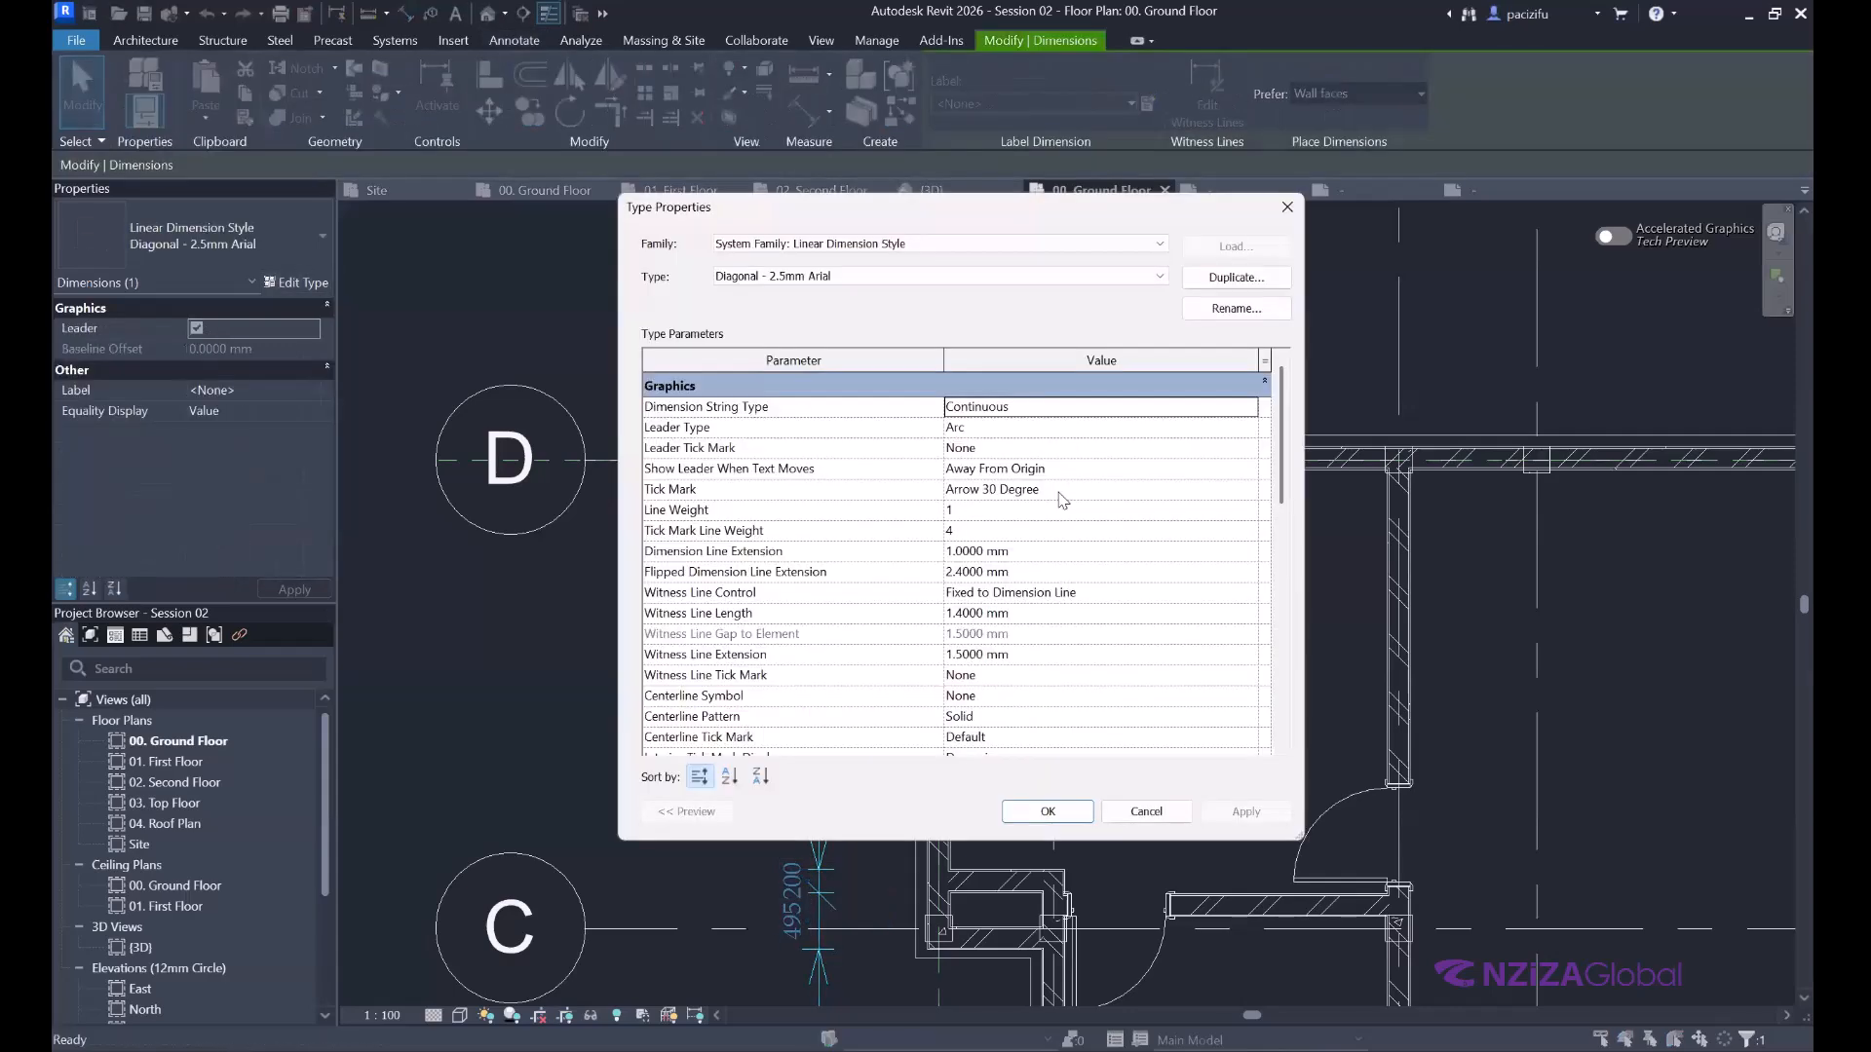
left_click(1062, 490)
left_click(1072, 490)
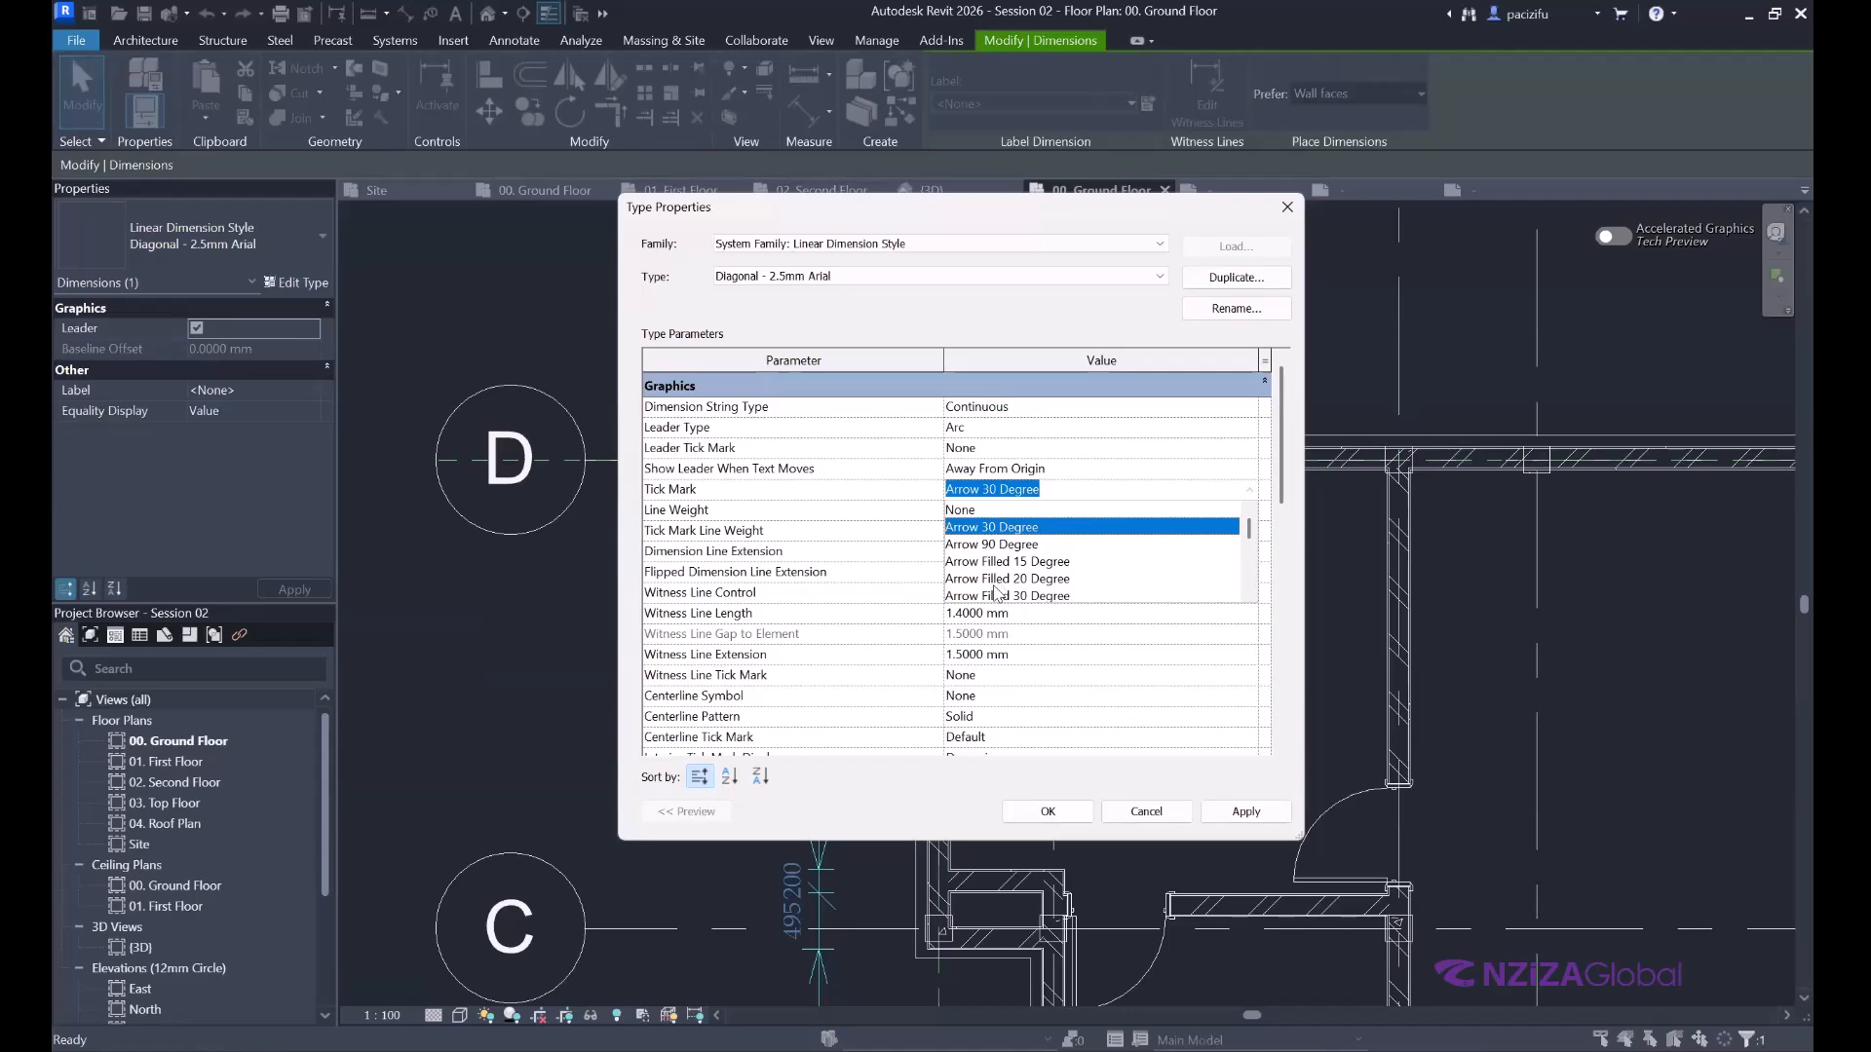
left_click(997, 578)
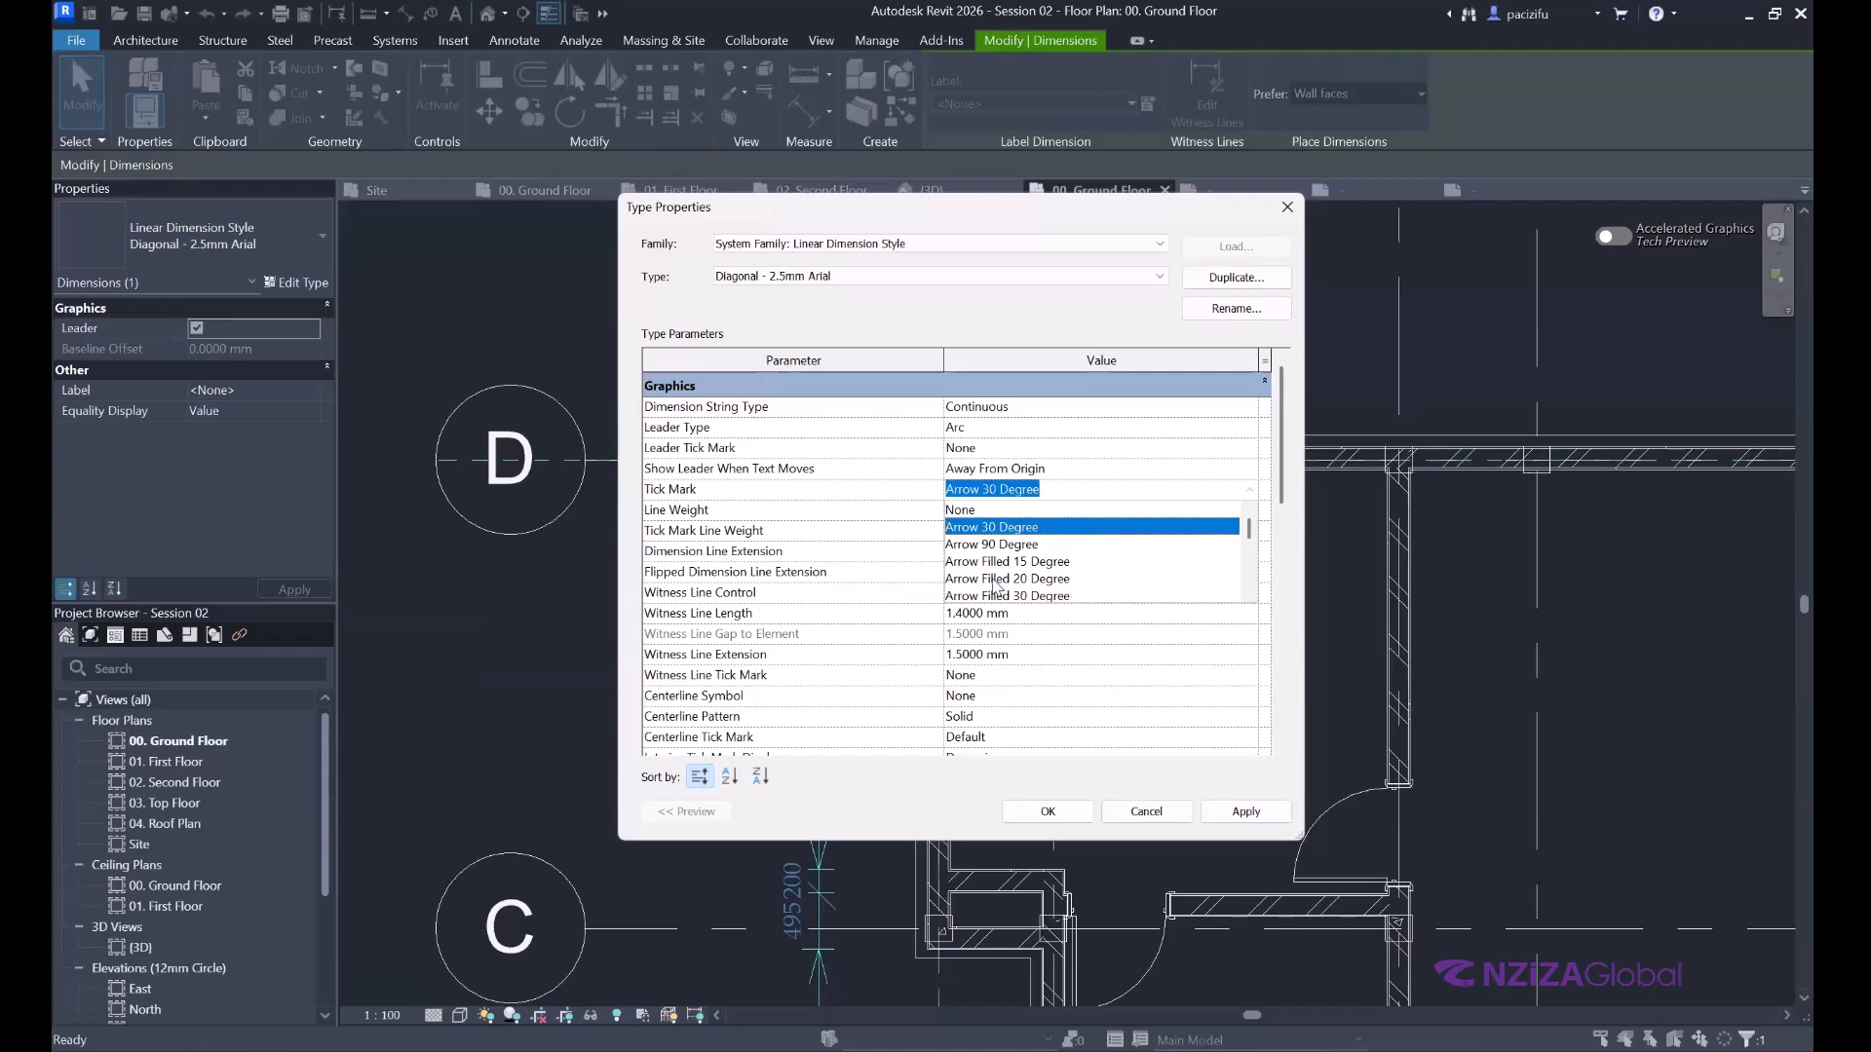
left_click(1048, 812)
left_click(873, 447)
scroll(846, 429, "up", 2)
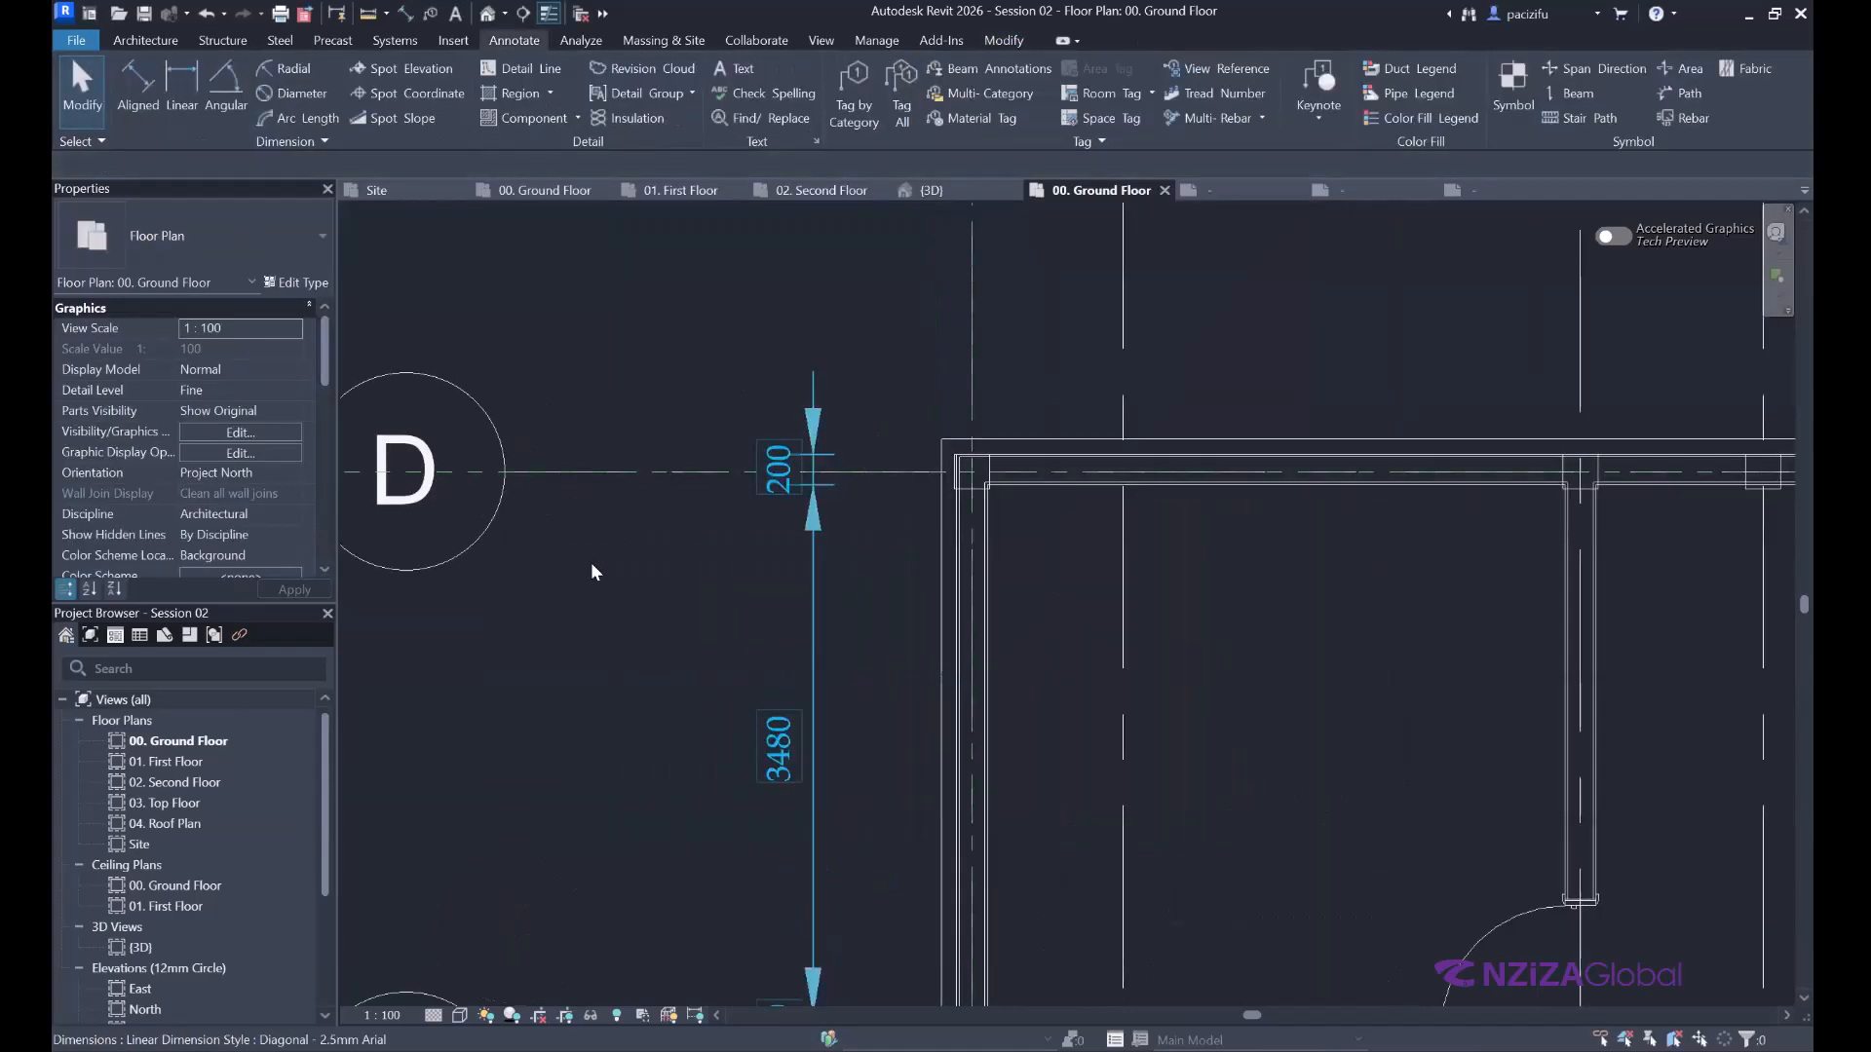
Change the tick mark of the dimension string's type to a narrower filled arrow and accept the change.
scroll(585, 604, "down", 3)
scroll(762, 829, "down", 1)
scroll(807, 682, "down", 2)
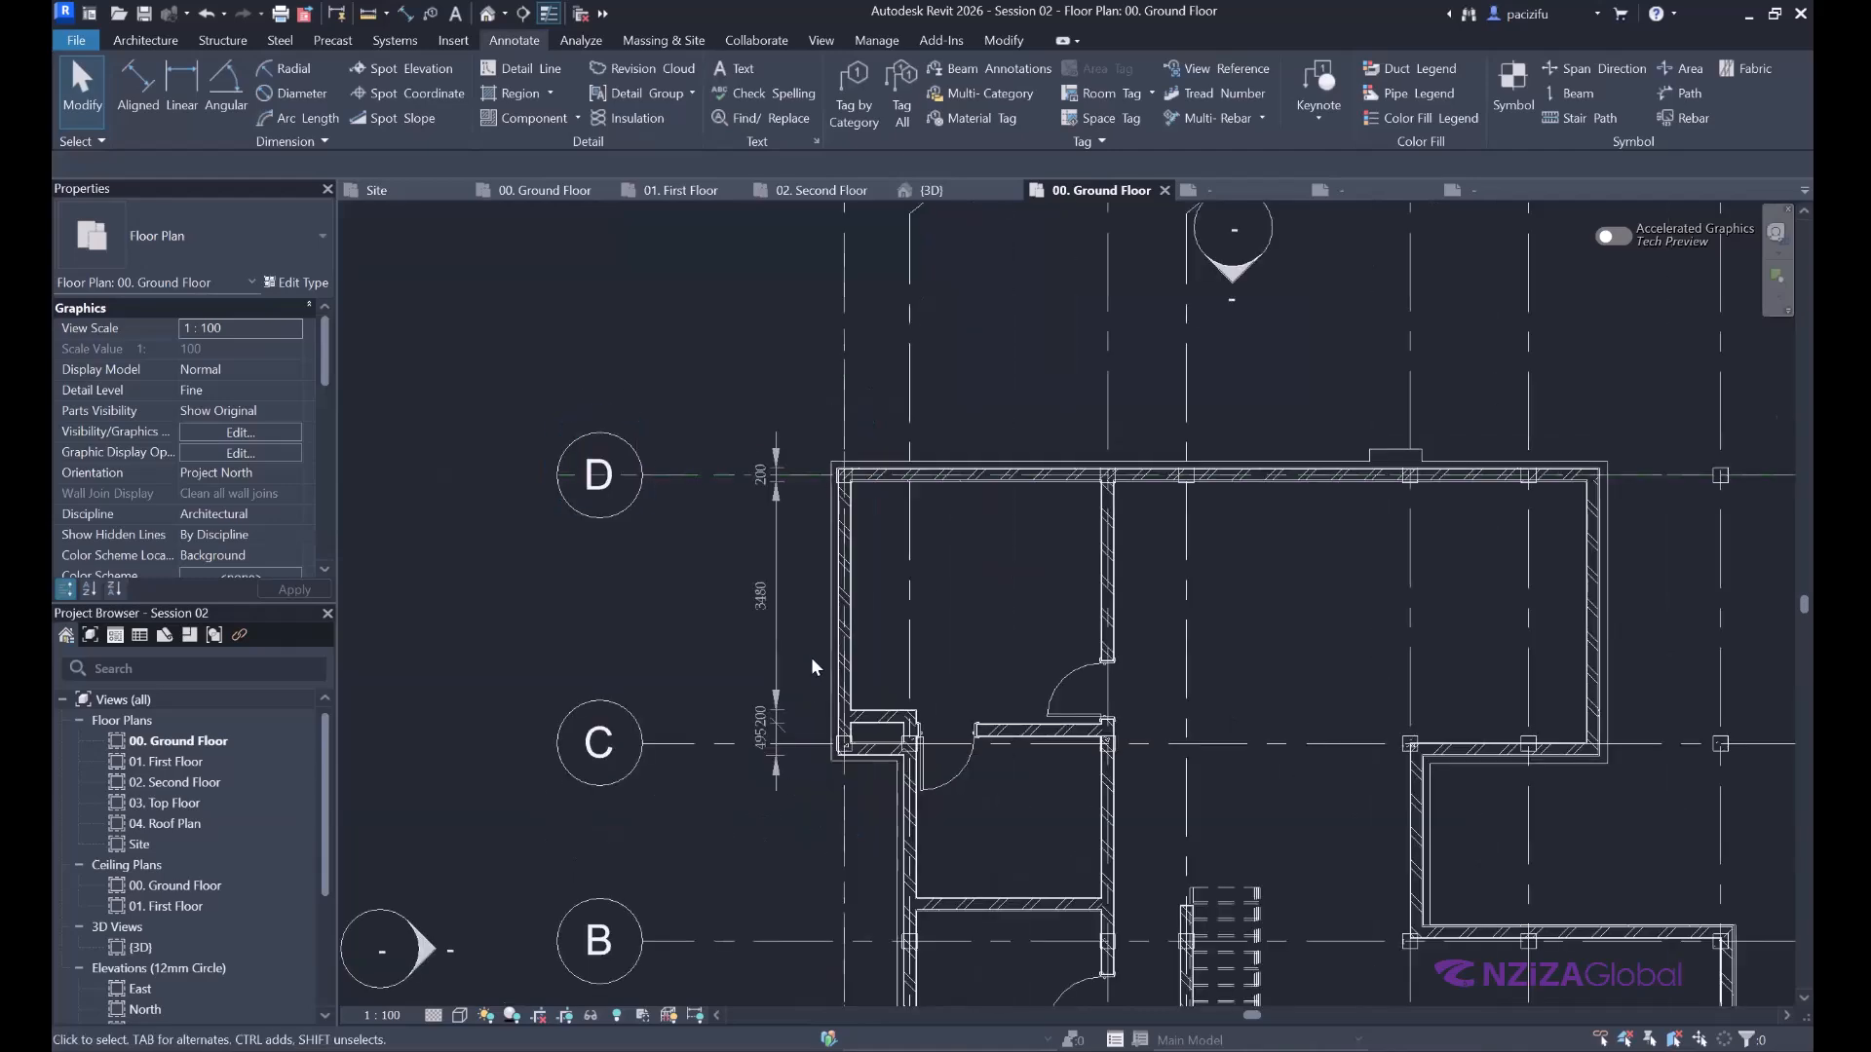
scroll(810, 657, "up", 3)
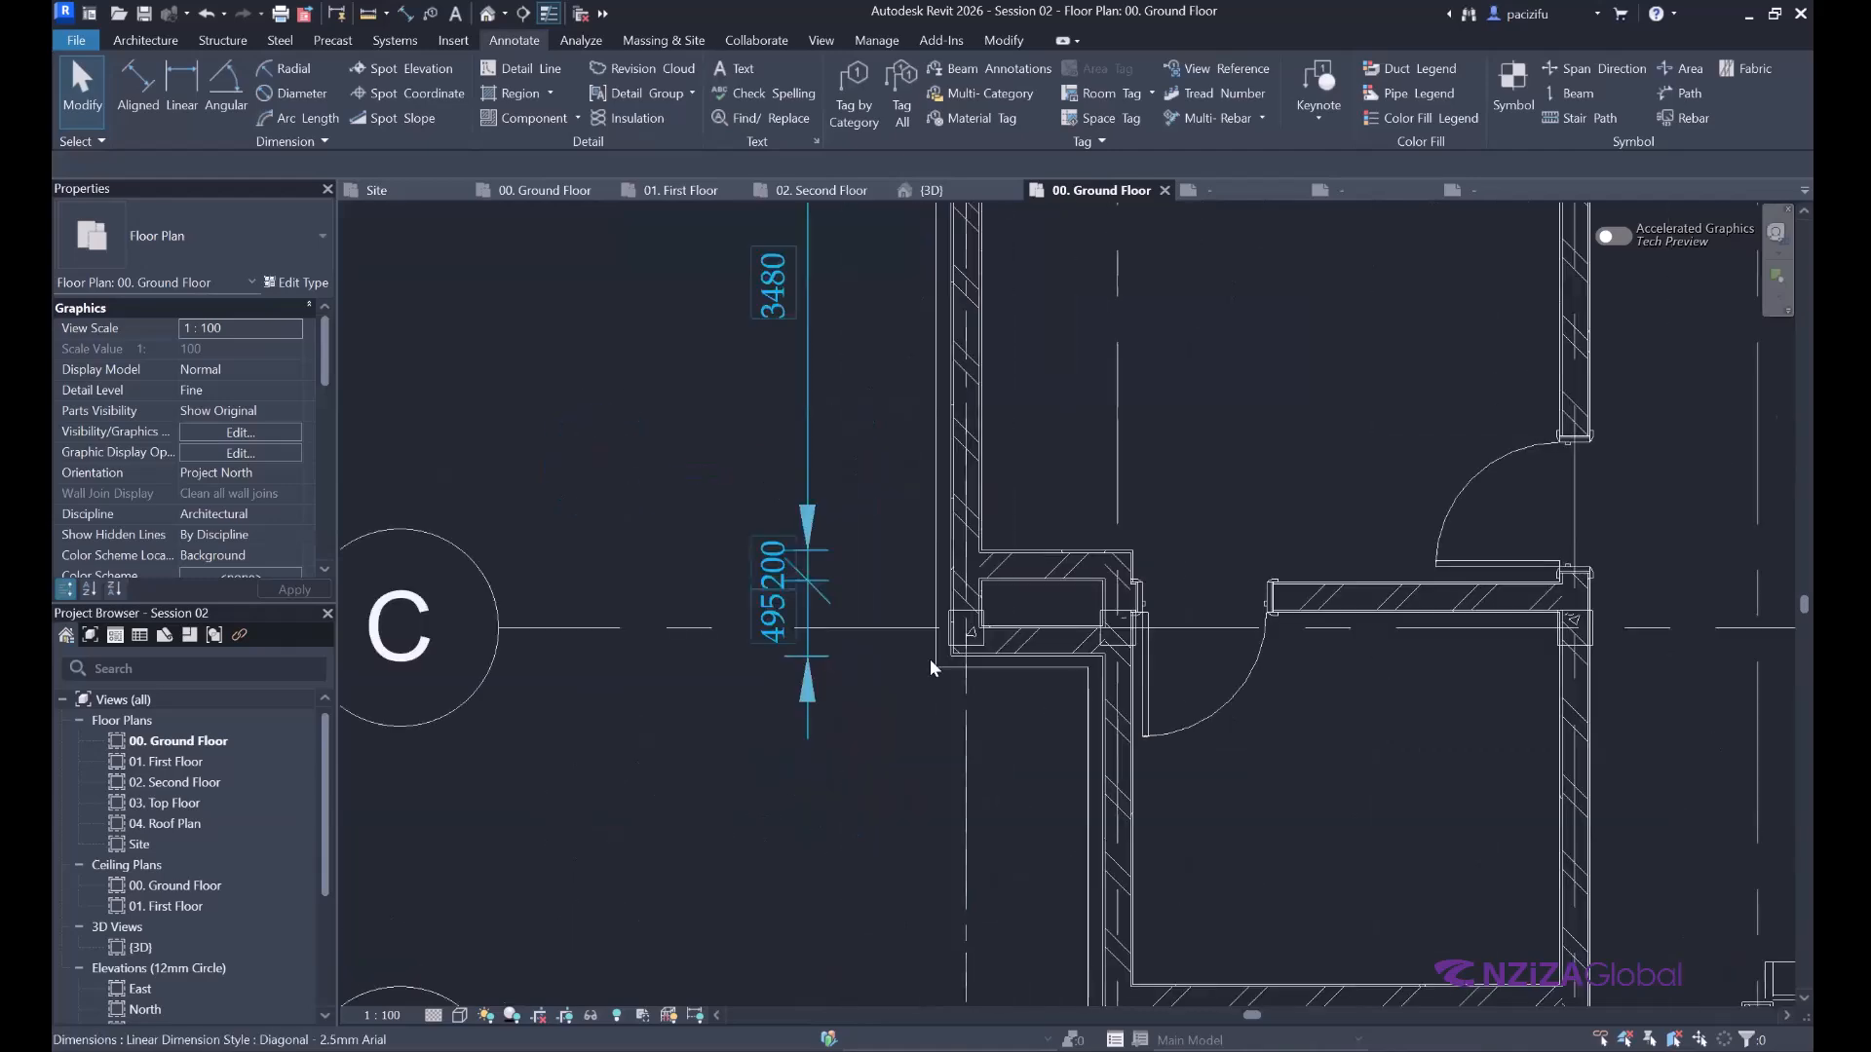
left_click(930, 659)
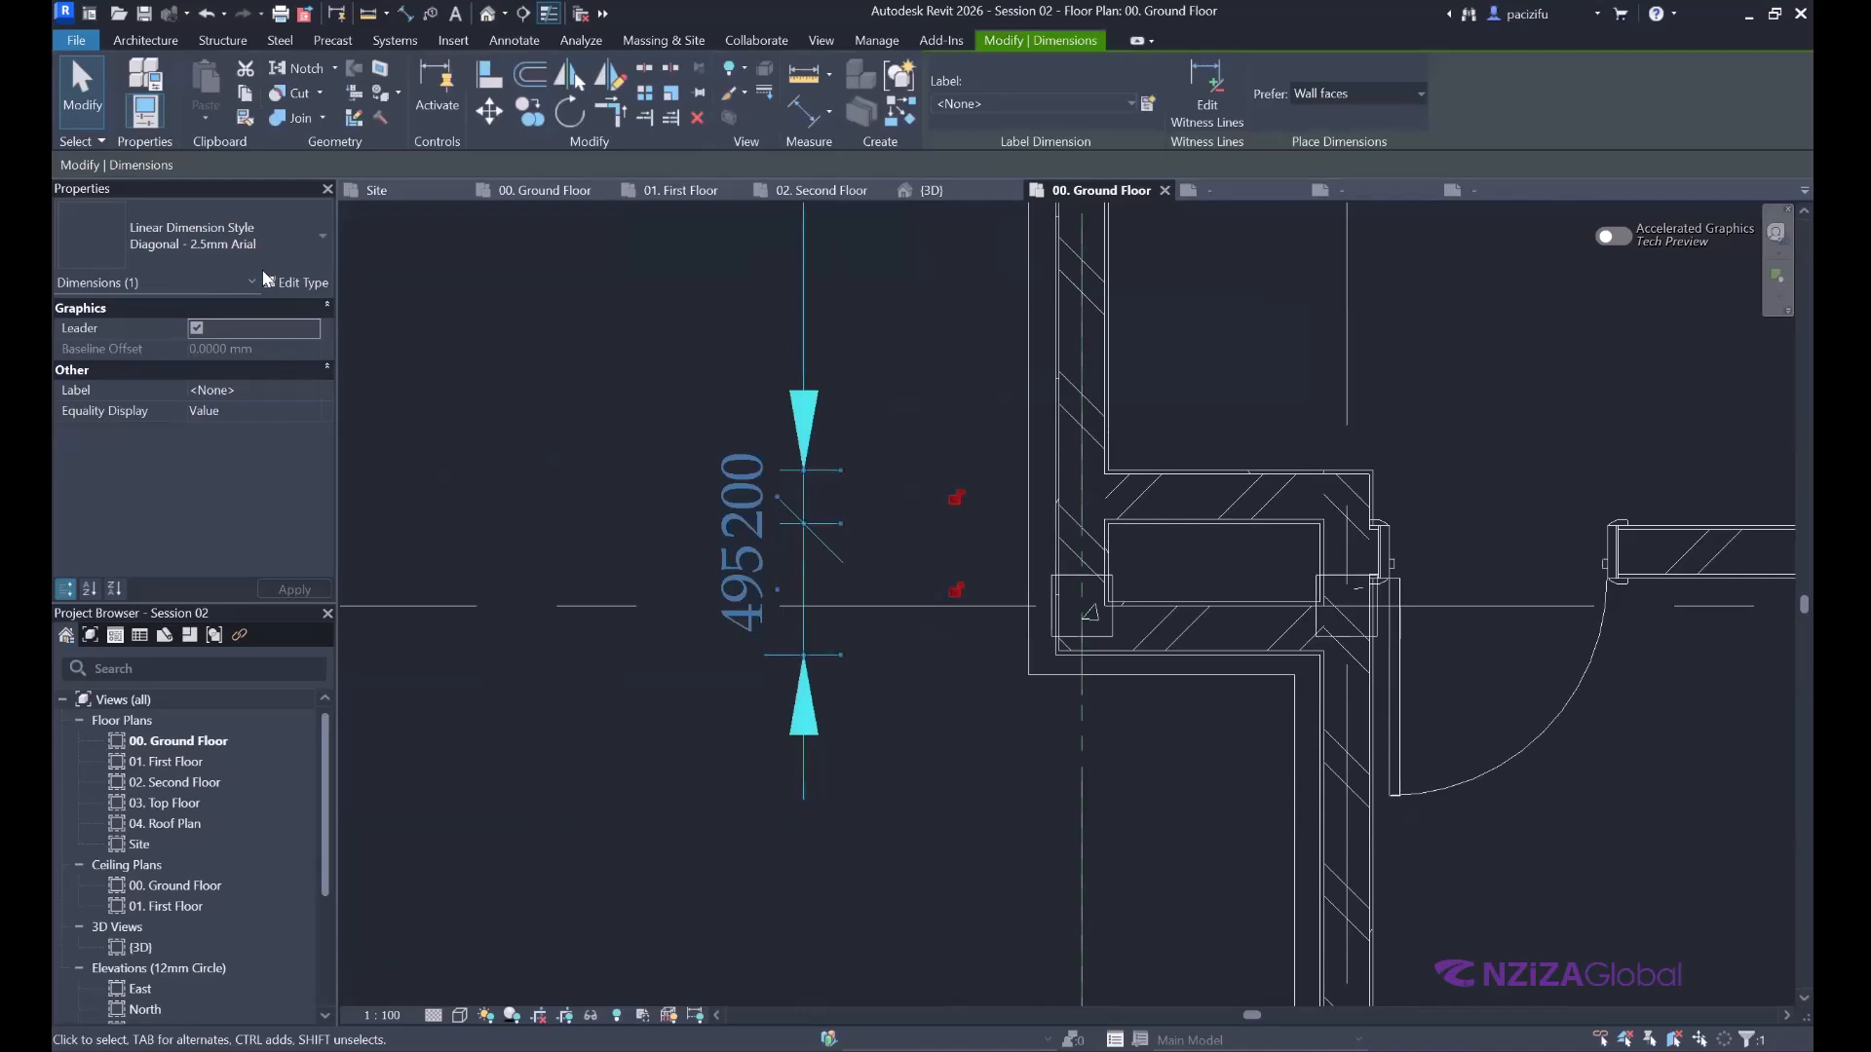
left_click(234, 242)
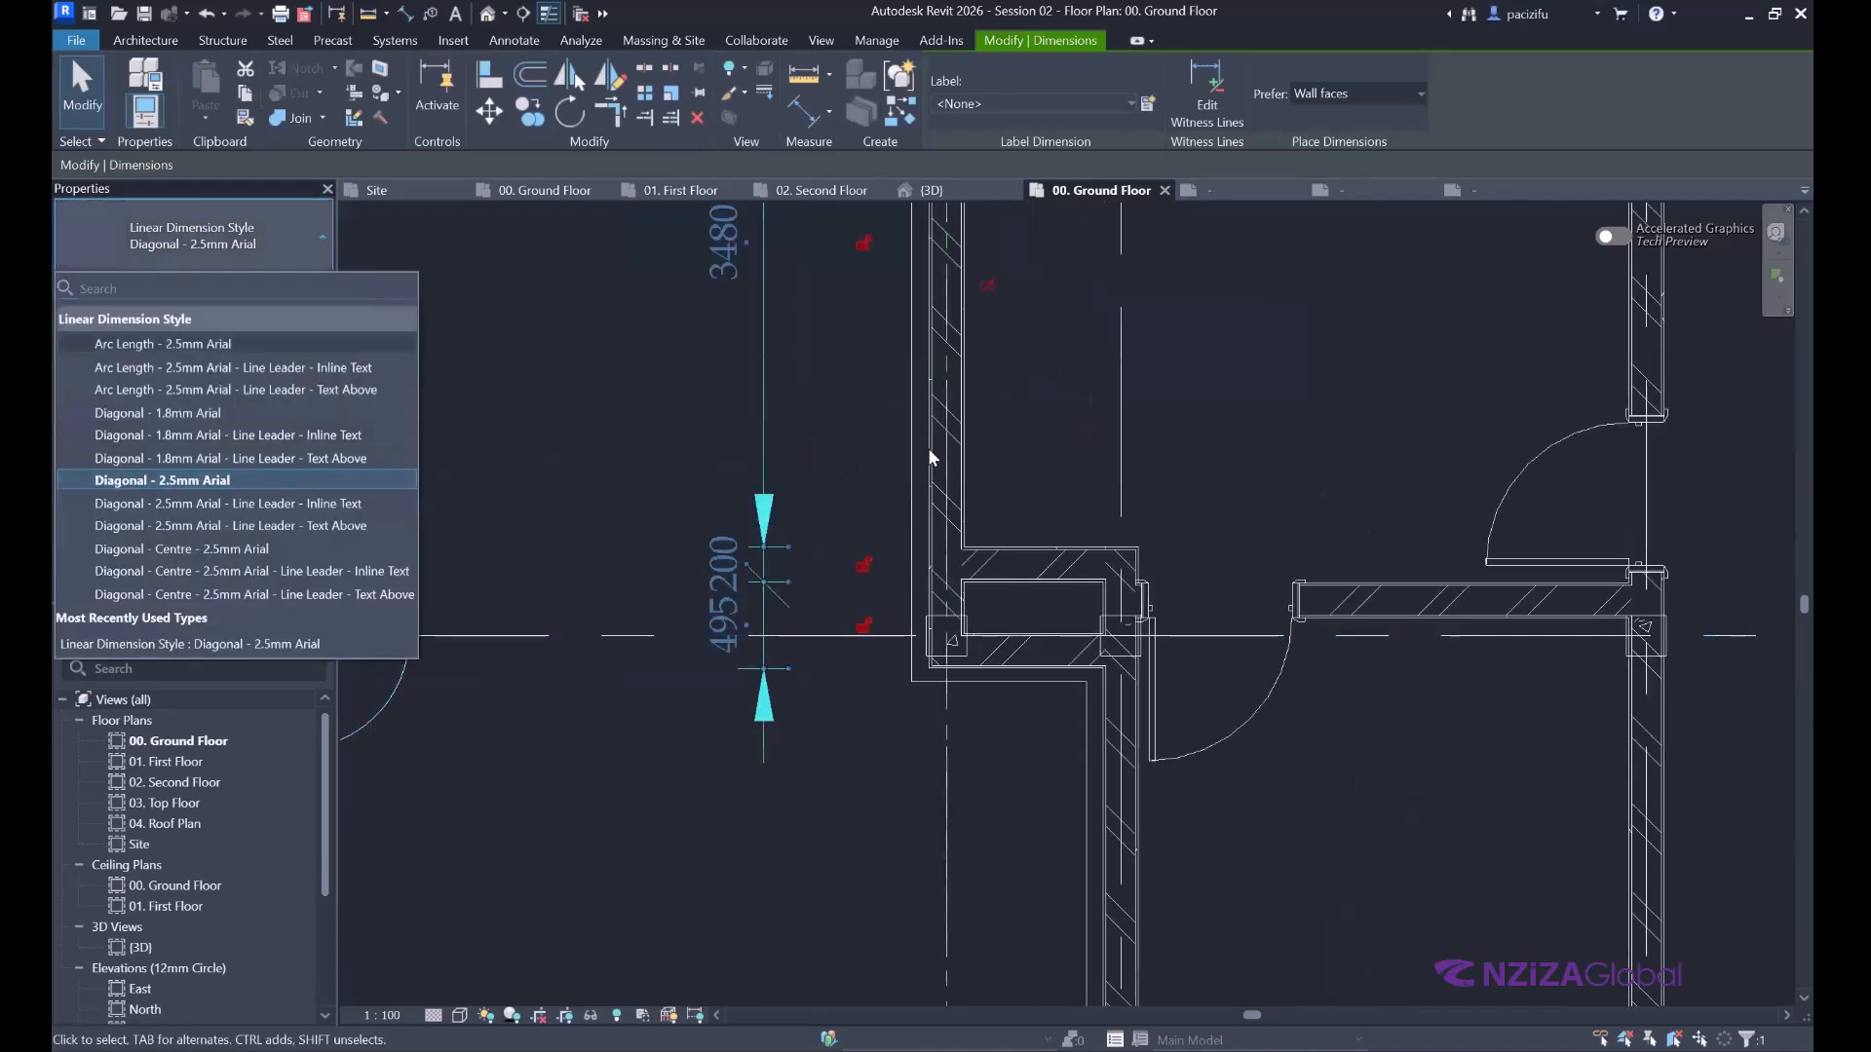
left_click(1011, 506)
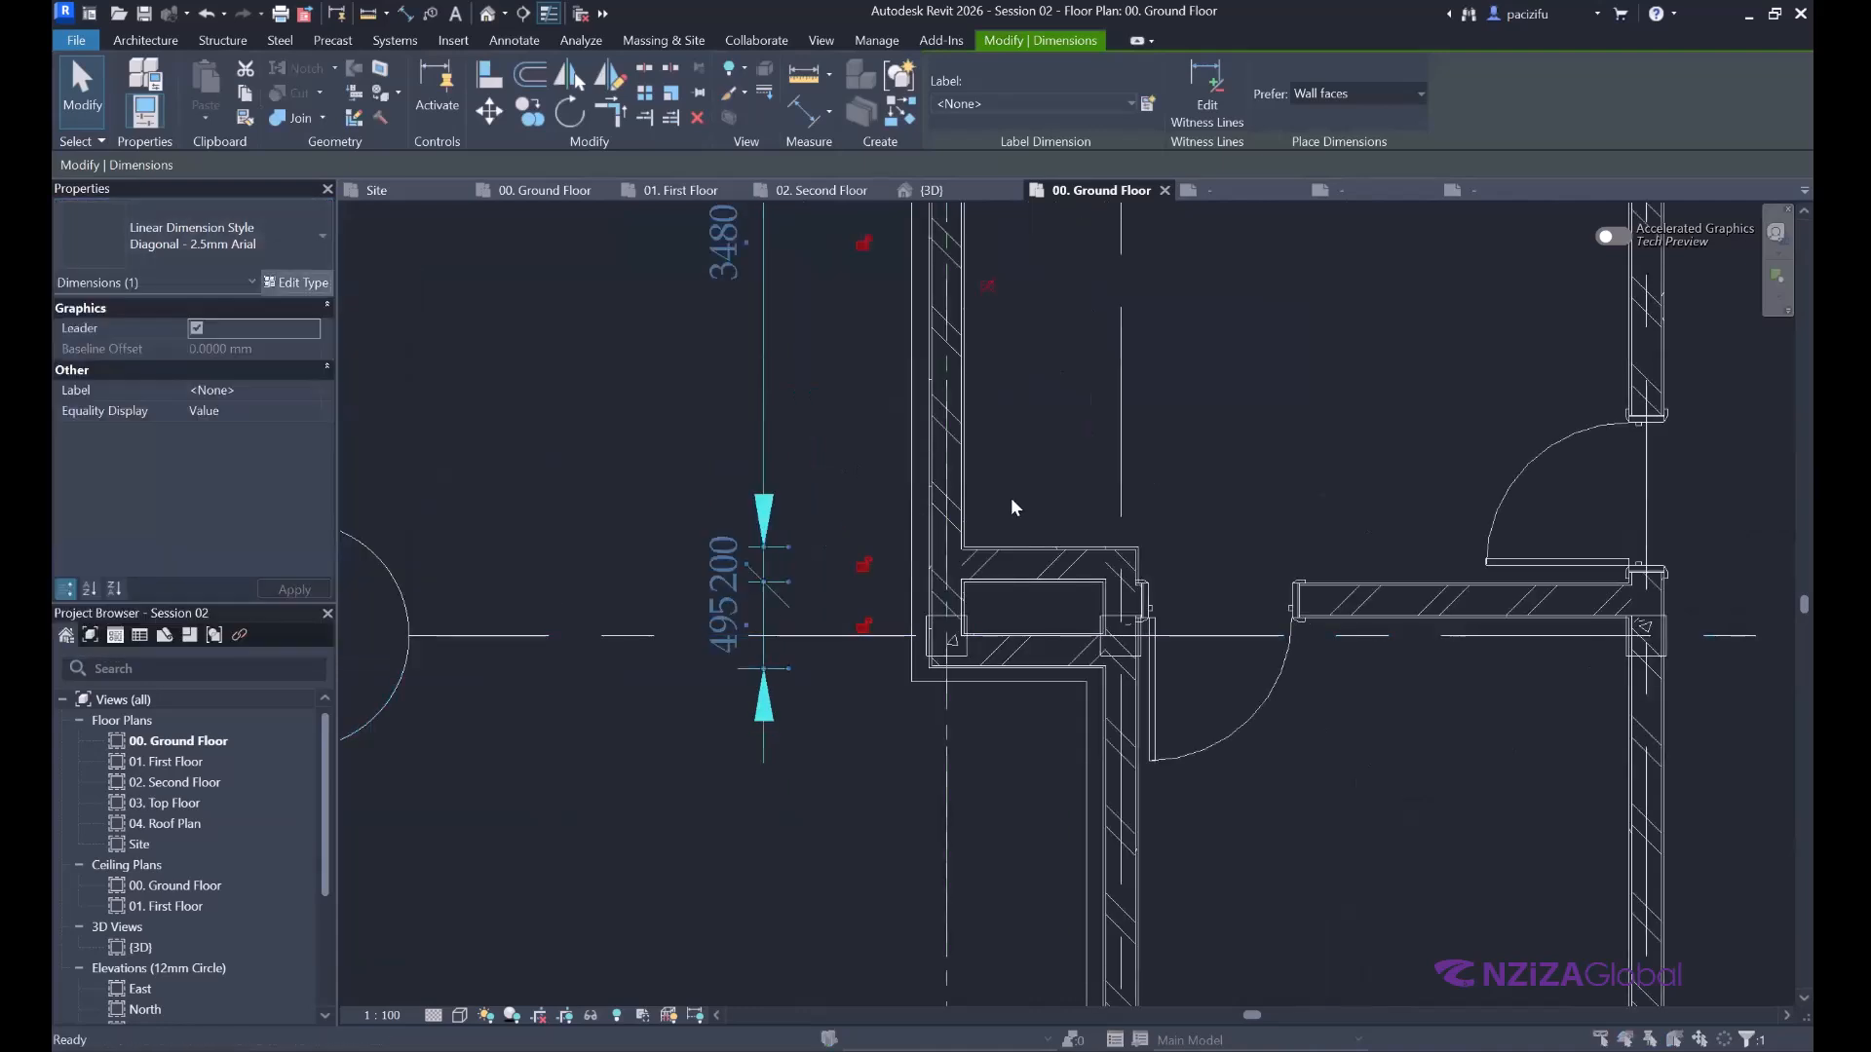
left_click(296, 283)
left_click(1249, 490)
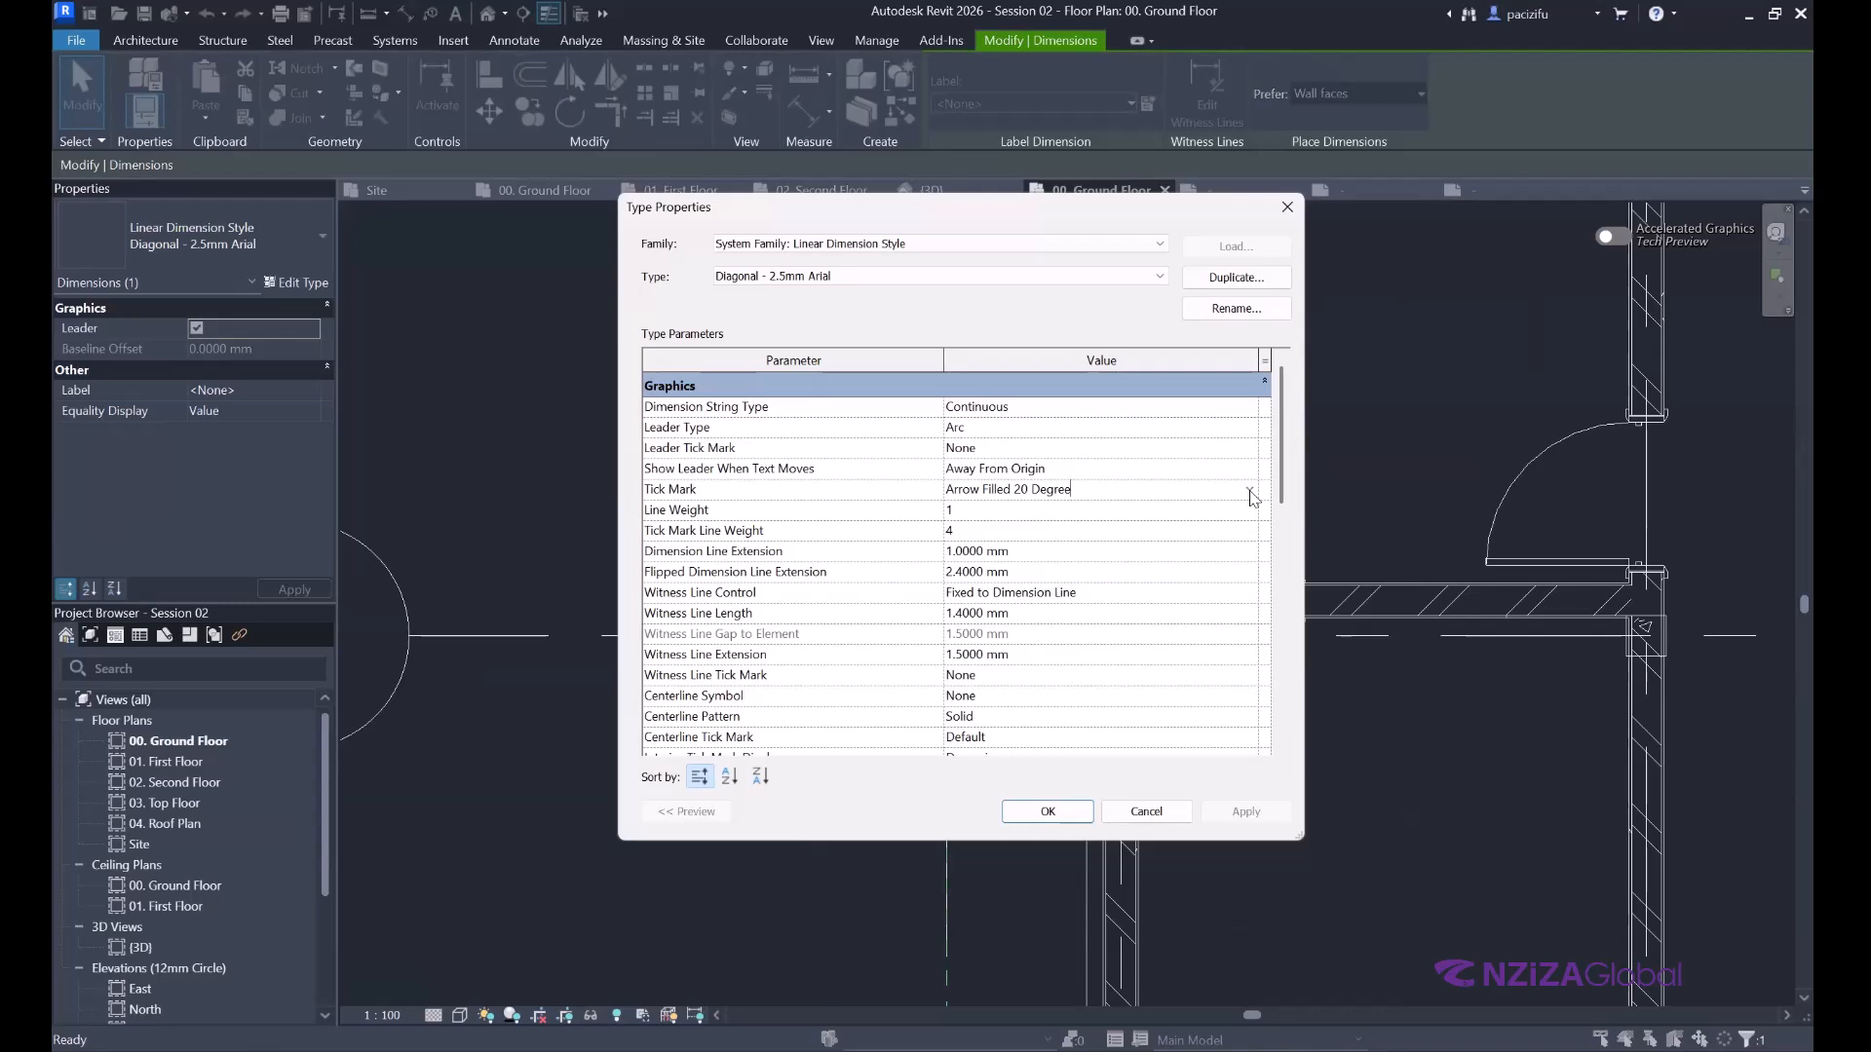
left_click(1250, 491)
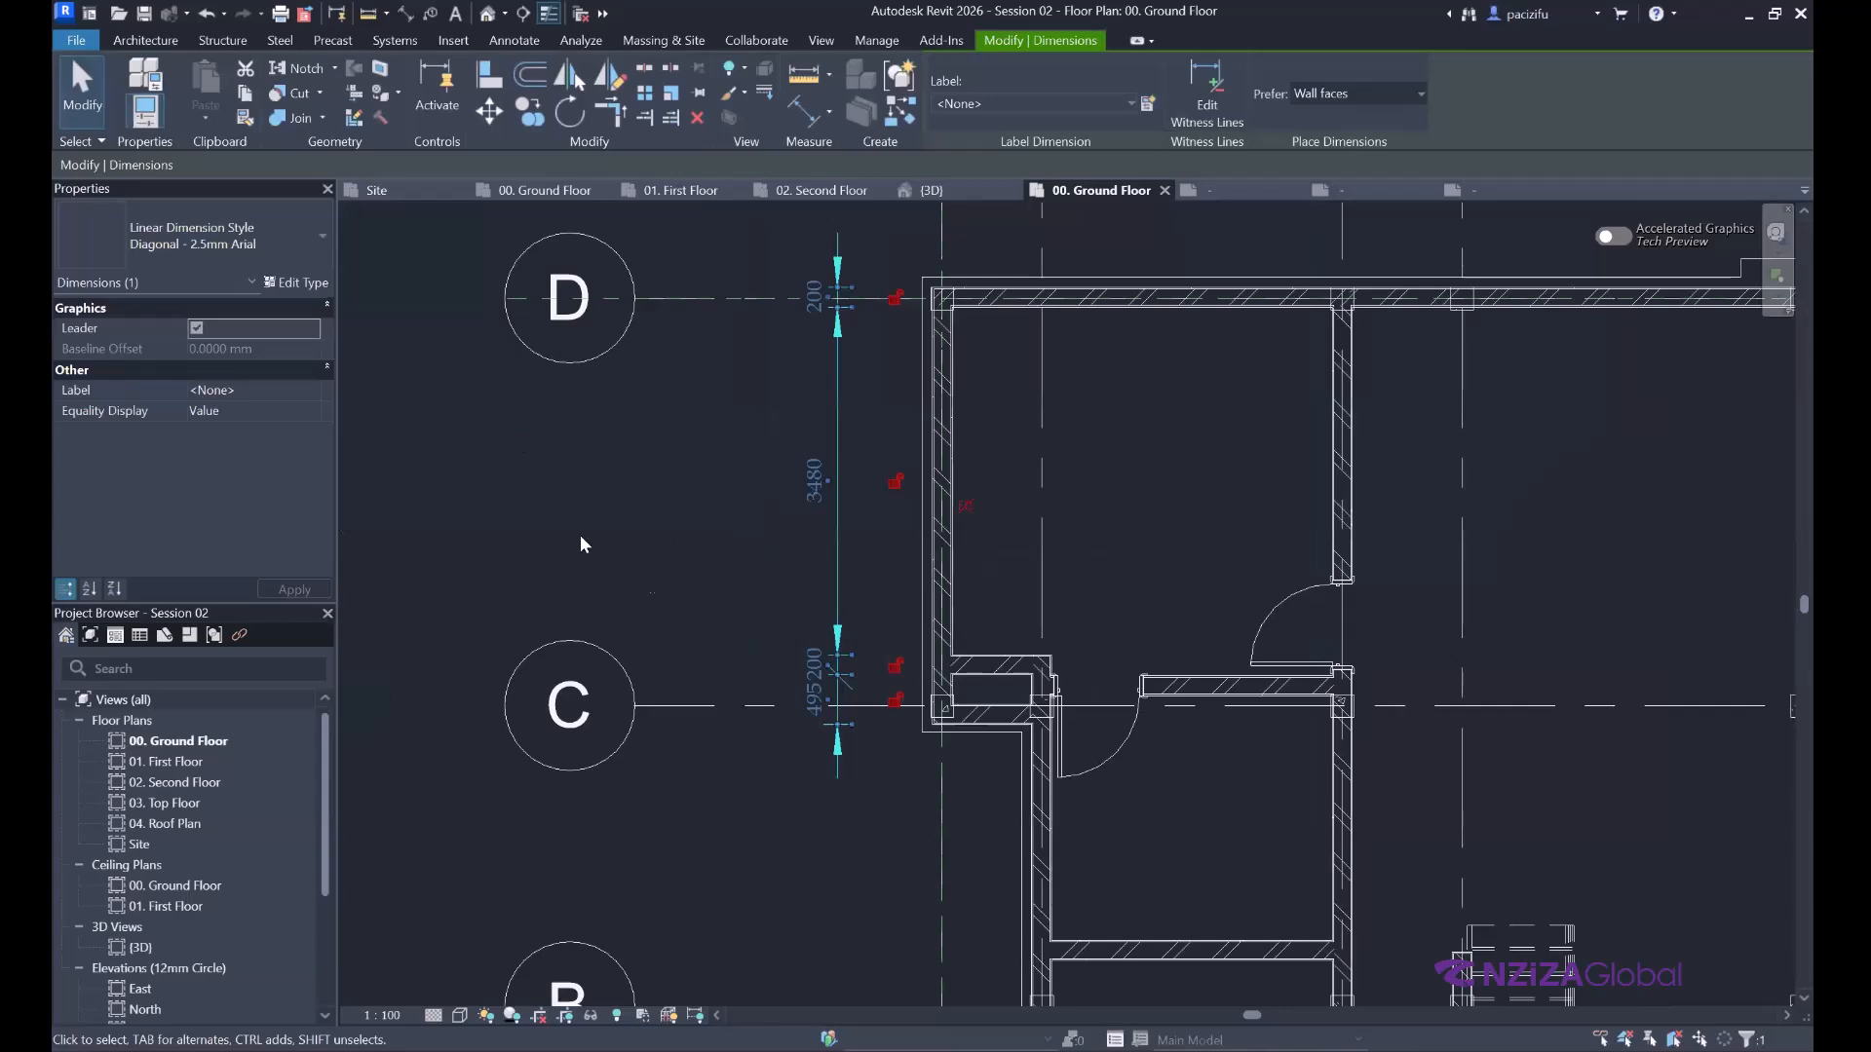
left_click(635, 548)
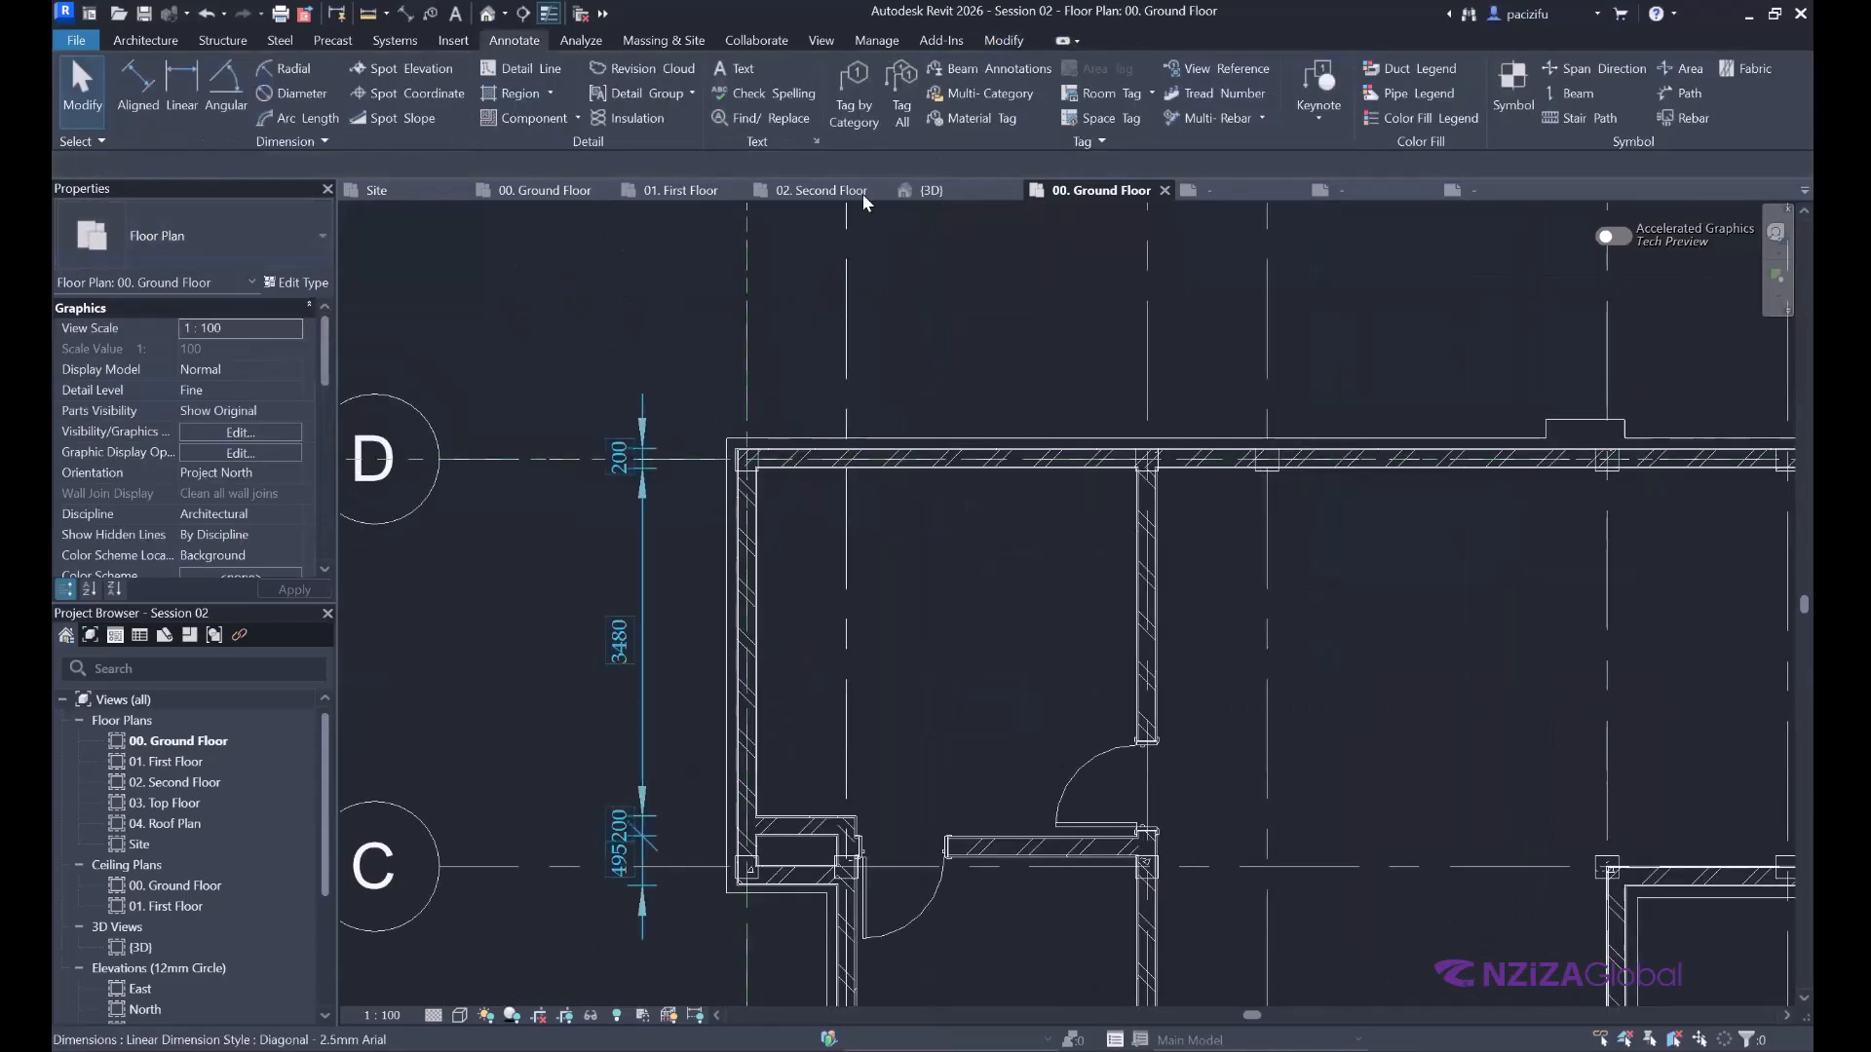
Place an aligned dimension string above the wall on grid D, spanning both faces of the outer left, partition and outer right walls.
key("d")
key("i")
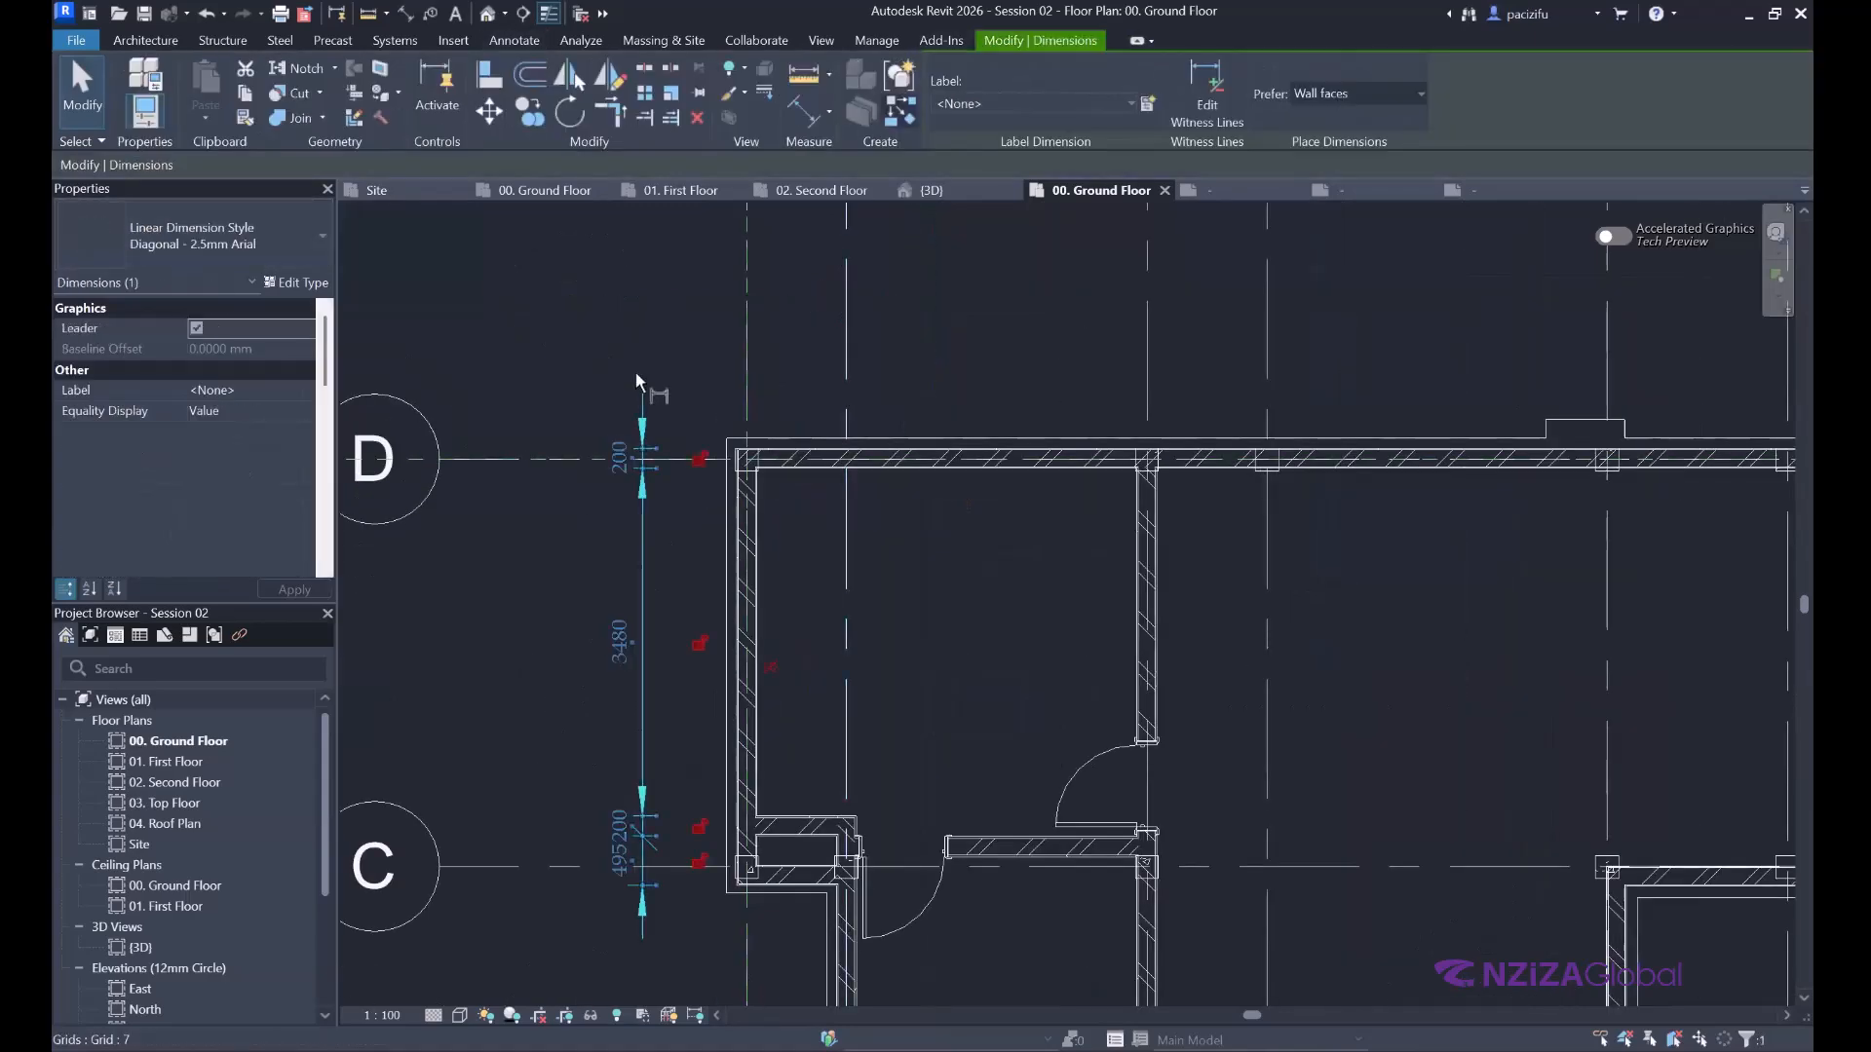
scroll(633, 487, "down", 3)
scroll(647, 497, "up", 10)
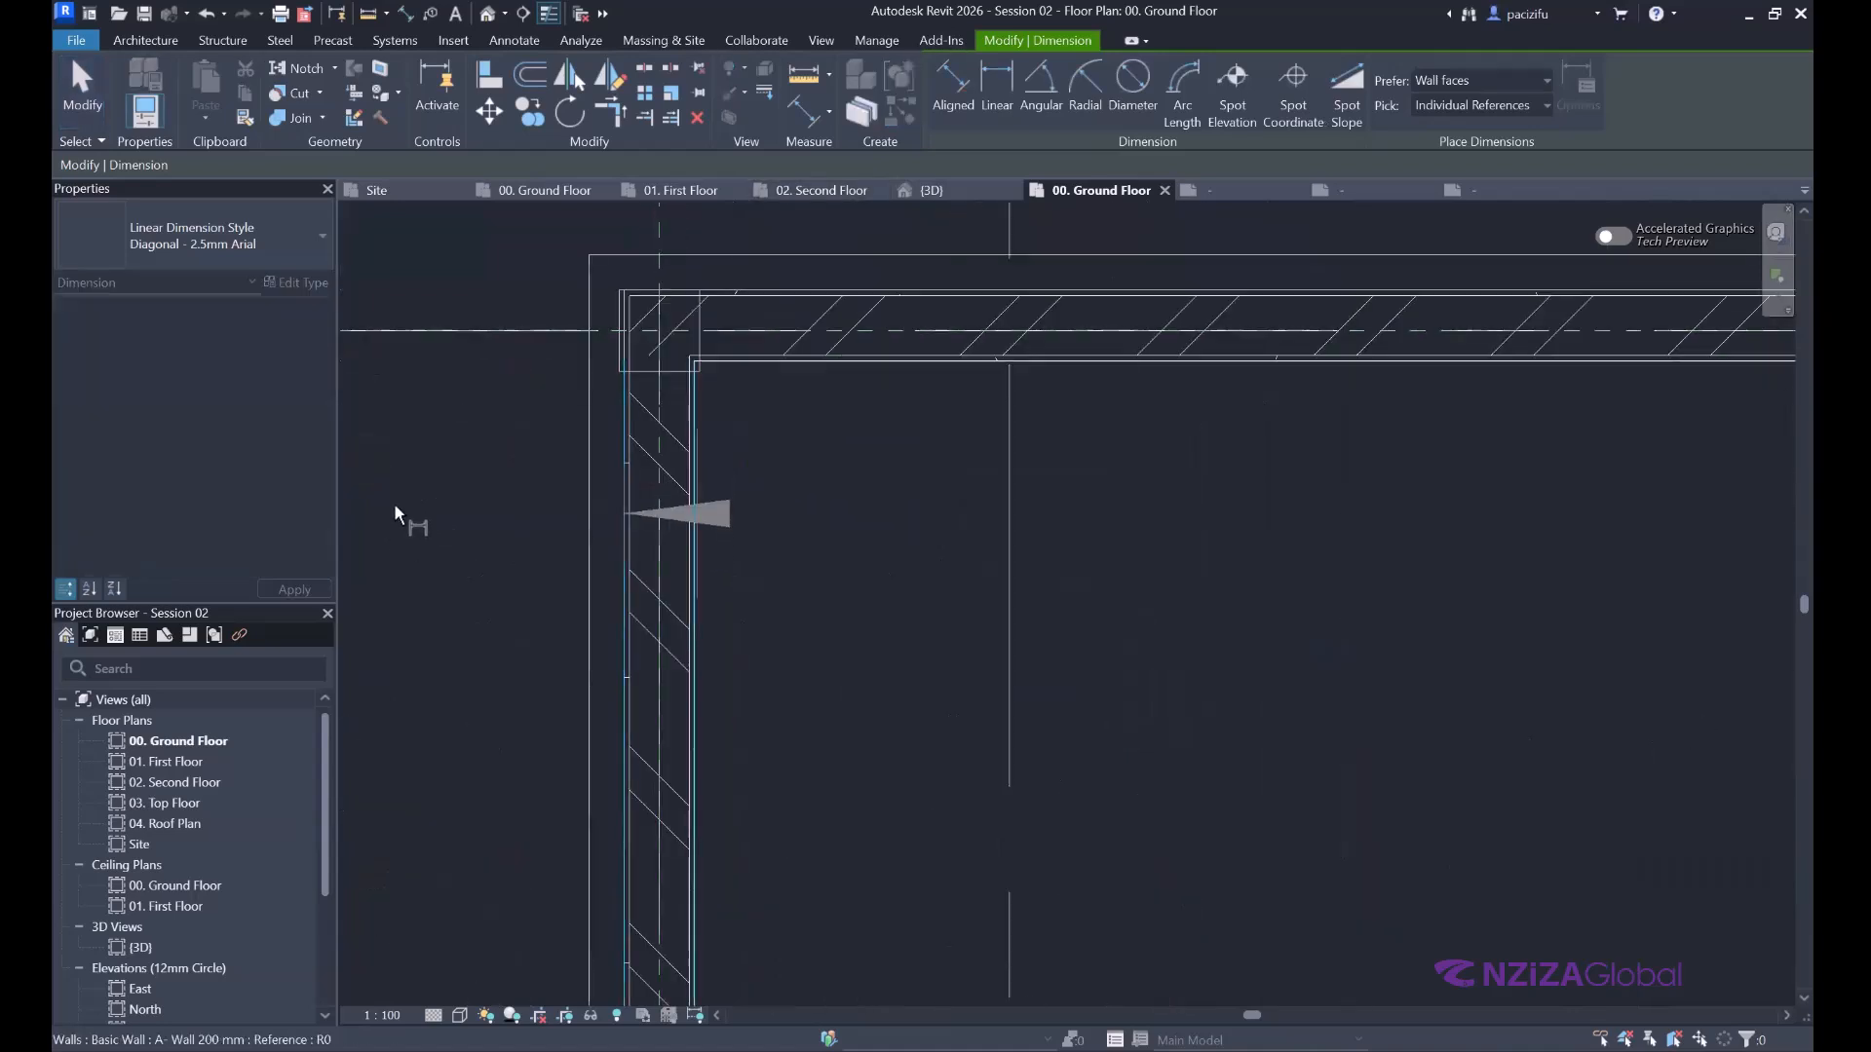
scroll(950, 492, "down", 5)
scroll(1093, 540, "up", 5)
left_click(1089, 544)
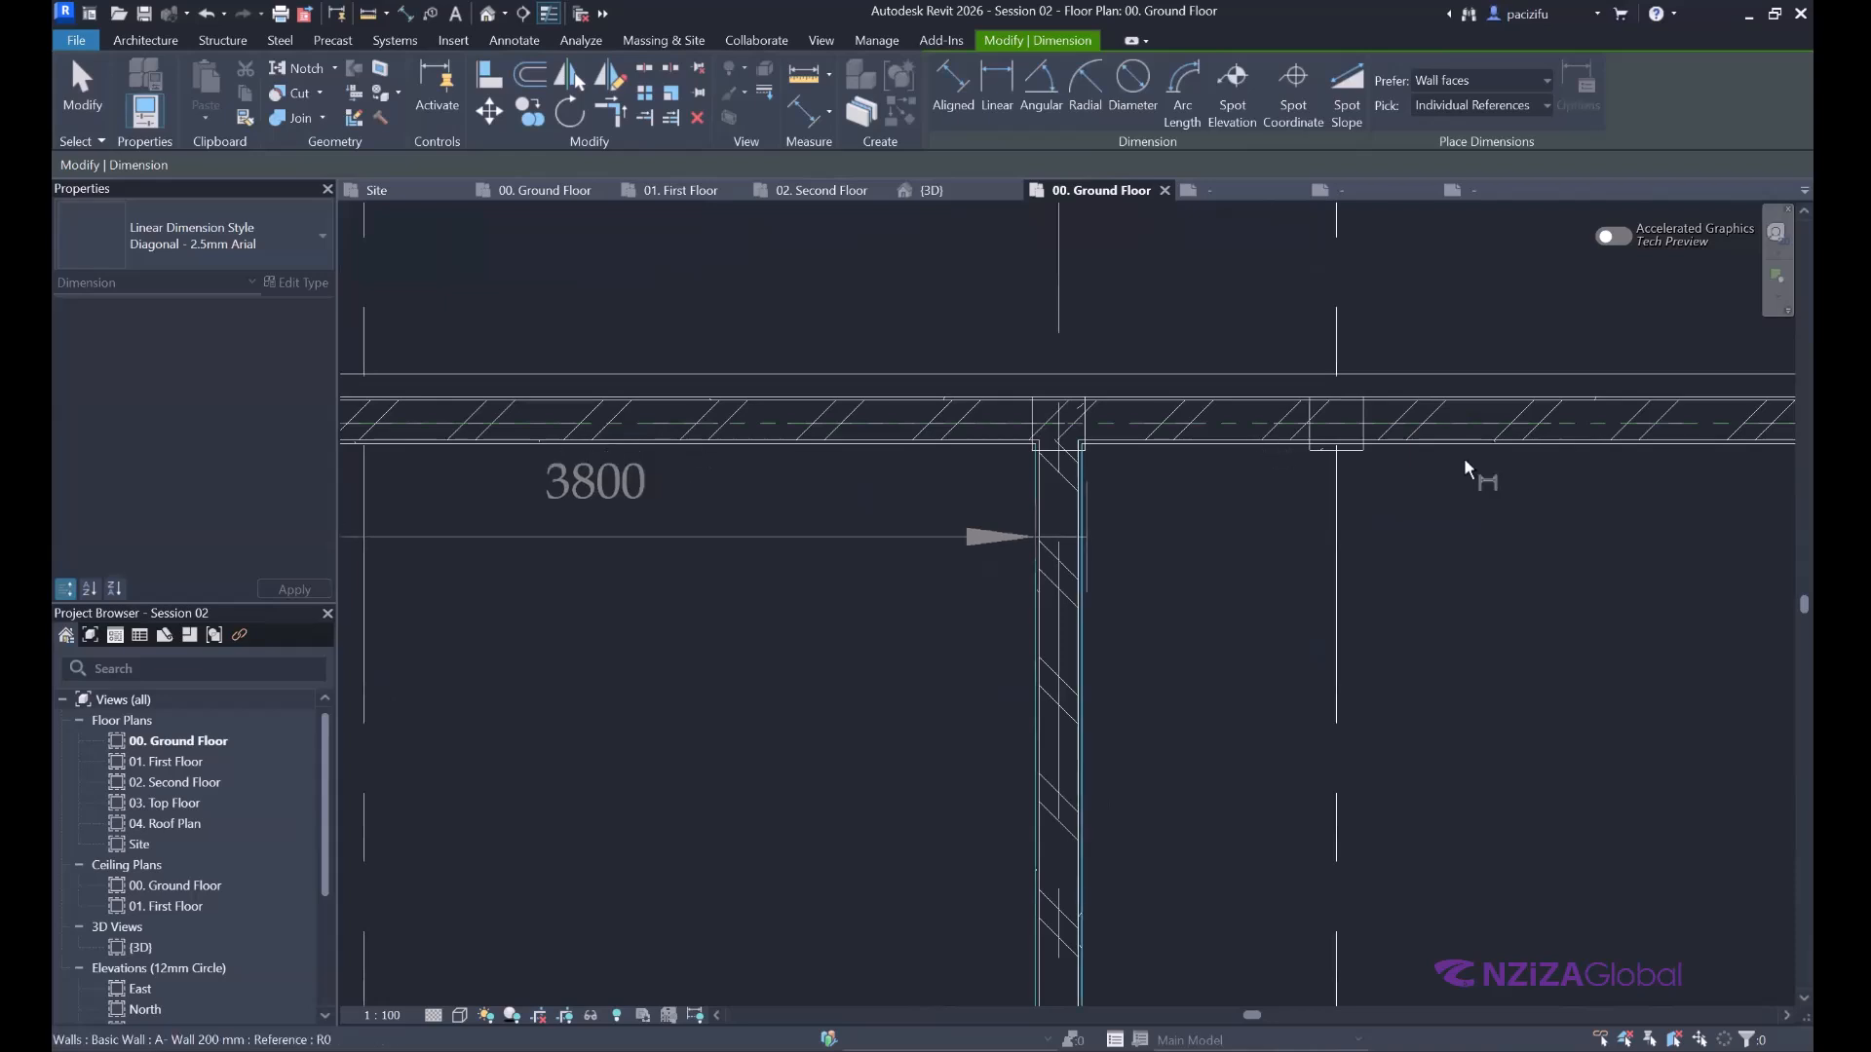
scroll(1464, 460, "down", 5)
scroll(1413, 482, "up", 4)
left_click(1354, 507)
left_click(1390, 508)
scroll(1389, 508, "down", 1)
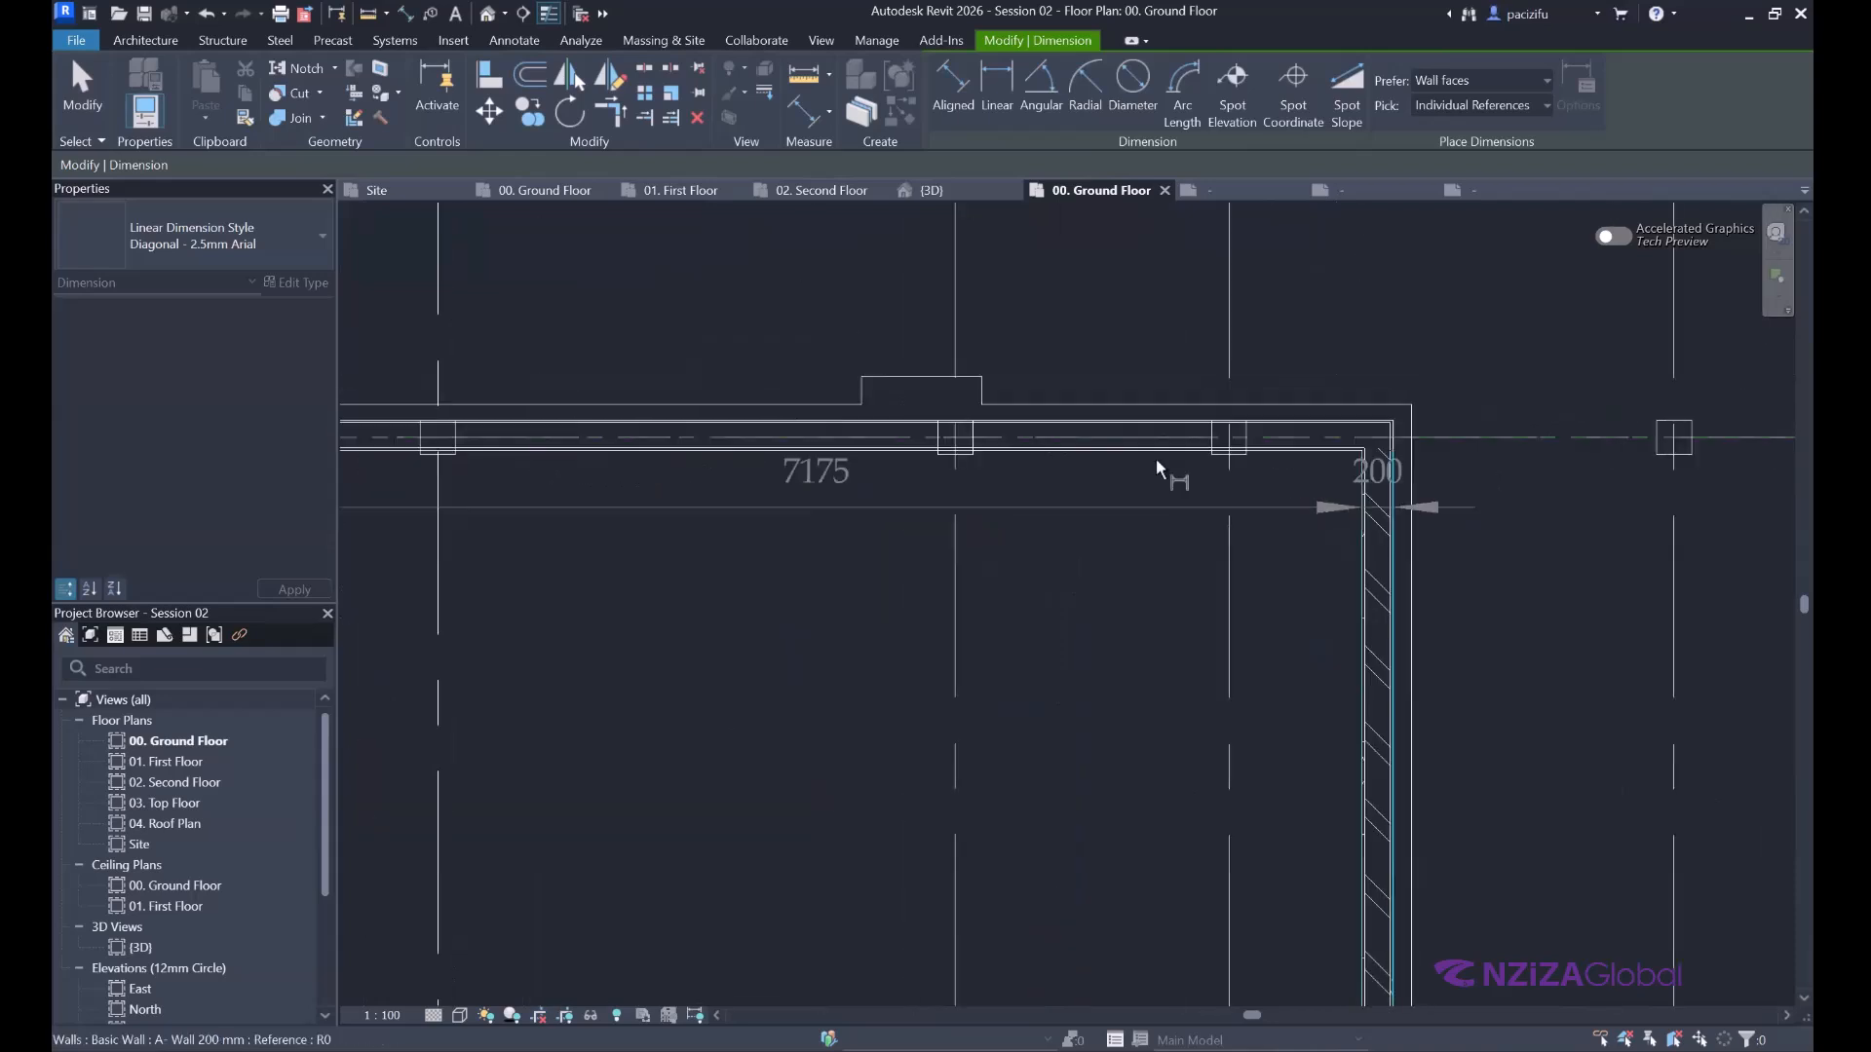
scroll(1155, 458, "down", 3)
left_click(970, 388)
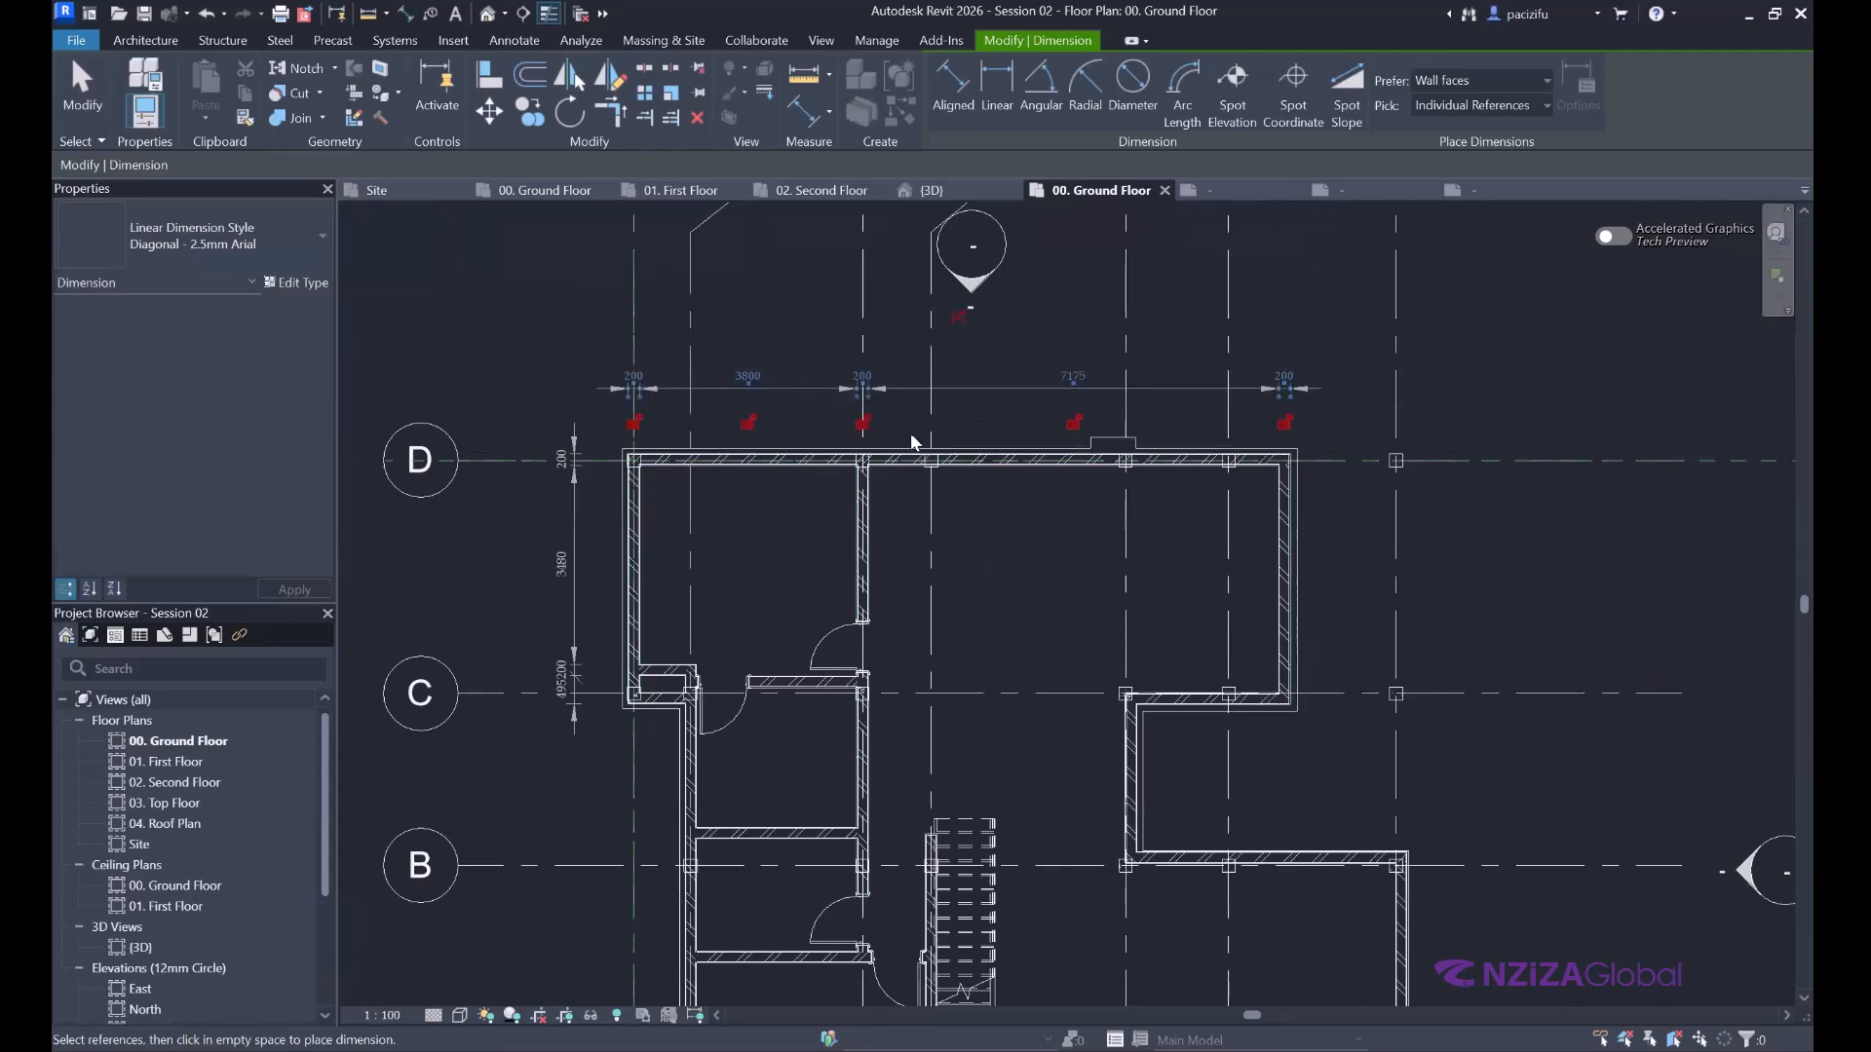
key("Escape")
key("Escape")
Examine the new horizontal dimension string above grid D, checking its arrows, text and wall-face references.
middle_click_drag(963, 306, 945, 344)
scroll(653, 456, "up", 3)
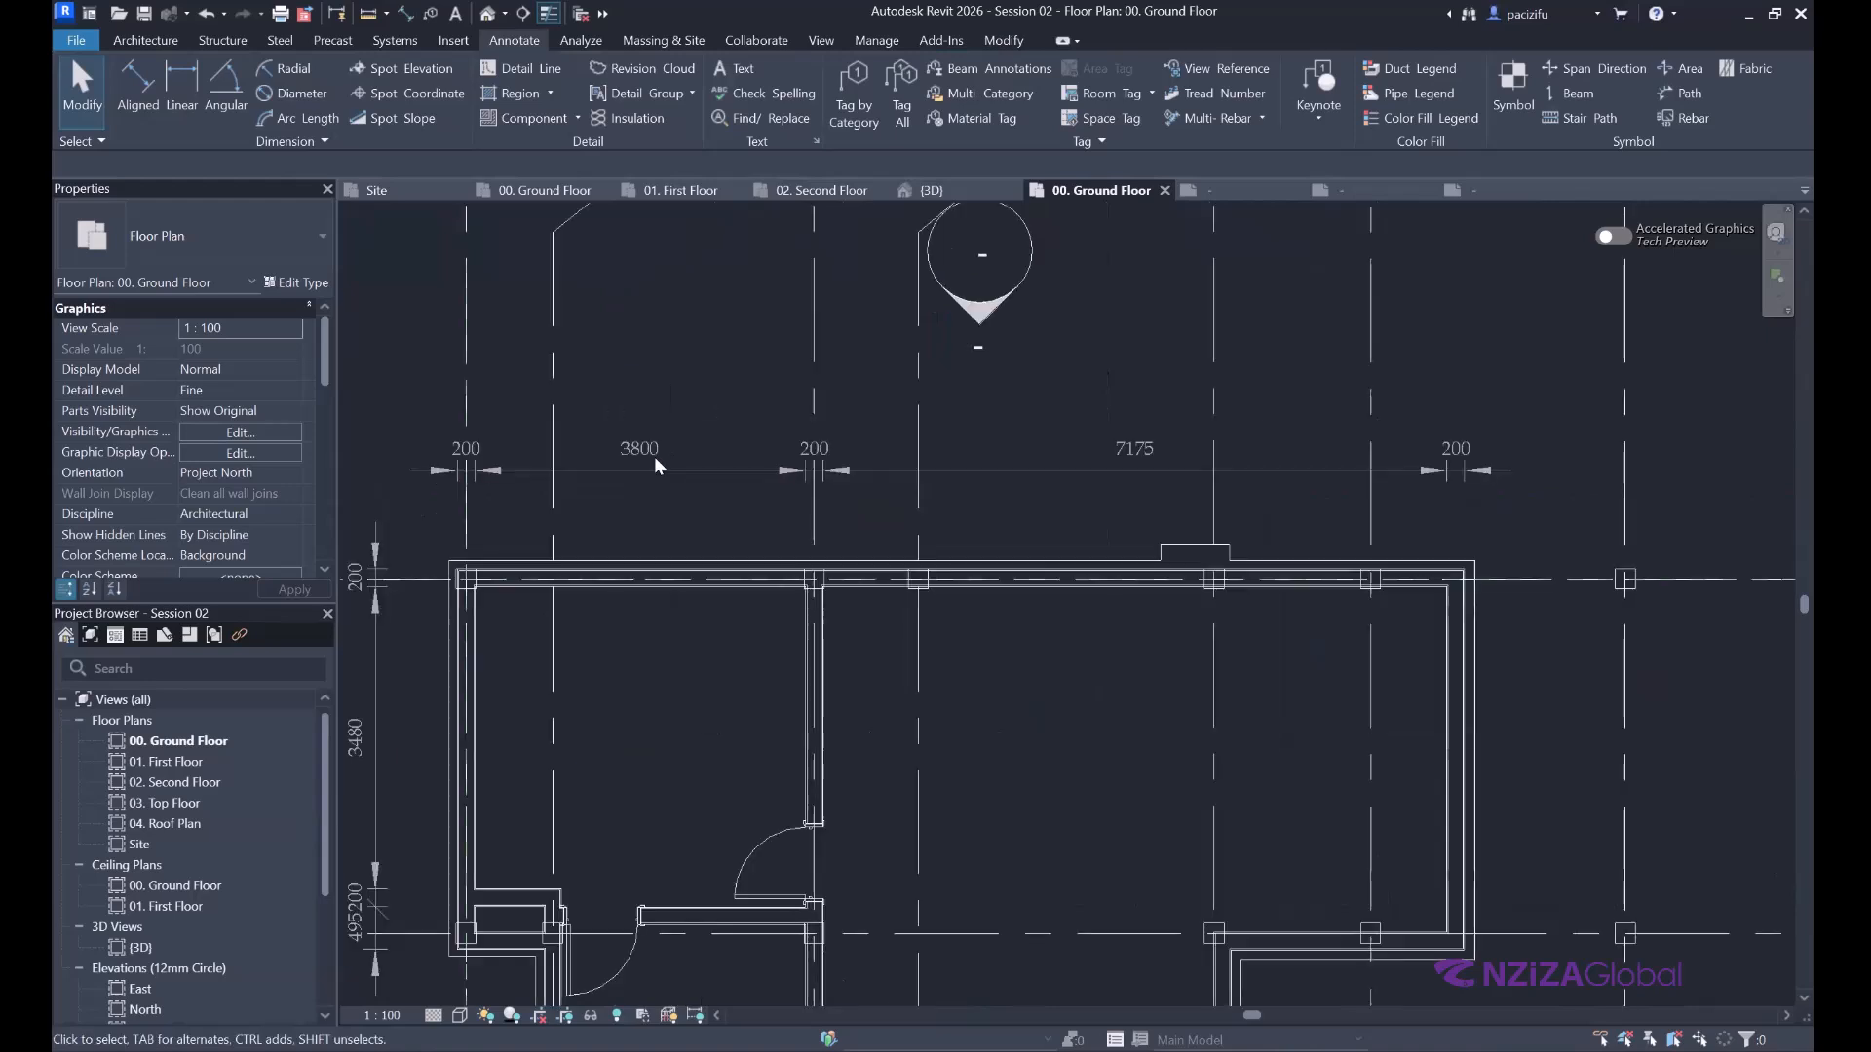
scroll(653, 456, "up", 3)
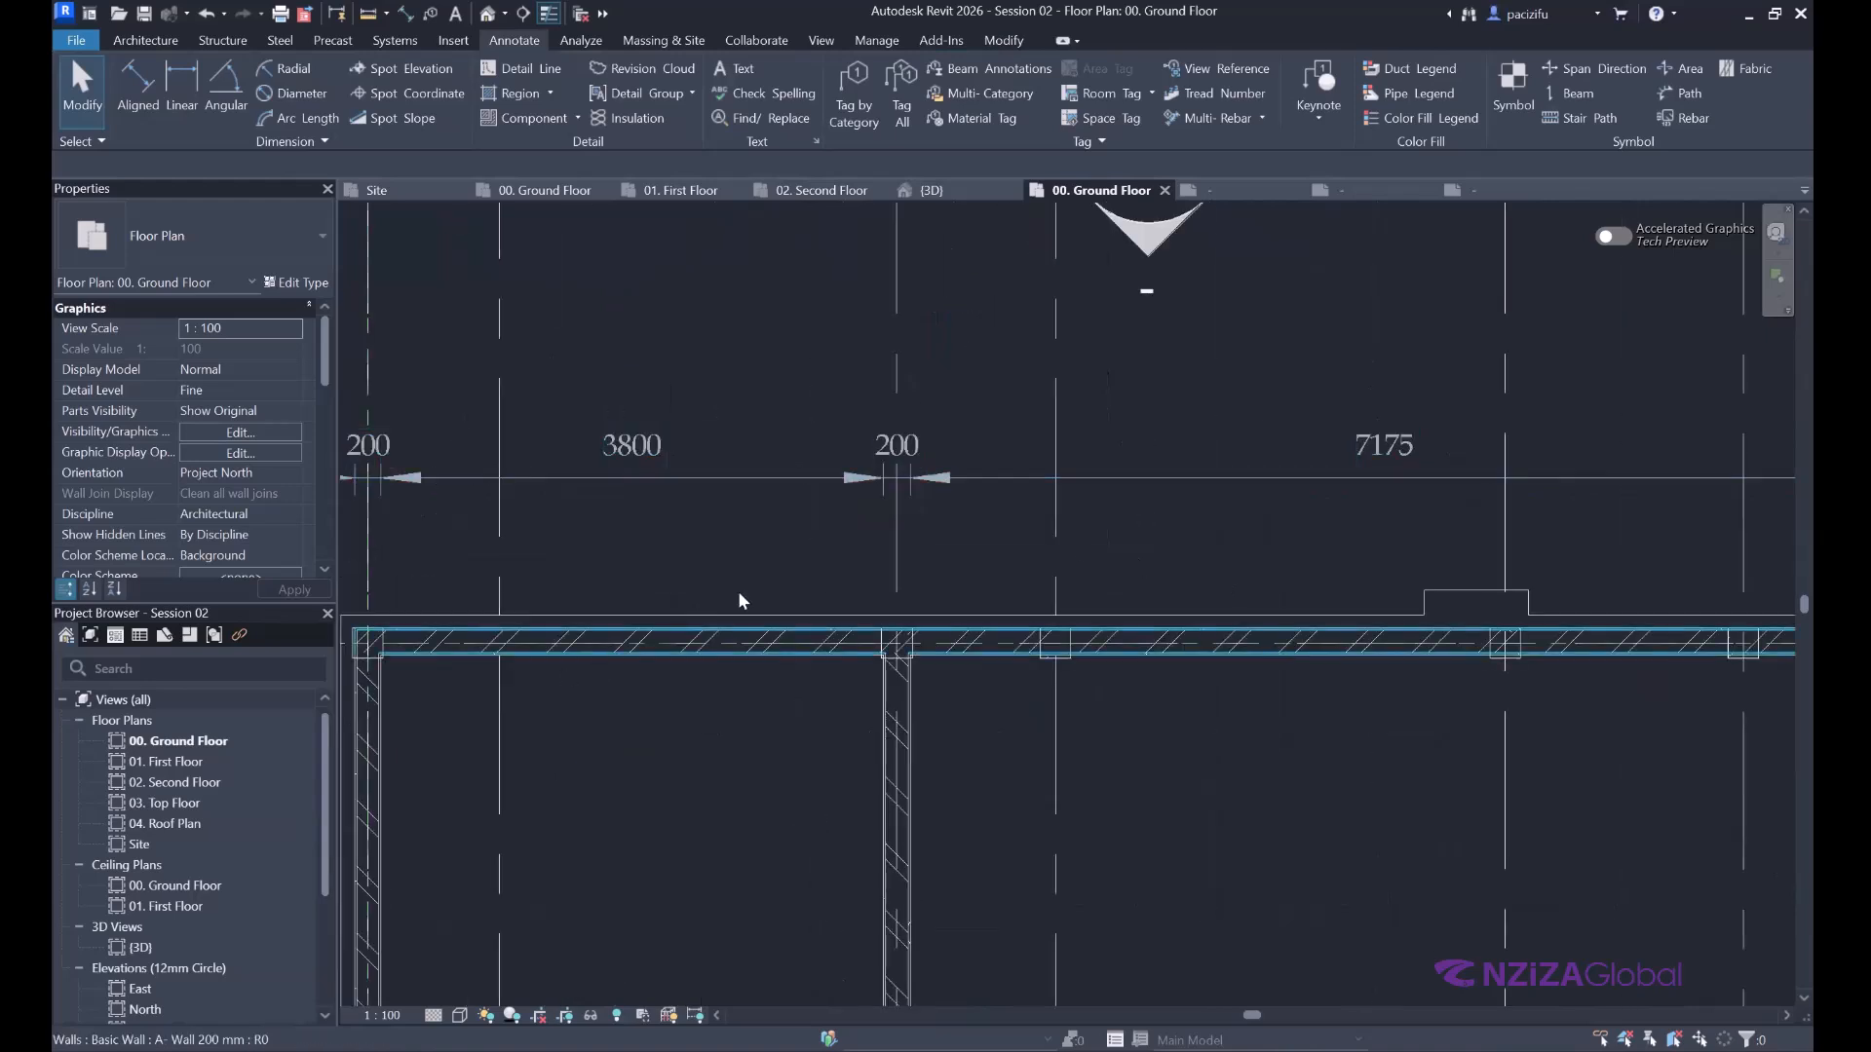
middle_click_drag(910, 372, 1283, 286)
scroll(1002, 386, "down", 5)
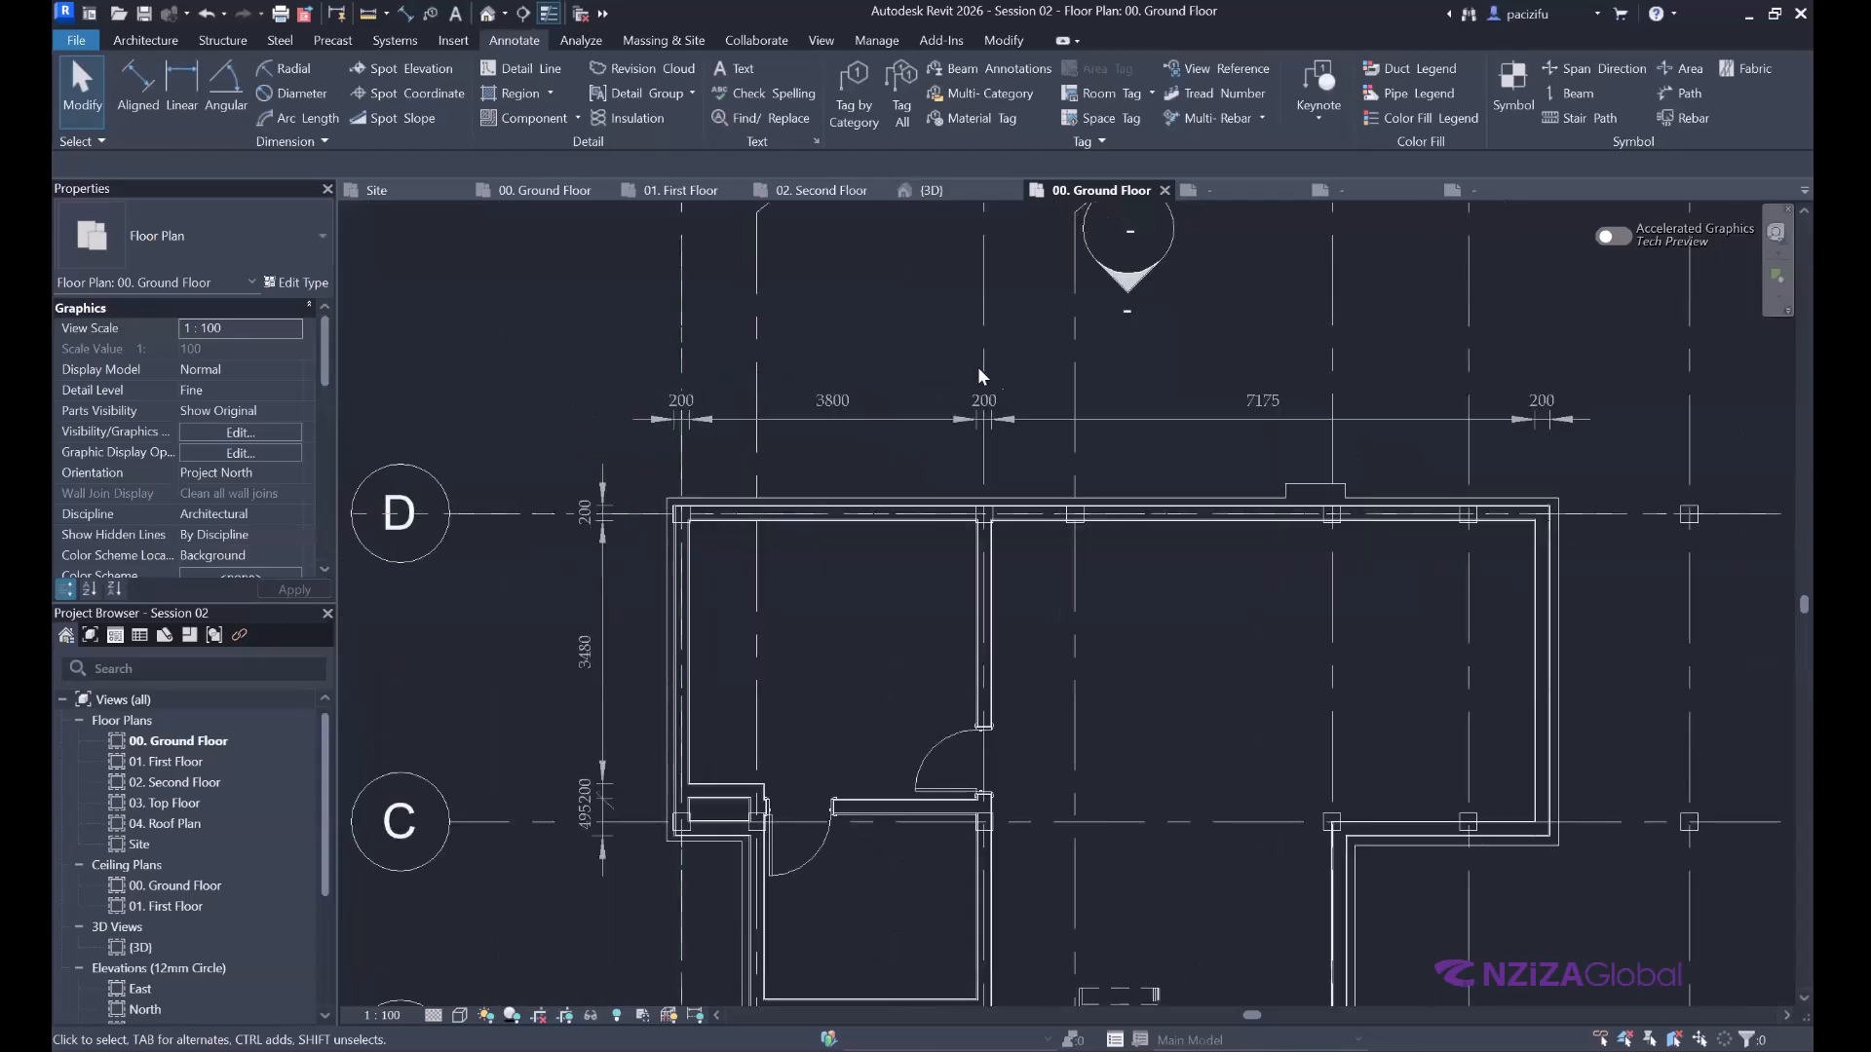
scroll(799, 409, "up", 4)
scroll(835, 454, "up", 1)
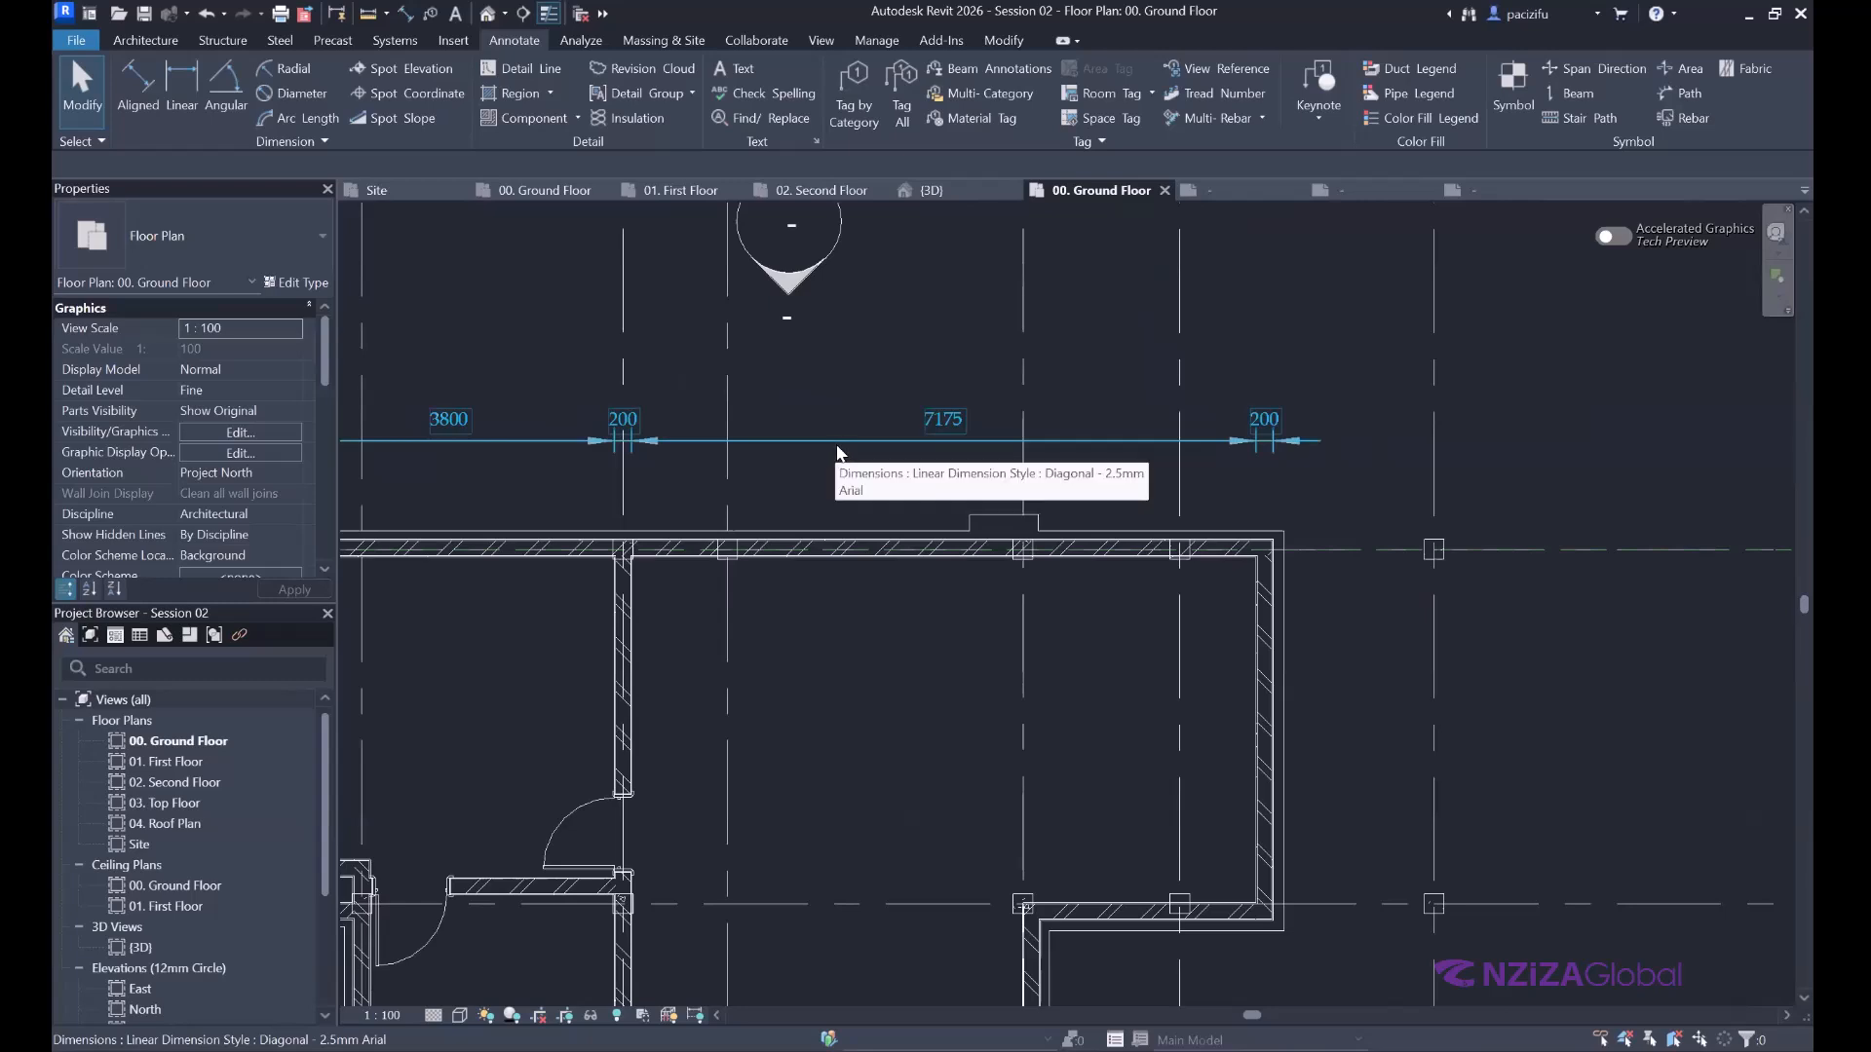
left_click(839, 443)
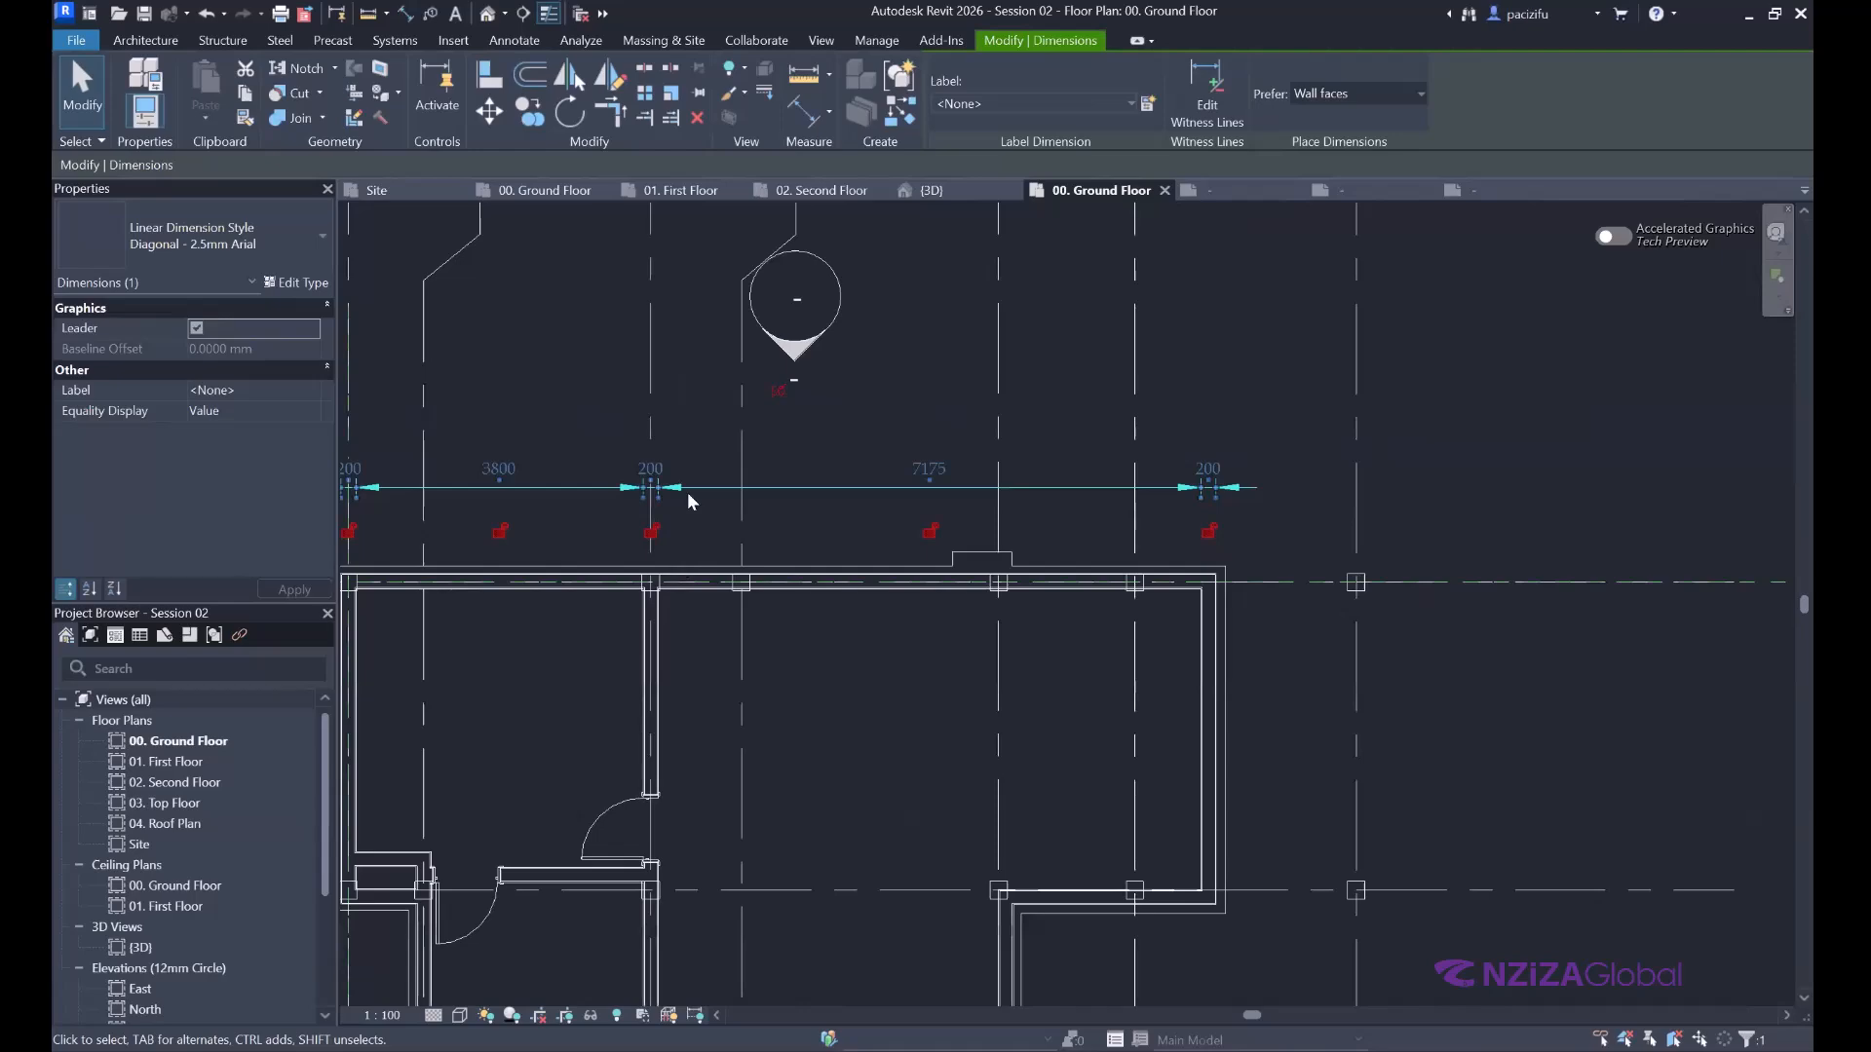
scroll(687, 493, "down", 3)
scroll(680, 485, "up", 2)
key("Escape")
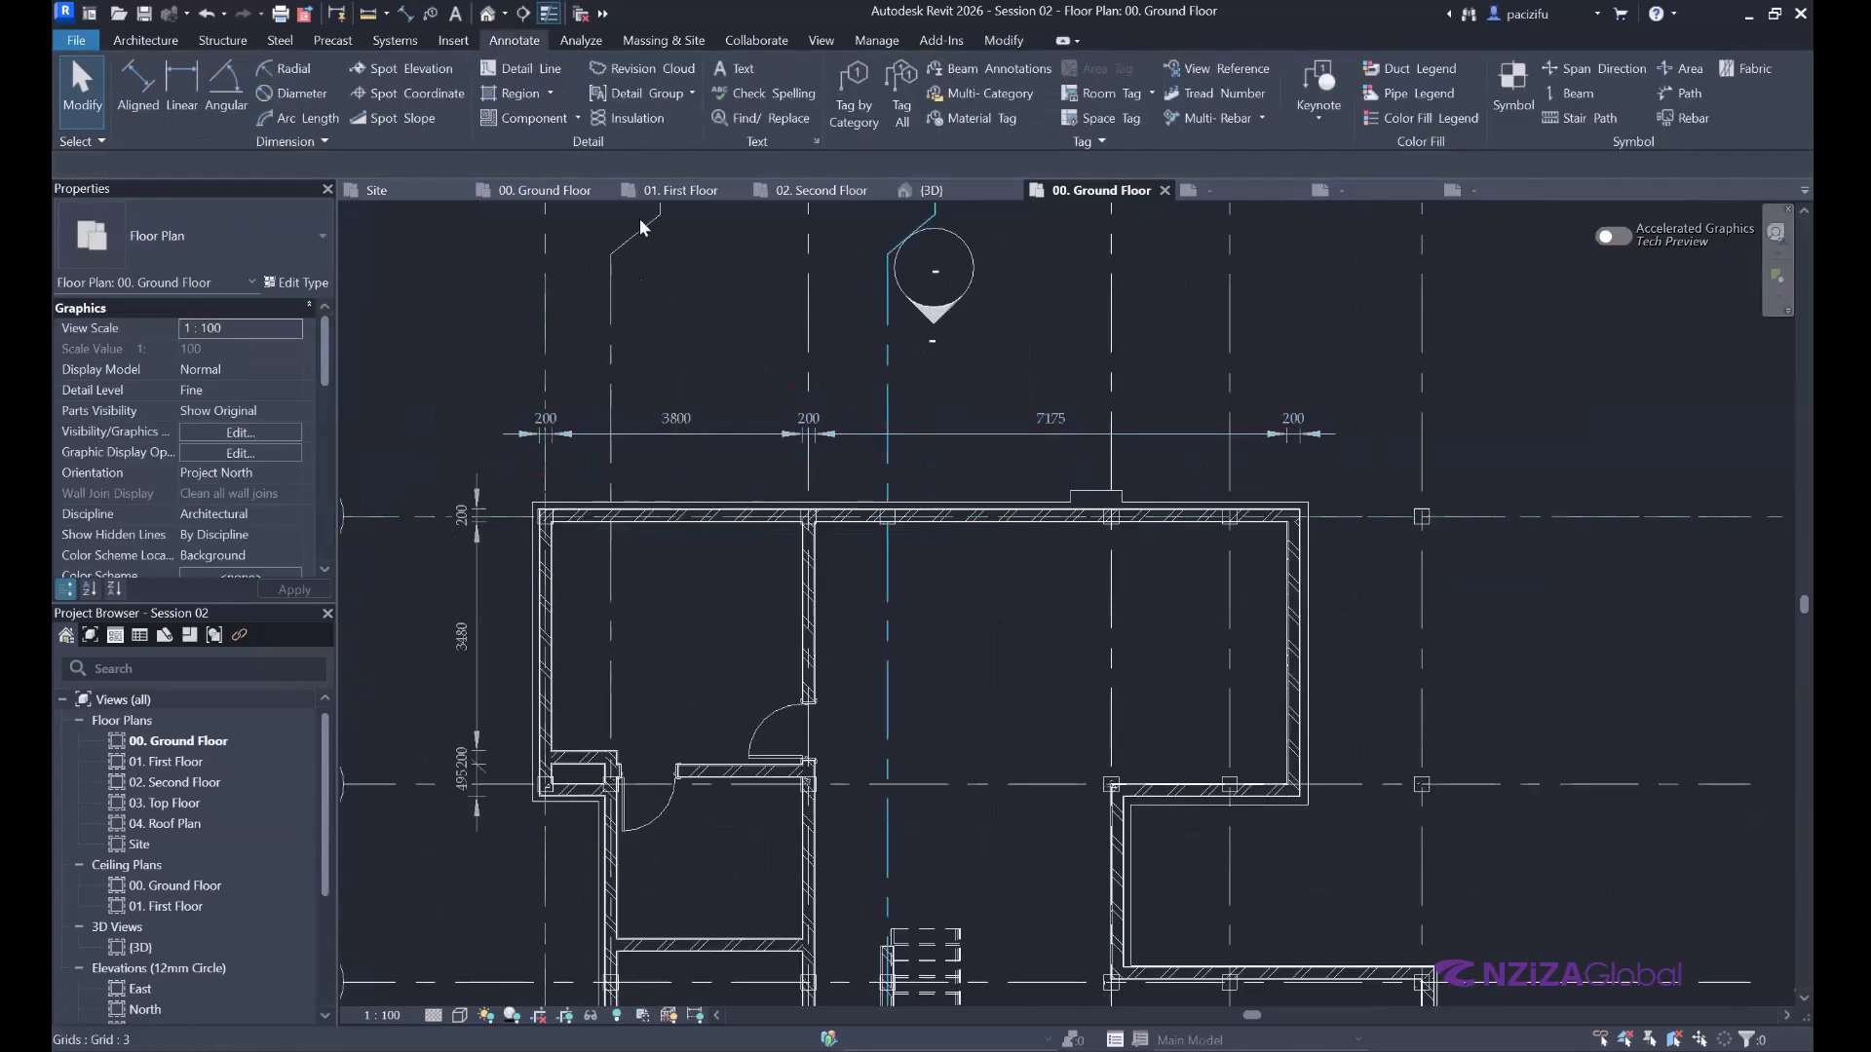
scroll(821, 441, "down", 2)
scroll(1013, 528, "up", 2)
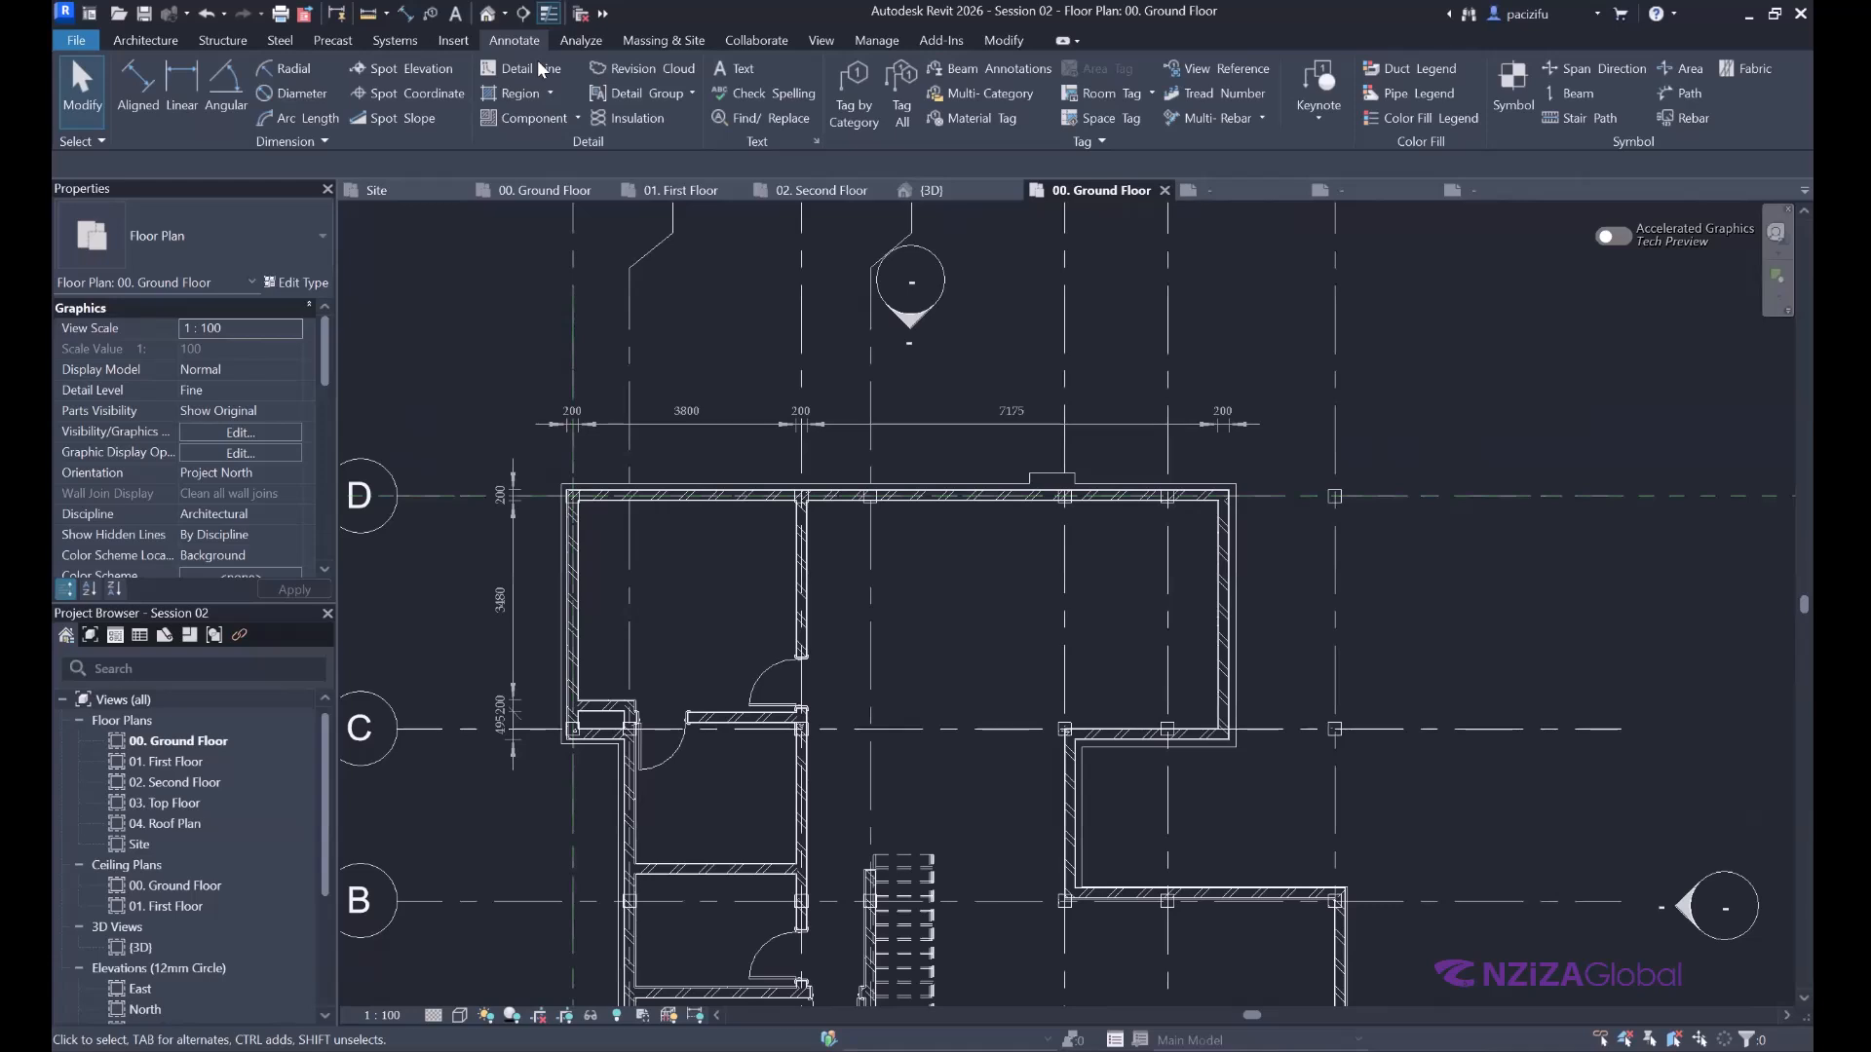
key("d")
key("i")
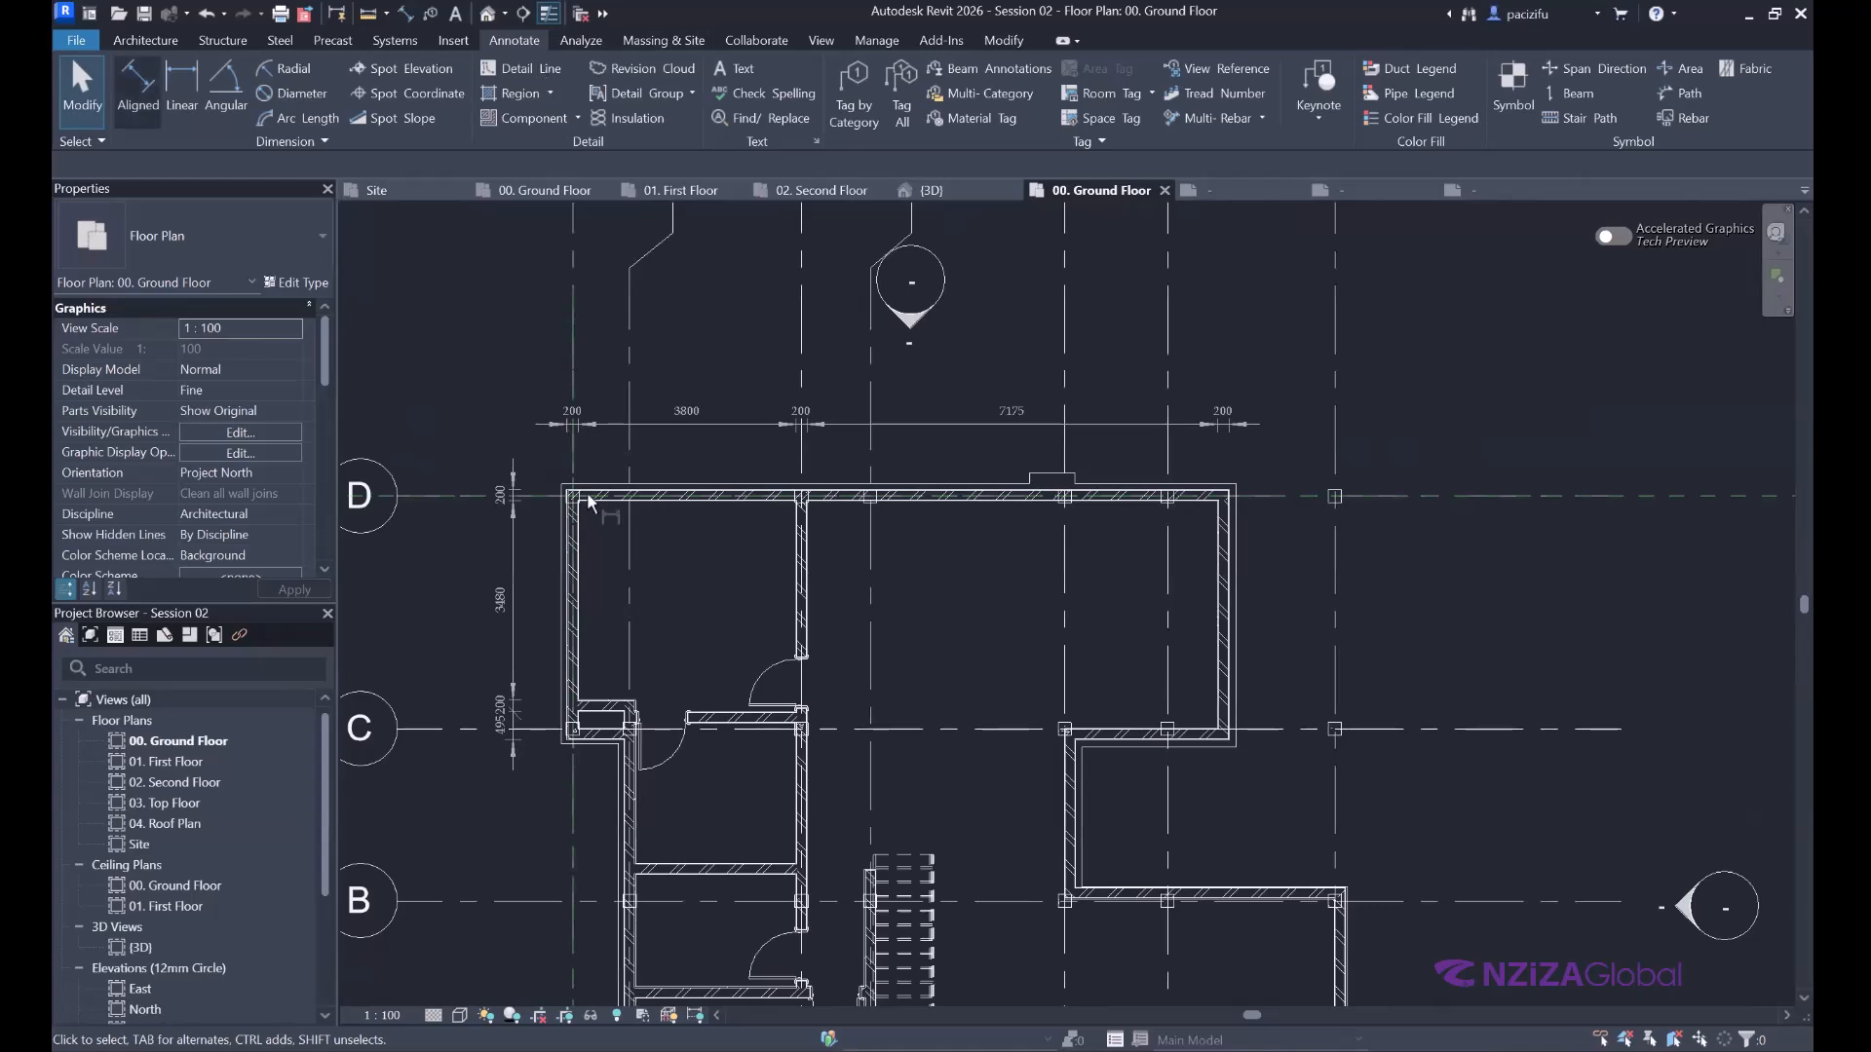
scroll(584, 501, "up", 4)
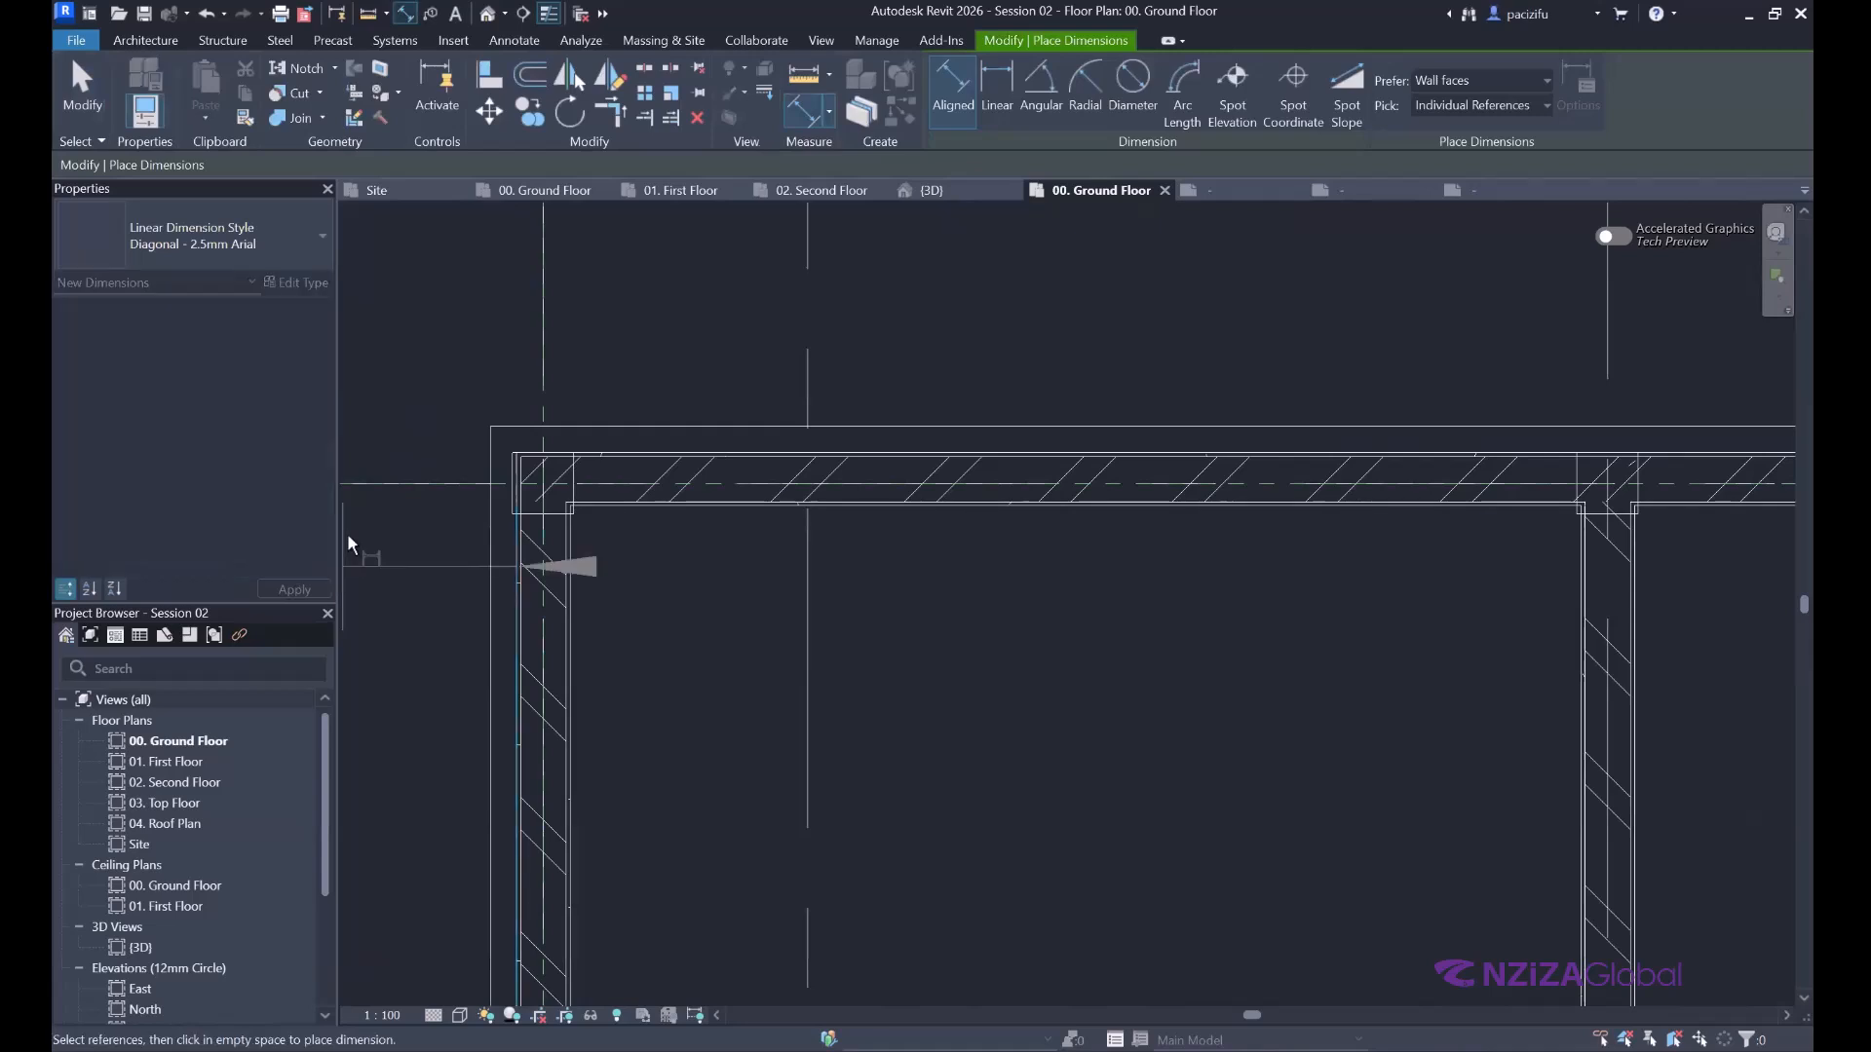
scroll(493, 733, "down", 5)
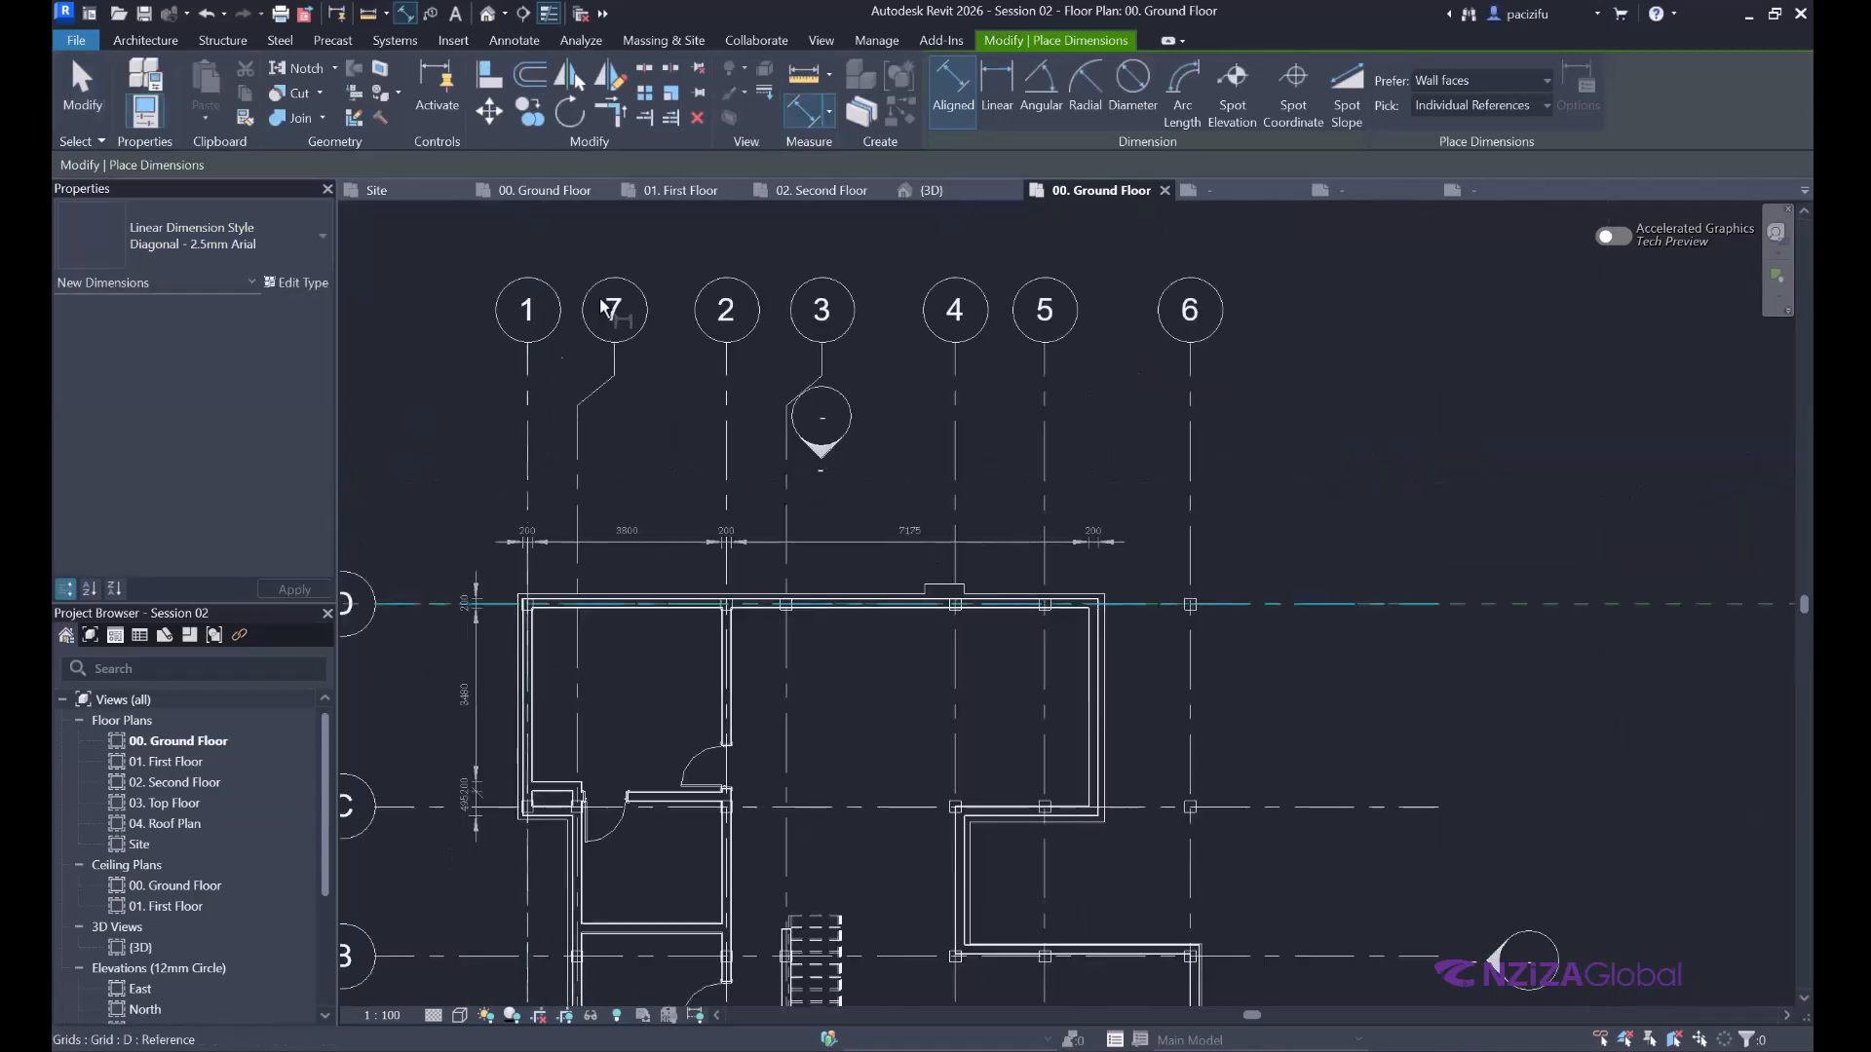
scroll(630, 382, "up", 2)
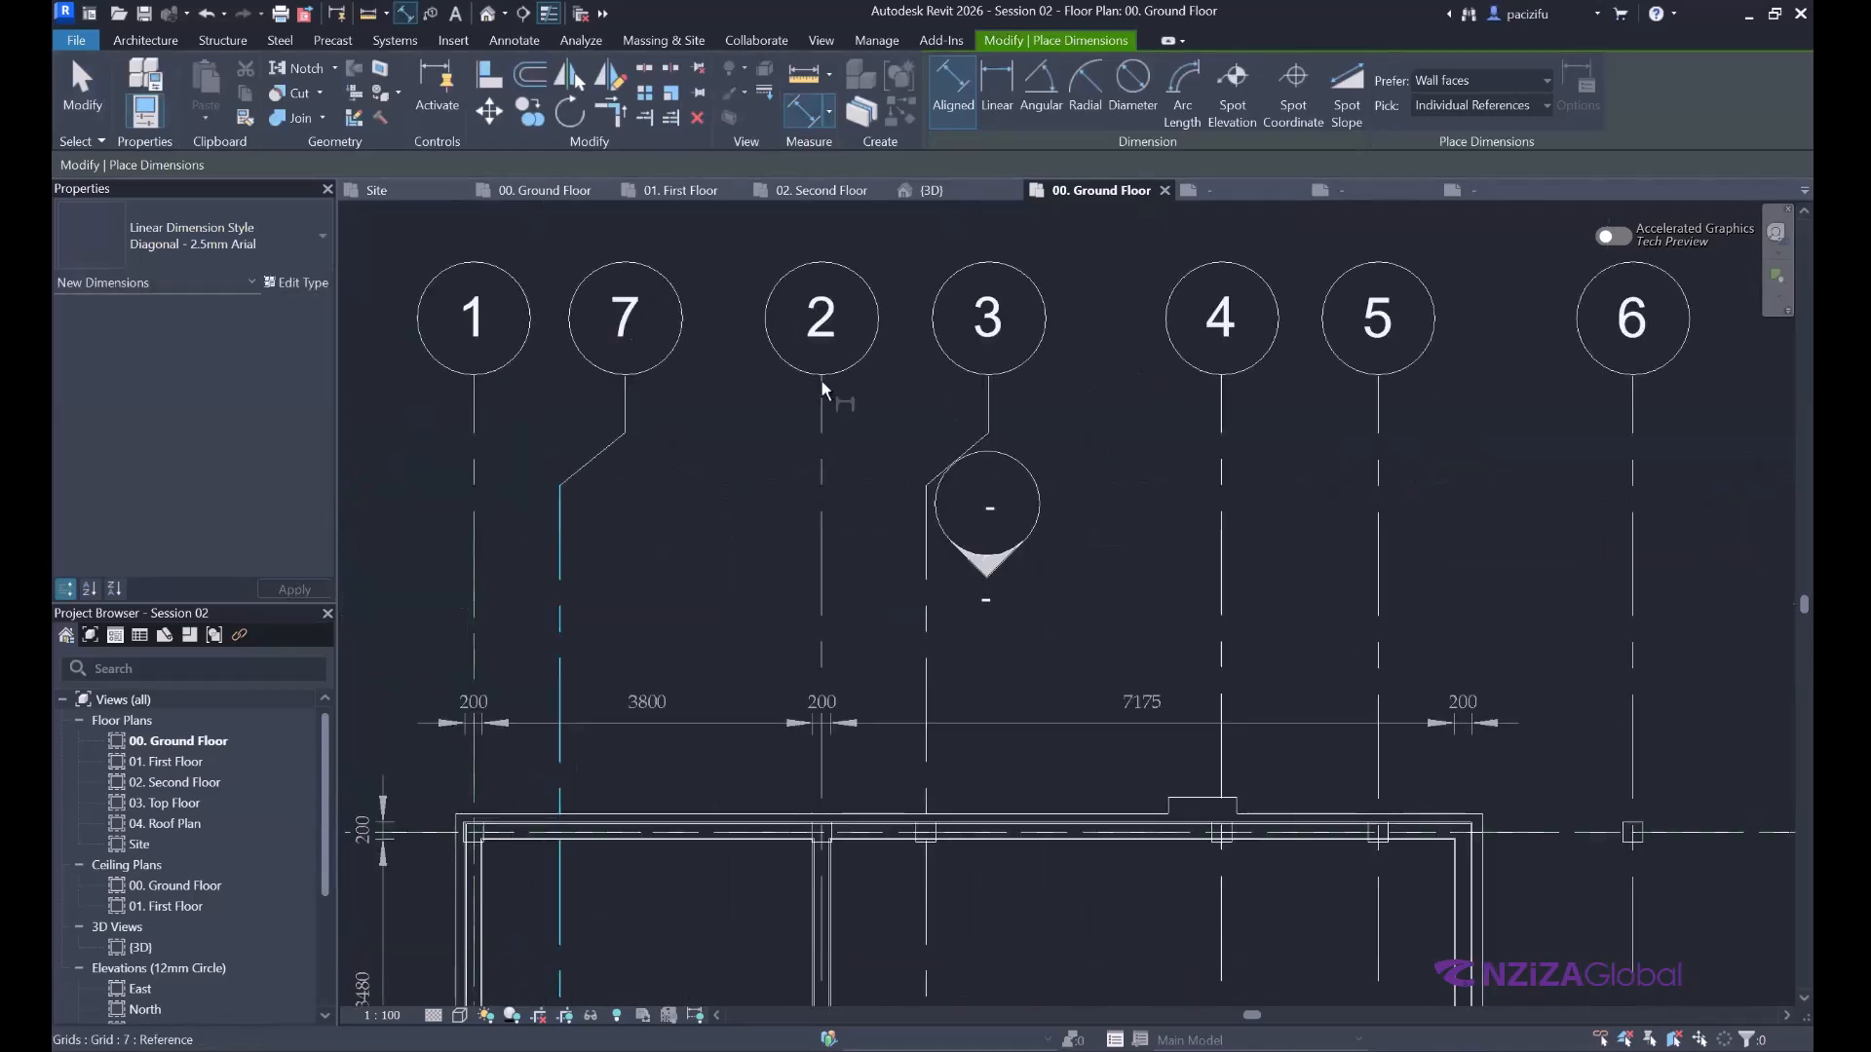
key("Escape")
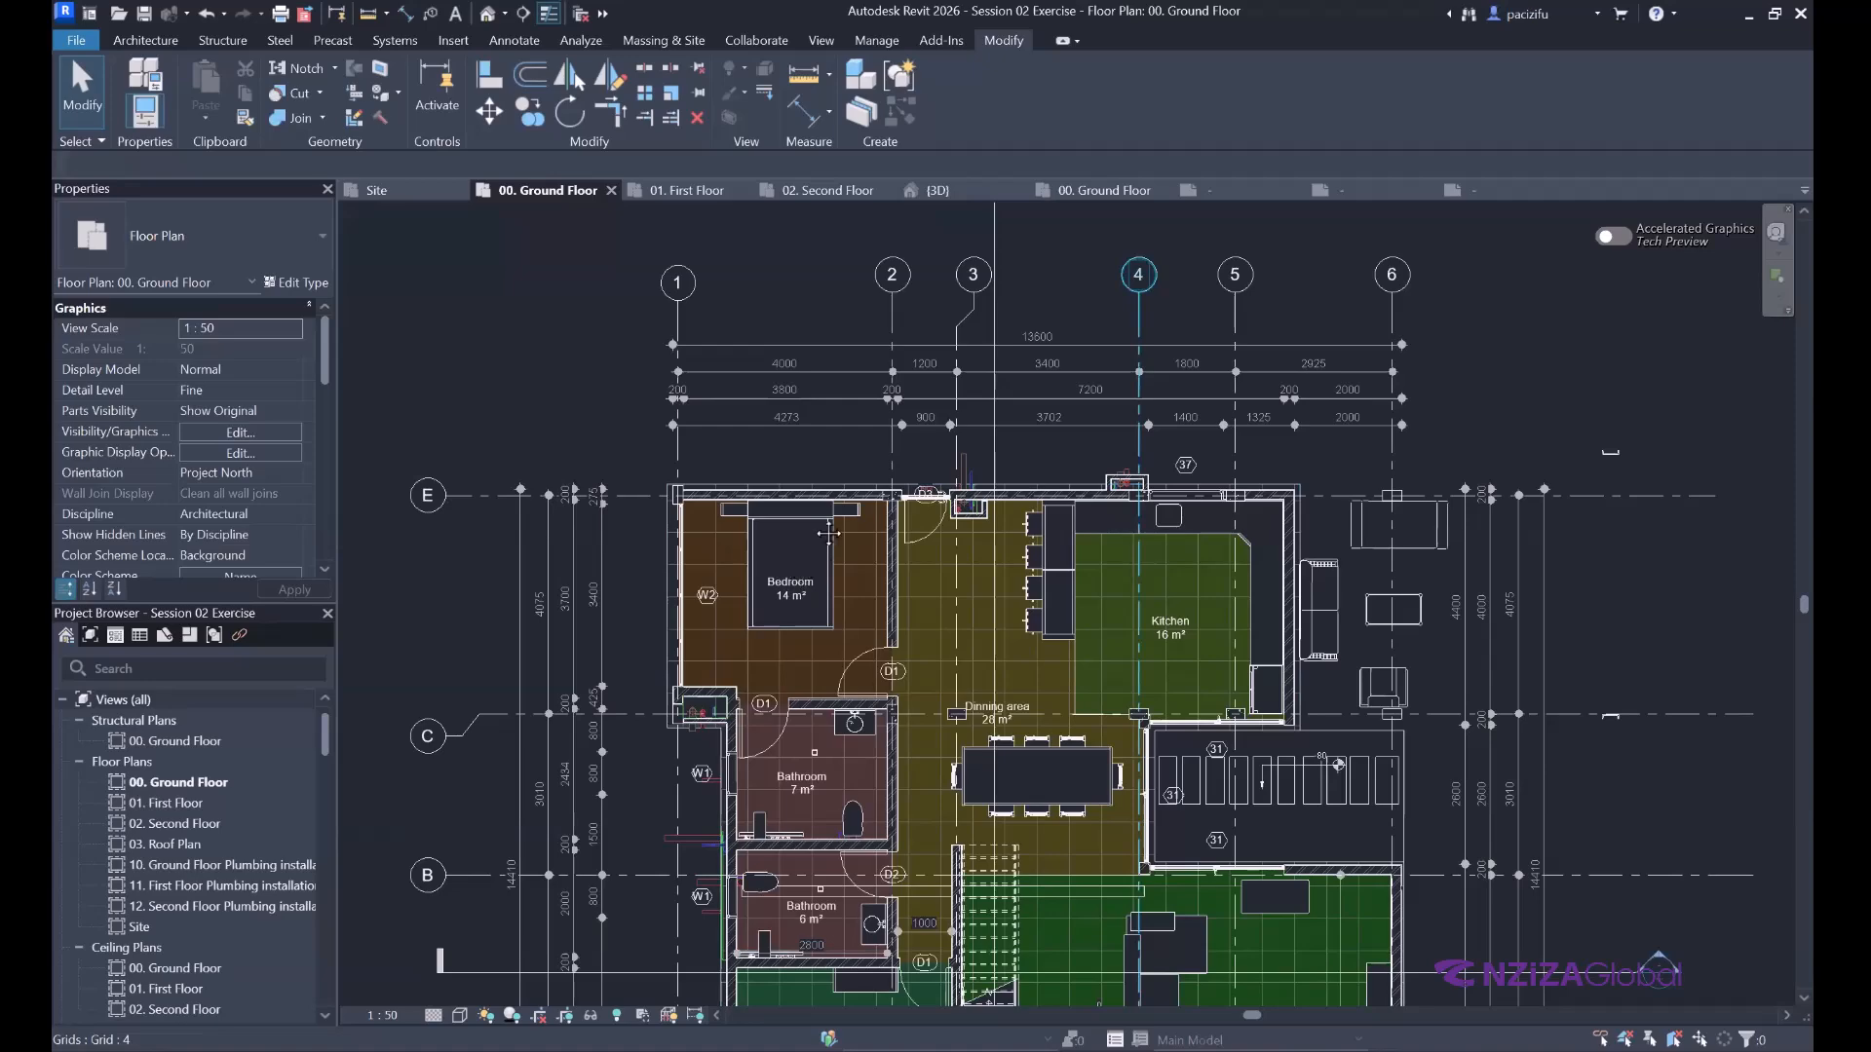
Examine the layered dimension strings around all sides of the Session 02 Exercise ground floor plan.
scroll(828, 533, "down", 3)
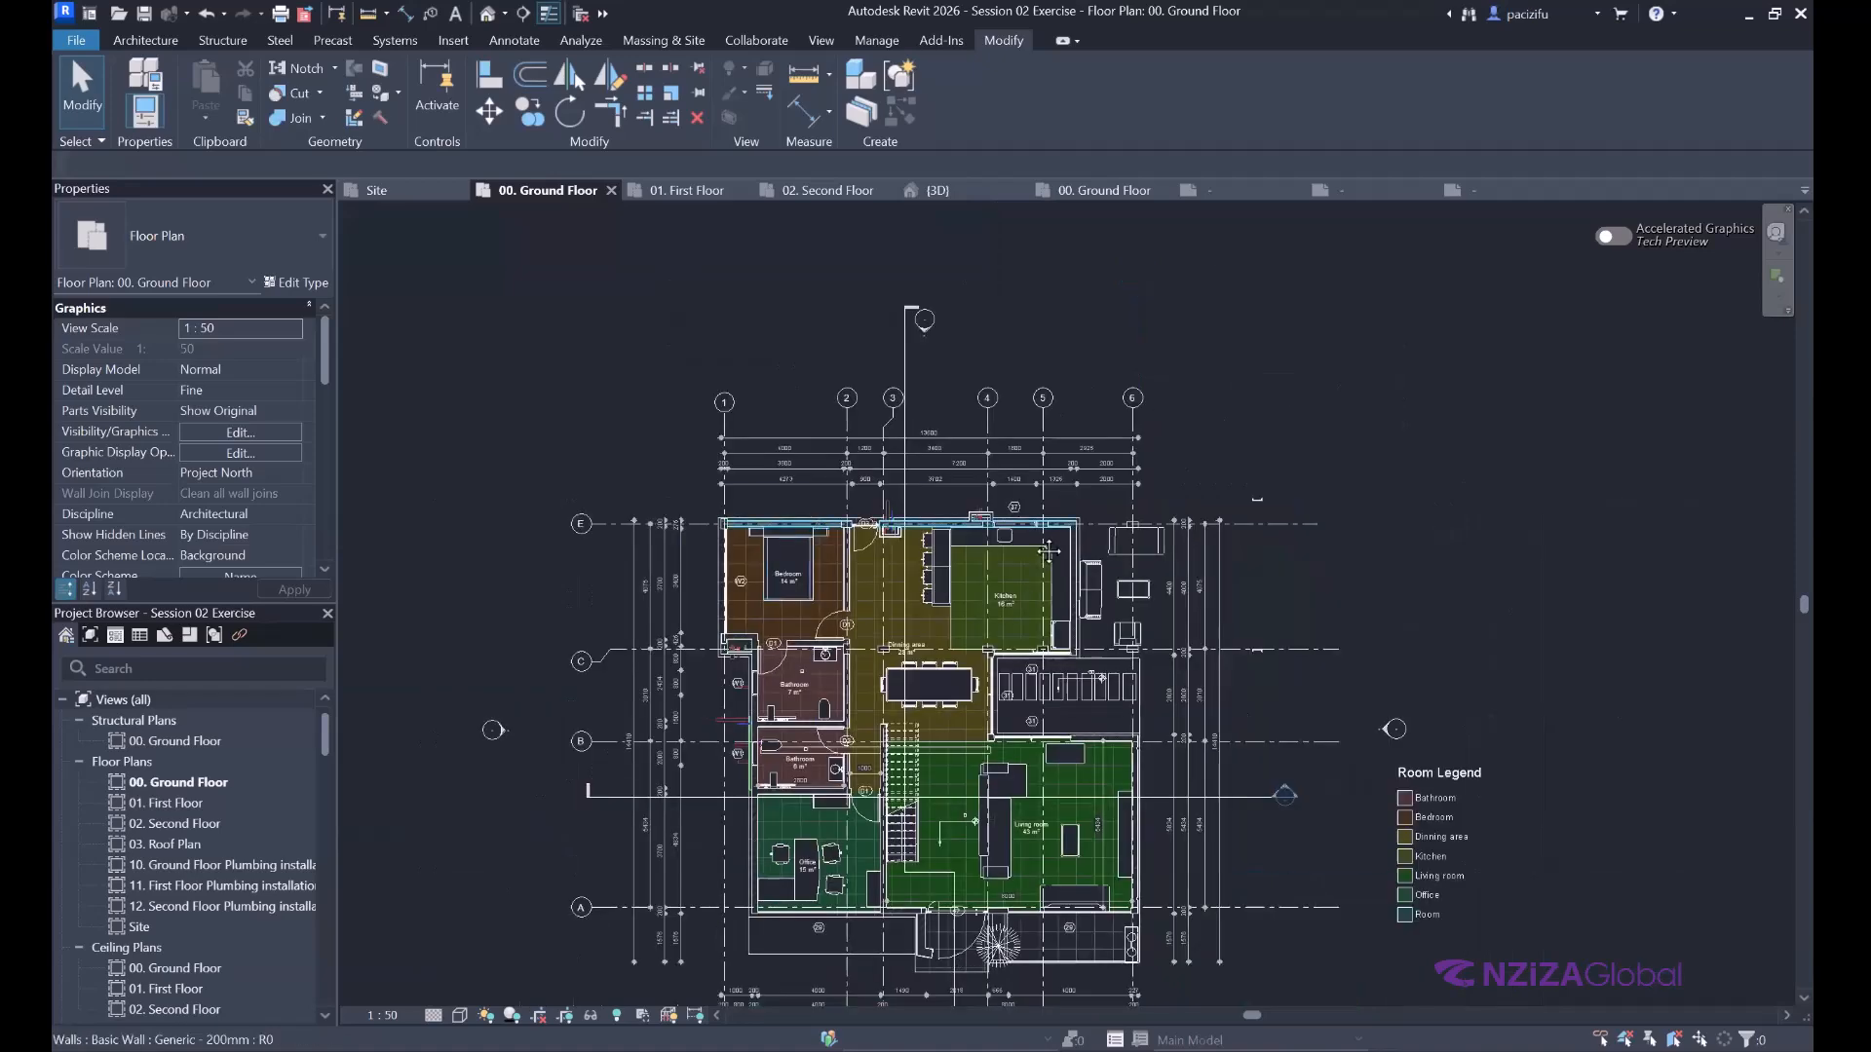
scroll(1009, 580, "down", 2)
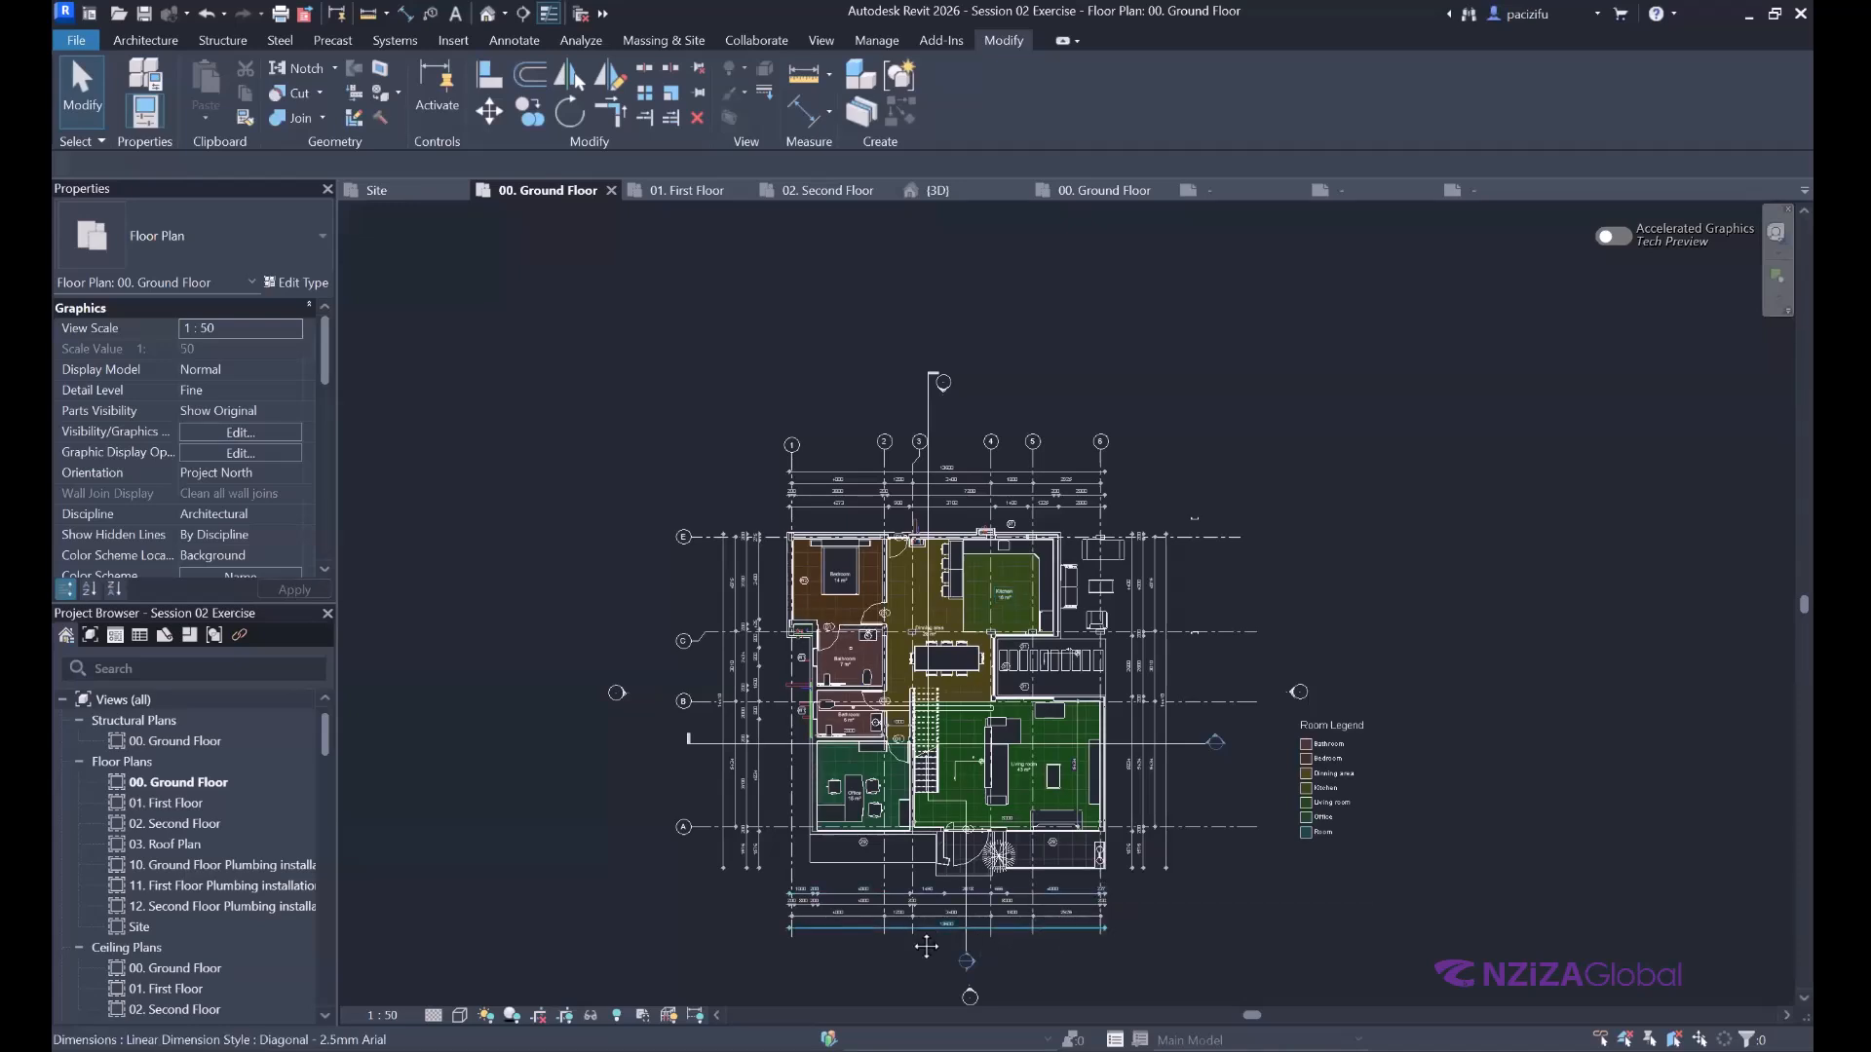
scroll(927, 945, "up", 2)
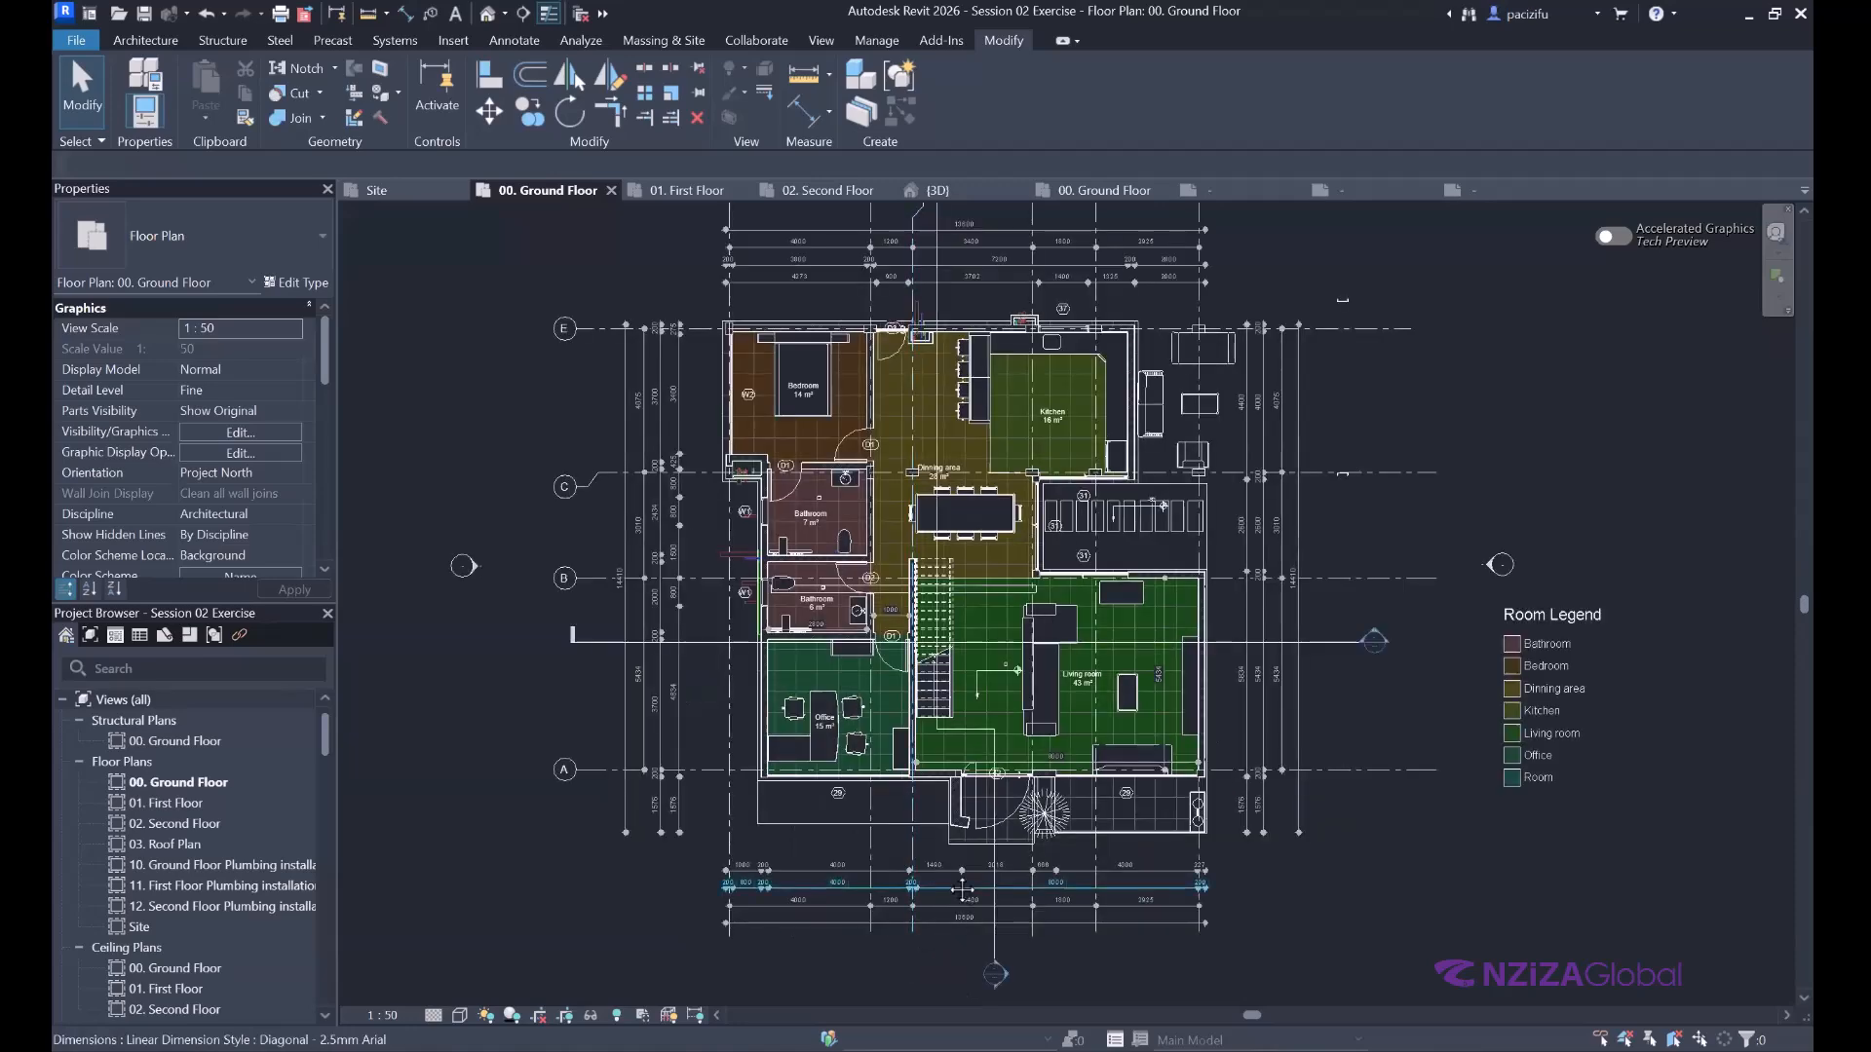
scroll(977, 921, "down", 2)
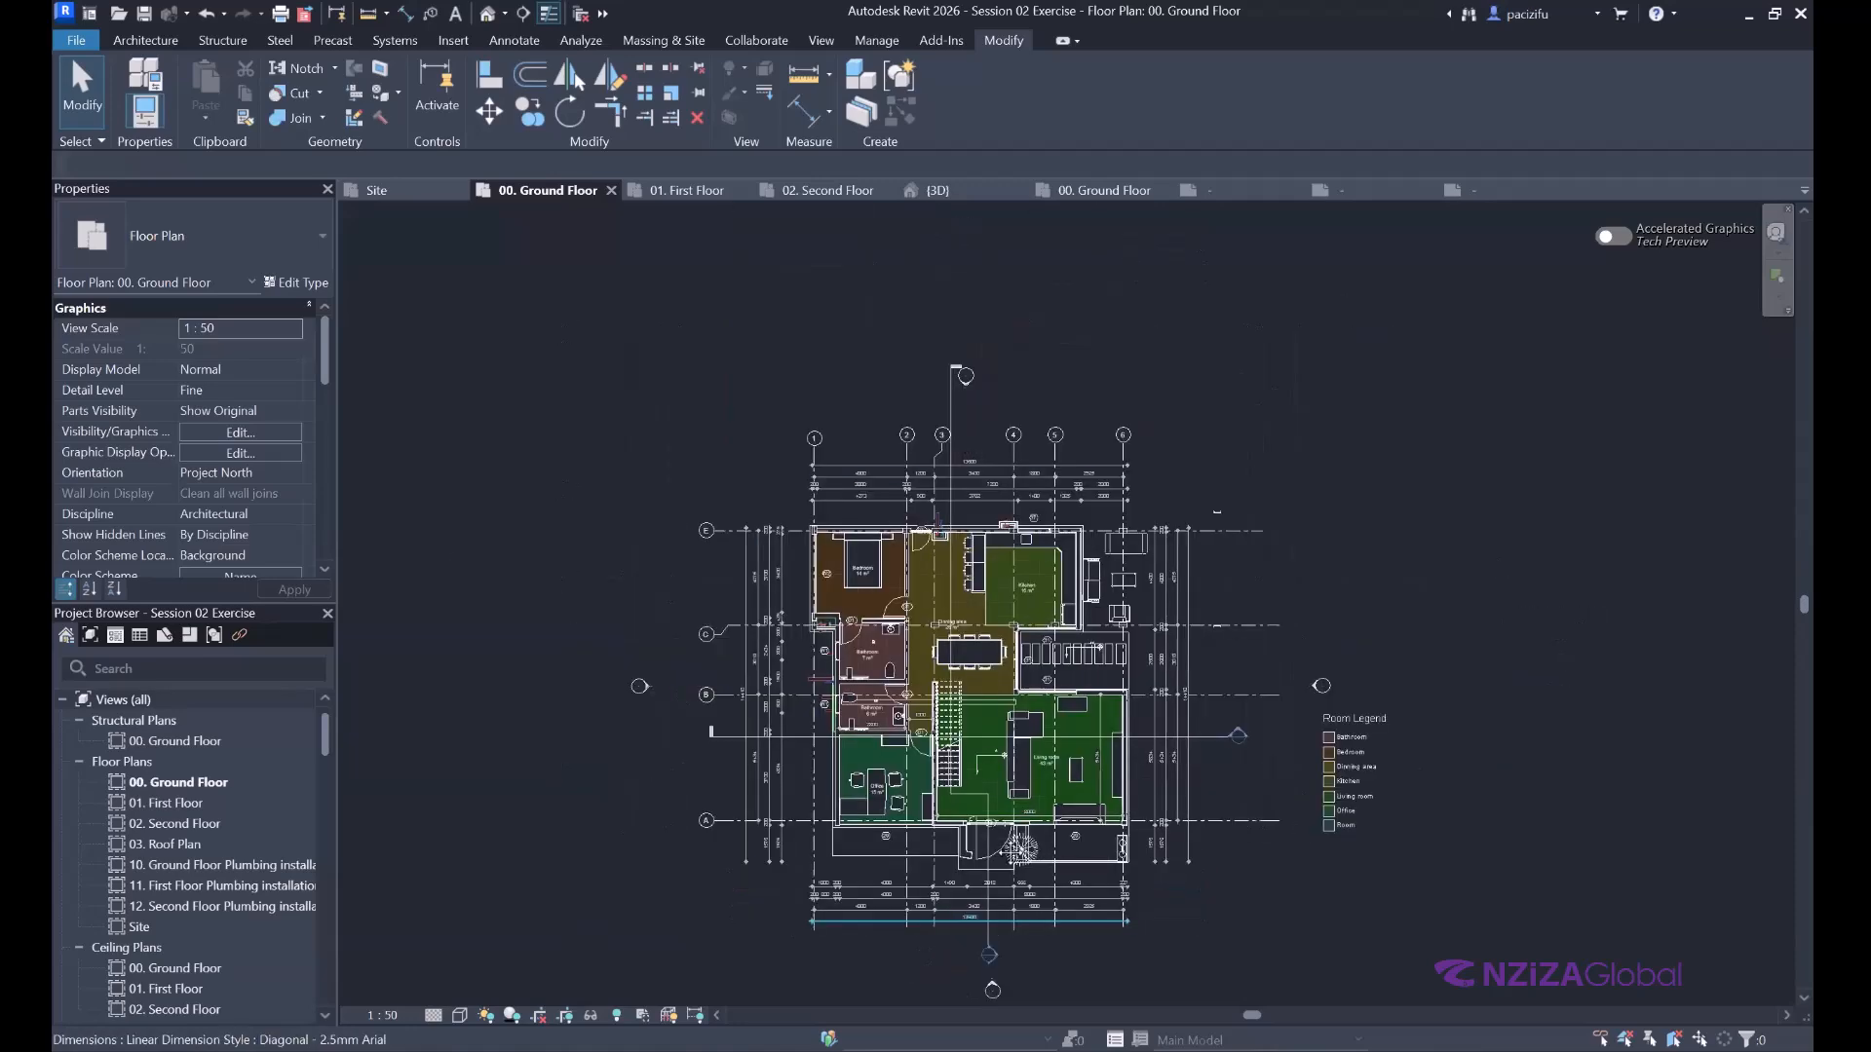
scroll(1020, 978, "up", 3)
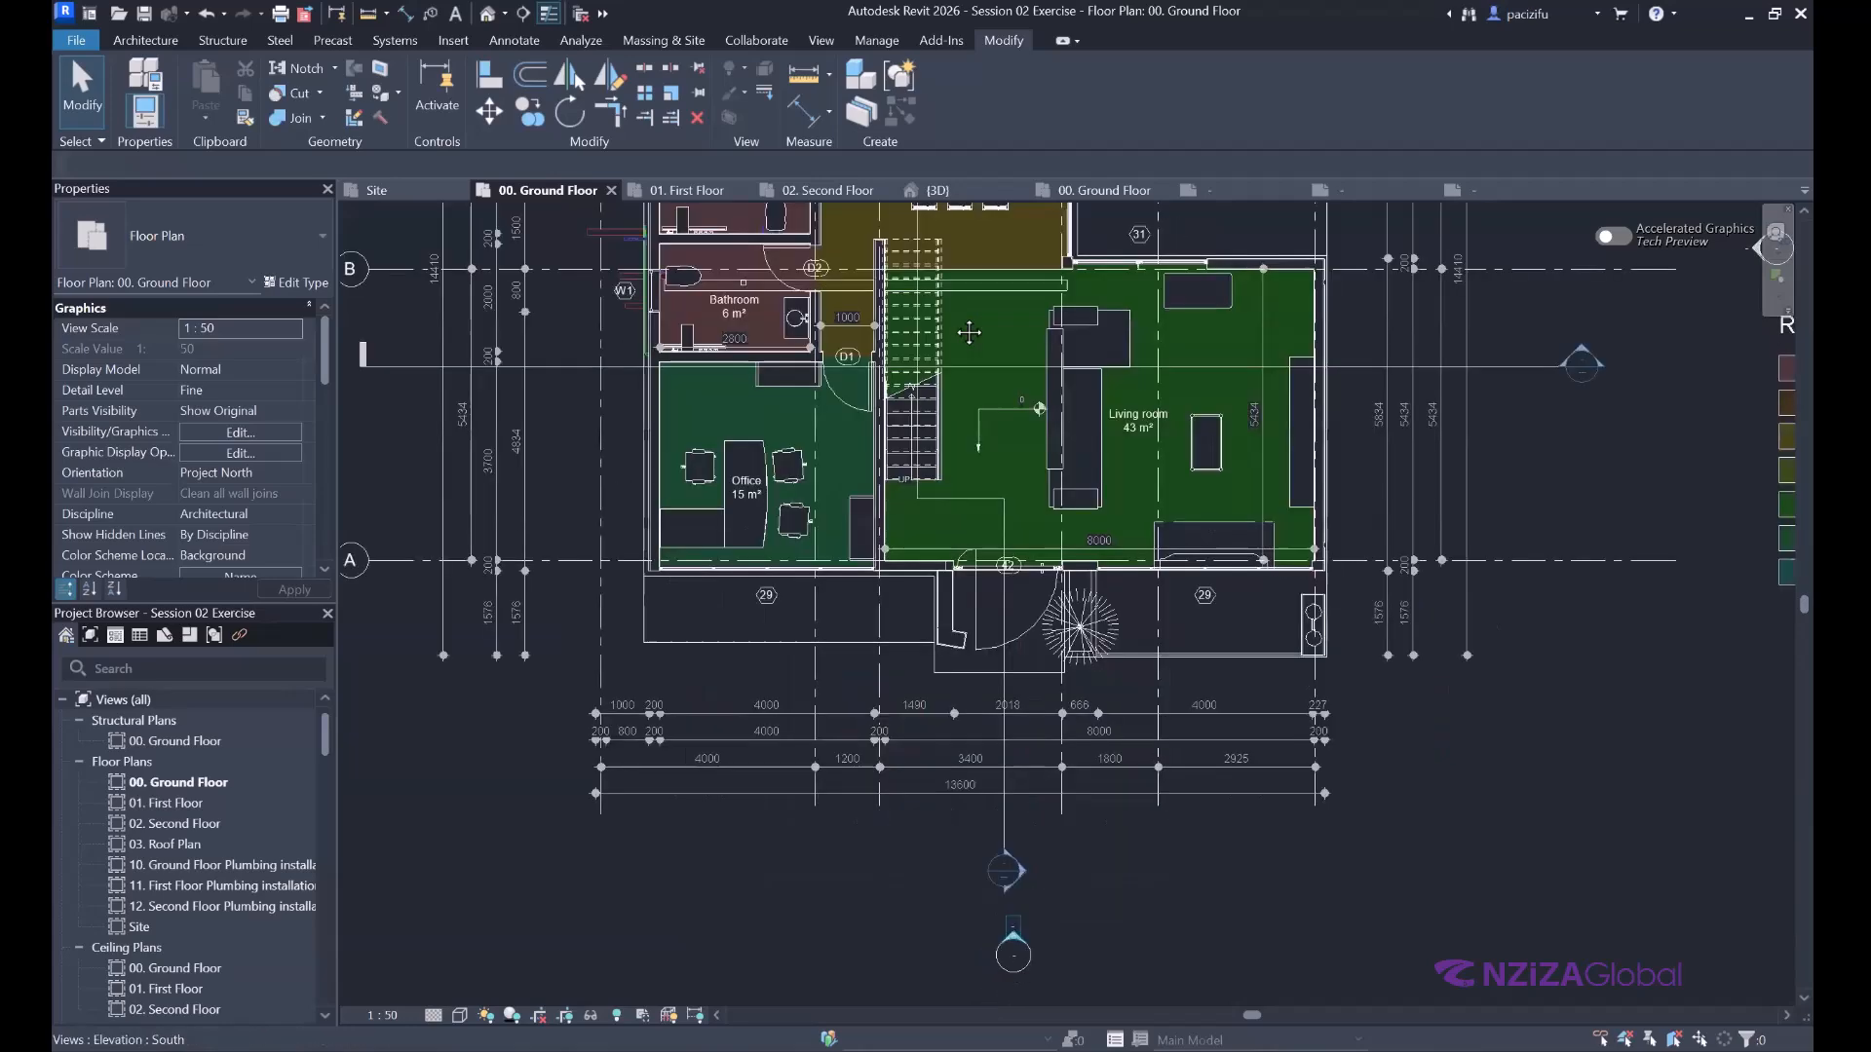
scroll(968, 331, "down", 2)
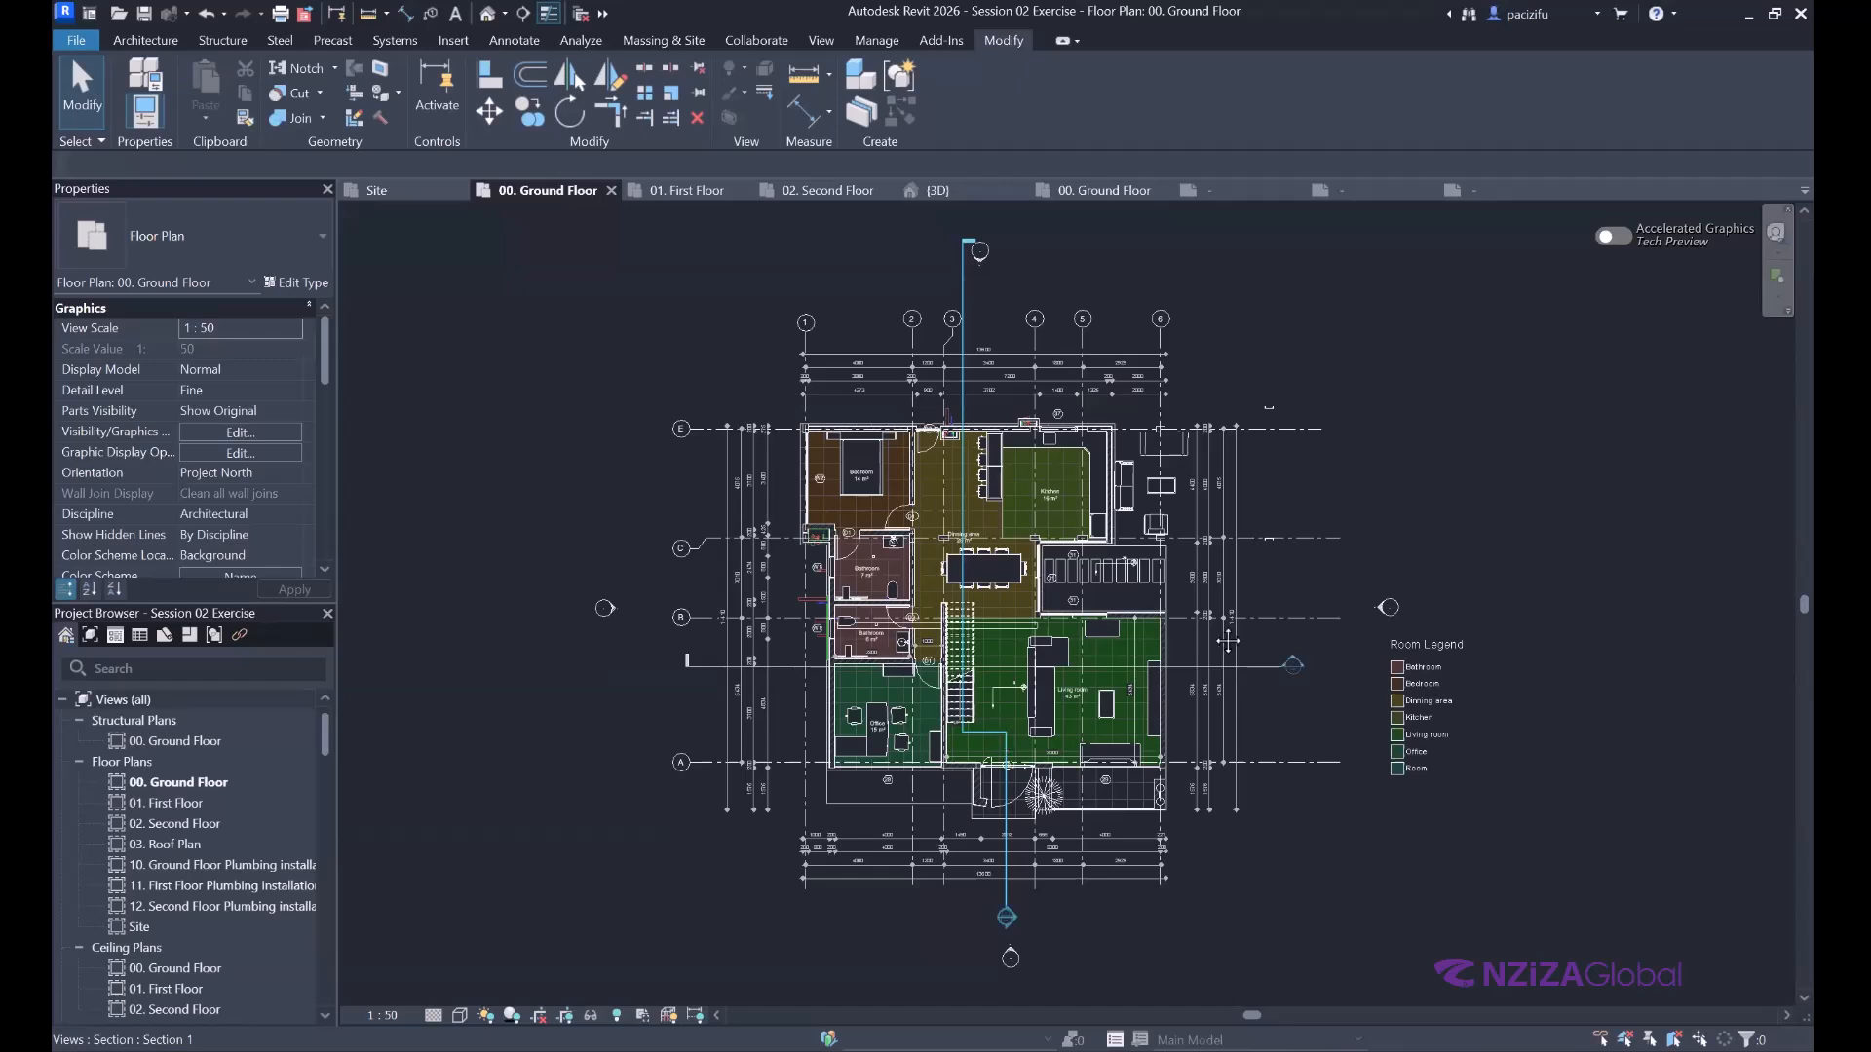
Open the section view belonging to the vertical section line that runs through the exercise's ground floor plan.
left_click(958, 302)
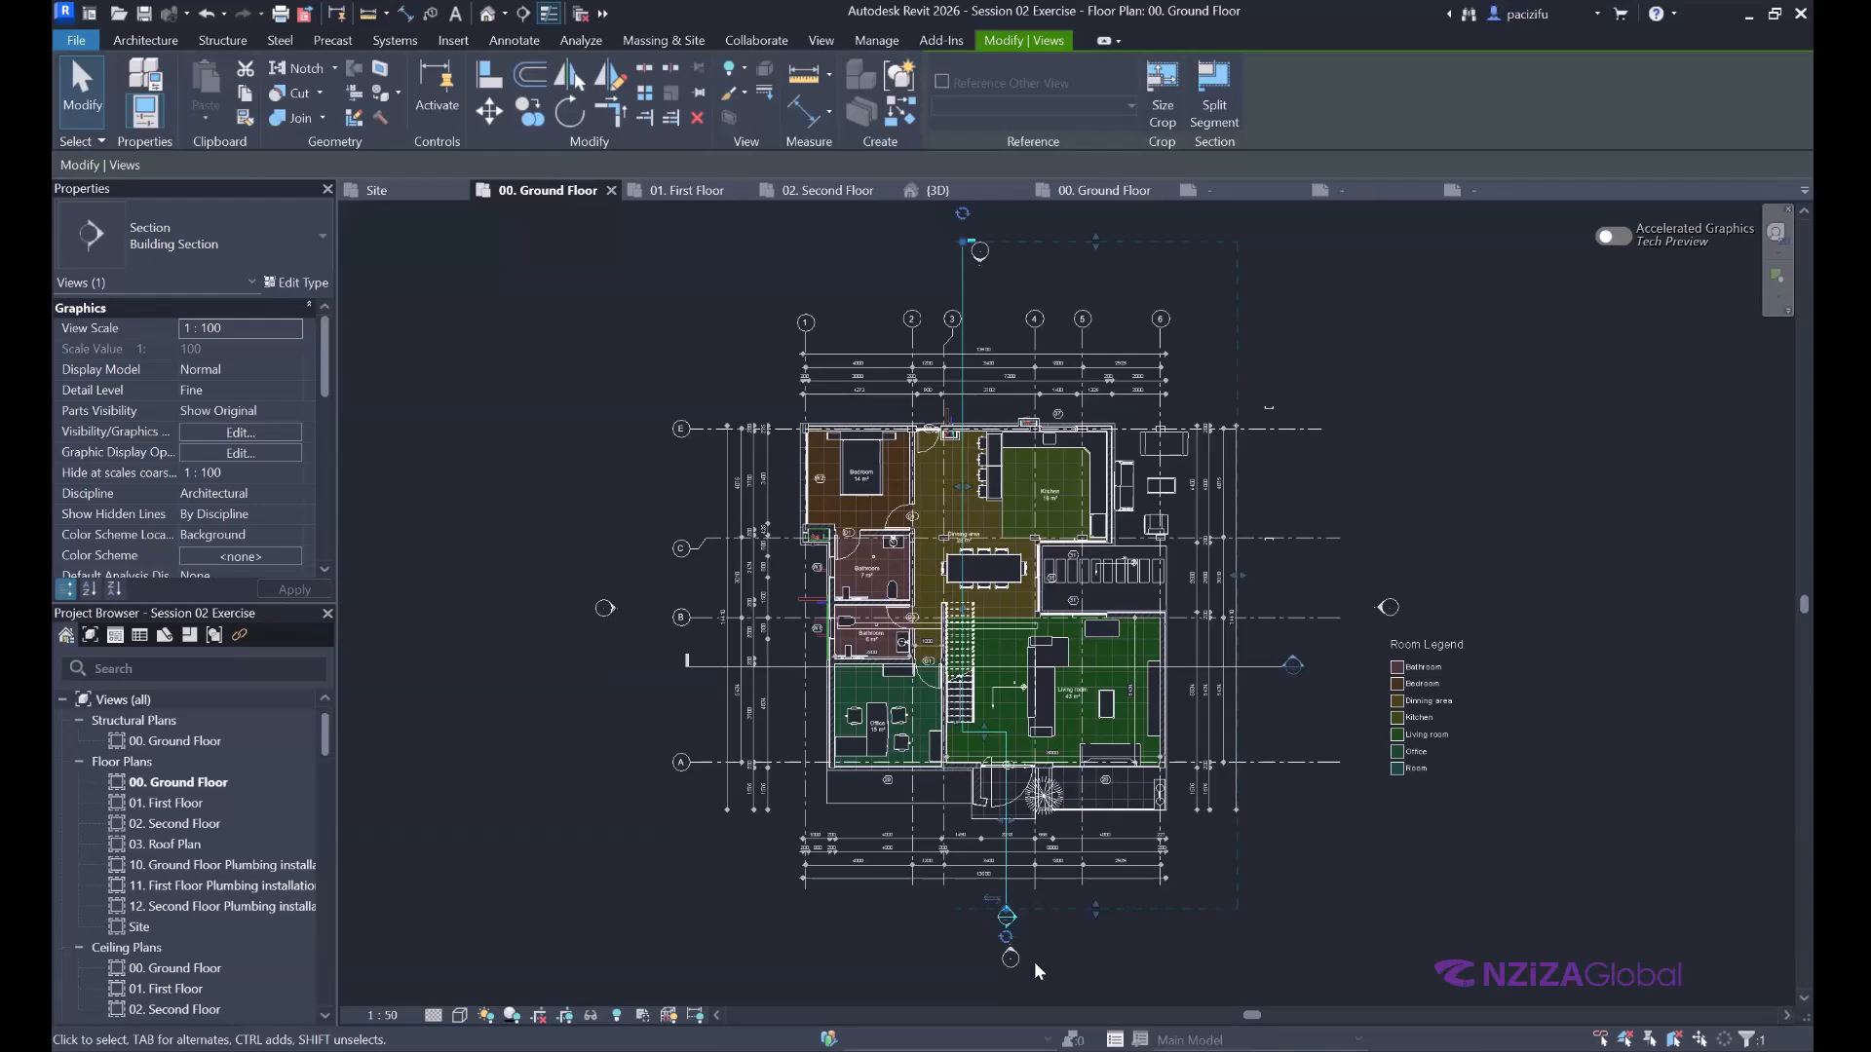
middle_click_drag(997, 948, 947, 945)
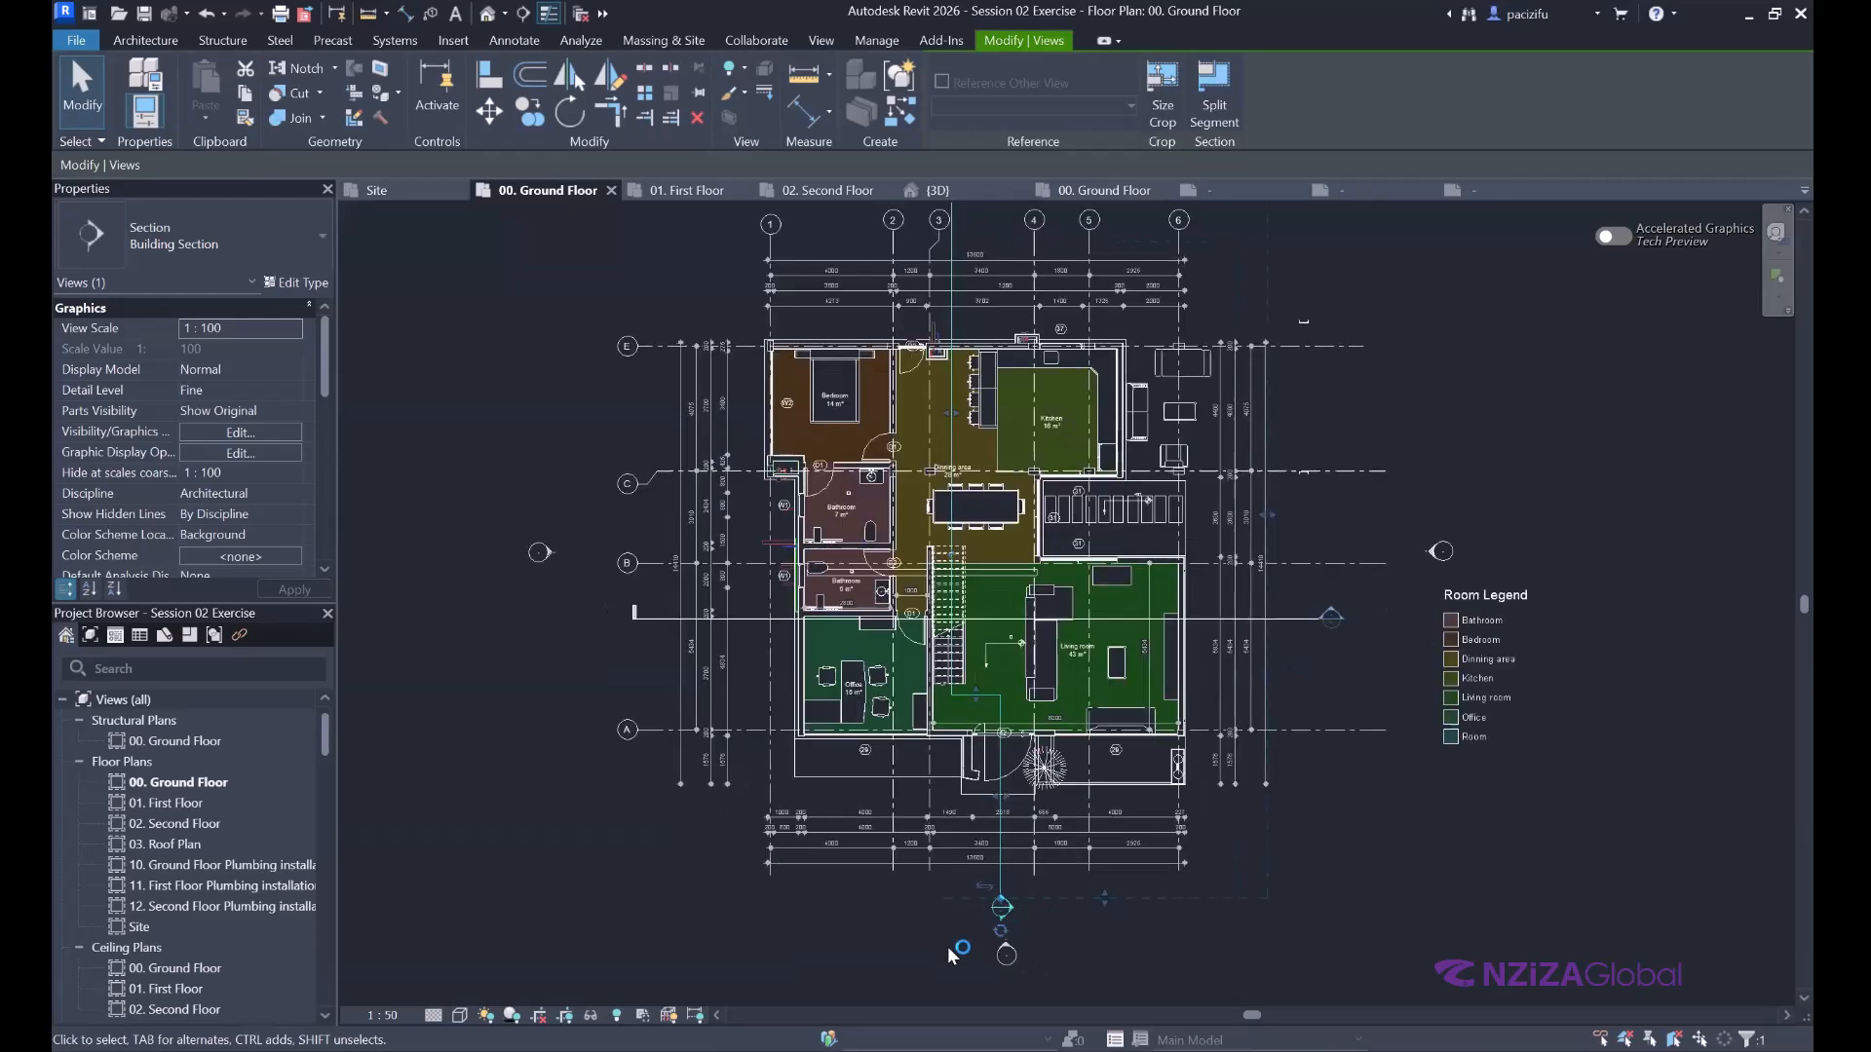
scroll(946, 950, "up", 1)
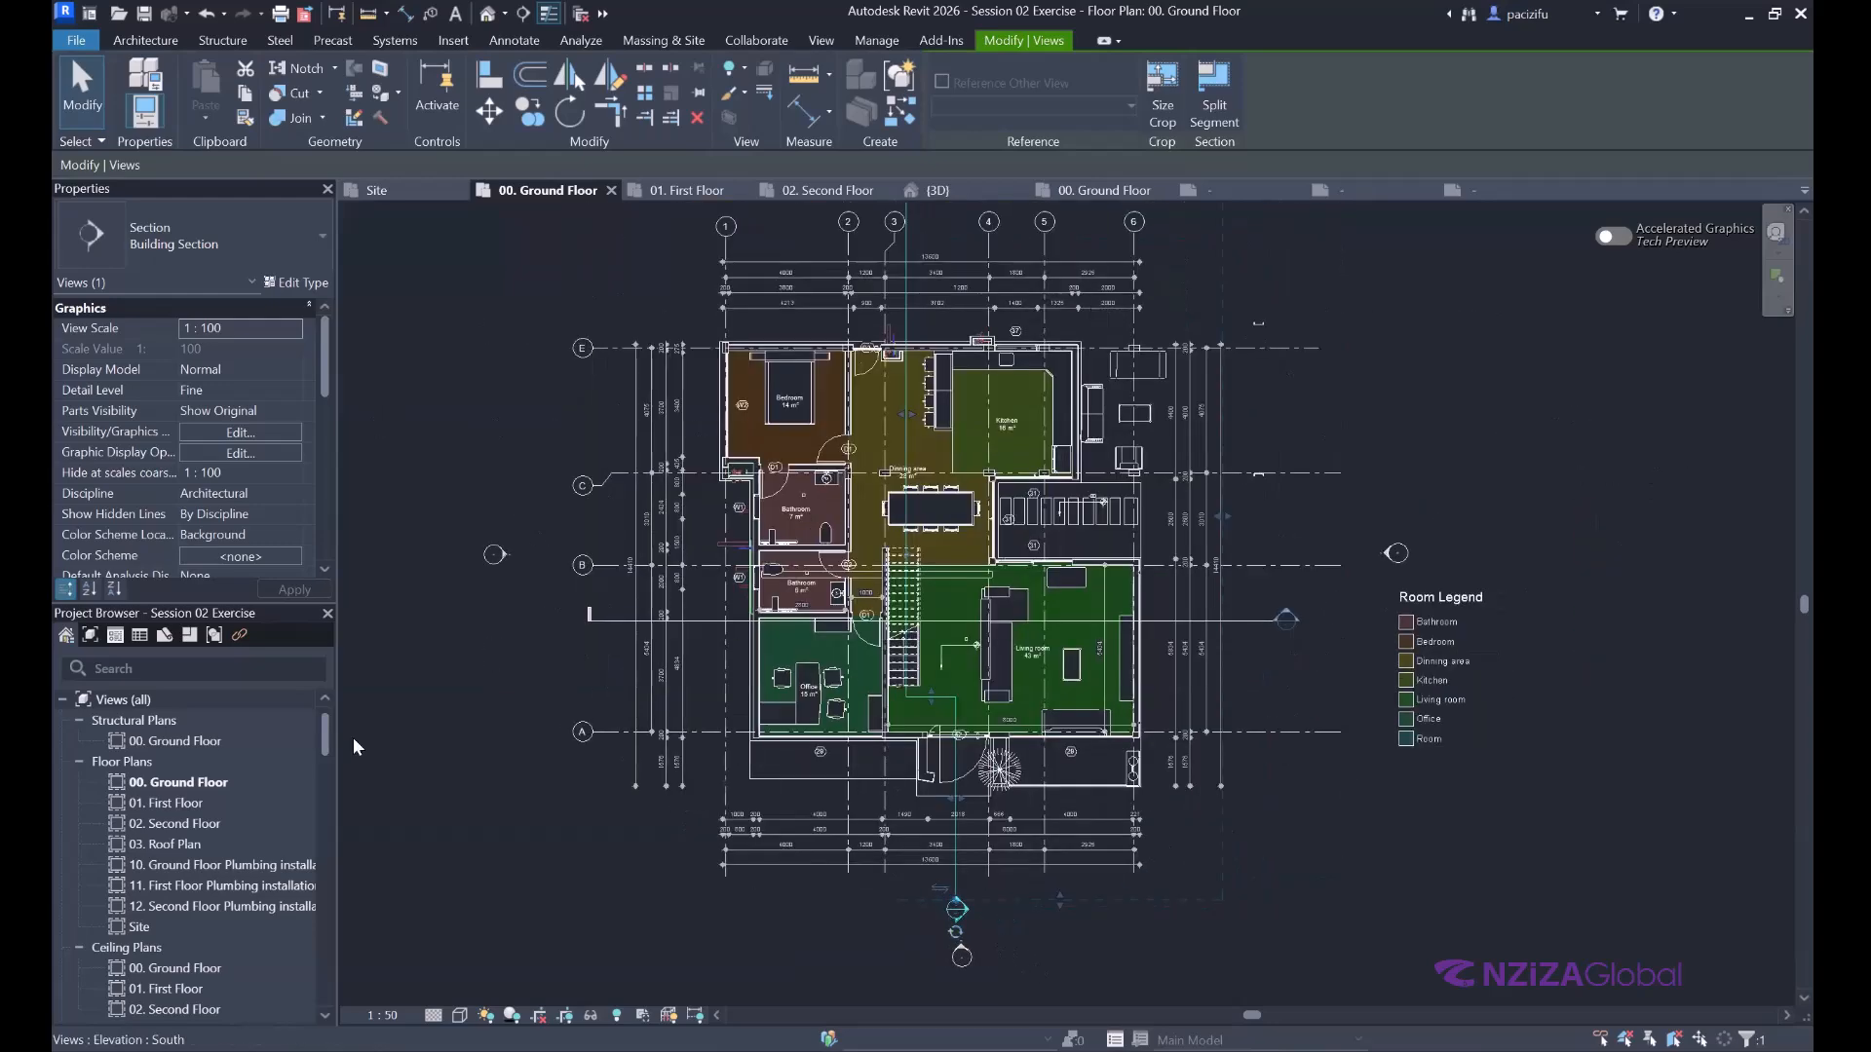
scroll(676, 626, "up", 3)
right_click(944, 809)
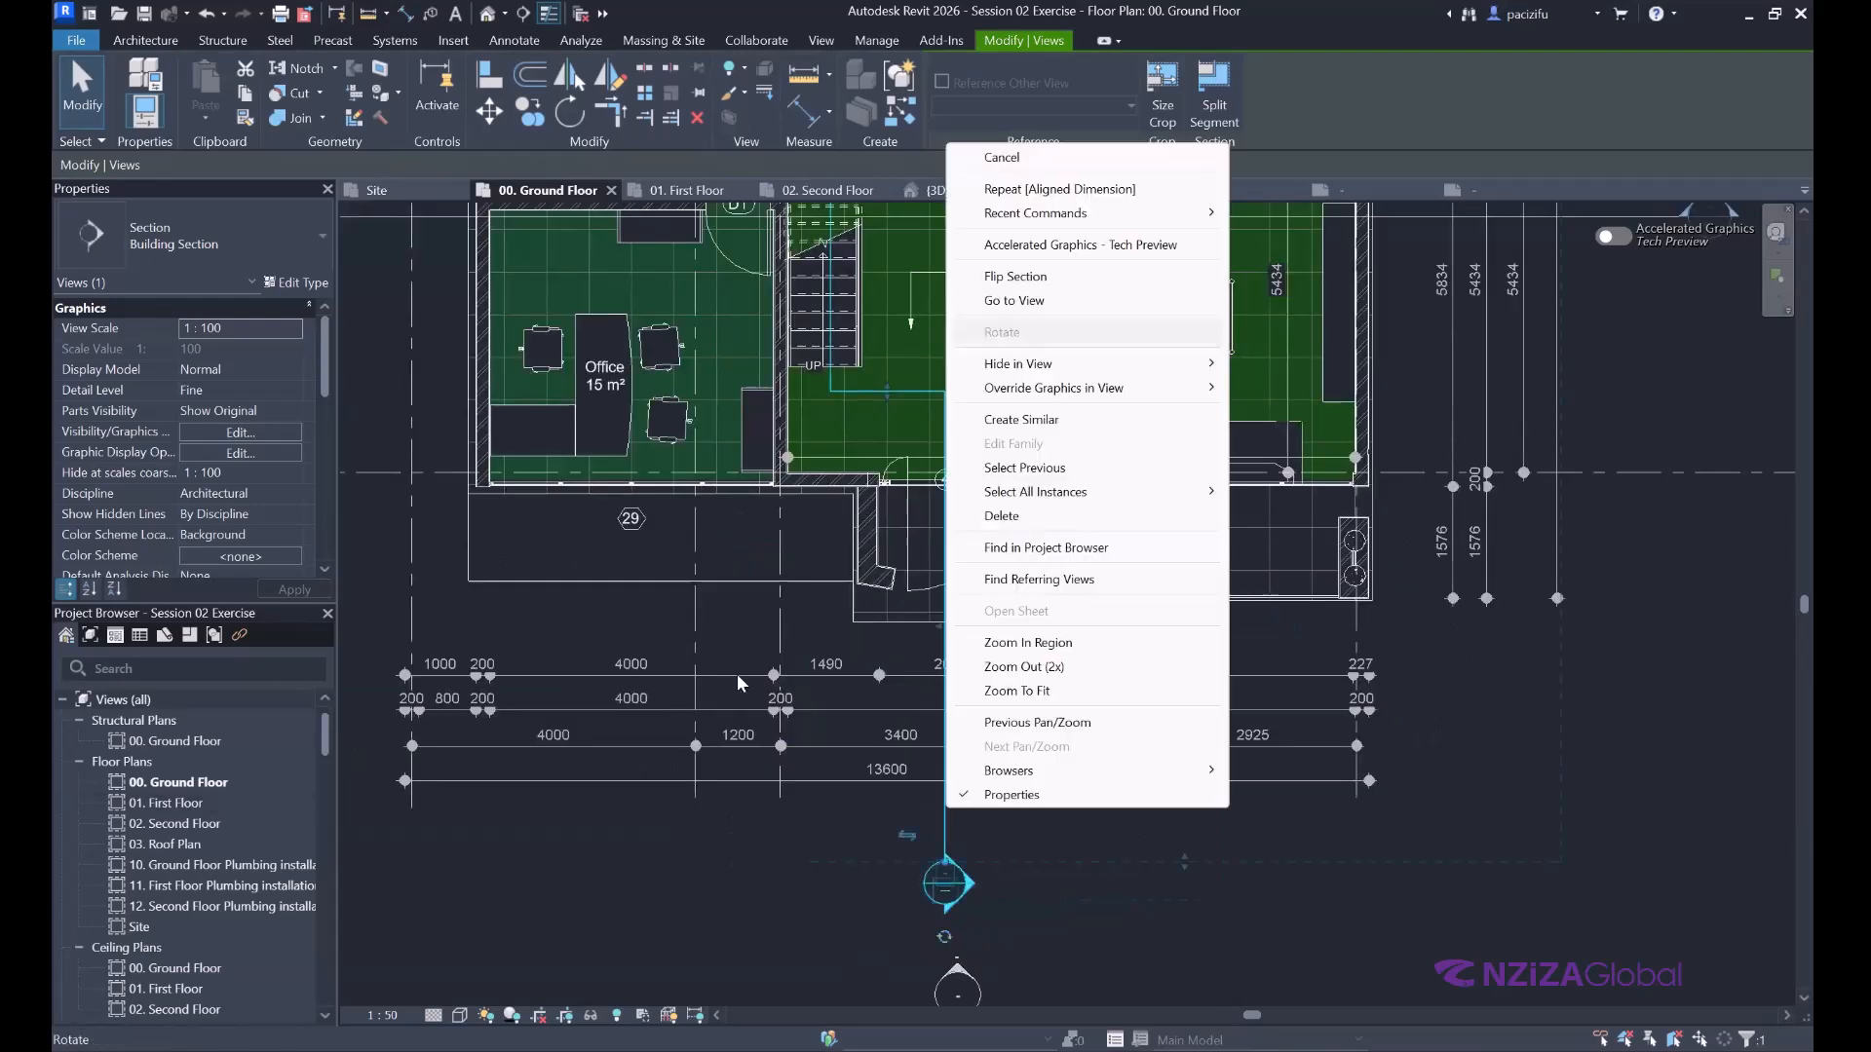
left_click(1013, 301)
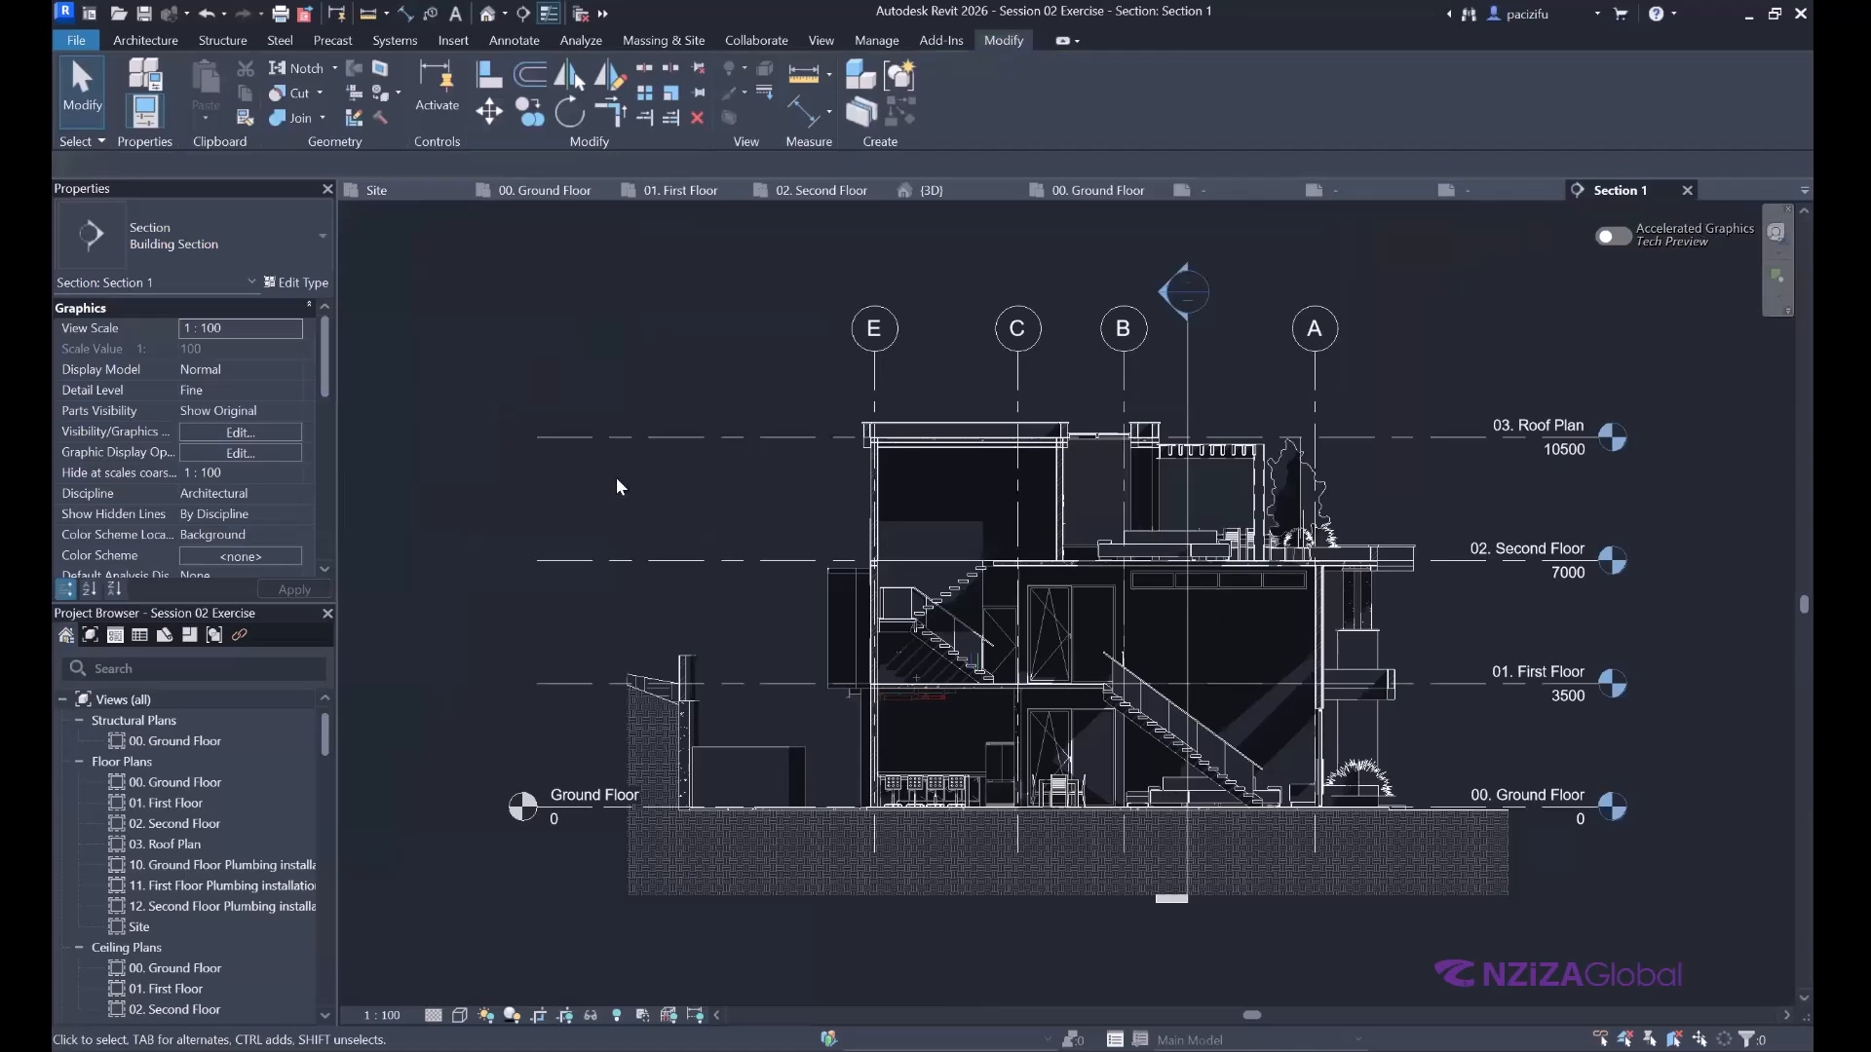
Examine the stairs, floor slabs and level heads in the Section 1 view.
scroll(877, 555, "up", 1)
middle_click_drag(867, 536, 625, 476)
scroll(627, 477, "up", 1)
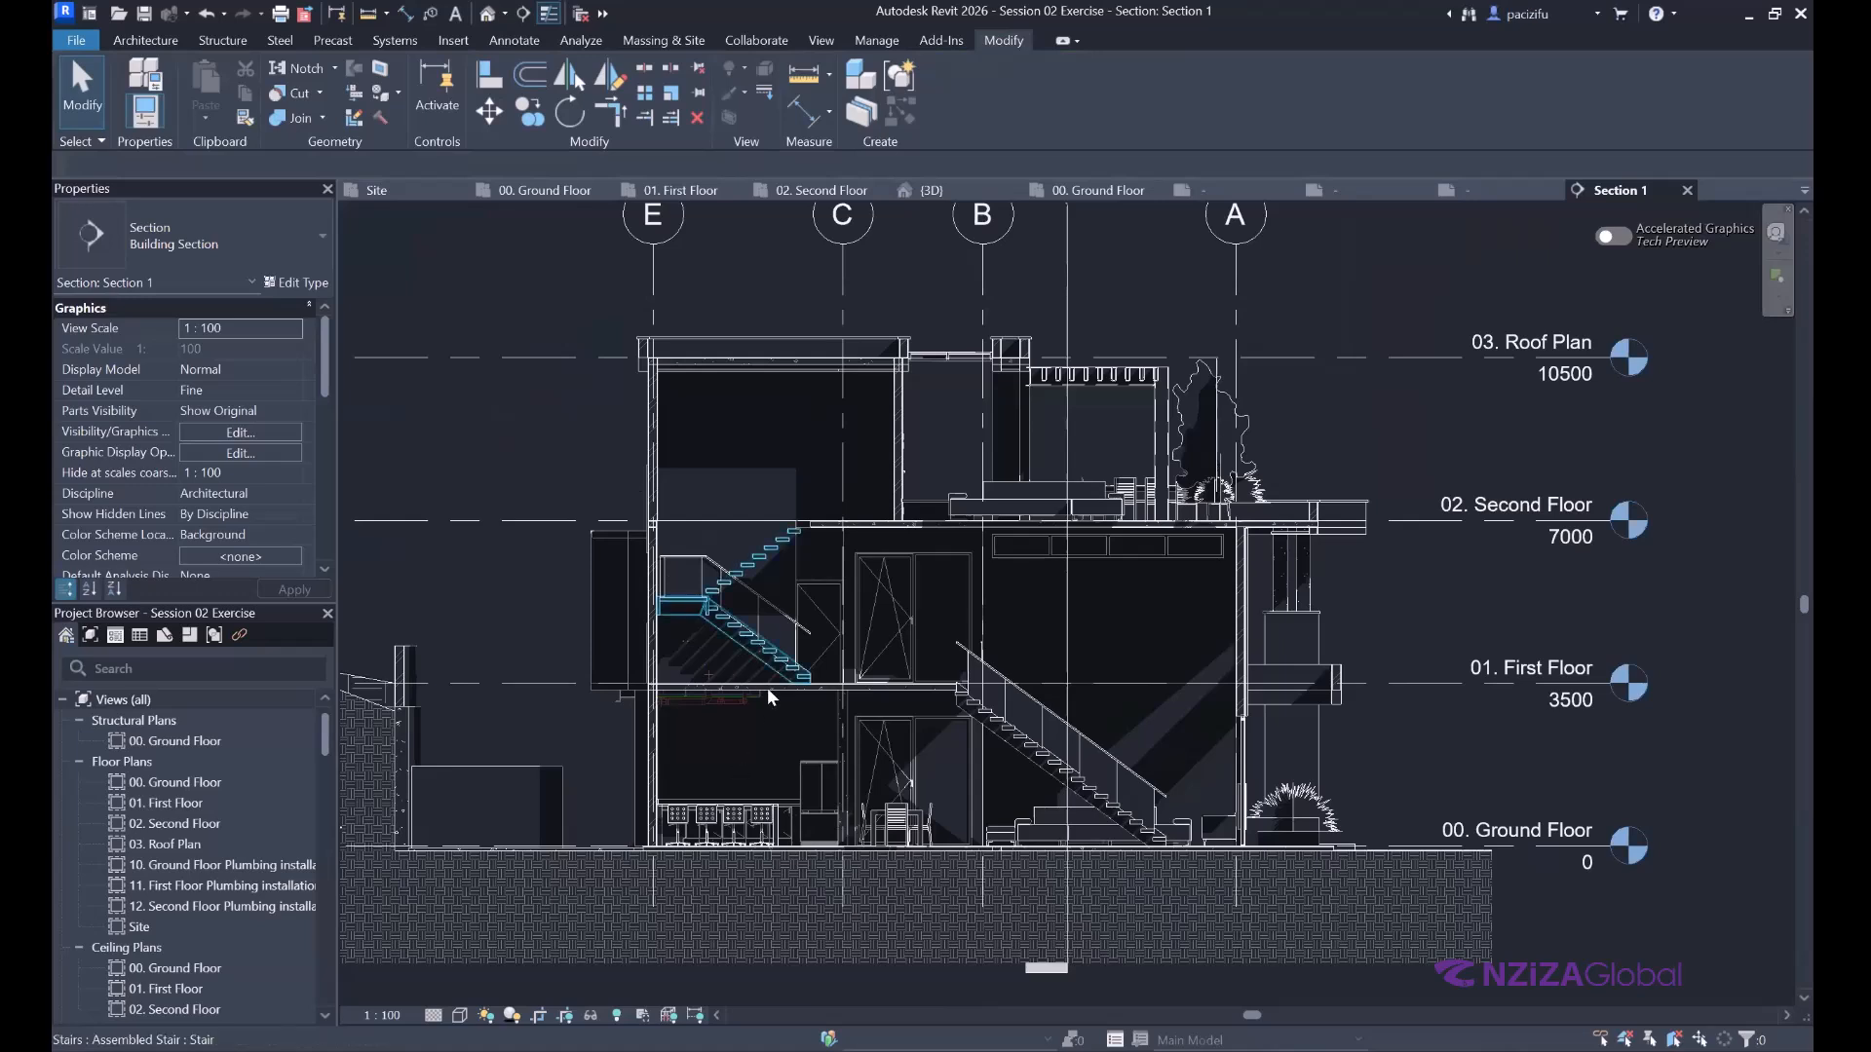
scroll(583, 673, "up", 3)
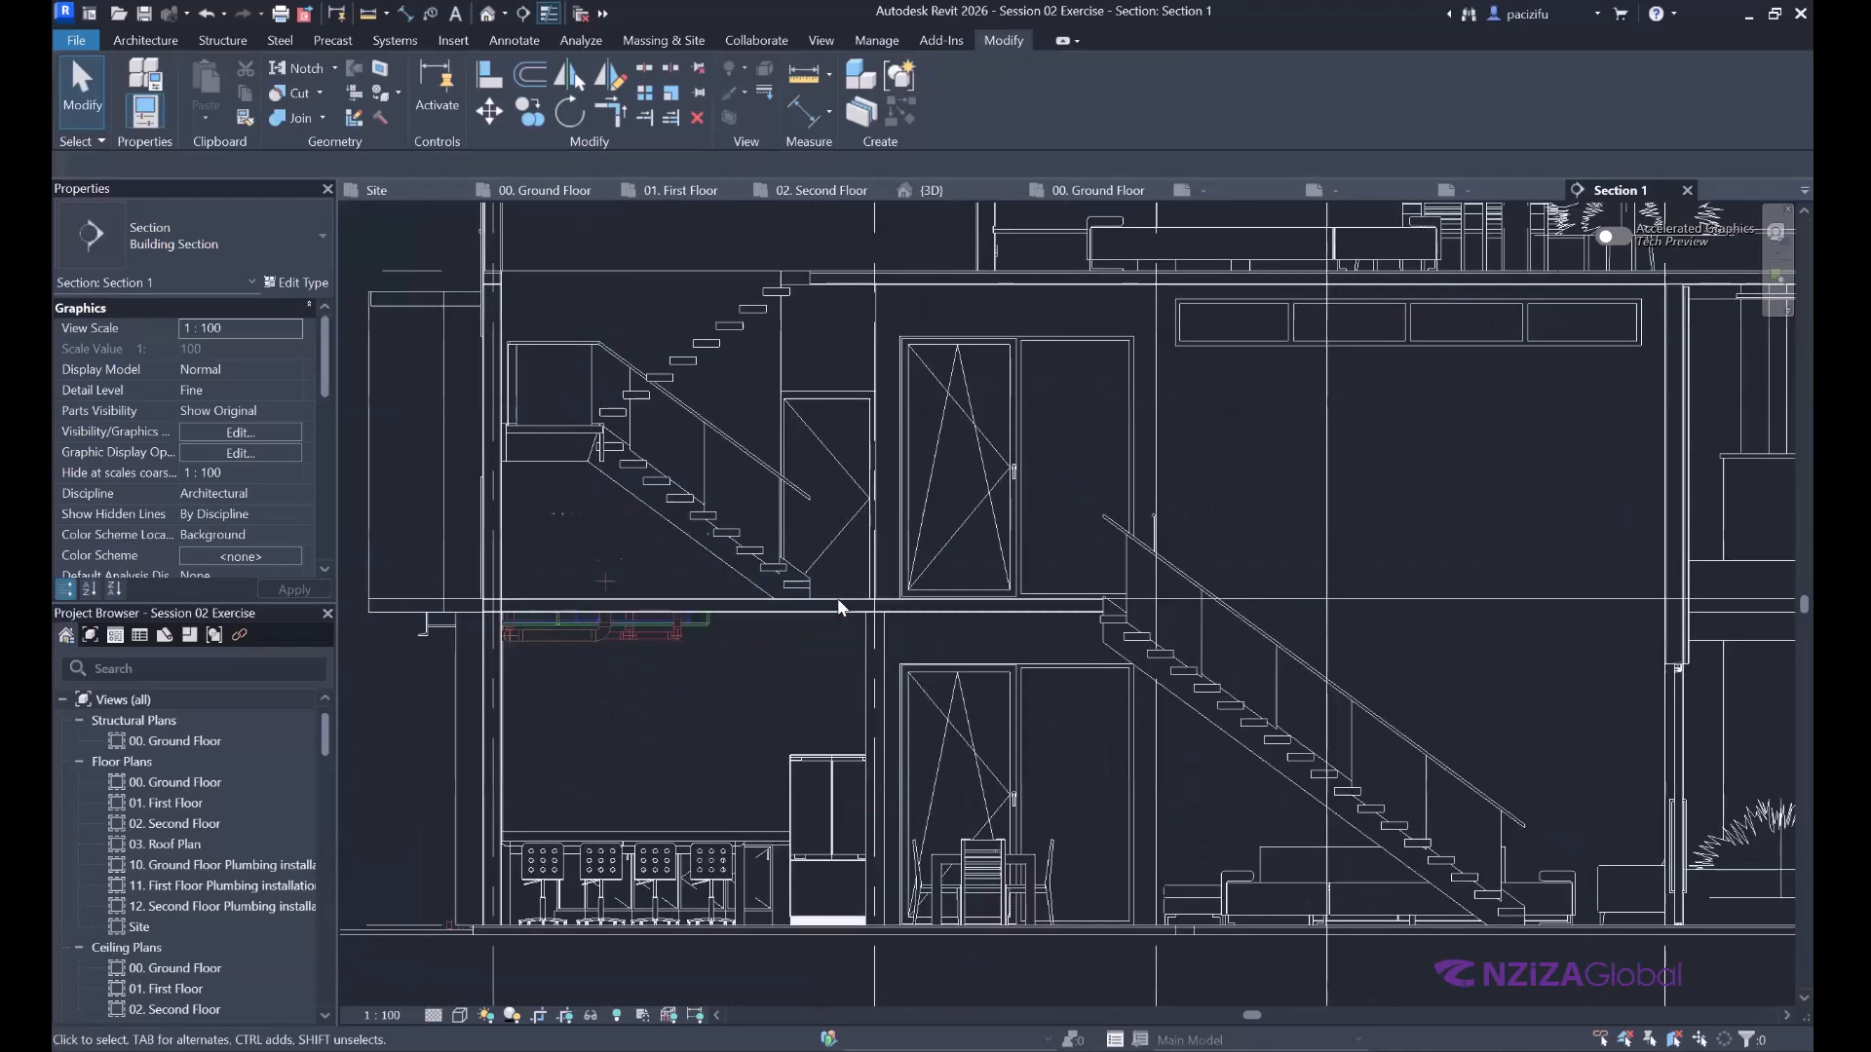
scroll(838, 599, "down", 2)
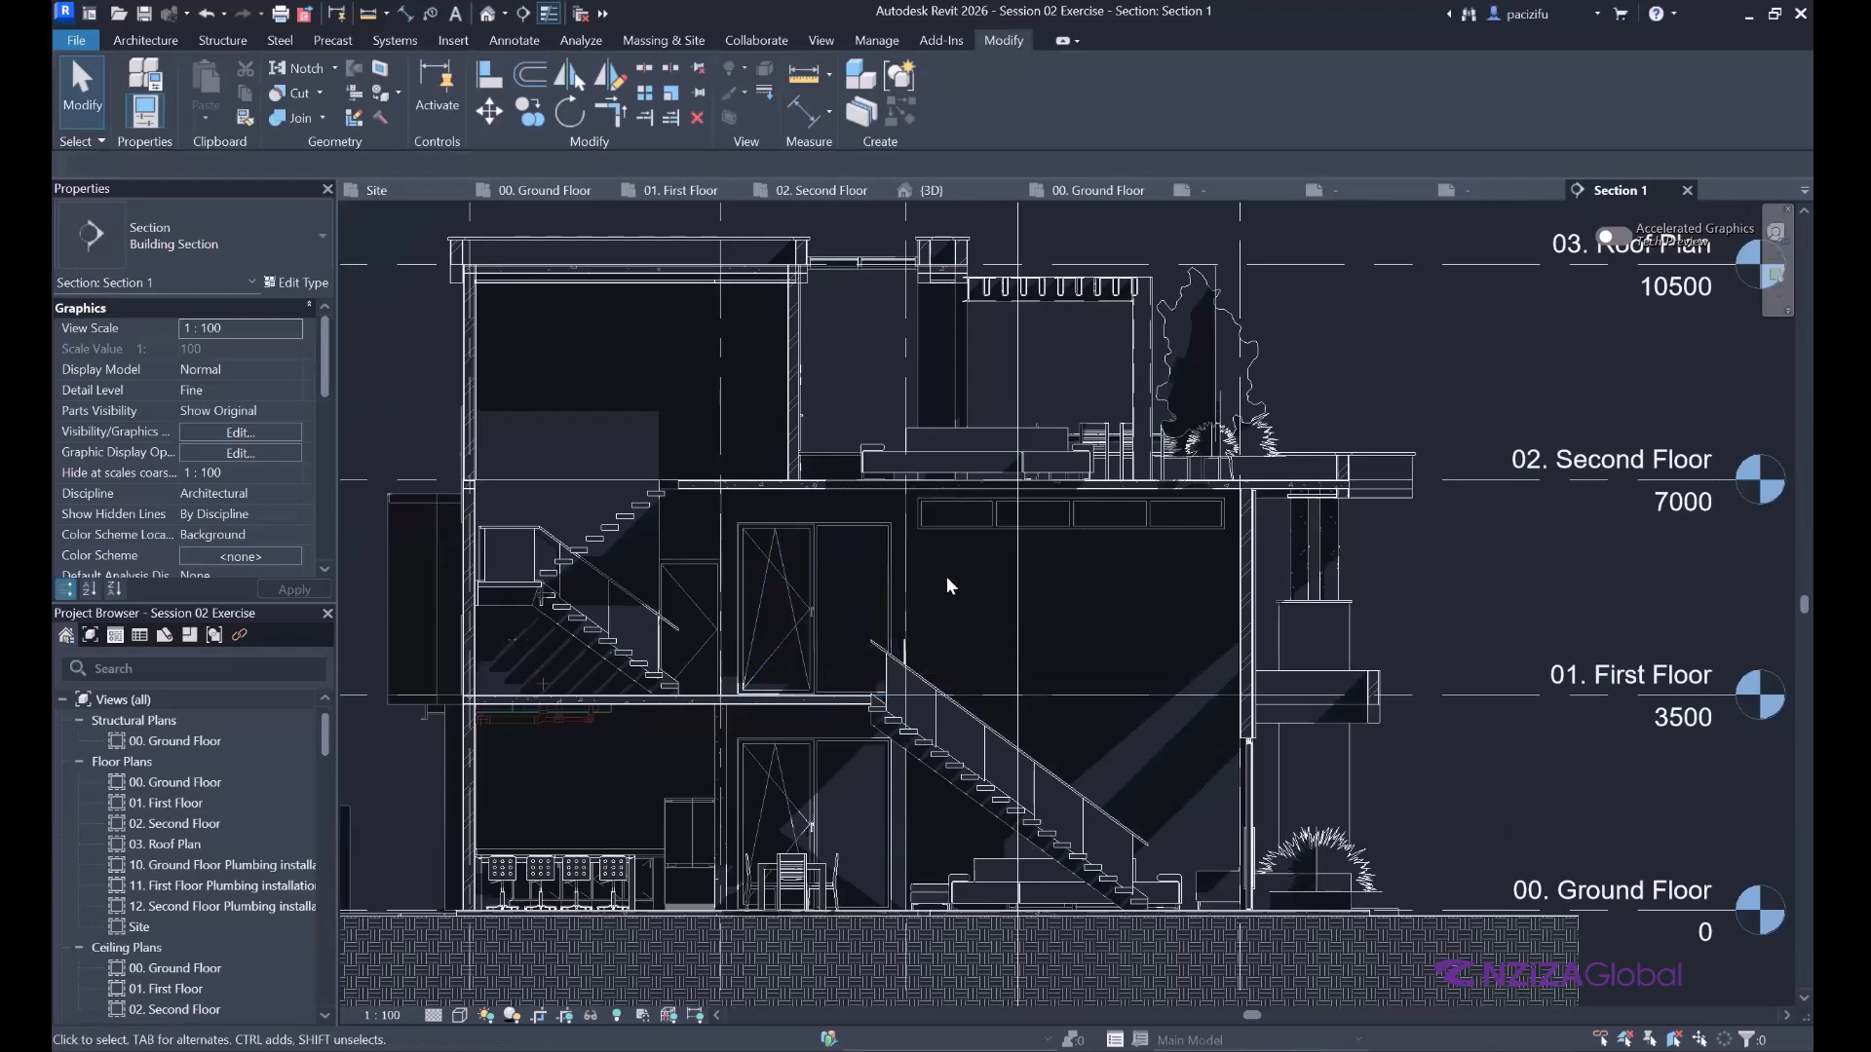
scroll(797, 587, "down", 3)
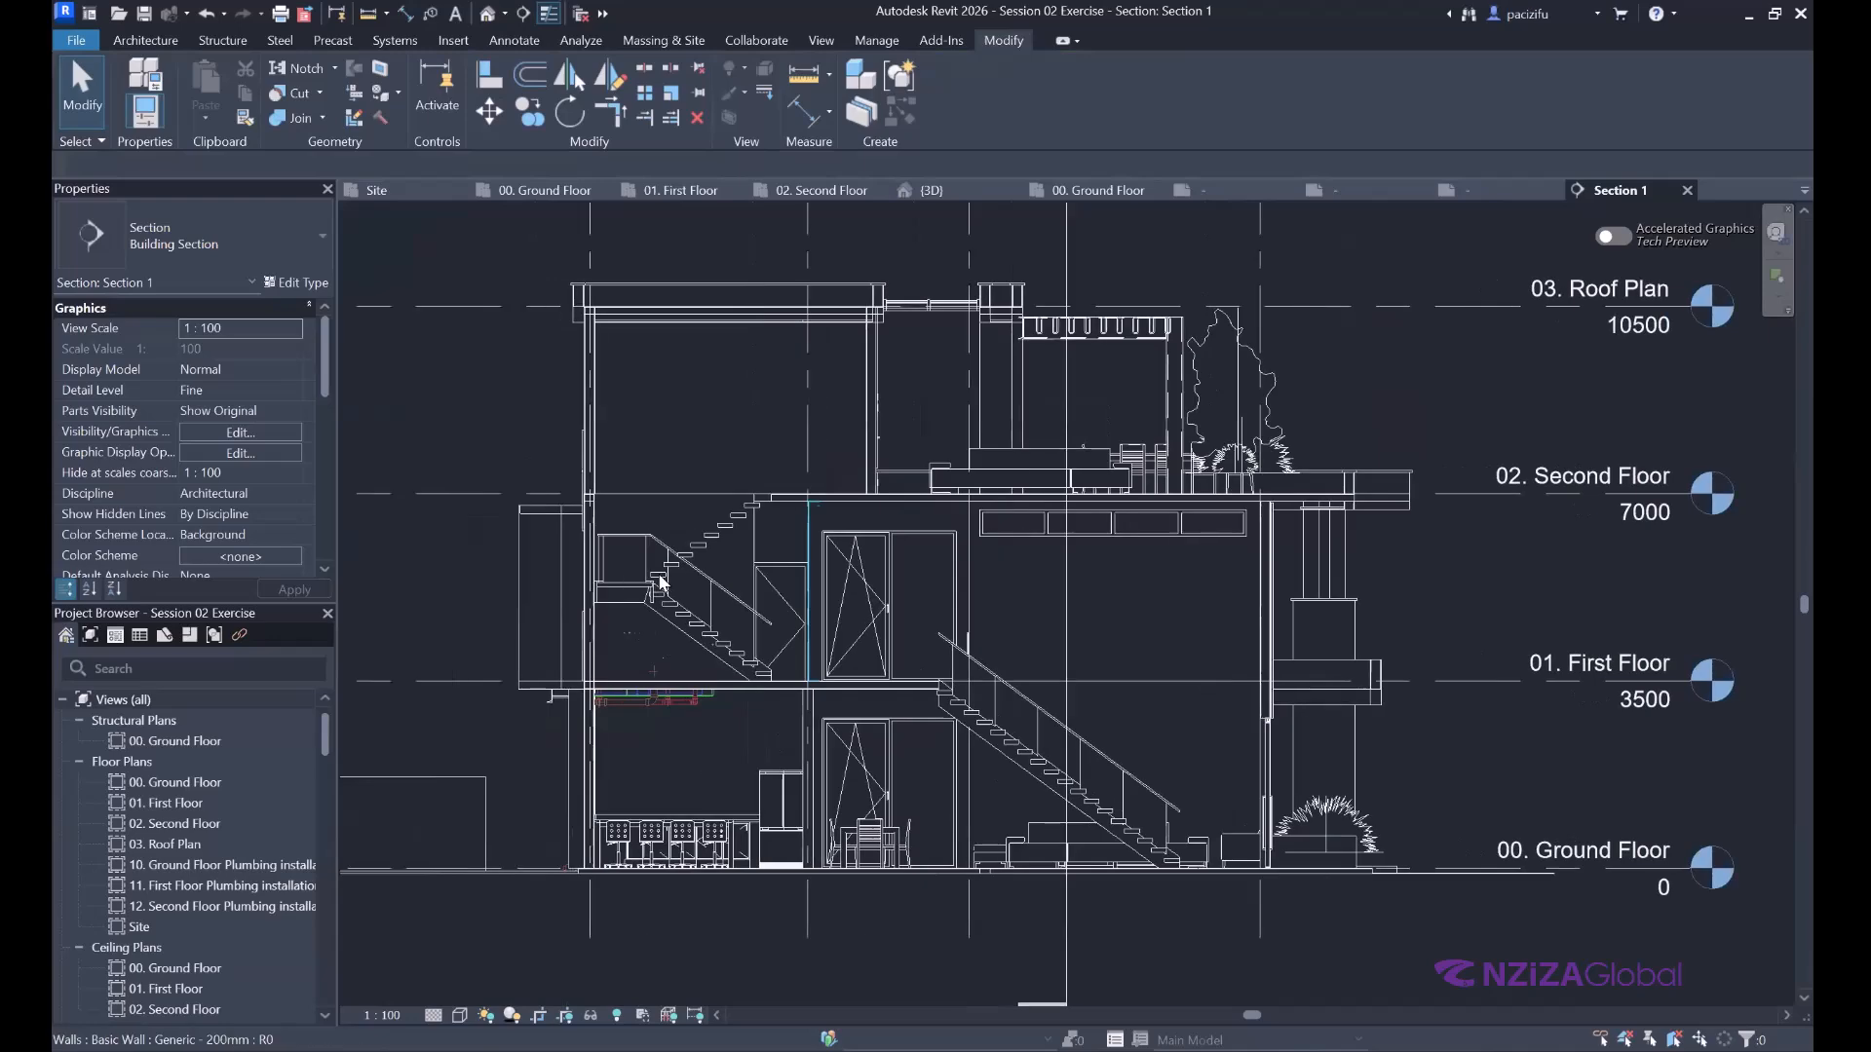
middle_click_drag(703, 602, 760, 612)
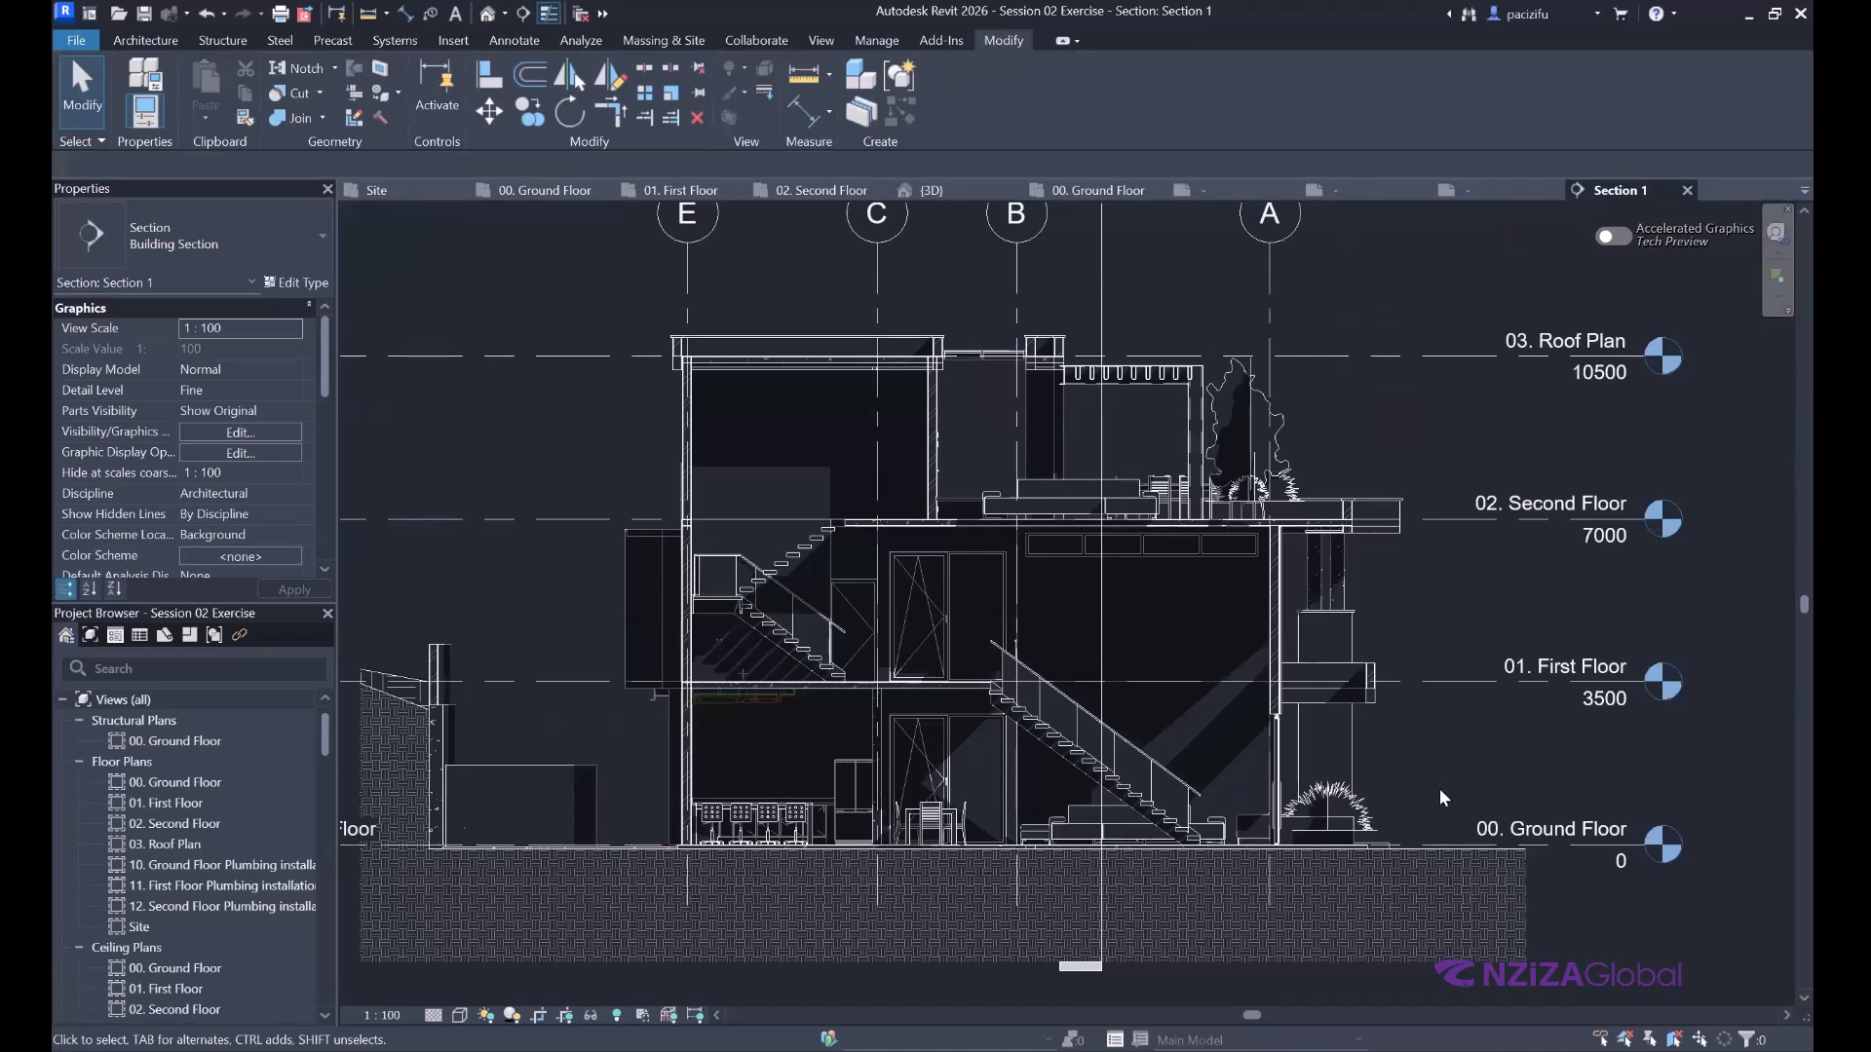
Inspect the hatched filled region that represents the ground beneath and beside the building in Section 1.
scroll(1453, 848, "up", 2)
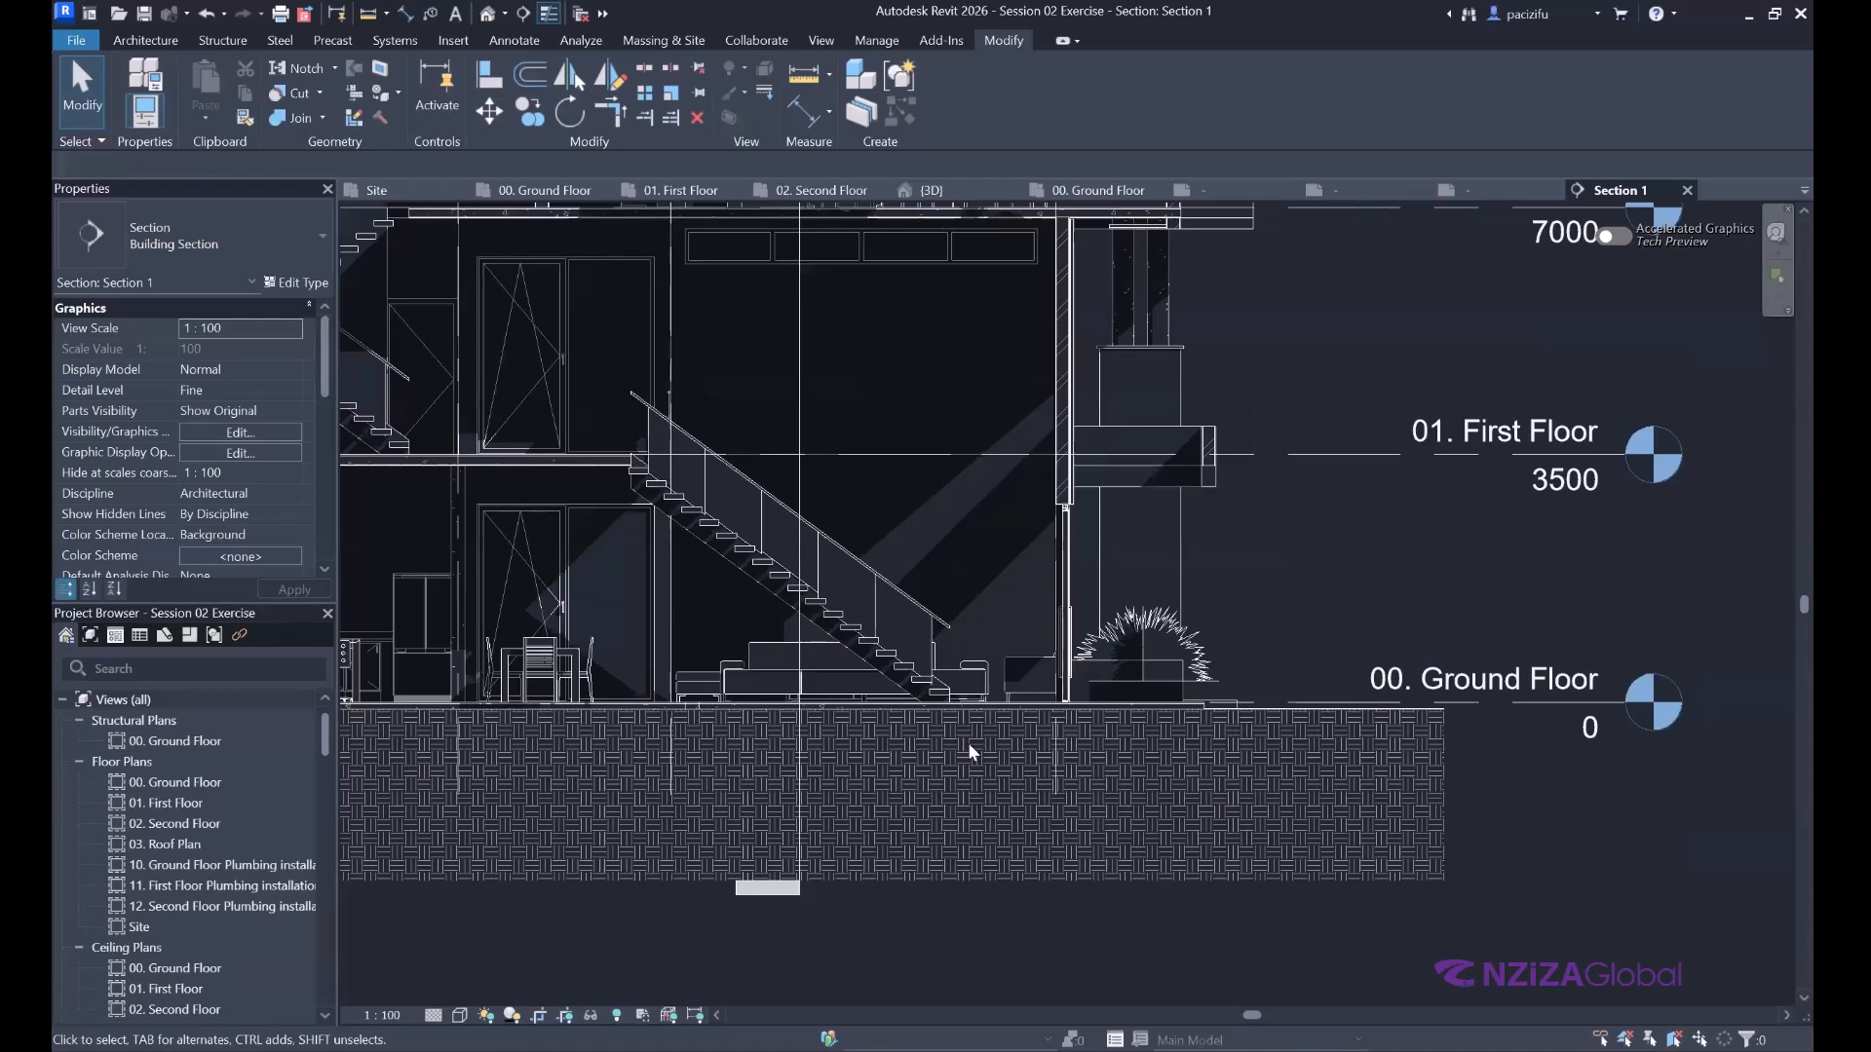
scroll(967, 743, "down", 5)
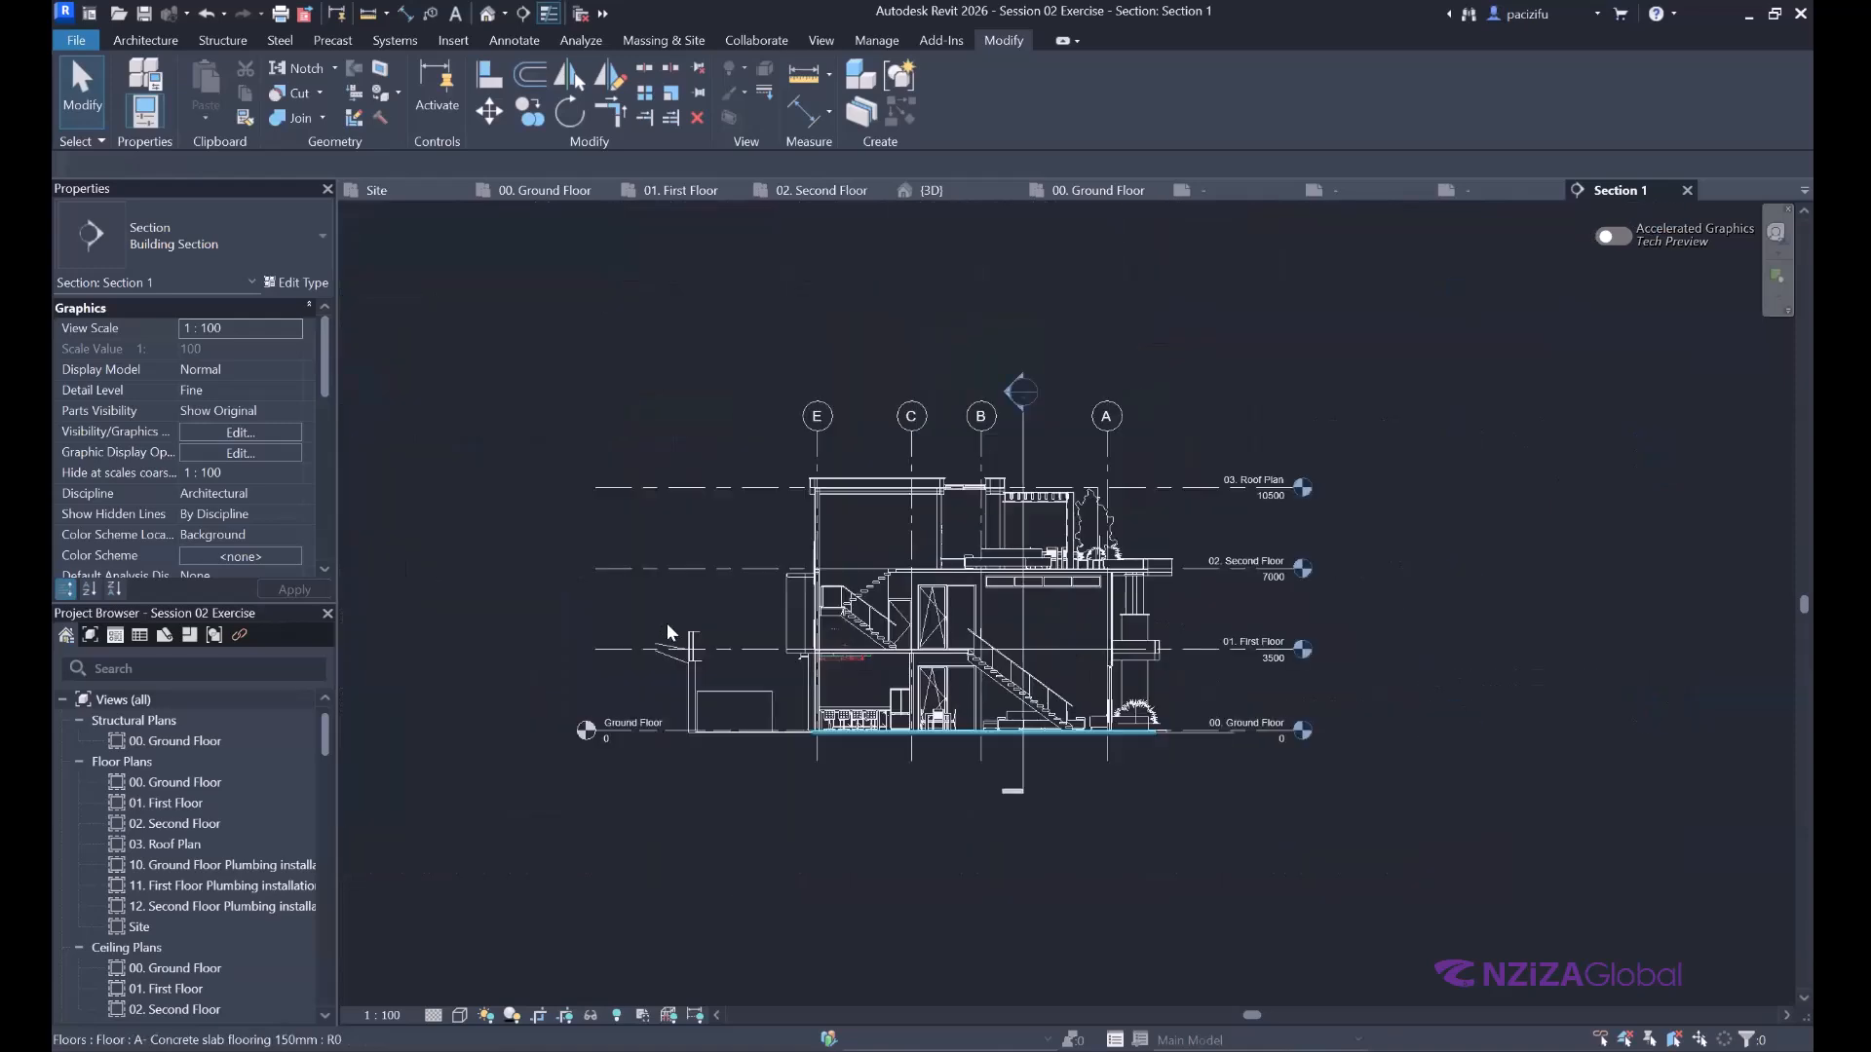
scroll(667, 632, "up", 2)
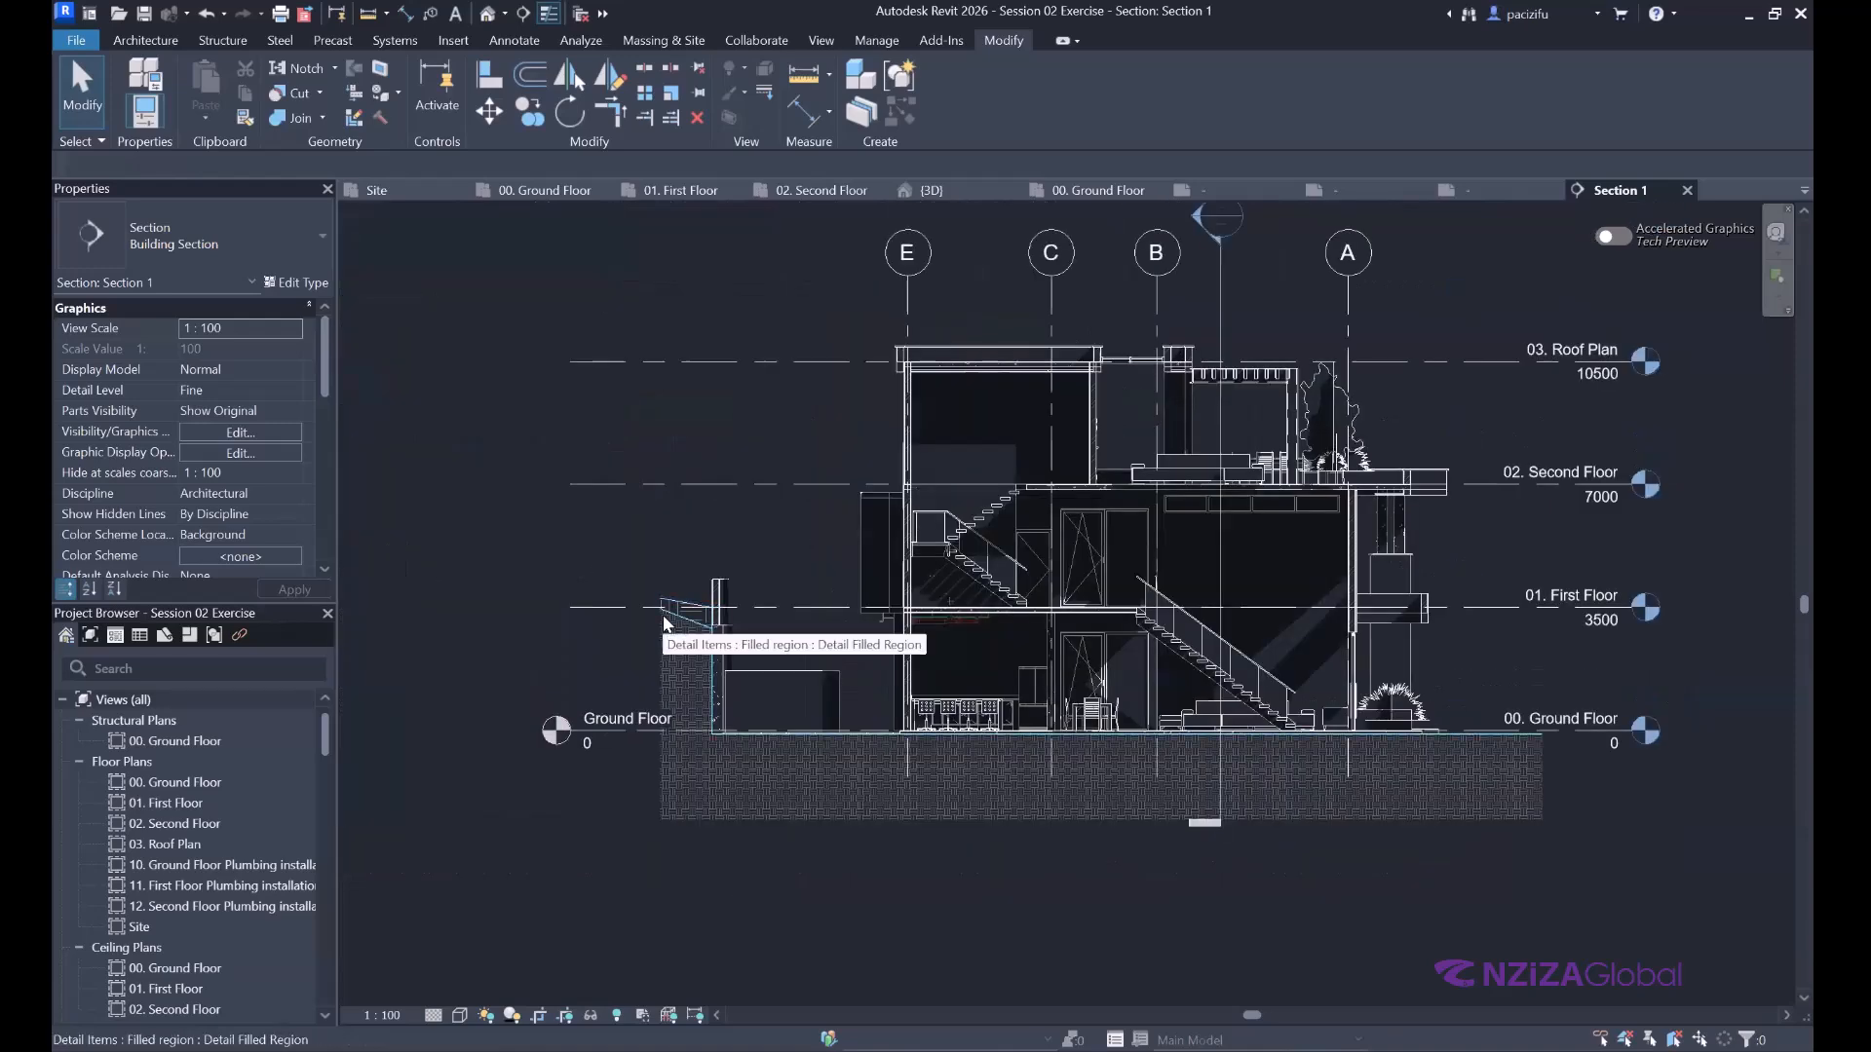
left_click(663, 621)
key("Escape")
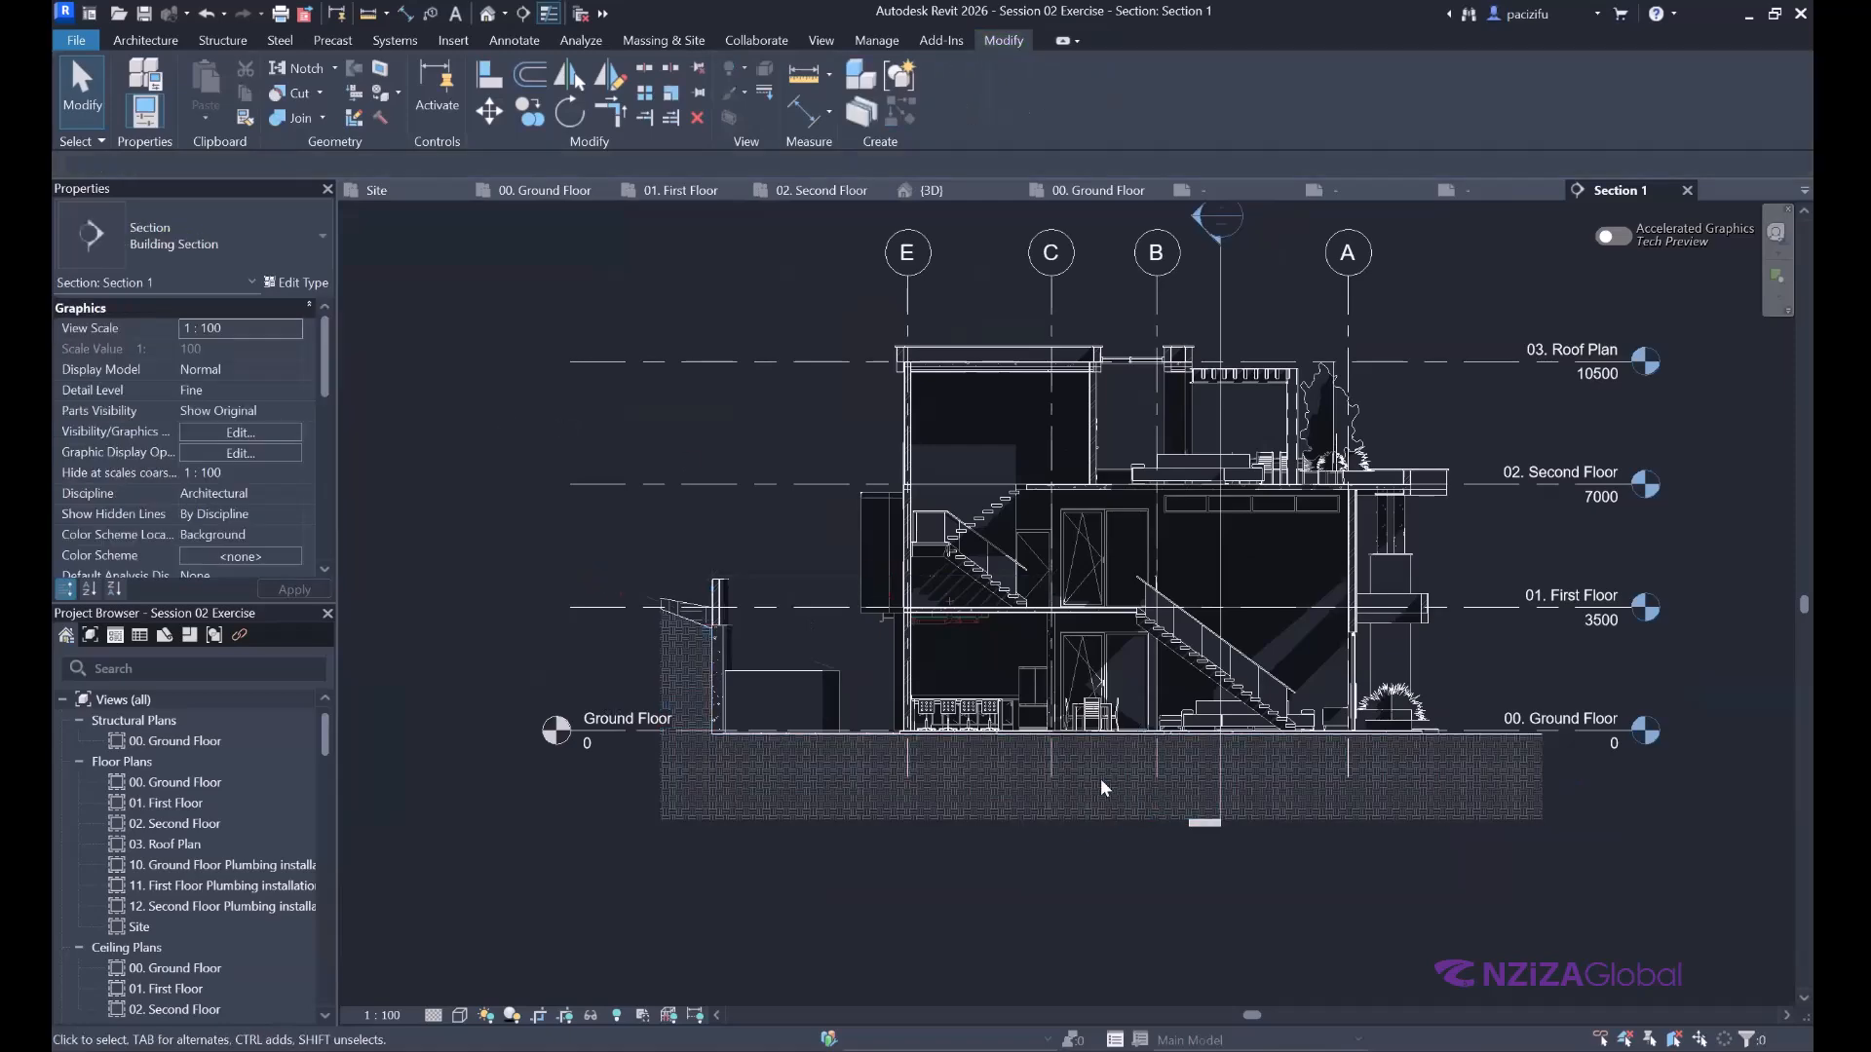
scroll(1014, 735, "up", 3)
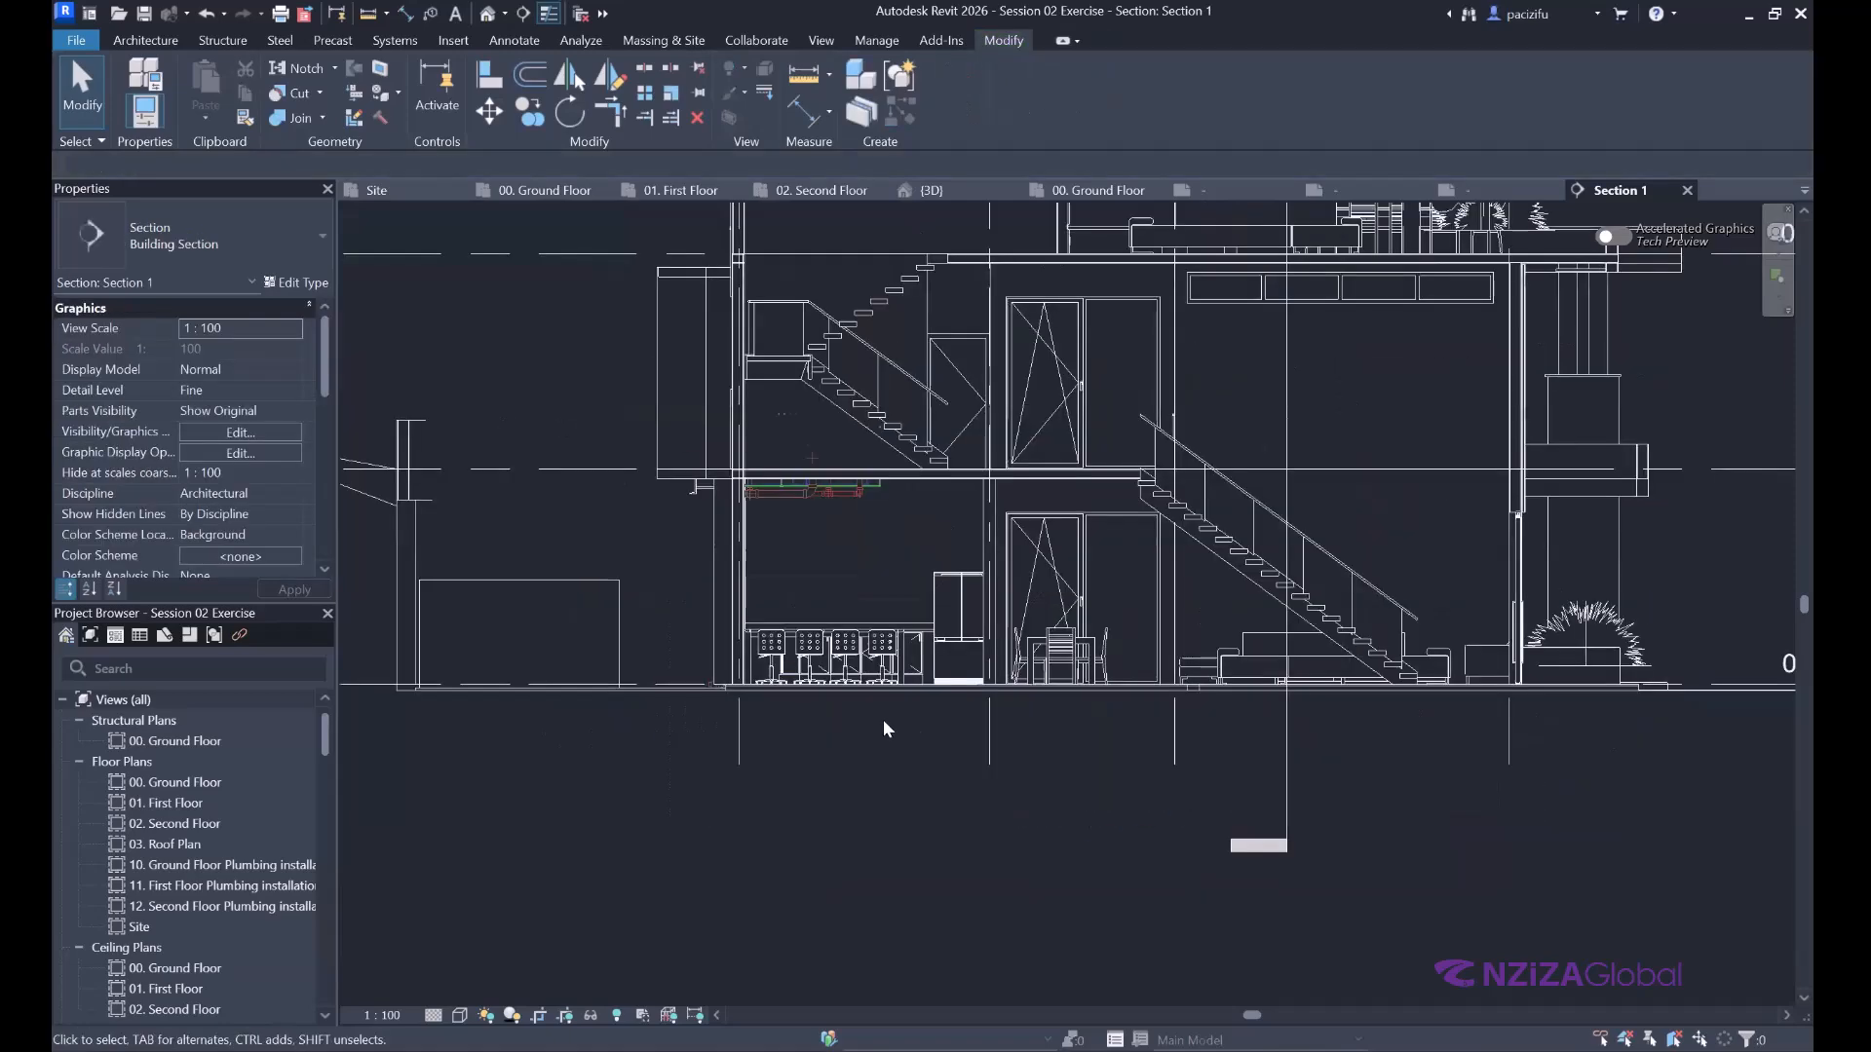
scroll(883, 719, "down", 2)
scroll(864, 721, "down", 2)
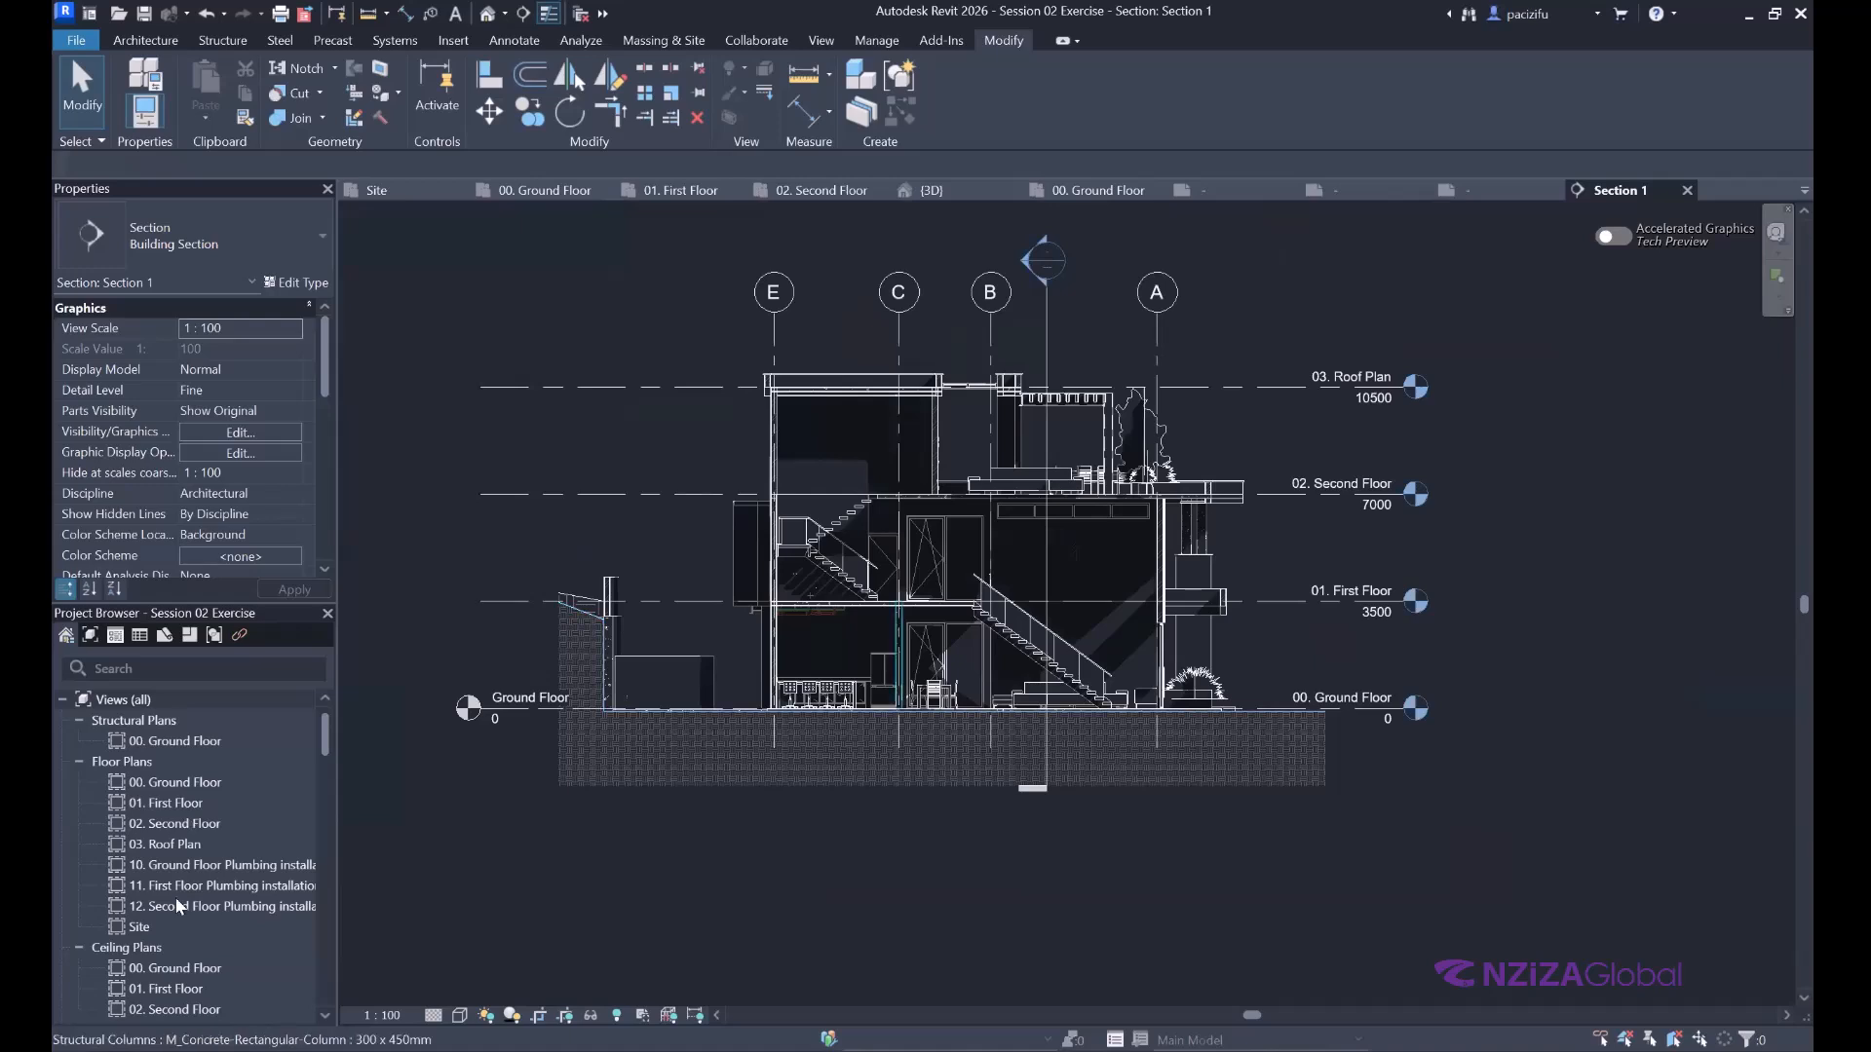
Open Section 2 from its section line in Section 1 and inspect the ground hatch below the floor slab.
right_click(1051, 327)
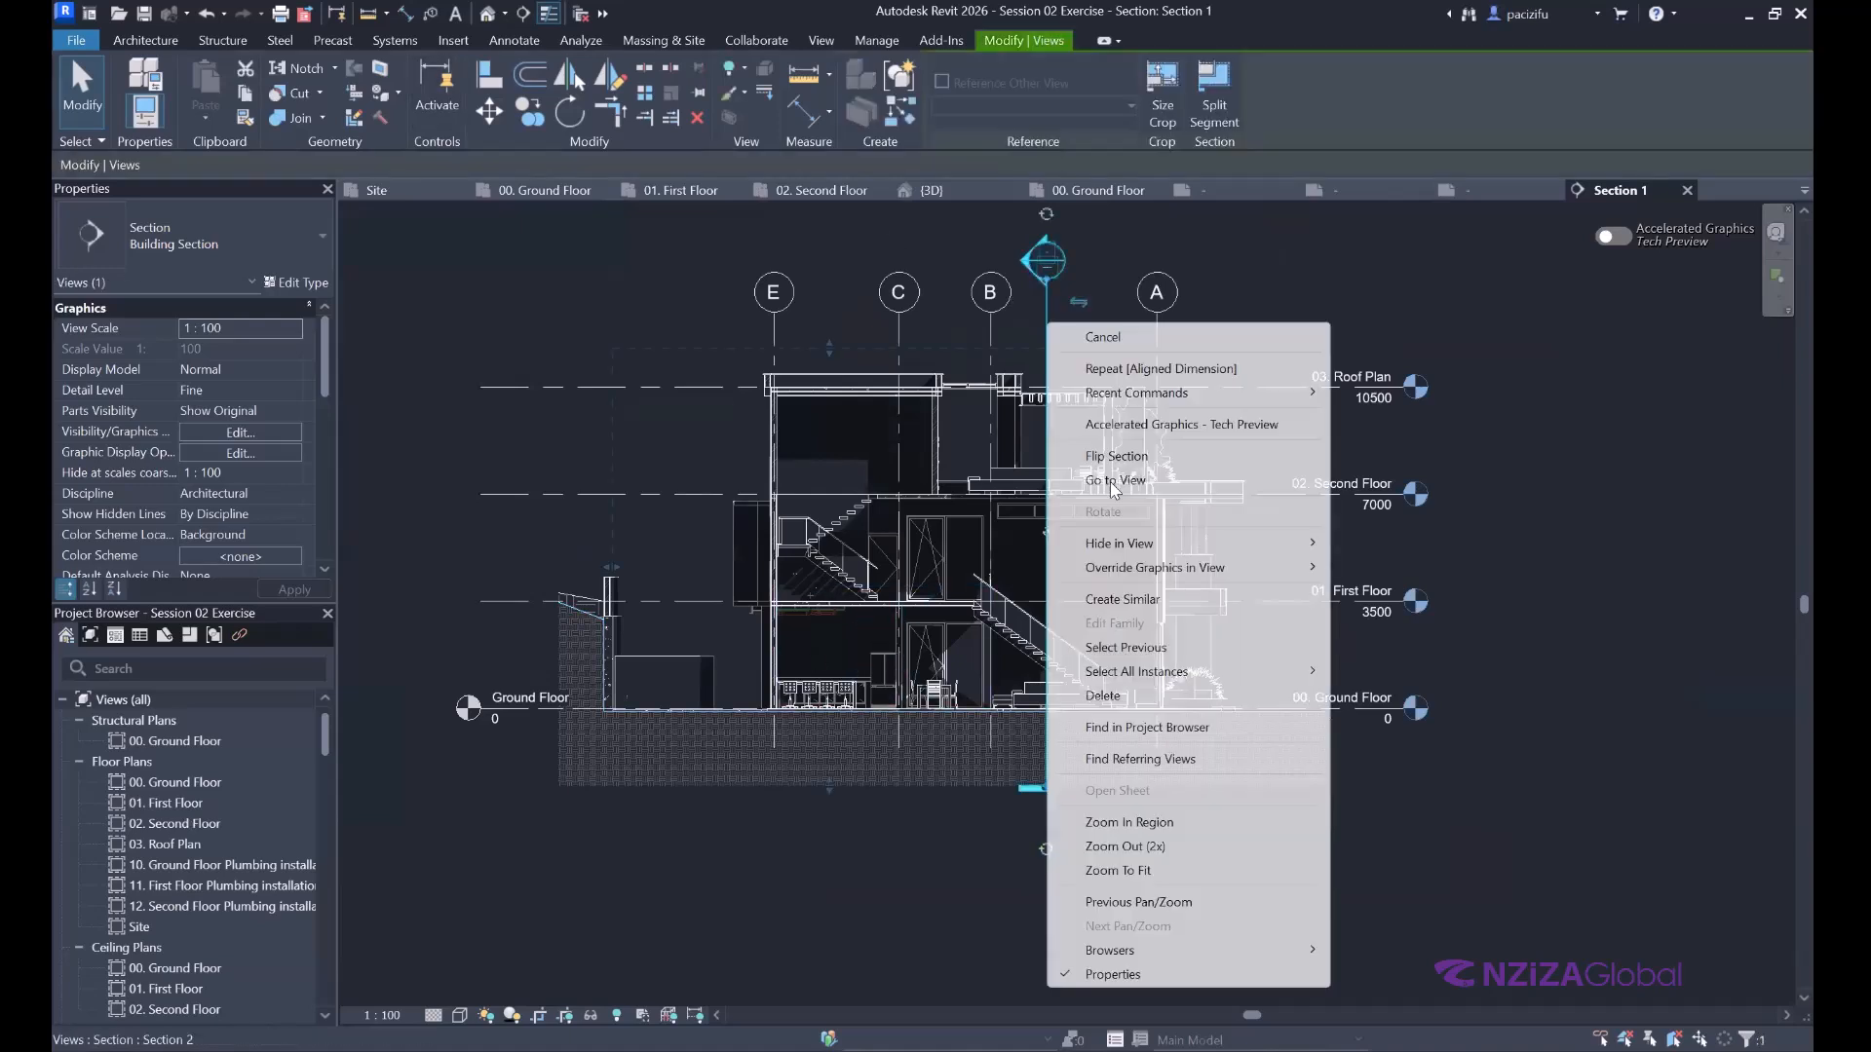
left_click(1111, 481)
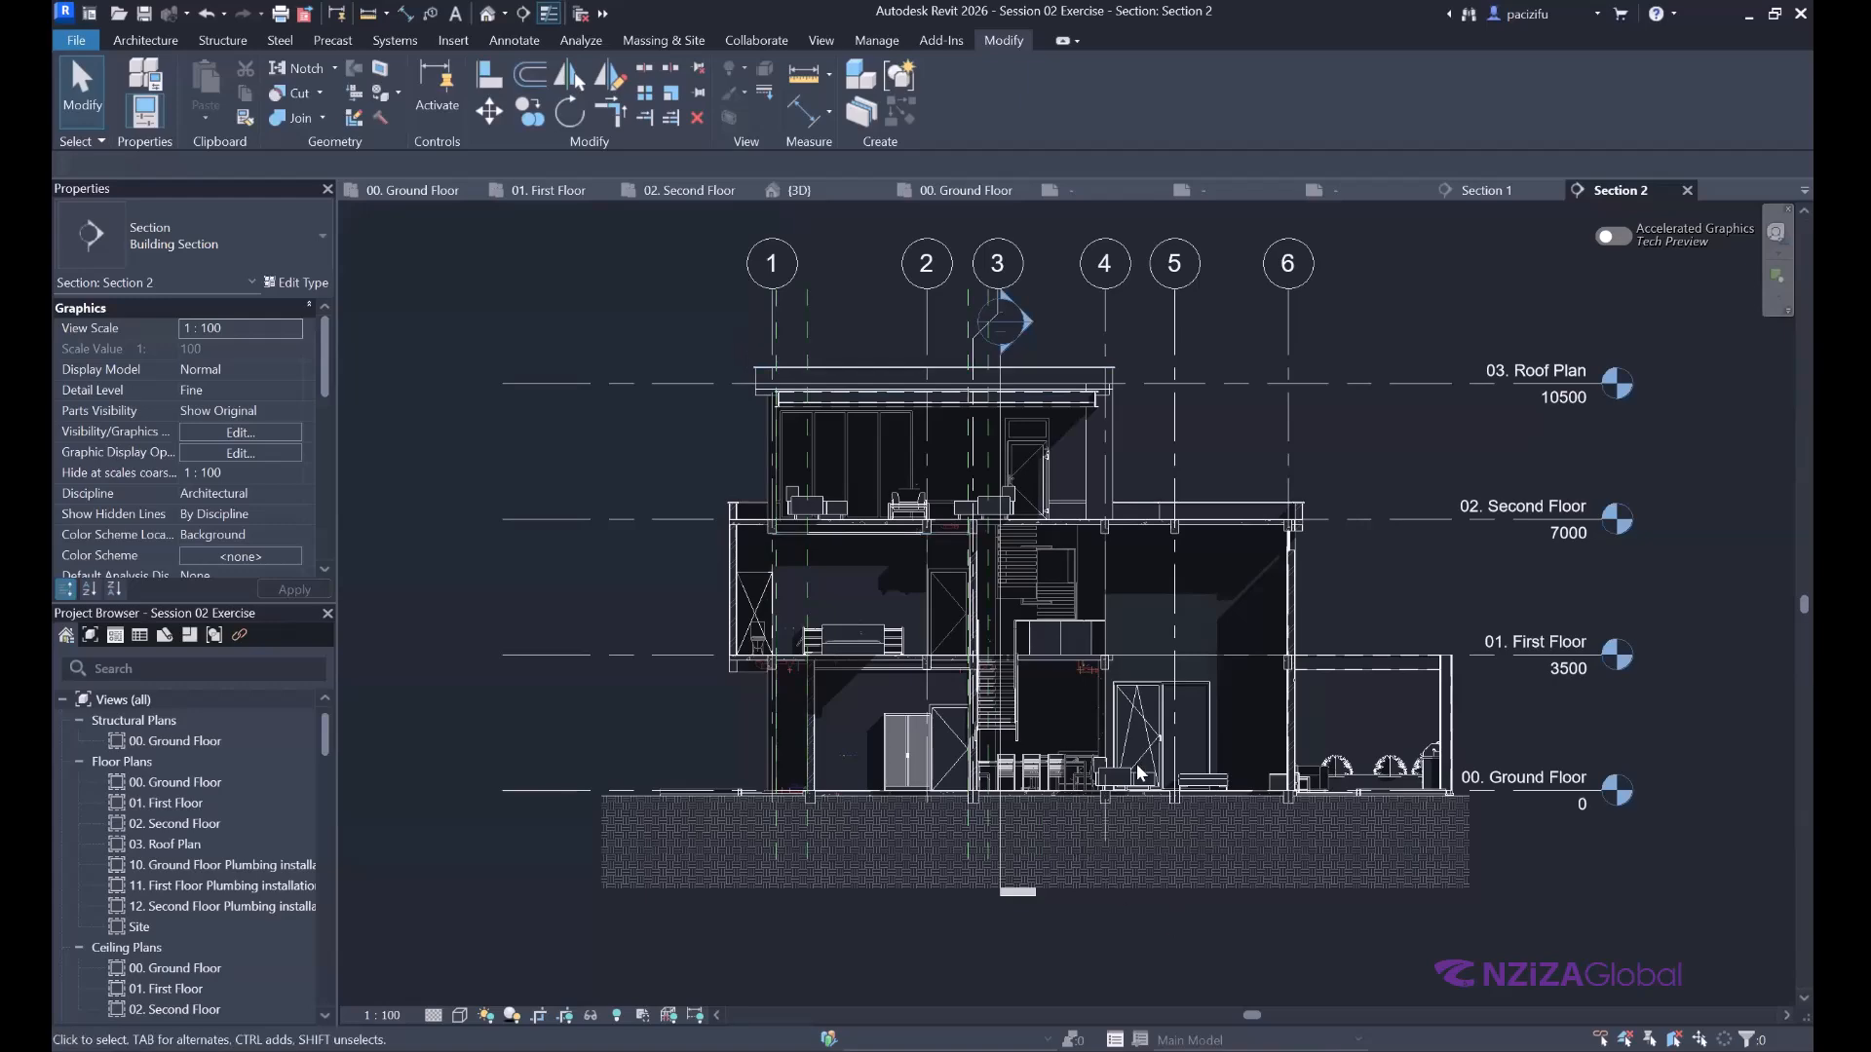
scroll(1175, 906, "up", 2)
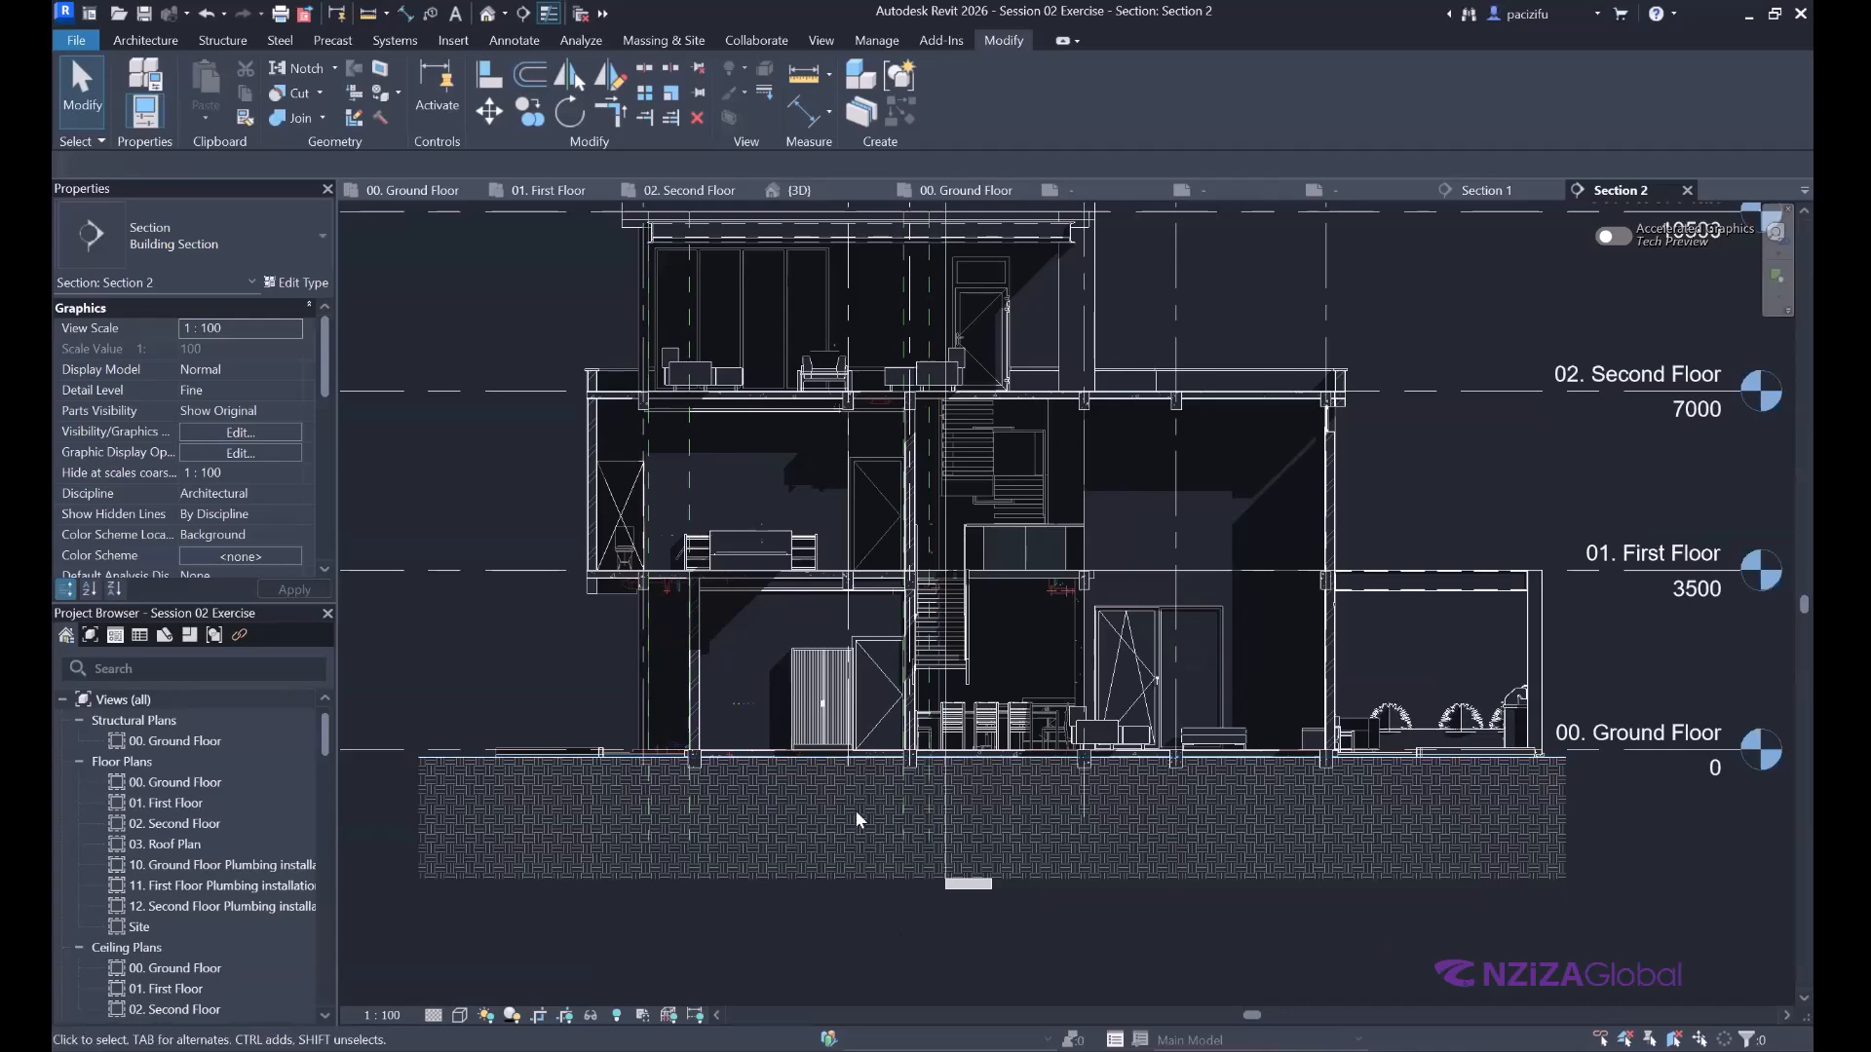
scroll(856, 810, "up", 3)
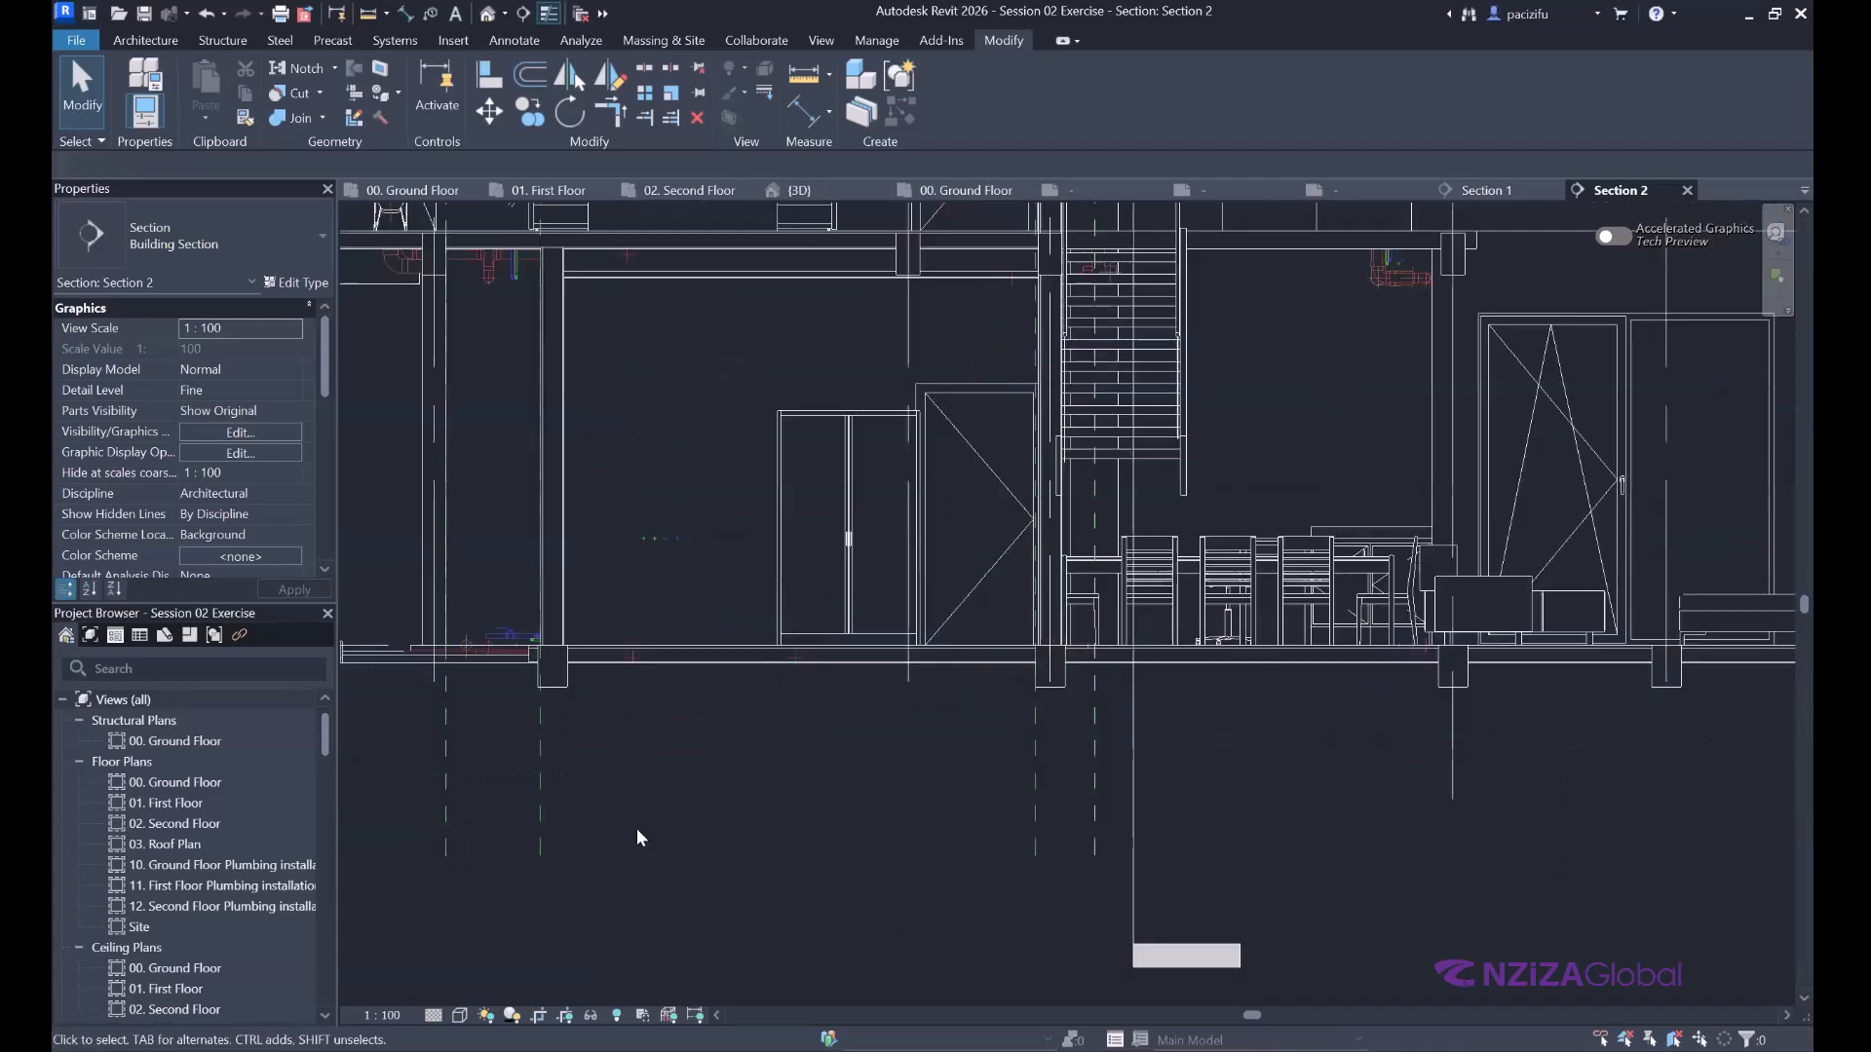
scroll(750, 763, "down", 3)
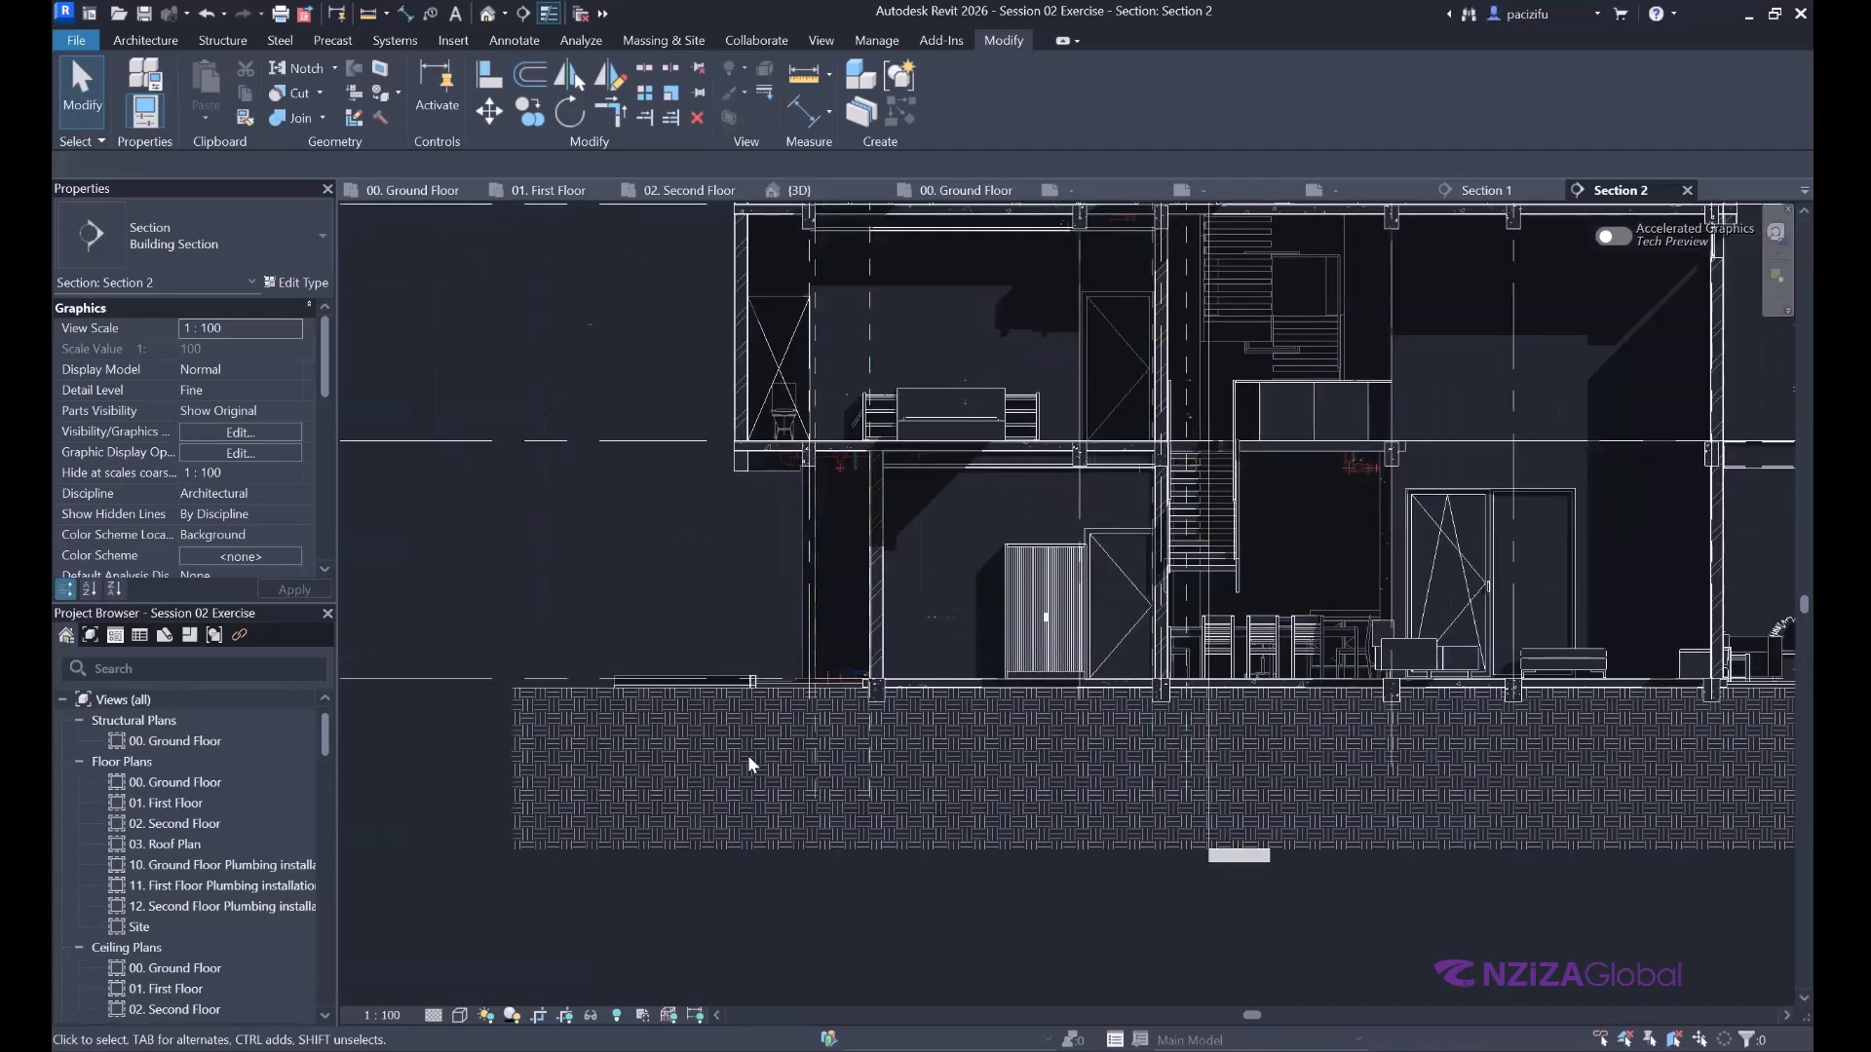
scroll(670, 752, "up", 2)
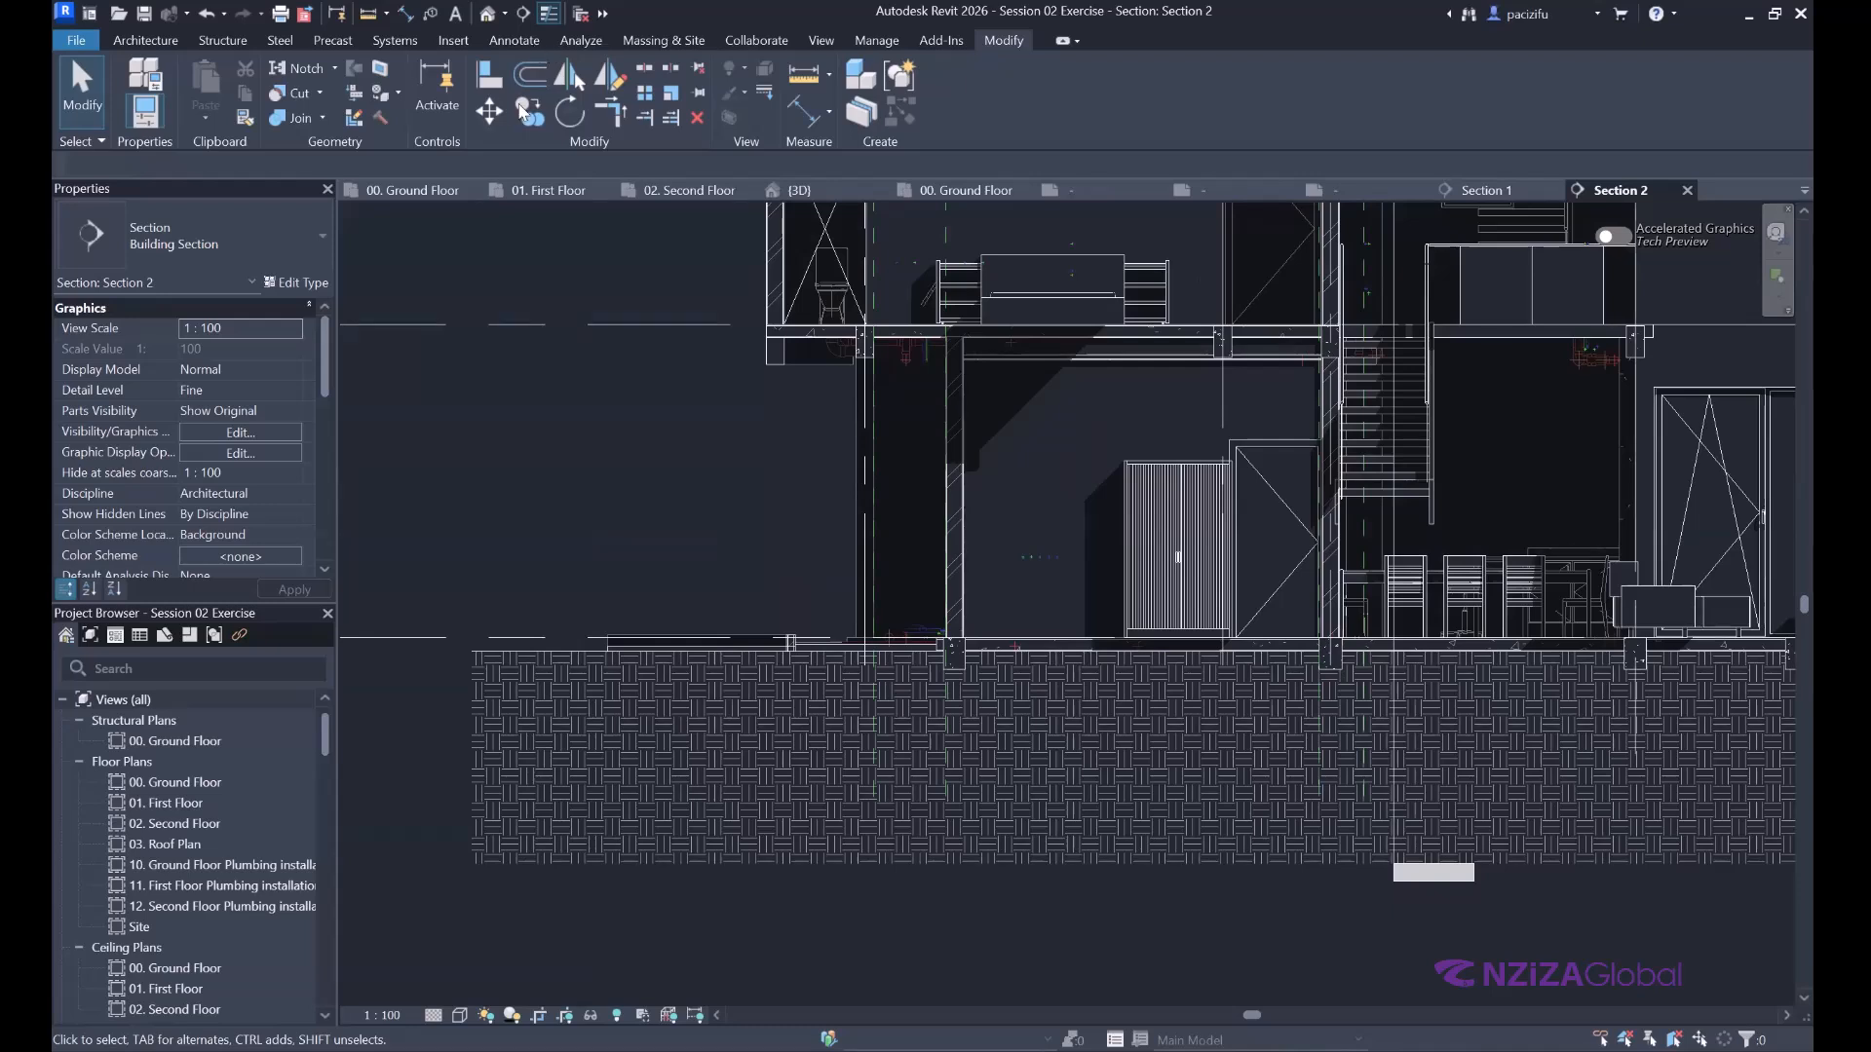
Check the Filled Region tool's description, and return to the Session 02 ground floor plan.
left_click(517, 41)
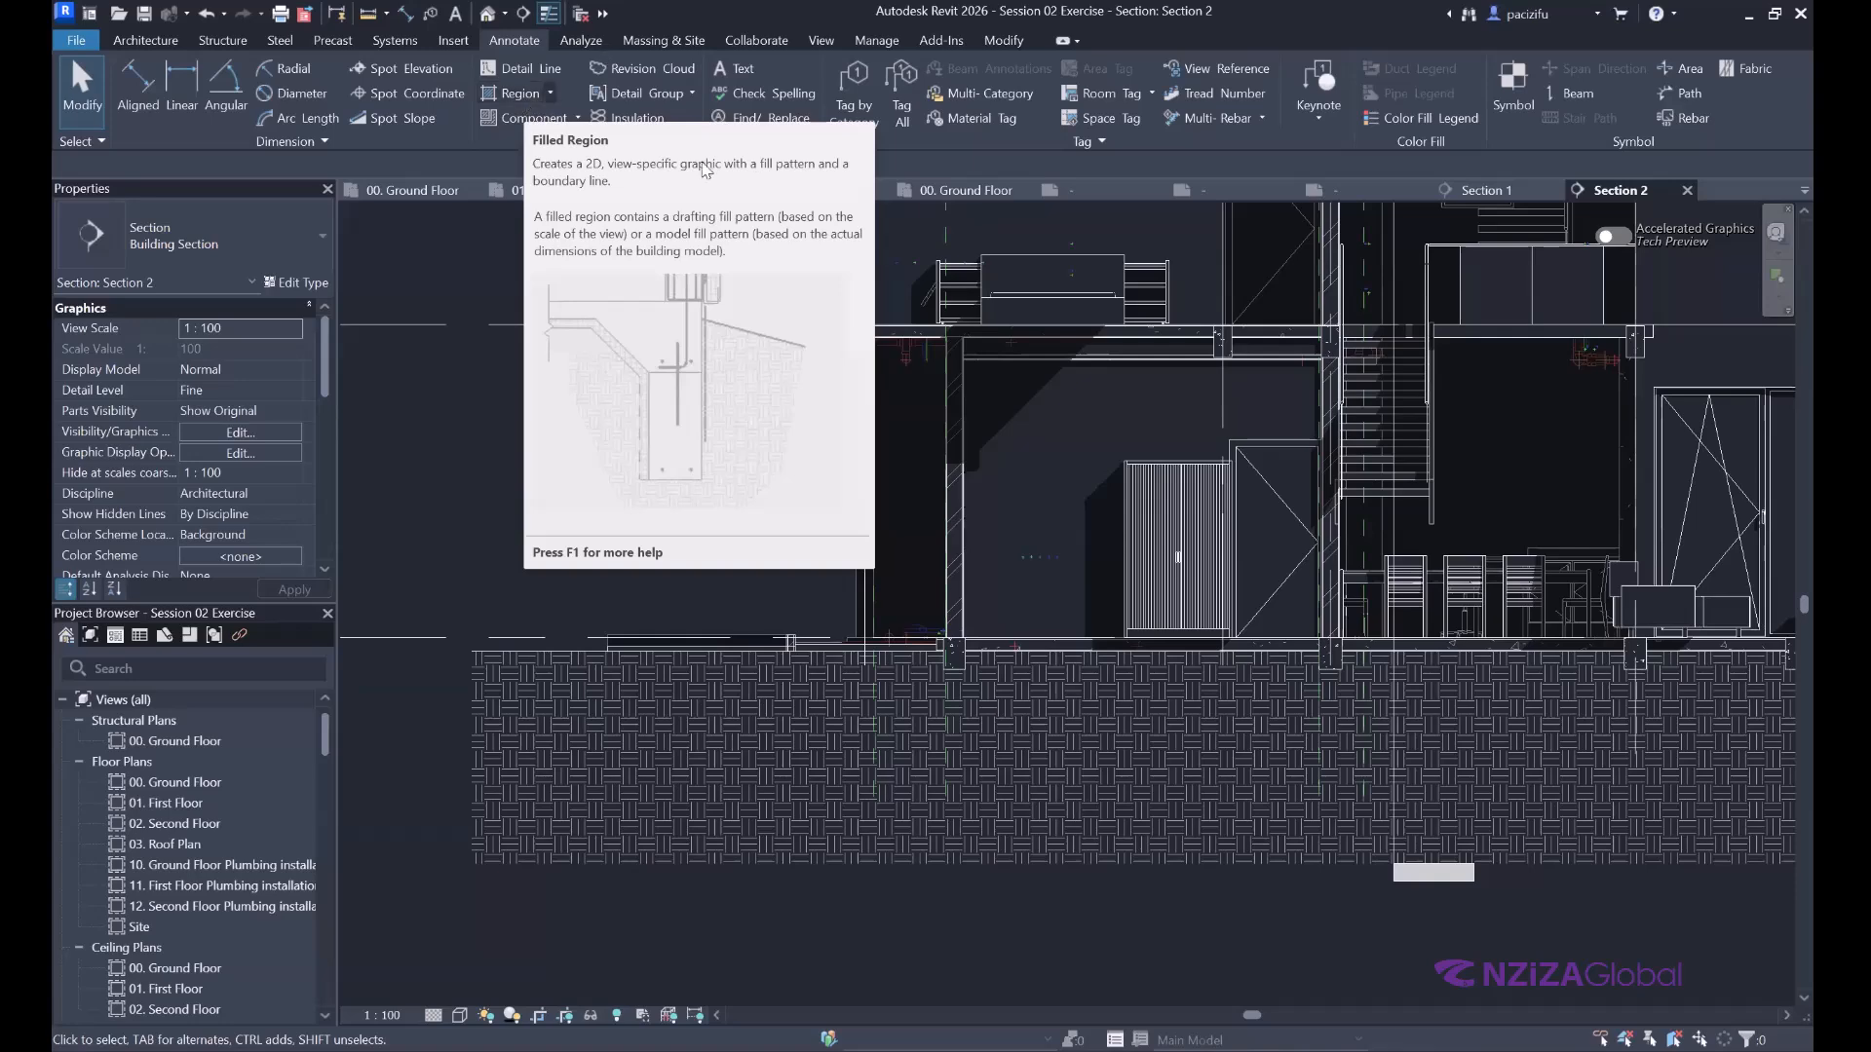
scroll(763, 676, "down", 5)
scroll(763, 676, "down", 3)
scroll(721, 663, "up", 4)
left_click(961, 192)
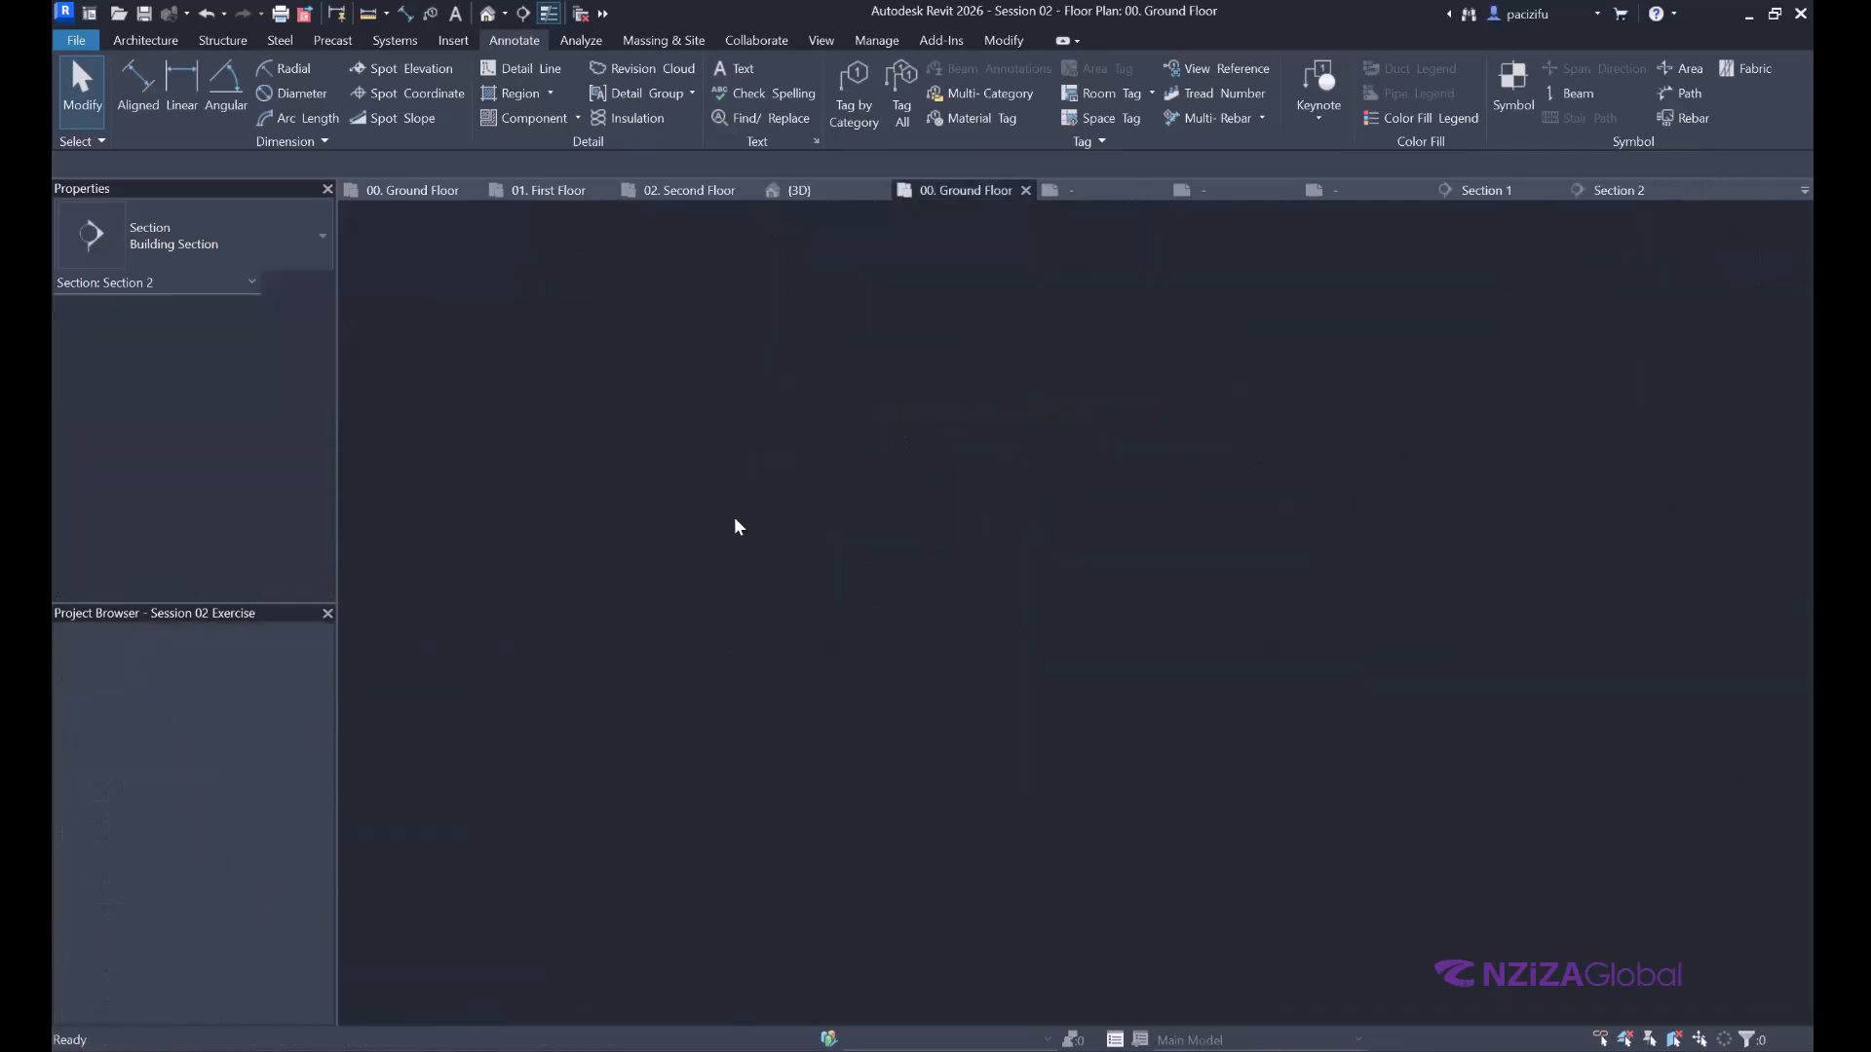
Draw a building section line across the whole ground floor plan between grids A and B, looking toward grid D, and open its section view.
scroll(811, 492, "down", 4)
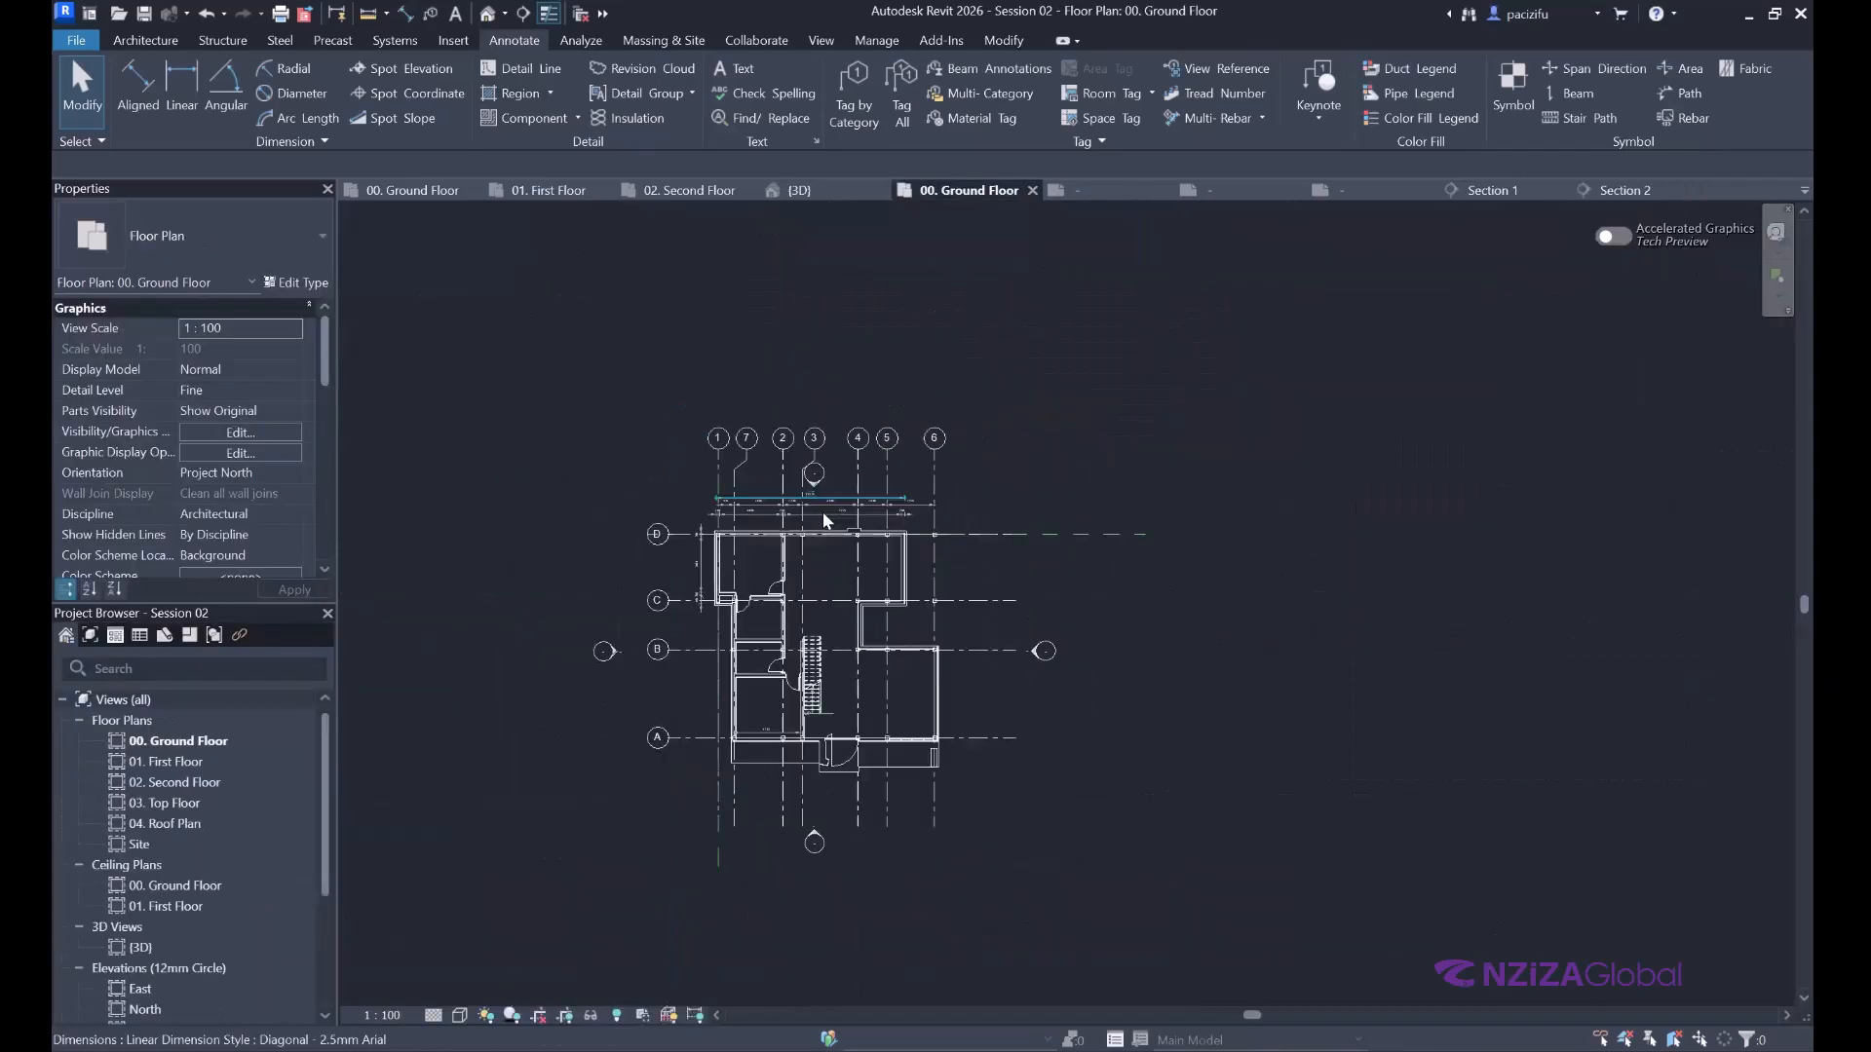
scroll(823, 511, "up", 2)
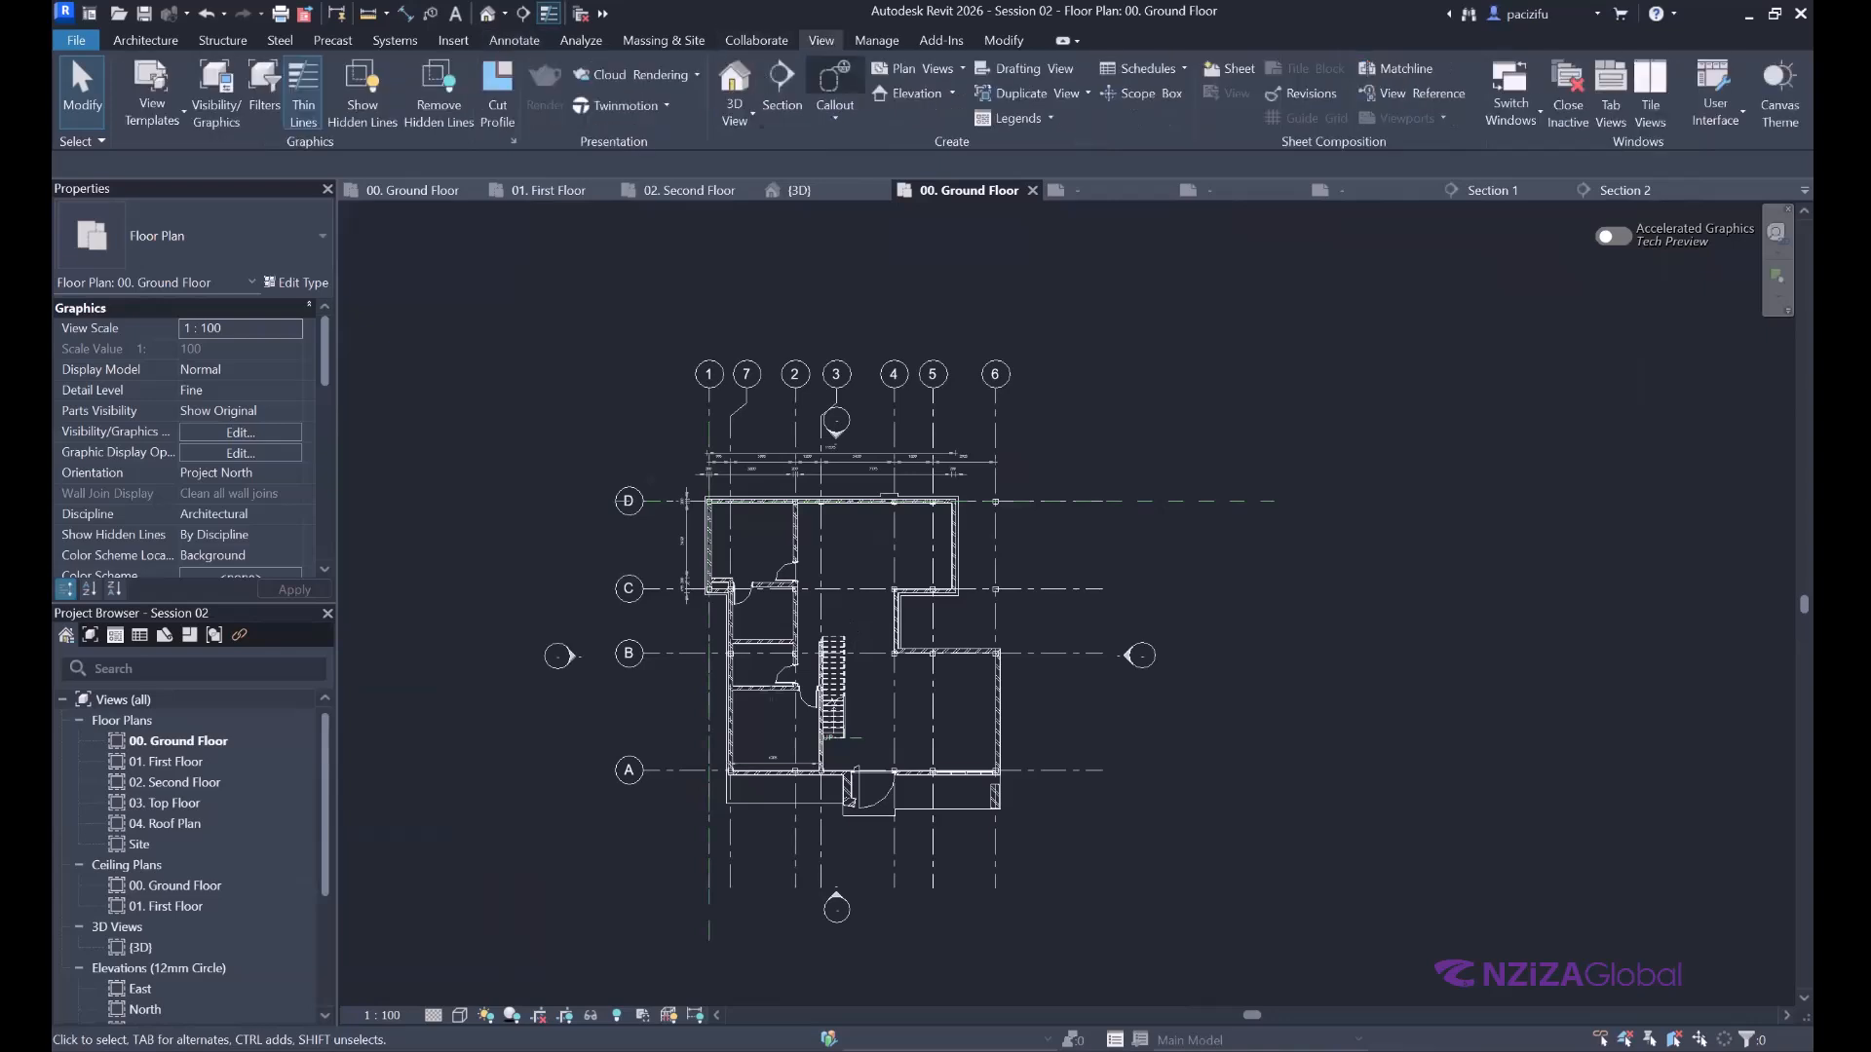
left_click(778, 90)
scroll(770, 690, "up", 2)
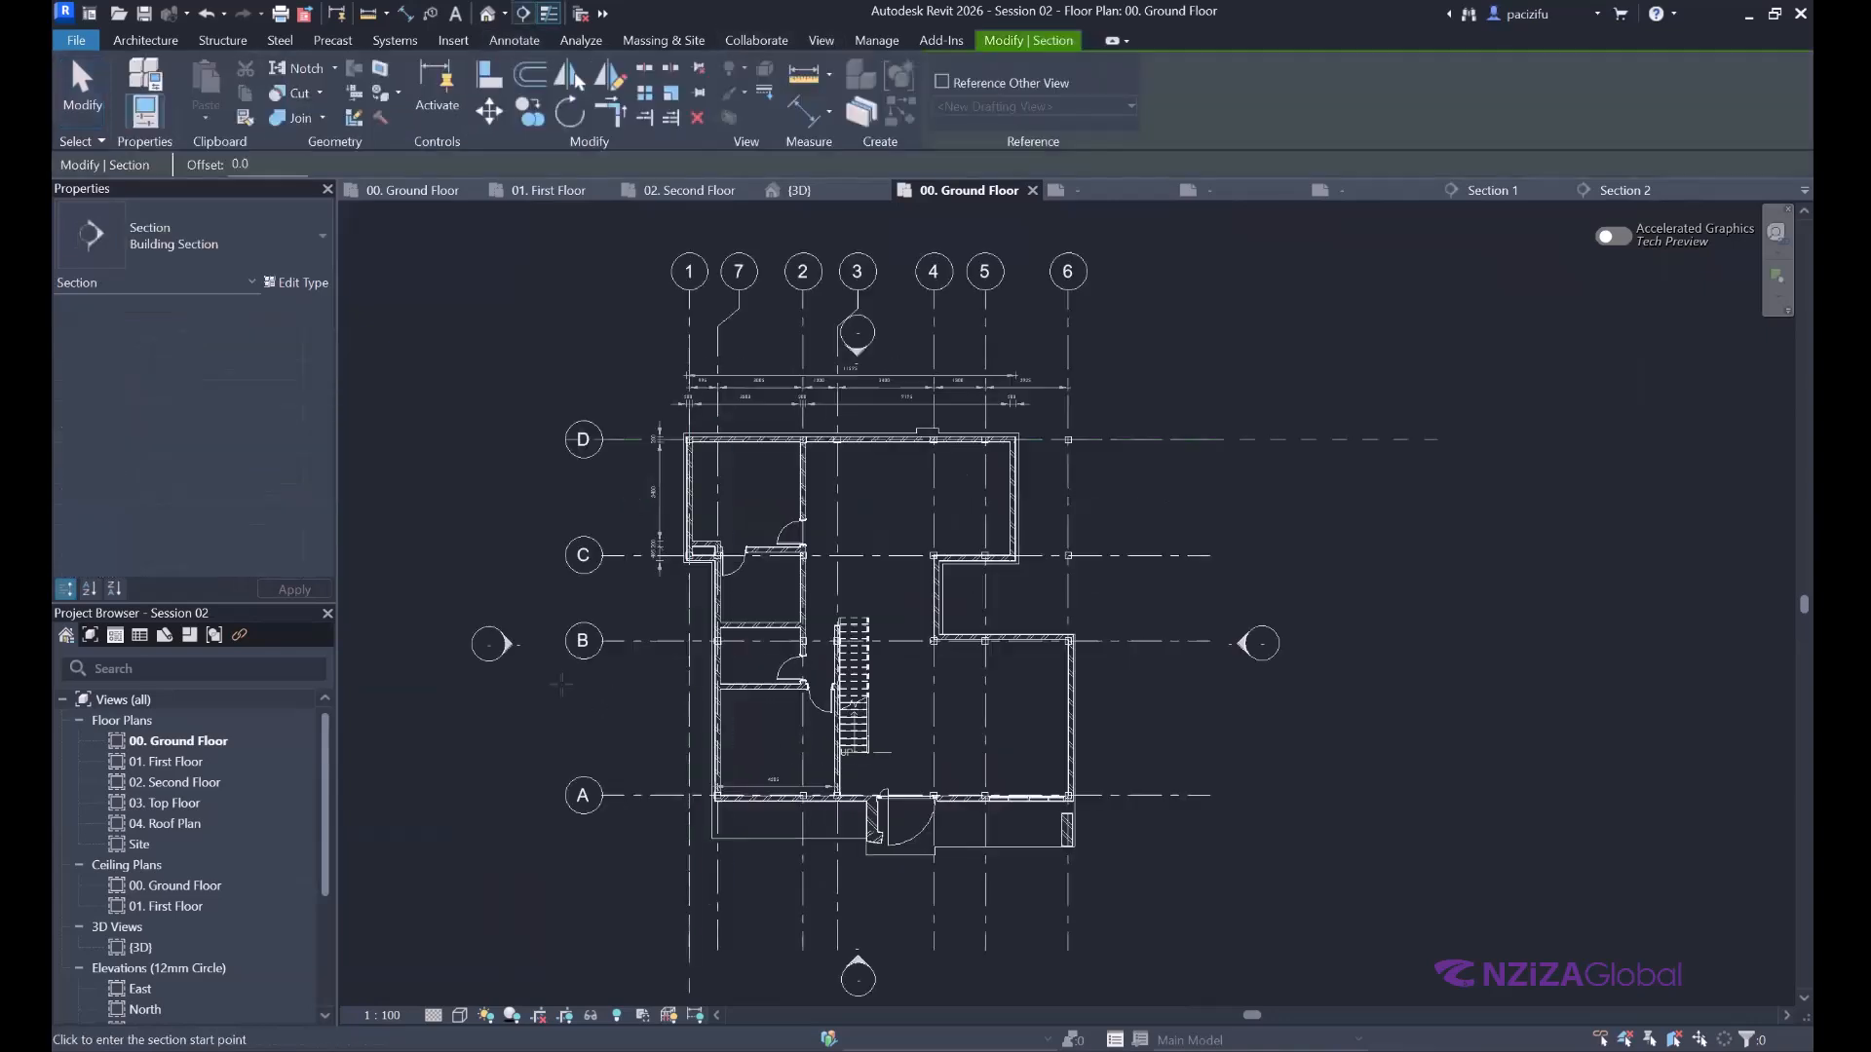
left_click(1126, 684)
left_click(543, 684)
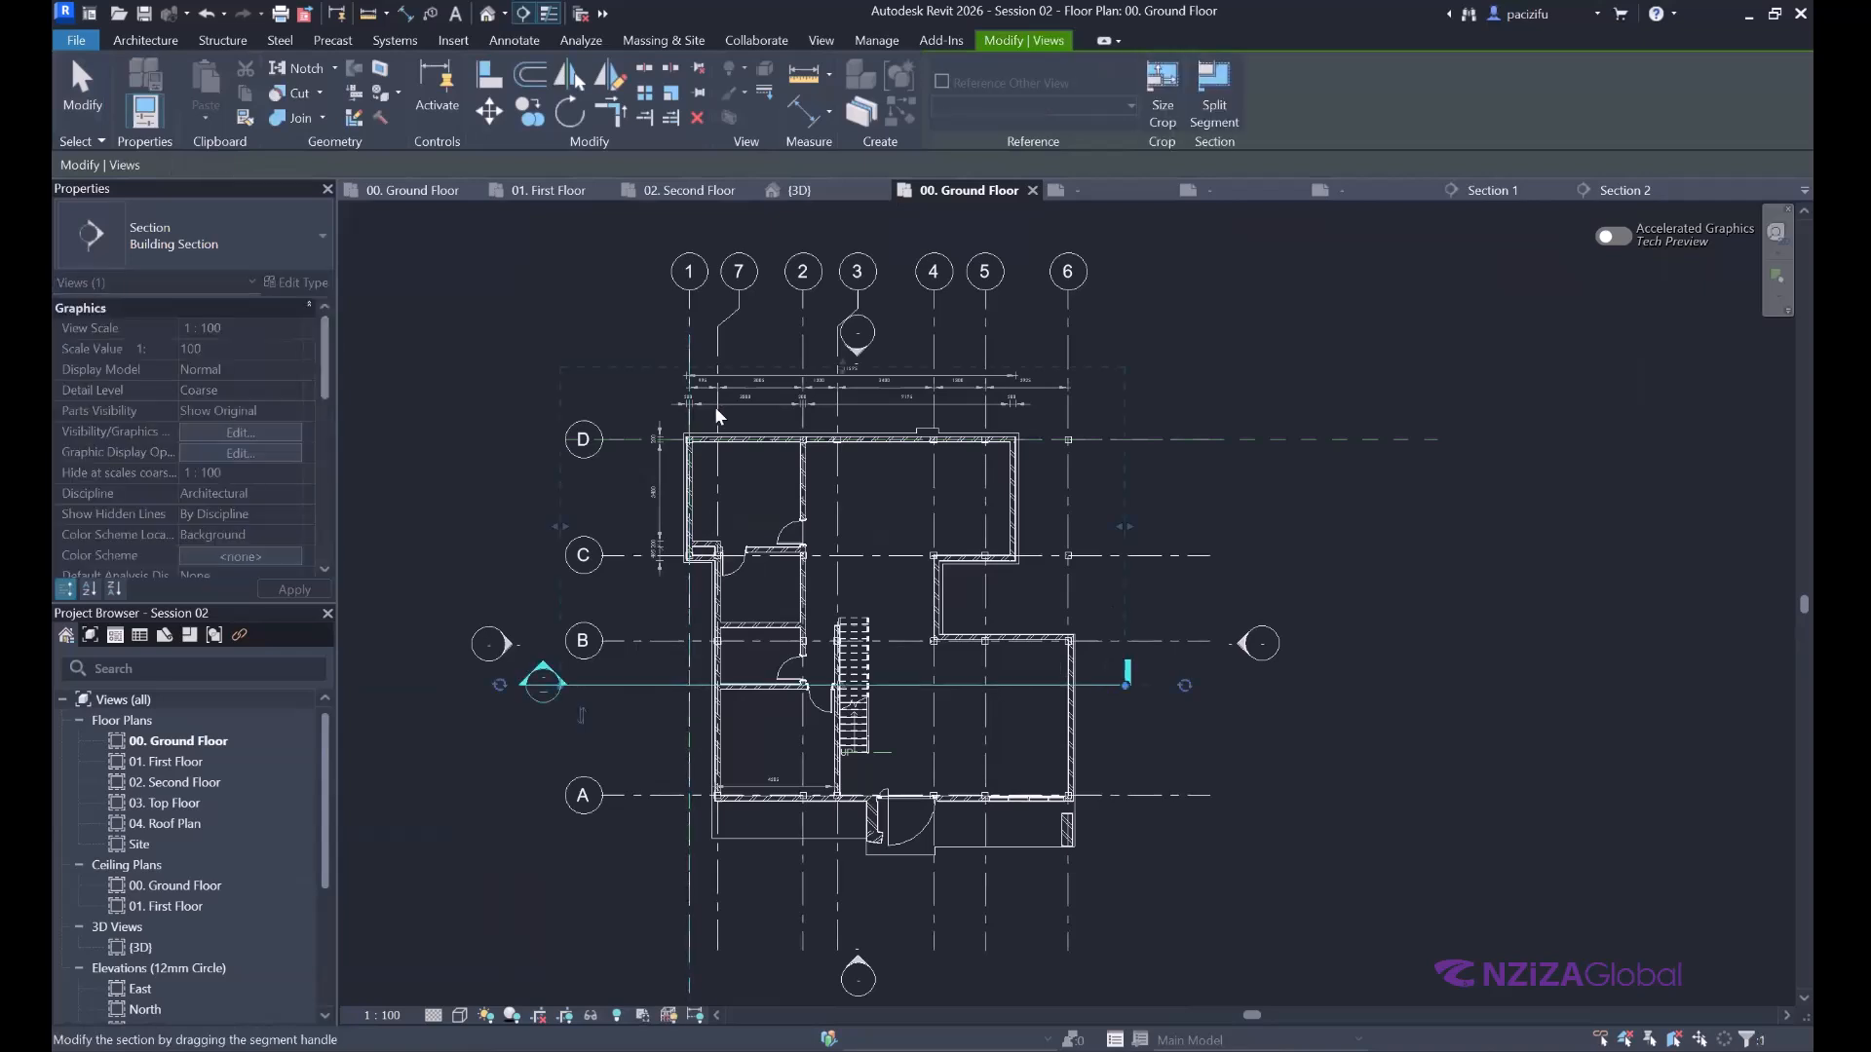
right_click(638, 684)
left_click(707, 179)
scroll(670, 515, "down", 2)
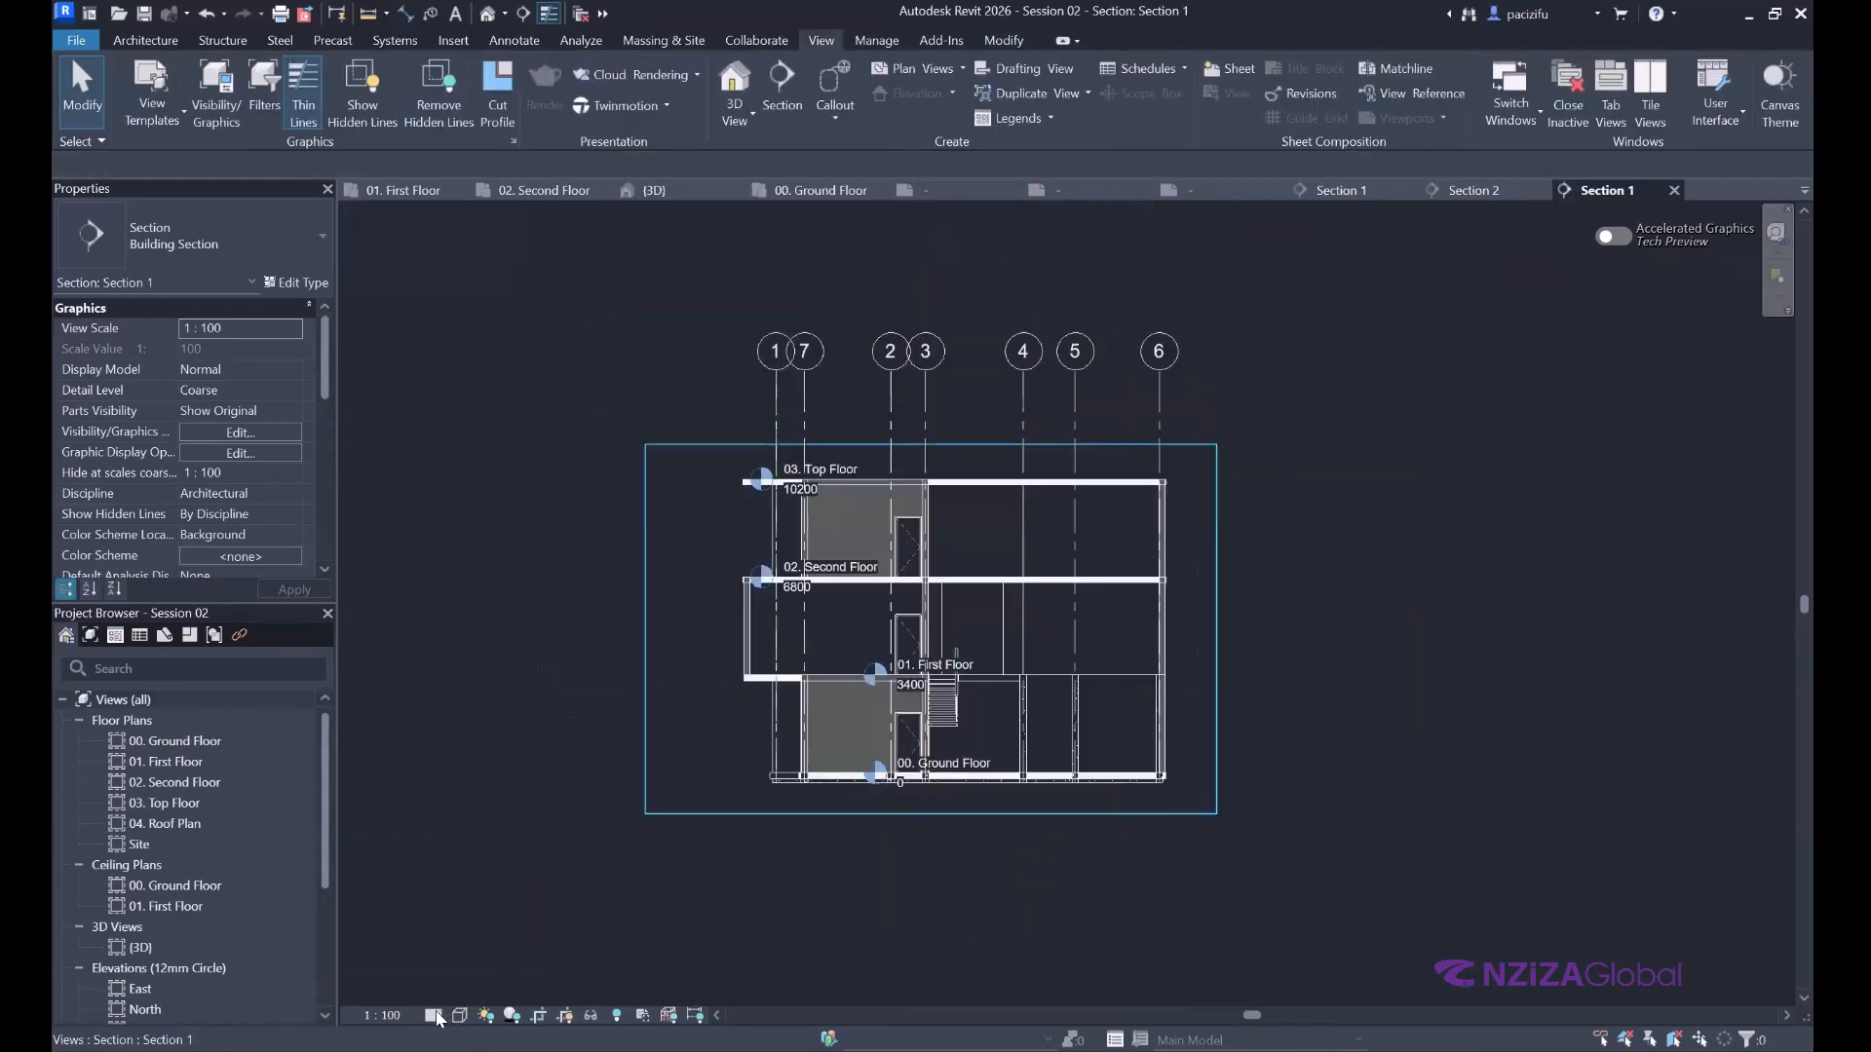
Set the new section view's detail level to Fine and turn on shadows.
left_click(460, 1015)
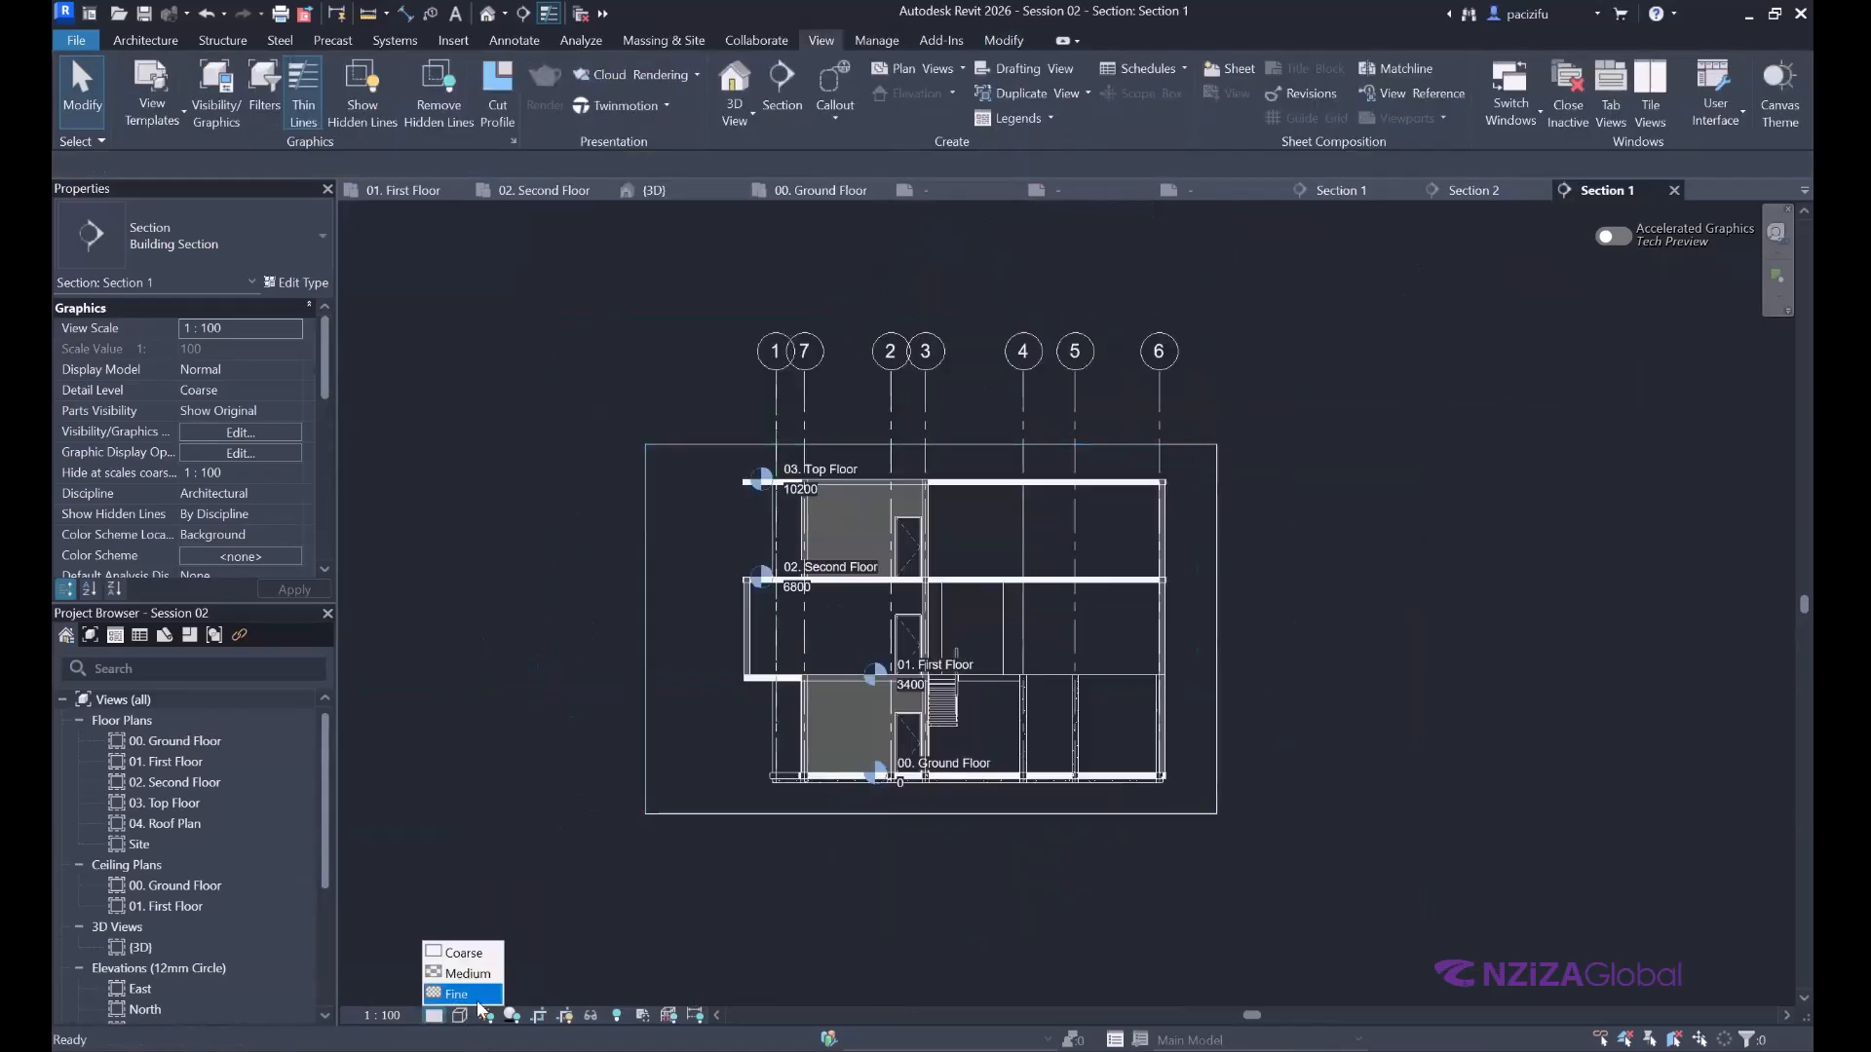
left_click(477, 999)
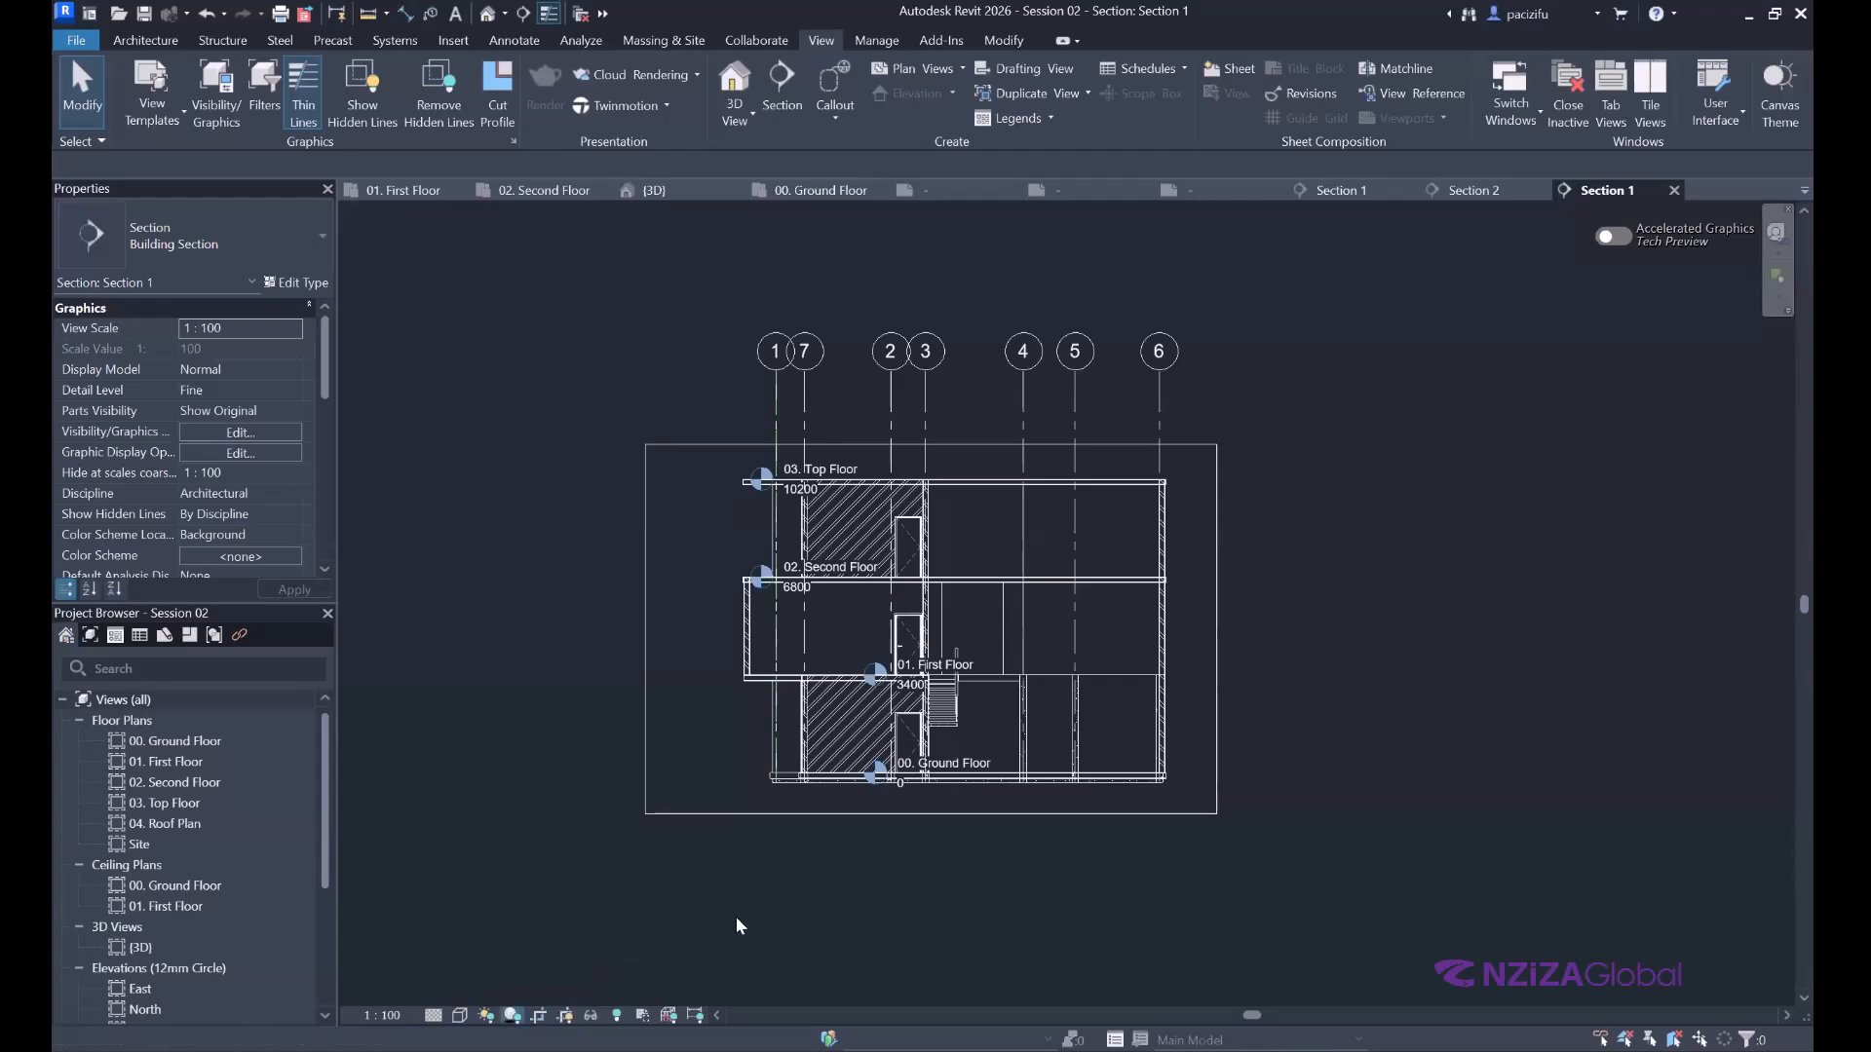
left_click(926, 806)
scroll(452, 523, "down", 1)
key("Escape")
Turn off Crop View and Crop Region Visible for the new section view.
scroll(184, 462, "down", 3)
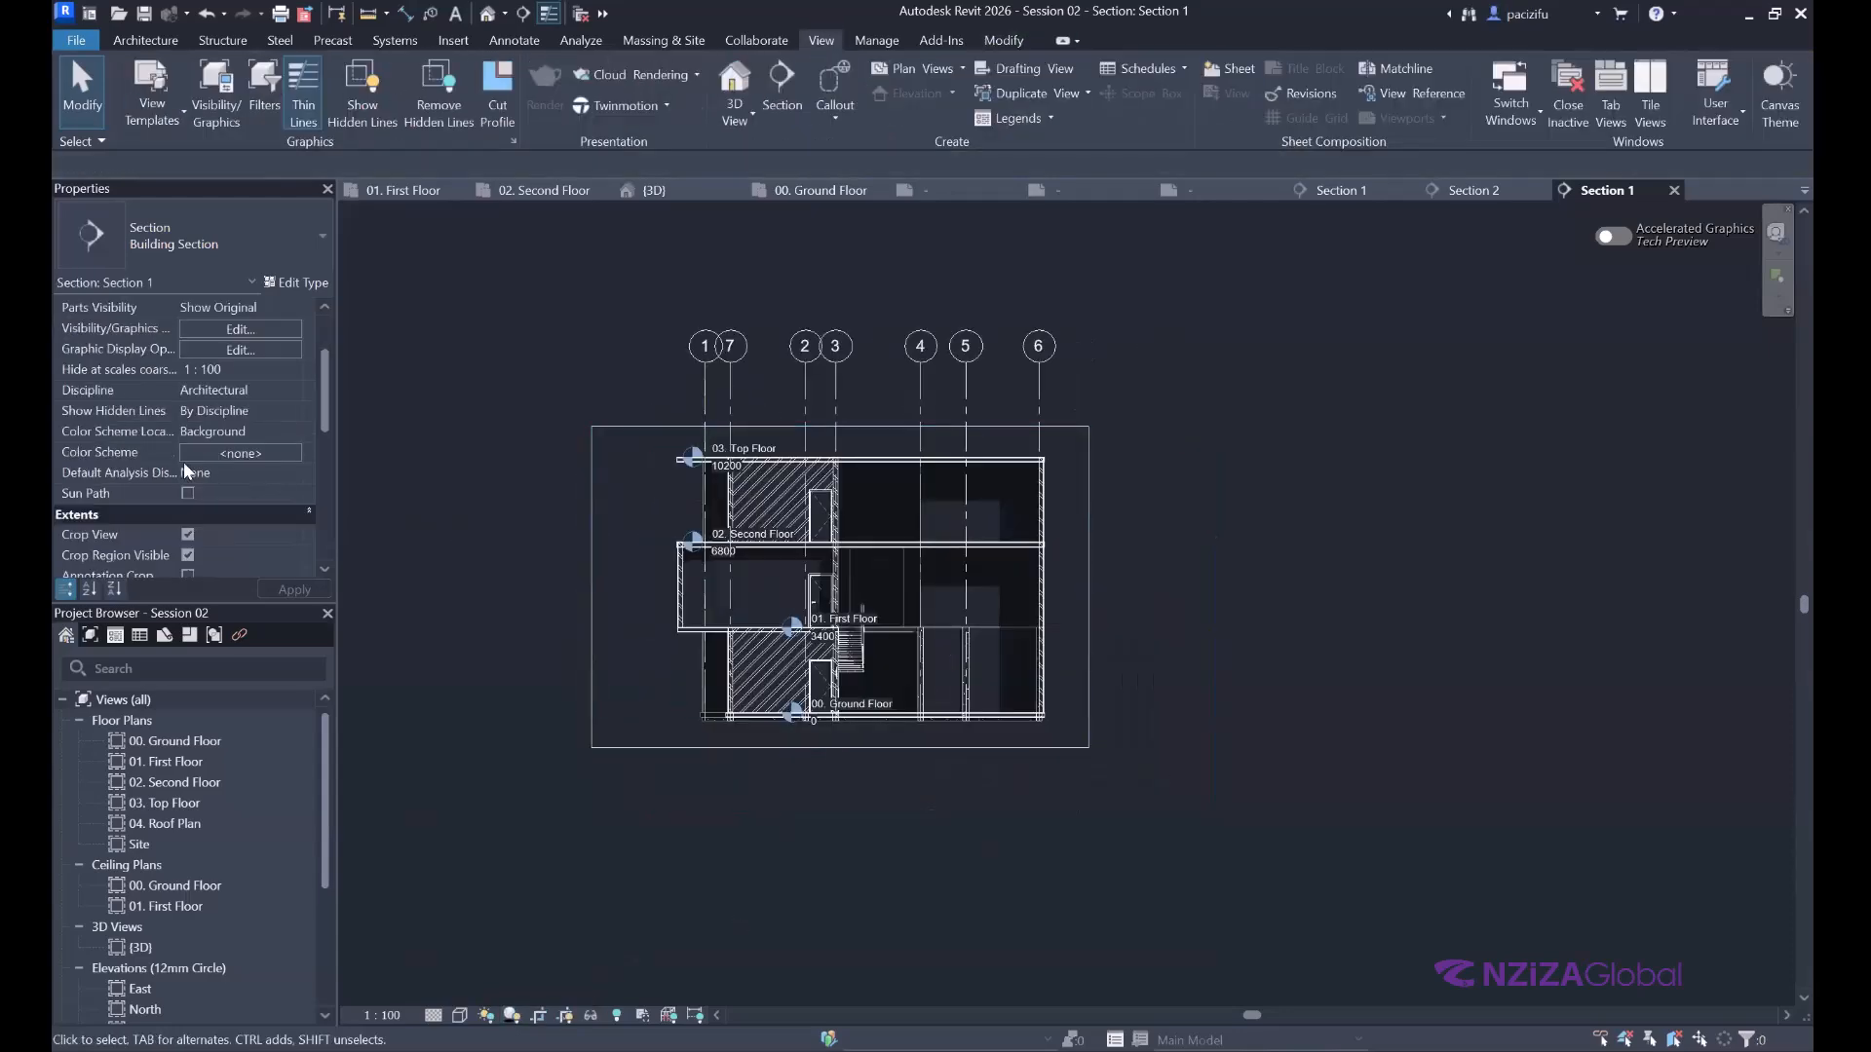
left_click(188, 410)
left_click(188, 431)
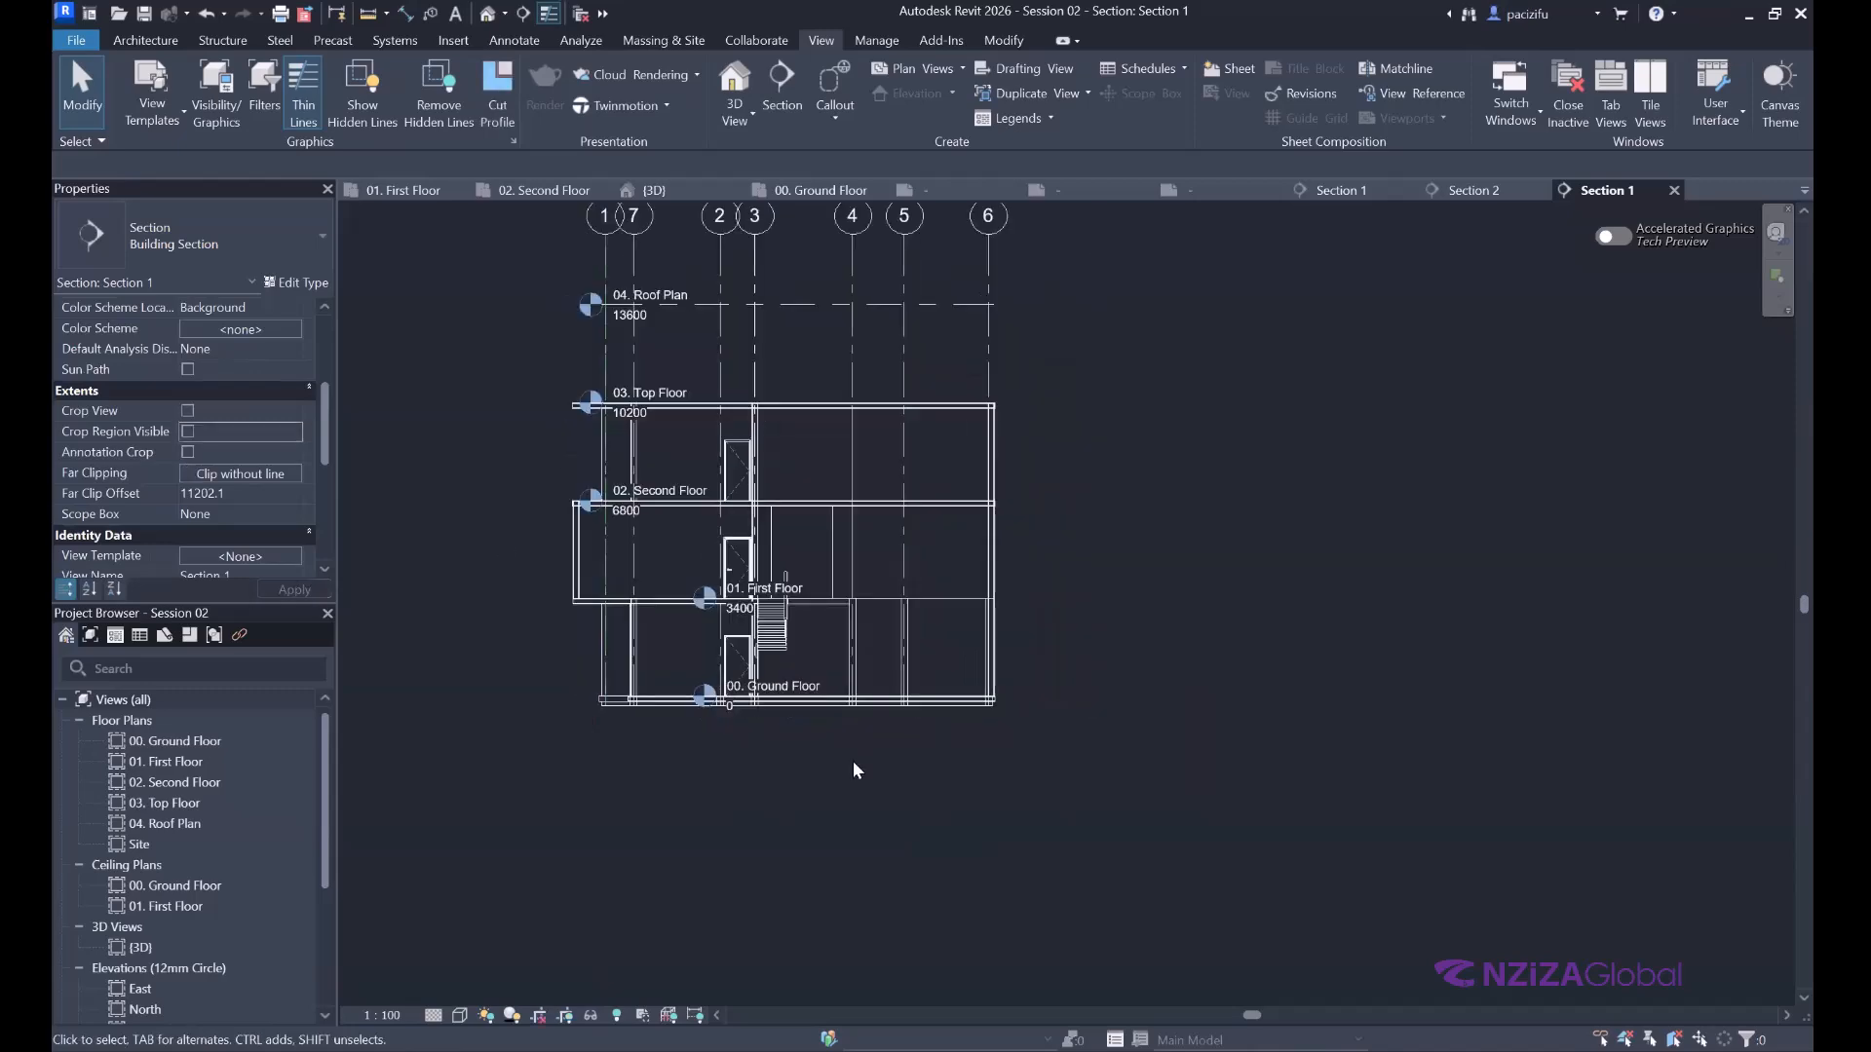
Start a filled region in the section and duplicate its Diagonal_cross-hatch type as "Earth fill".
scroll(852, 762, "up", 2)
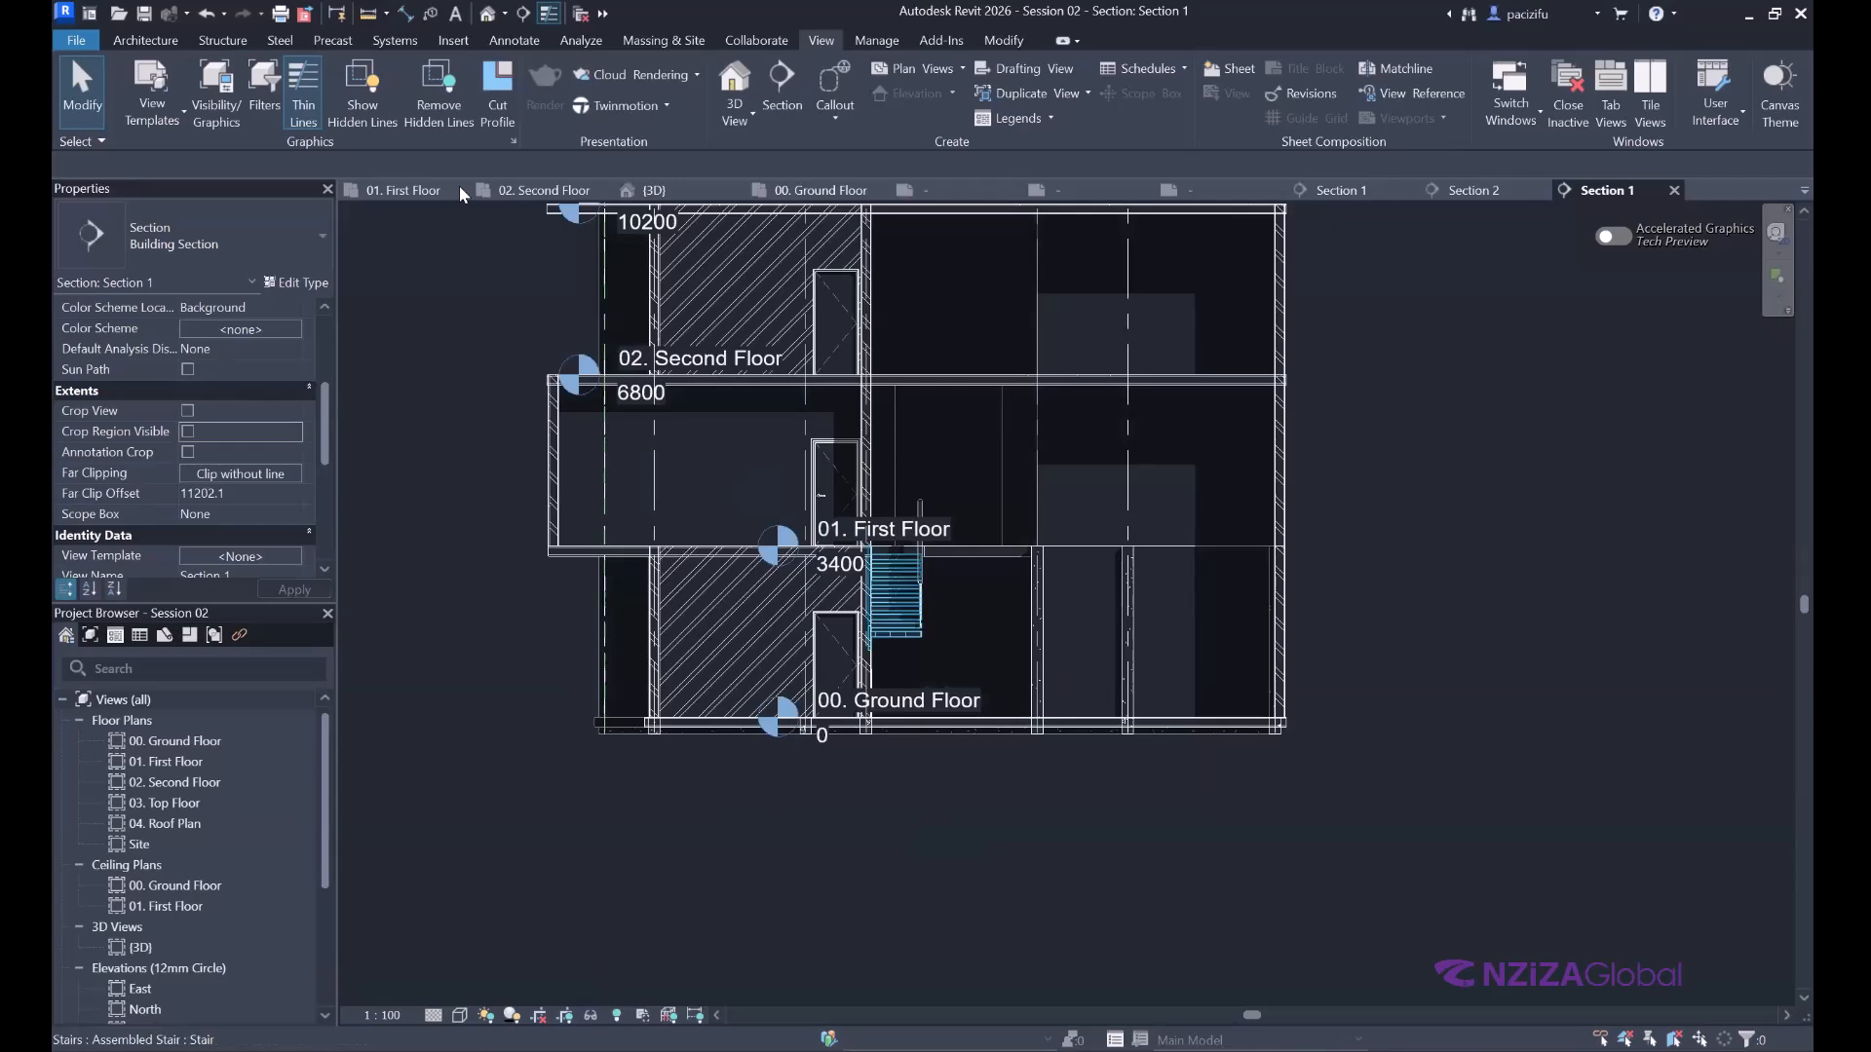
left_click(511, 40)
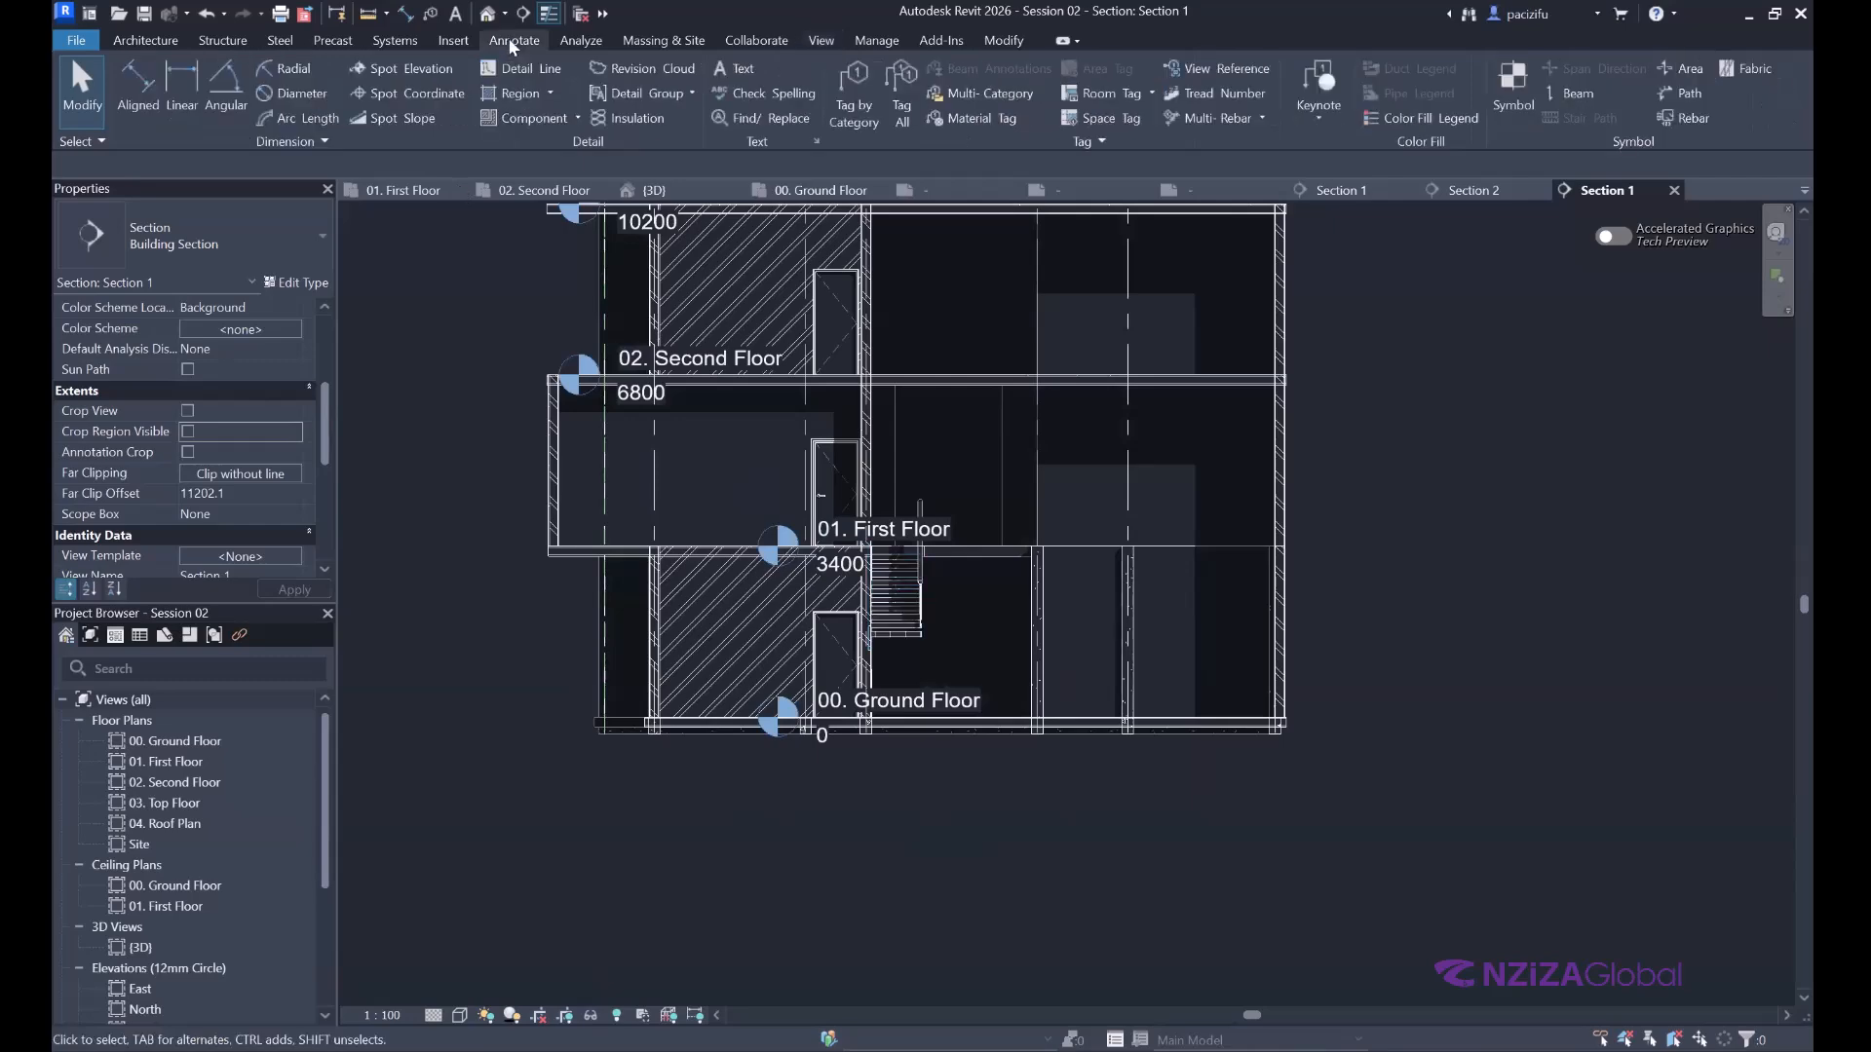
left_click(520, 92)
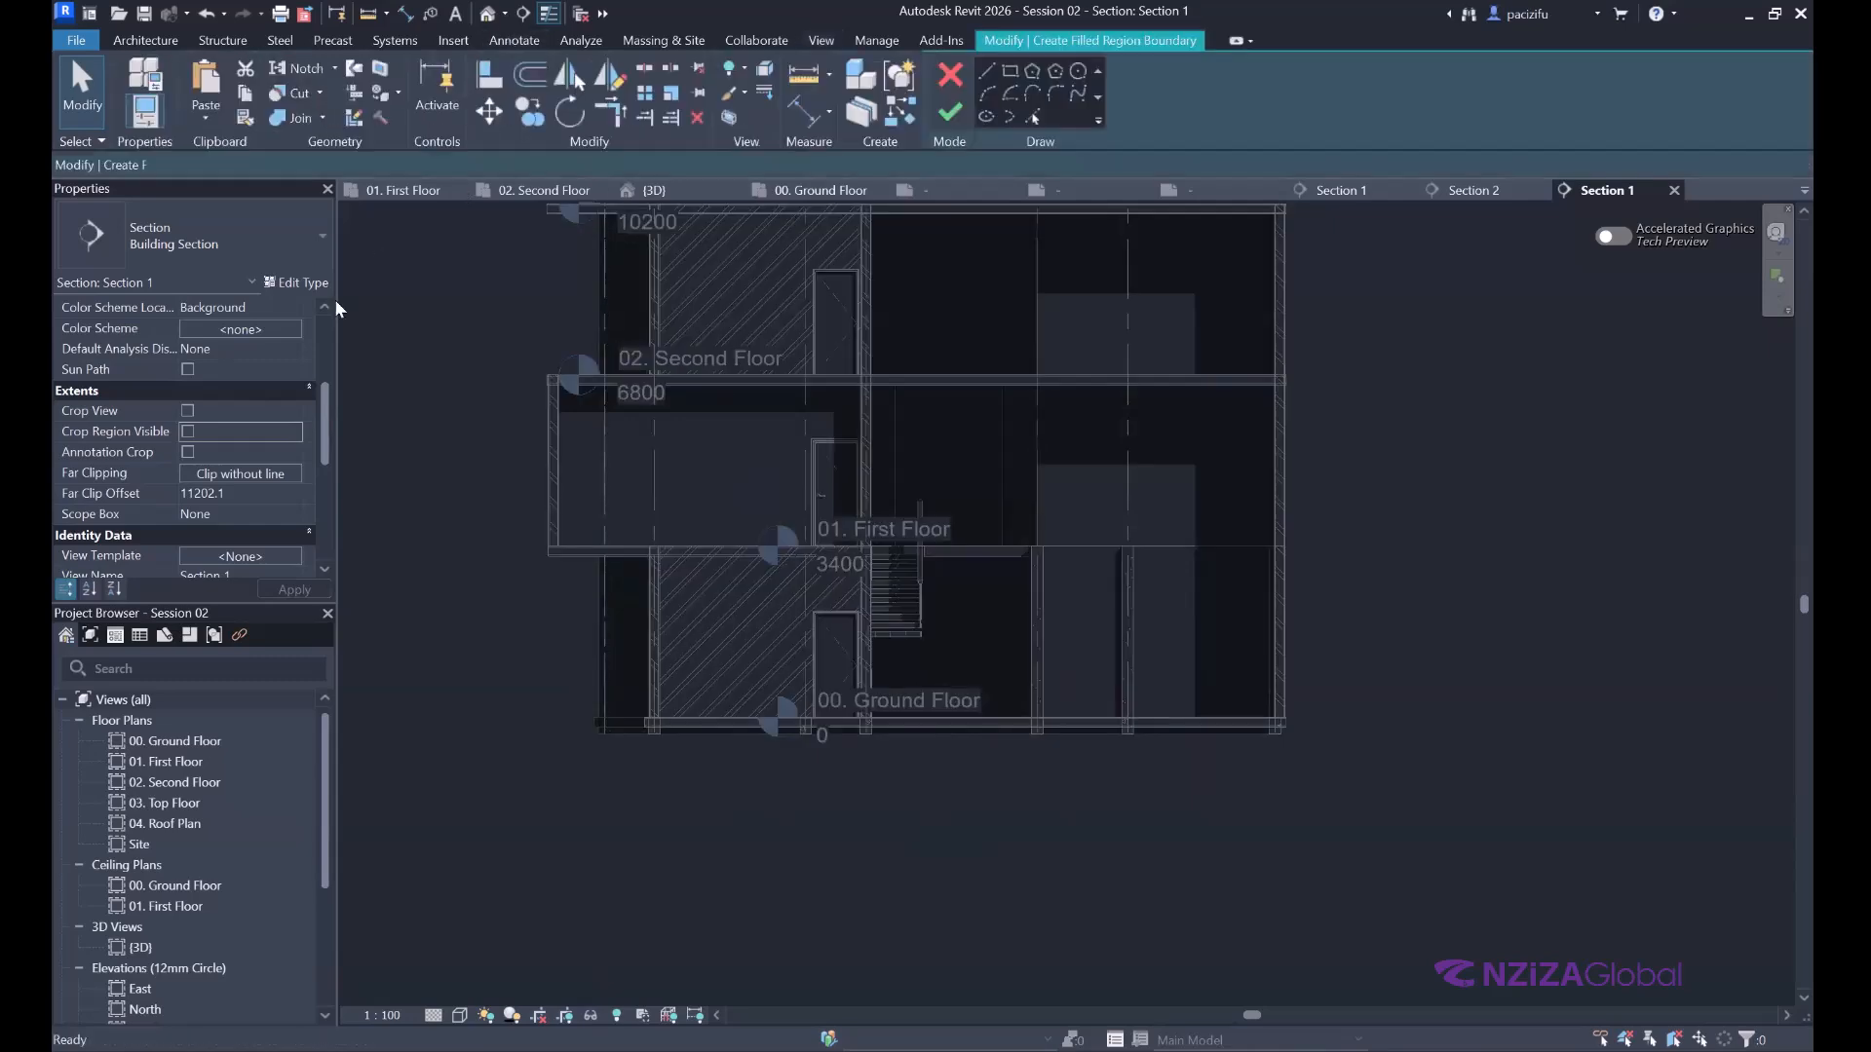
left_click(195, 243)
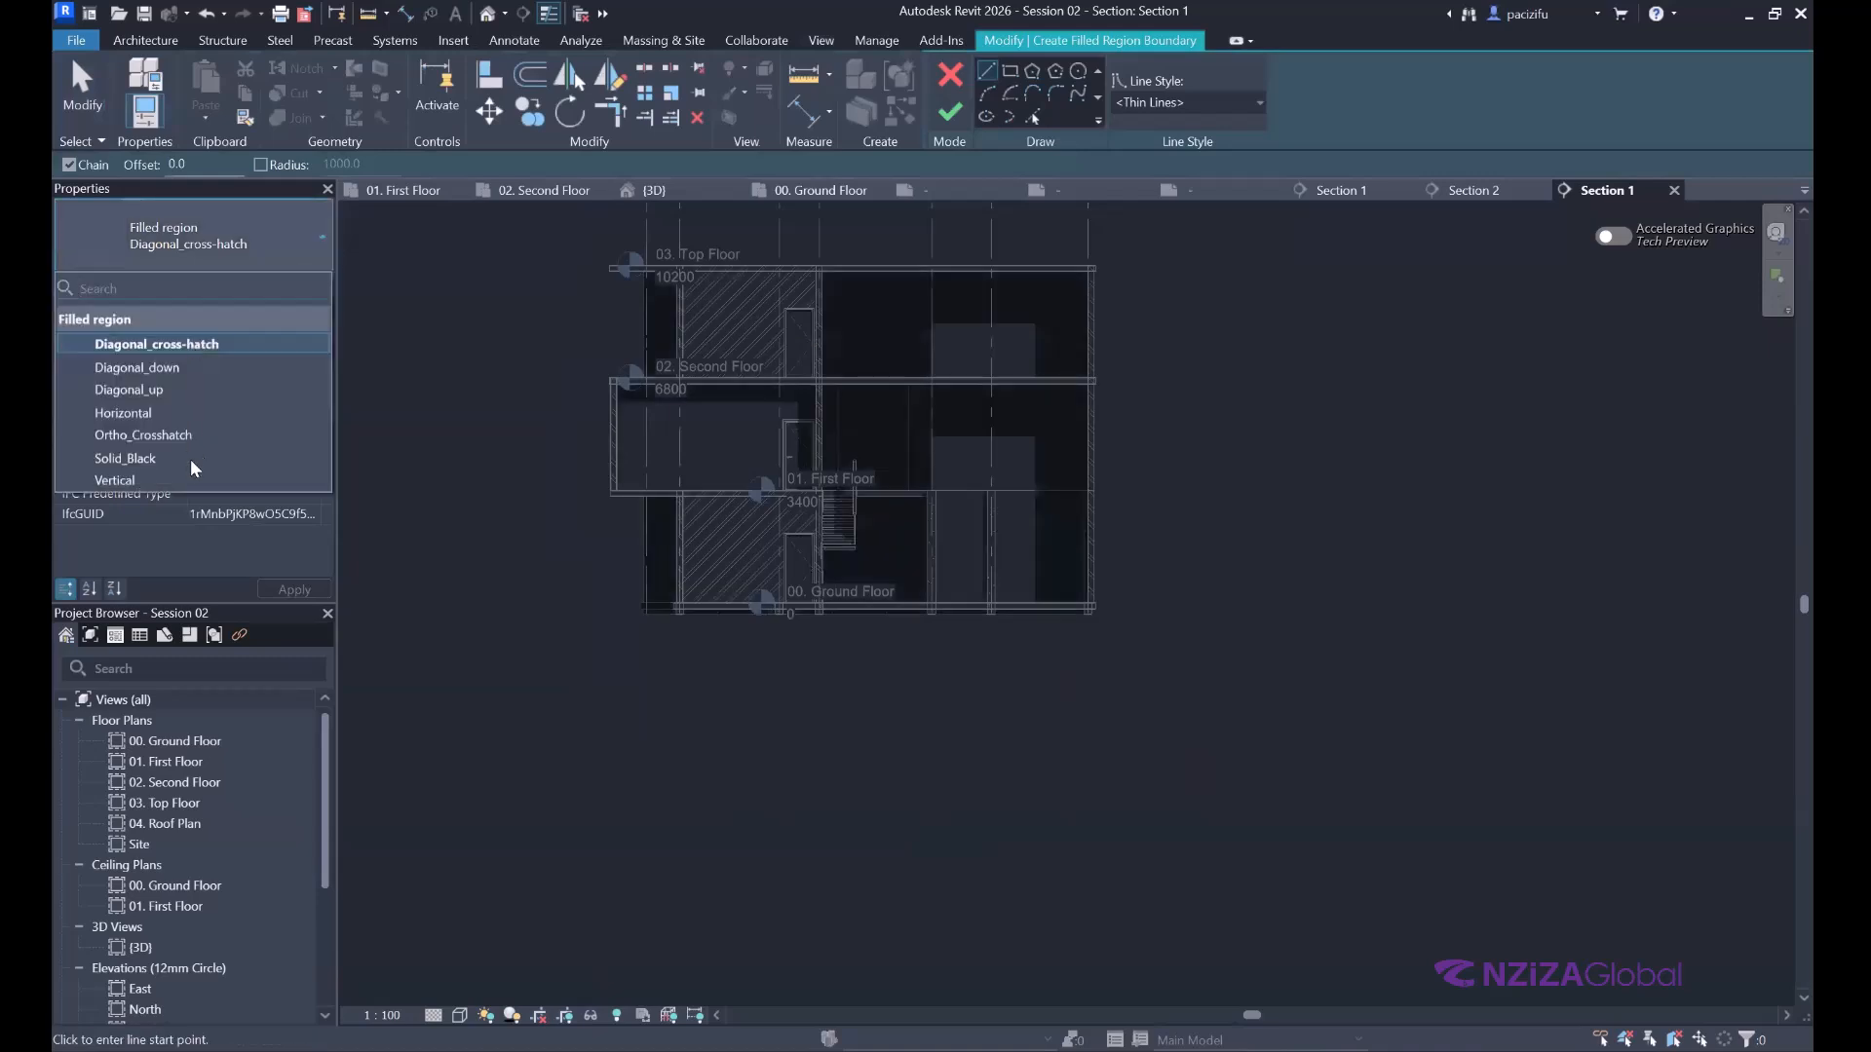
left_click(185, 347)
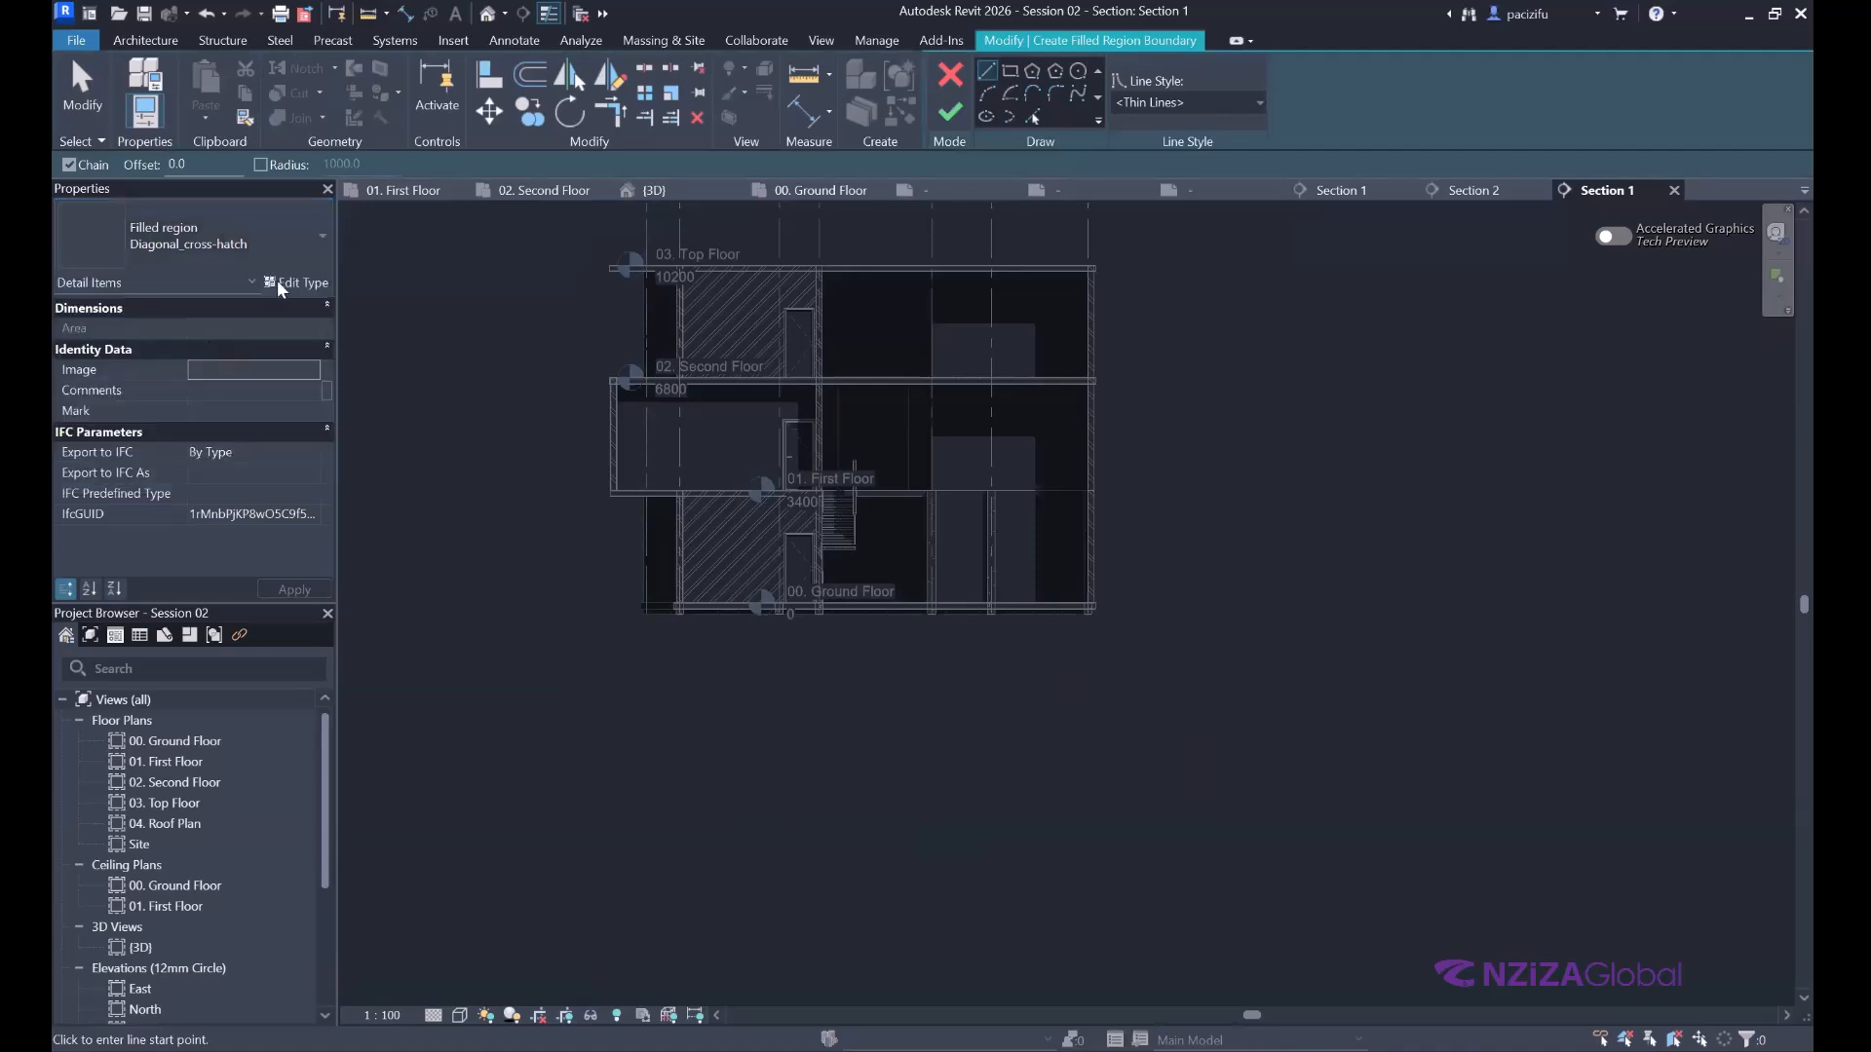
left_click(276, 279)
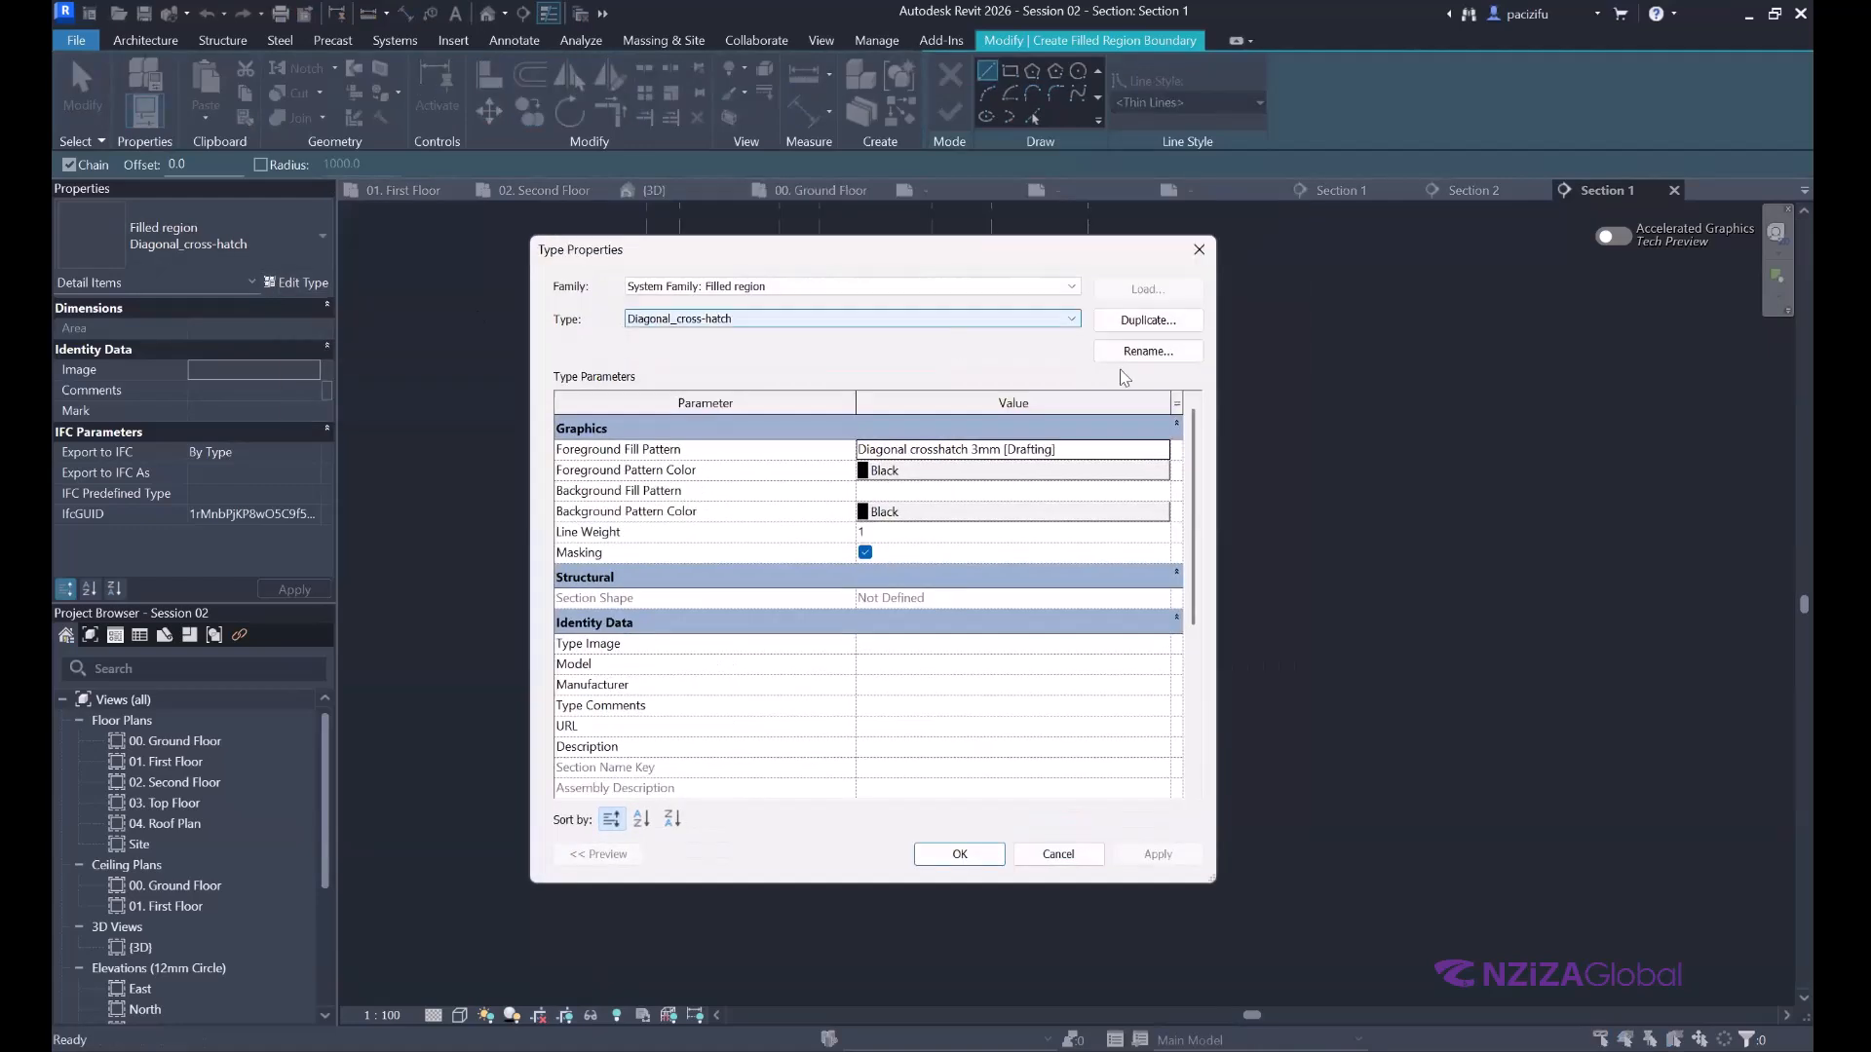
left_click(1146, 321)
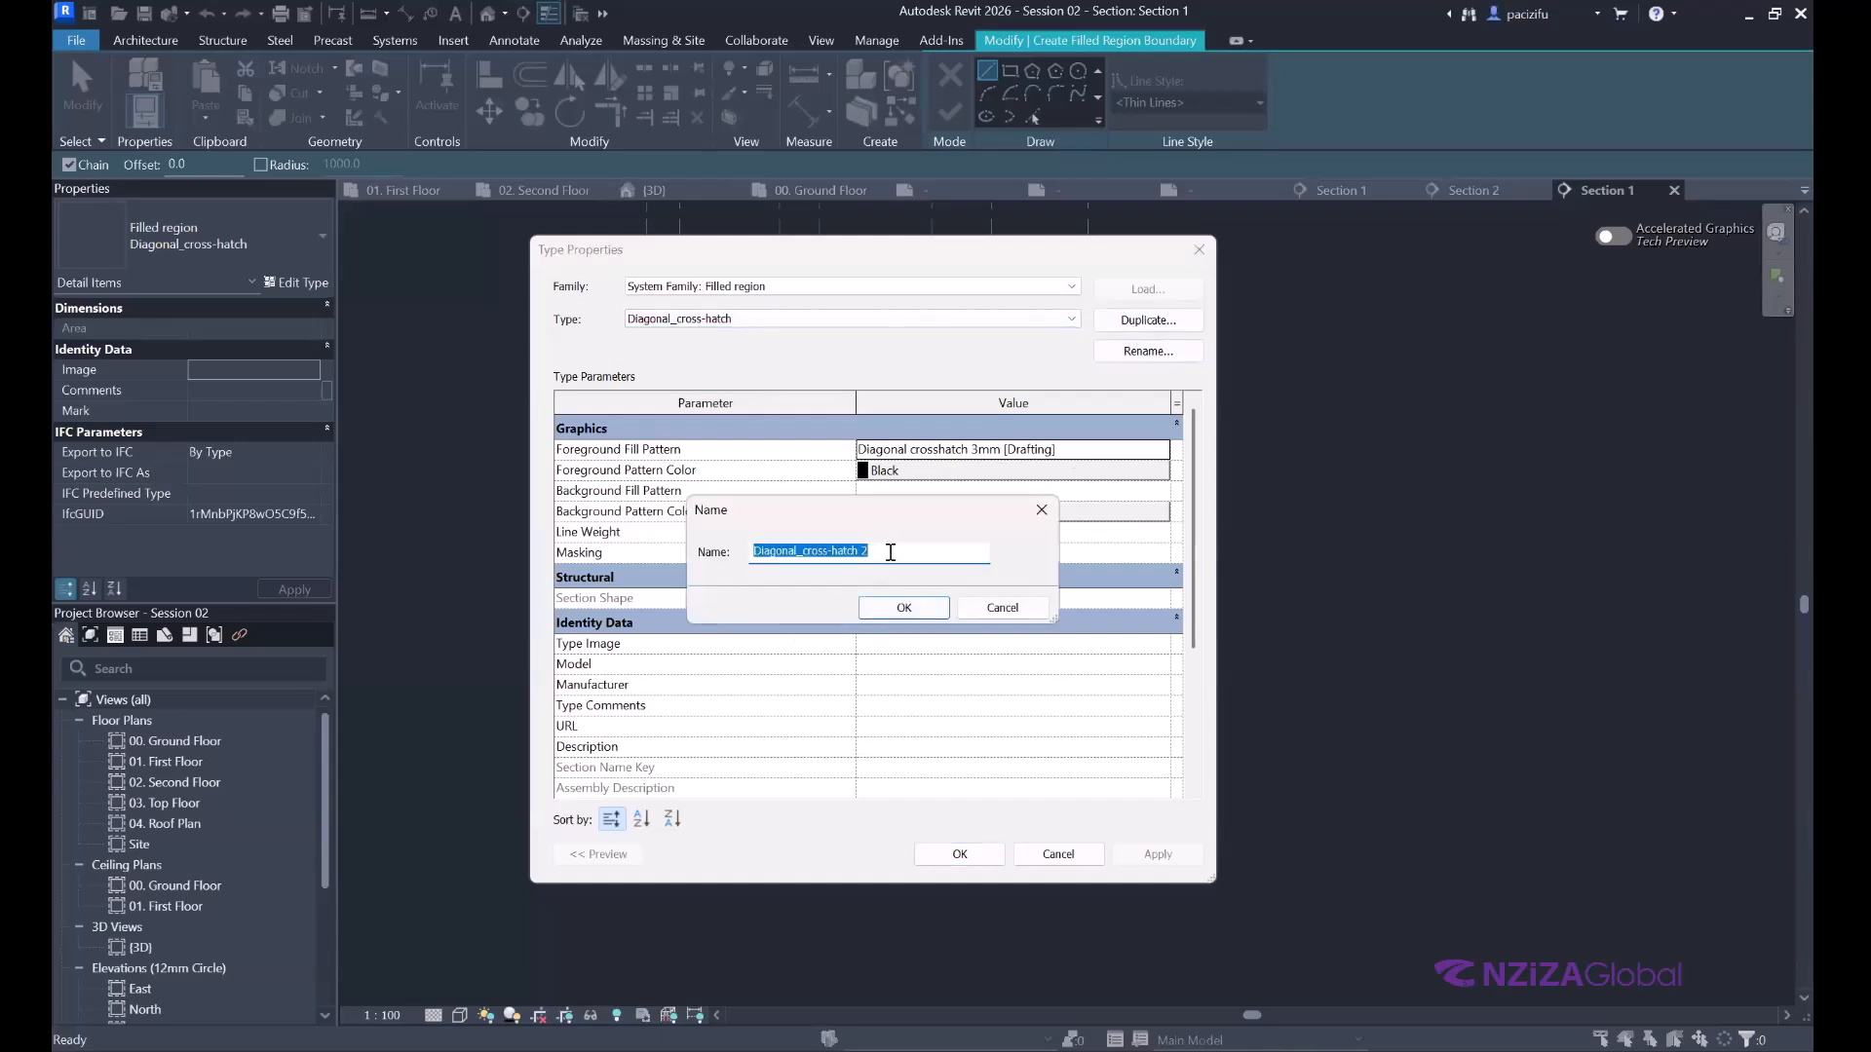
type("Earth fill")
left_click(903, 609)
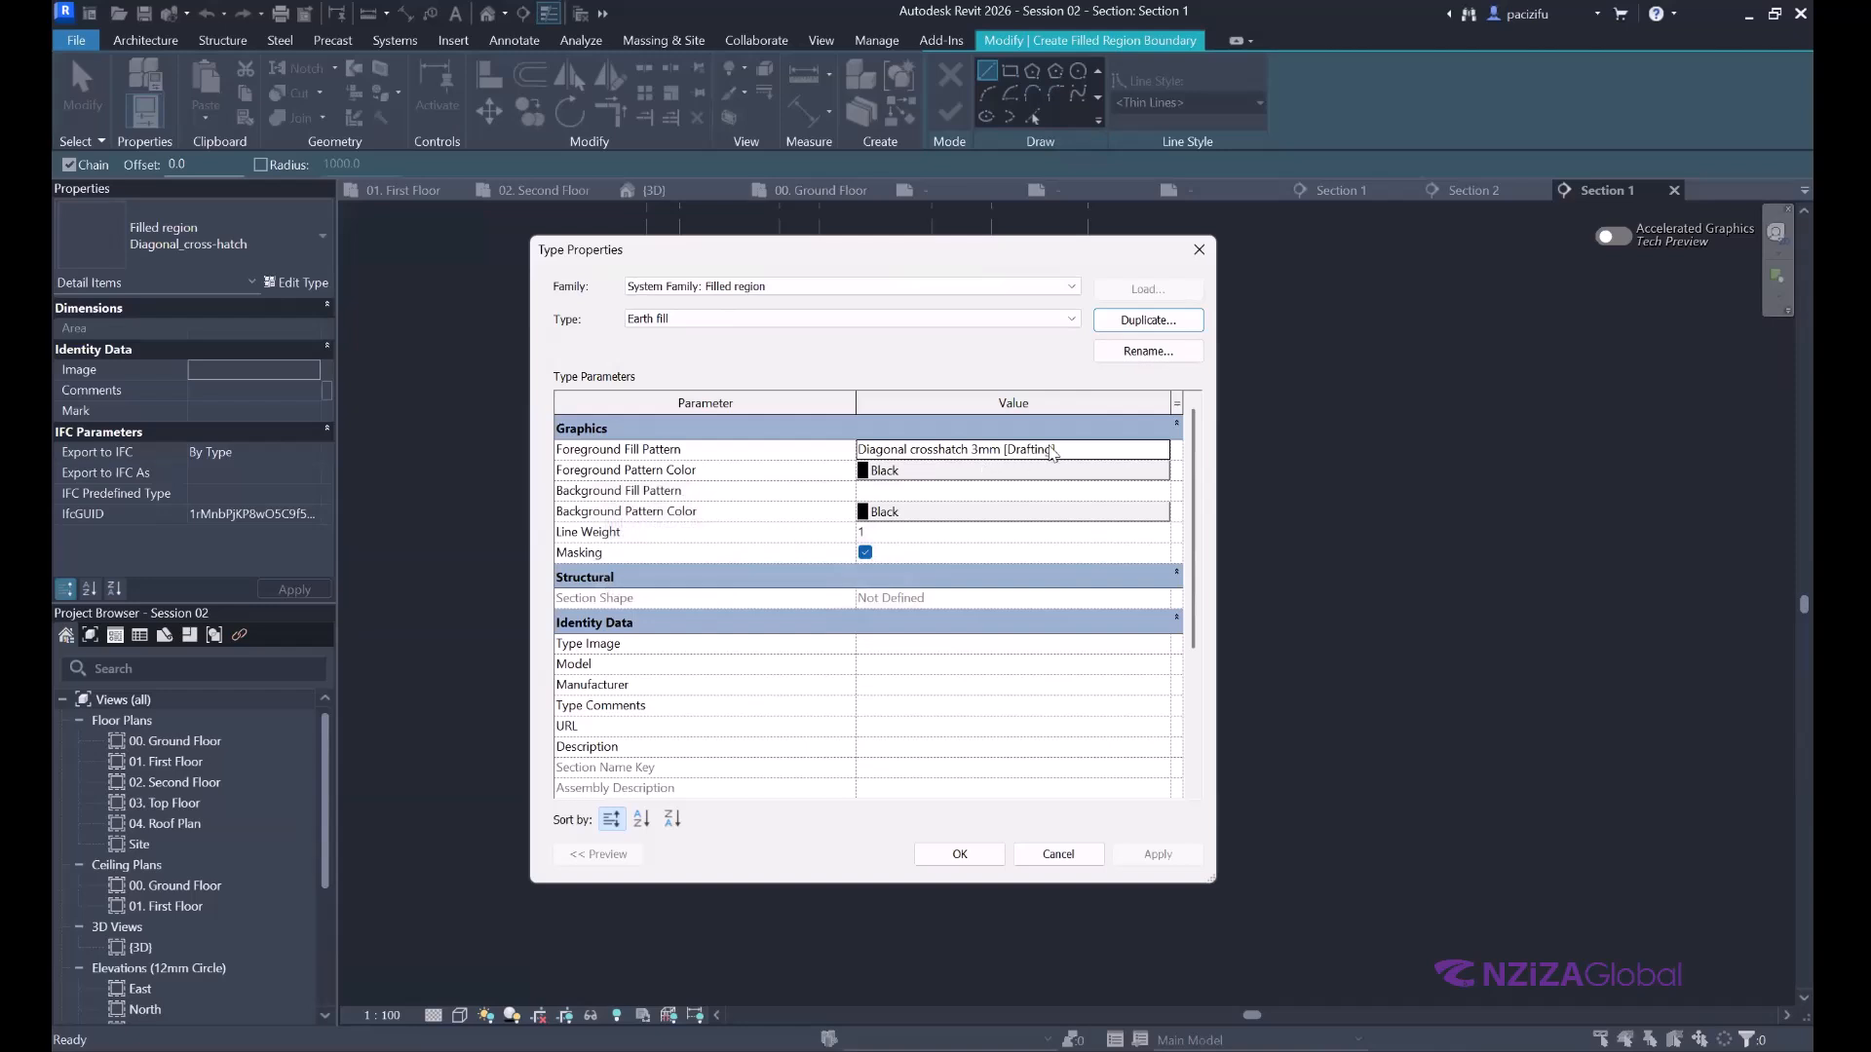
Open the foreground fill pattern choices for the Earth fill type and examine the available drafting and model patterns.
left_click(1155, 450)
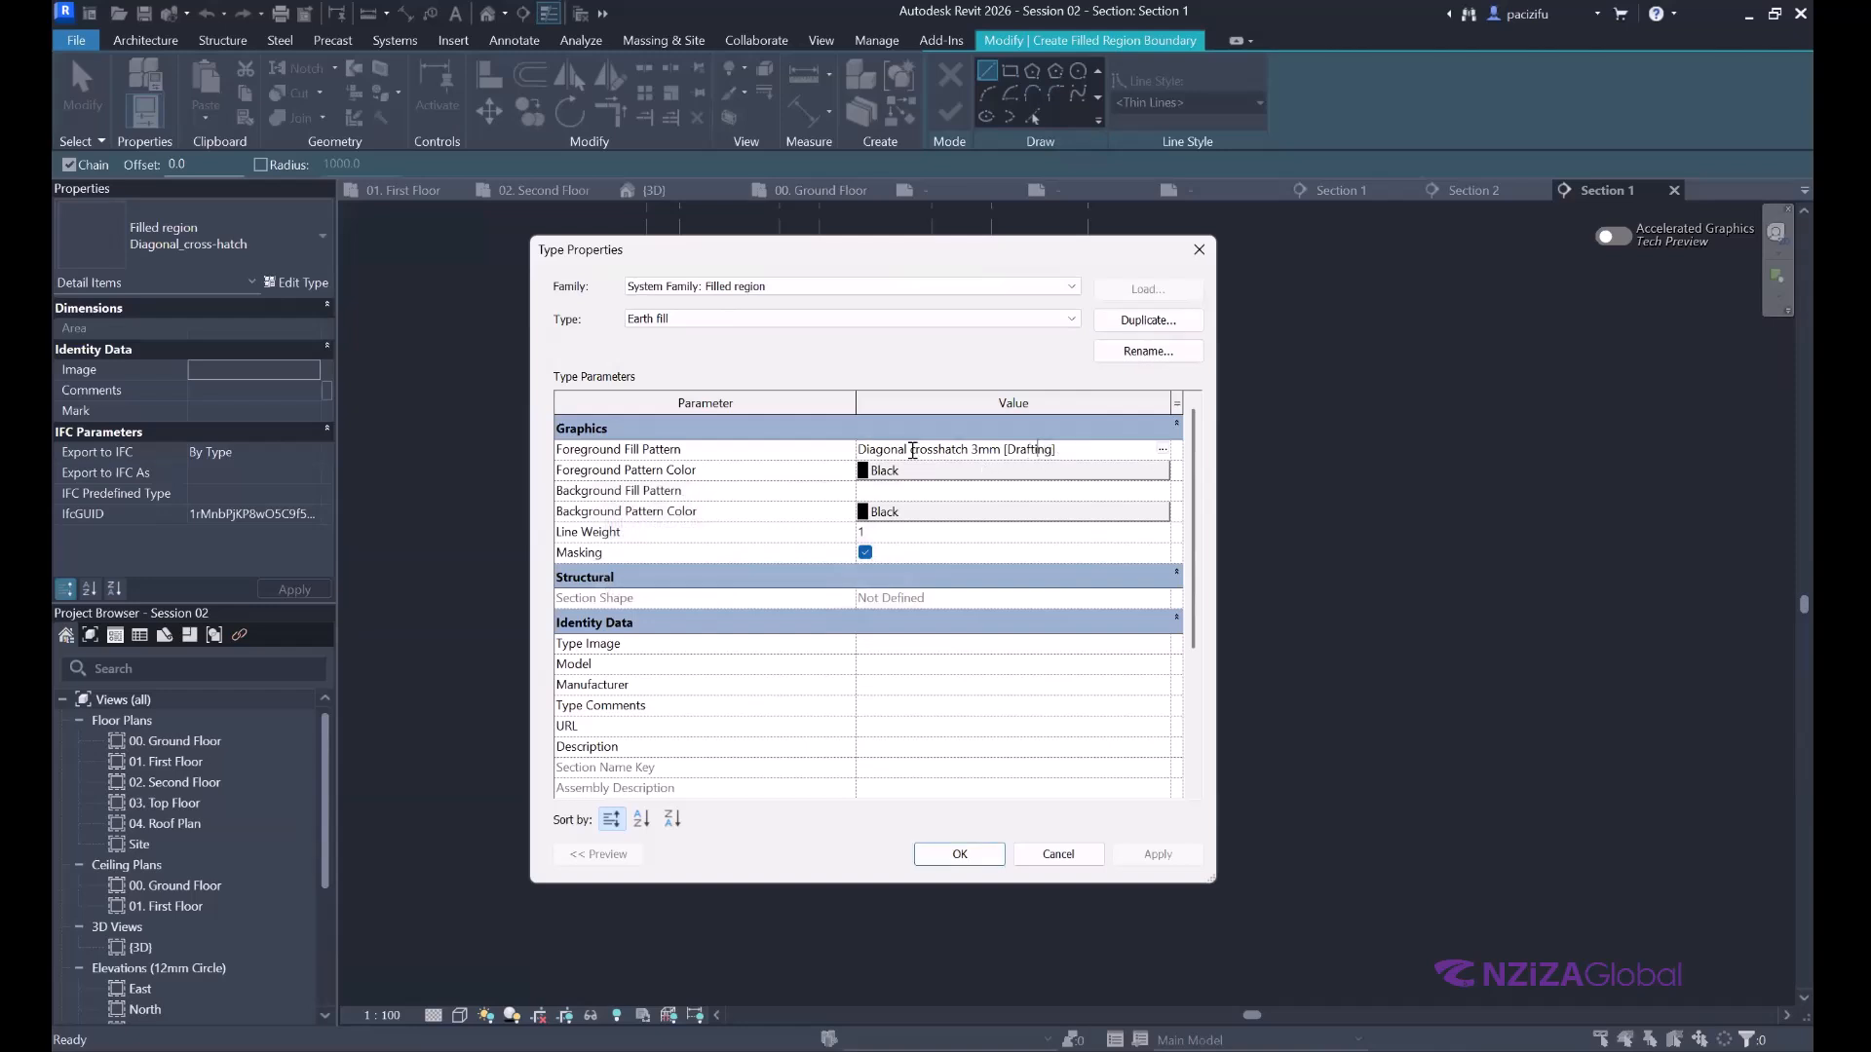
left_click(1164, 452)
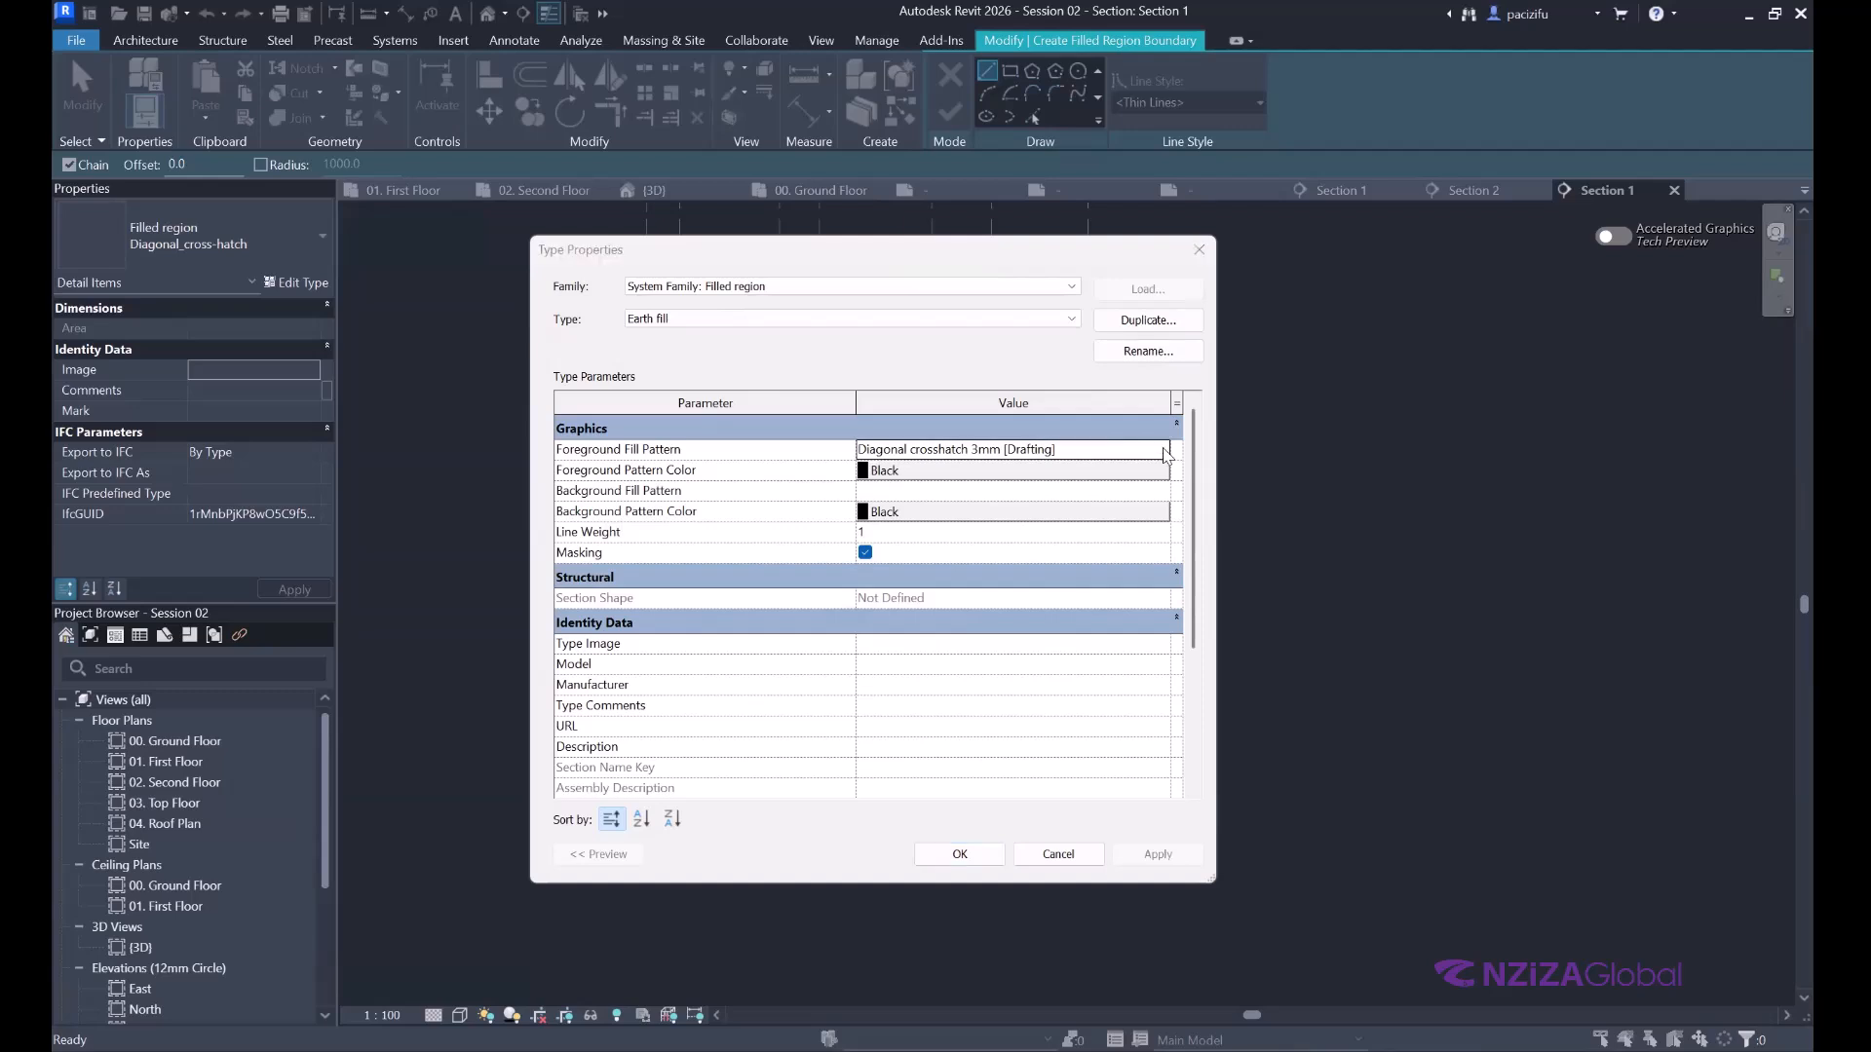
scroll(1030, 645, "down", 2)
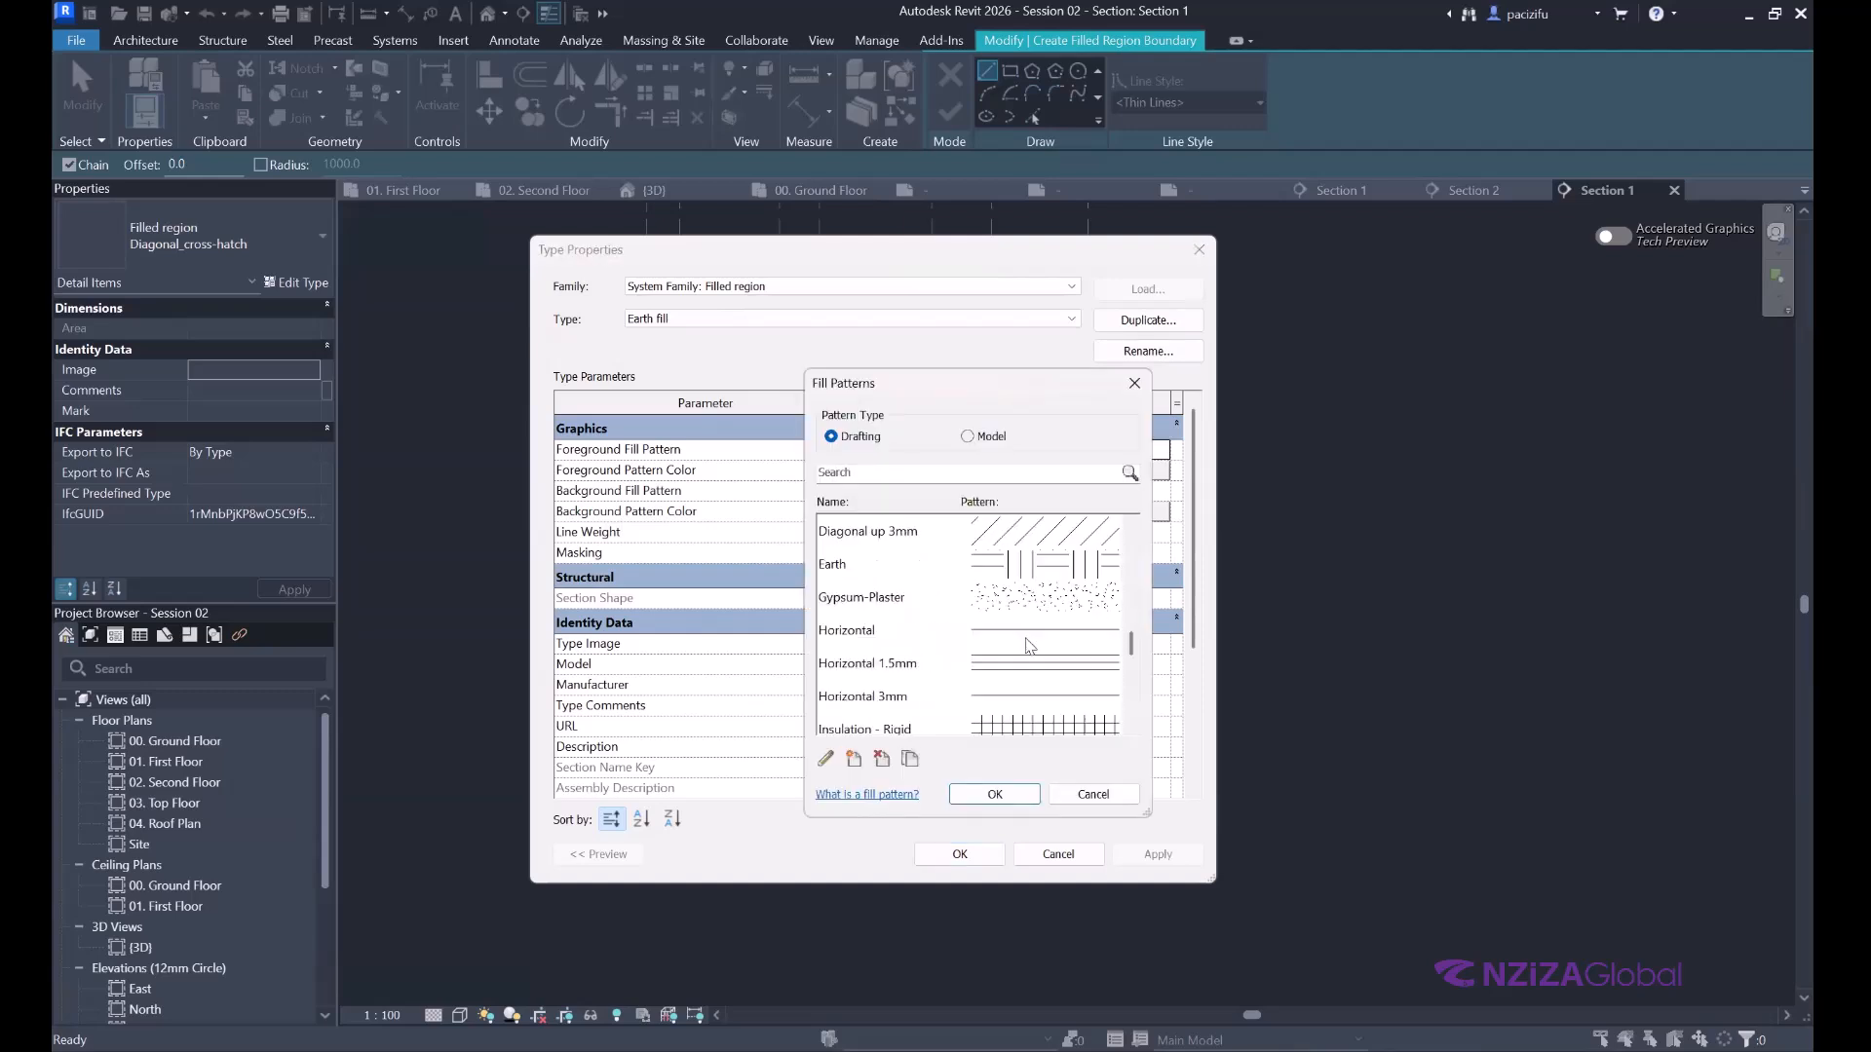
scroll(1030, 645, "down", 6)
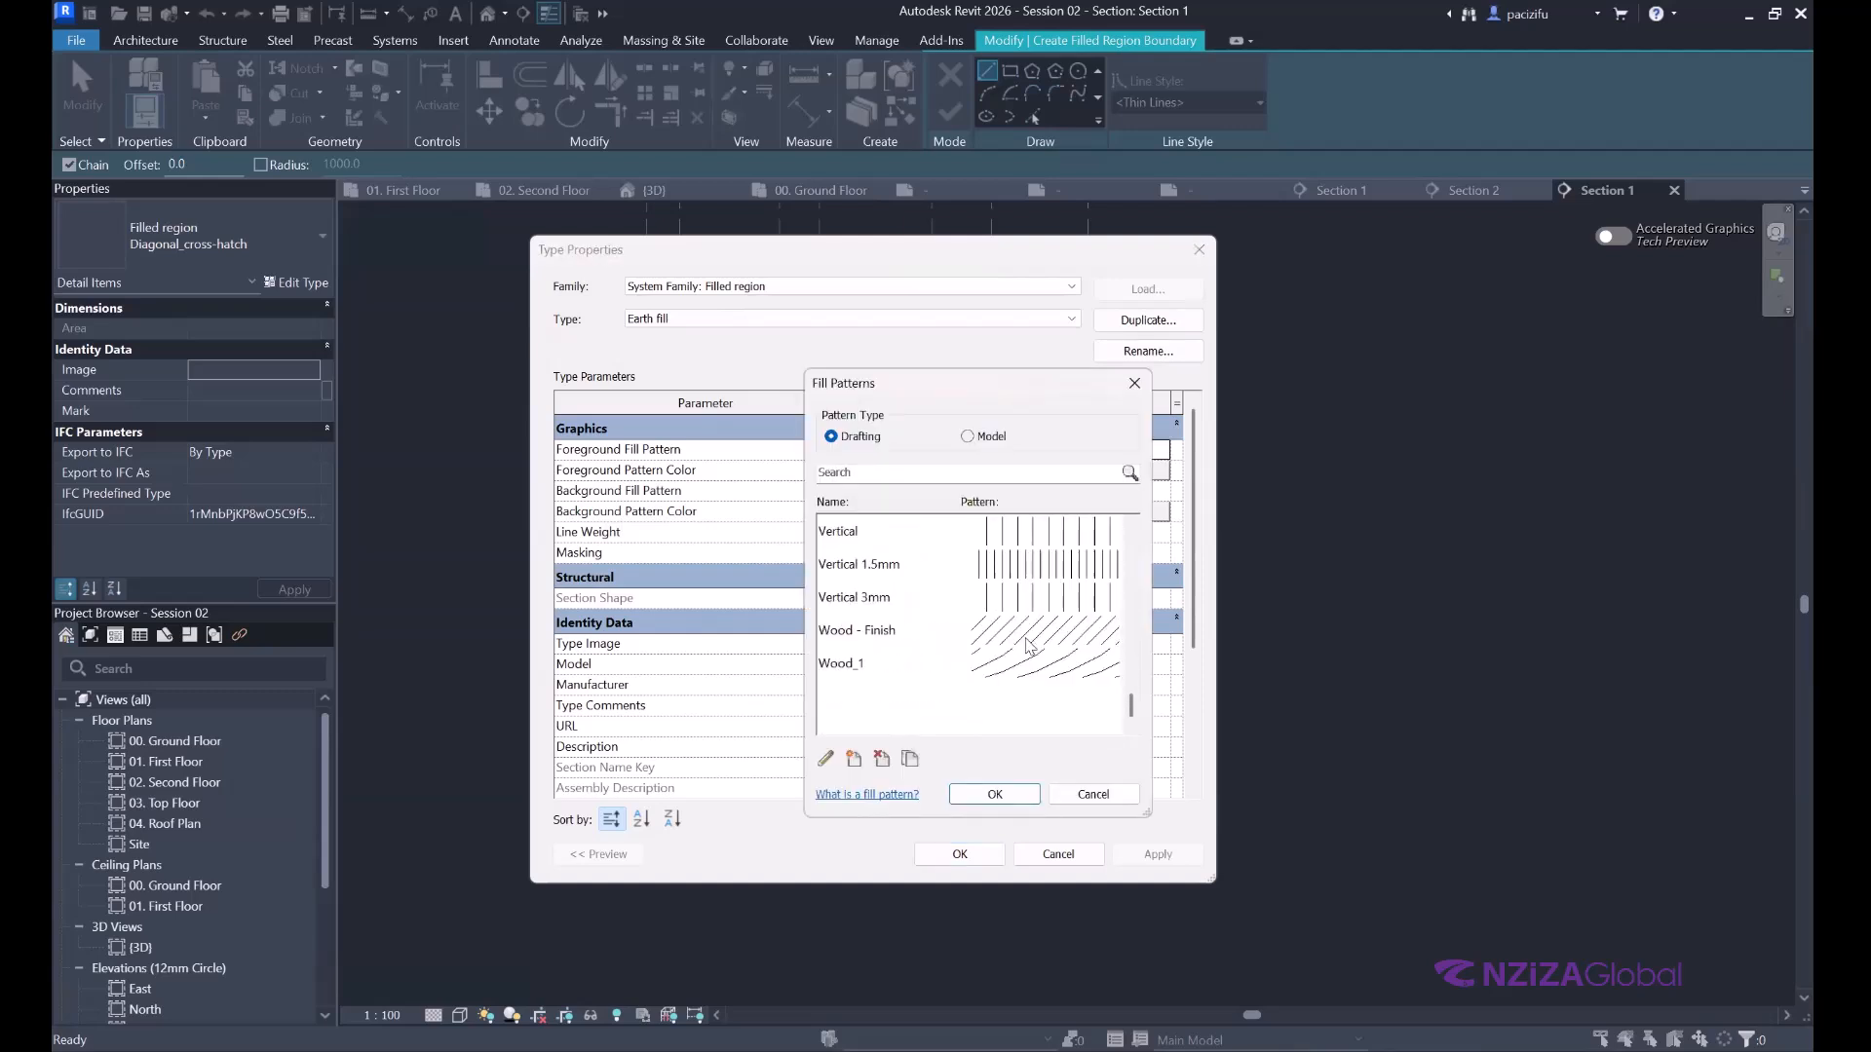
scroll(1030, 645, "up", 10)
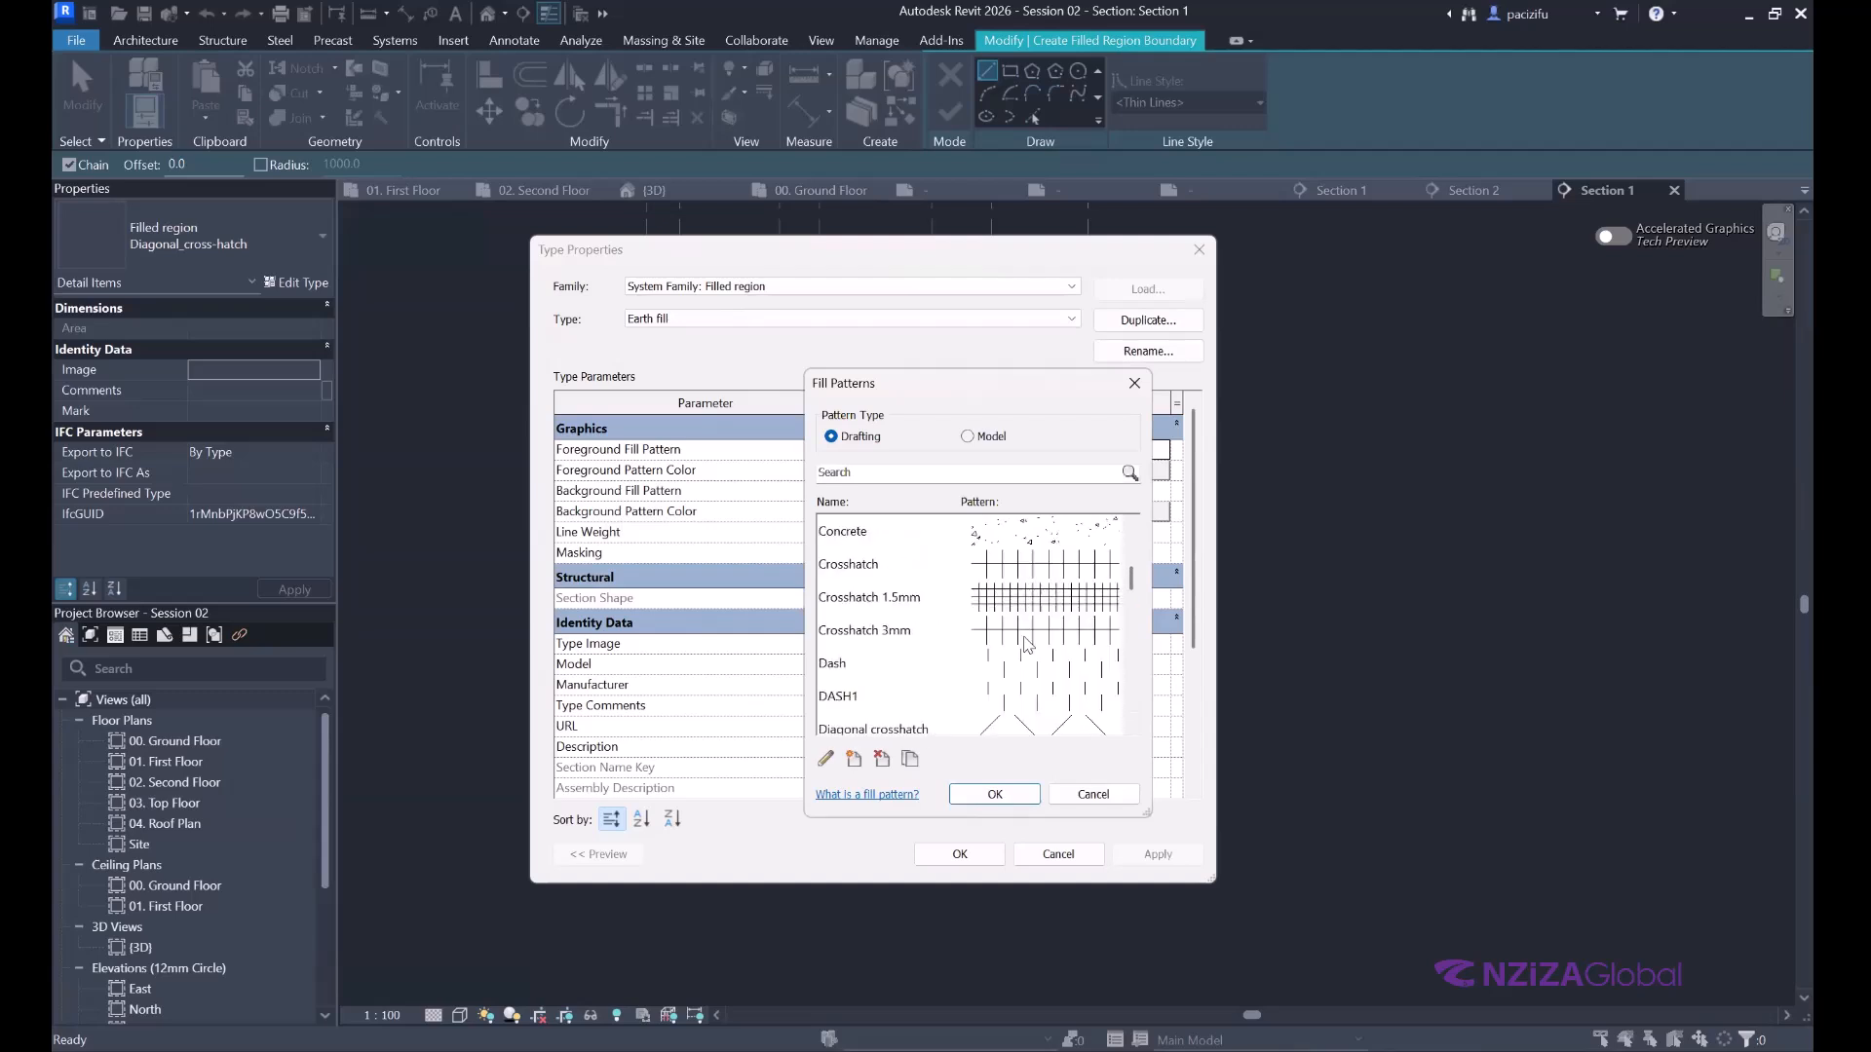
scroll(1025, 643, "up", 3)
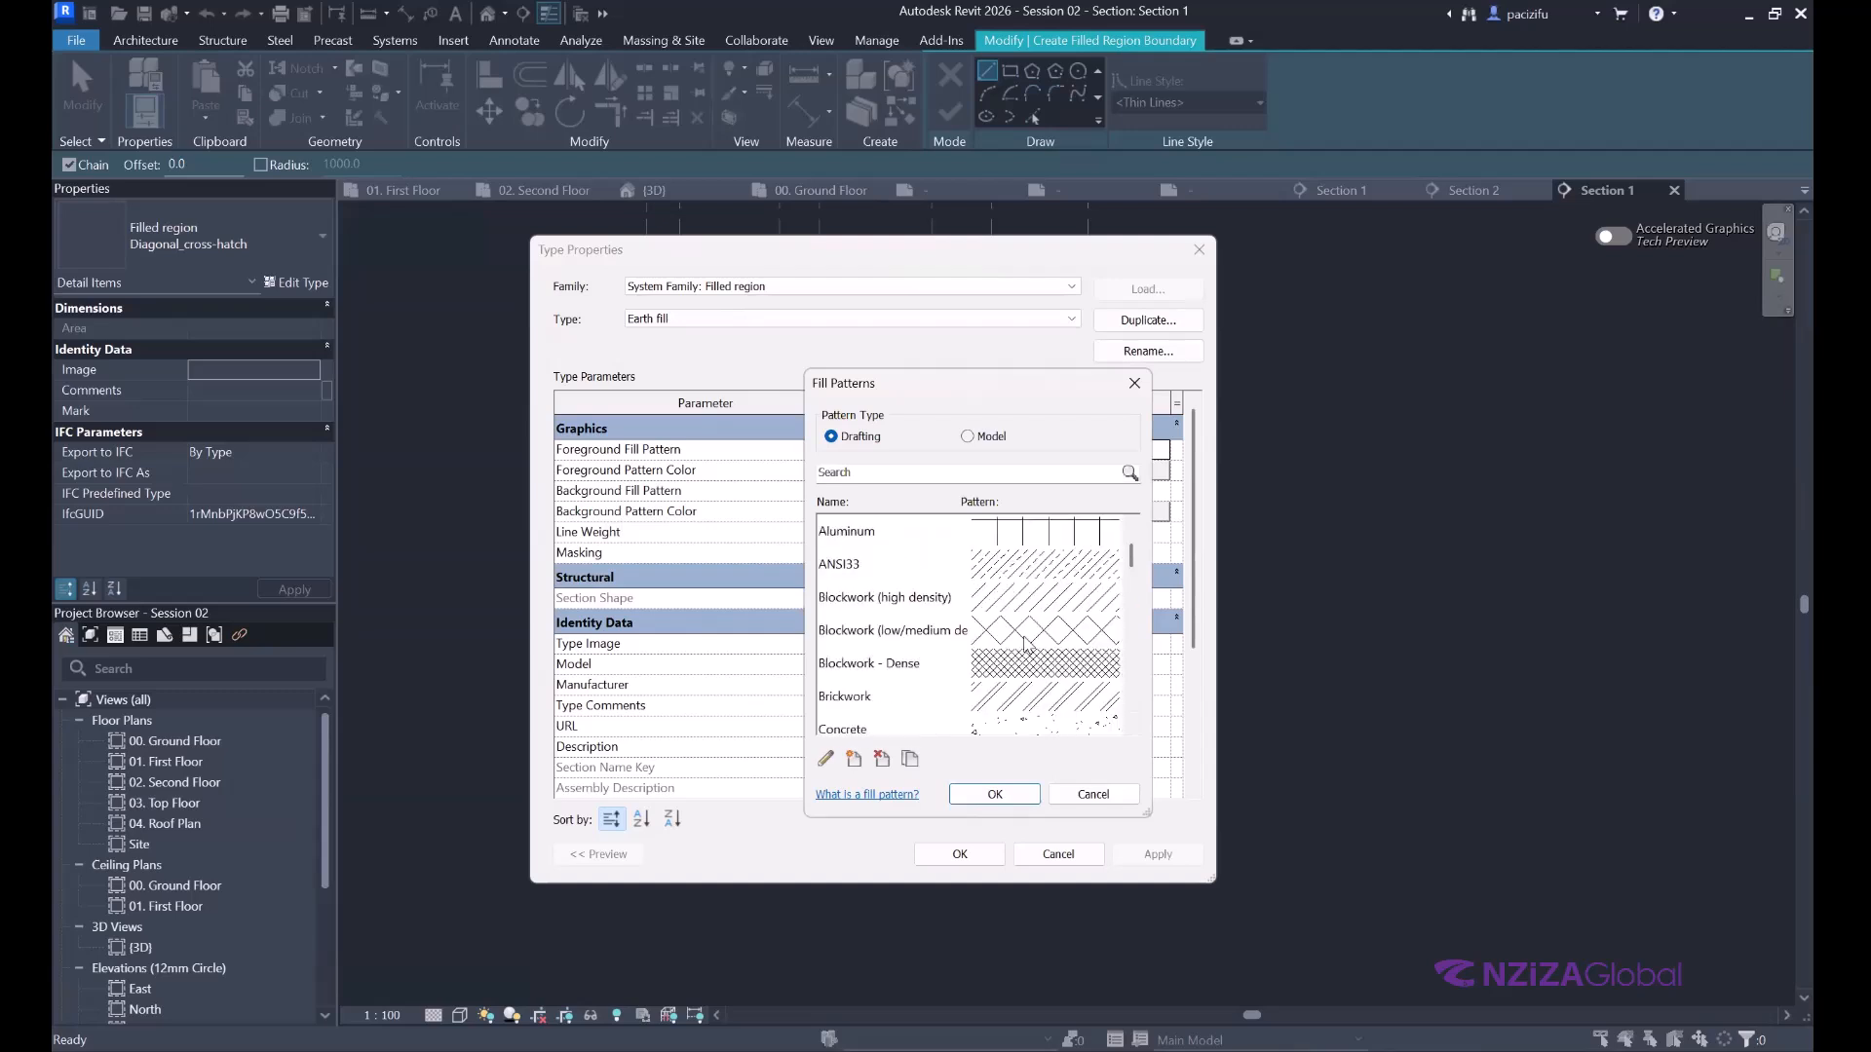
left_click(966, 435)
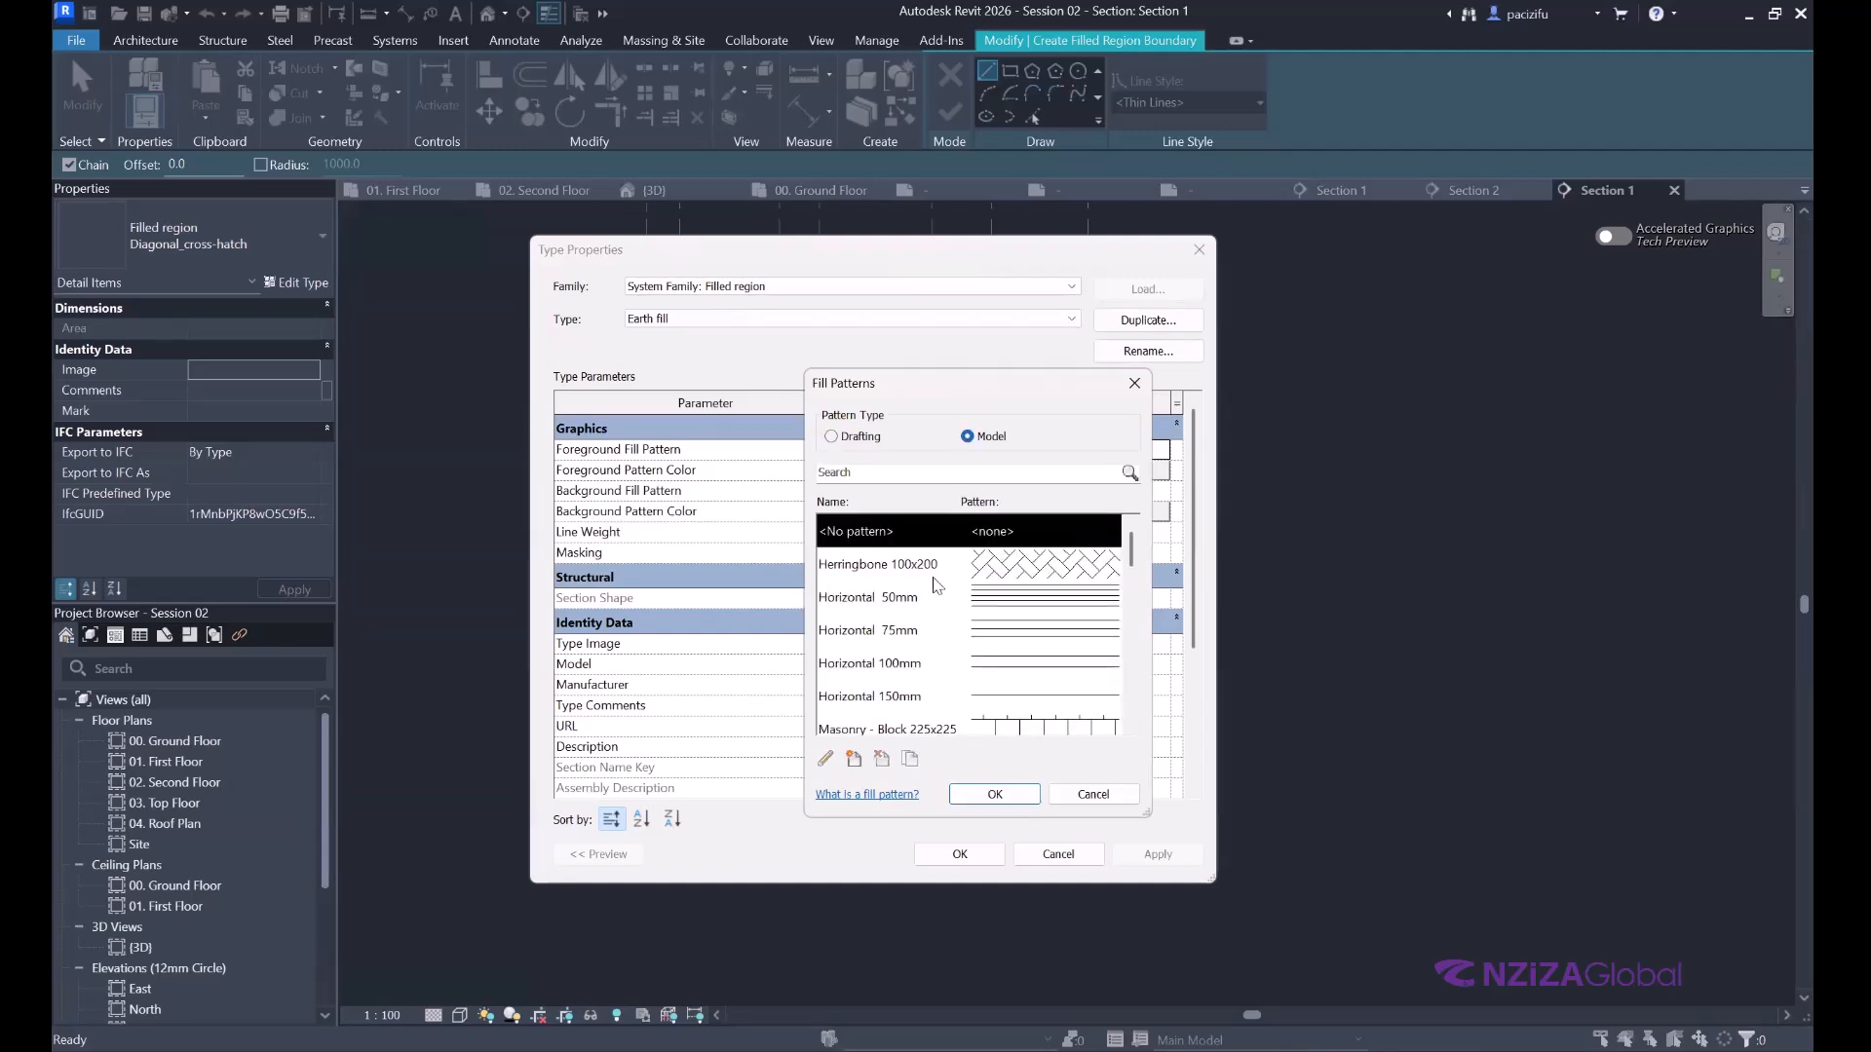
scroll(1030, 575, "down", 3)
left_click(1035, 567)
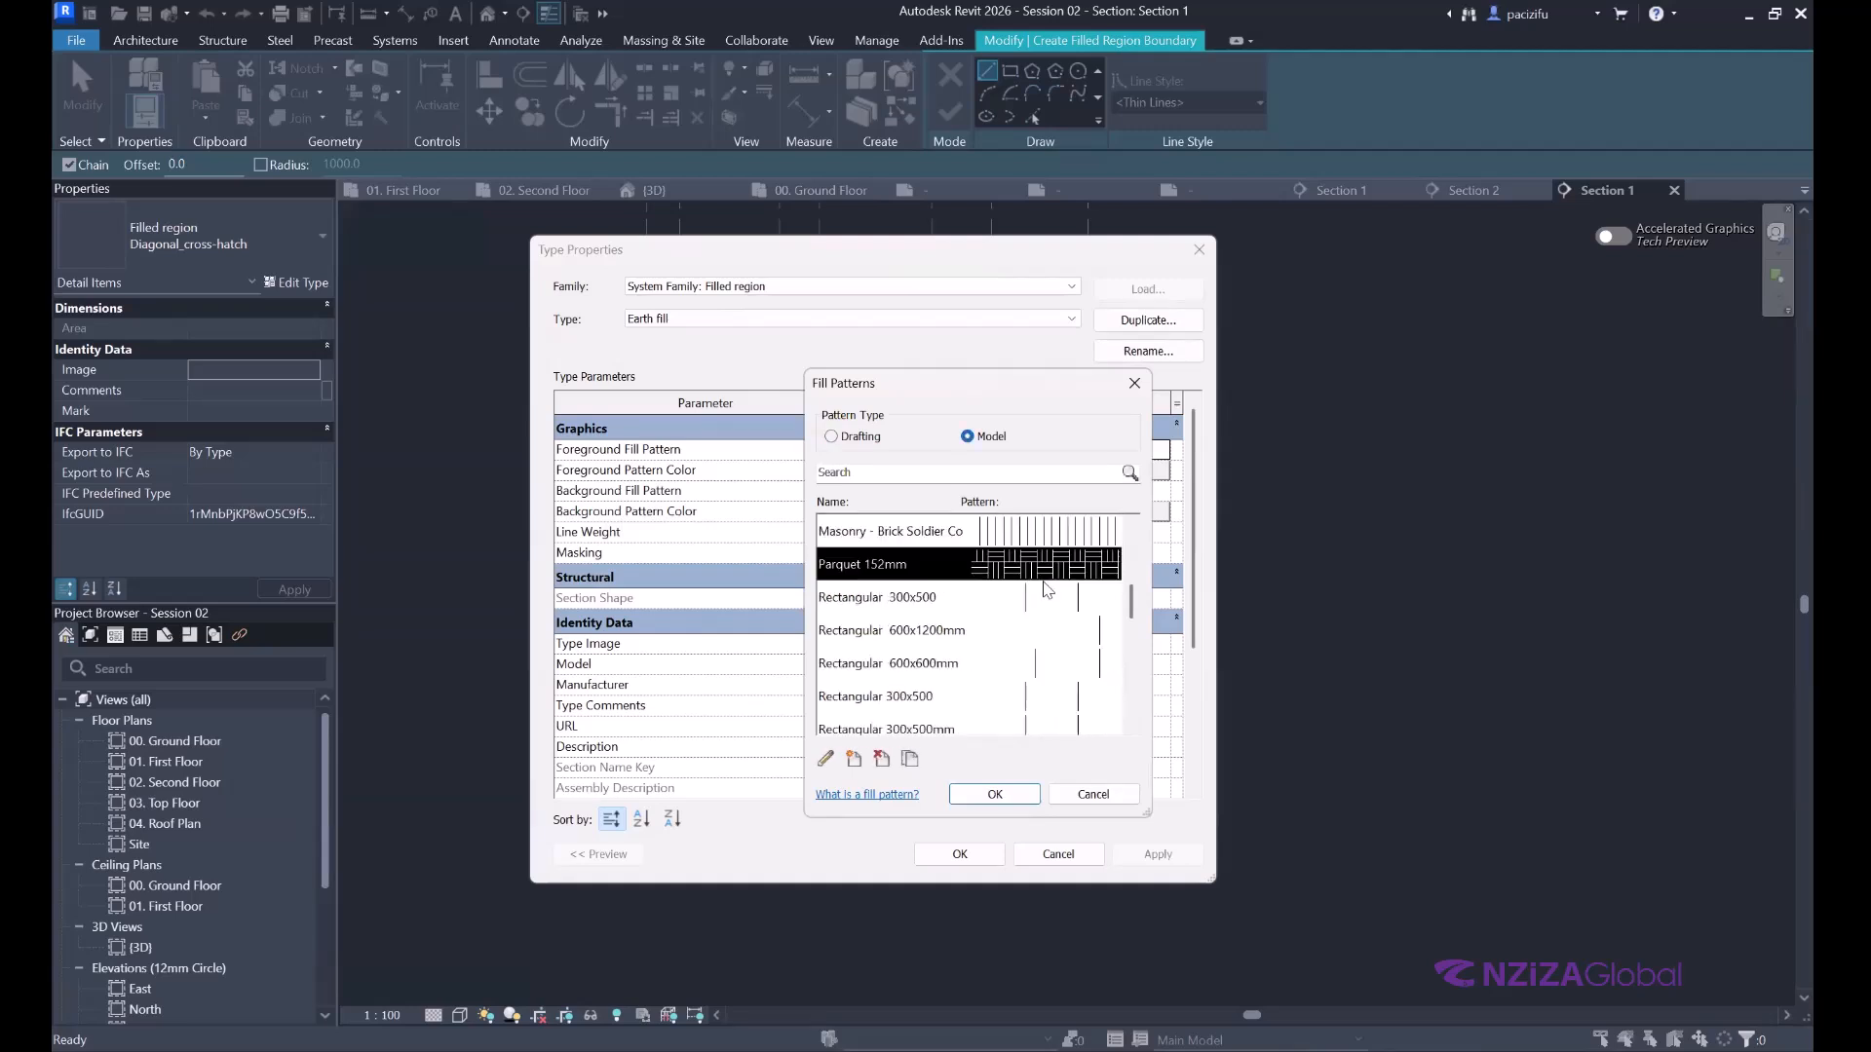
scroll(1015, 617, "down", 8)
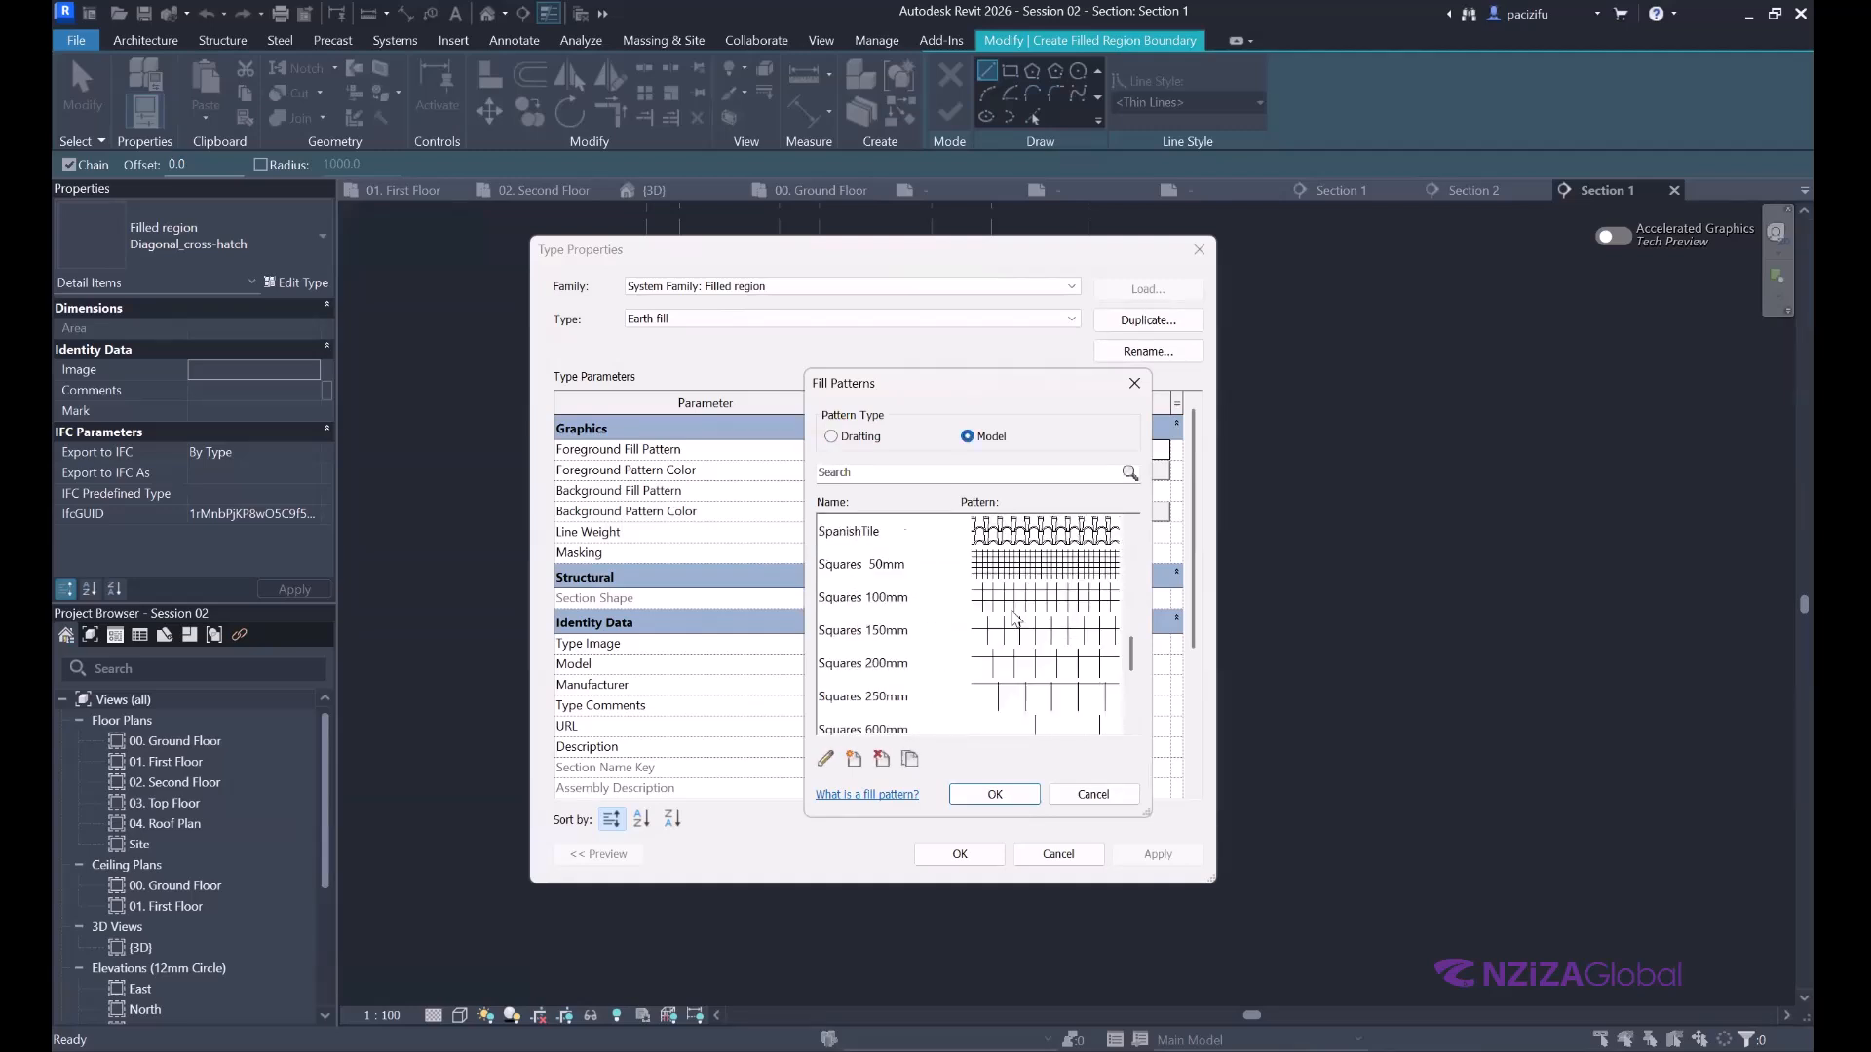
scroll(1016, 618, "up", 8)
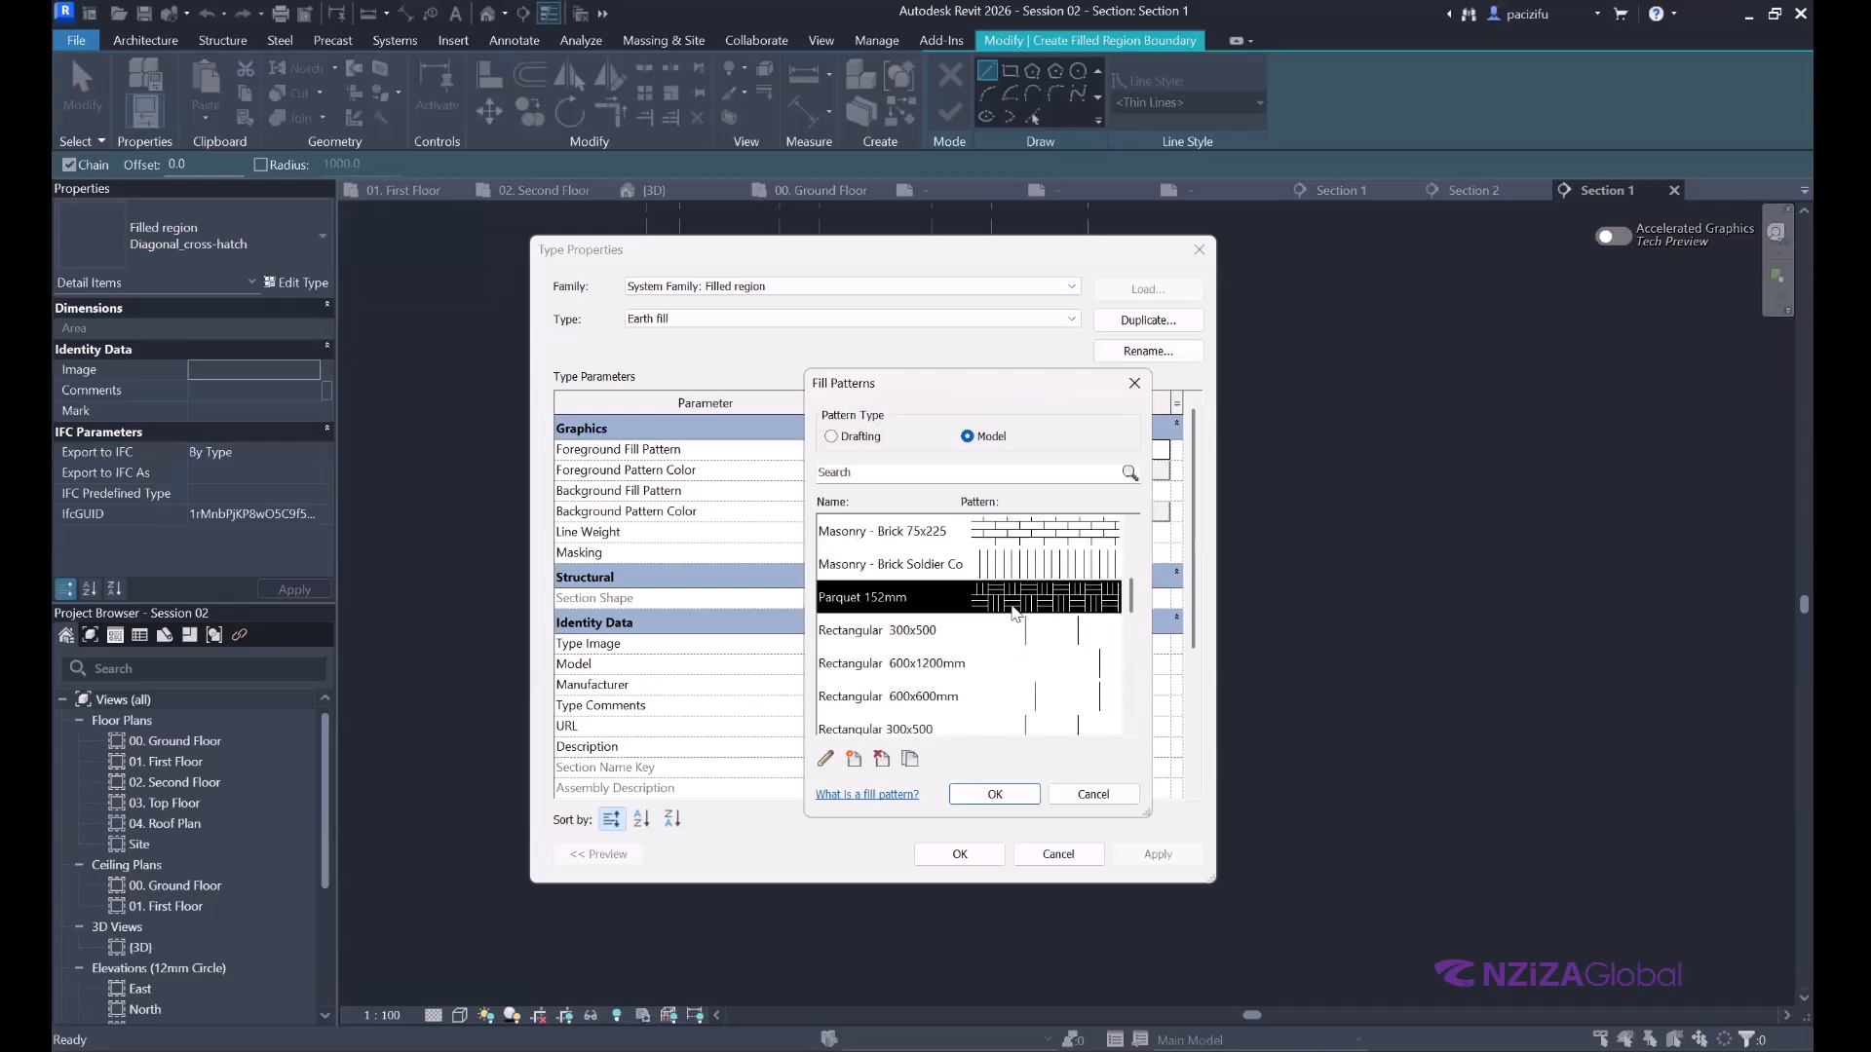
scroll(1016, 614, "up", 3)
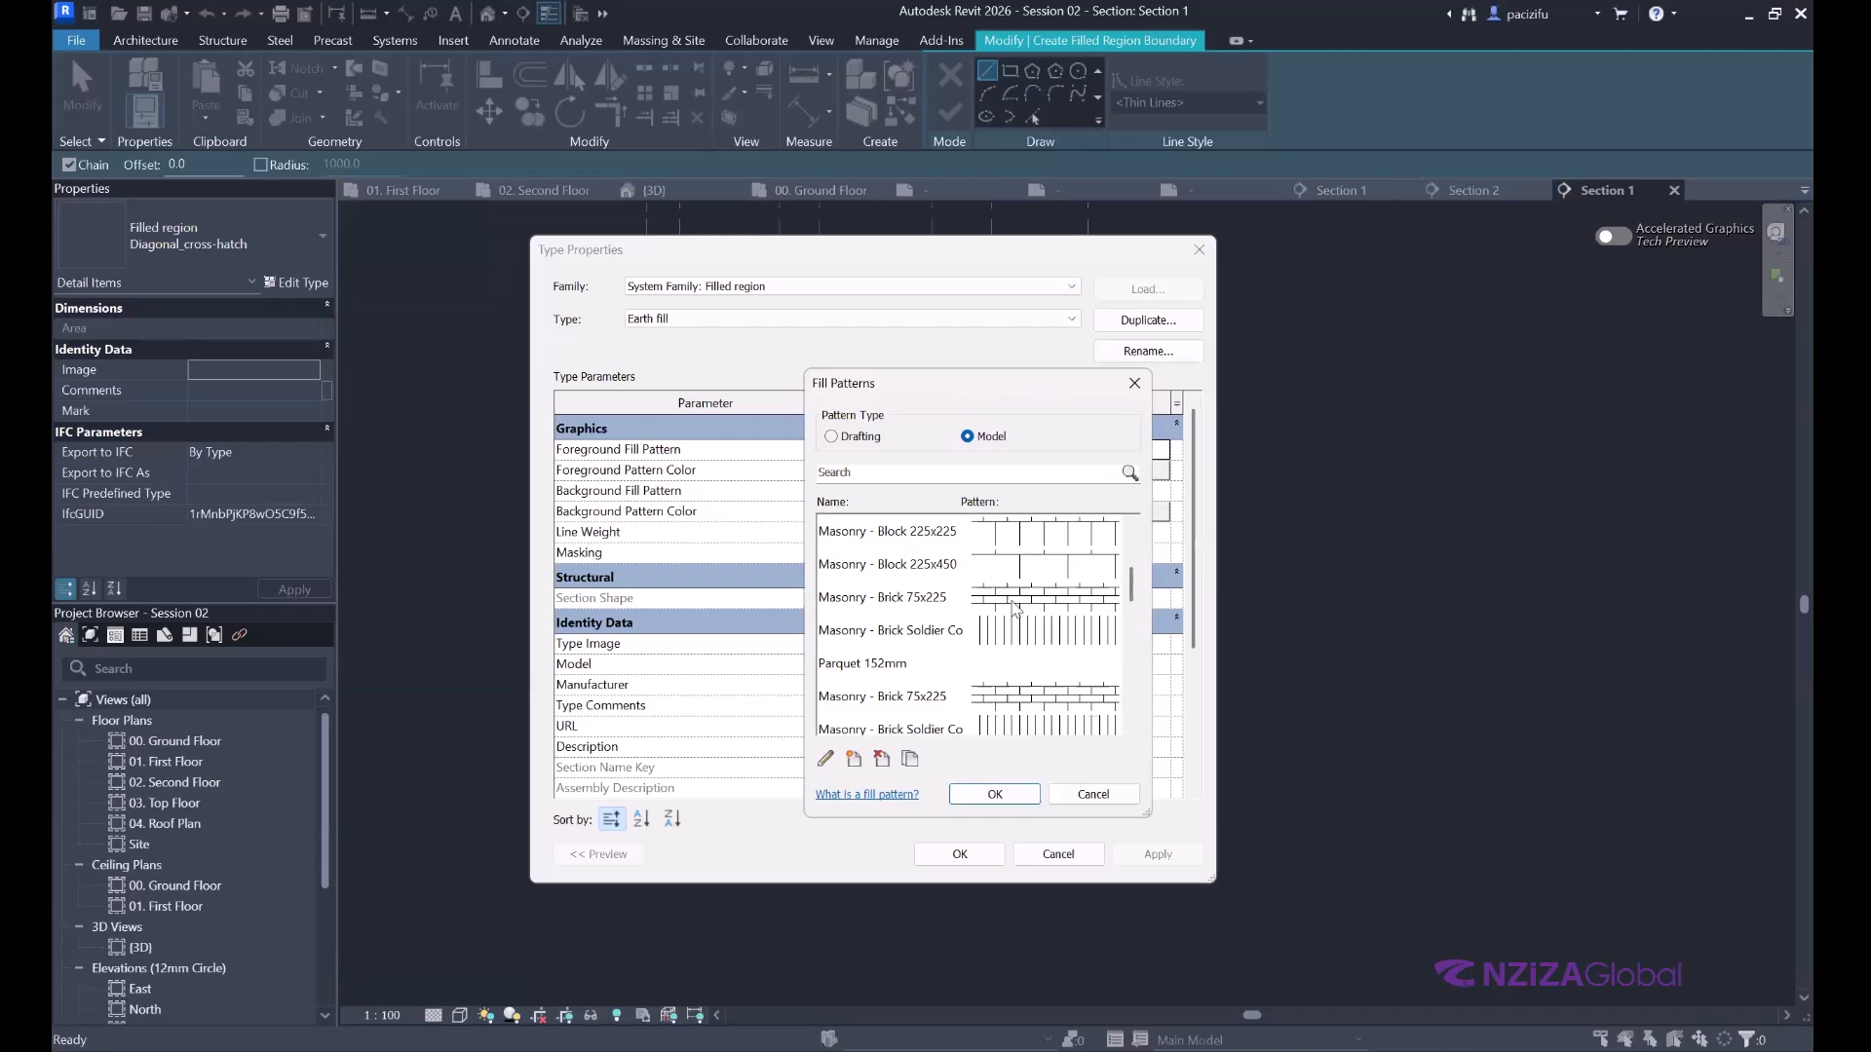
scroll(1016, 609, "down", 3)
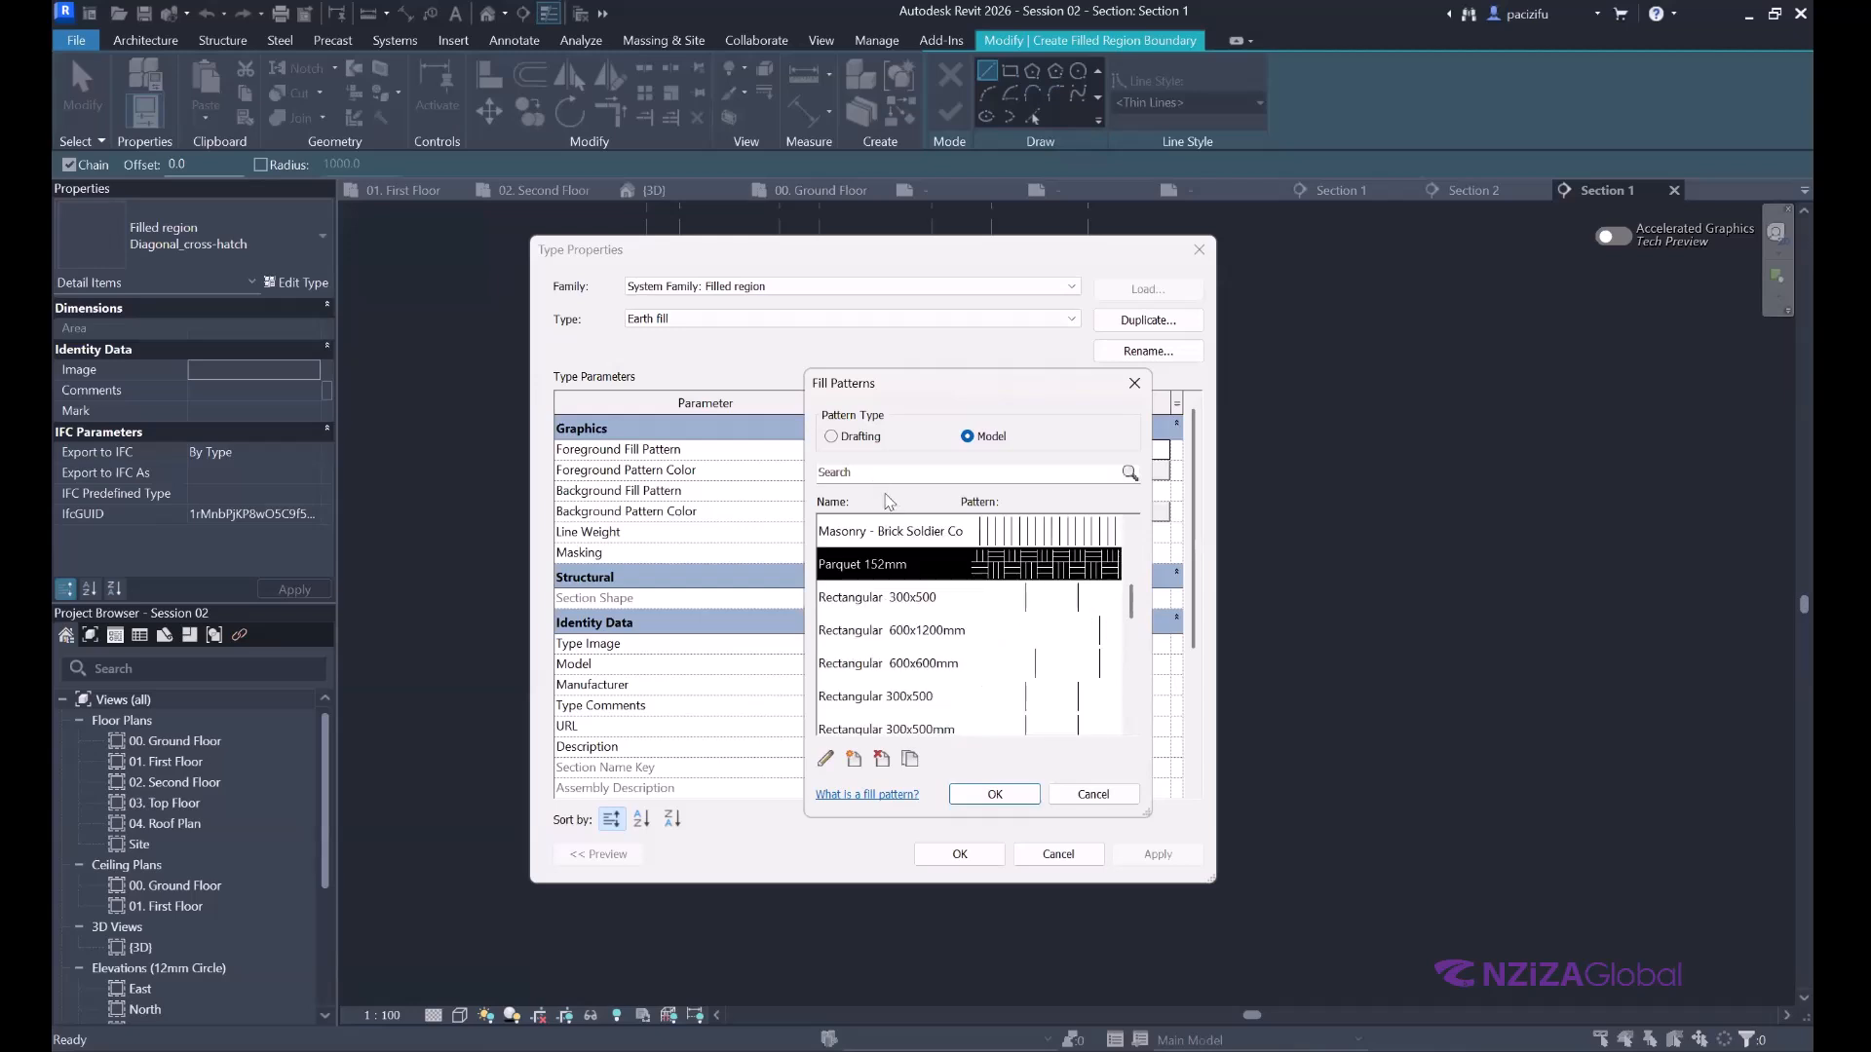
Set the Earth fill type's foreground fill pattern to the drafting pattern Earth.
left_click(830, 436)
scroll(1031, 636, "down", 6)
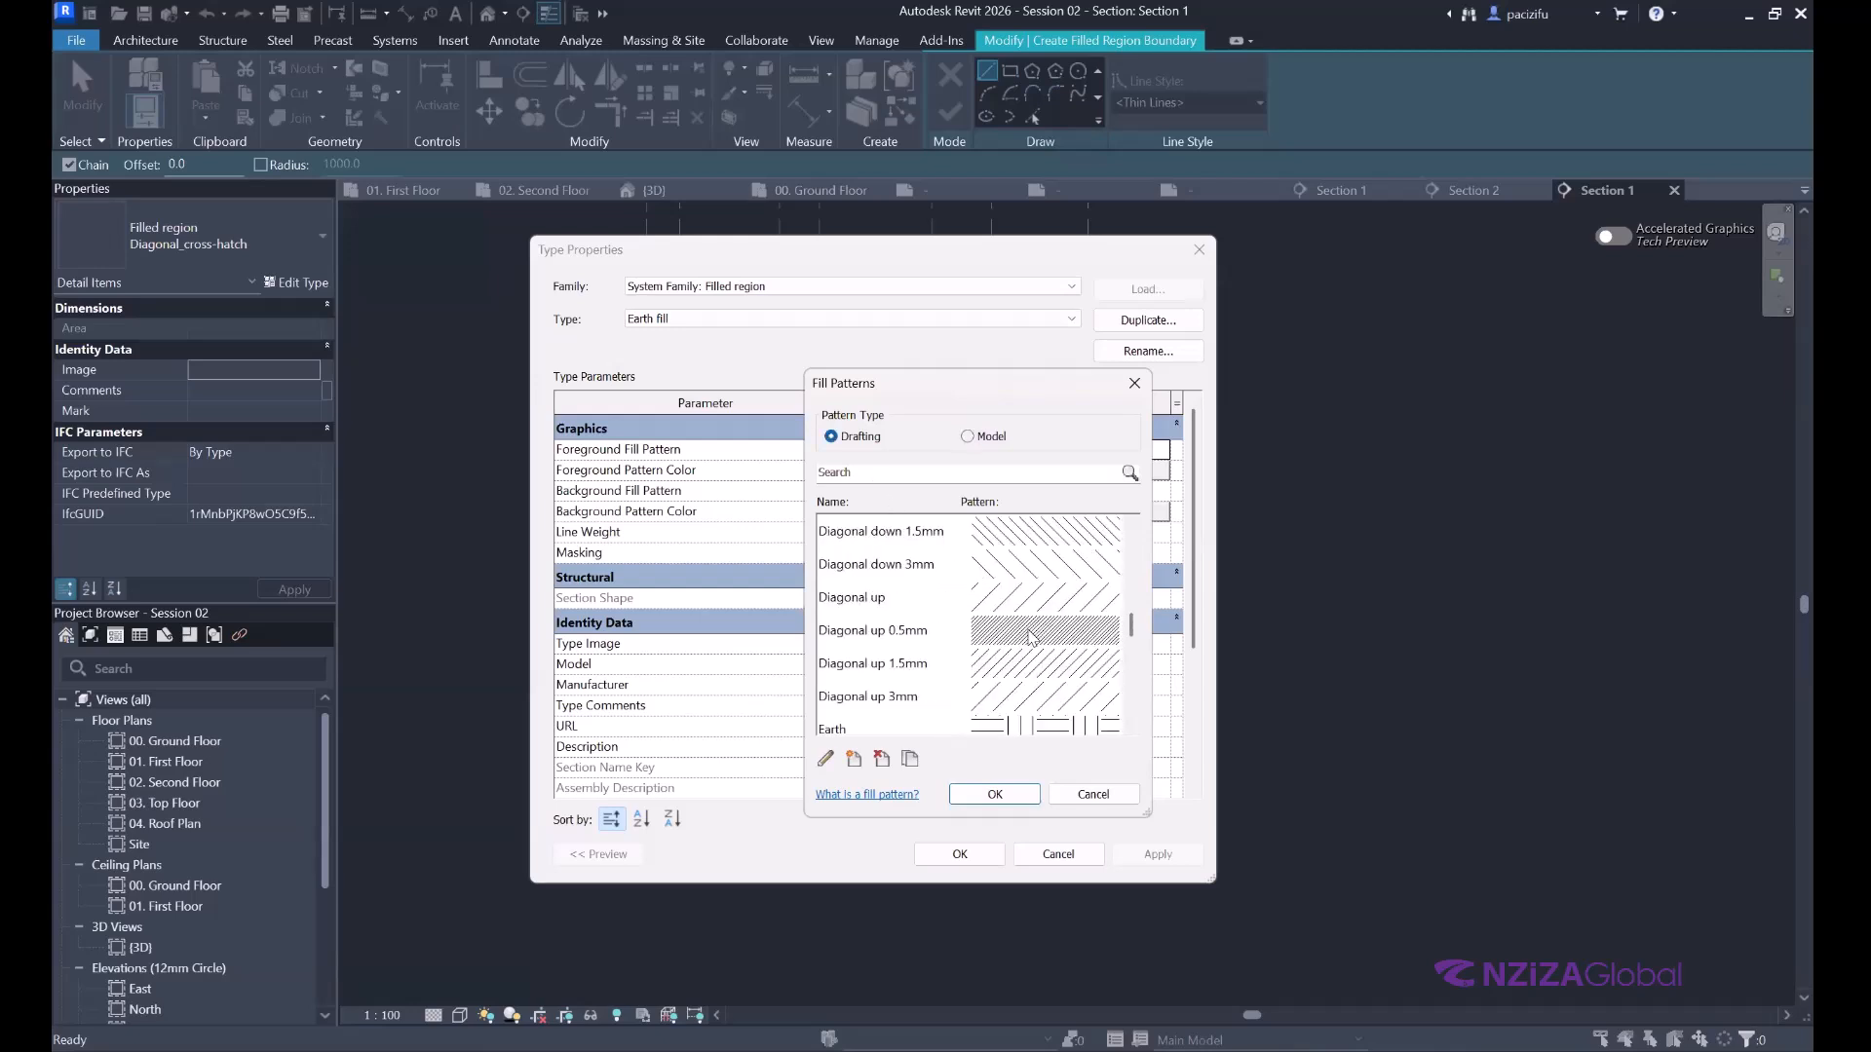
left_click(974, 725)
scroll(965, 611, "down", 1)
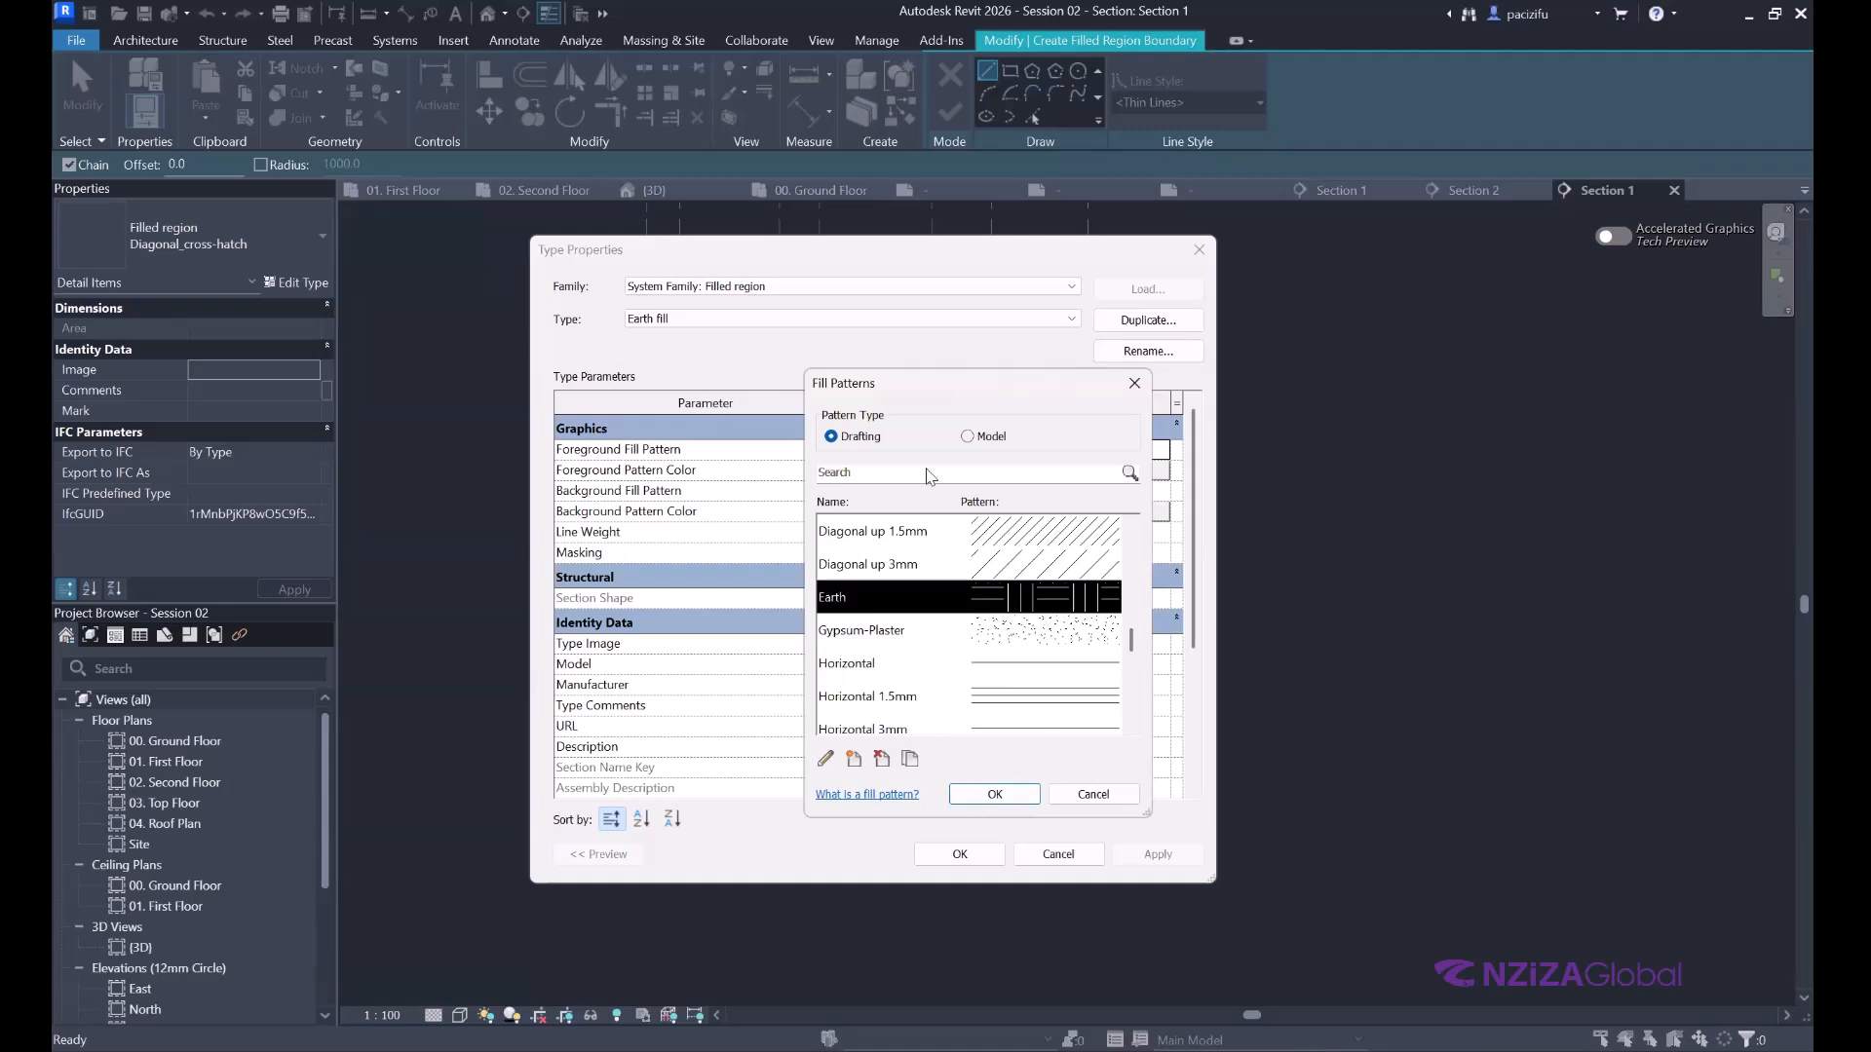
key("Return")
Set the Earth fill type's foreground pattern color to grey RGB 100-100-100 and accept the type properties.
left_click(1033, 471)
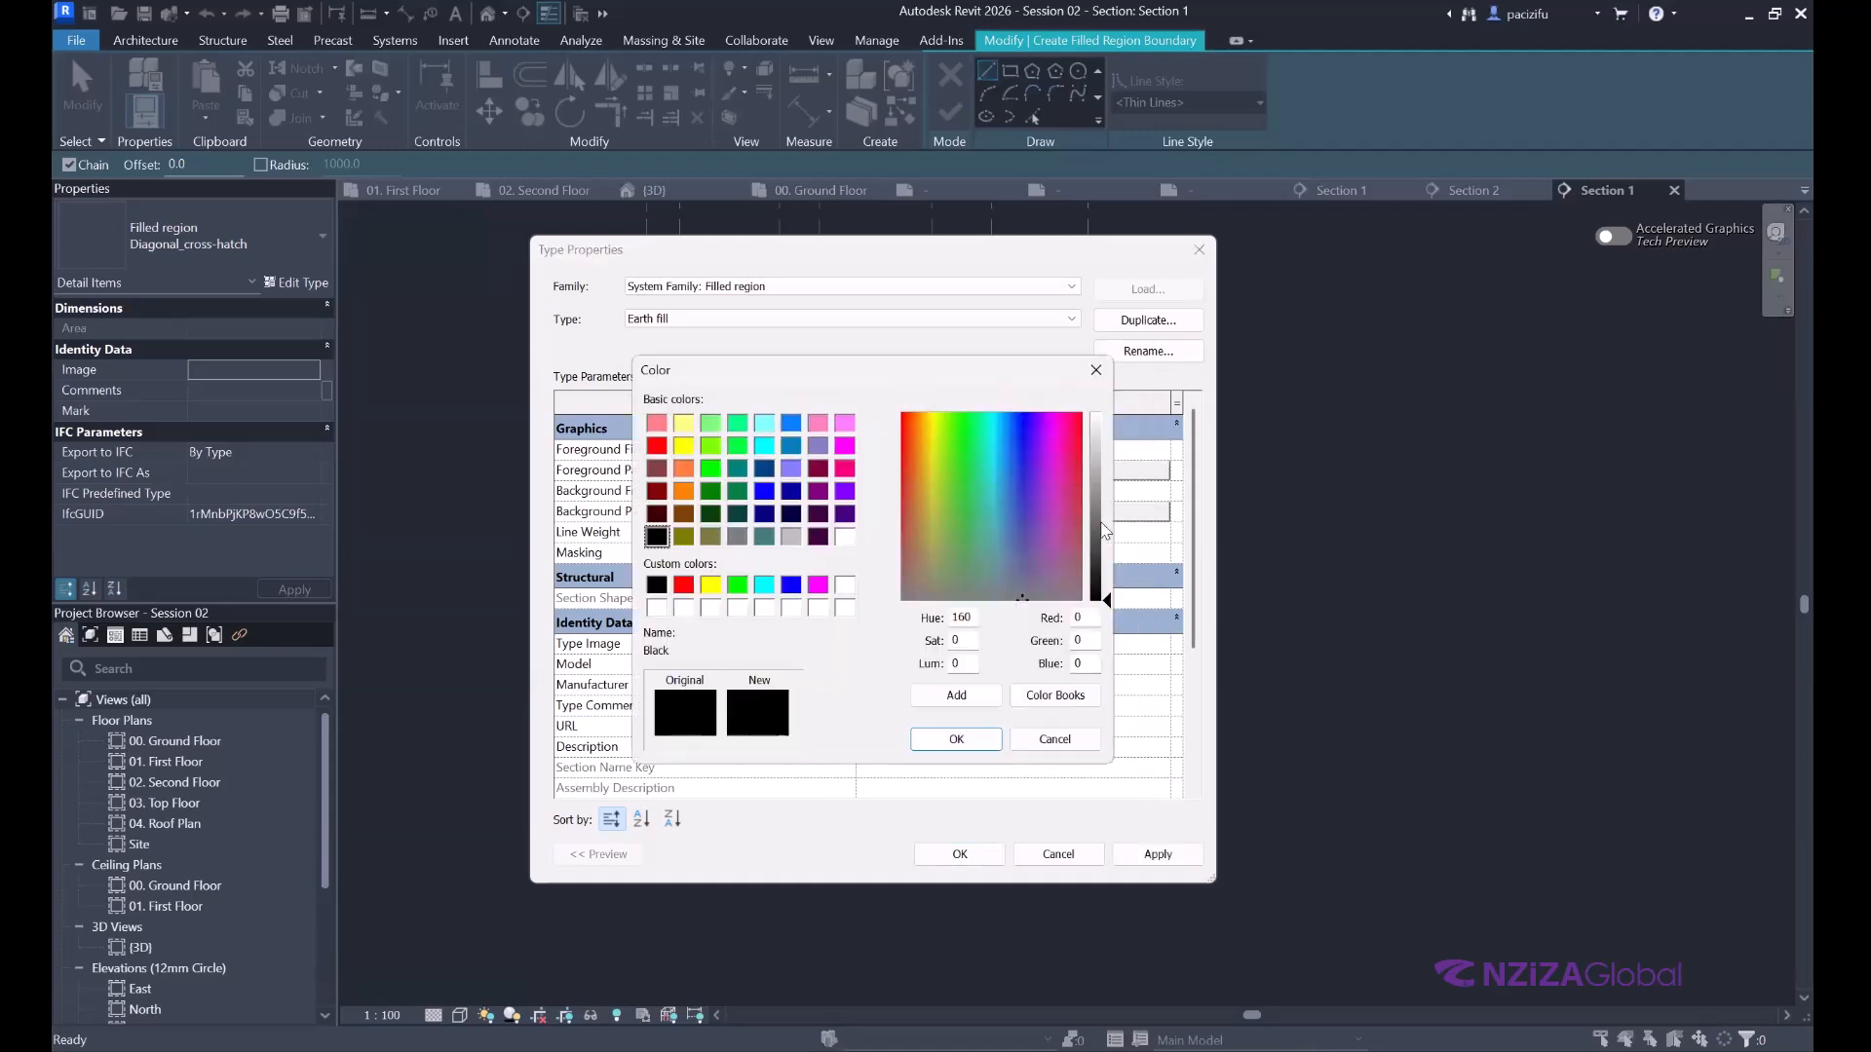
left_click_drag(1104, 531, 1106, 527)
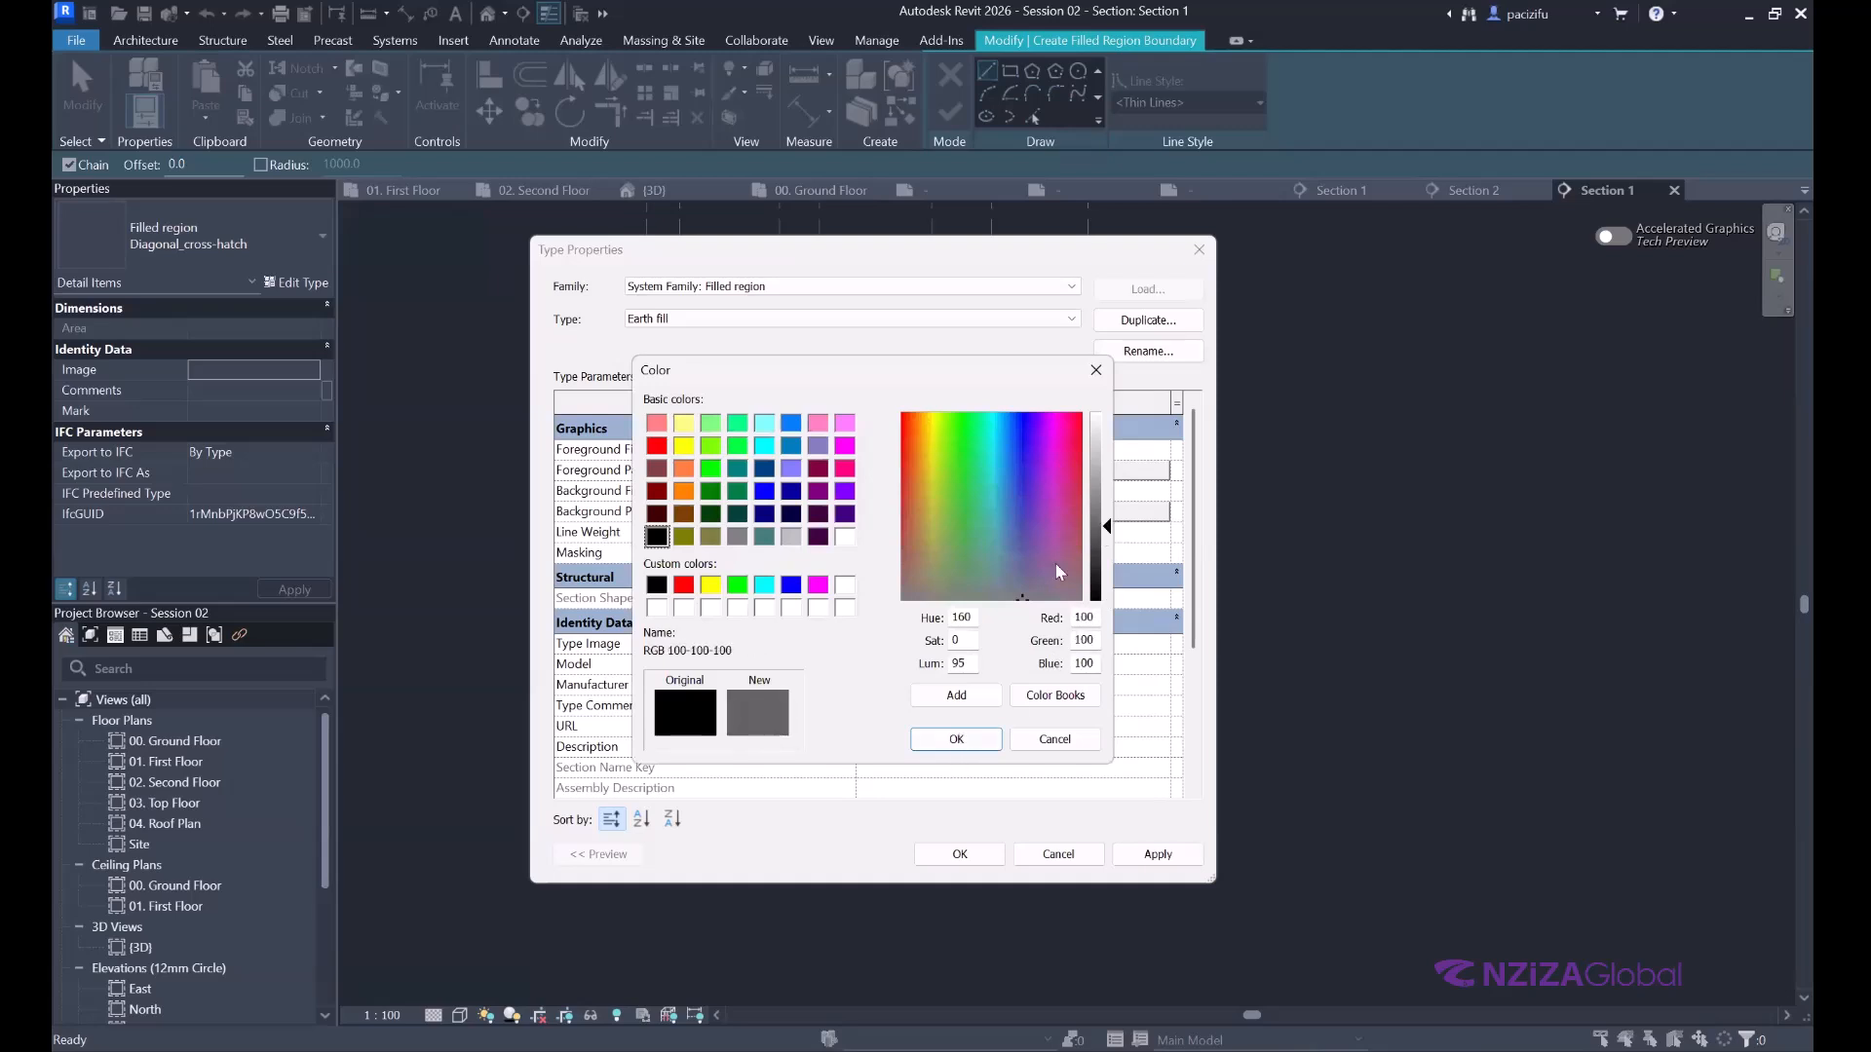
key("Return")
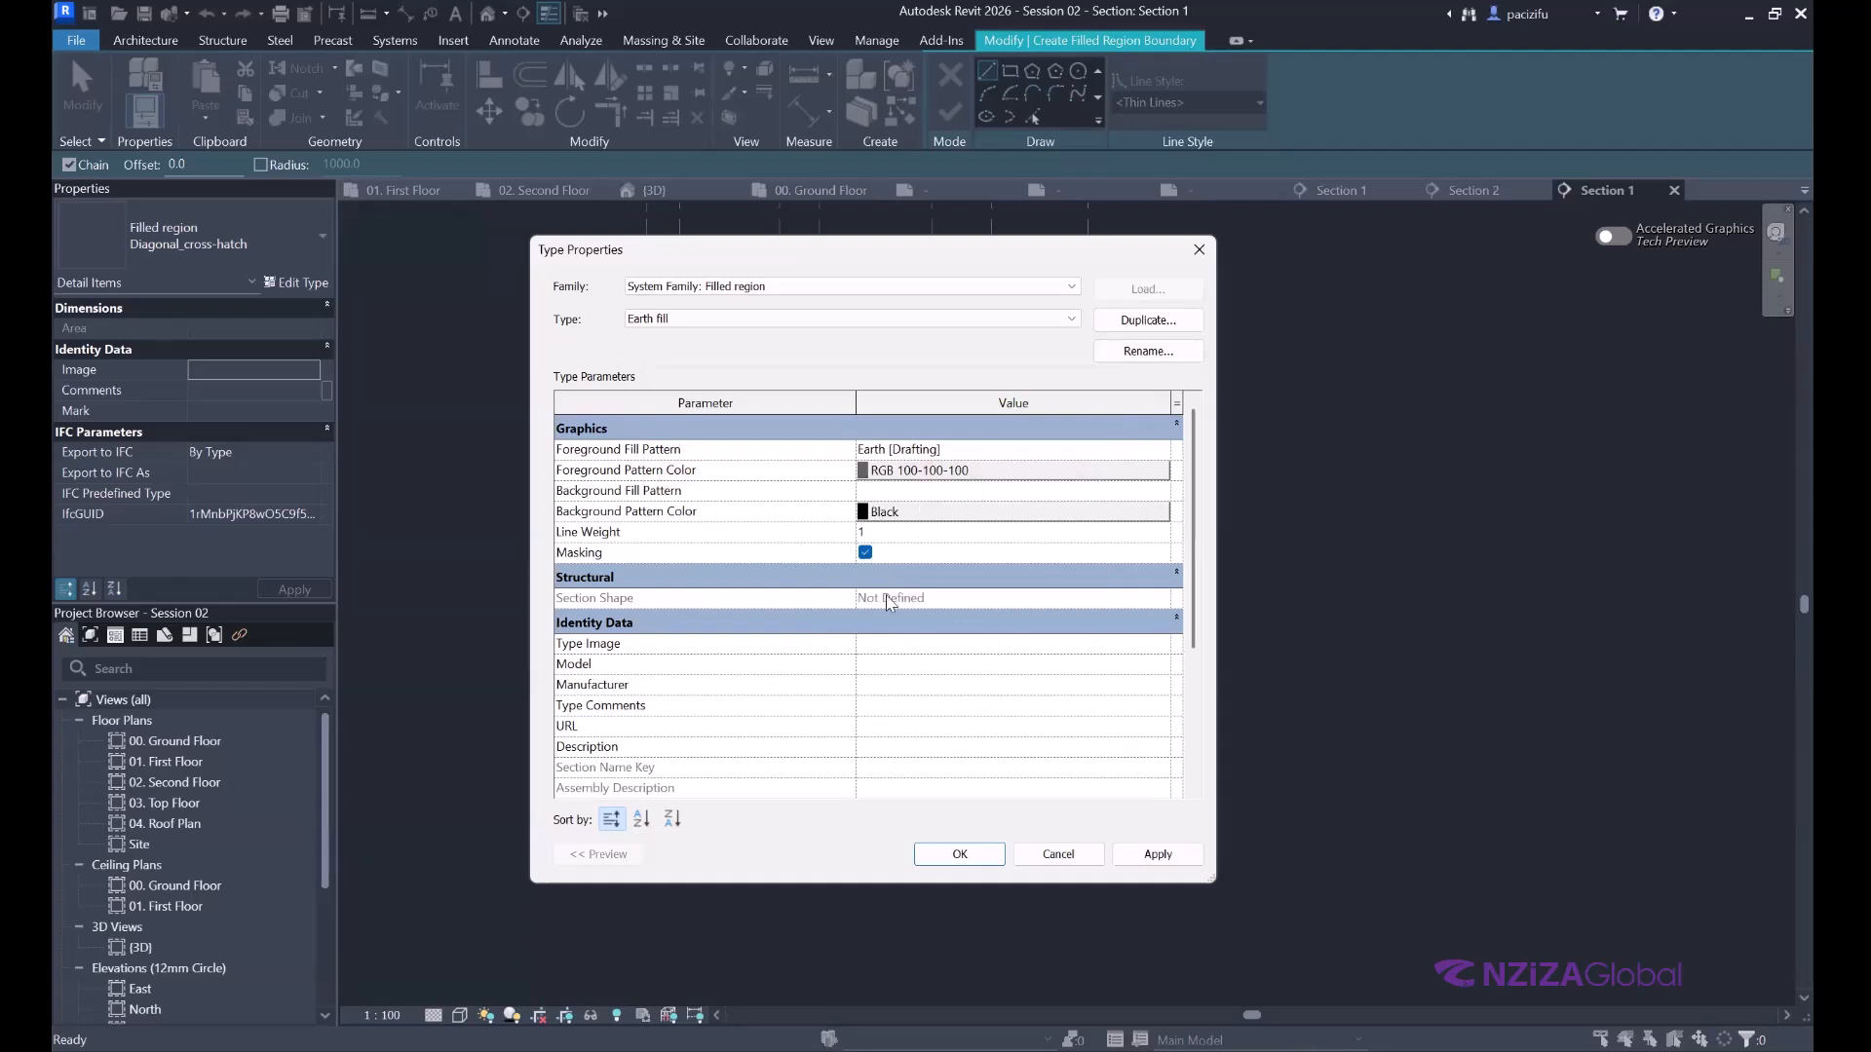
left_click(959, 855)
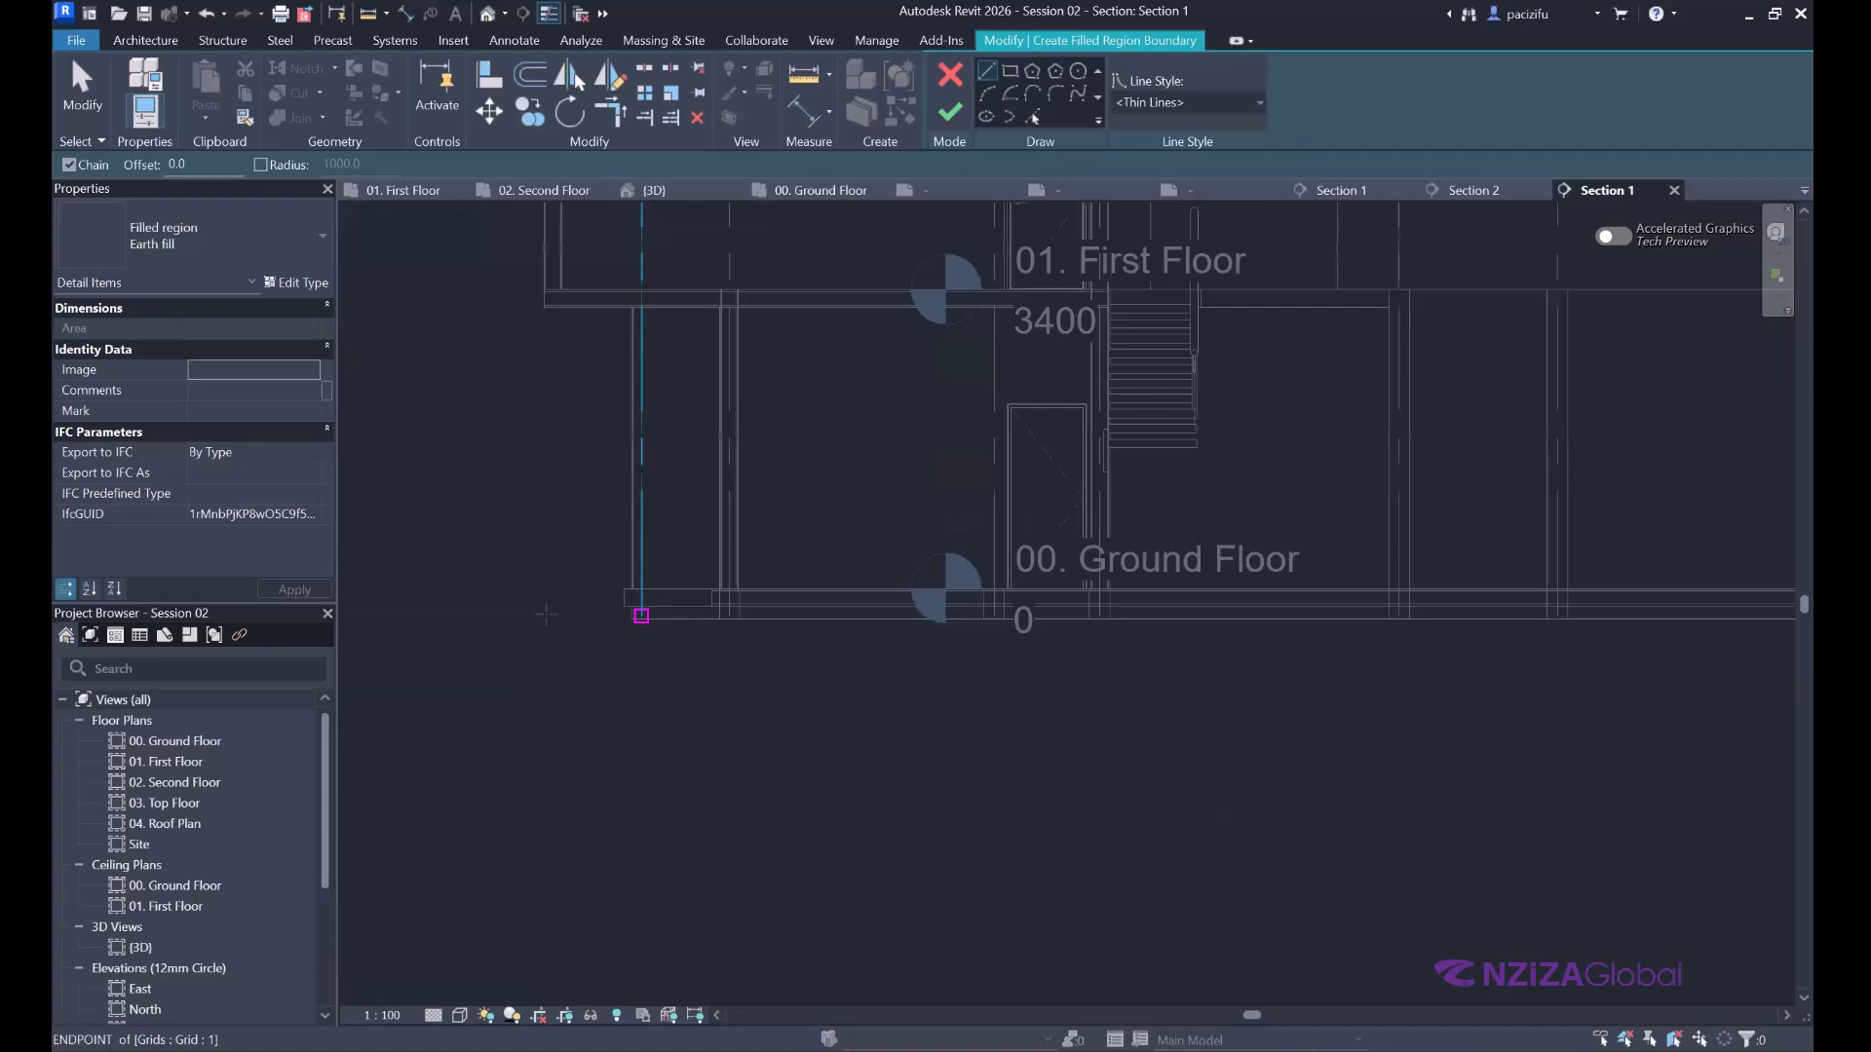
Sketch a rectangular Earth fill boundary about 16100 by 2500 mm under the ground floor slab and finish the filled region.
scroll(546, 614, "up", 2)
left_click(1018, 73)
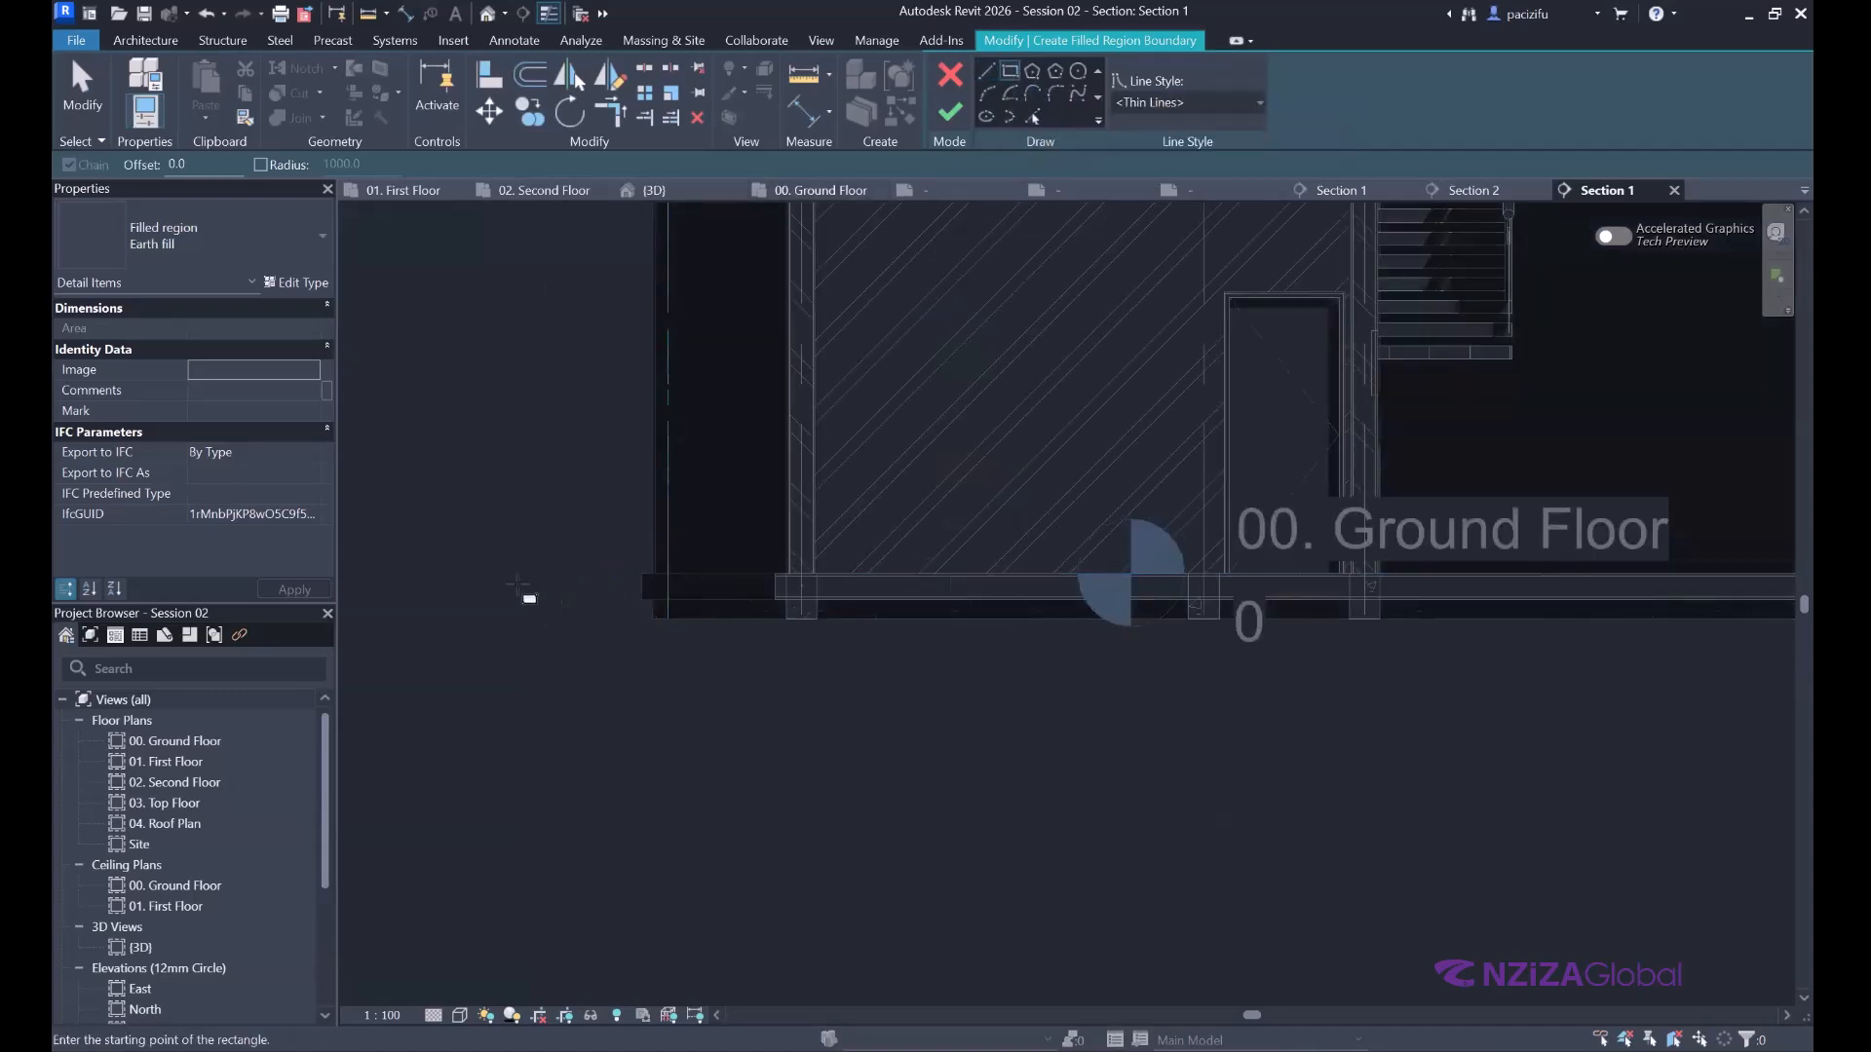
scroll(566, 591, "up", 2)
left_click(493, 608)
scroll(745, 678, "down", 4)
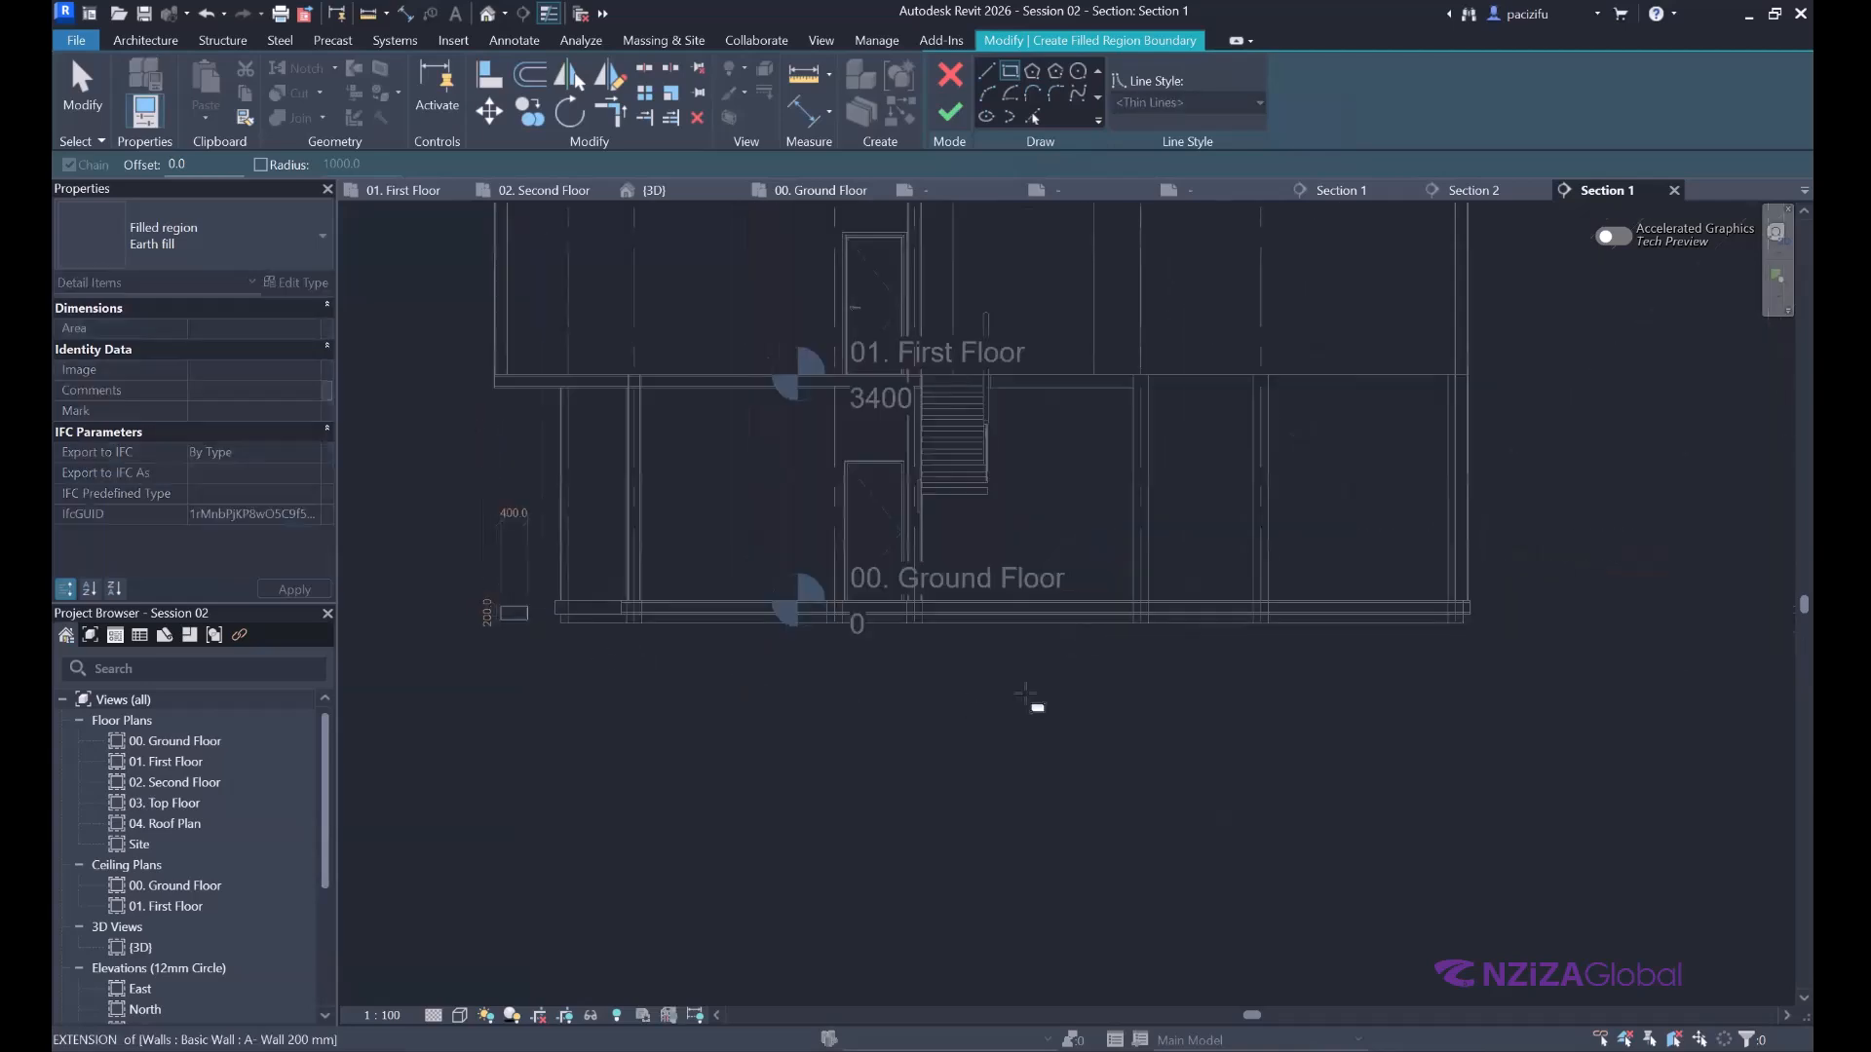
left_click(1052, 701)
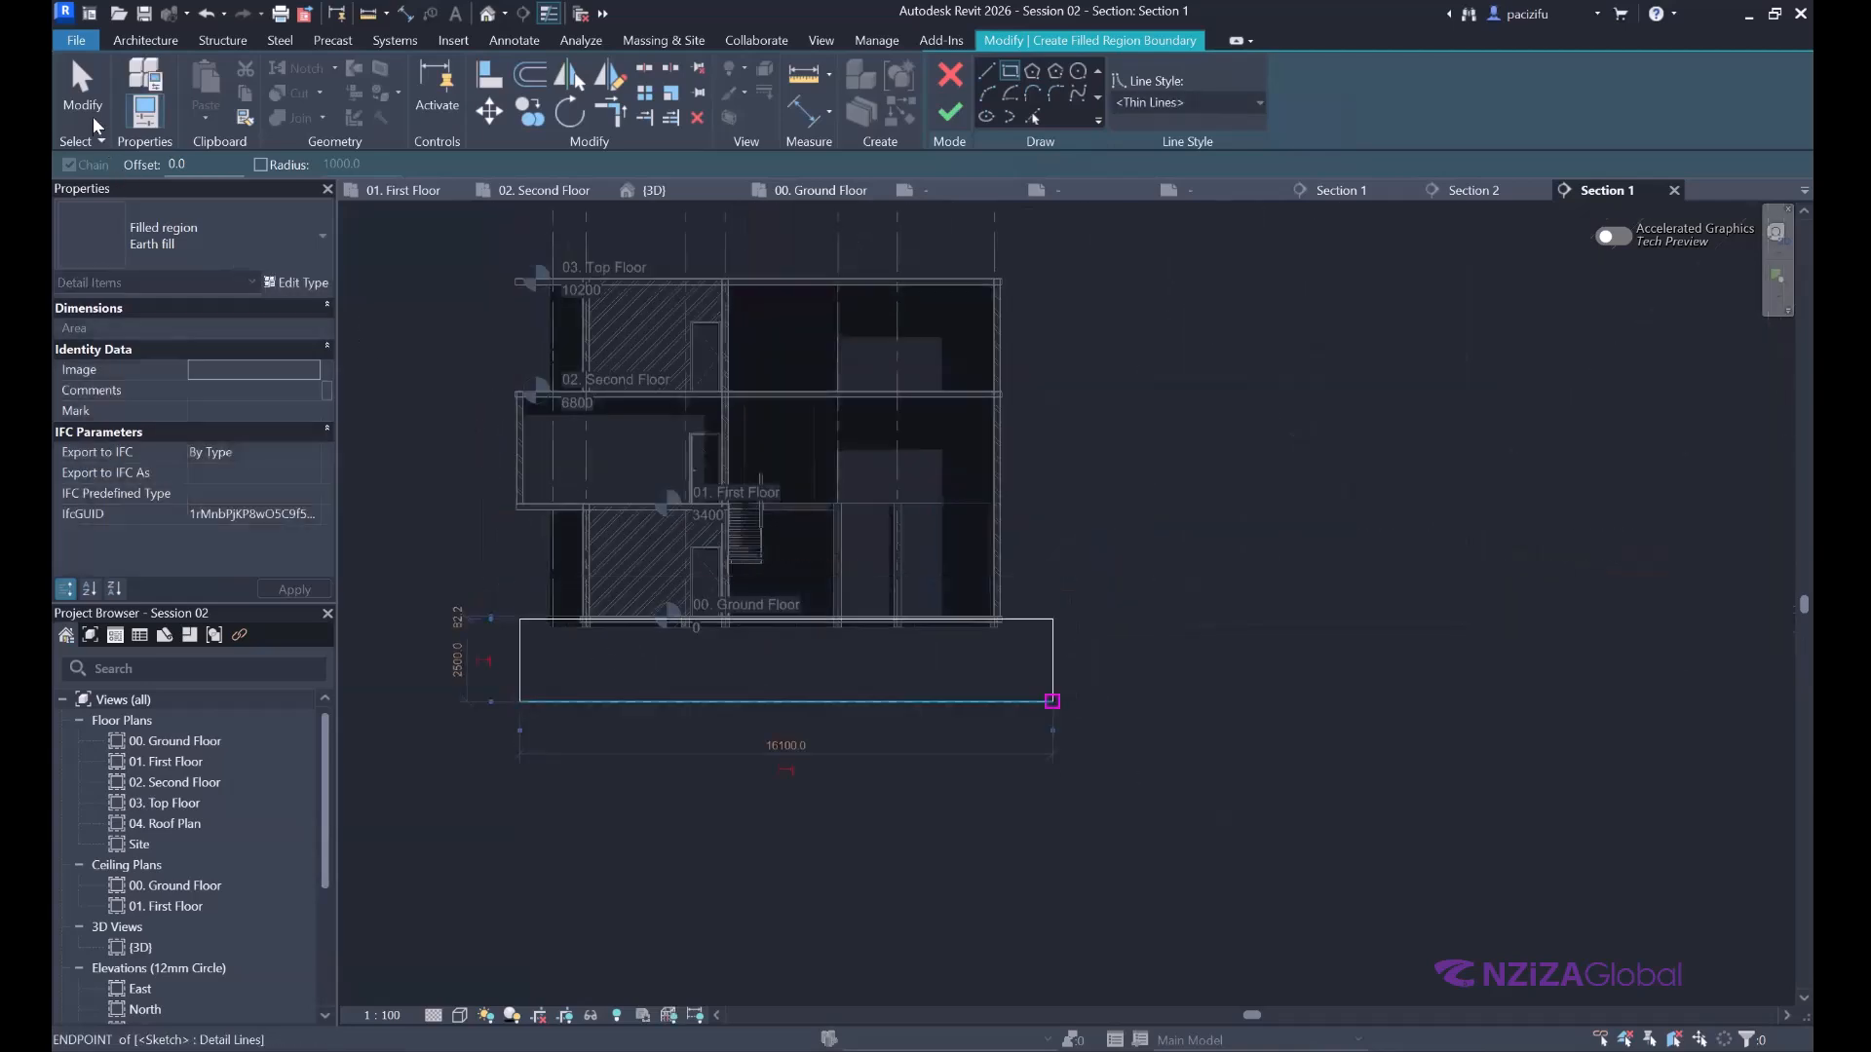
key("Escape")
key("Escape")
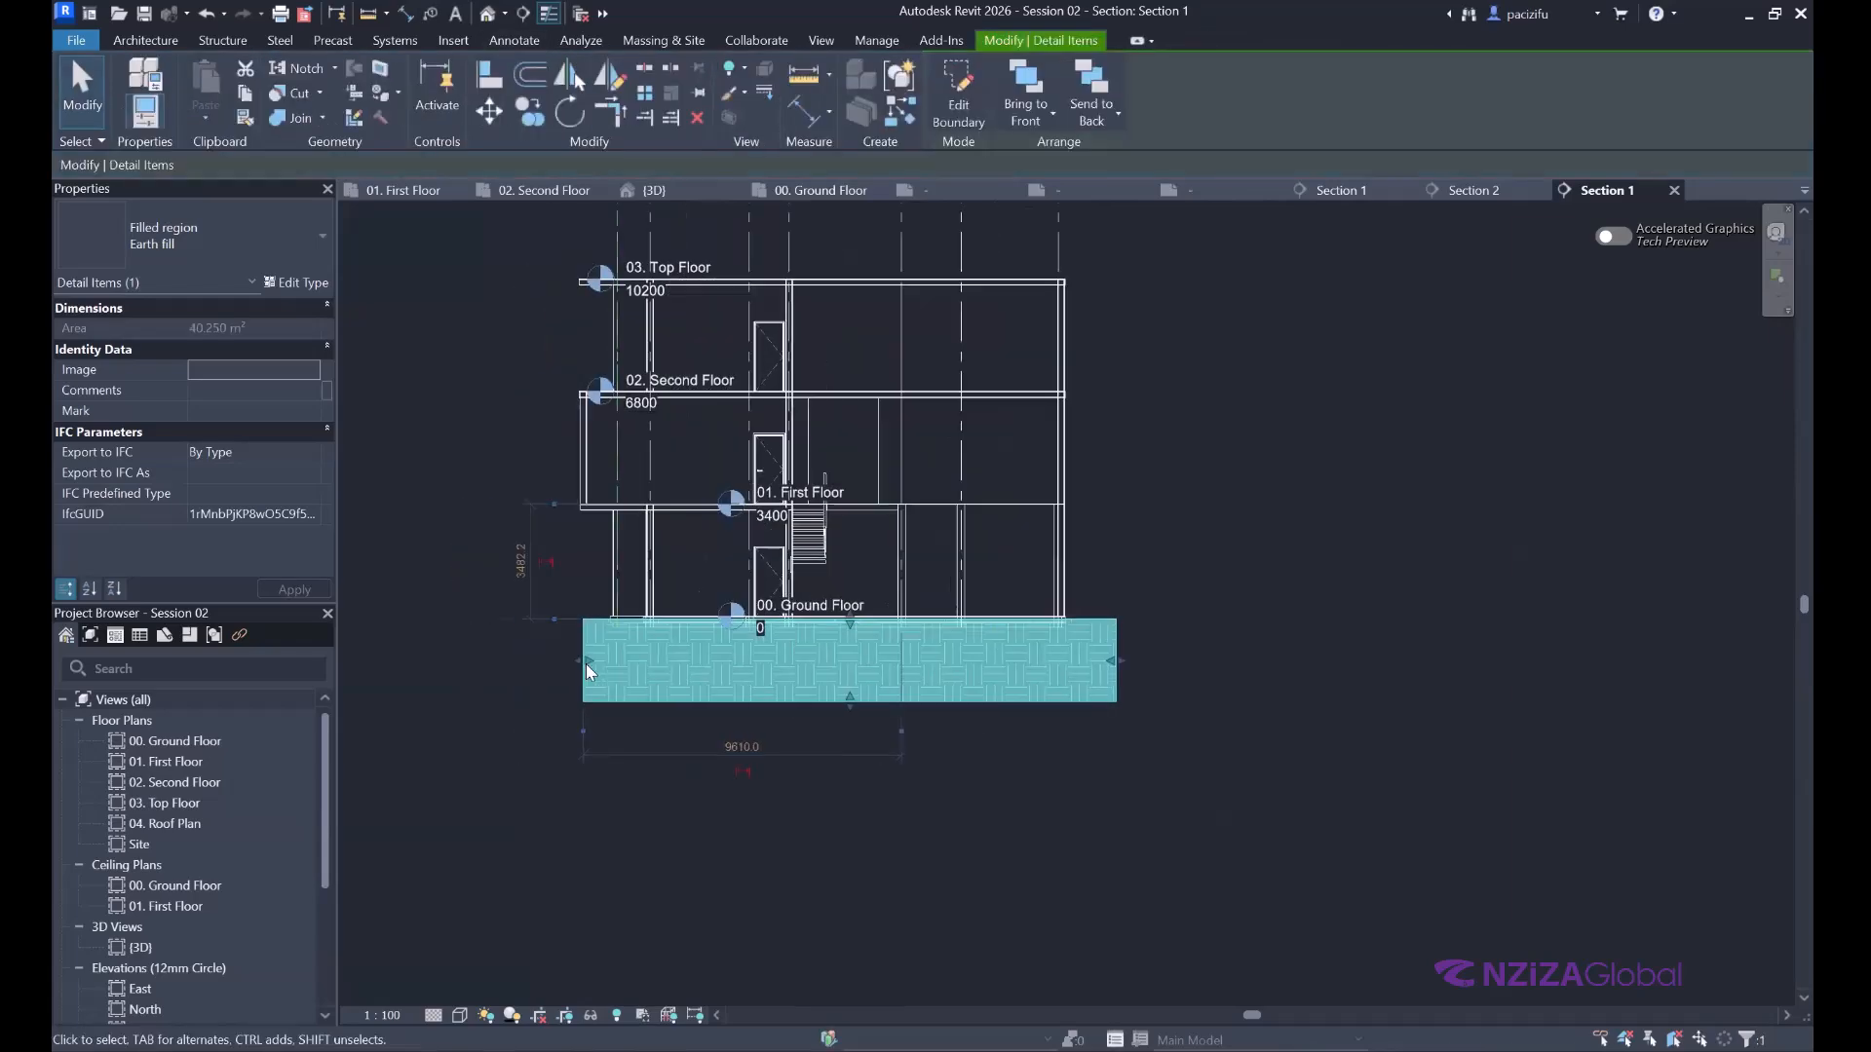
Stretch the Earth fill region's left end outward so it extends beyond the overhanging upper floor.
left_click(545, 660)
scroll(581, 662, "up", 2)
left_click(583, 663)
left_click_drag(584, 658, 494, 659)
left_click(582, 539)
Turn off Masking in the Earth fill region's type properties.
scroll(581, 565, "up", 5)
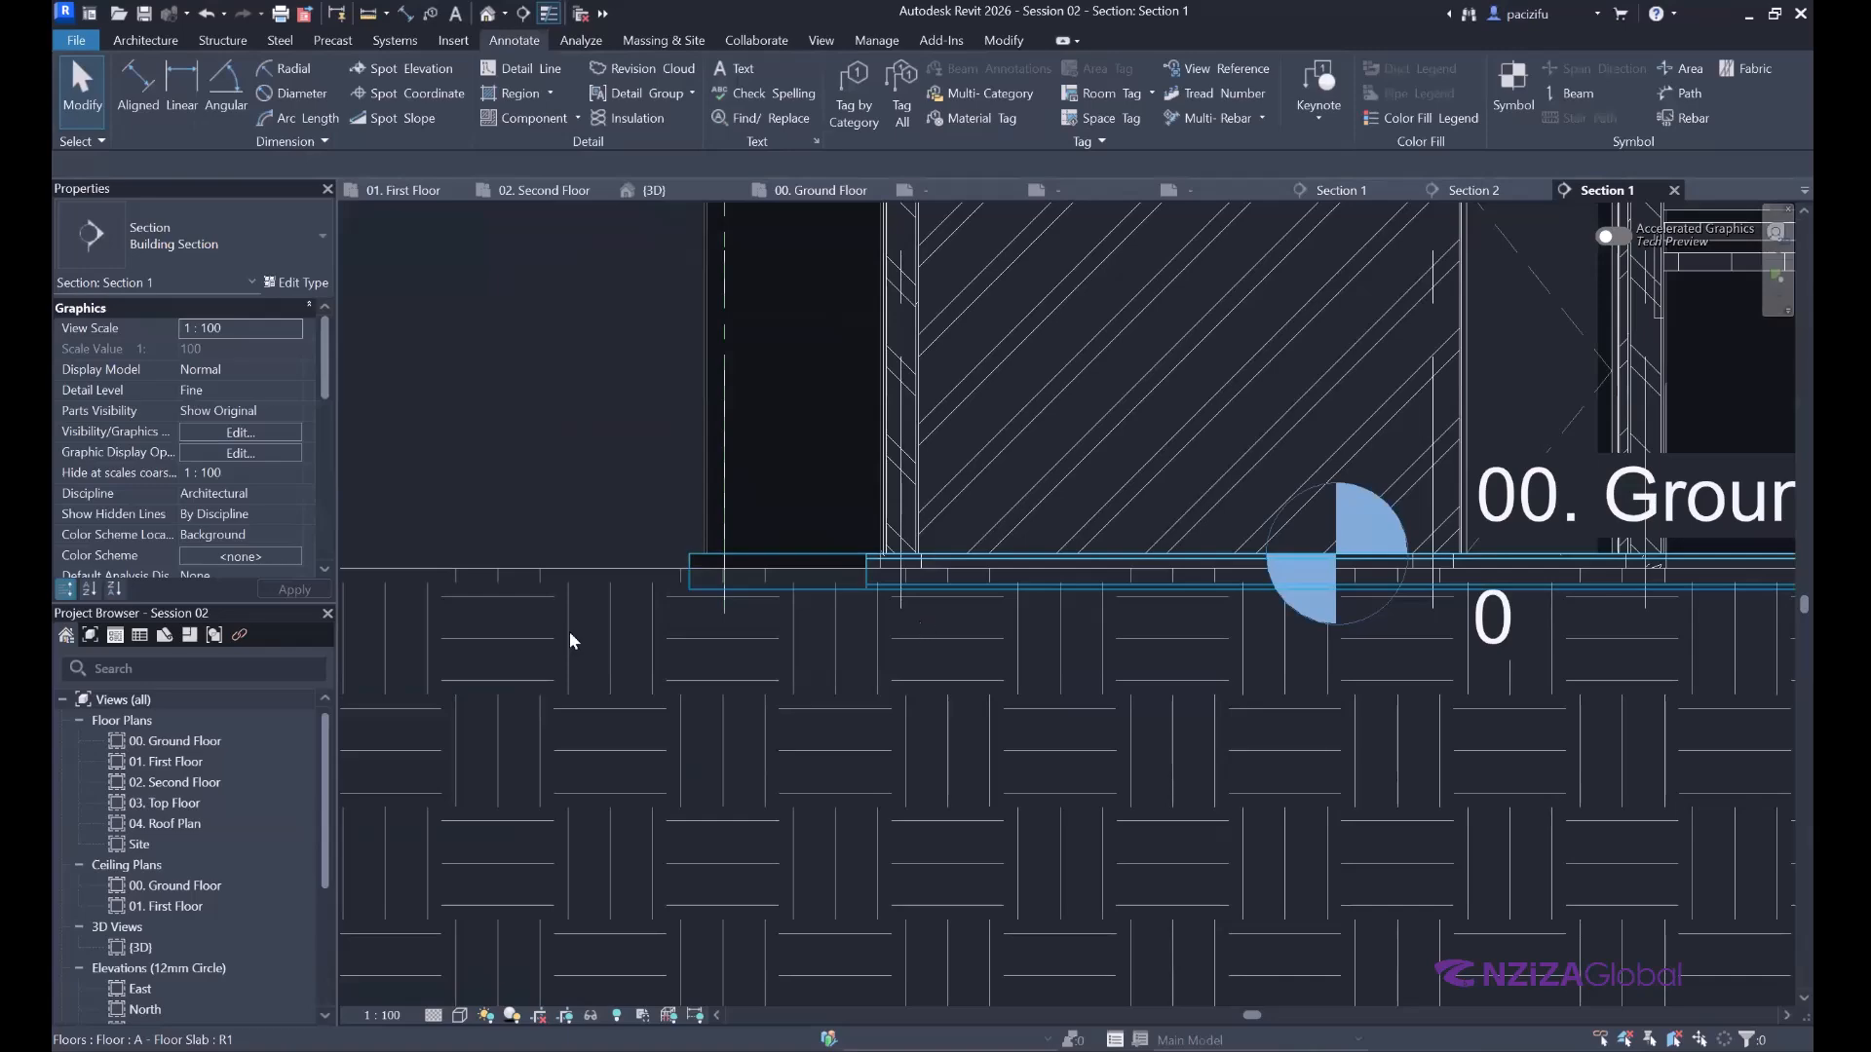
left_click(596, 575)
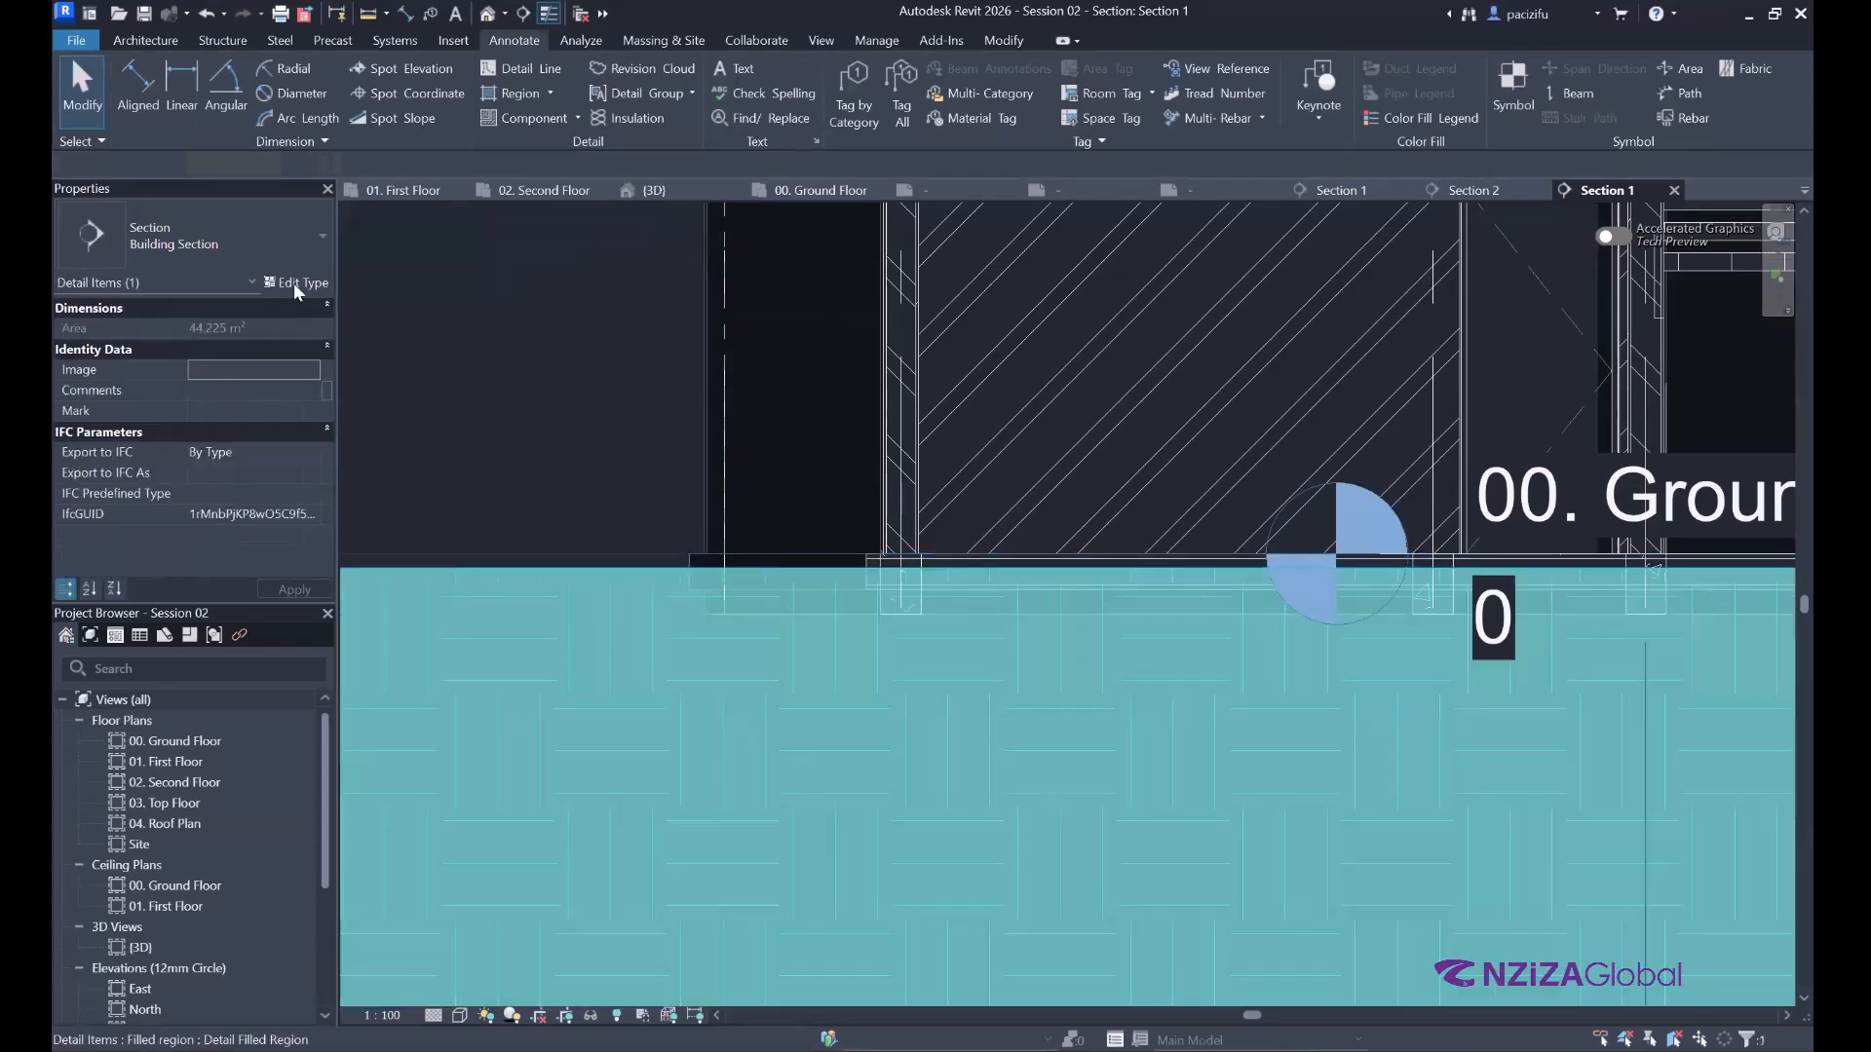
left_click(304, 284)
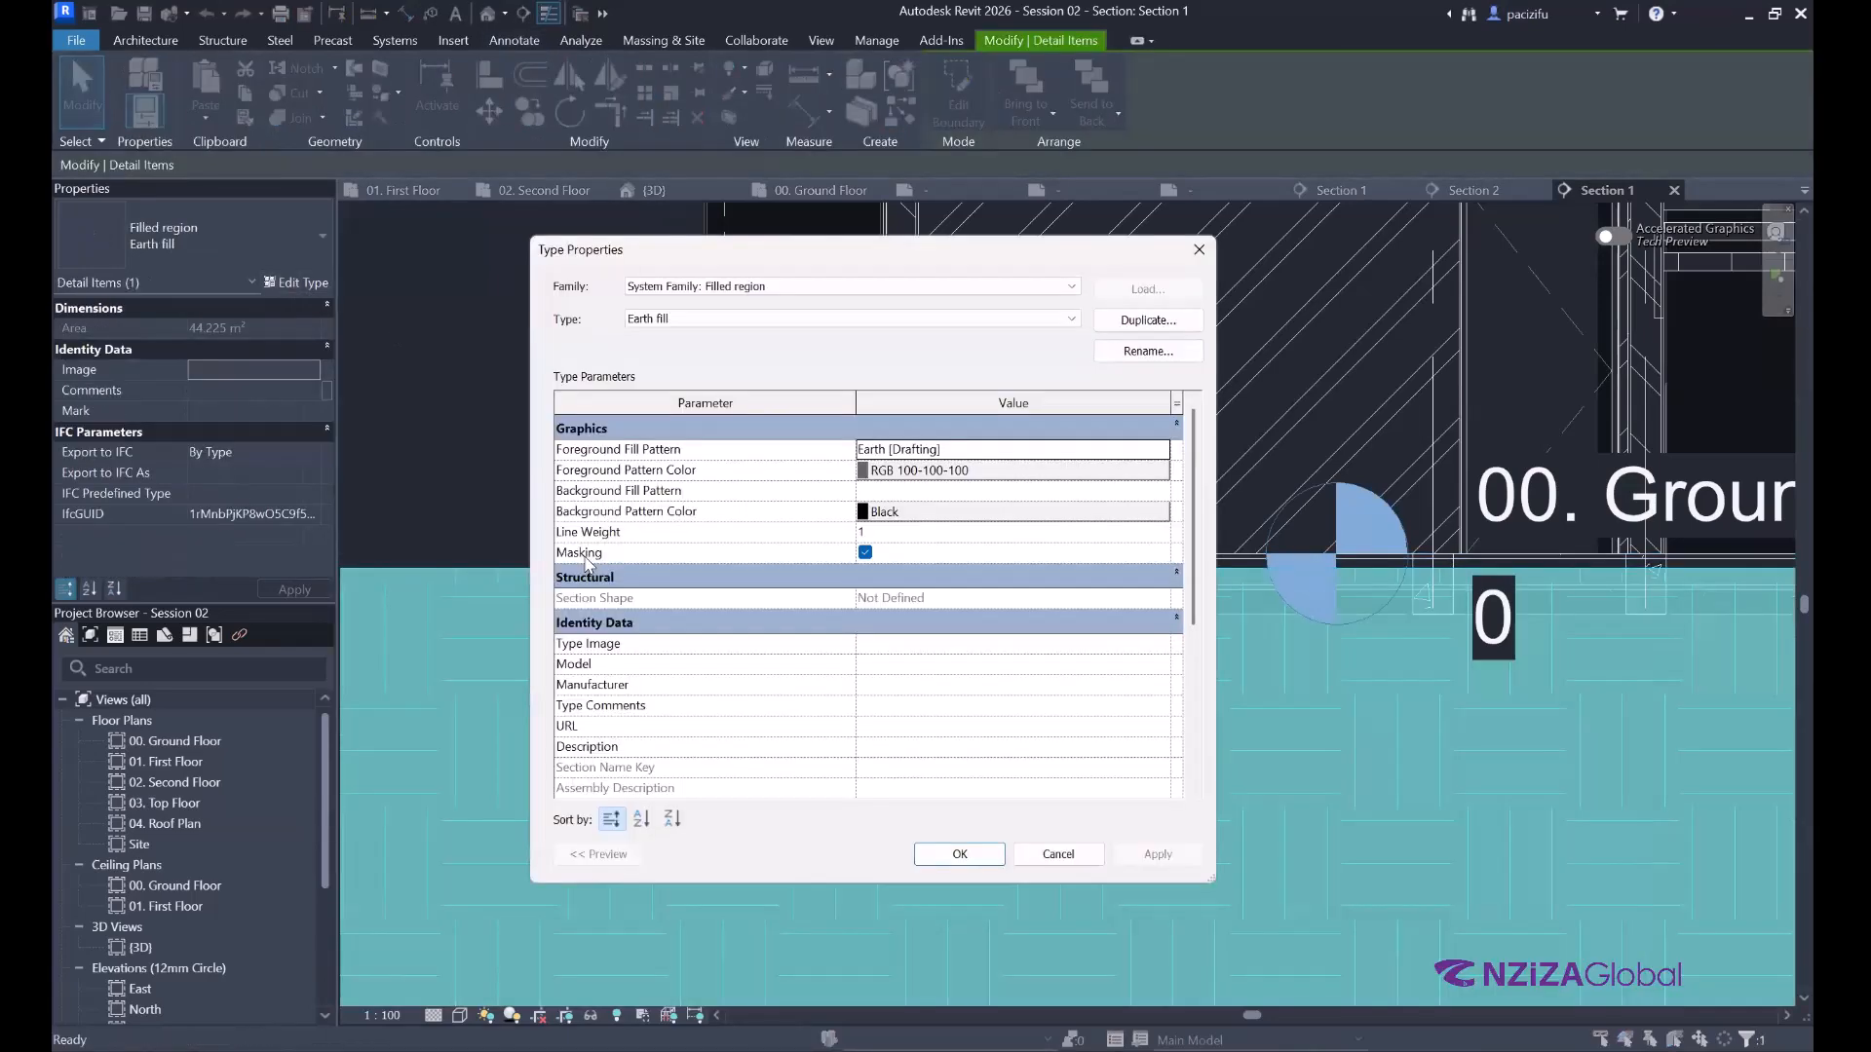
left_click(865, 554)
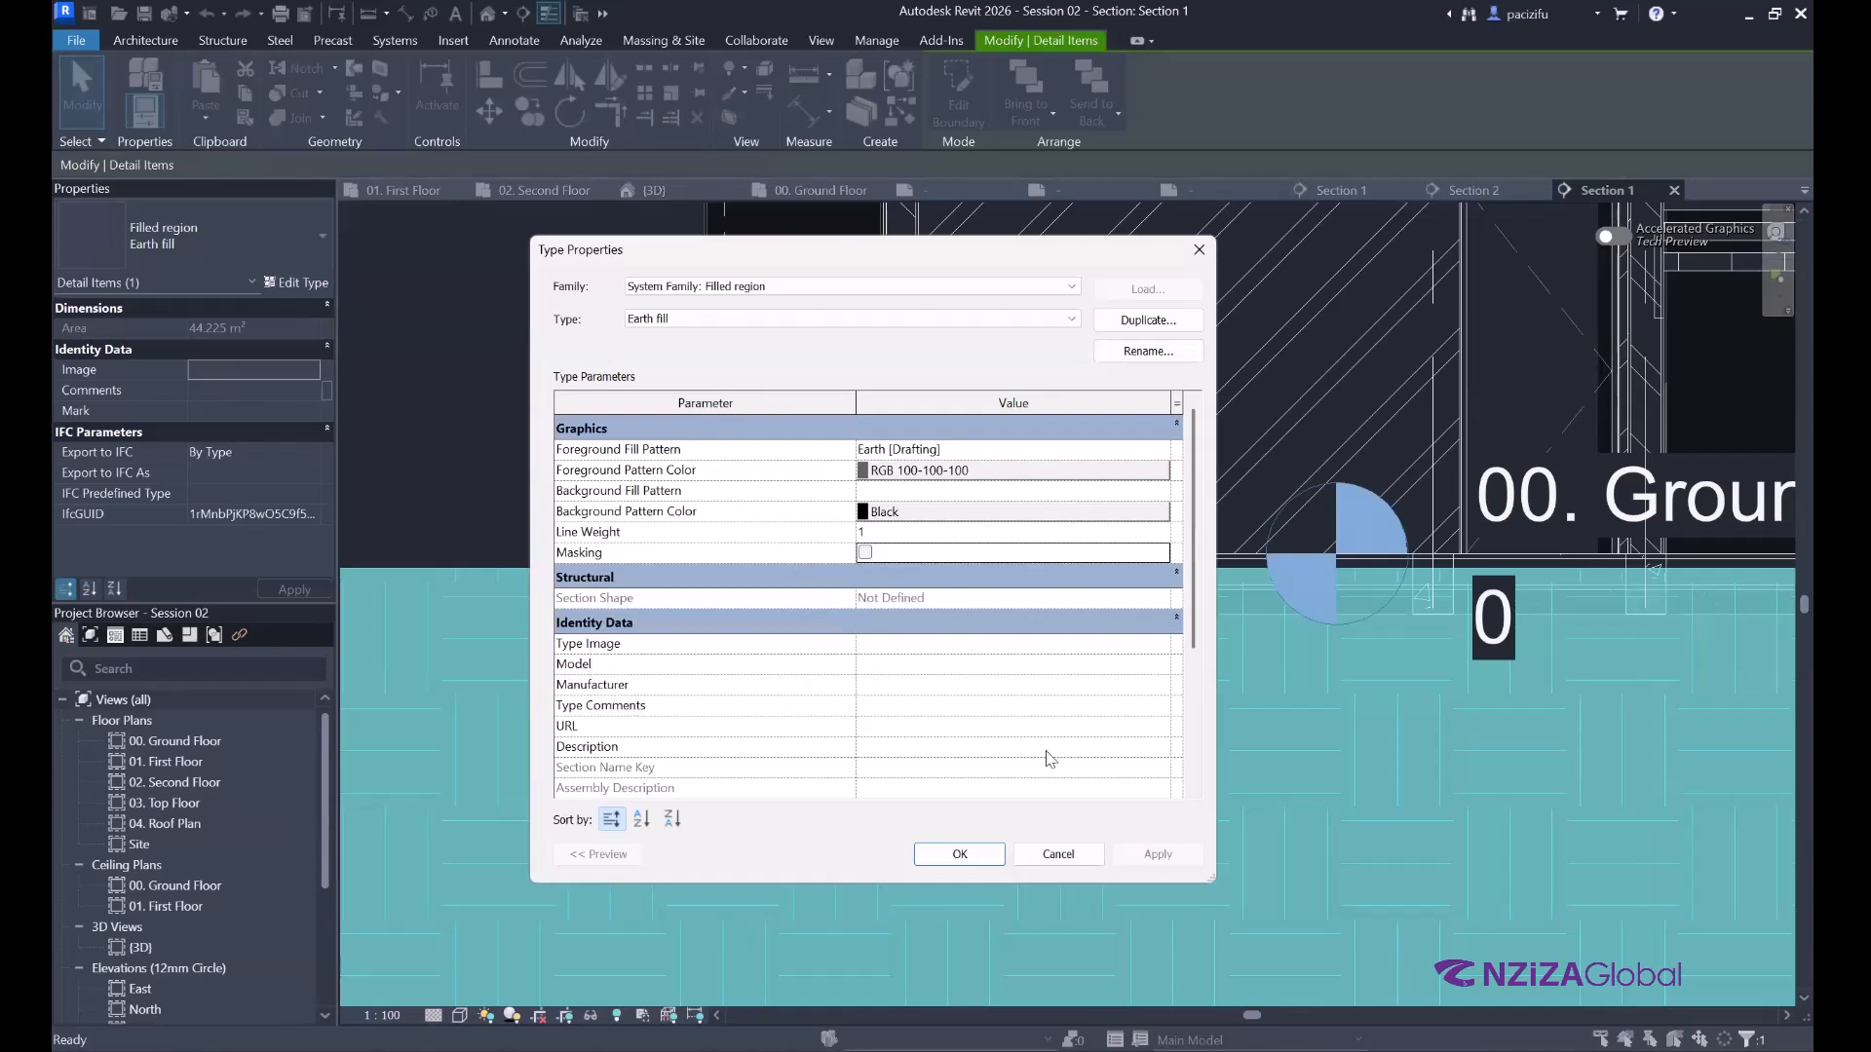
left_click(1001, 857)
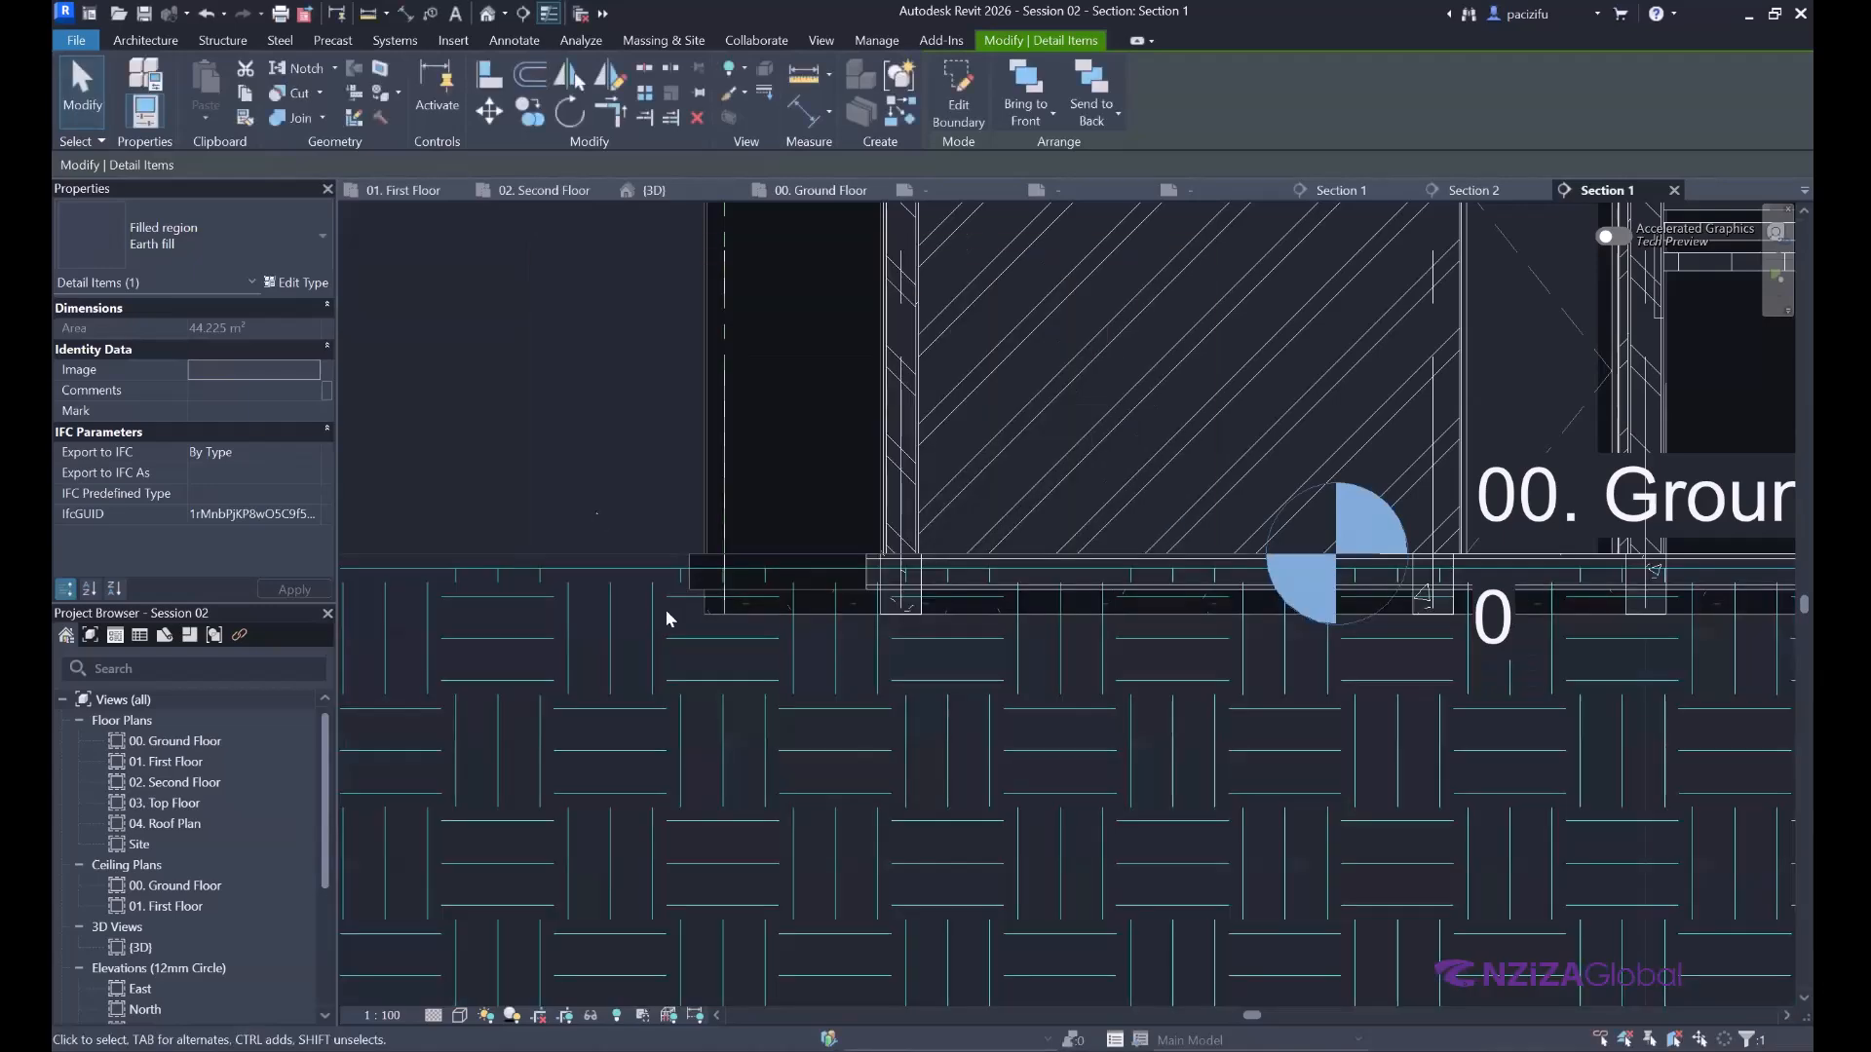
key("Escape")
Turn Masking back on in the Earth fill region's type properties.
scroll(801, 604, "up", 2)
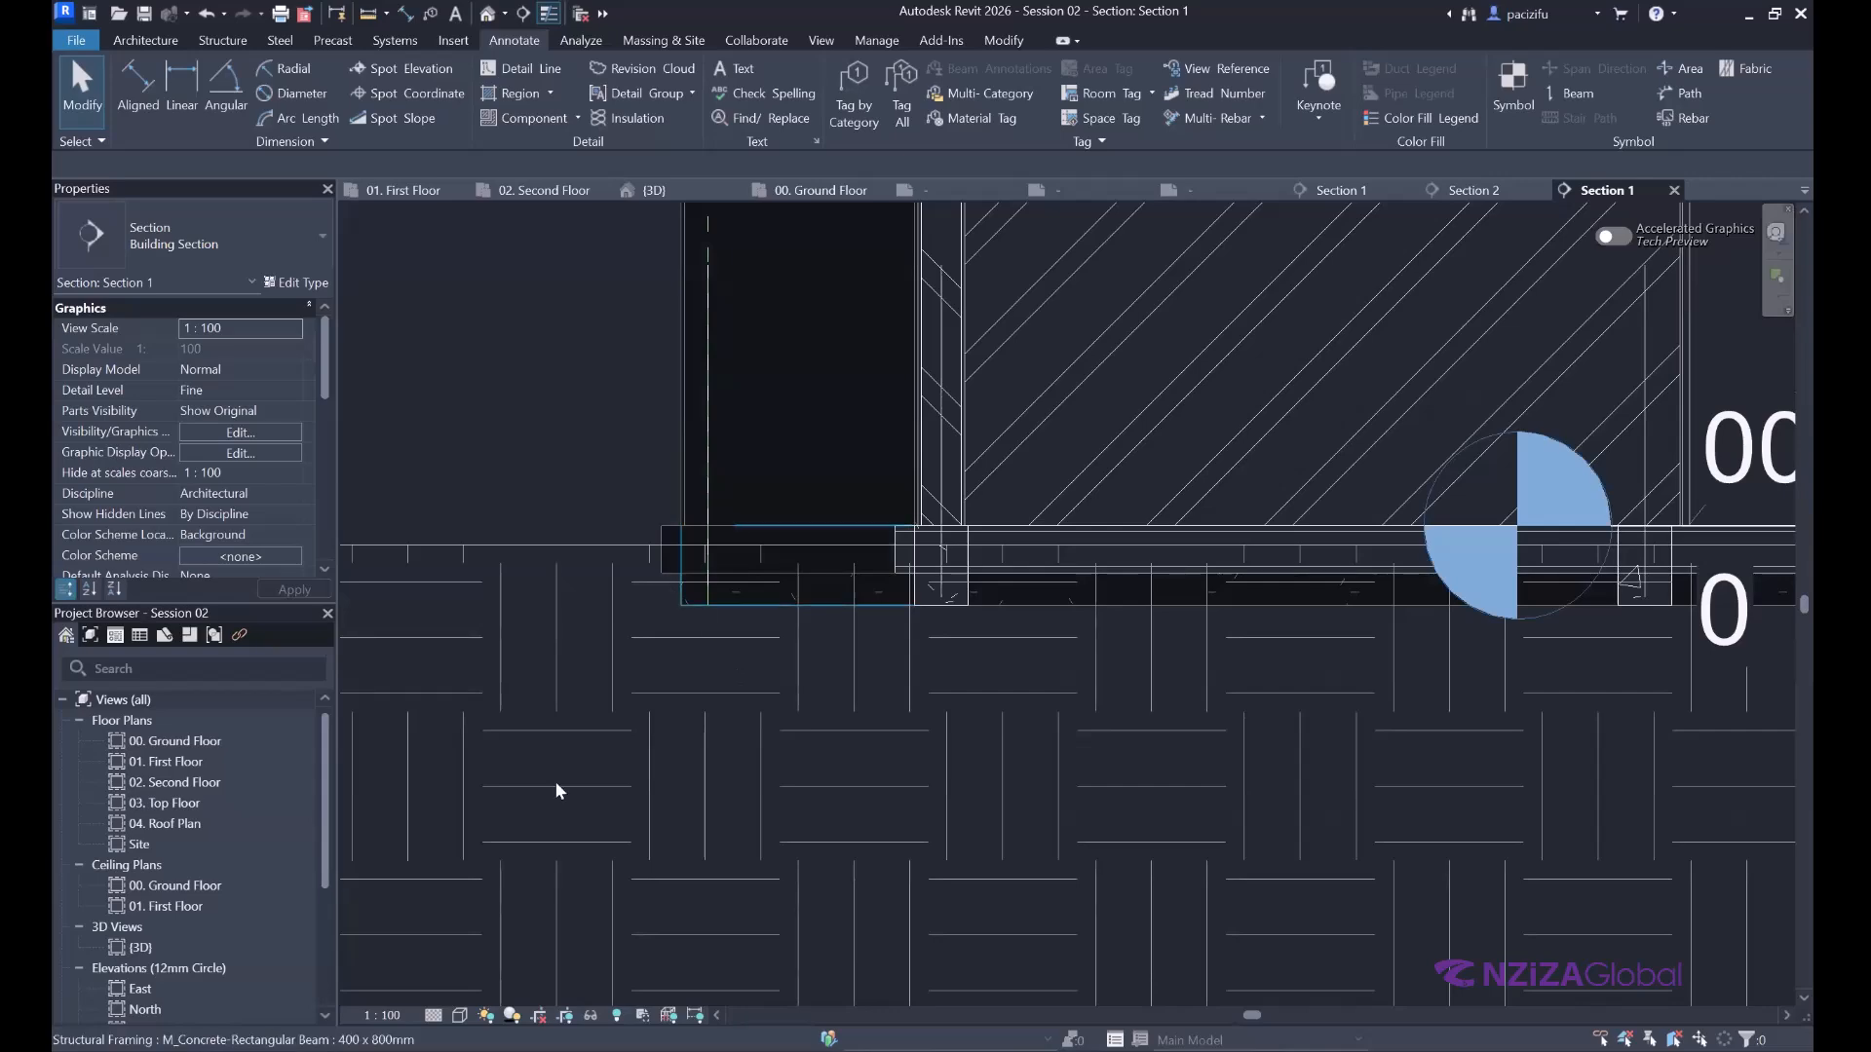
scroll(553, 780, "down", 3)
left_click(767, 619)
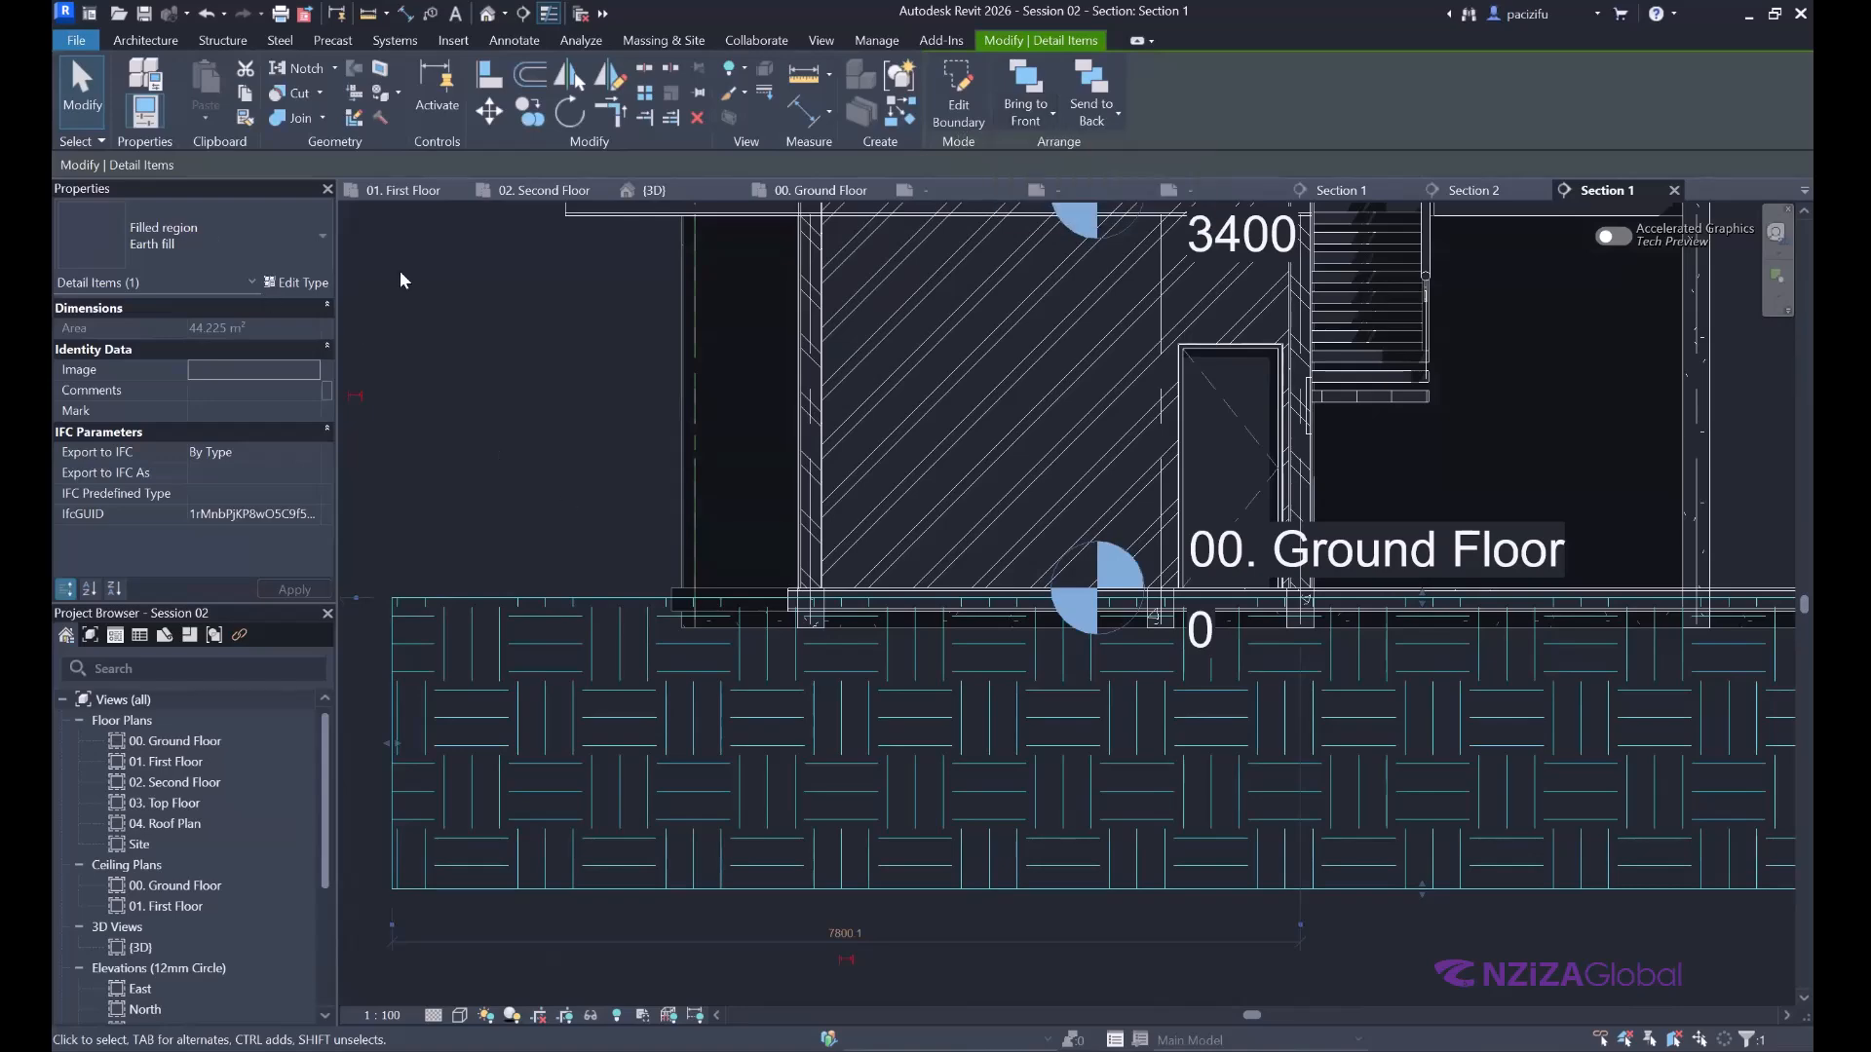
left_click(296, 283)
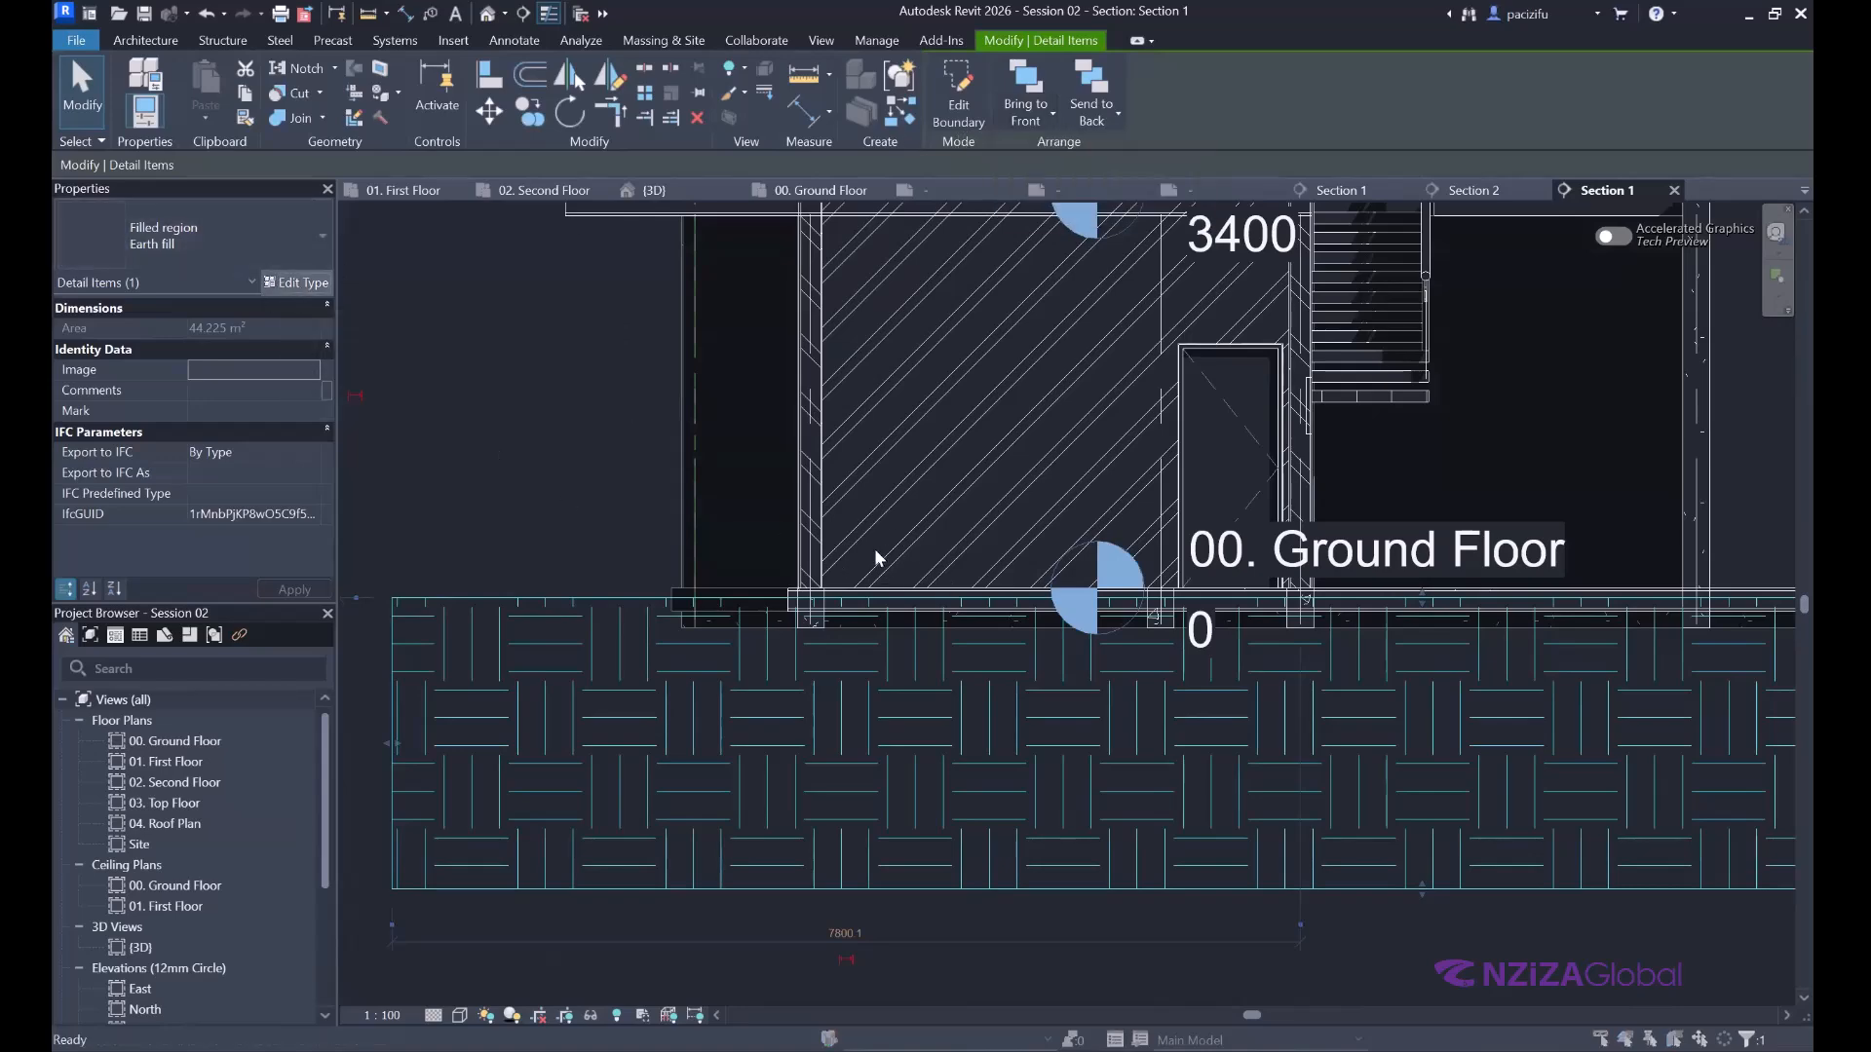
left_click(865, 552)
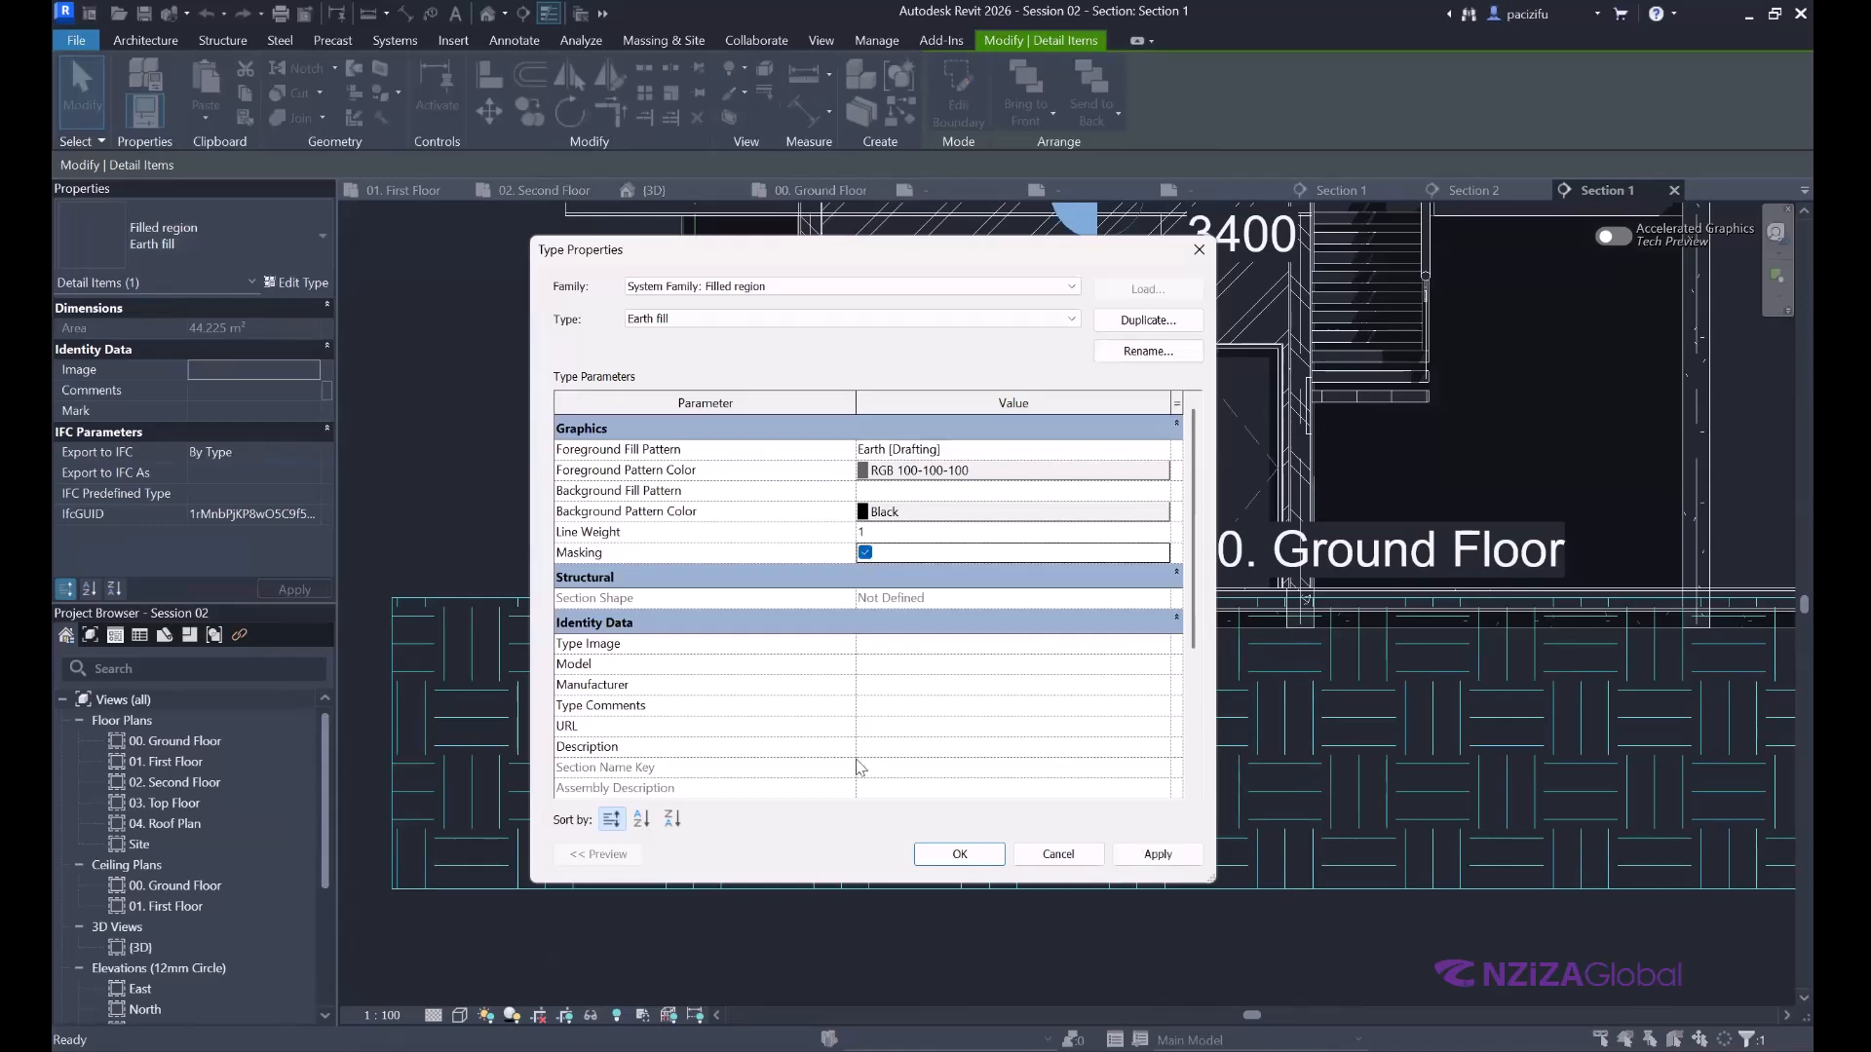
key("Return")
key("Escape")
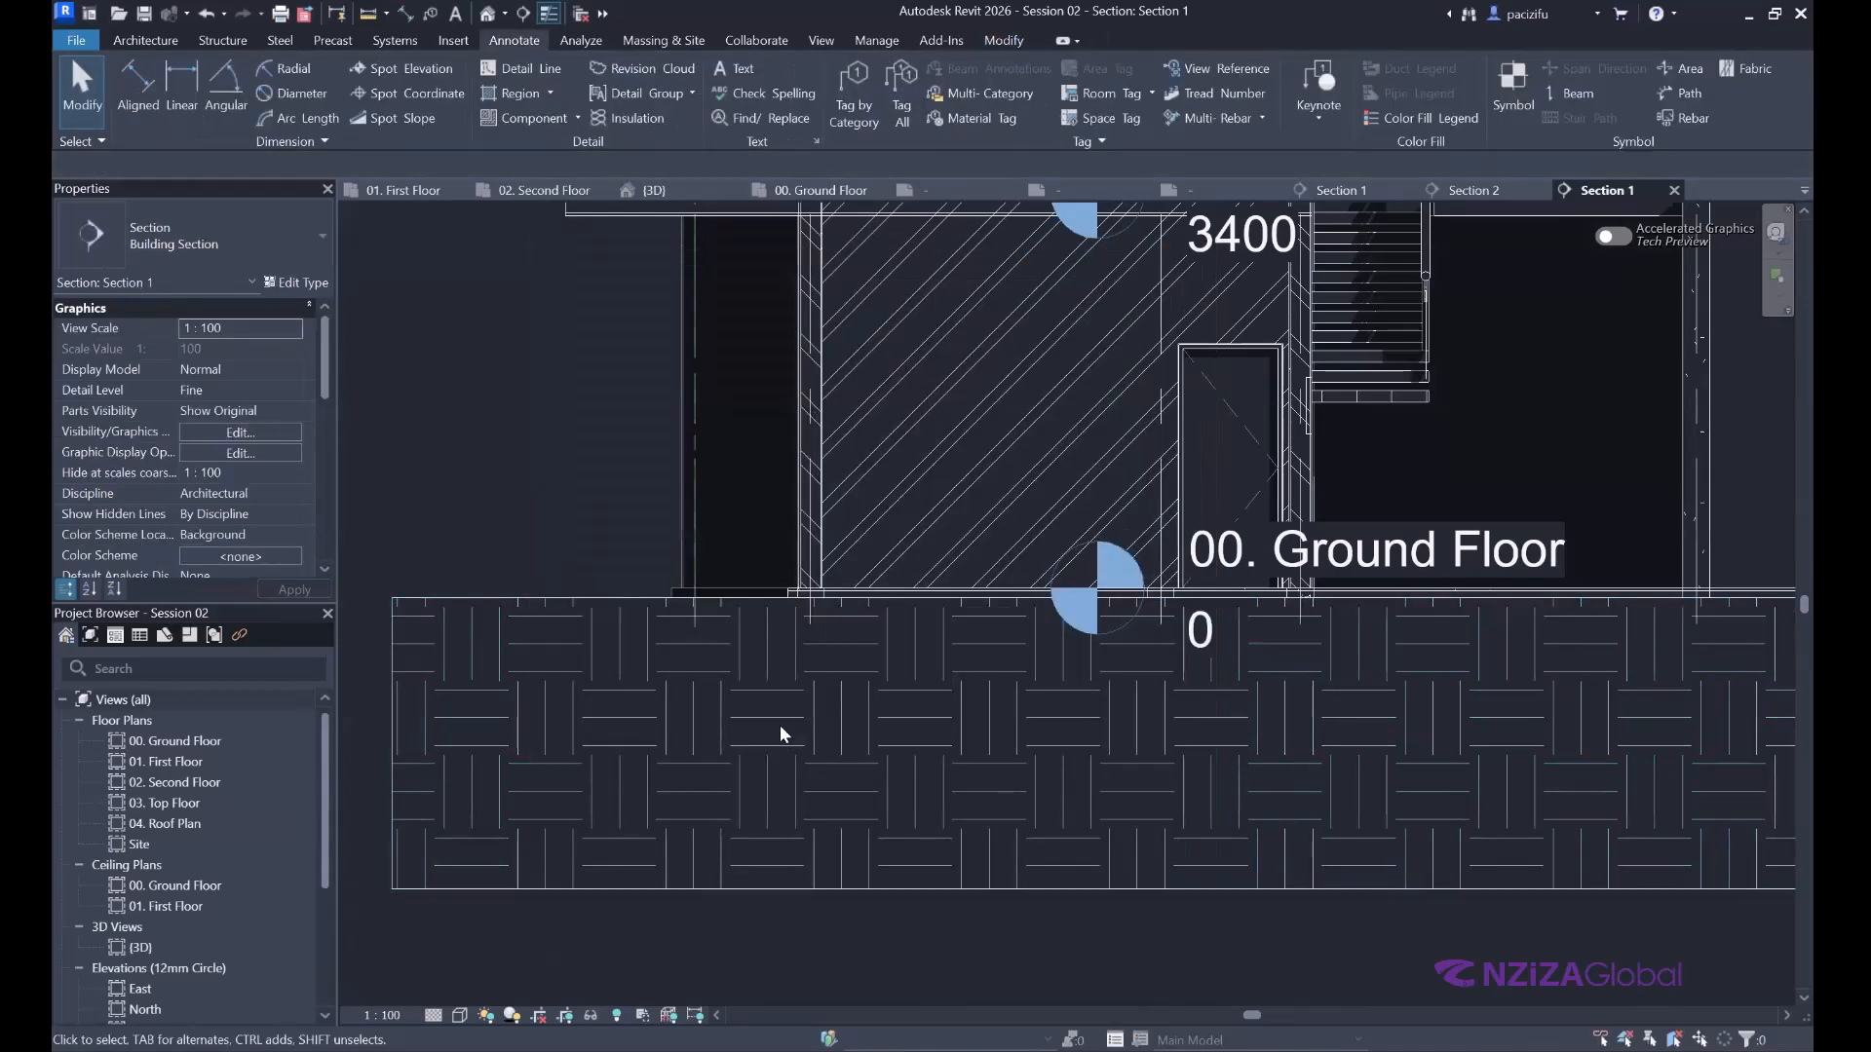
Edit the Earth fill region's boundary, set its two side lines and bottom line to the <Invisible lines> style, and finish the edit.
scroll(779, 725, "down", 3)
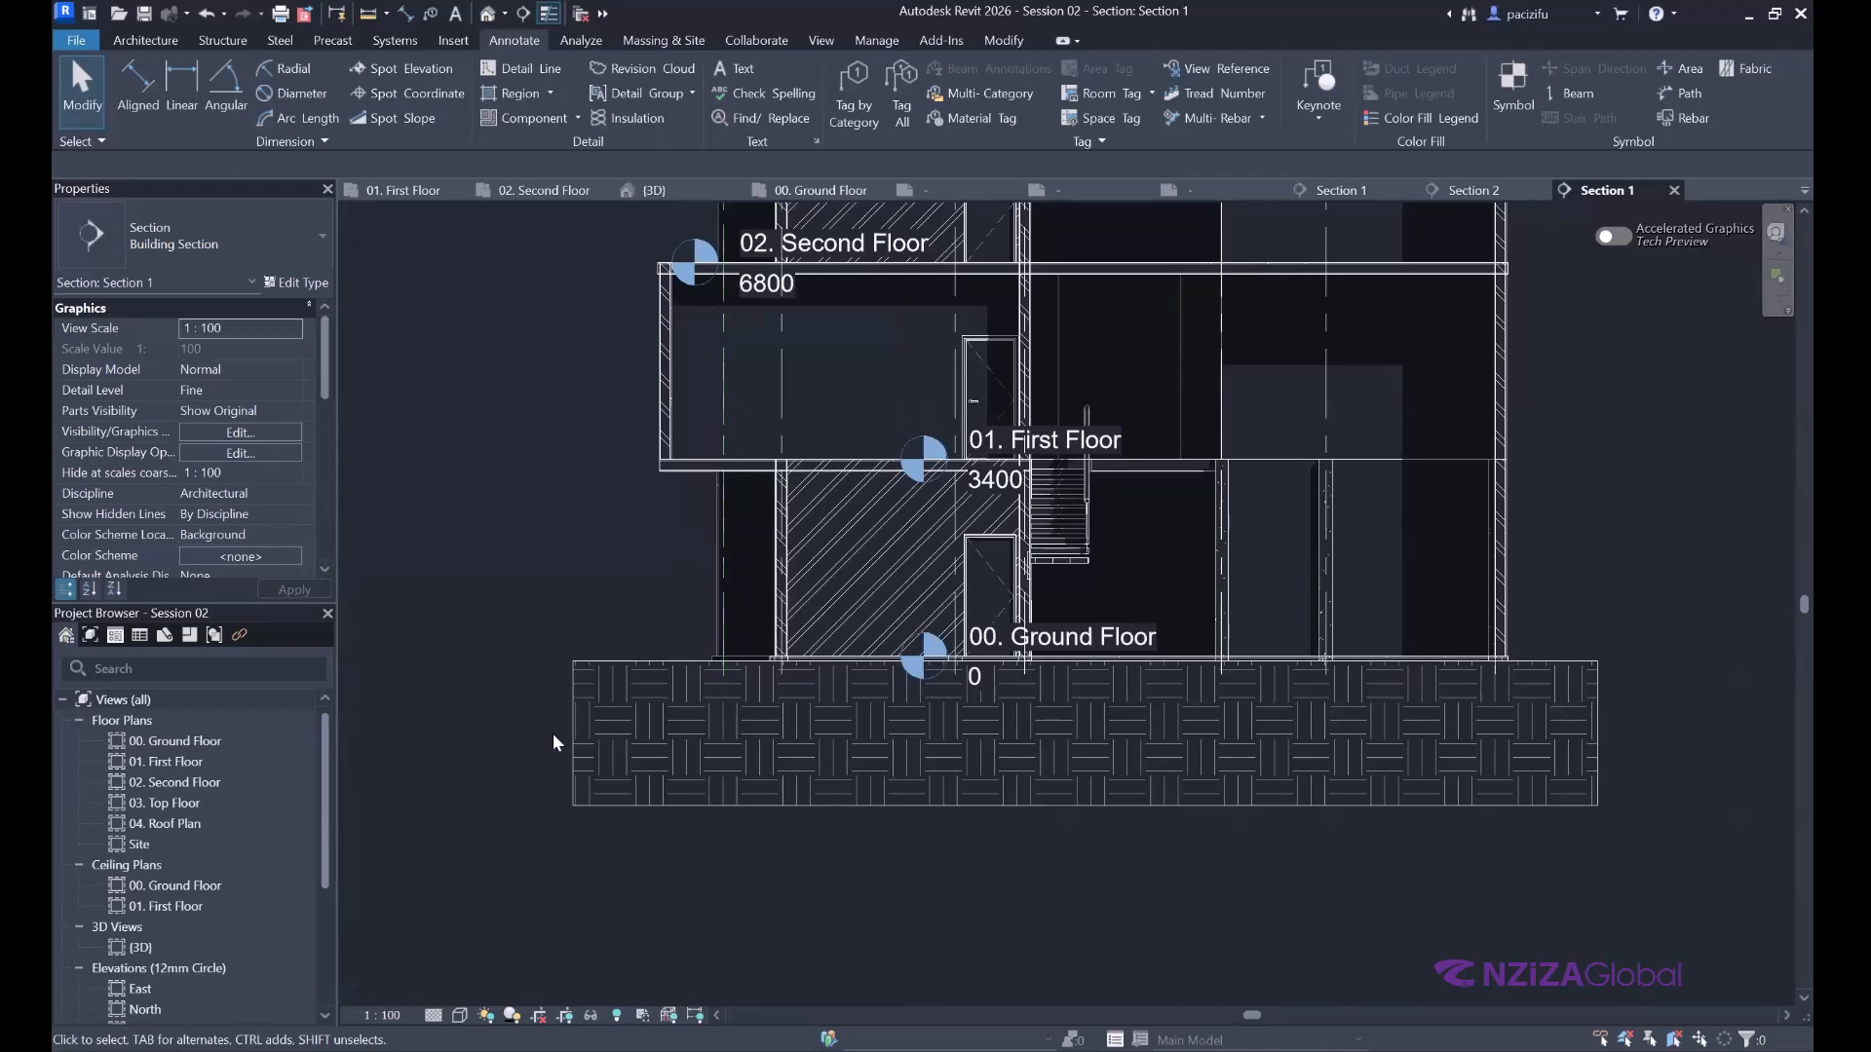
scroll(518, 657, "down", 2)
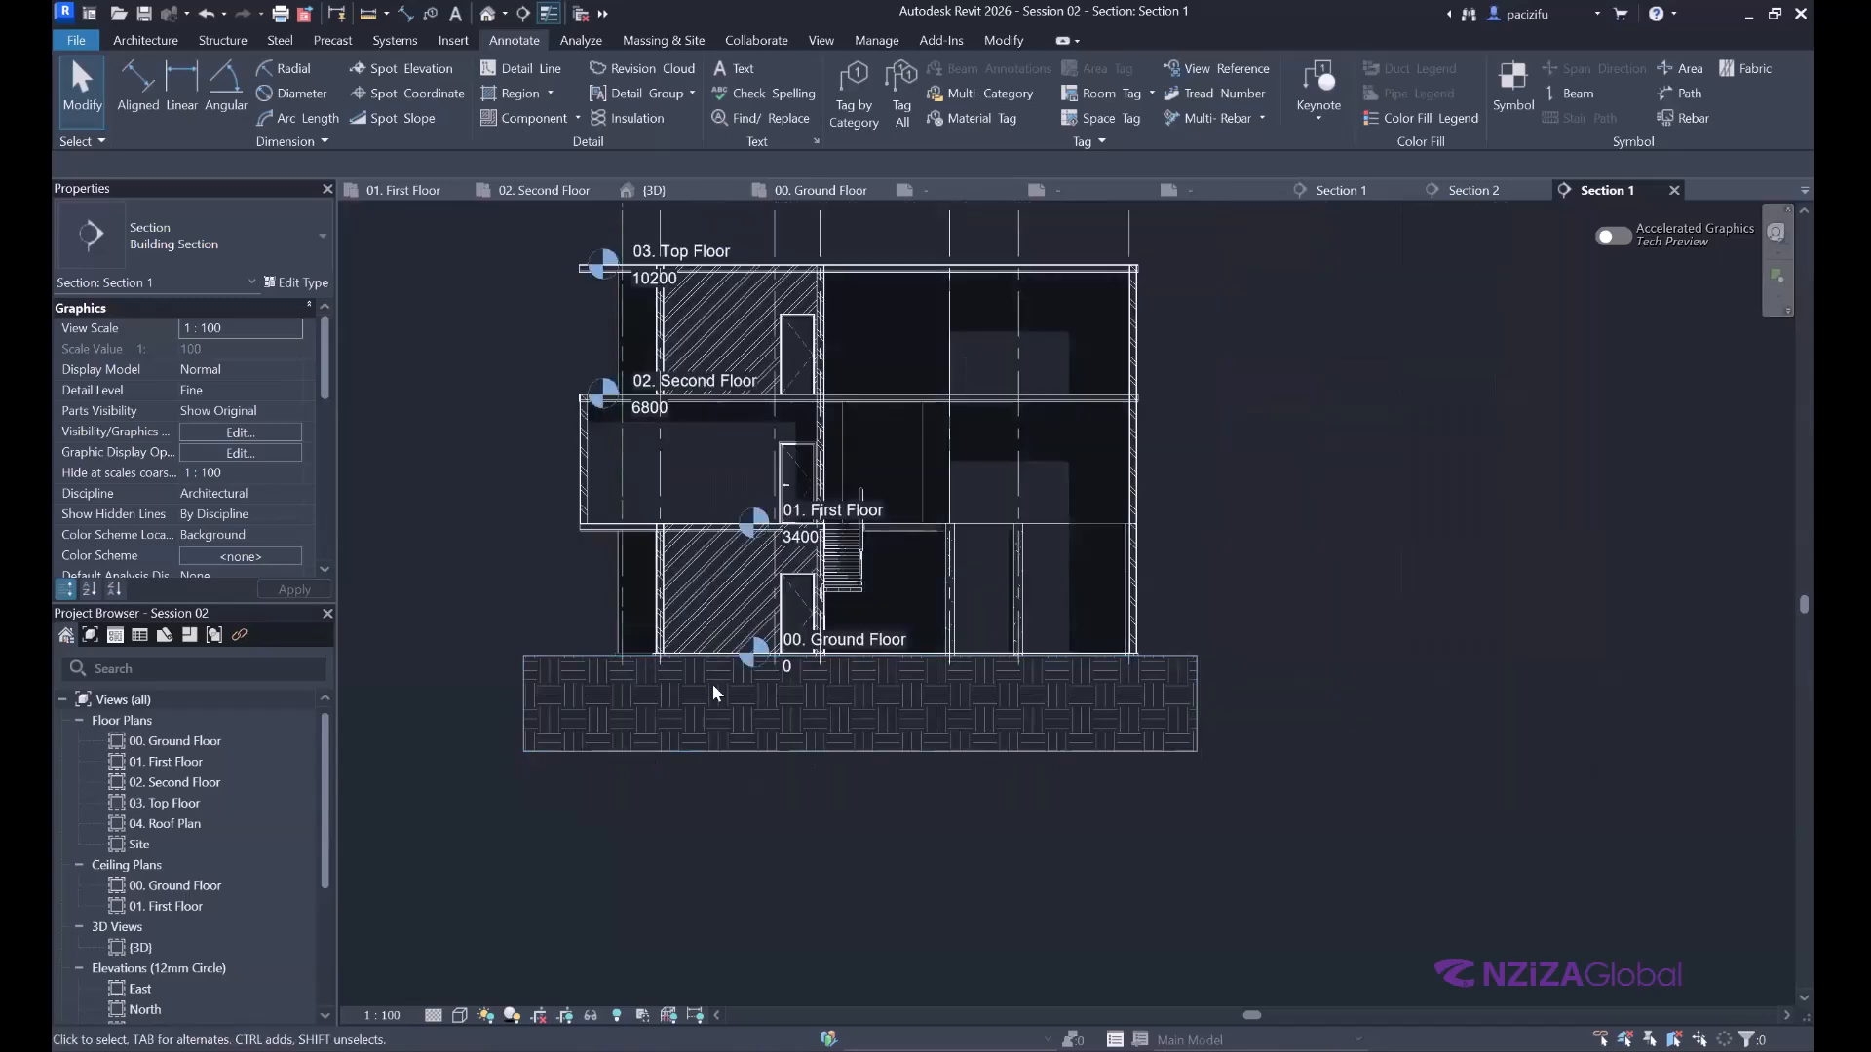
scroll(552, 727, "up", 2)
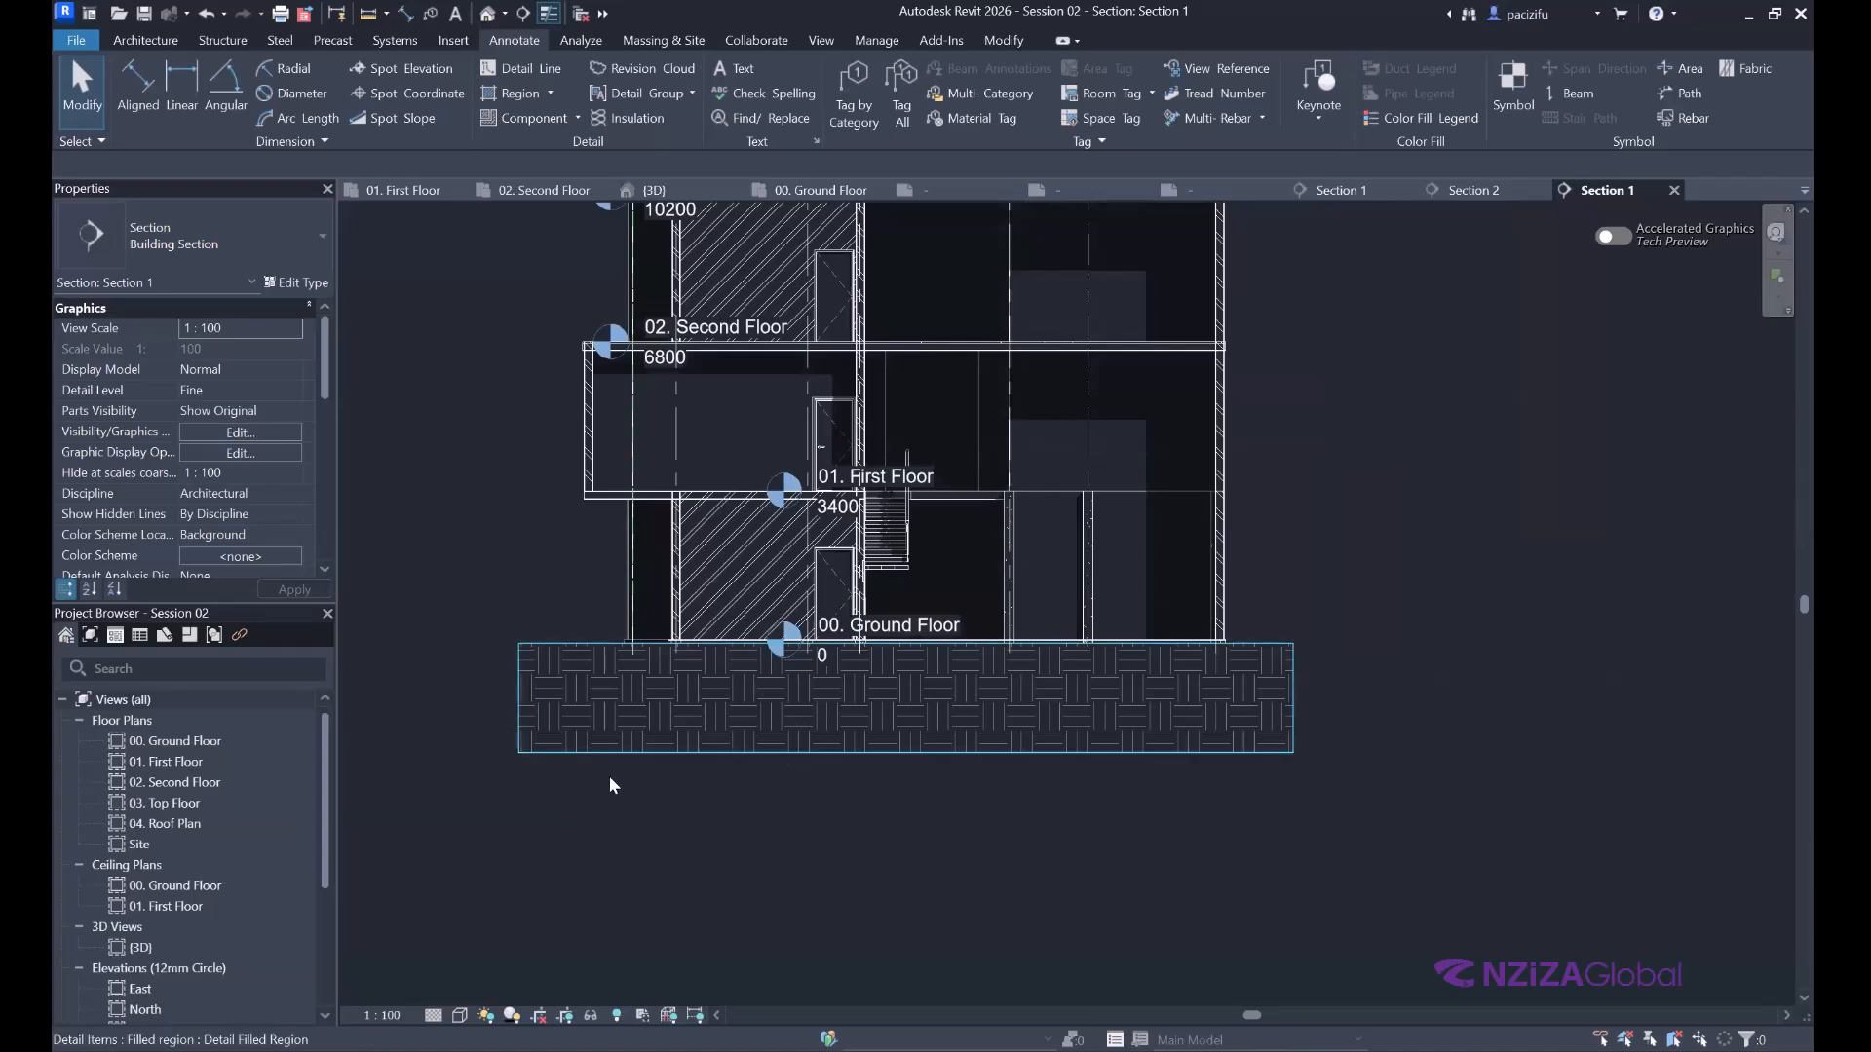
scroll(610, 776, "up", 1)
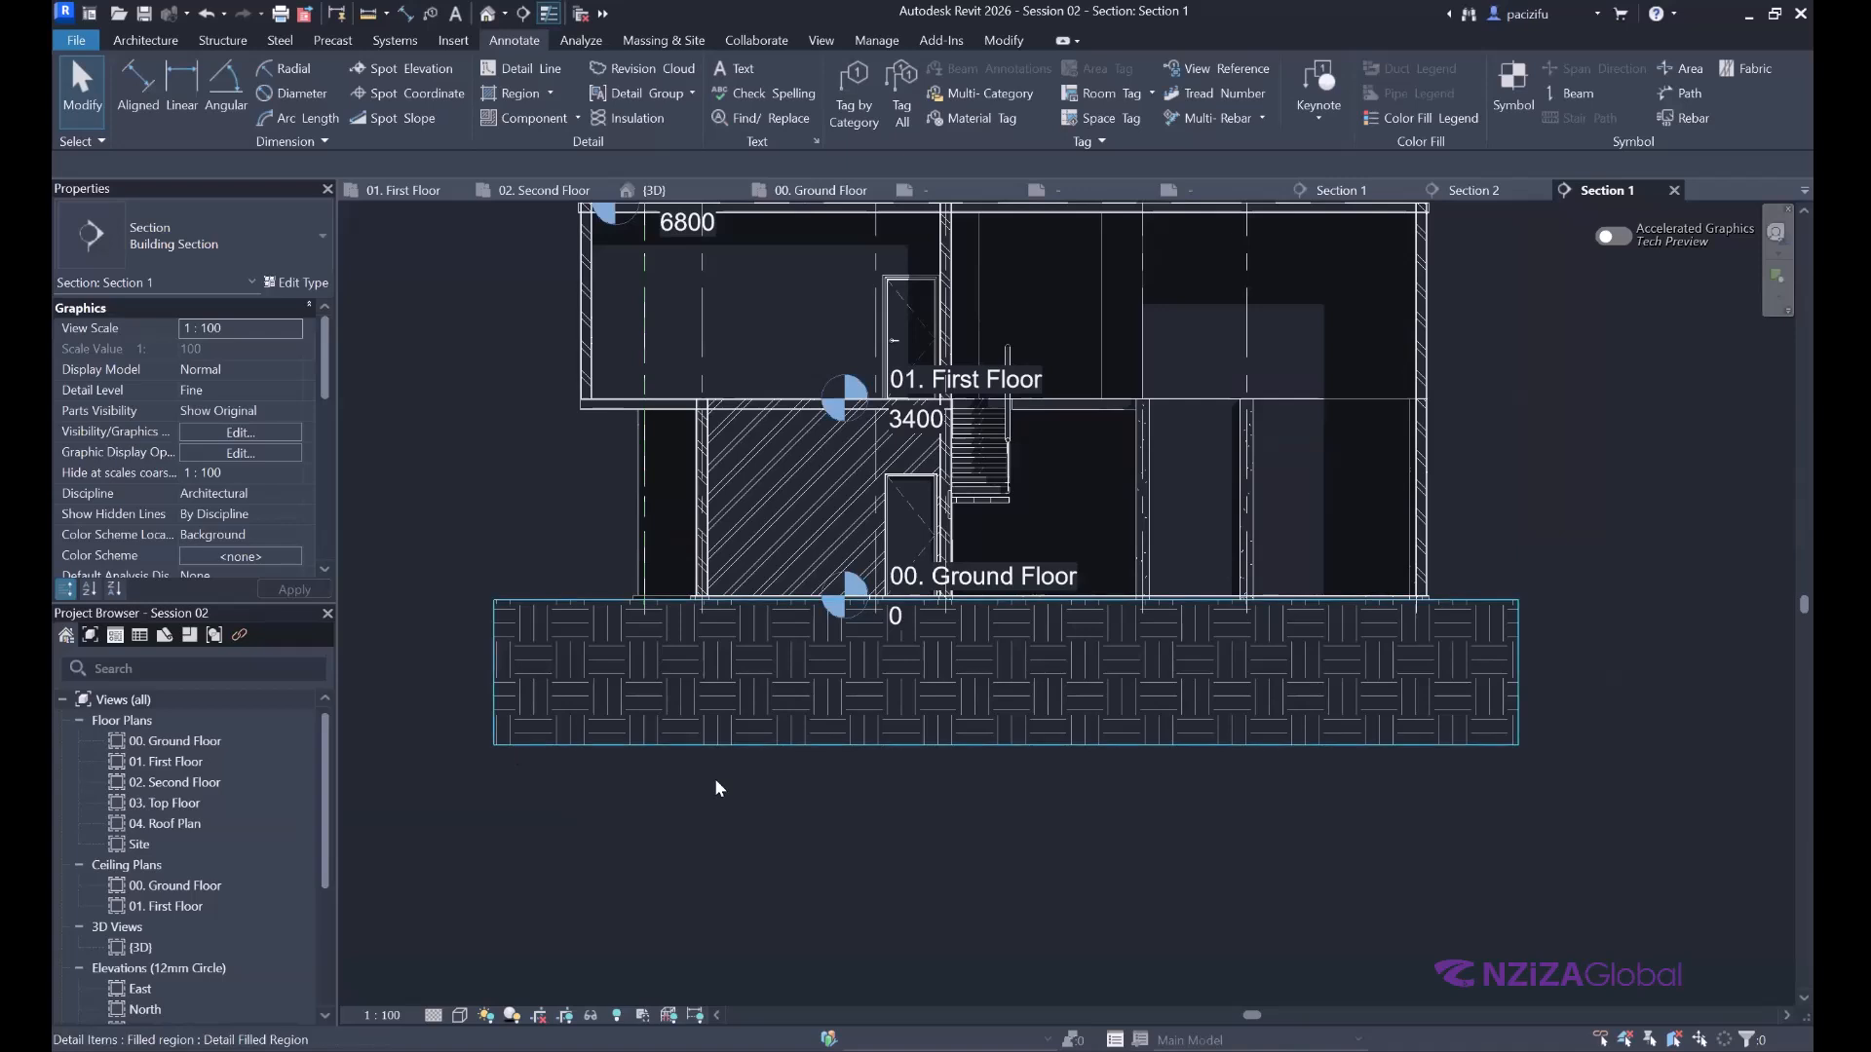
left_click(691, 740)
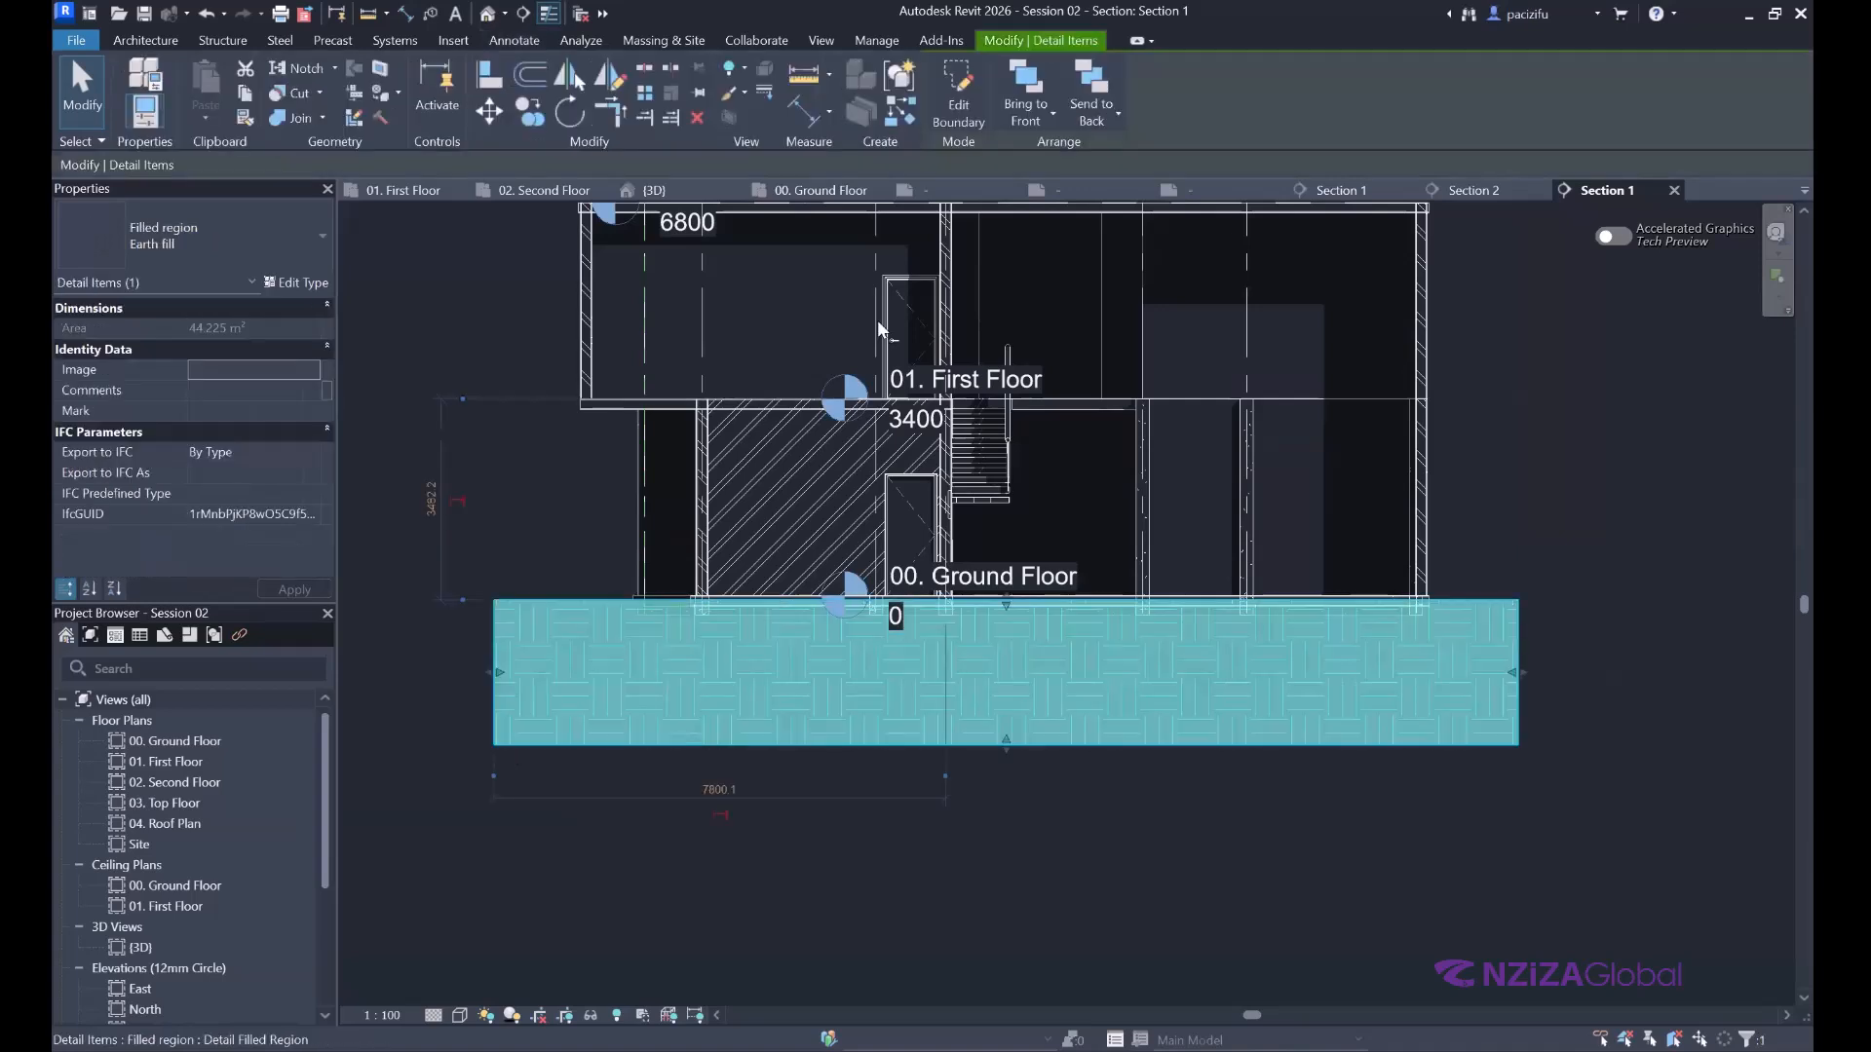
left_click(950, 120)
left_click(1517, 687)
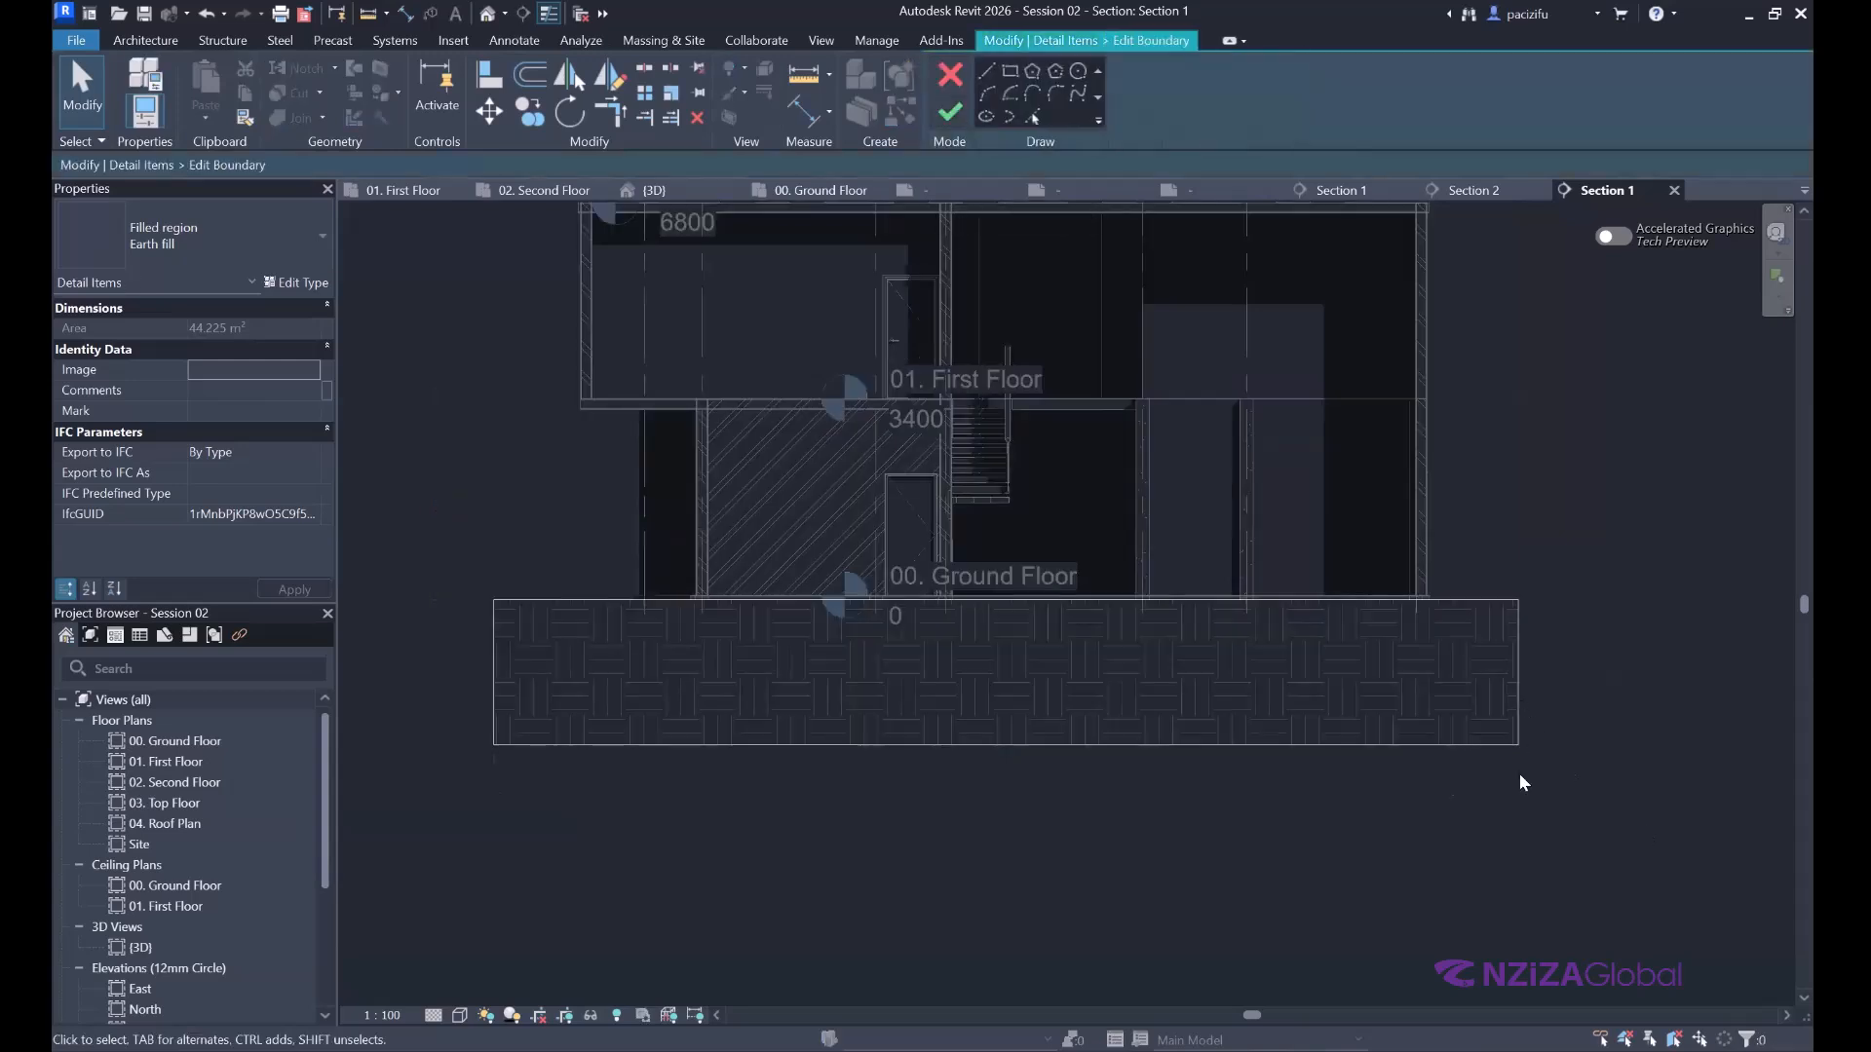
left_click(1096, 746, "ctrl")
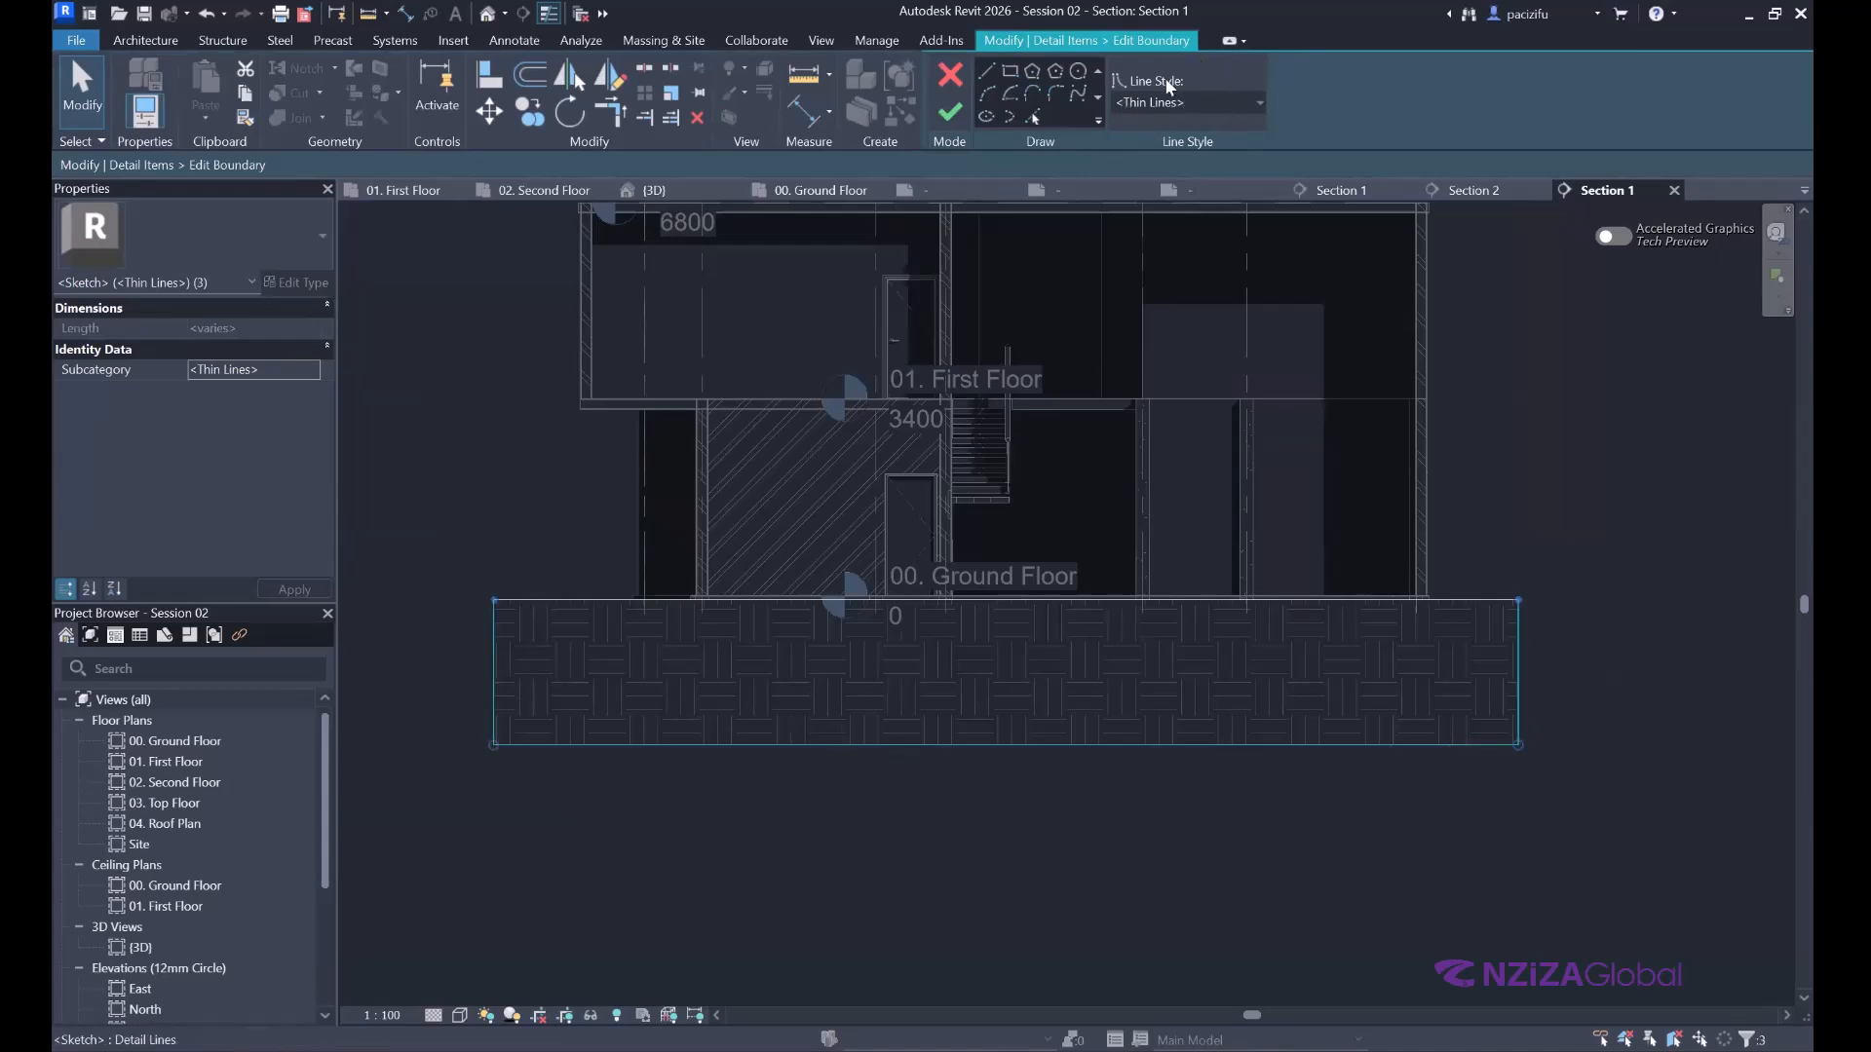
left_click(1226, 100)
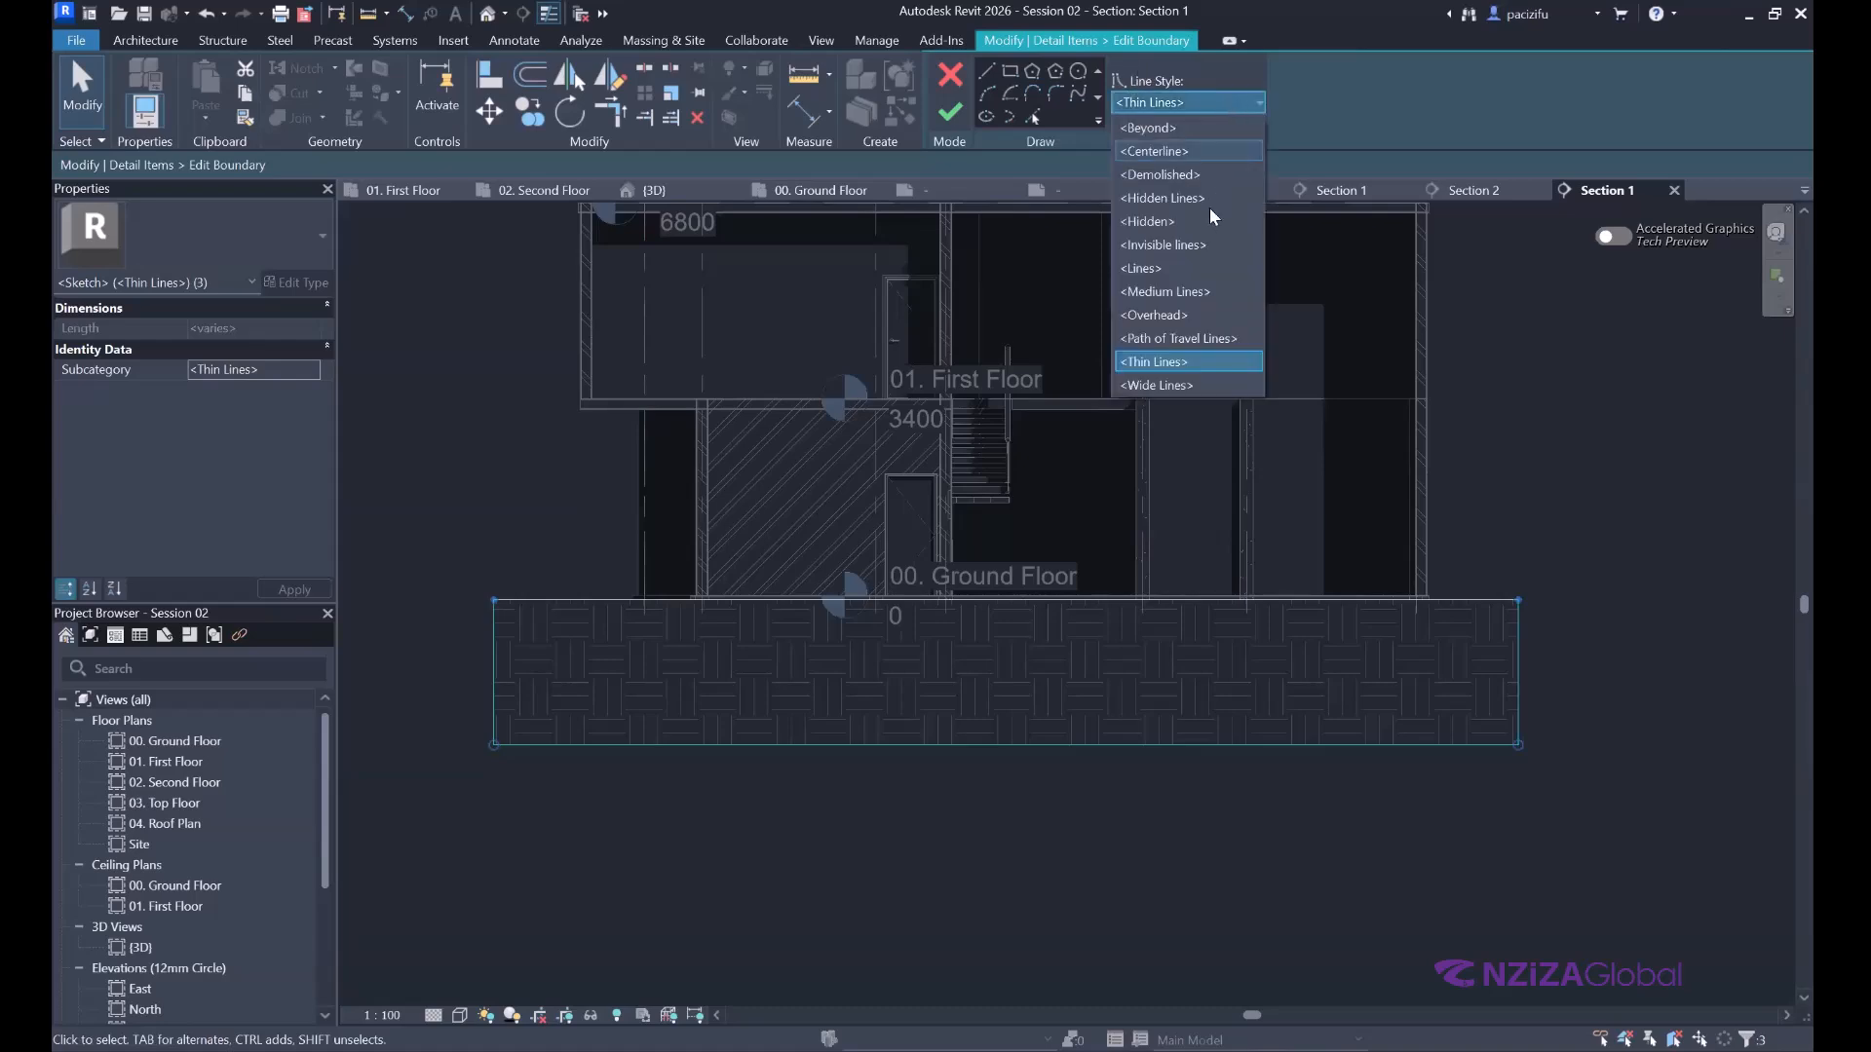
left_click(1167, 246)
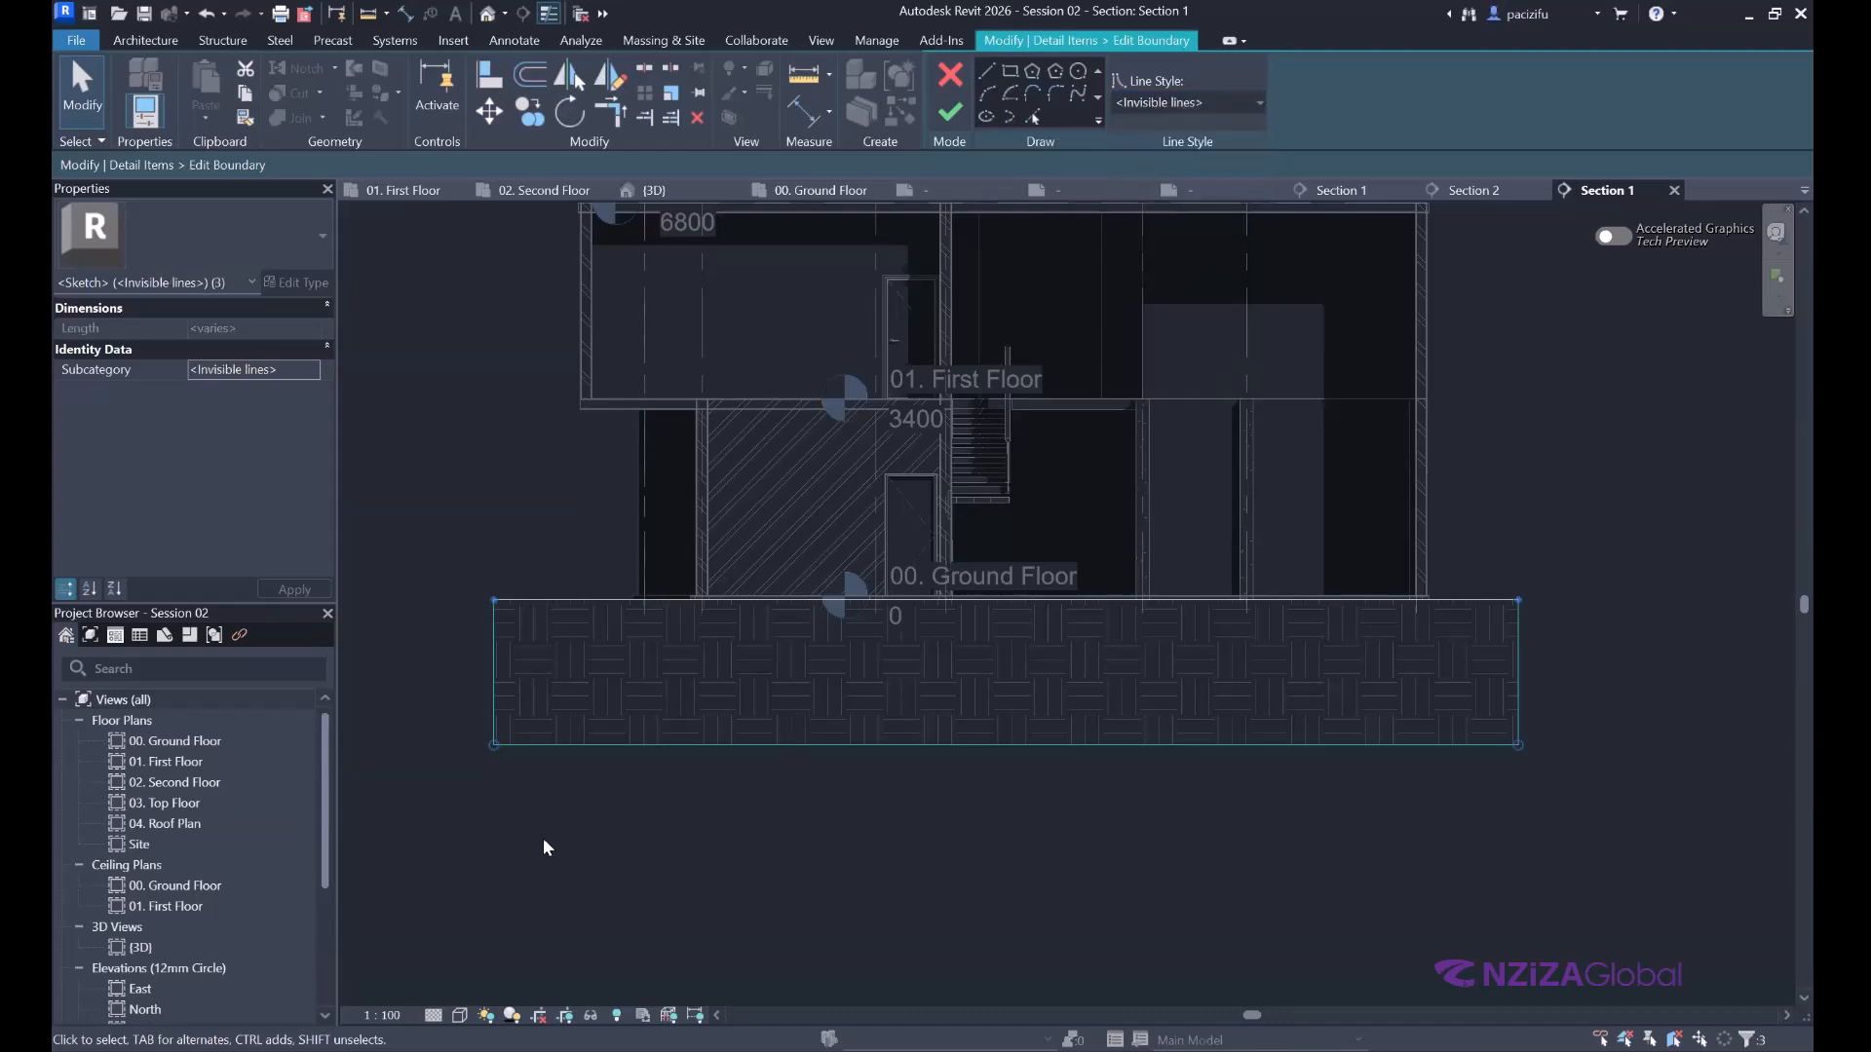
left_click(669, 647)
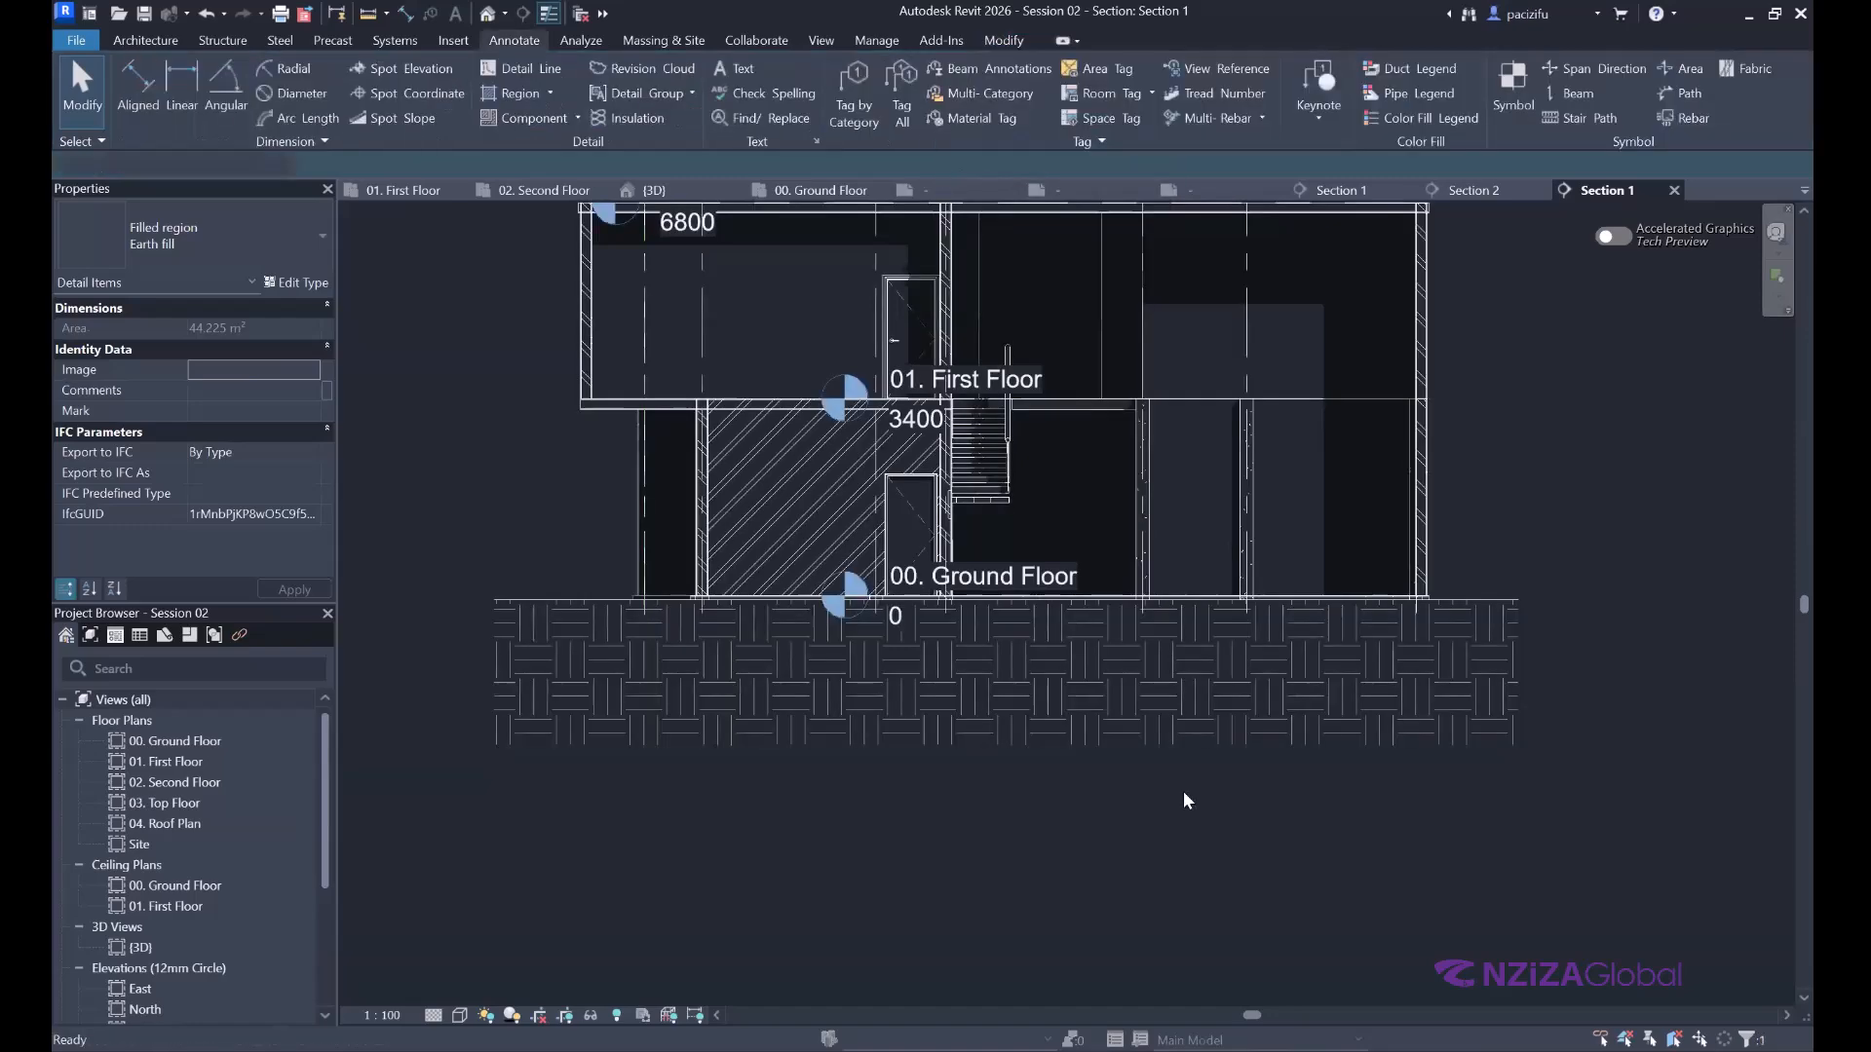
left_click(1208, 756)
scroll(1508, 589, "up", 1)
middle_click_drag(1508, 589, 1336, 519)
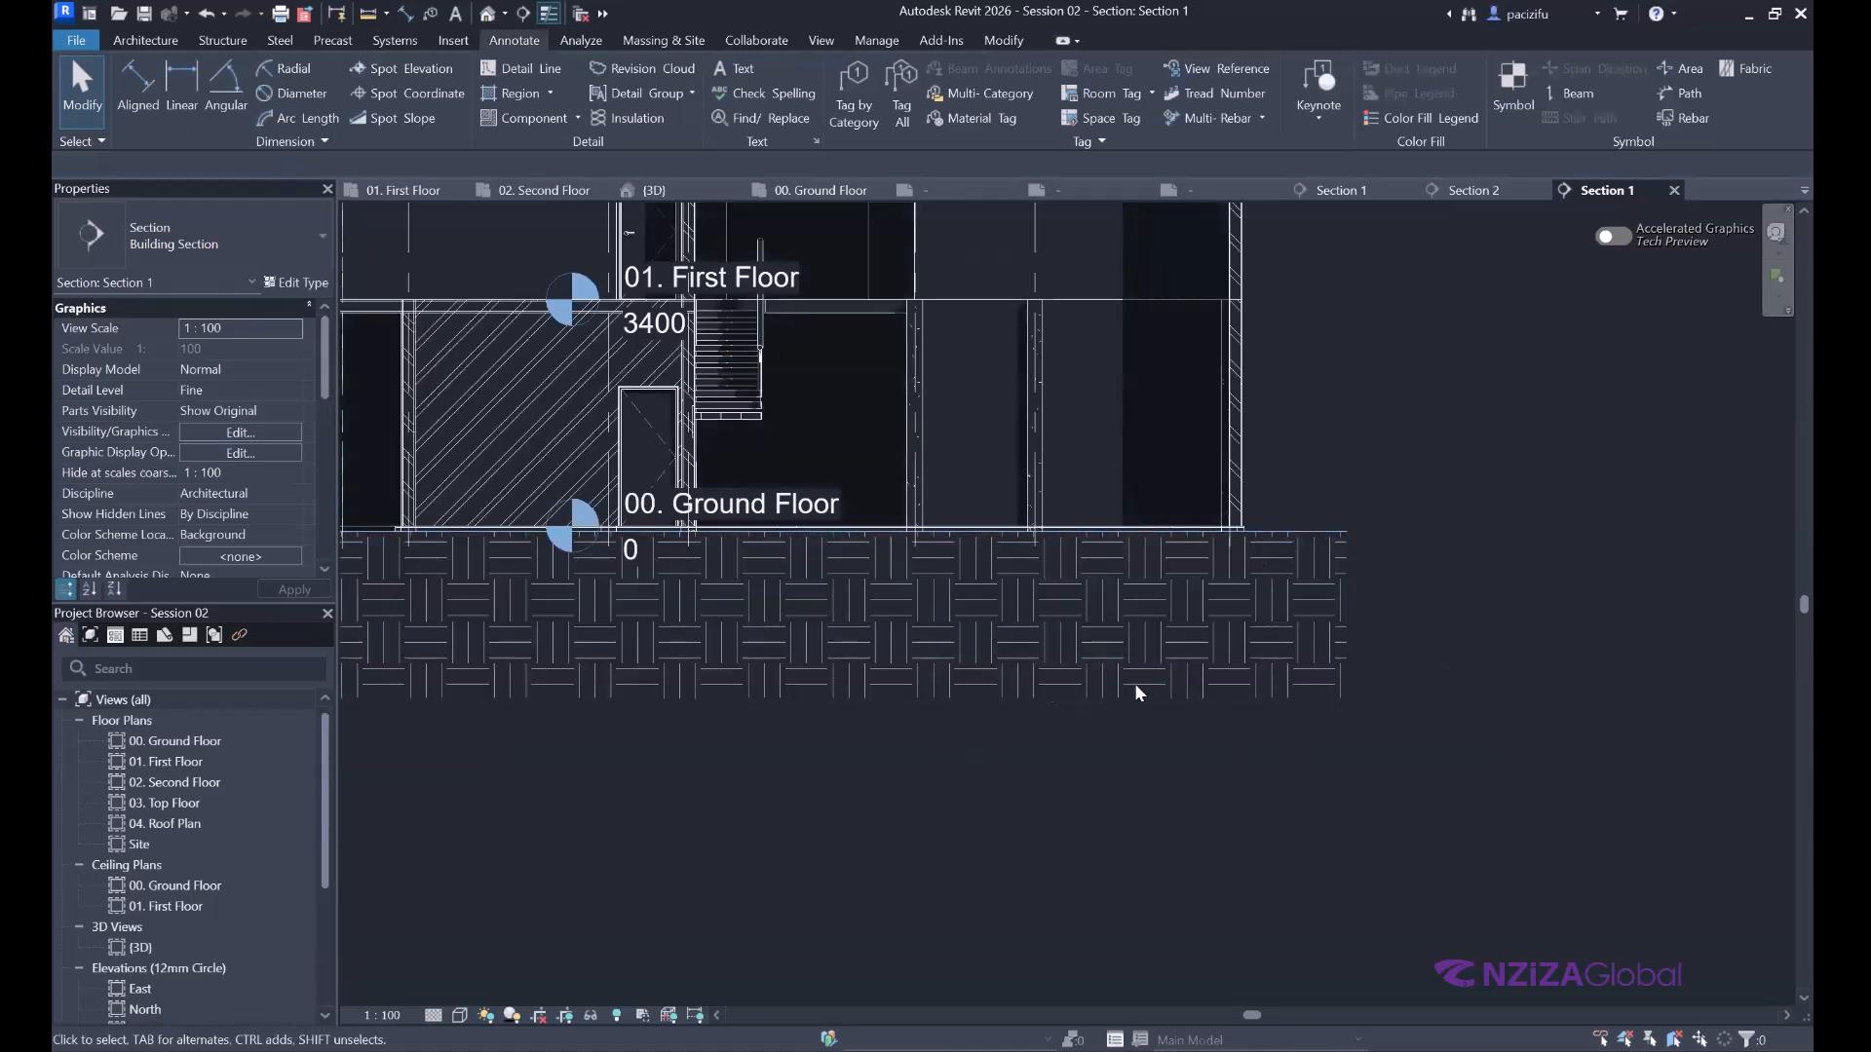
scroll(832, 641, "down", 2)
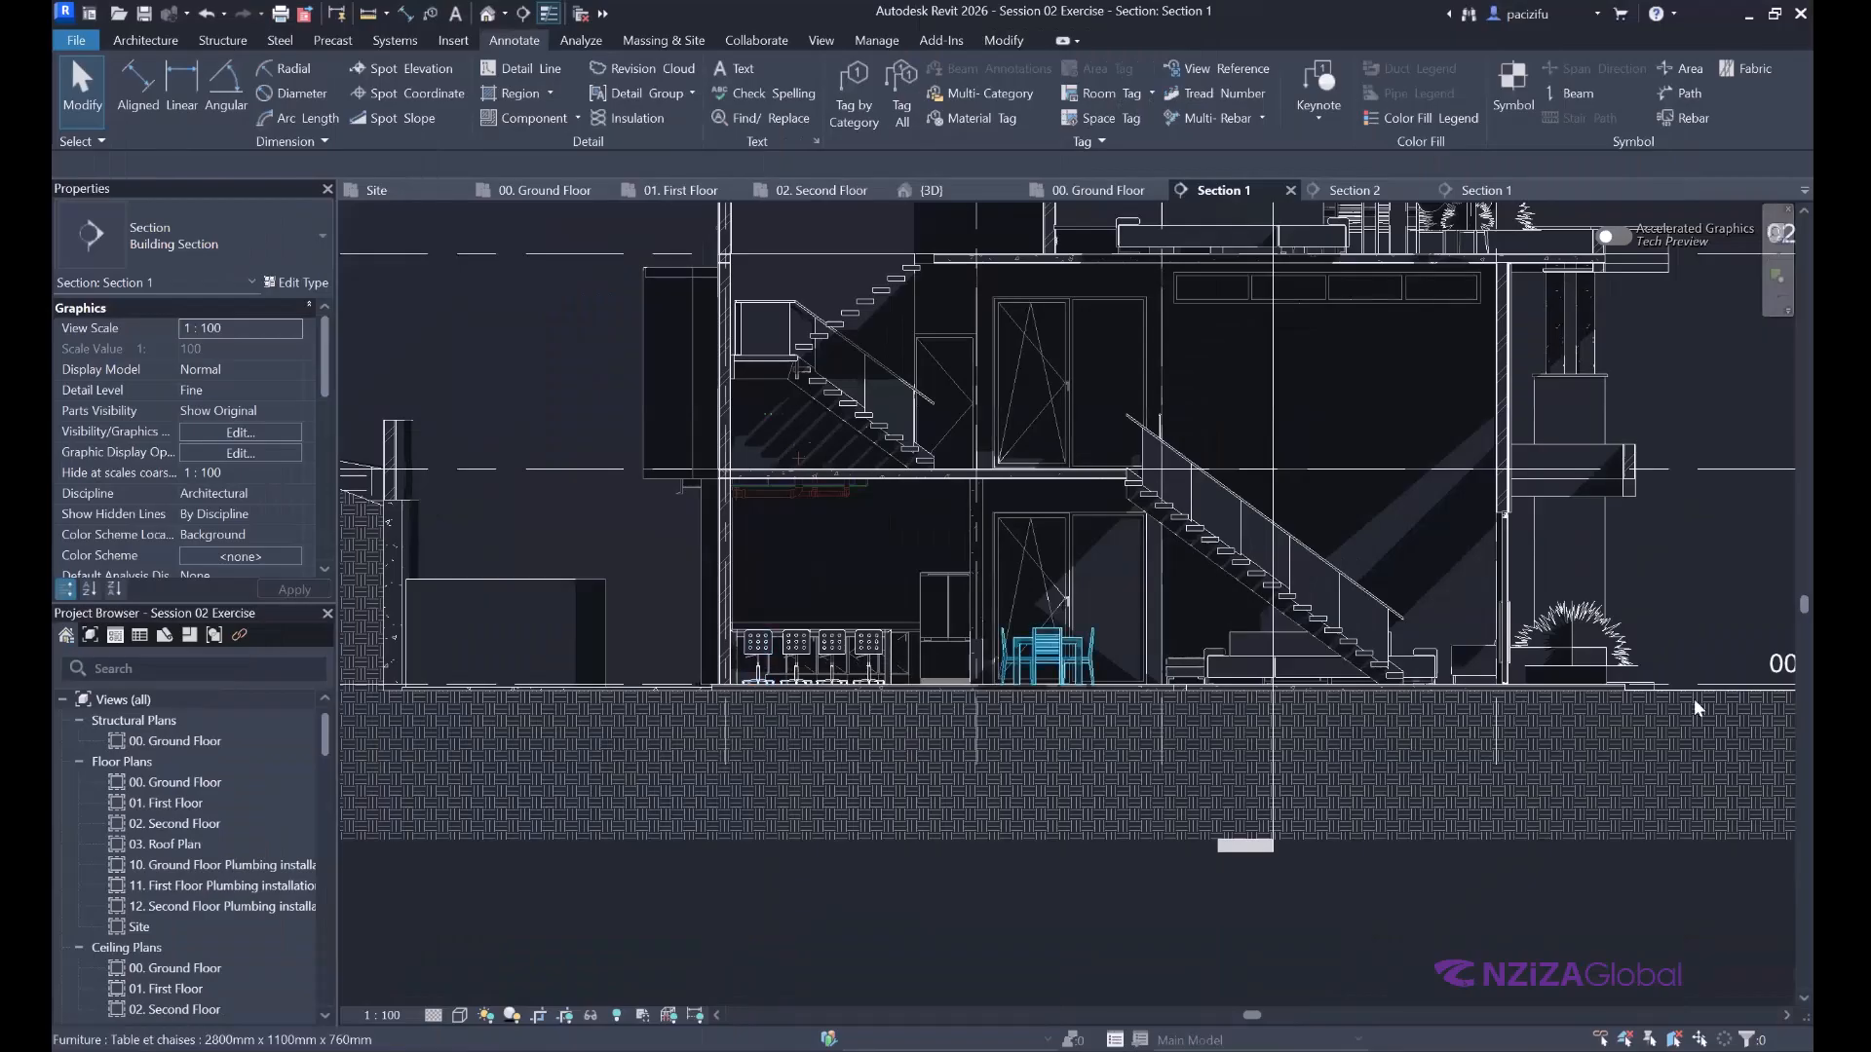
Examine how the earth hatch meets the ground floor slab in Section 1 of the Session 02 Exercise project, and select the slab.
scroll(1657, 692, "up", 3)
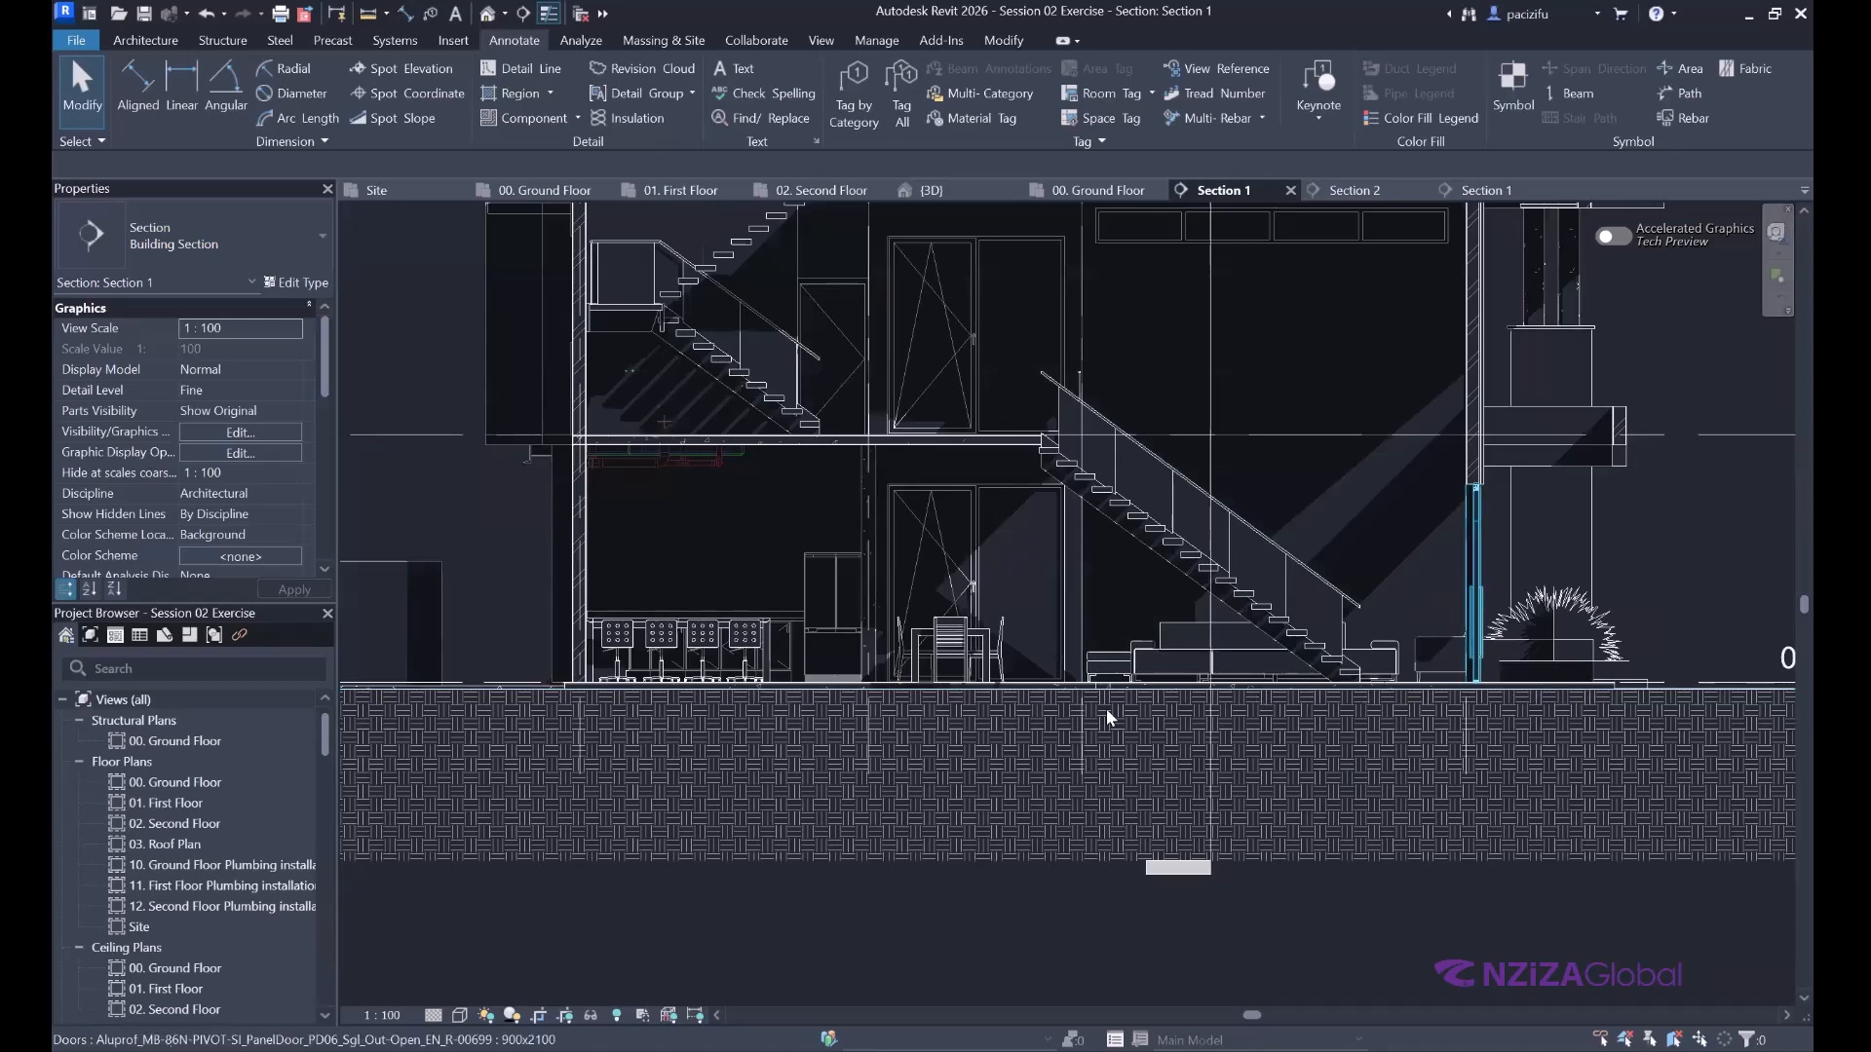
scroll(545, 696, "up", 5)
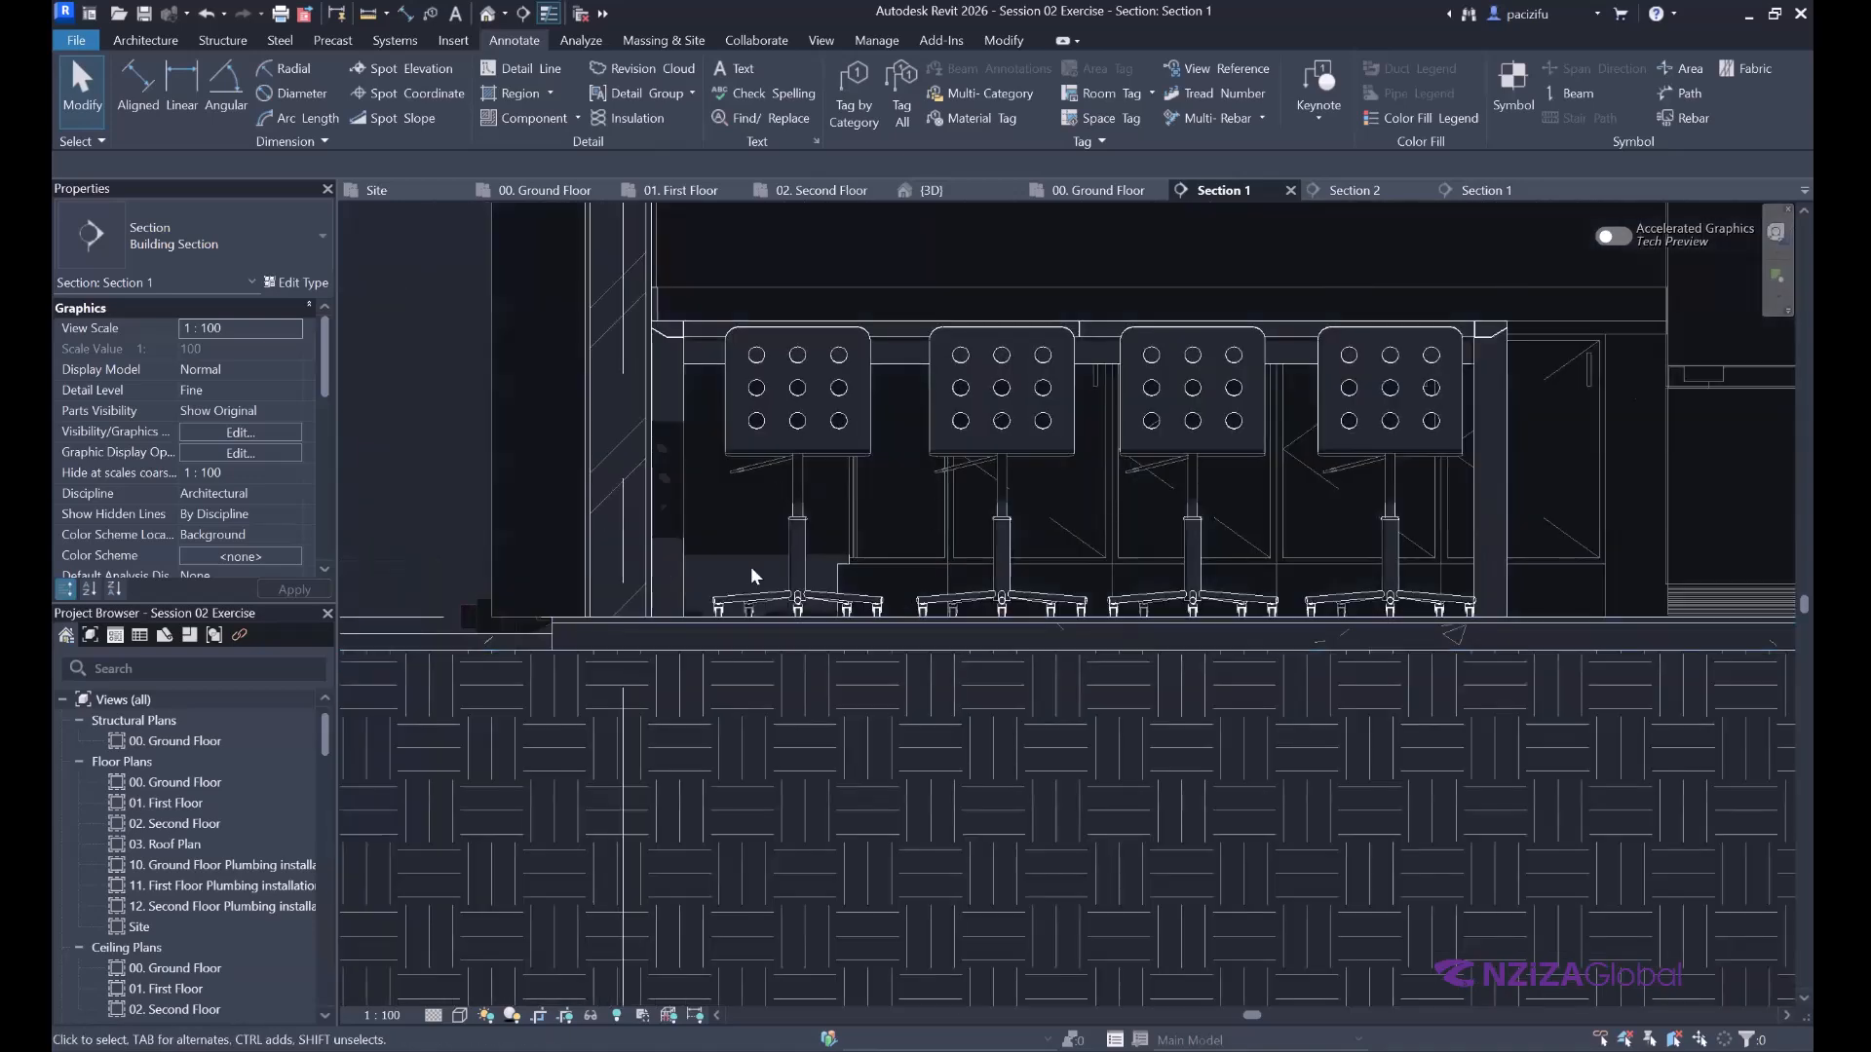
scroll(623, 788, "down", 3)
scroll(612, 677, "up", 2)
scroll(594, 669, "up", 2)
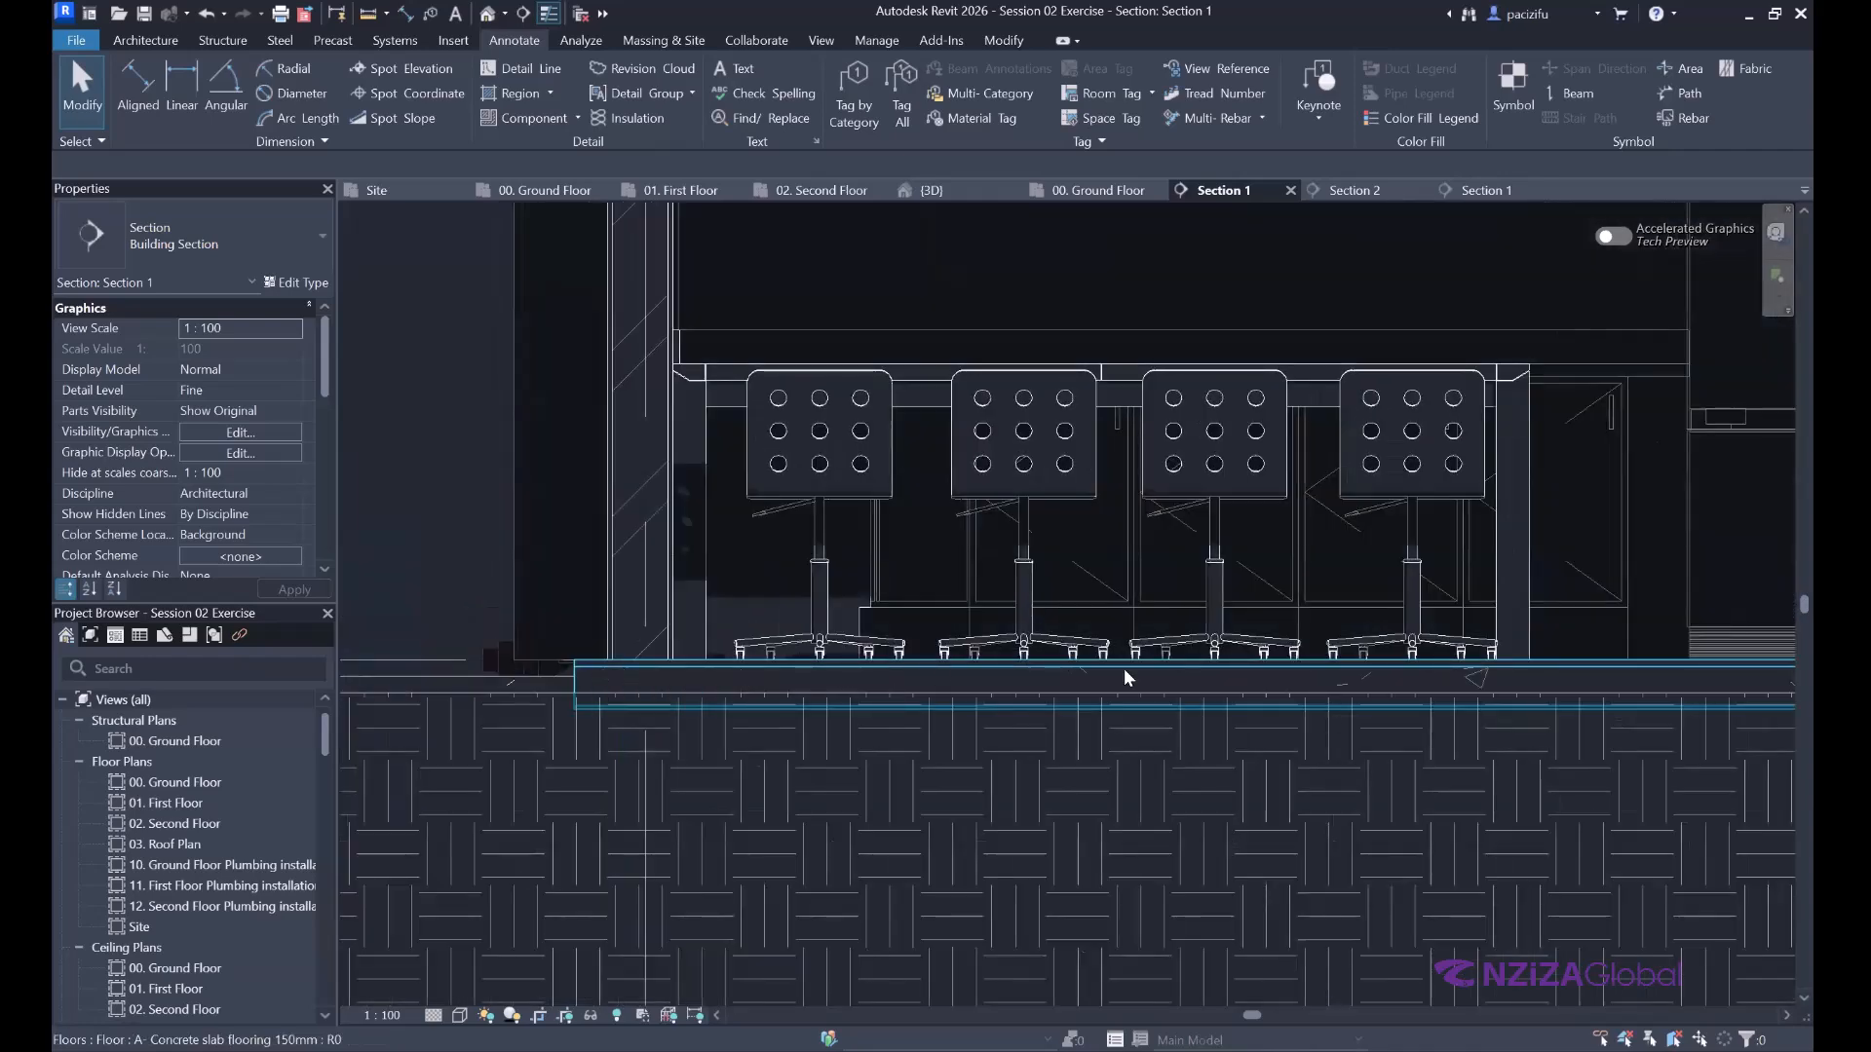
scroll(1195, 690, "down", 4)
scroll(1200, 687, "up", 3)
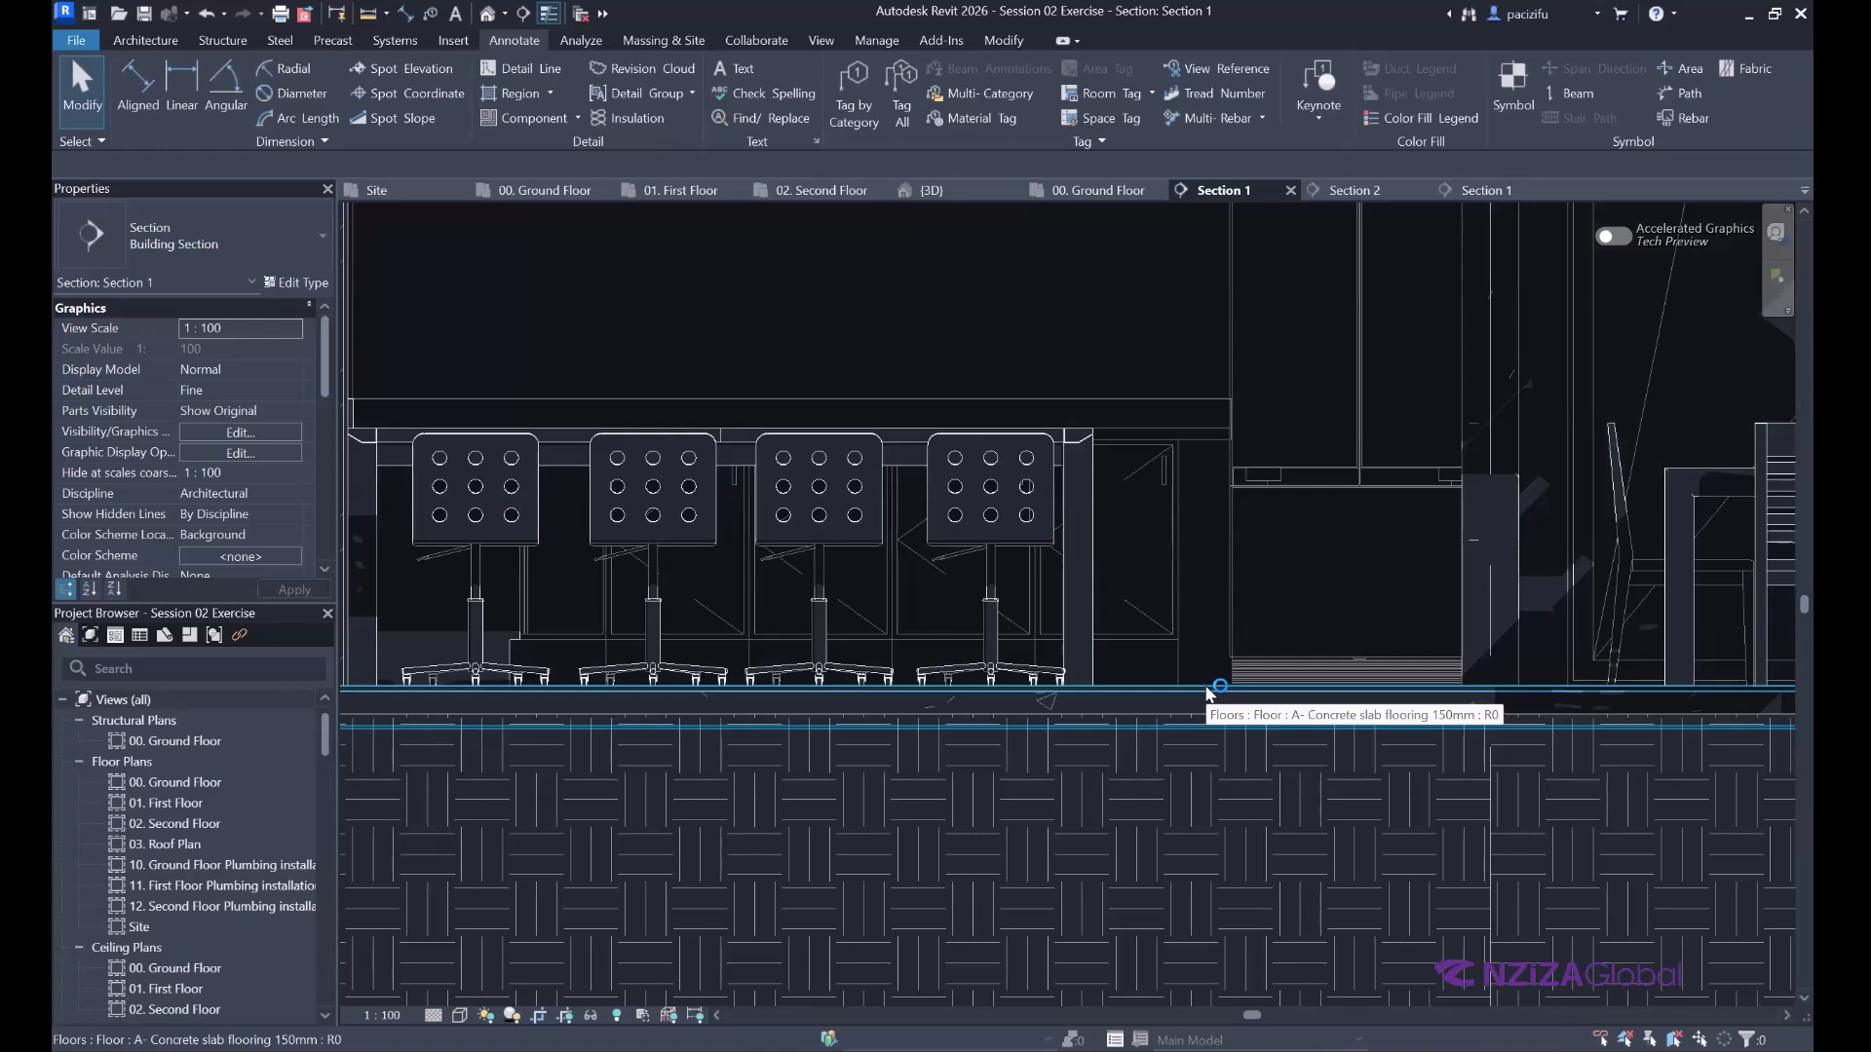
scroll(625, 708, "down", 2)
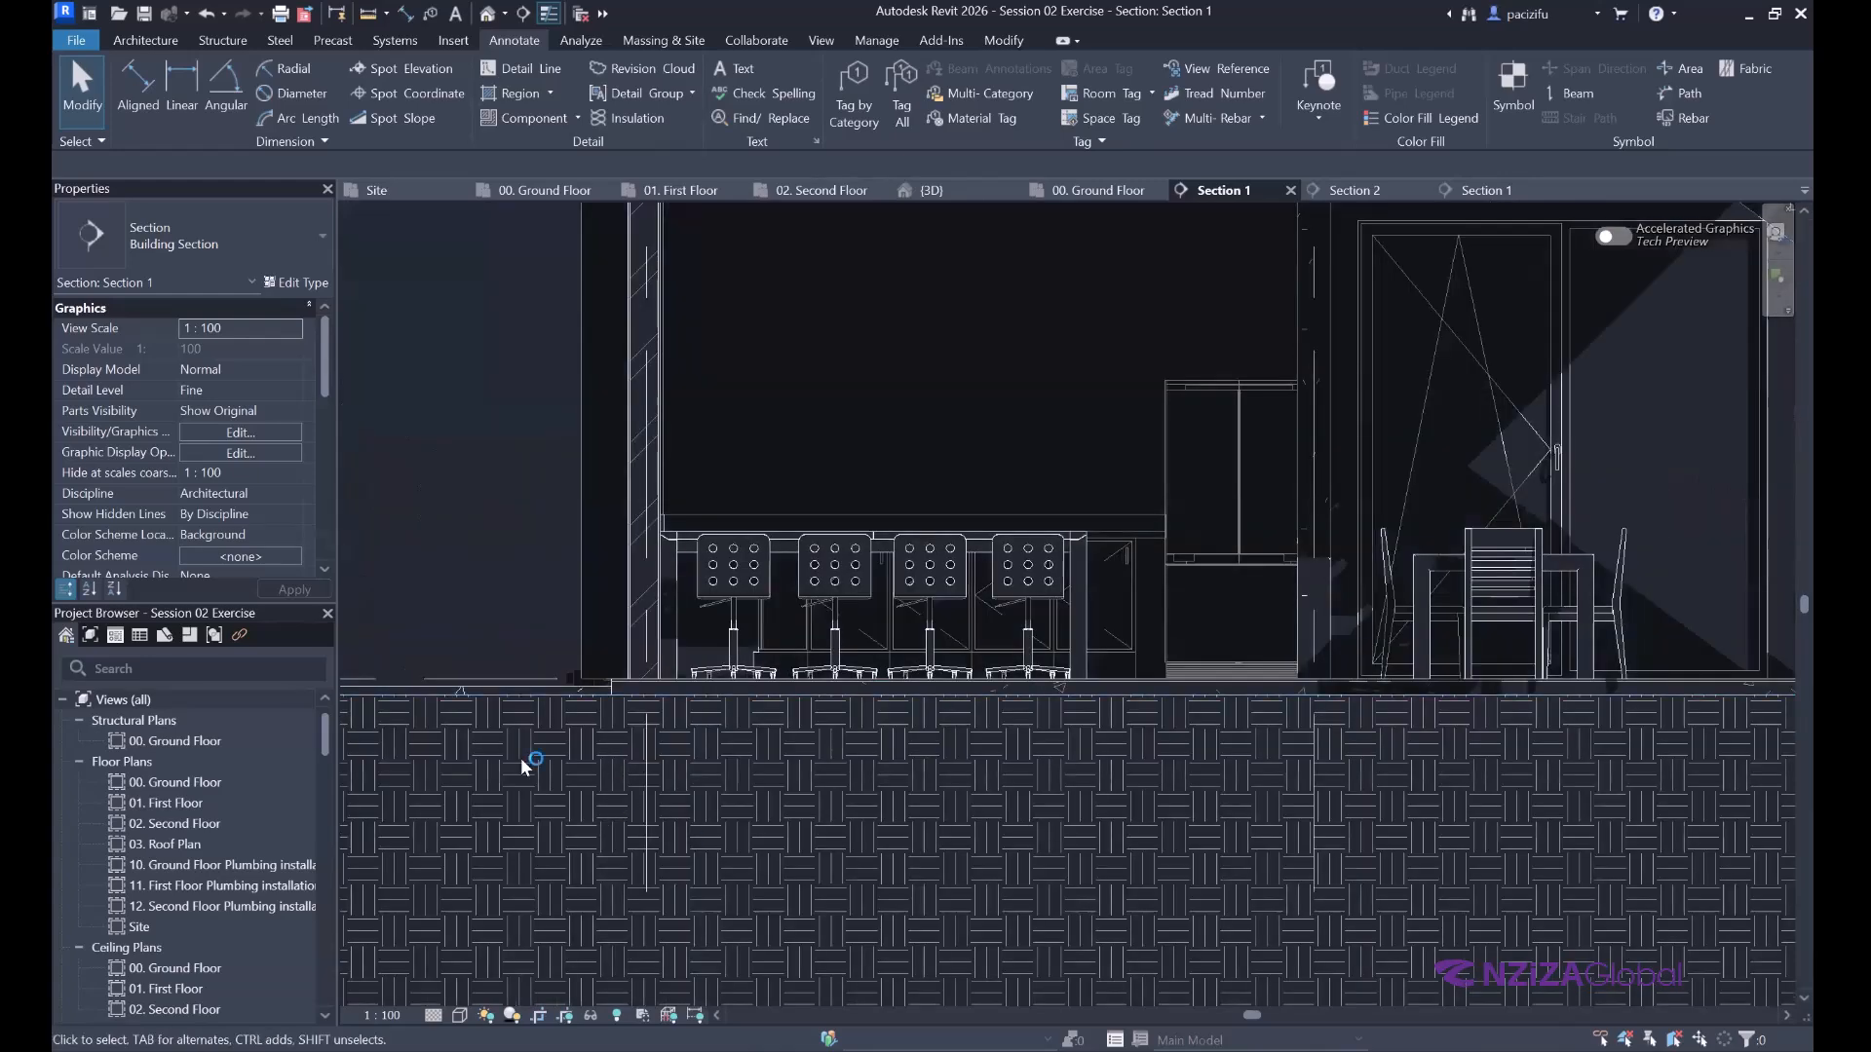
scroll(524, 767, "down", 3)
scroll(1520, 745, "down", 3)
scroll(692, 755, "up", 3)
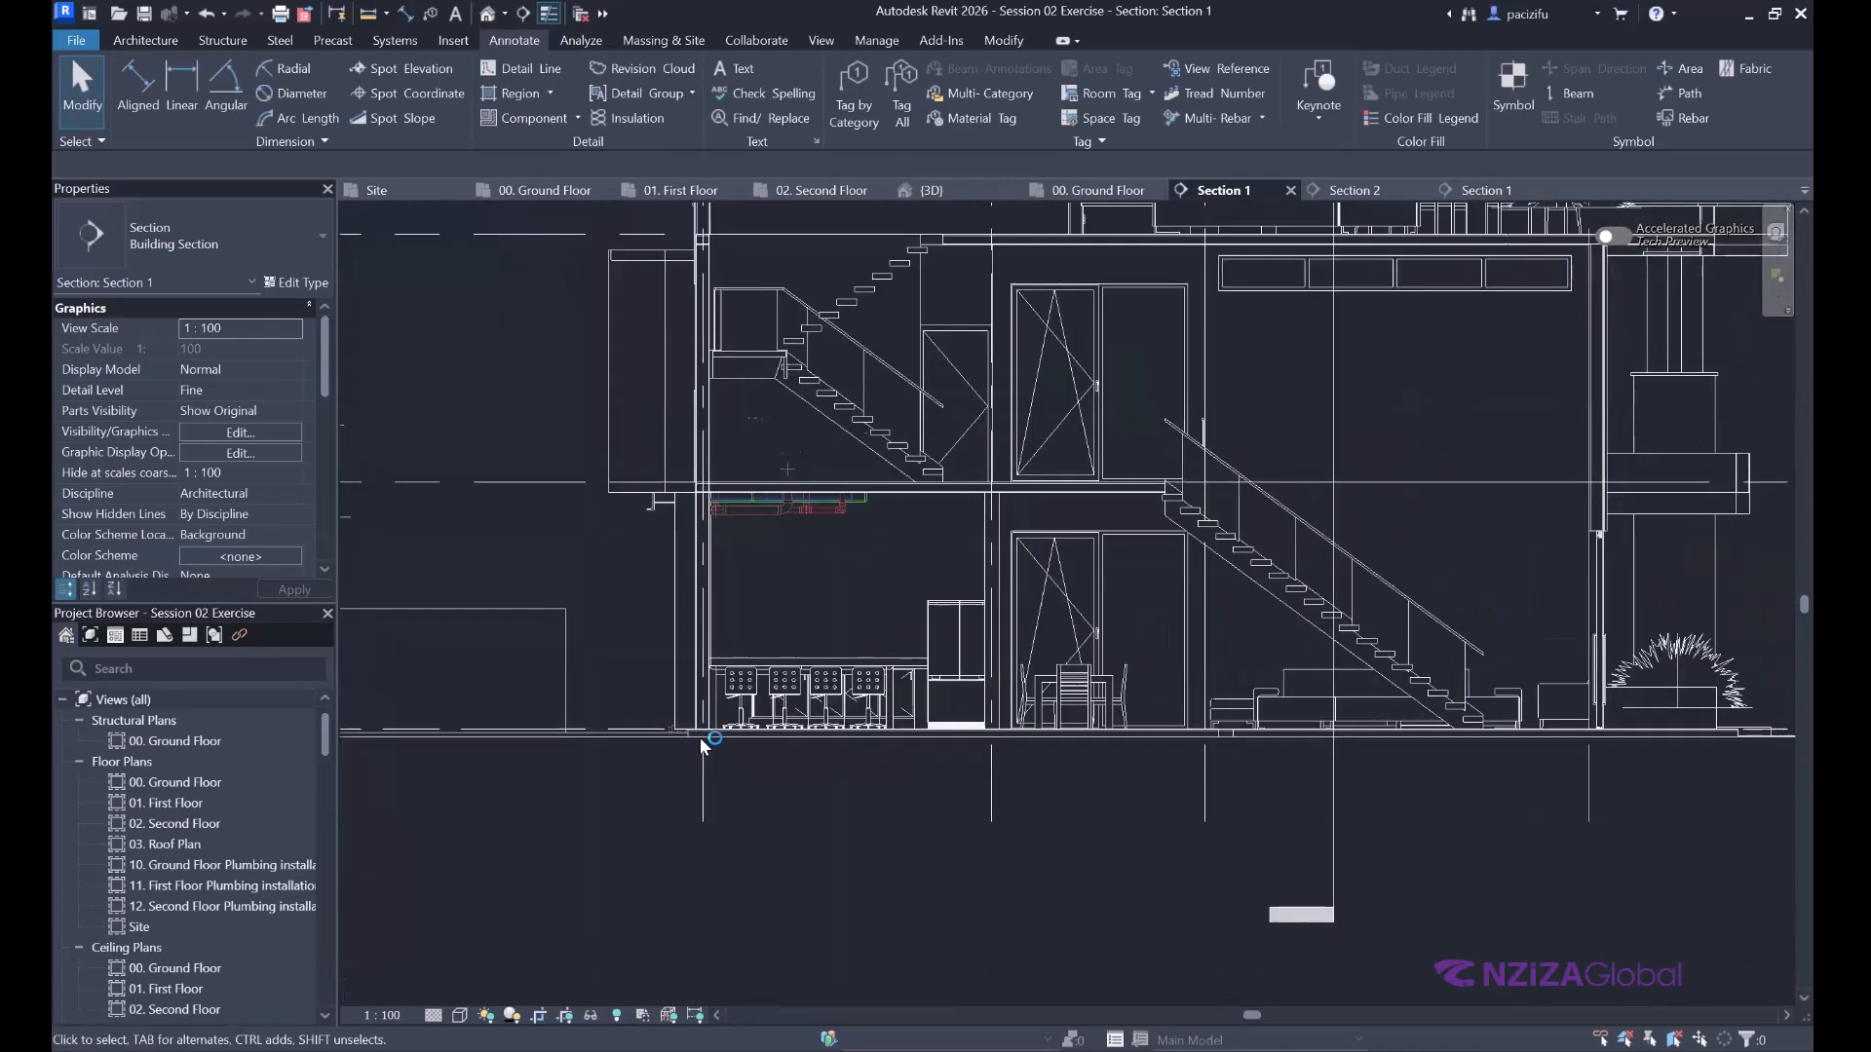
scroll(703, 742, "up", 5)
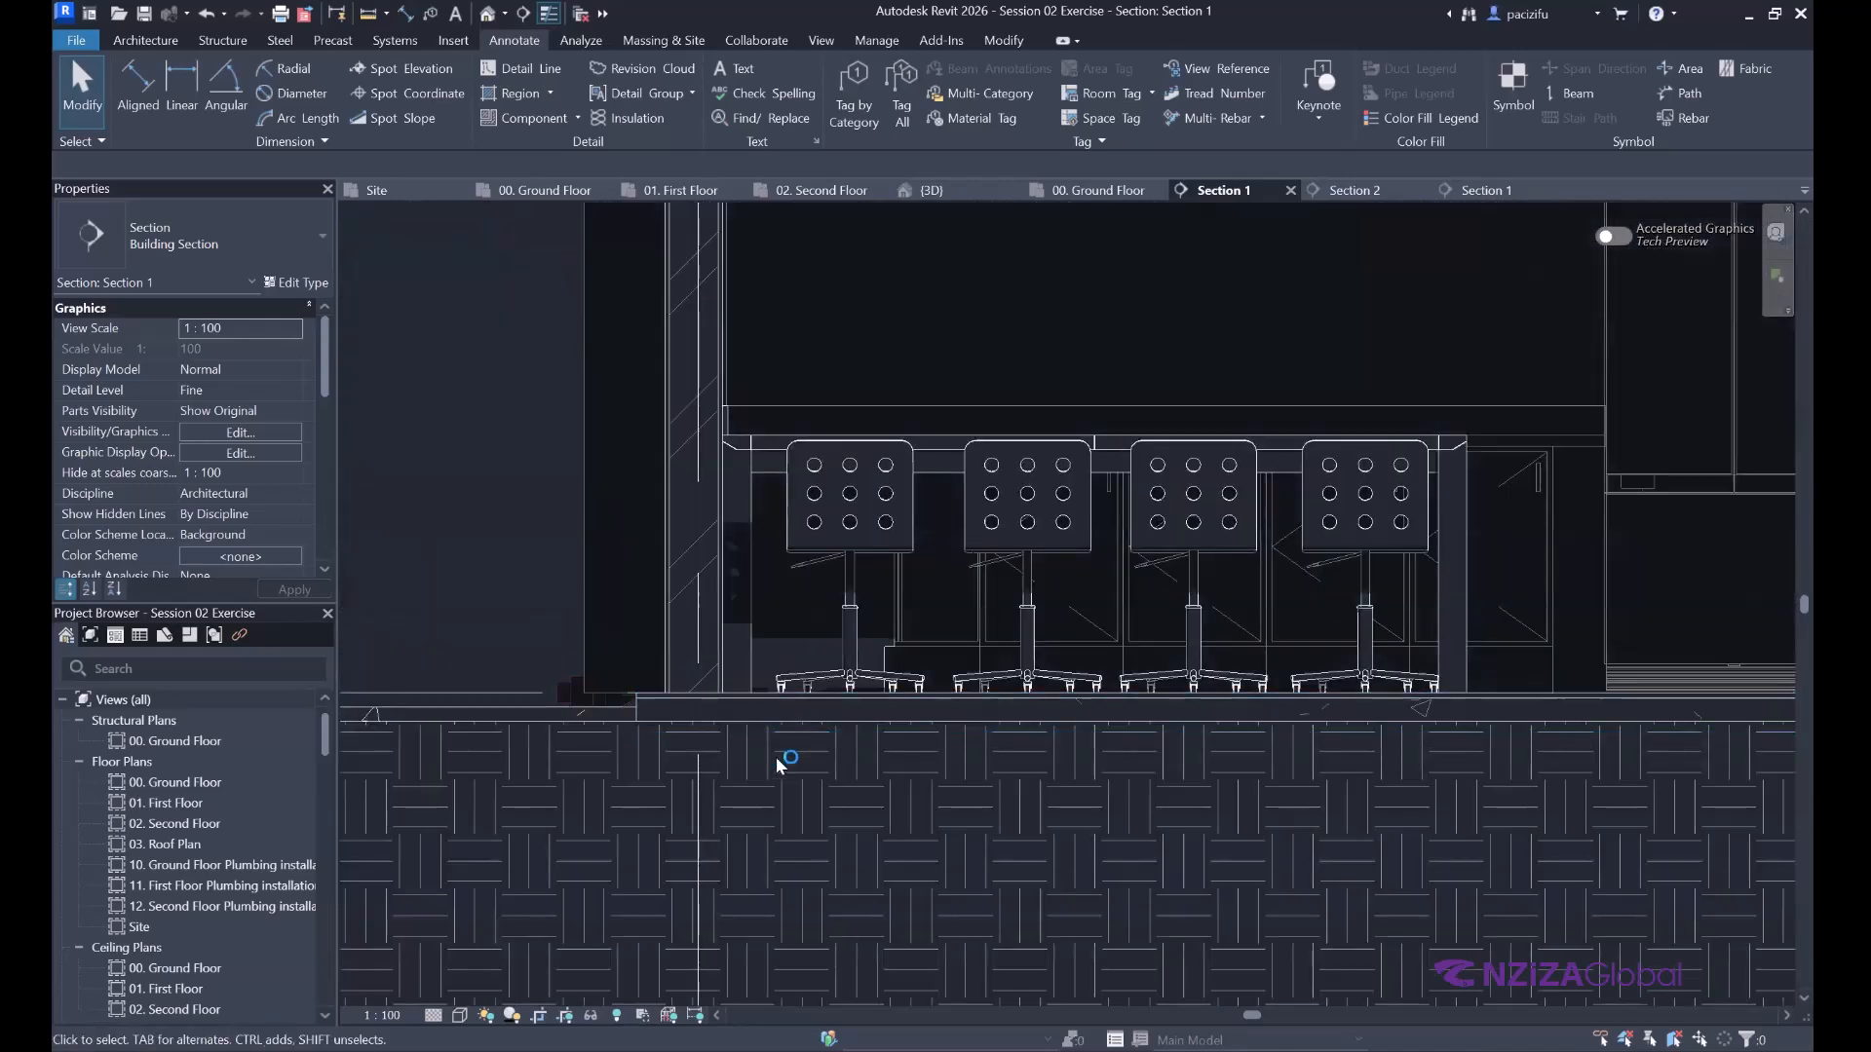
scroll(701, 772, "up", 4)
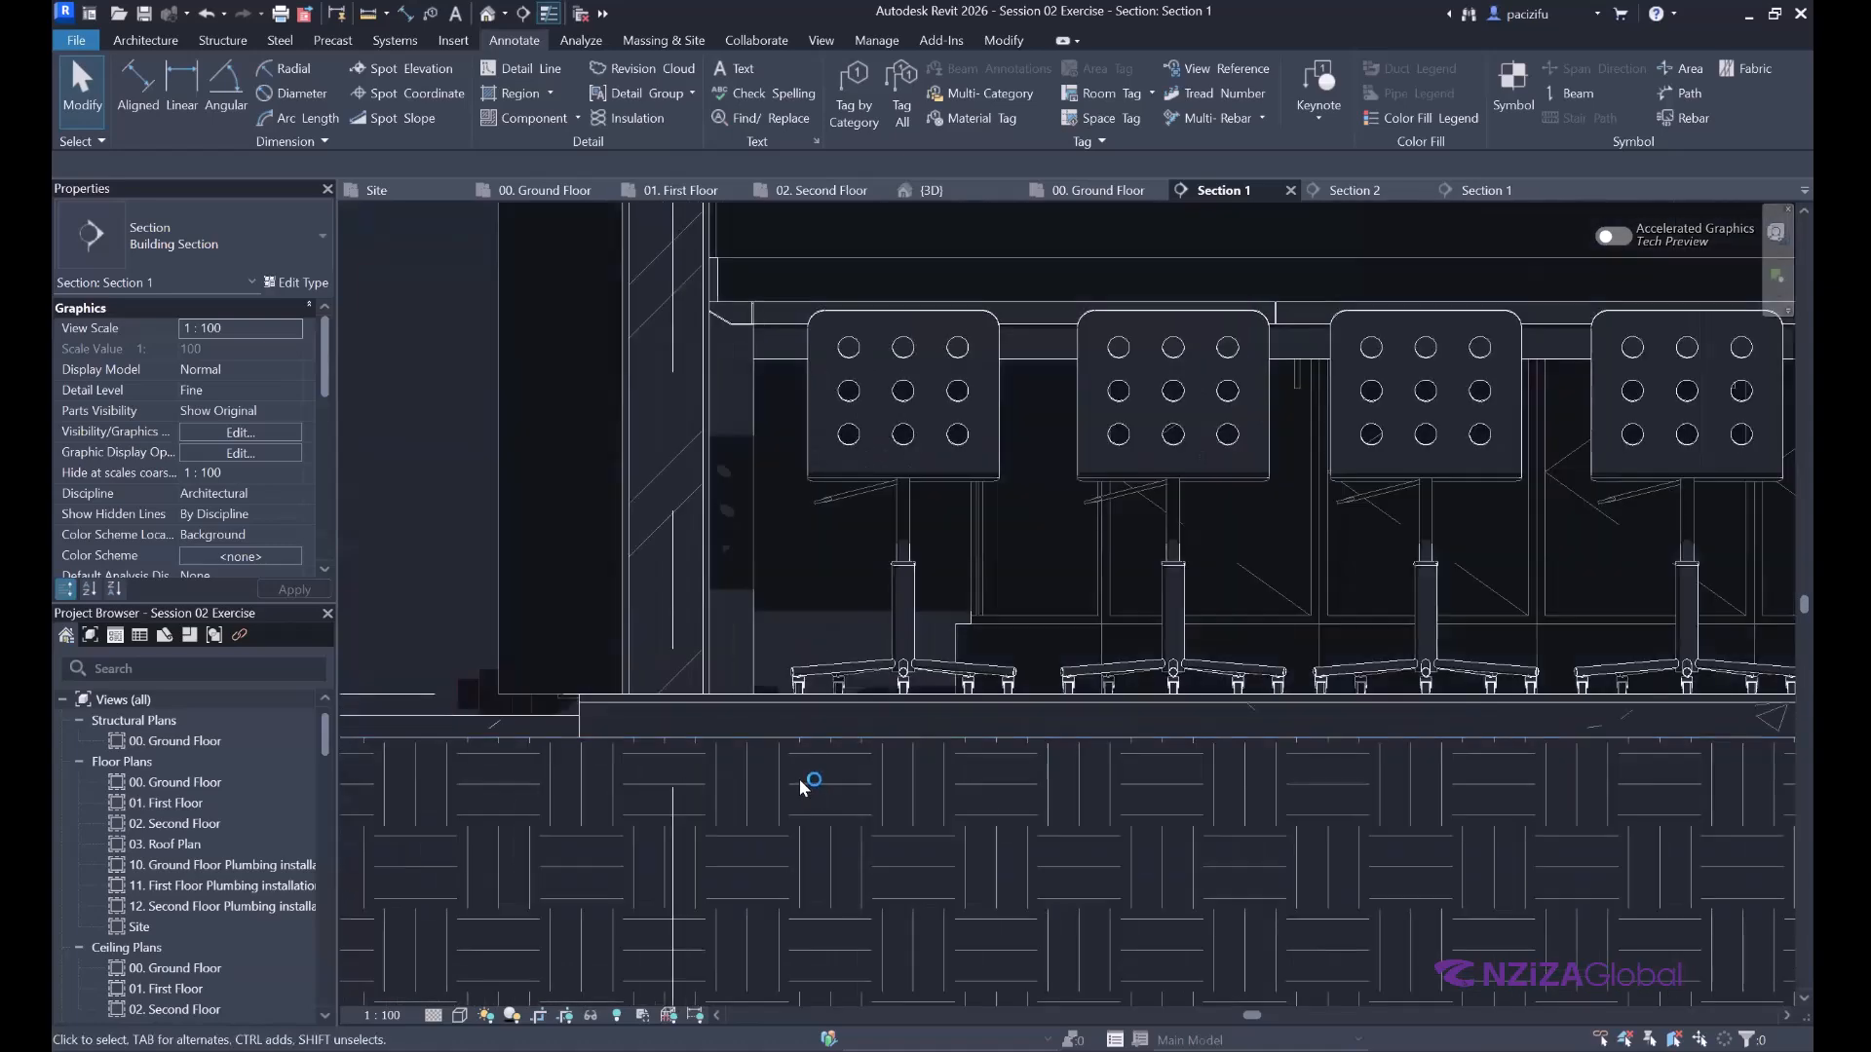
left_click(776, 708)
scroll(614, 711, "down", 5)
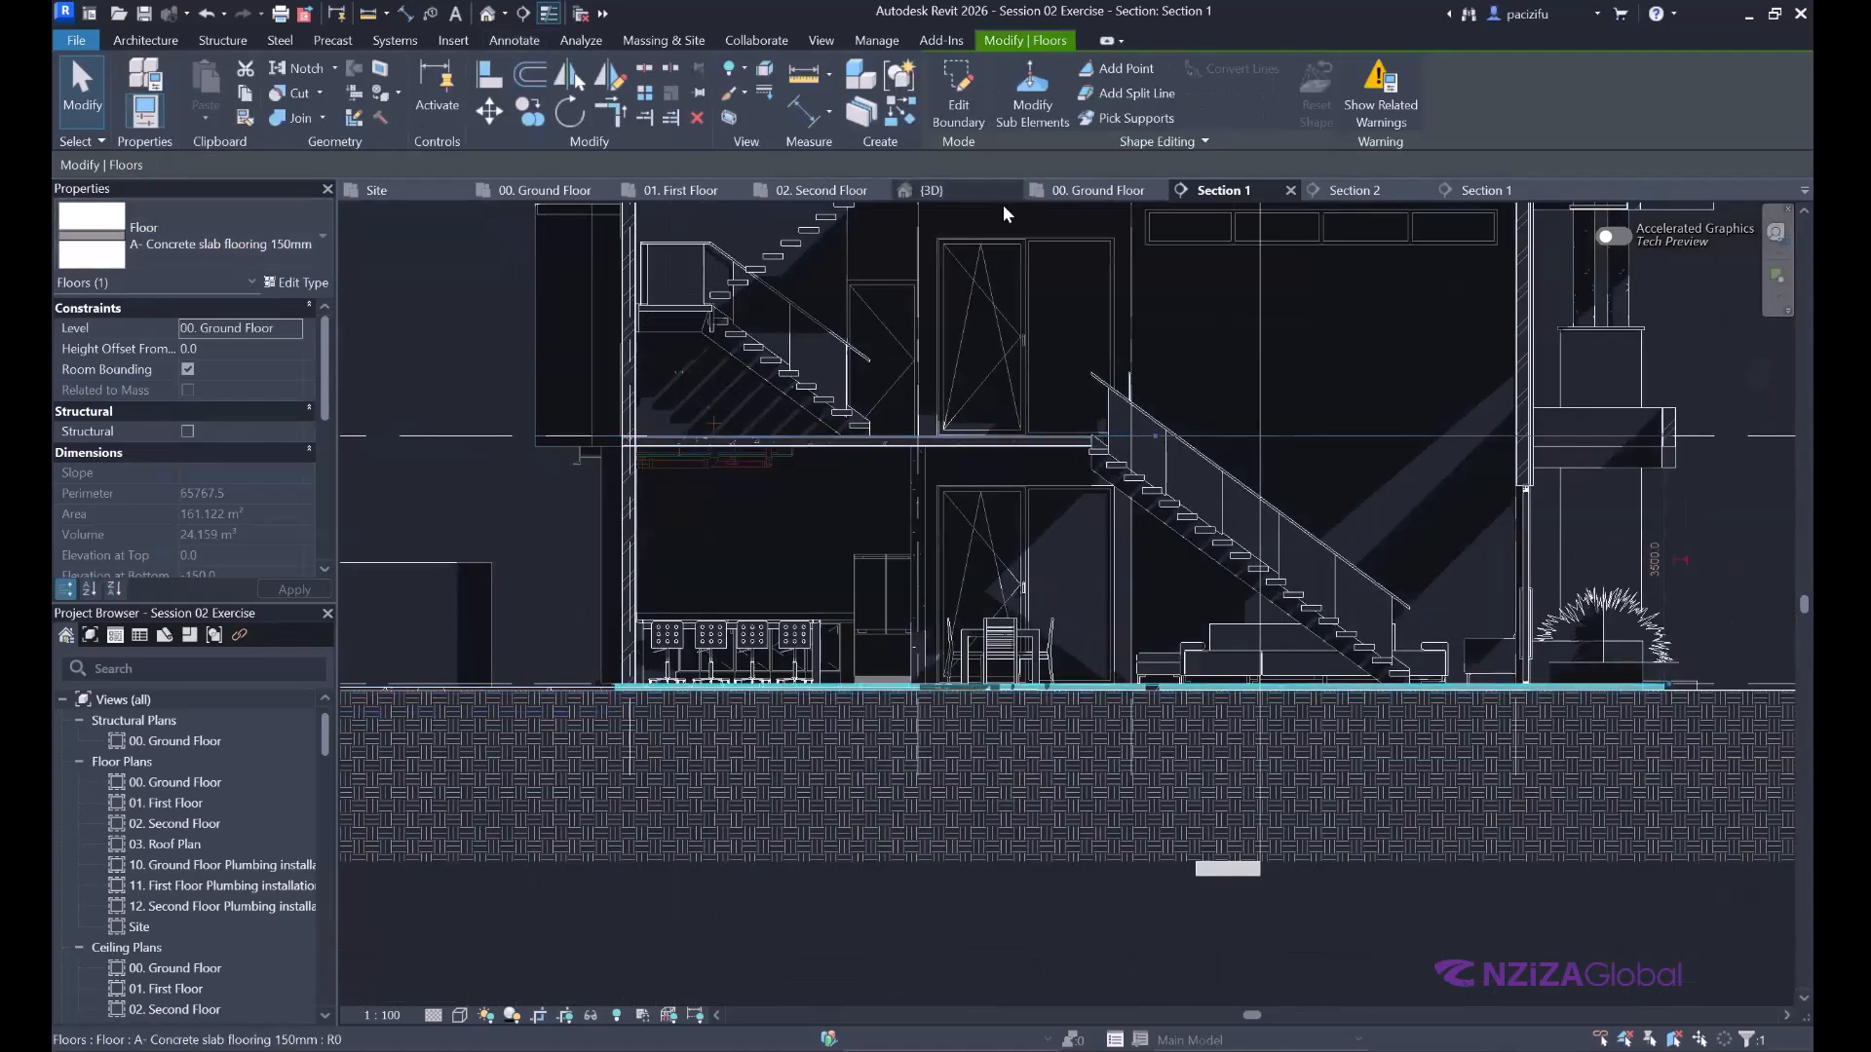
Duplicate the ground floor slab's type under the name "A- Concrete flooring 150mm".
left_click(296, 285)
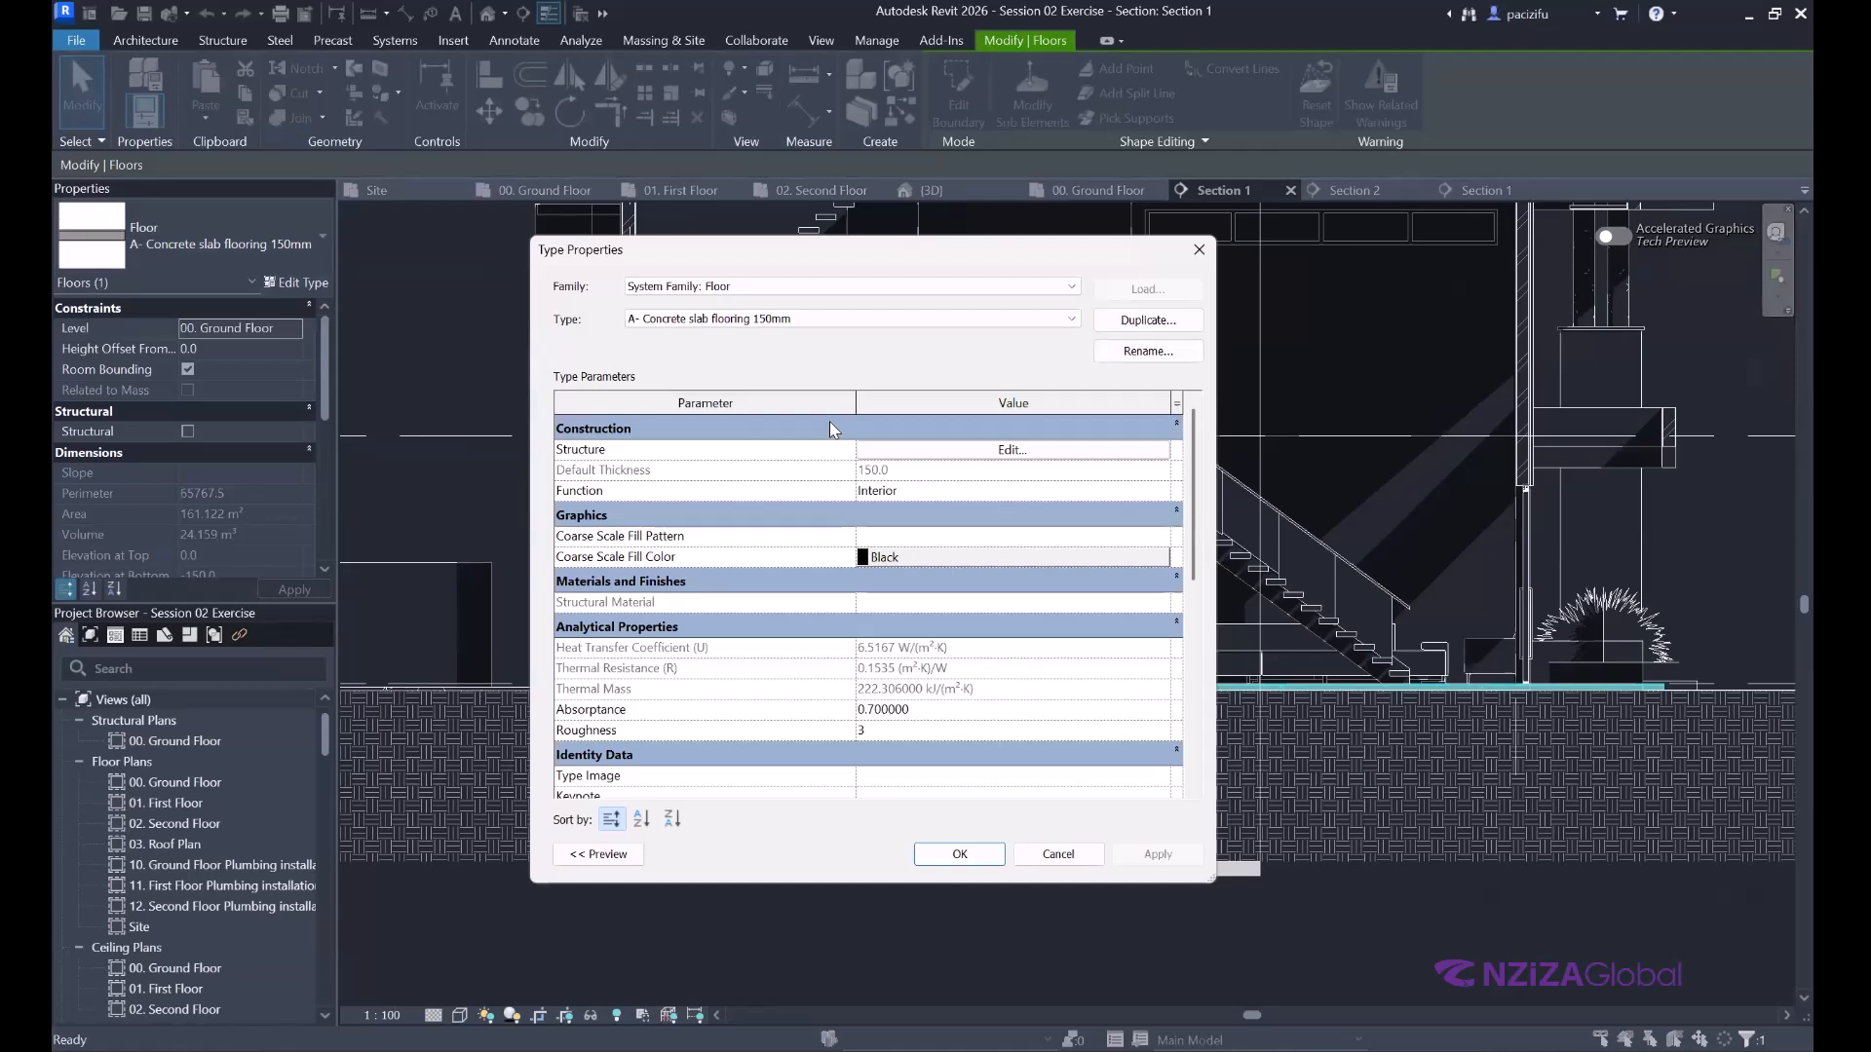
left_click(1138, 321)
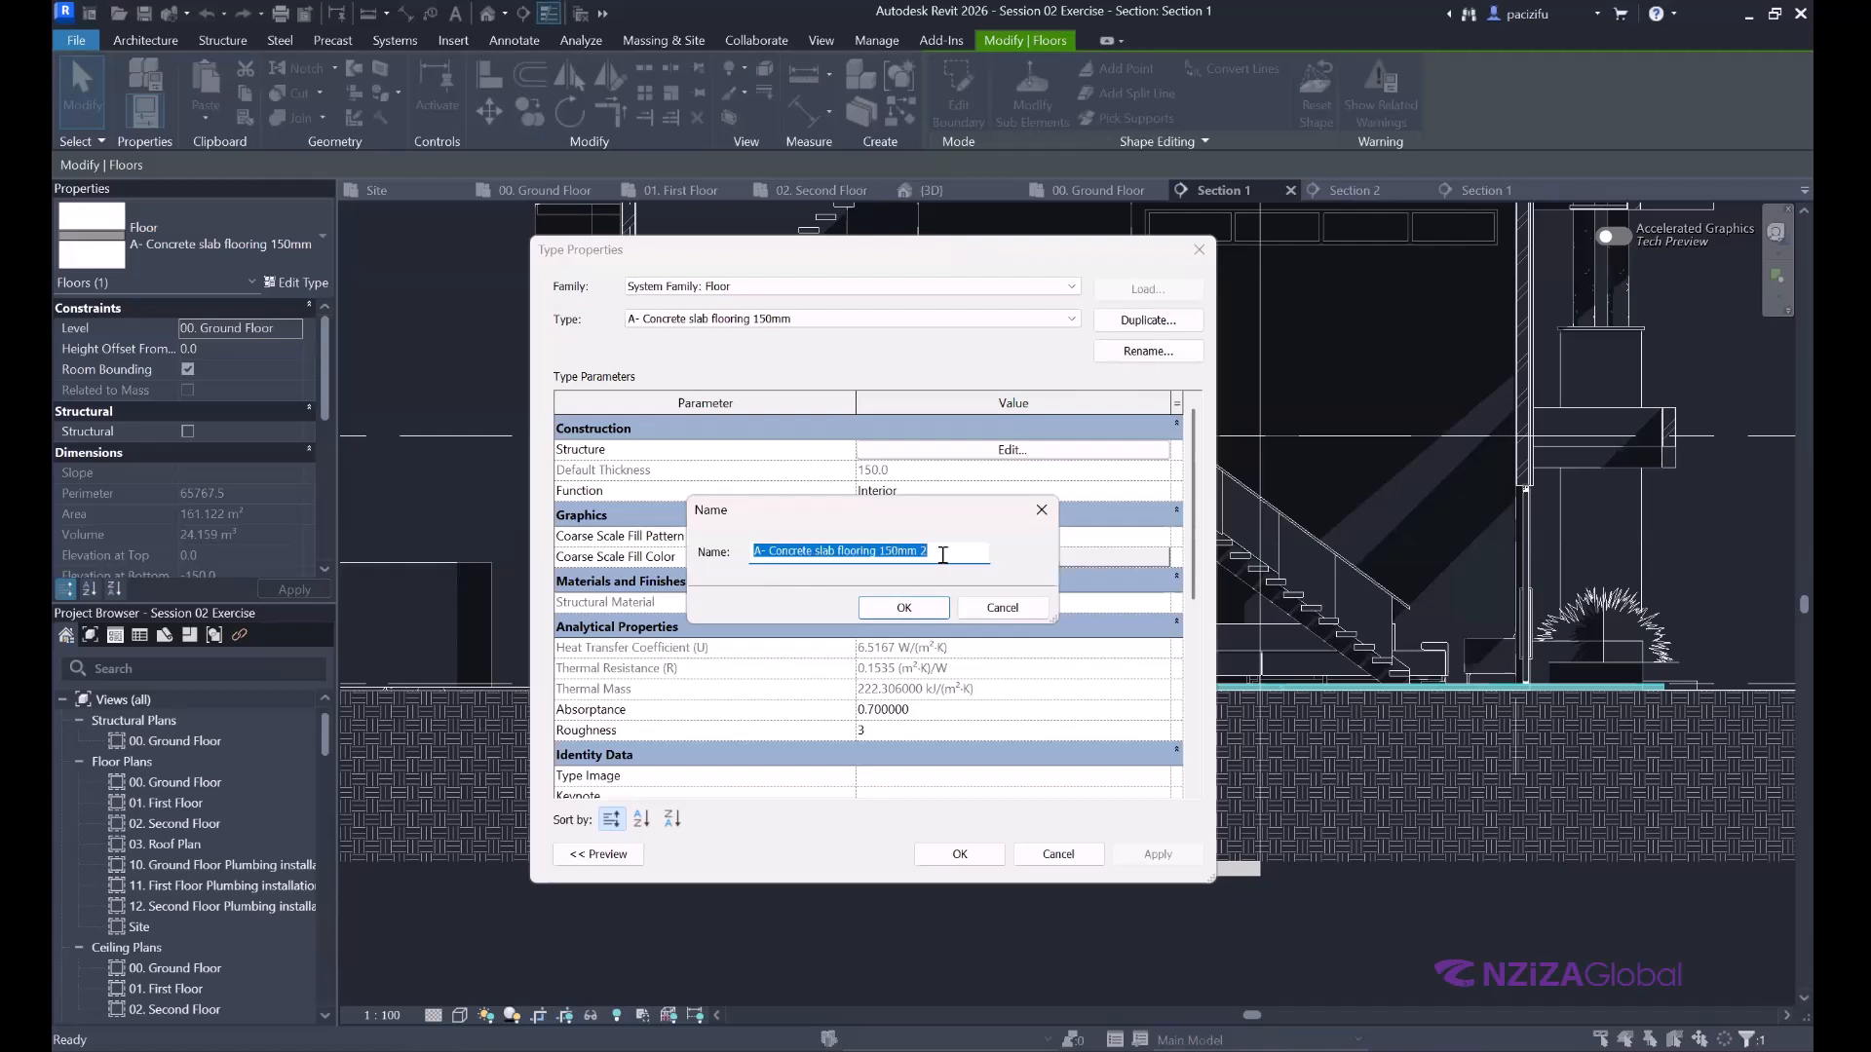
left_click(891, 553)
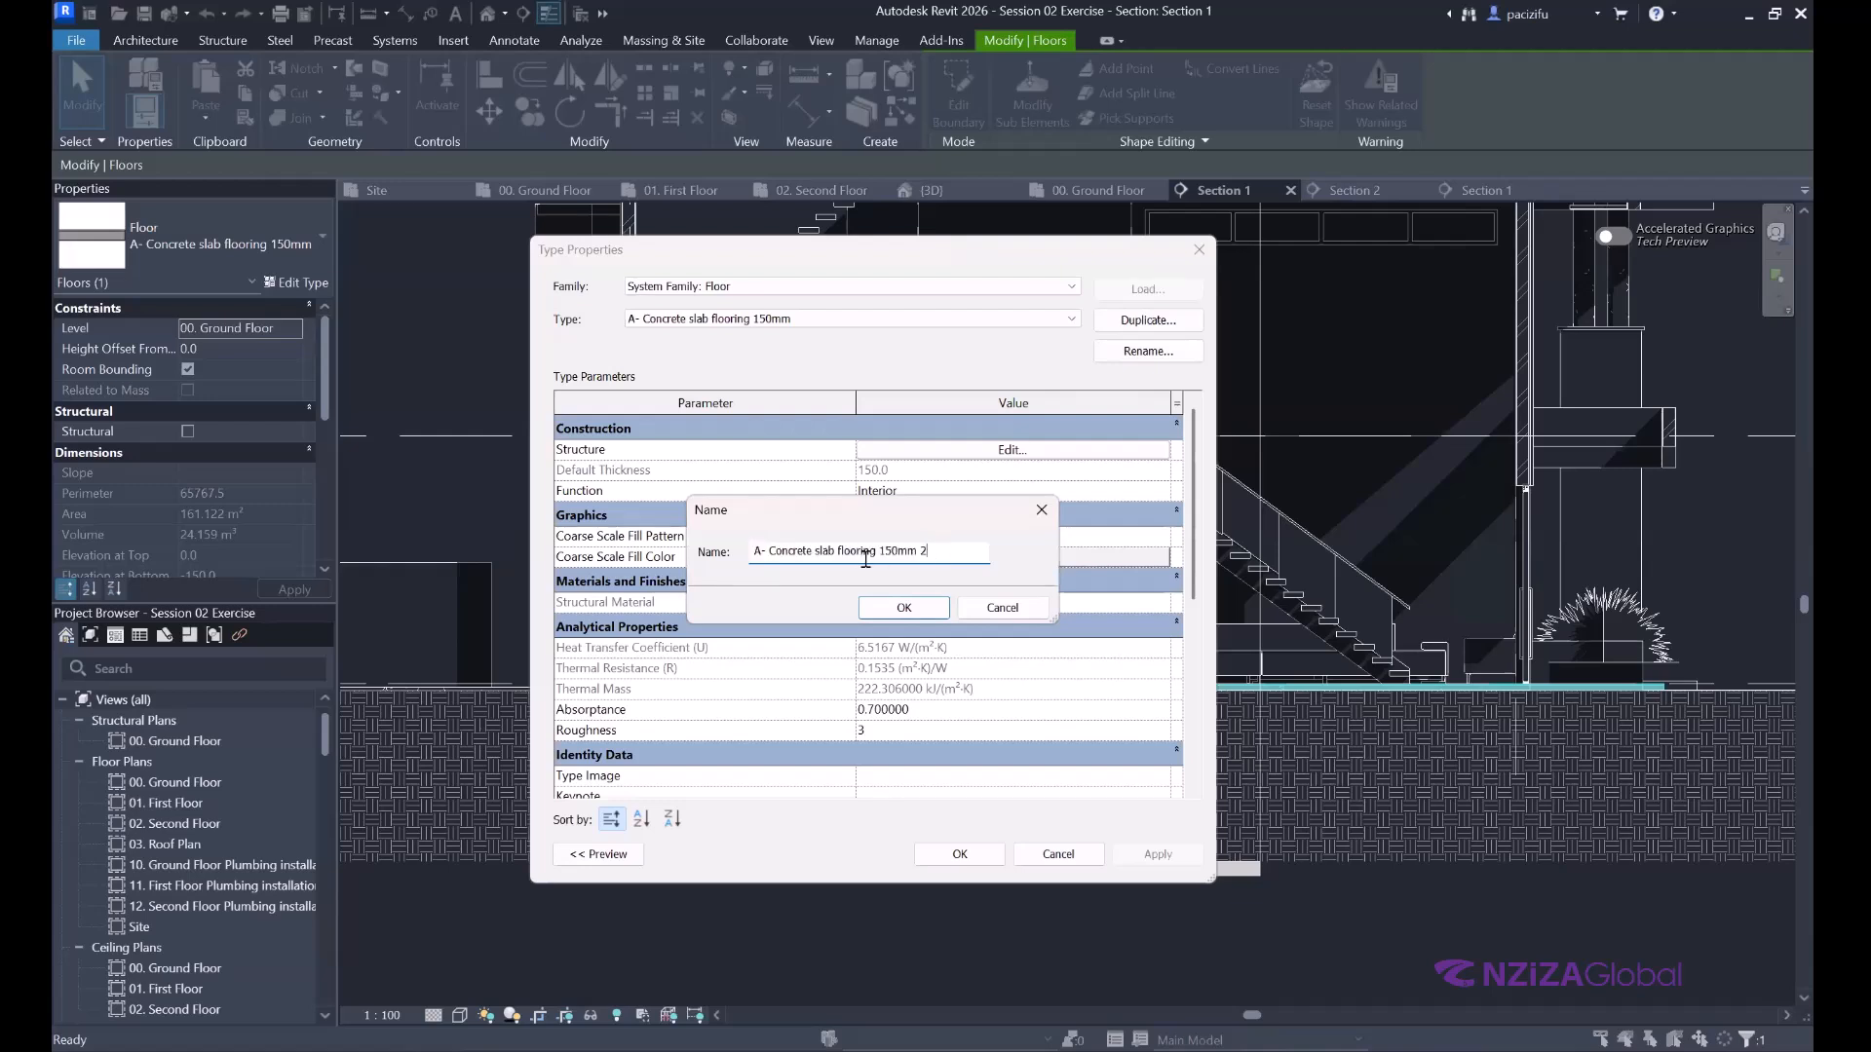
left_click(834, 551)
key("BackSpace")
key("BackSpace")
key("BackSpace")
key("BackSpace")
key("BackSpace")
left_click(916, 551)
key("BackSpace")
key("BackSpace")
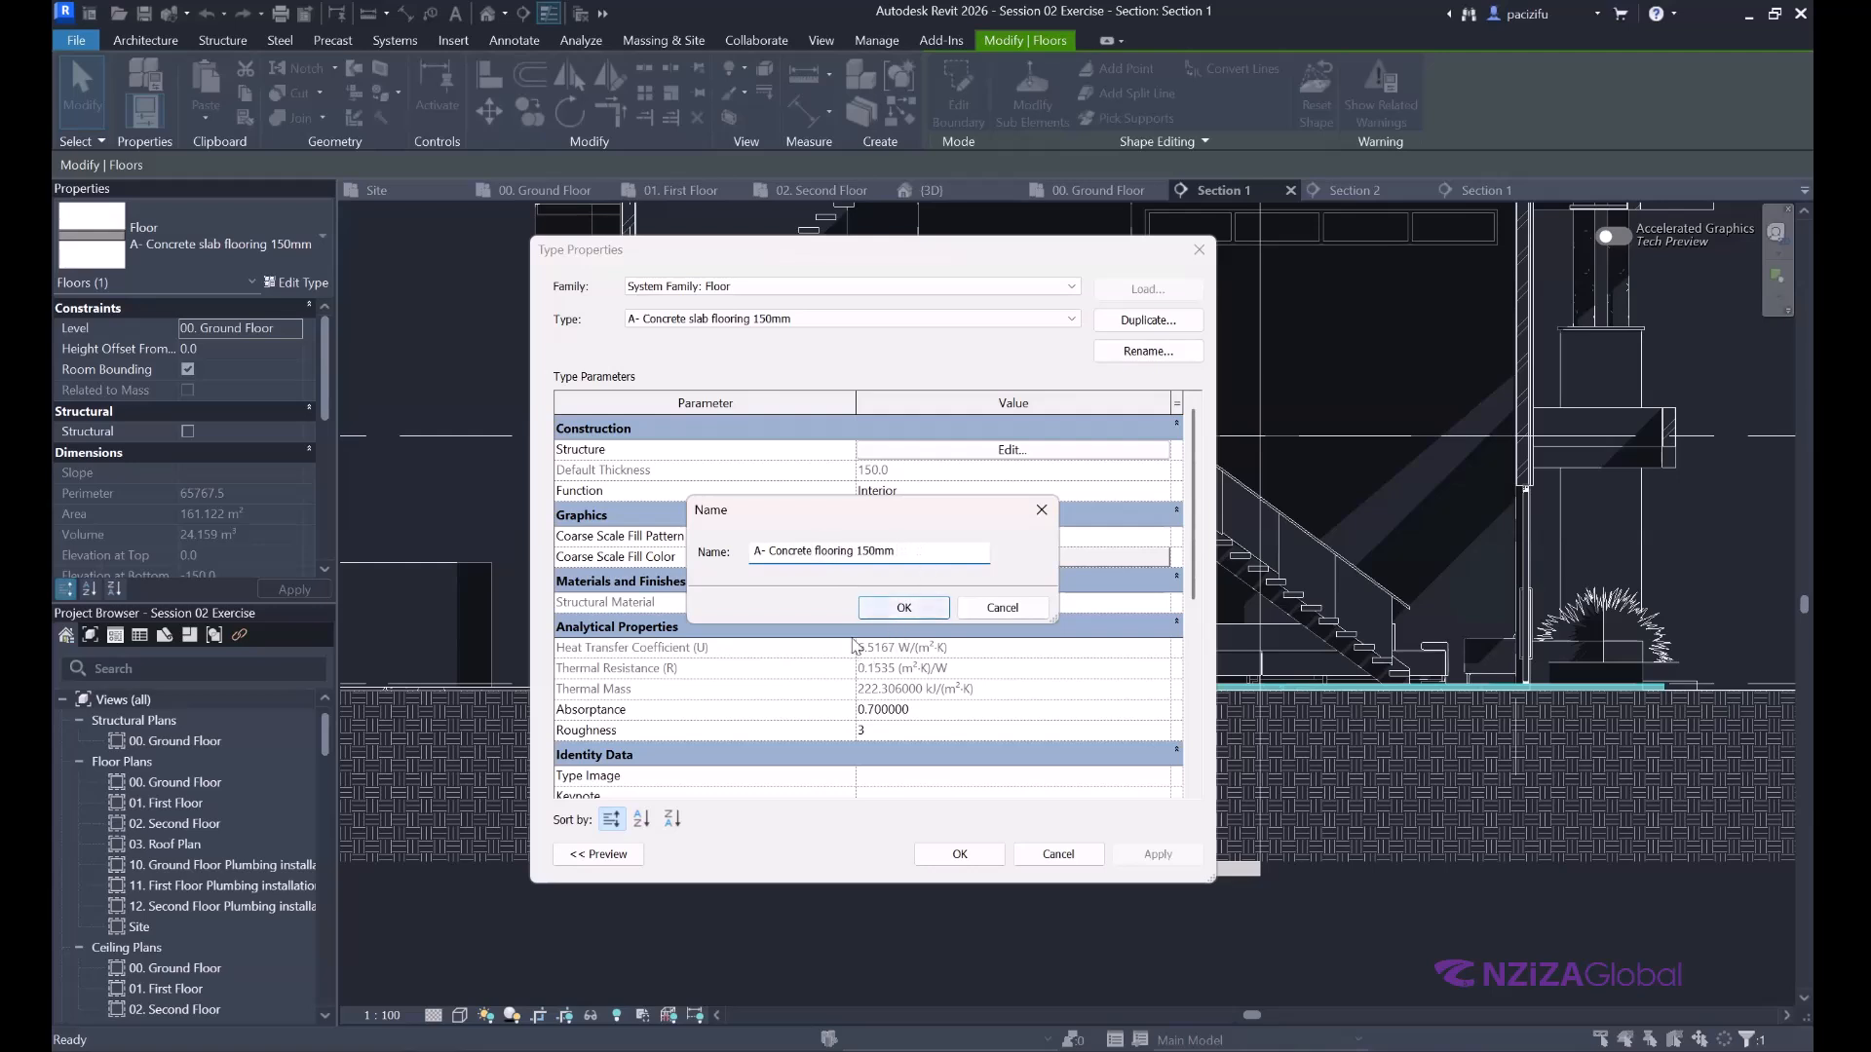
left_click(904, 607)
Edit the new floor type's structure and set the slab concrete core layer's thickness to 100.
left_click(950, 446)
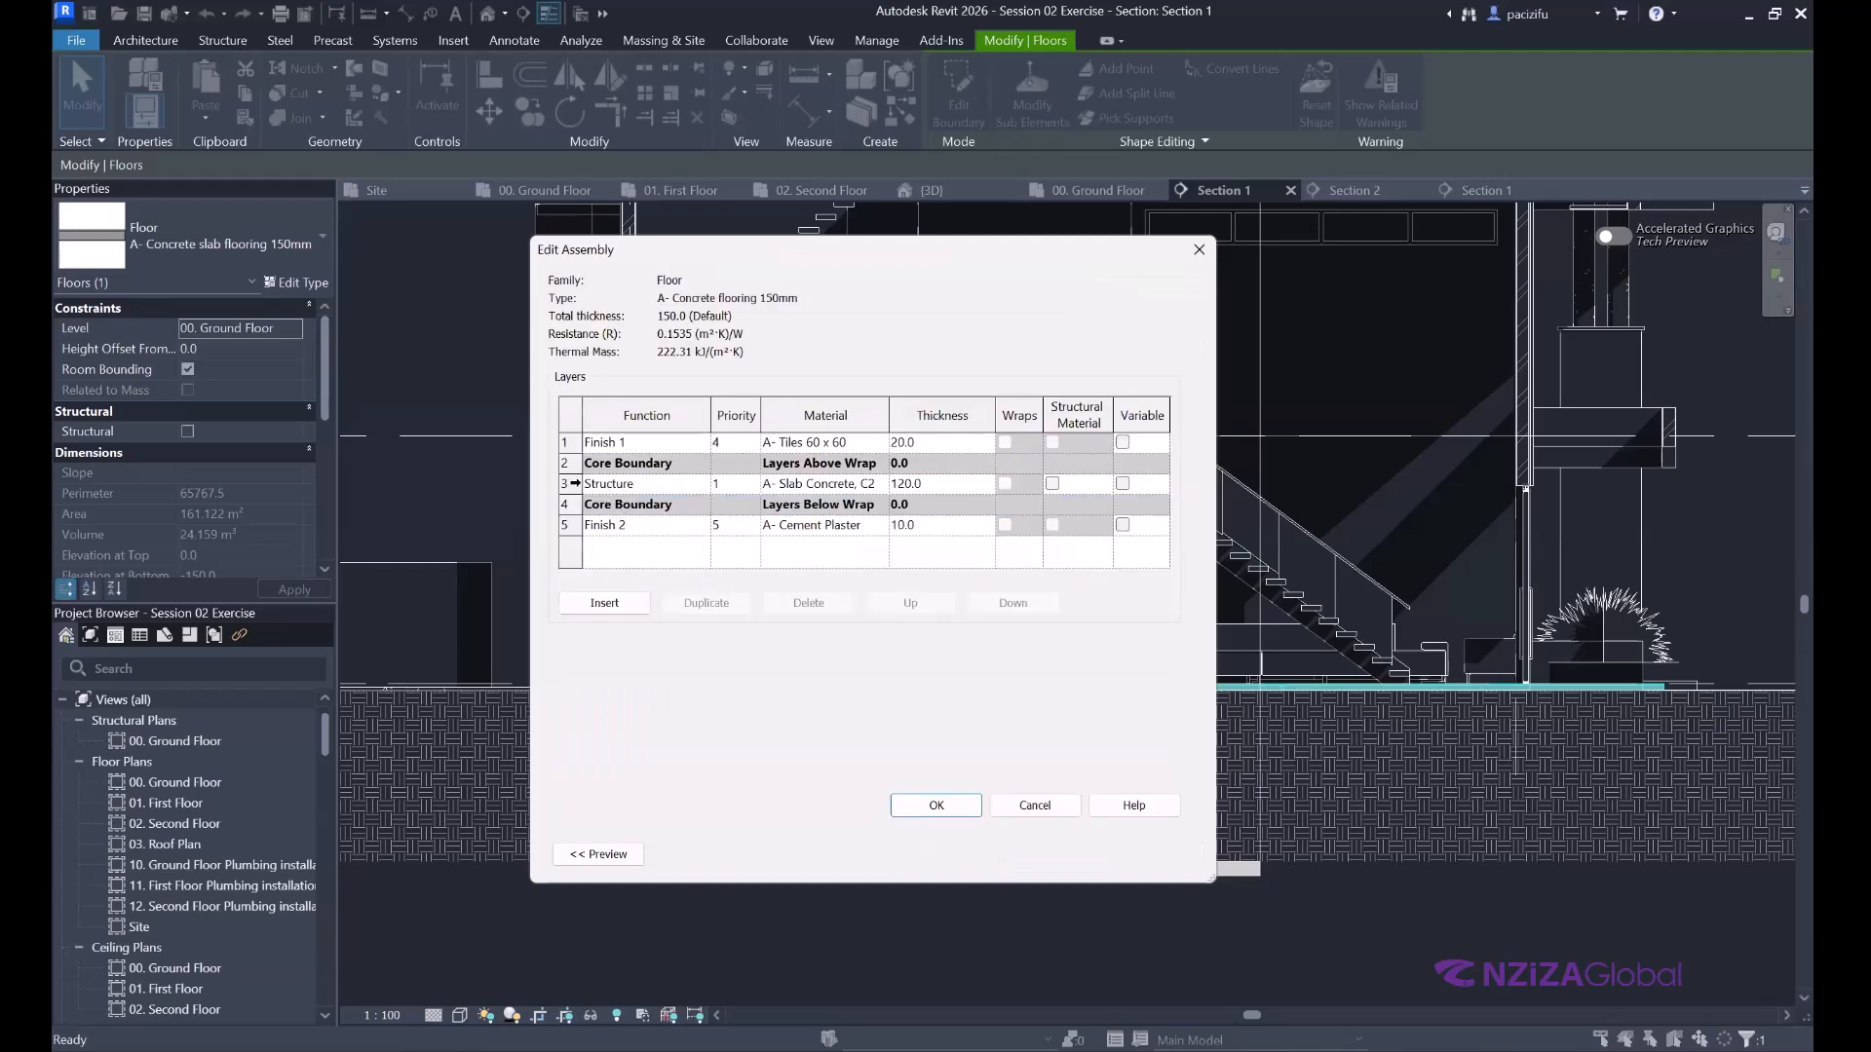
left_click(917, 483)
left_click(907, 484)
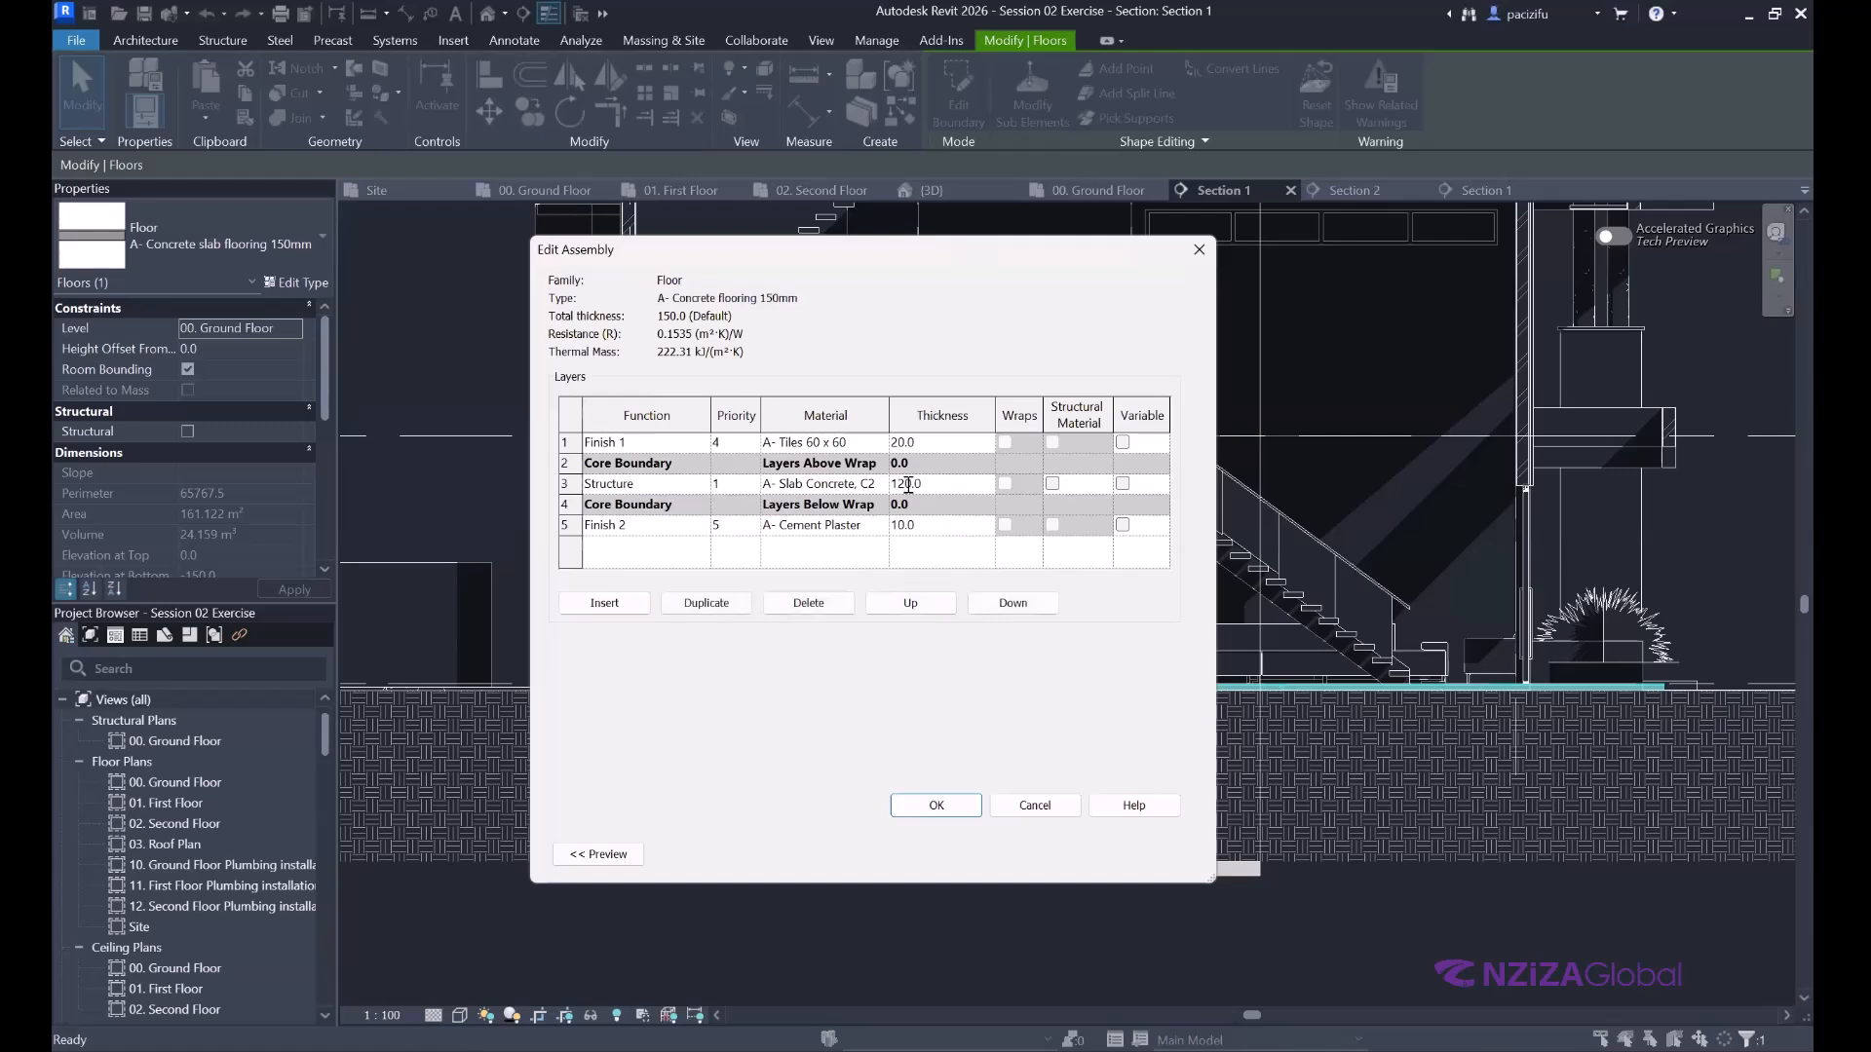
key("BackSpace")
type("0")
Insert two new layers below the core boundary, above the A- Cement Plaster layer.
left_click(565, 525)
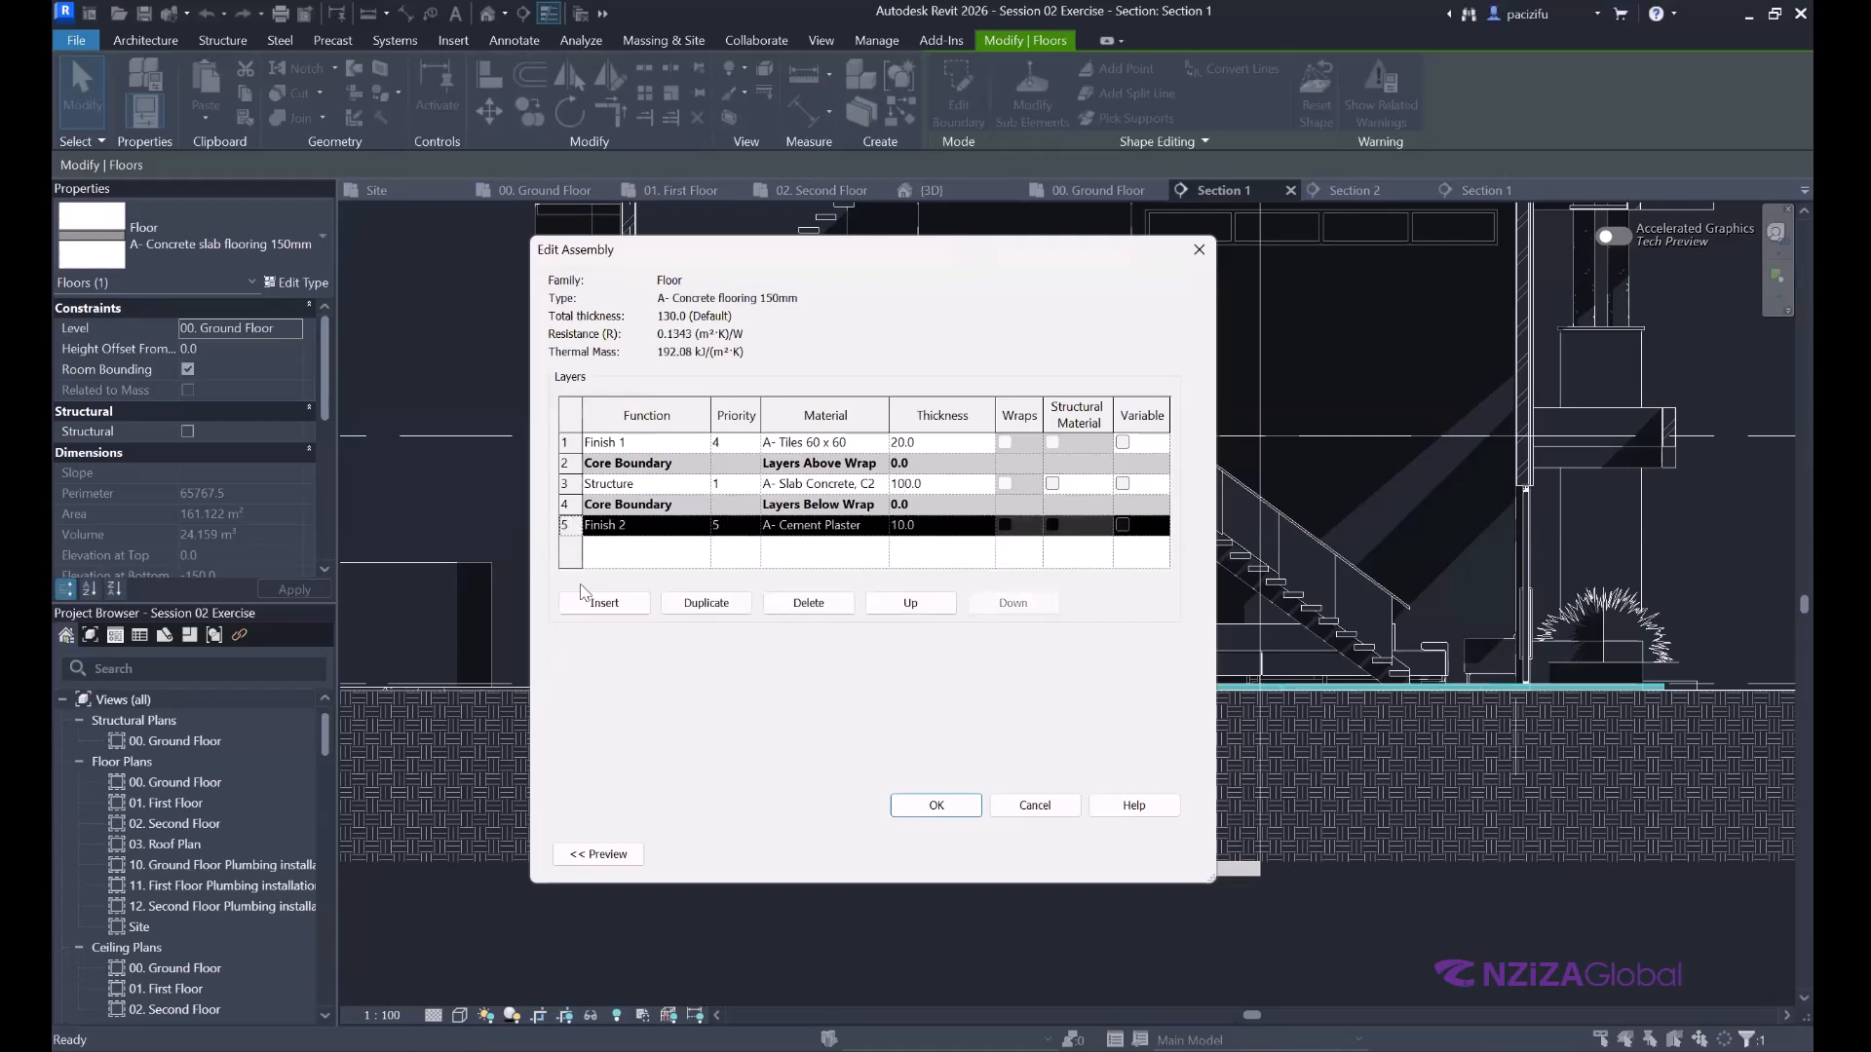
left_click(604, 602)
left_click(631, 601)
scroll(672, 526, "down", 1)
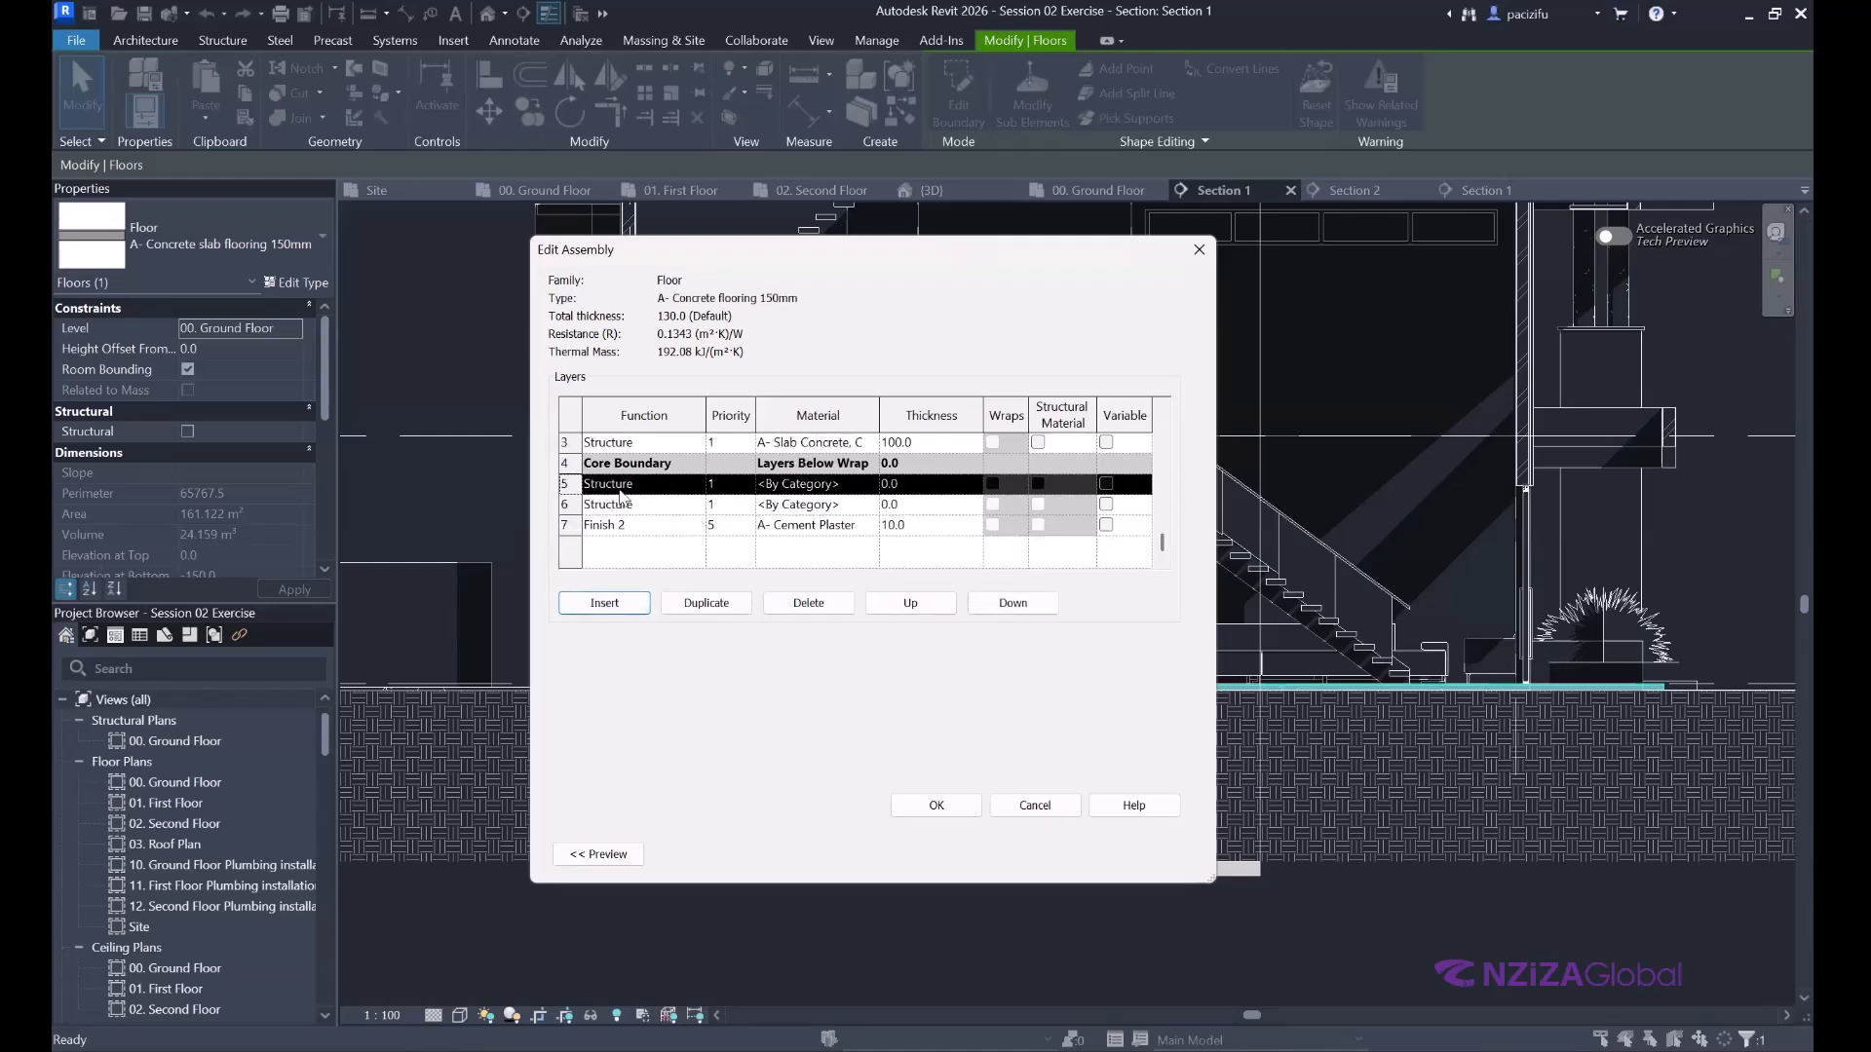
Set the lowest layer's function to Substrate and open its material for editing.
left_click(699, 526)
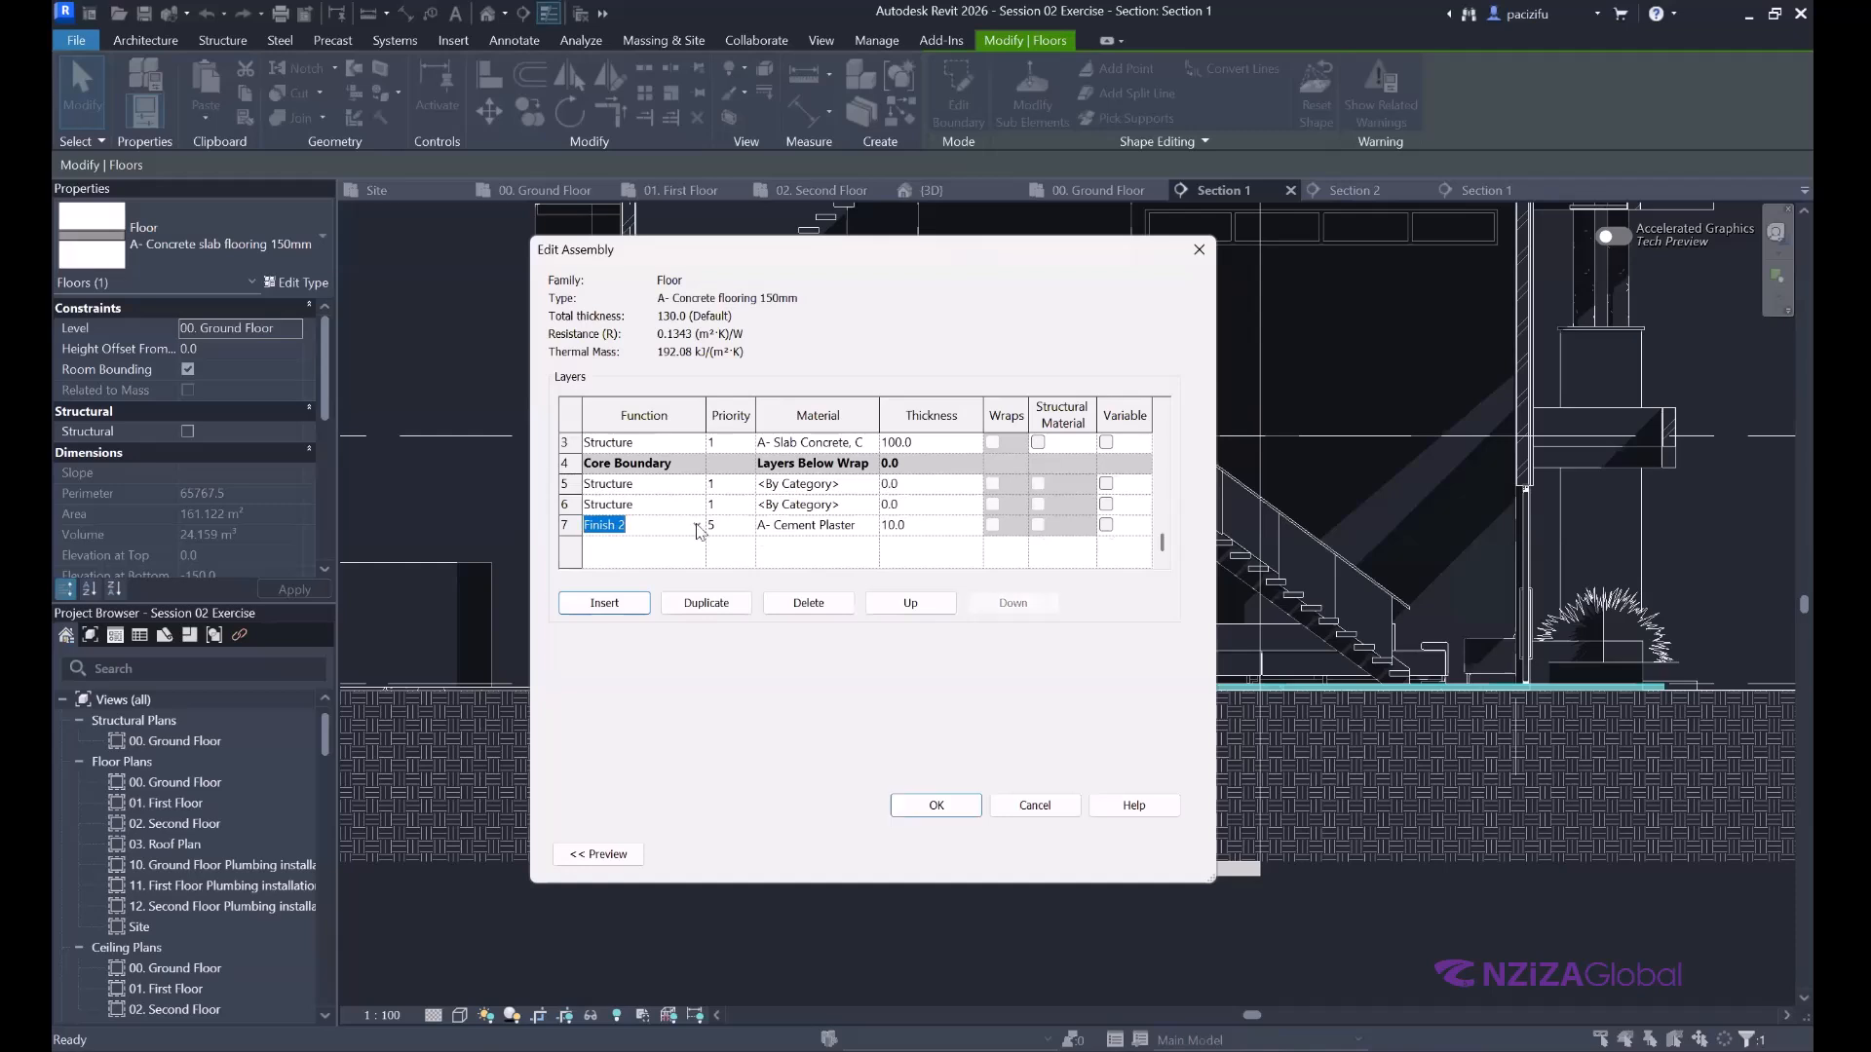
left_click(697, 527)
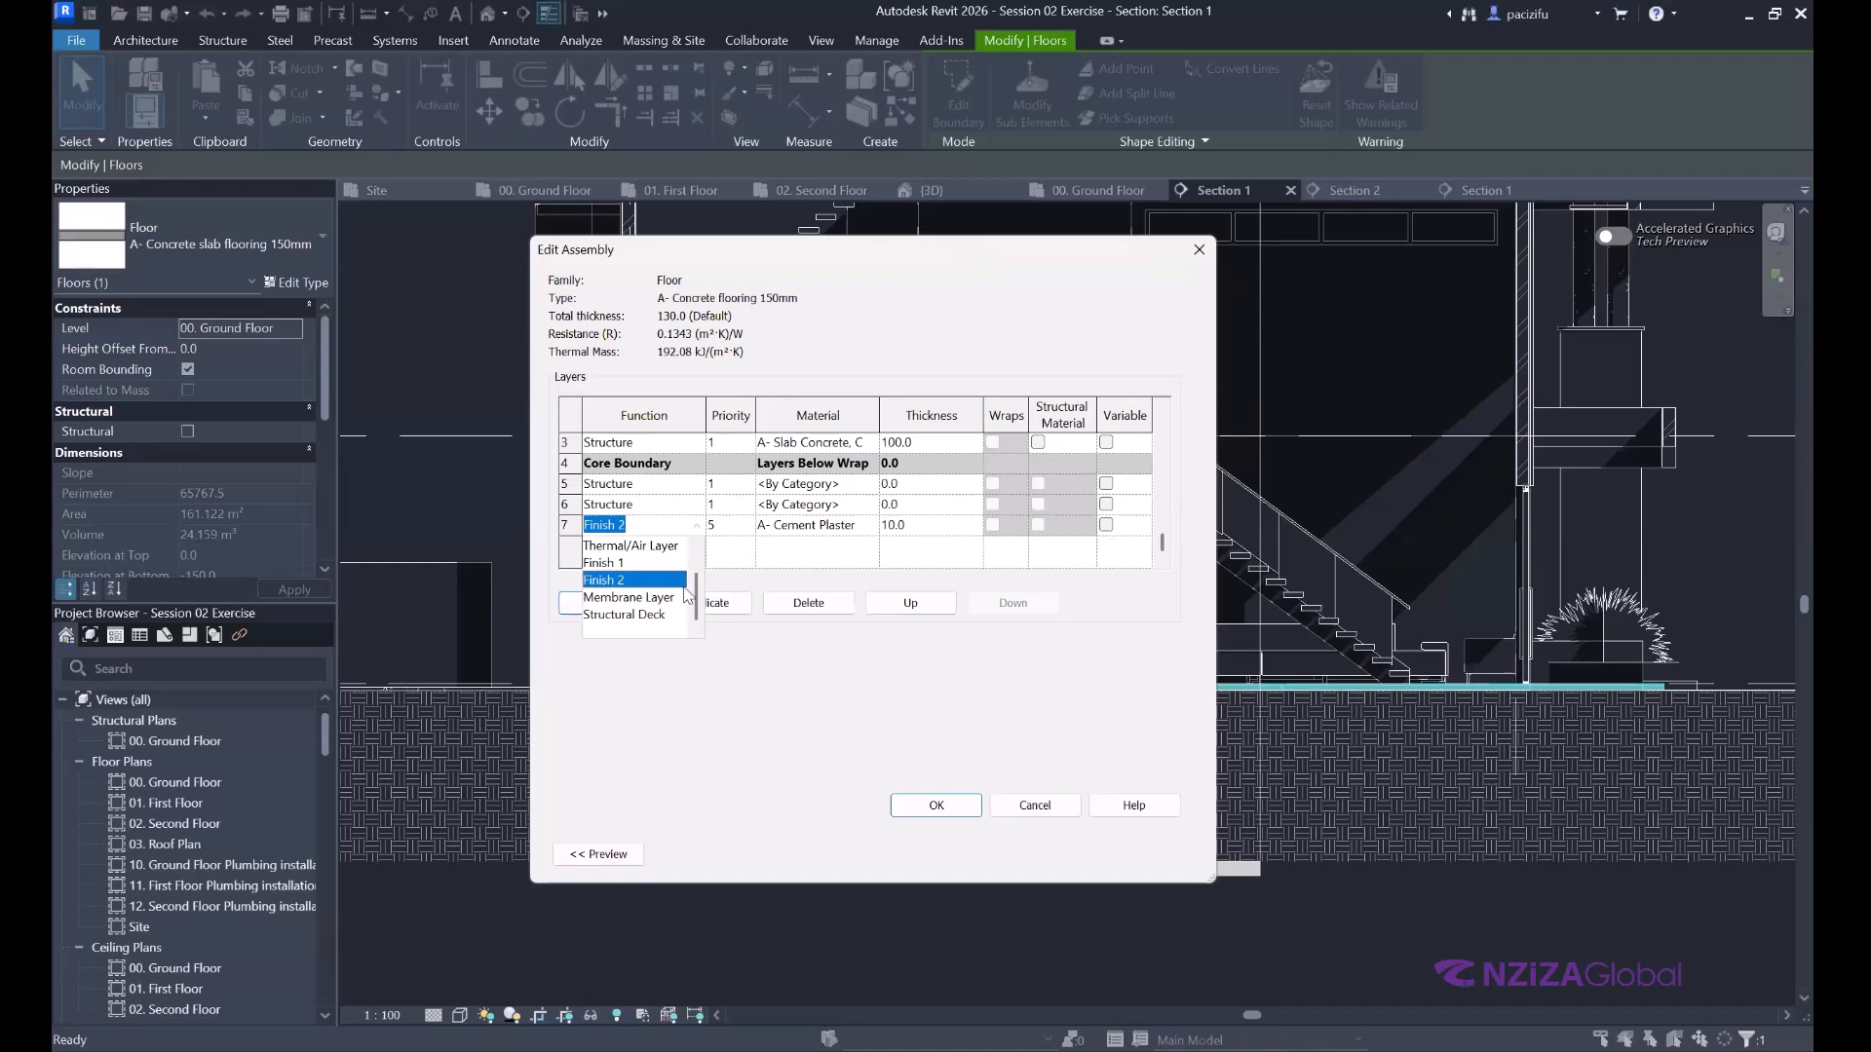
scroll(643, 594, "up", 2)
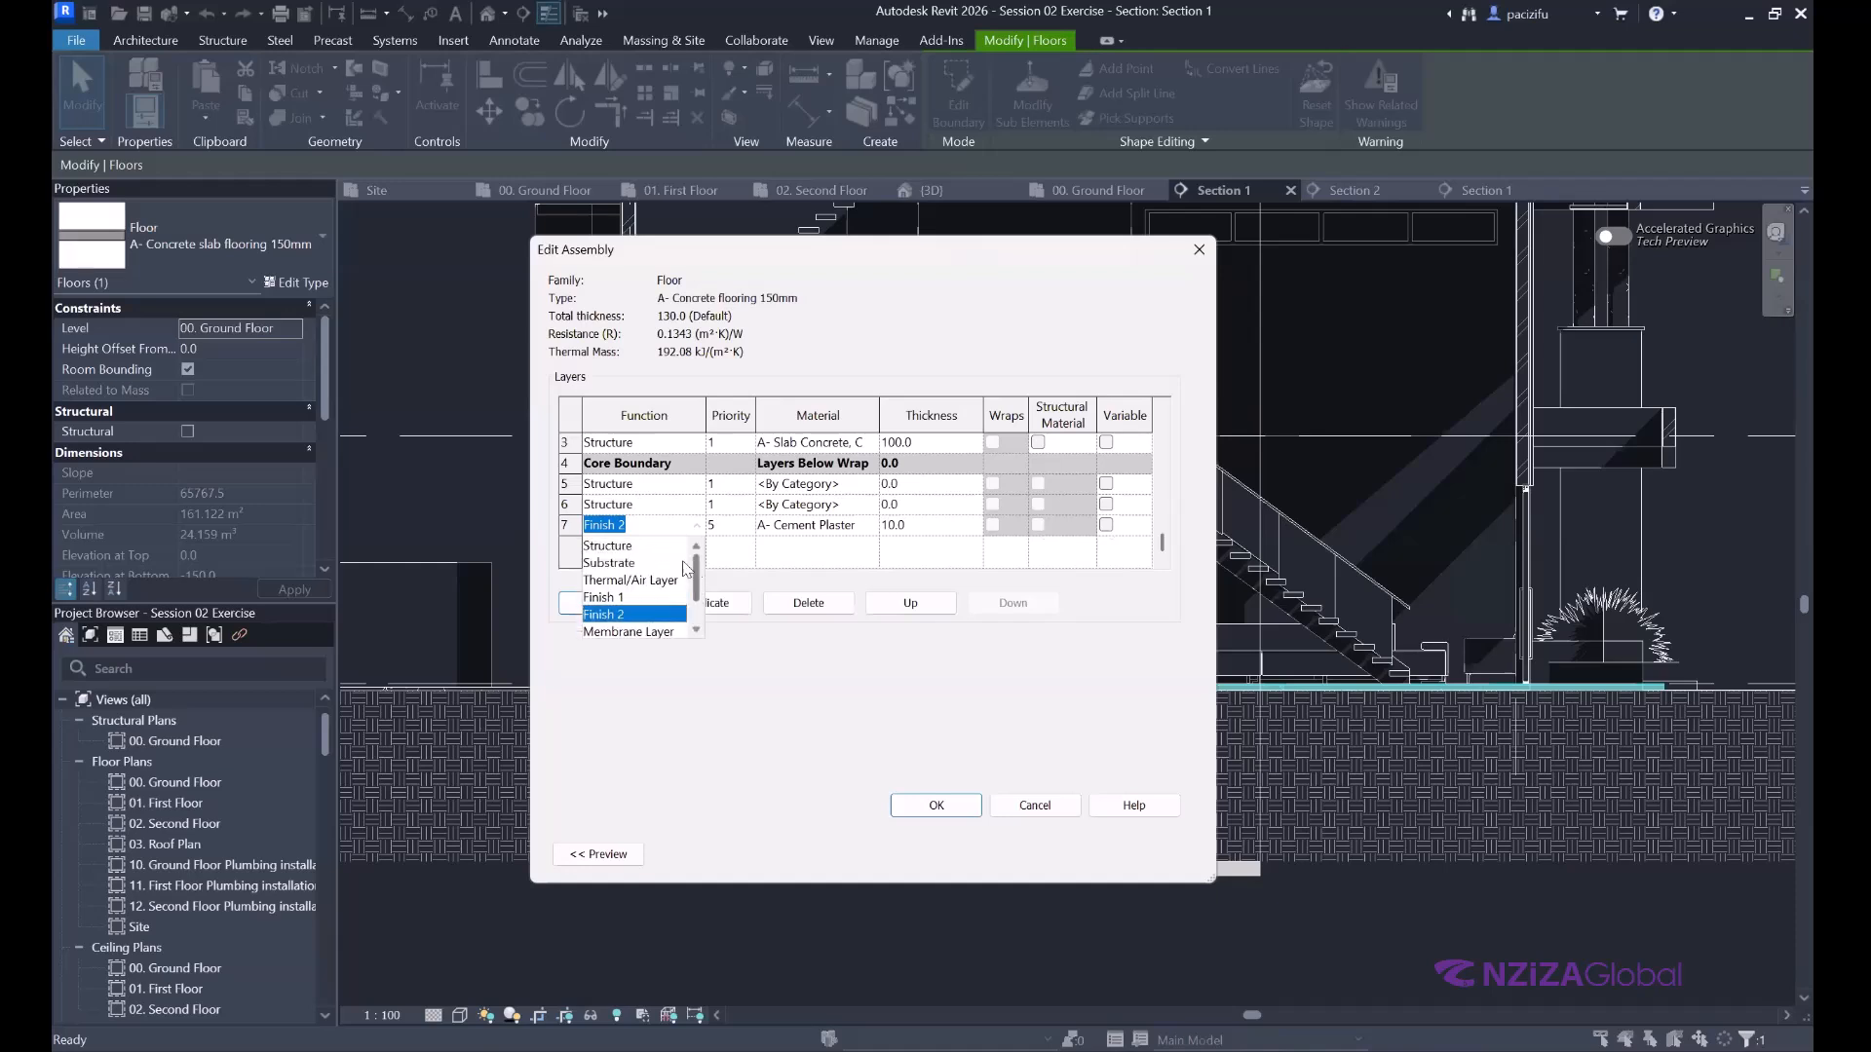
left_click(618, 563)
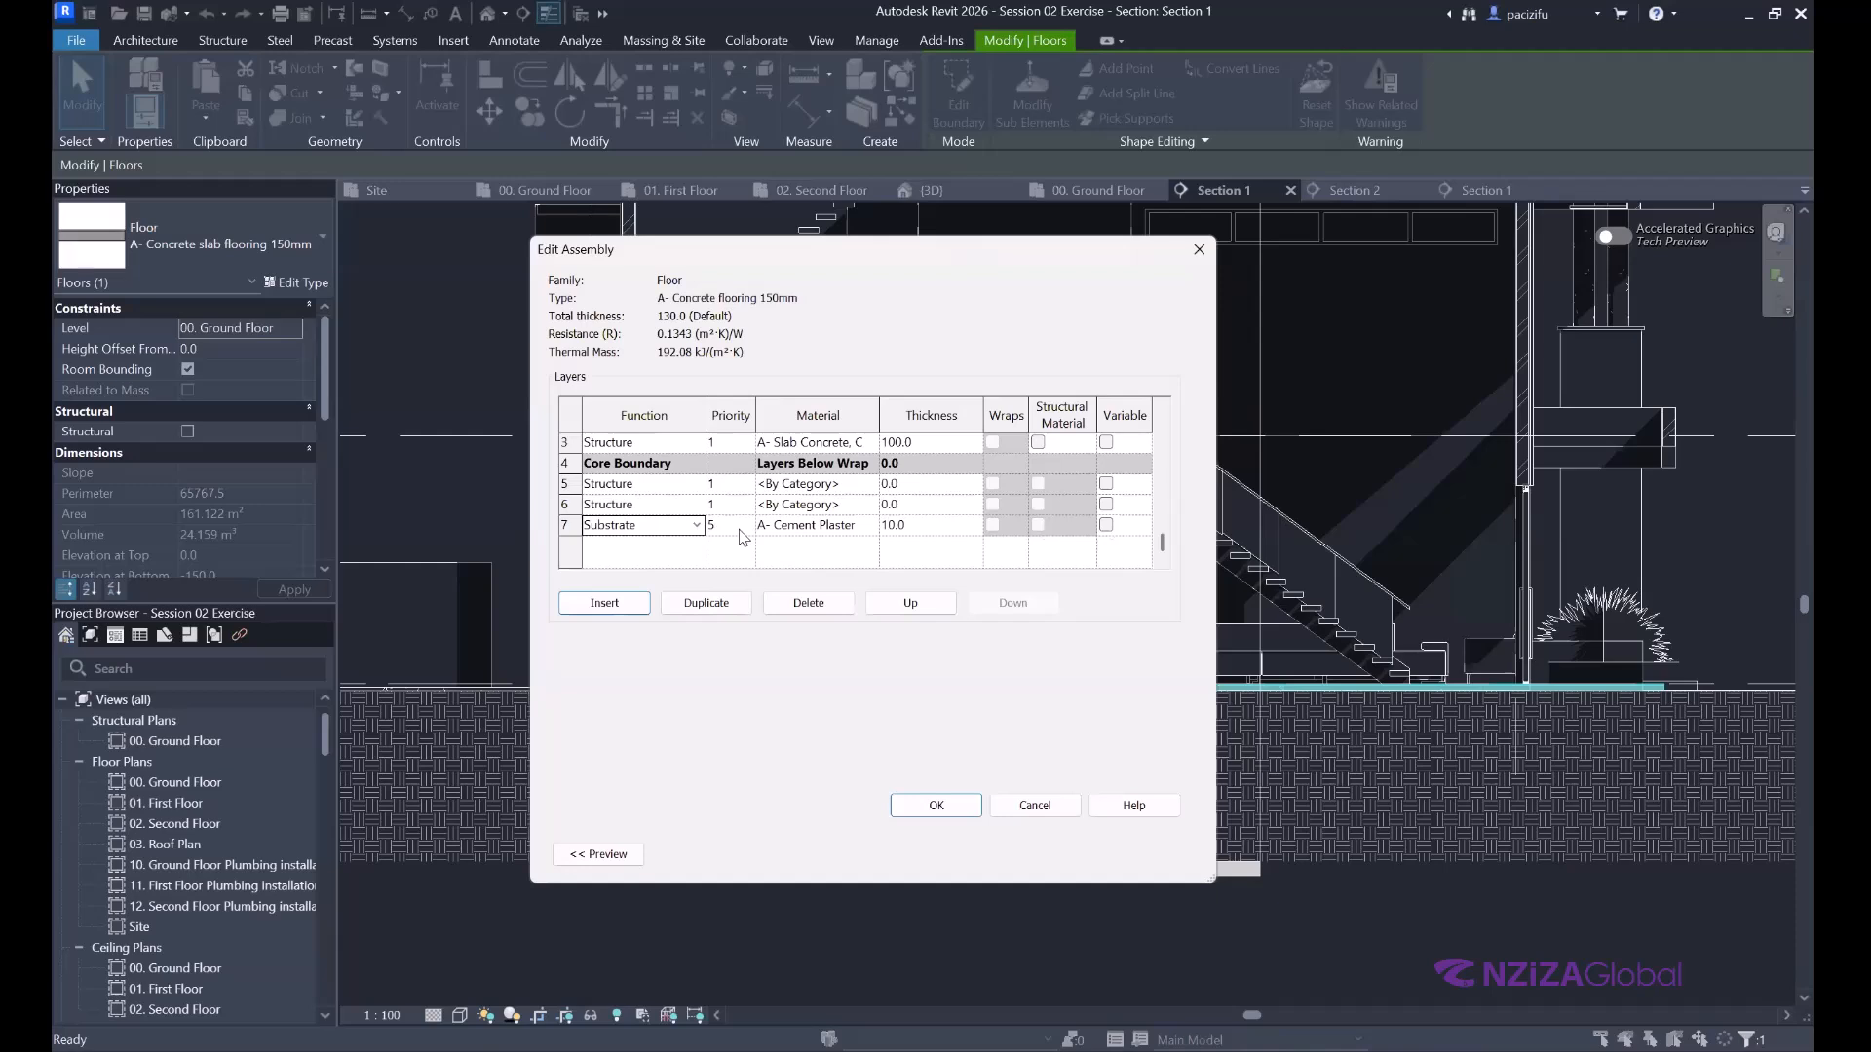
left_click(851, 529)
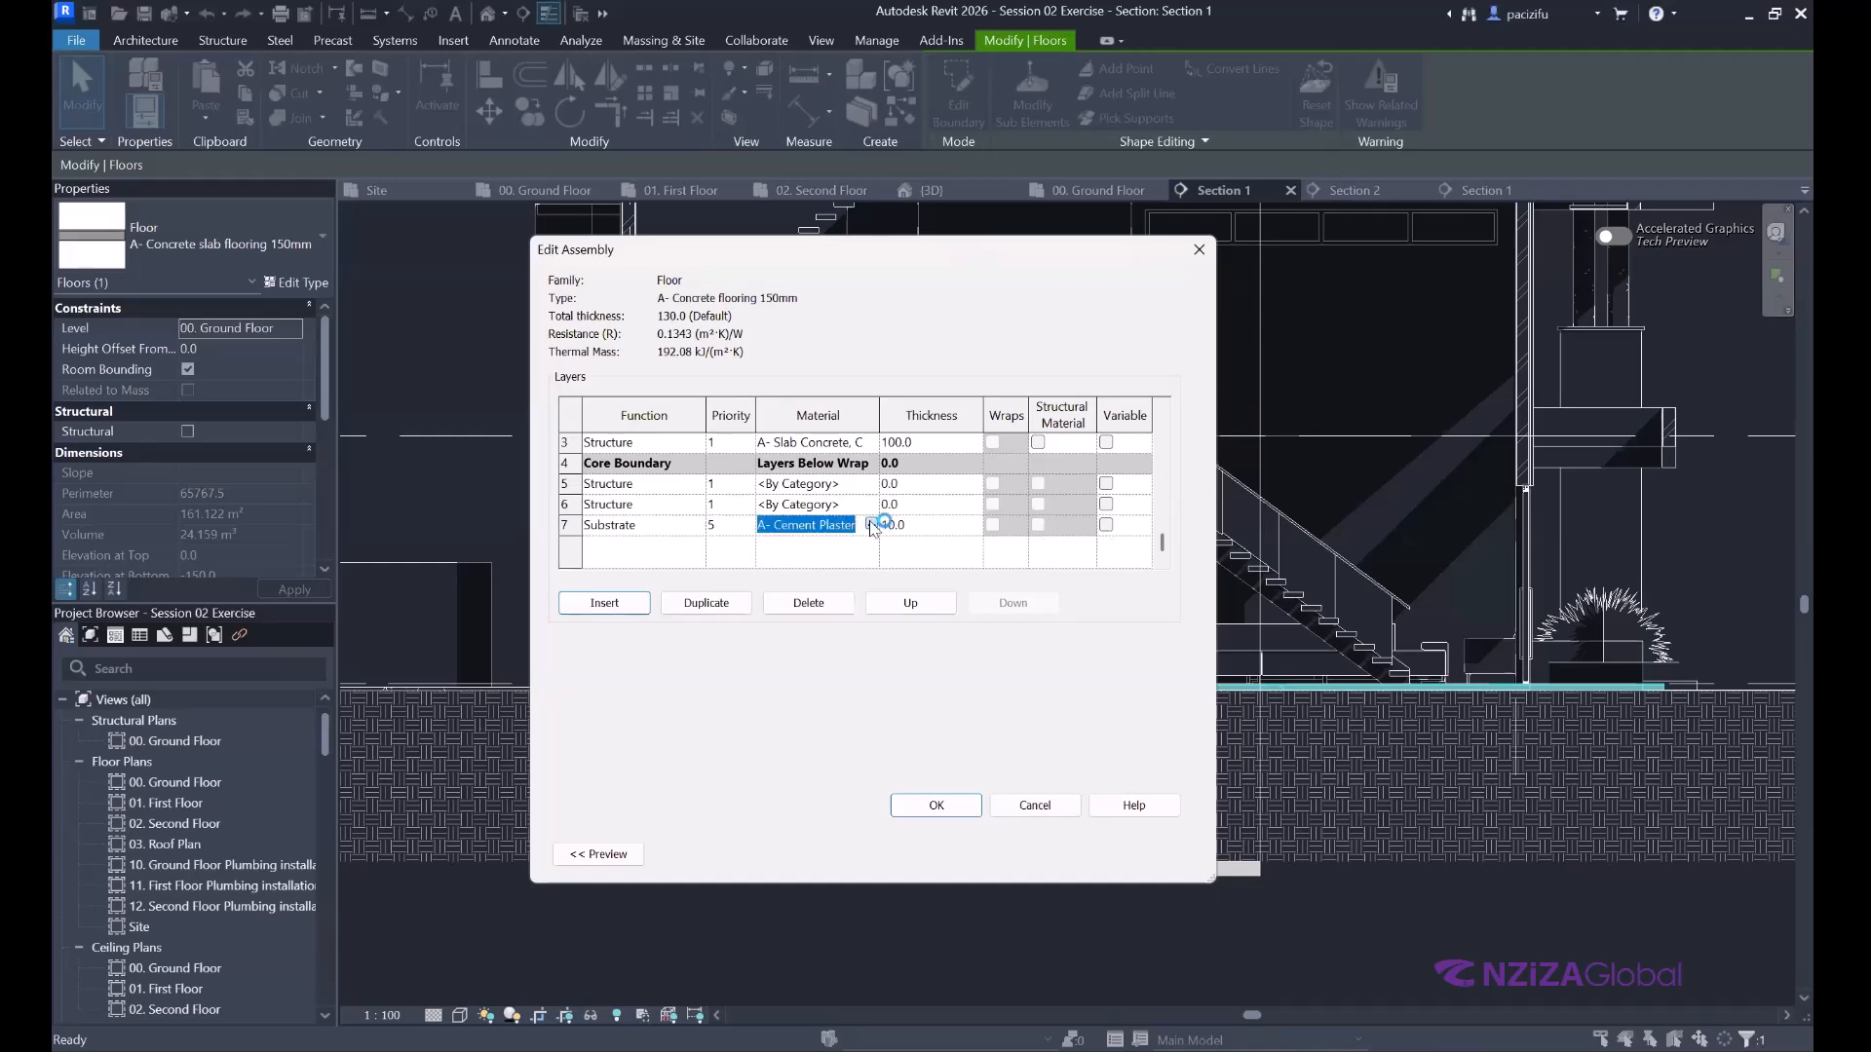
For the Substrate layer 7, find the Earth material, duplicate it and name the copy Earth compaction.
left_click(871, 524)
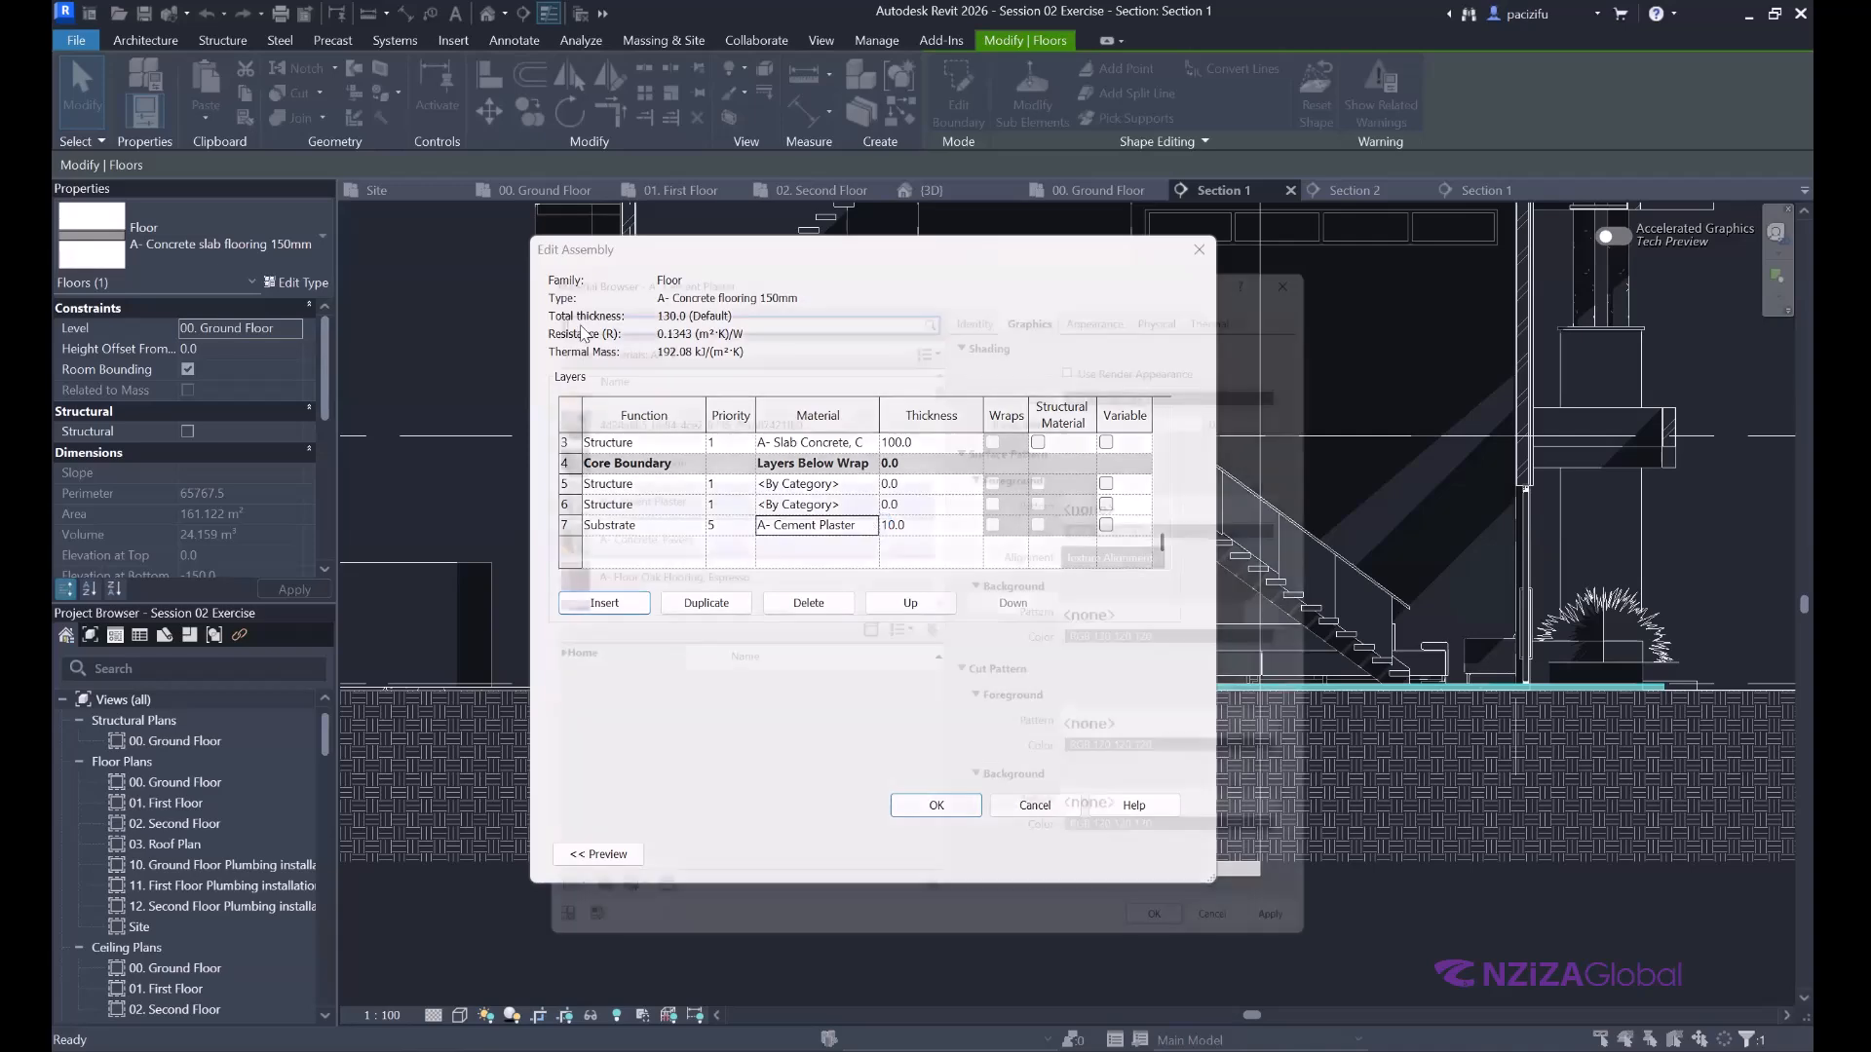
type("earth")
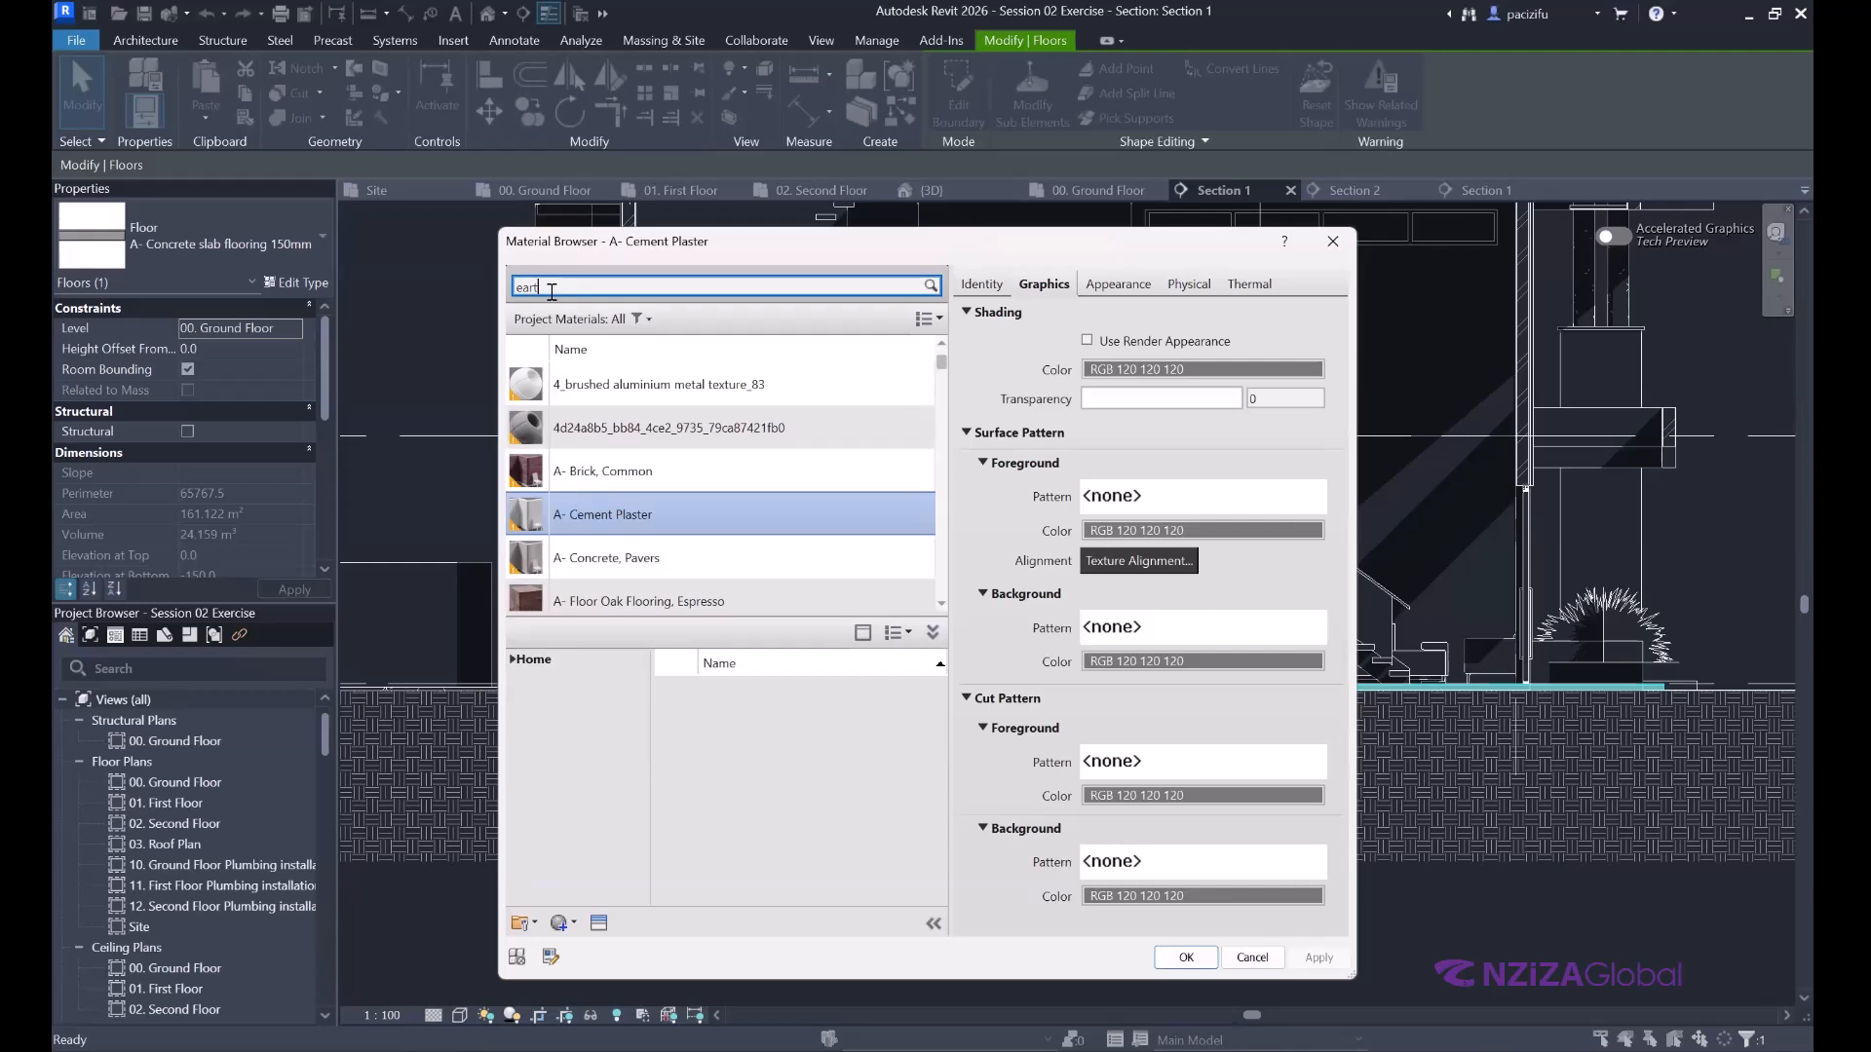
type("h")
right_click(616, 413)
left_click(682, 450)
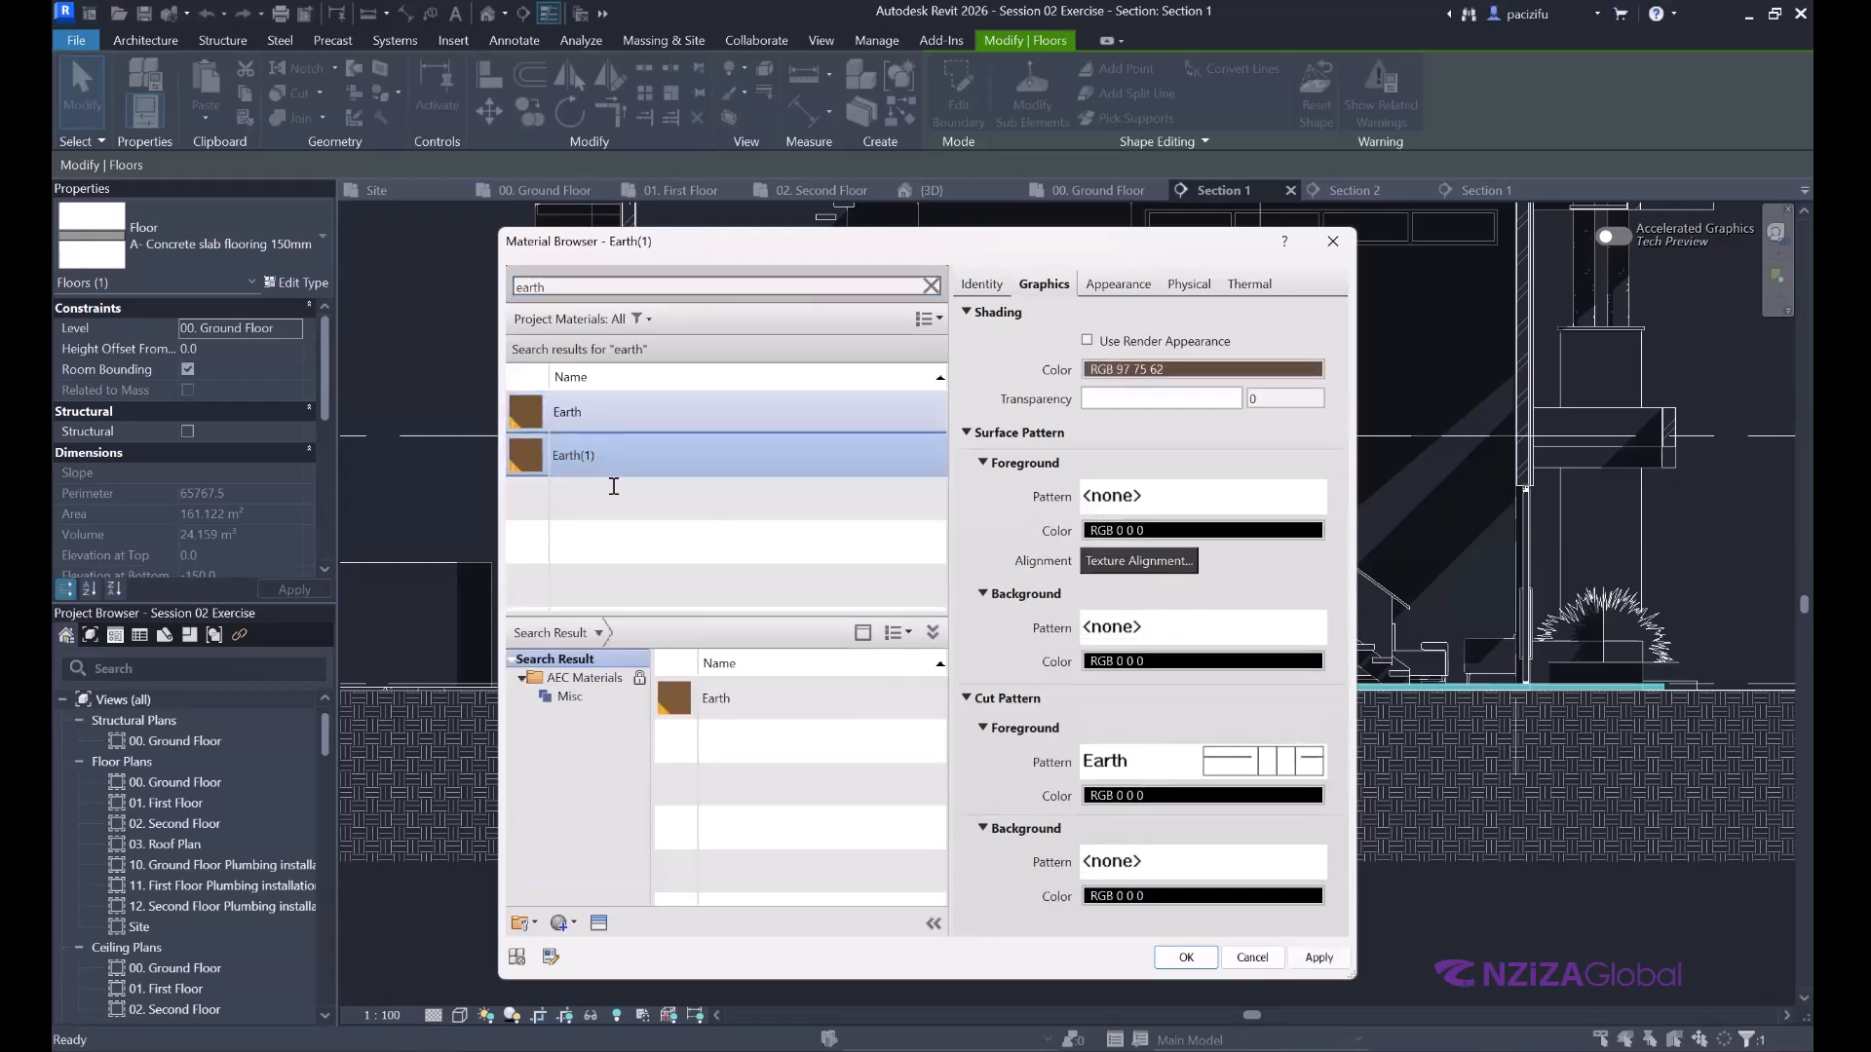
key("BackSpace")
key("BackSpace")
type("compaction")
Duplicate the Earth fill pattern as Compaction with import scale 0.5 and use it as the material's cut foreground pattern.
left_click(1231, 764)
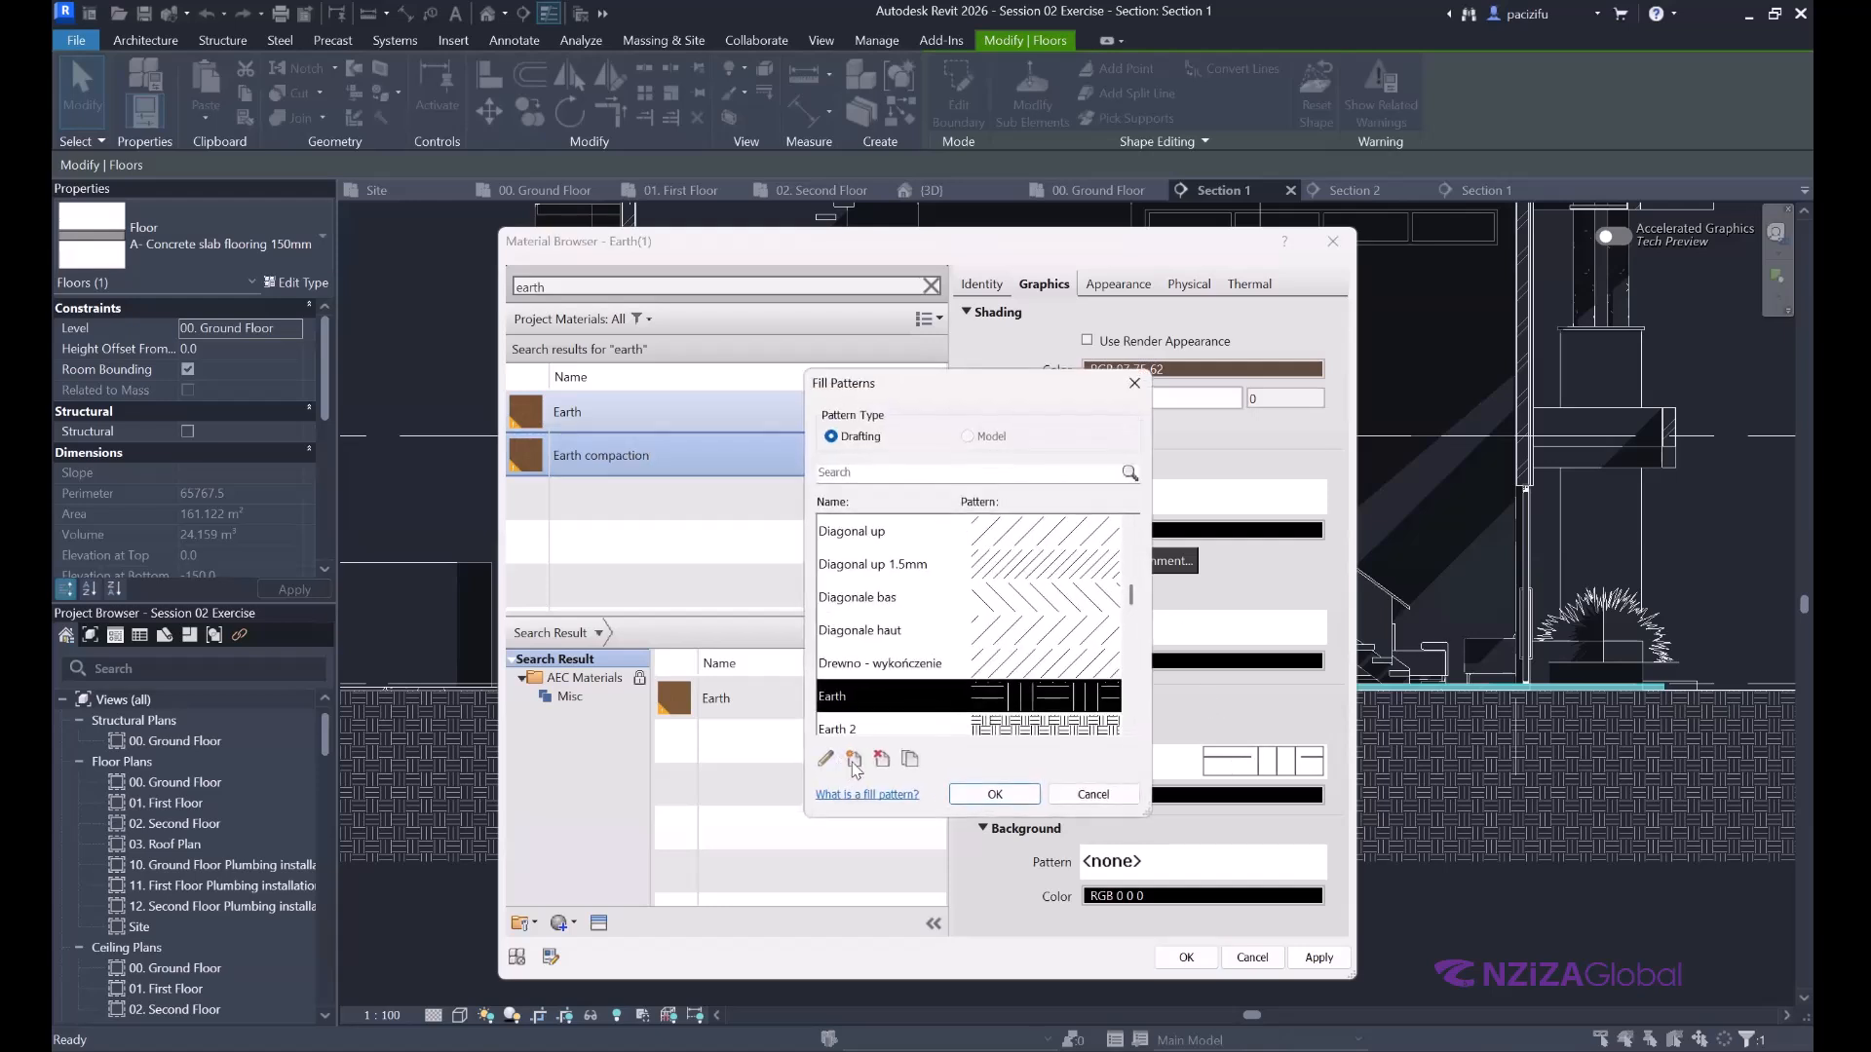
left_click(909, 759)
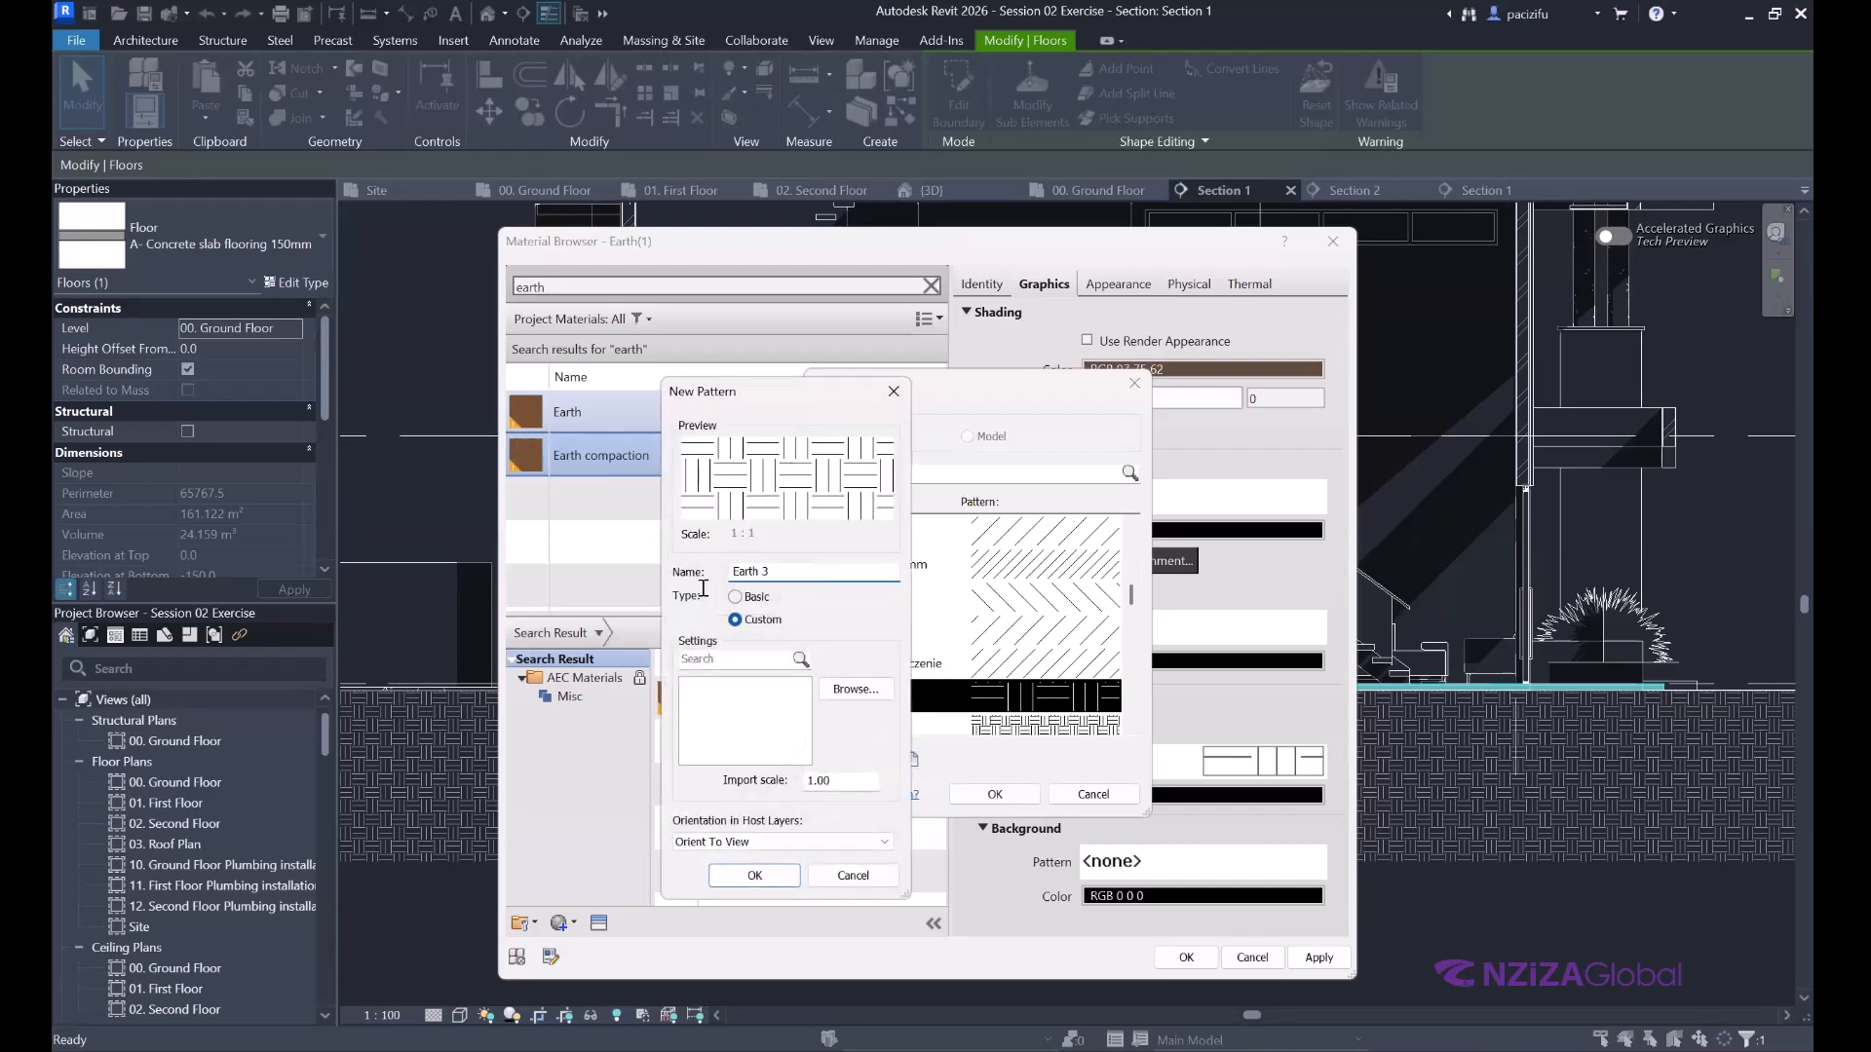
type("Compaction")
left_click_drag(834, 781, 704, 790)
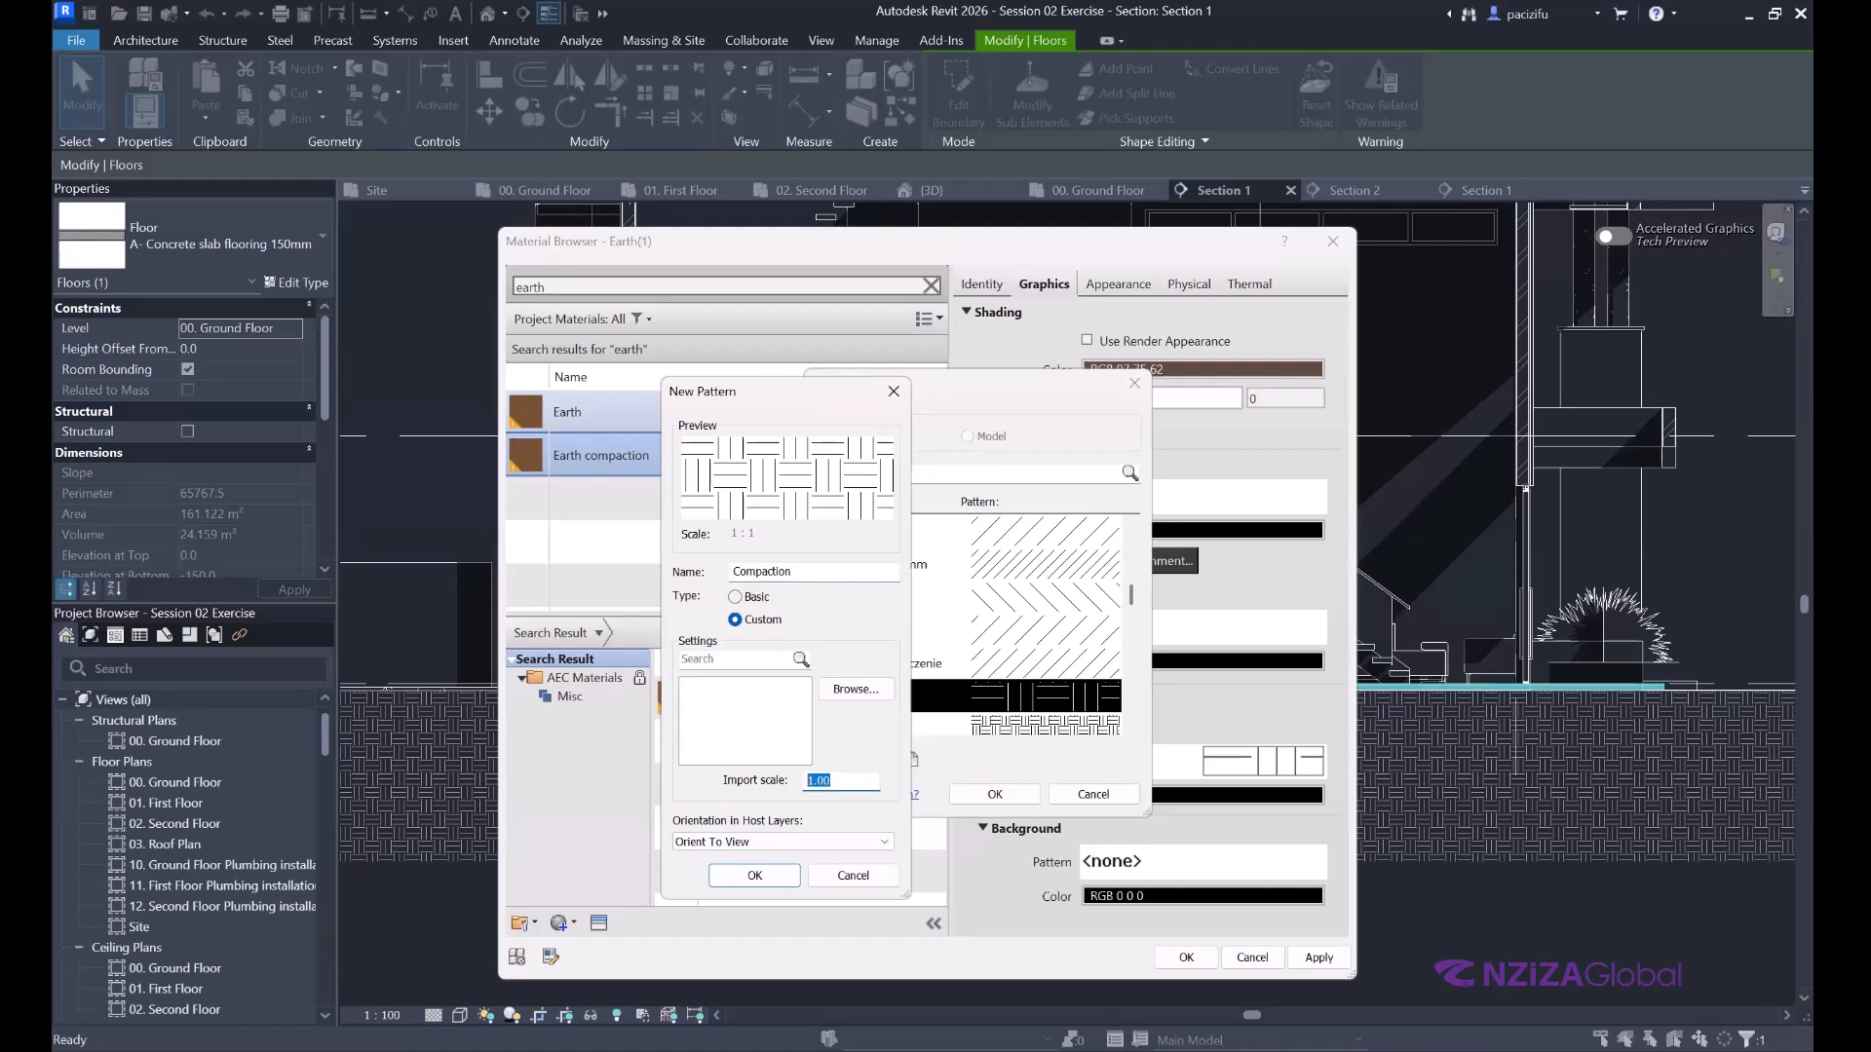
type("0.5")
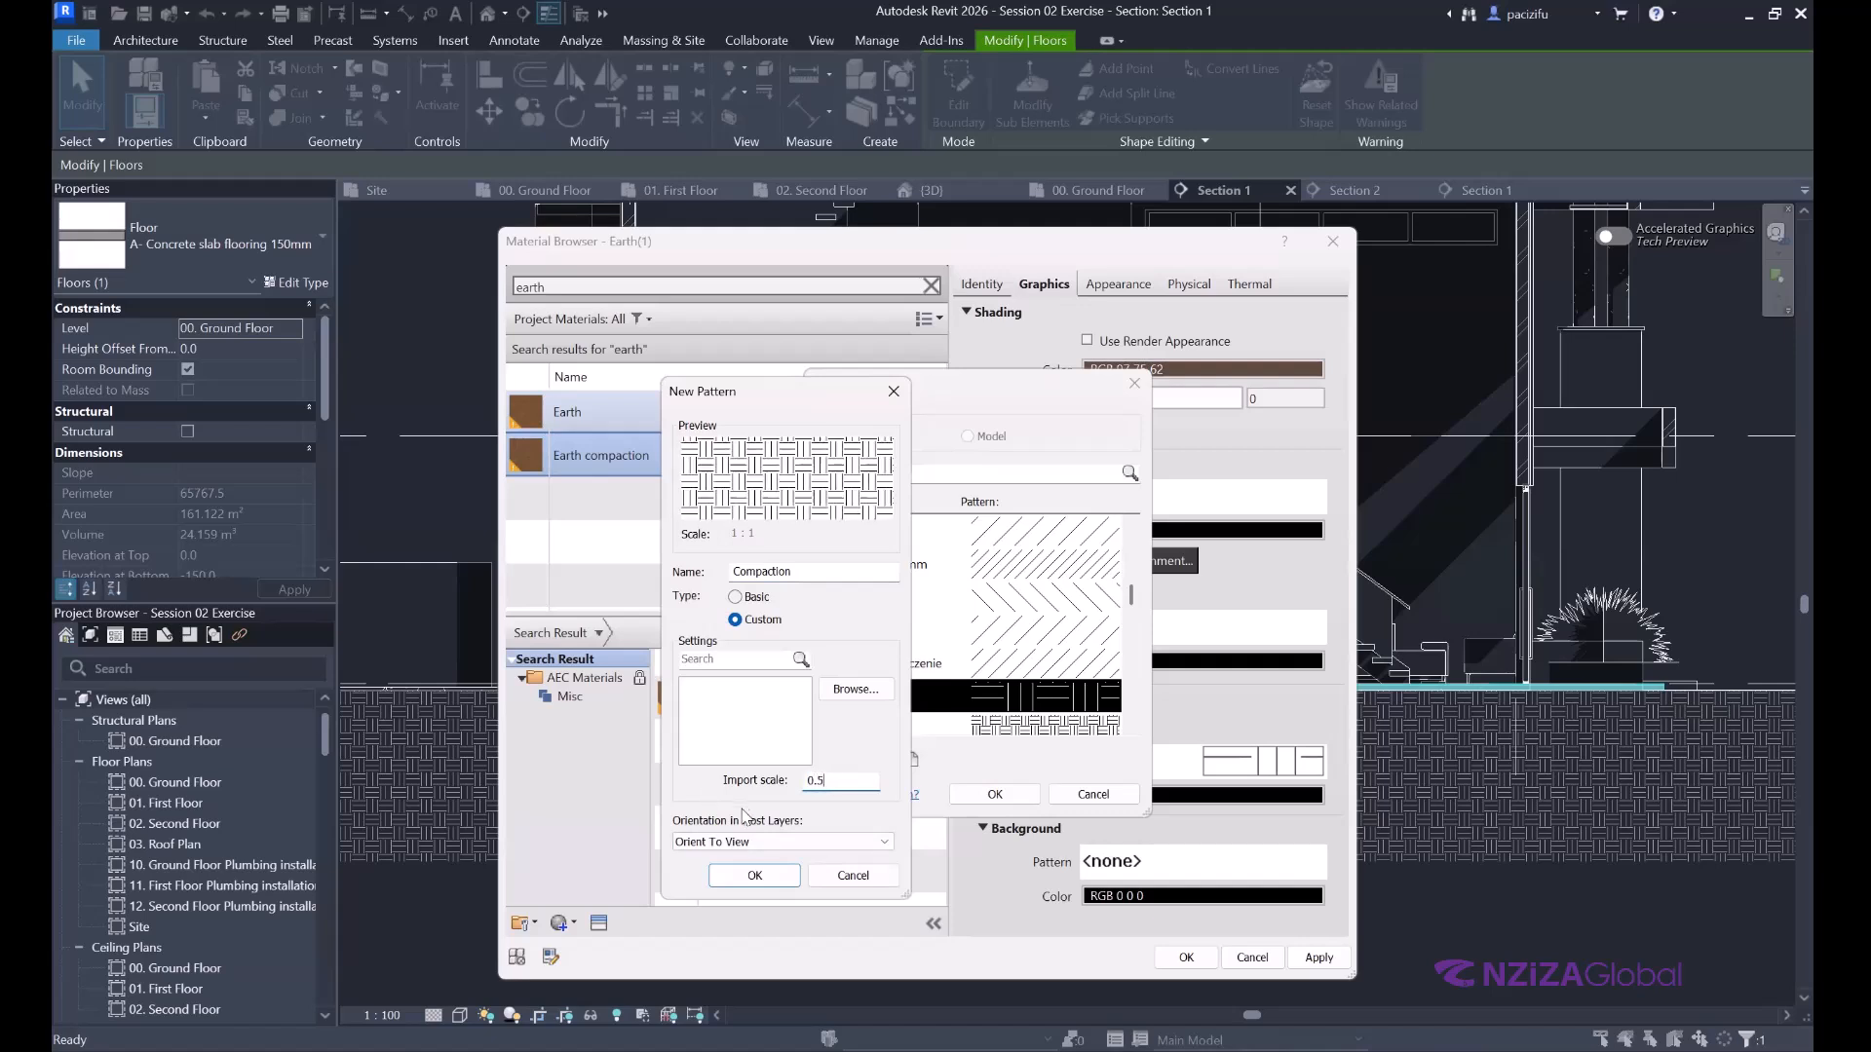
left_click(755, 875)
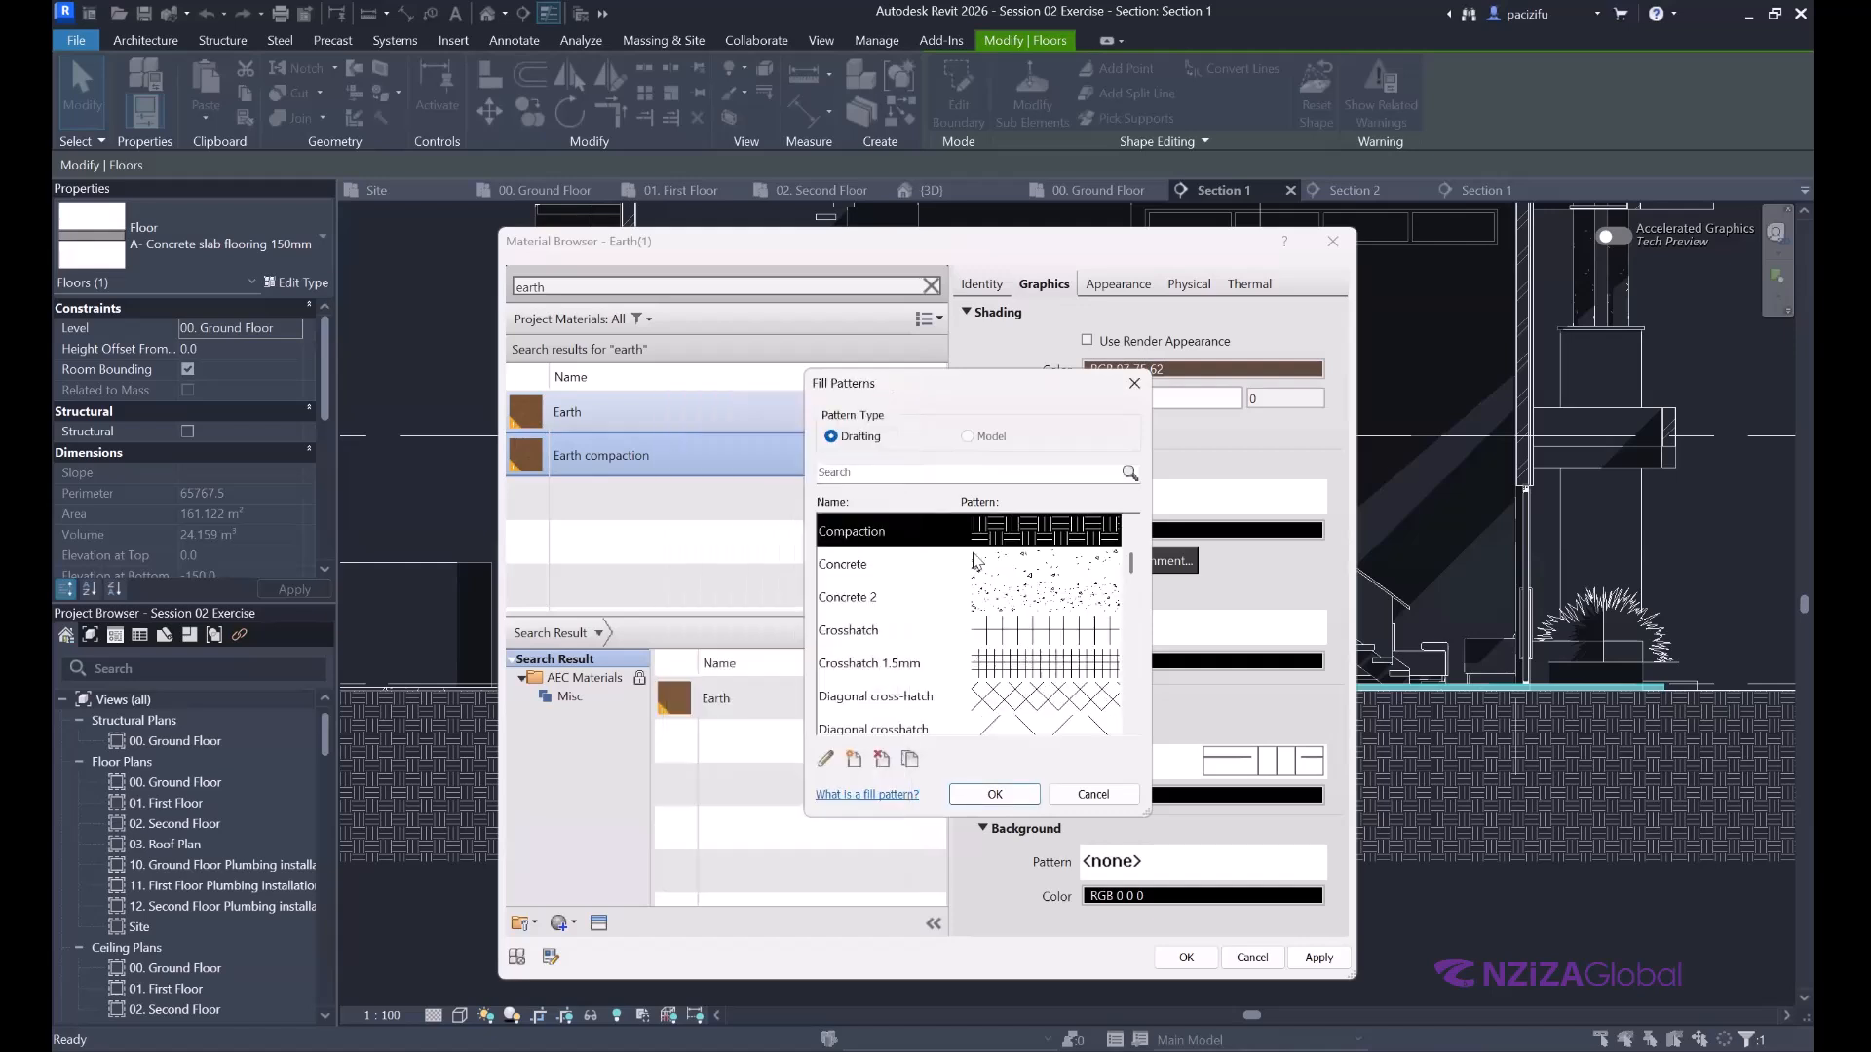
left_click(1033, 797)
Keep the cut foreground colour black, assign Earth compaction to layer 7 and set the layer's thickness to 250 mm.
left_click(1226, 799)
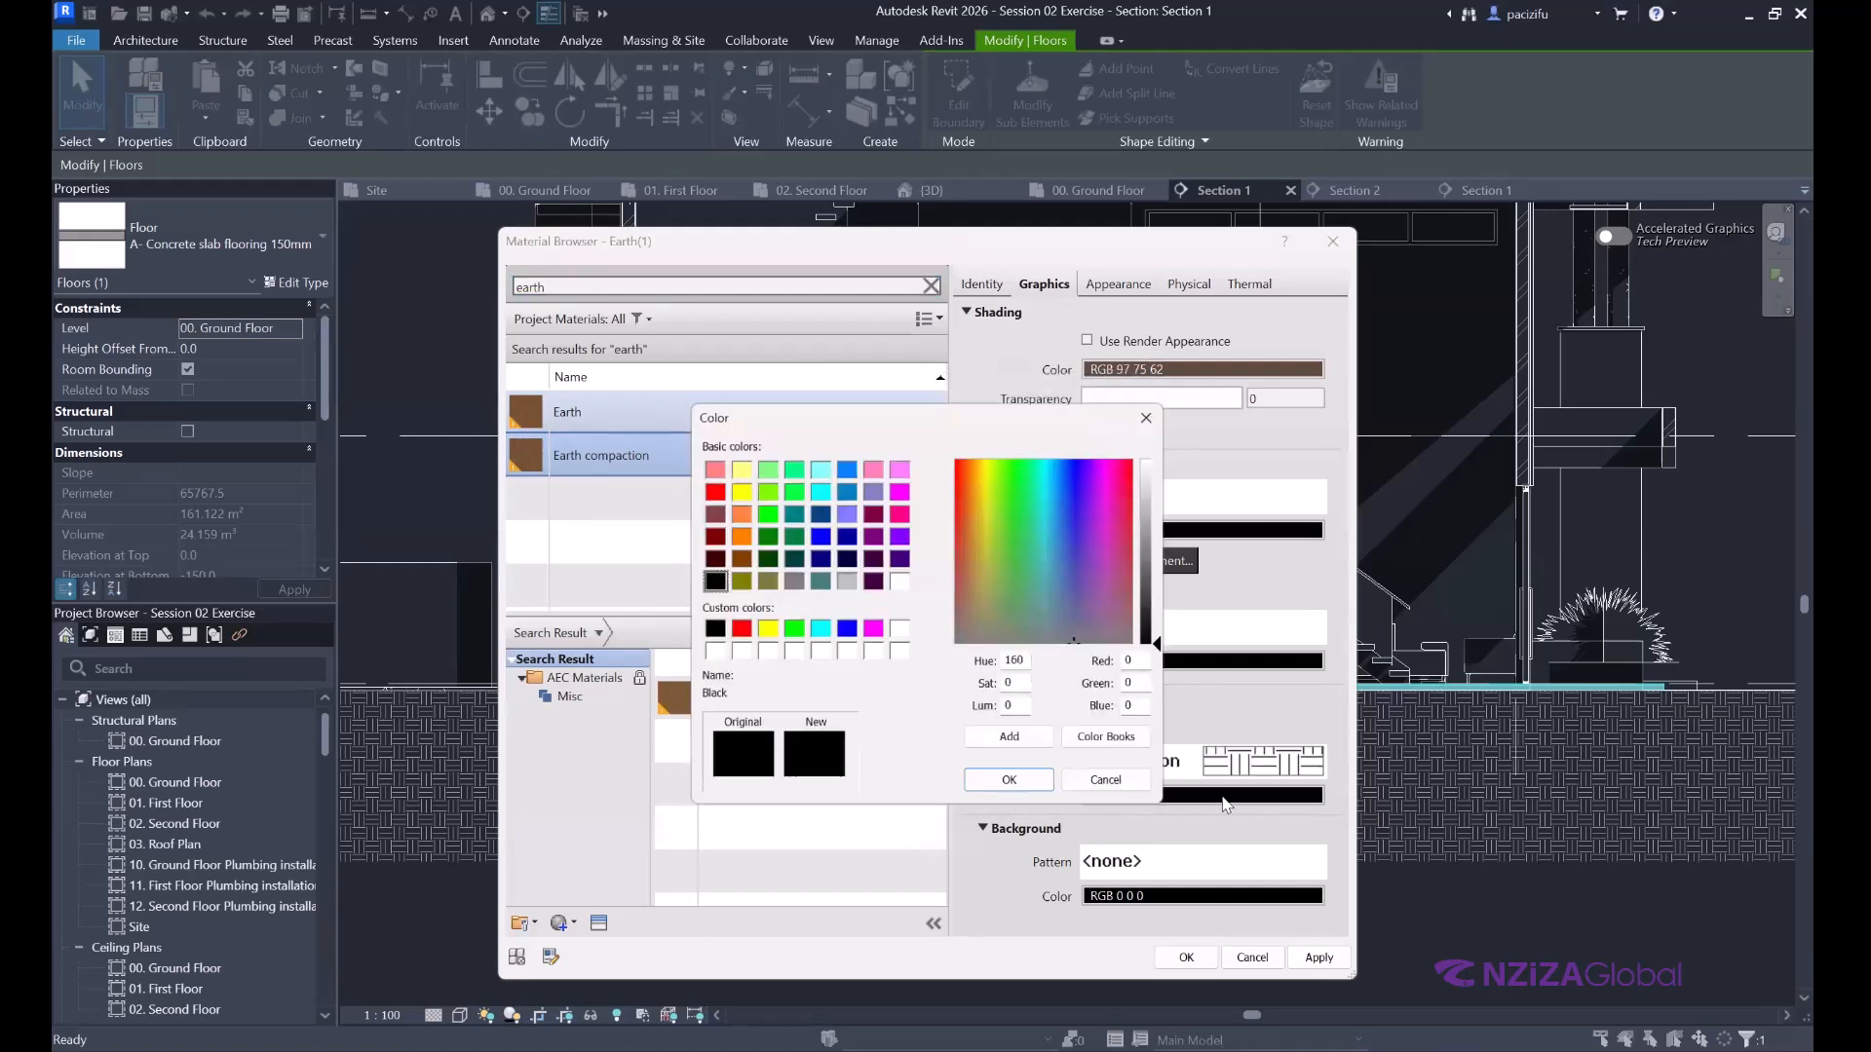
key("Return")
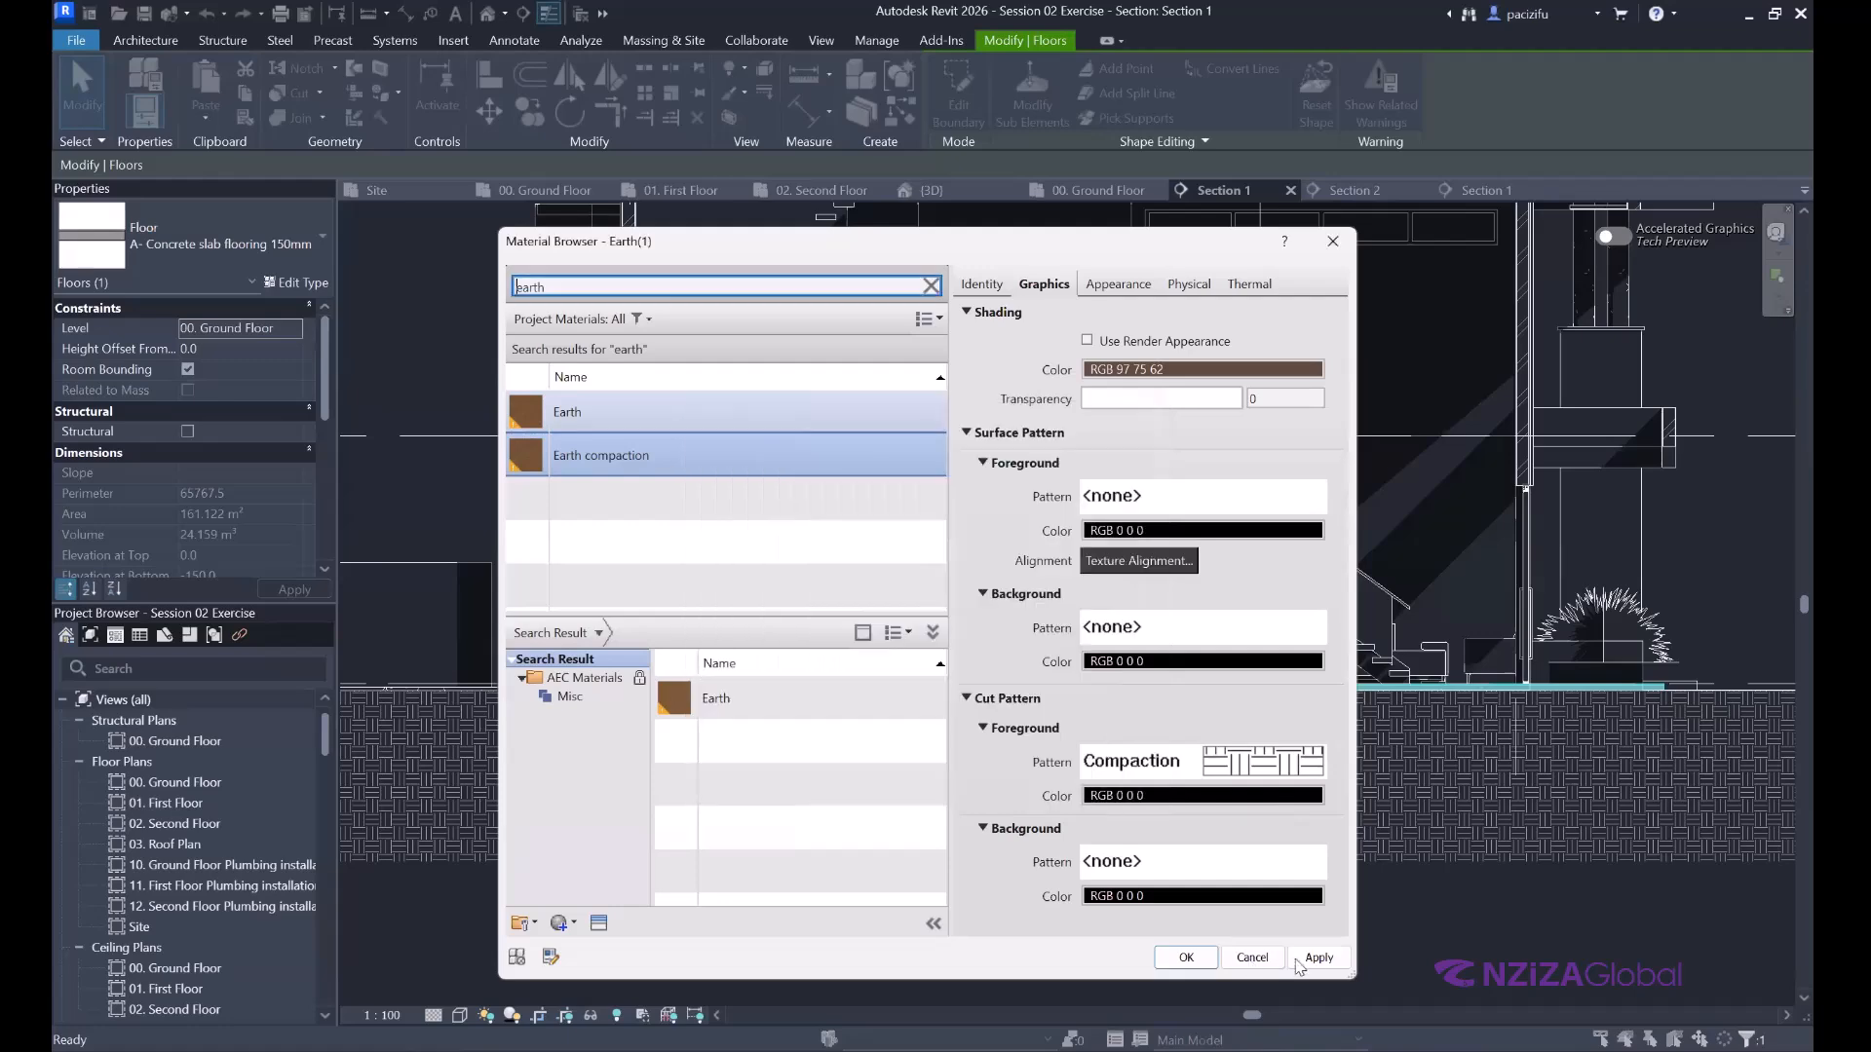
left_click(1181, 957)
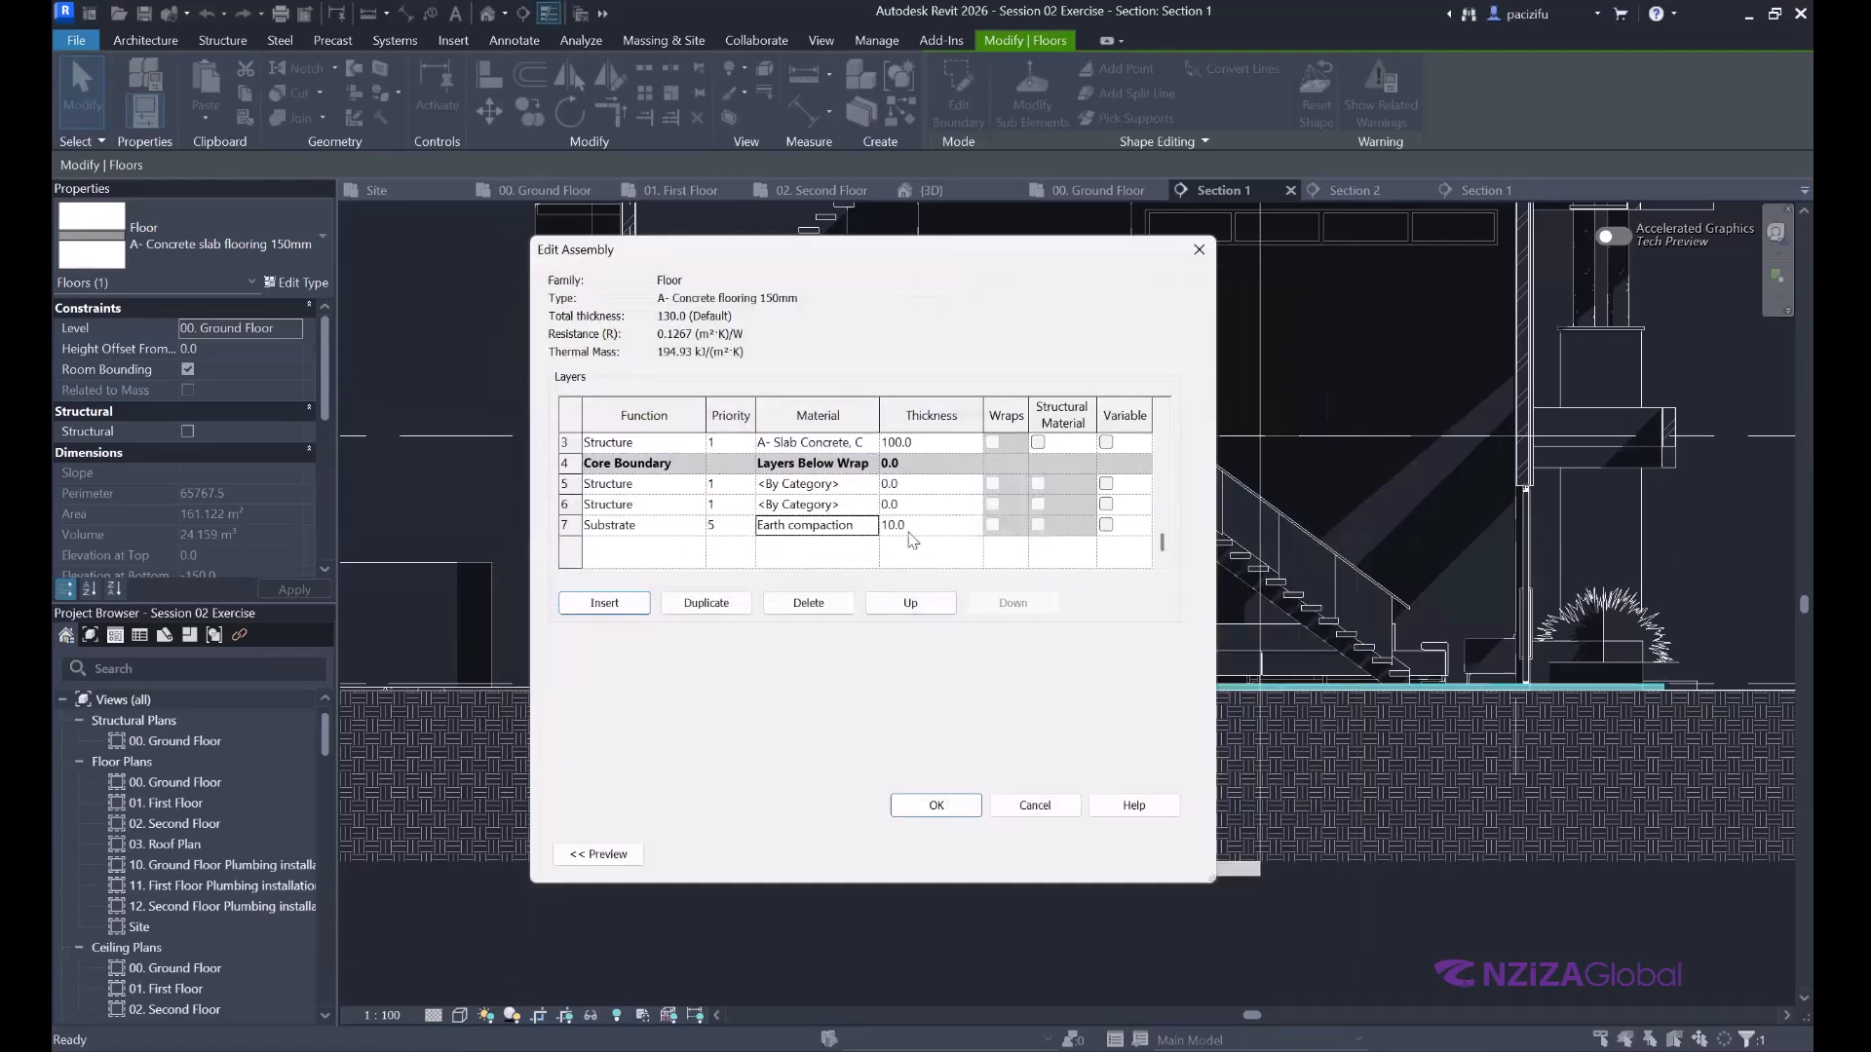
left_click(923, 527)
type("200")
type("5")
Change the function of layer 6, directly above the Earth compaction layer, to Substrate.
left_click(565, 504)
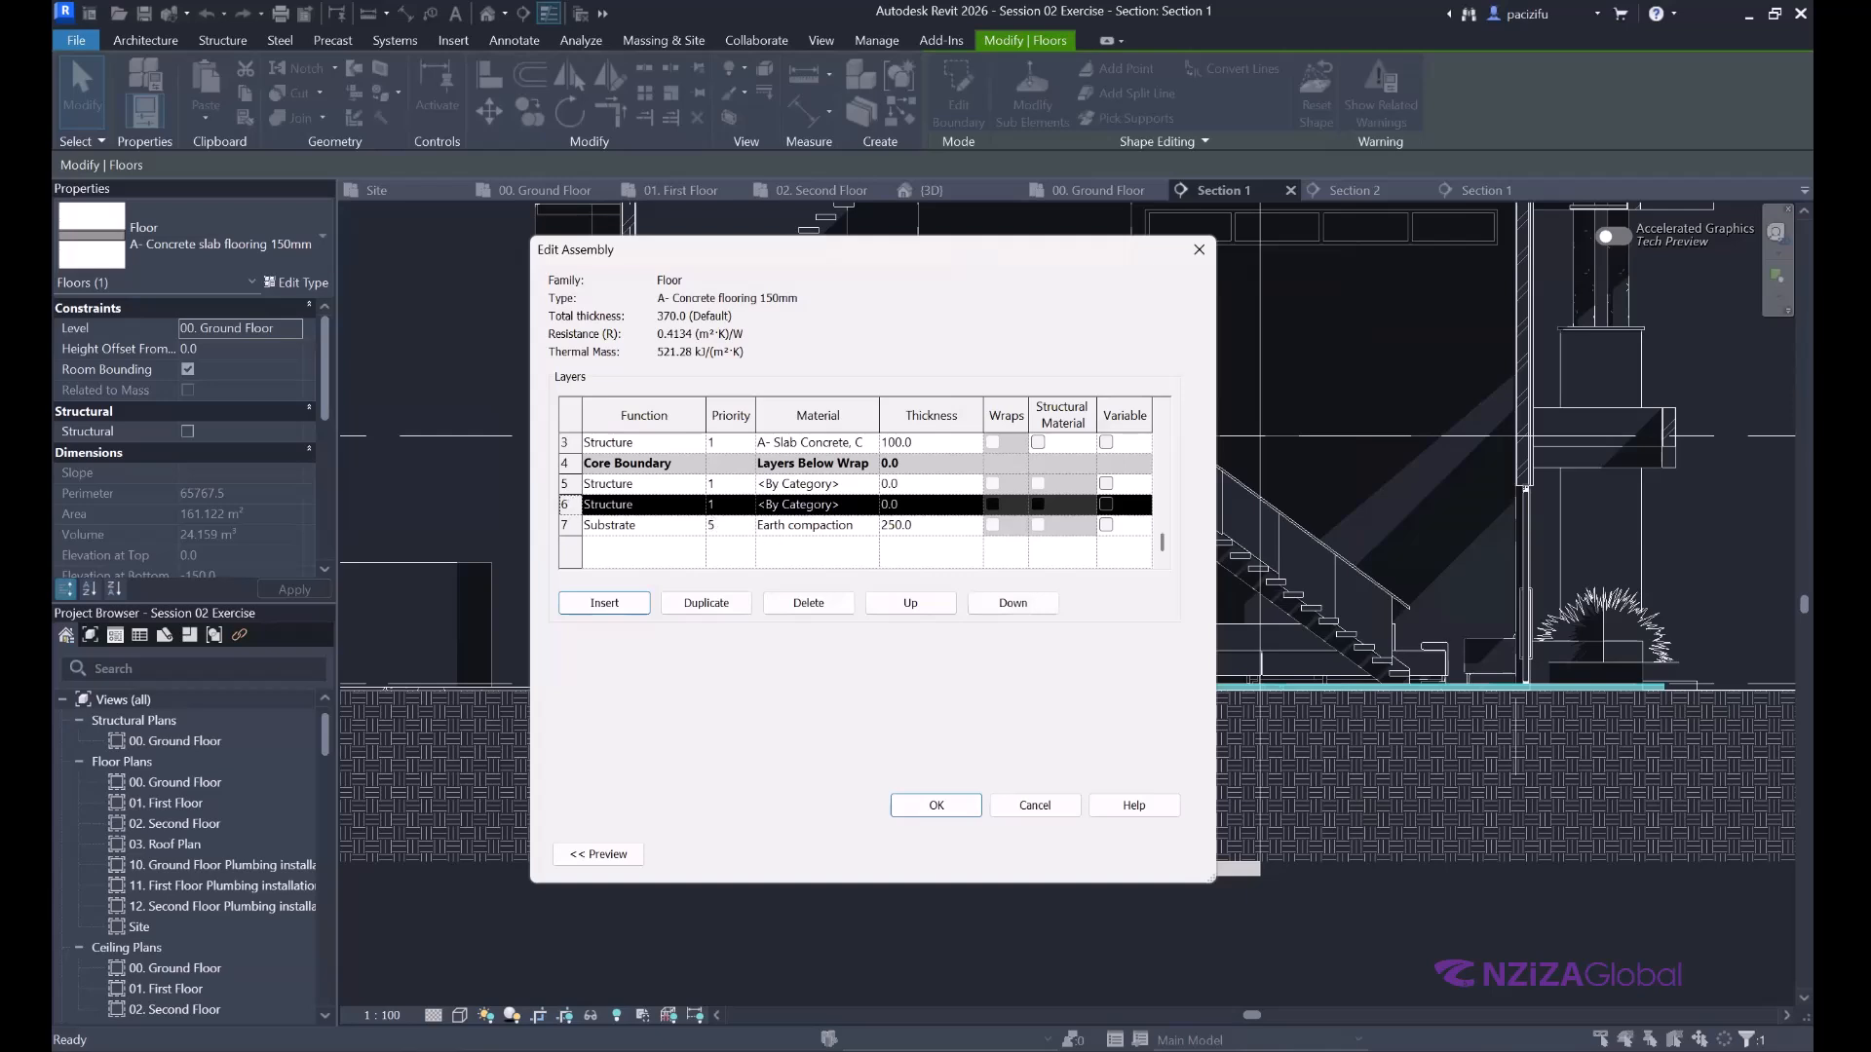
left_click(698, 506)
left_click(697, 505)
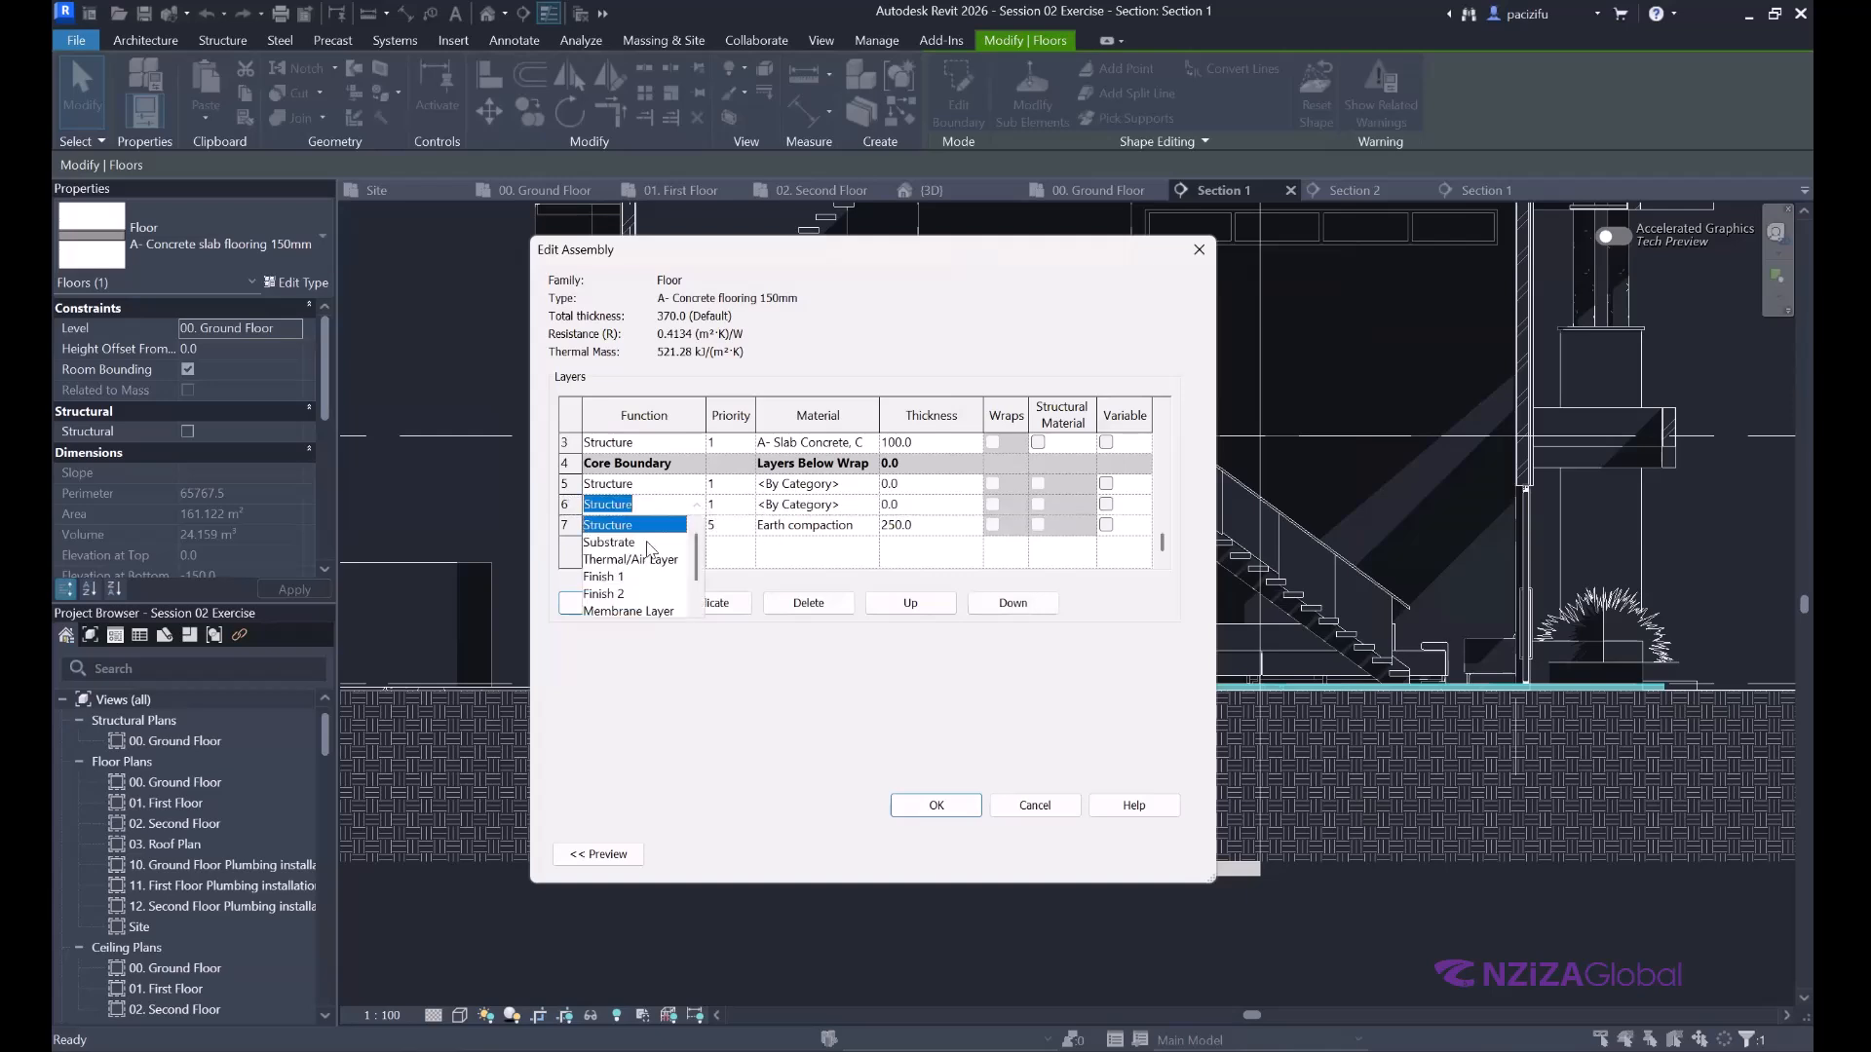
left_click(623, 544)
For layer 6, search the materials for hardcore, duplicate Site - Hardcore and name the copy A- Site - Hardcore.
left_click(875, 505)
left_click(875, 506)
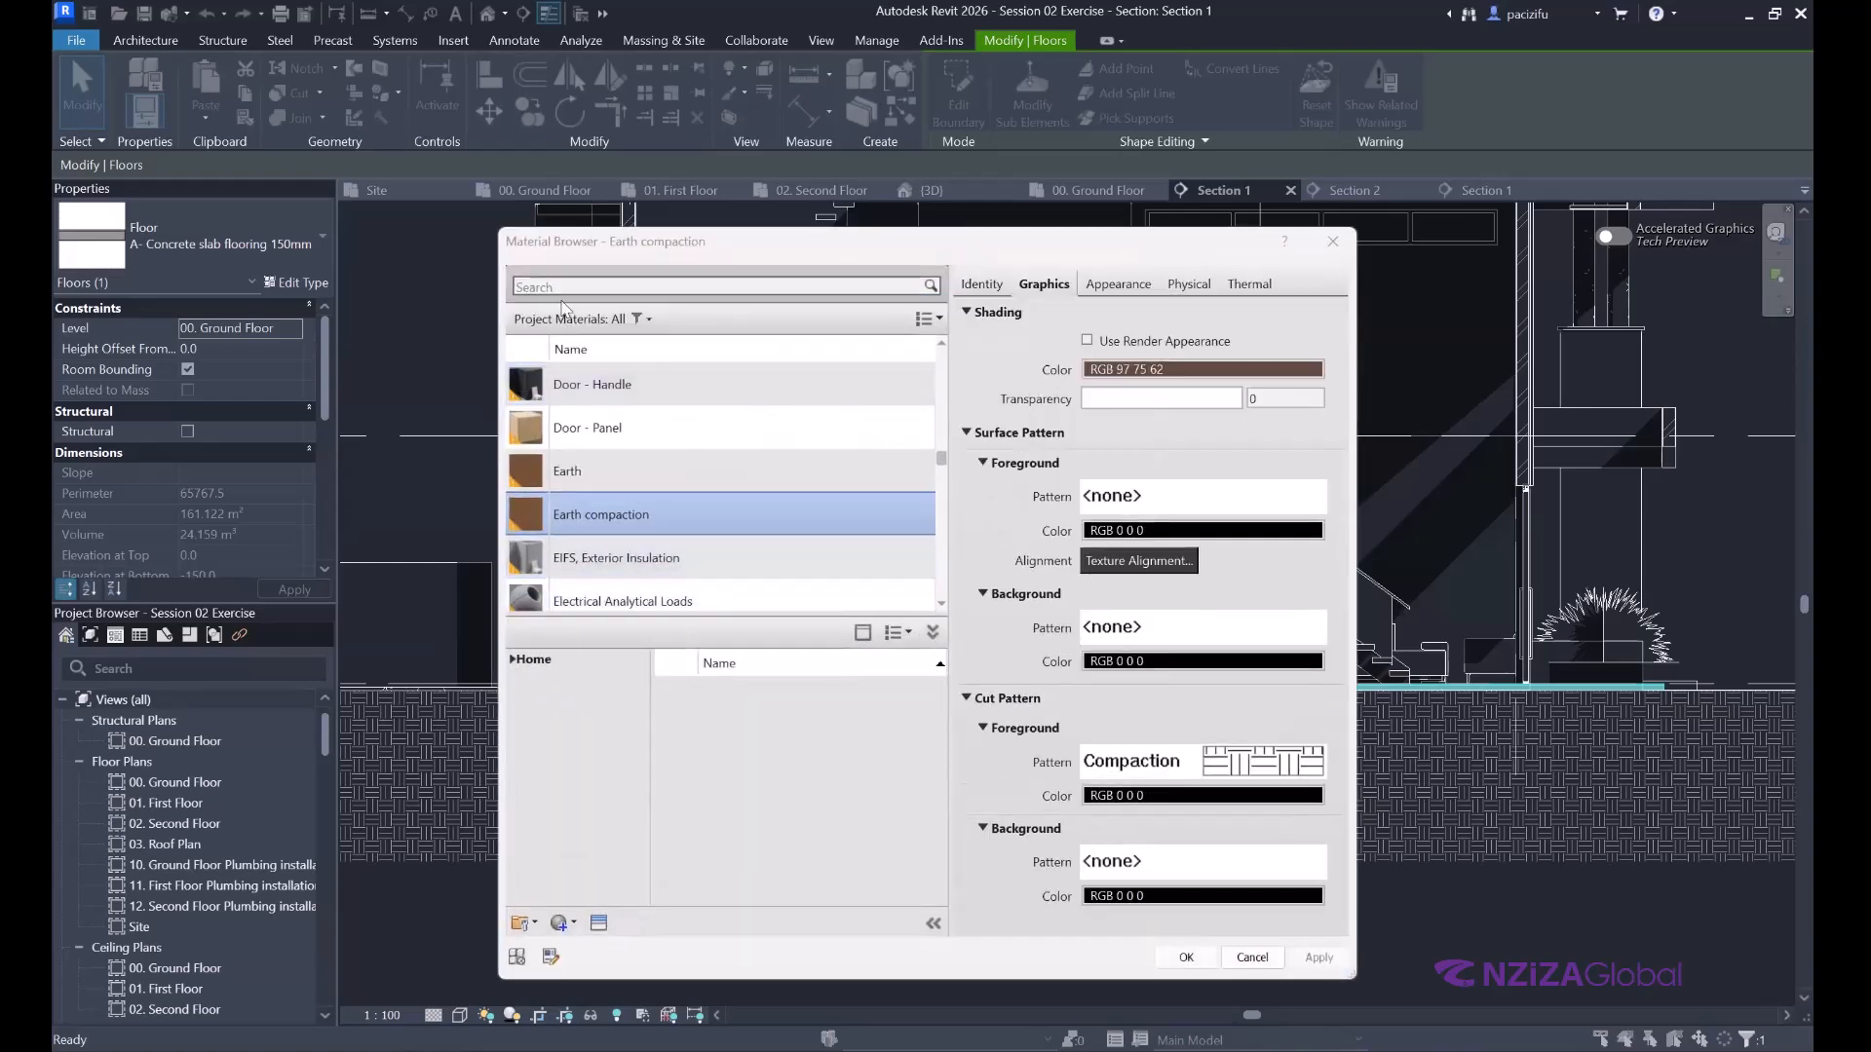
type("har")
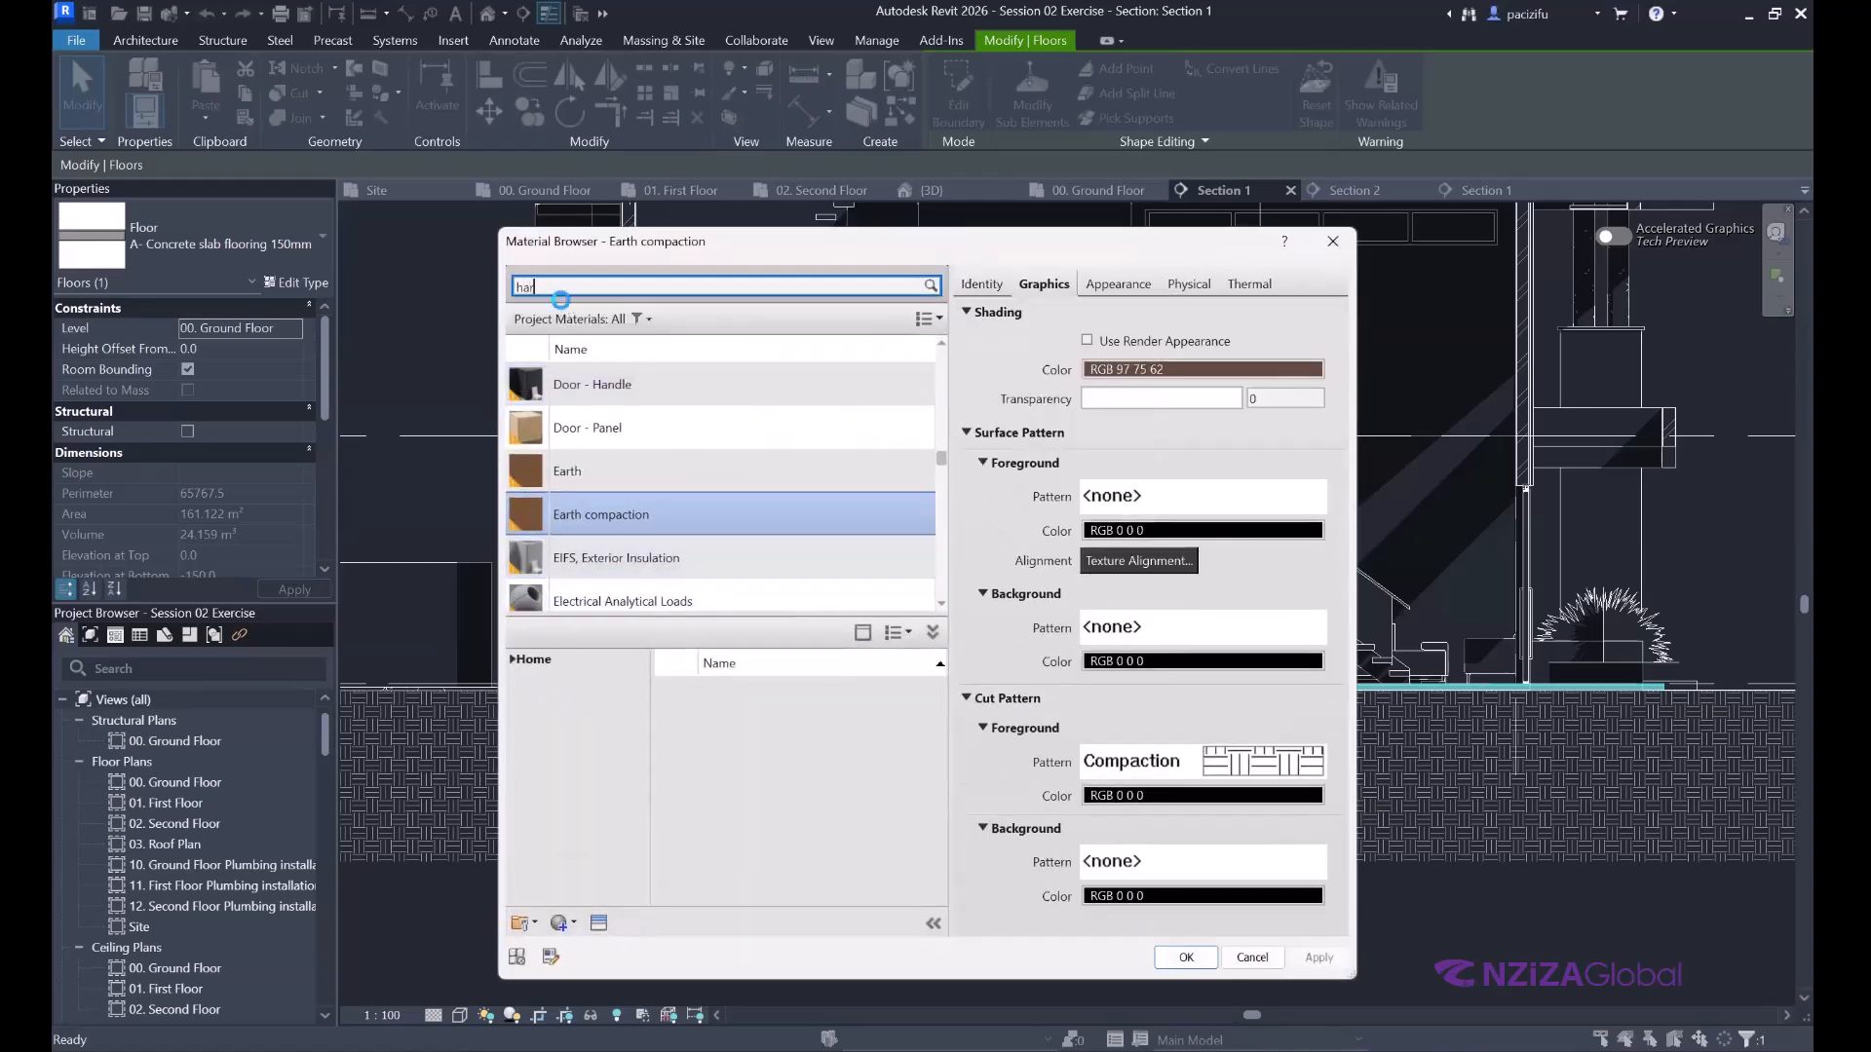
type("dc")
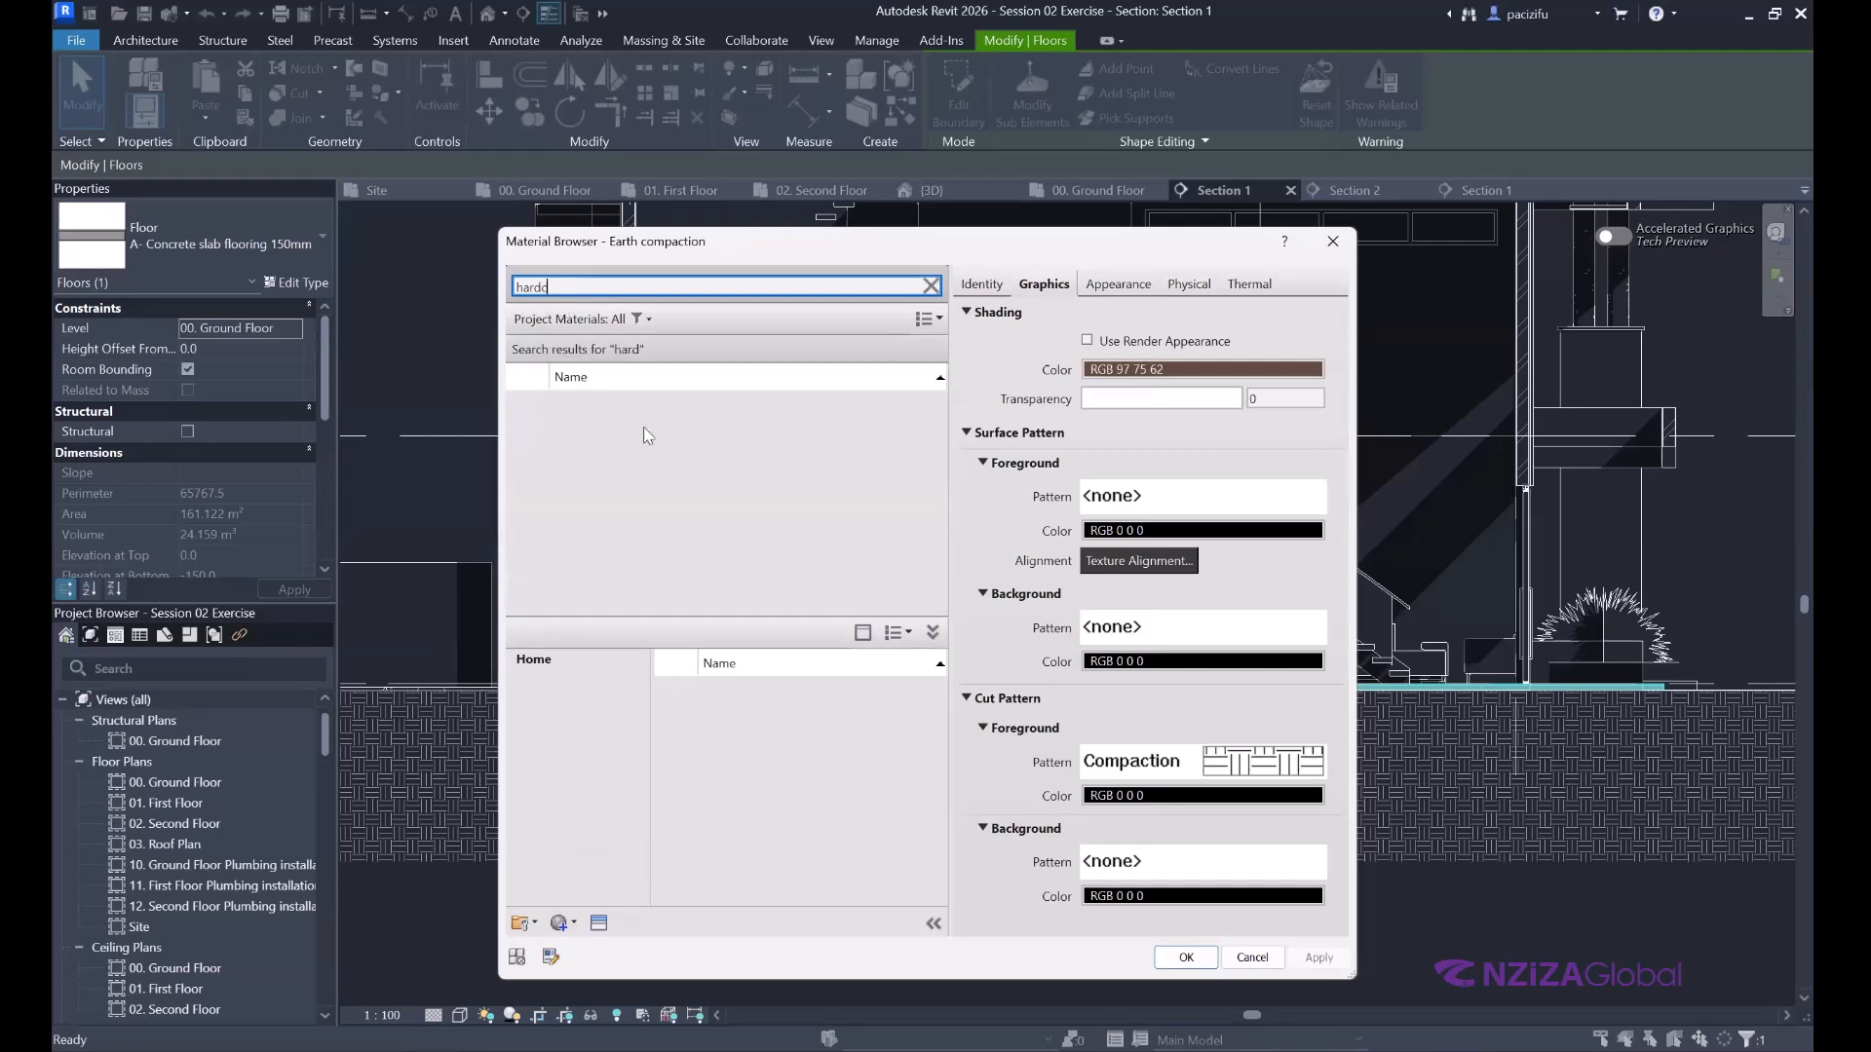
type("ore")
right_click(650, 426)
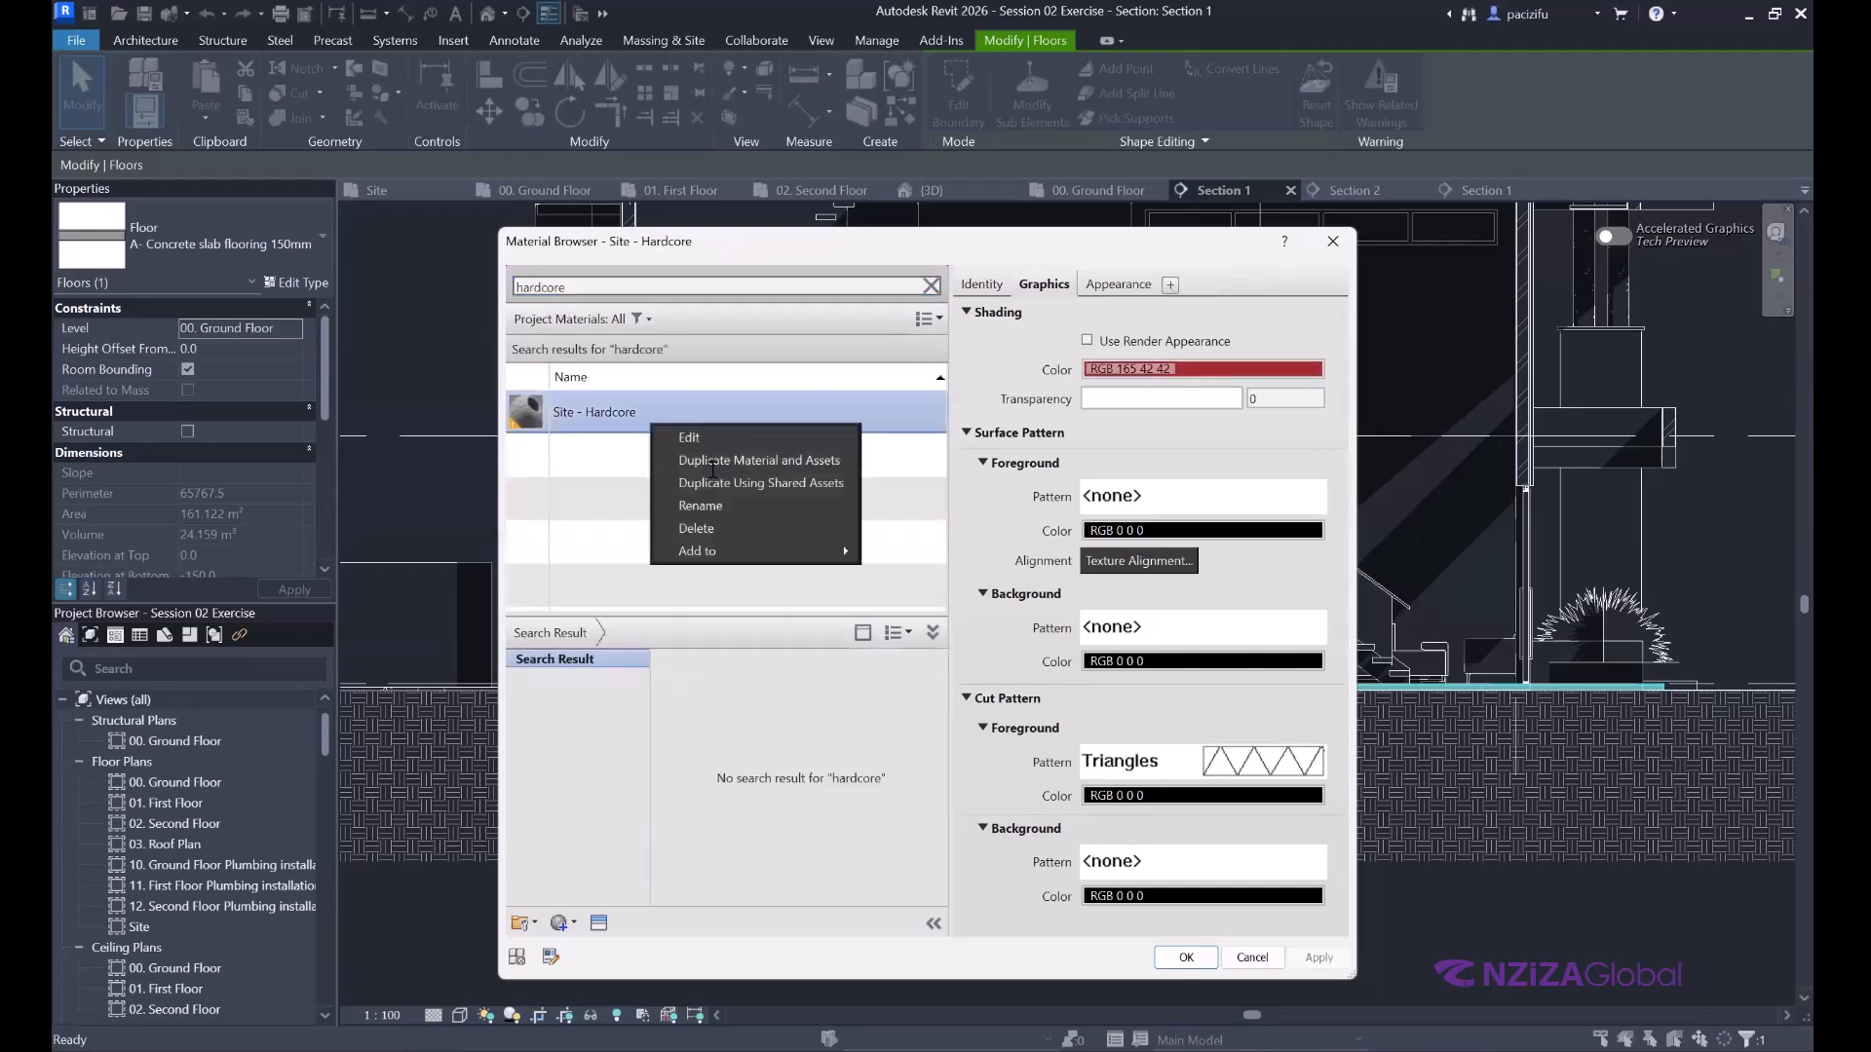
left_click(712, 461)
left_click(672, 456)
key("BackSpace")
key("BackSpace")
key("BackSpace")
left_click(553, 456)
type("A- Site - Hardcore")
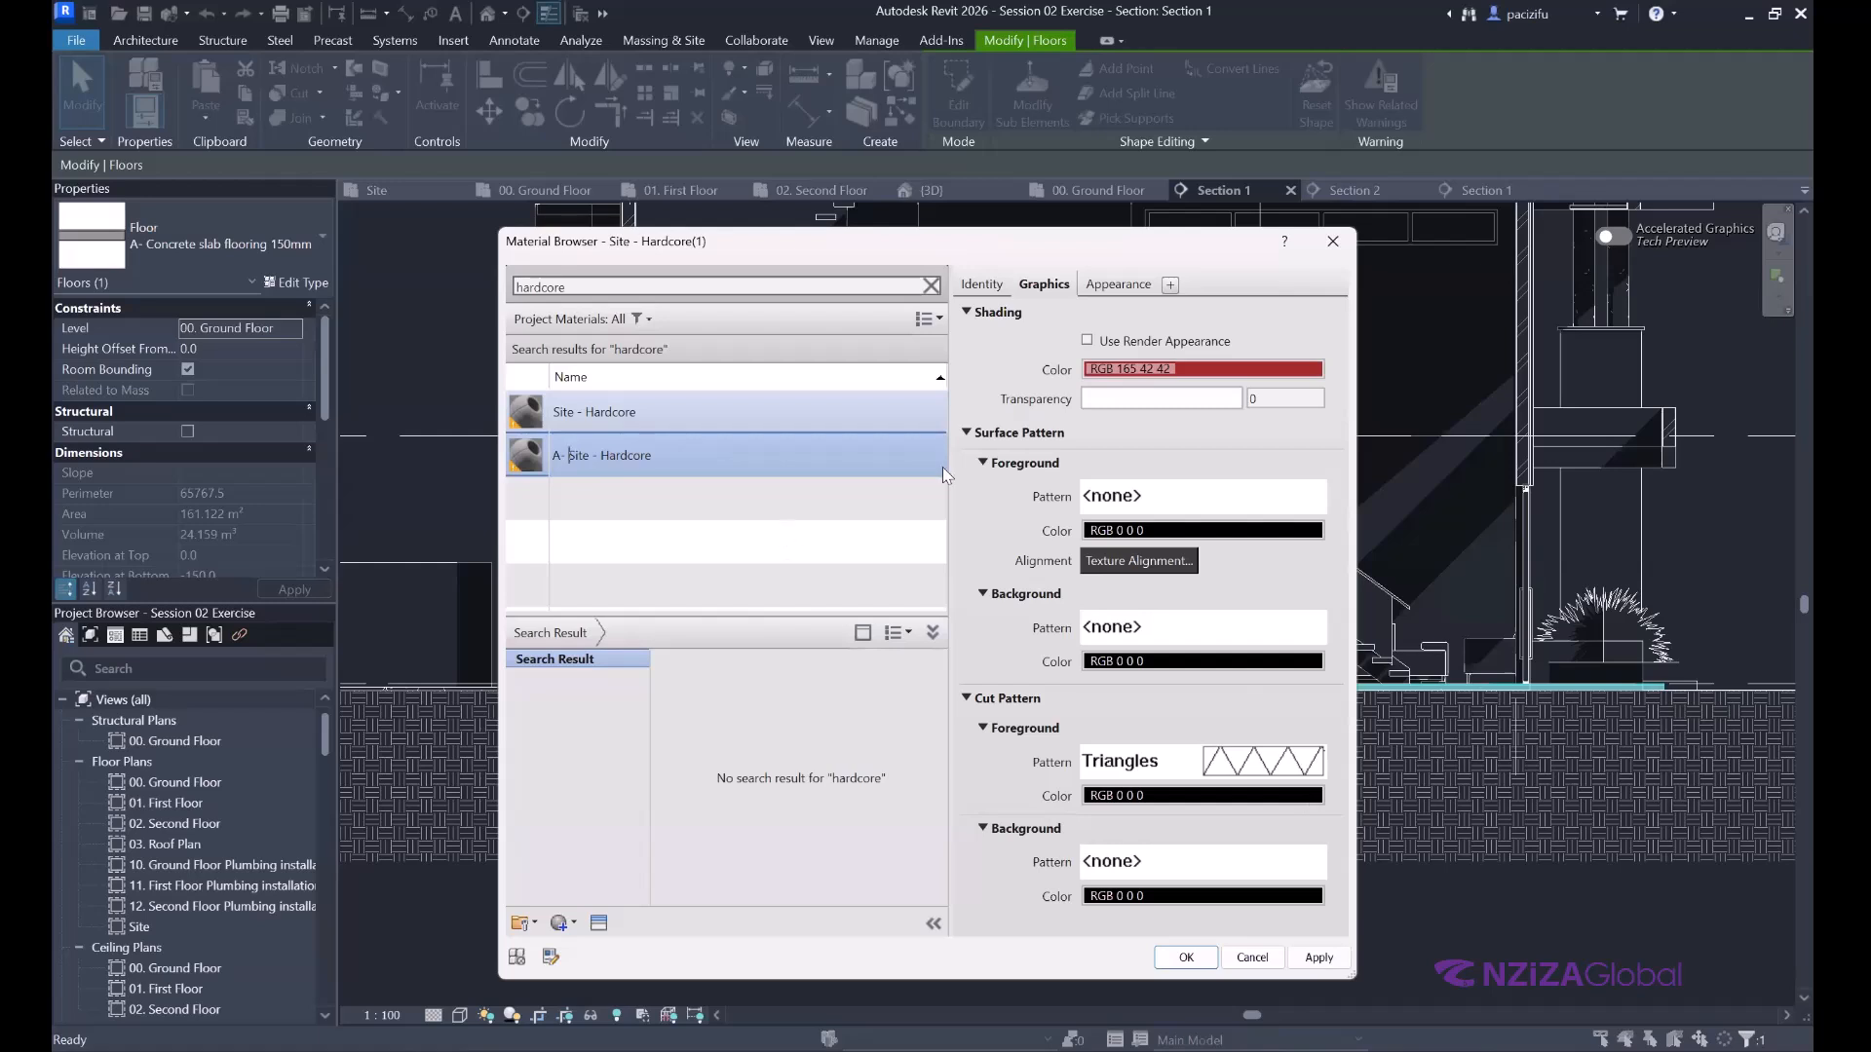
key("Return")
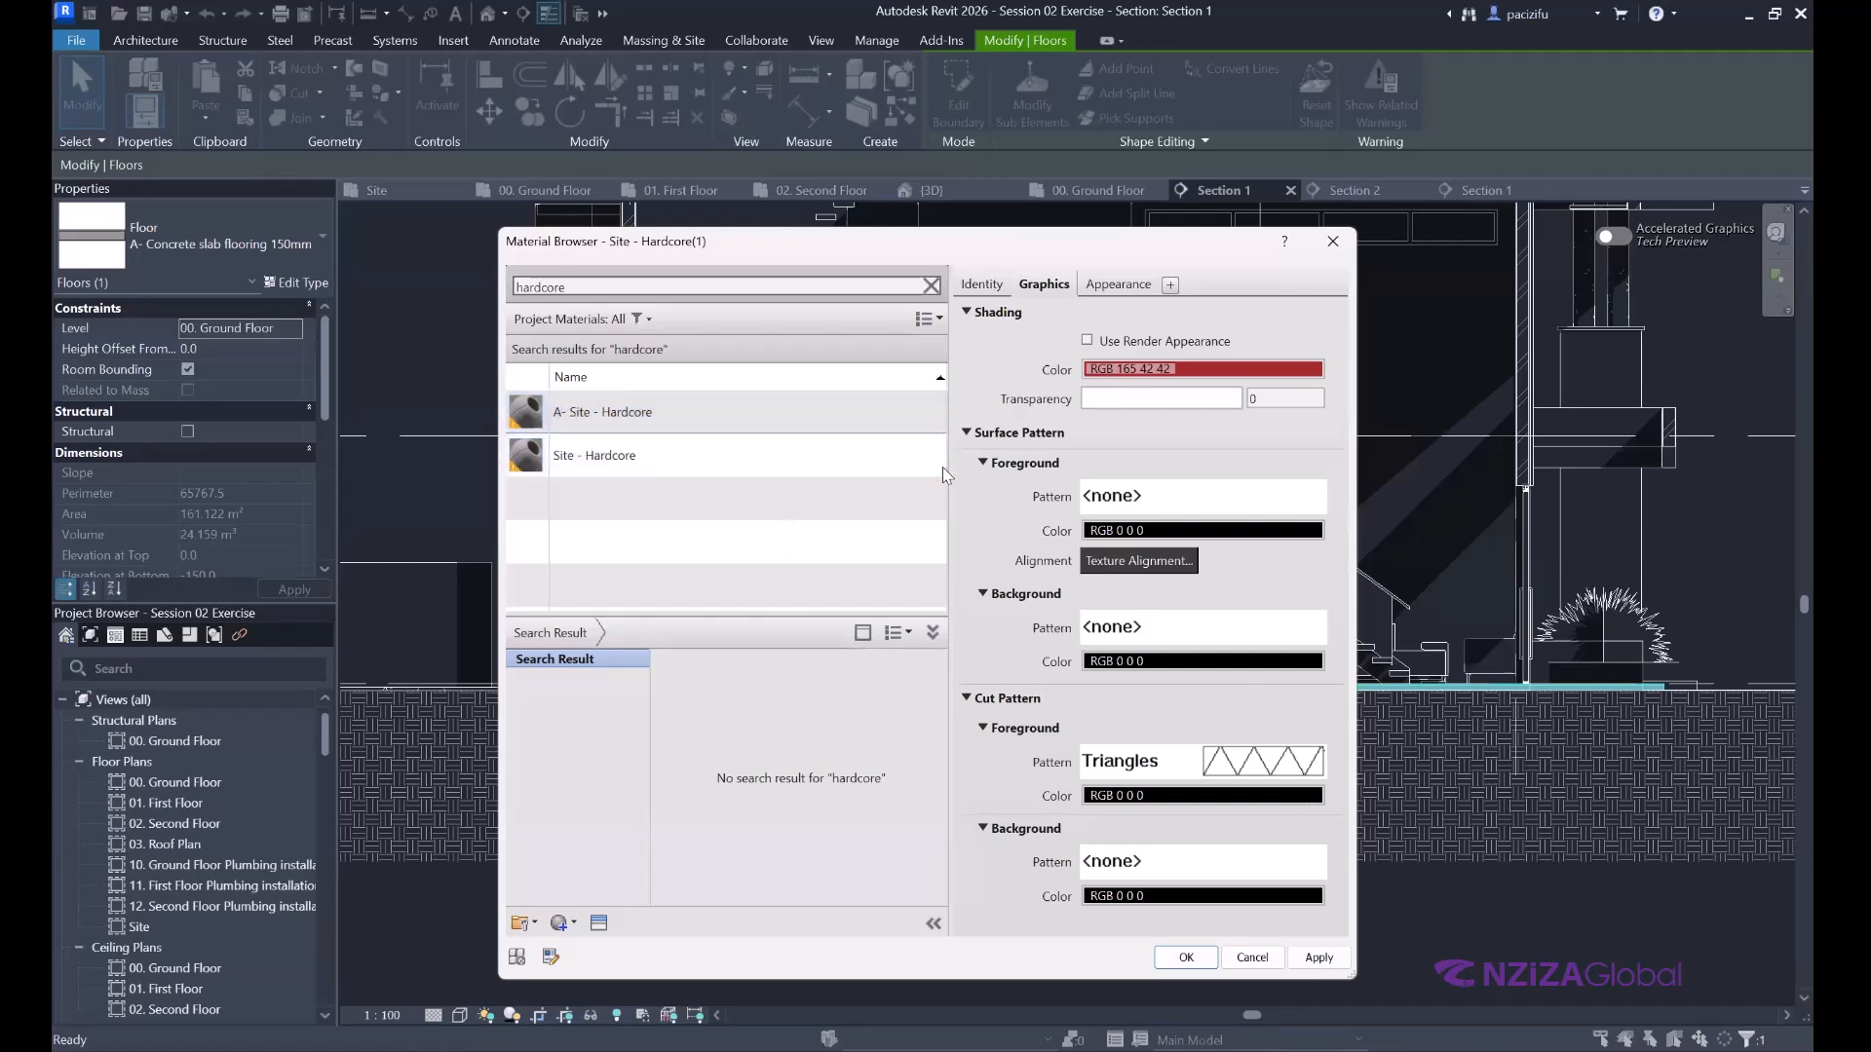
Duplicate the Triangles fill pattern with import scale 0.3 and use the copy as the hardcore material's cut foreground pattern.
left_click(1262, 762)
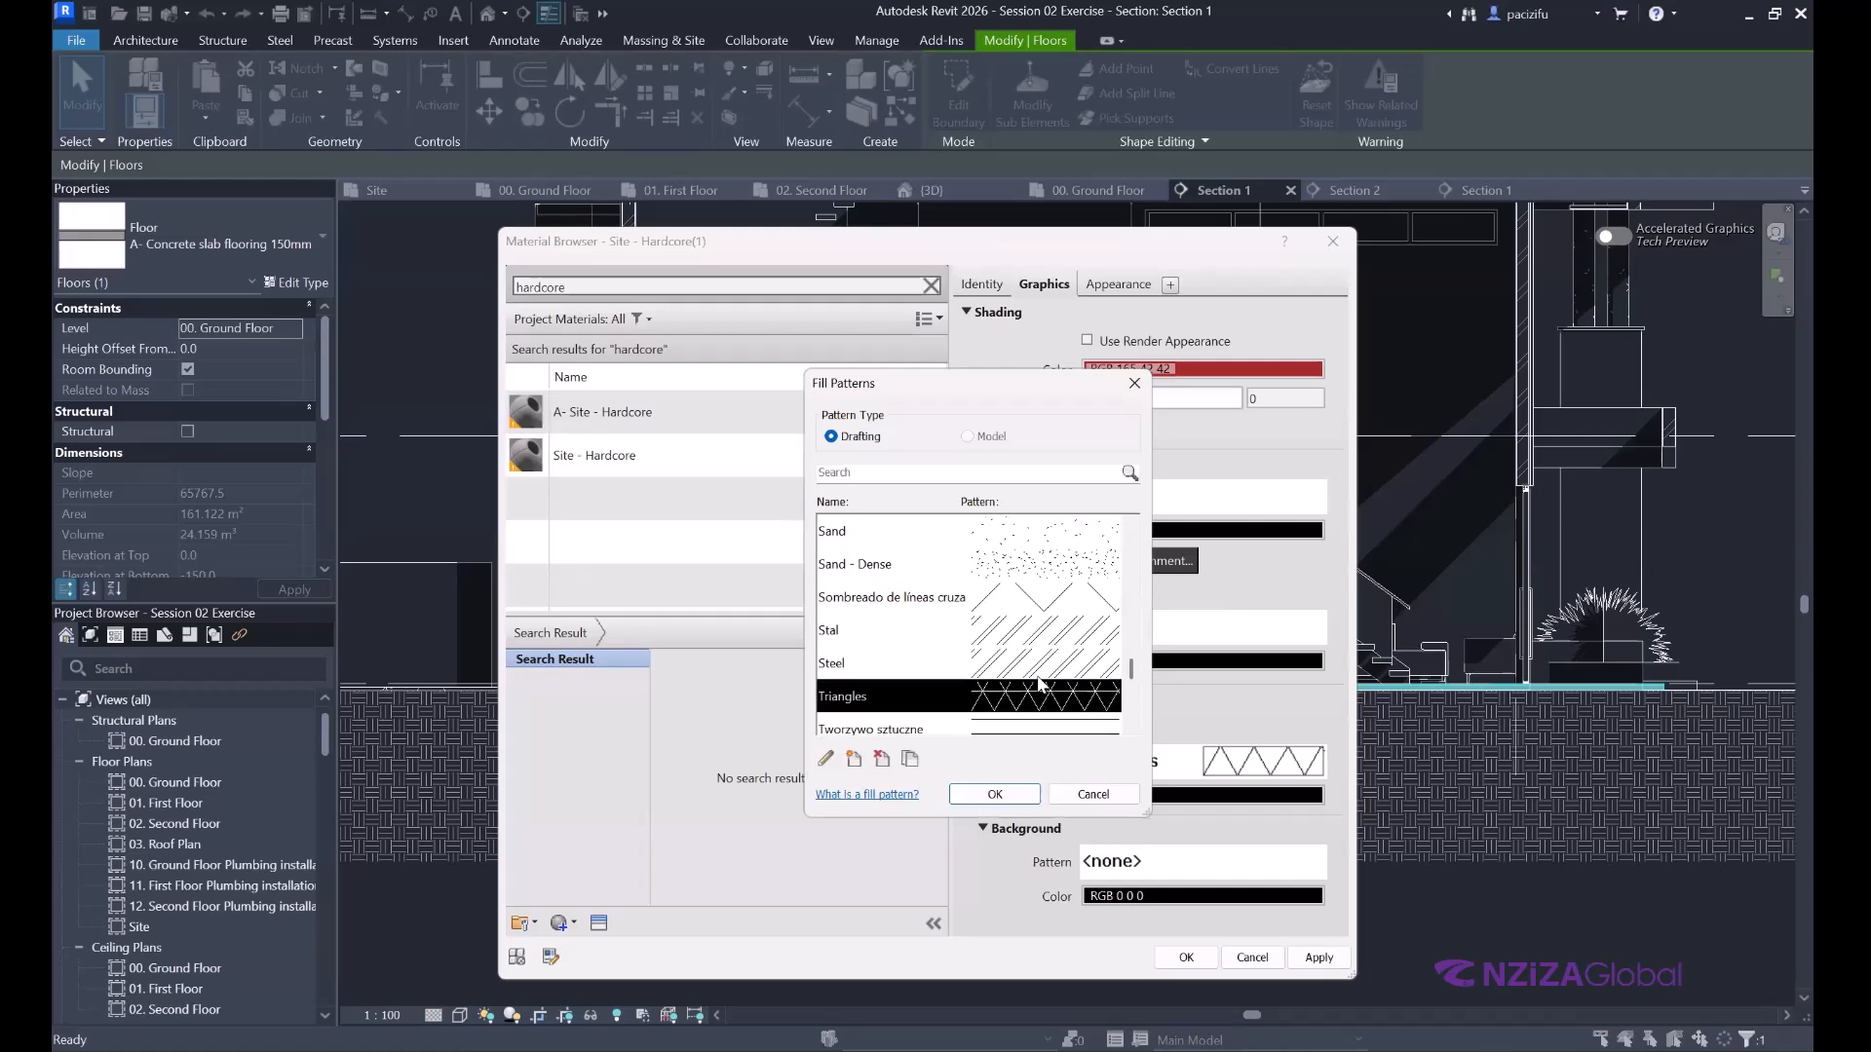
scroll(1041, 685, "down", 2)
scroll(1034, 679, "down", 2)
scroll(1033, 639, "up", 5)
scroll(1033, 640, "up", 6)
scroll(1031, 639, "down", 4)
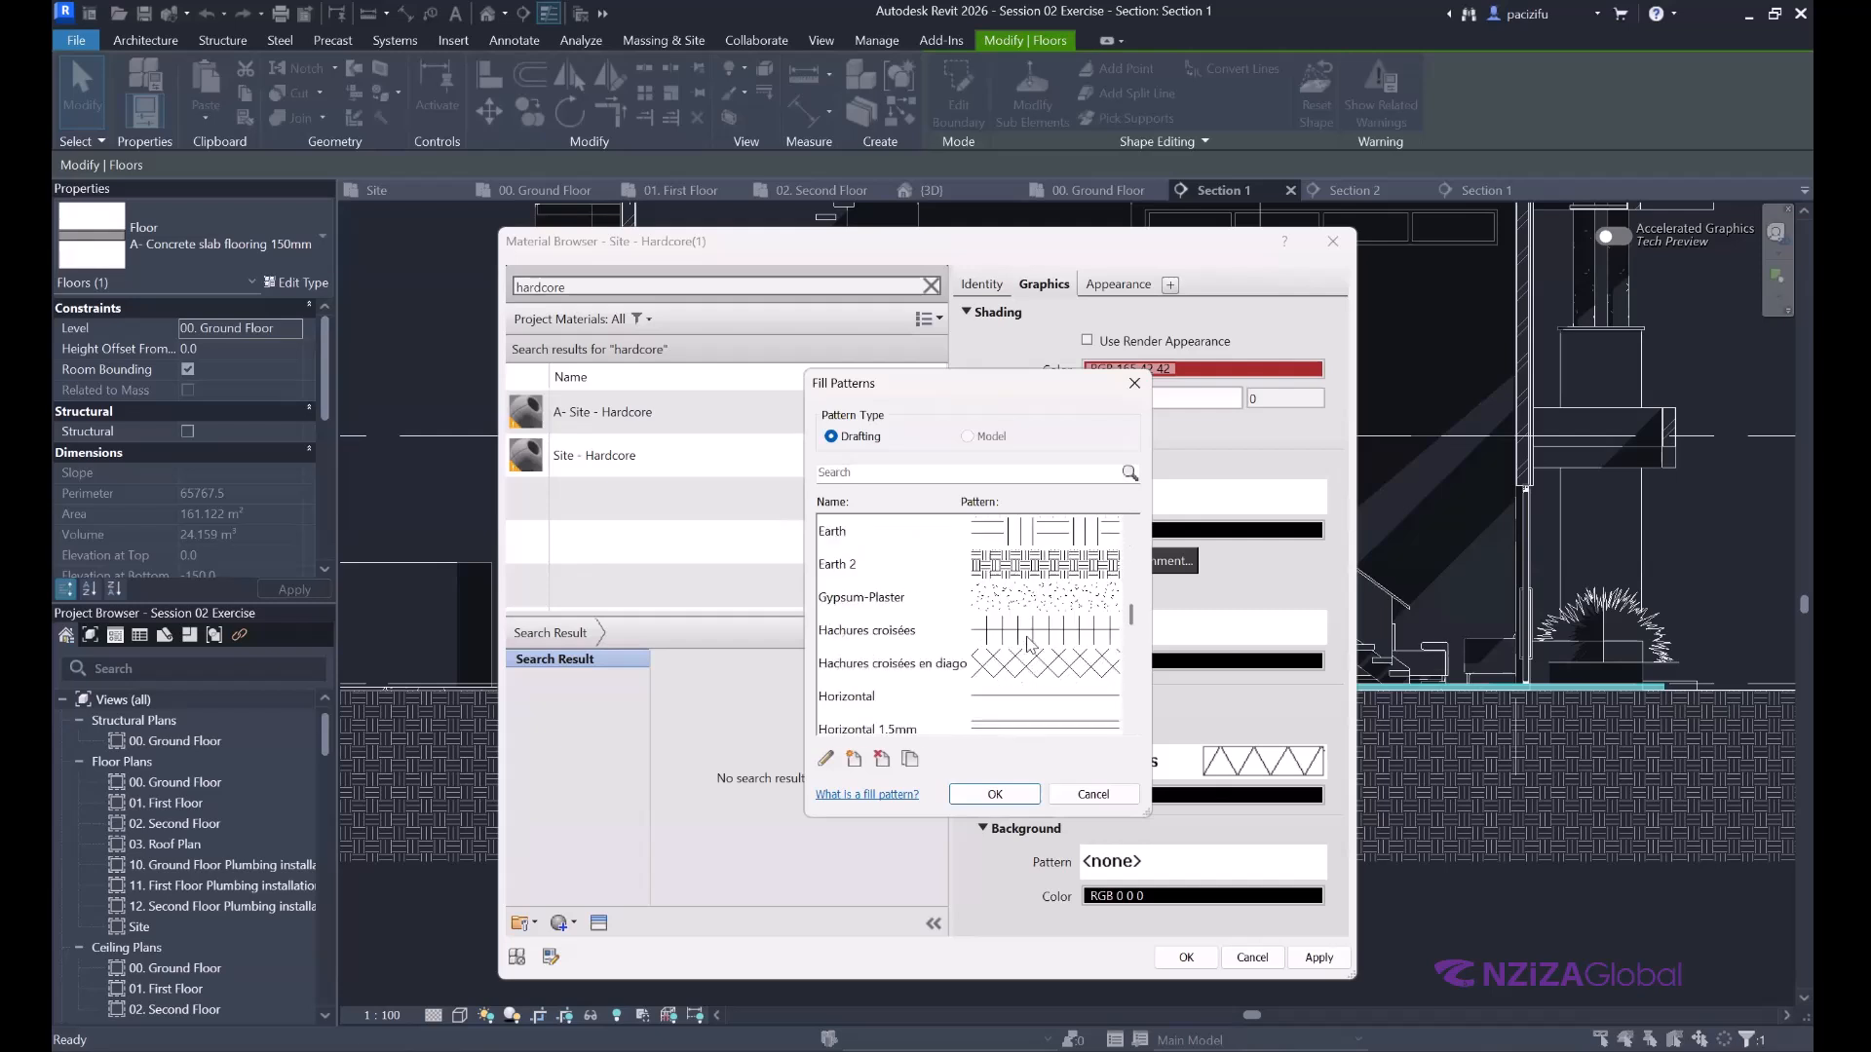
scroll(1029, 643, "down", 5)
left_click(1028, 633)
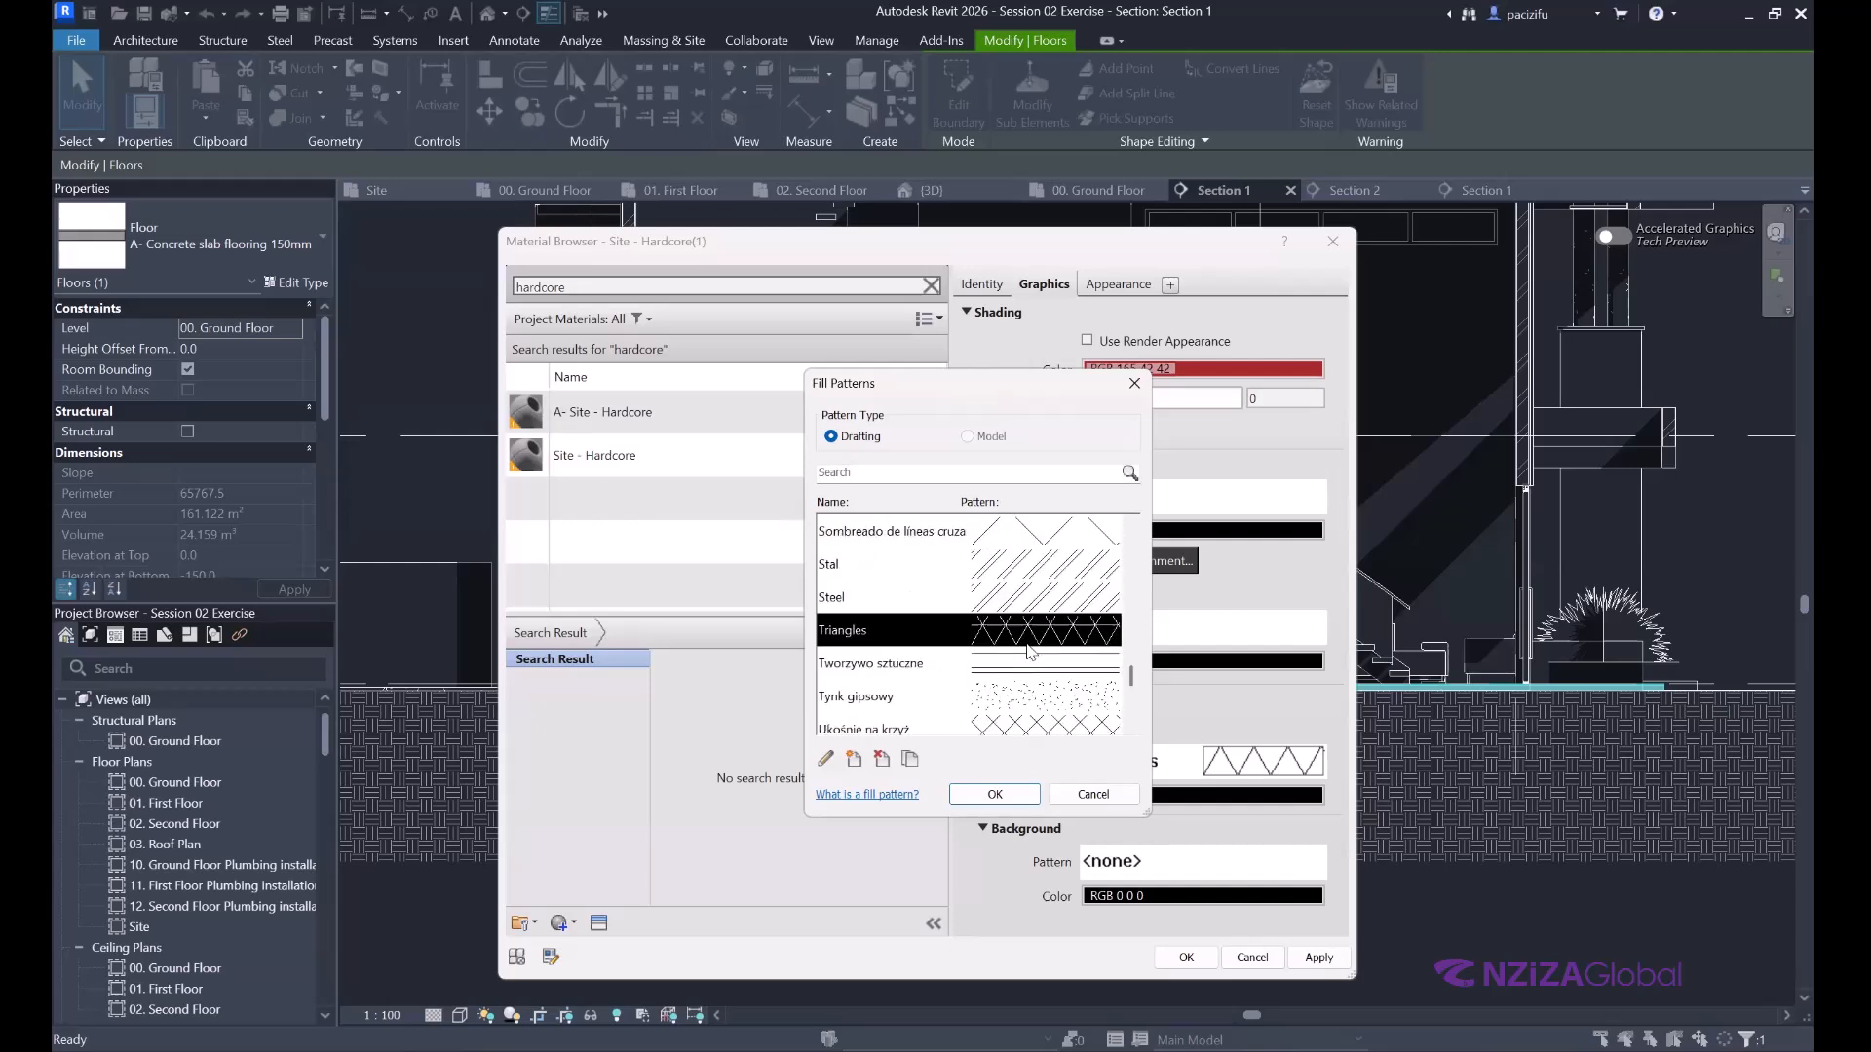
left_click(910, 759)
left_click(799, 577)
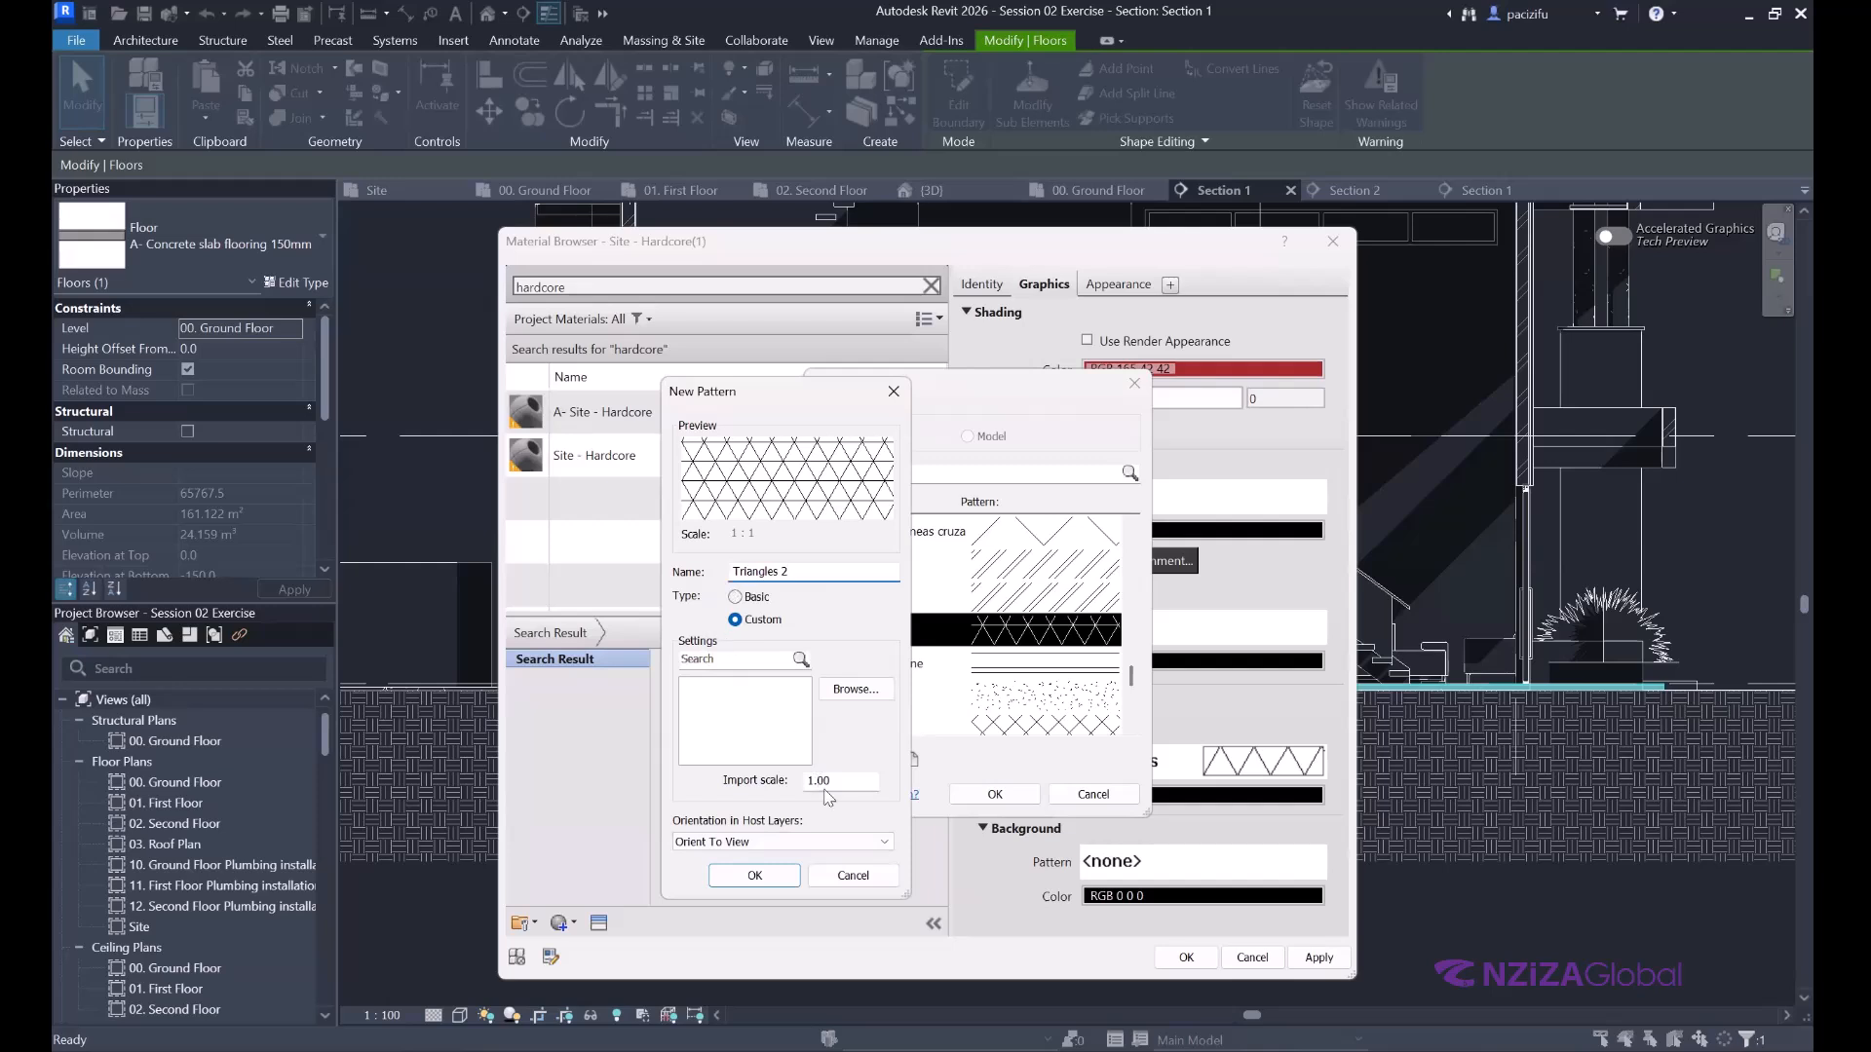
left_click_drag(825, 787, 777, 778)
type("0.5")
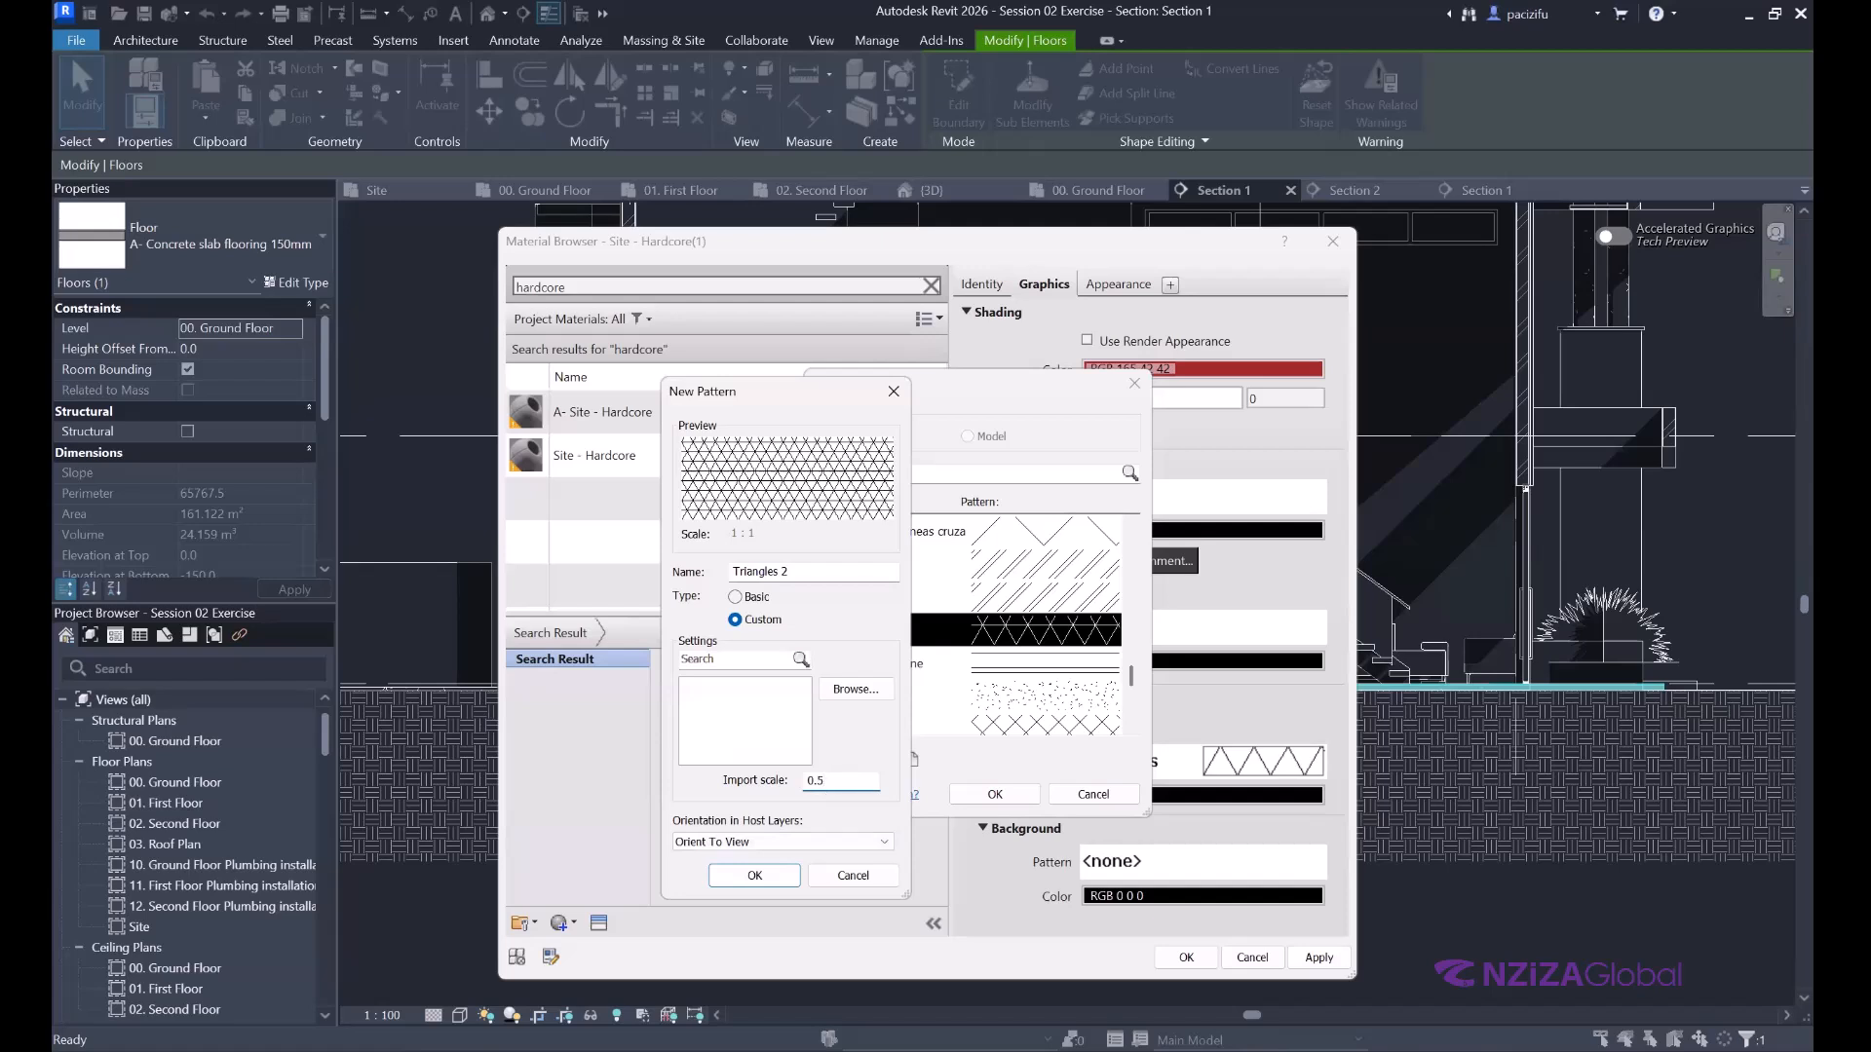
key("BackSpace")
type("3")
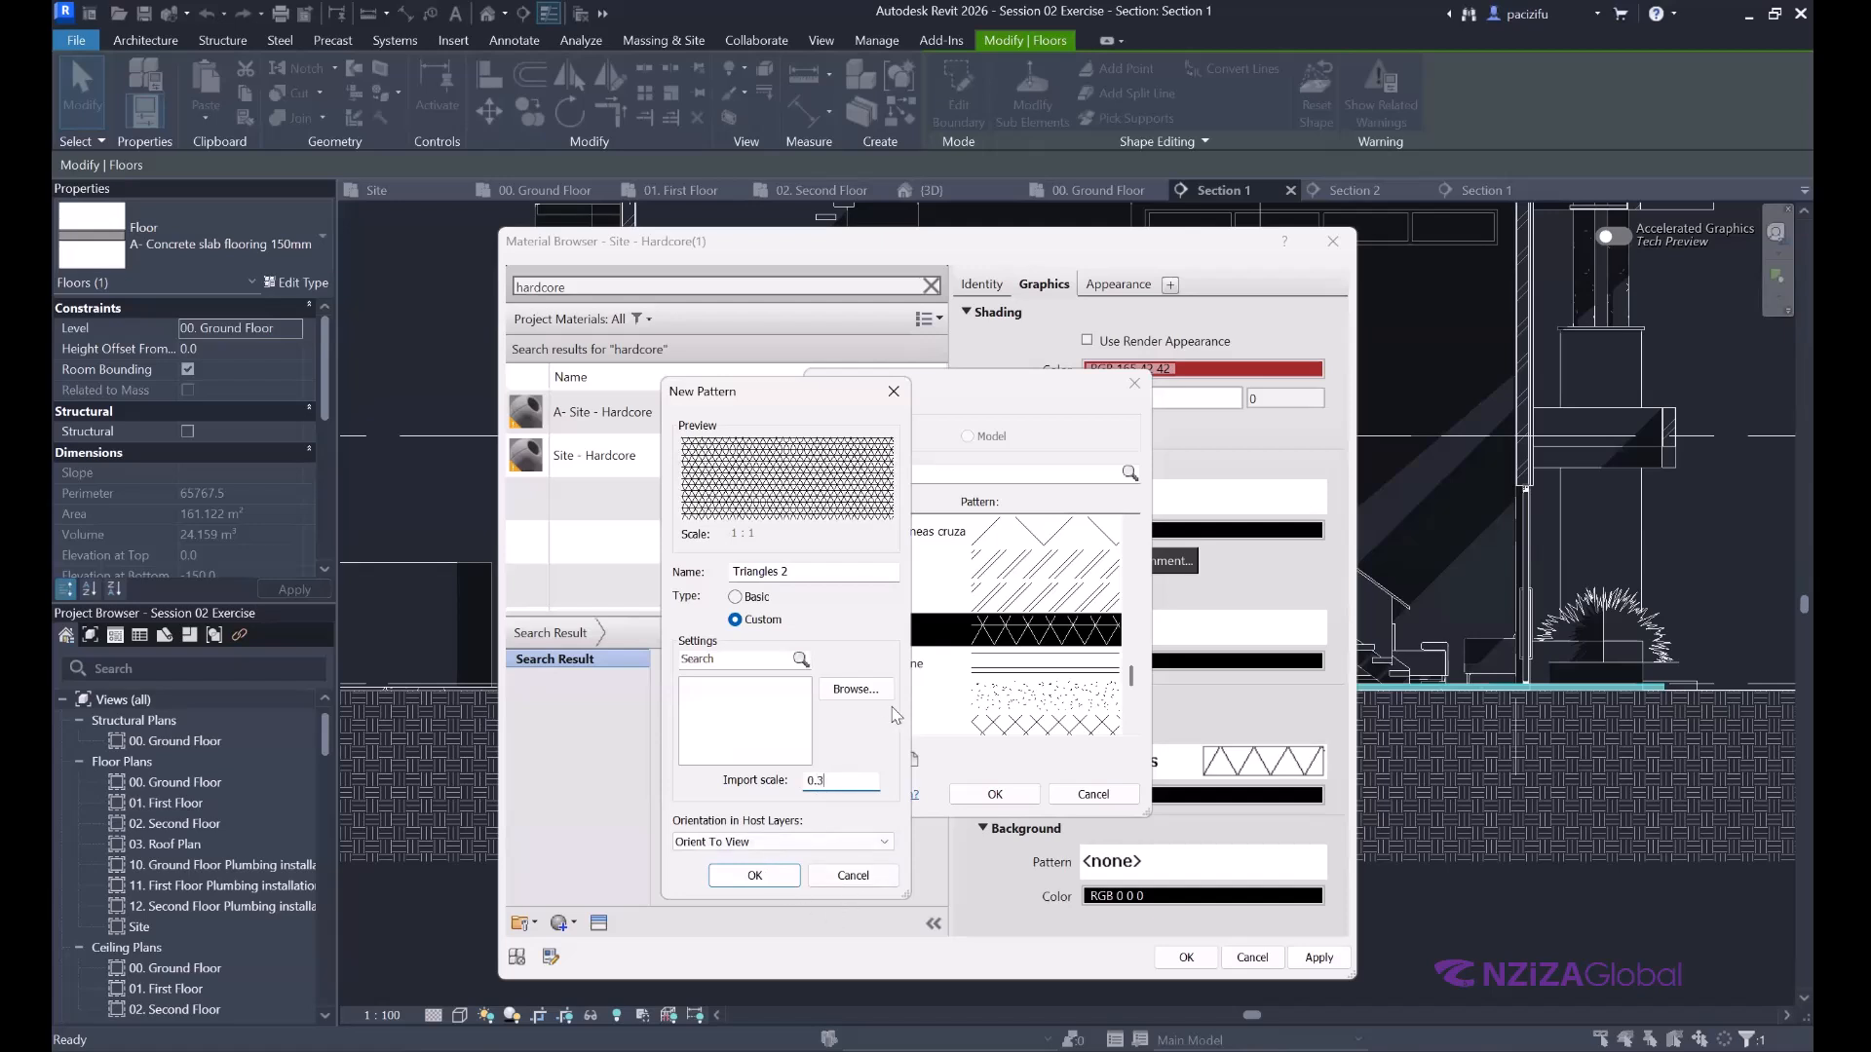
left_click(754, 875)
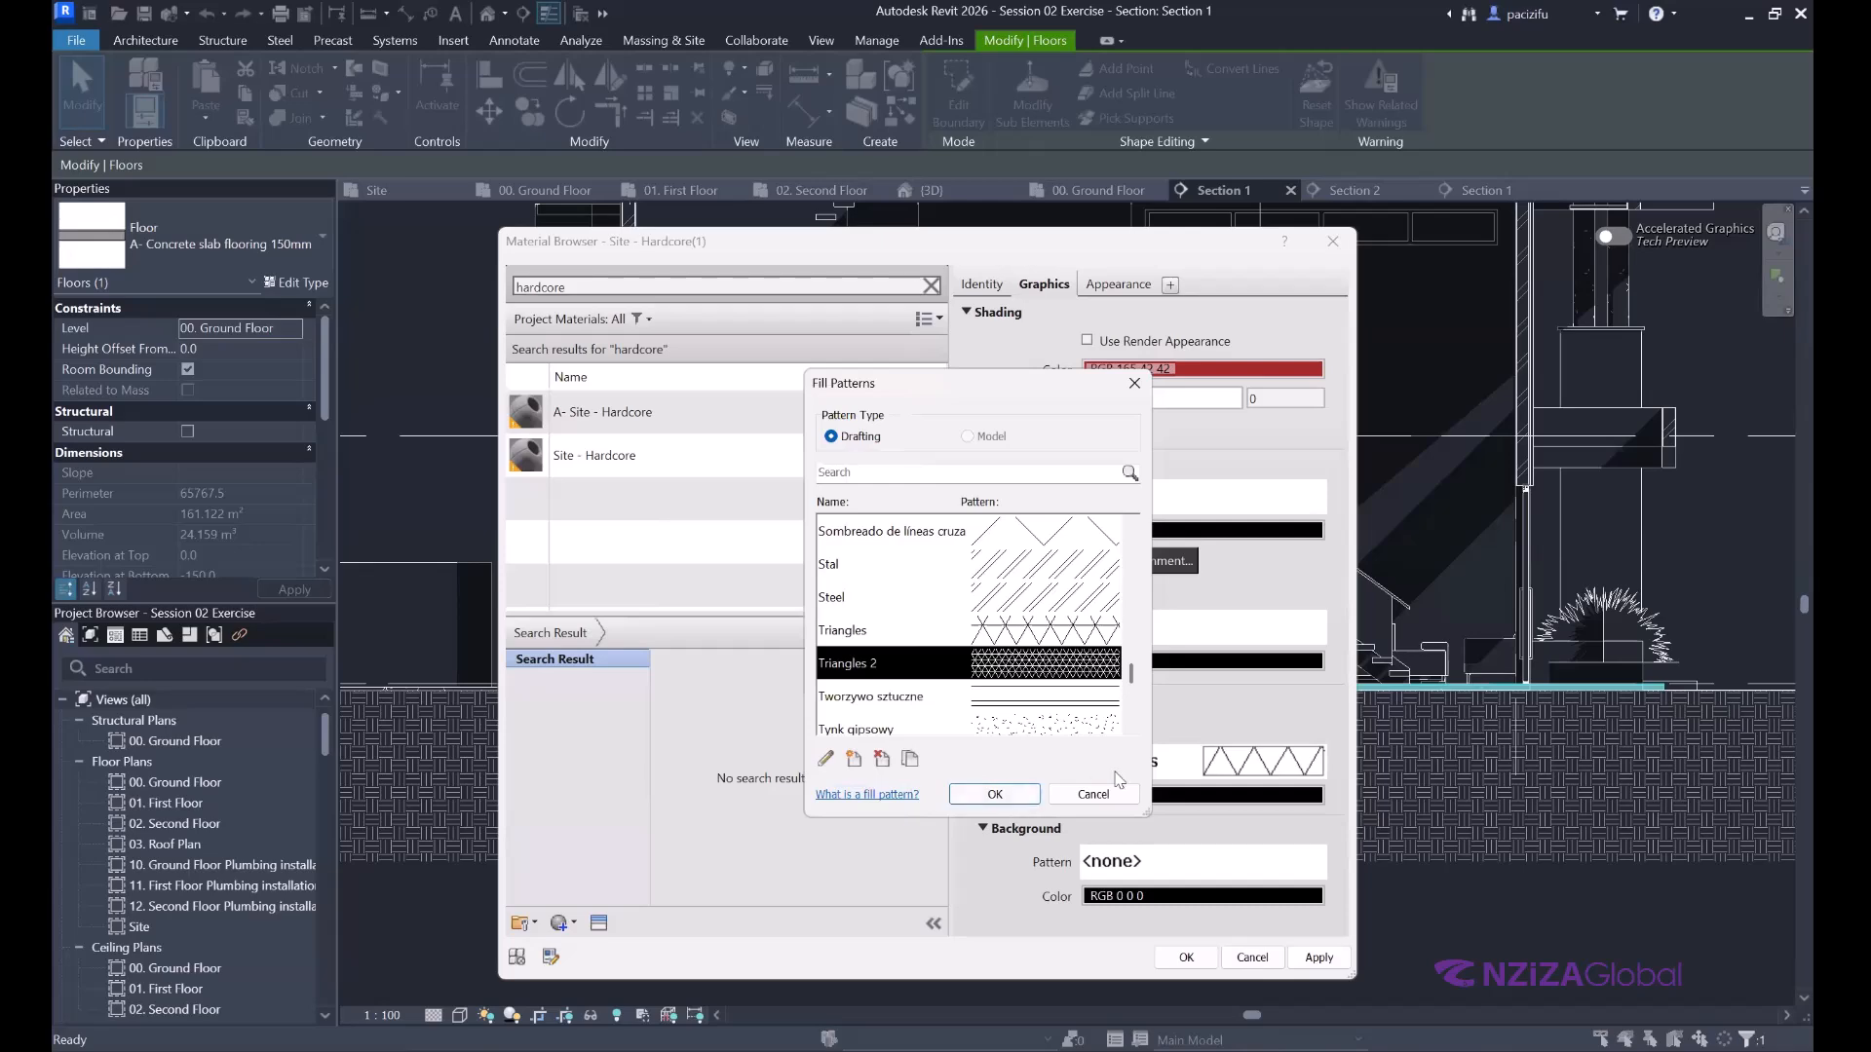
left_click(995, 794)
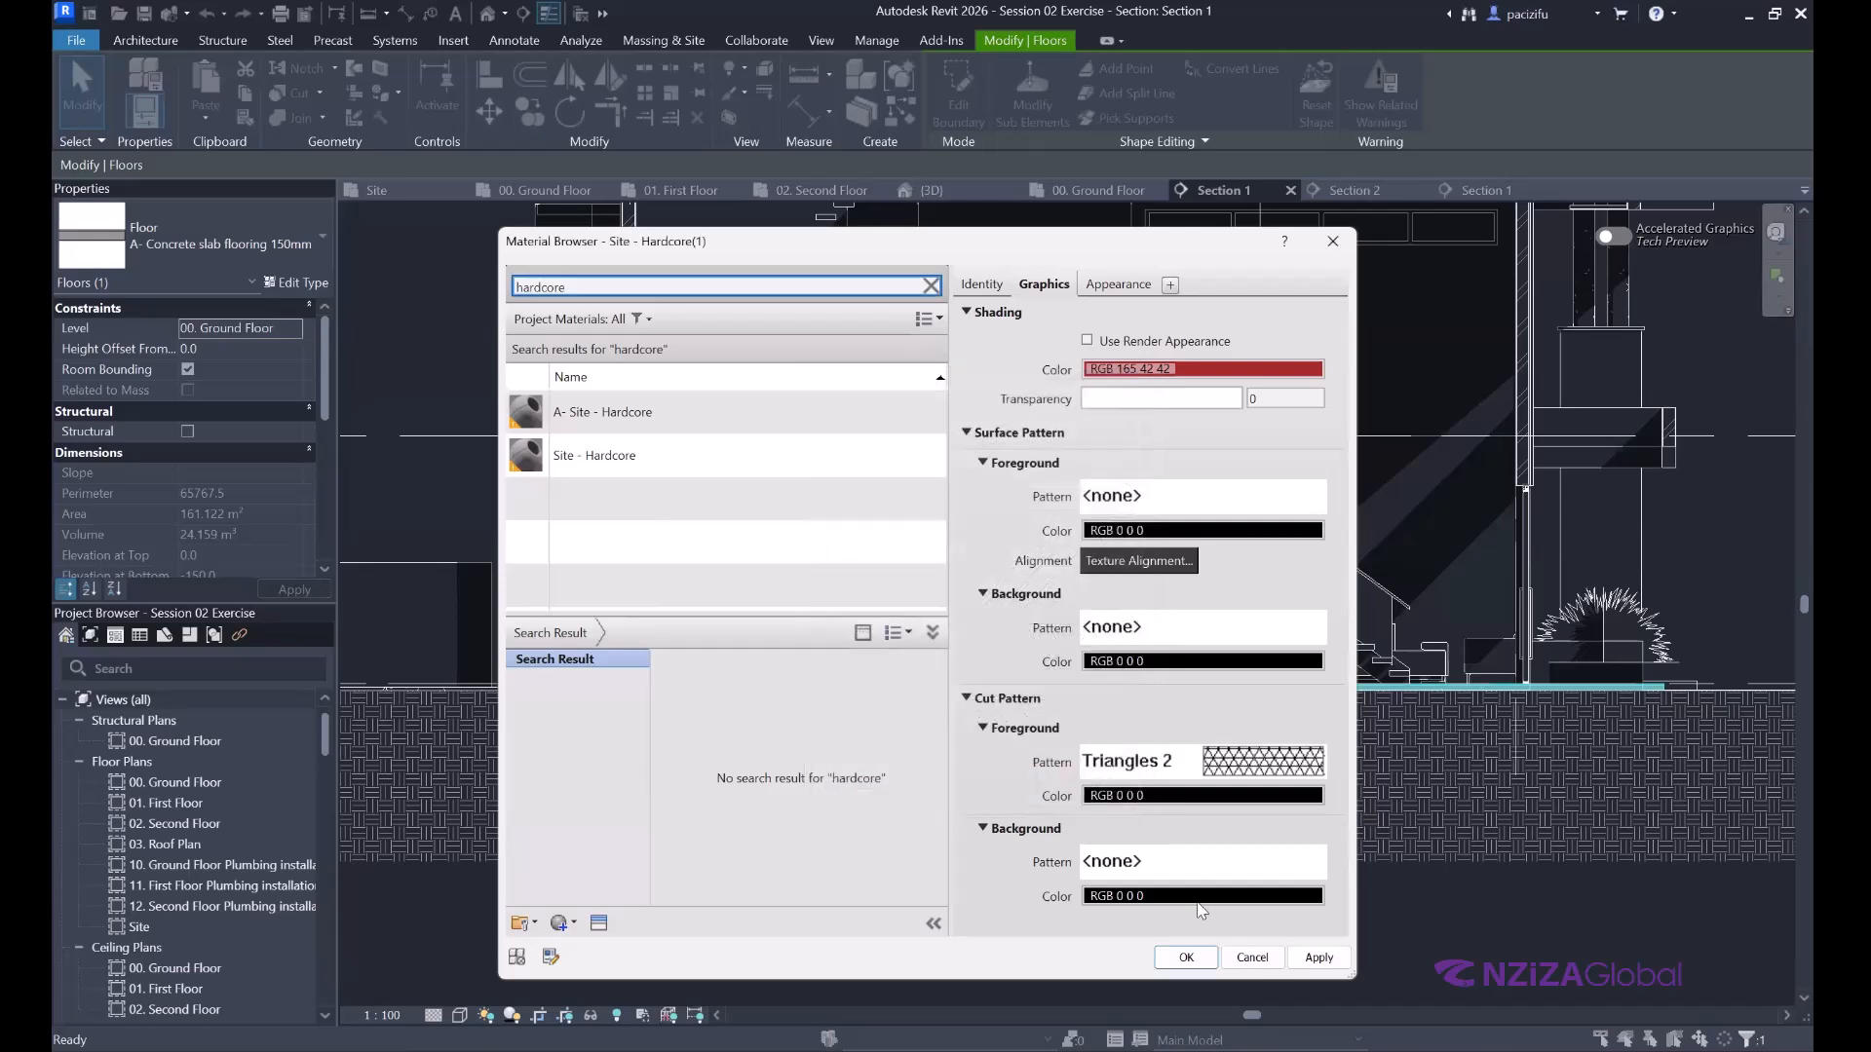
Assign the A- Site - Hardcore material to layer 6 and set the layer's thickness to 100 mm.
left_click(1191, 959)
left_click(924, 508)
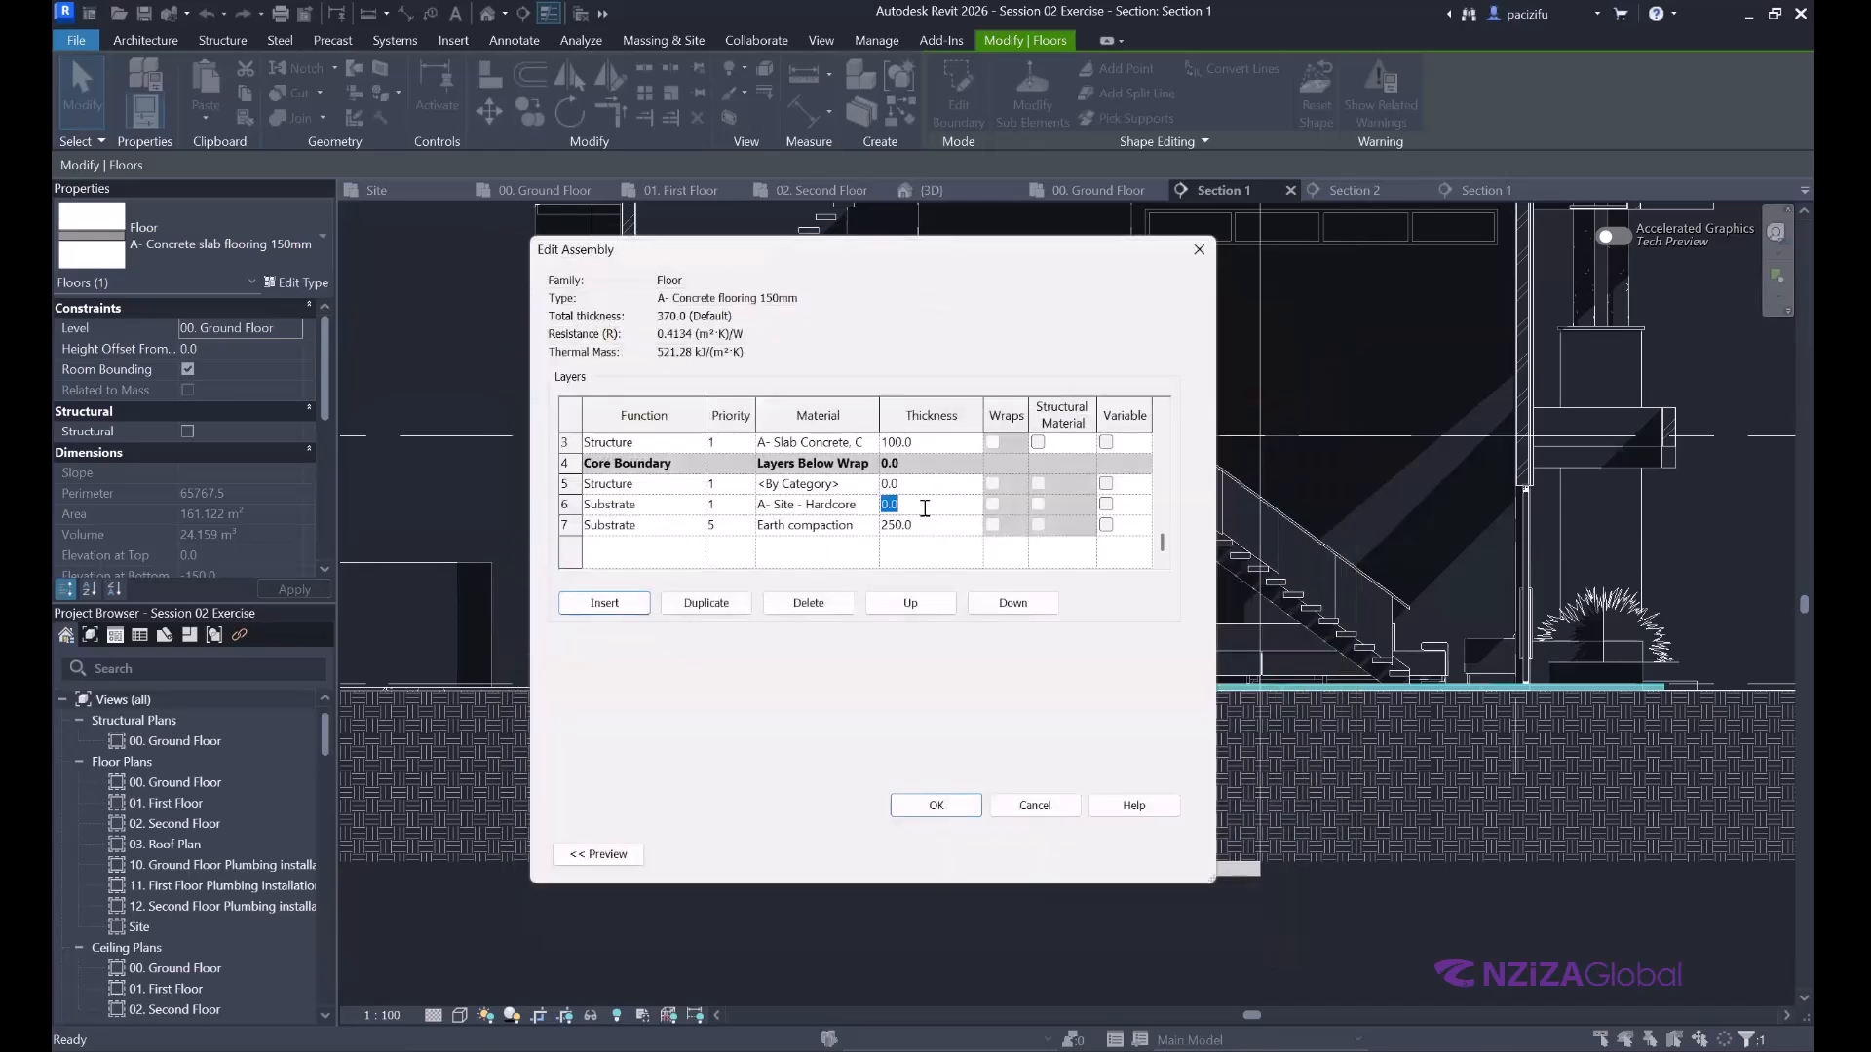
type("100")
Set the function of layer 5 to Membrane Layer and select the Damp-proofing material for it.
left_click(698, 484)
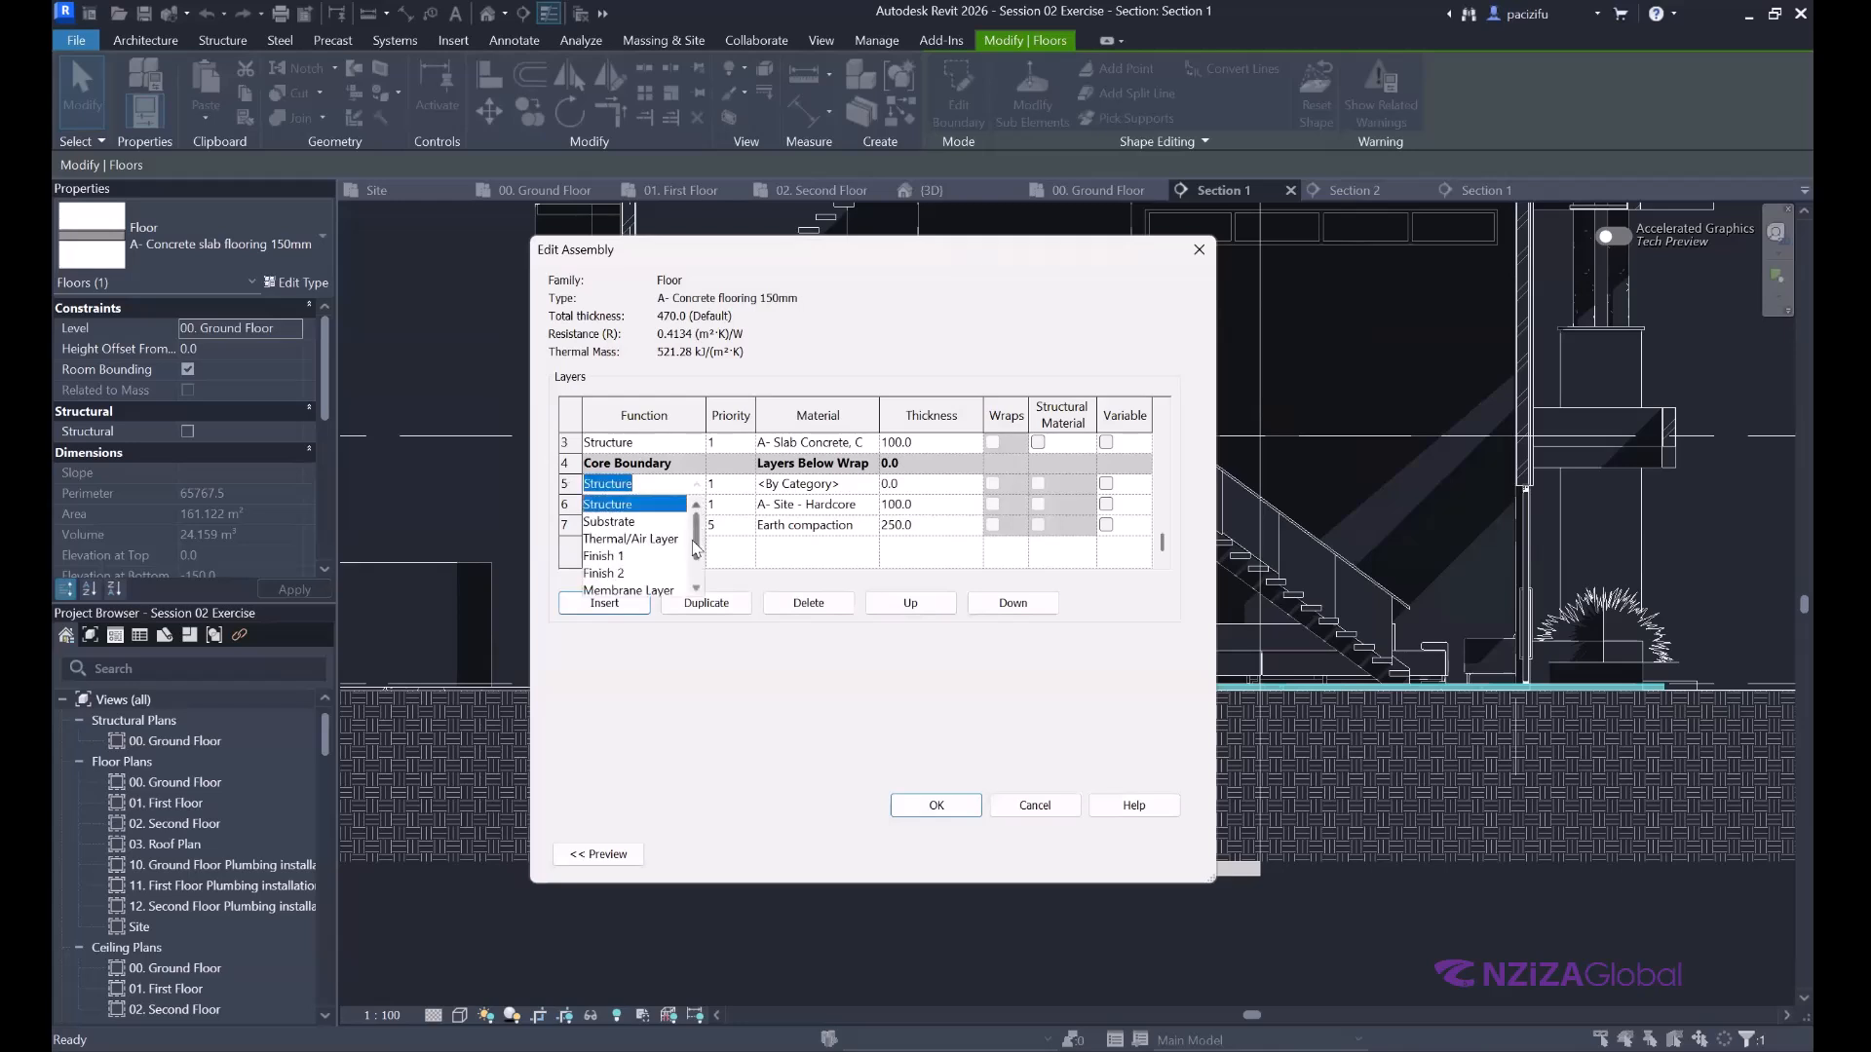
scroll(695, 546, "down", 1)
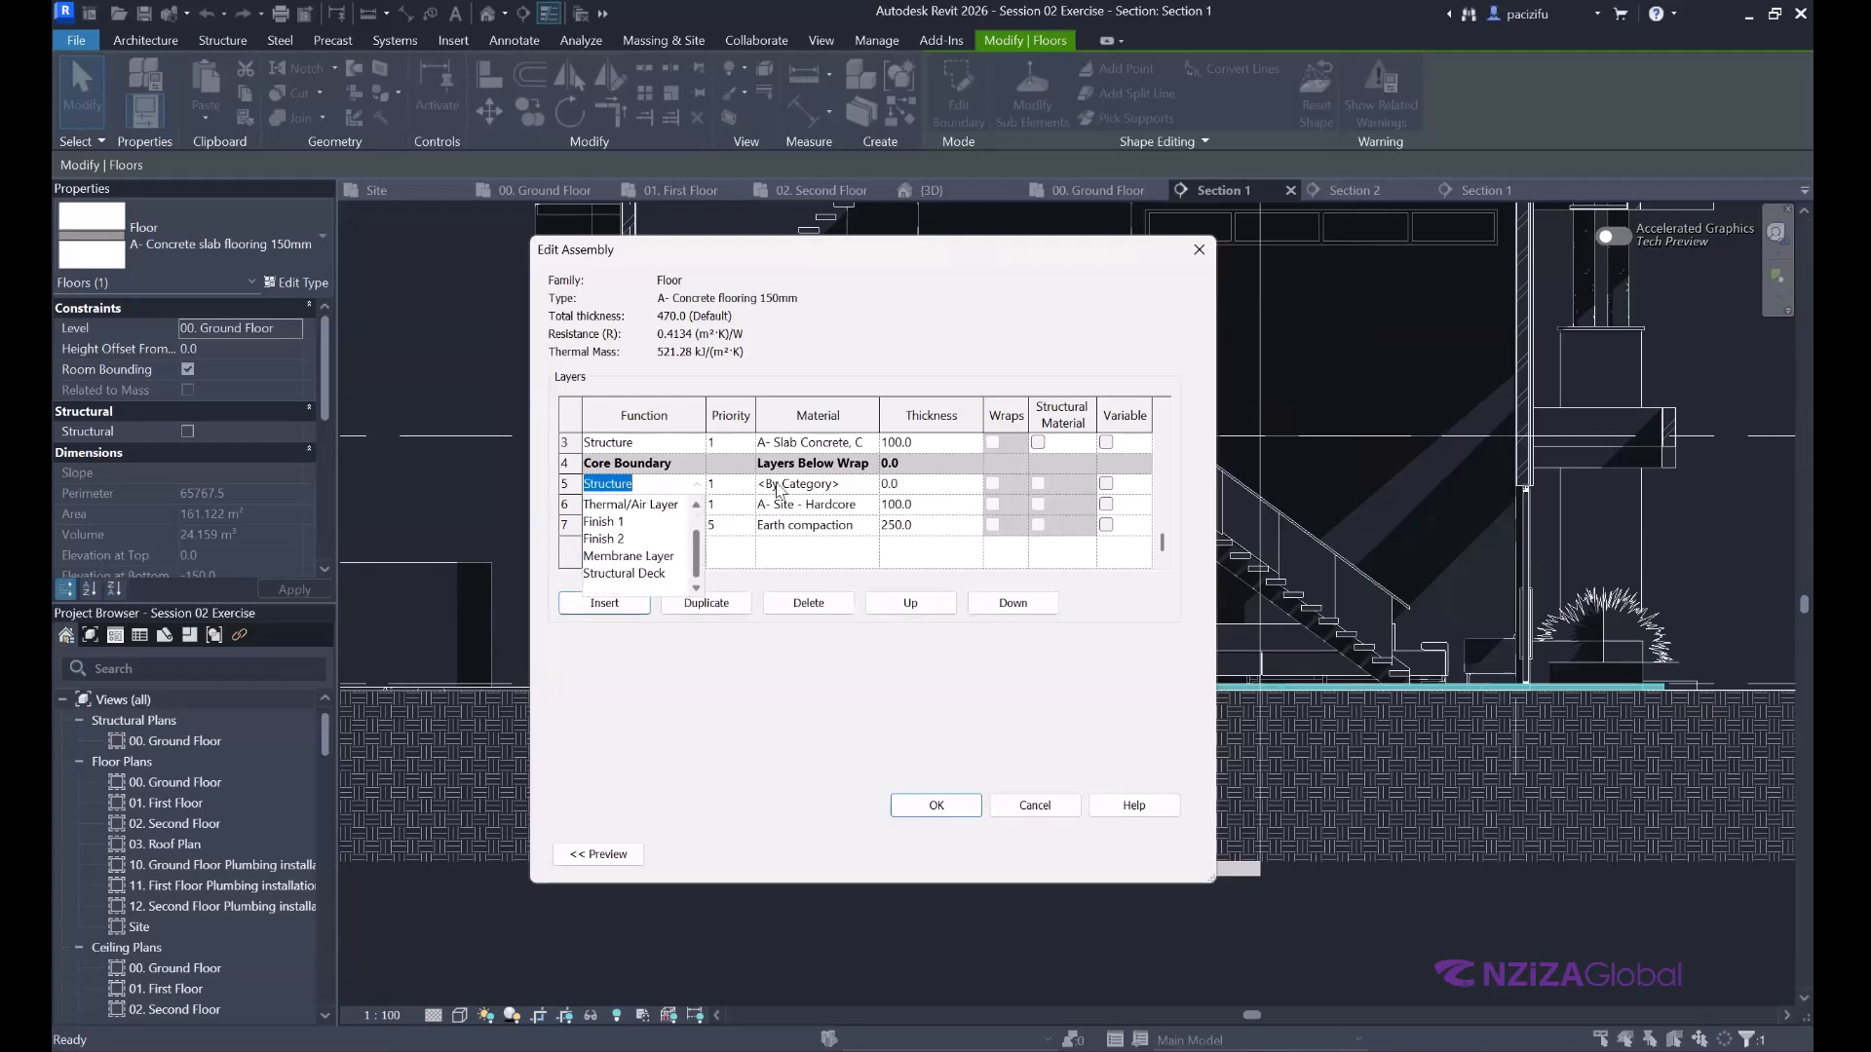
left_click(628, 556)
left_click(869, 485)
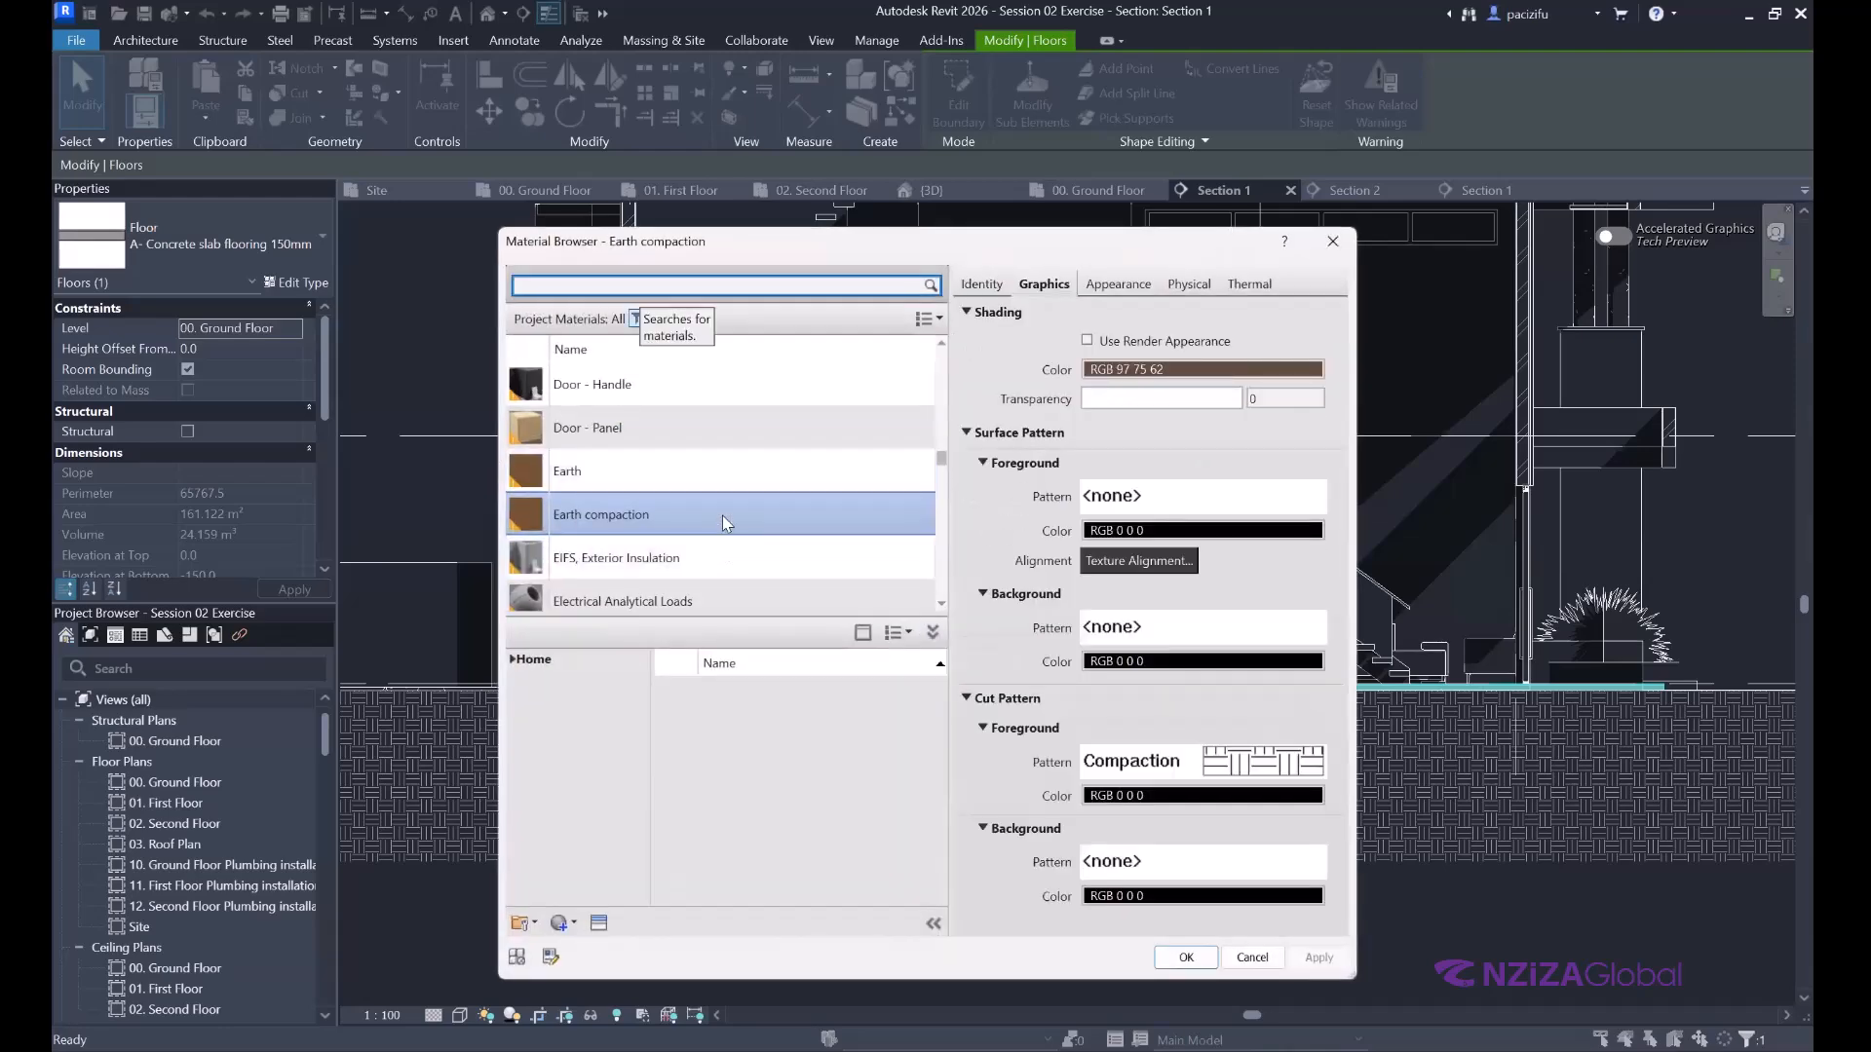
type("mp")
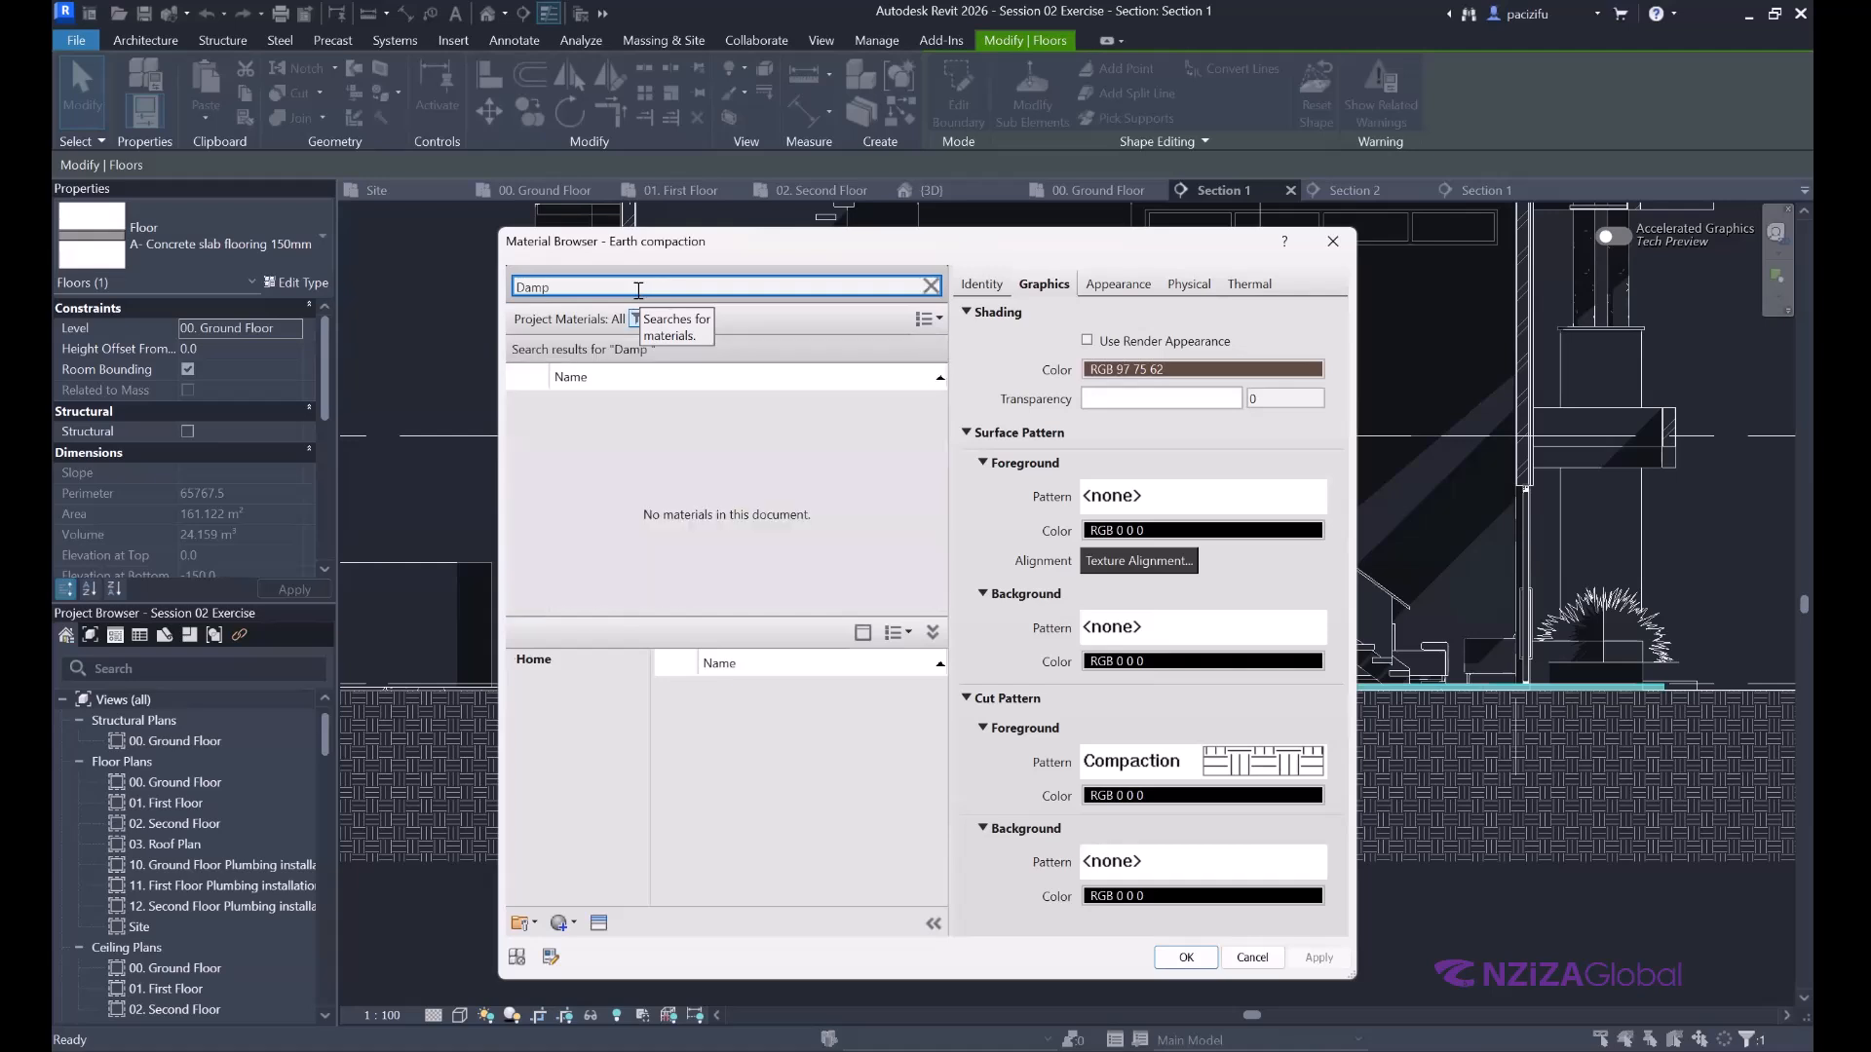
left_click(799, 409)
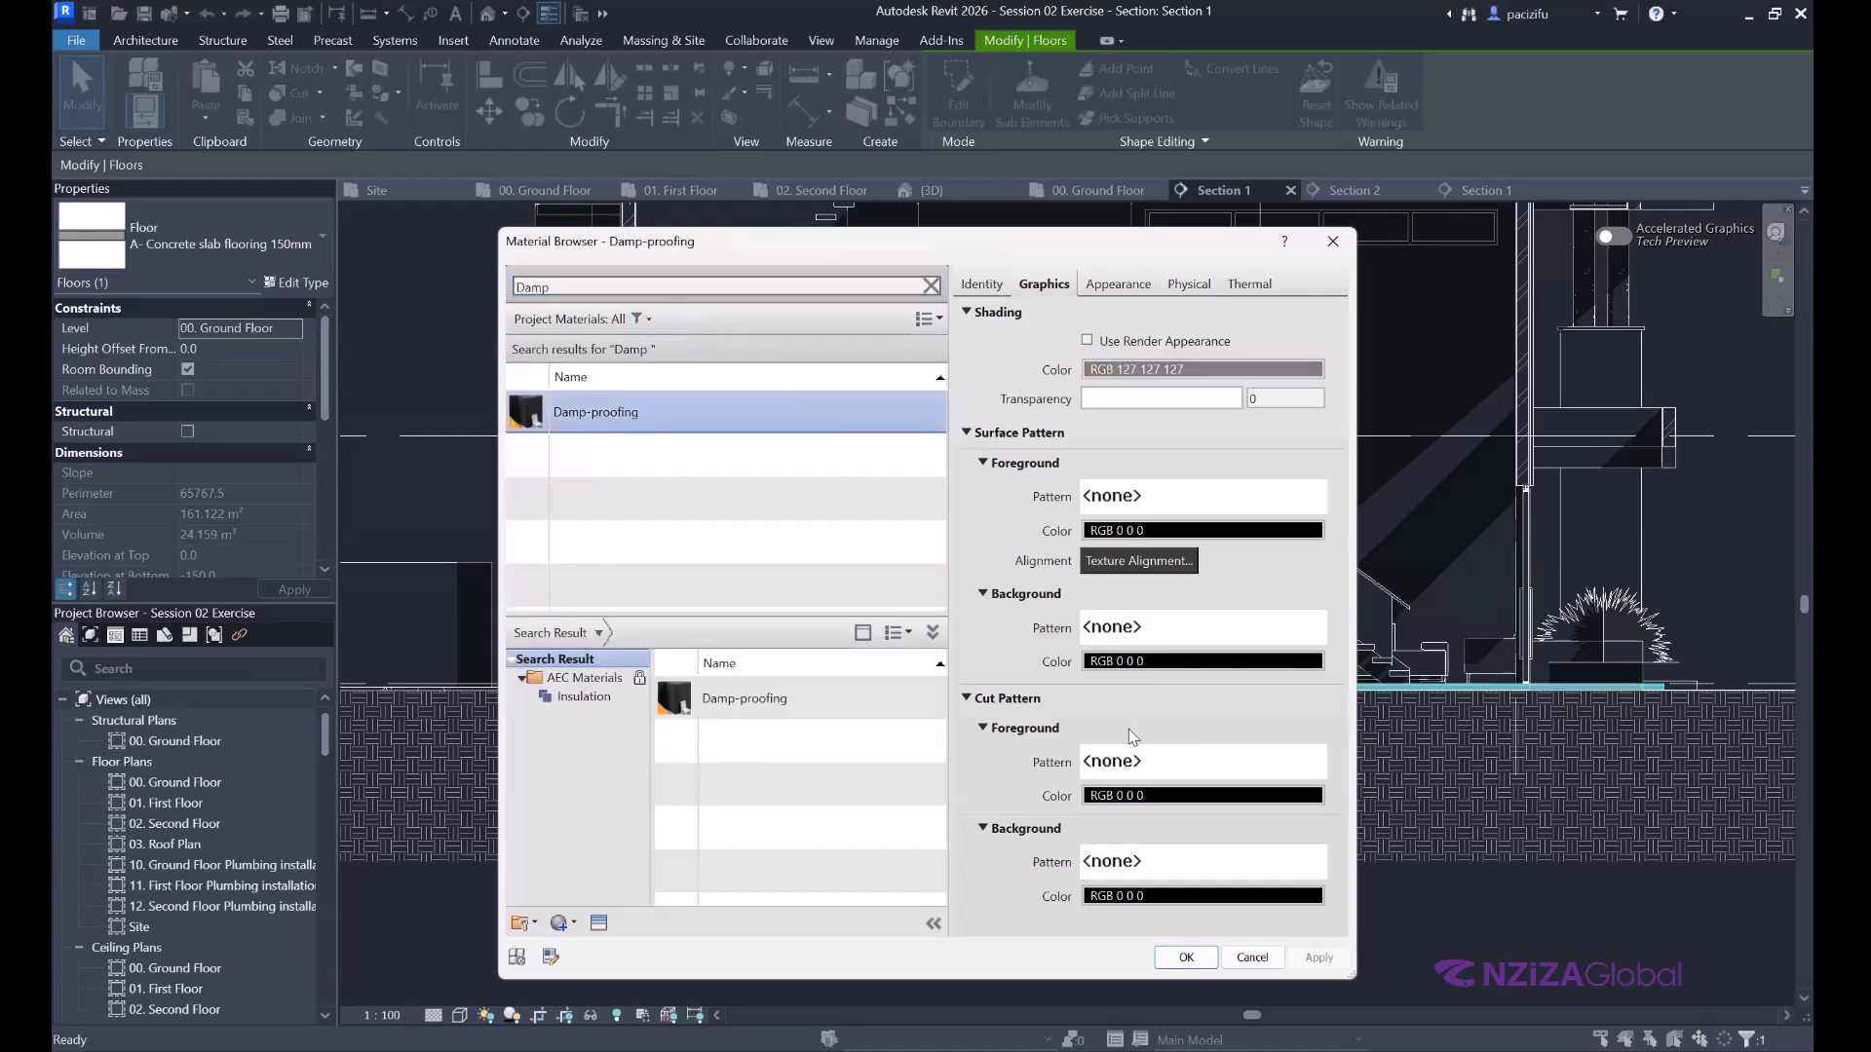
Set the Damp-proofing material's cut foreground pattern to Horizontal 1.5mm.
left_click(1147, 768)
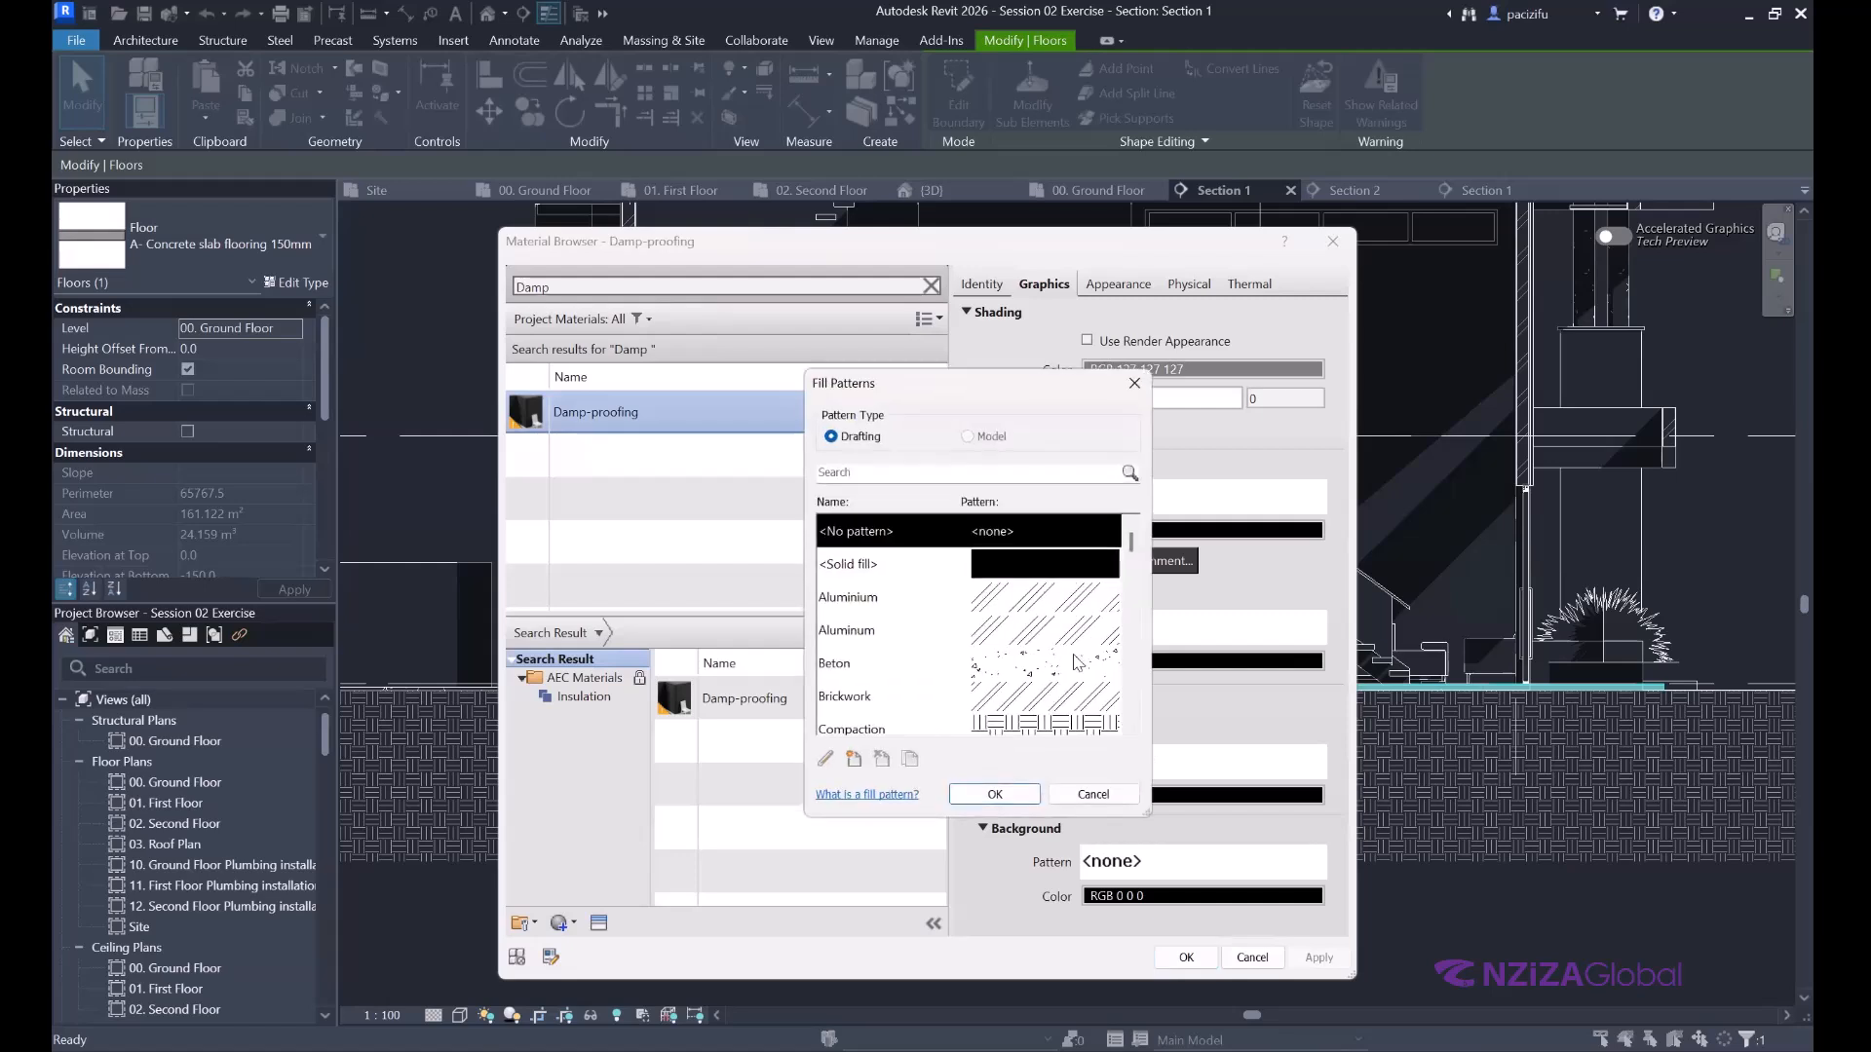
scroll(1072, 692, "down", 5)
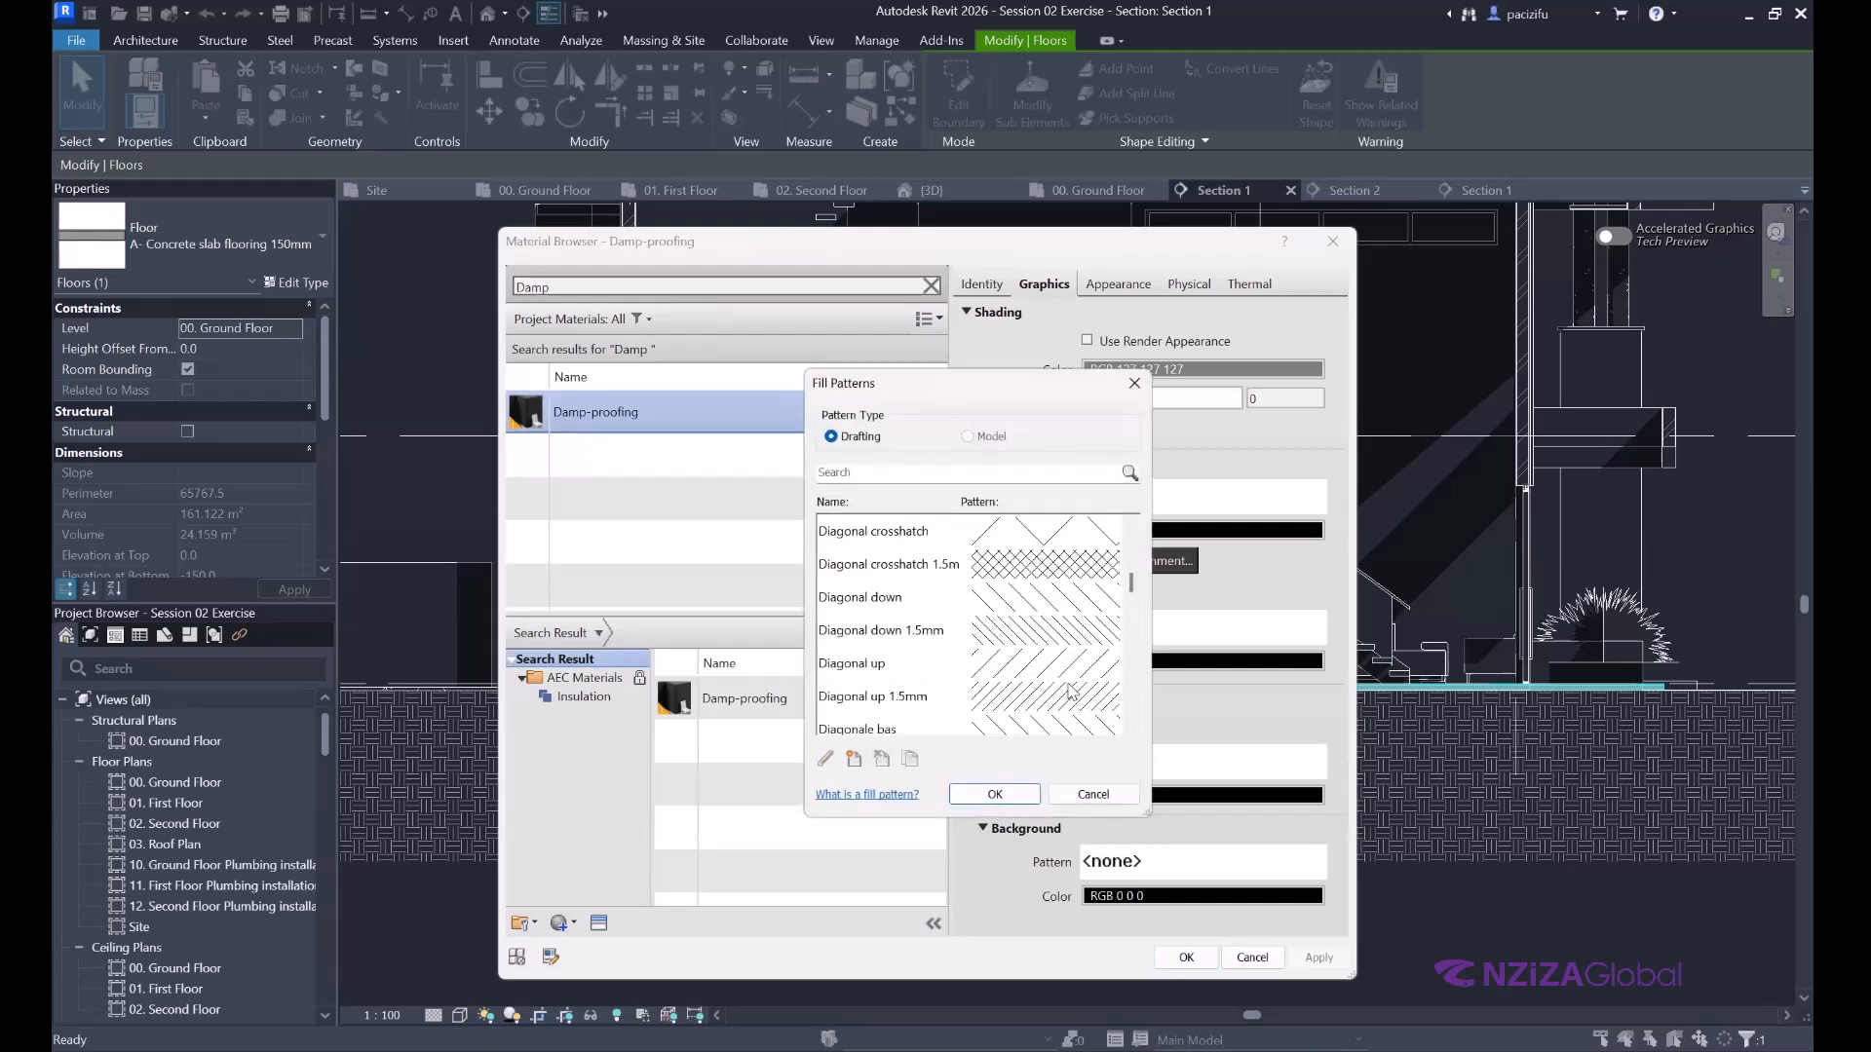
scroll(1072, 692, "down", 1)
scroll(1071, 692, "down", 3)
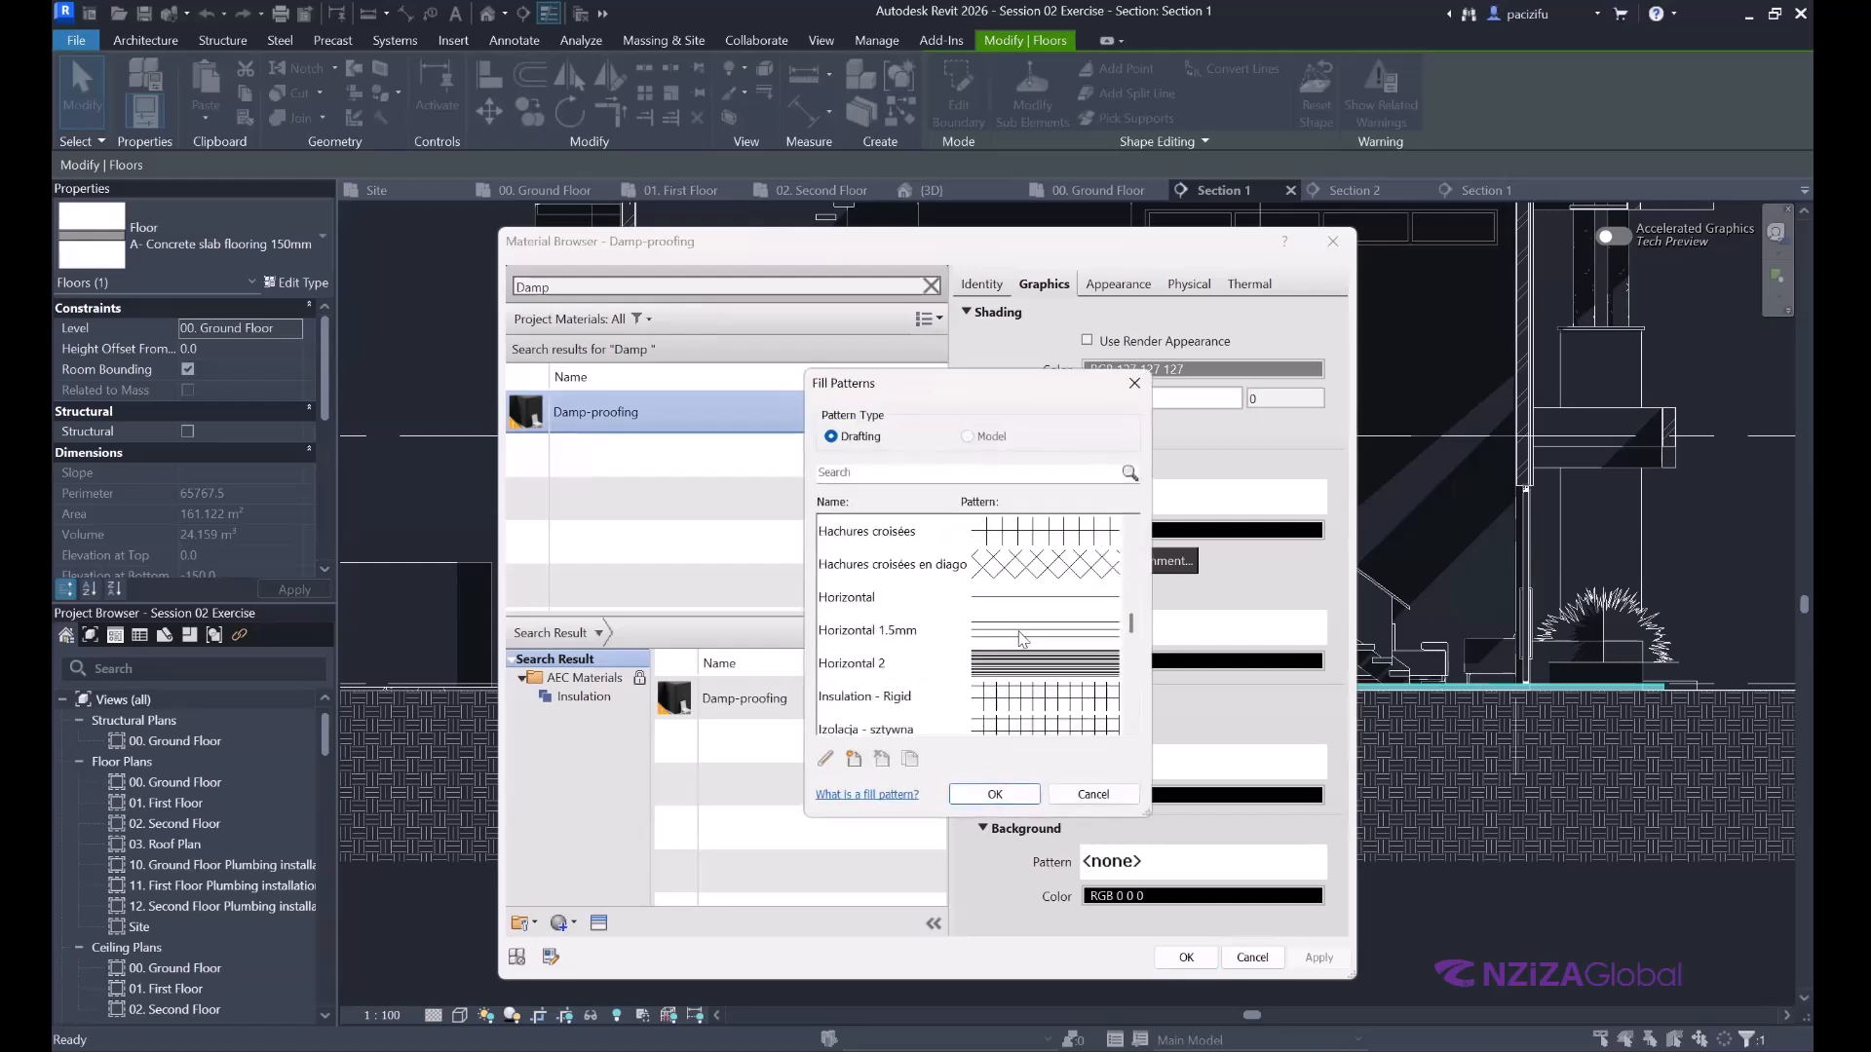
left_click(1023, 631)
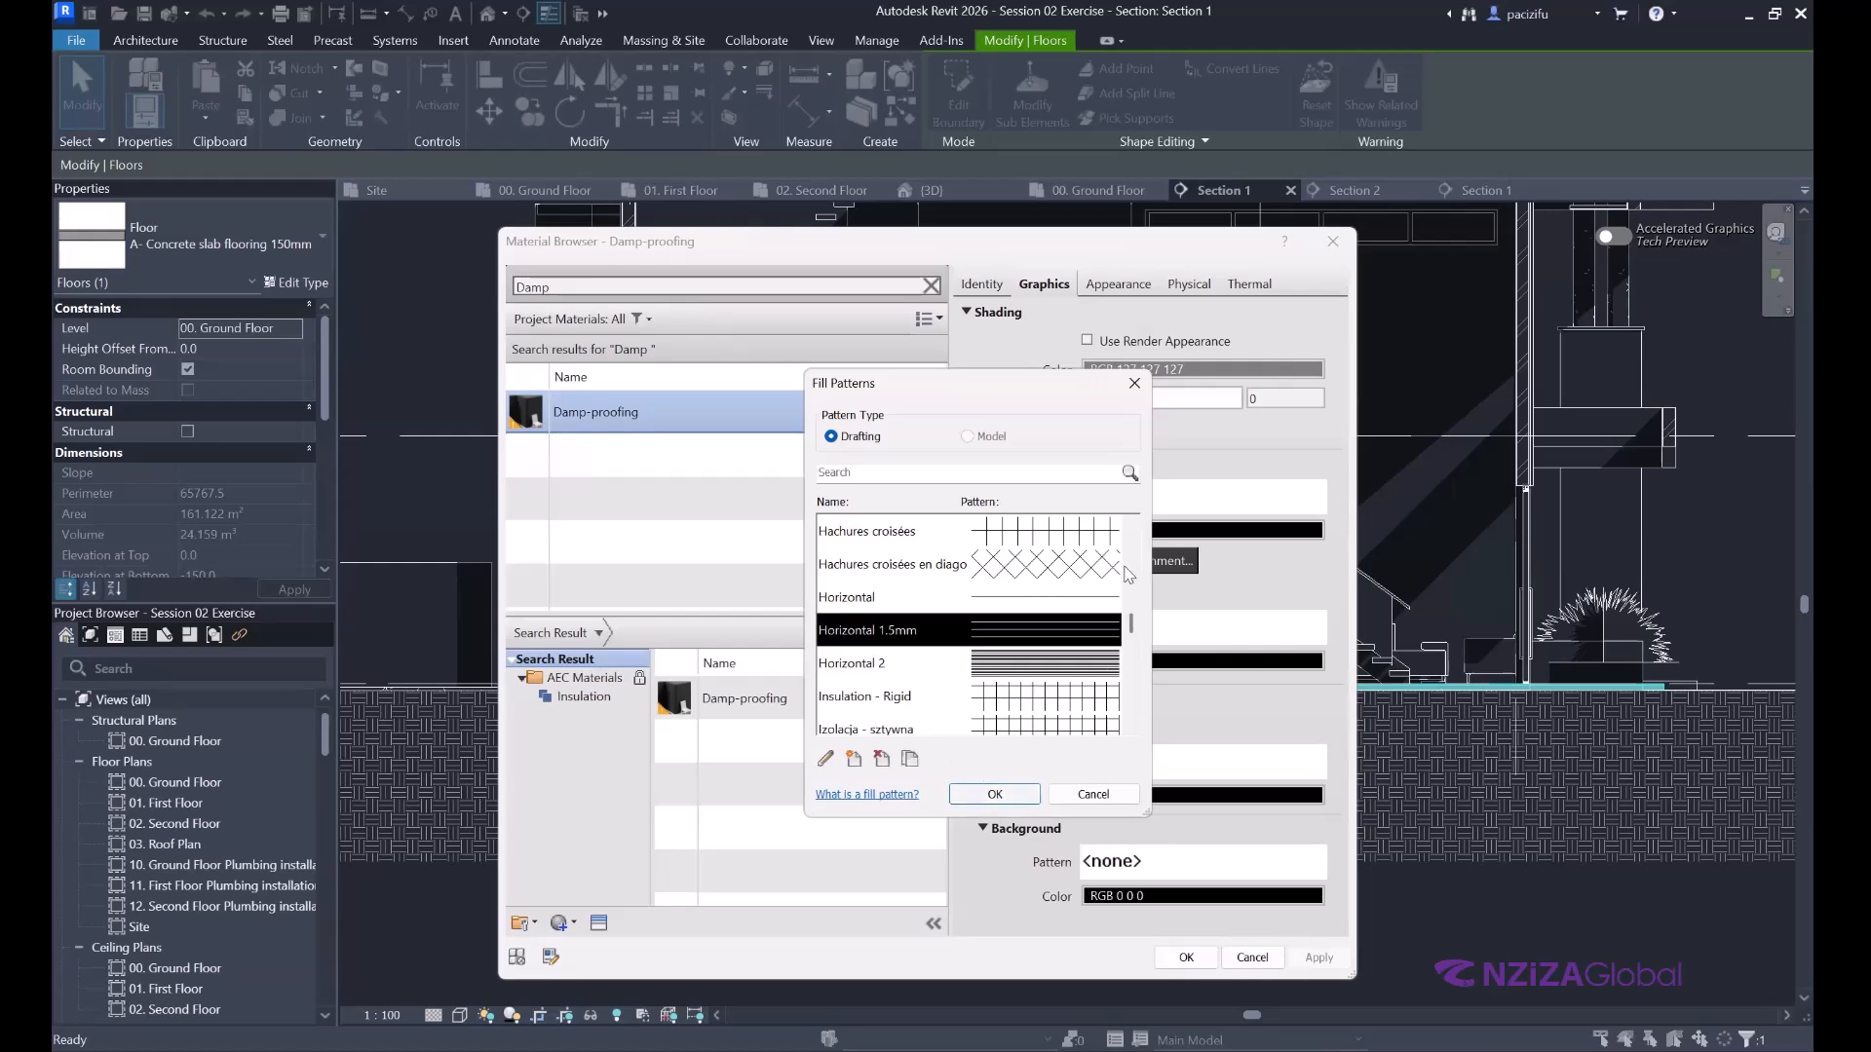
left_click(1001, 795)
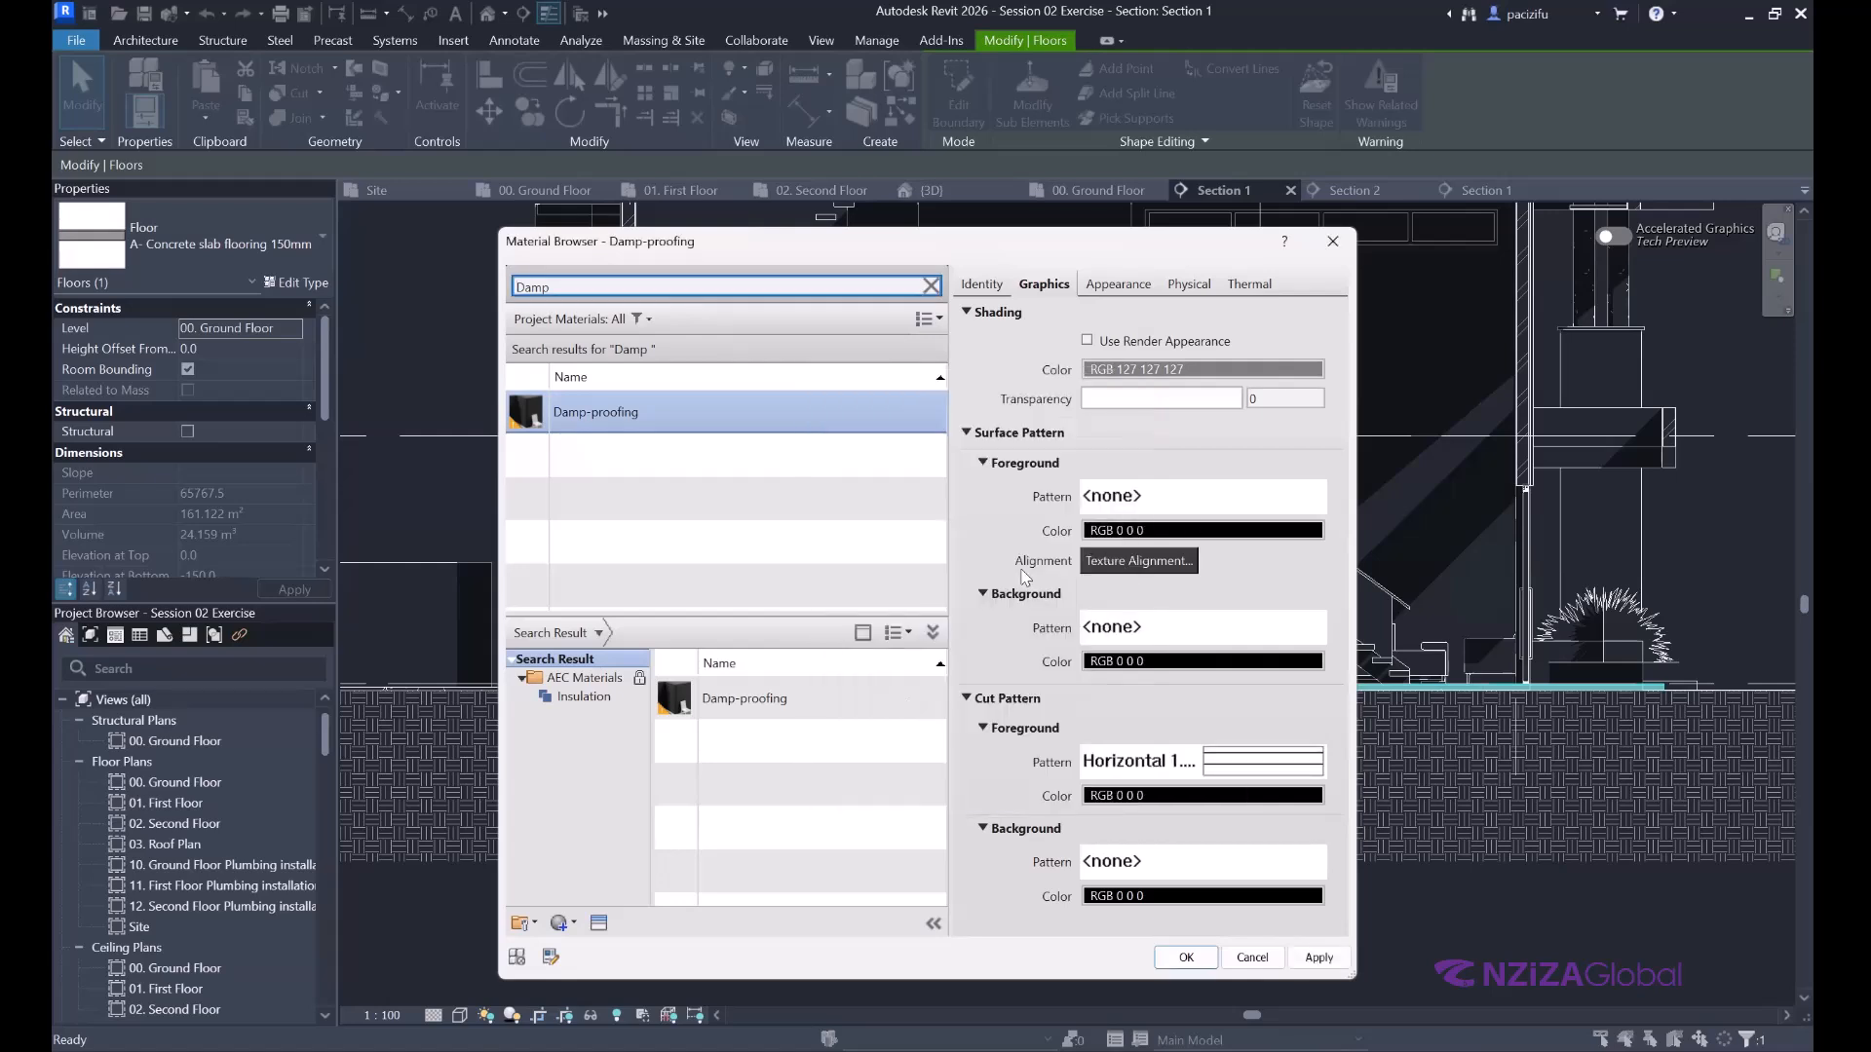
Give the Damp-proofing material a solid fill surface background pattern in RGB 95 95 95 and accept the material for the membrane layer.
left_click(1122, 630)
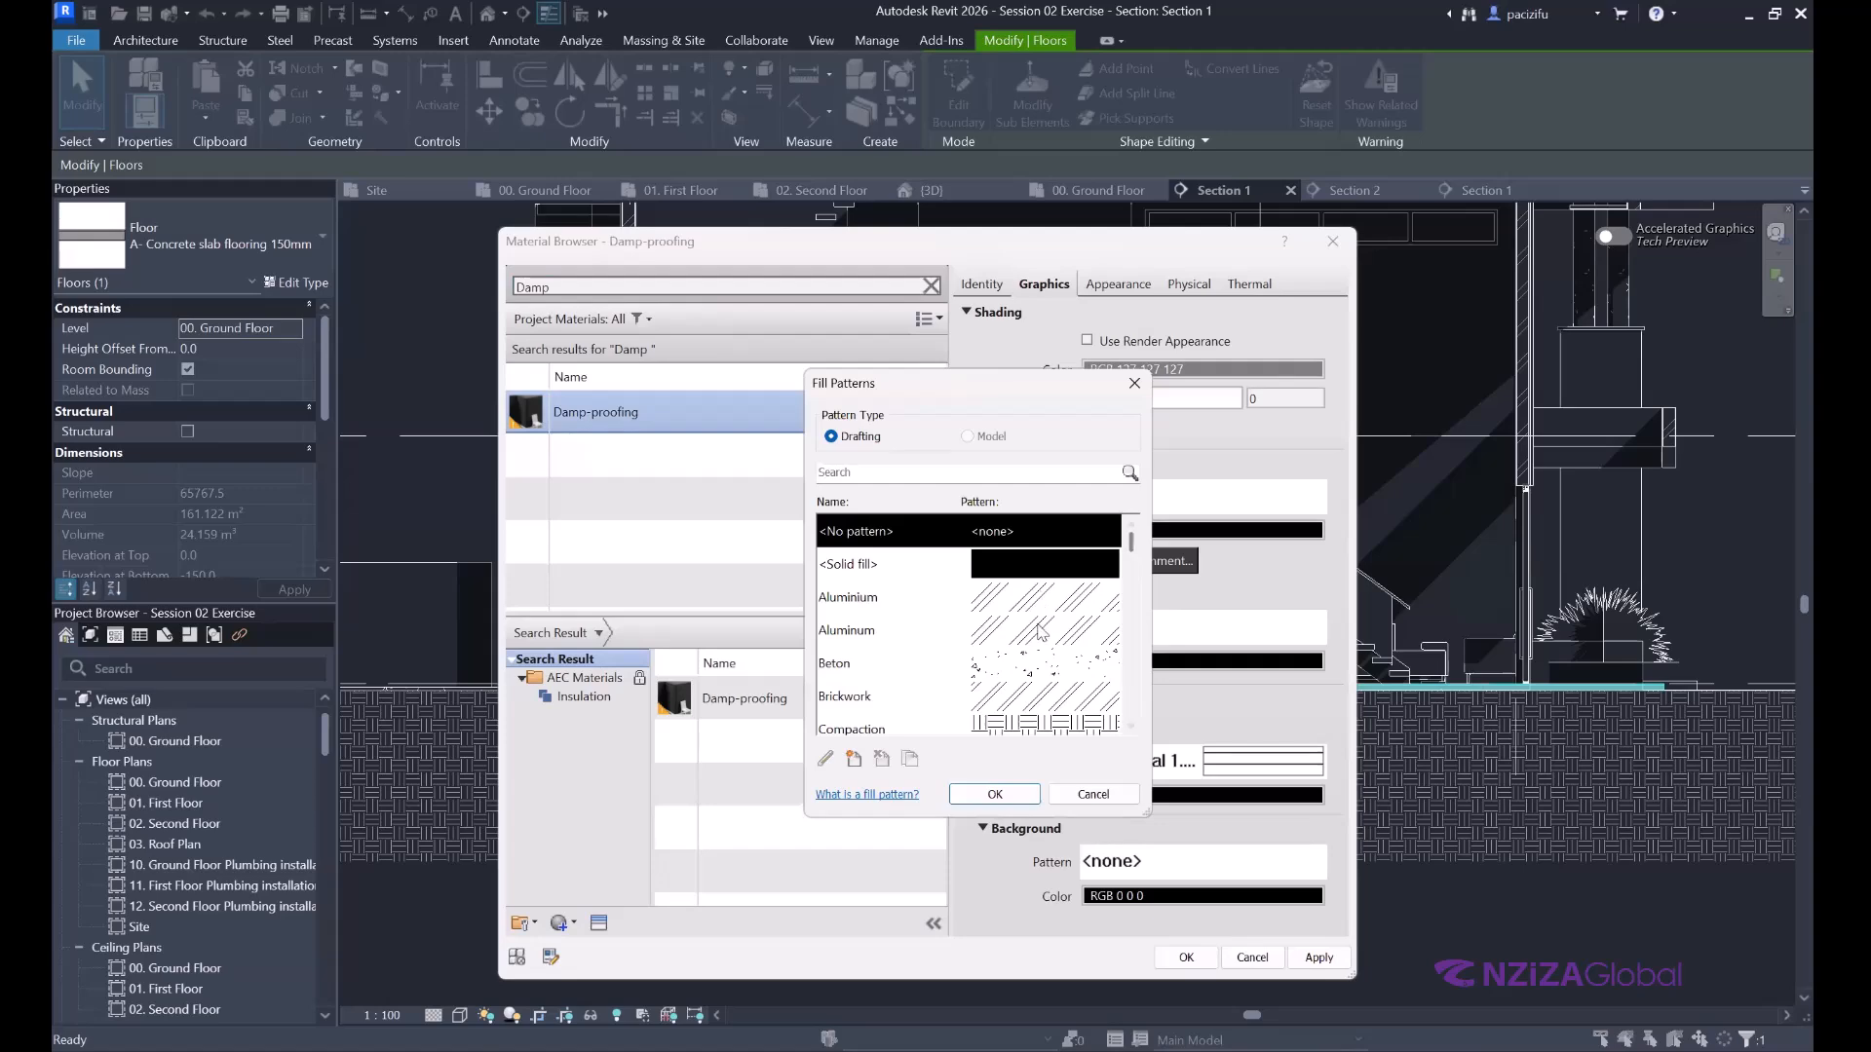
scroll(1041, 633, "down", 3)
scroll(1041, 632, "down", 6)
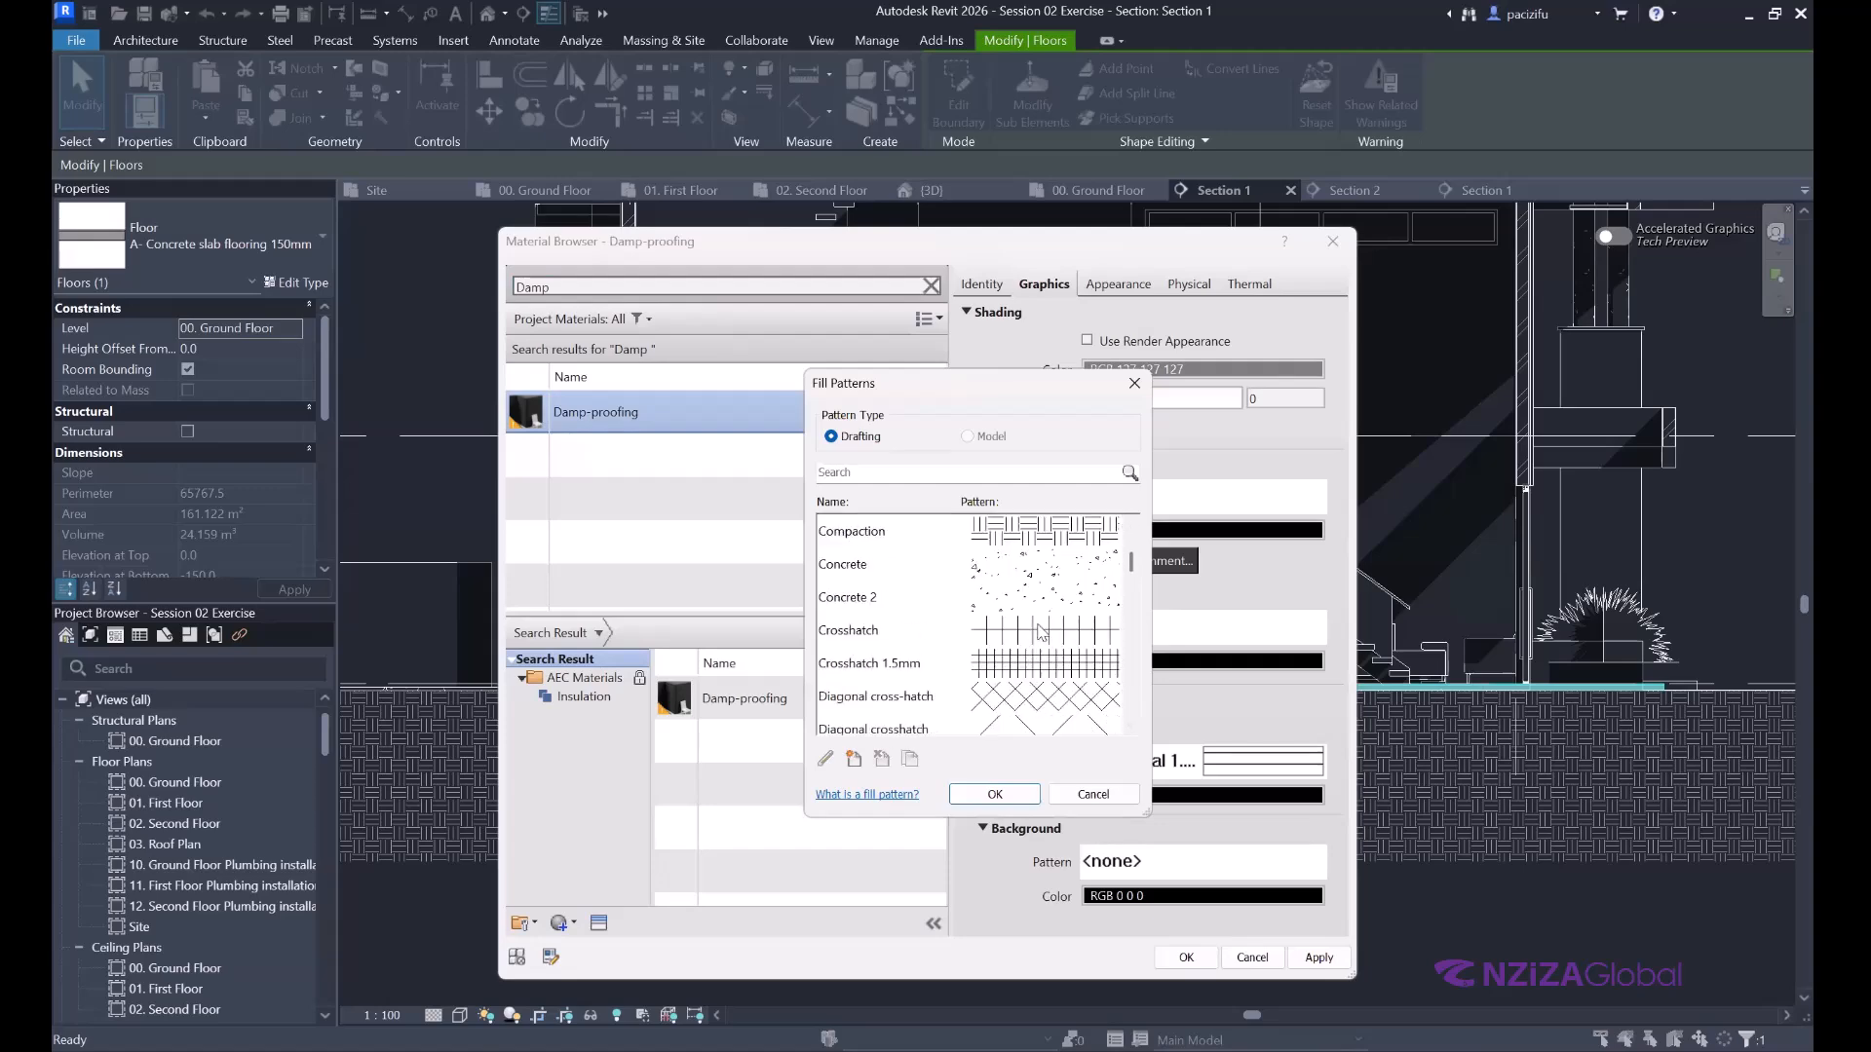
scroll(1041, 632, "up", 3)
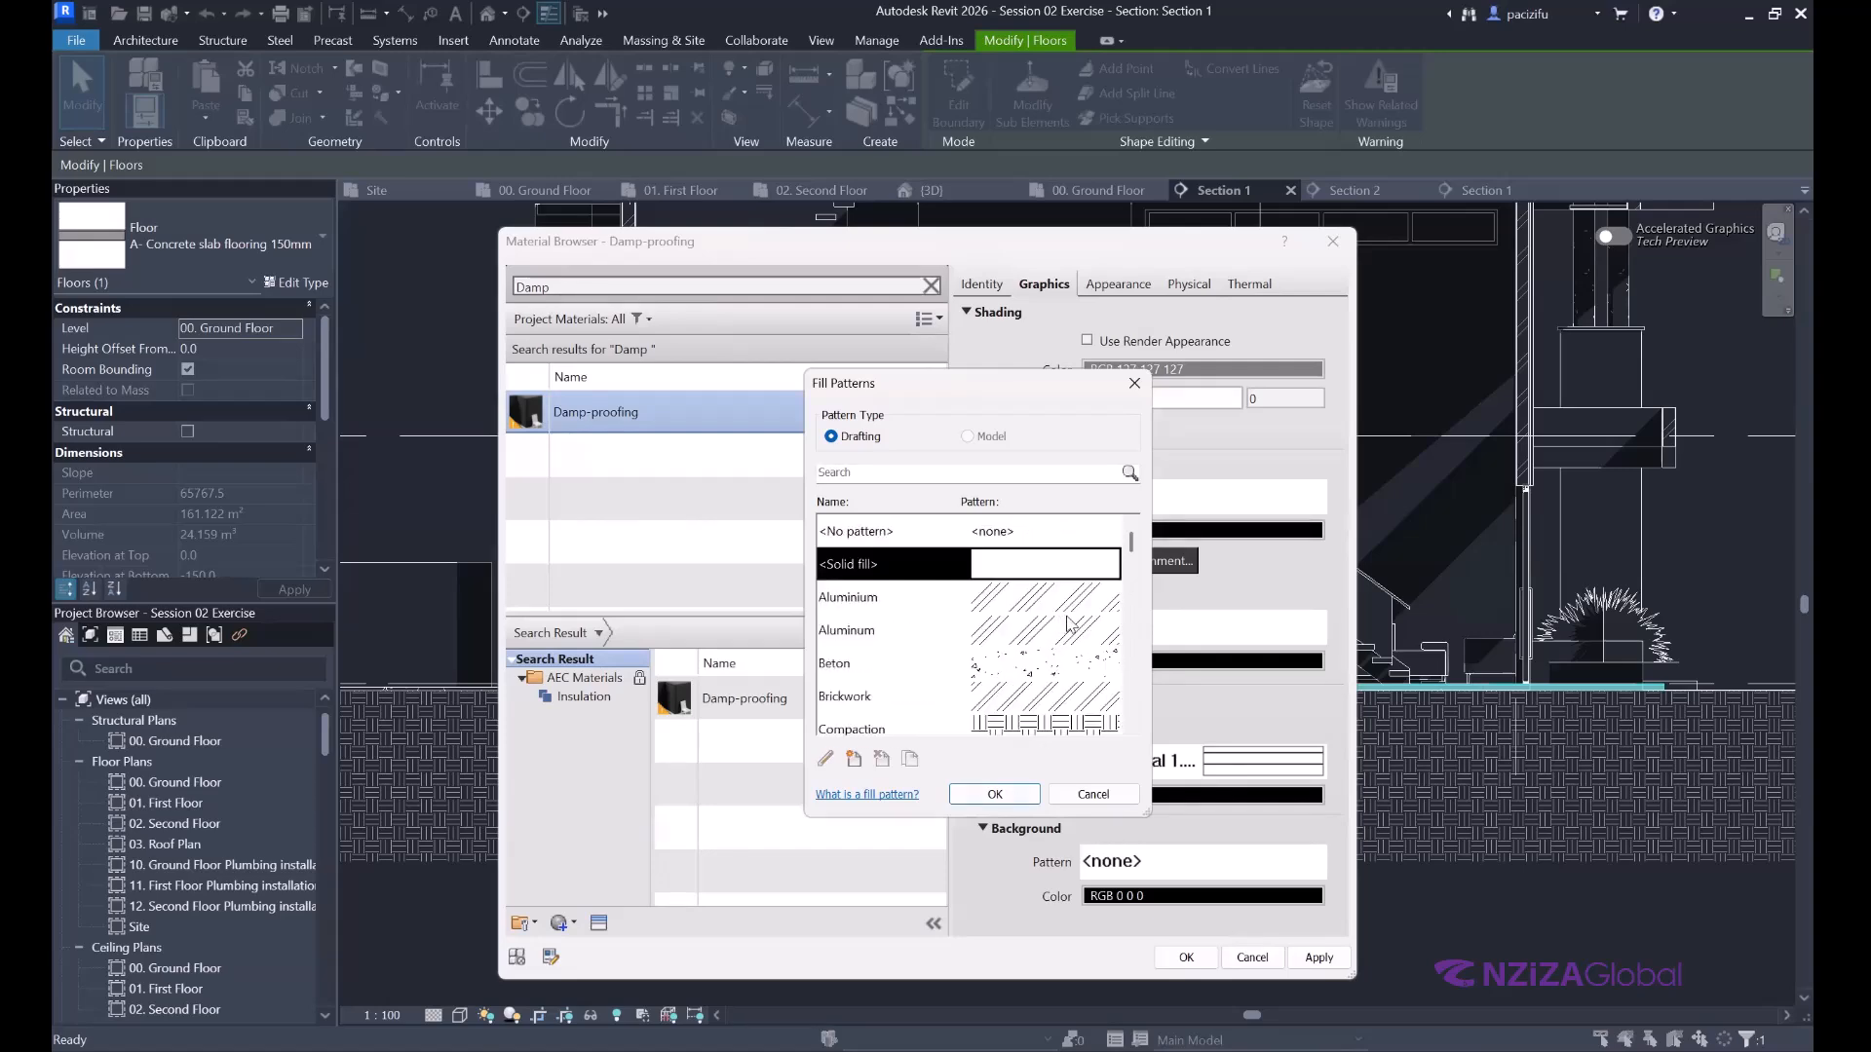
left_click(1015, 793)
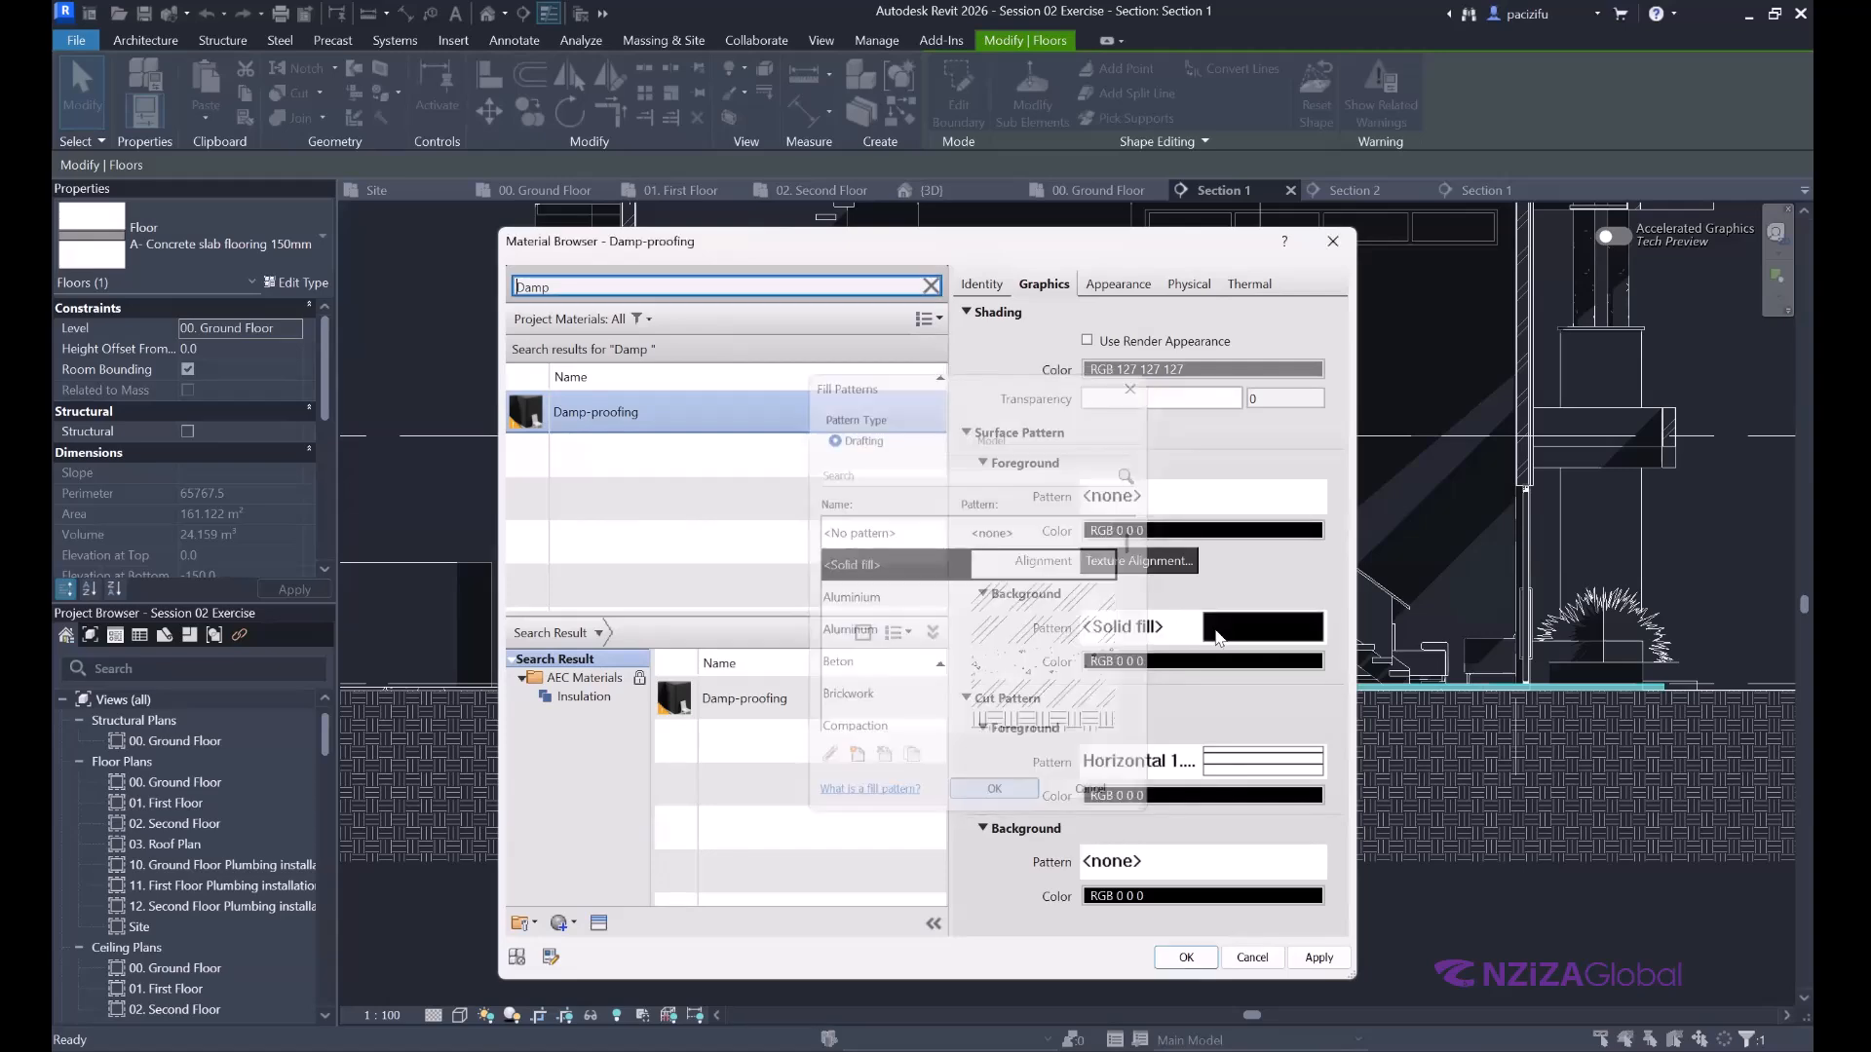
left_click(1182, 662)
left_click_drag(1159, 592, 1159, 575)
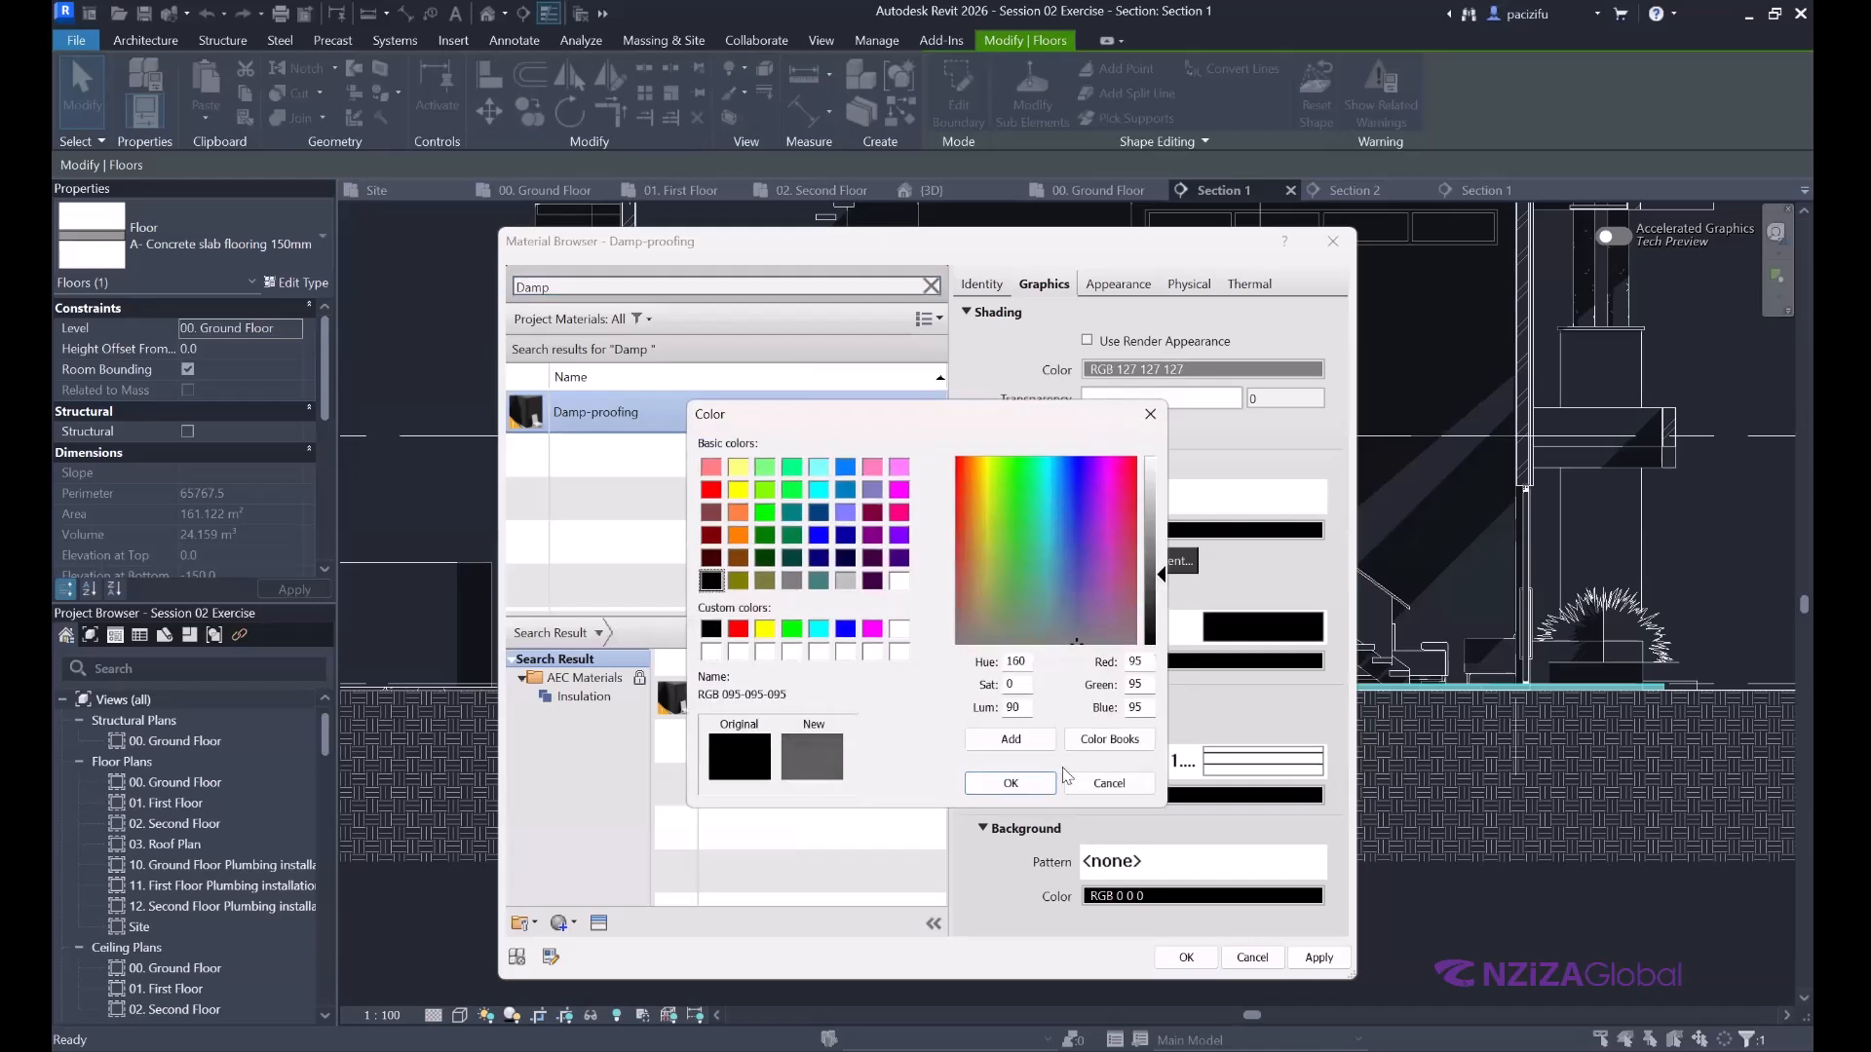
left_click(1013, 782)
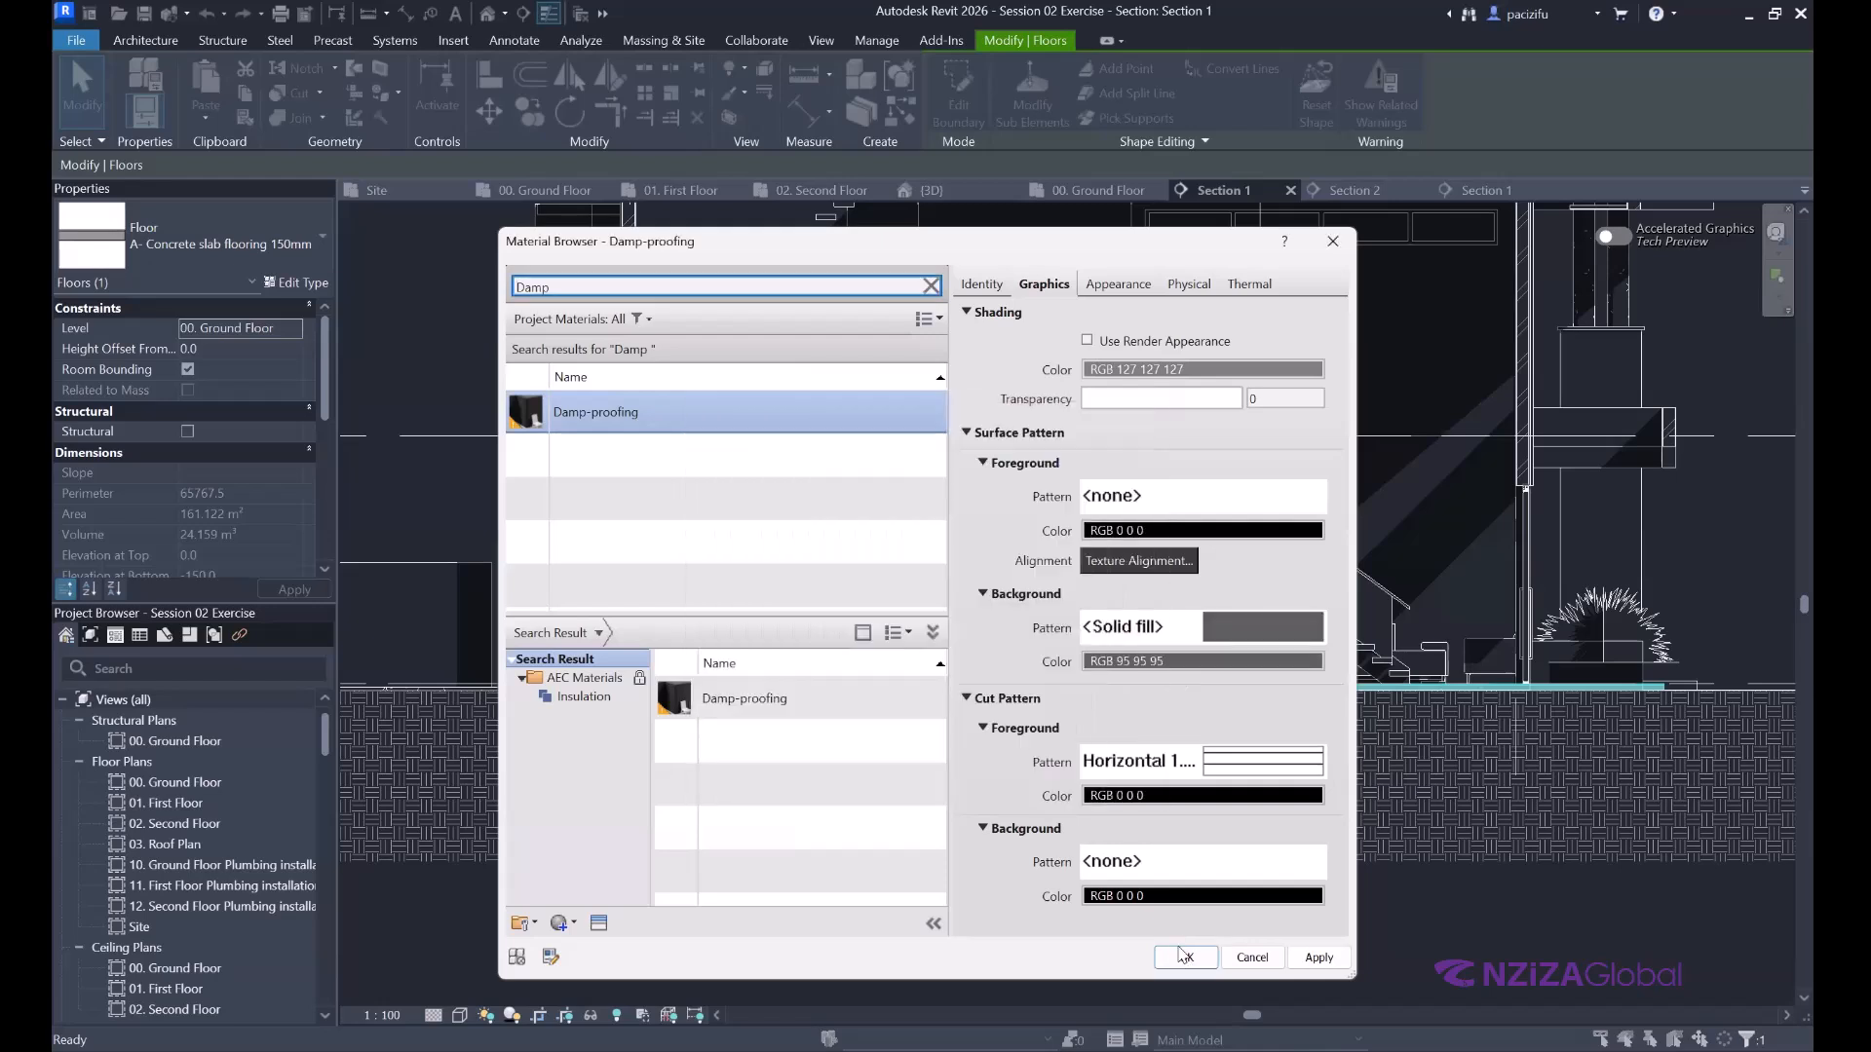
key("Return")
Insert a new layer between the tile finish and the upper core boundary and set its function to Substrate.
left_click(928, 487)
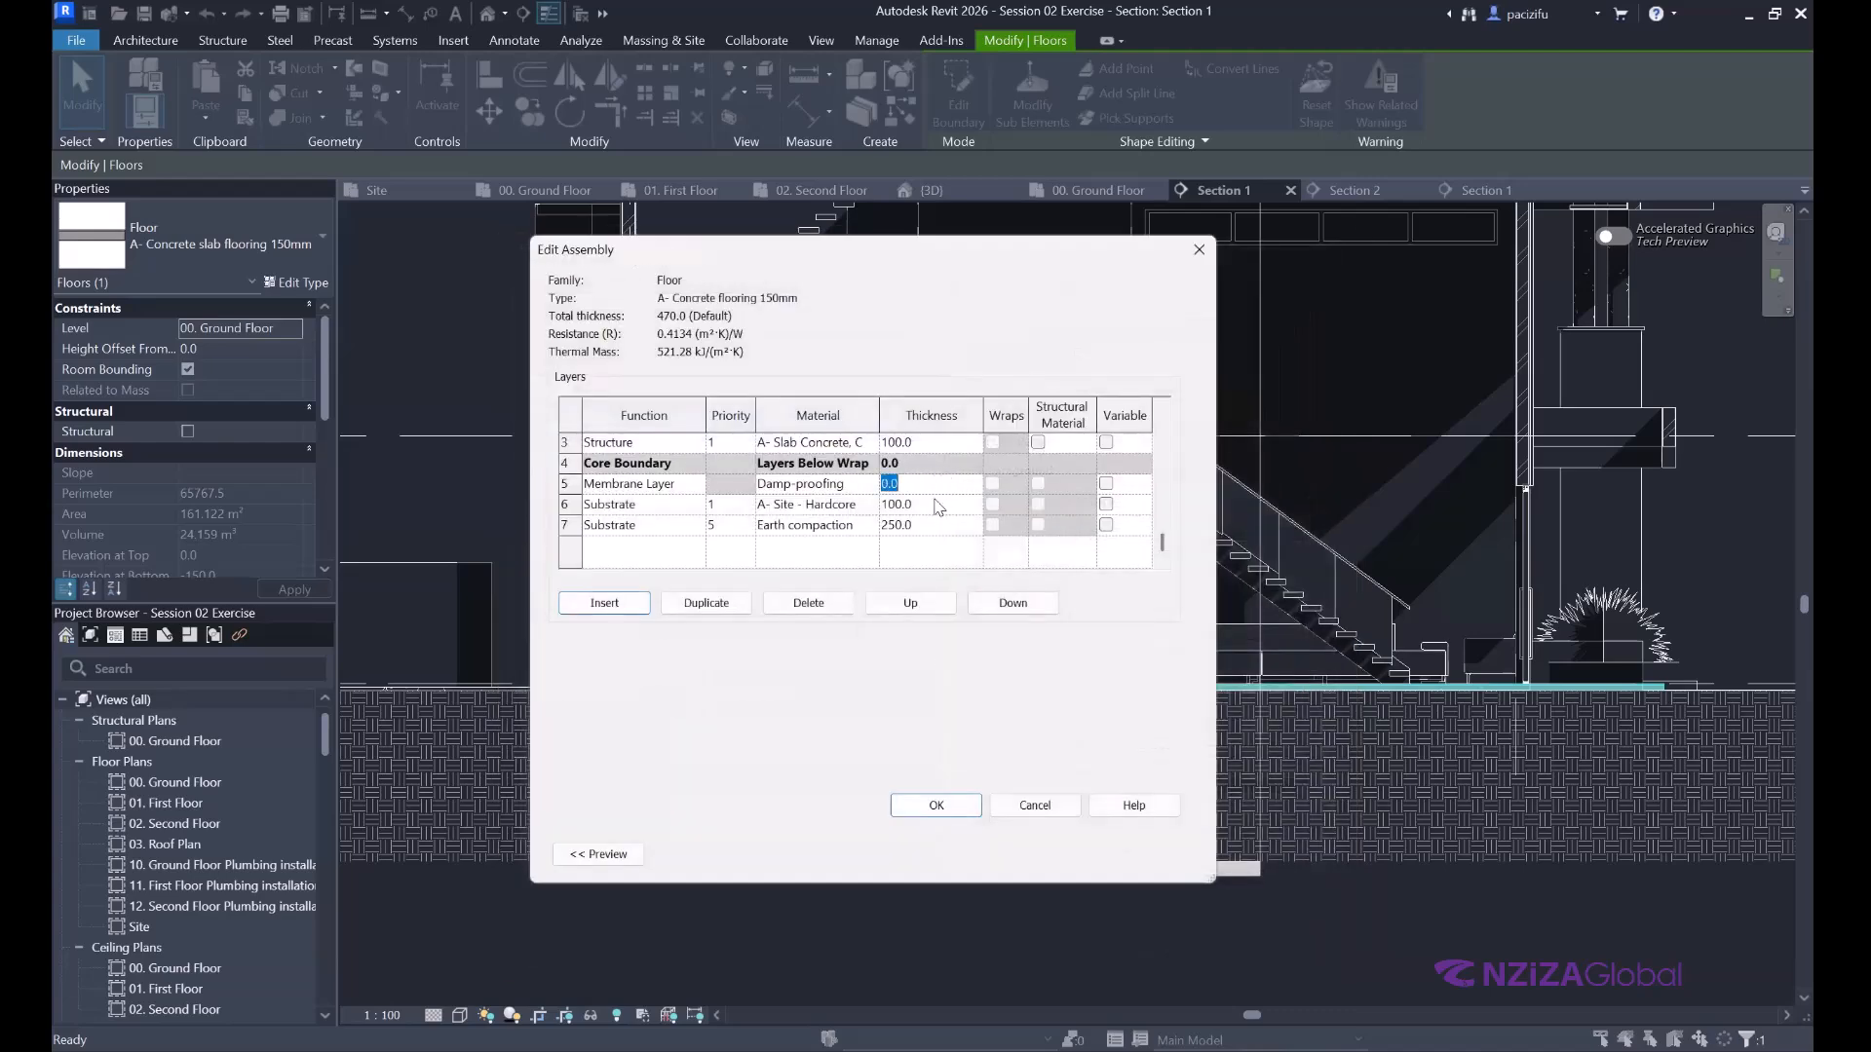
scroll(938, 508, "up", 1)
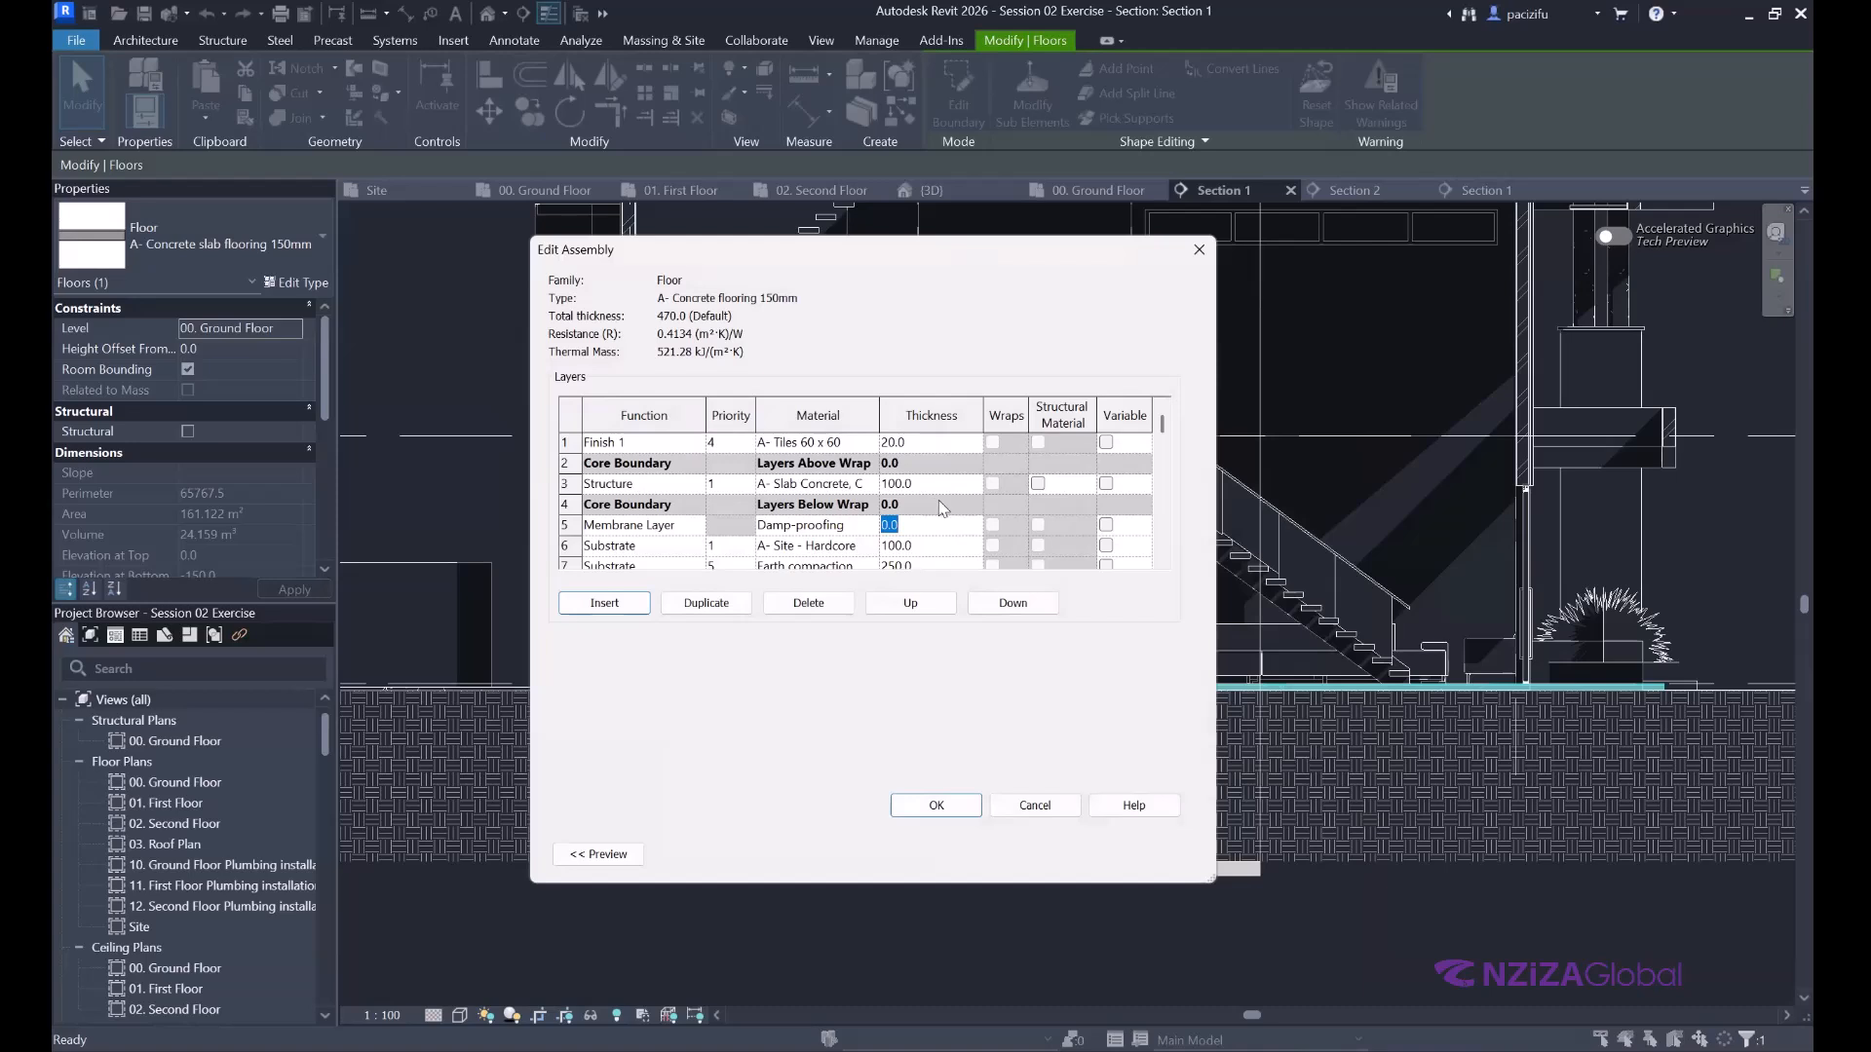
left_click(565, 446)
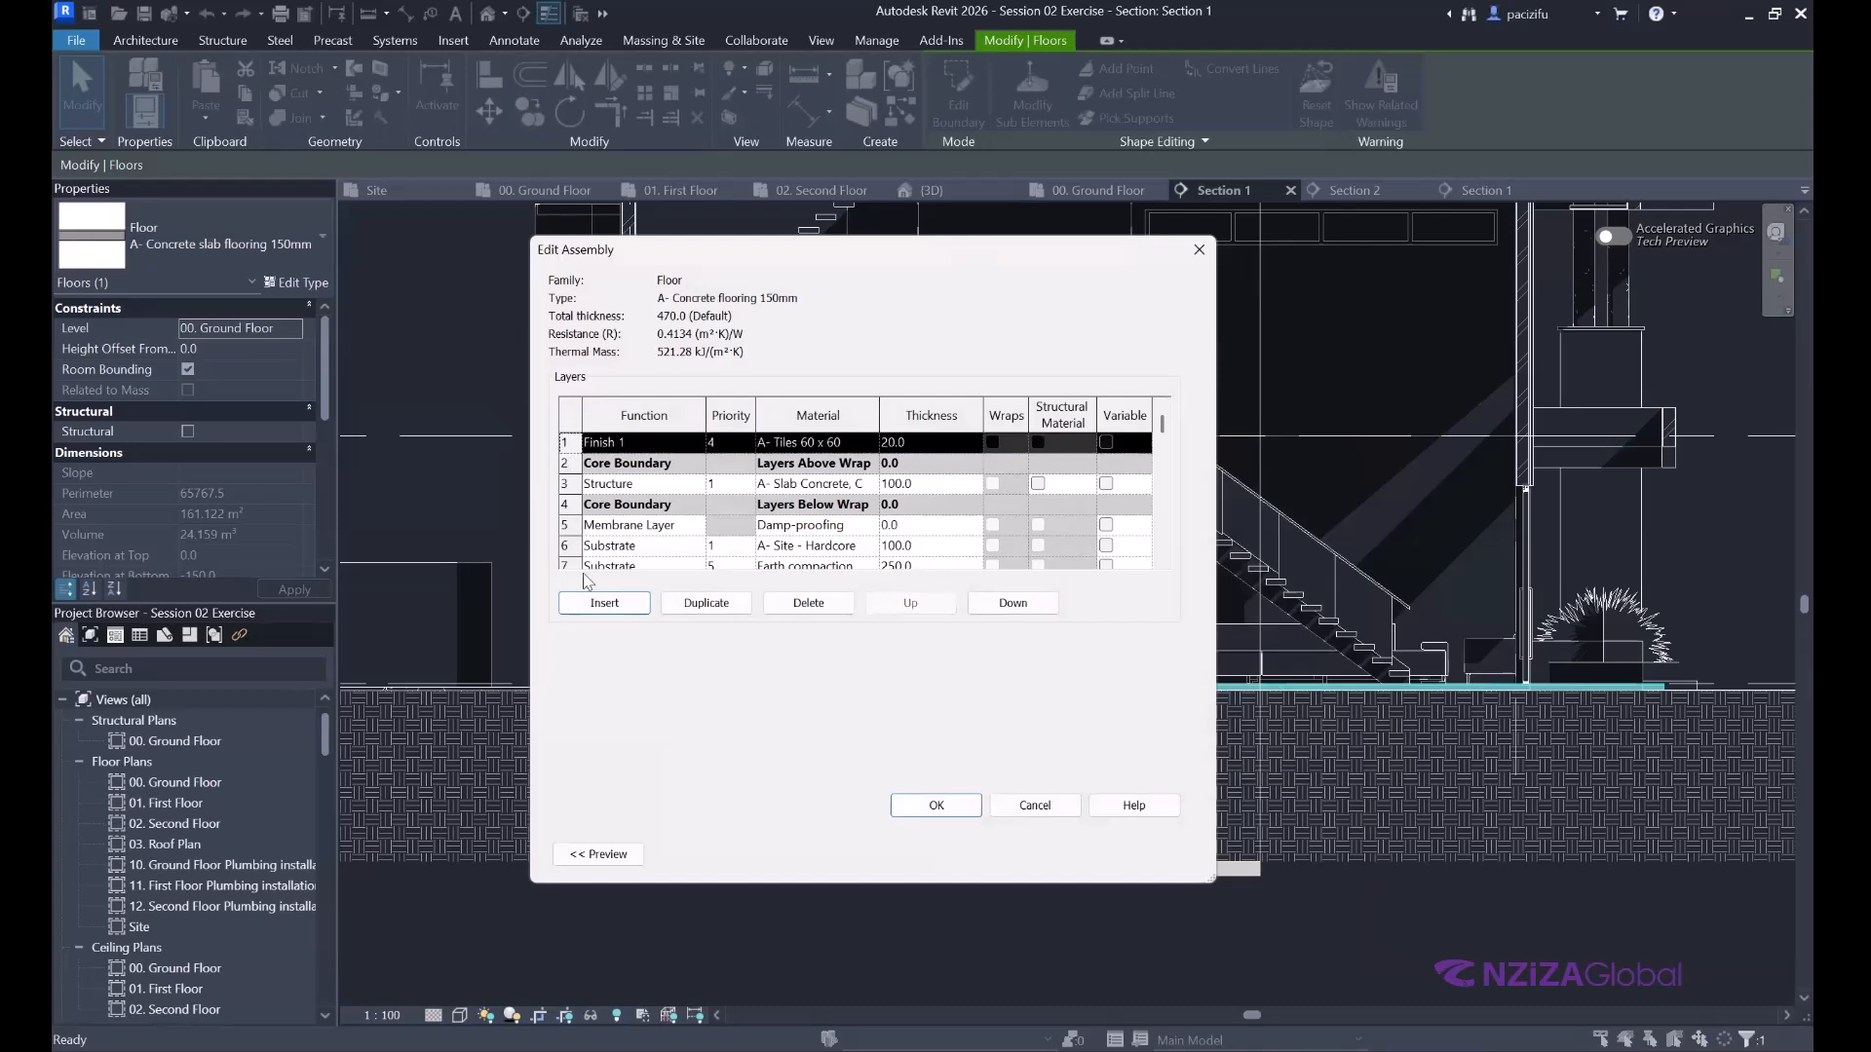
left_click(605, 603)
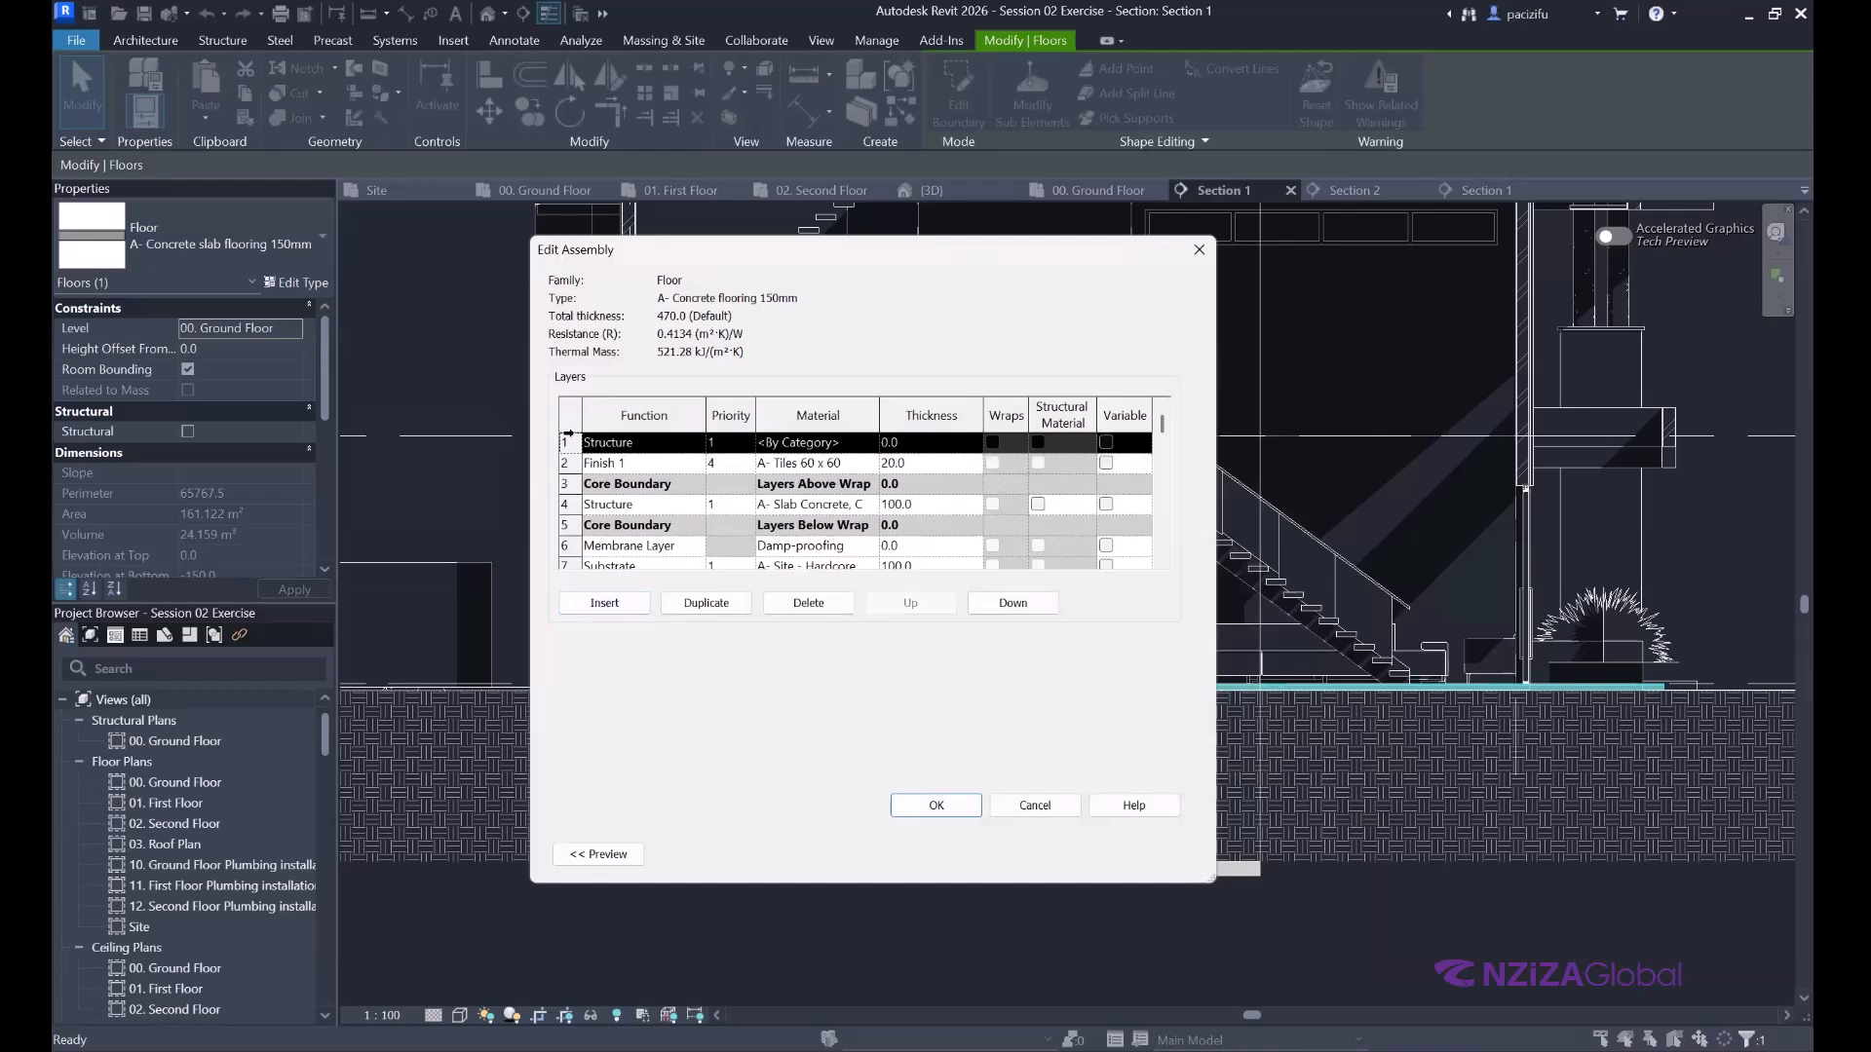
left_click(1009, 606)
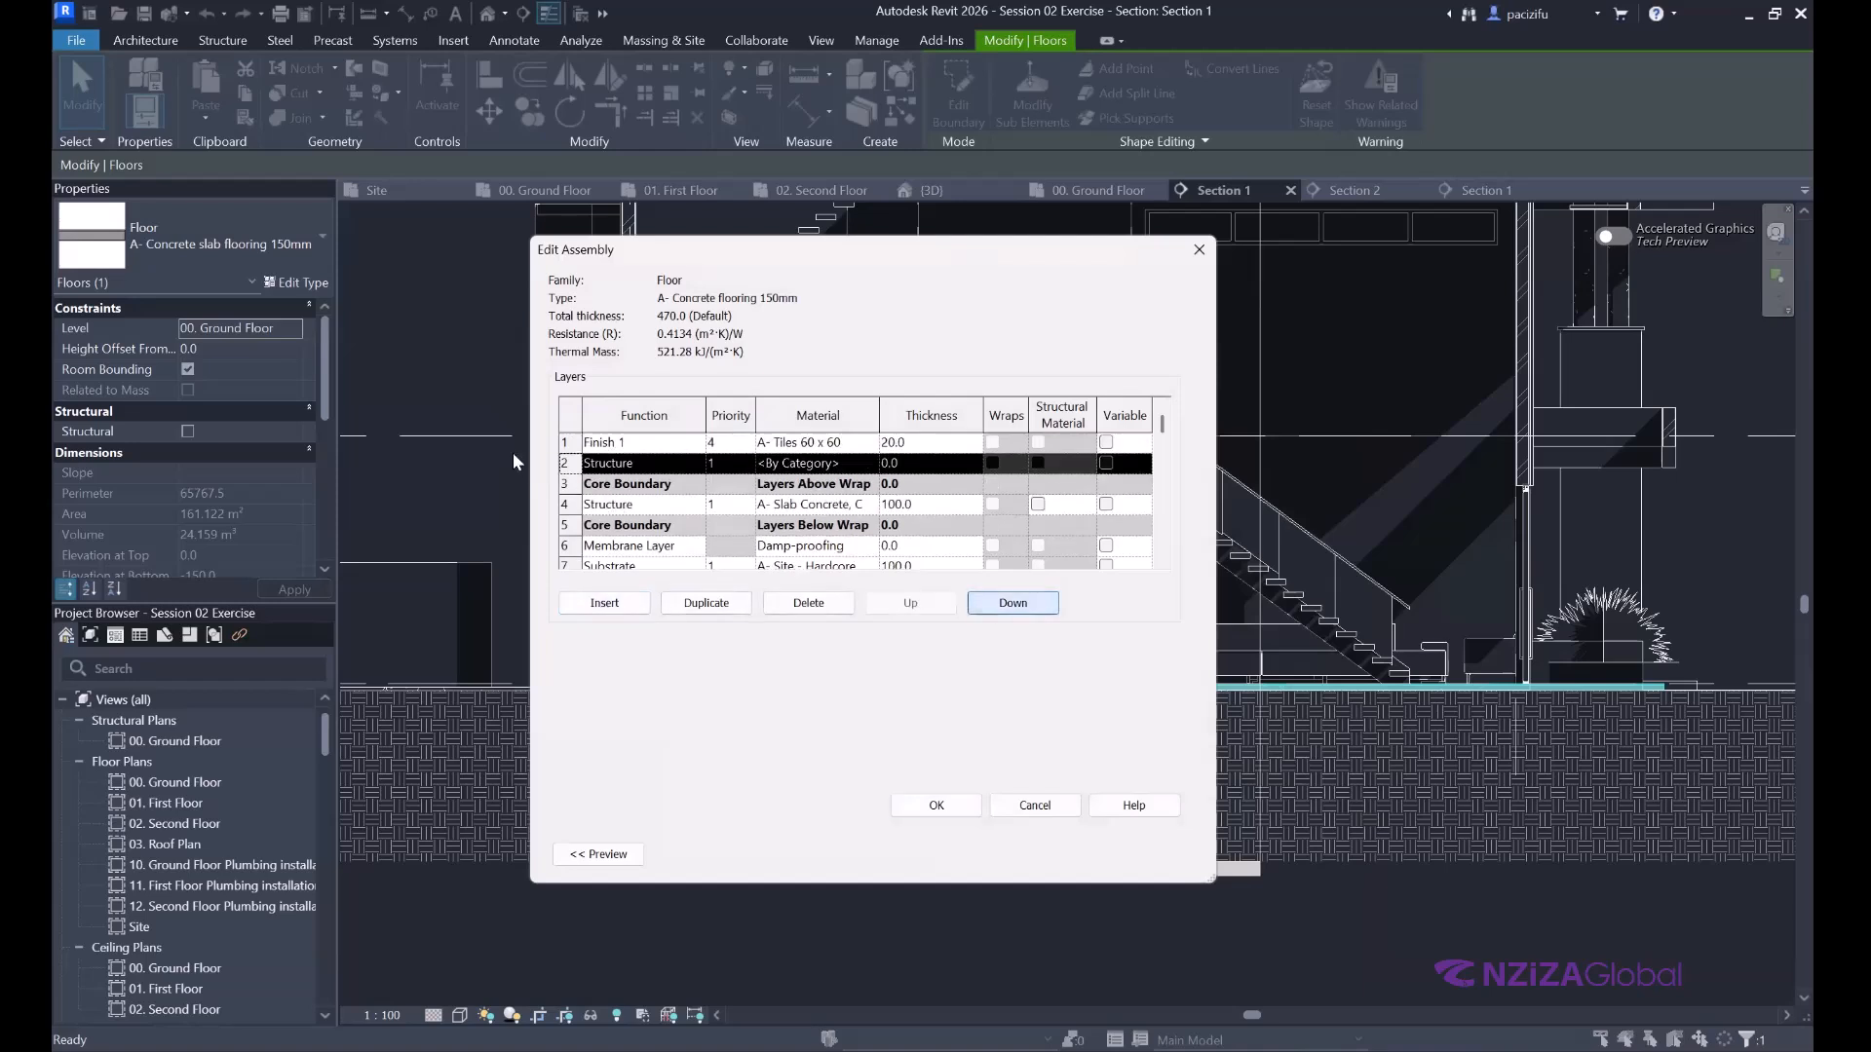
left_click(698, 465)
left_click(698, 465)
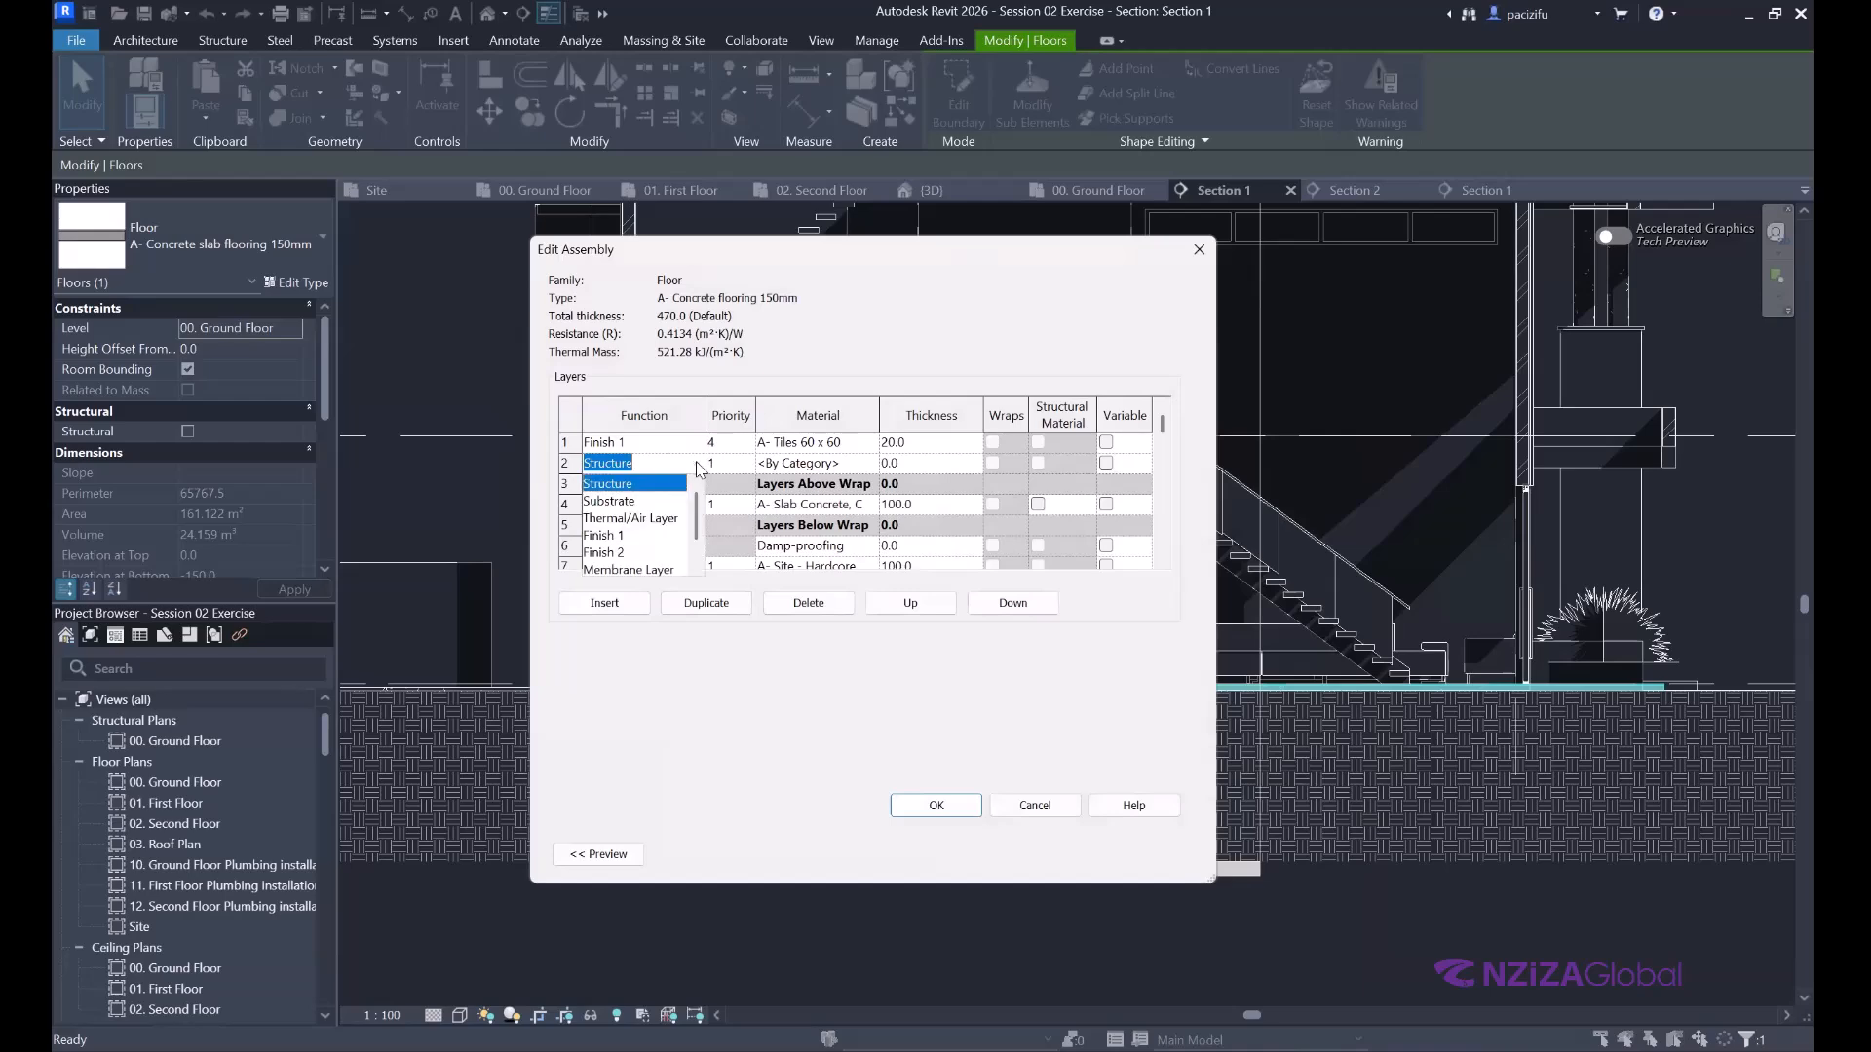
left_click(634, 501)
For layer 2, search the materials for cement and duplicate Concrete, C25/30 together with its assets.
left_click(859, 463)
left_click(871, 463)
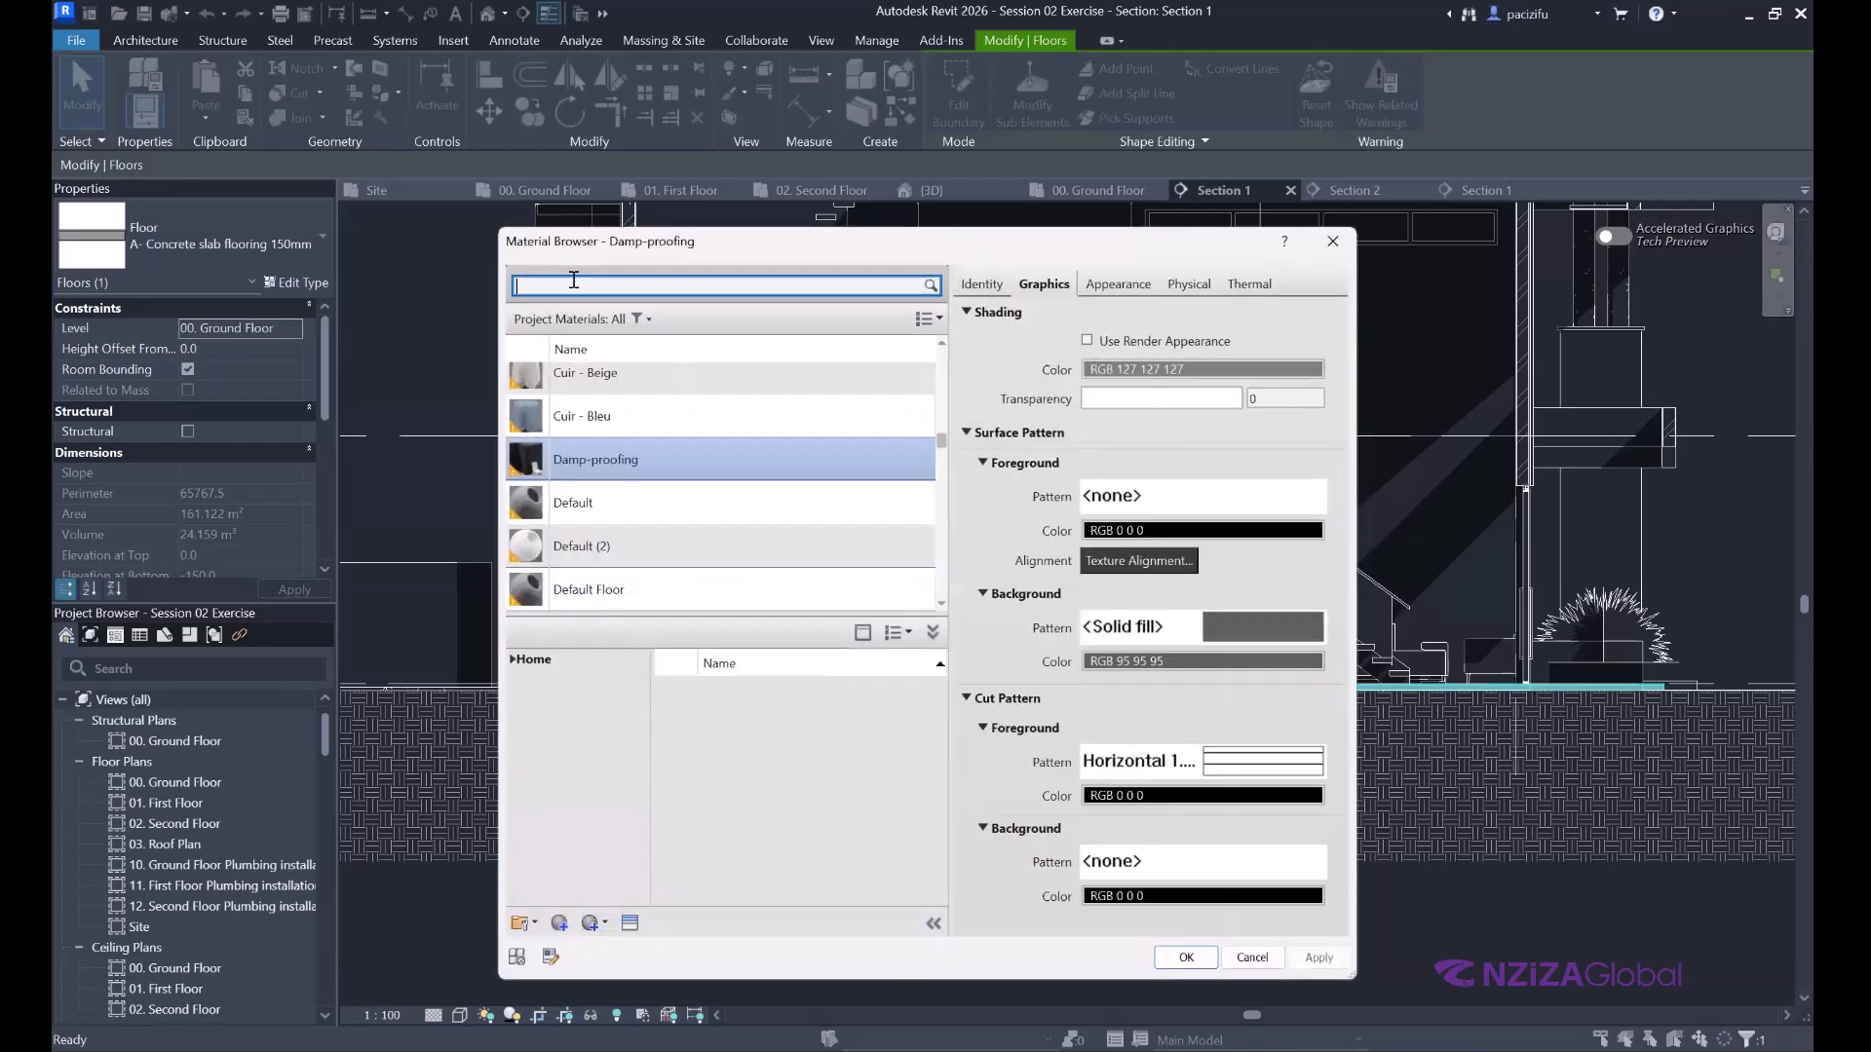
type("c")
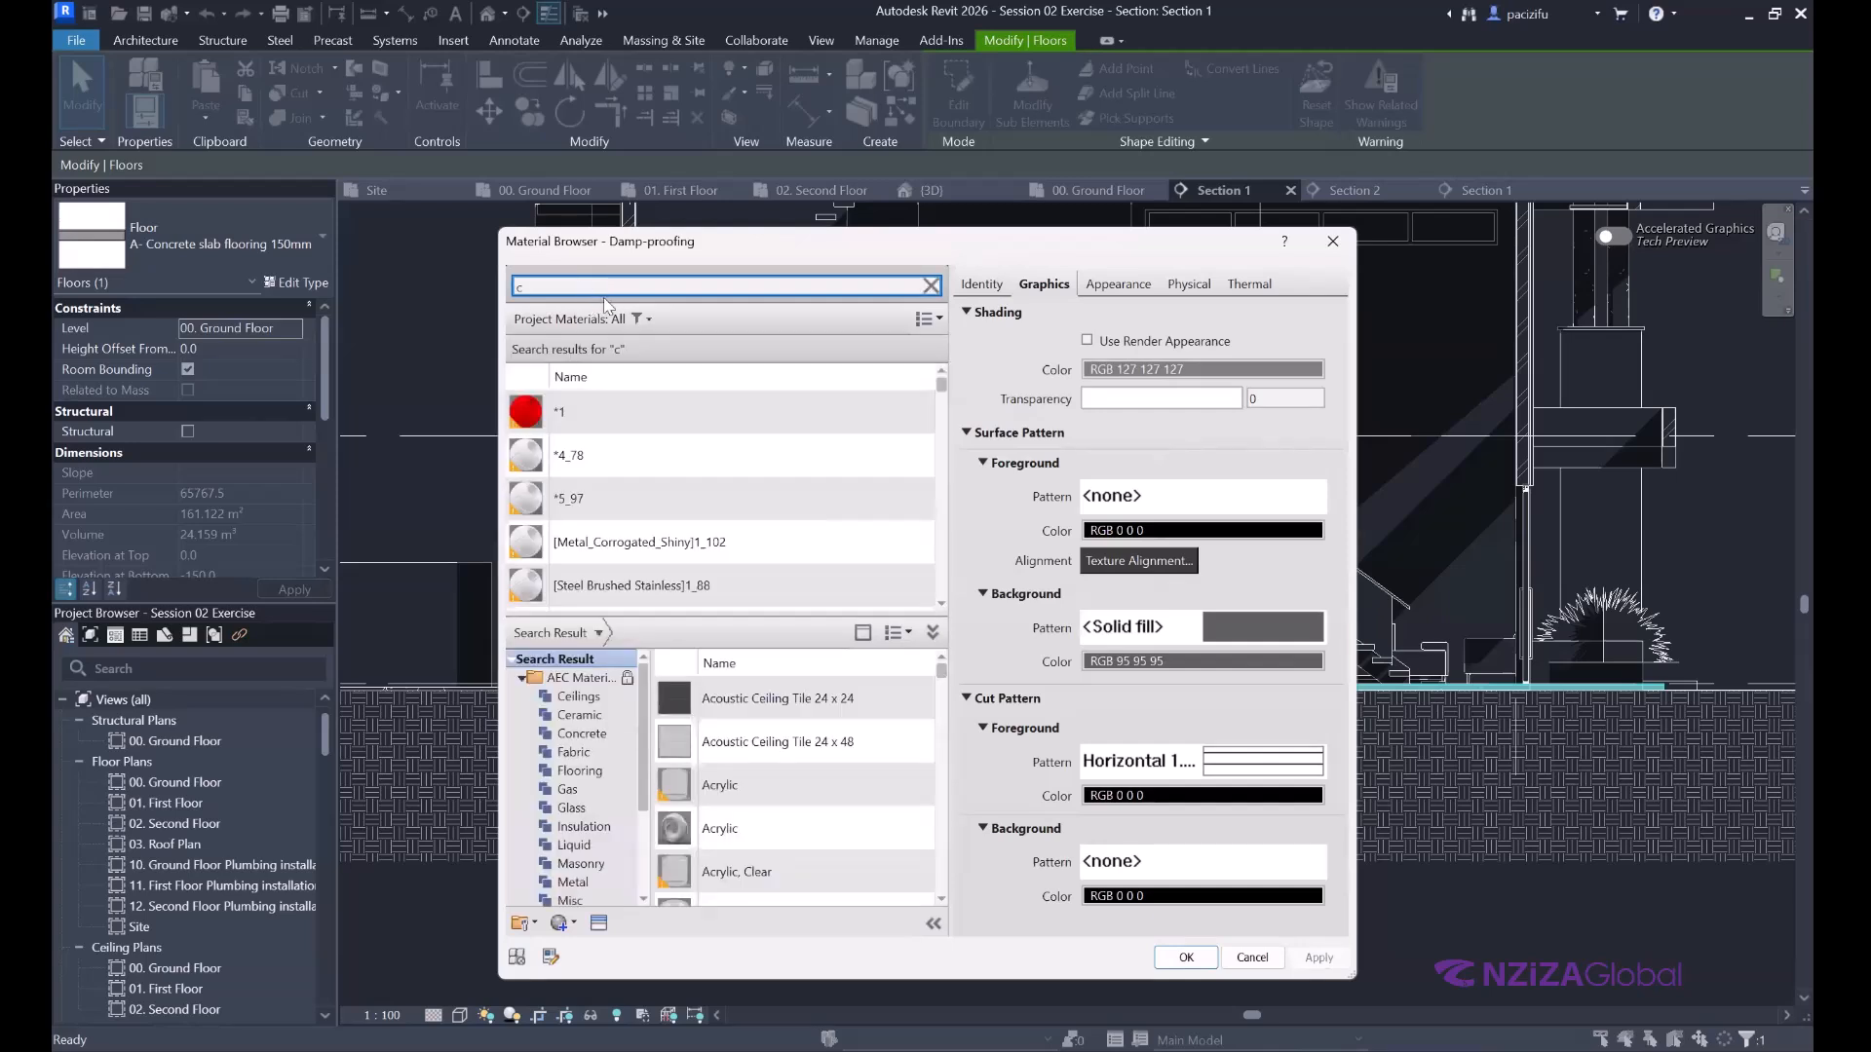
type("ement")
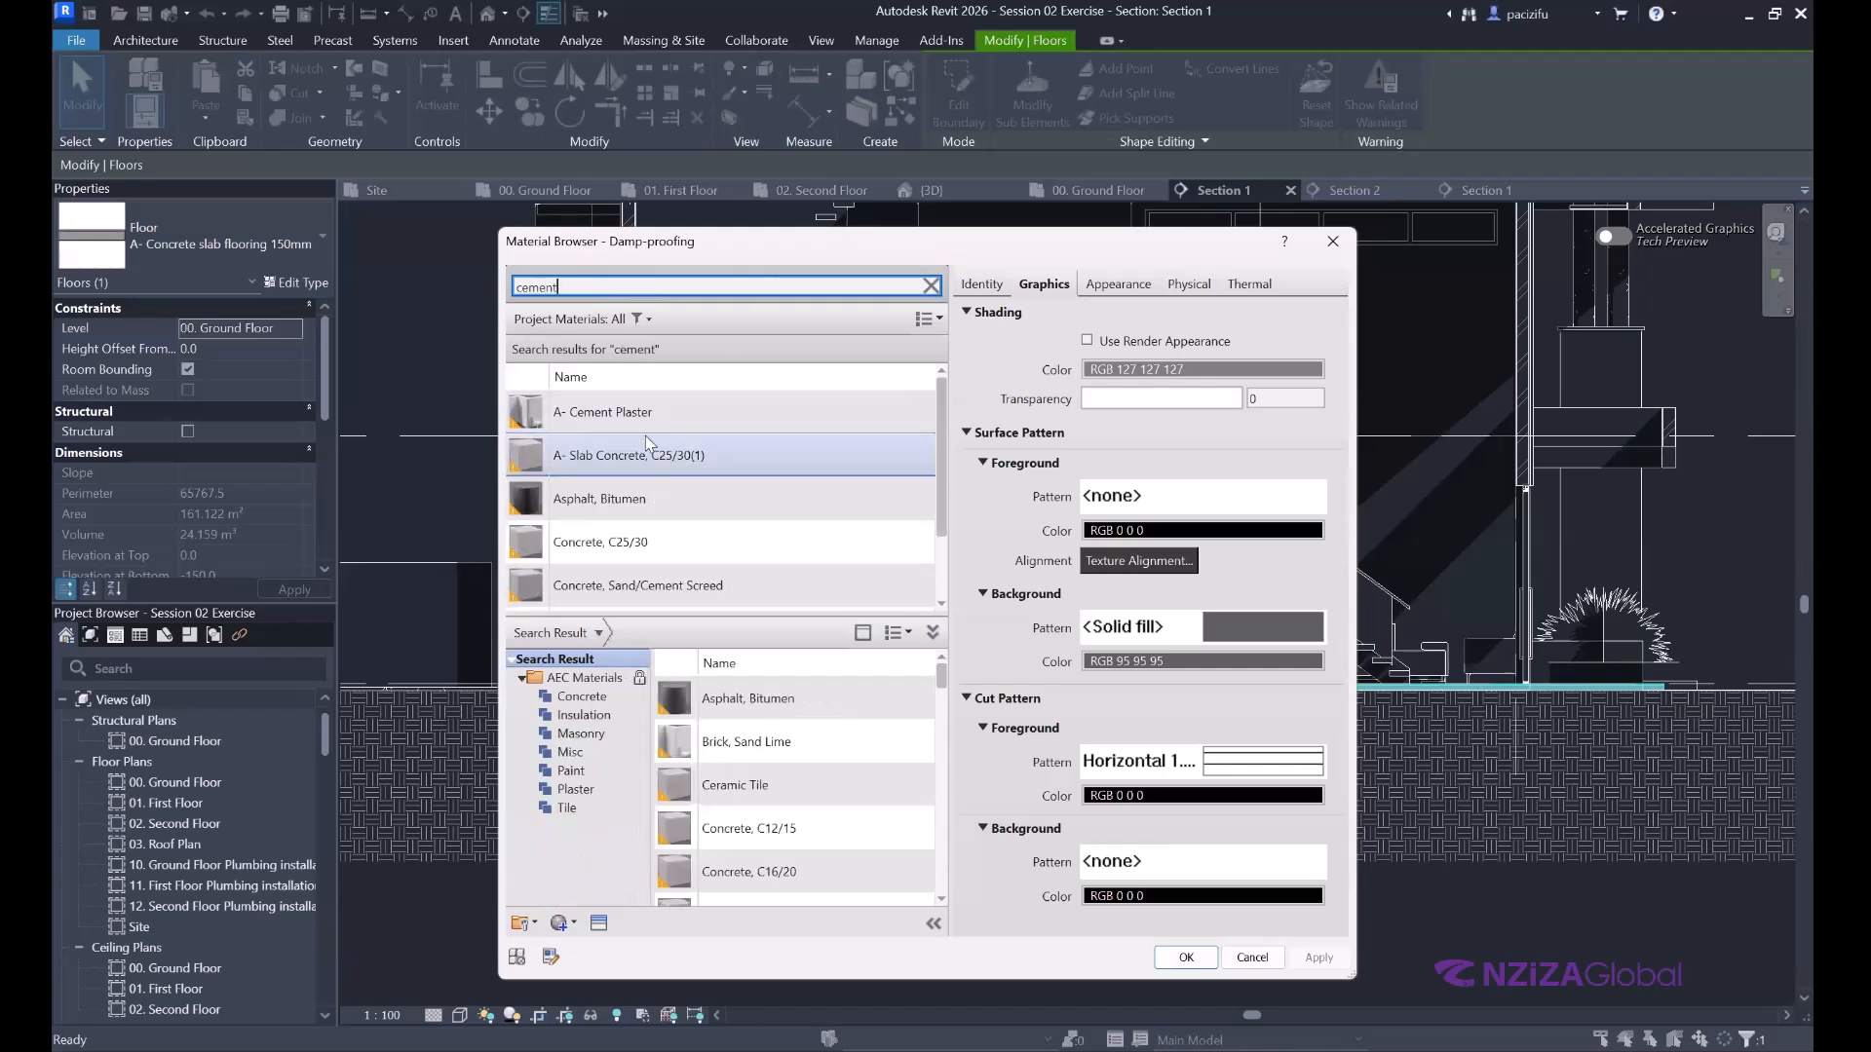
left_click(639, 435)
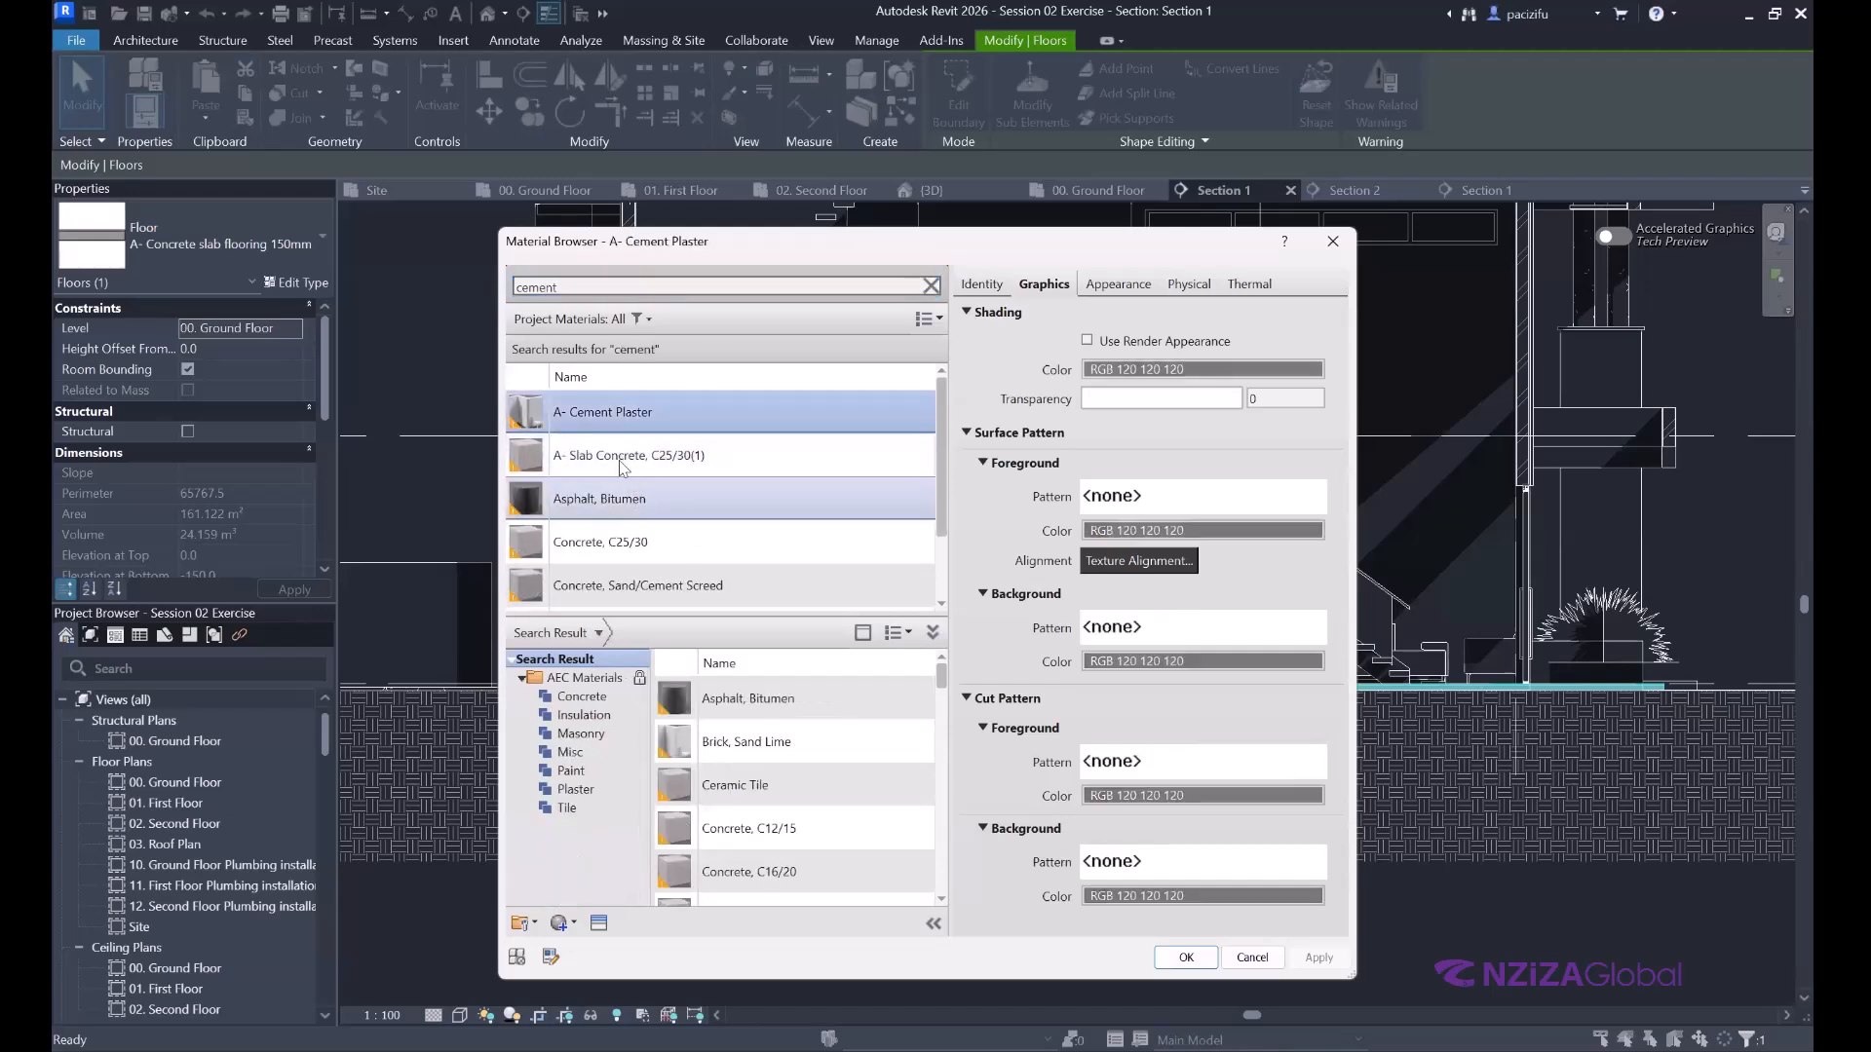
scroll(644, 507, "down", 2)
left_click(687, 462)
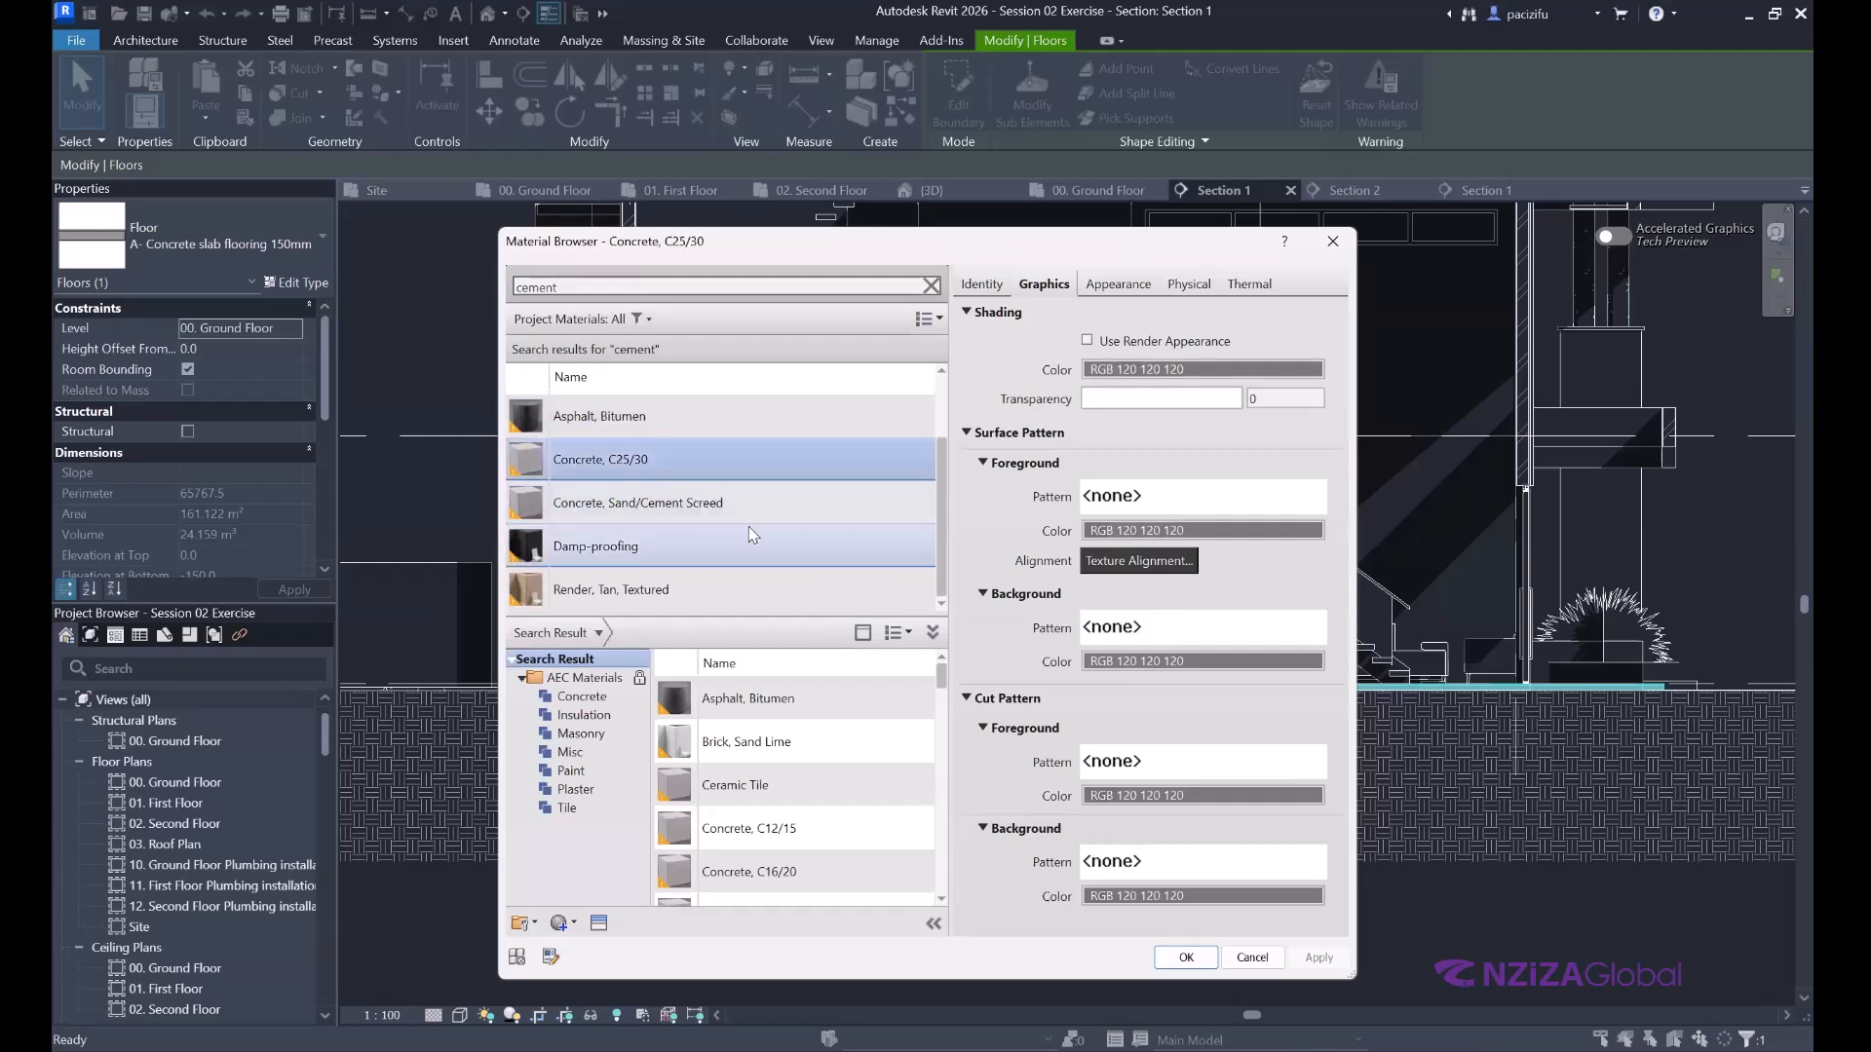
left_click(716, 509)
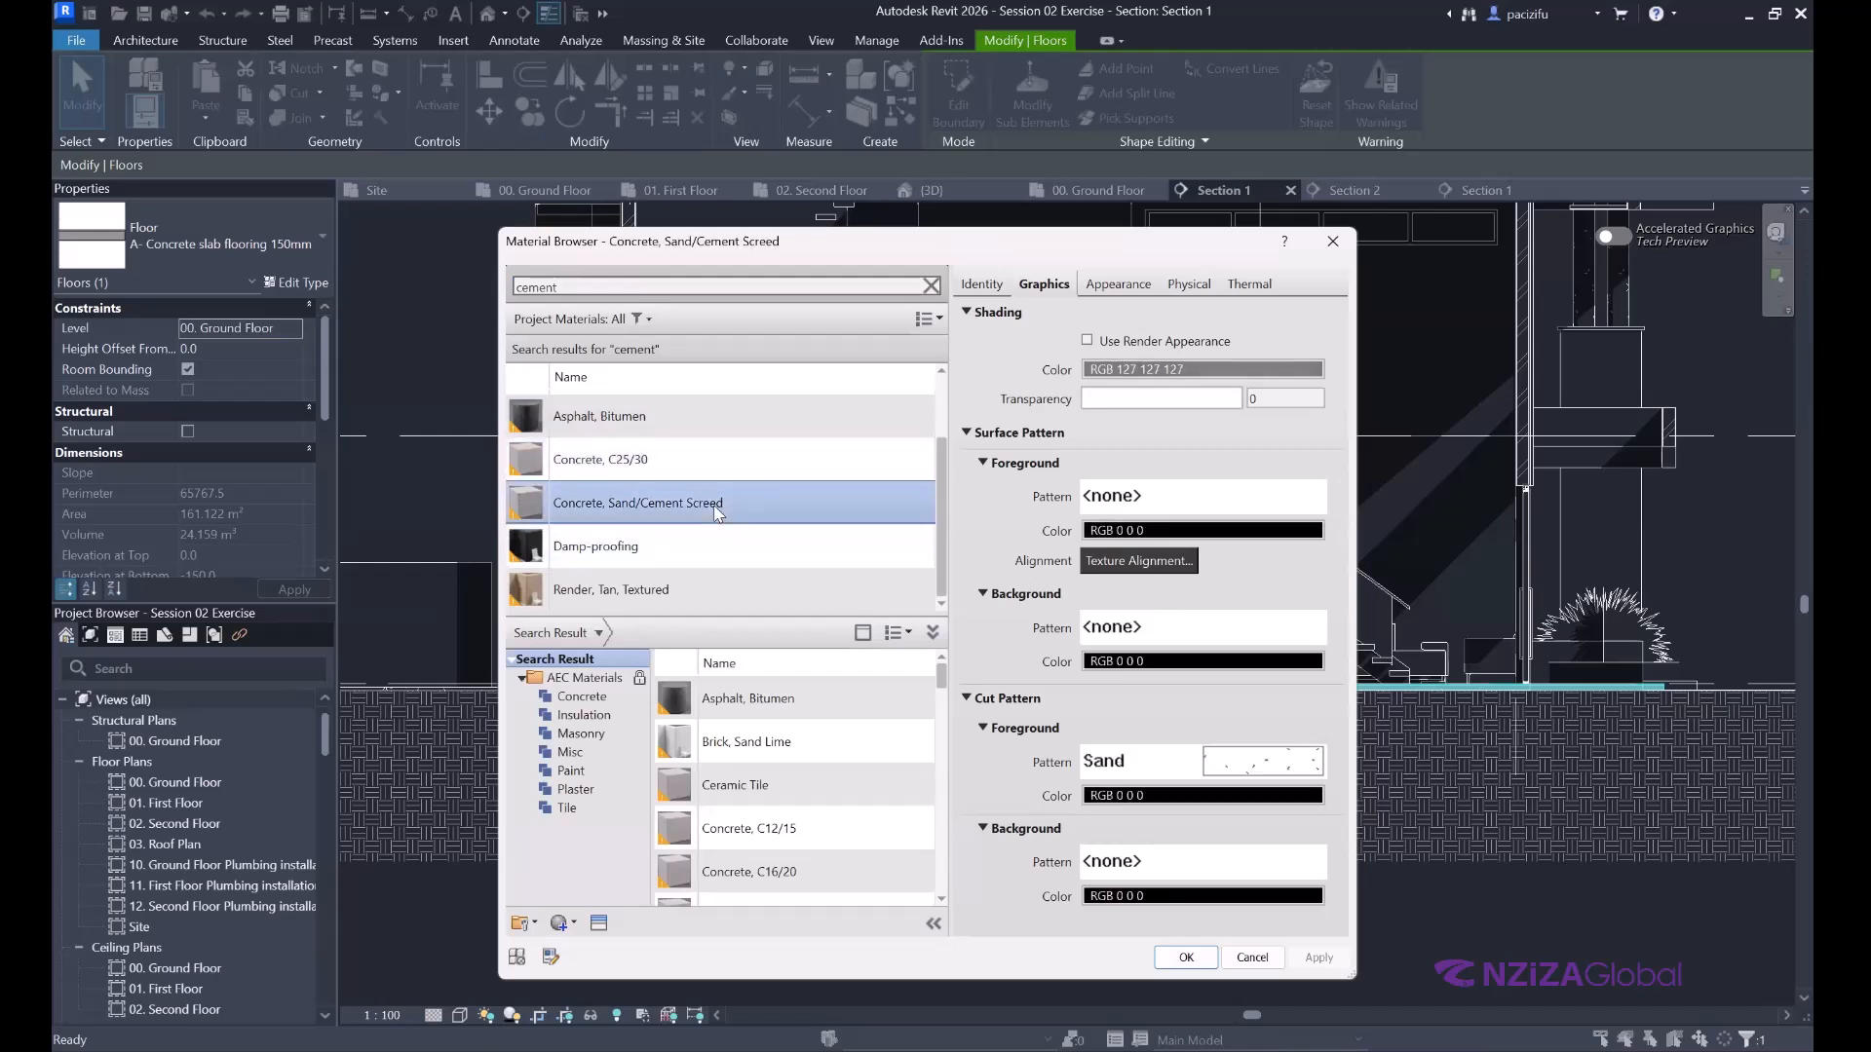
left_click(672, 466)
right_click(679, 472)
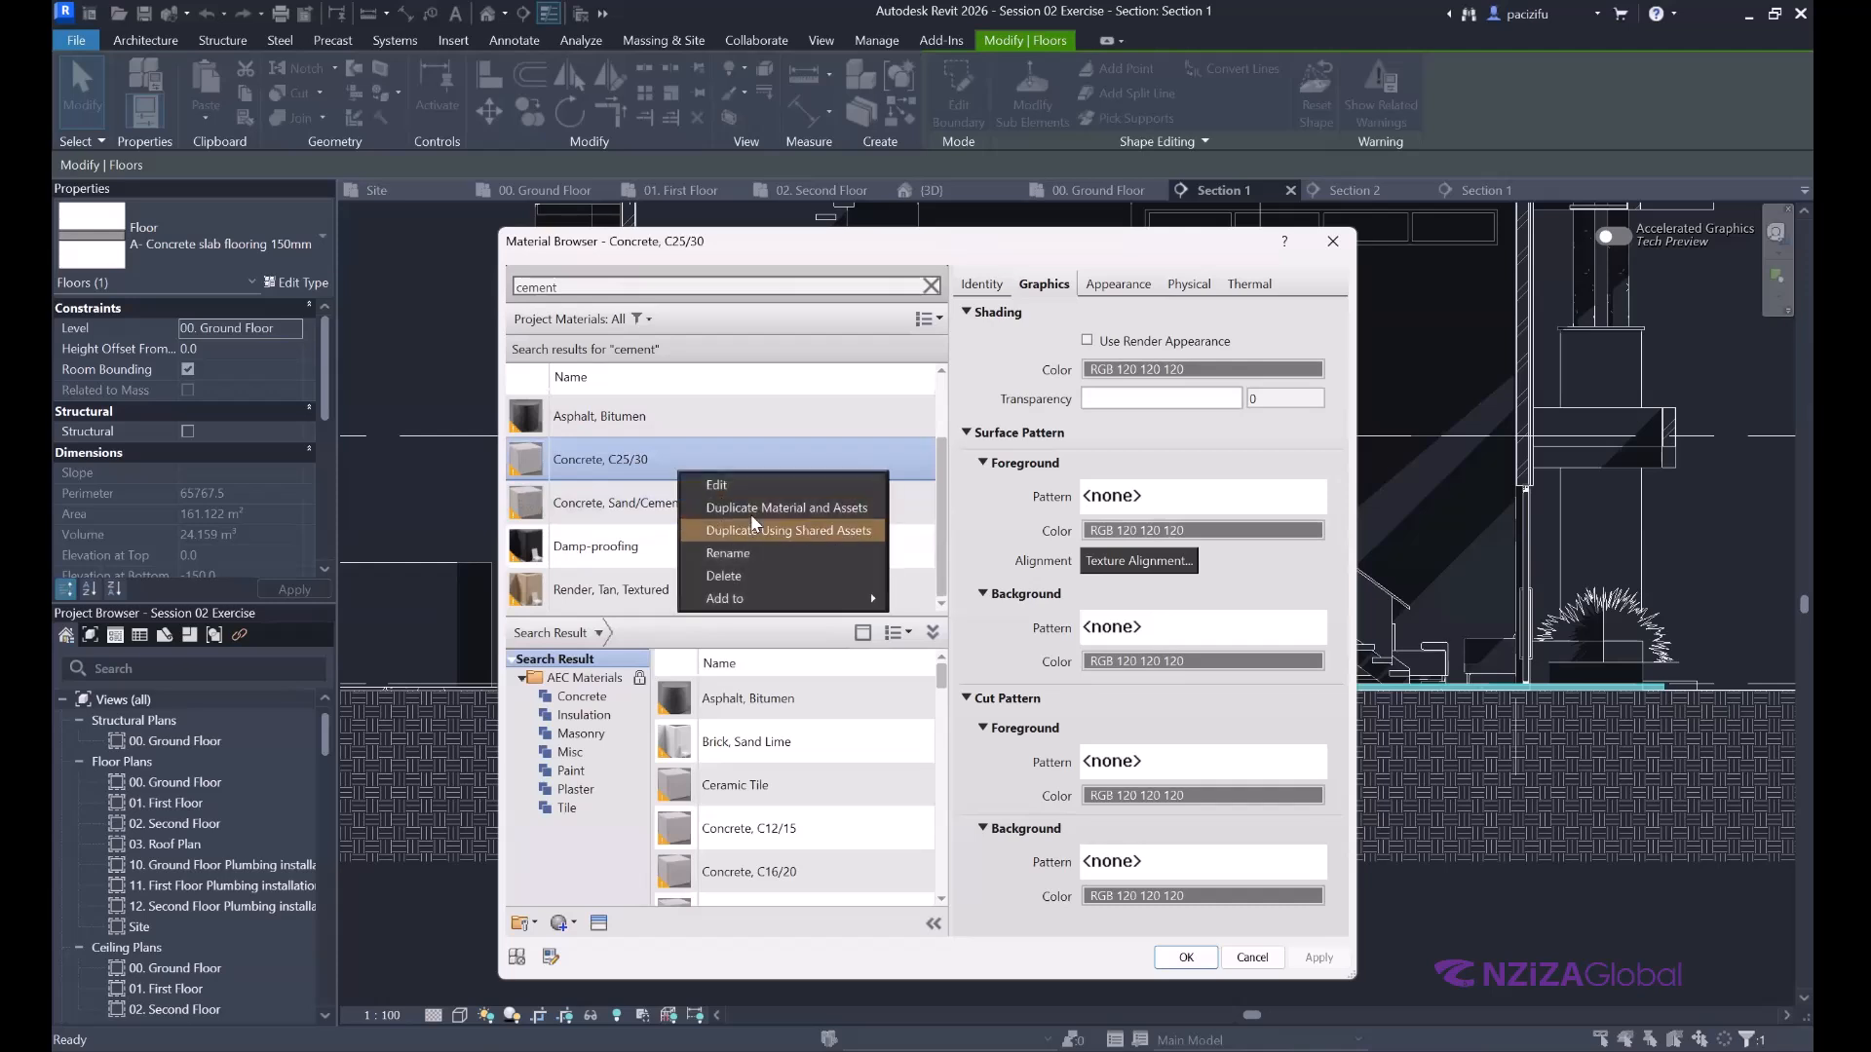
left_click(740, 507)
Name the duplicated concrete material A- Concrete bedding.
left_click(668, 502)
key("BackSpace")
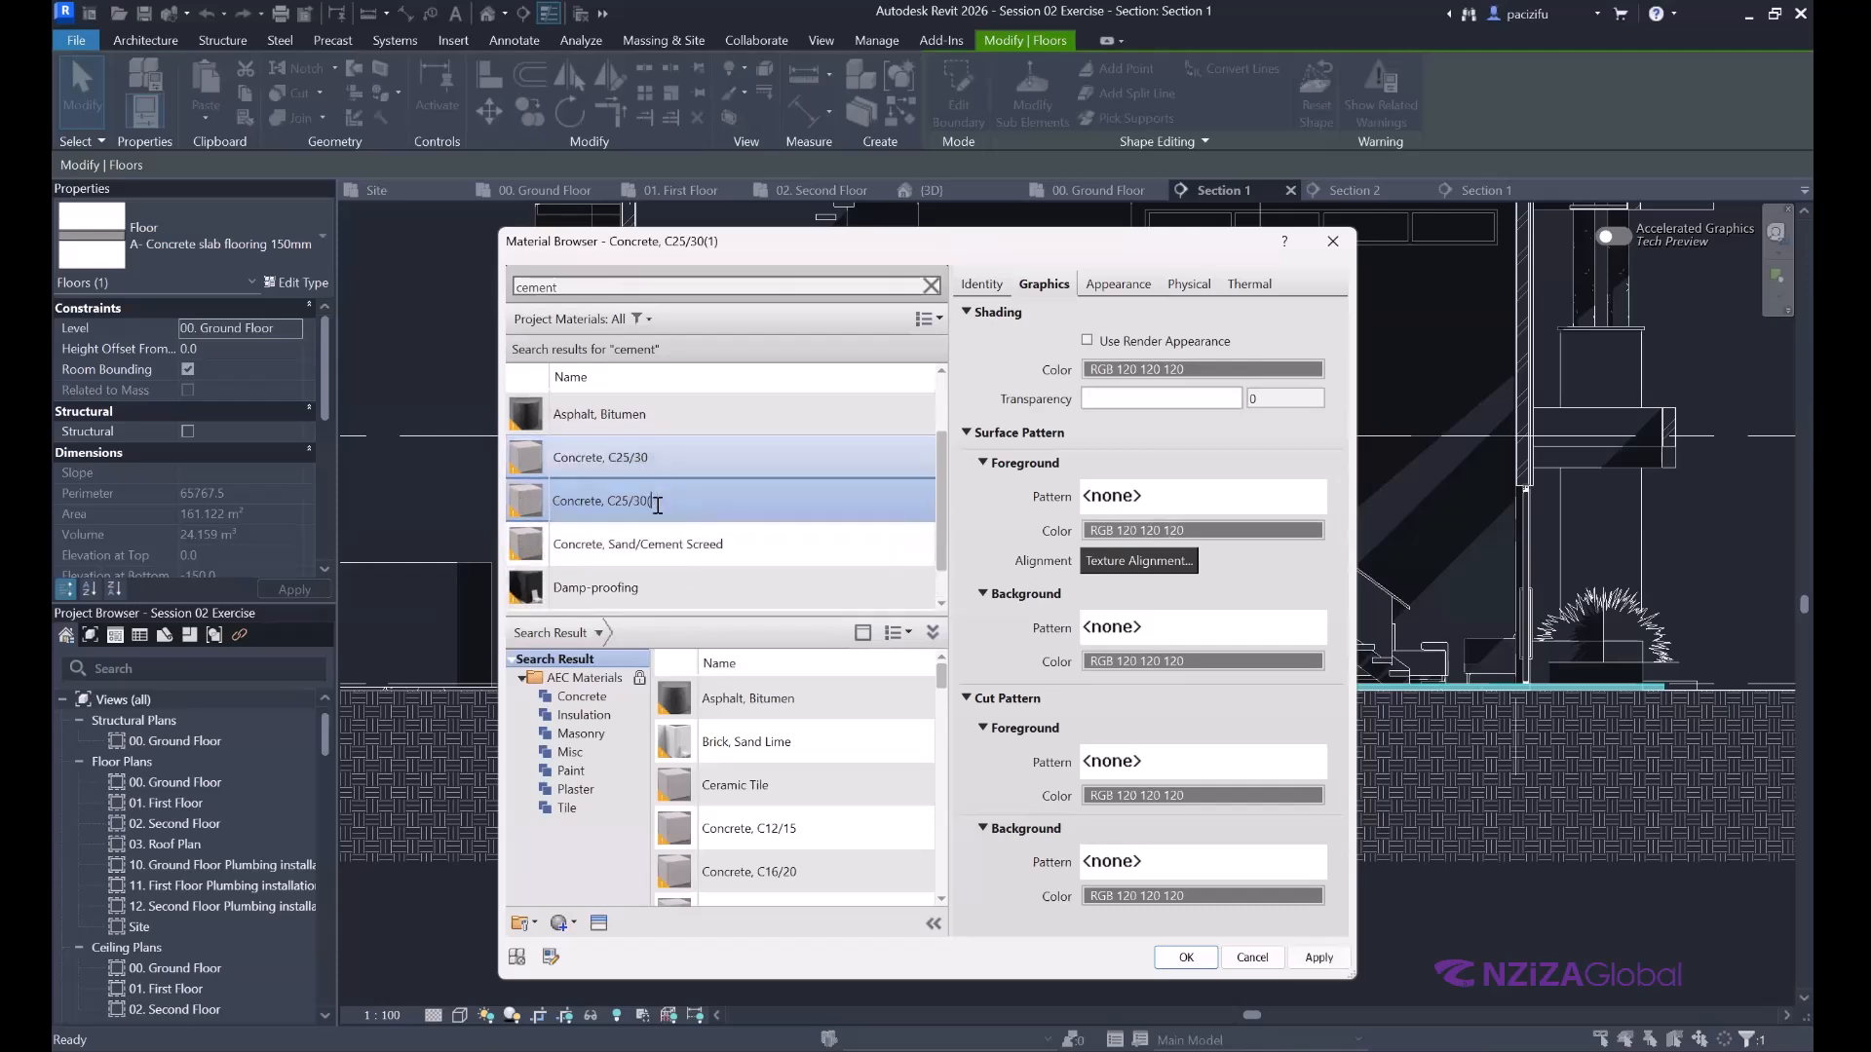
key("BackSpace")
key("Home")
type("A-")
key("End")
key("BackSpace")
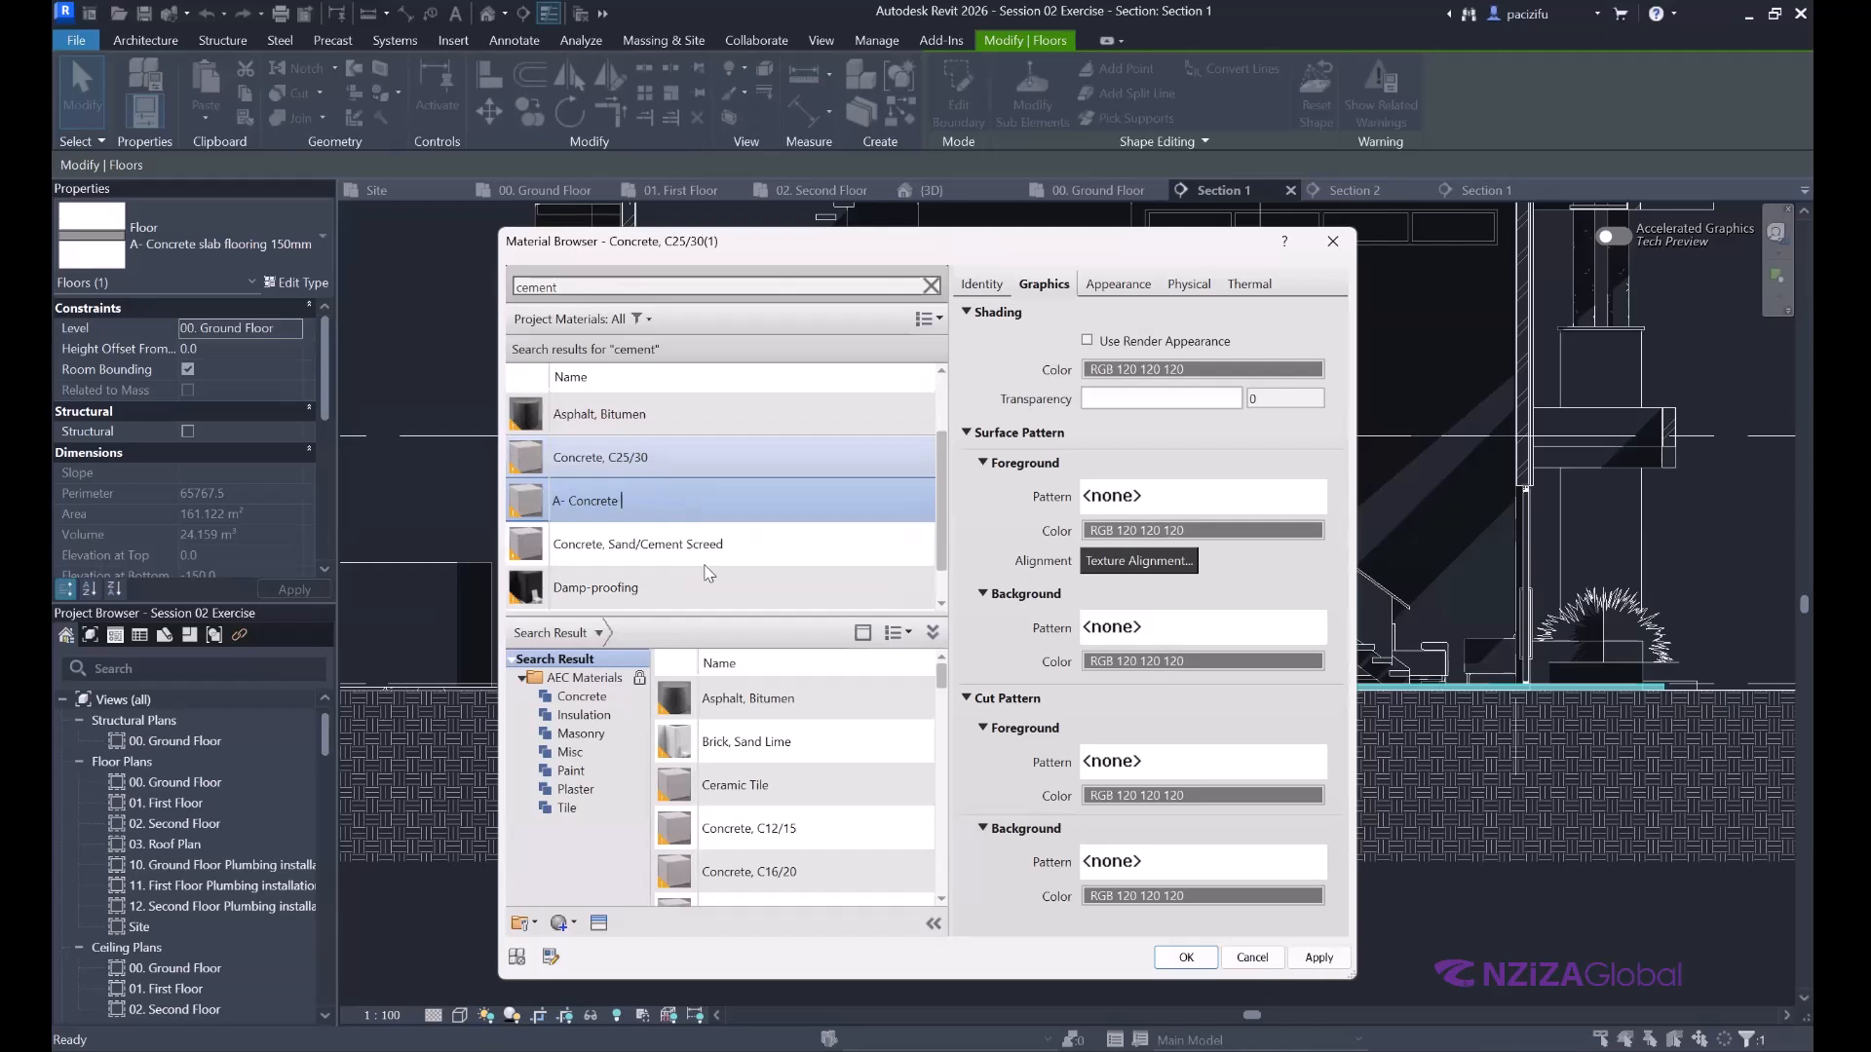
type("BEDDING")
key("BackSpace")
key("BackSpace")
key("BackSpace")
key("BackSpace")
key("BackSpace")
key("BackSpace")
key("BackSpace")
type("bedding")
Set the bedding material's cut foreground pattern to Concrete 2 and assign the material to layer 2.
left_click(1086, 753)
scroll(1020, 684, "down", 3)
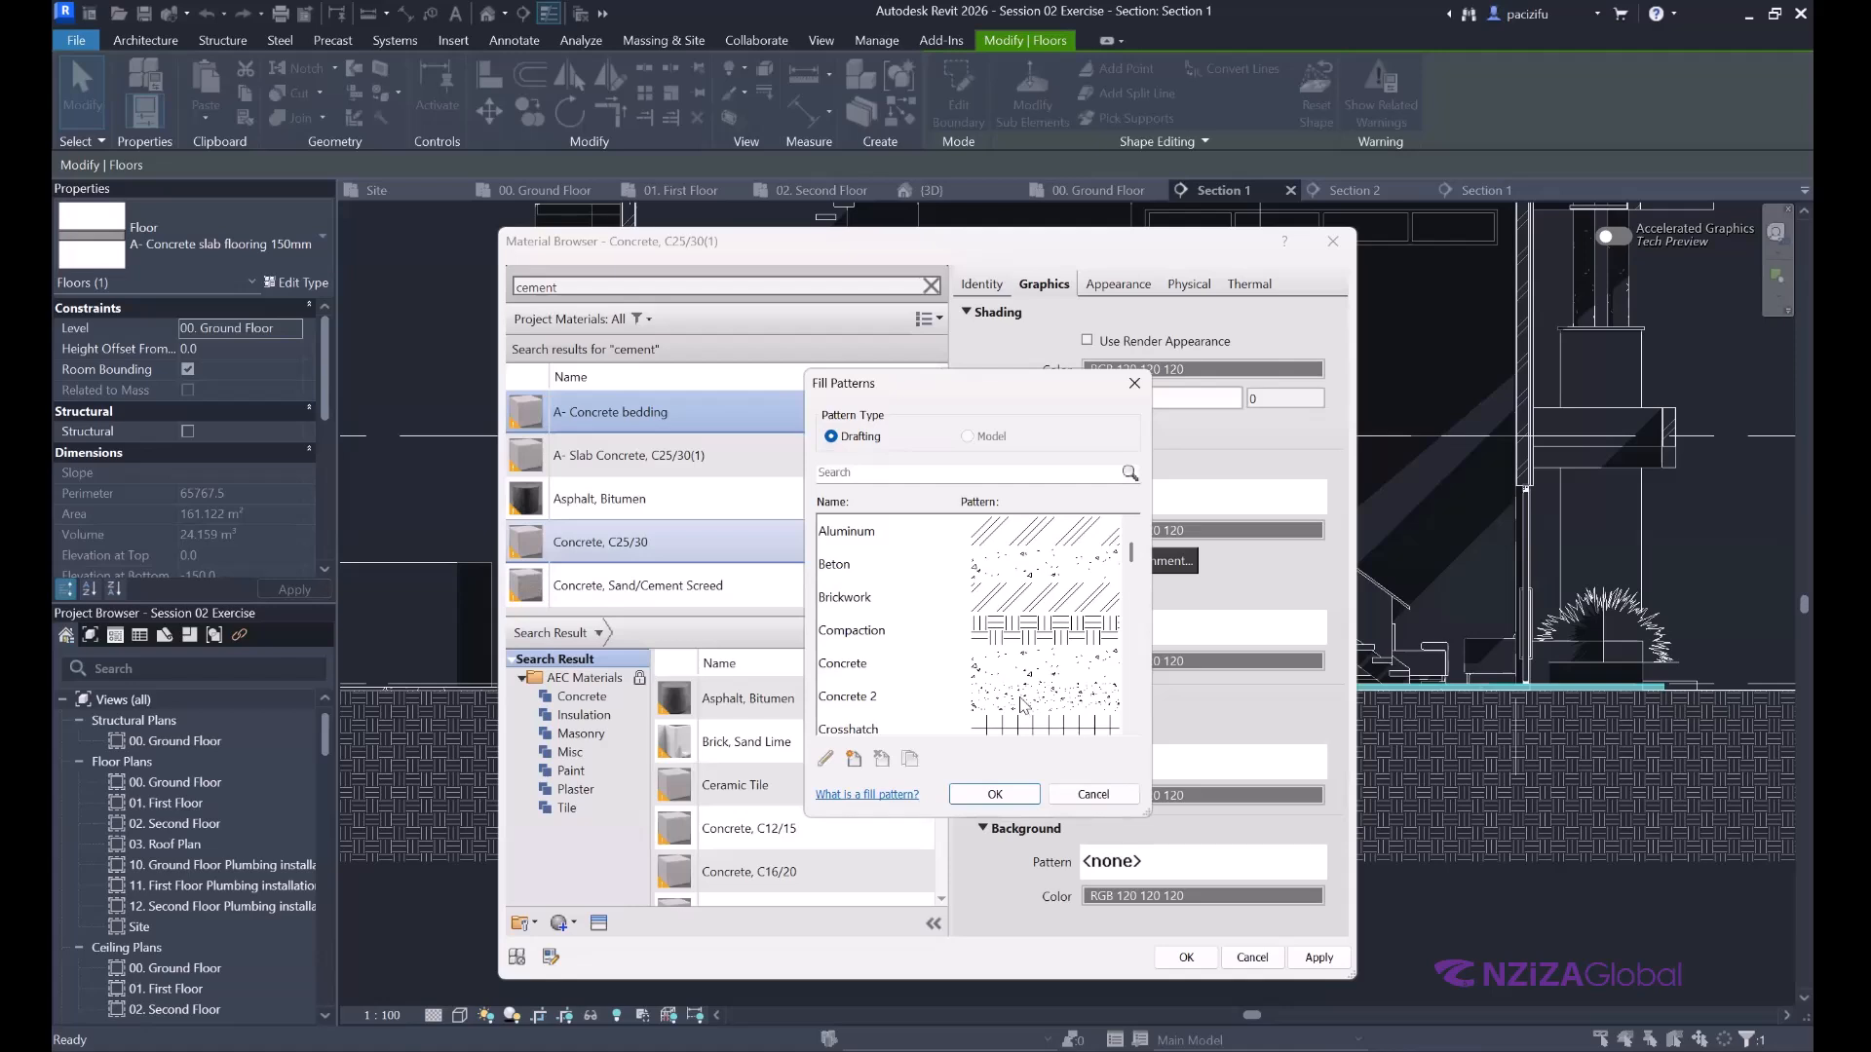
left_click(1022, 702)
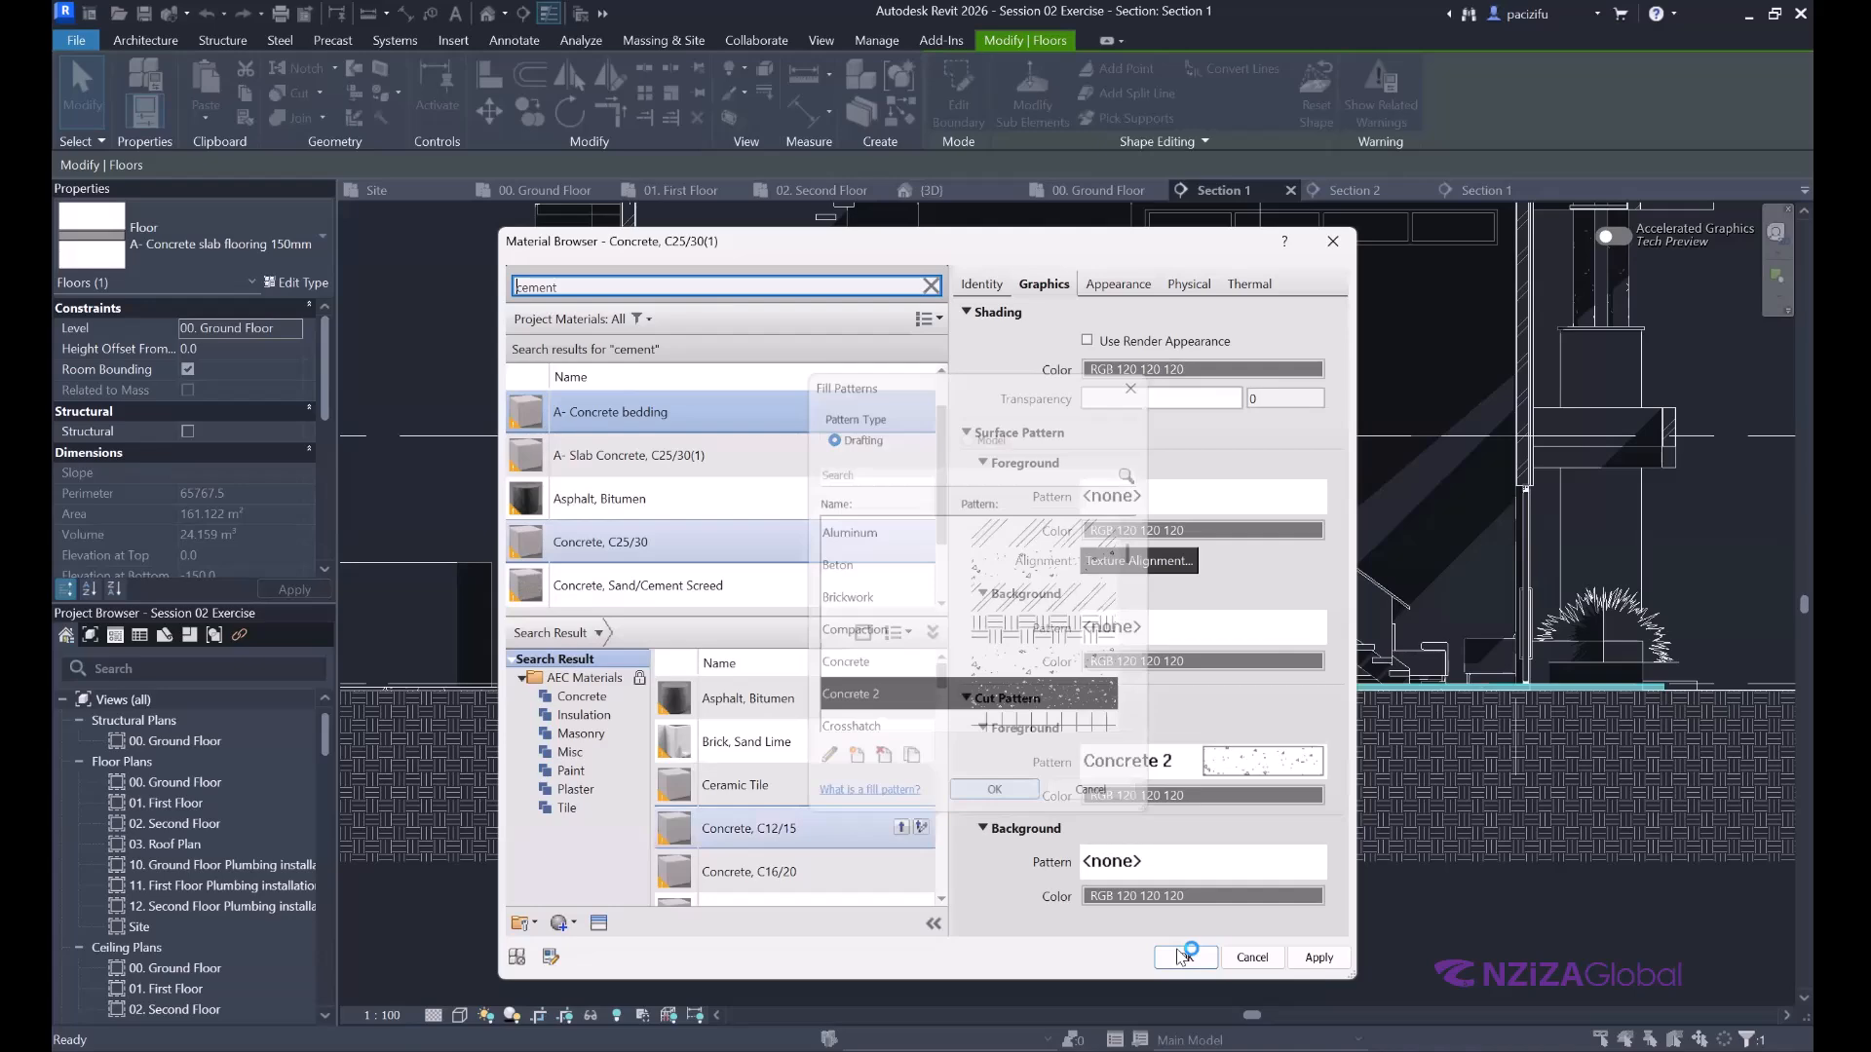
left_click(1181, 955)
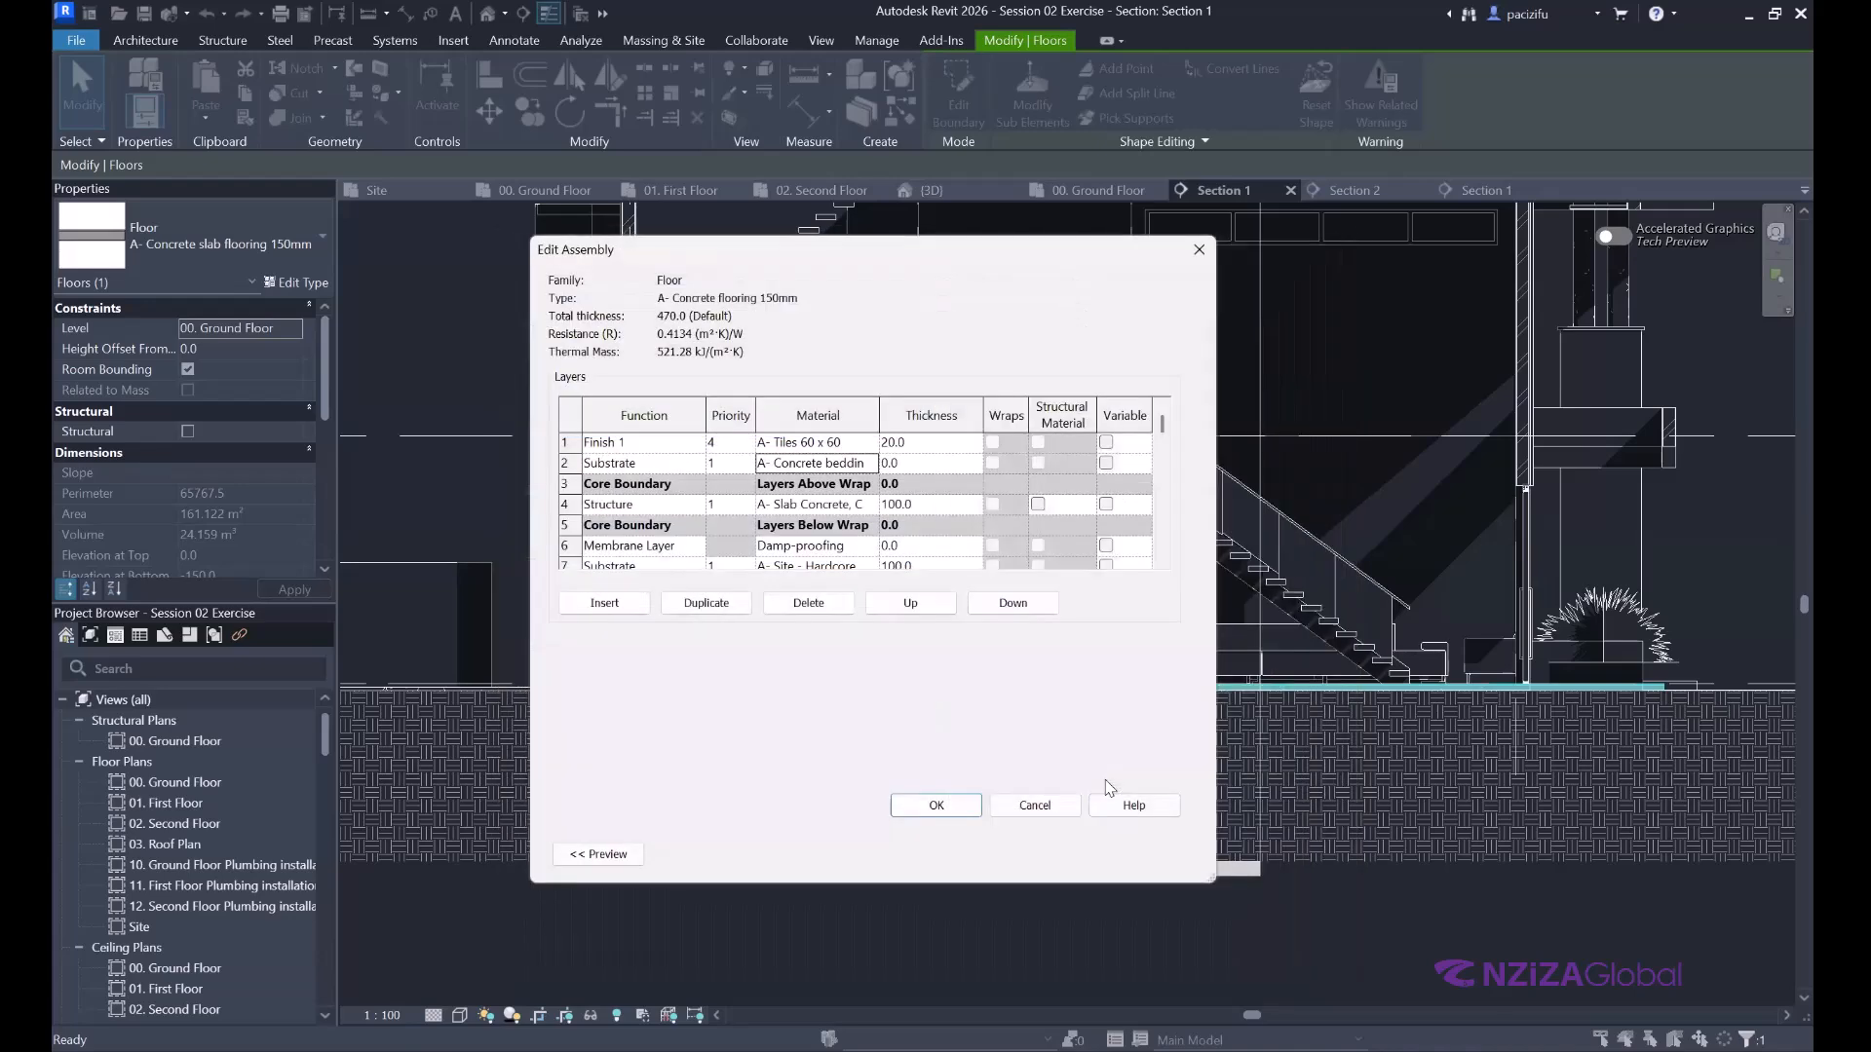
Set the thickness of the concrete bedding layer to 40 mm and the tile finish to 10 mm, and accept the floor type changes.
key("Tab")
type("30")
key("BackSpace")
type("40")
left_click(925, 443)
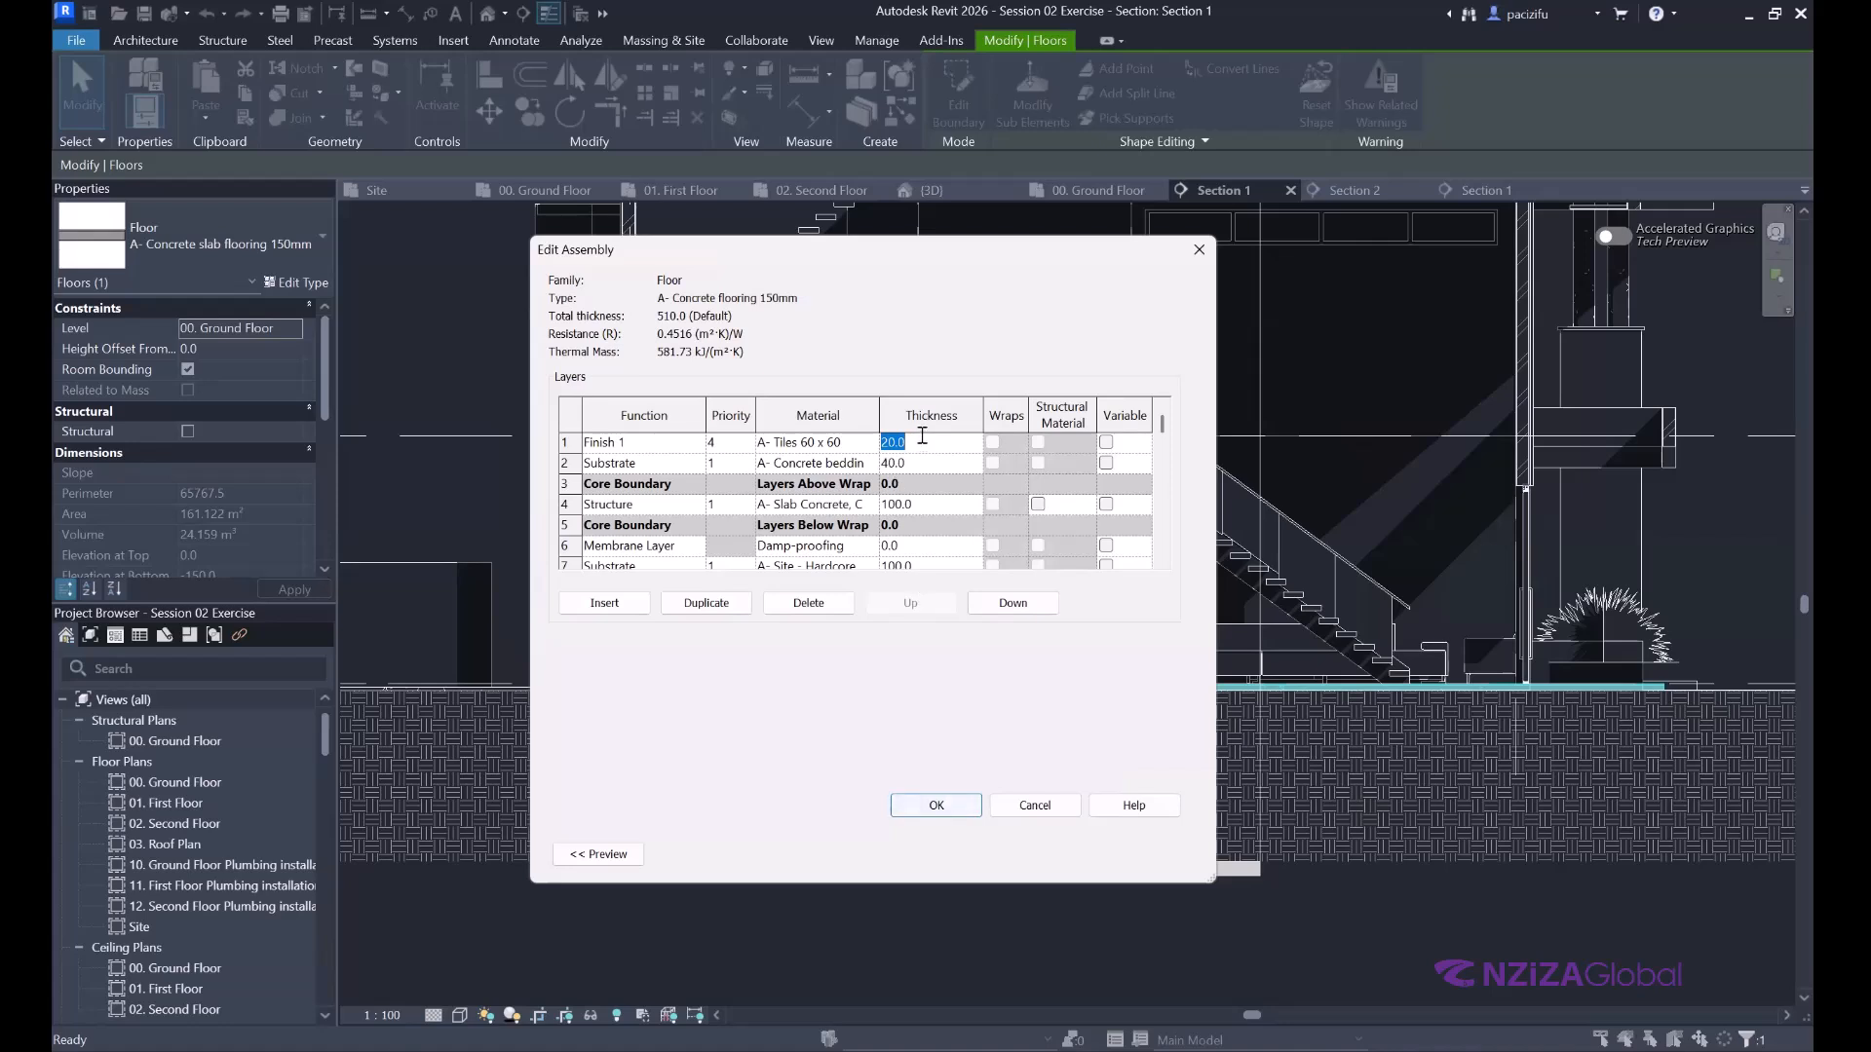
type("10")
left_click(937, 805)
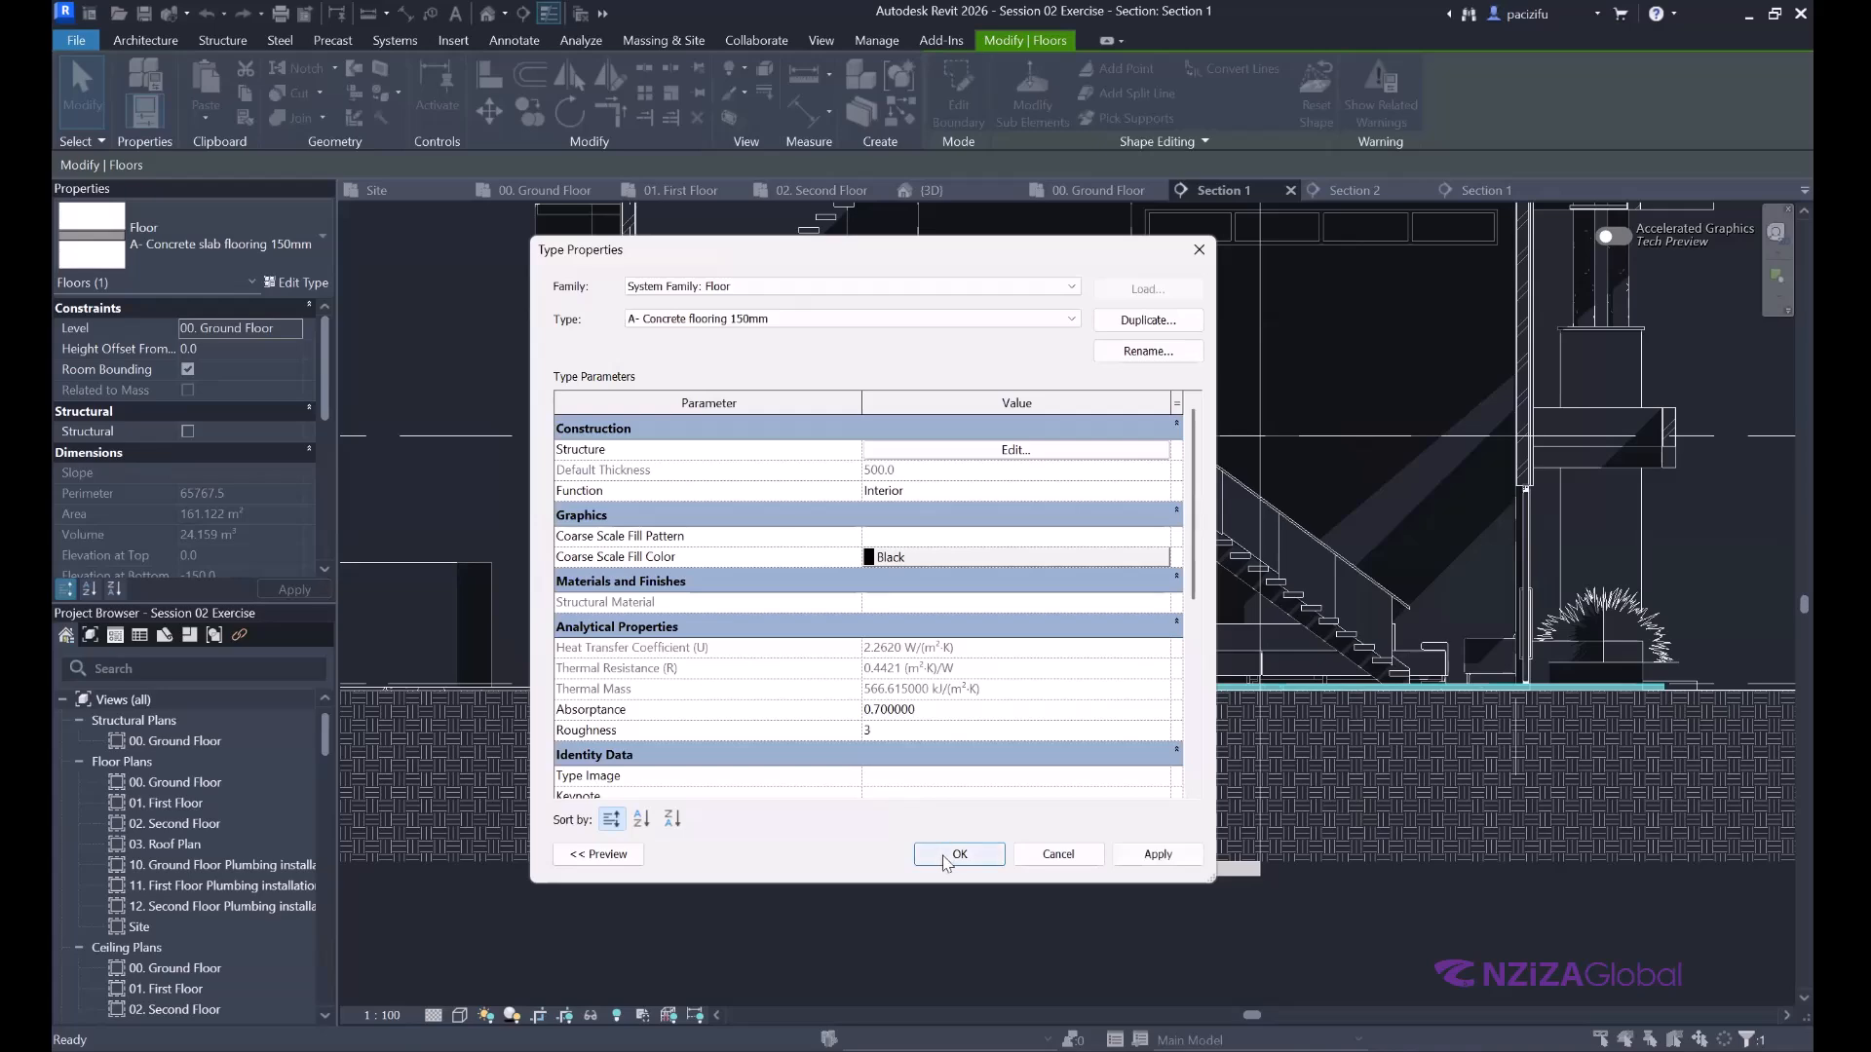
left_click(959, 854)
Examine the layered ground floor slab and the earth fill region beneath it in Section 1.
scroll(822, 704, "down", 3)
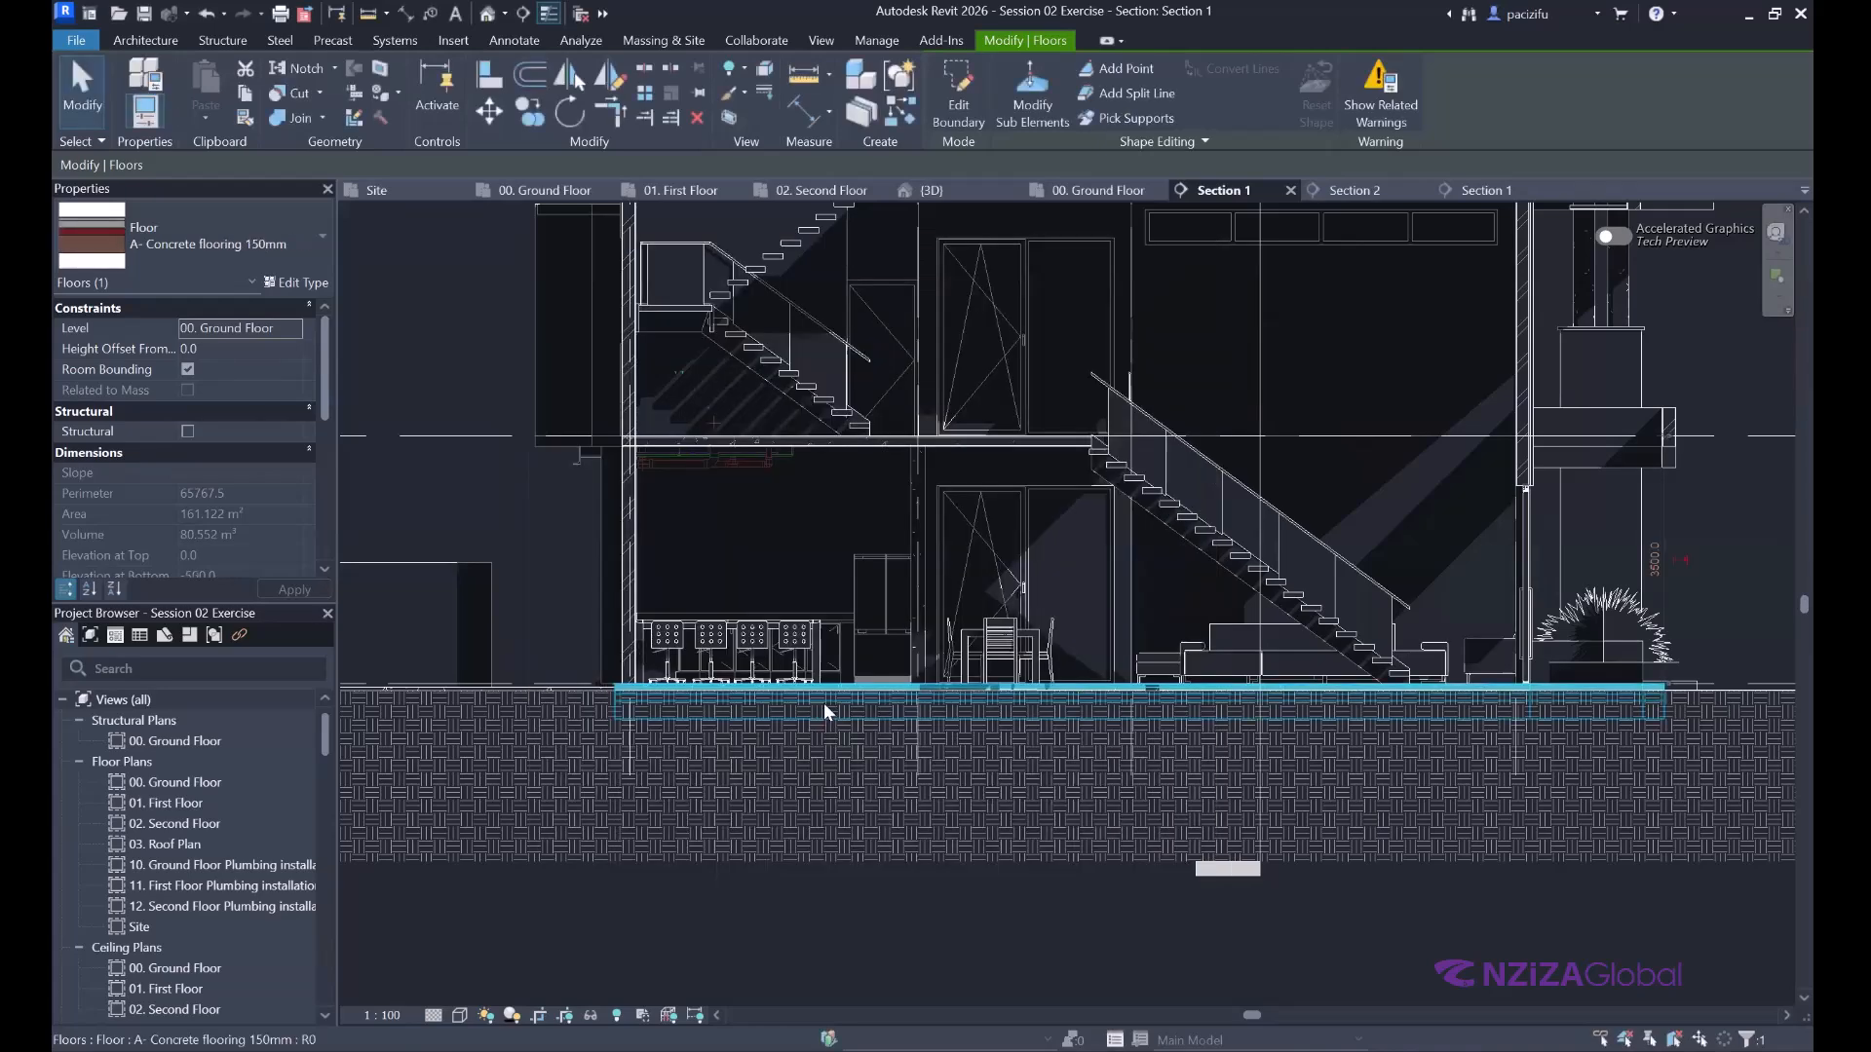
scroll(817, 699, "up", 2)
scroll(815, 695, "up", 3)
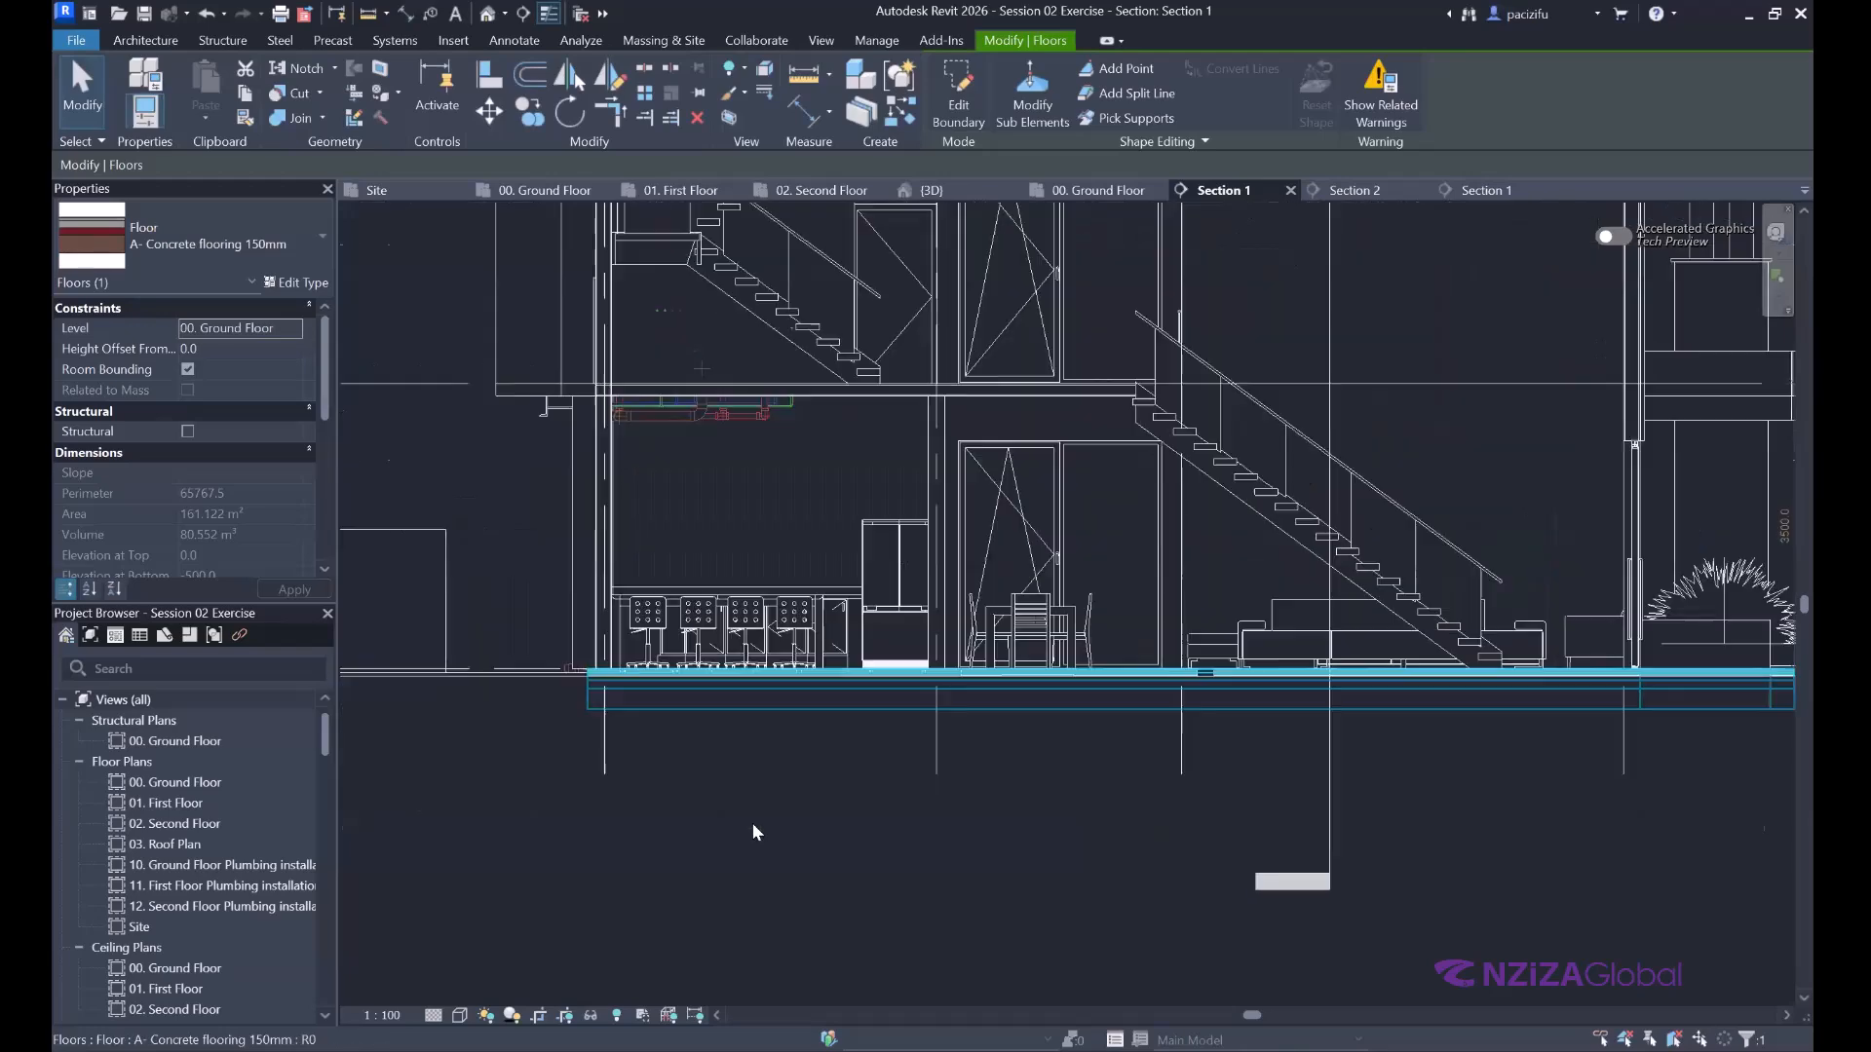
scroll(793, 870, "down", 3)
scroll(1203, 823, "up", 2)
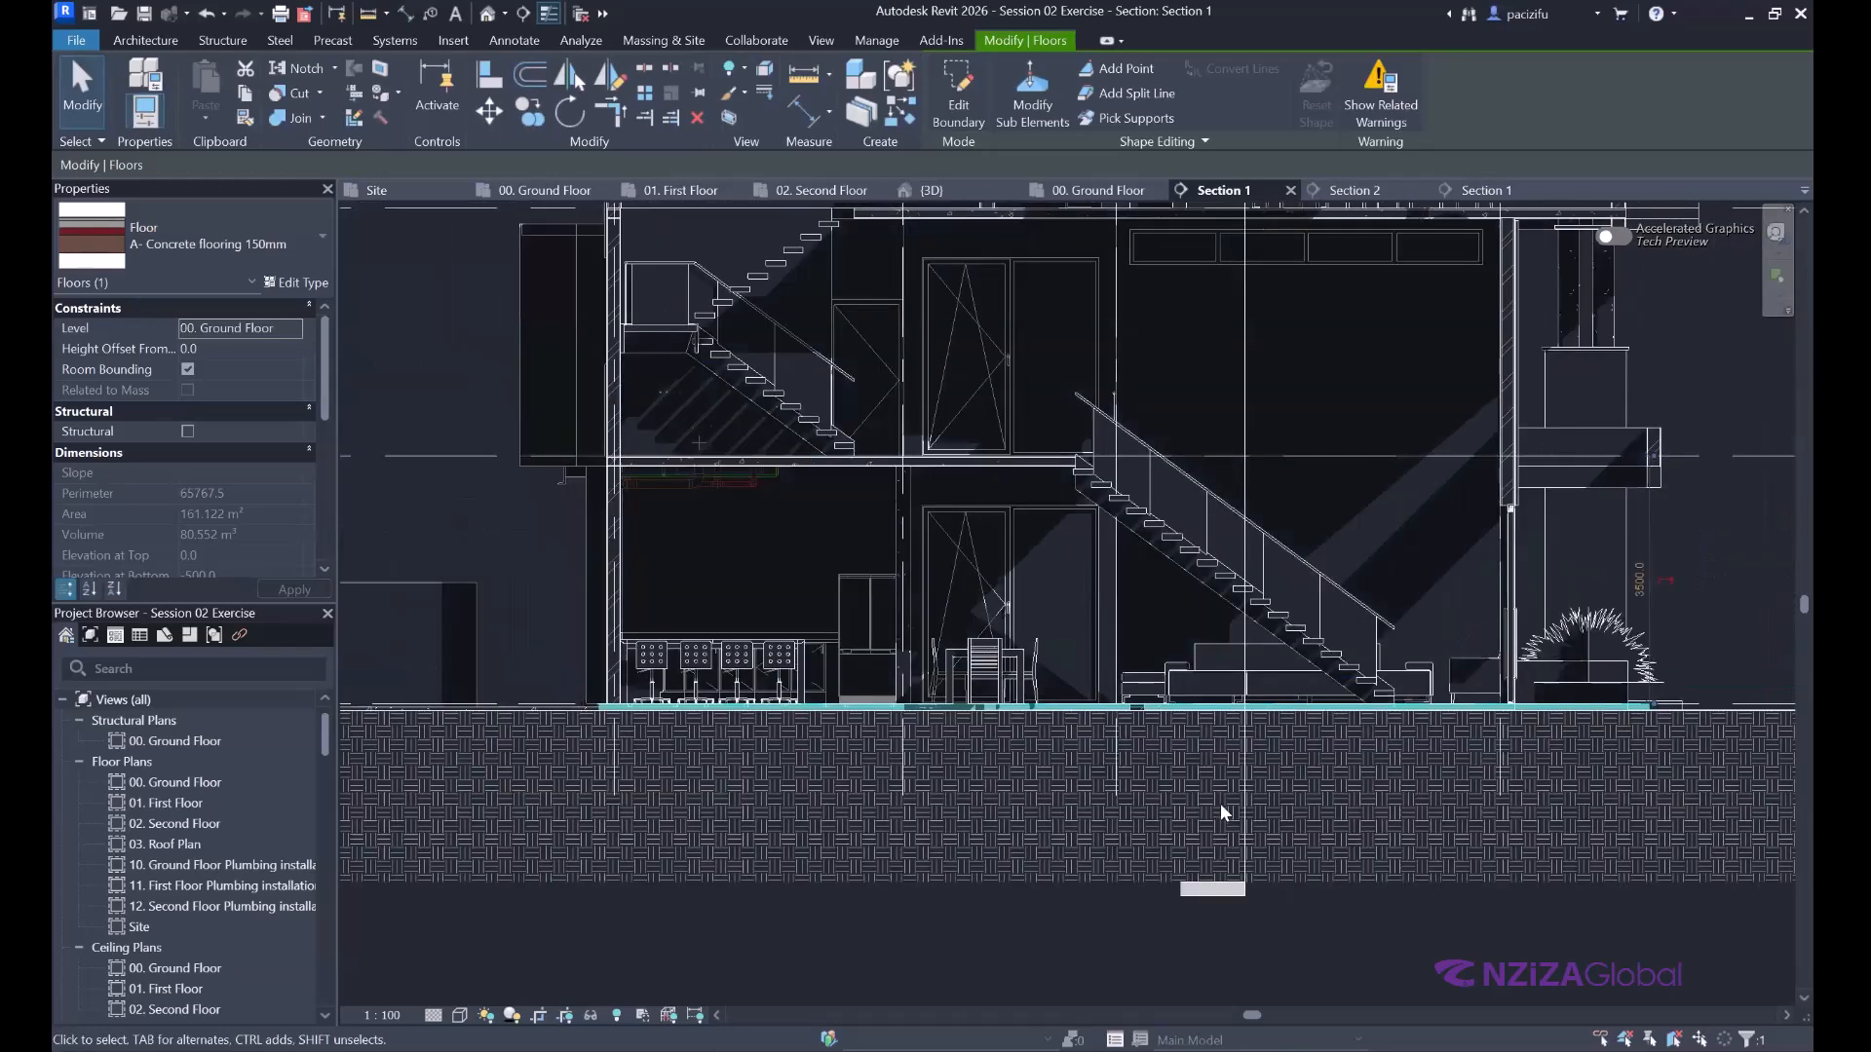
scroll(1220, 802, "down", 3)
scroll(1224, 757, "up", 3)
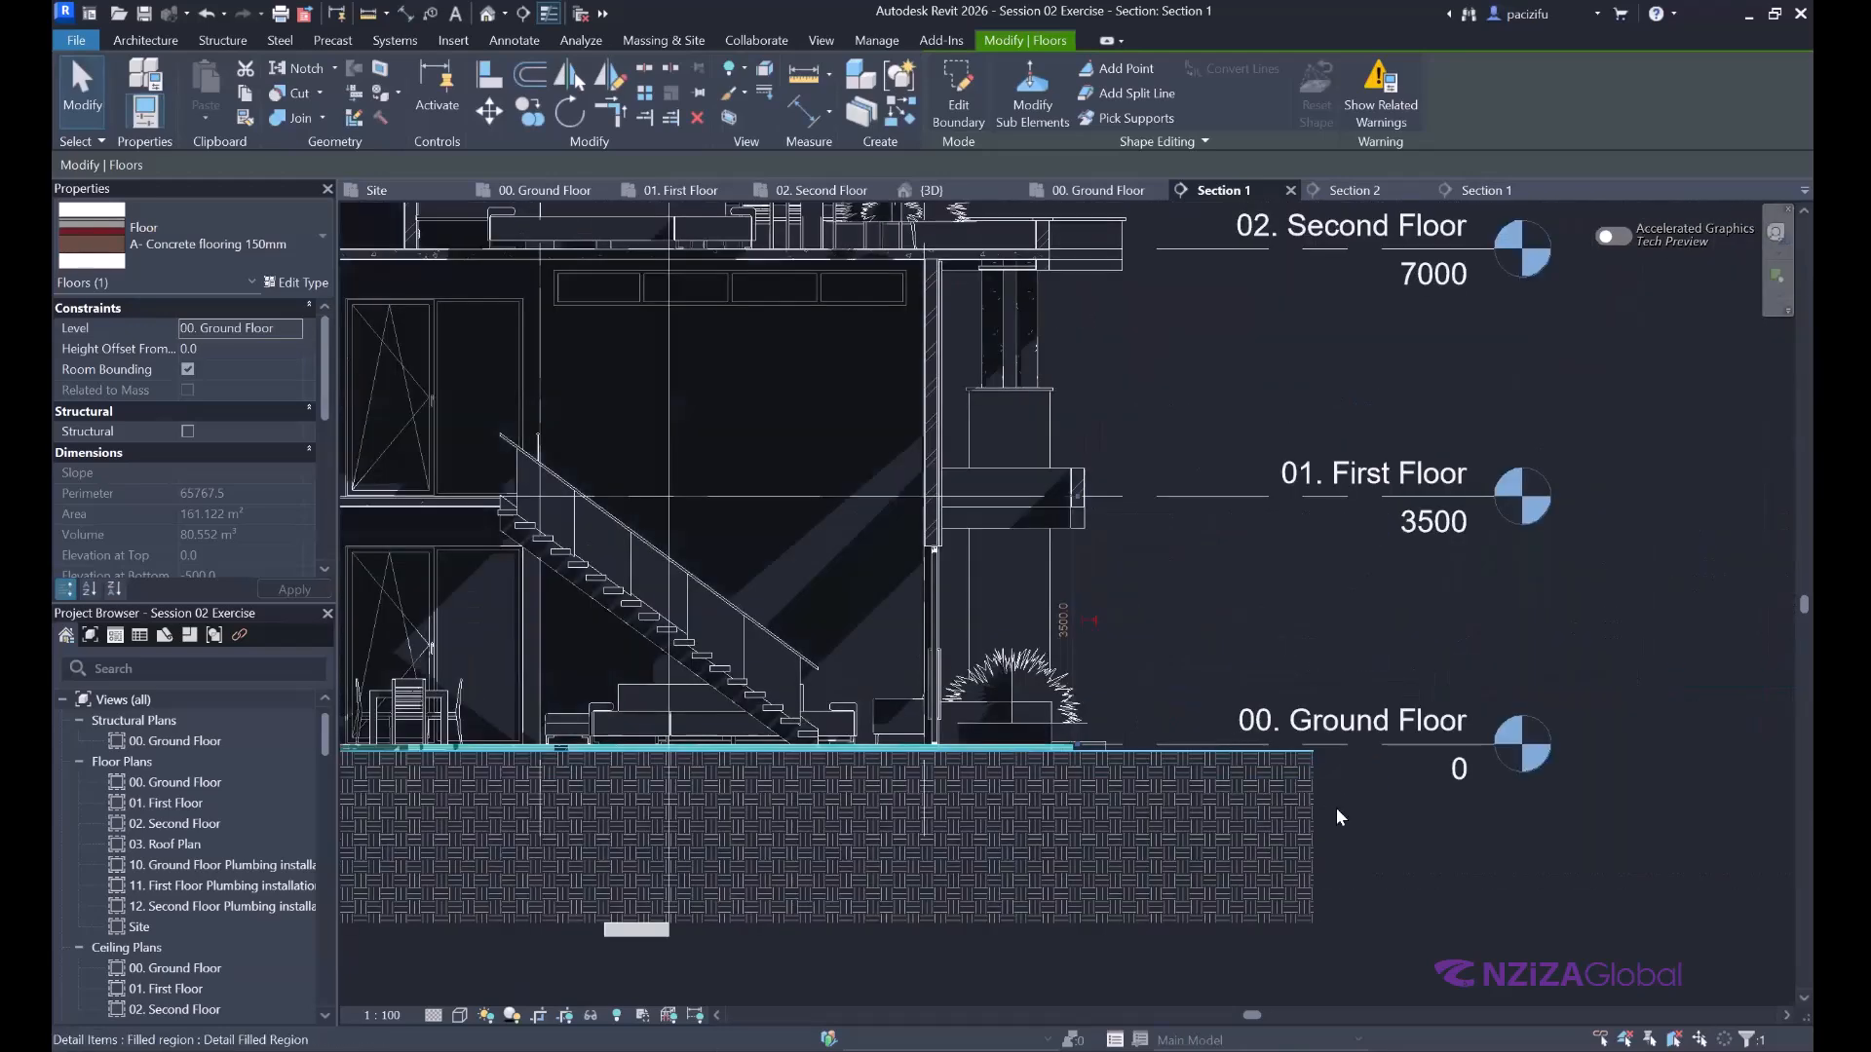
Open the boundary of the A- Earth filled region in Section 1 for editing.
left_click(836, 792)
key("z")
key("f")
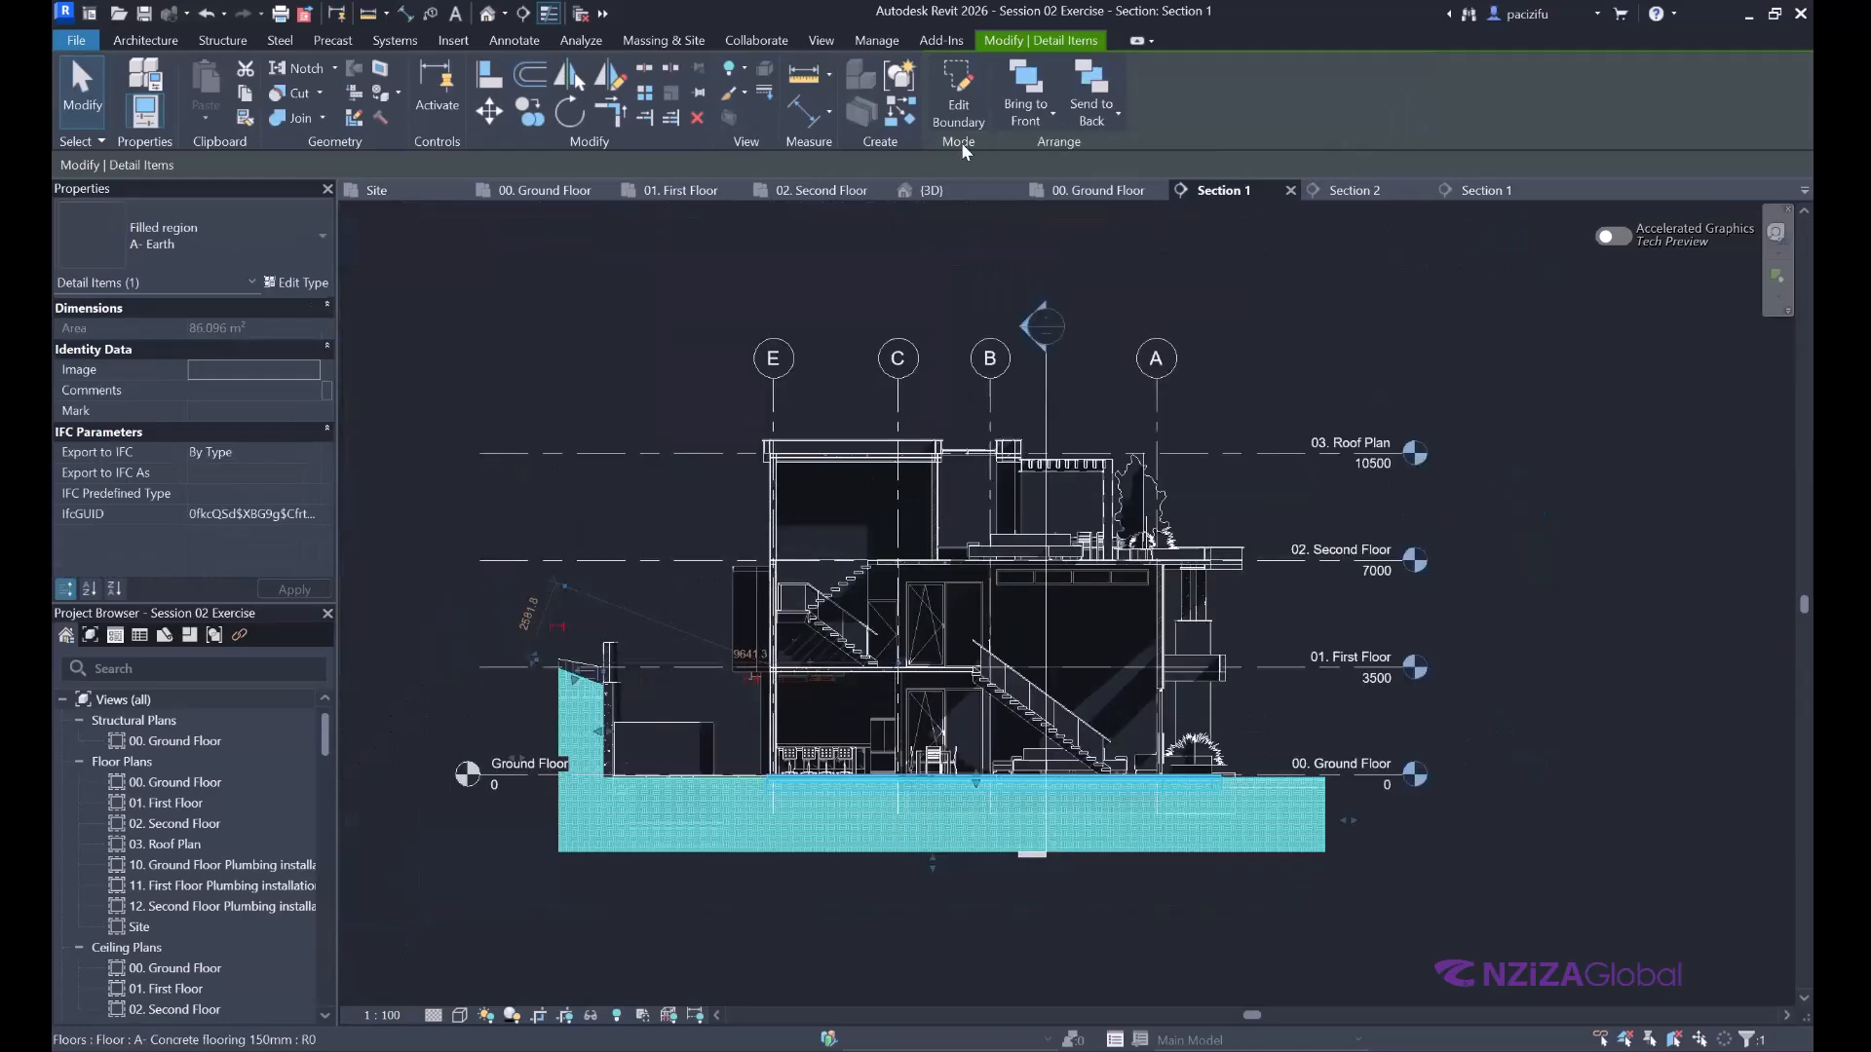
left_click(960, 142)
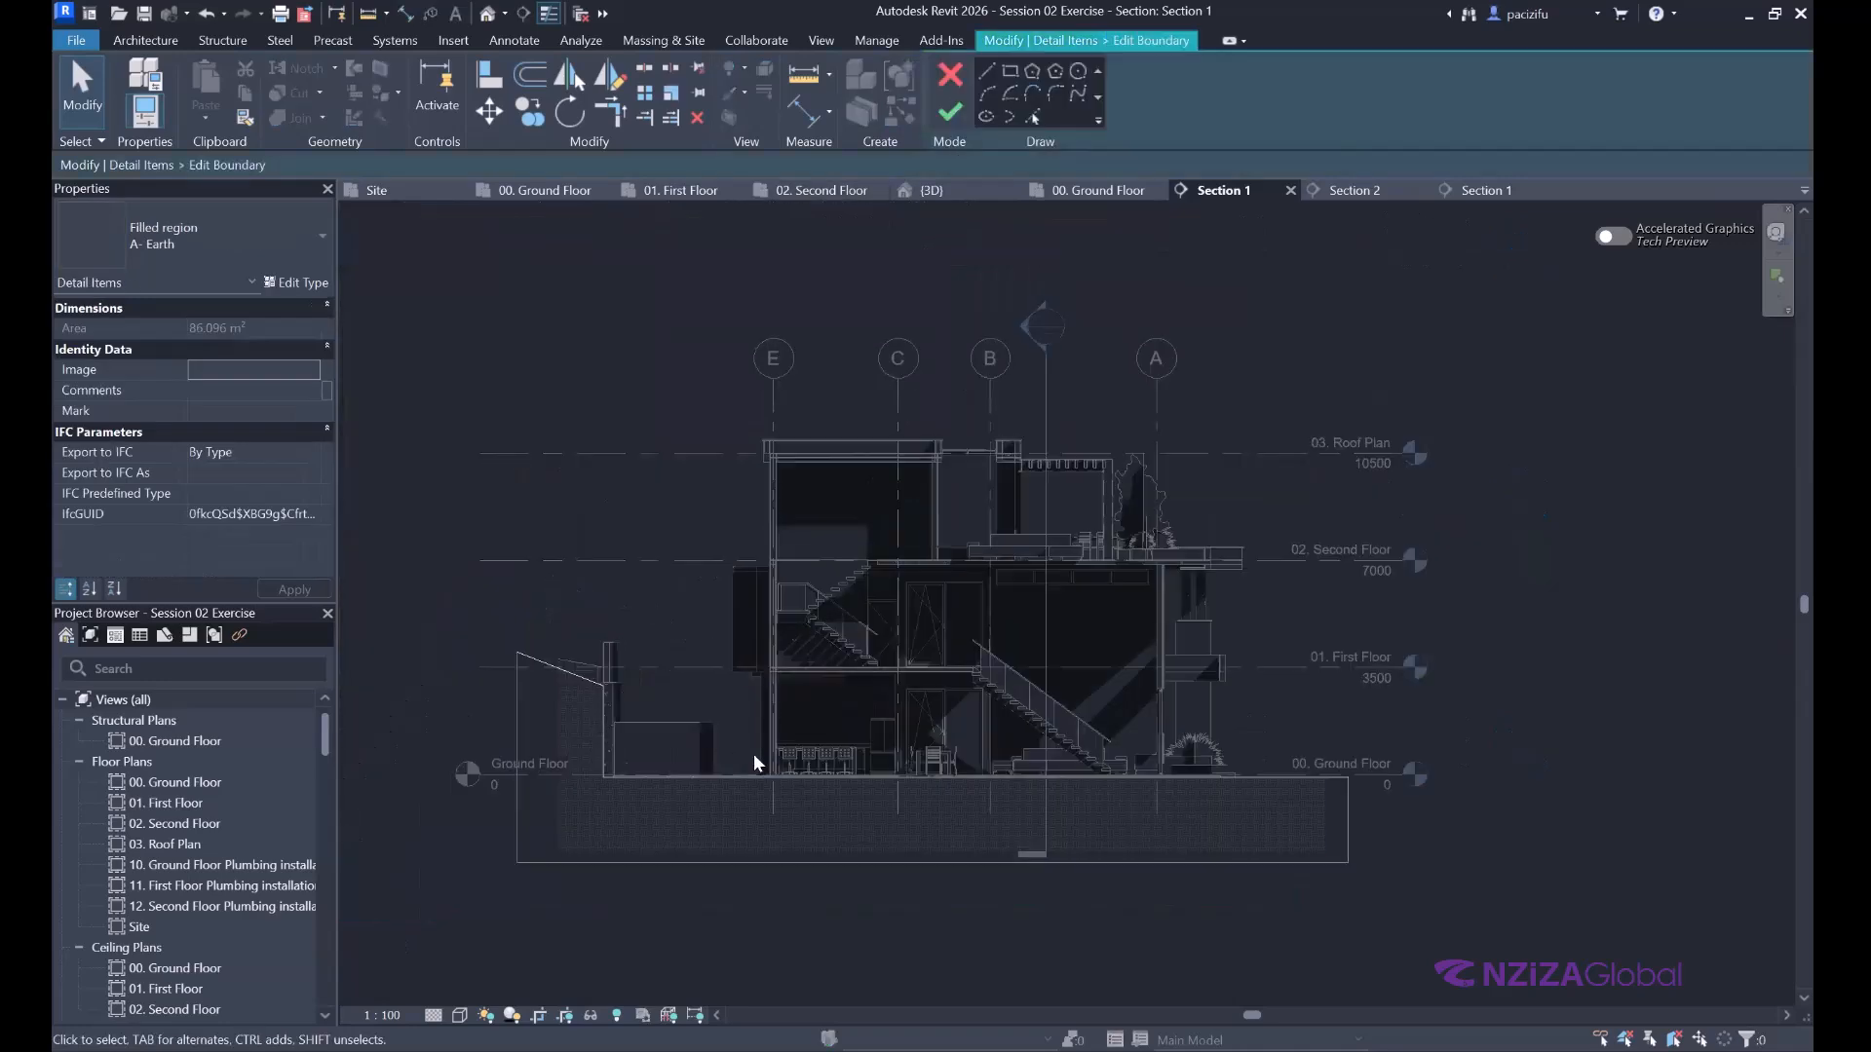
Sketch a notch about 880 mm deep in the earth region's boundary, running beneath the ground floor slab from one end to the other.
scroll(752, 752, "up", 5)
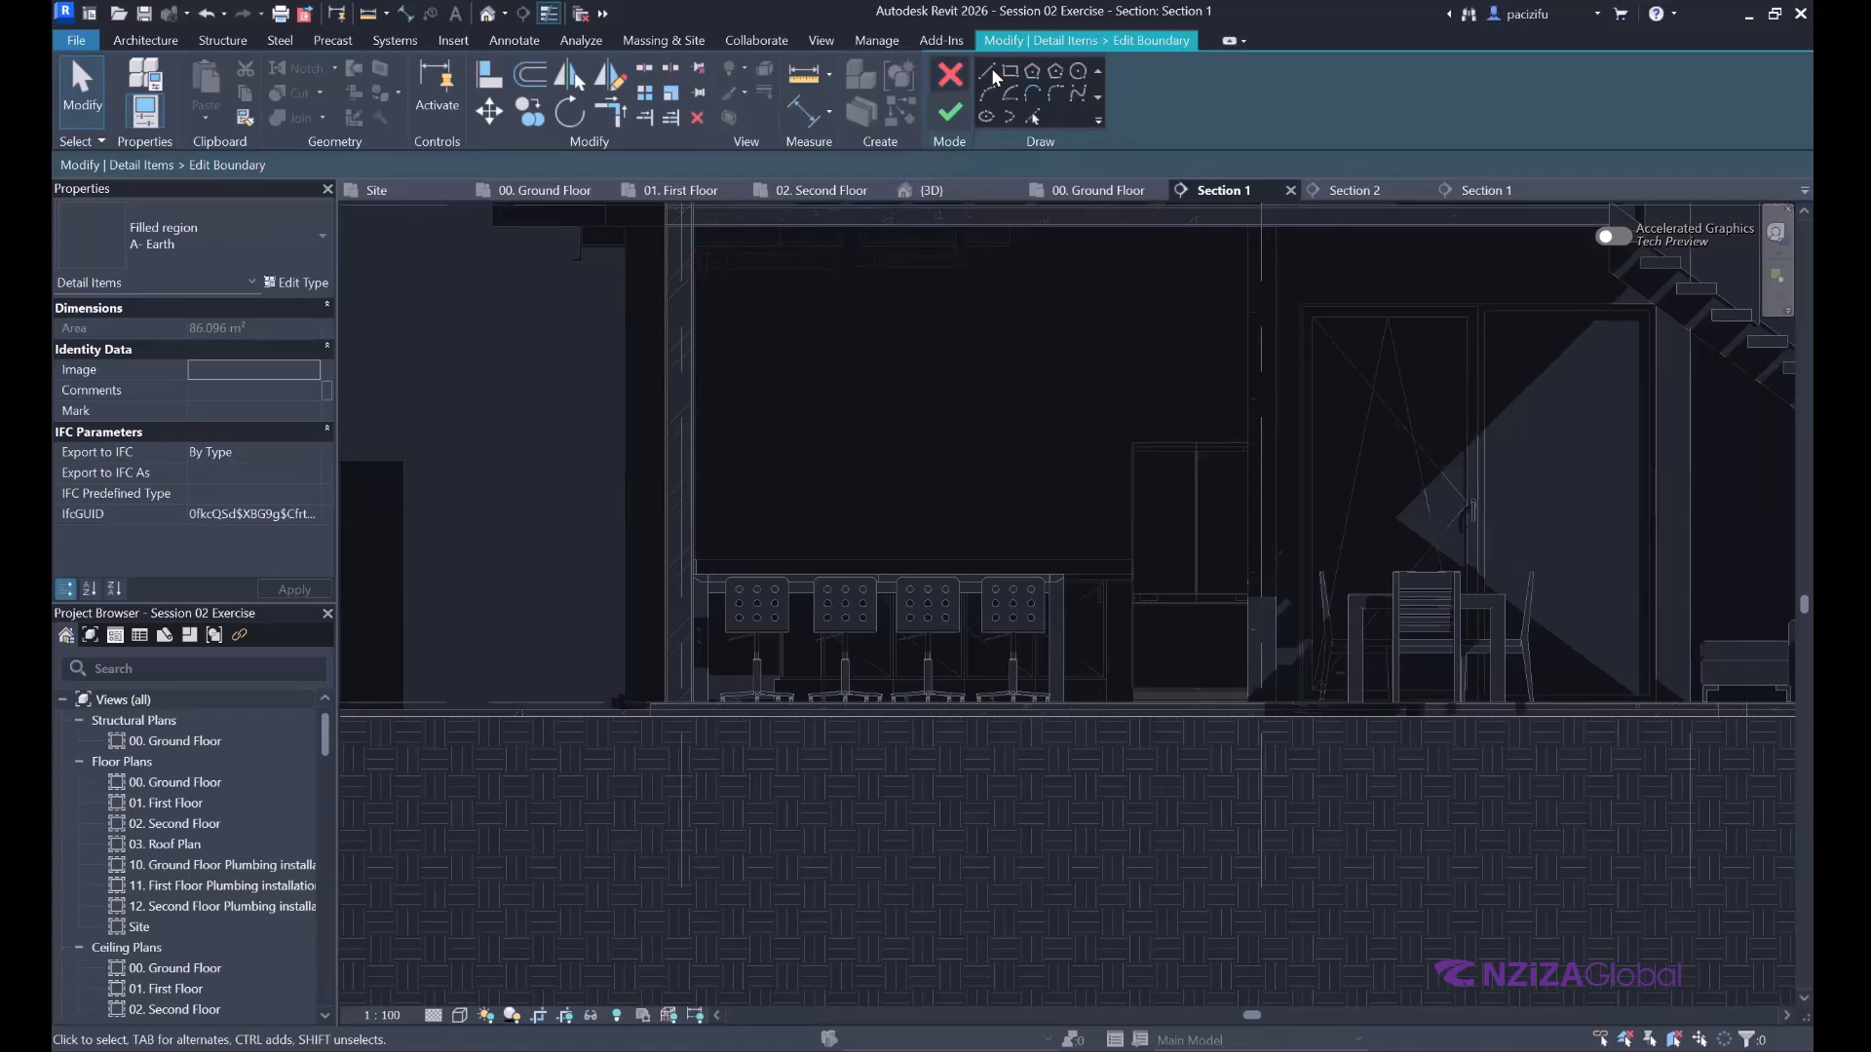
left_click(987, 70)
scroll(692, 593, "up", 4)
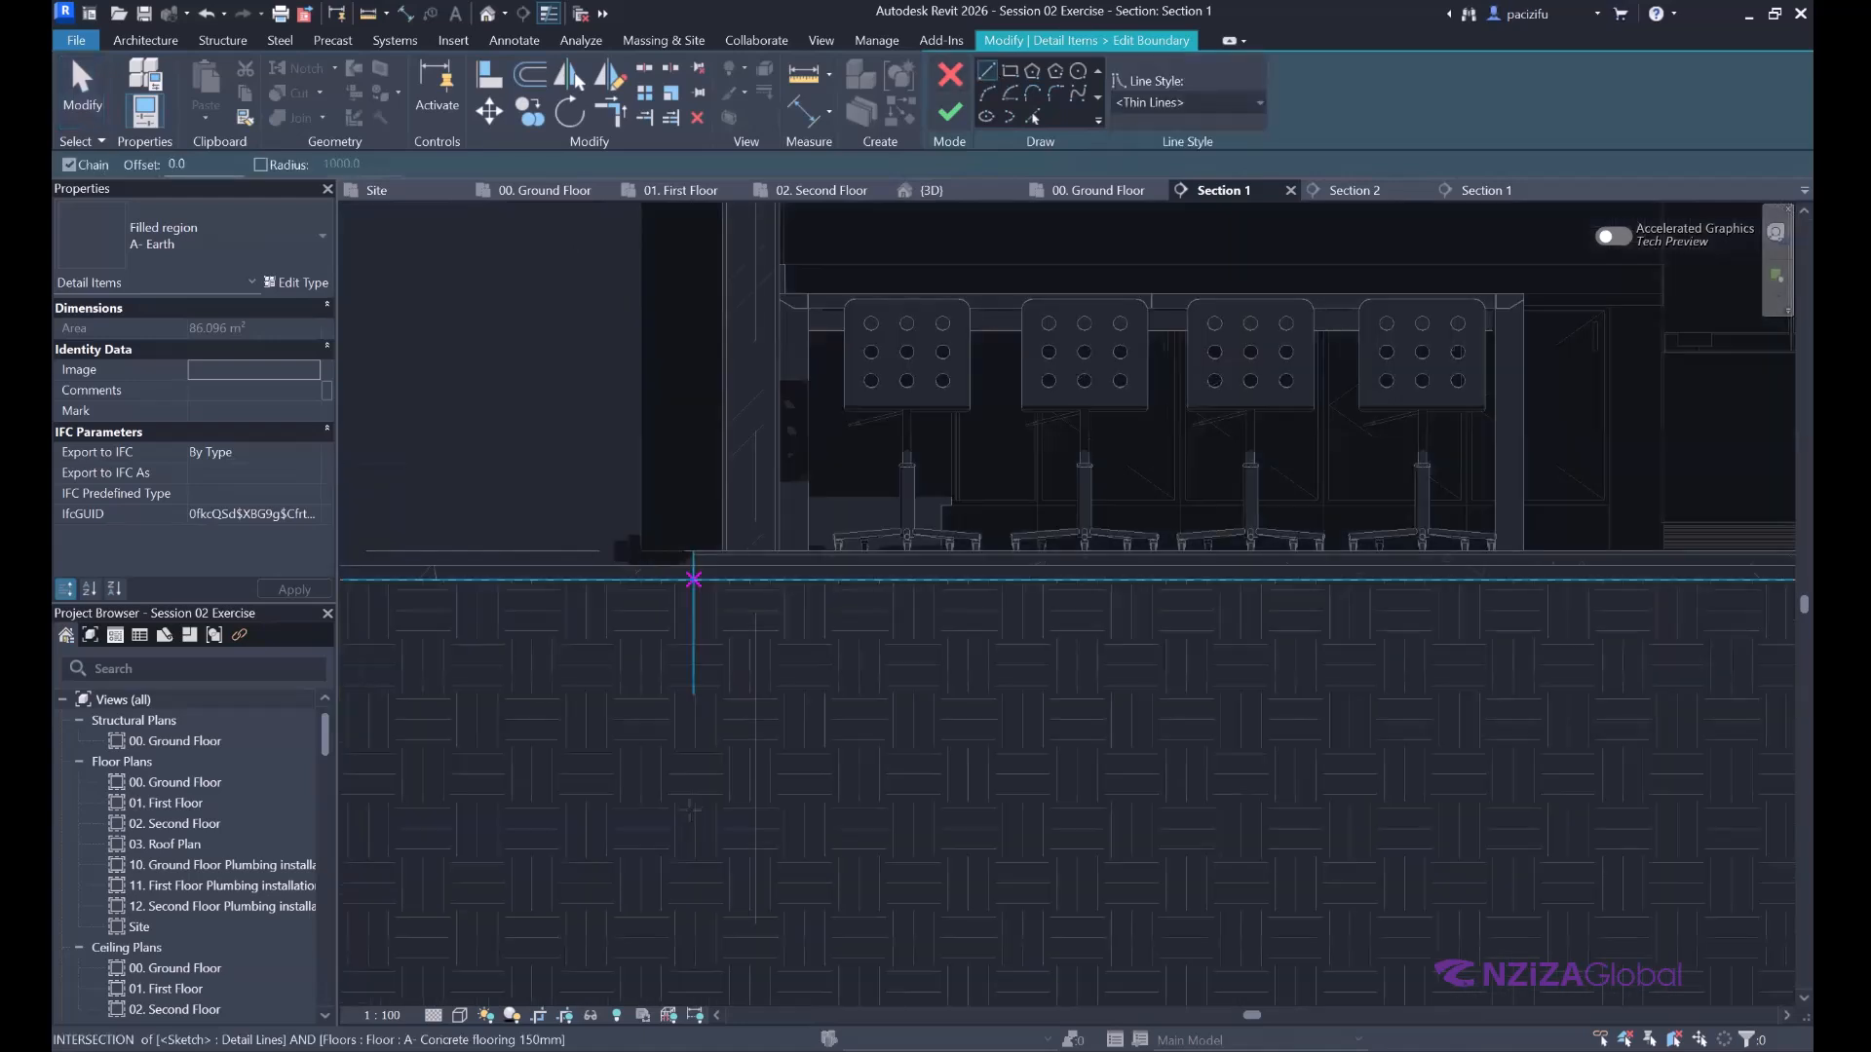
left_click(693, 594)
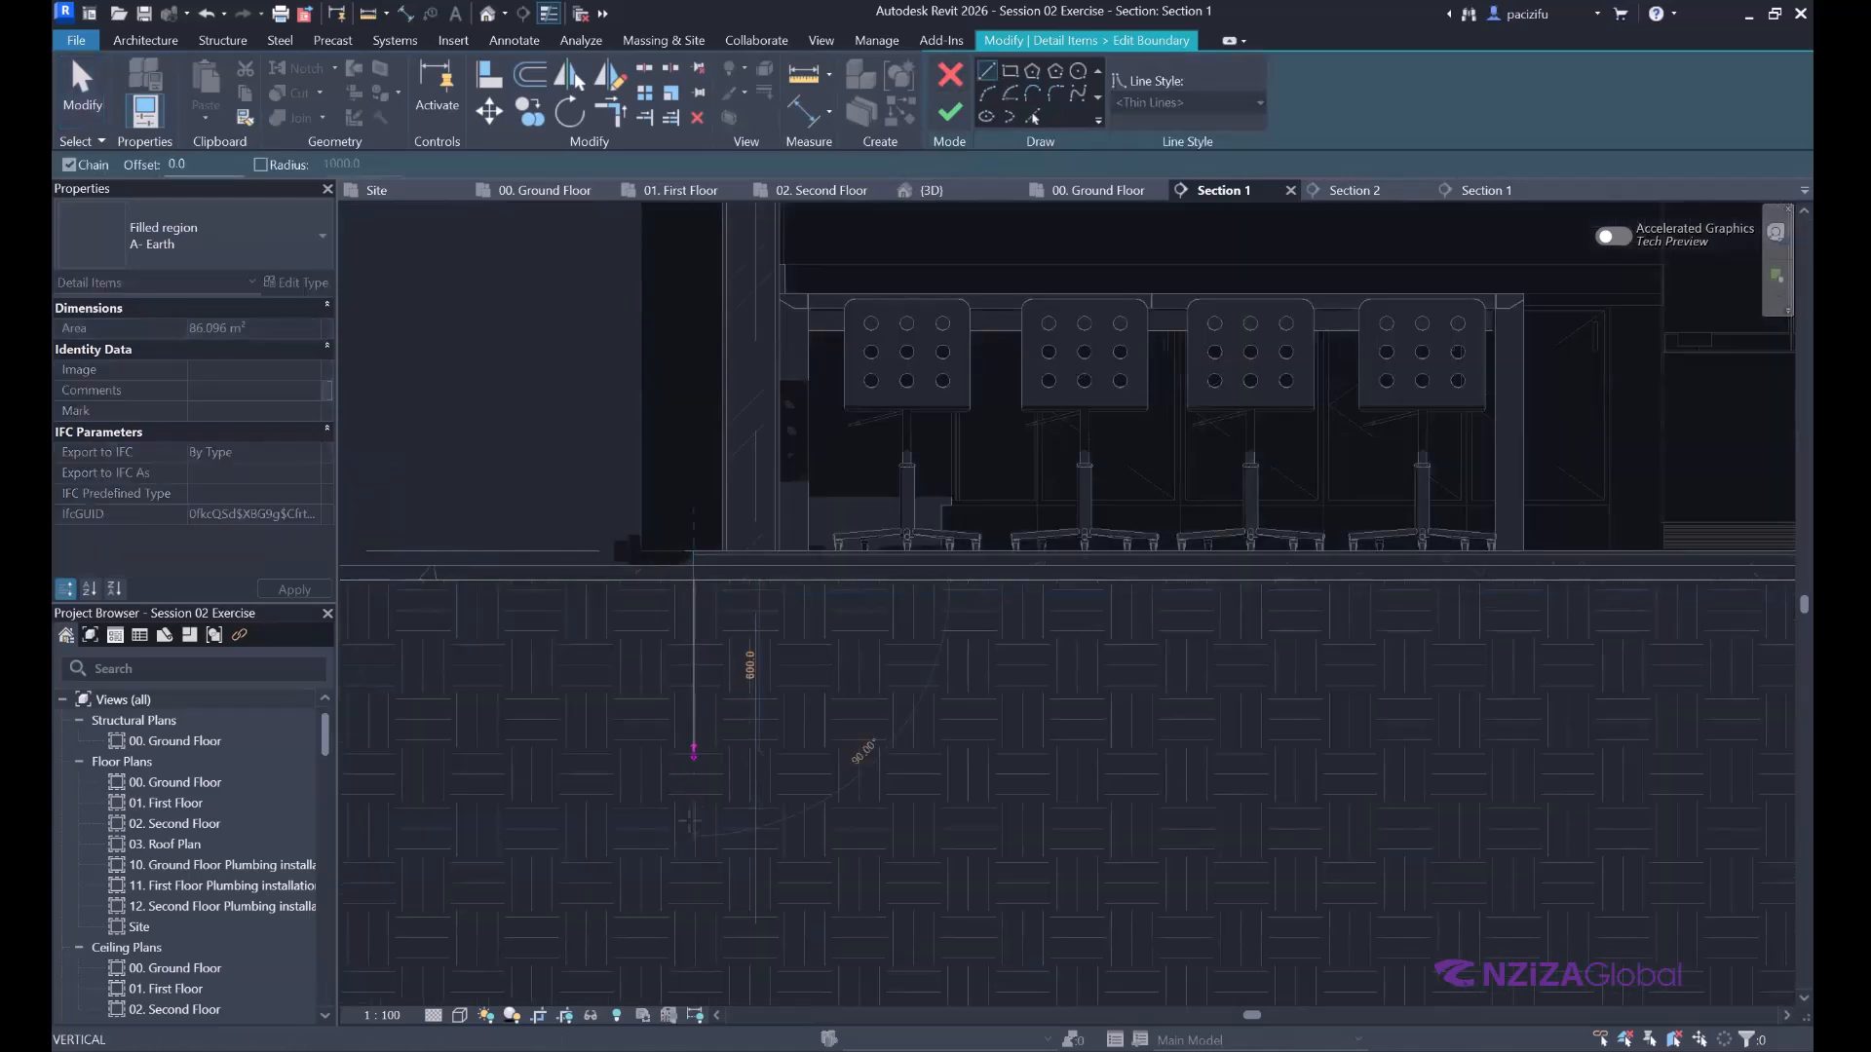
scroll(593, 835, "down", 5)
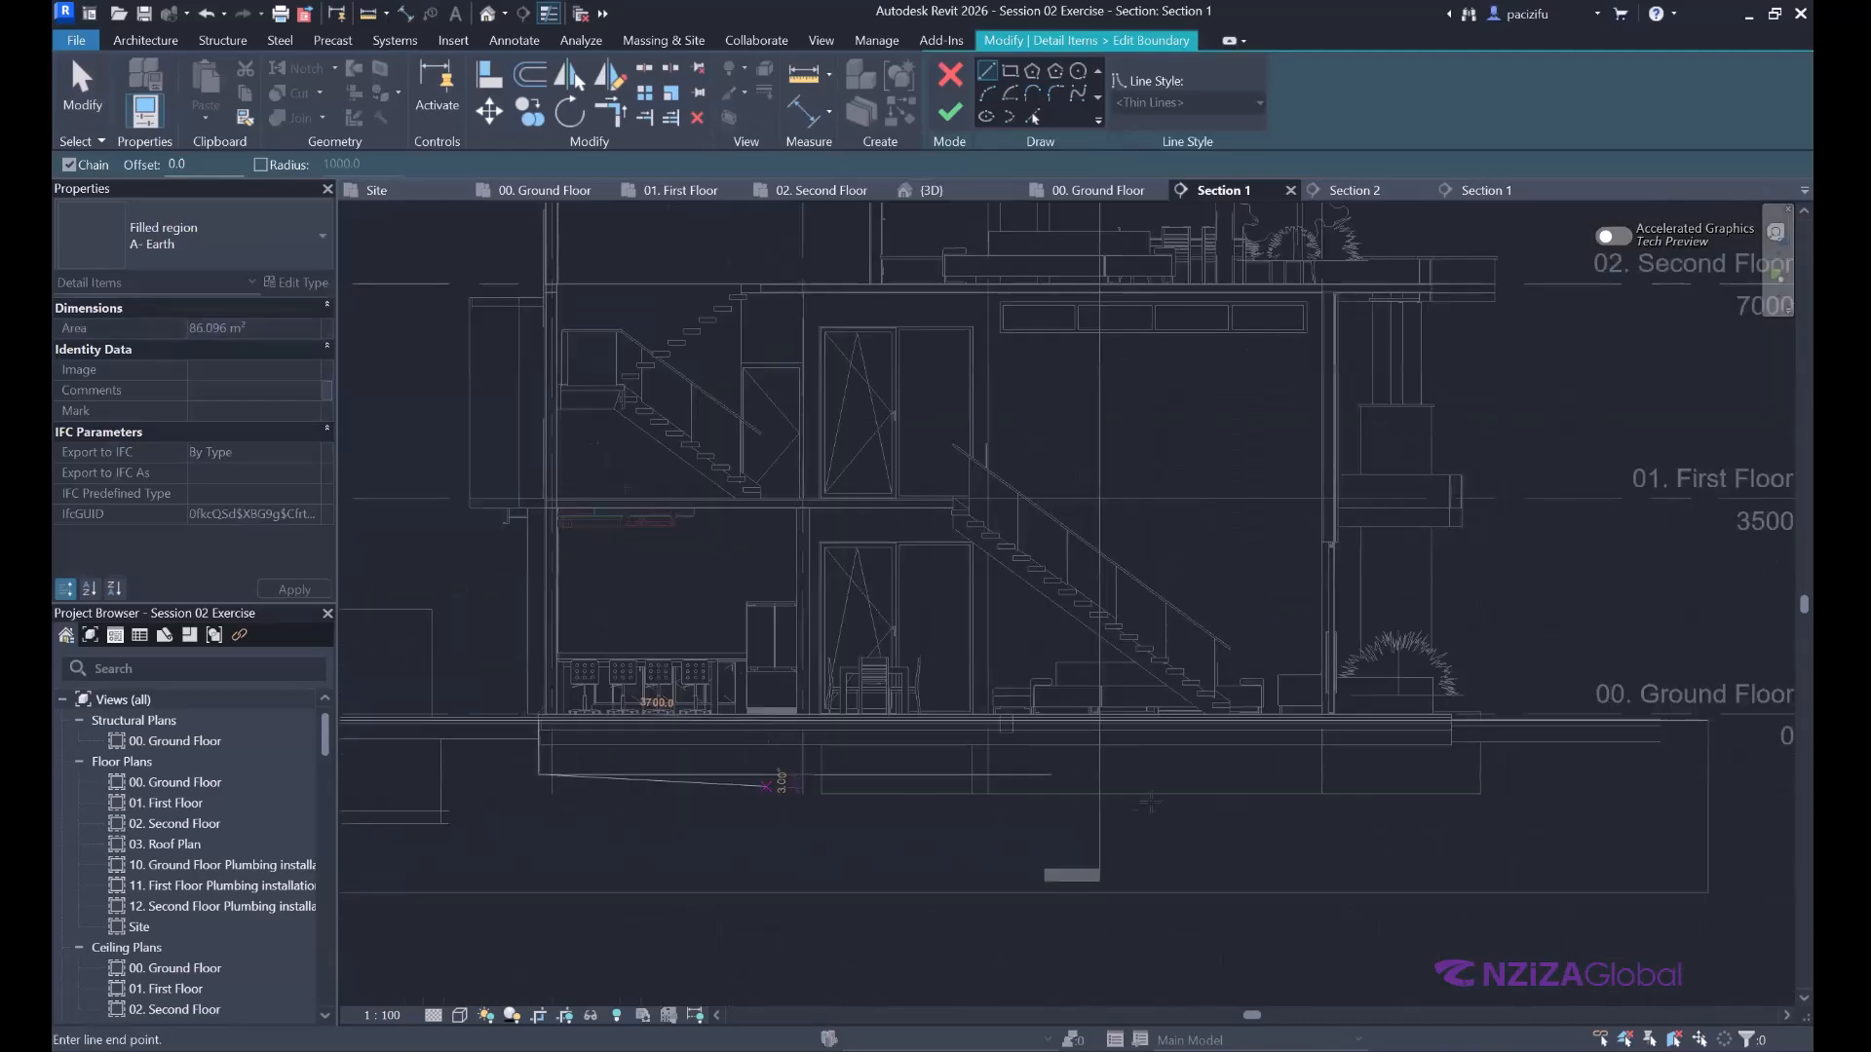
scroll(1160, 778, "up", 2)
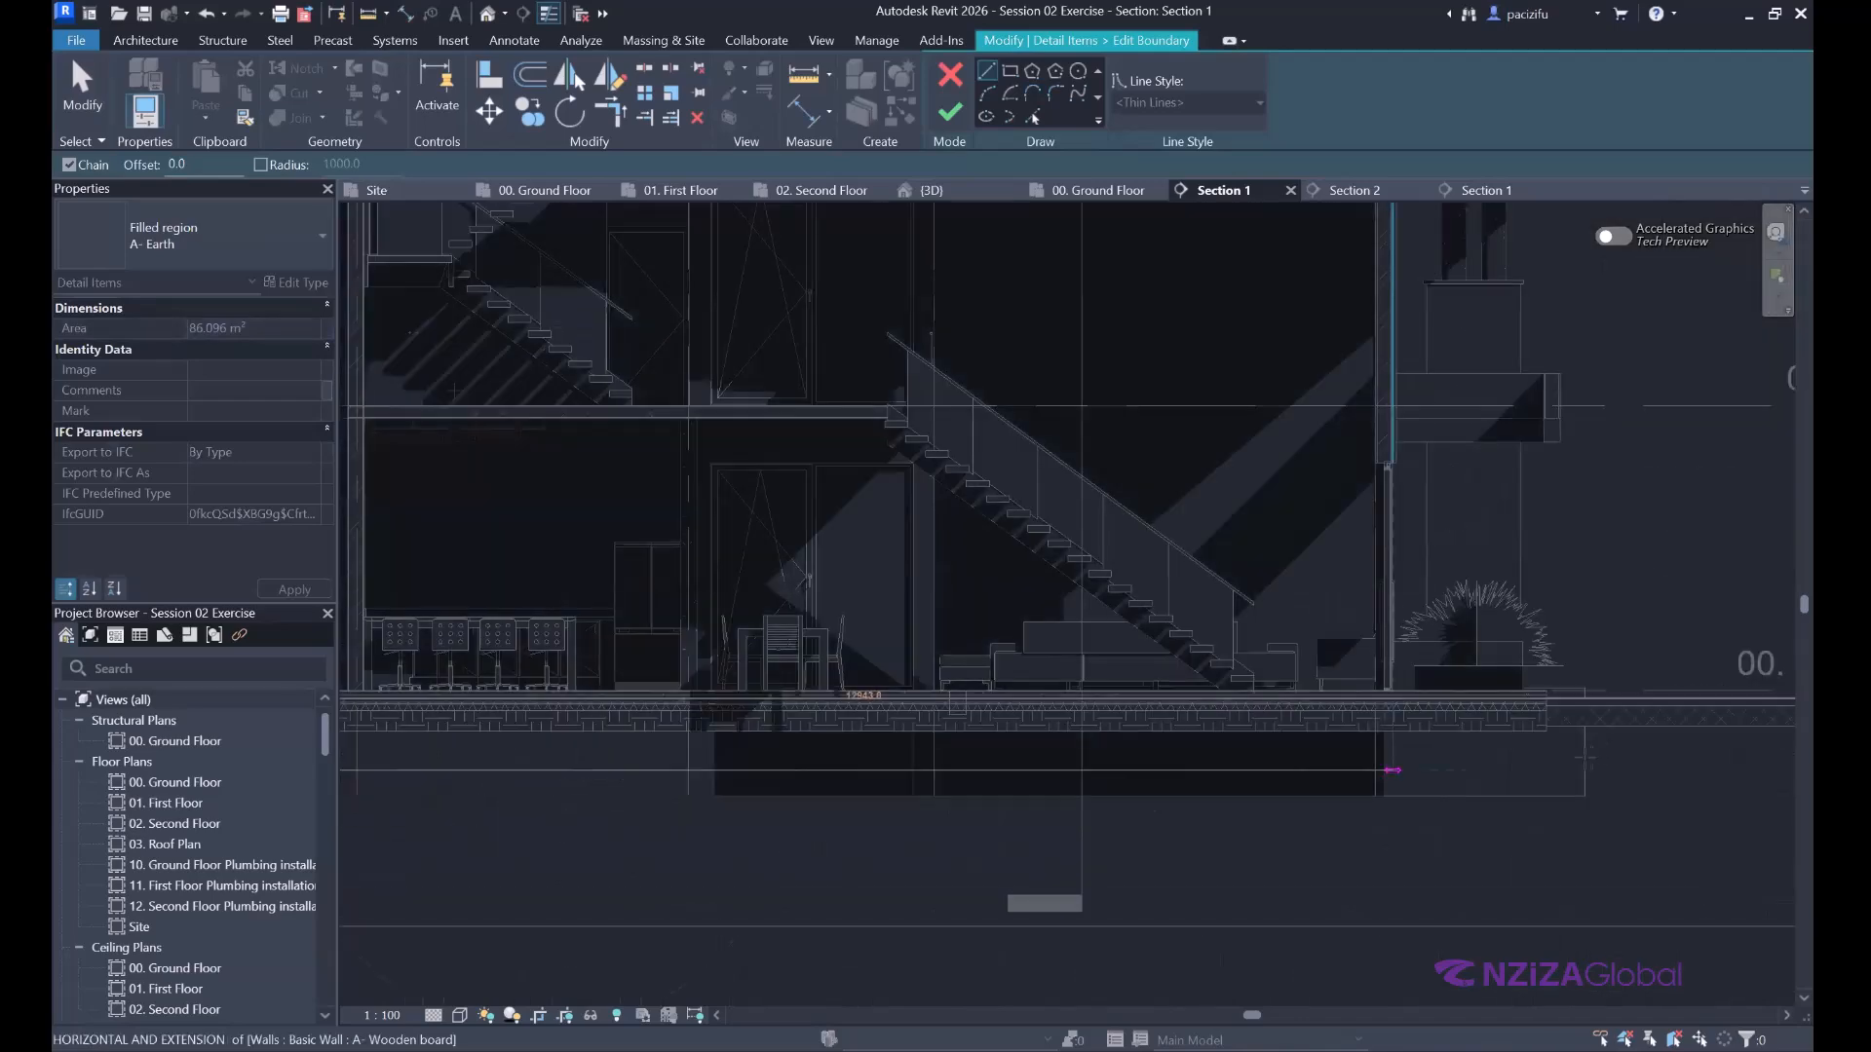
scroll(1391, 770, "up", 3)
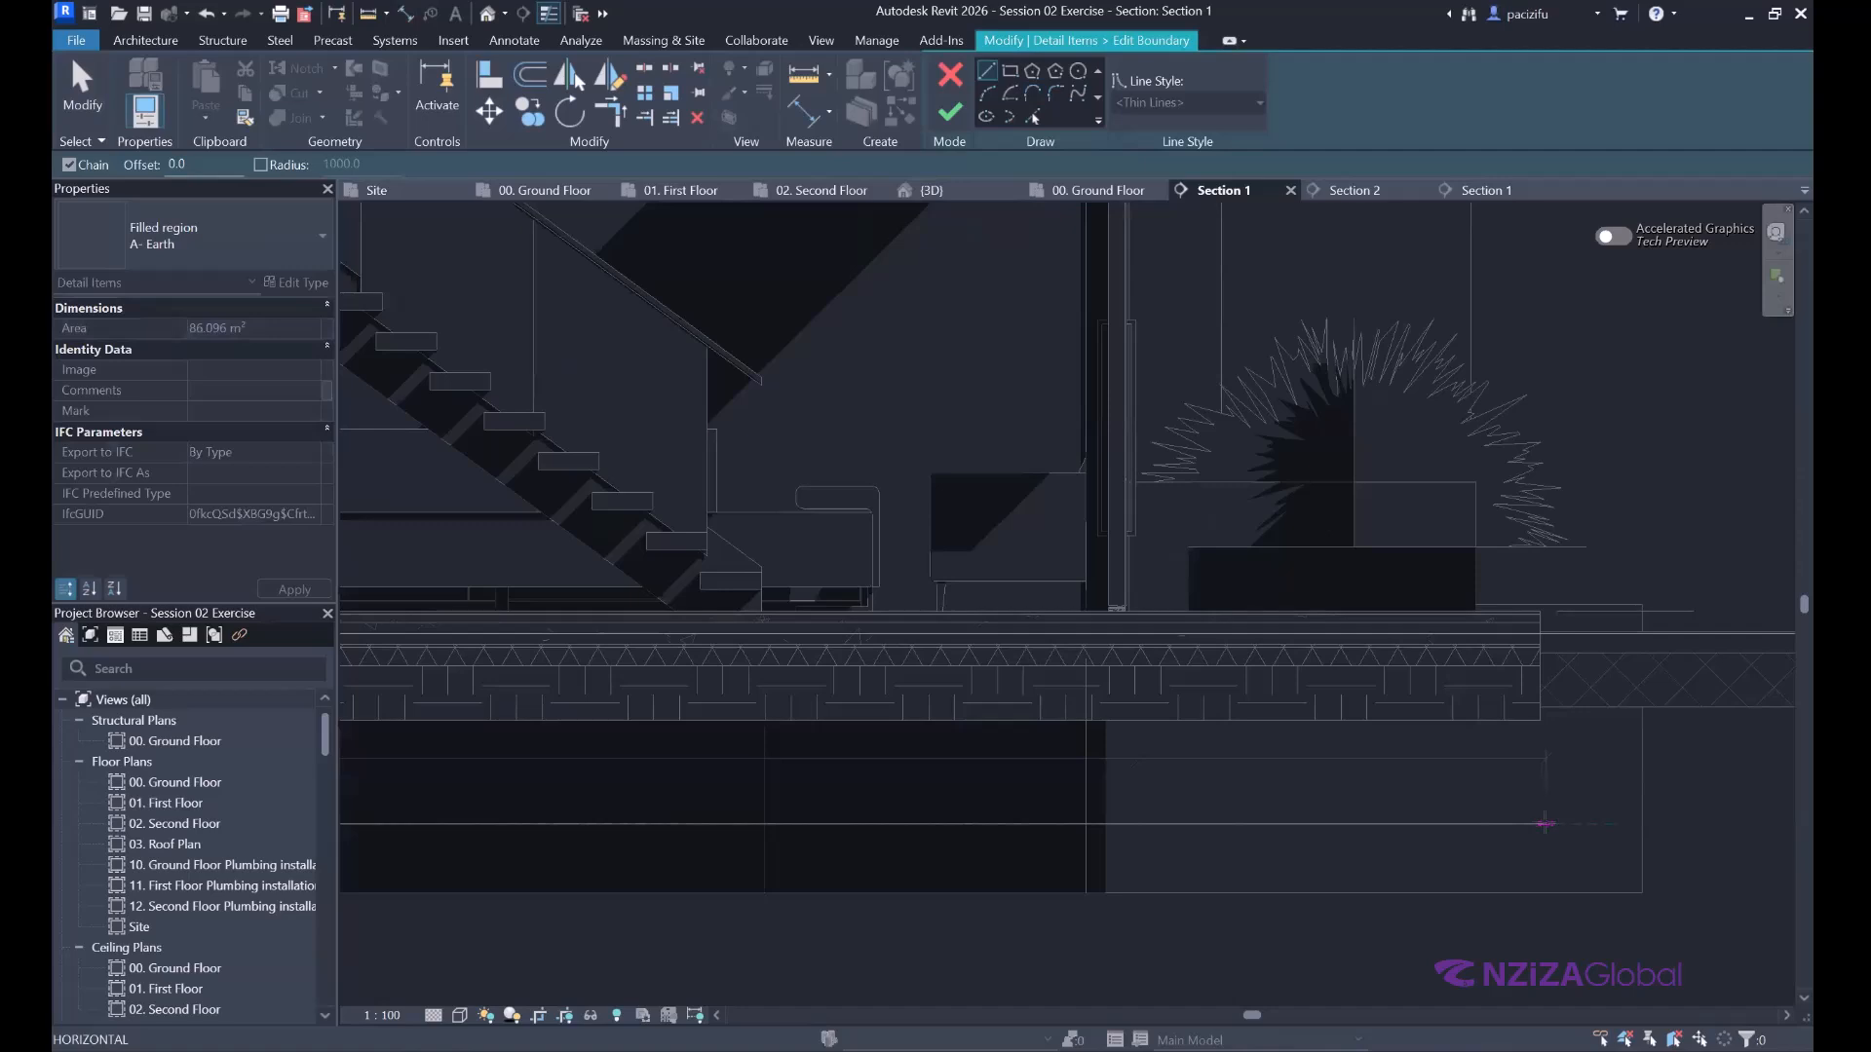
left_click(1549, 823)
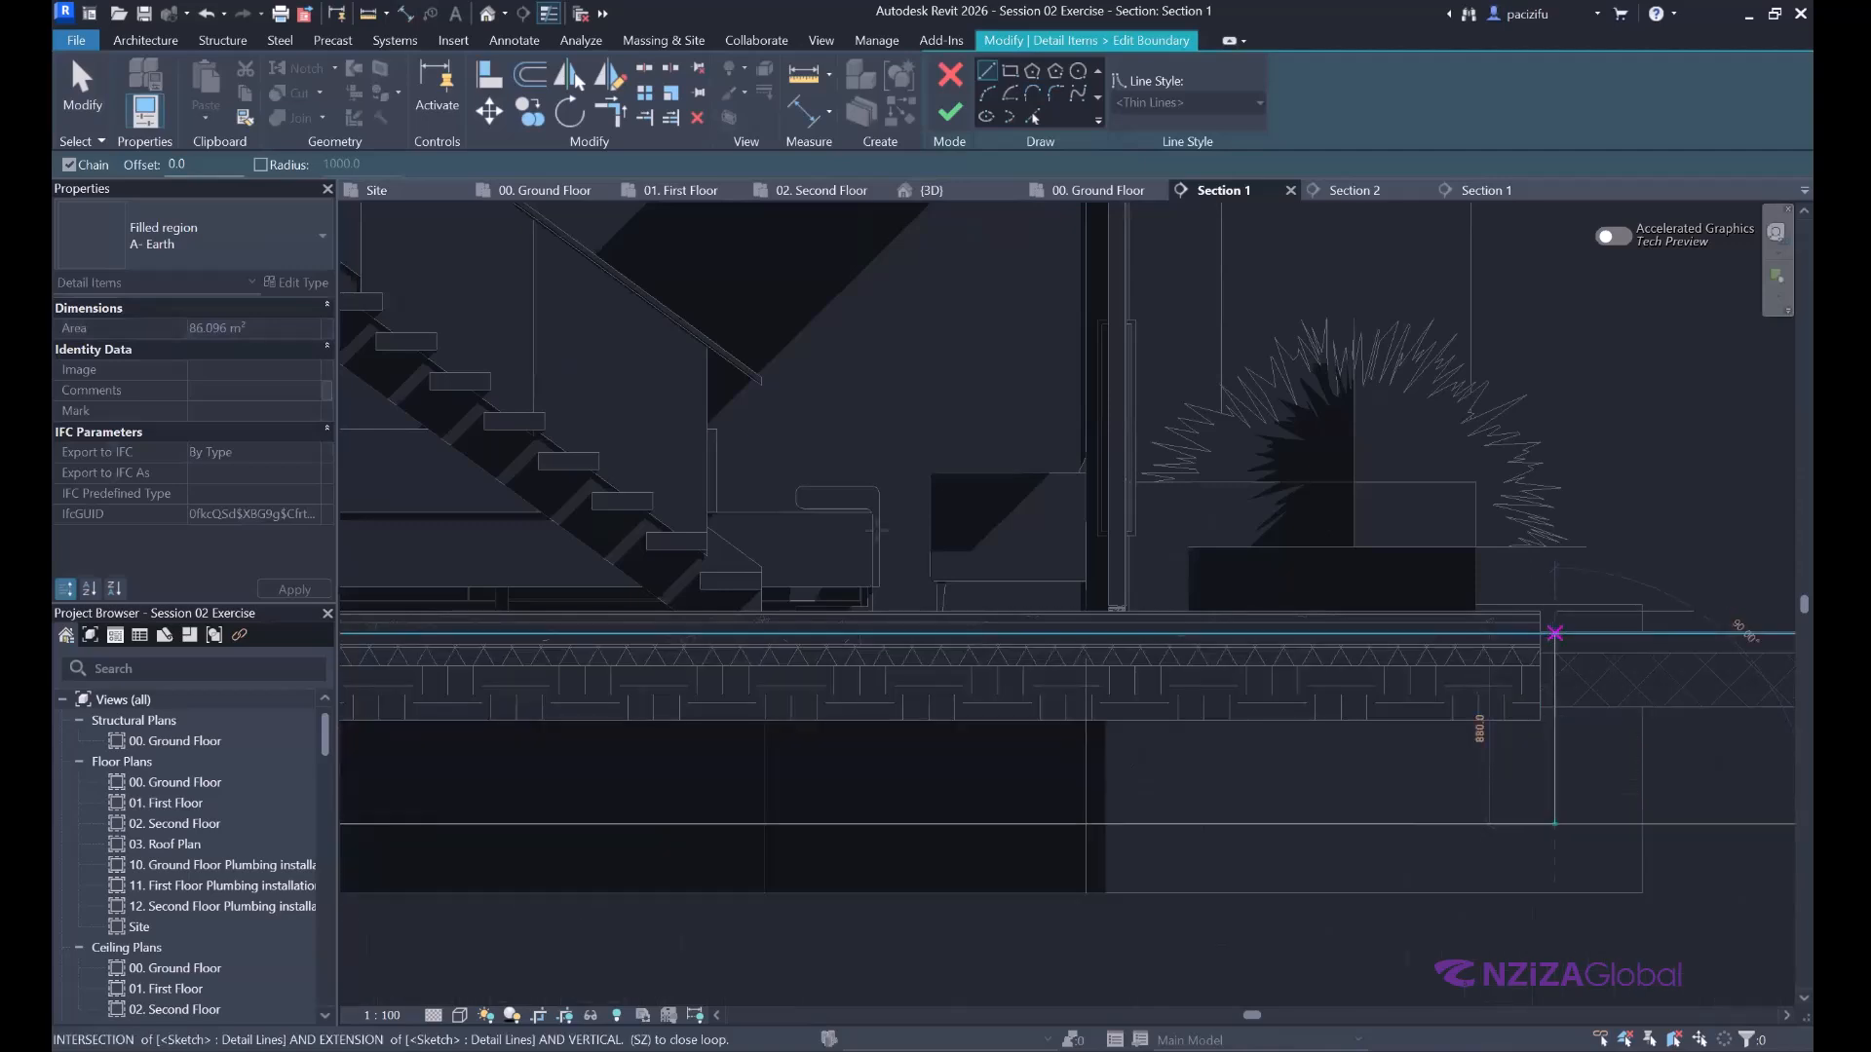
left_click(1554, 634)
key("Escape")
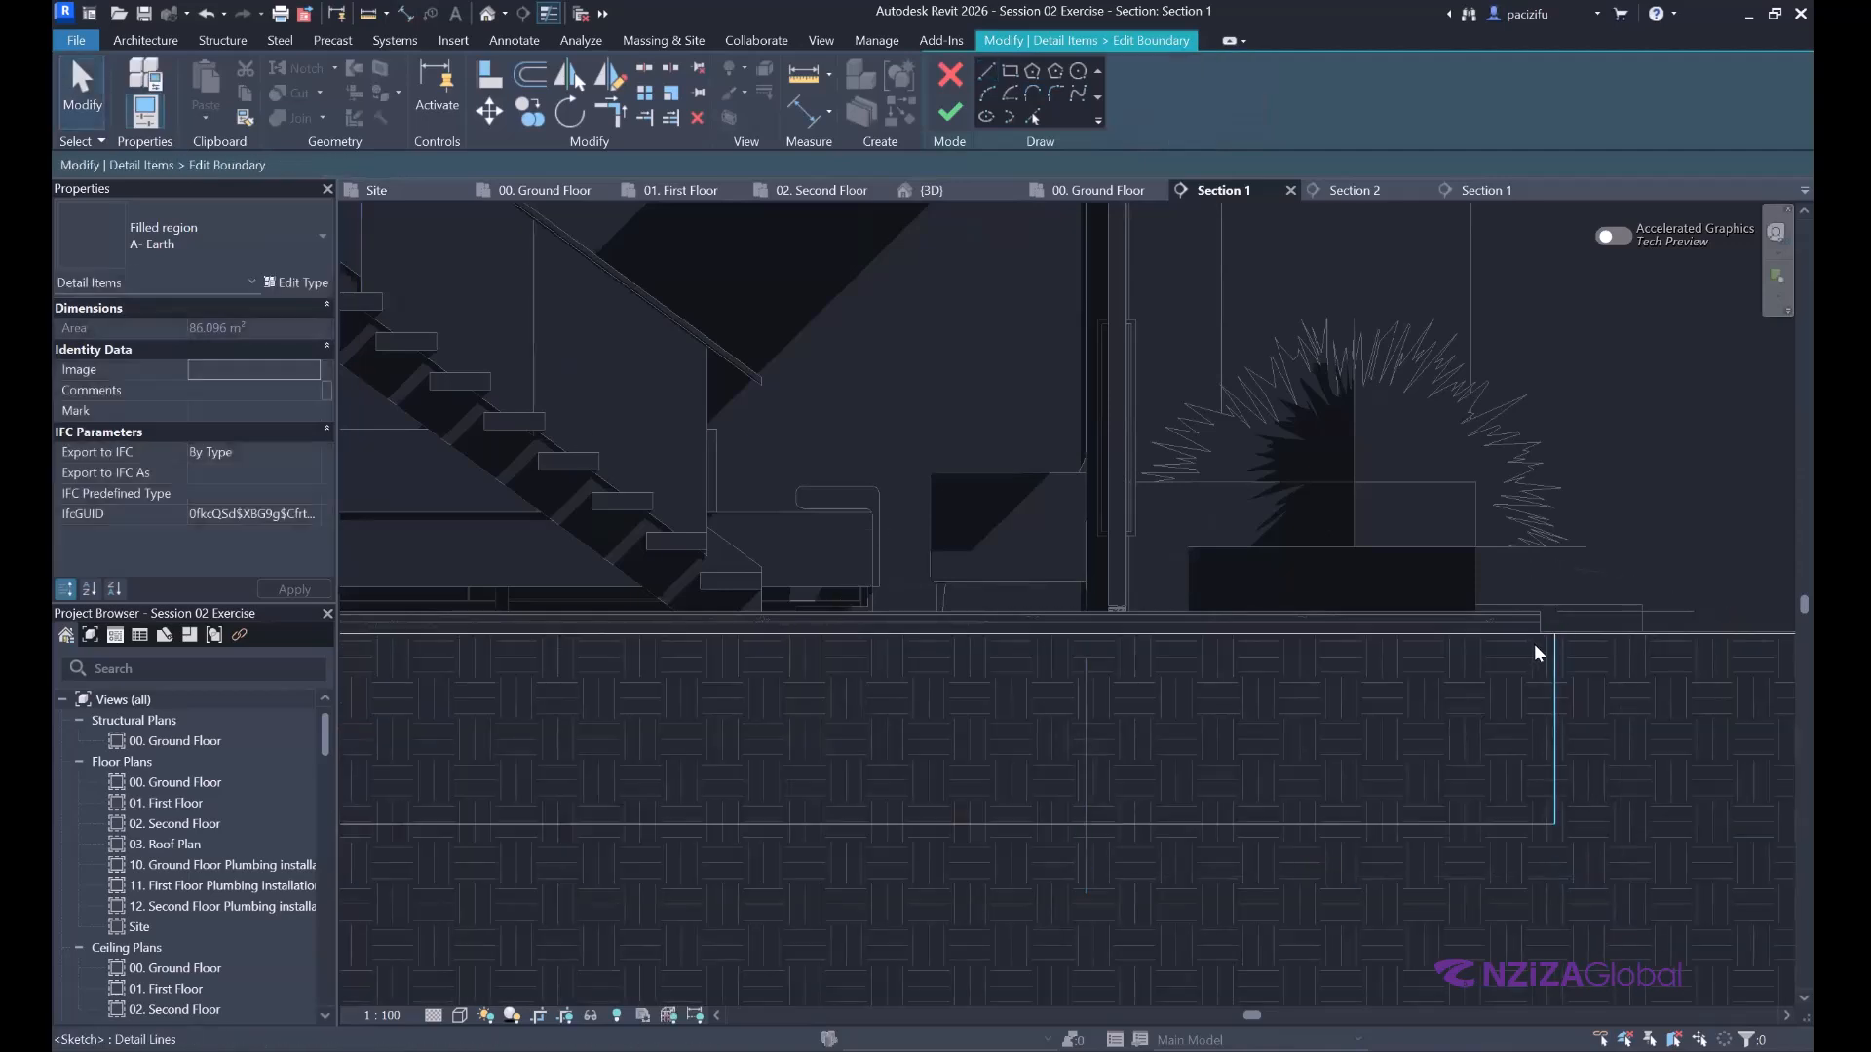
Split the earth boundary's upper line between the two sides of the notch.
left_click(1554, 702)
scroll(1559, 770, "up", 2)
scroll(1376, 674, "down", 1)
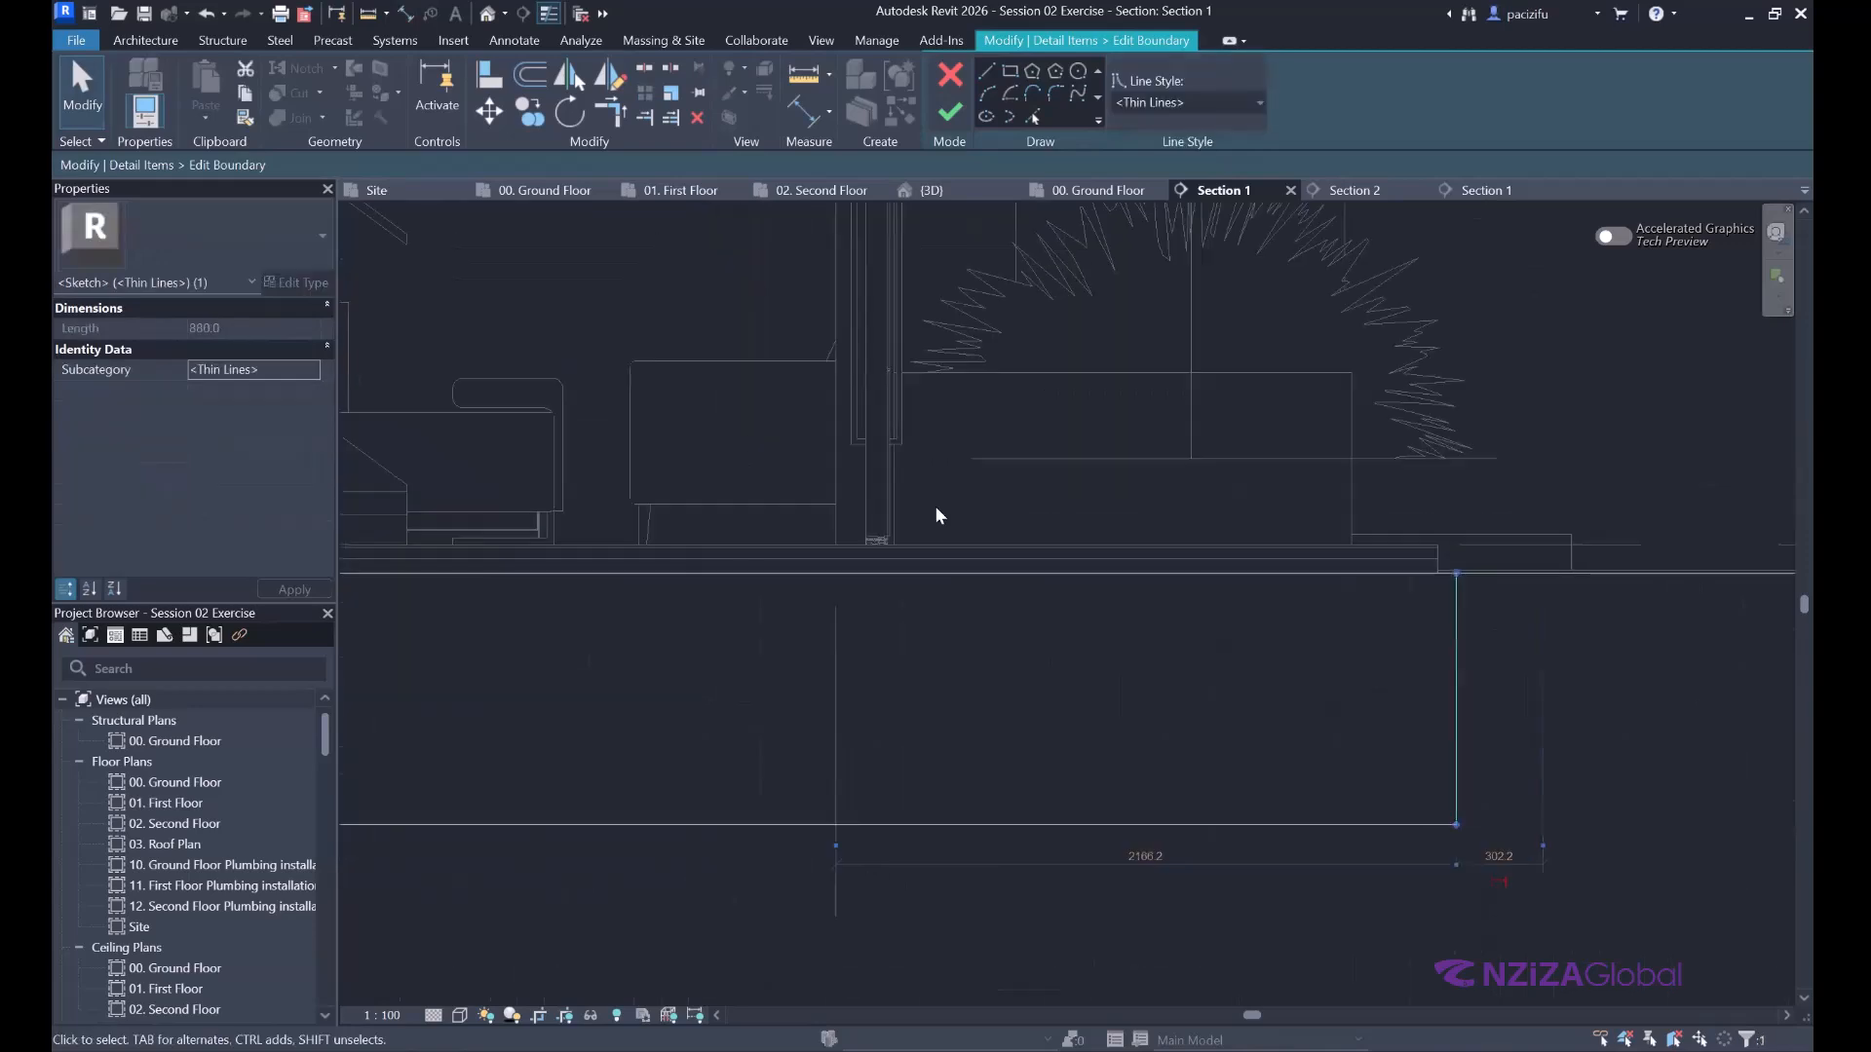
scroll(1043, 623, "down", 5)
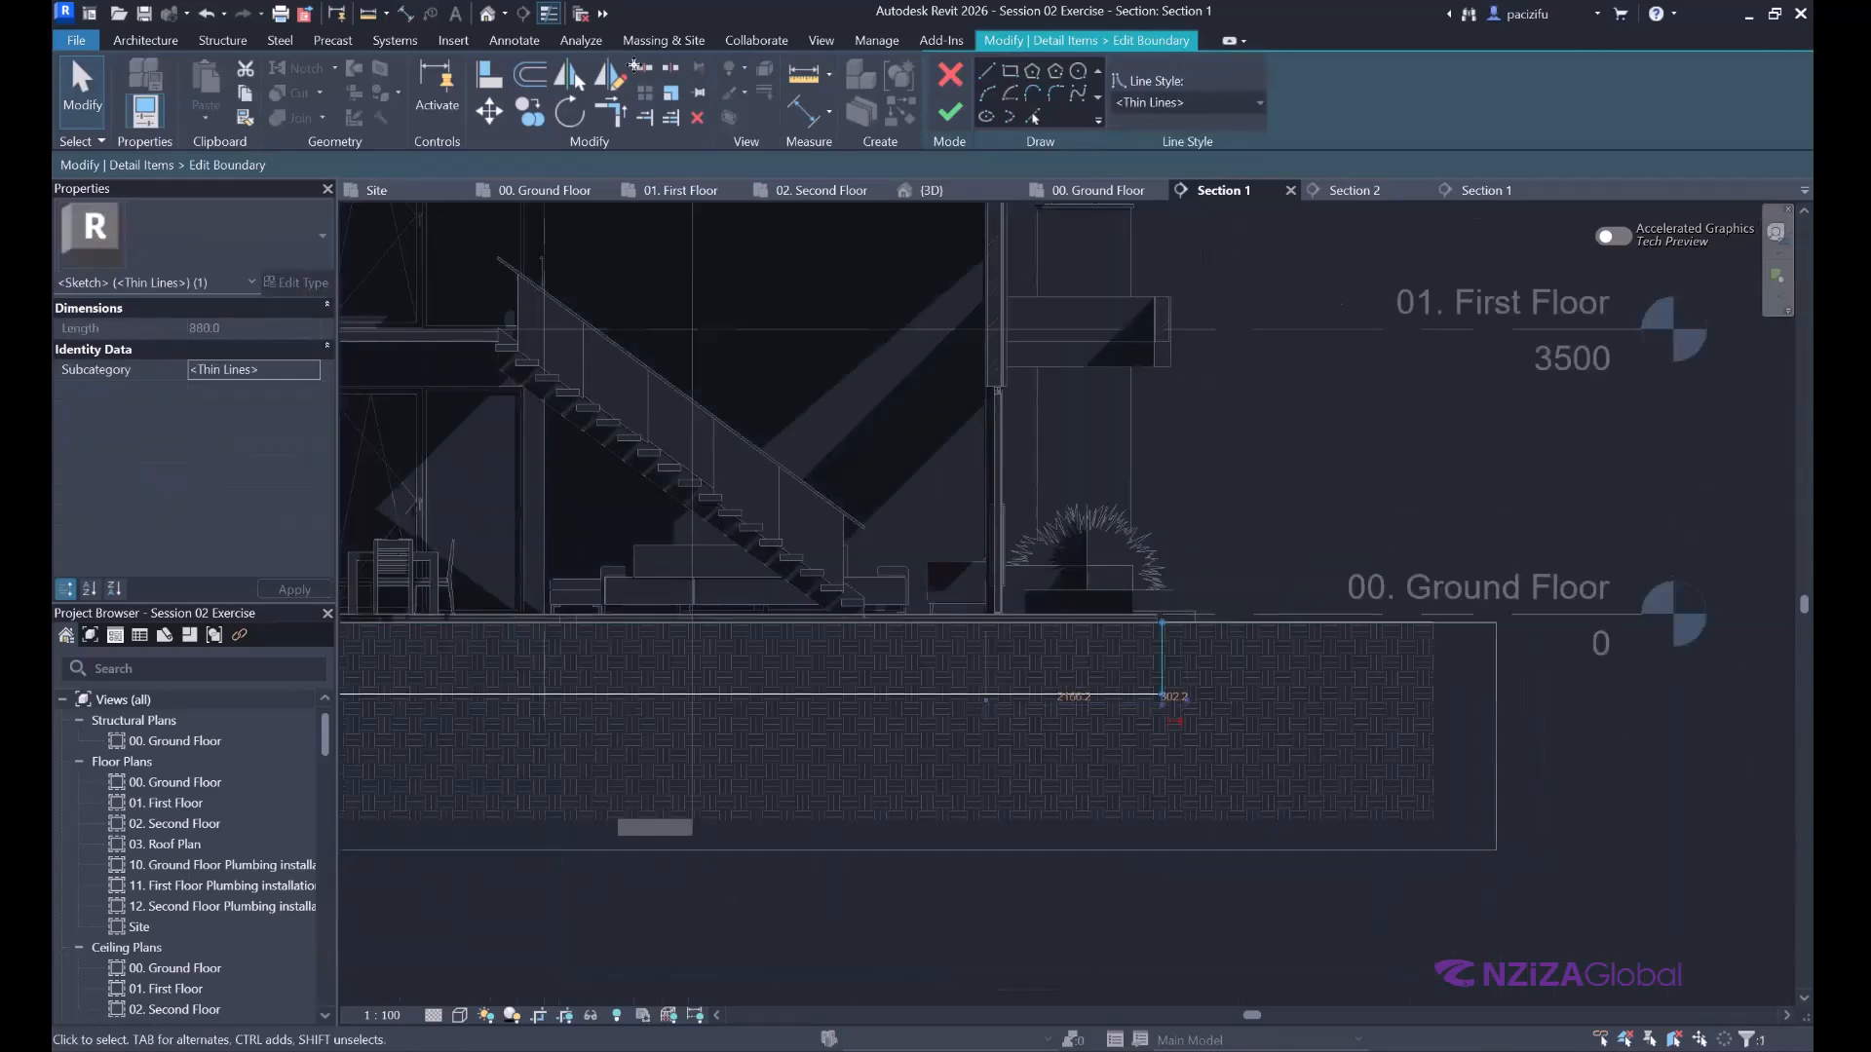
left_click(638, 67)
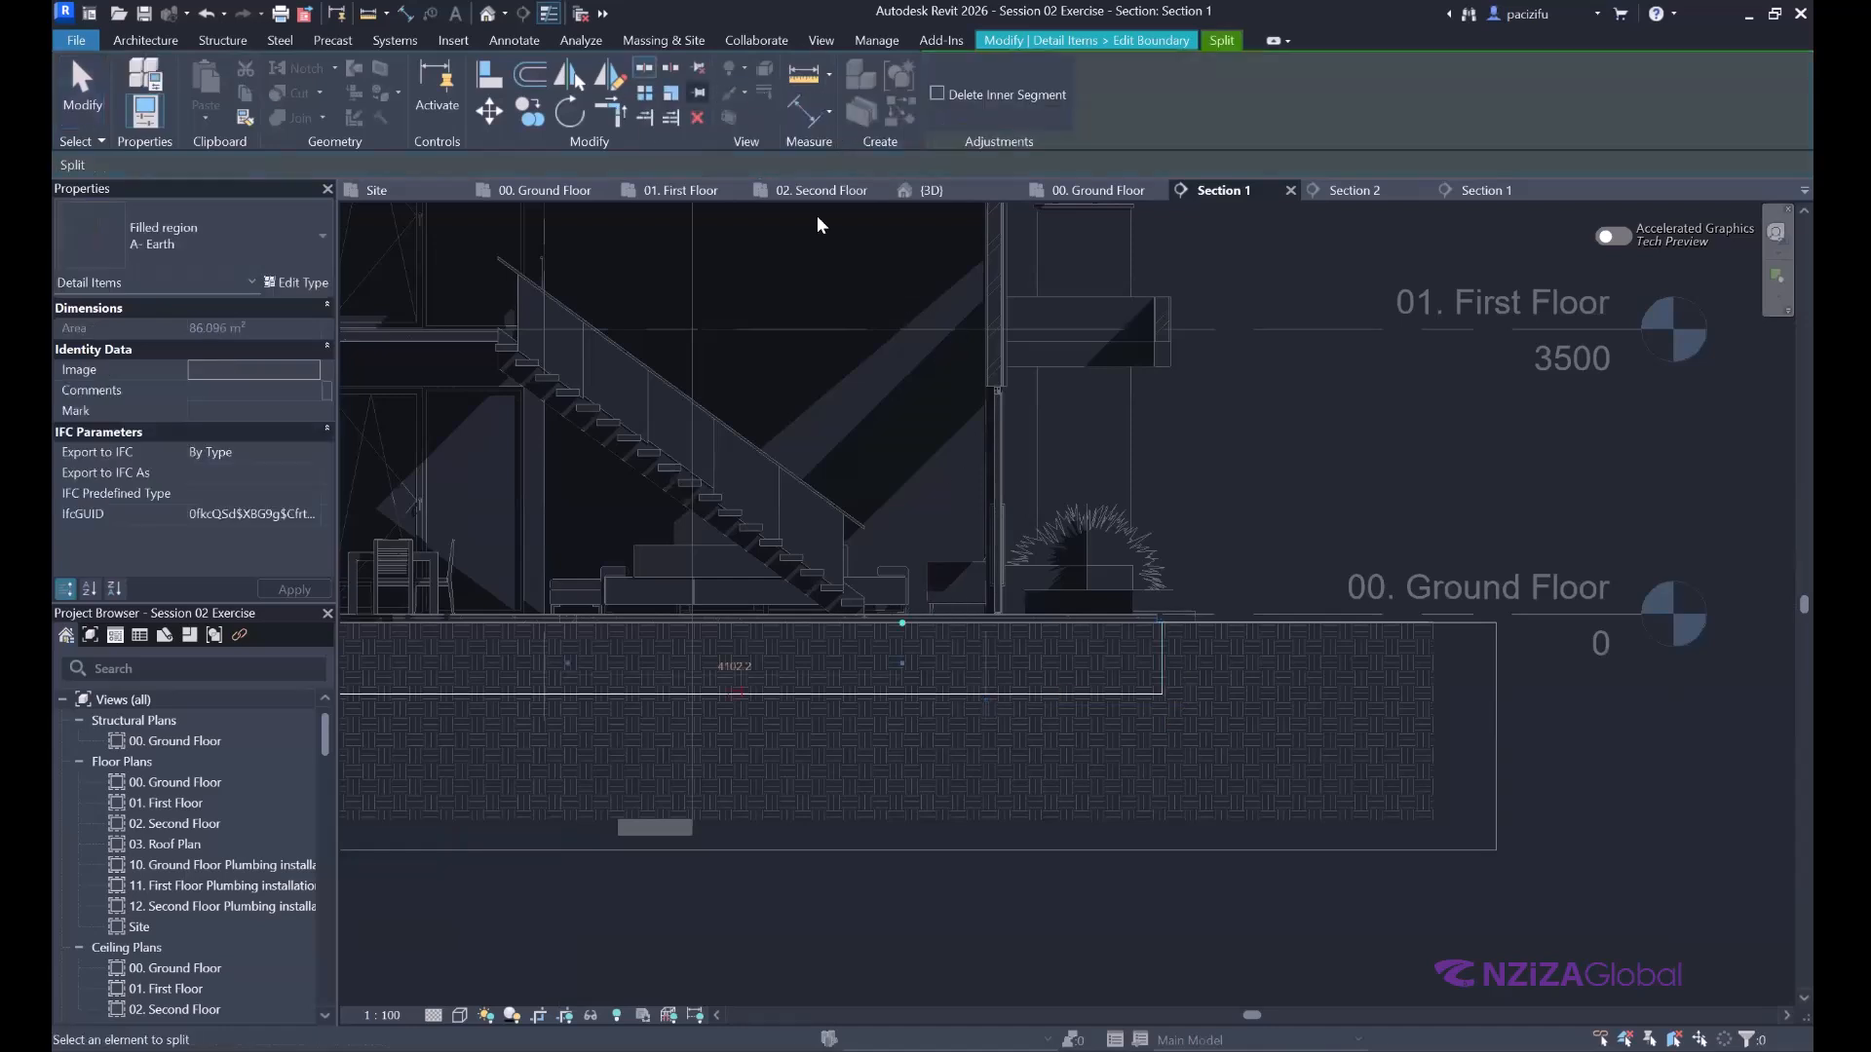
Trim the split boundary line to both vertical sides of the notch and finish the boundary edit.
left_click(1161, 647)
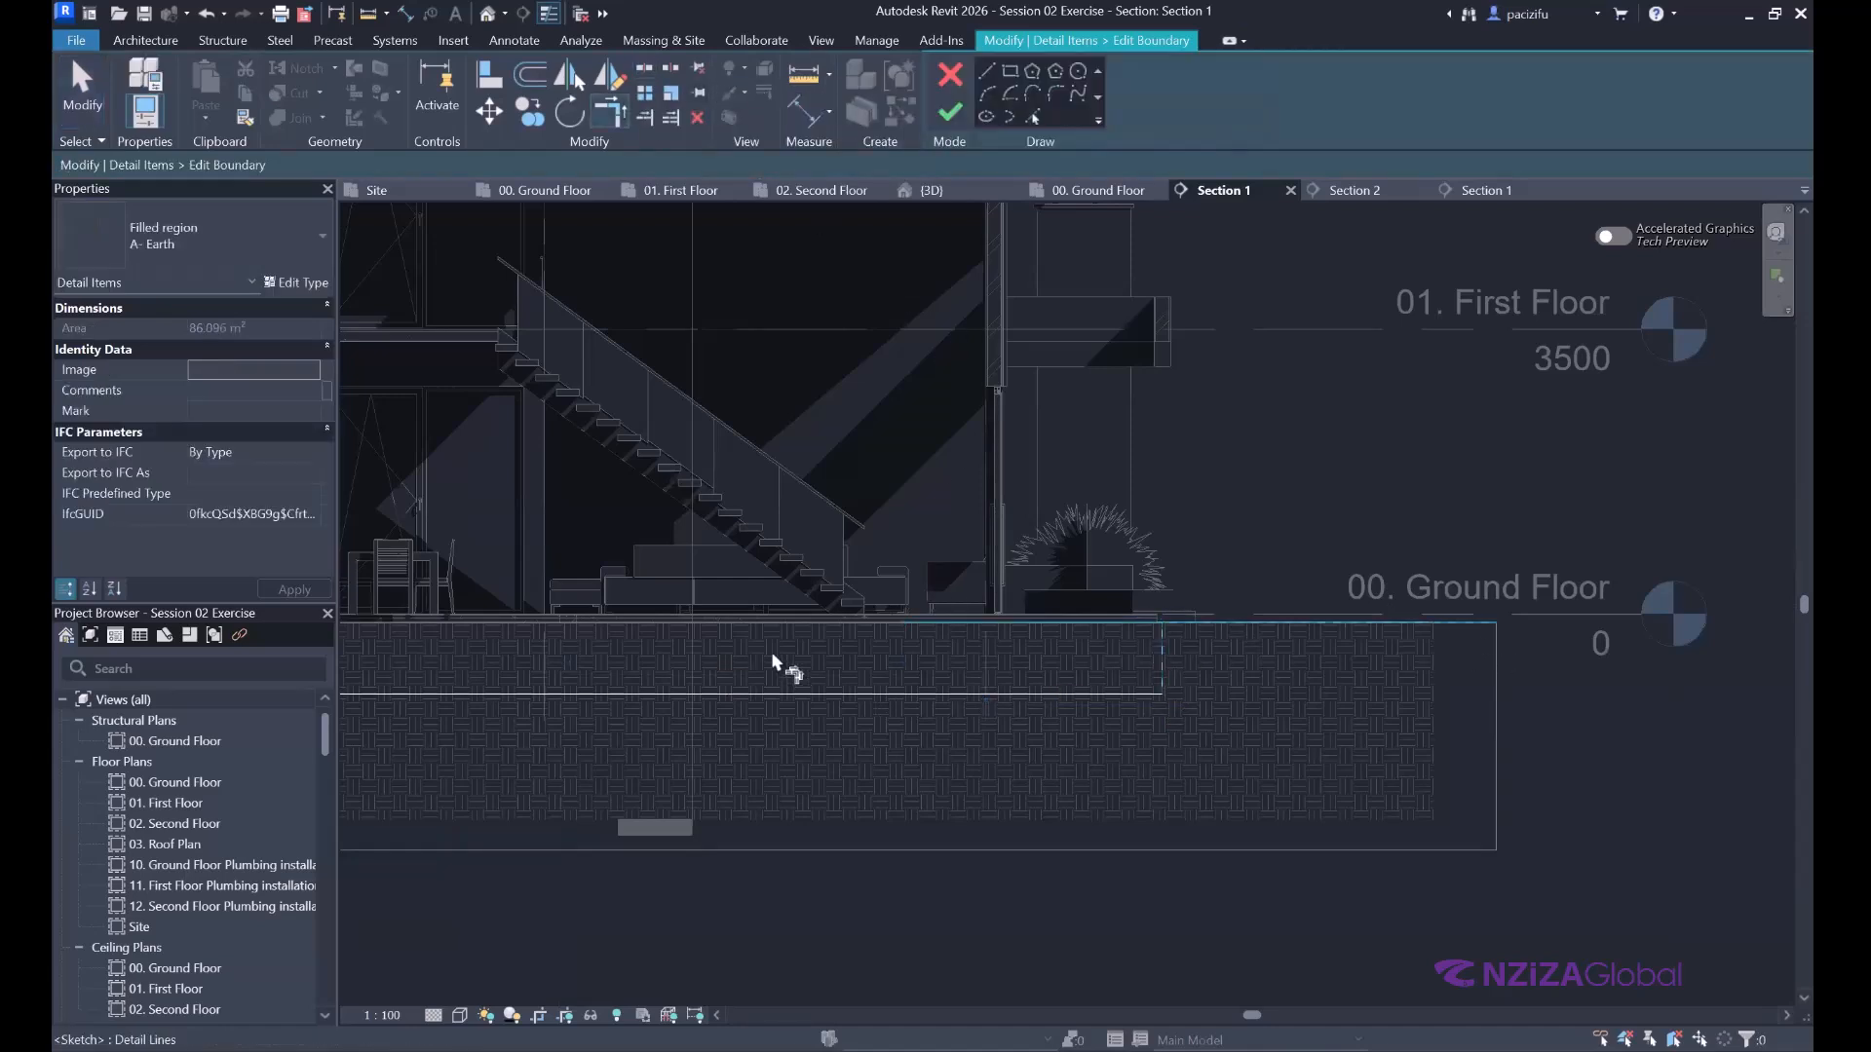
scroll(820, 624, "down", 5)
scroll(821, 623, "up", 4)
left_click(866, 628)
left_click(716, 600)
scroll(691, 657, "down", 3)
left_click(954, 115)
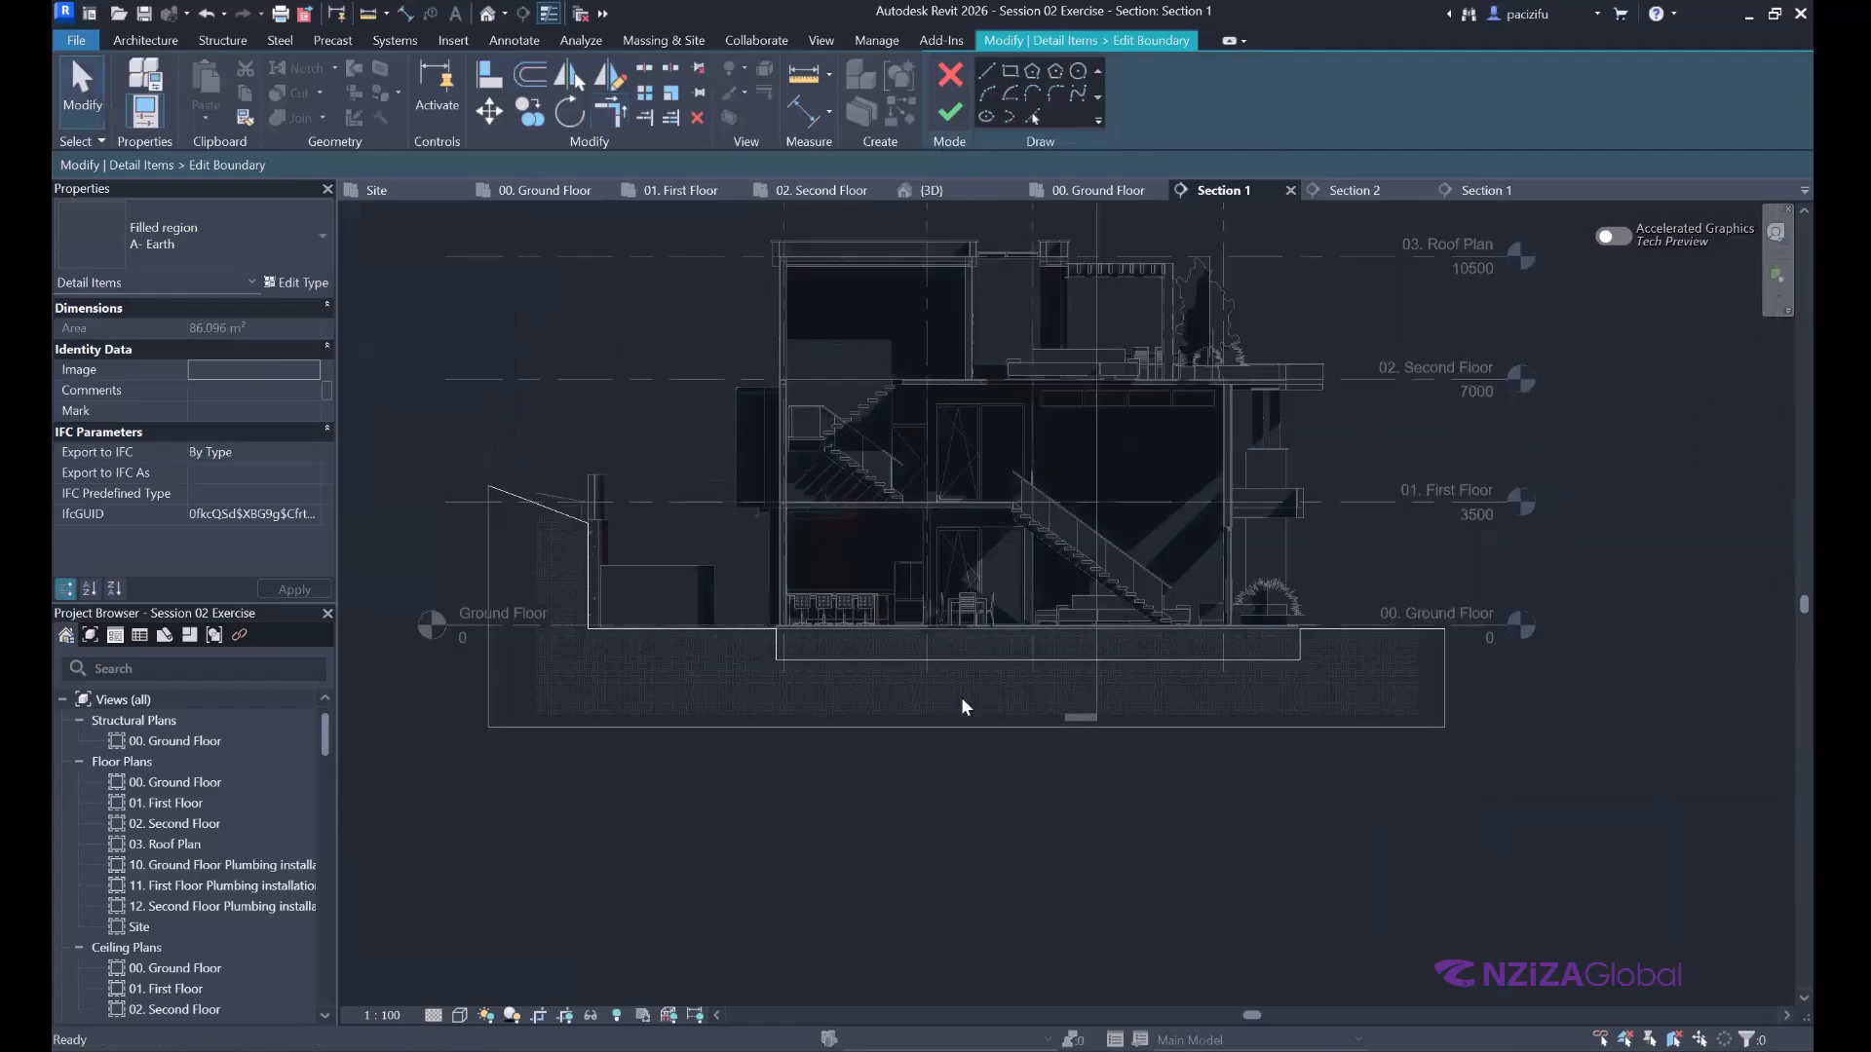
Adjust the notch edges of the earth region to meet the underside and both ends of the ground floor slab.
scroll(961, 698, "up", 3)
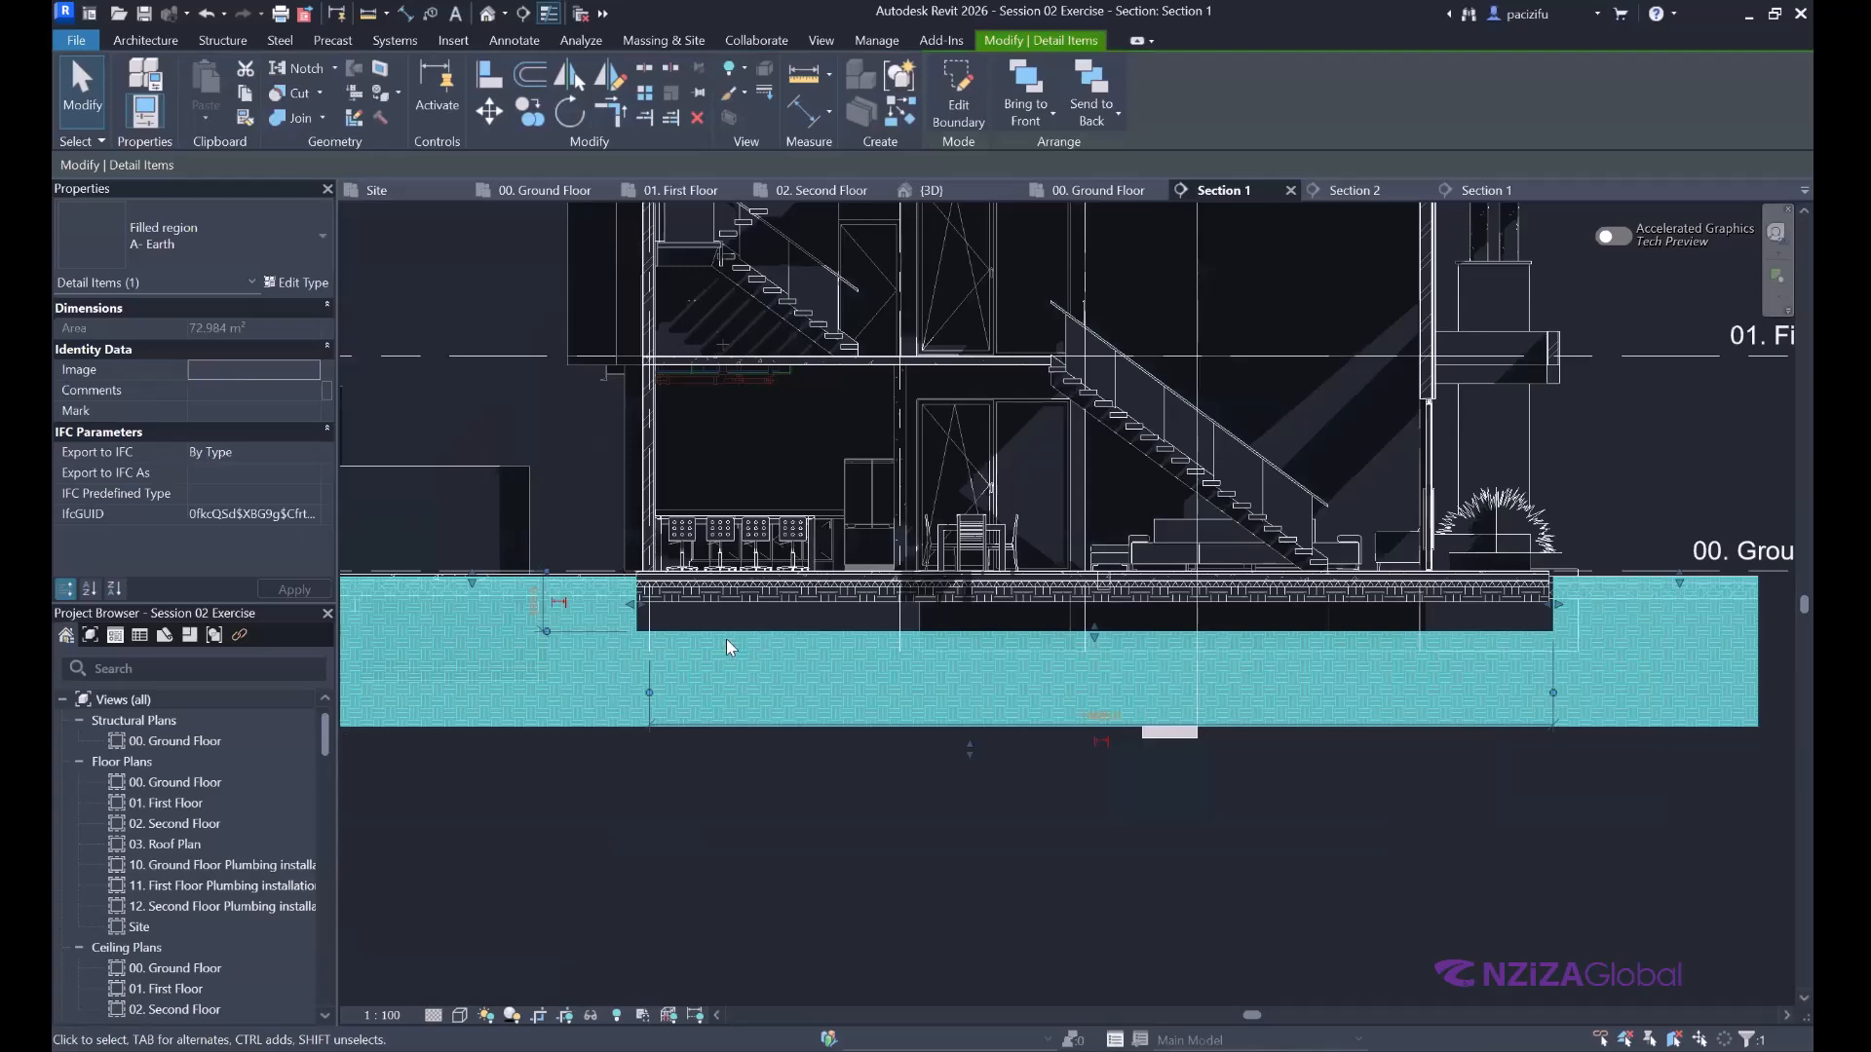
scroll(723, 640, "up", 3)
scroll(653, 698, "down", 2)
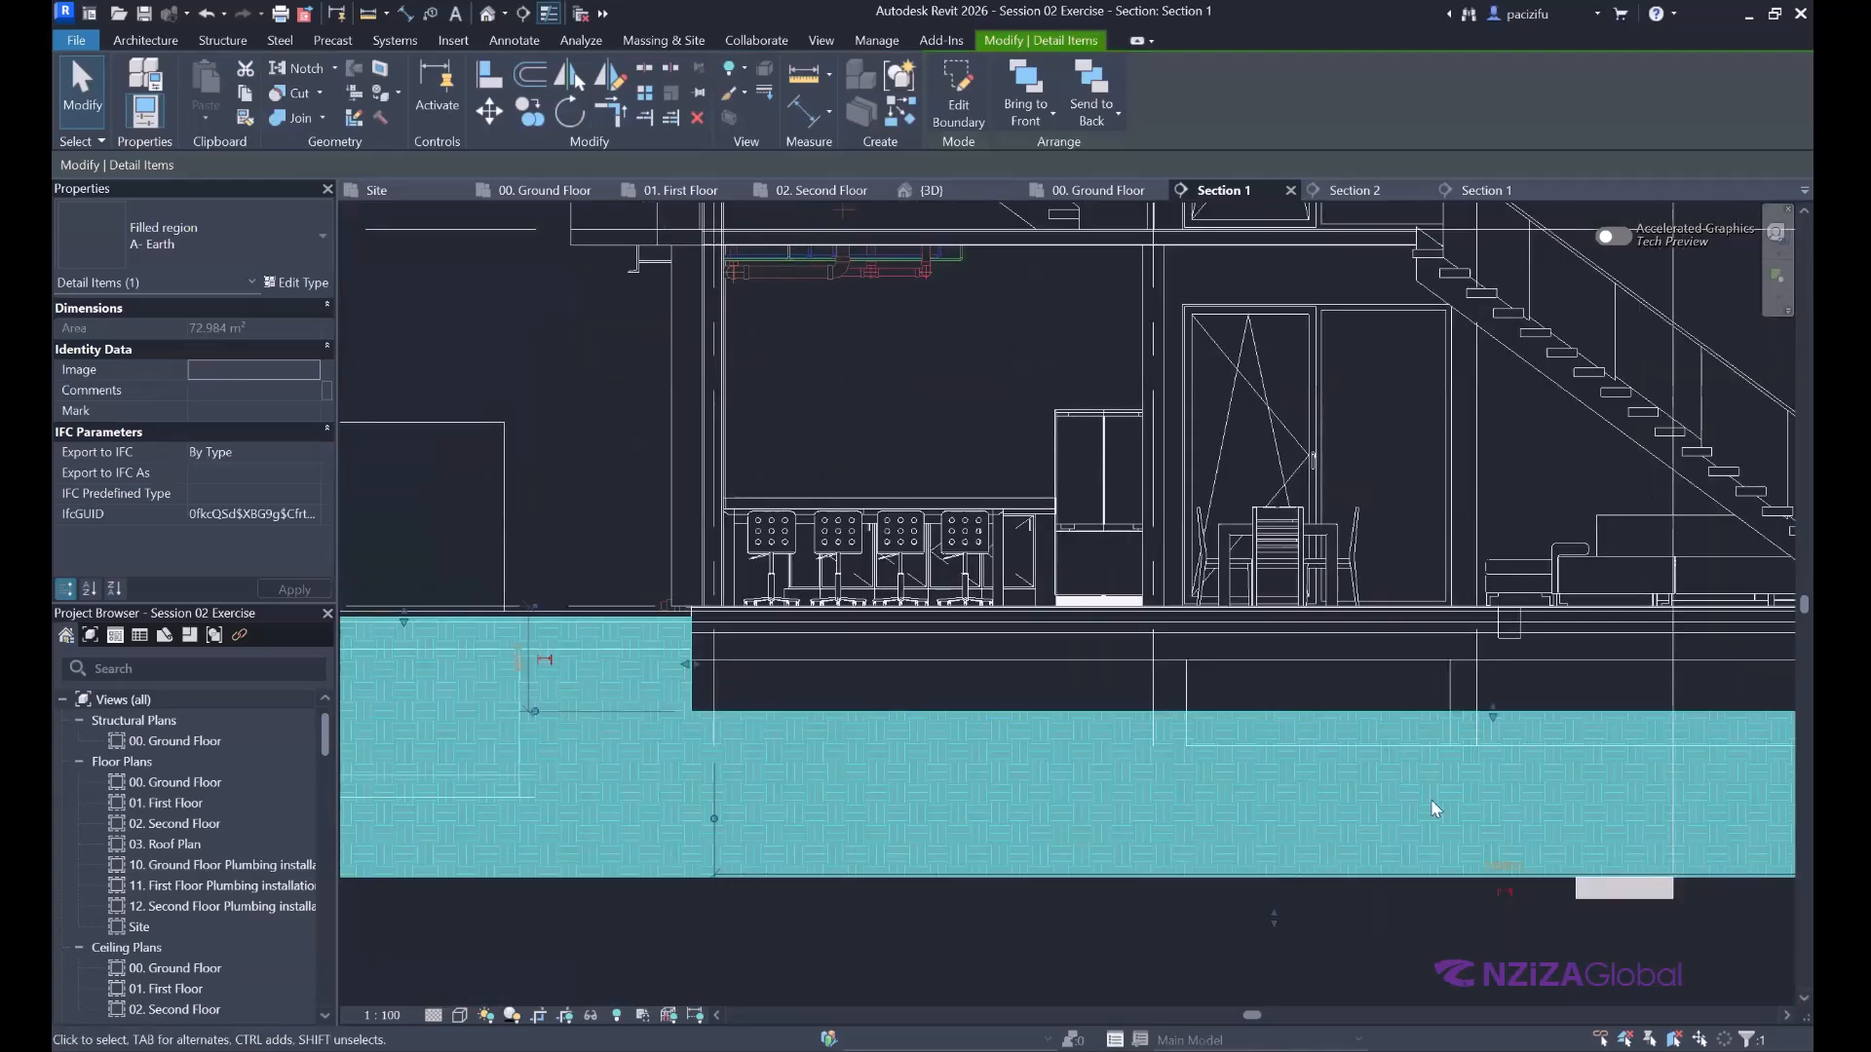
scroll(1430, 799, "up", 4)
left_click_drag(1416, 799, 925, 781)
scroll(1377, 786, "down", 3)
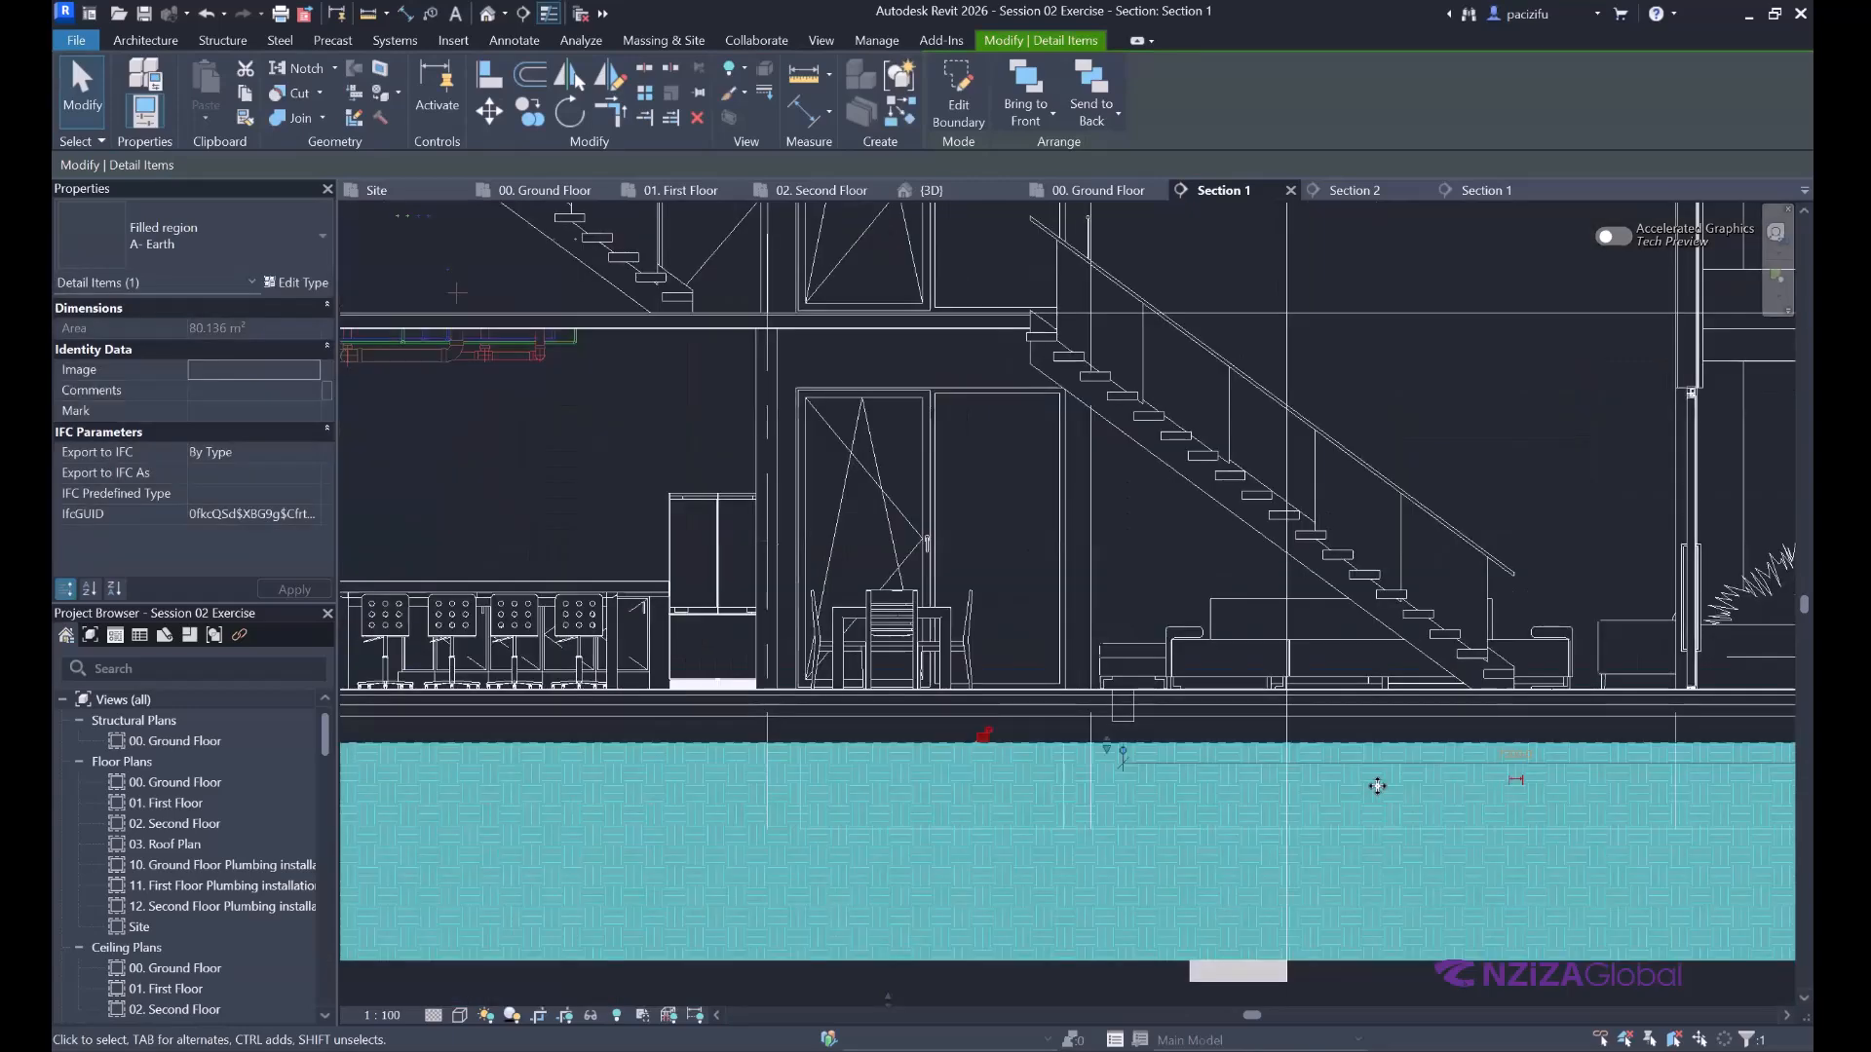
scroll(1377, 785, "down", 3)
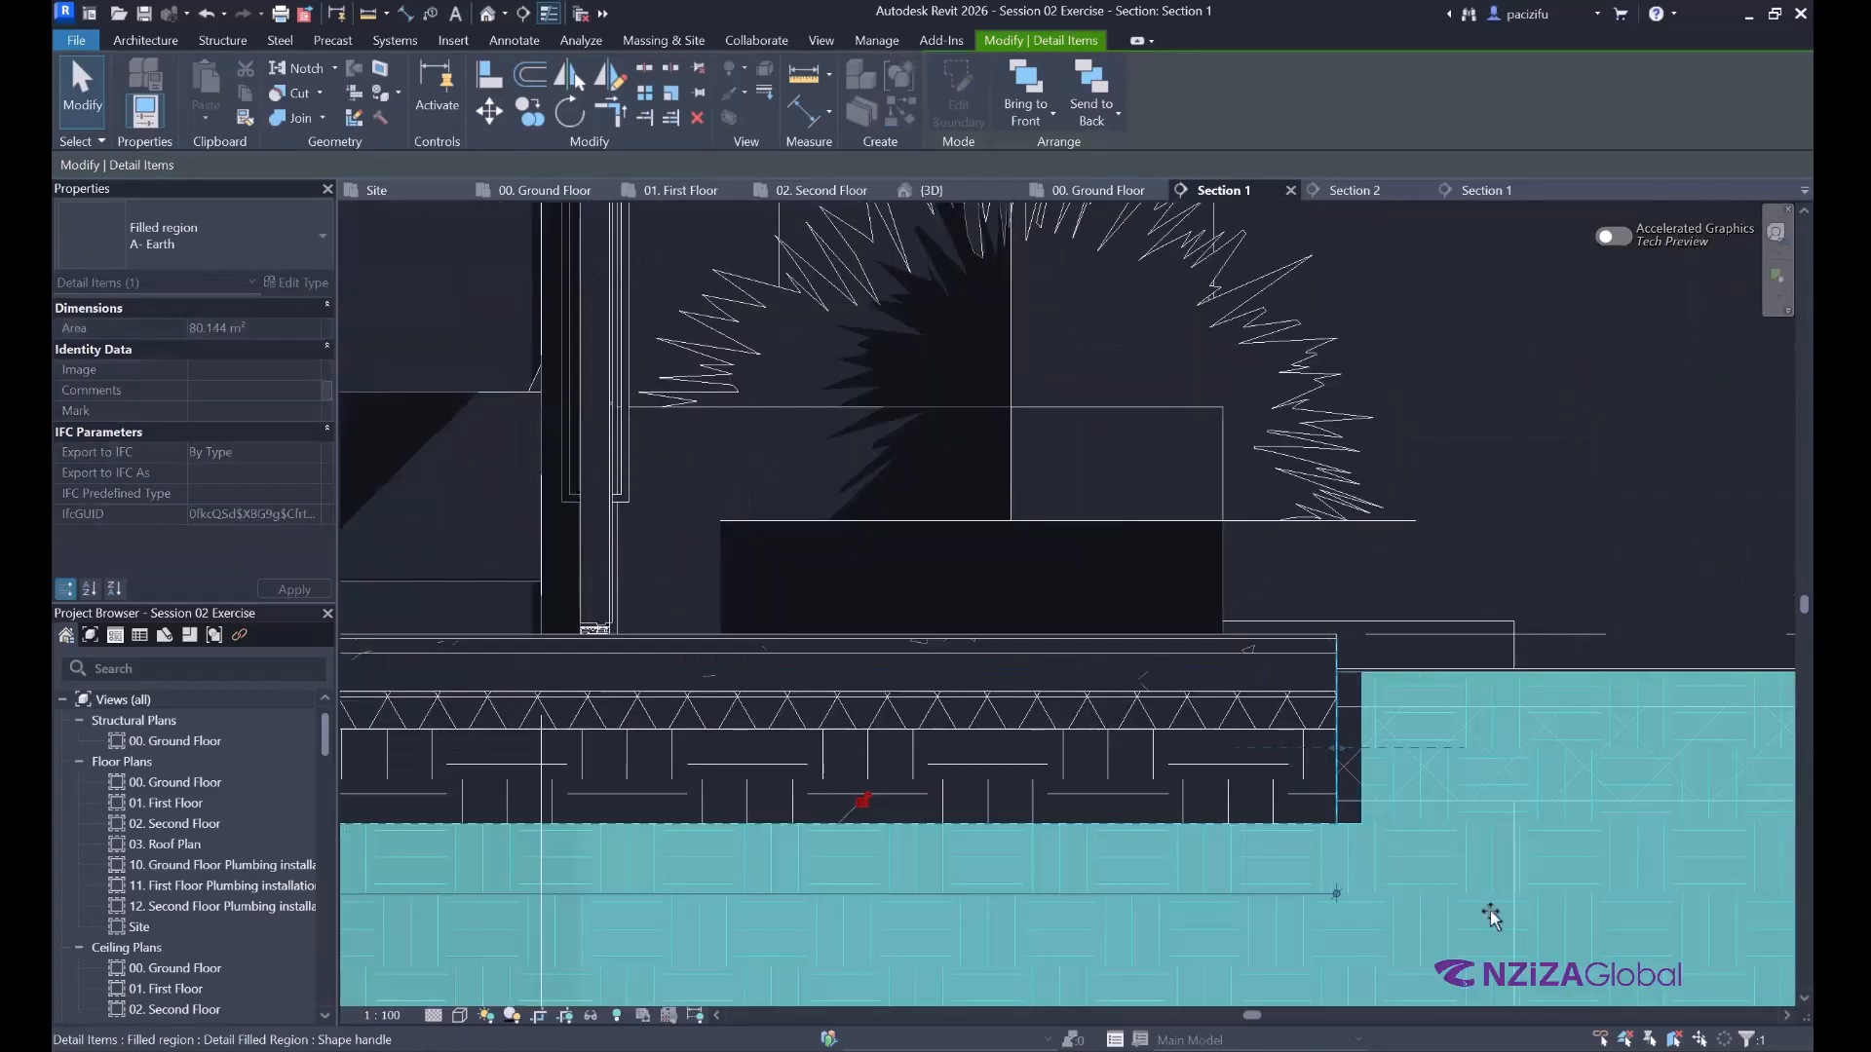
scroll(1044, 785, "down", 4)
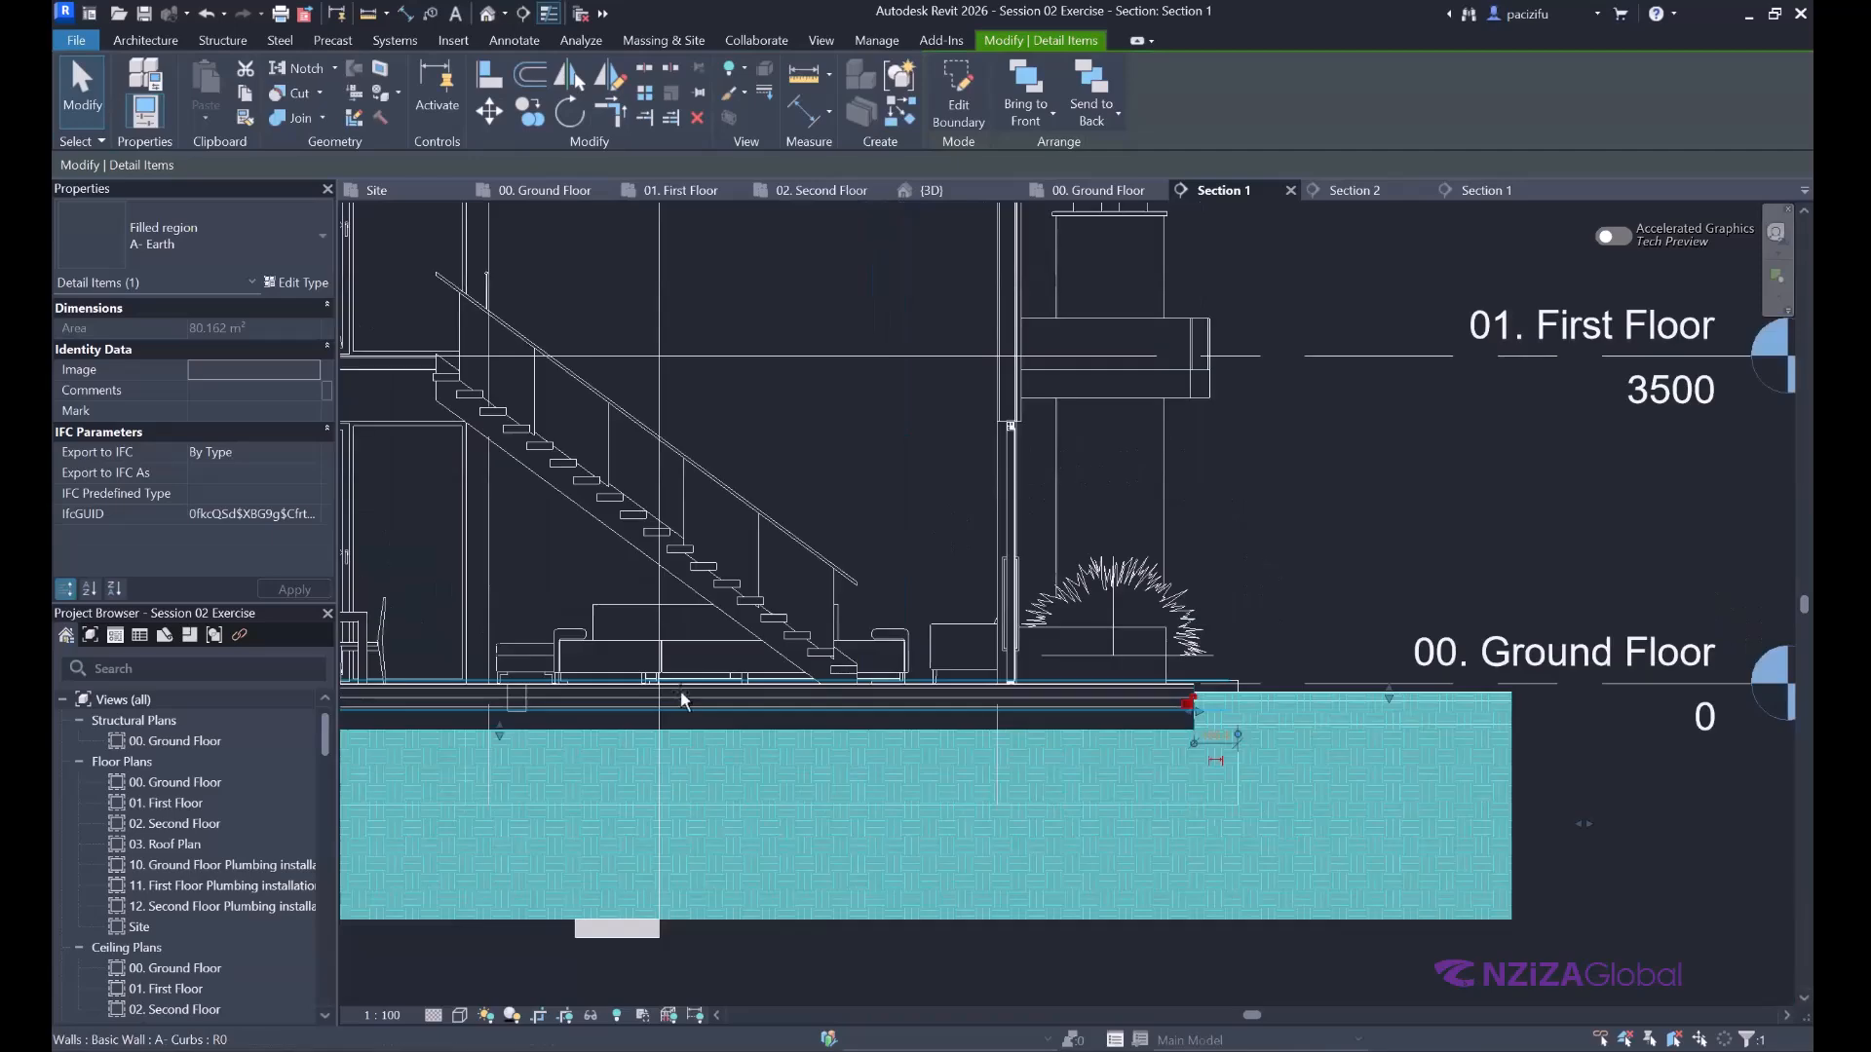
scroll(1044, 786, "down", 2)
key("Delete")
Check the slab against the surrounding earth fill and set the section view scale to 1:50.
scroll(763, 920, "up", 2)
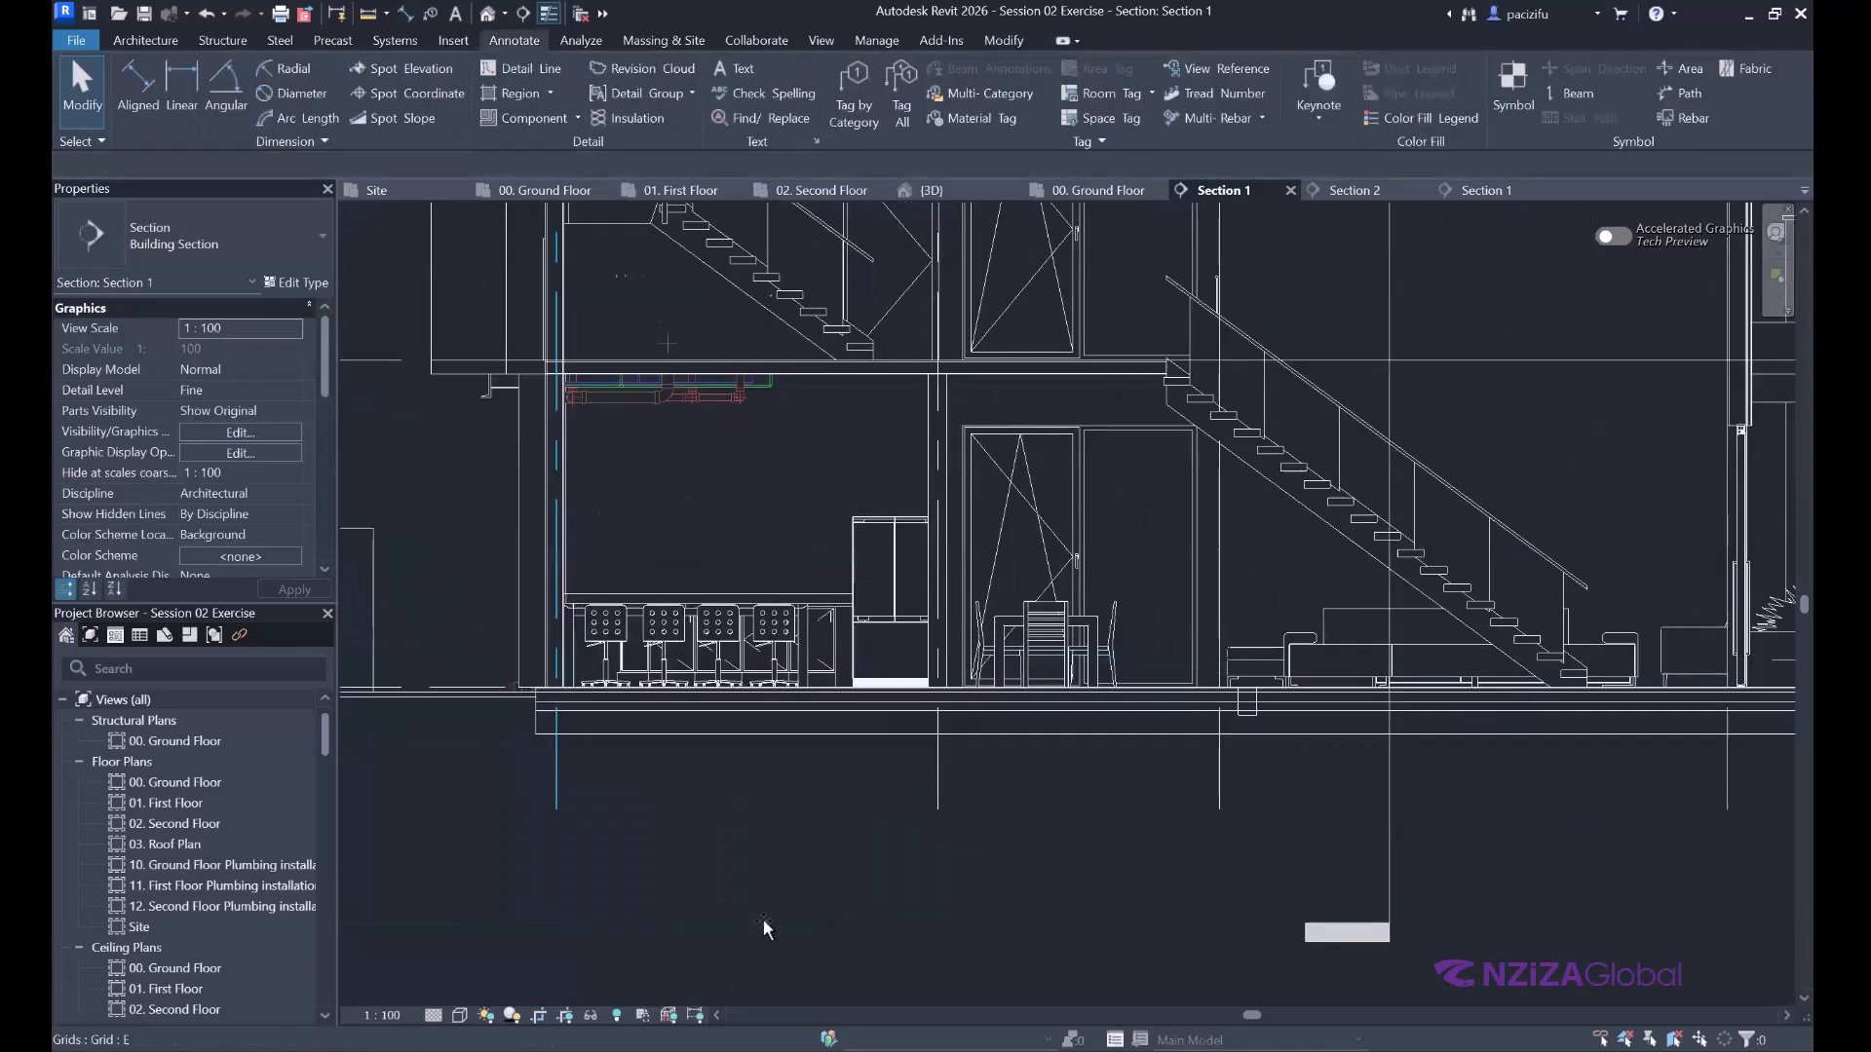
scroll(575, 711, "up", 3)
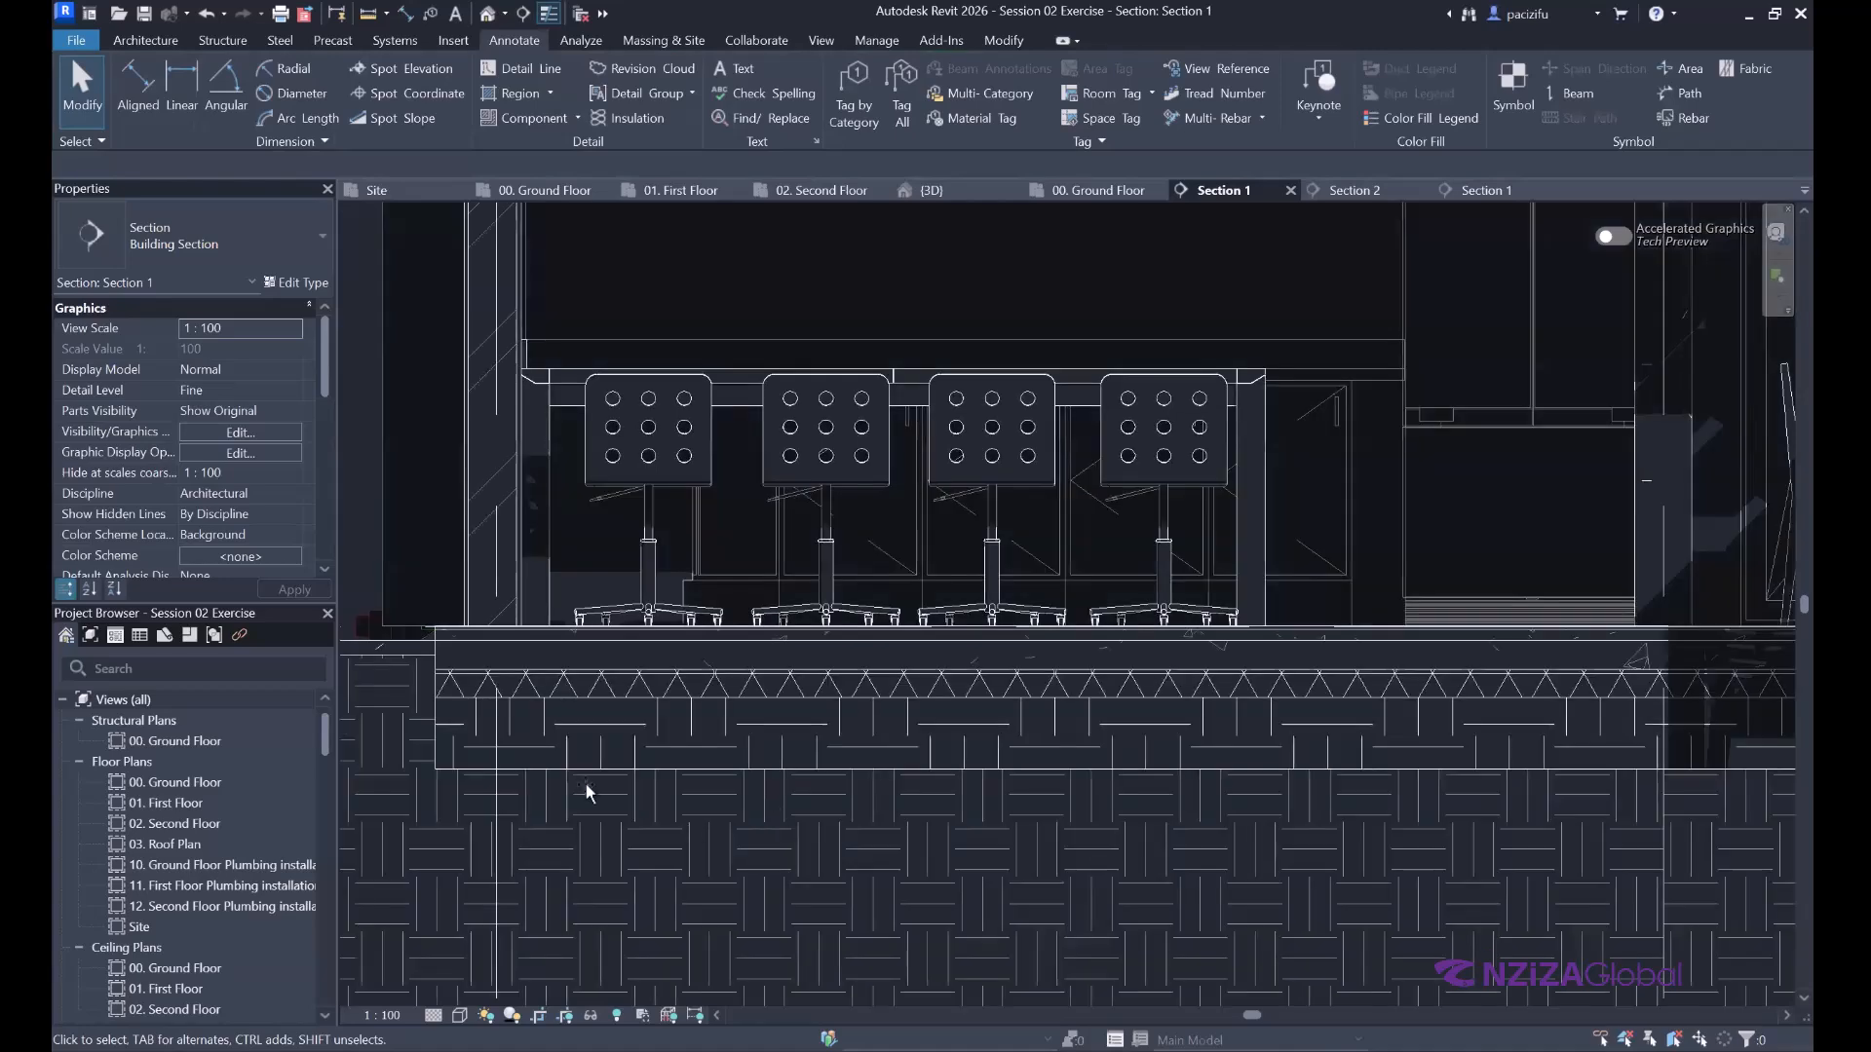
scroll(380, 564, "down", 2)
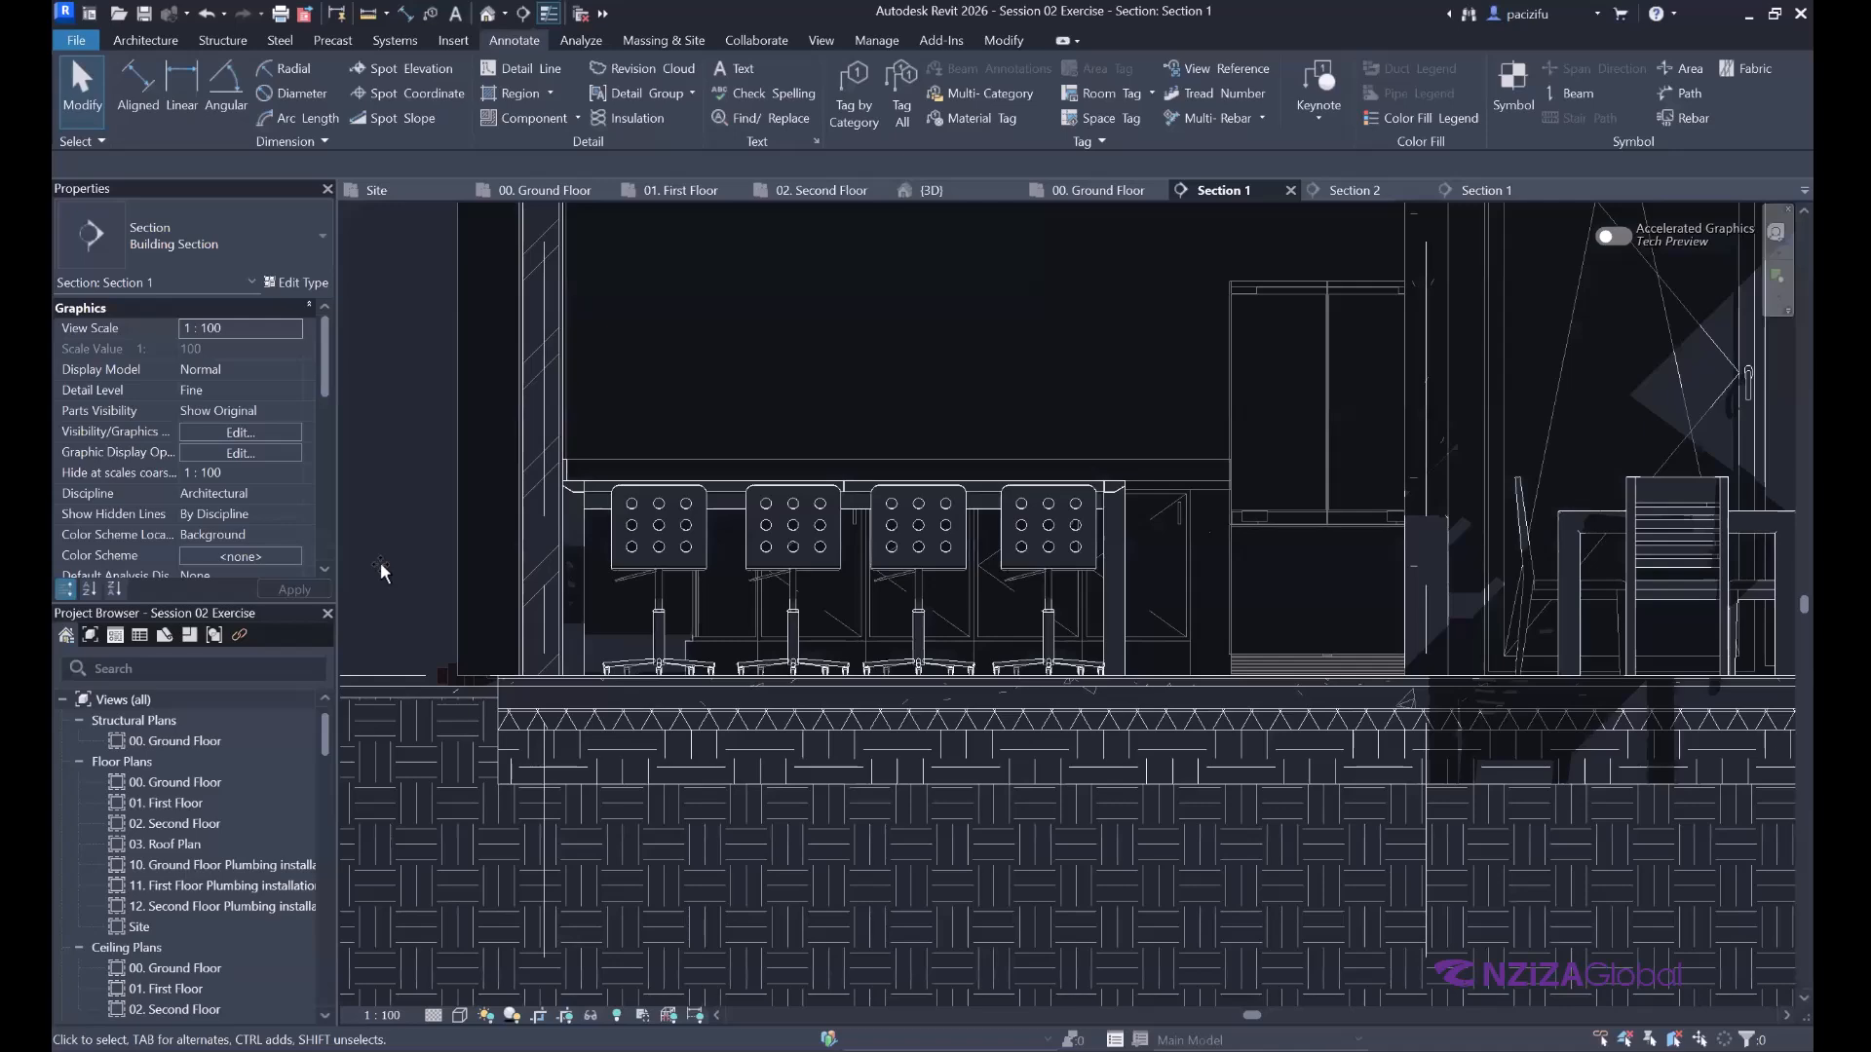
scroll(534, 698, "down", 4)
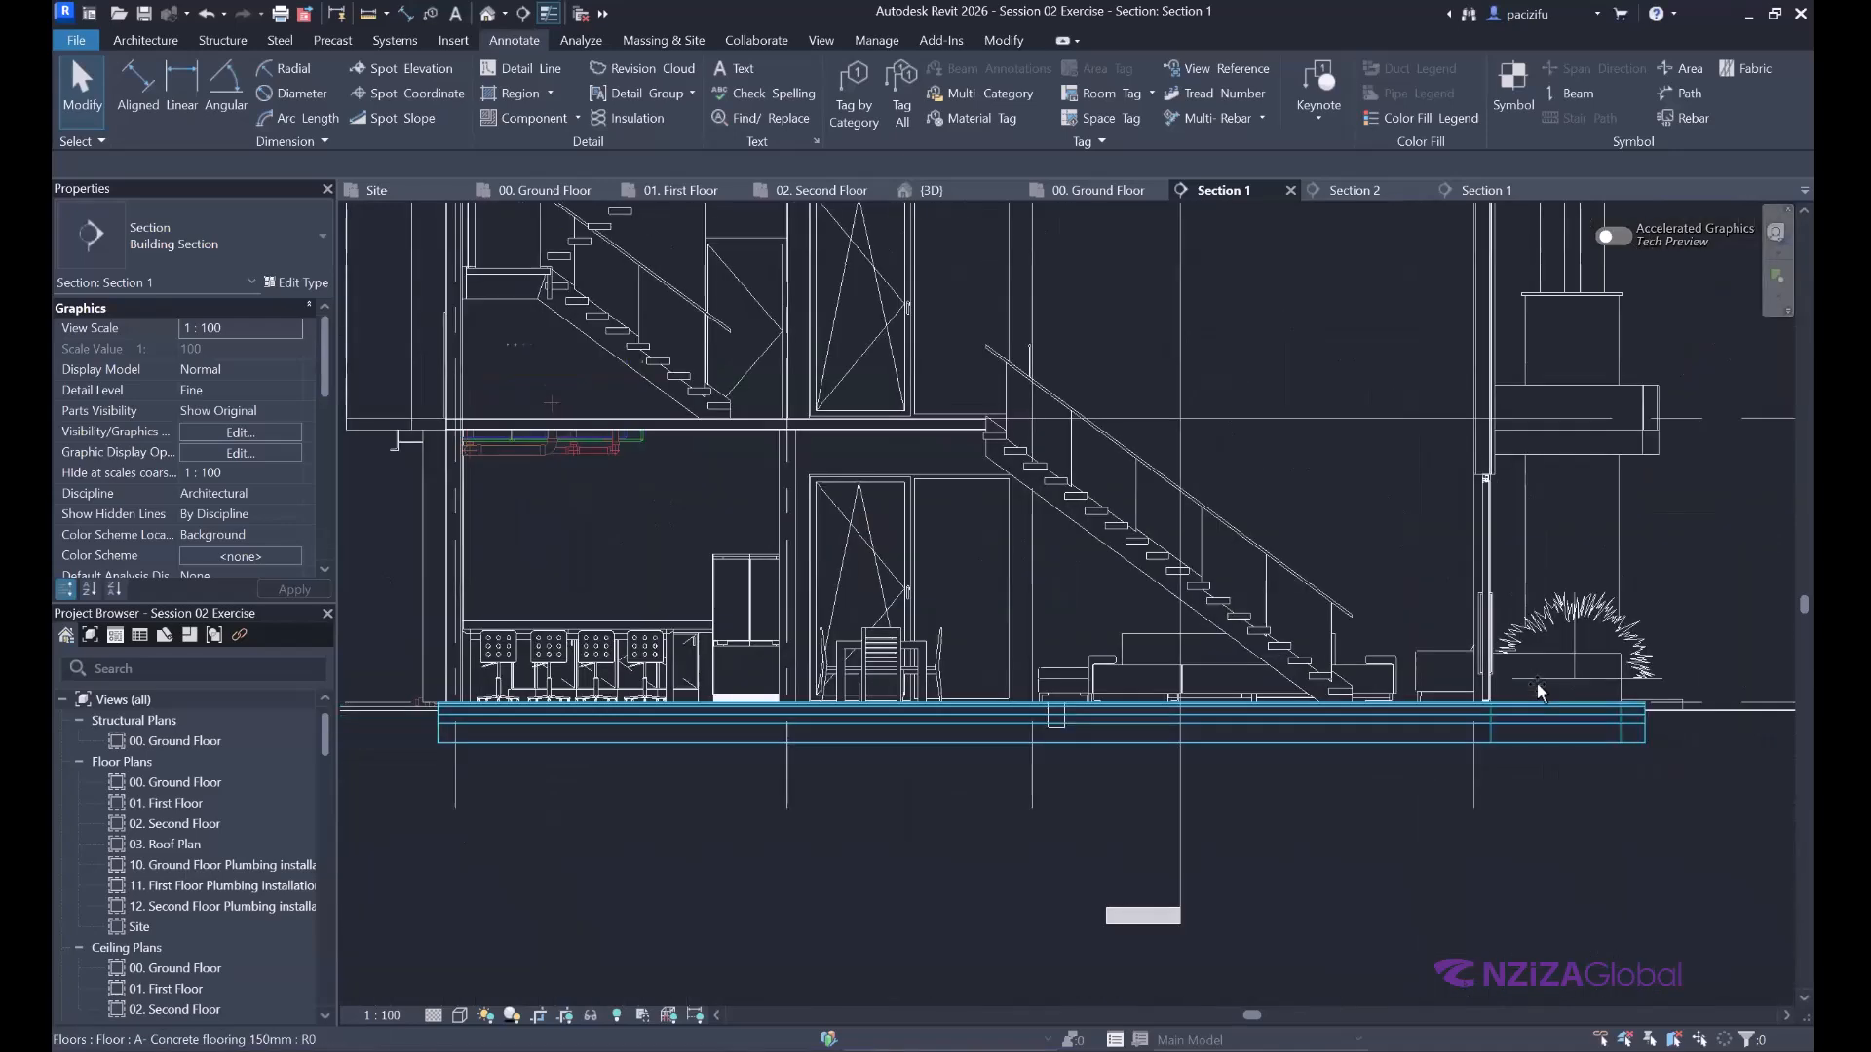
scroll(1149, 732, "up", 4)
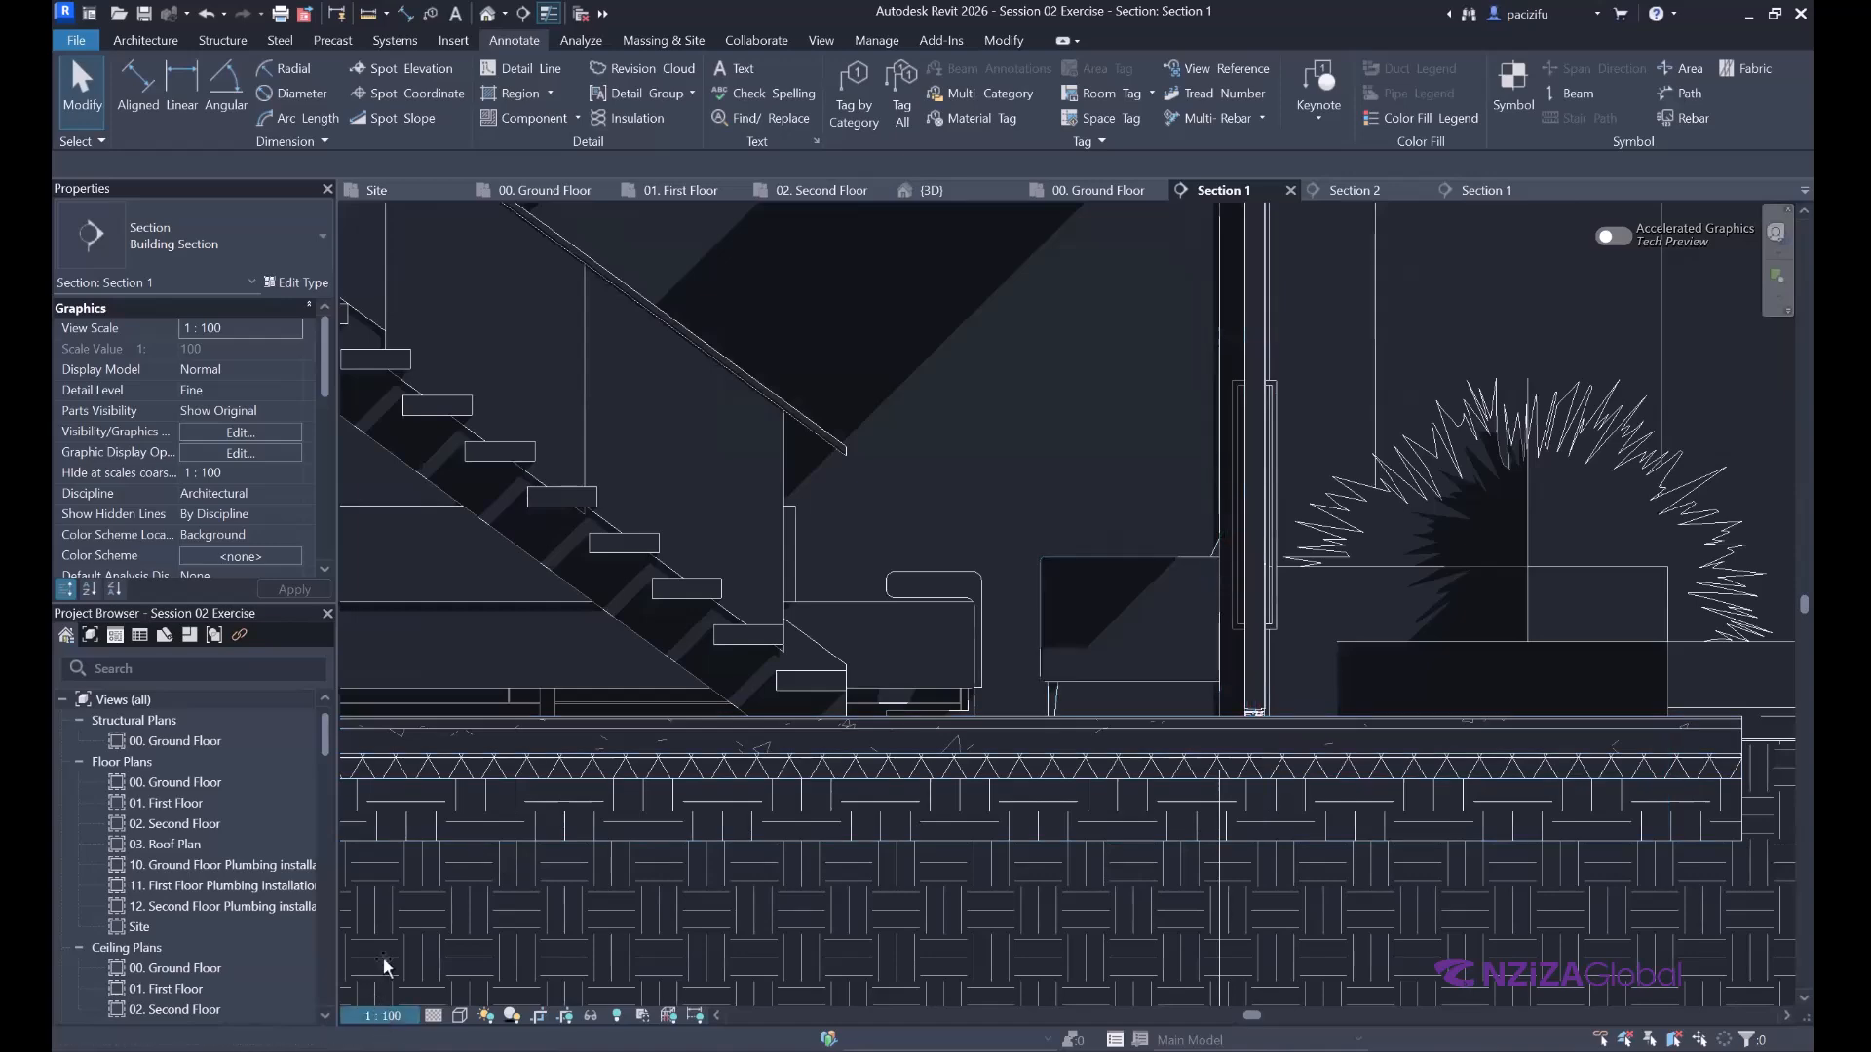
left_click(385, 1016)
left_click(409, 848)
scroll(1243, 926, "down", 4)
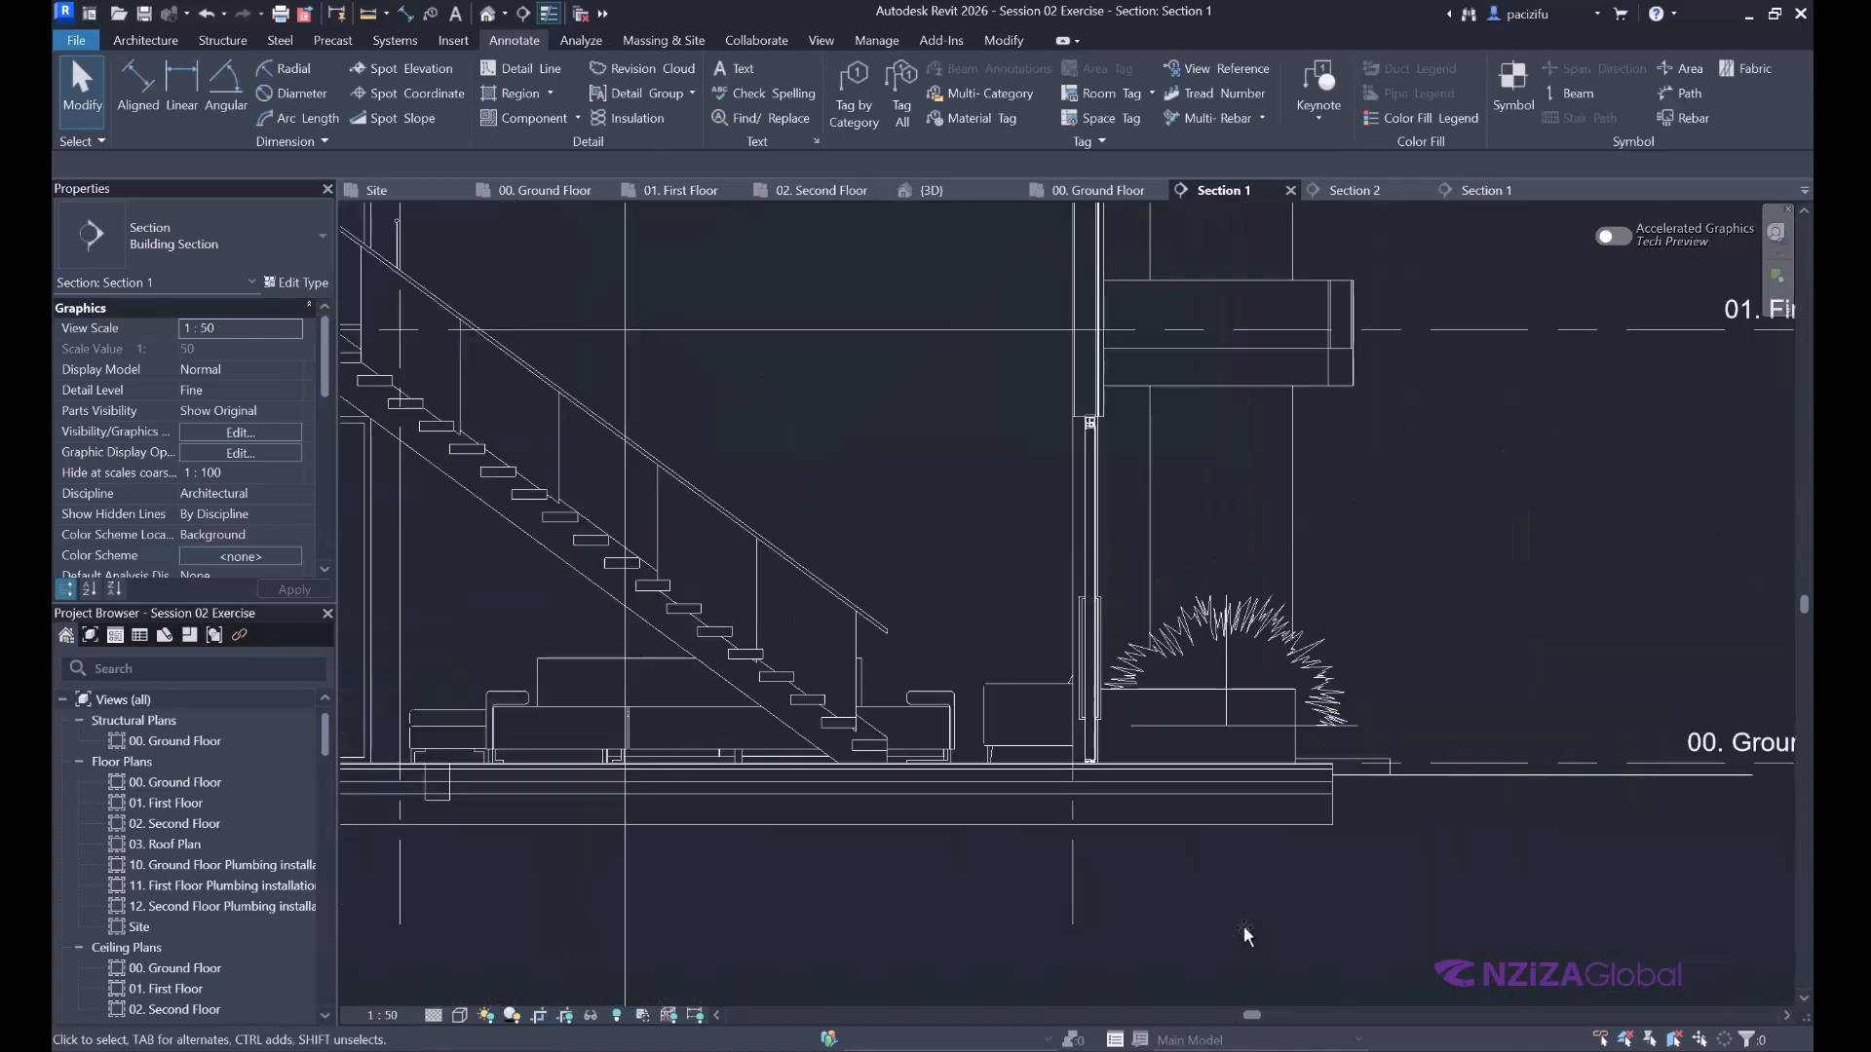
Examine the ground floor layers, earth fill and upper floors of Section 1 at the 1:50 scale.
scroll(1143, 780, "up", 4)
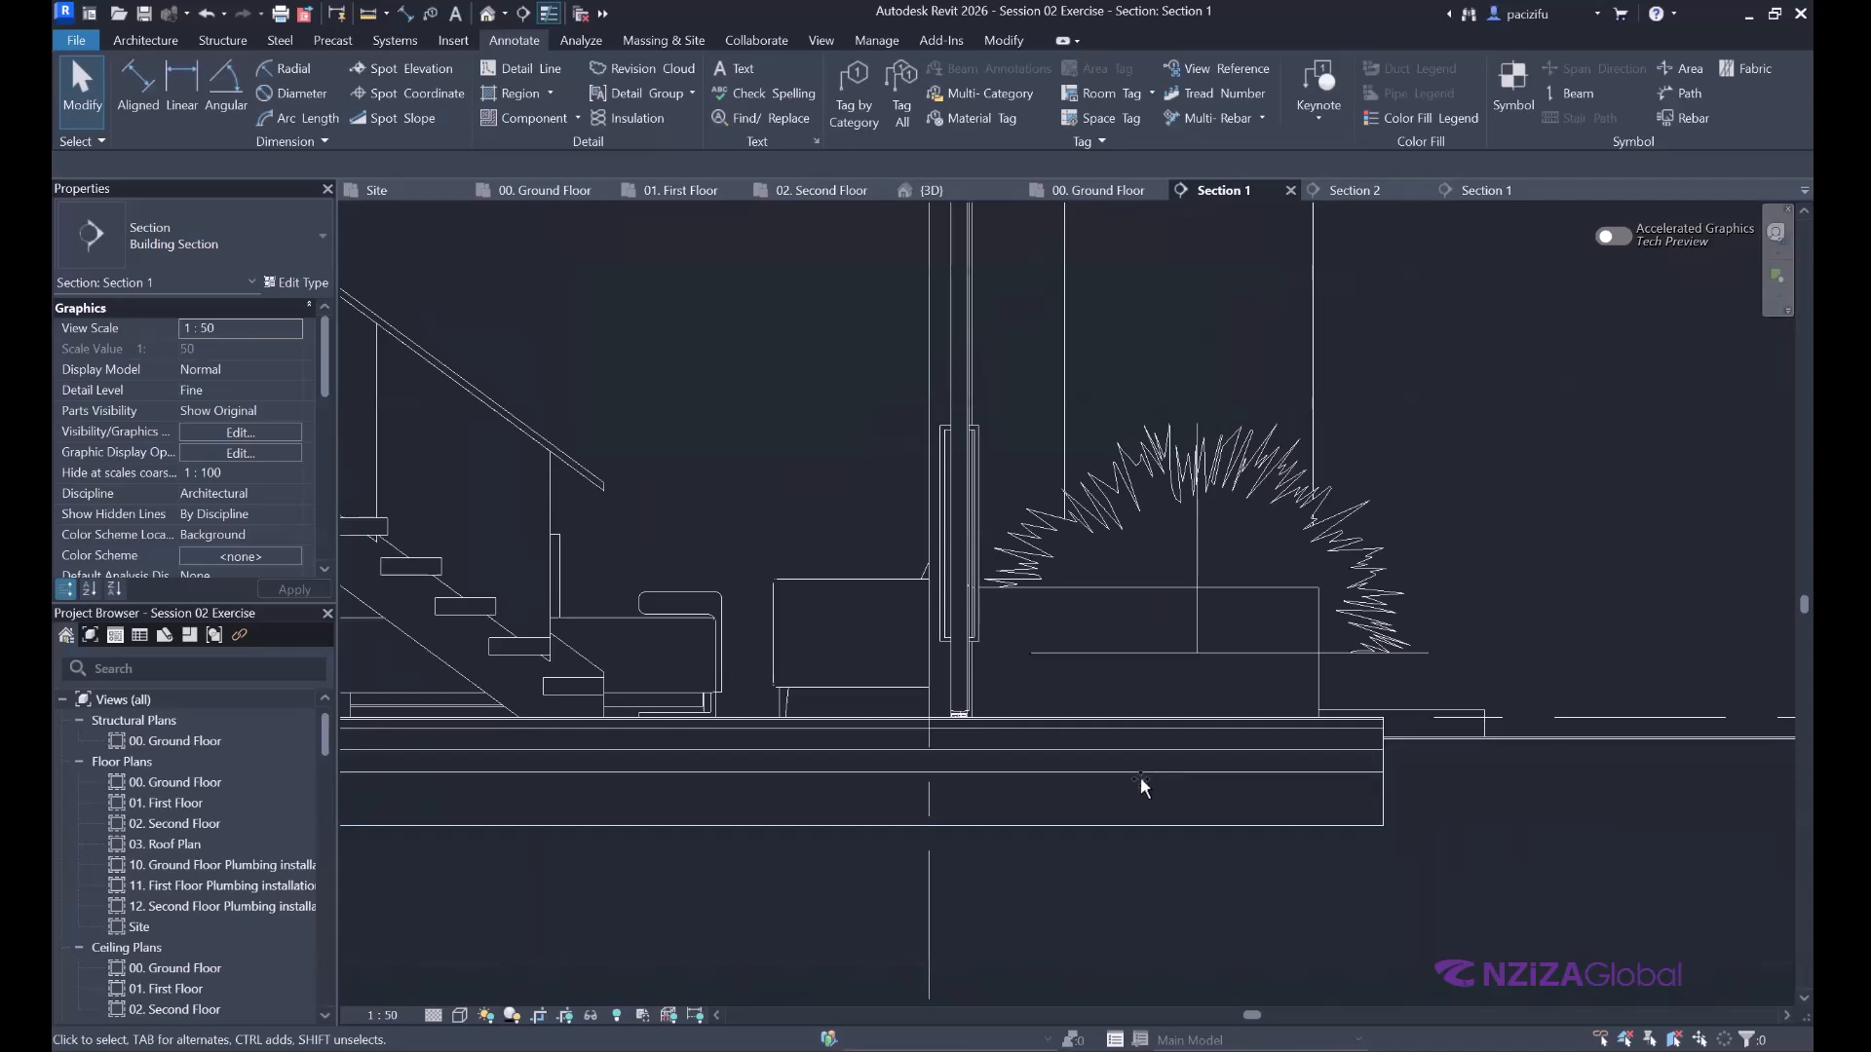
scroll(1140, 776, "down", 3)
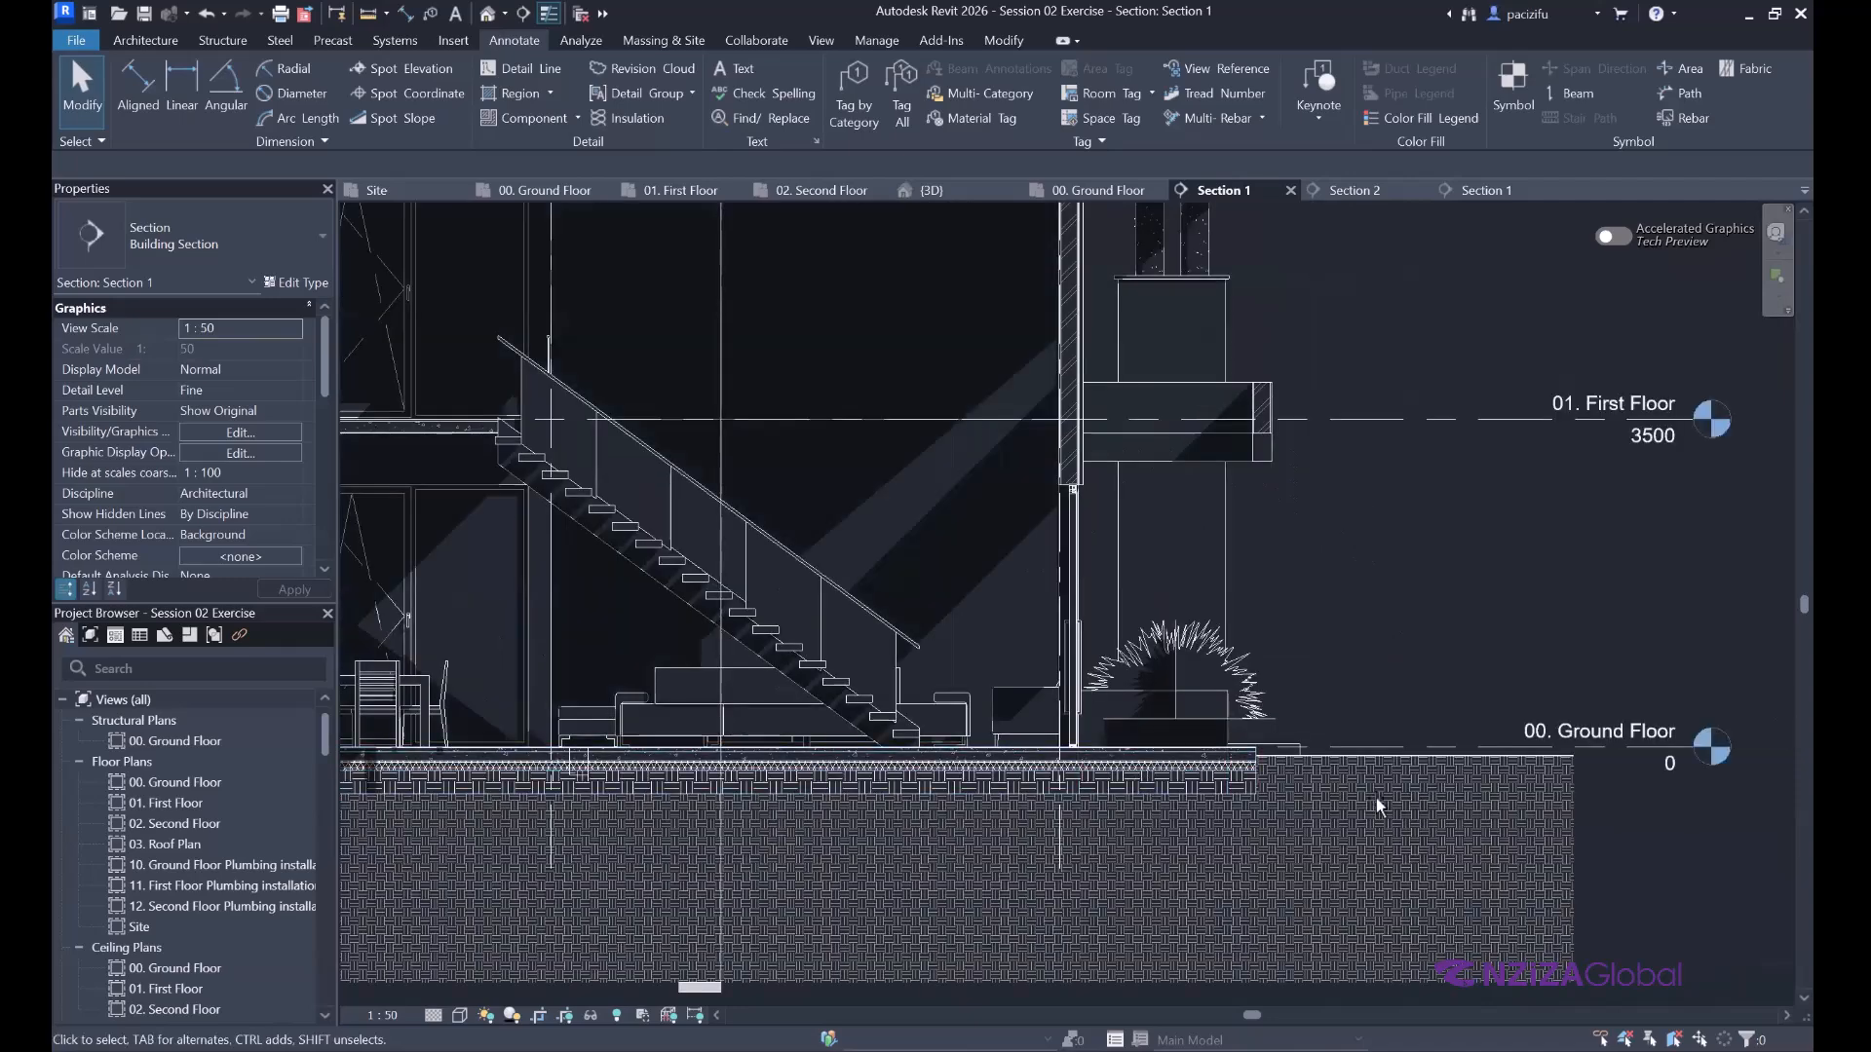
scroll(1272, 789, "up", 3)
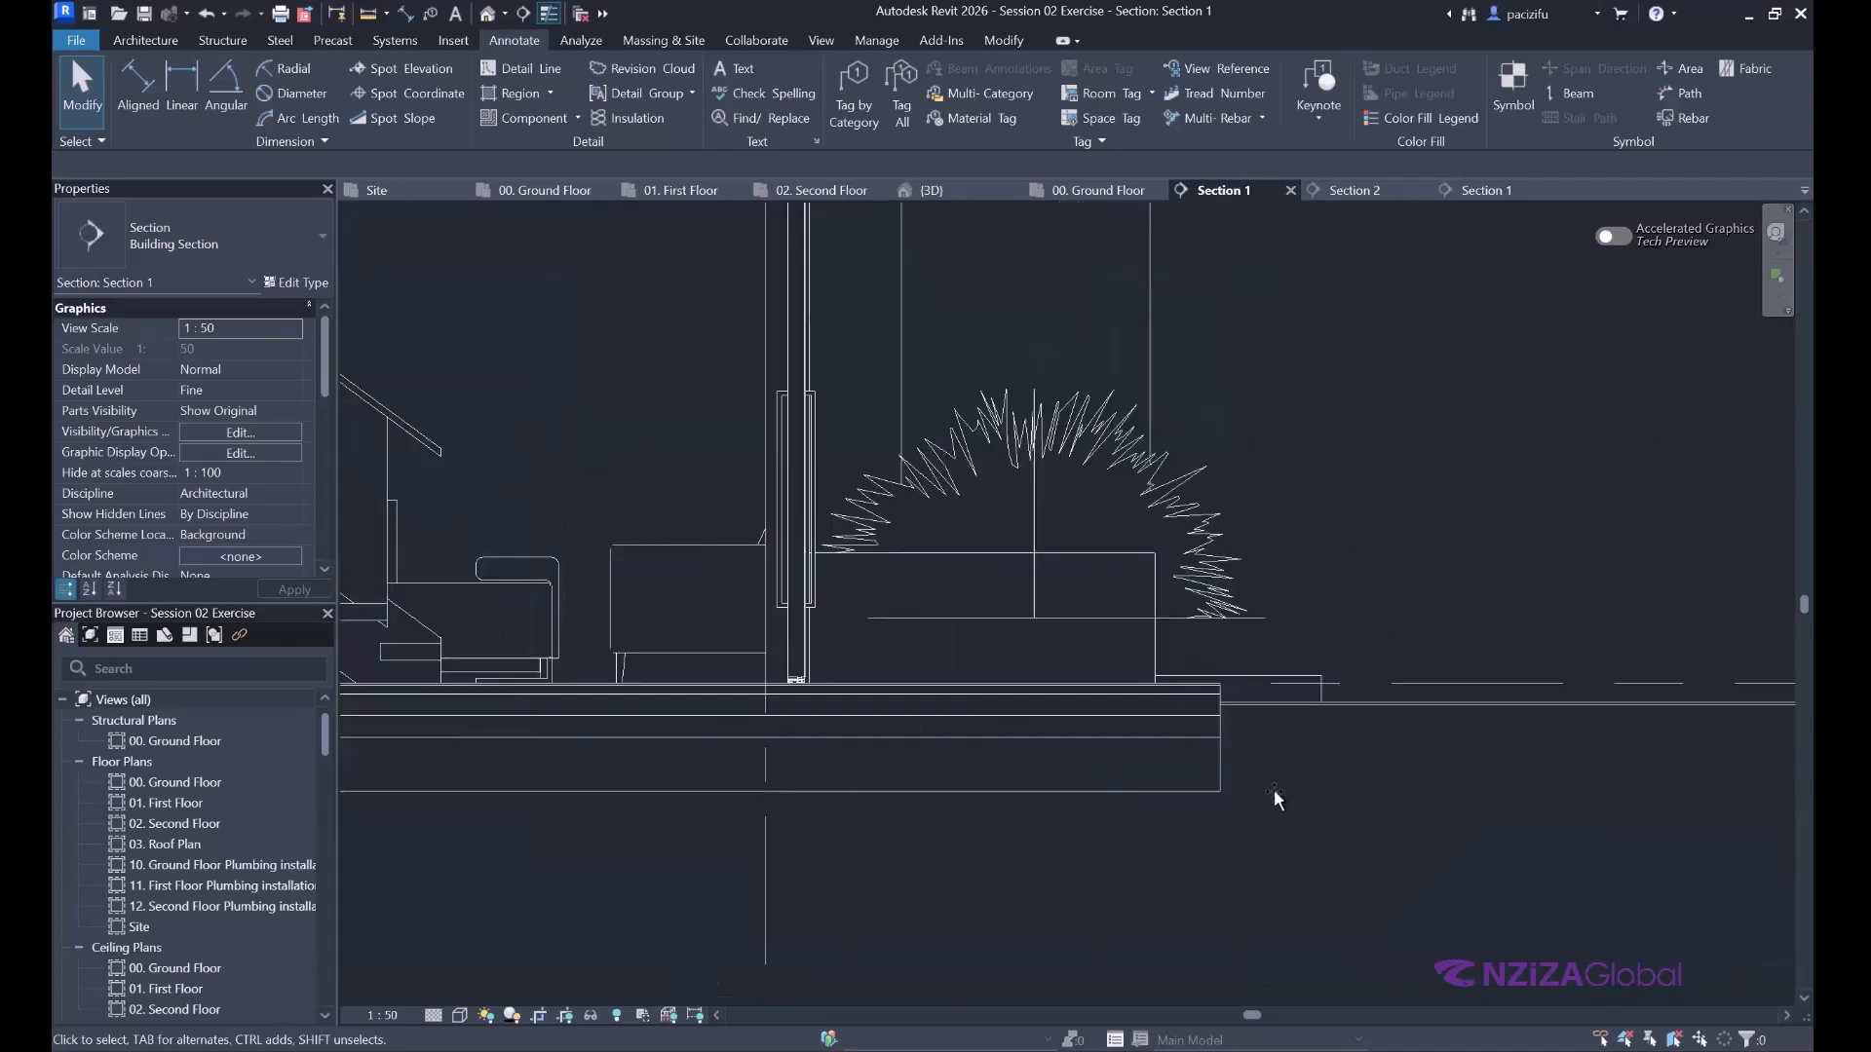
scroll(1353, 820, "down", 5)
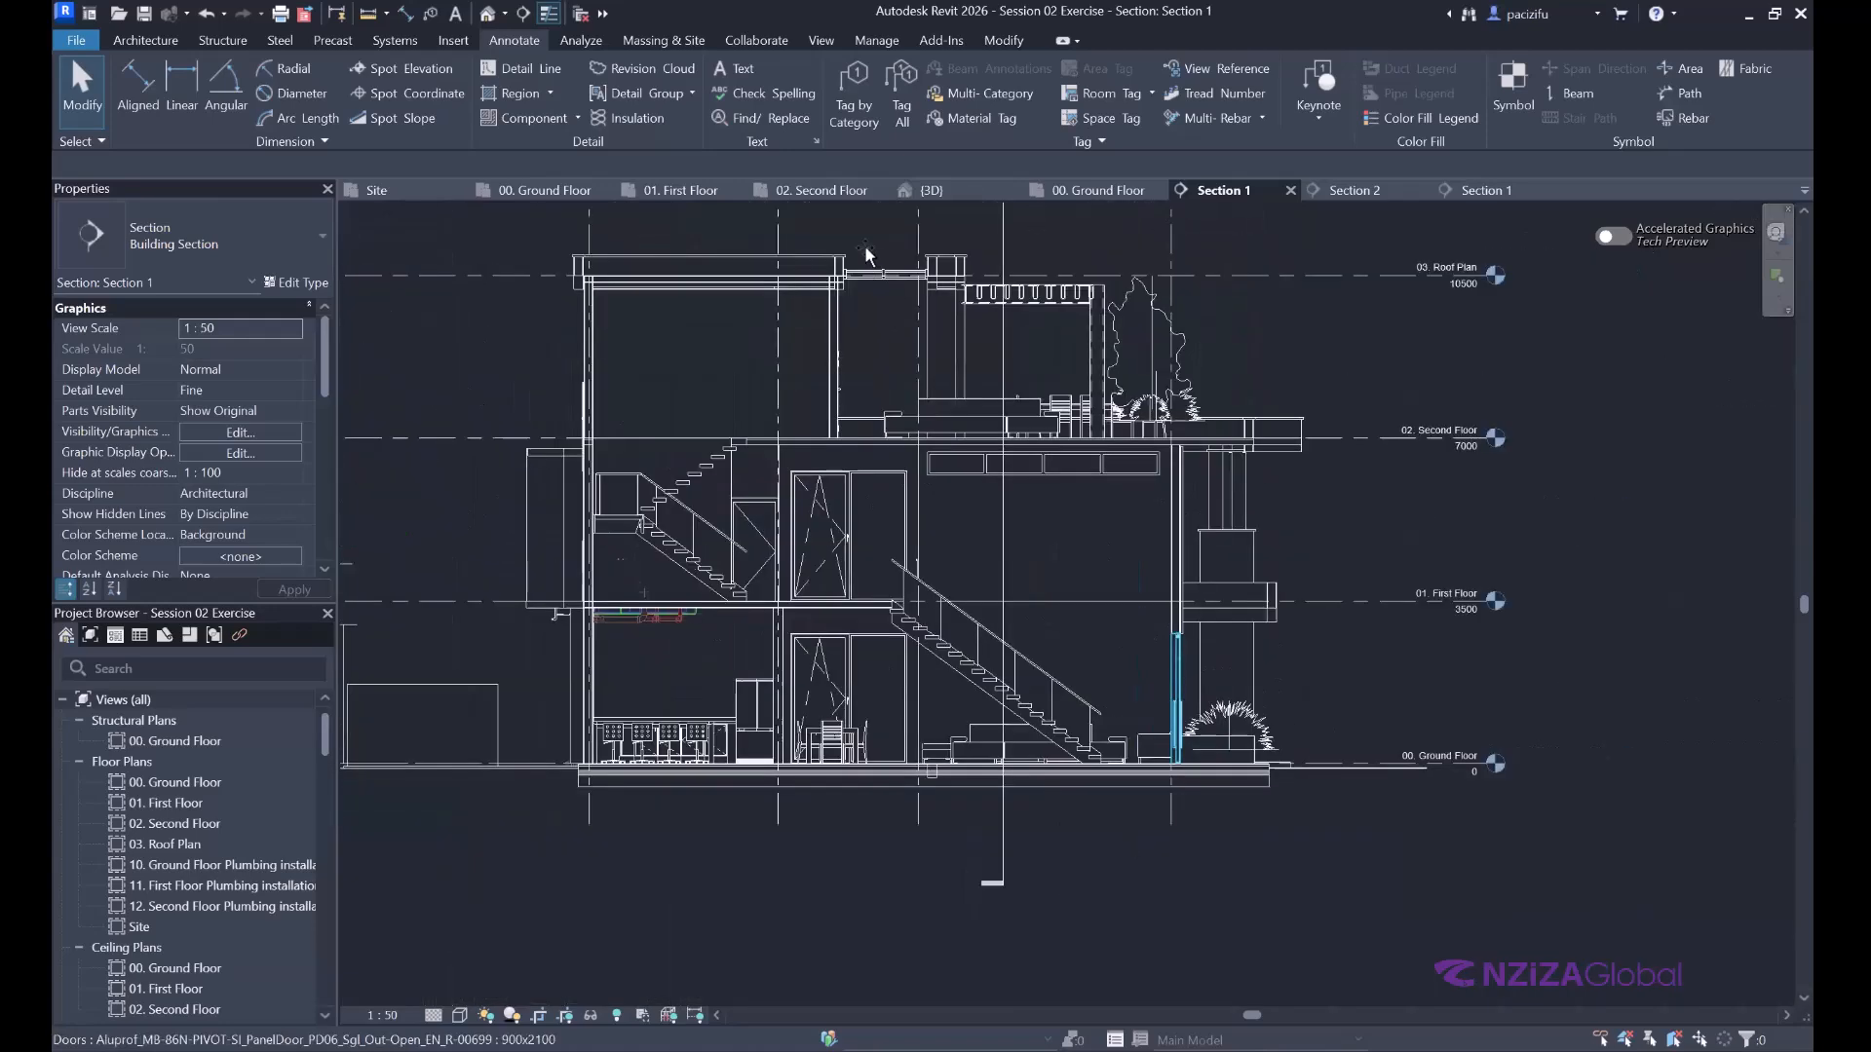
scroll(896, 373, "up", 2)
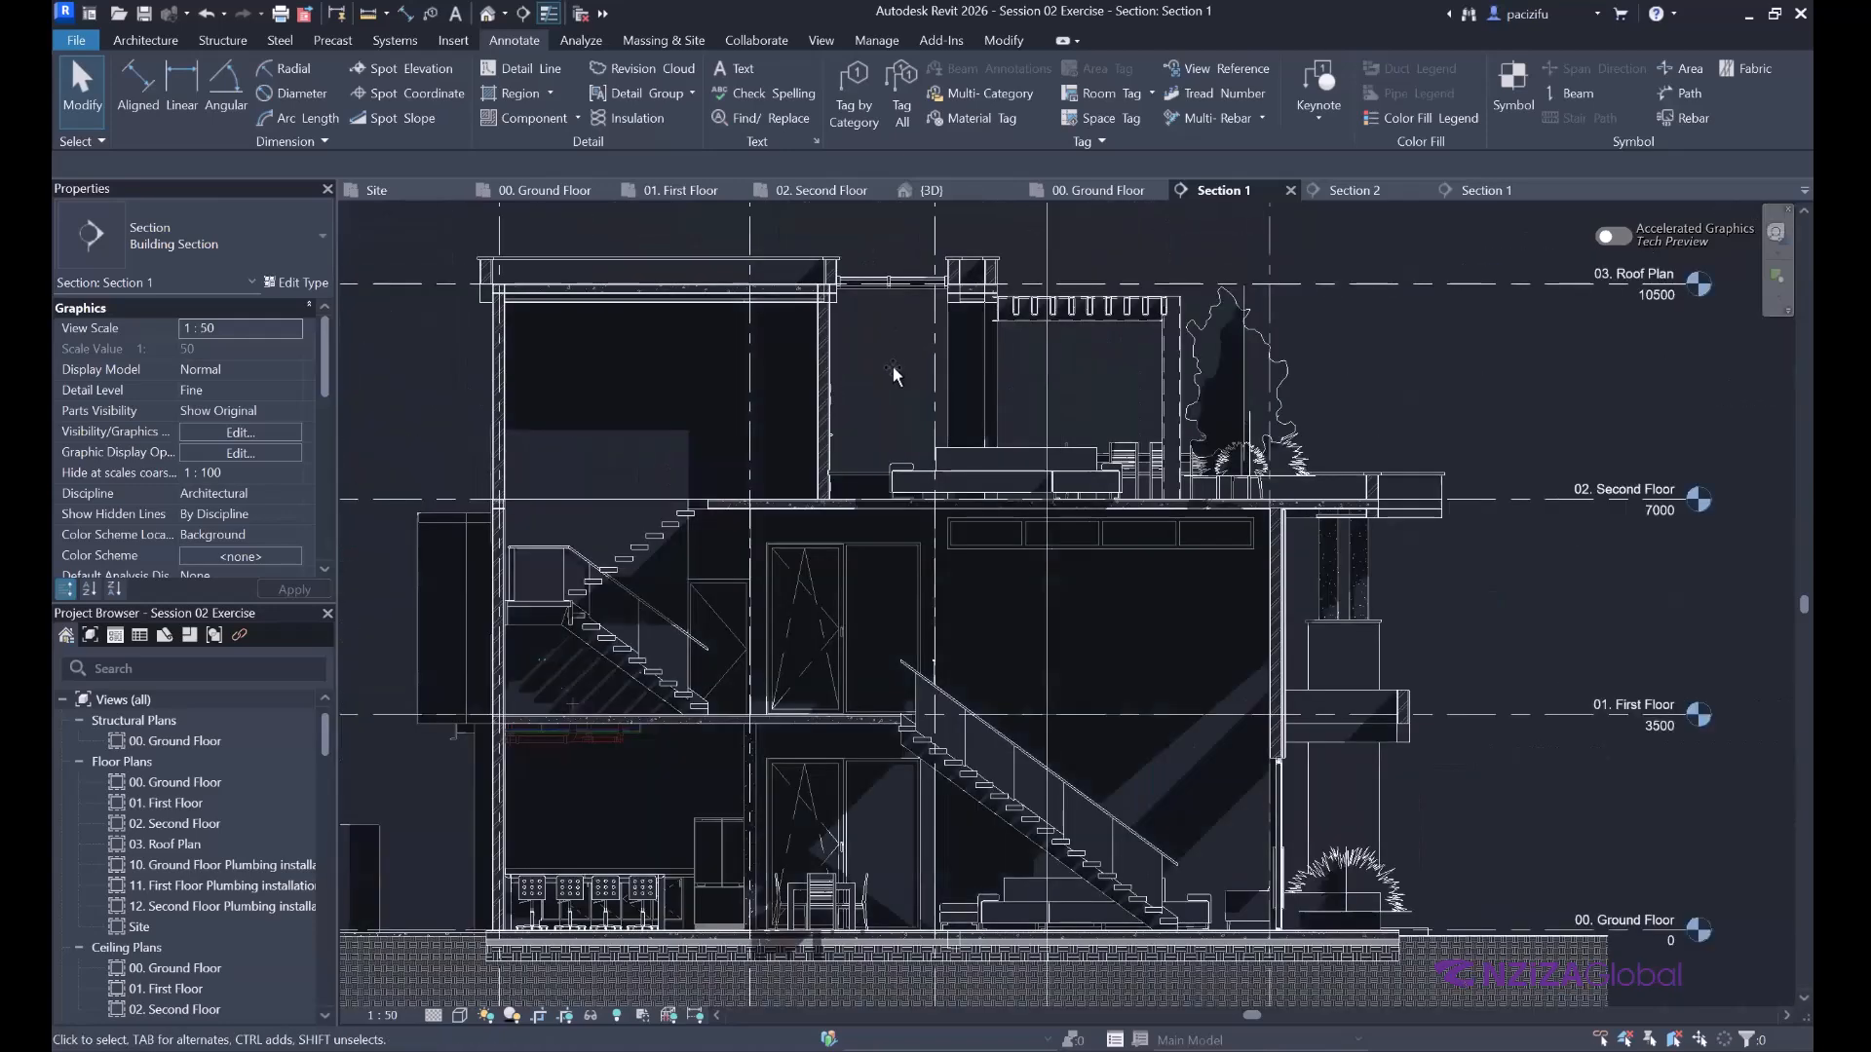
middle_click_drag(893, 366, 1049, 353)
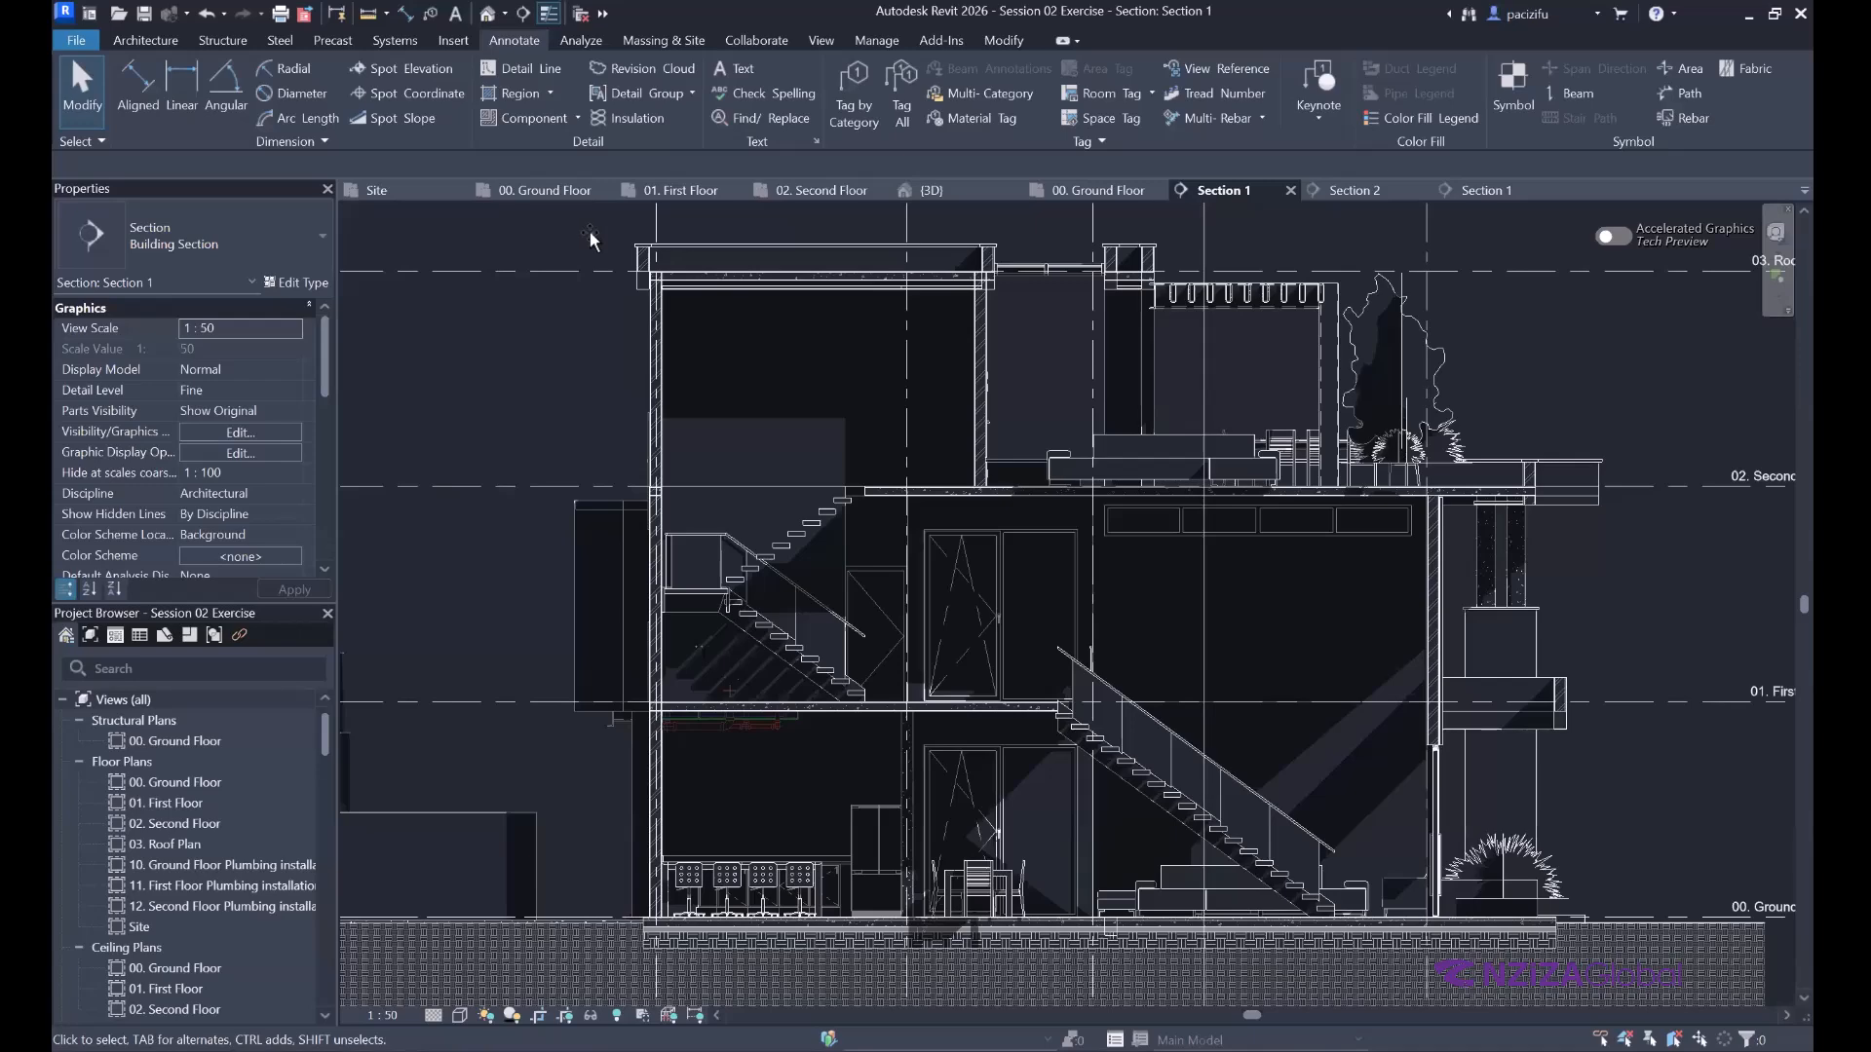
scroll(1083, 298, "down", 3)
scroll(1084, 299, "up", 5)
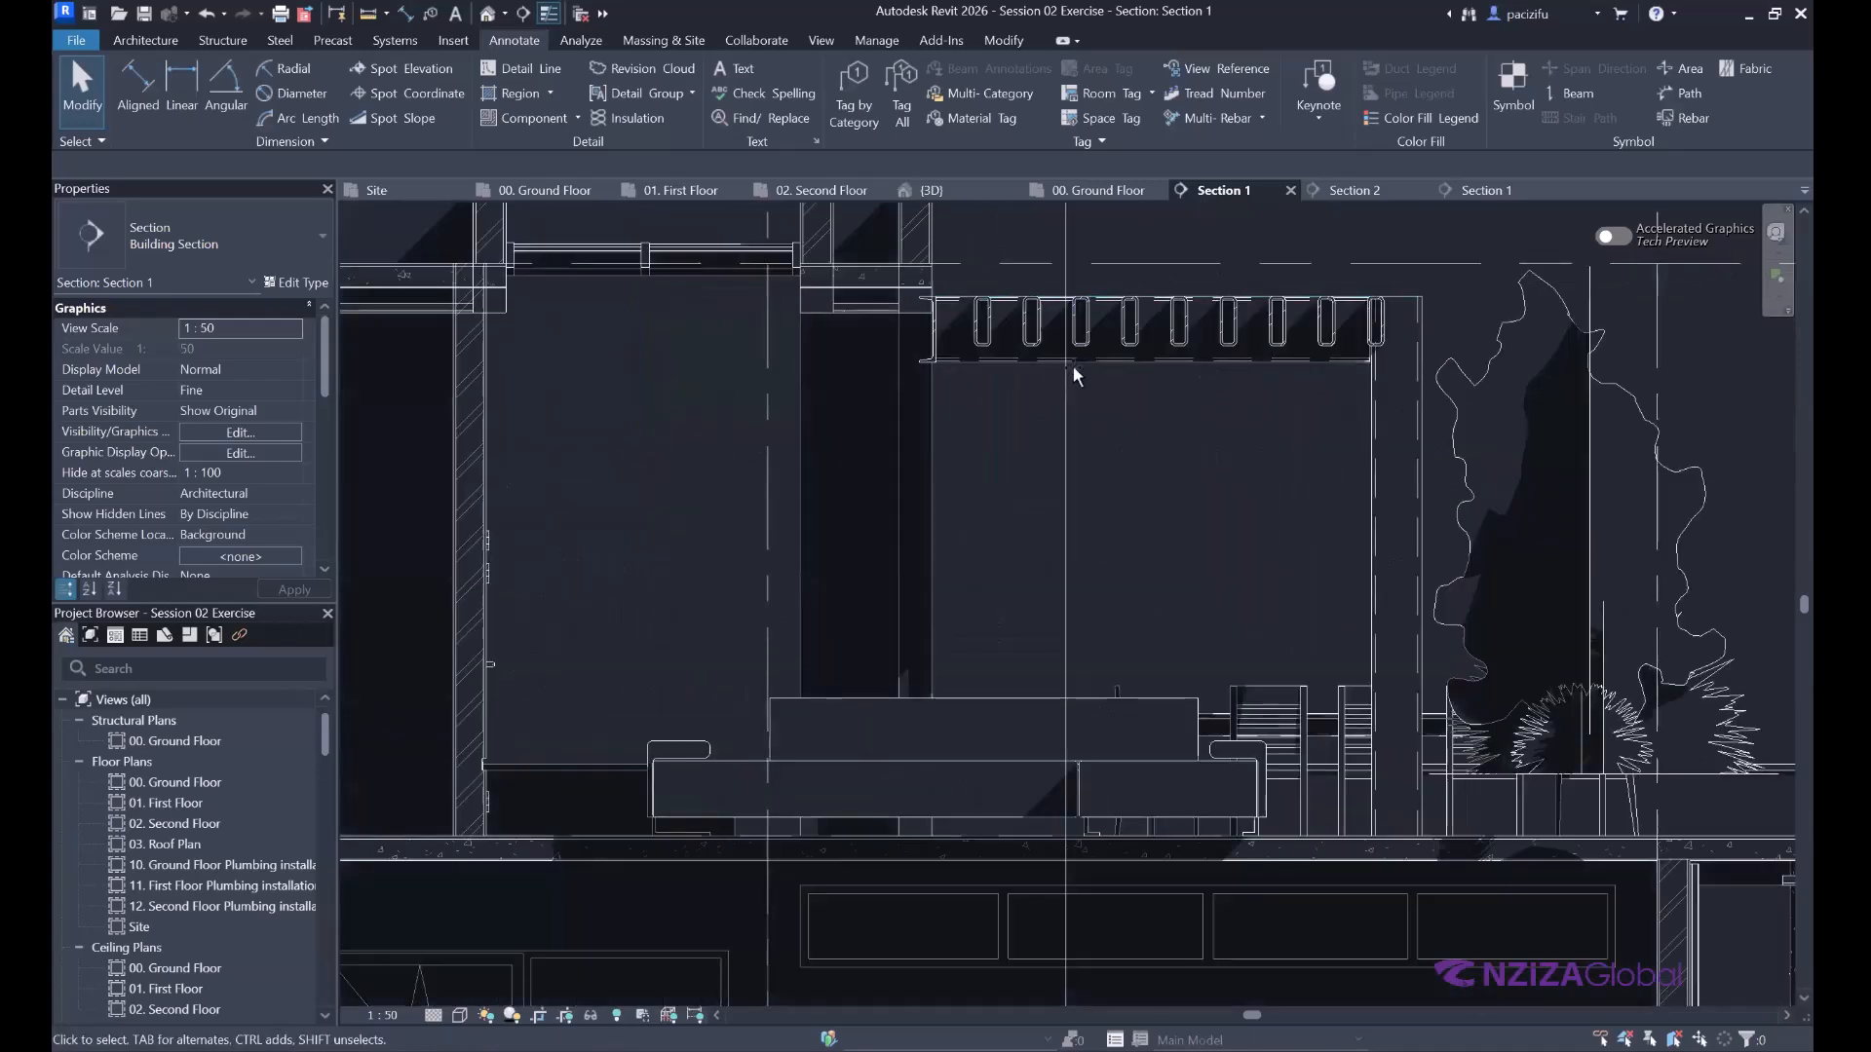
Override the foreground cut pattern of the Walls category with a solid fill in Section 1's visibility/graphics overrides.
scroll(1073, 365, "down", 5)
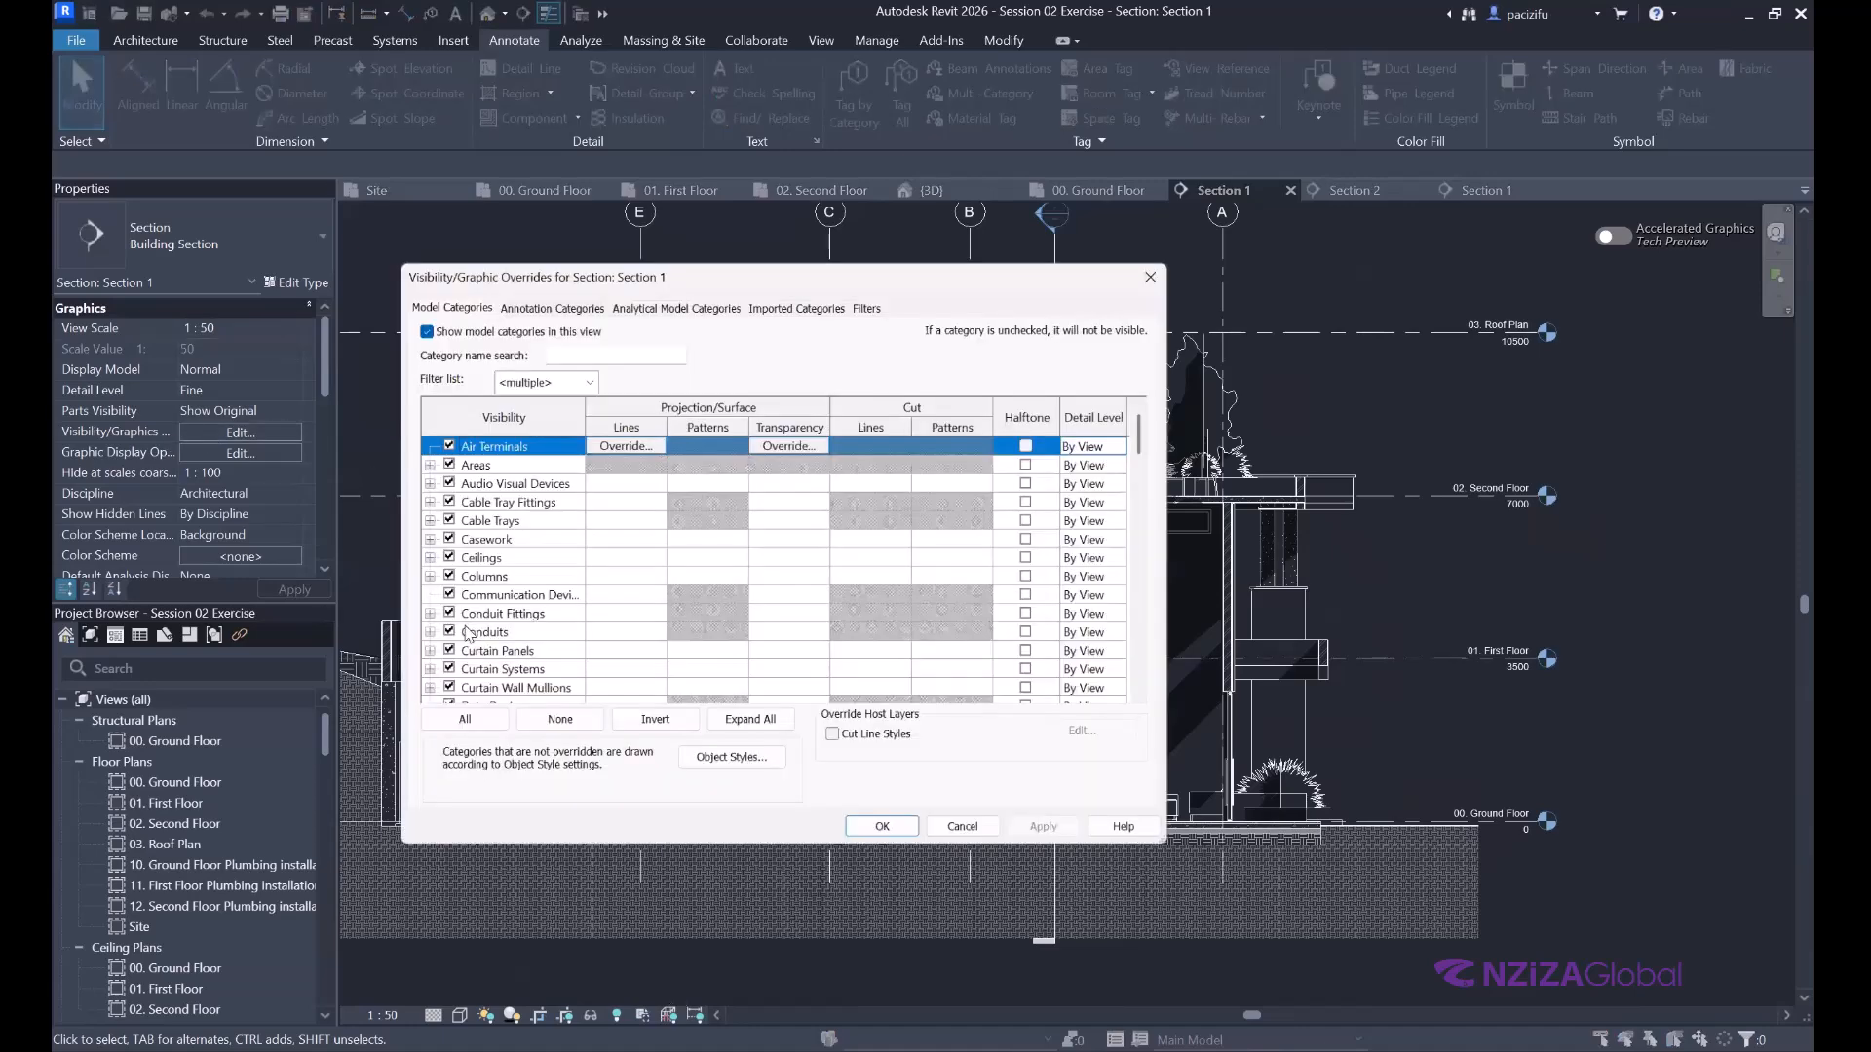
scroll(464, 635, "down", 20)
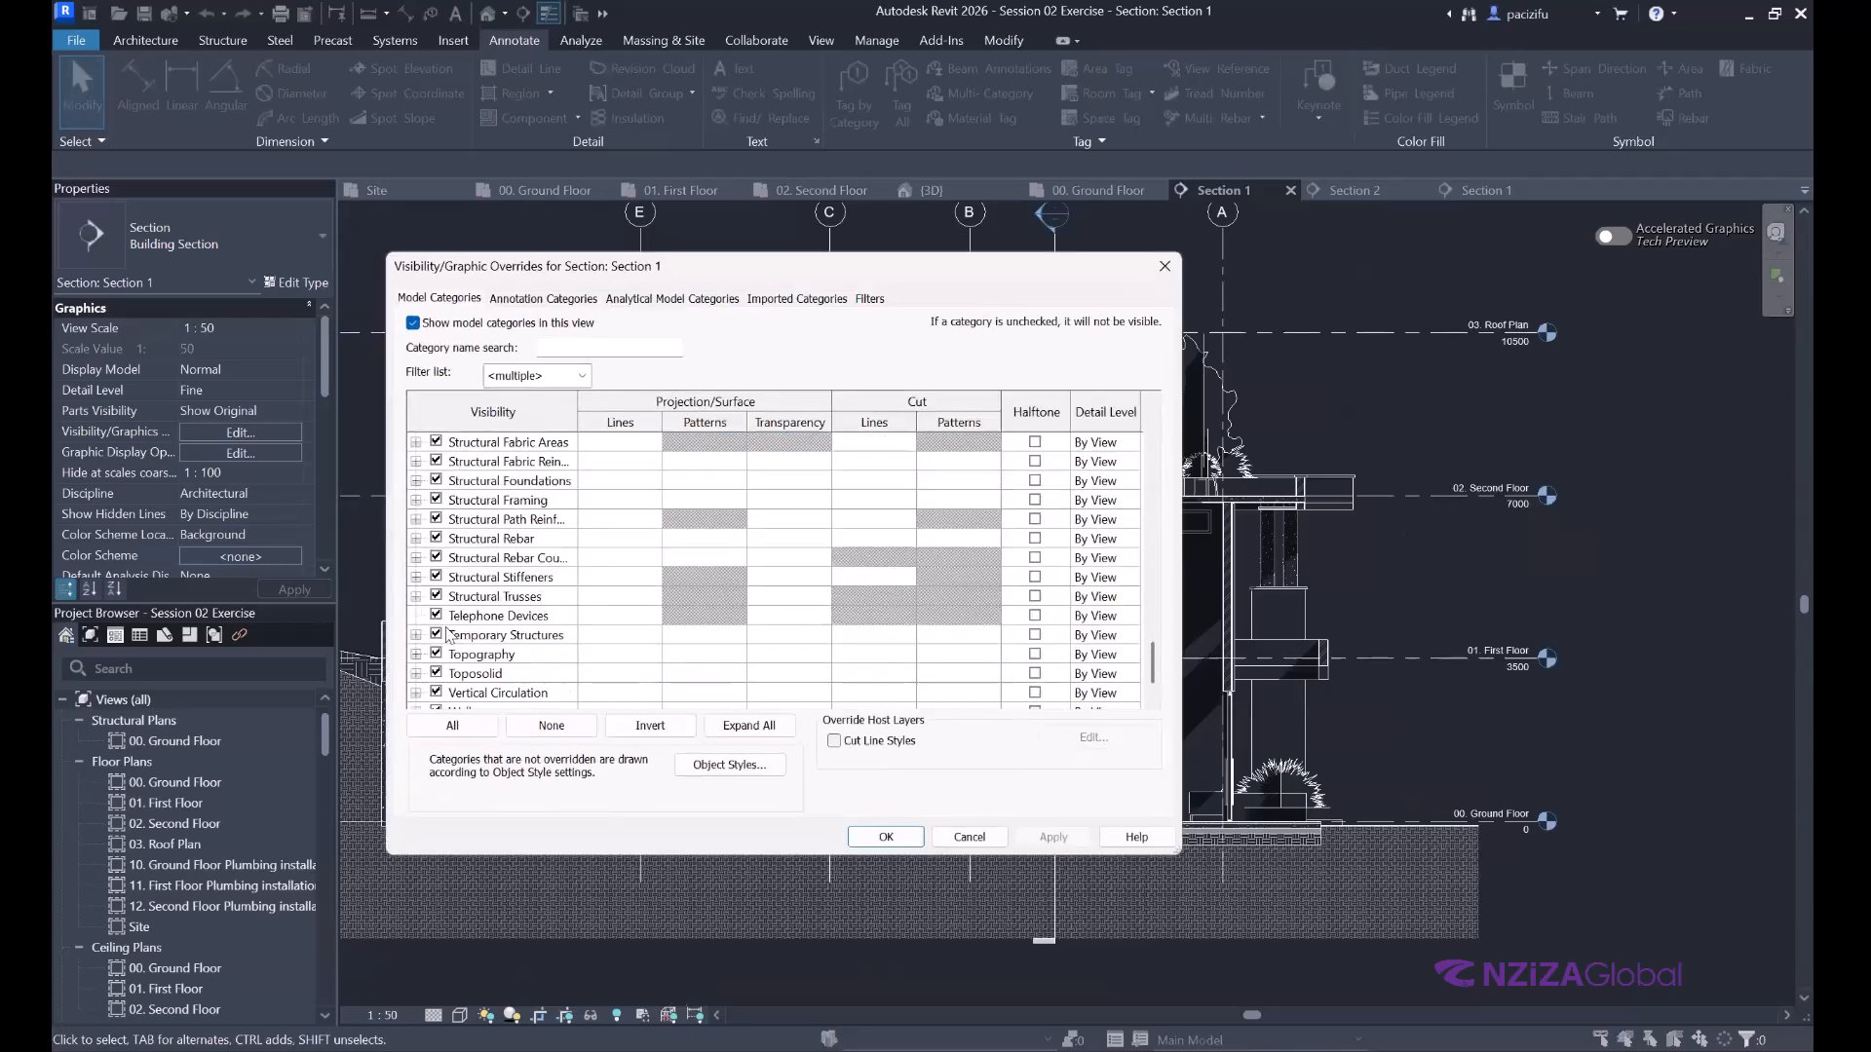
scroll(458, 651, "down", 3)
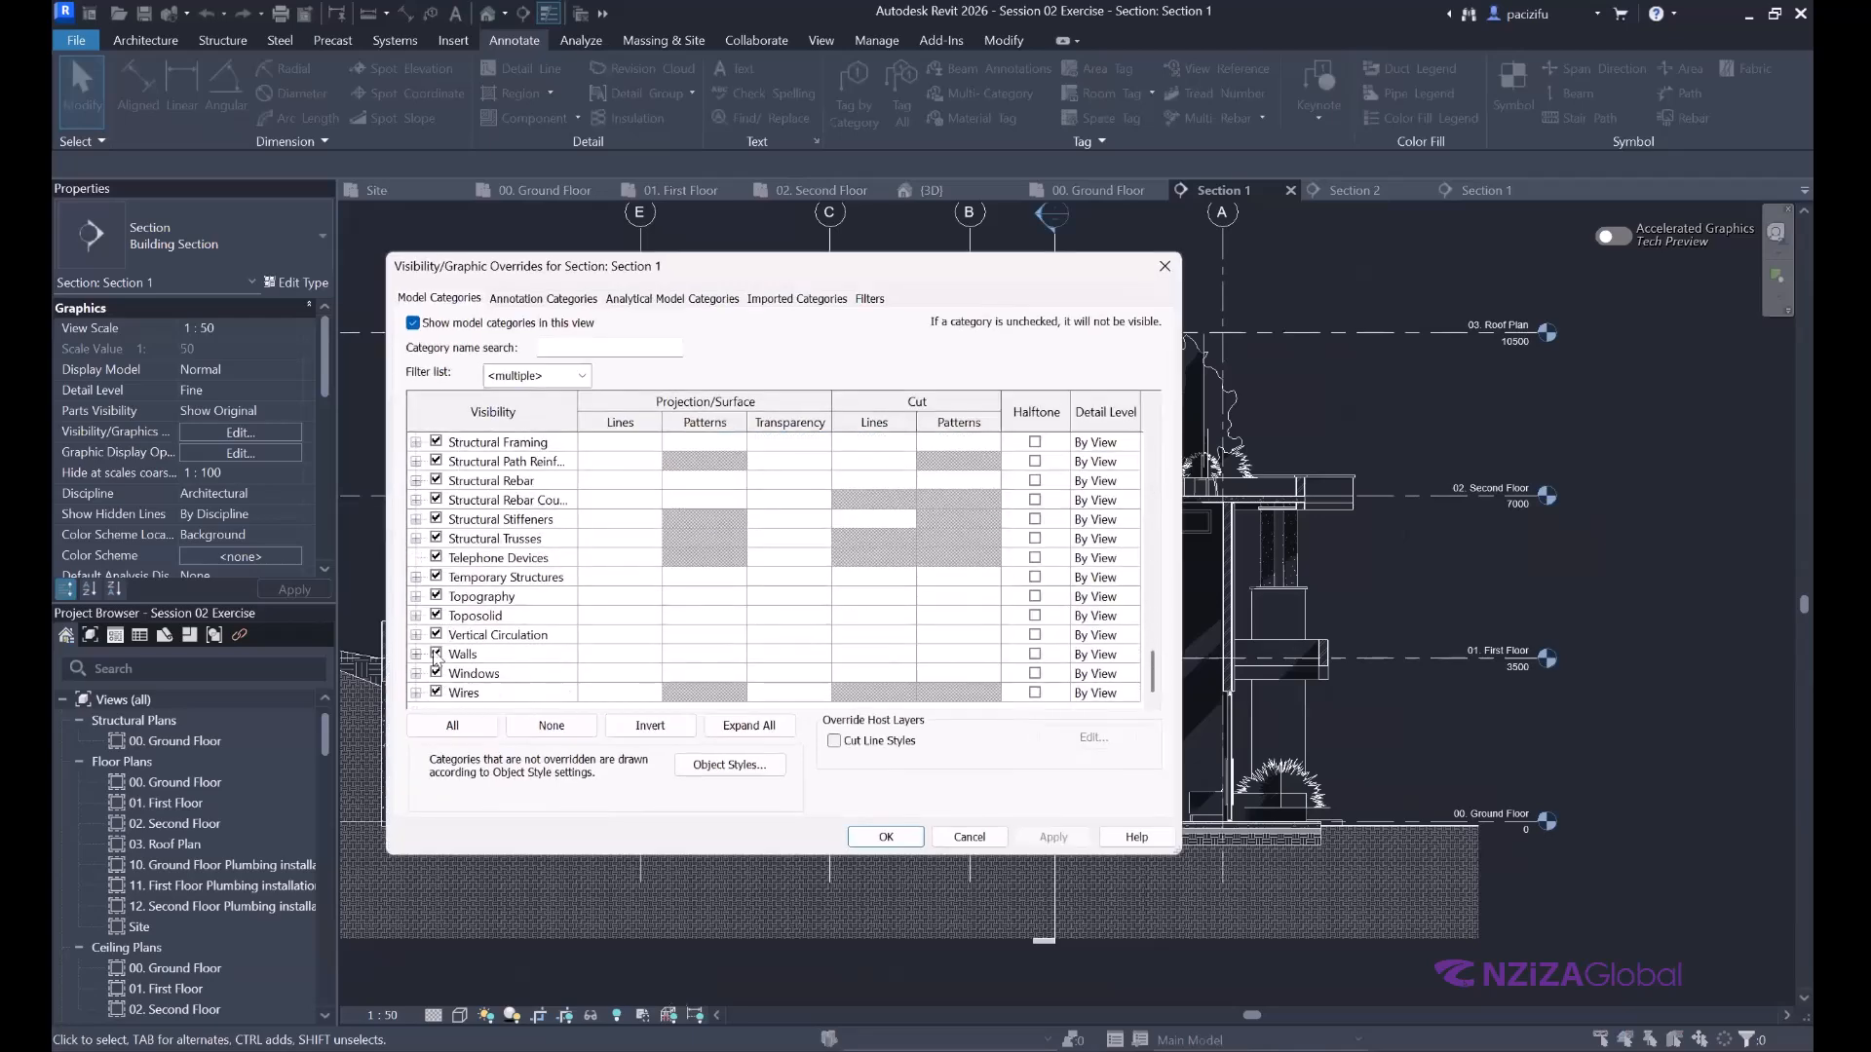
left_click(538, 655)
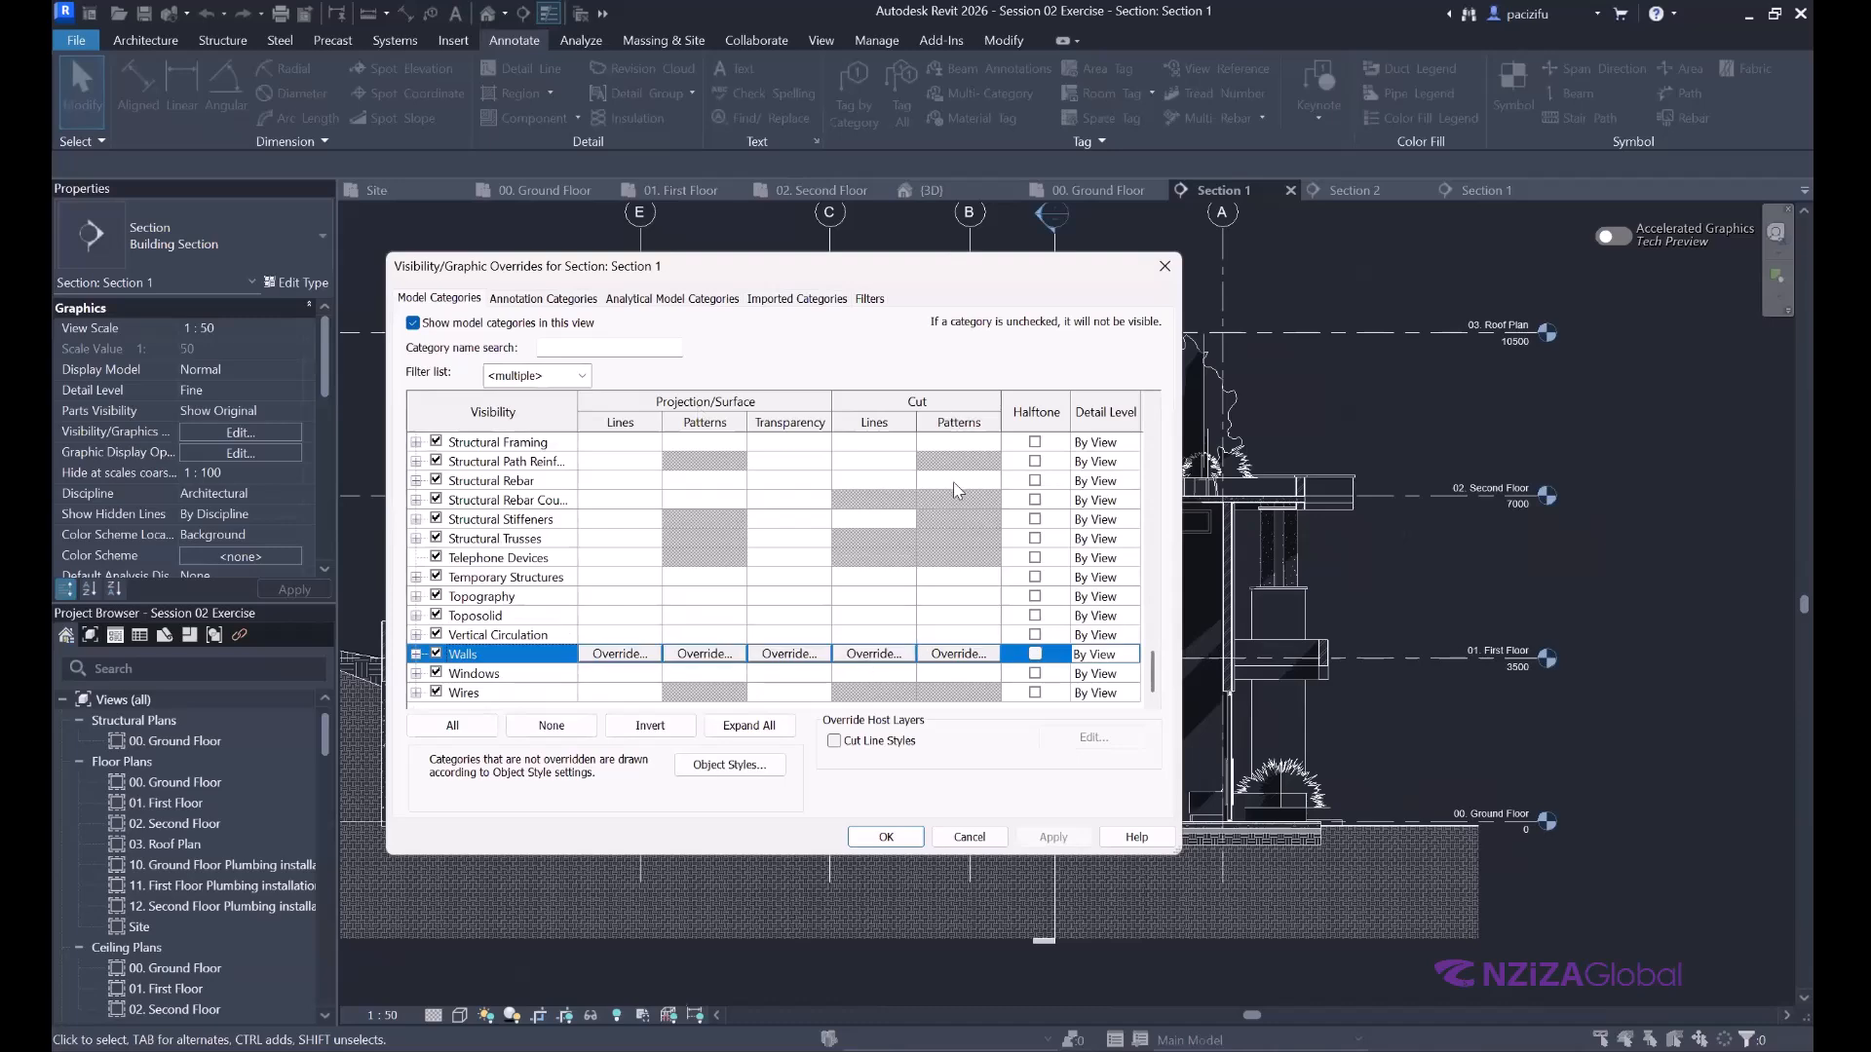
left_click(958, 654)
left_click(947, 474)
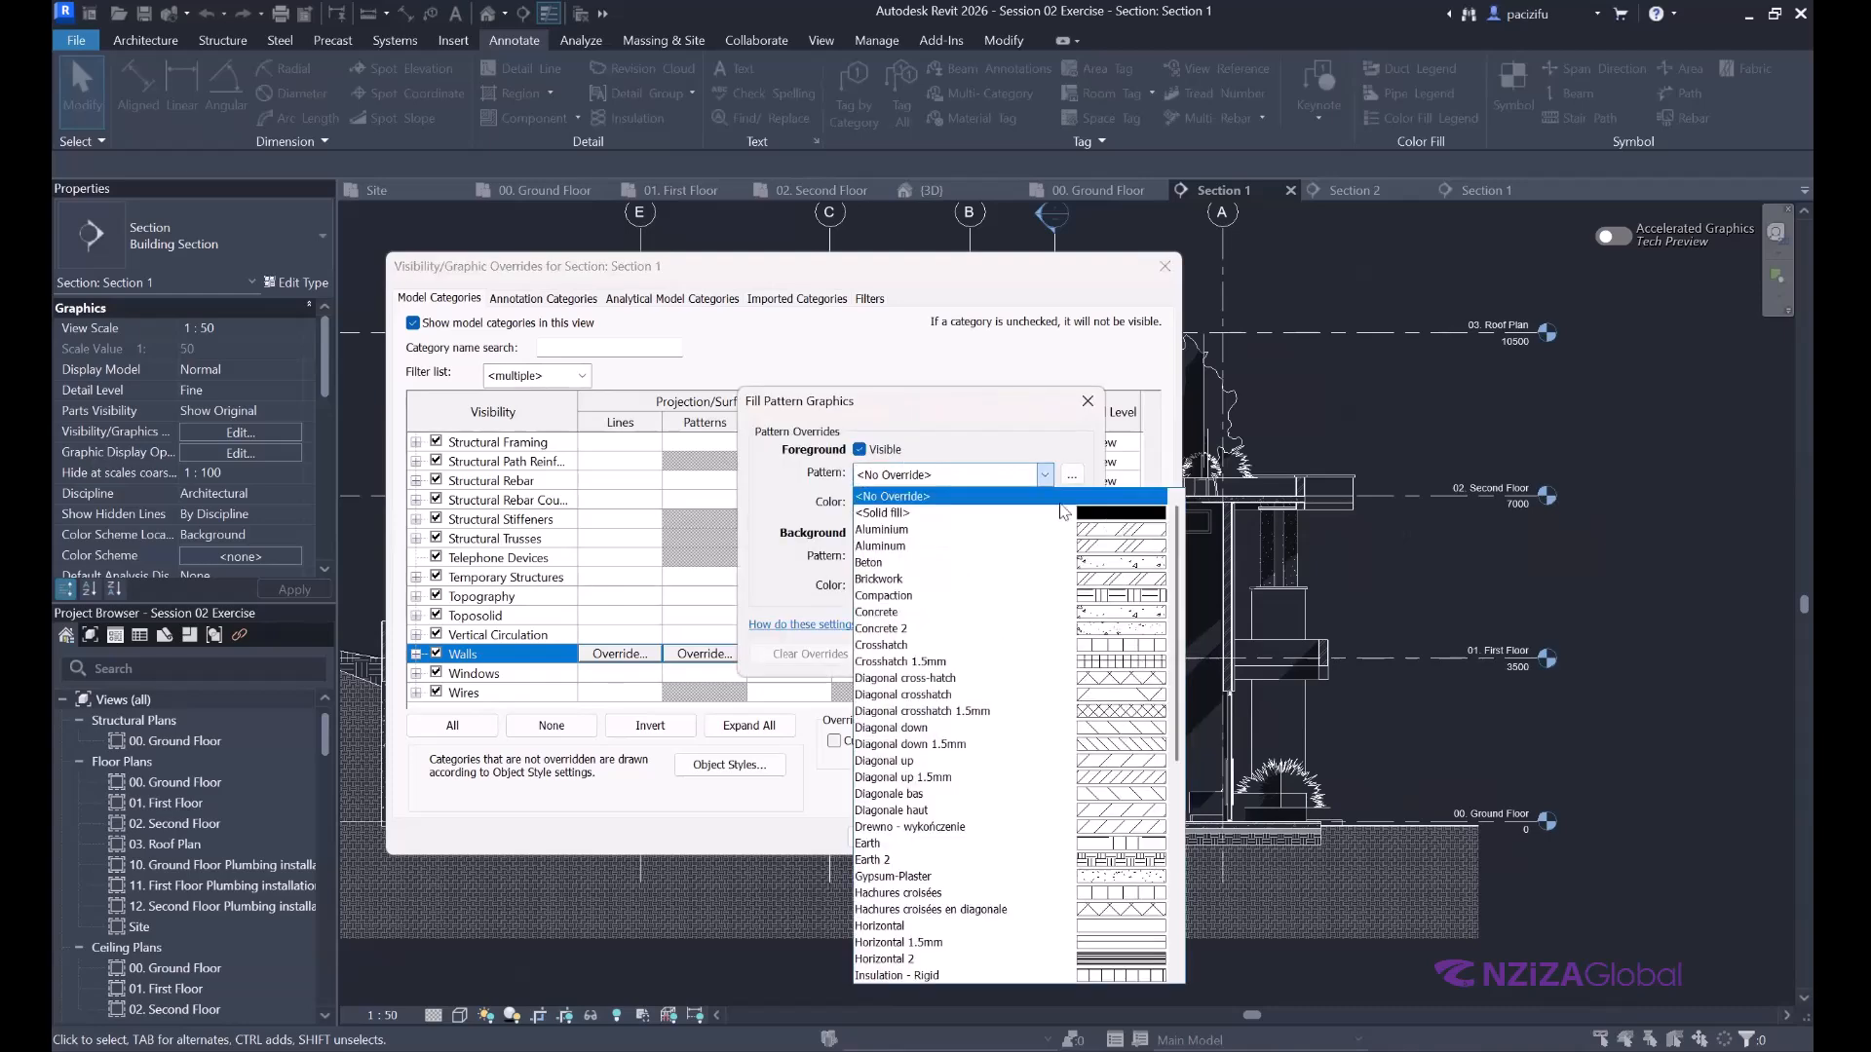
left_click(1091, 512)
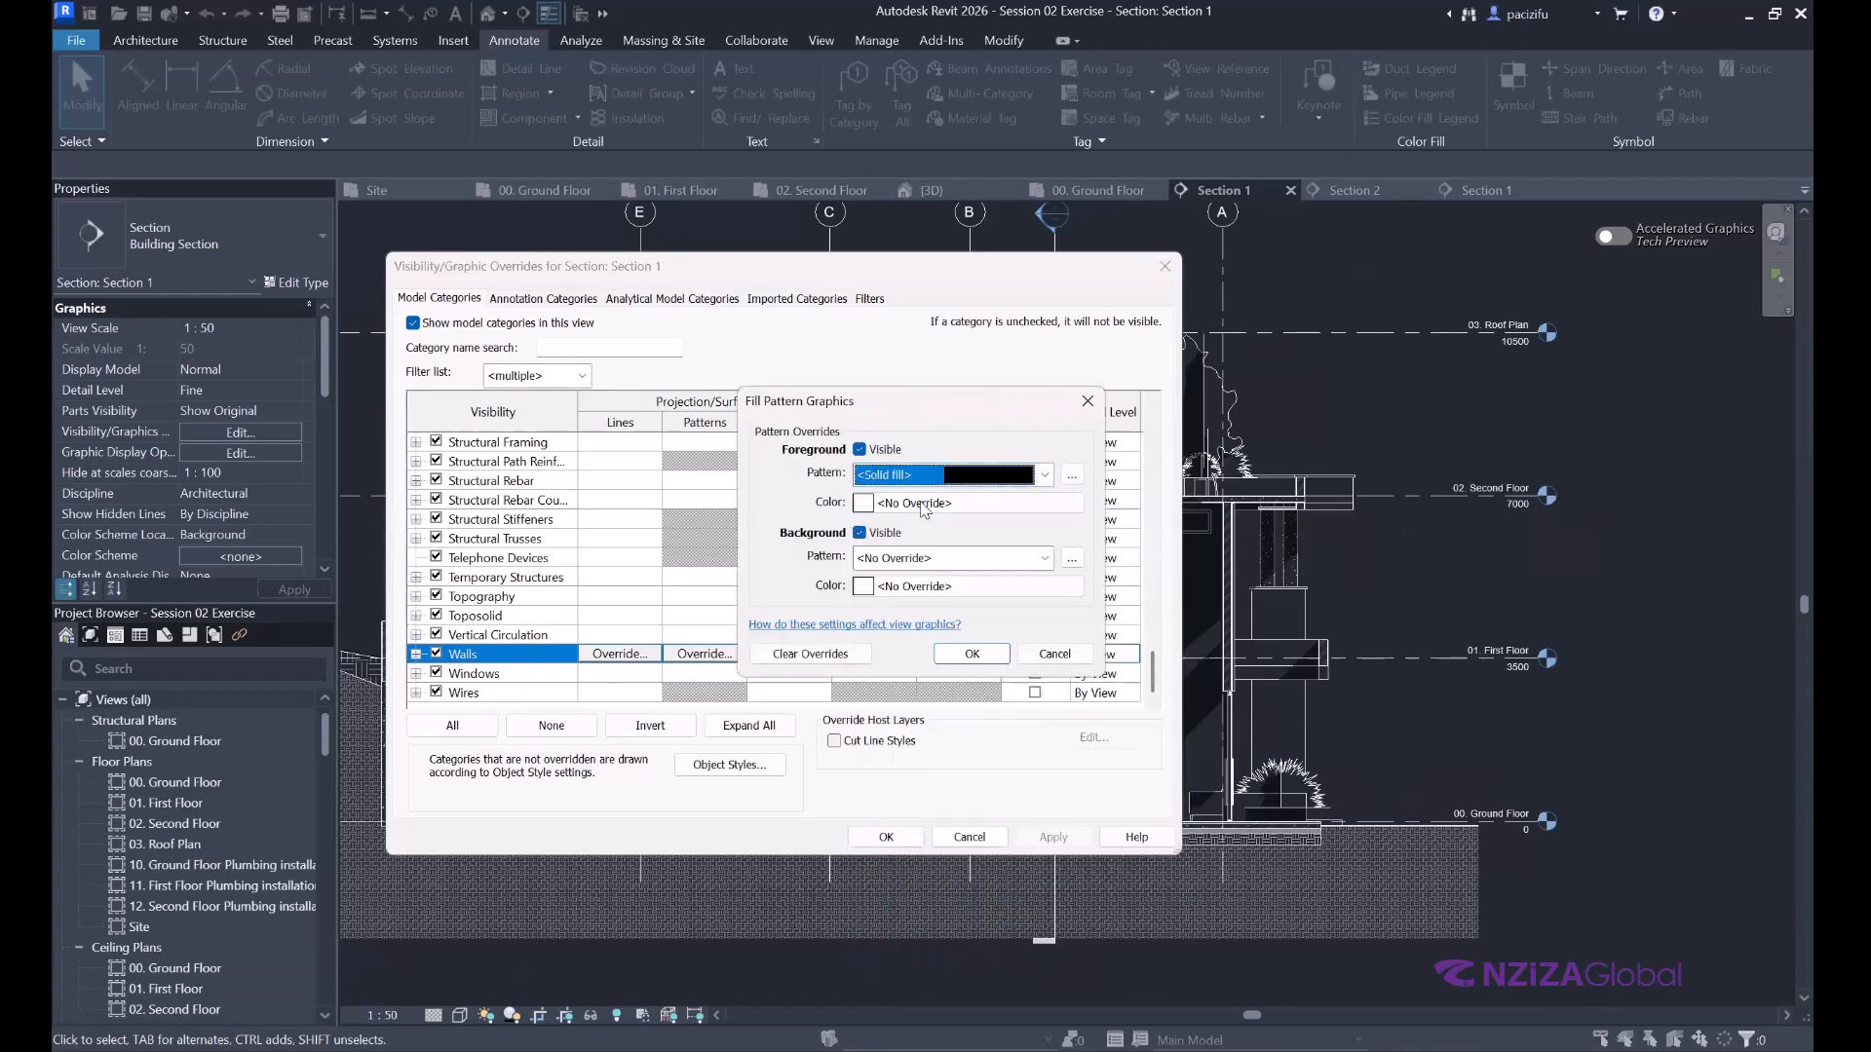
Set the walls' foreground cut fill color to RGB 056-056-056 and apply the override to Section 1.
left_click(924, 503)
mouse_move(1156, 511)
left_mouse_down()
mouse_move(1156, 560)
mouse_move(1156, 539)
left_mouse_up()
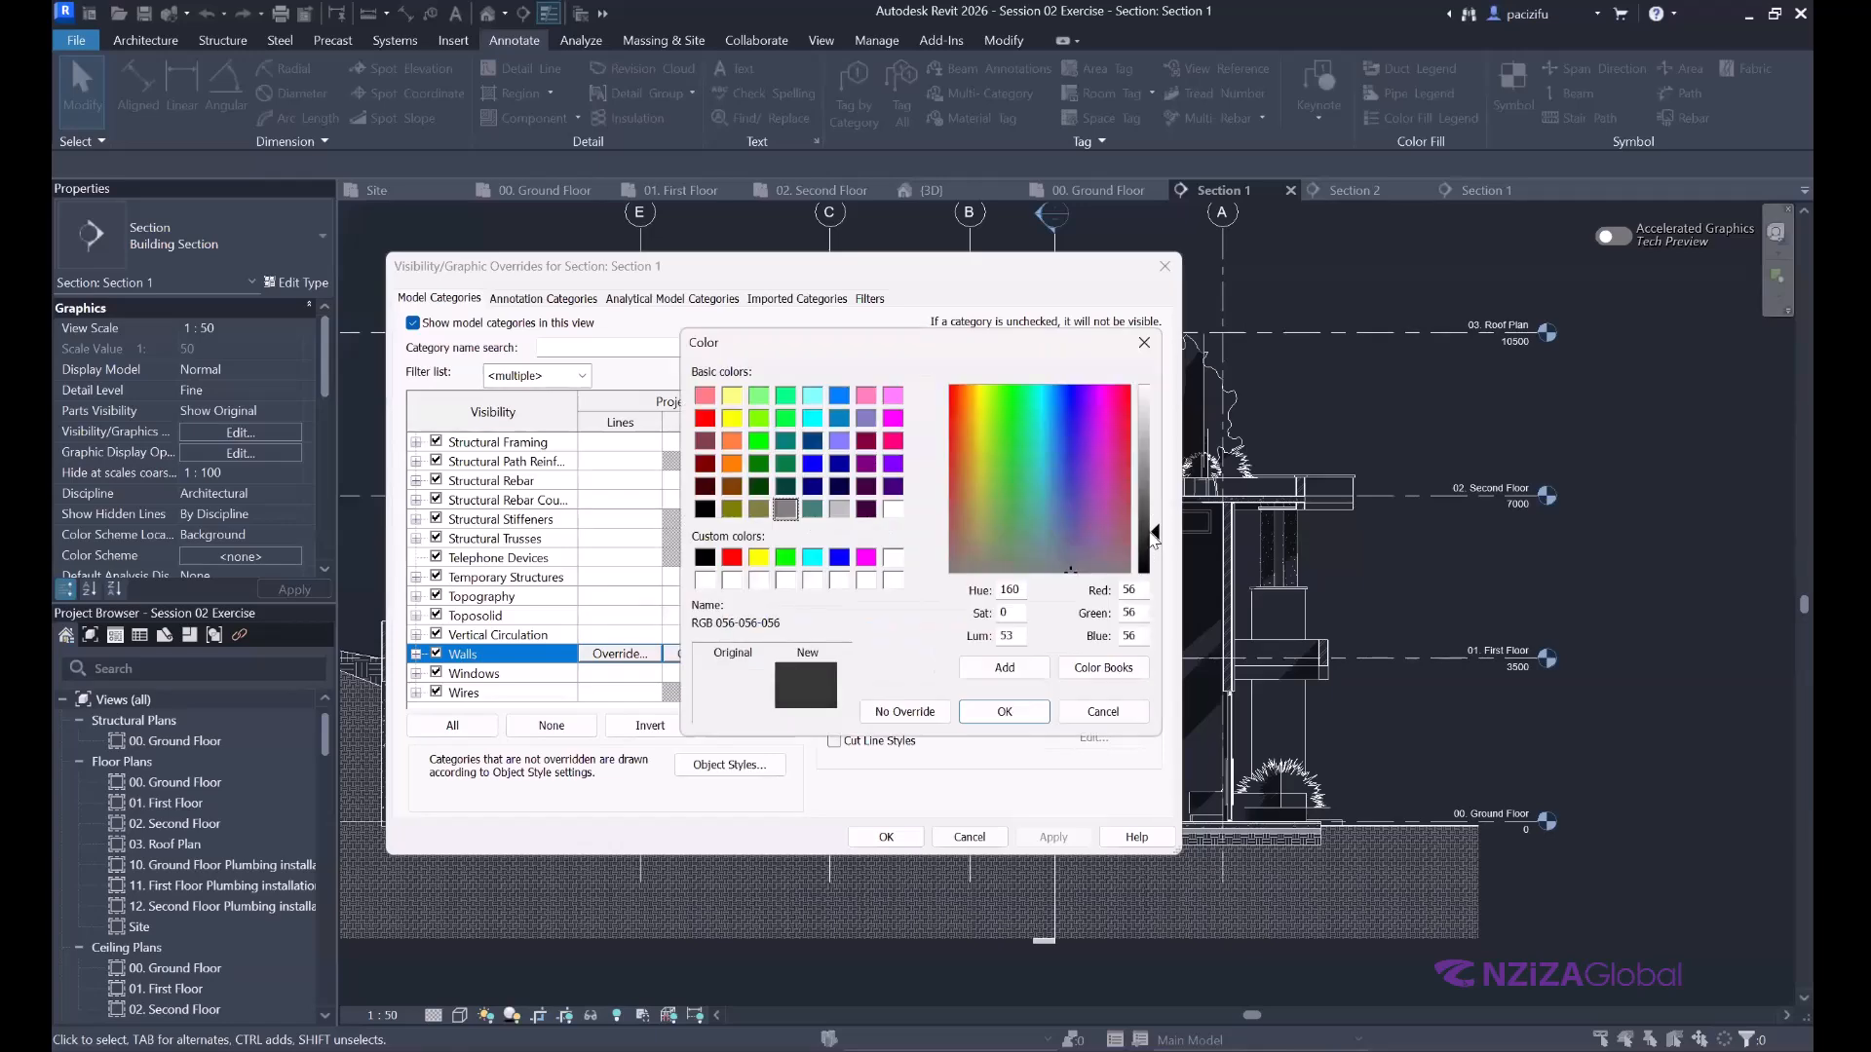
left_click(1005, 711)
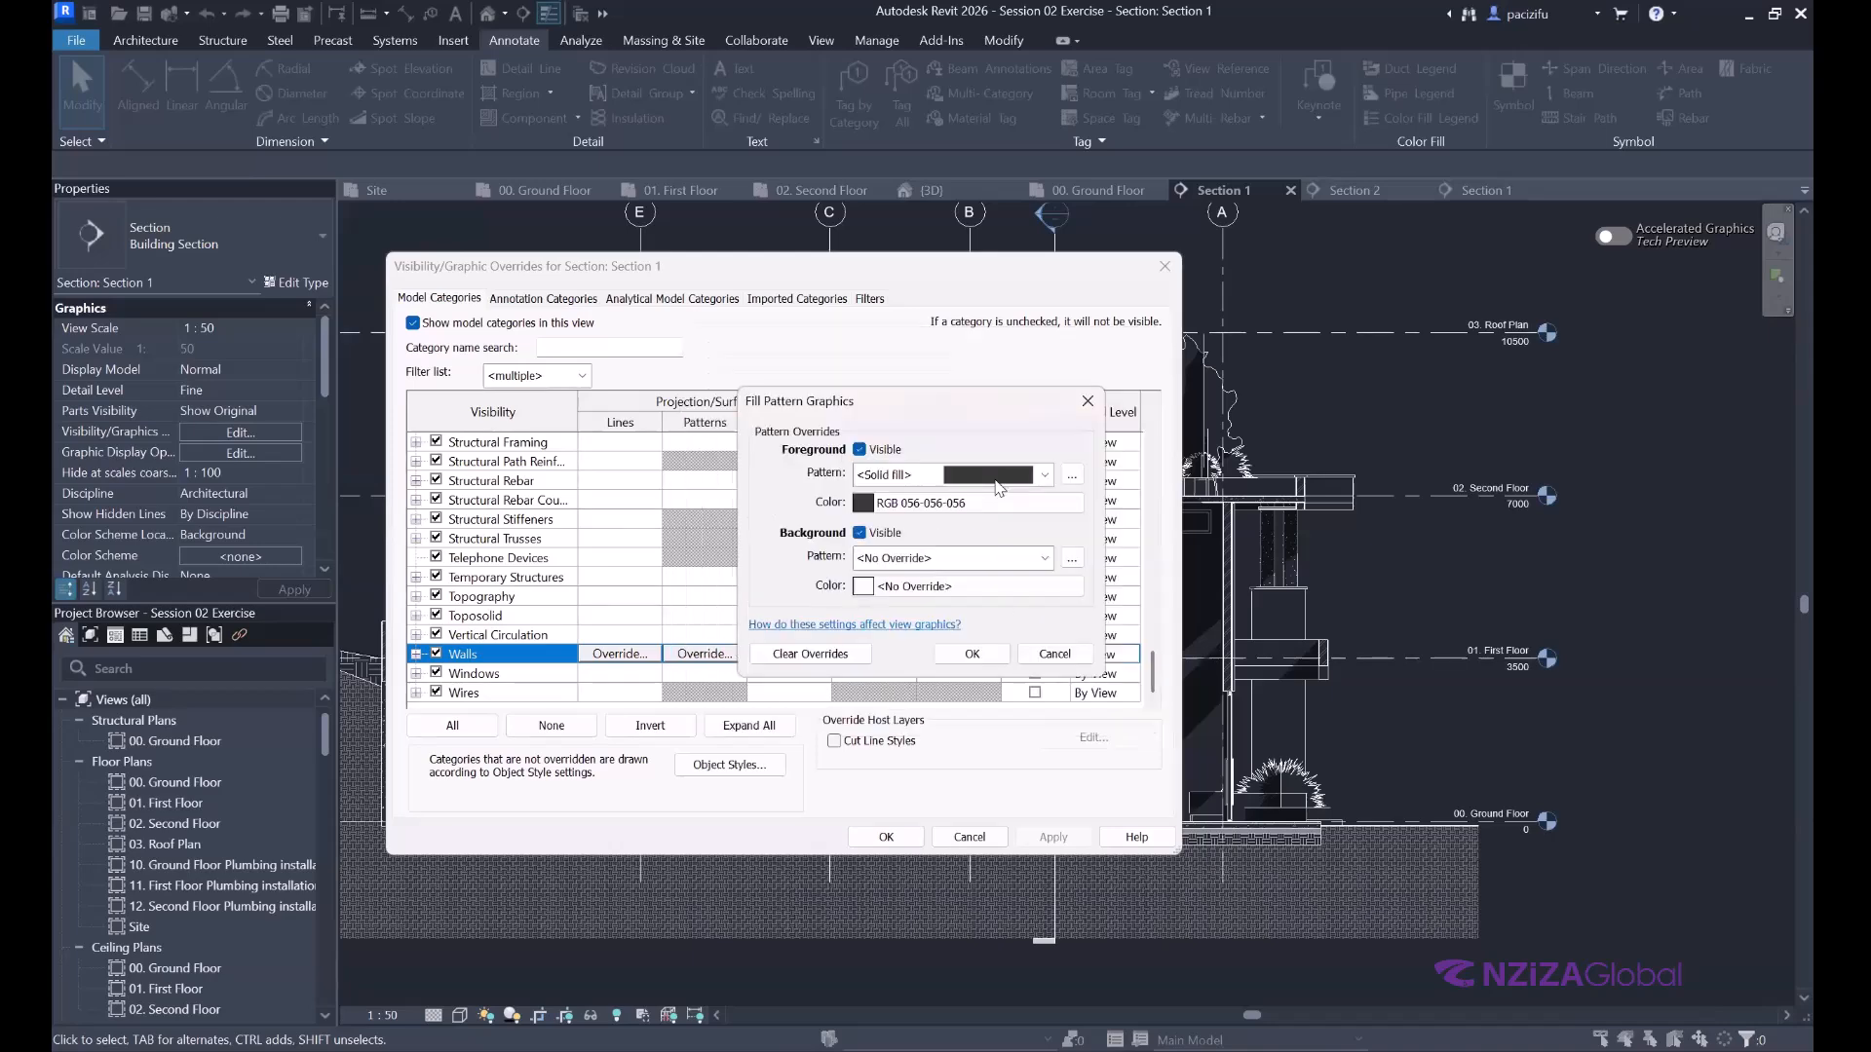
left_click(930, 503)
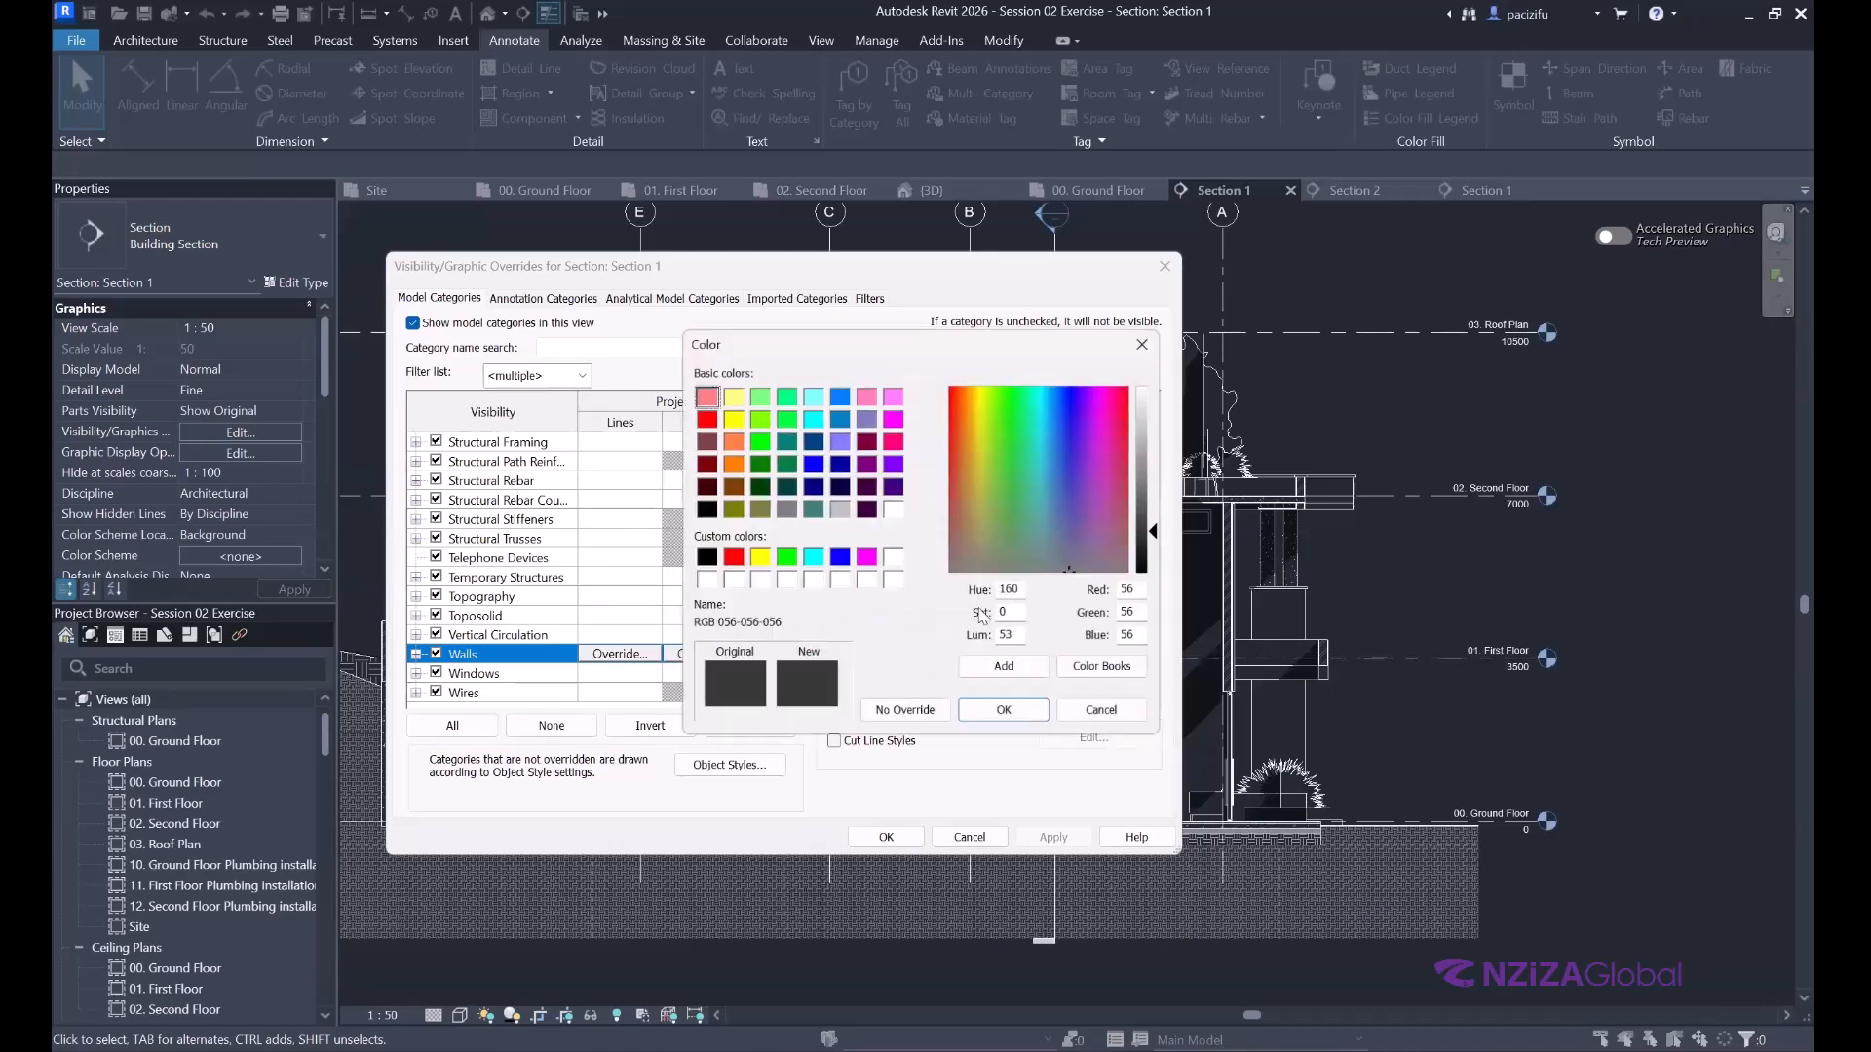
left_click(1004, 712)
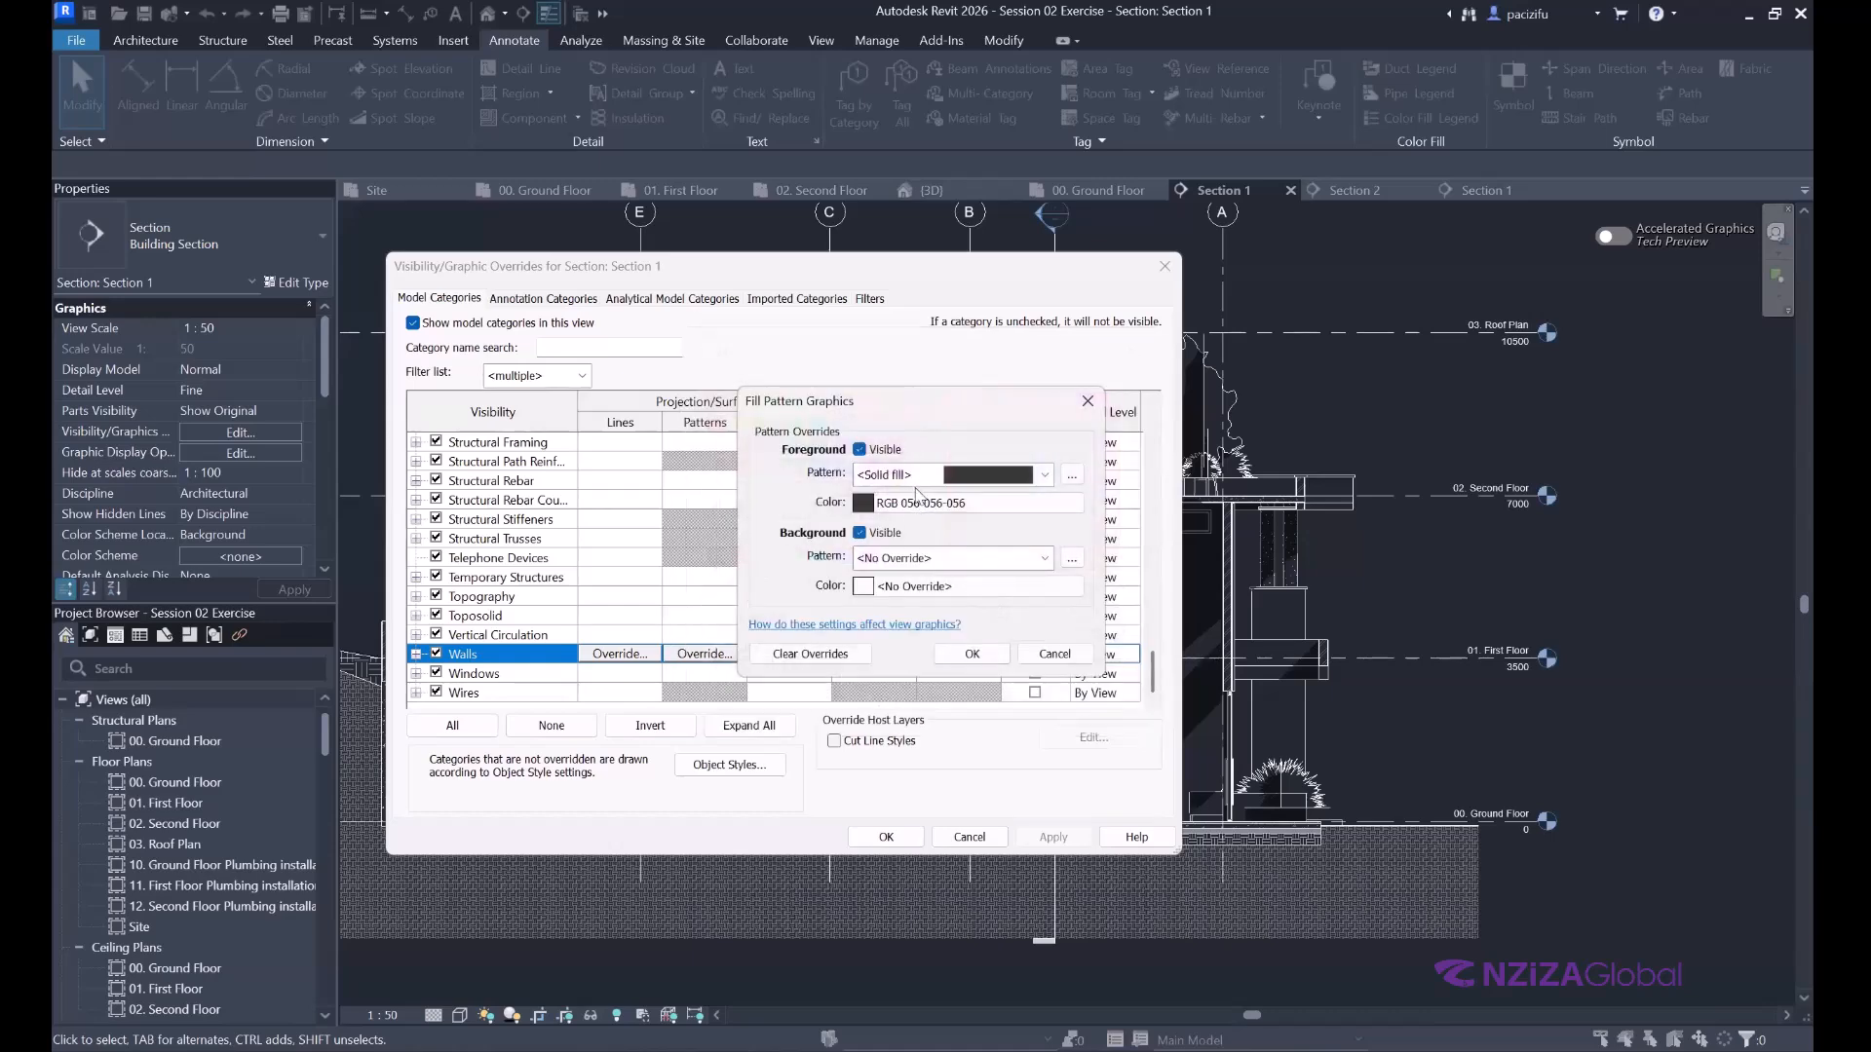
left_click(973, 654)
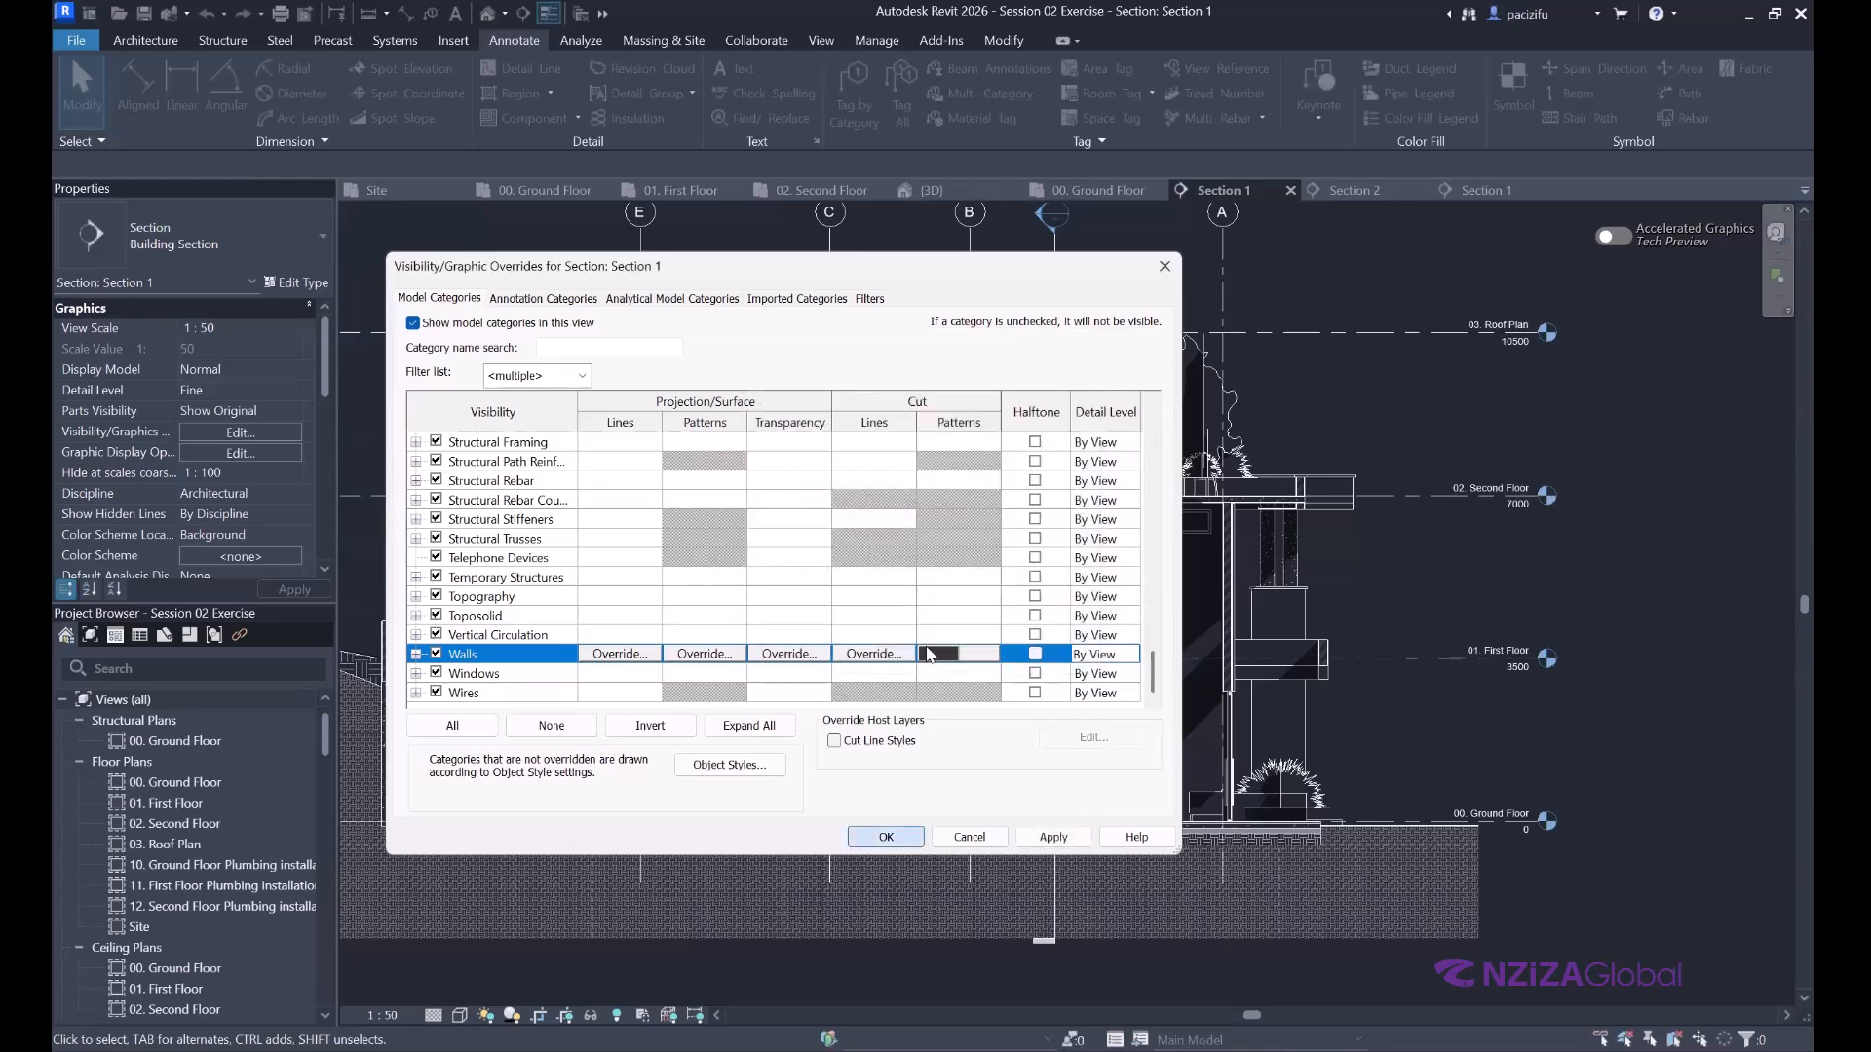
left_click(886, 837)
Examine how the solid-filled cut walls read across the roof and the floor levels of Section 1.
scroll(893, 598, "down", 3)
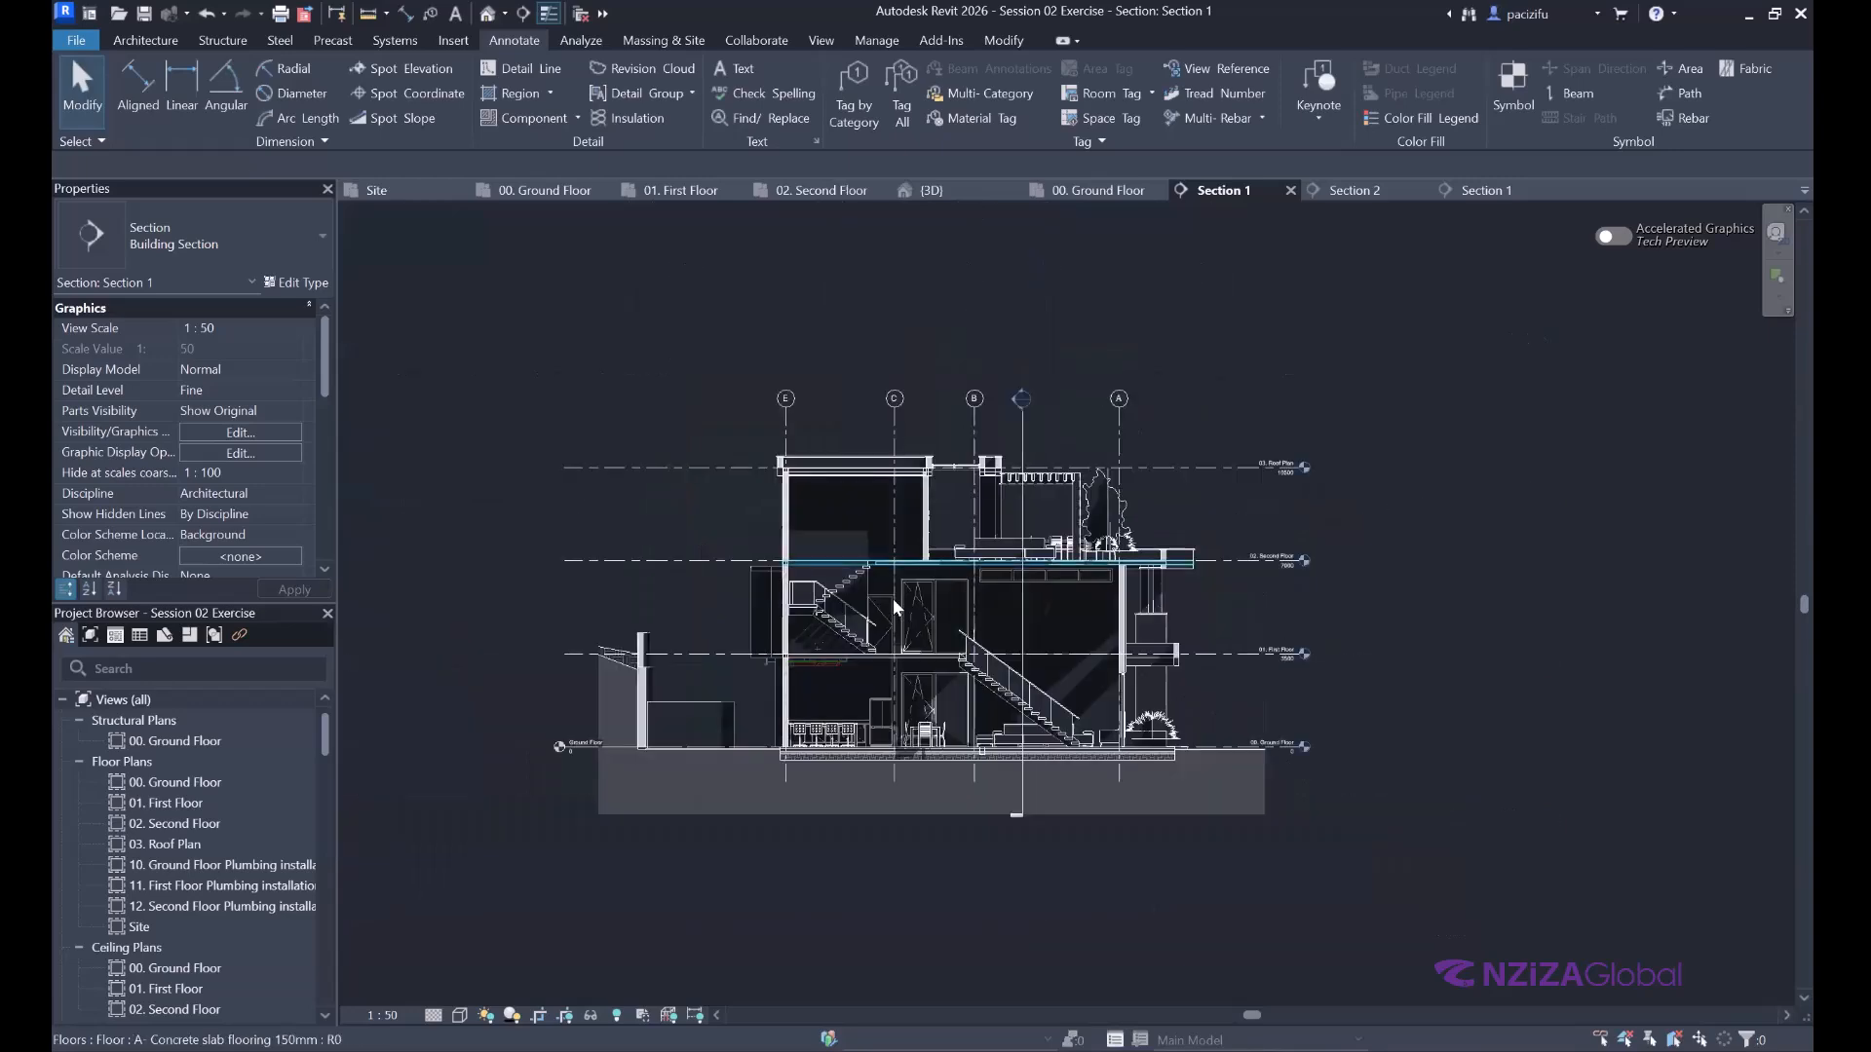
scroll(892, 598, "up", 3)
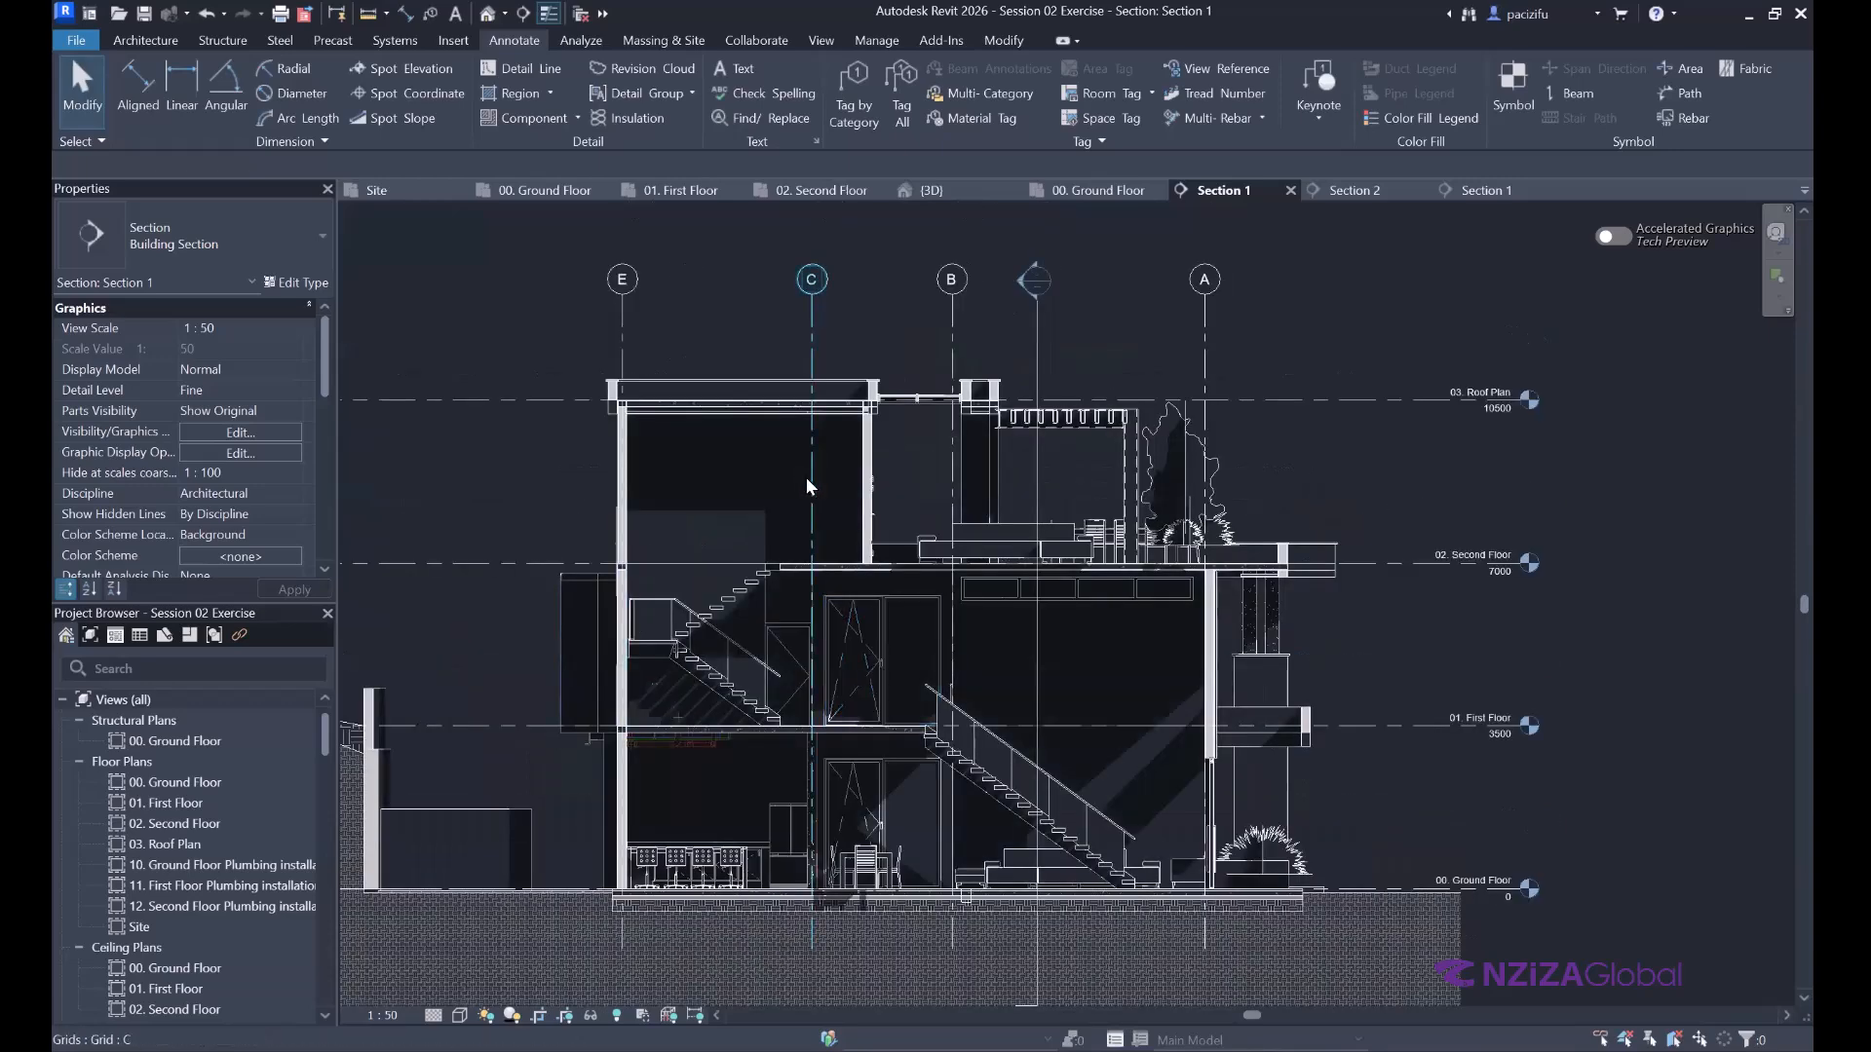
scroll(815, 480, "up", 5)
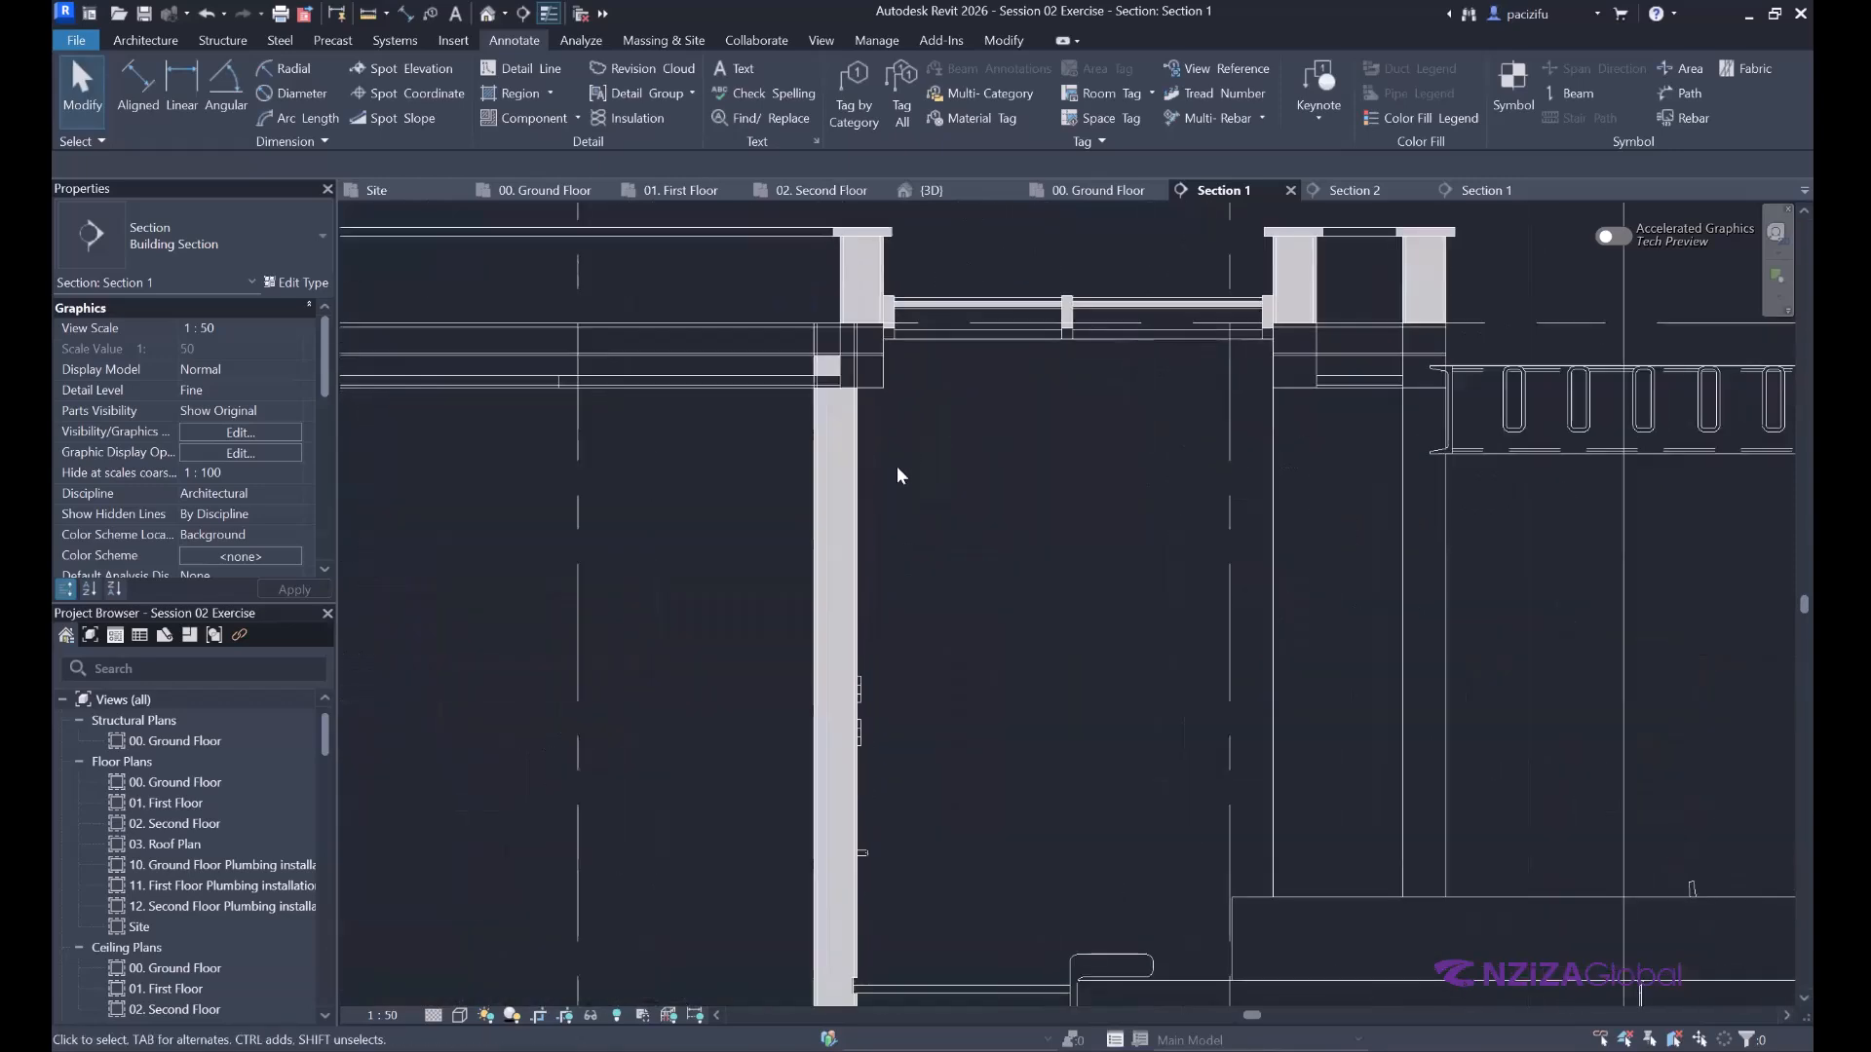
scroll(896, 466, "down", 6)
scroll(899, 629, "up", 1)
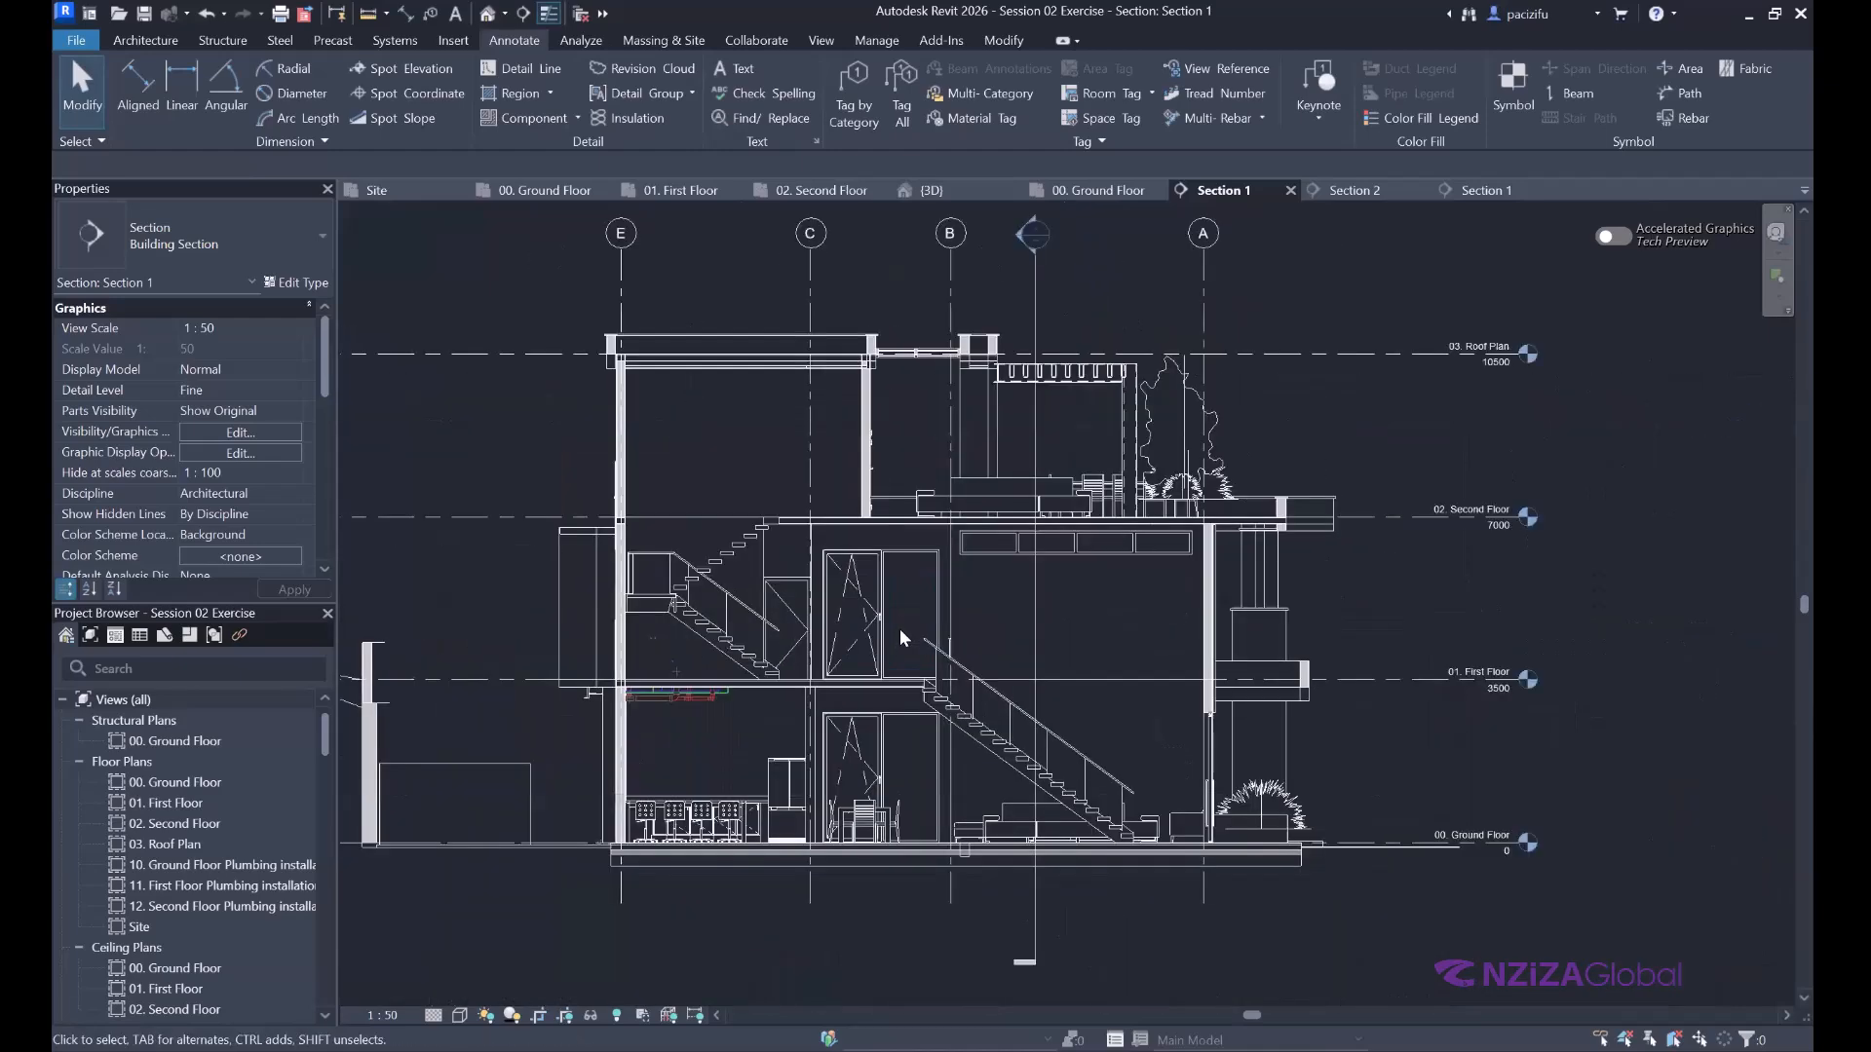
scroll(899, 628, "up", 2)
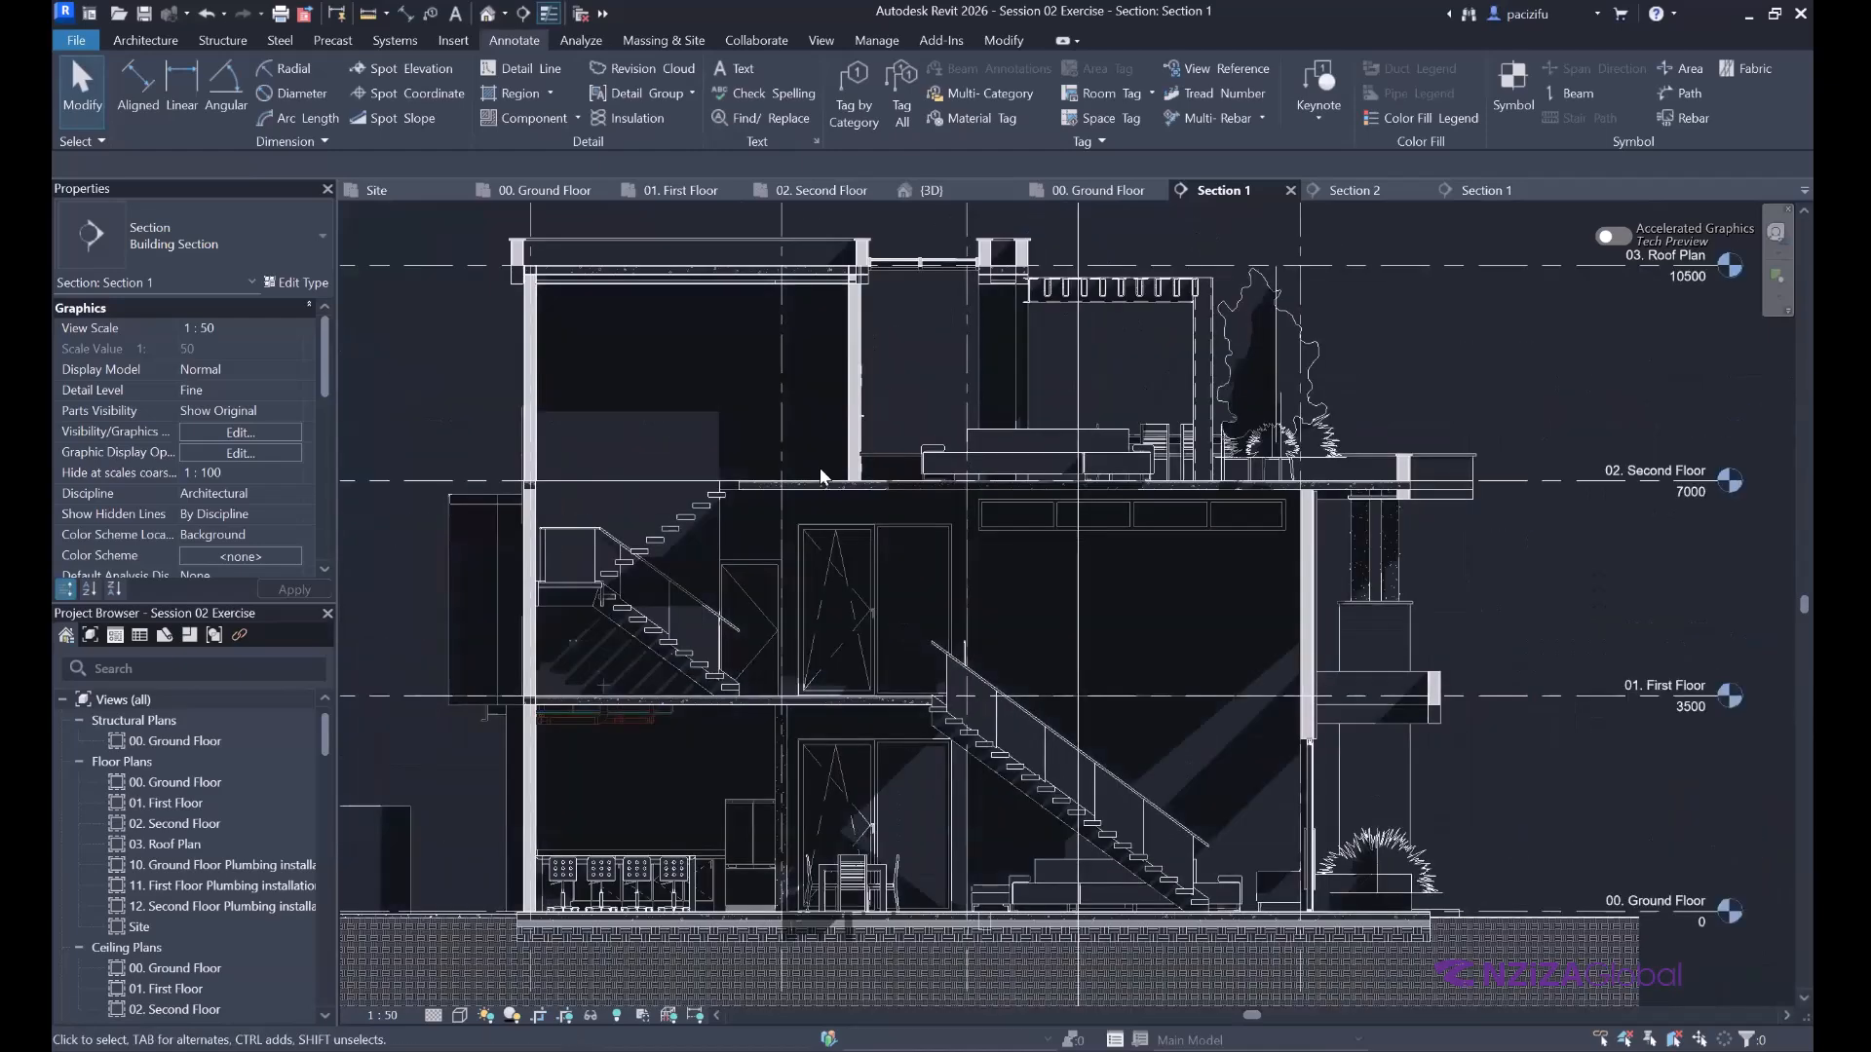
scroll(822, 484, "up", 3)
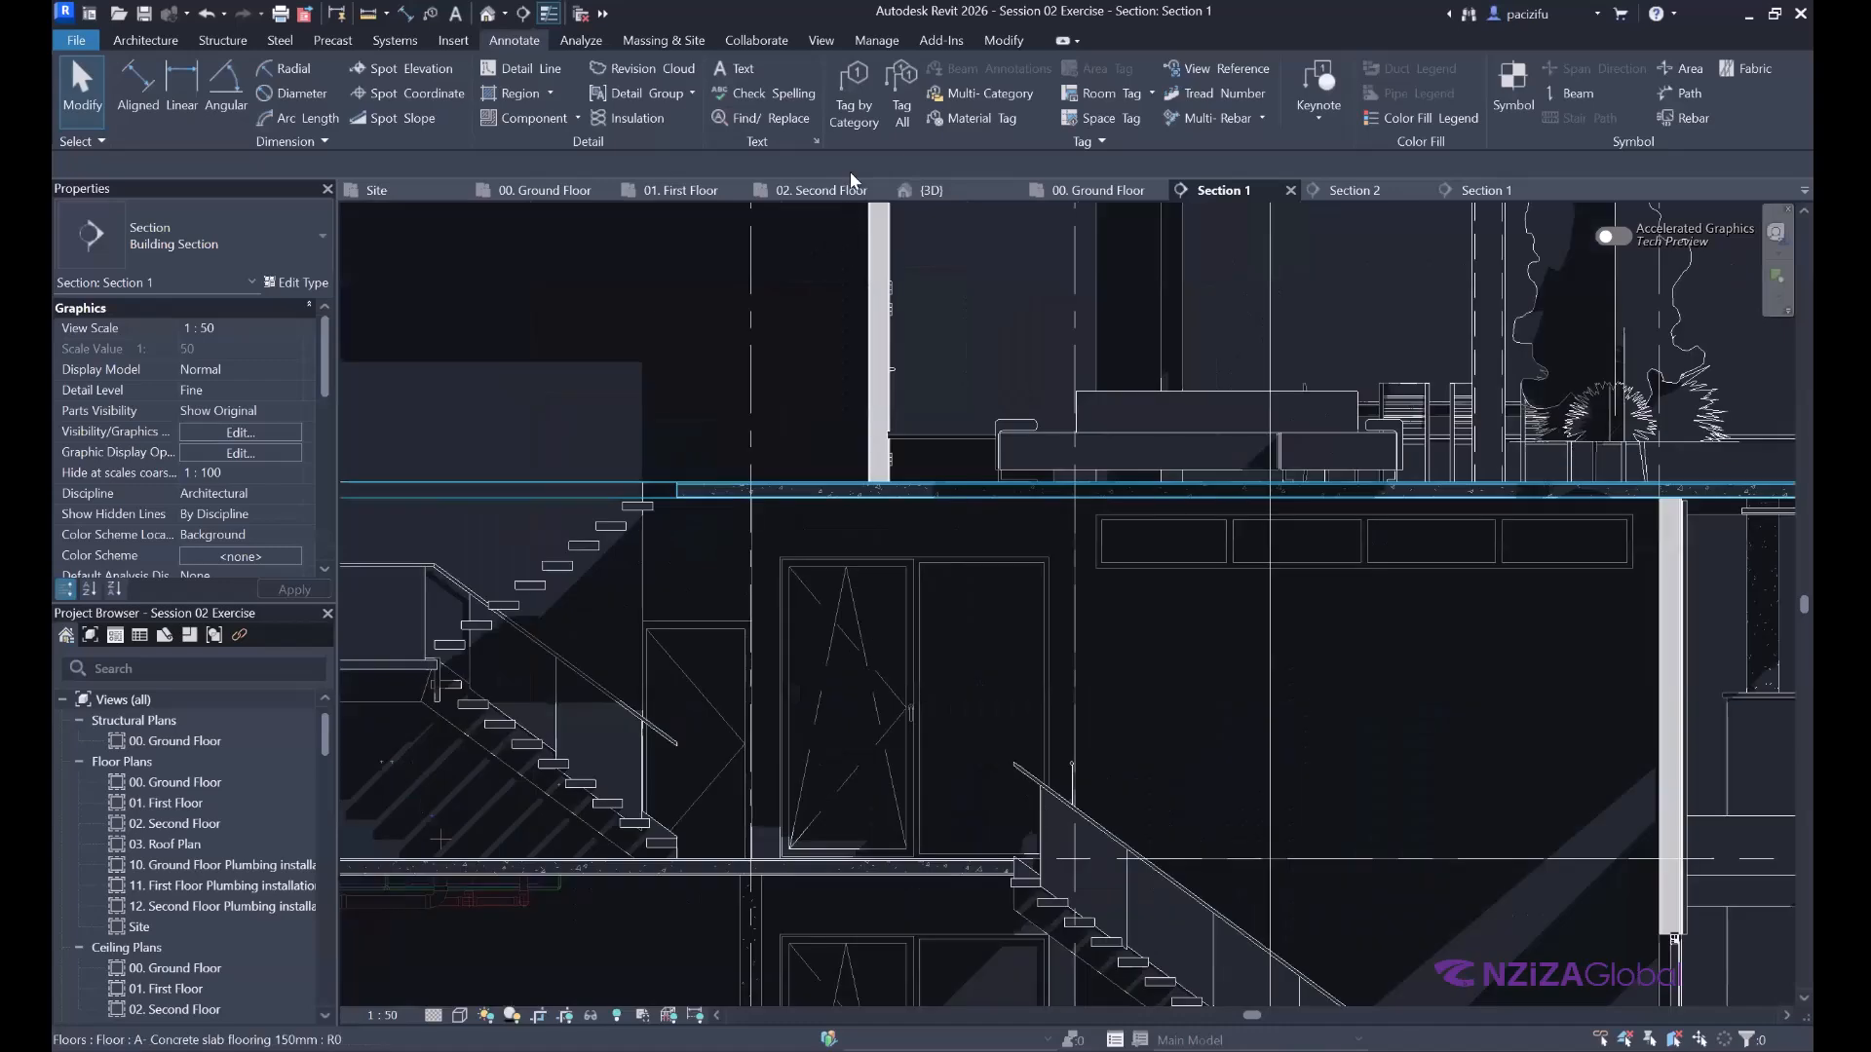
Override the foreground cut pattern of the Floors category with Beton in Section 1's visibility/graphics overrides.
left_click(822, 487)
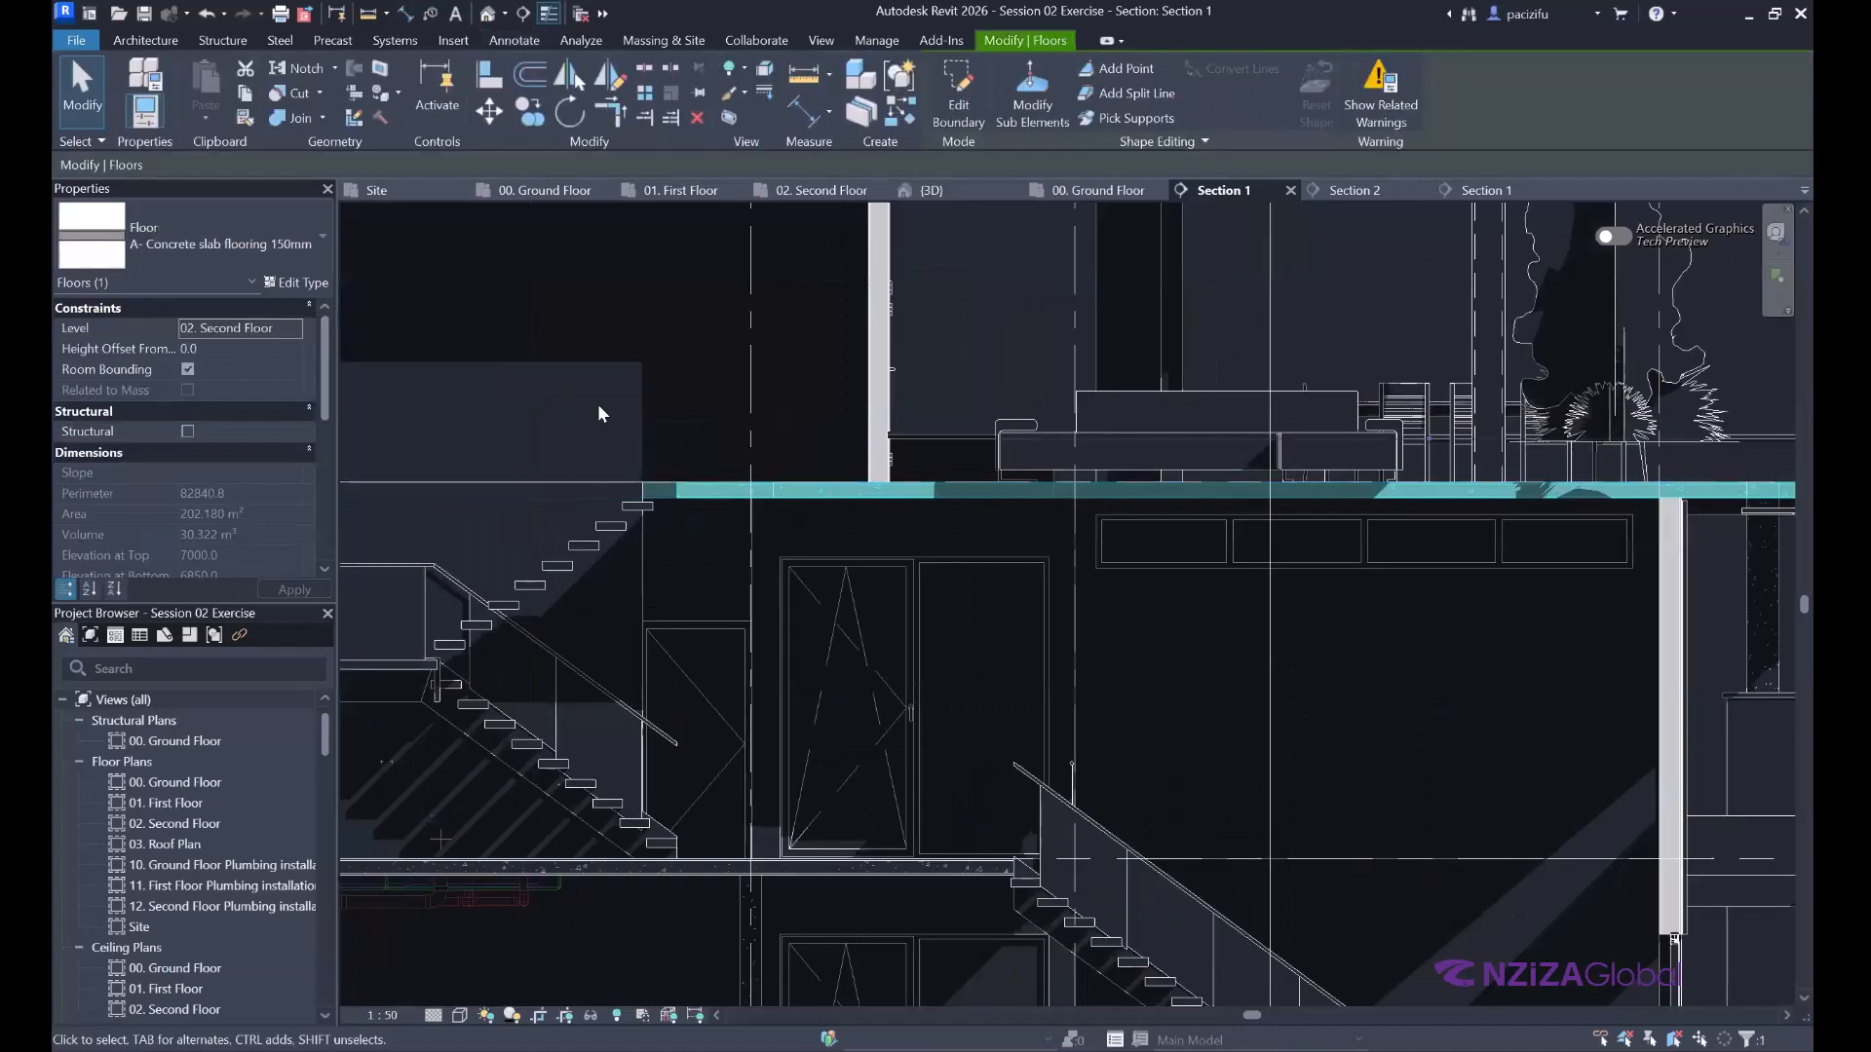
key("Escape")
left_click(240, 431)
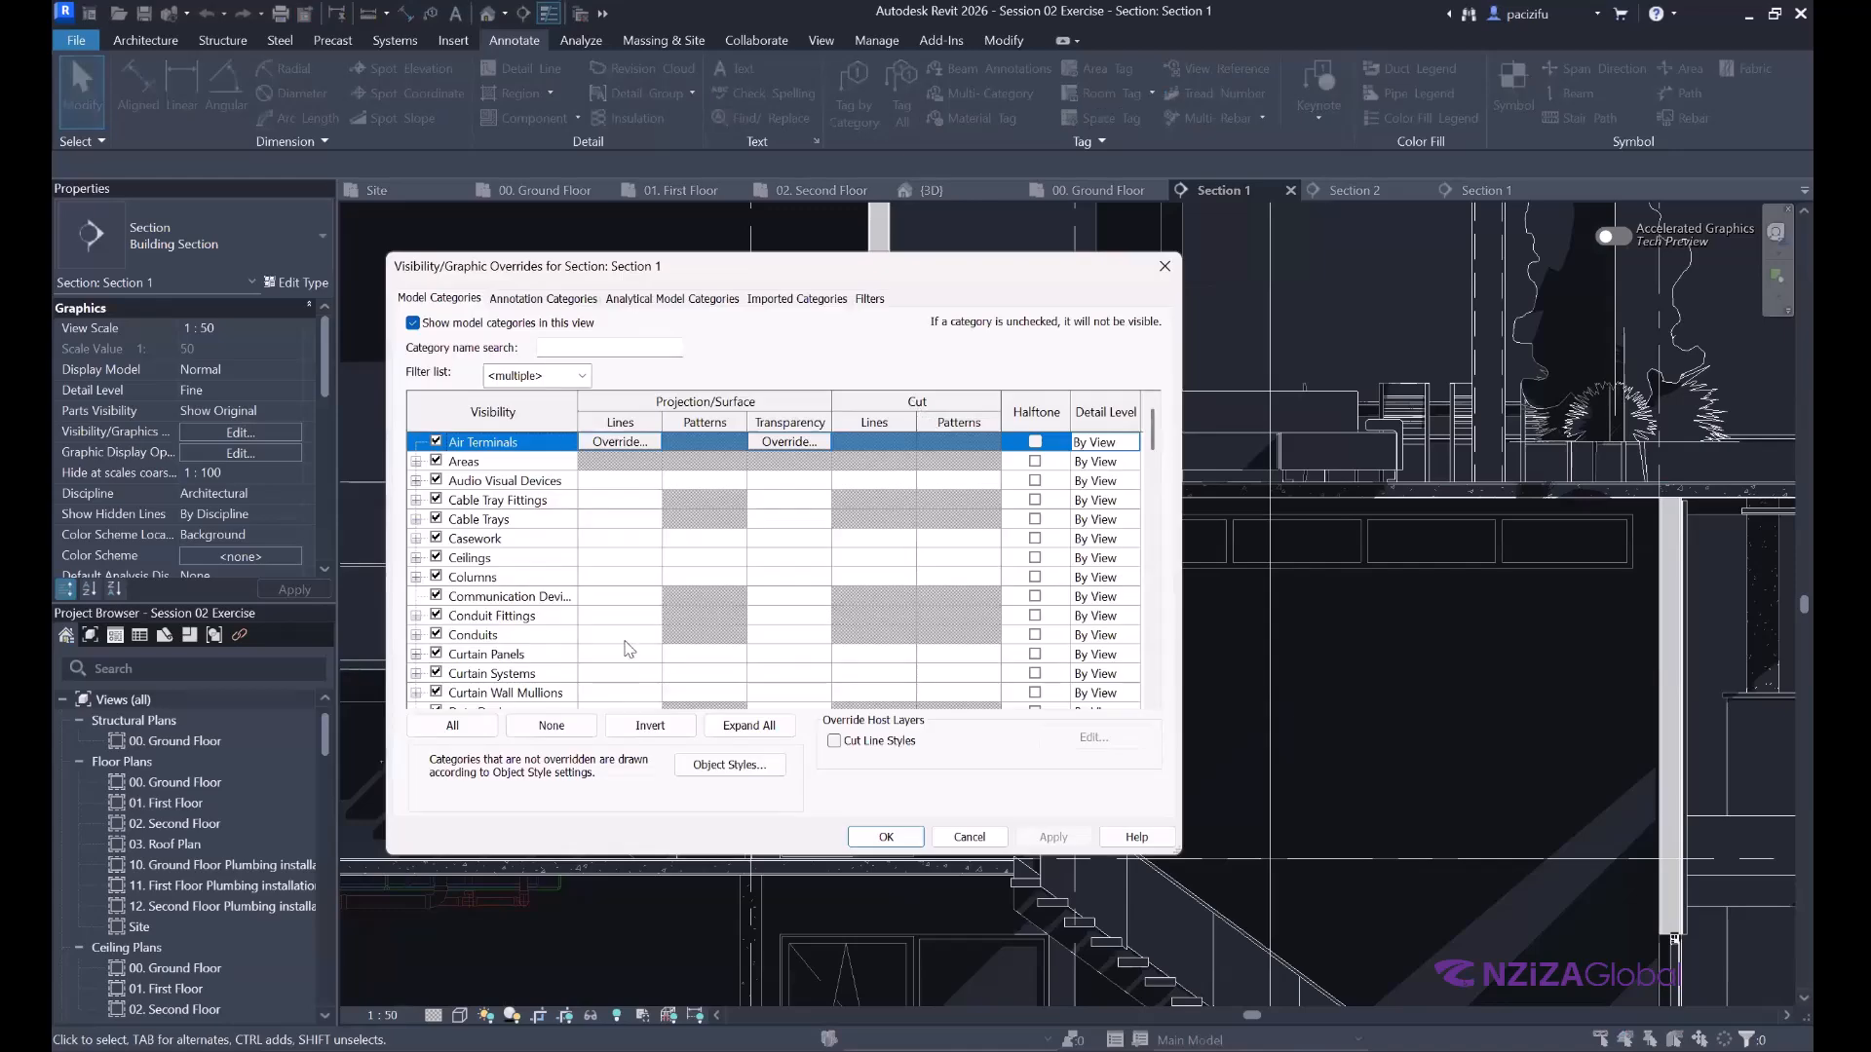
scroll(546, 623, "down", 7)
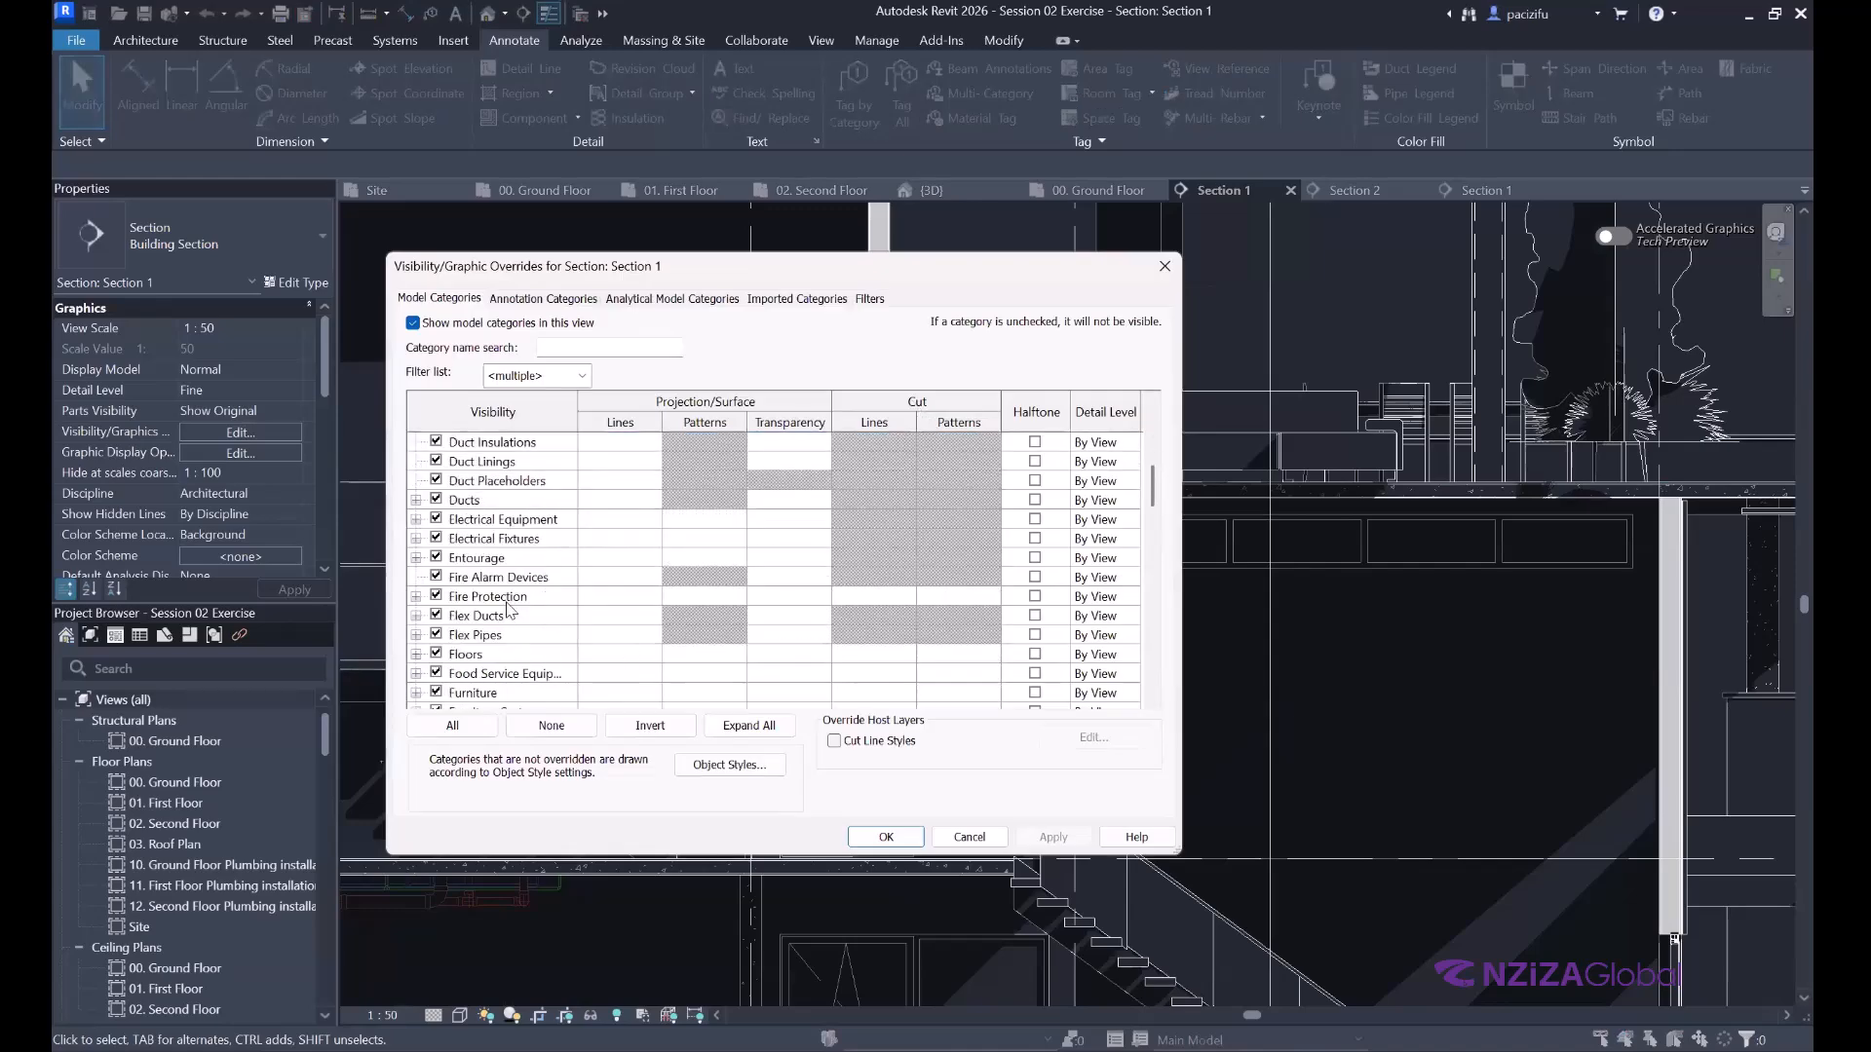
scroll(506, 610, "down", 2)
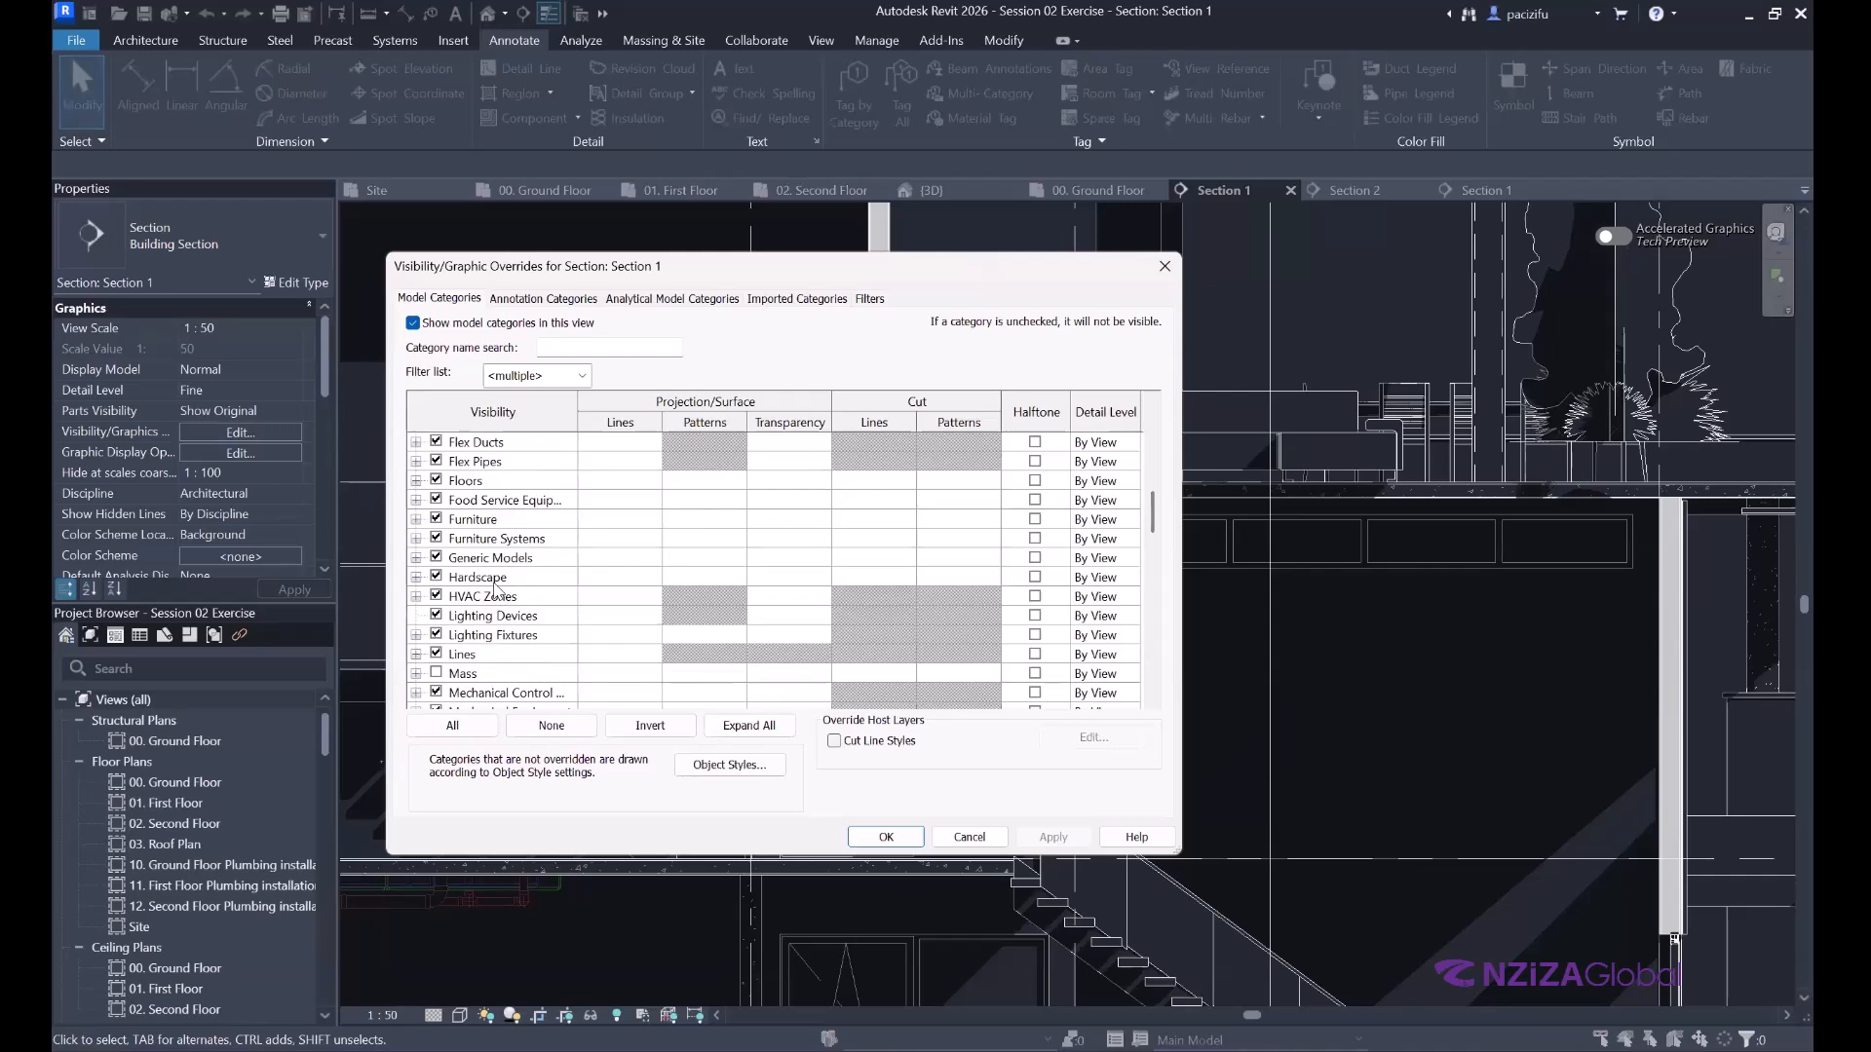
left_click(820, 481)
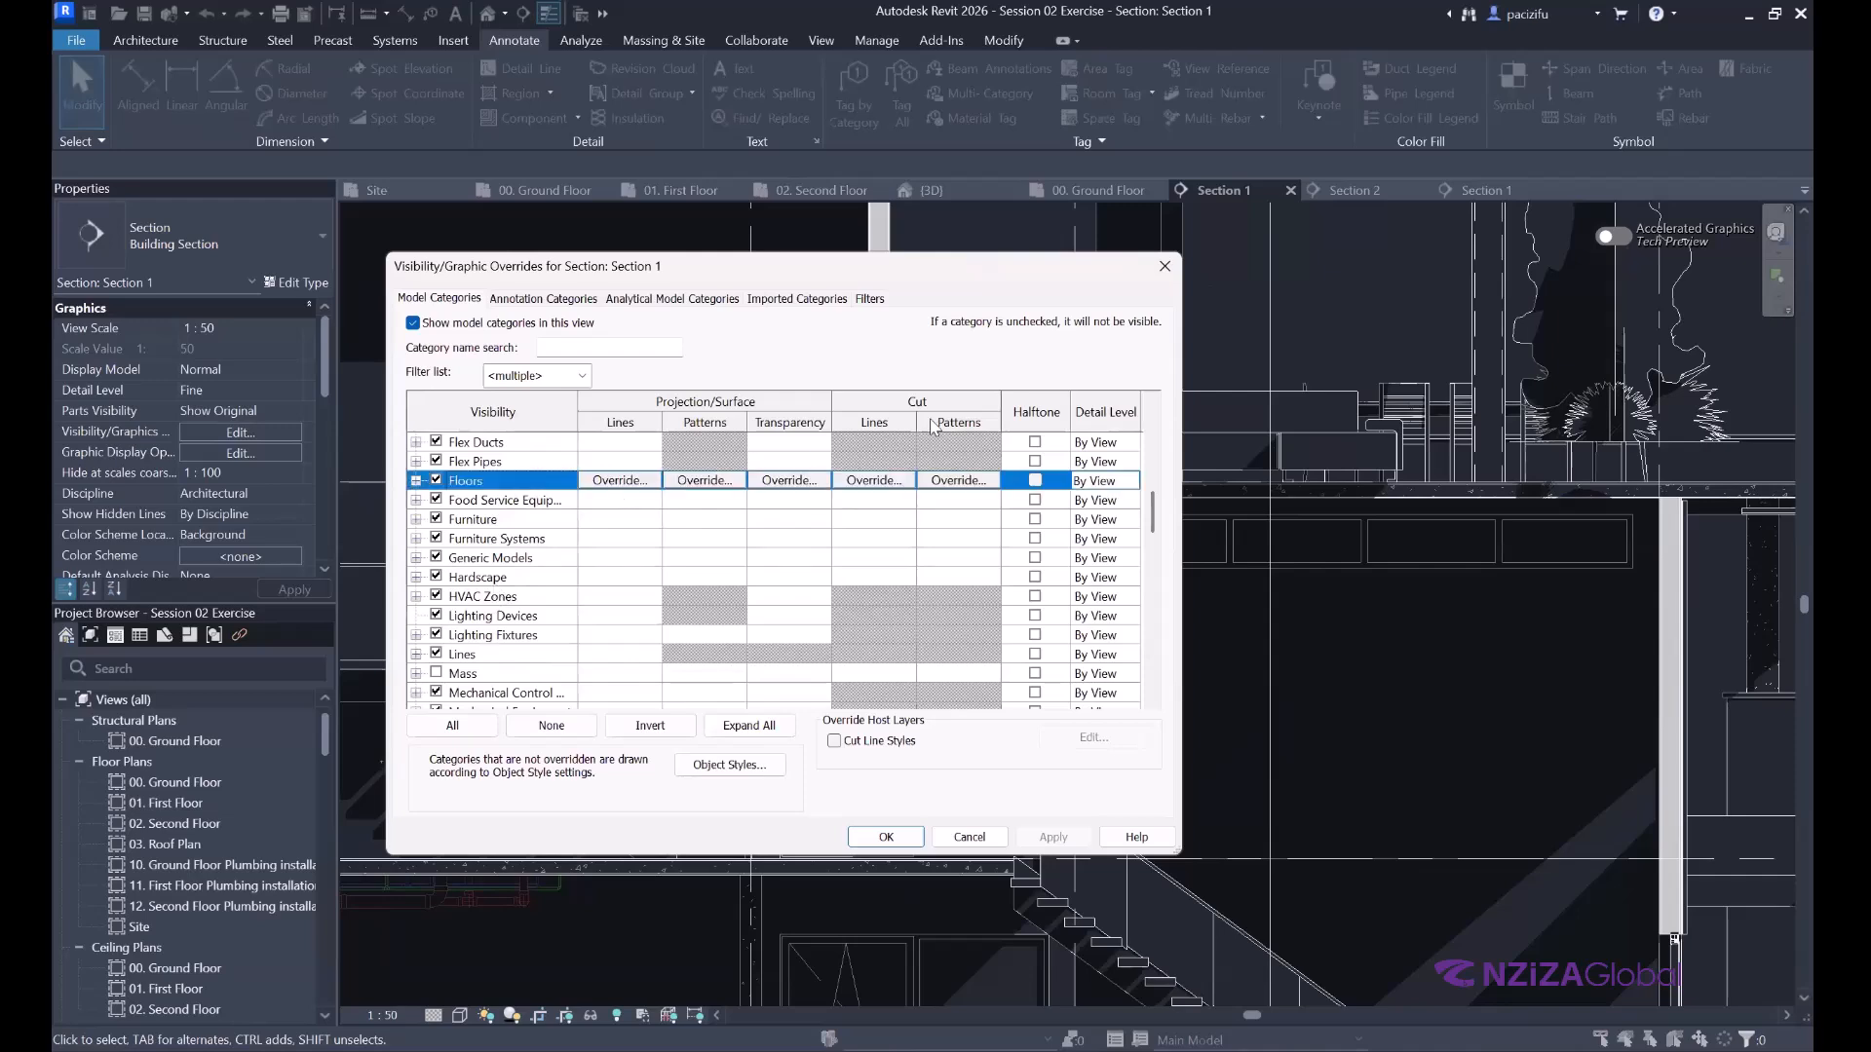
scroll(924, 499, "up", 1)
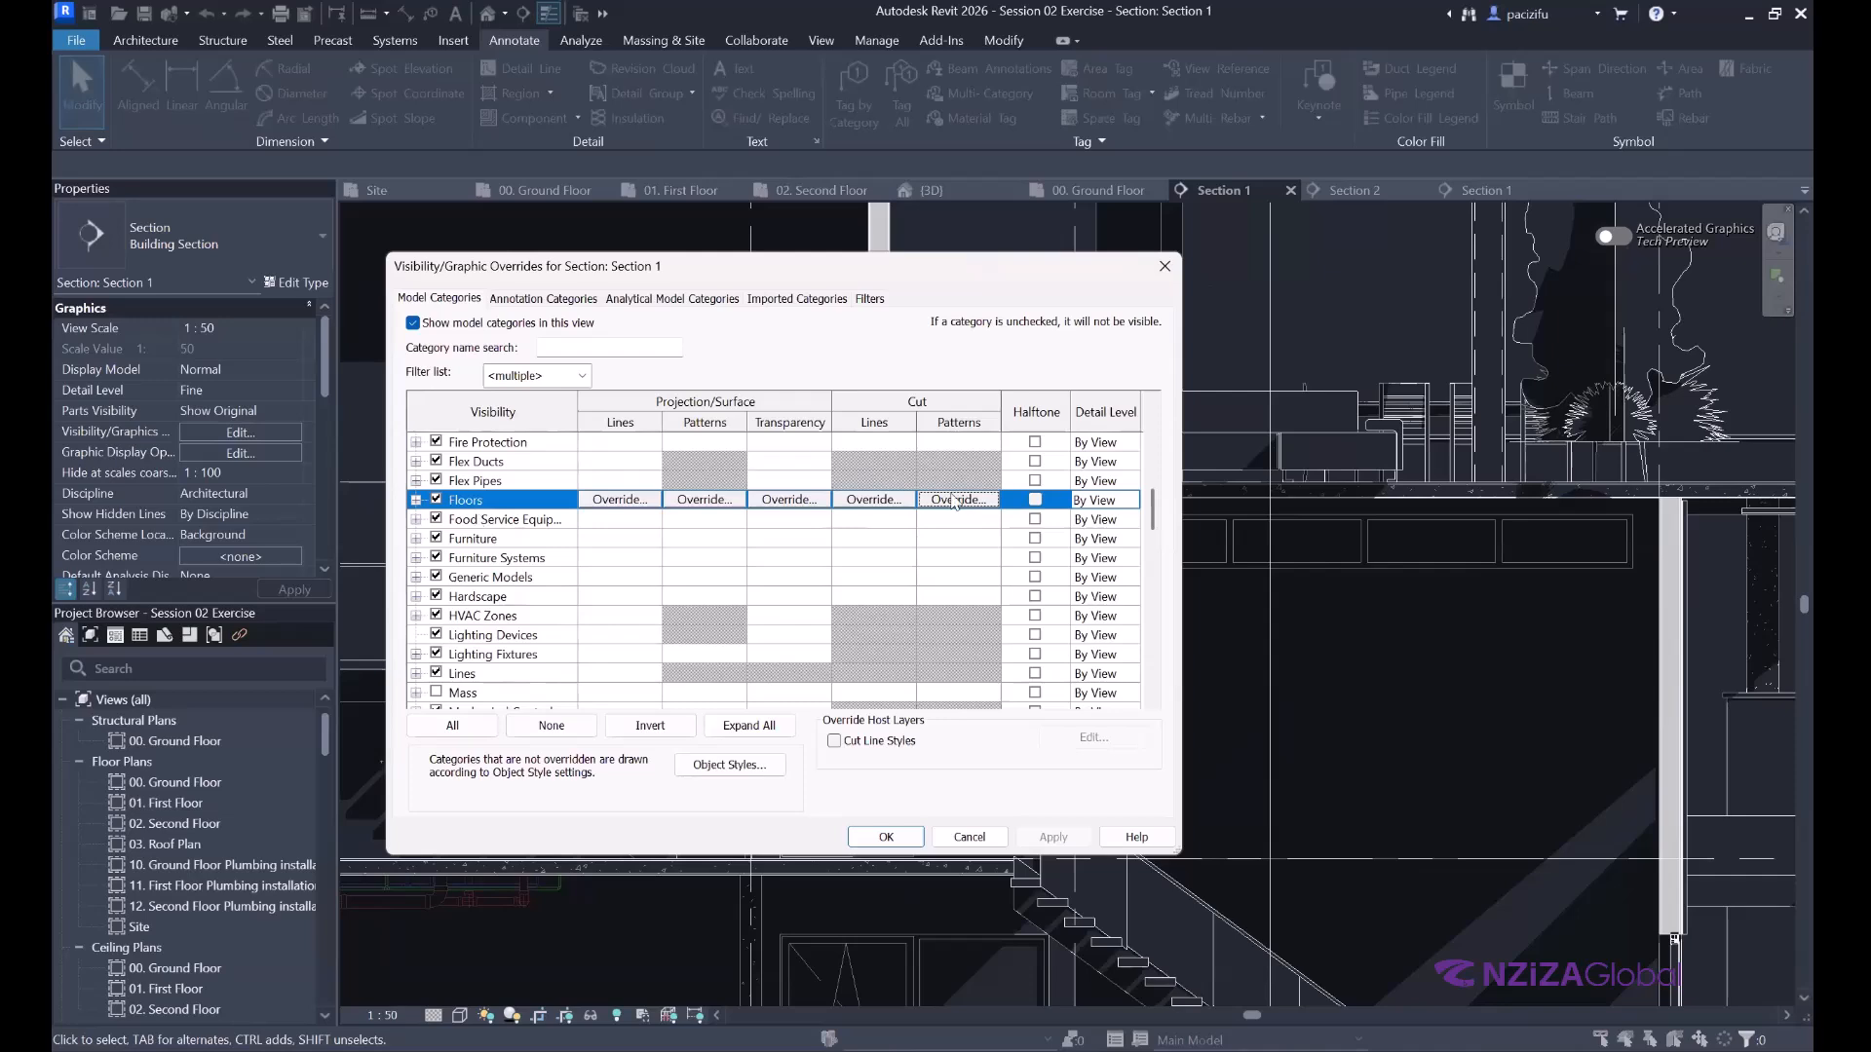
left_click(986, 501)
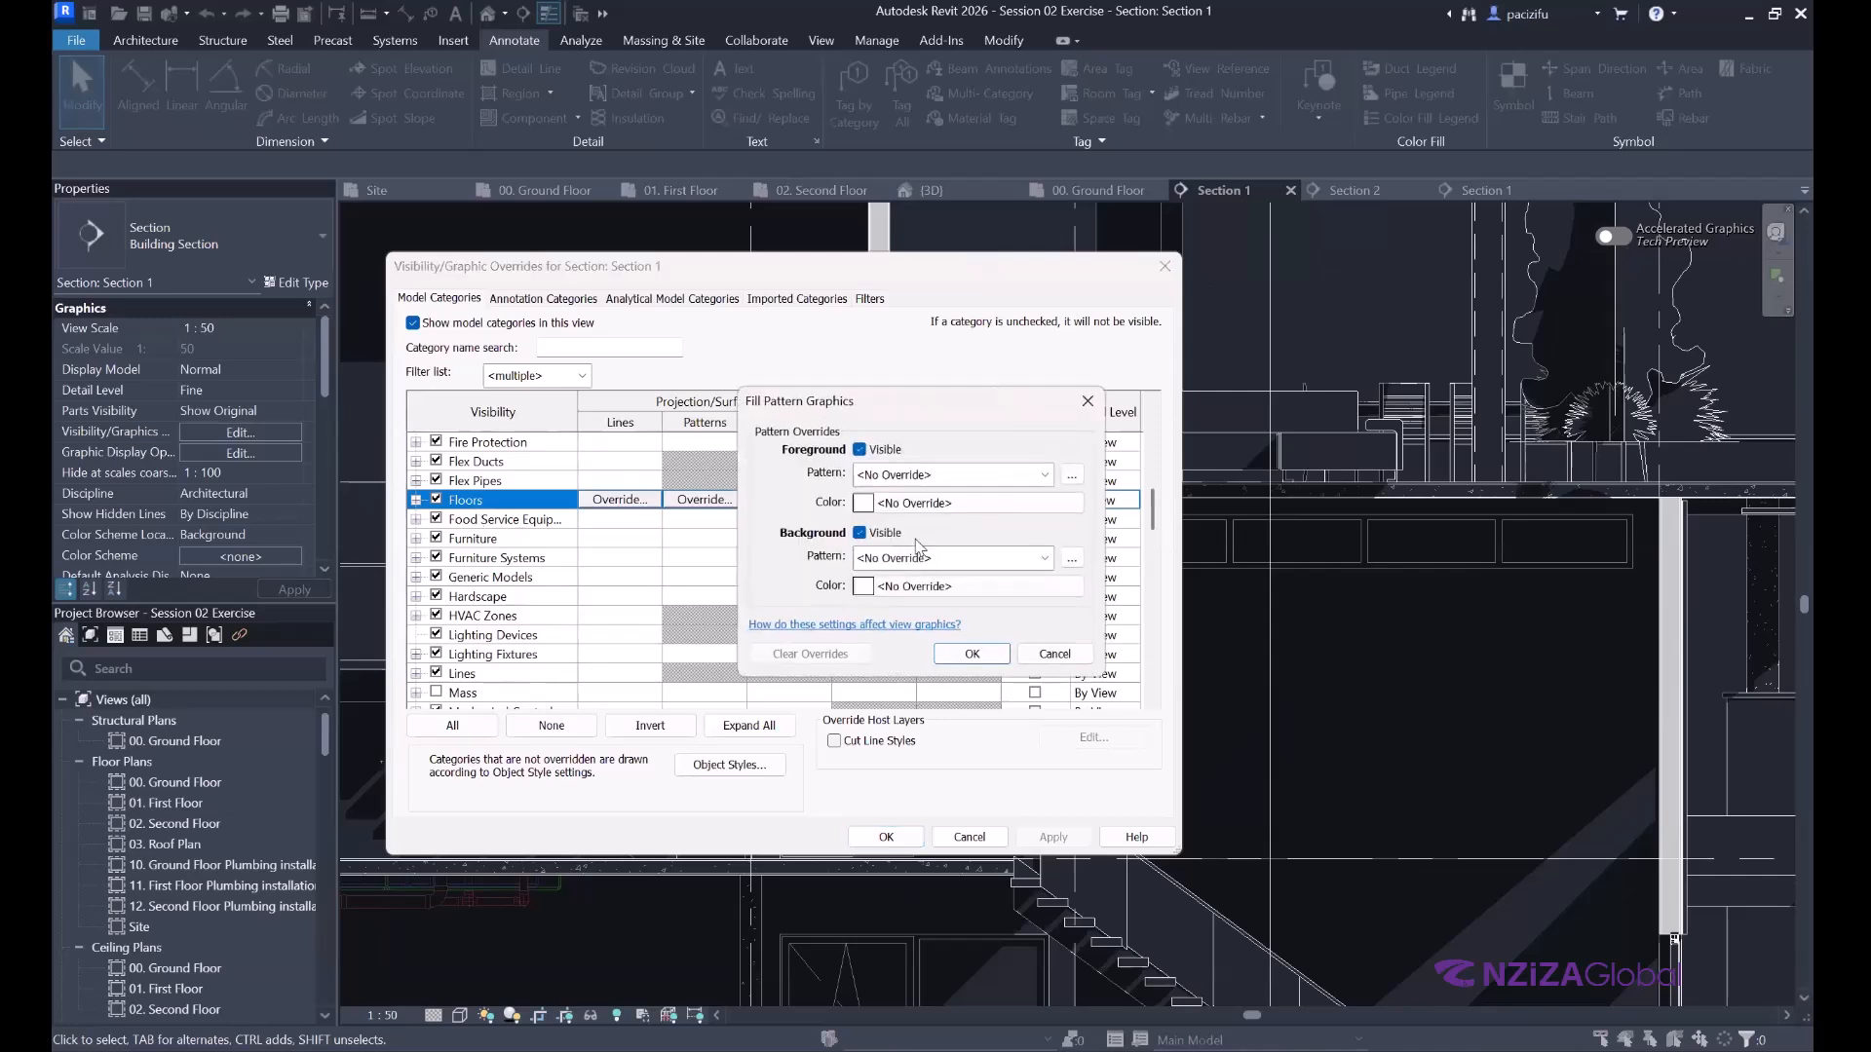
left_click(913, 485)
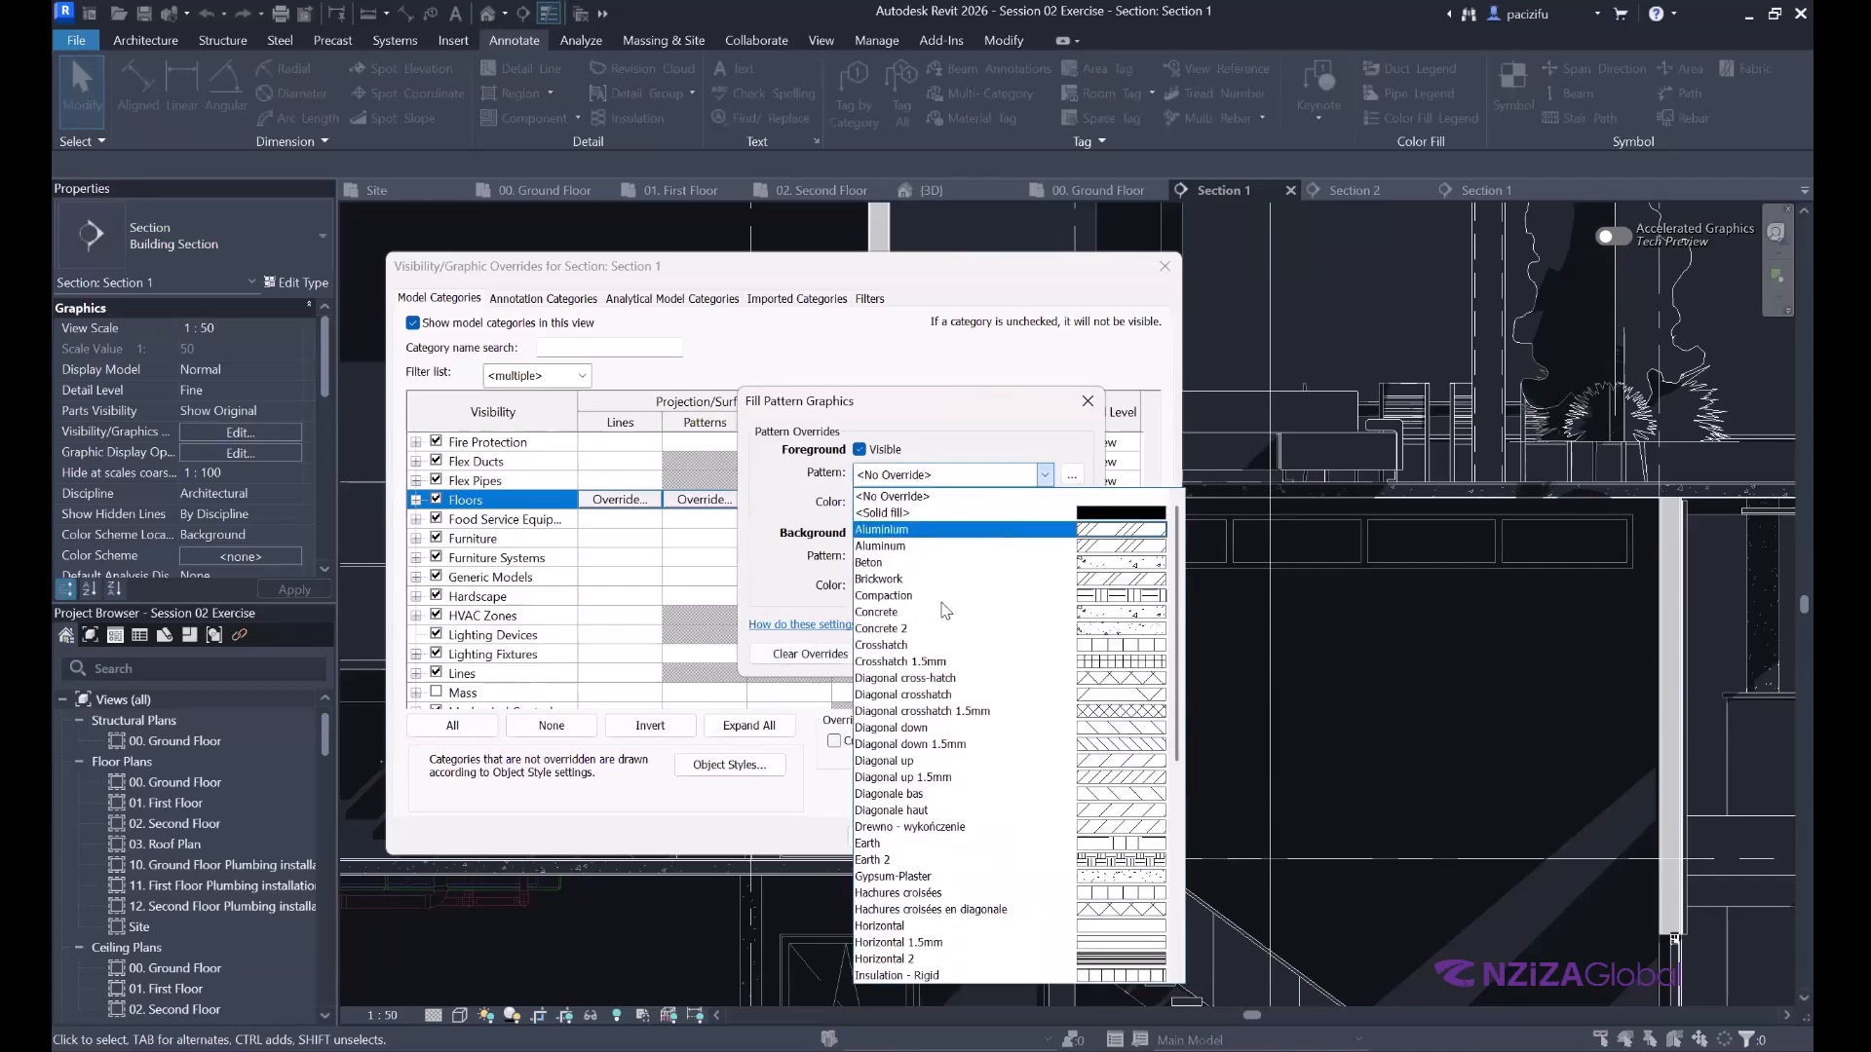
left_click(987, 566)
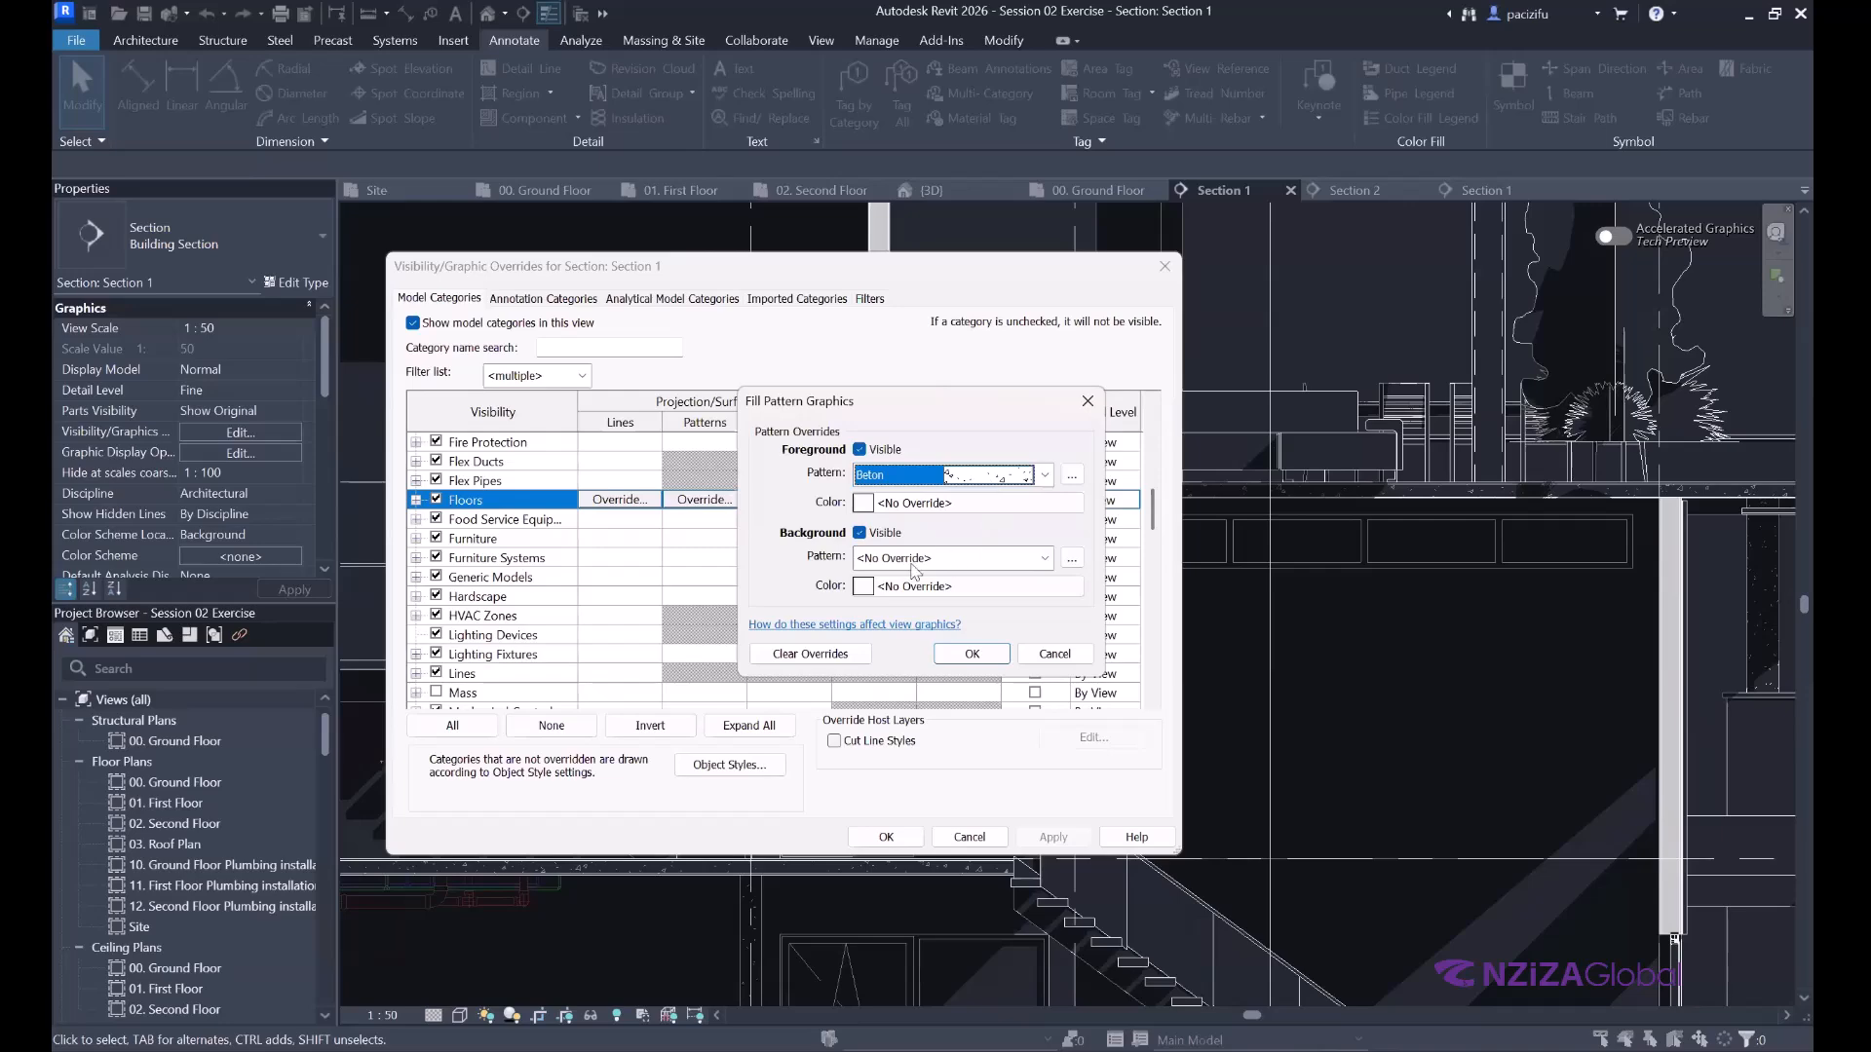
Give the floors' cut background a solid fill in RGB 039-039-039 and apply the overrides to Section 1.
left_click(888, 563)
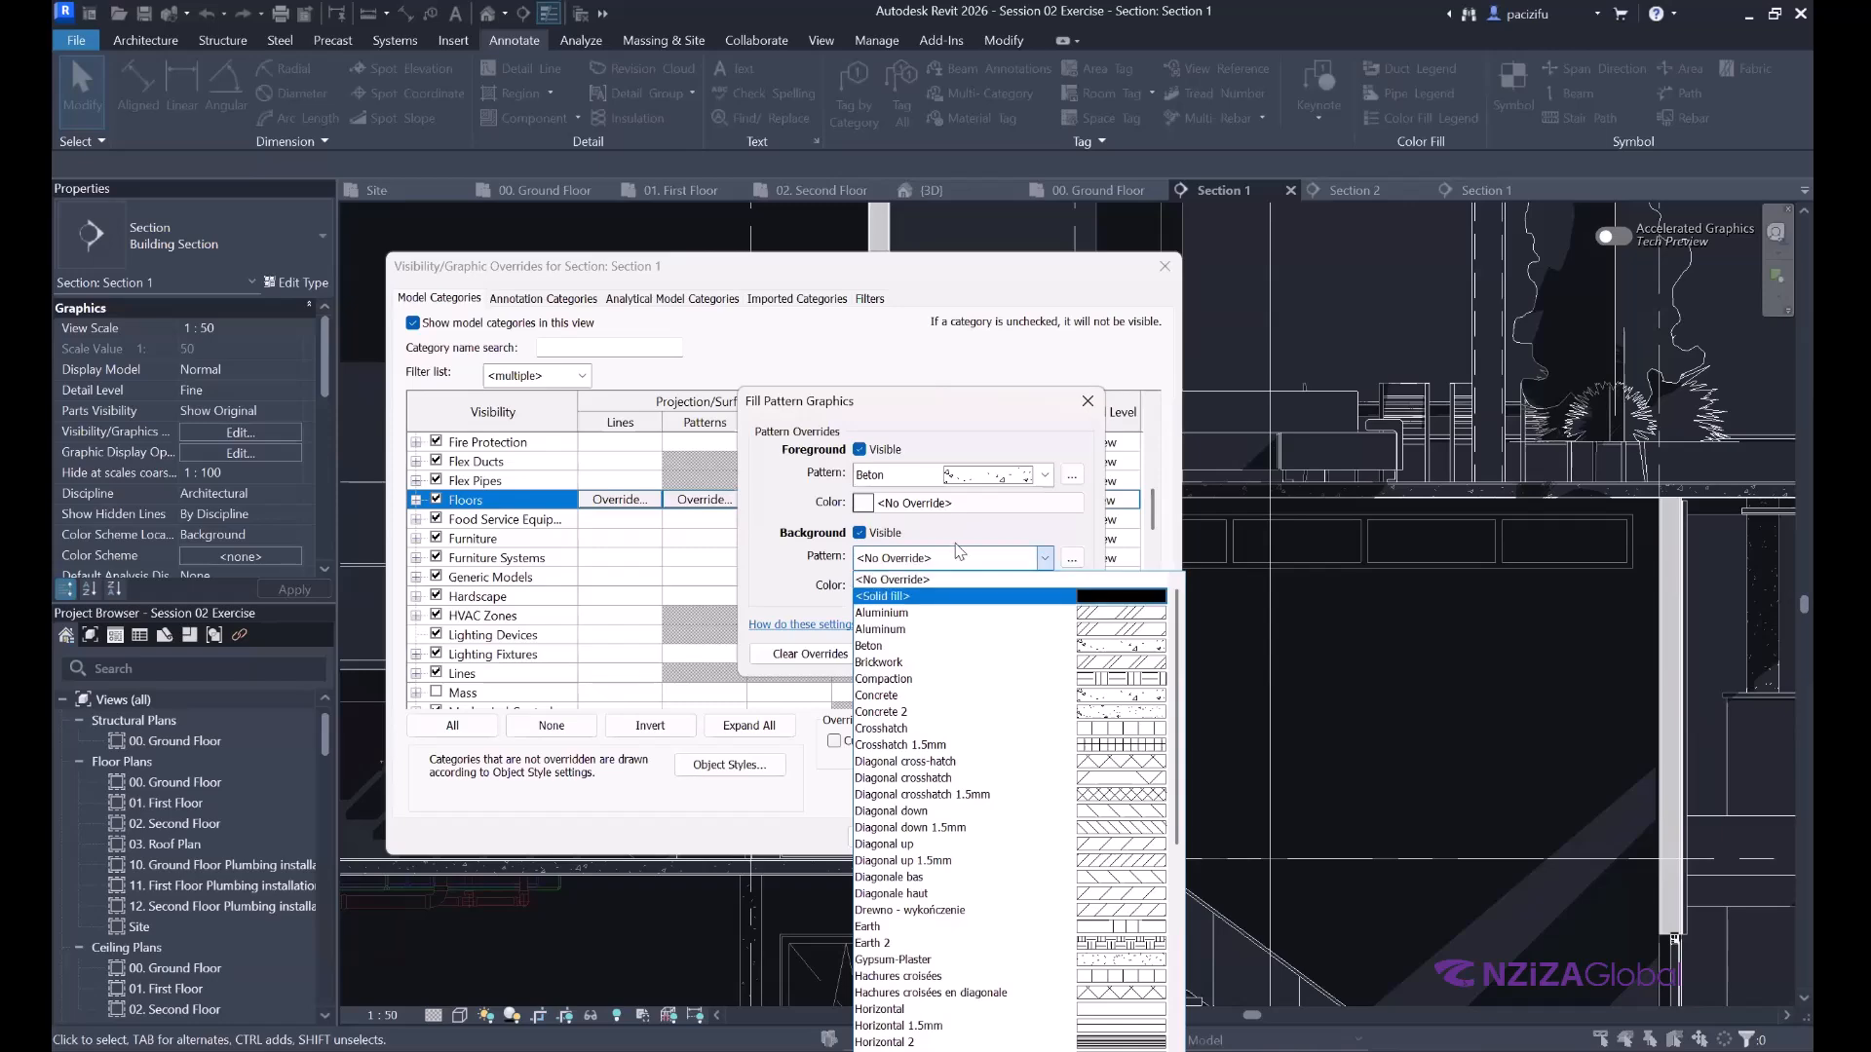
left_click(877, 595)
left_click(865, 588)
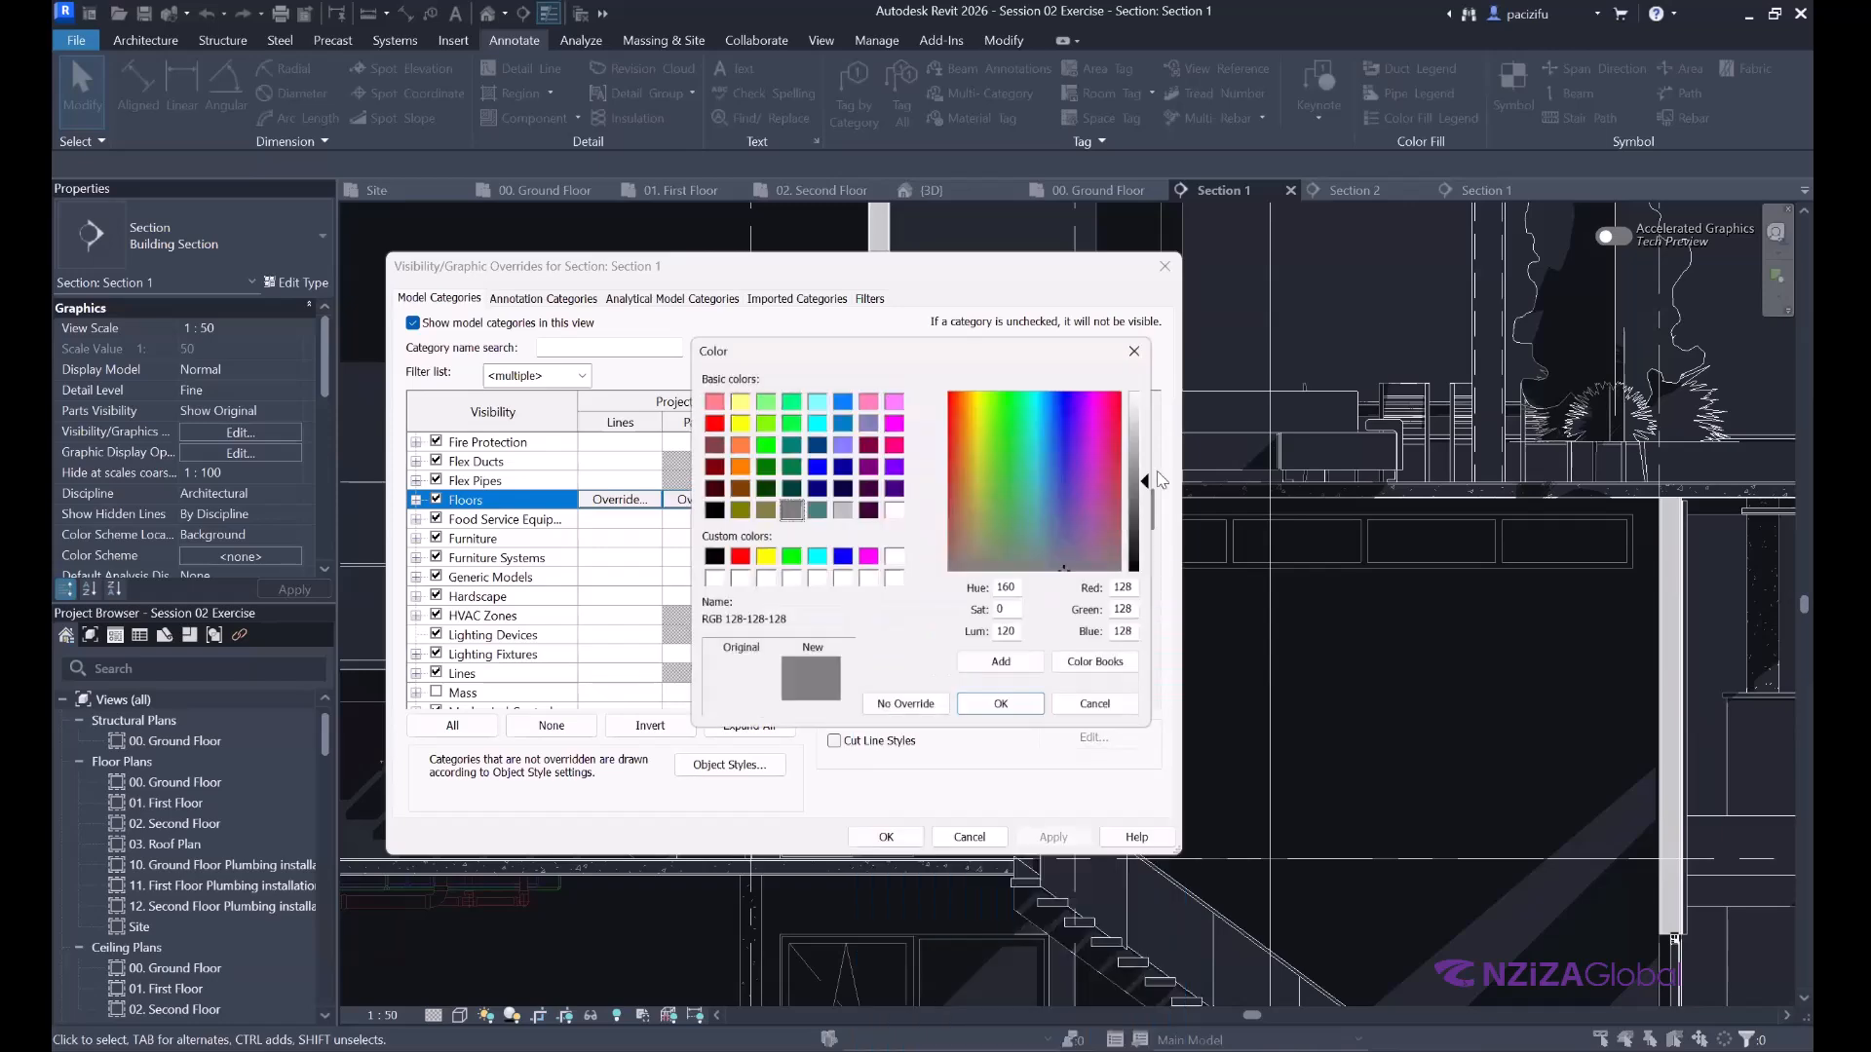
left_click_drag(1151, 416, 1155, 553)
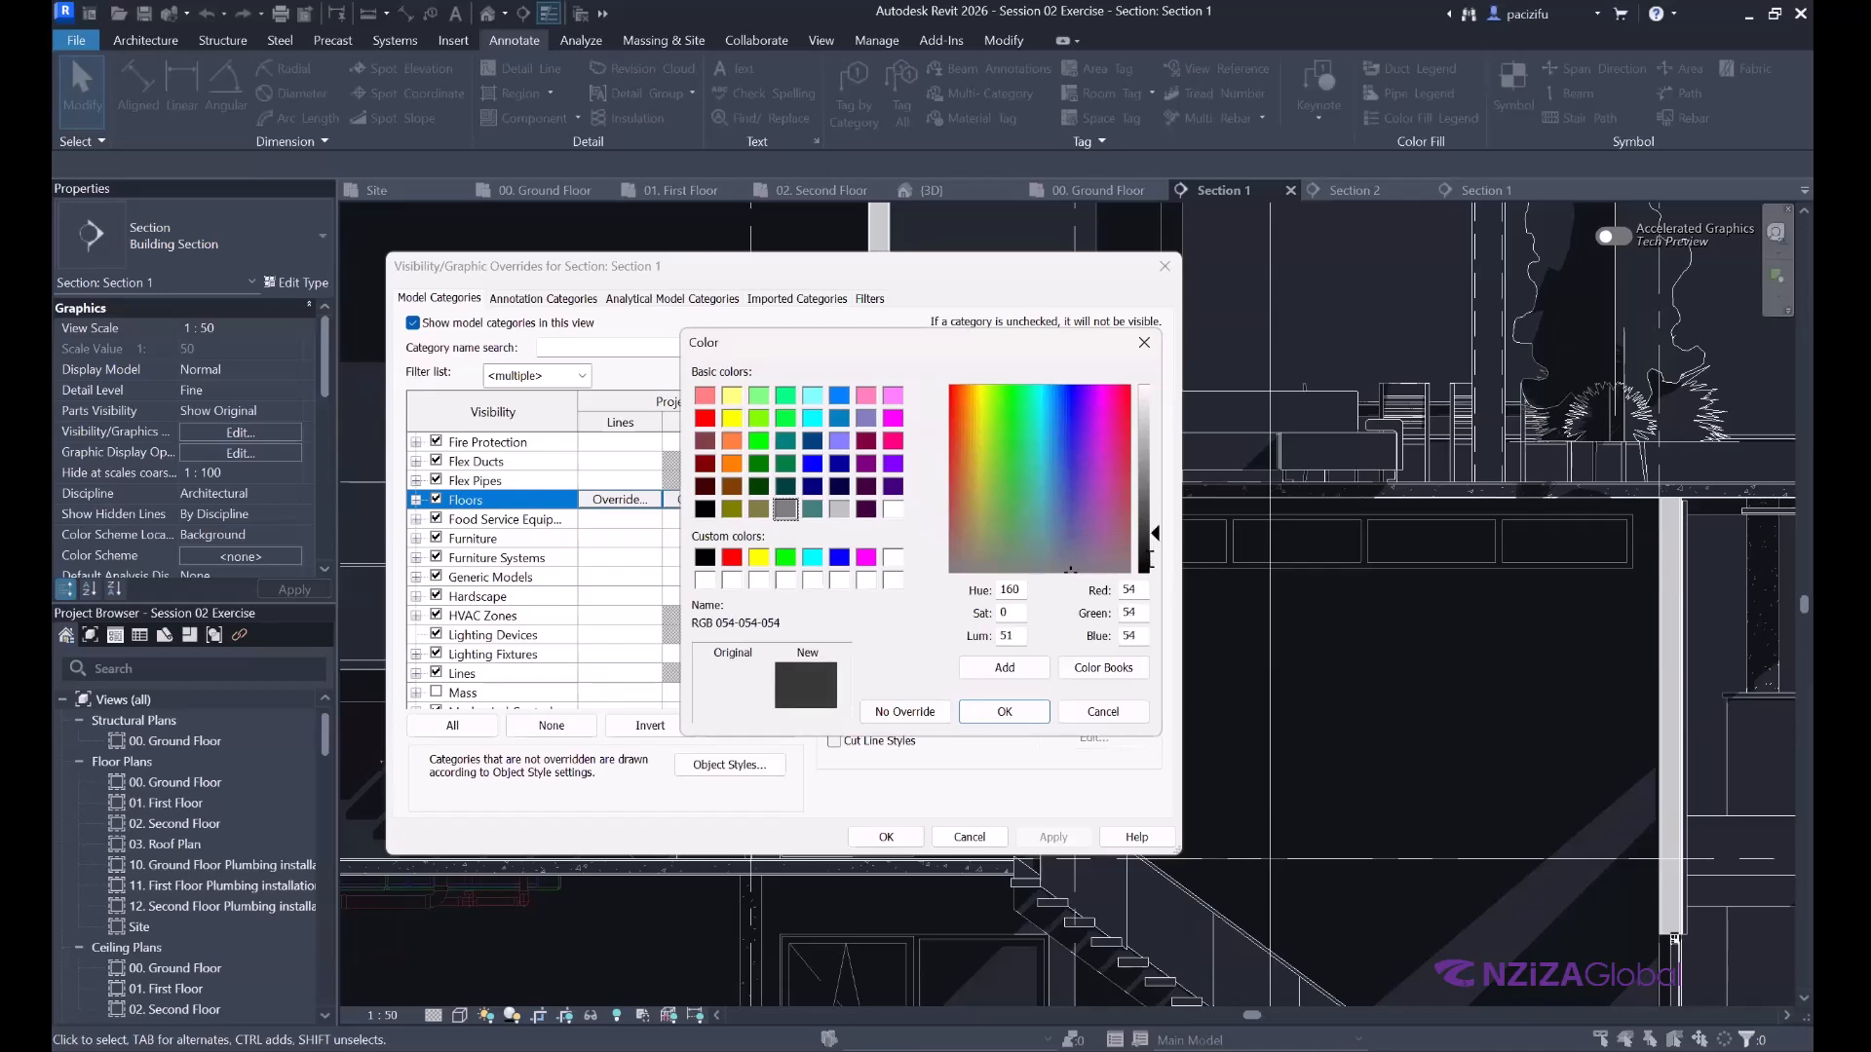
left_click(993, 717)
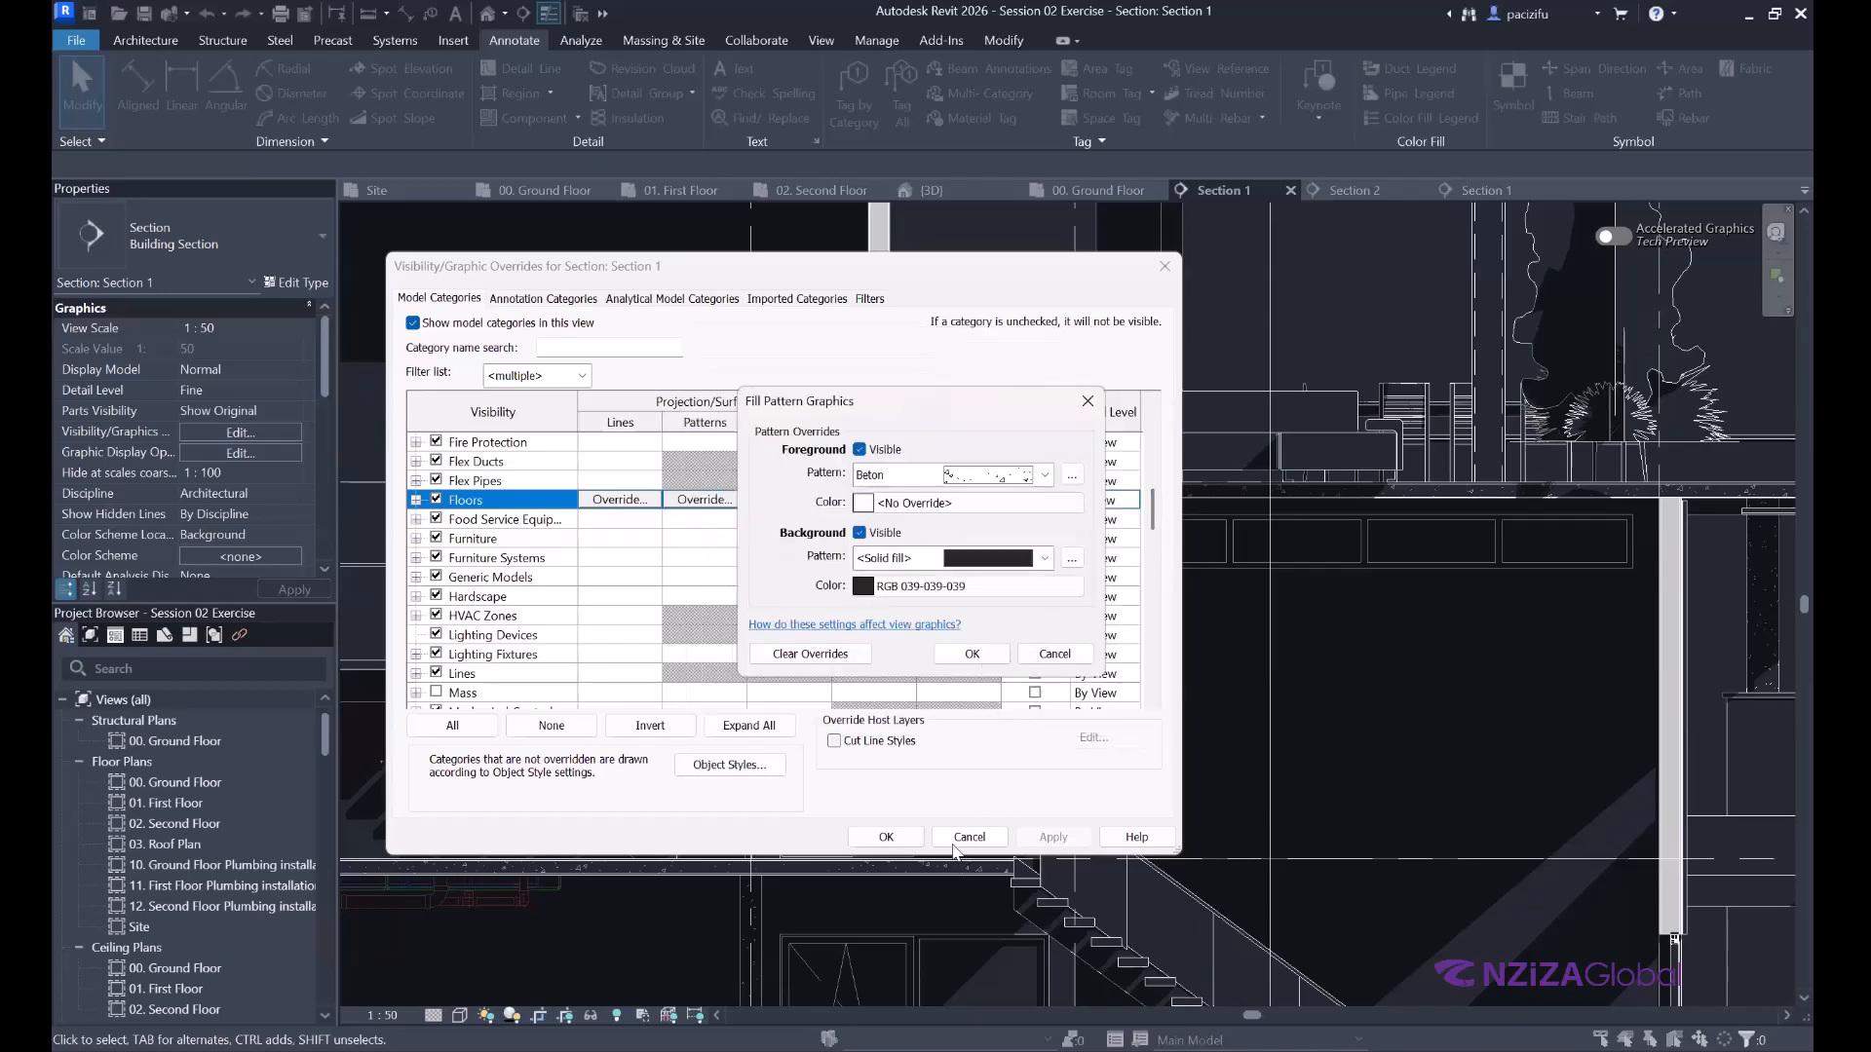
left_click(971, 654)
left_click(1050, 836)
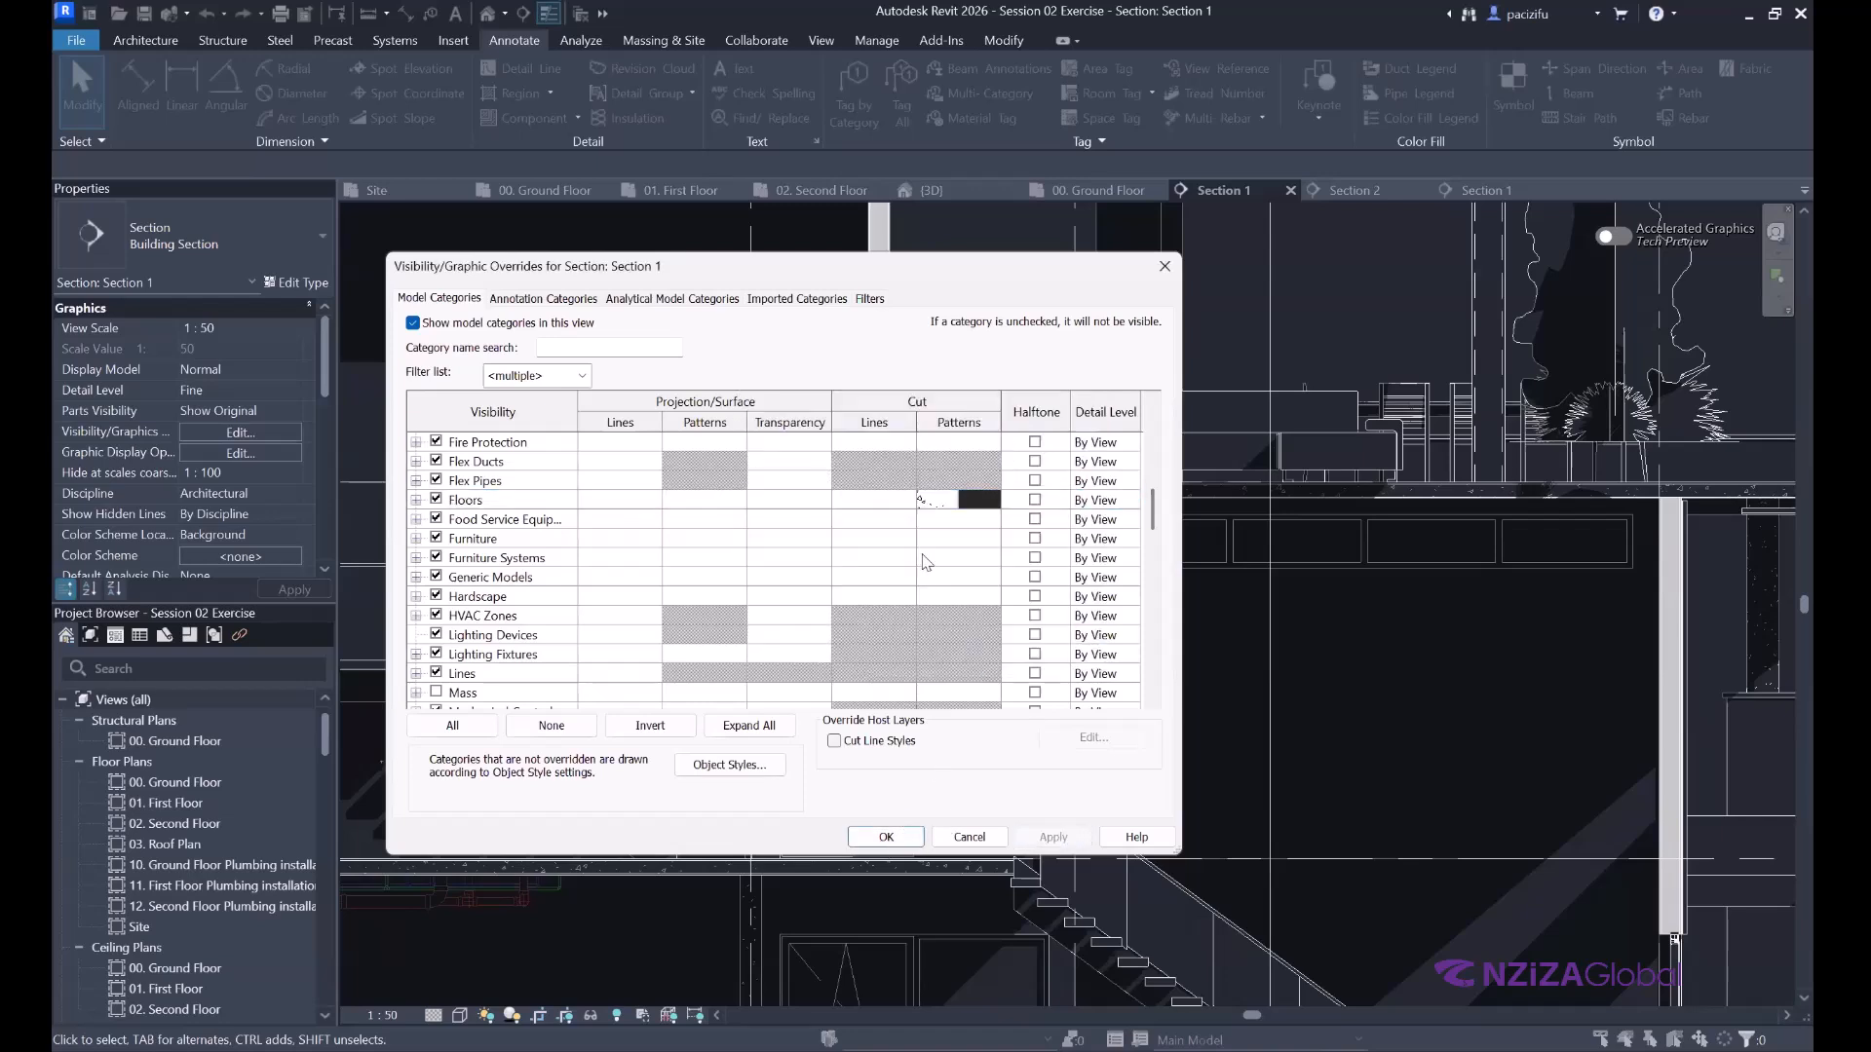
left_click(886, 837)
Examine the Beton pattern and background fill on the cut floor slabs, especially the second floor slab and its wall junction.
scroll(896, 567, "down", 5)
scroll(1039, 545, "up", 2)
middle_click_drag(1039, 542, 1110, 462)
scroll(1110, 460, "up", 2)
scroll(1007, 655, "down", 2)
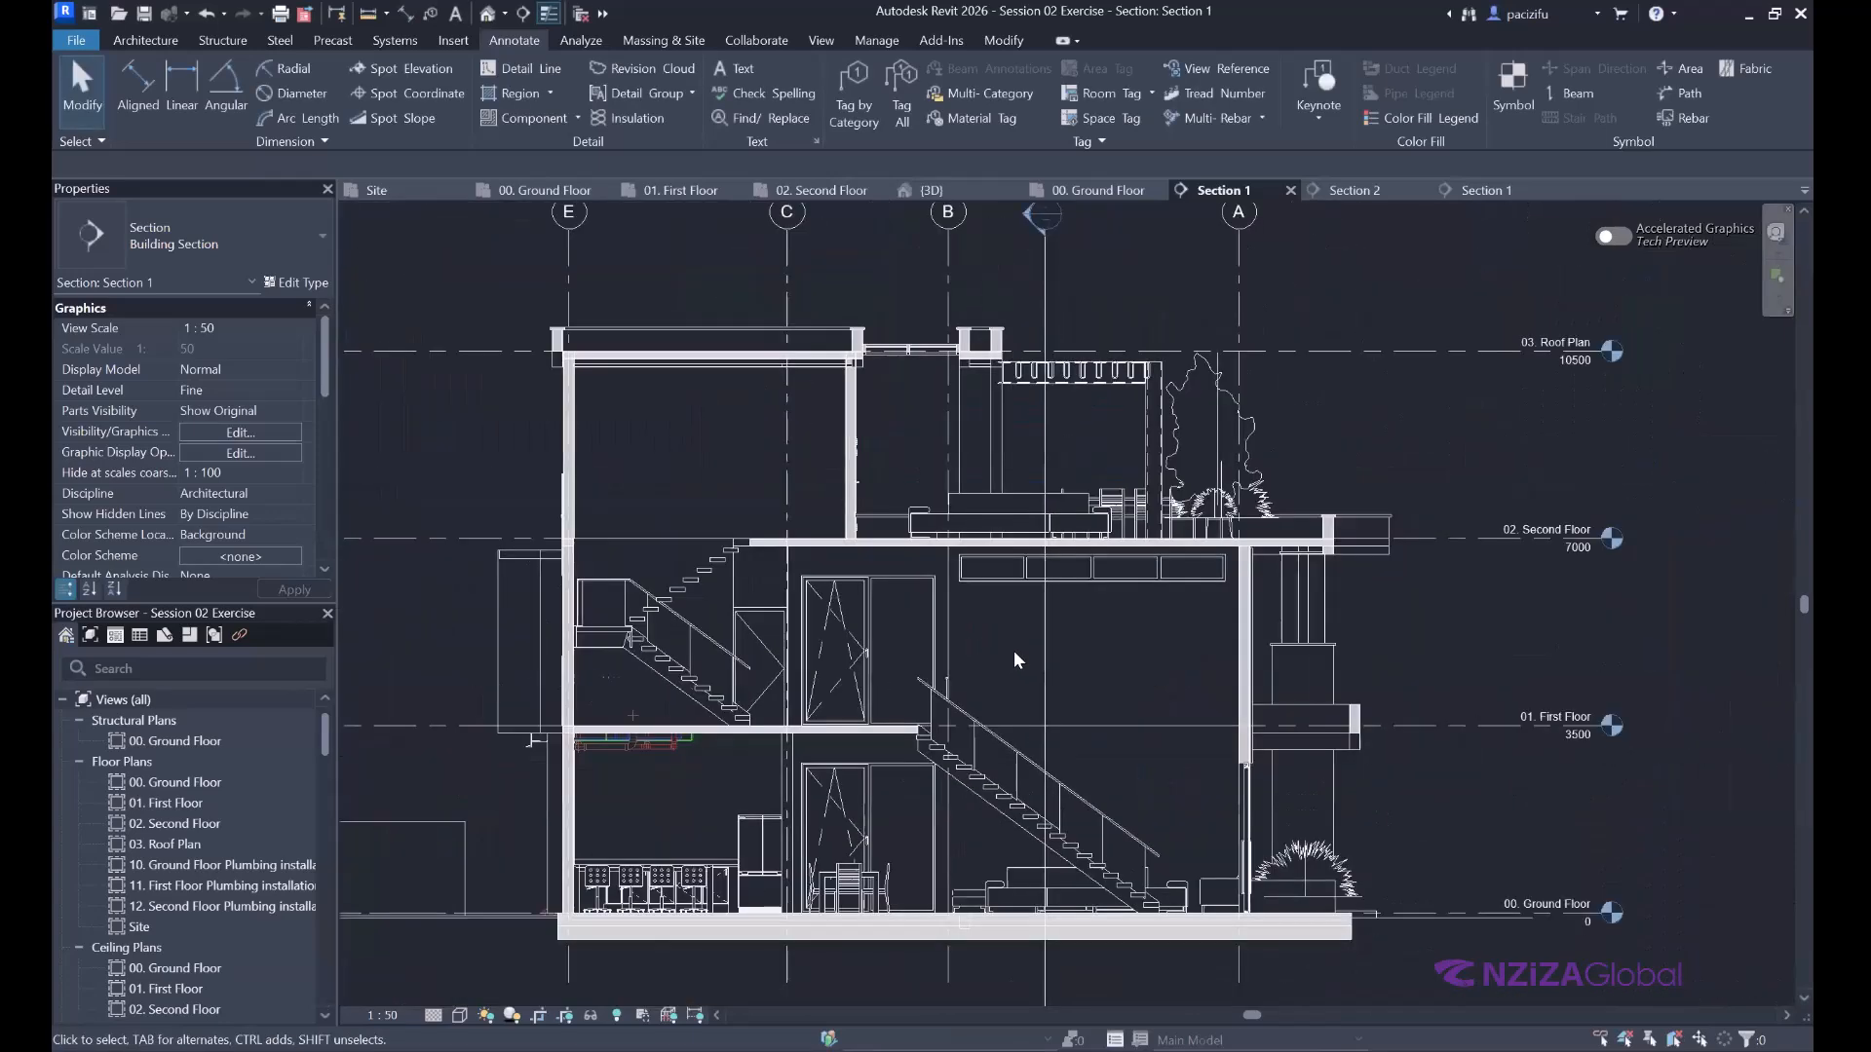
scroll(821, 577, "up", 3)
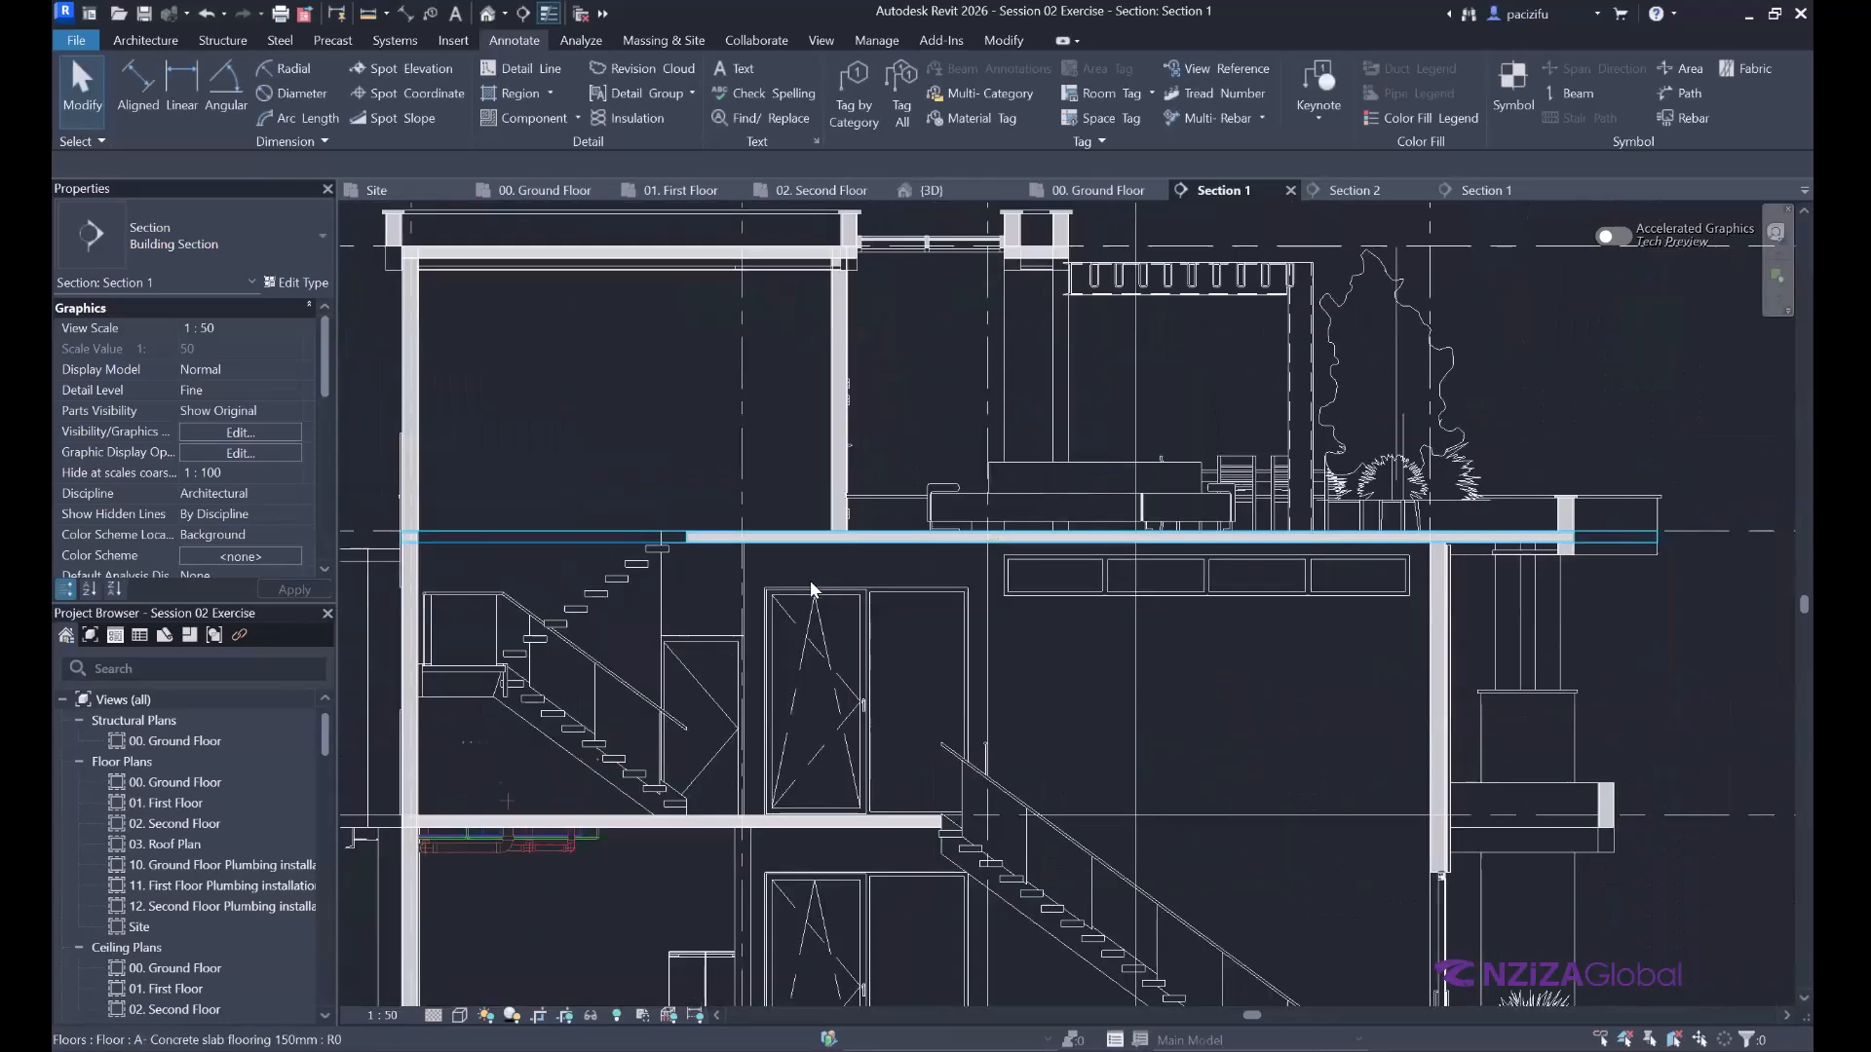
scroll(797, 539, "up", 4)
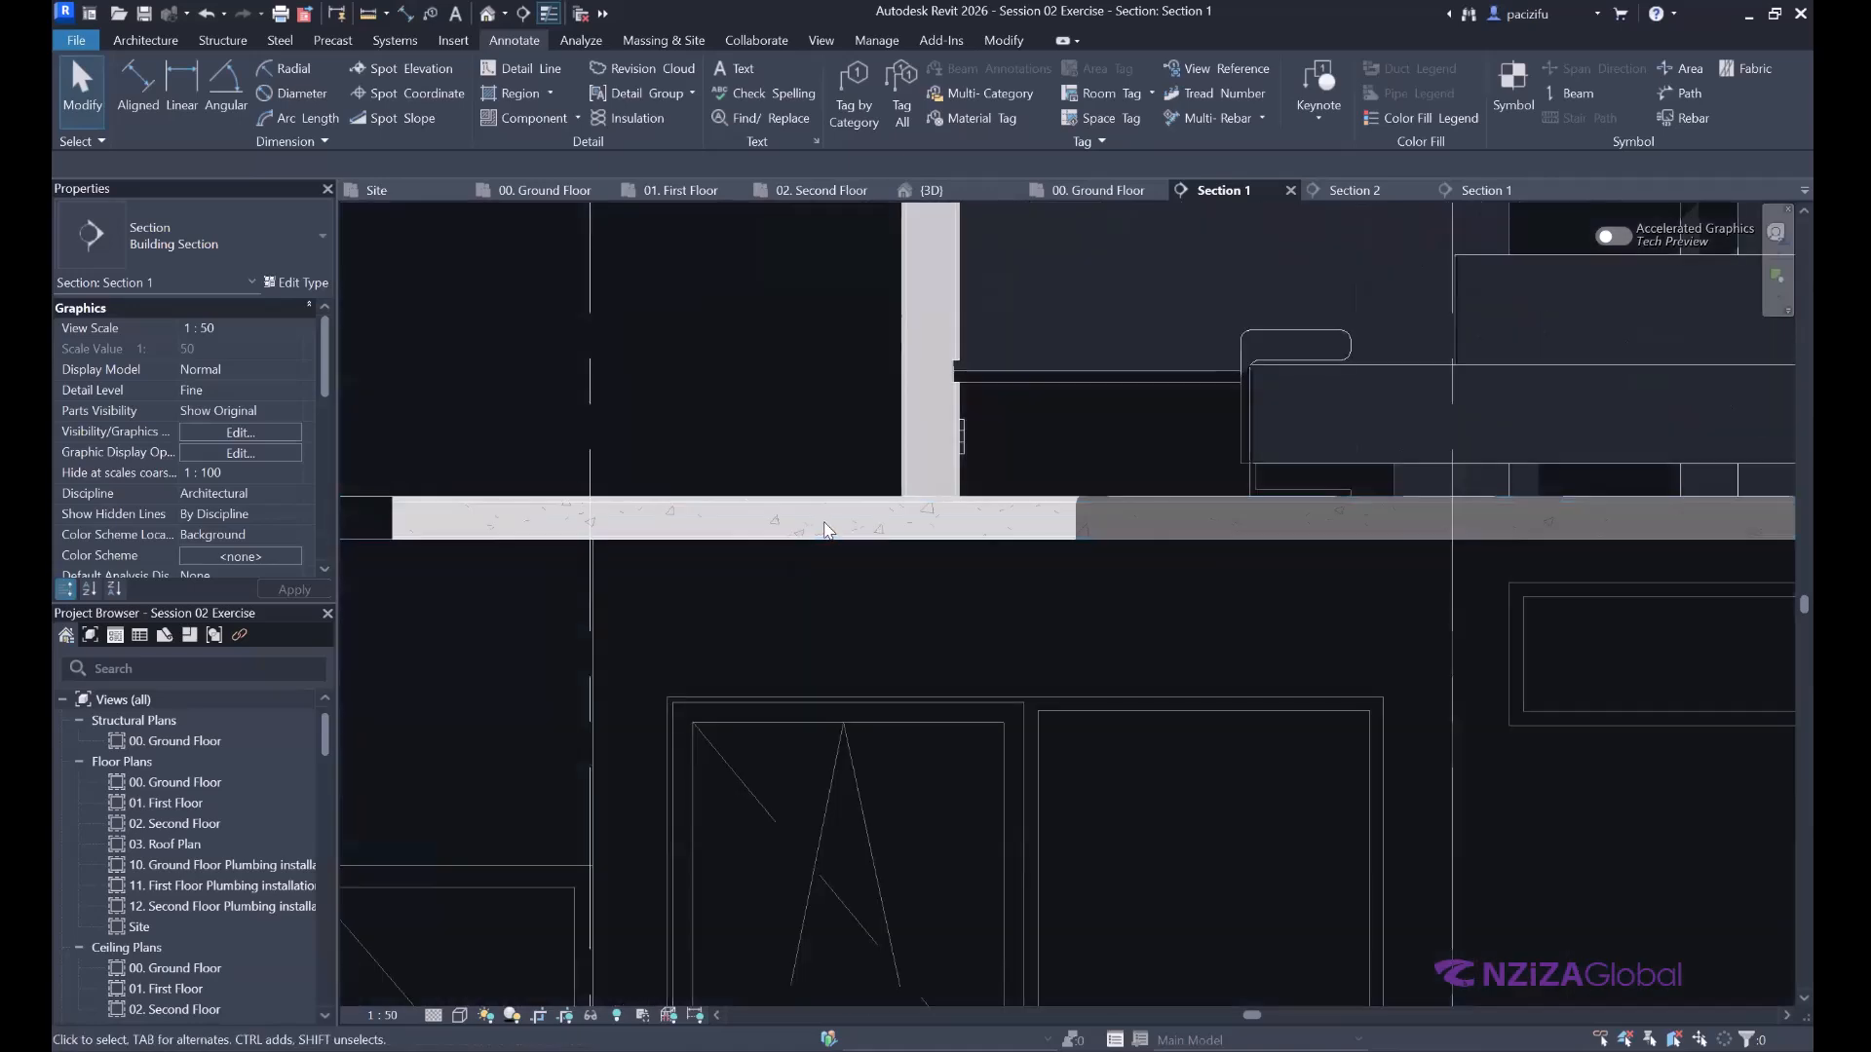
scroll(852, 539, "down", 3)
scroll(851, 541, "down", 3)
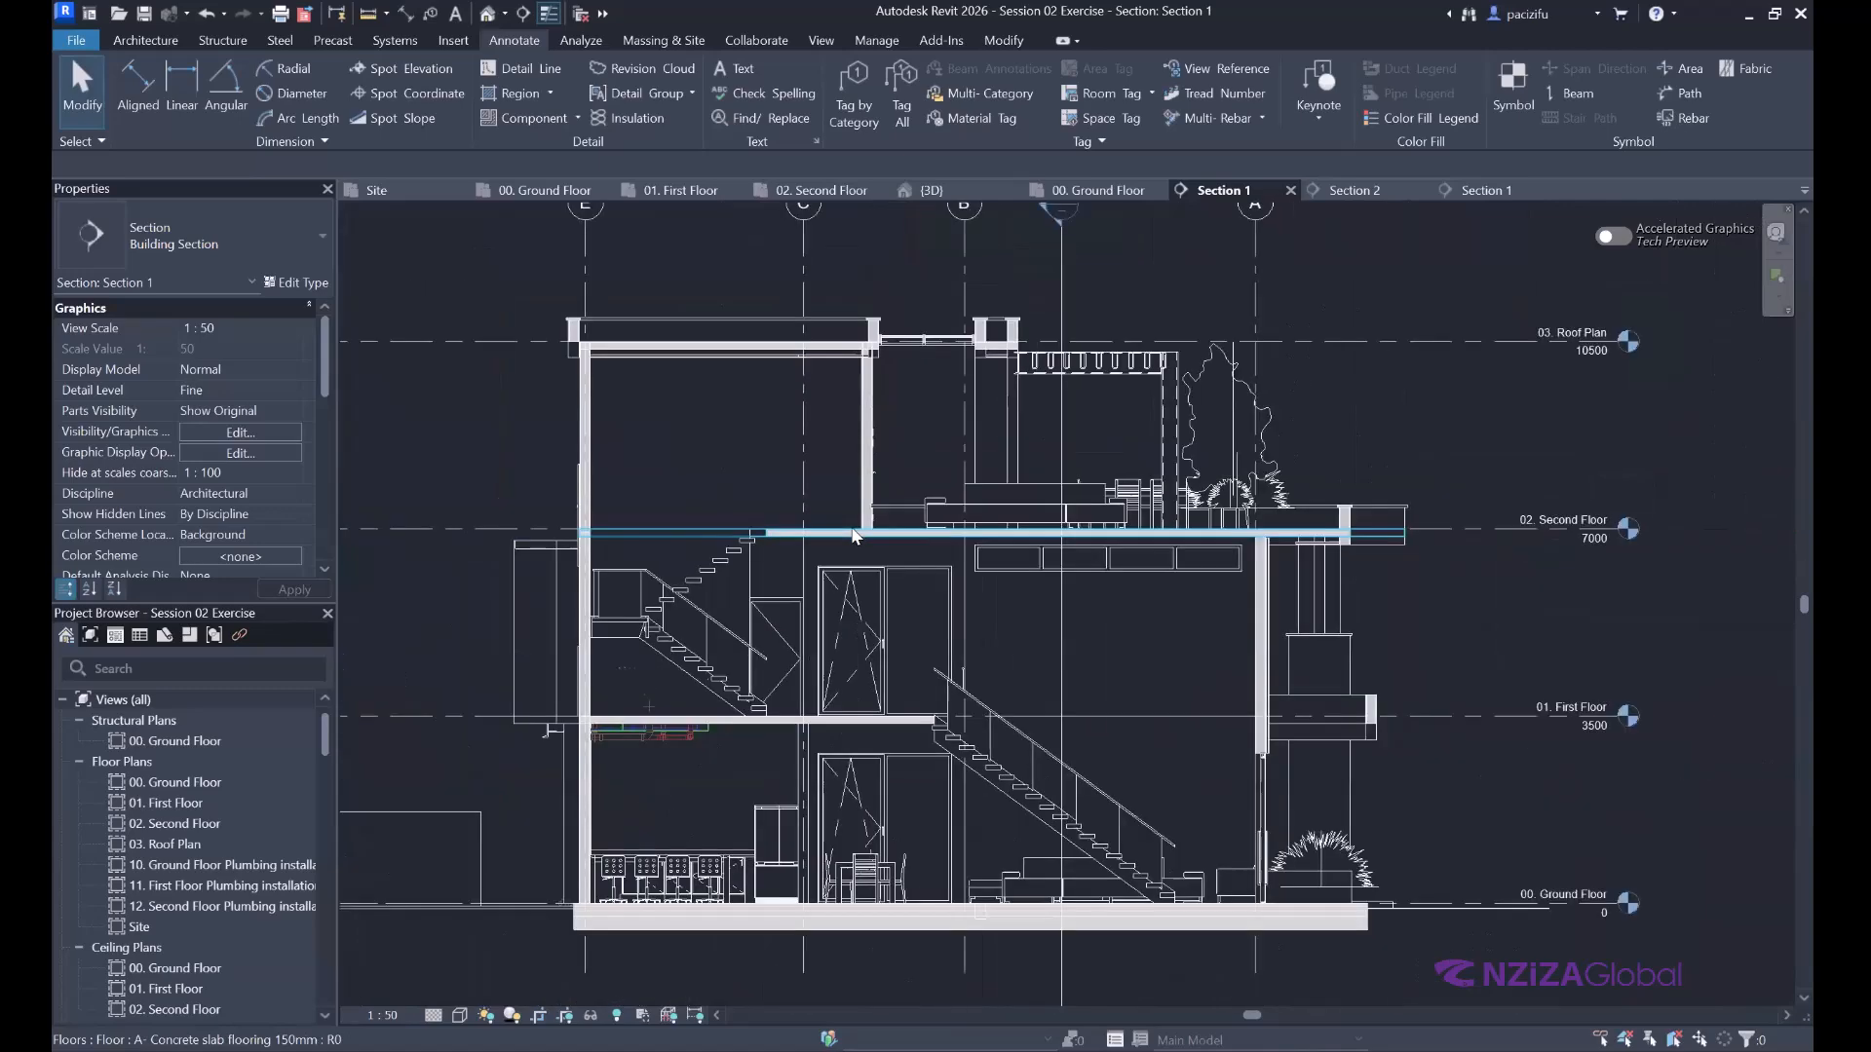
Examine the cut walls, floor slabs and ground fill across the whole of Section 1, comparing close-up and overall views.
scroll(850, 588, "up", 3)
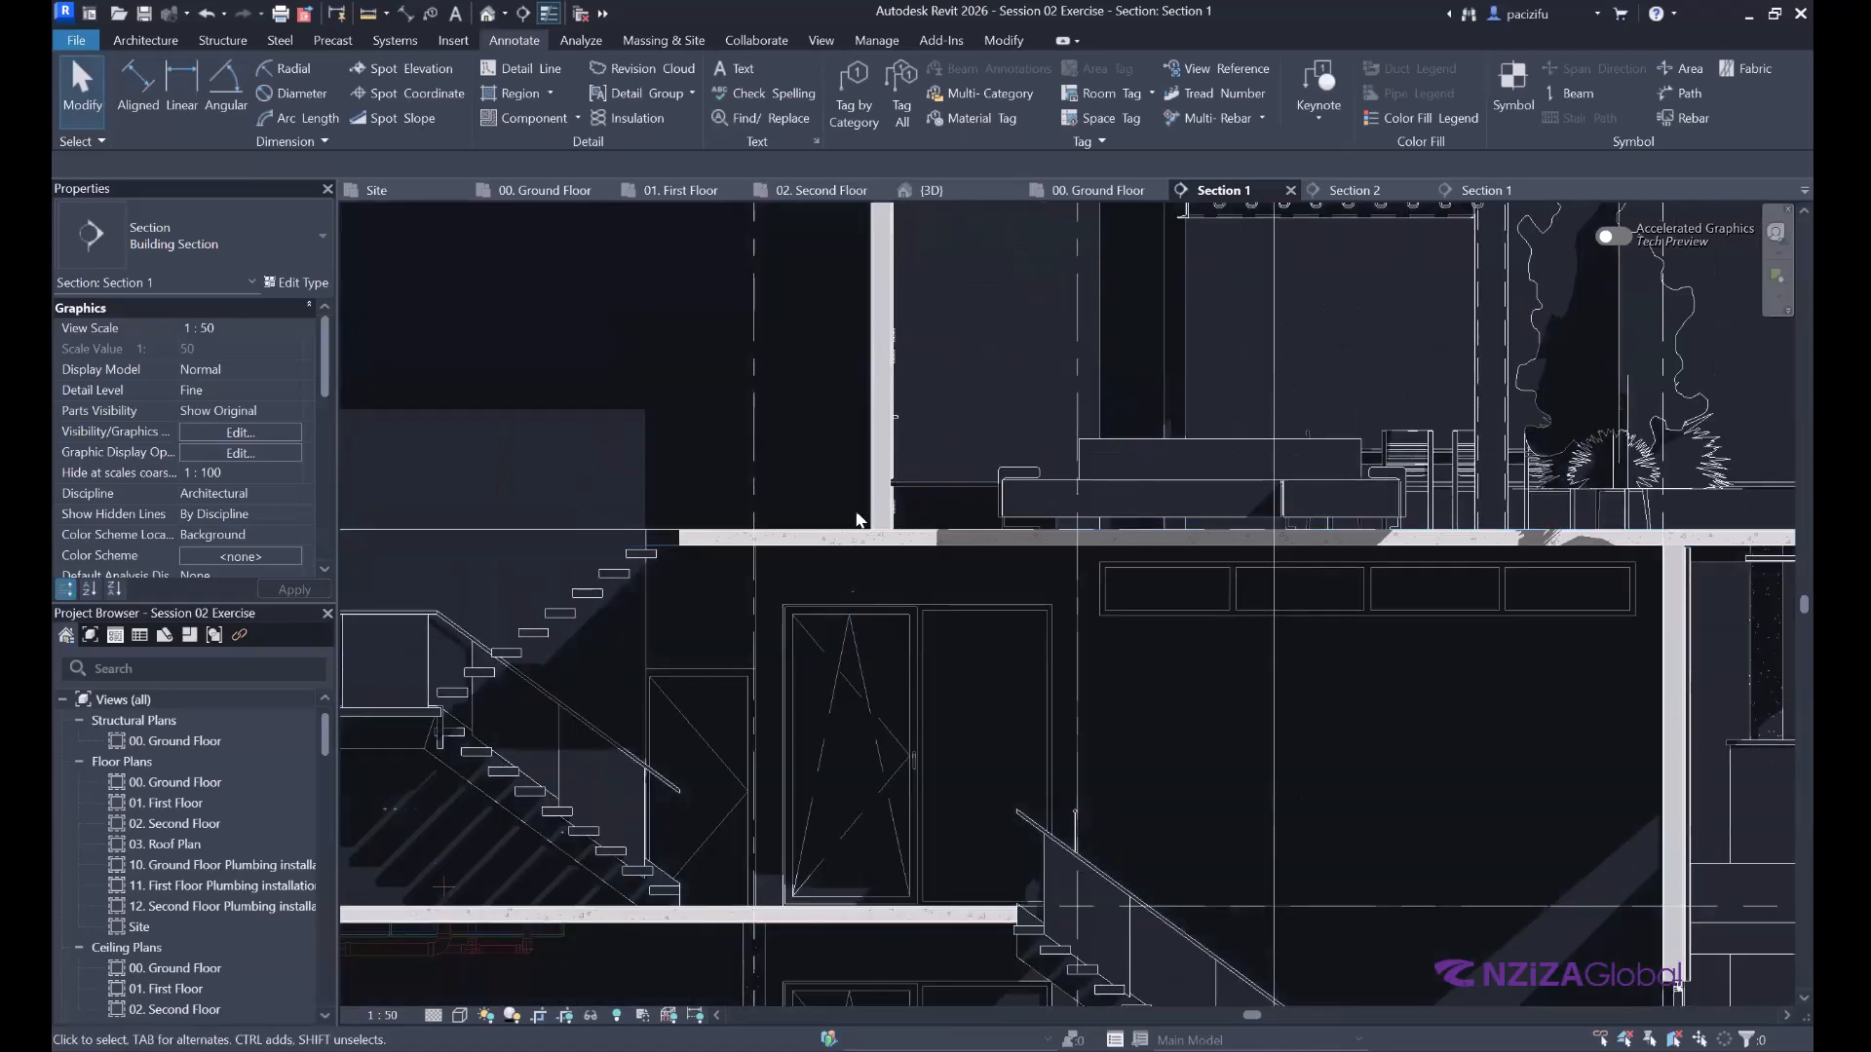
scroll(872, 492, "up", 4)
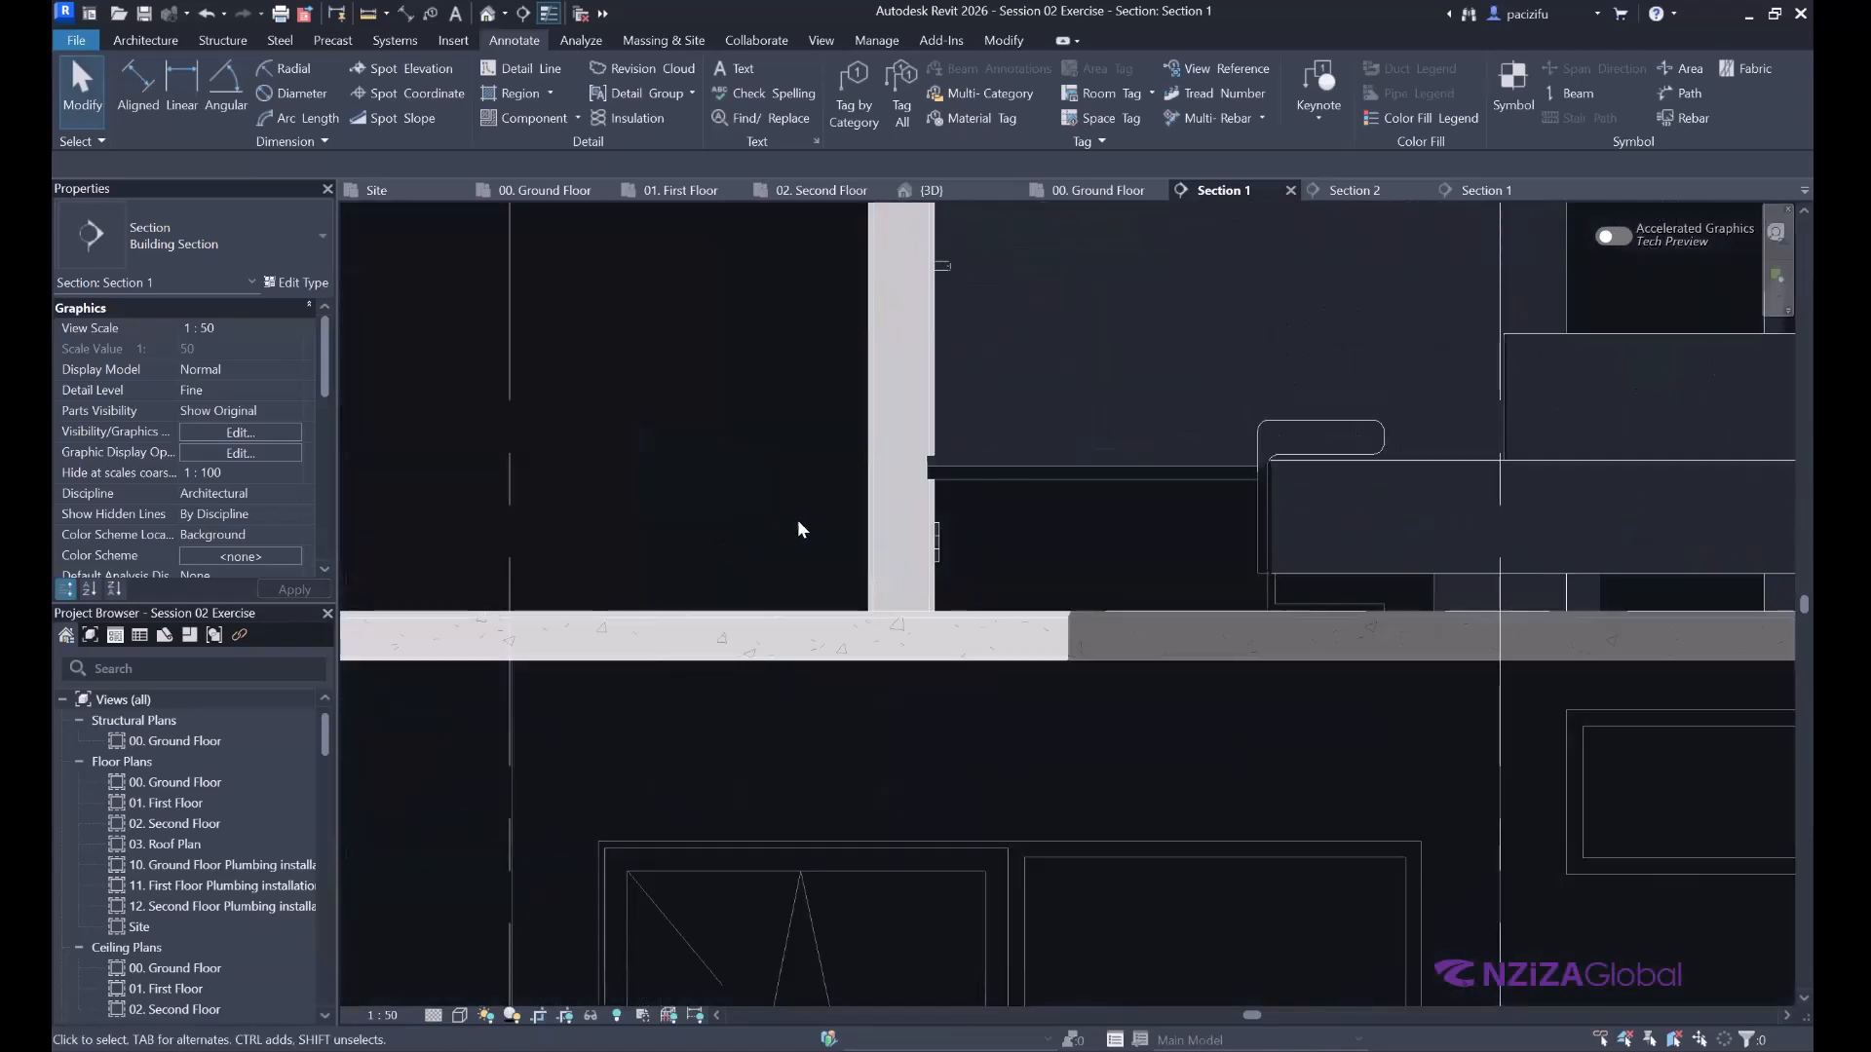
scroll(838, 628, "down", 1)
scroll(839, 628, "down", 3)
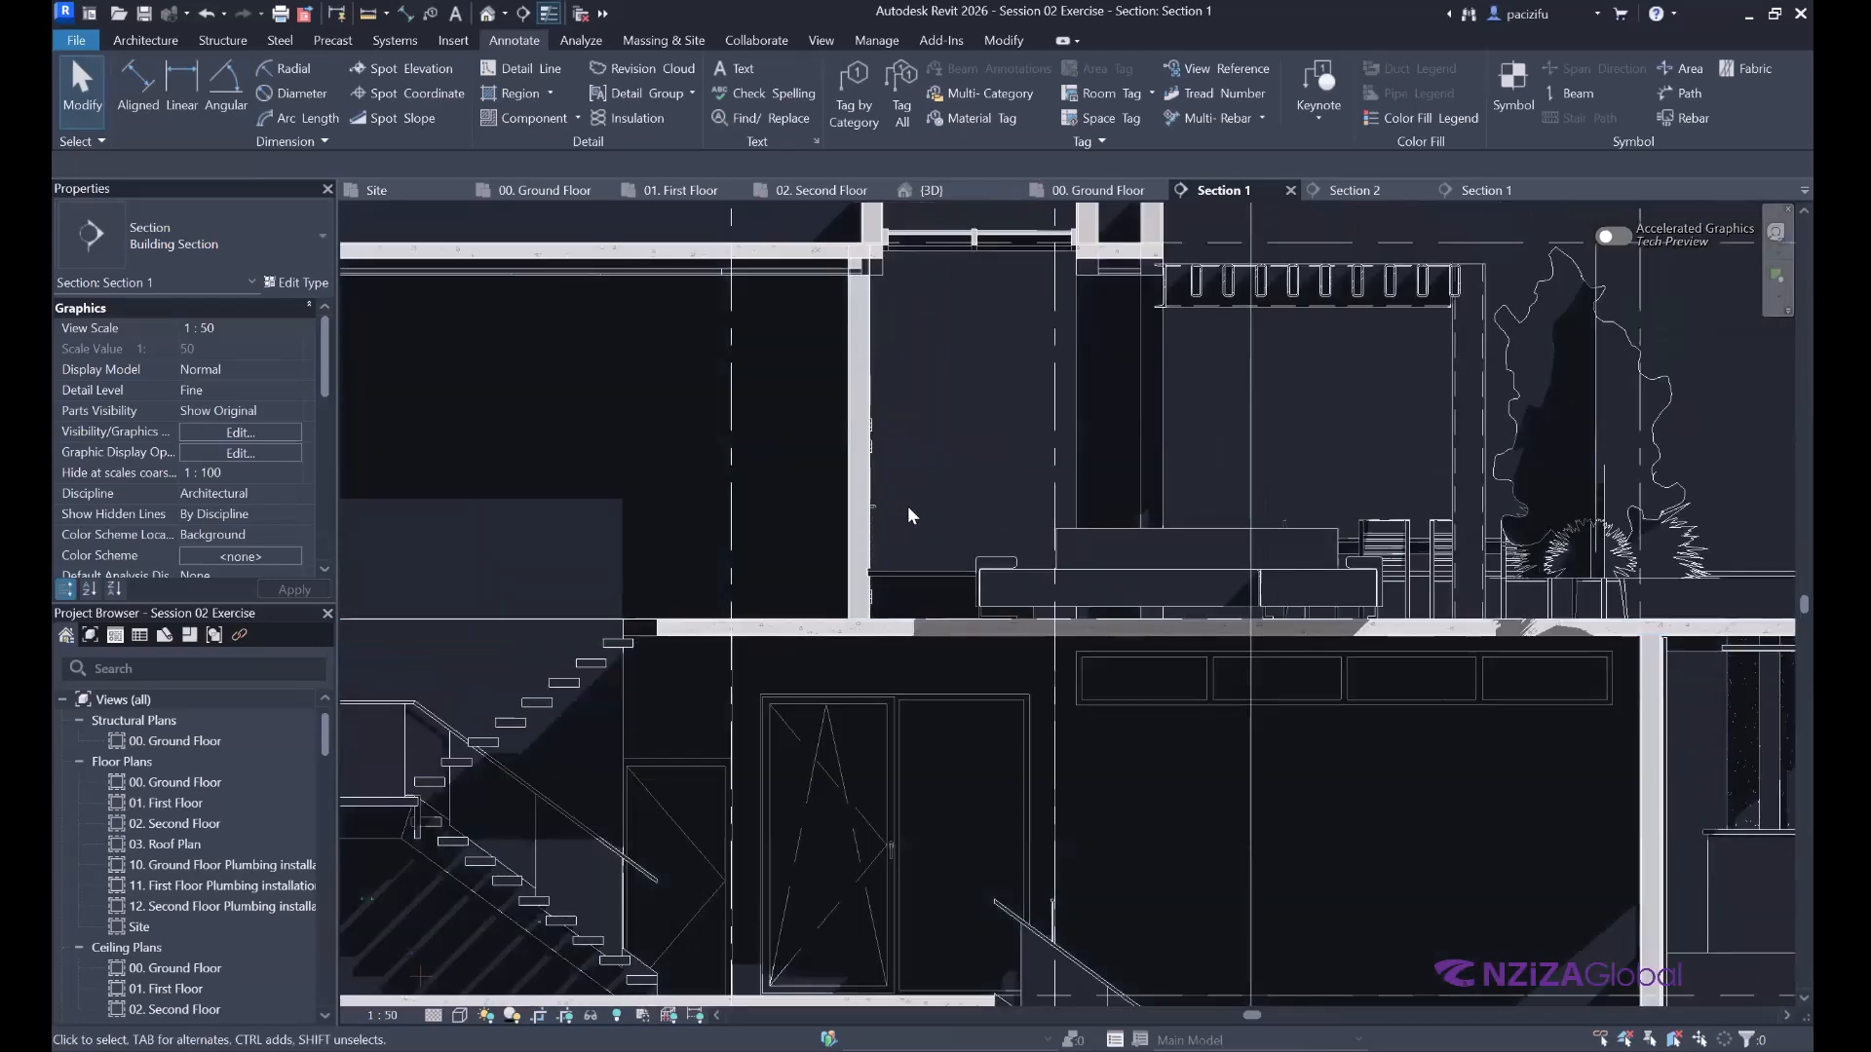
scroll(914, 522, "down", 3)
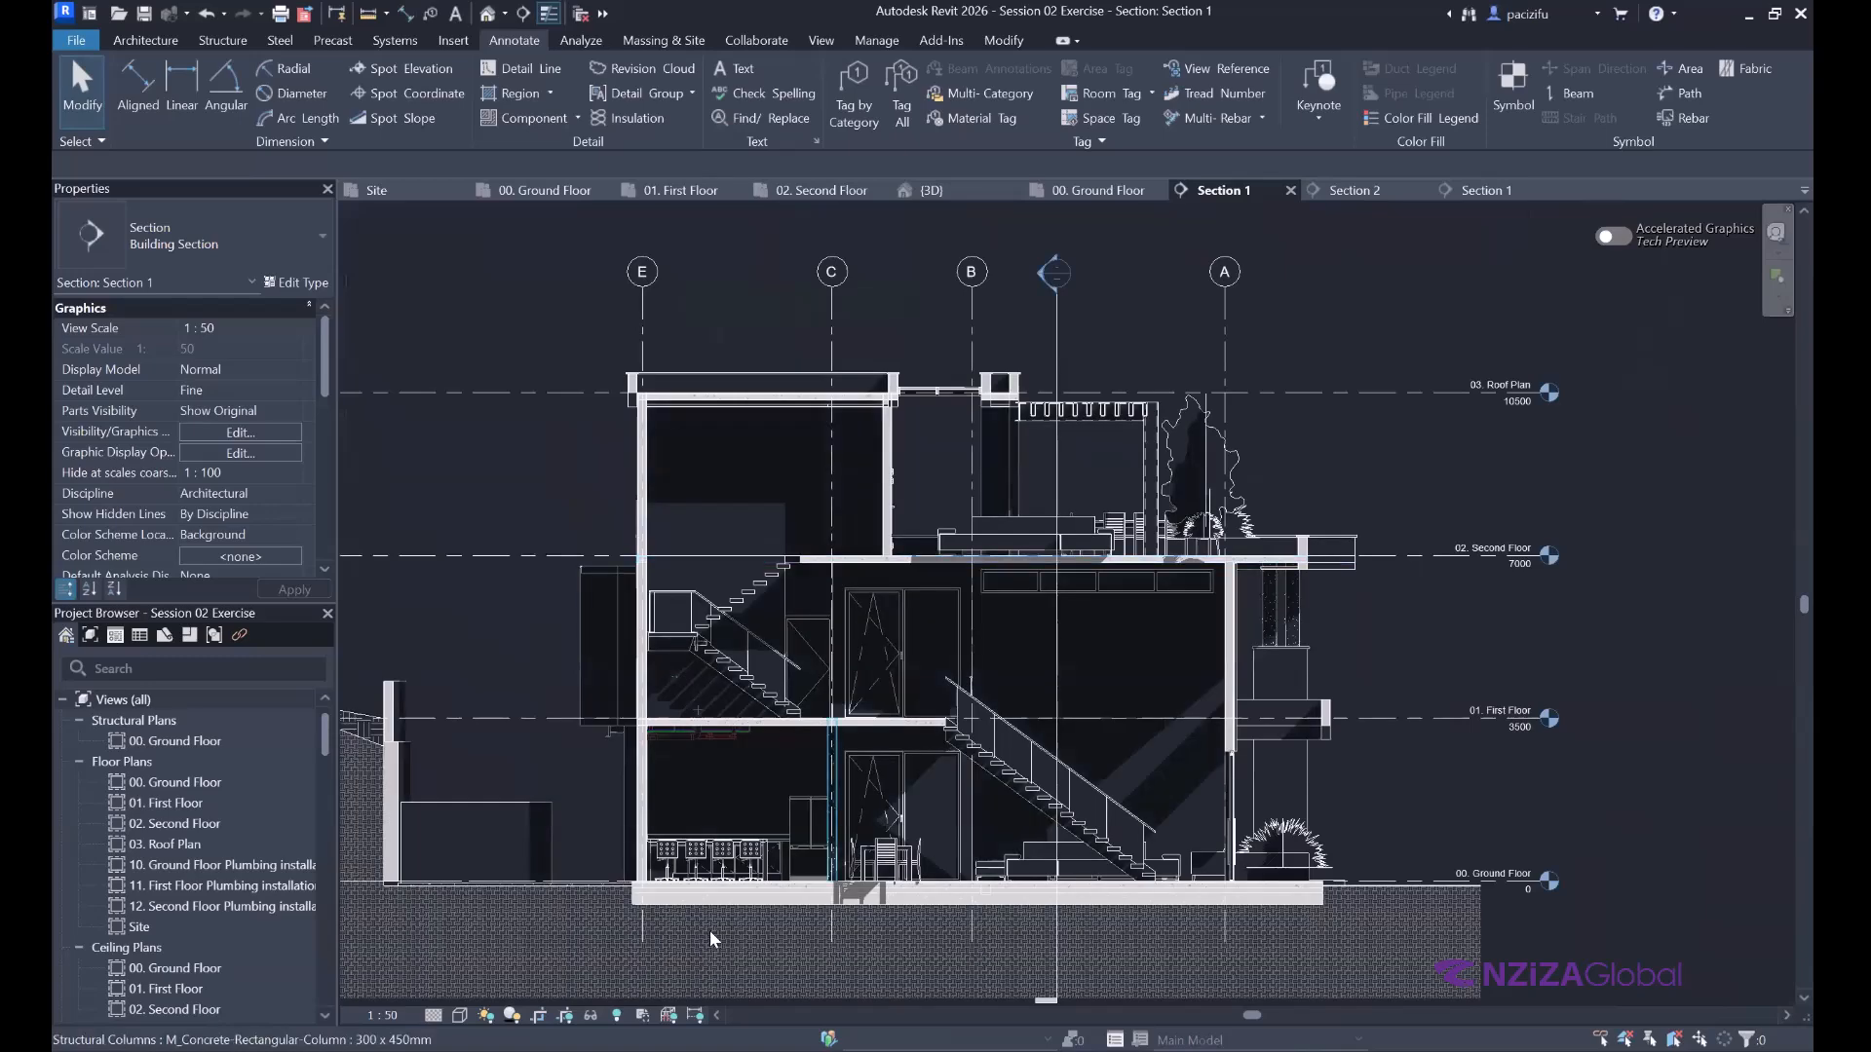
scroll(729, 786, "up", 3)
scroll(723, 734, "down", 4)
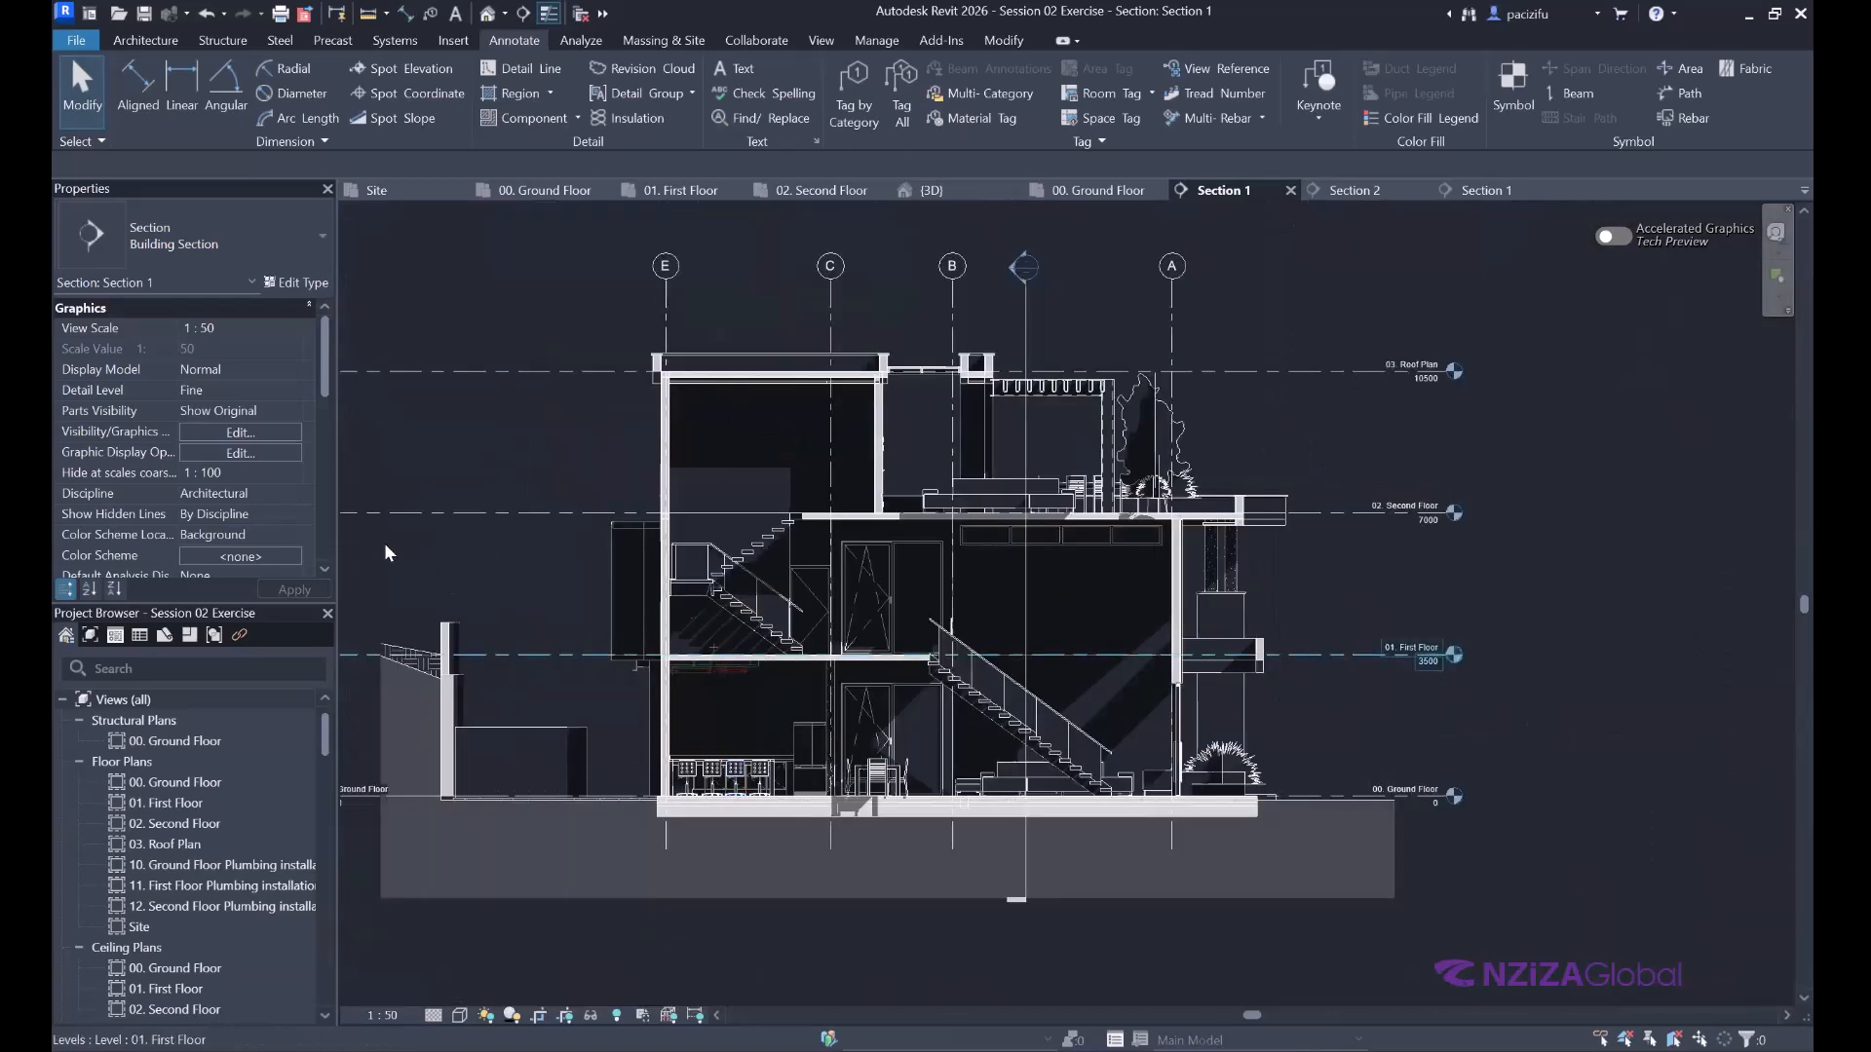
scroll(386, 552, "up", 1)
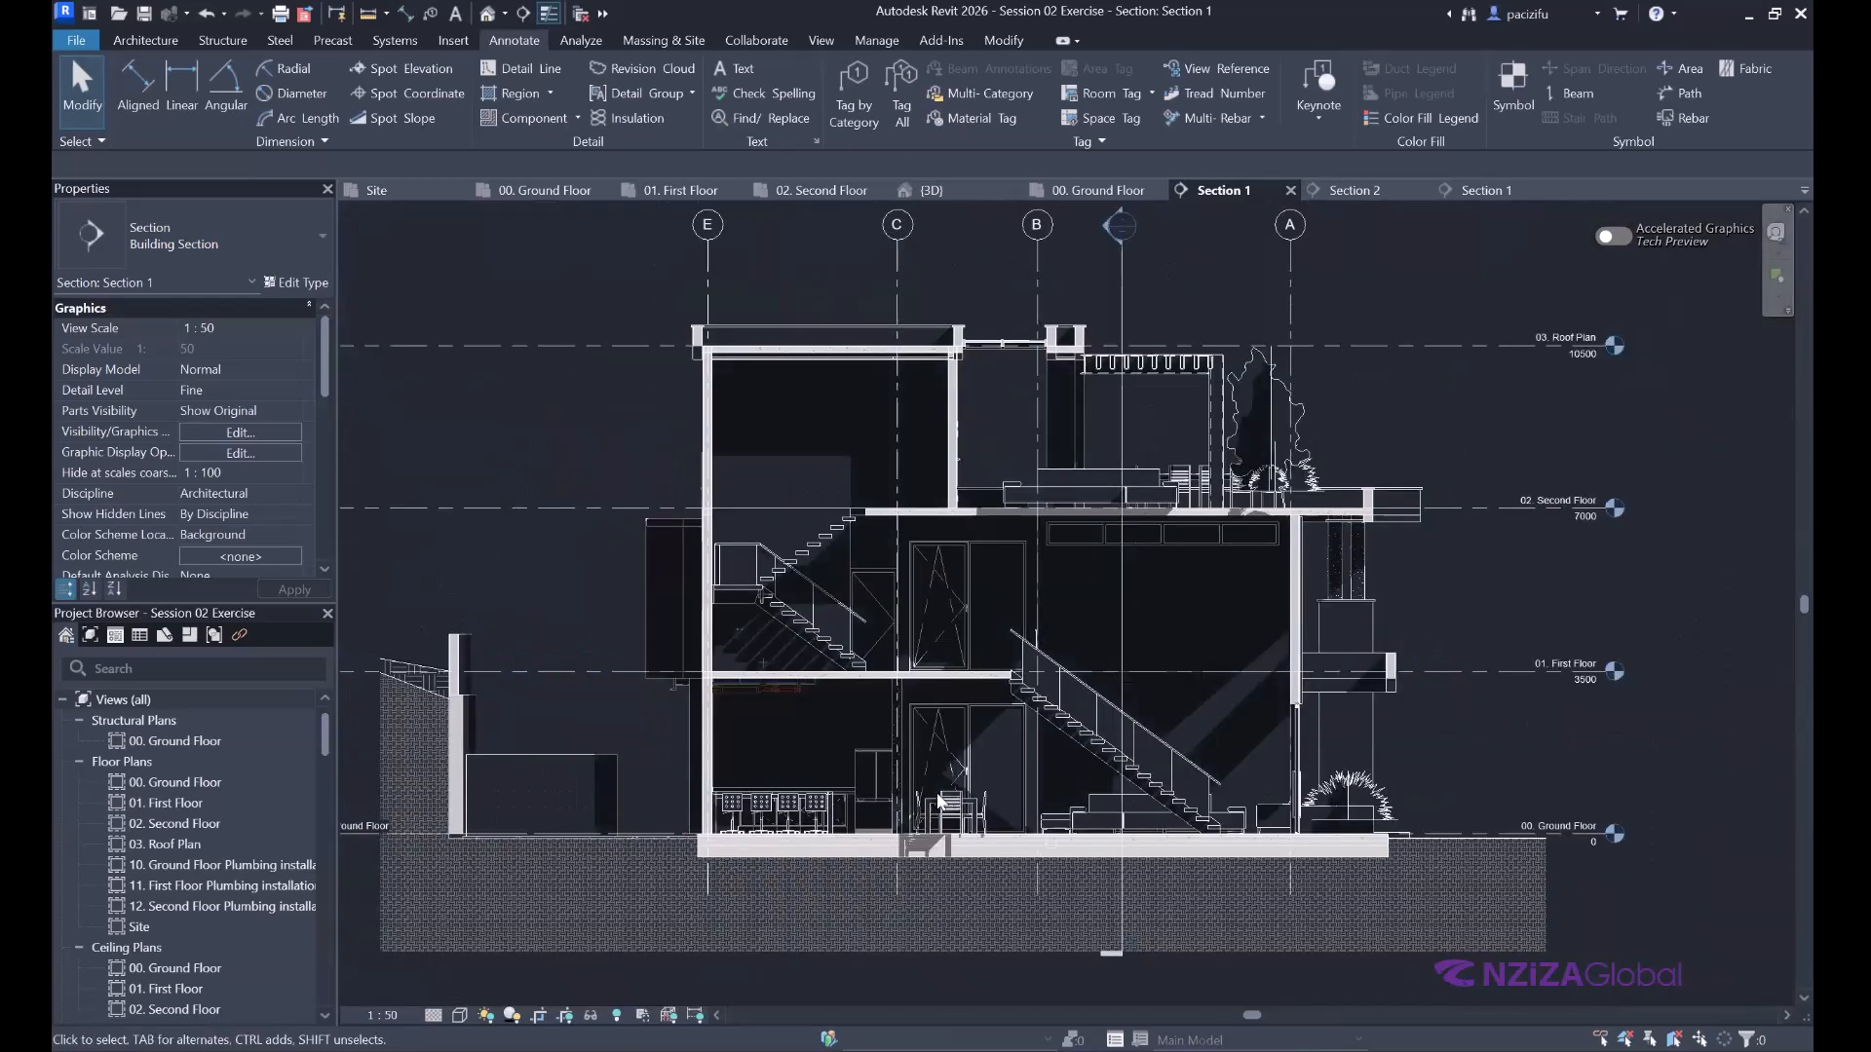
scroll(937, 800, "down", 1)
scroll(514, 634, "up", 1)
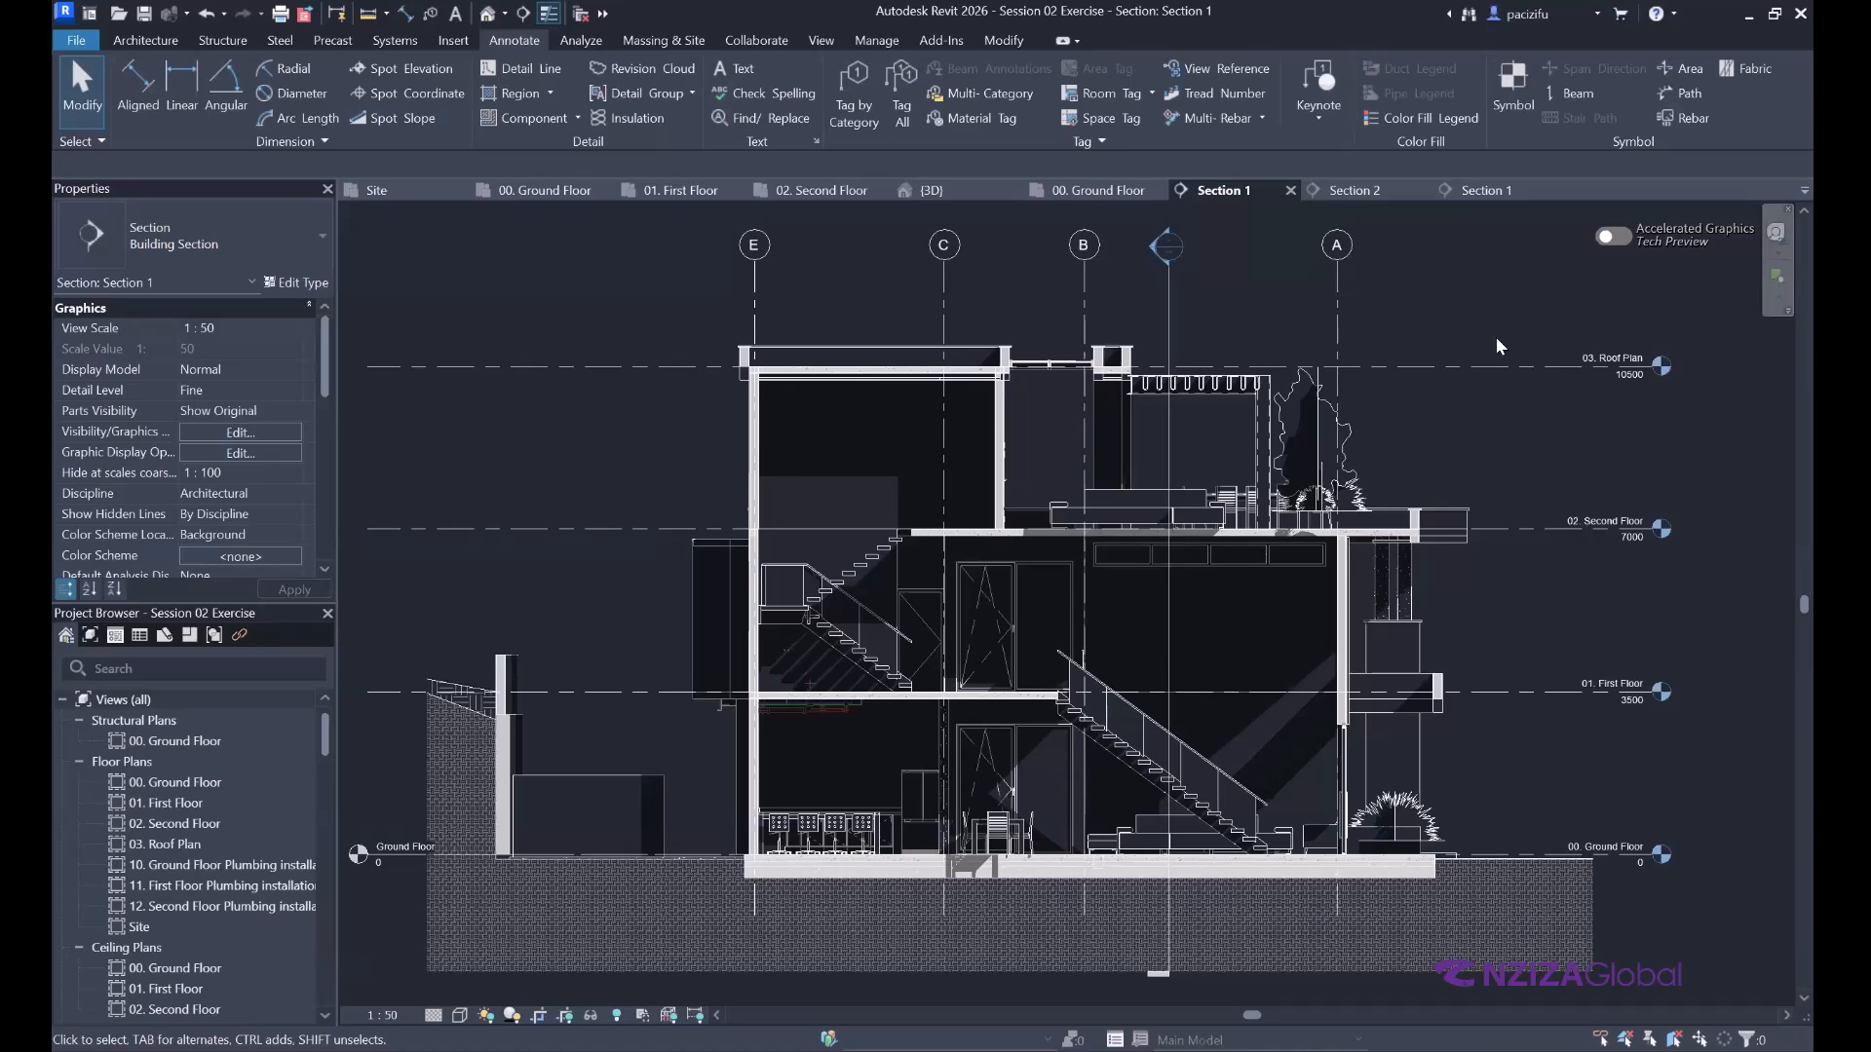
Number all risers of the stair between the ground floor and the first floor using the Tread Number tool.
left_click(1215, 92)
scroll(1131, 769, "up", 6)
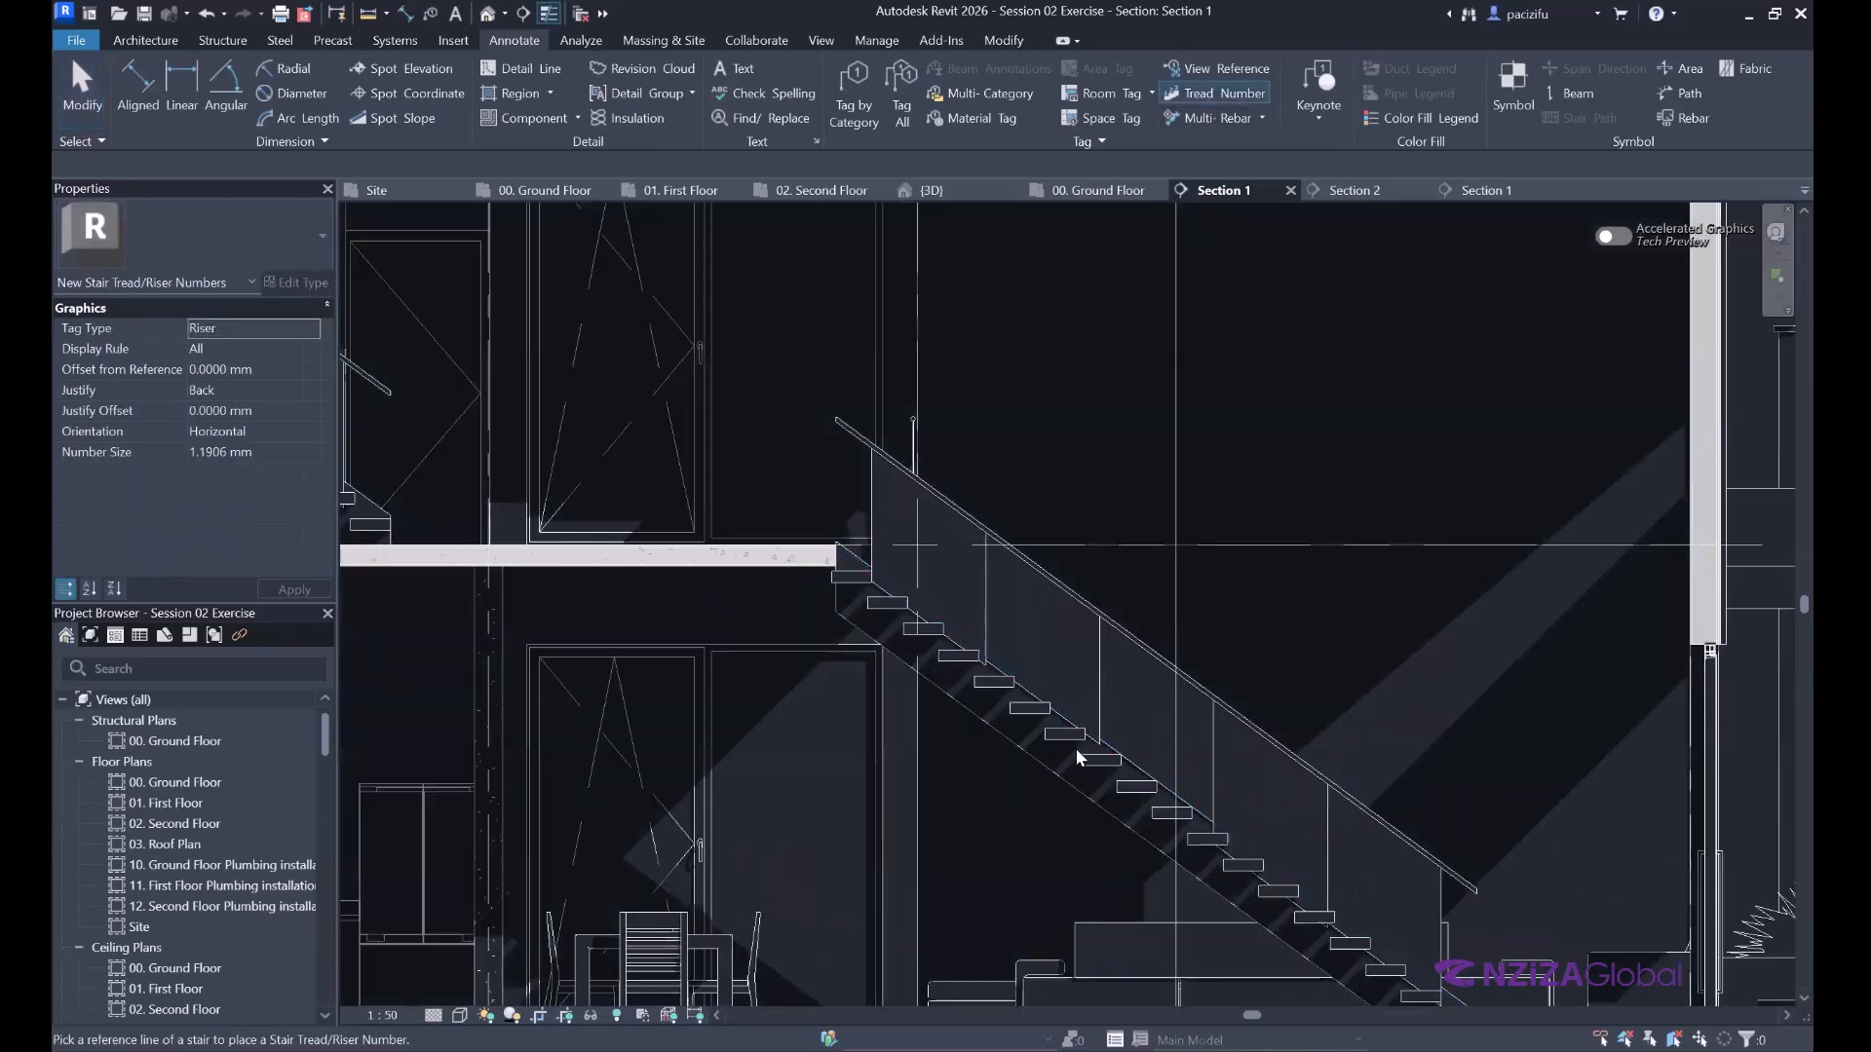
left_click(1077, 745)
scroll(1252, 824, "down", 4)
scroll(1252, 824, "up", 6)
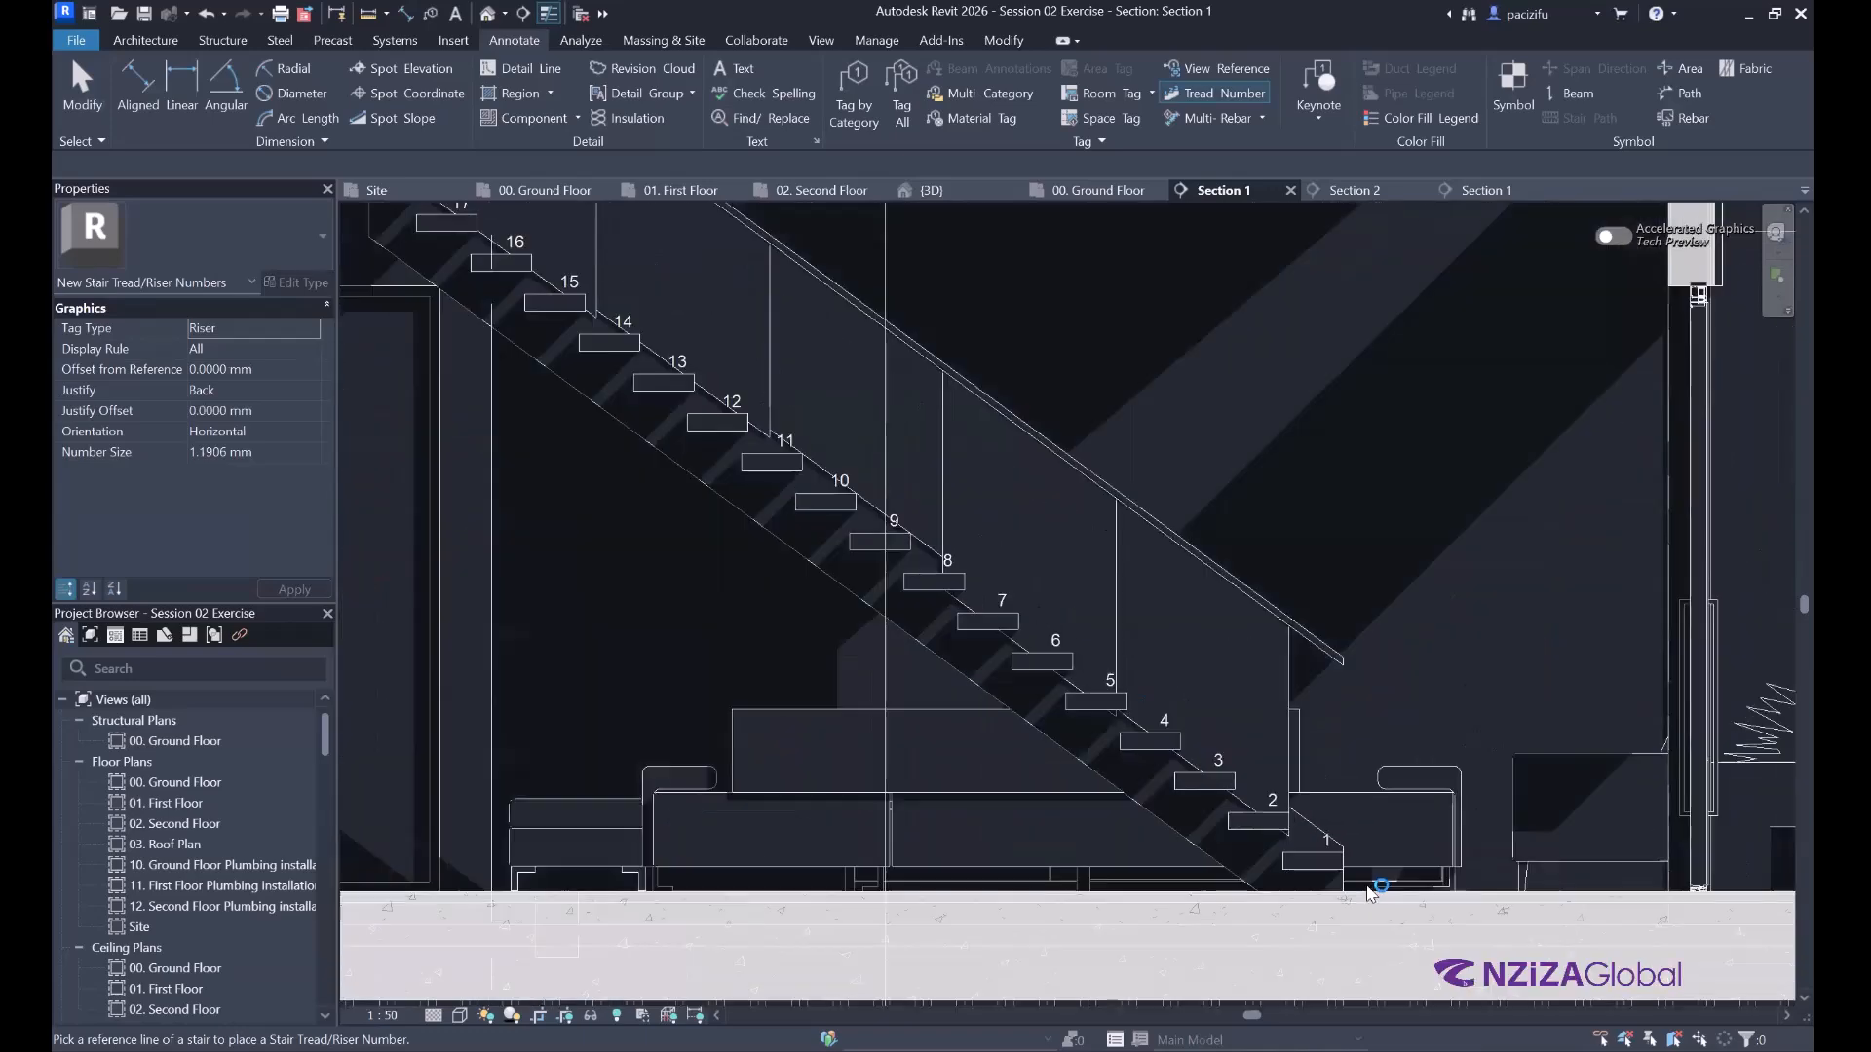
scroll(802, 468, "down", 4)
scroll(1353, 854, "down", 2)
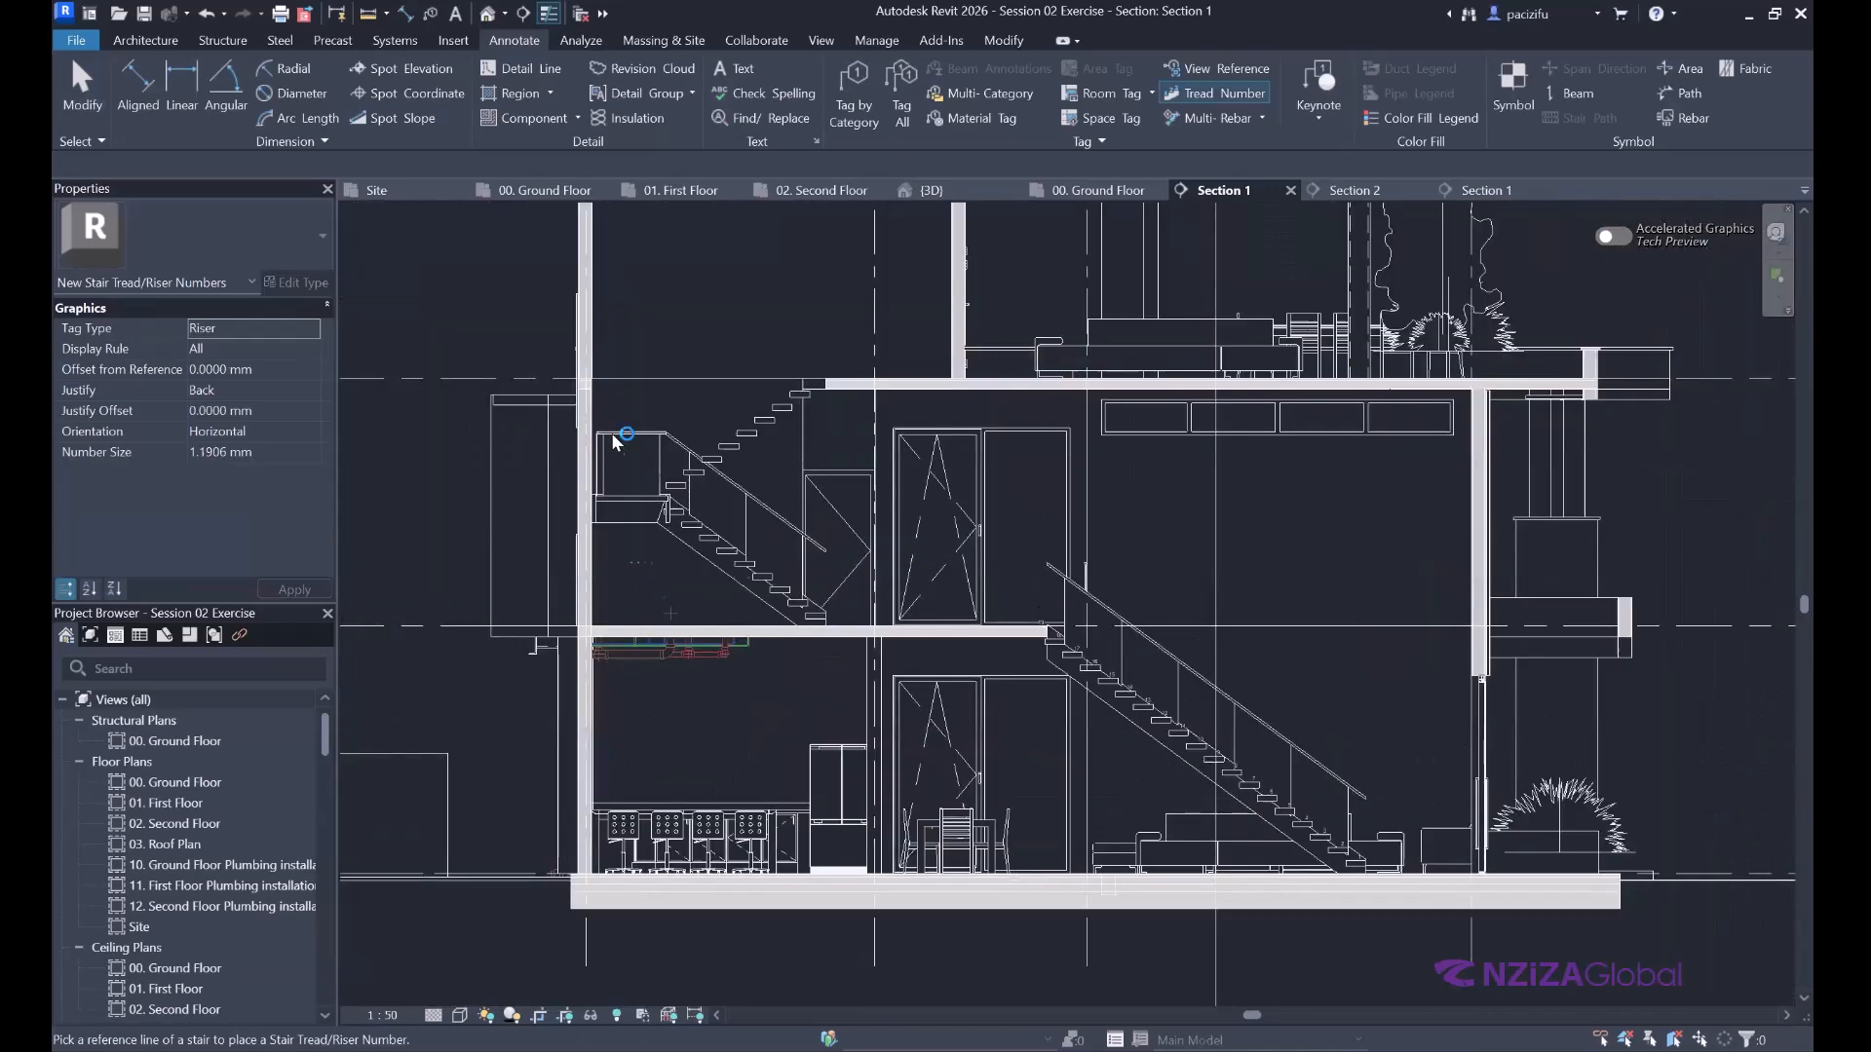
scroll(632, 446, "up", 3)
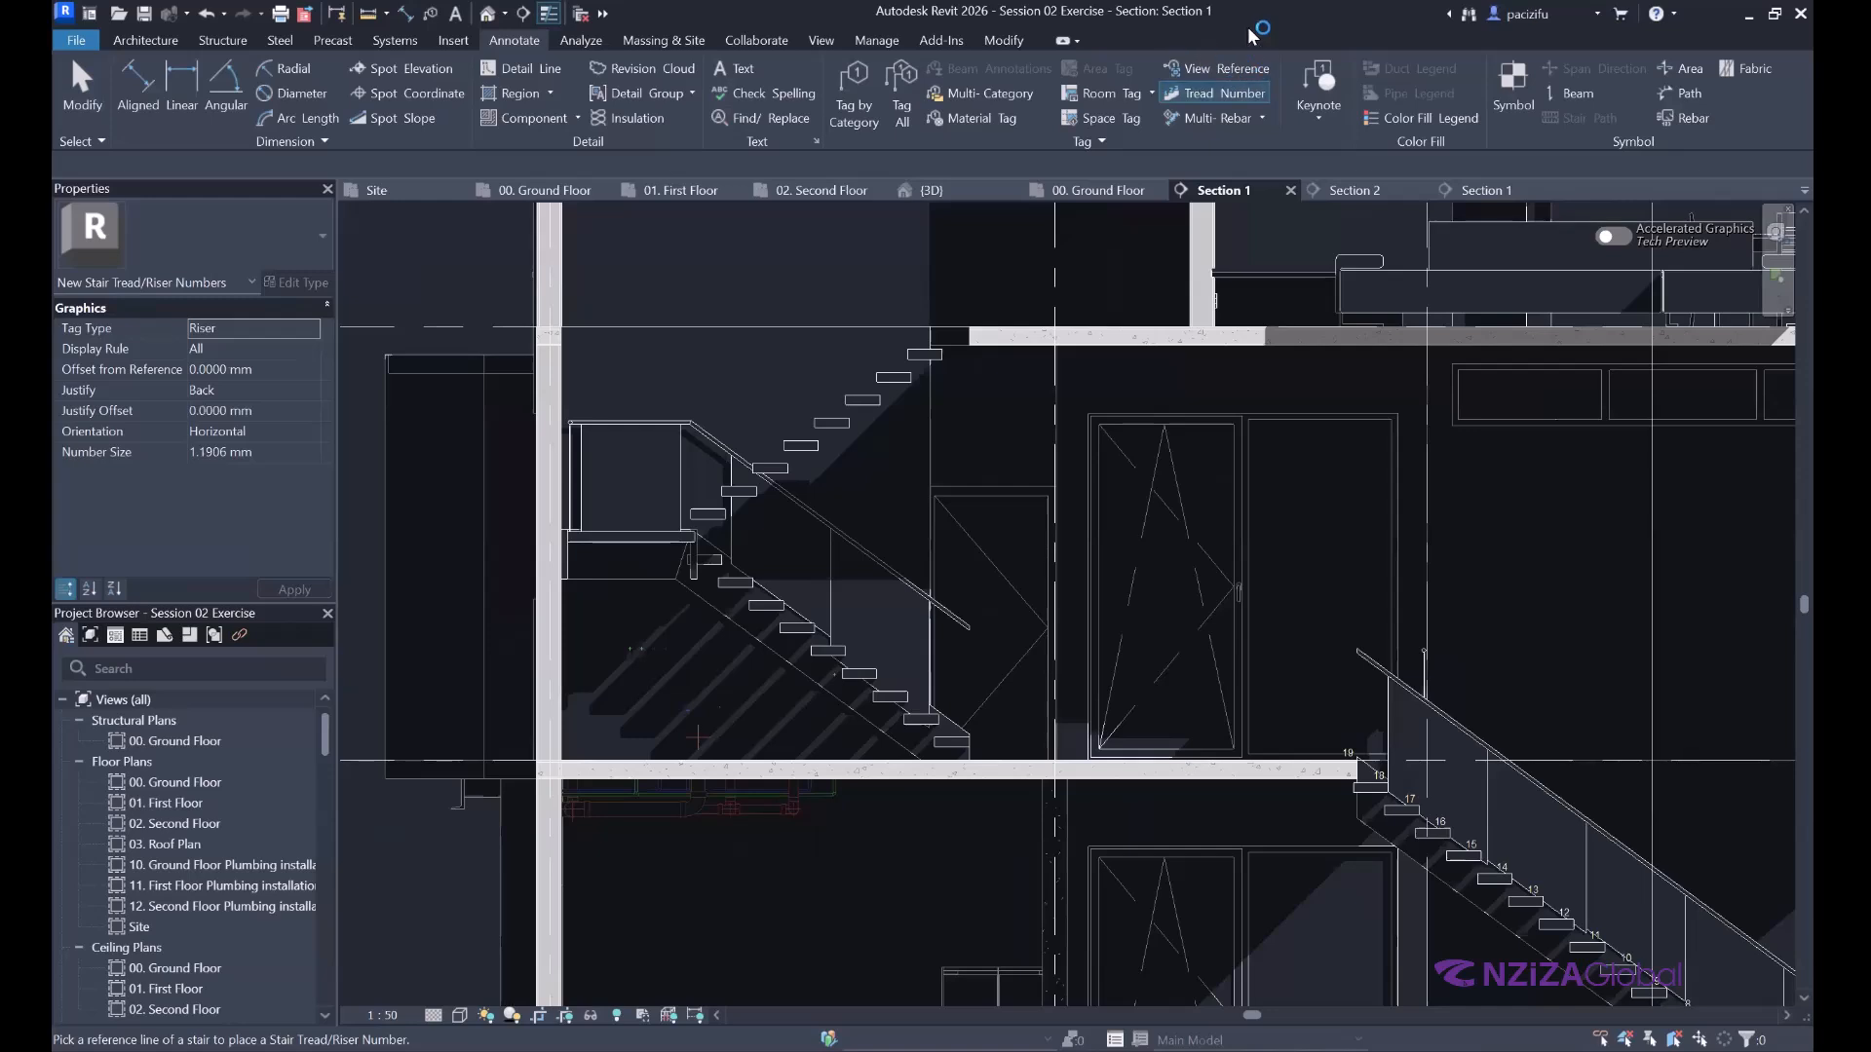
left_click(81, 92)
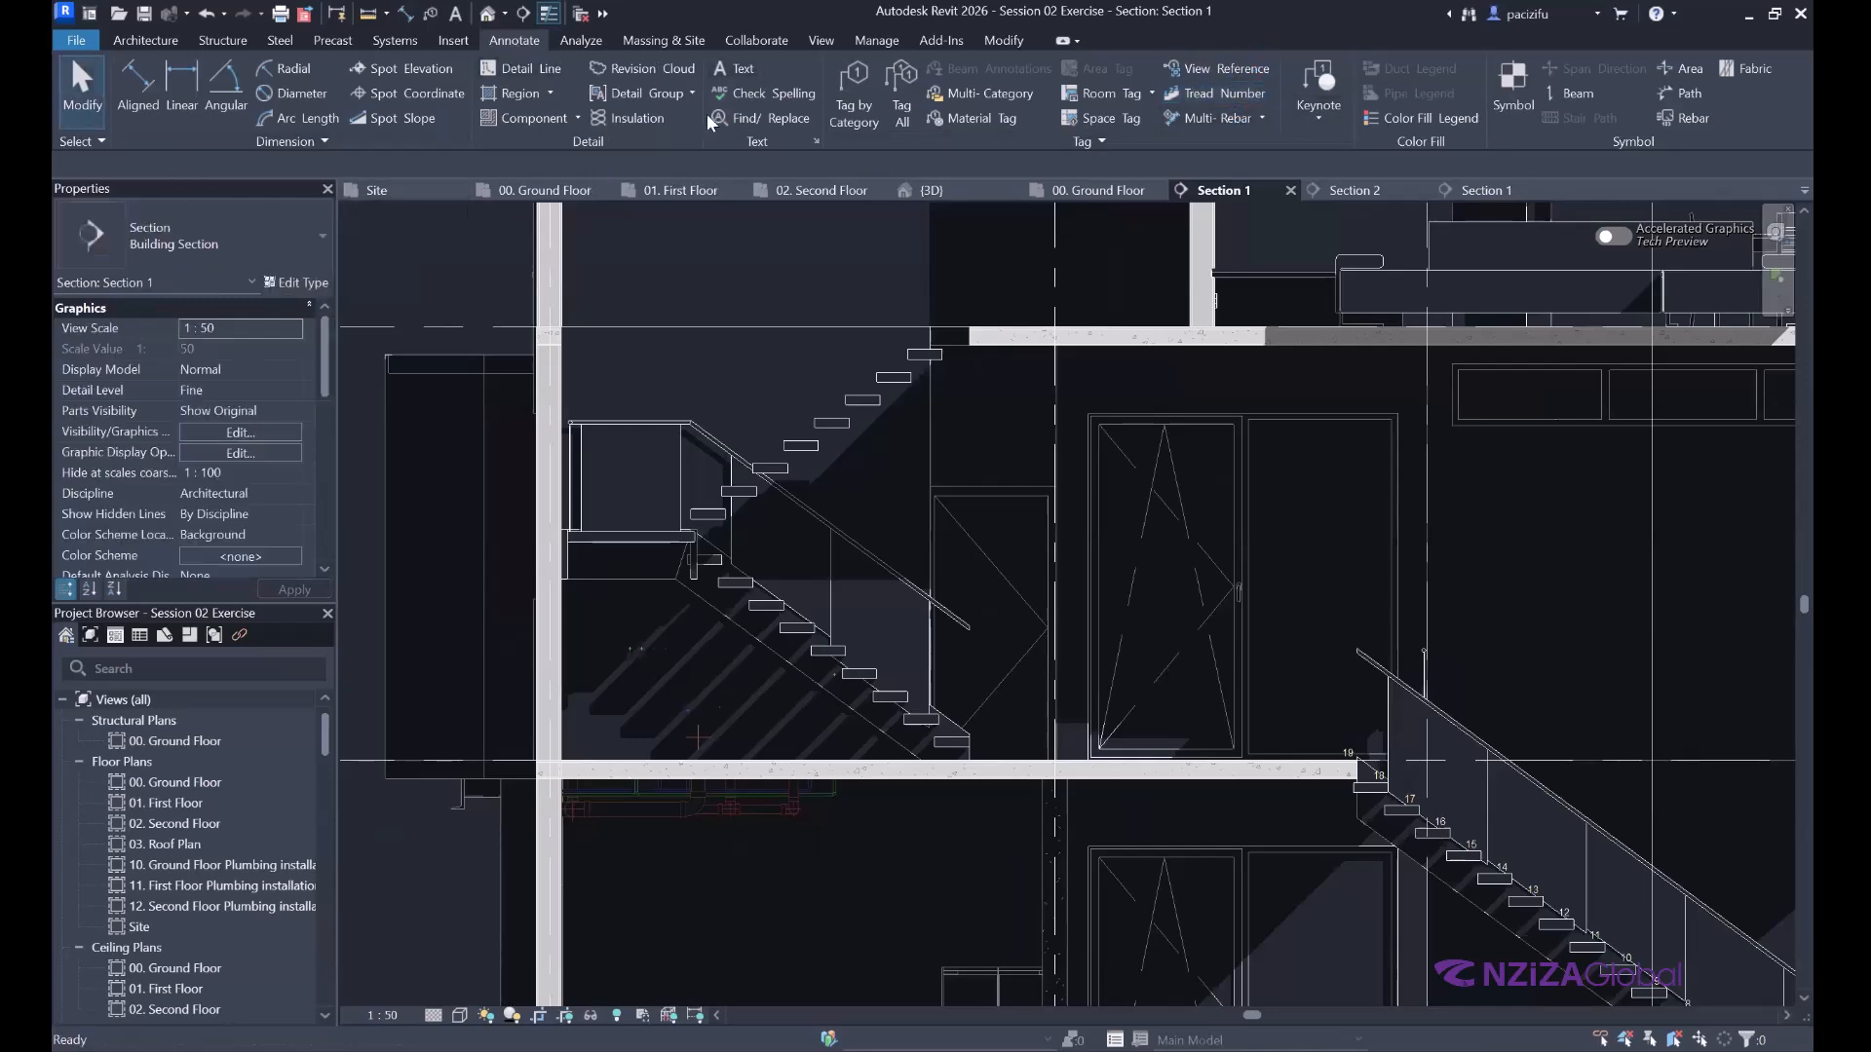
Add riser numbers to both the upper and lower runs of the stair between the first and second floors.
left_click(1235, 97)
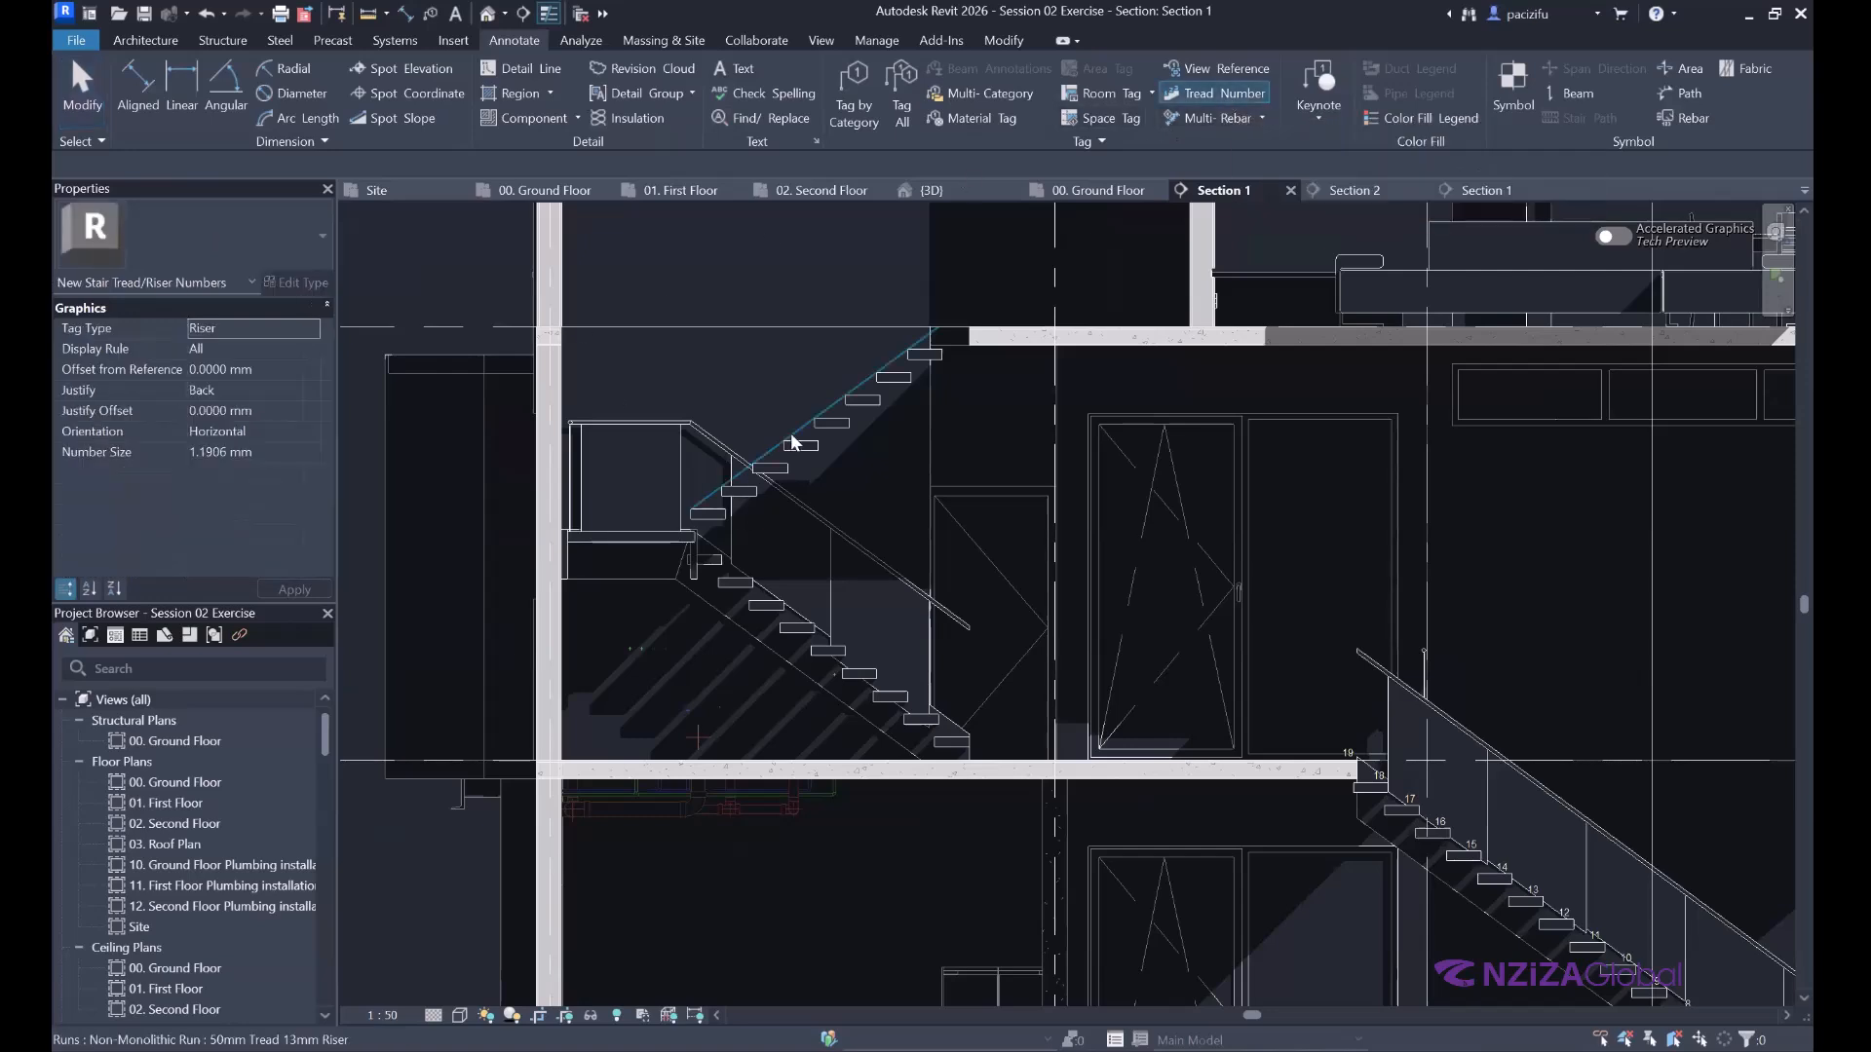
left_click(839, 466)
scroll(840, 466, "up", 2)
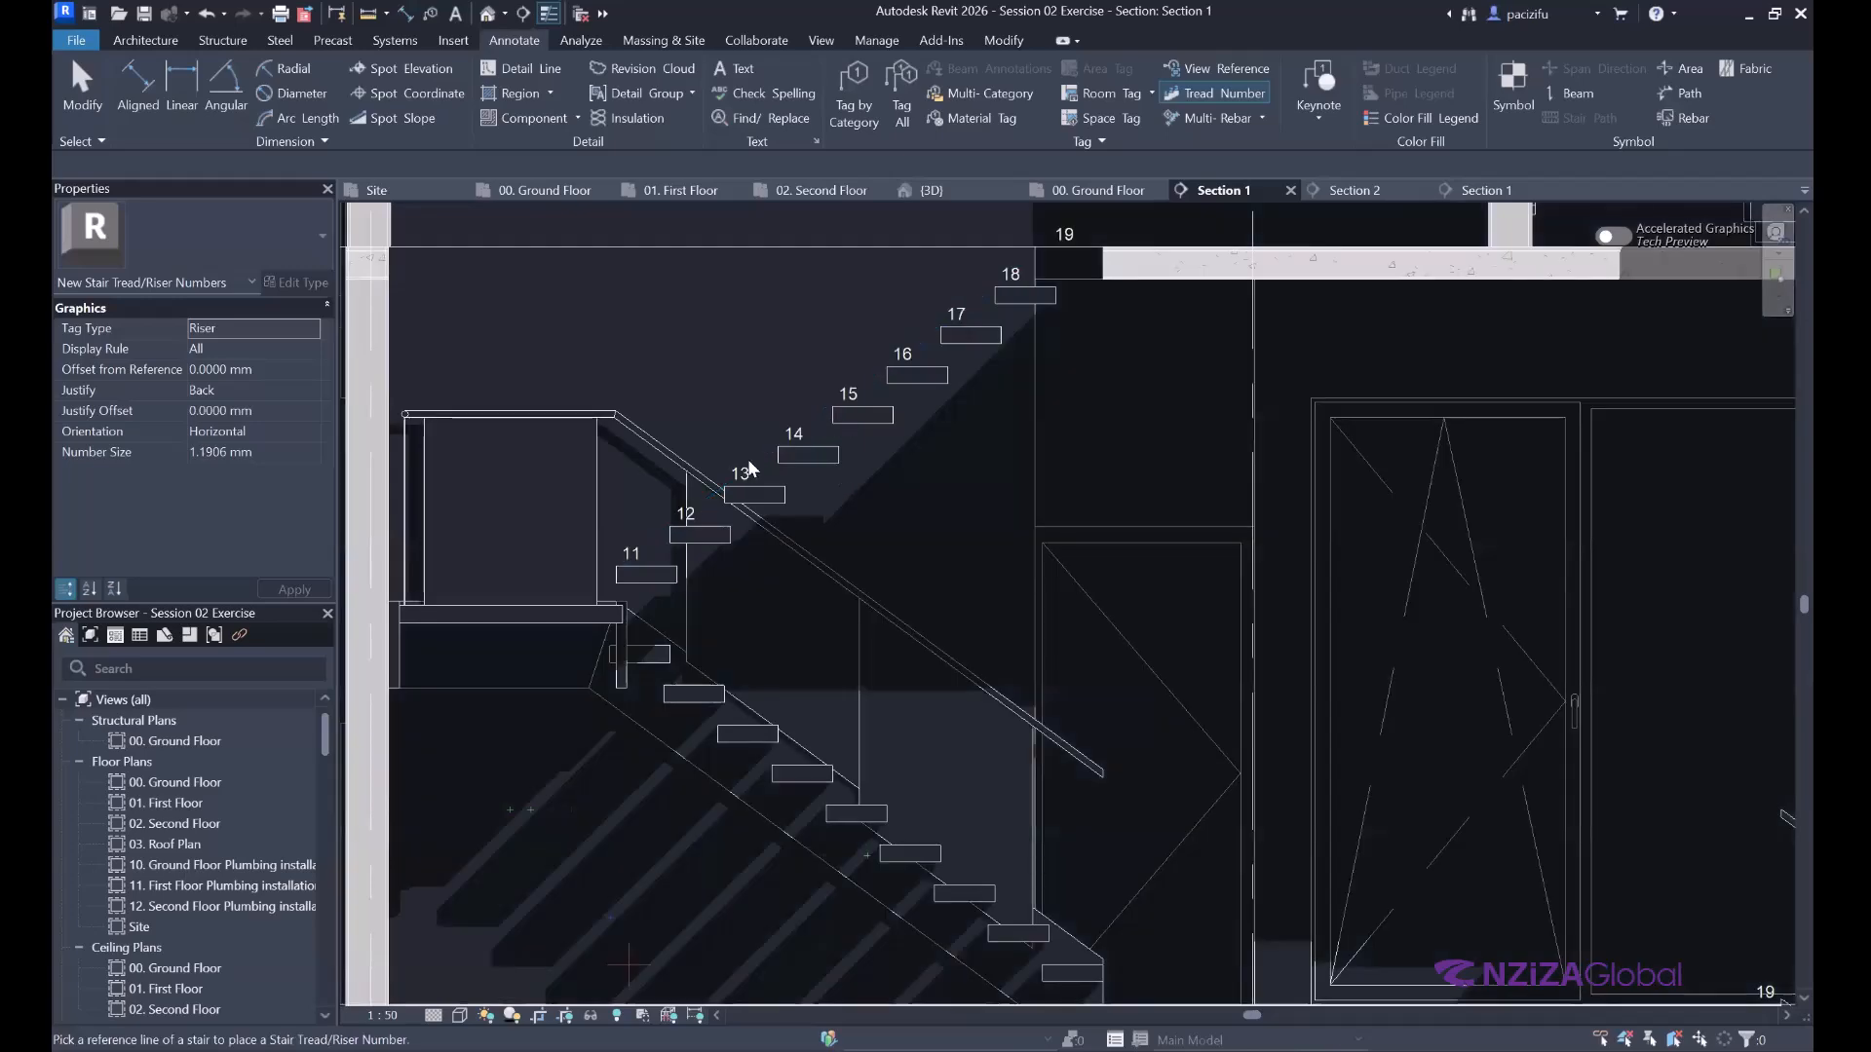
scroll(833, 510, "down", 1)
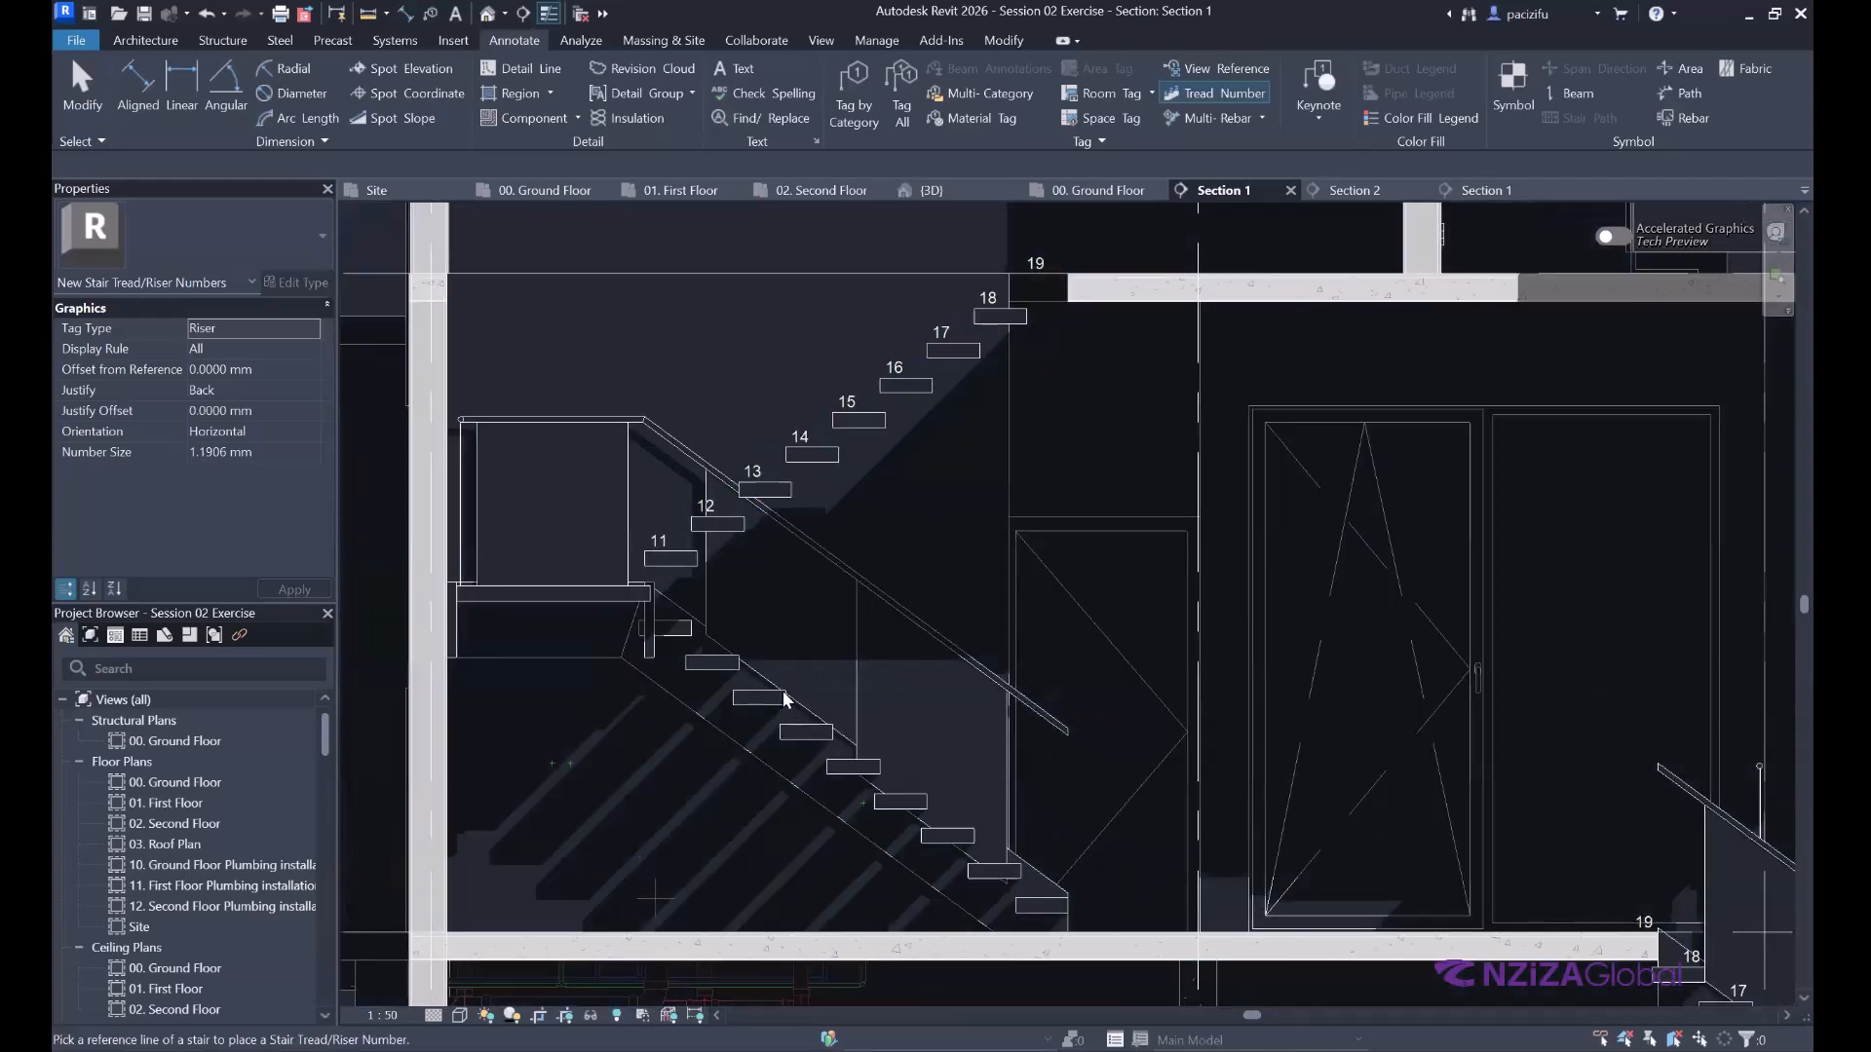
scroll(788, 703, "up", 3)
left_click(787, 698)
scroll(767, 530, "down", 4)
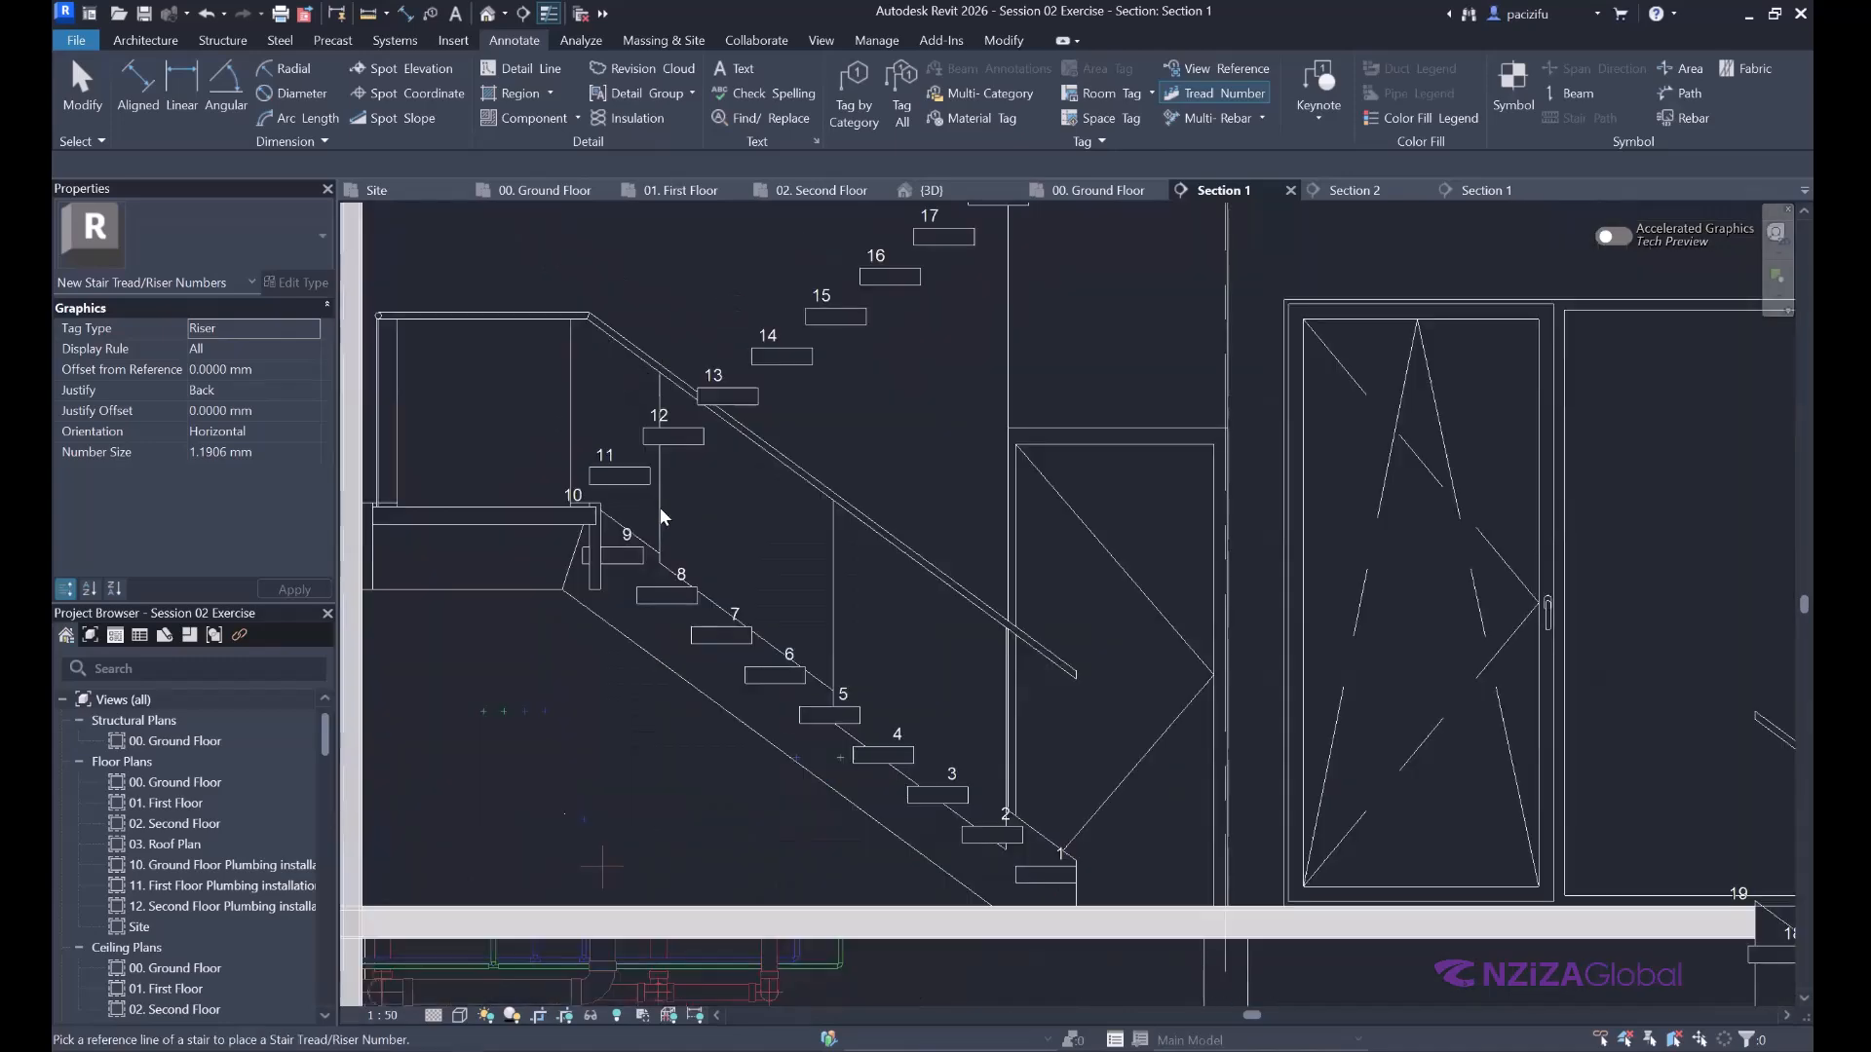
scroll(507, 563, "up", 3)
scroll(586, 535, "down", 5)
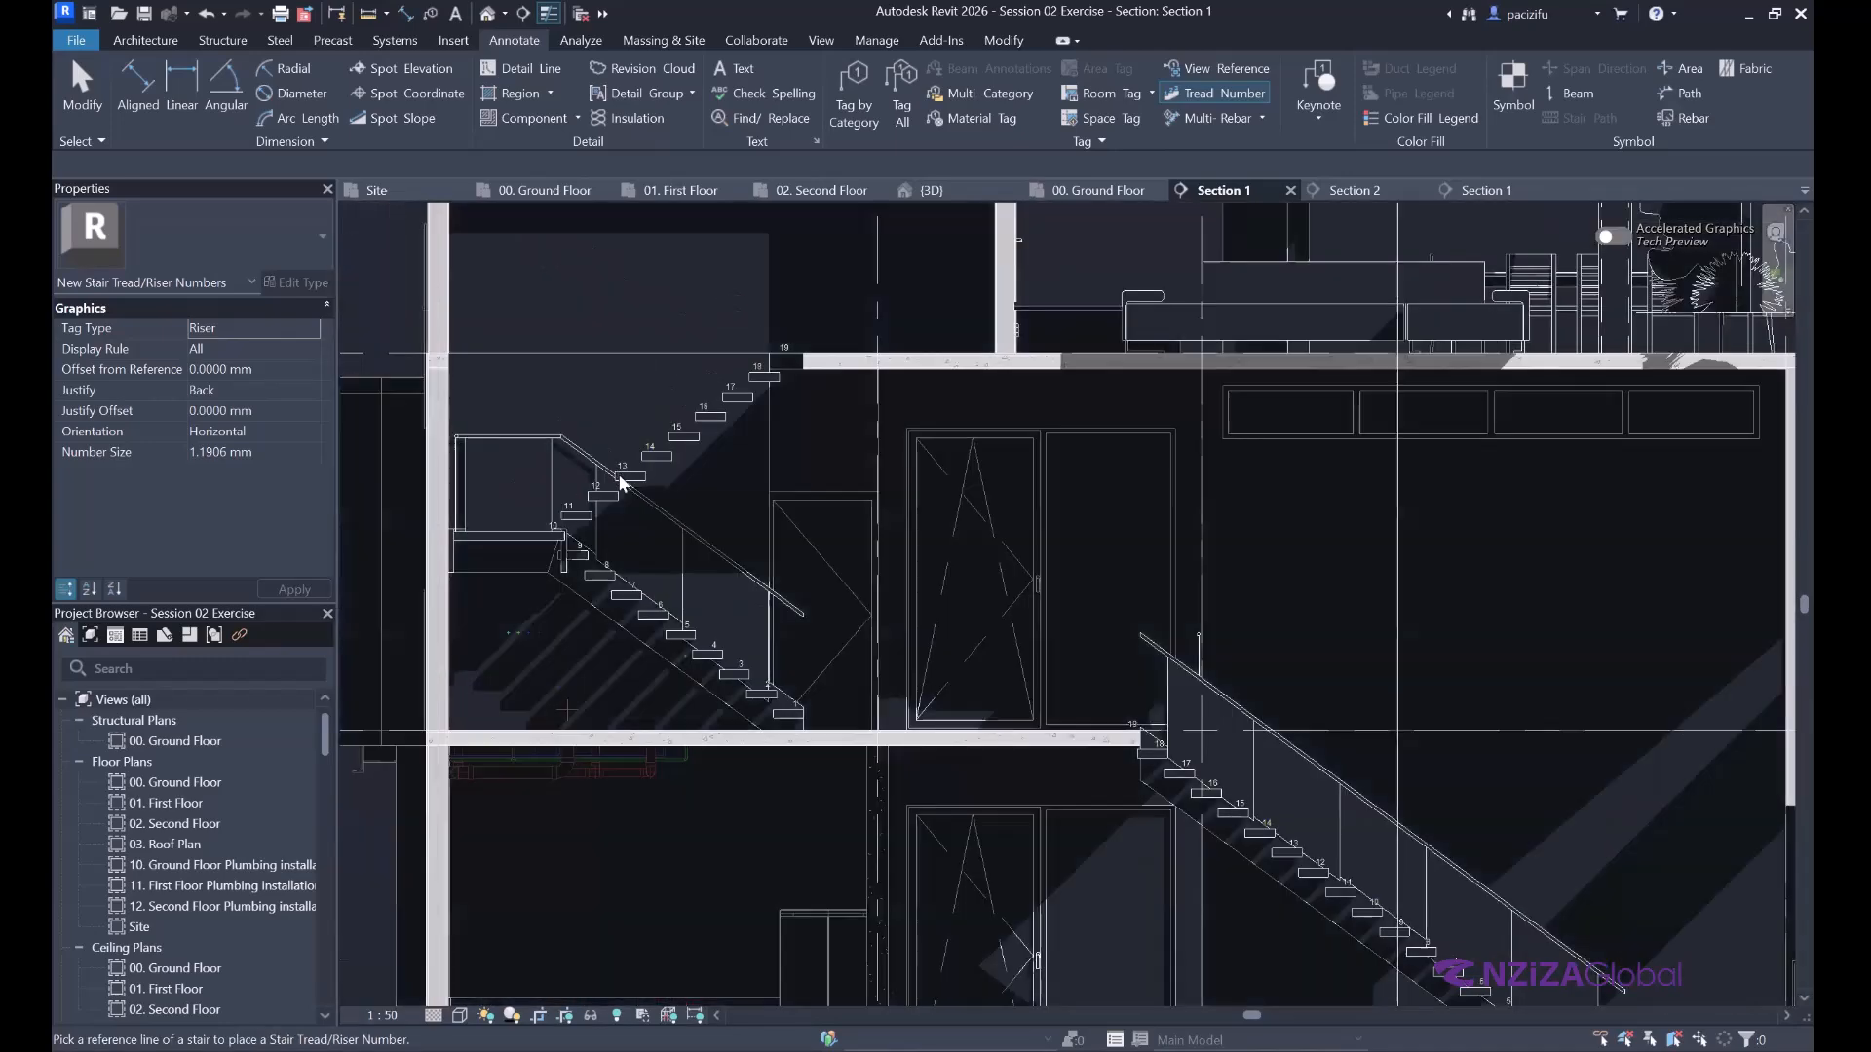
scroll(641, 466, "up", 1)
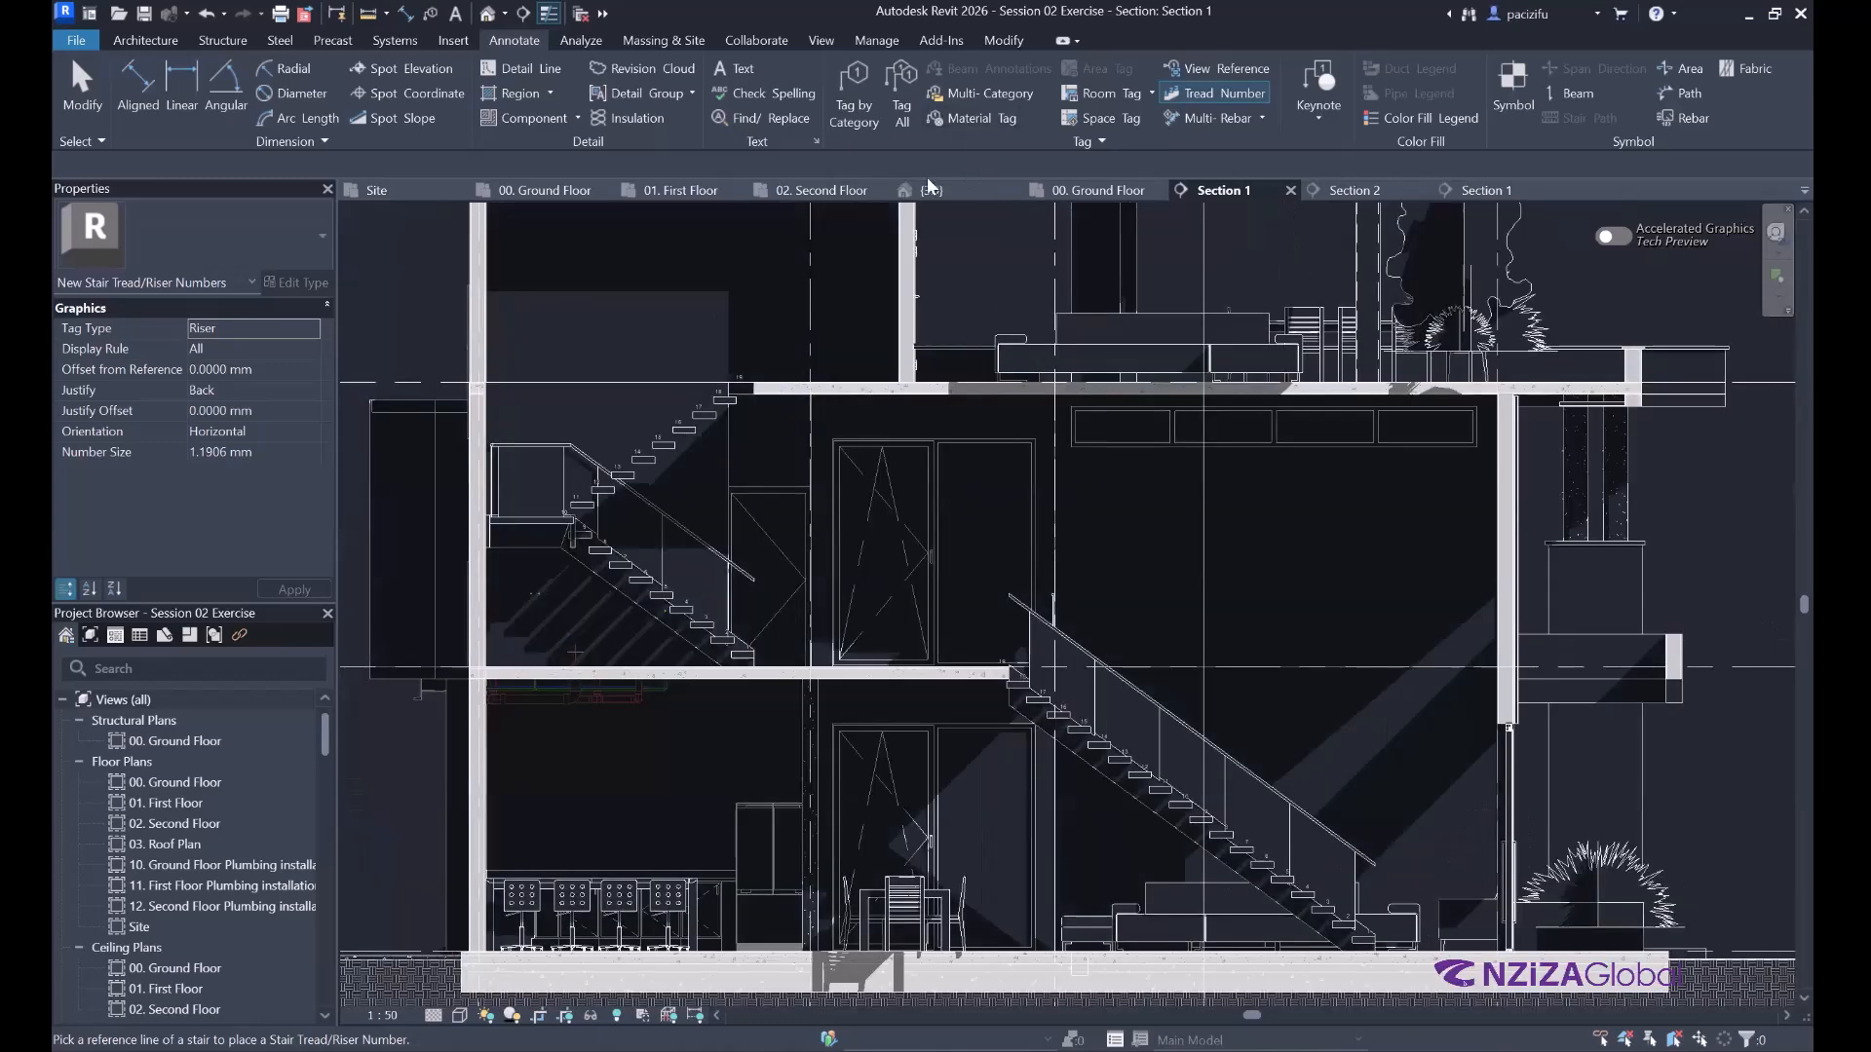
Tag all untagged stairs in Section 1 with the M_Stair Tag : Standard tag, without leaders.
left_click(903, 97)
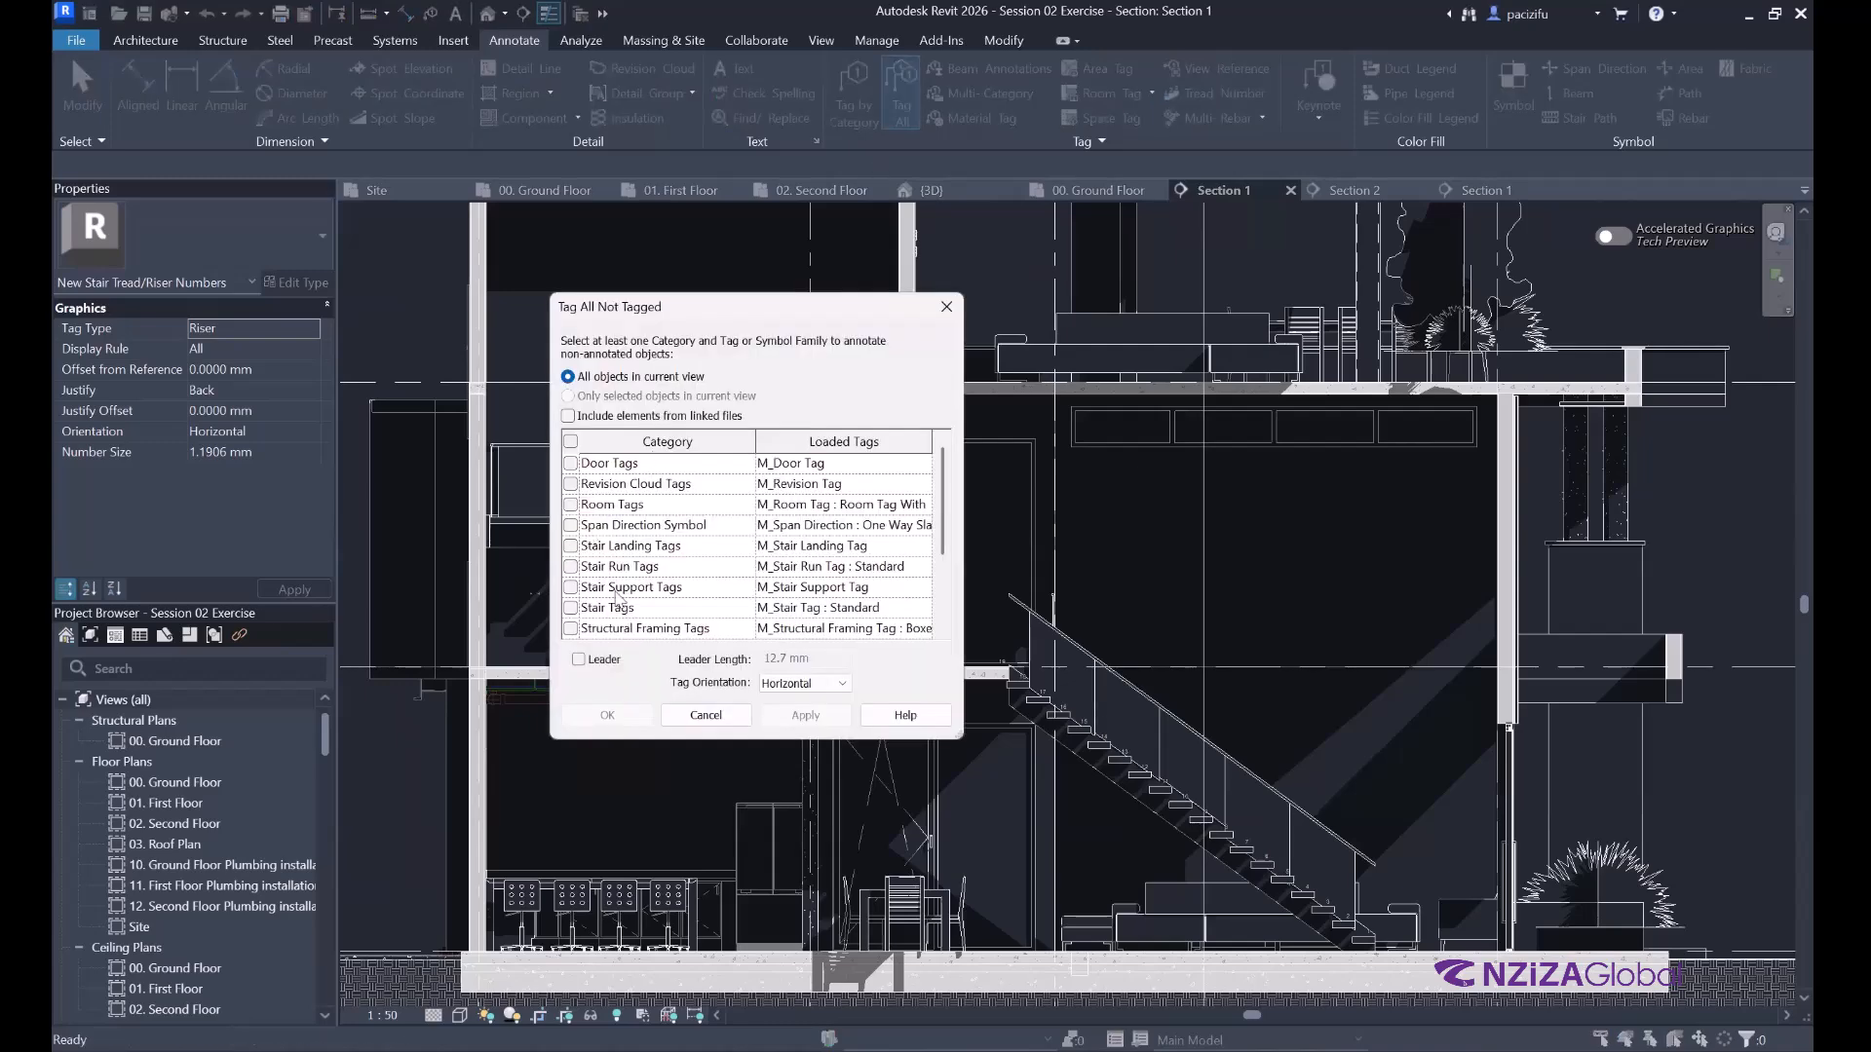
scroll(600, 575, "down", 2)
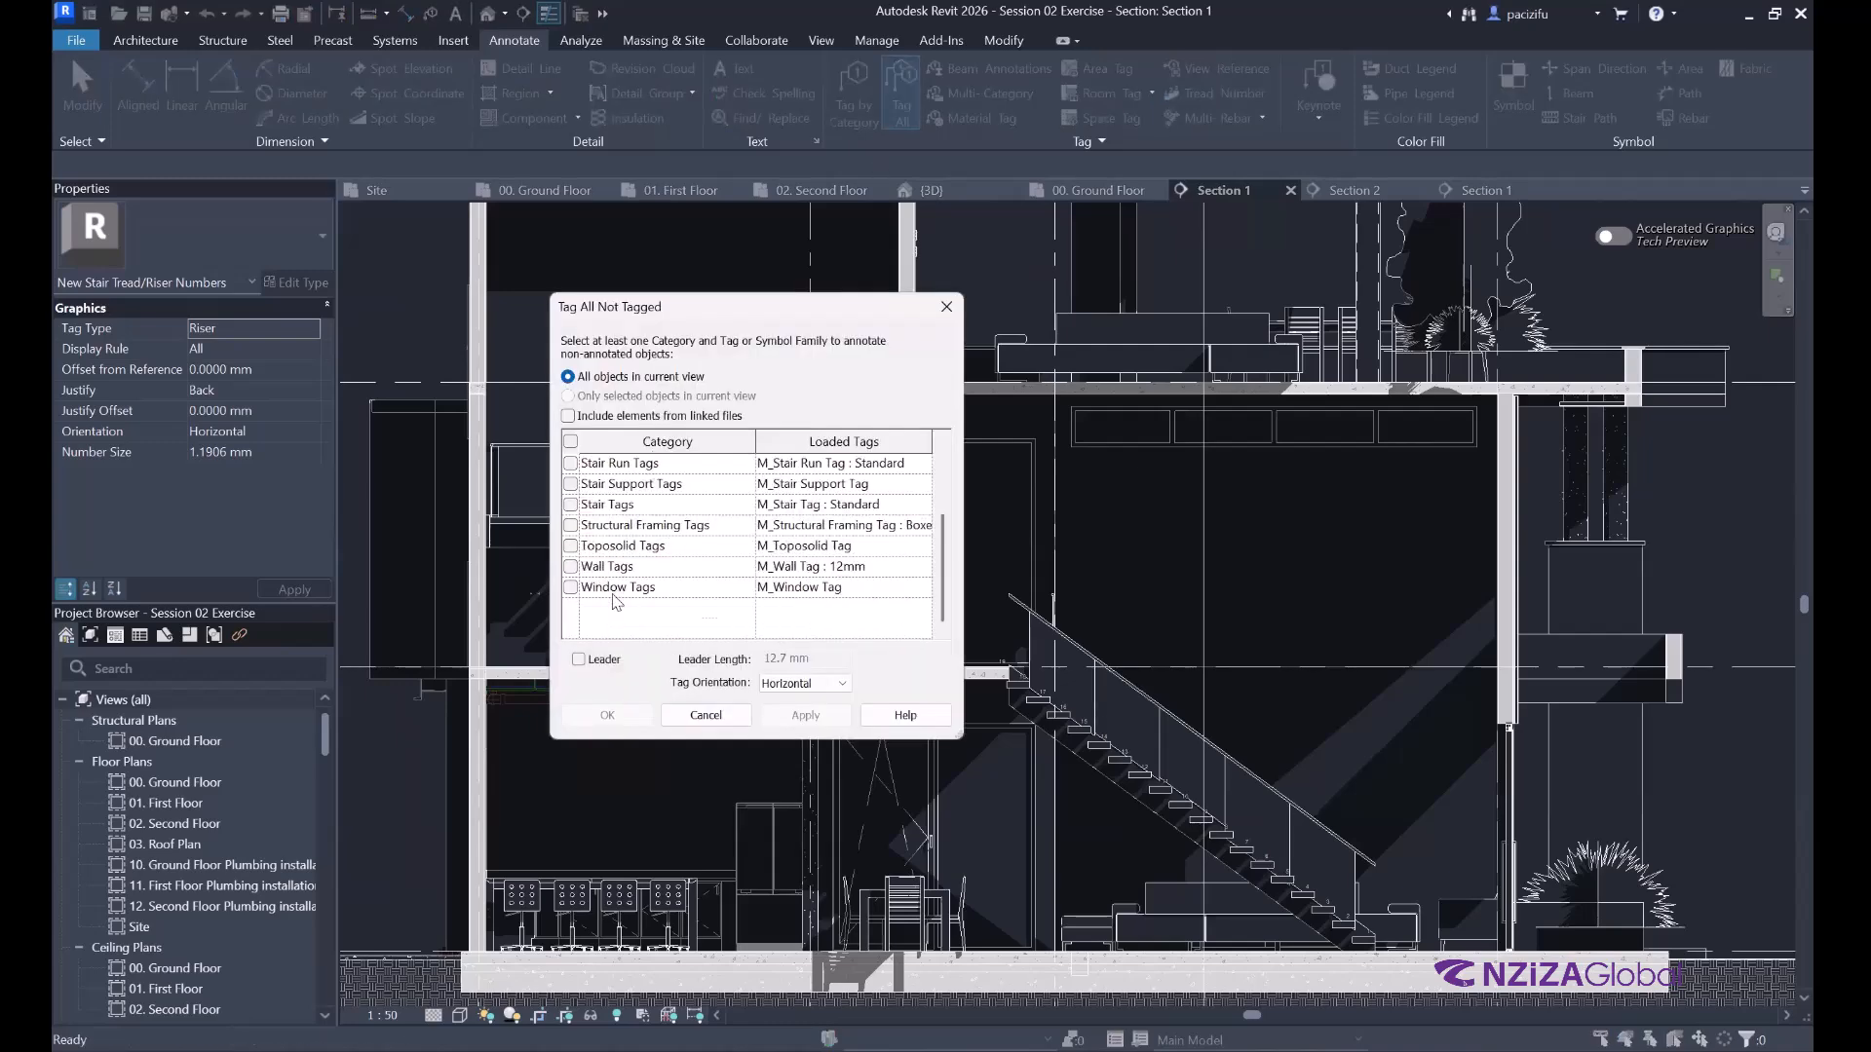
left_click(571, 505)
left_click(804, 721)
left_click(725, 718)
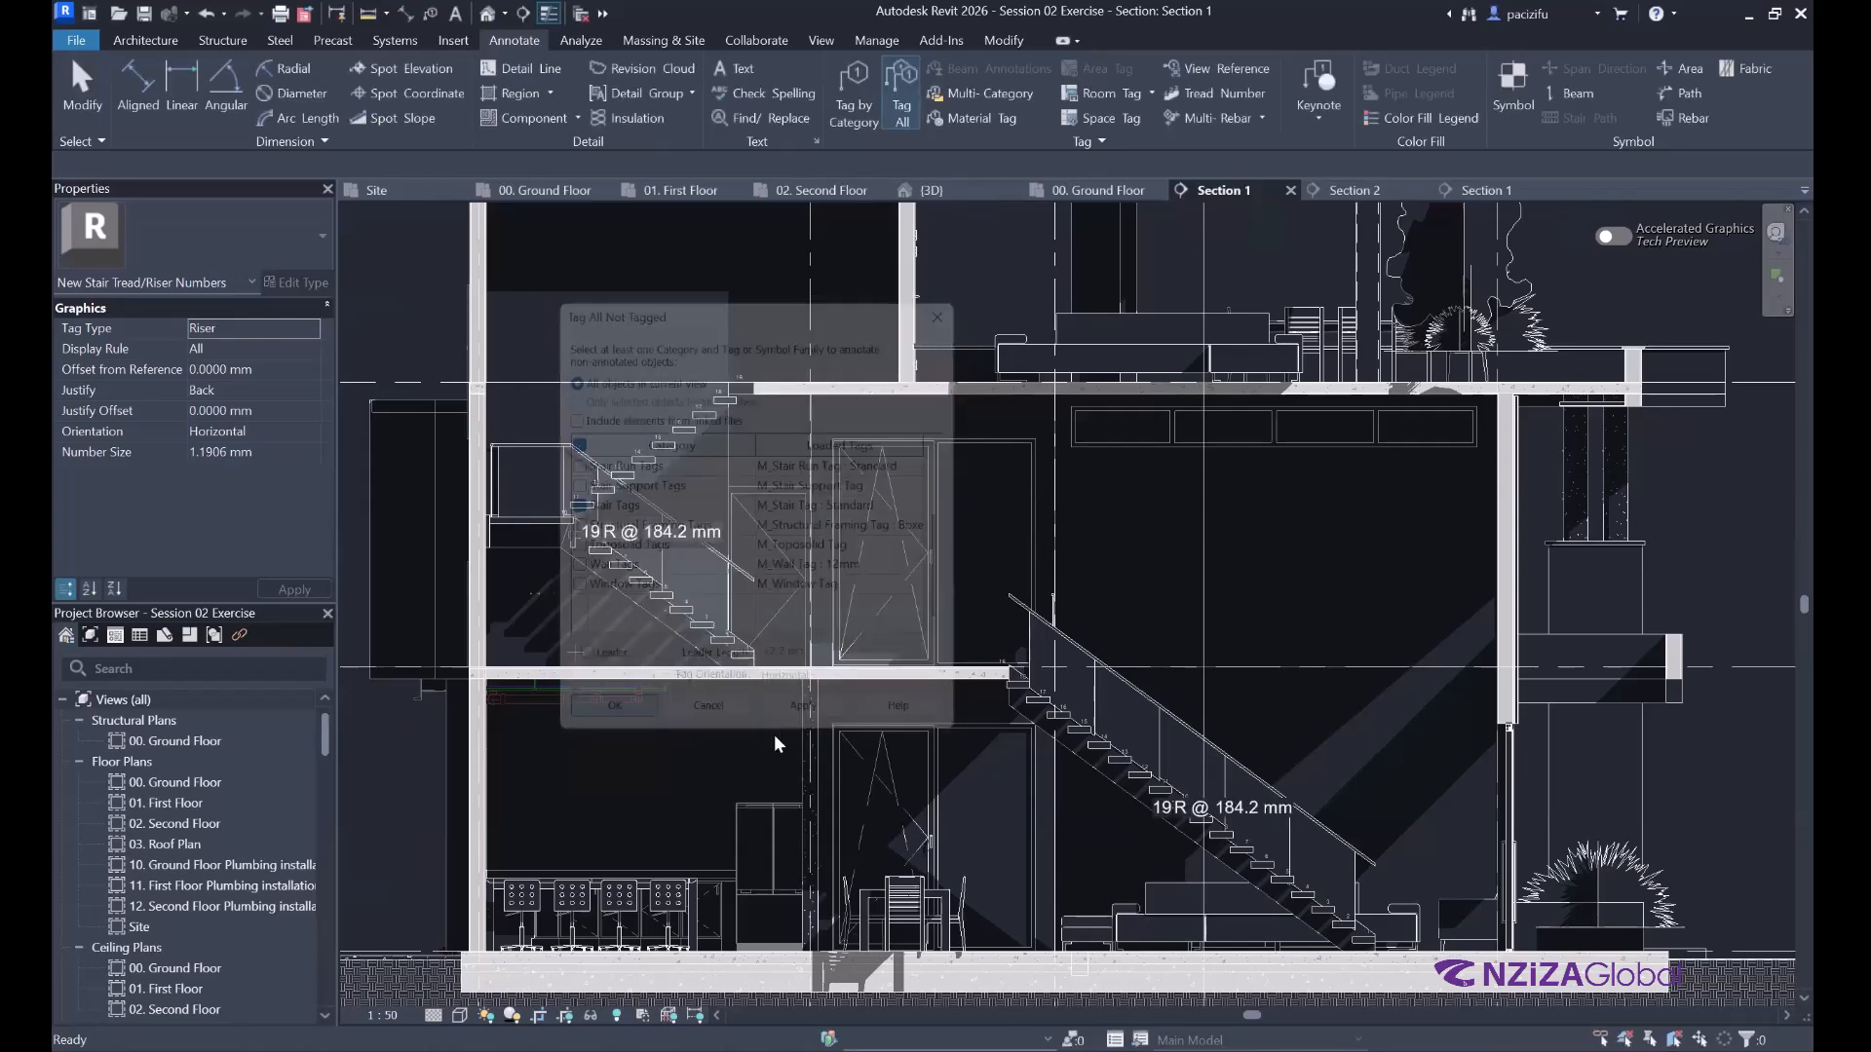
Examine the new stair tags and riser numbers on both stairs, checking their legibility and placement over the flights.
scroll(622, 585, "up", 3)
scroll(623, 585, "up", 2)
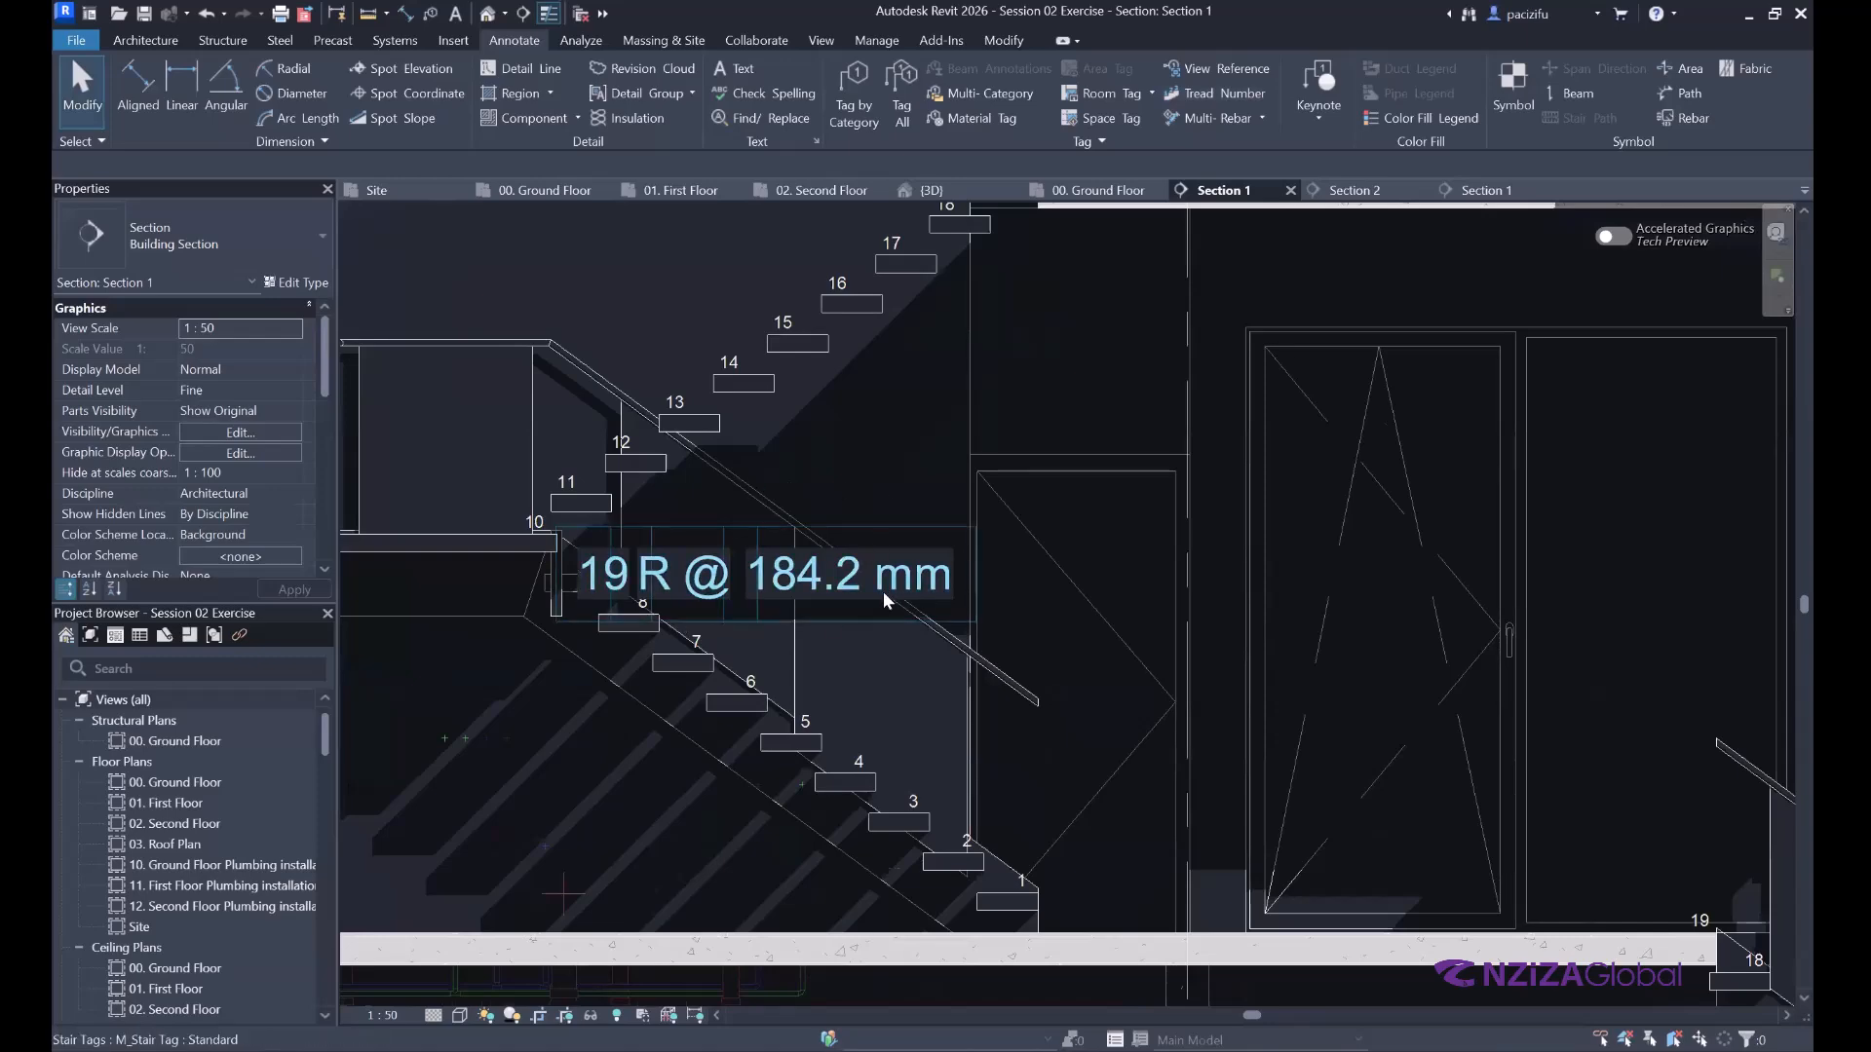
scroll(877, 585, "down", 5)
scroll(1461, 881, "up", 2)
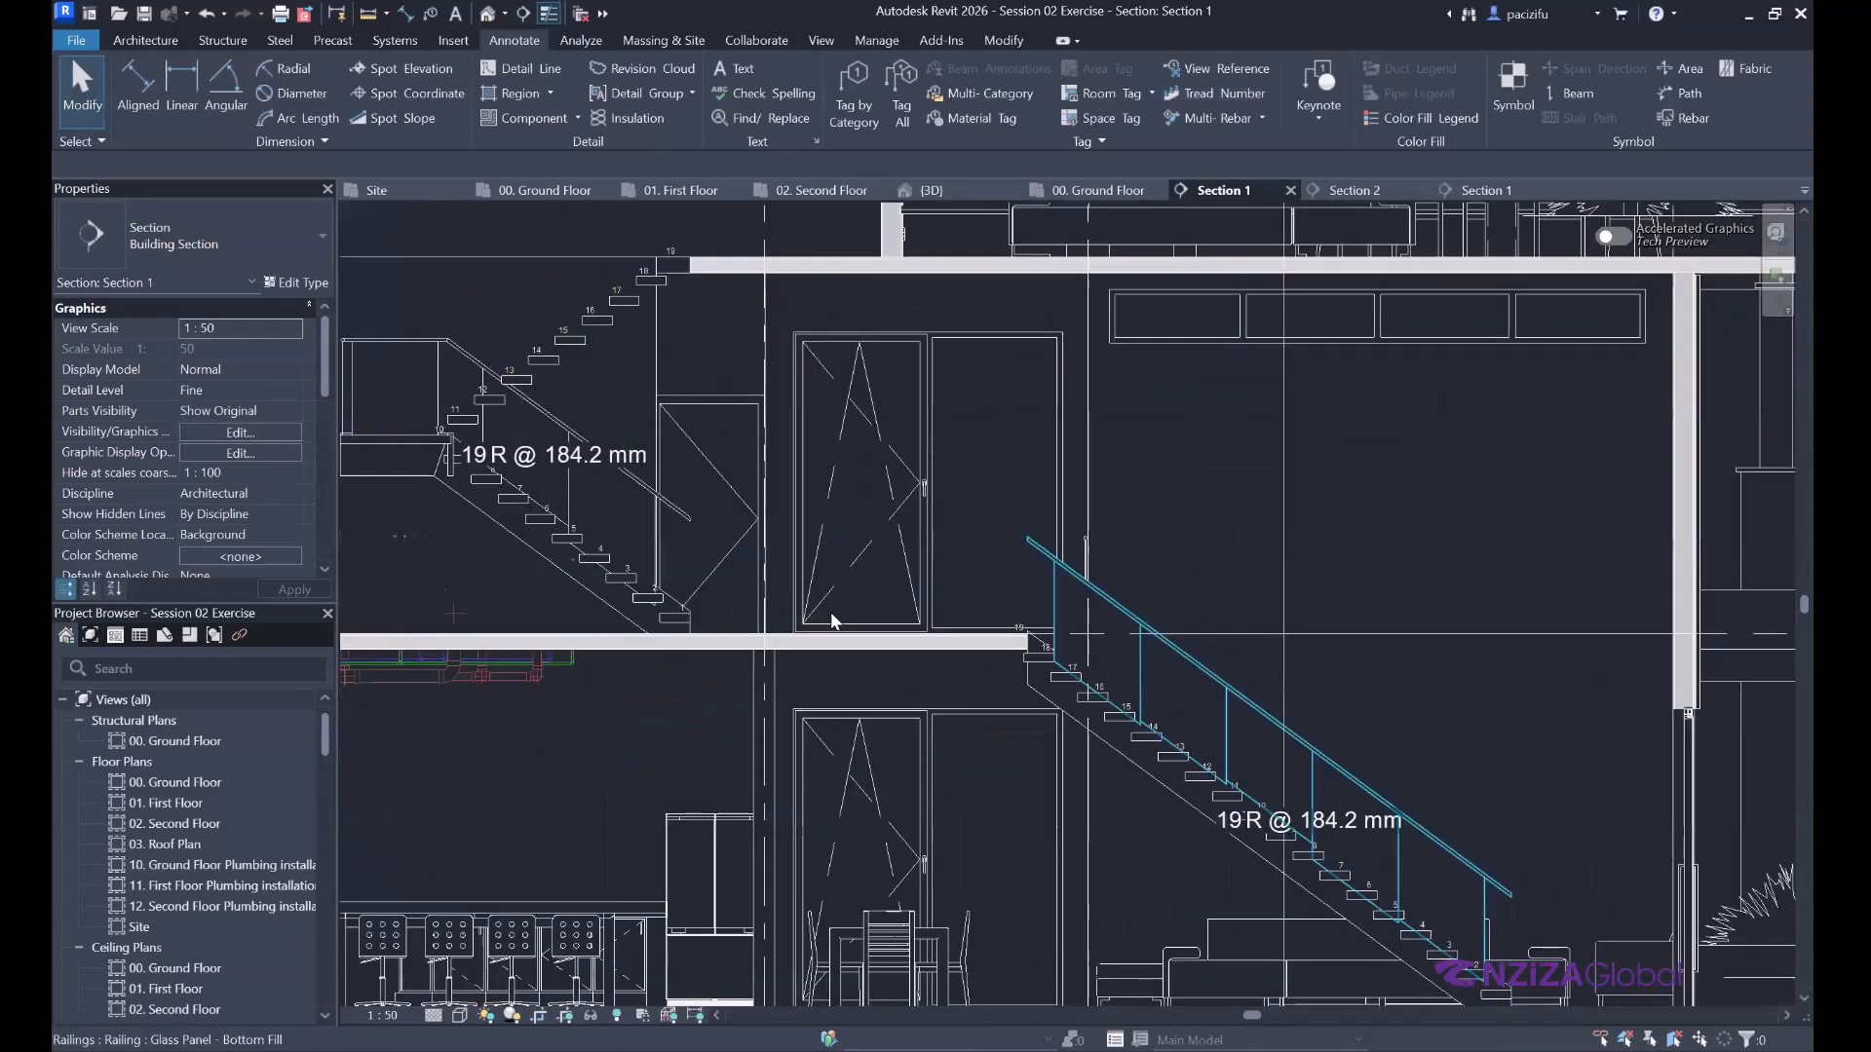
scroll(1452, 881, "down", 3)
scroll(887, 609, "up", 4)
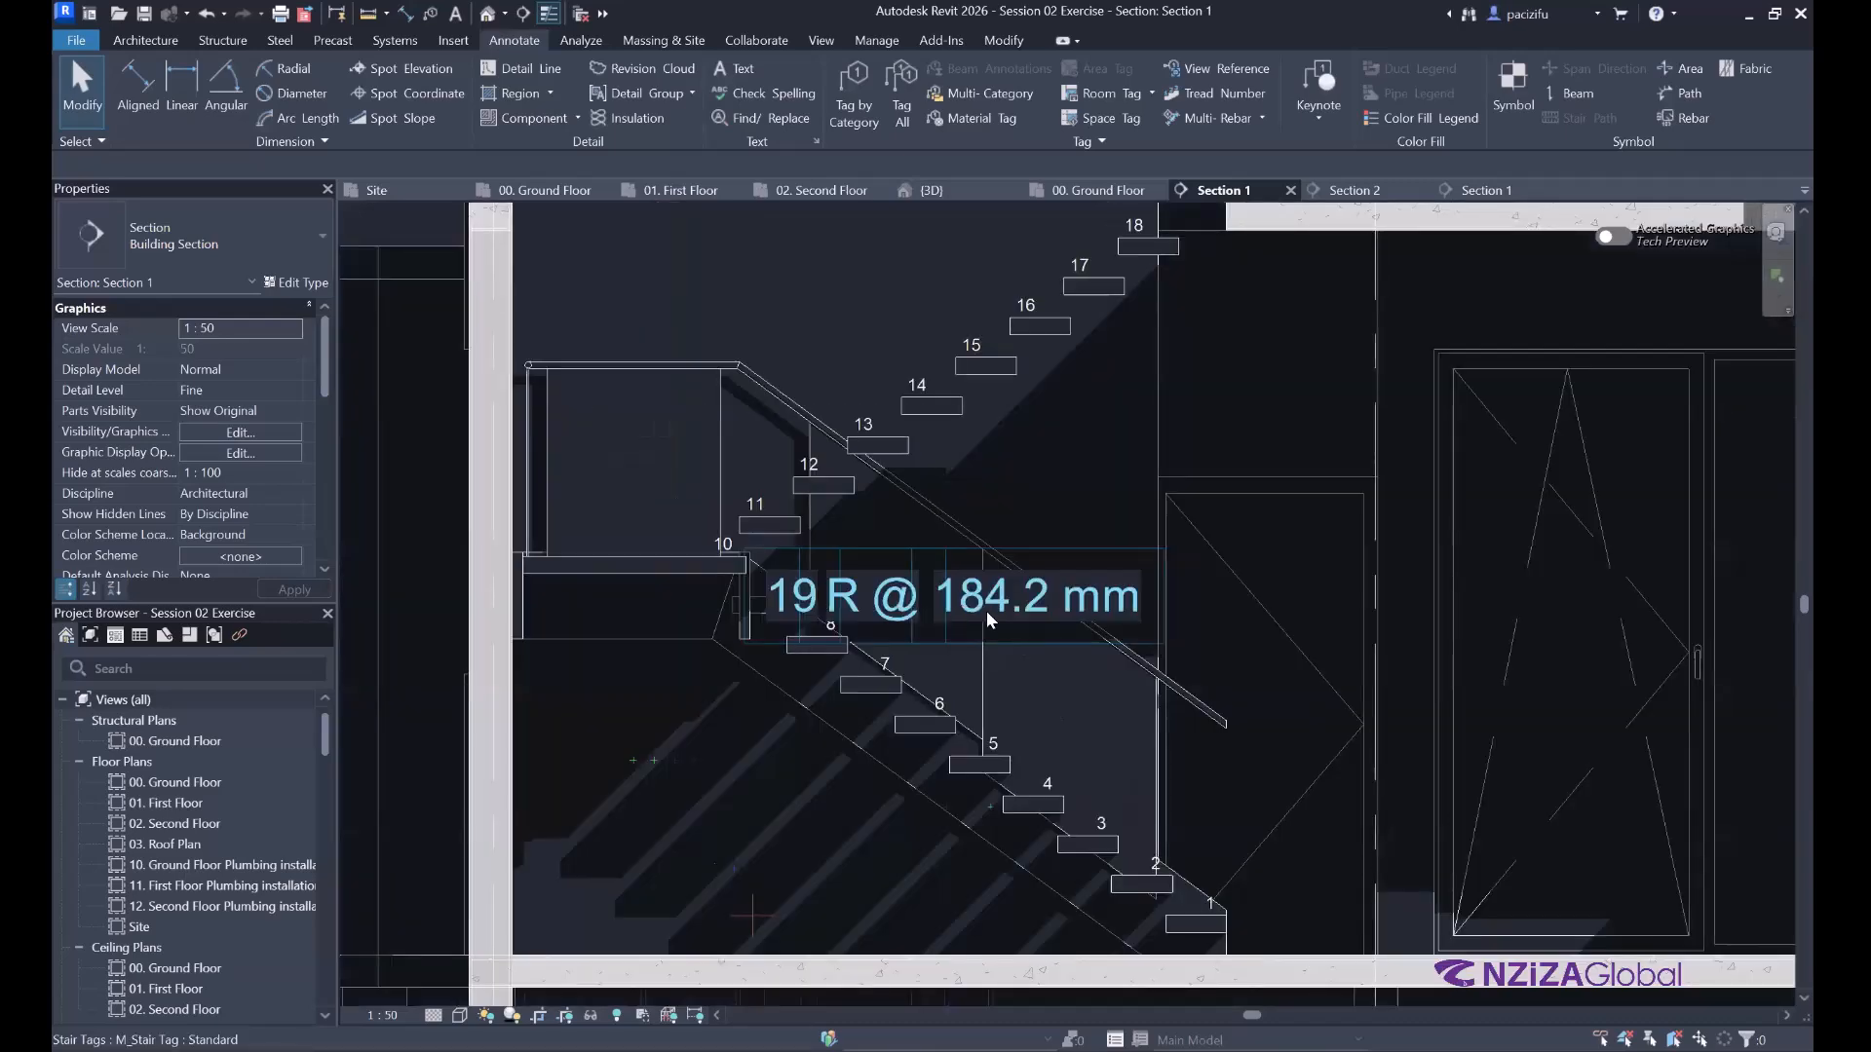
scroll(986, 611, "down", 2)
scroll(716, 565, "down", 3)
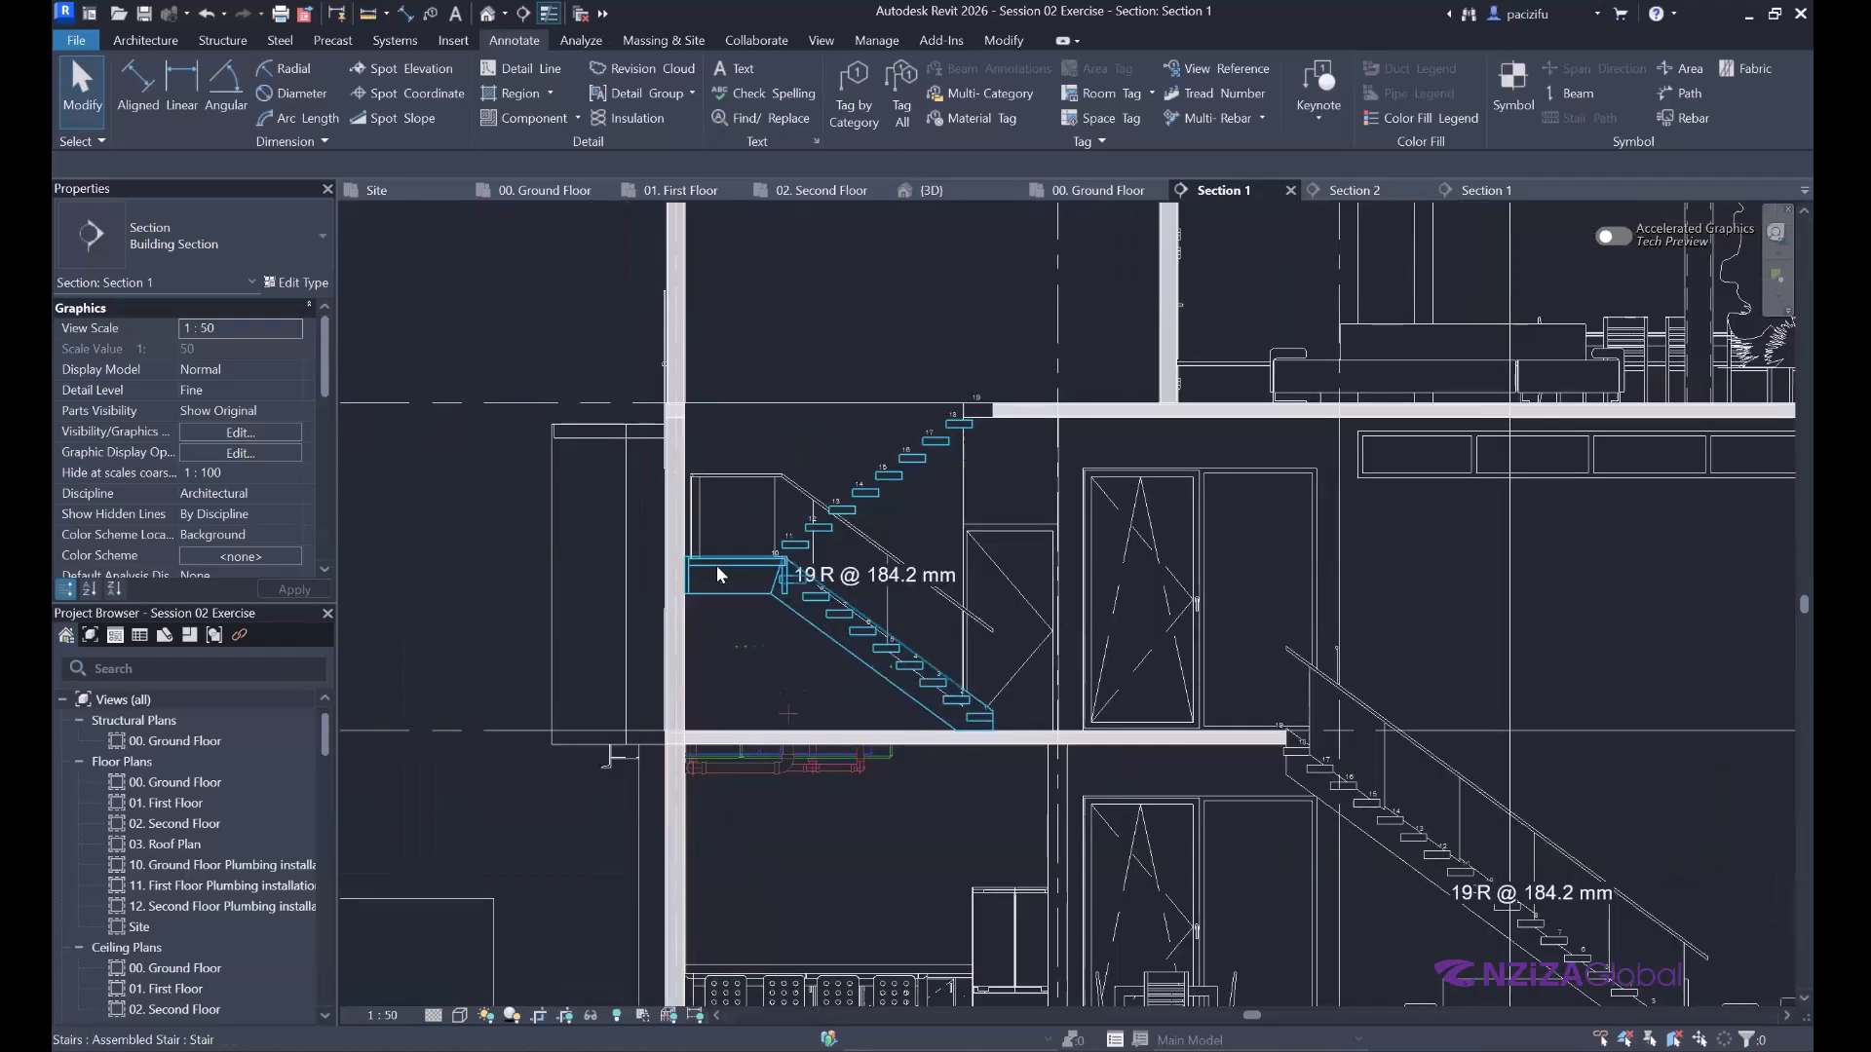
scroll(741, 565, "down", 2)
scroll(1004, 718, "up", 4)
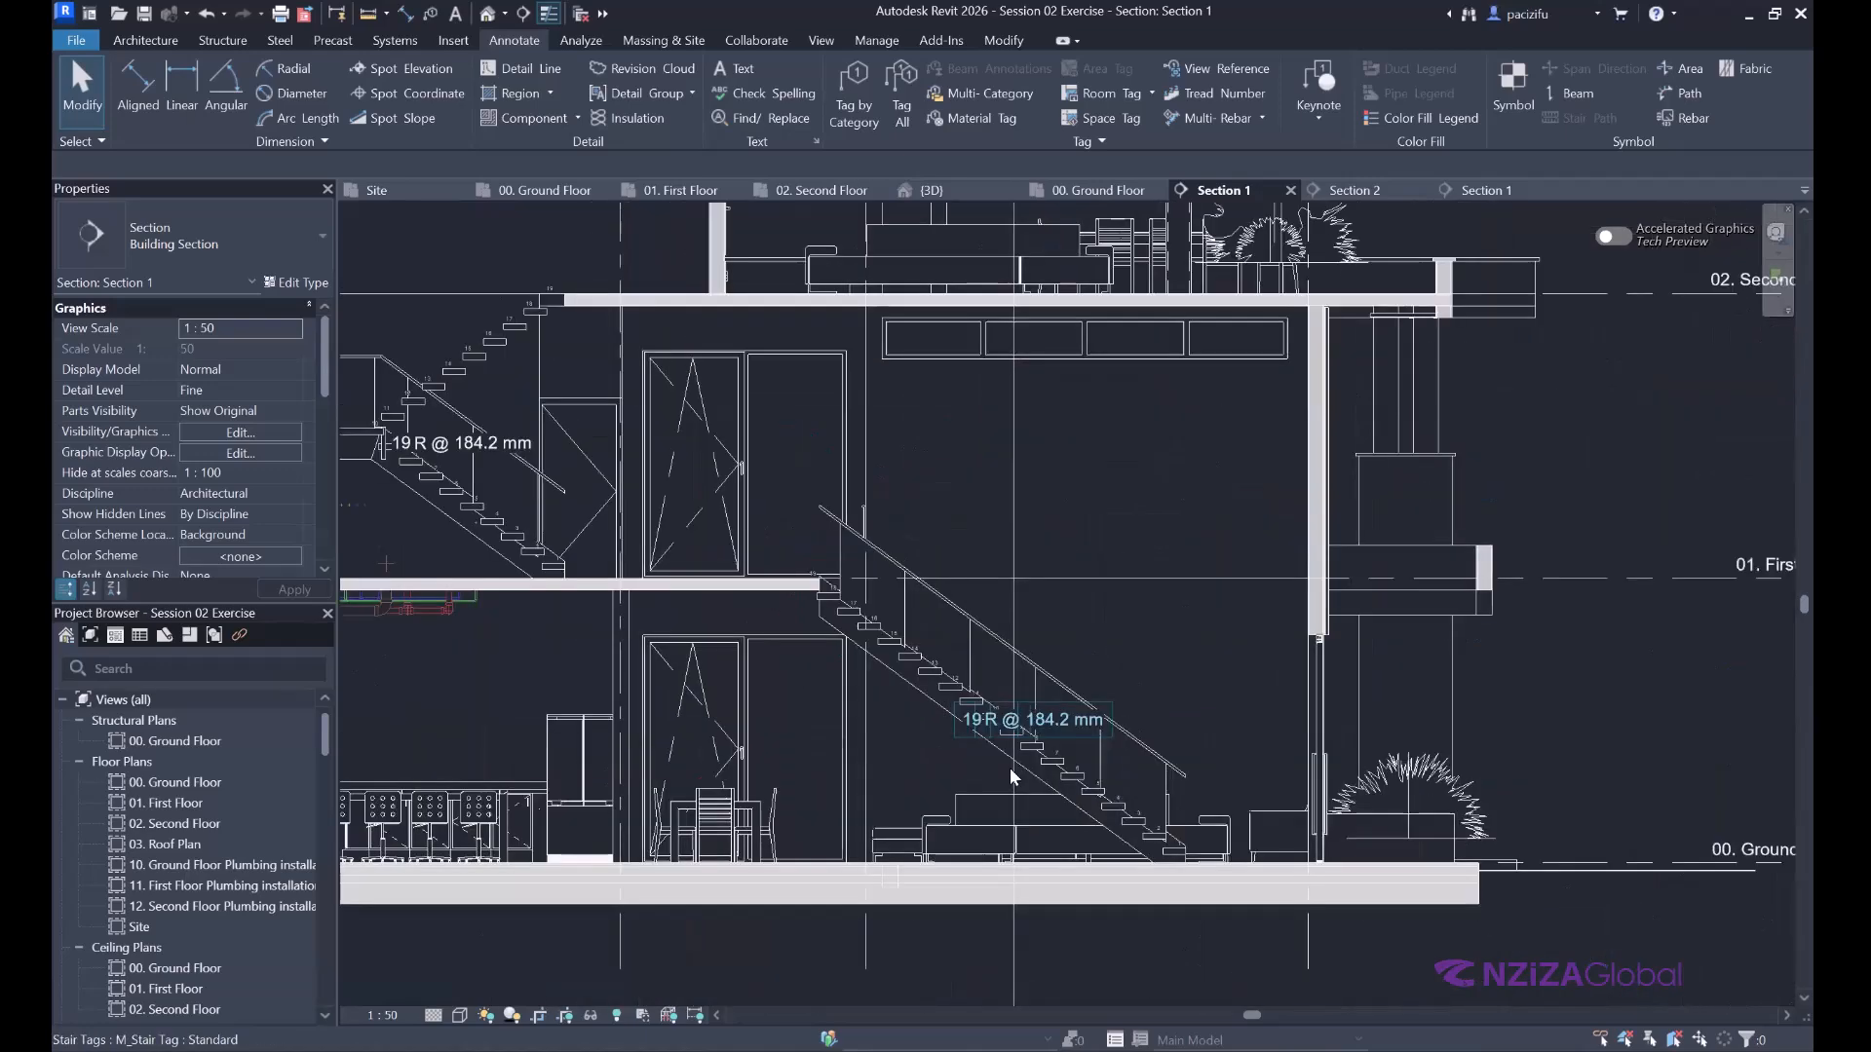
scroll(1005, 762, "up", 1)
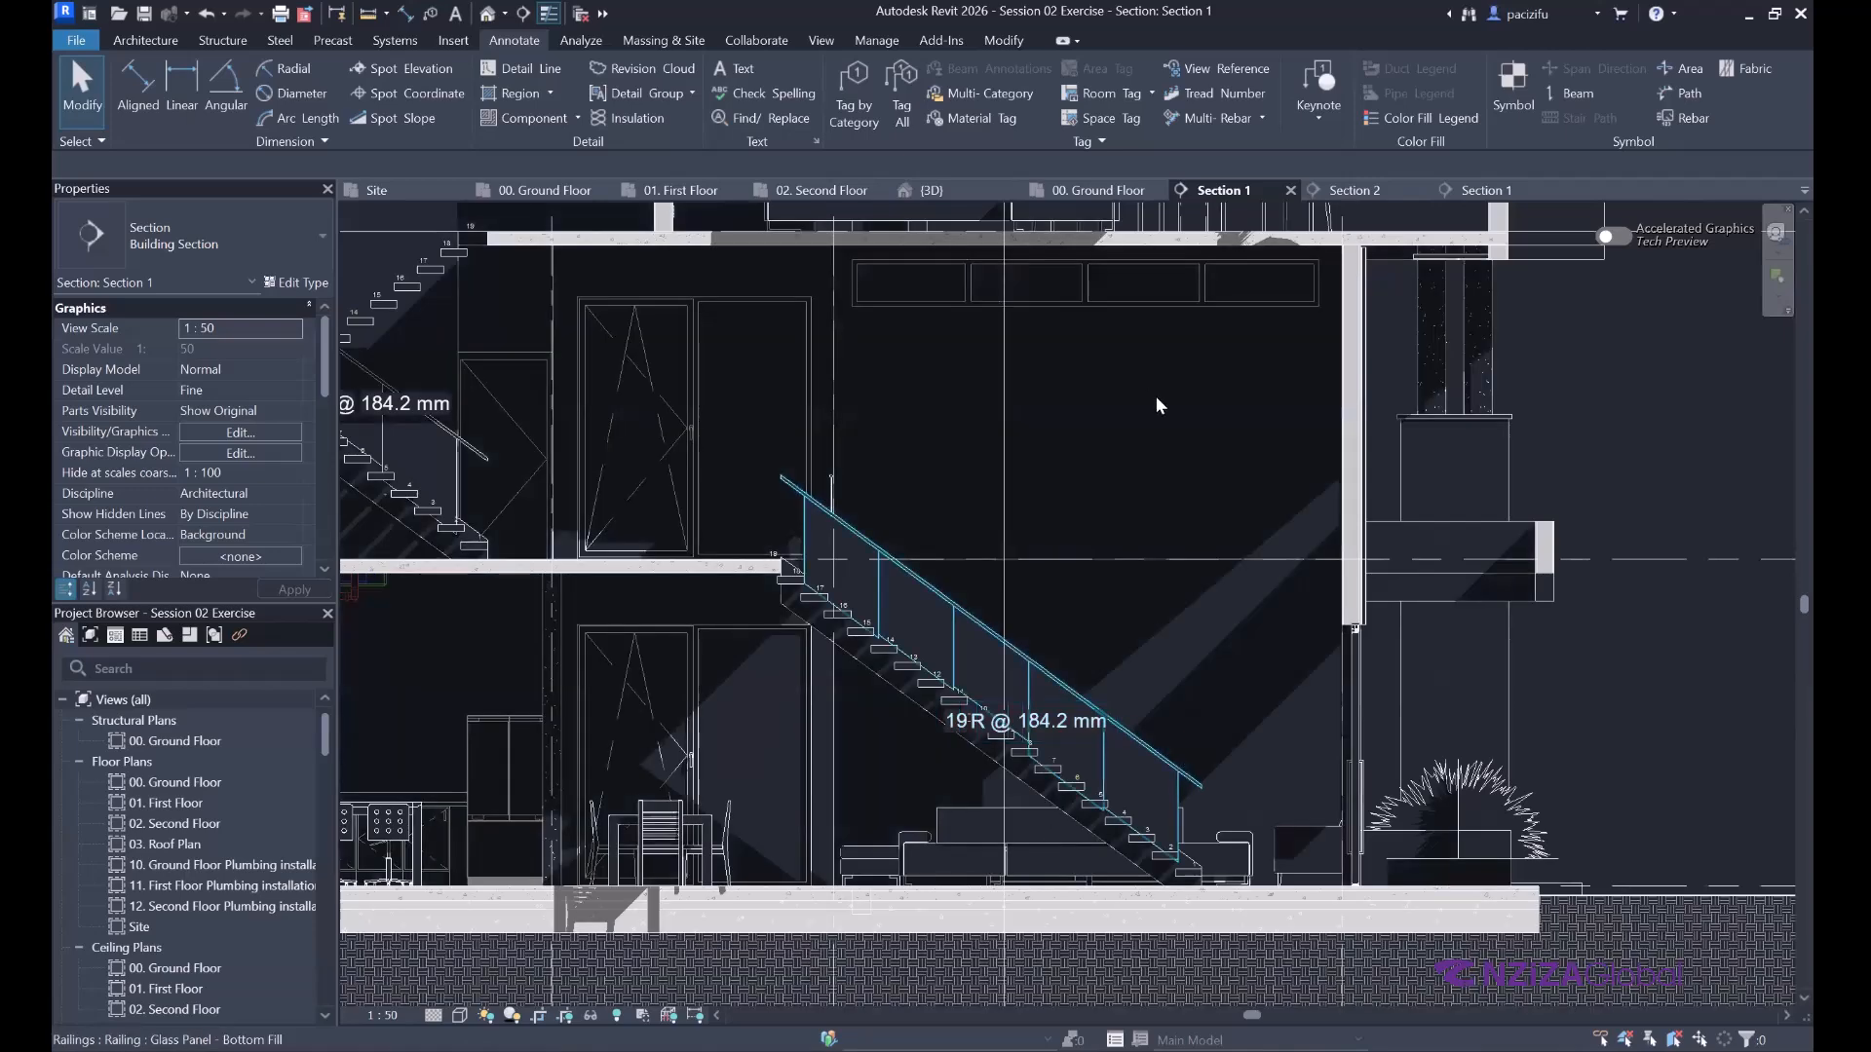
scroll(1155, 395, "down", 3)
scroll(1190, 421, "down", 2)
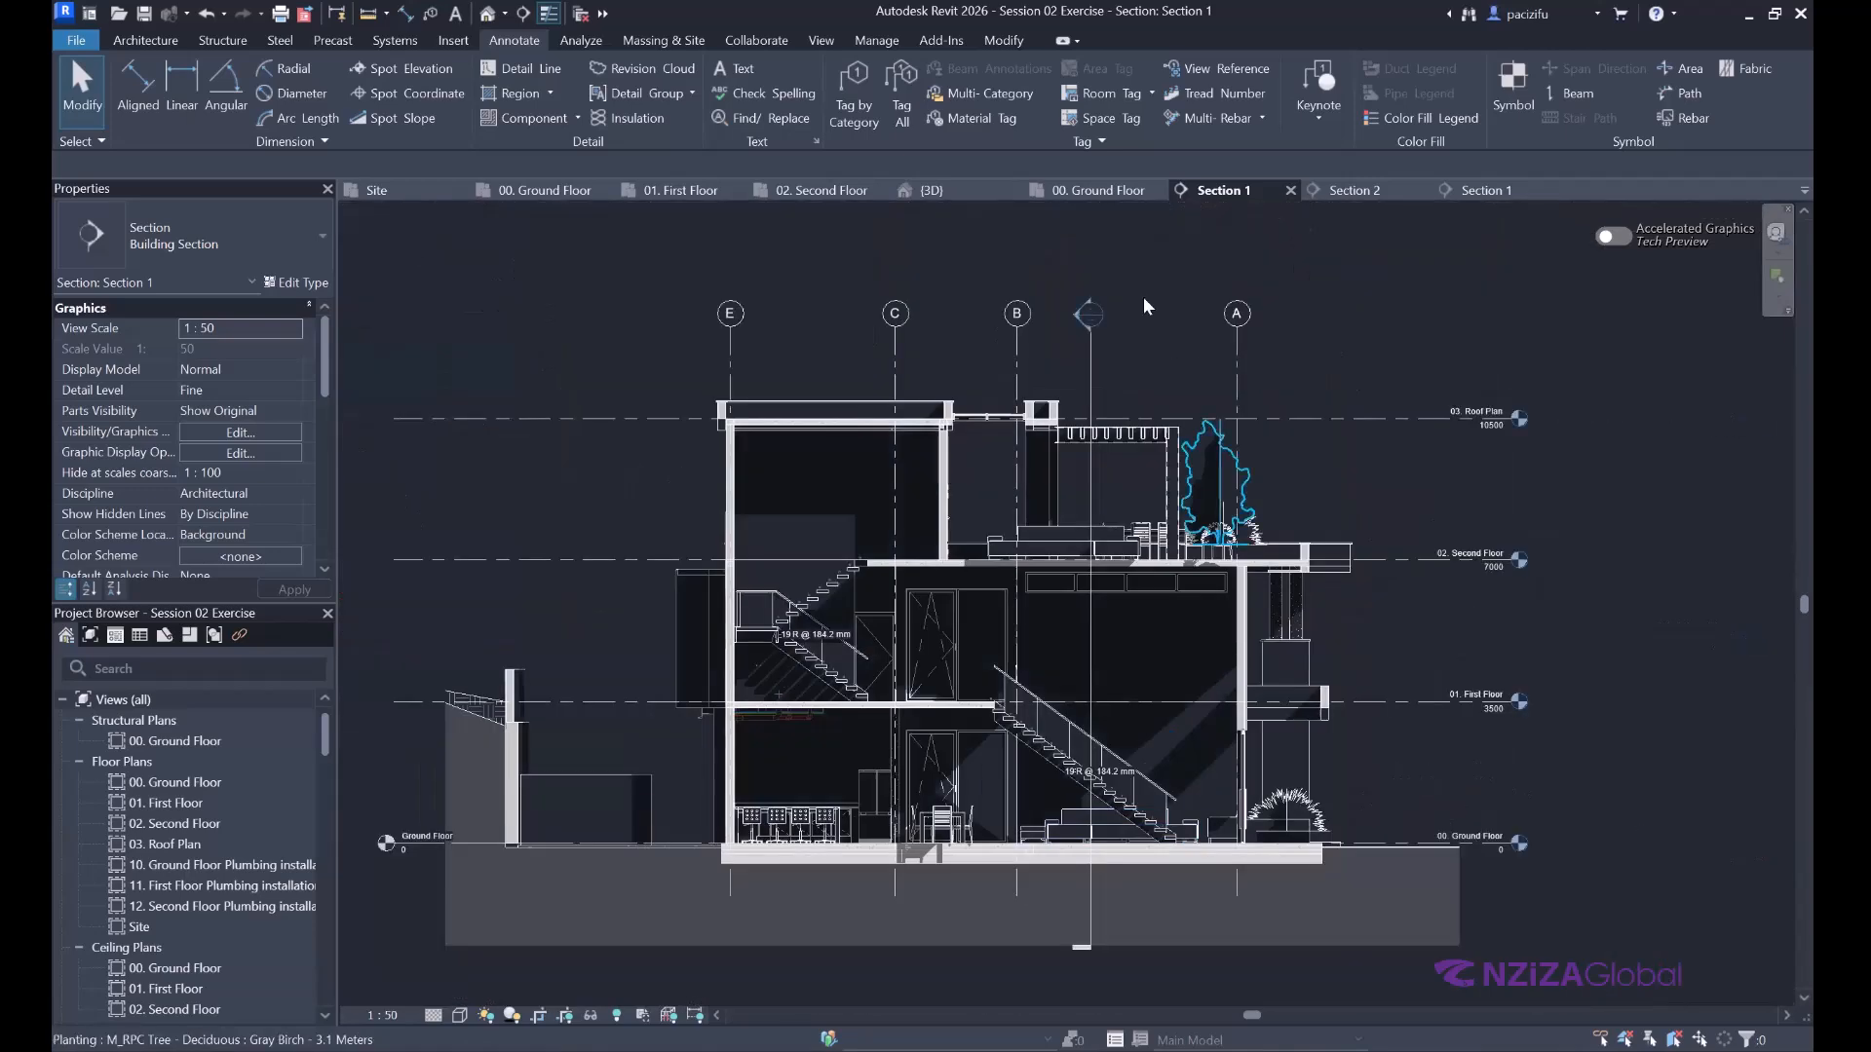
Tag all untagged windows and doors in Section 1 with M_Window Tag and M_Door Tag, without leaders.
left_click(901, 98)
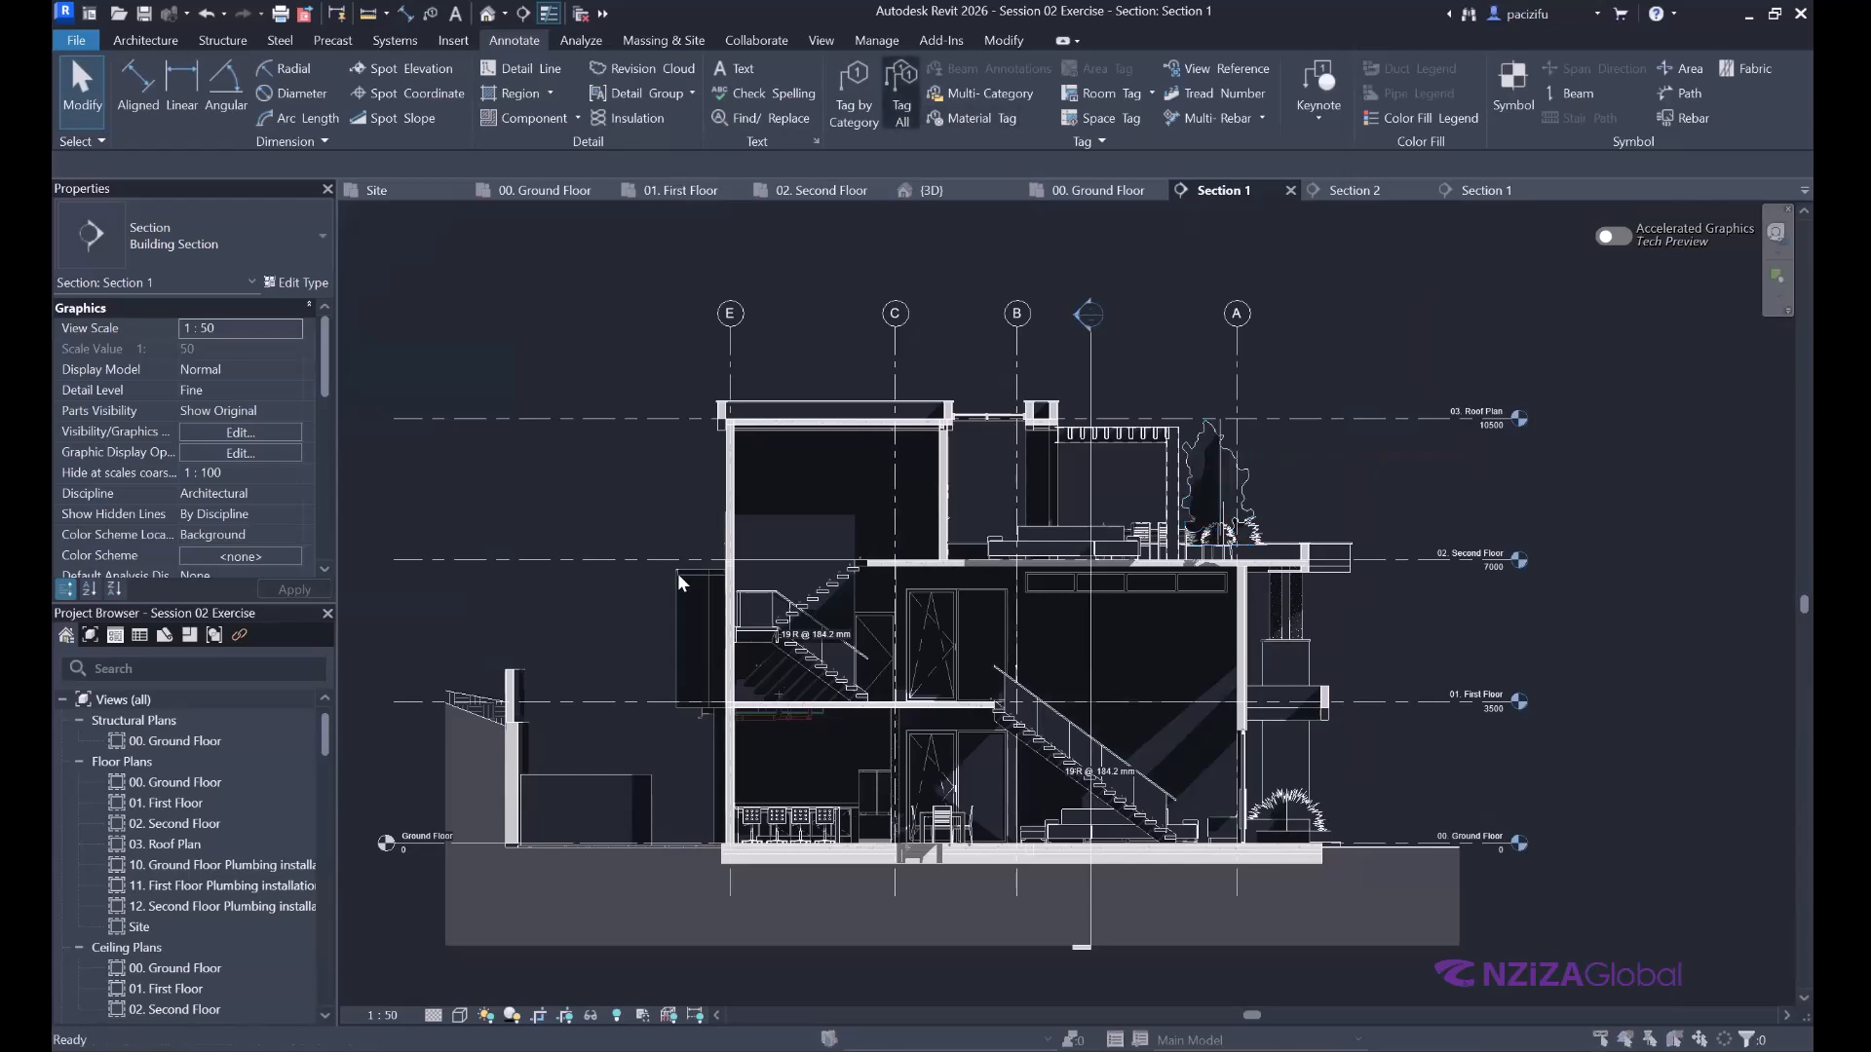
scroll(679, 586, "down", 2)
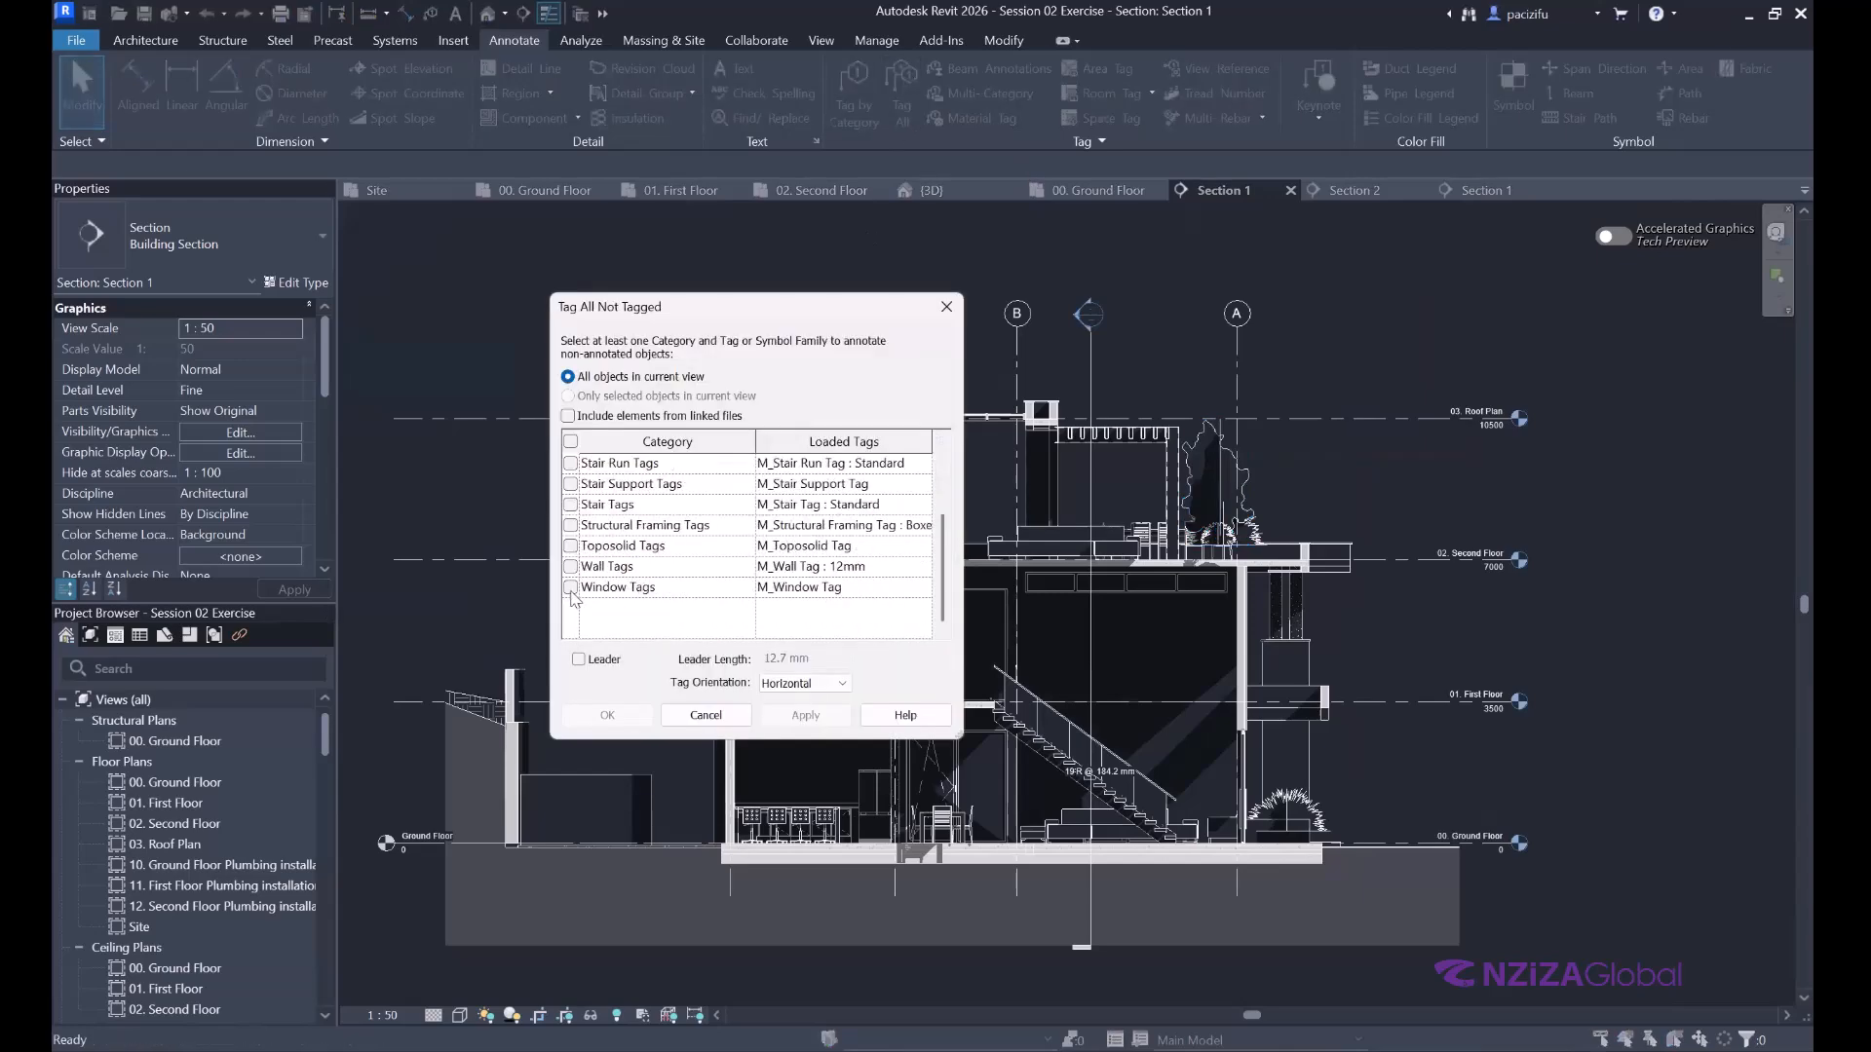
left_click(571, 587)
scroll(606, 529, "up", 2)
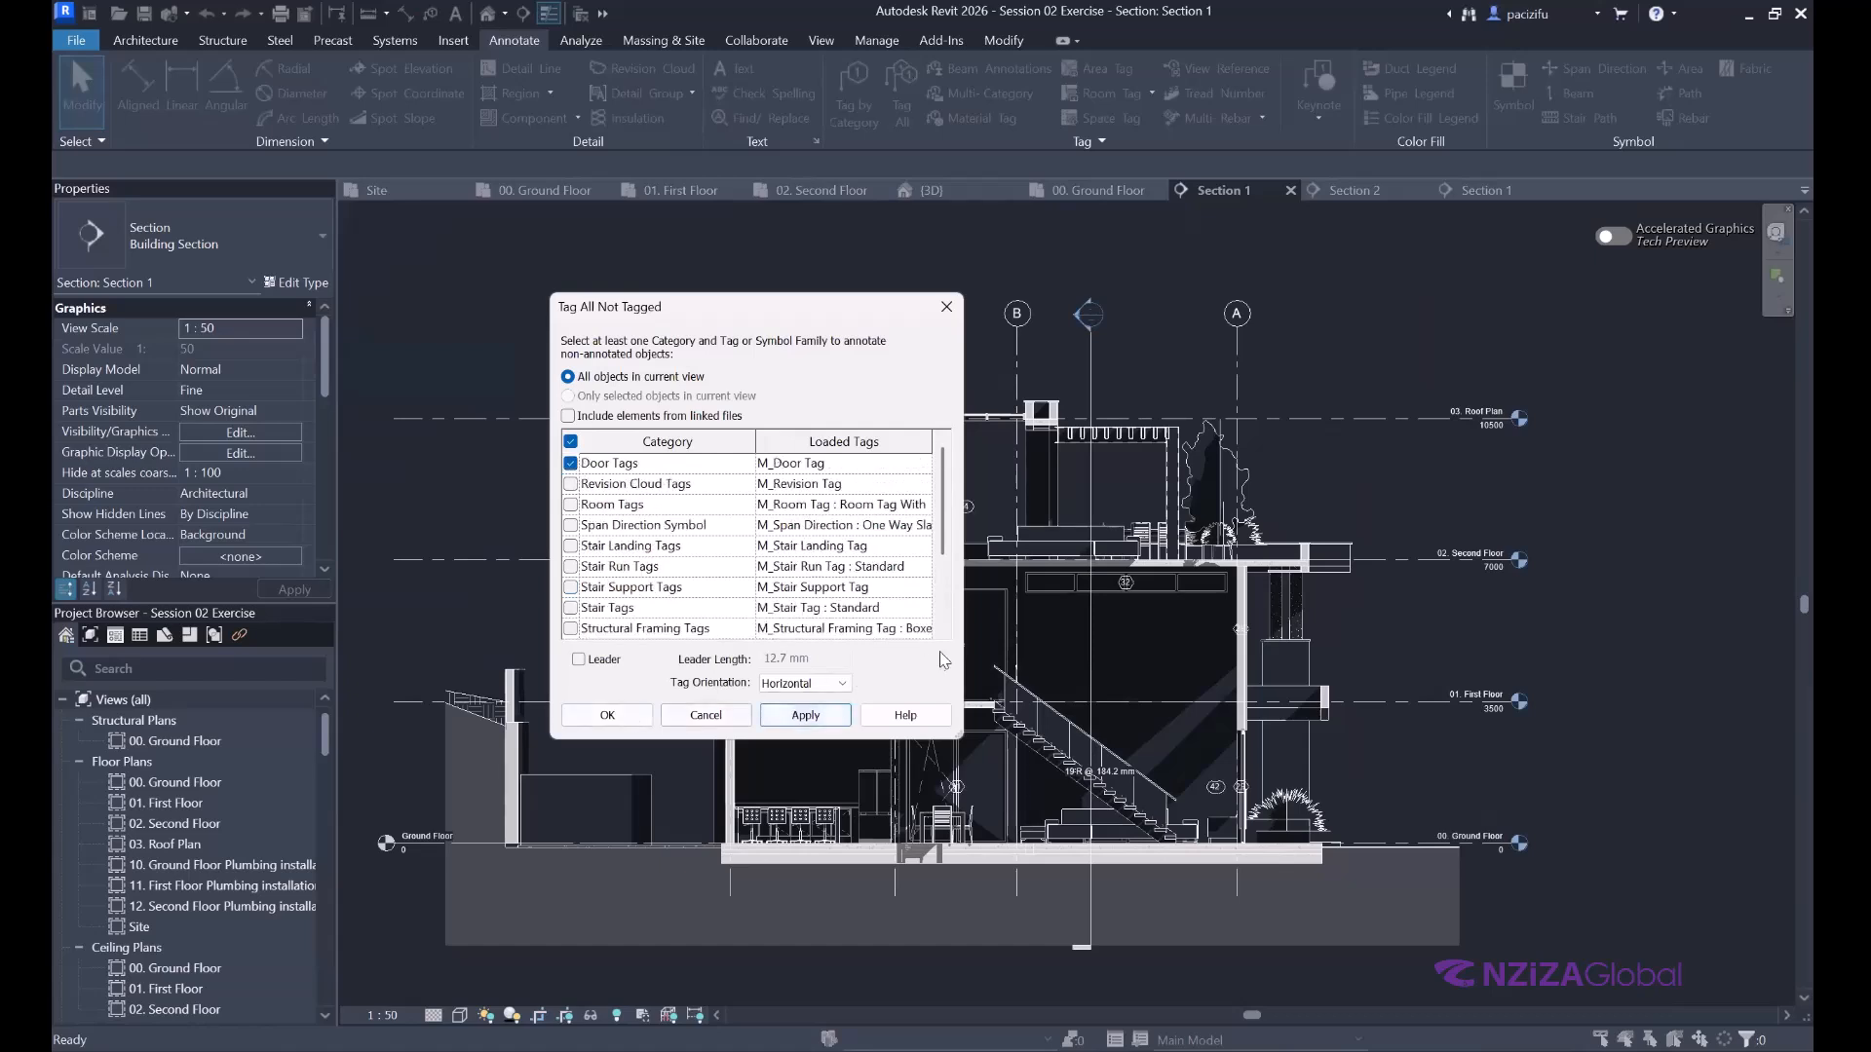
left_click(607, 714)
scroll(1070, 625, "up", 3)
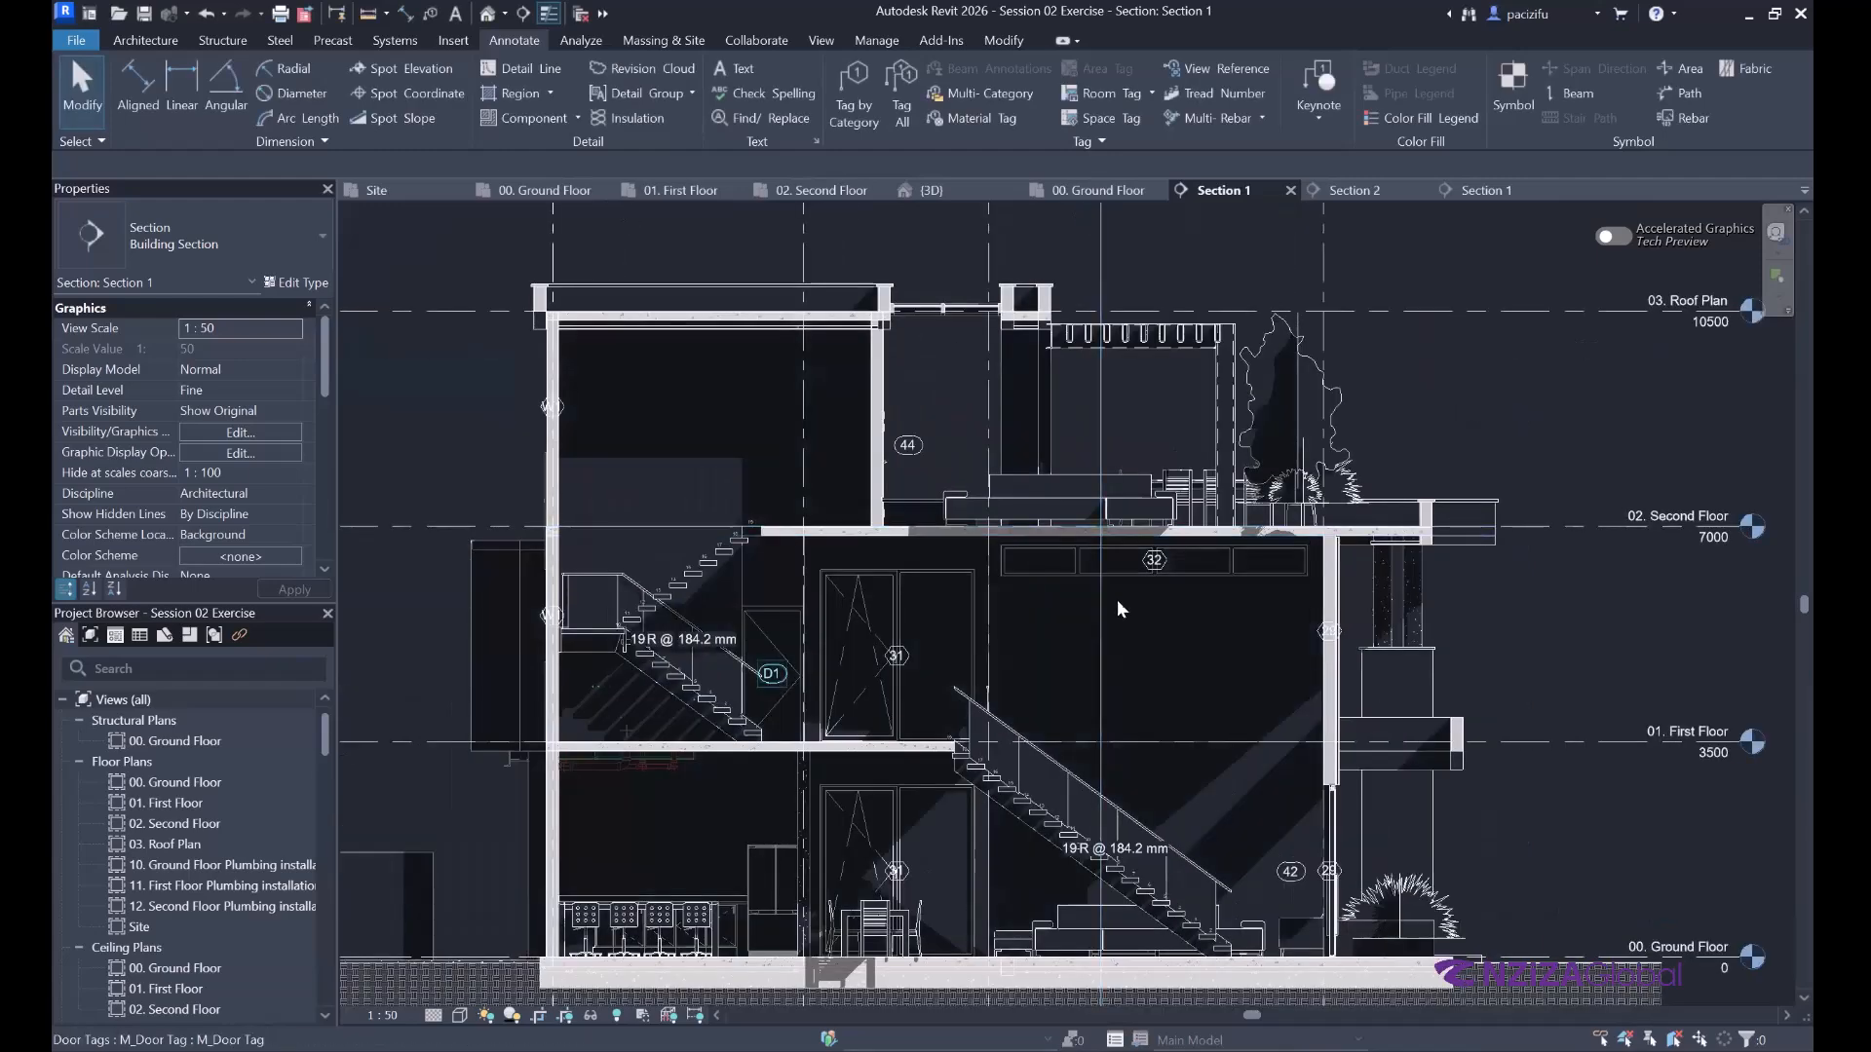
scroll(1095, 586, "down", 1)
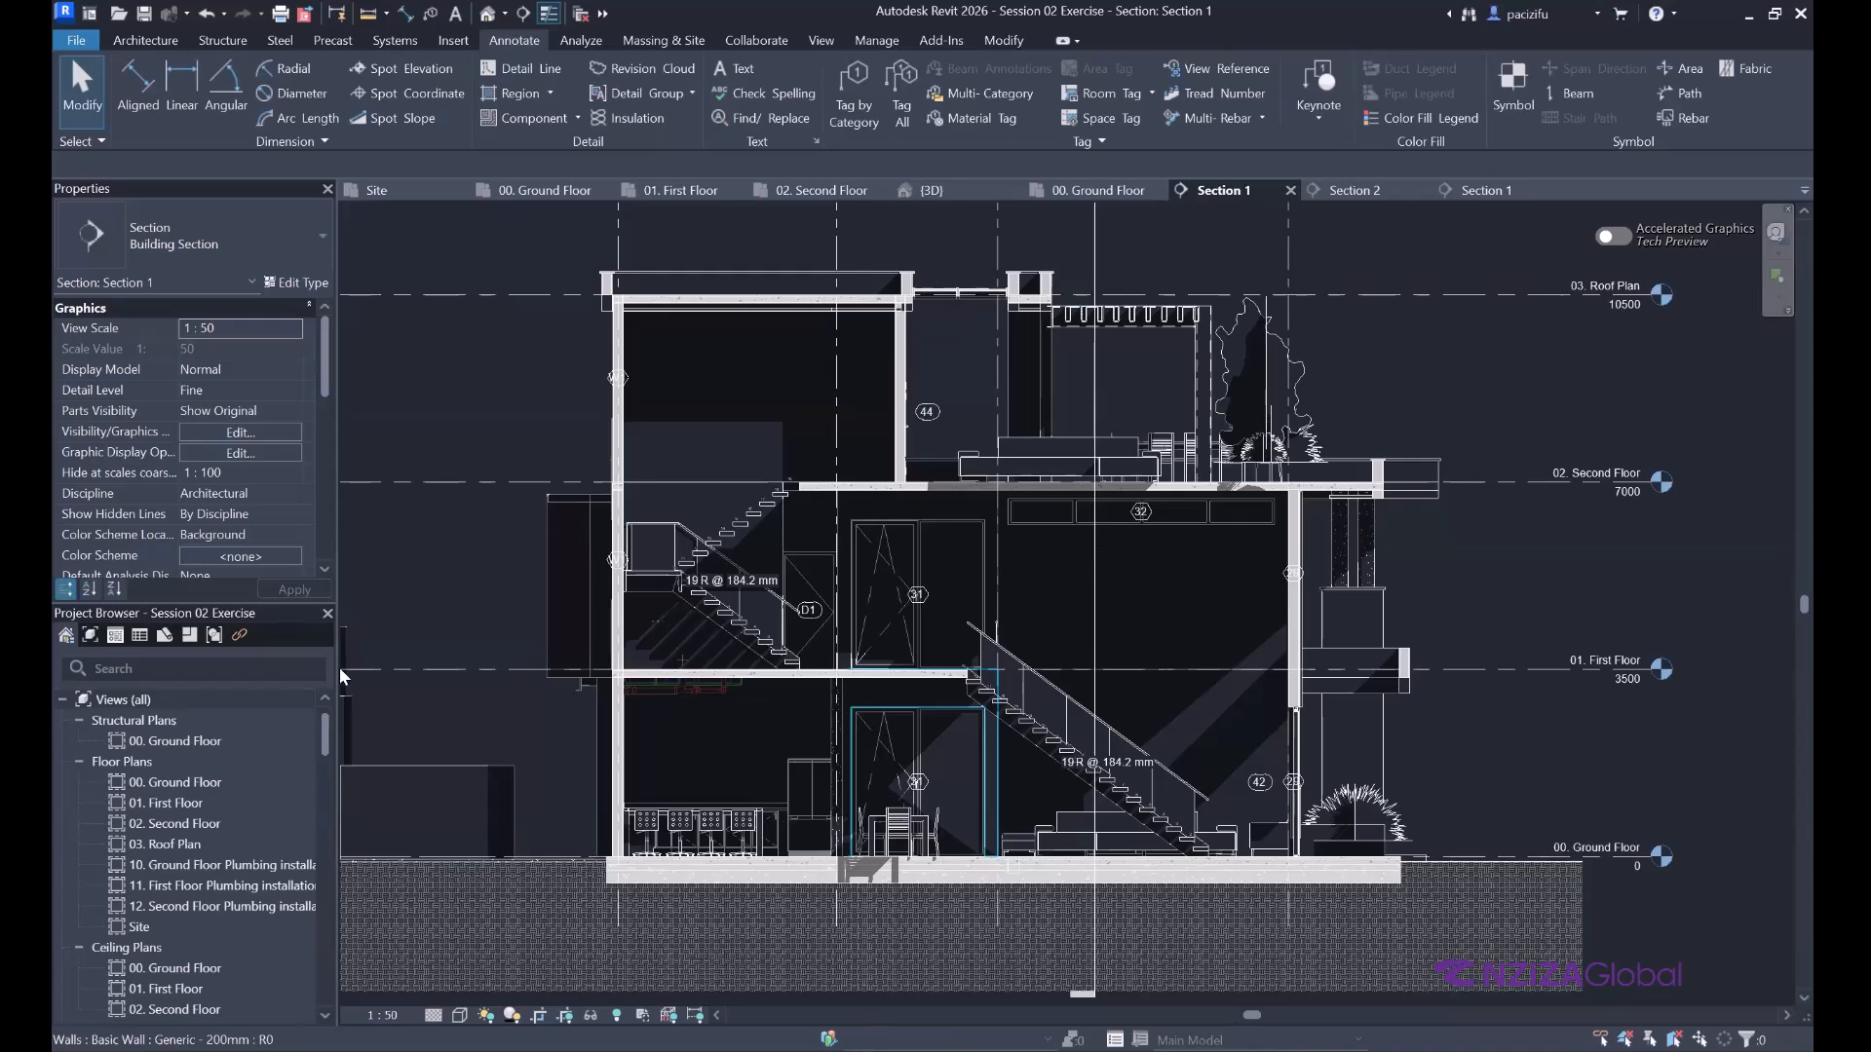
left_click(165, 41)
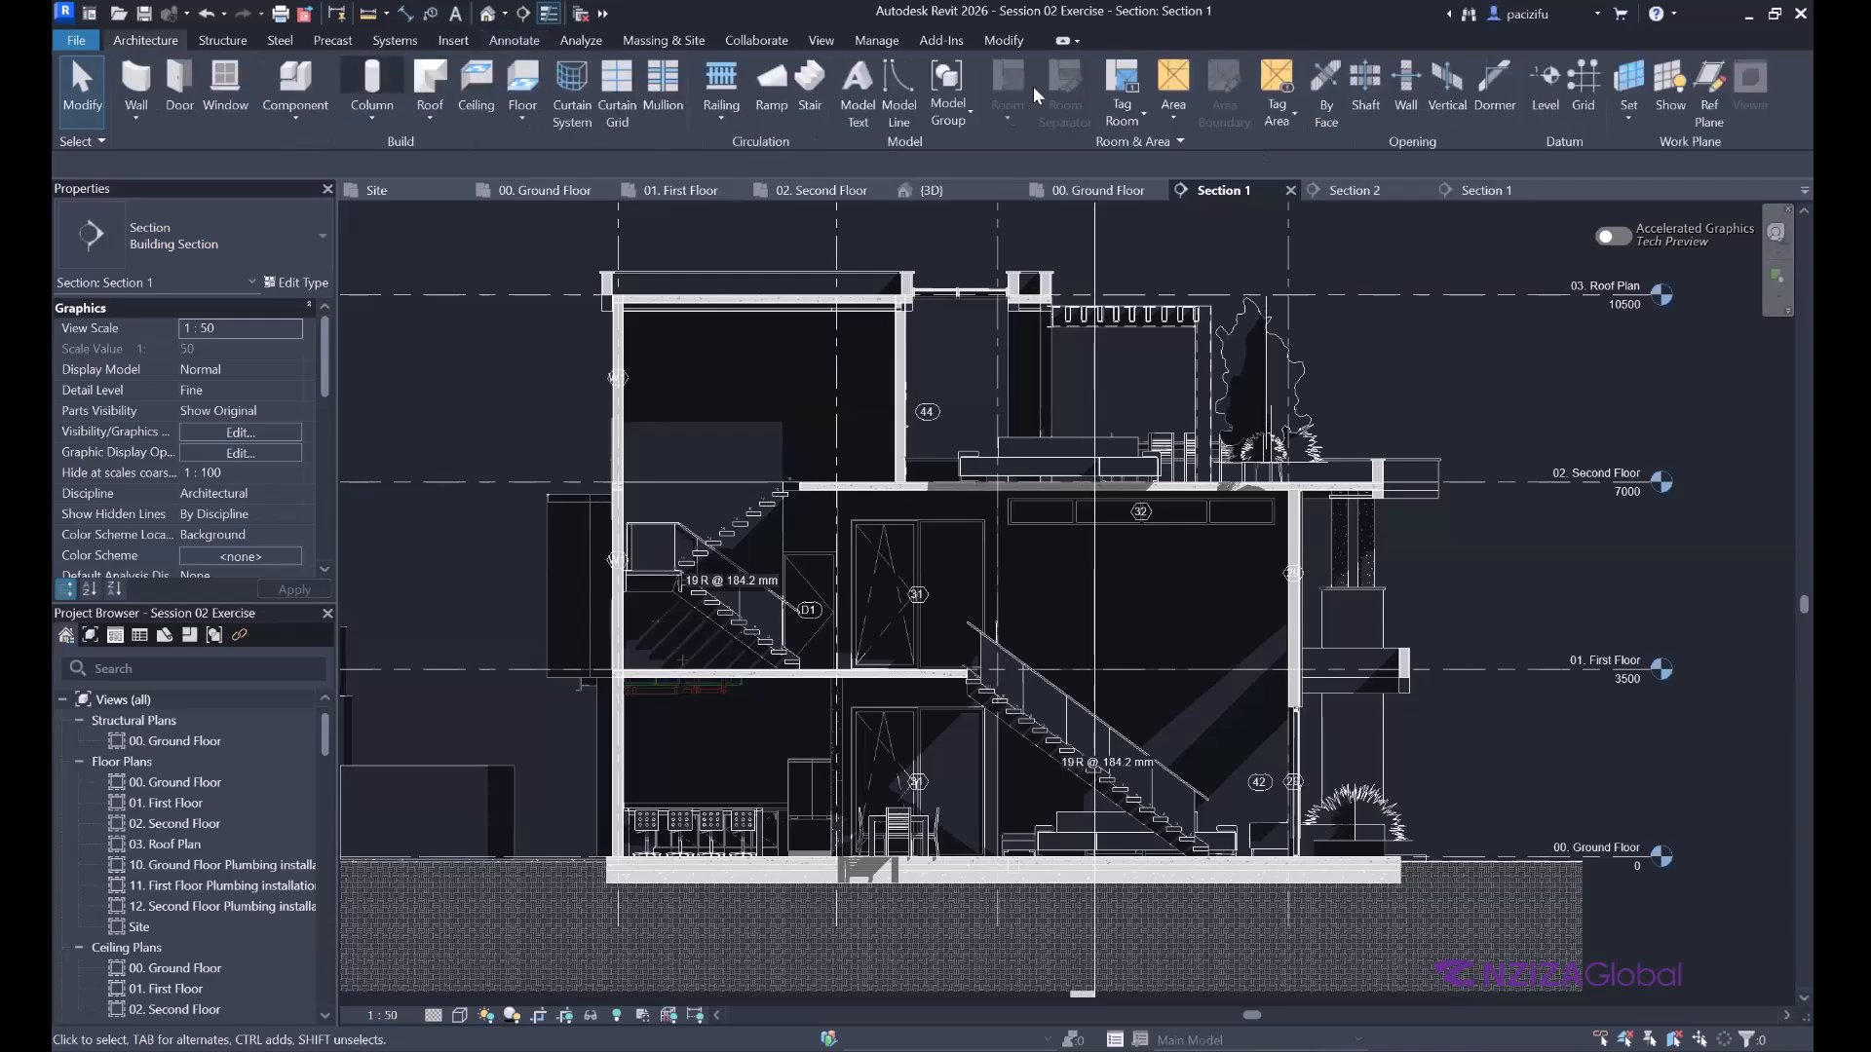
key("l")
key("l")
key("Escape")
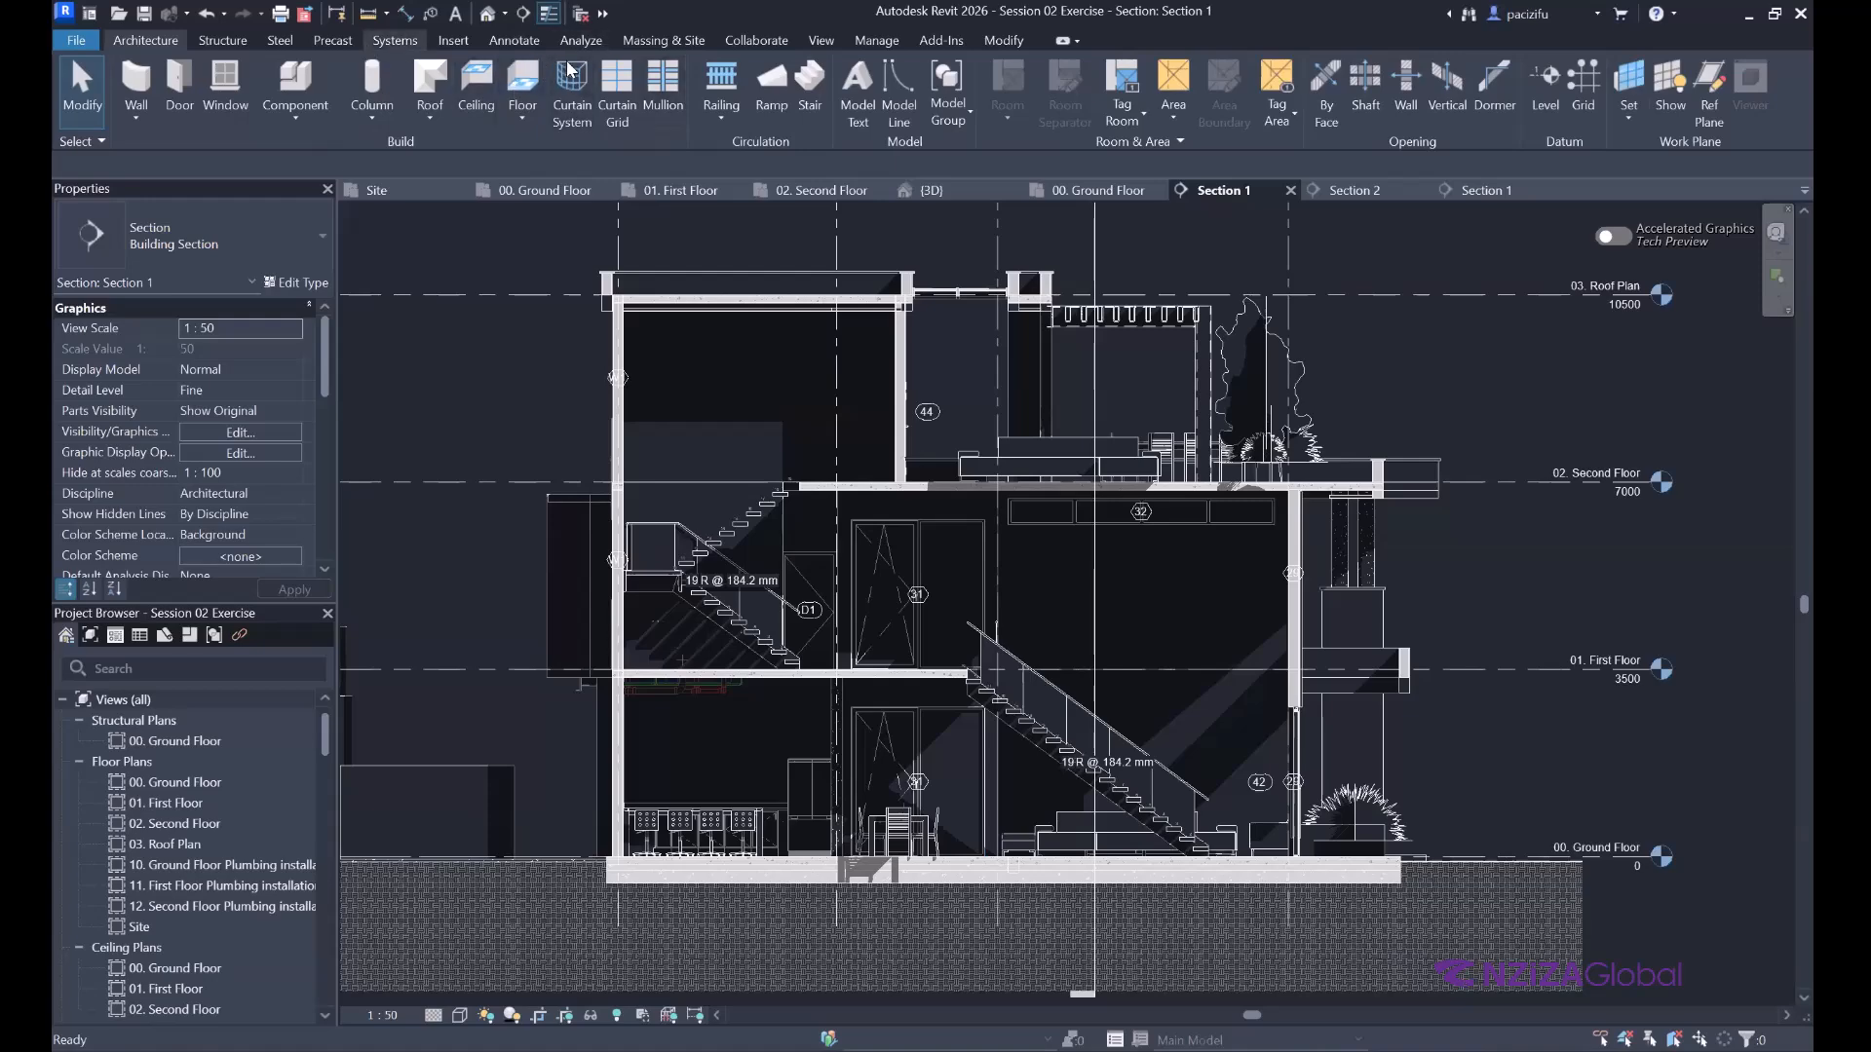
Start loading a family and browse to the Annotations folder of the US library.
left_click(465, 42)
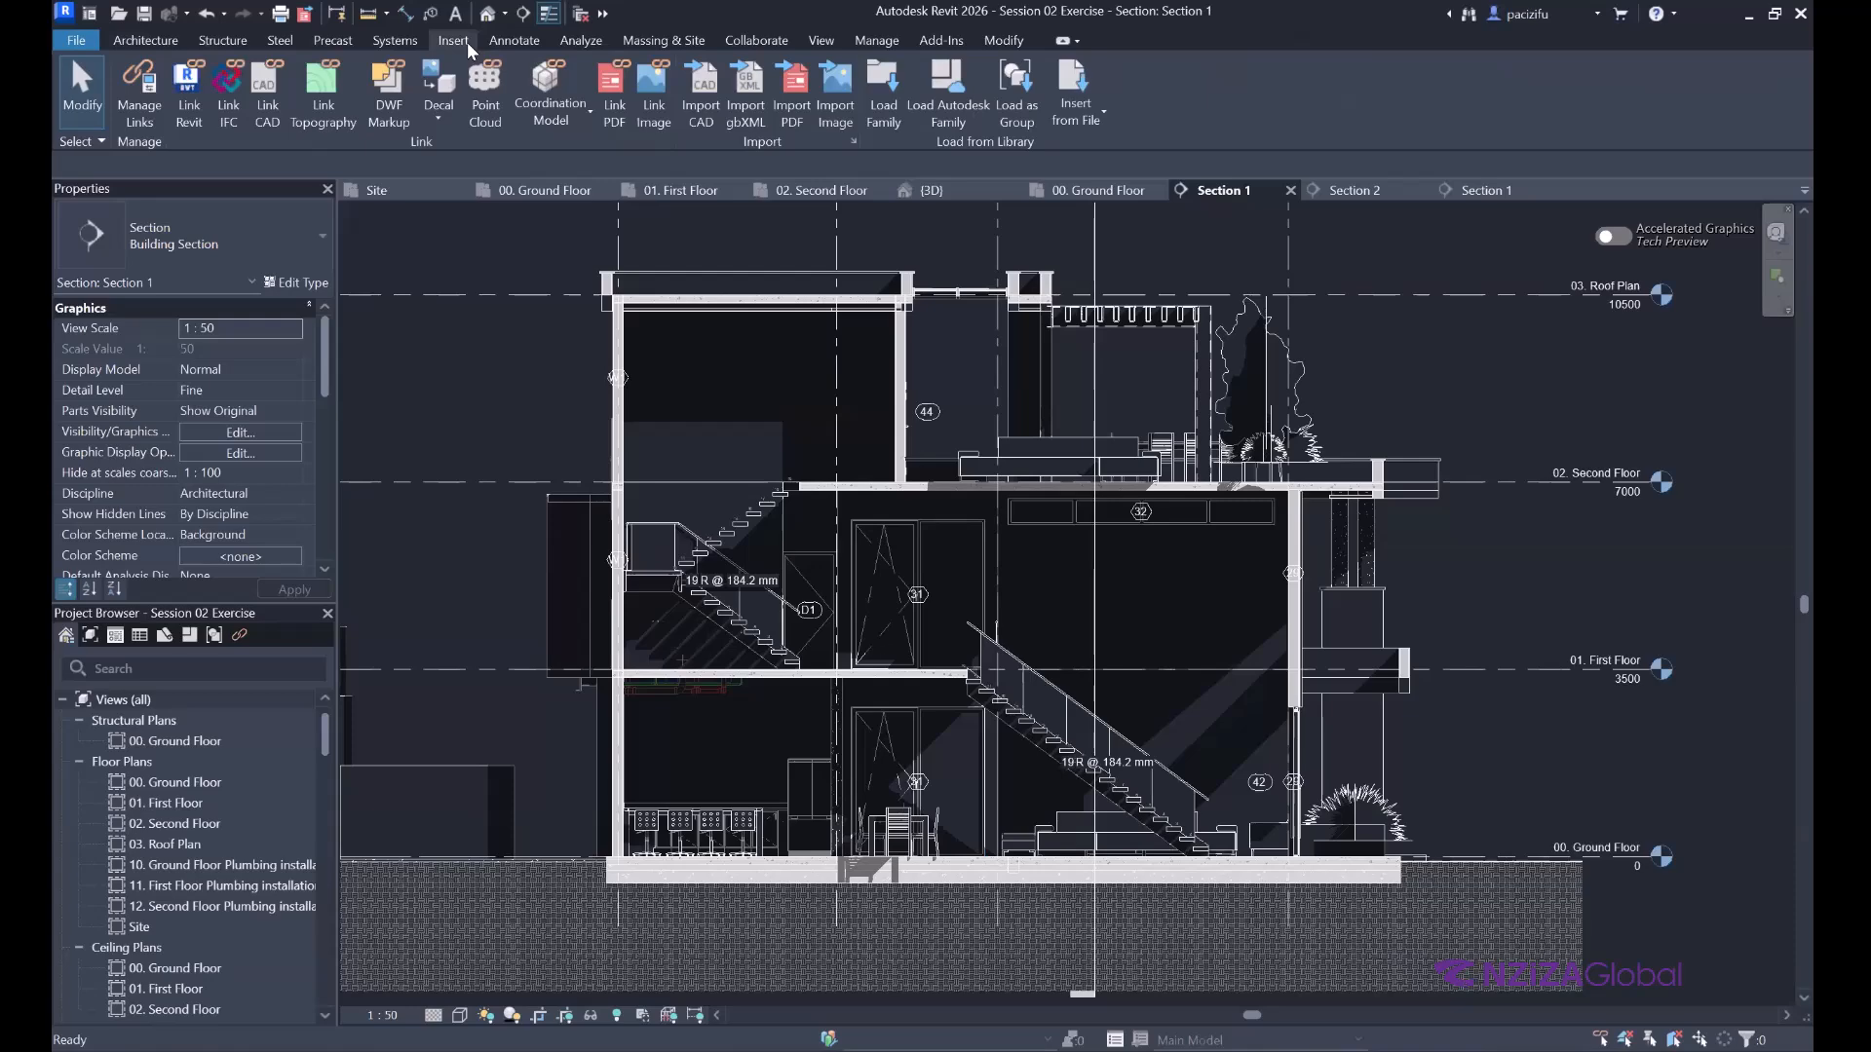
left_click(872, 93)
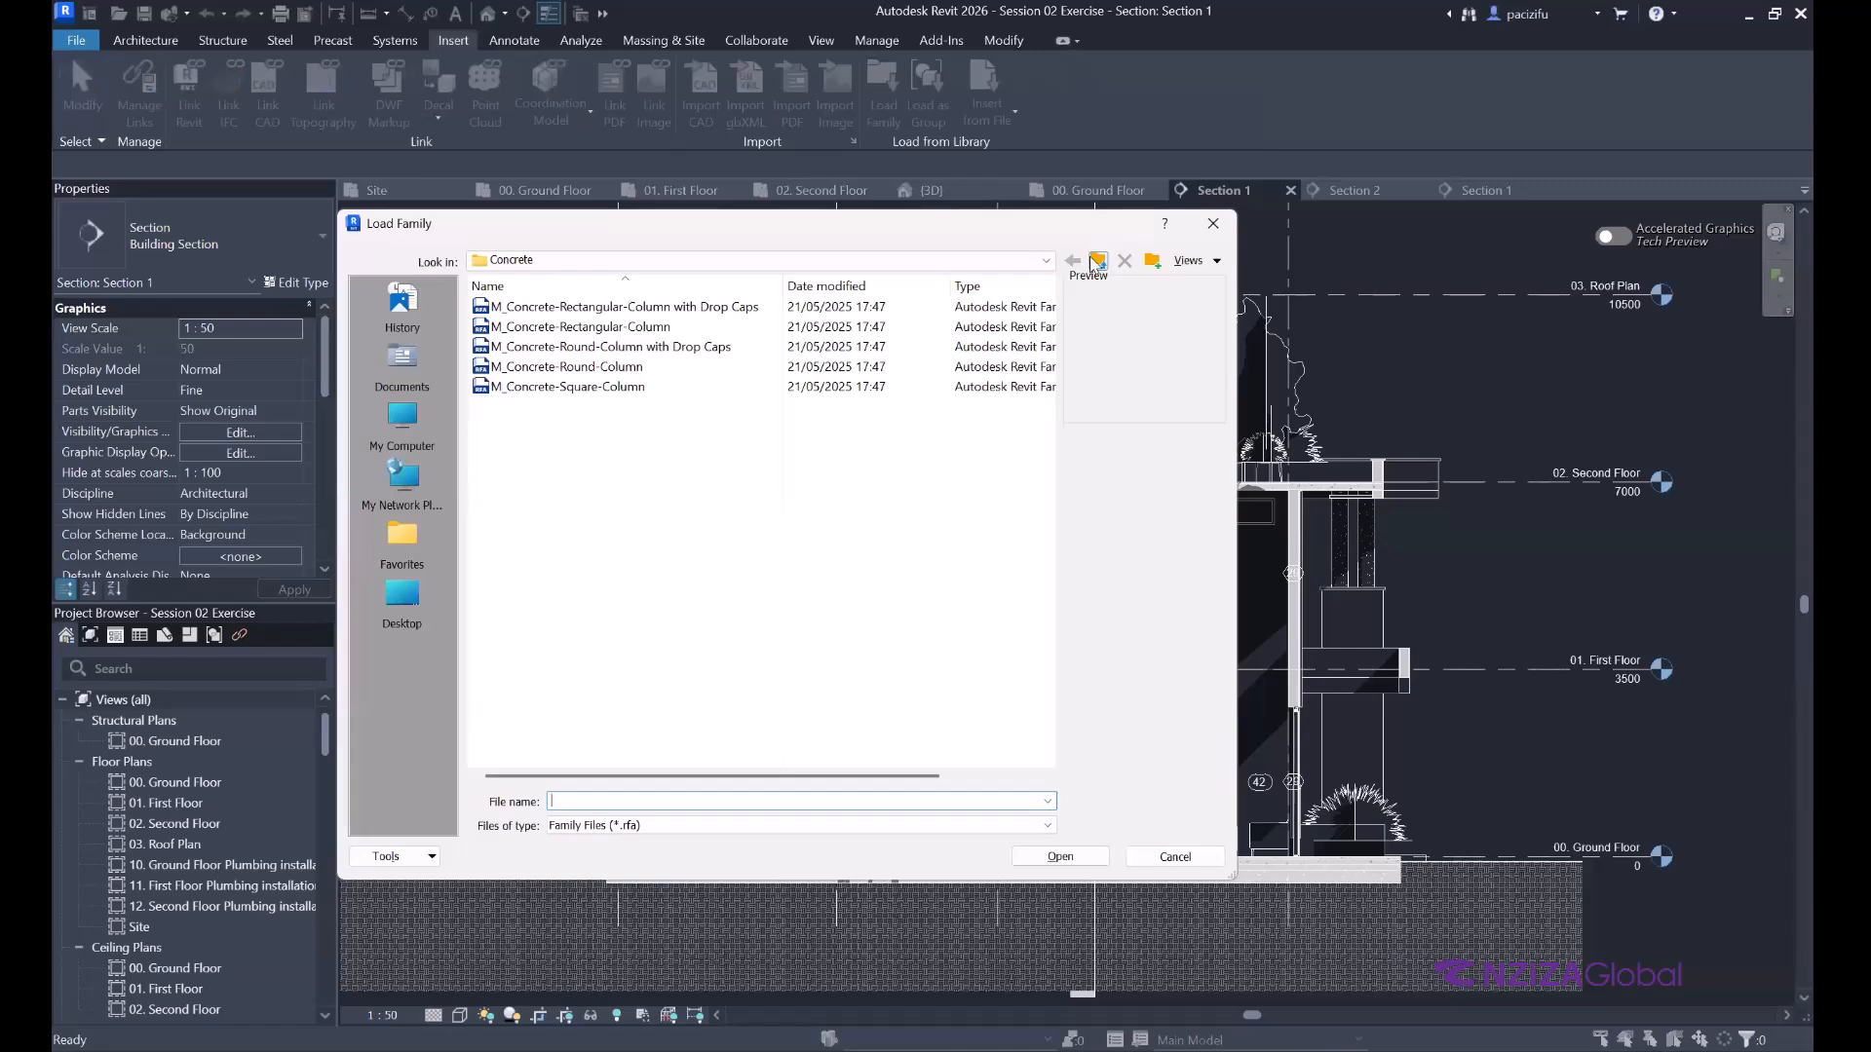
left_click(1097, 261)
left_click(1097, 261)
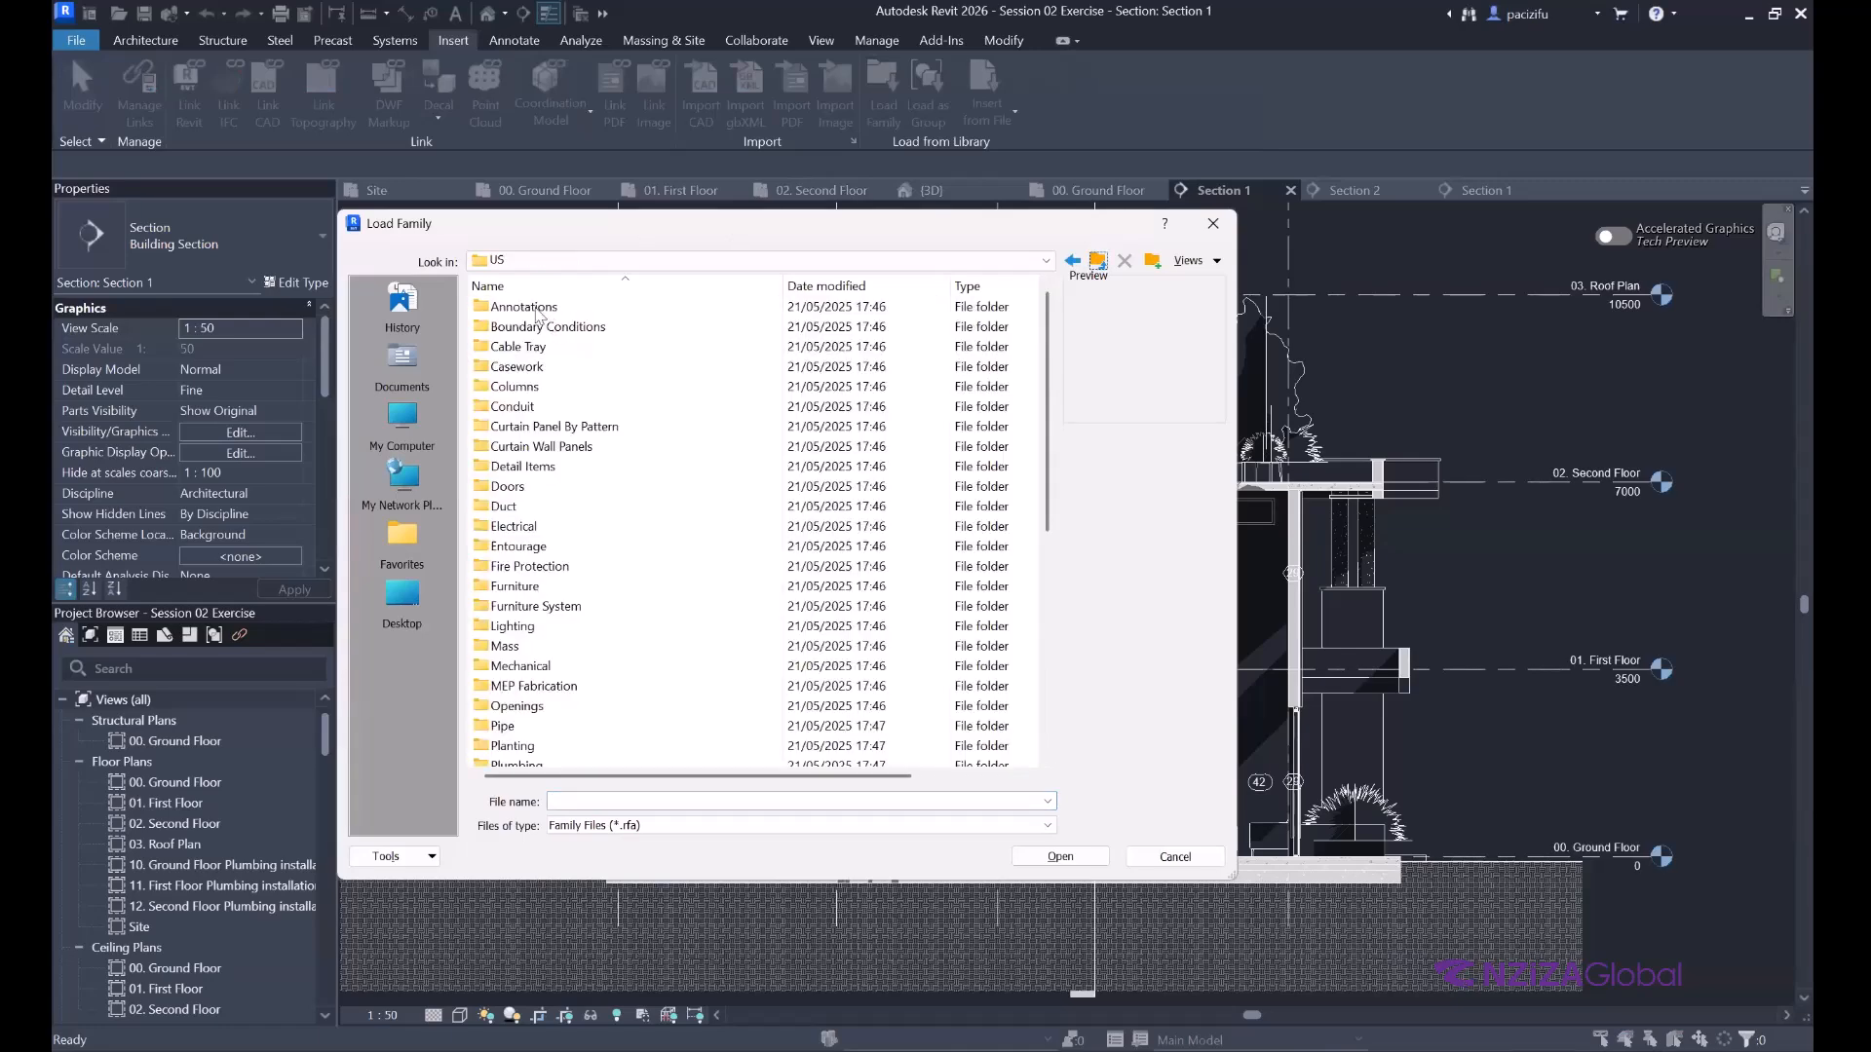
double_click(523, 307)
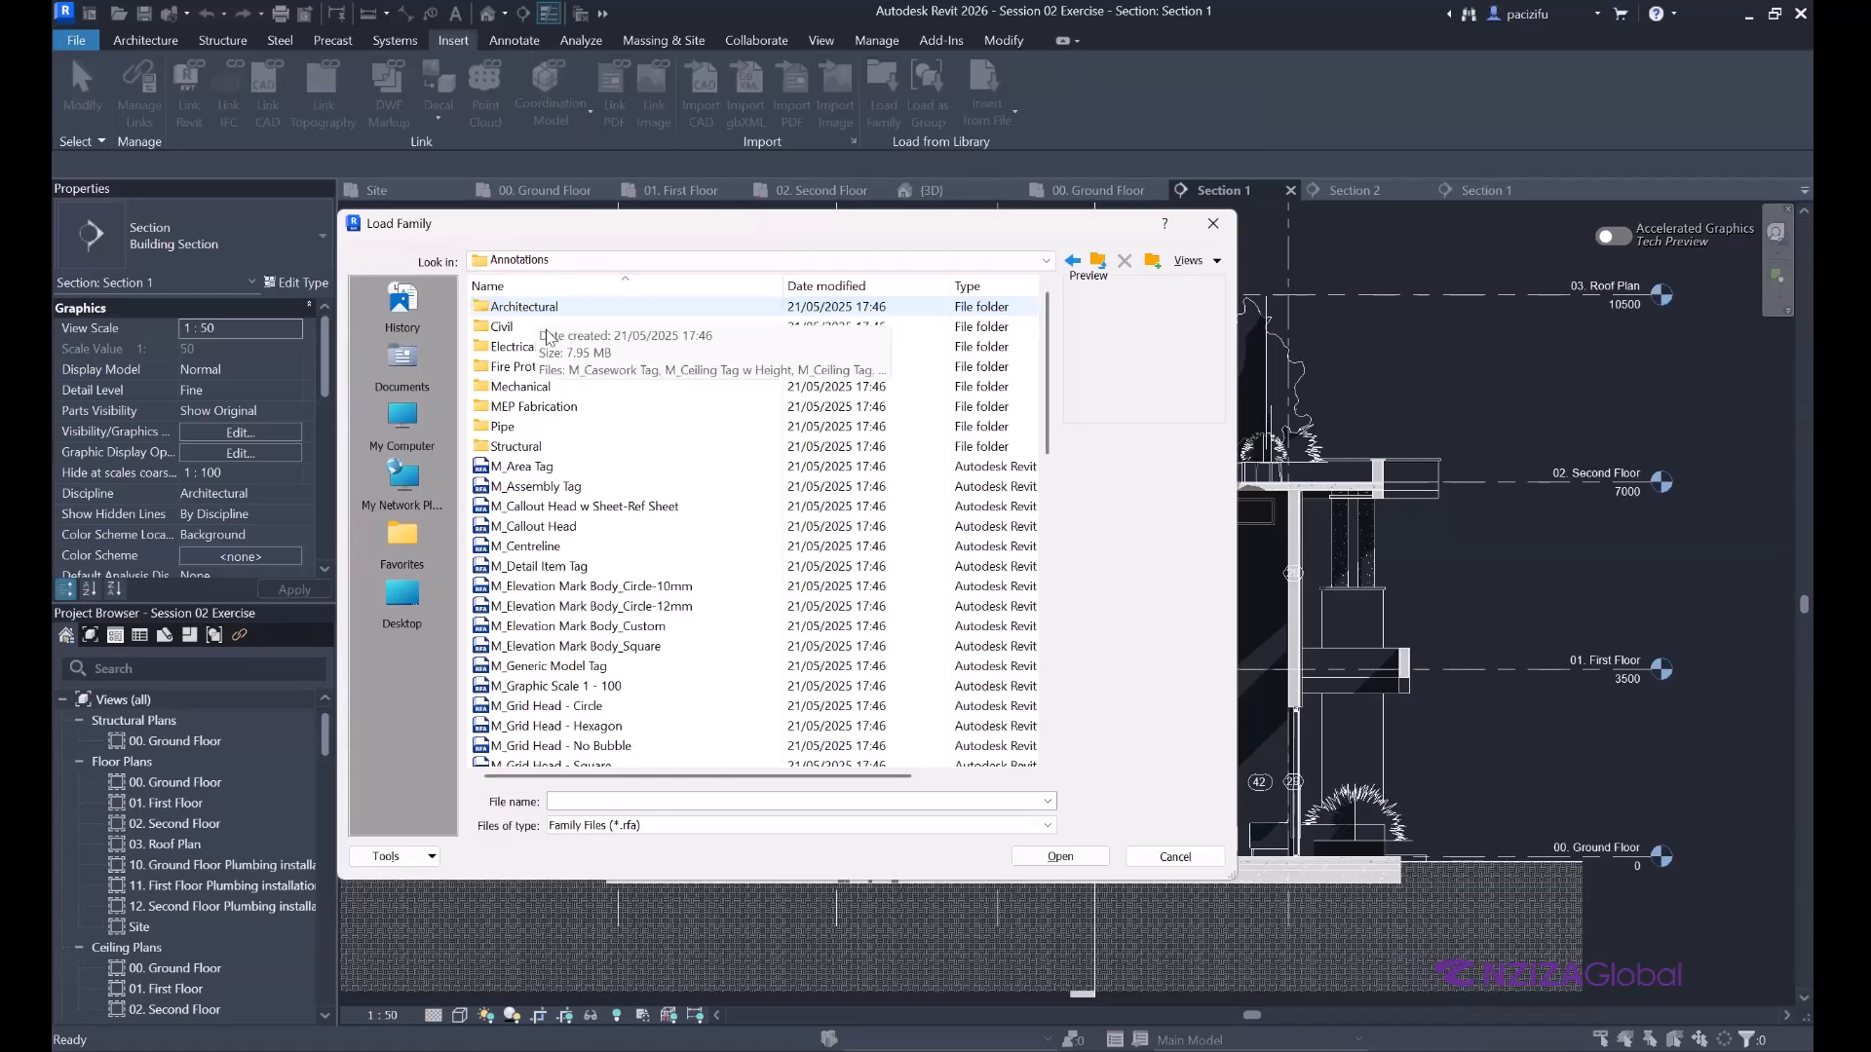
Preview the grid head, label annotation and north arrow families in the Annotations folder.
scroll(531, 482, "down", 2)
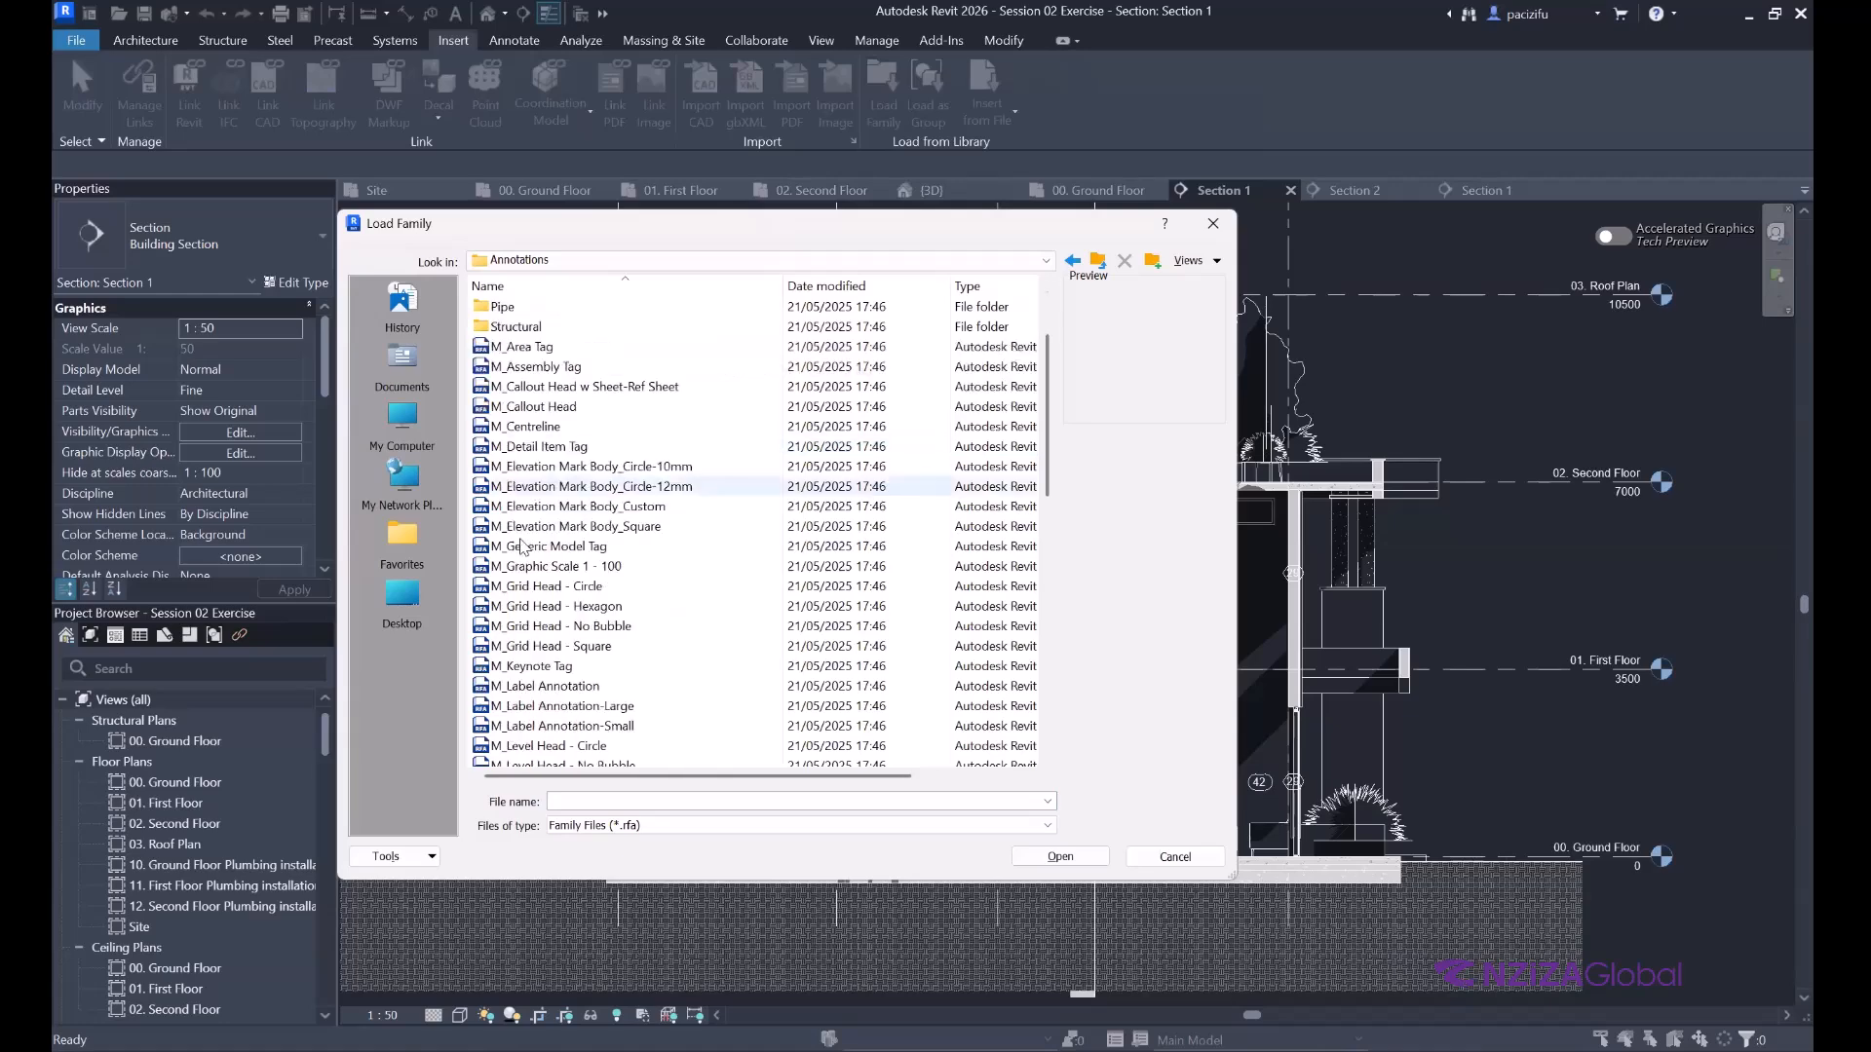
left_click(526, 469)
left_click(517, 549)
left_click(546, 606)
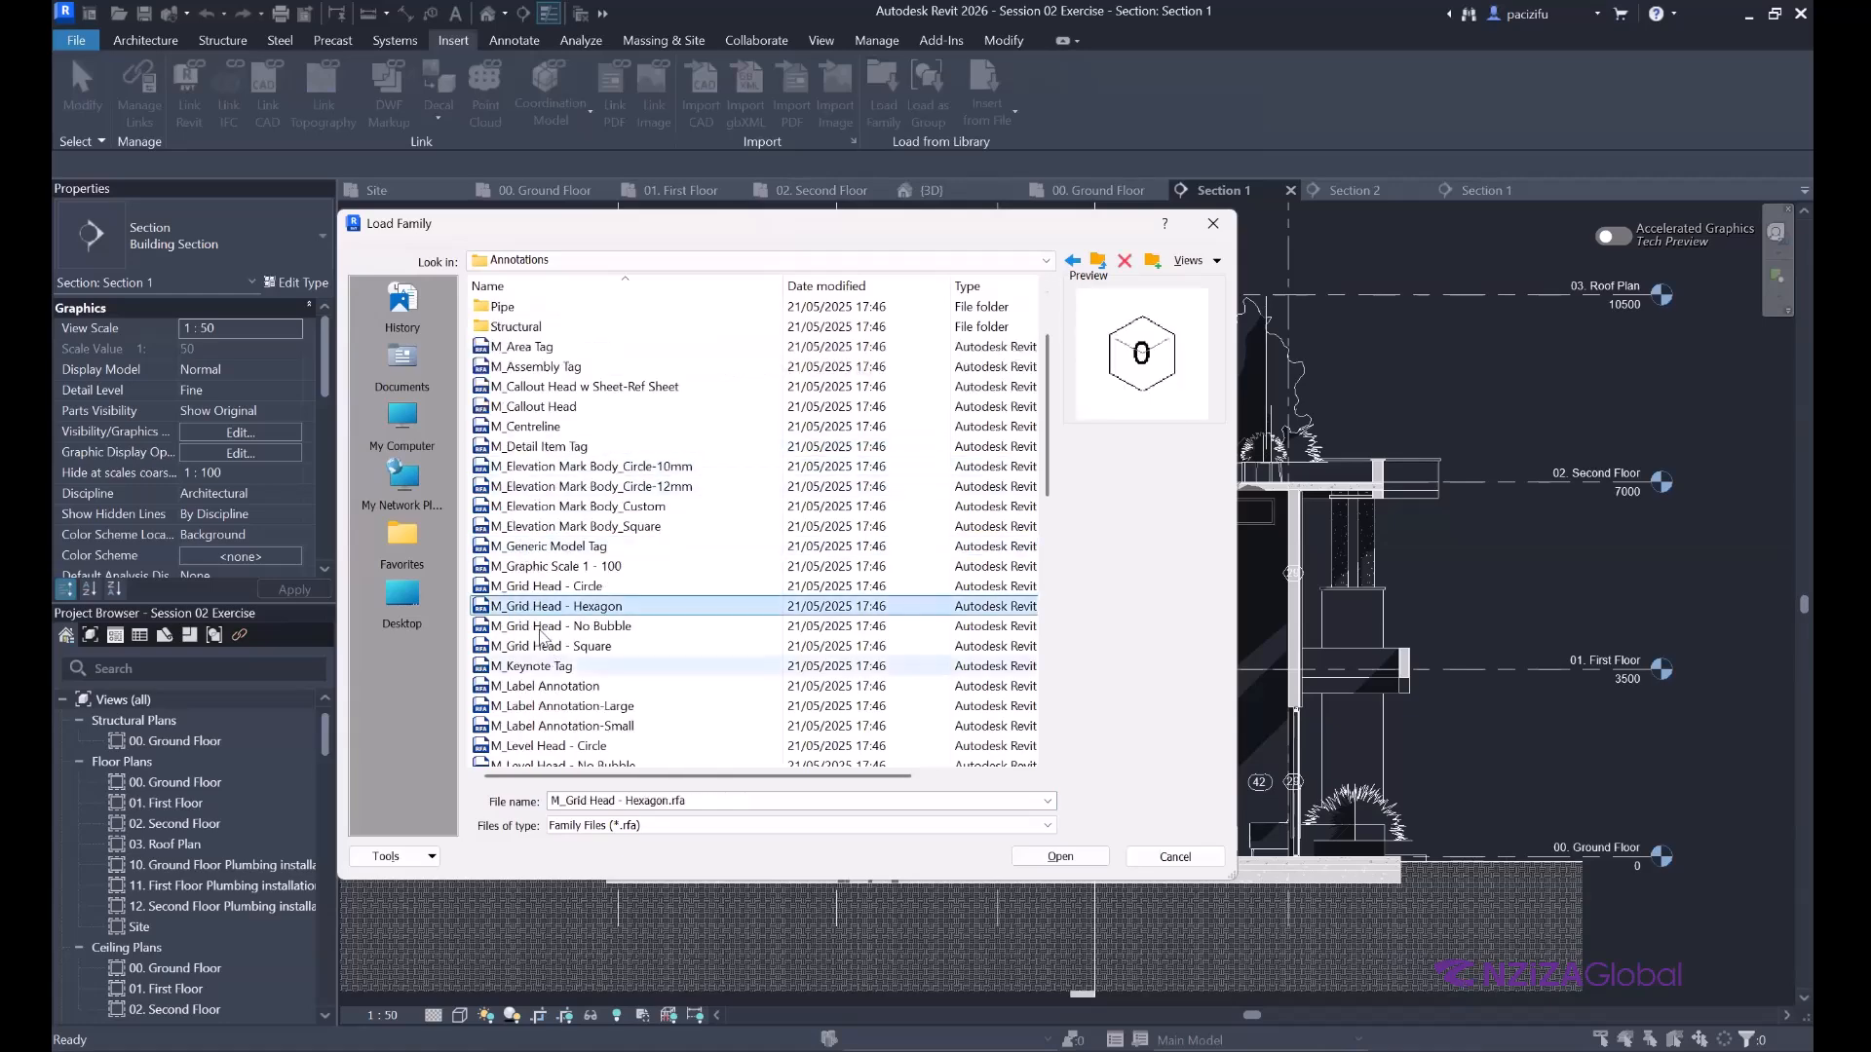
left_click(548, 646)
left_click(541, 686)
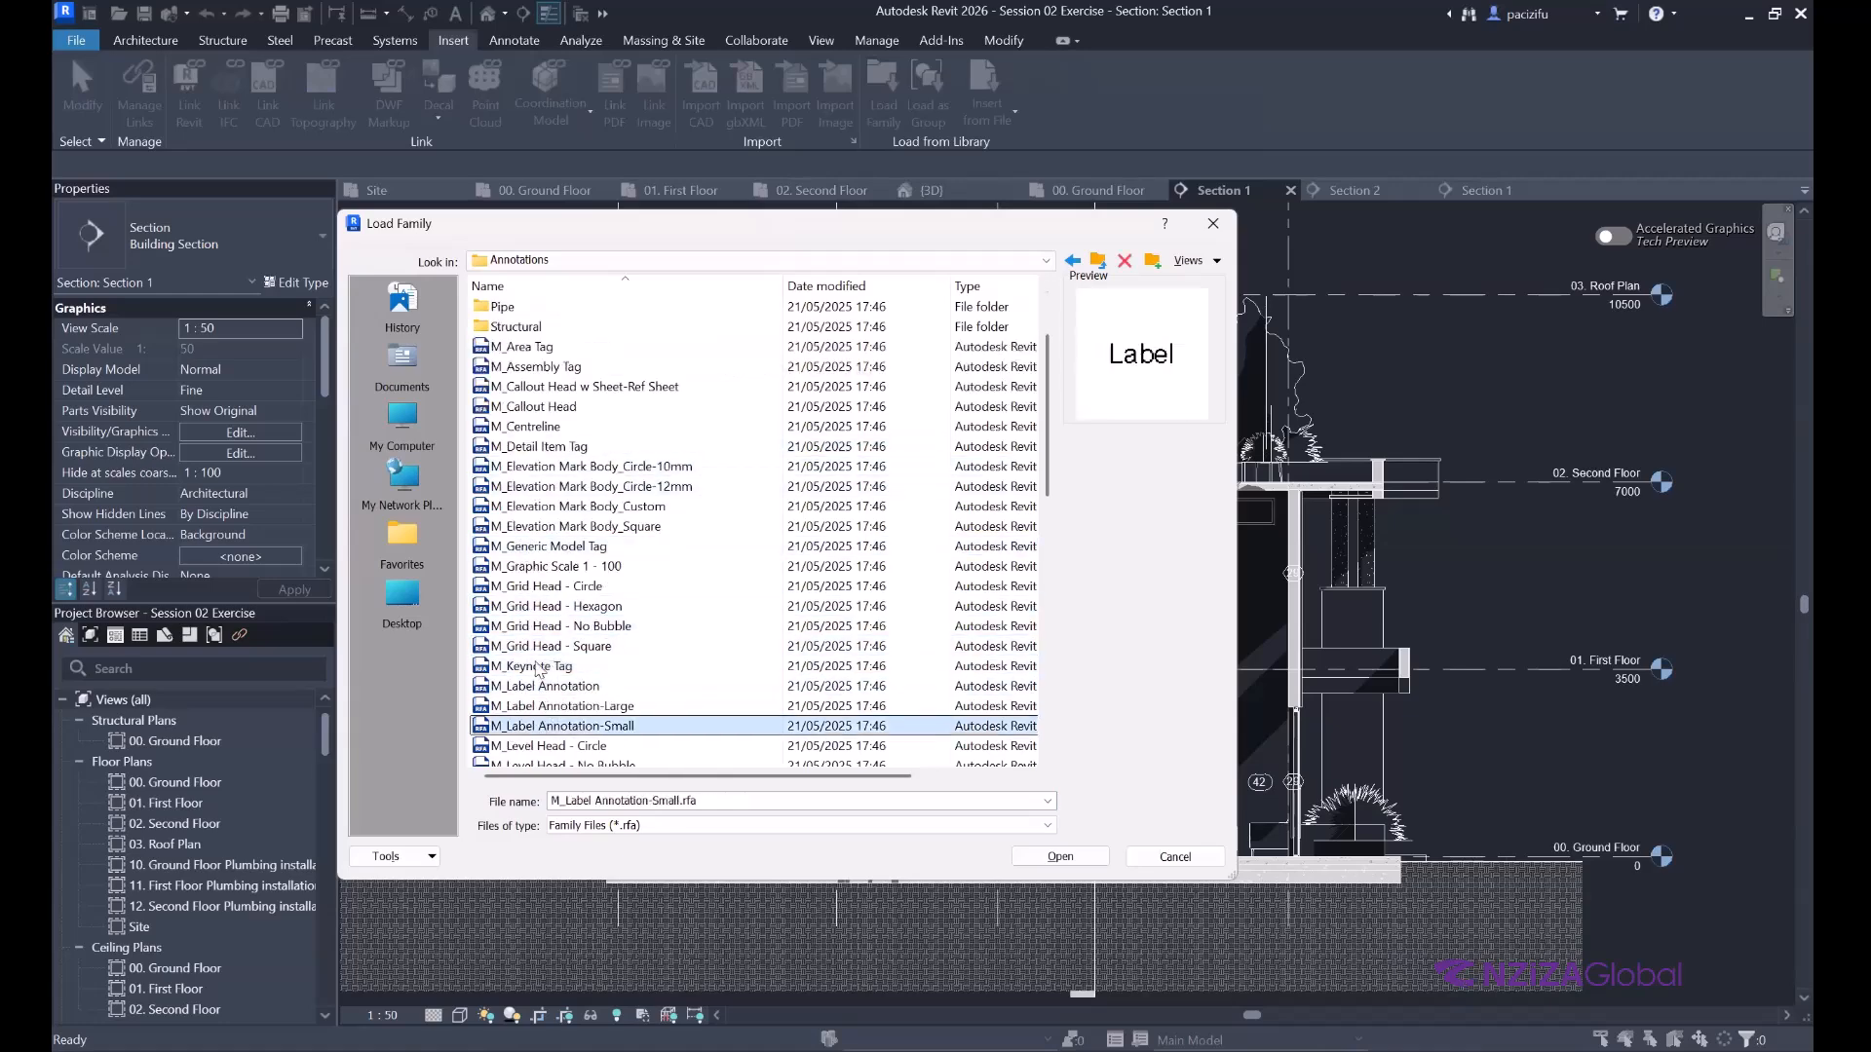
left_click(543, 731)
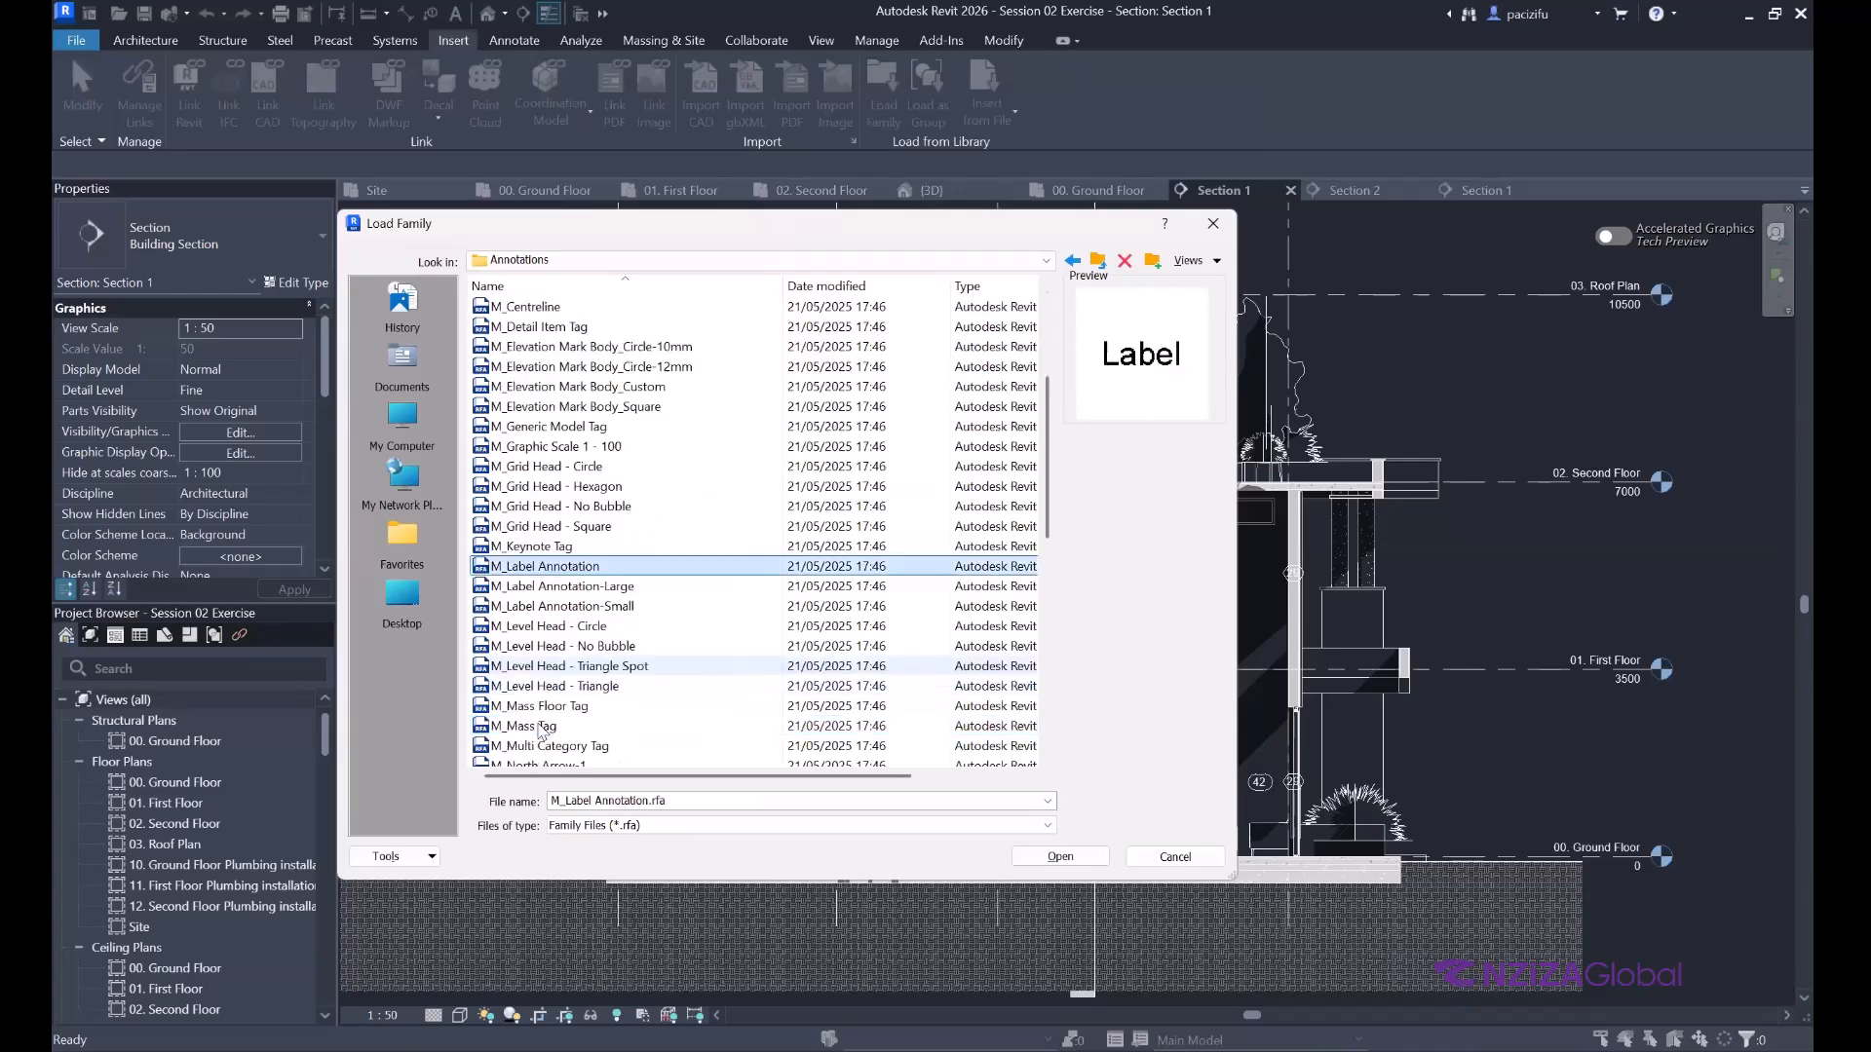
scroll(533, 687, "down", 4)
left_click(533, 686)
key("Up")
key("Up")
scroll(550, 409, "up", 6)
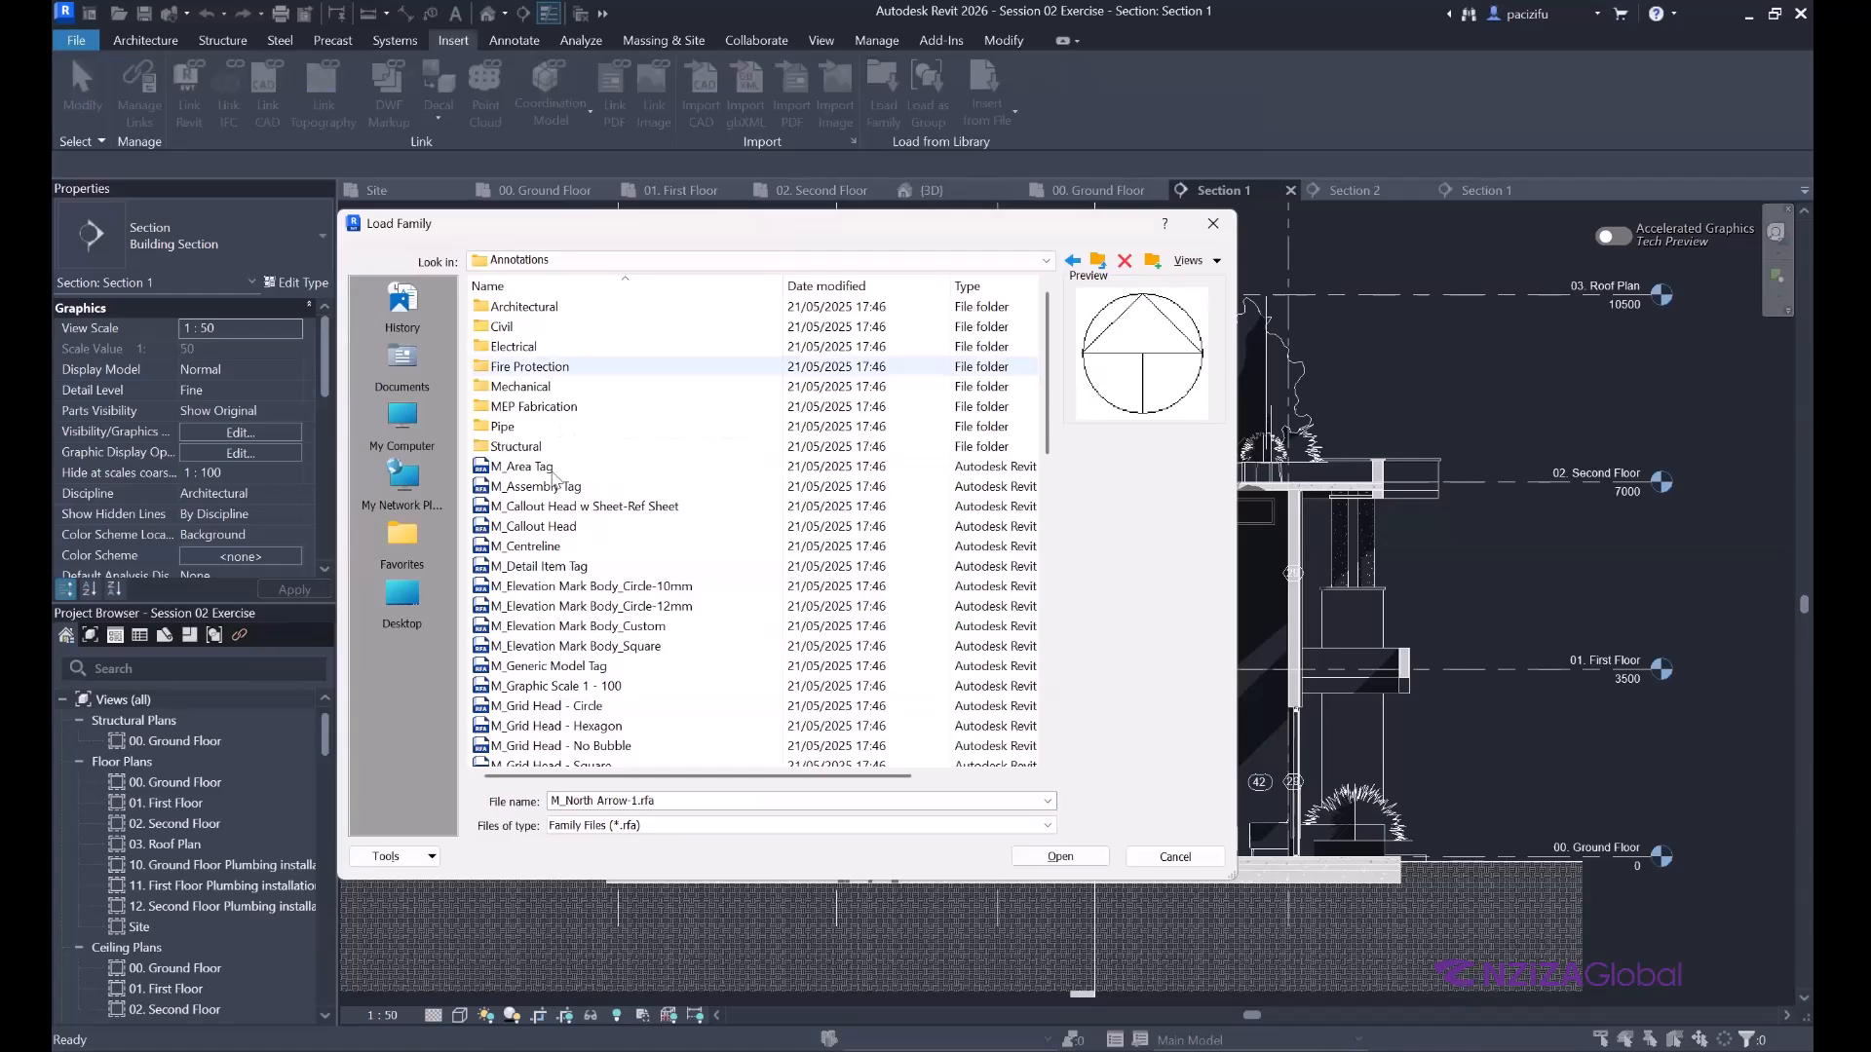
Preview the M_Section Head - Filled w Name and M_Section Head - Filled families, and close the family browser without loading anything.
scroll(547, 635, "down", 10)
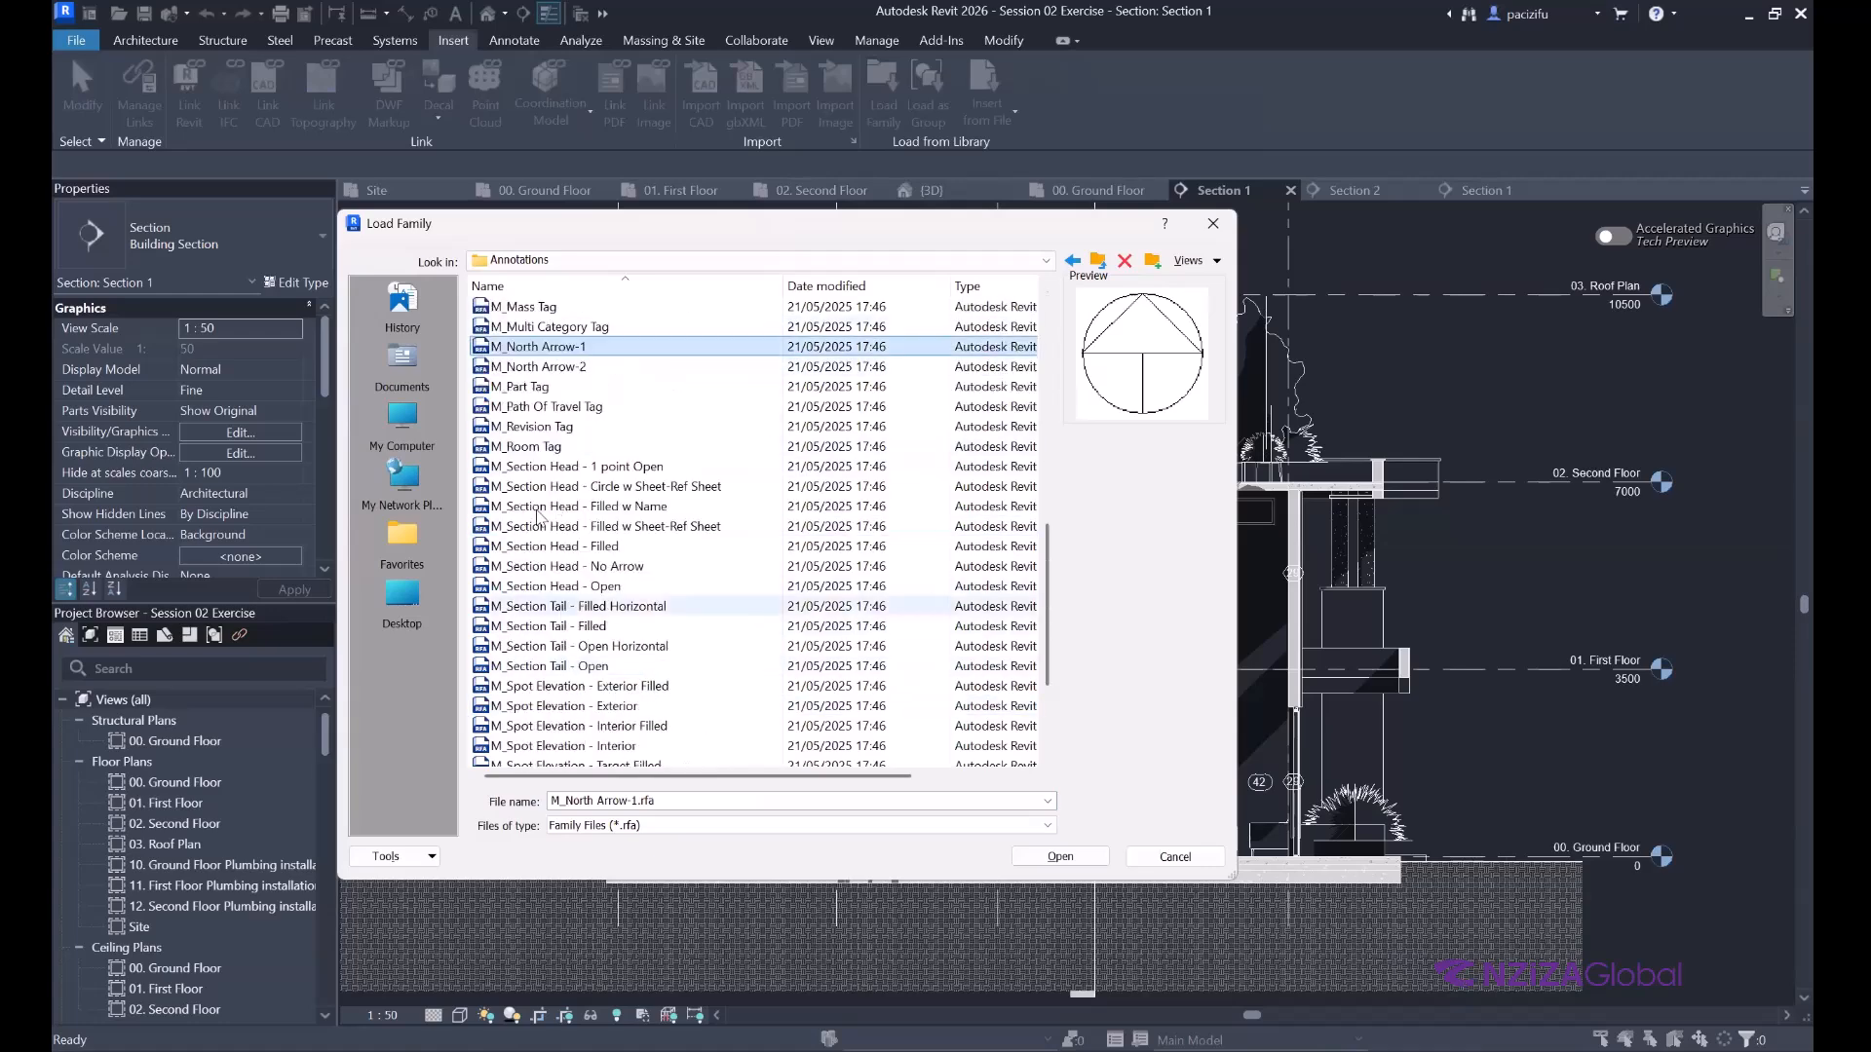
left_click(562, 507)
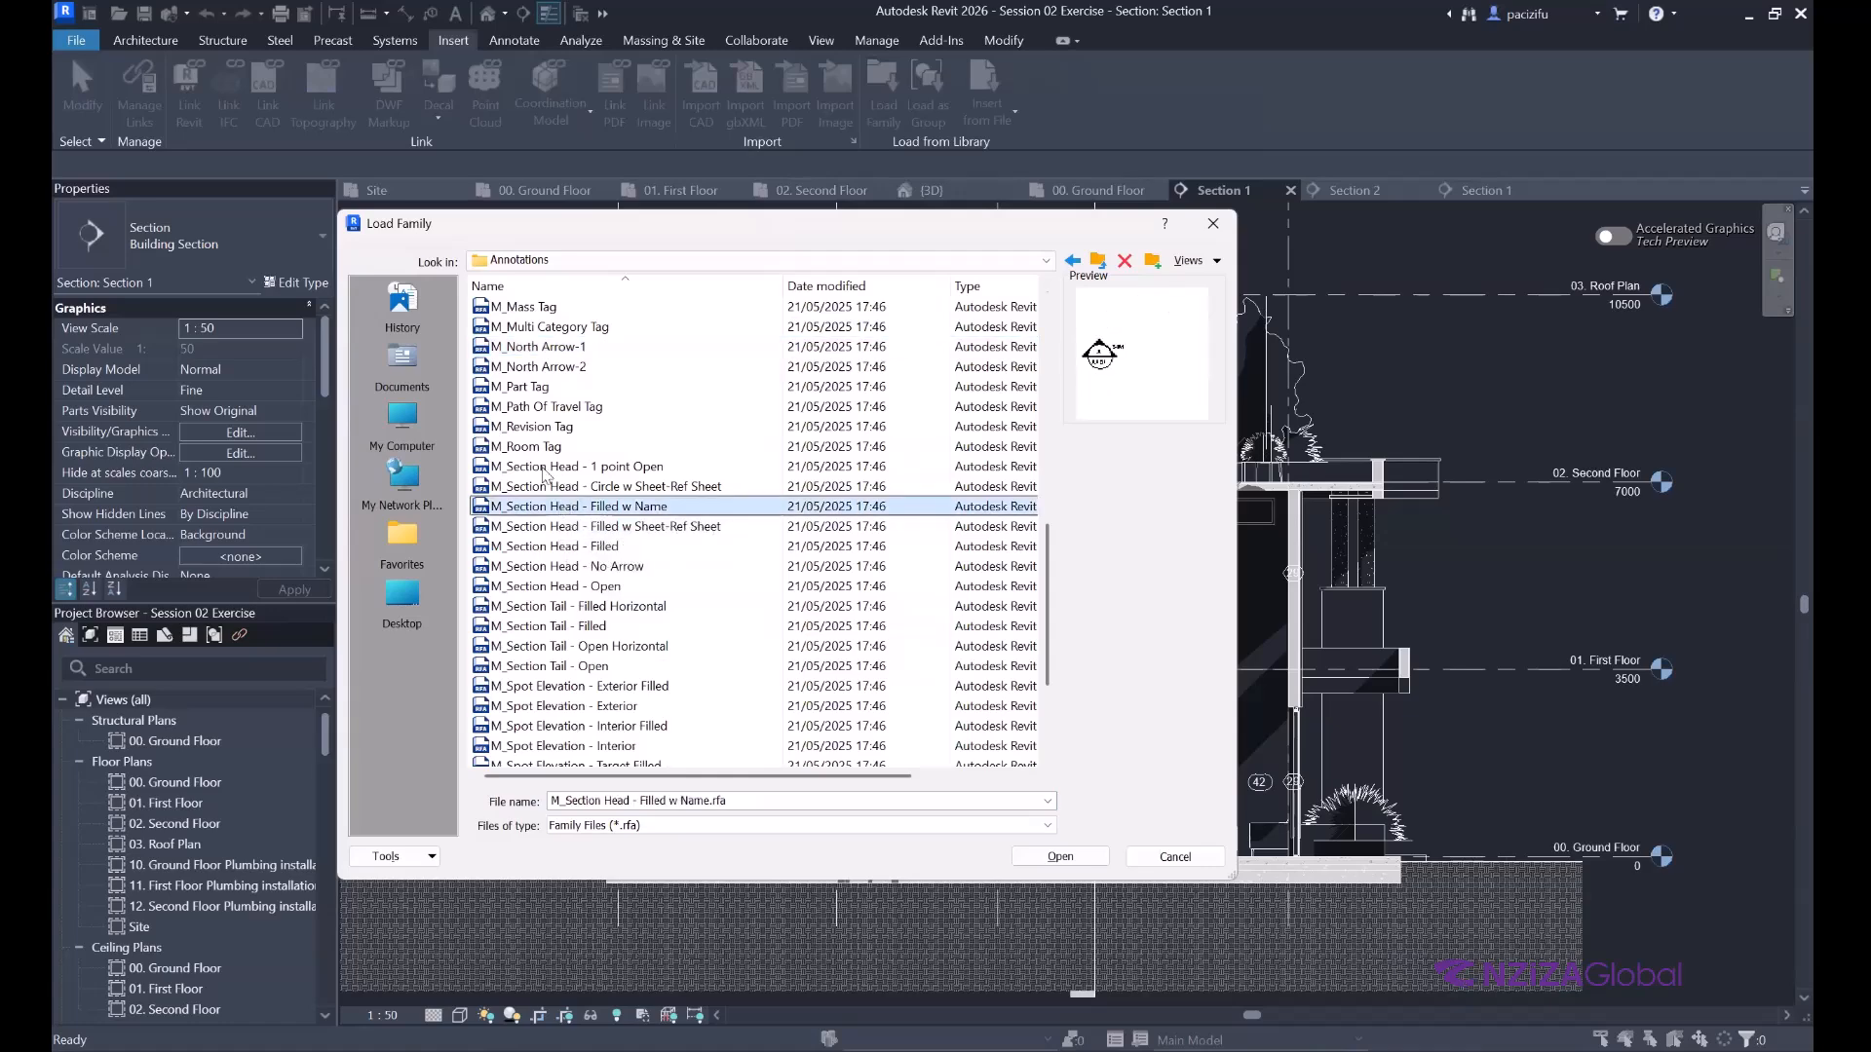
left_click(540, 546)
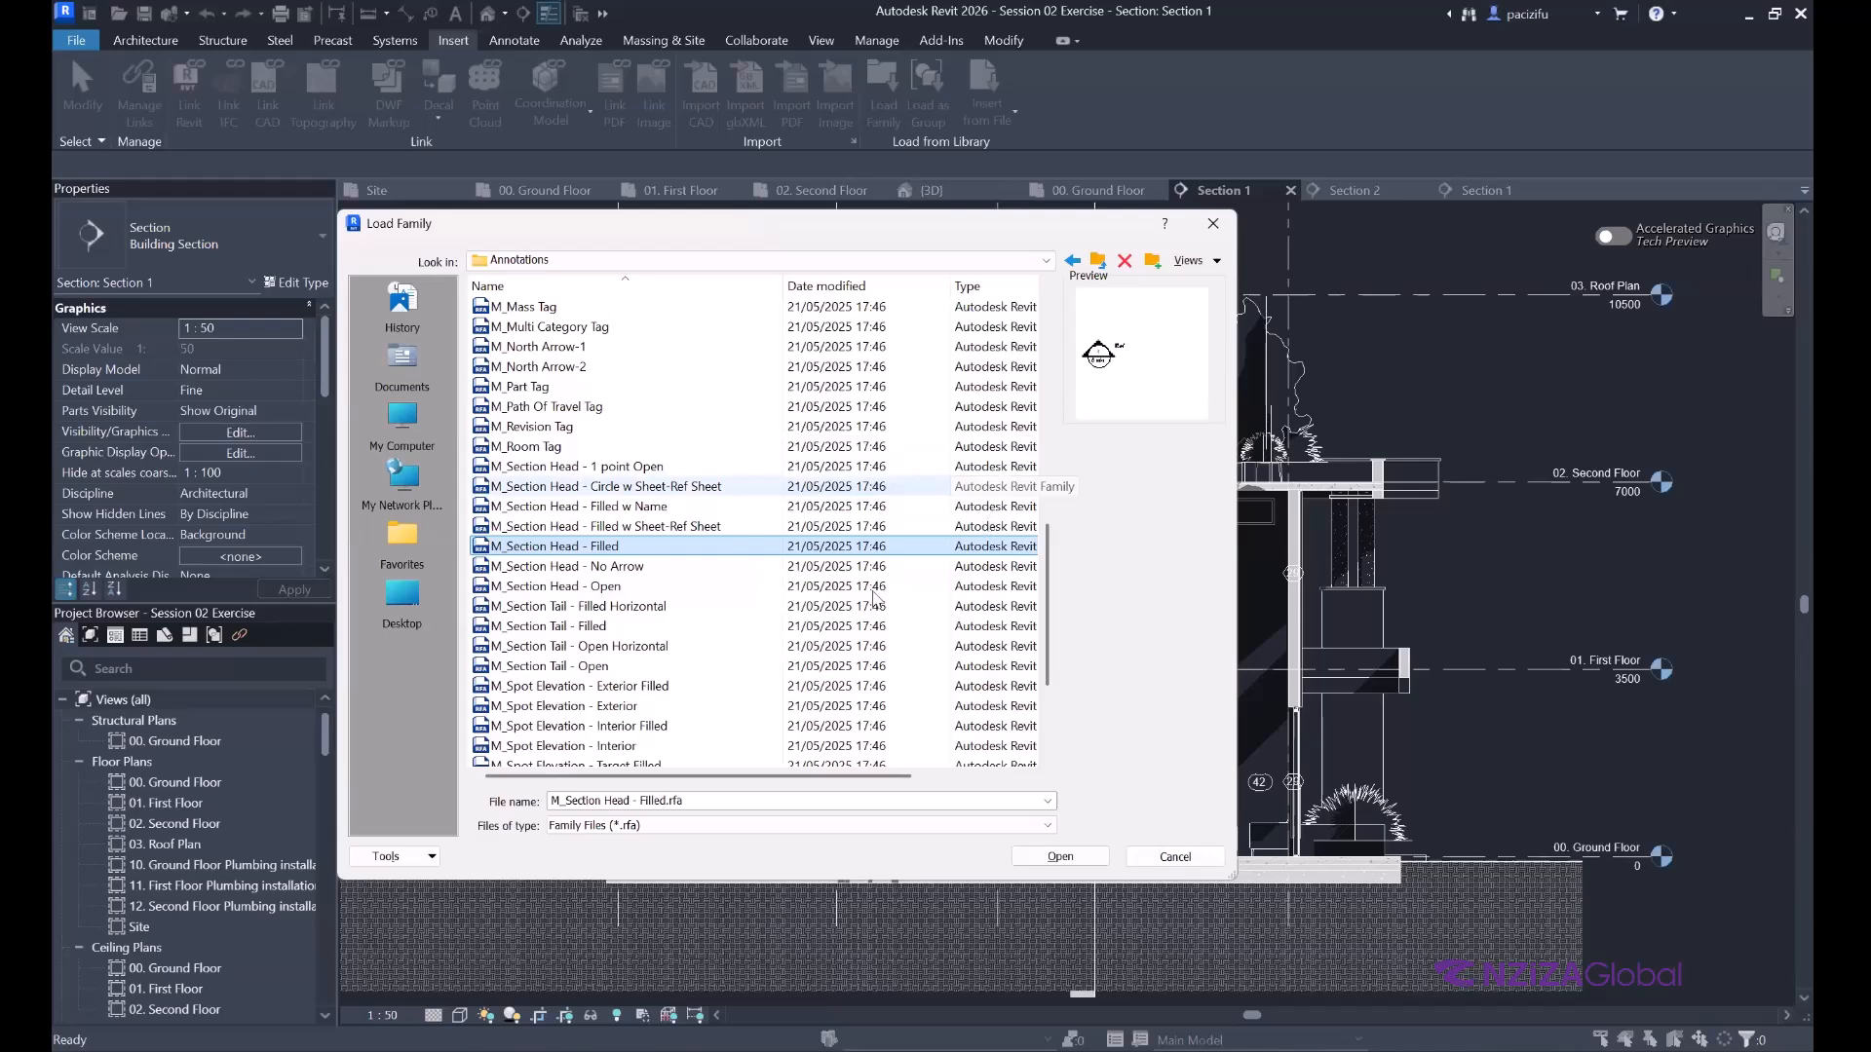
scroll(857, 590, "down", 3)
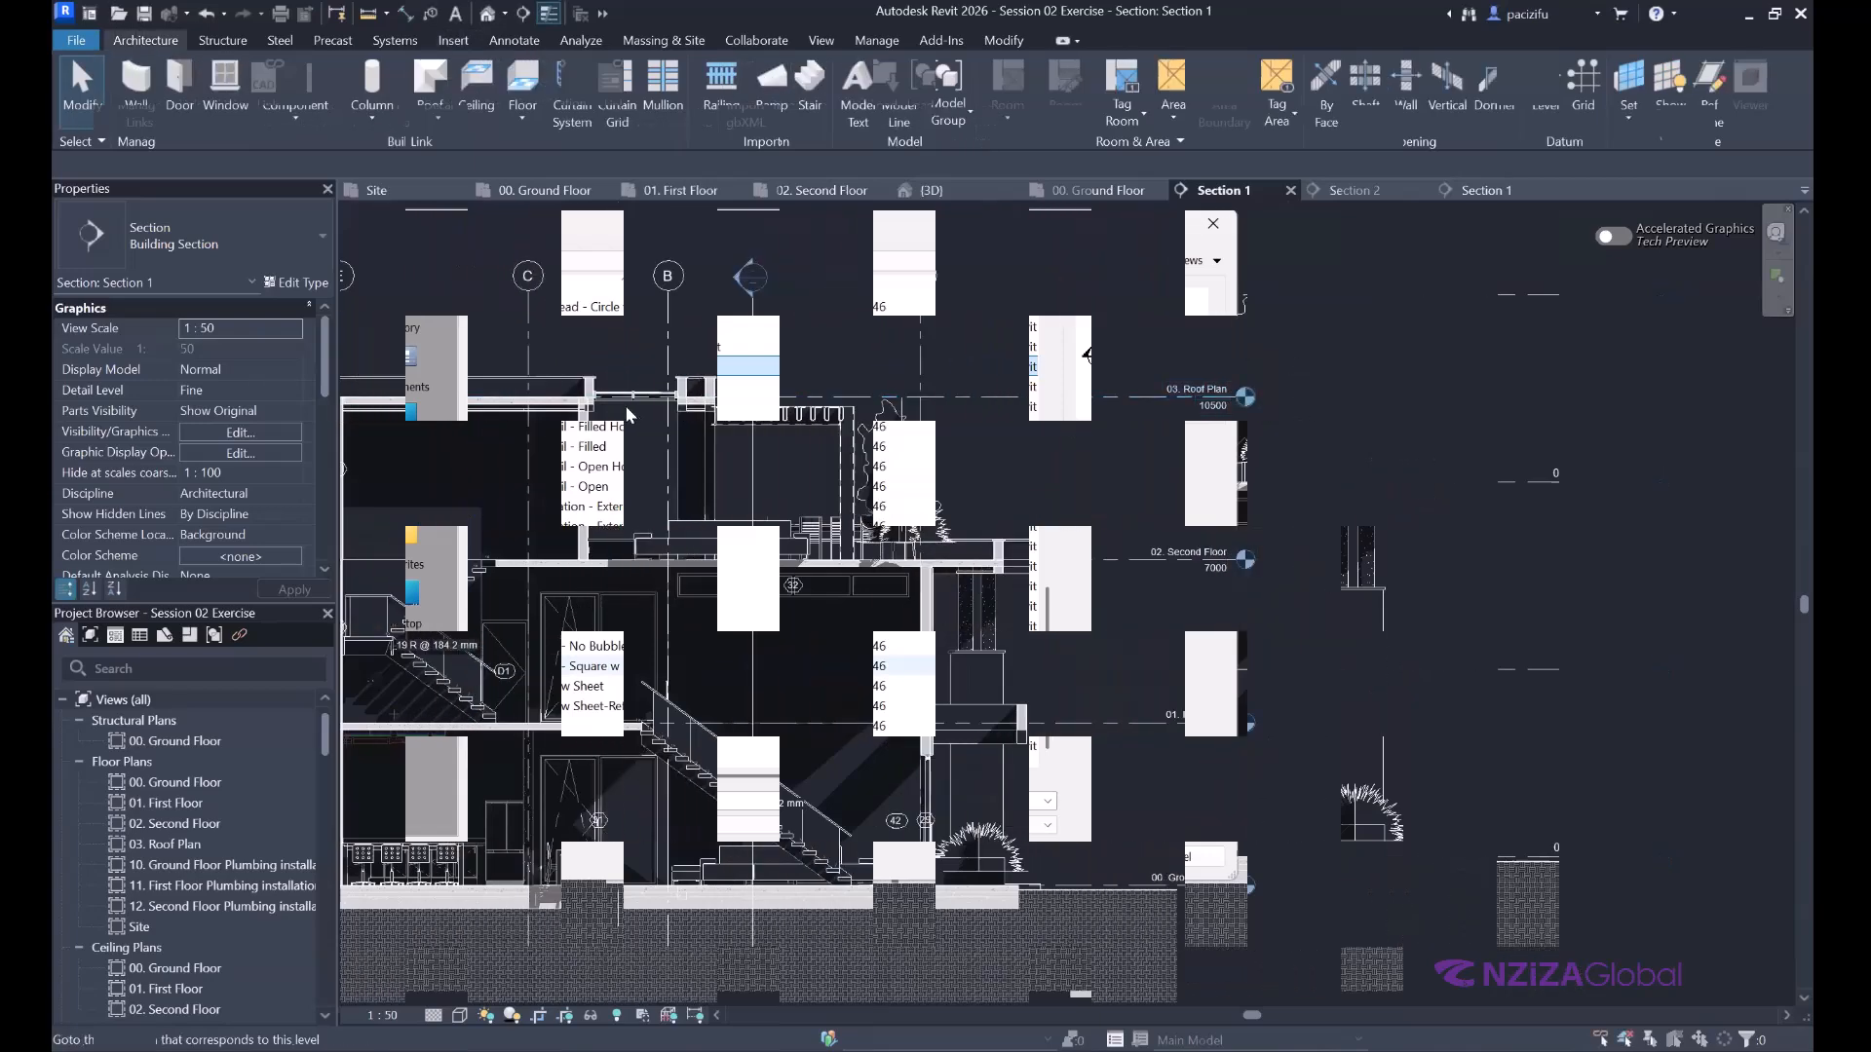
Examine the overall Section 1 drawing, including its grid heads, level heads and element tags.
scroll(855, 502, "up", 1)
scroll(853, 503, "down", 2)
scroll(853, 503, "up", 2)
scroll(713, 500, "up", 1)
scroll(1116, 523, "down", 4)
scroll(875, 513, "up", 3)
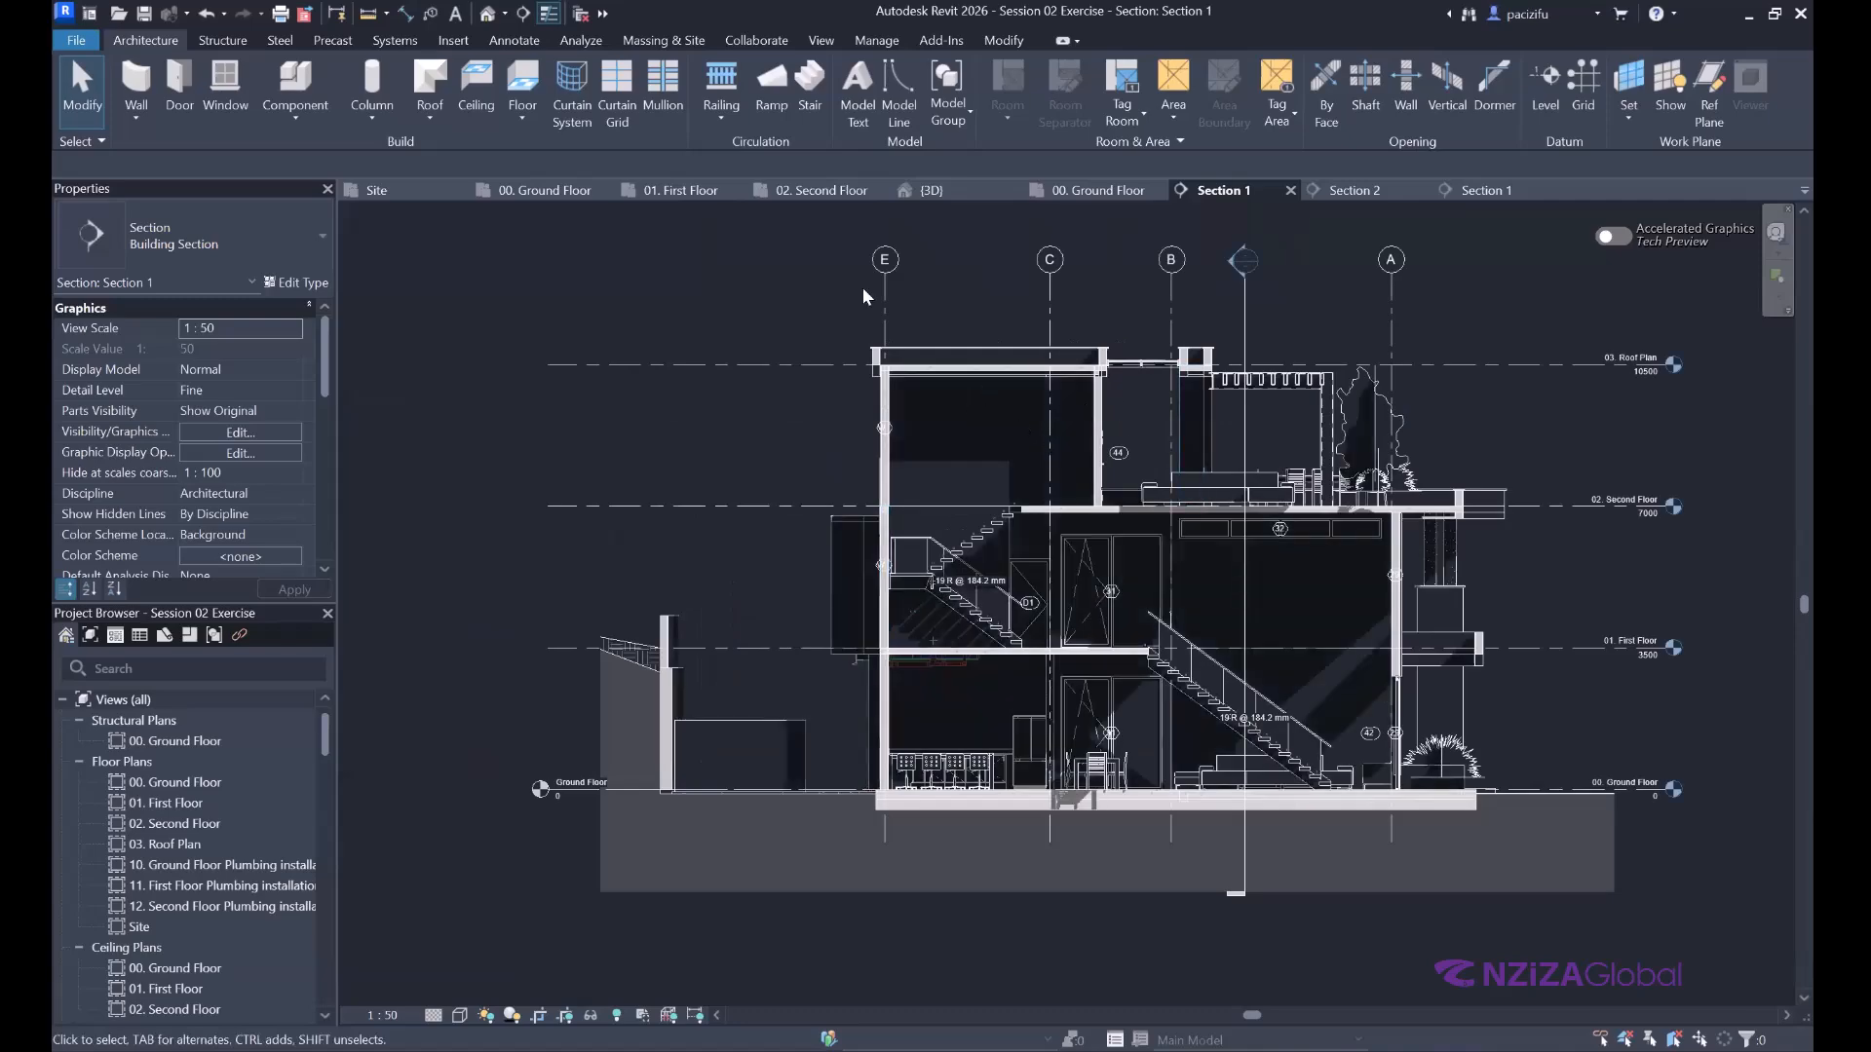
scroll(623, 374, "up", 3)
scroll(779, 393, "down", 4)
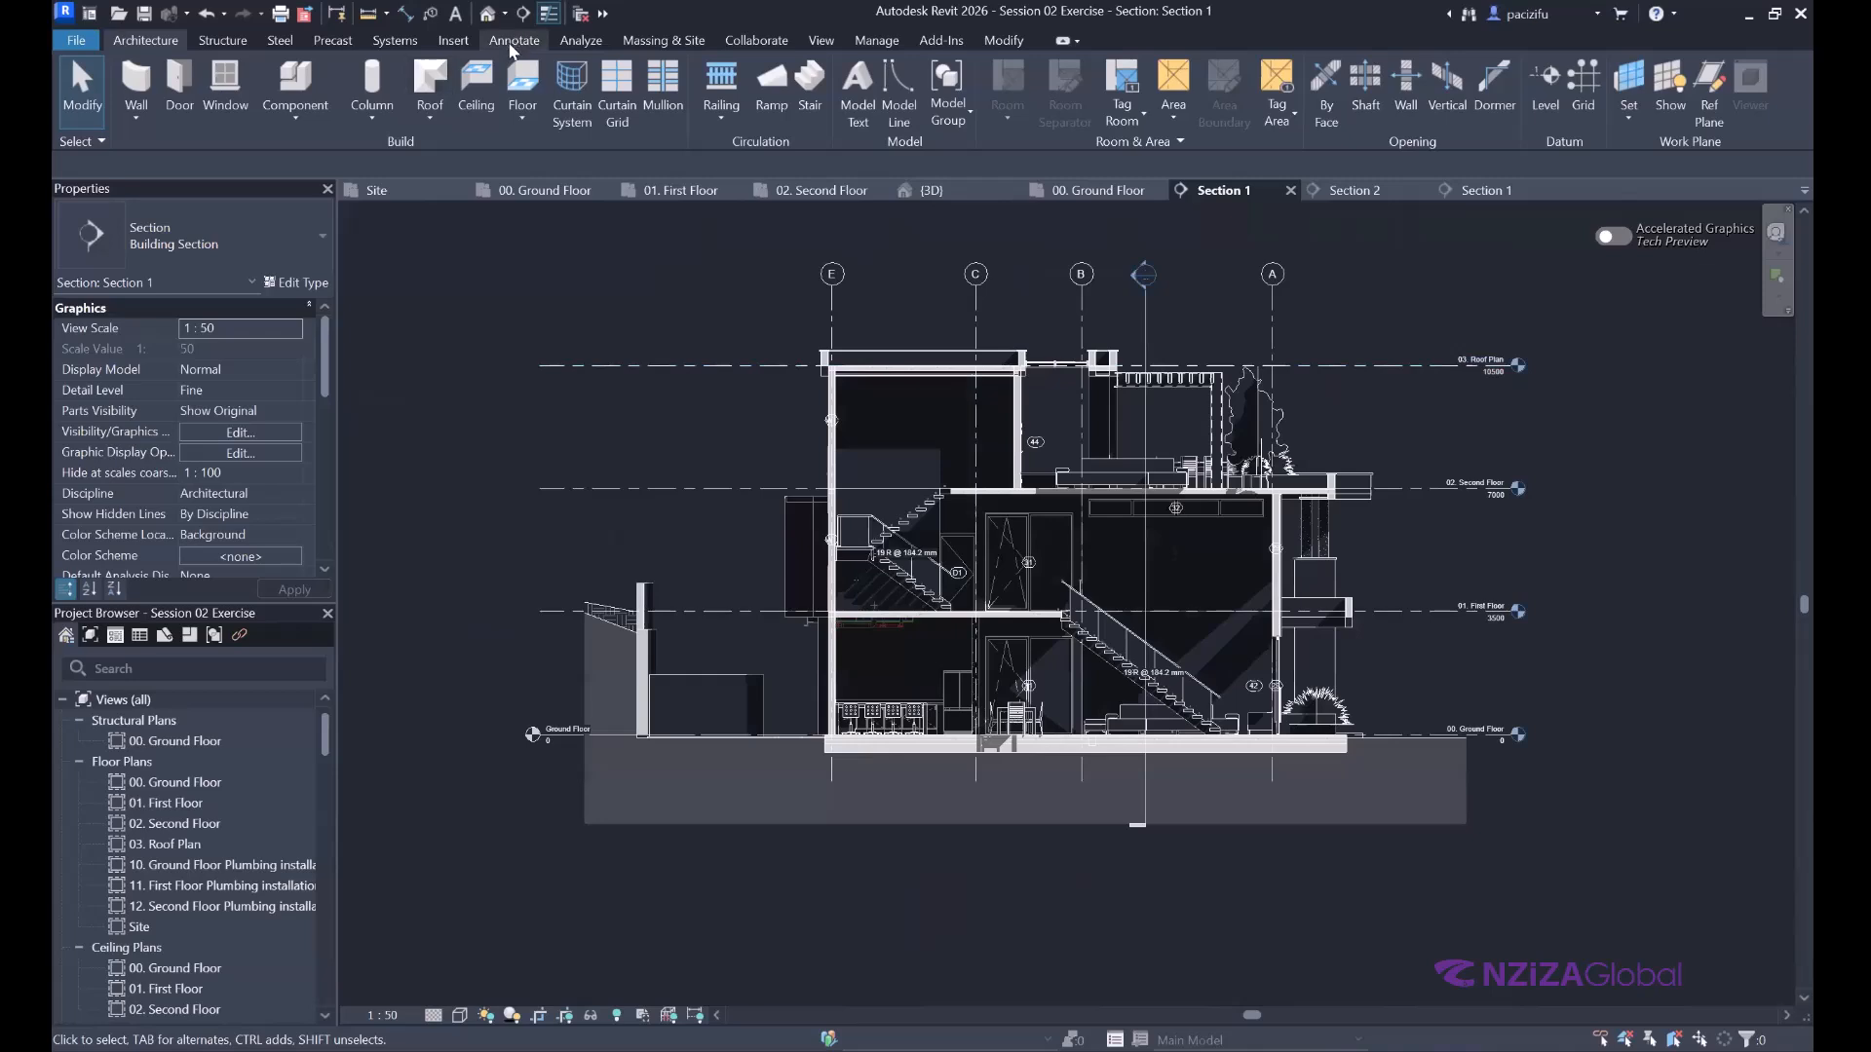
left_click(514, 39)
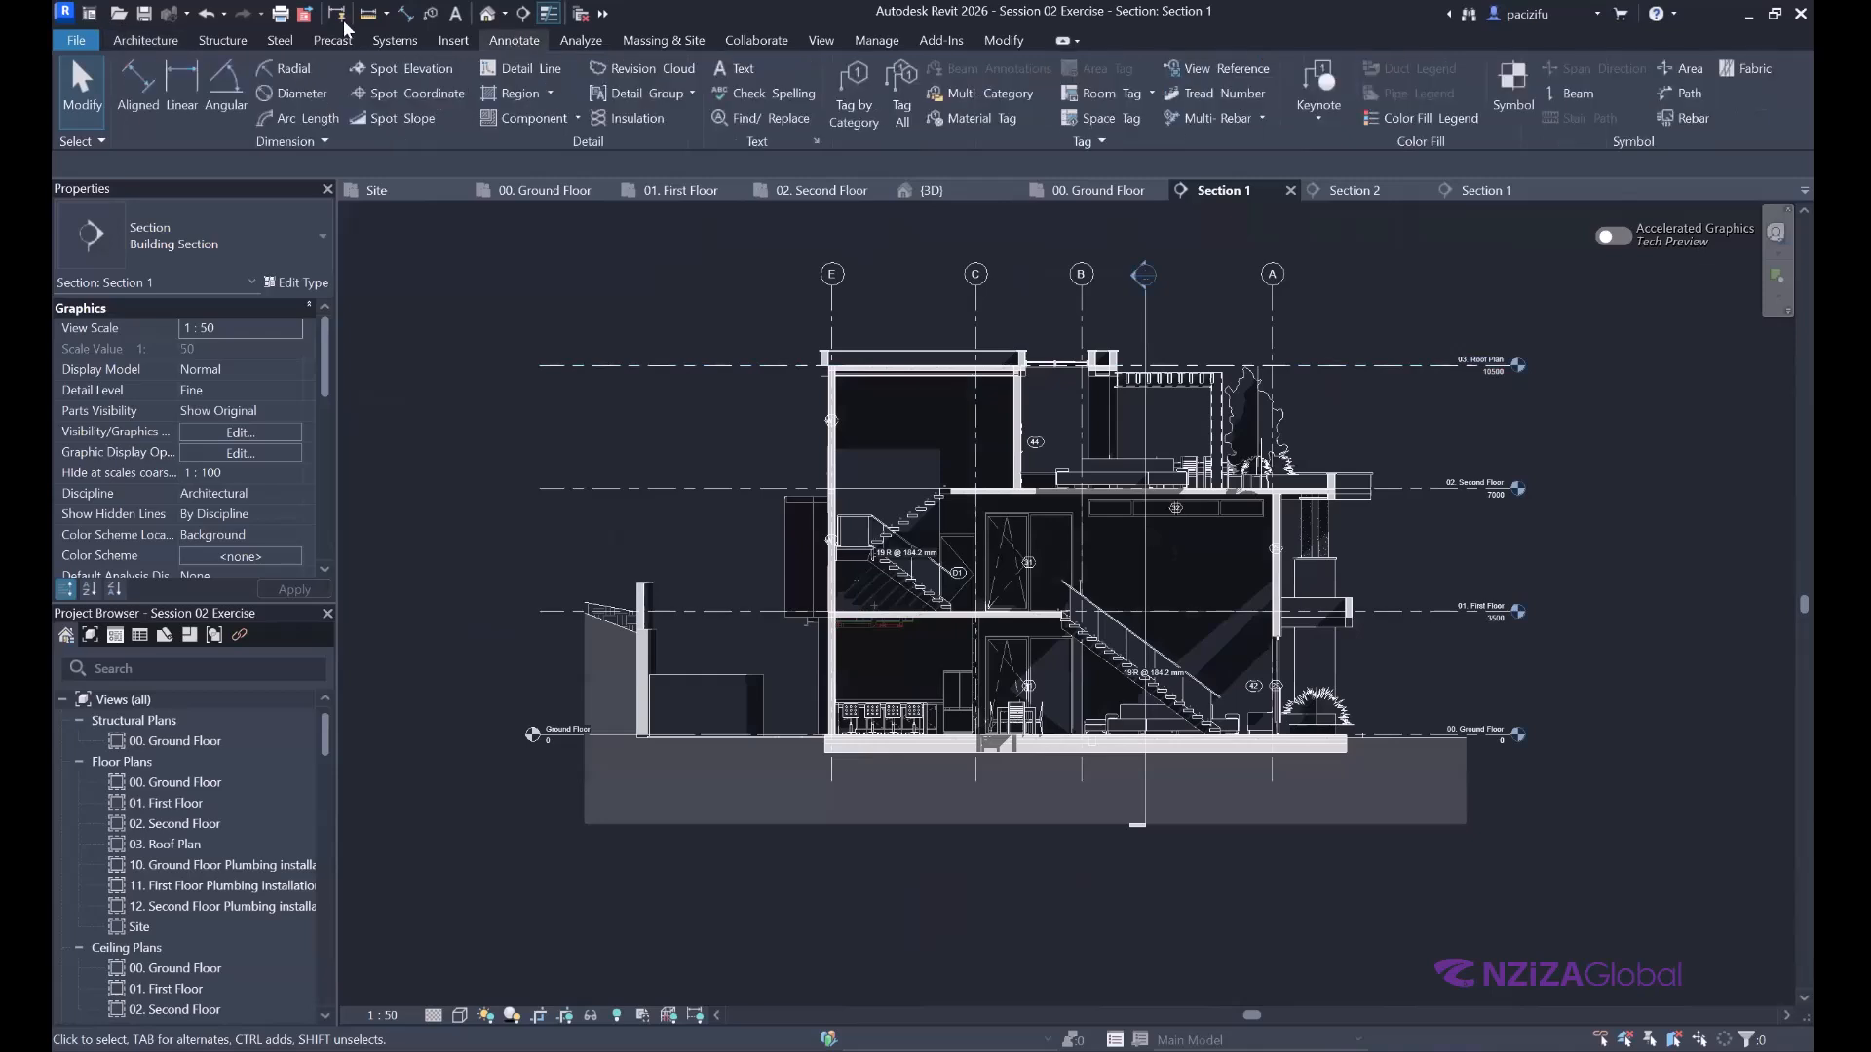
left_click(401, 67)
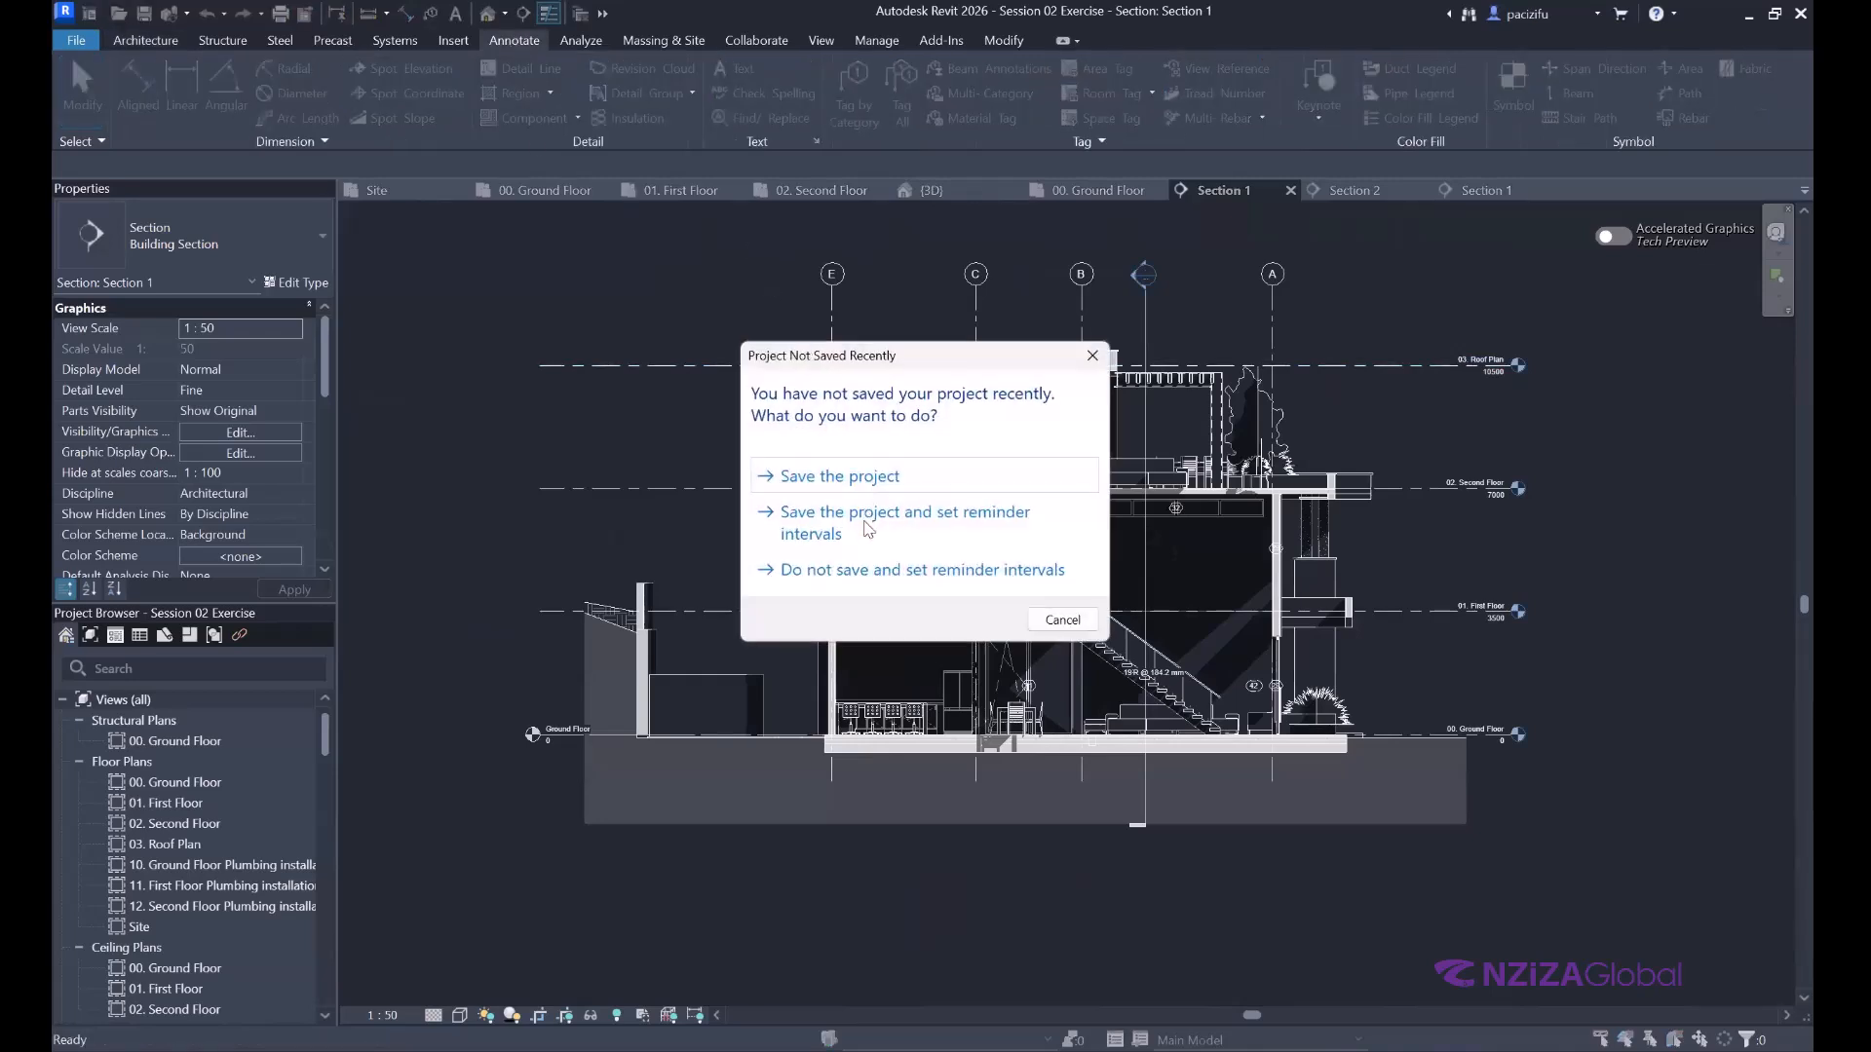
left_click(770, 517)
scroll(912, 303, "up", 4)
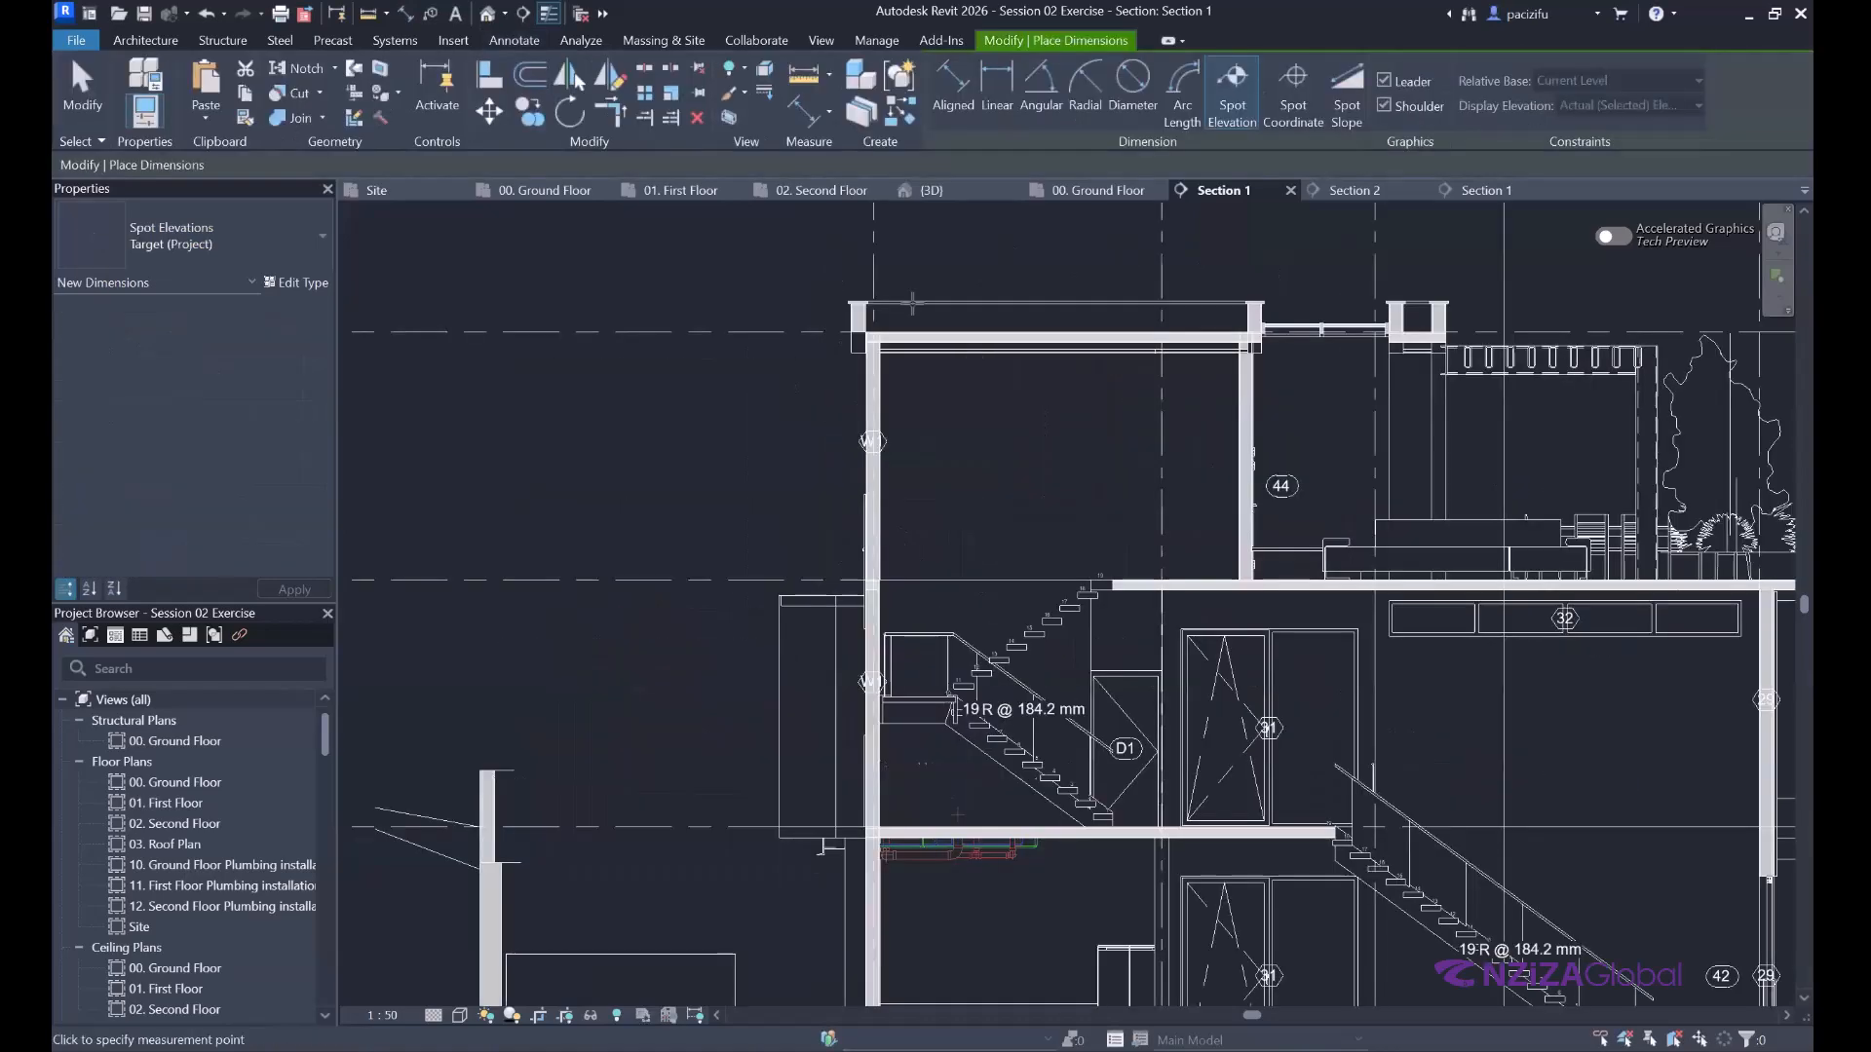
scroll(897, 331, "up", 3)
scroll(906, 298, "down", 7)
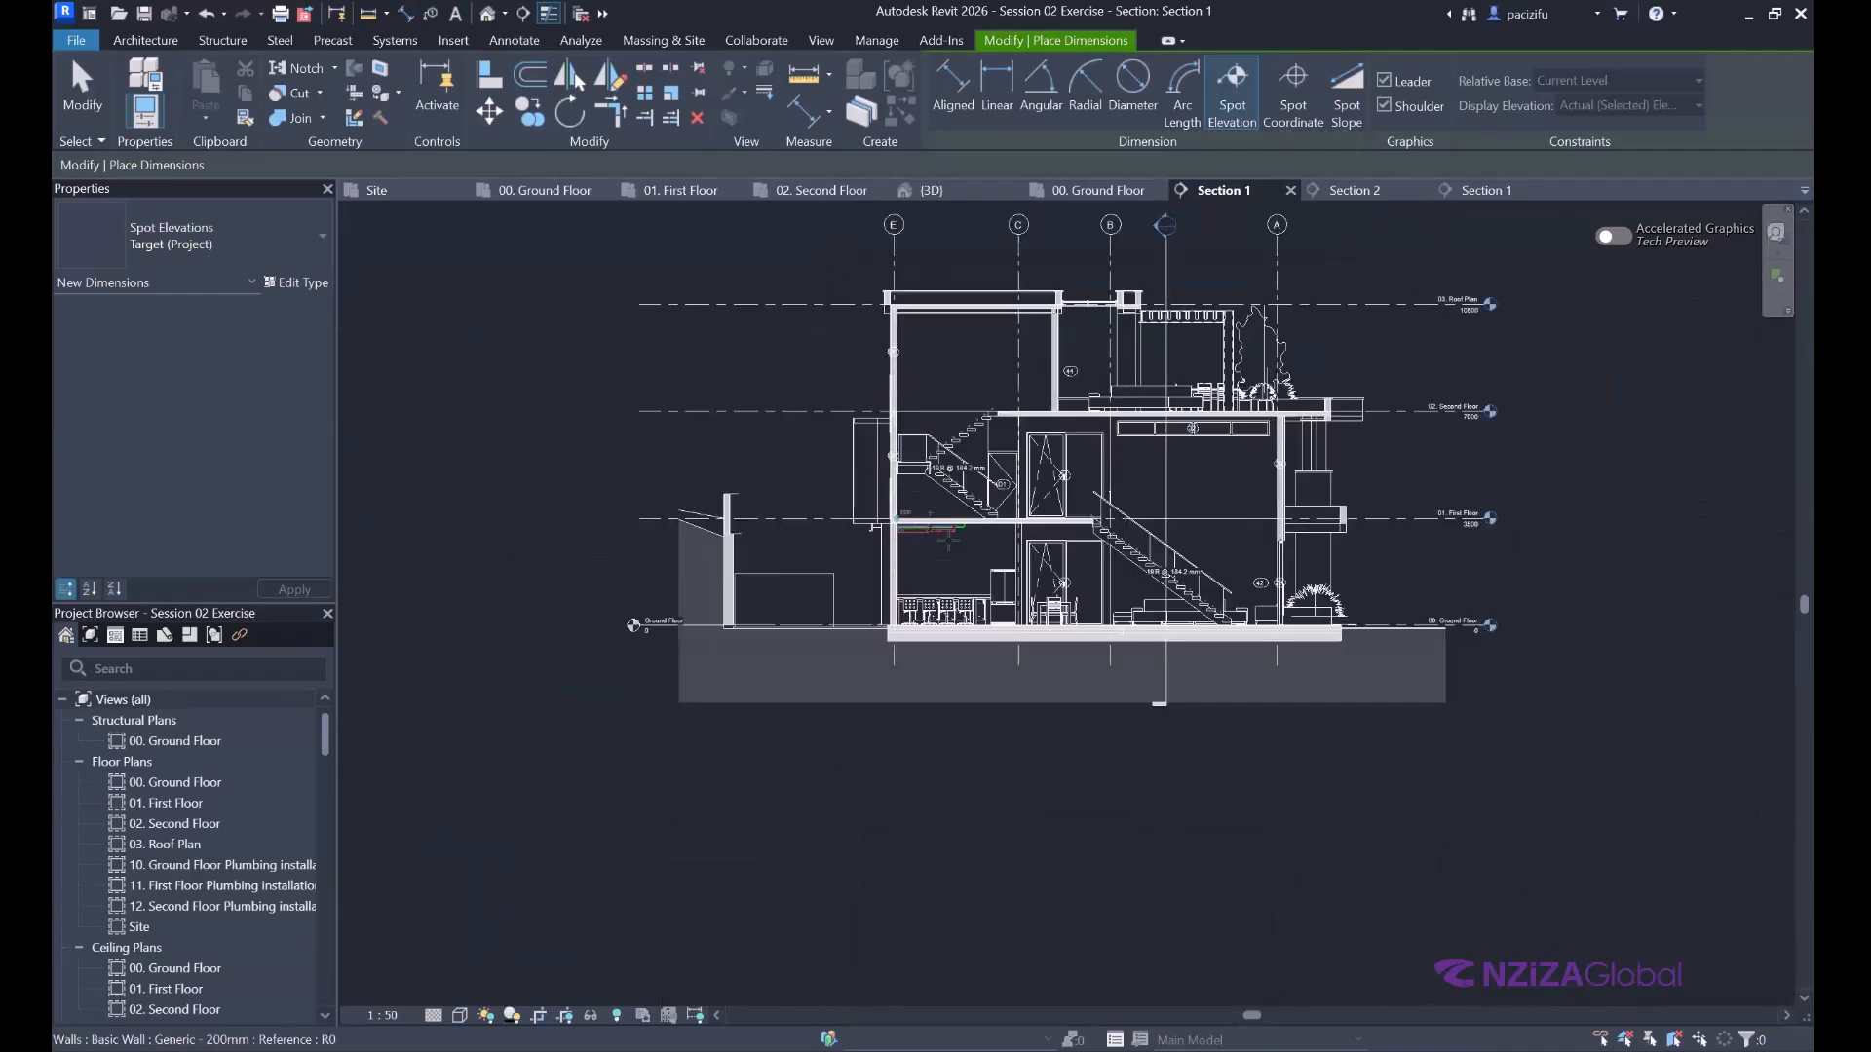
scroll(882, 635, "up", 8)
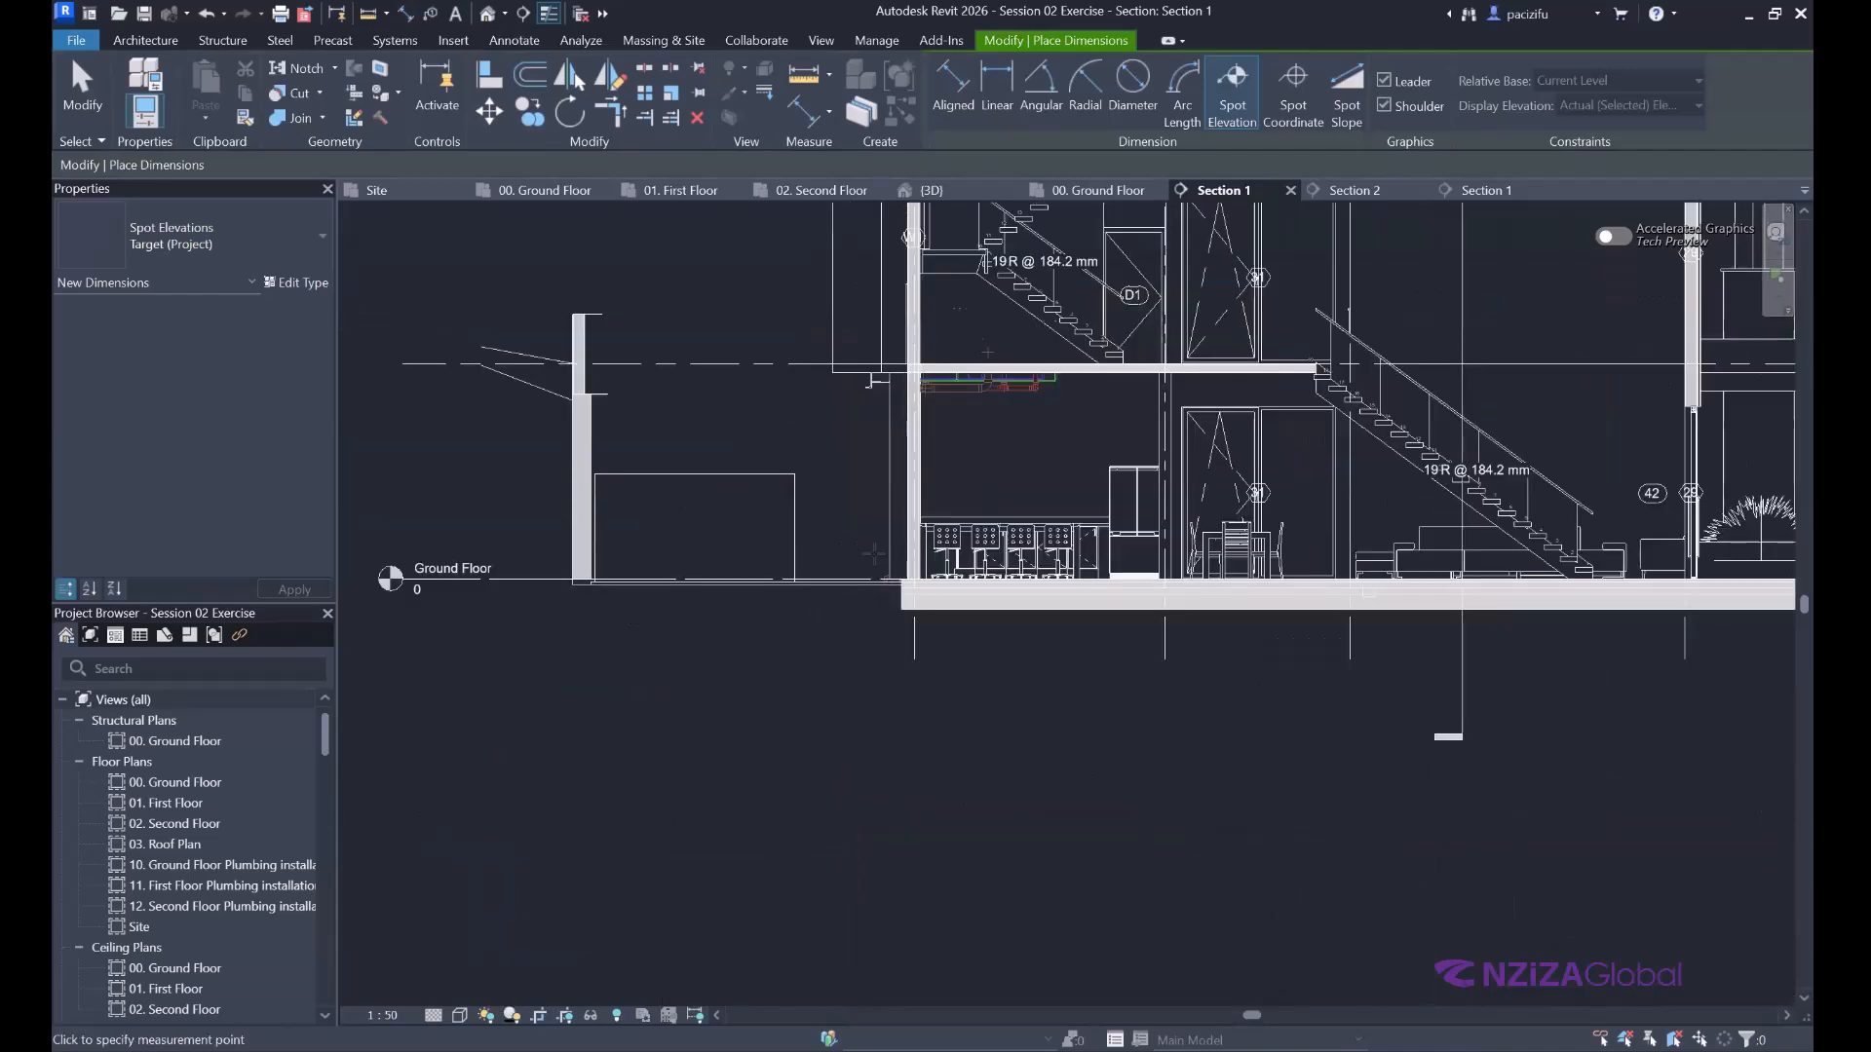
scroll(874, 553, "up", 4)
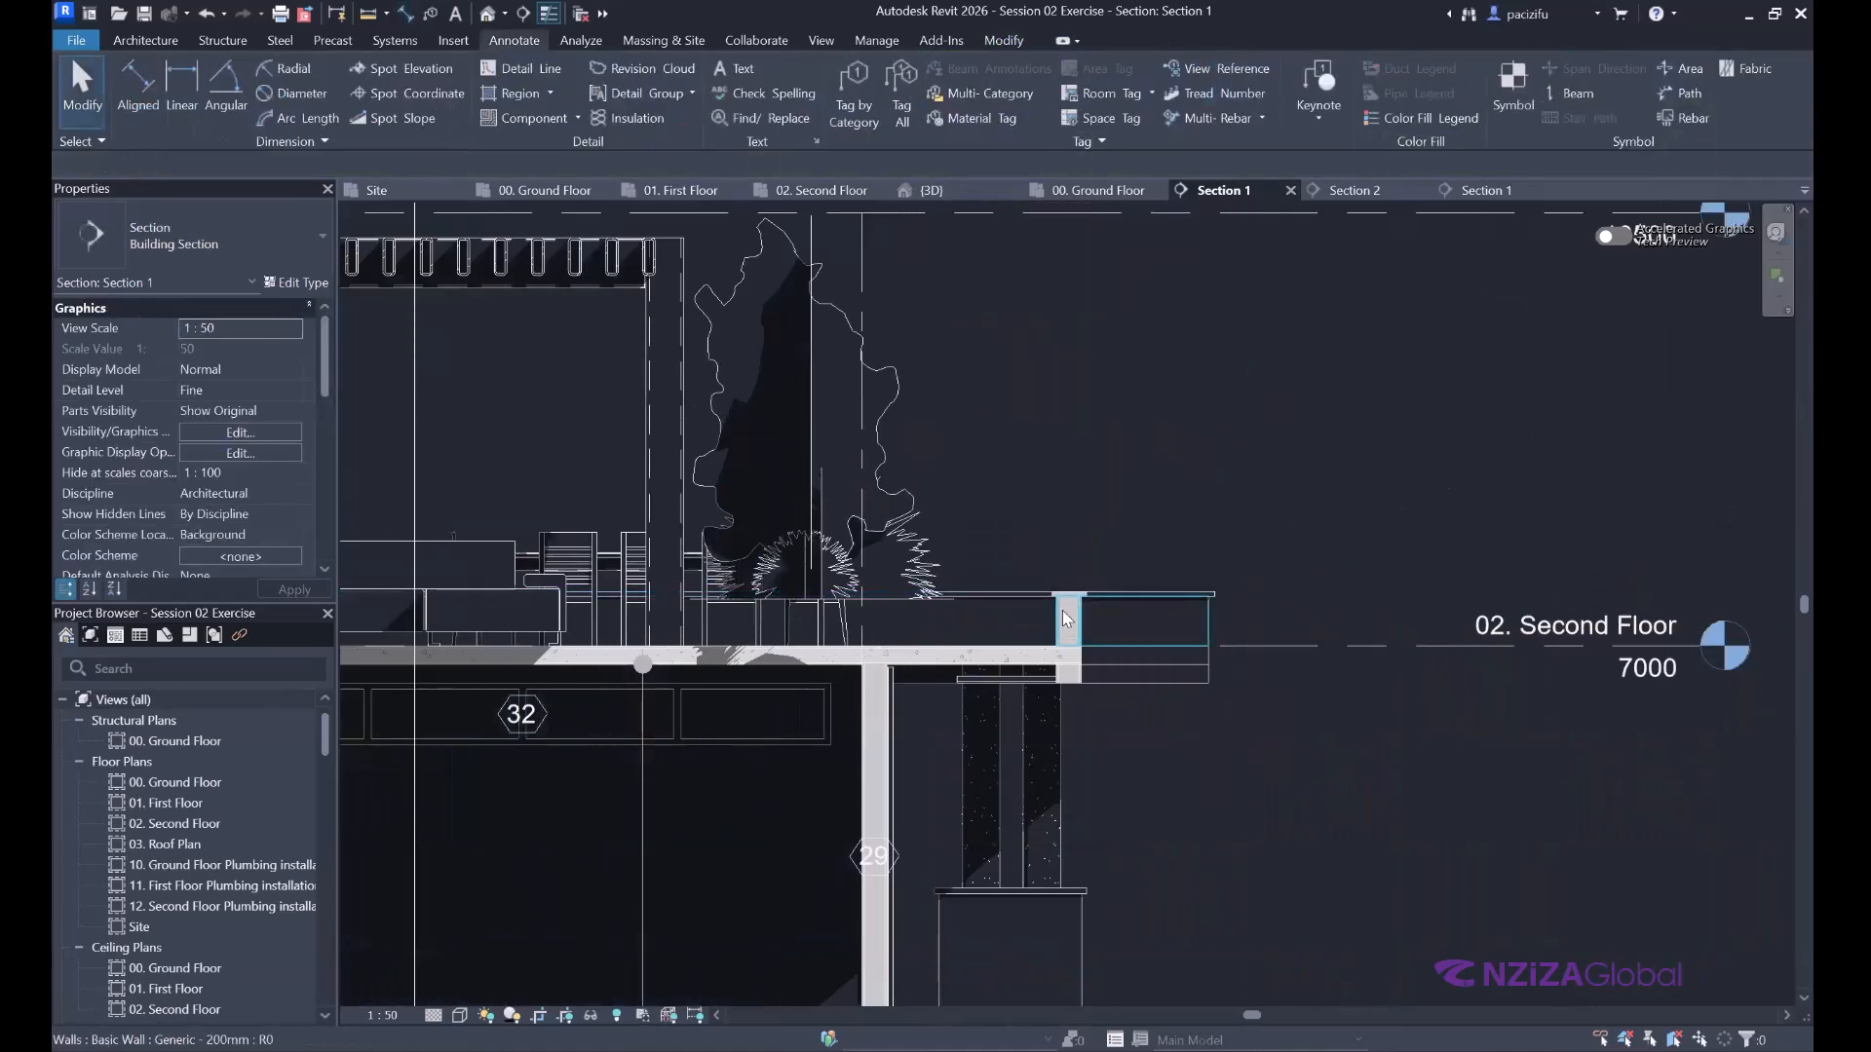
Examine the cut parapet wall and its coping at the terrace edge near the 02. Second Floor level in Section 1.
scroll(1106, 589, "up", 8)
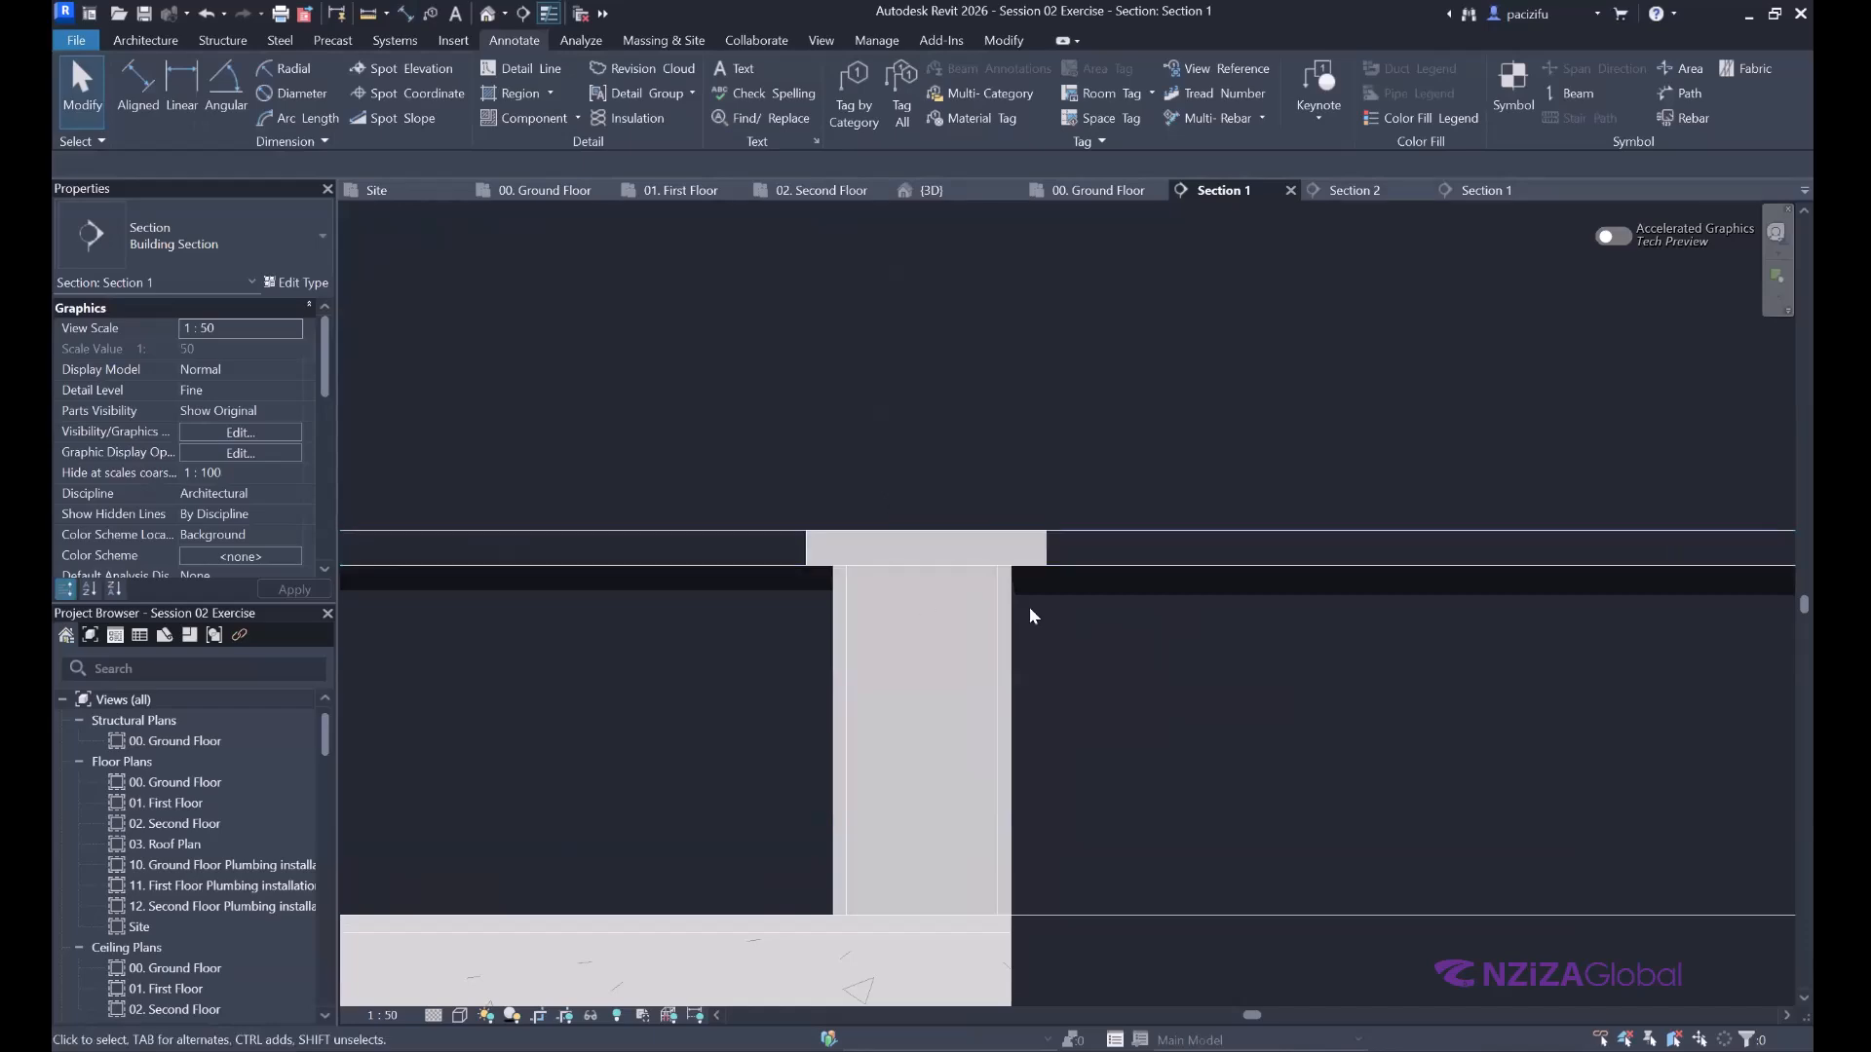
scroll(893, 601, "down", 6)
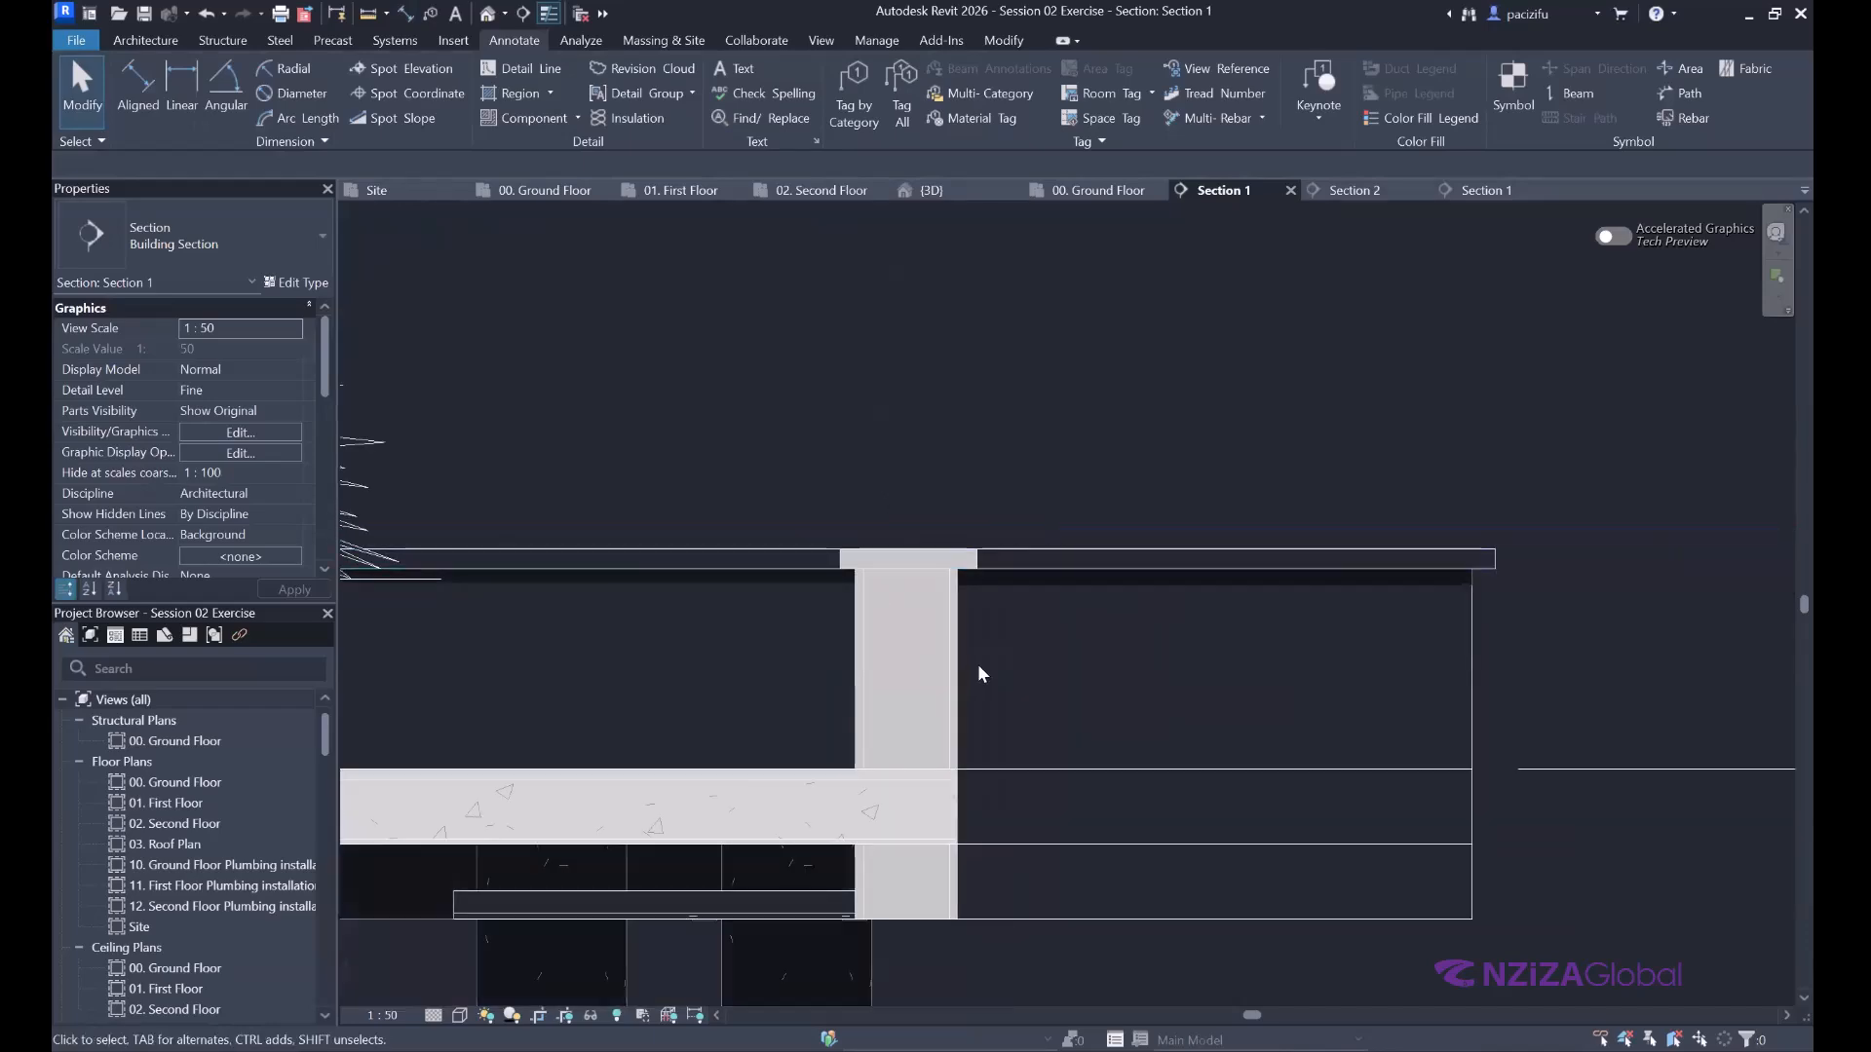
scroll(939, 623, "down", 2)
scroll(1020, 618, "up", 3)
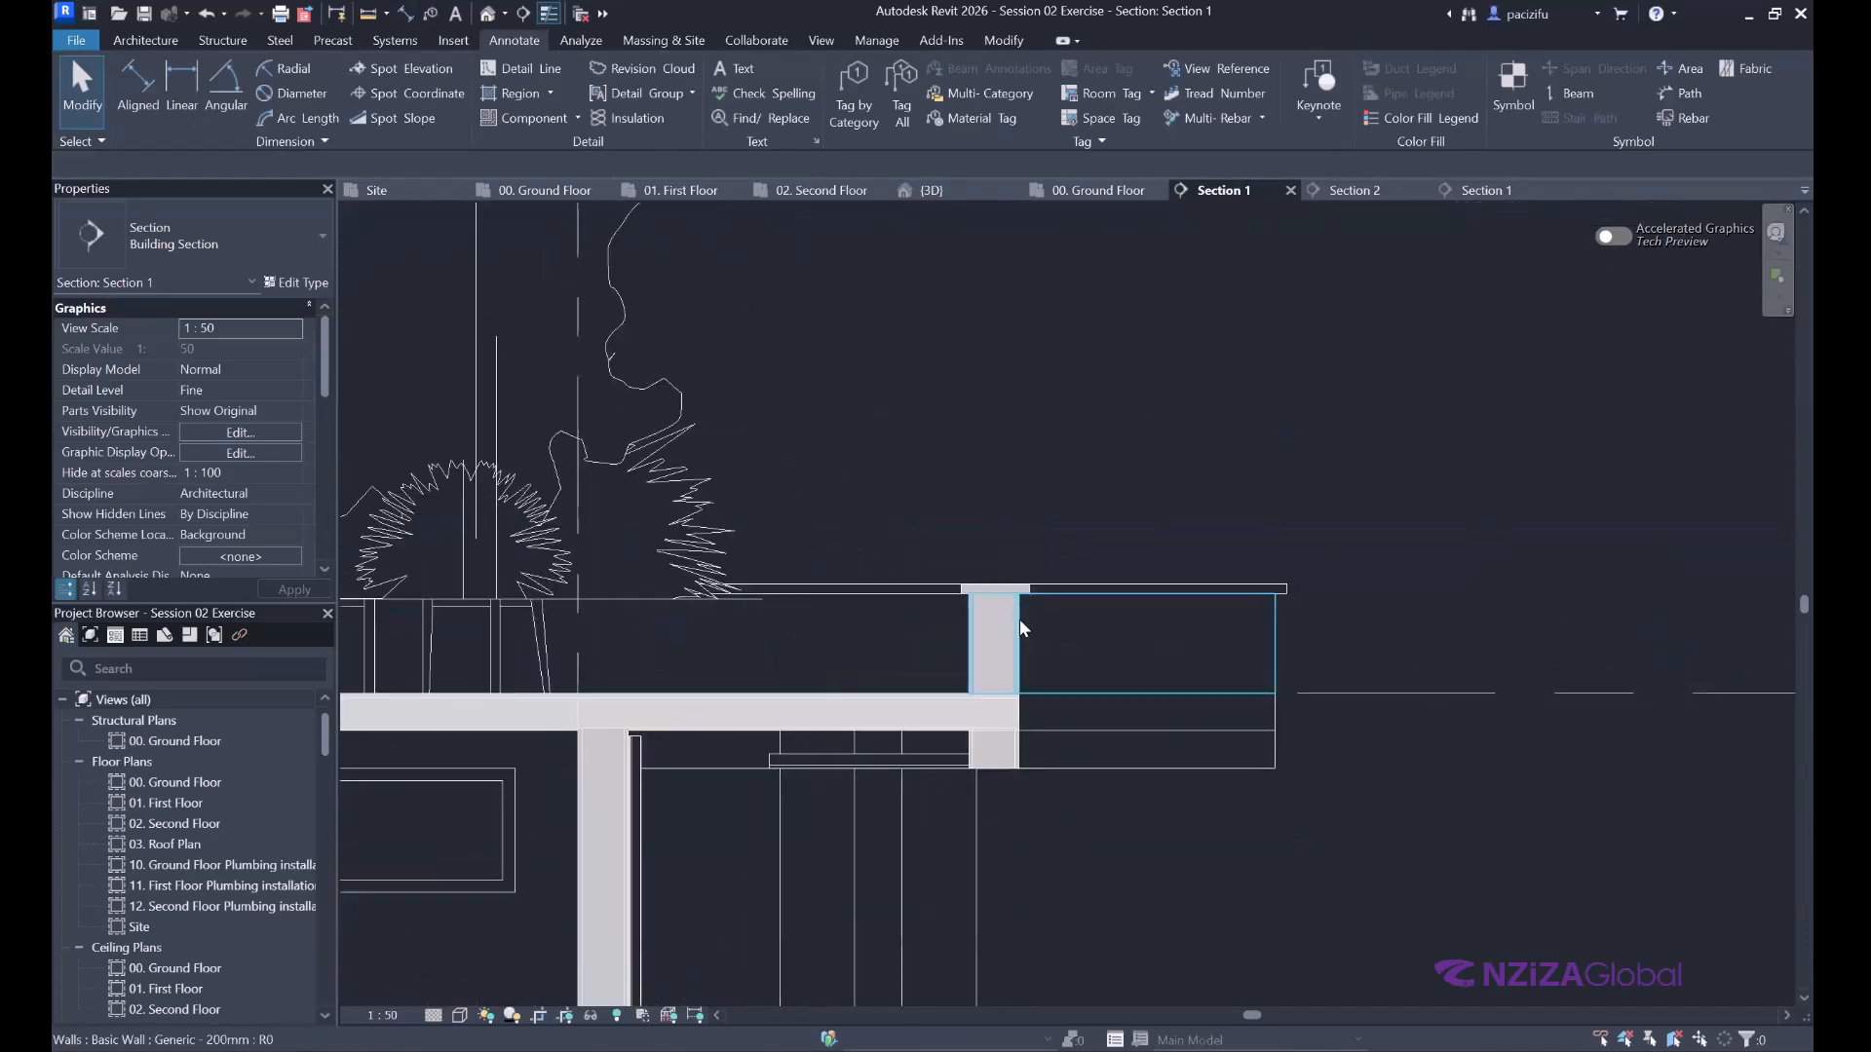
scroll(1025, 628, "down", 5)
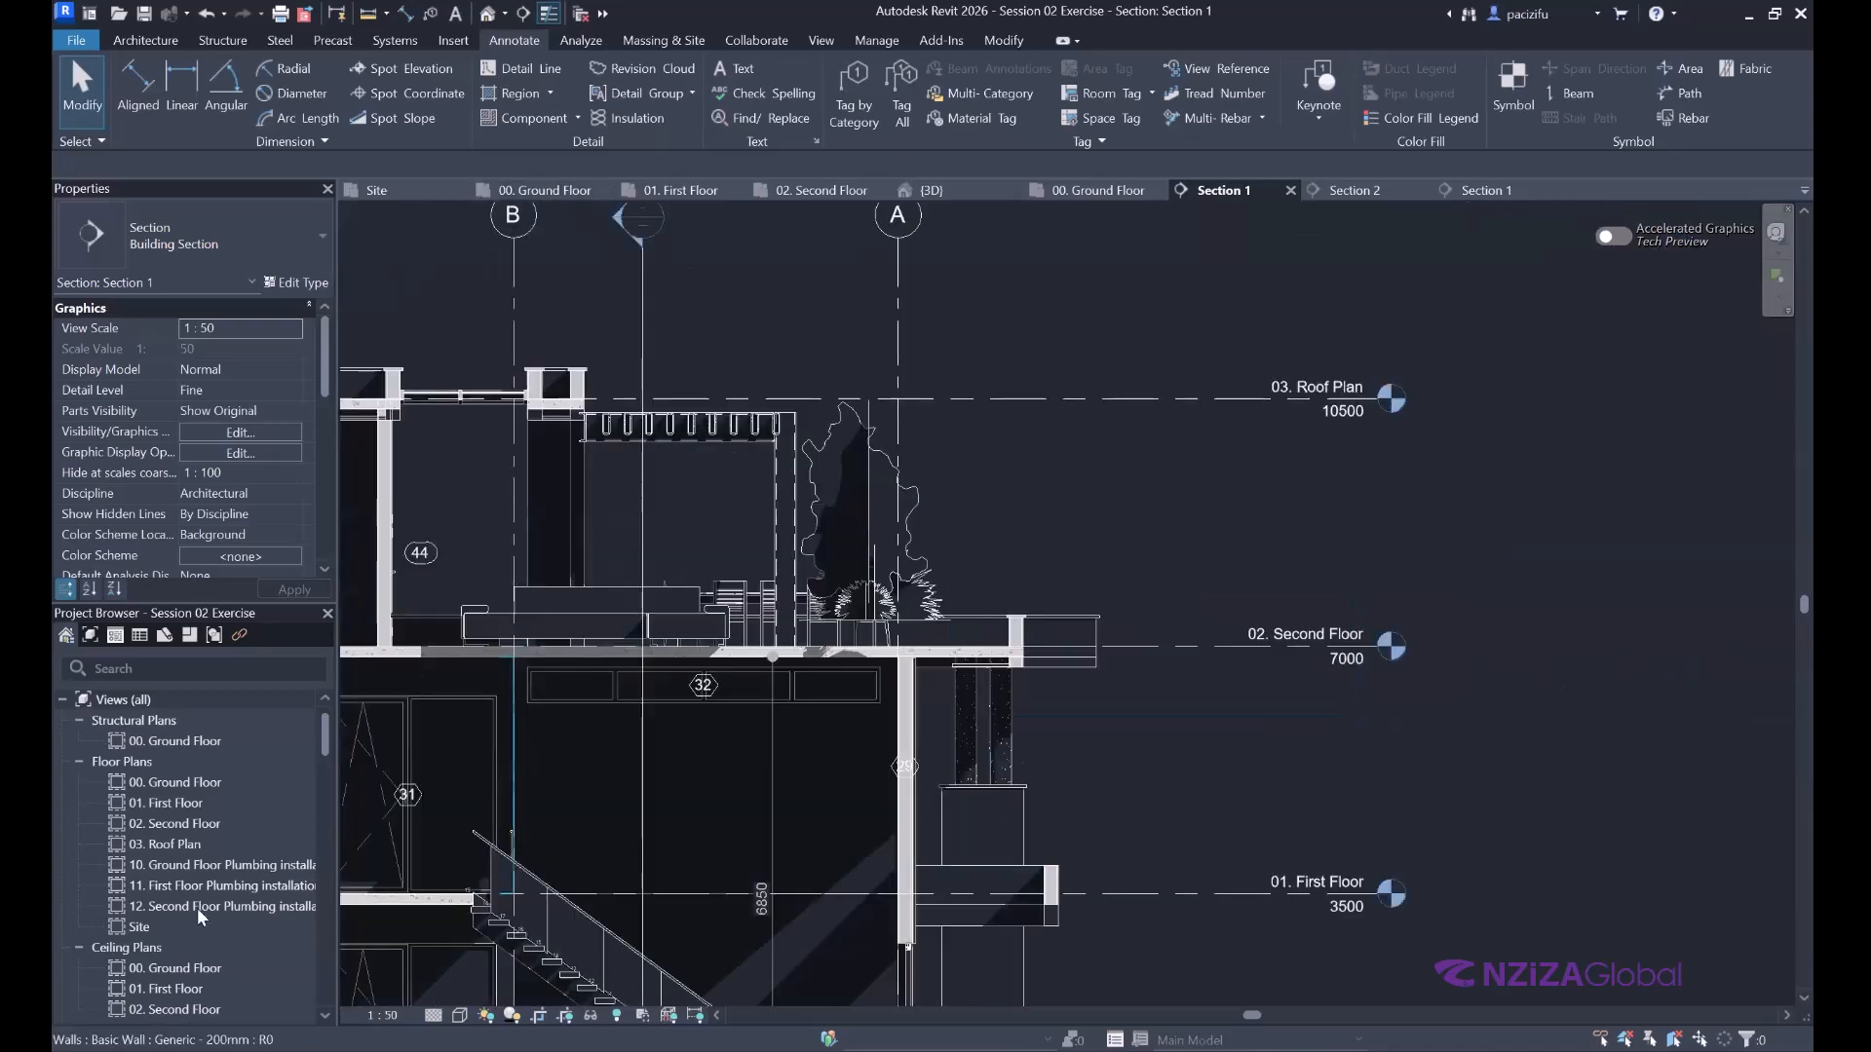
Open the {3D} view and inspect the parapet copings around the roof terraces from the front and above.
scroll(185, 786, "down", 5)
scroll(141, 840, "up", 1)
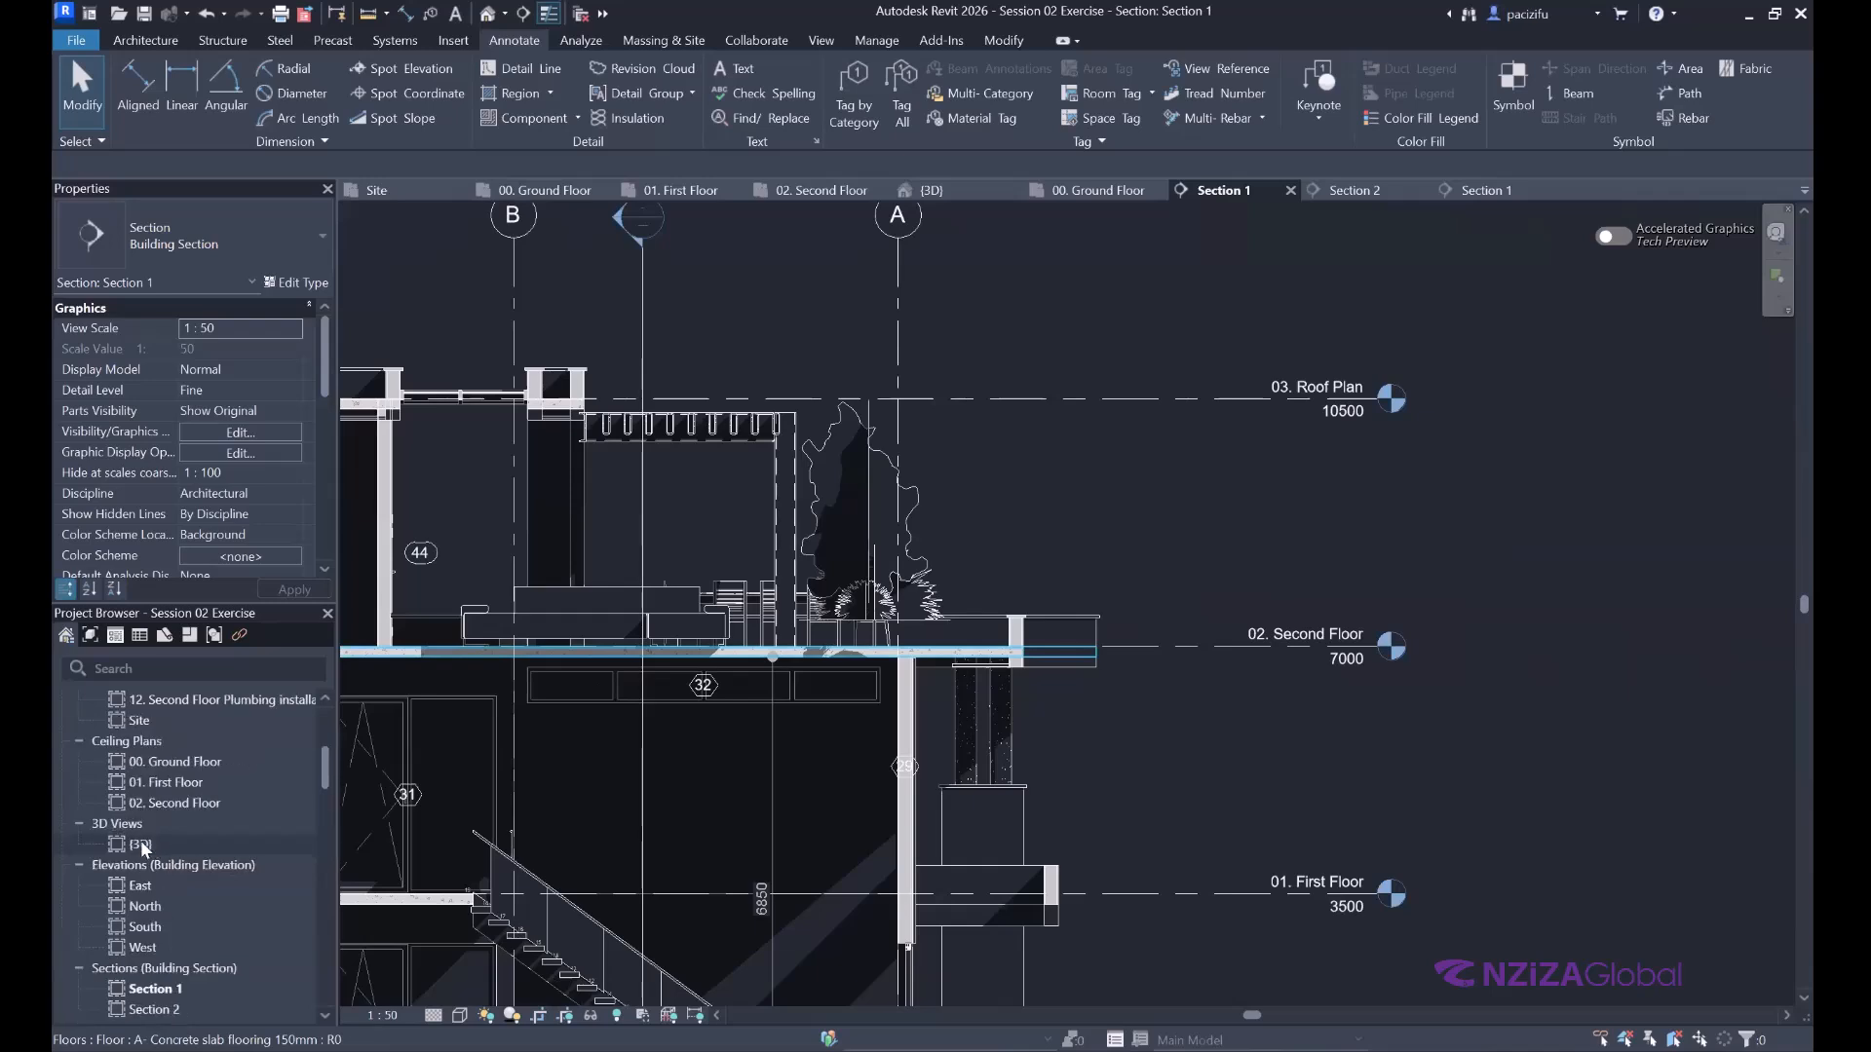
double_click(142, 844)
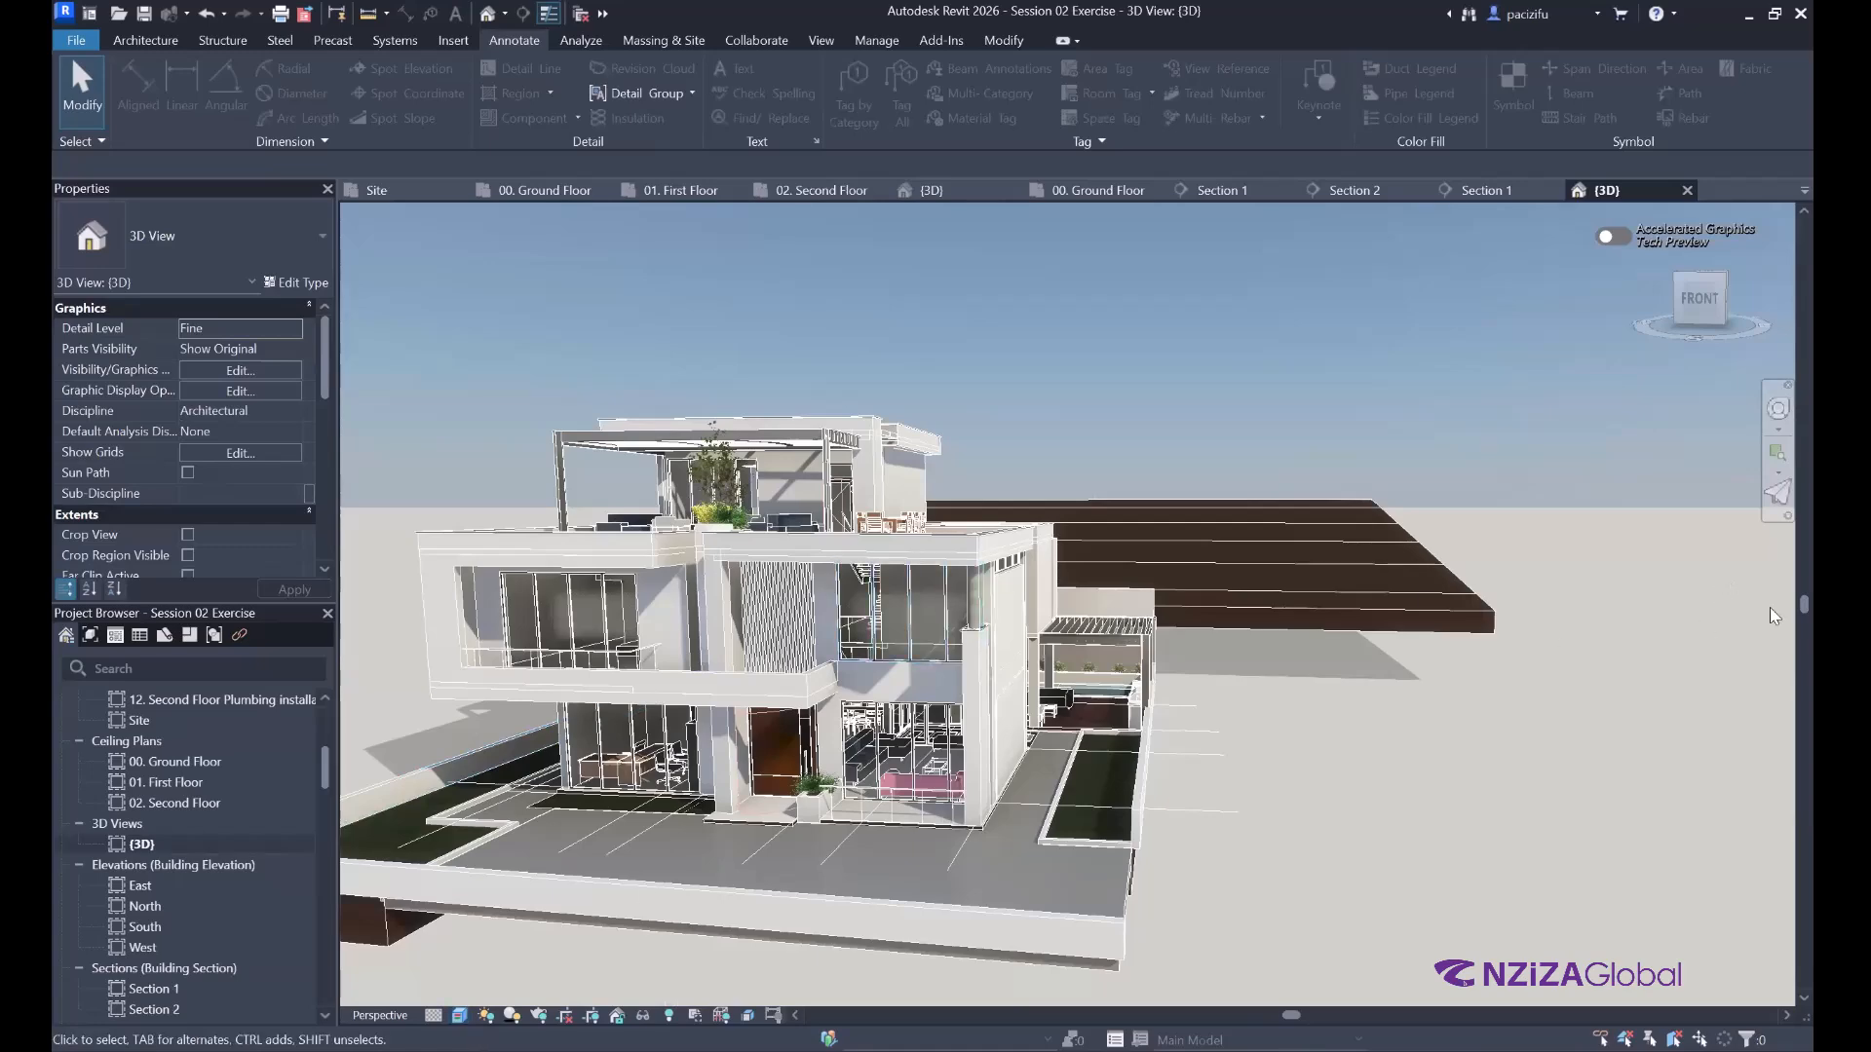
scroll(1042, 536, "up", 5)
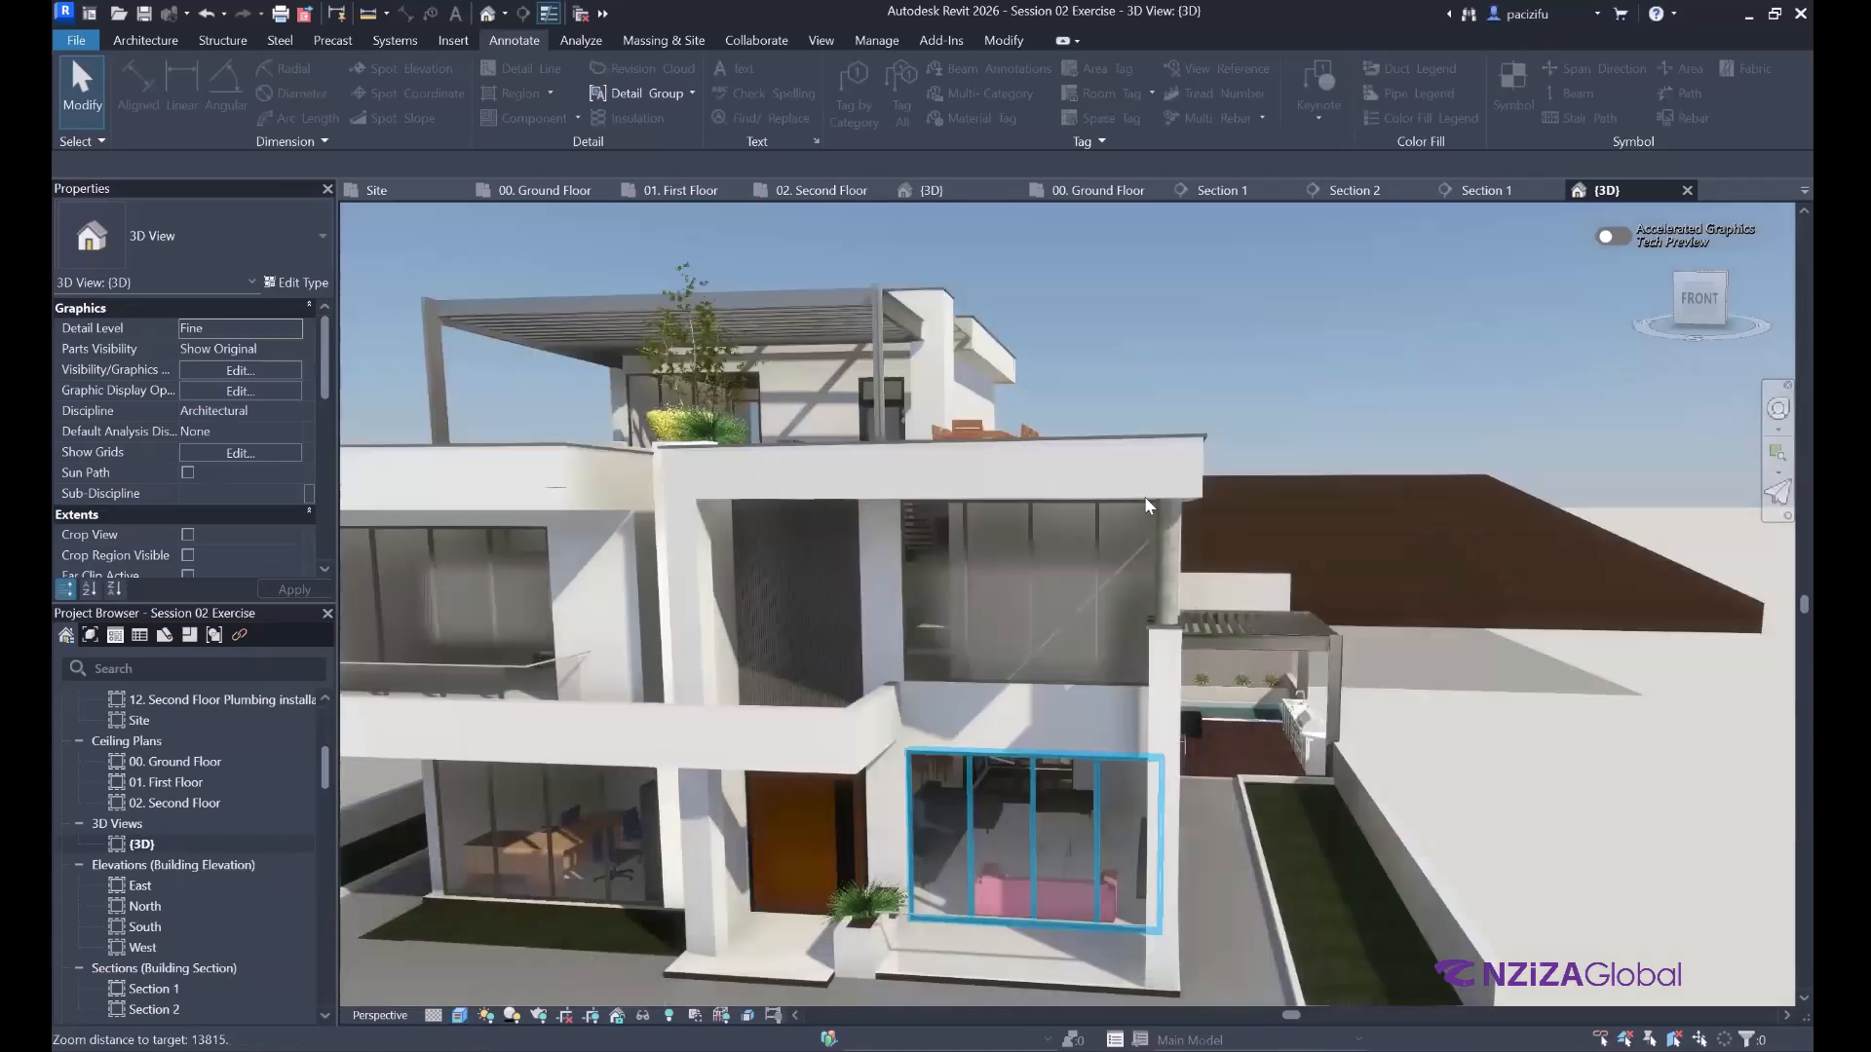
scroll(1212, 538, "down", 4)
scroll(1637, 450, "up", 4)
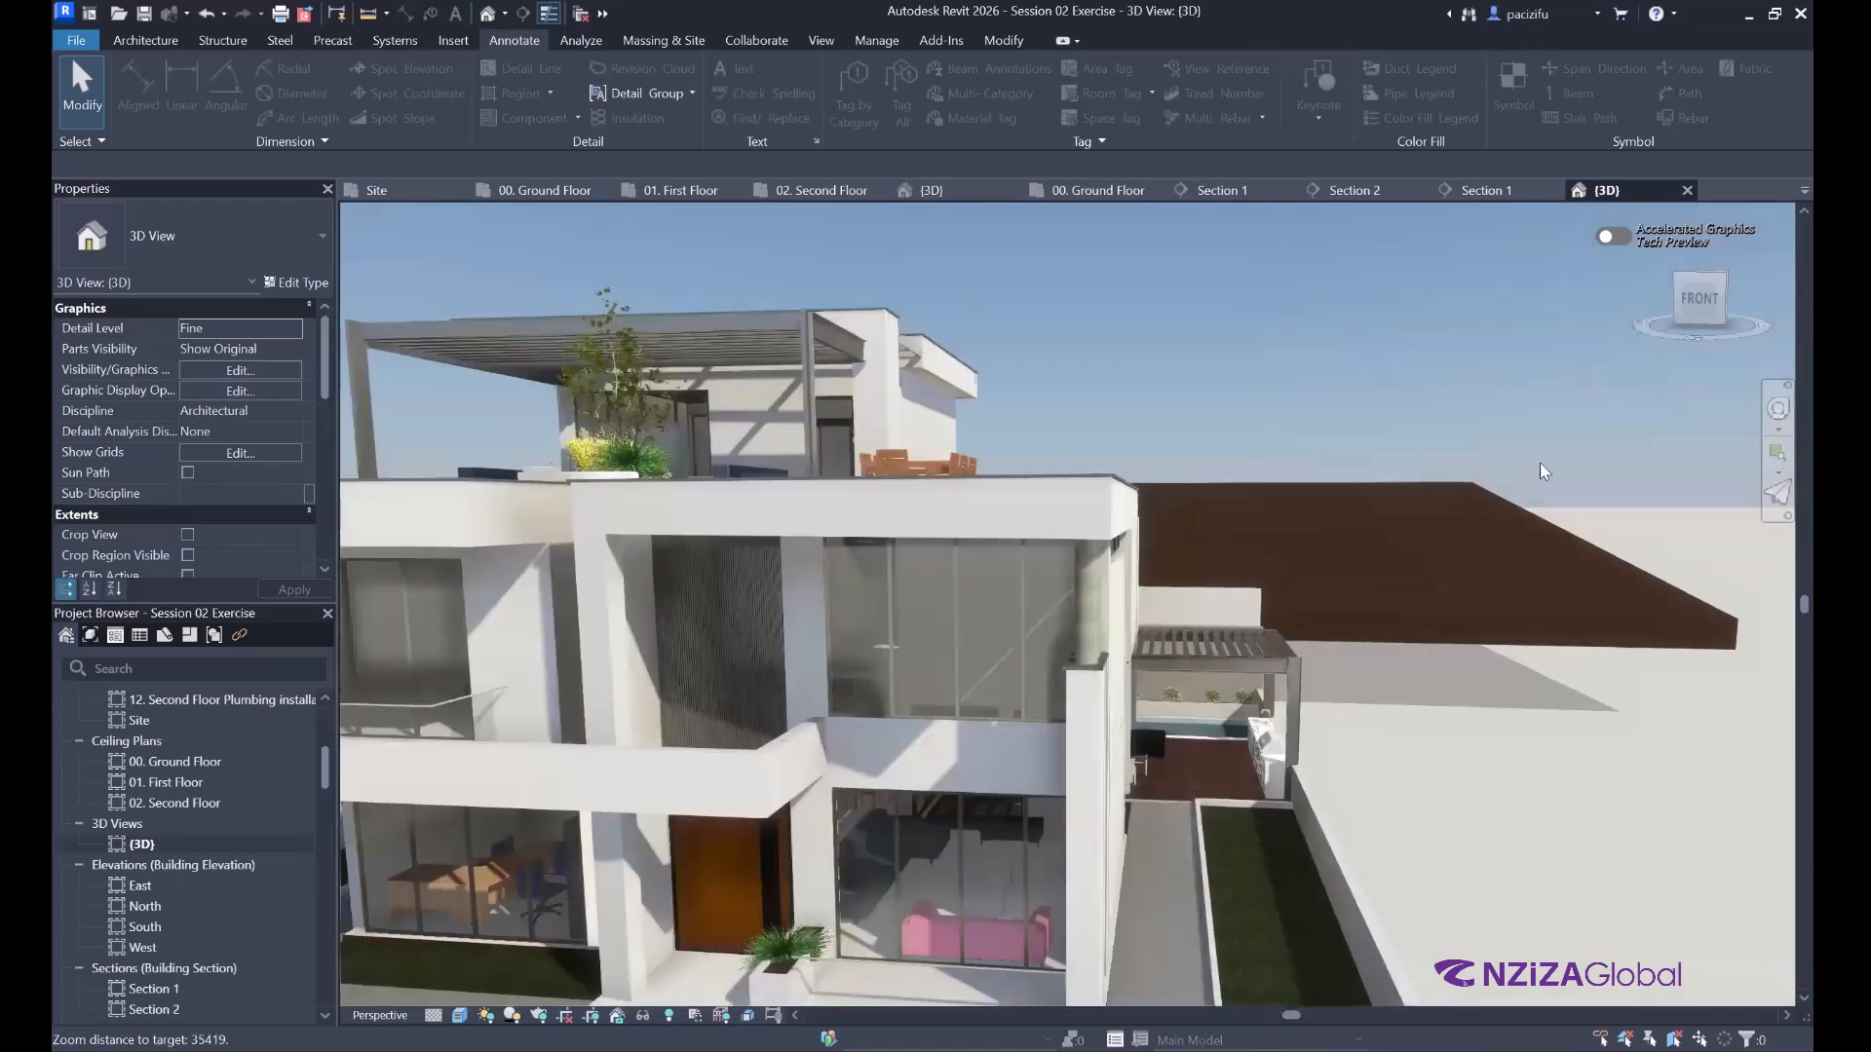
middle_click_drag(1191, 454, 1197, 459, "shift")
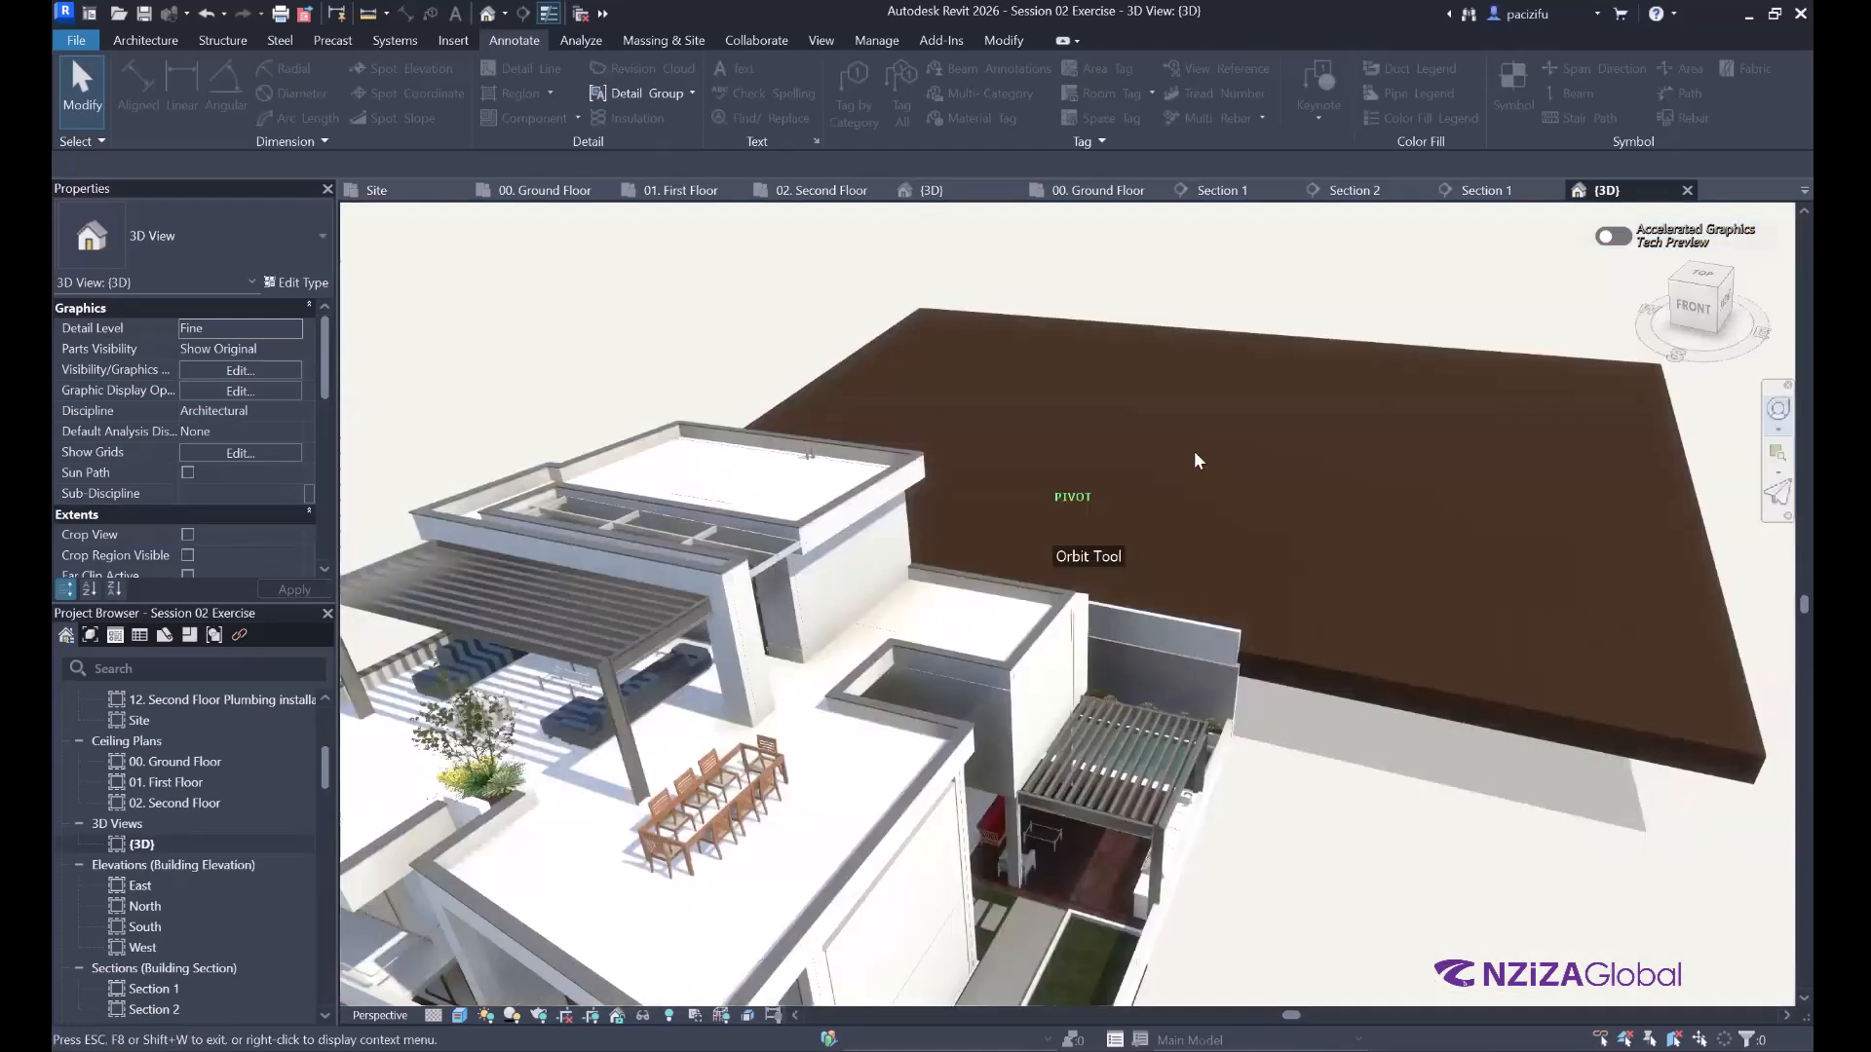
left_click_drag(916, 686, 607, 499)
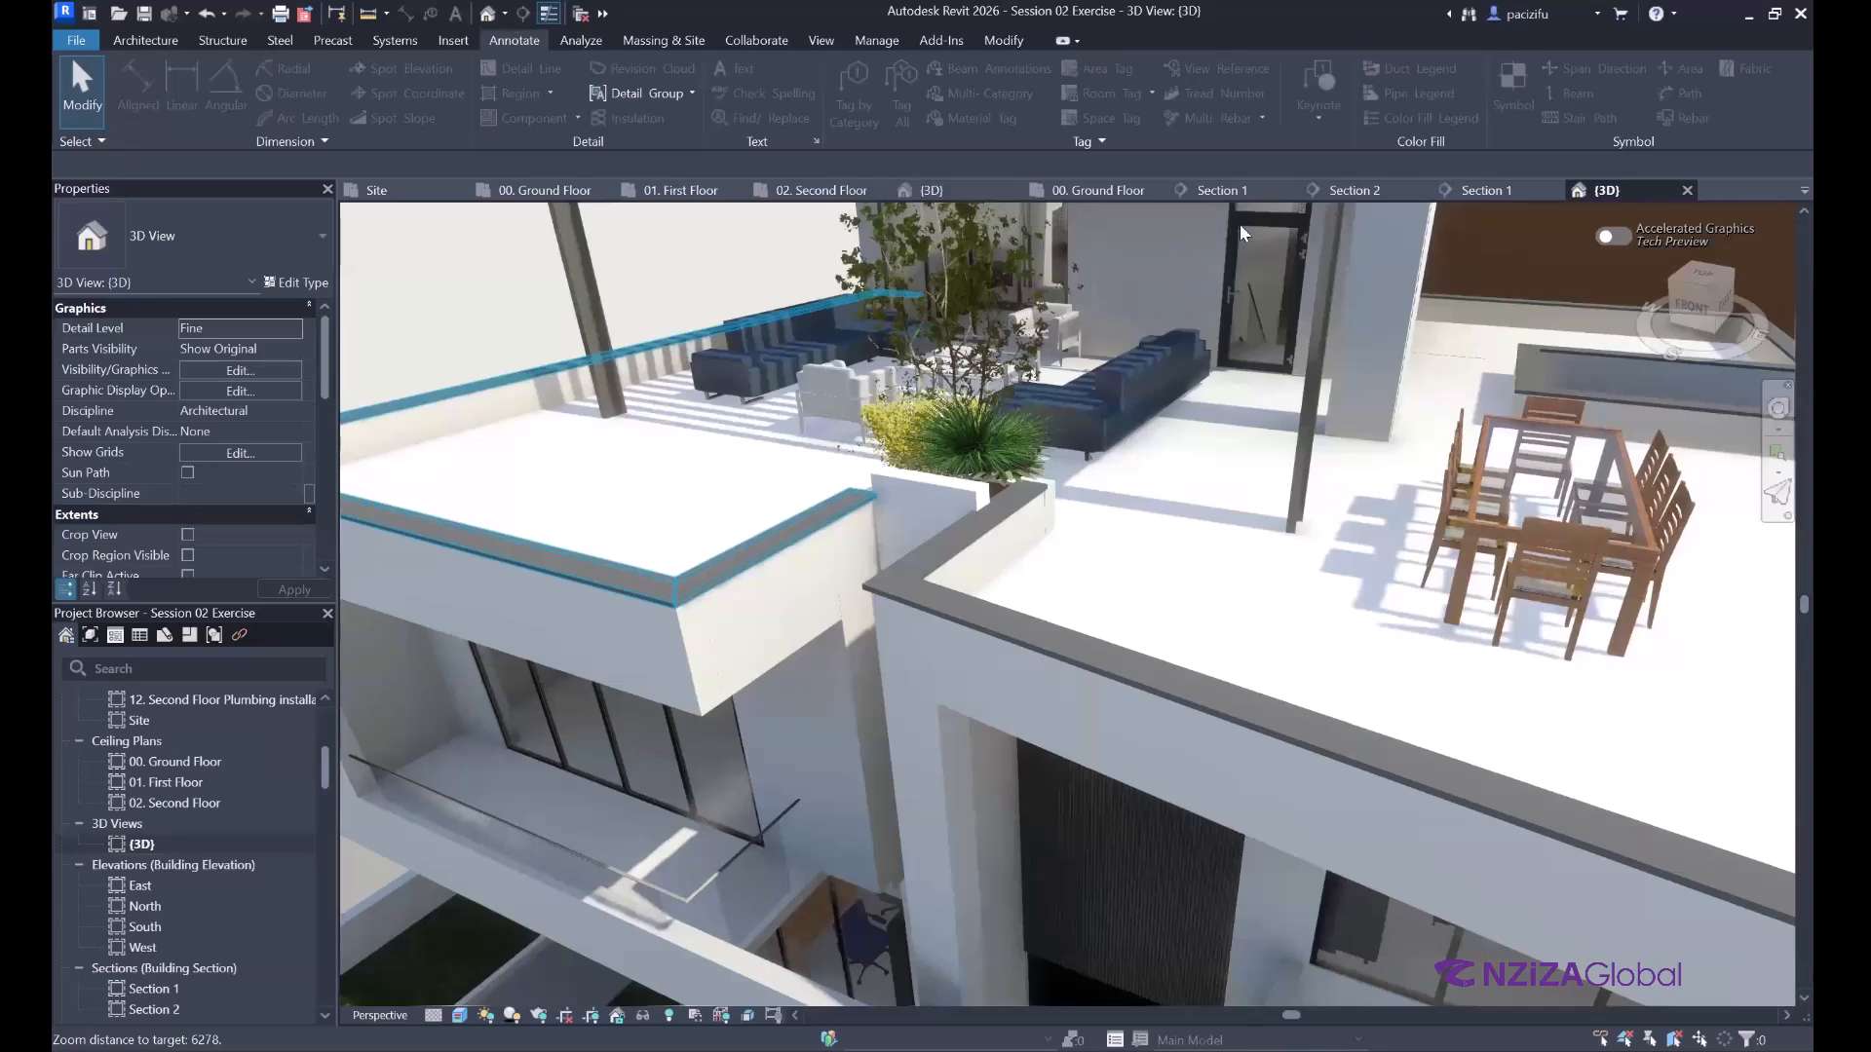
scroll(1239, 224, "down", 3)
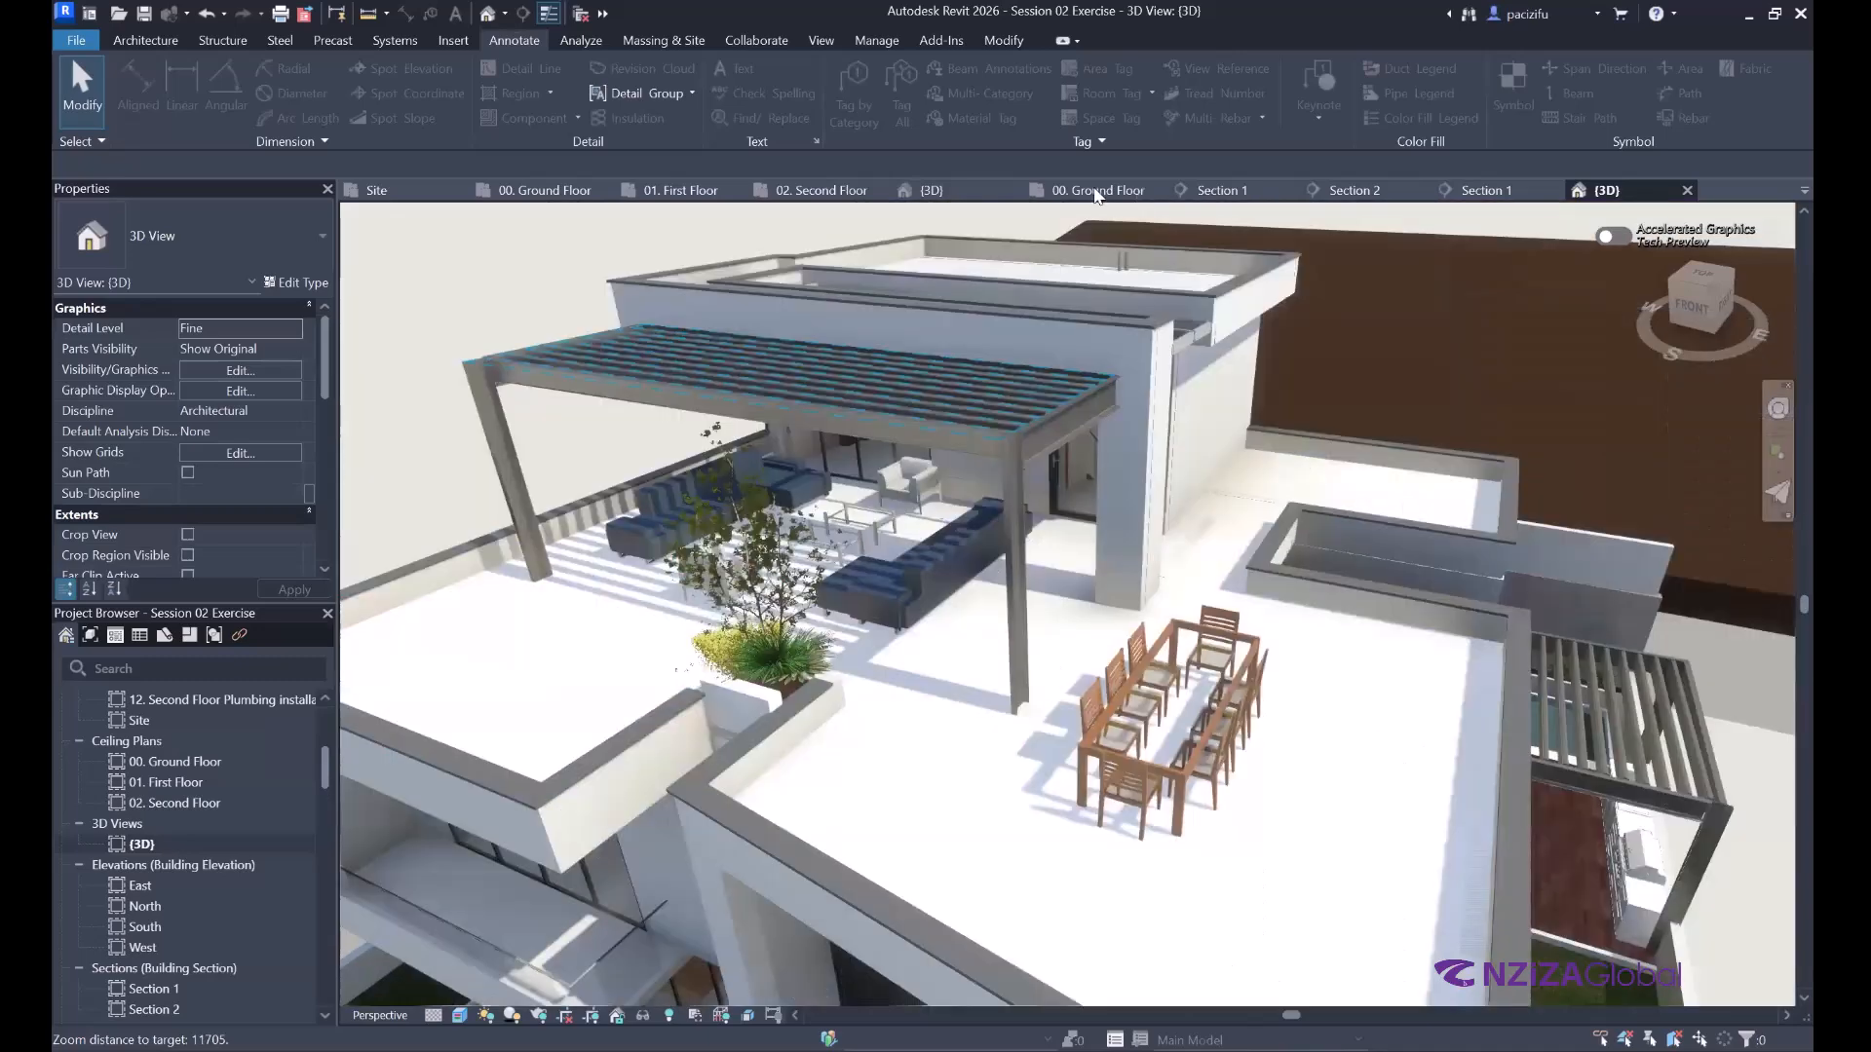
In the Session 02 {3D} view, raise the top of the projecting box's outer 200 mm first-floor wall to a 528.2 mm top offset.
scroll(789, 453, "down", 5)
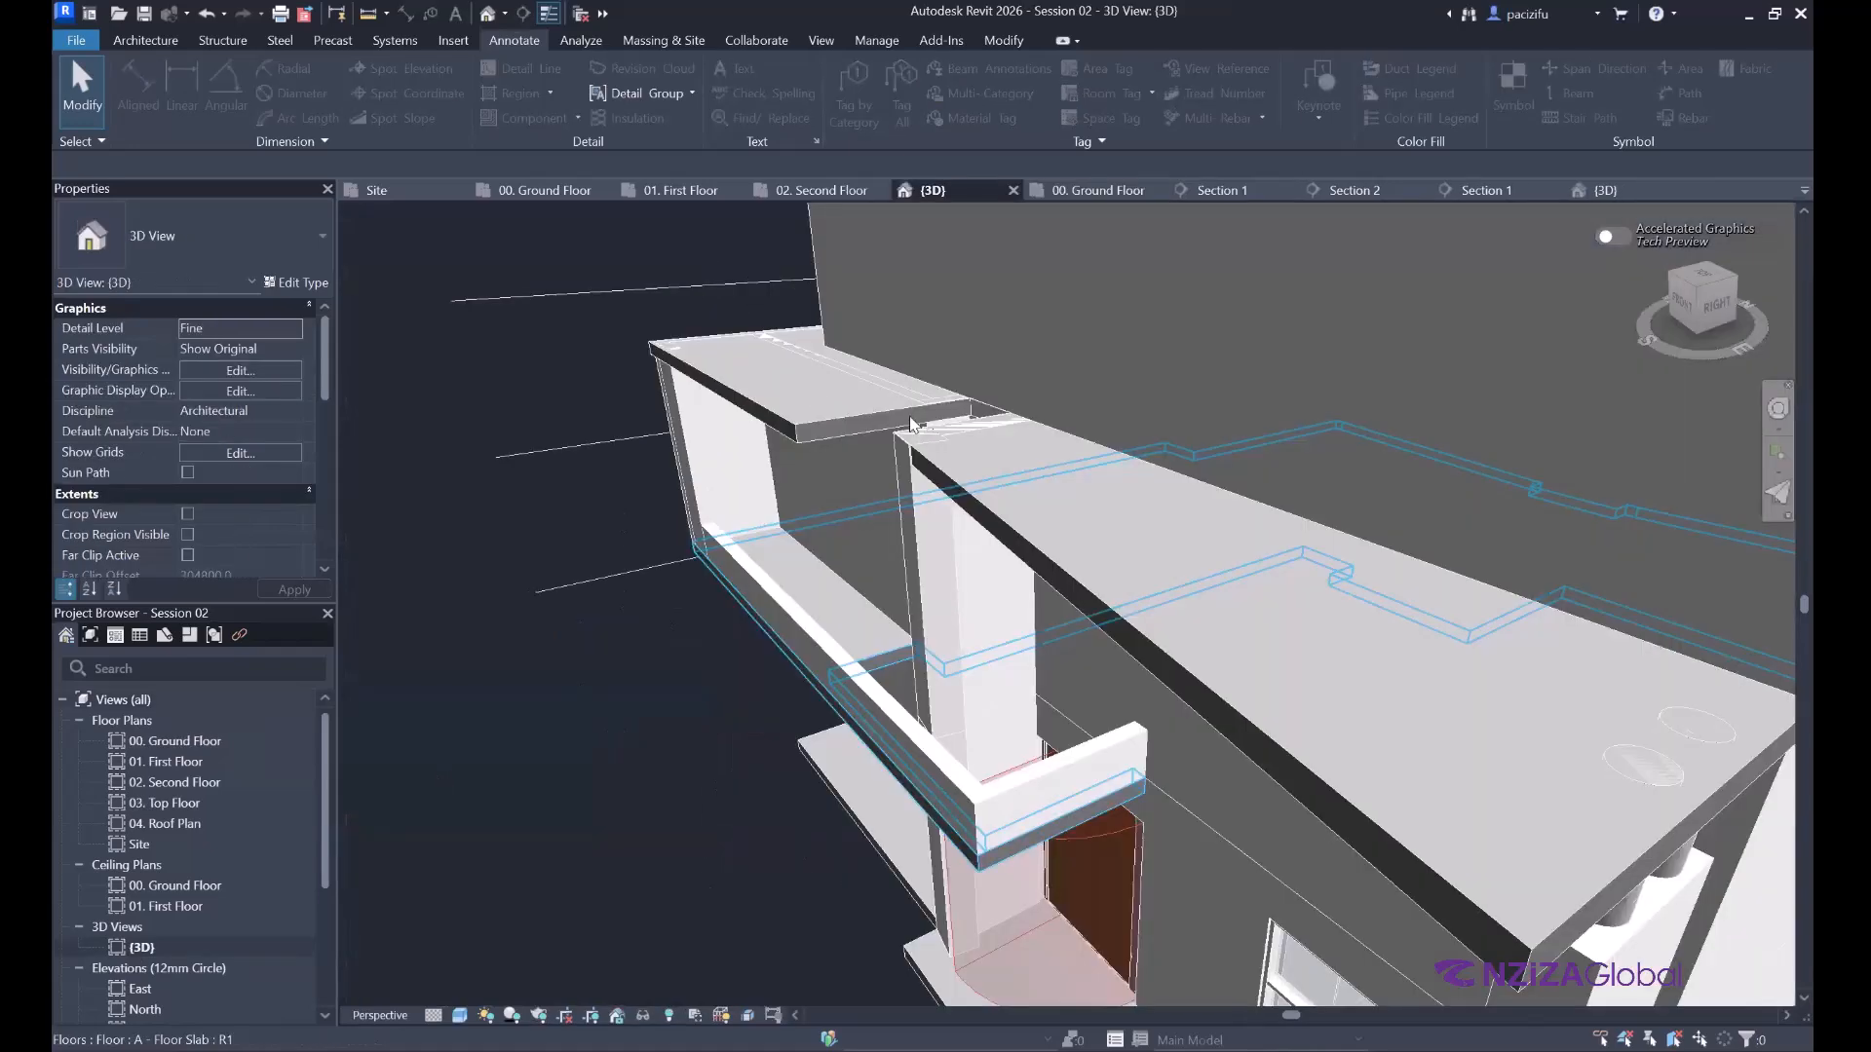
scroll(1440, 528, "down", 5)
scroll(1339, 581, "up", 8)
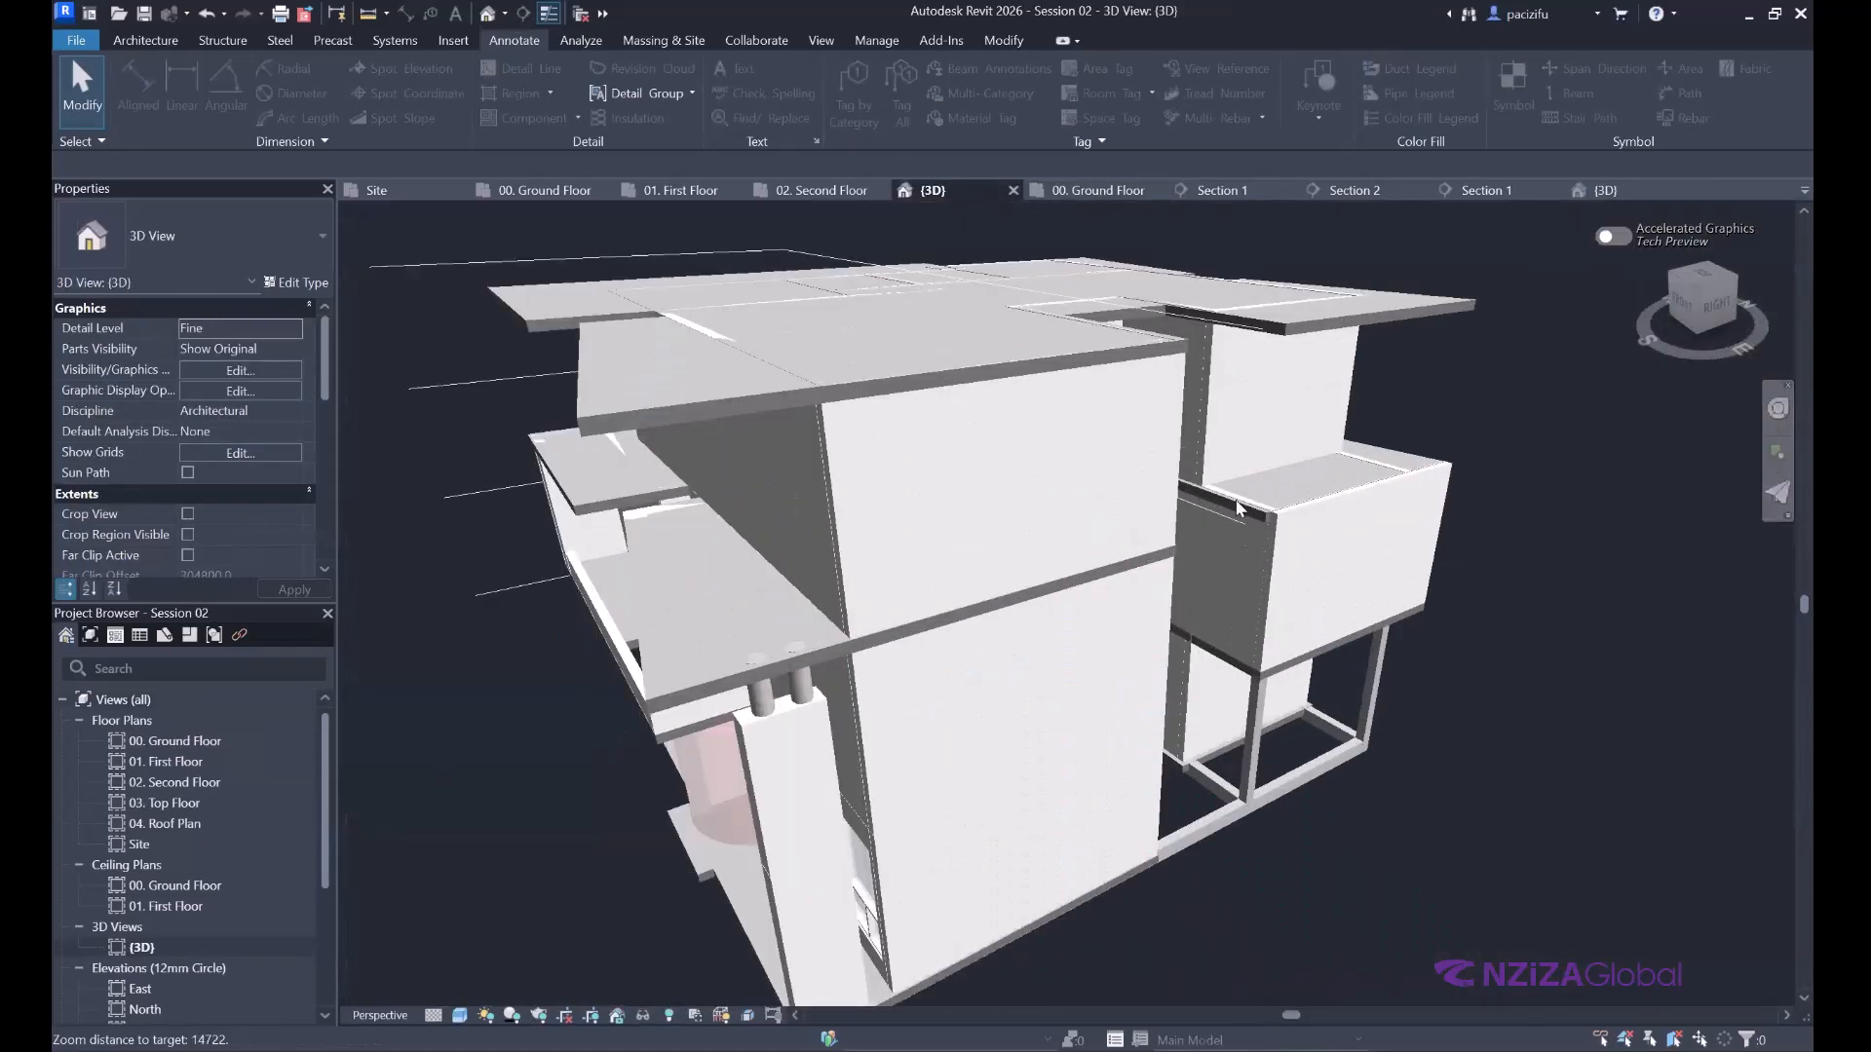
scroll(1343, 563, "down", 5)
scroll(1362, 661, "up", 7)
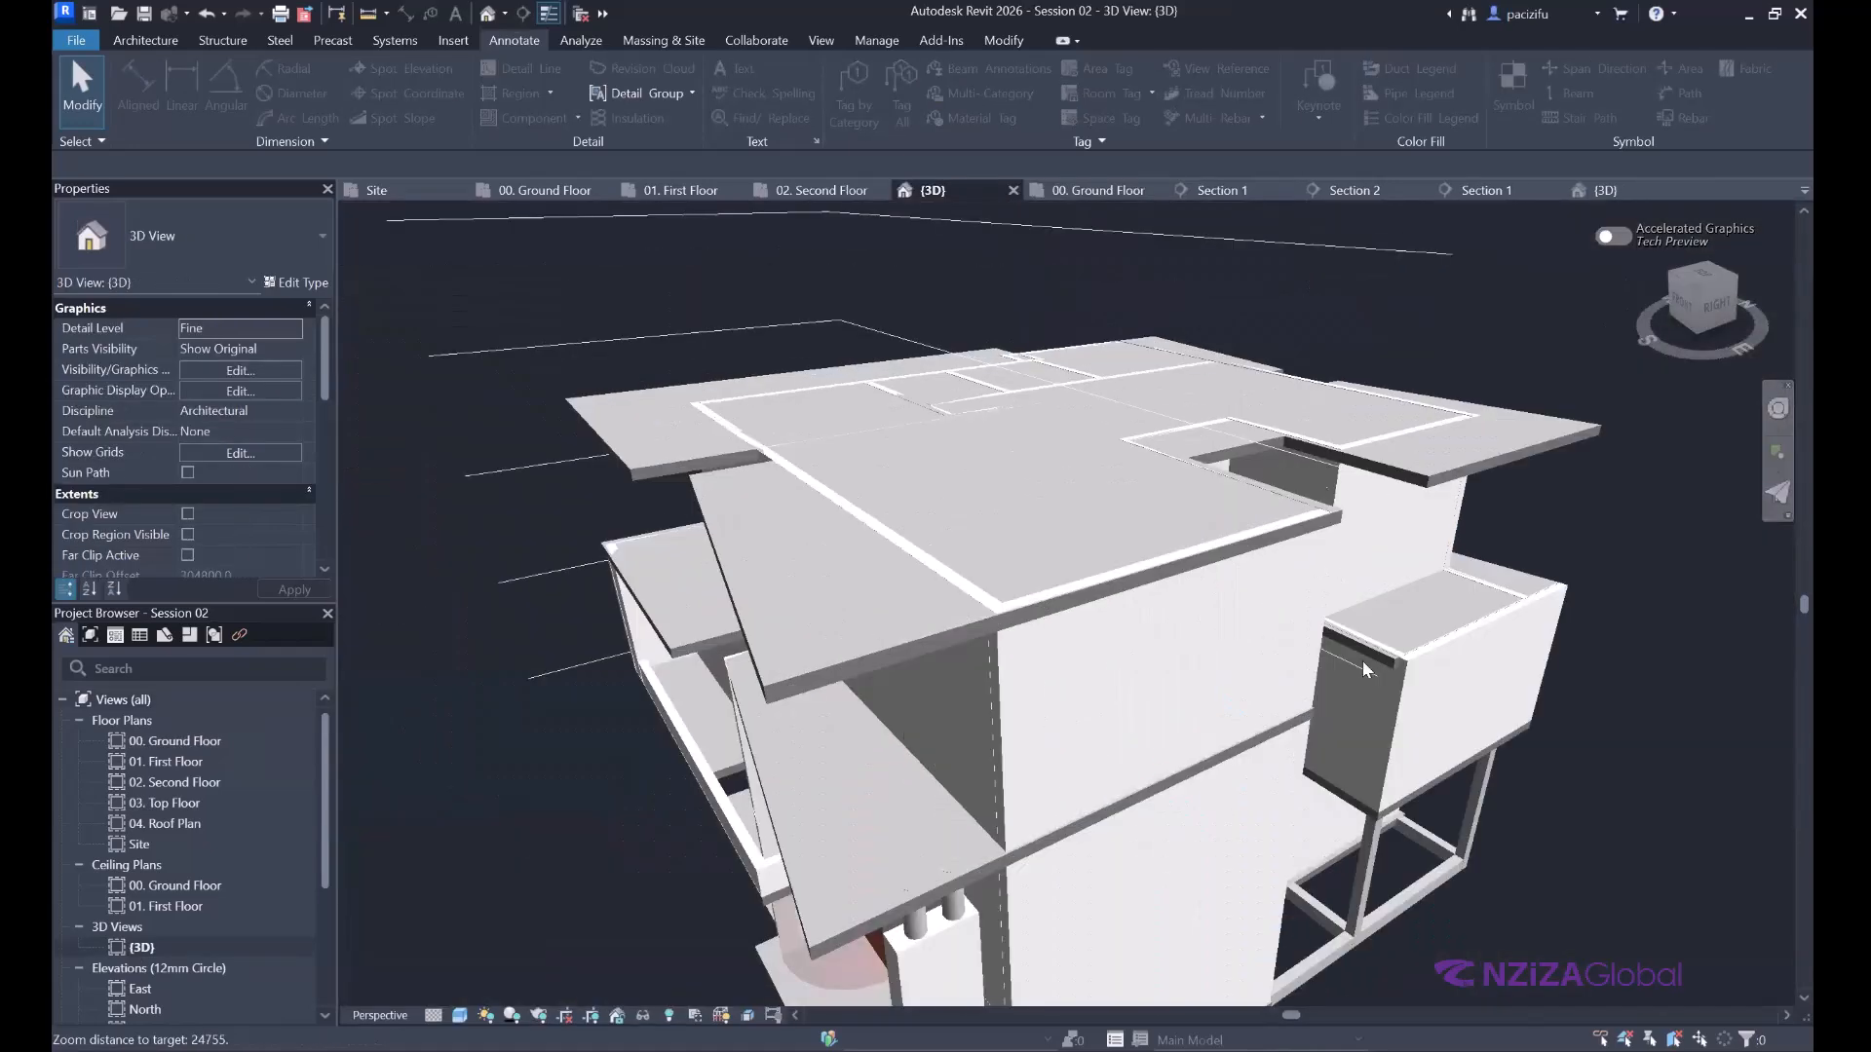
scroll(1278, 657, "up", 3)
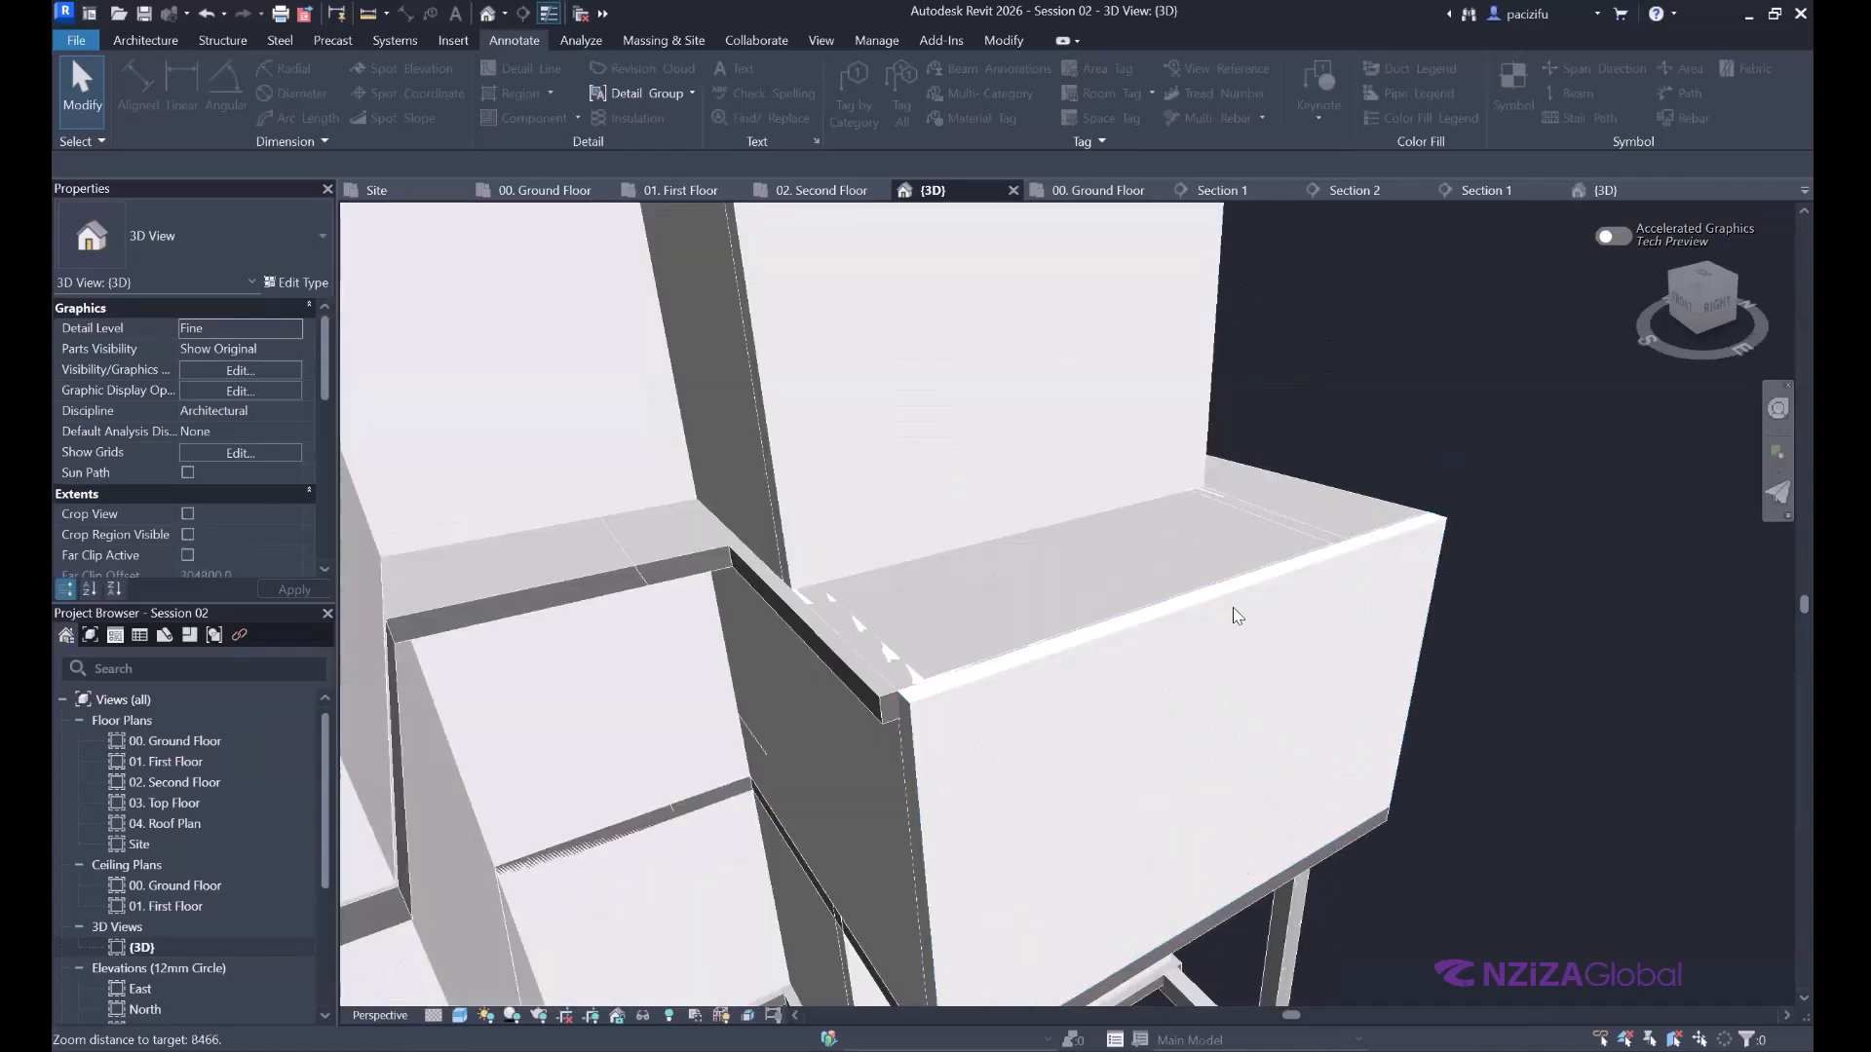
left_click(1223, 580)
left_click_drag(1226, 573, 1219, 532)
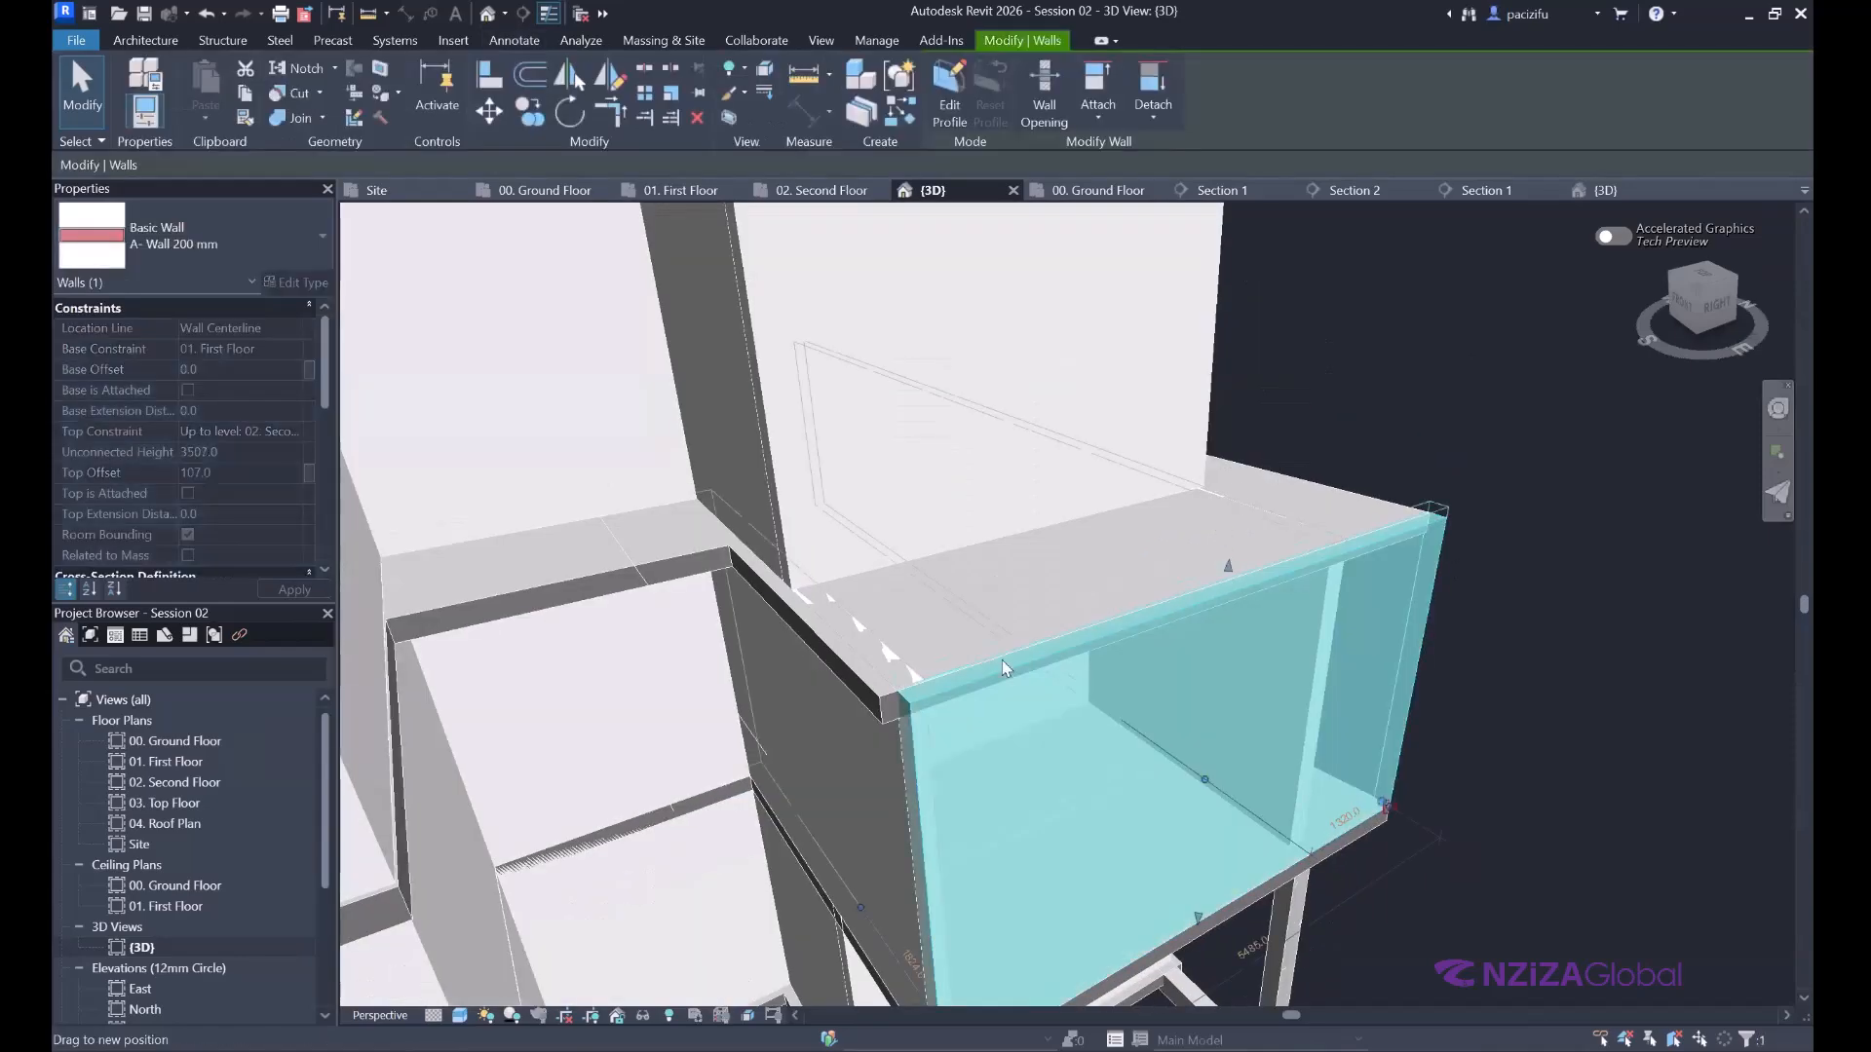
scroll(945, 690, "down", 2)
scroll(803, 725, "down", 3)
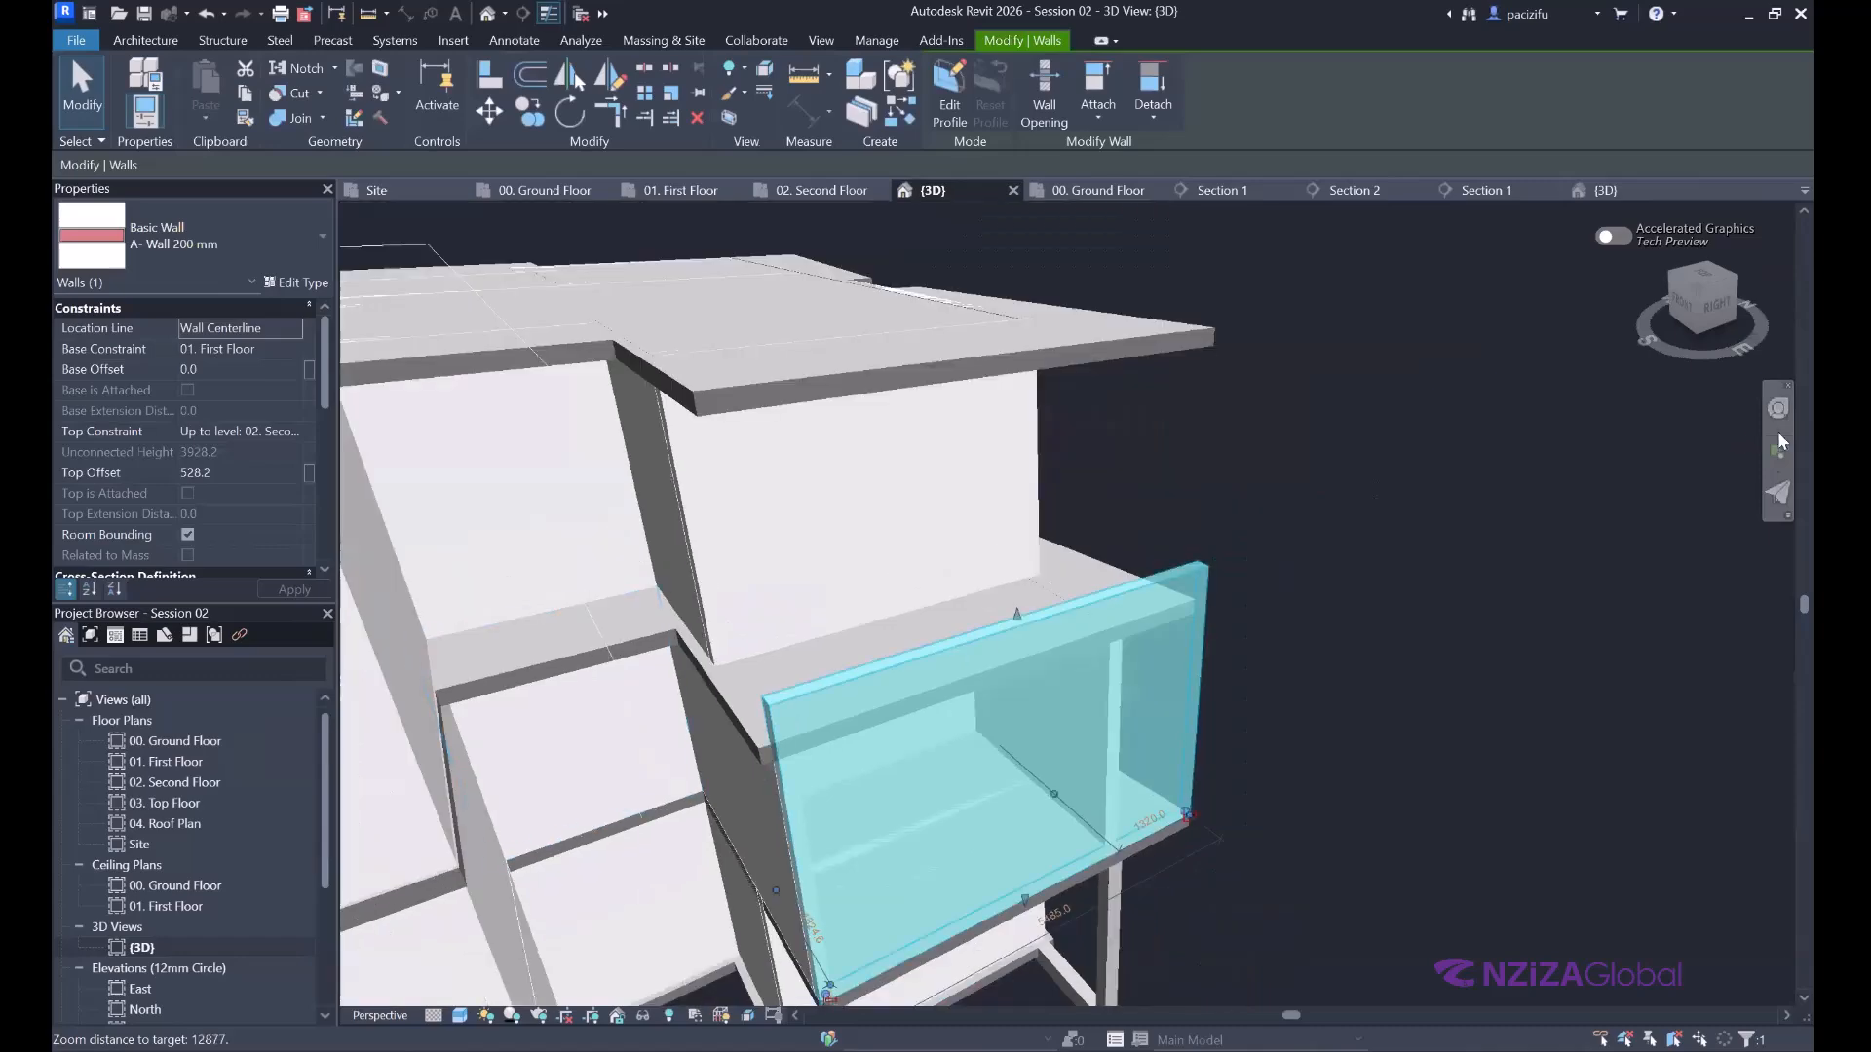
left_click(1779, 421)
left_click_drag(1647, 487, 1255, 435)
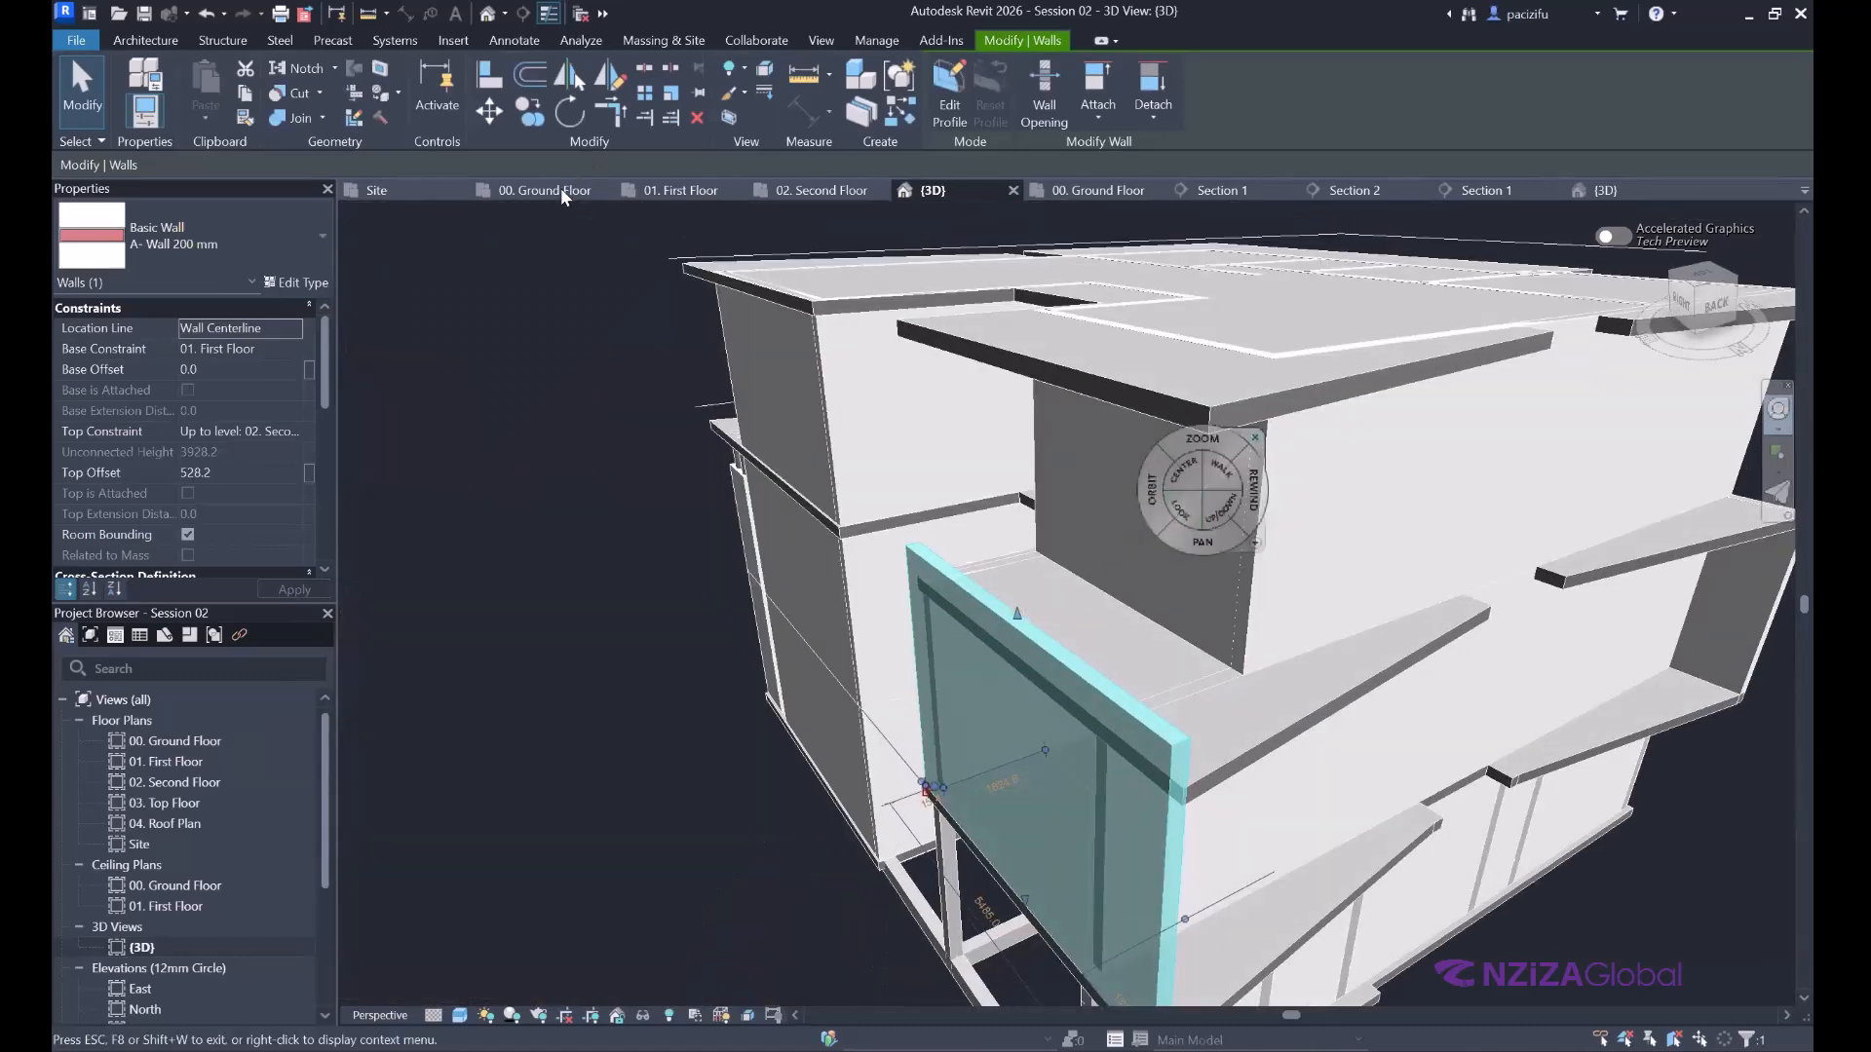
key("Escape")
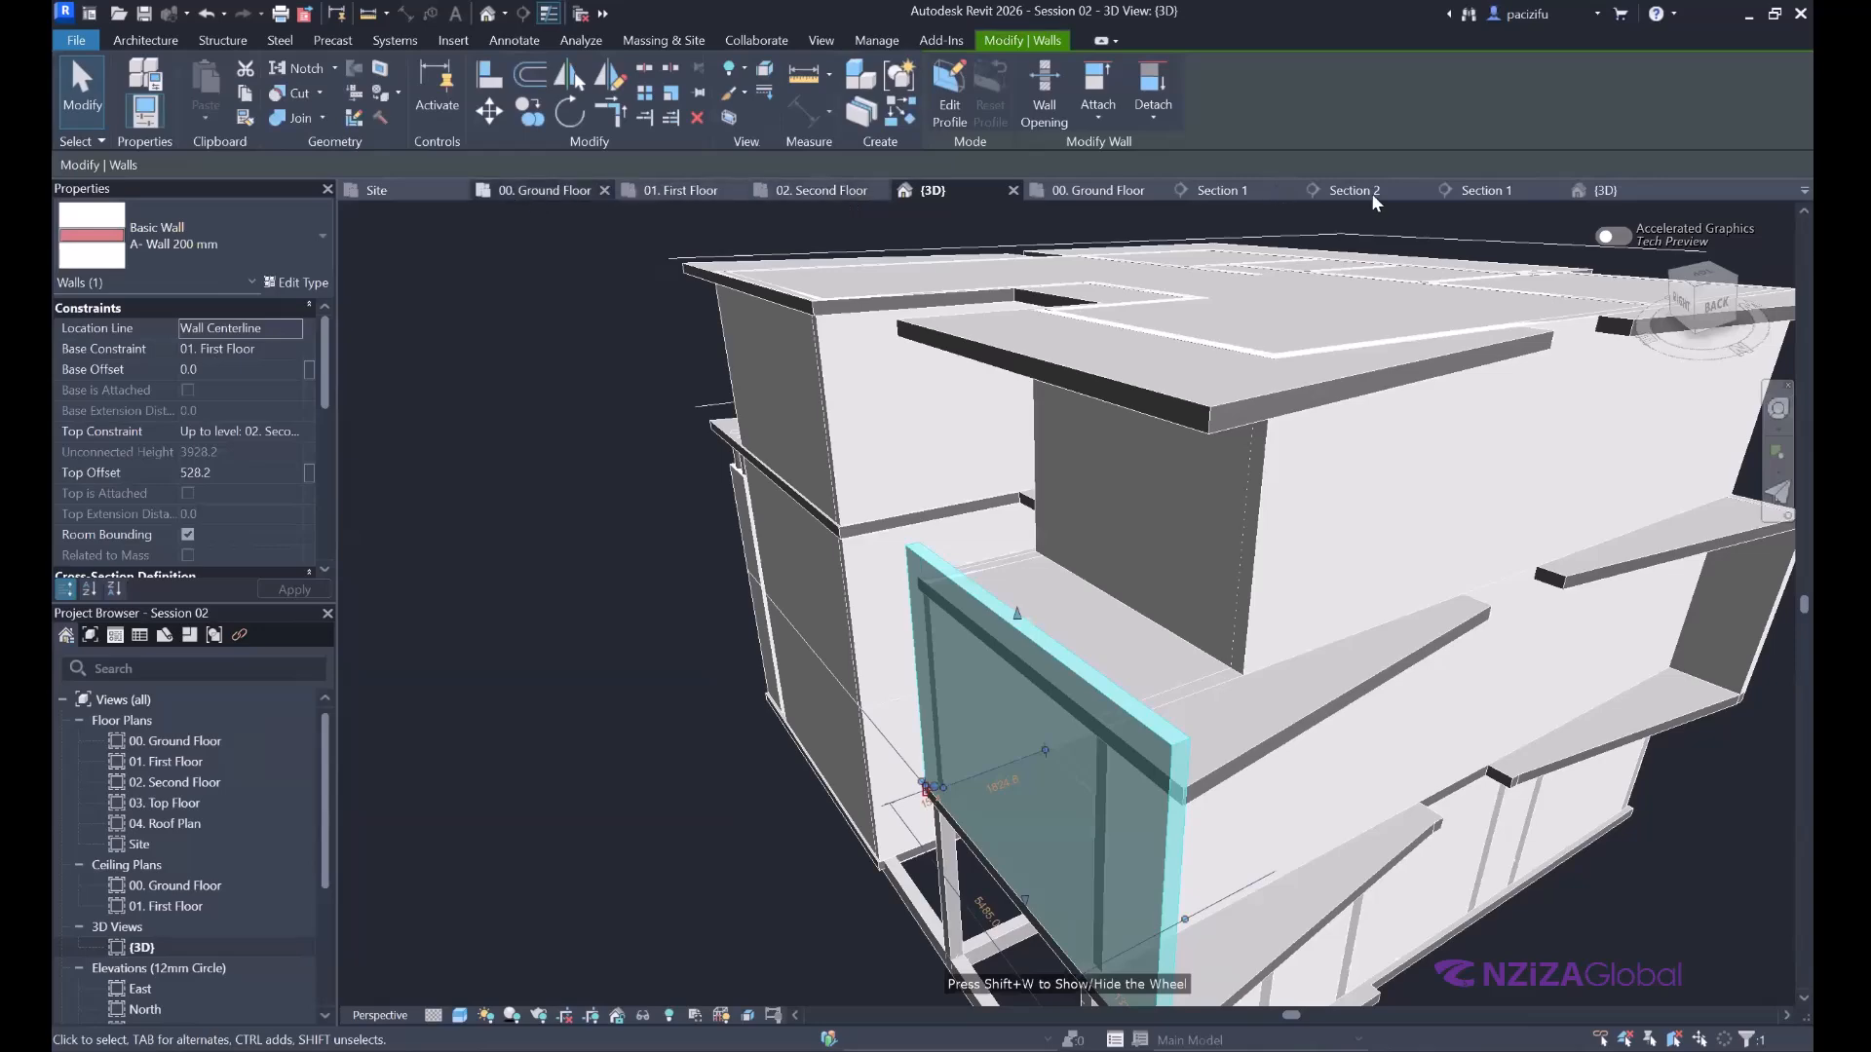
Open the 00. Ground Floor and 01. First Floor plans and review the First Floor plan's view scale options without changing the scale.
left_click(1096, 190)
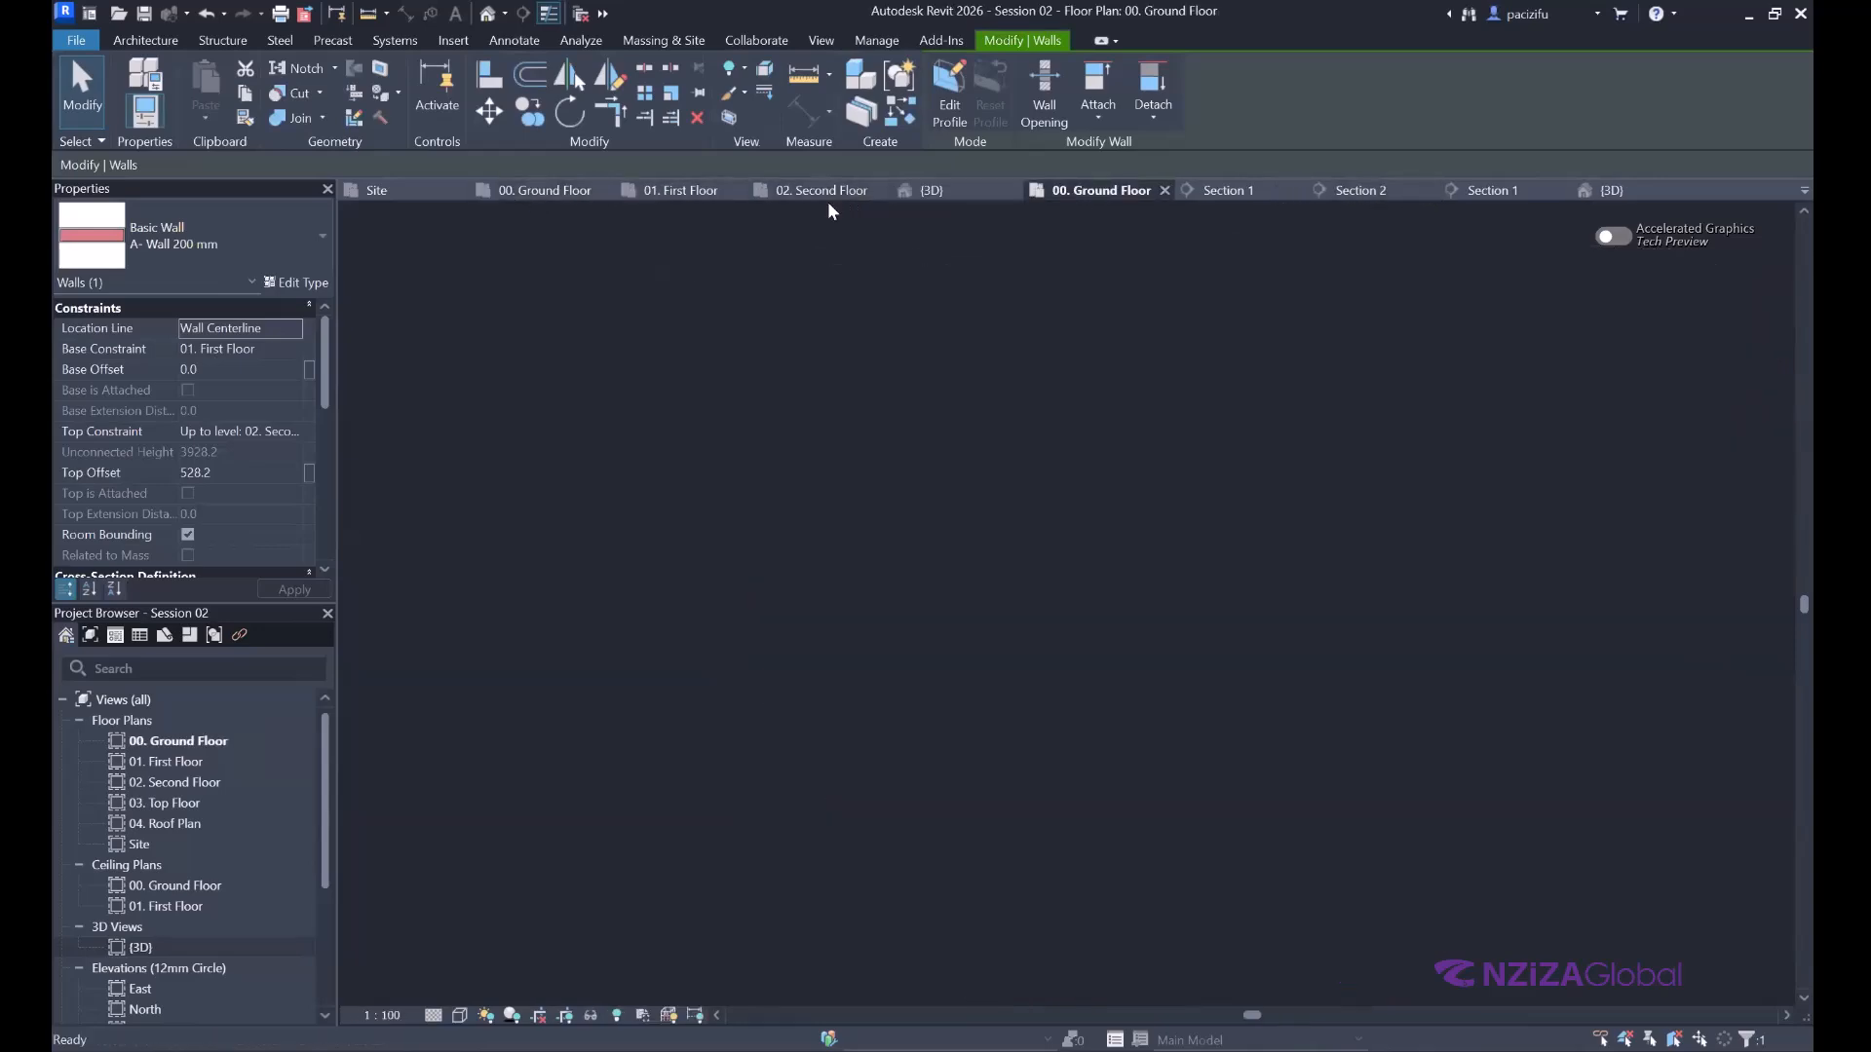
left_click(661, 192)
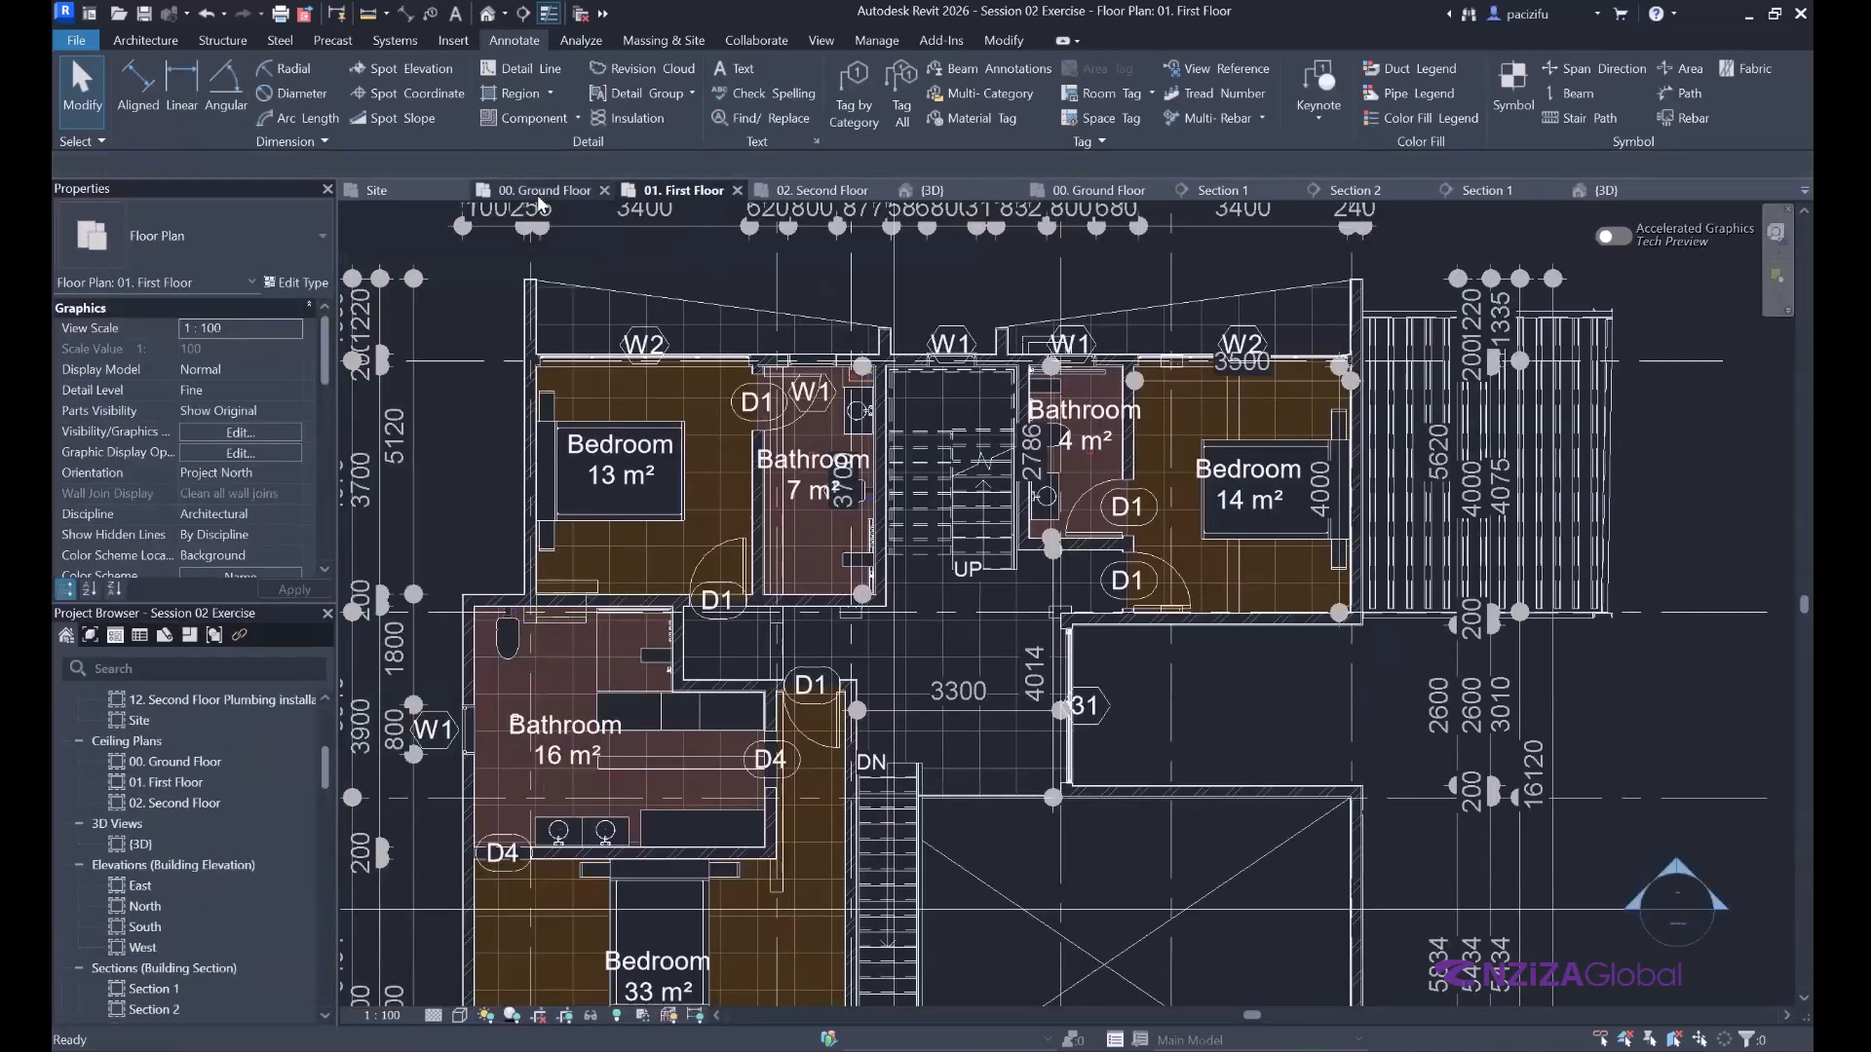
scroll(535, 531, "down", 3)
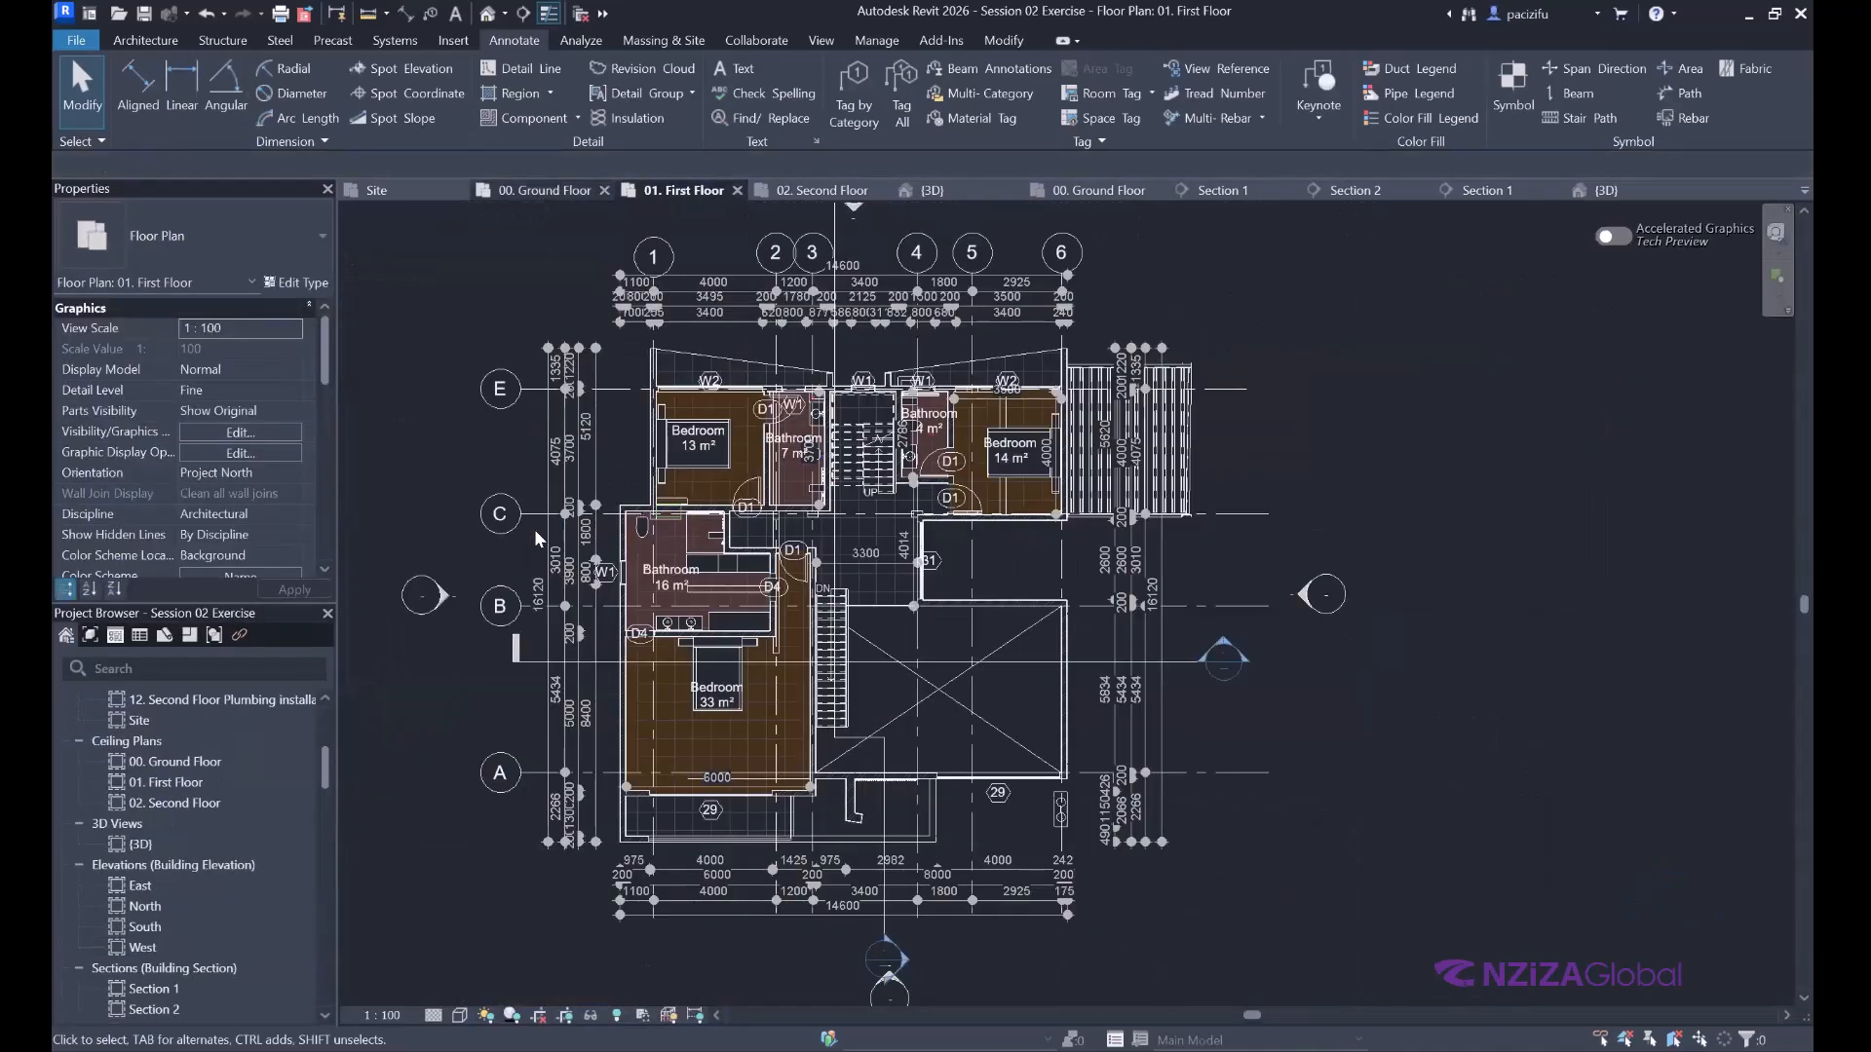
left_click(381, 1015)
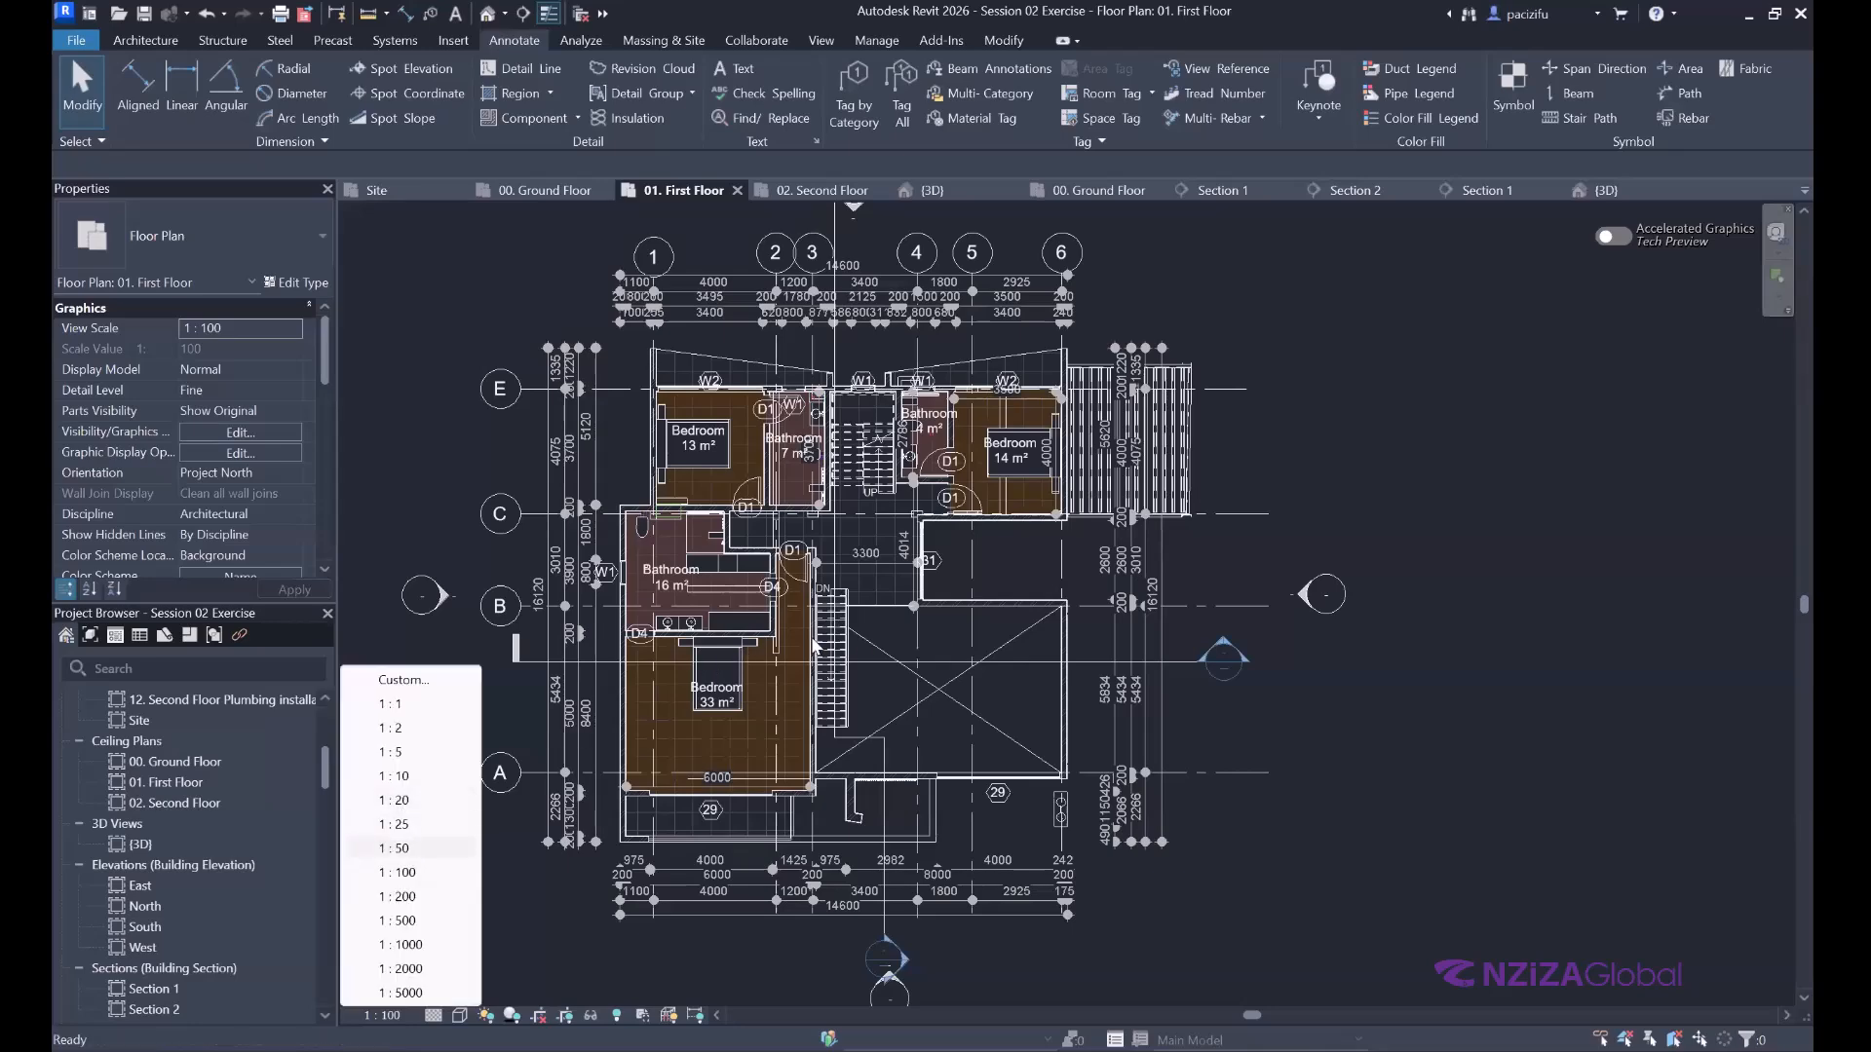
left_click(862, 631)
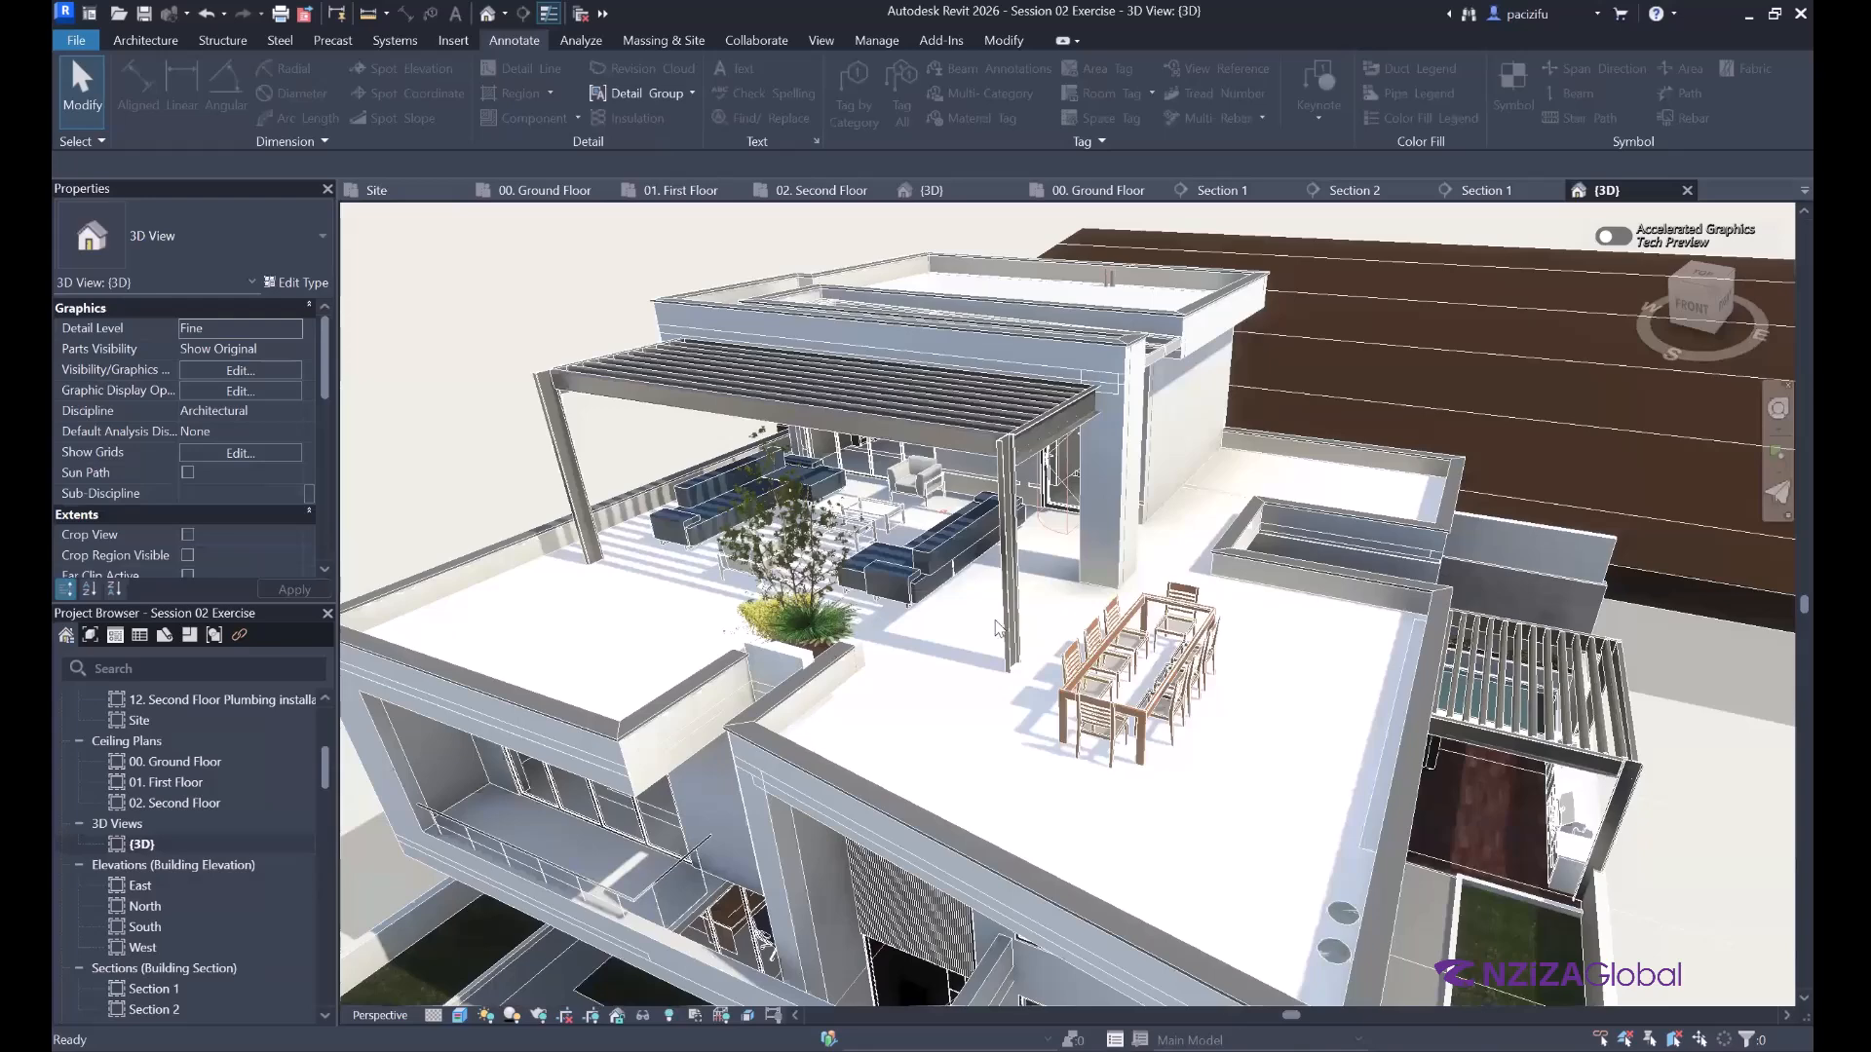
In the Session 02 Exercise {3D} view, start a wall sweep of type Cornice 2 using the 230 mm thick wall coping profile.
scroll(1375, 525, "down", 2)
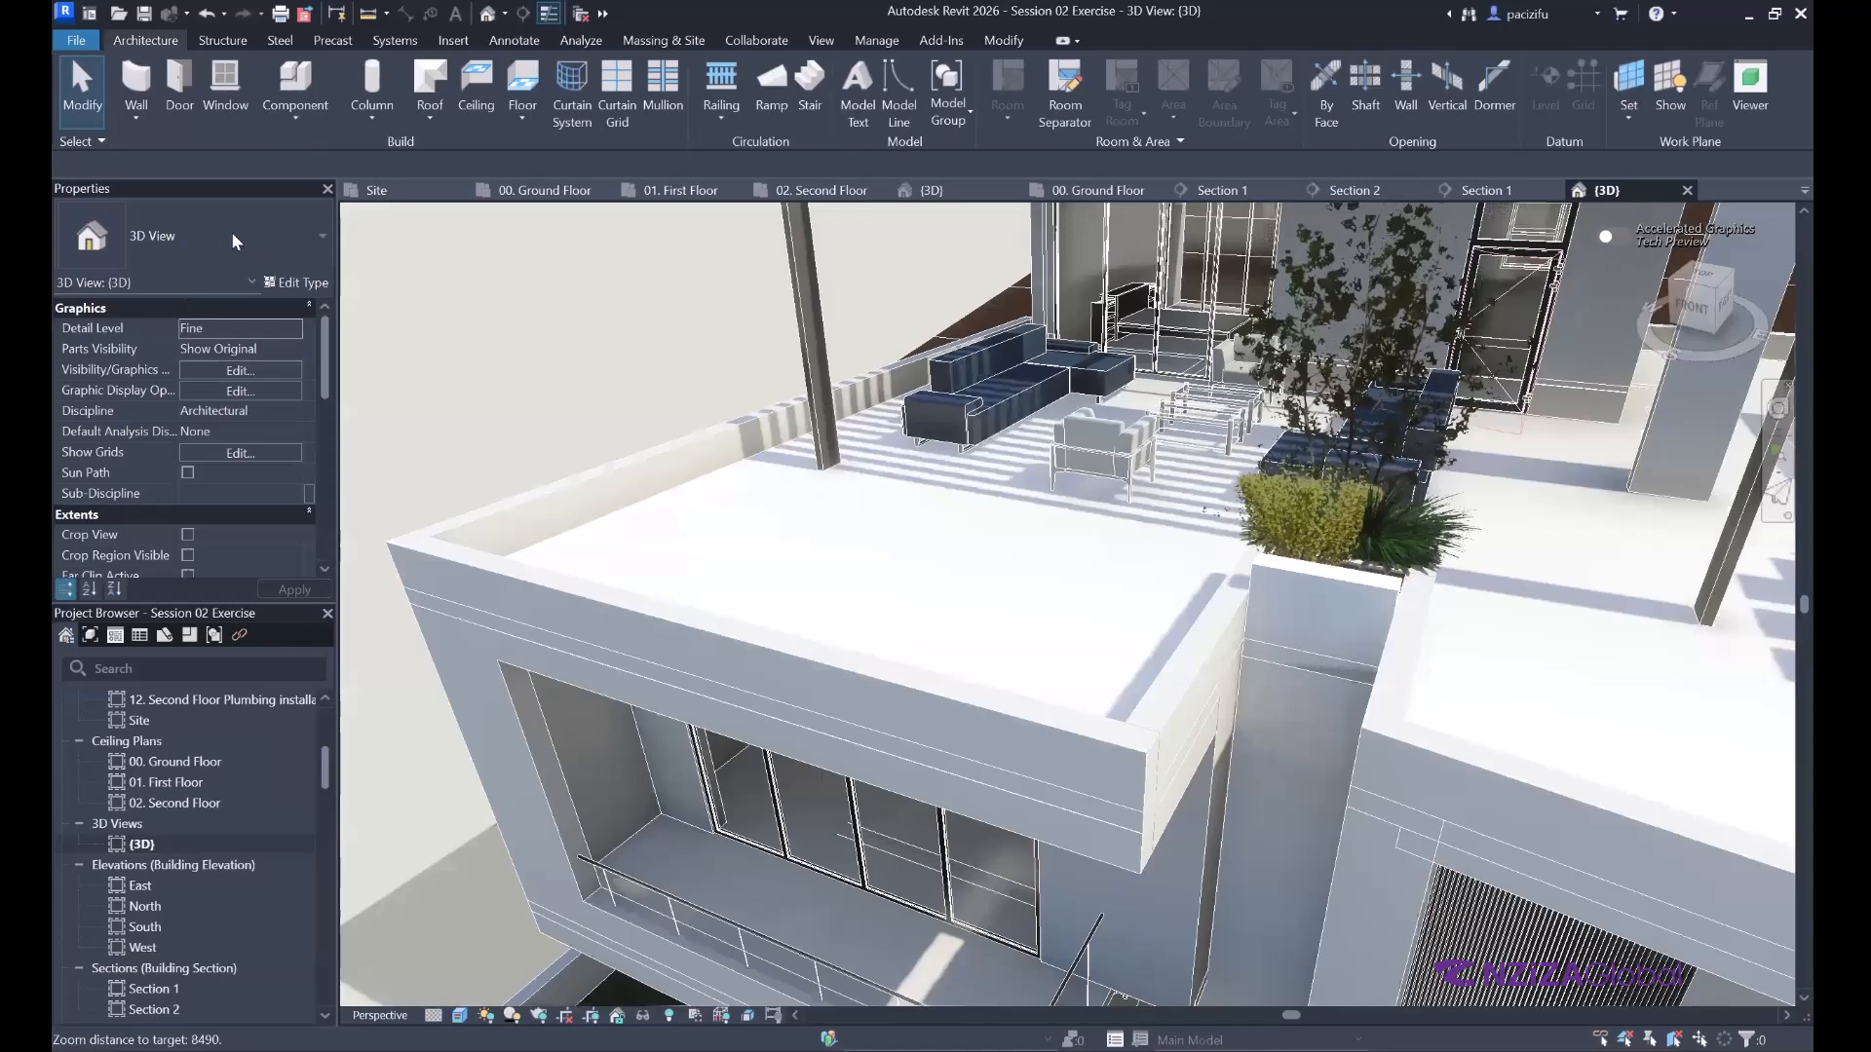
left_click(135, 117)
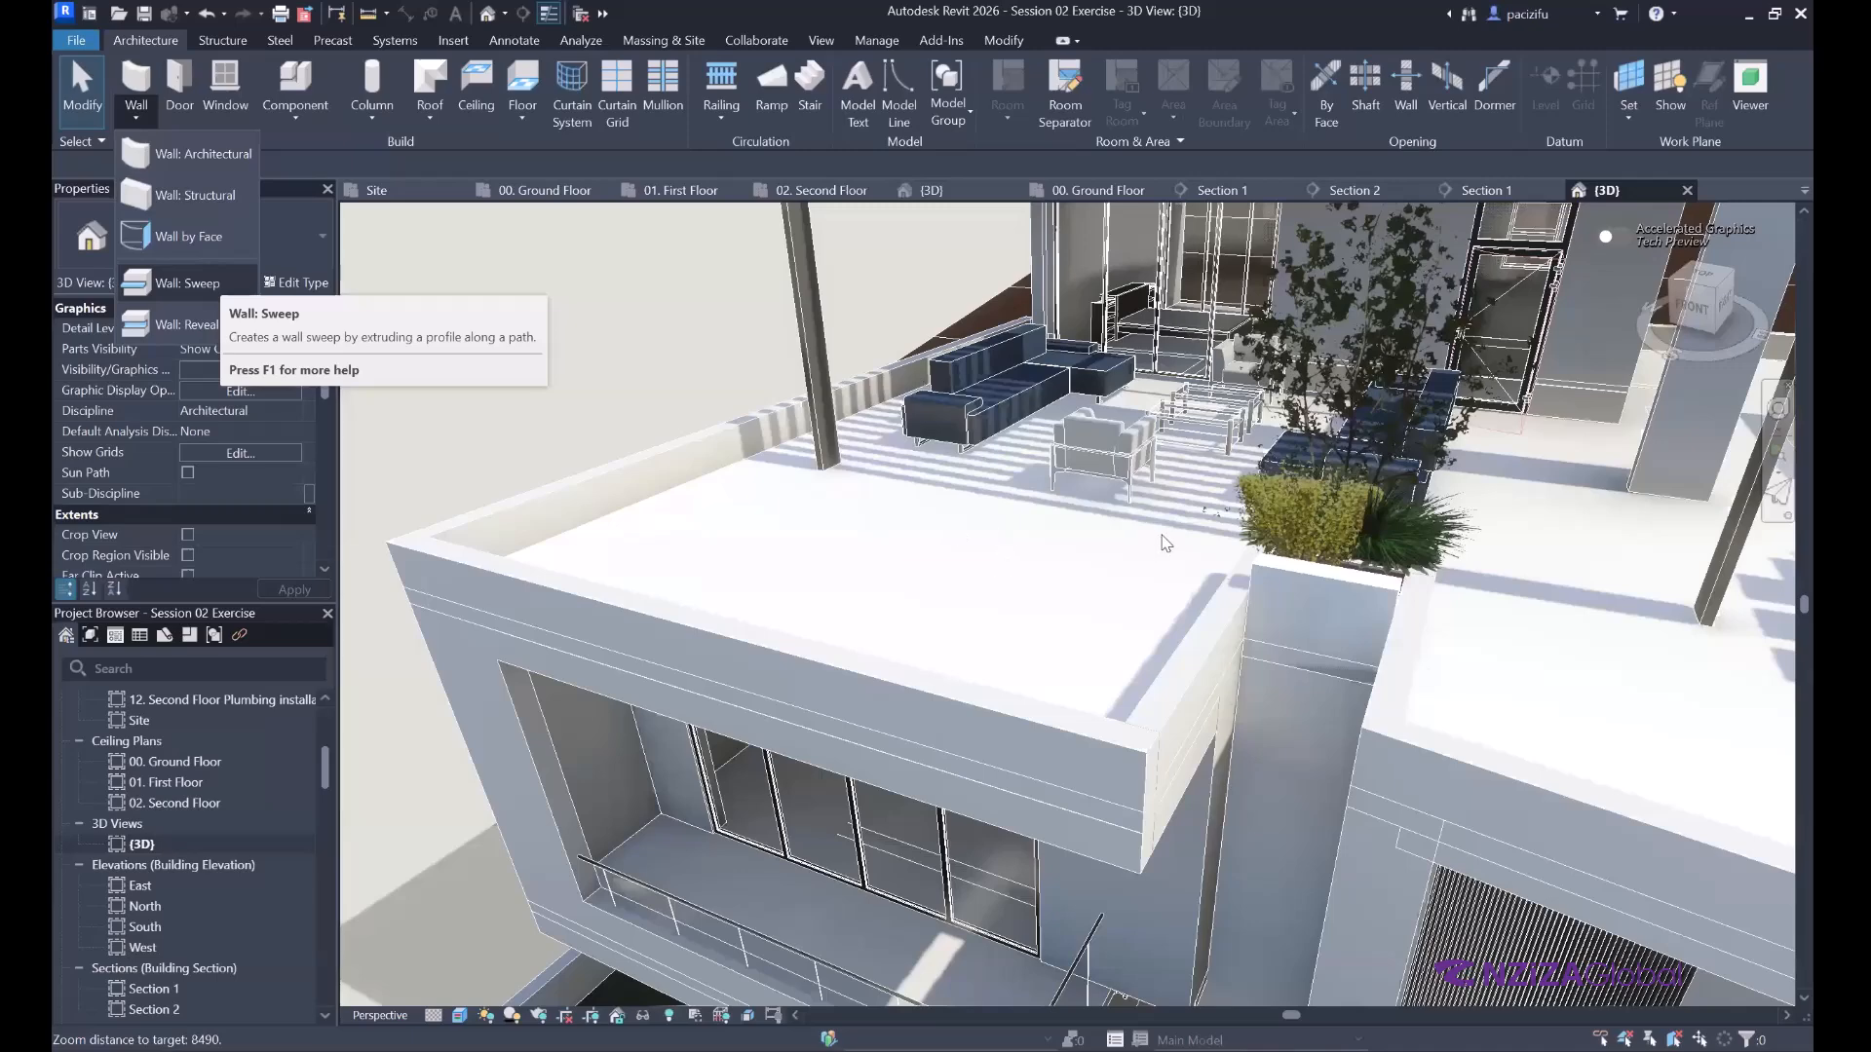
key("Return")
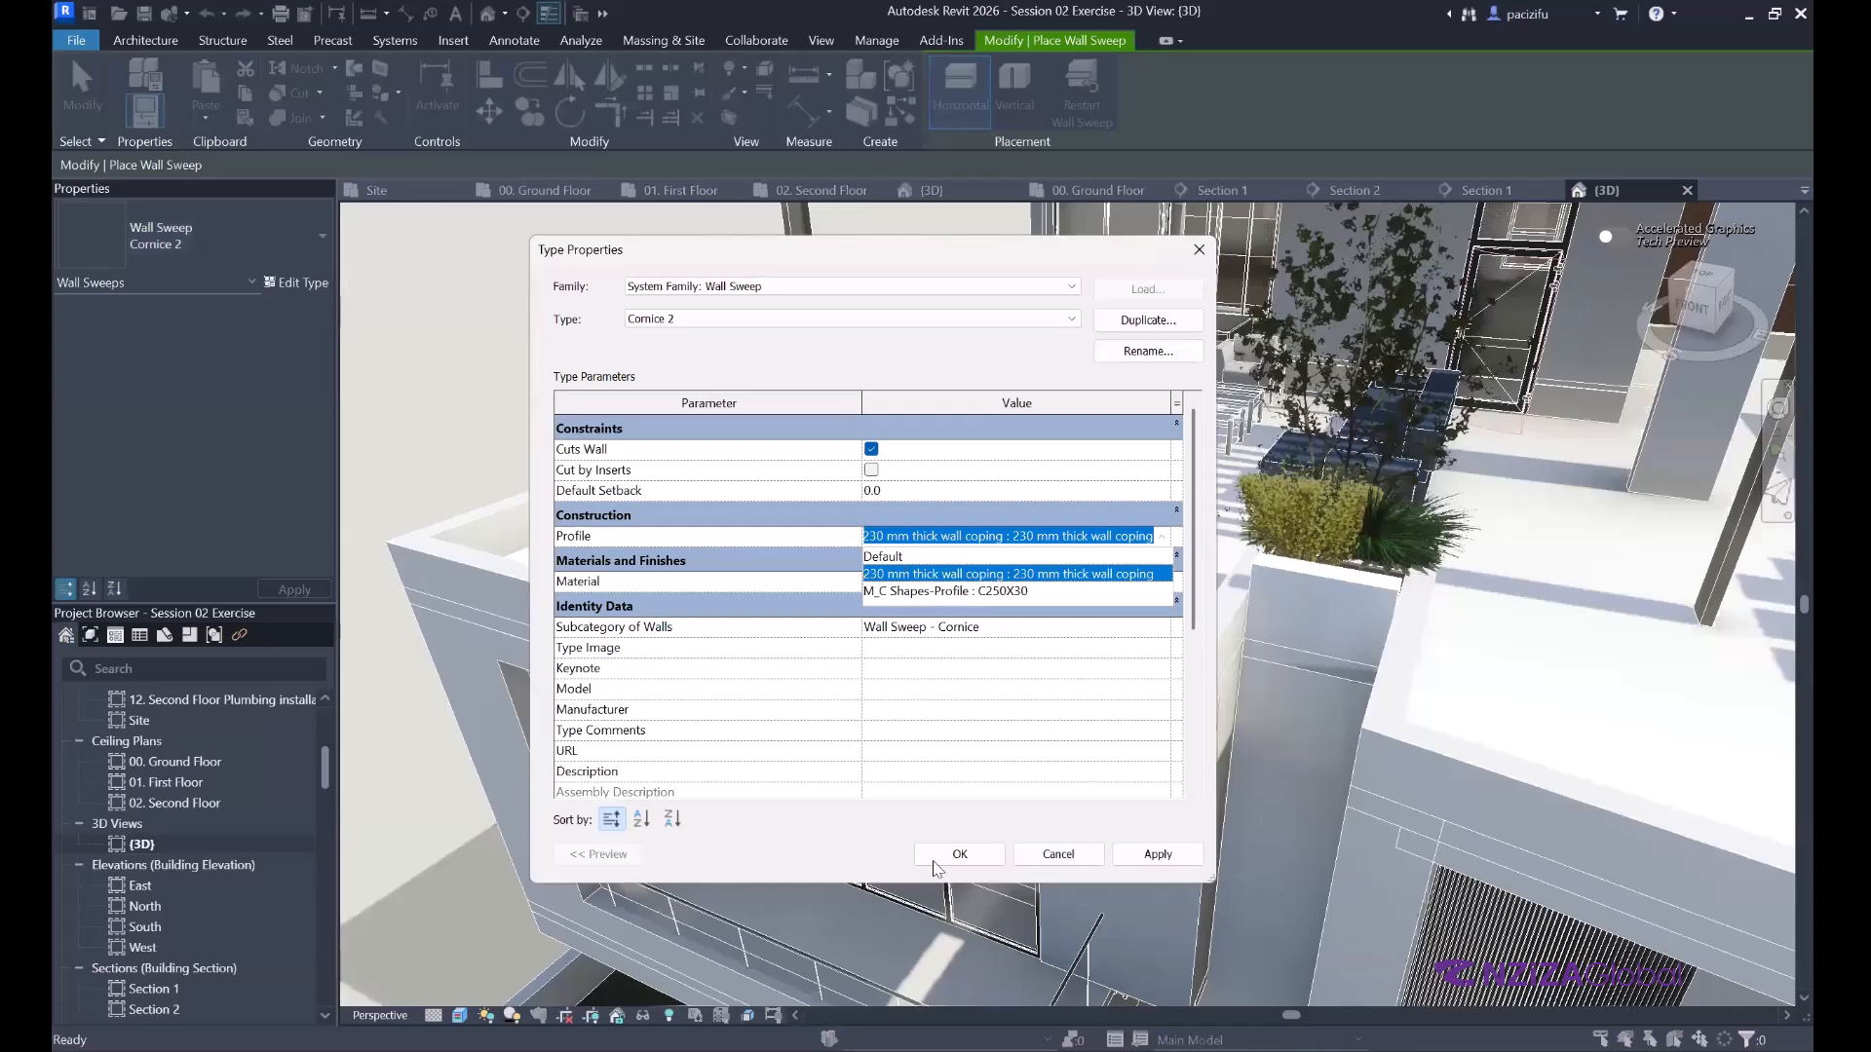
left_click(823, 704)
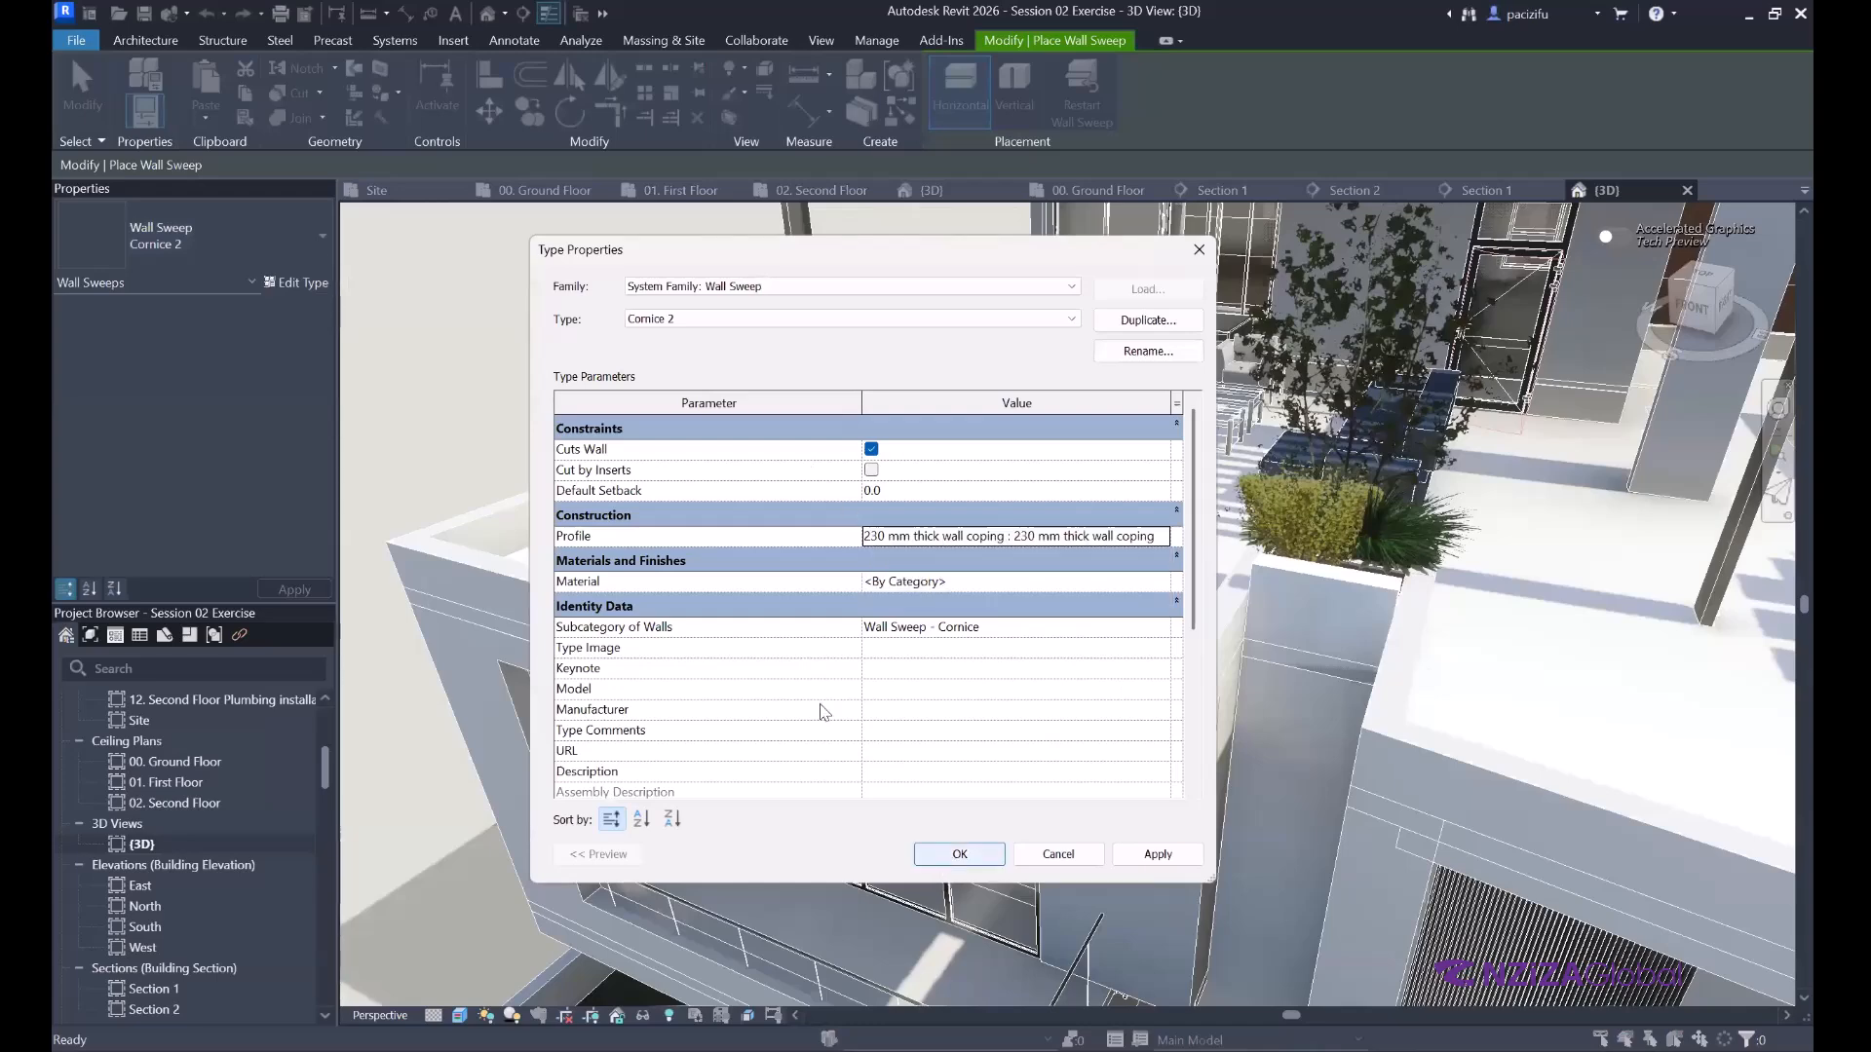
key("Return")
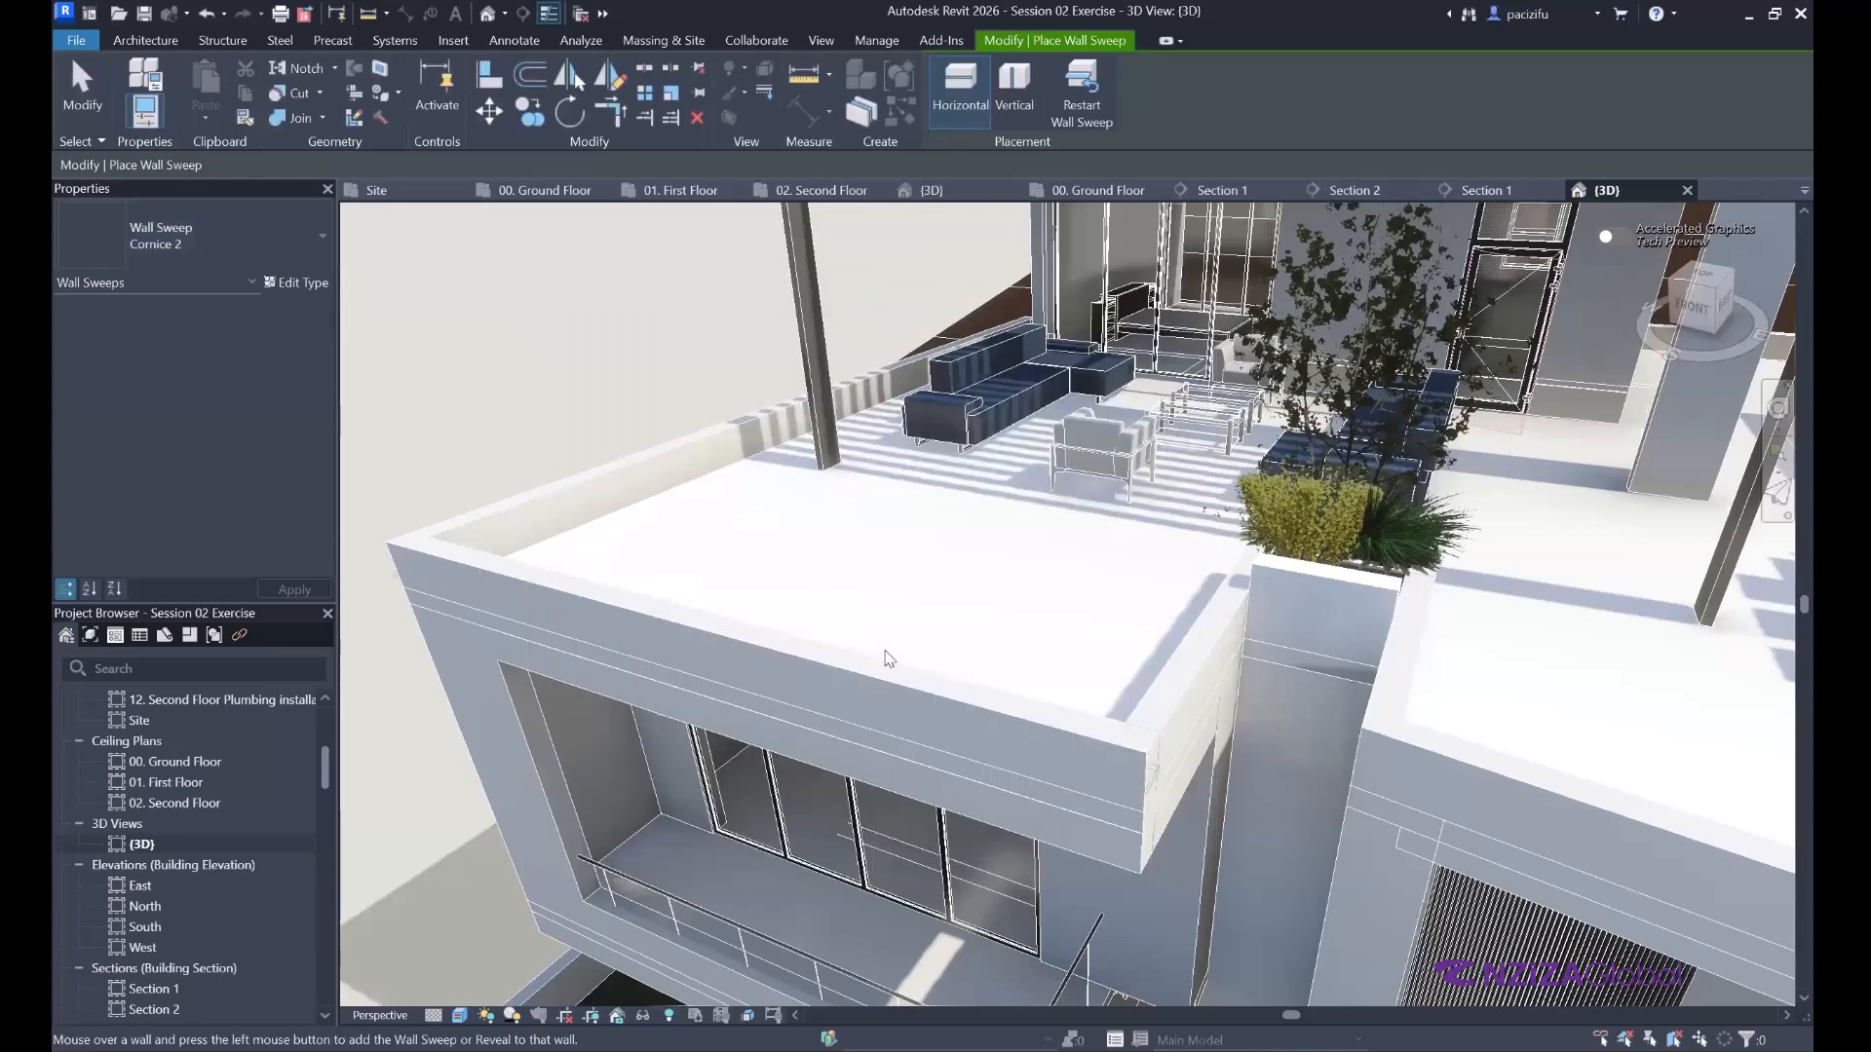
Place the Cornice 2 coping sweep along the tops of the side and front parapet walls around the corner roof terrace, and inspect its corners.
scroll(887, 662, "down", 3)
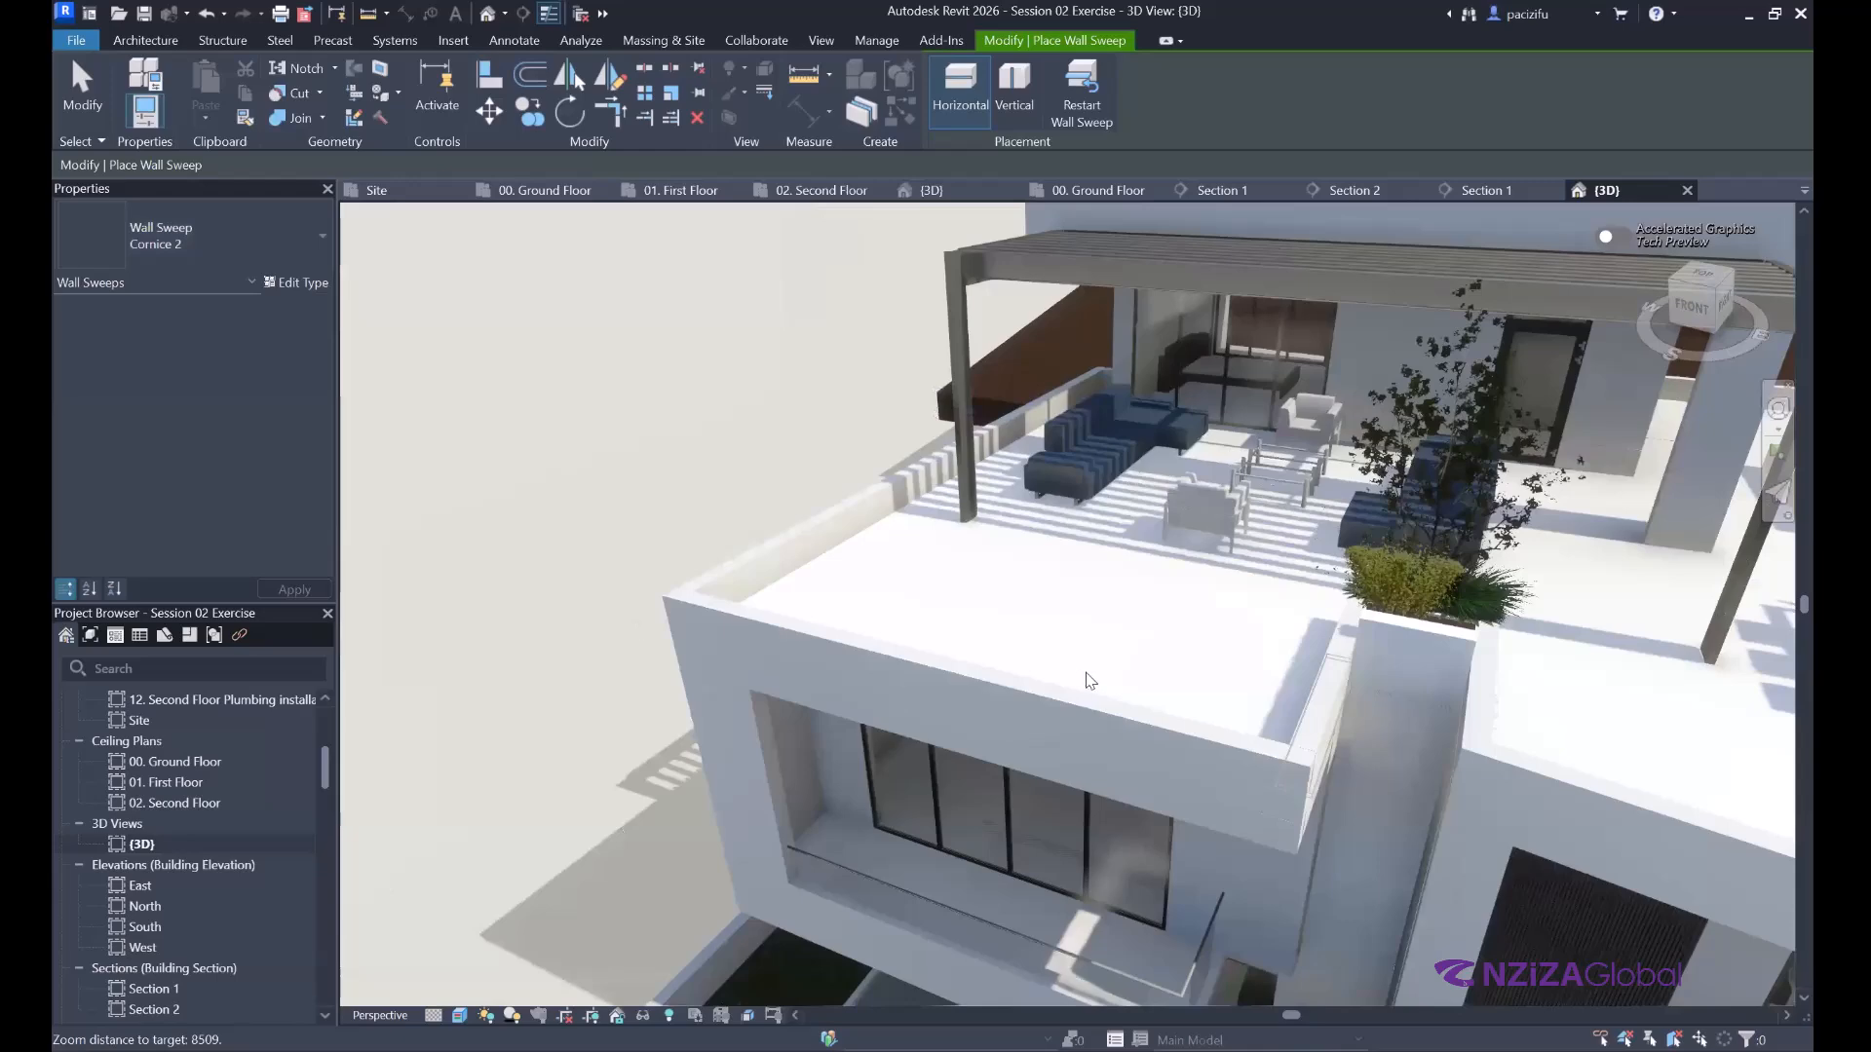
scroll(1086, 679, "up", 3)
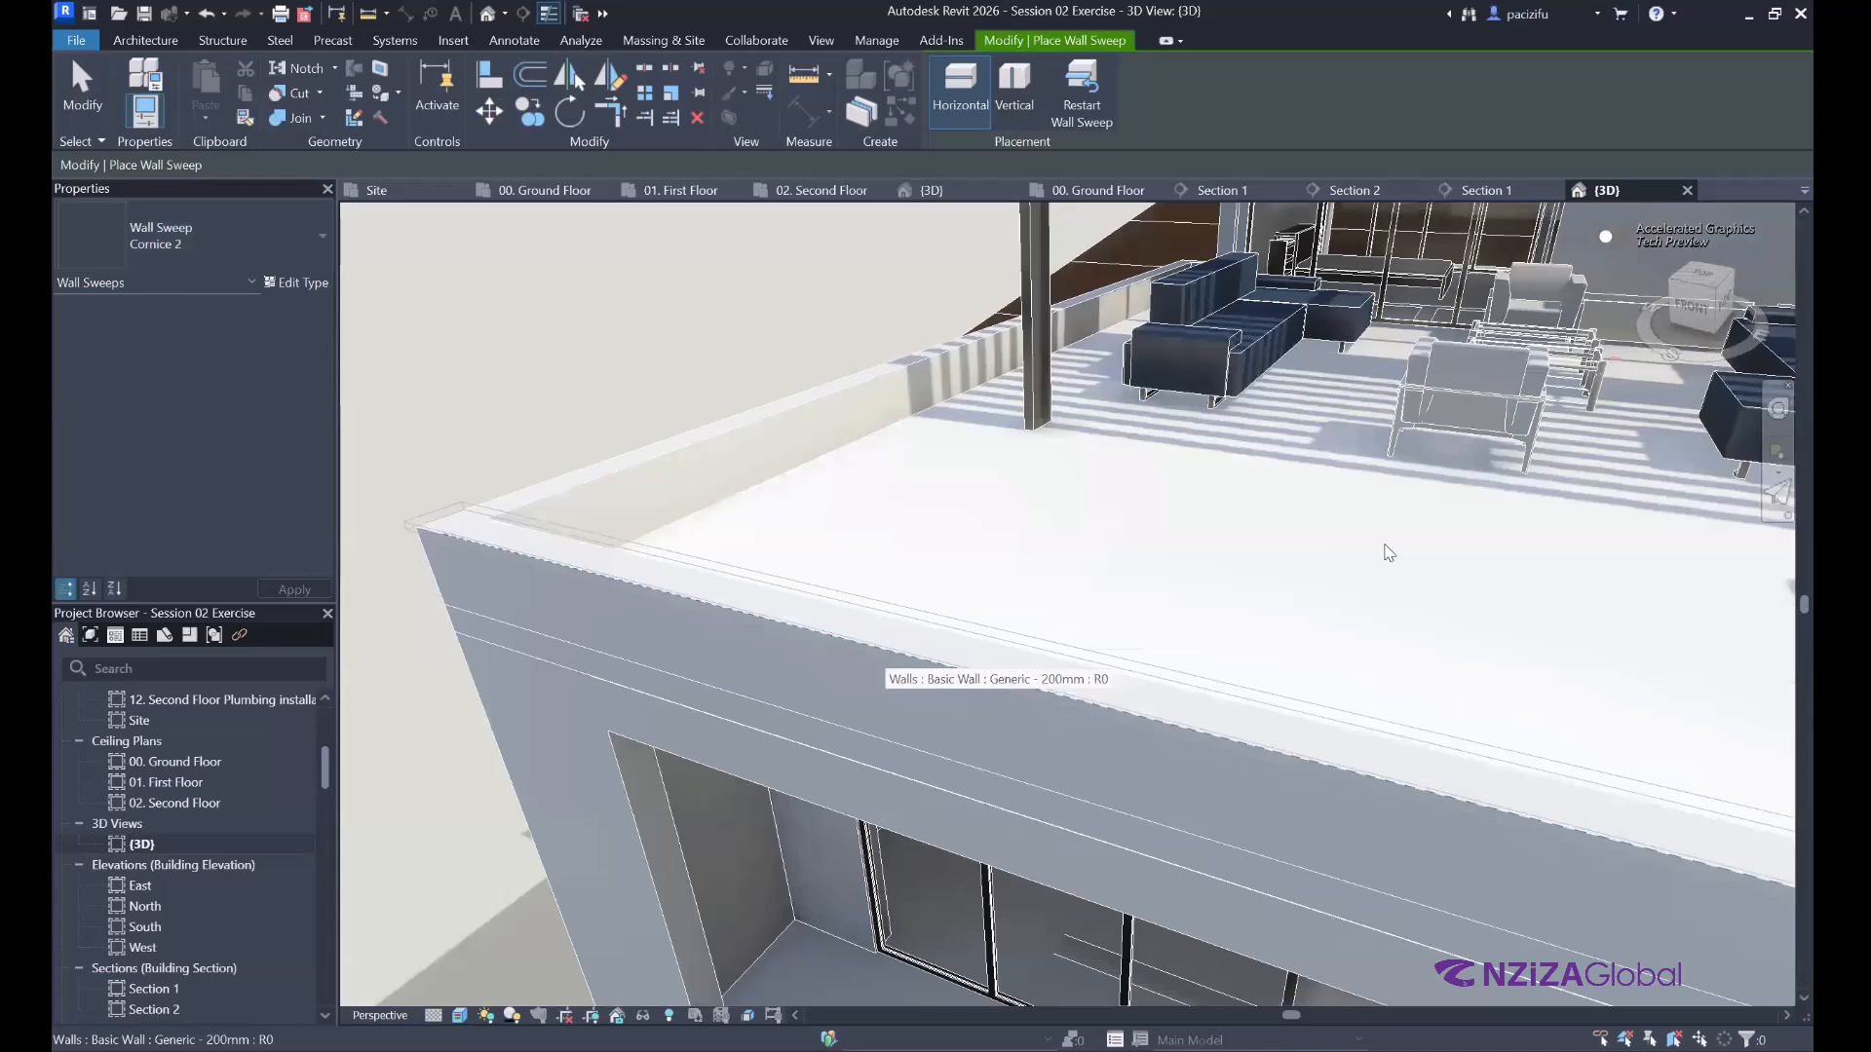
scroll(1194, 492, "down", 3)
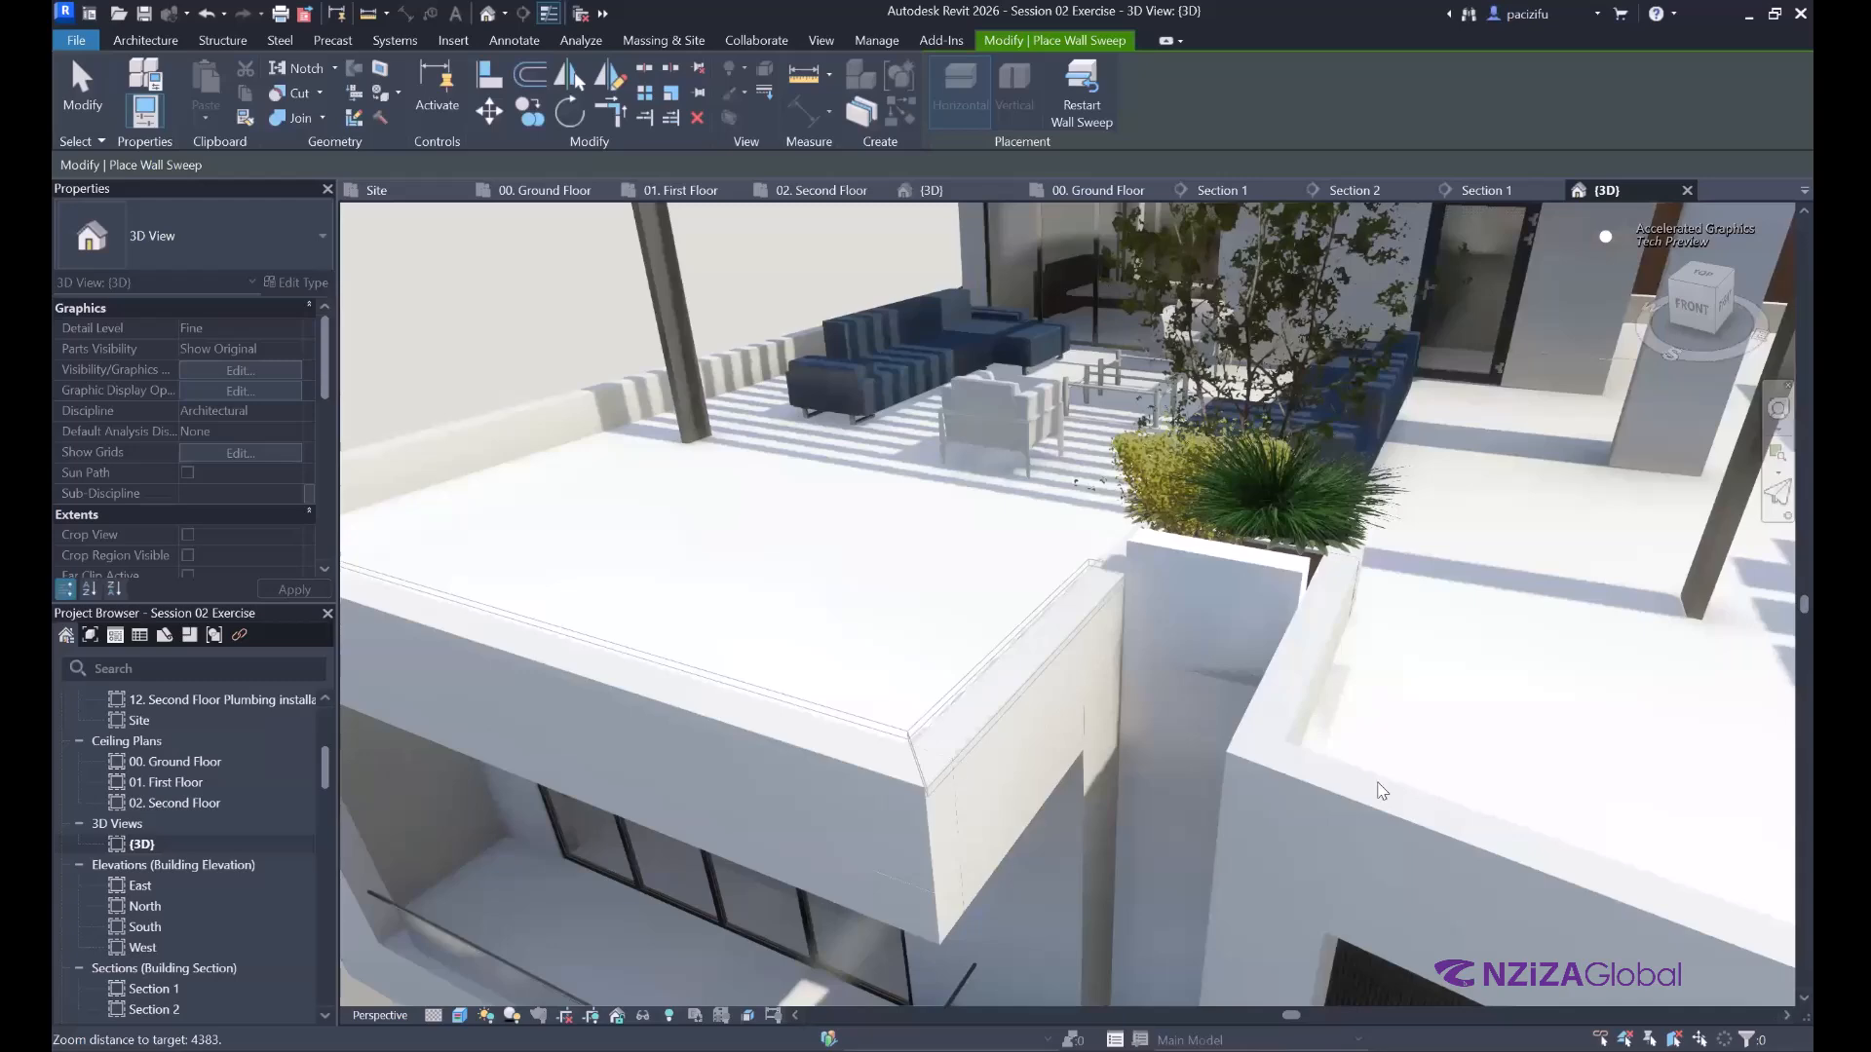
middle_click_drag(886, 656, 1720, 470, "shift")
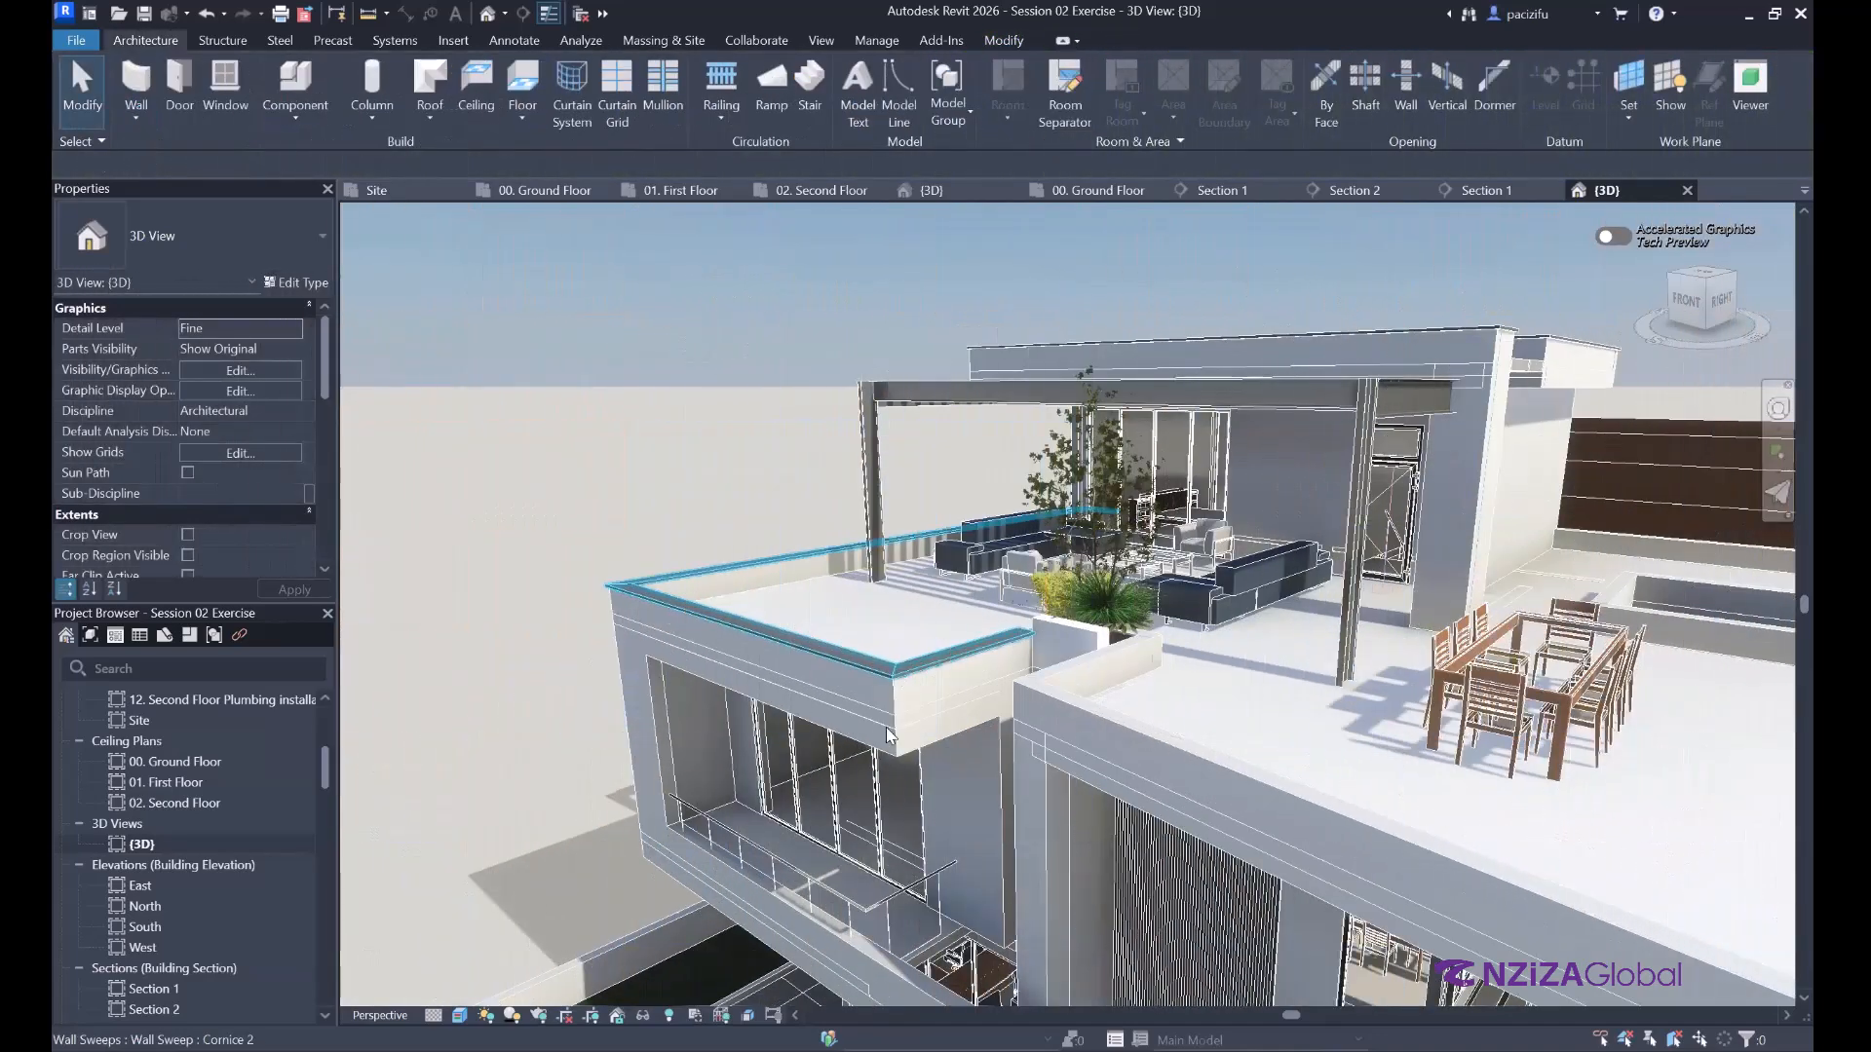
scroll(891, 733, "up", 3)
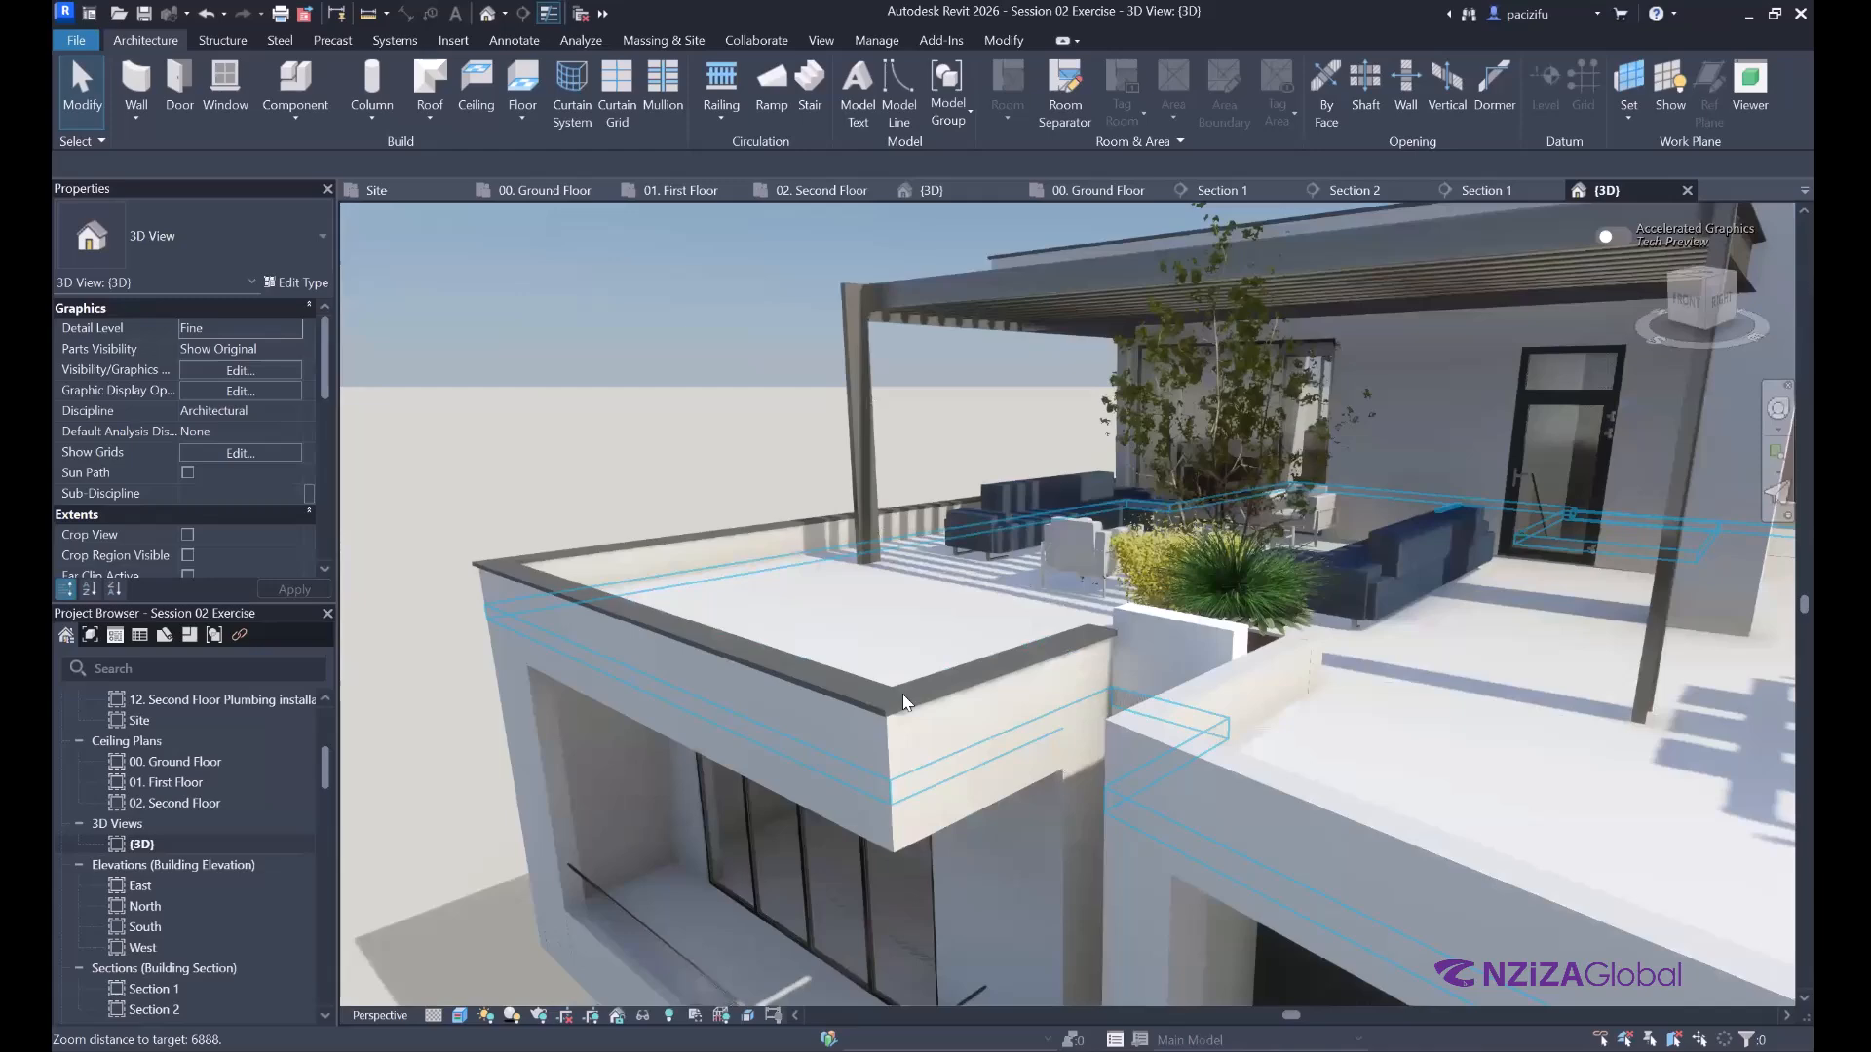
scroll(797, 637, "up", 2)
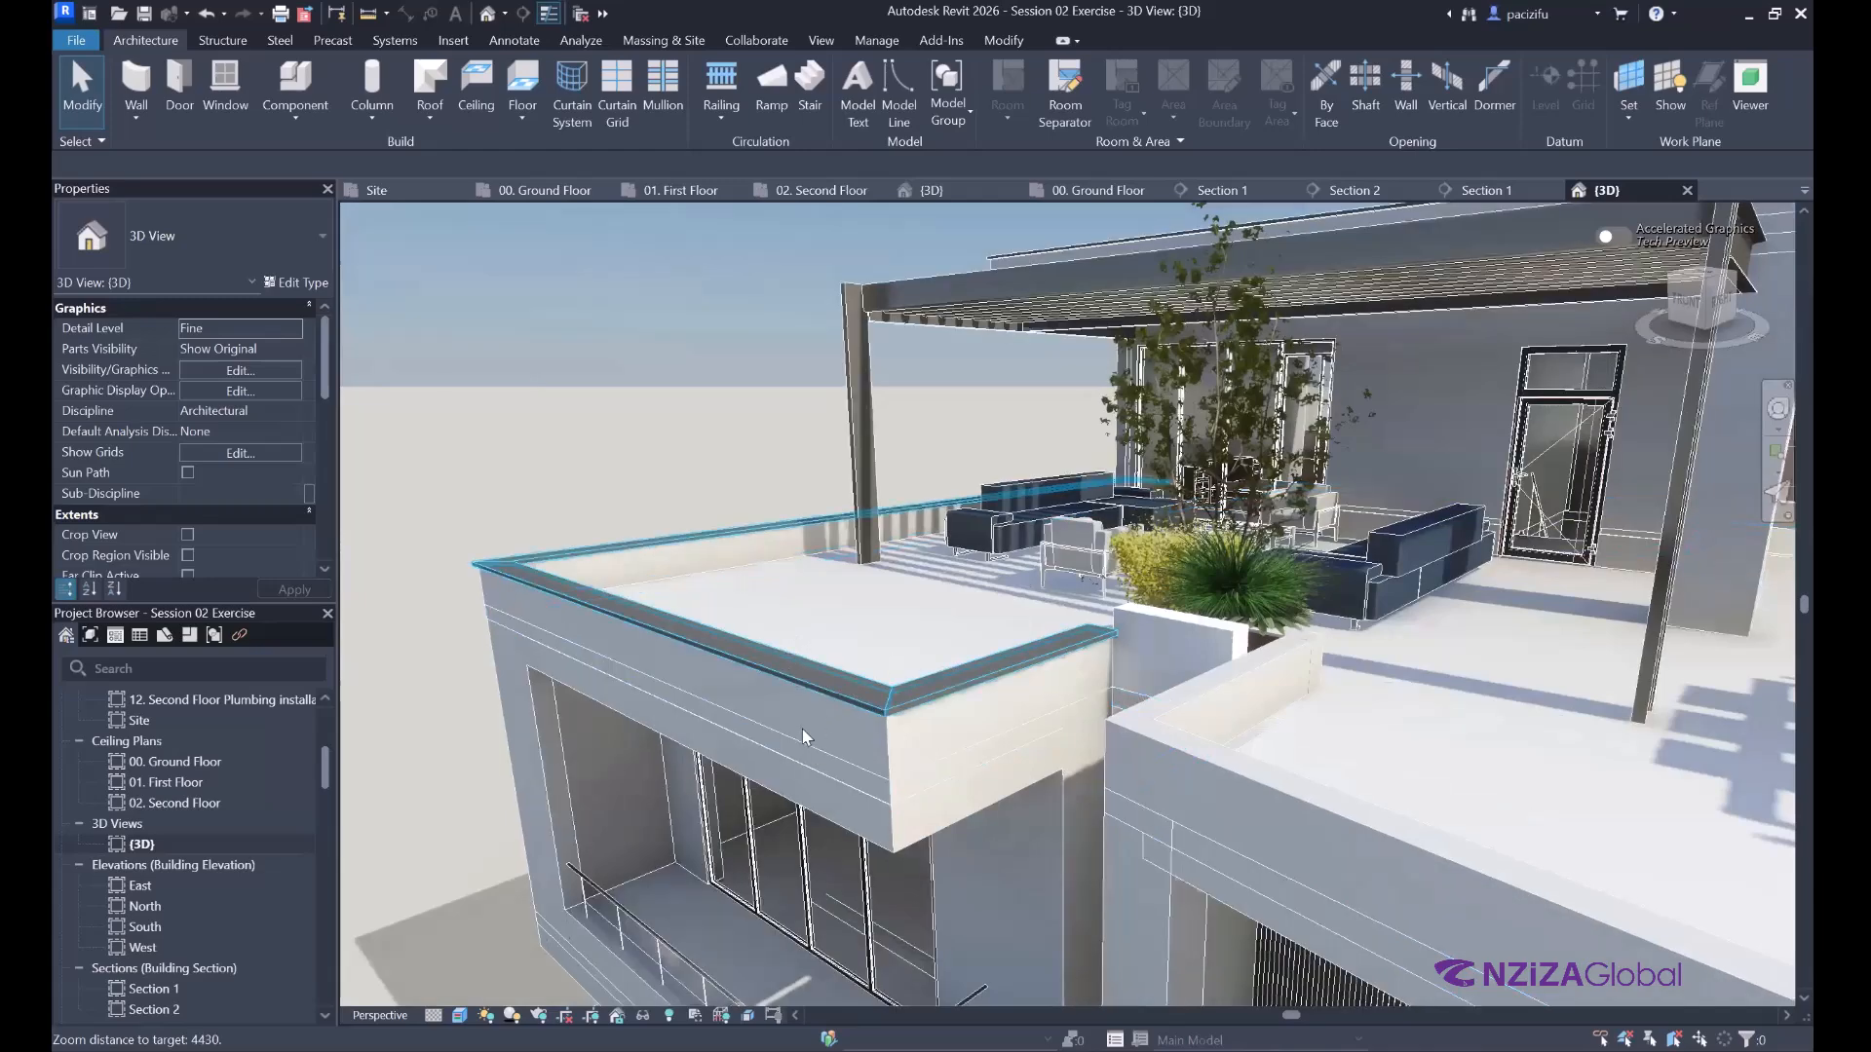
scroll(1143, 786, "up", 2)
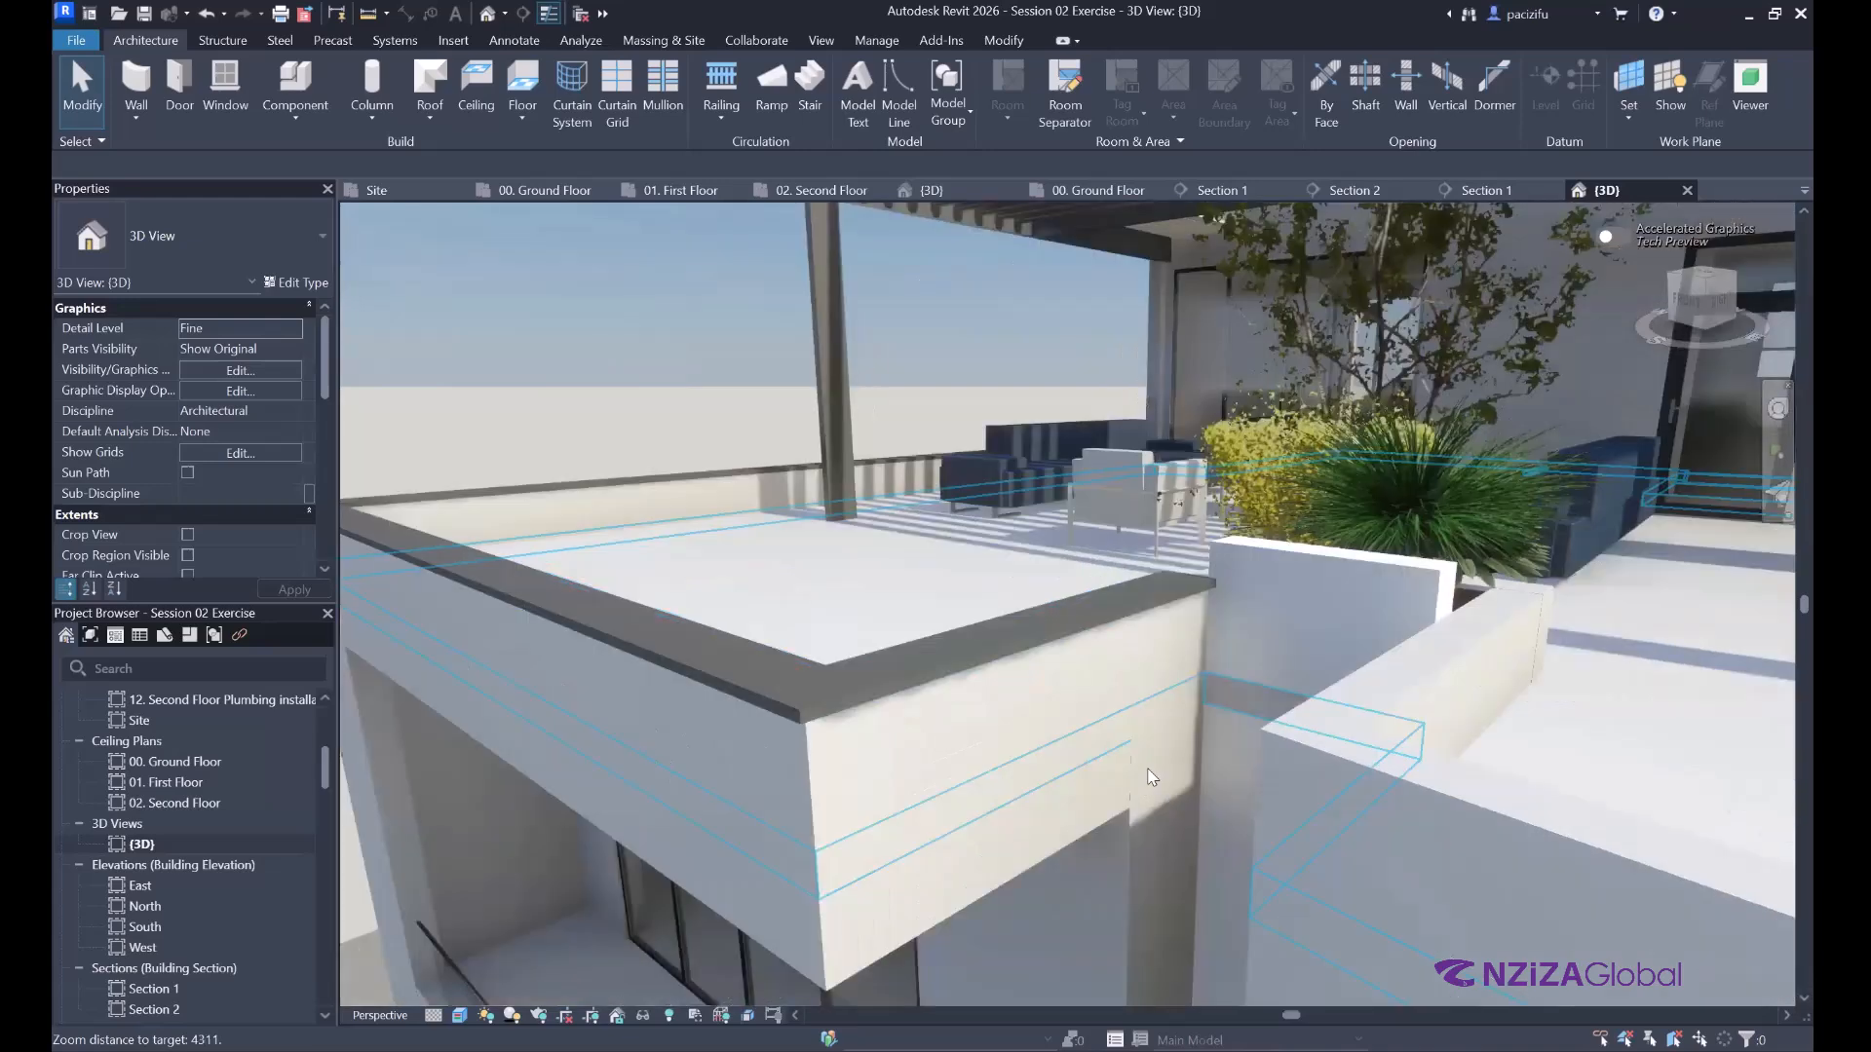
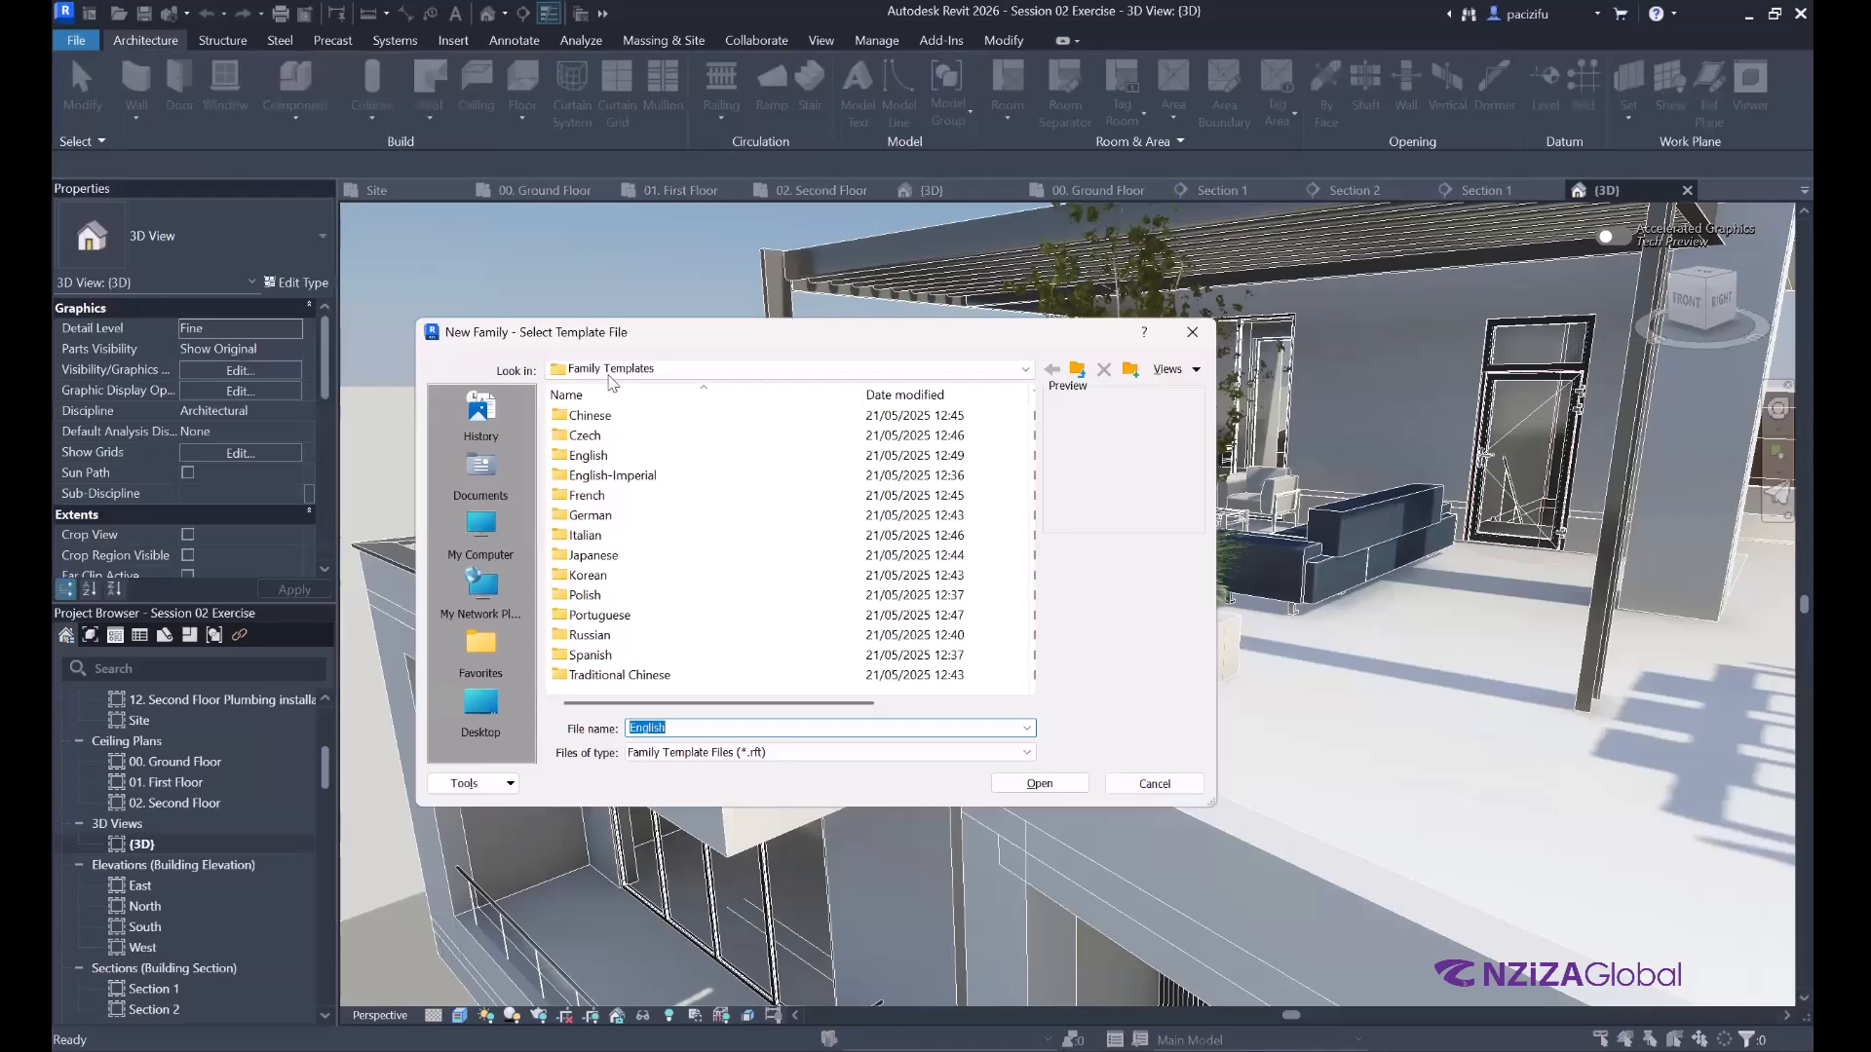
Create a new family from the Metric Profile-Hosted template in the English family templates folder.
key("Return")
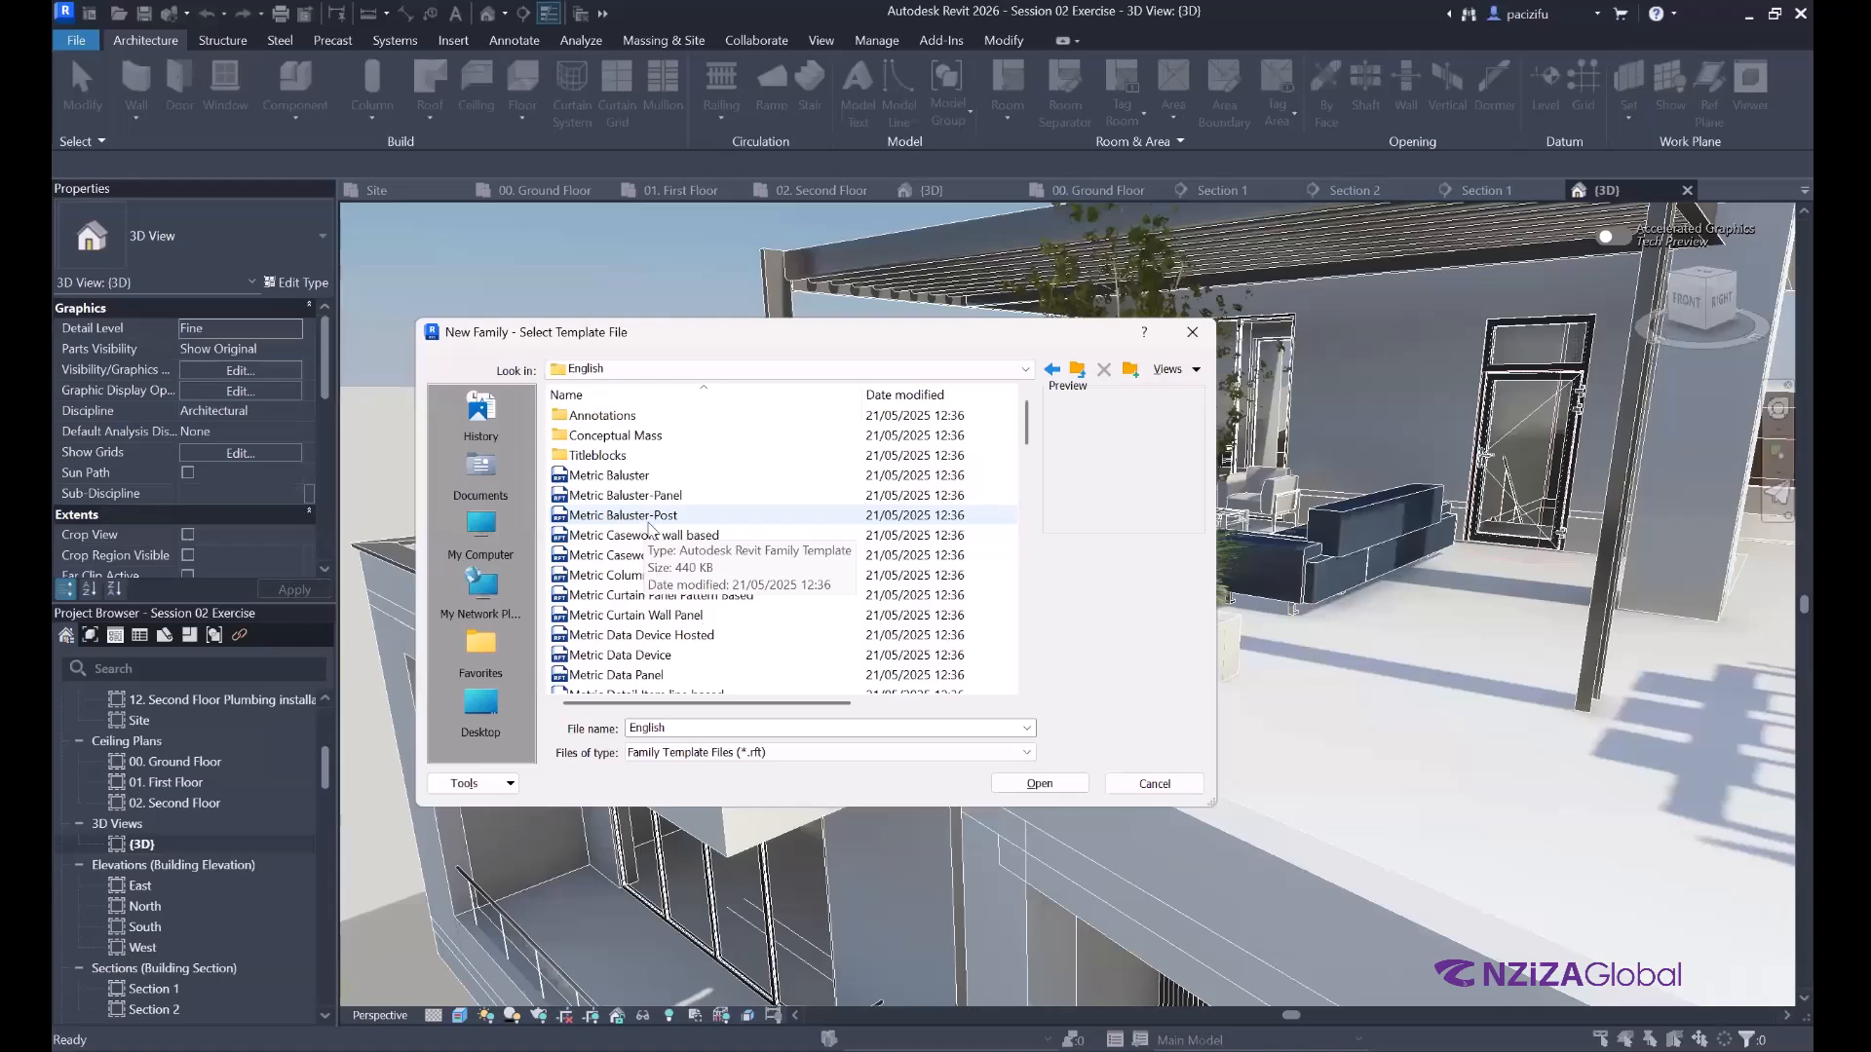
scroll(643, 507, "down", 9)
scroll(634, 451, "down", 1)
left_click(633, 453)
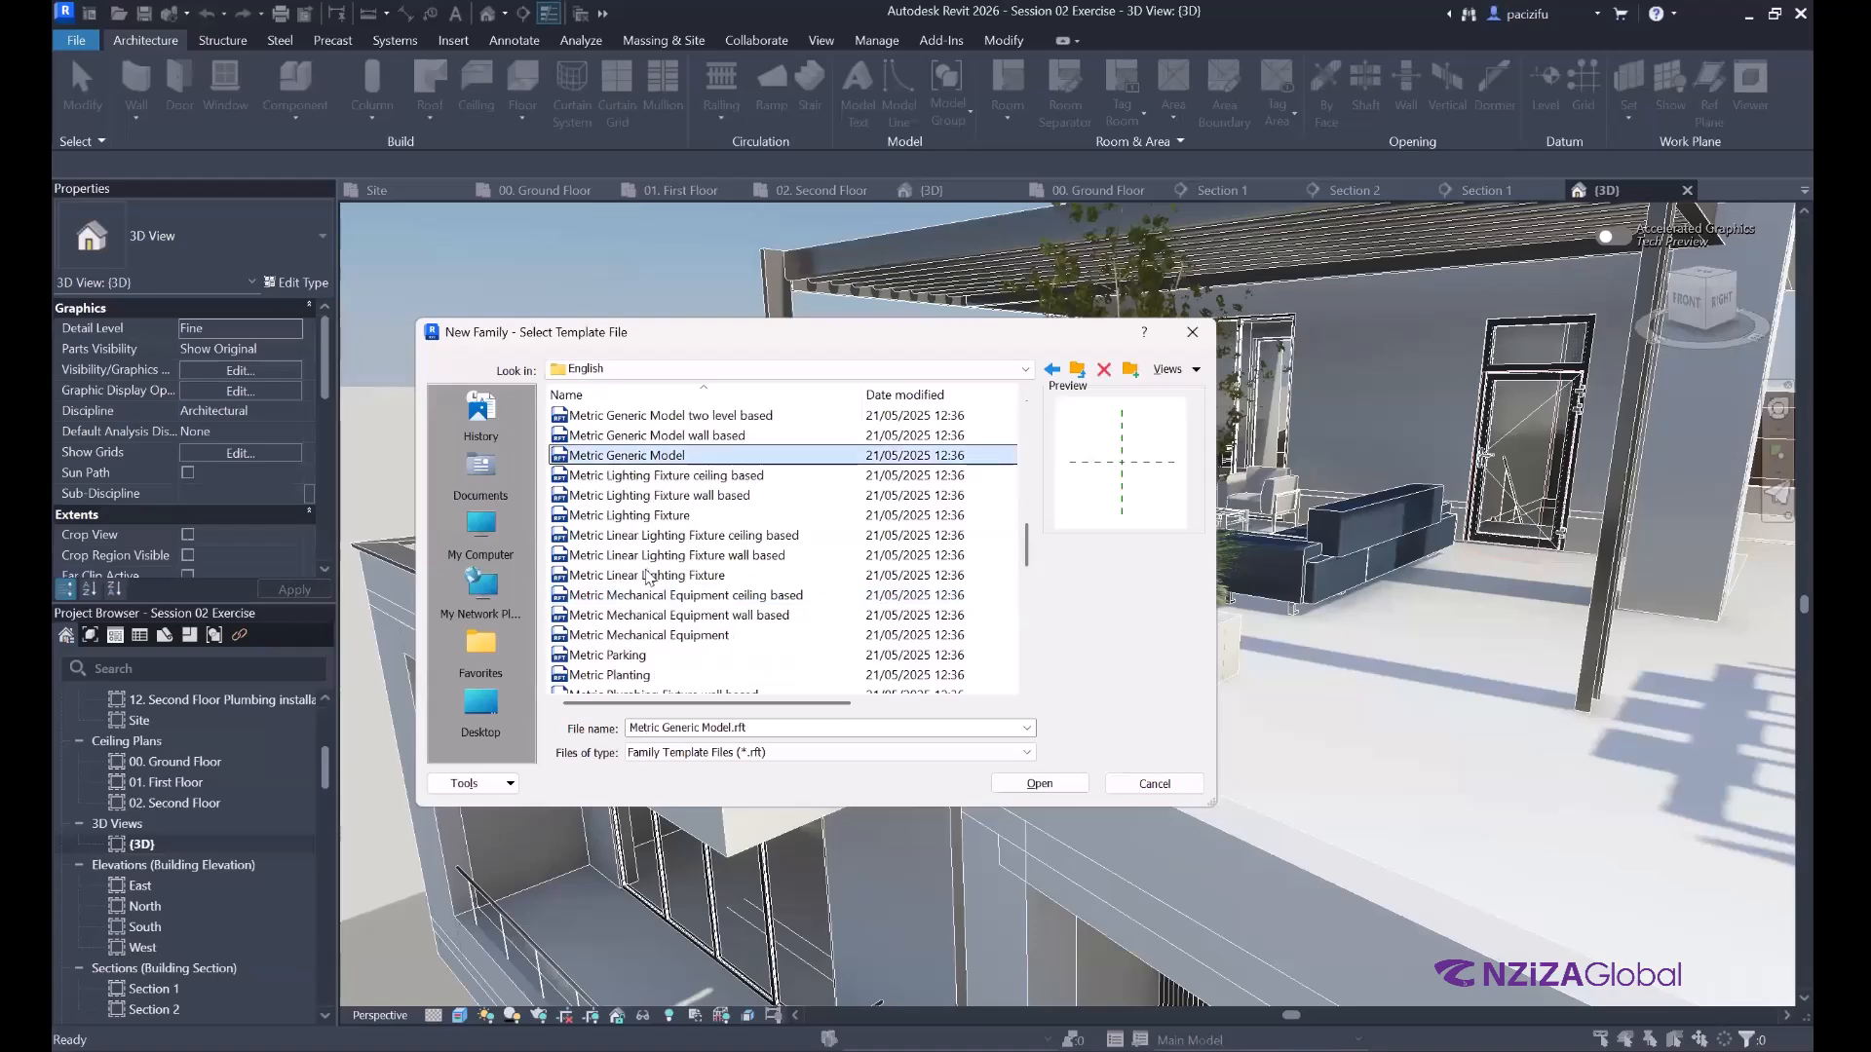
scroll(650, 576, "down", 1)
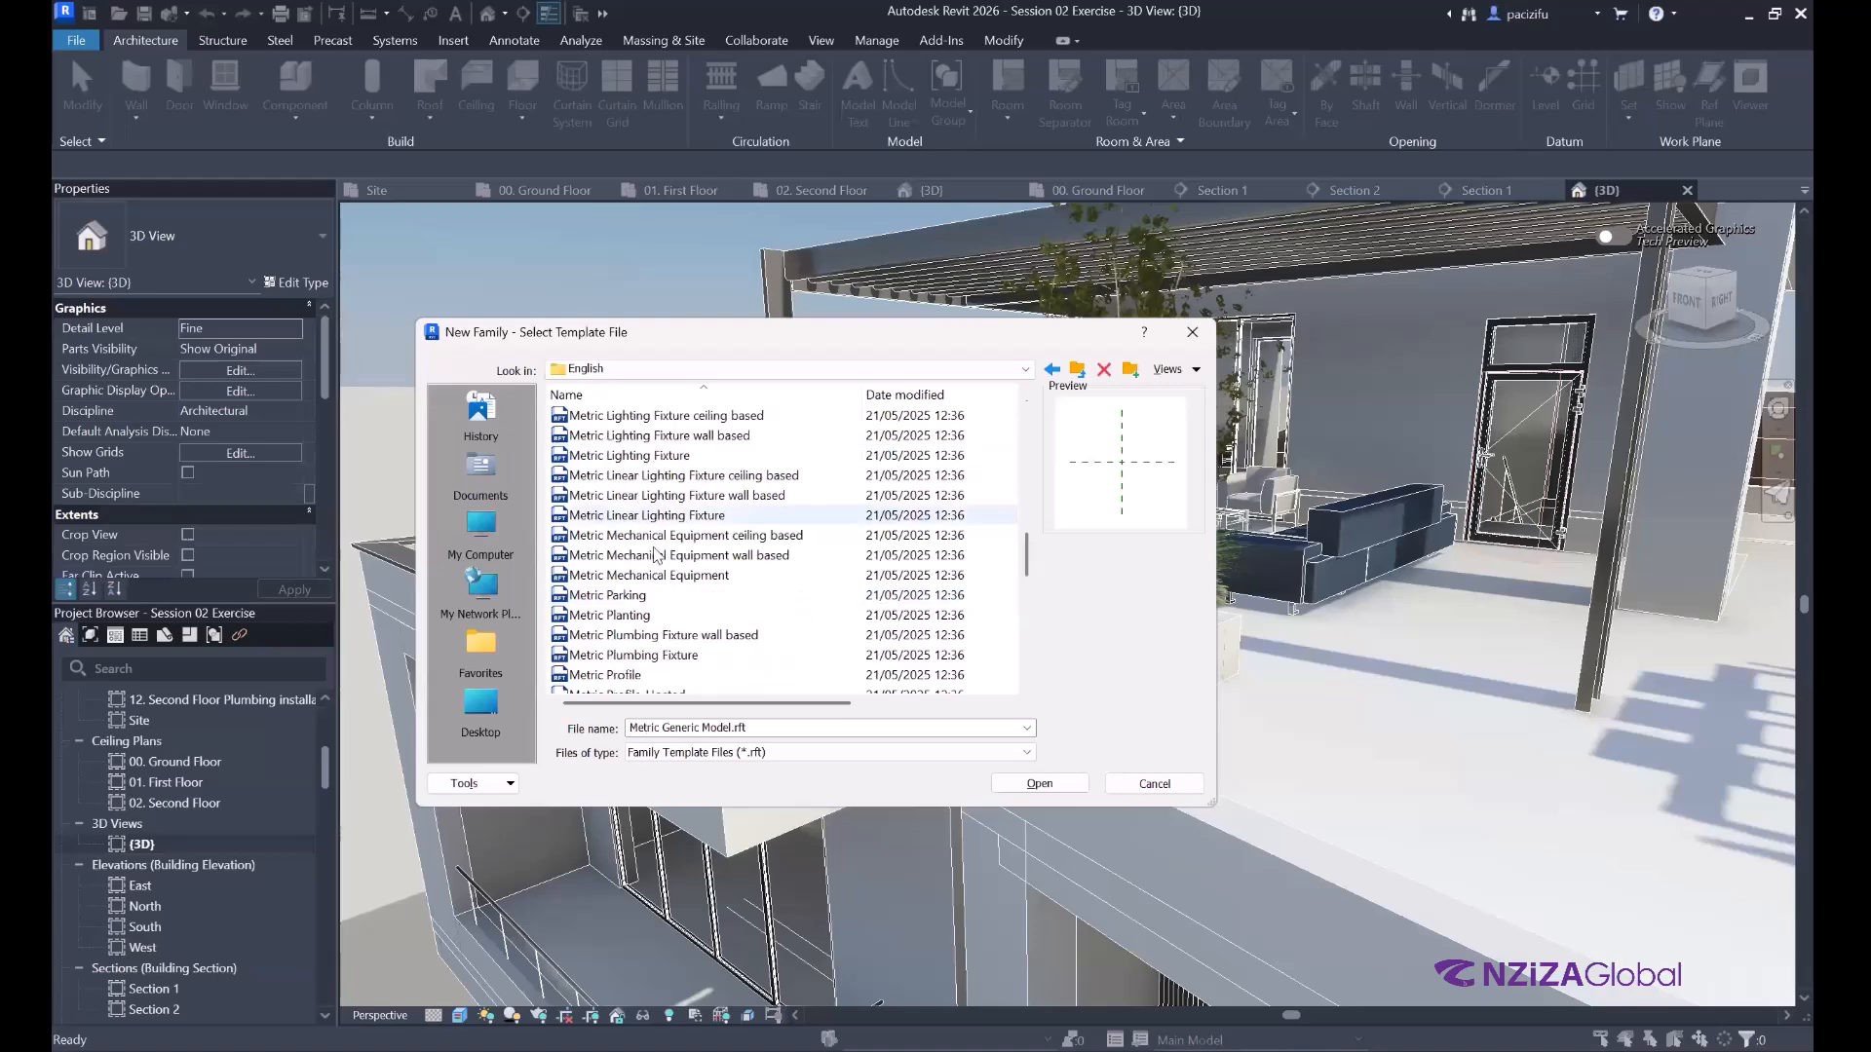
scroll(653, 557, "down", 2)
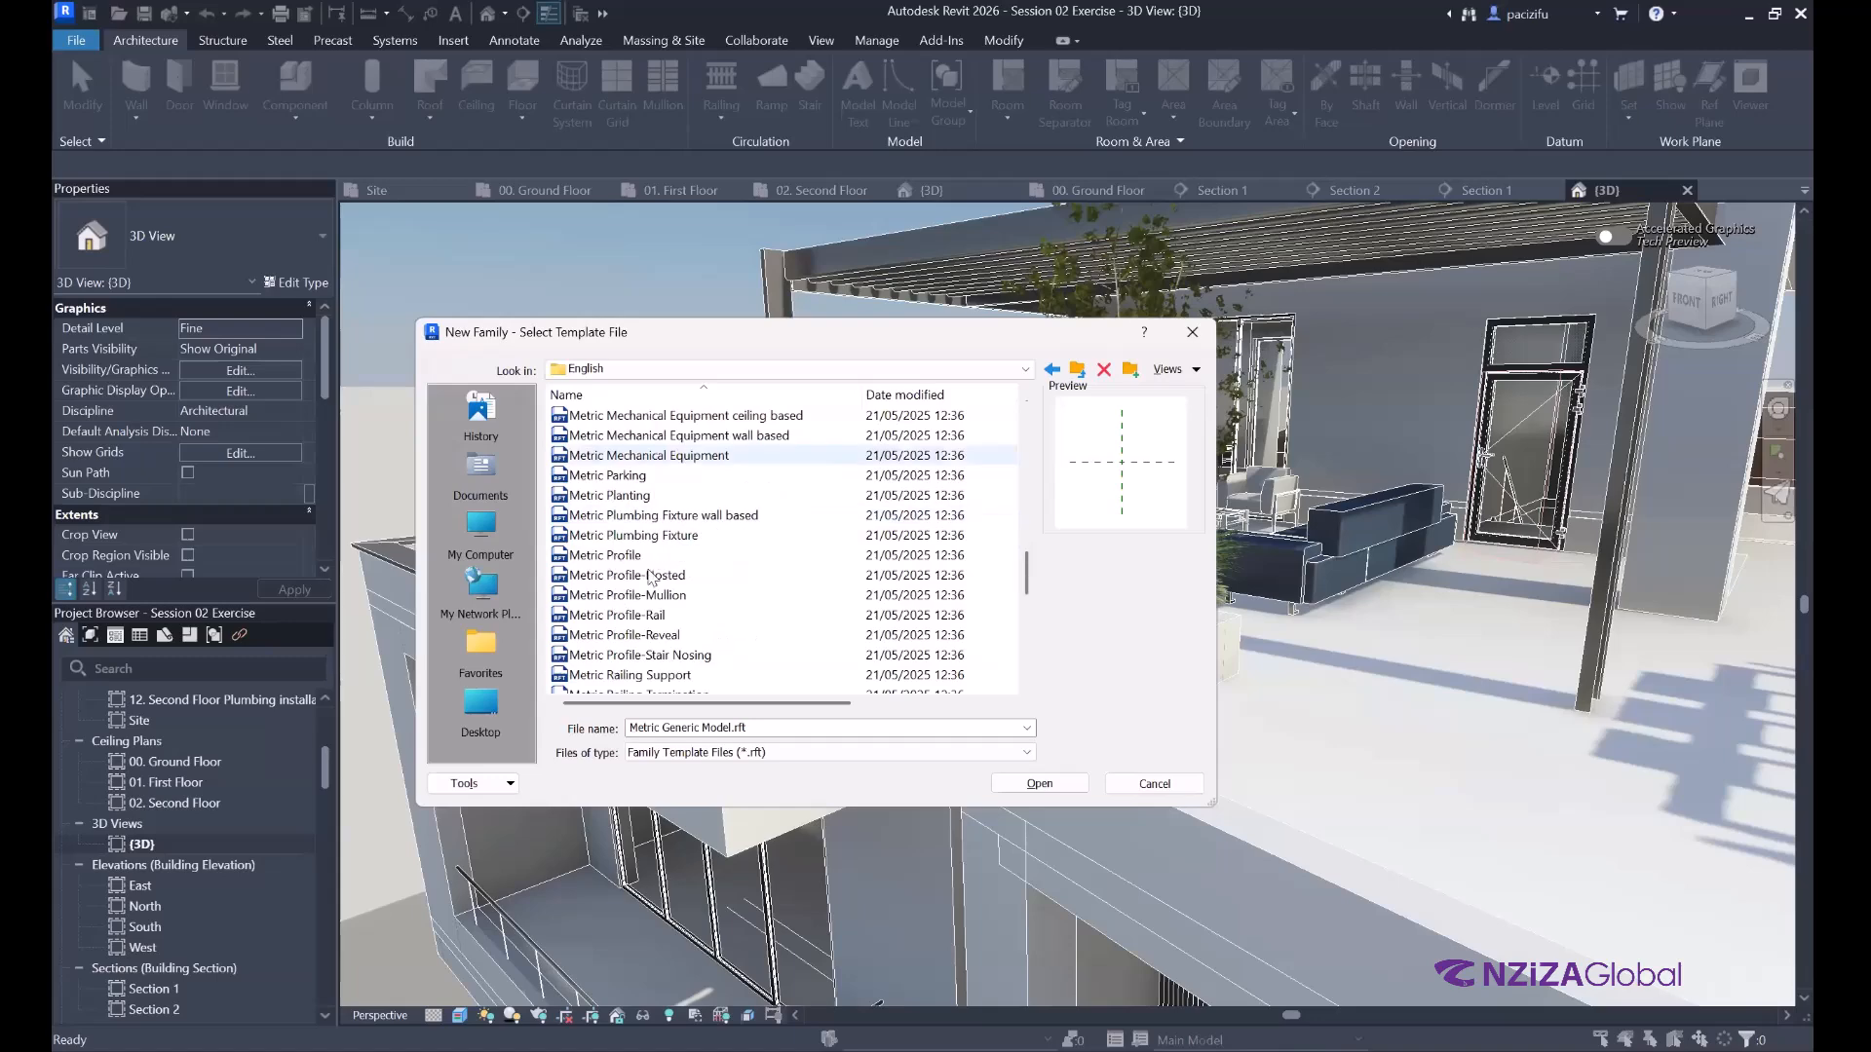
left_click(633, 556)
left_click(635, 576)
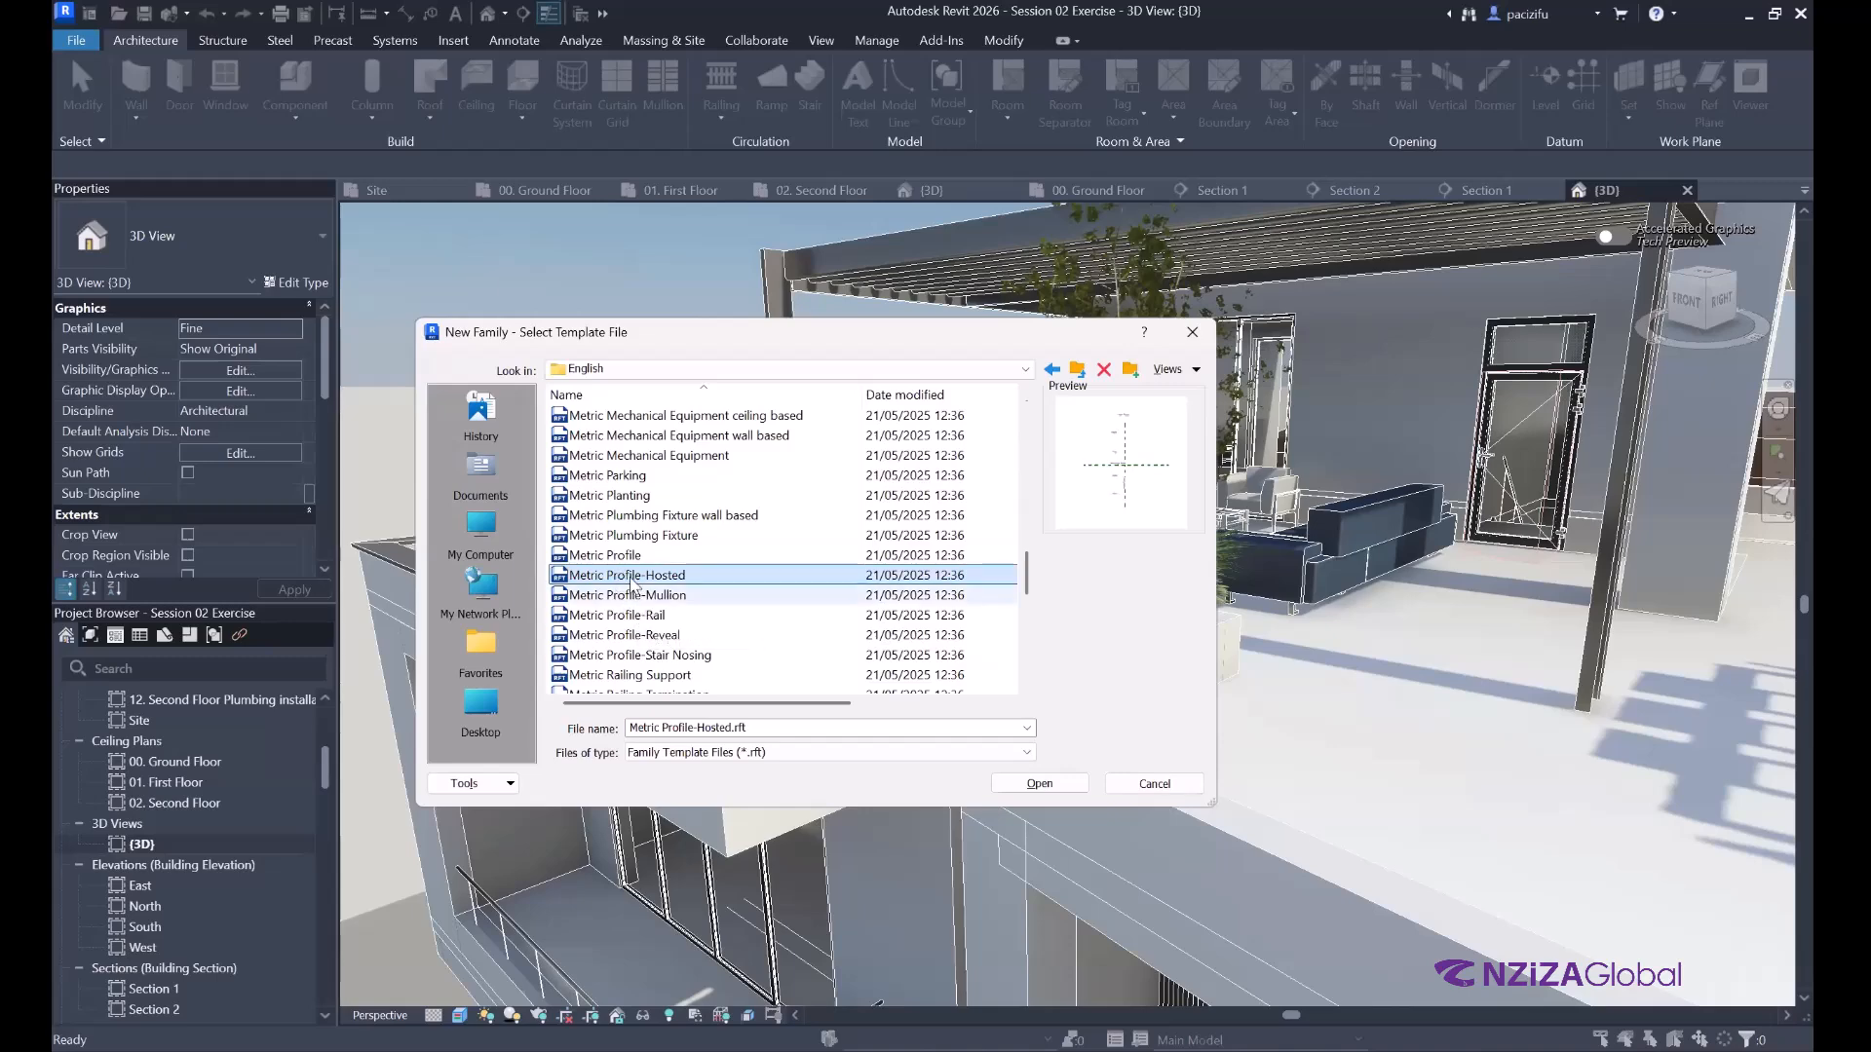
Examine the Host Face and Insertion Point reference planes in the new hosted profile family.
scroll(628, 587, "down", 3)
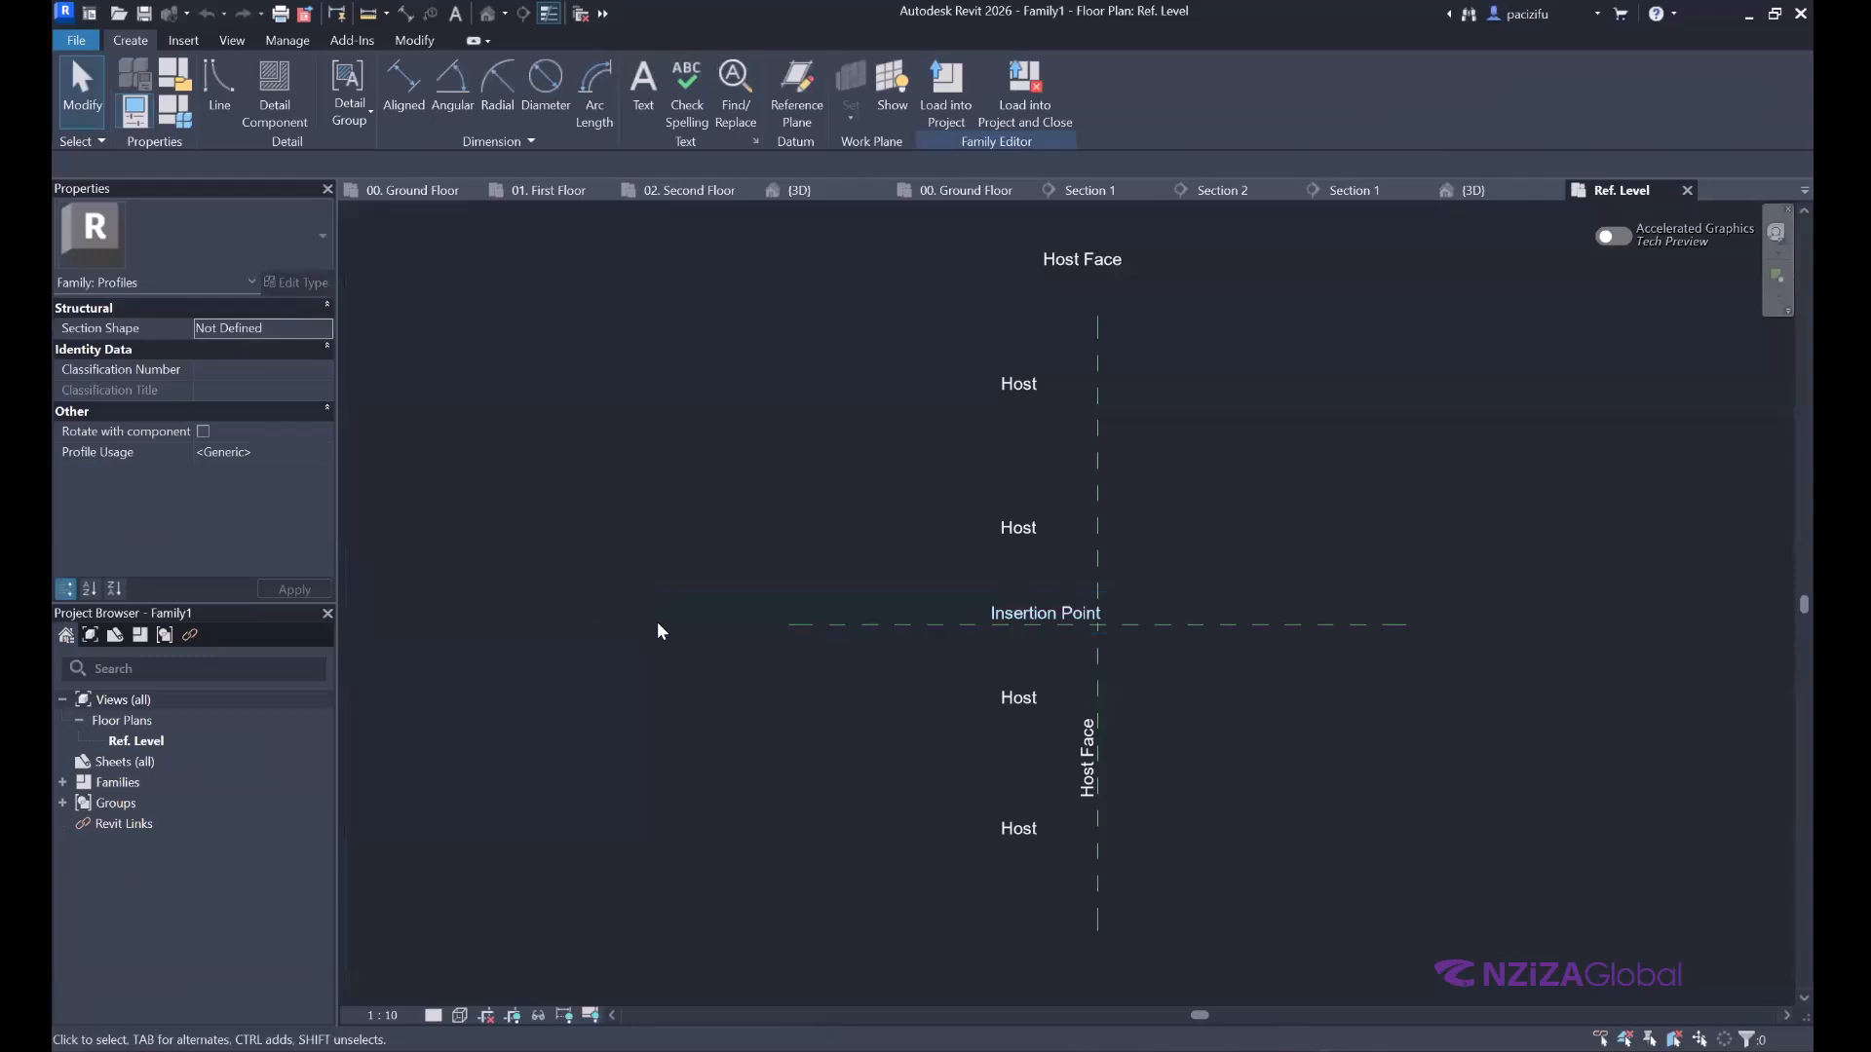
scroll(656, 622, "down", 1)
scroll(1119, 599, "up", 3)
scroll(799, 651, "down", 3)
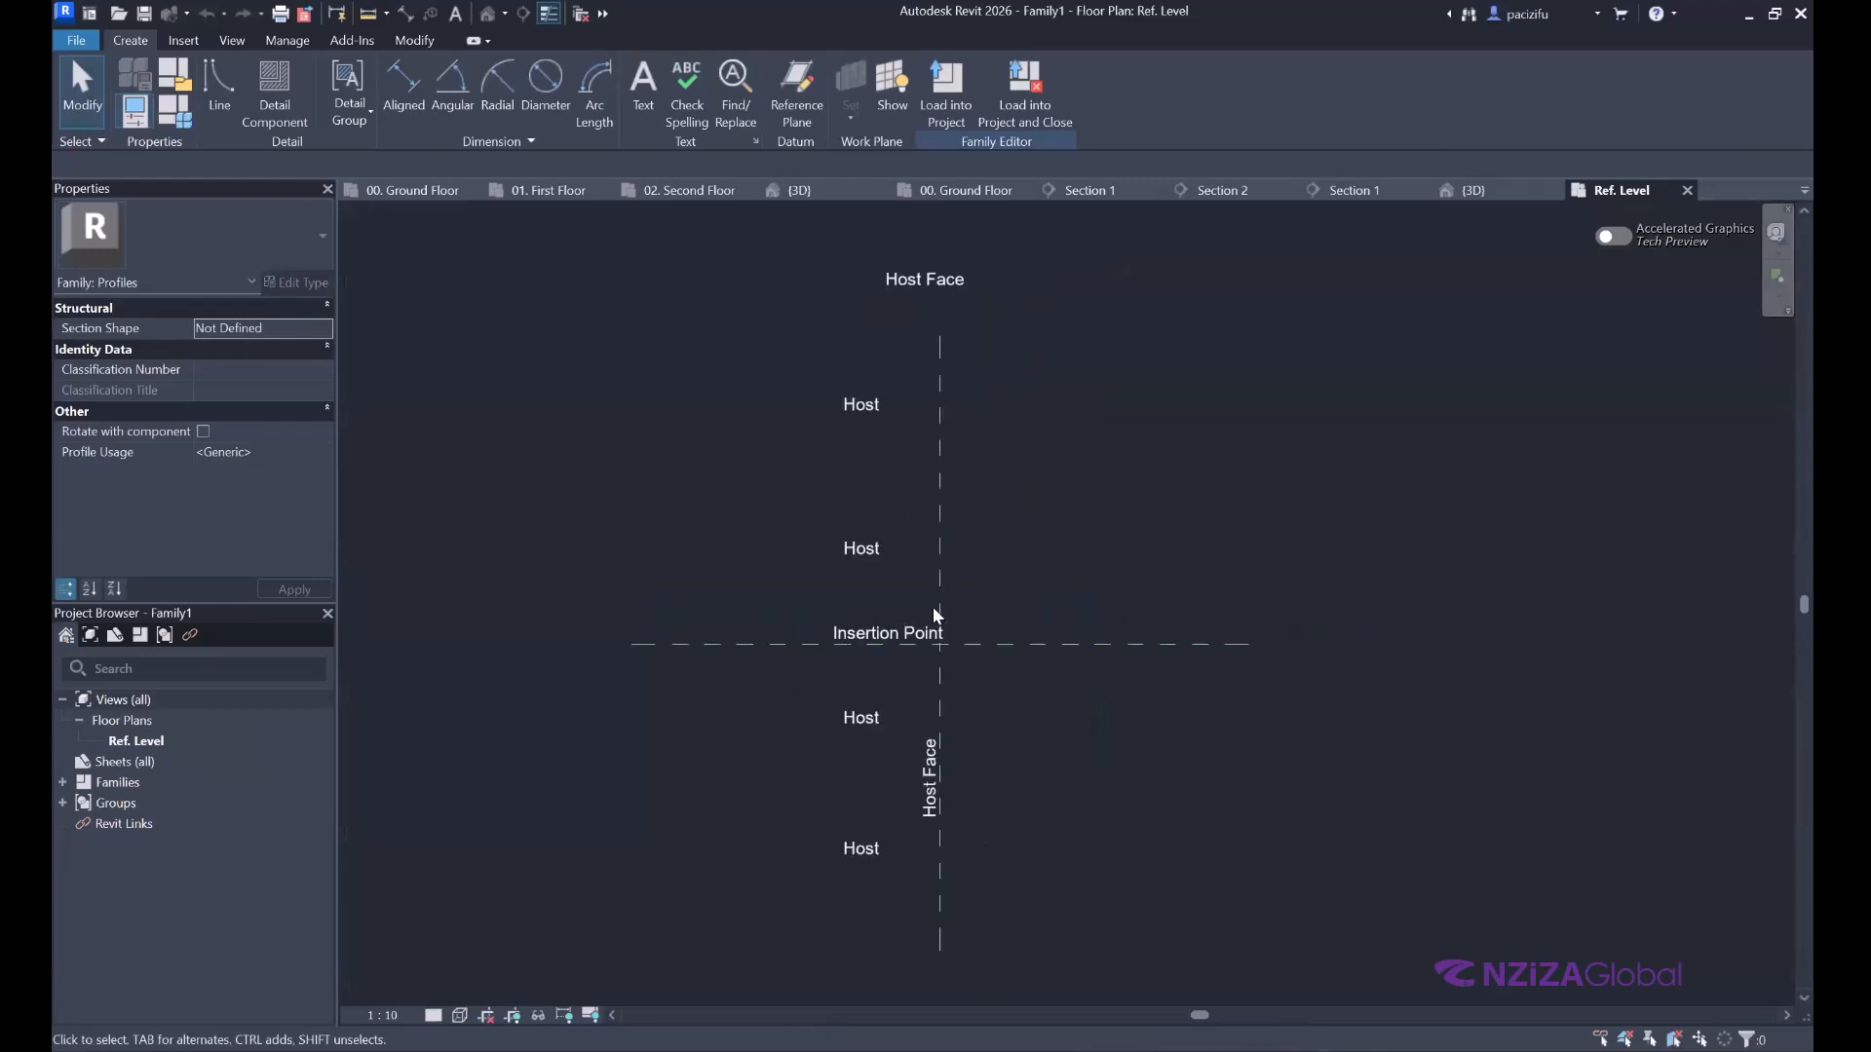
scroll(933, 608, "up", 2)
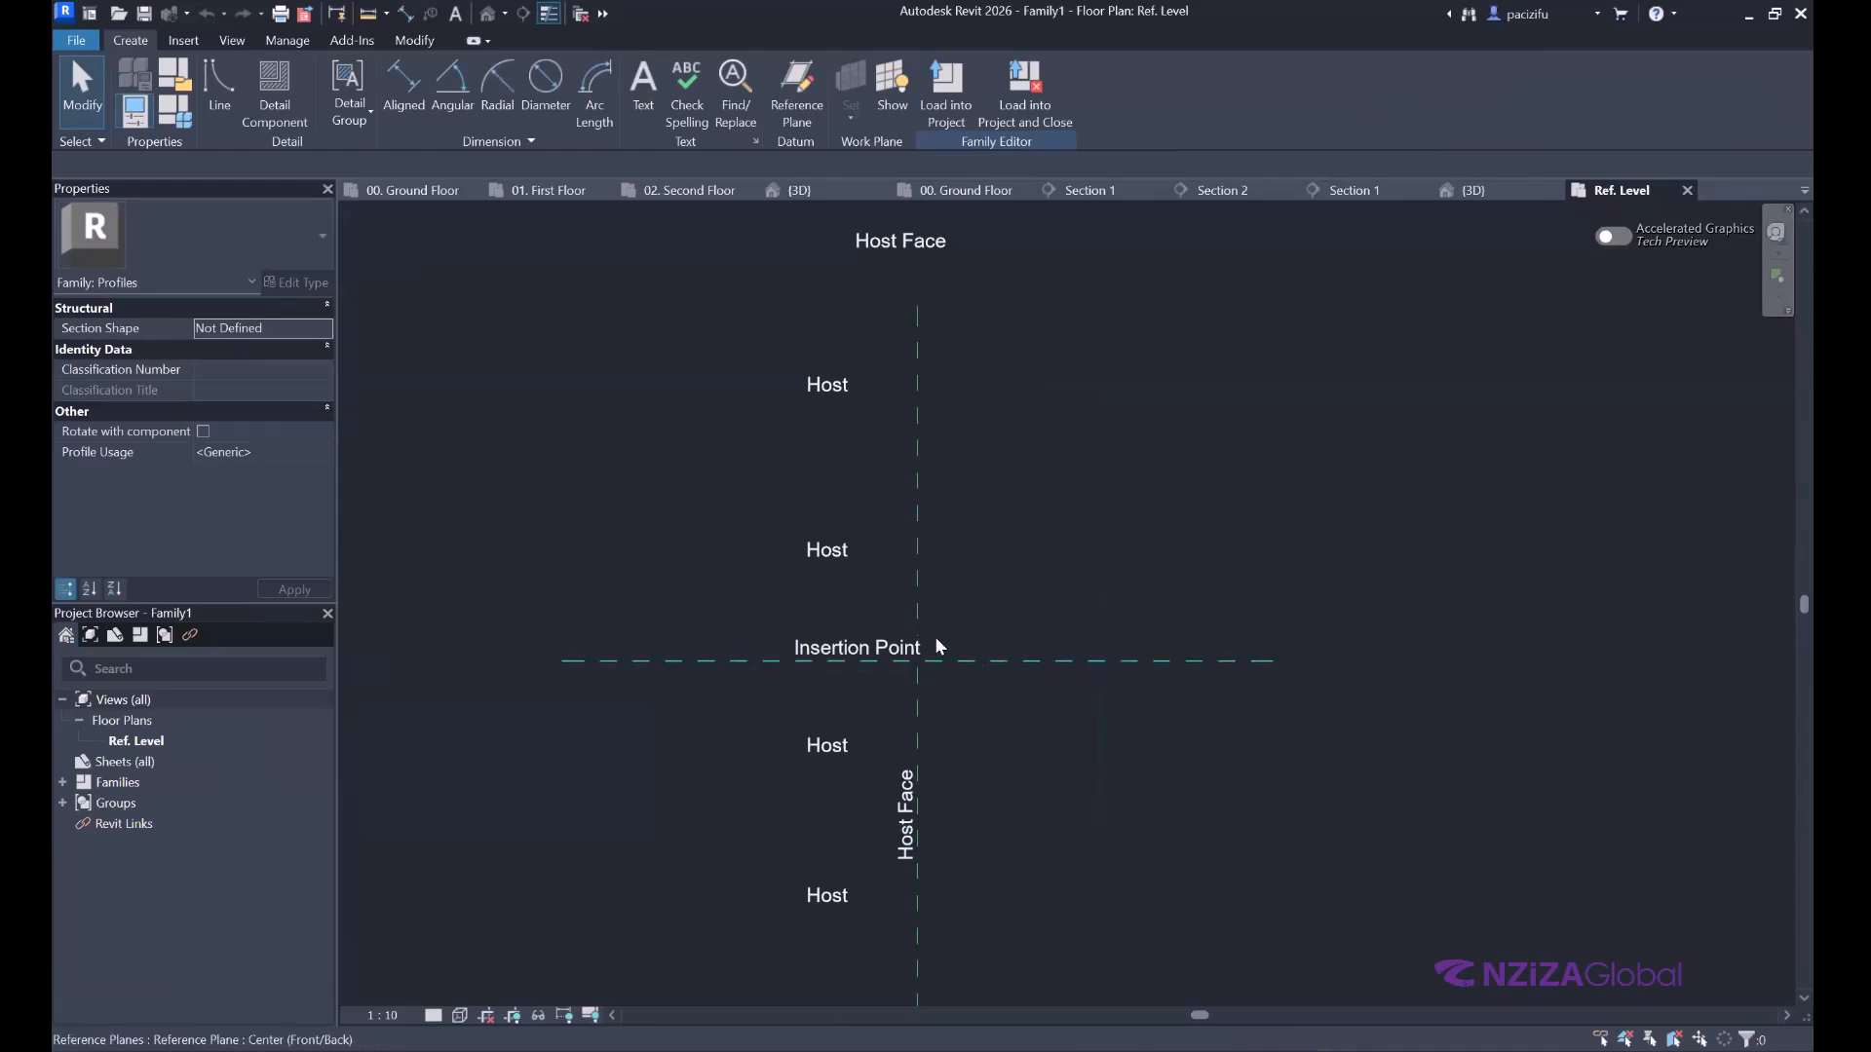
scroll(934, 635, "up", 1)
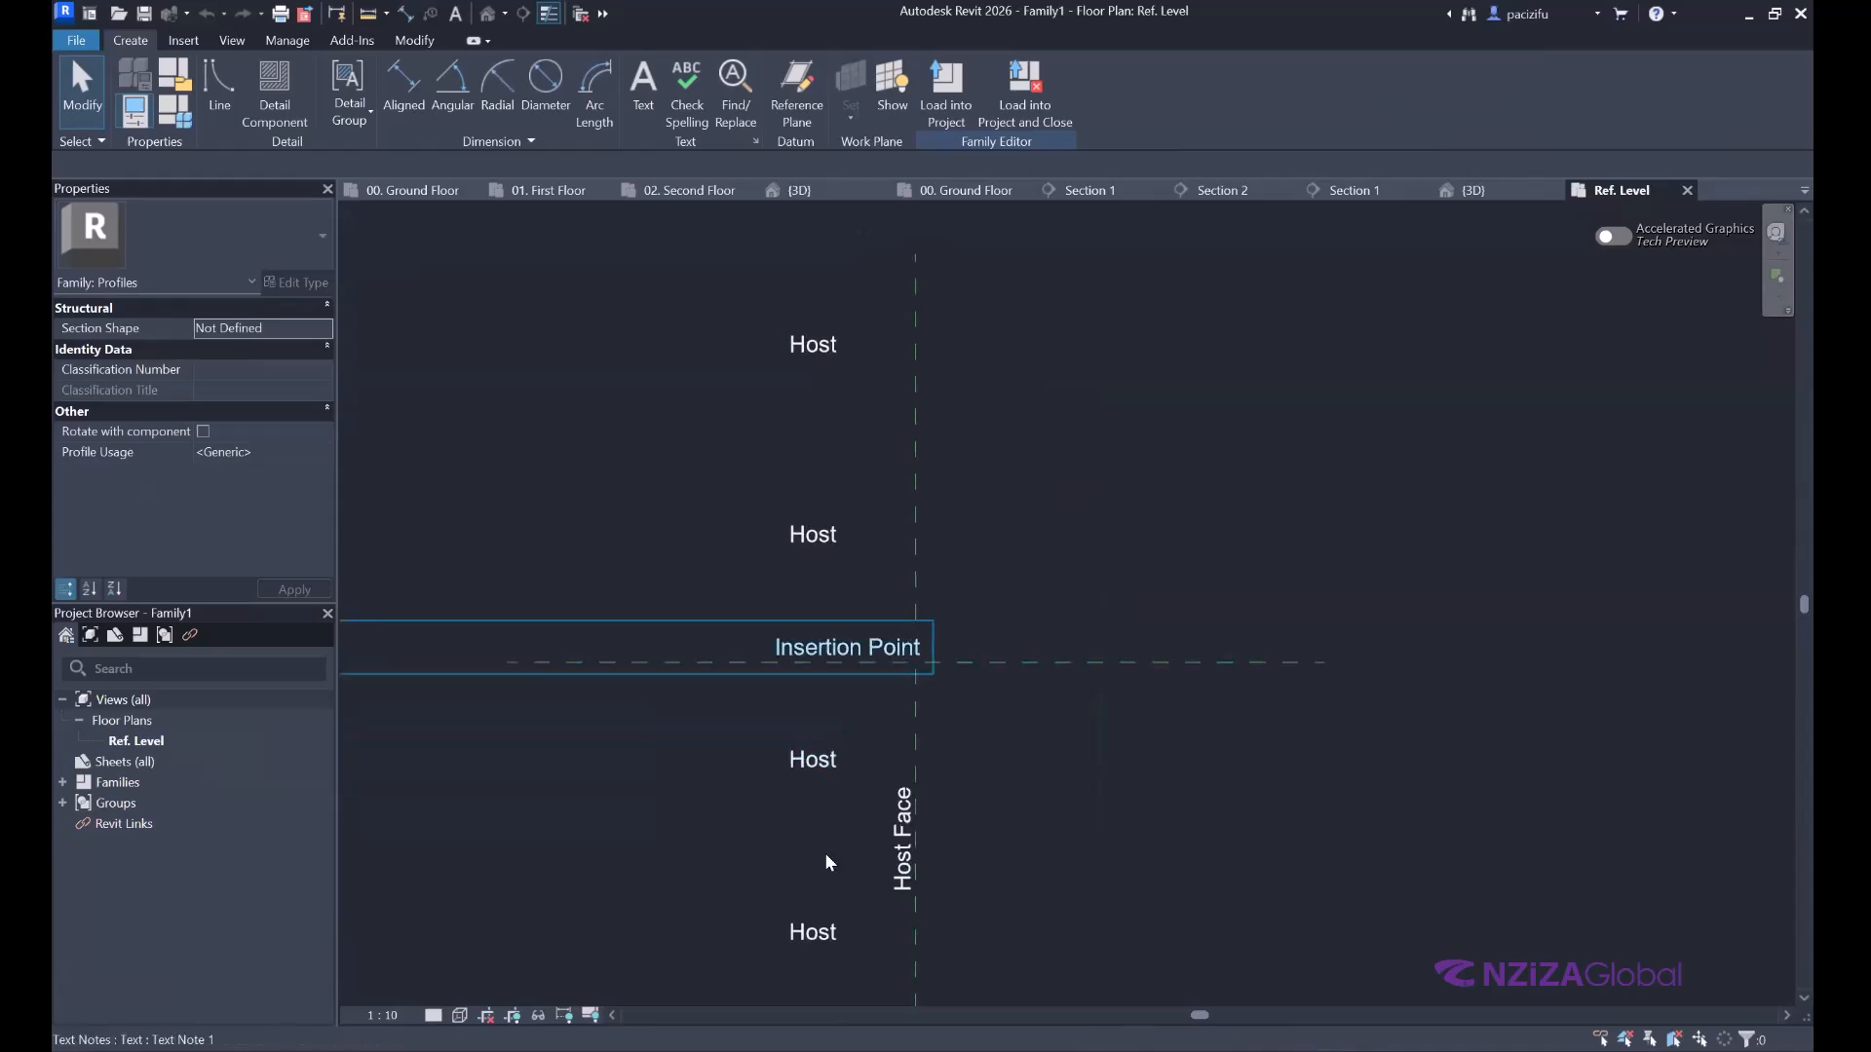
Set the Ref. Level view of the profile family to Fine detail level and a scale of 1:2.
left_click(434, 1015)
left_click(446, 995)
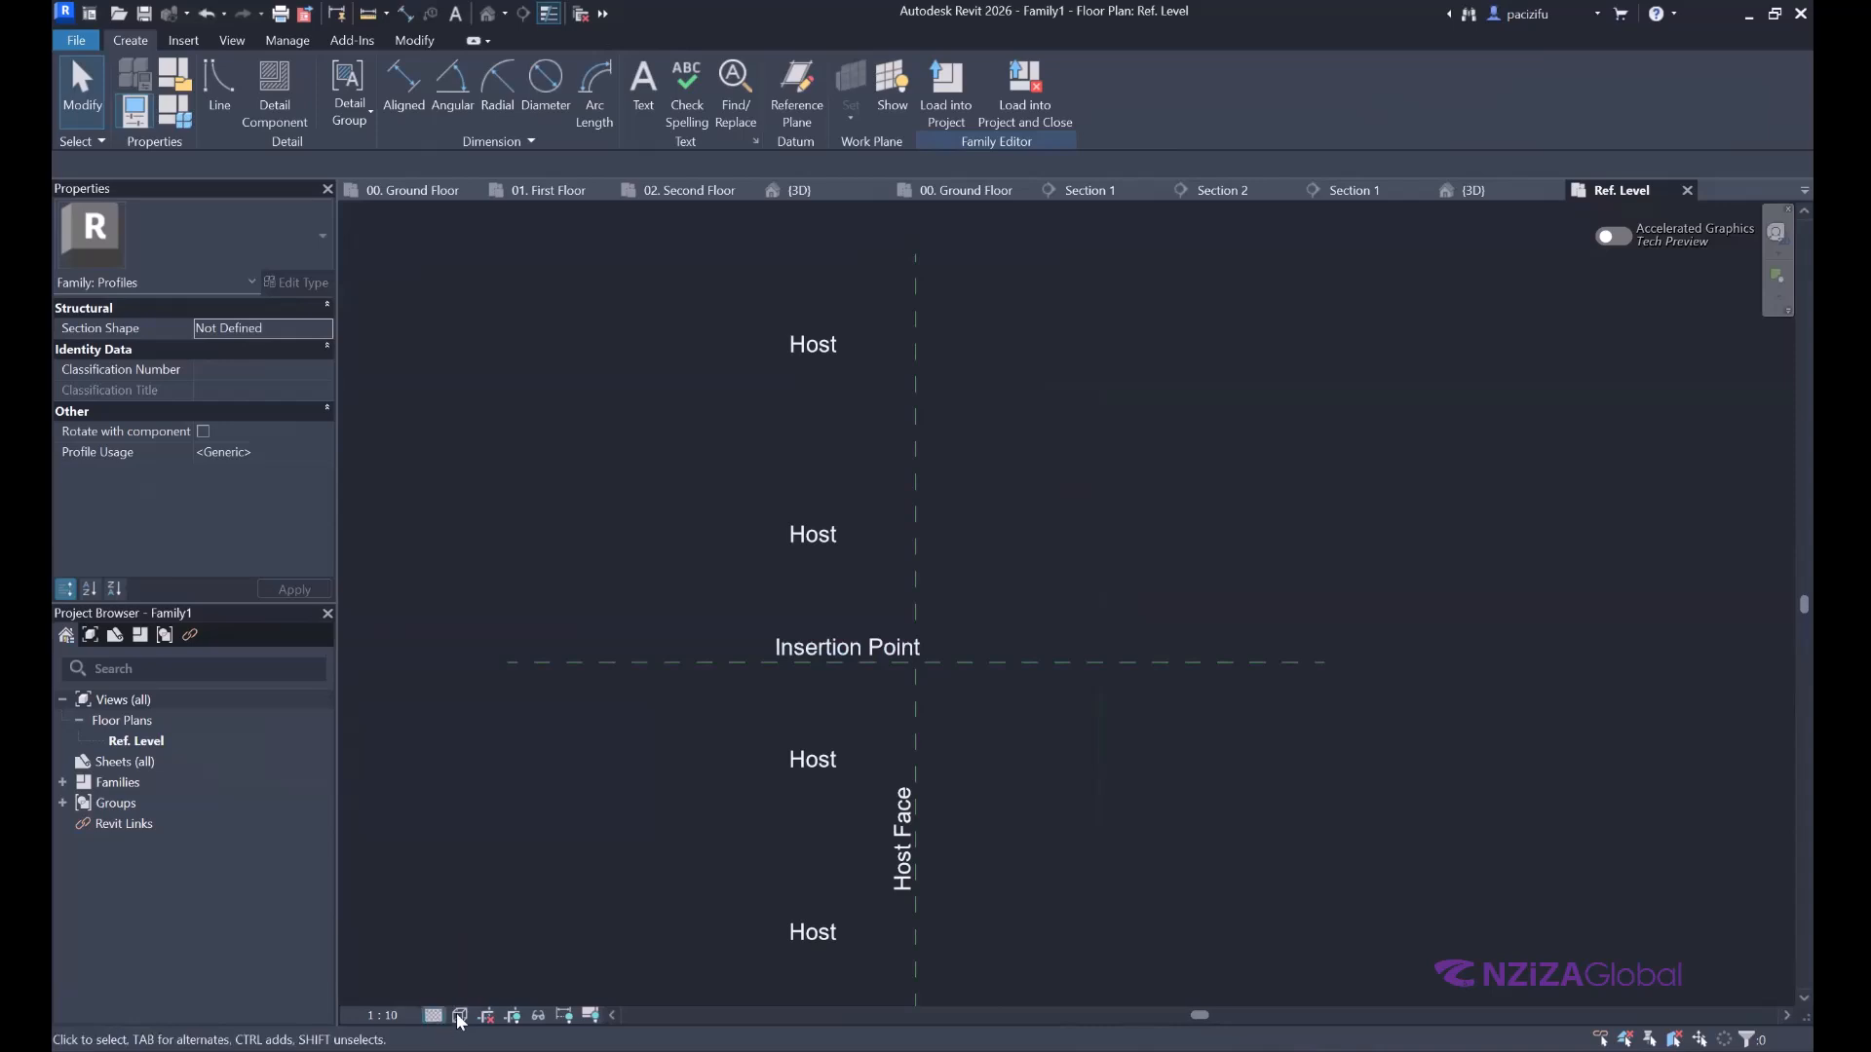
left_click(460, 1016)
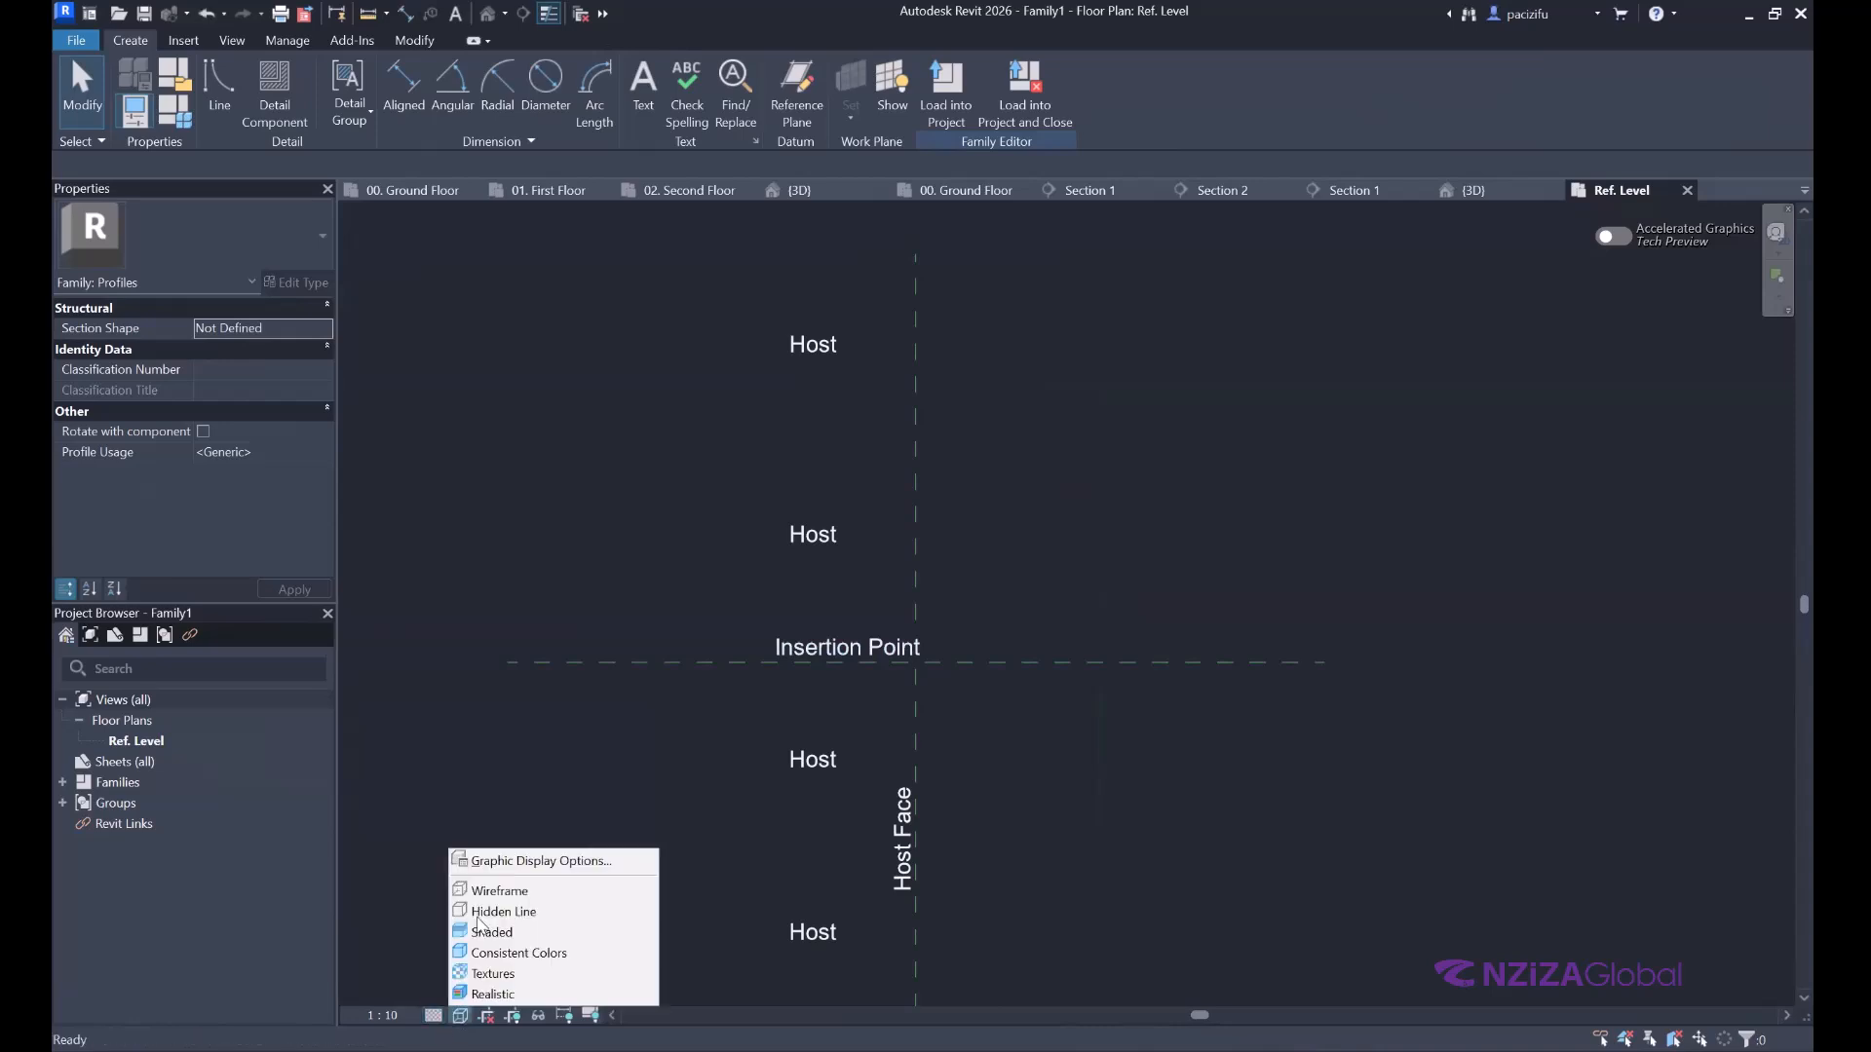
left_click(383, 1016)
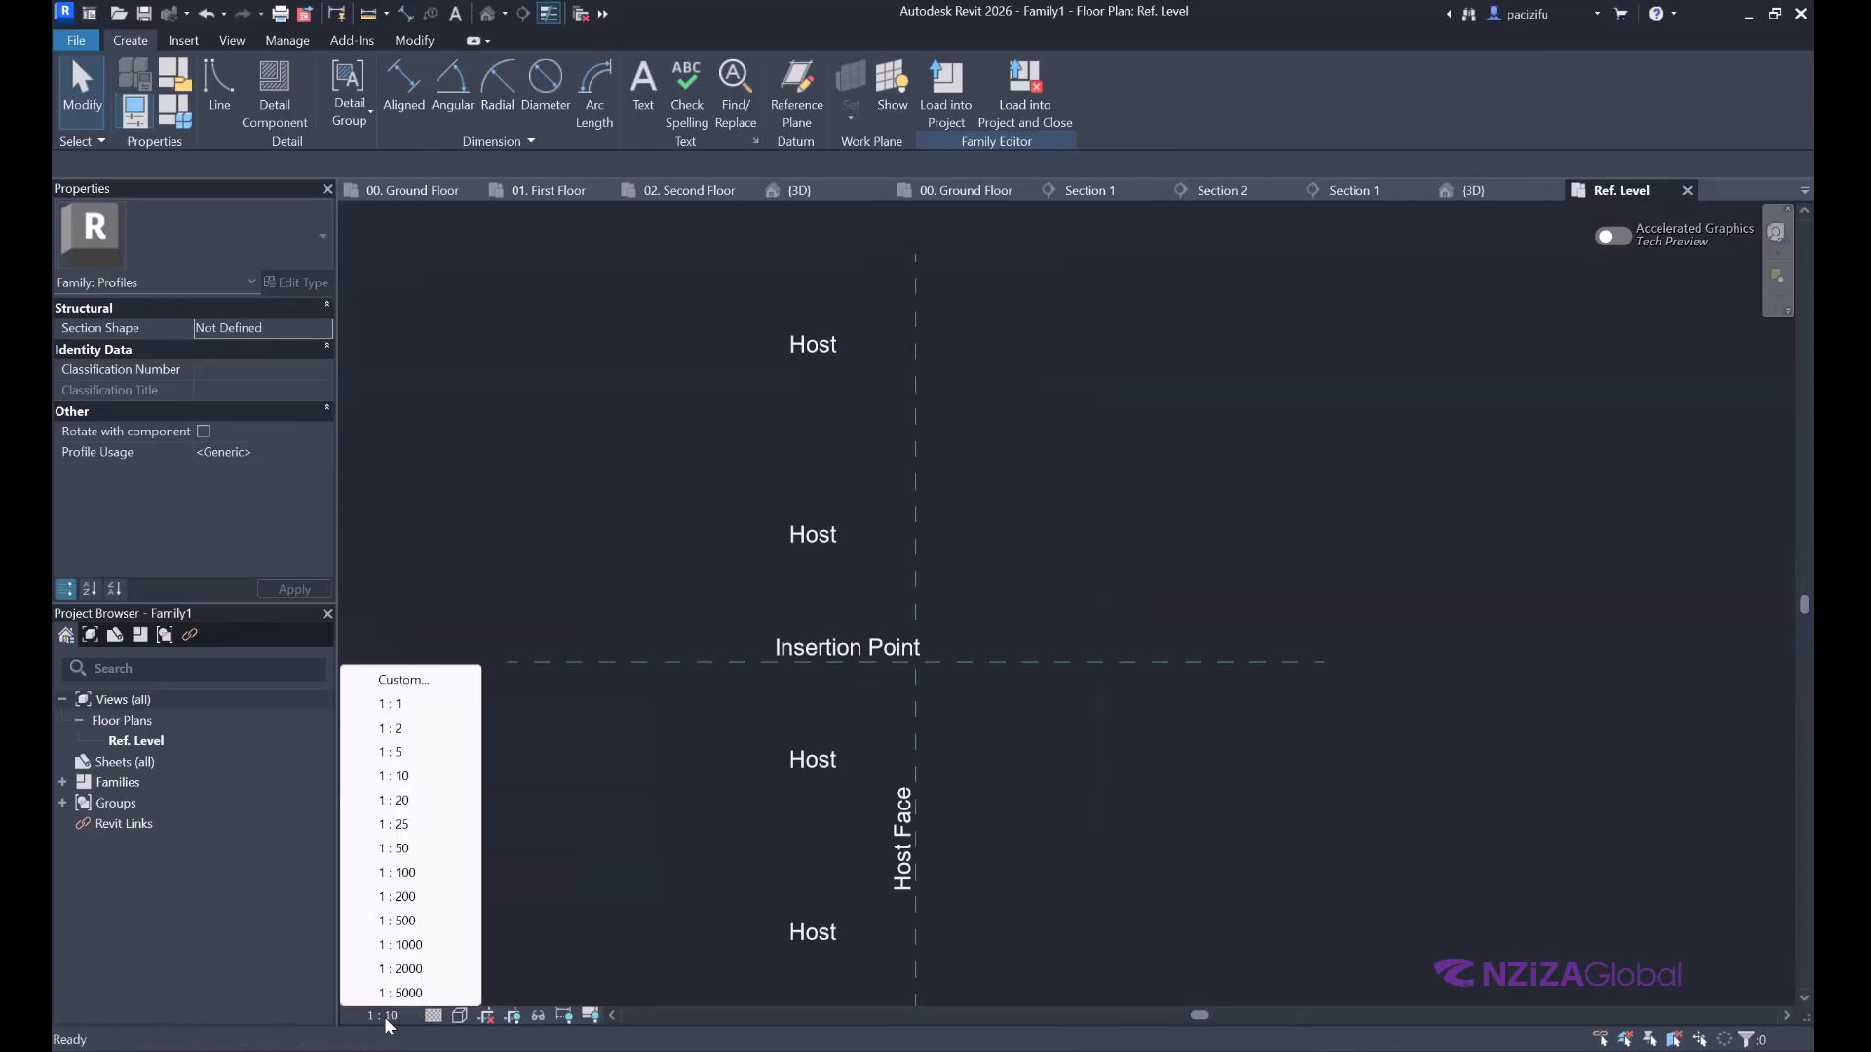
left_click(395, 731)
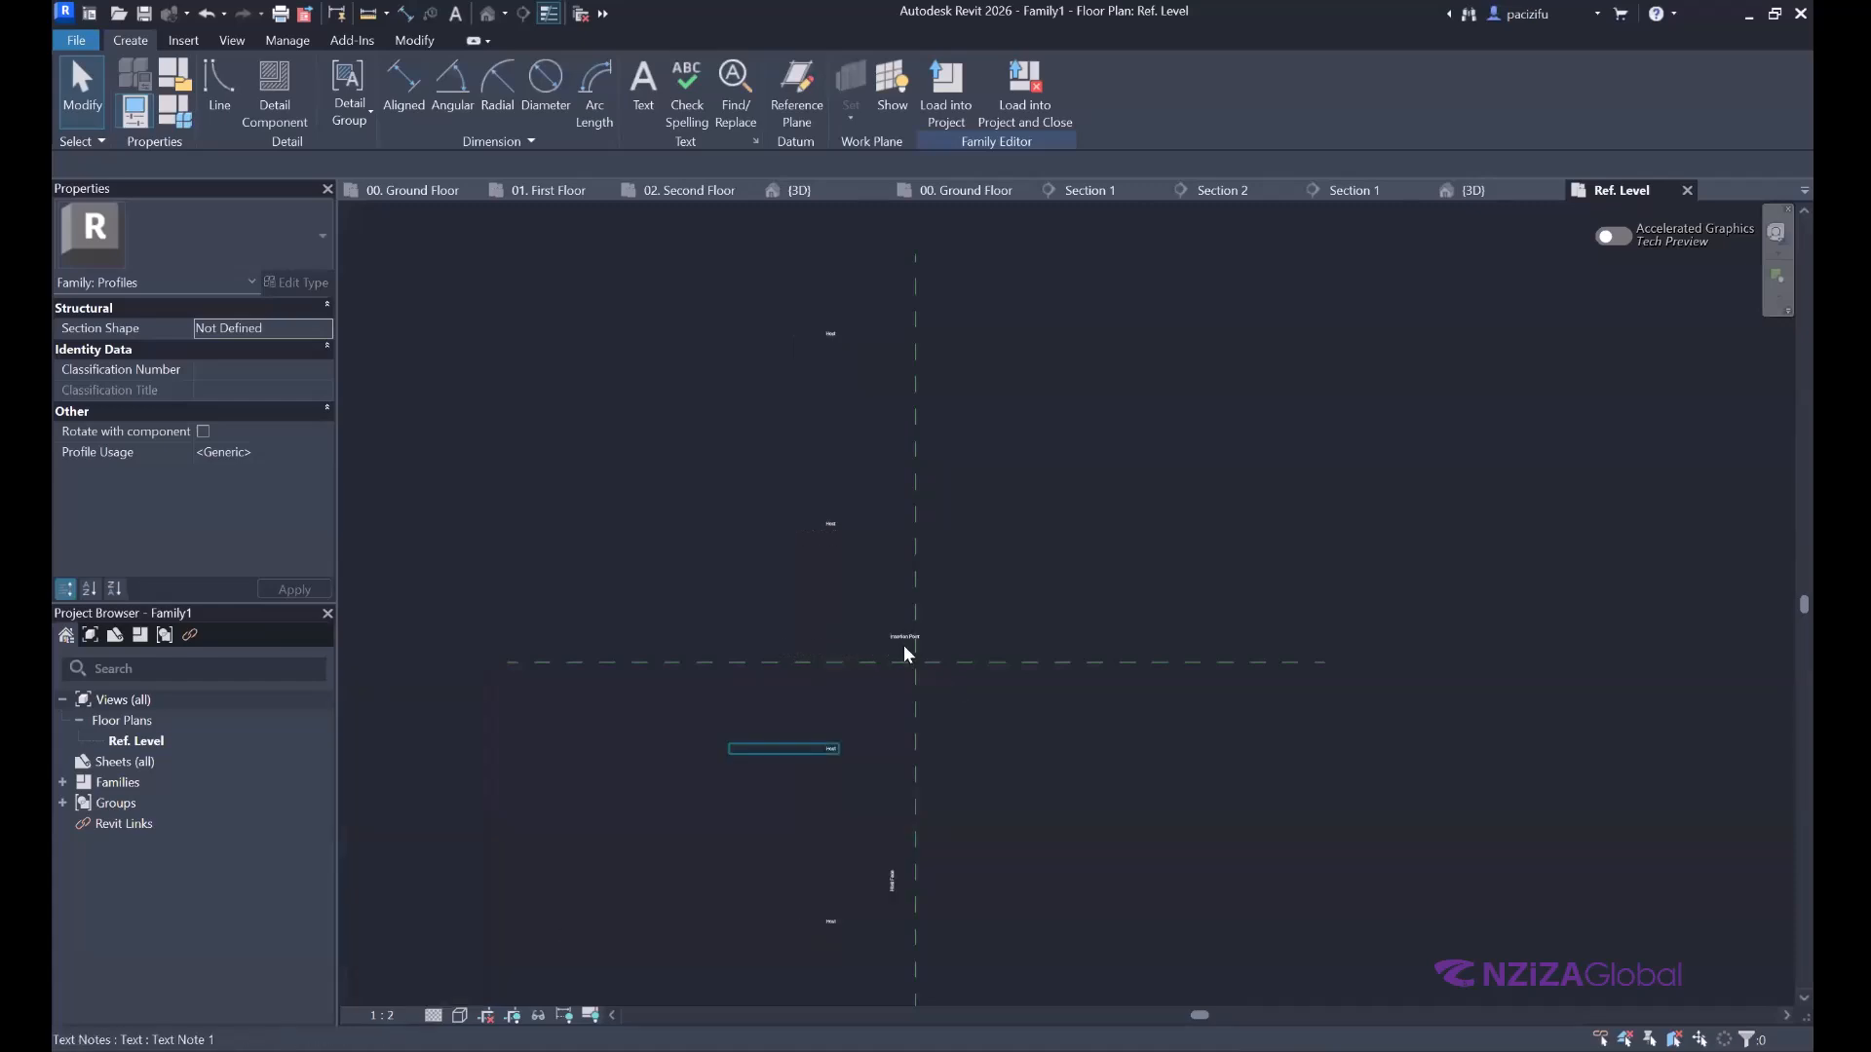
Draw profile lines from the reference plane intersection: 200 mm horizontally into the host side, then 50 mm vertically upward.
scroll(903, 645, "up", 3)
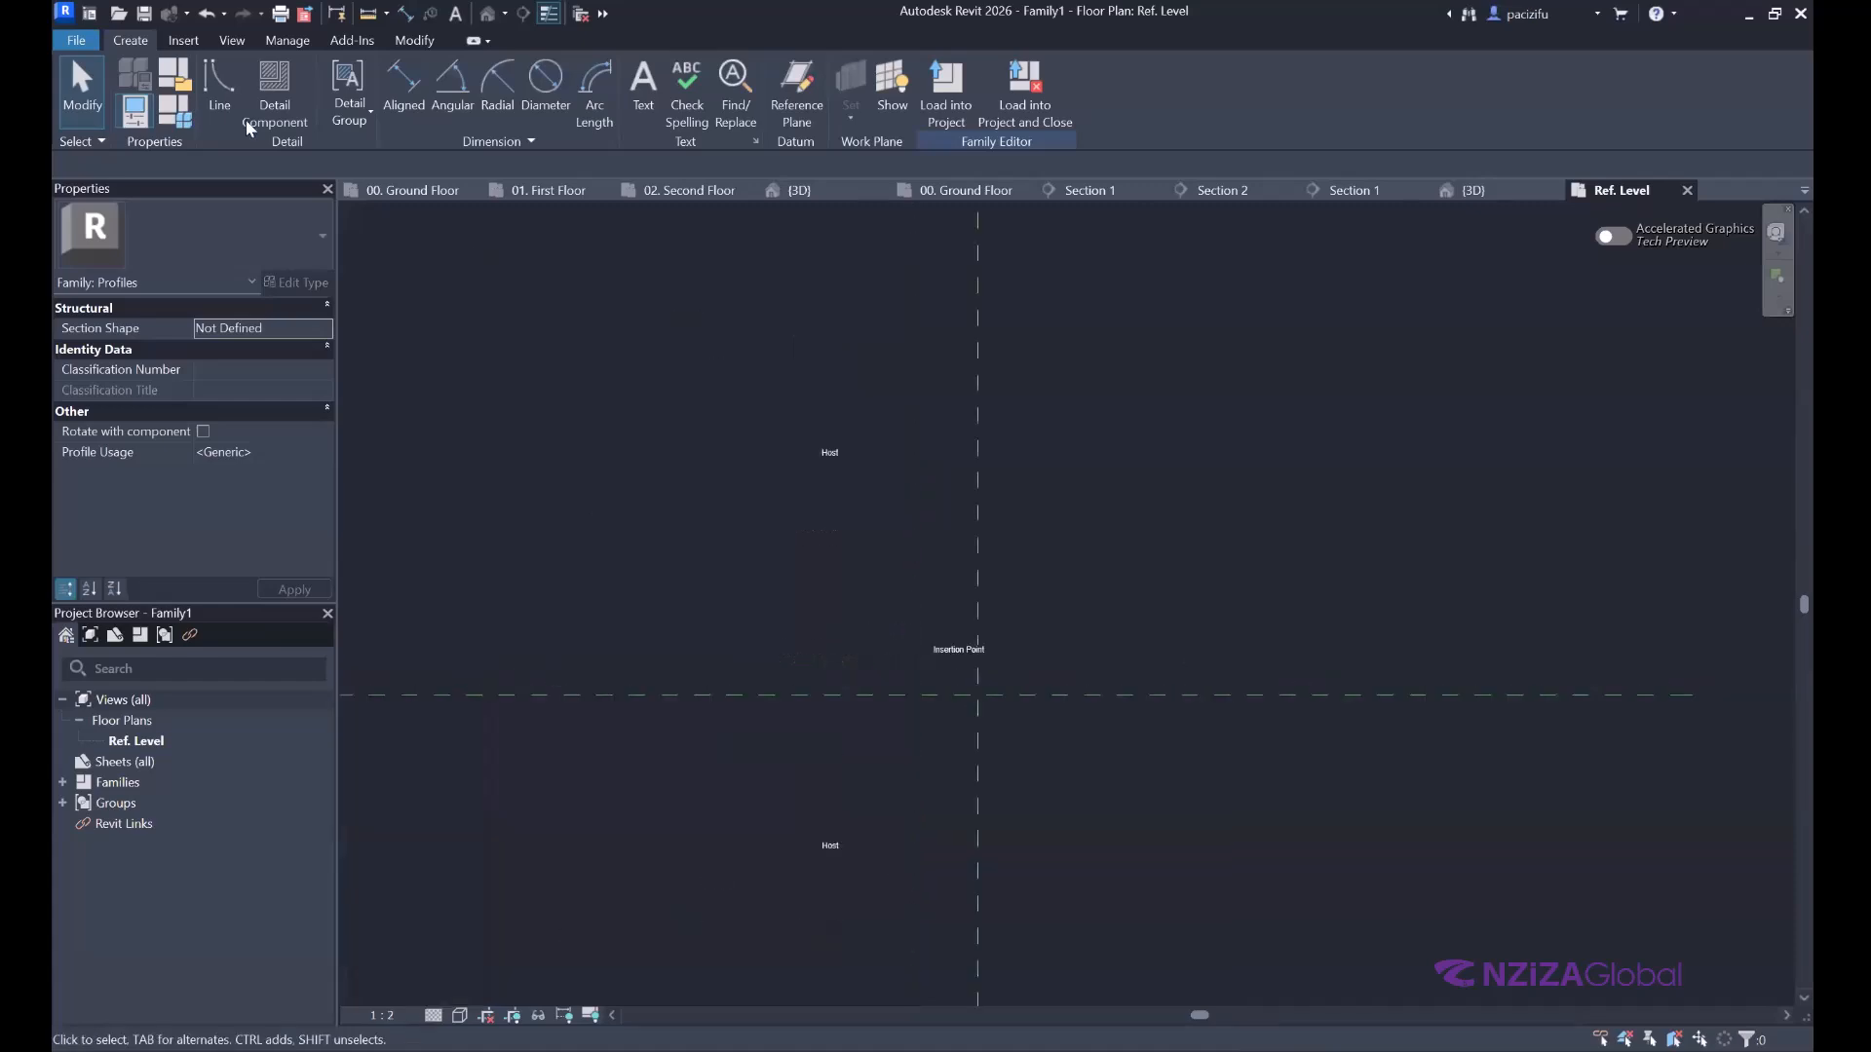
left_click(183, 42)
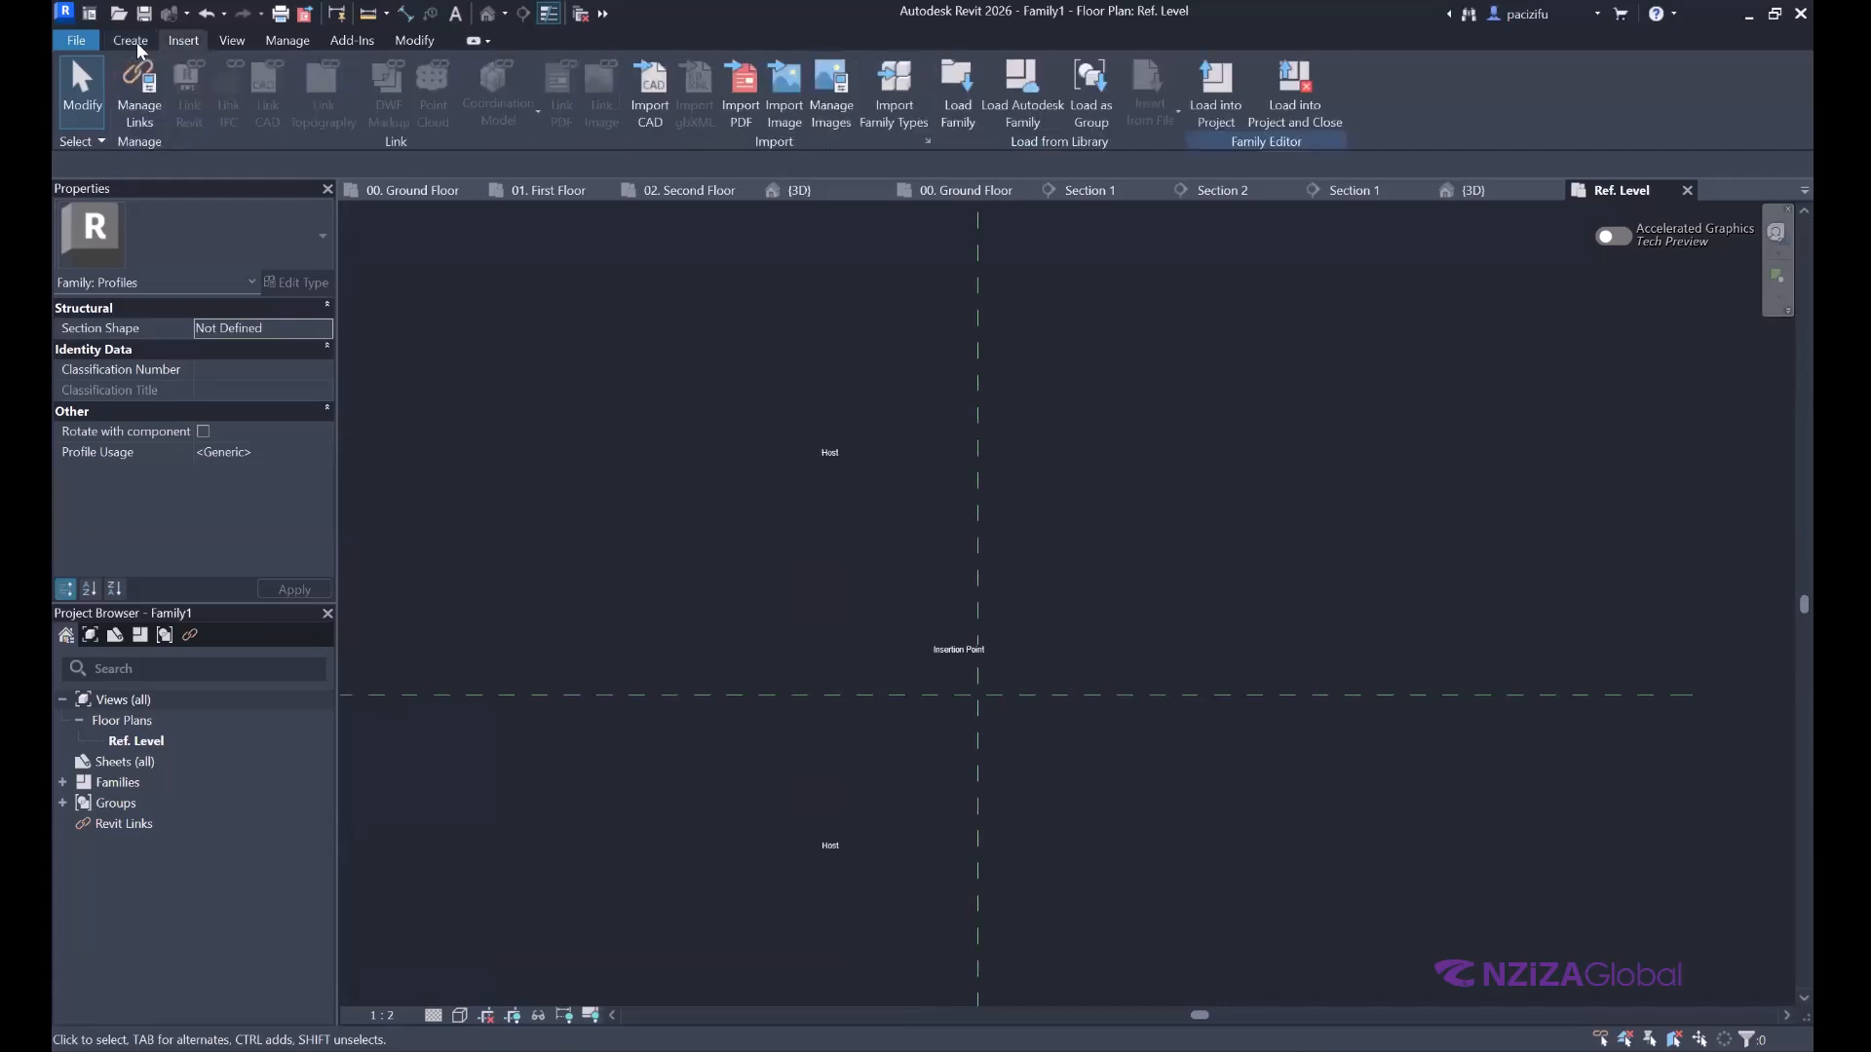
left_click(130, 40)
key("l")
key("i")
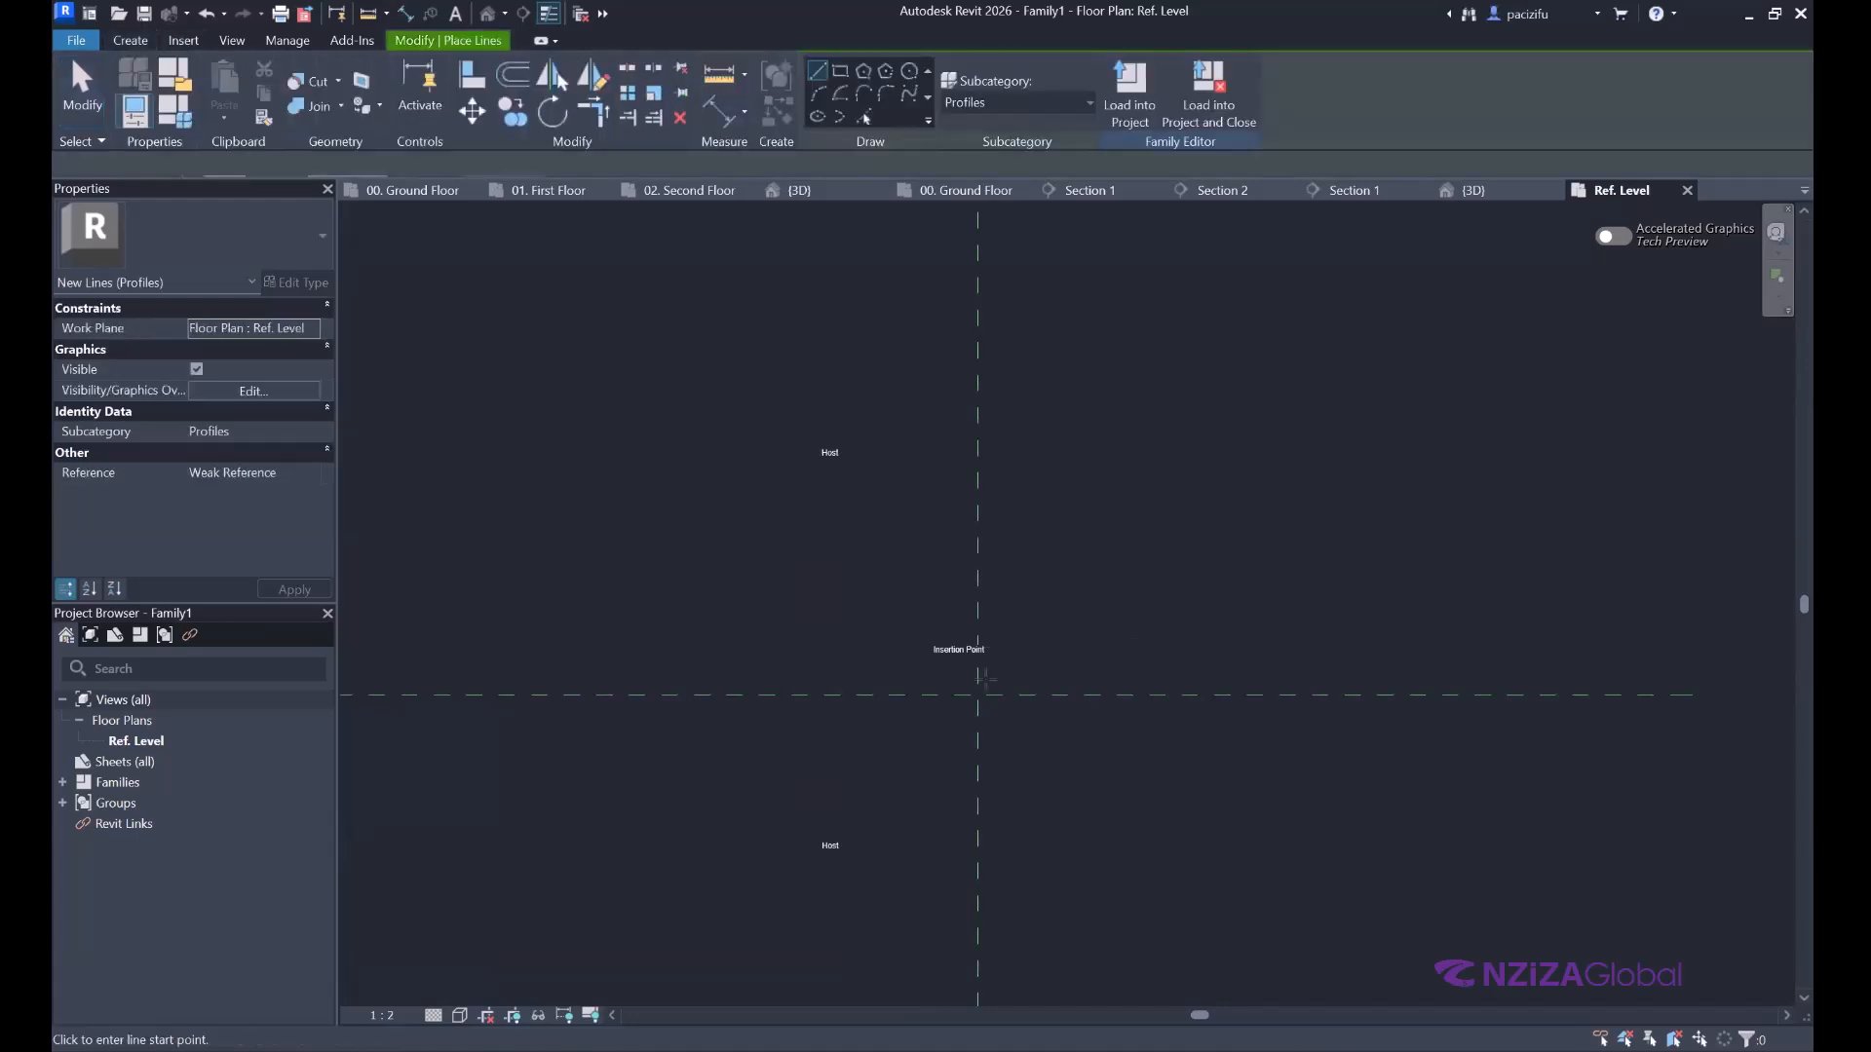
scroll(989, 636, "up", 2)
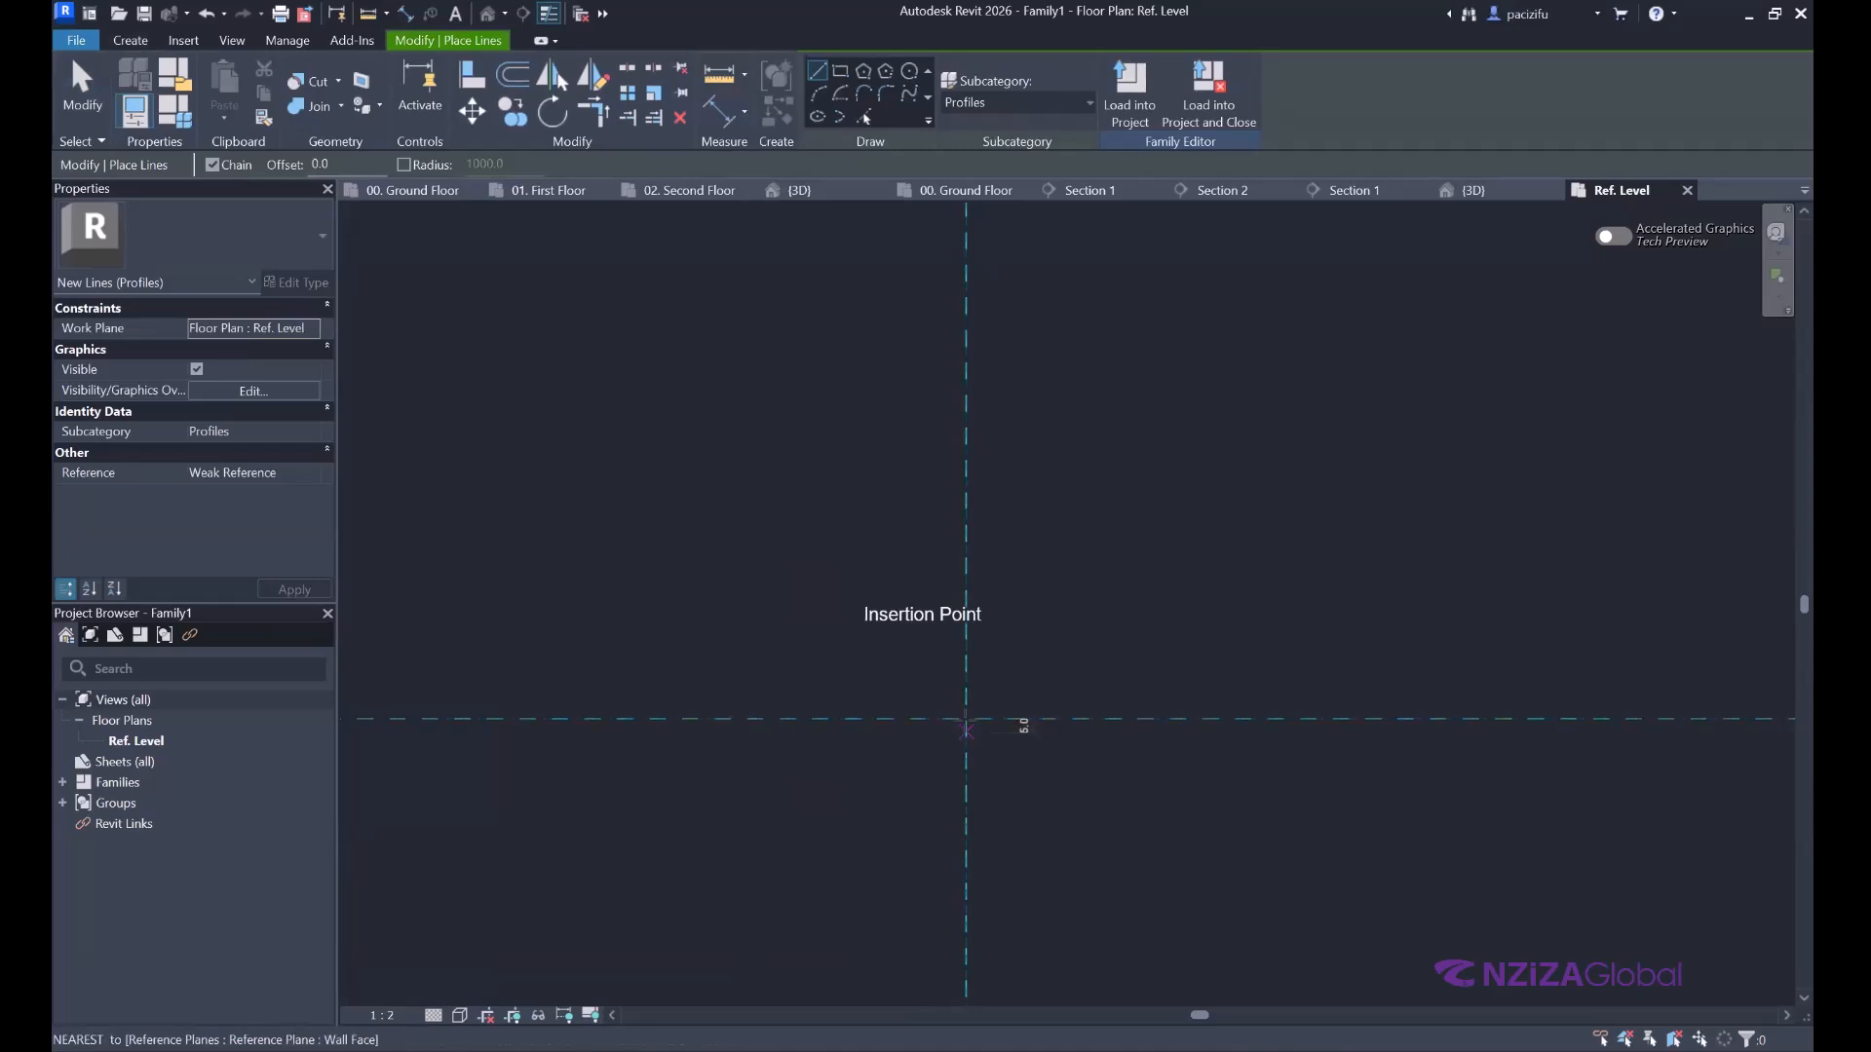
scroll(977, 737, "up", 1)
left_click(742, 719)
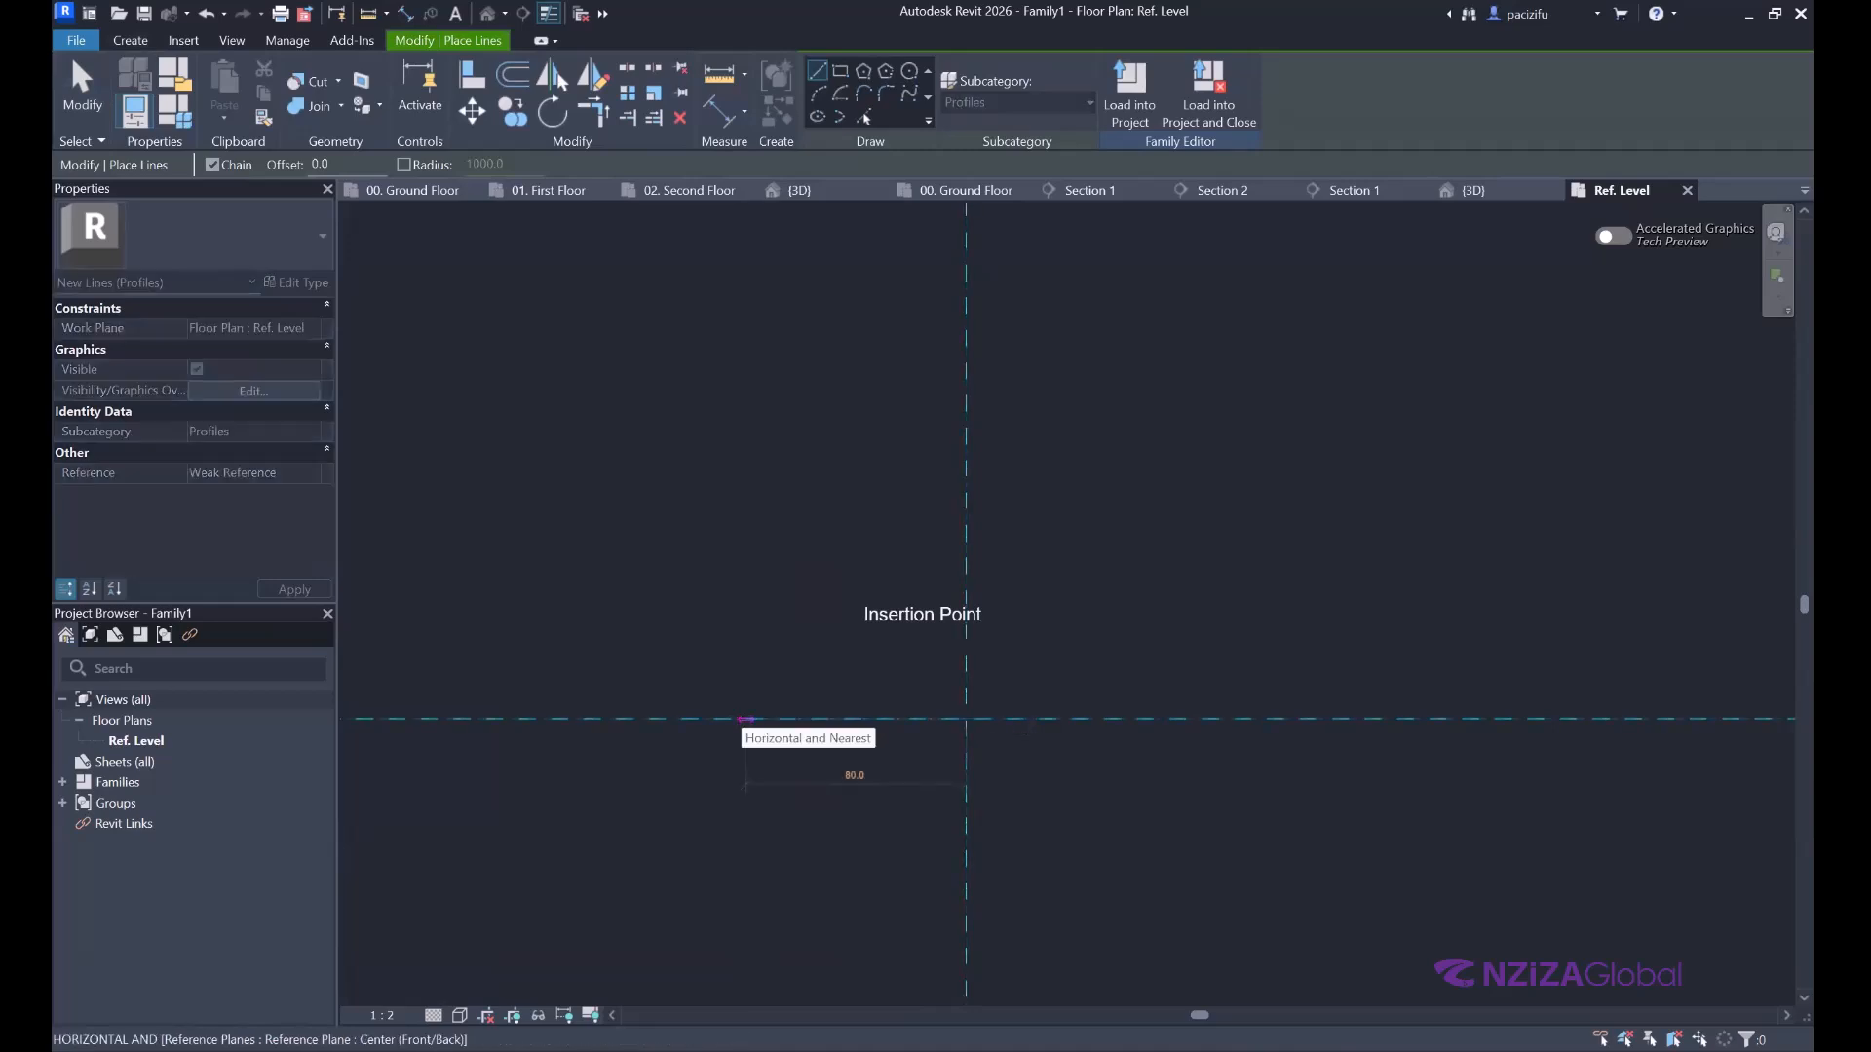
type("200")
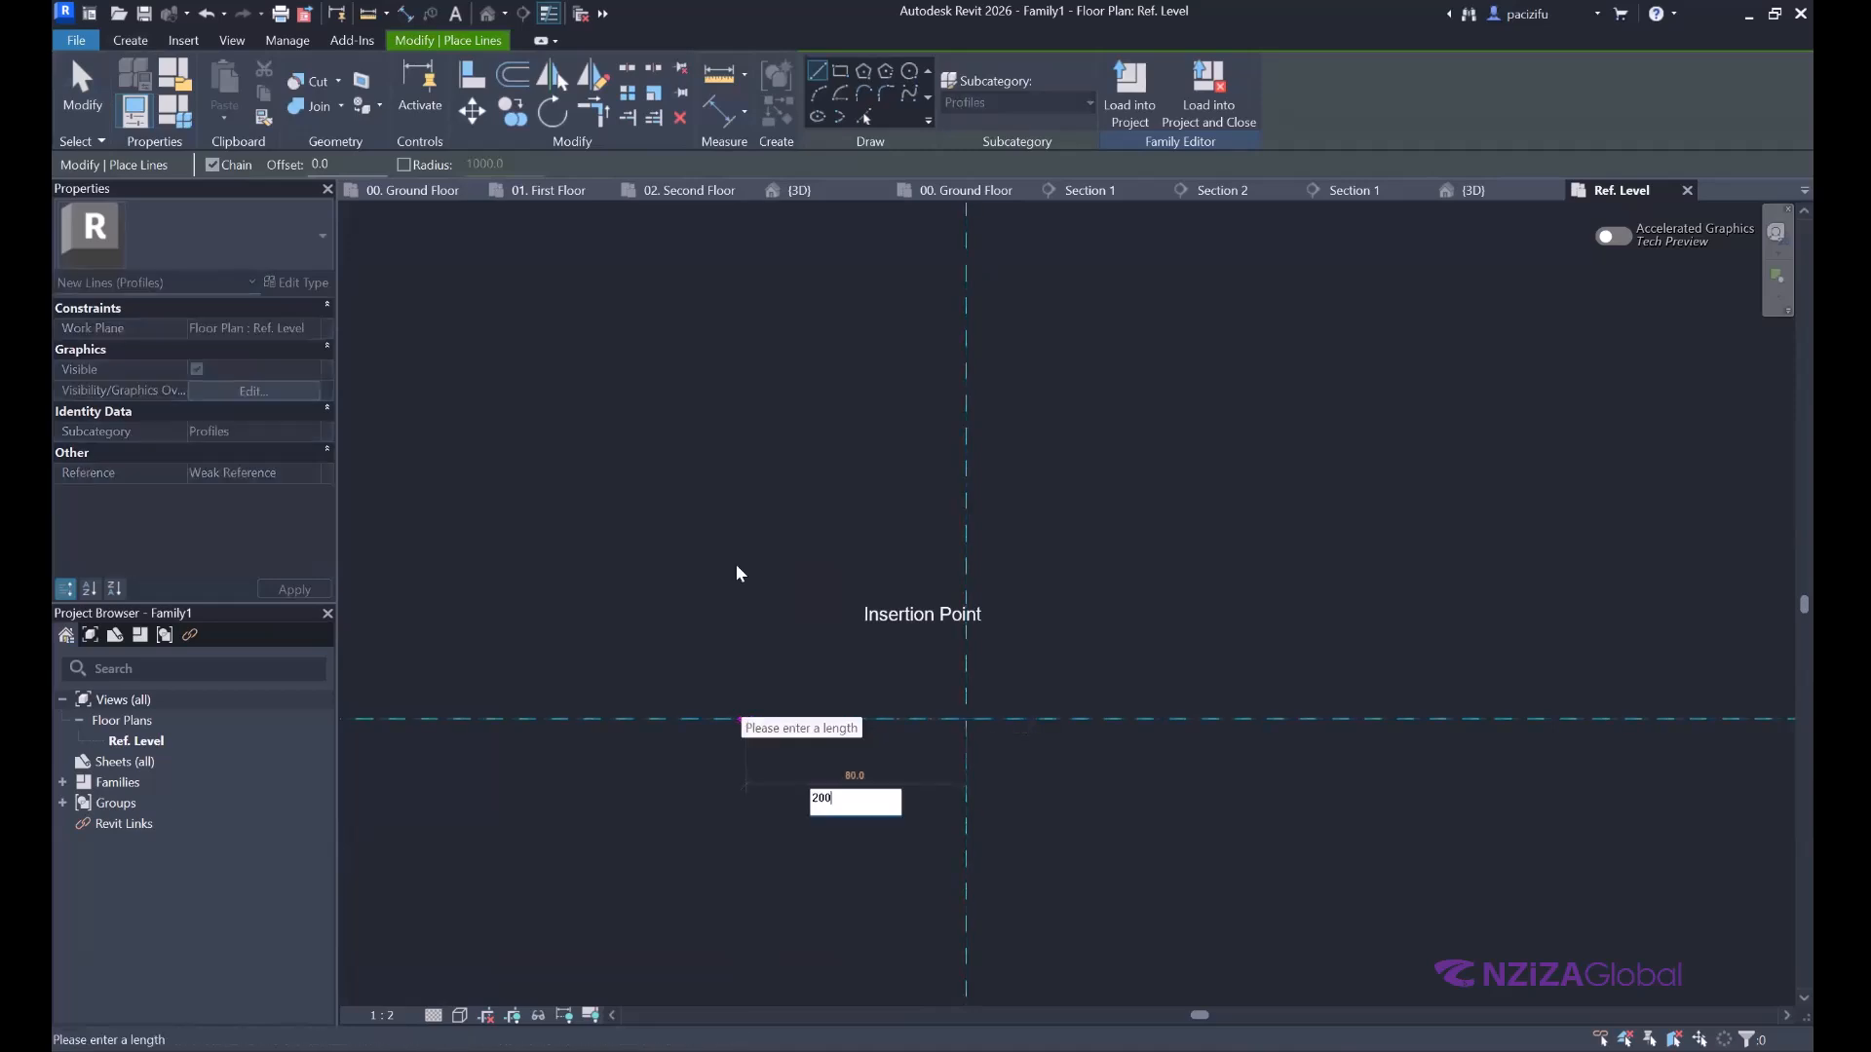
key("Return")
scroll(604, 646, "down", 1)
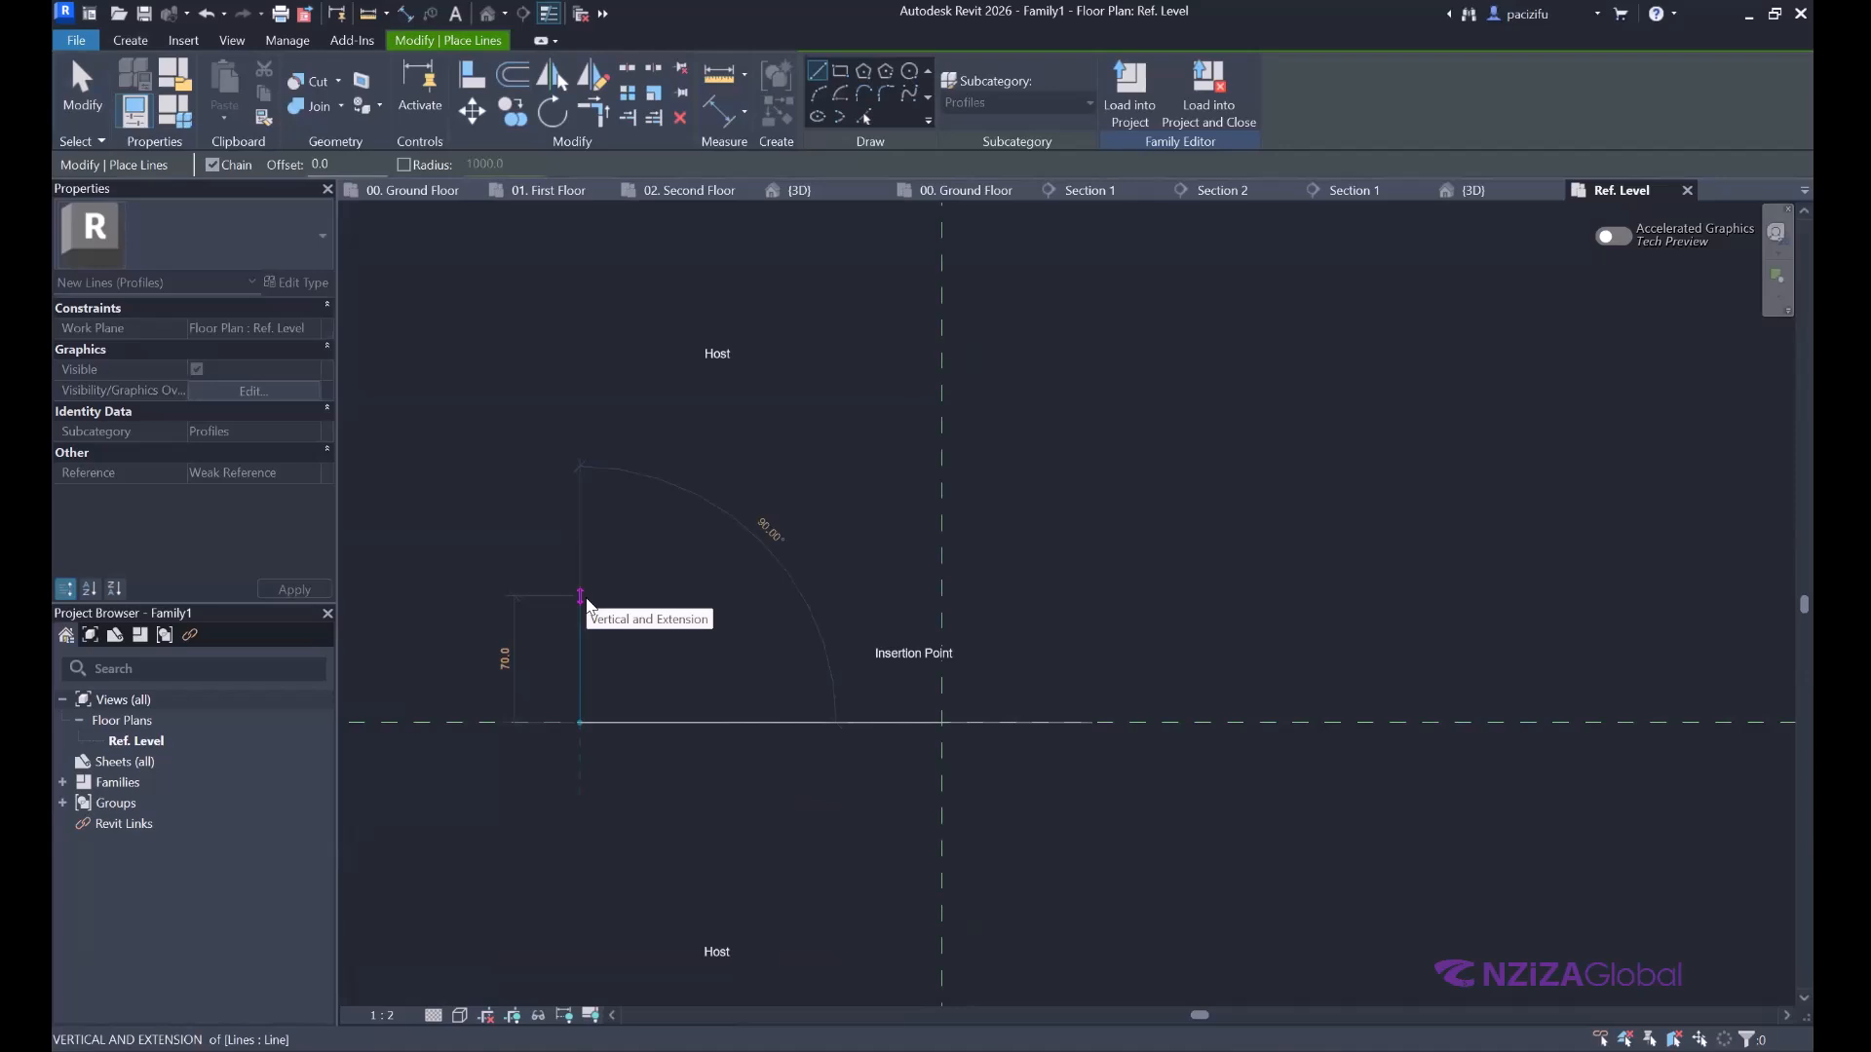
type("50")
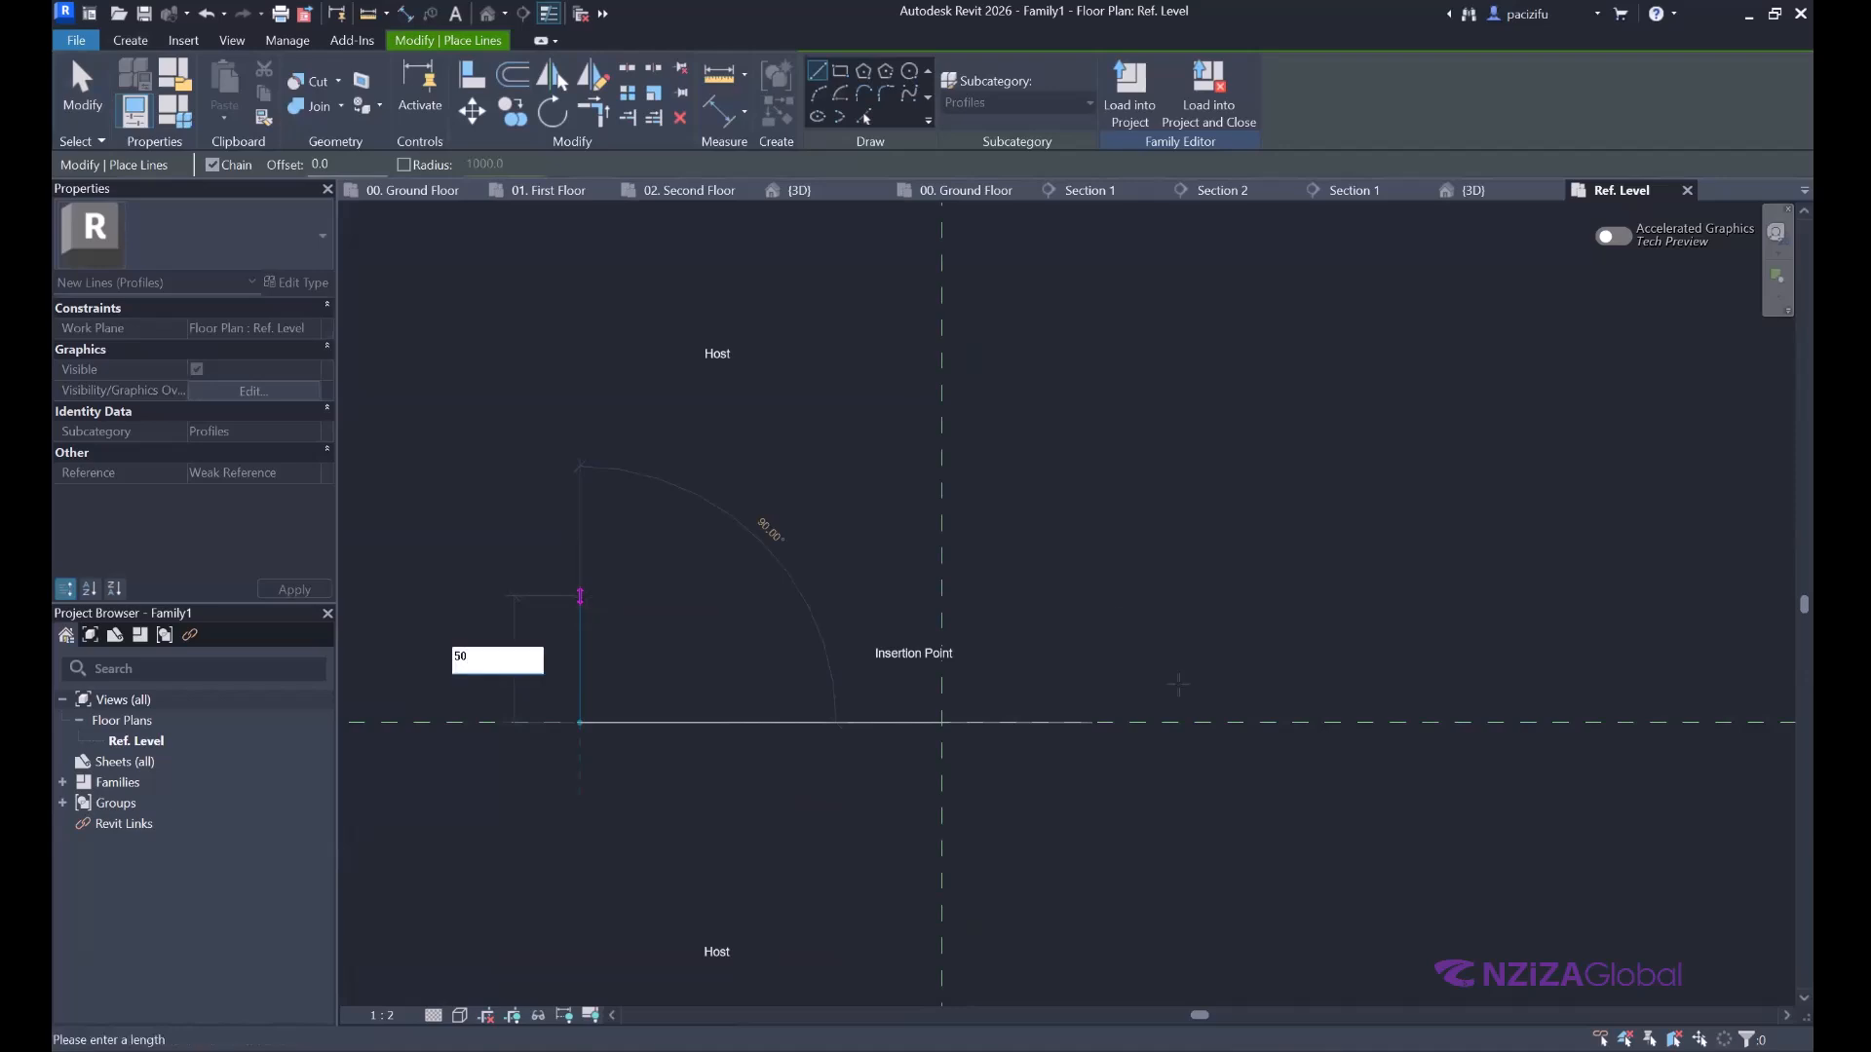
key("Return")
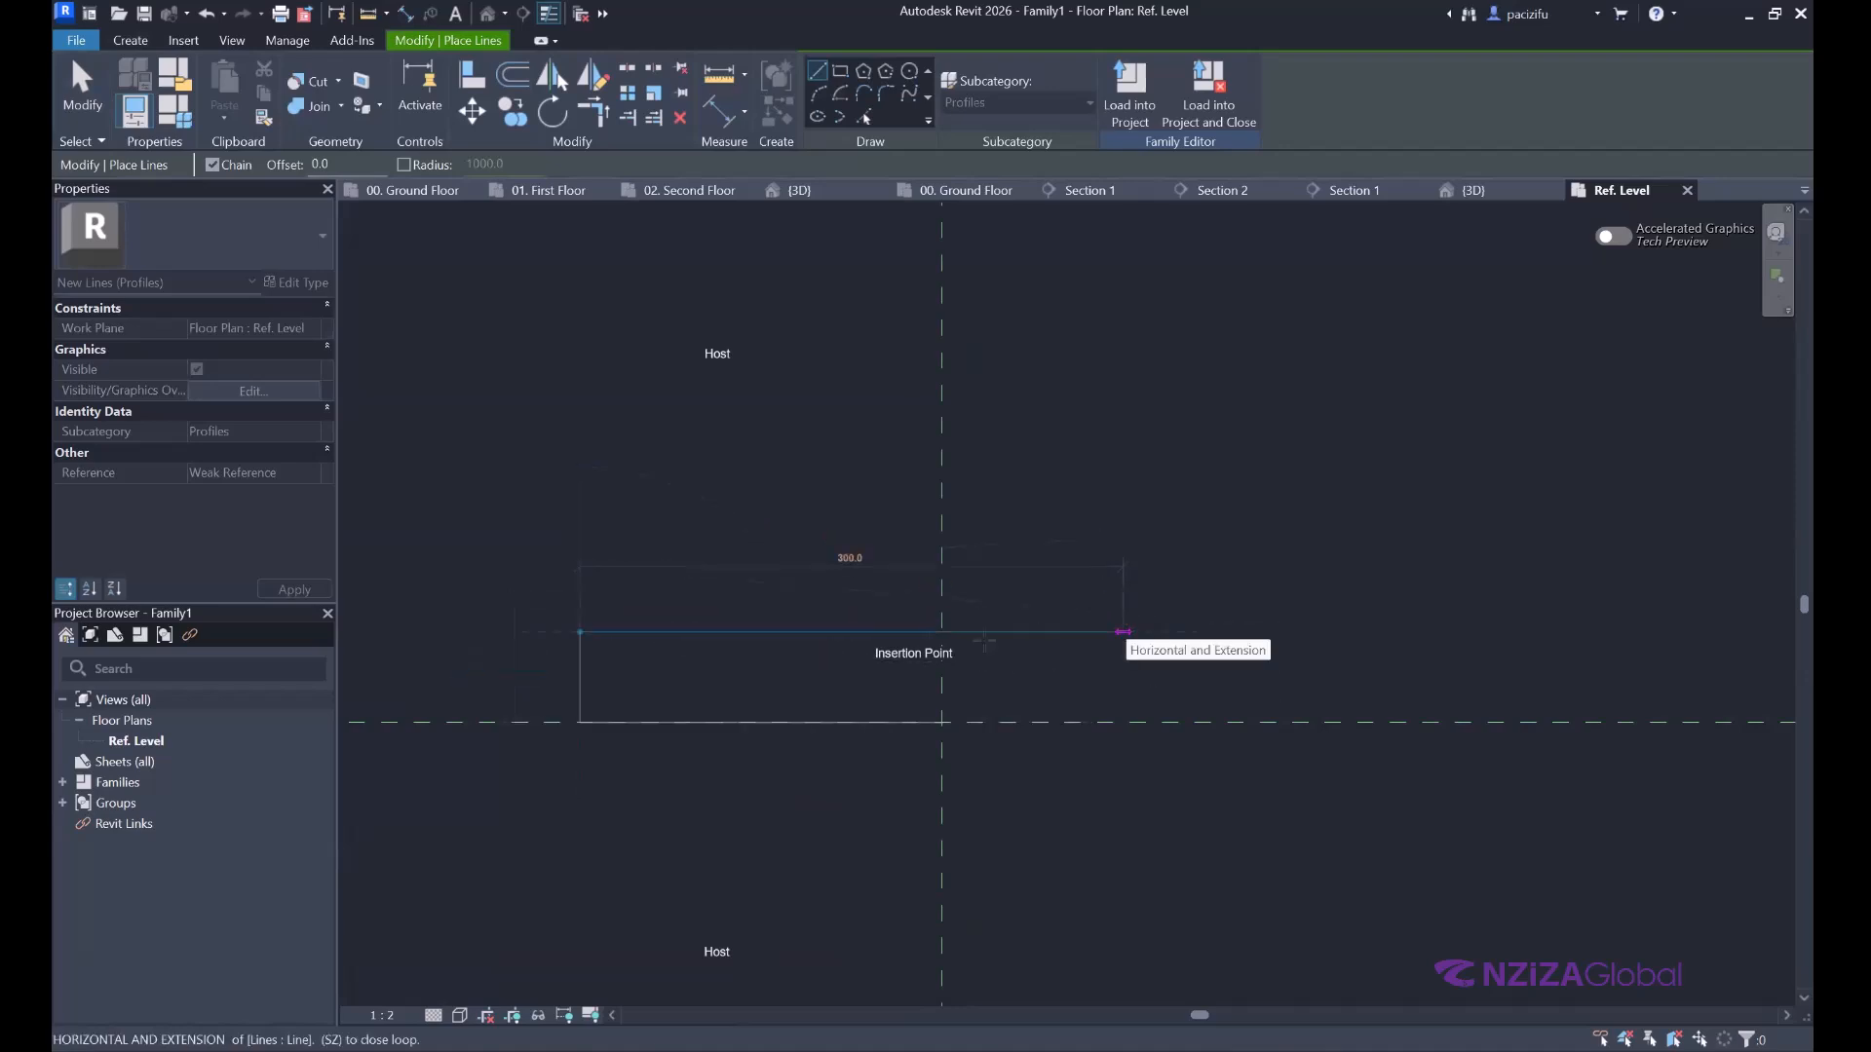
Continue the profile's upper edge to the host face and 30 mm beyond it, then close the rectangle down to the insertion plane.
left_click(941, 631)
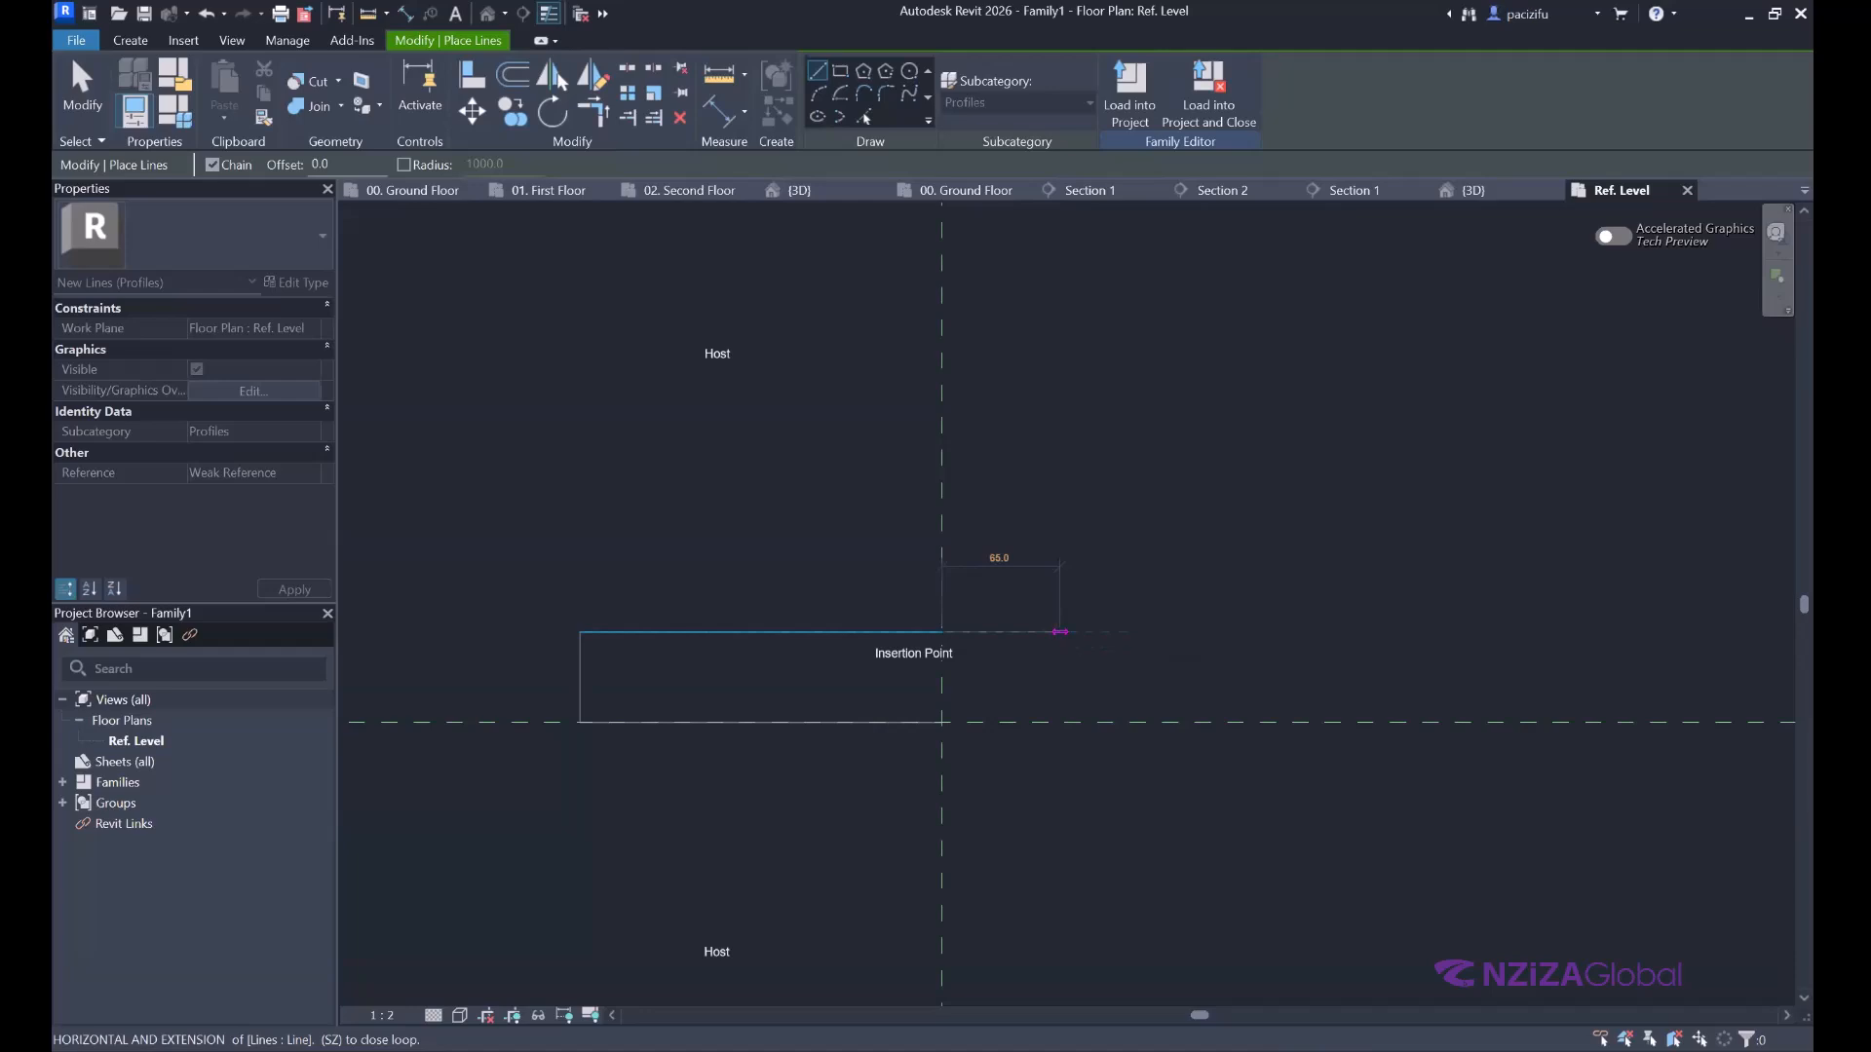
type("30")
key("Return")
scroll(997, 721, "up", 5)
left_click(1000, 746)
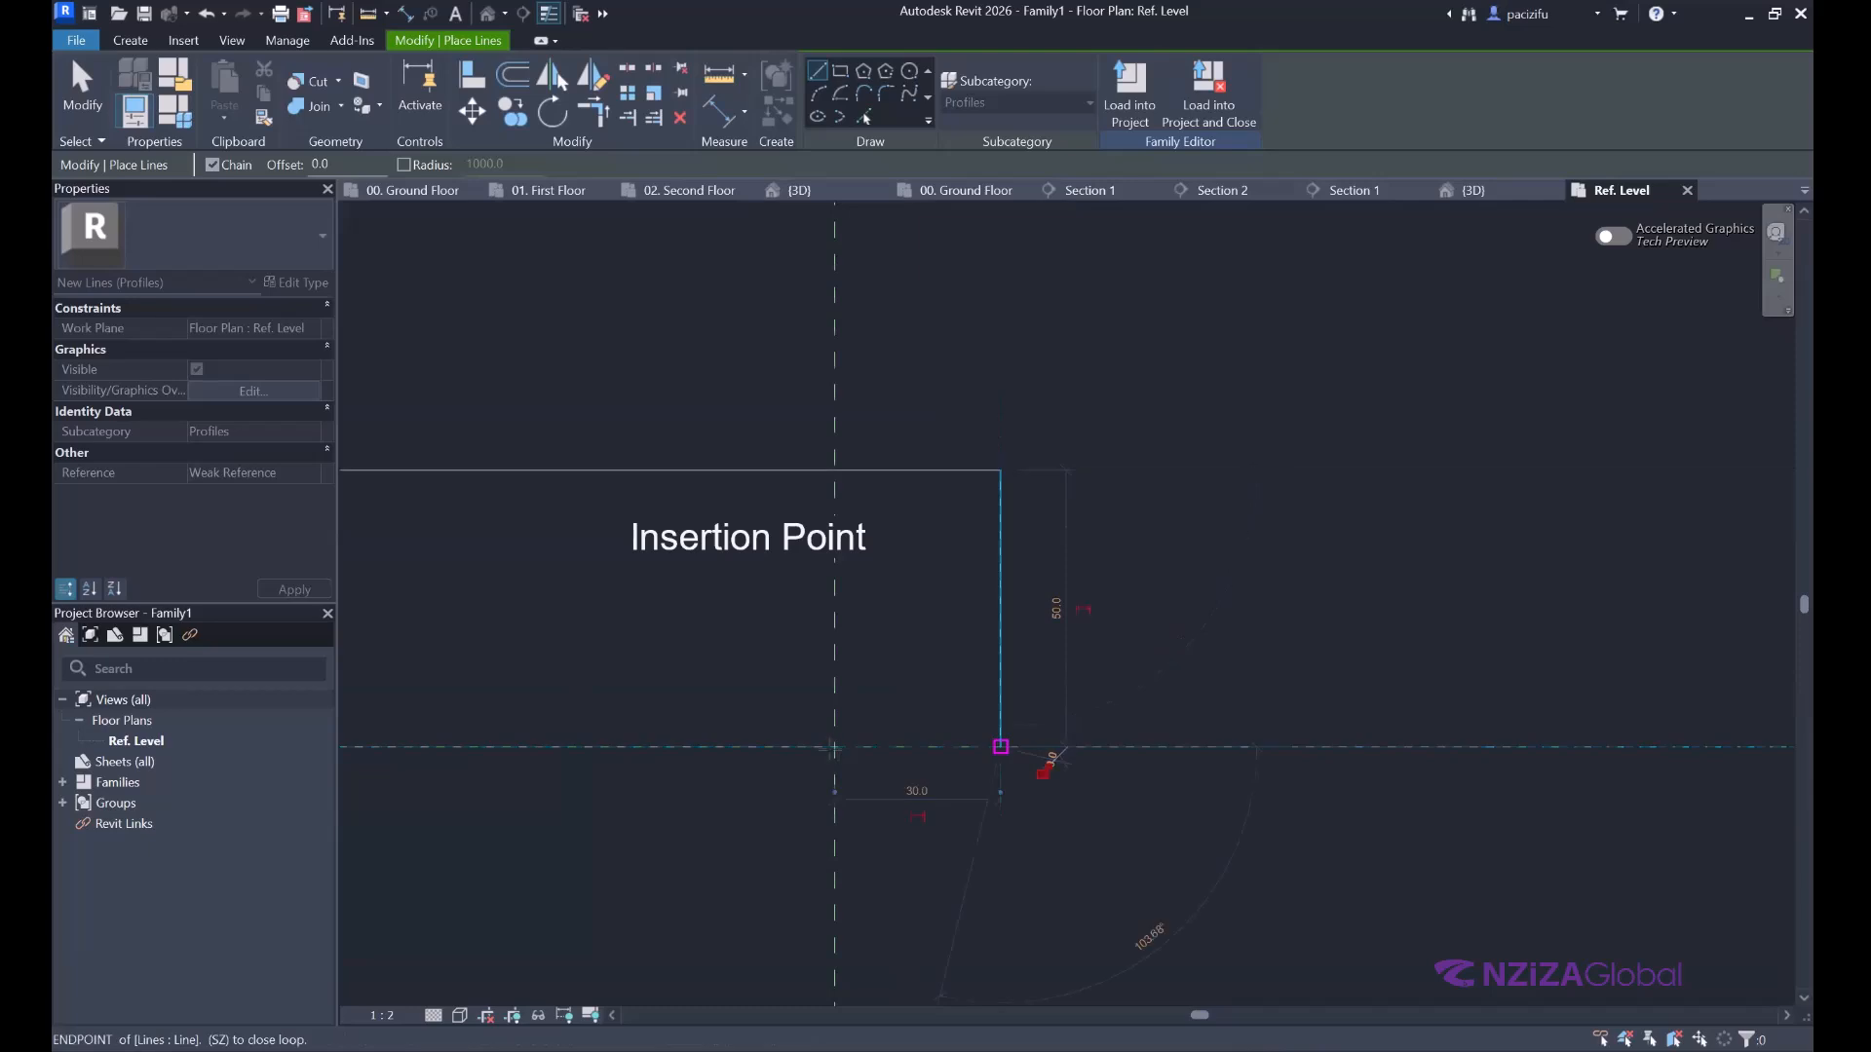
left_click(833, 747)
scroll(838, 726, "down", 5)
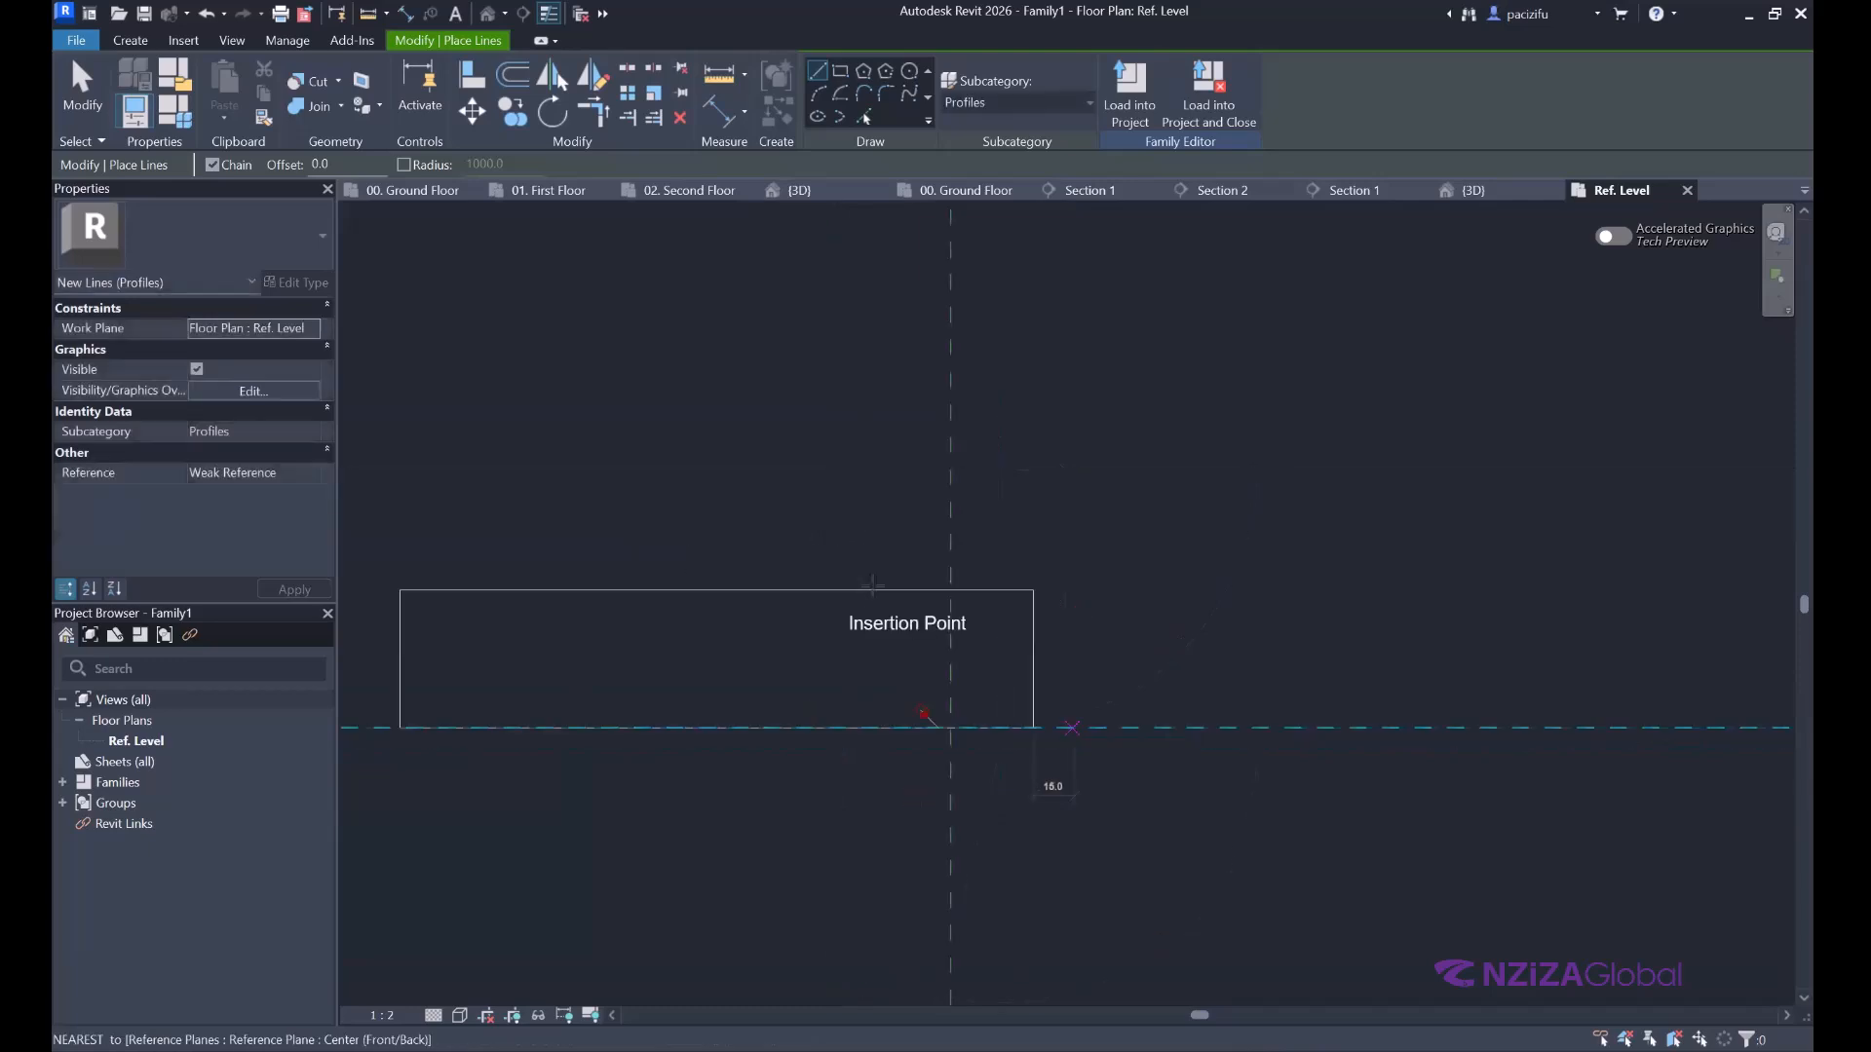
scroll(769, 575, "up", 1)
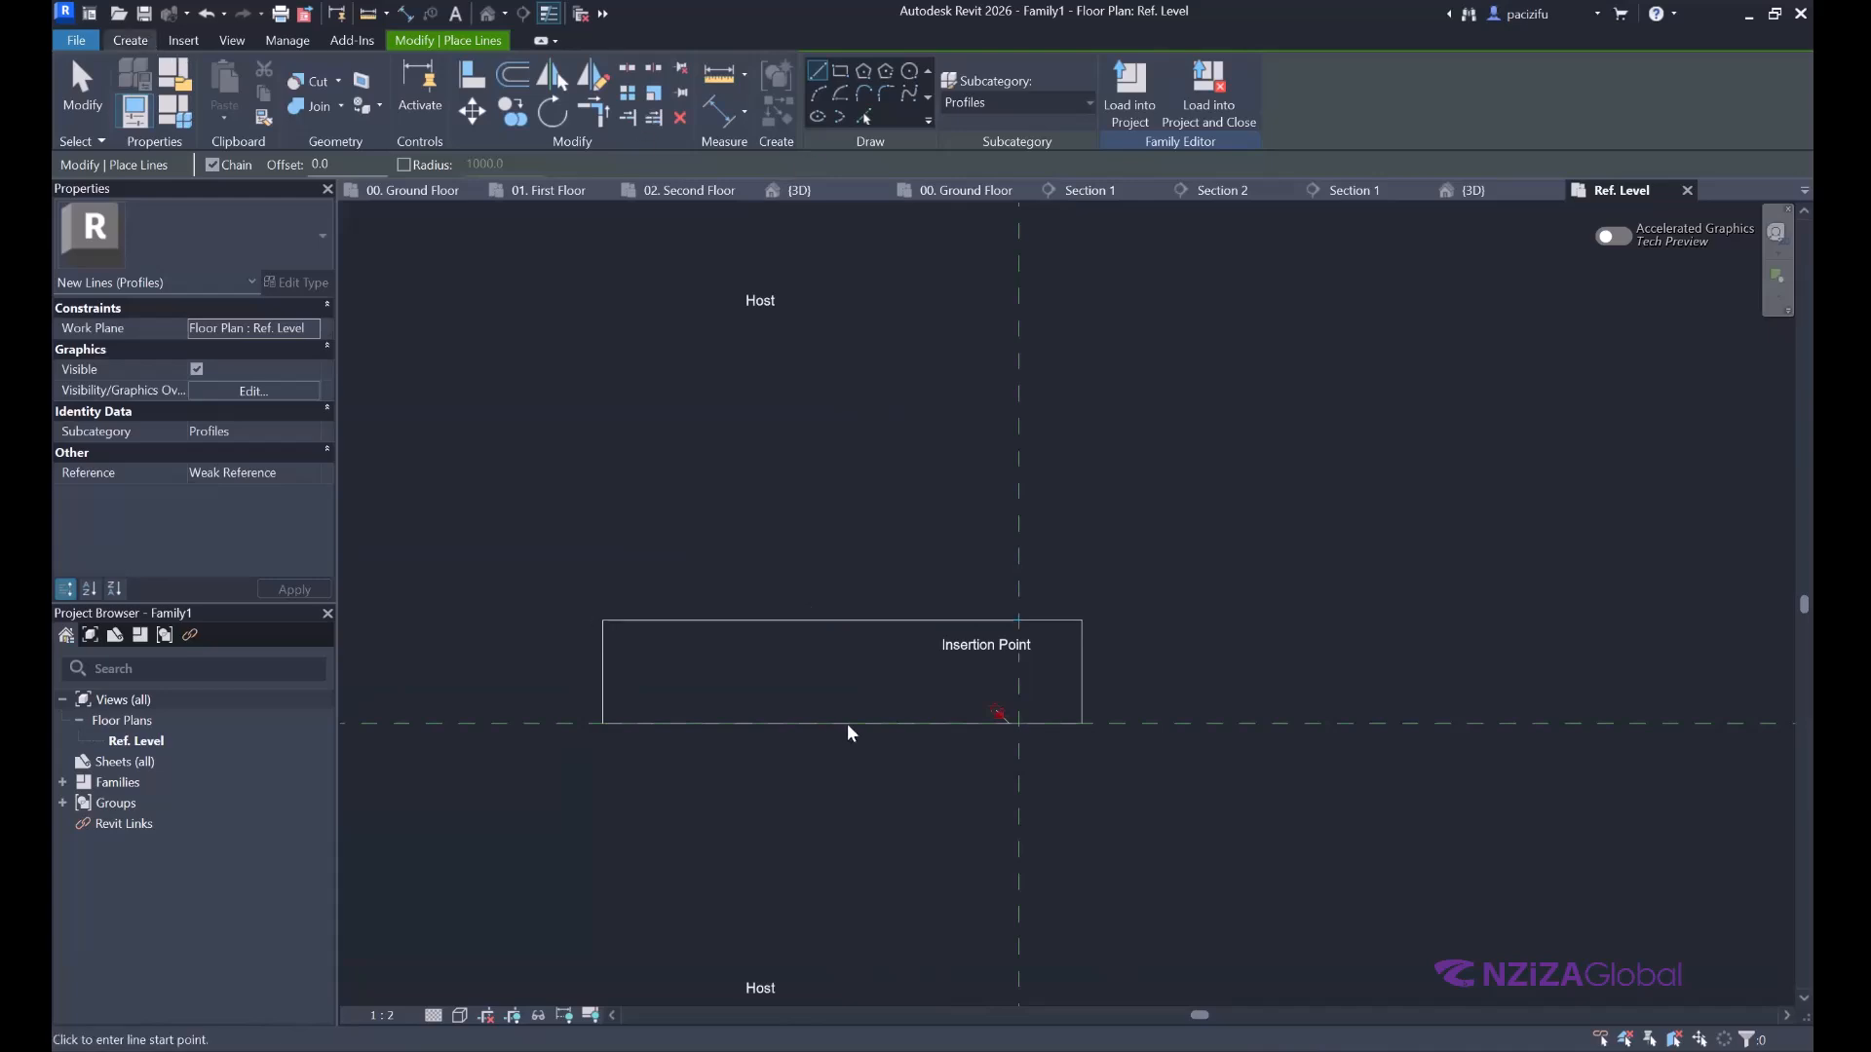
left_click(89, 69)
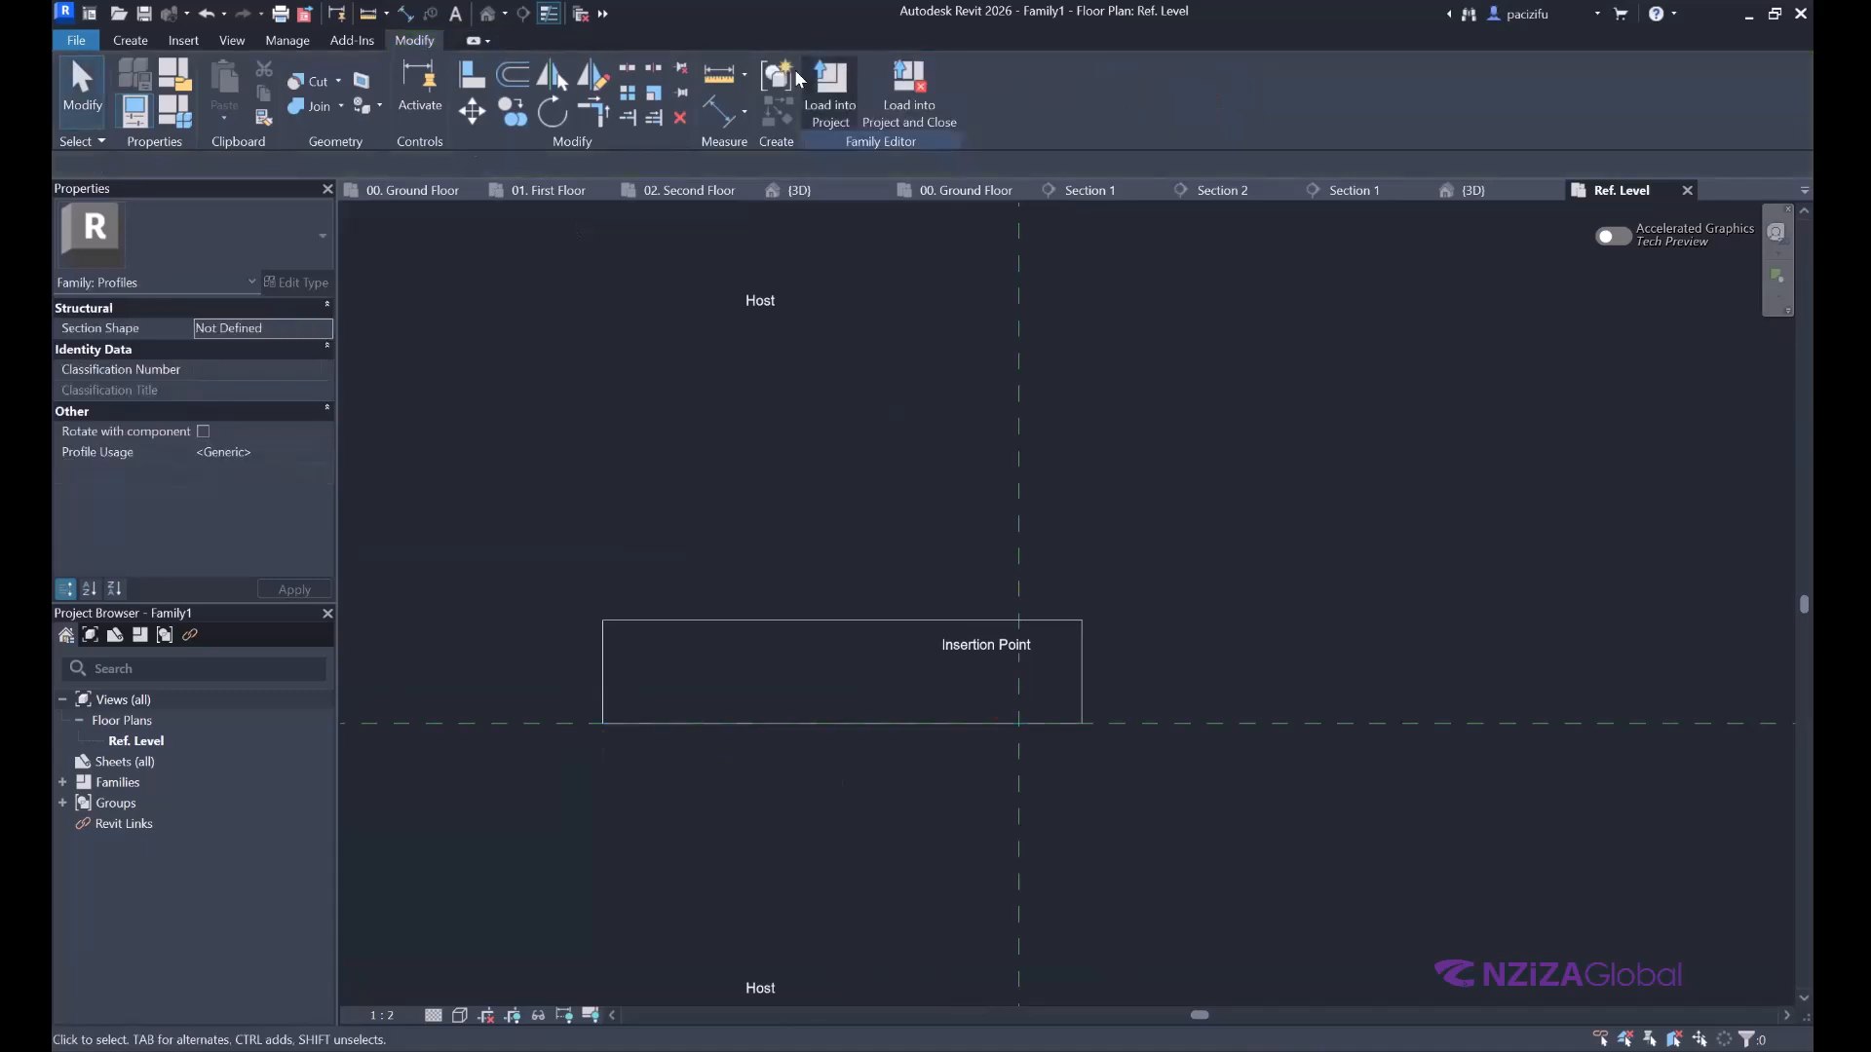
Draw a vertical reference plane through the coping profile, about 107 mm from its host-side edge.
left_click(129, 40)
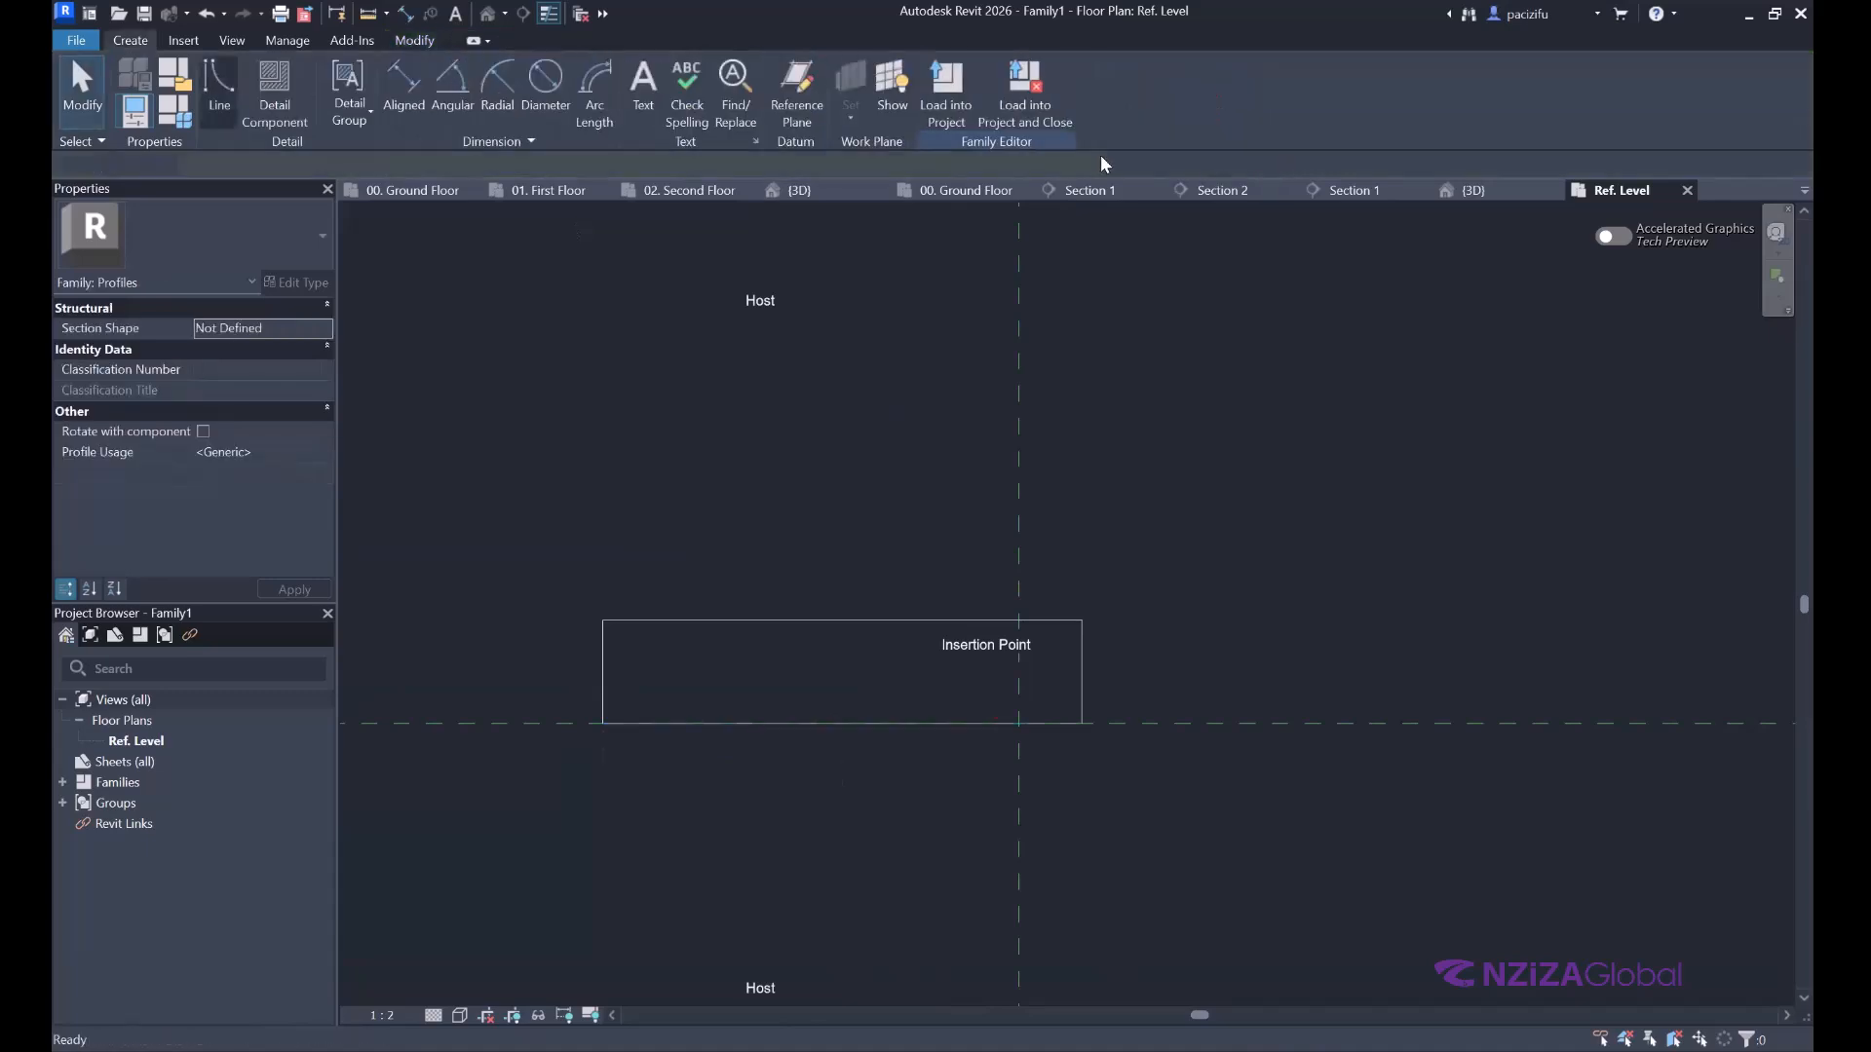
left_click(146, 39)
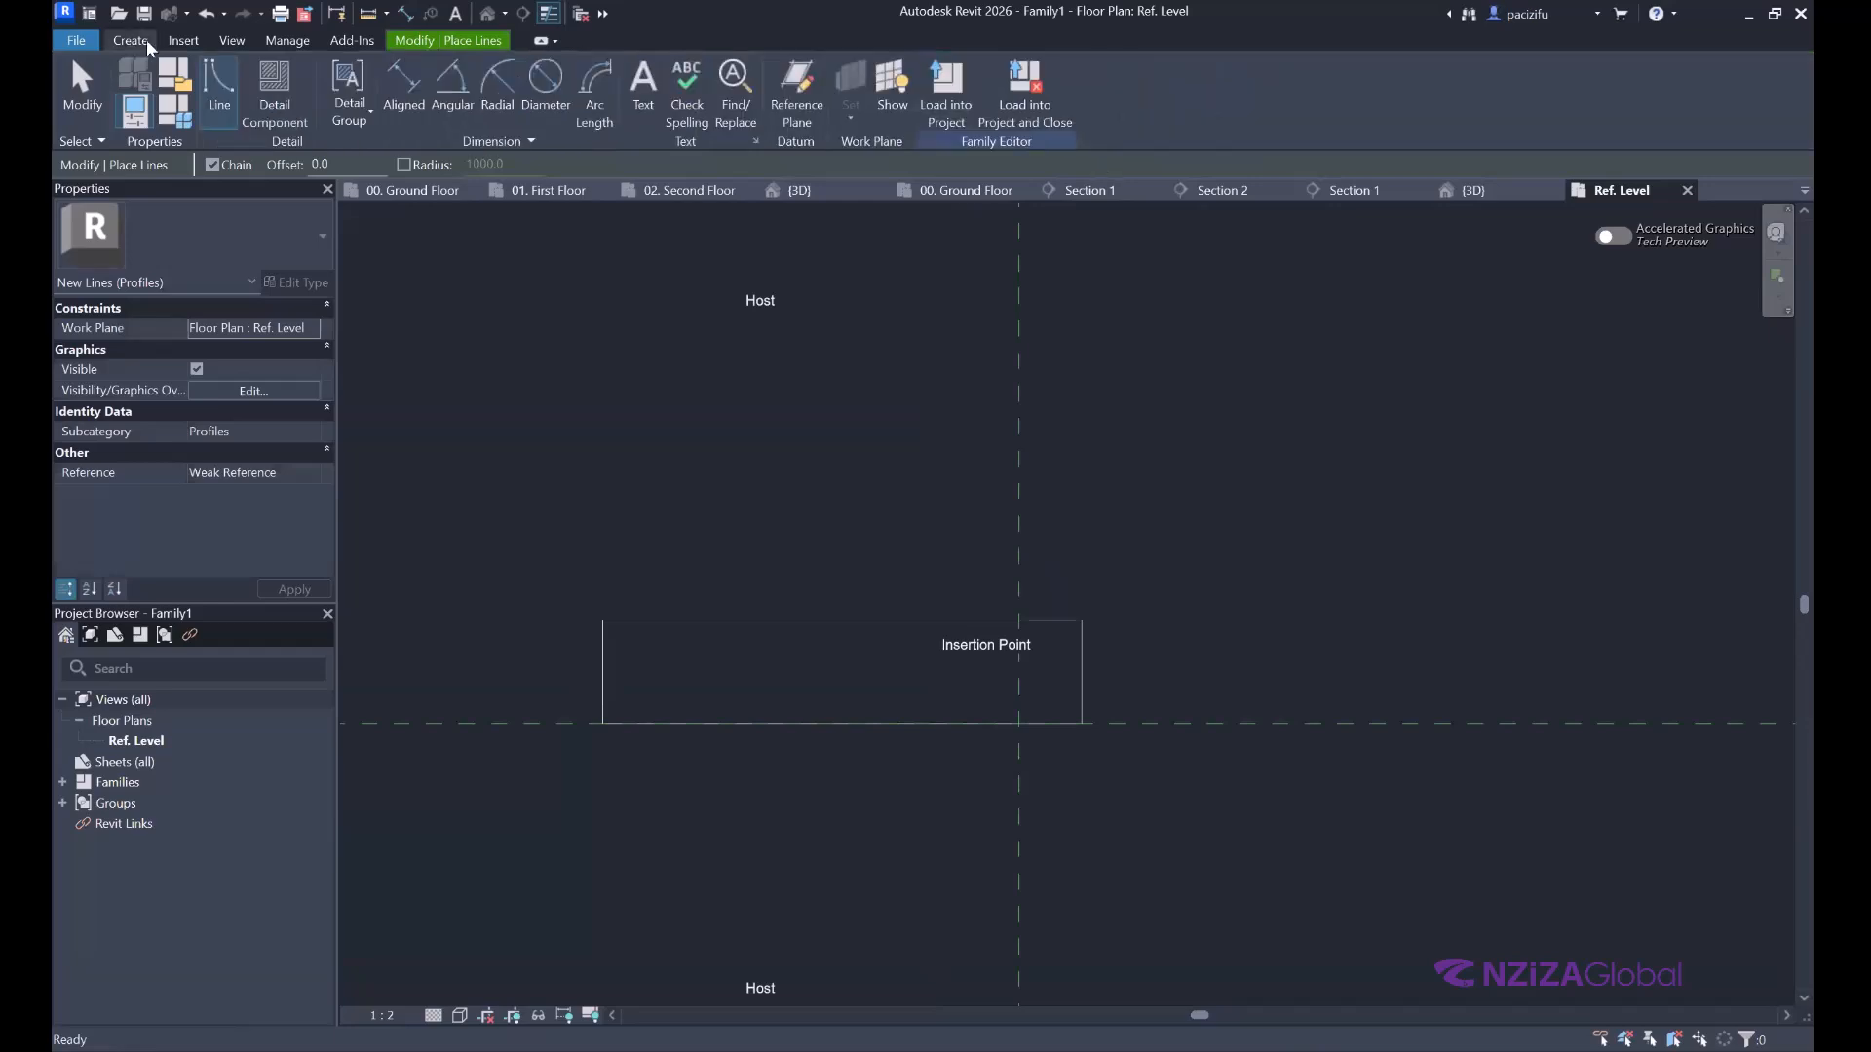
left_click(781, 108)
left_click(796, 88)
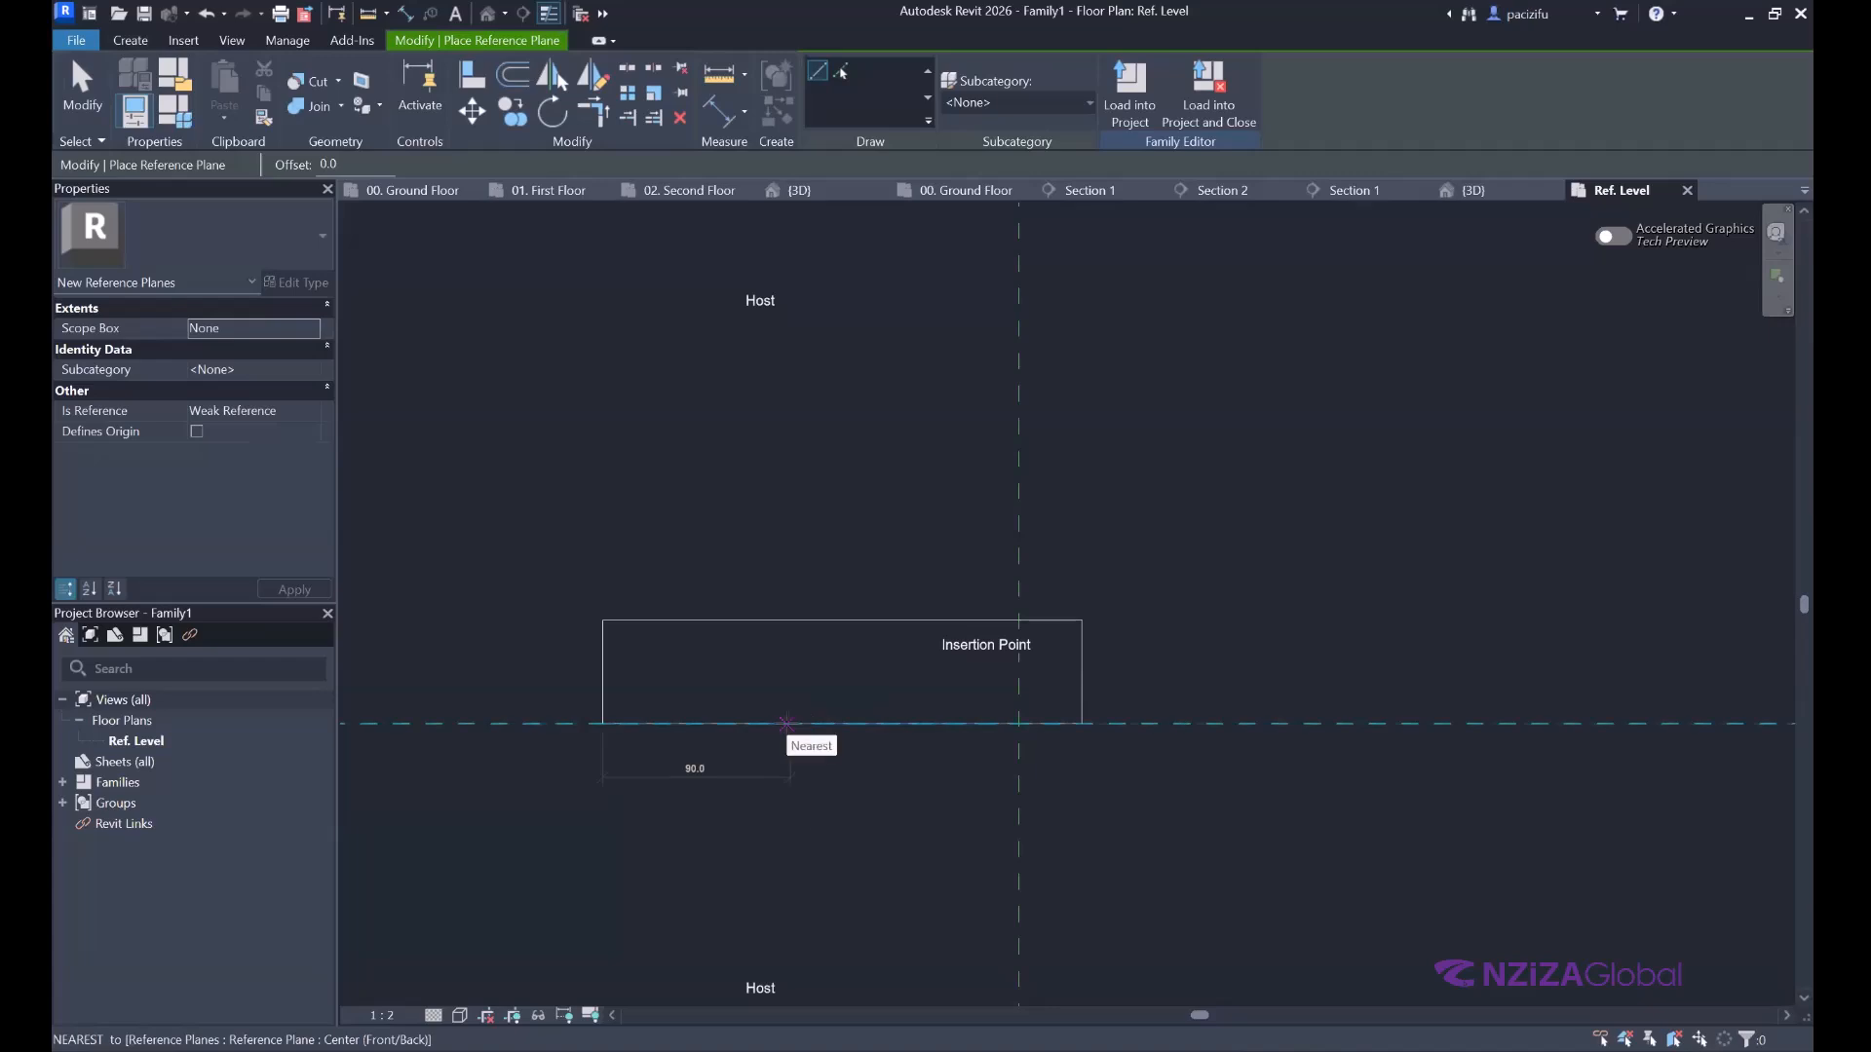
left_click(823, 825)
left_click(825, 451)
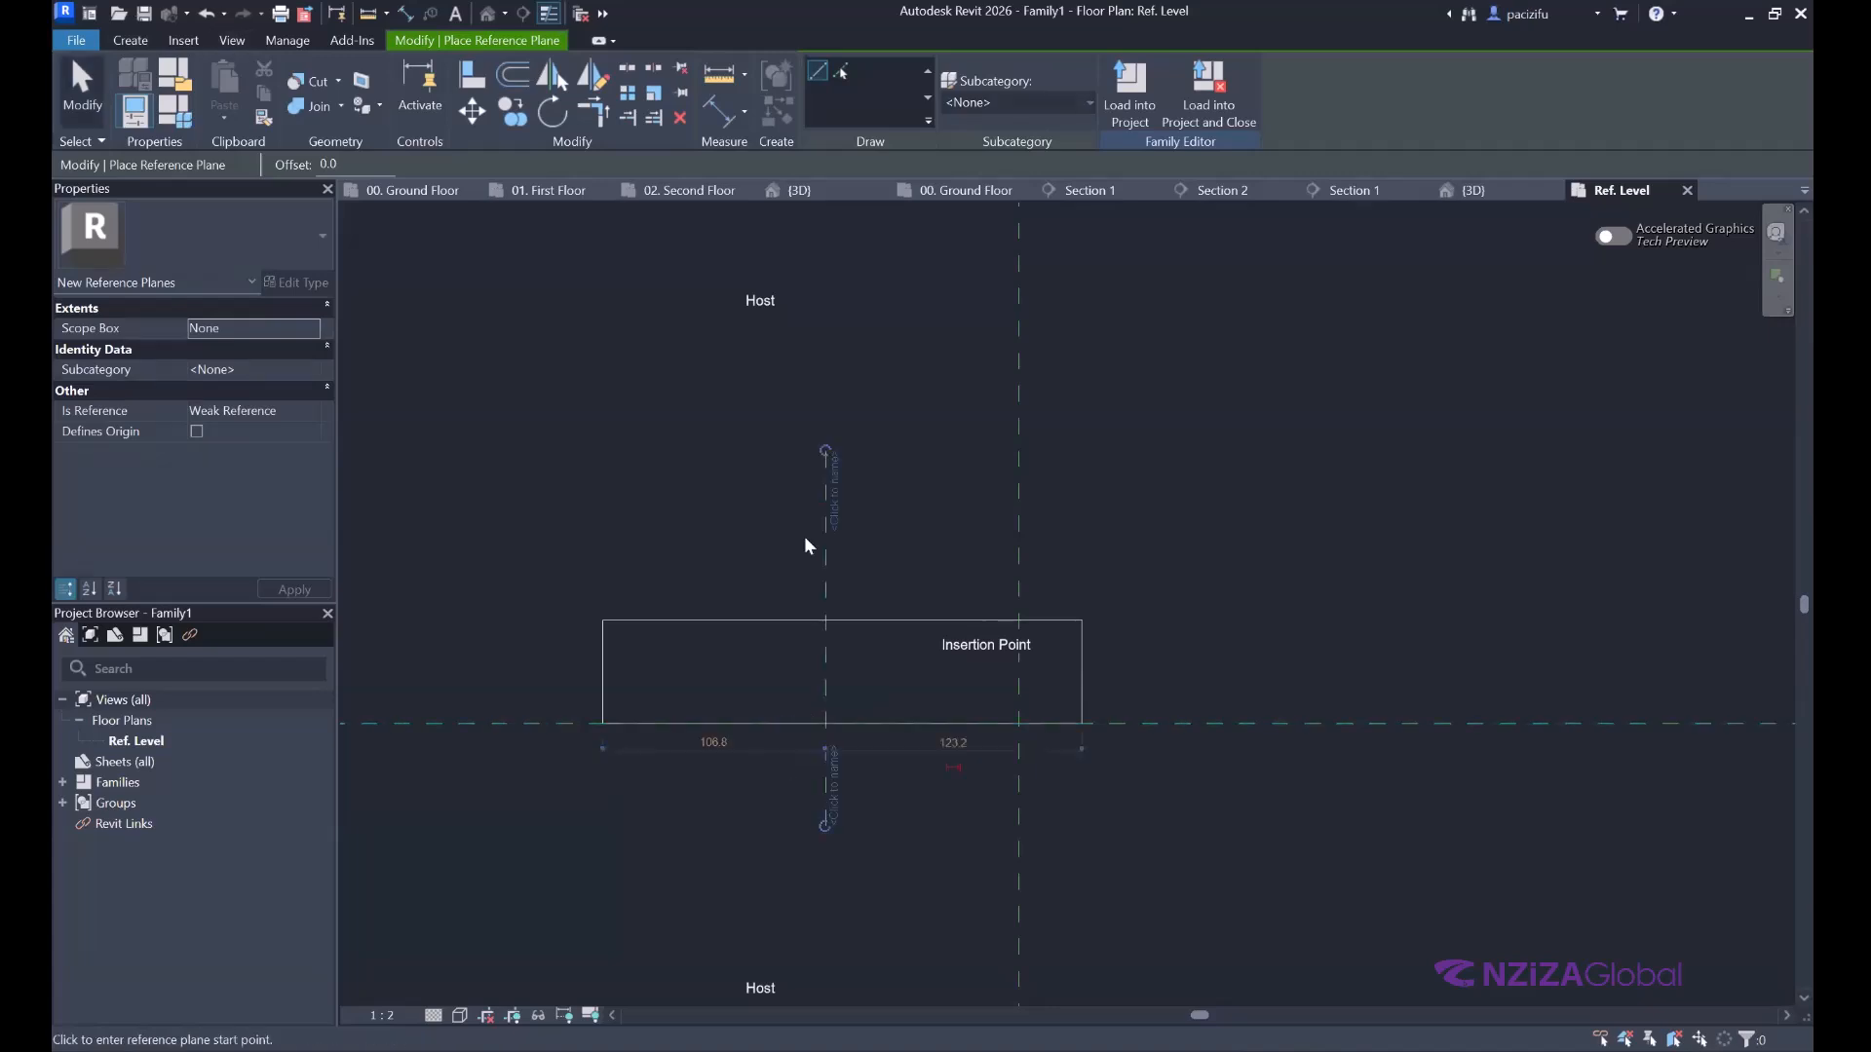
key("Escape")
key("Escape")
Centre the new reference plane on the profile by setting its distance from the host-side edge to 115 mm.
left_click(823, 776)
scroll(694, 765, "up", 2)
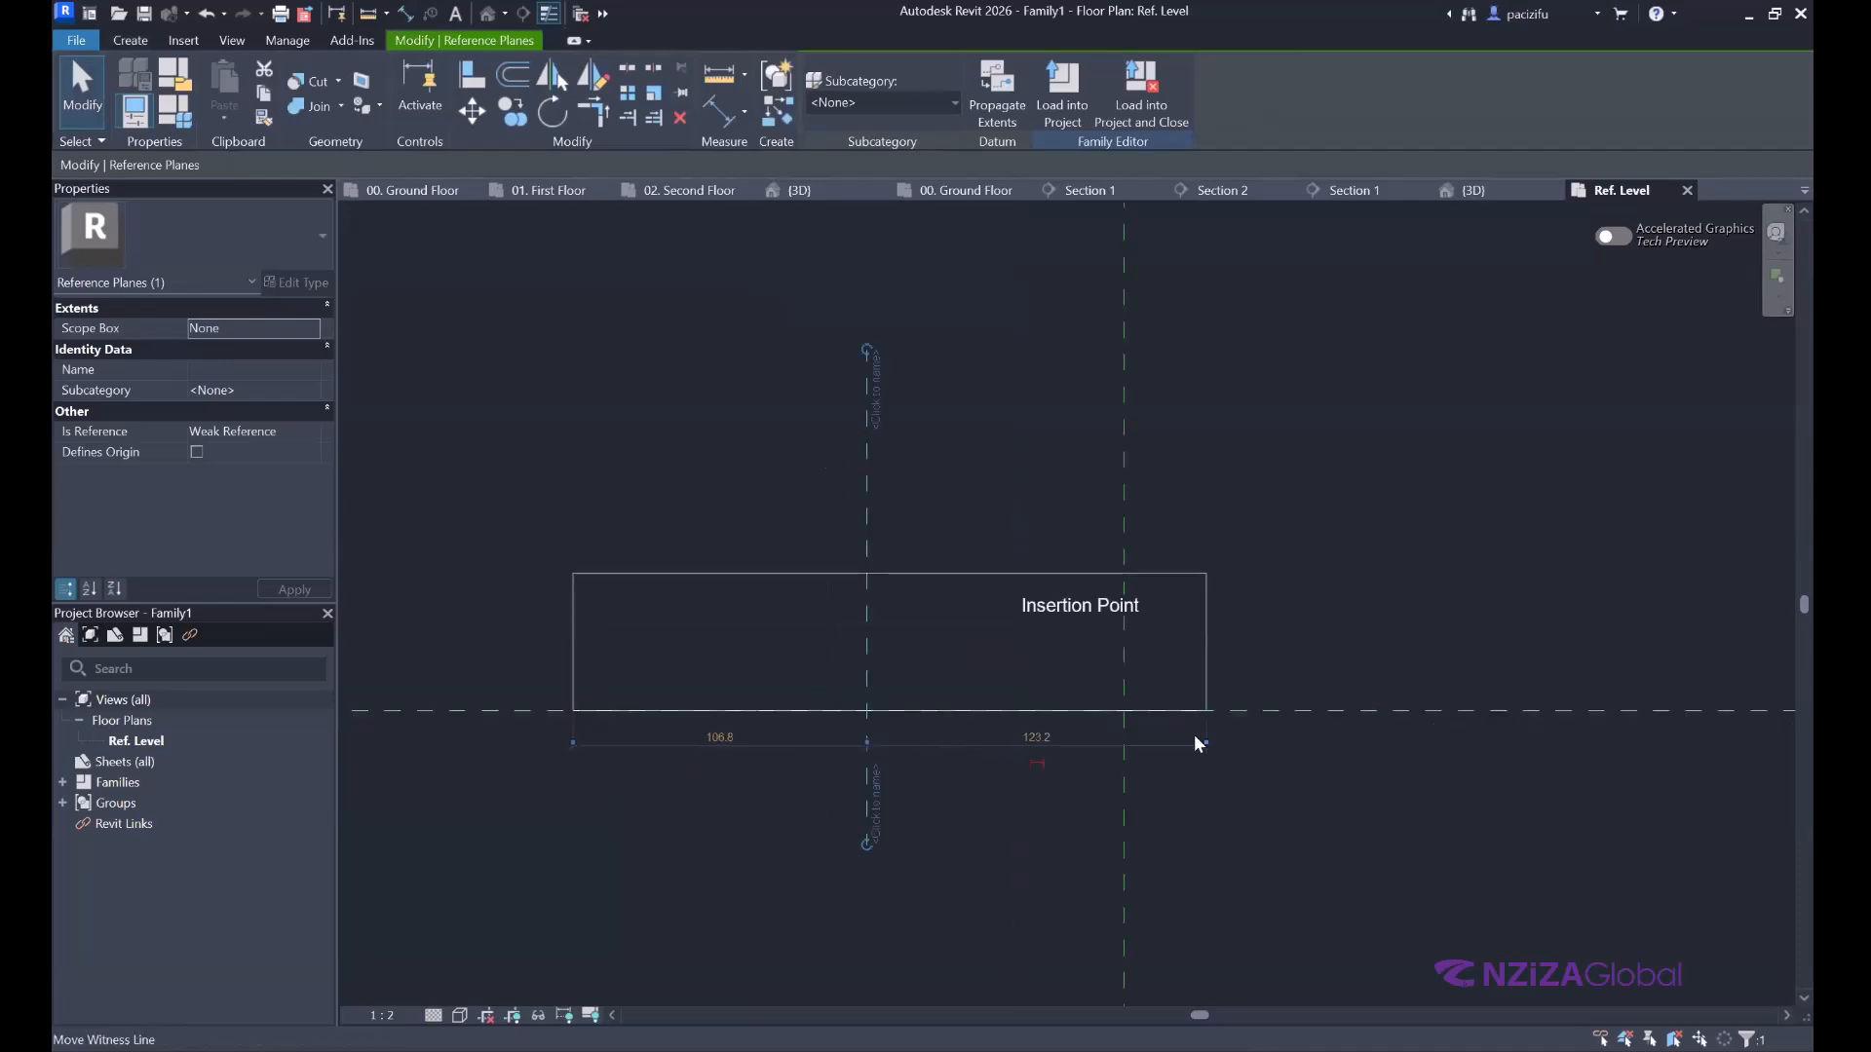
left_click(729, 740)
type("1")
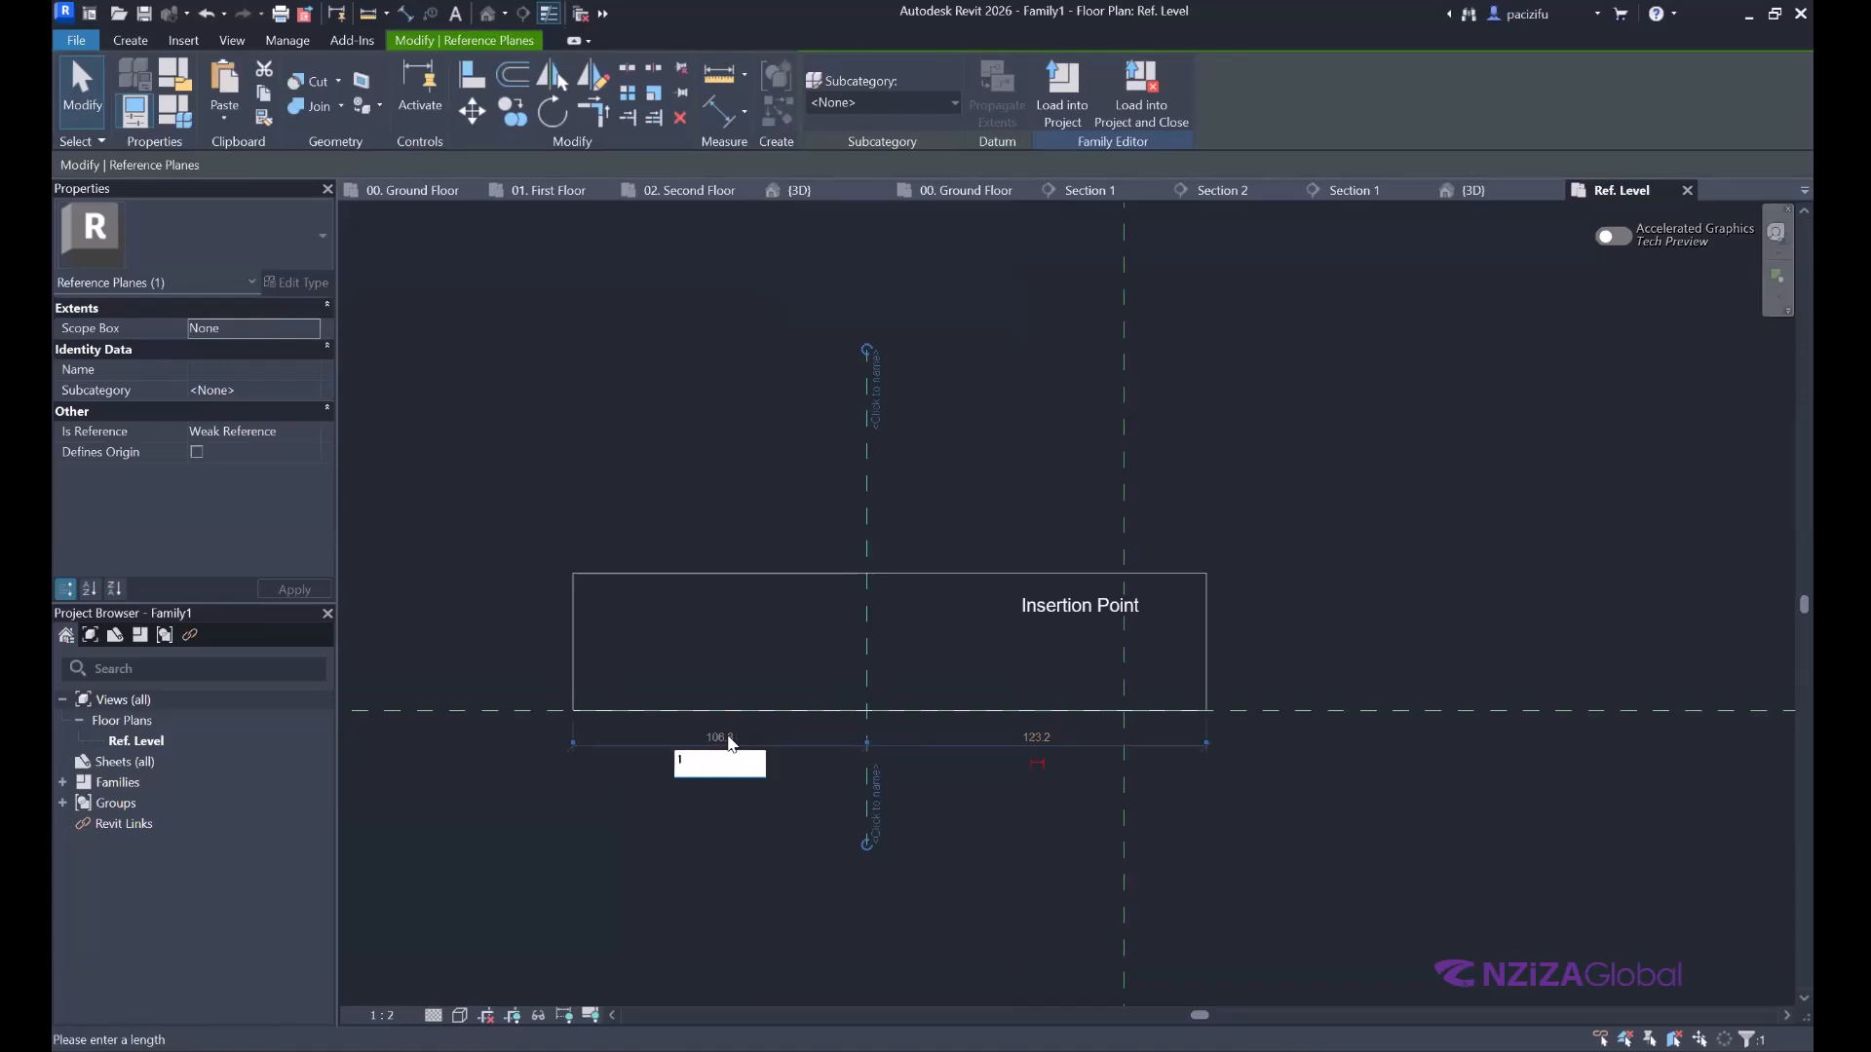
type("15")
key("Return")
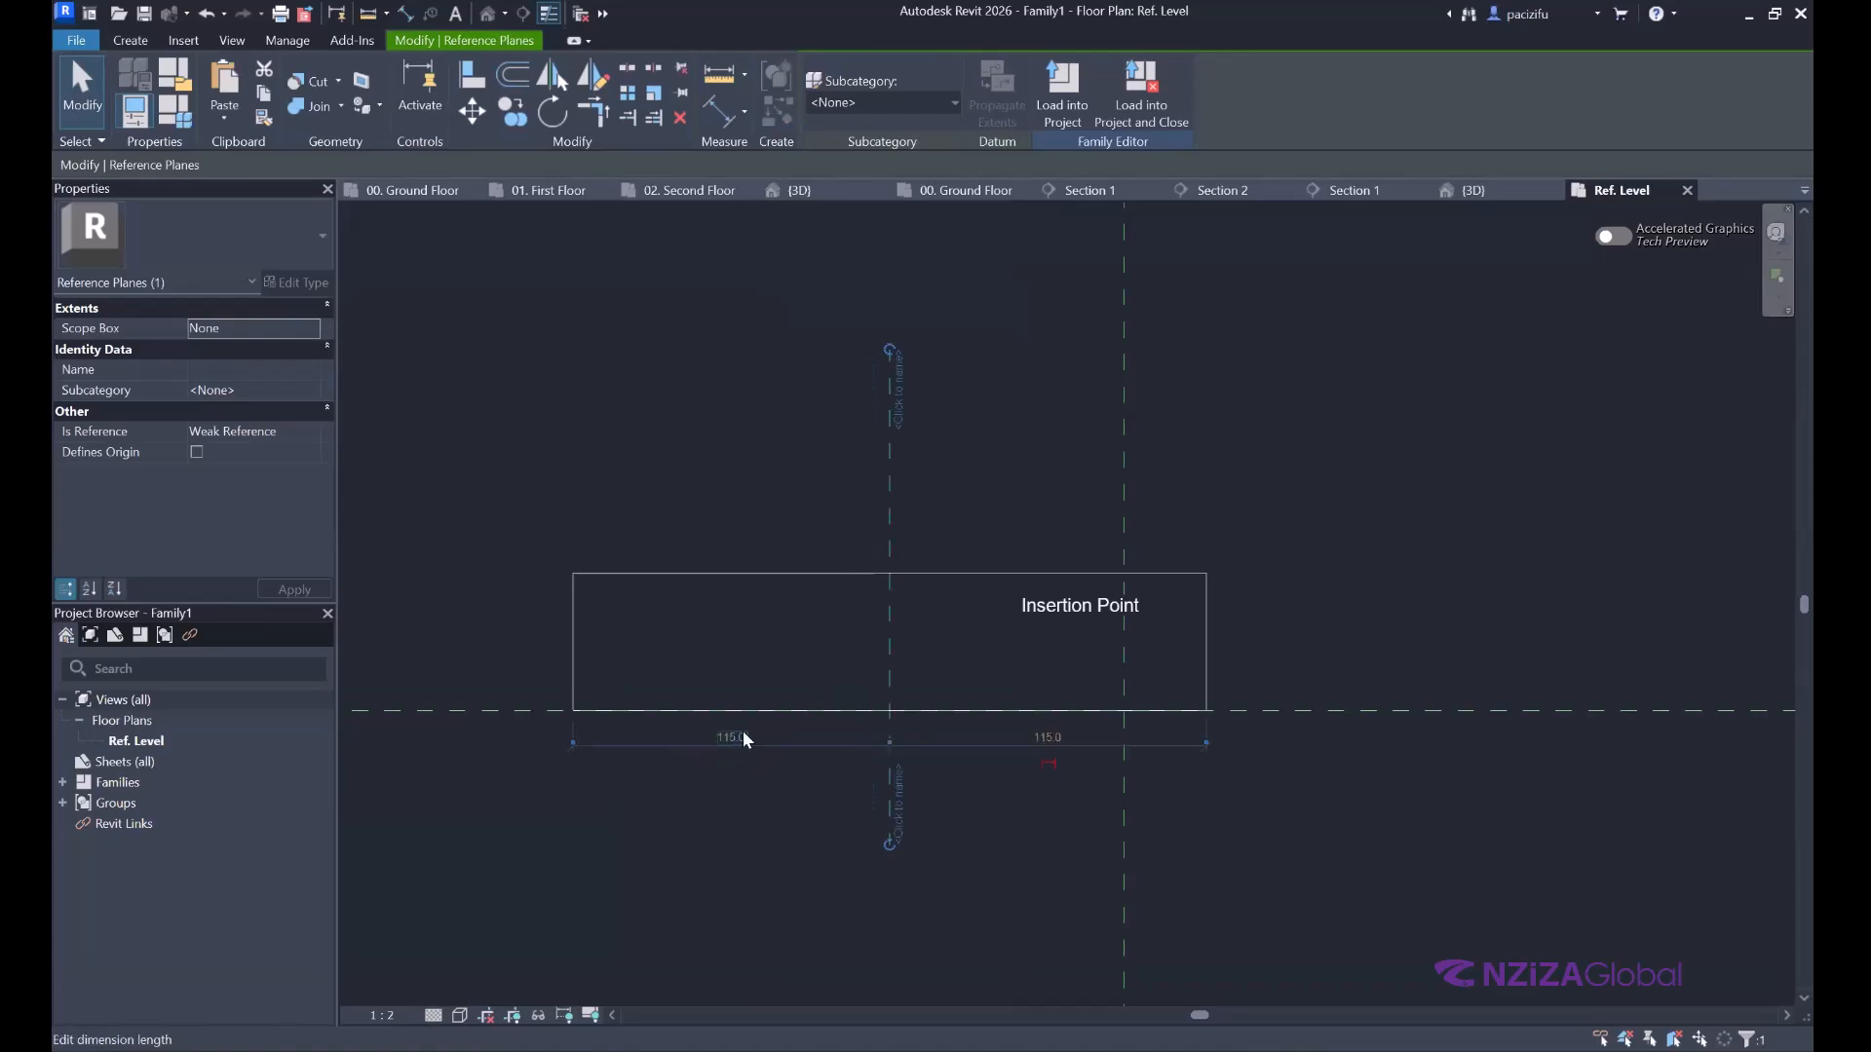
scroll(675, 298, "down", 1)
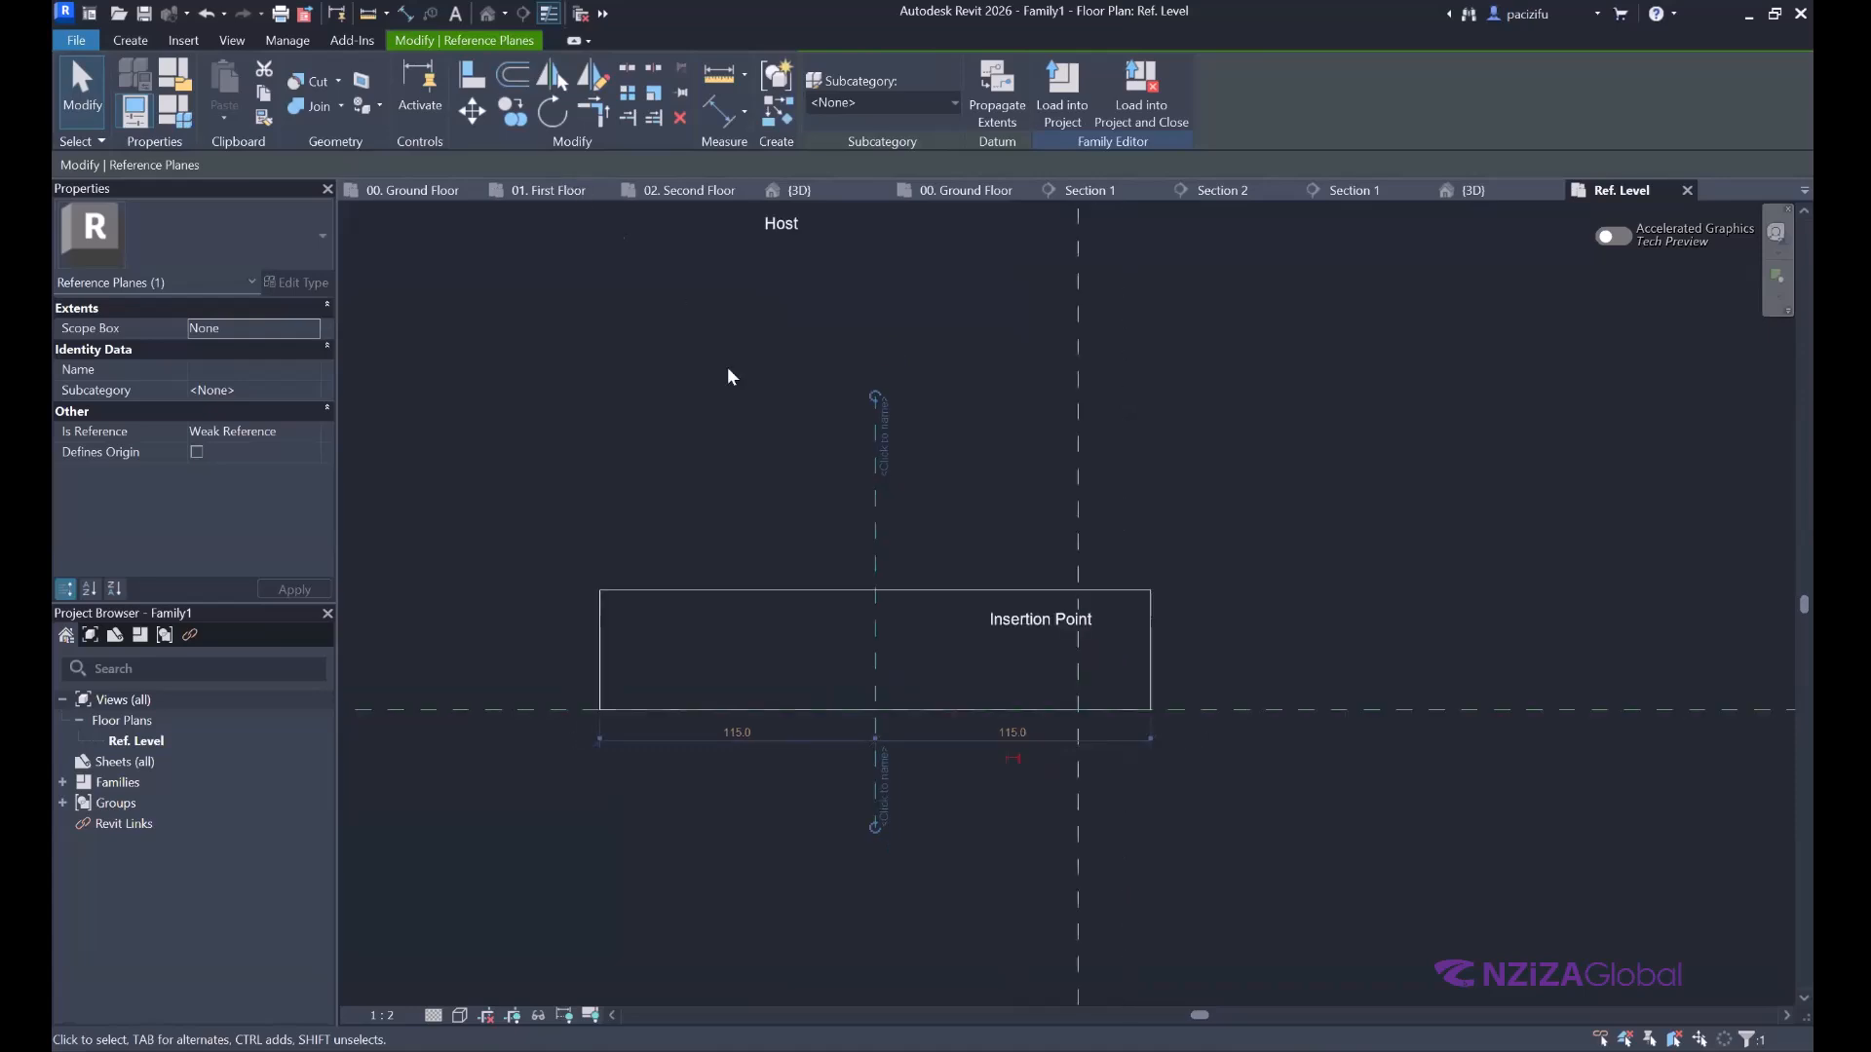
Draw a 30 mm vertical line upward along the central reference plane from the midpoint of the profile's upper edge.
scroll(758, 610, "up", 2)
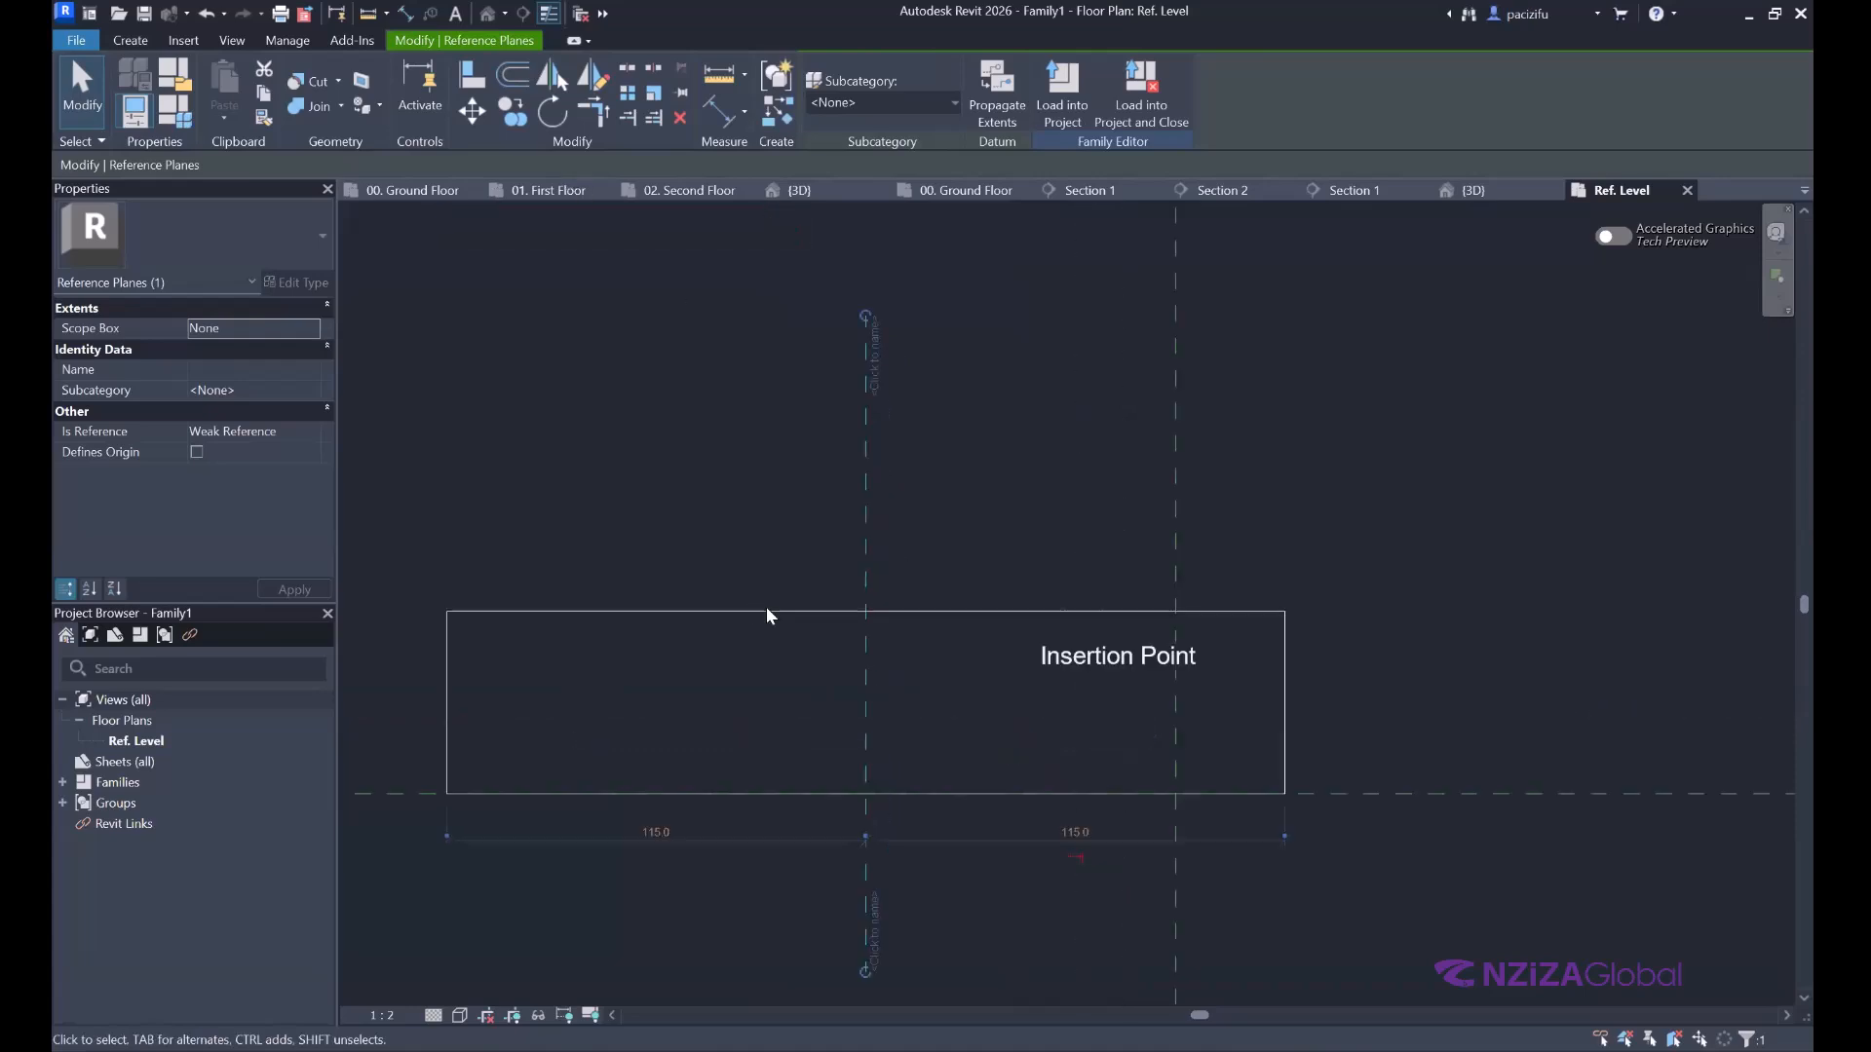
left_click(130, 40)
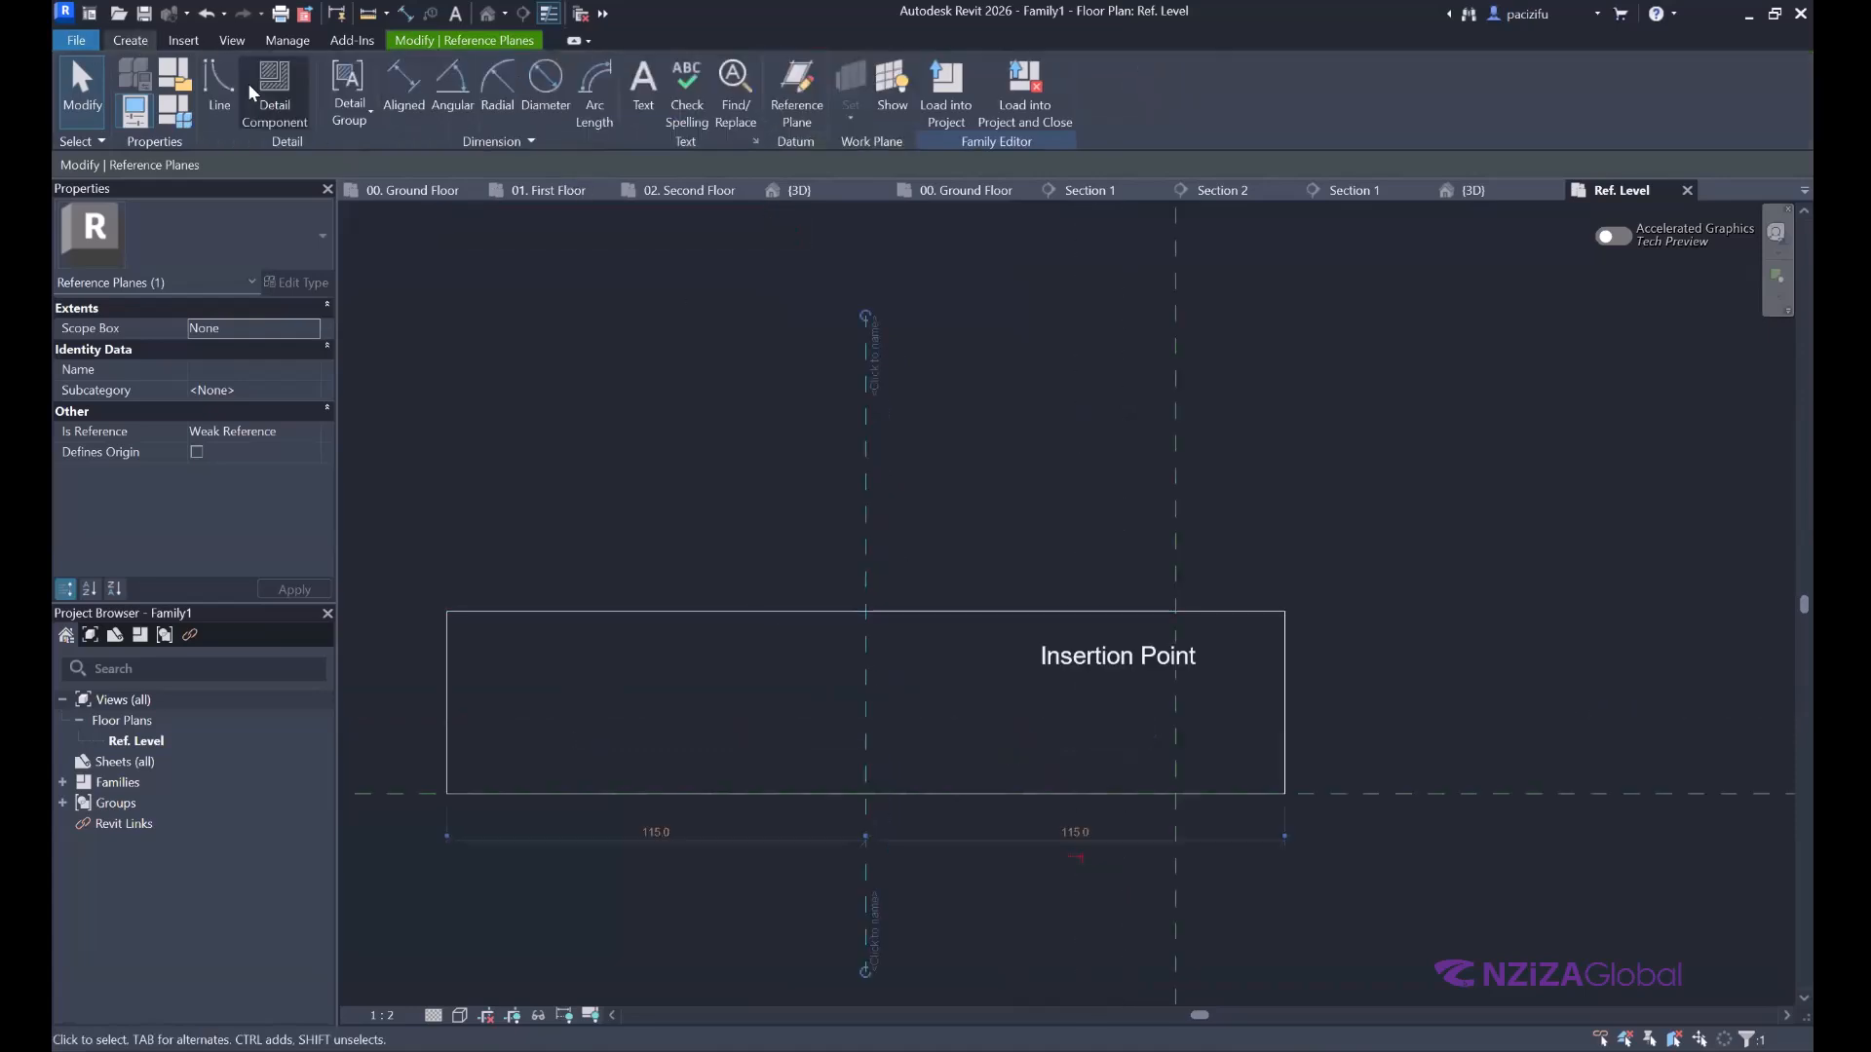
left_click(231, 94)
left_click(447, 612)
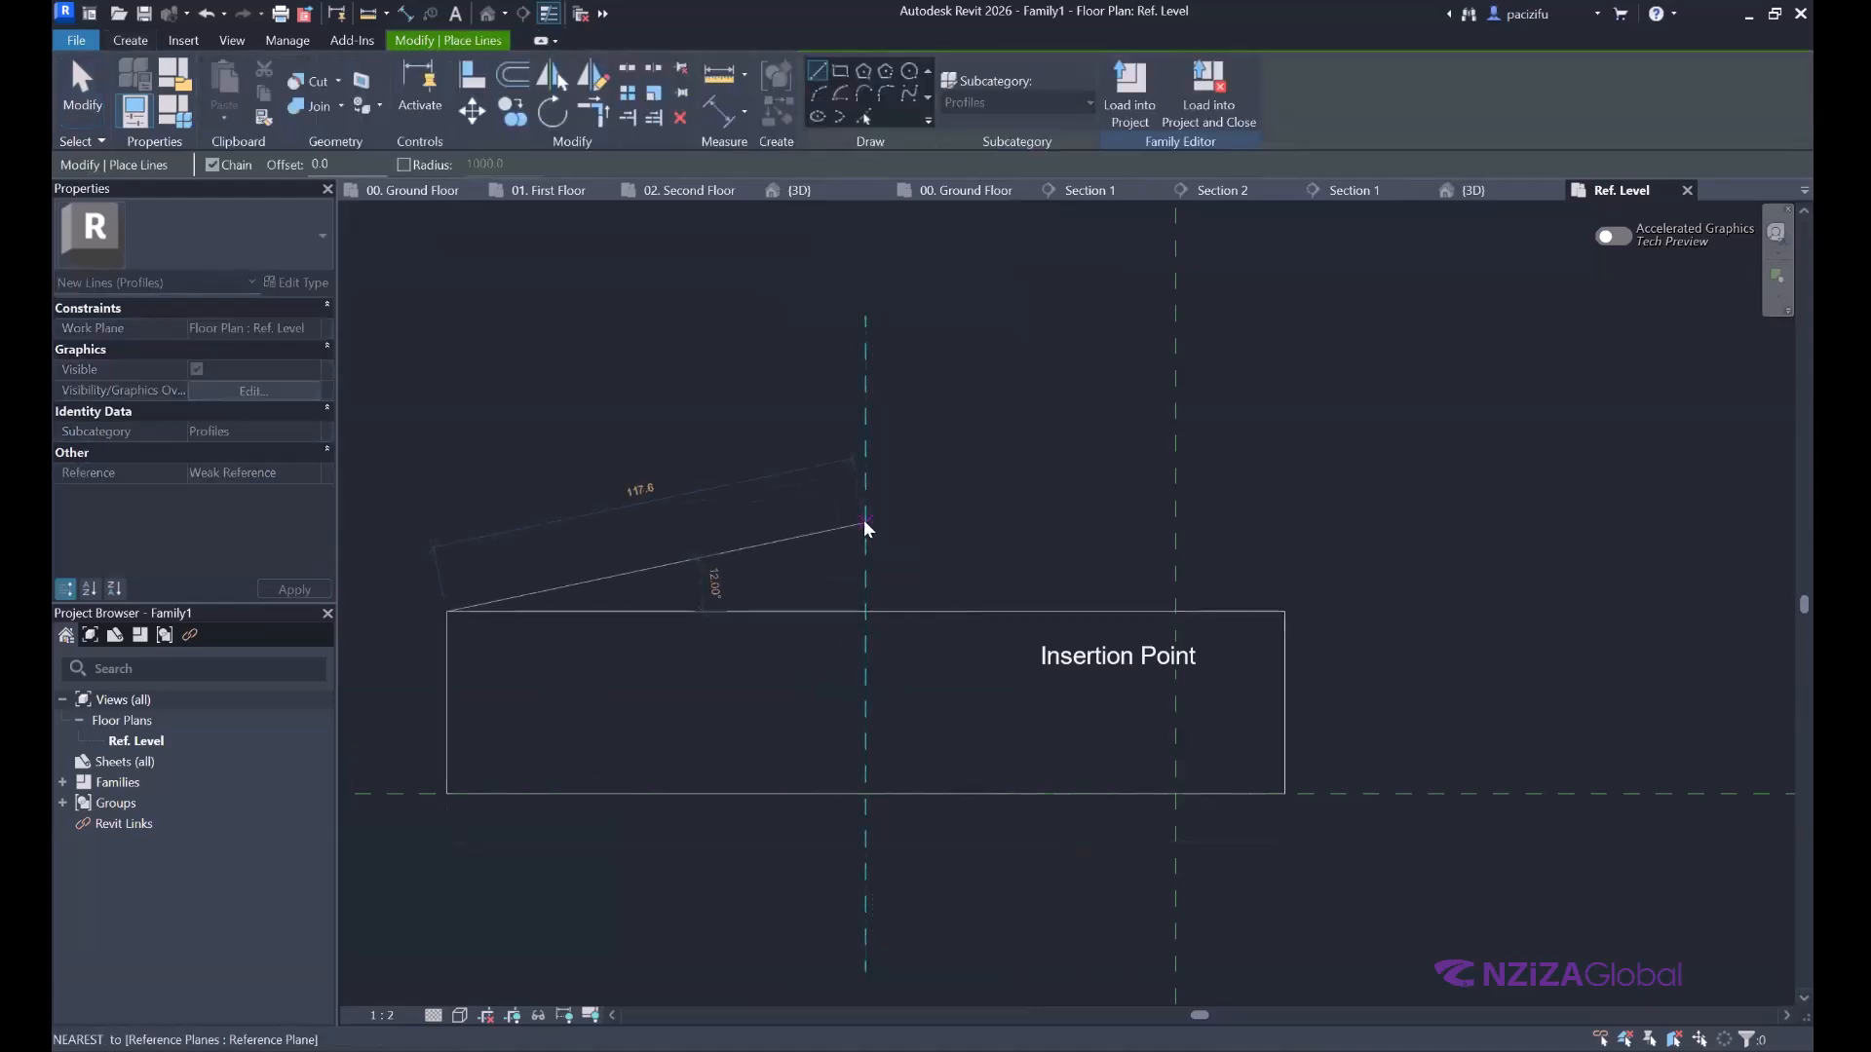
left_click(864, 523)
left_click(867, 612)
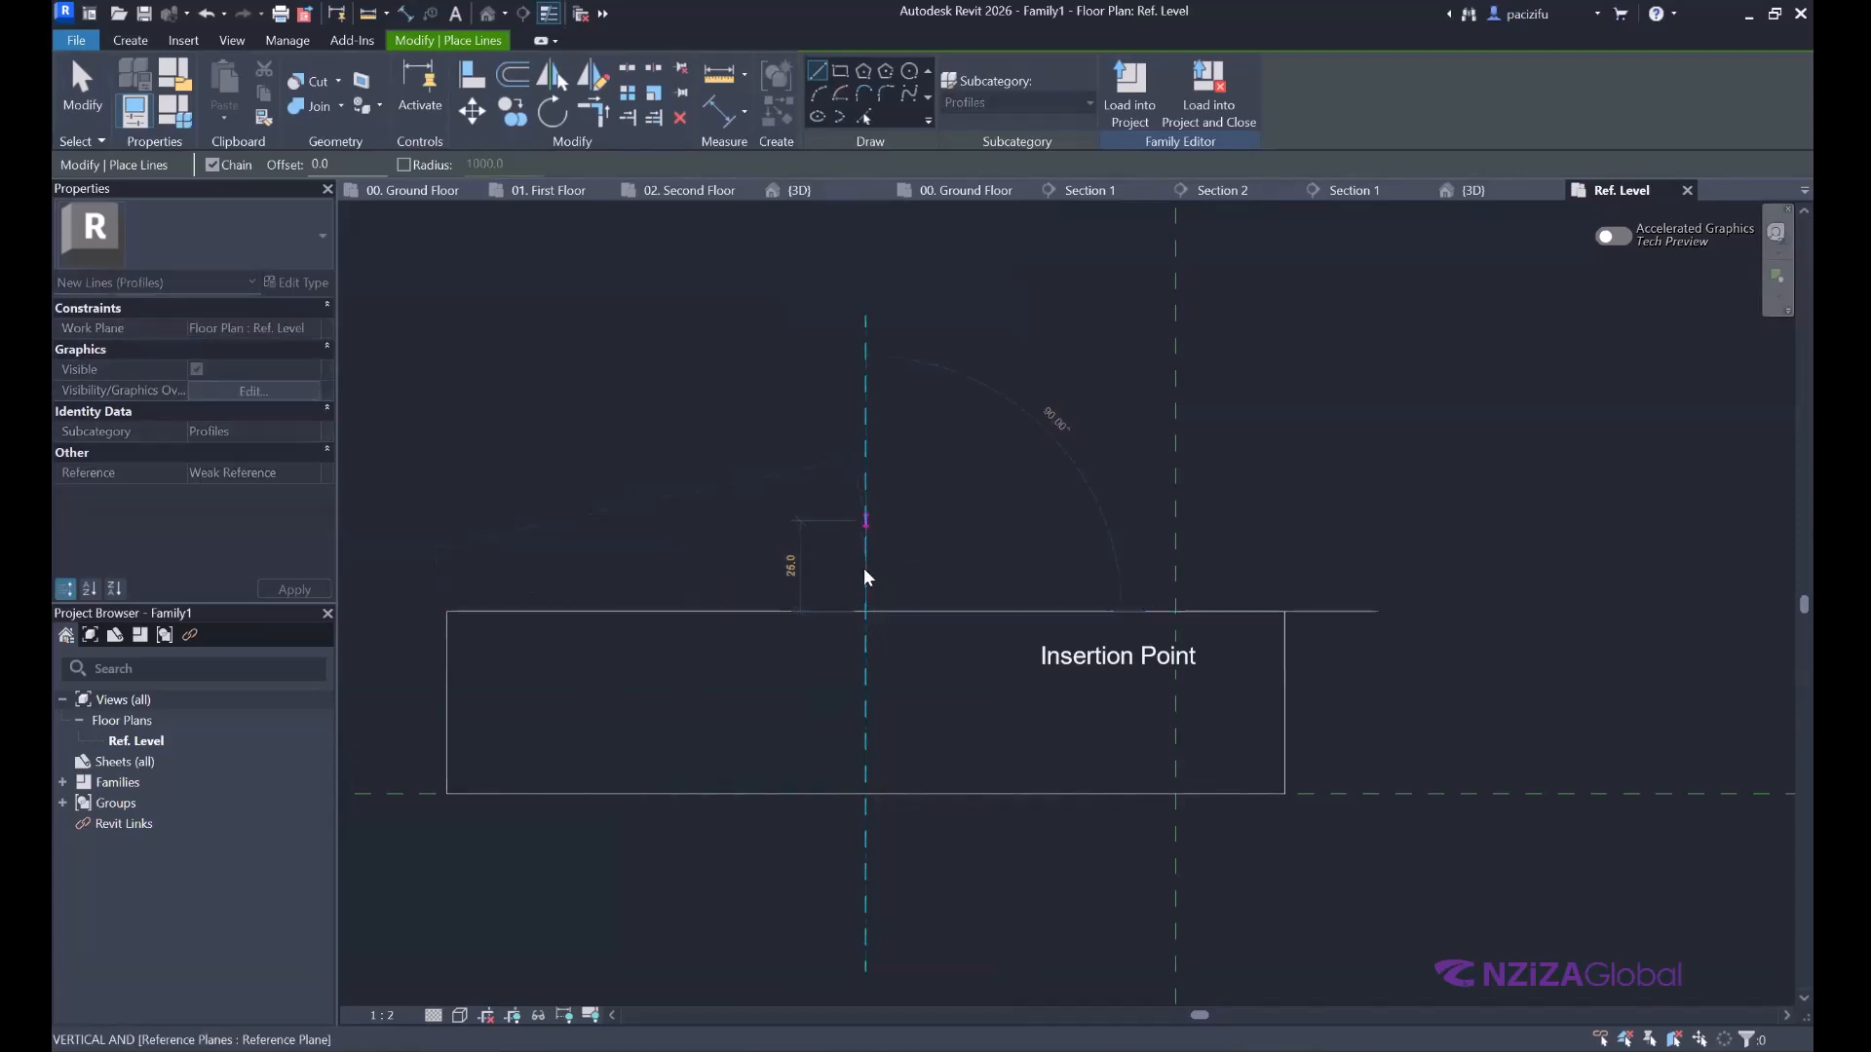
left_click(865, 523)
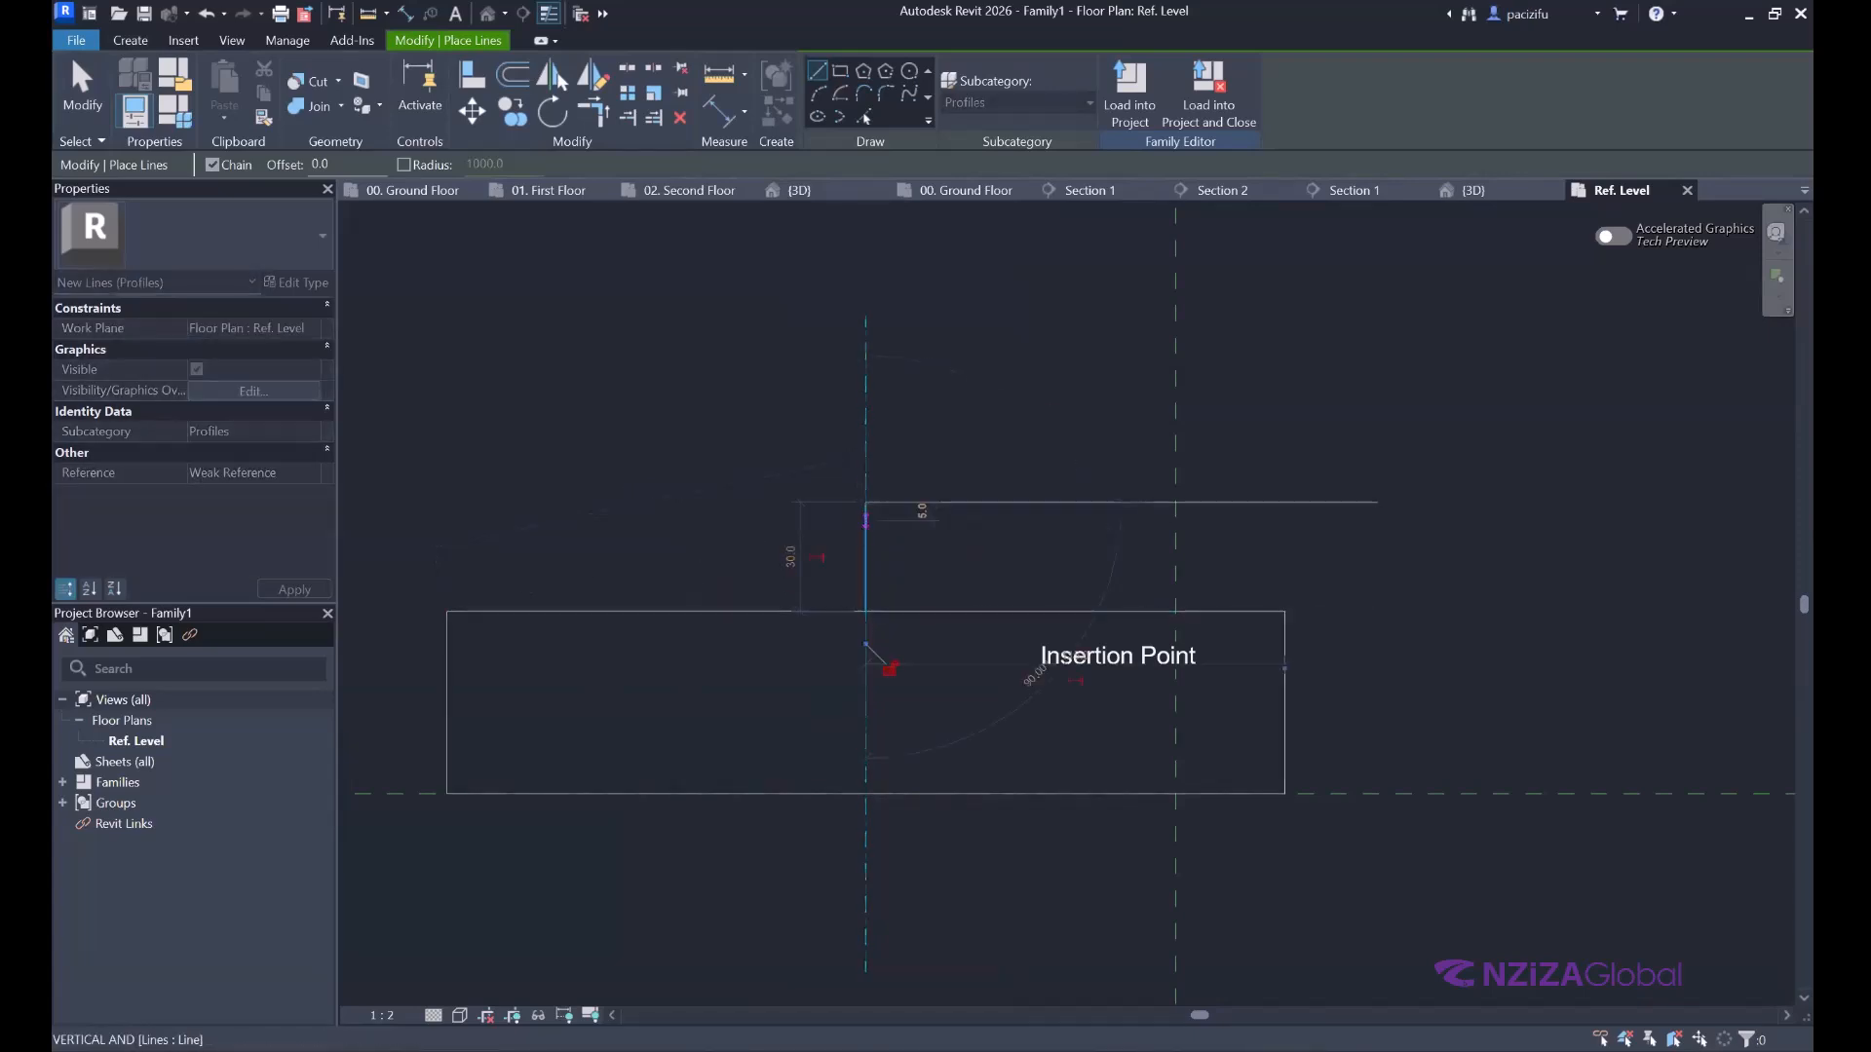
Draw two sloping lines joining the apex of the 30 mm centre line to both upper corners of the profile.
left_click(446, 612)
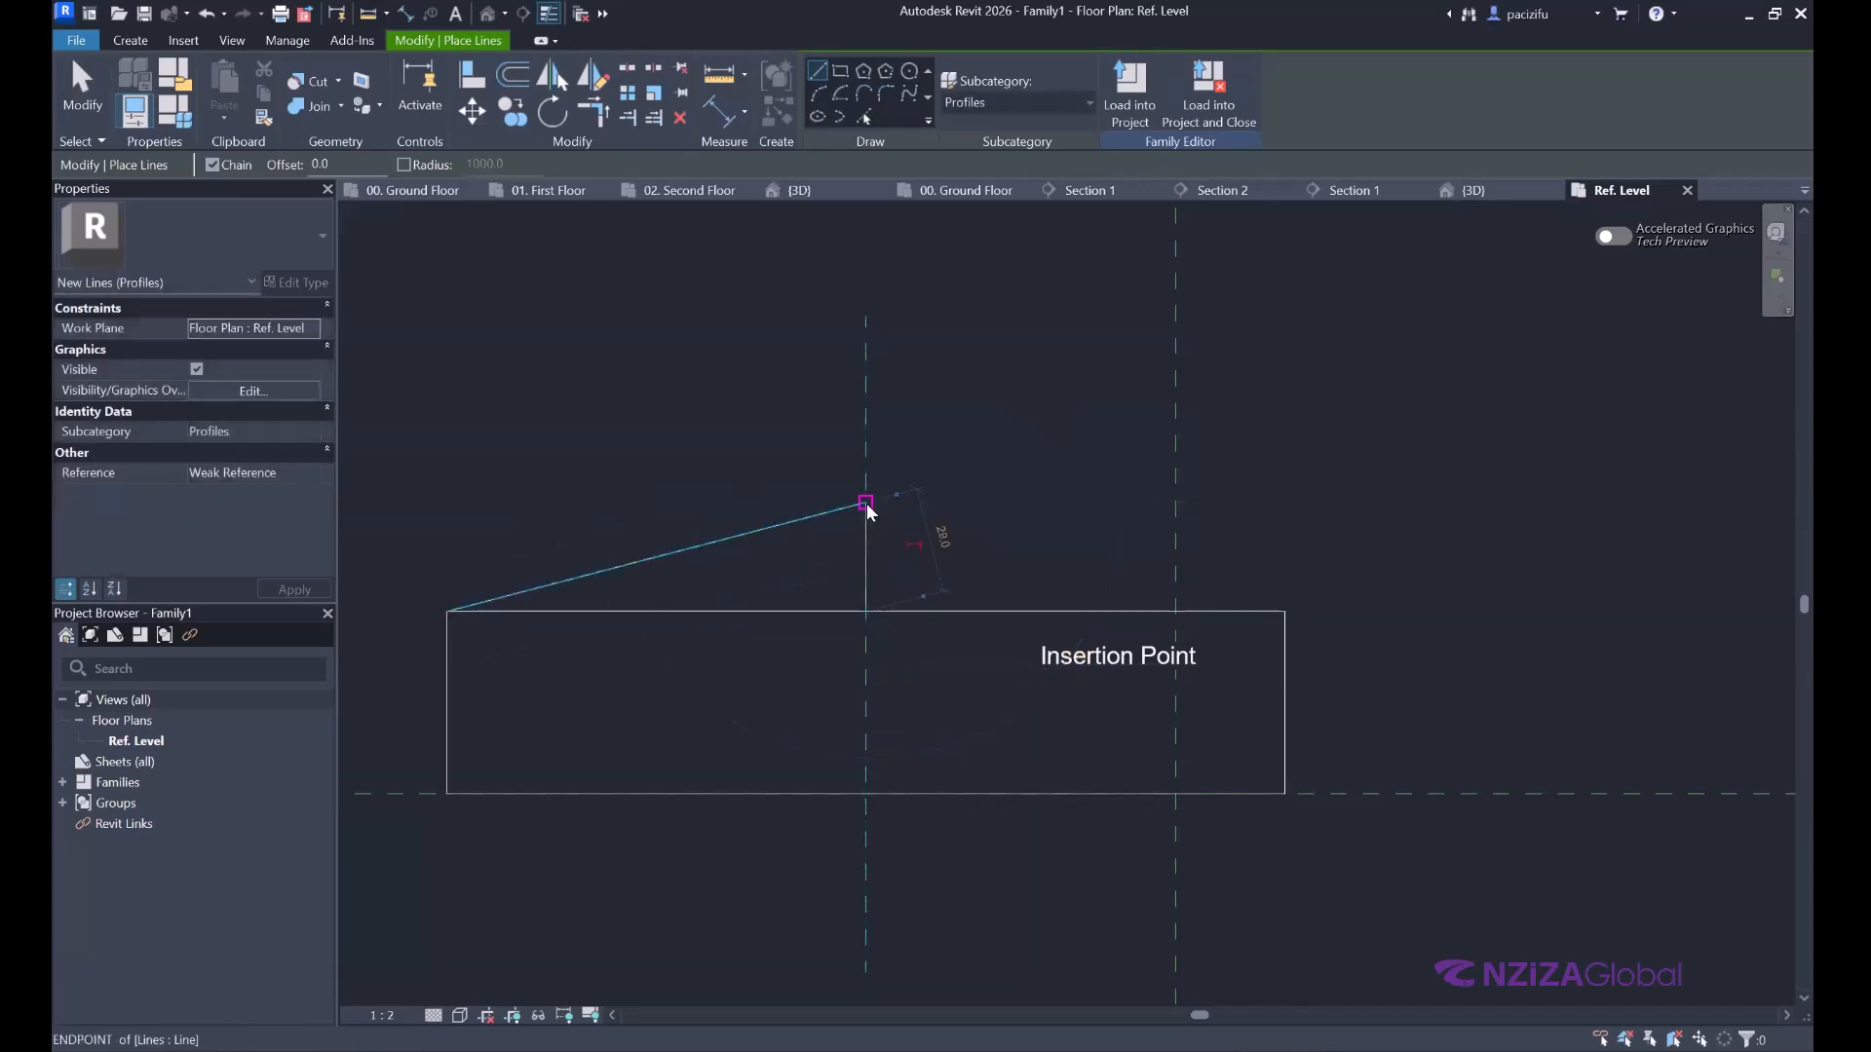
left_click(1284, 612)
key("Escape")
key("Escape")
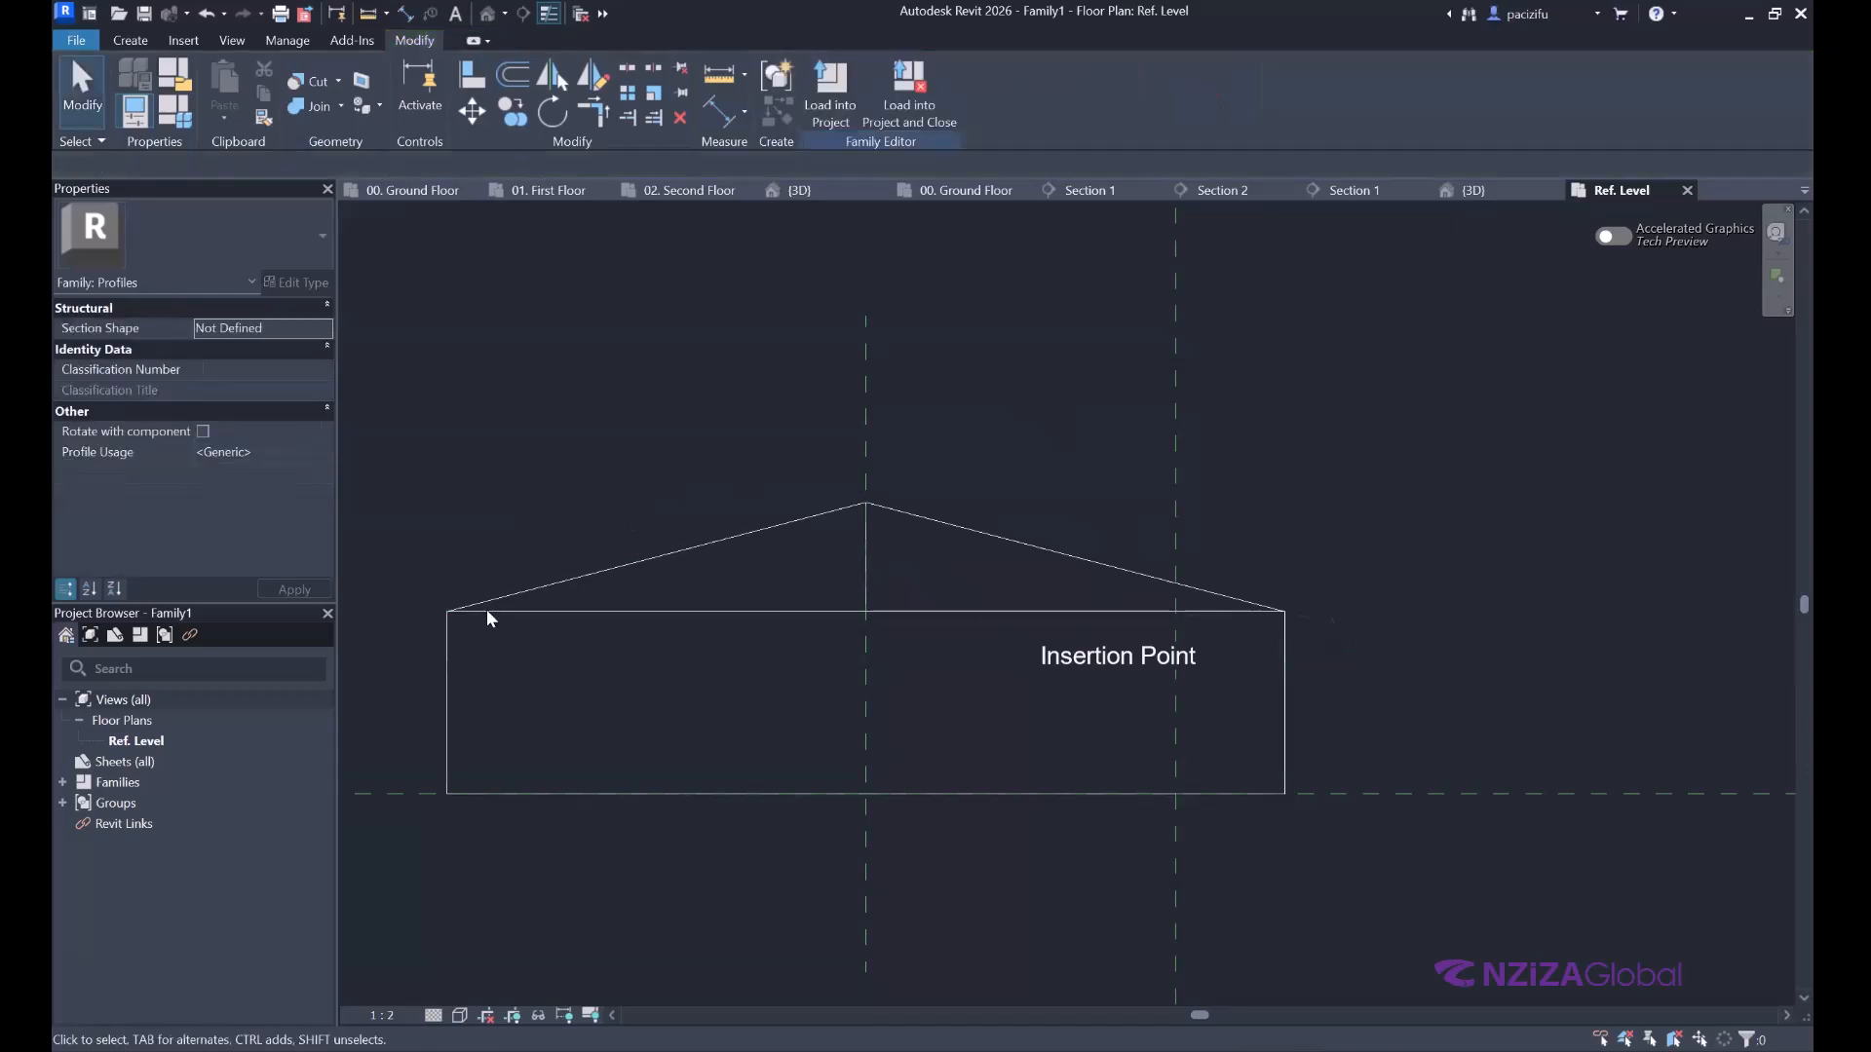
scroll(481, 715, "up", 1)
scroll(482, 715, "down", 1)
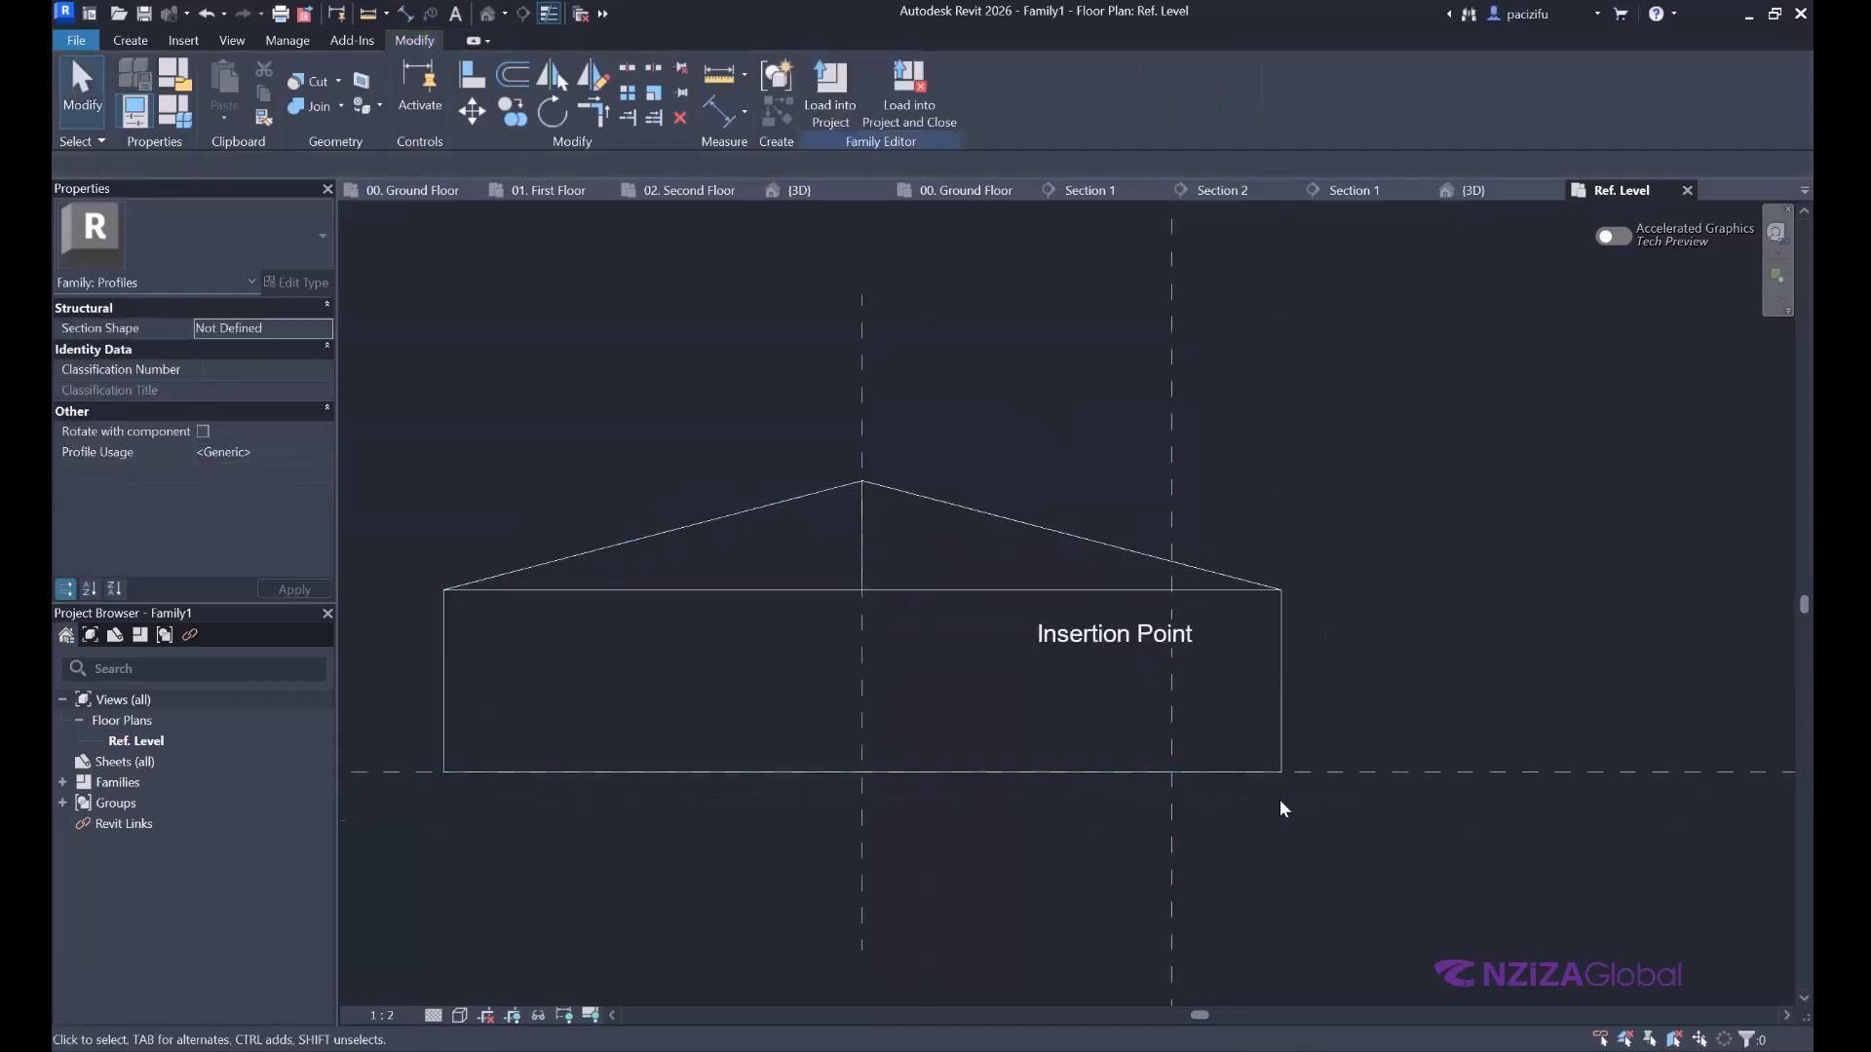
scroll(1278, 799, "up", 3)
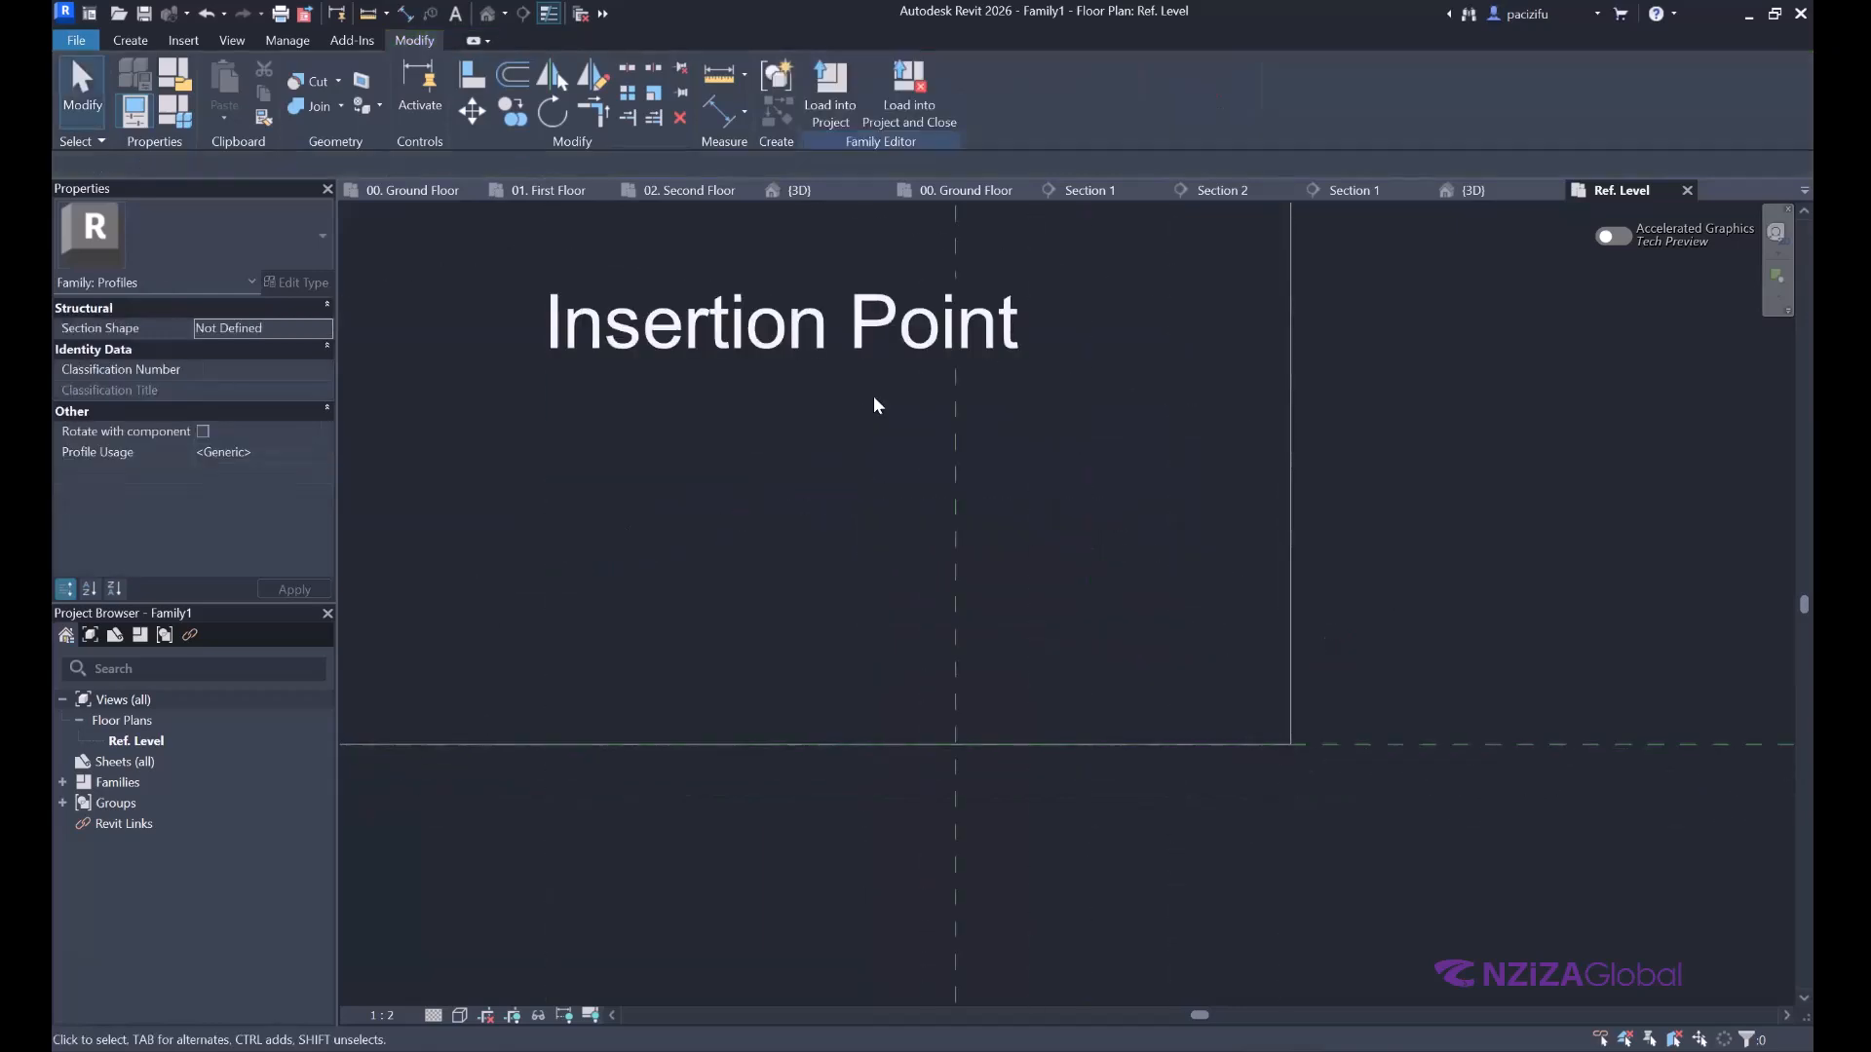
Draw a small circle centred on the profile's lower edge, near its outer lower corner, for a drip groove.
left_click(130, 40)
left_click(216, 86)
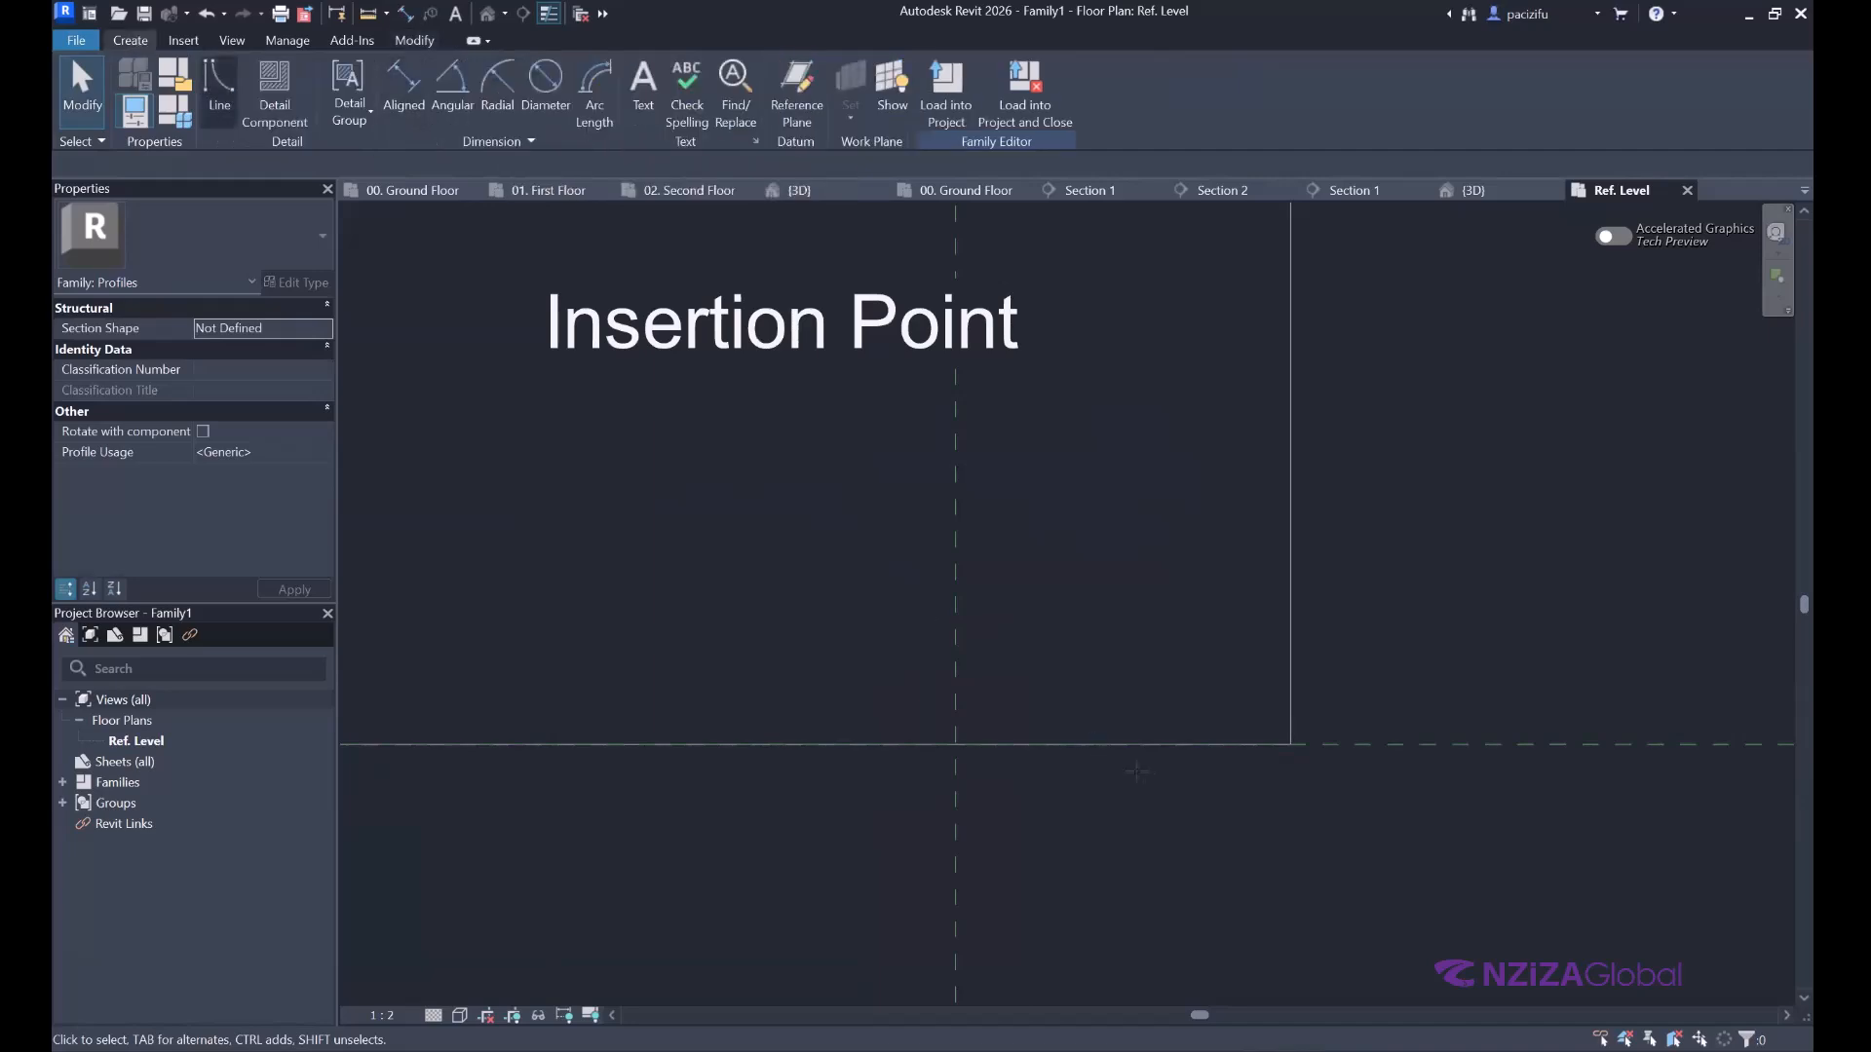
scroll(1179, 760, "up", 1)
left_click(1174, 735)
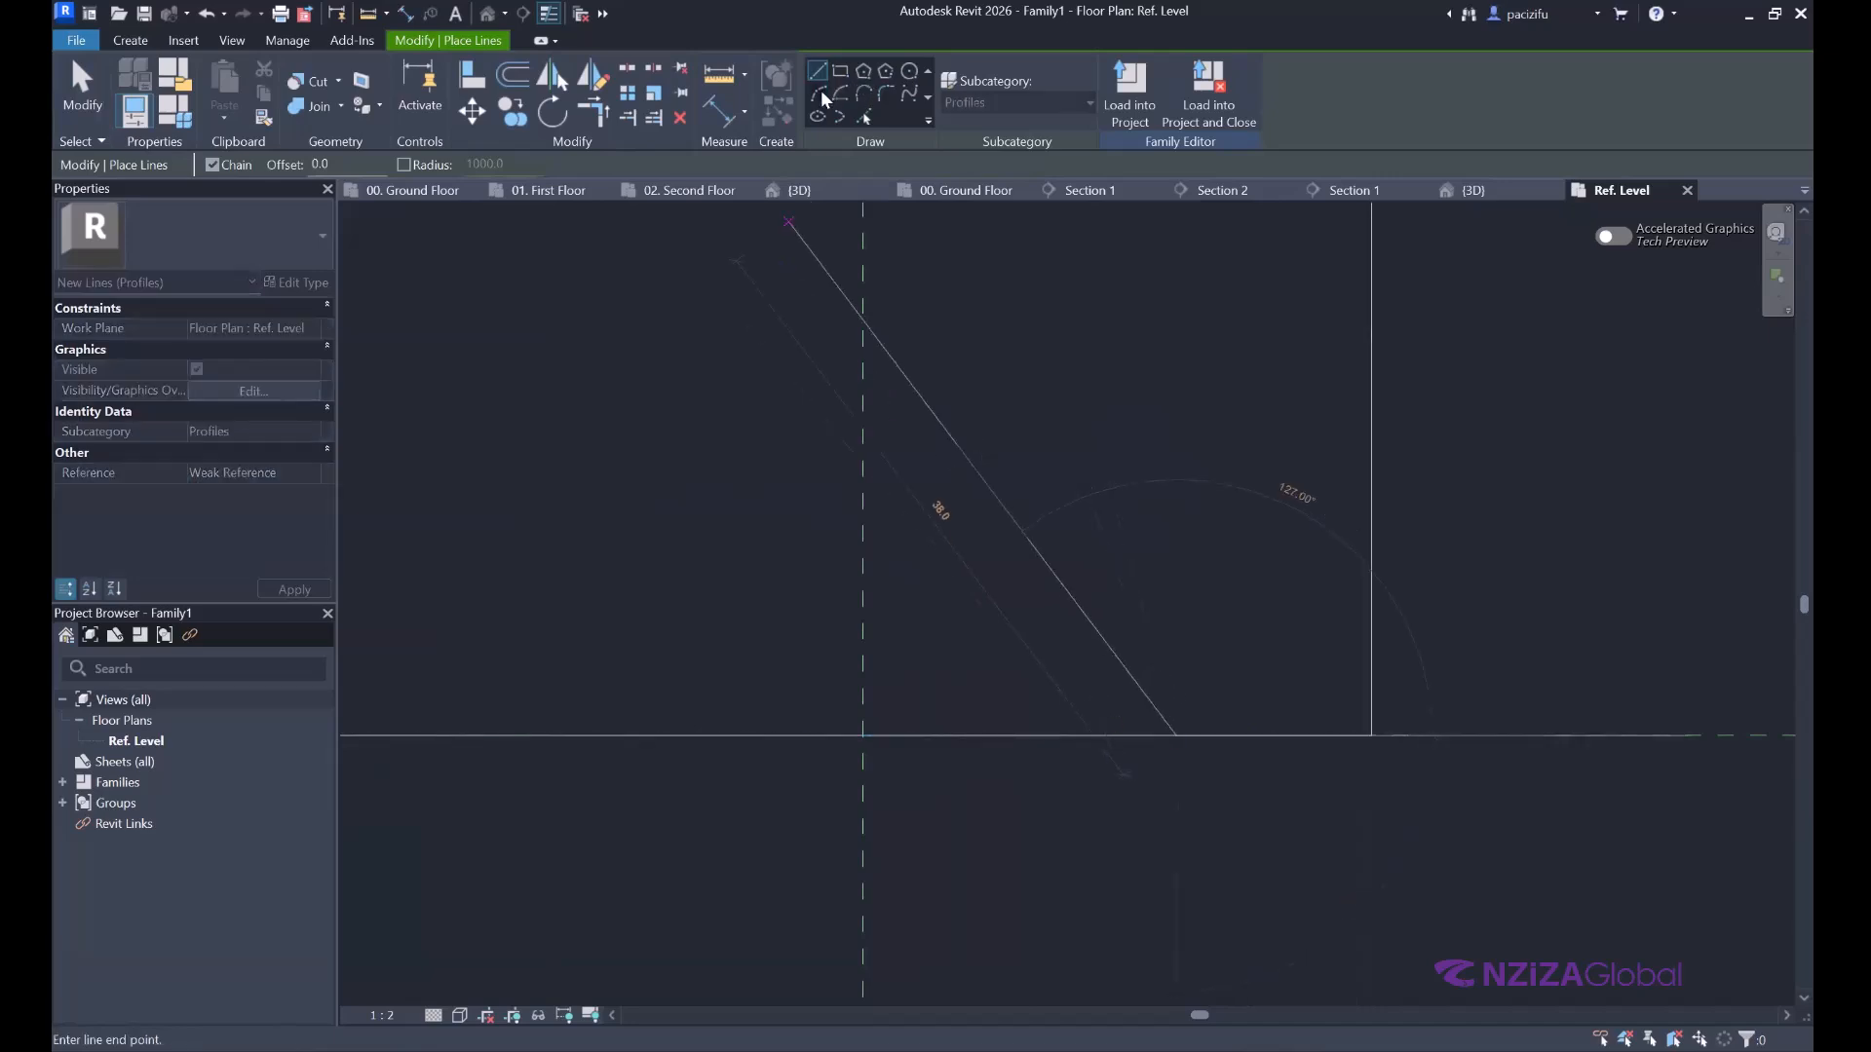
key("Escape")
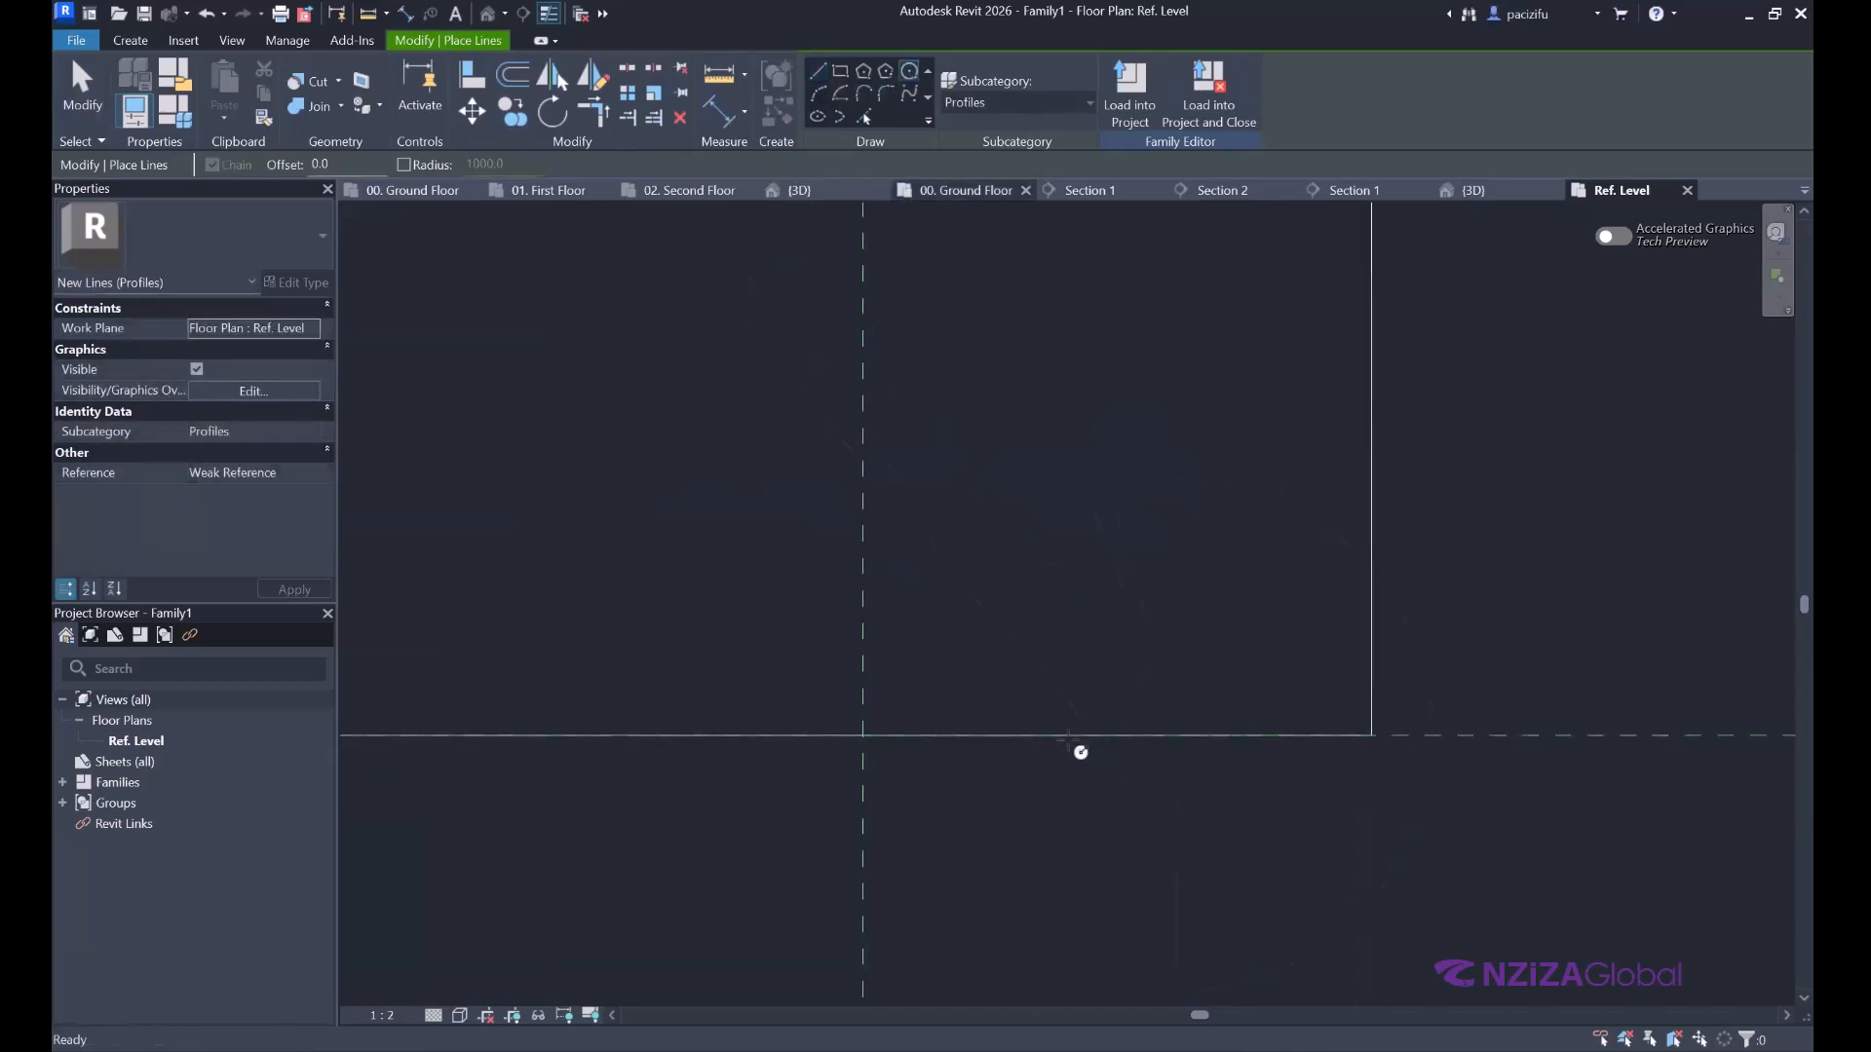
left_click(1118, 736)
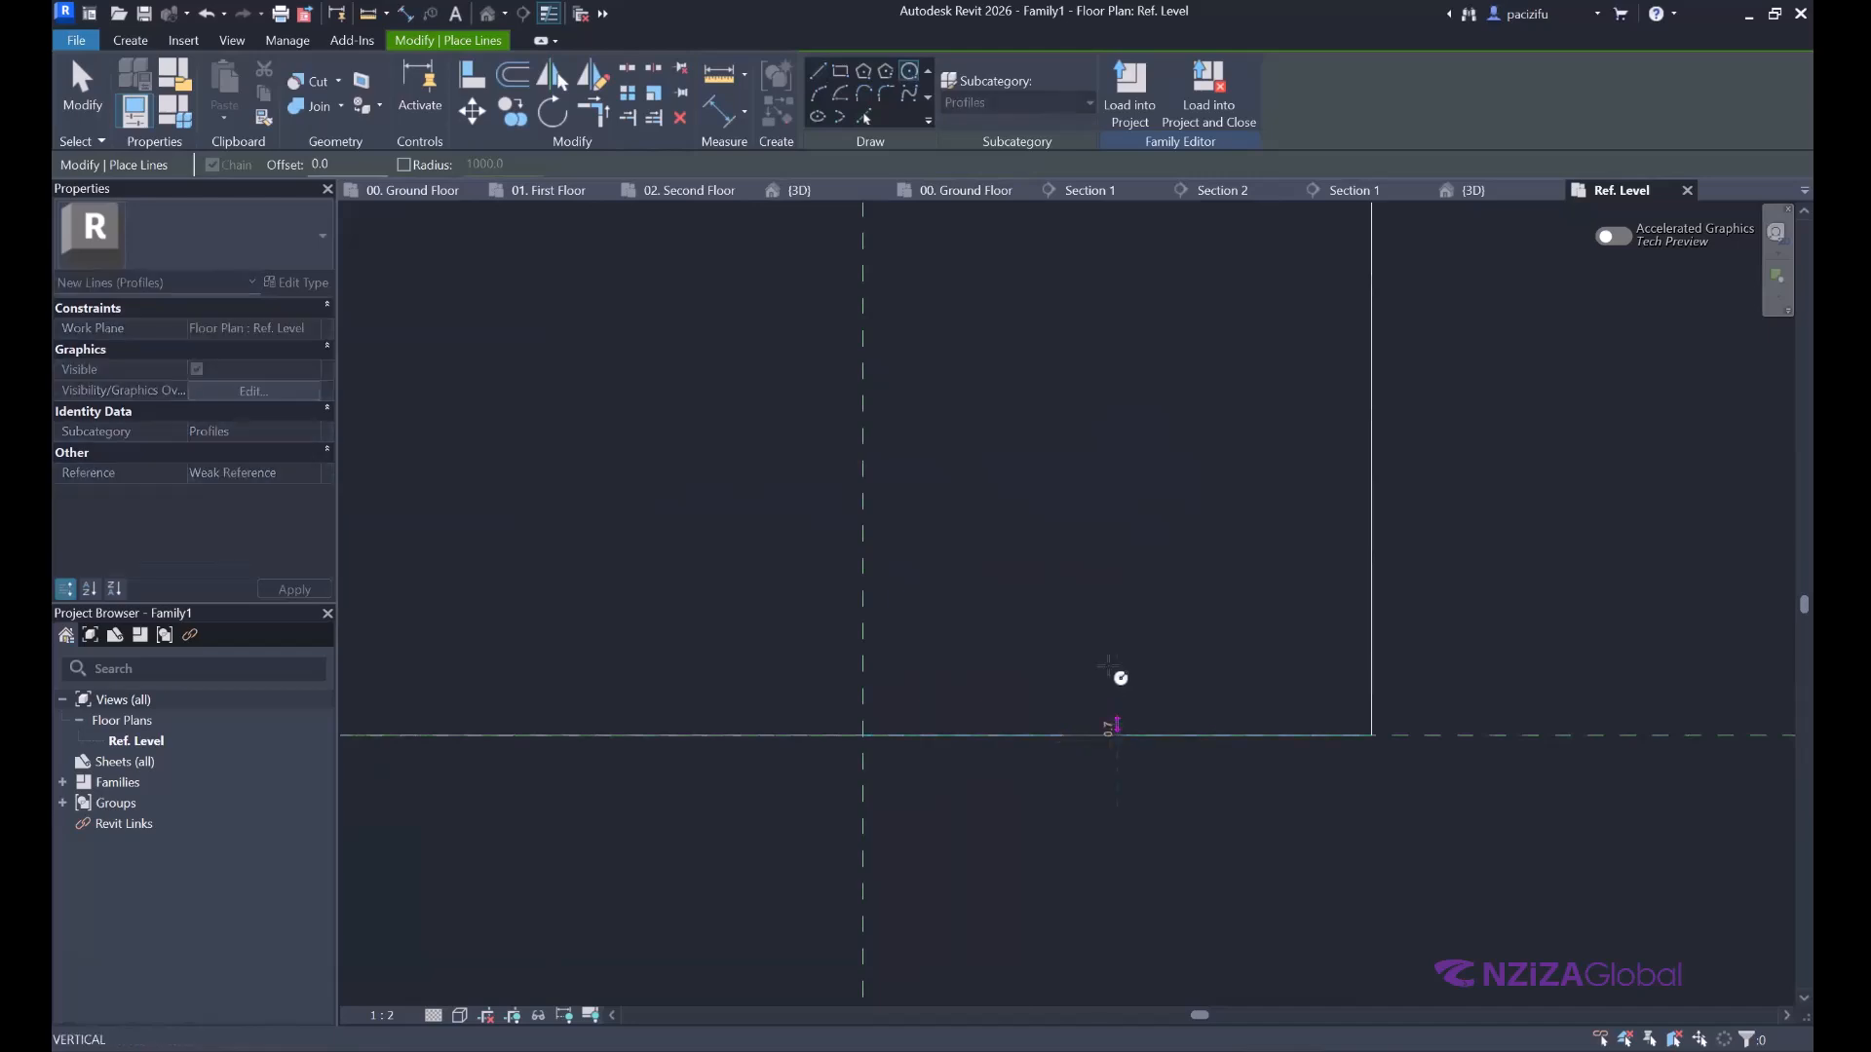
left_click(1158, 688)
left_click(82, 83)
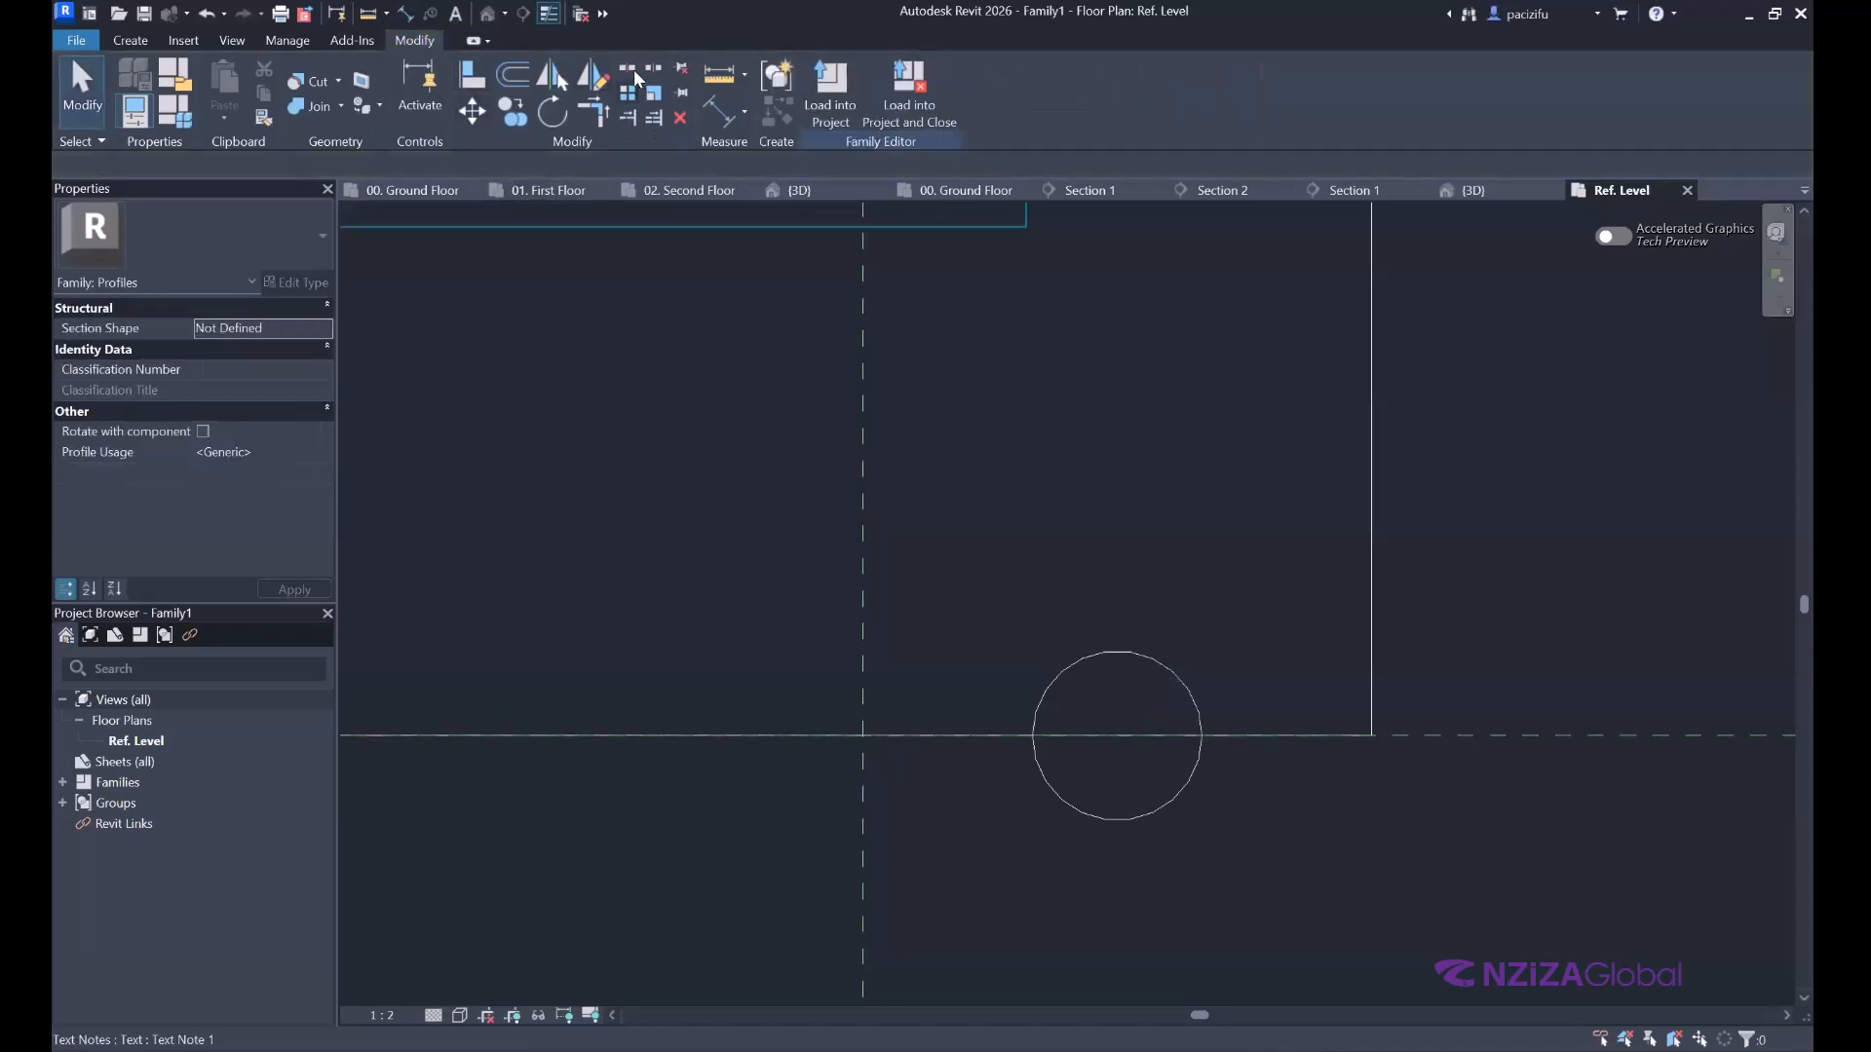
Split the drip-groove circle where it crosses the profile's lower edge.
key("s")
key("l")
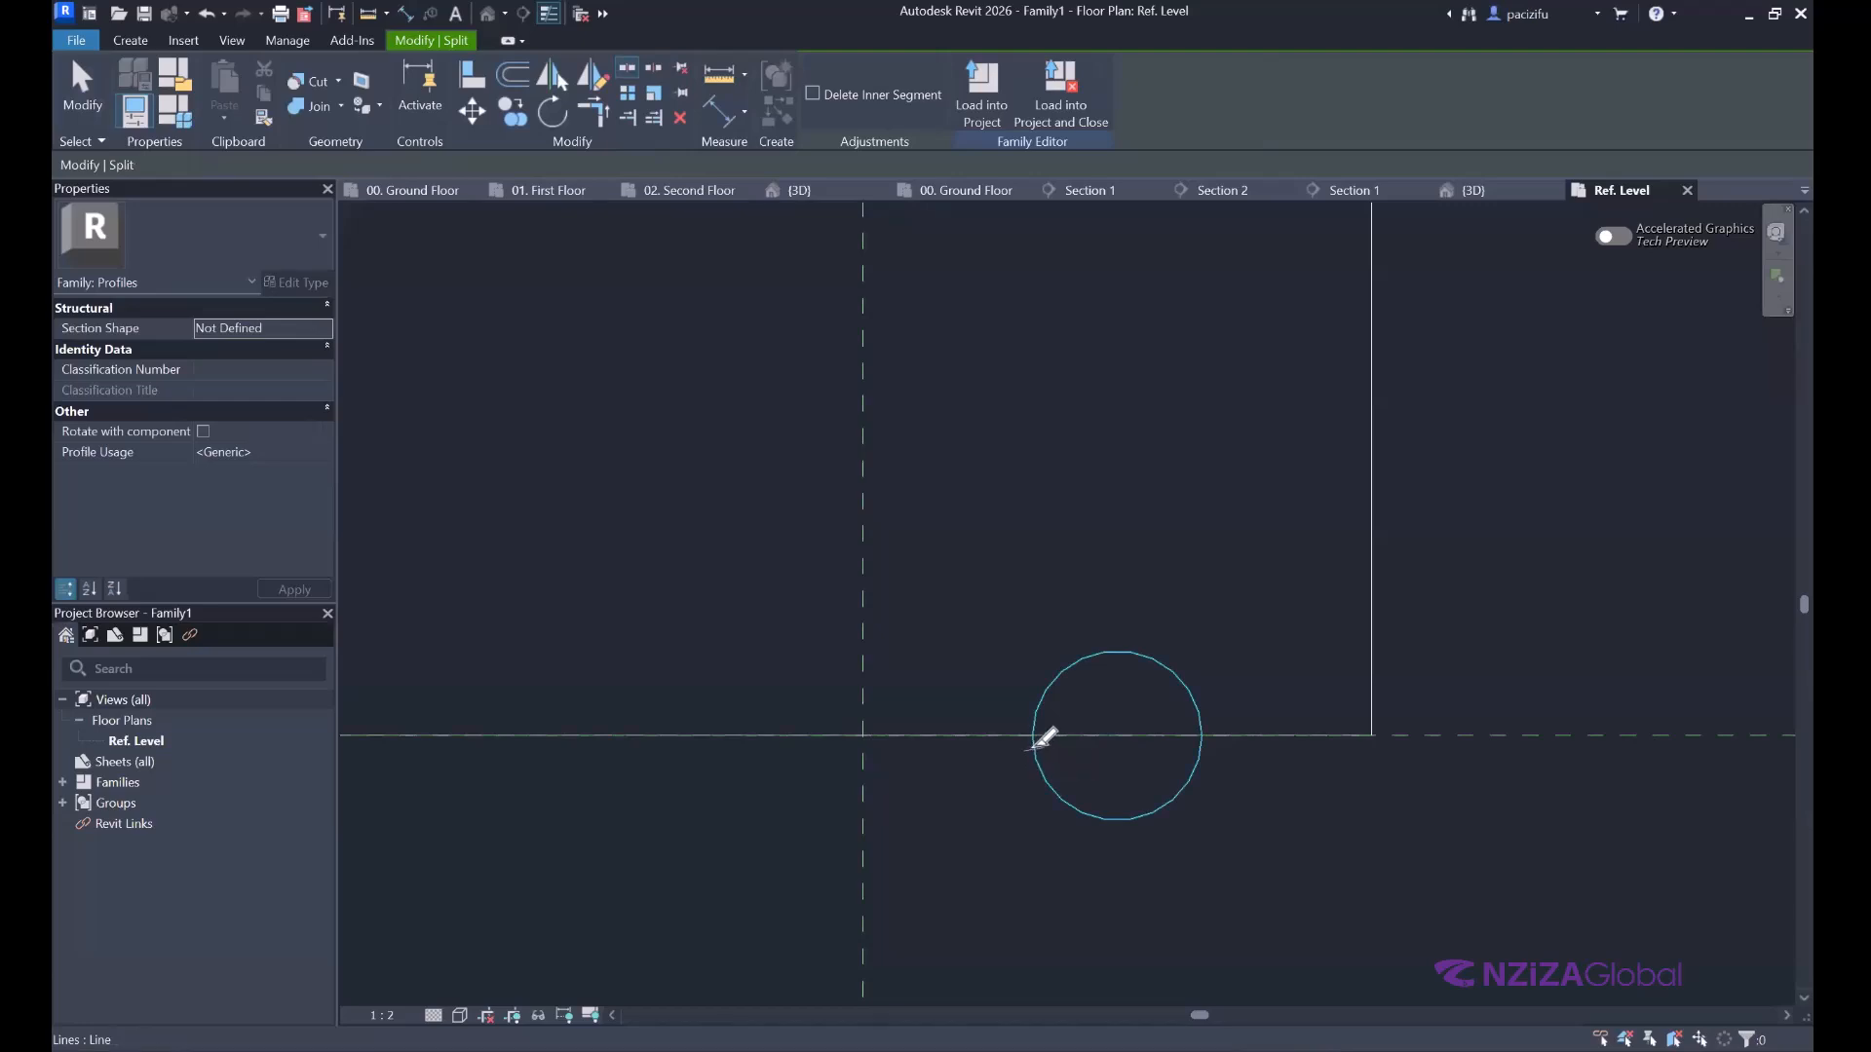
left_click(1033, 743)
scroll(1205, 738, "up", 3)
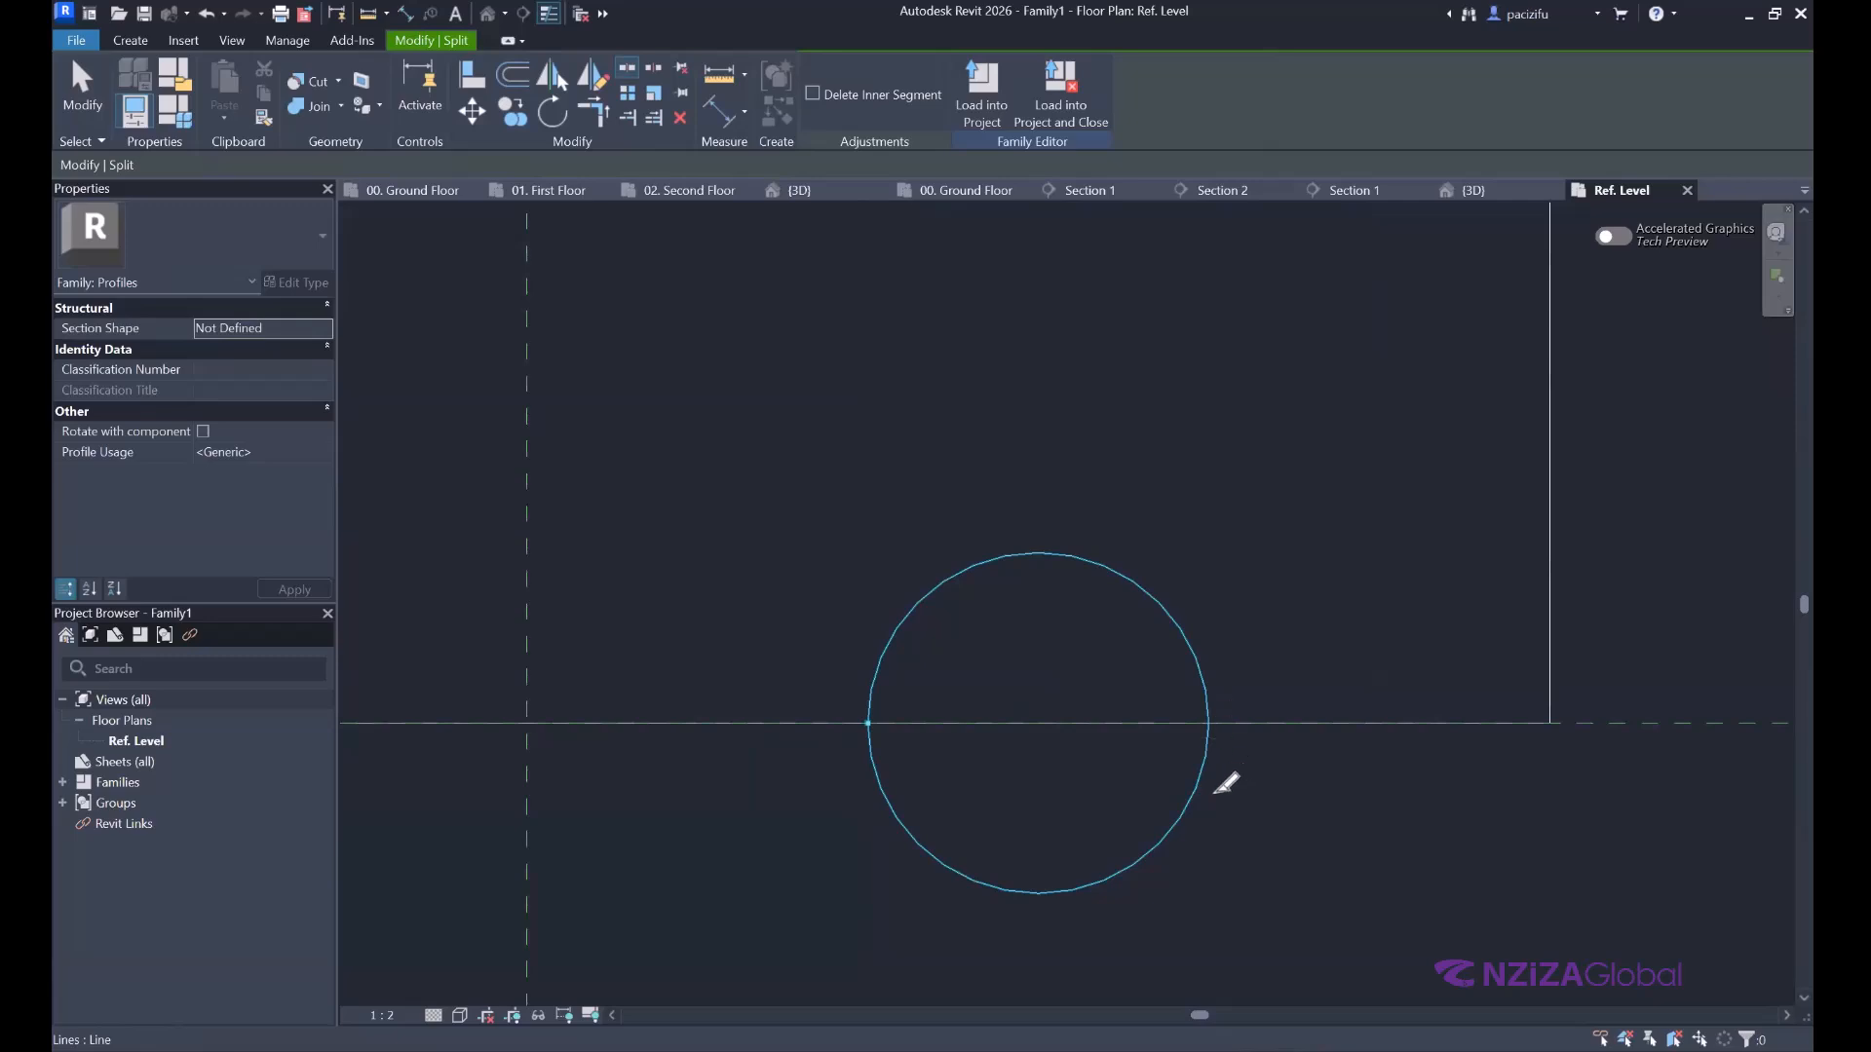
scroll(944, 718, "down", 2)
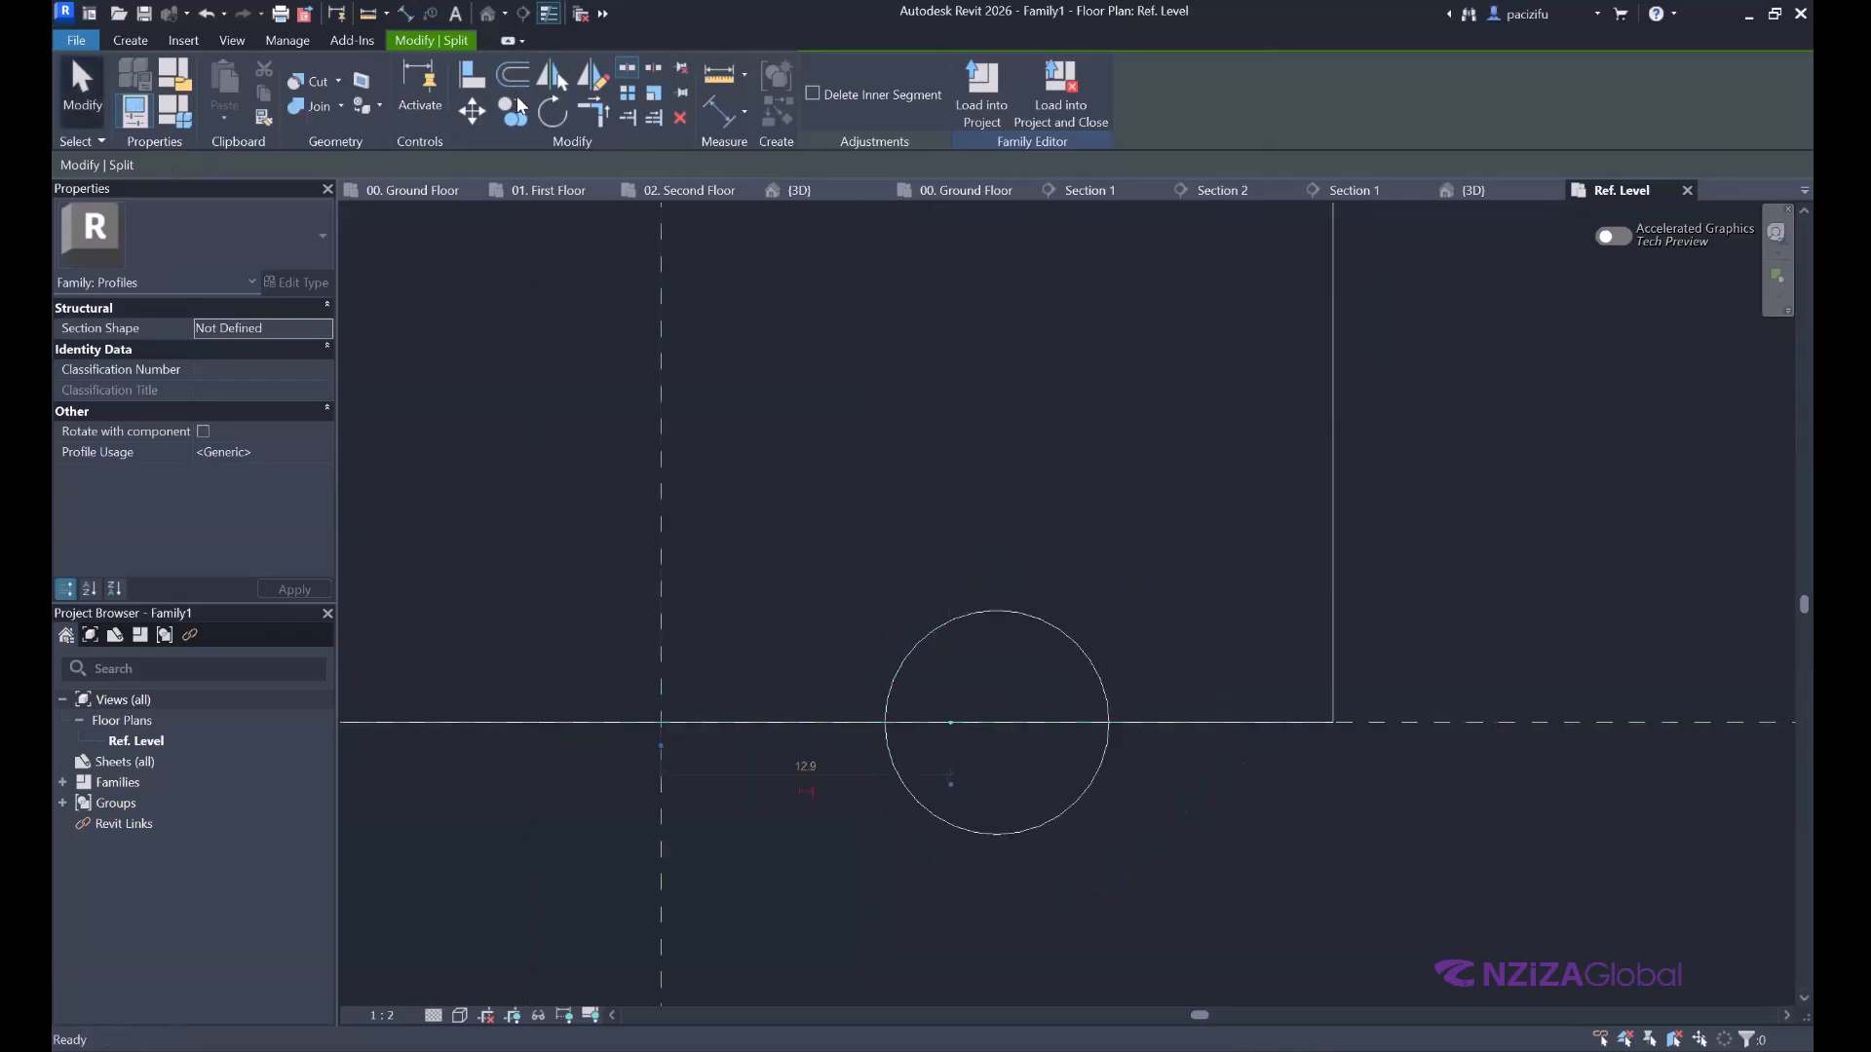
key("Escape")
Trim the lower edge to both ends of the circle's upper arc and delete the leftover lower arc, forming a semicircular drip groove.
left_click(606, 107)
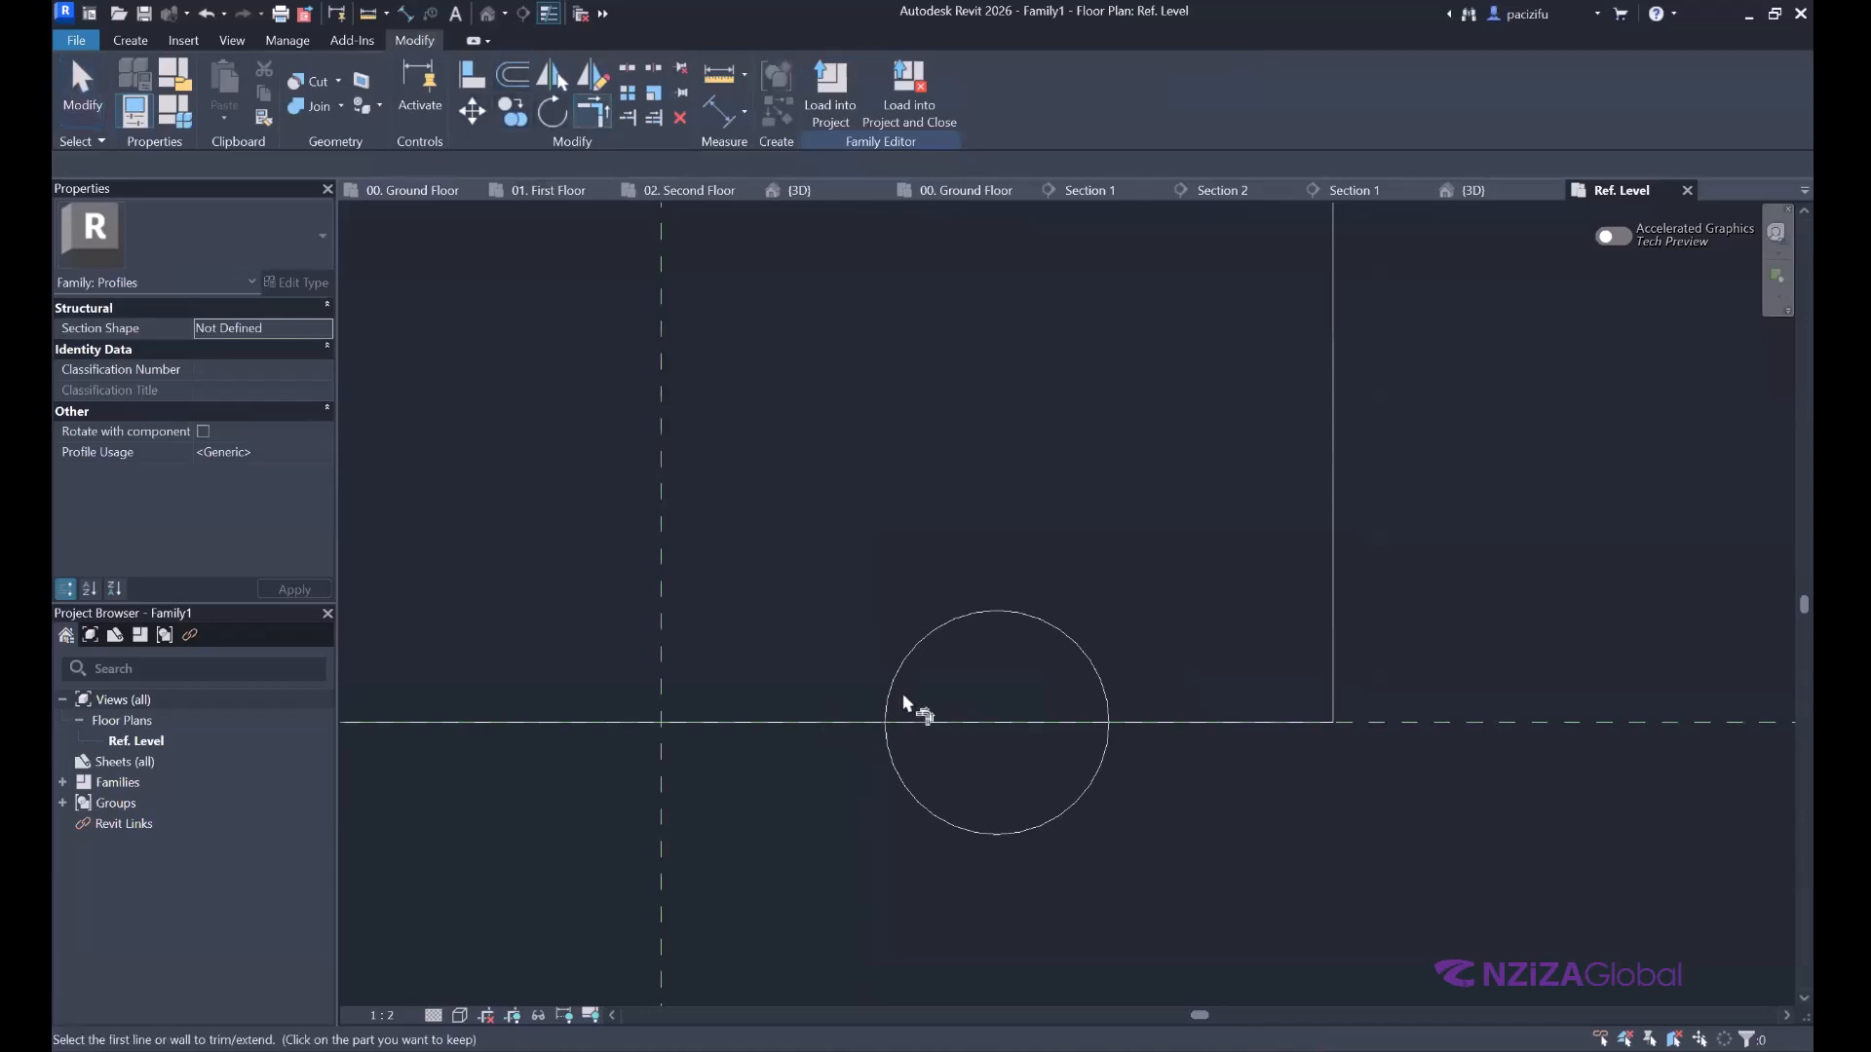
left_click(895, 688)
left_click(1126, 721)
left_click(1103, 698)
key("Escape")
left_click(951, 823)
key("Delete")
scroll(1091, 723, "down", 4)
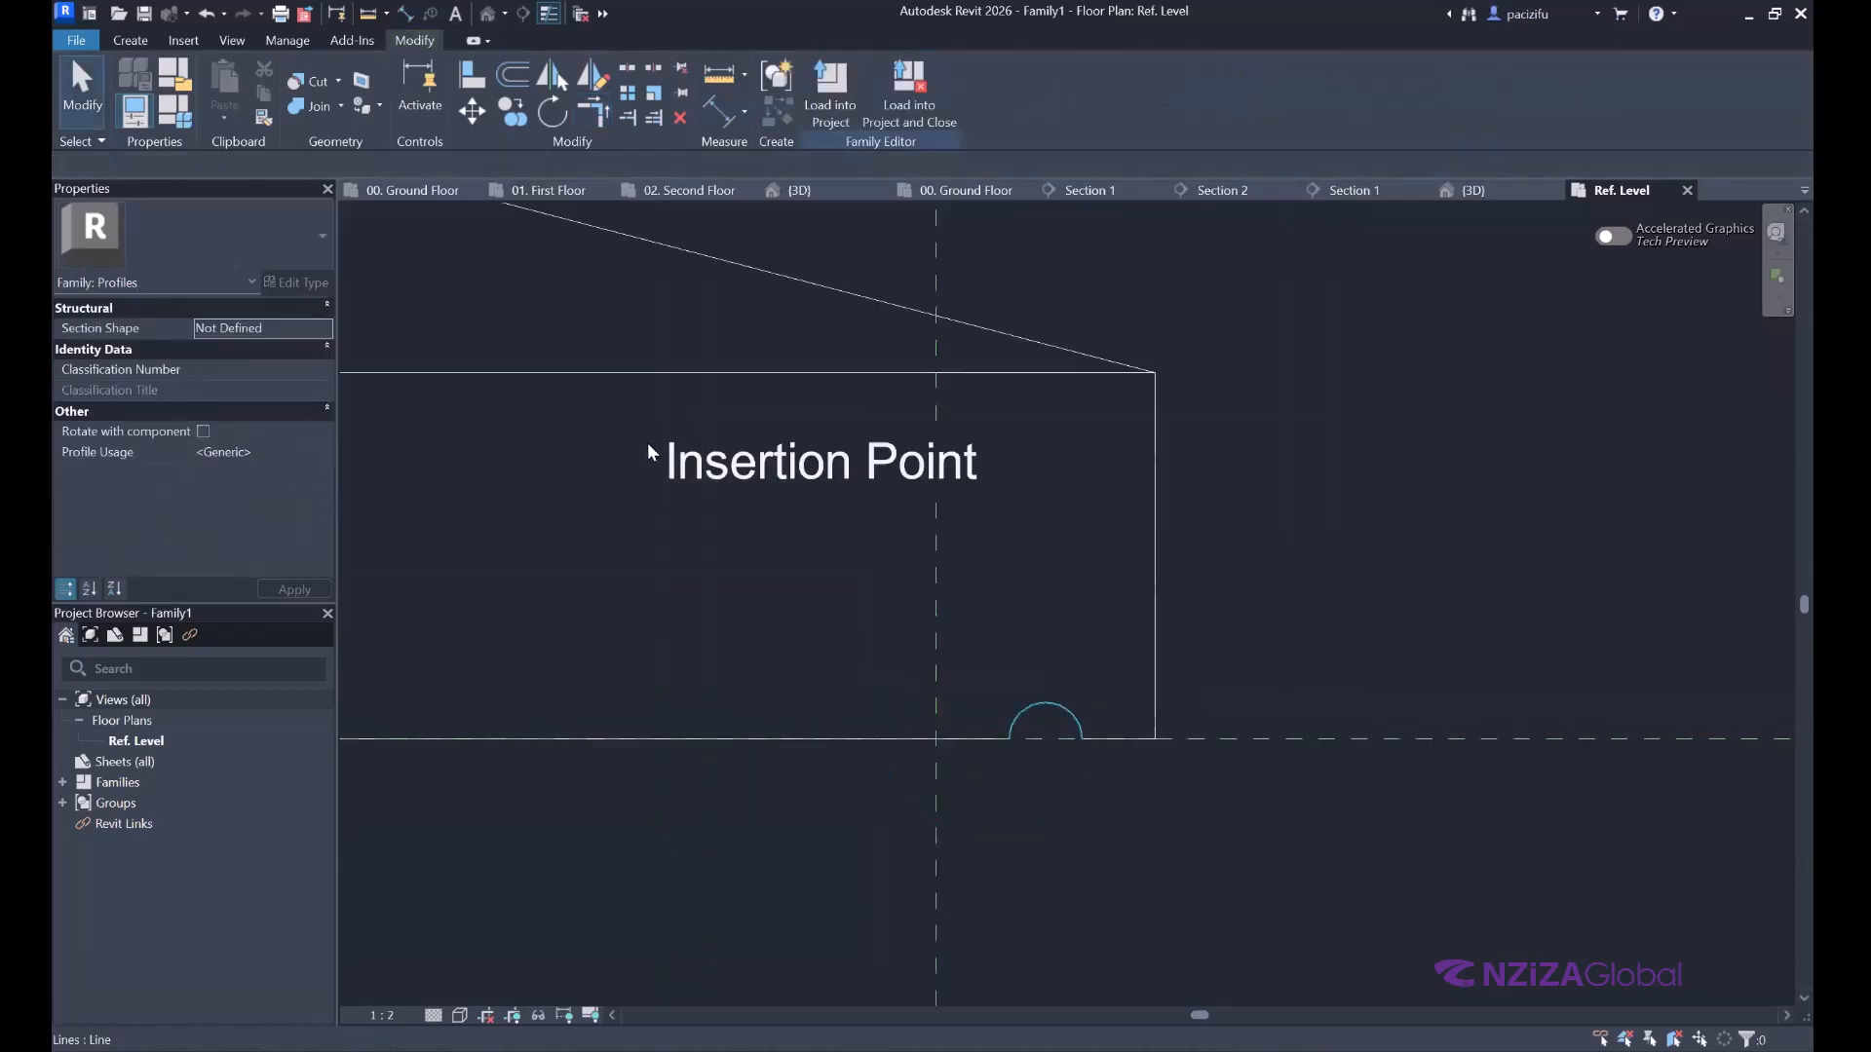
Delete the horizontal line and the vertical centre line inside the profile, leaving only the outer double-sloped outline.
scroll(1215, 585, "down", 2)
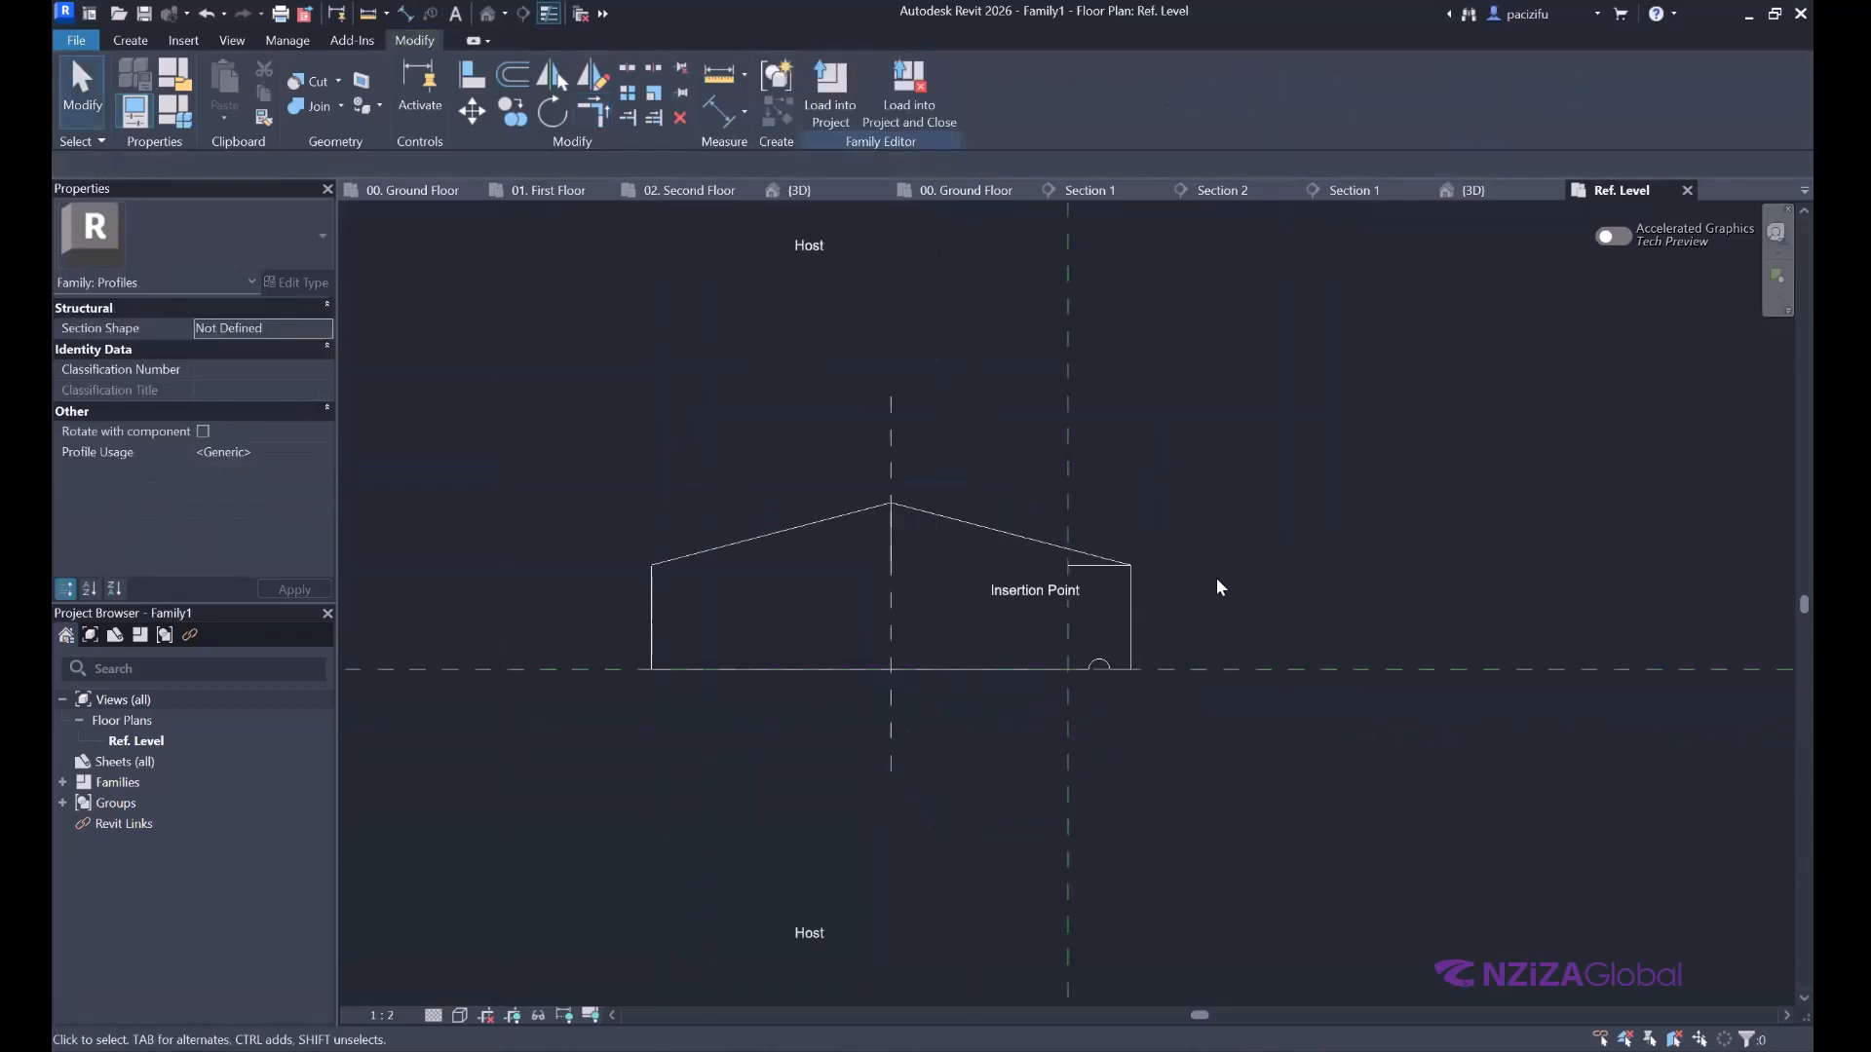
scroll(1215, 584, "up", 1)
left_click(1215, 585)
key("Escape")
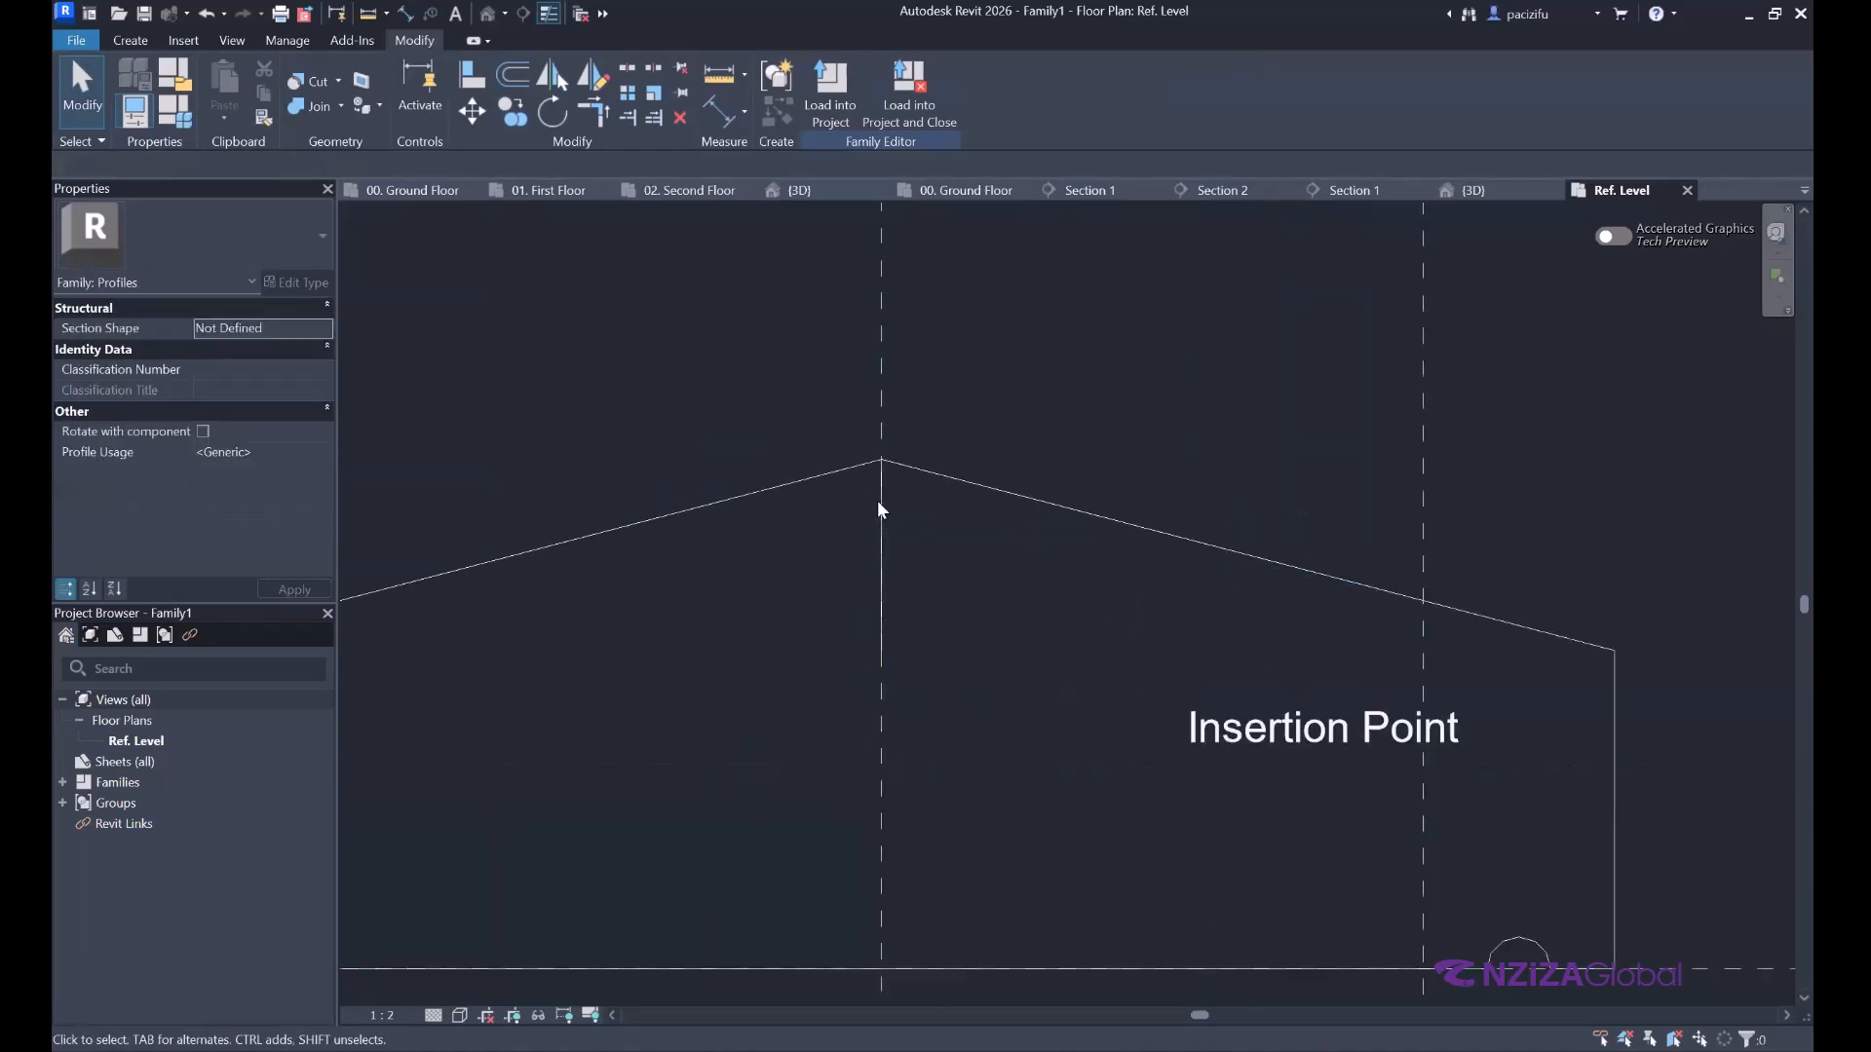
scroll(807, 490, "down", 3)
scroll(1081, 663, "up", 3)
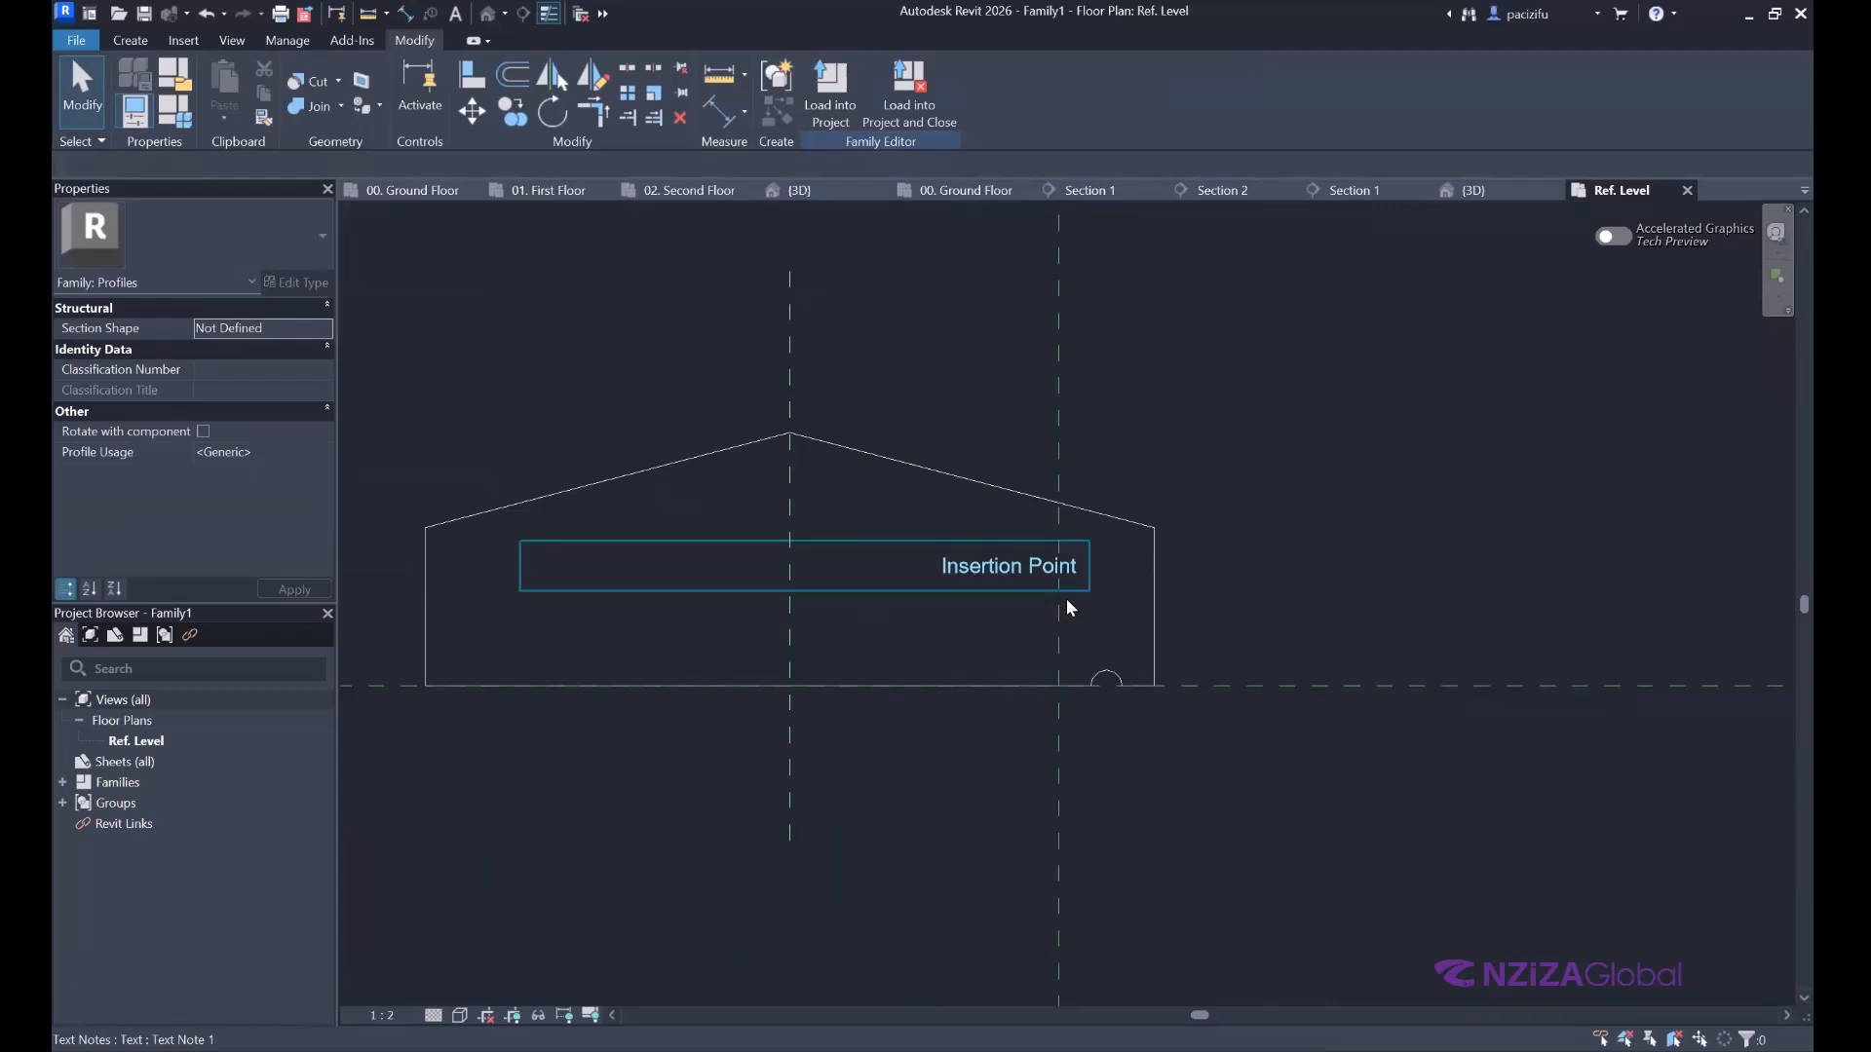
scroll(939, 485, "down", 3)
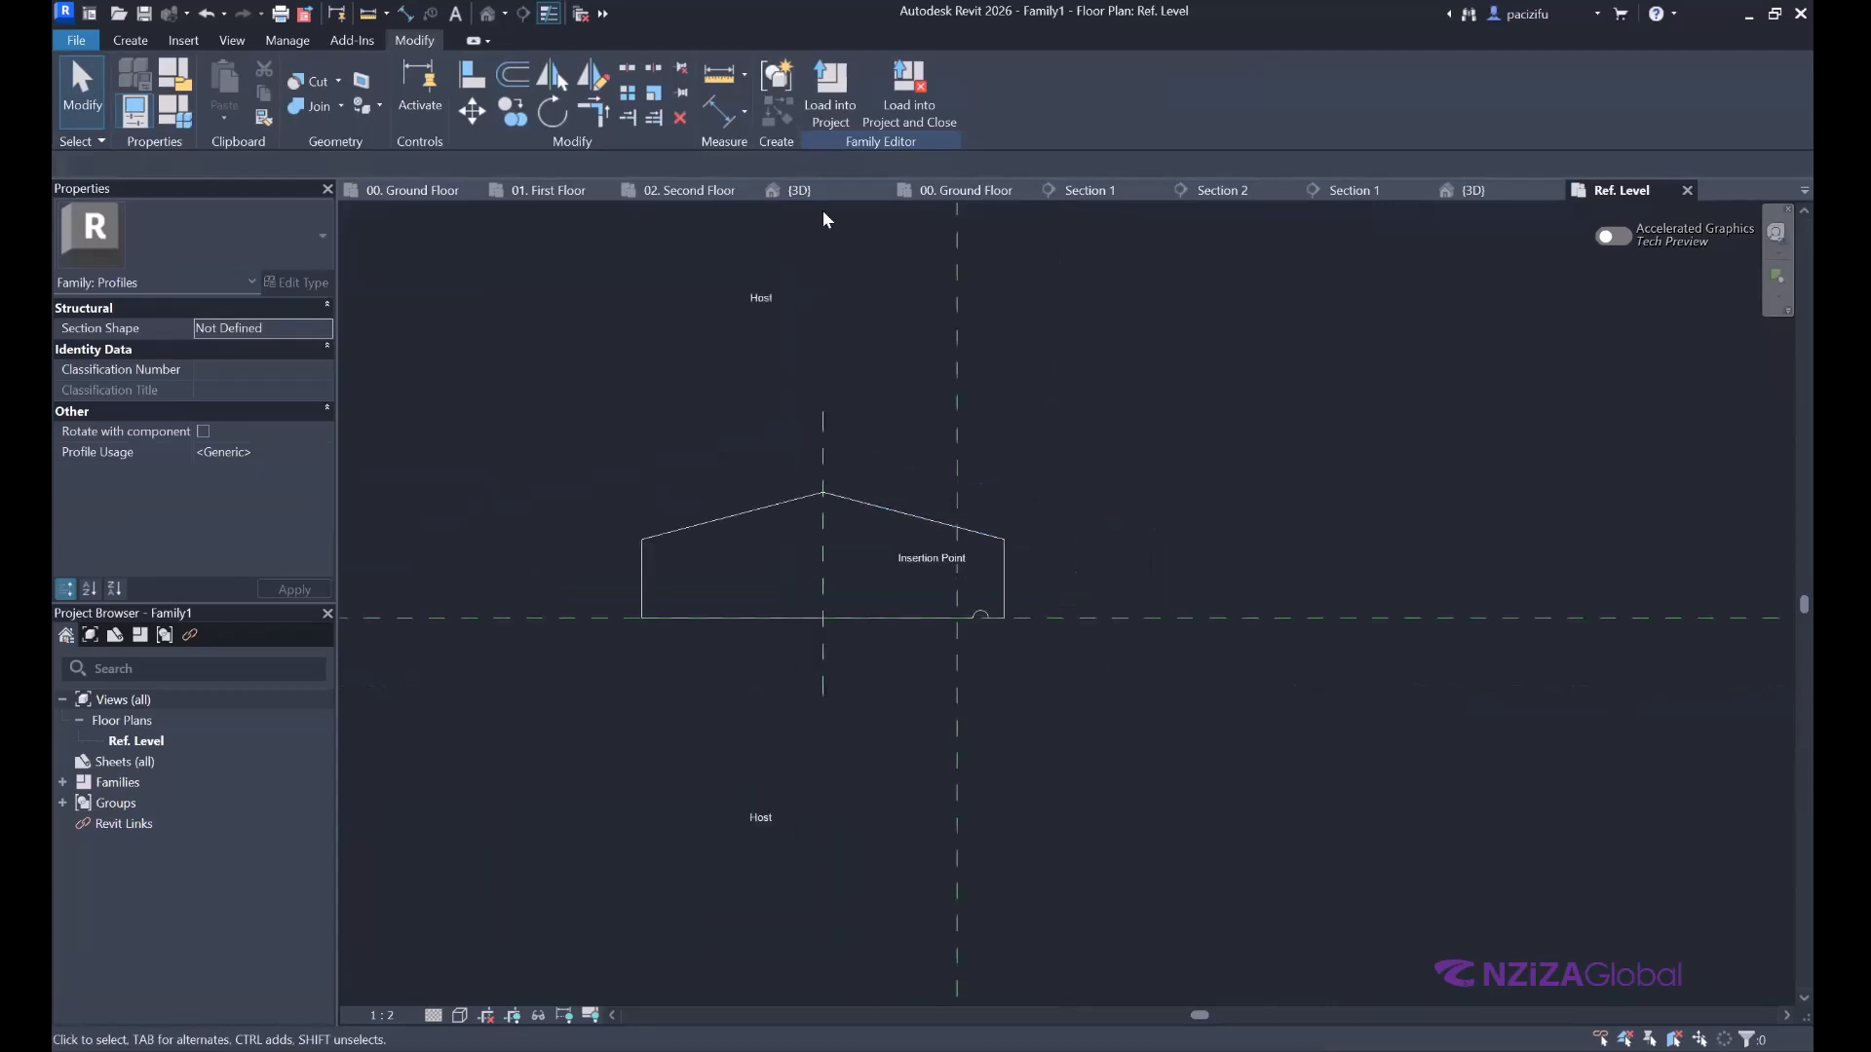
Load the coping profile into Session 02 Exercise.rvt and switch to that project's 3D view.
scroll(823, 211, "up", 2)
left_click(829, 101)
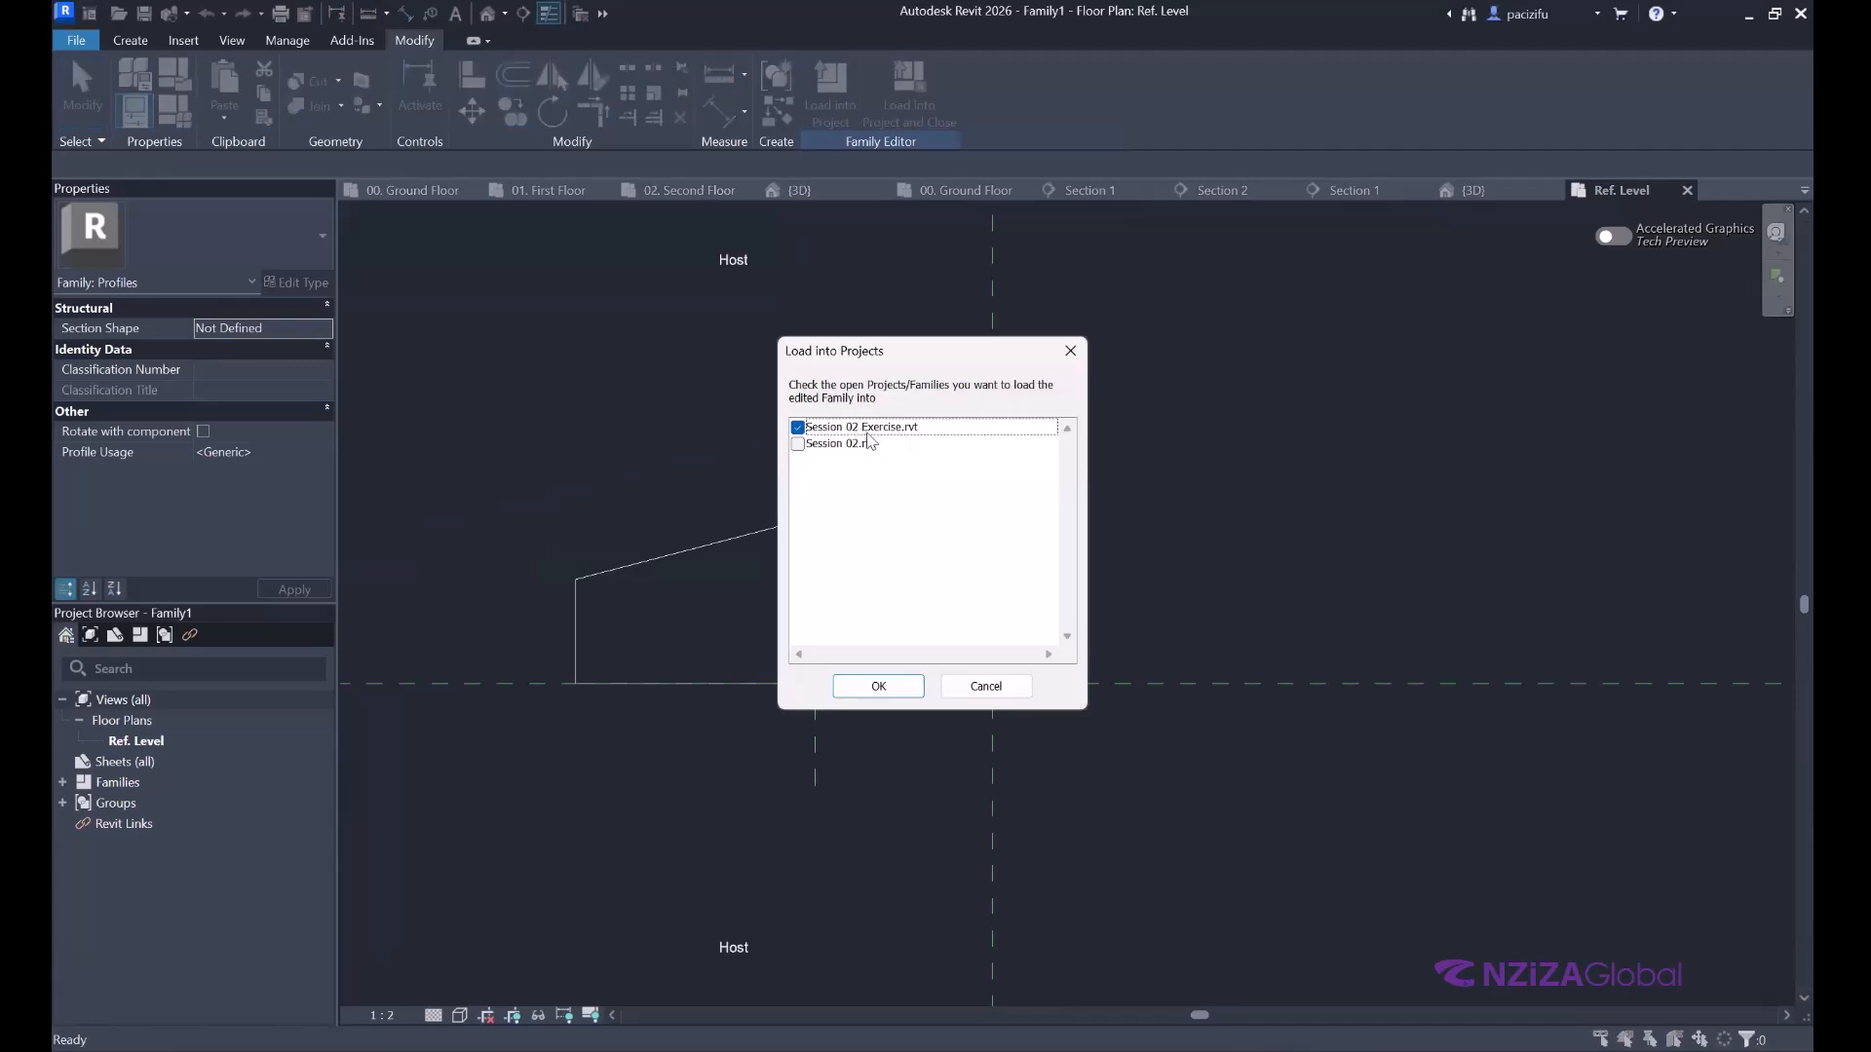
left_click(889, 694)
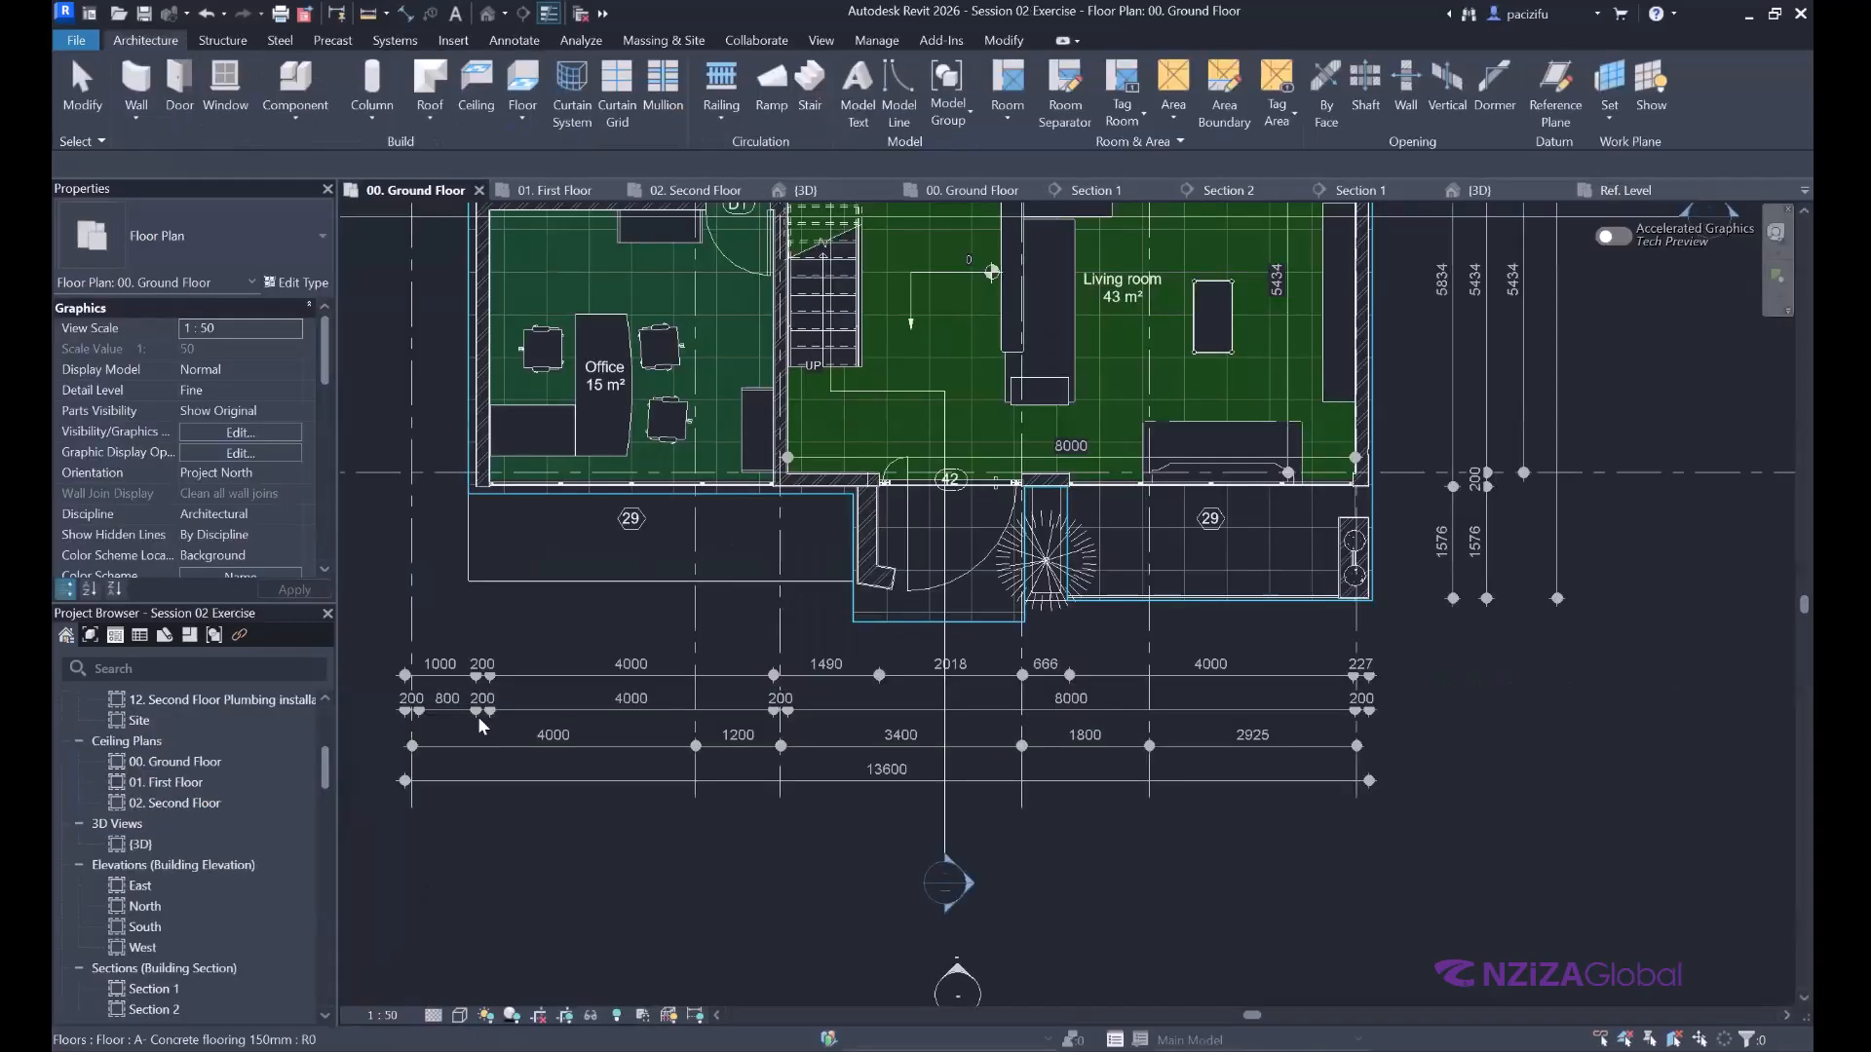
left_click(487, 13)
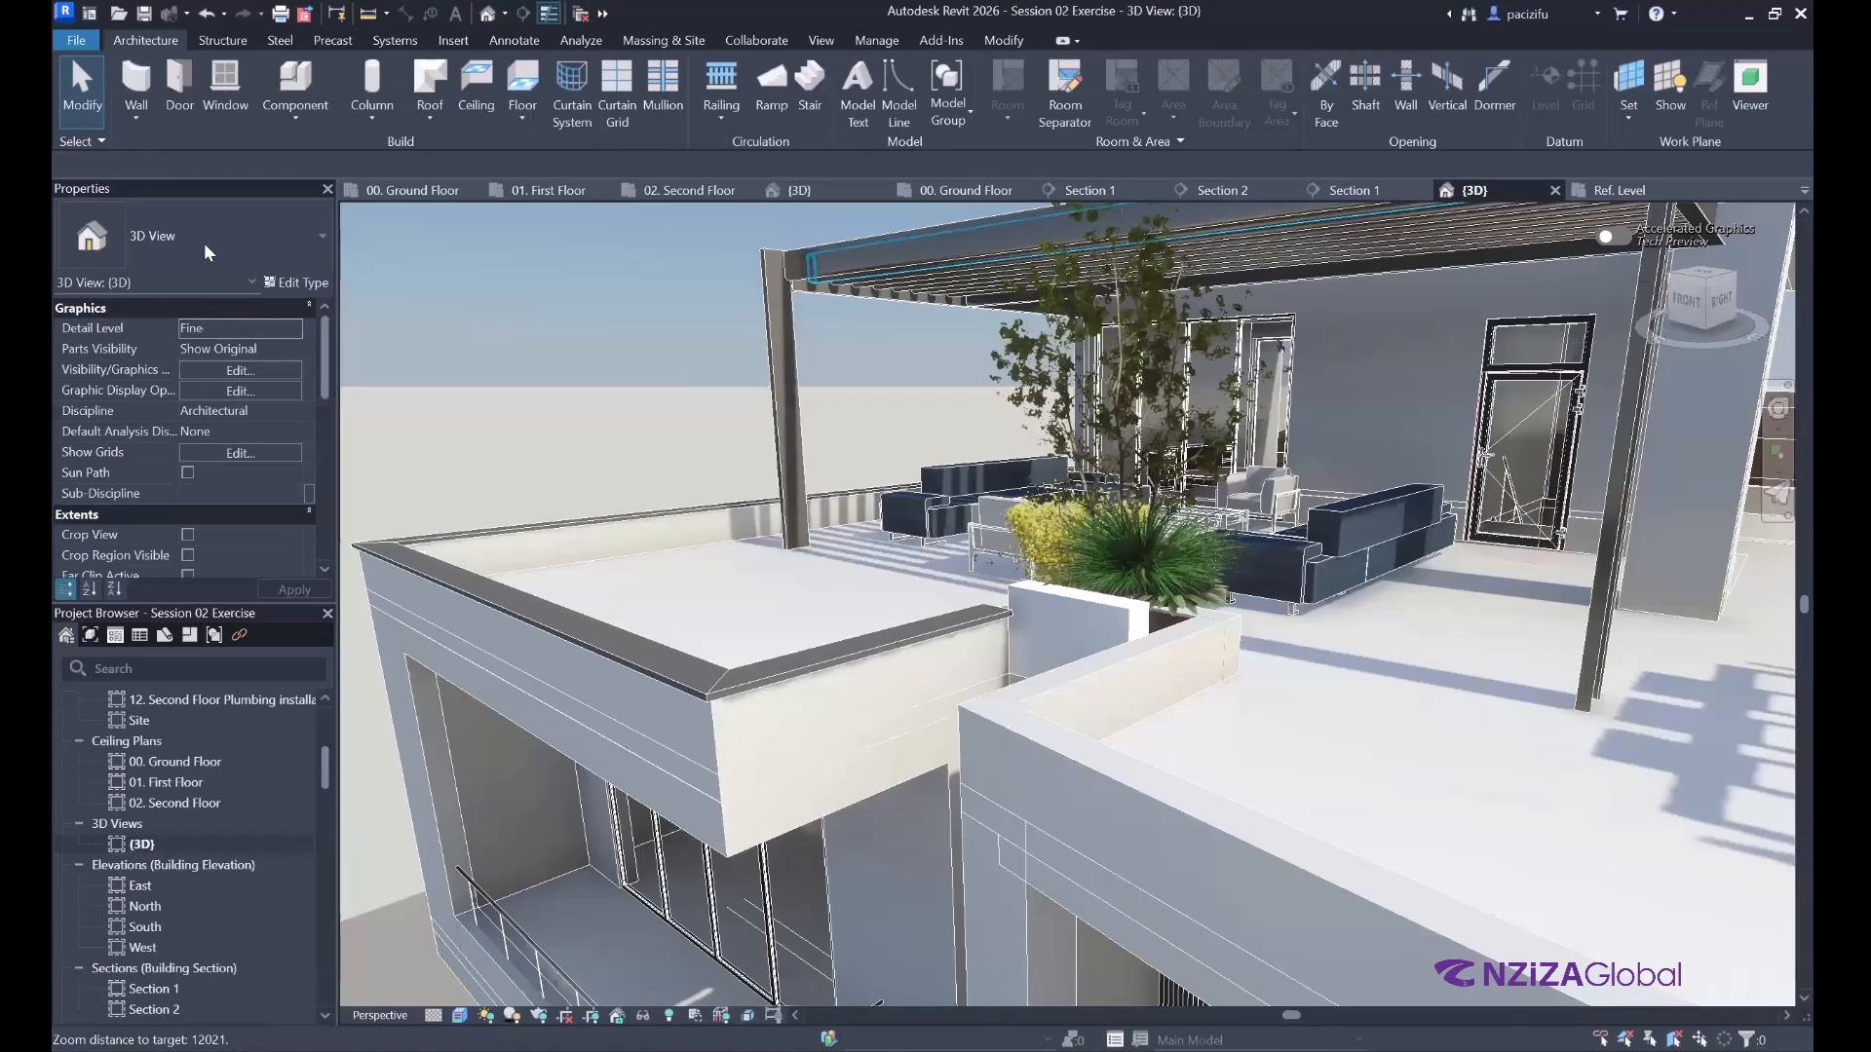
Duplicate the Cornice 2 wall sweep type as Cornice 3 and assign it the Family1 : Family1 profile.
scroll(639, 273, "down", 3)
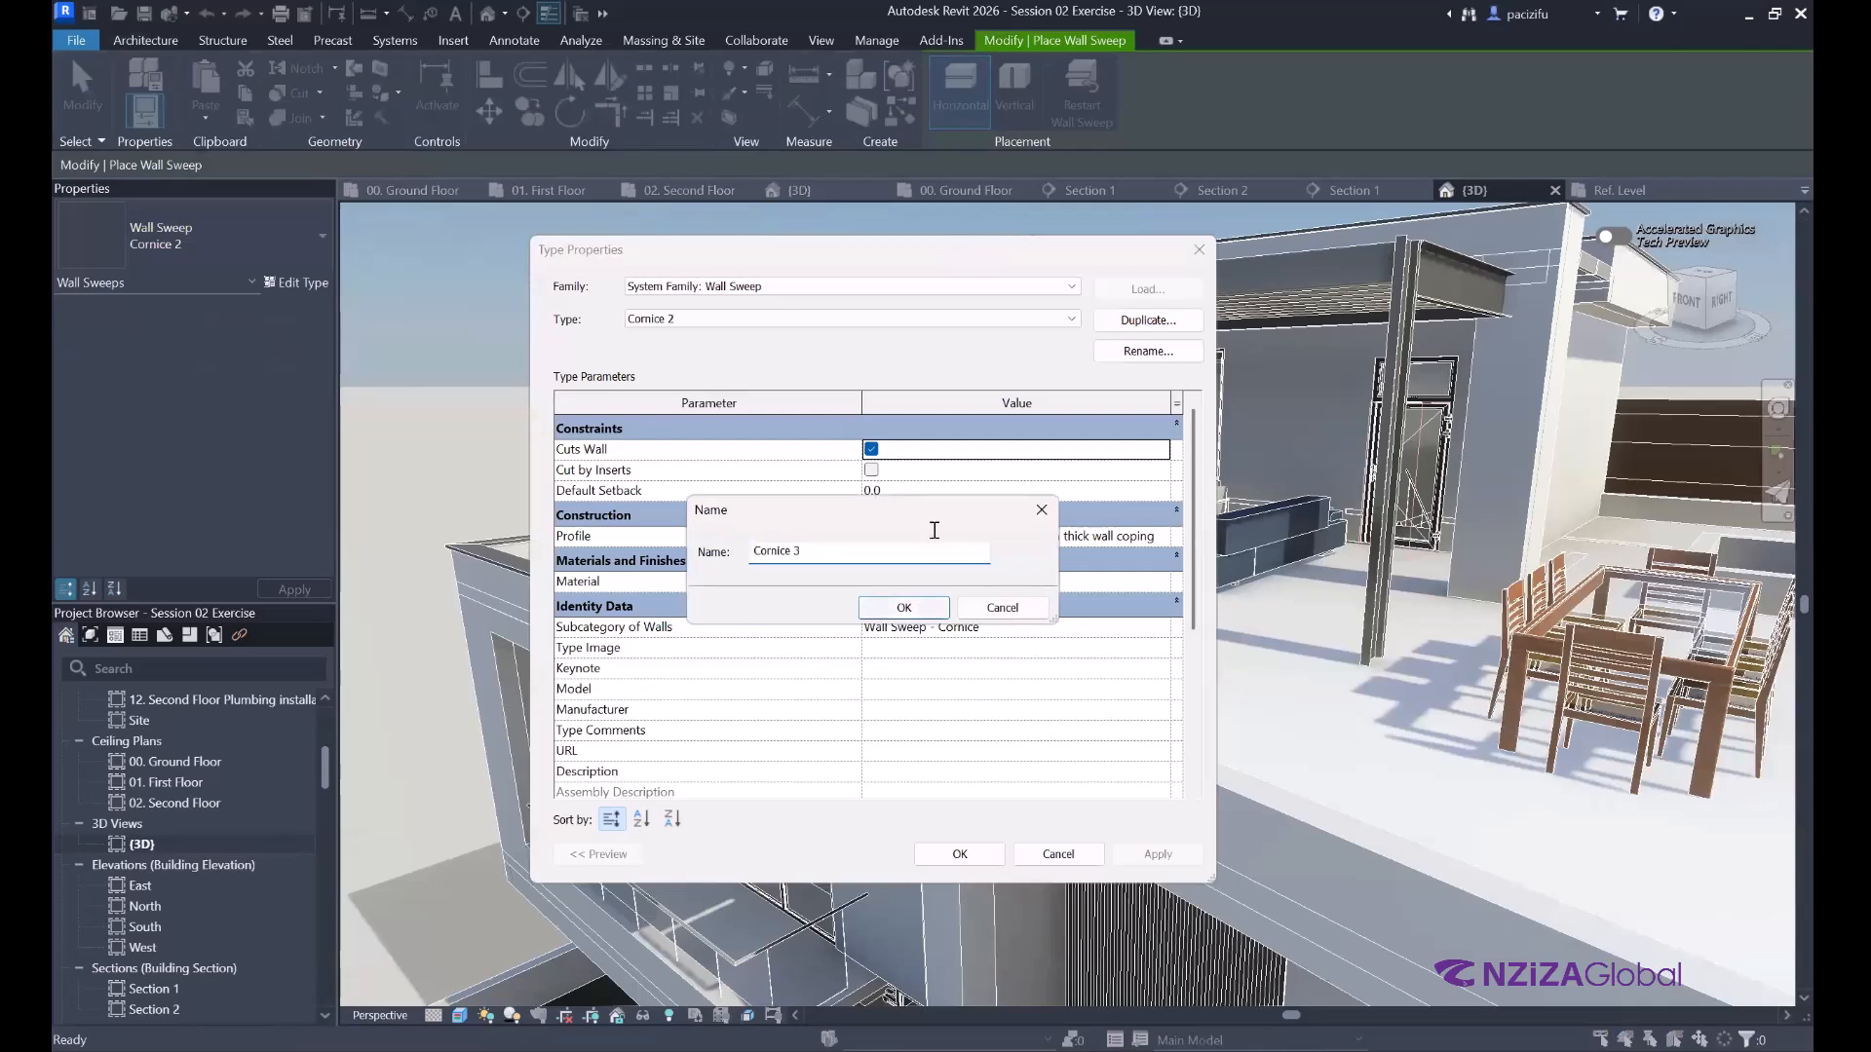
key("Return")
left_click(1162, 542)
left_click(1135, 535)
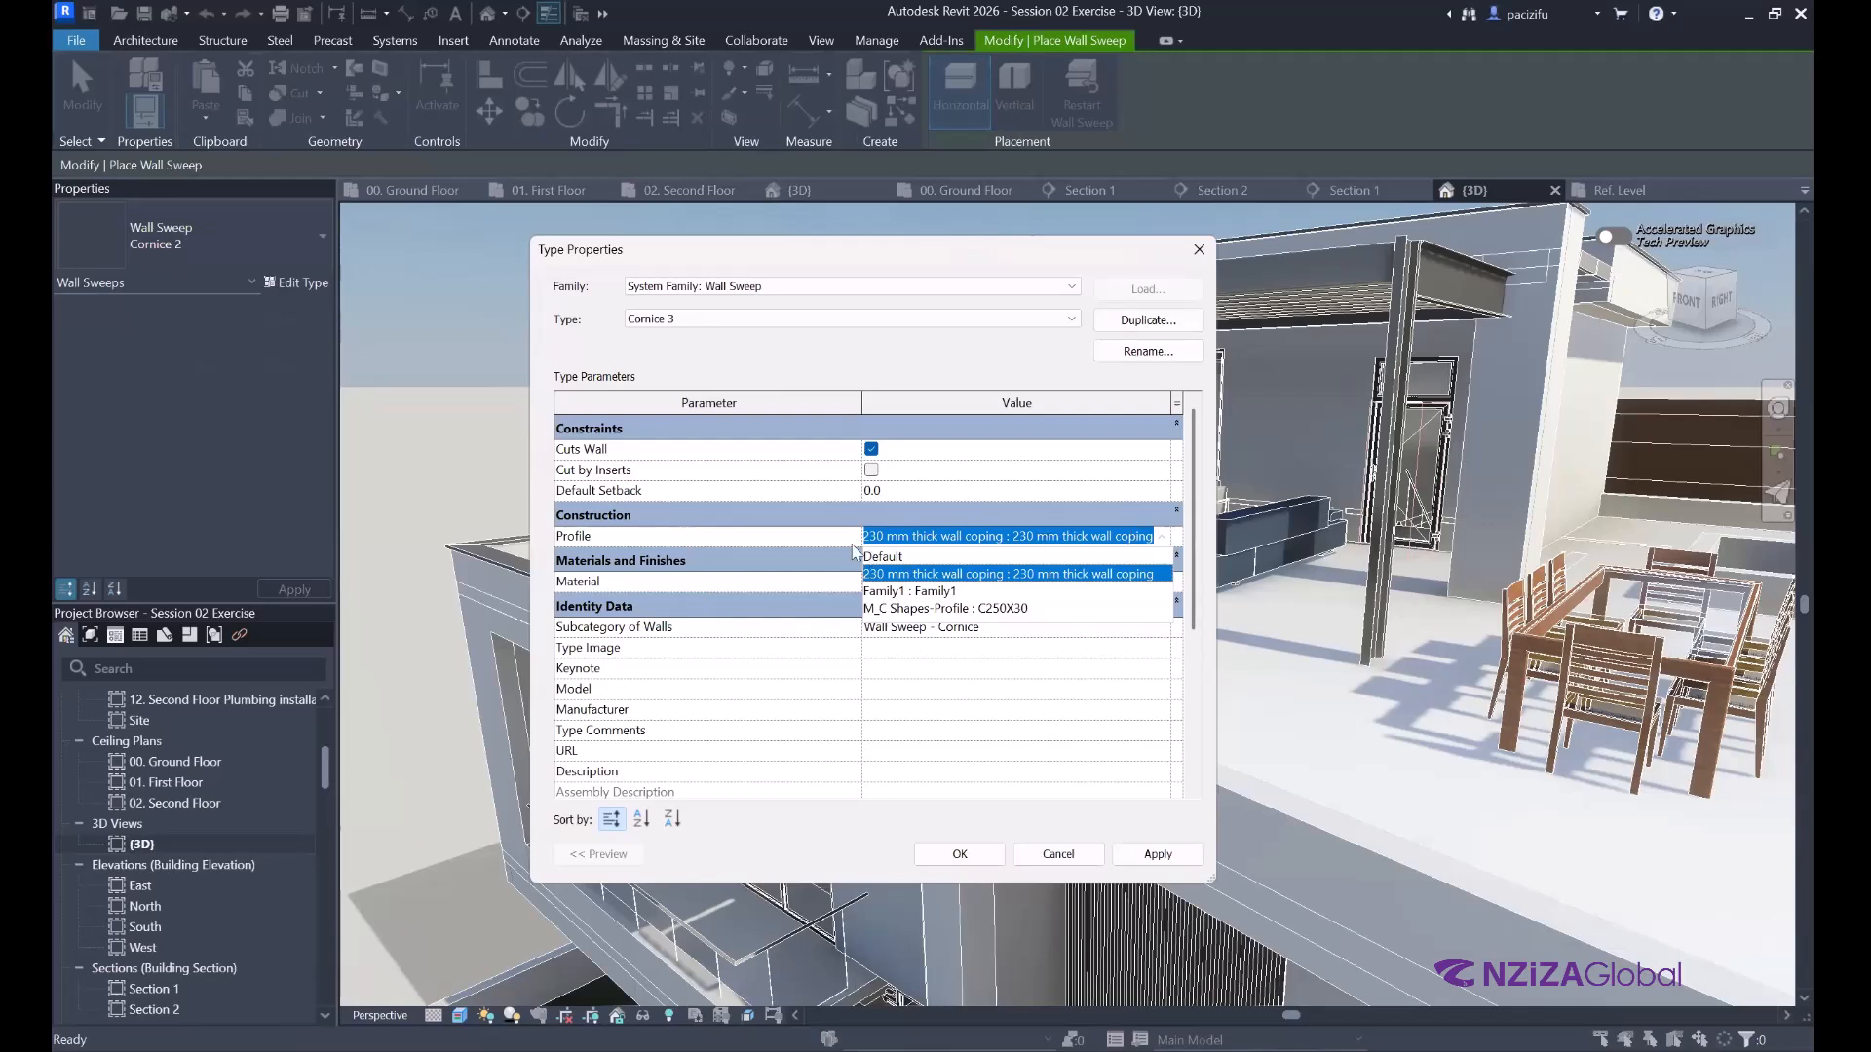
left_click(951, 591)
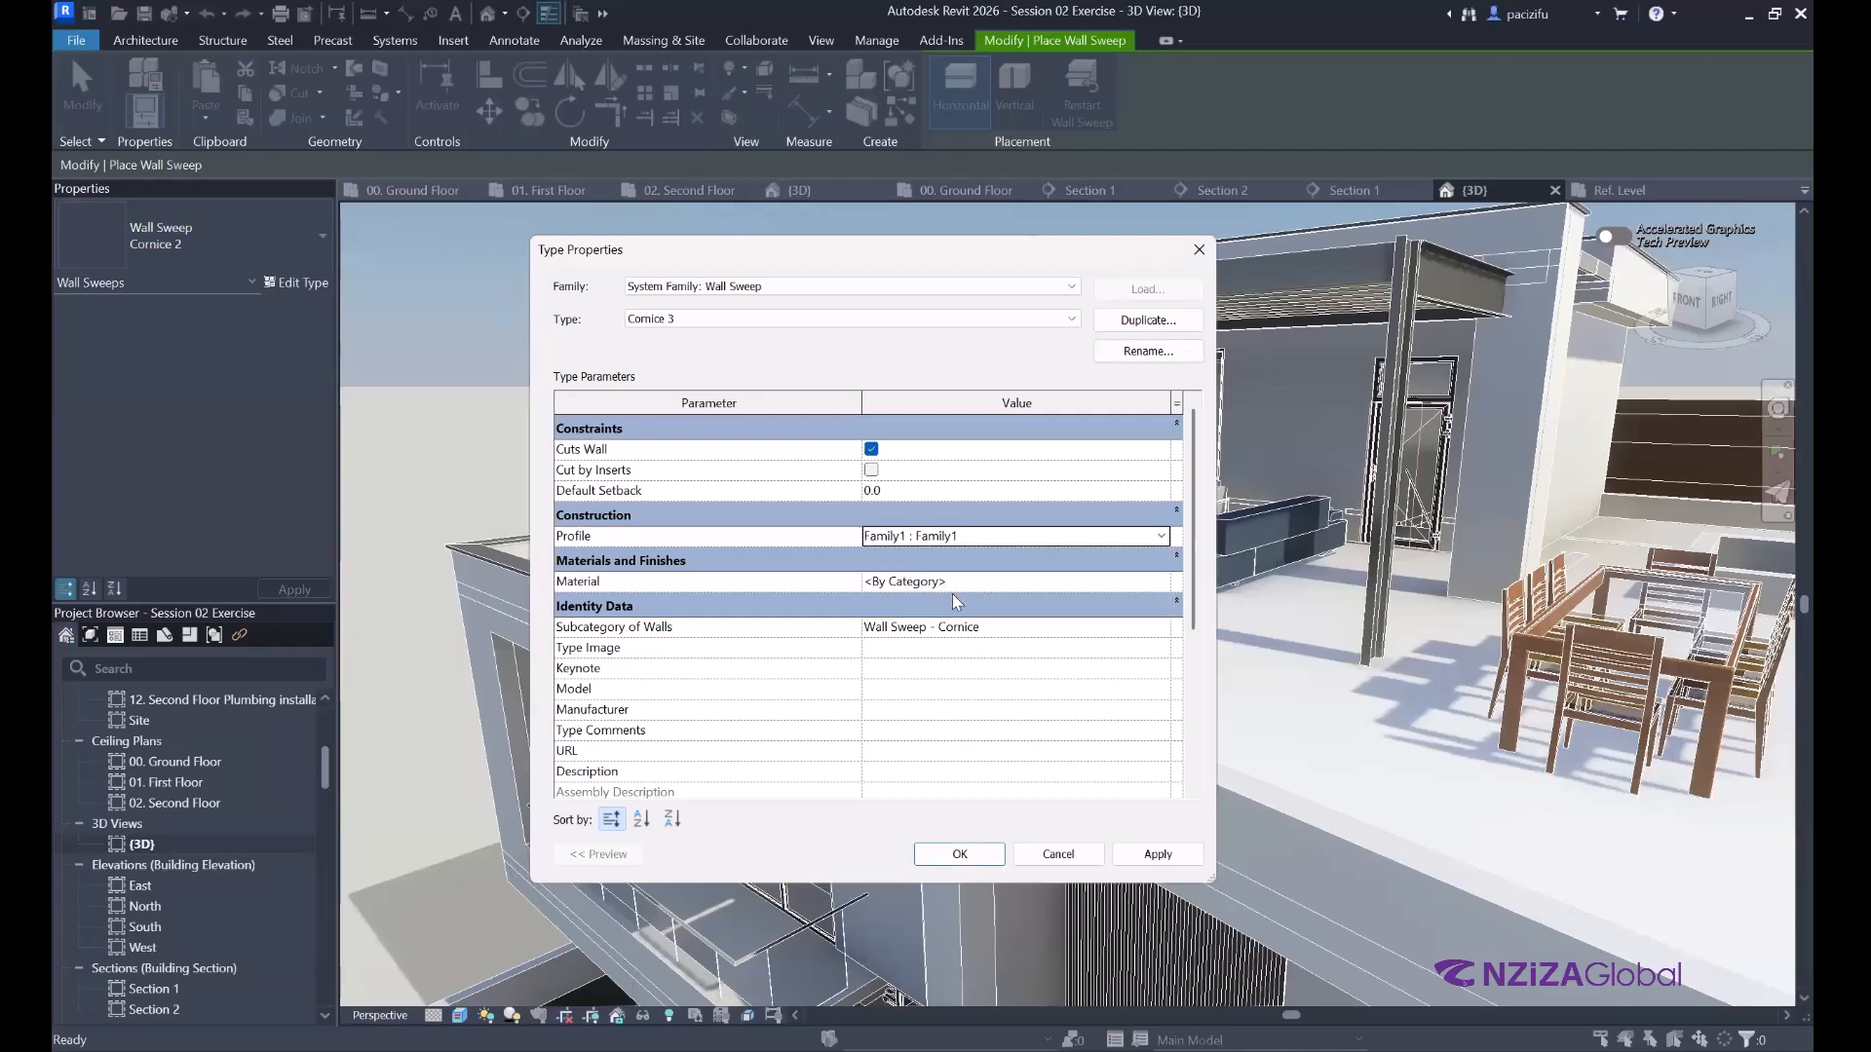
left_click(960, 853)
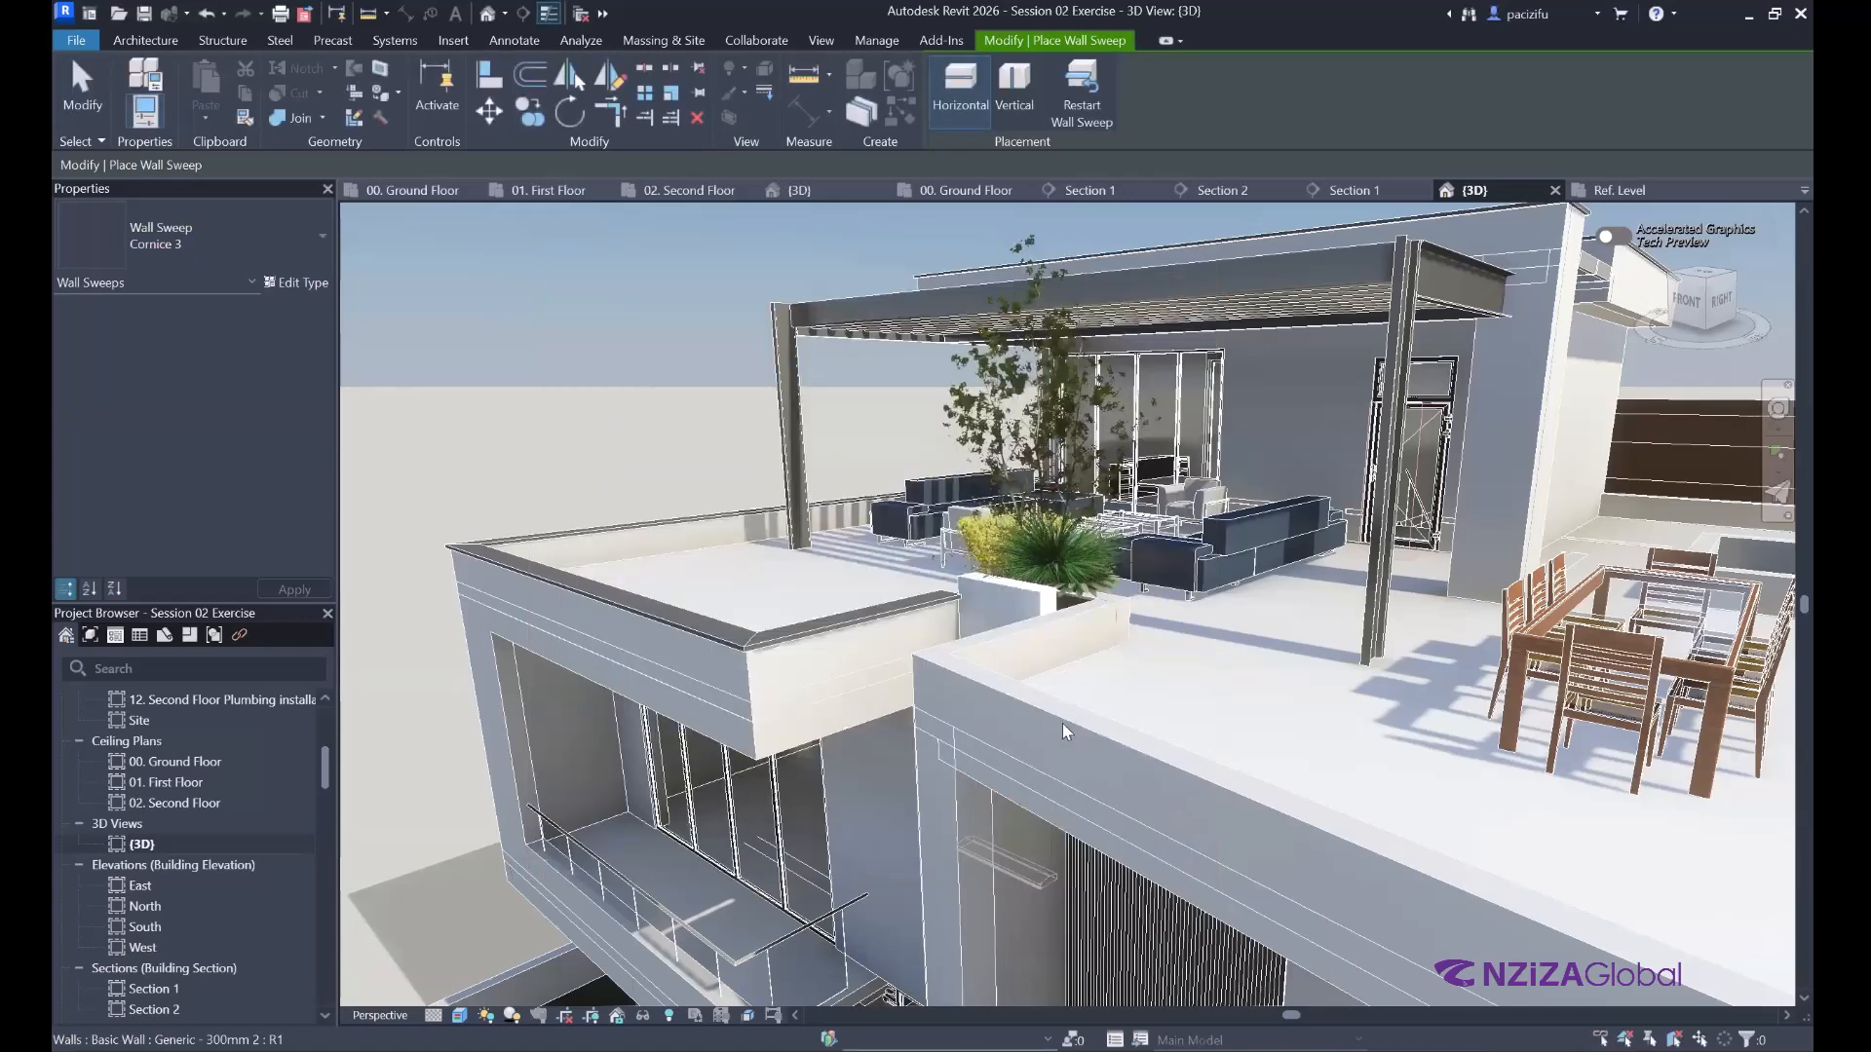
Place horizontal Cornice 3 wall sweeps along the tops of the remaining roof terrace parapet walls.
scroll(1089, 647, "up", 2)
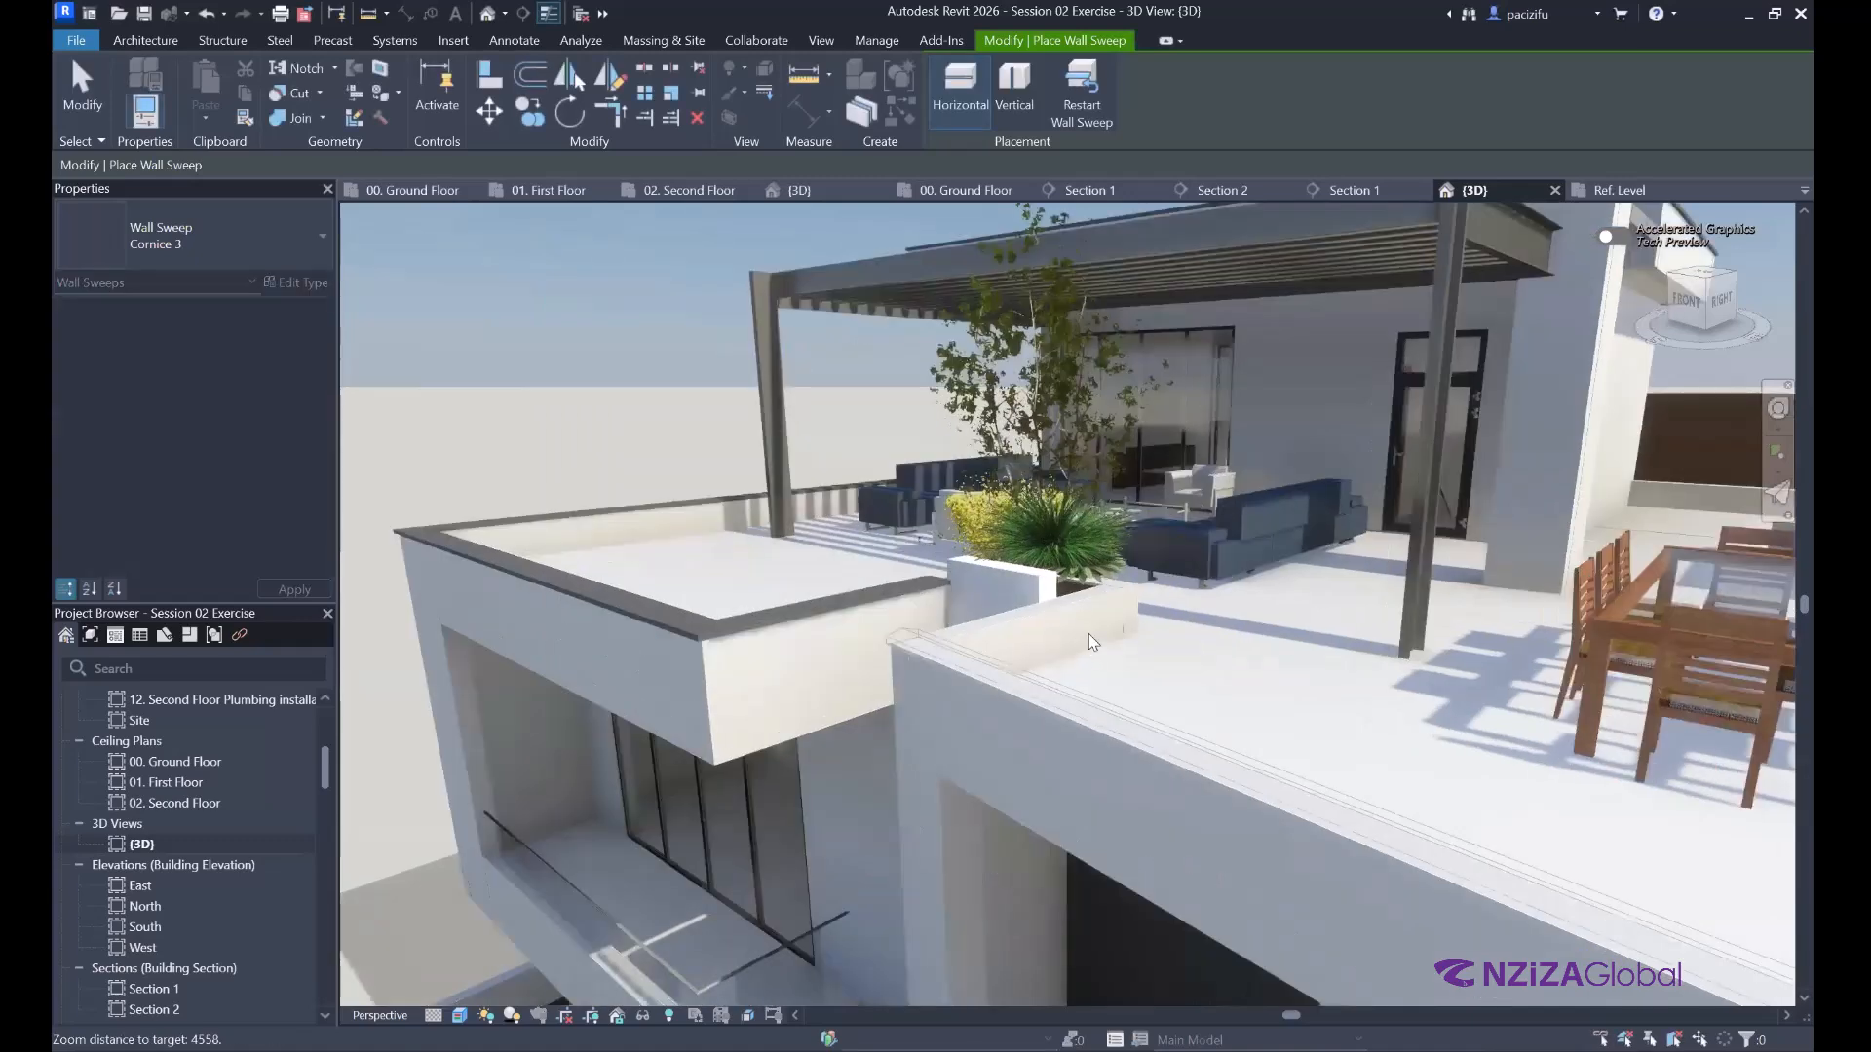
scroll(1089, 633, "up", 4)
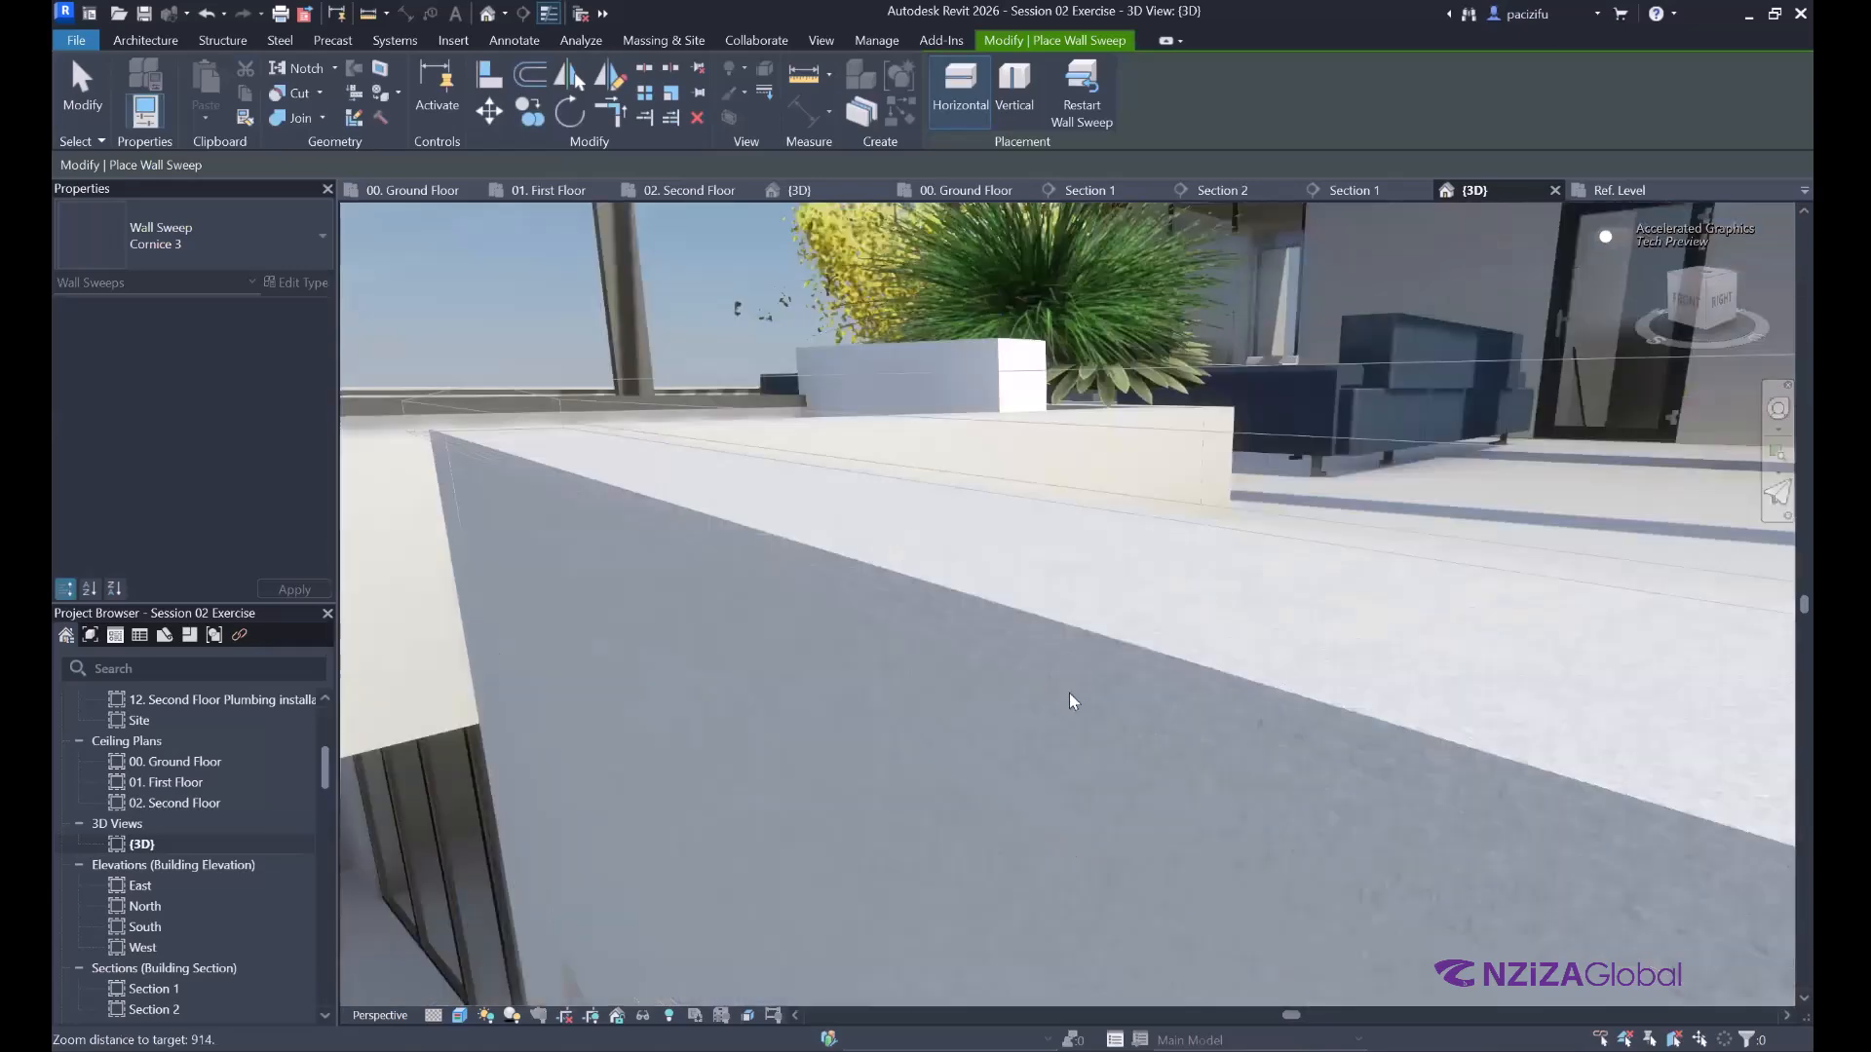
scroll(1068, 693, "down", 1)
left_click(1046, 711)
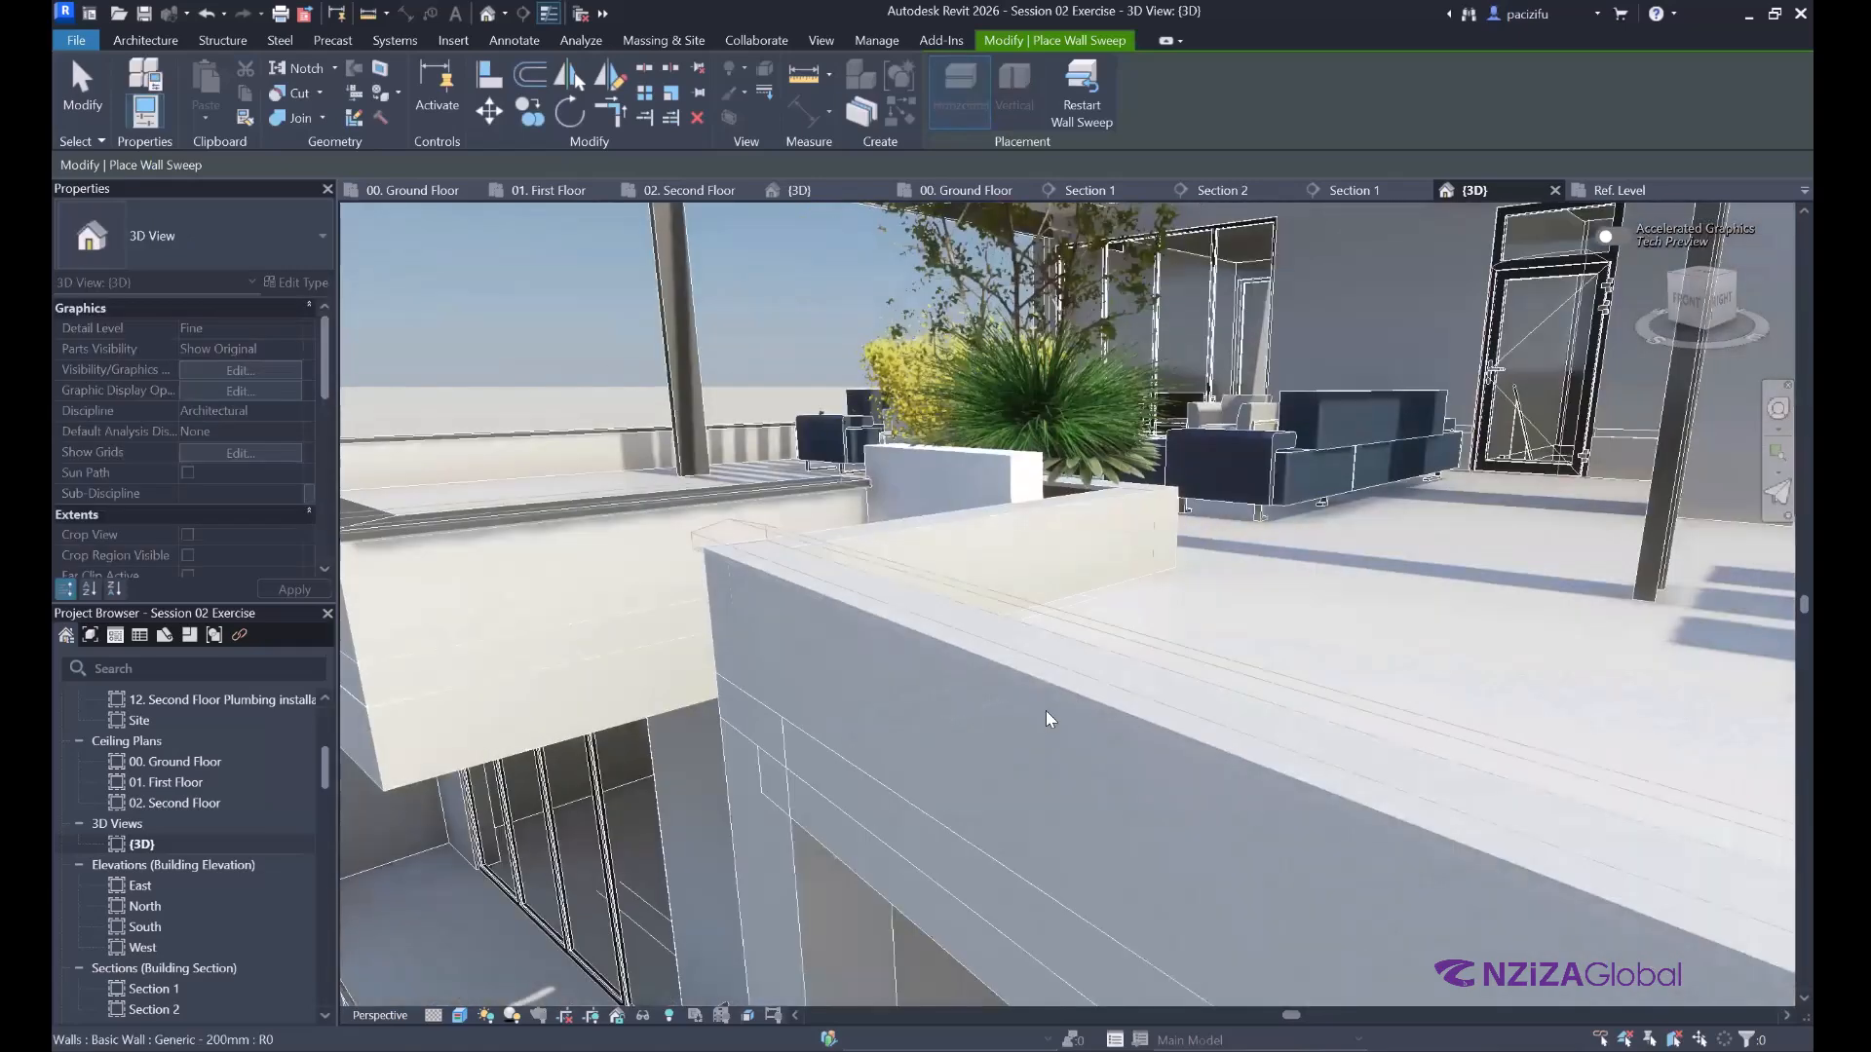
scroll(969, 699, "down", 5)
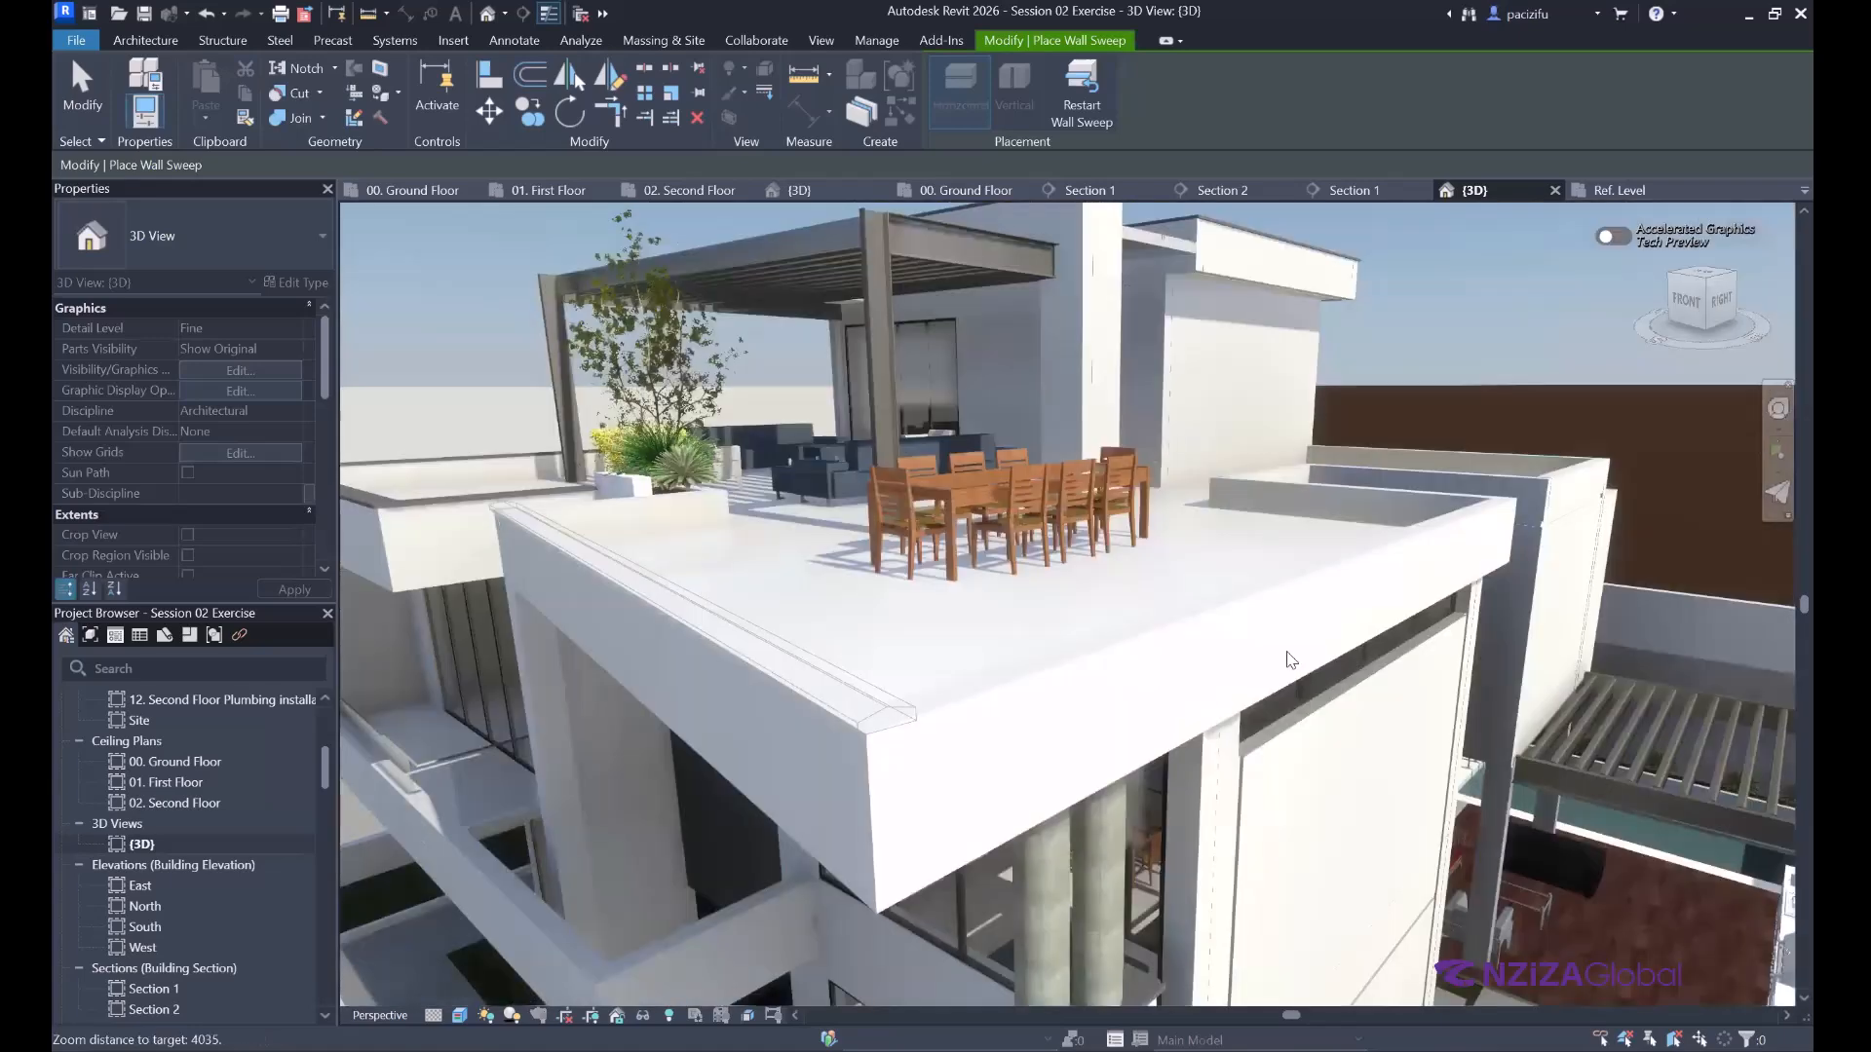
scroll(1286, 660, "up", 1)
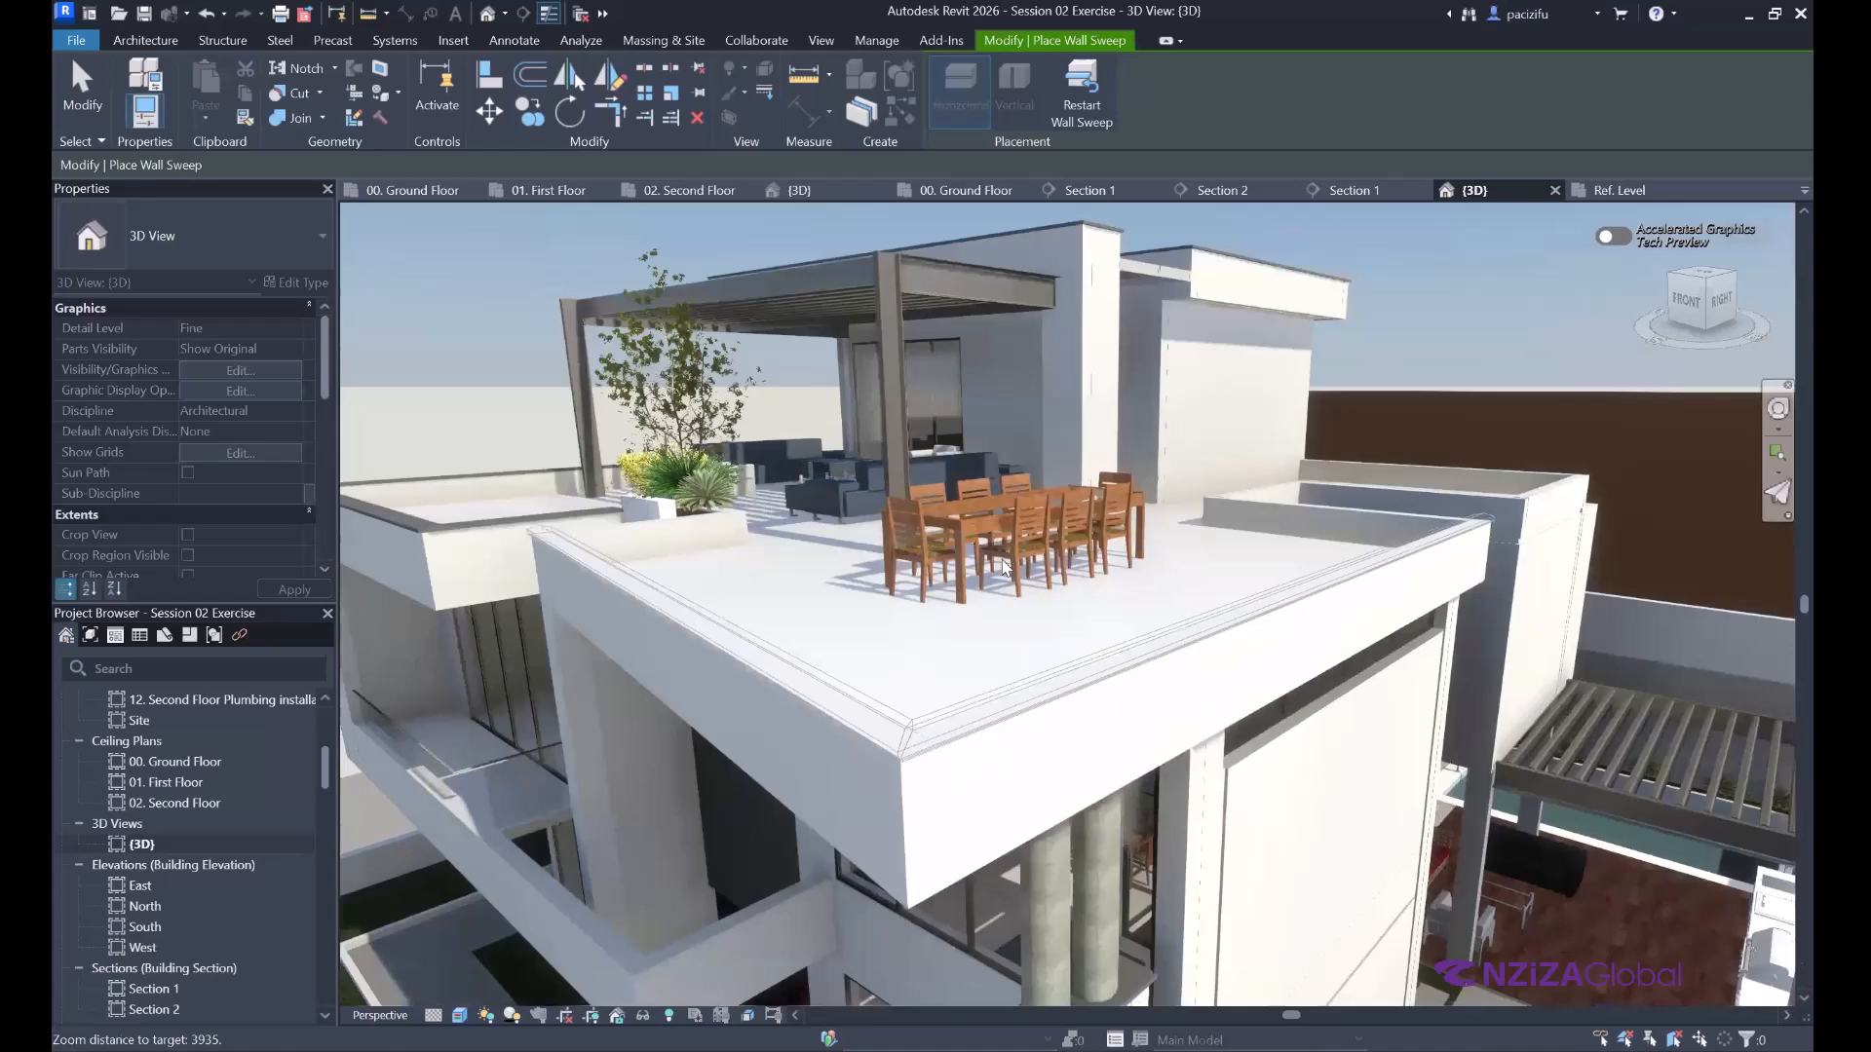
scroll(1200, 708, "down", 3)
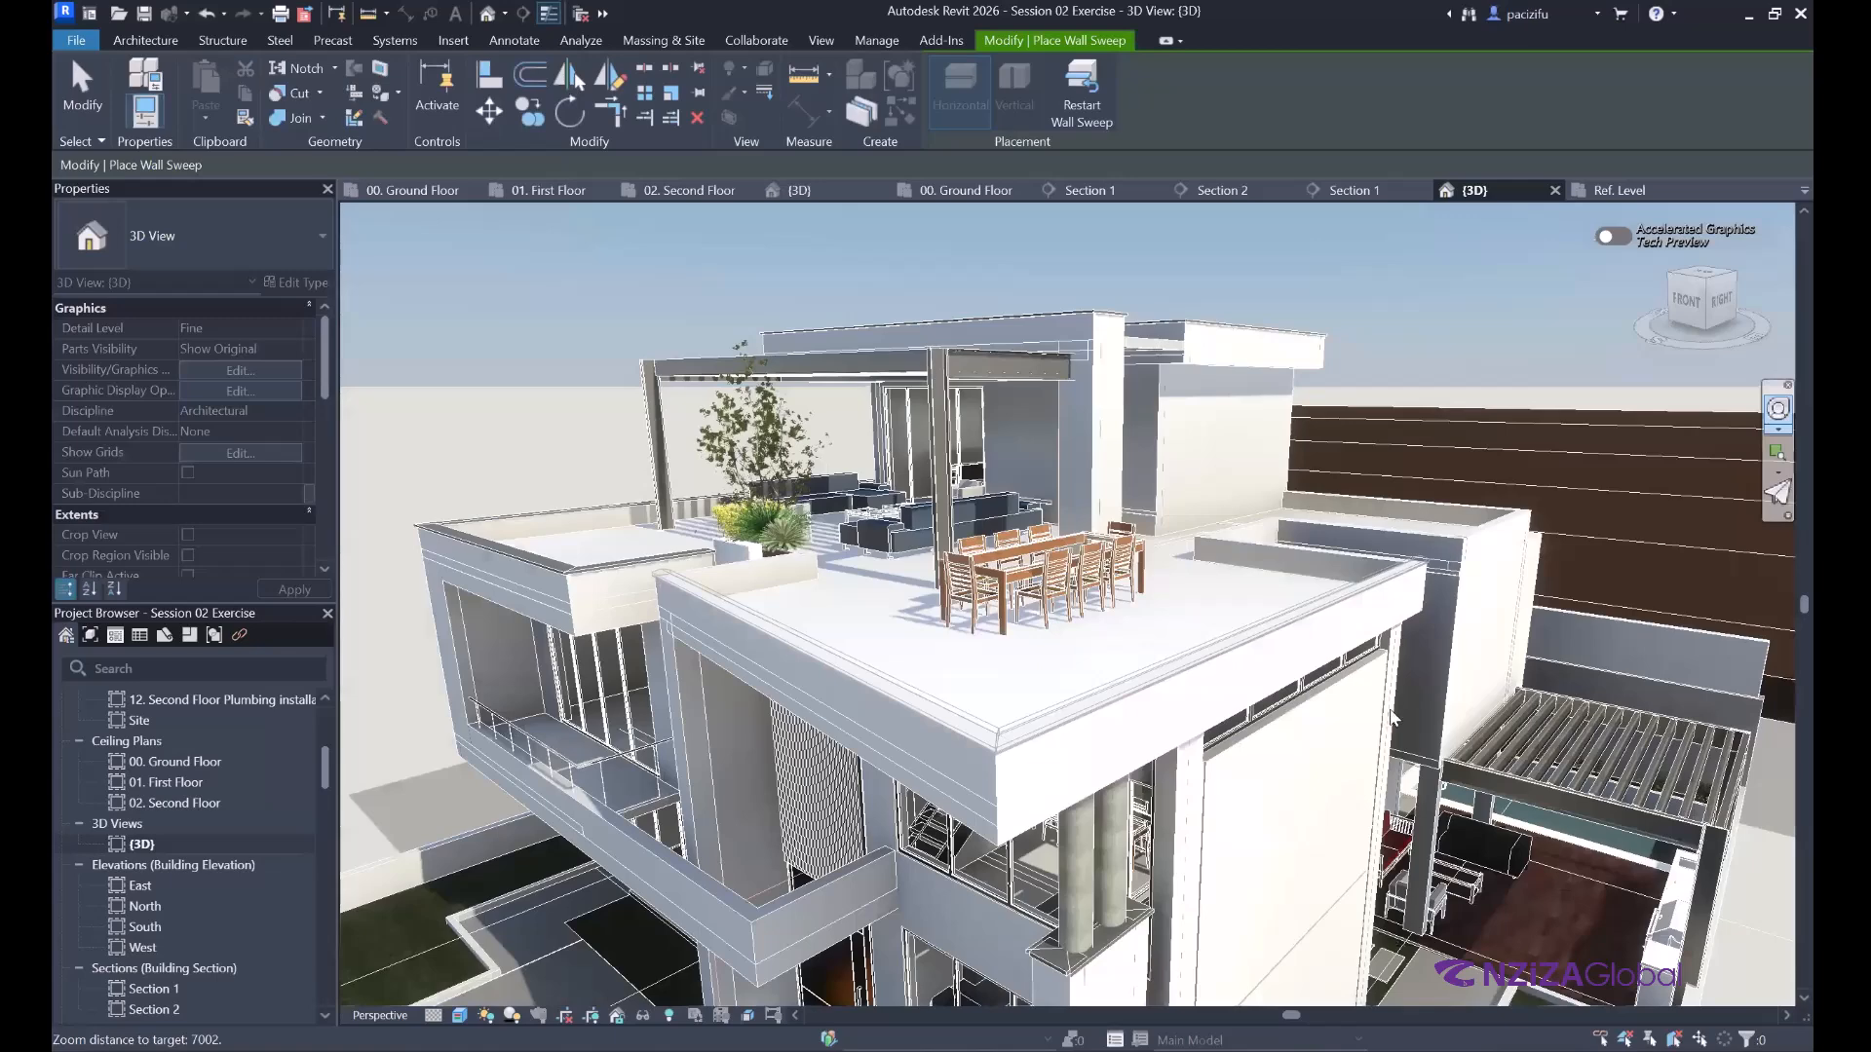
scroll(1405, 715, "up", 5)
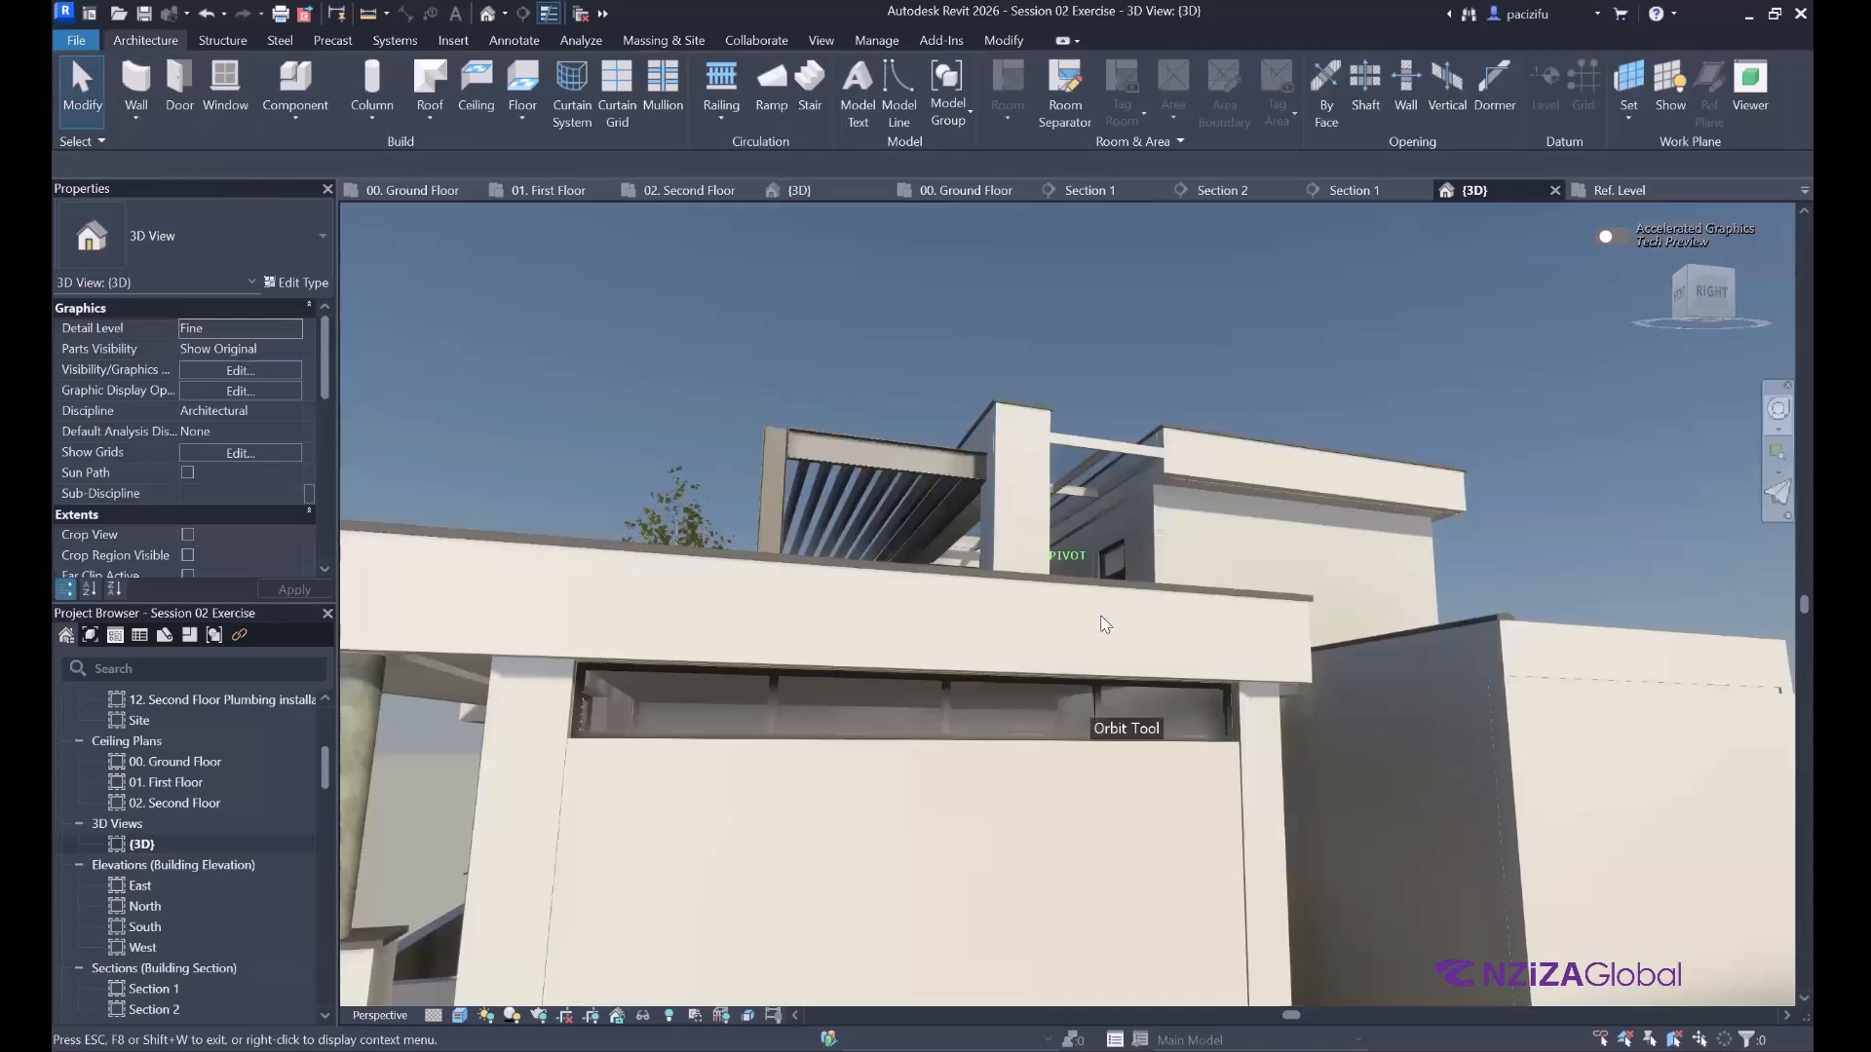
Examine the new parapet coping from below and above, checking its drip groove, sloped top and corner joints.
left_click_drag(1101, 617, 1111, 470)
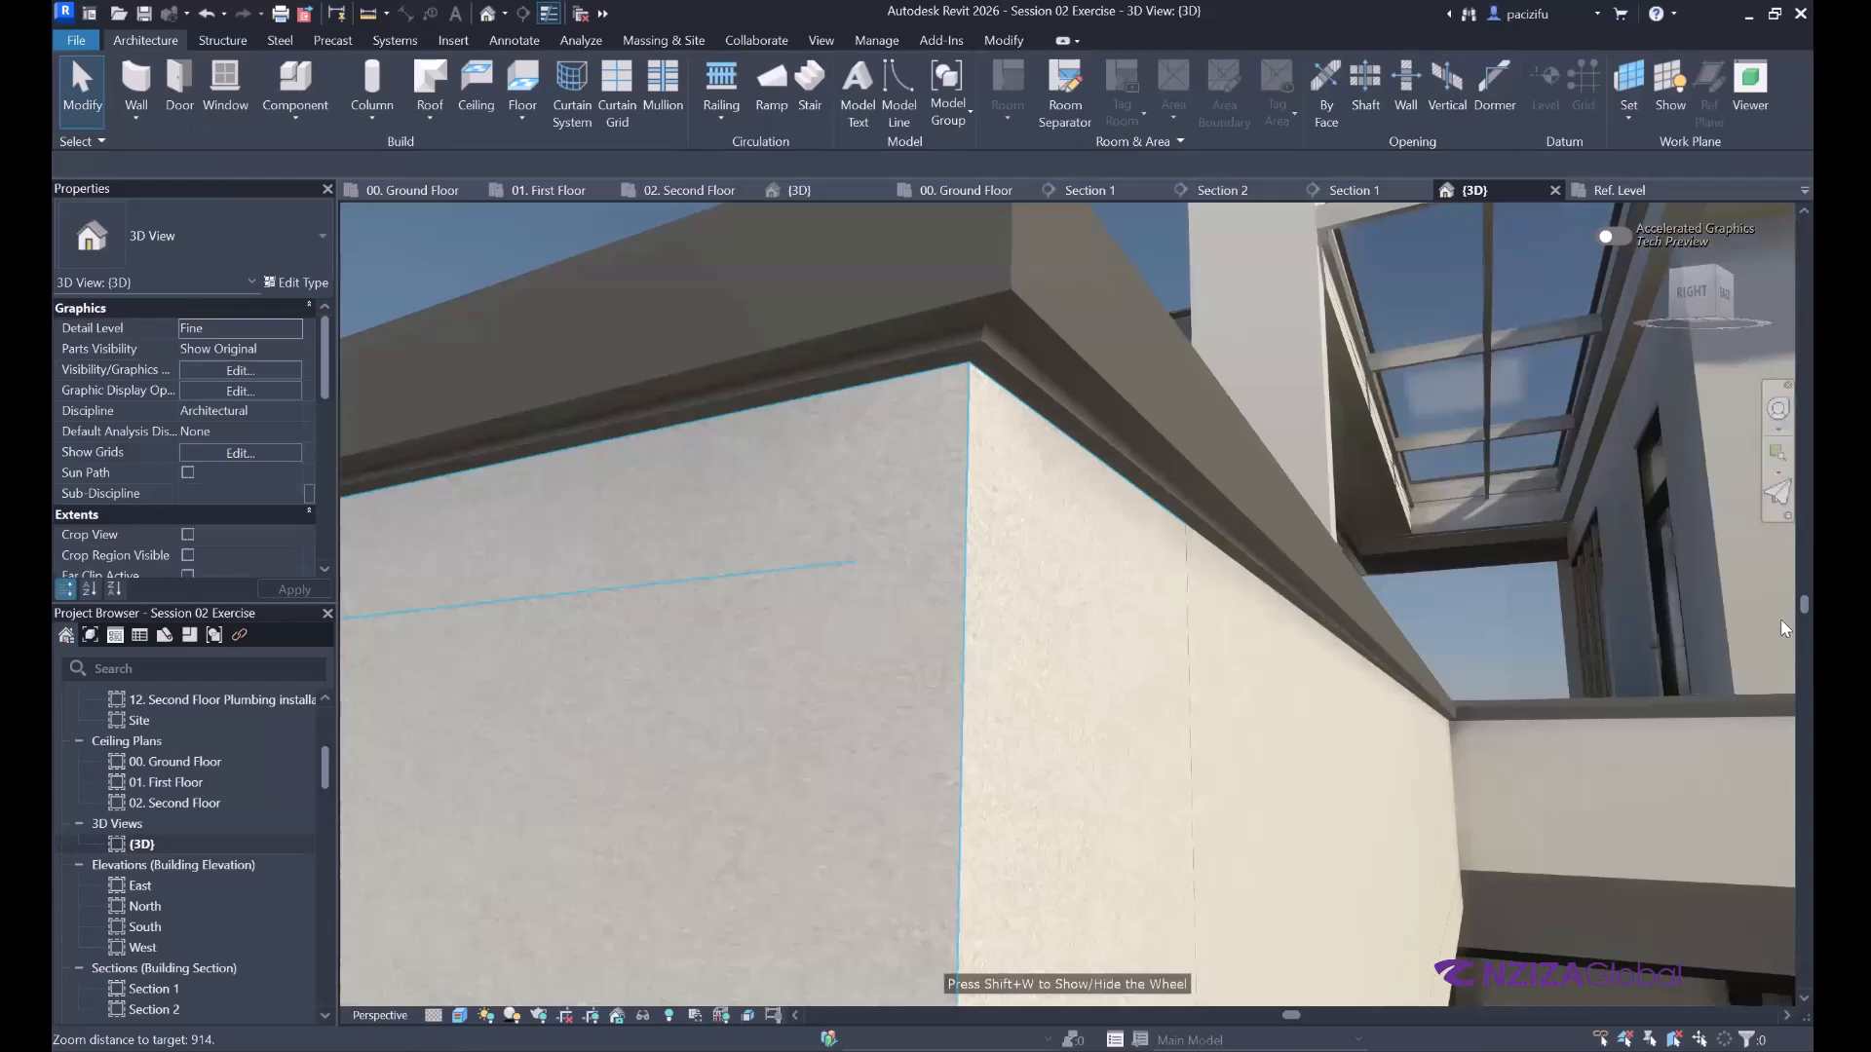
middle_click_drag(1148, 338, 1119, 403)
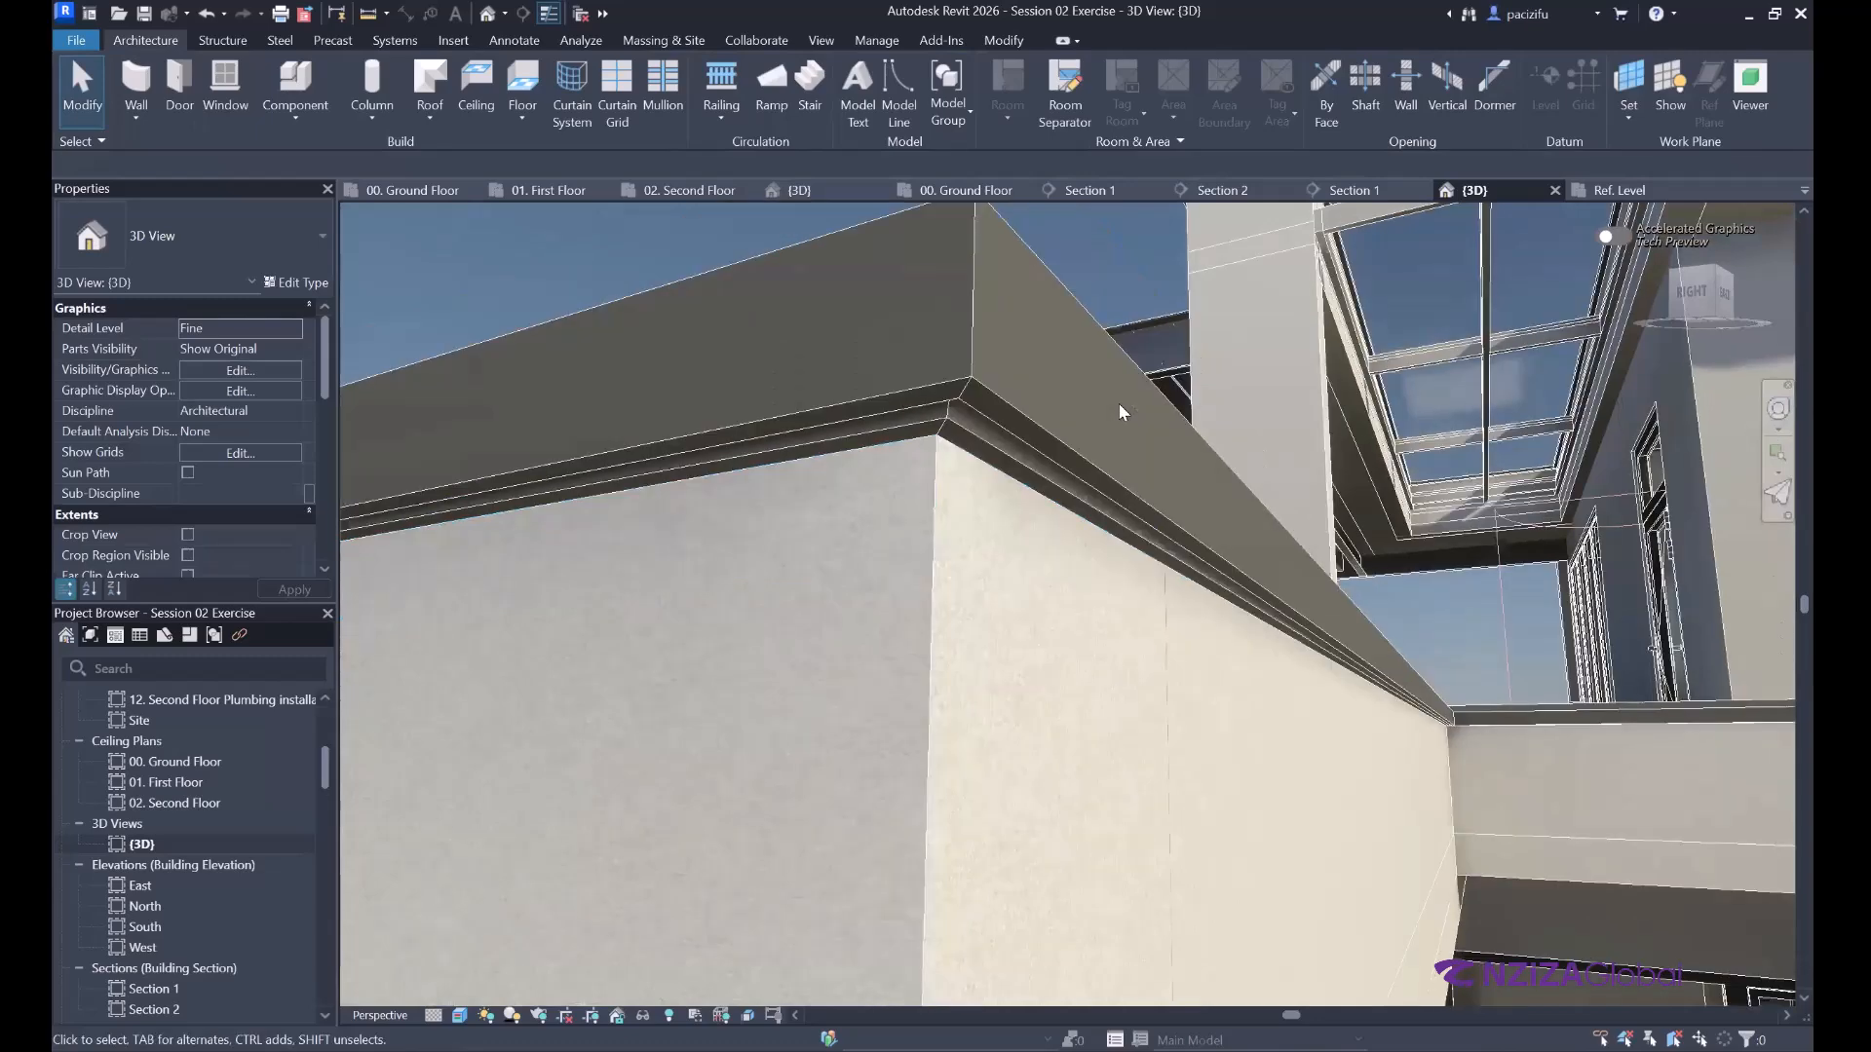
middle_click_drag(1425, 452, 676, 524, "shift")
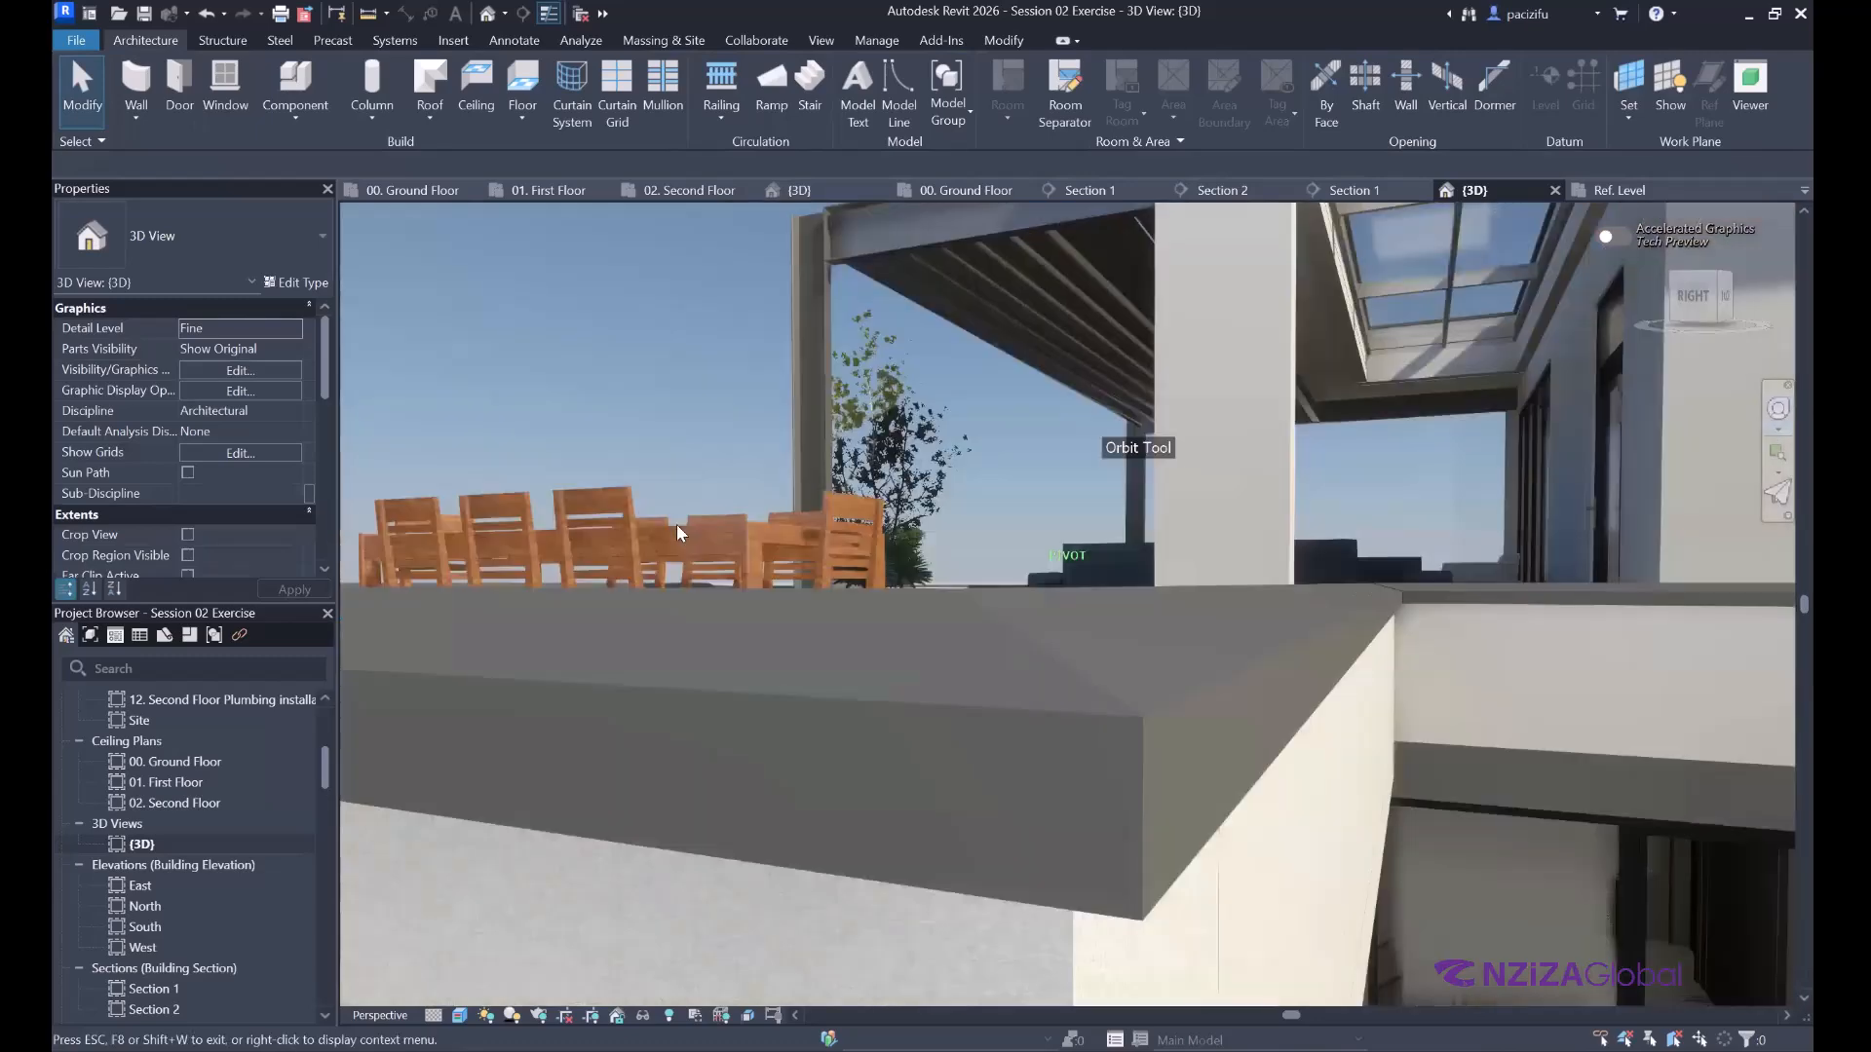
middle_click_drag(868, 518, 1083, 483, "shift")
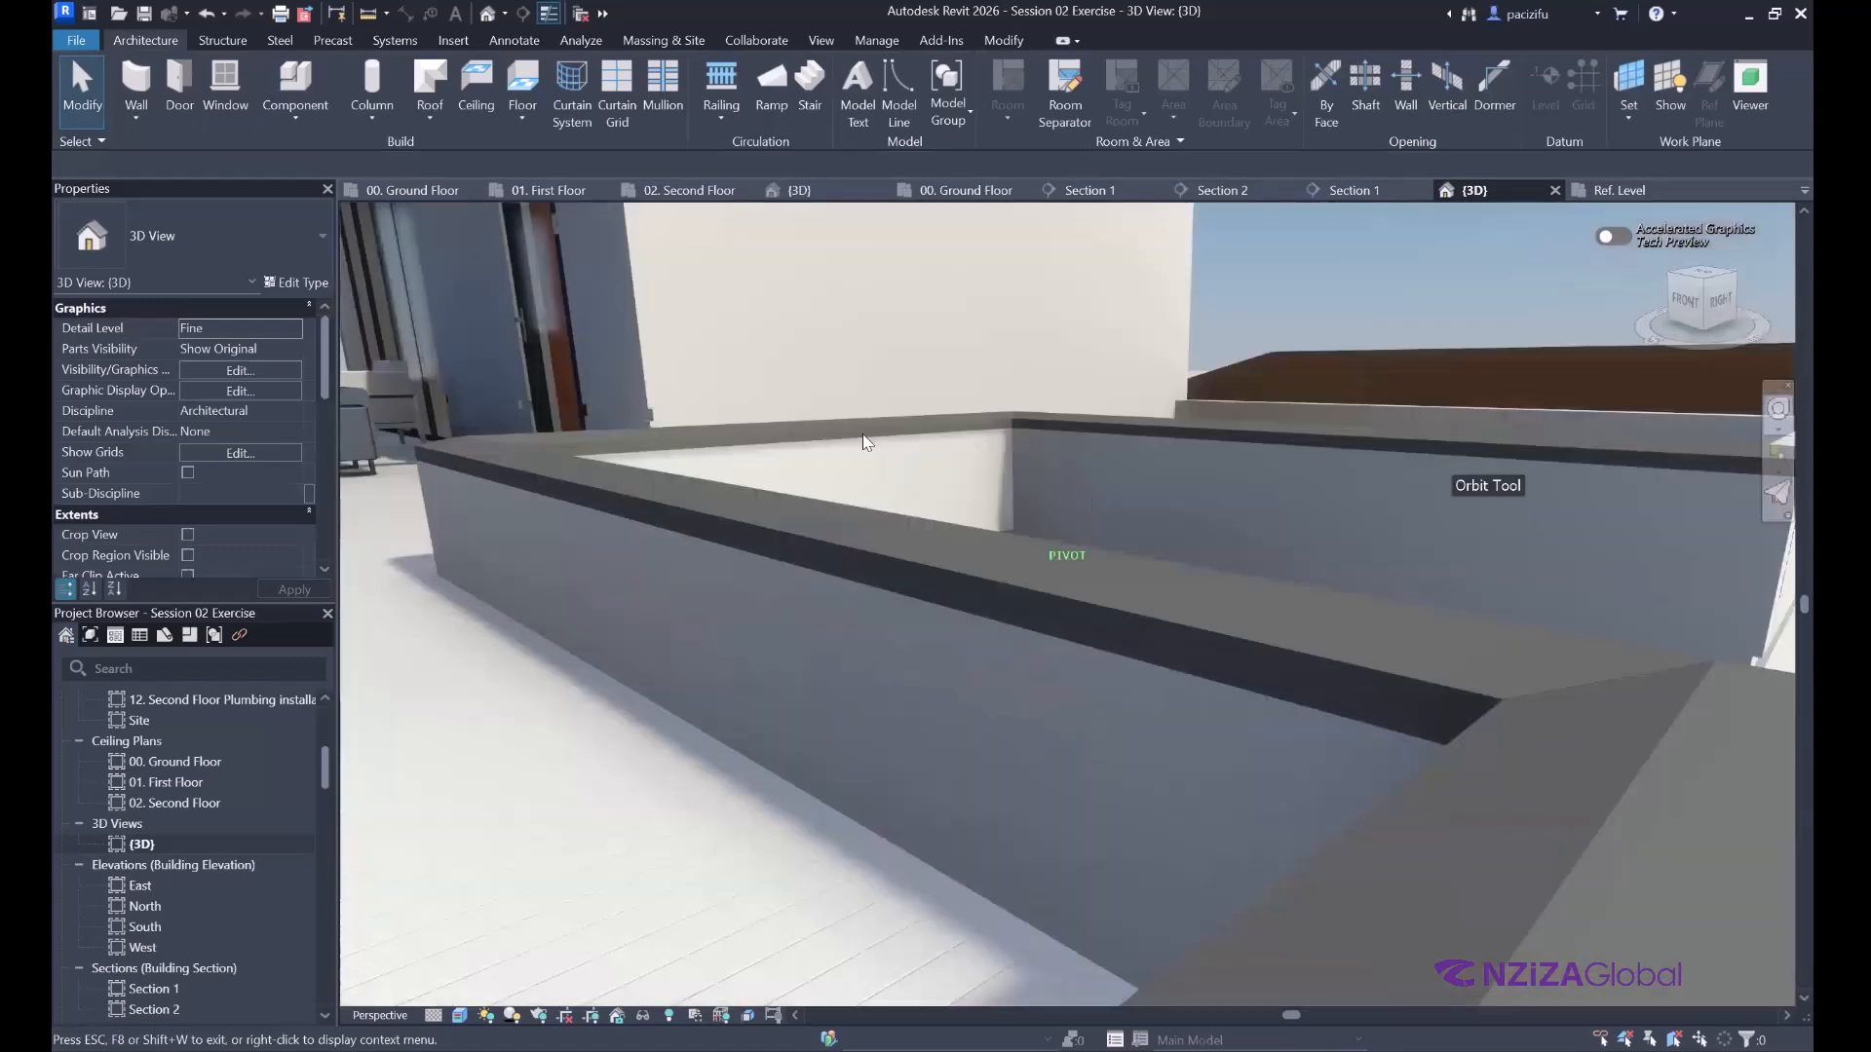
middle_click_drag(863, 435, 672, 594, "shift")
middle_click_drag(835, 455, 867, 429, "shift")
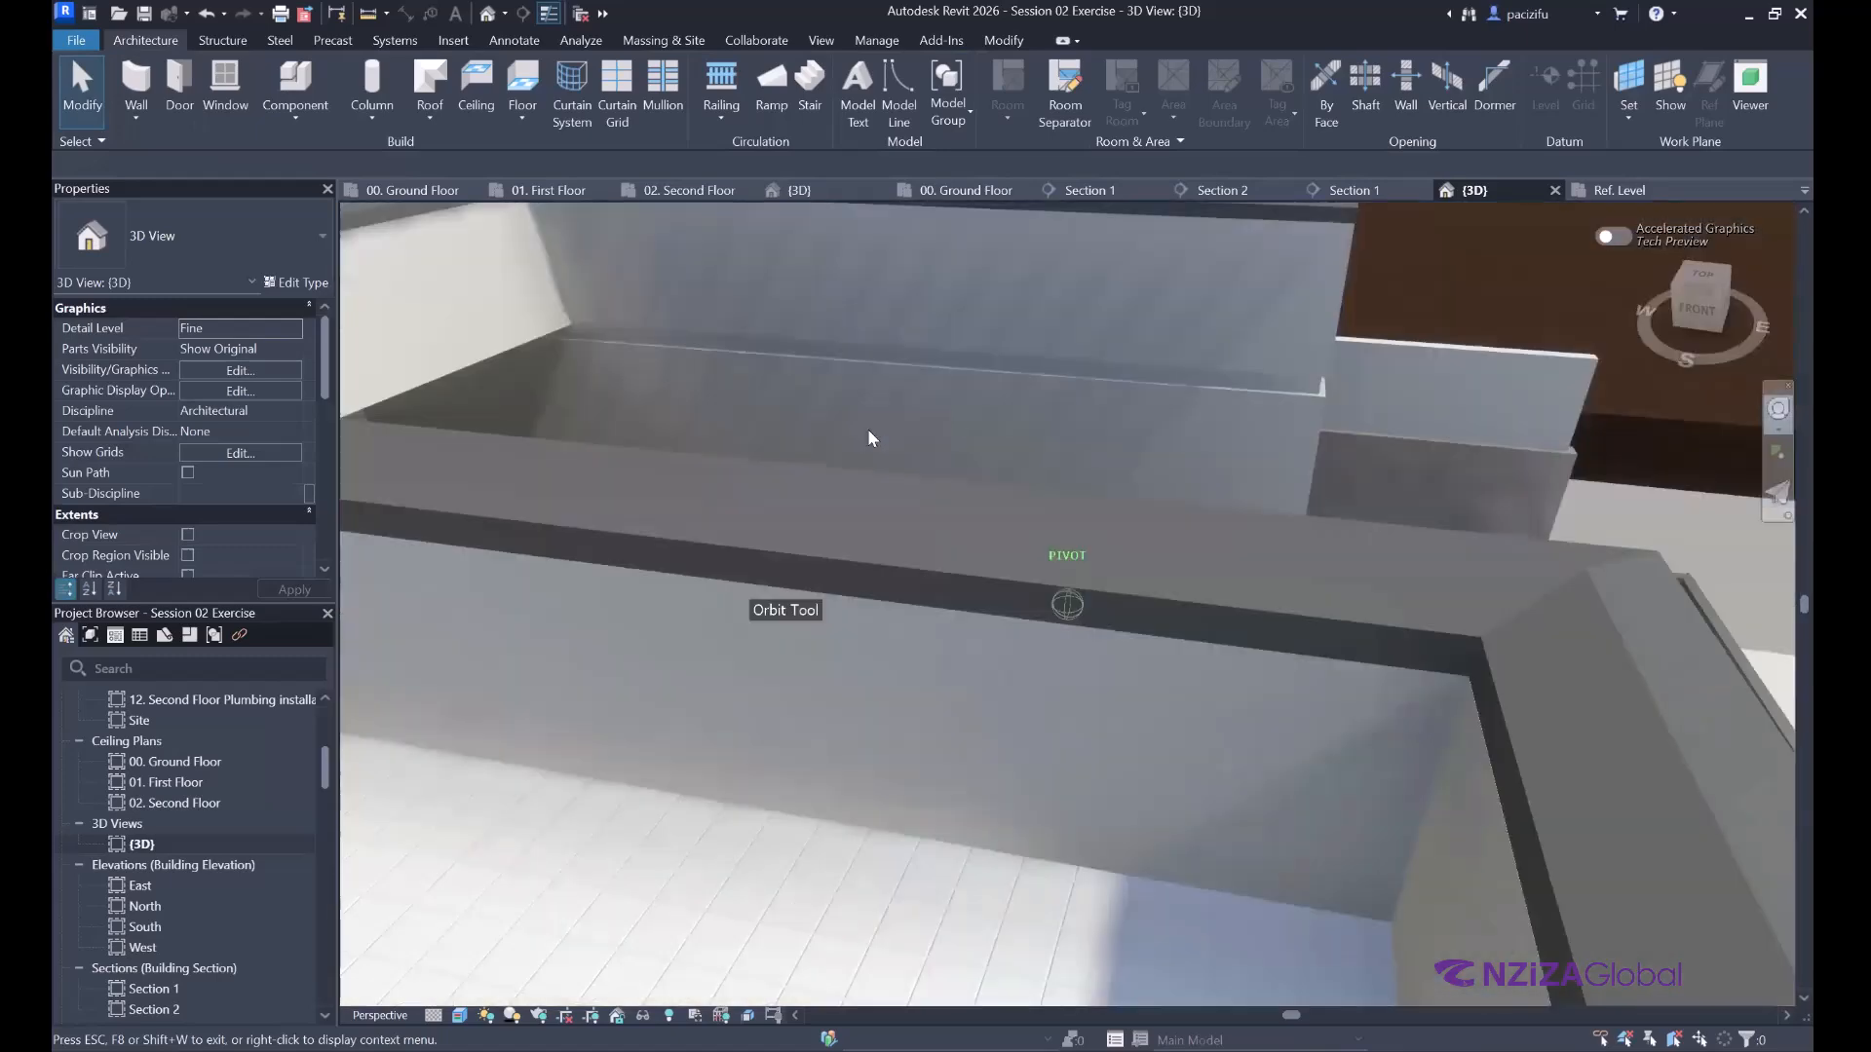
middle_click_drag(1385, 570, 786, 695, "shift")
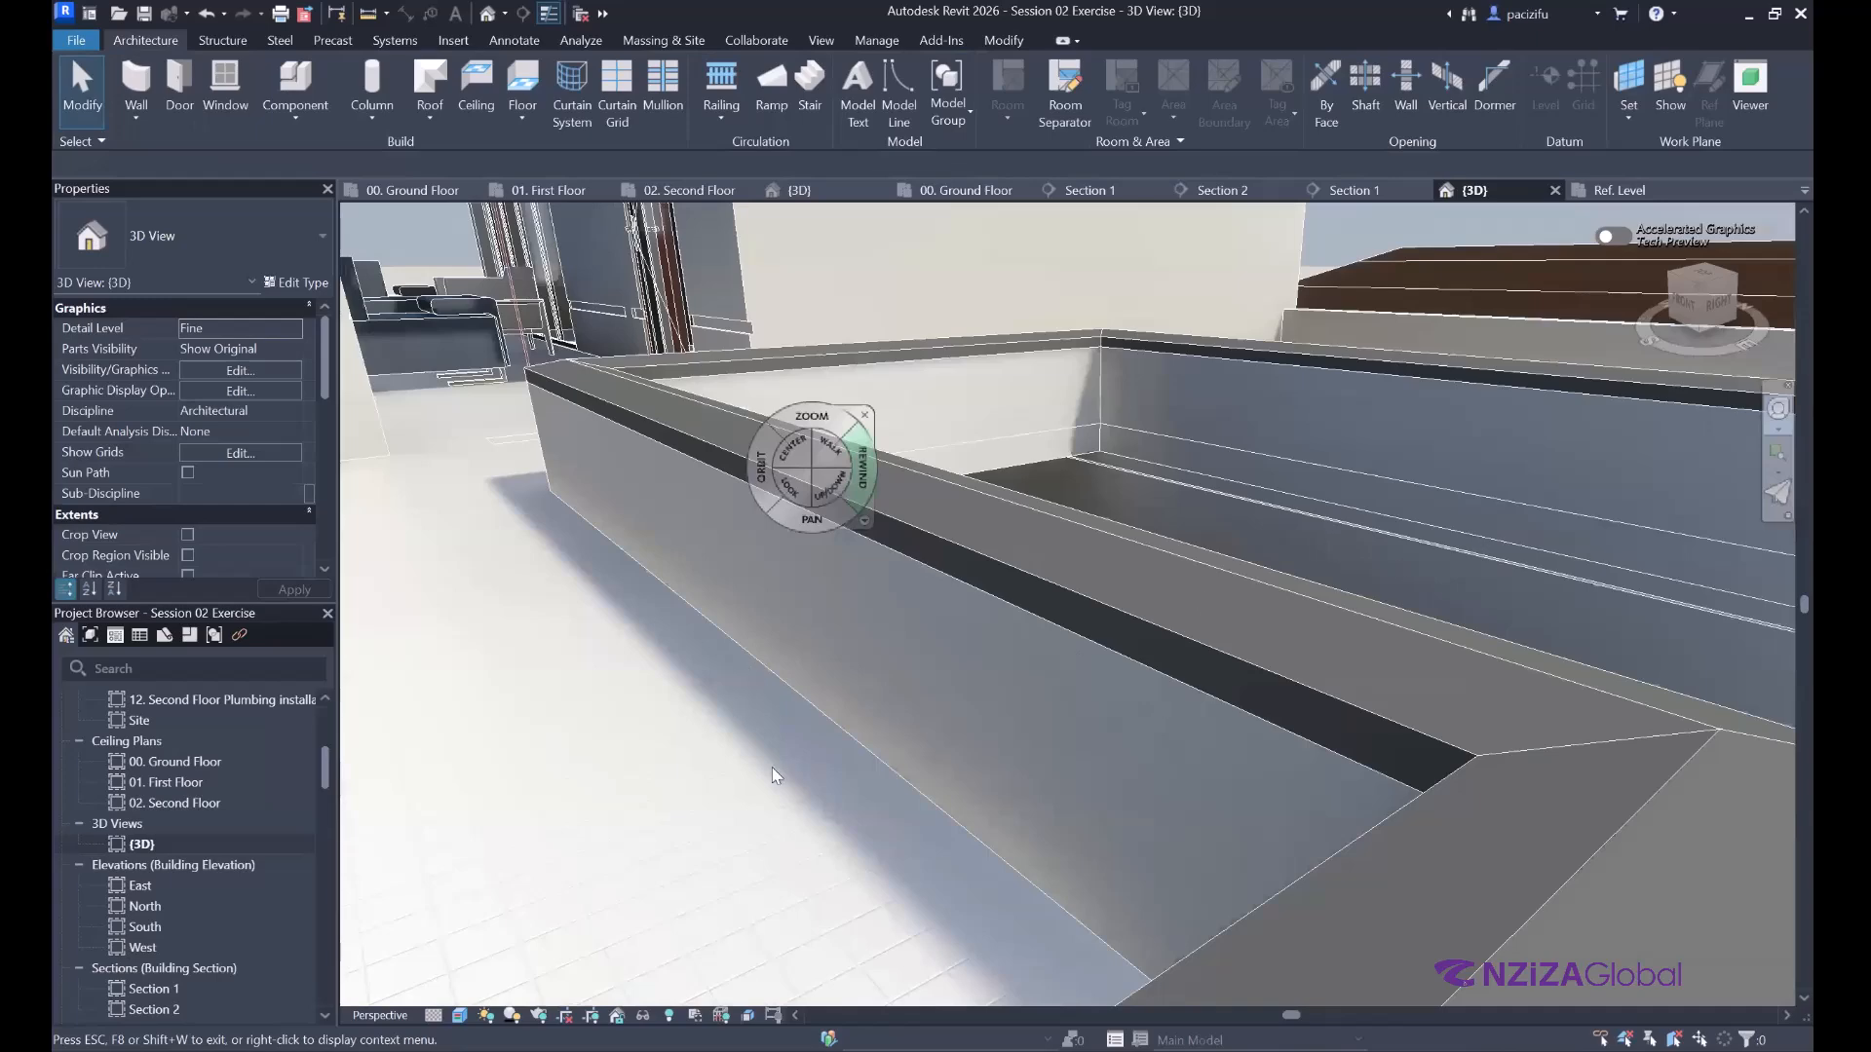
scroll(771, 768, "down", 5)
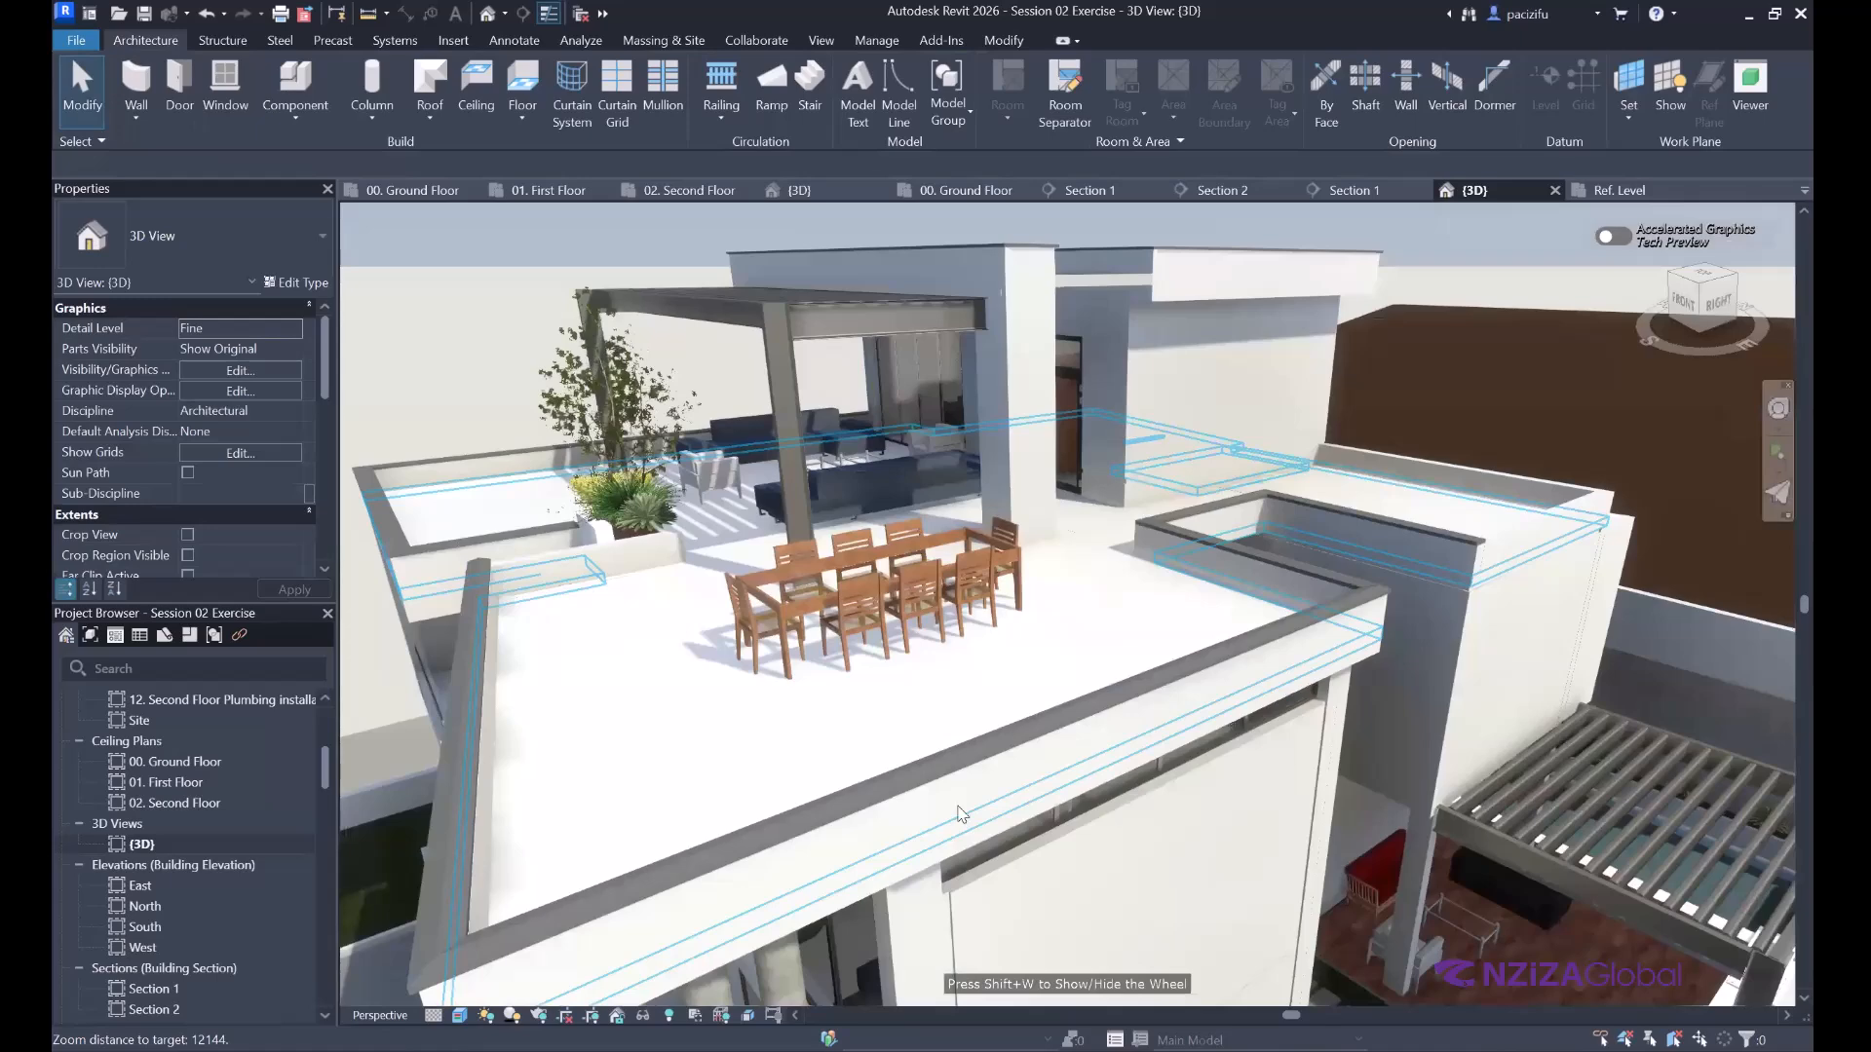
Extend the Cornice 3 coping sweep onto the adjoining parapet walls of the side roof and terrace using Add/Remove Walls.
scroll(963, 392, "up", 4)
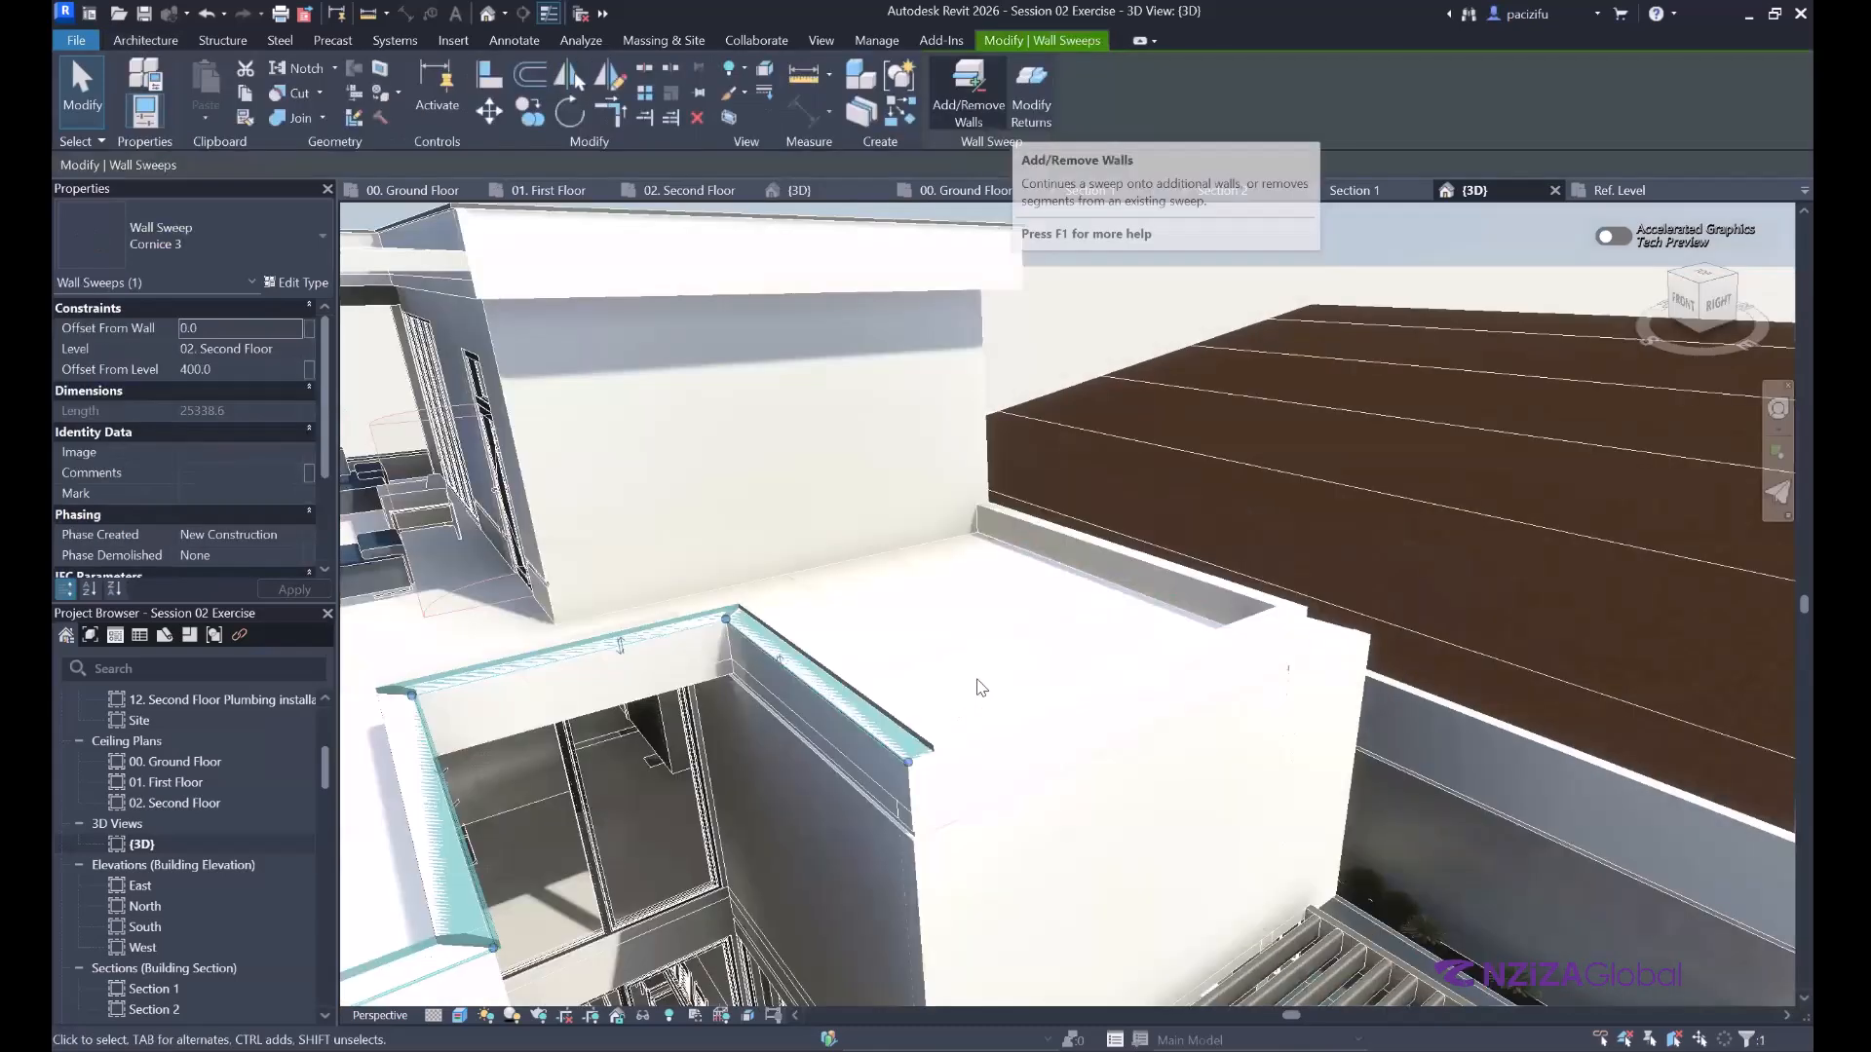
scroll(982, 688, "up", 2)
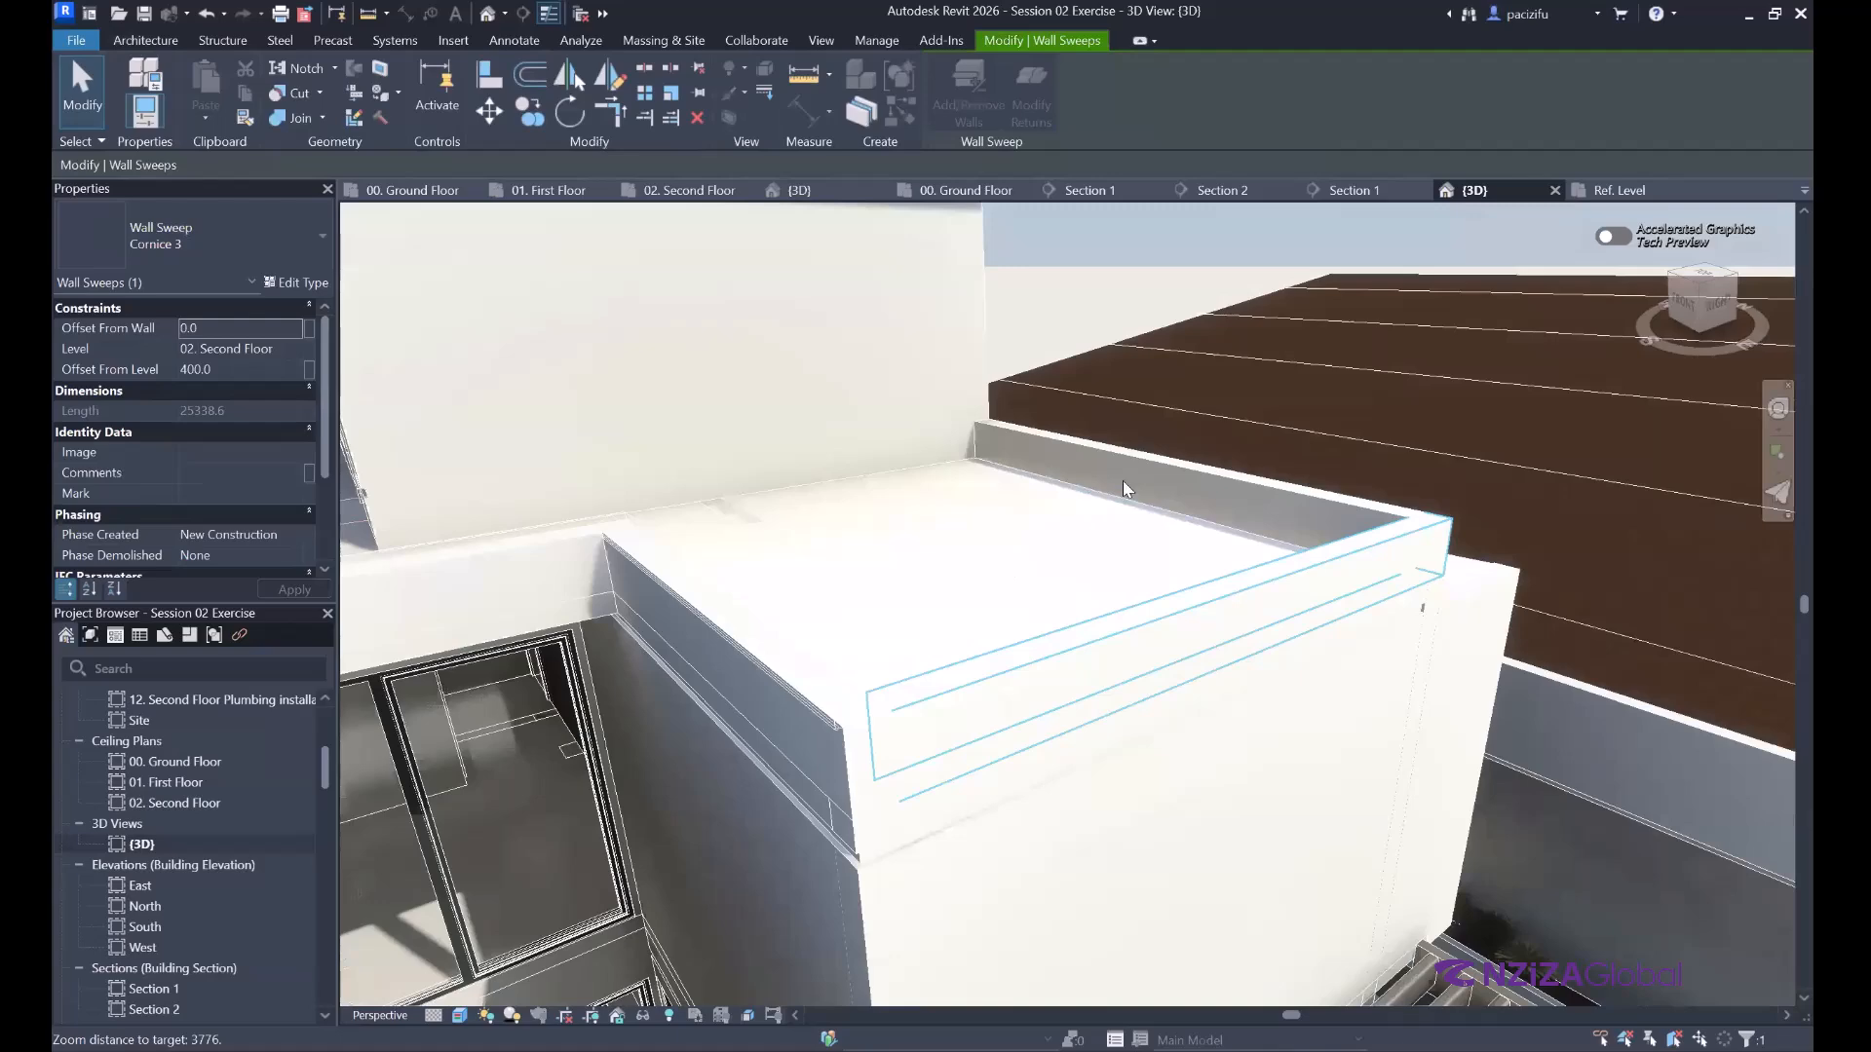
middle_click_drag(1107, 656, 1166, 687, "shift")
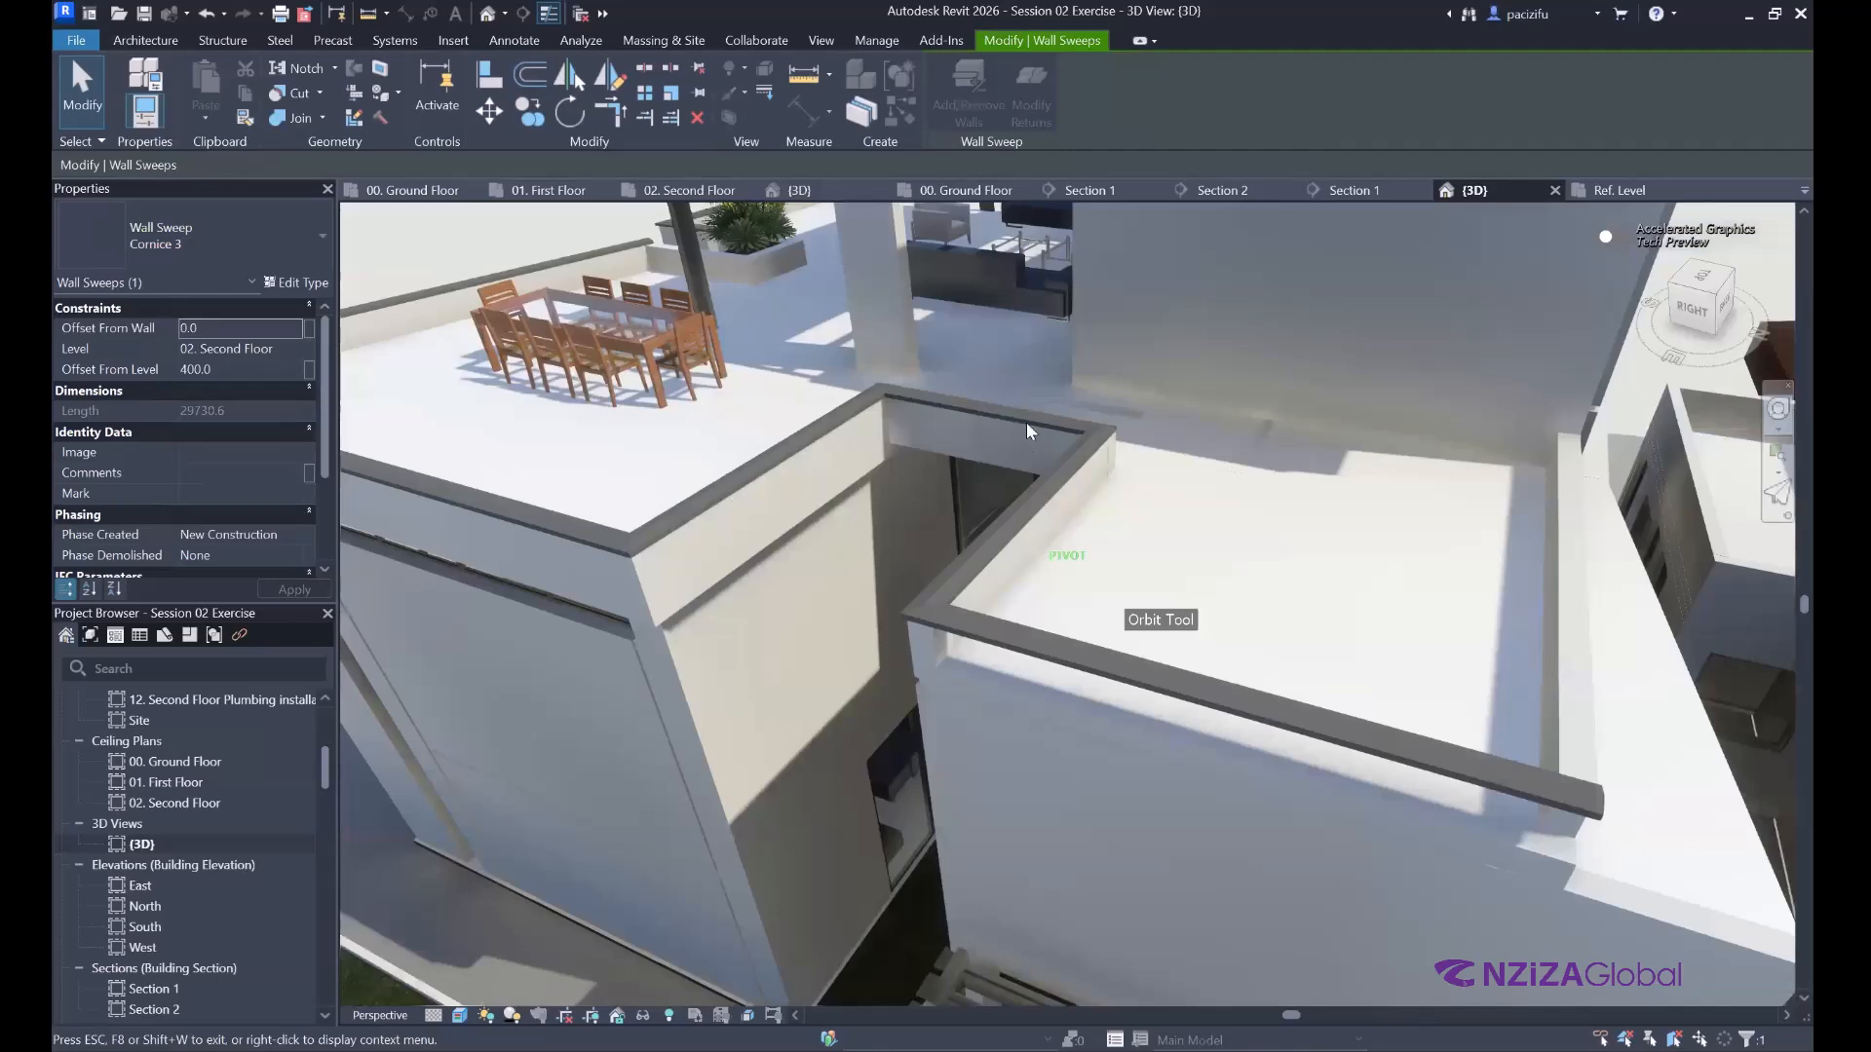
middle_click_drag(1033, 458, 1113, 462, "shift")
scroll(1112, 462, "down", 4)
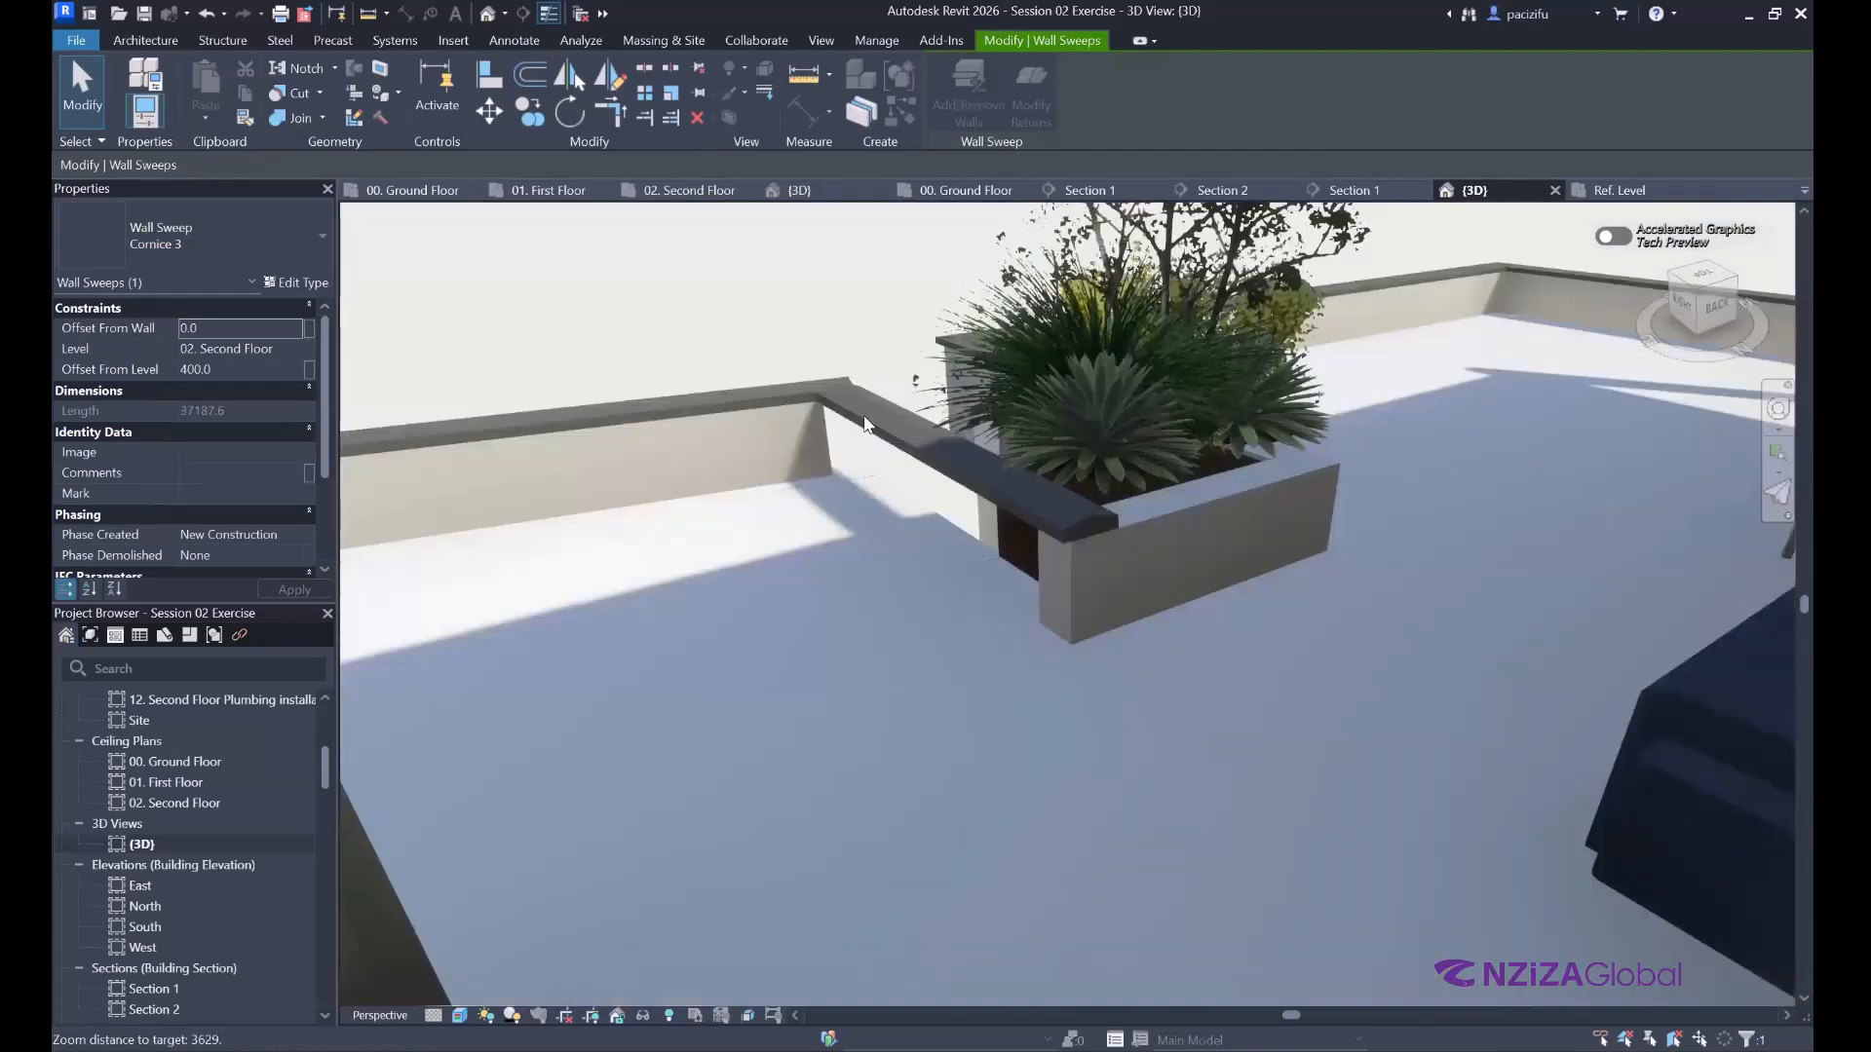
Remove the coping segment that runs over the low planter wall from the Cornice 3 sweep.
middle_click_drag(864, 425, 1005, 318, "shift")
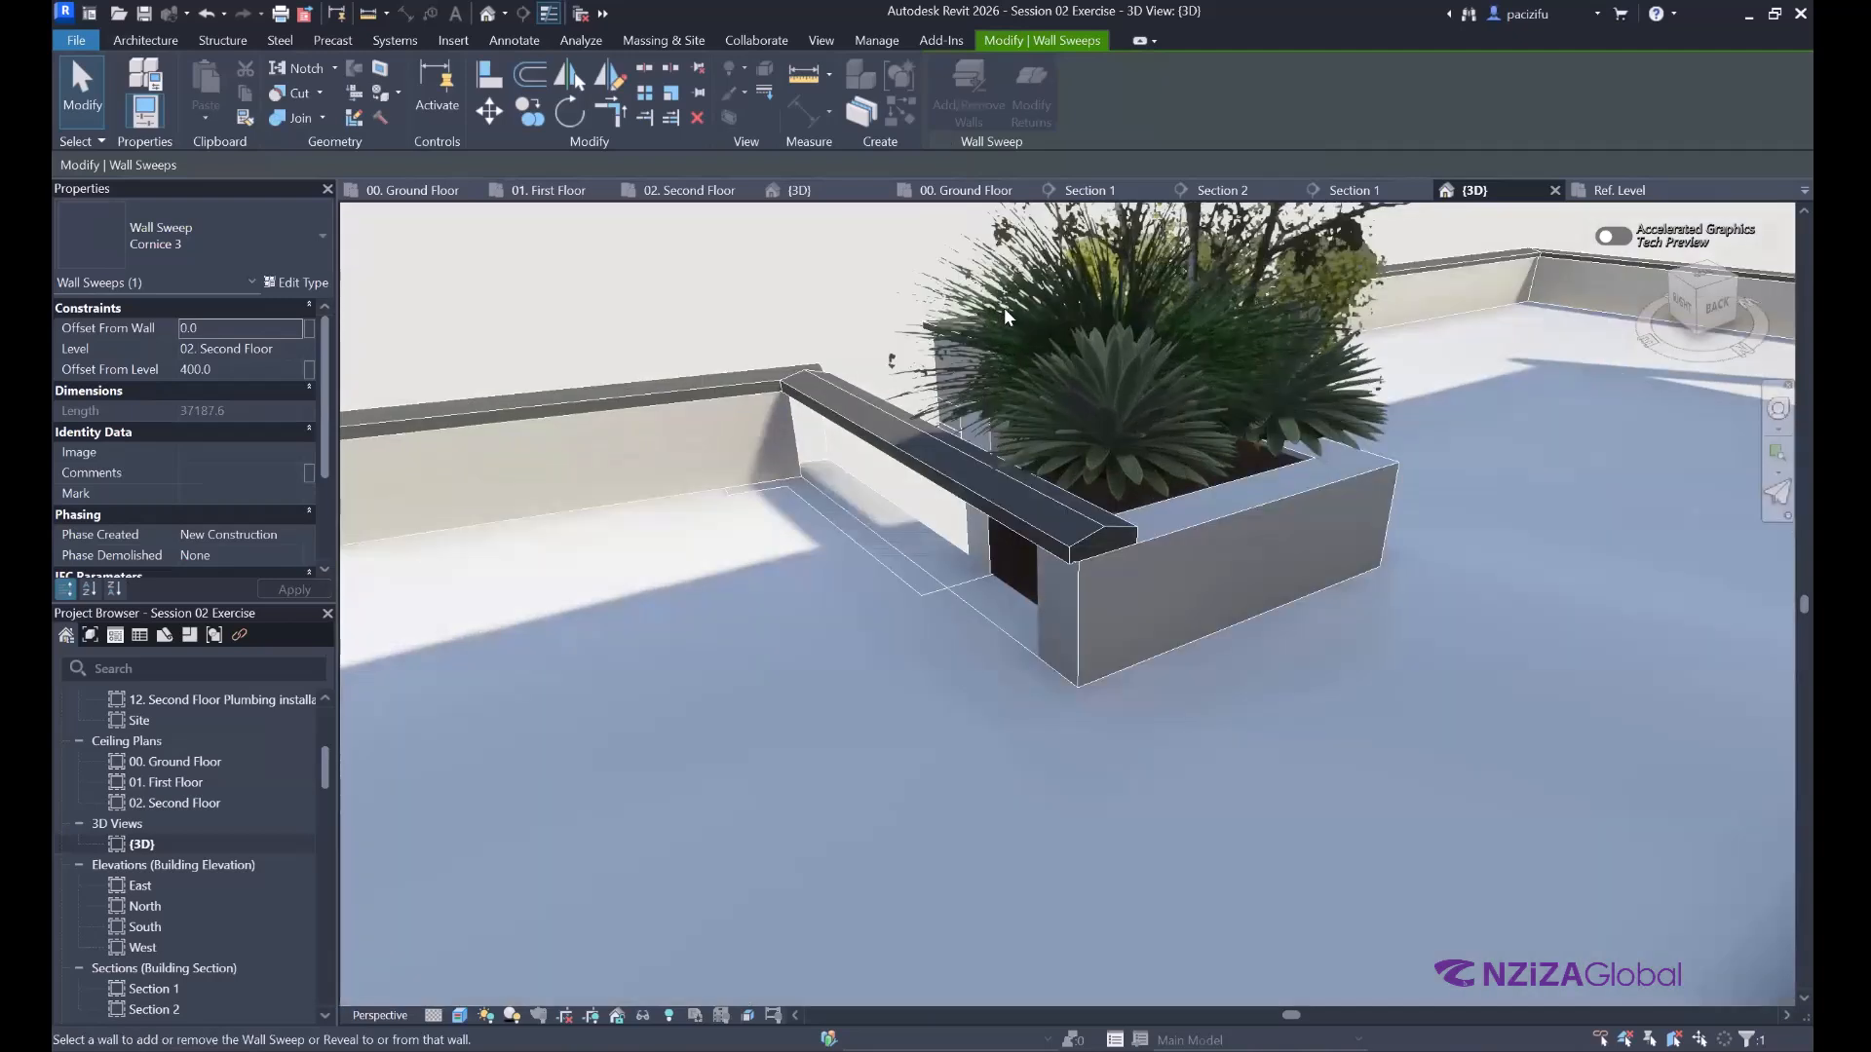
left_click(937, 523)
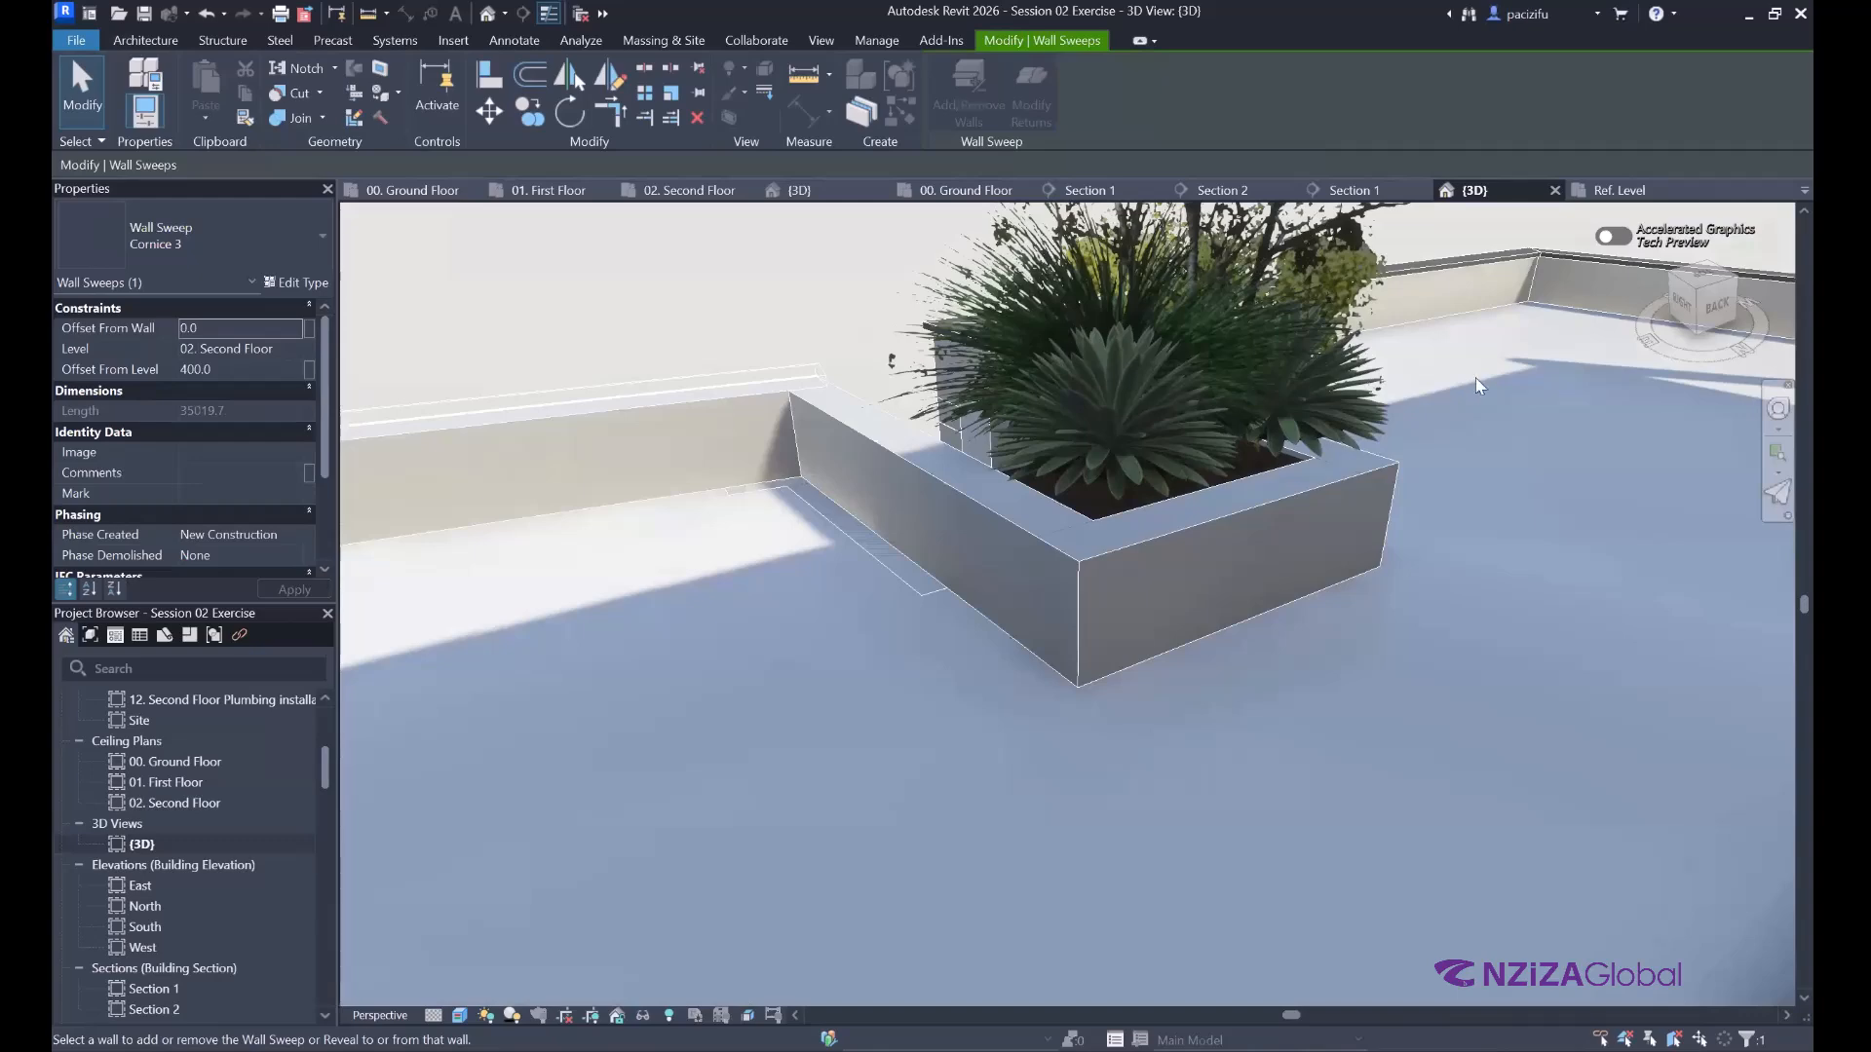
Examine the parapet copings around the planter, the front corner and the whole roof terrace from below and above.
middle_click_drag(1304, 610, 1216, 621, "shift")
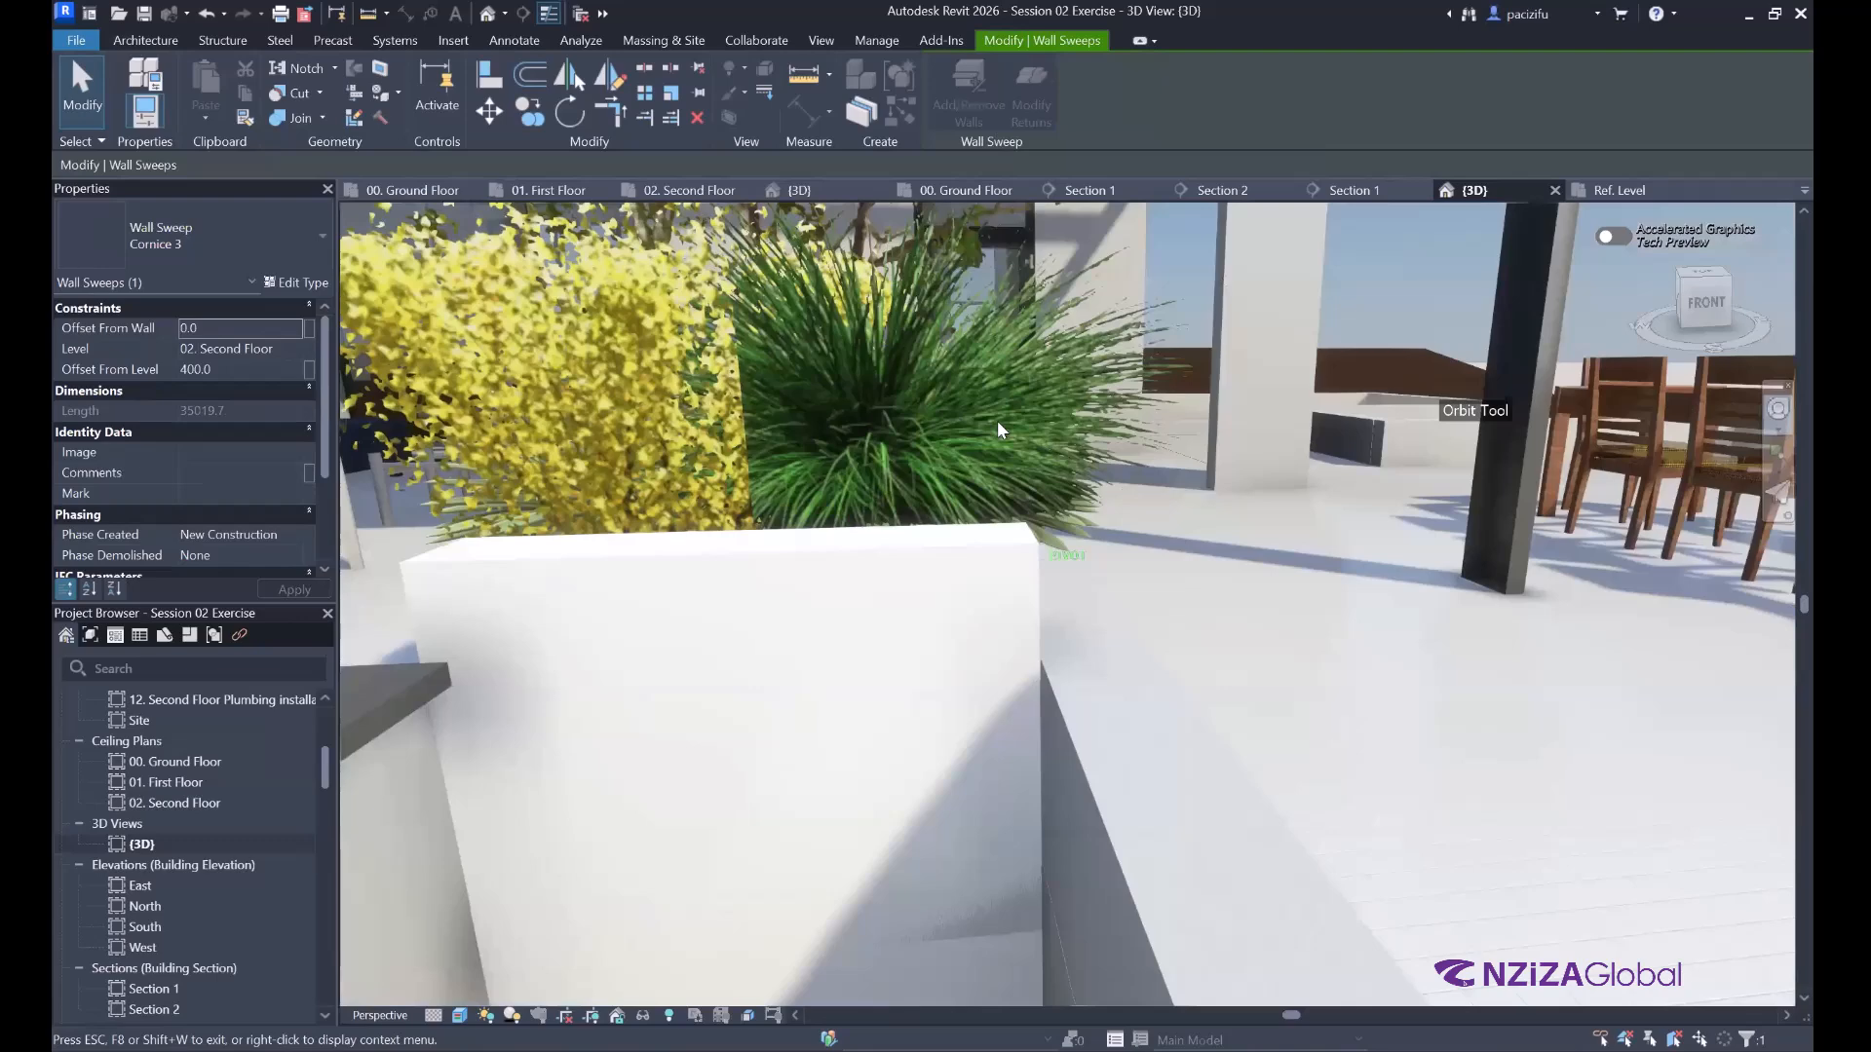
scroll(997, 421, "down", 3)
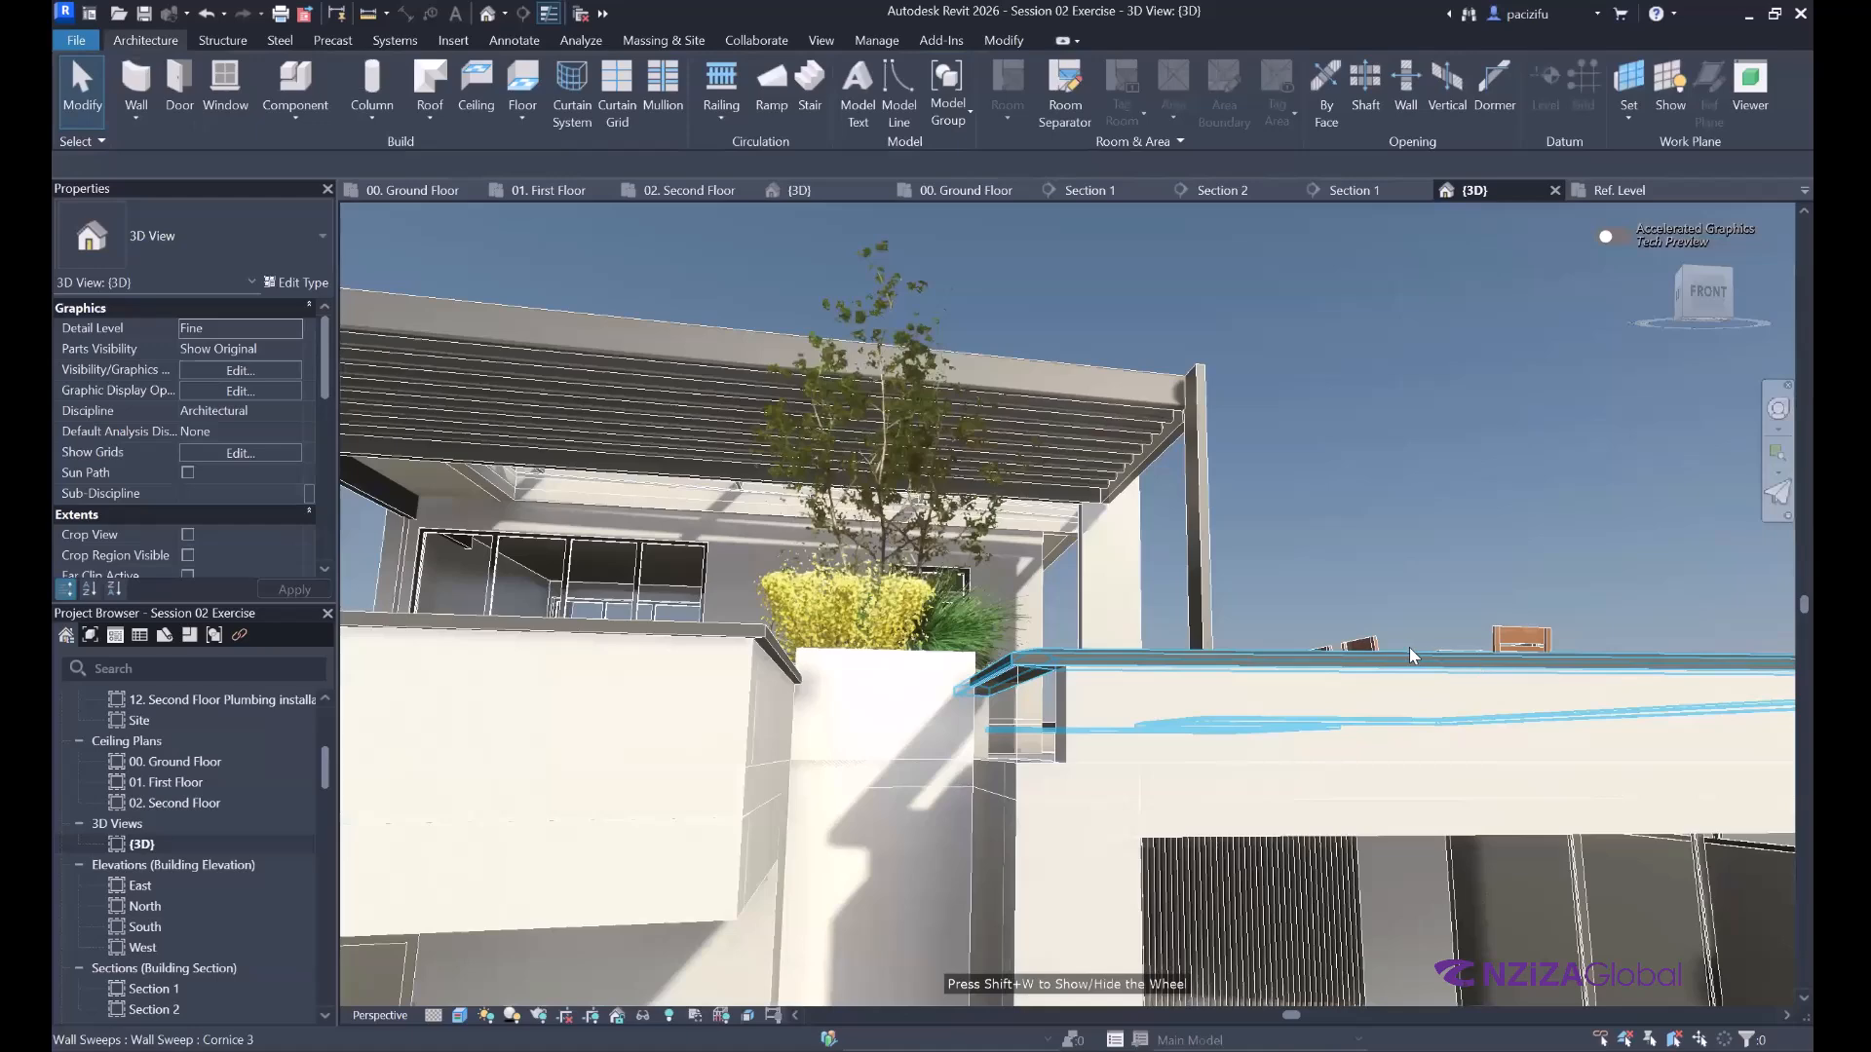
scroll(1401, 646, "down", 3)
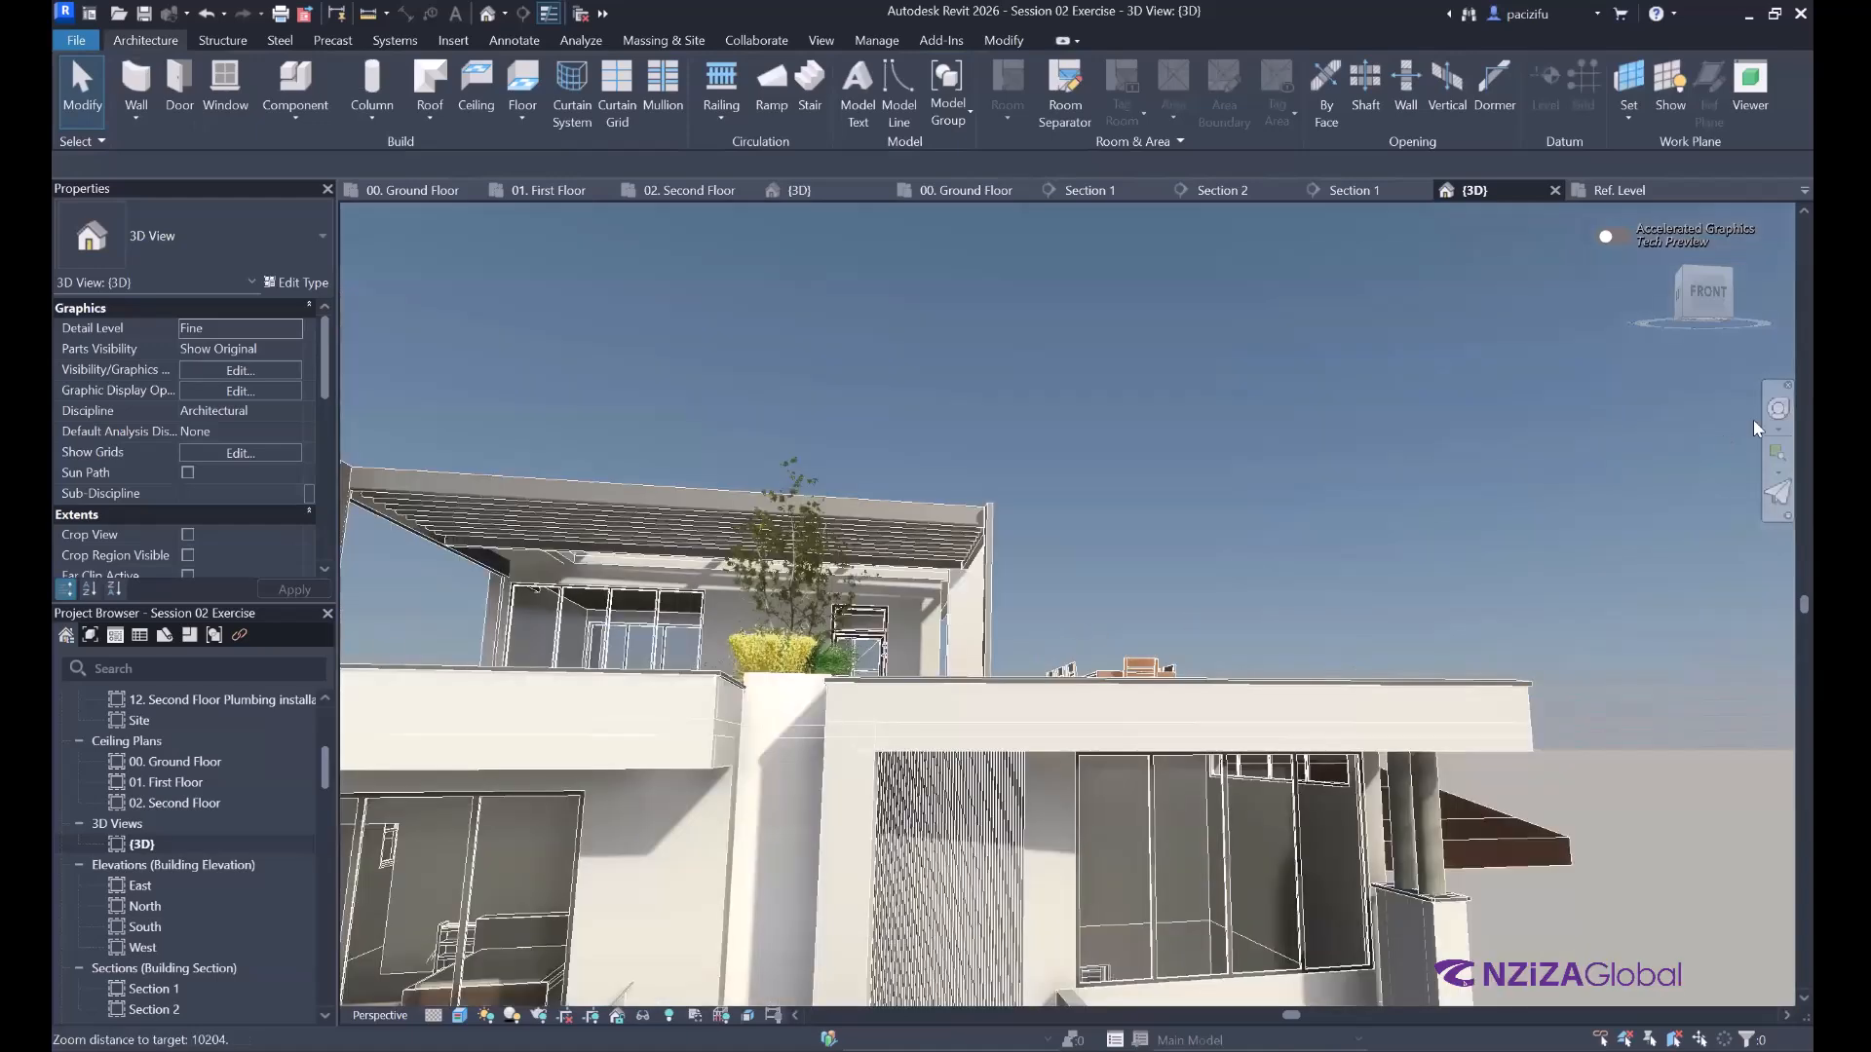
scroll(1479, 534, "up", 4)
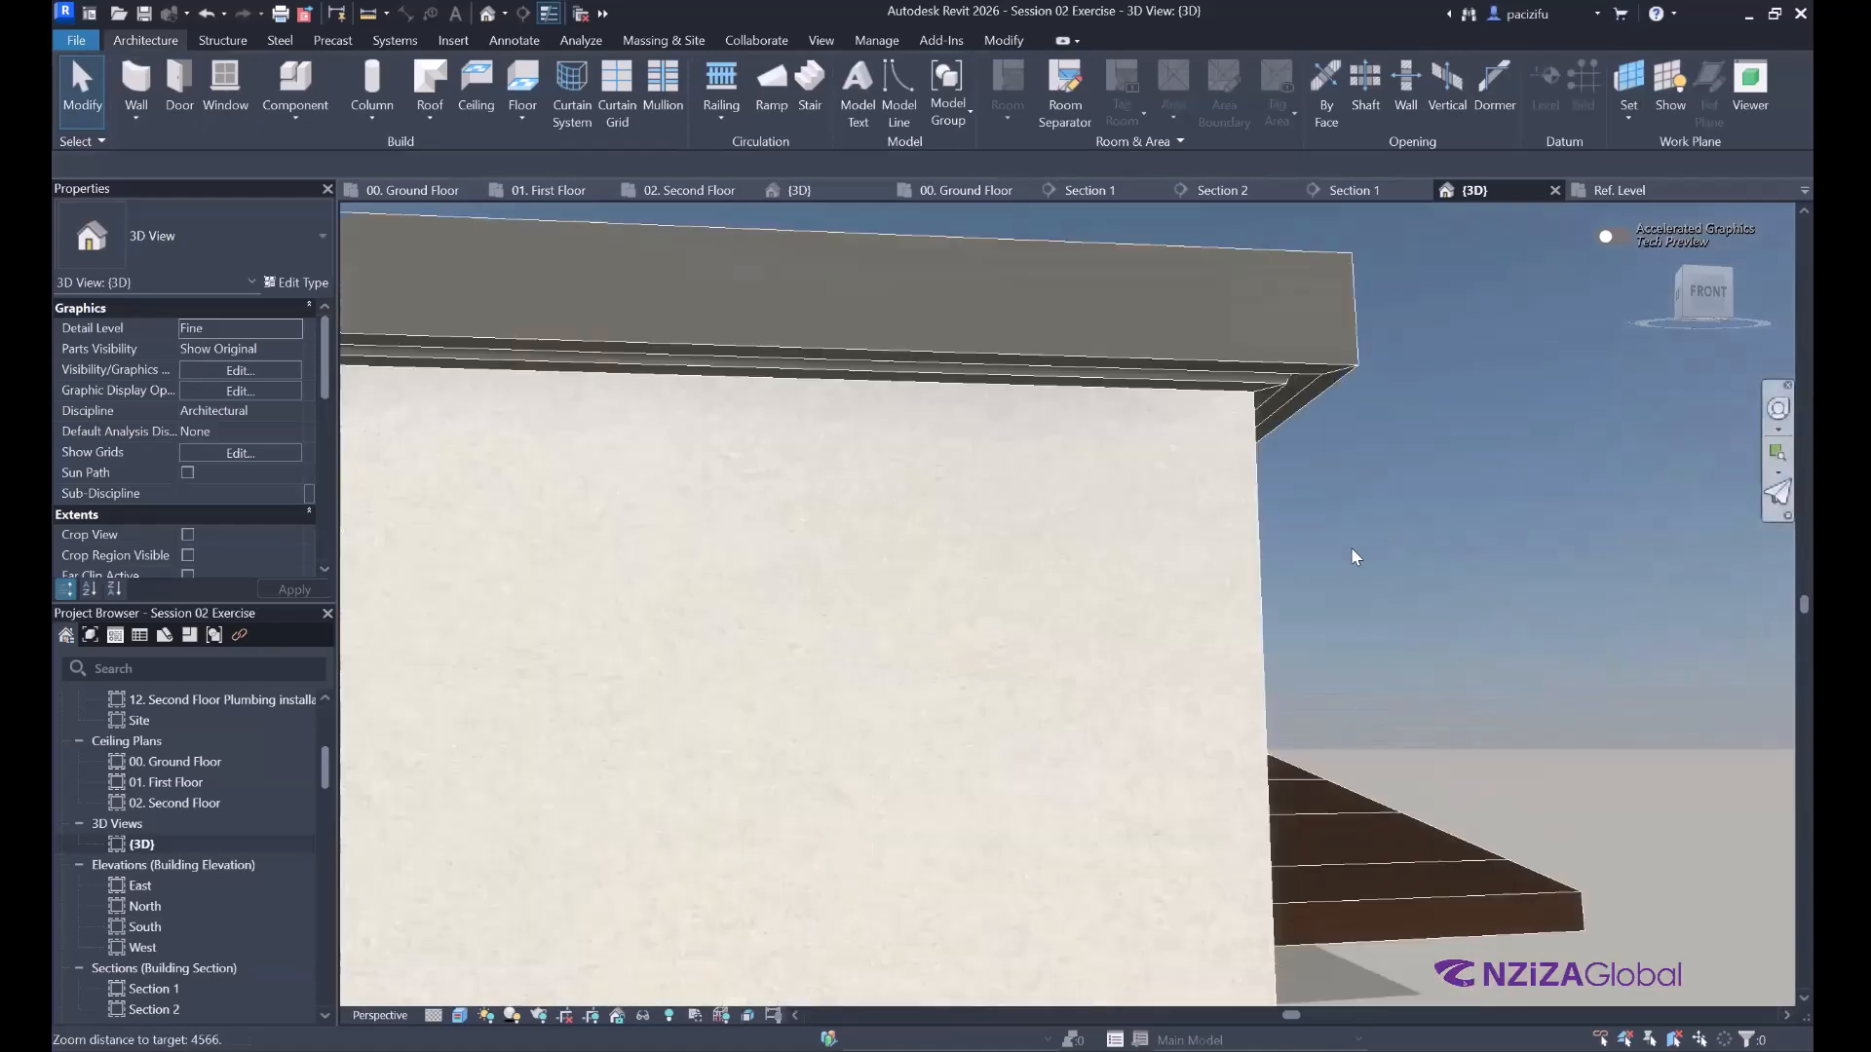
mouse_move(1350, 546)
middle_mouse_down("shift")
mouse_move(1280, 577)
mouse_move(1375, 517)
middle_mouse_up("shift")
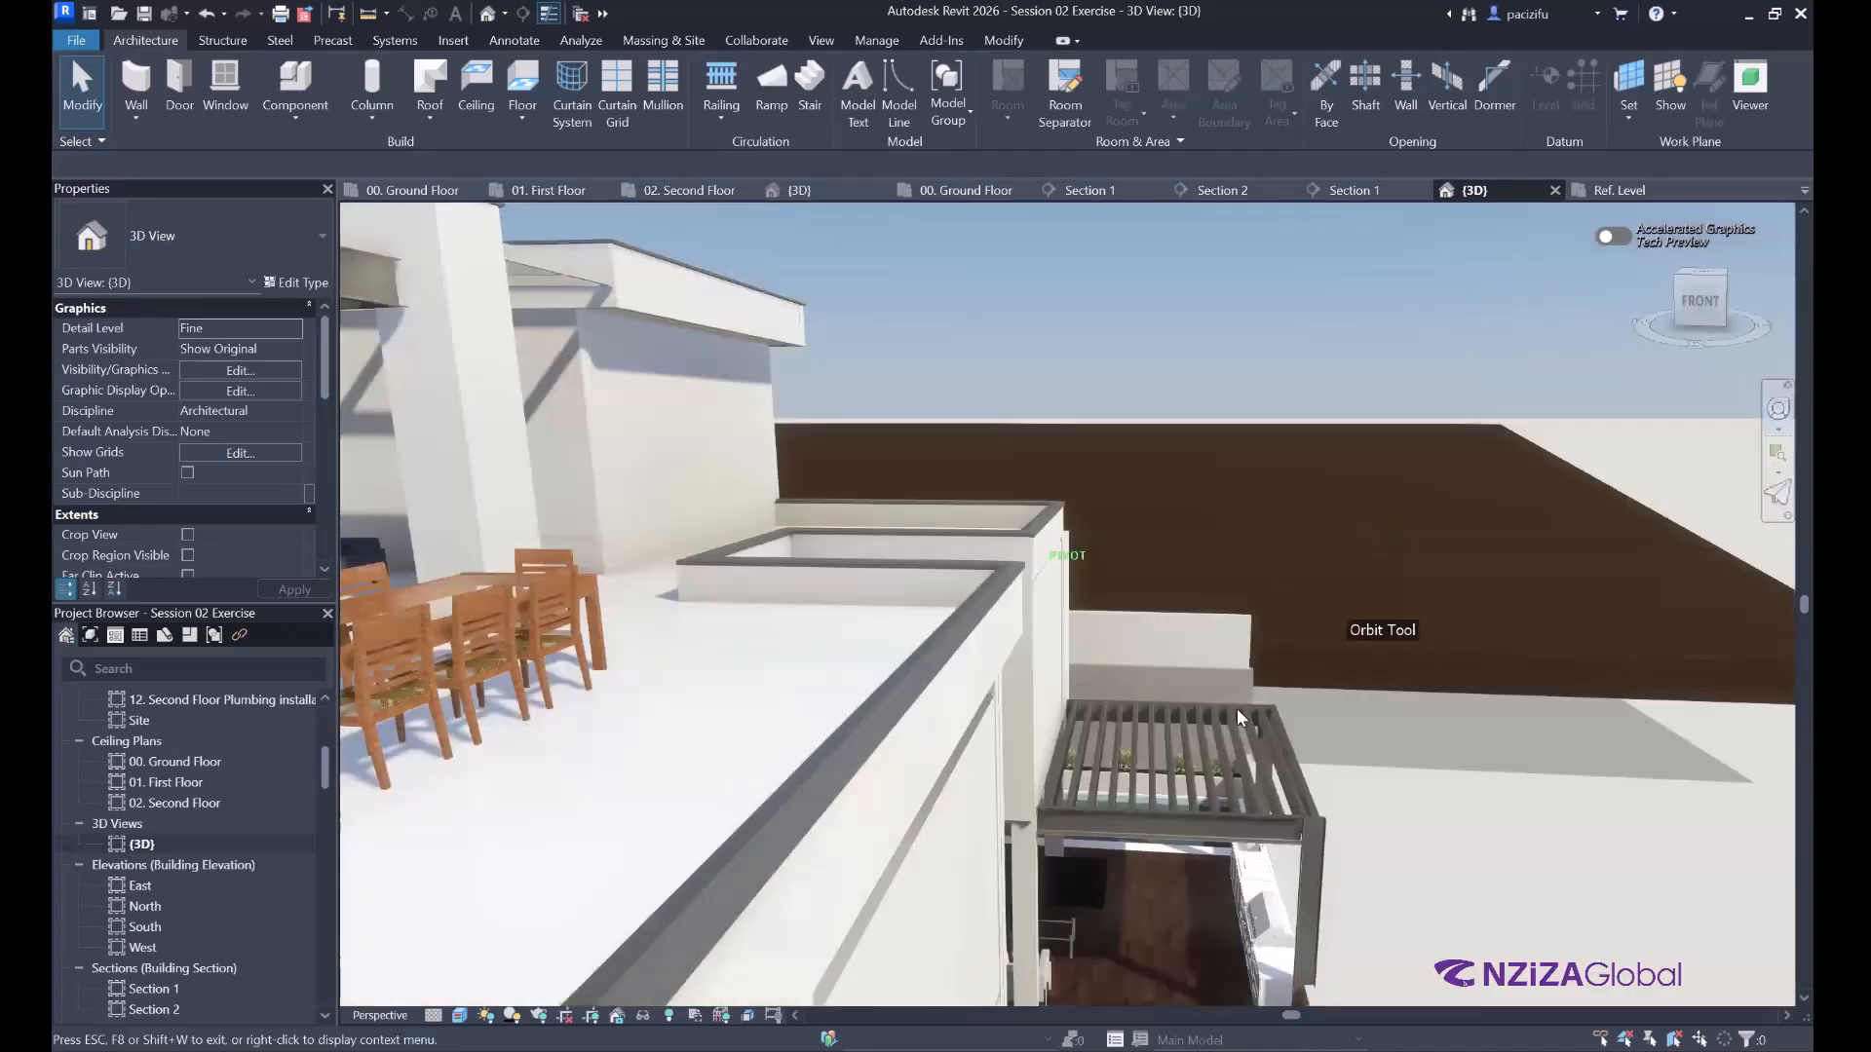
middle_click_drag(733, 524, 604, 526, "shift")
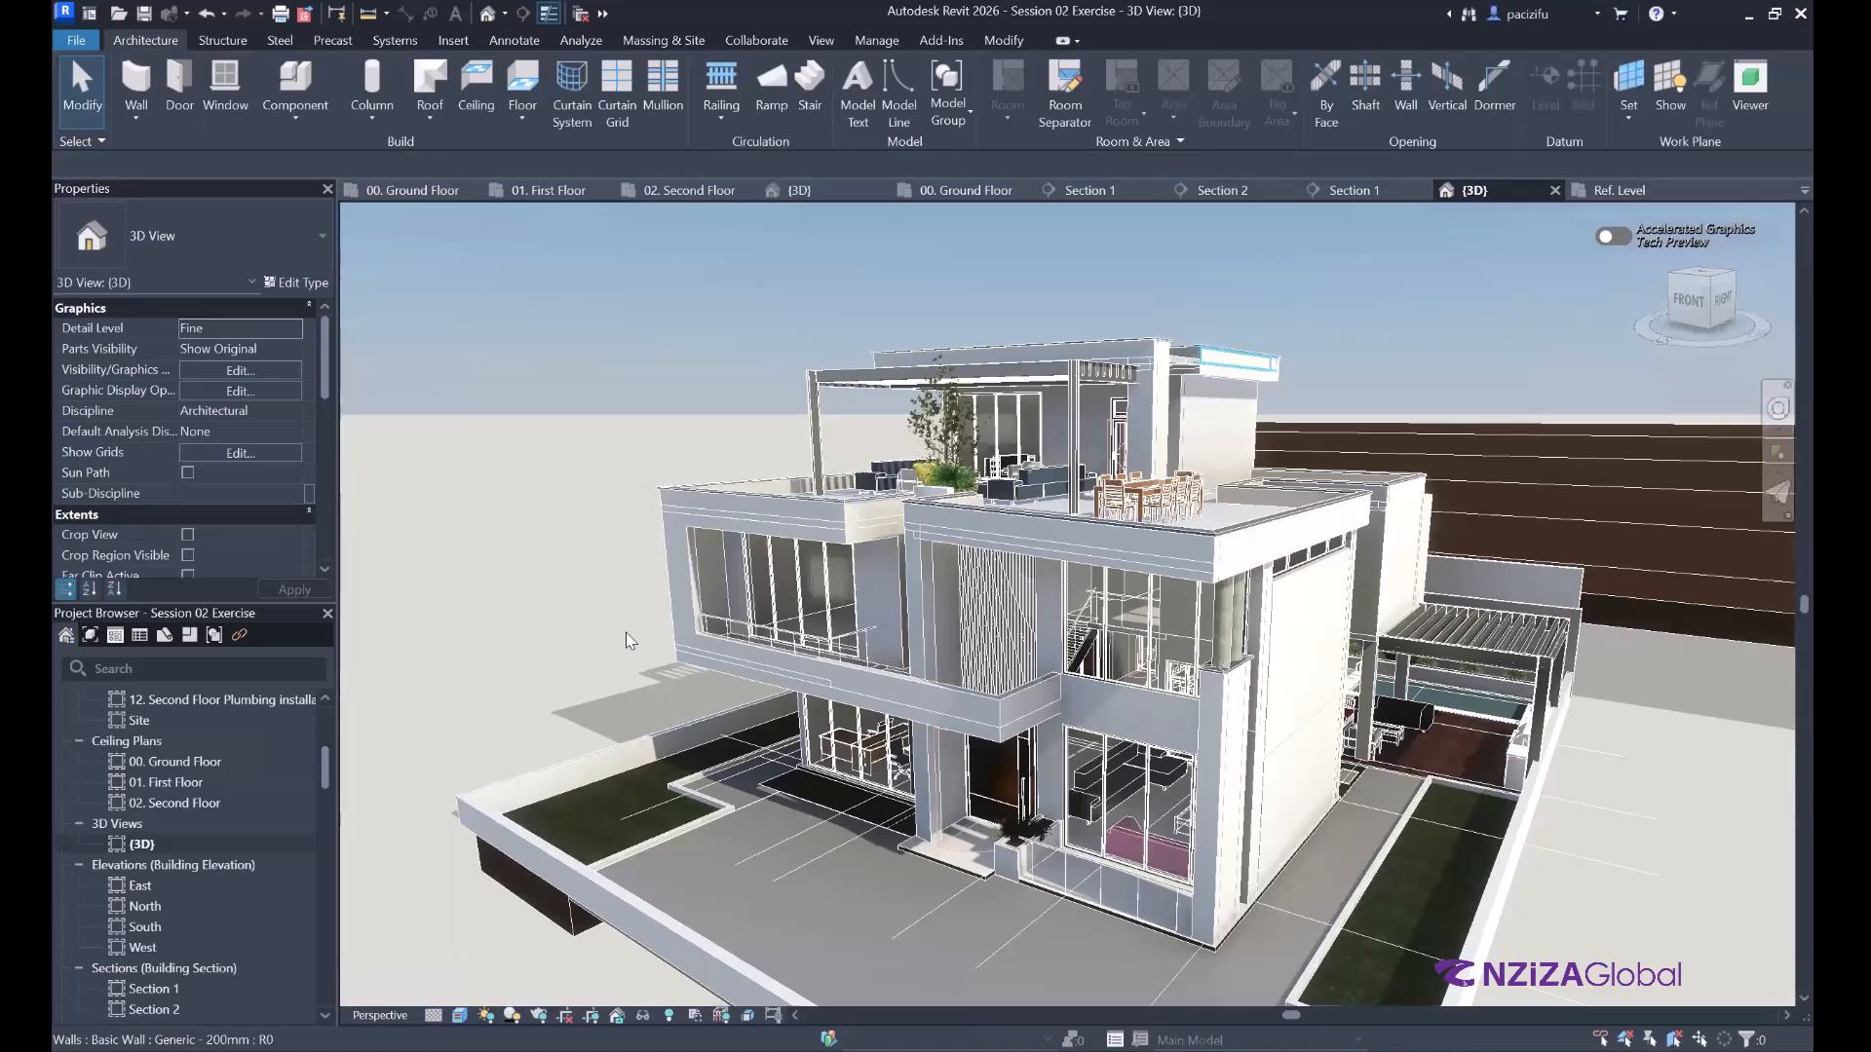
scroll(626, 634, "up", 5)
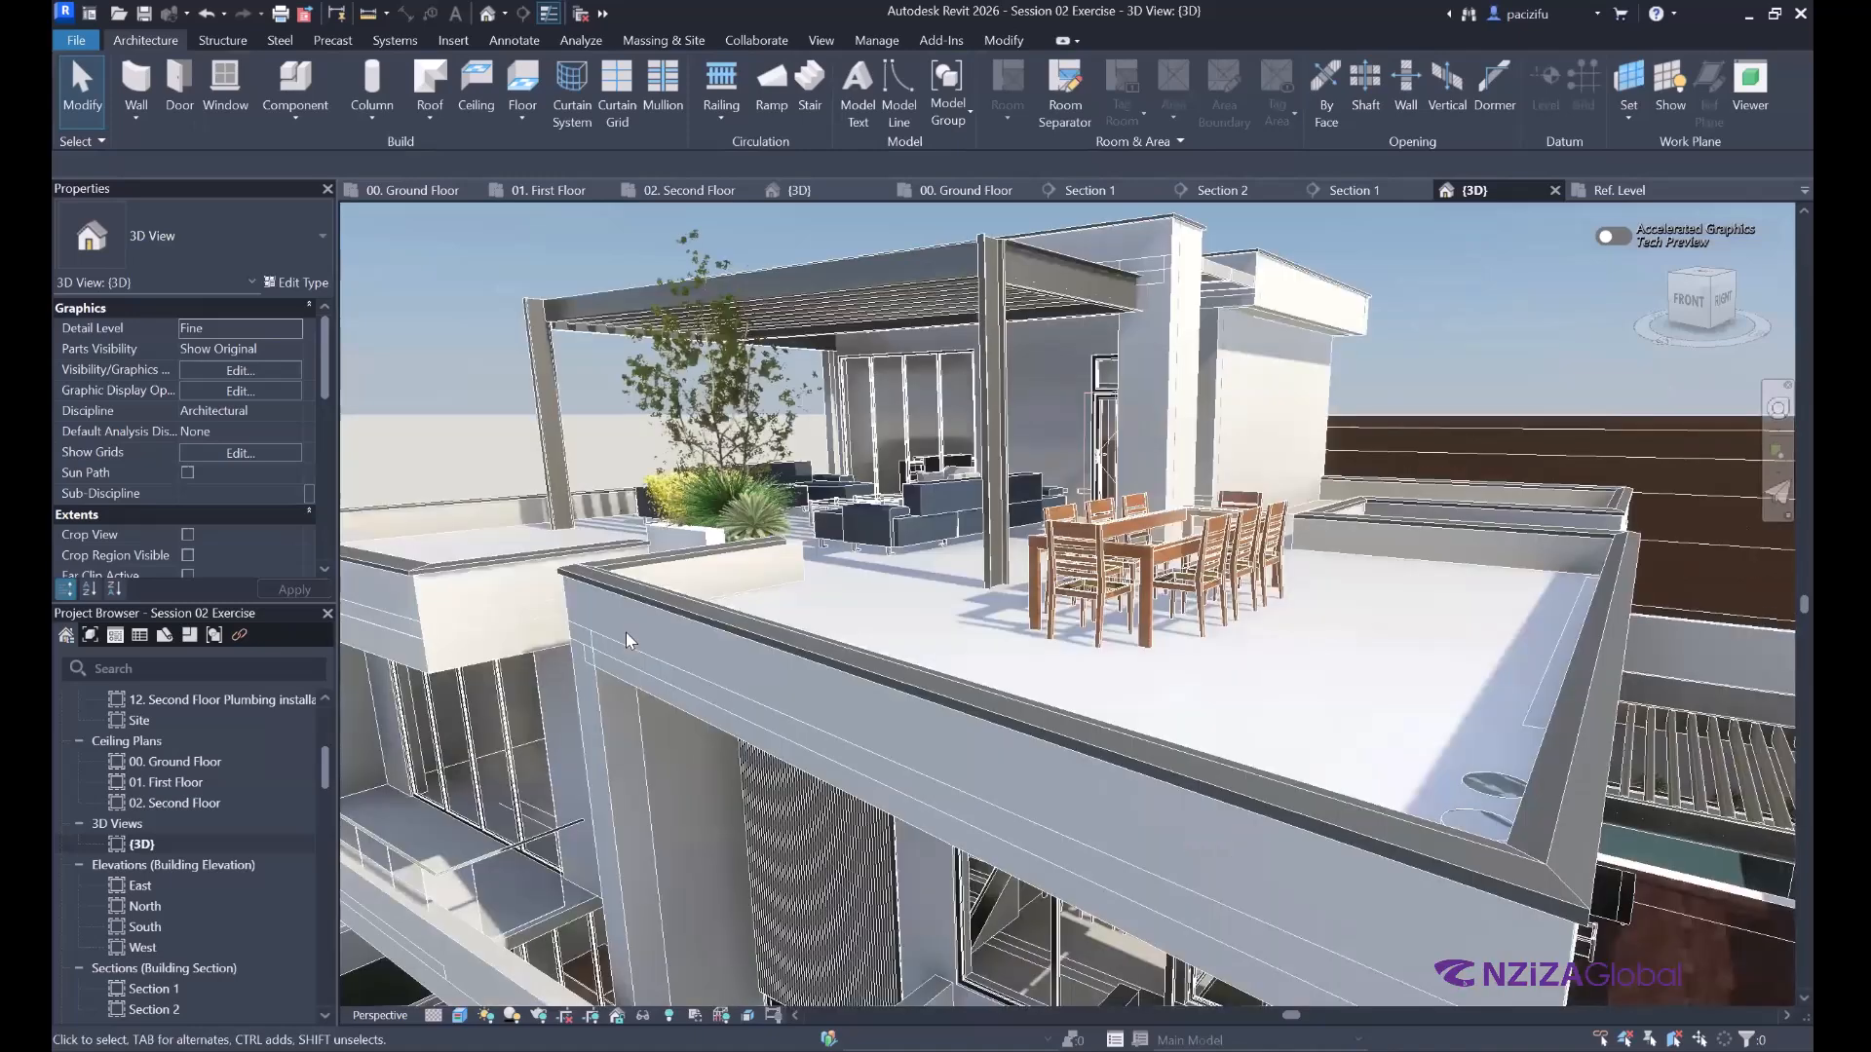
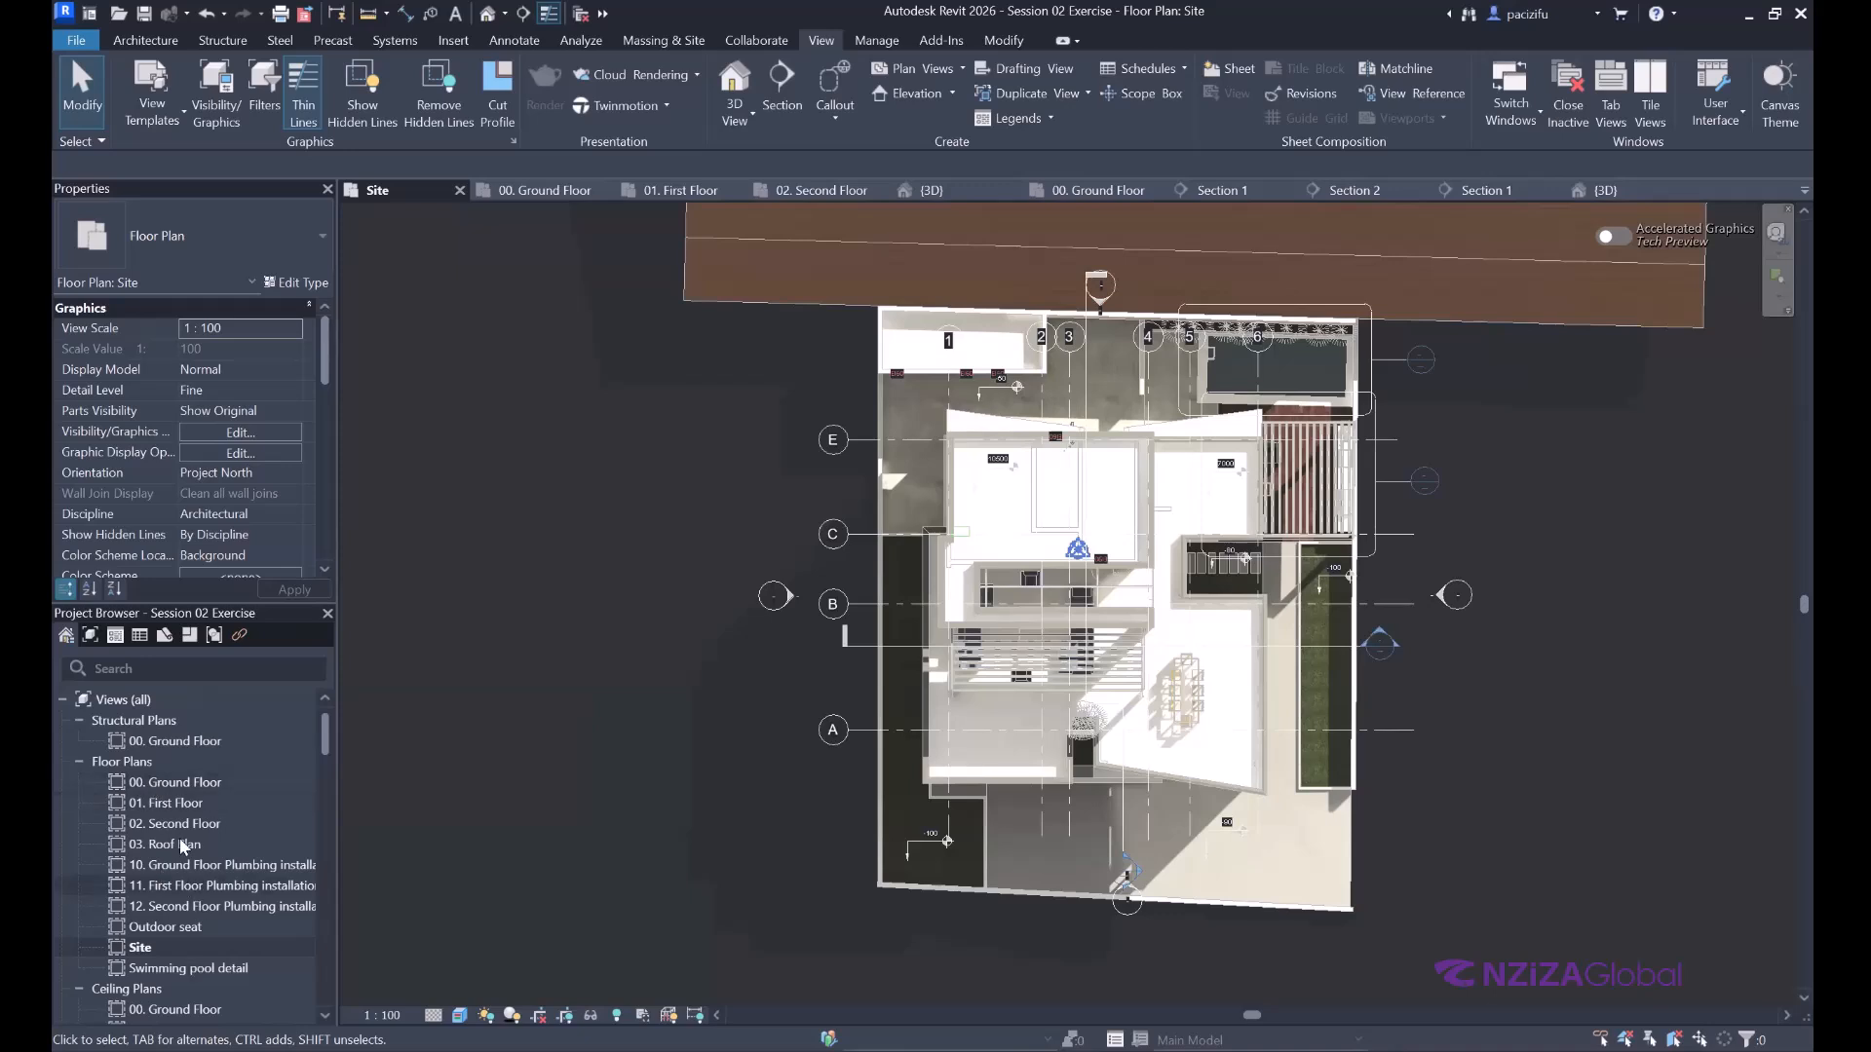
Look through the project's plans, elevations, sections and rendering views, and select the North elevation.
scroll(140, 891, "down", 3)
scroll(138, 892, "down", 1)
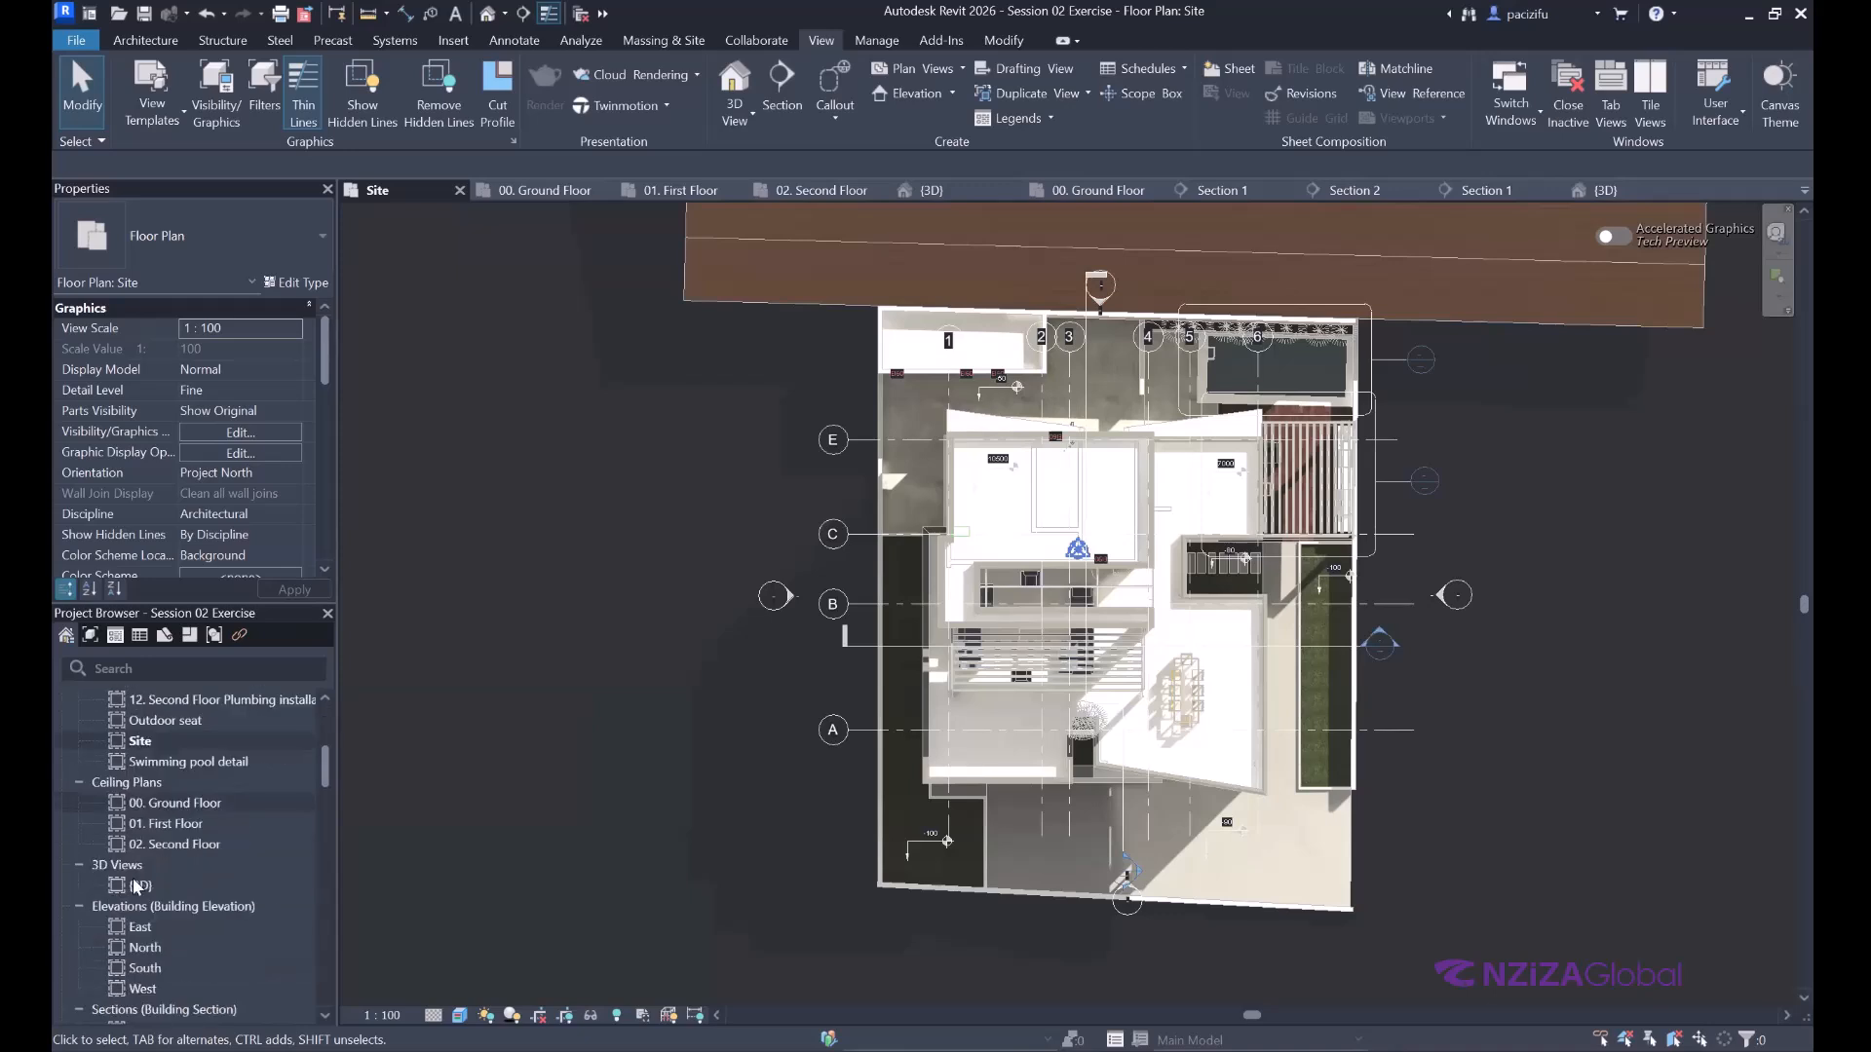
scroll(137, 889, "down", 2)
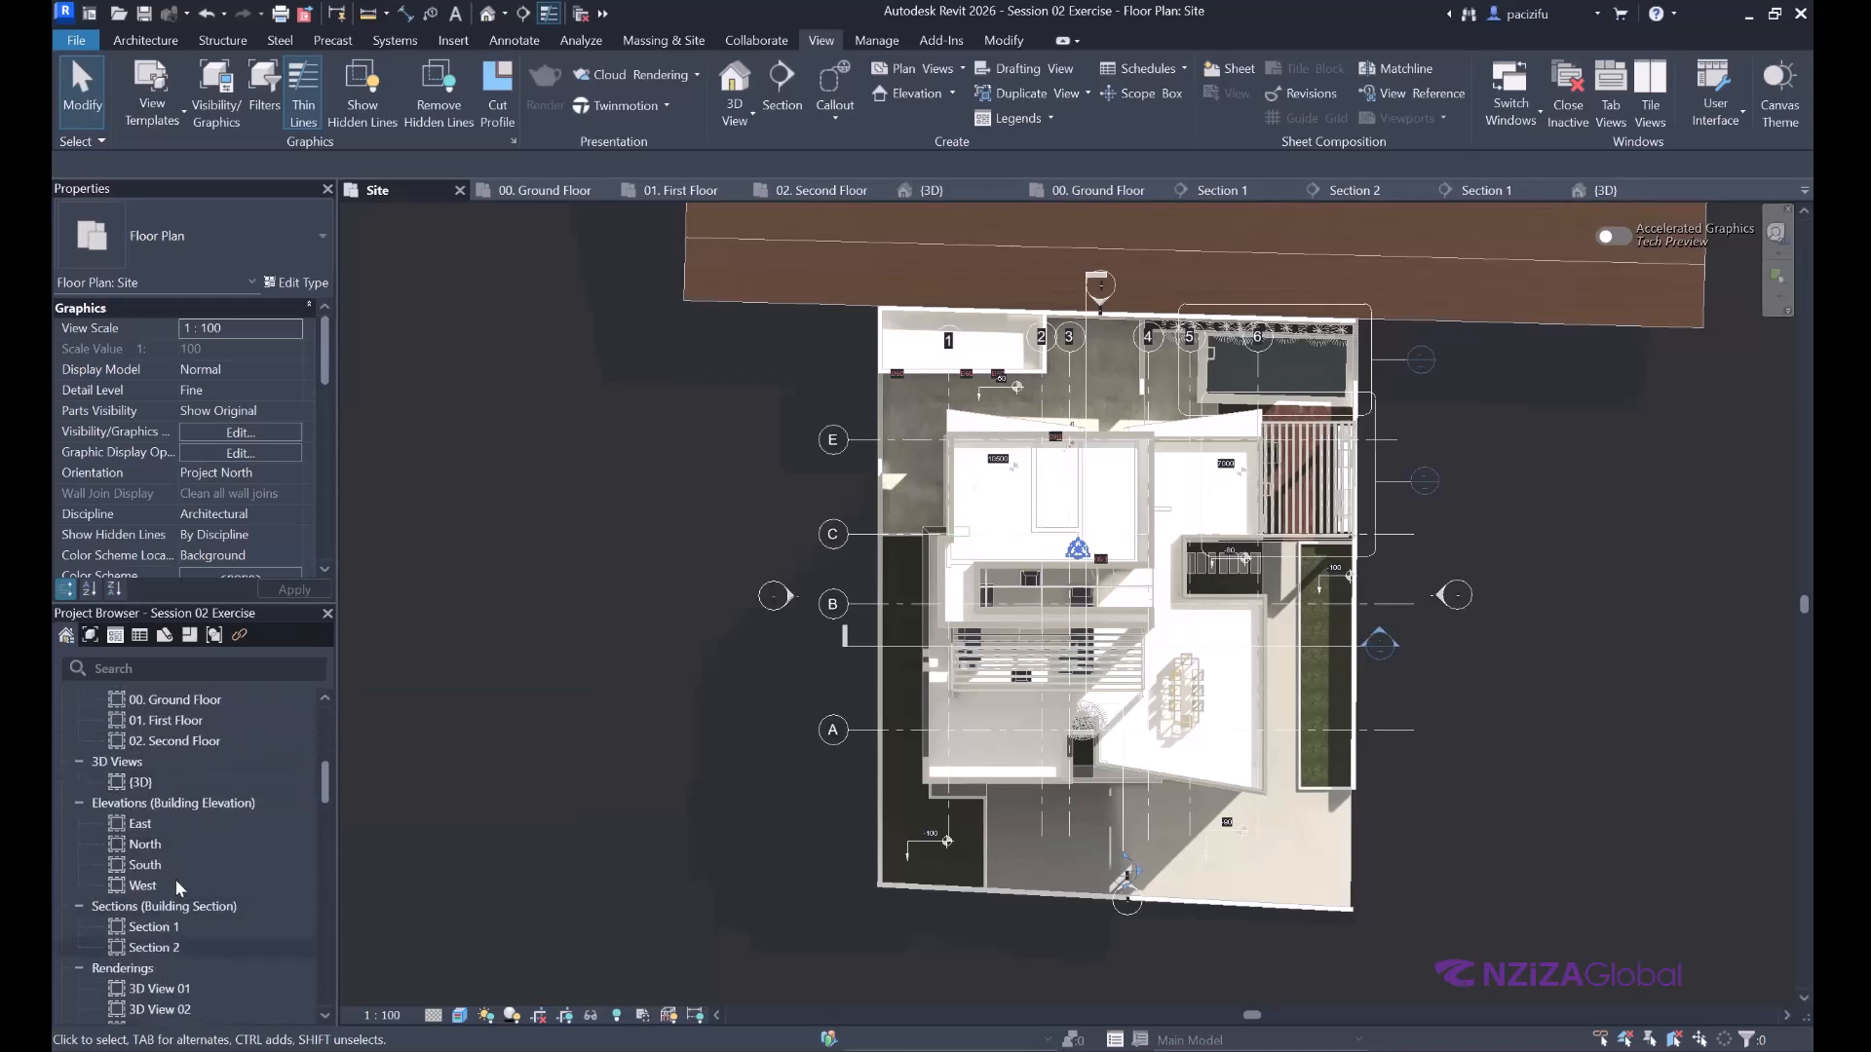
scroll(183, 840, "down", 2)
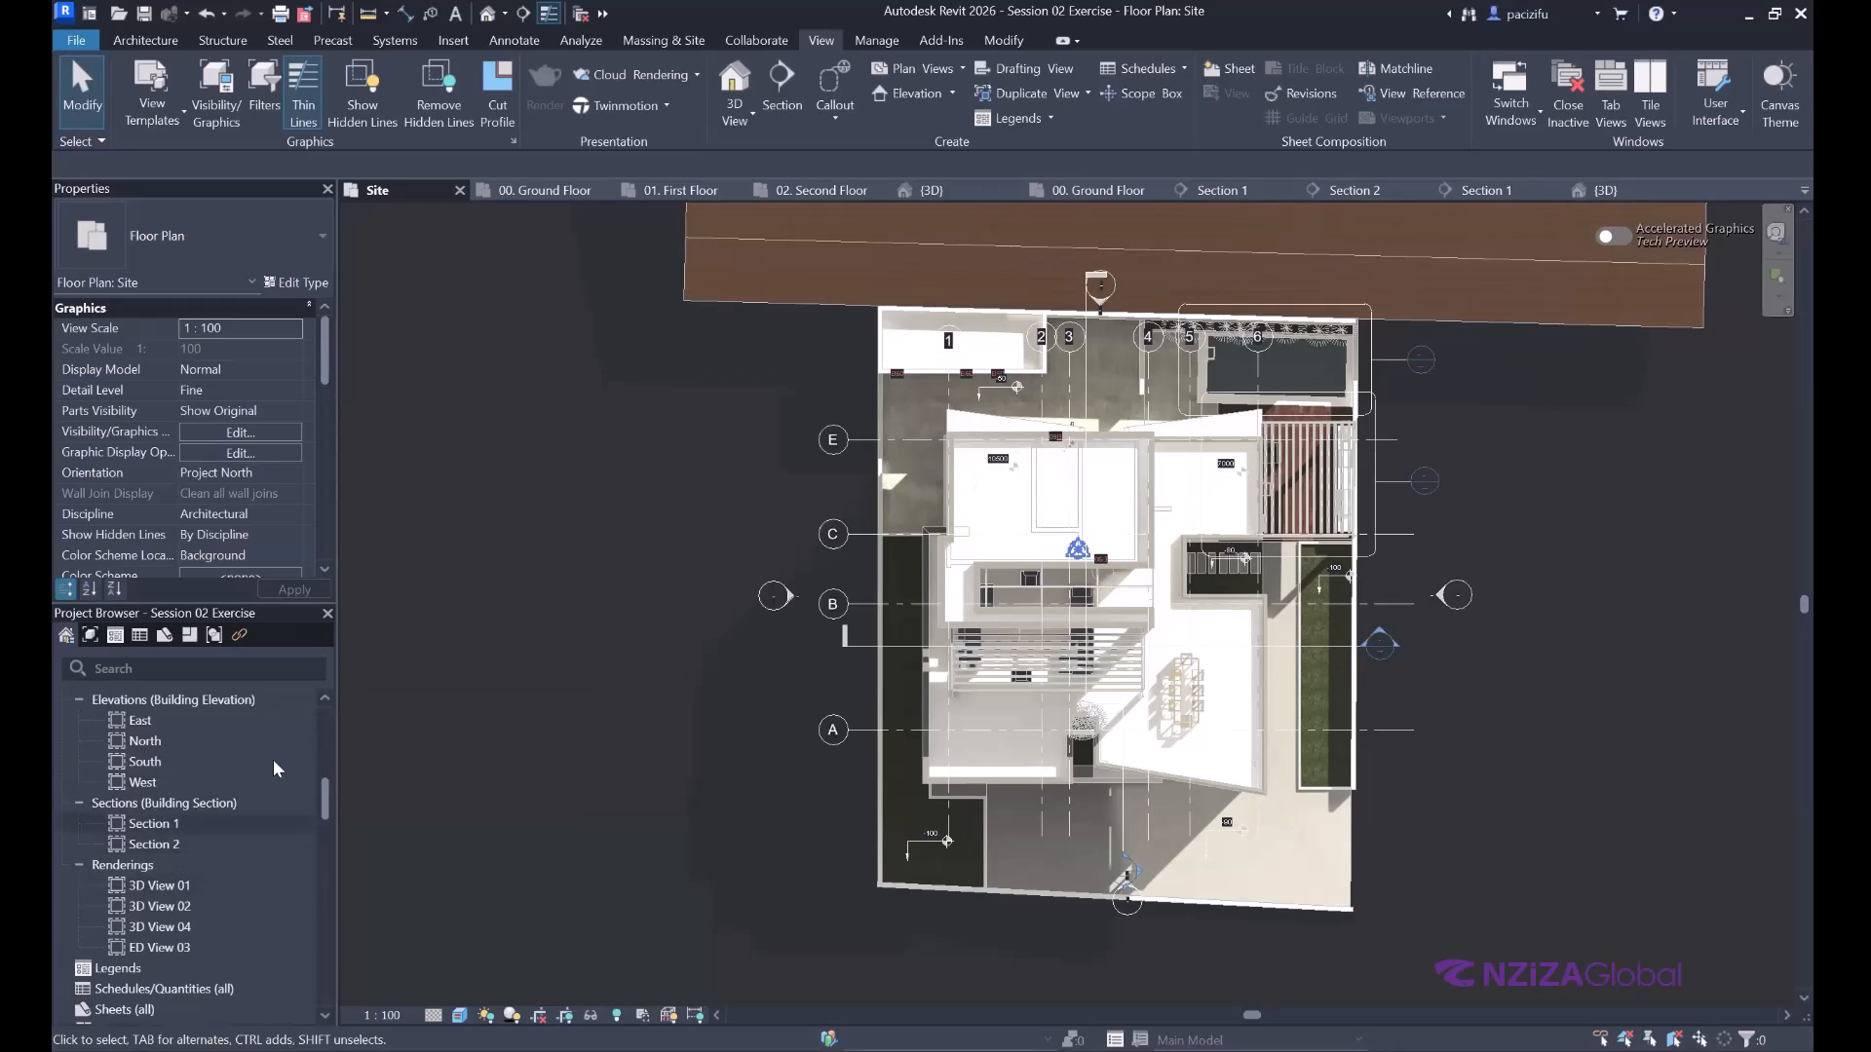
left_click(154, 740)
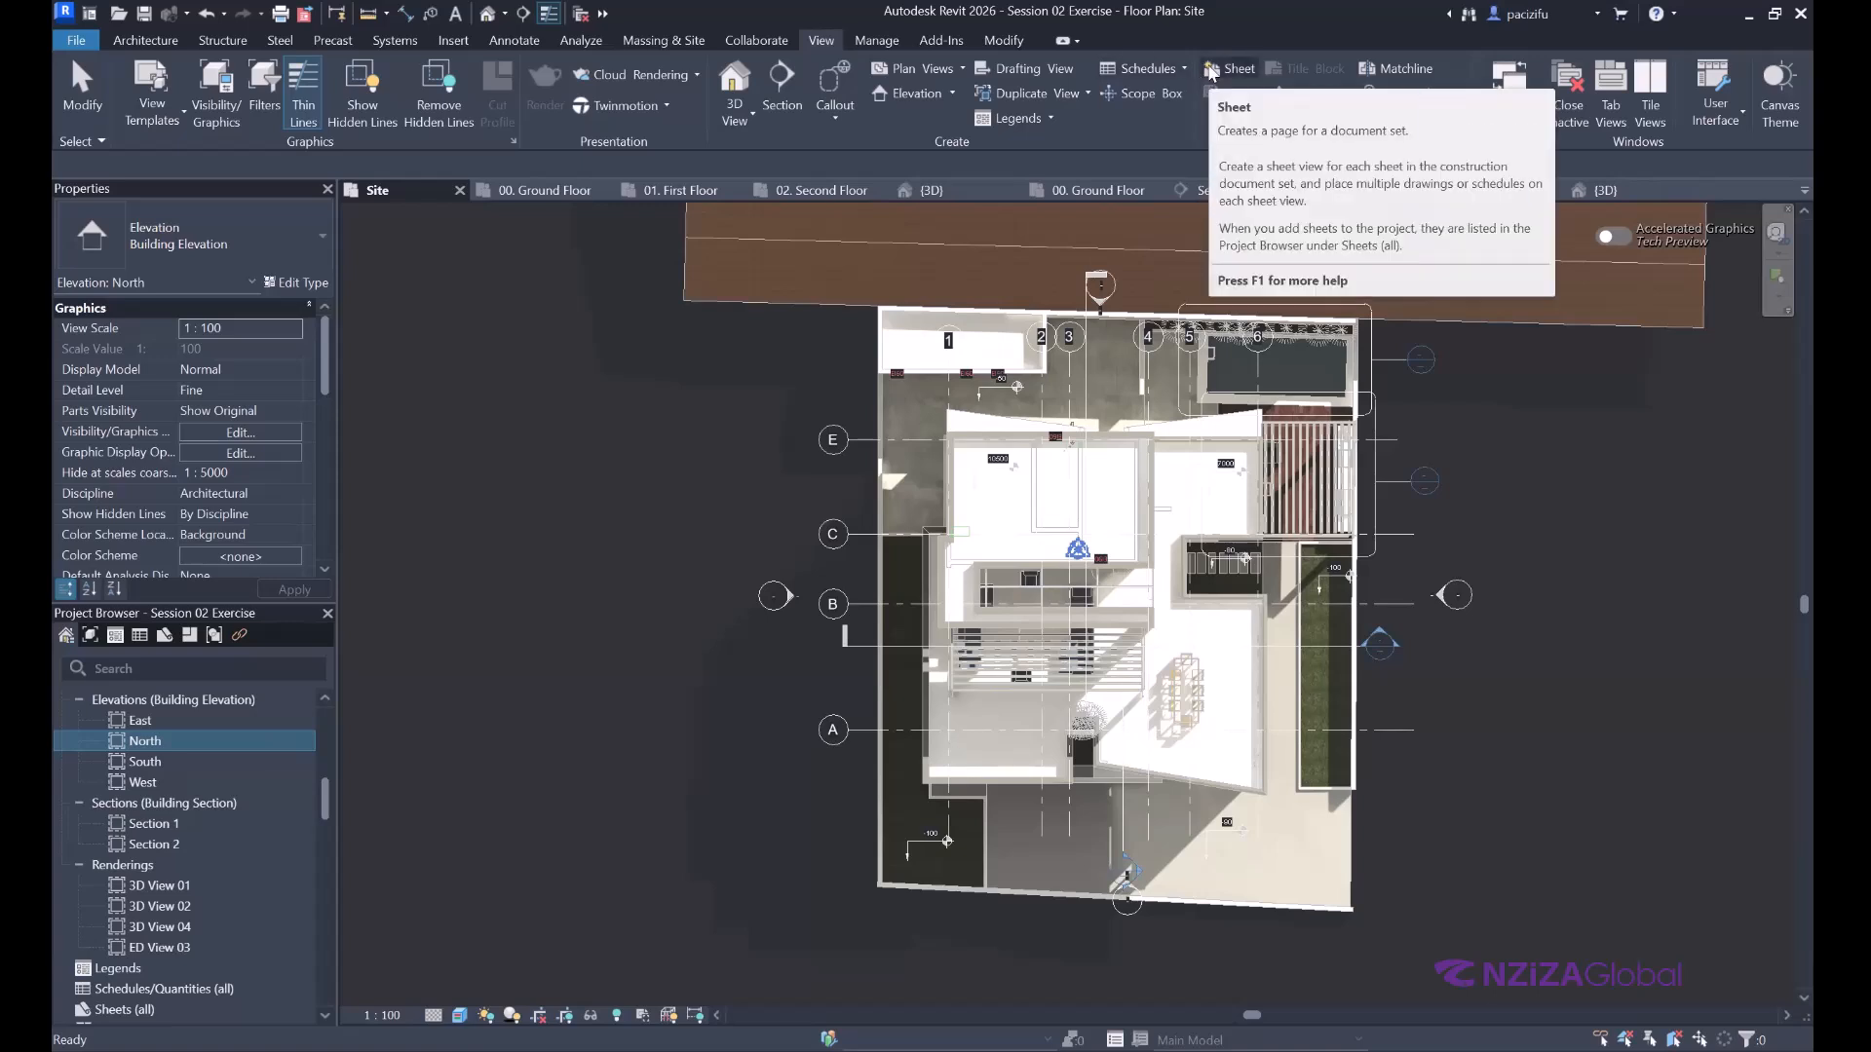
Start a new sheet and browse the US family library to the Titleblocks folder.
left_click(1211, 72)
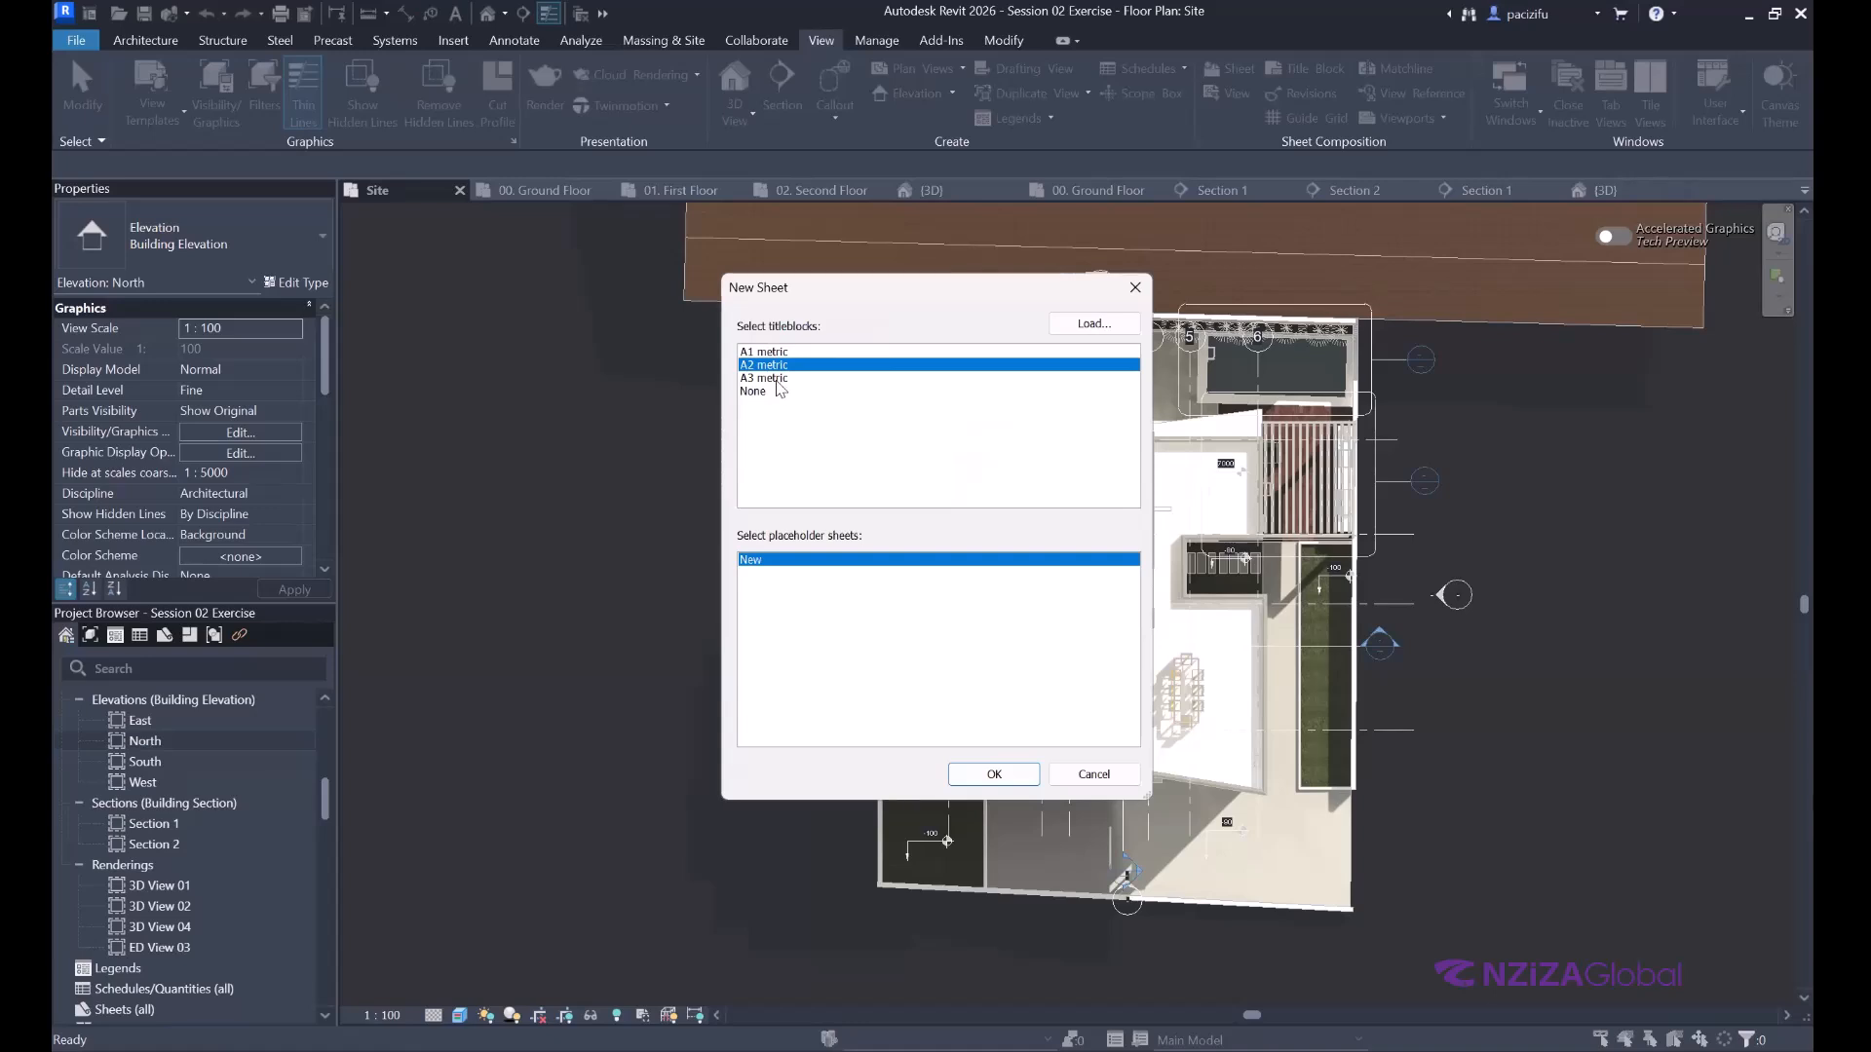
left_click(1092, 331)
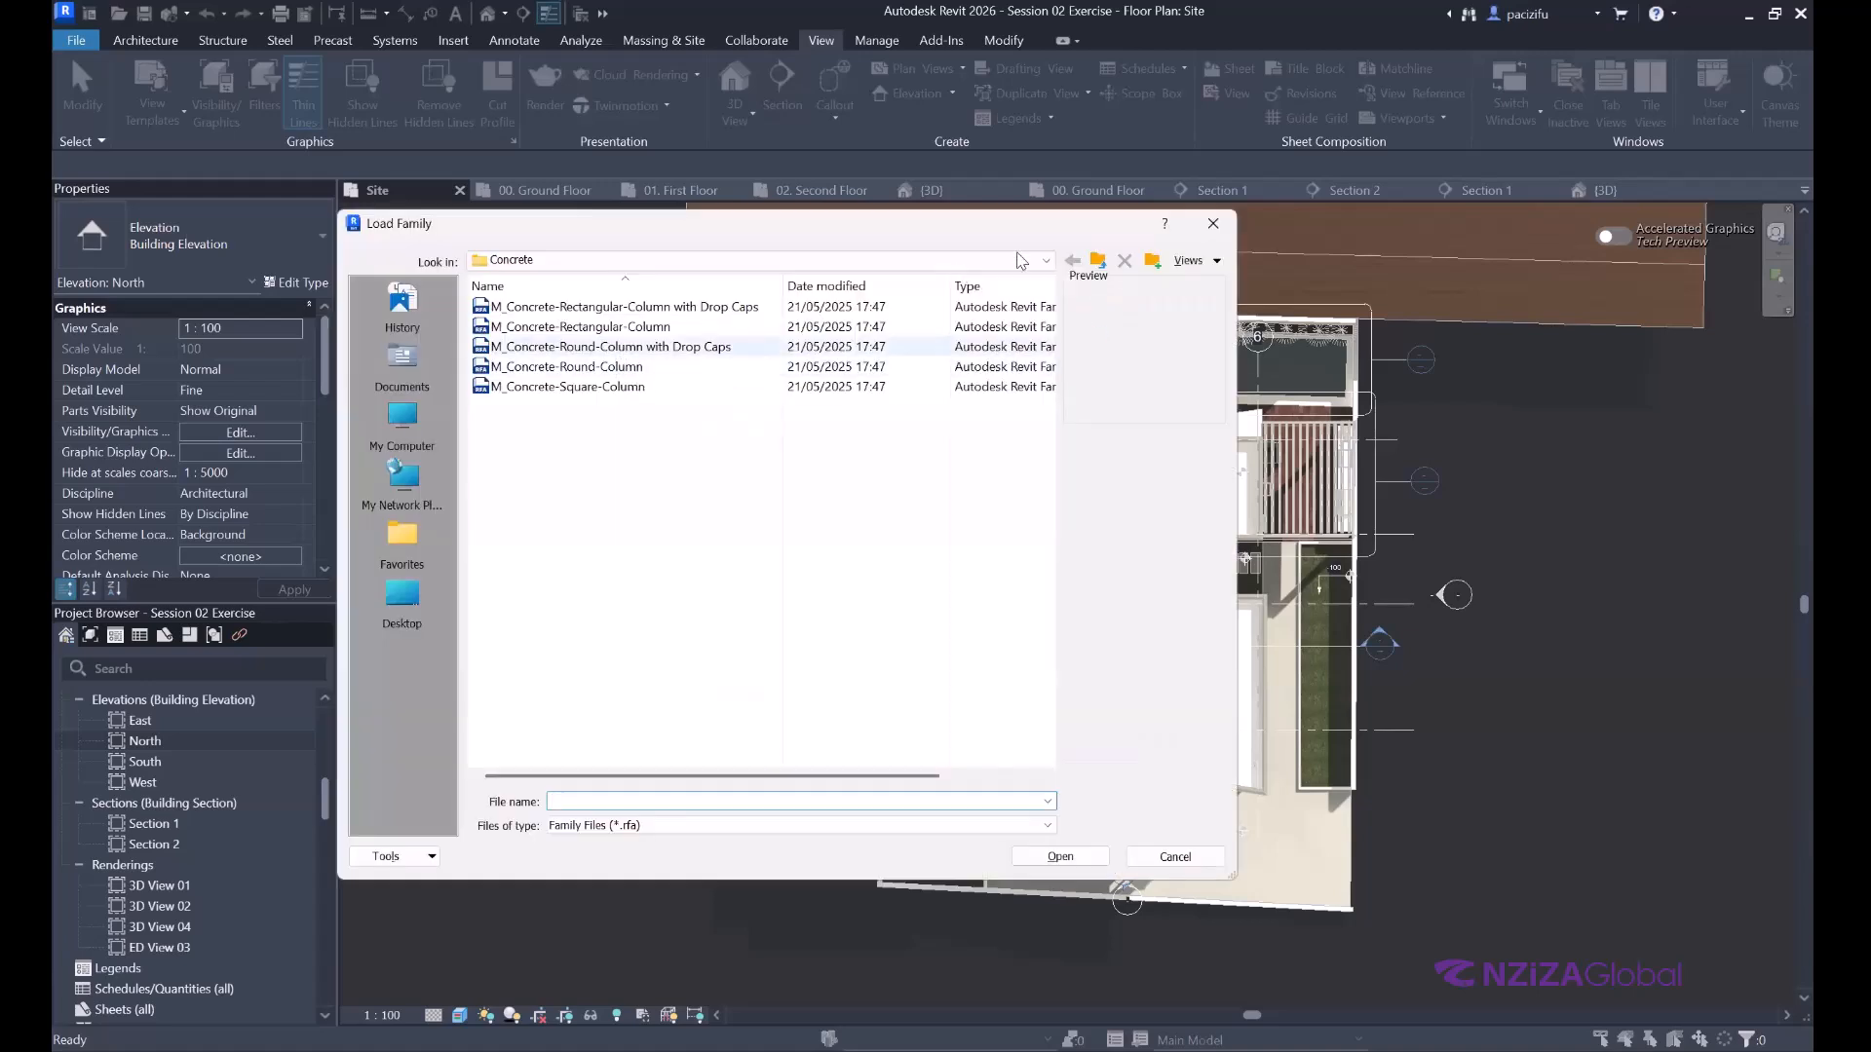
left_click(1101, 263)
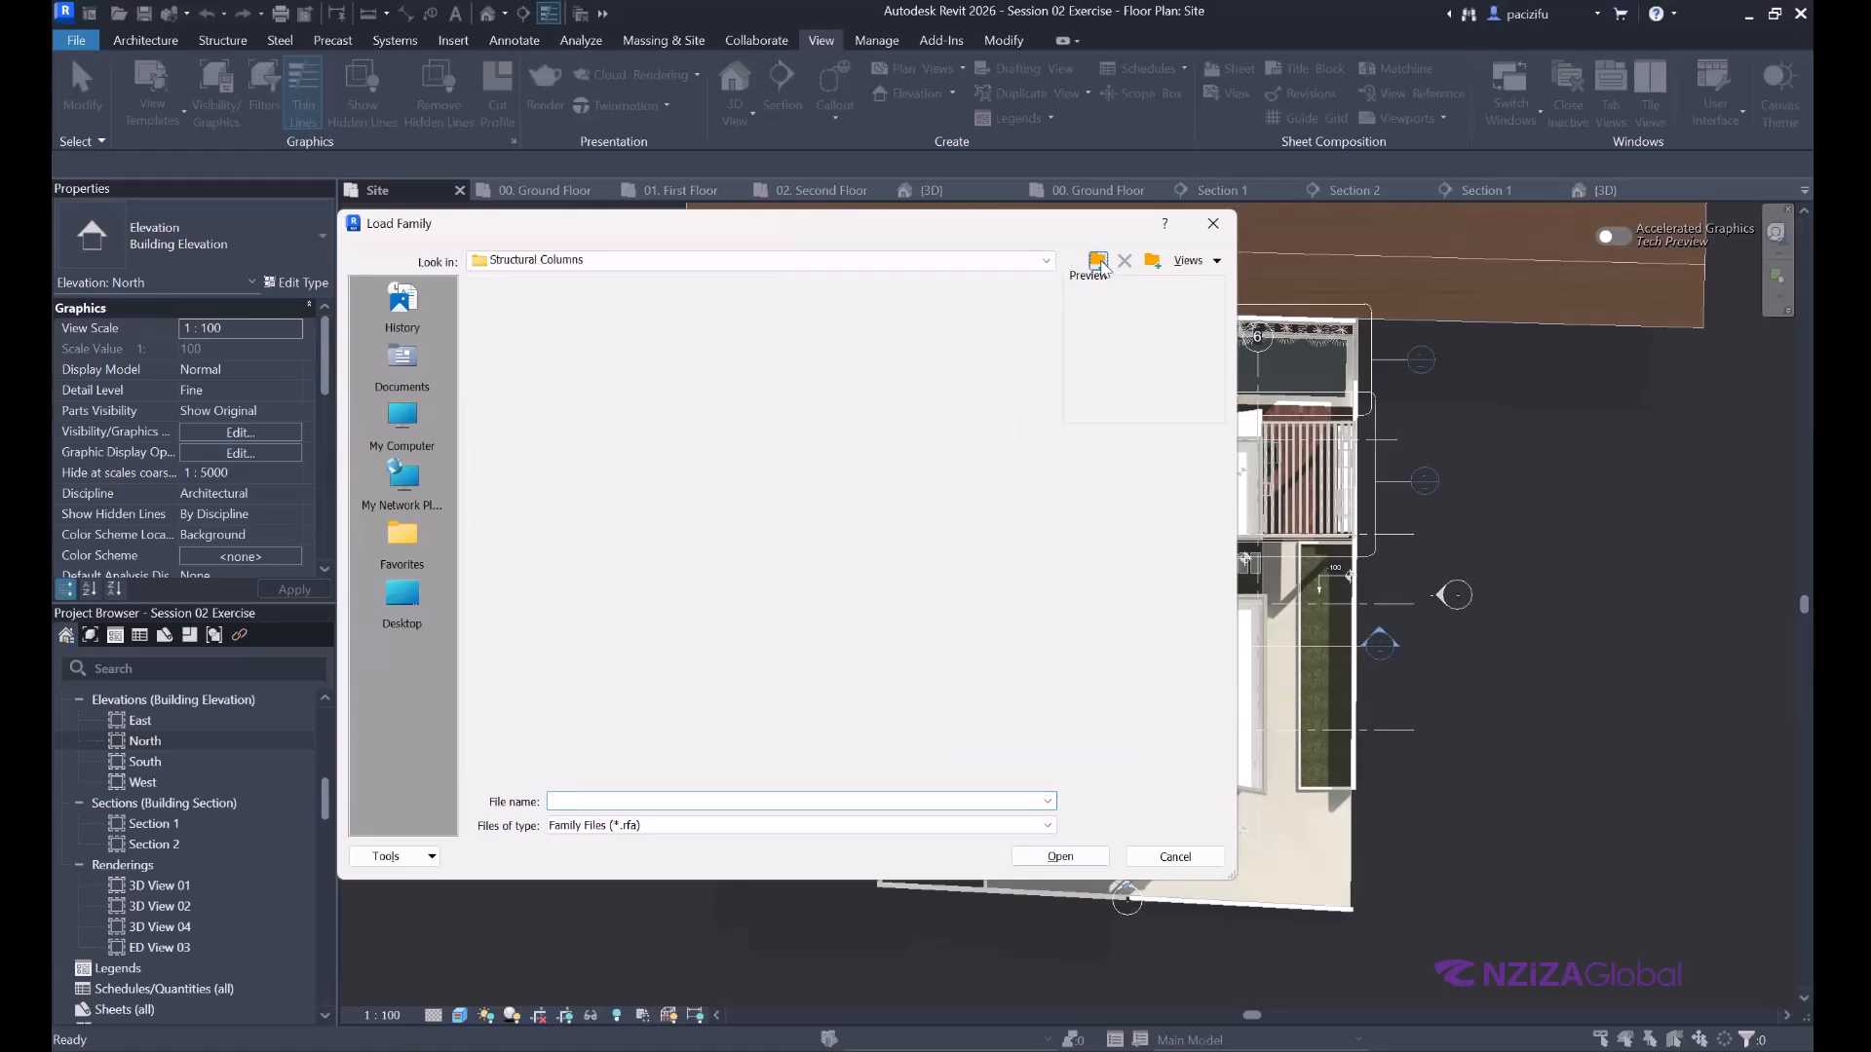
left_click(1101, 263)
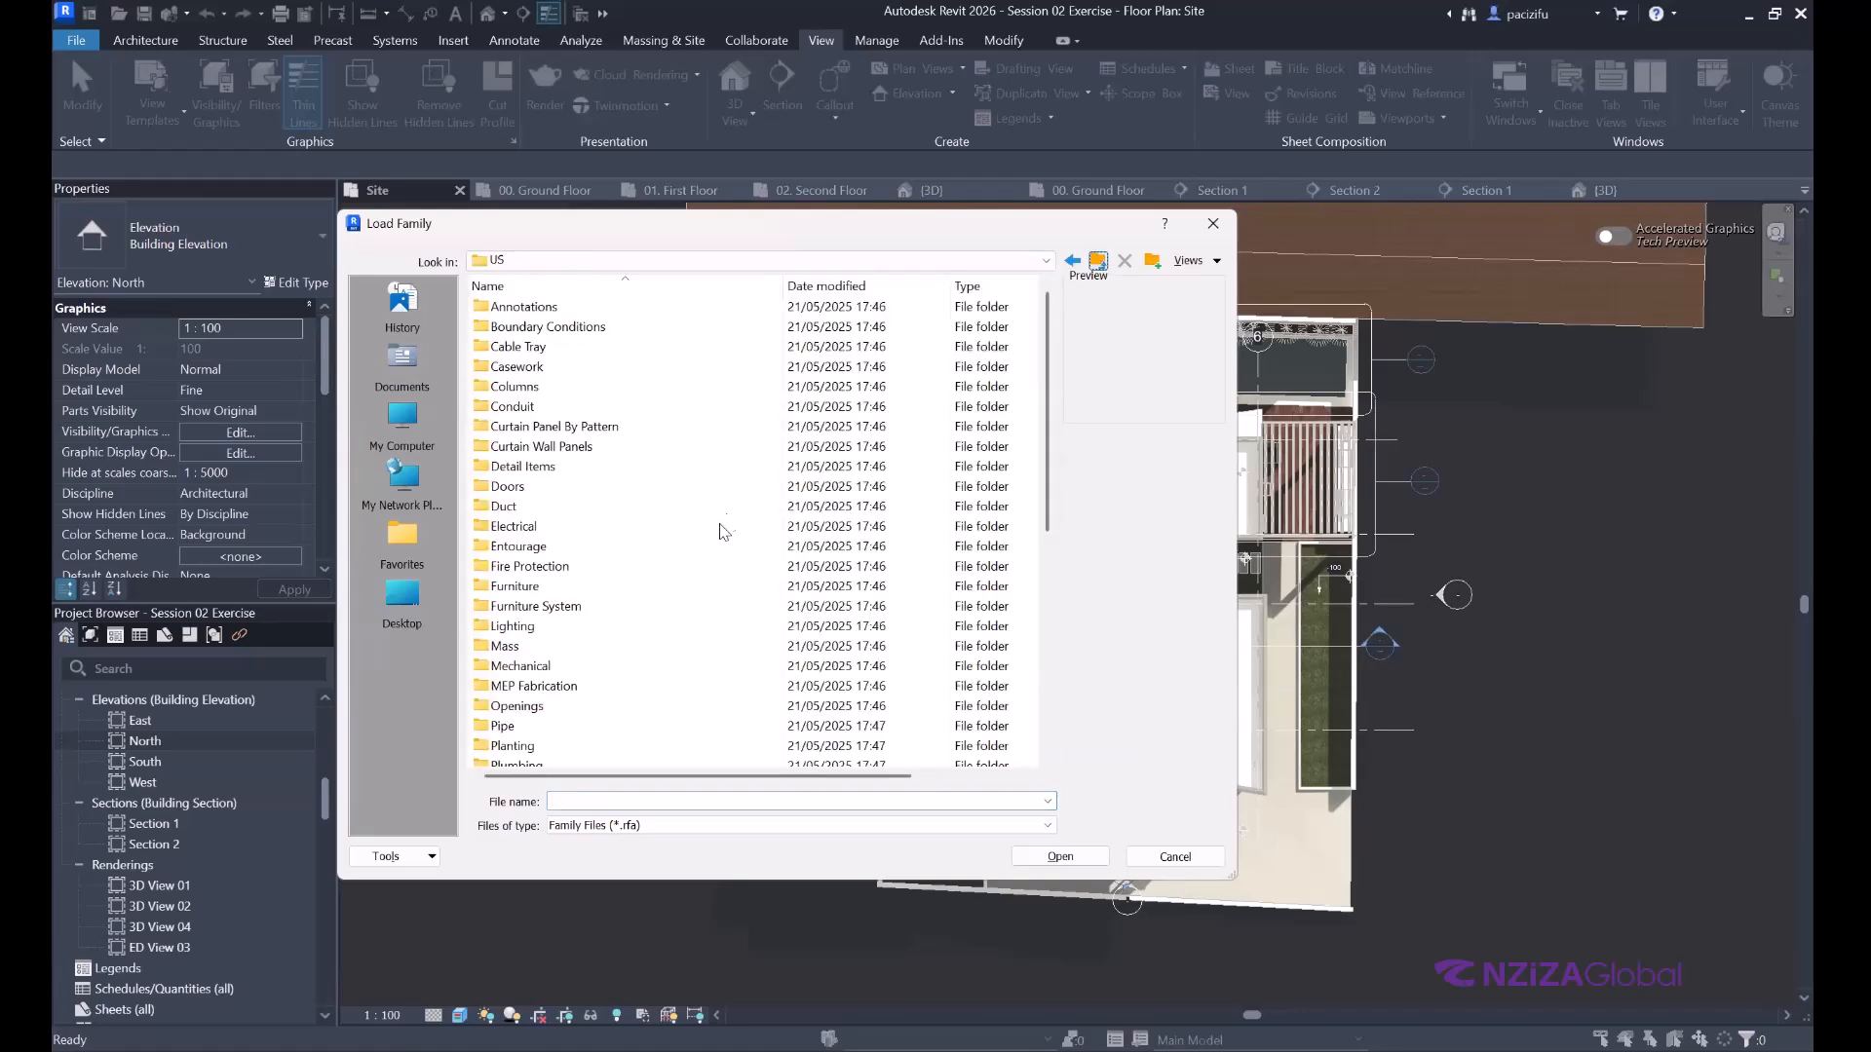
scroll(638, 585, "down", 8)
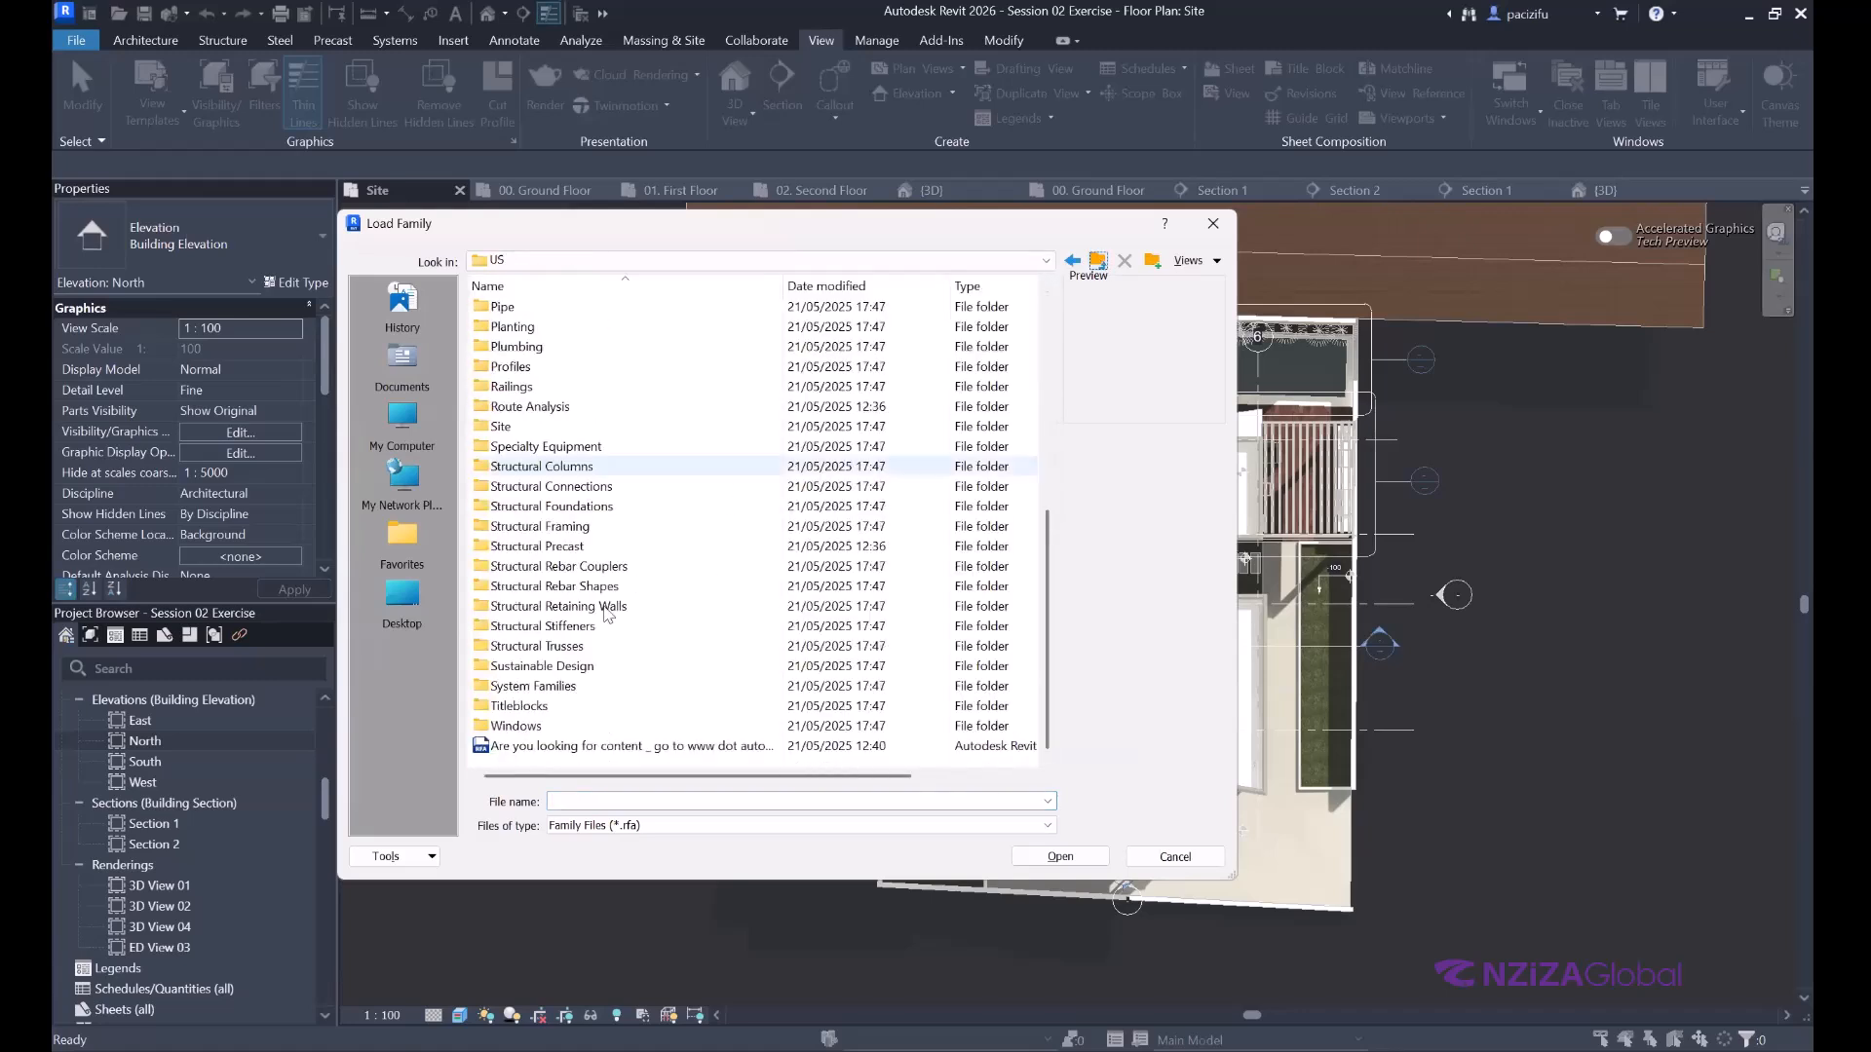
left_click(521, 712)
double_click(522, 713)
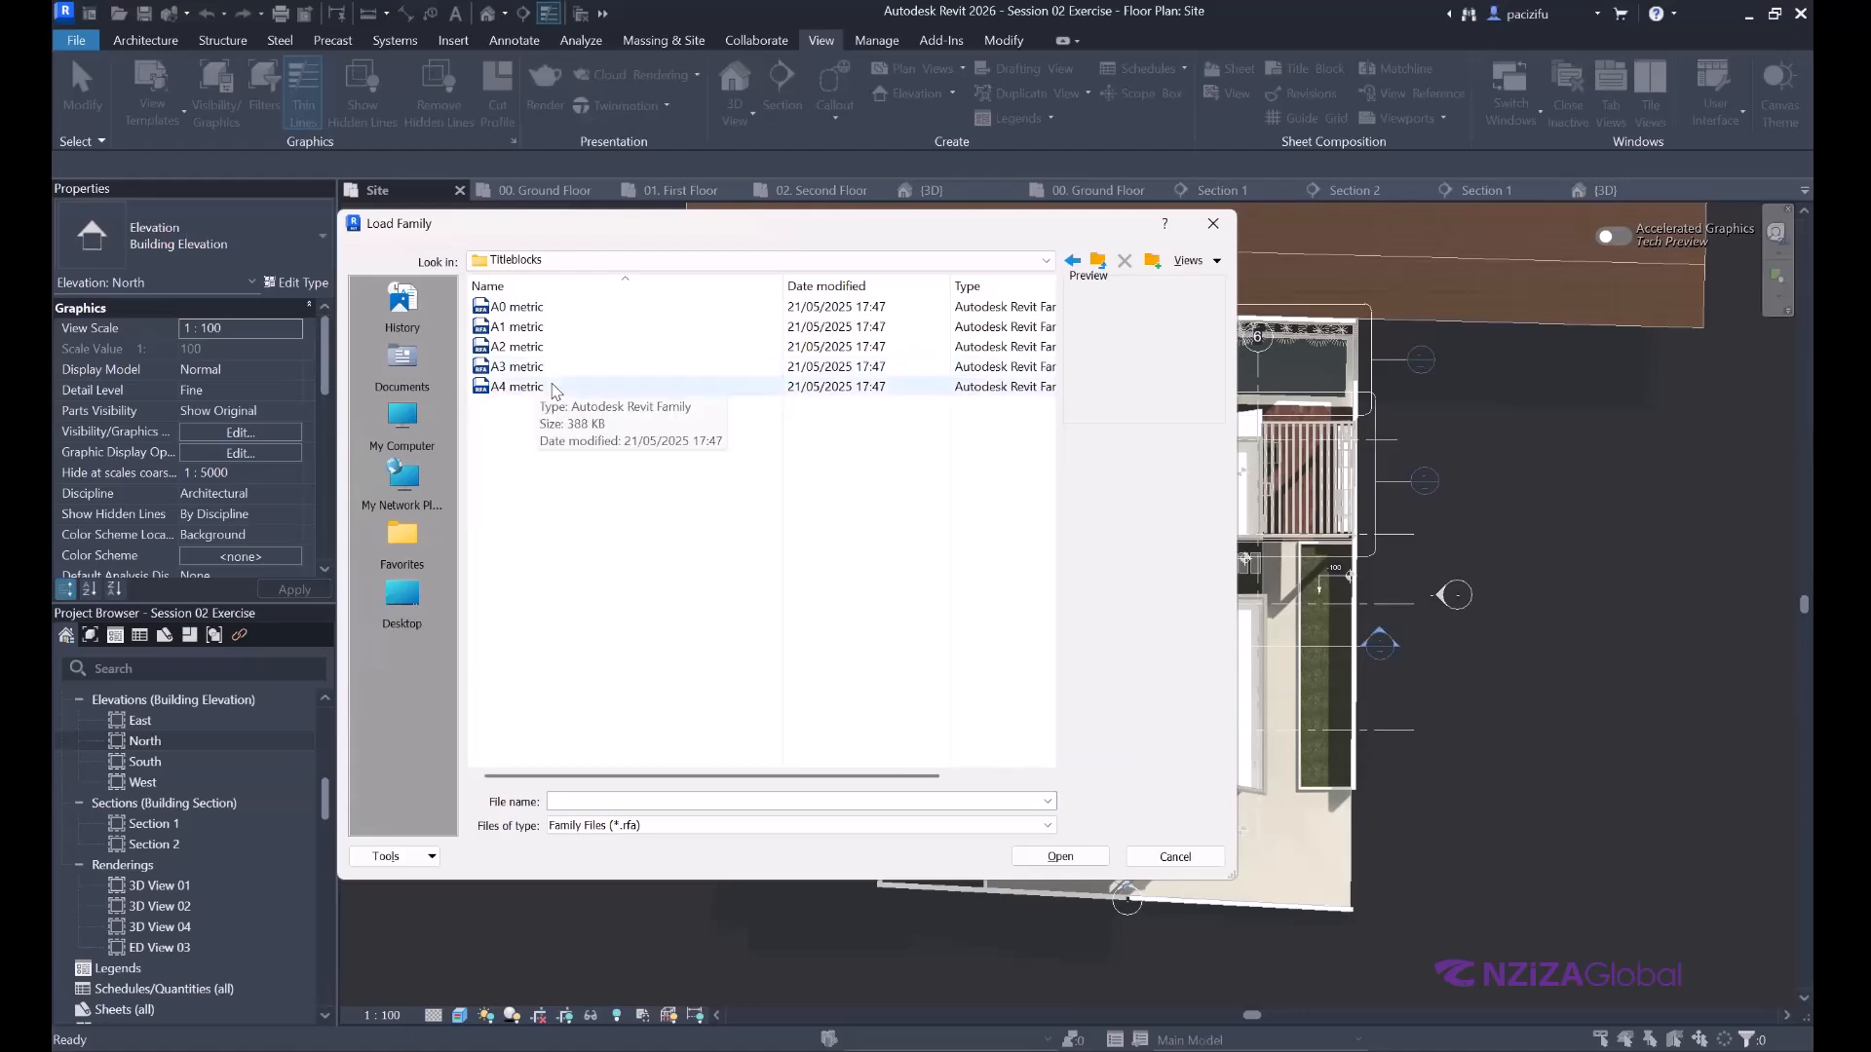
Choose the A2 metric title block and create the new sheet with it.
left_click(528, 350)
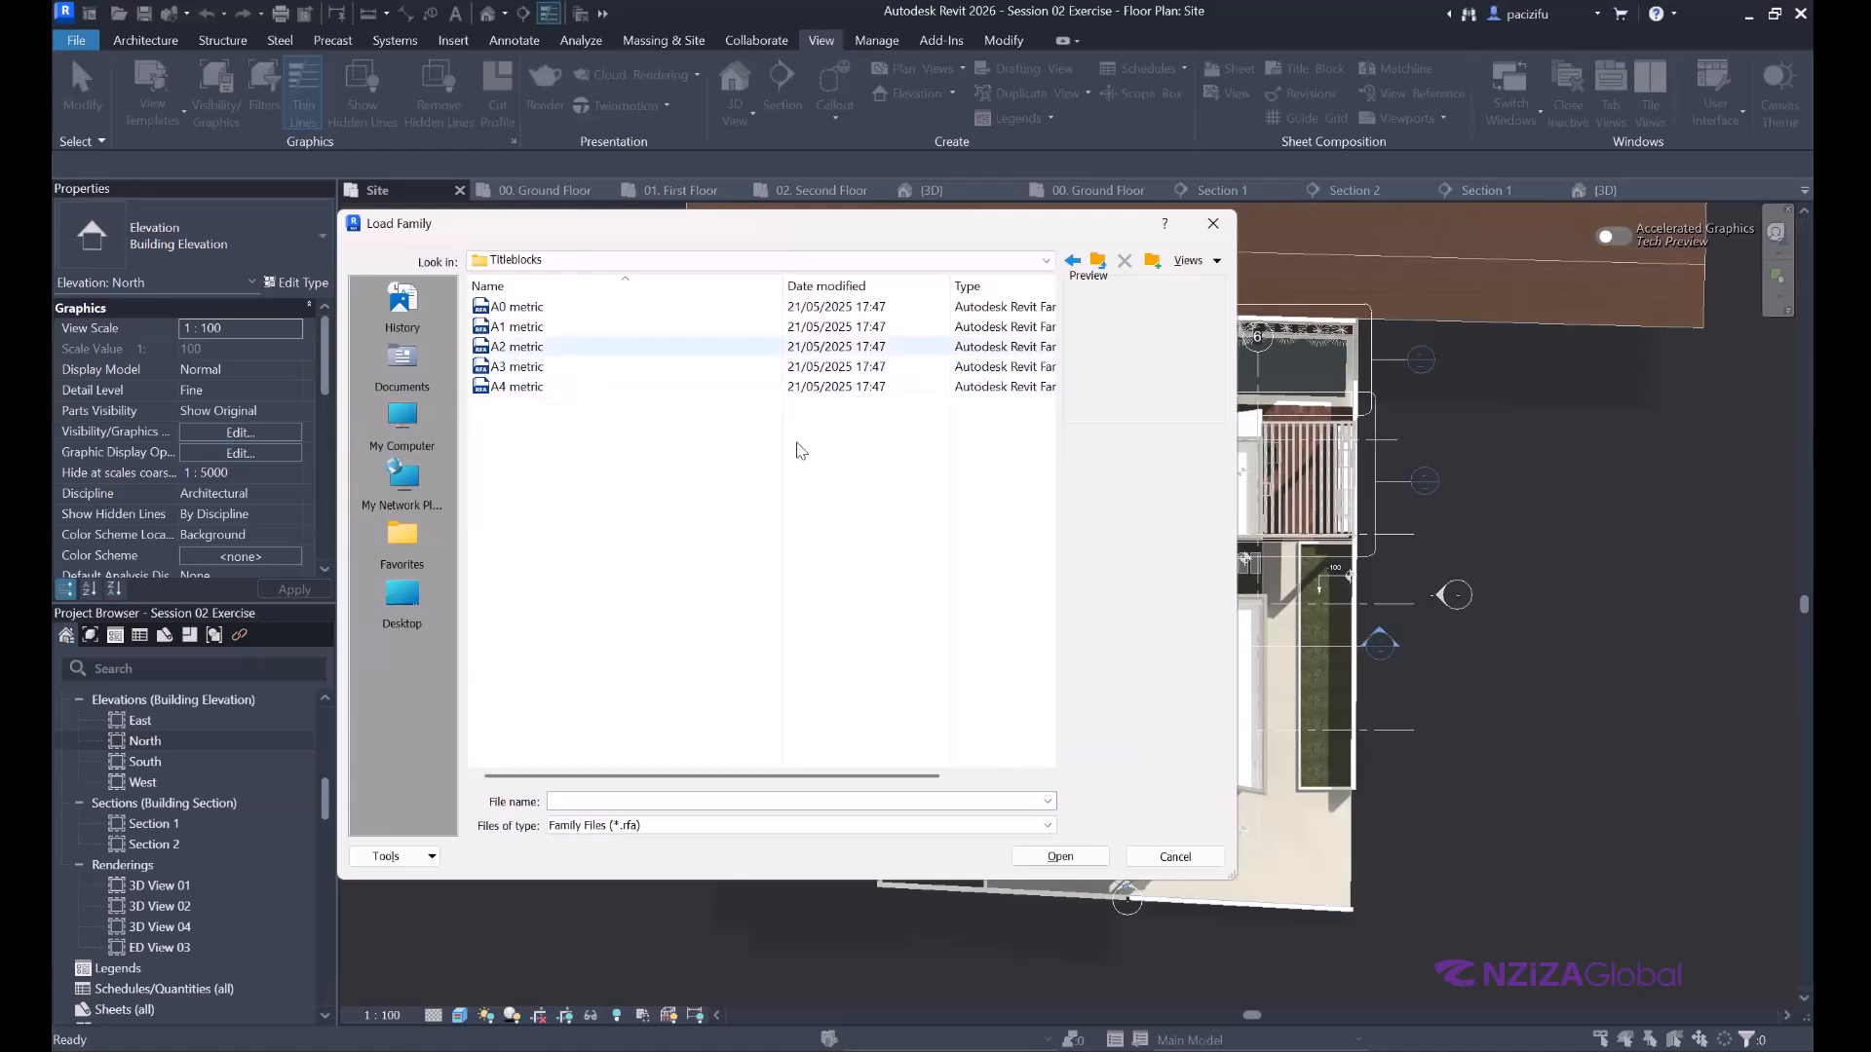
left_click(1080, 858)
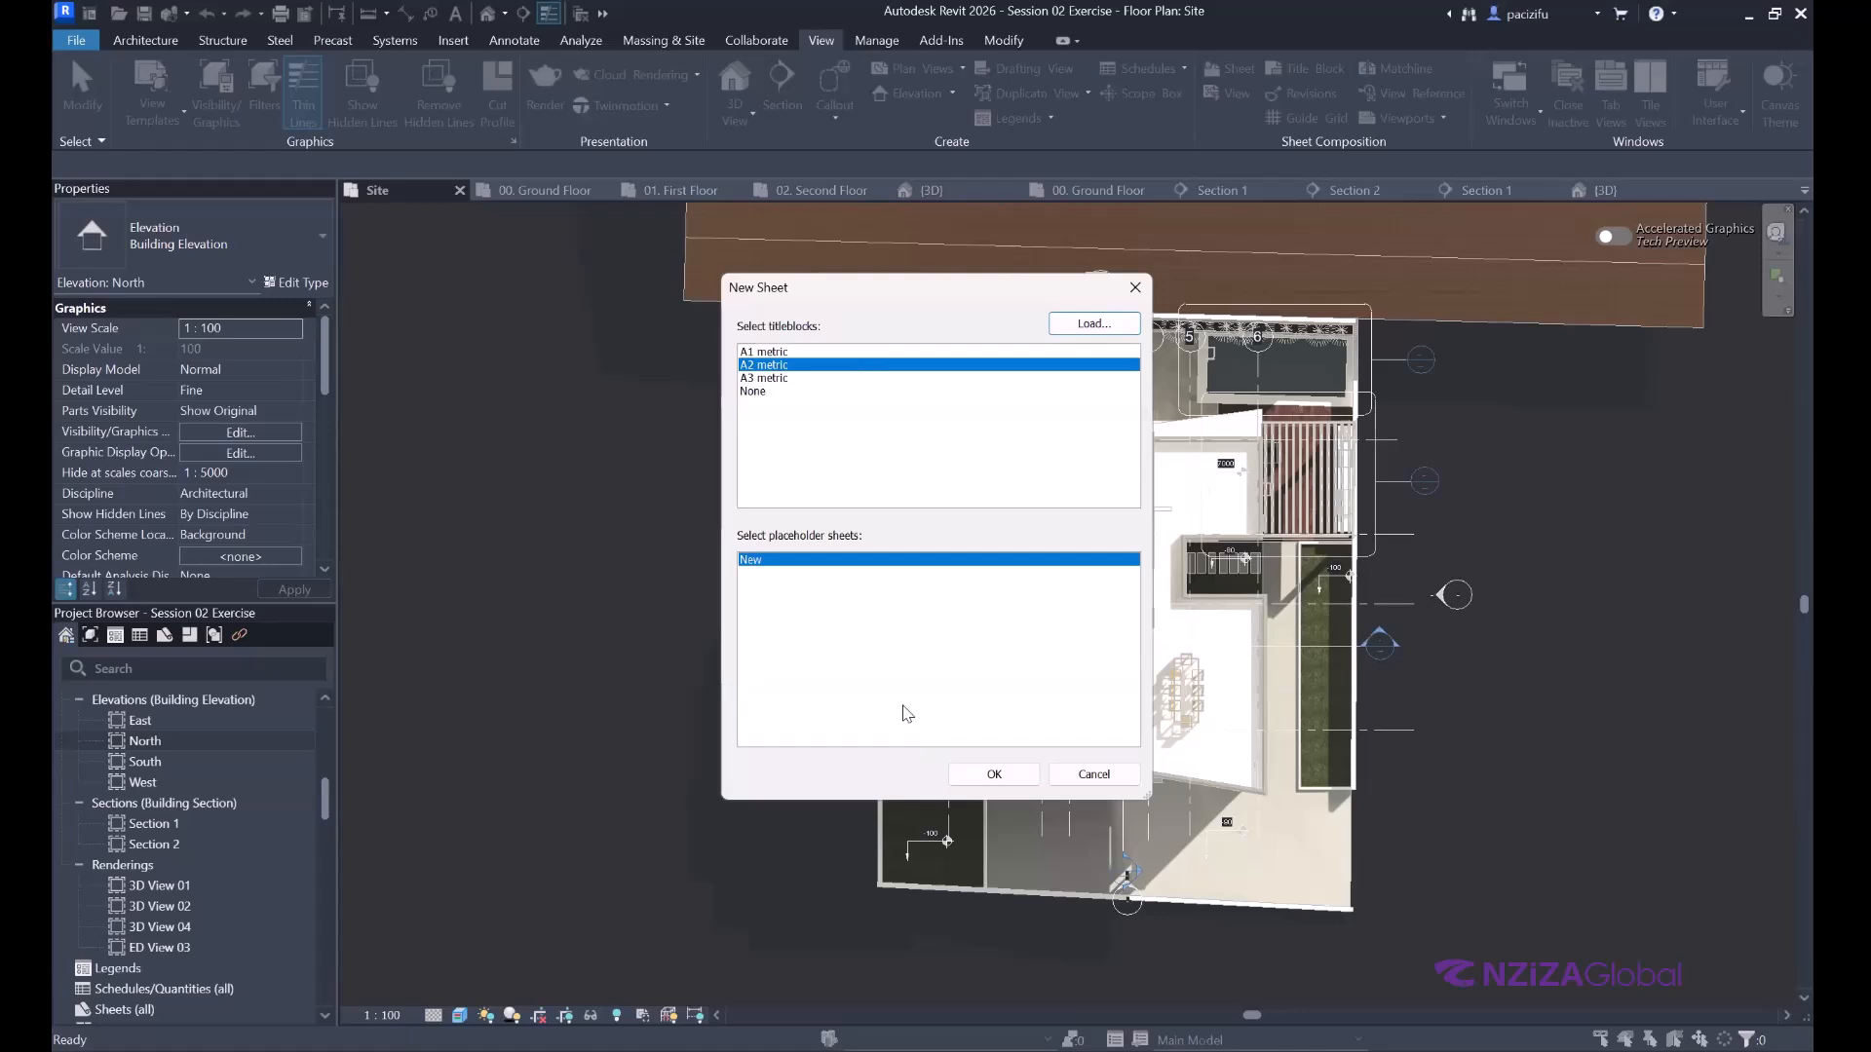
left_click(1001, 774)
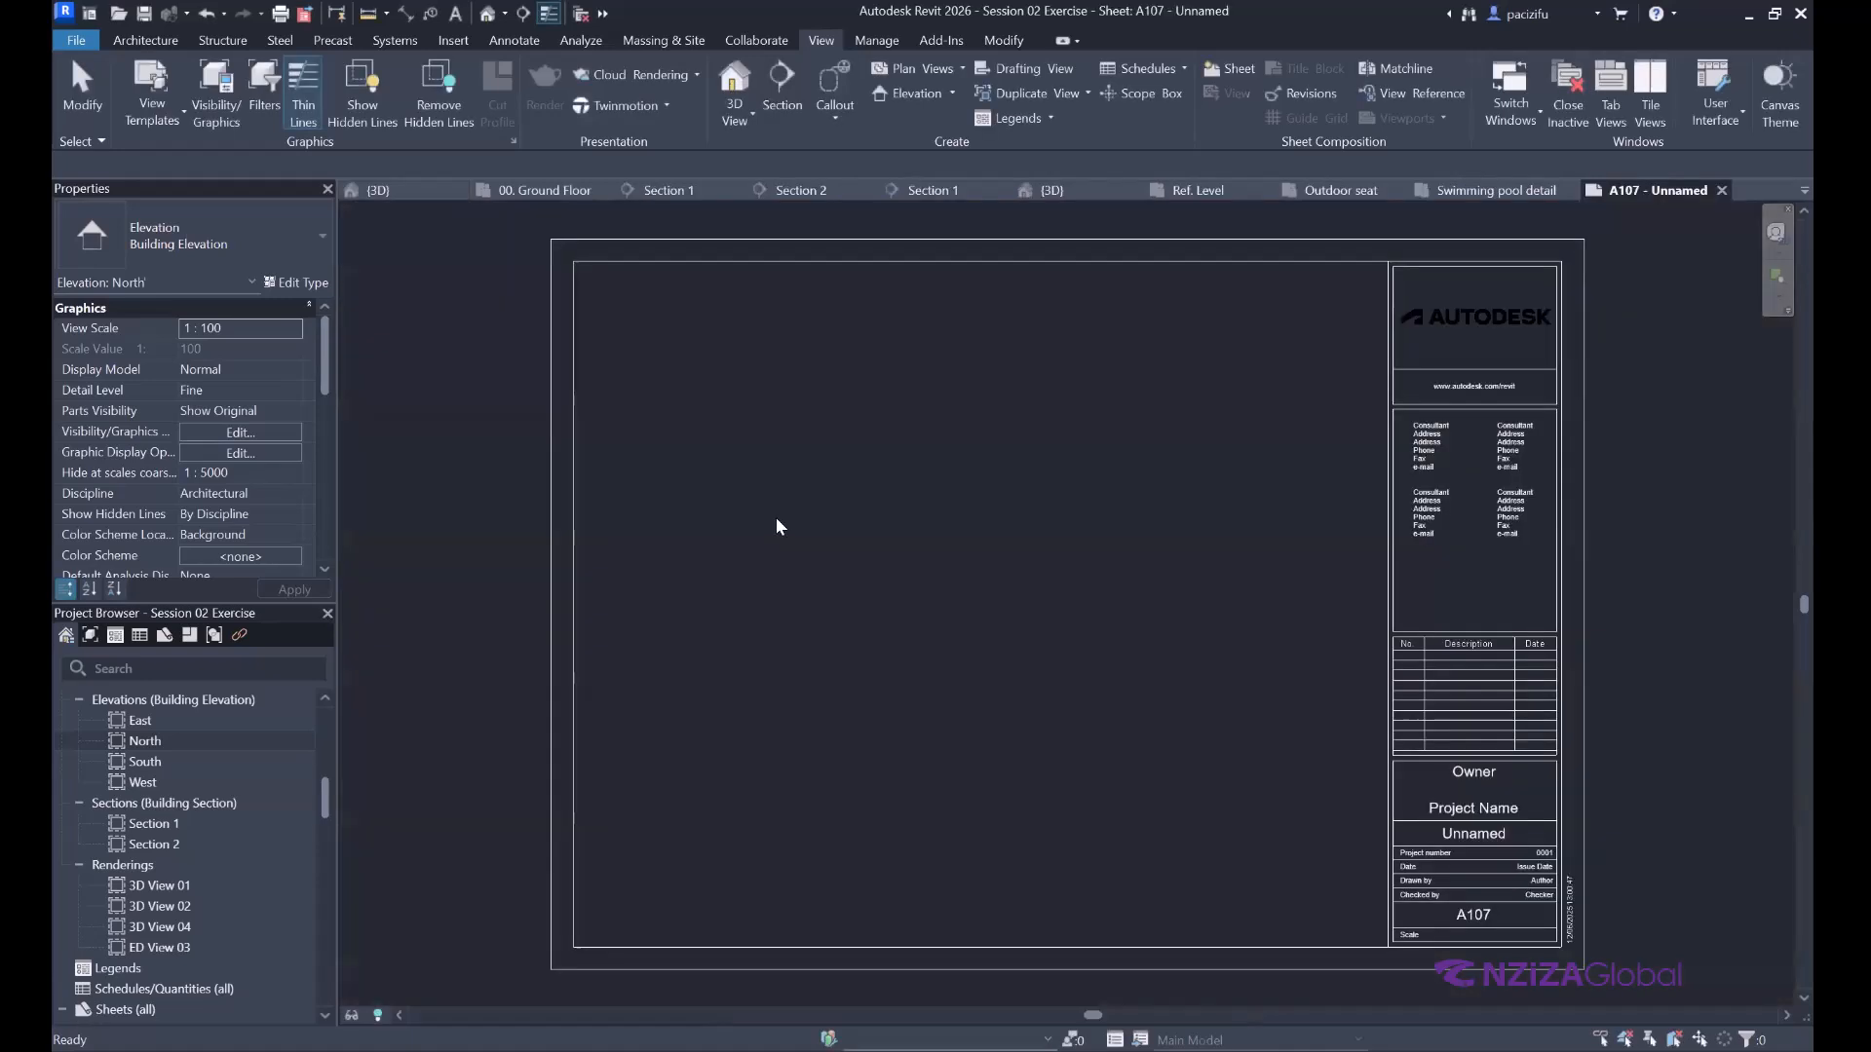
scroll(791, 516, "down", 1)
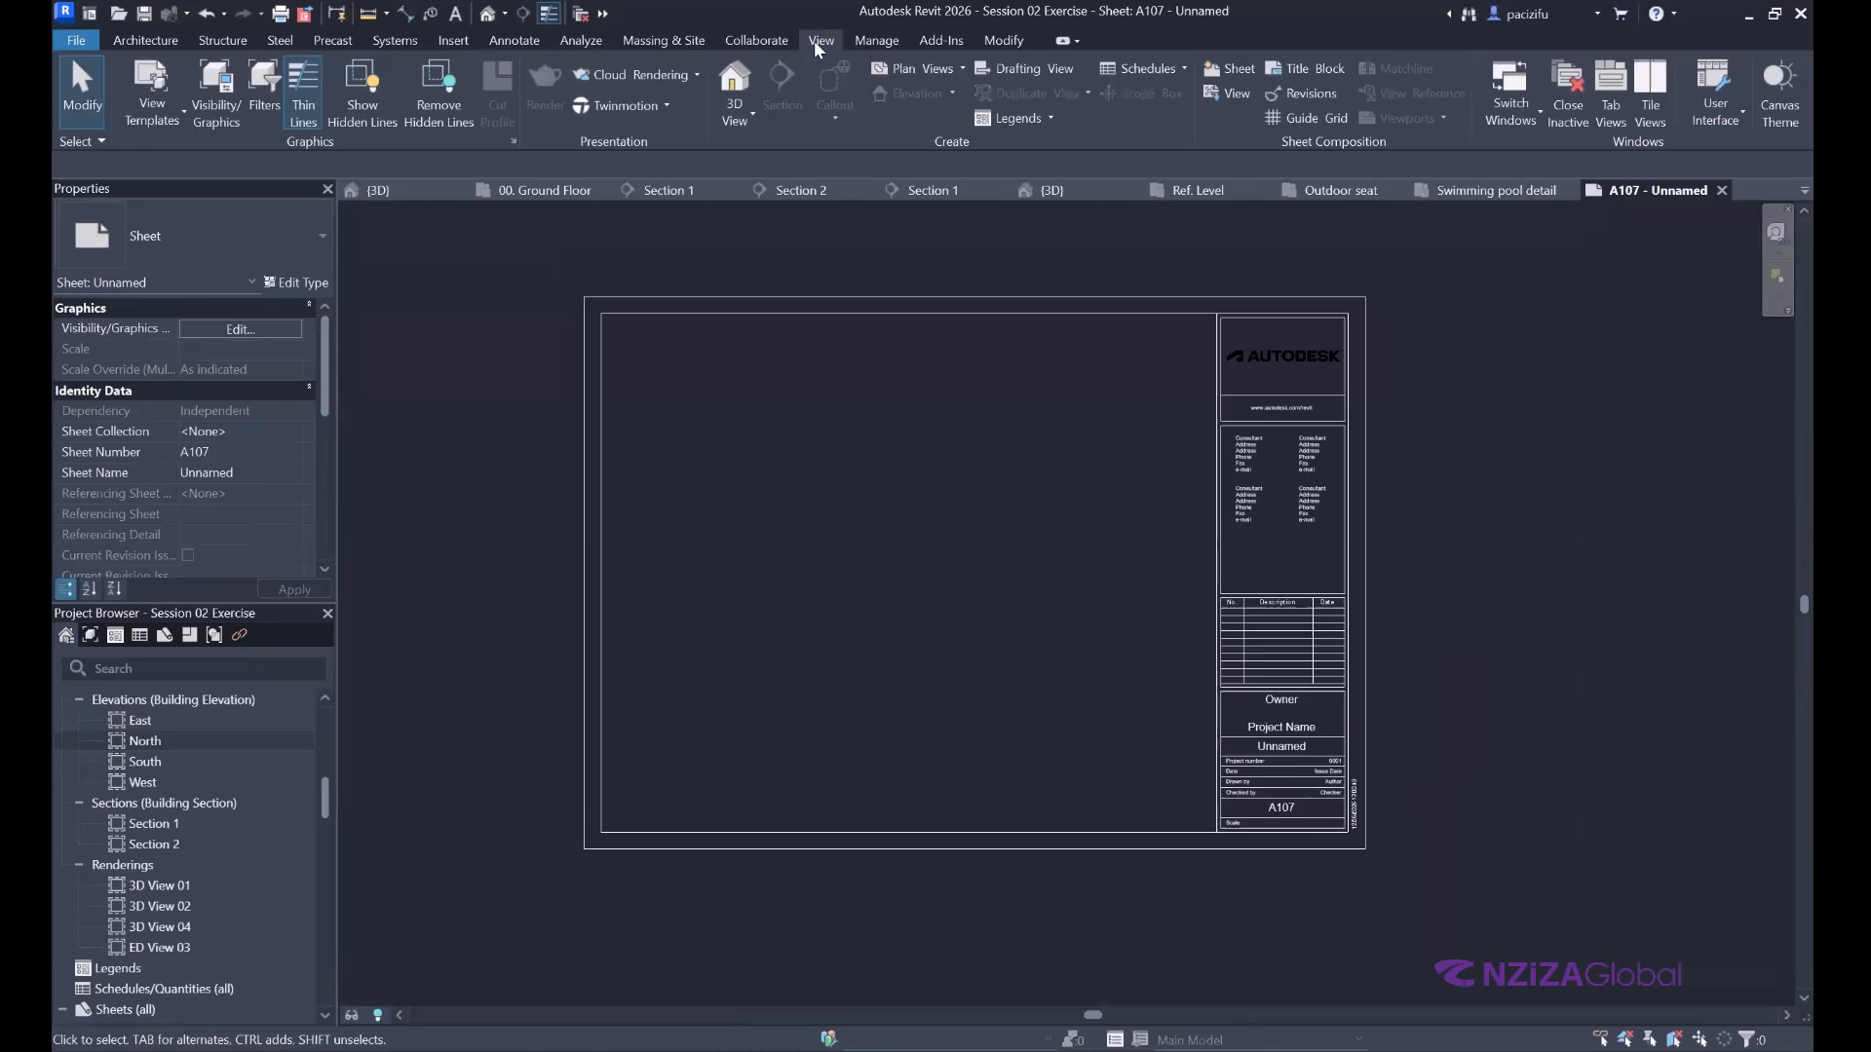
Load the A0 metric title block from the US library's Titleblocks folder, and try to create another sheet with the A2 metric title block.
left_click(1237, 68)
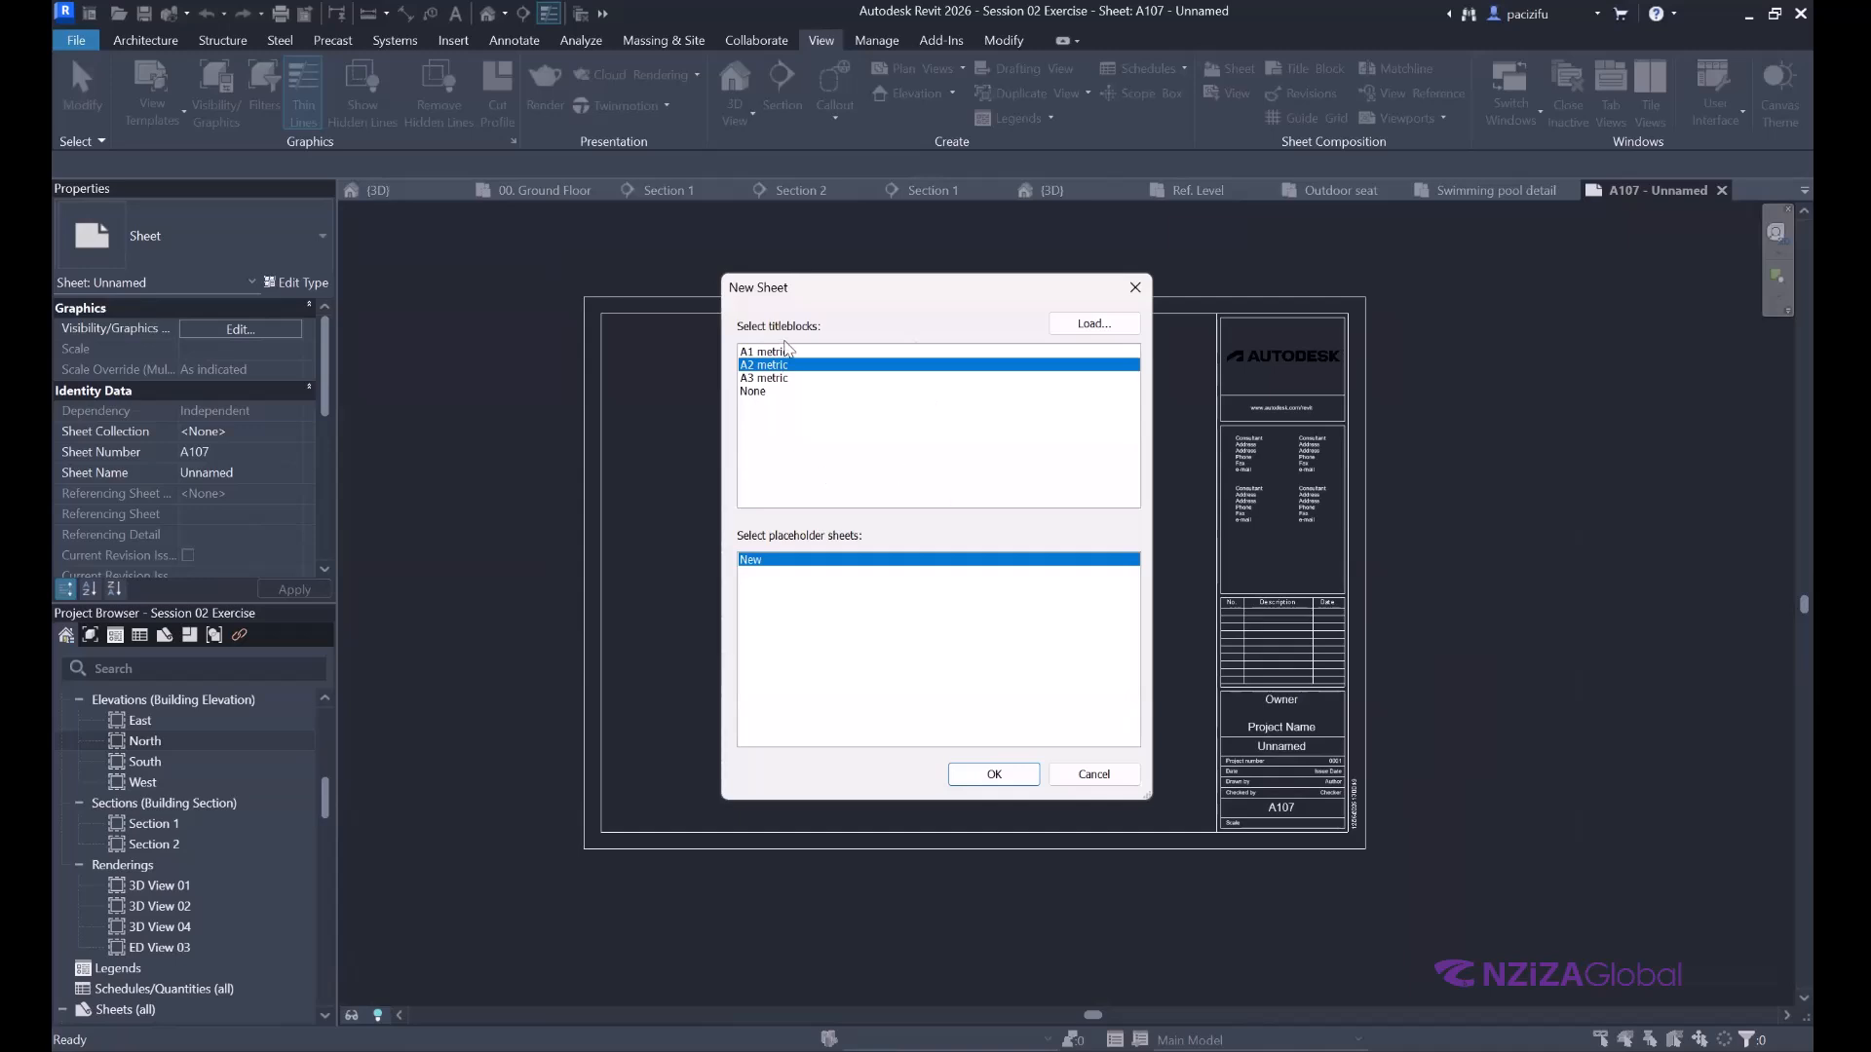
left_click(1074, 328)
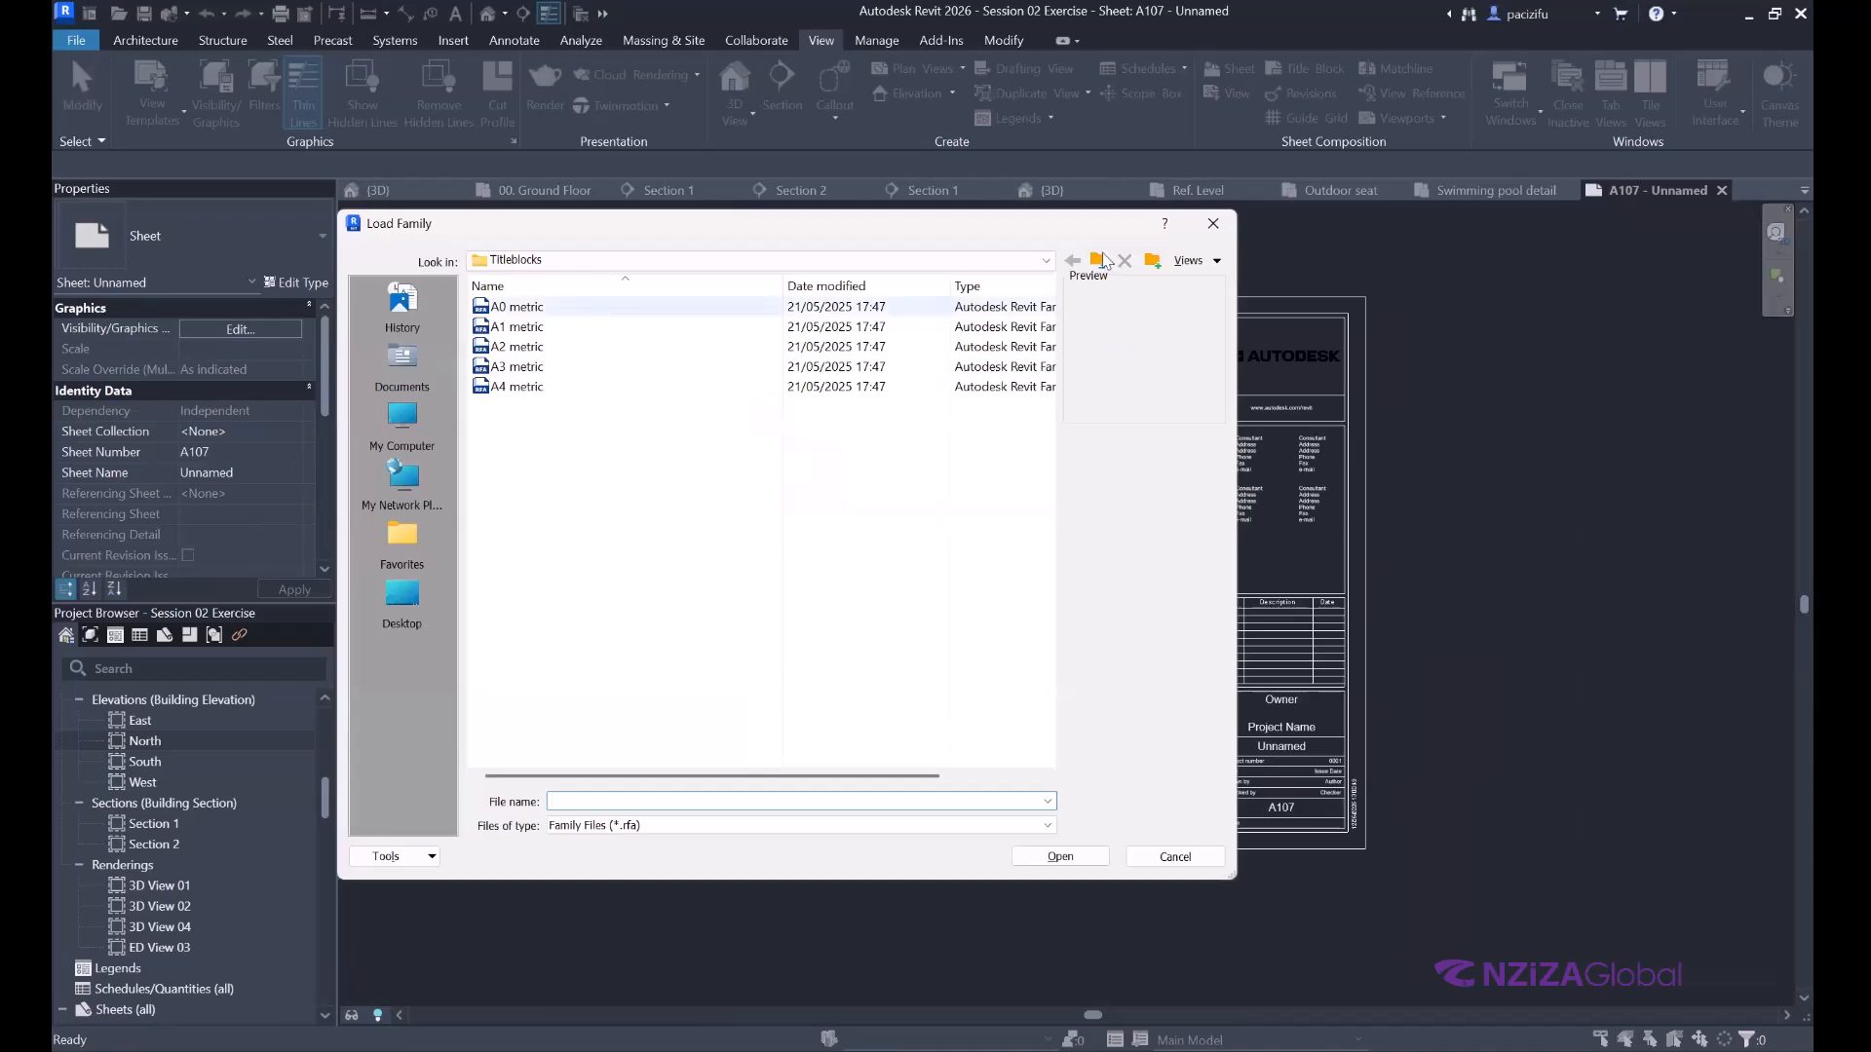
left_click(1098, 259)
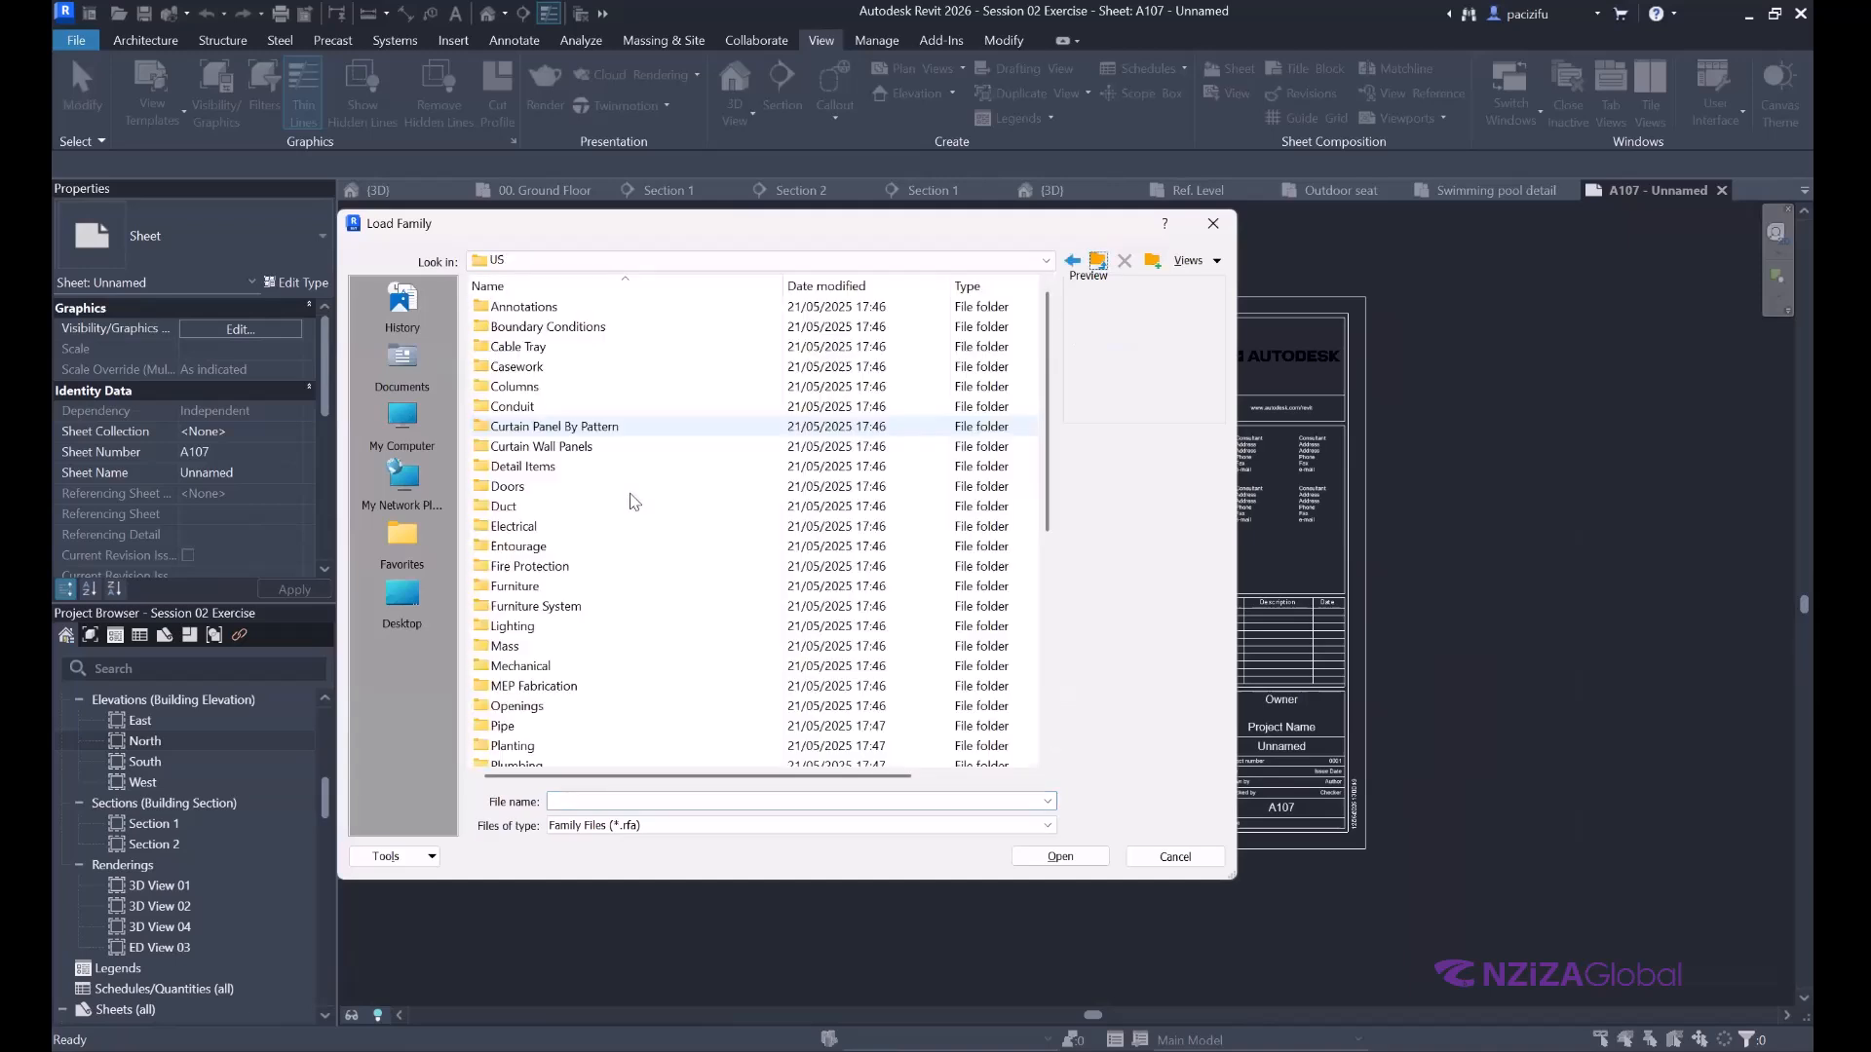
scroll(634, 502, "down", 7)
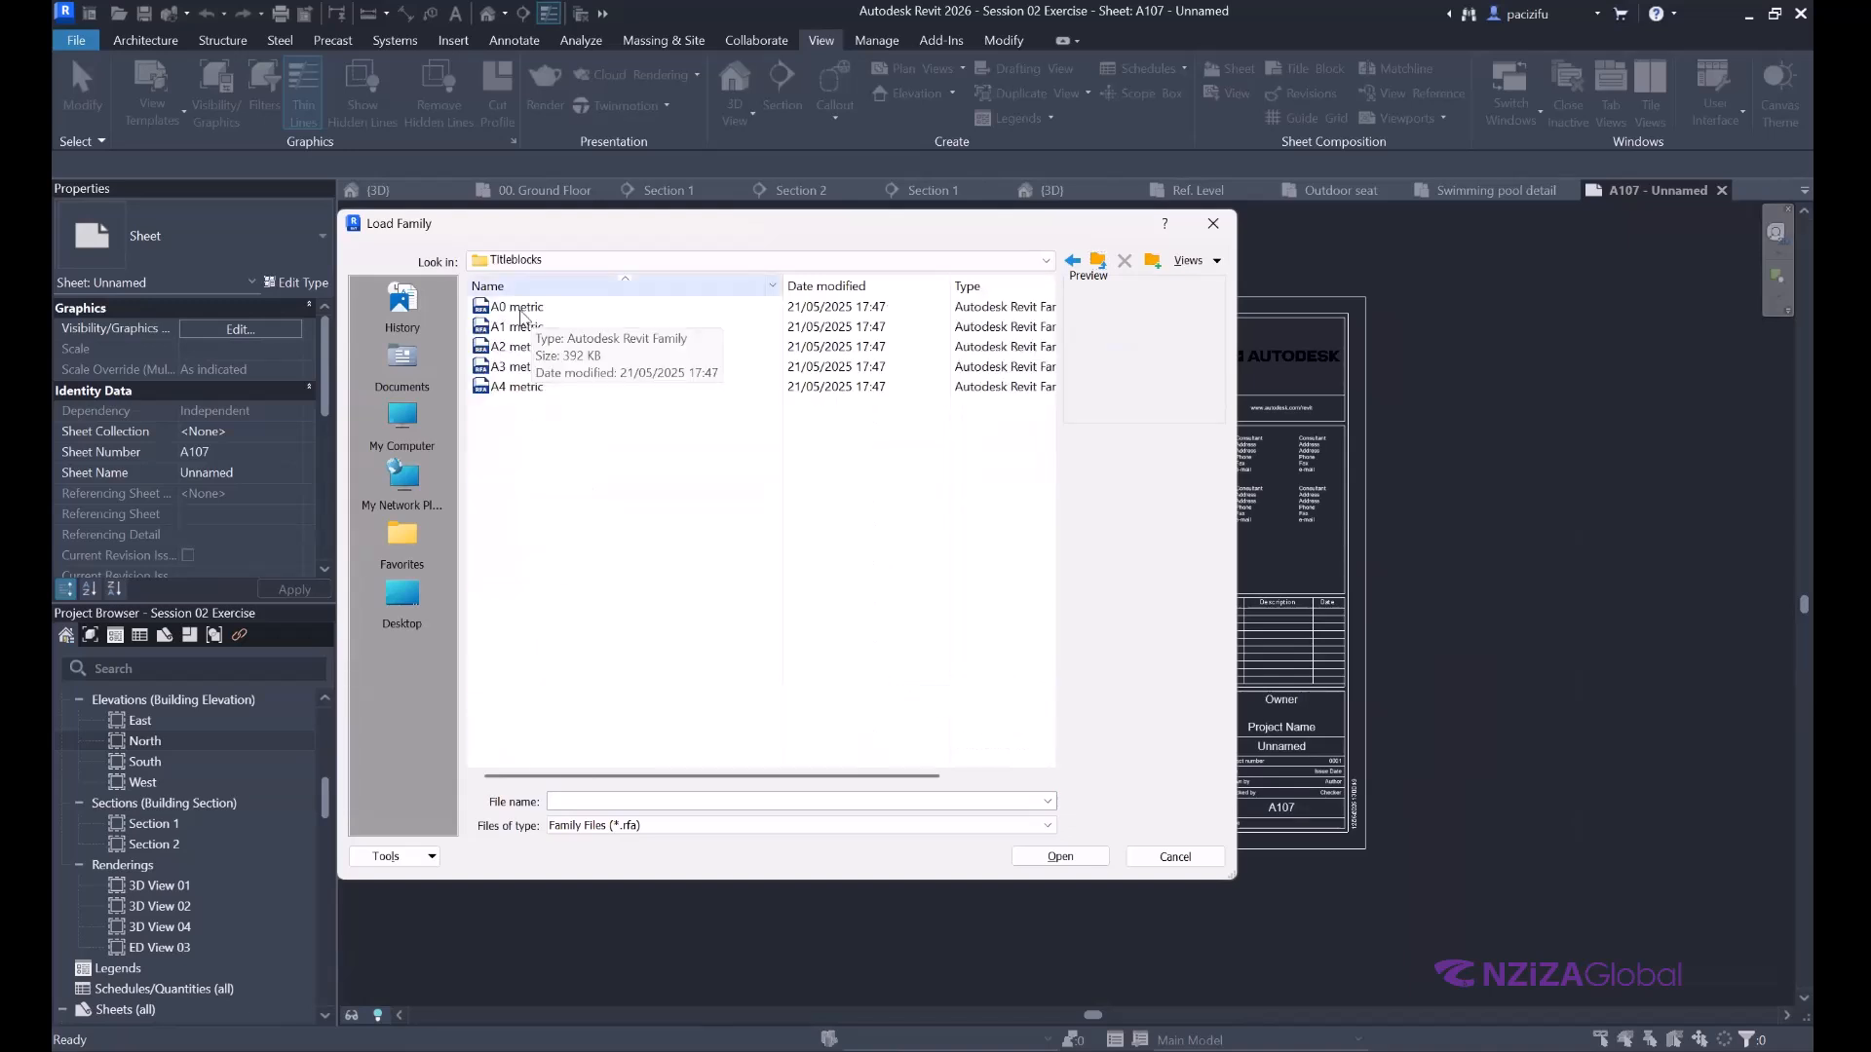
left_click(544, 310)
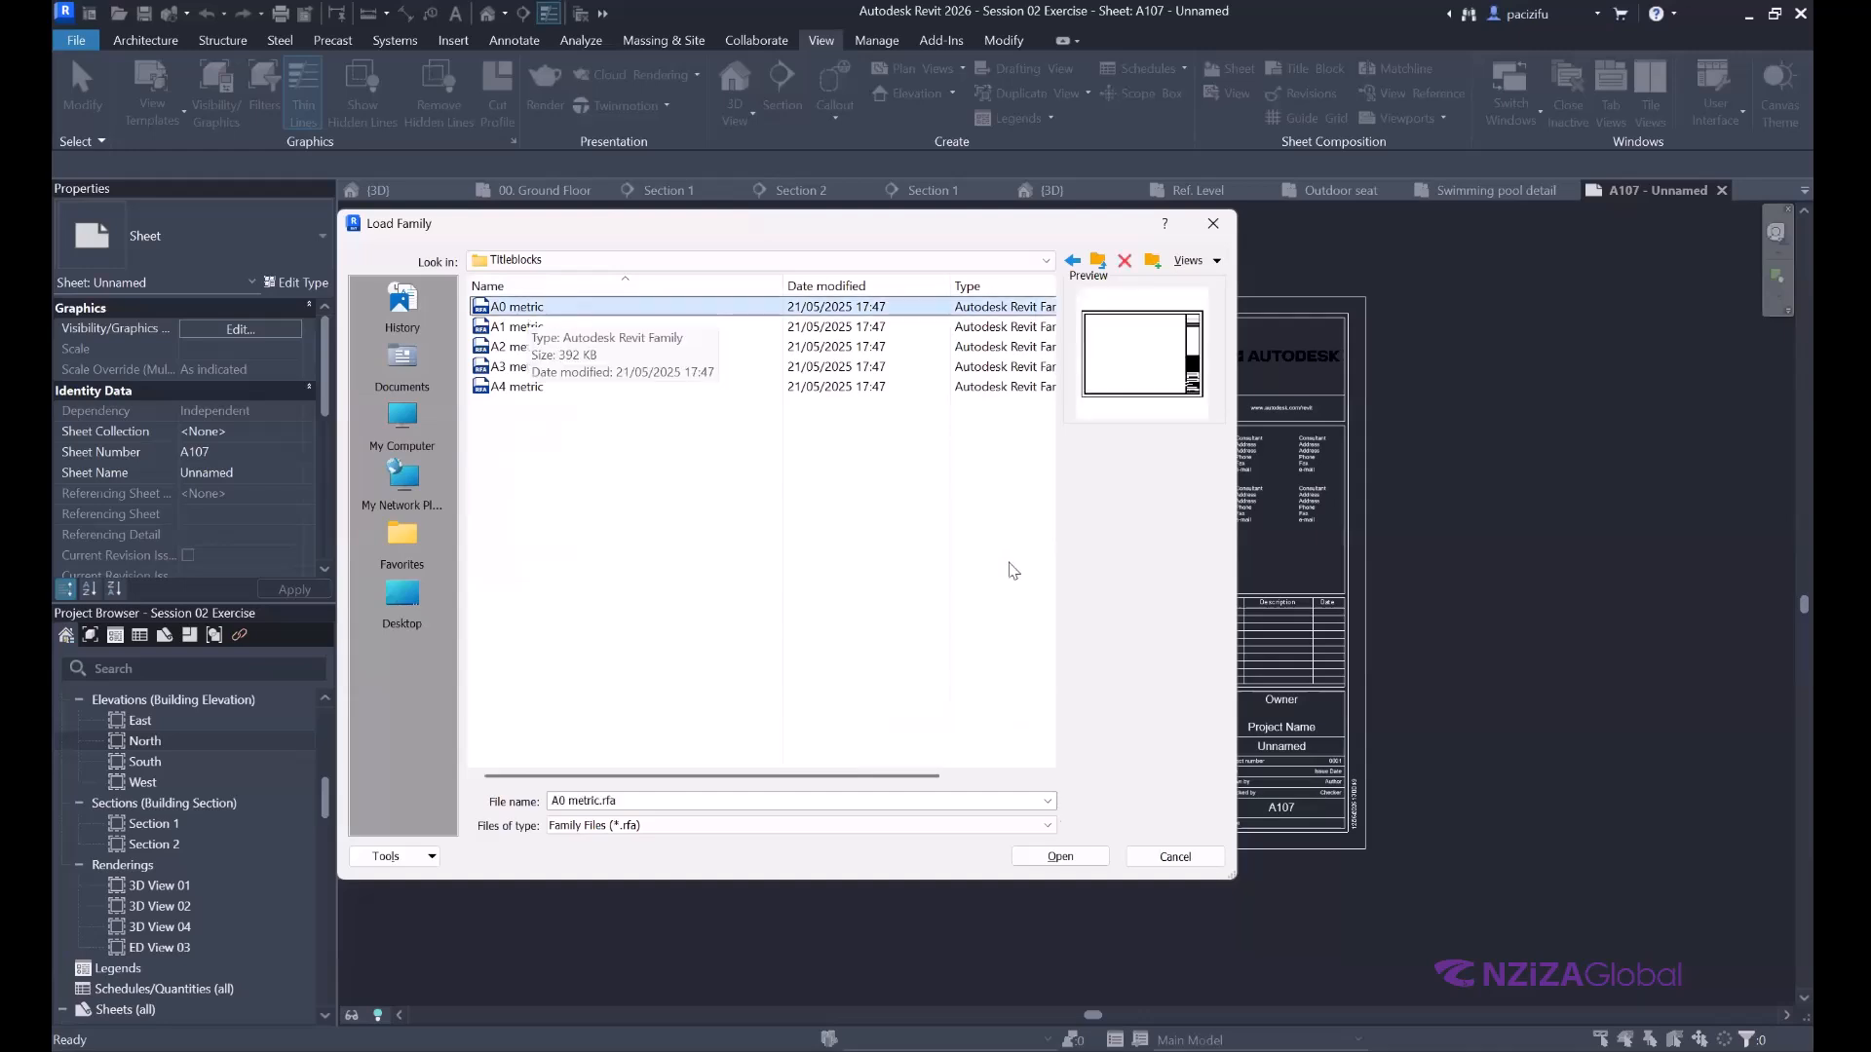
left_click(1060, 855)
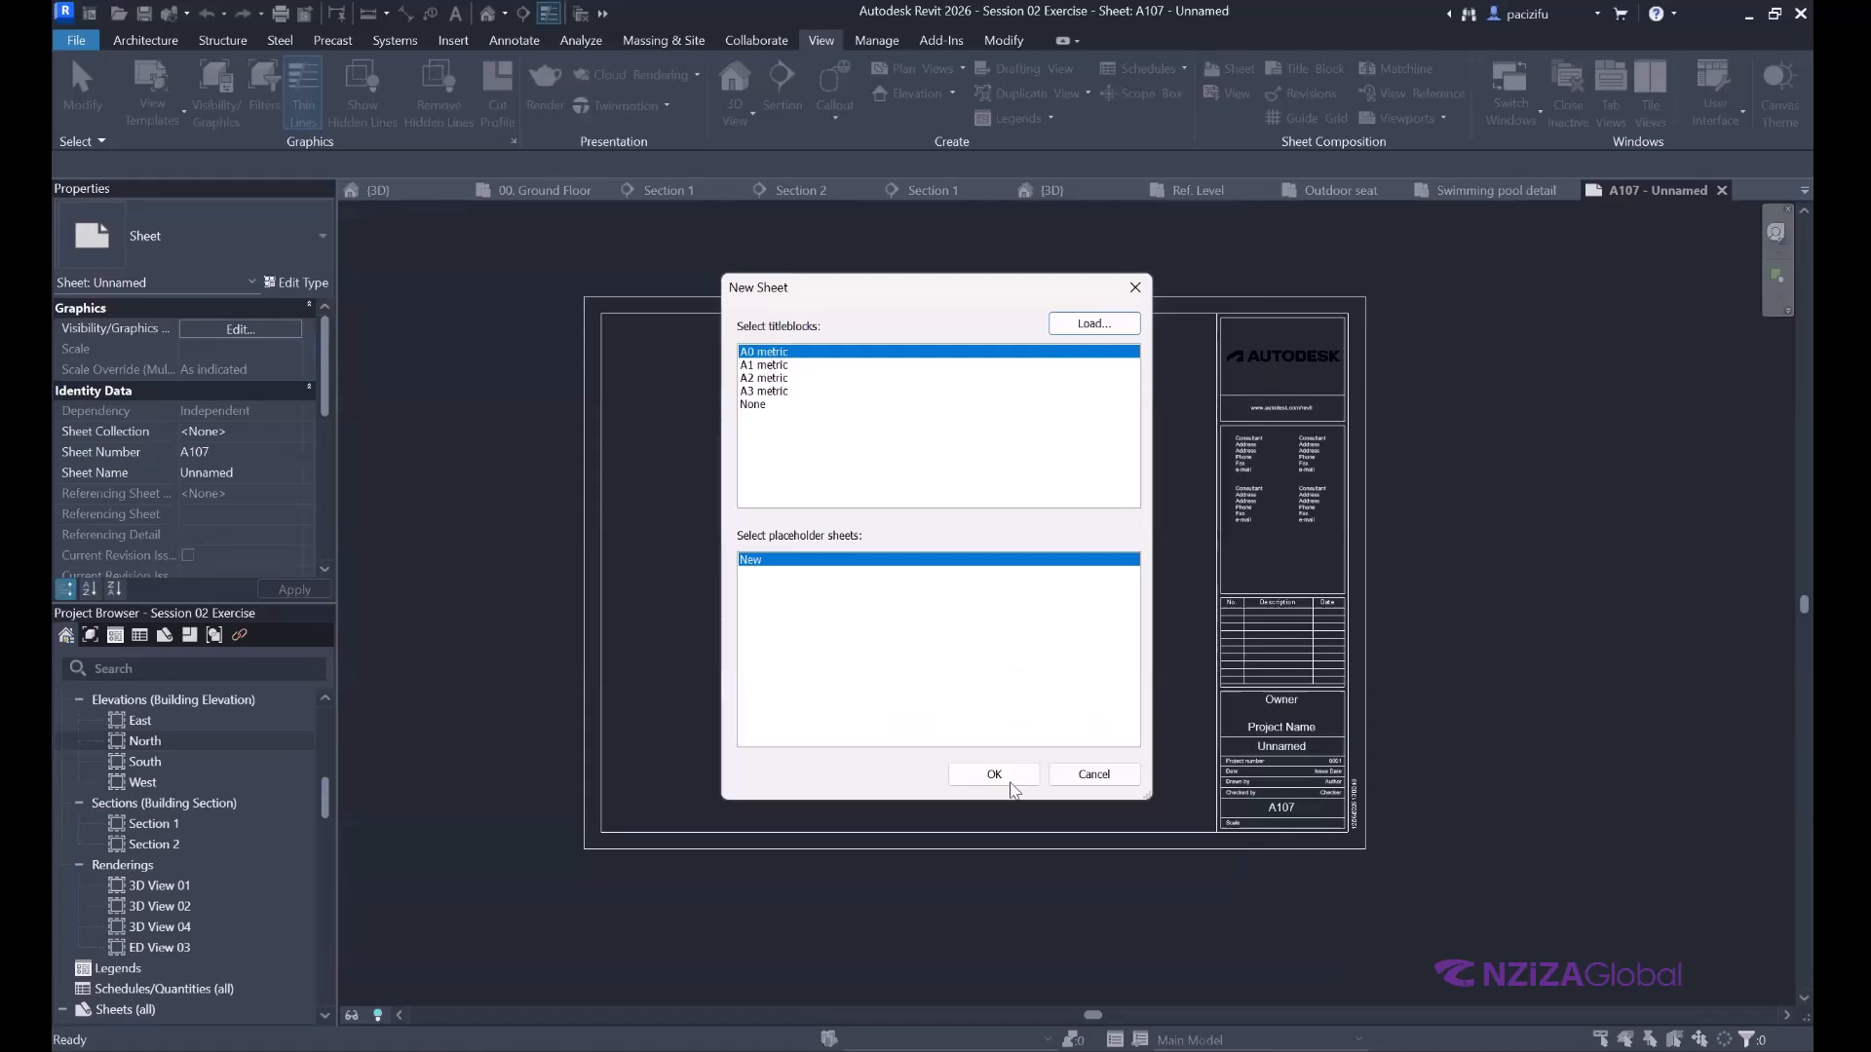
left_click(865, 379)
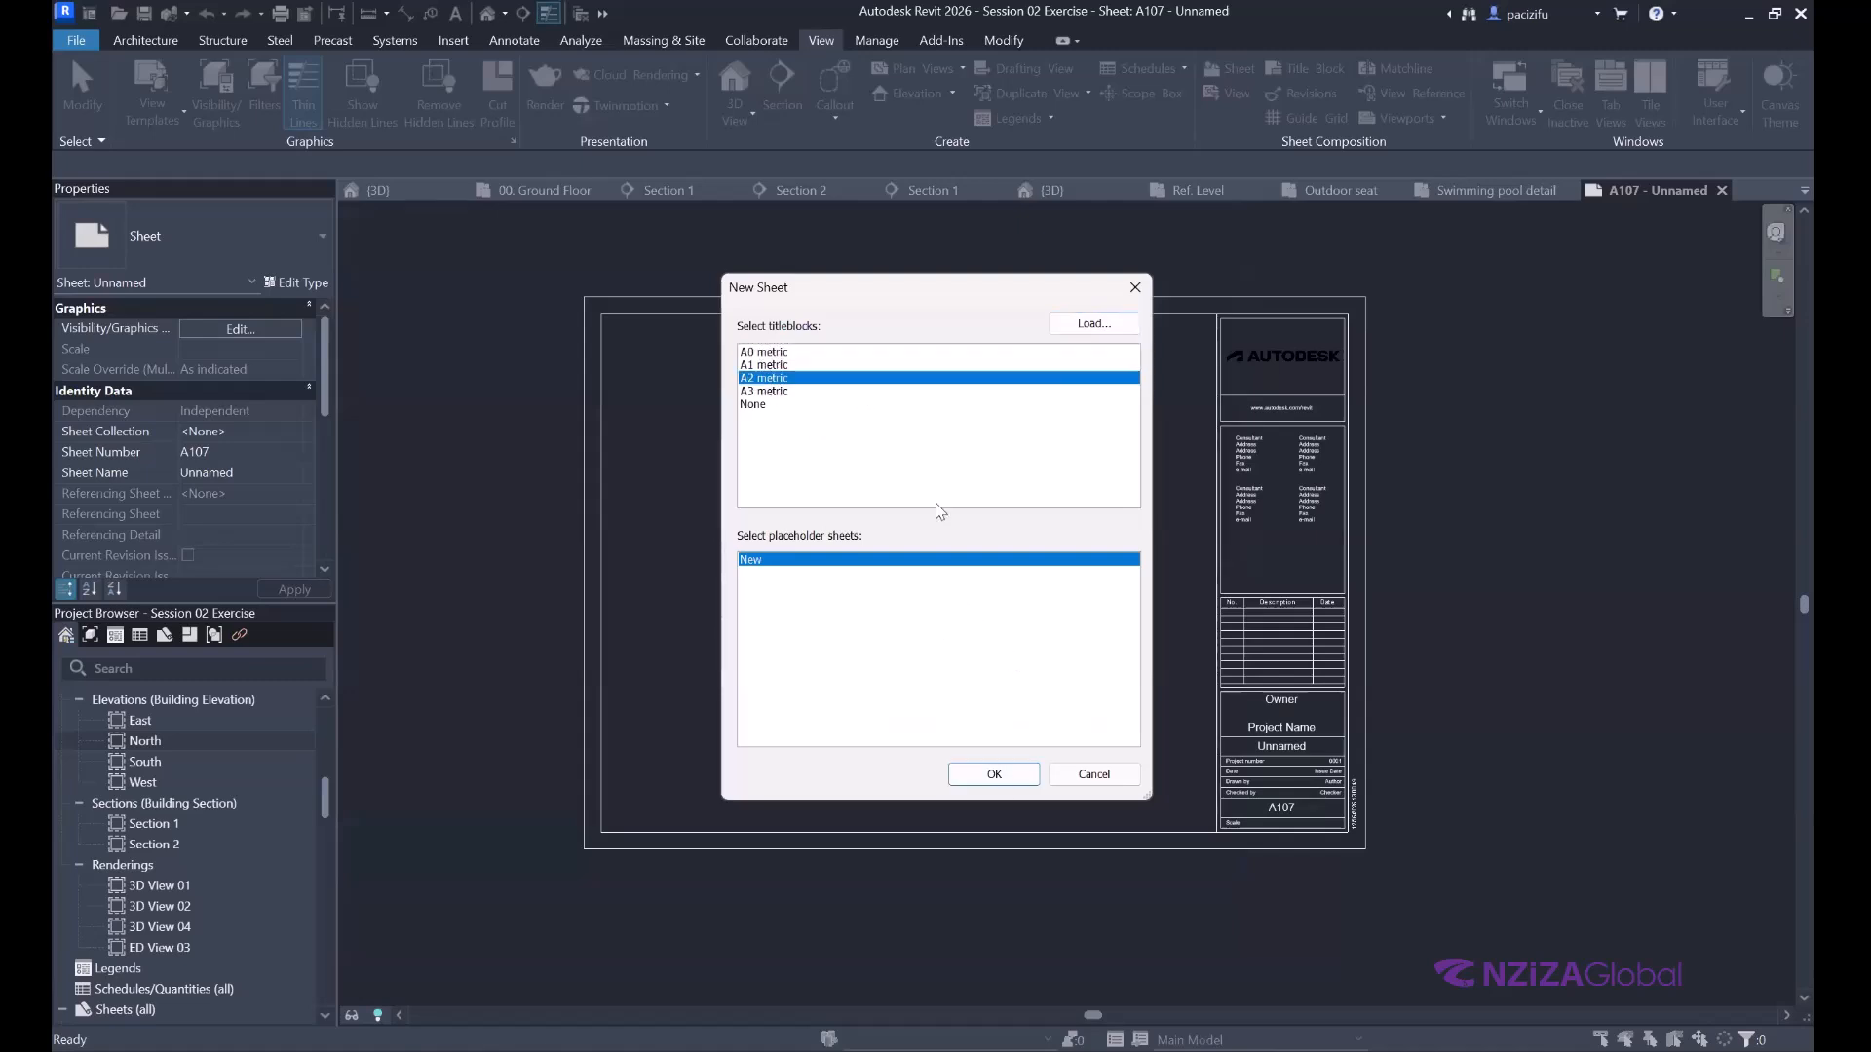
left_click(1005, 782)
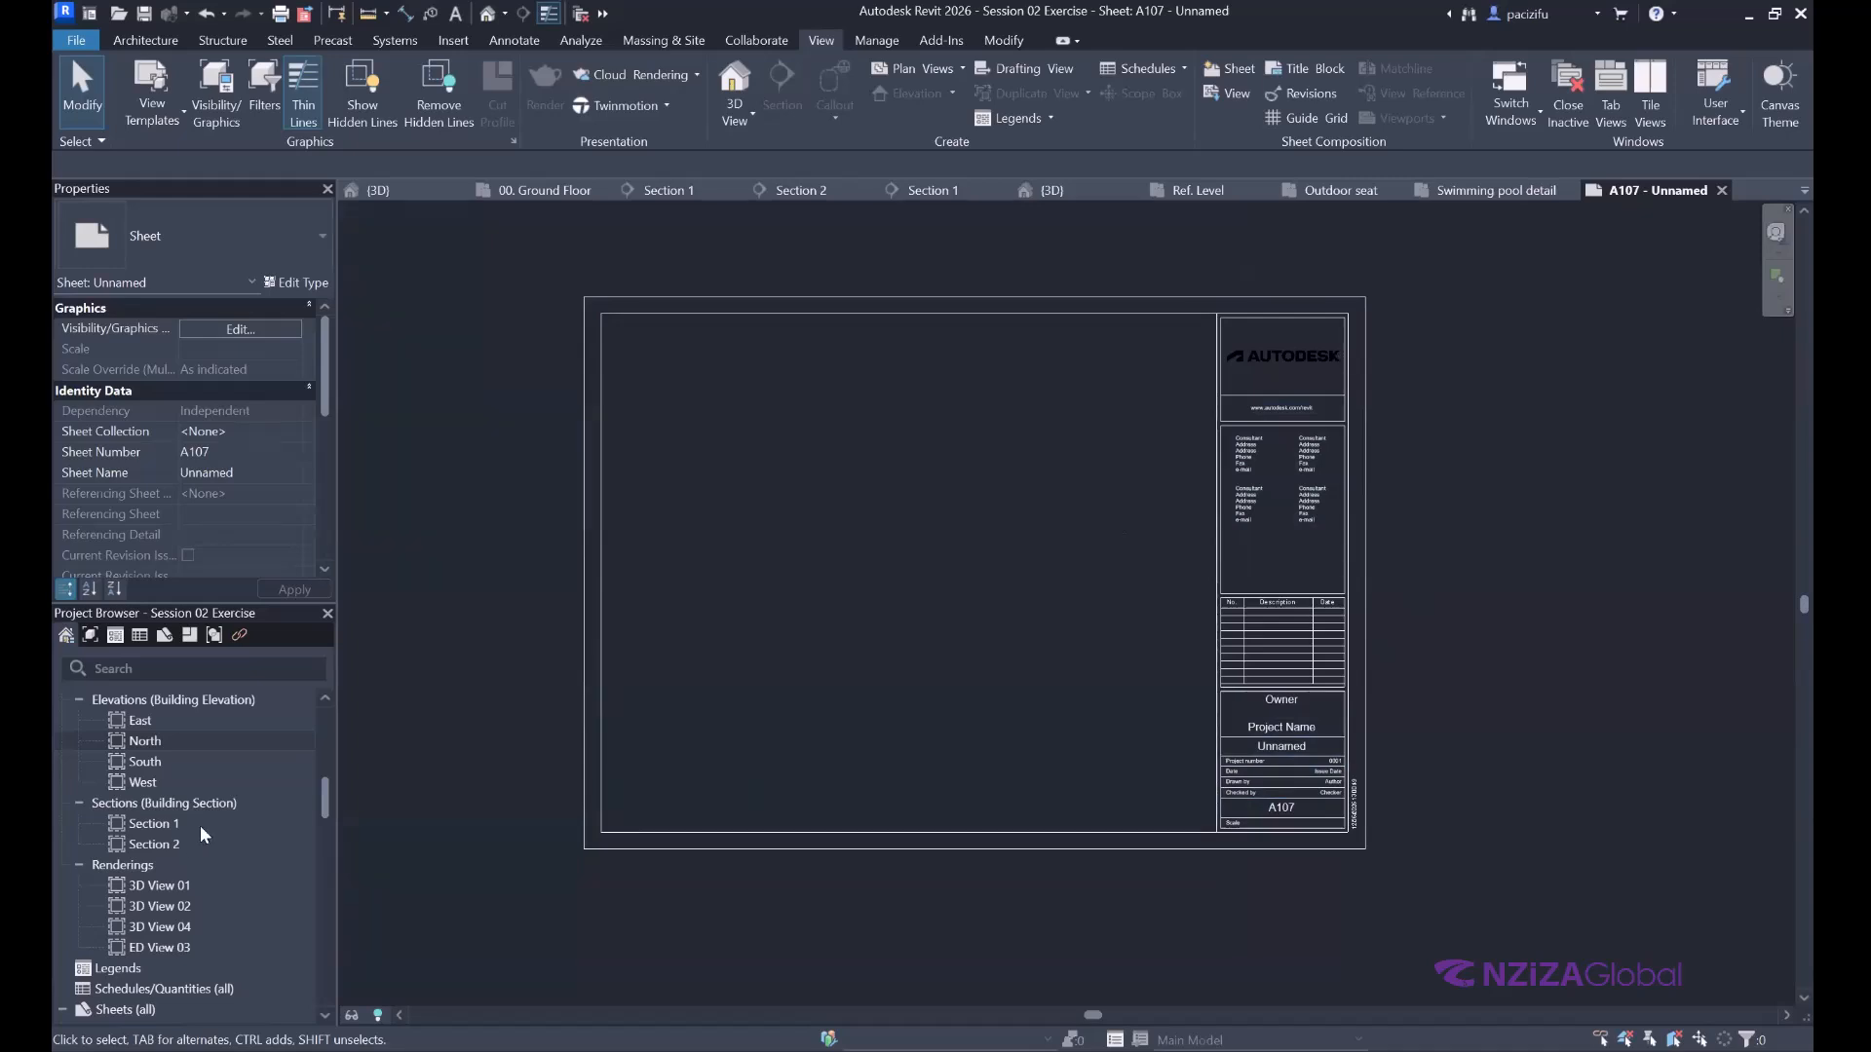
Examine the project's sheet list and the title block's project, date, author, sheet number and scale fields on sheet A107.
scroll(201, 826, "down", 4)
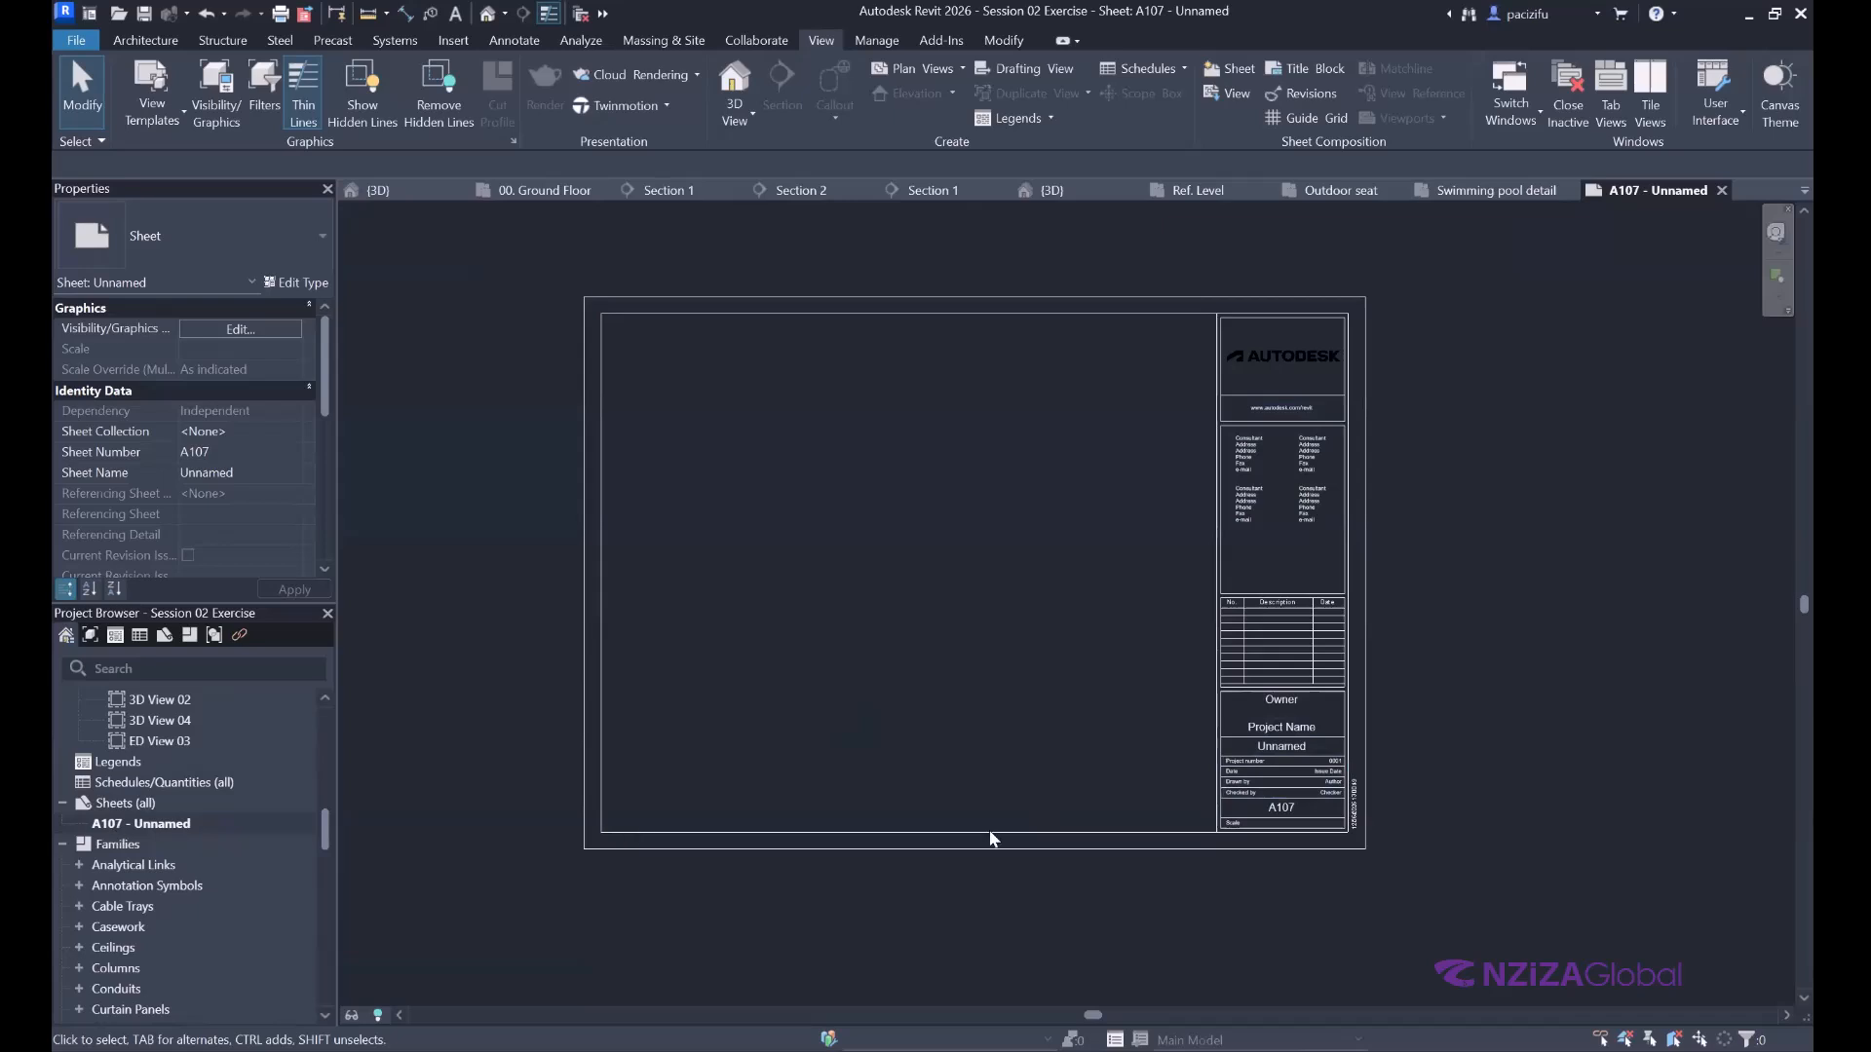
scroll(1241, 840, "up", 5)
scroll(1216, 799, "up", 2)
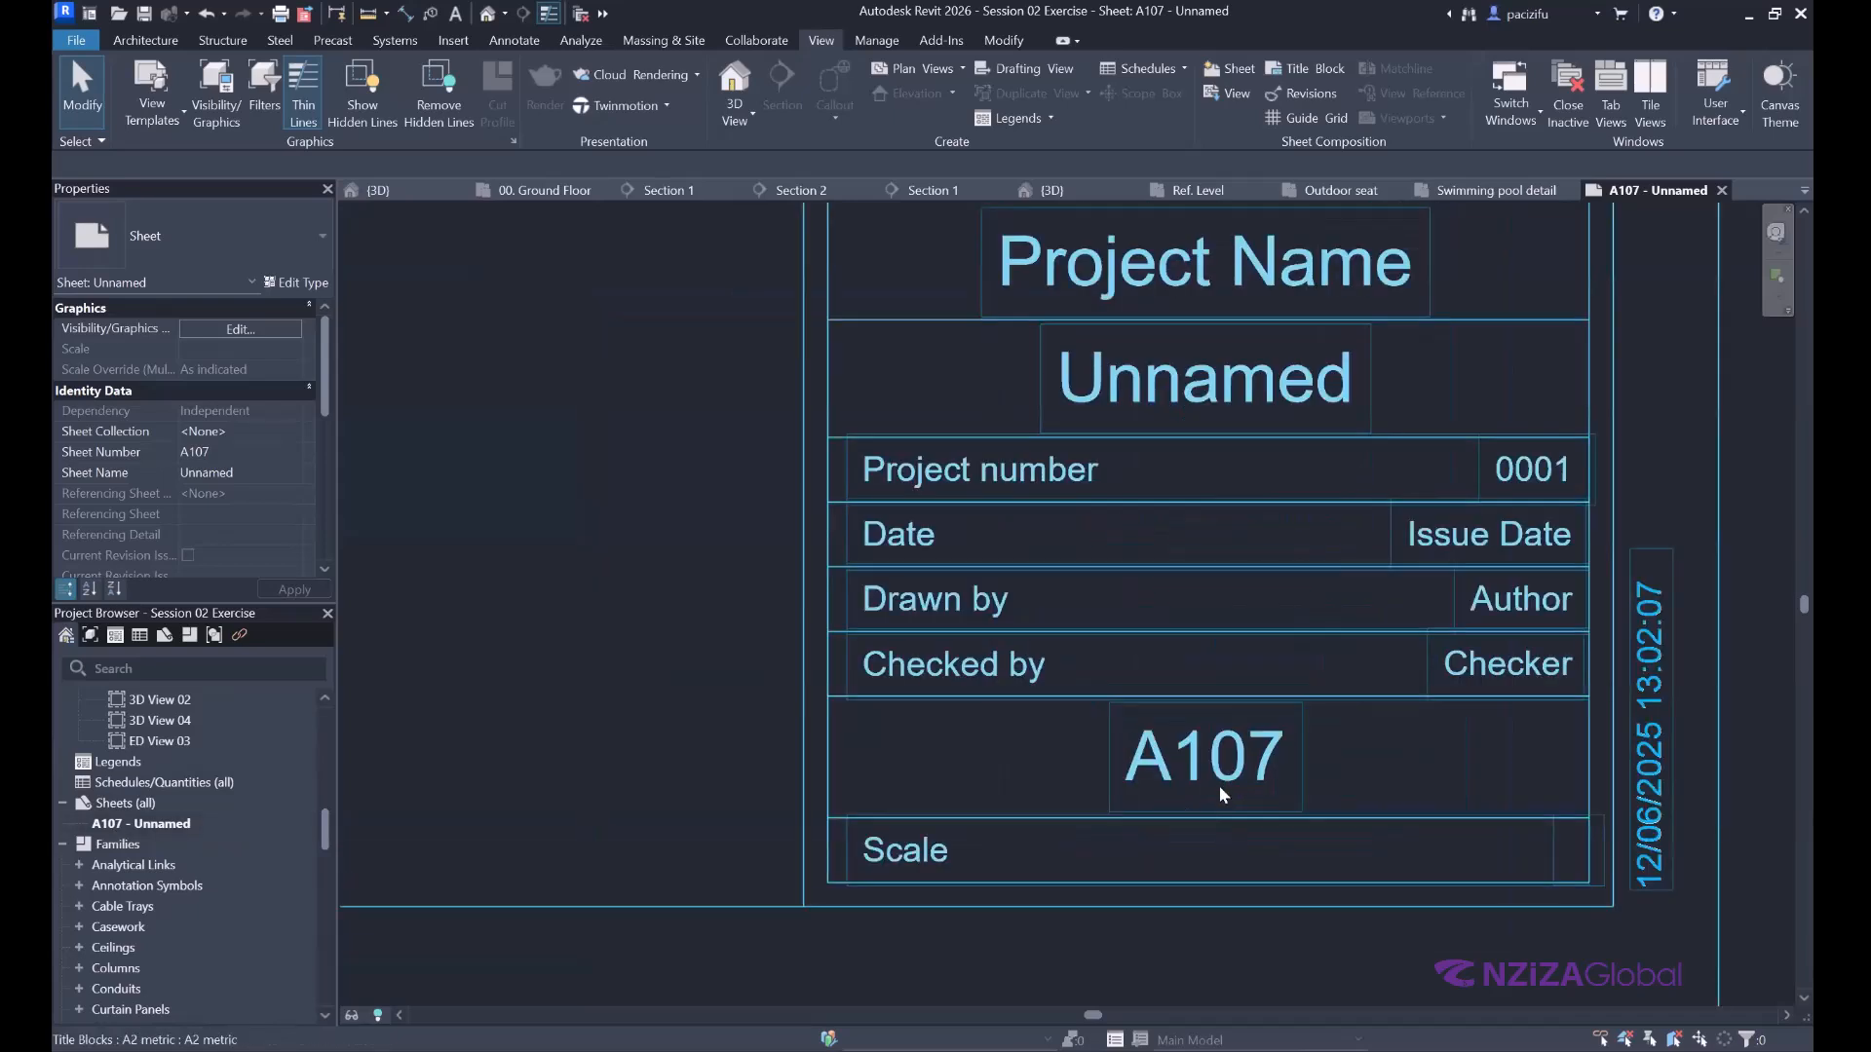
scroll(1218, 791, "down", 1)
scroll(1223, 794, "down", 1)
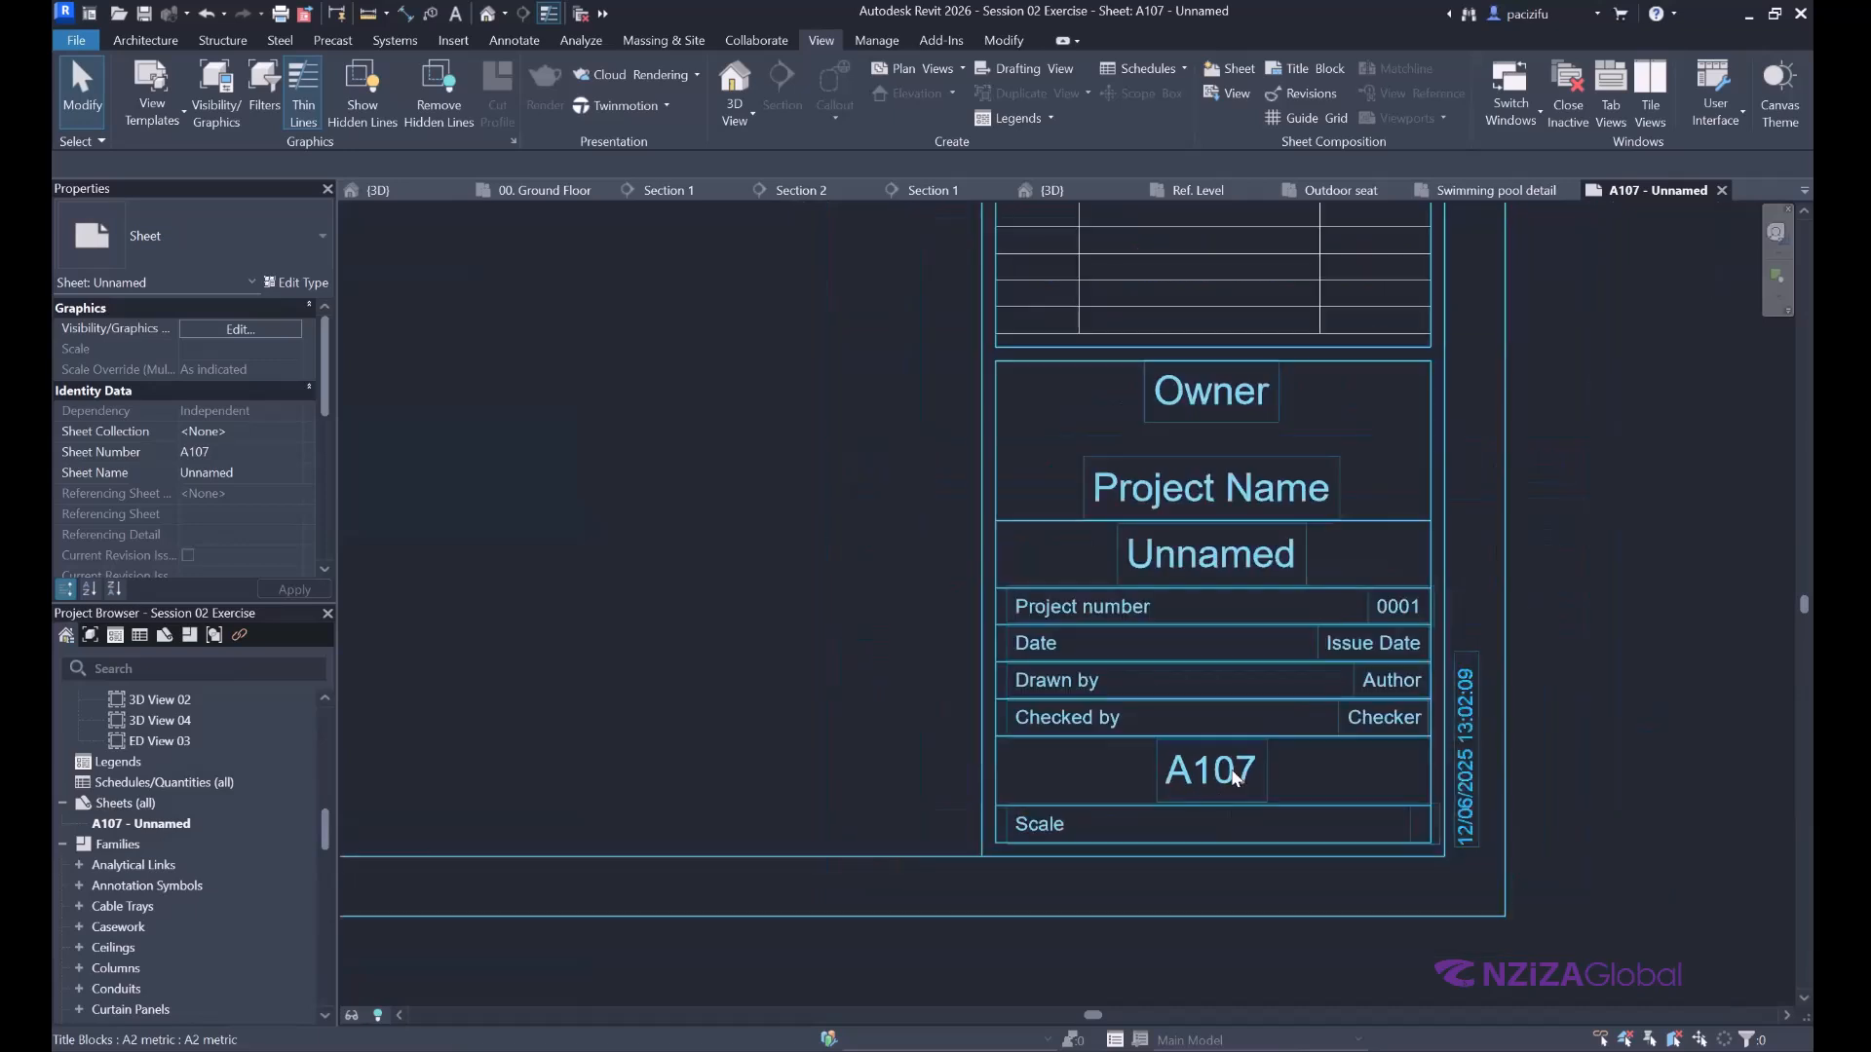
scroll(1208, 797, "down", 2)
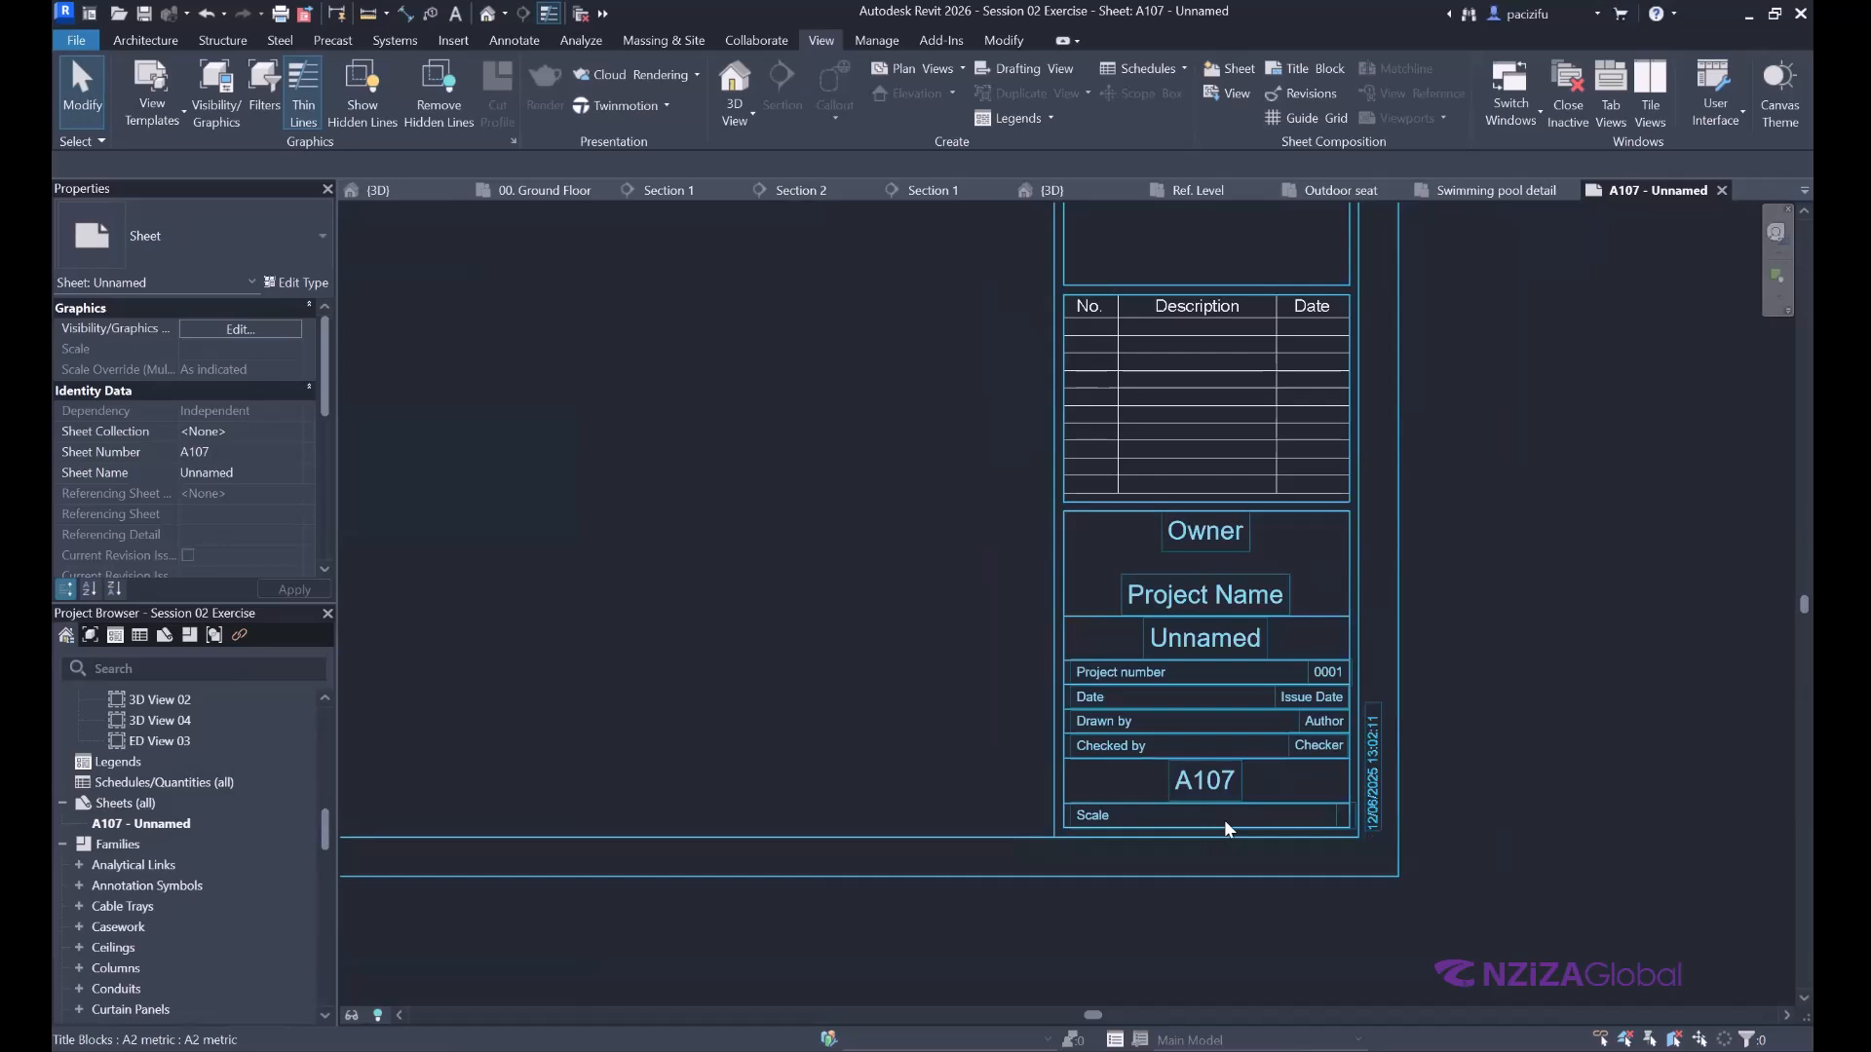
scroll(1220, 825, "down", 3)
scroll(1206, 830, "down", 2)
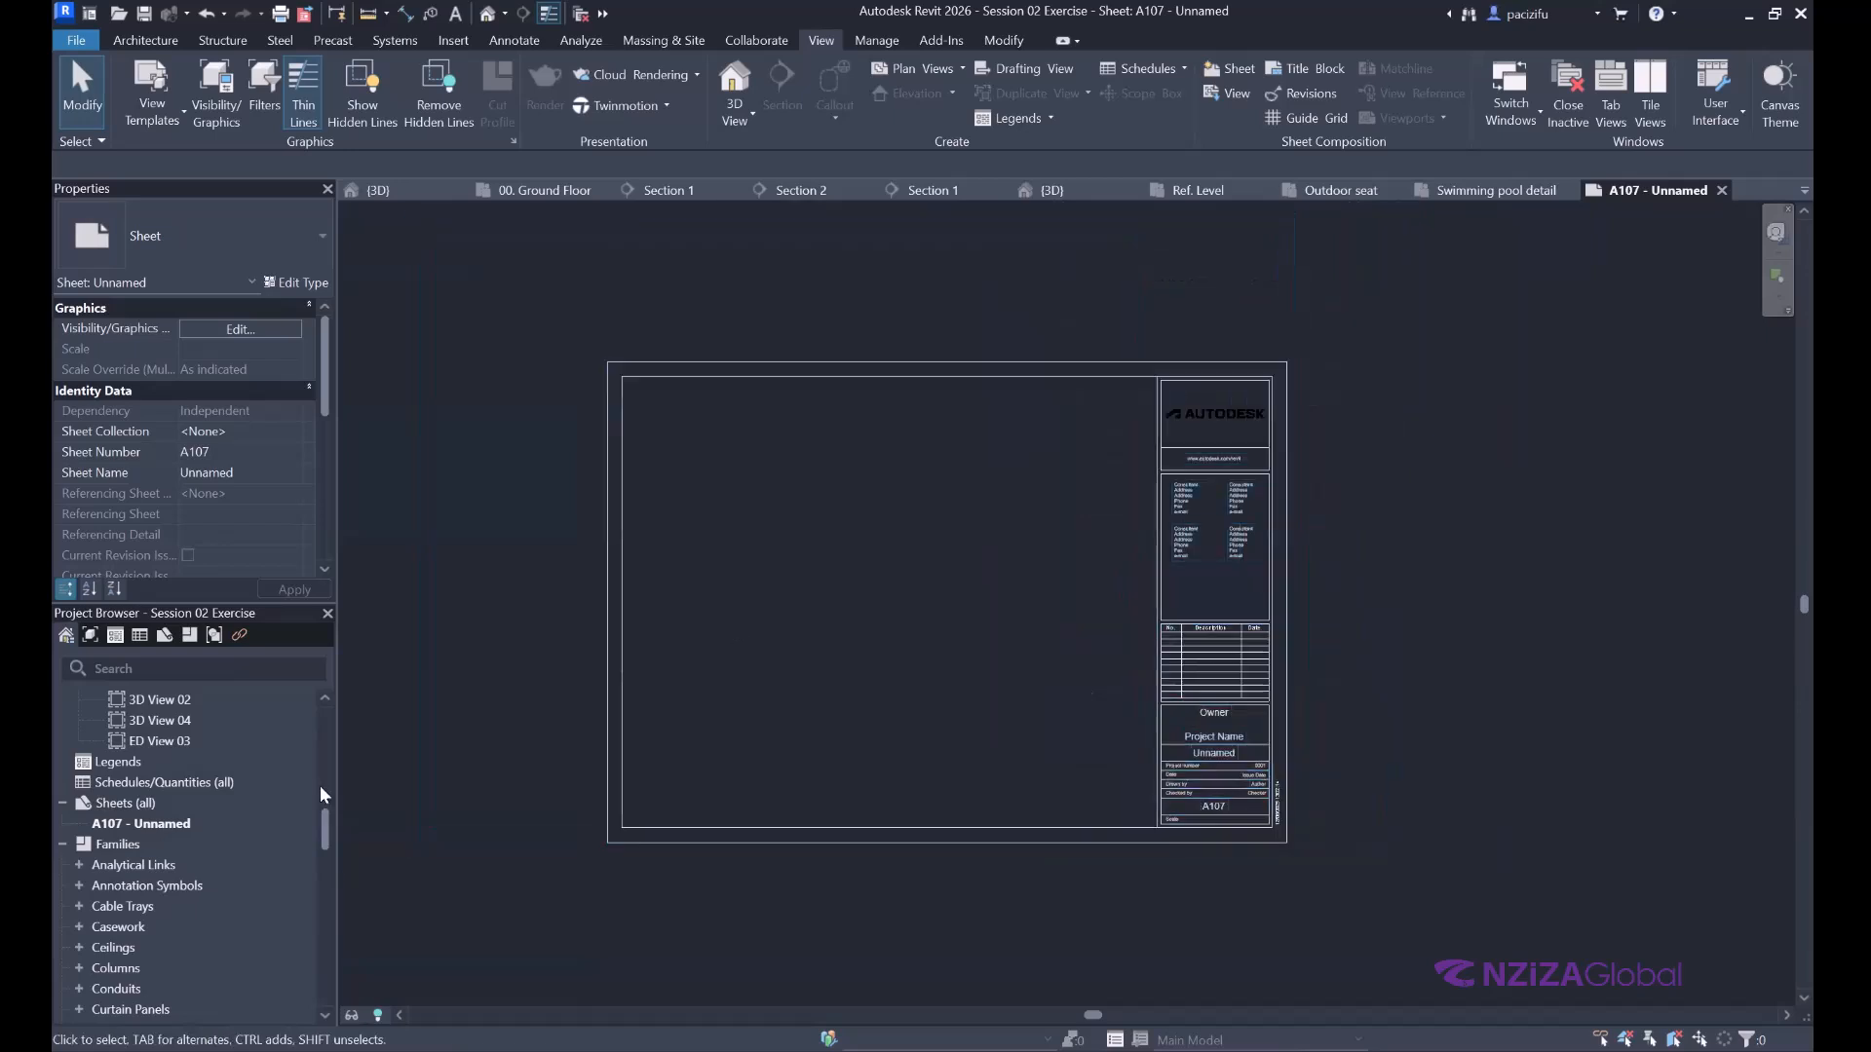
Place the 00. Ground Floor floor plan on sheet A107.
scroll(158, 821, "up", 1)
scroll(199, 877, "up", 10)
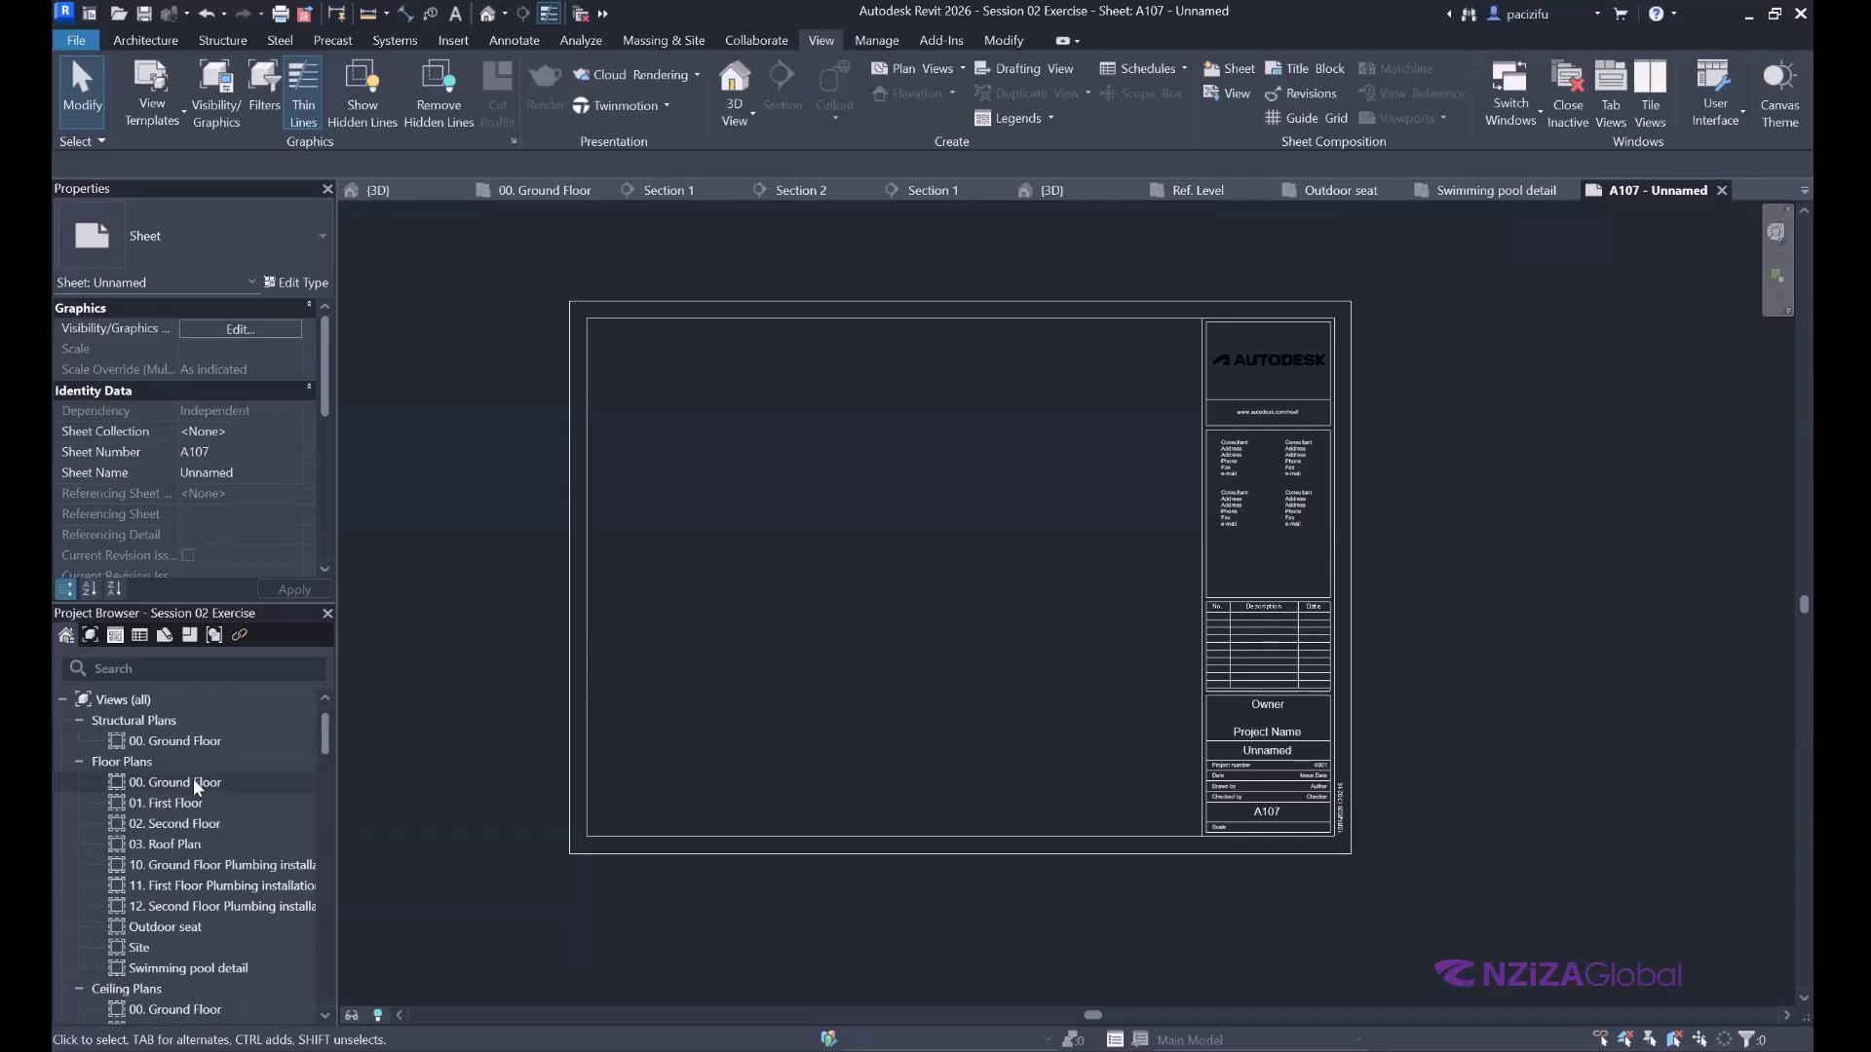
left_click_drag(170, 782, 870, 640)
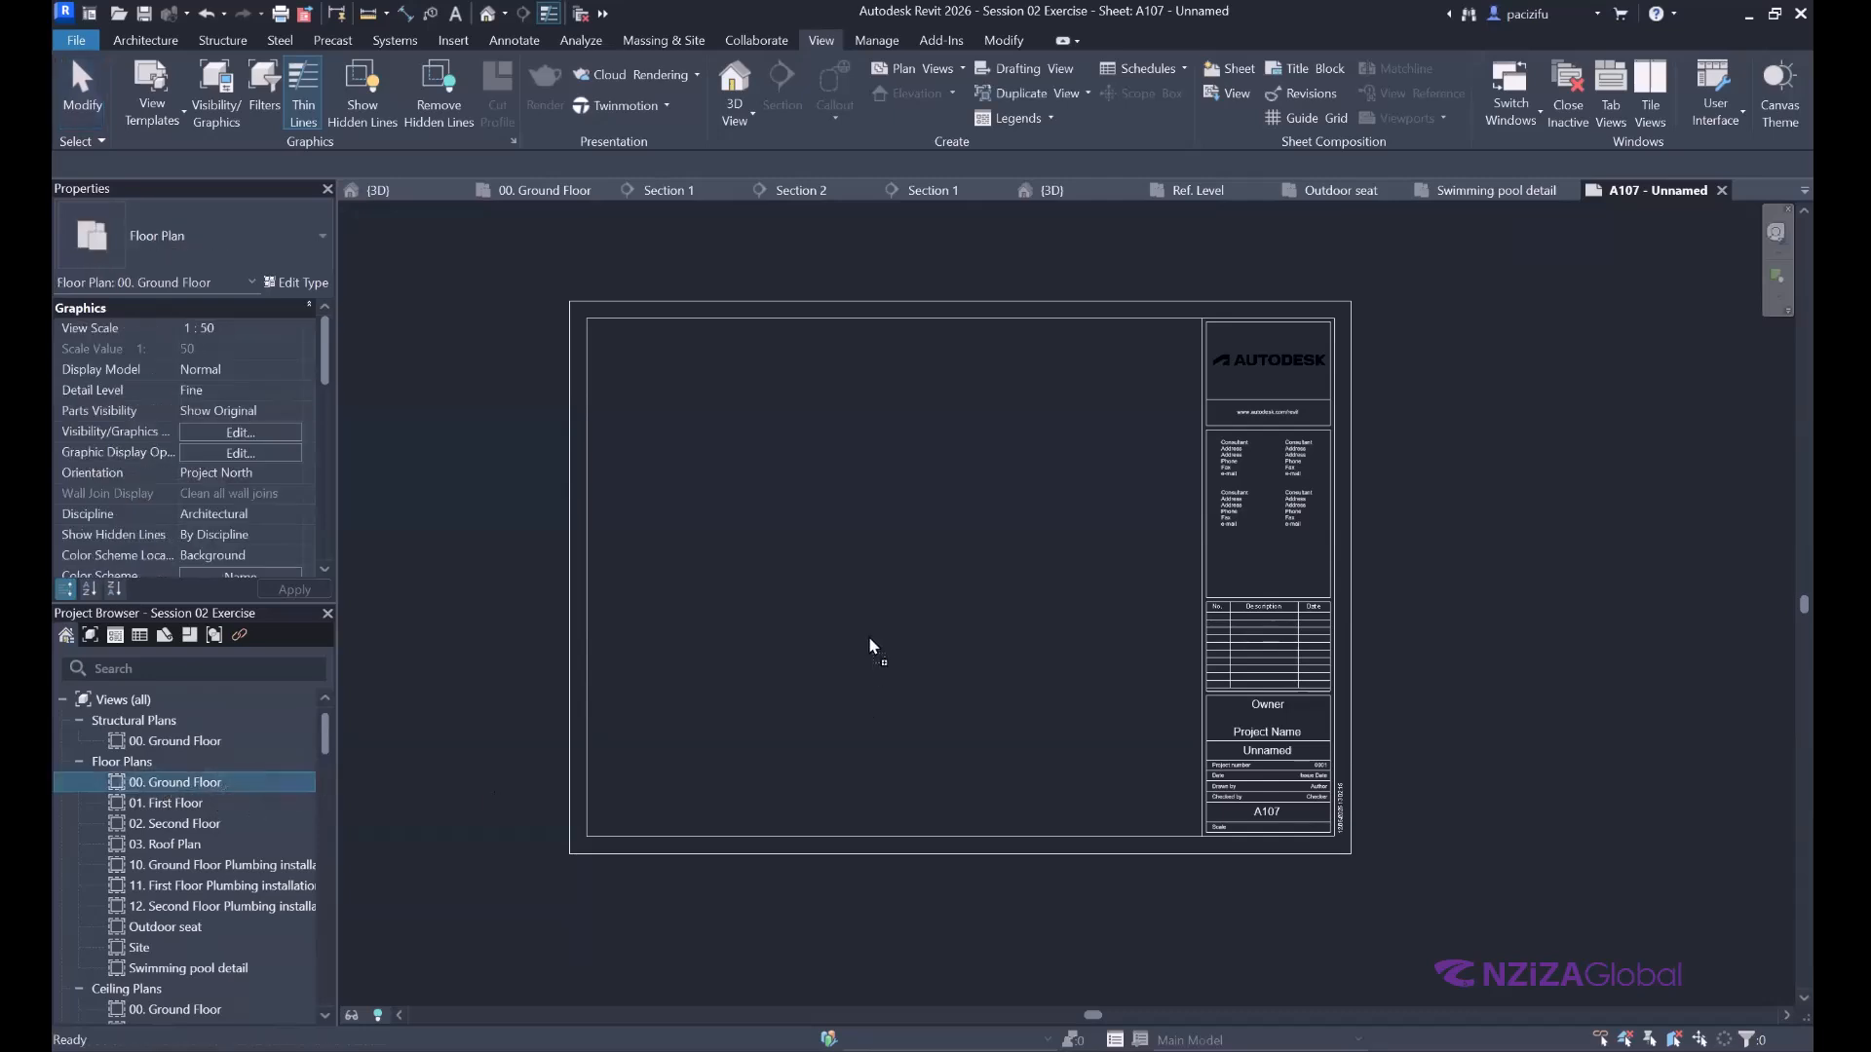
left_click_drag(890, 563, 892, 563)
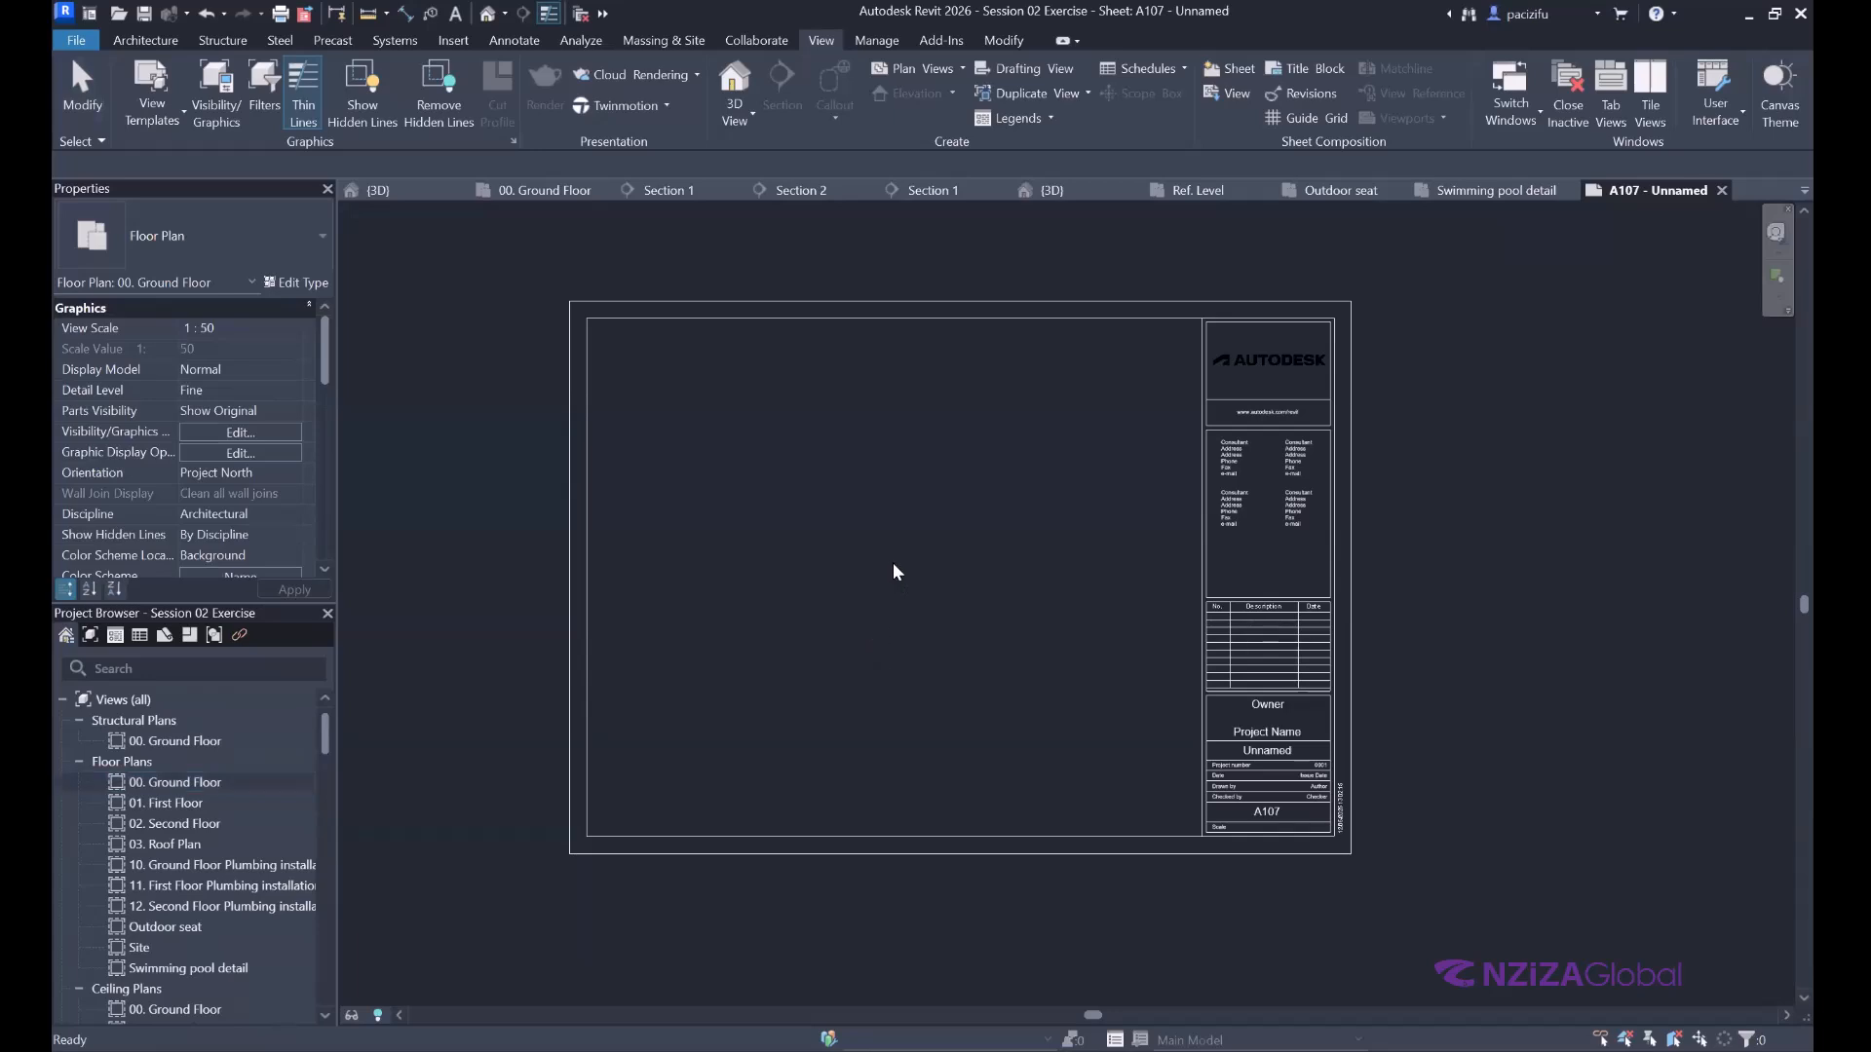
left_click(911, 572)
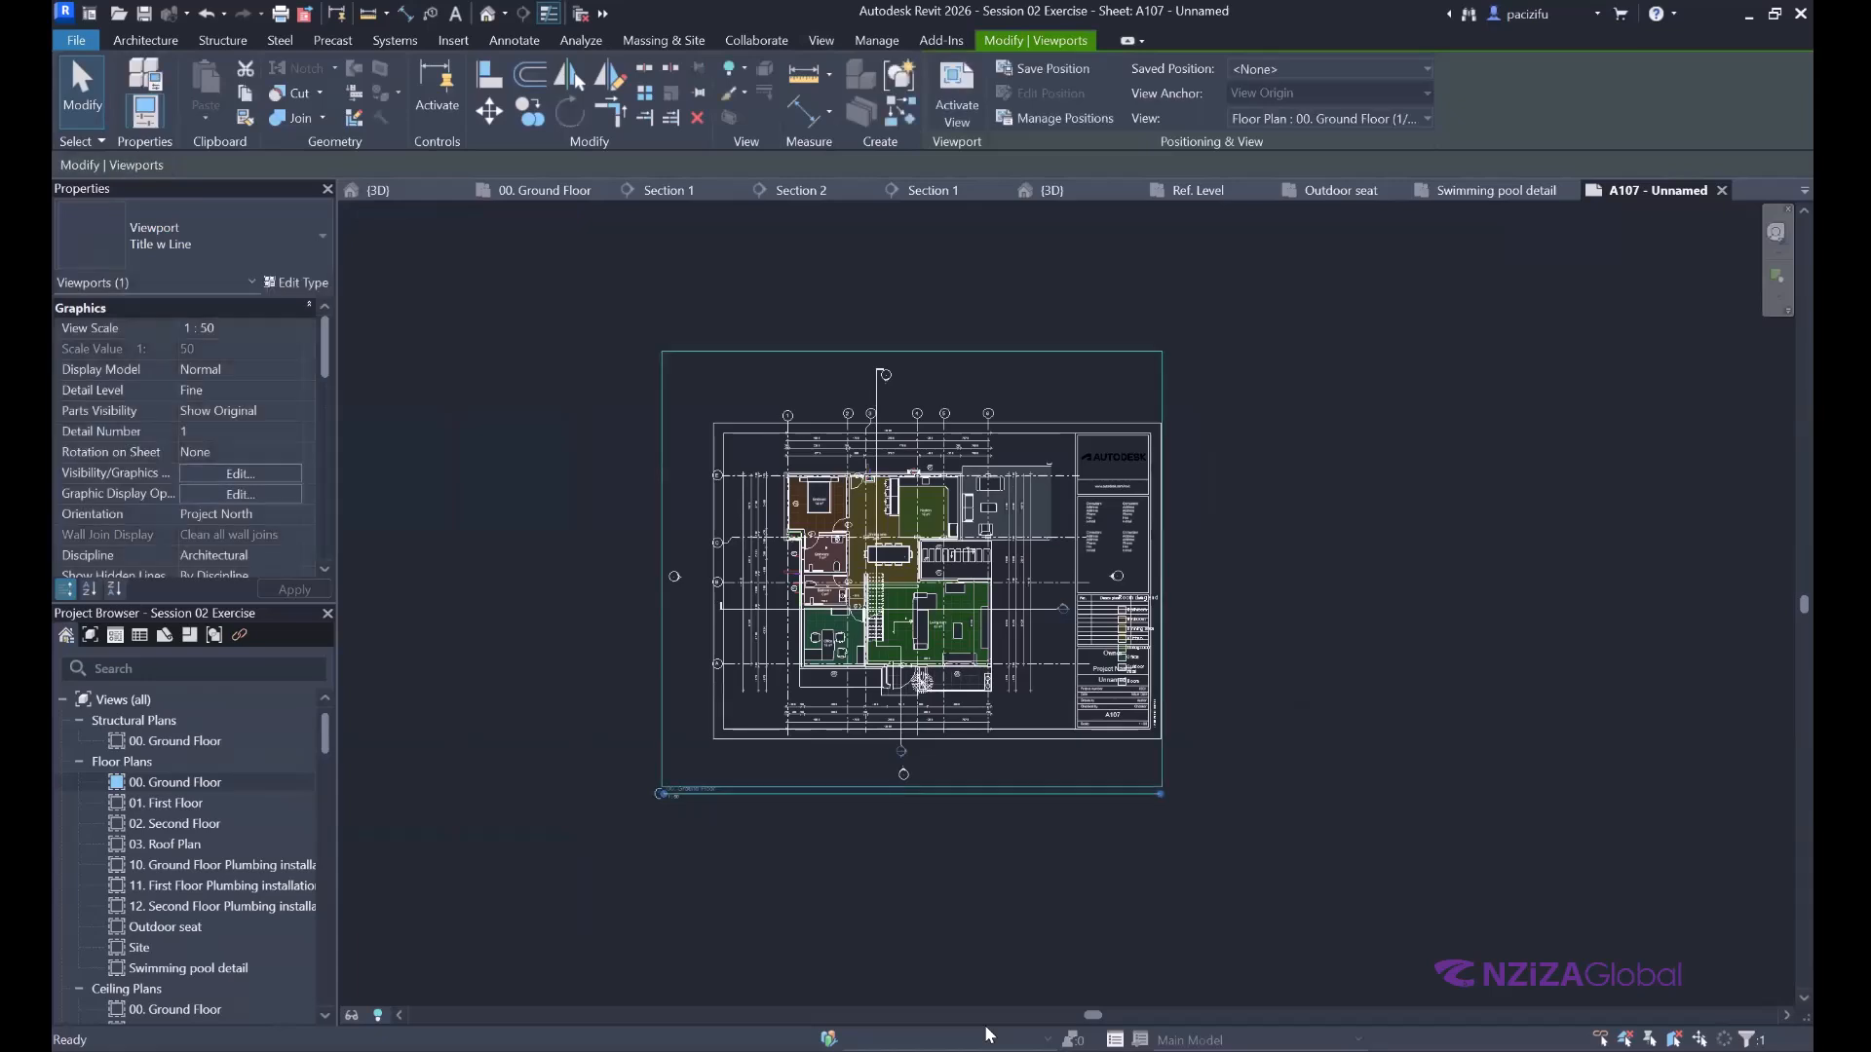
key("Escape")
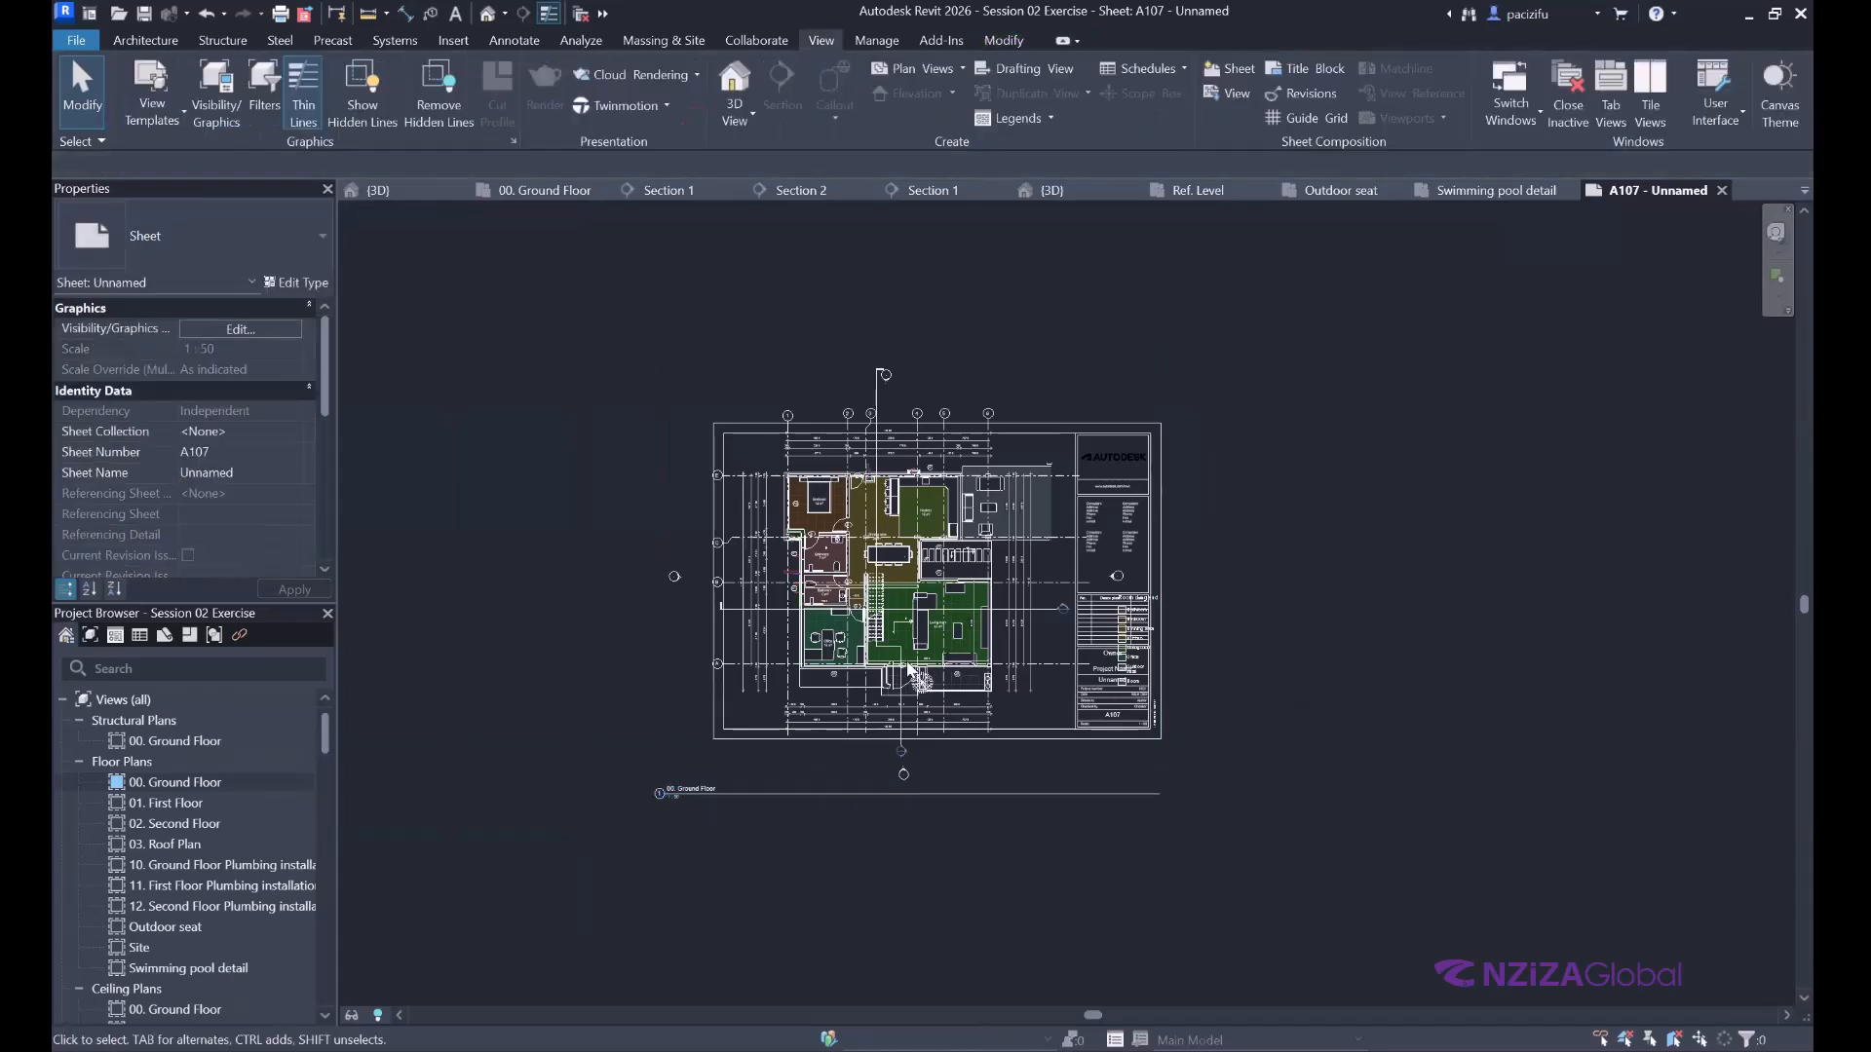
Delete the ground floor viewport and the A2 title block, and remove sheet A107 from the project.
left_click(909, 693)
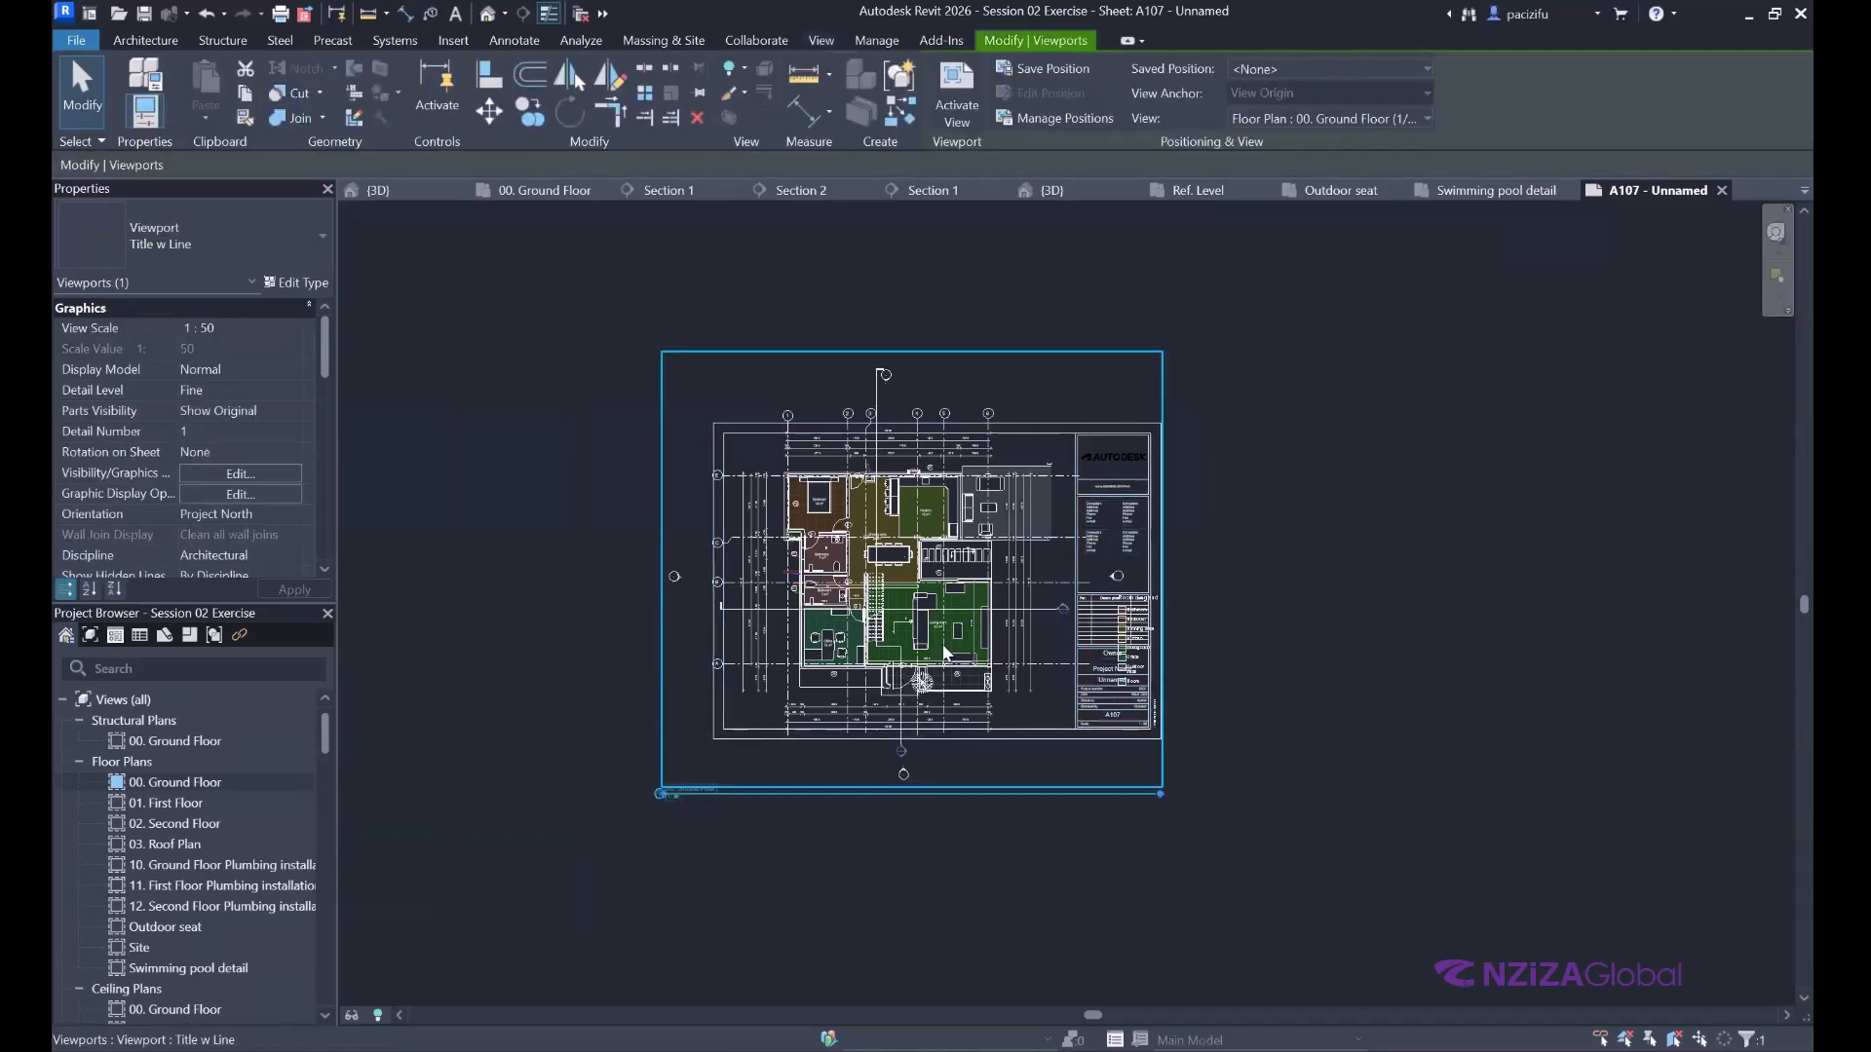
key("Delete")
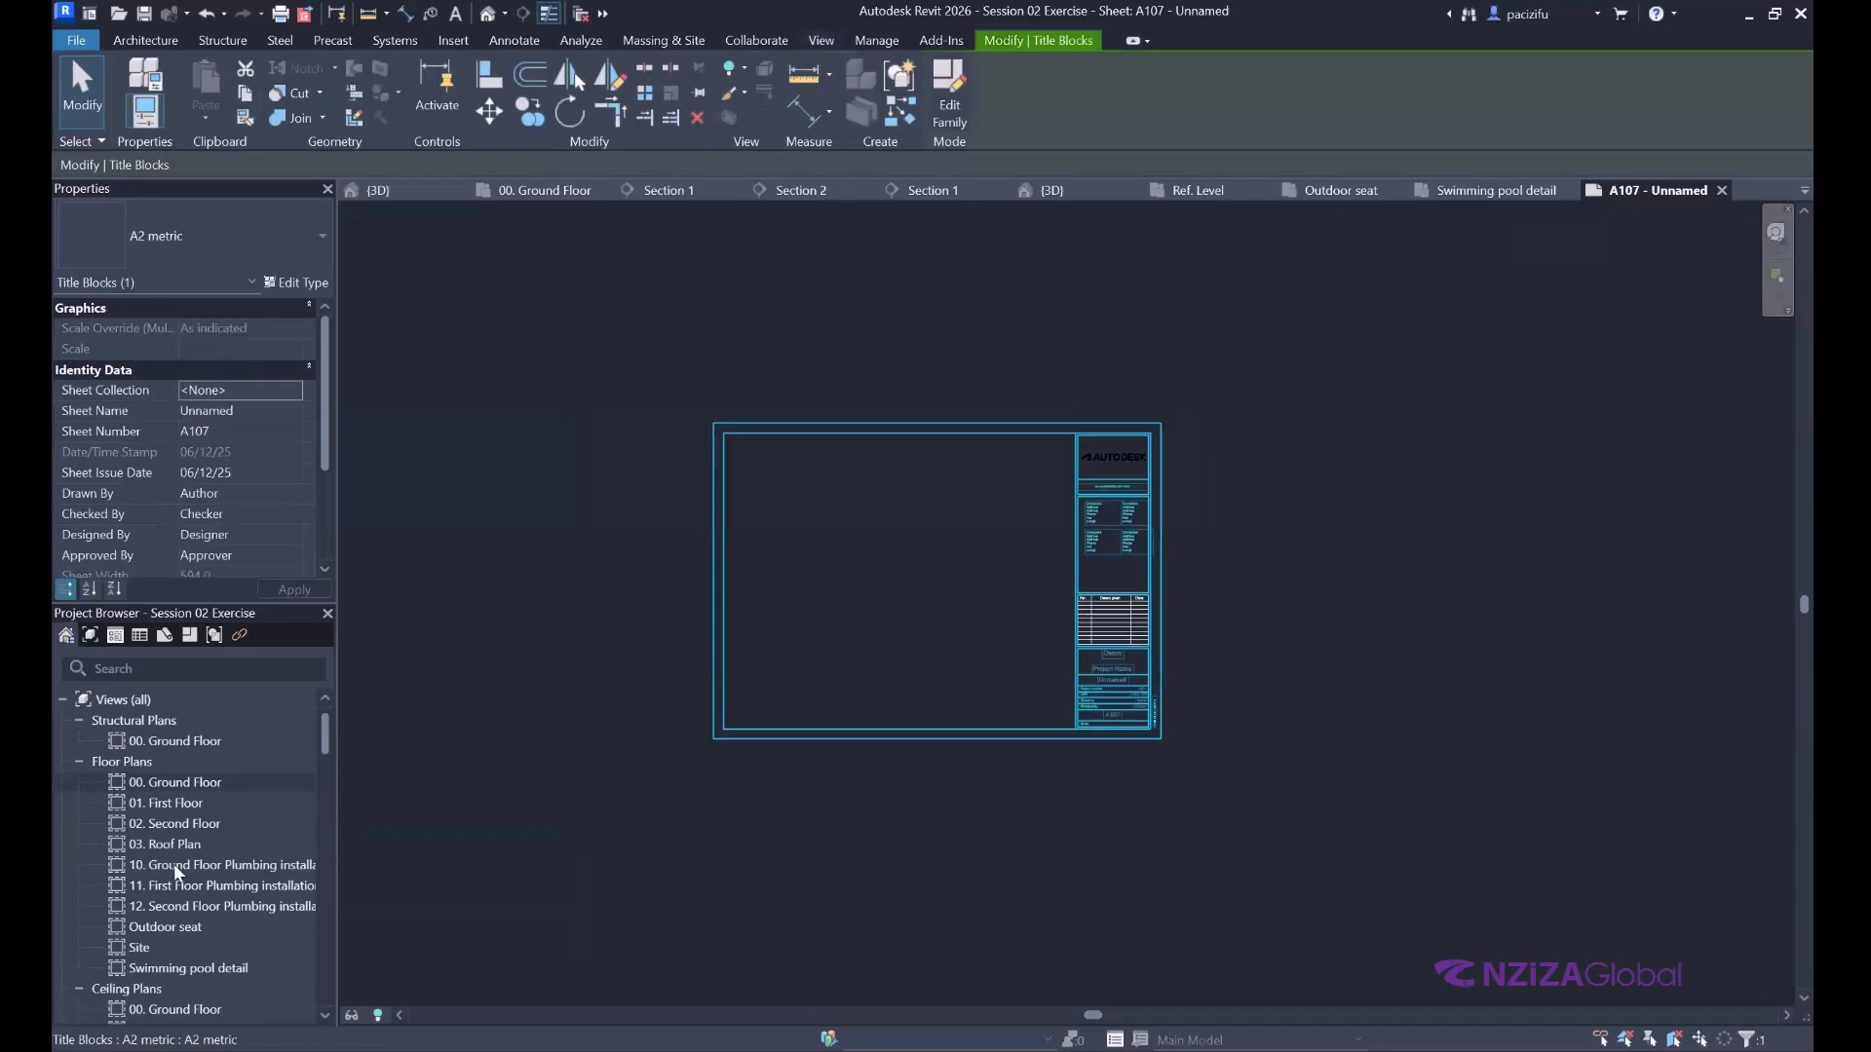
key("Delete")
scroll(175, 867, "down", 3)
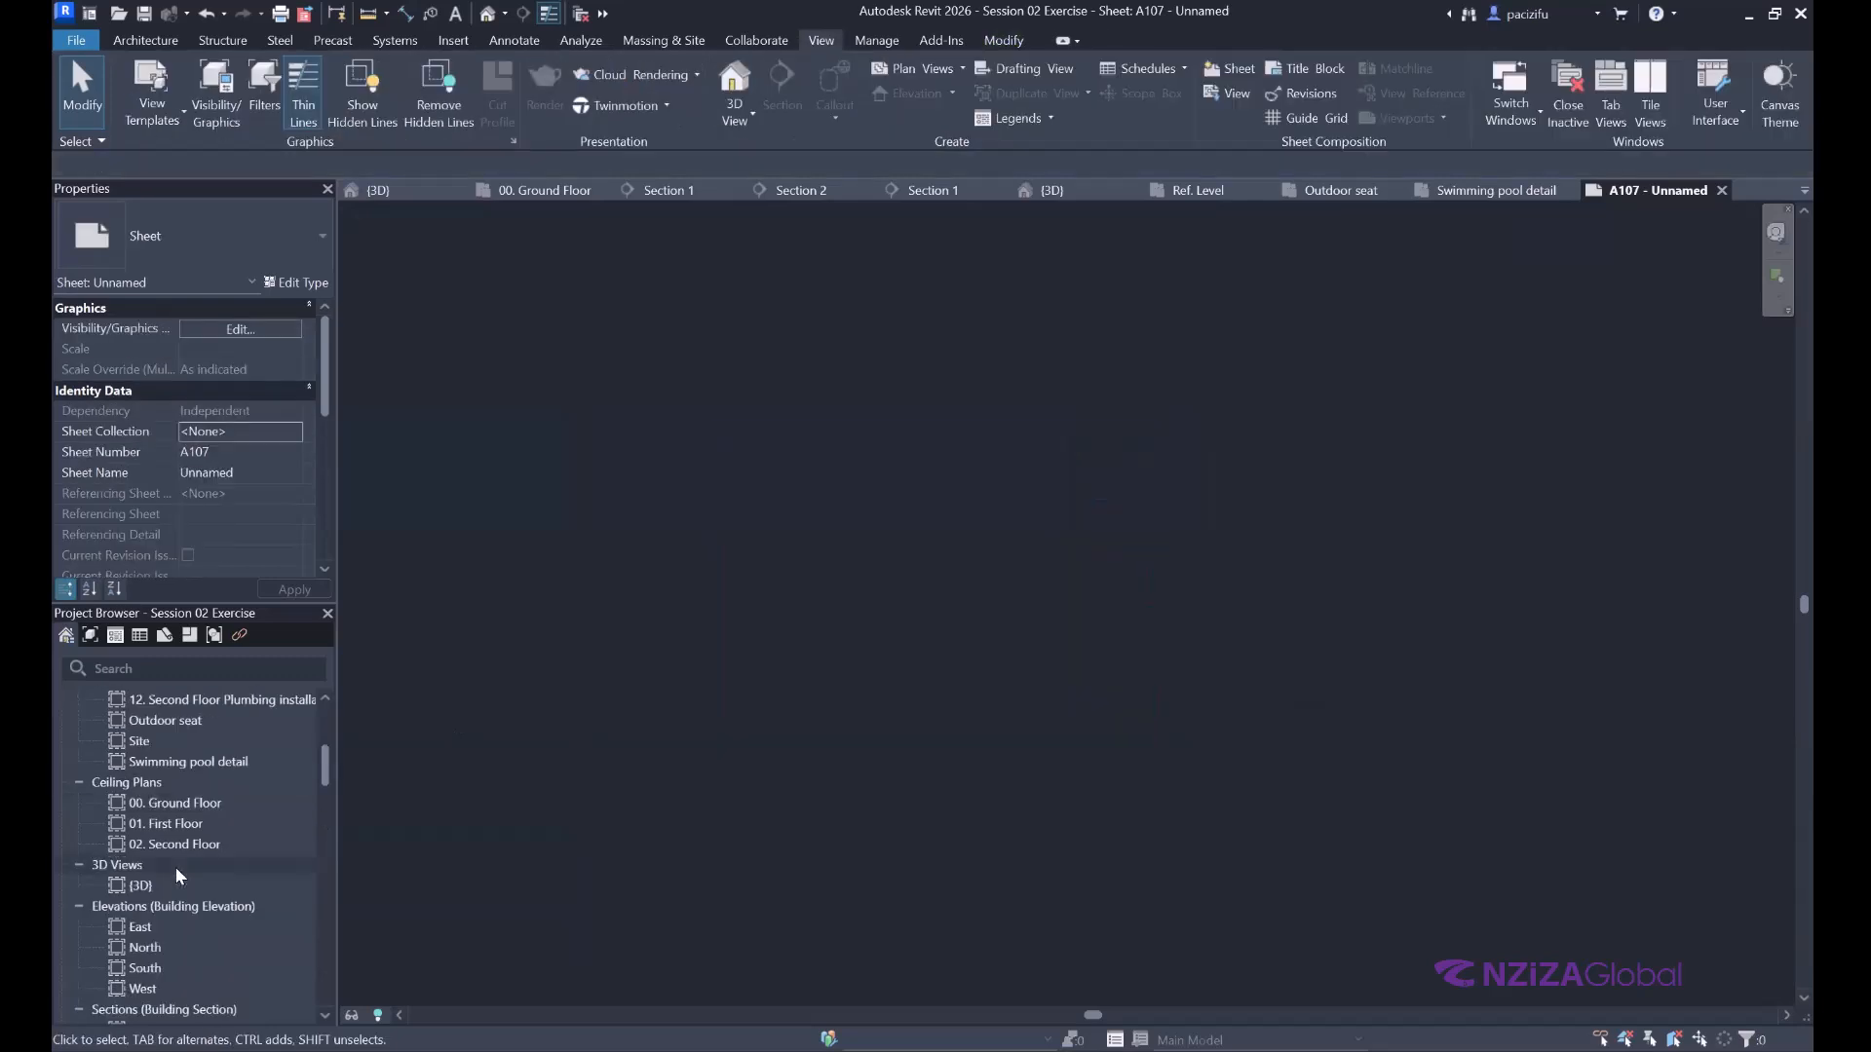
scroll(174, 880, "down", 5)
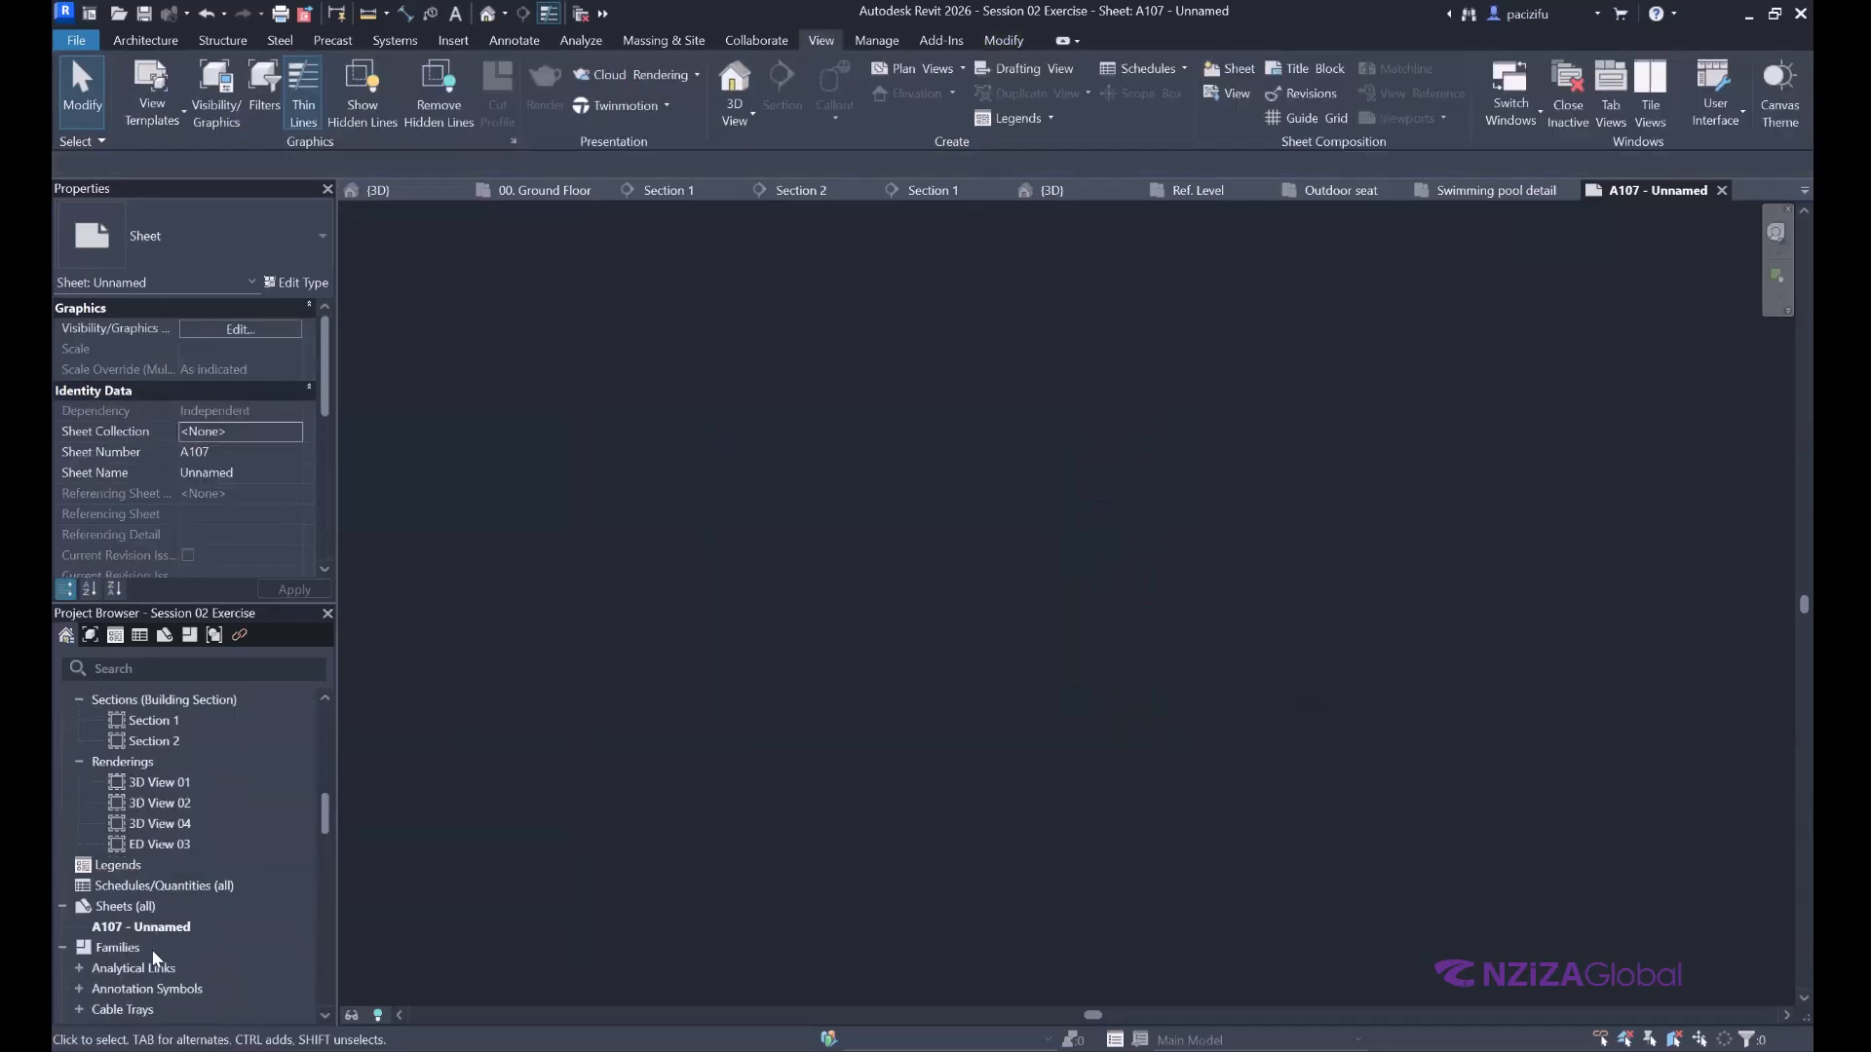
right_click(136, 925)
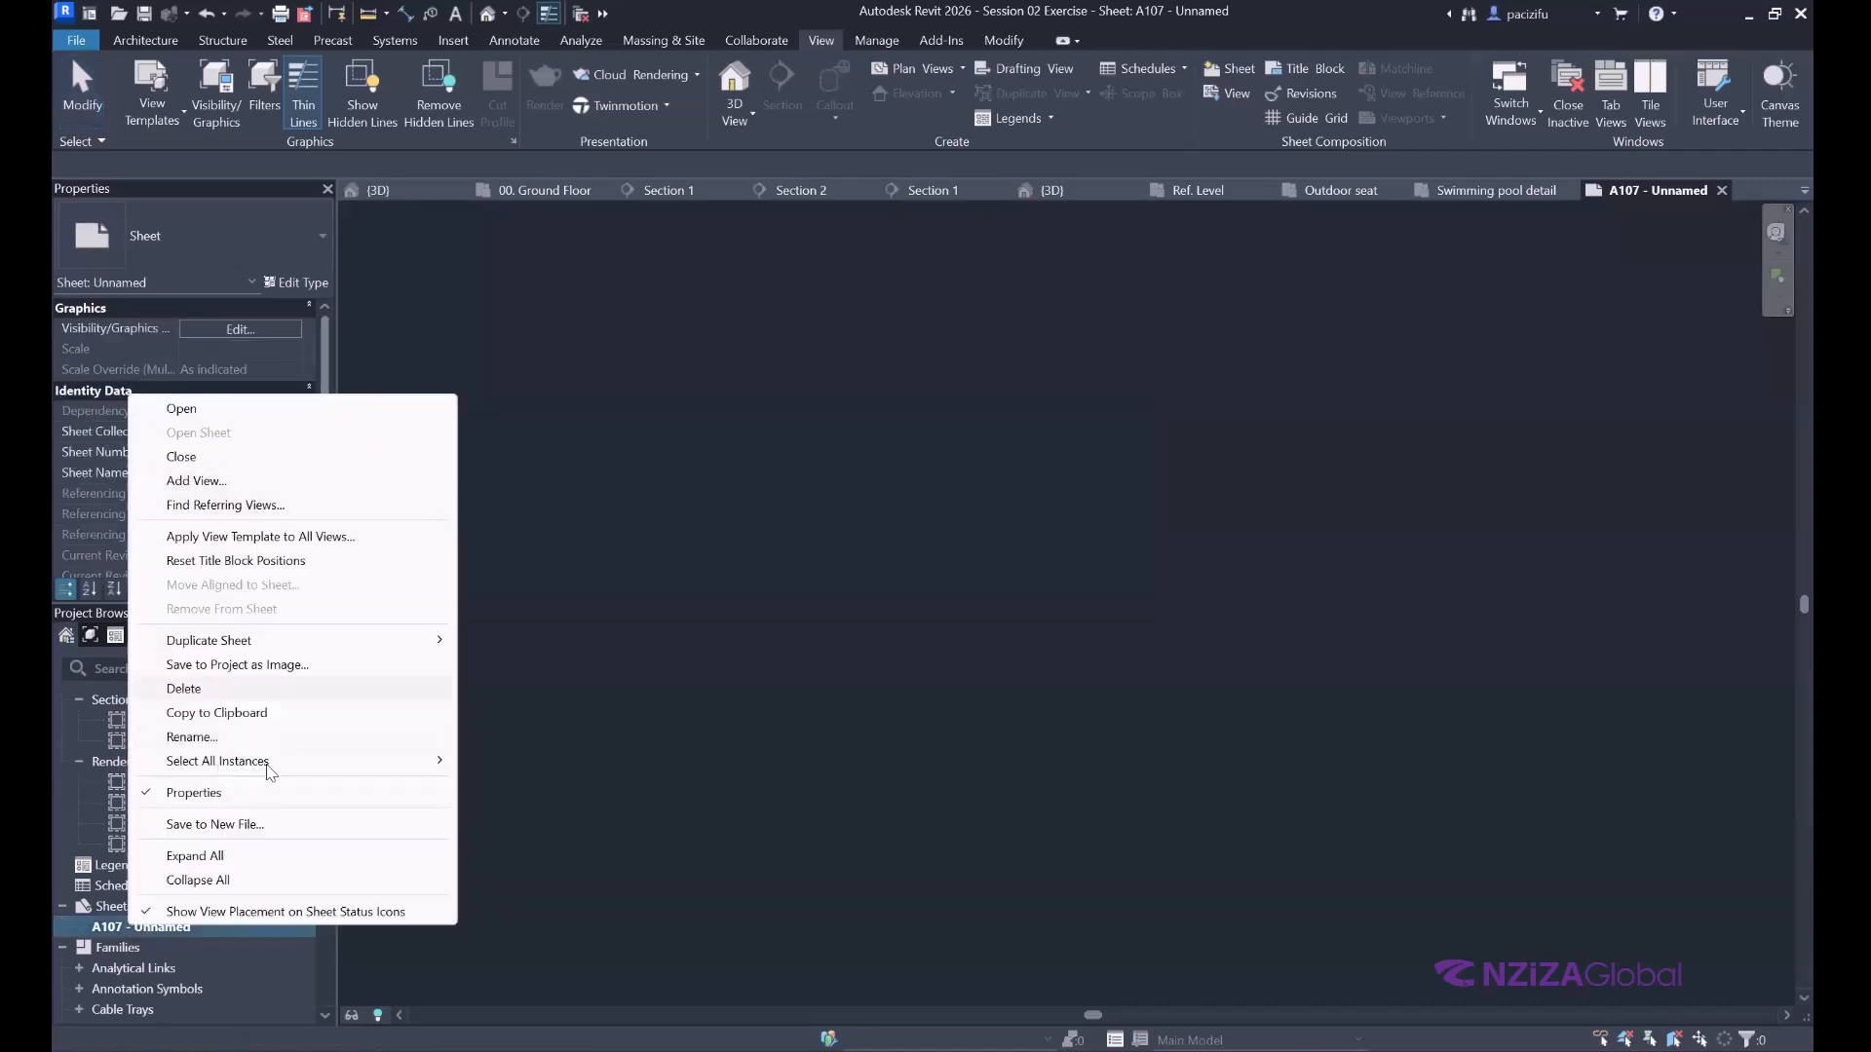
left_click(185, 688)
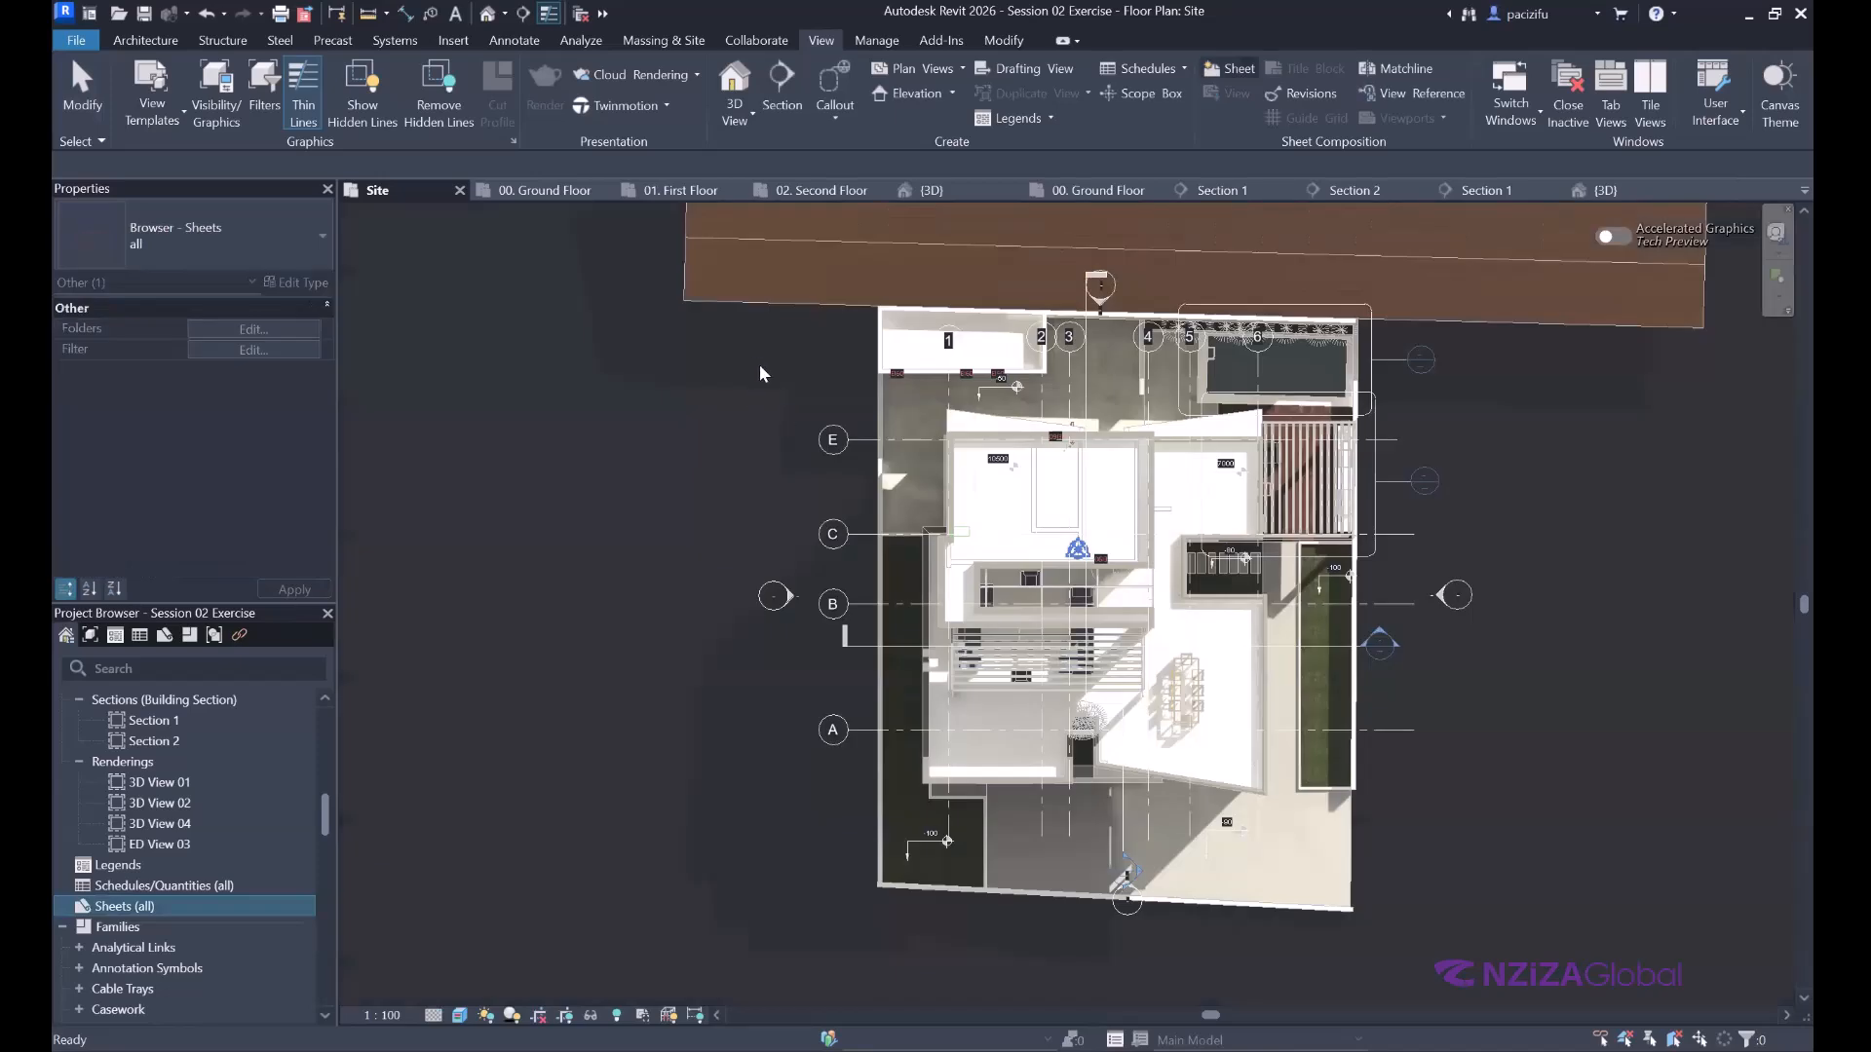
Create a new sheet with the A1 metric title block and place the 00. Ground Floor floor plan on it.
left_click(758, 365)
left_click(1006, 778)
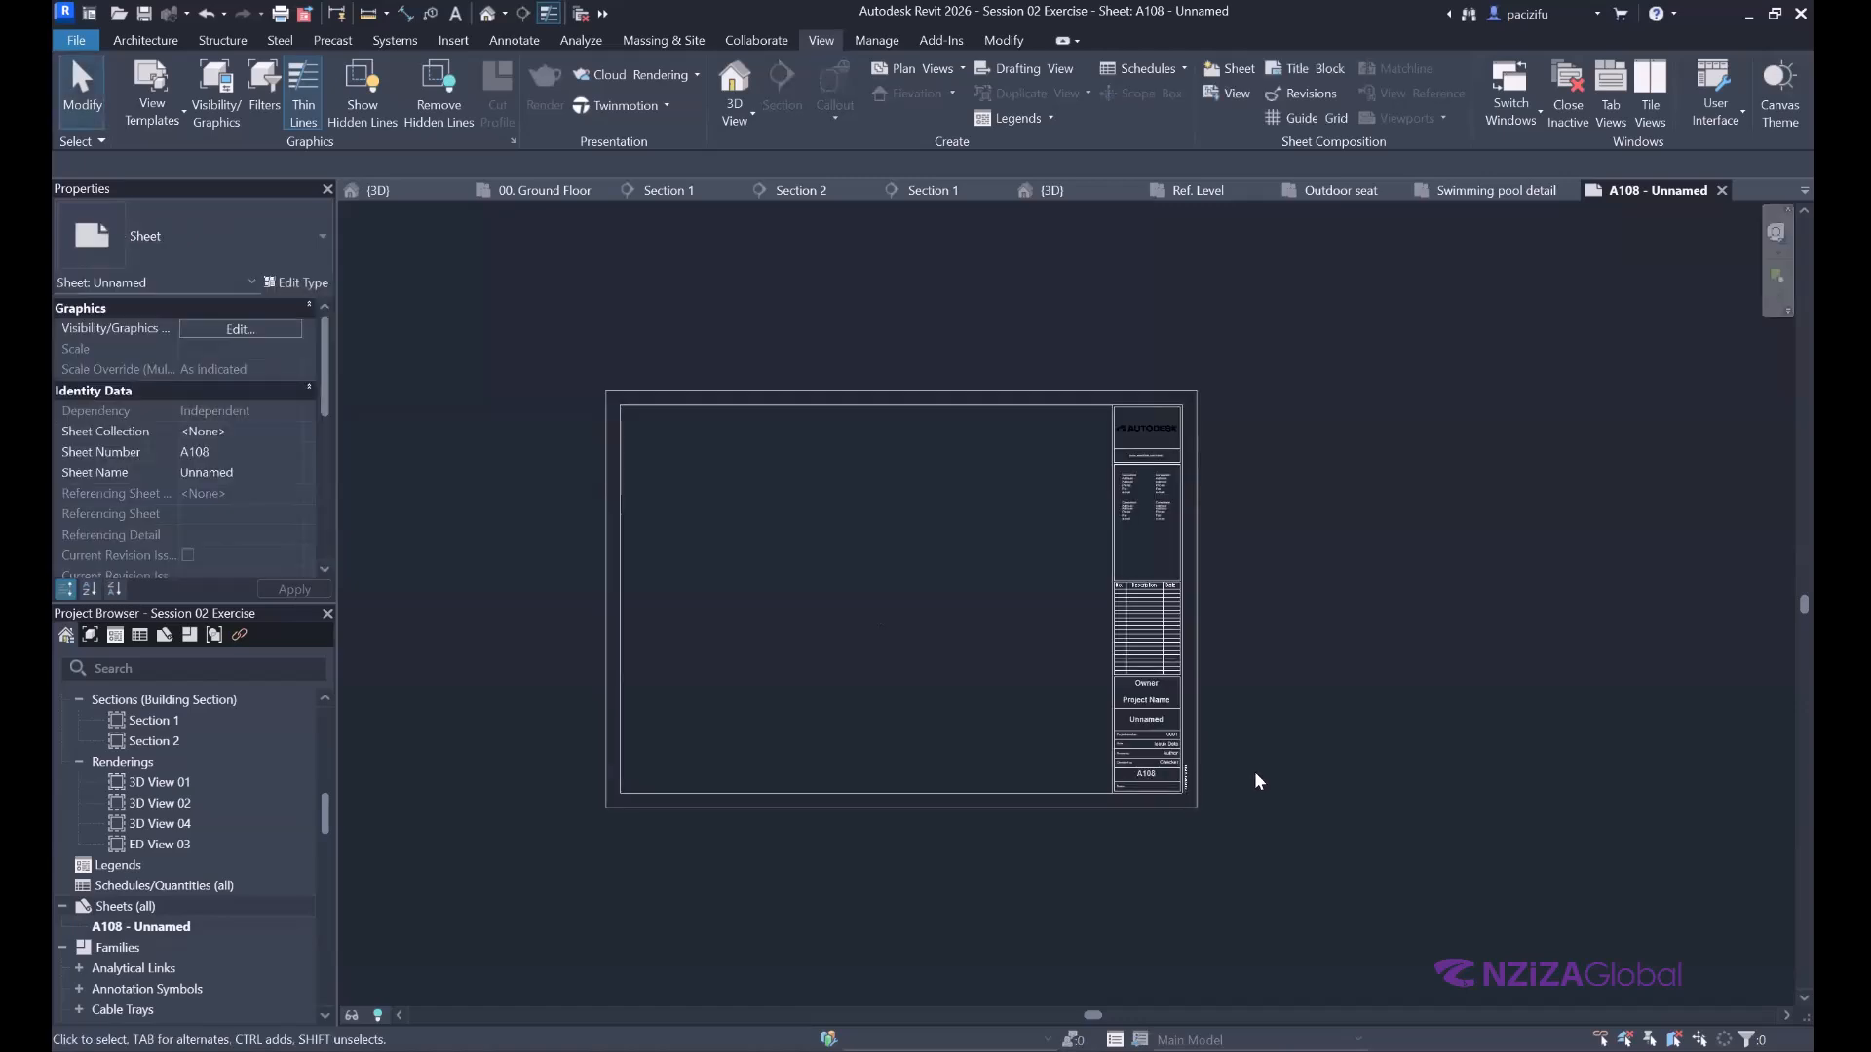
scroll(168, 774, "up", 10)
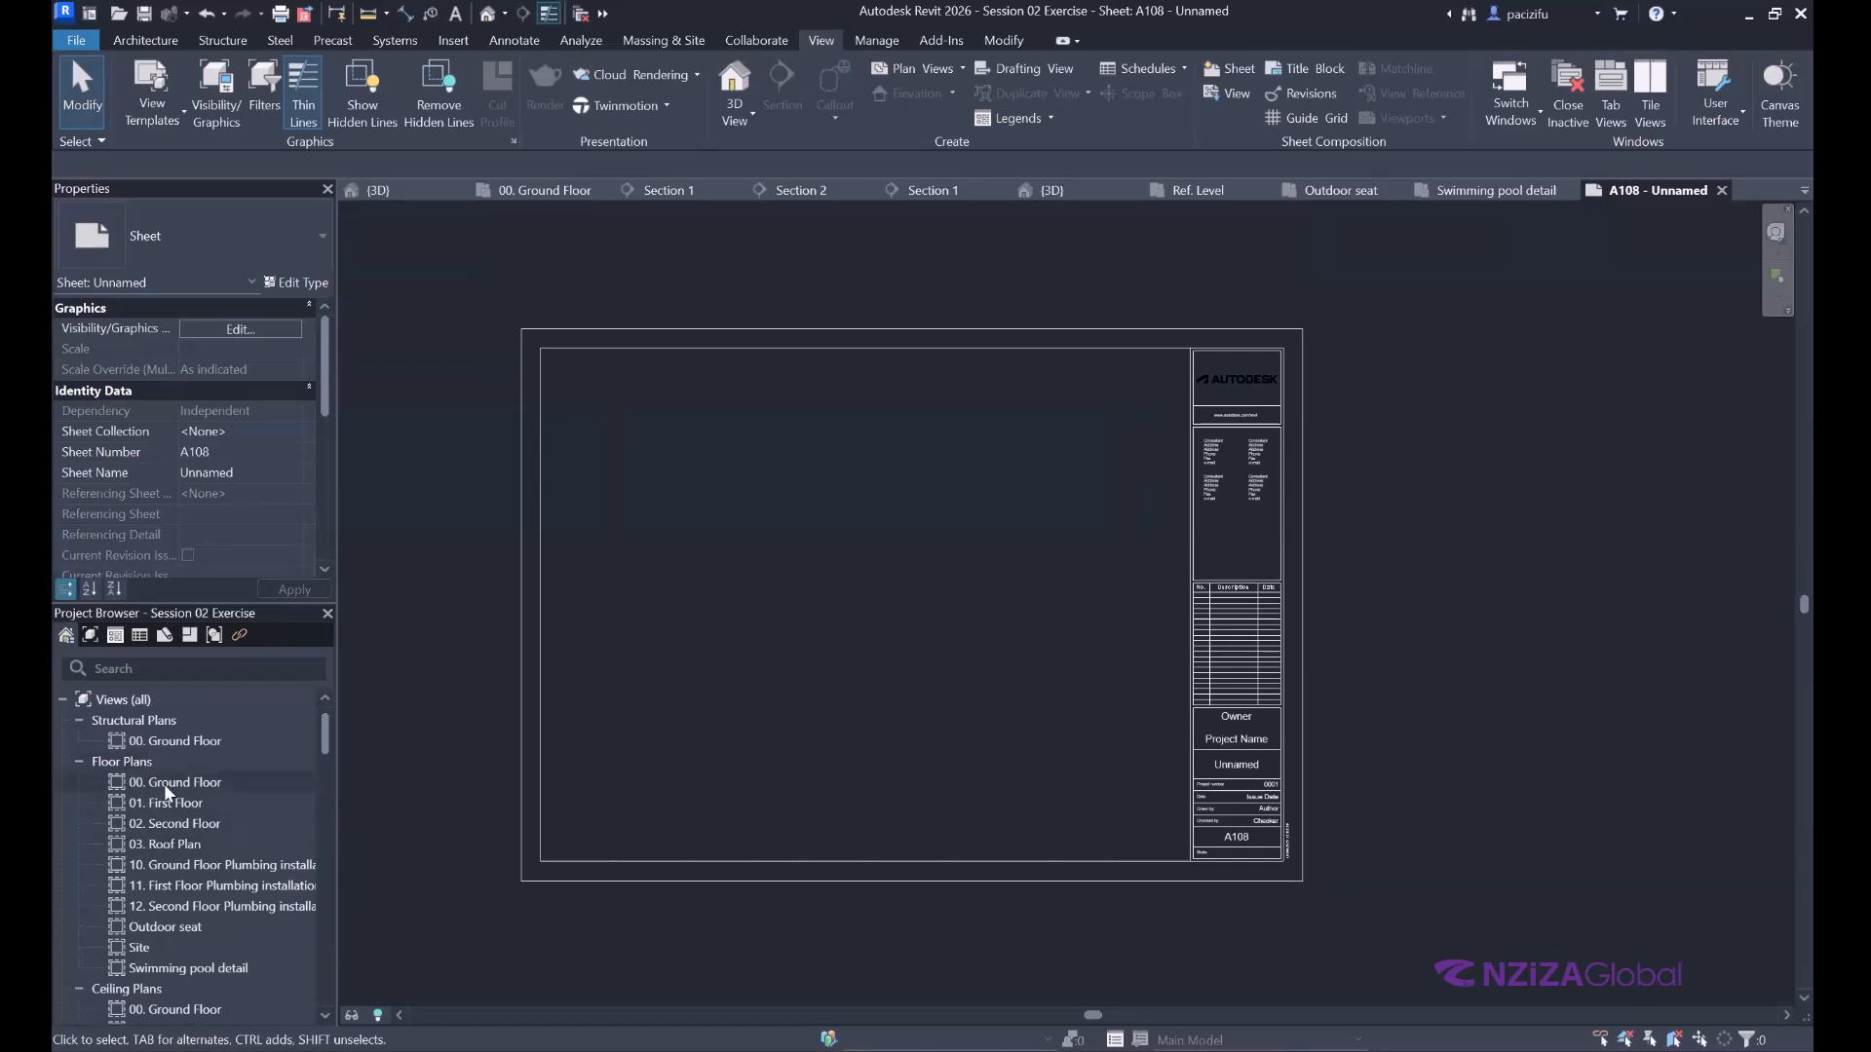
left_click_drag(164, 783, 863, 606)
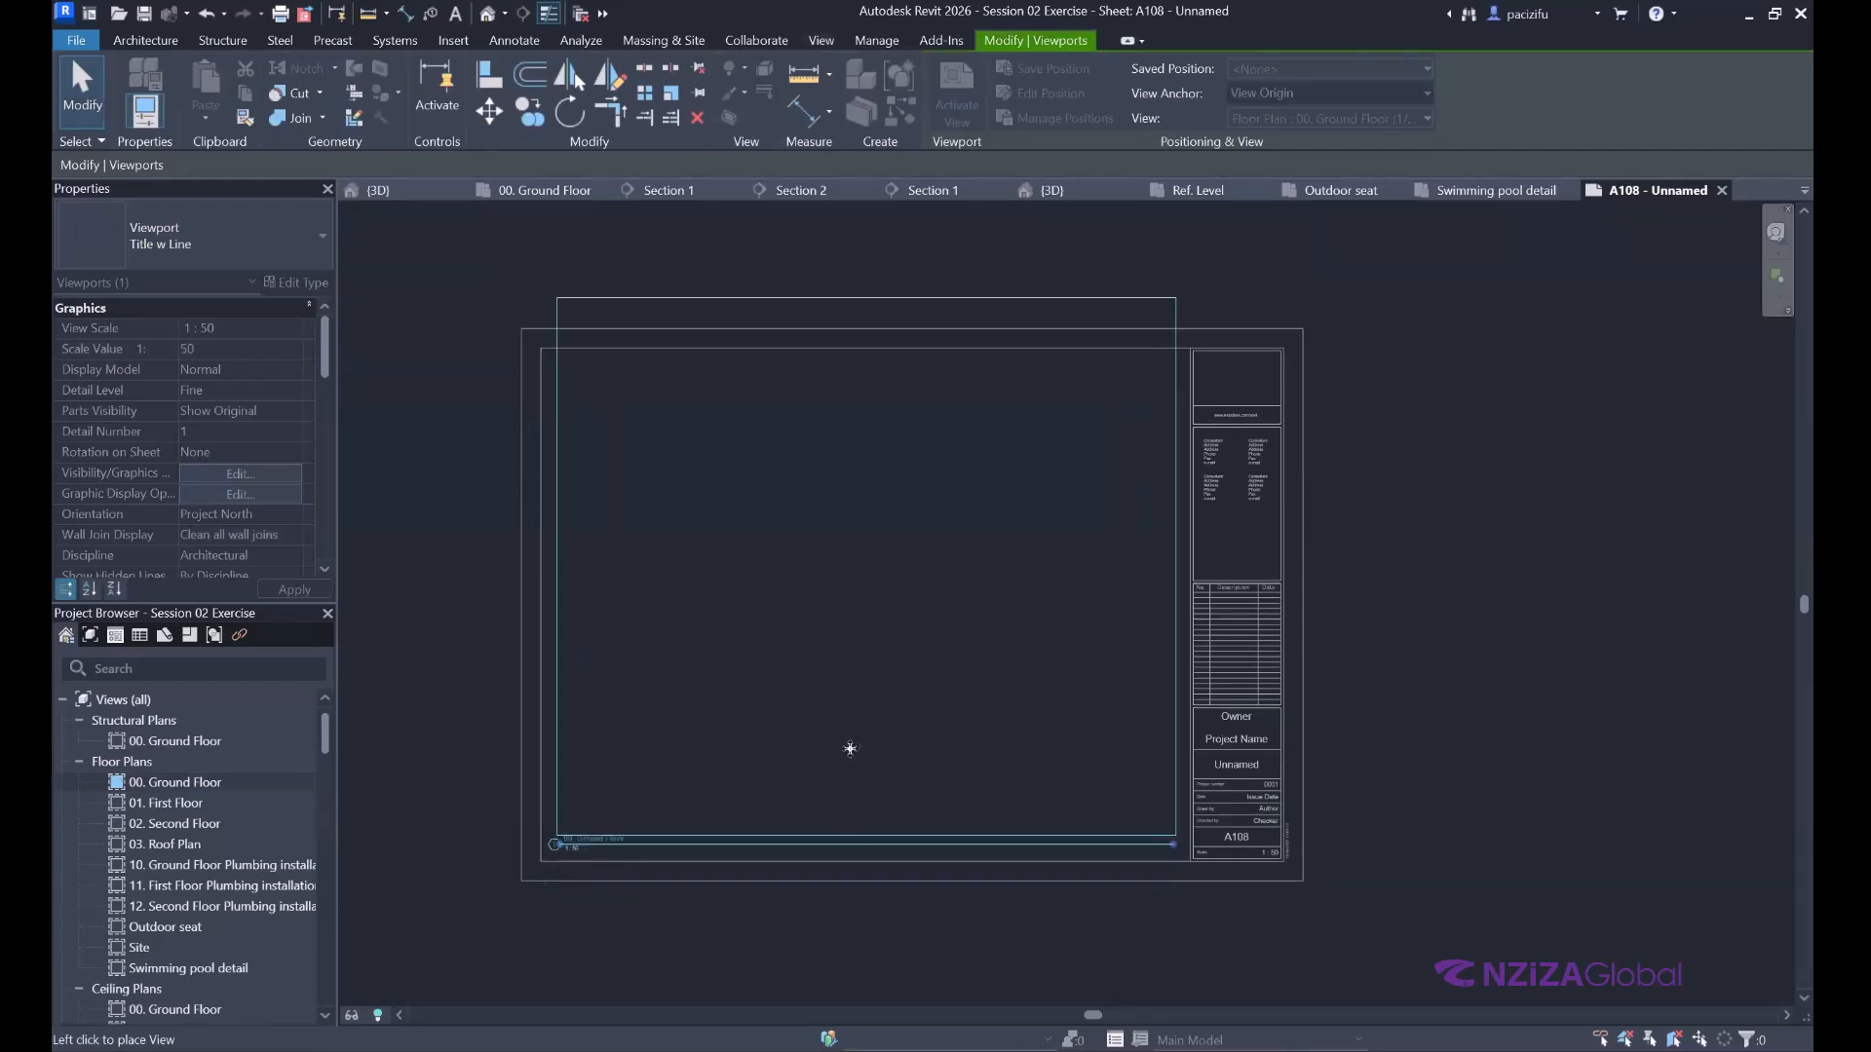
left_click(837, 659)
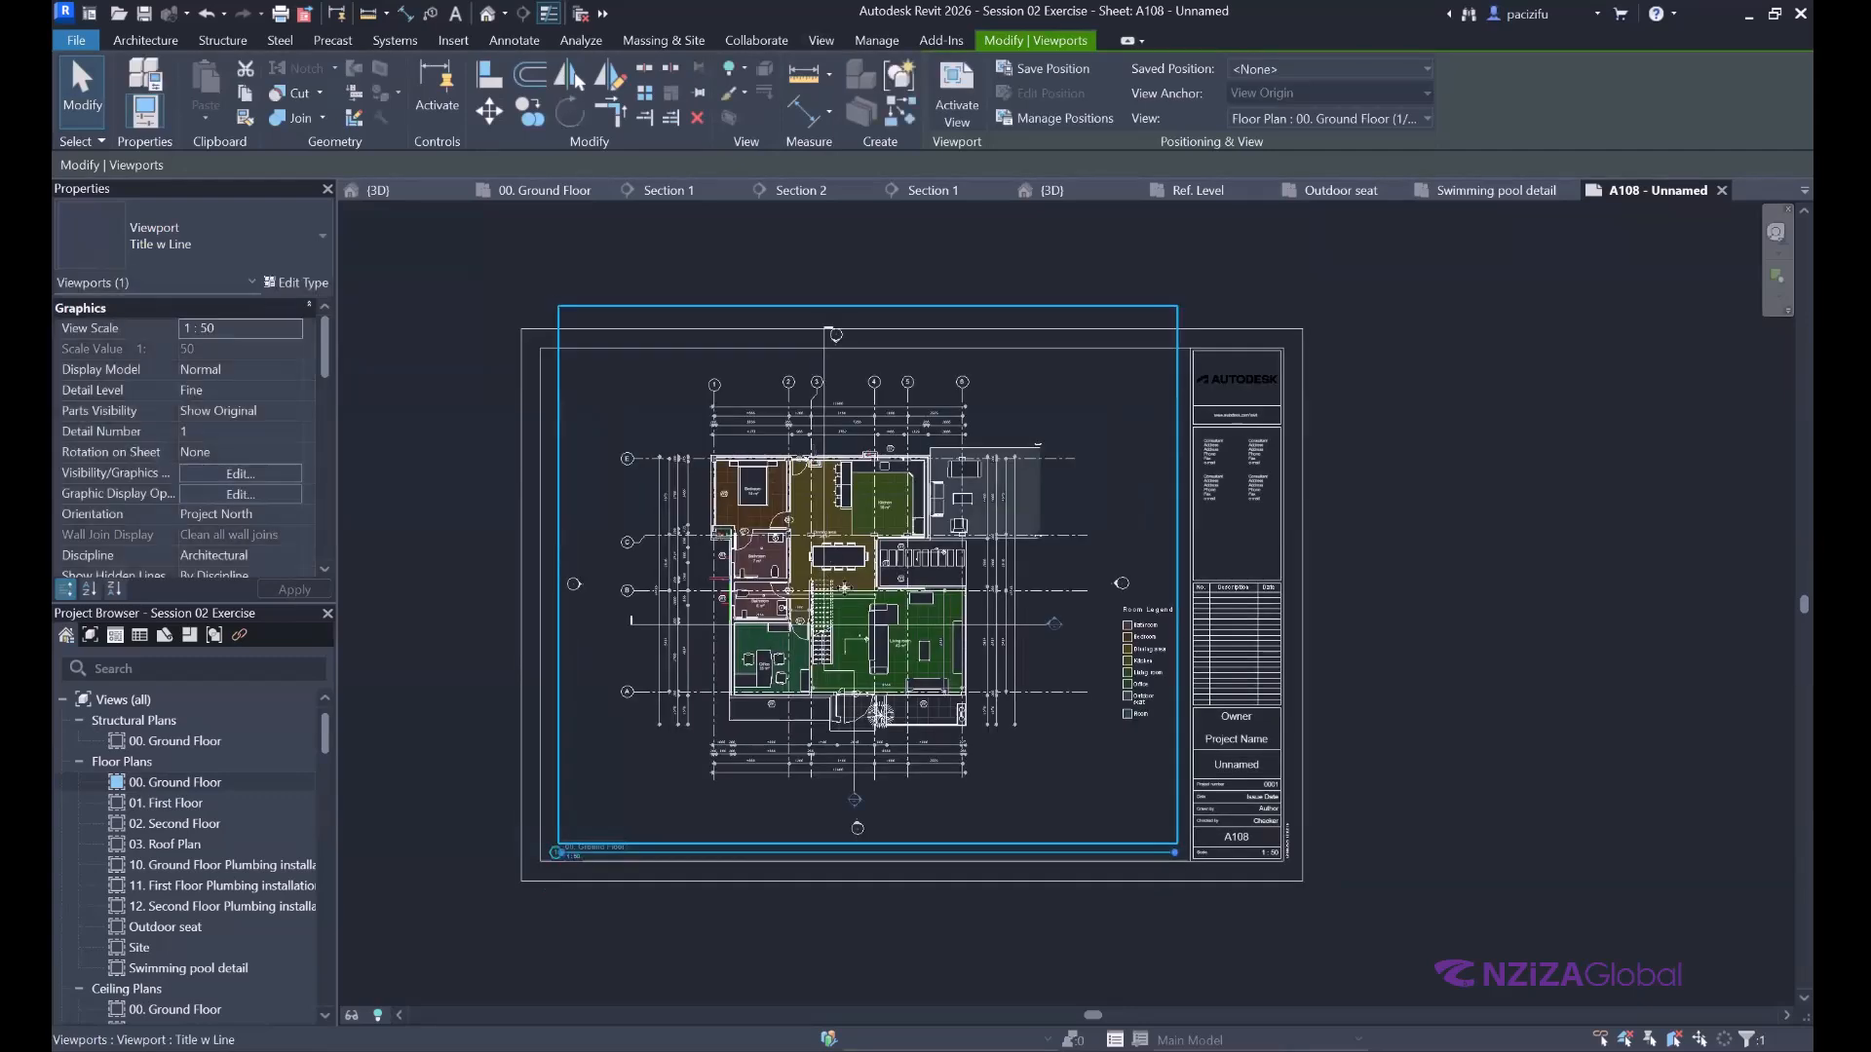
Adjust the ground floor viewport's position so the plan, its markers and the room legend sit within the sheet border.
scroll(870, 626, "up", 1)
left_click_drag(820, 585, 821, 619)
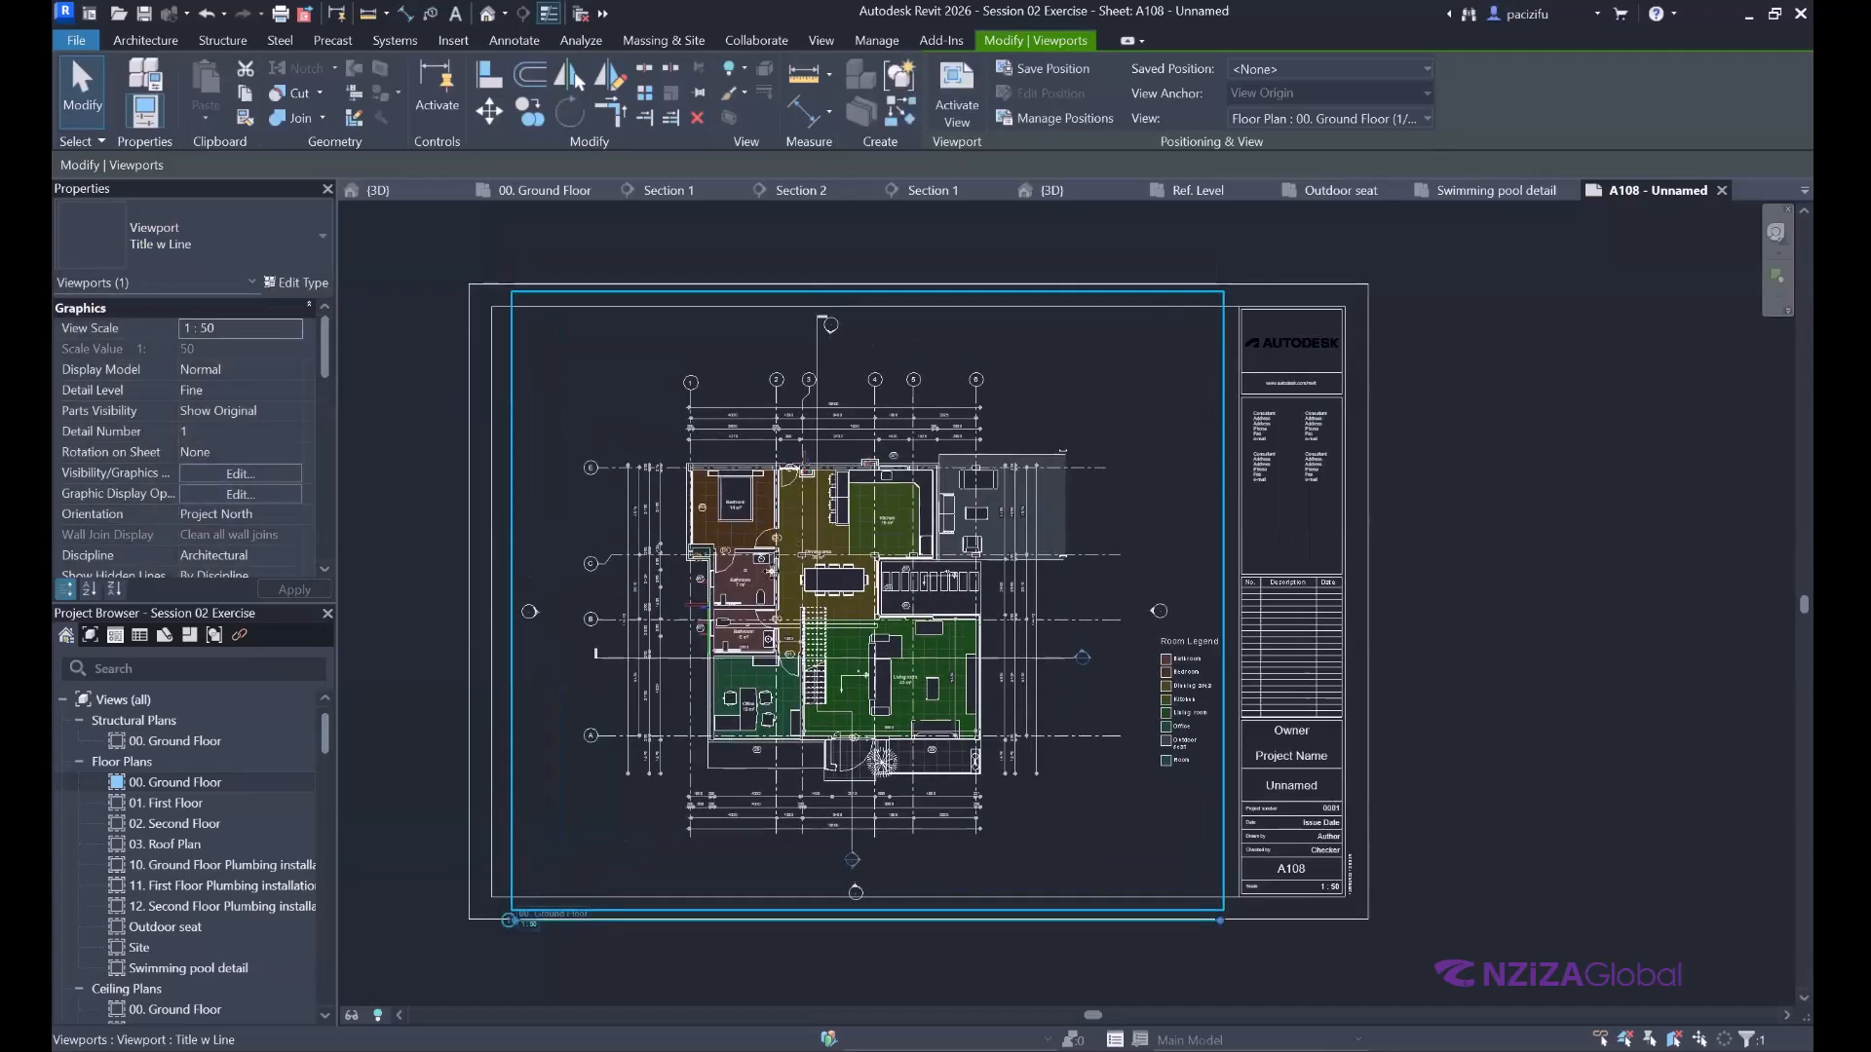
key("Down")
key("Down")
key("Down")
key("Down")
key("Down")
key("Down")
key("Down")
key("Down")
key("Down")
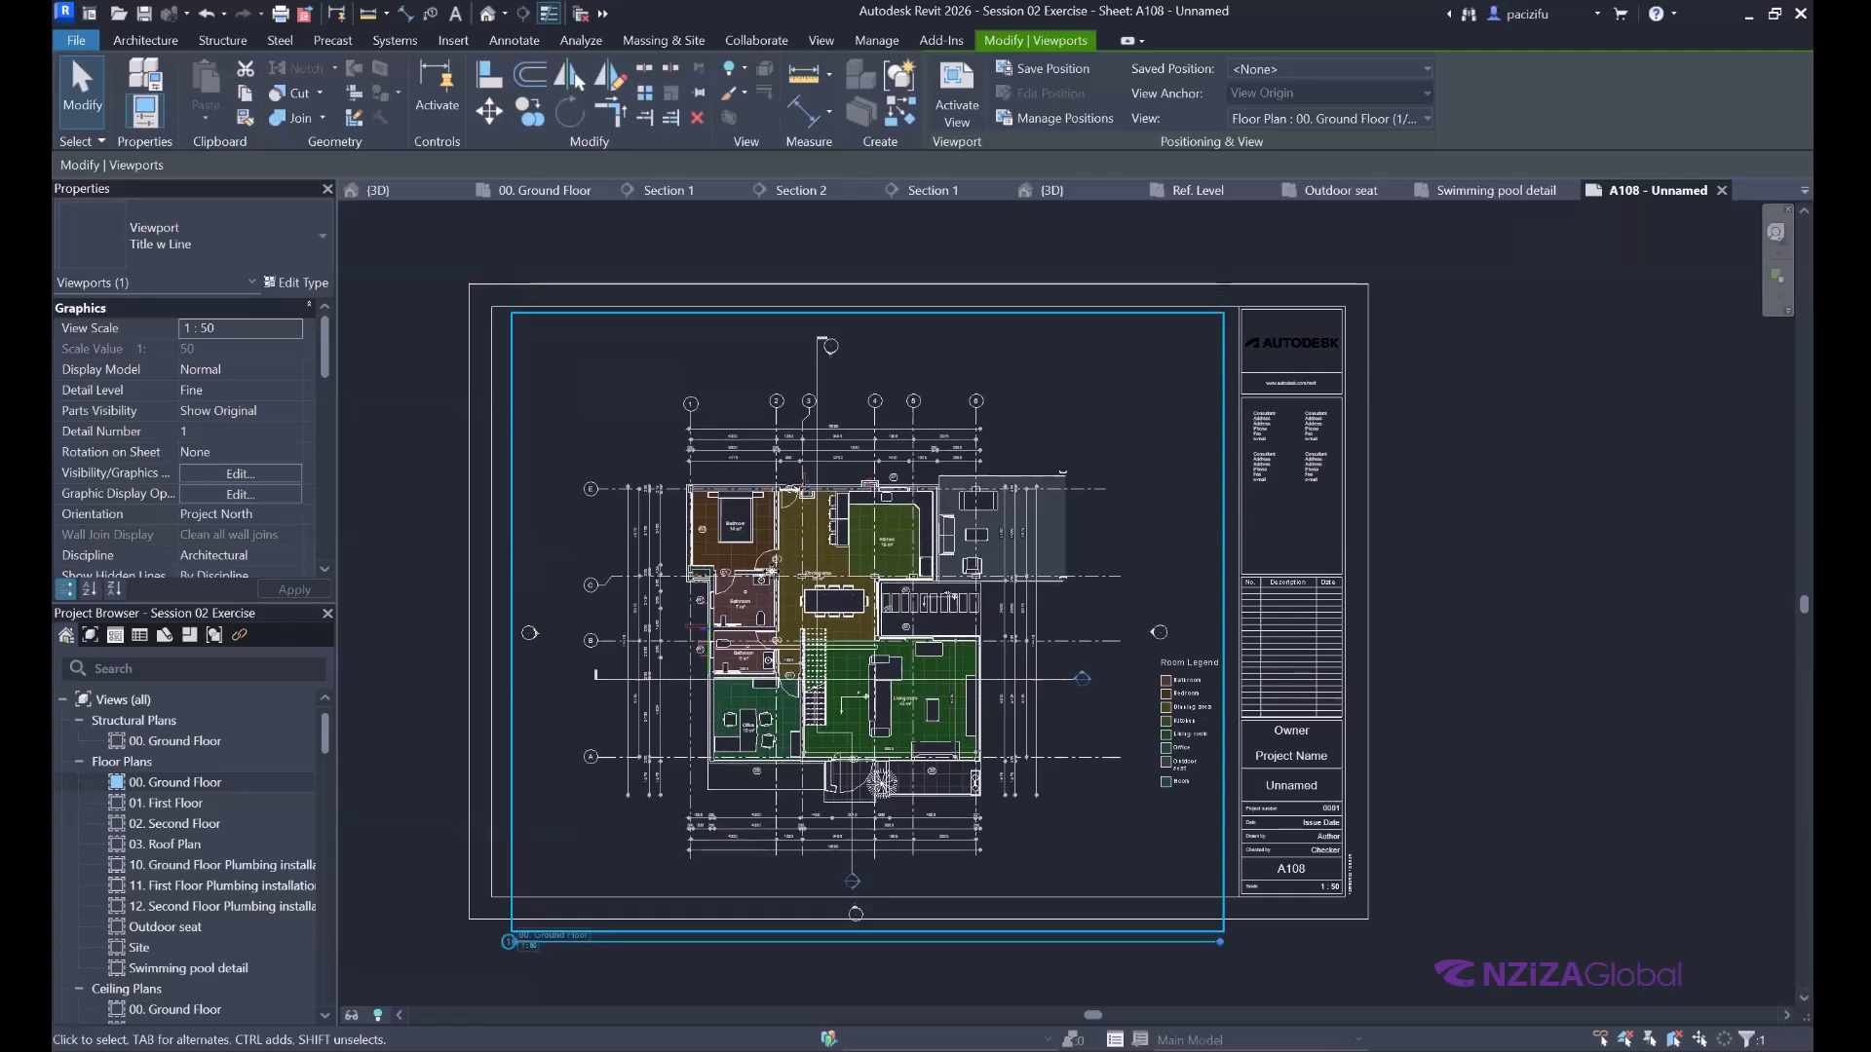
key("Down")
key("Down")
key("Down")
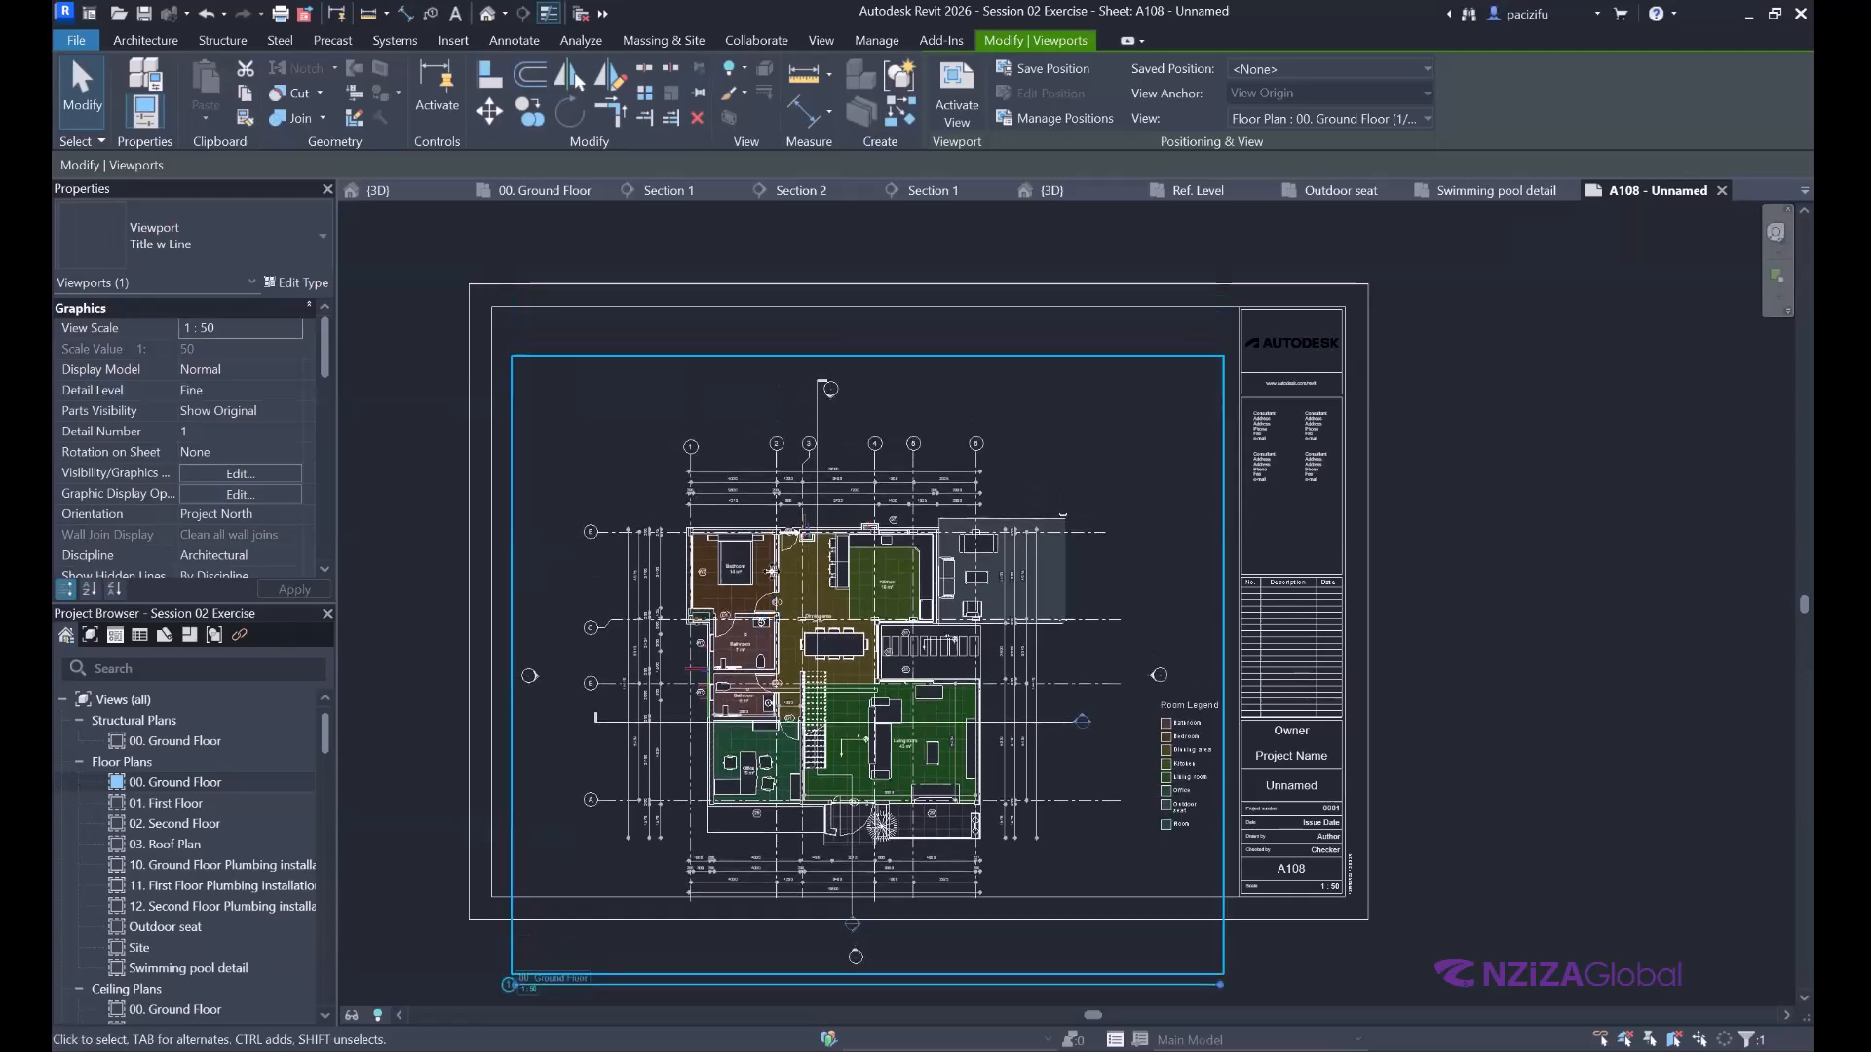
key("Up")
key("Up")
key("Up")
key("Up")
key("Up")
key("Up")
key("Up")
key("Up")
key("Up")
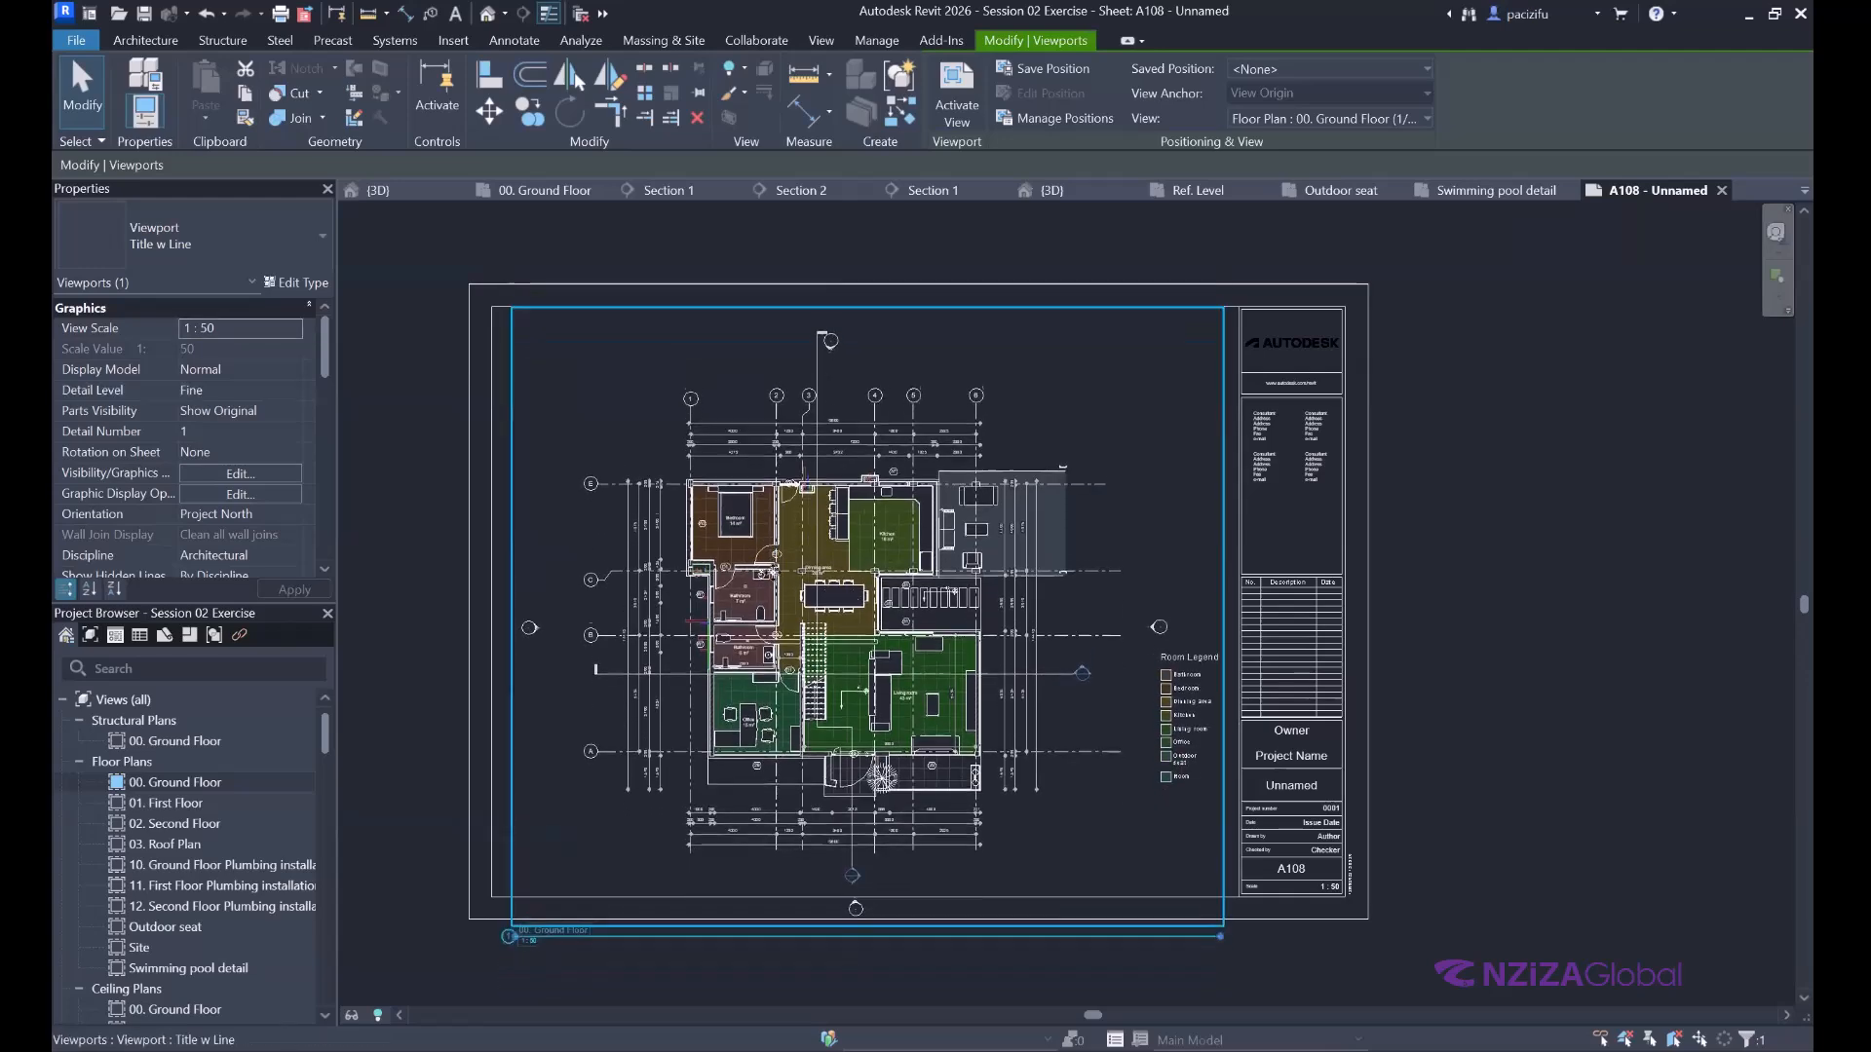
key("Up")
key("Left")
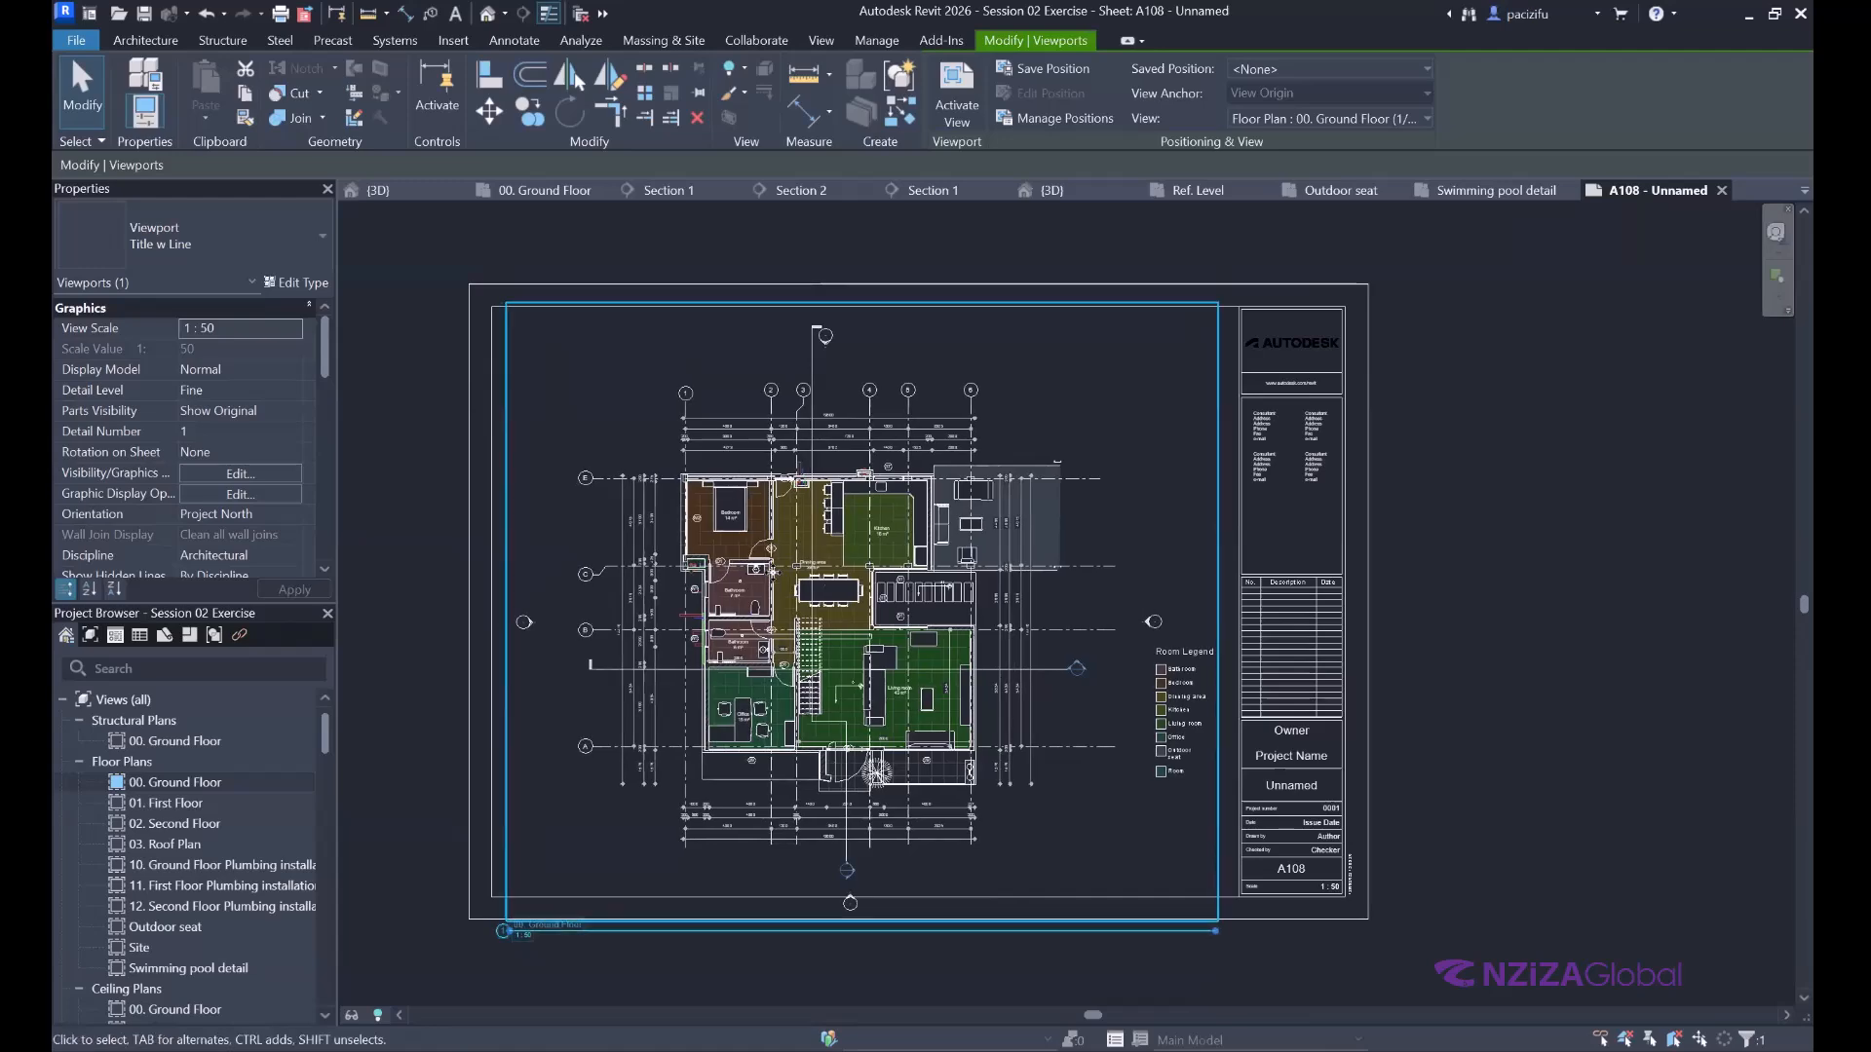
key("Left")
key("Up")
key("Up")
key("Up")
left_click(447, 869)
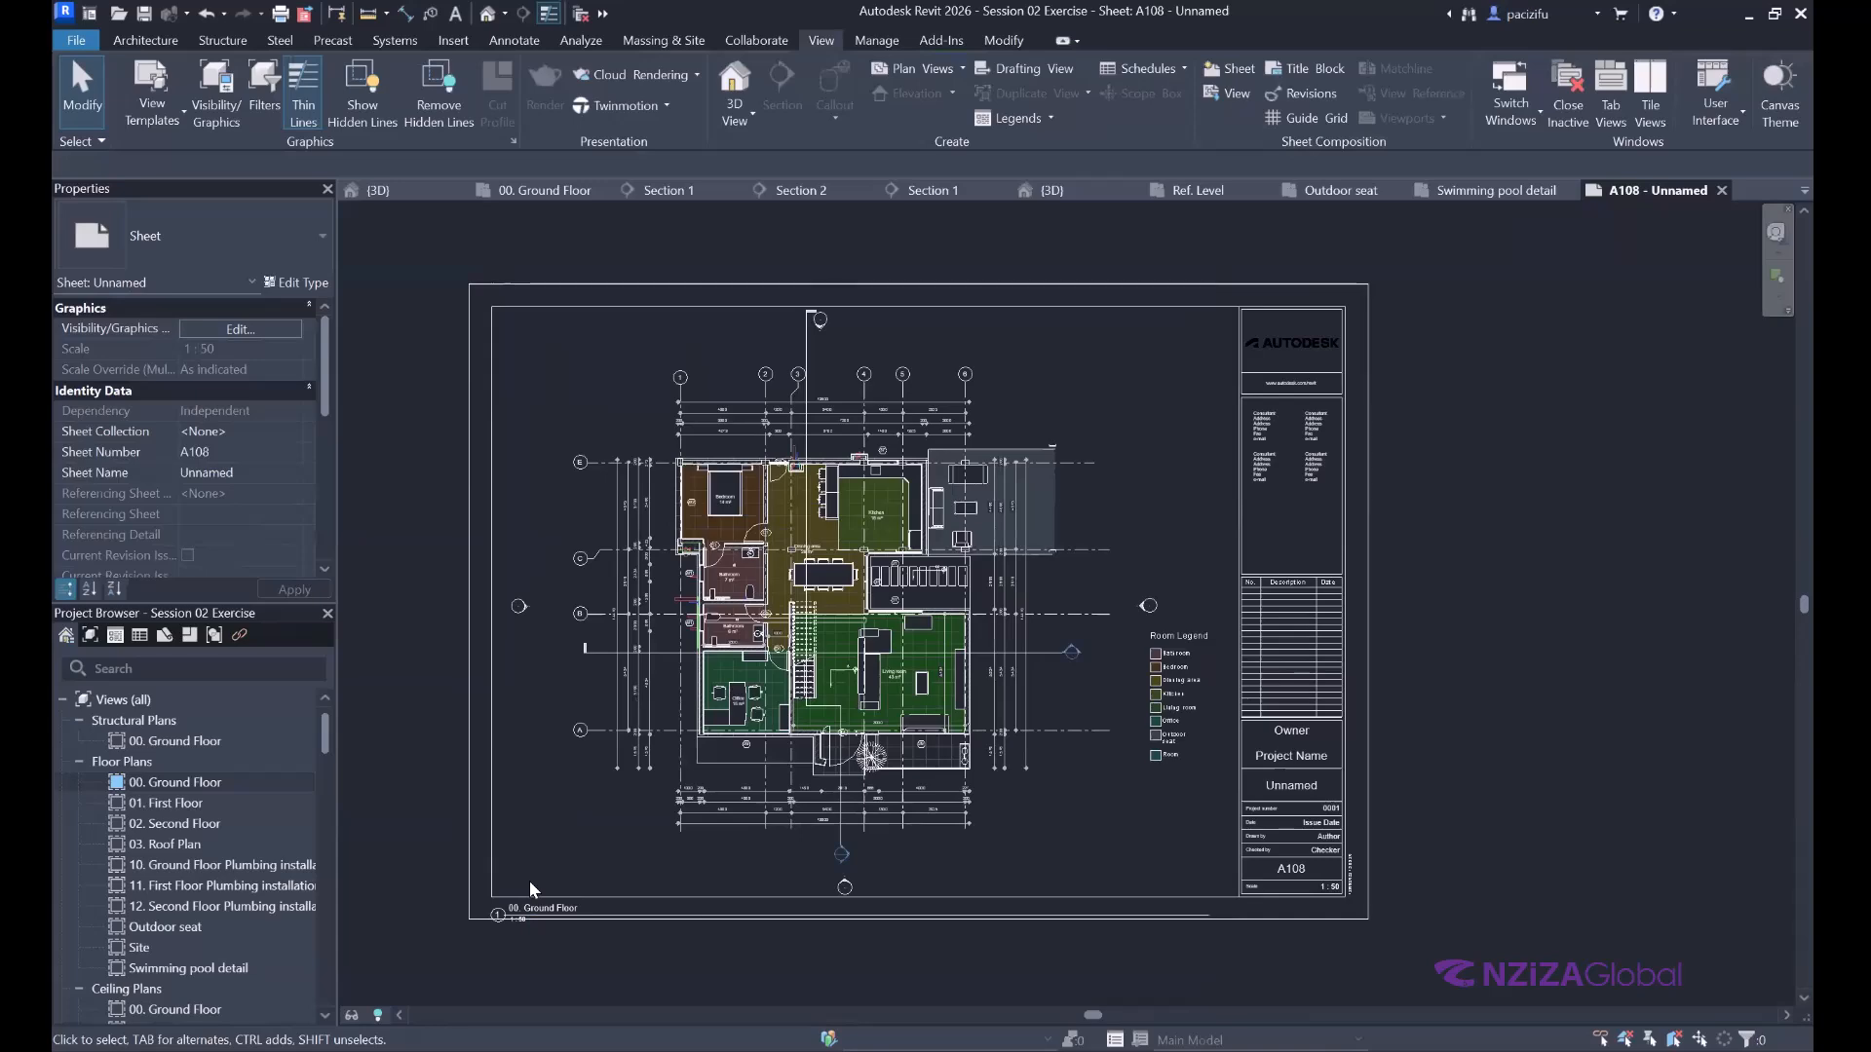
Move the ground floor view title inside the sheet border's lower-left corner and shorten its line to just past the text.
scroll(529, 881, "up", 4)
left_click(530, 861)
left_click_drag(530, 861, 559, 810)
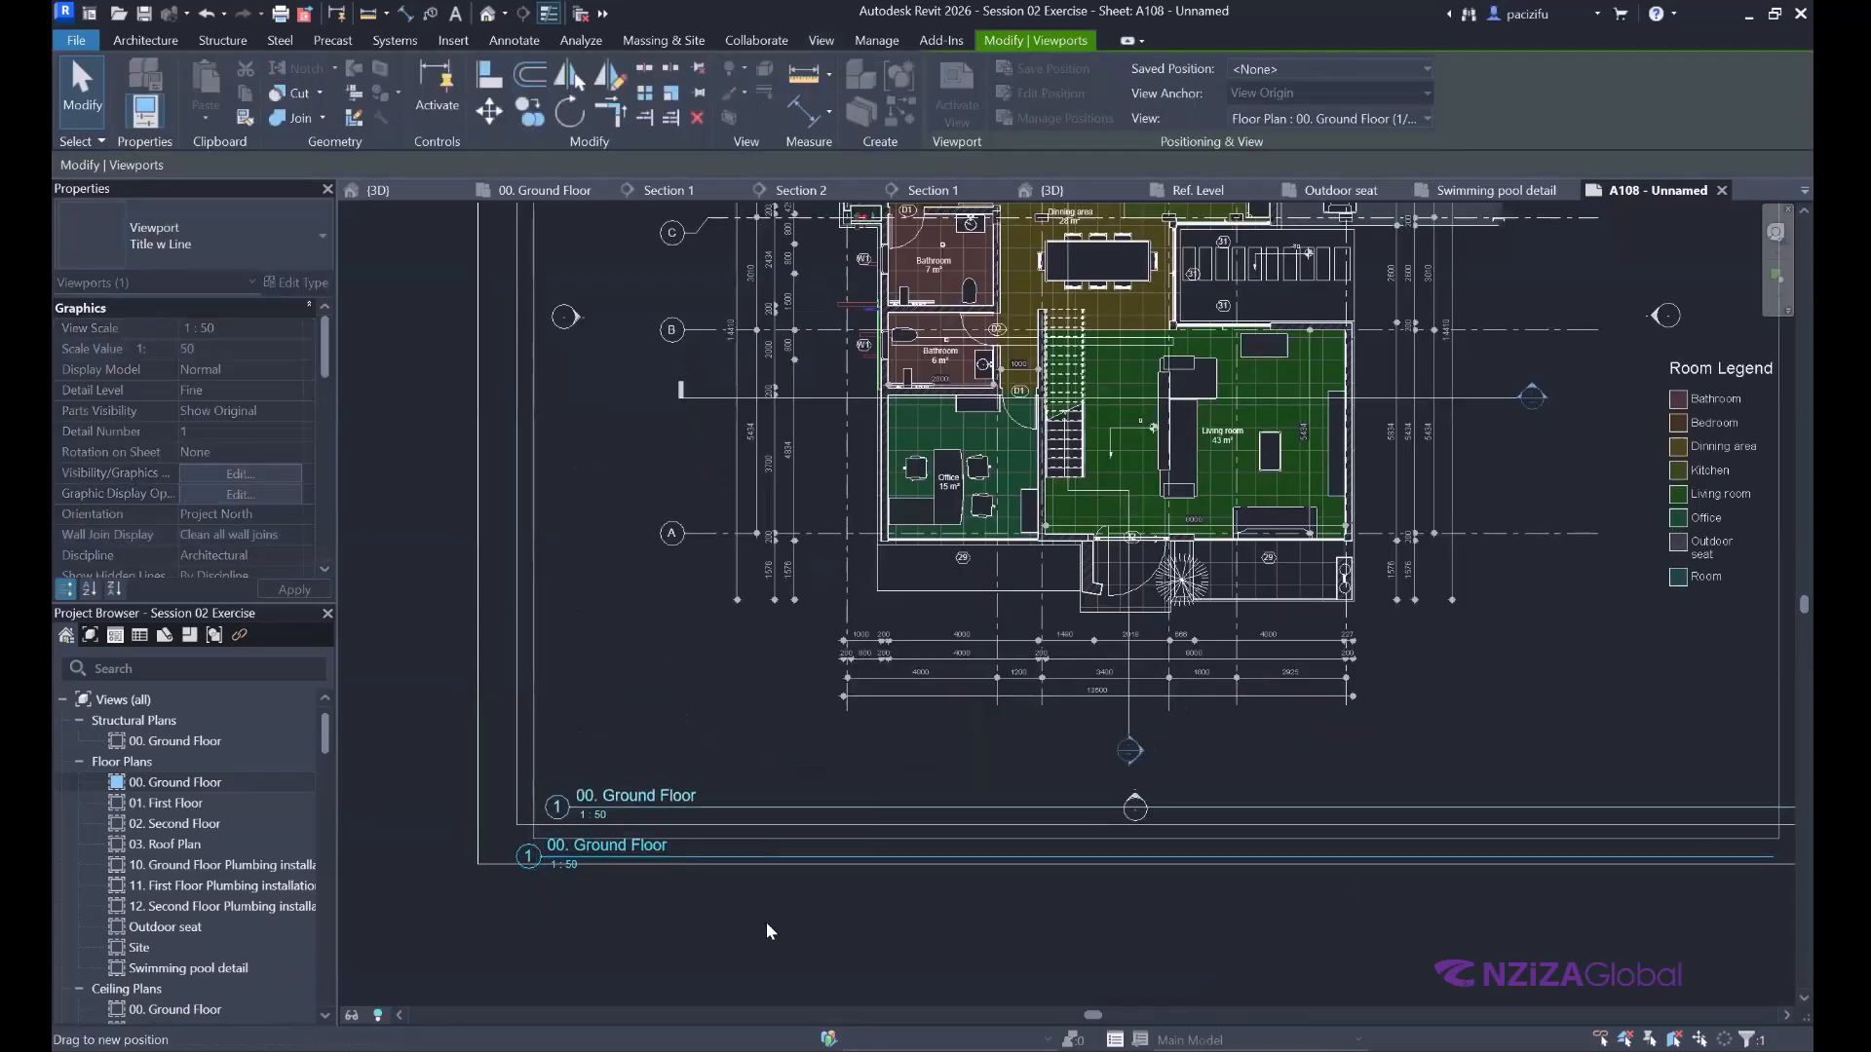
scroll(564, 943, "down", 2)
left_click(1313, 843)
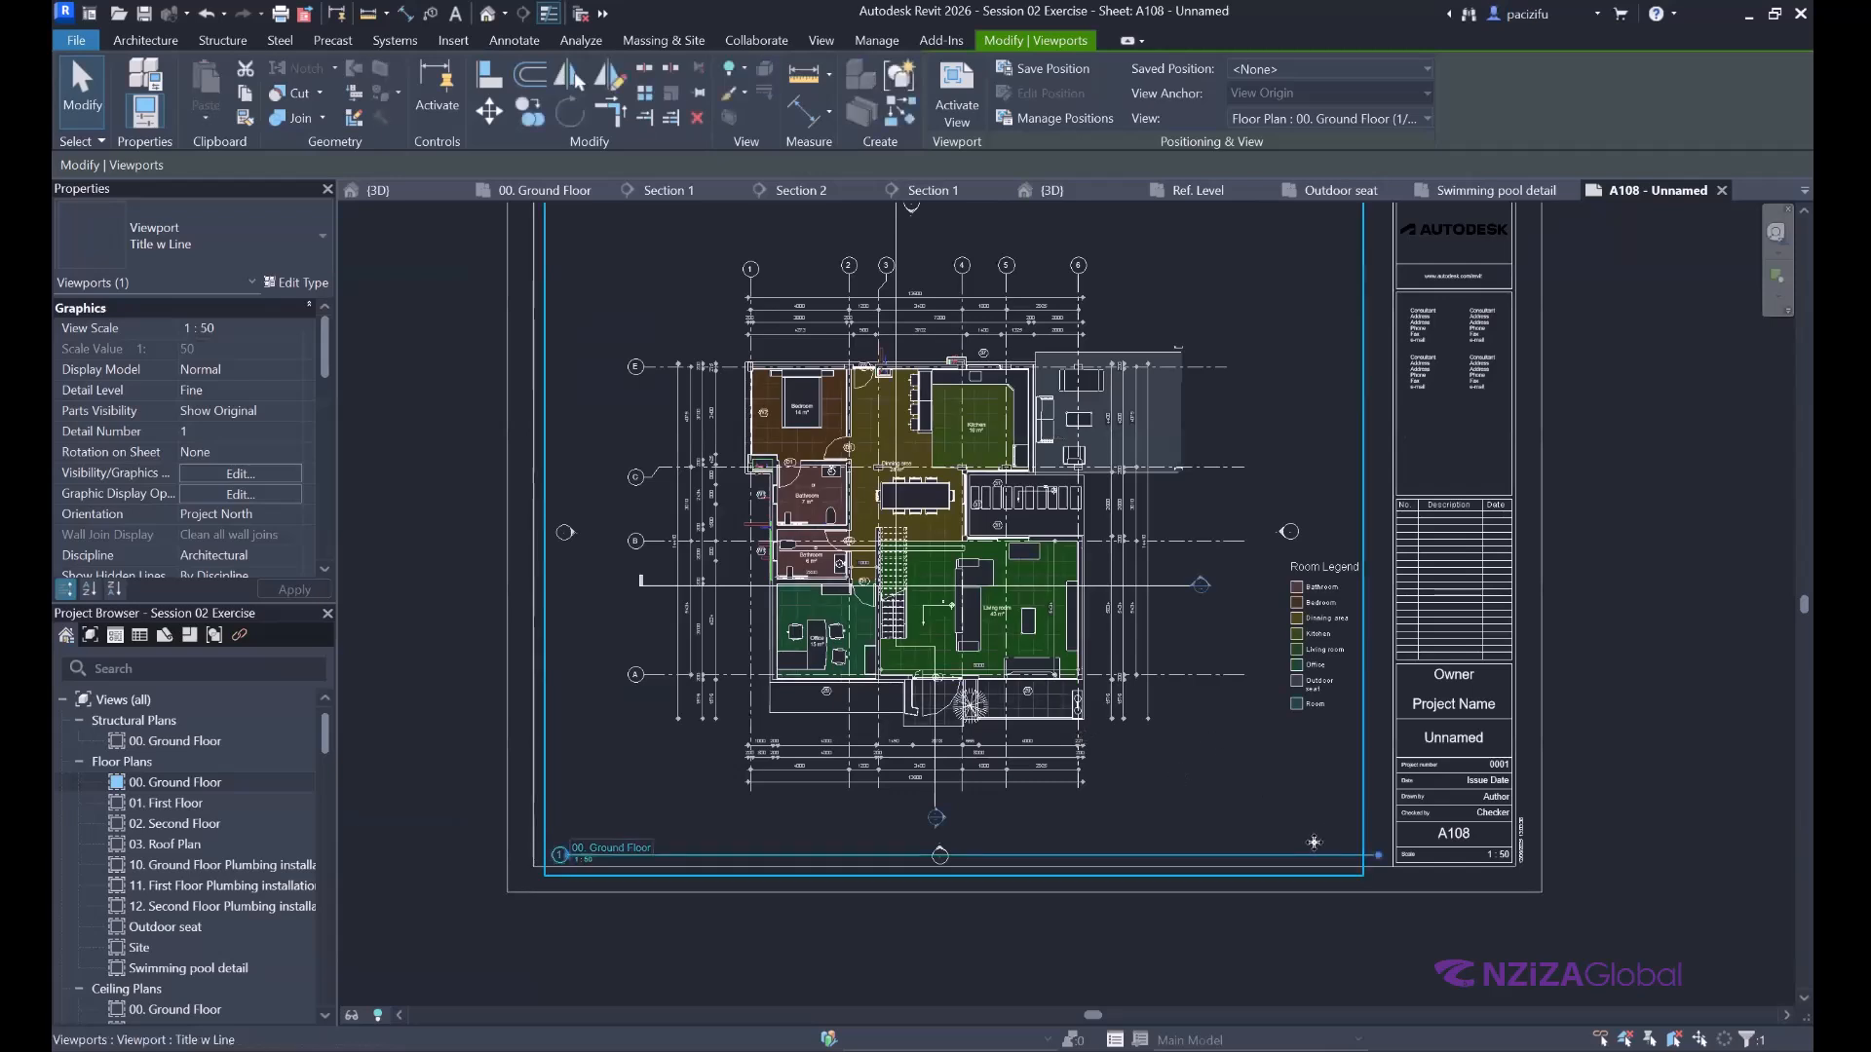
left_click_drag(1378, 855, 664, 894)
left_click(447, 906)
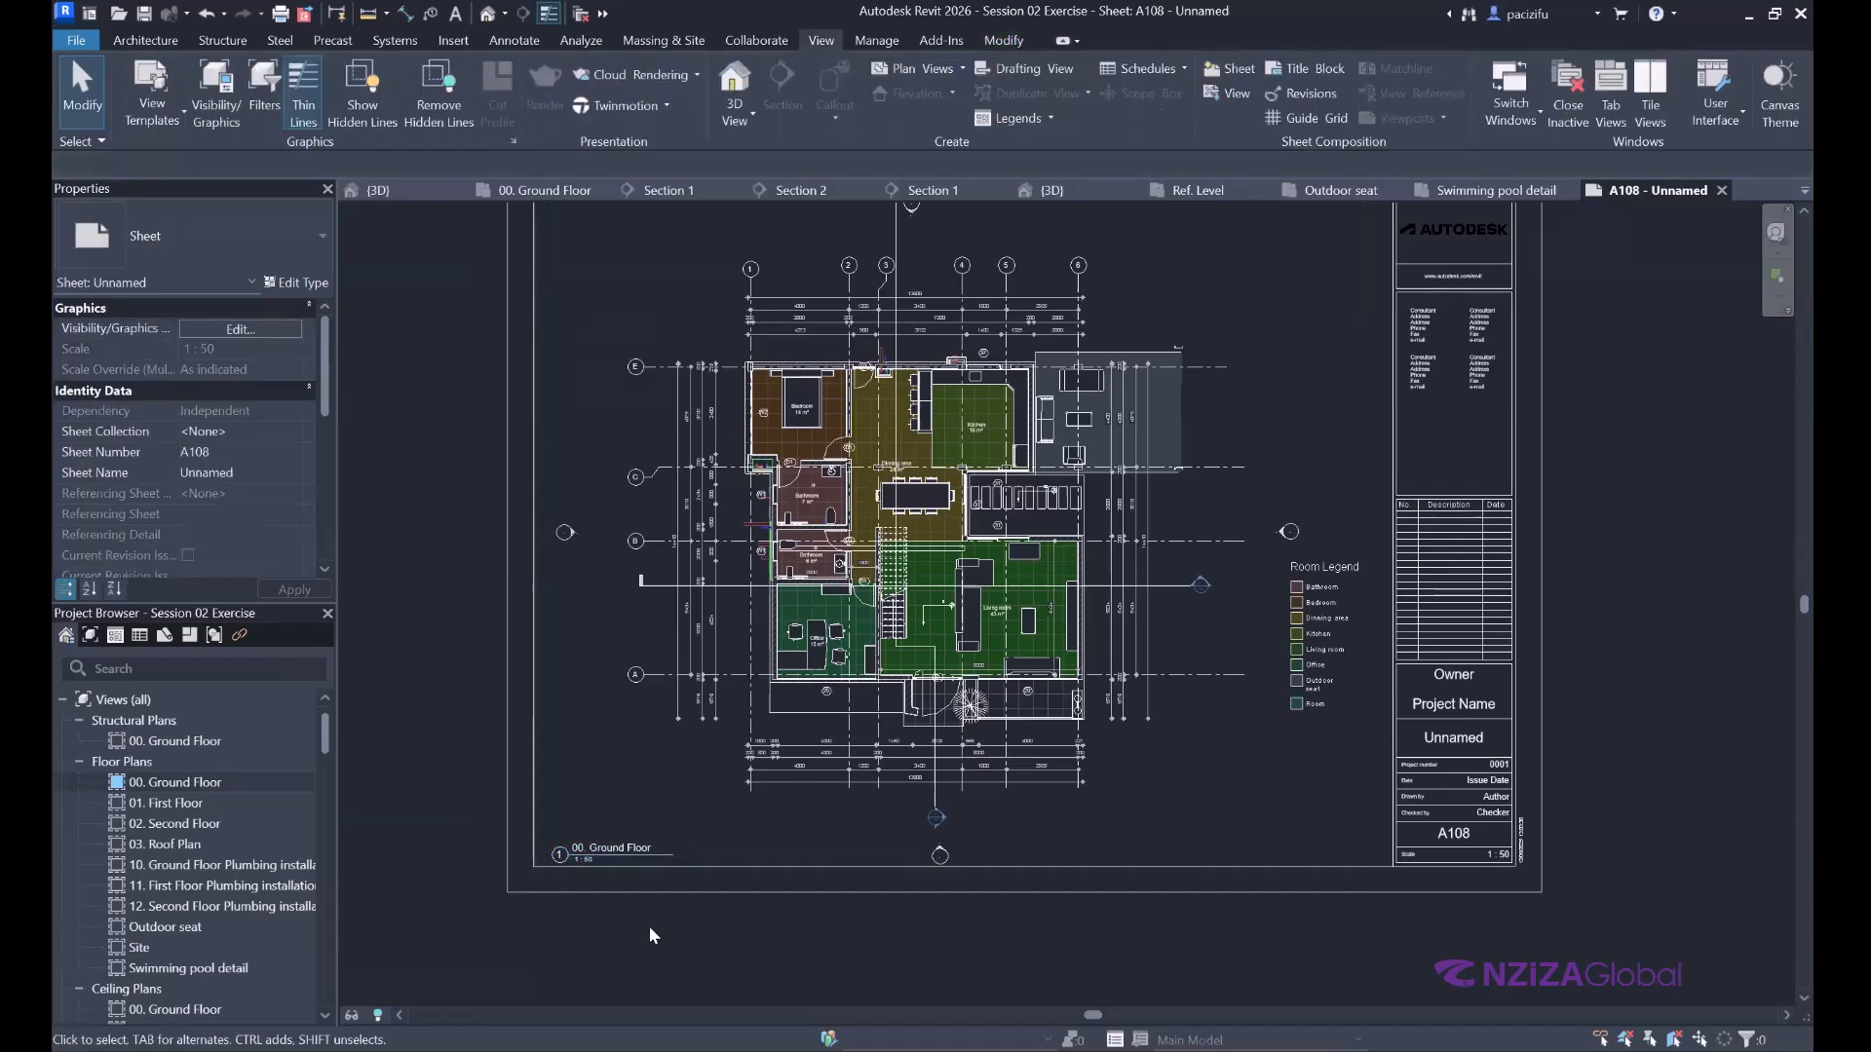
Examine the ground floor layout on the sheet and the title block fields.
scroll(569, 875, "down", 1)
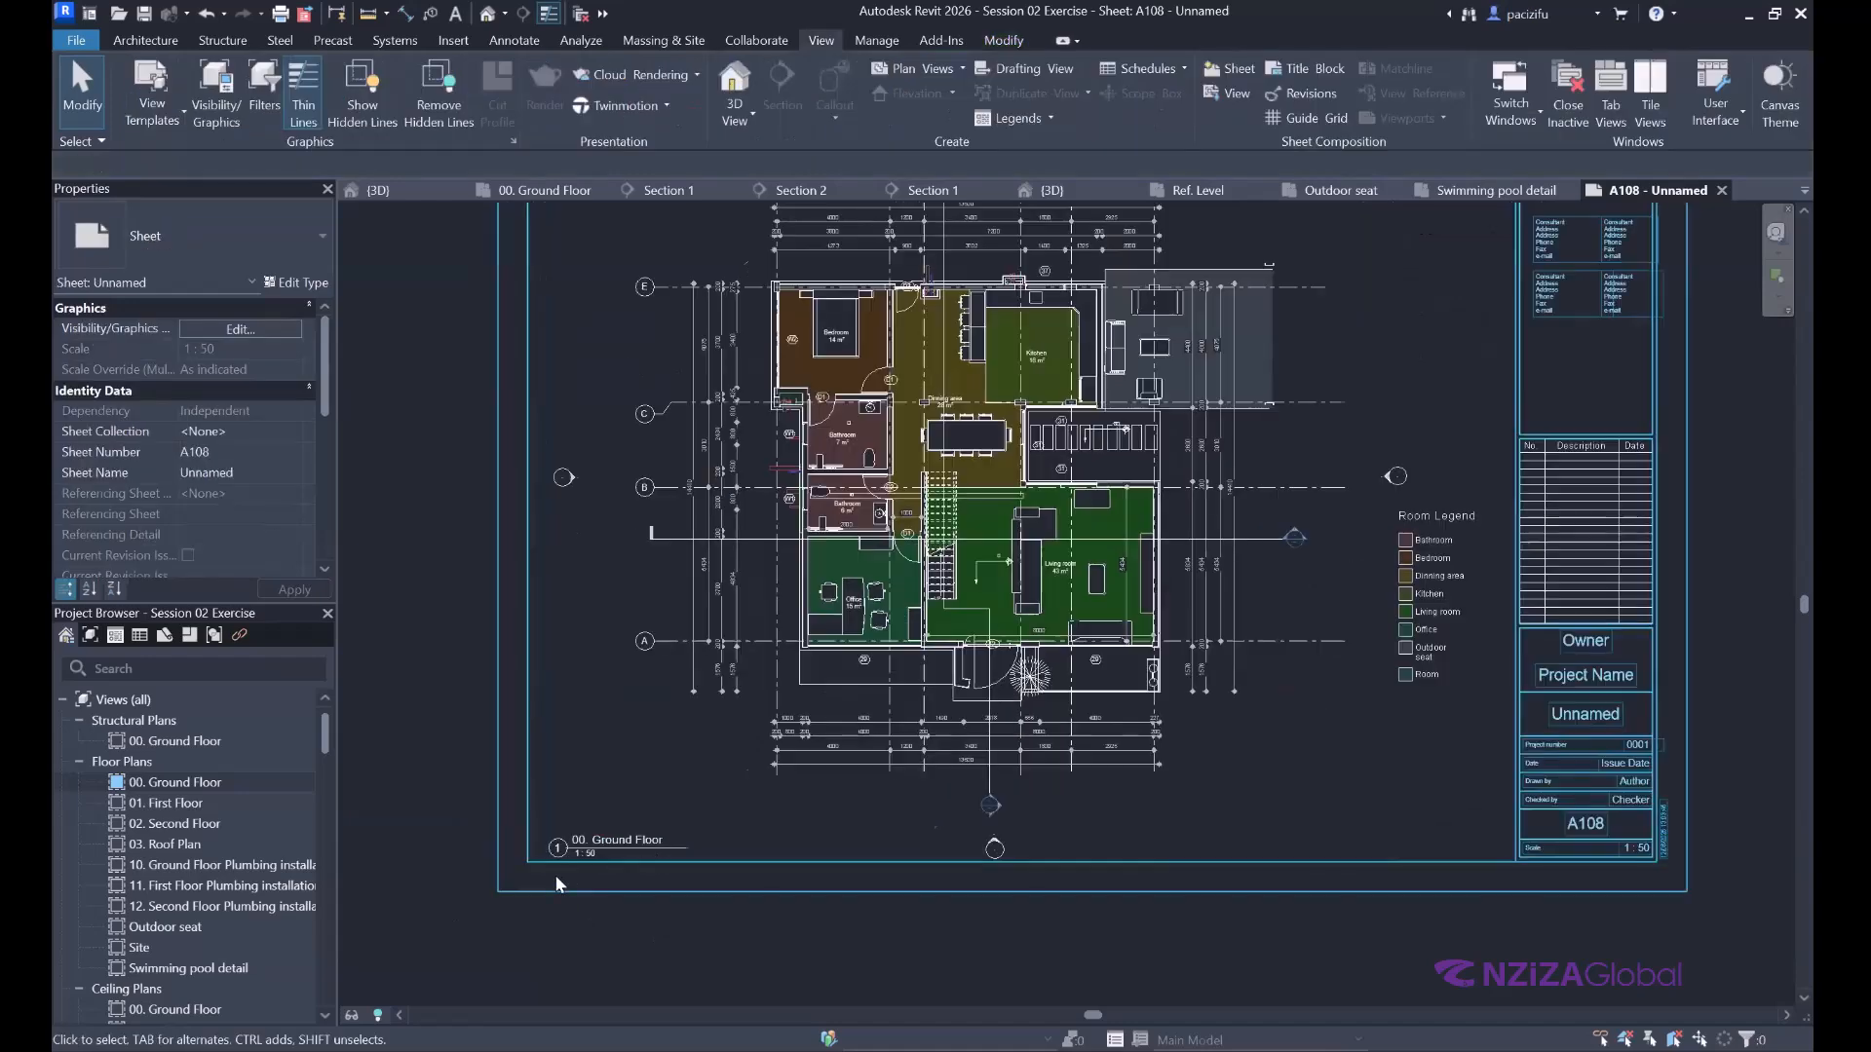
scroll(862, 768, "down", 1)
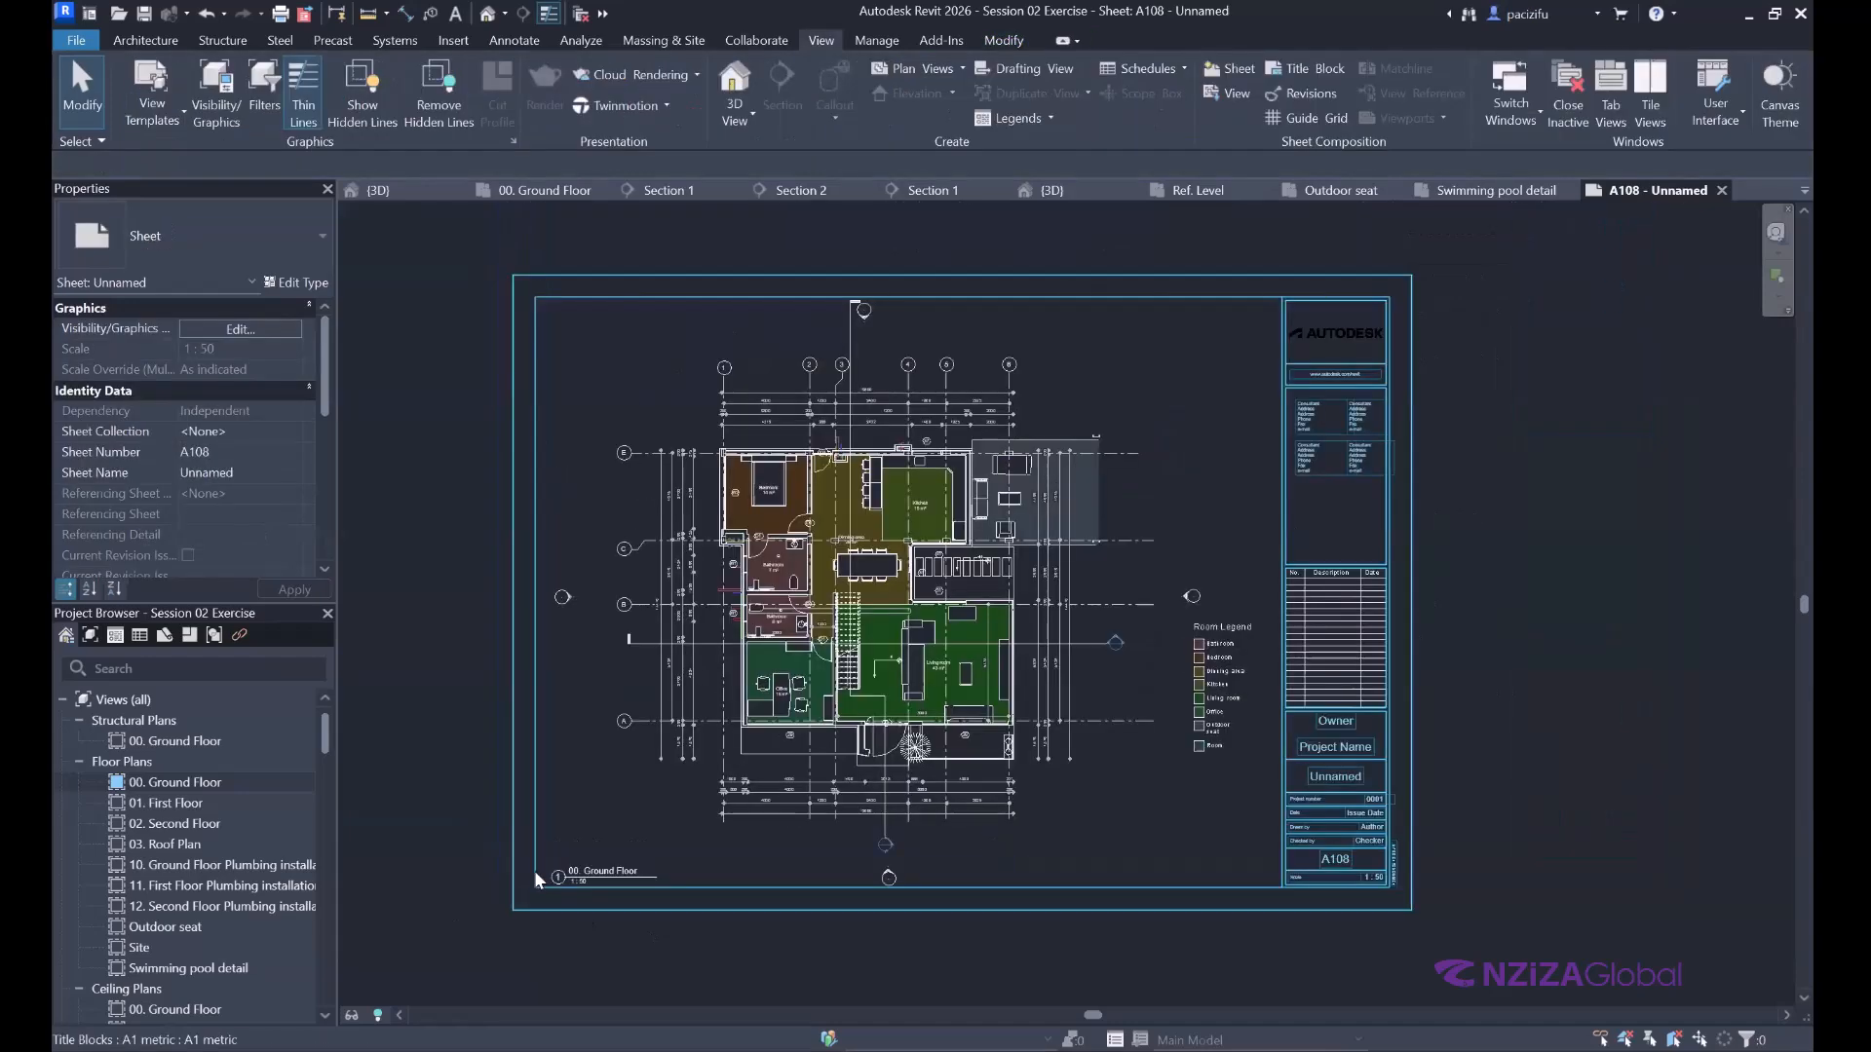
middle_click_drag(979, 563, 938, 621)
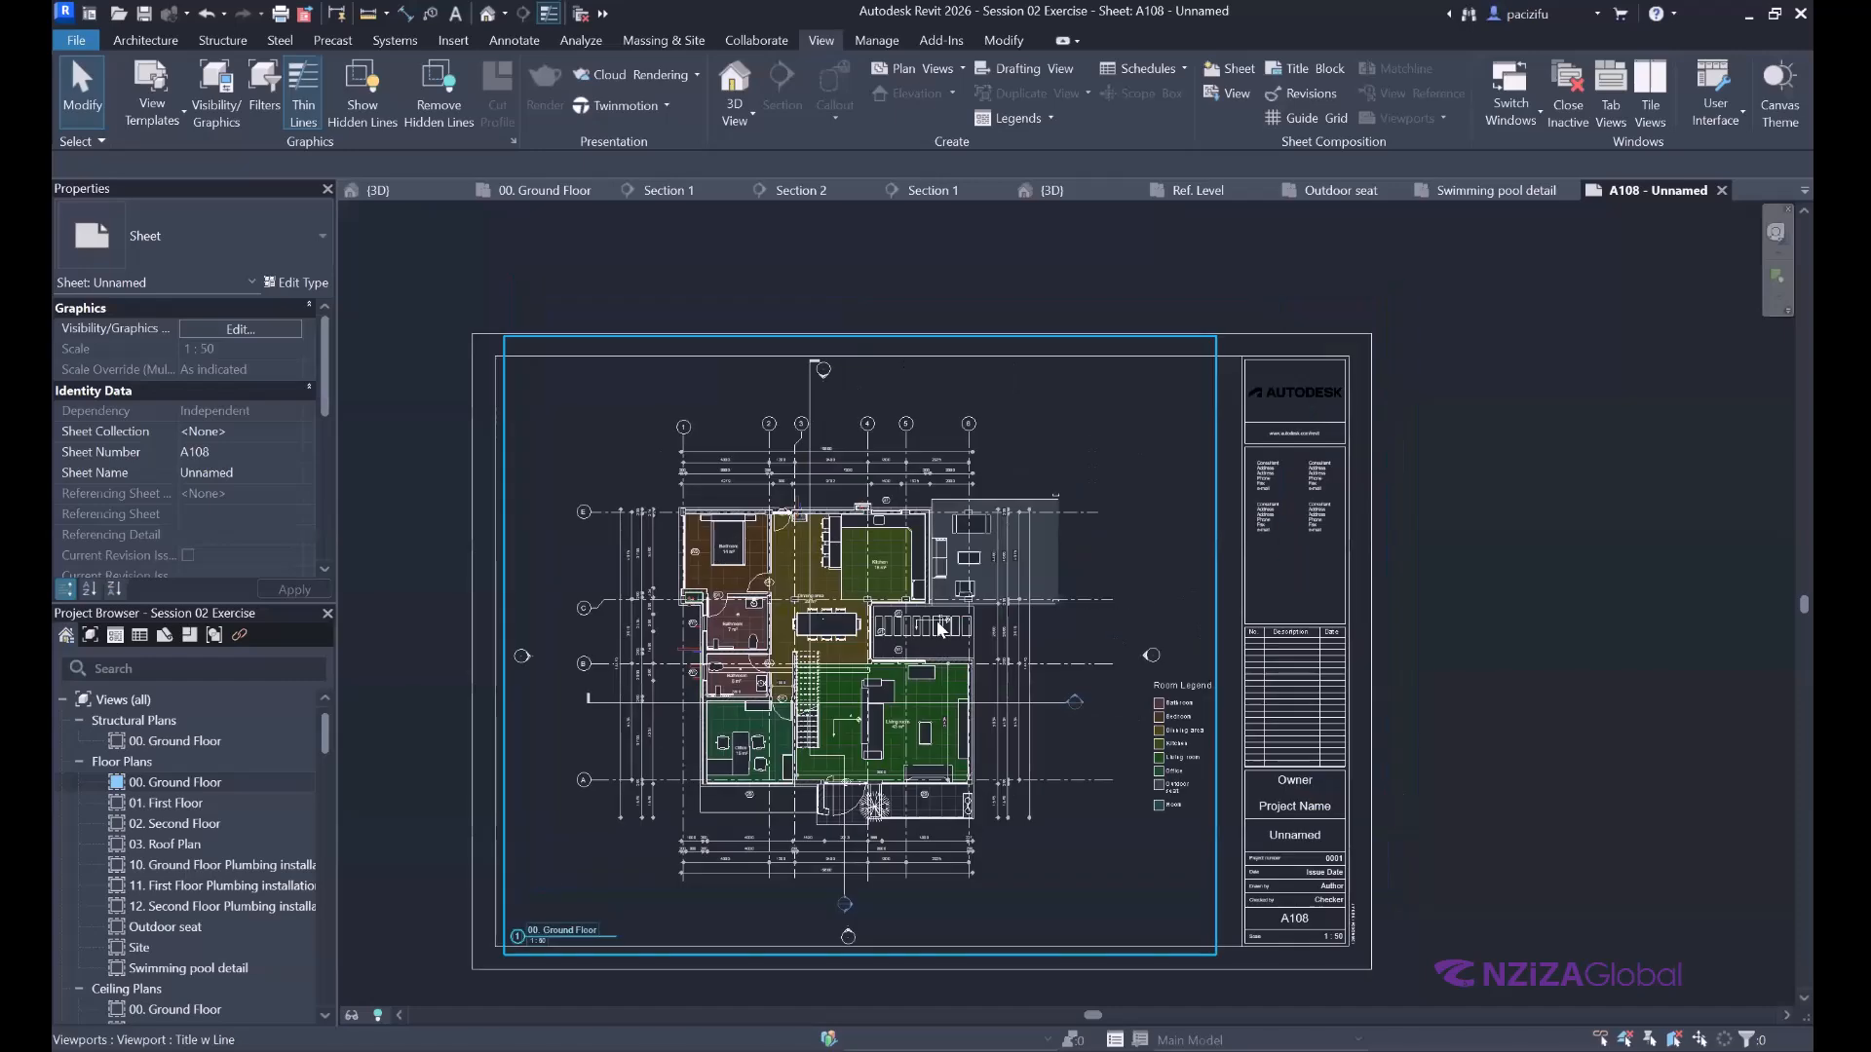
scroll(900, 297, "down", 1)
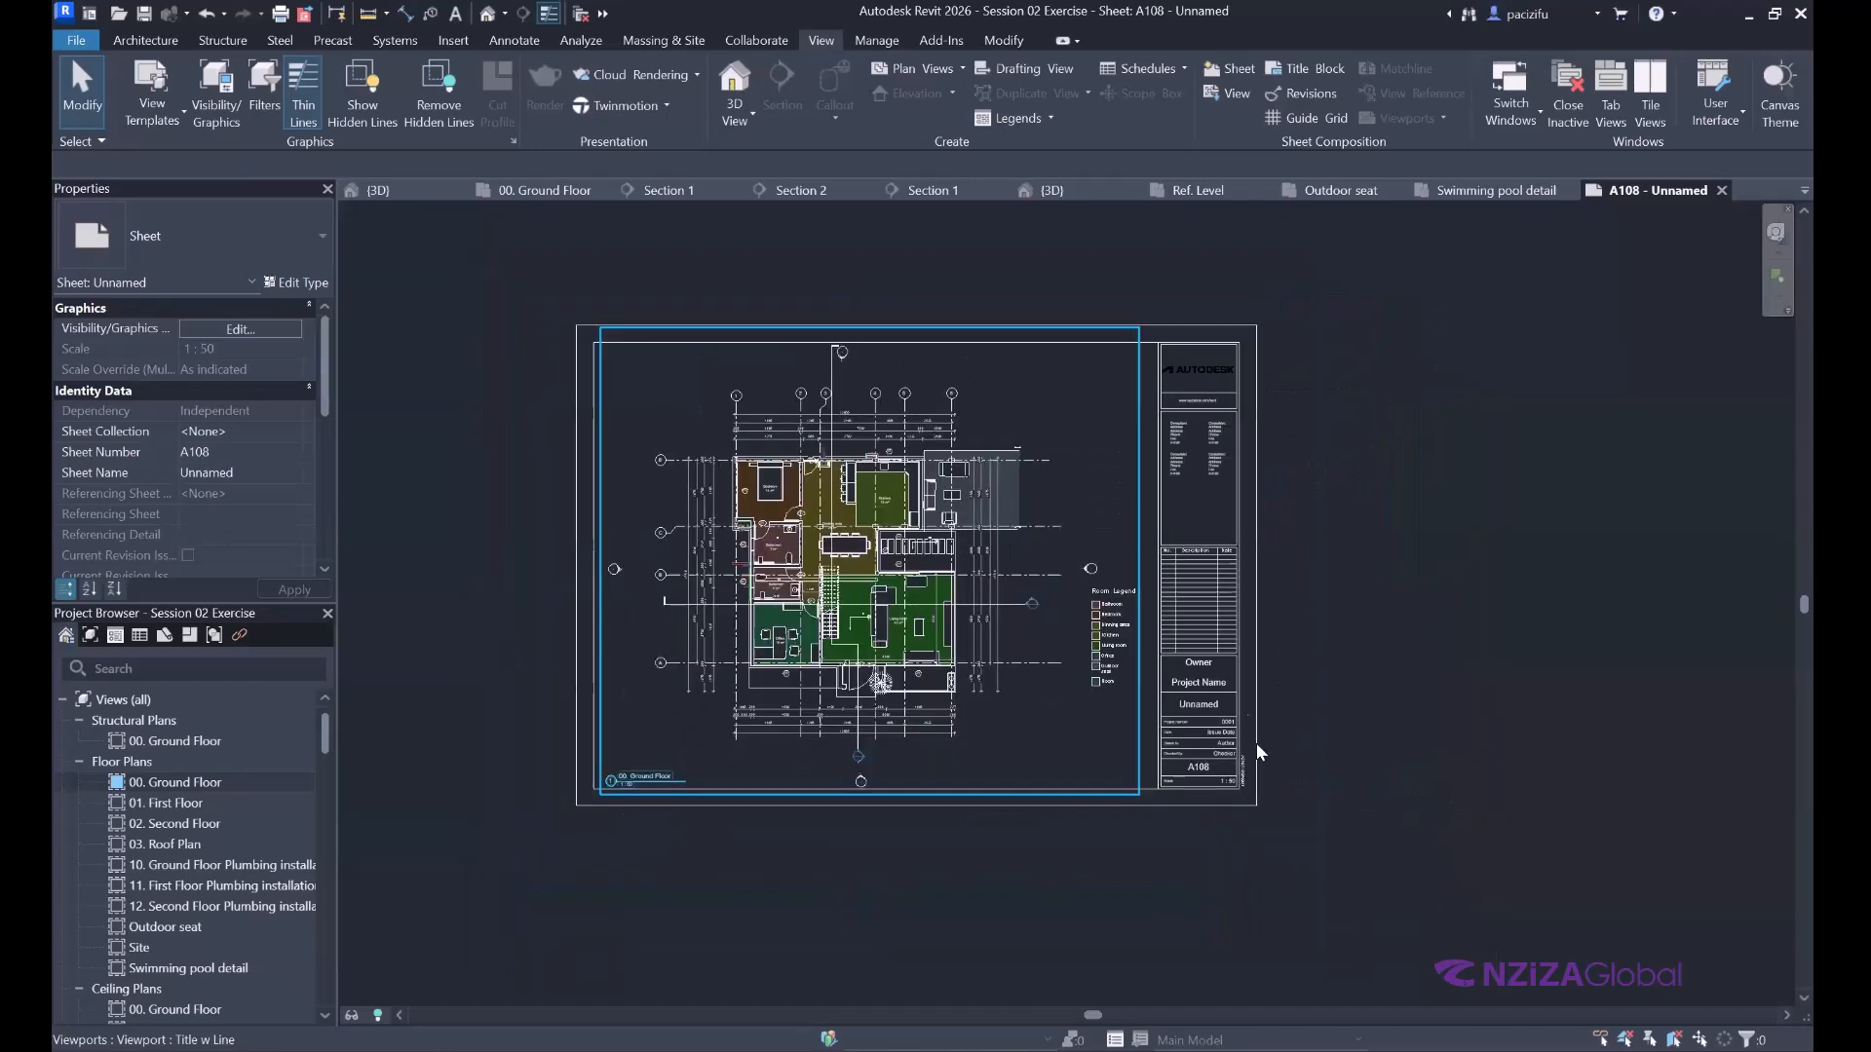
scroll(1236, 721, "up", 3)
scroll(1210, 809, "down", 2)
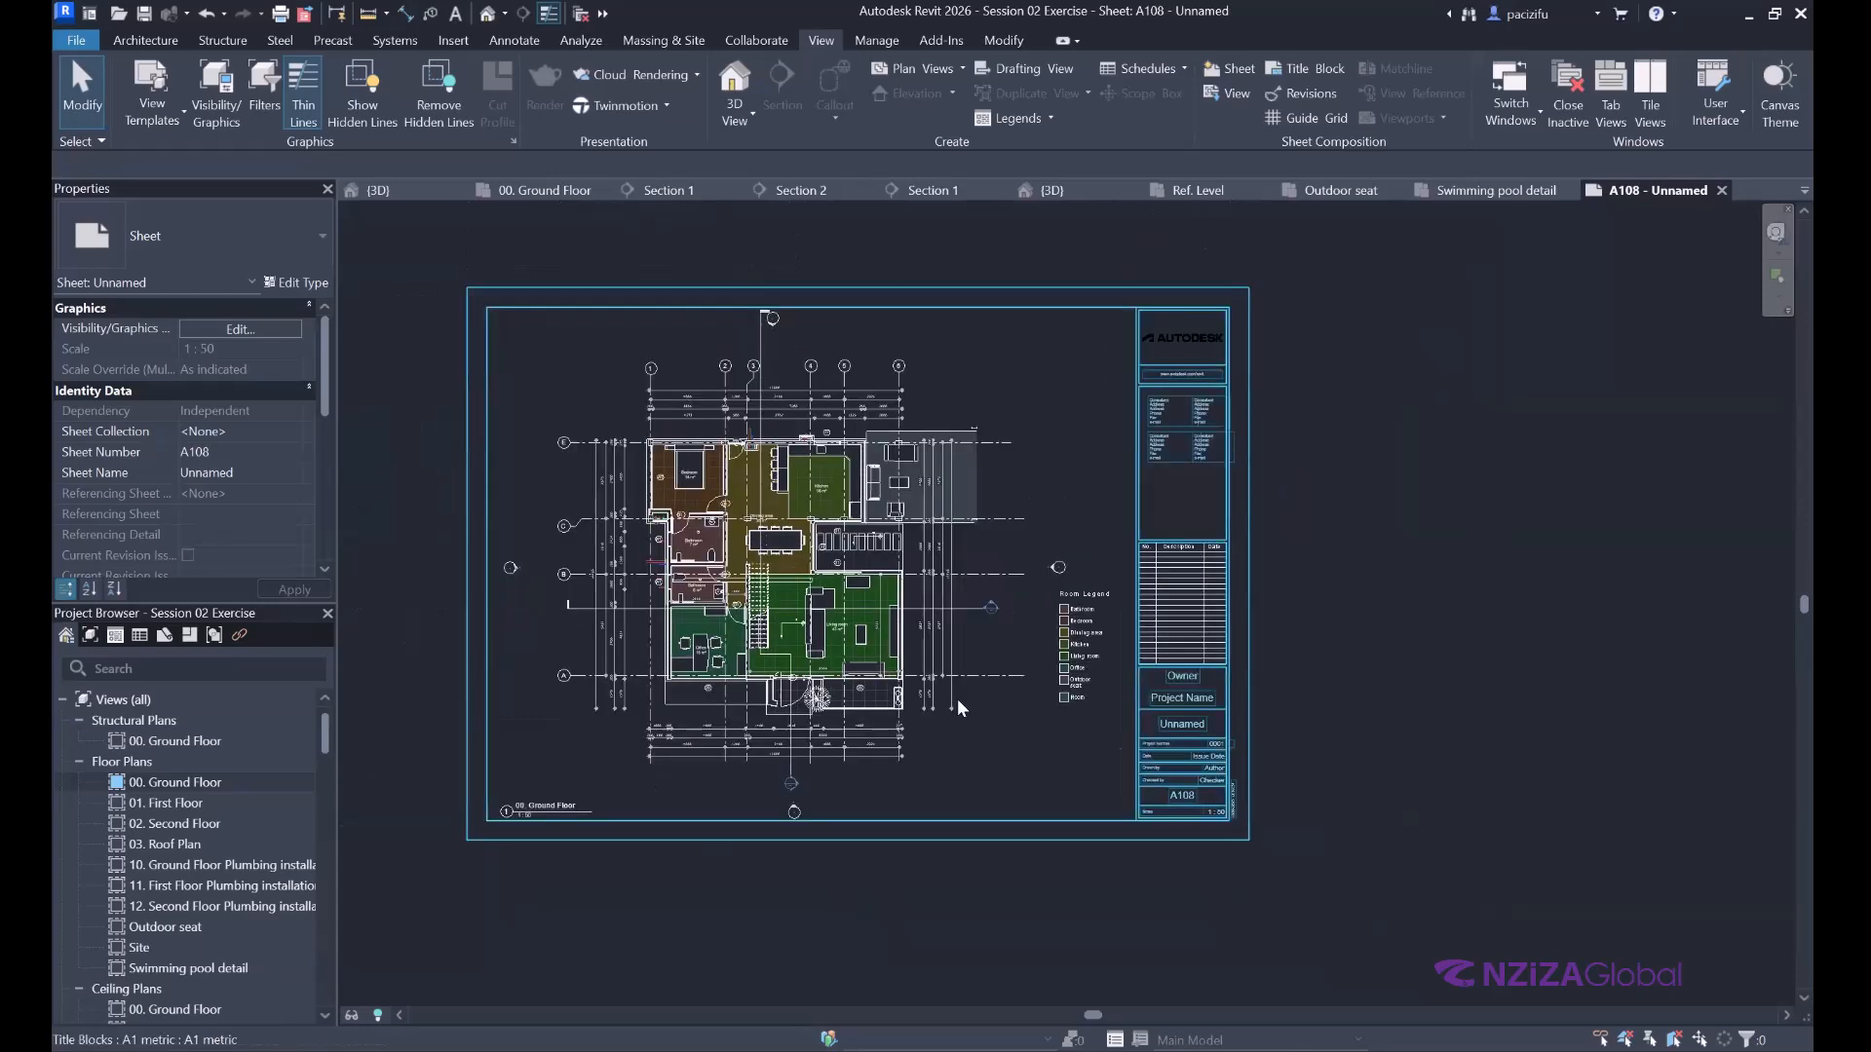
scroll(1224, 735, "up", 2)
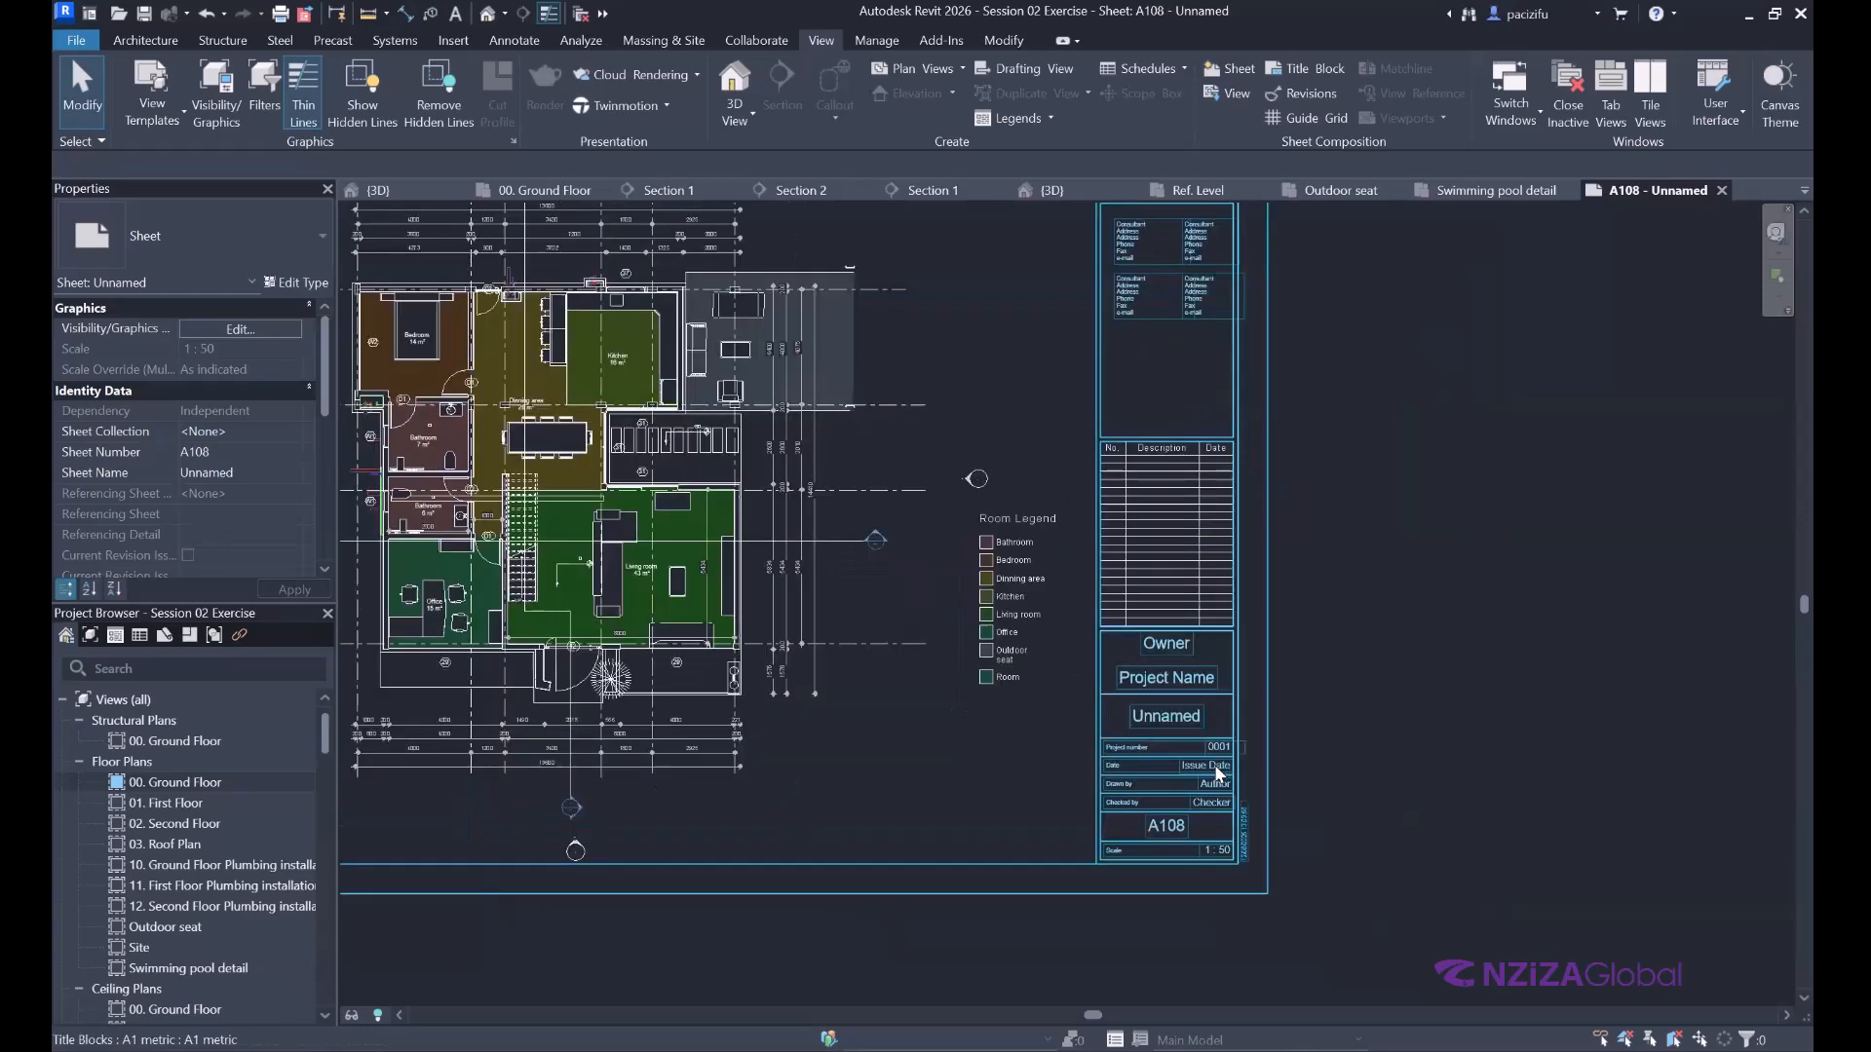
scroll(1142, 769, "down", 2)
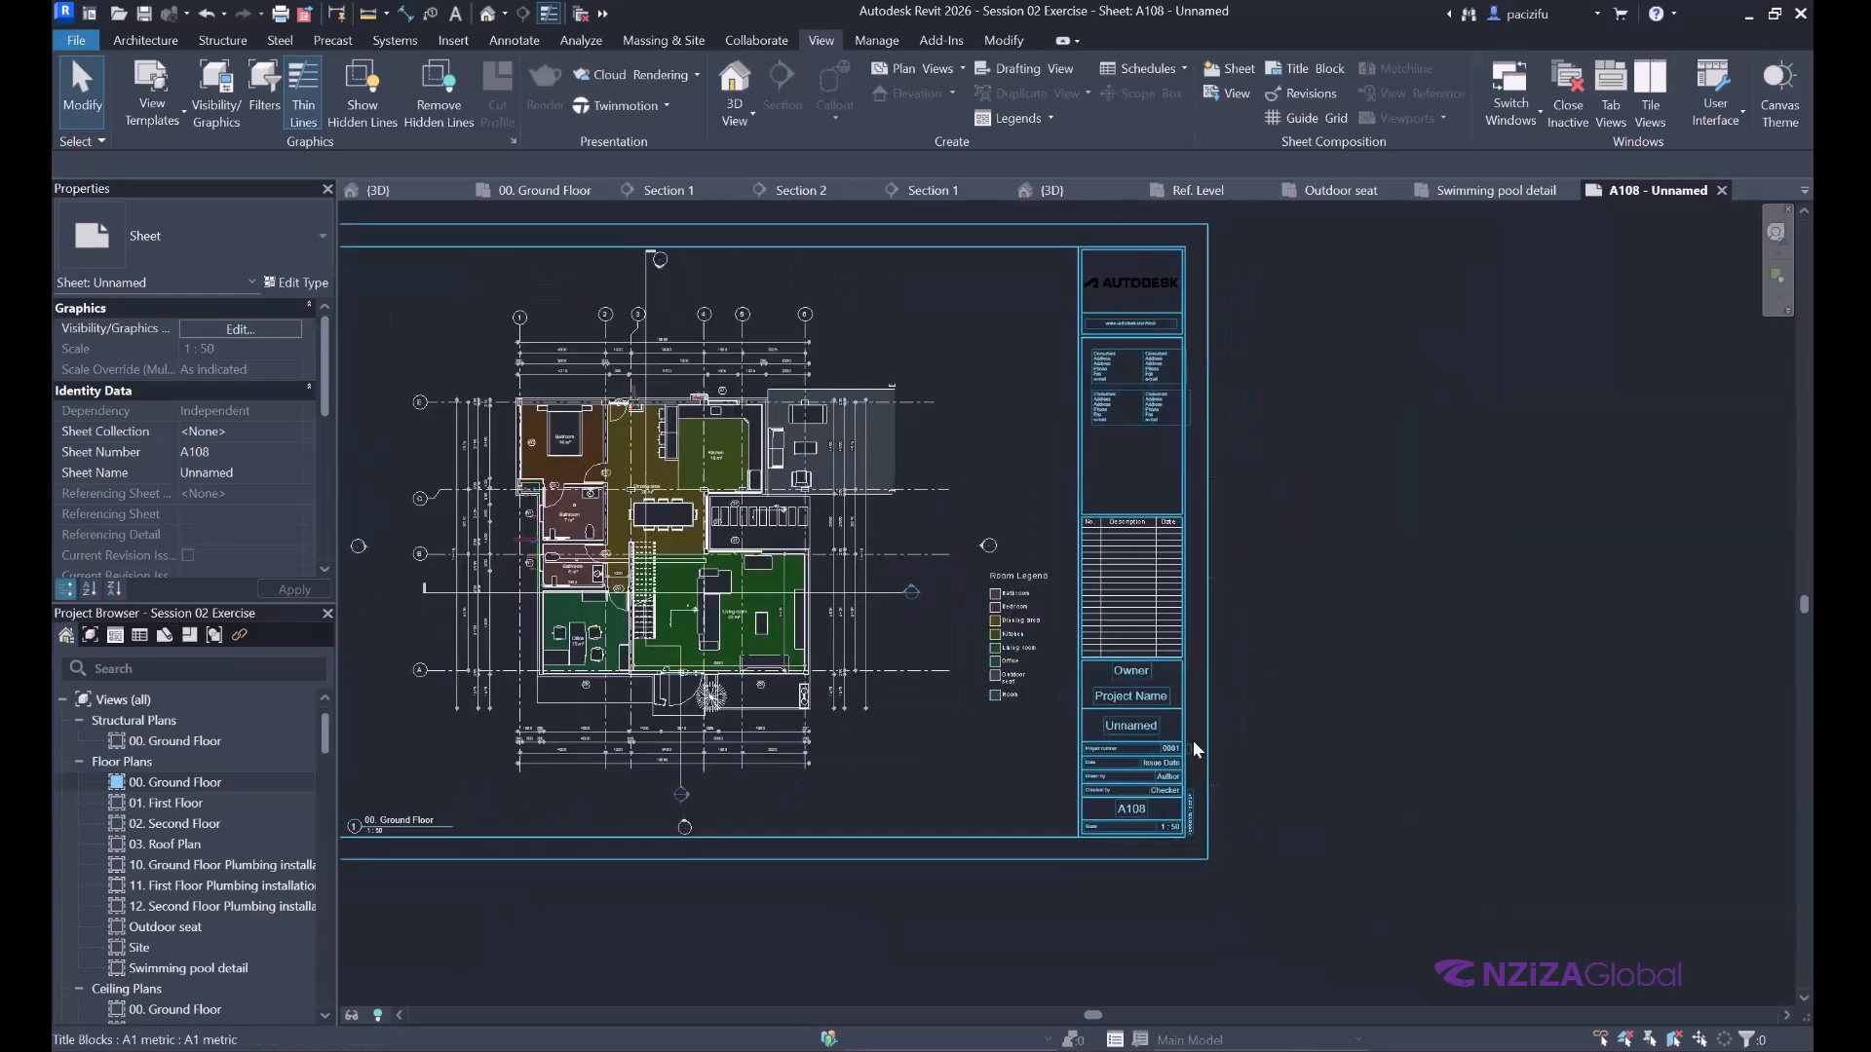
Rename the sheet in its title block as Ground floor.
scroll(1174, 672, "up", 3)
scroll(1167, 697, "up", 2)
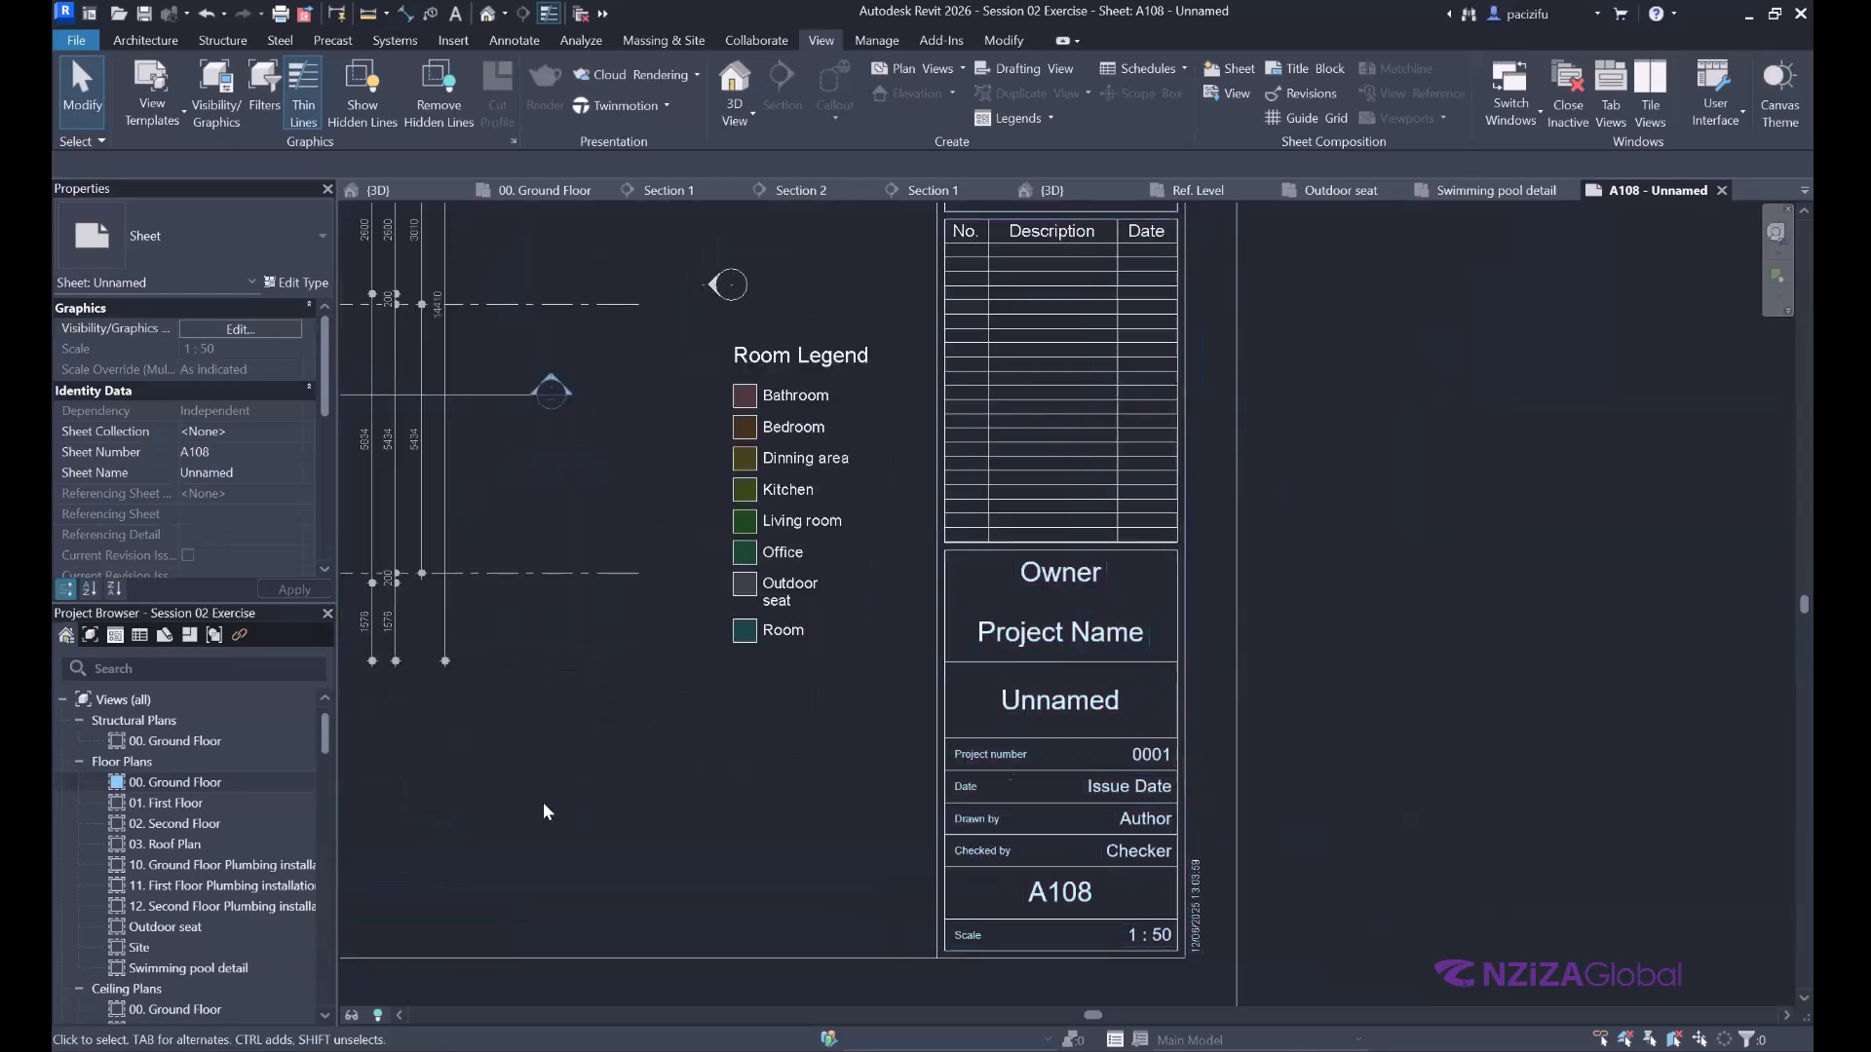
left_click(1066, 708)
left_click(1066, 708)
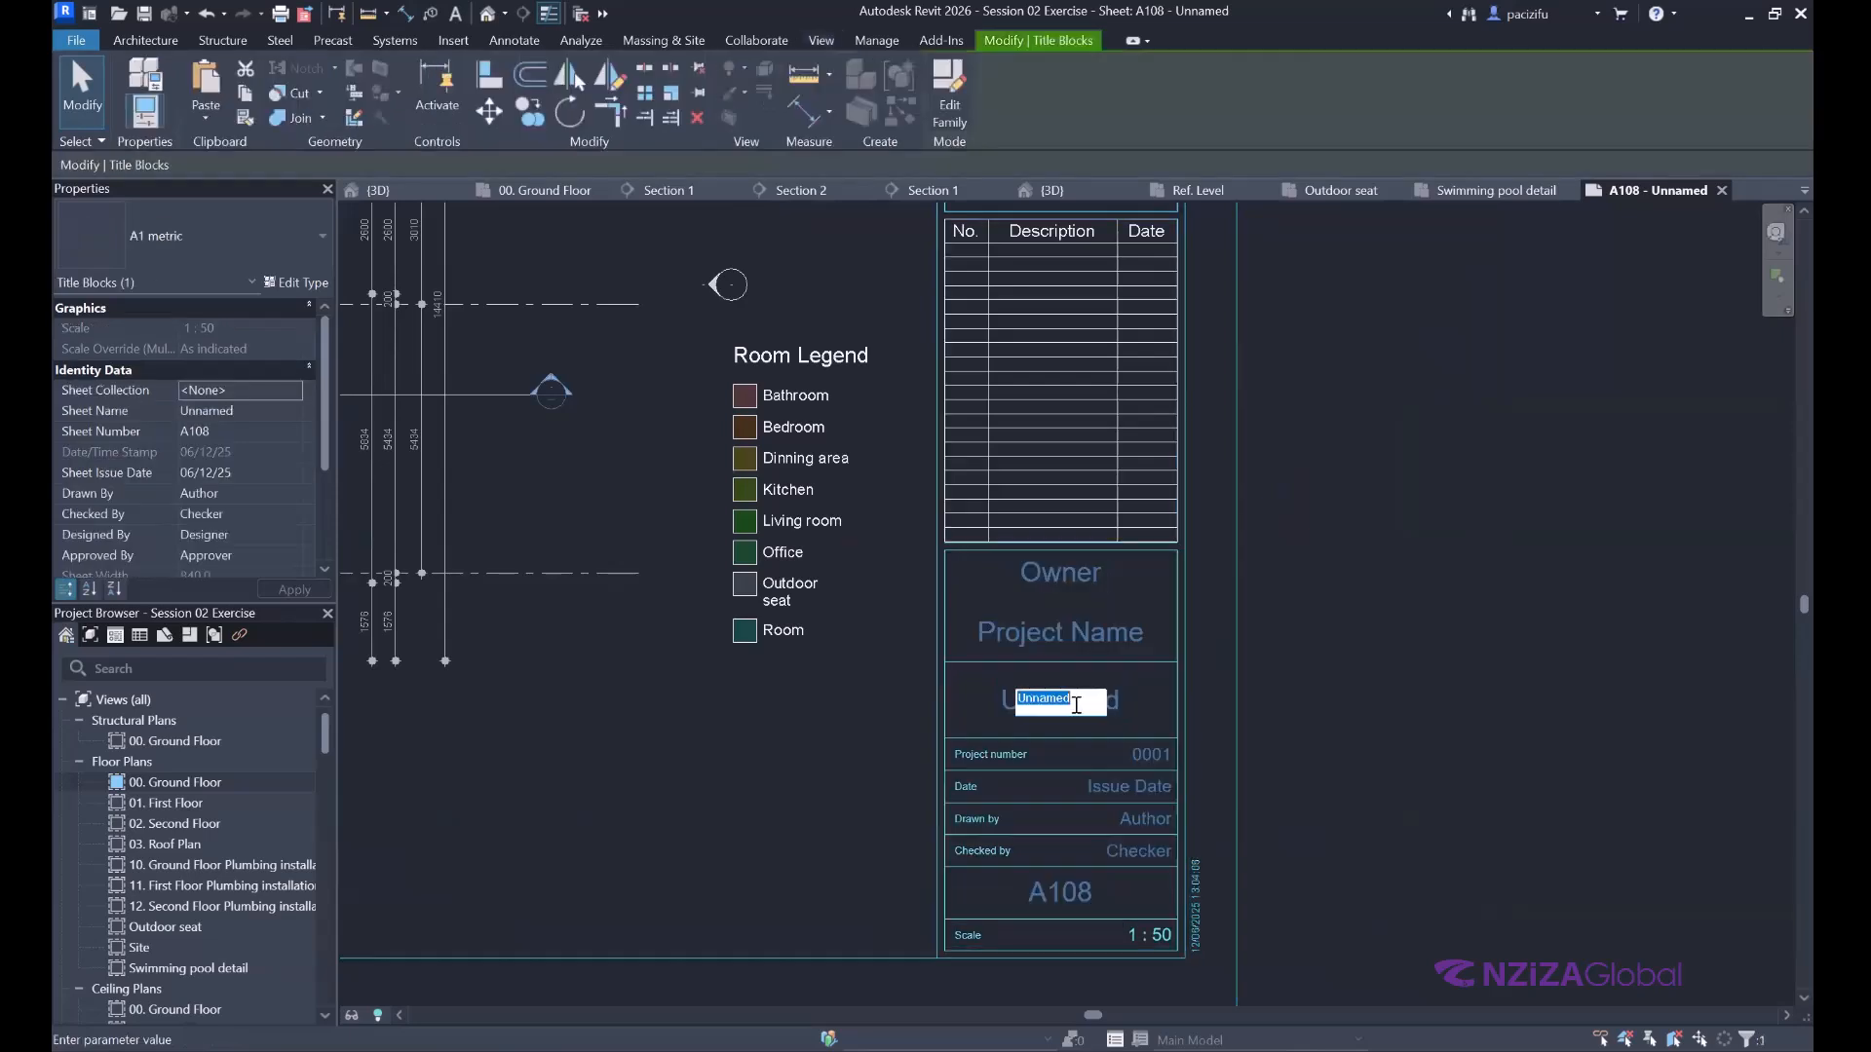
left_click(1205, 725)
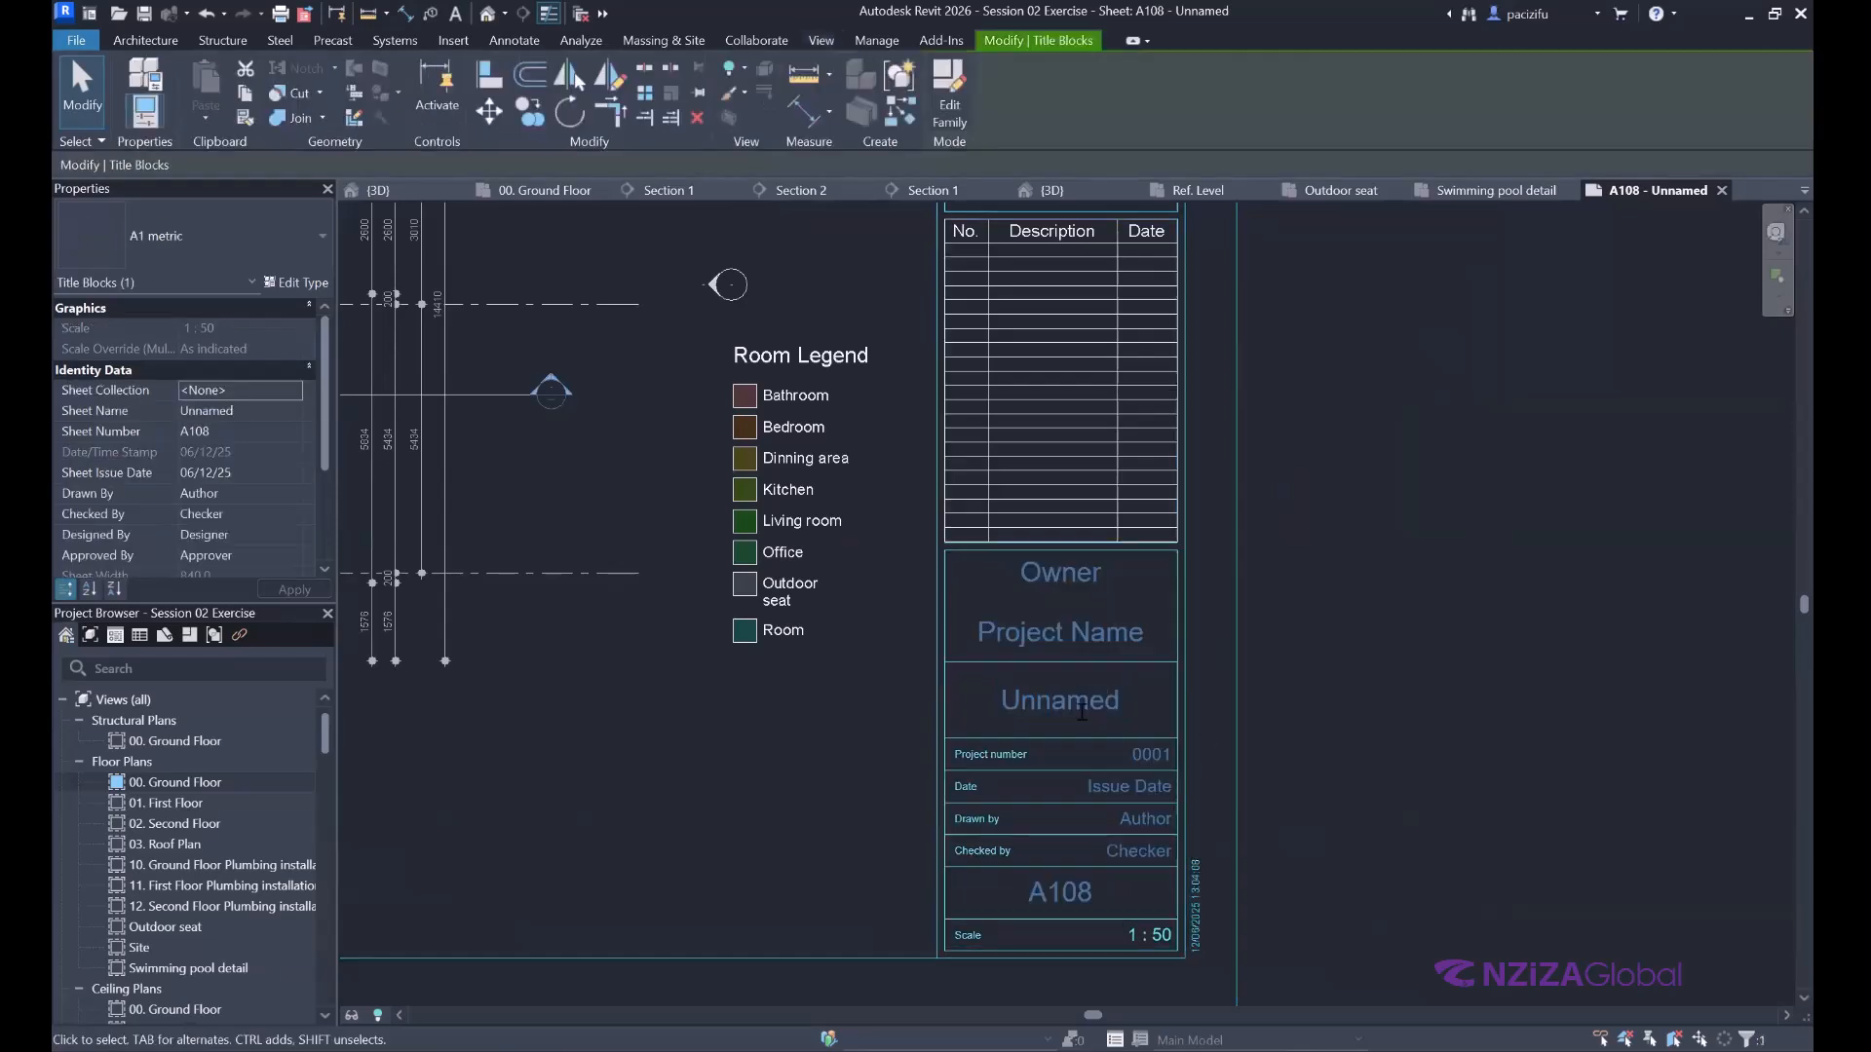
double_click(1083, 709)
key("BackSpace")
key("BackSpace")
key("BackSpace")
key("BackSpace")
key("BackSpace")
key("BackSpace")
key("BackSpace")
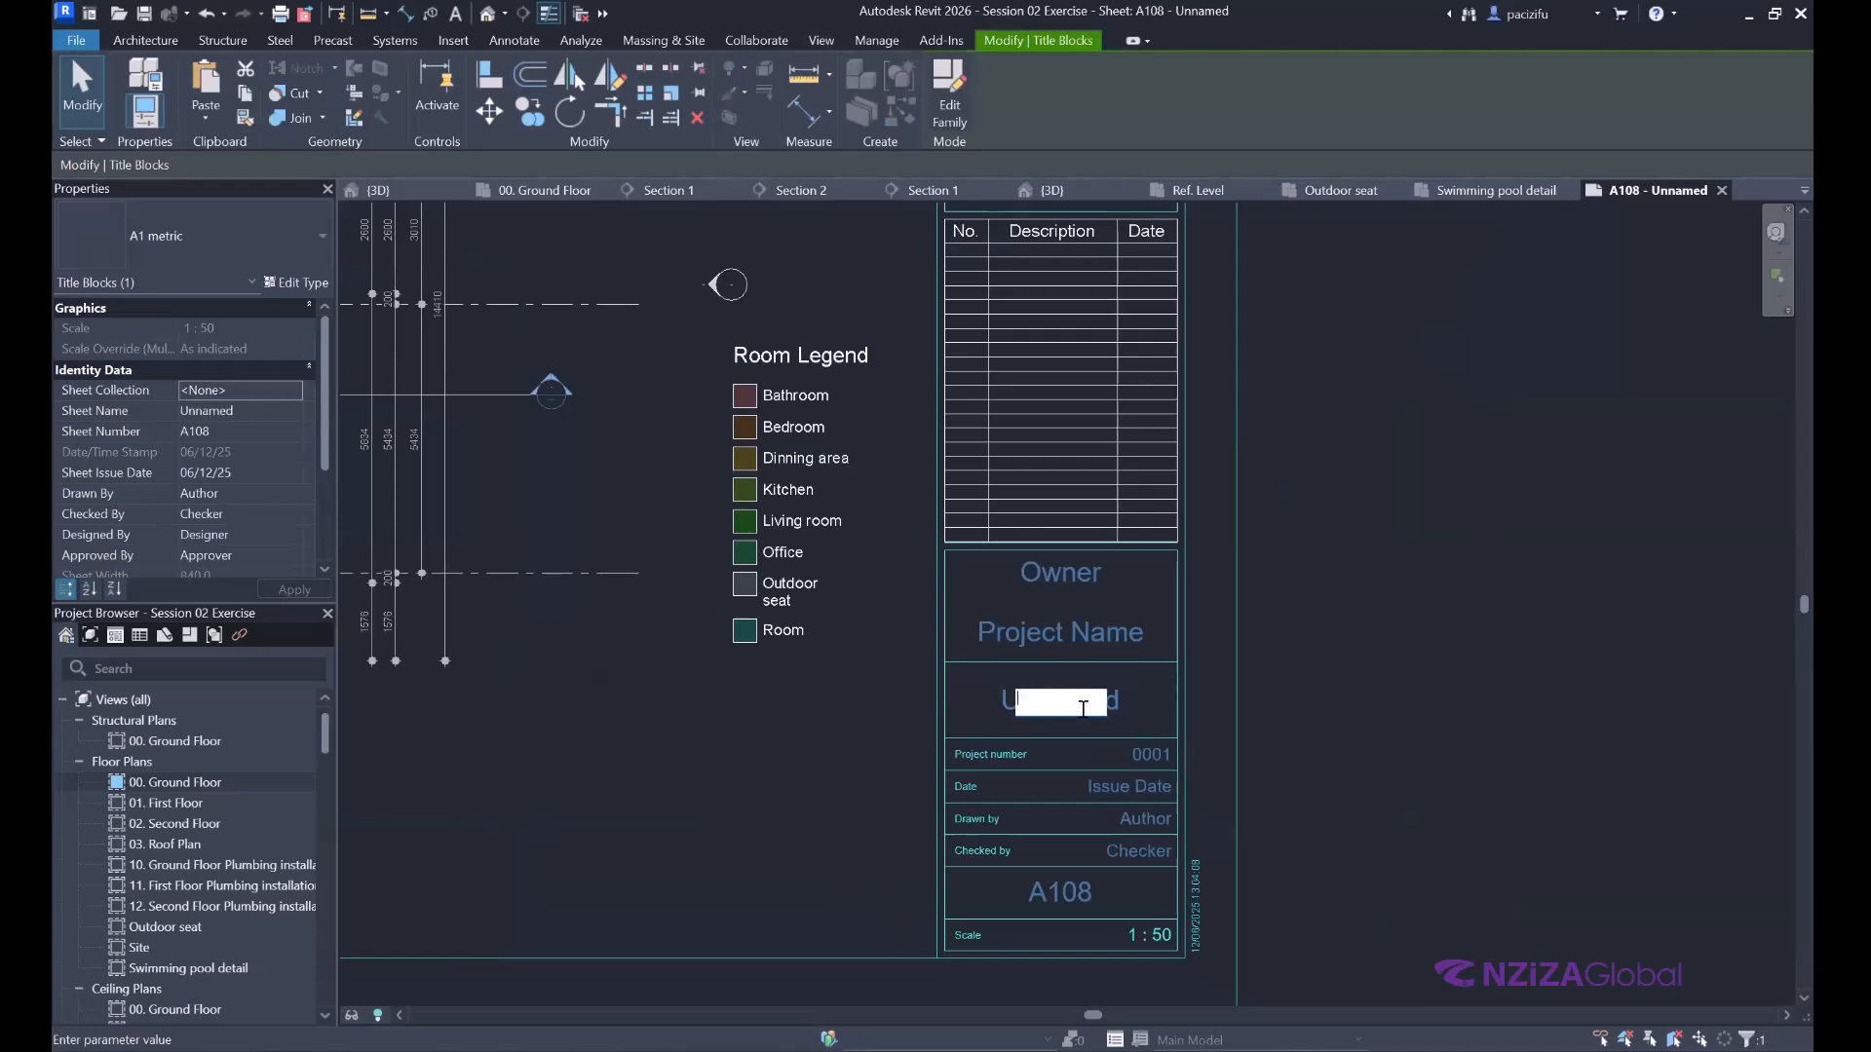
type("Ground floor")
left_click(1370, 733)
scroll(1282, 688, "down", 3)
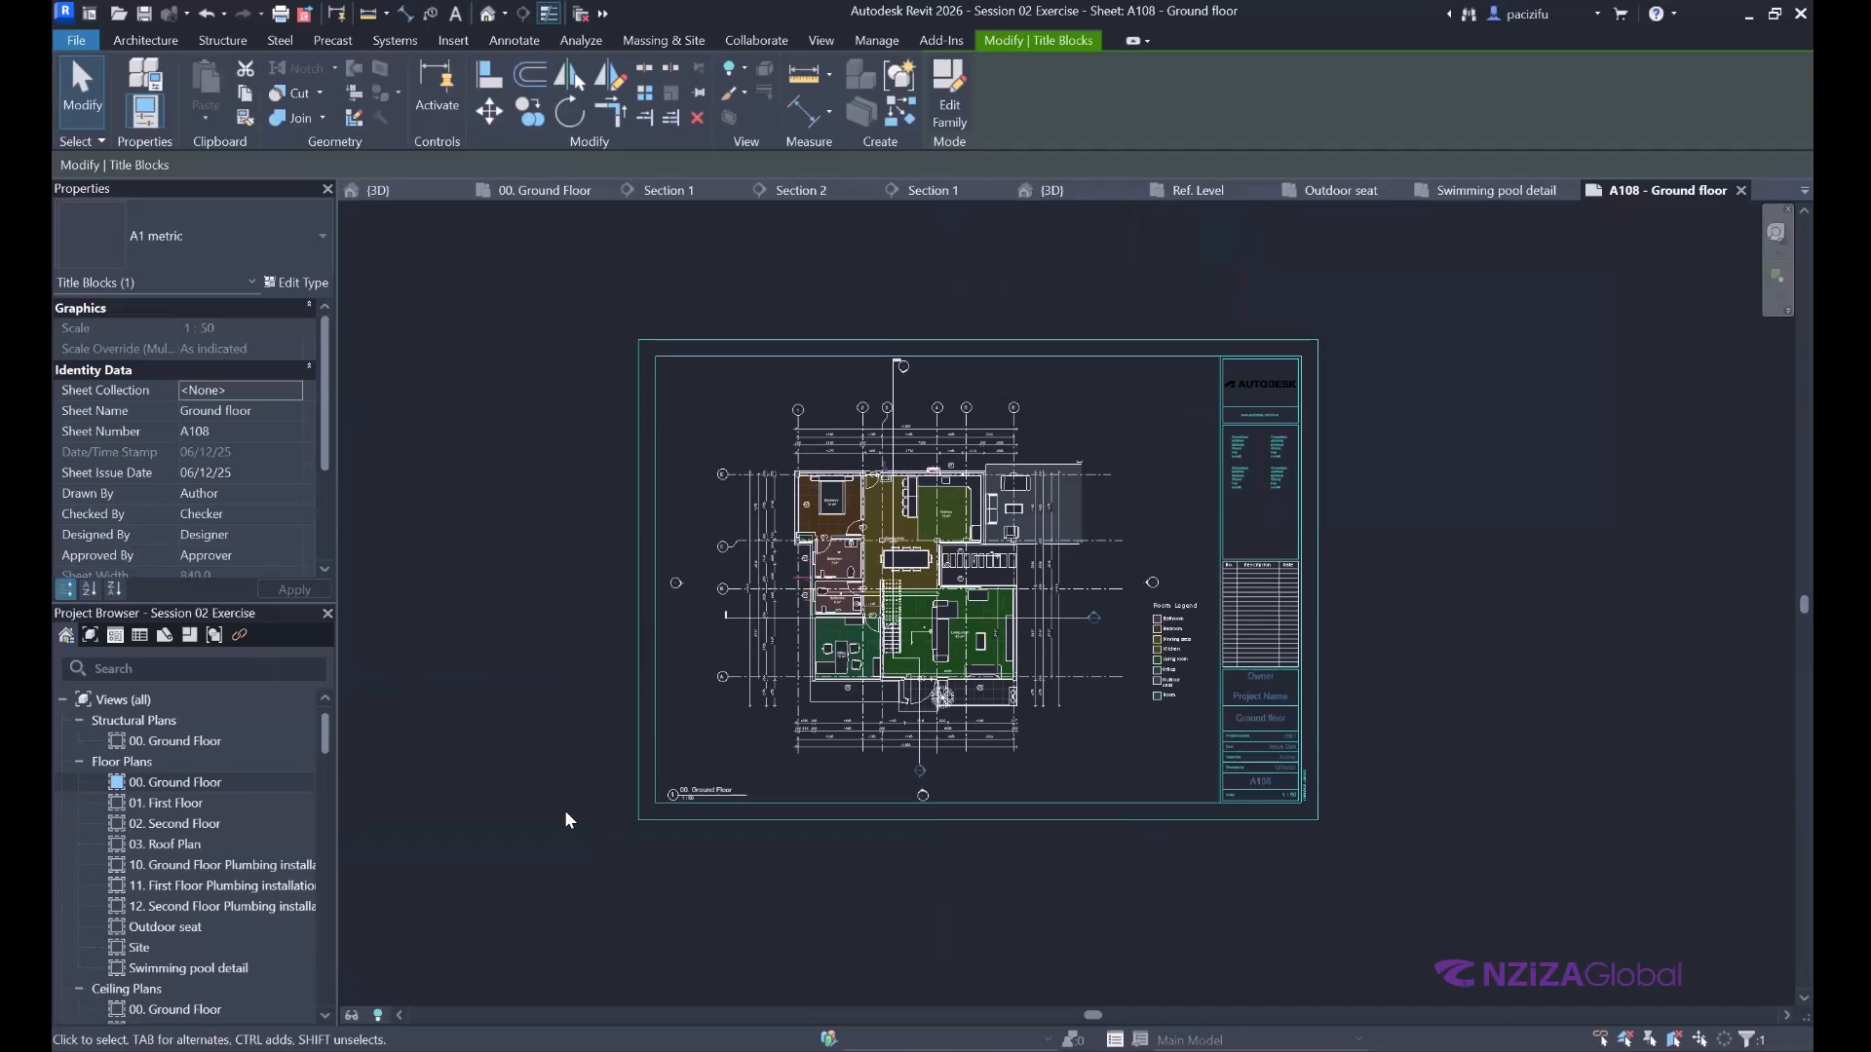
Change the Ground floor sheet's number to A101, keeping its name.
scroll(86, 824, "down", 10)
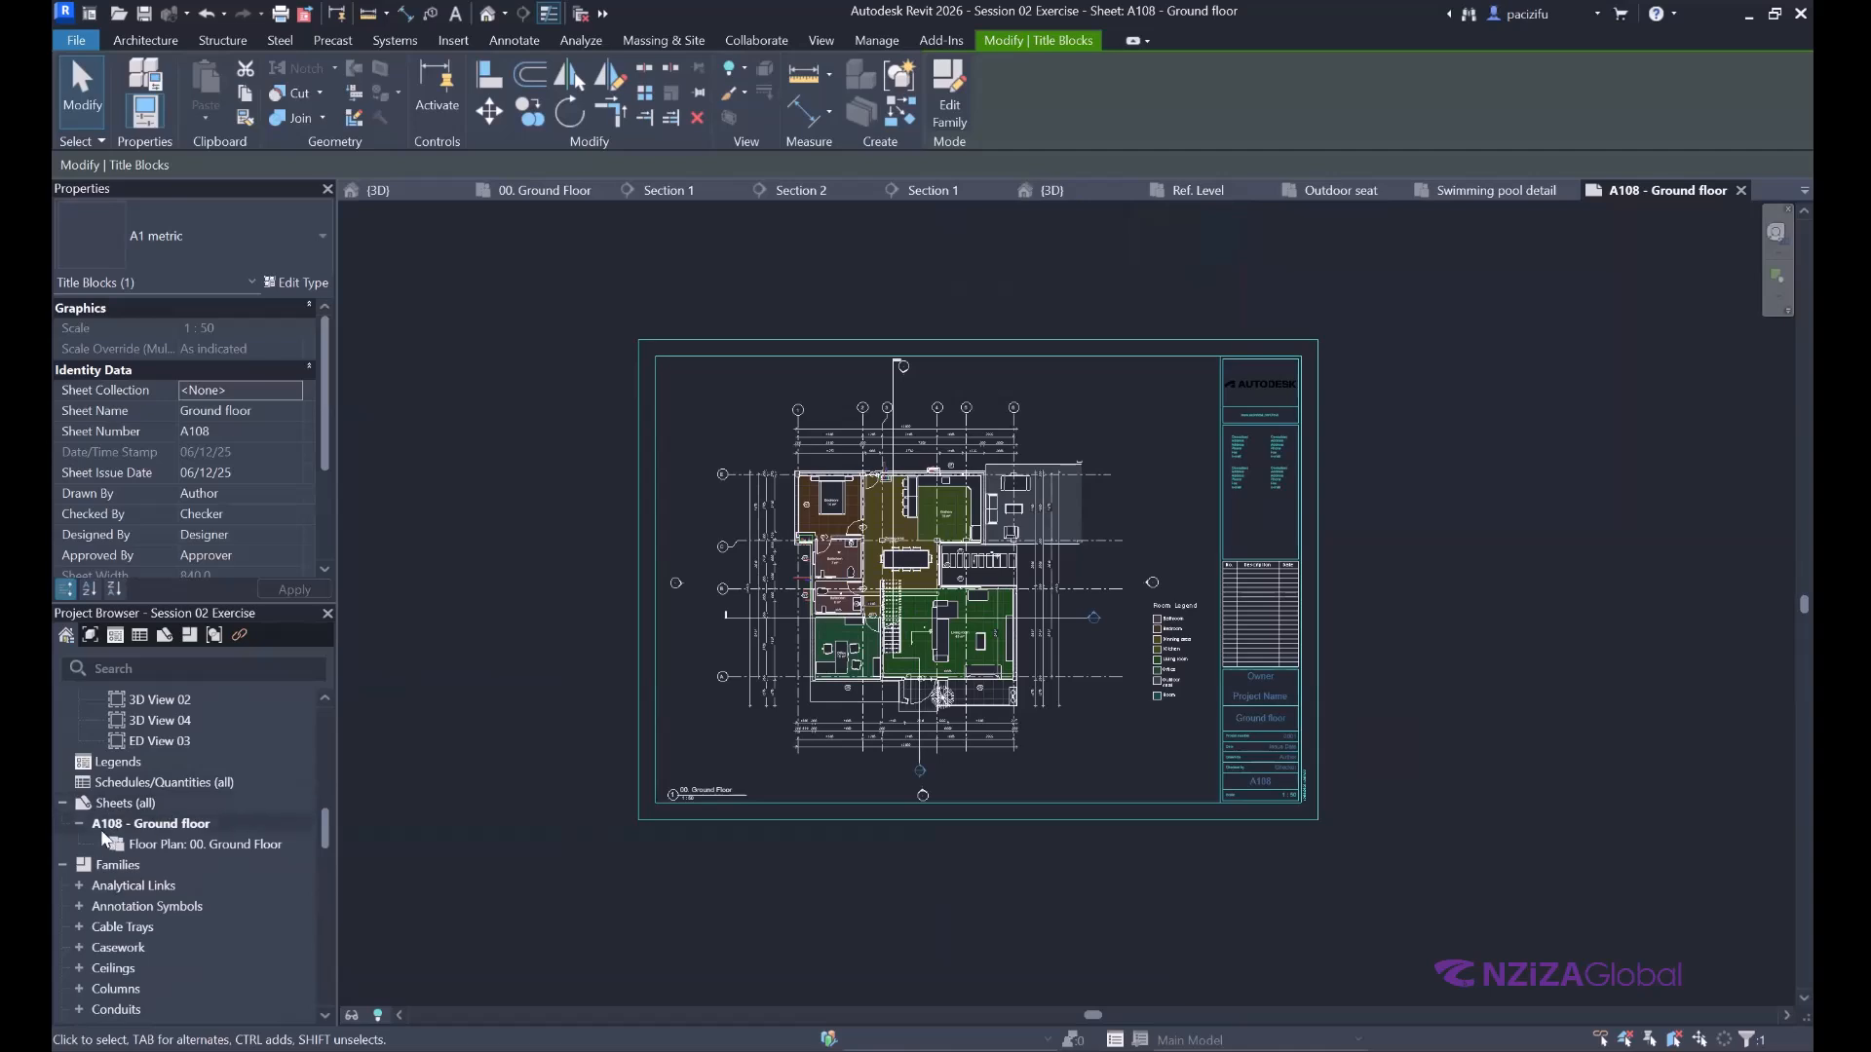
right_click(169, 824)
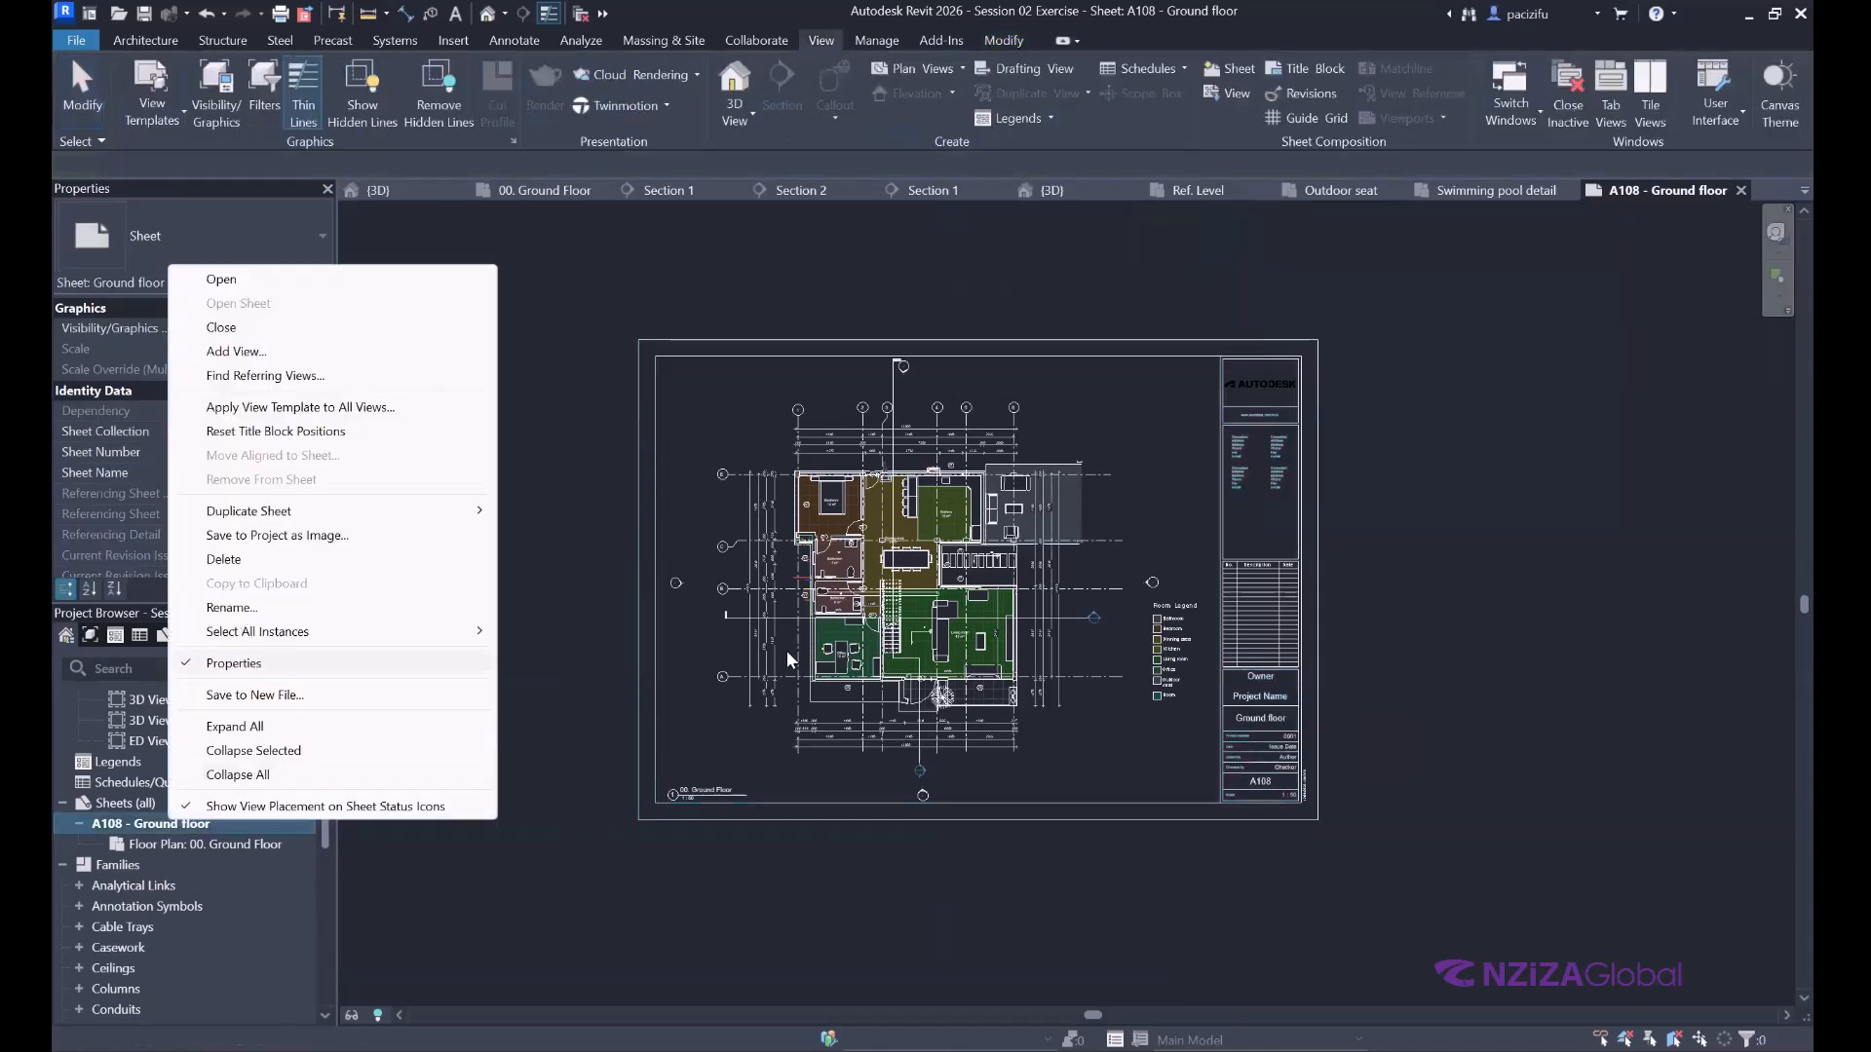
left_click(232, 608)
left_click(817, 506)
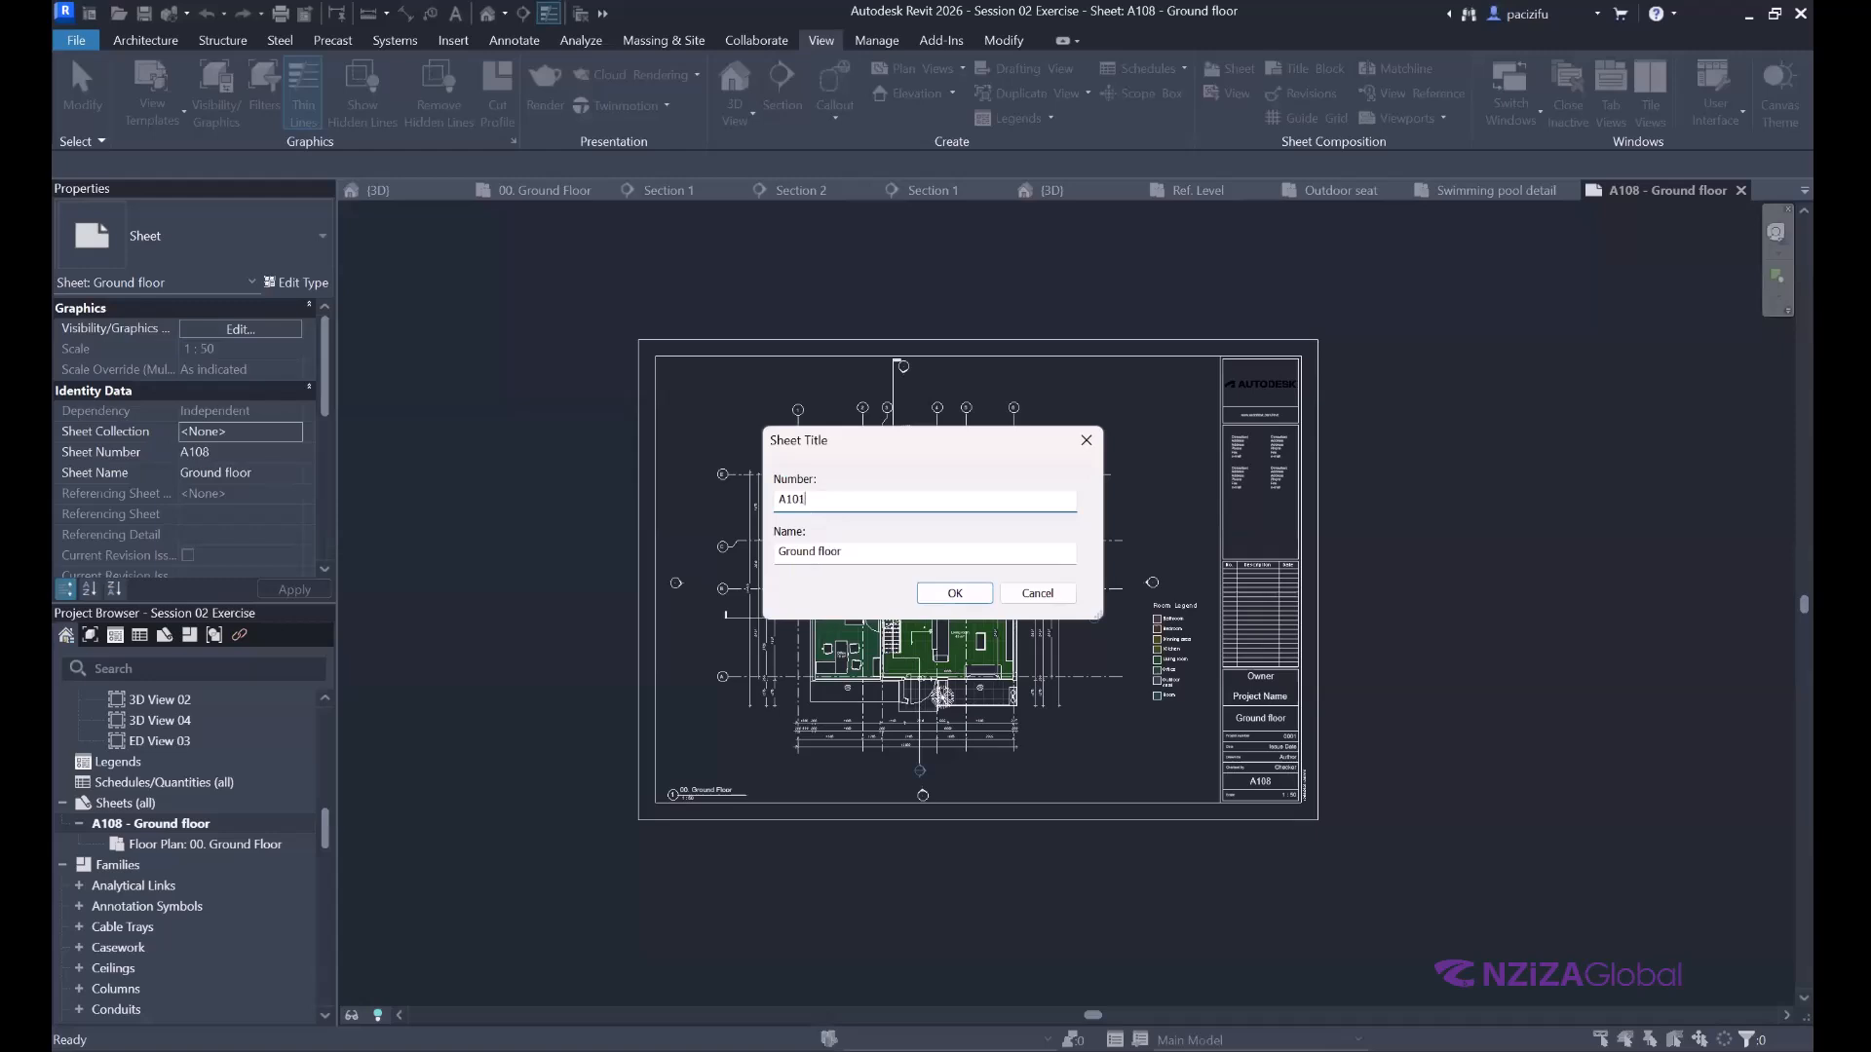
left_click(950, 591)
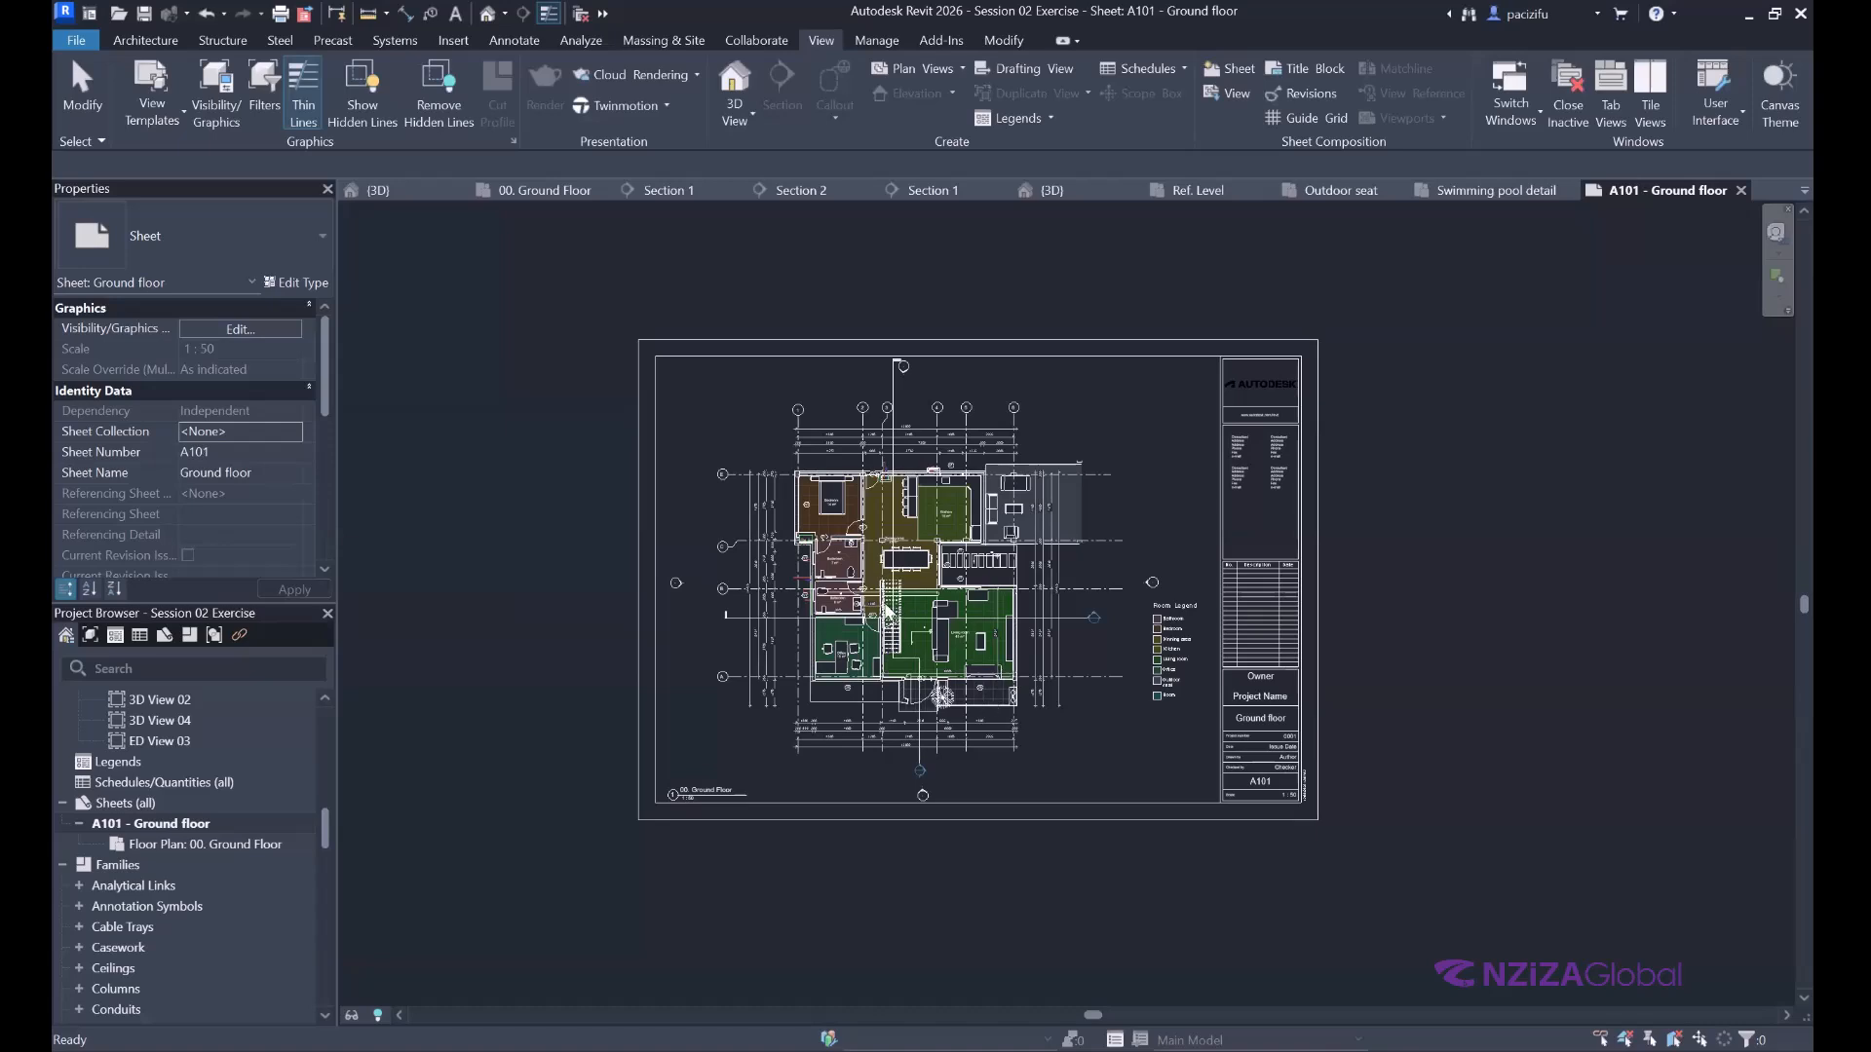
scroll(888, 612, "up", 1)
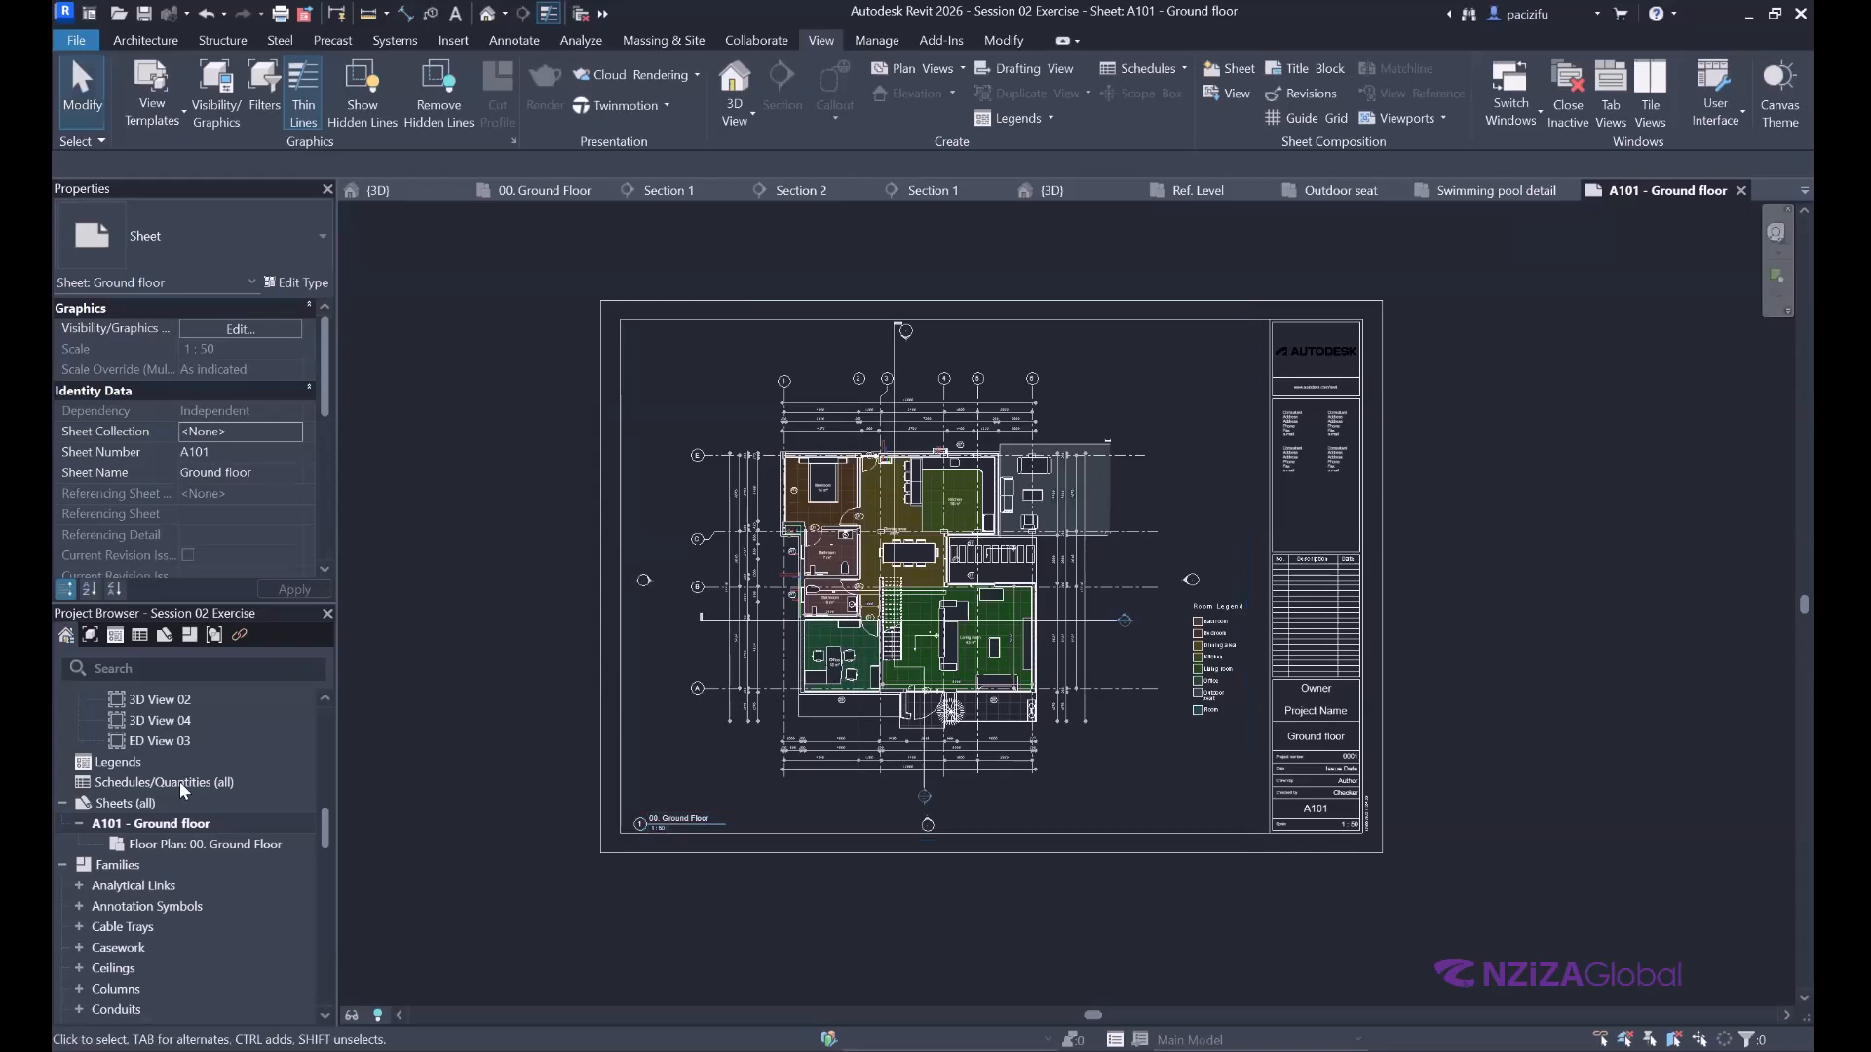
Activate the ground floor viewport on the sheet and examine the plan around the bedroom, dining area and kitchen.
scroll(179, 781, "up", 5)
scroll(178, 781, "up", 2)
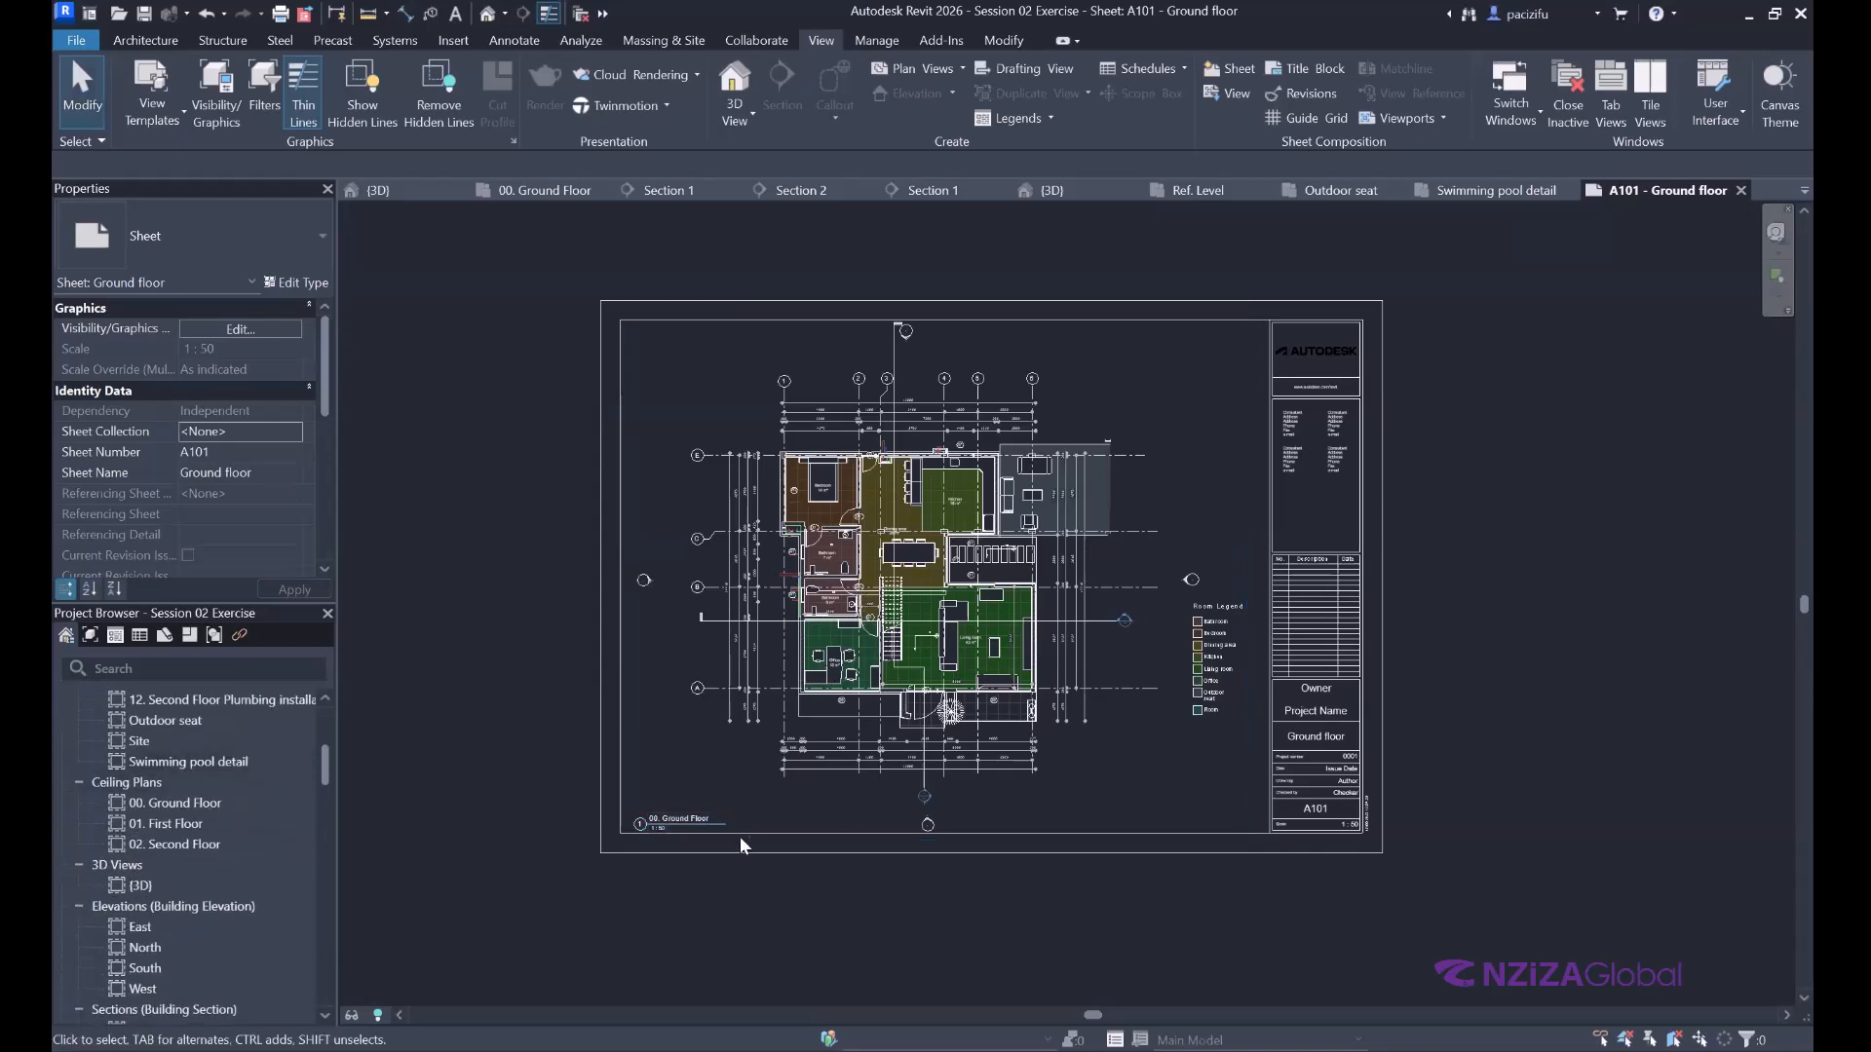
left_click(837, 636)
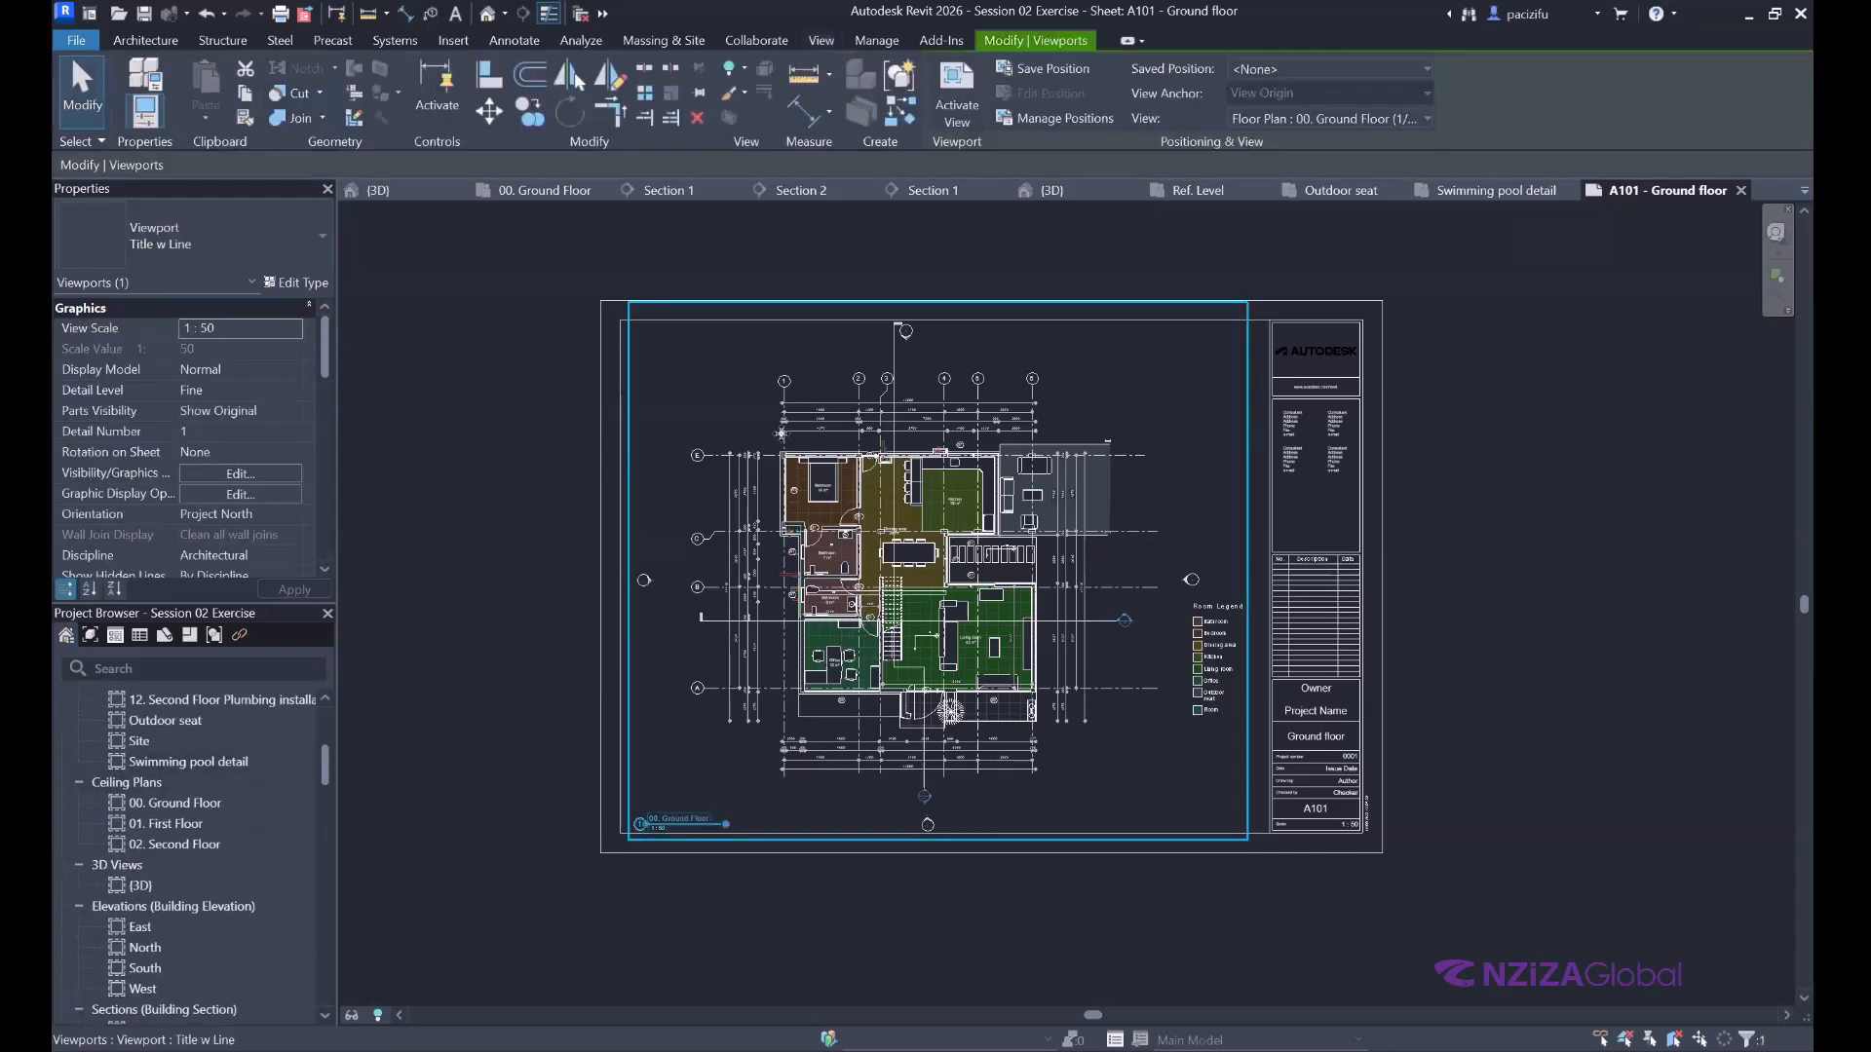
double_click(794, 468)
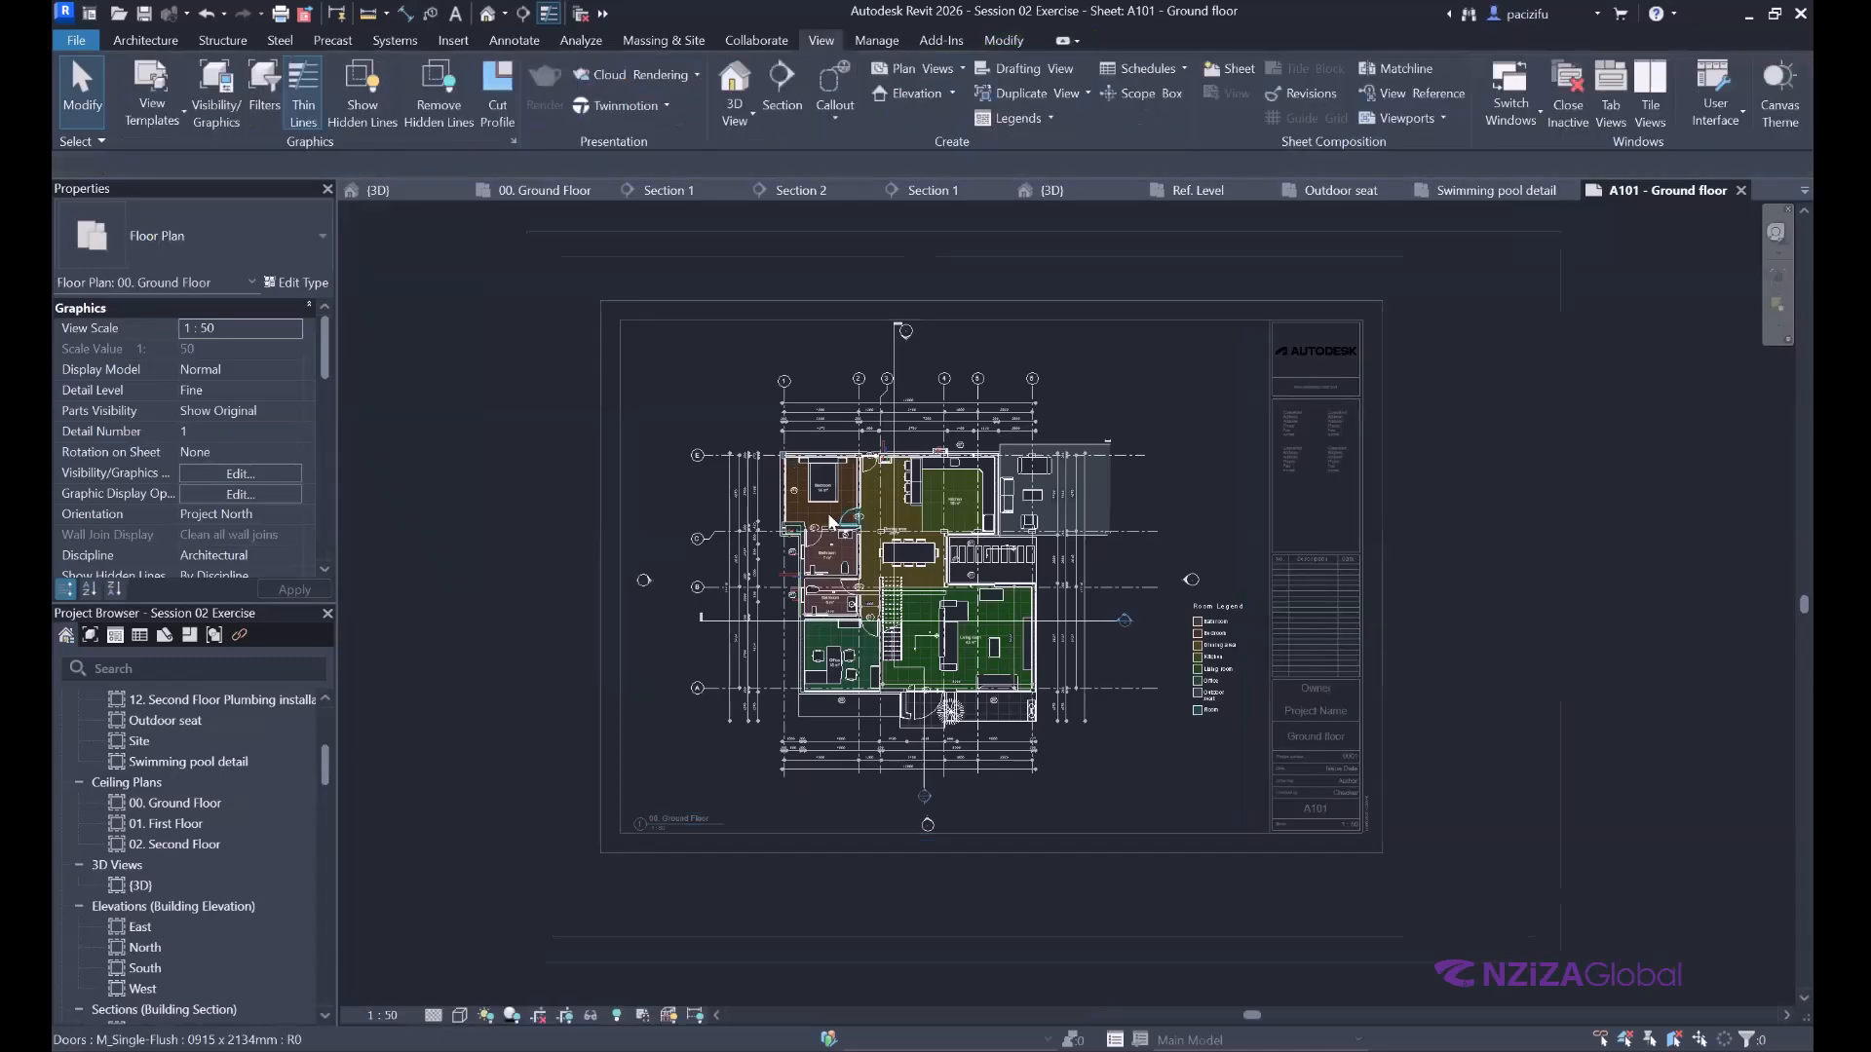
scroll(827, 512, "up", 1)
scroll(847, 454, "up", 3)
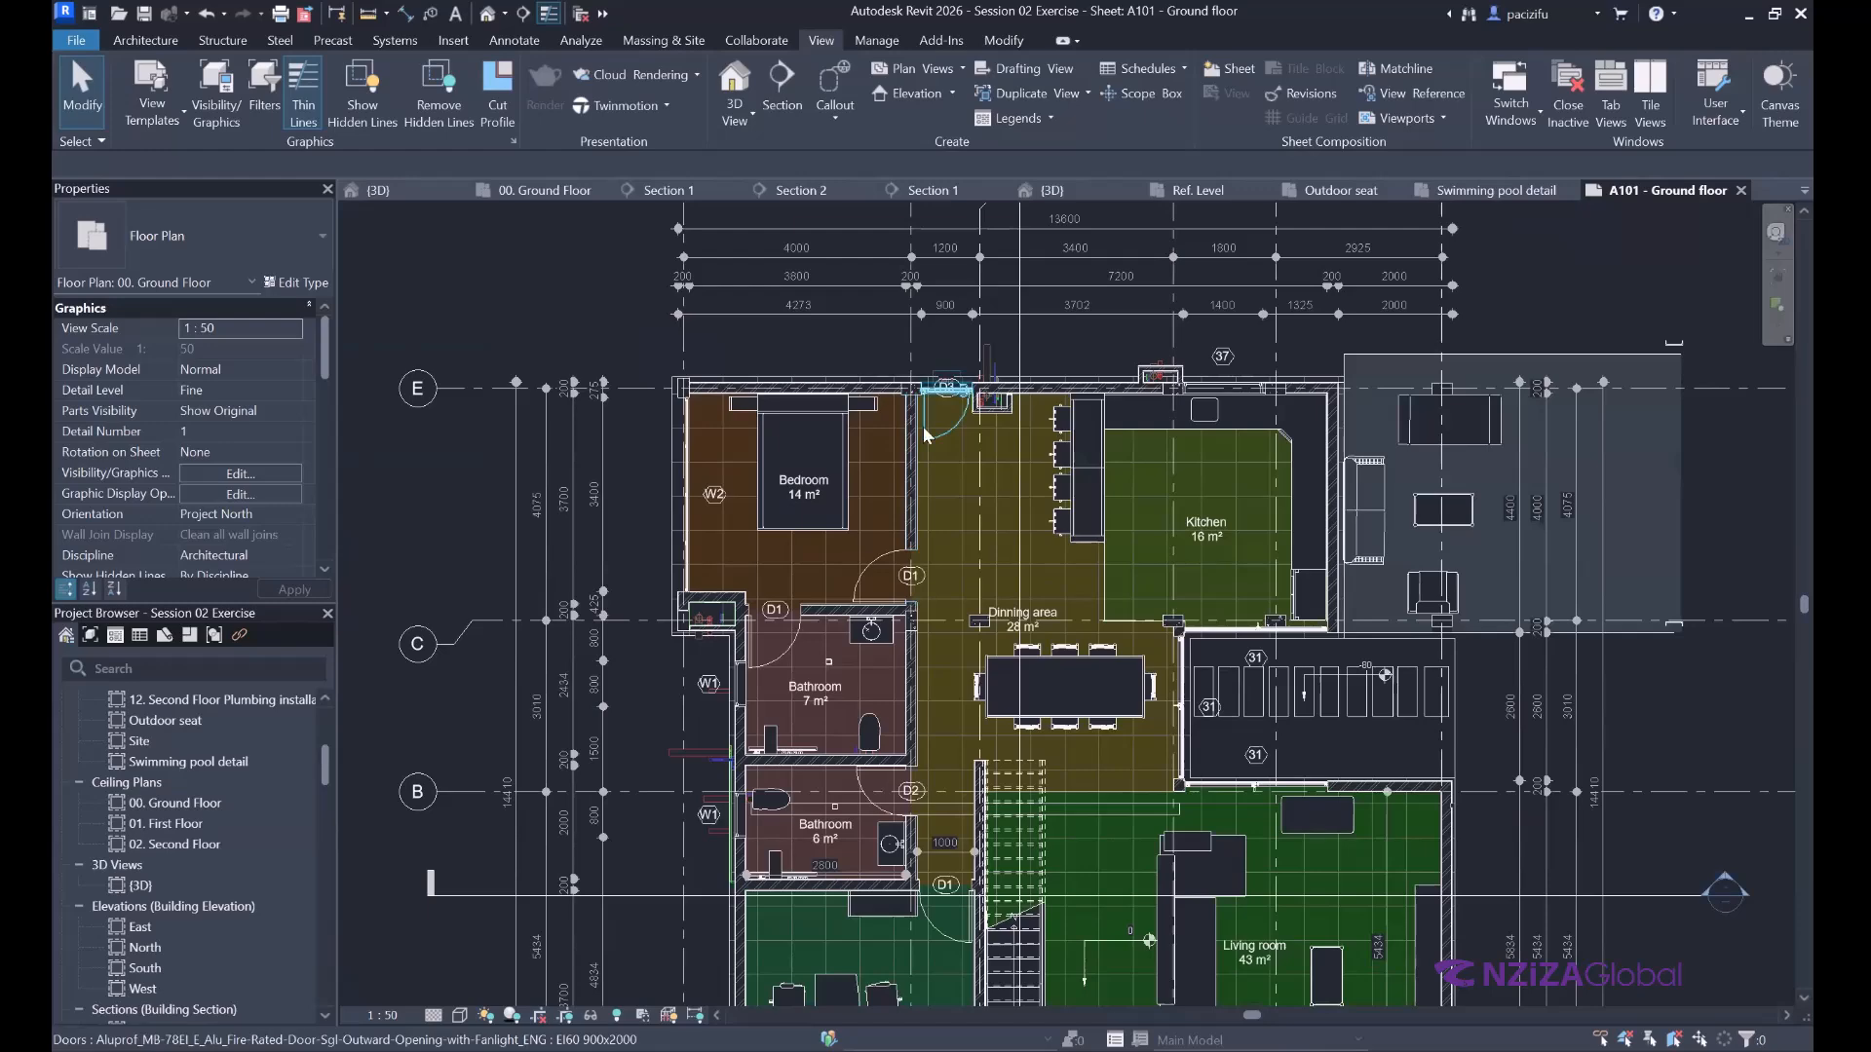
scroll(922, 425, "up", 1)
scroll(938, 442, "up", 1)
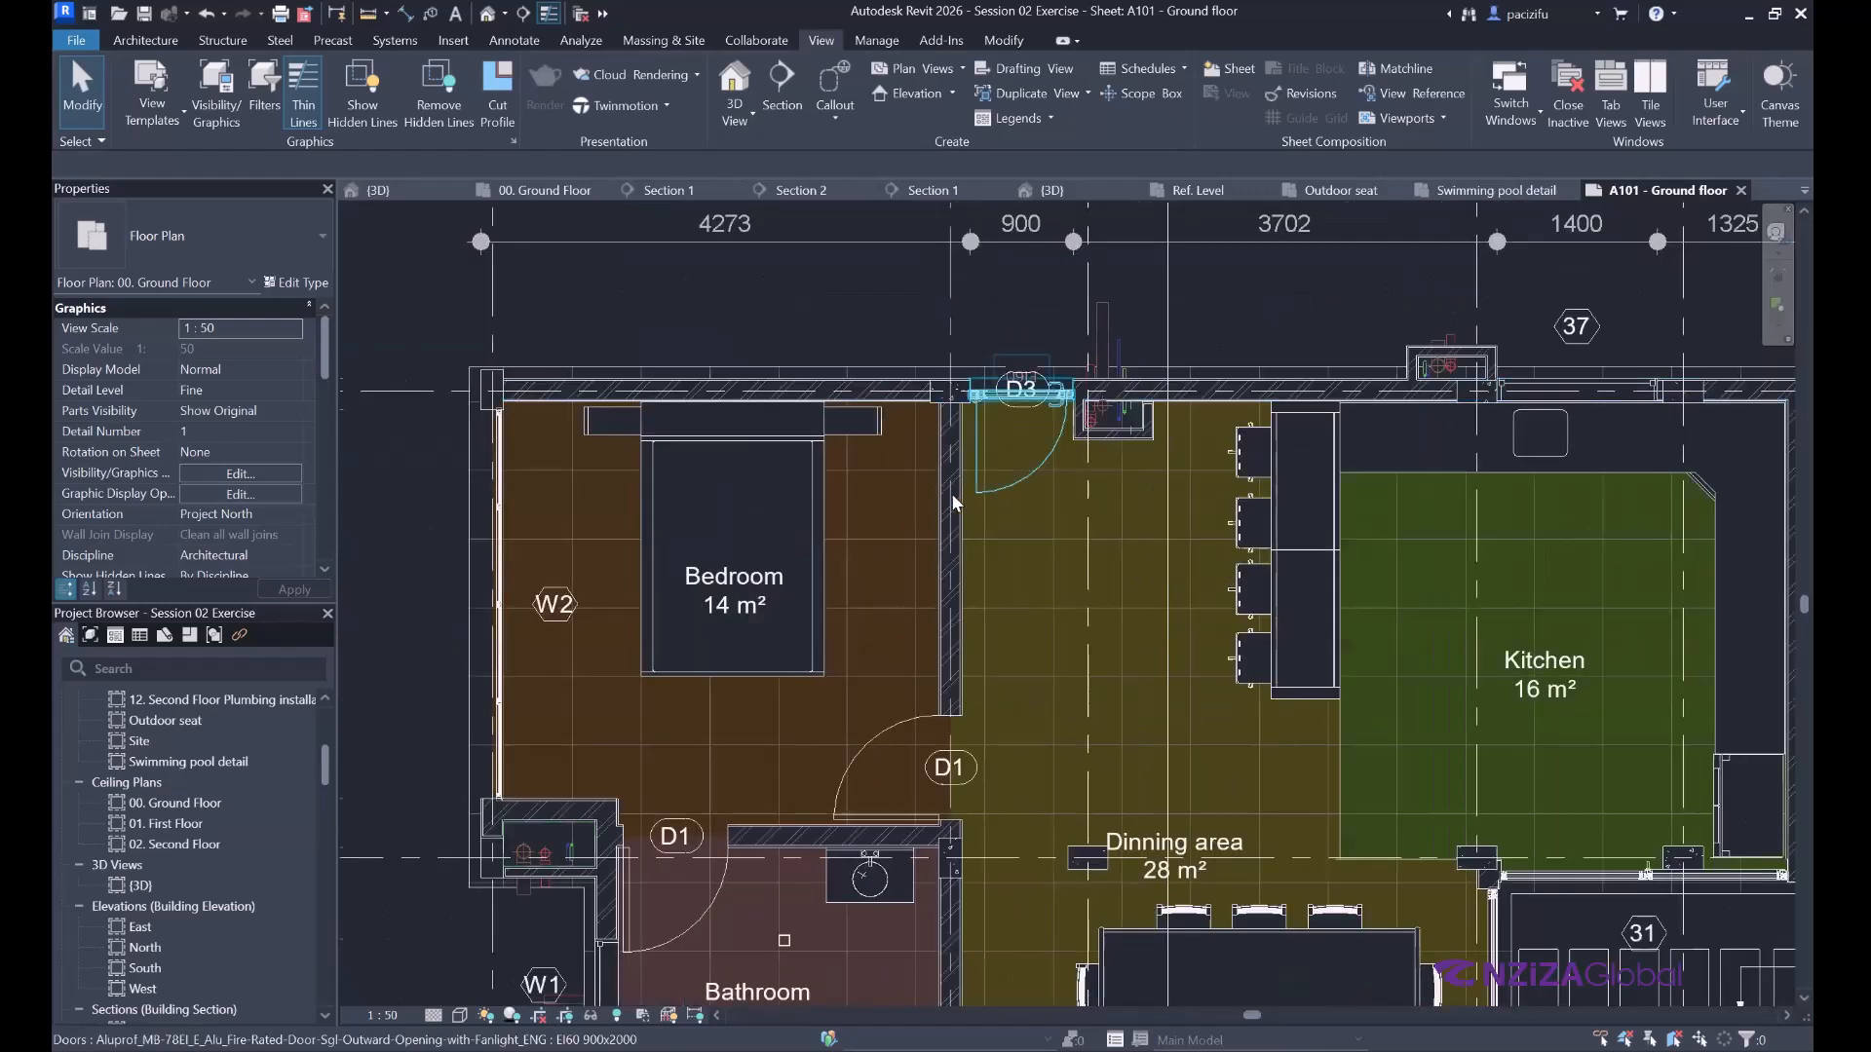
left_click(951, 493)
scroll(802, 547, "down", 2)
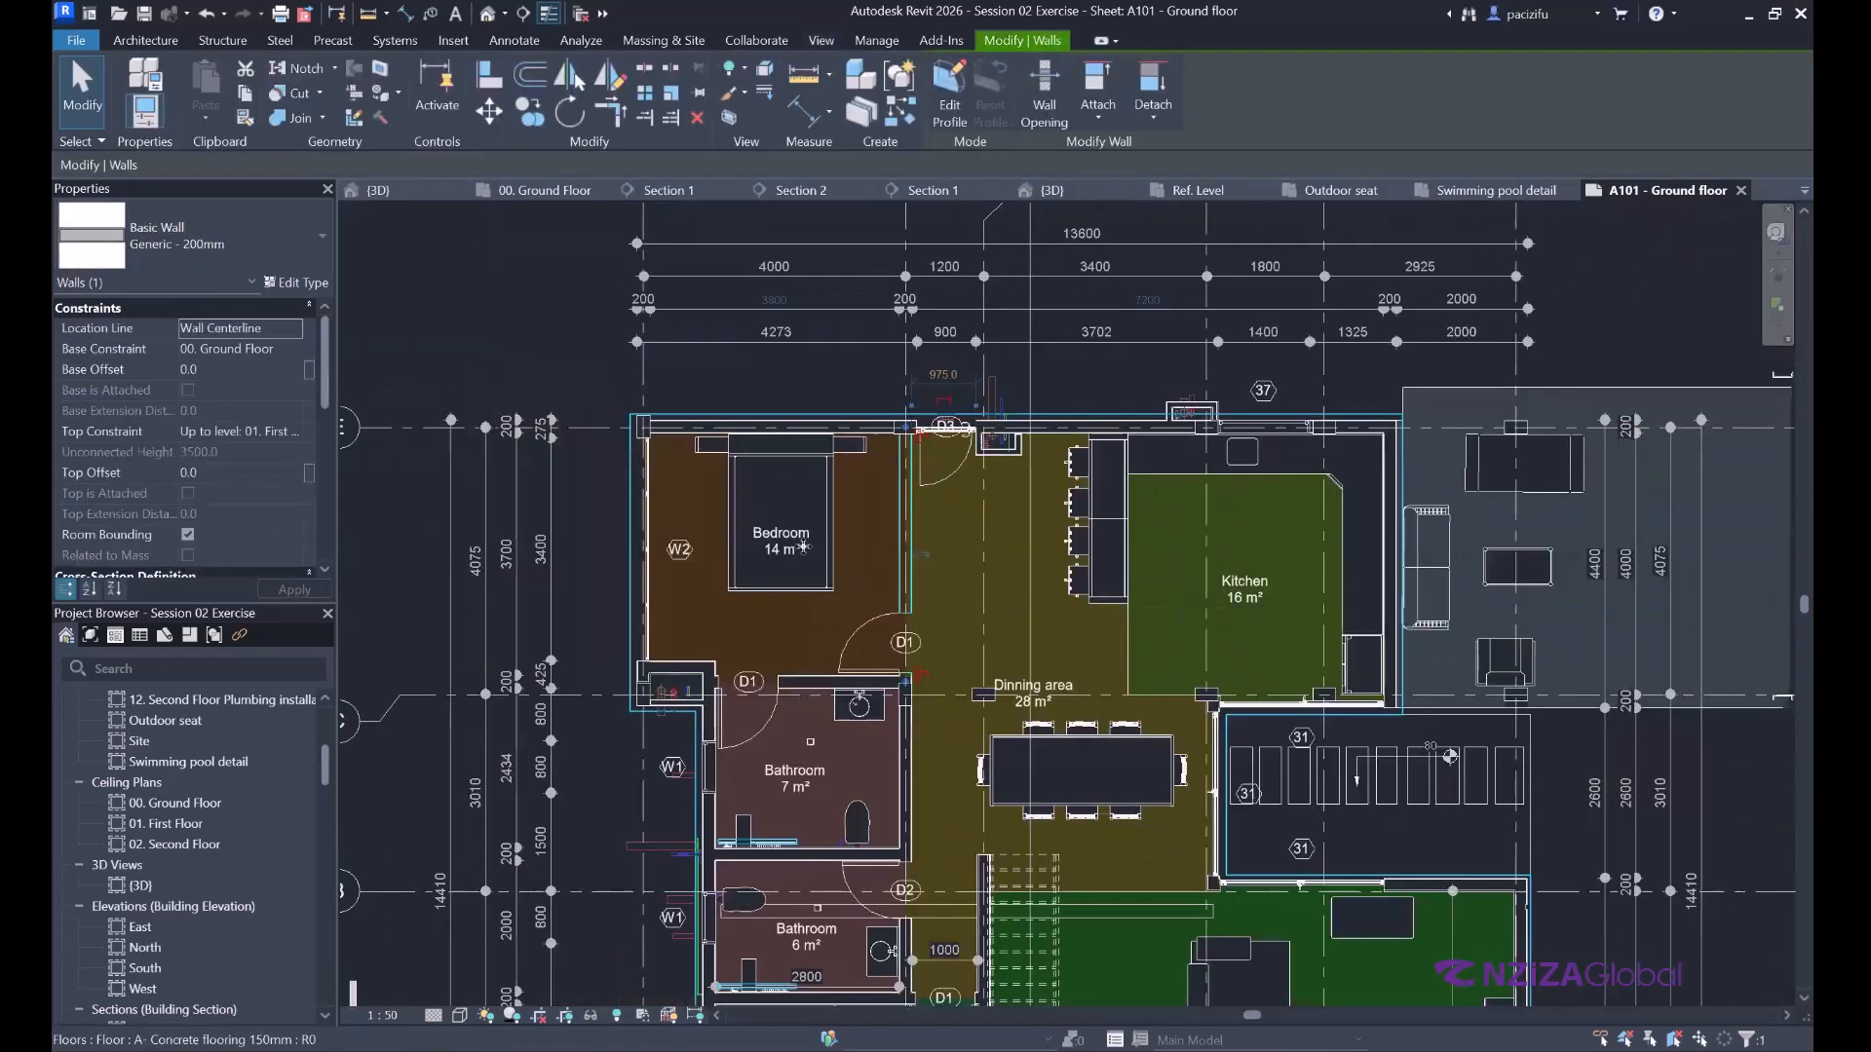
scroll(810, 447, "down", 2)
scroll(950, 560, "down", 1)
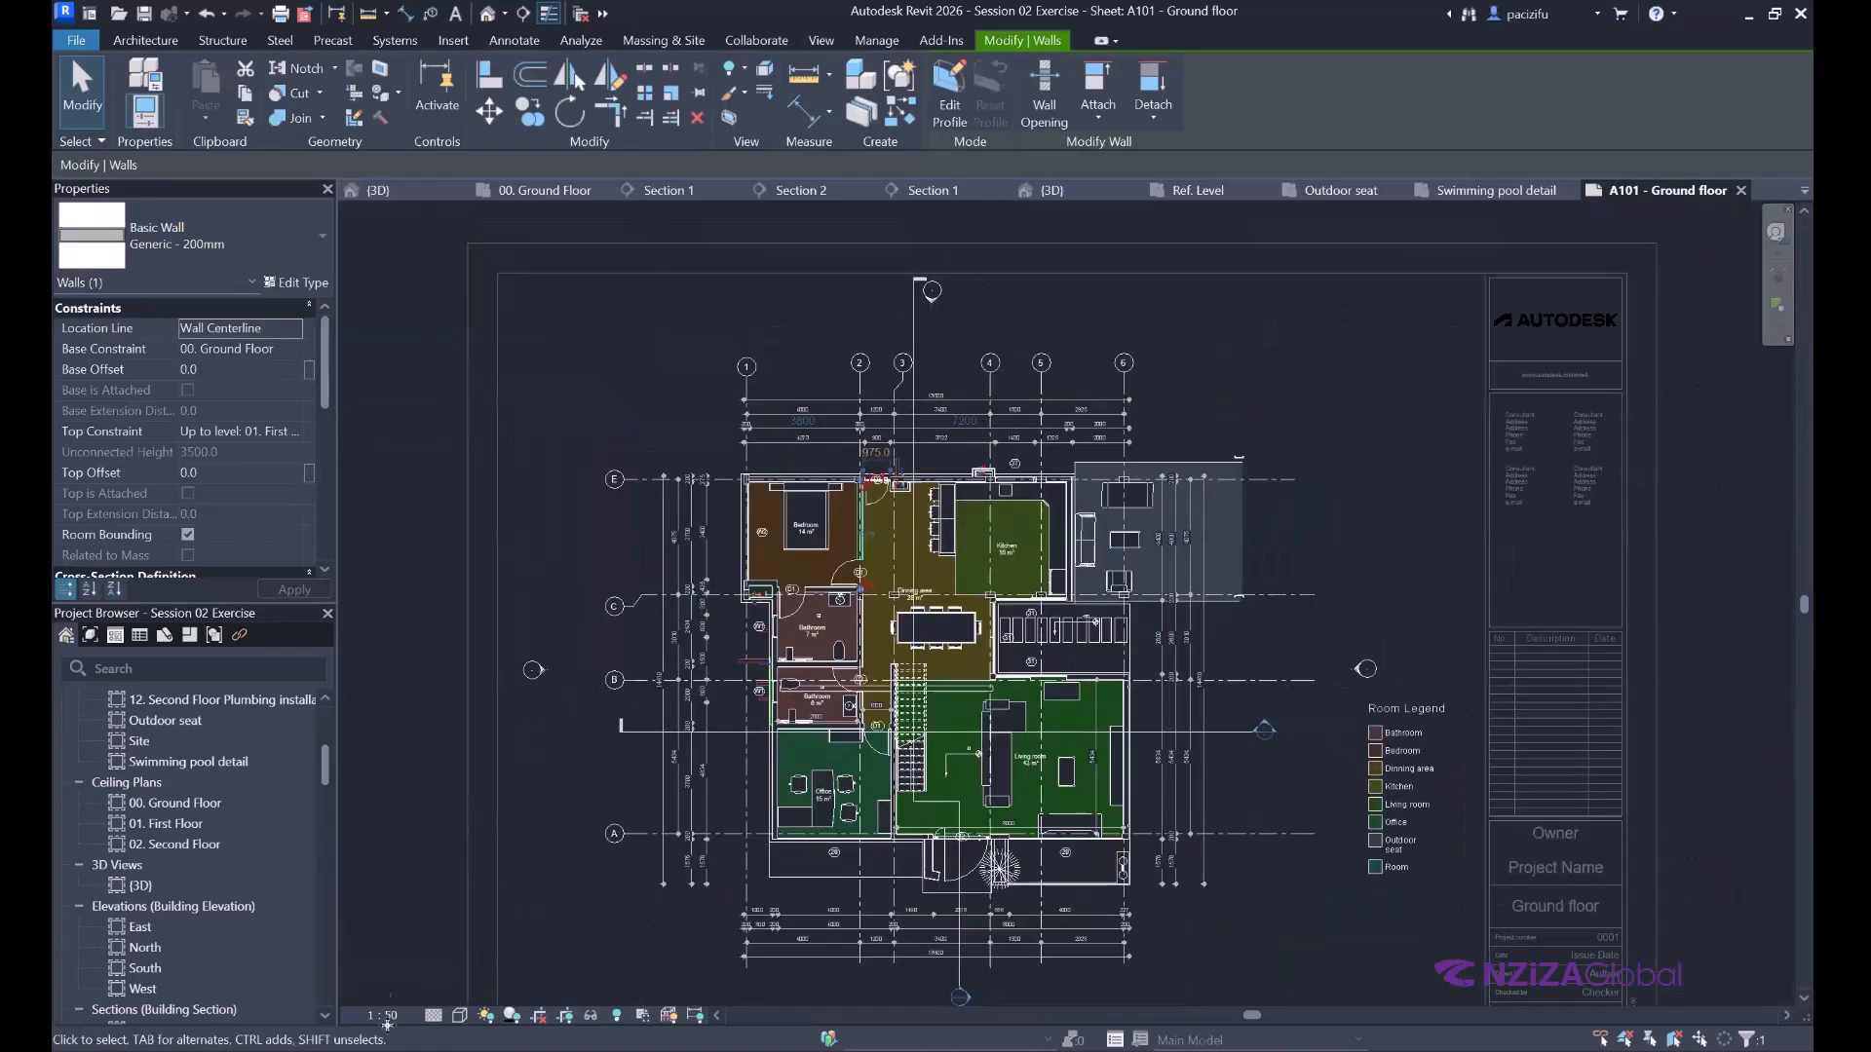
key("Escape")
scroll(380, 1009, "down", 2)
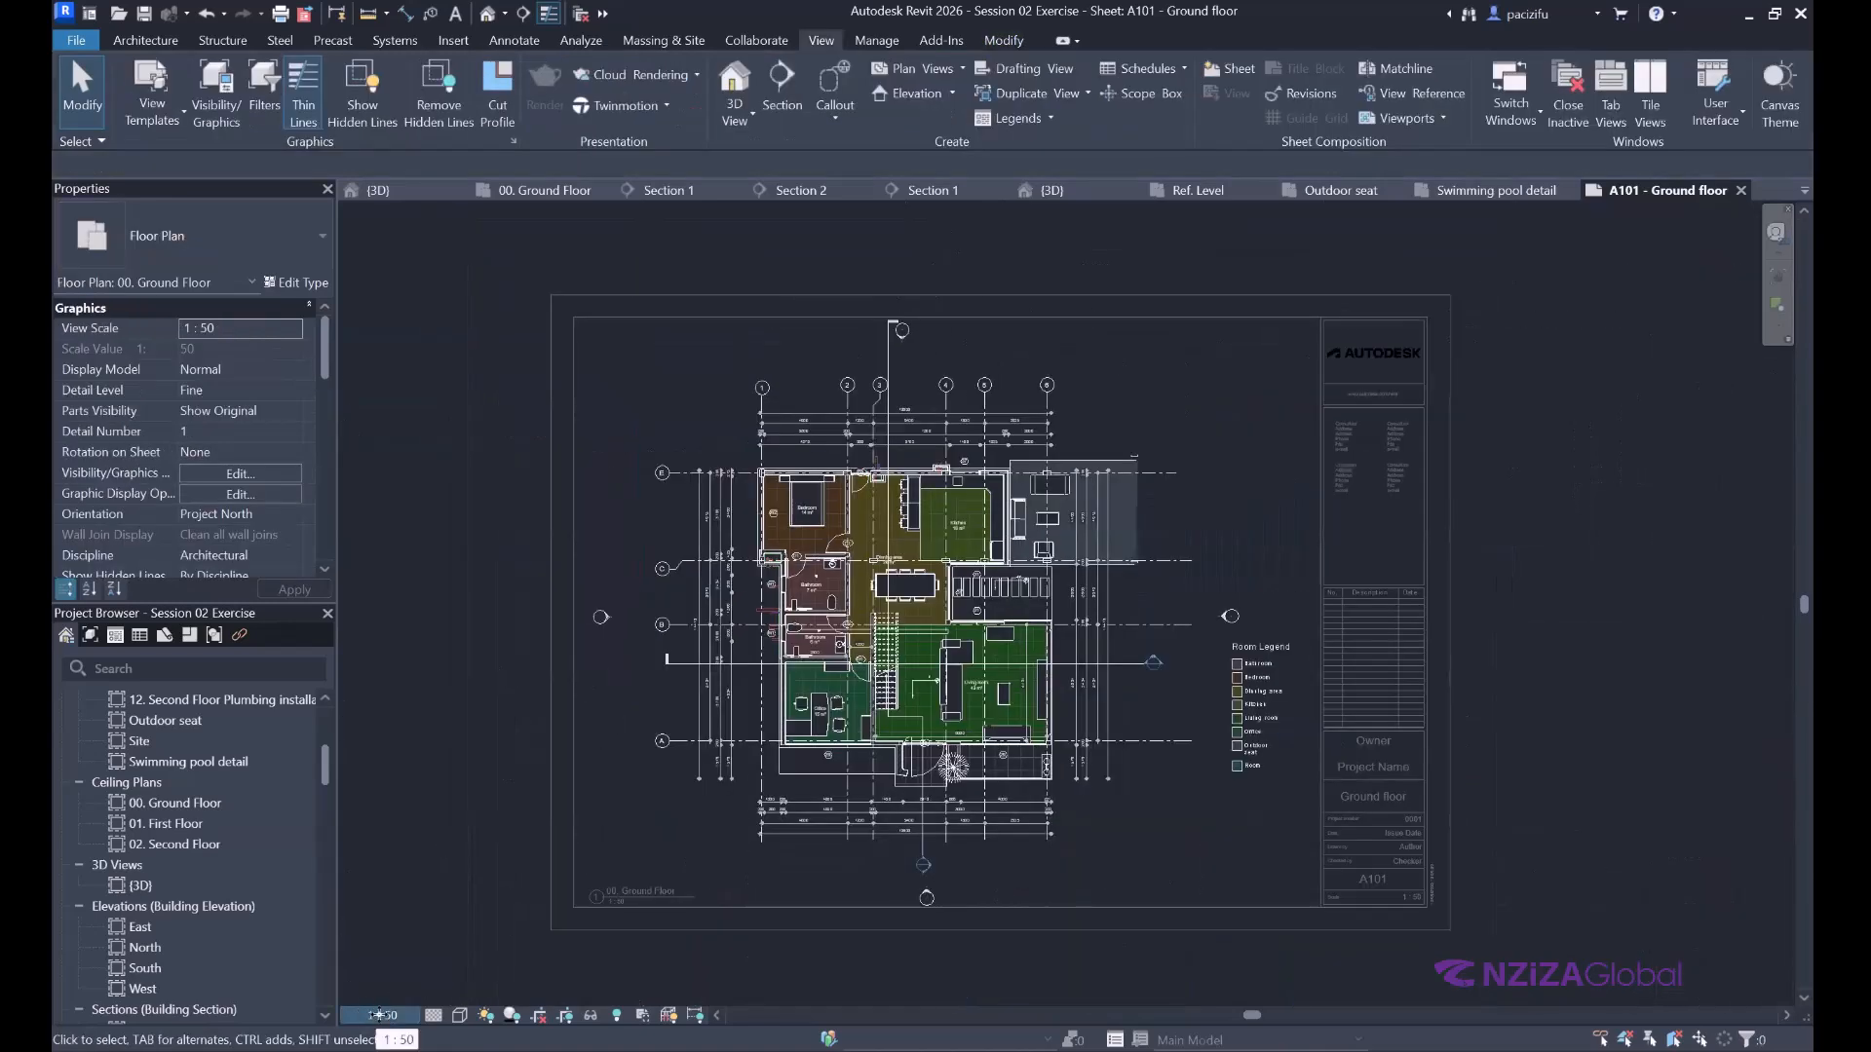
Try the activated ground floor plan at a view scale of 1:20 and at 1:100.
left_click(381, 1014)
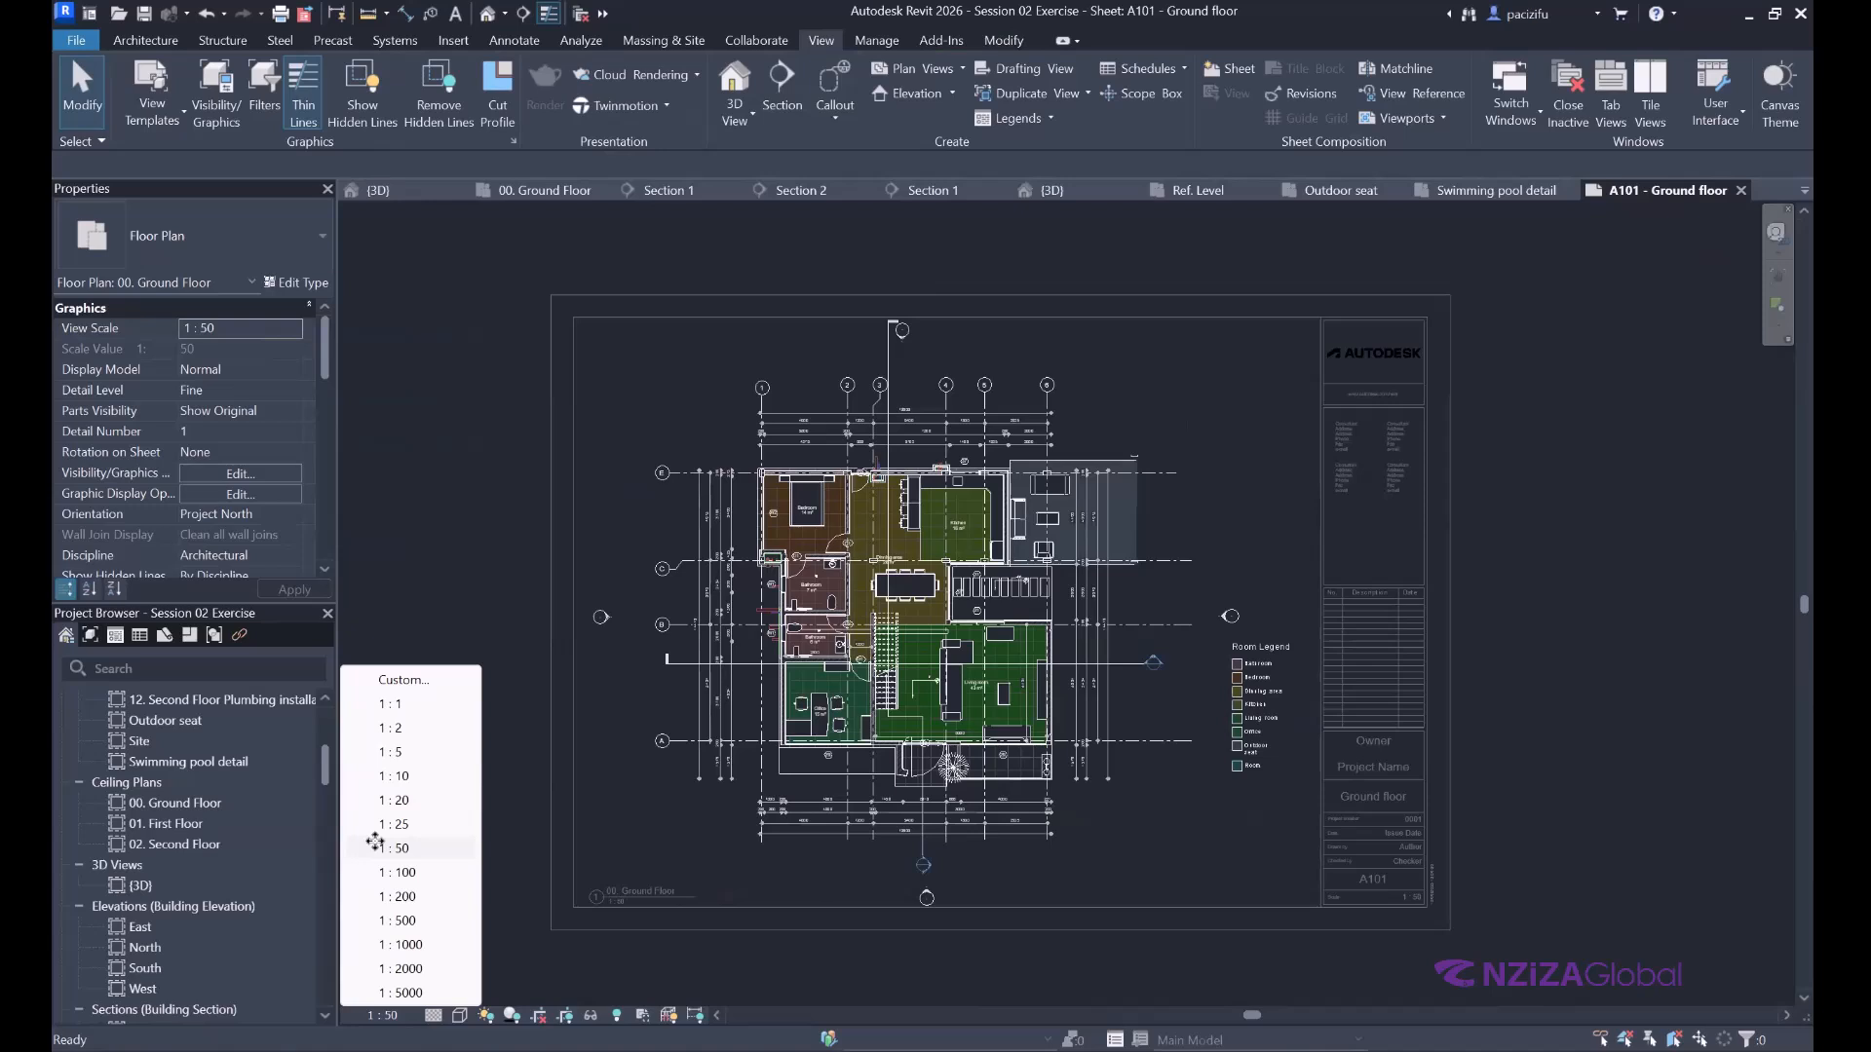
left_click(402, 801)
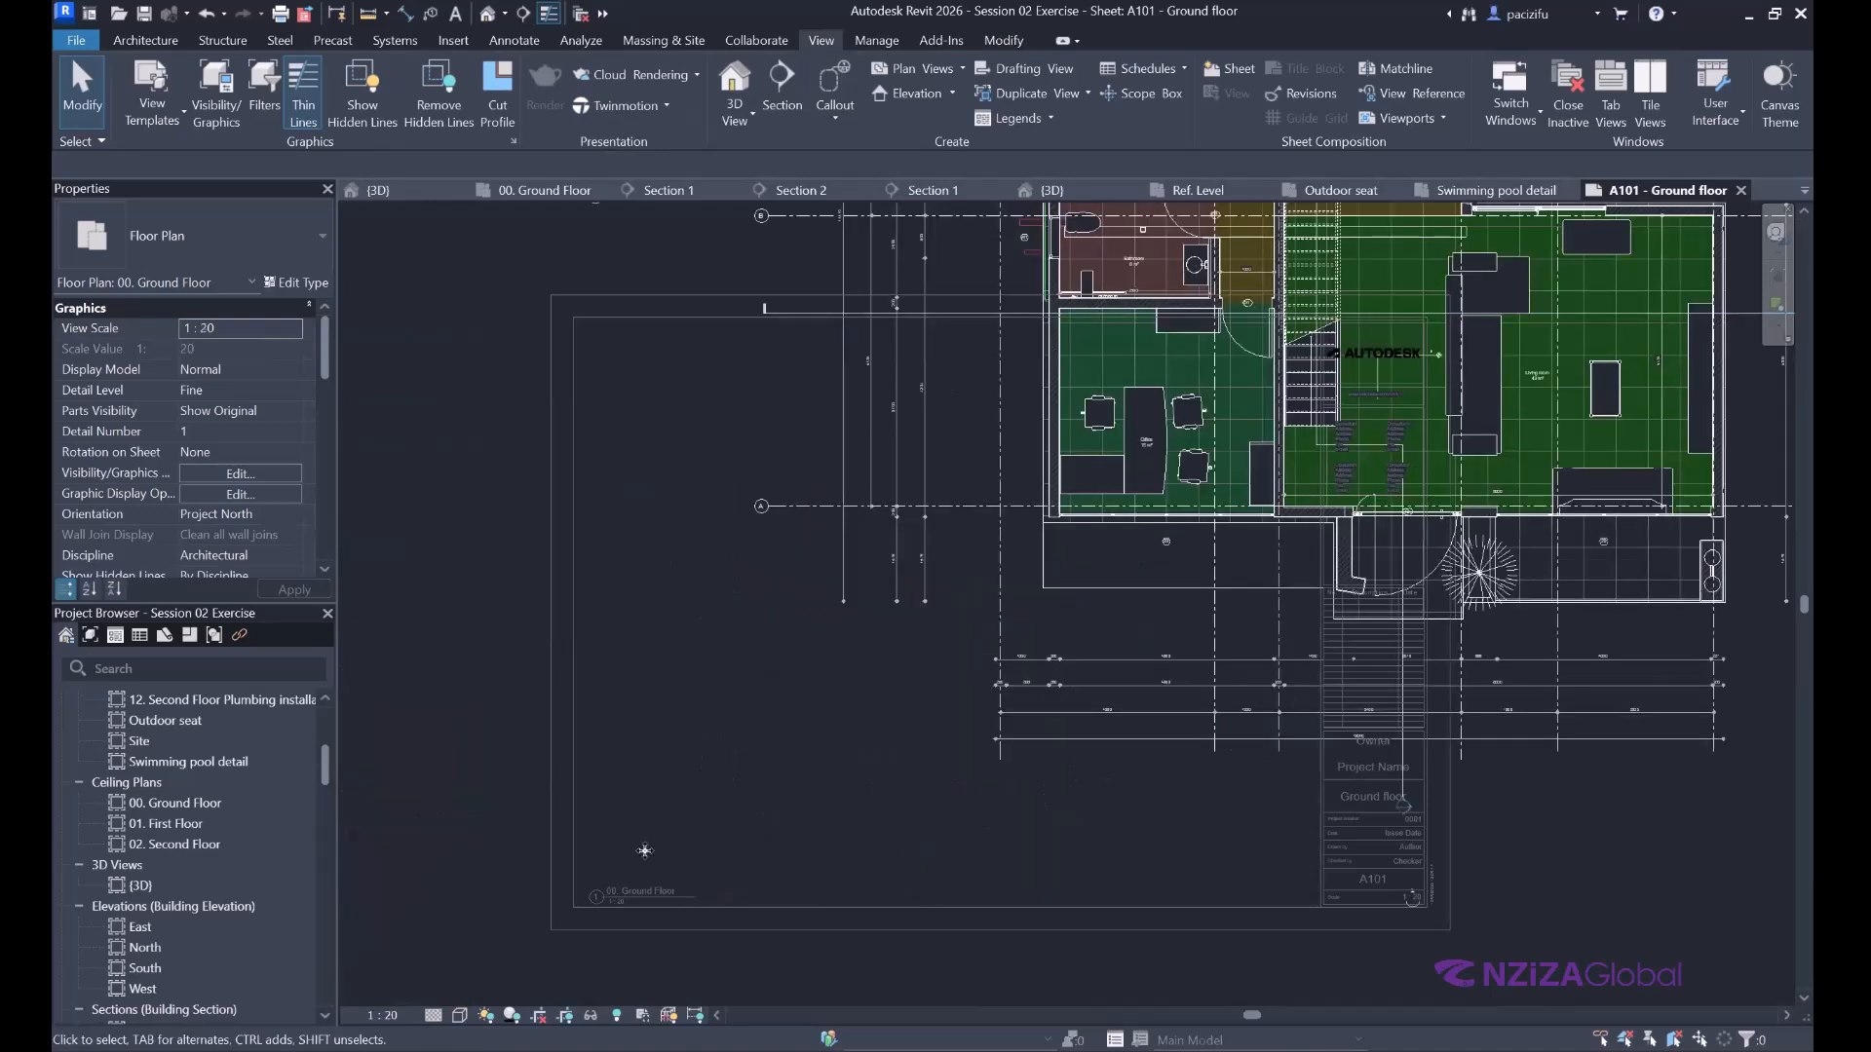
scroll(911, 735, "down", 5)
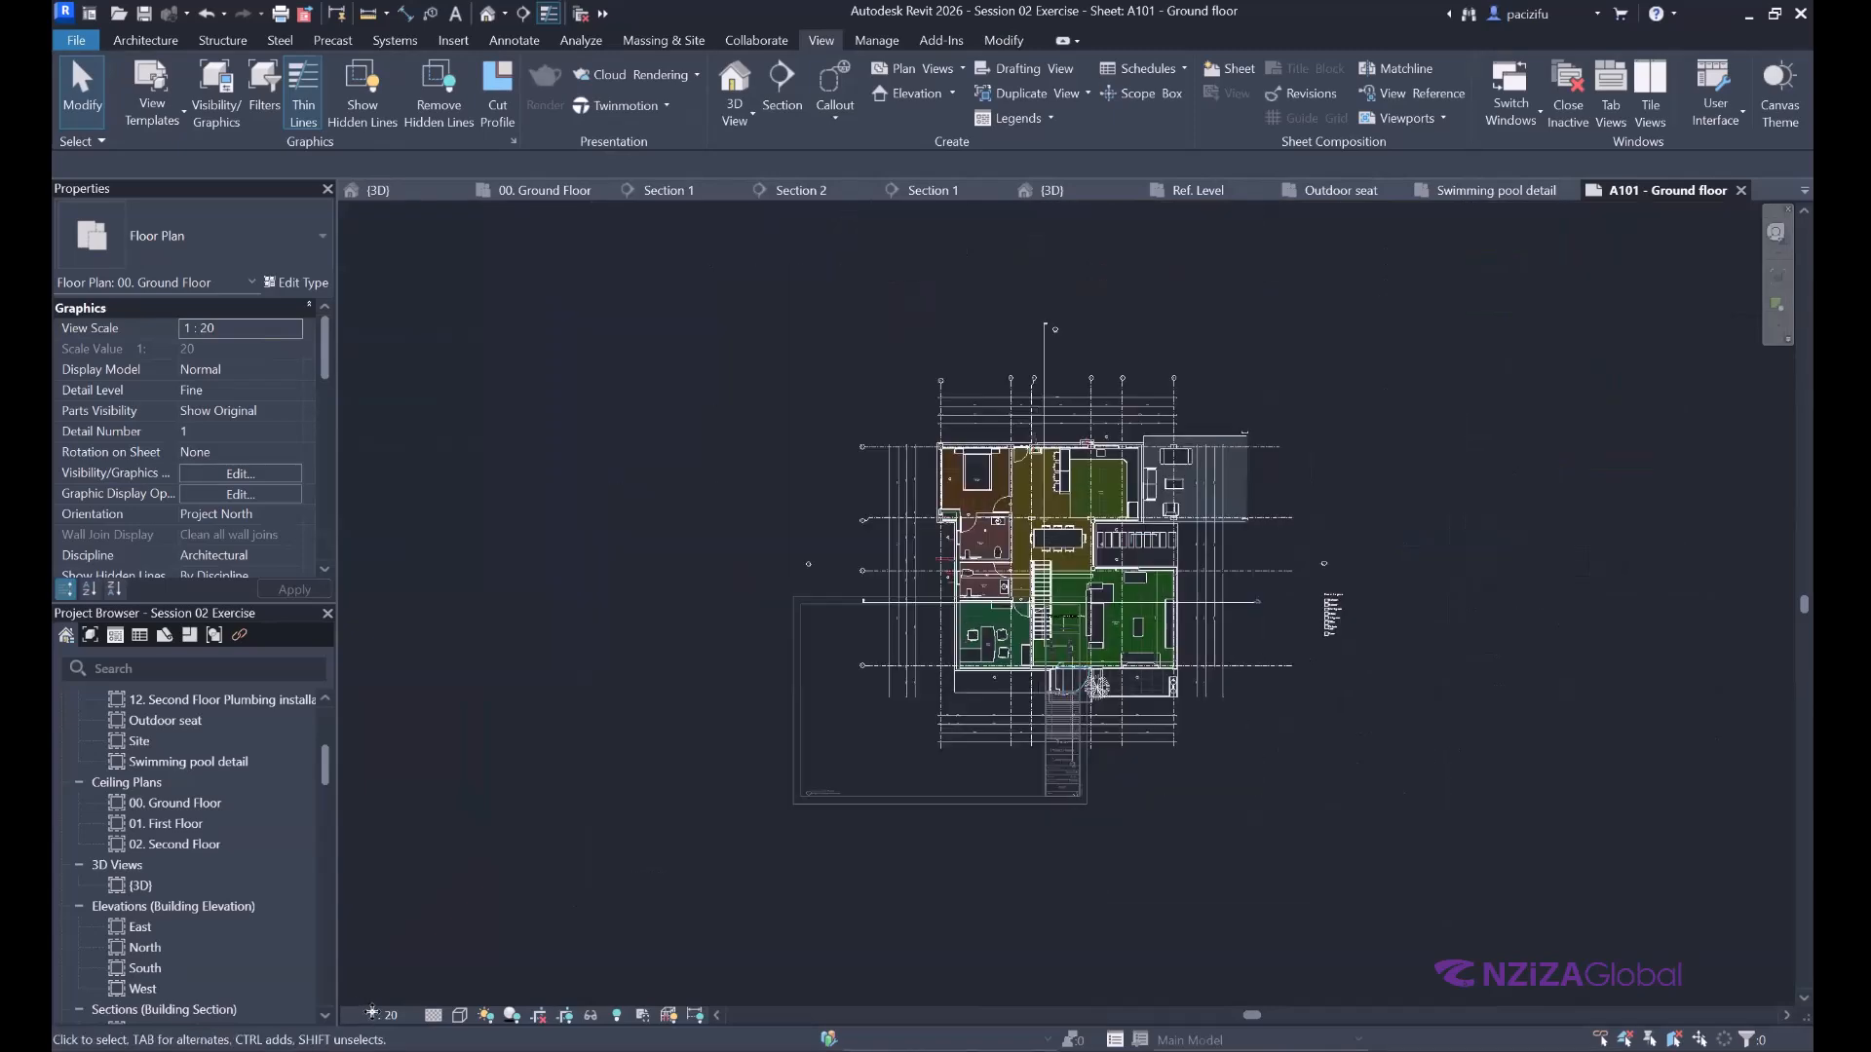
left_click(382, 1015)
left_click(402, 869)
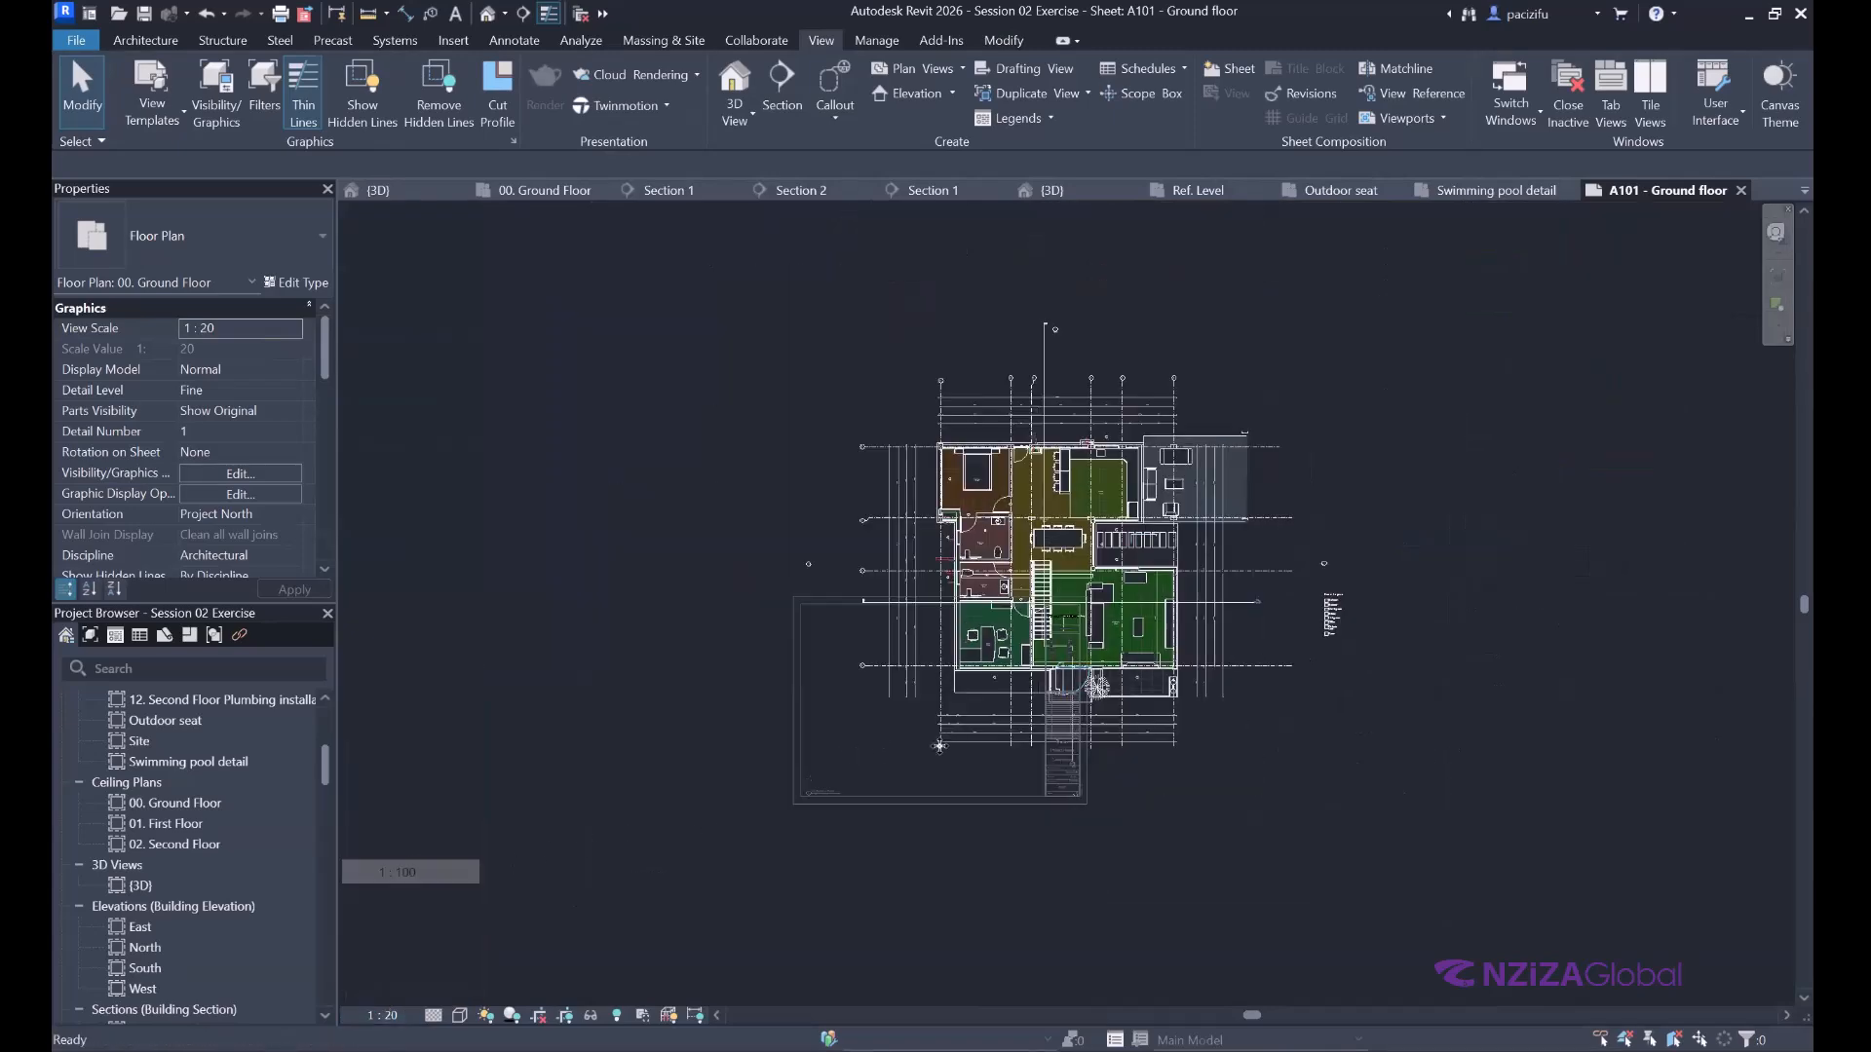
scroll(709, 749, "up", 3)
scroll(823, 785, "up", 6)
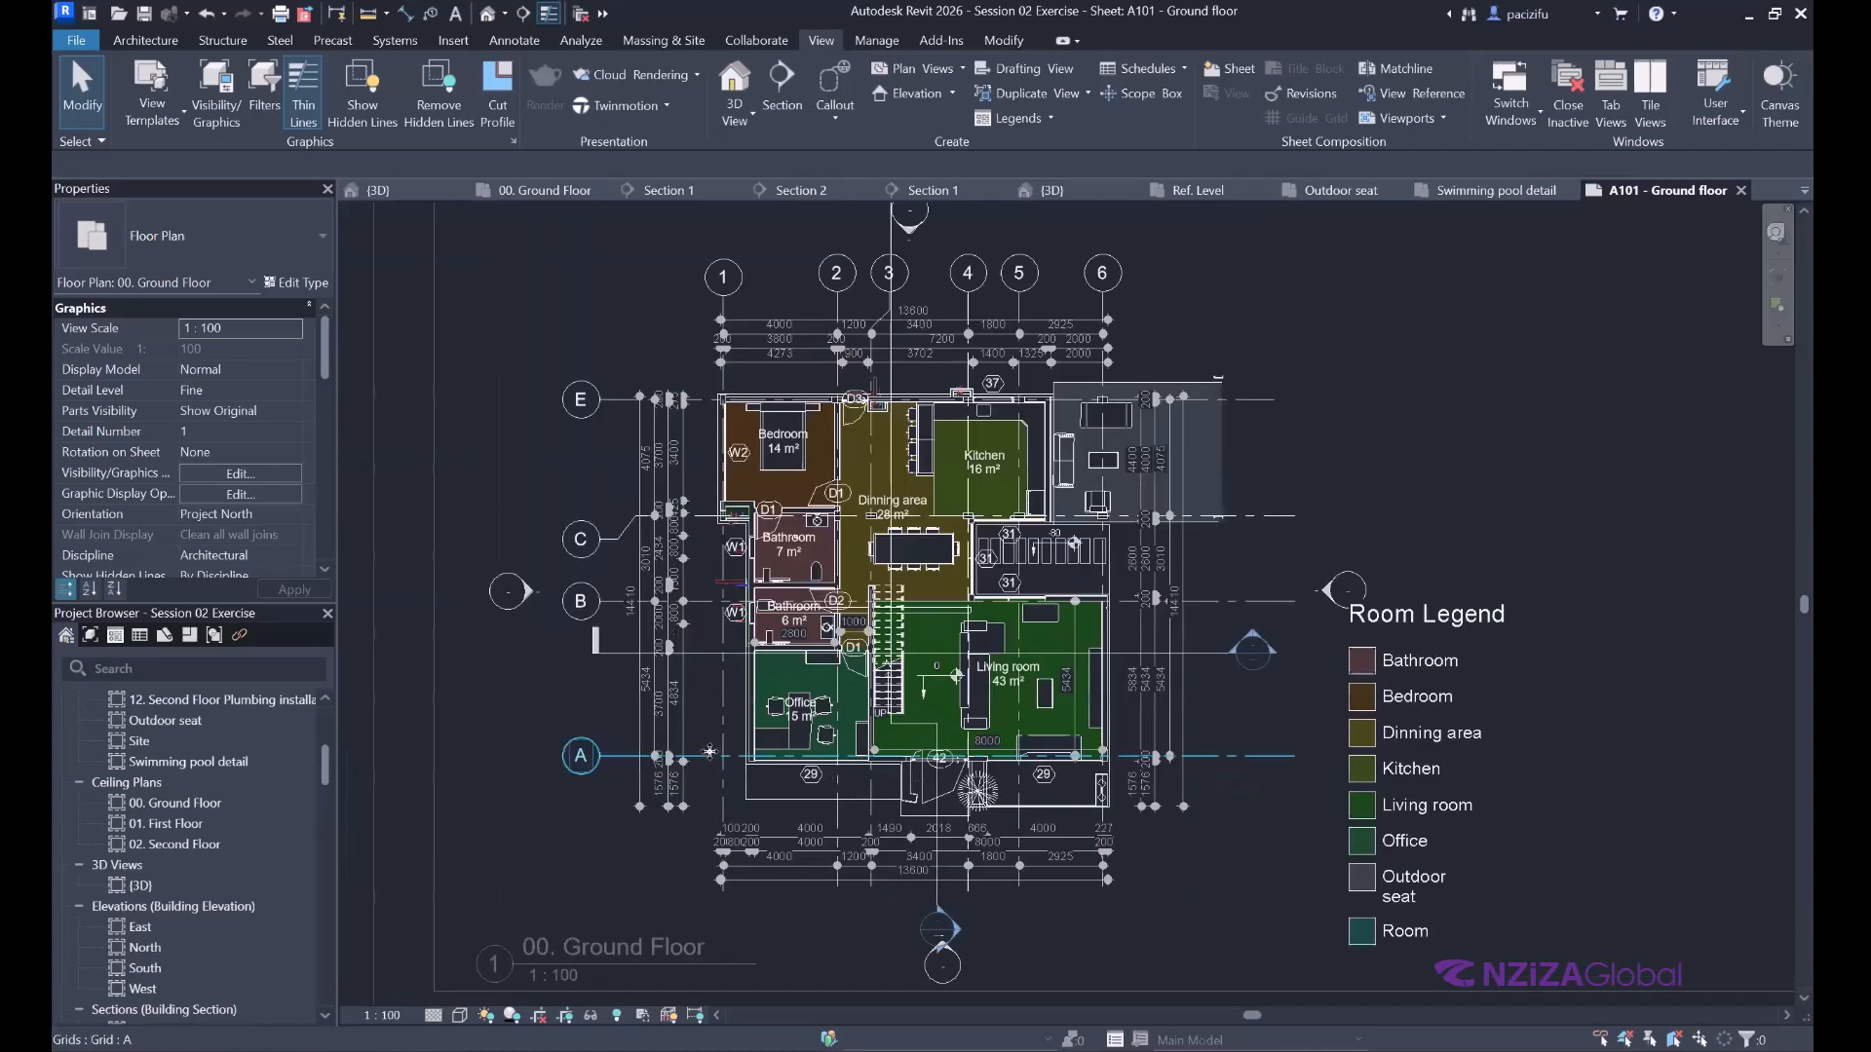
scroll(483, 924, "down", 3)
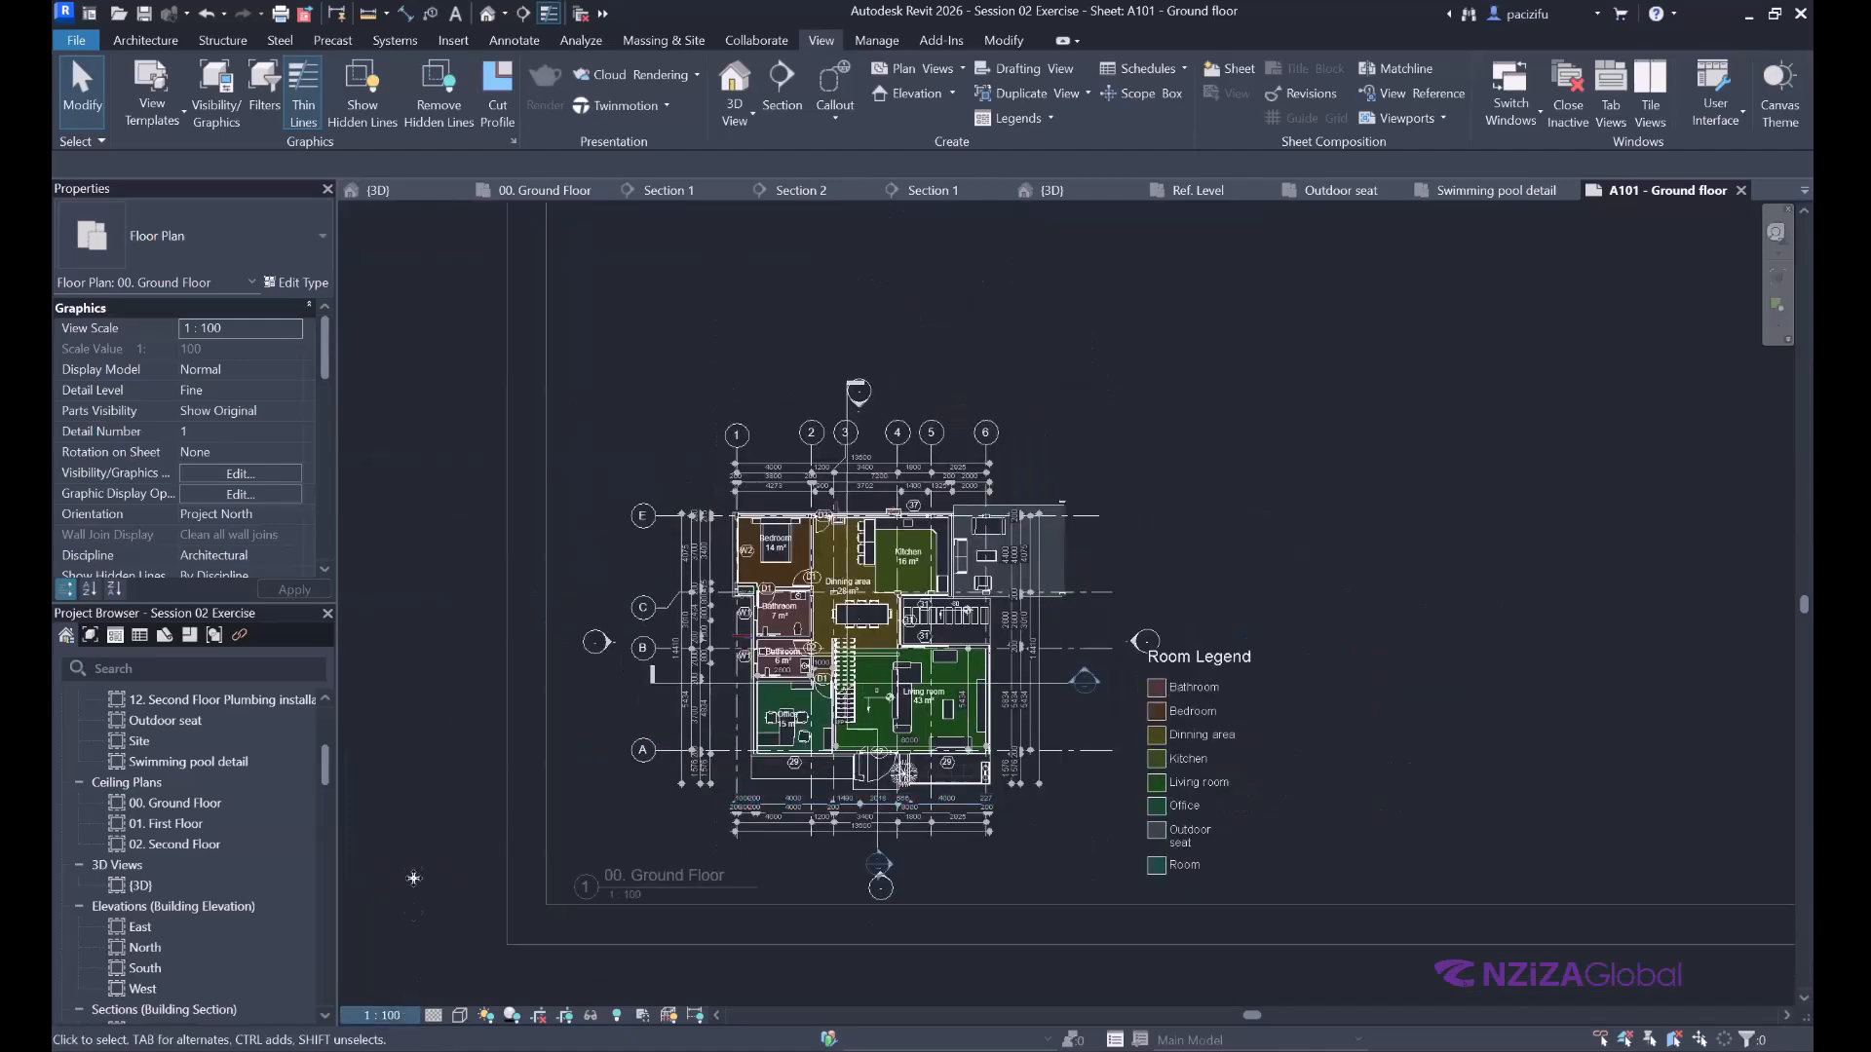
Try a custom view scale of 1:75 on the activated ground floor plan and check its fit on the sheet.
left_click(382, 1015)
left_click(404, 679)
left_click_drag(973, 512, 927, 516)
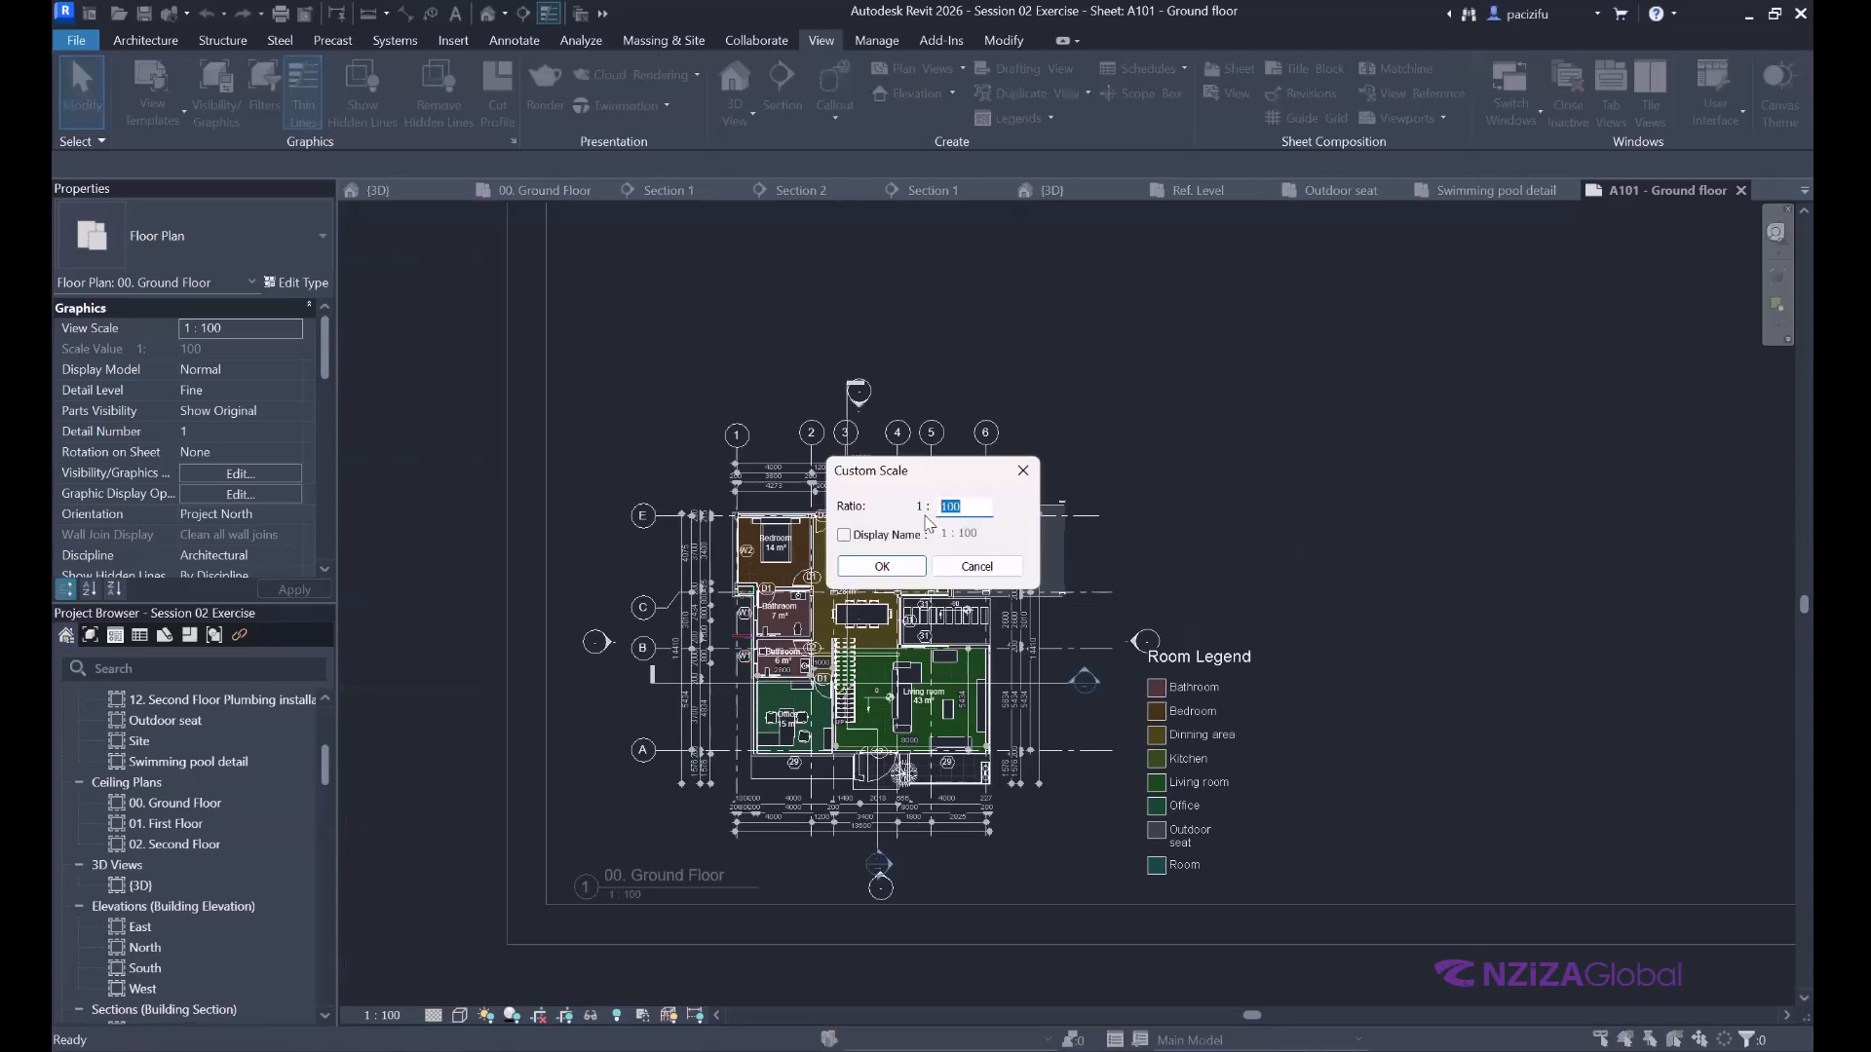
type("75")
left_click(881, 569)
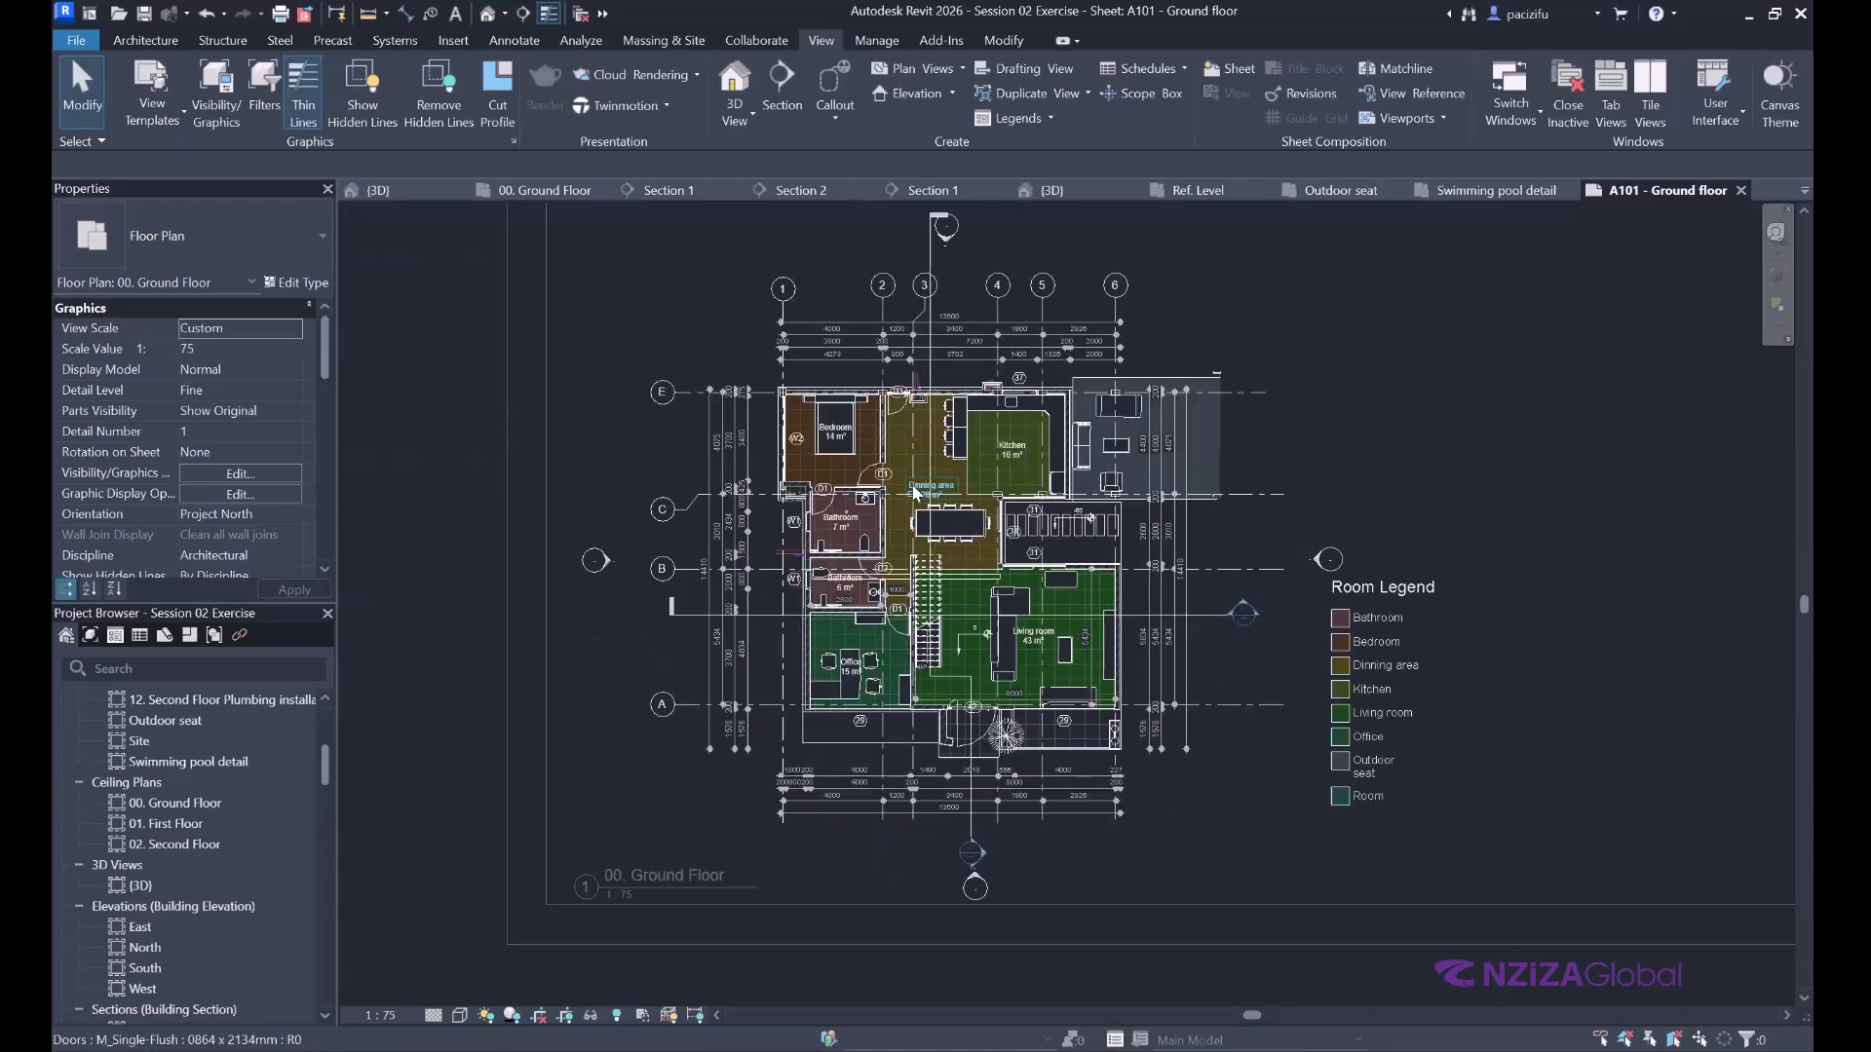
scroll(921, 550, "down", 2)
scroll(922, 550, "up", 5)
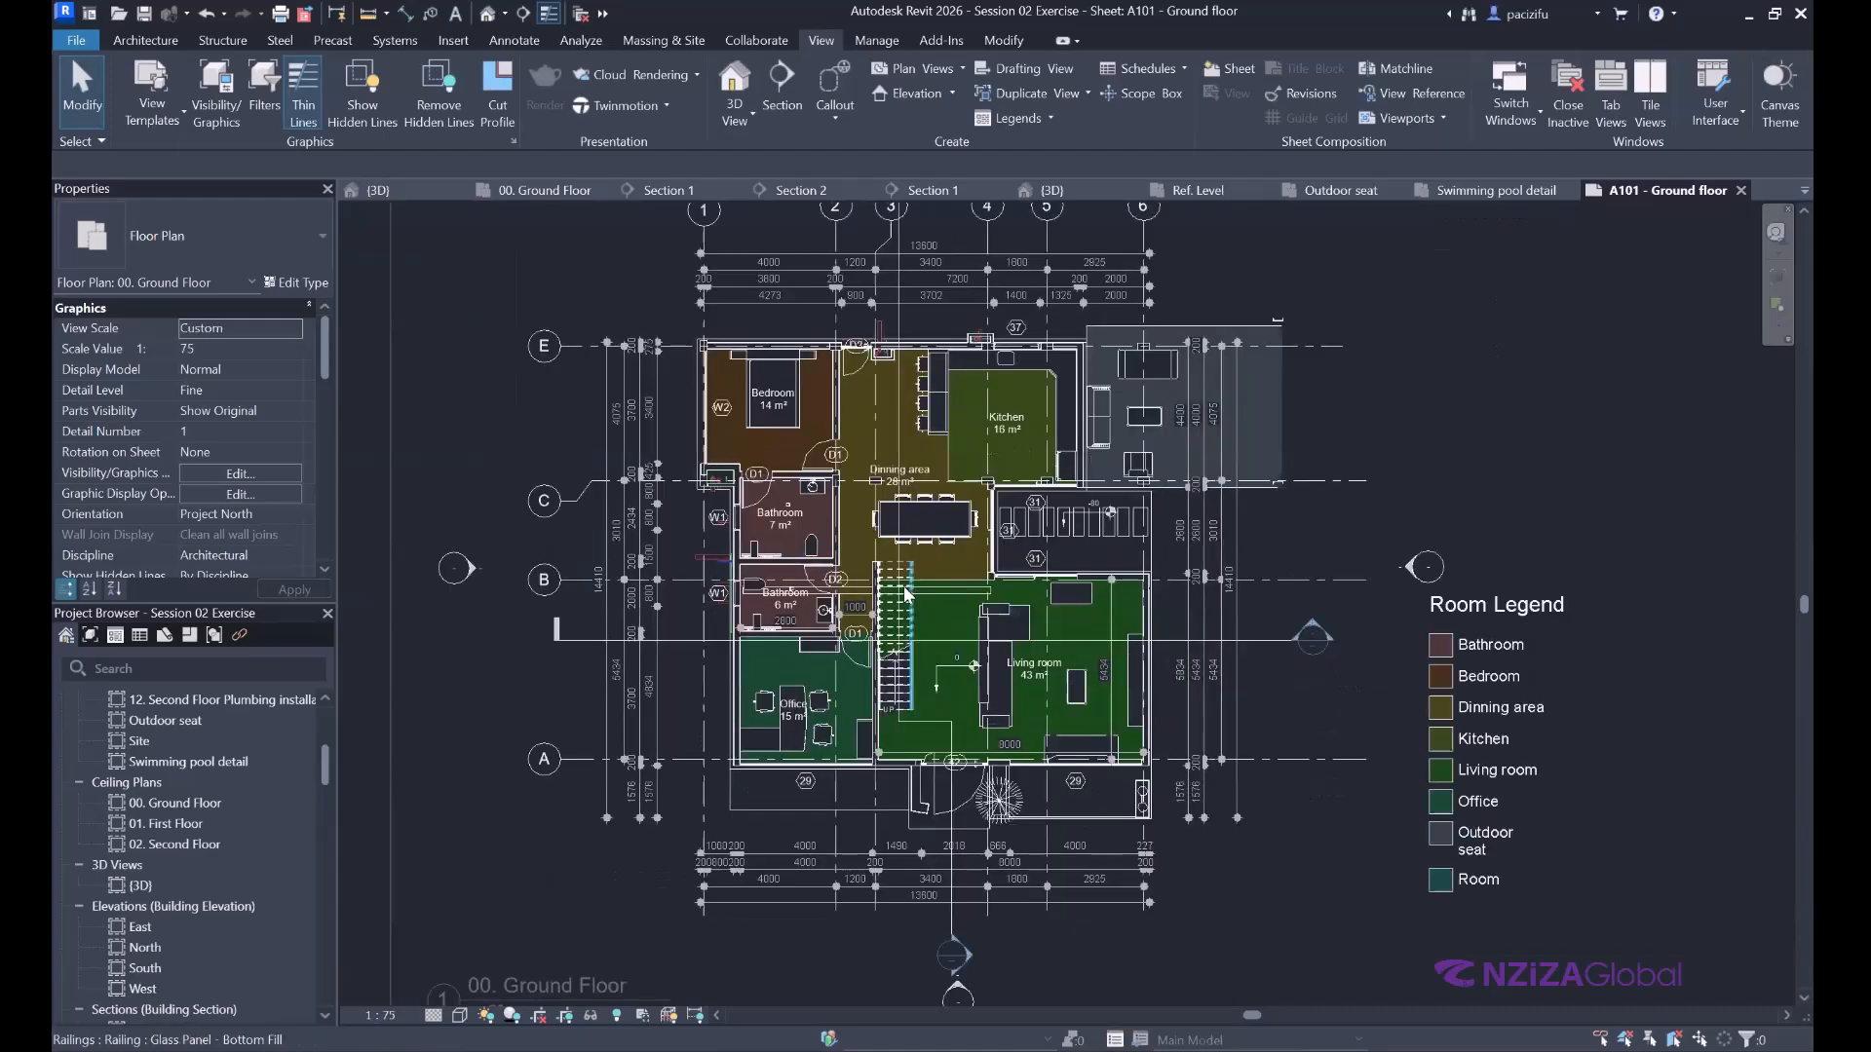
scroll(819, 584, "down", 2)
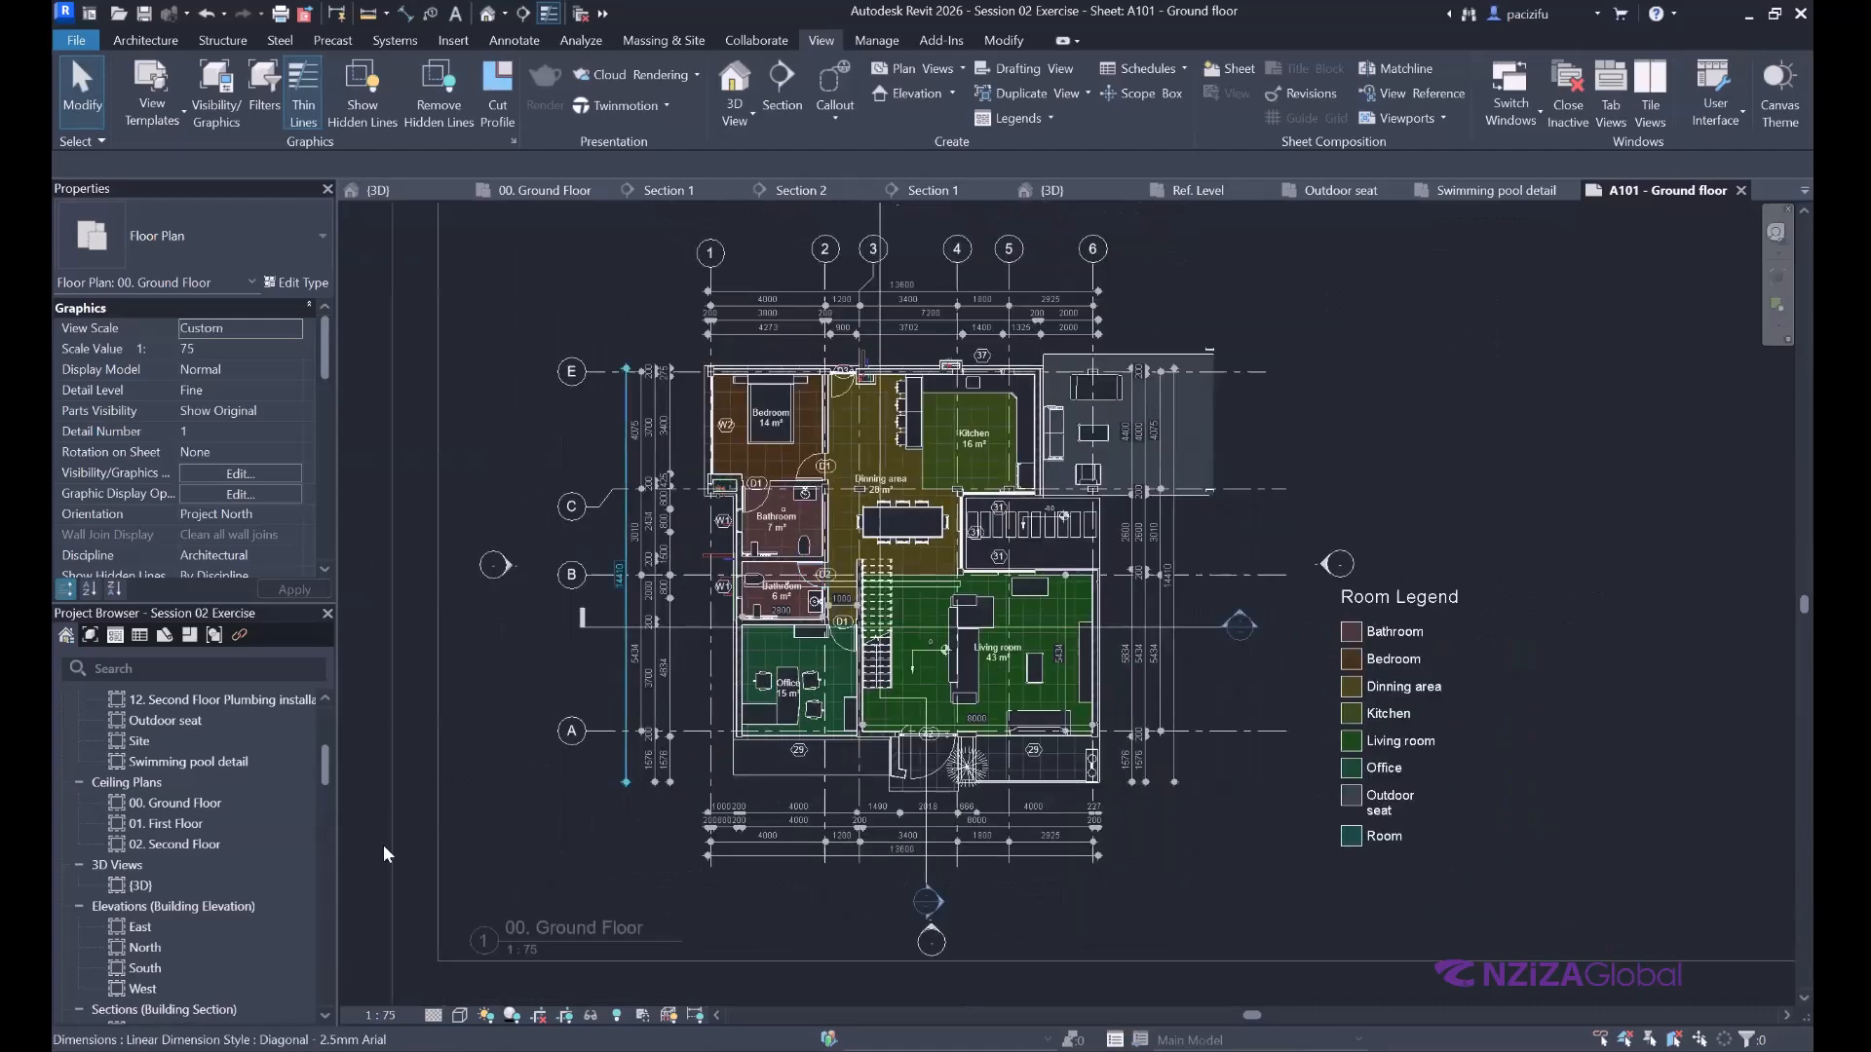
Set the ground floor plan's view scale to 1:50 and deactivate the viewport to return to the sheet.
left_click(380, 1015)
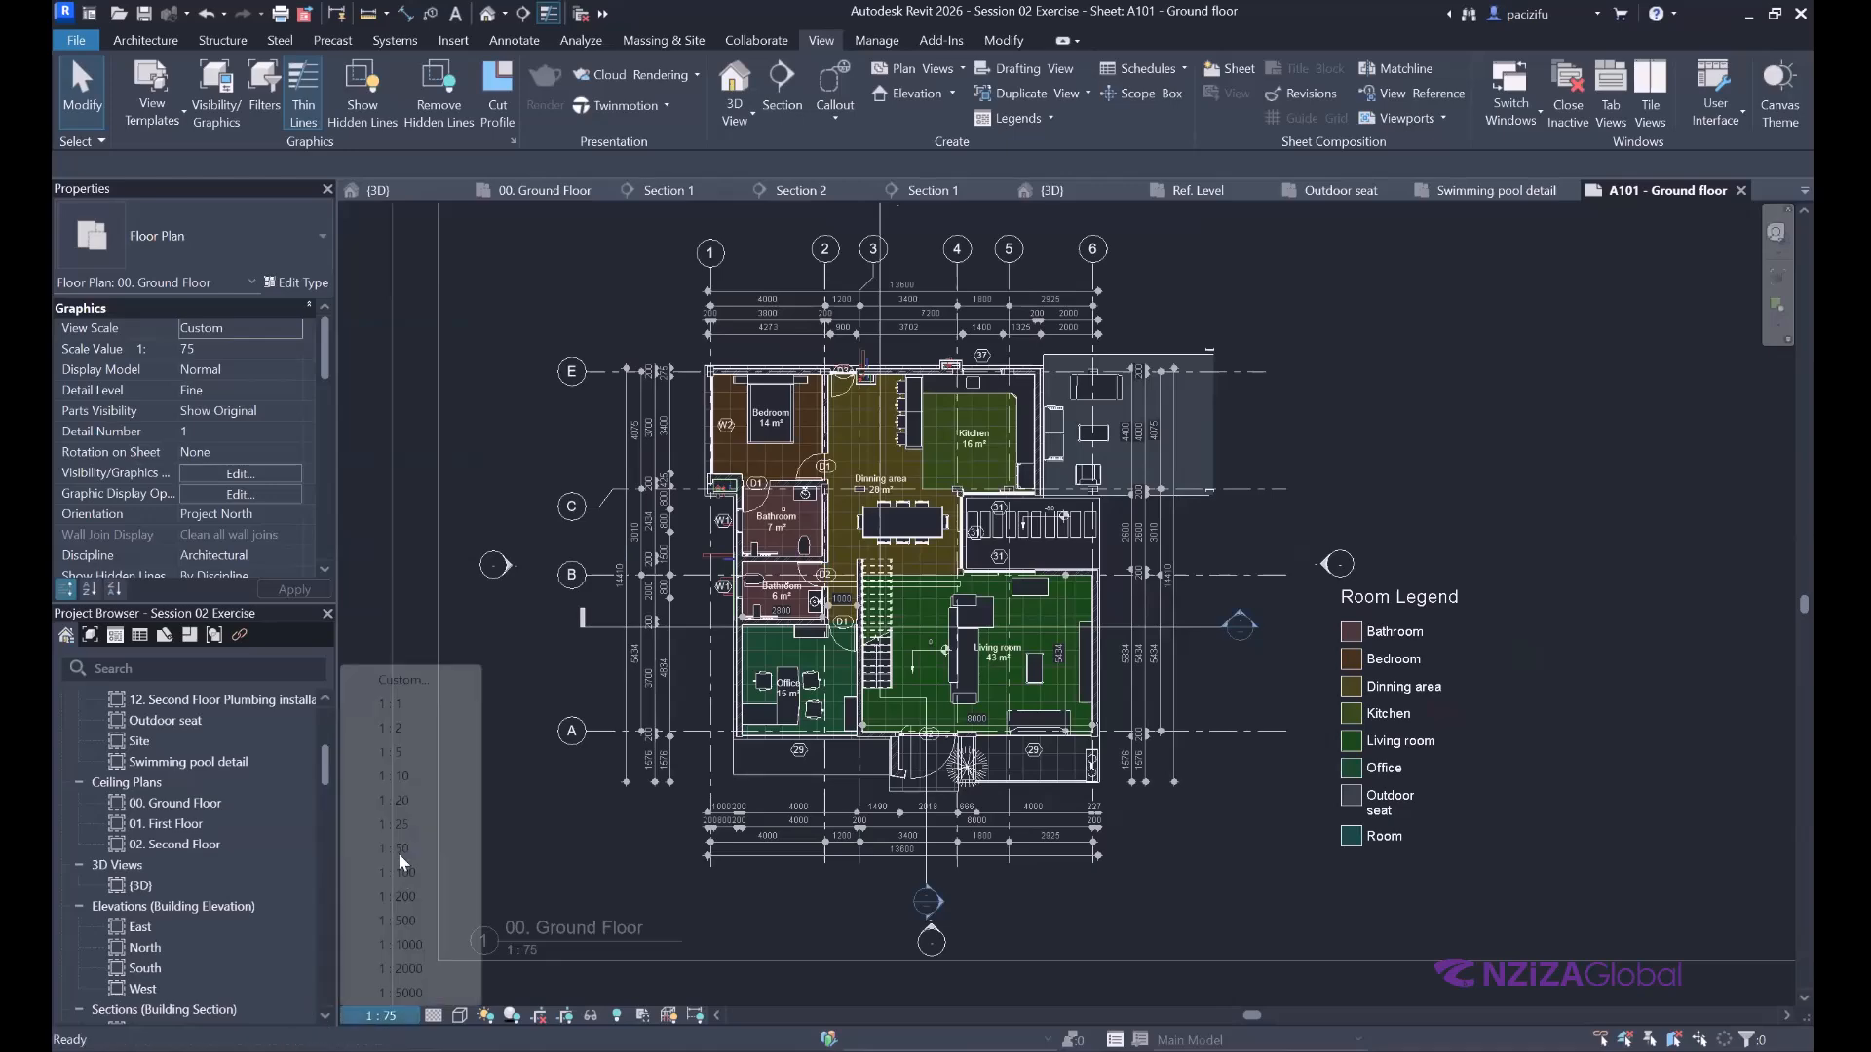
left_click(399, 848)
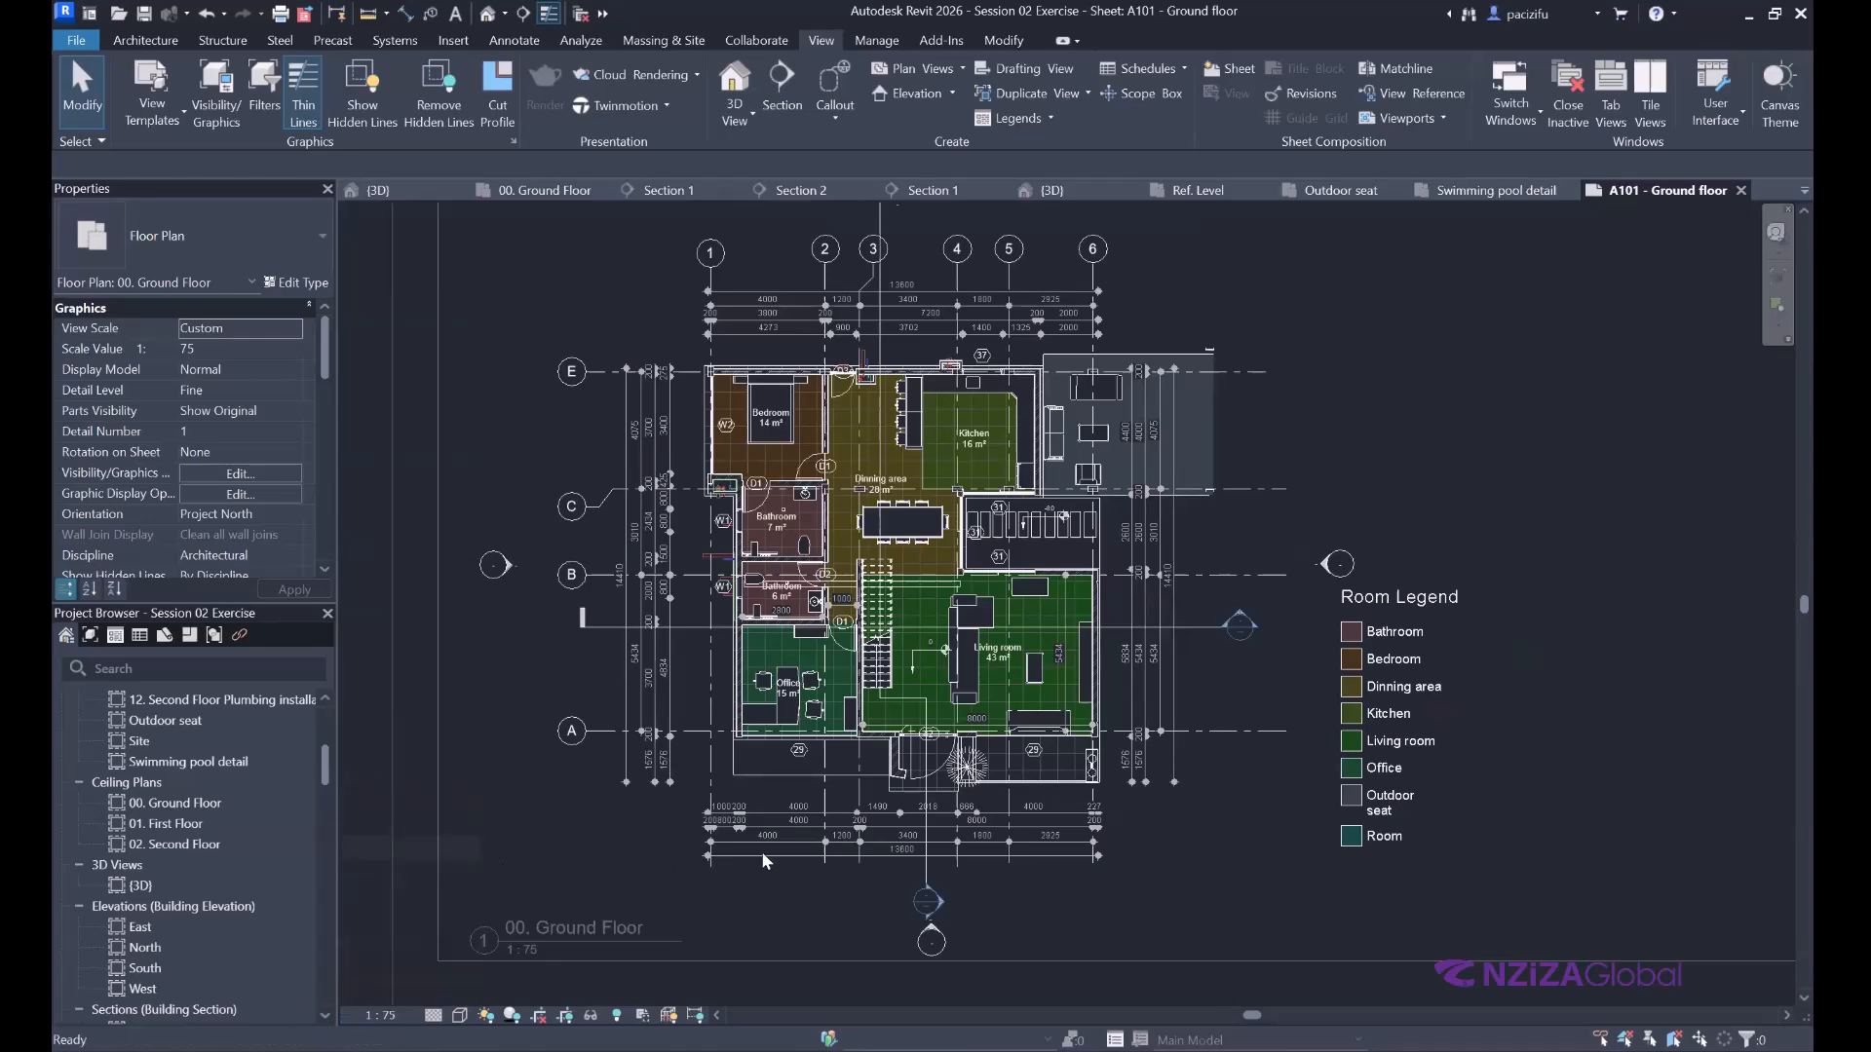
scroll(552, 804, "down", 4)
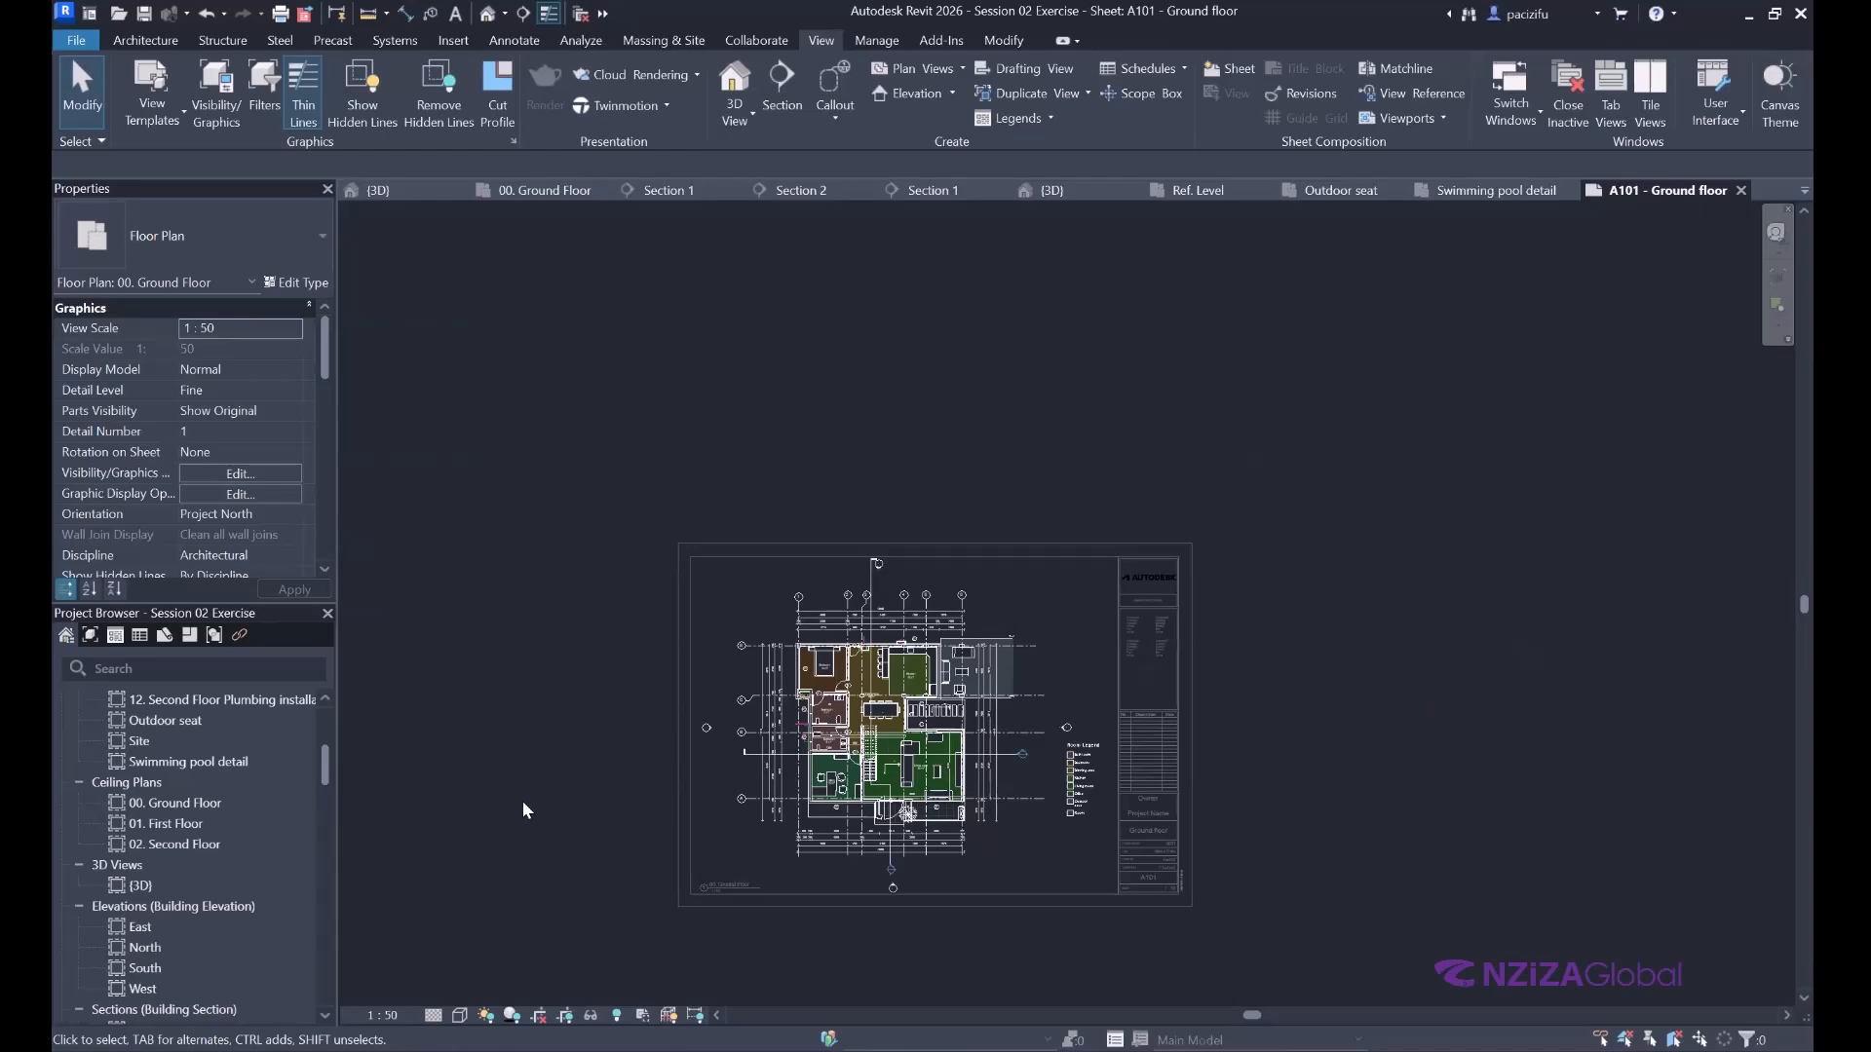
scroll(933, 745, "up", 4)
scroll(924, 737, "down", 5)
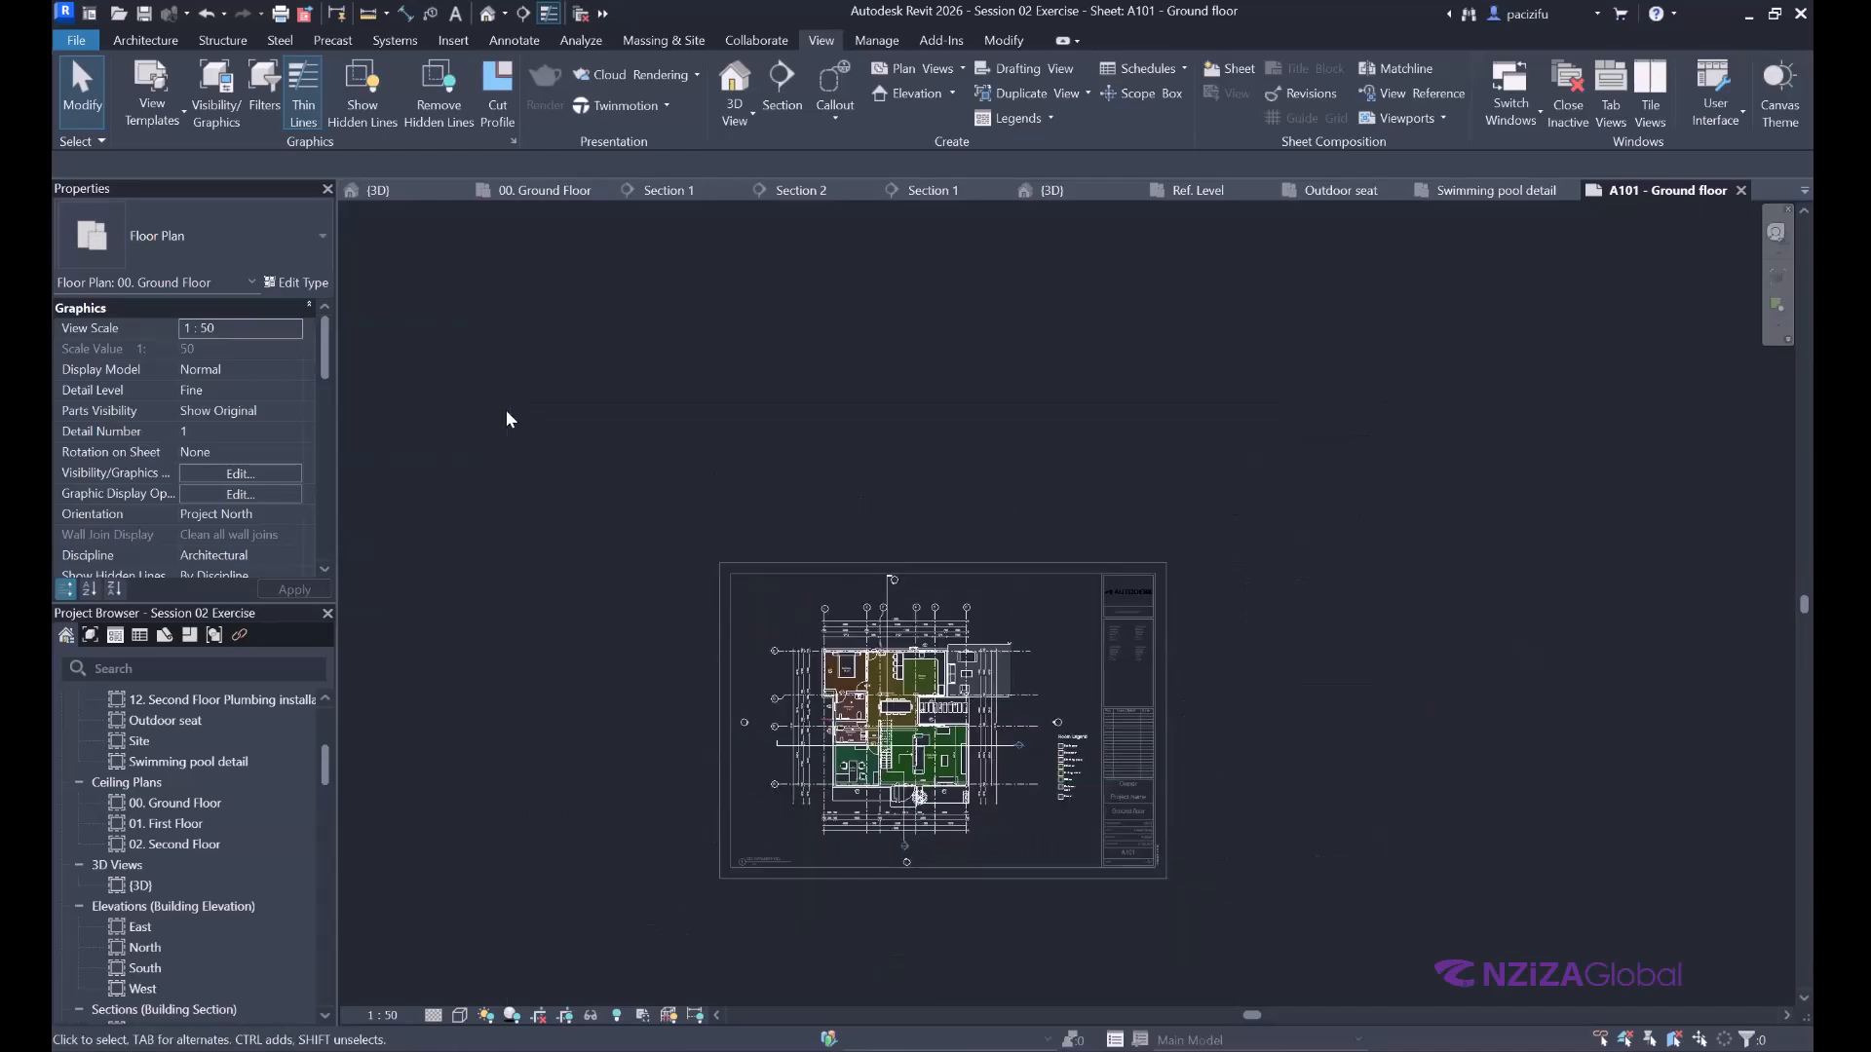
double_click(810, 818)
scroll(798, 832, "up", 2)
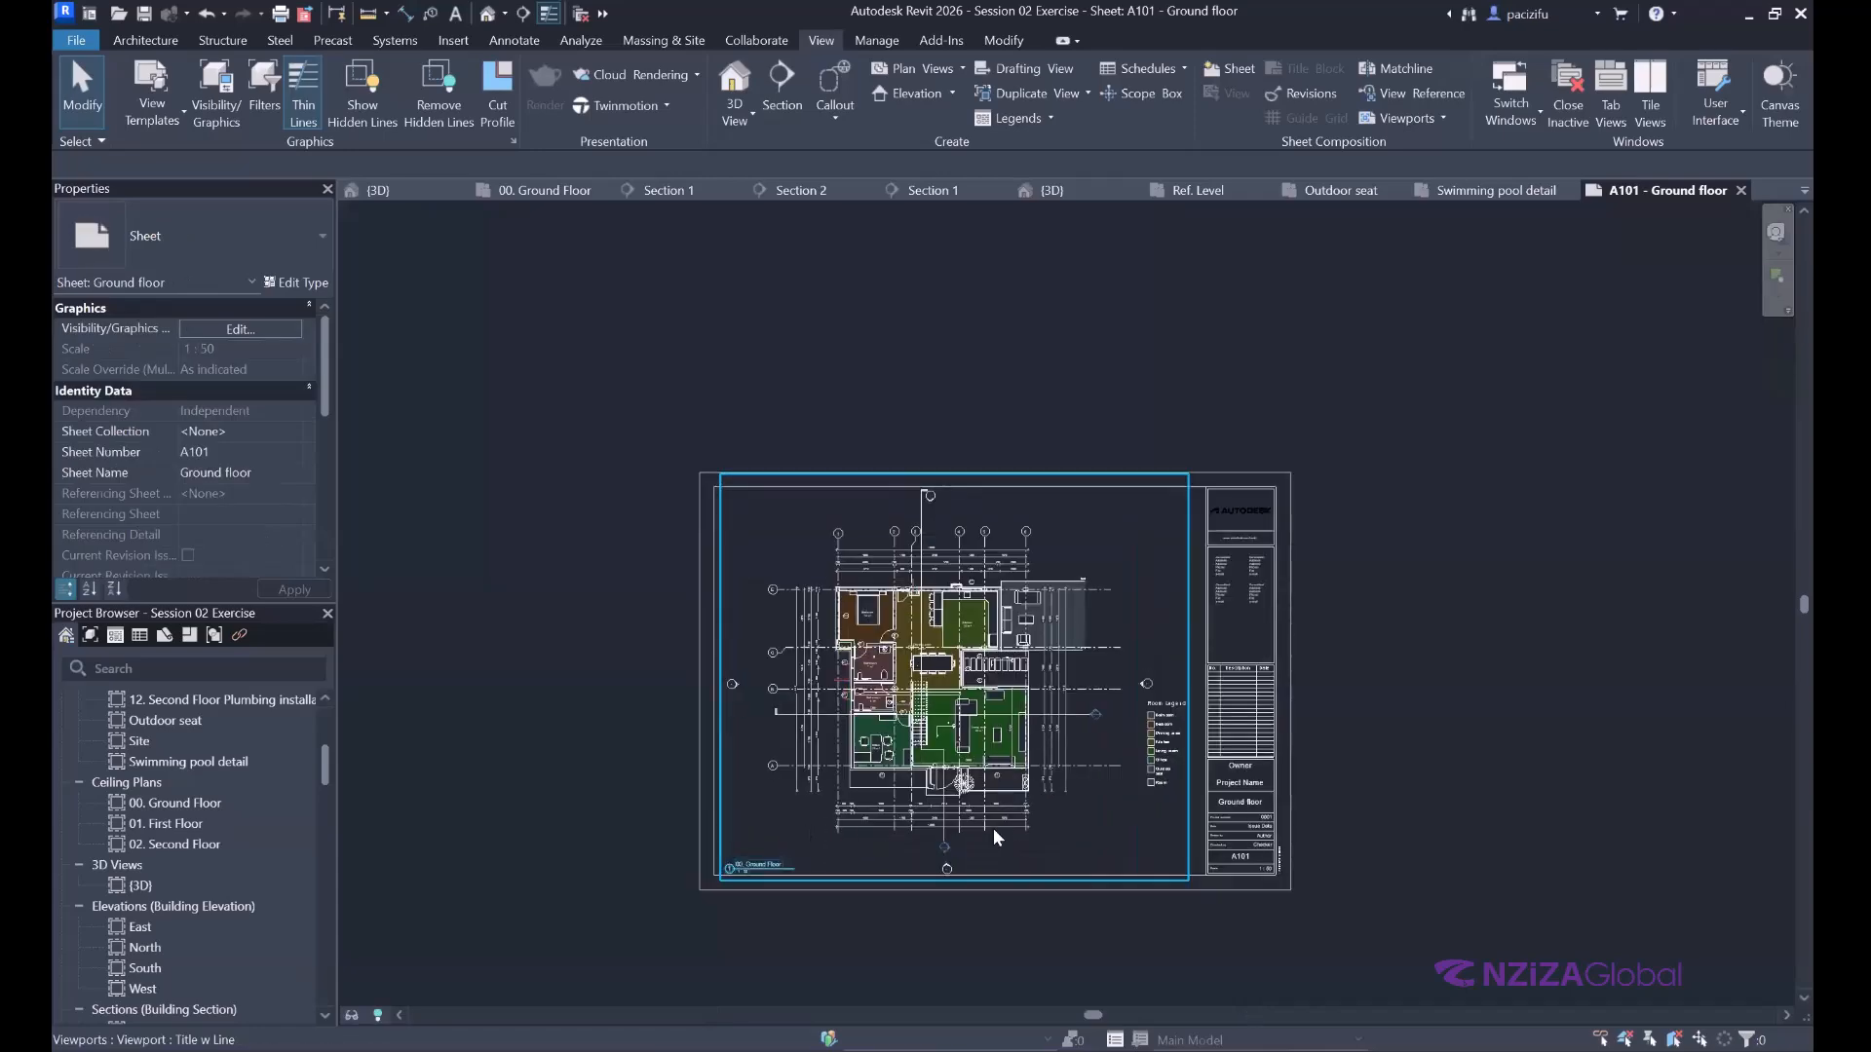
scroll(994, 832, "up", 2)
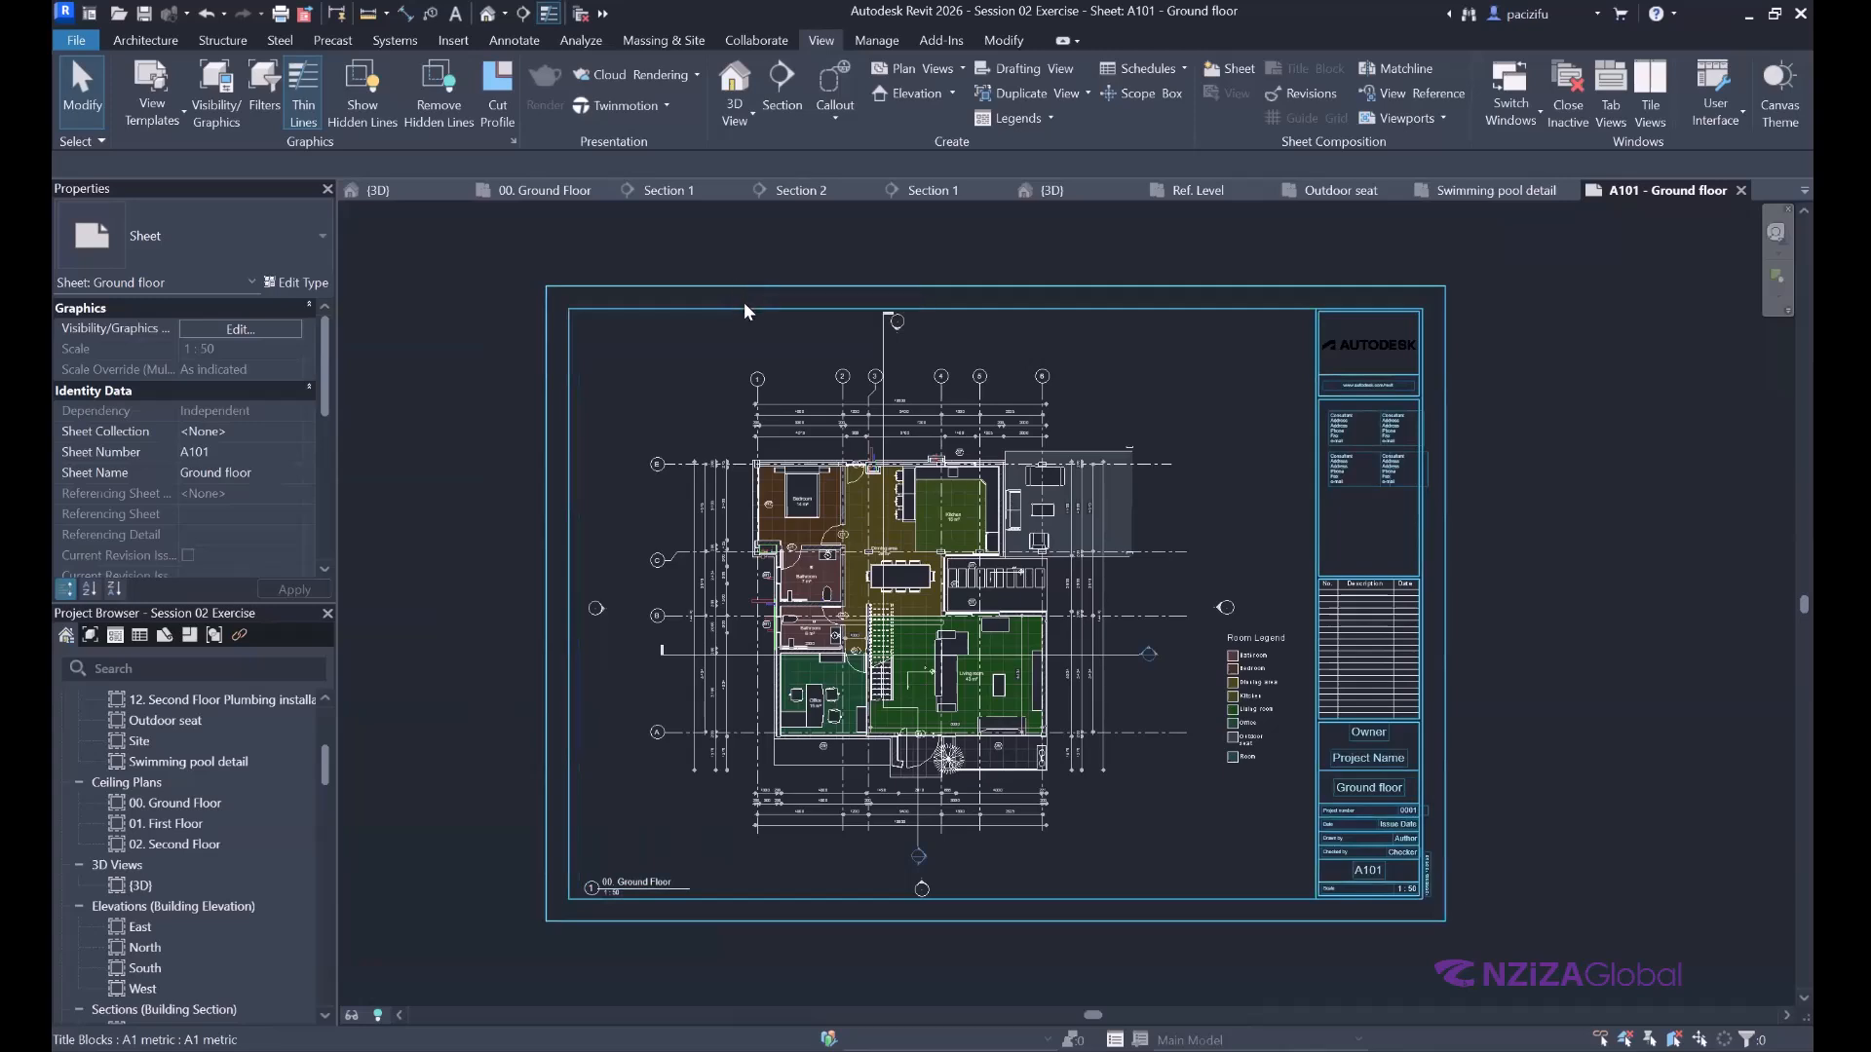
scroll(764, 378, "down", 1)
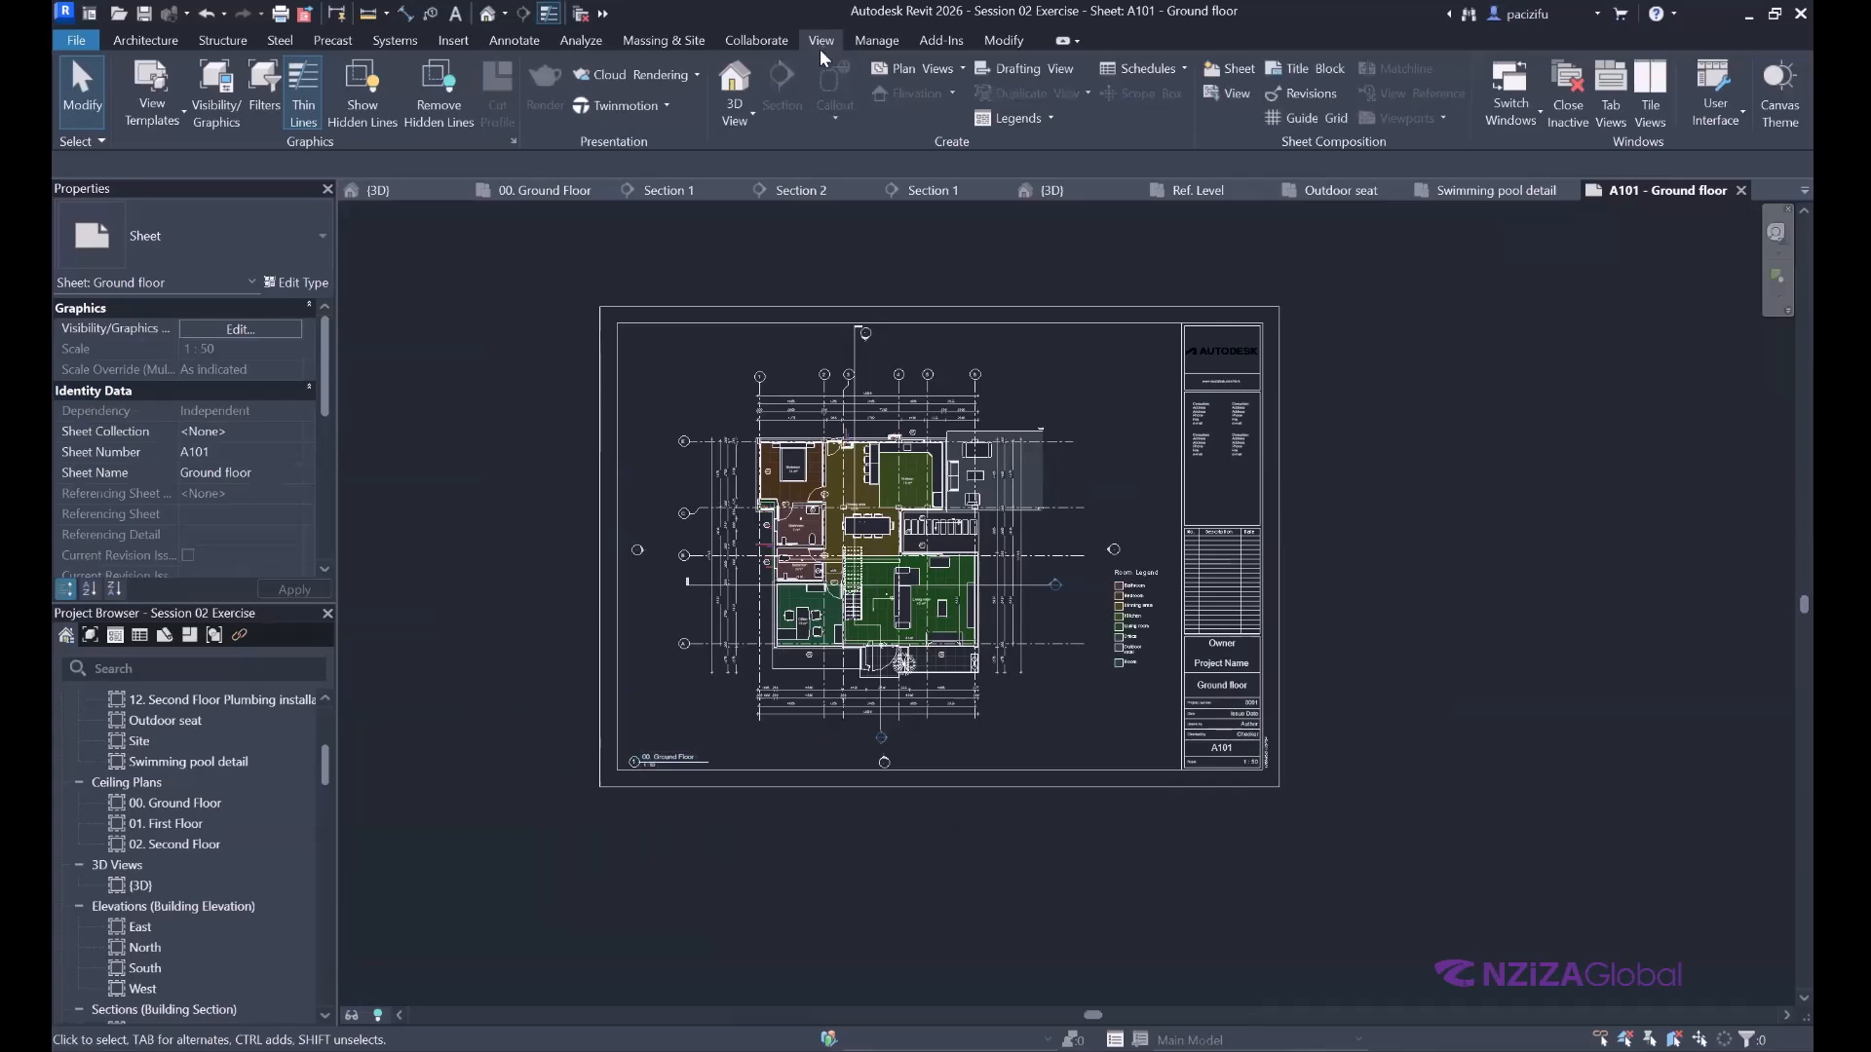
Start a new sheet and load the A4 metric title block family from the Titleblocks folder.
left_click(1236, 72)
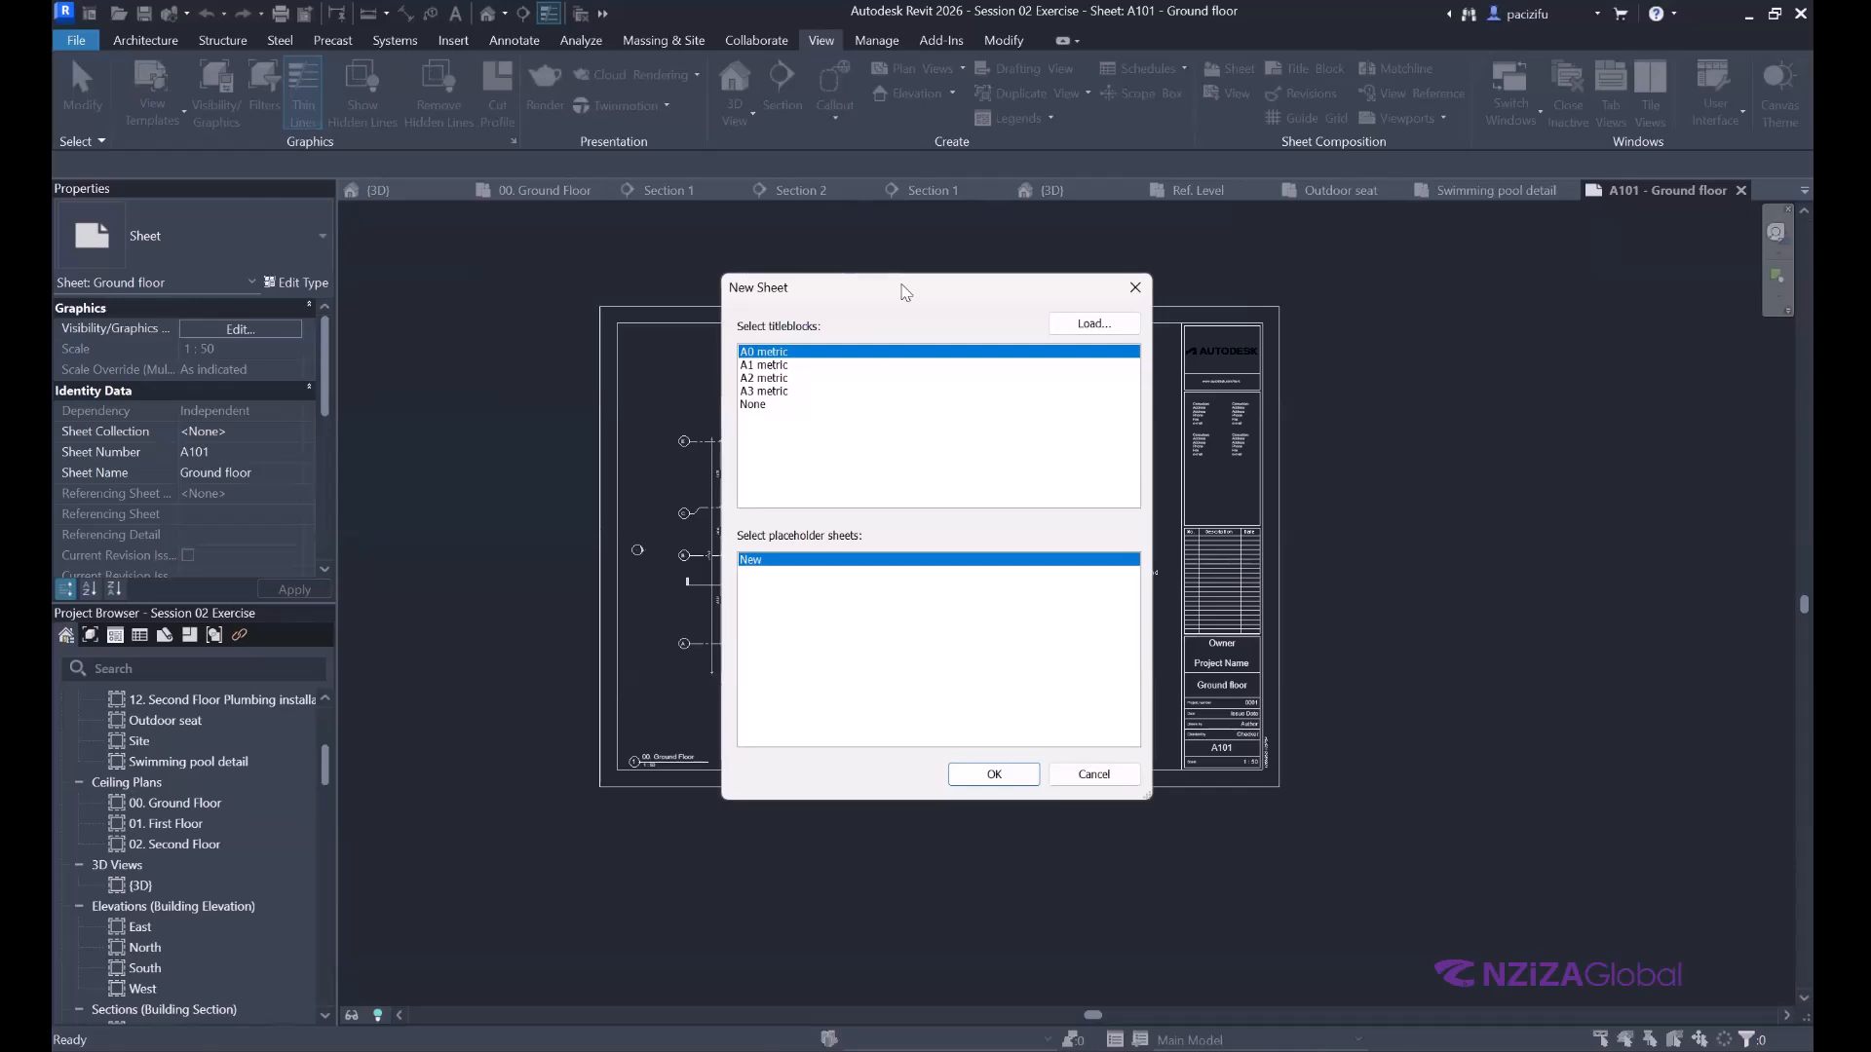
left_click(1093, 337)
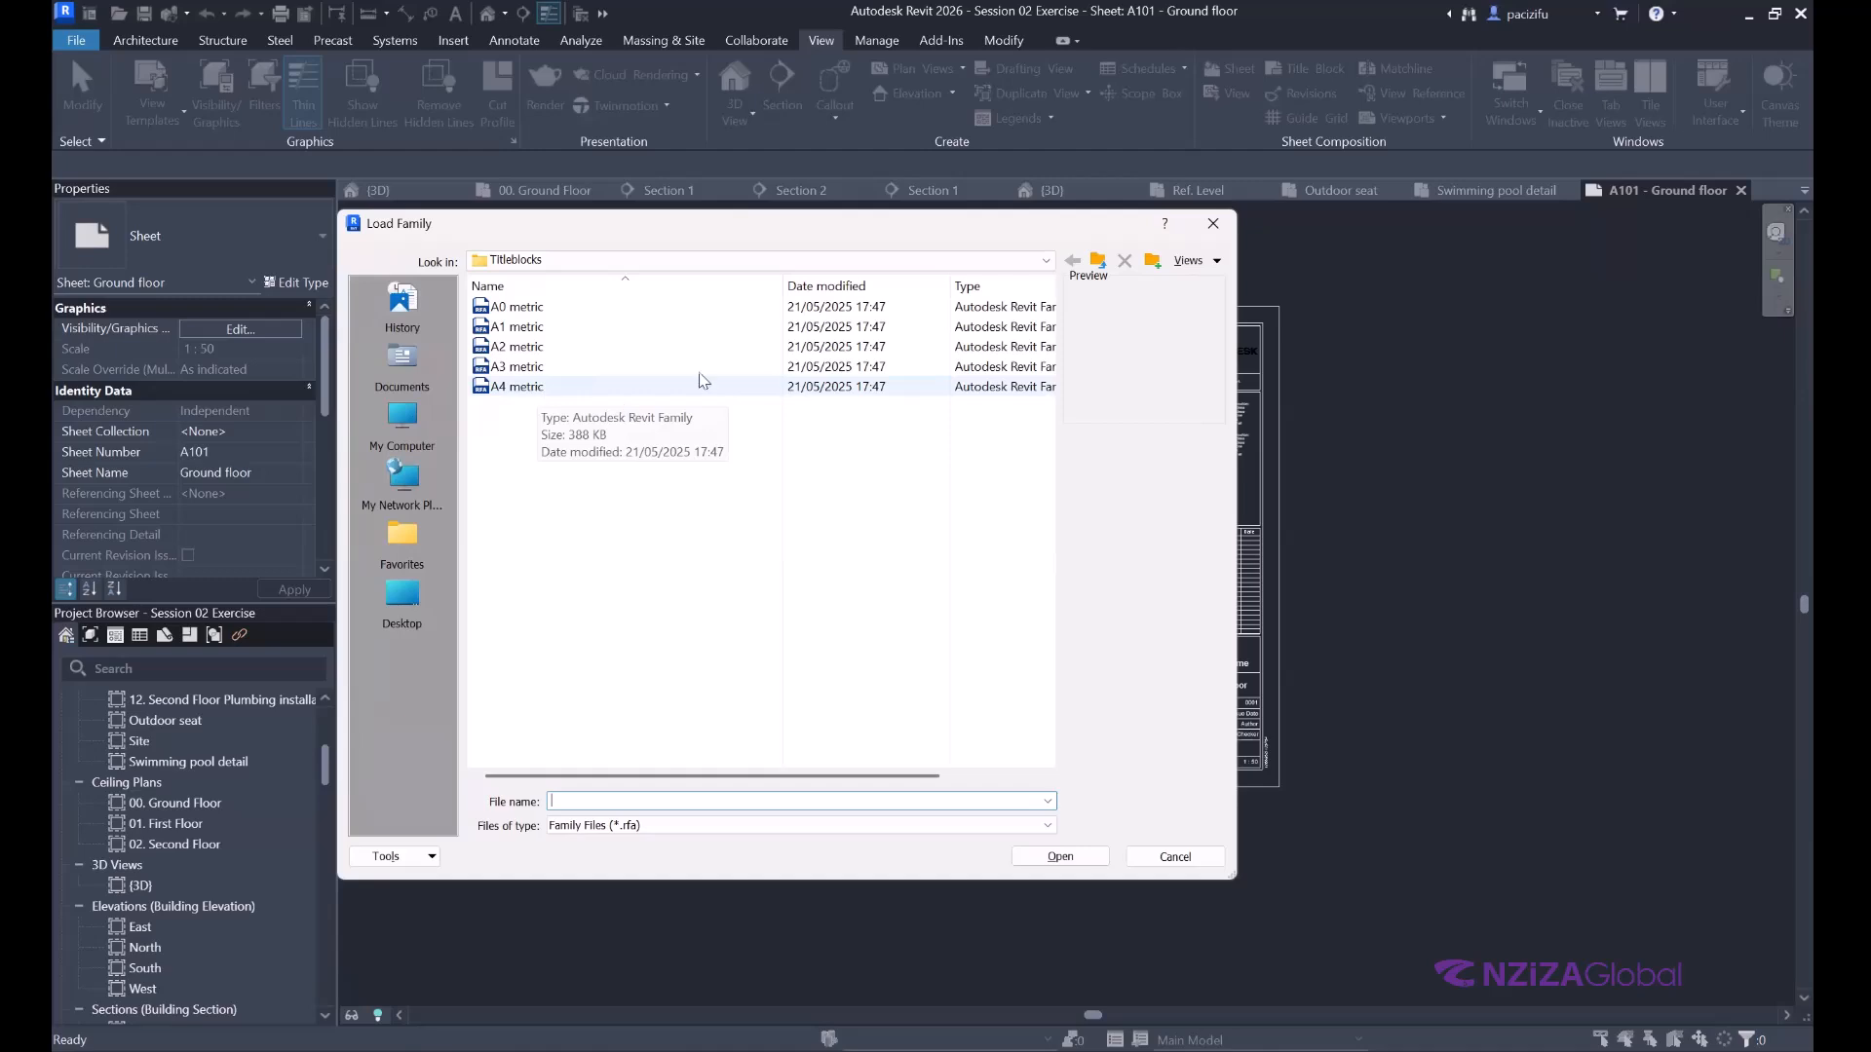
left_click(625, 392)
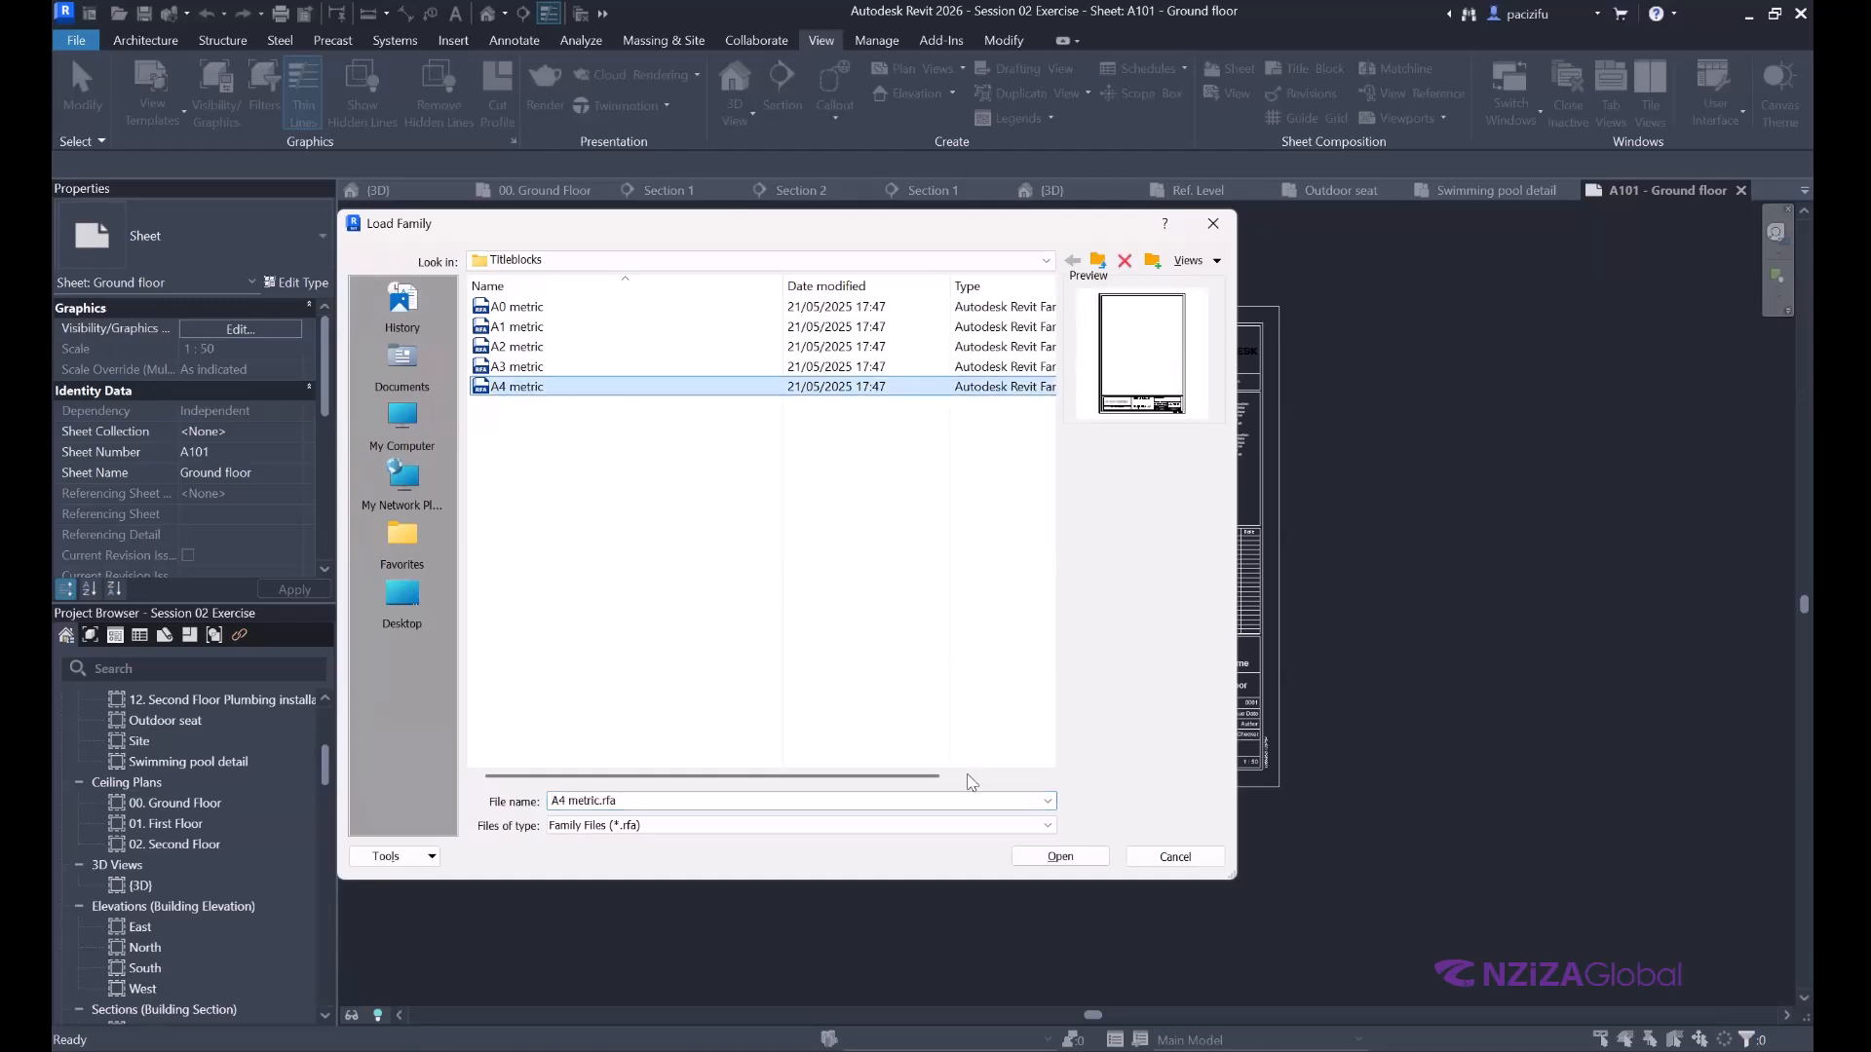
left_click(1048, 857)
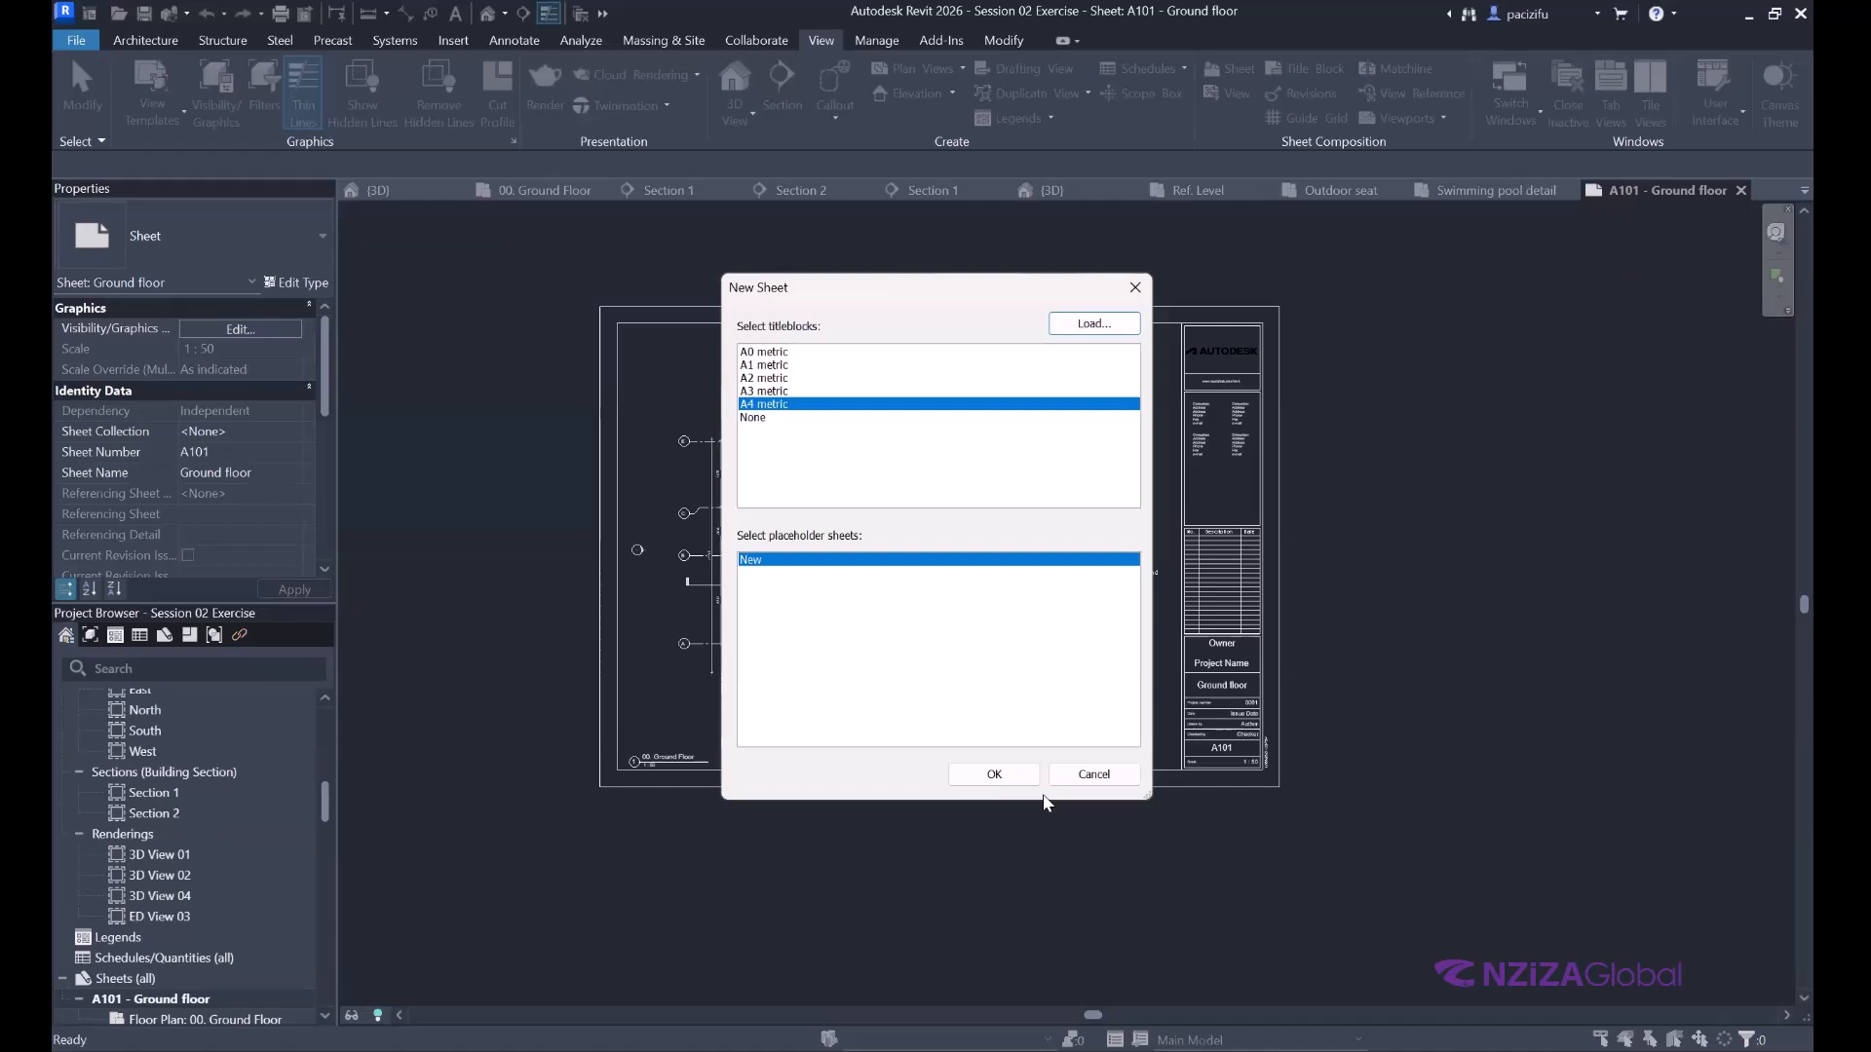
Browse from the US family library into its Titleblocks folder and preview the A2 metric title block without loading it.
left_click(1093, 323)
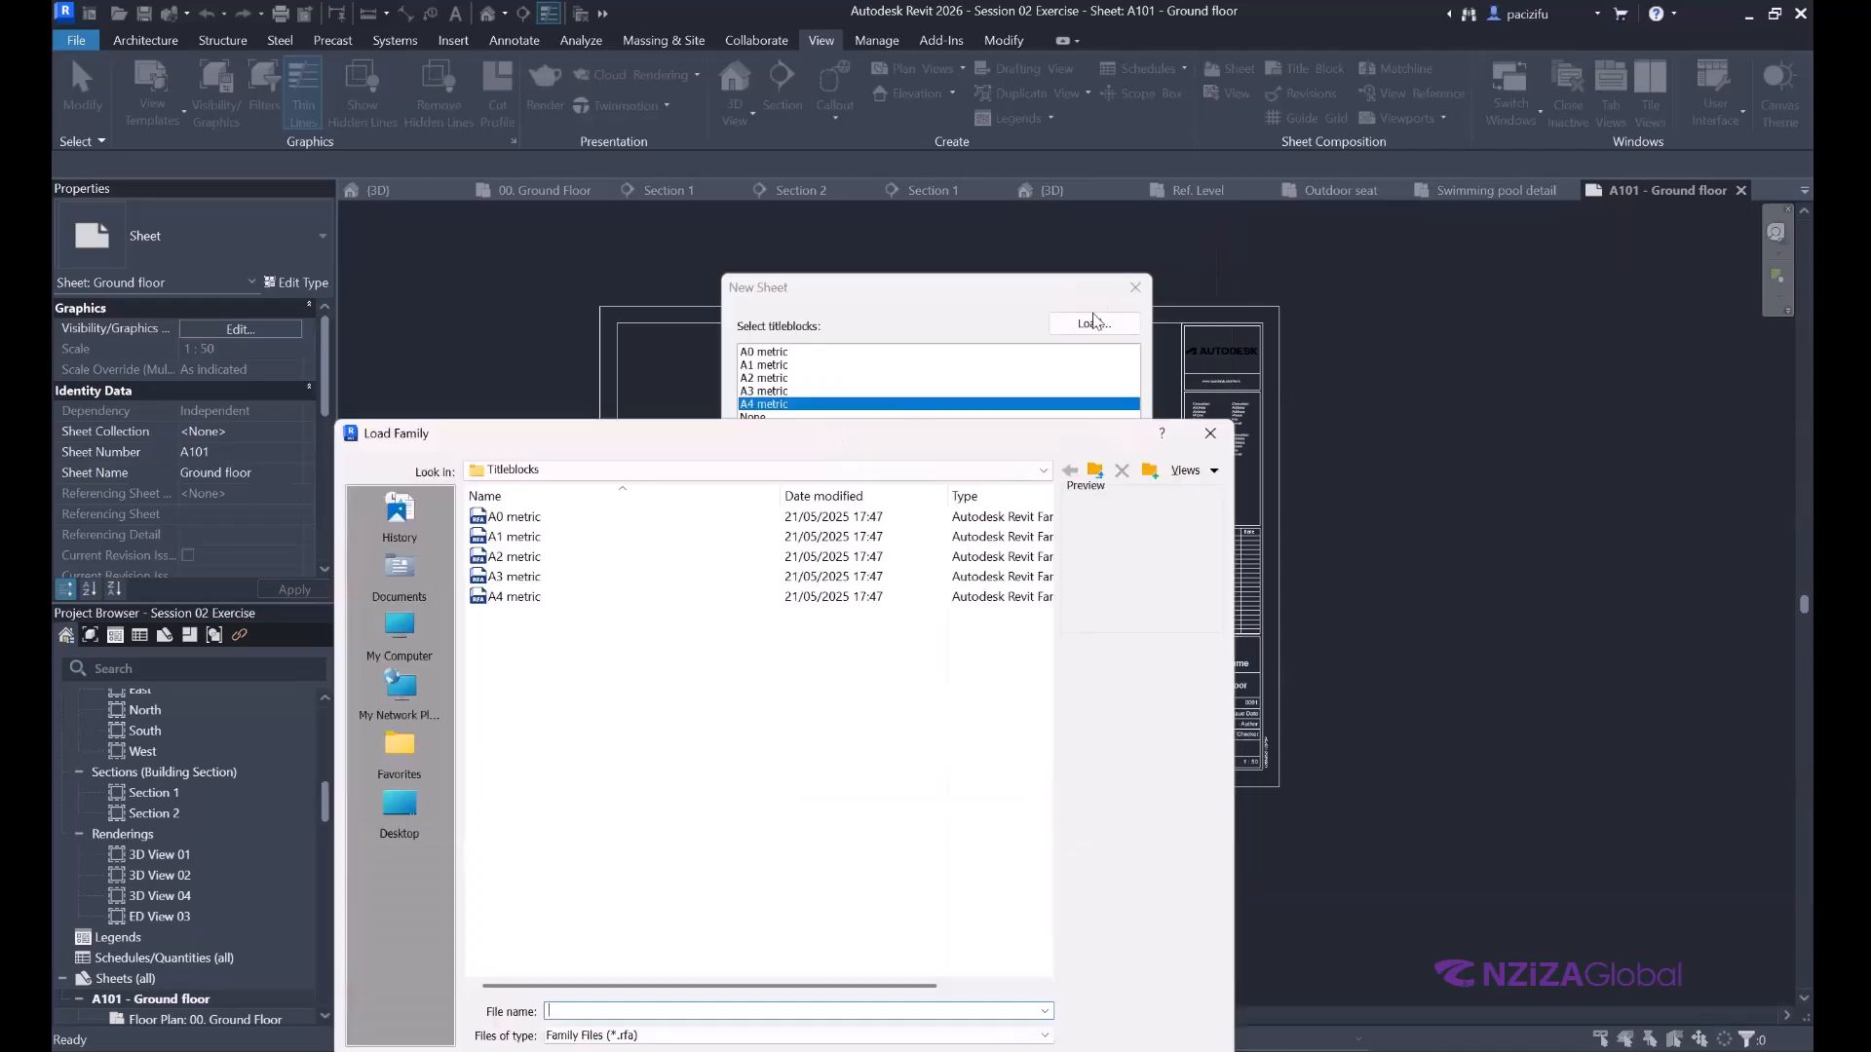
key("BackSpace")
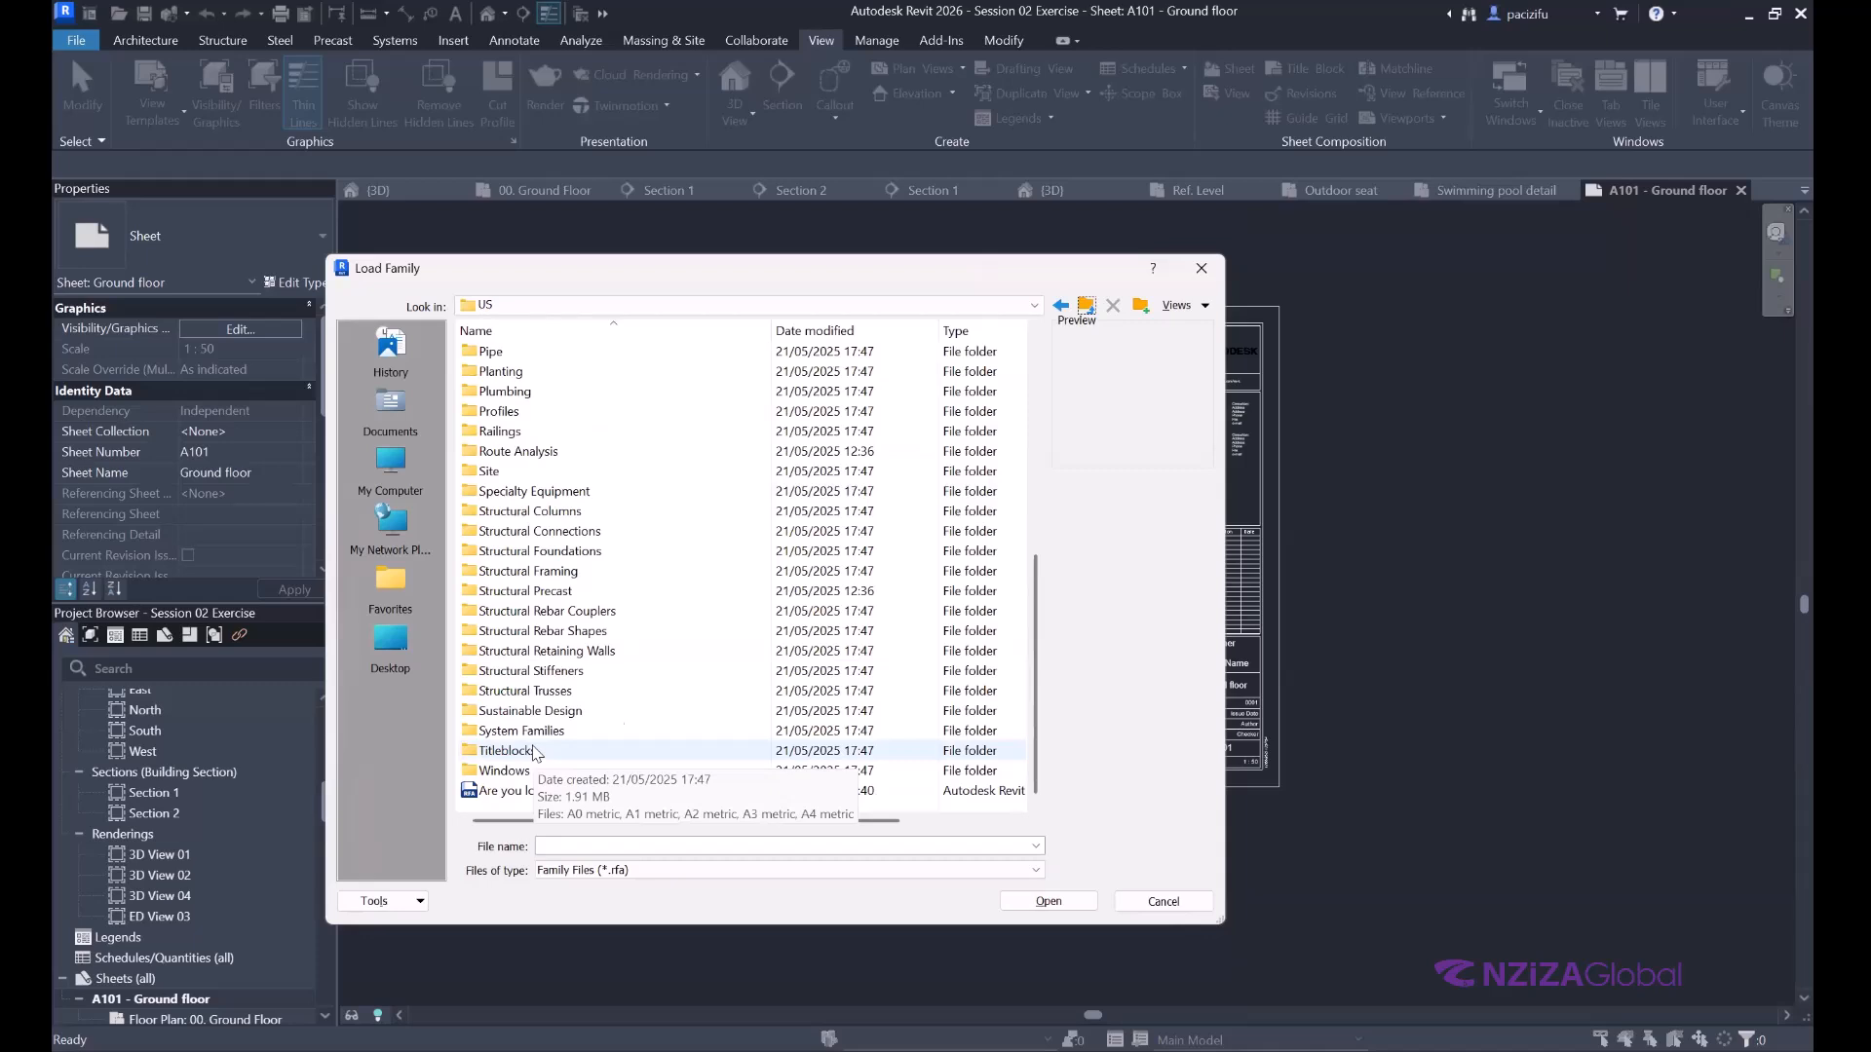
double_click(507, 750)
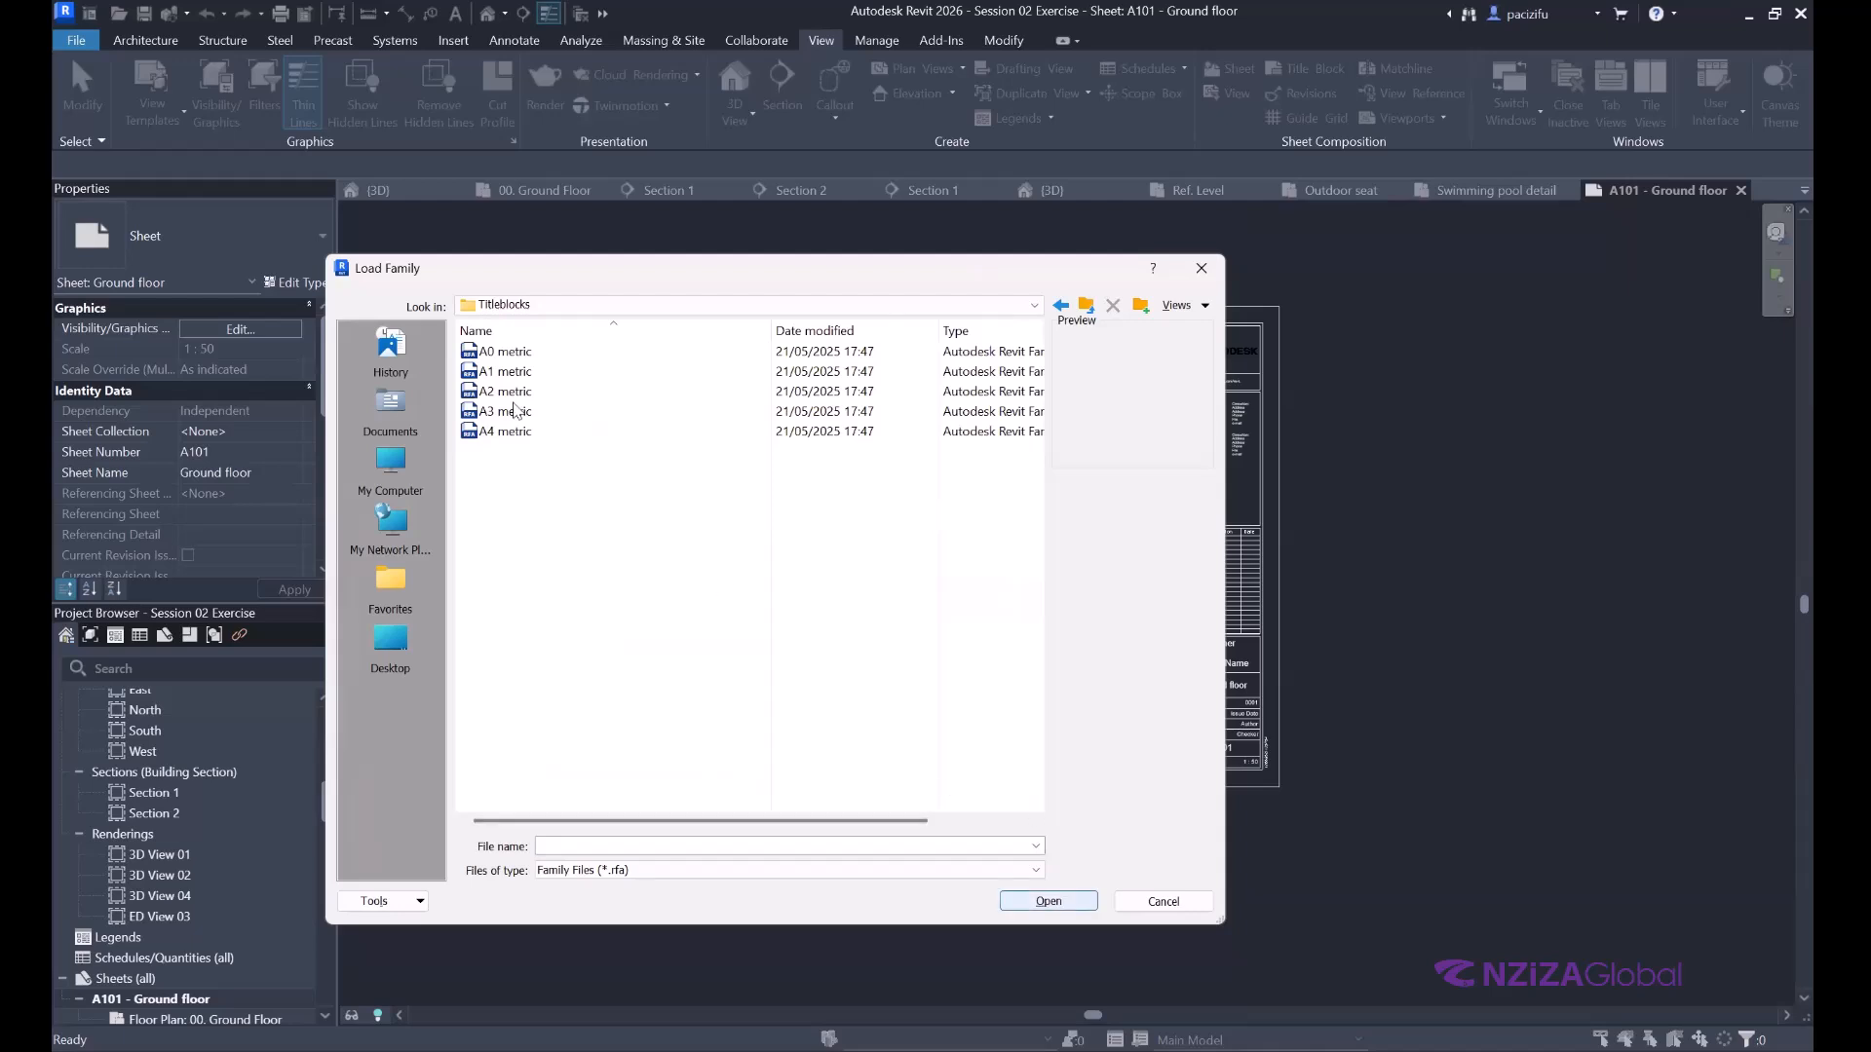
left_click(553, 392)
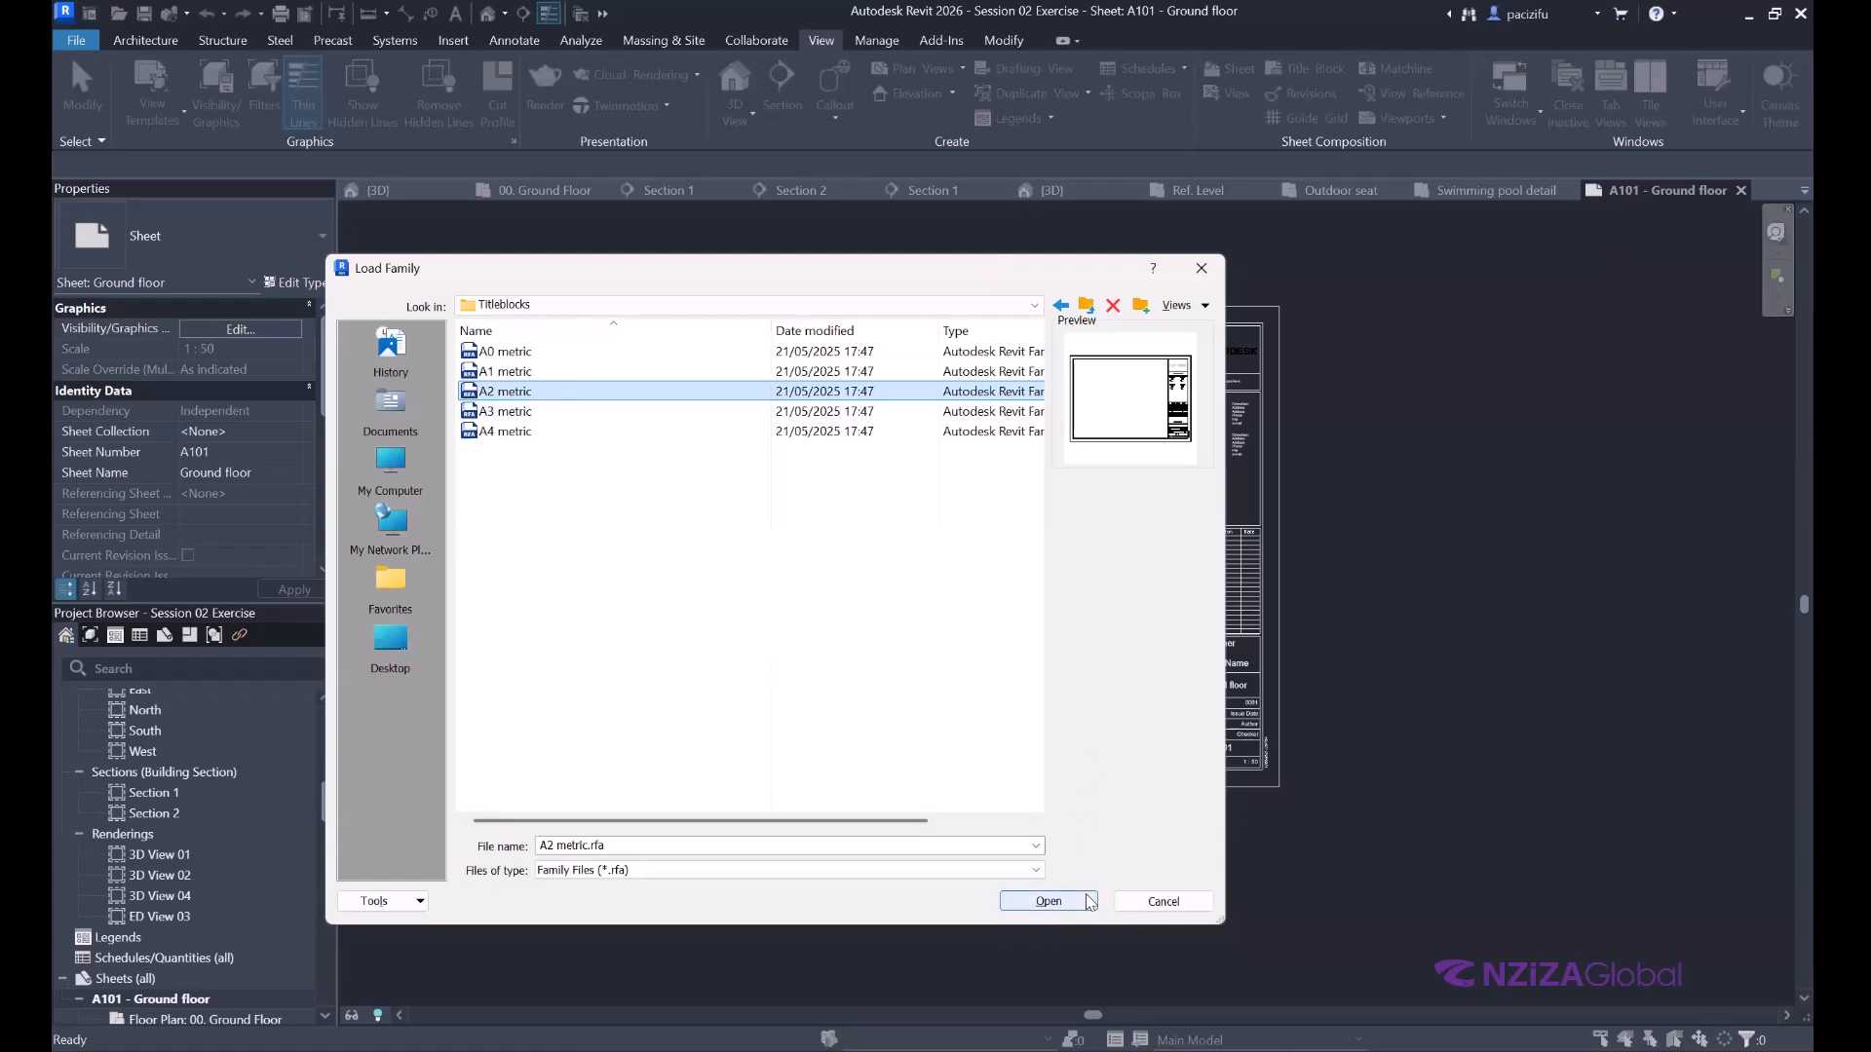
double_click(1068, 431)
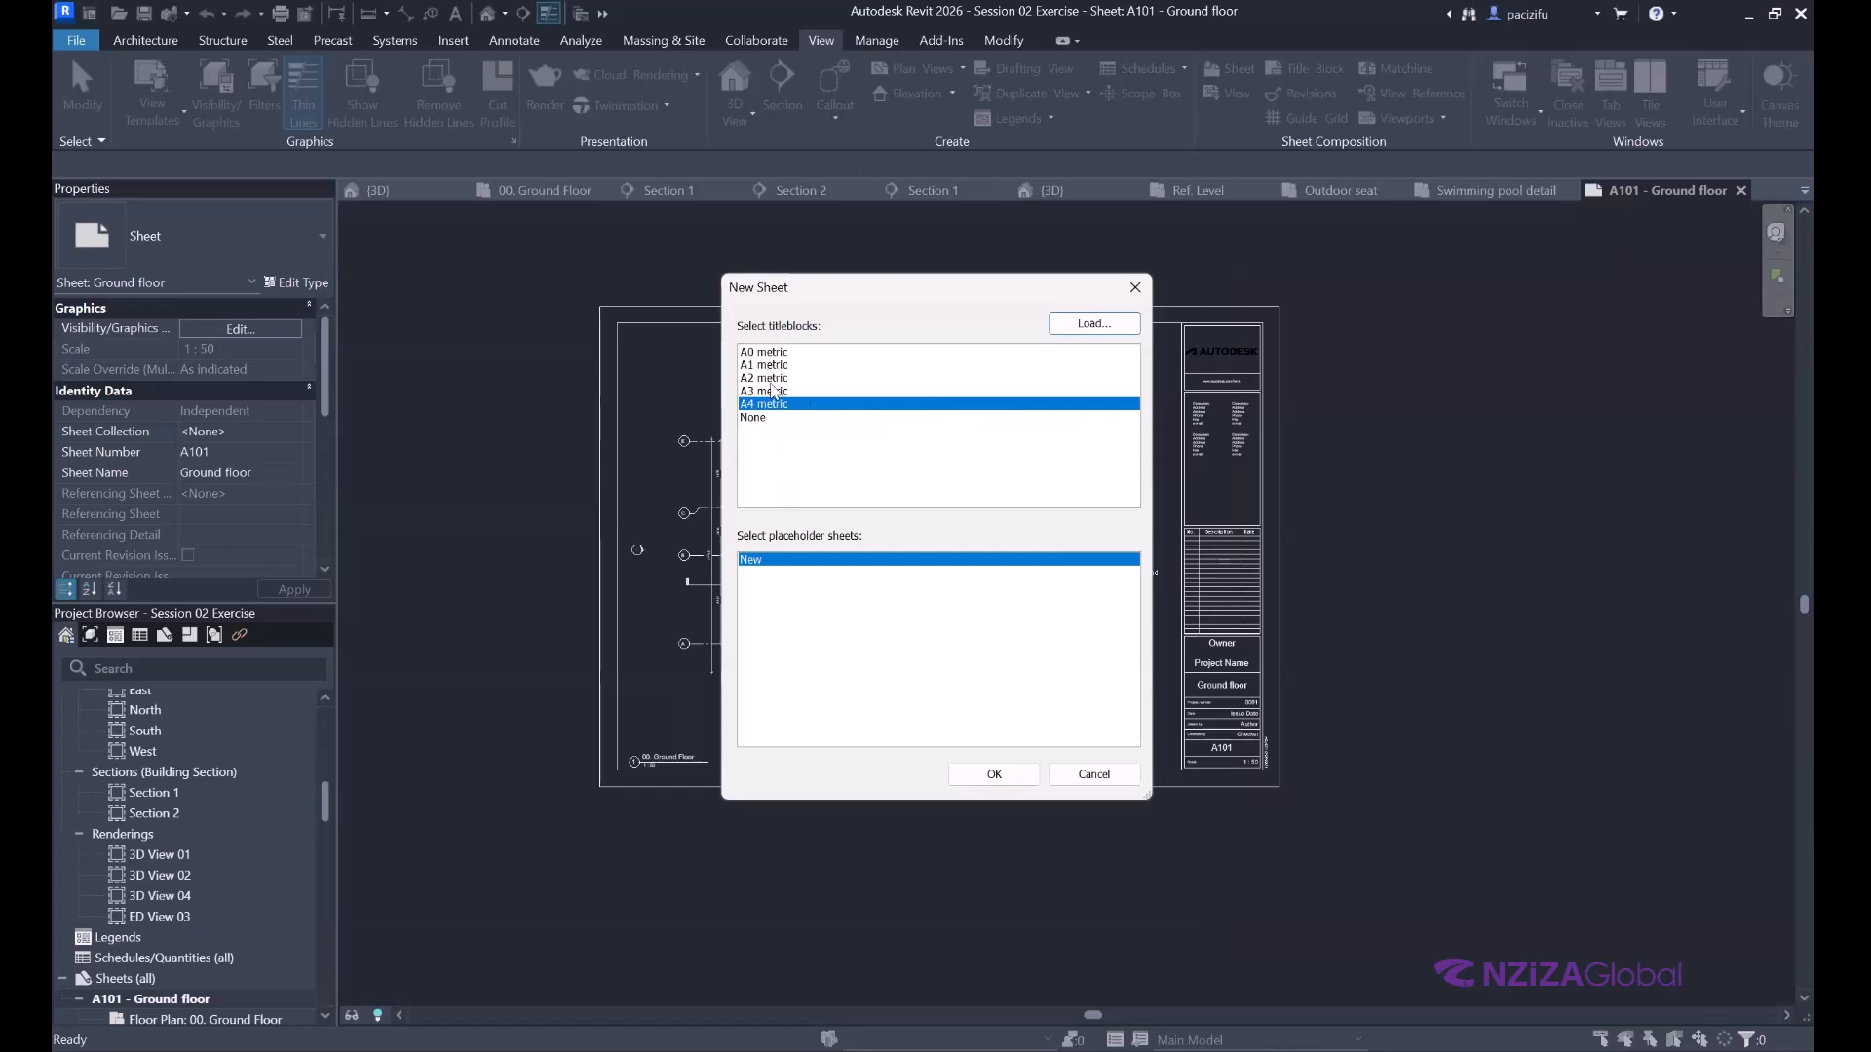
Create a sheet with the A4 metric title block and try to place the 01. First Floor plan on it.
left_click(1007, 771)
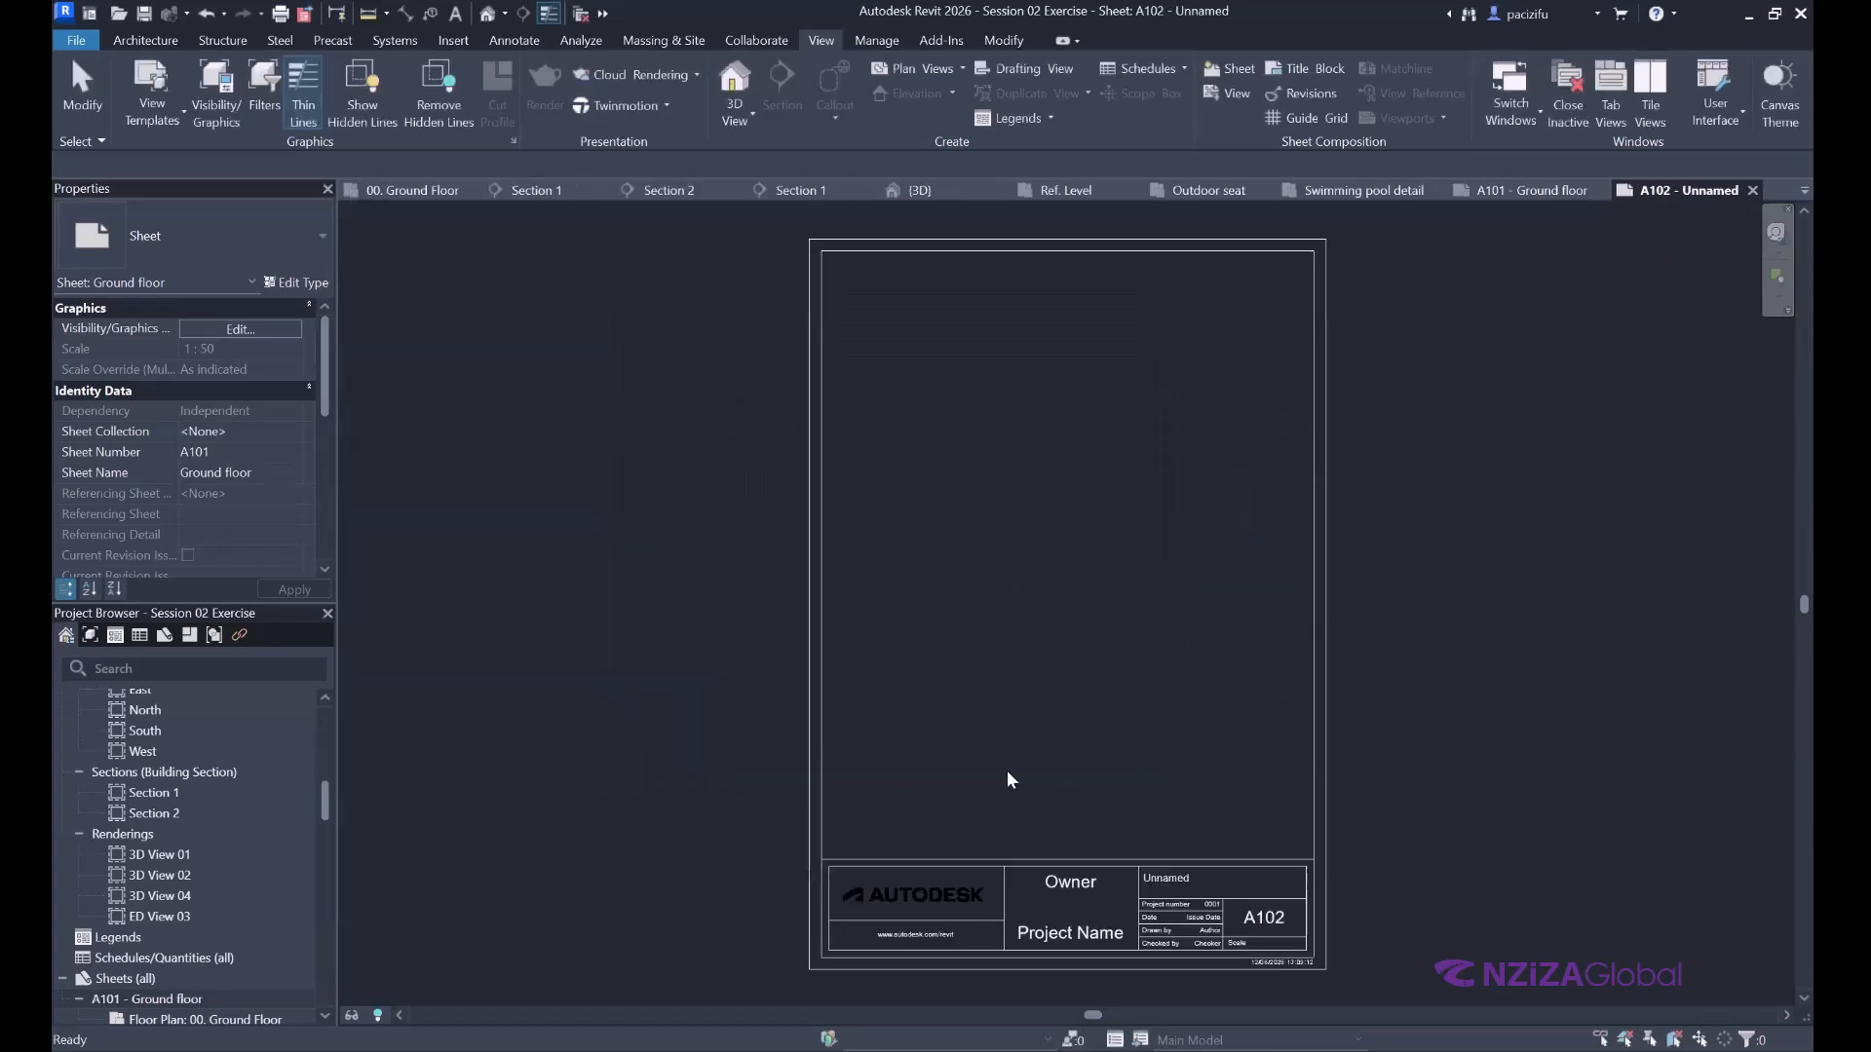
scroll(704, 541, "down", 2)
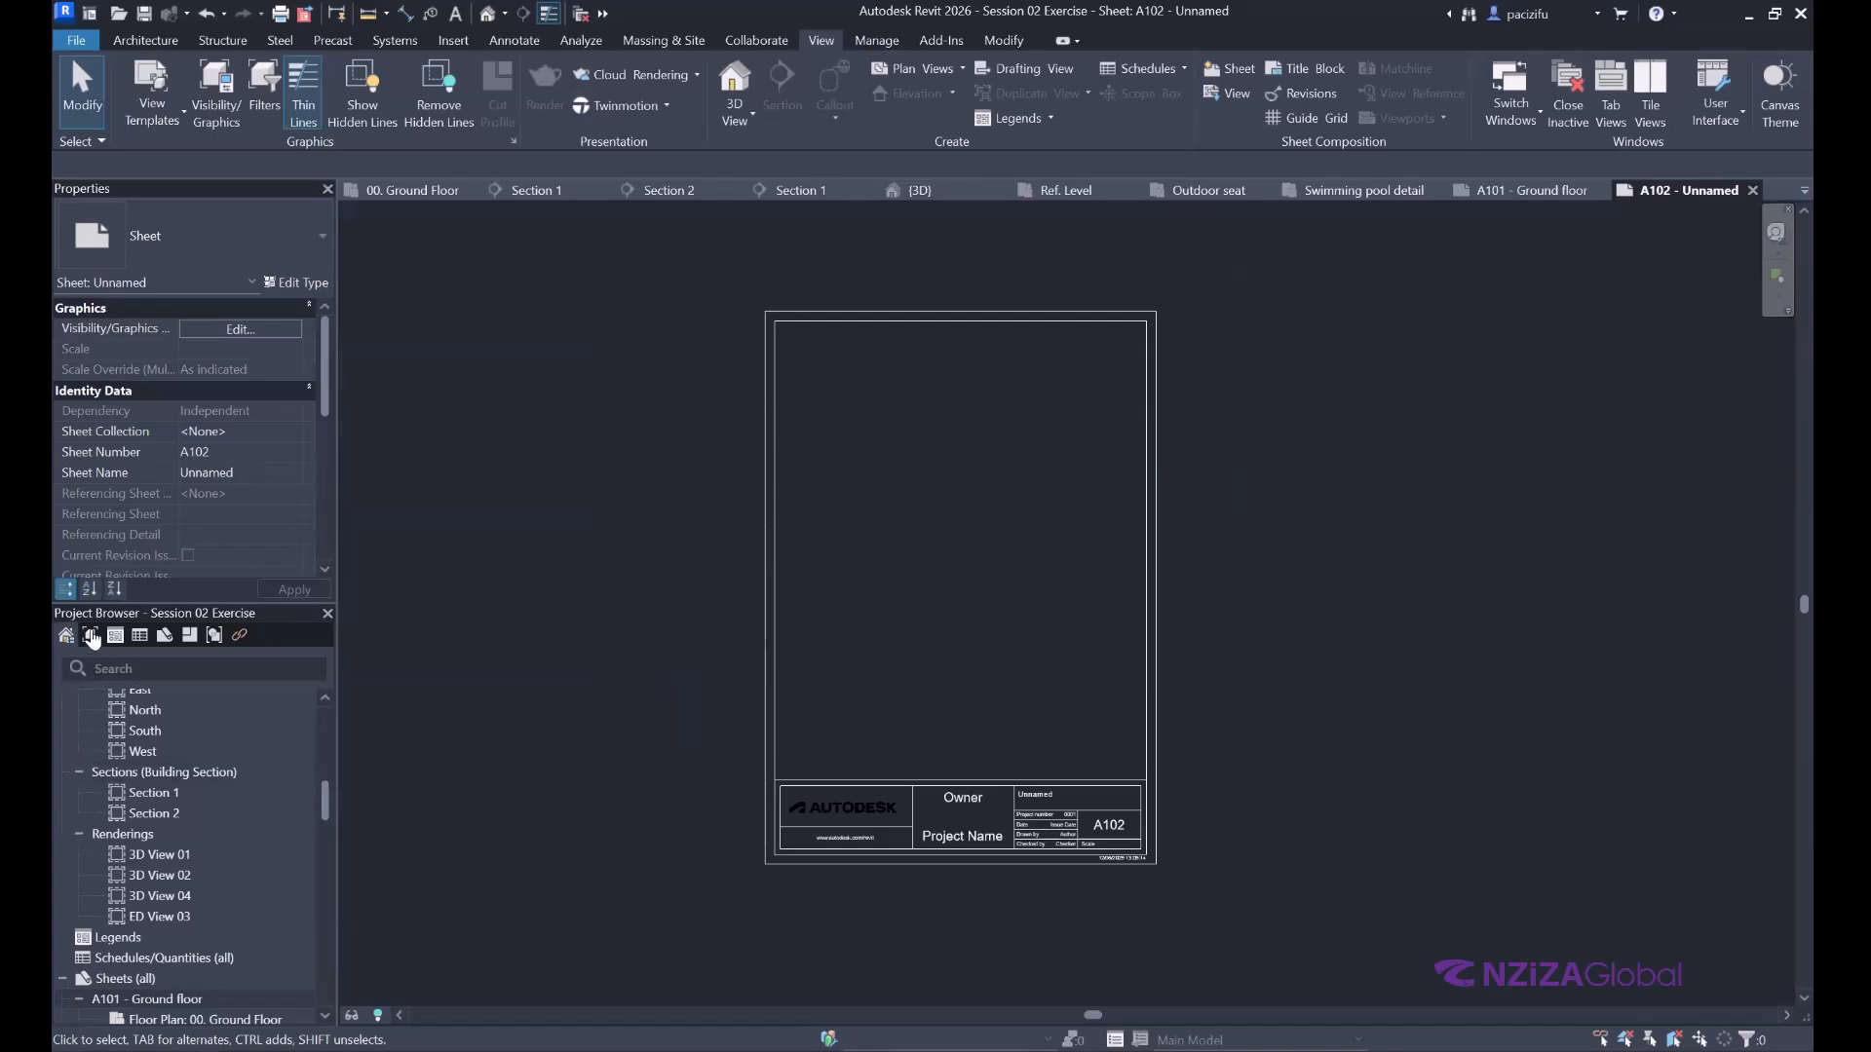
scroll(185, 791, "up", 10)
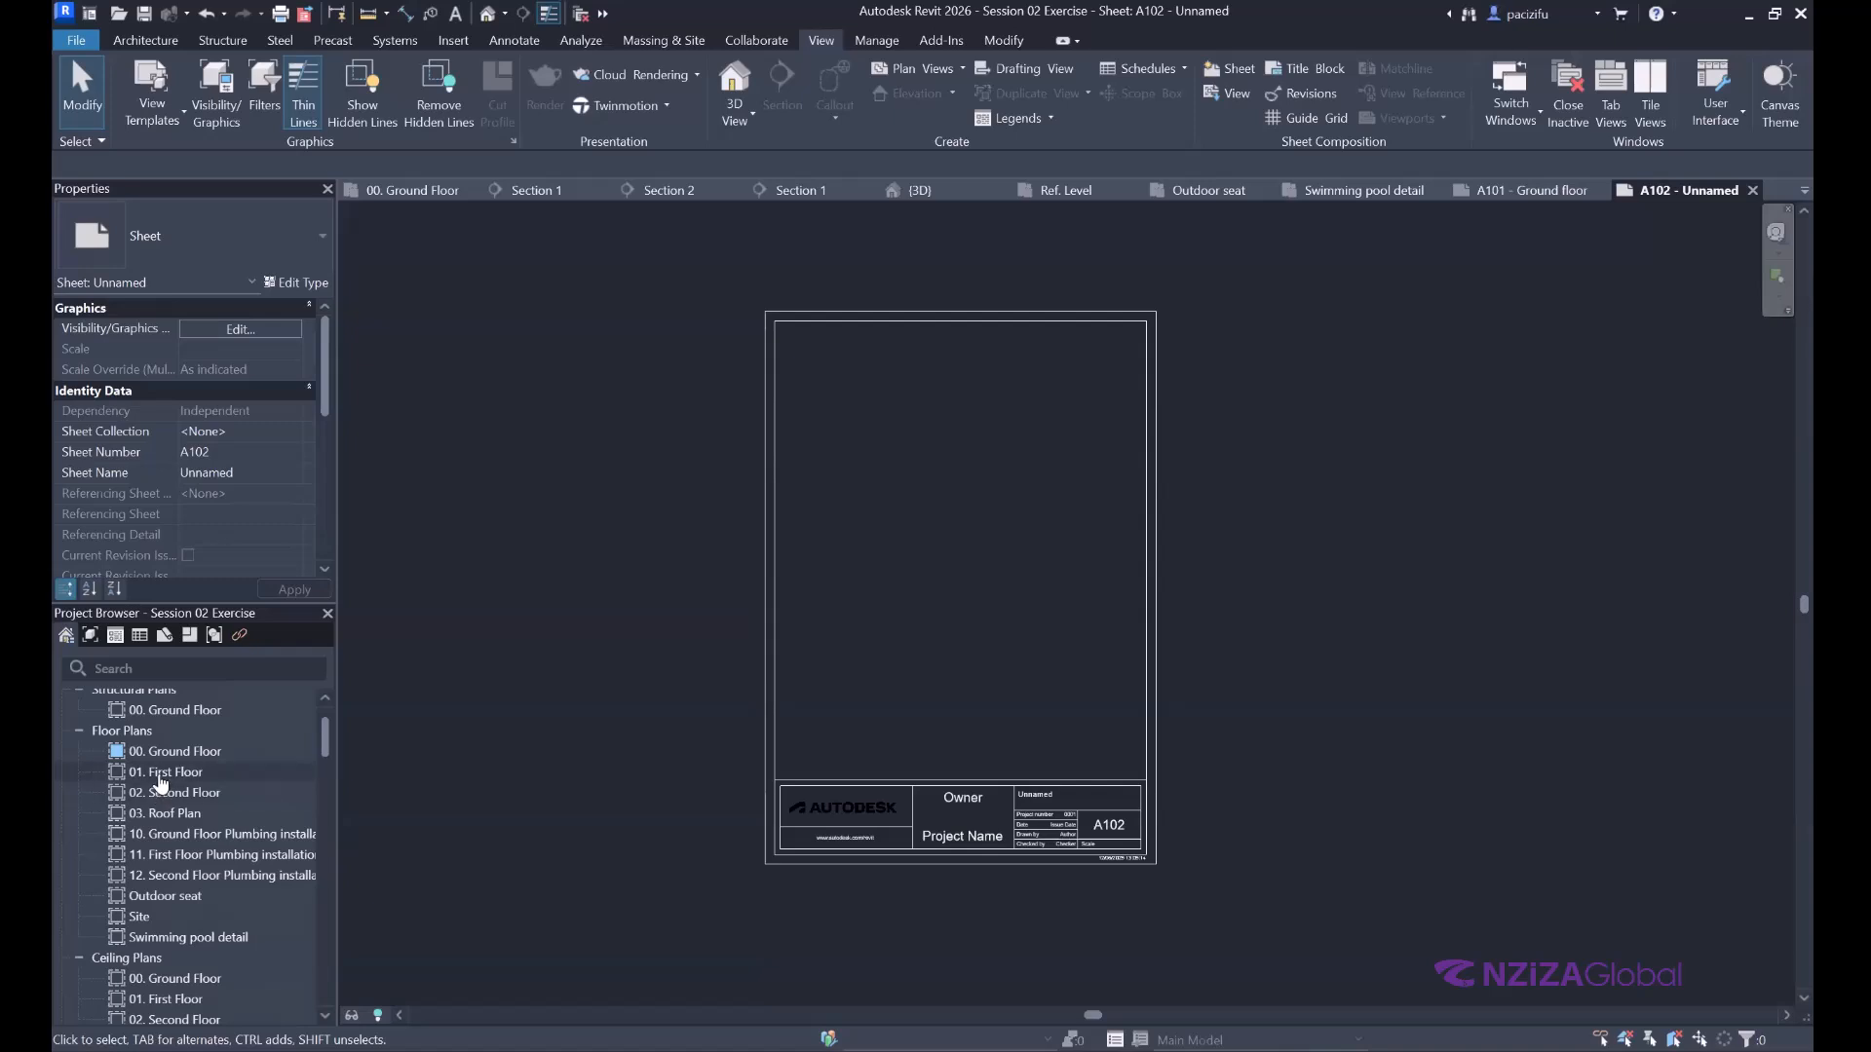
left_click_drag(161, 774, 901, 551)
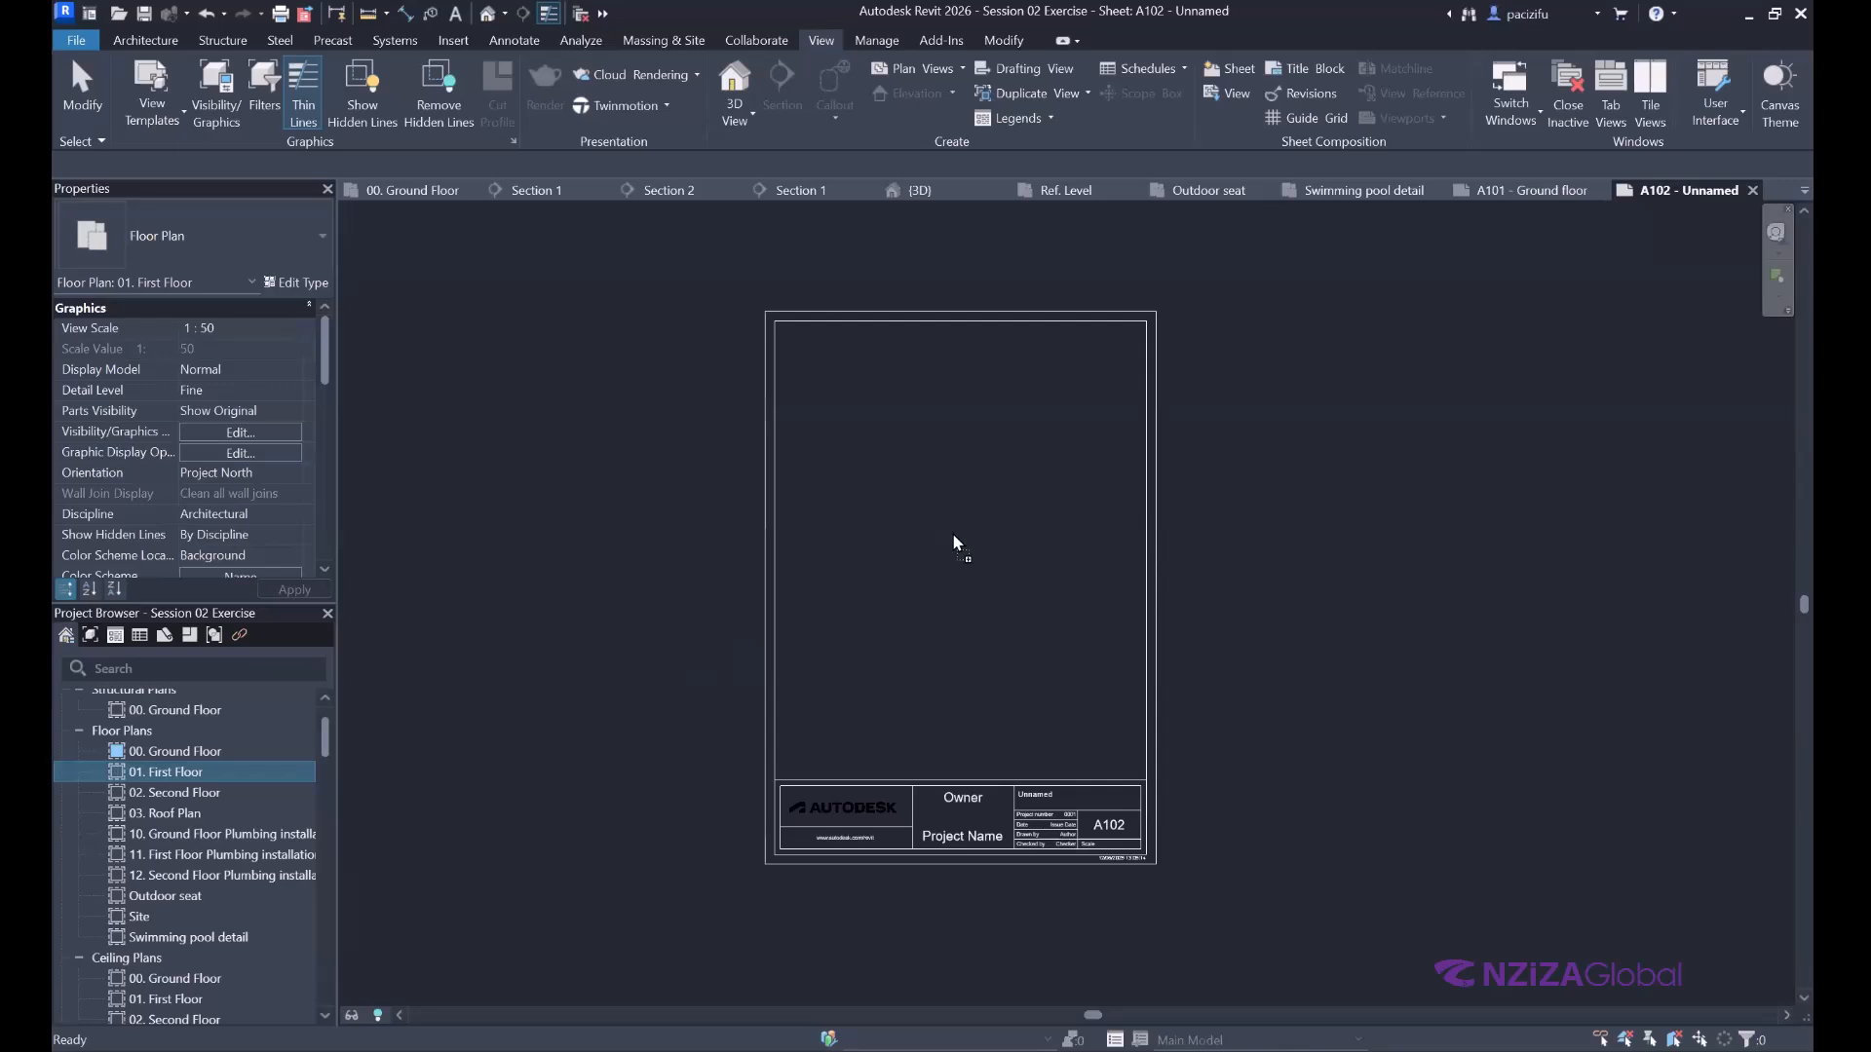
left_click_drag(953, 532, 953, 532)
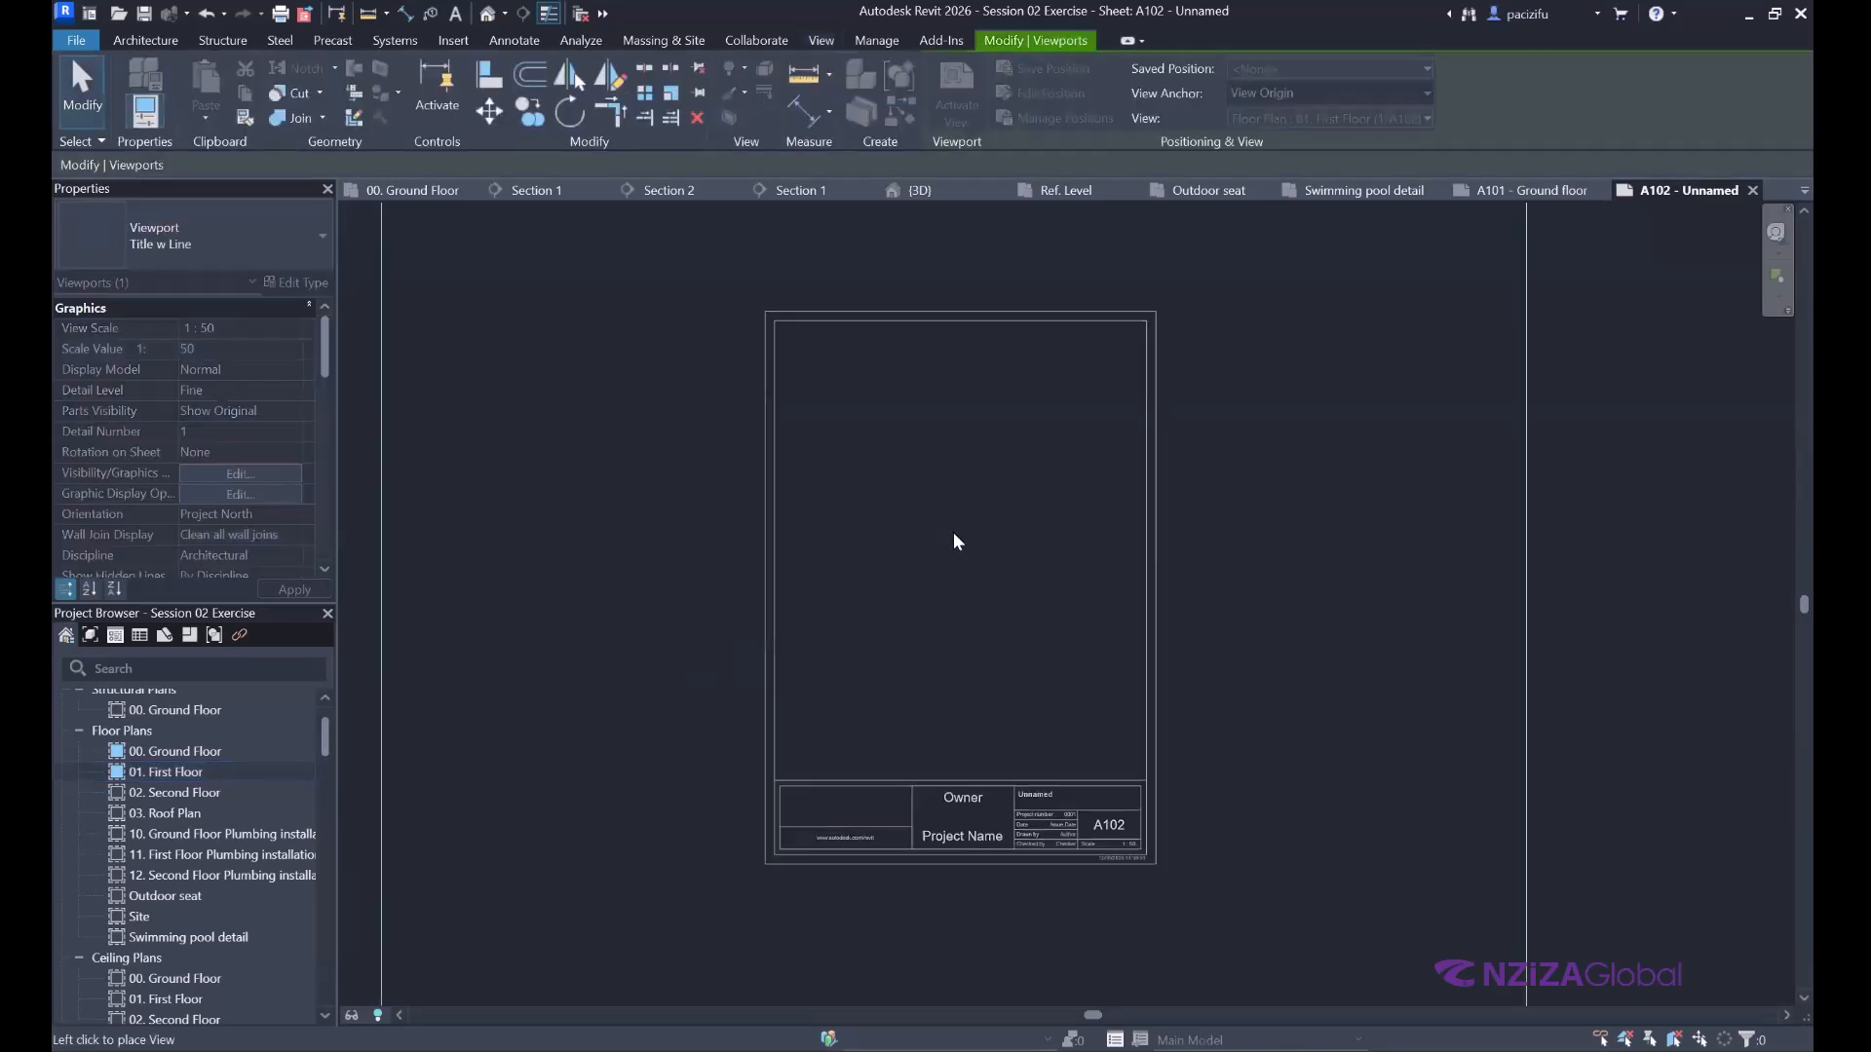
scroll(953, 532, "down", 3)
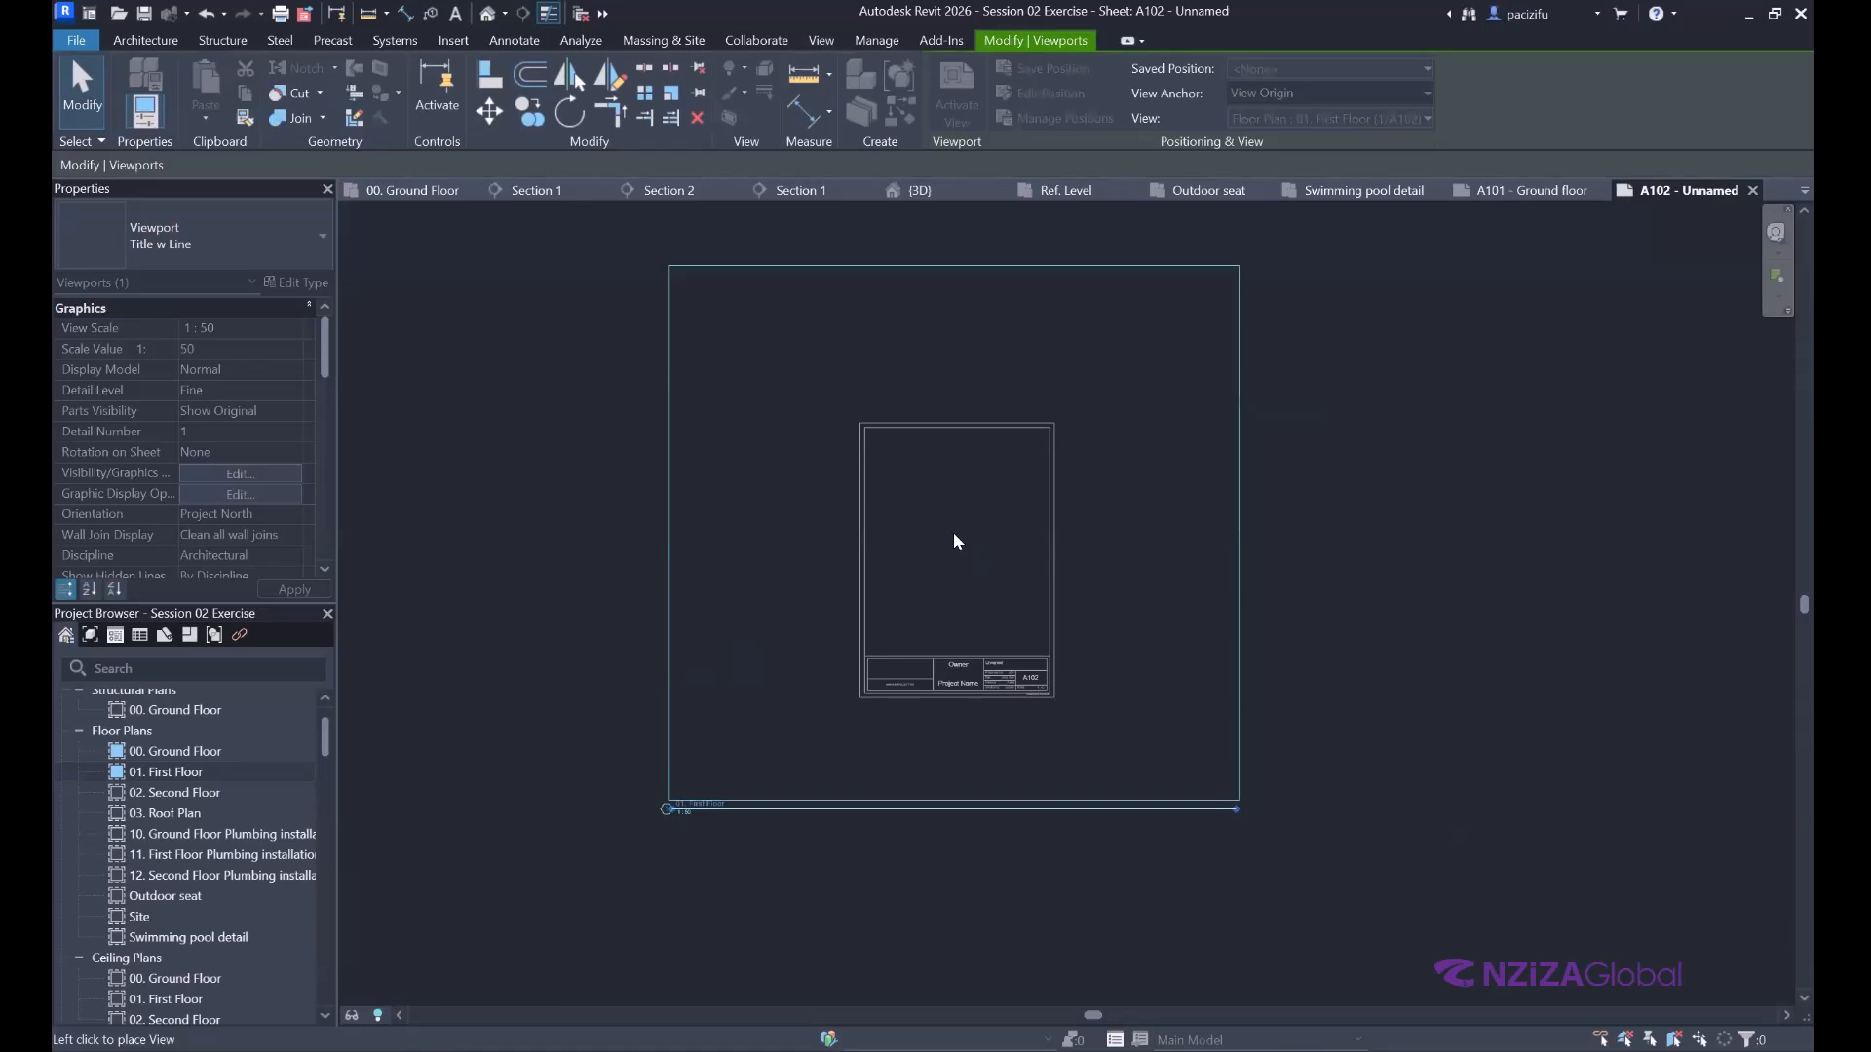
left_click(952, 570)
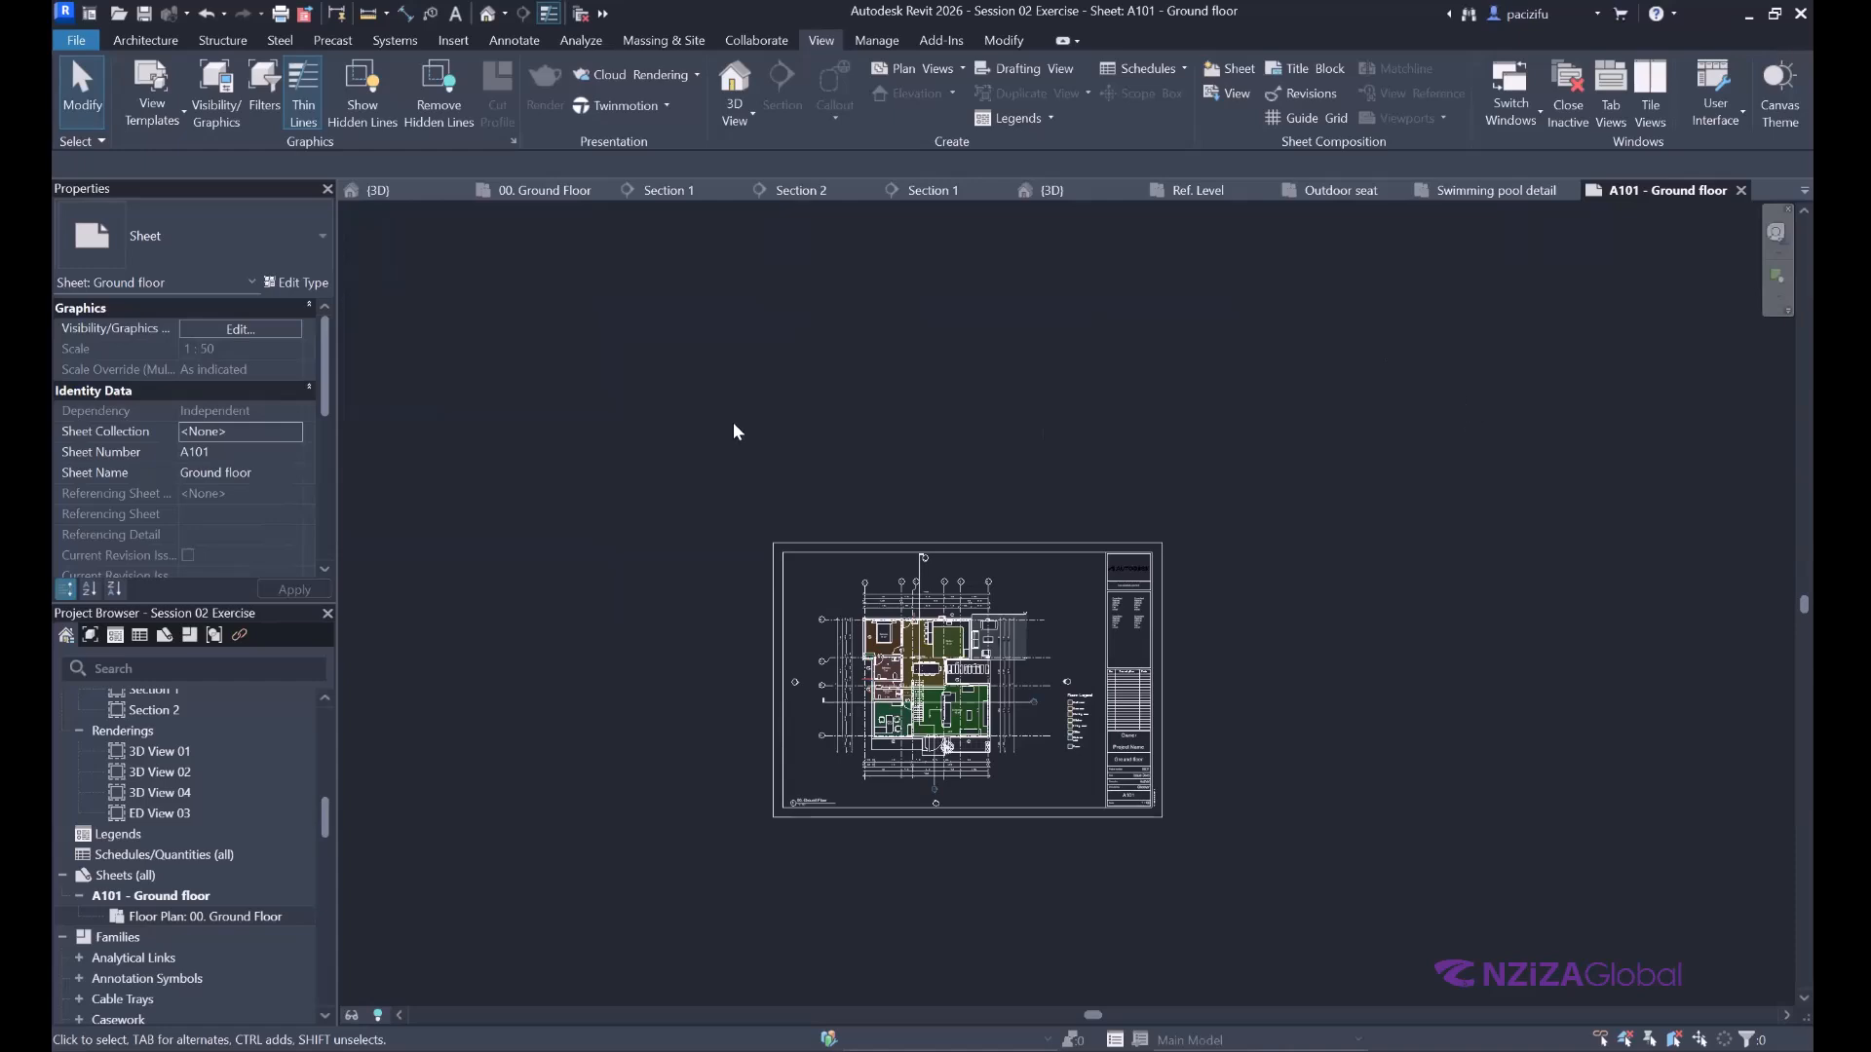
Open the 03. Roof Plan floor plan and view it as a candidate for a sheet.
scroll(248, 809, "up", 4)
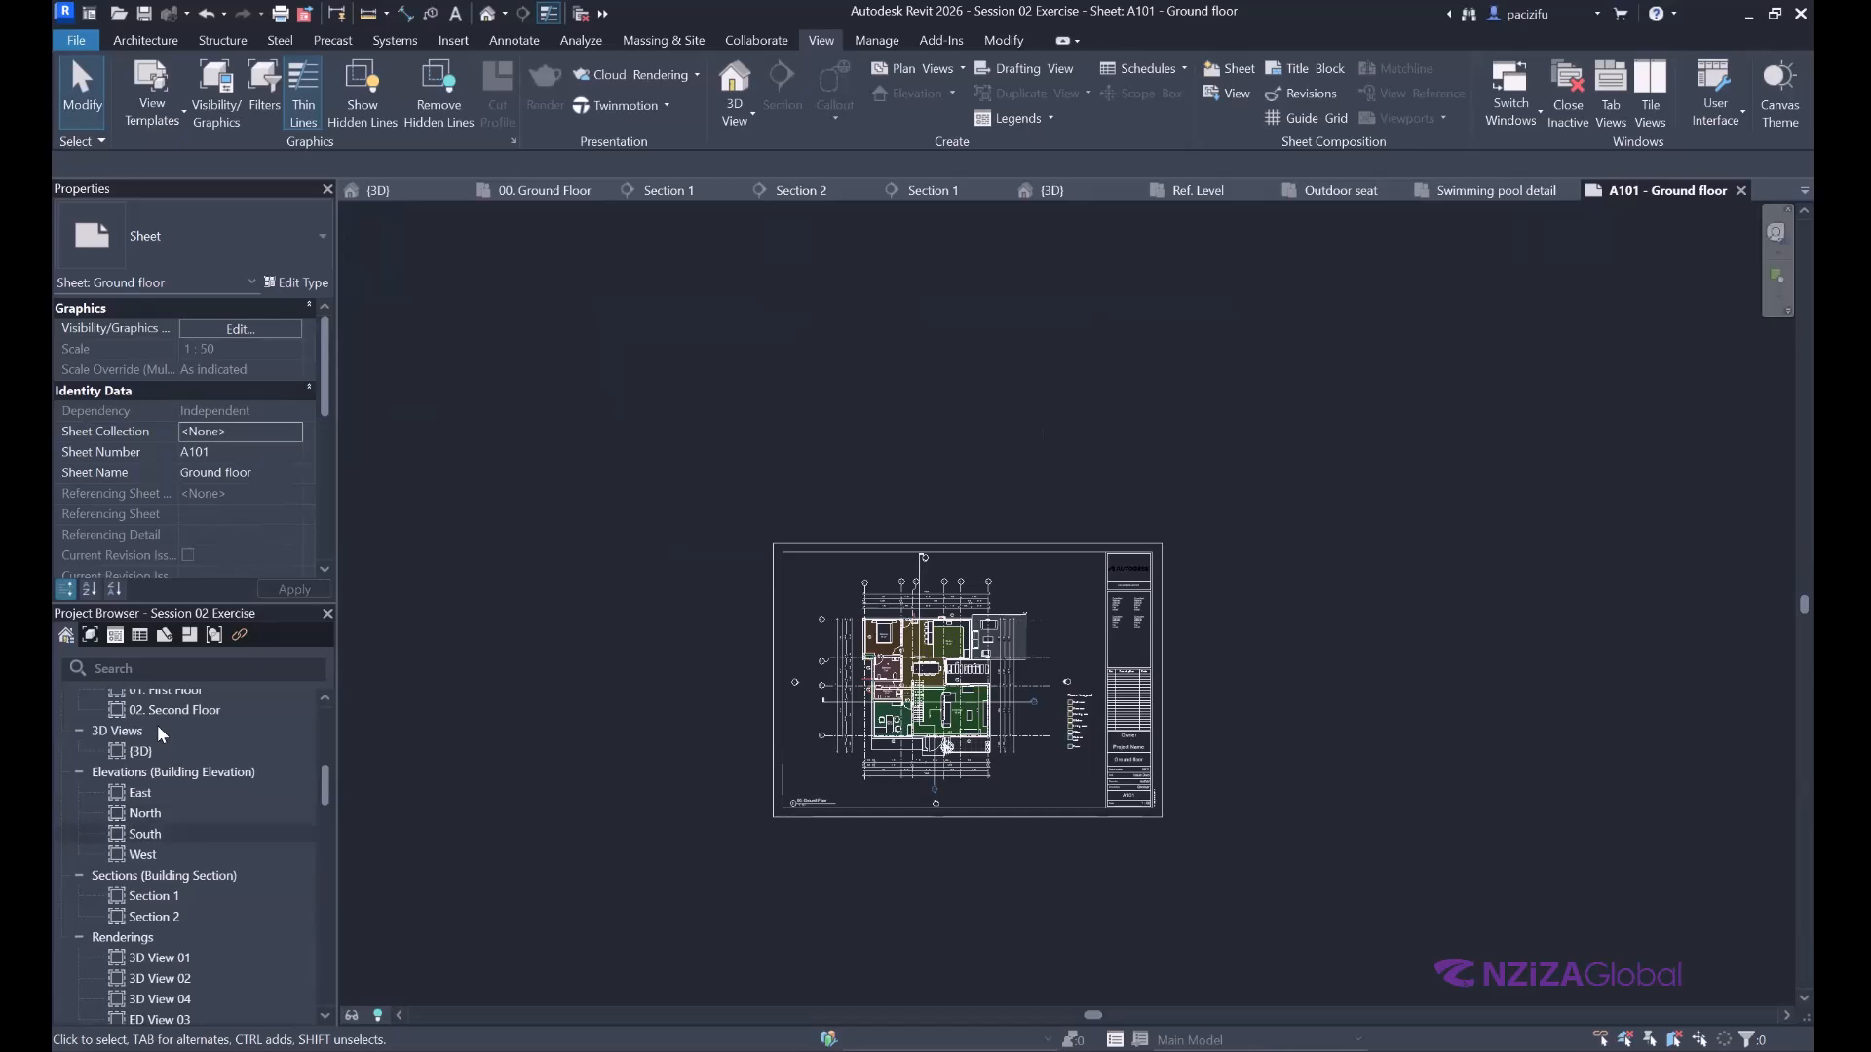
scroll(155, 725, "up", 6)
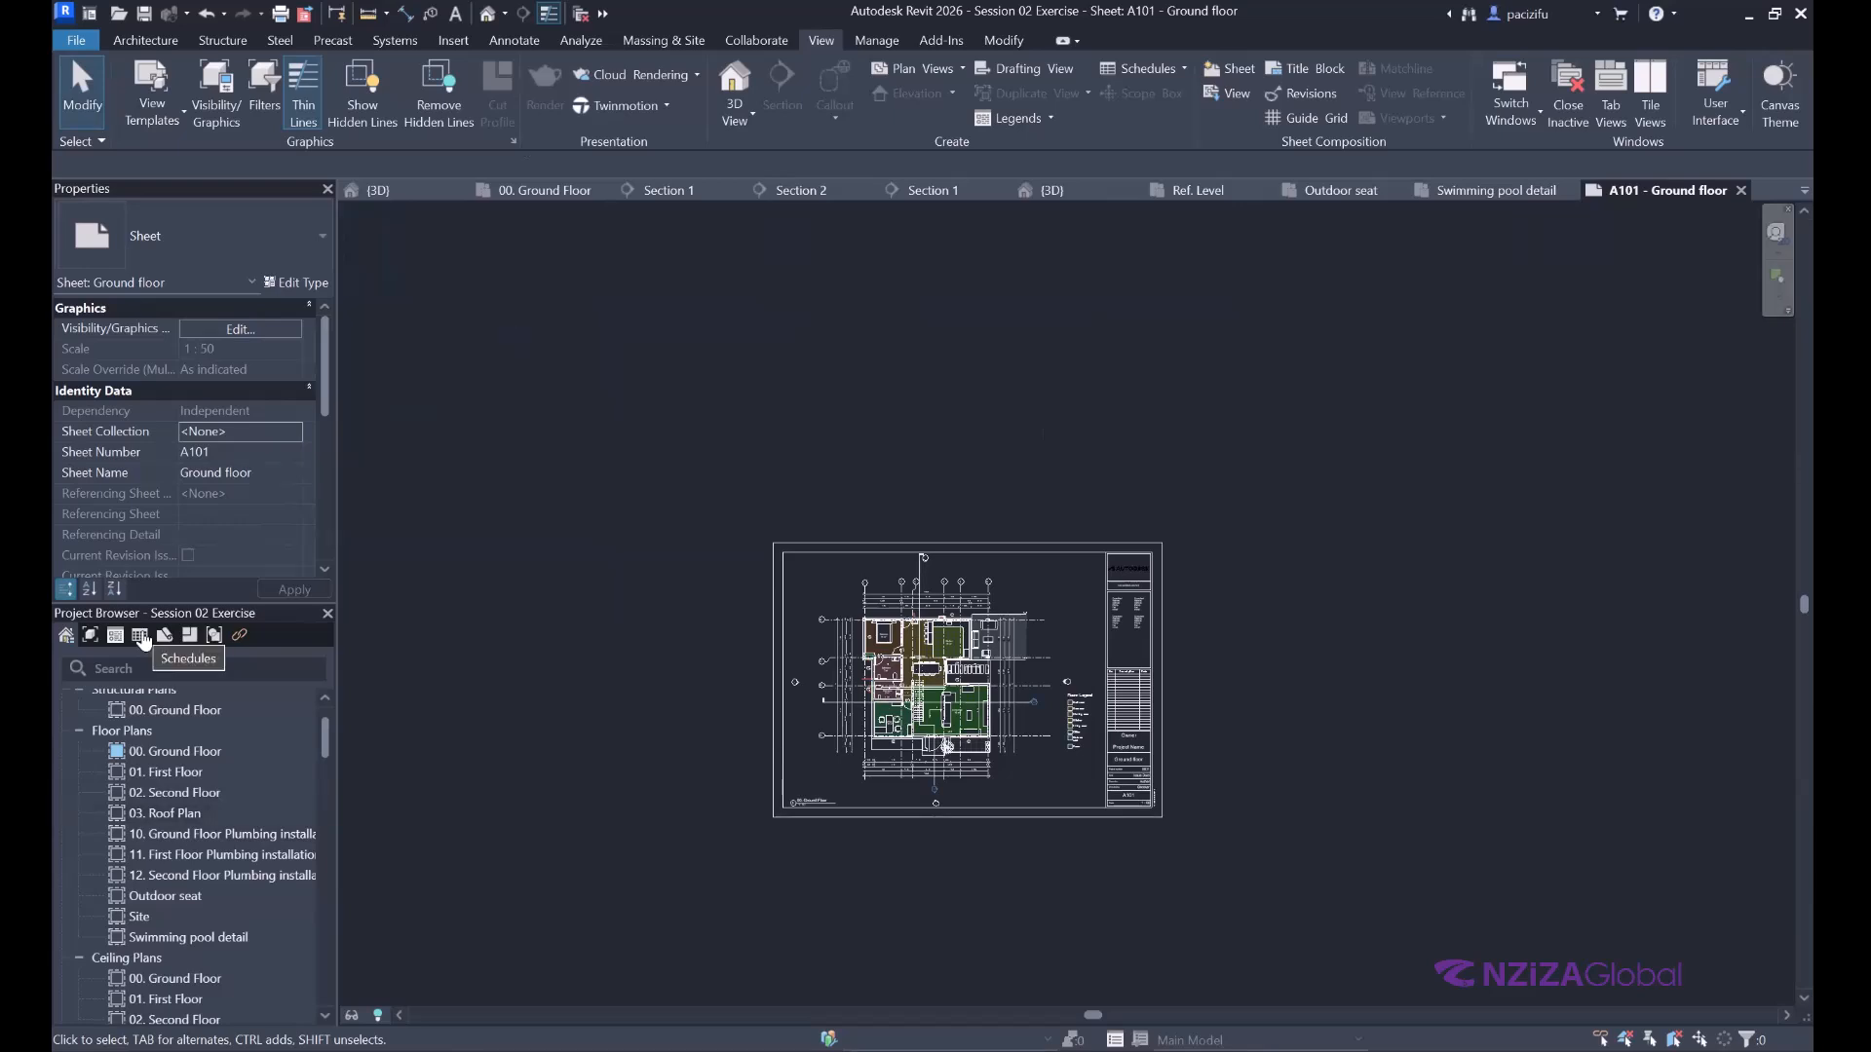
double_click(162, 813)
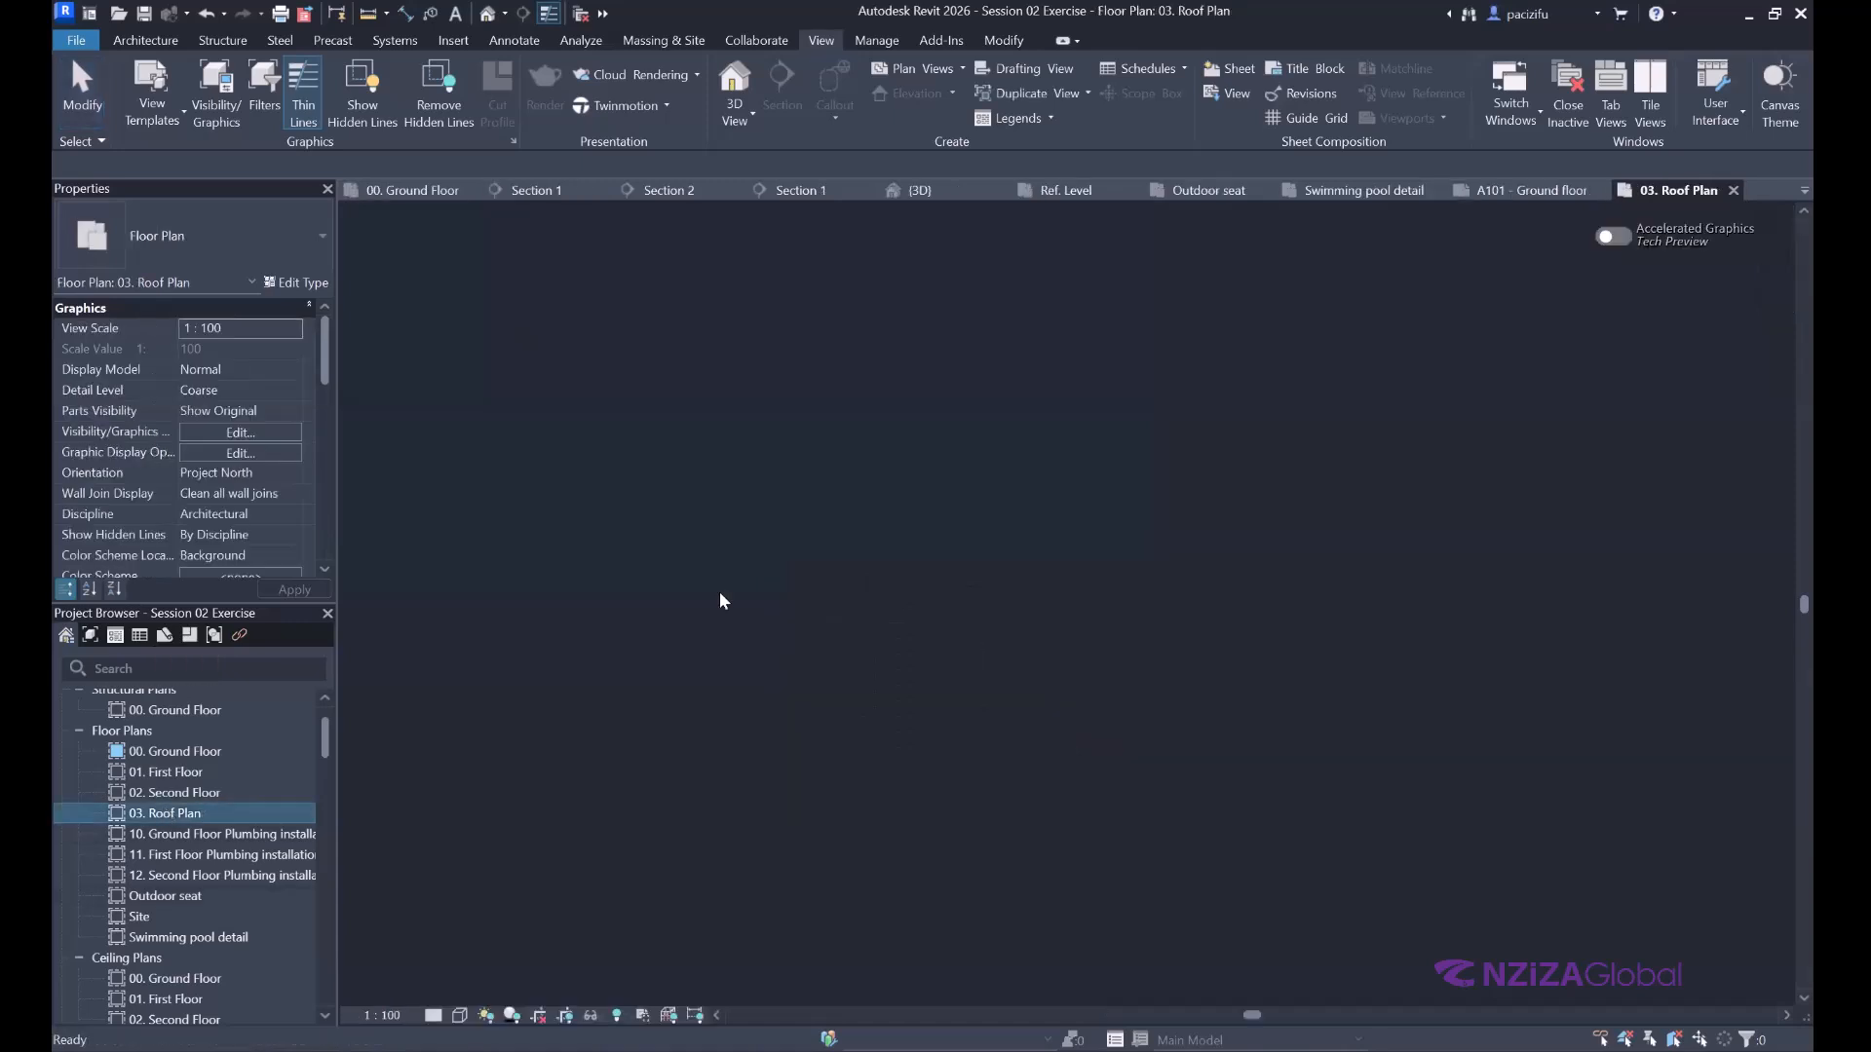
scroll(197, 882, "down", 2)
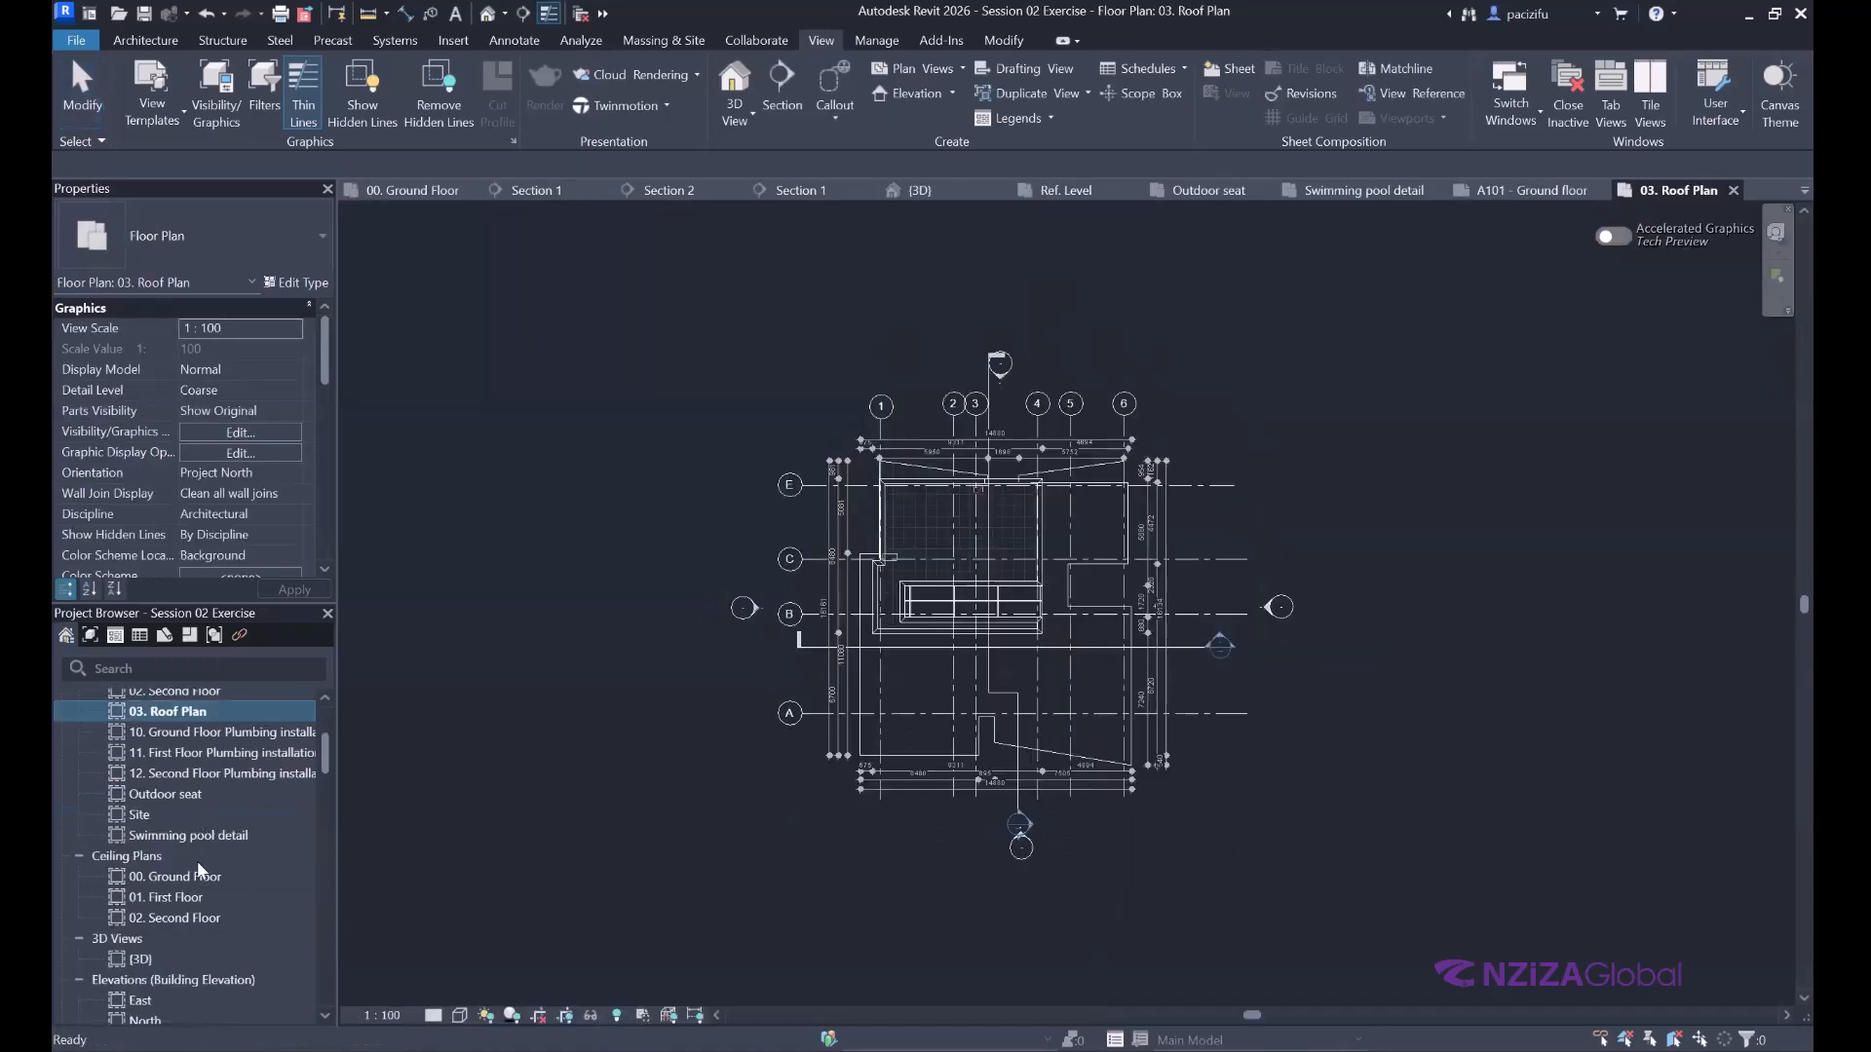
Open the East, North and West elevations in turn and examine the building's west facade.
scroll(150, 797, "down", 4)
left_click(147, 793)
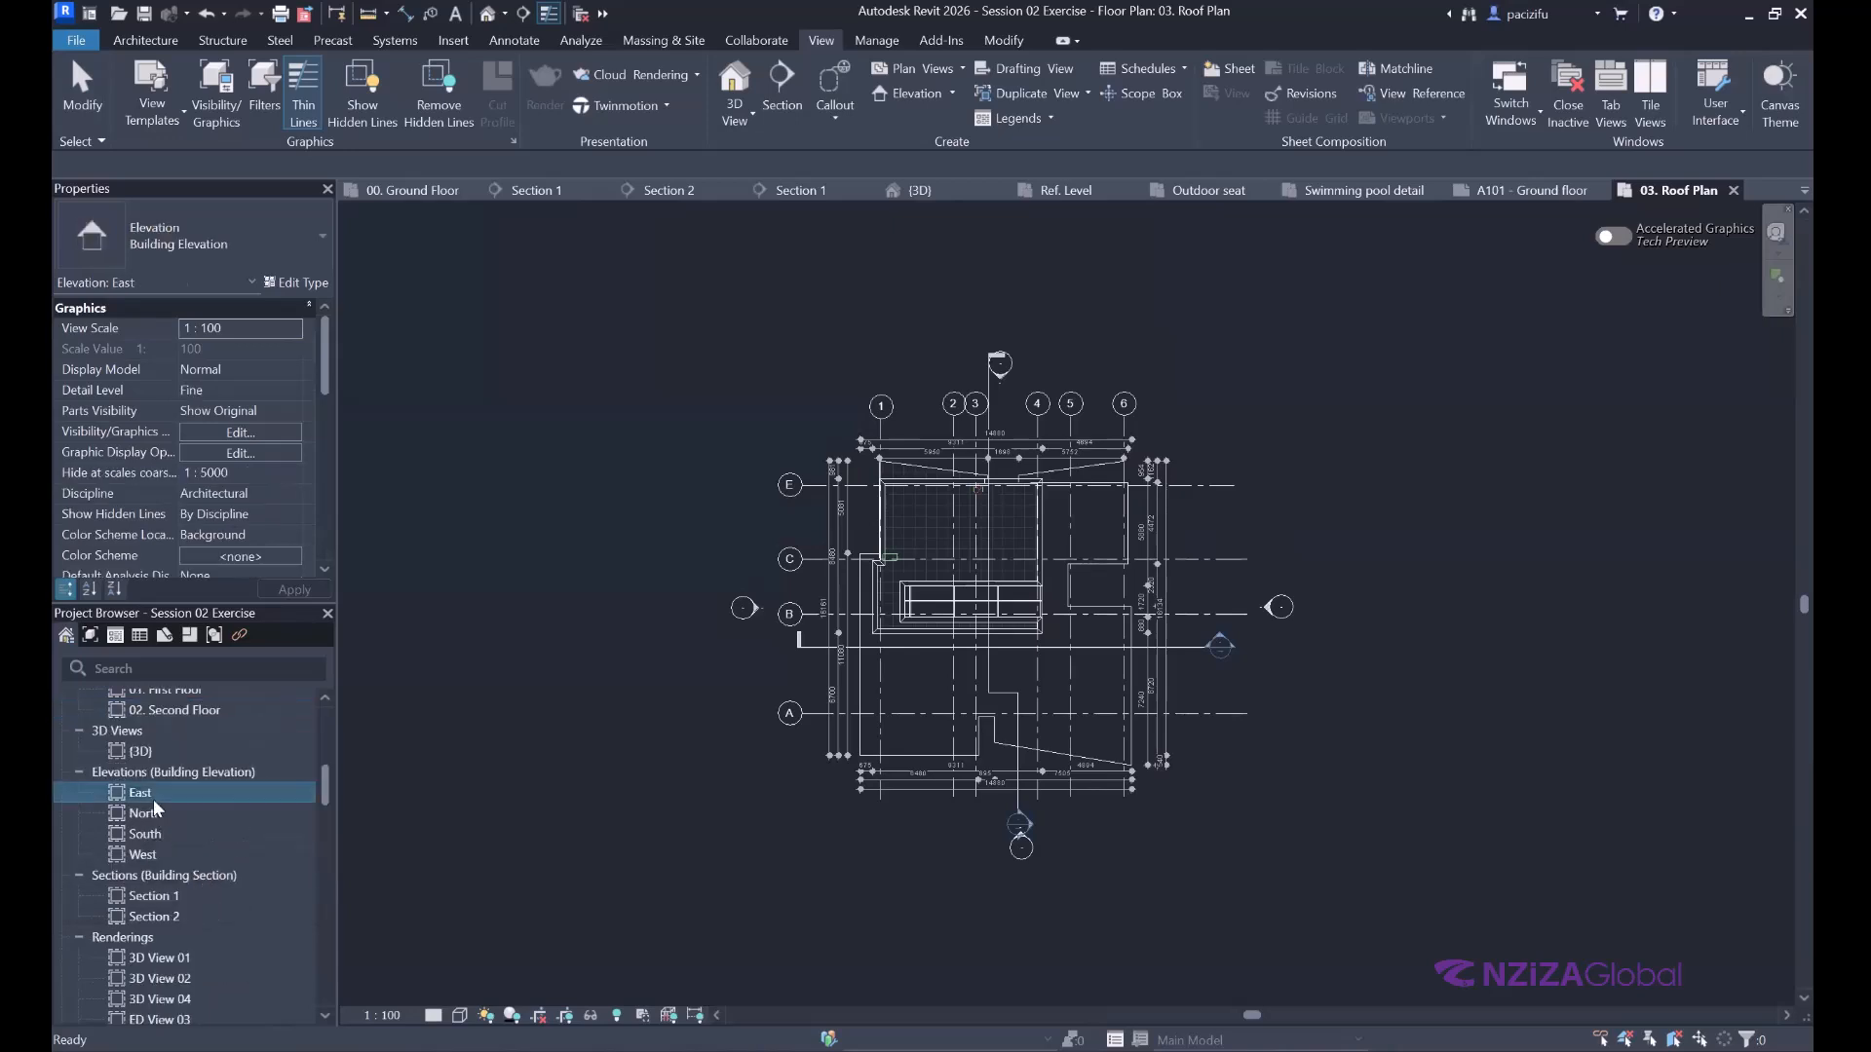
double_click(151, 795)
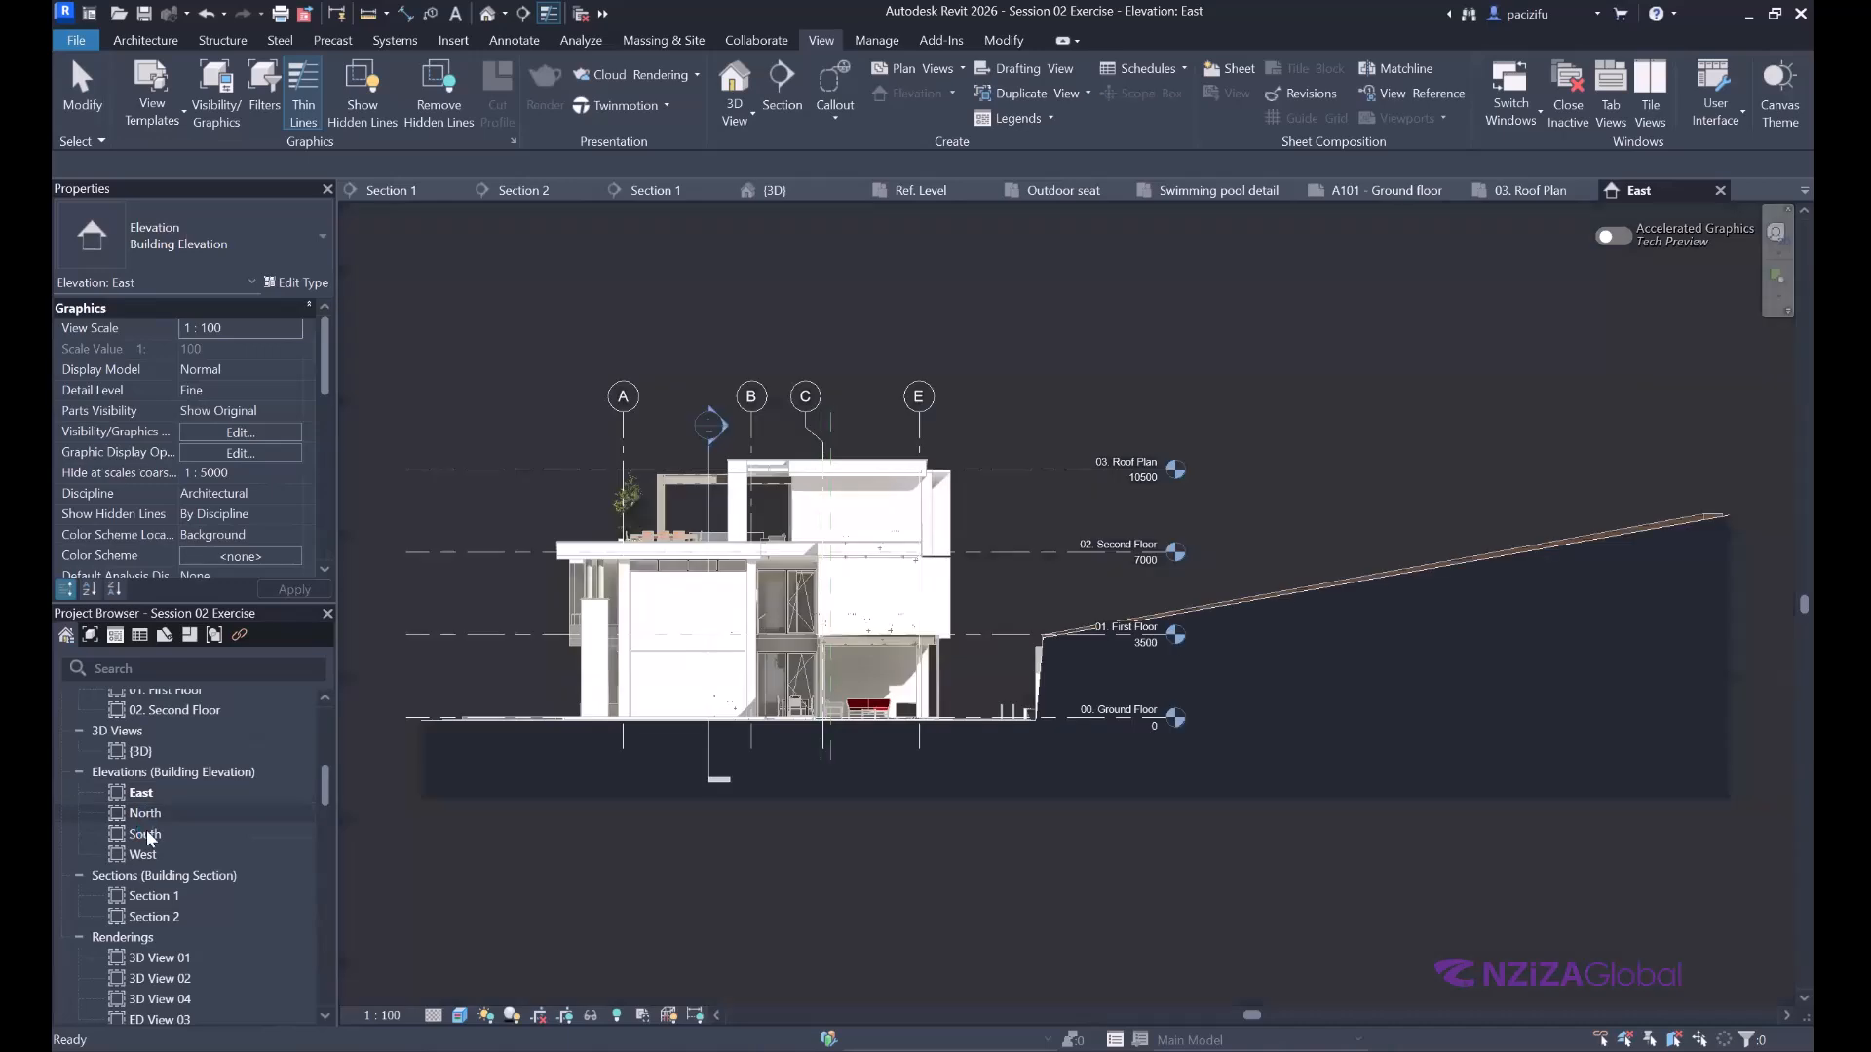
double_click(147, 820)
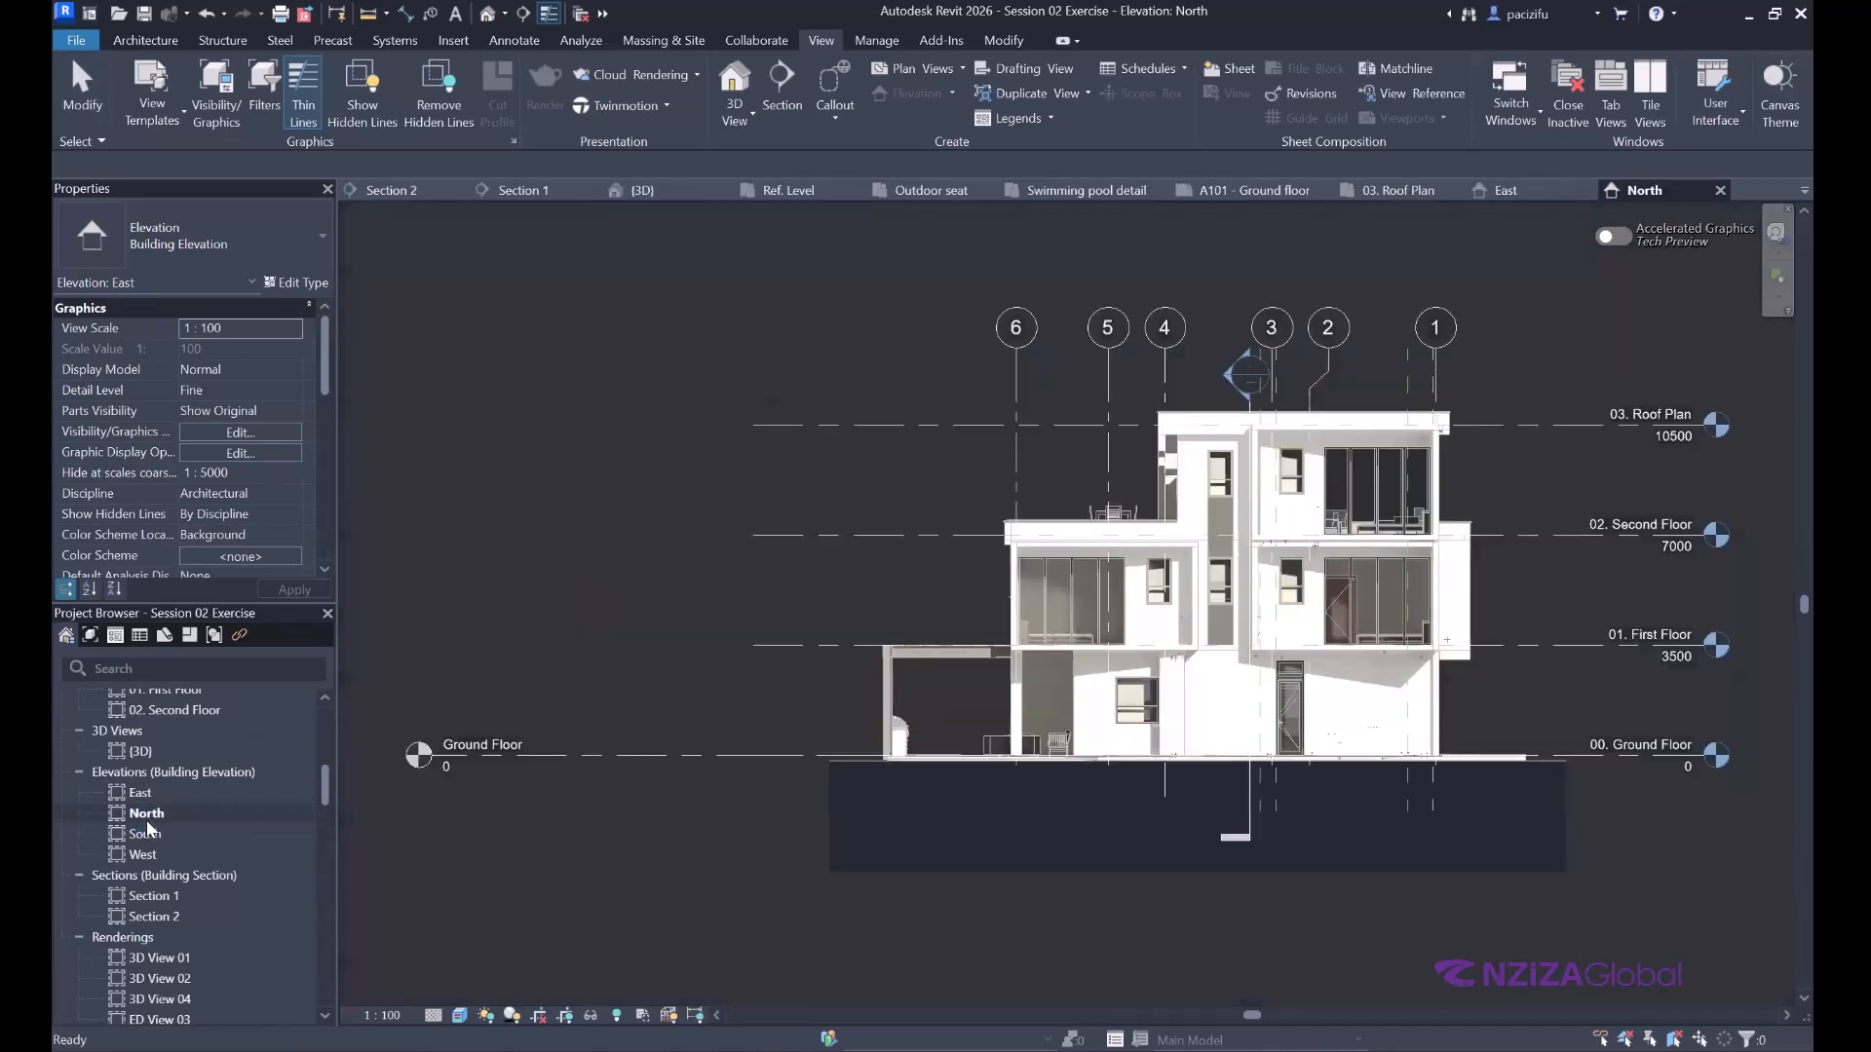
left_click(146, 828)
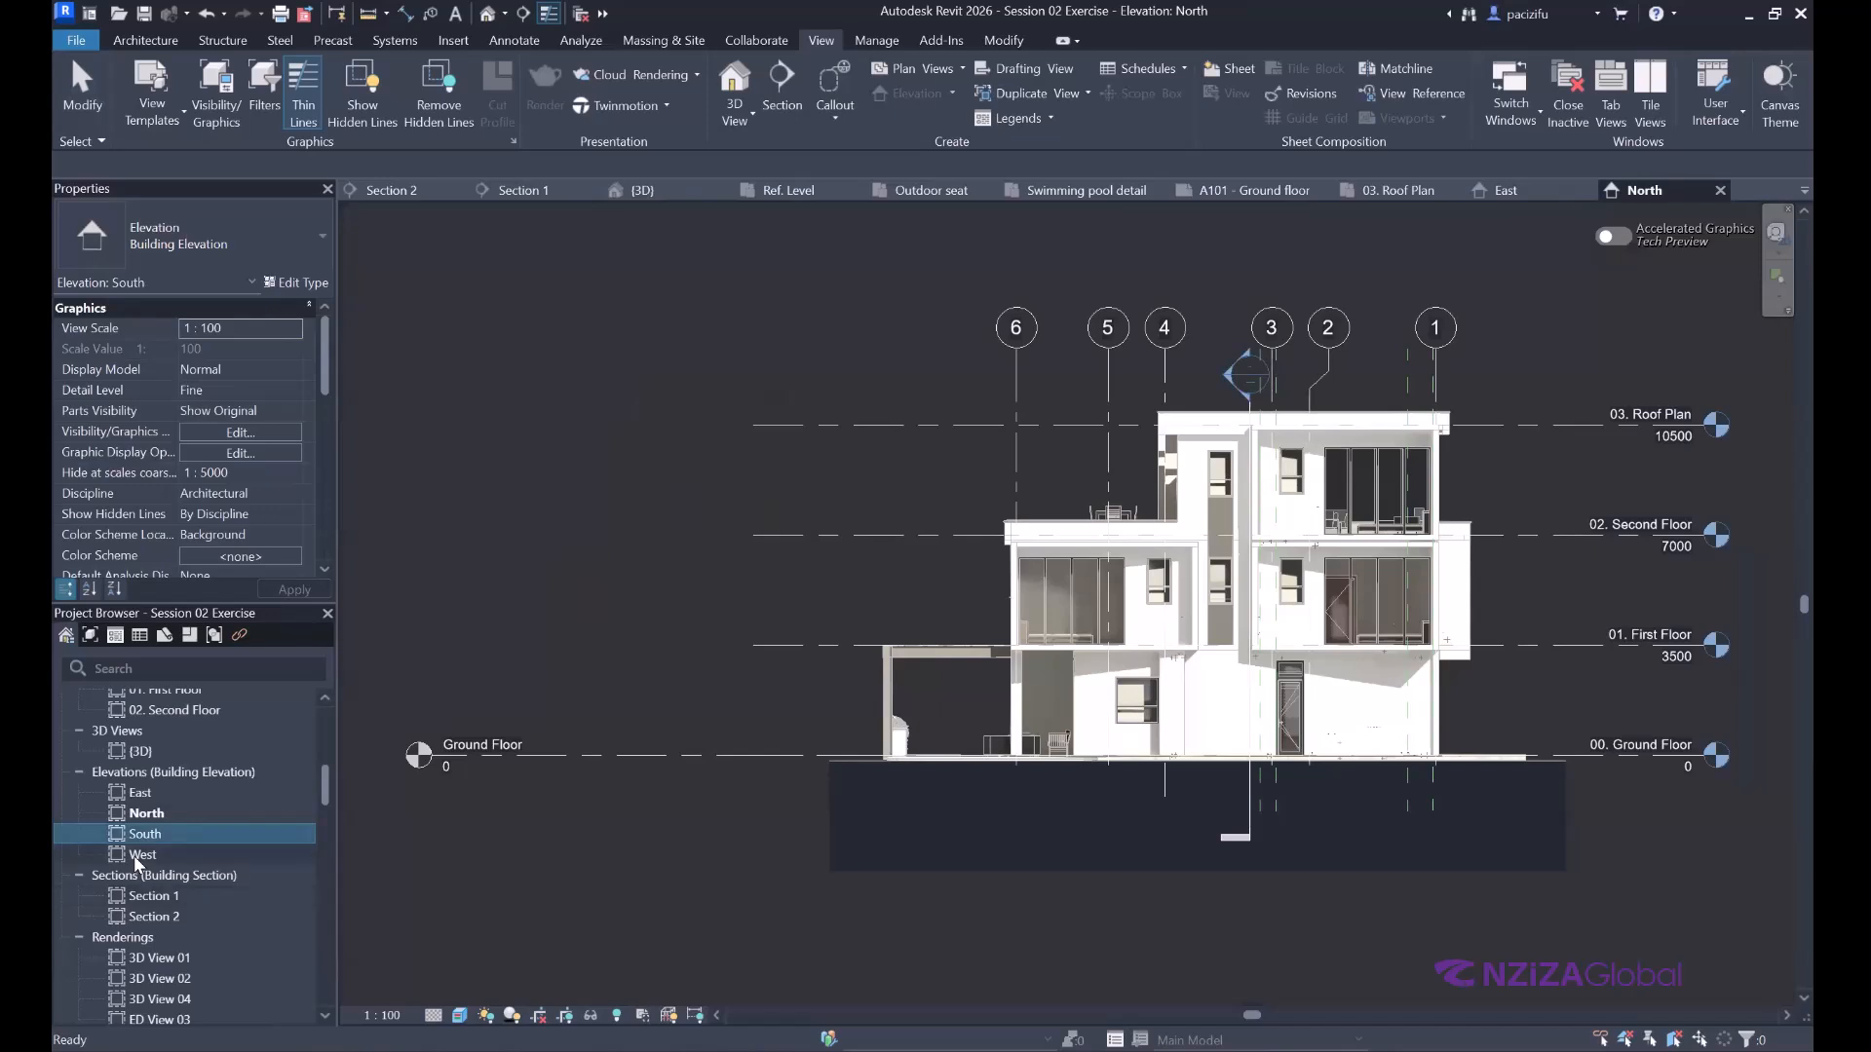
double_click(136, 854)
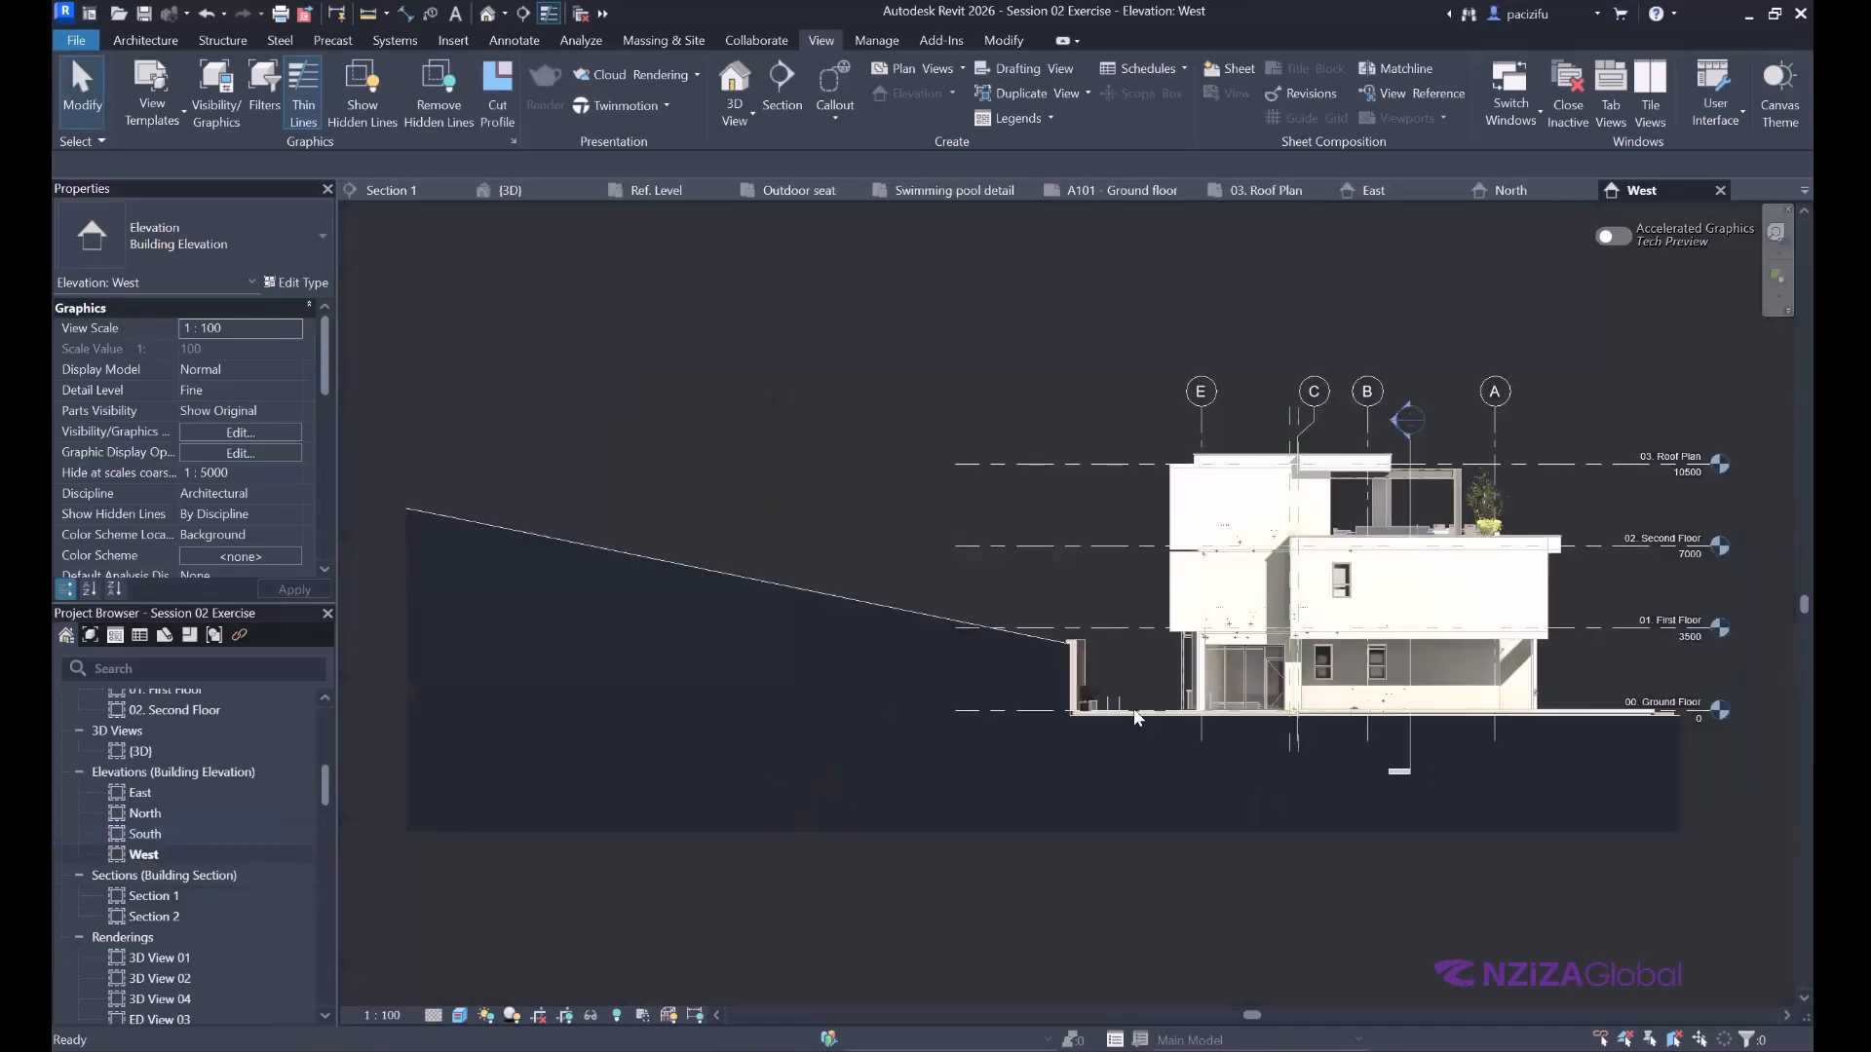
scroll(839, 681, "down", 5)
scroll(845, 686, "up", 5)
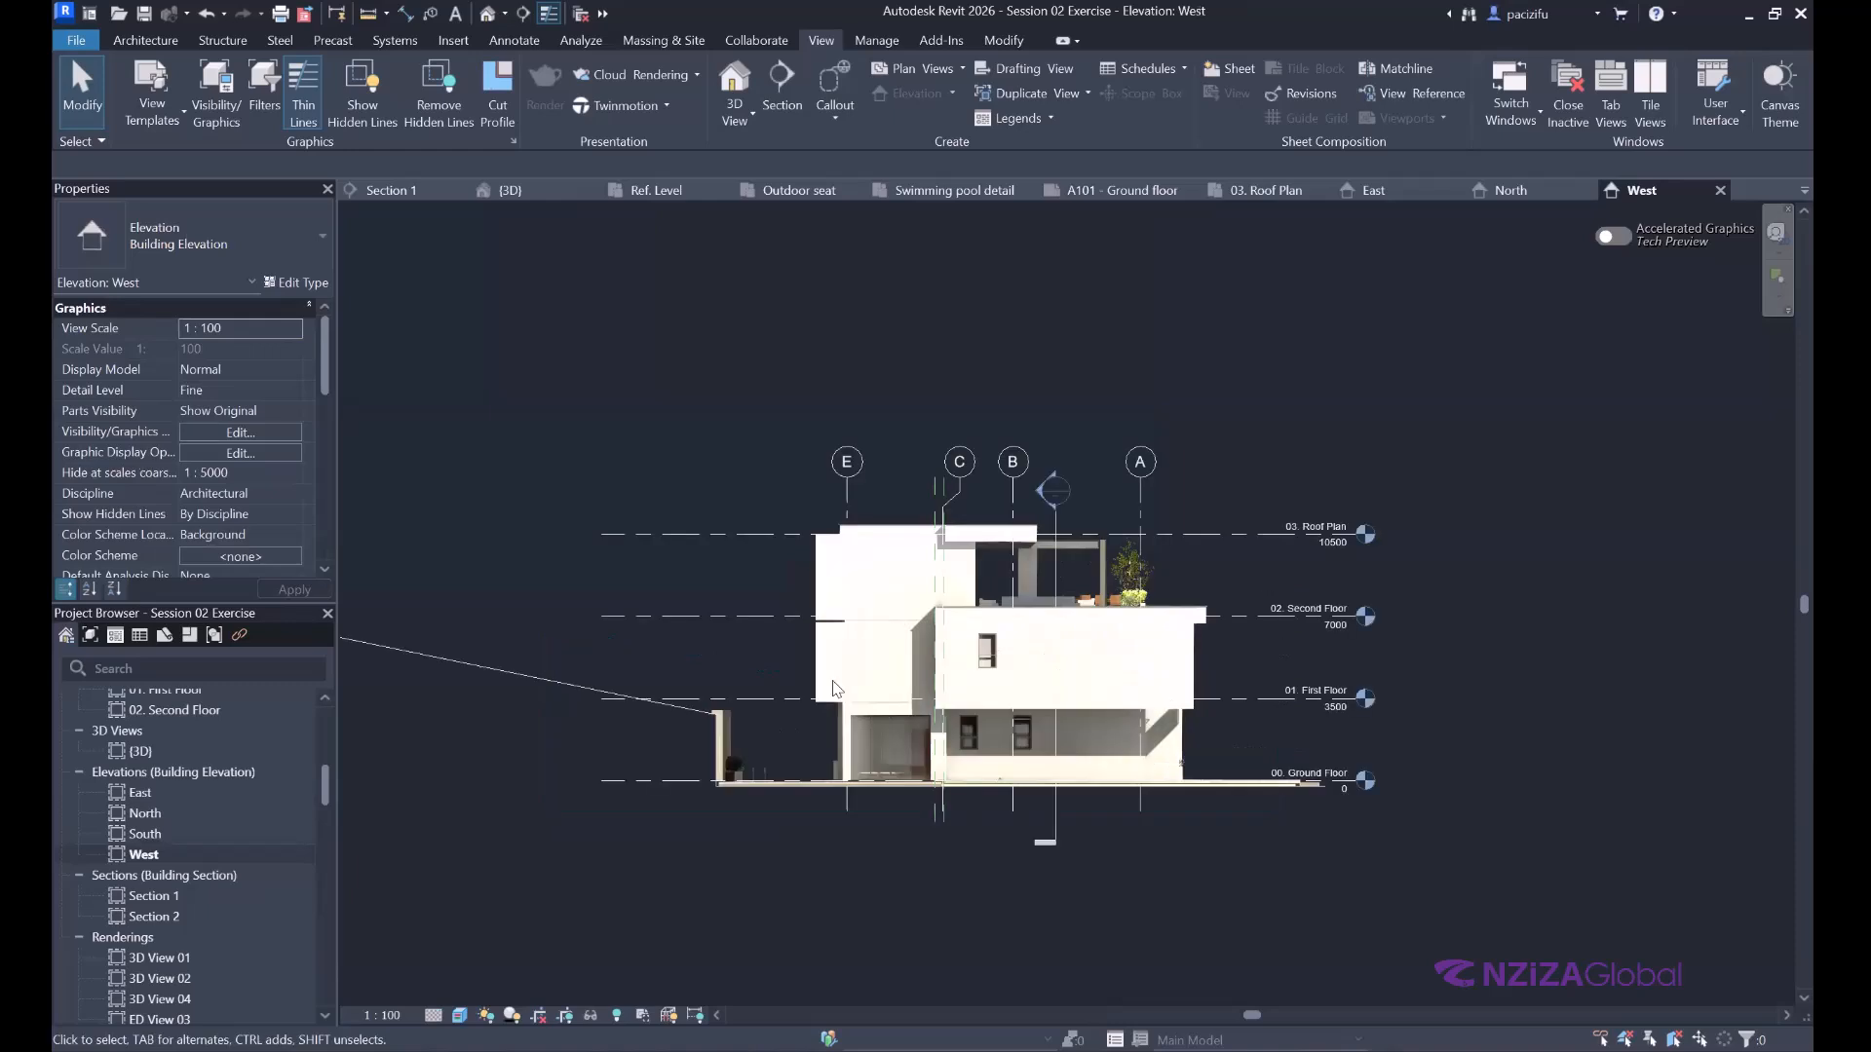
scroll(857, 672, "up", 3)
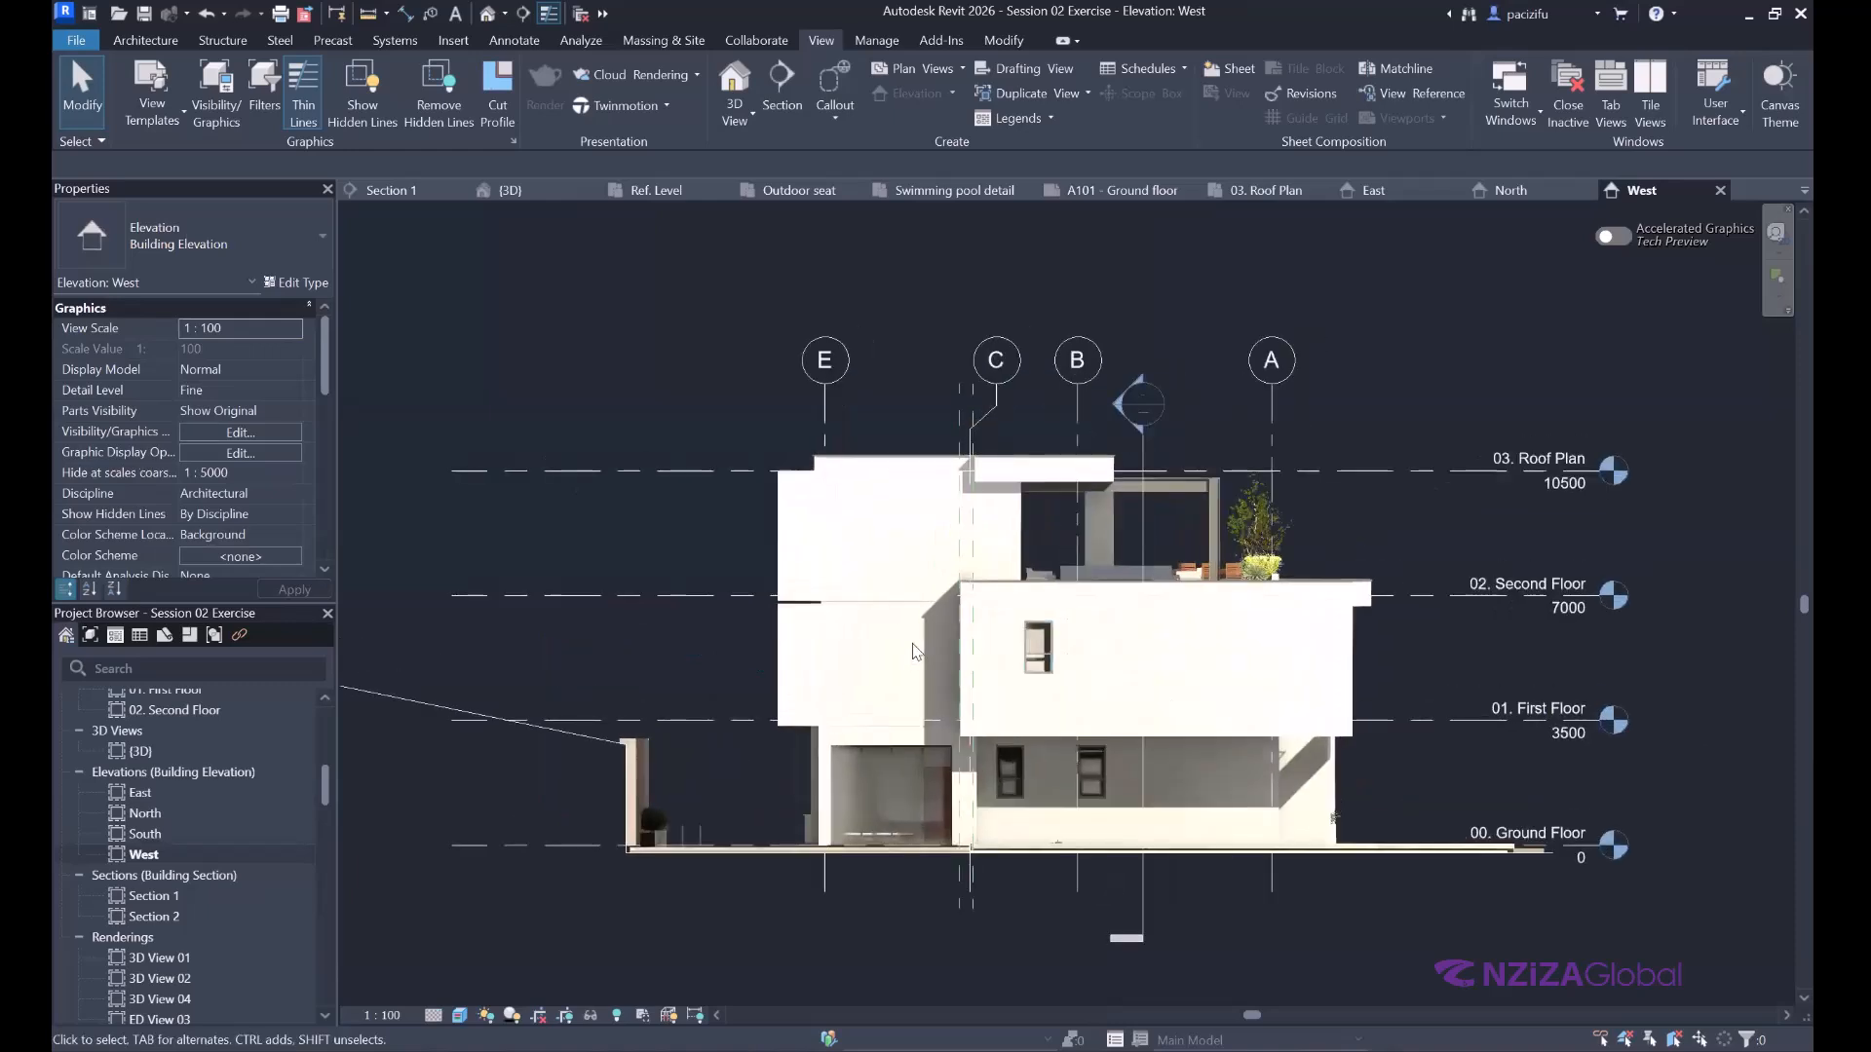
scroll(1123, 734, "up", 1)
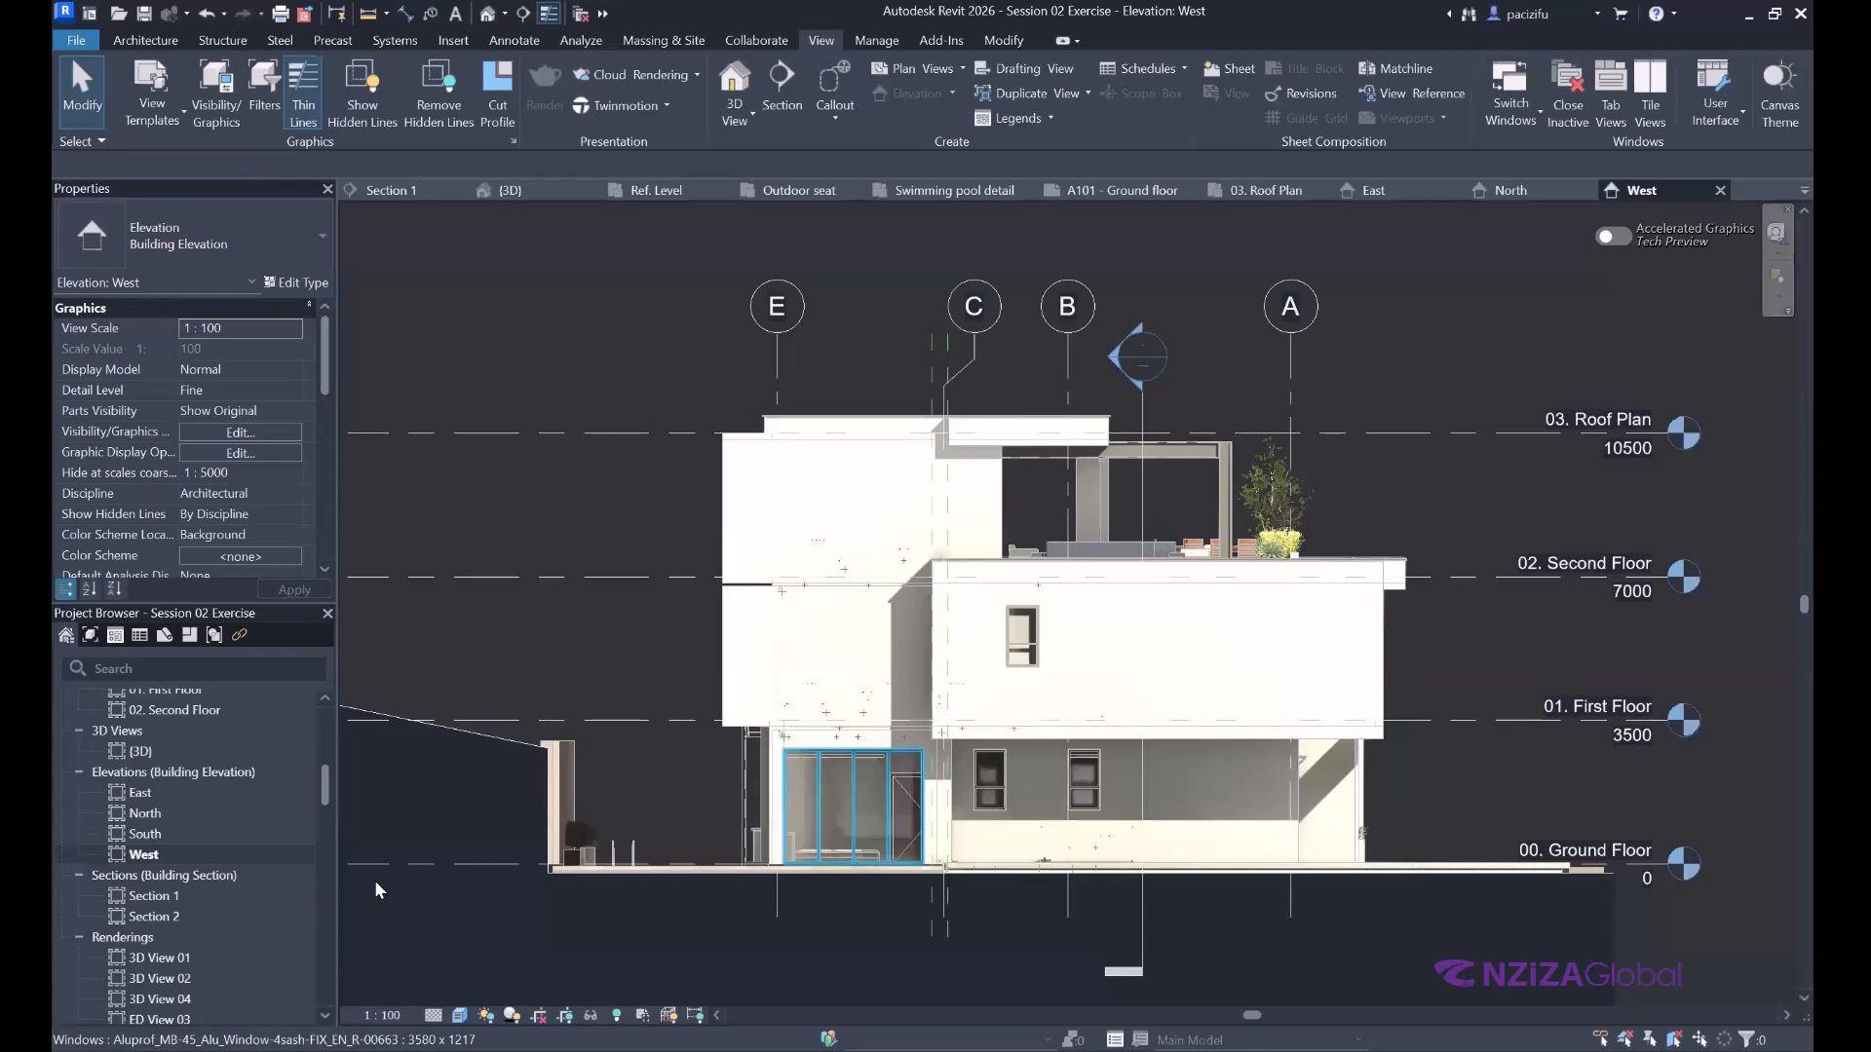
Go through the floor plans from 00. Ground Floor to 03. Roof Plan, selecting each one to review its view properties.
scroll(179, 805, "up", 10)
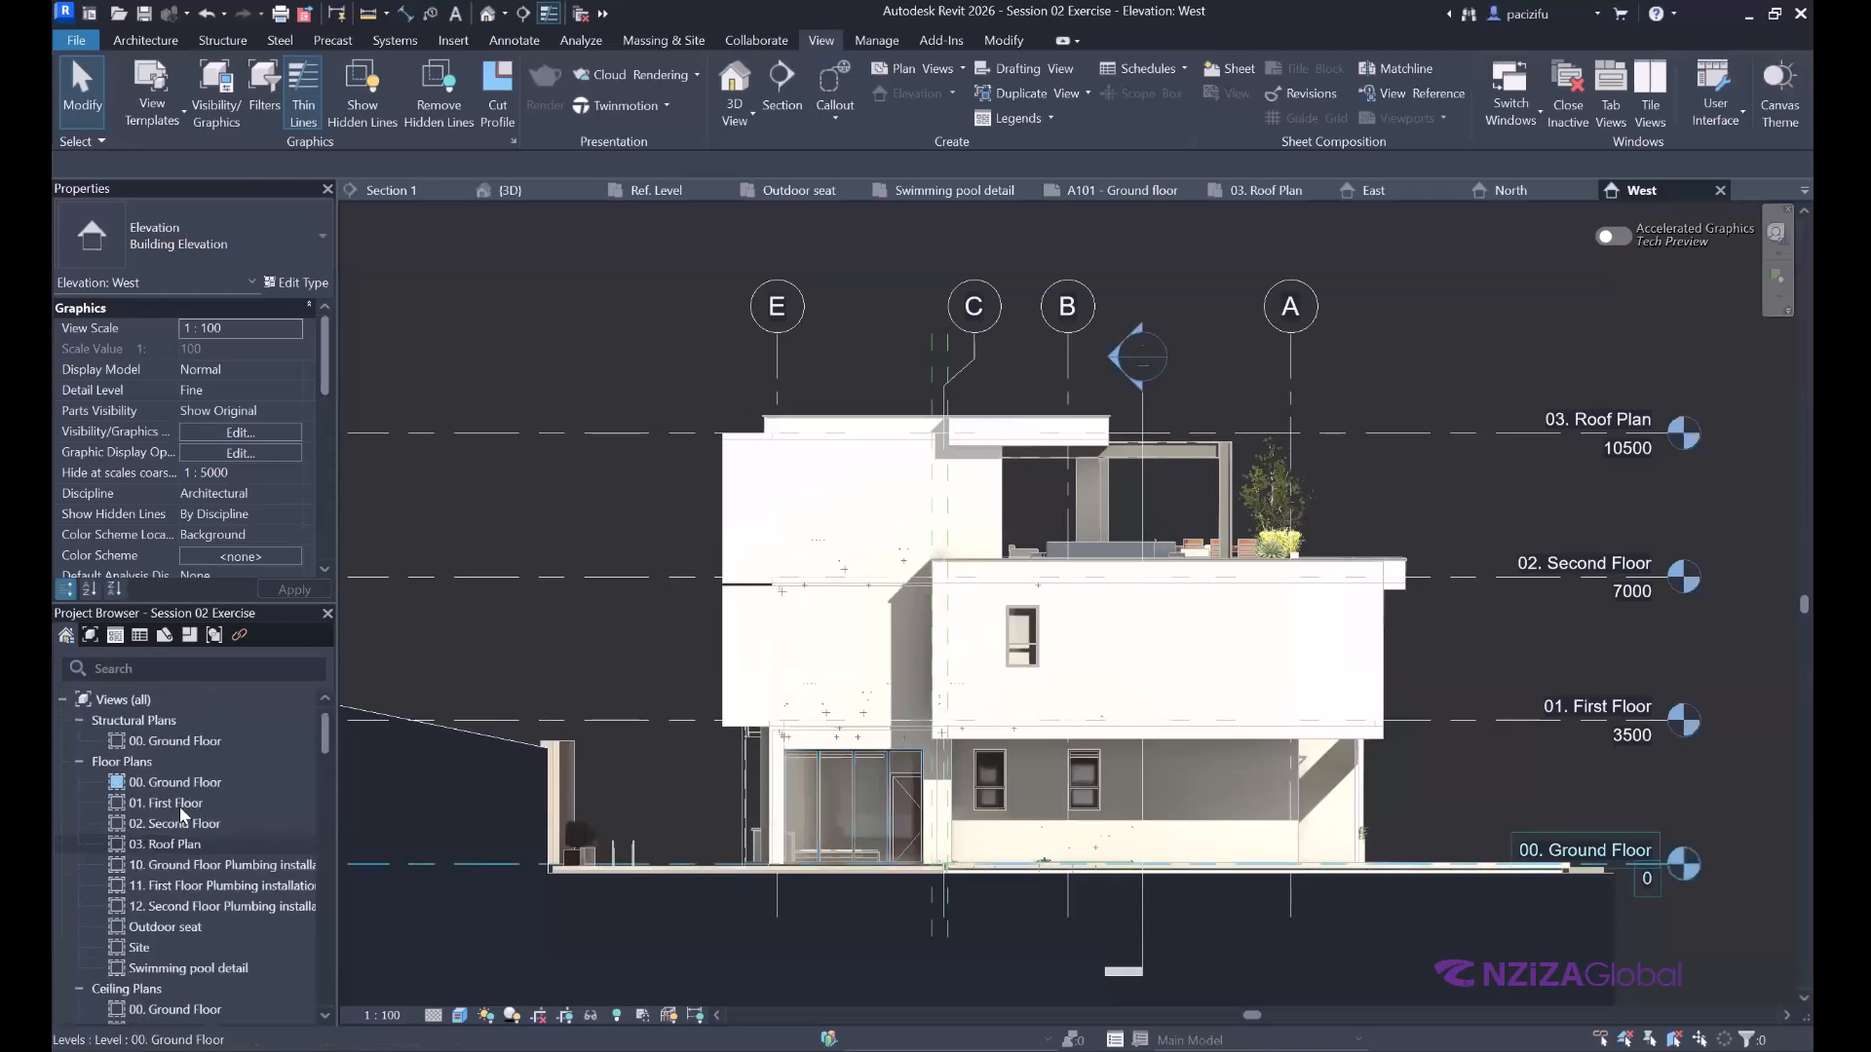
left_click(164, 783)
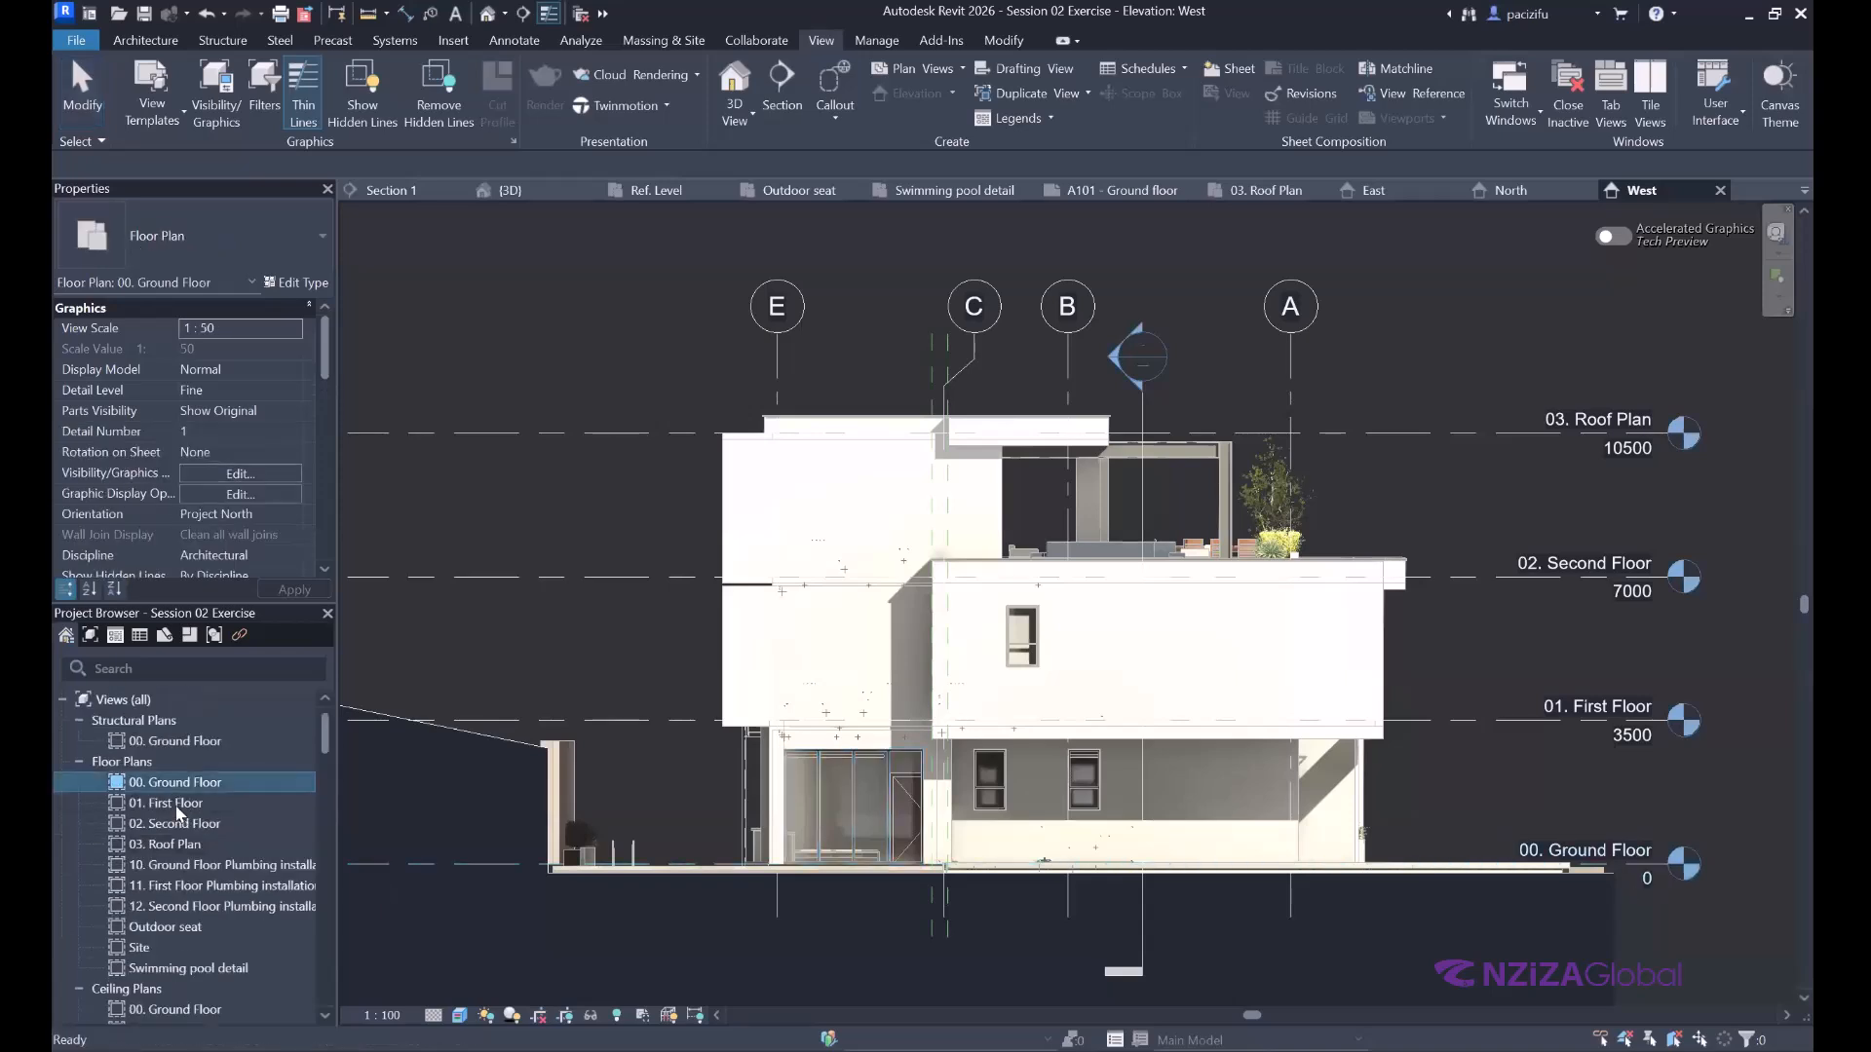
key("Down")
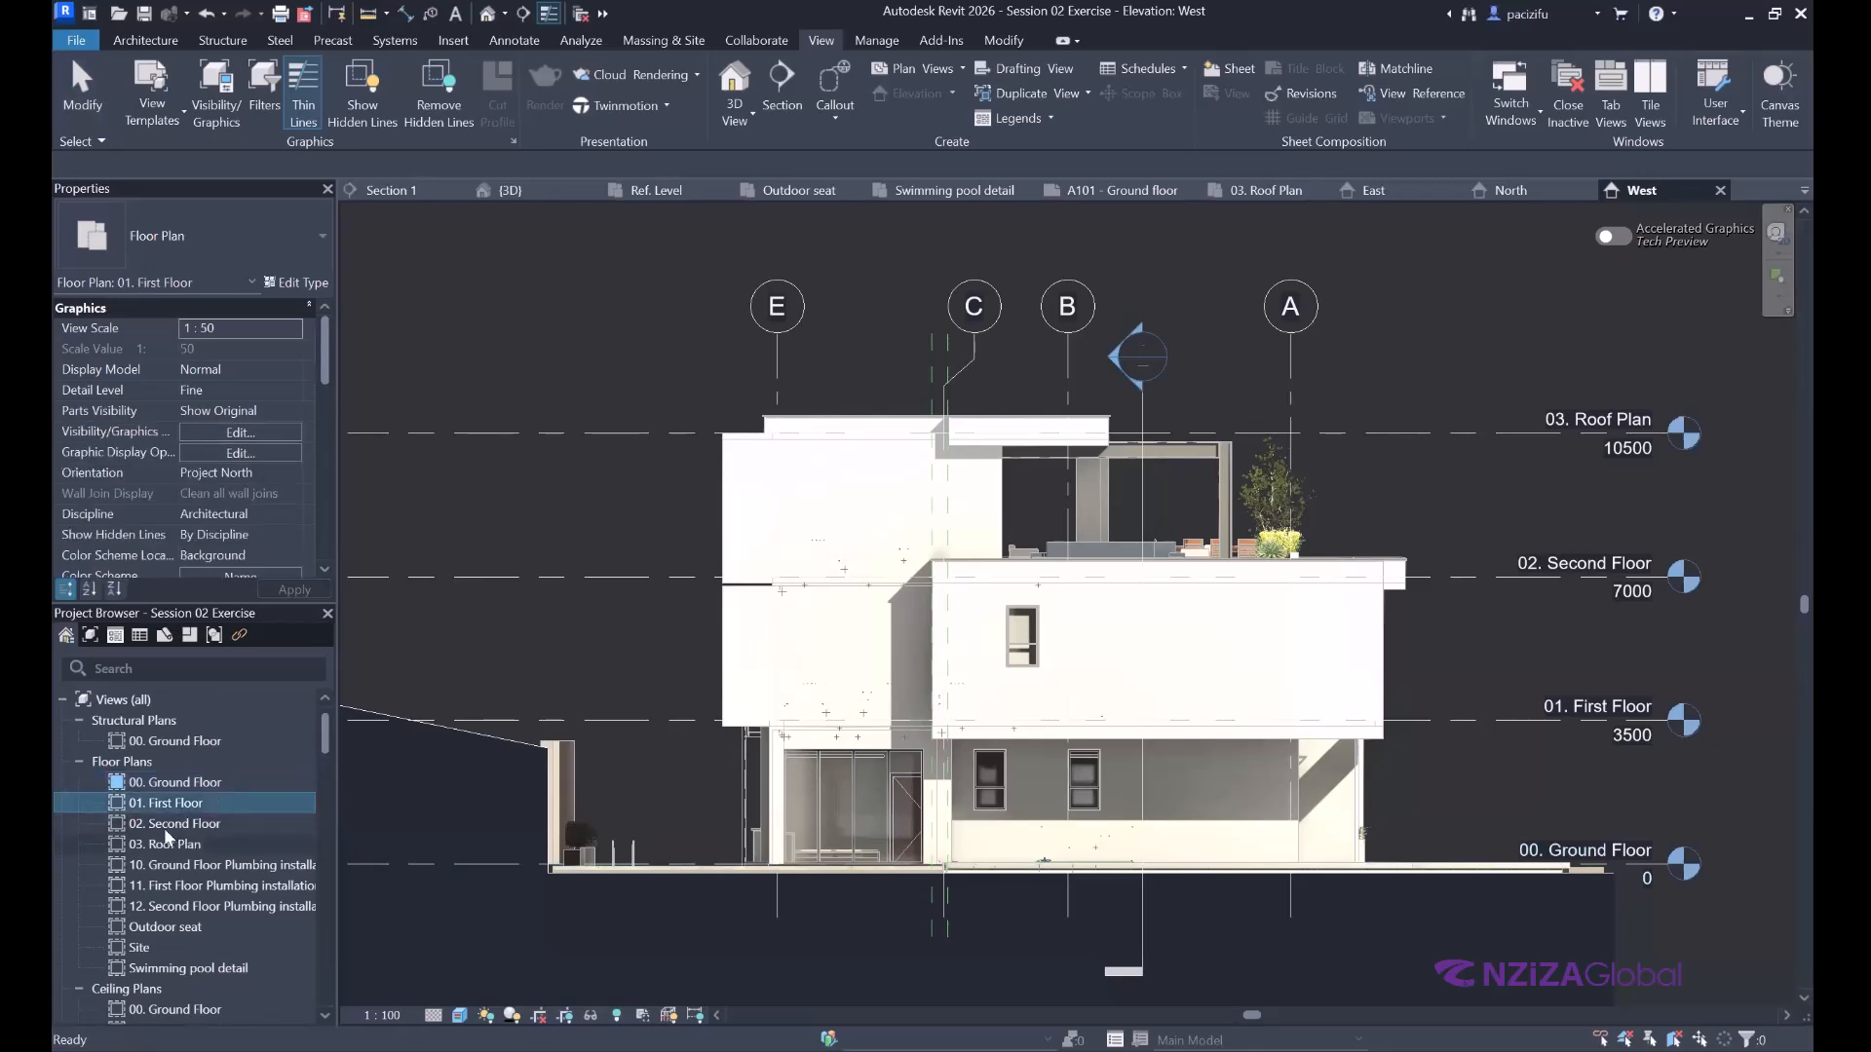
key("Down")
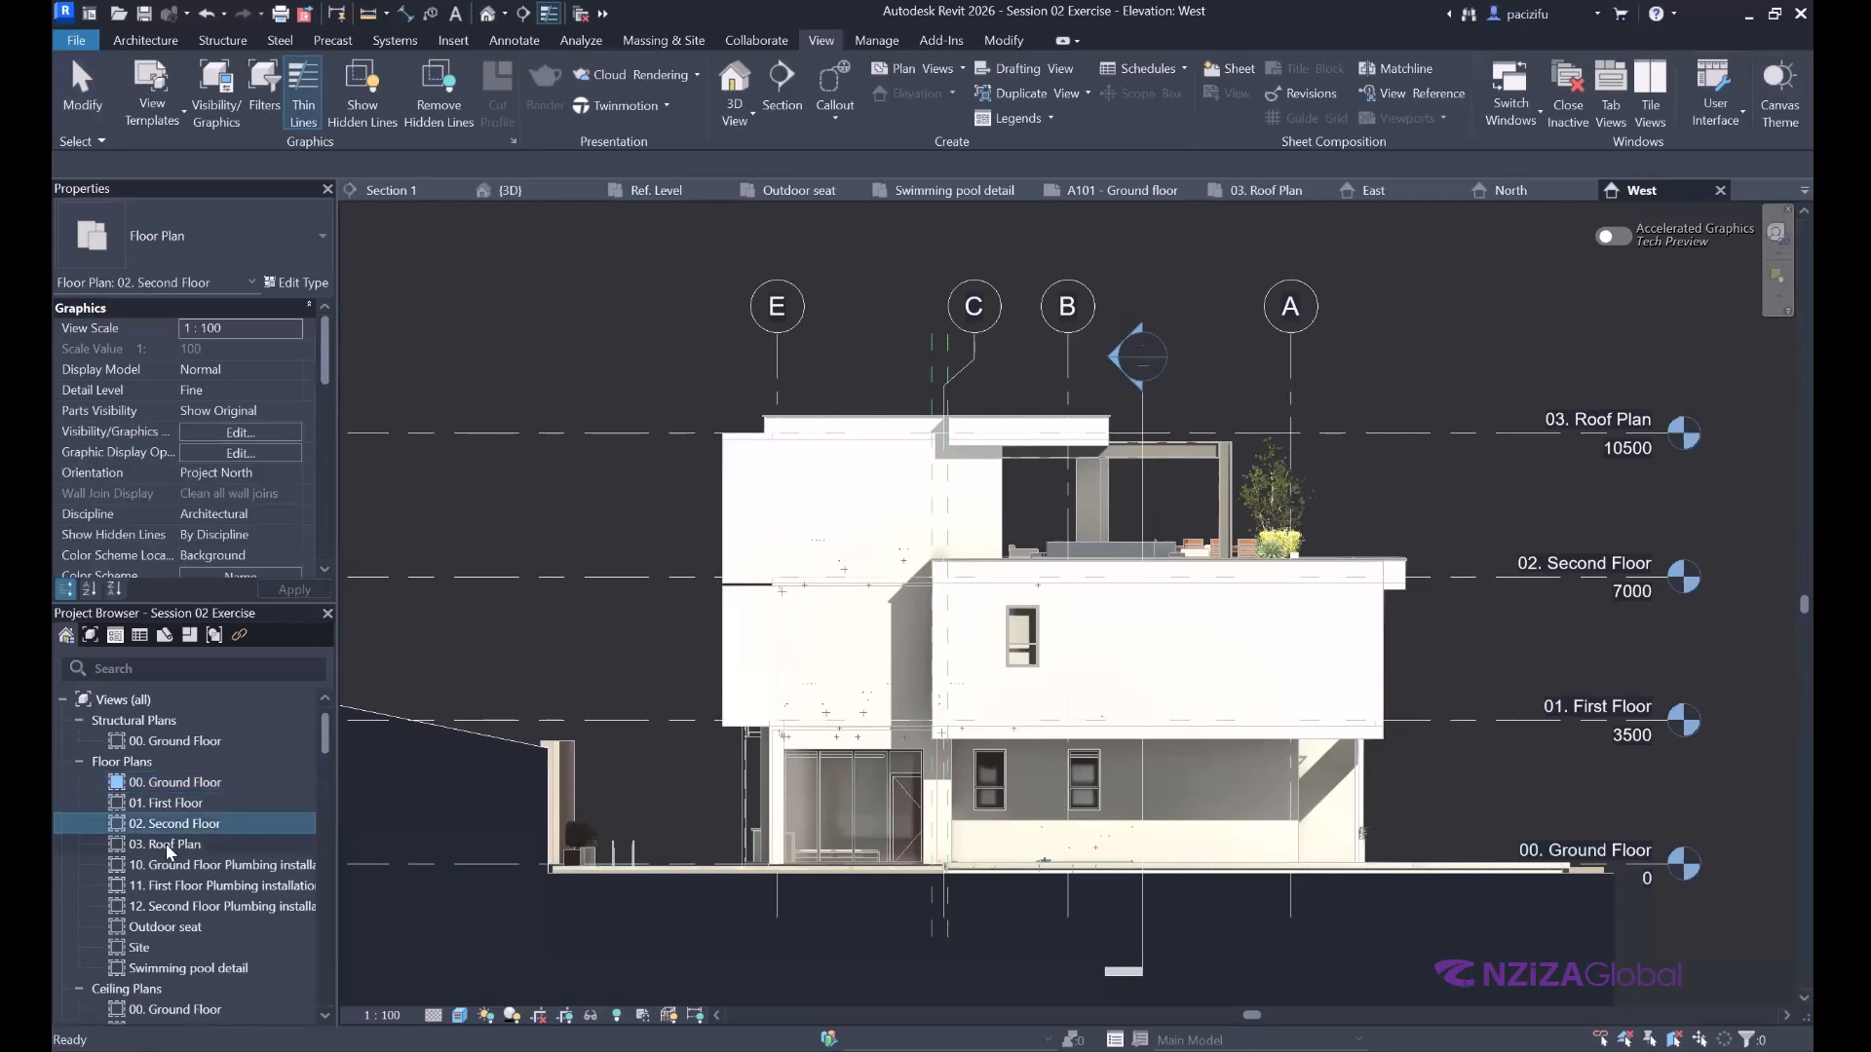
key("Down")
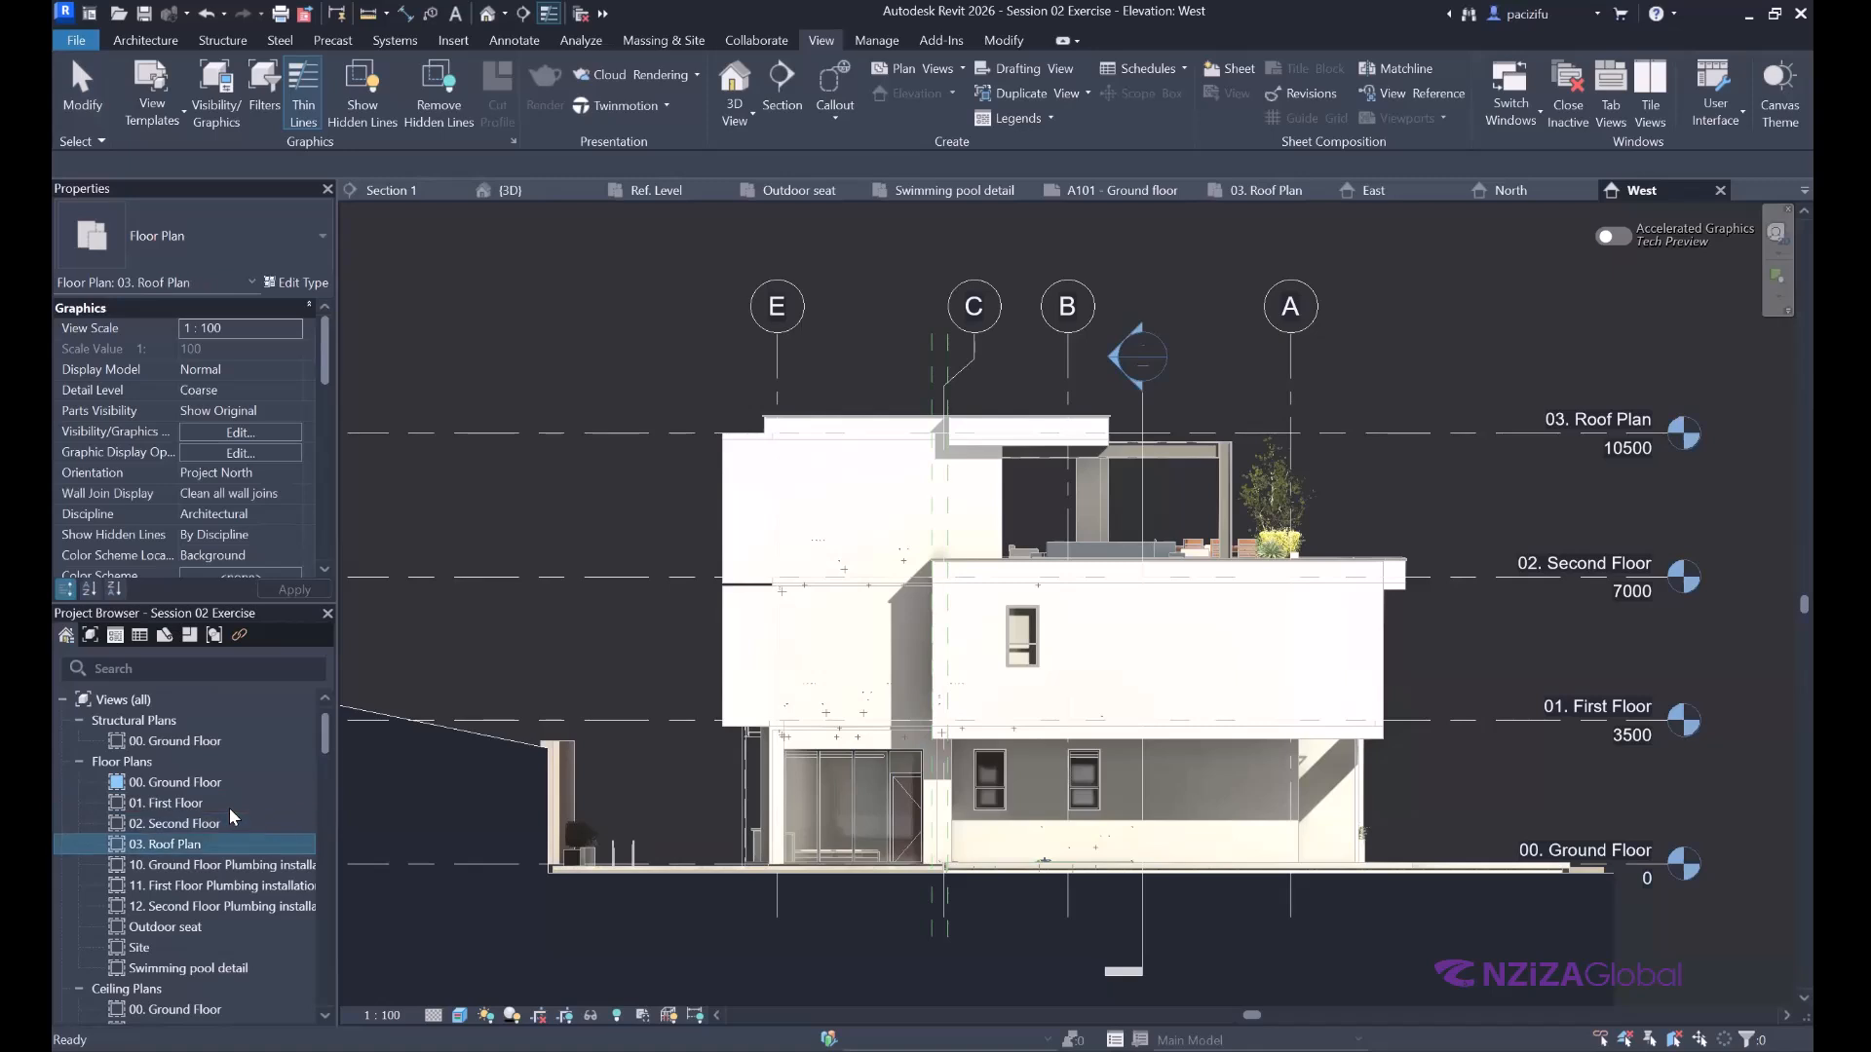
Review the building elevations in the project browser, selecting East and West to check their view properties.
scroll(230, 808, "down", 2)
scroll(230, 809, "down", 3)
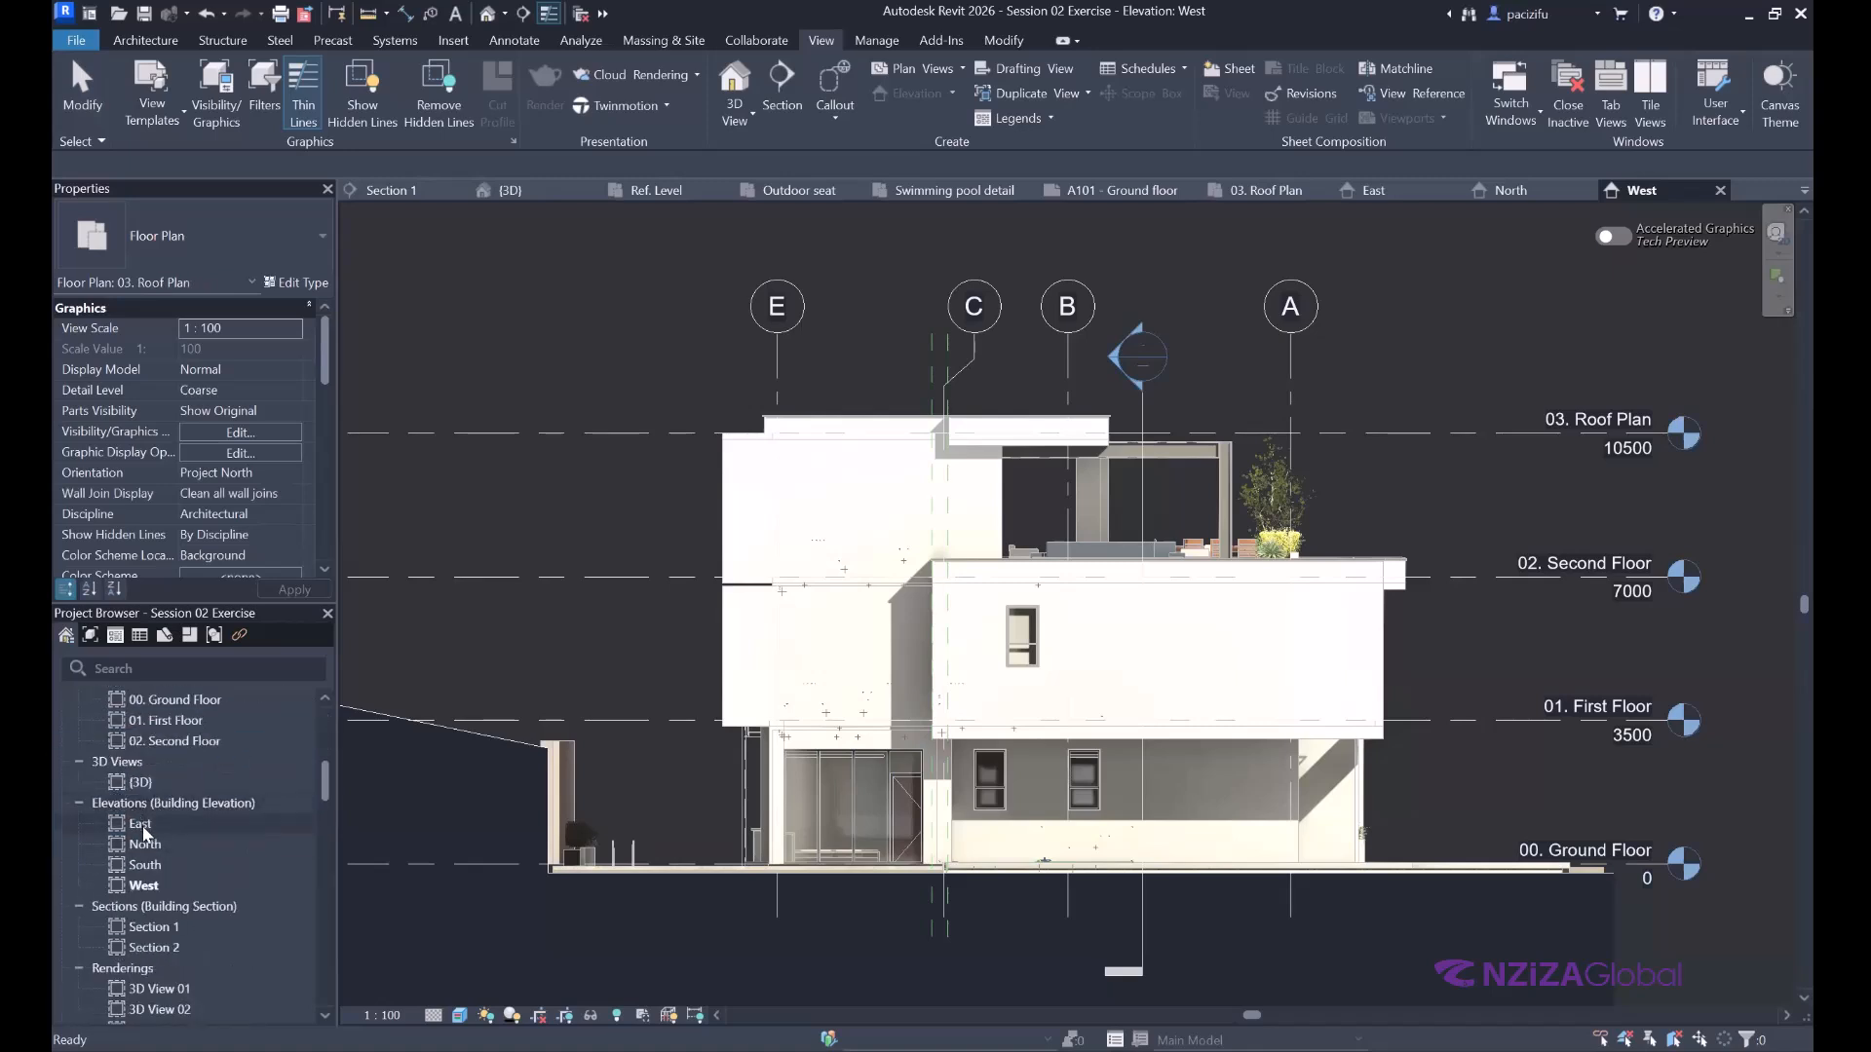
left_click(142, 825)
left_click(146, 845)
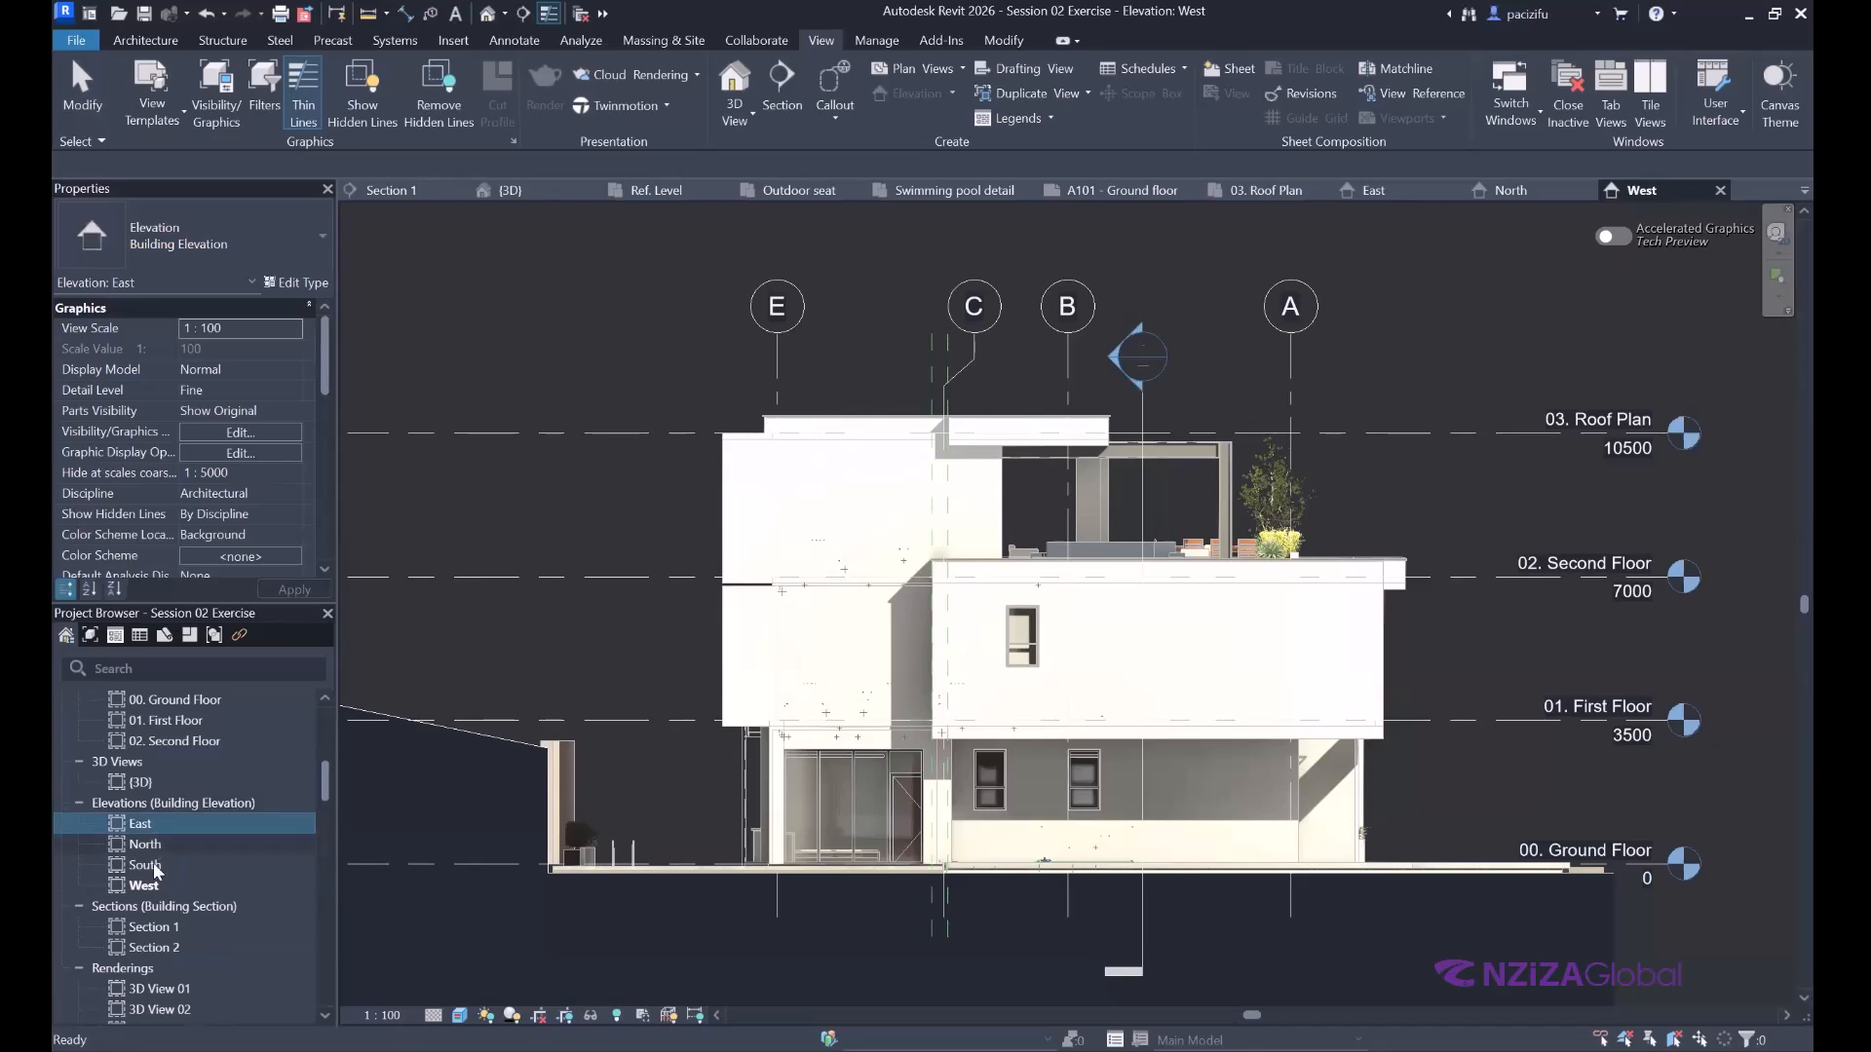
left_click(156, 882)
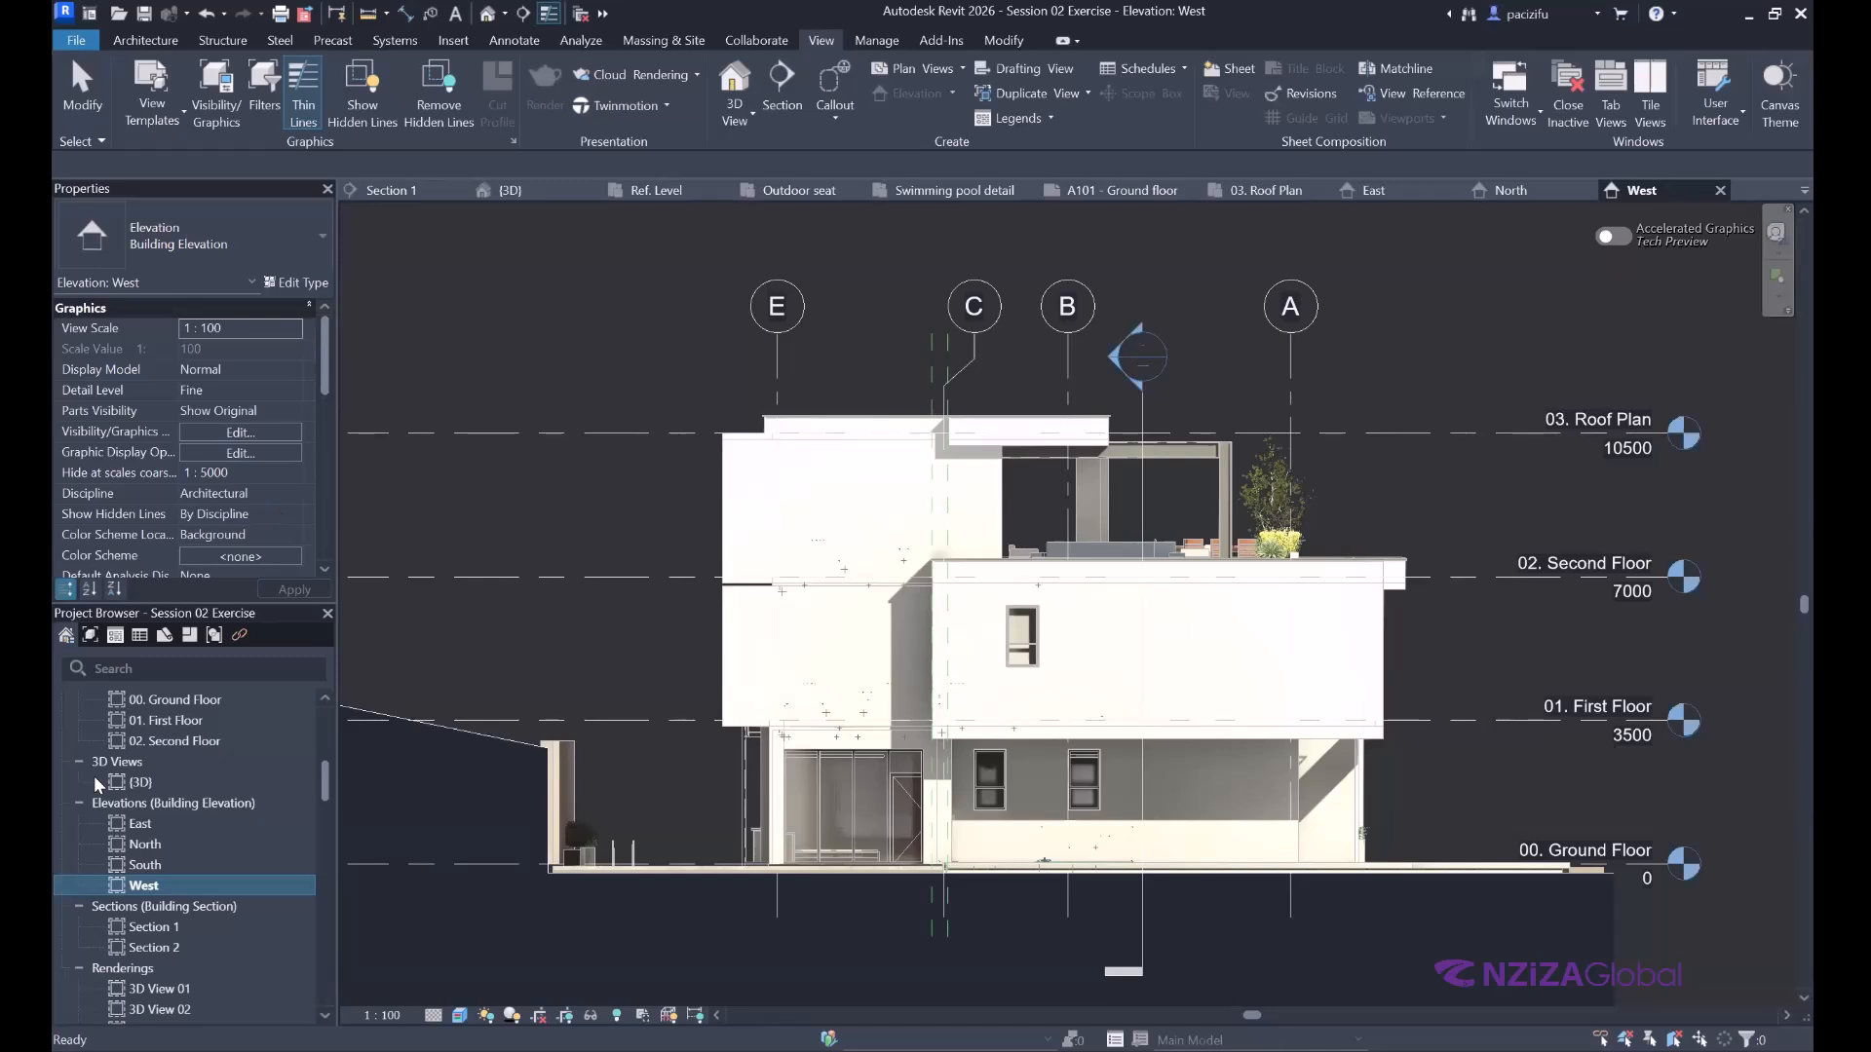
scroll(147, 803, "up", 6)
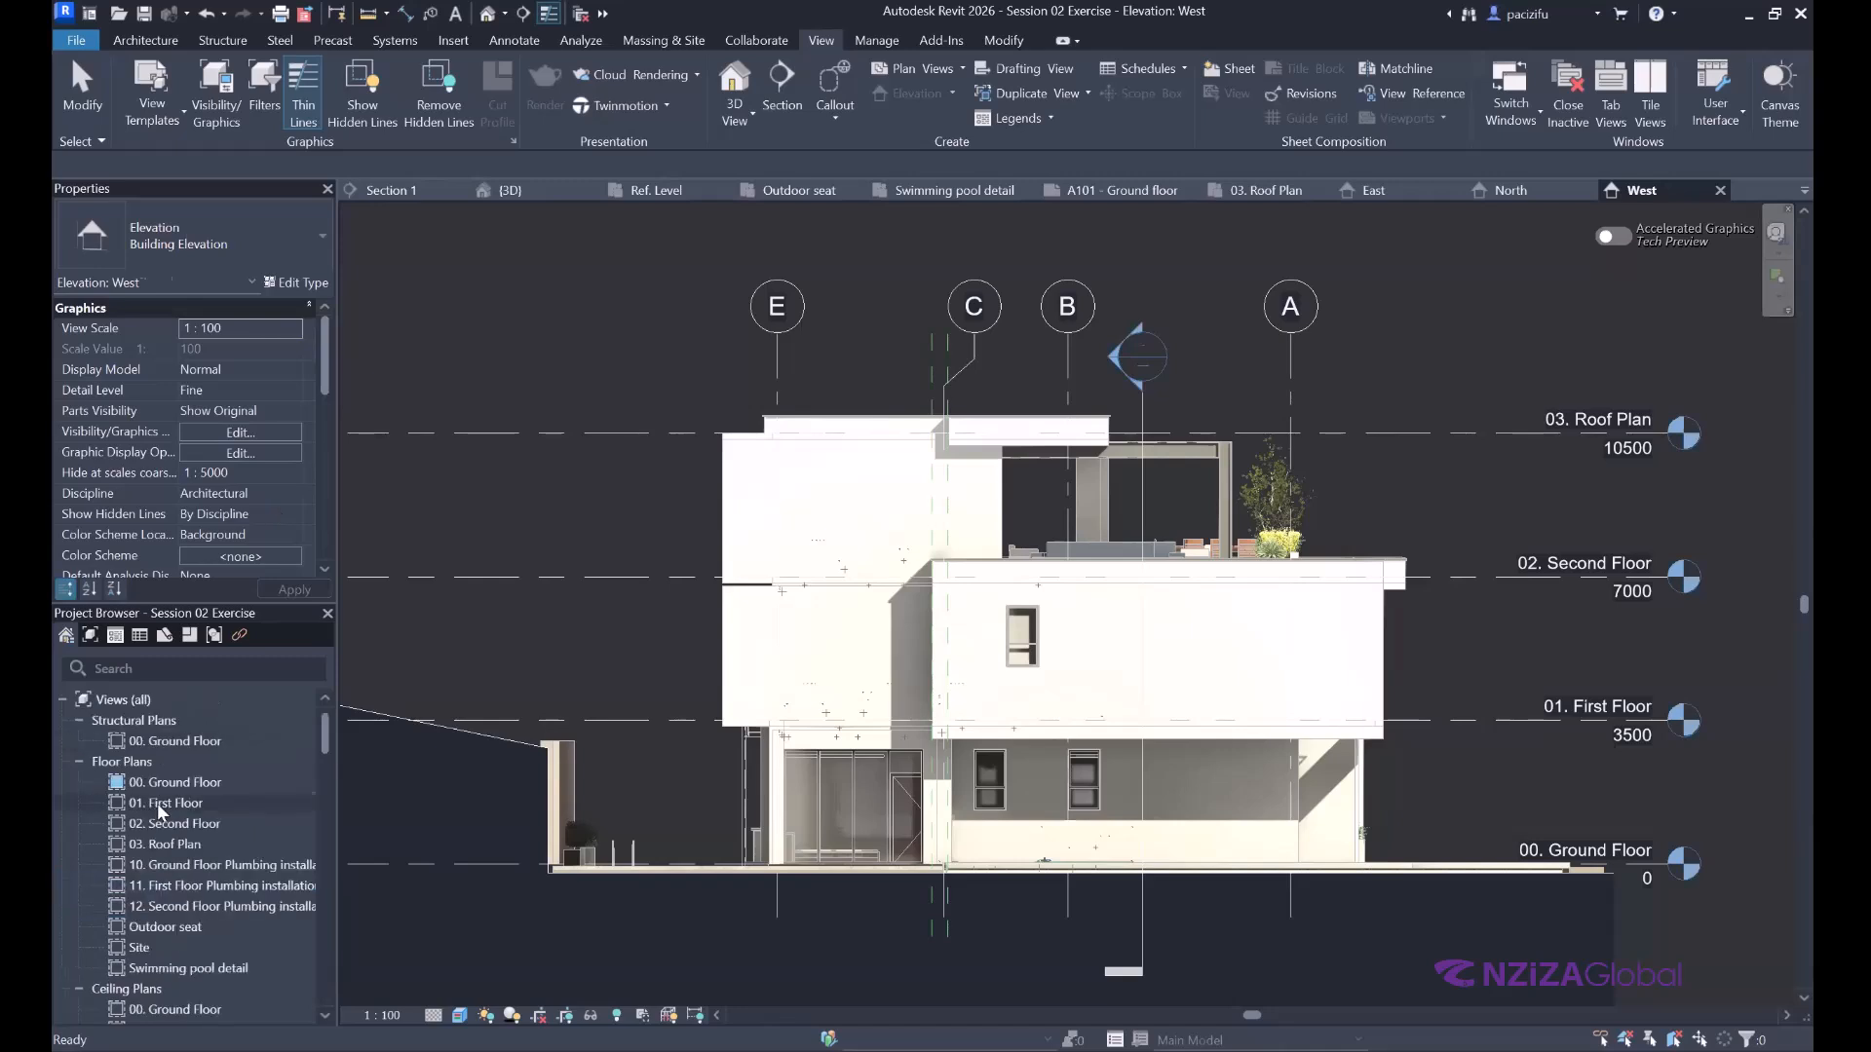
Open the 01. First Floor plan and create a new sheet with the A1 metric title block.
left_click(159, 805)
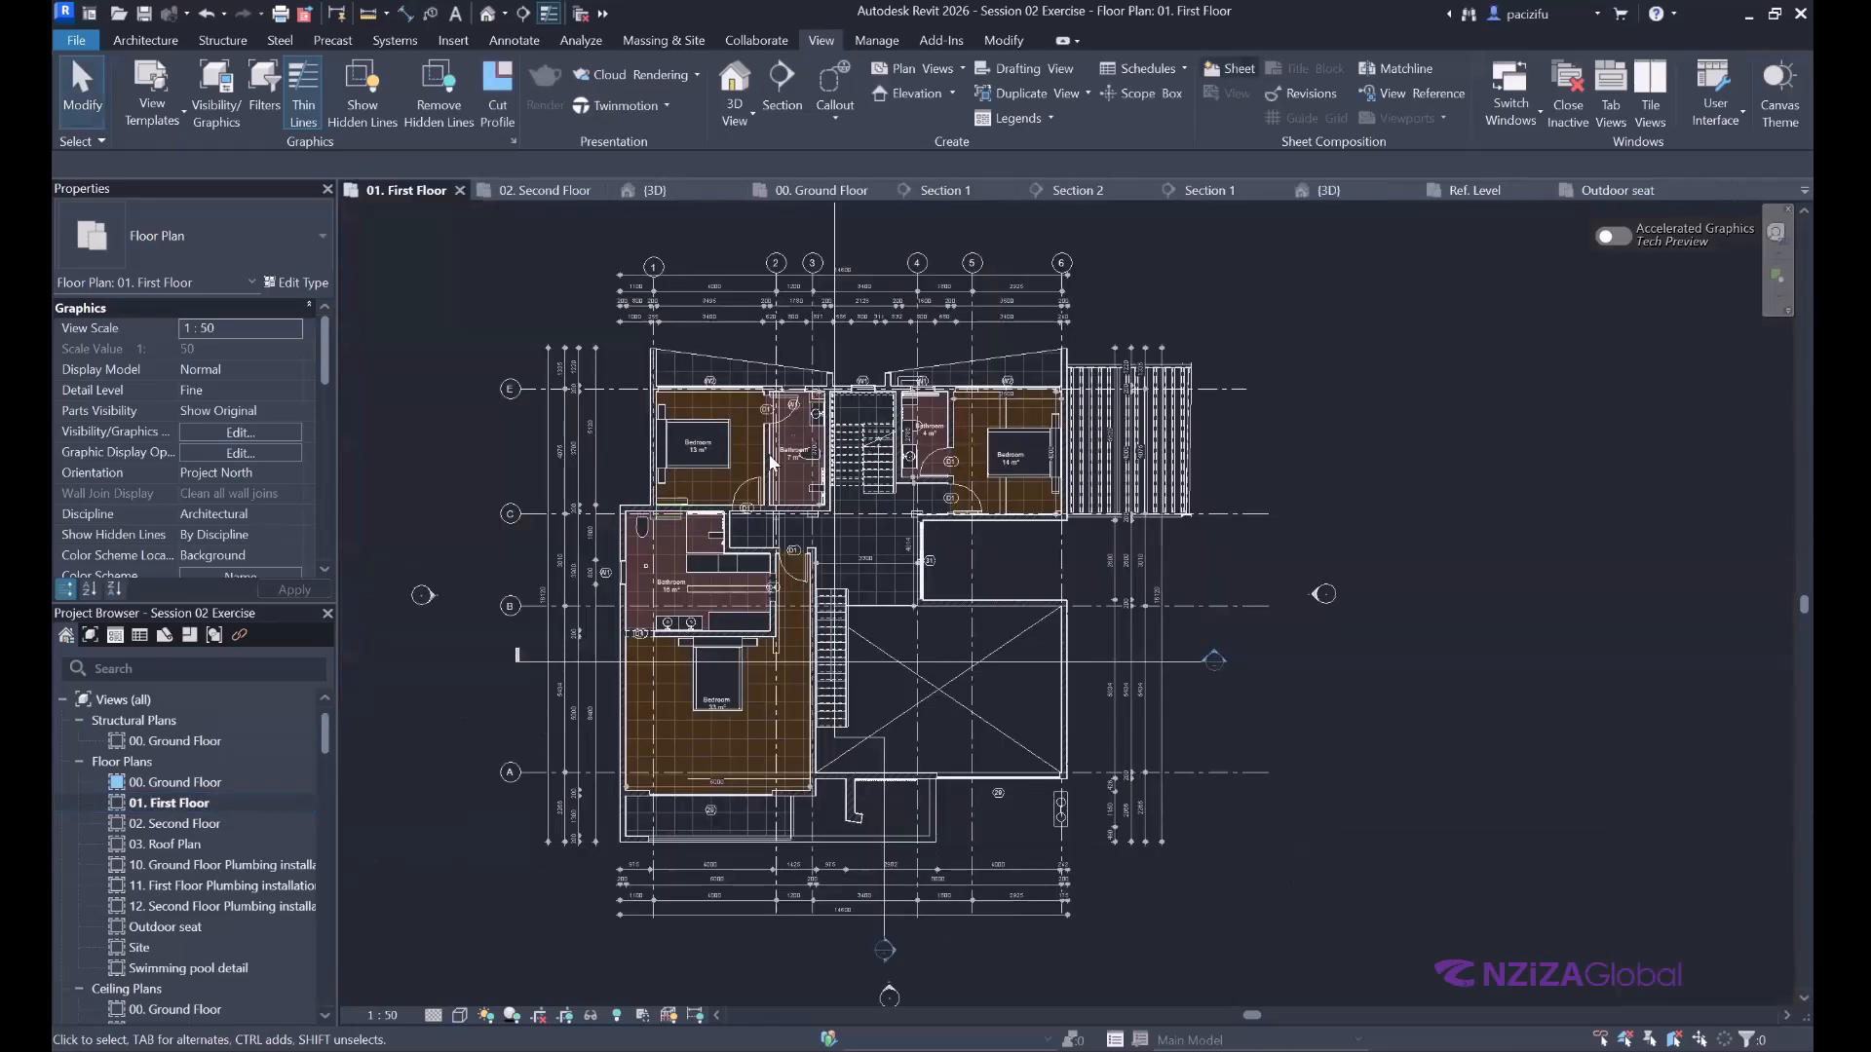
left_click(1226, 68)
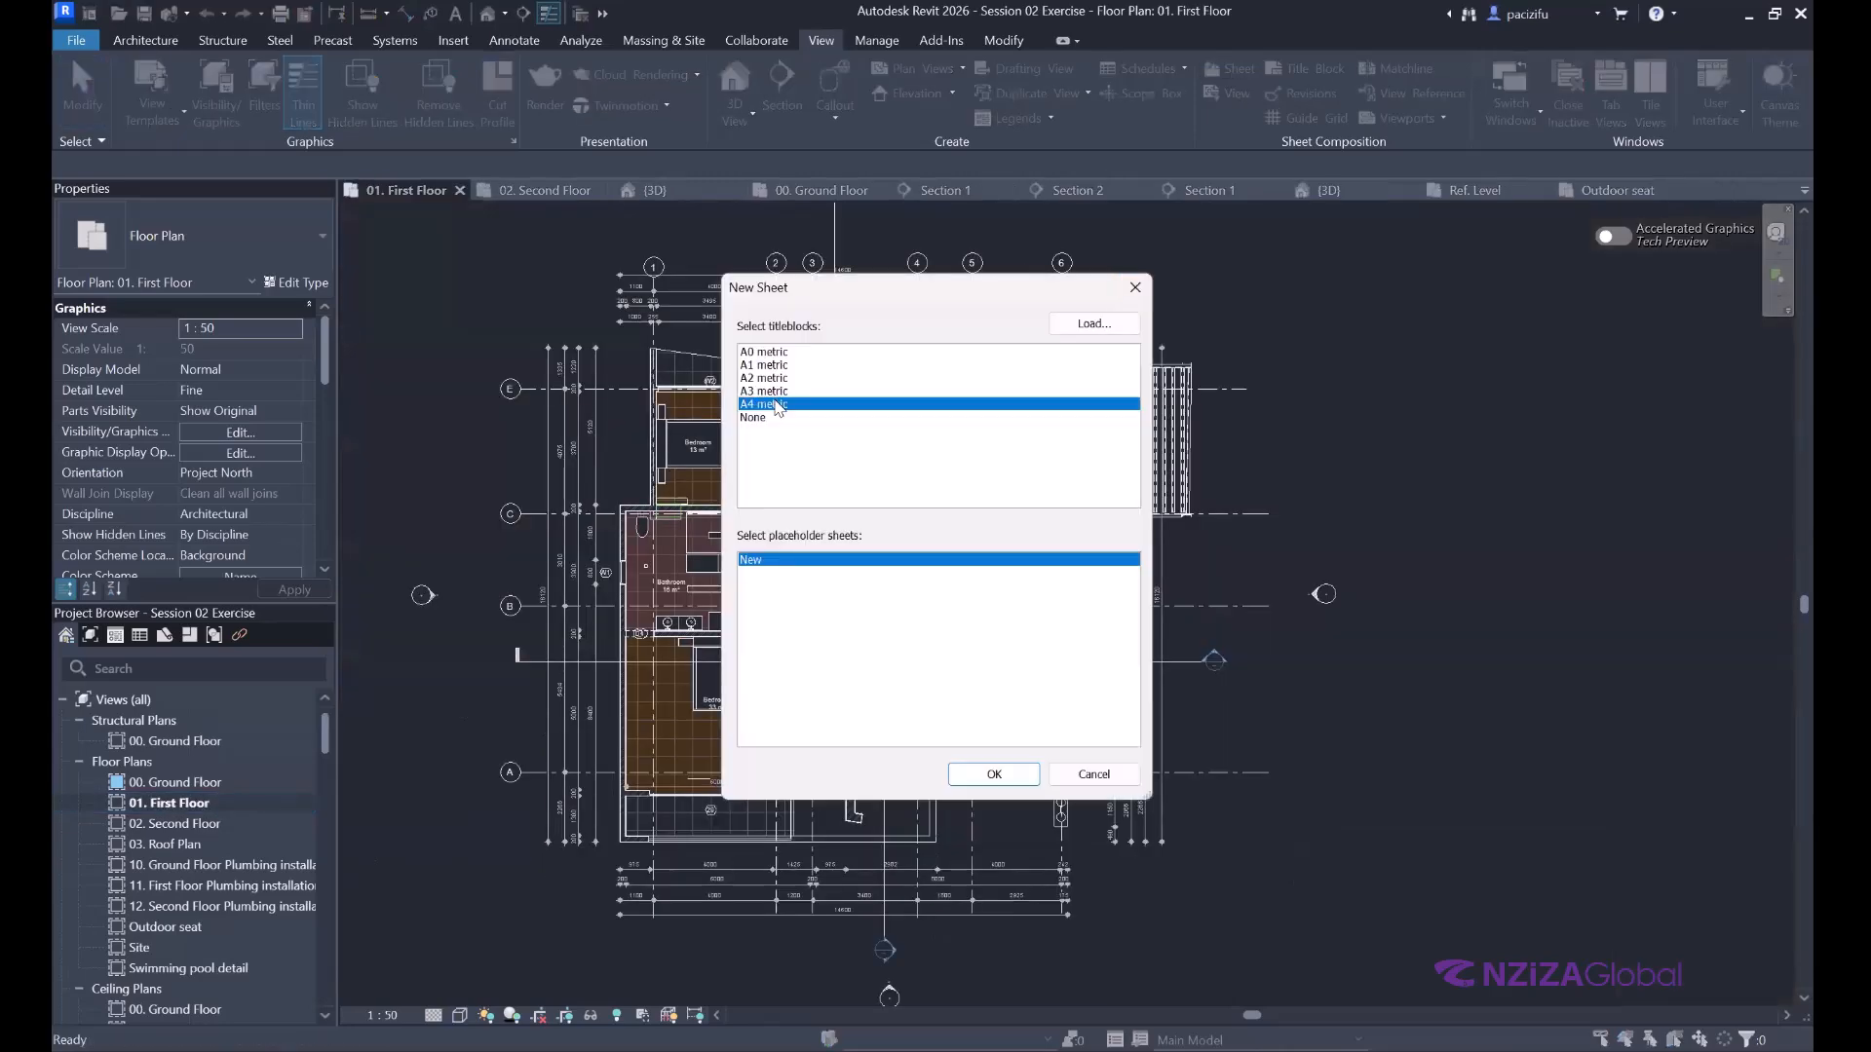
left_click(766, 366)
left_click(994, 773)
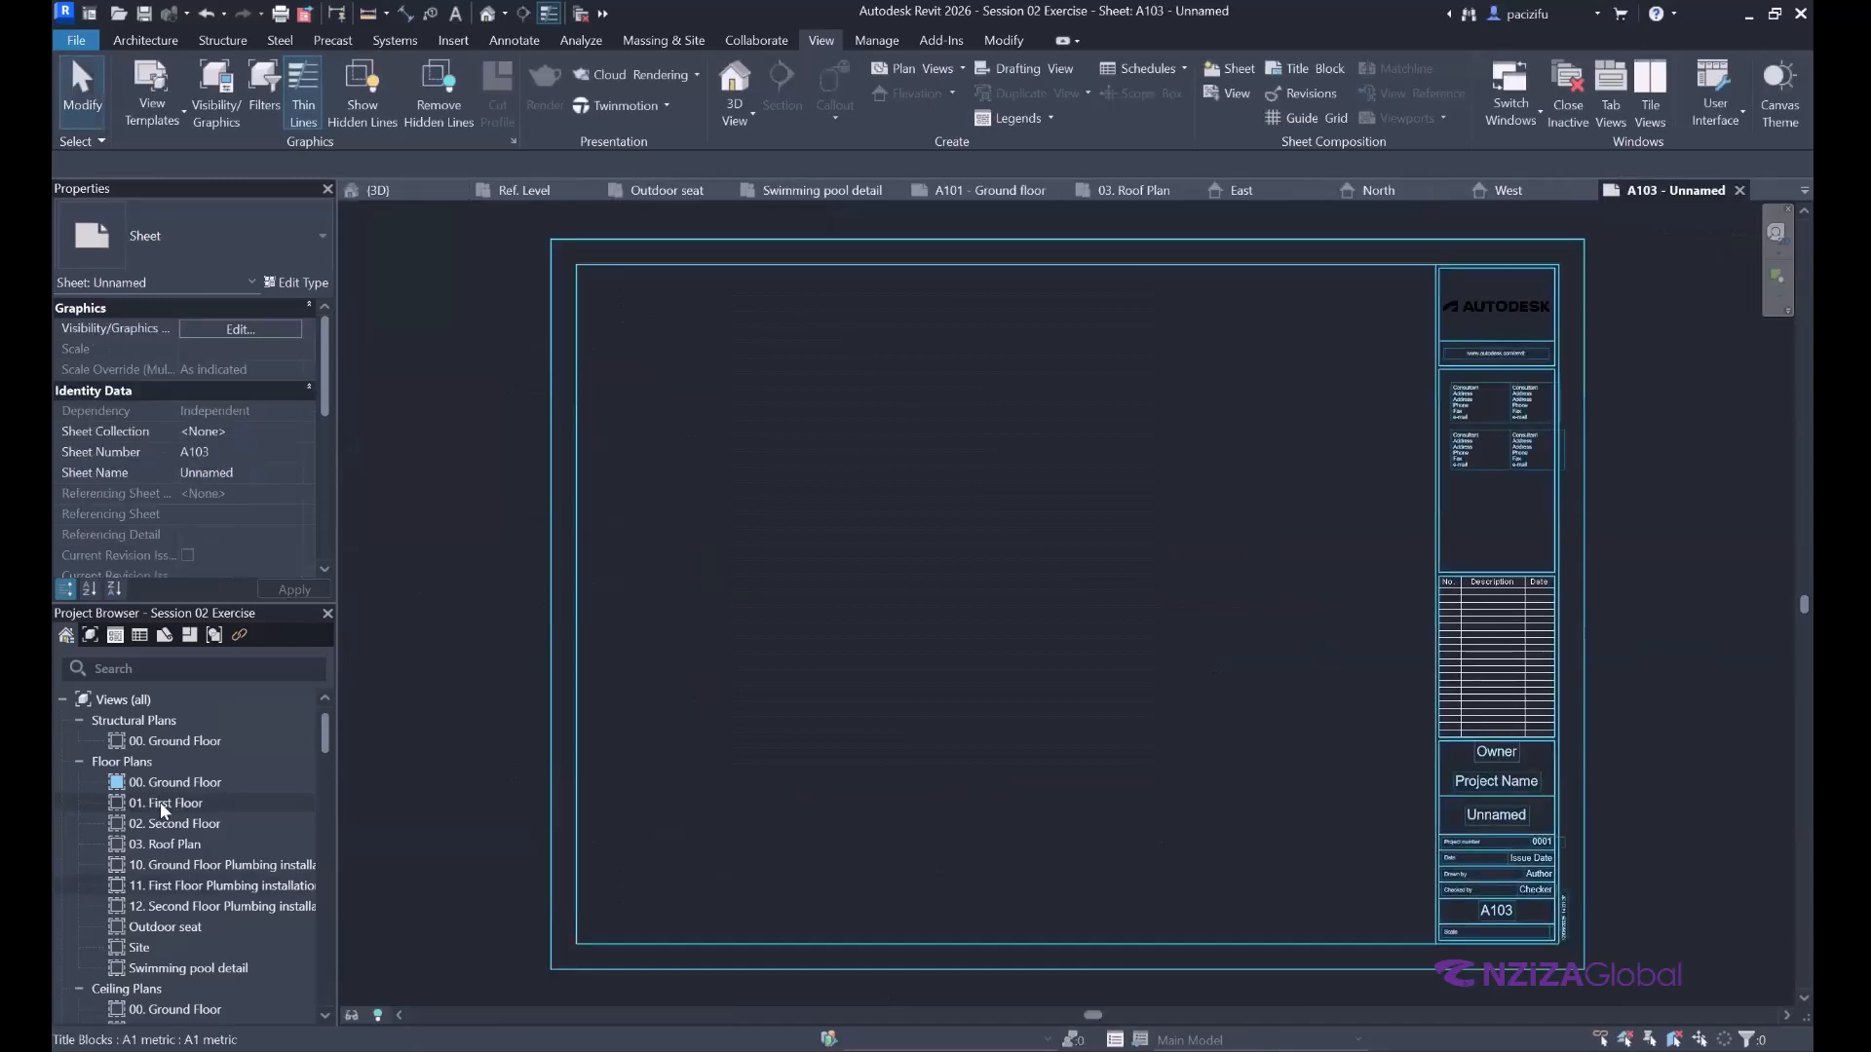
Place the 01. First Floor plan on the new A1 sheet and nudge the viewport down to centre it within the border.
left_click_drag(986, 580, 999, 605)
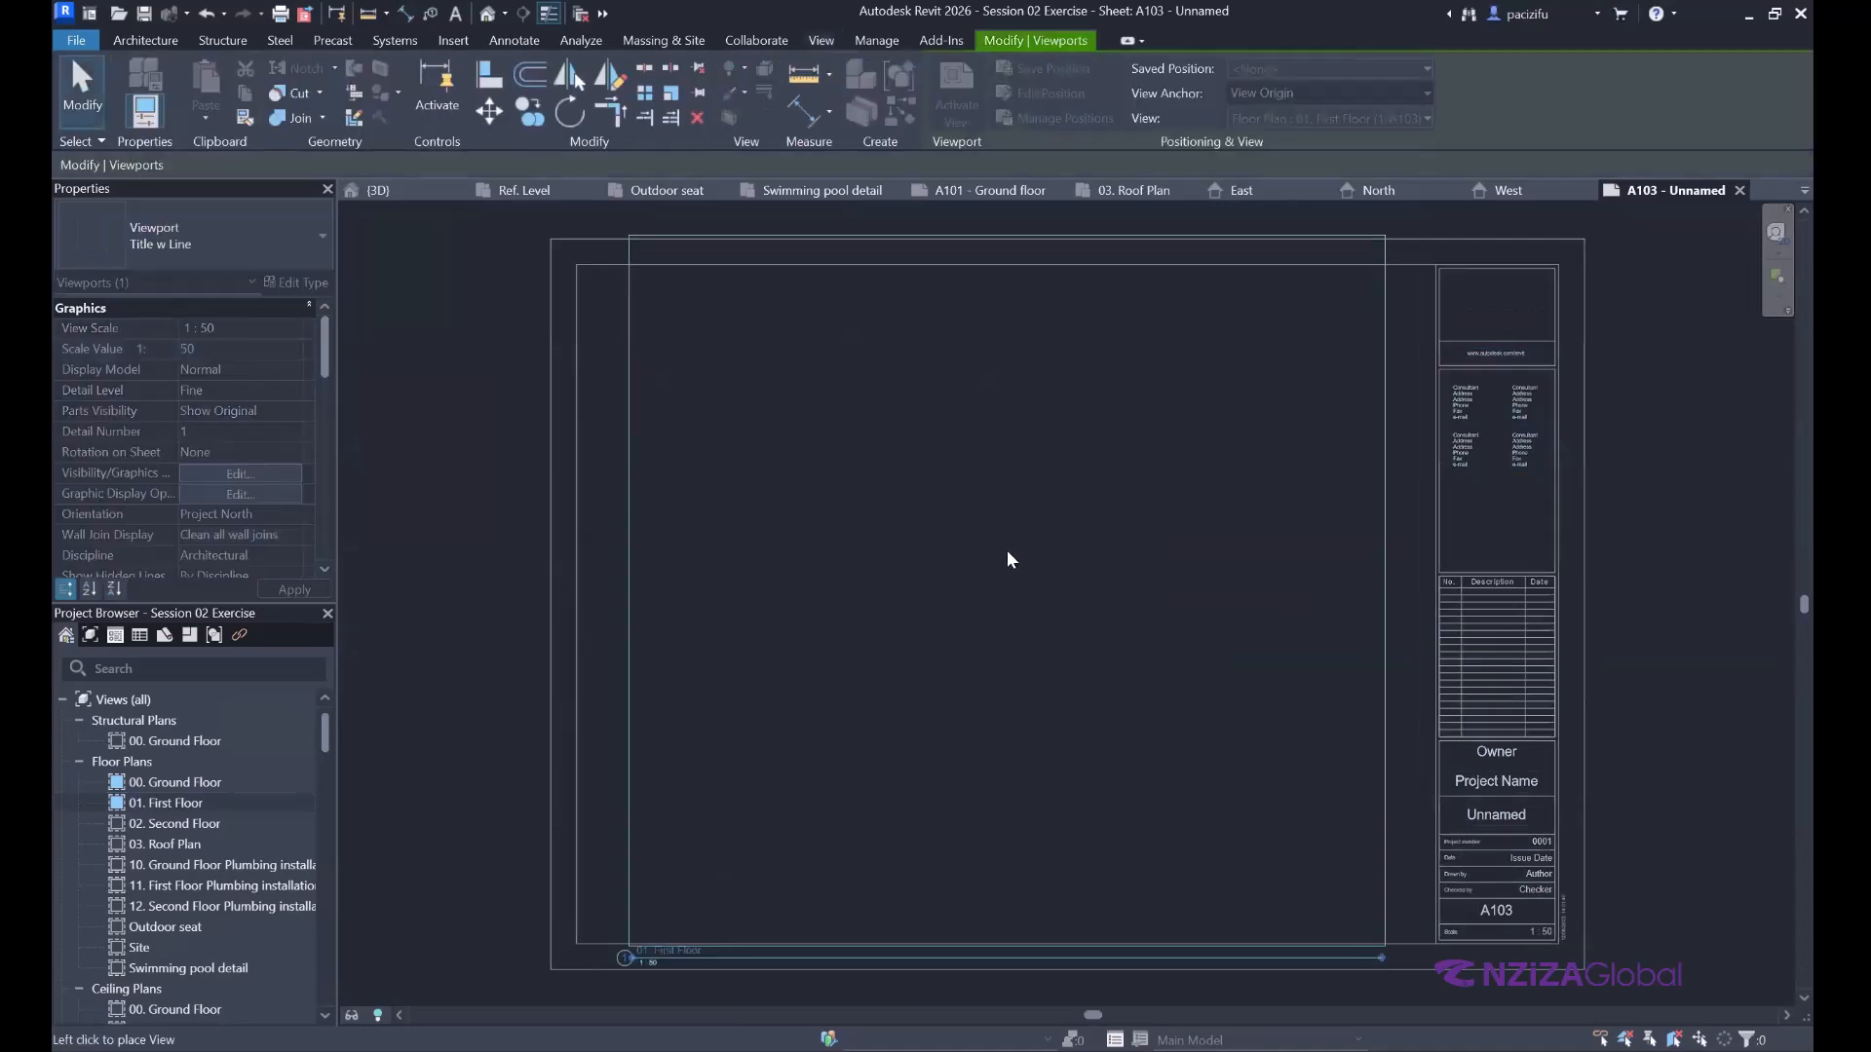
left_click(904, 742)
key("Escape")
scroll(867, 686, "down", 1)
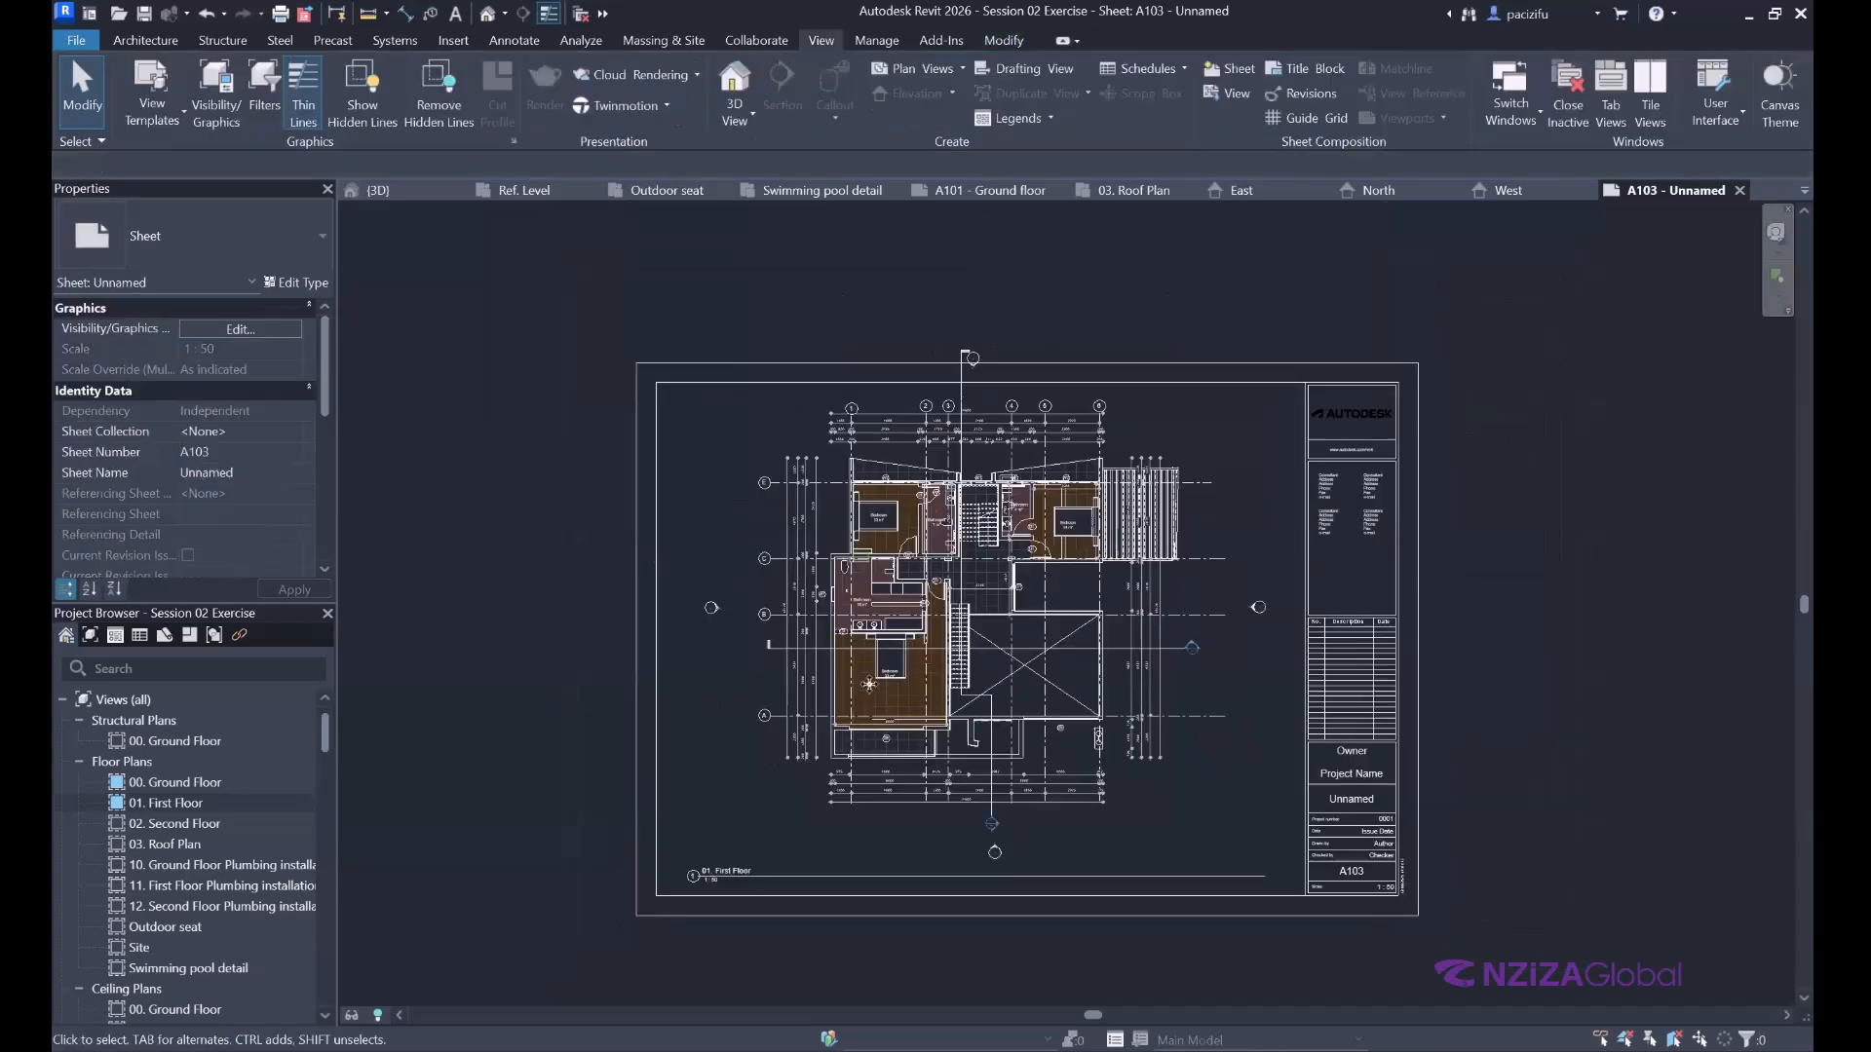
left_click(870, 683)
key("Down")
key("Down")
key("Down")
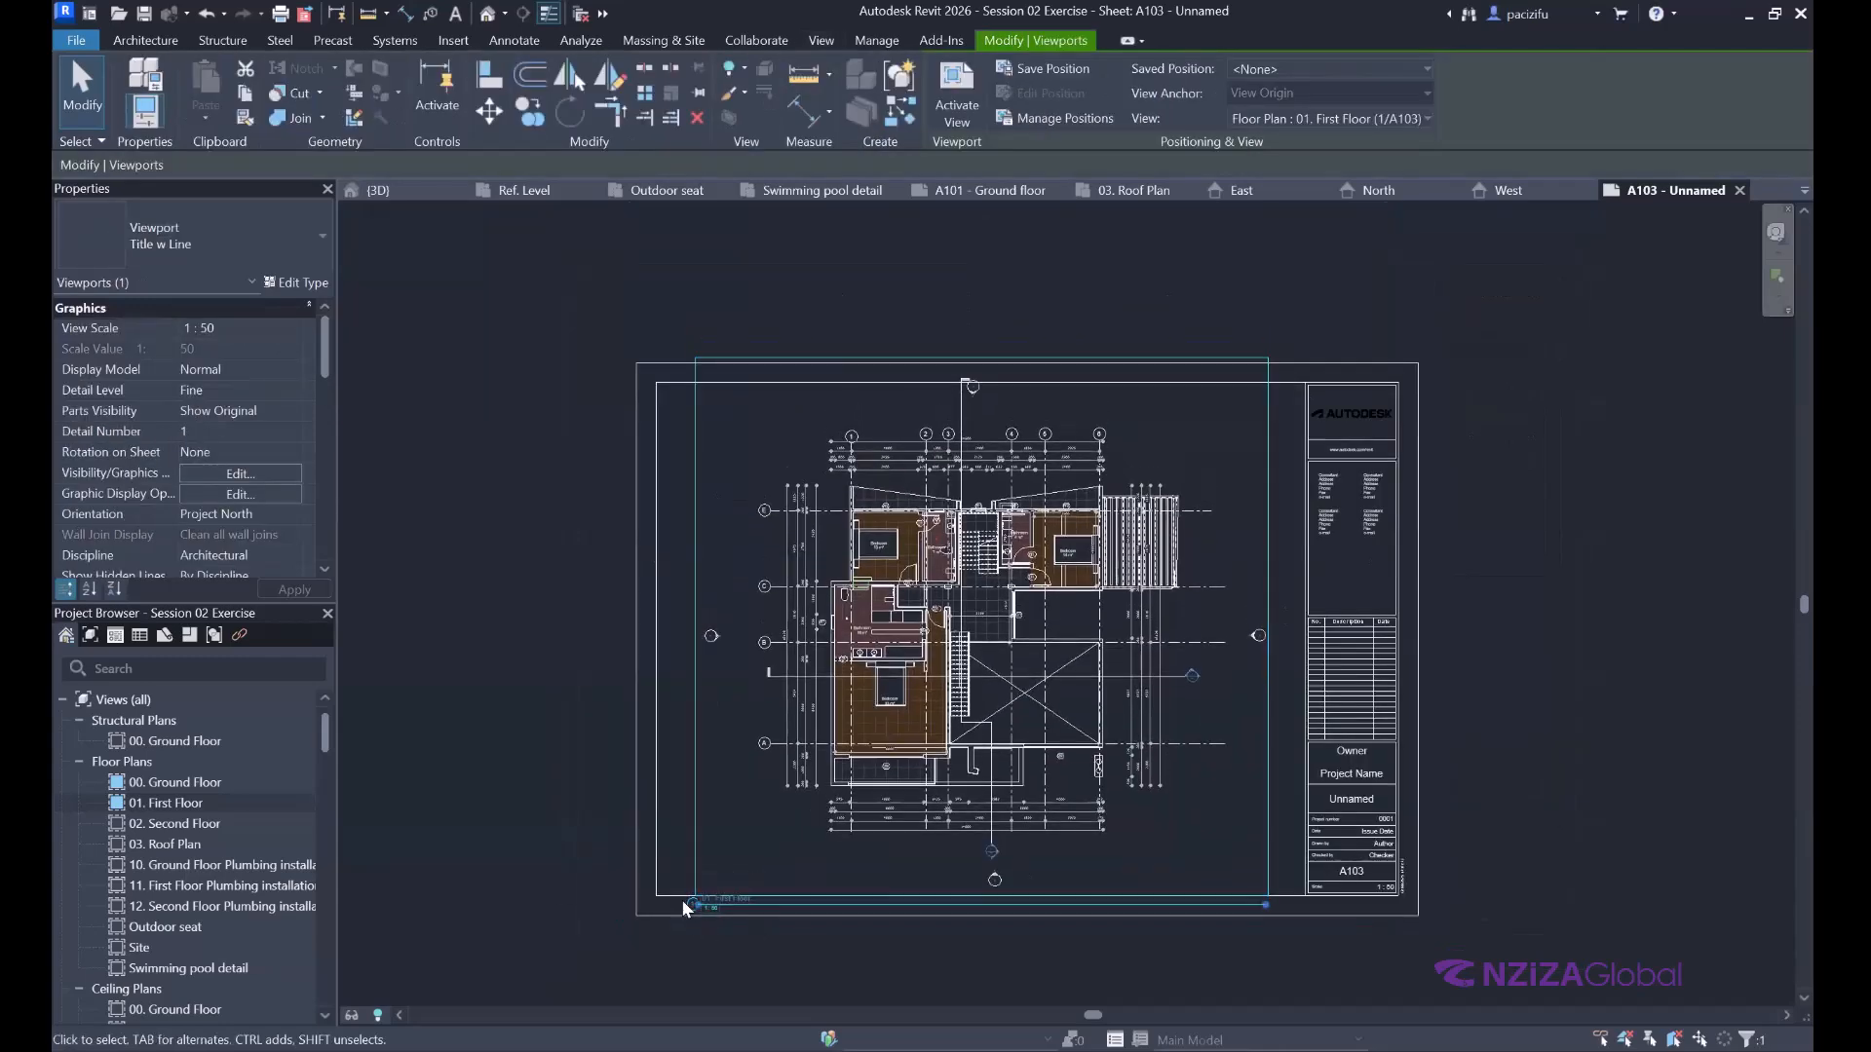
Move the First Floor view title up inside the sheet border and shorten its title line to just past the text.
key("Escape")
scroll(685, 844, "up", 2)
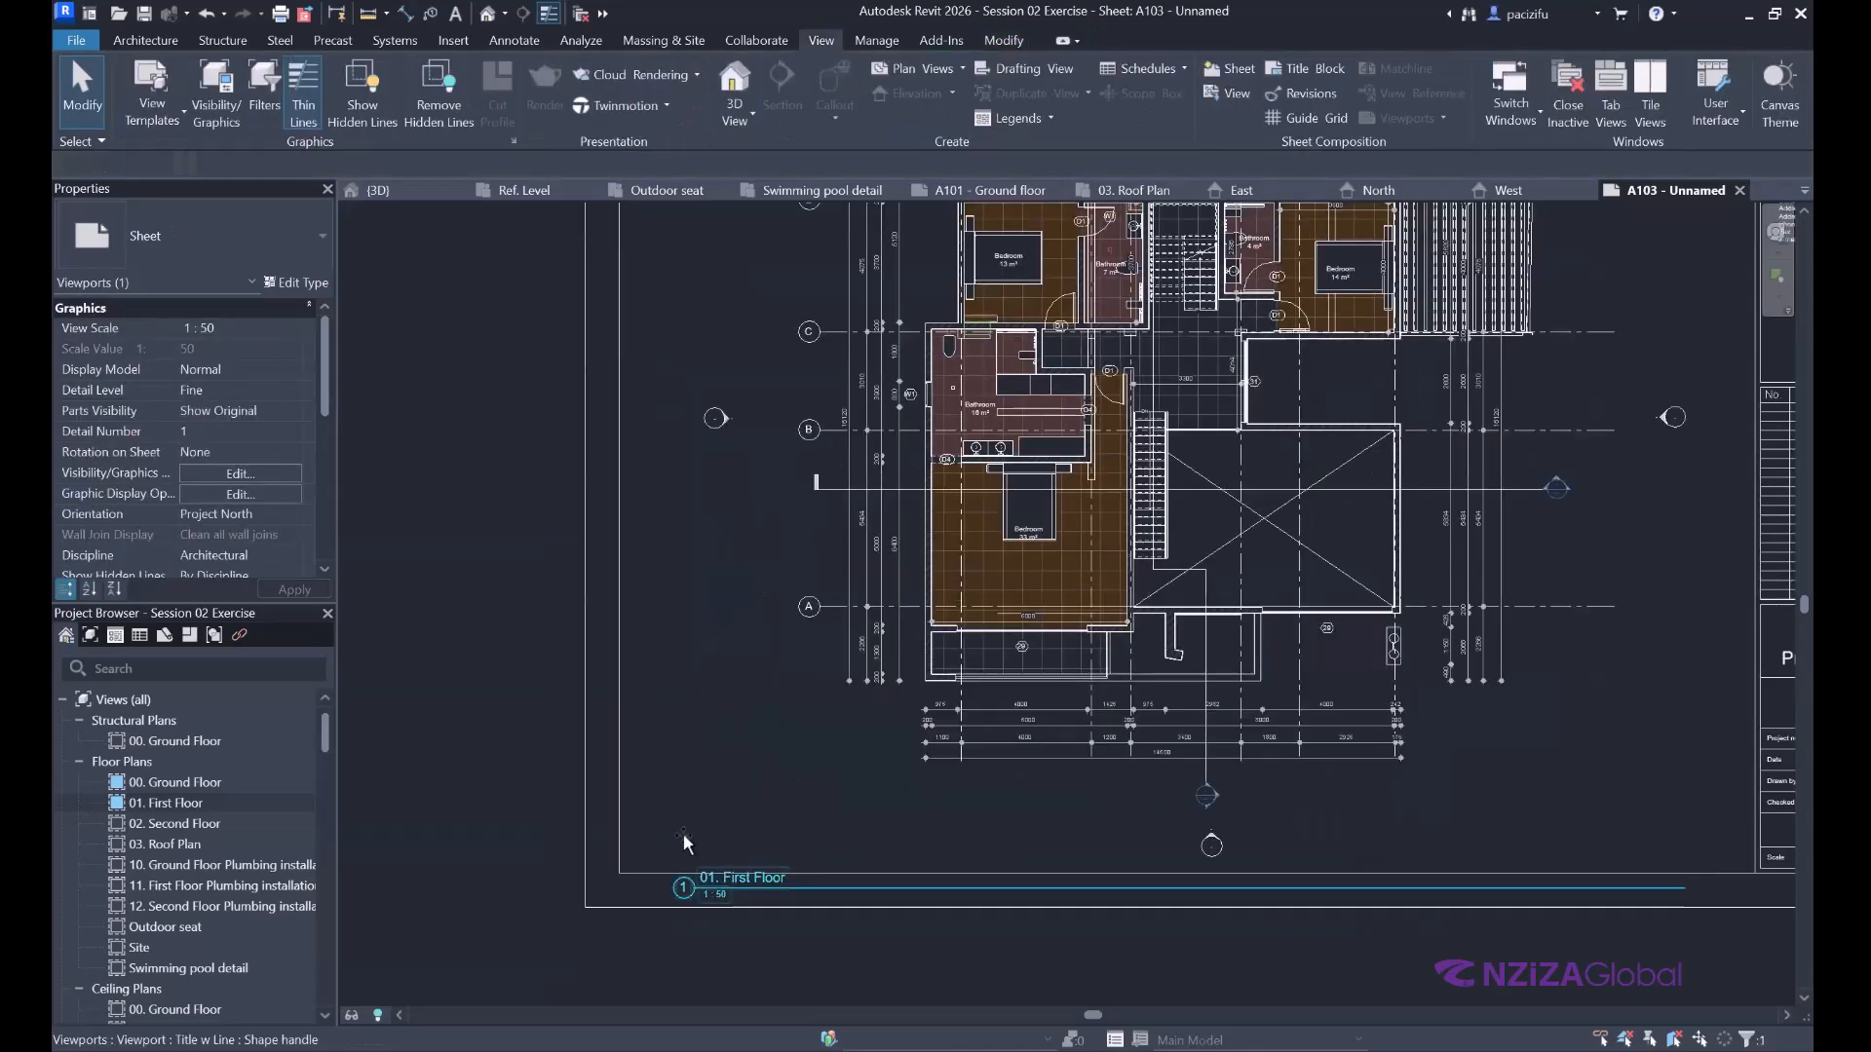
scroll(683, 844, "up", 3)
left_click_drag(683, 886, 682, 844)
scroll(682, 843, "down", 4)
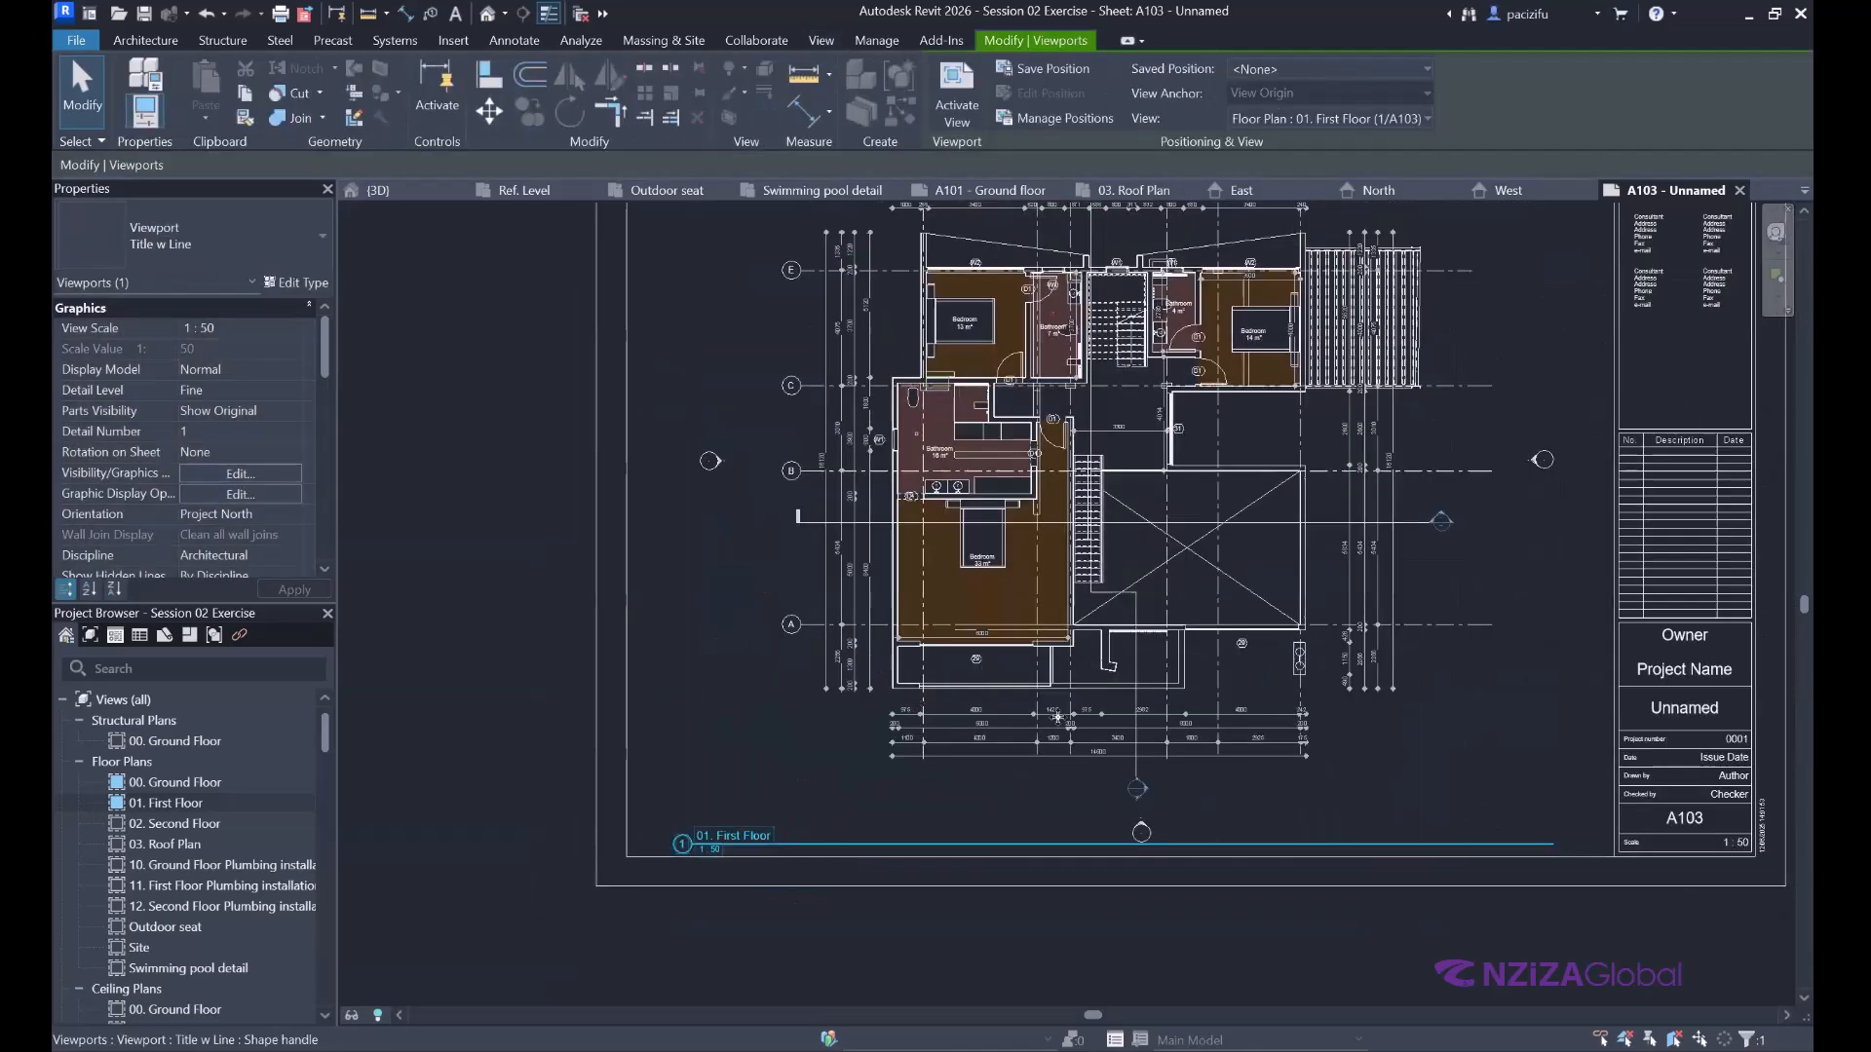
left_click_drag(1554, 845, 804, 906)
key("Escape")
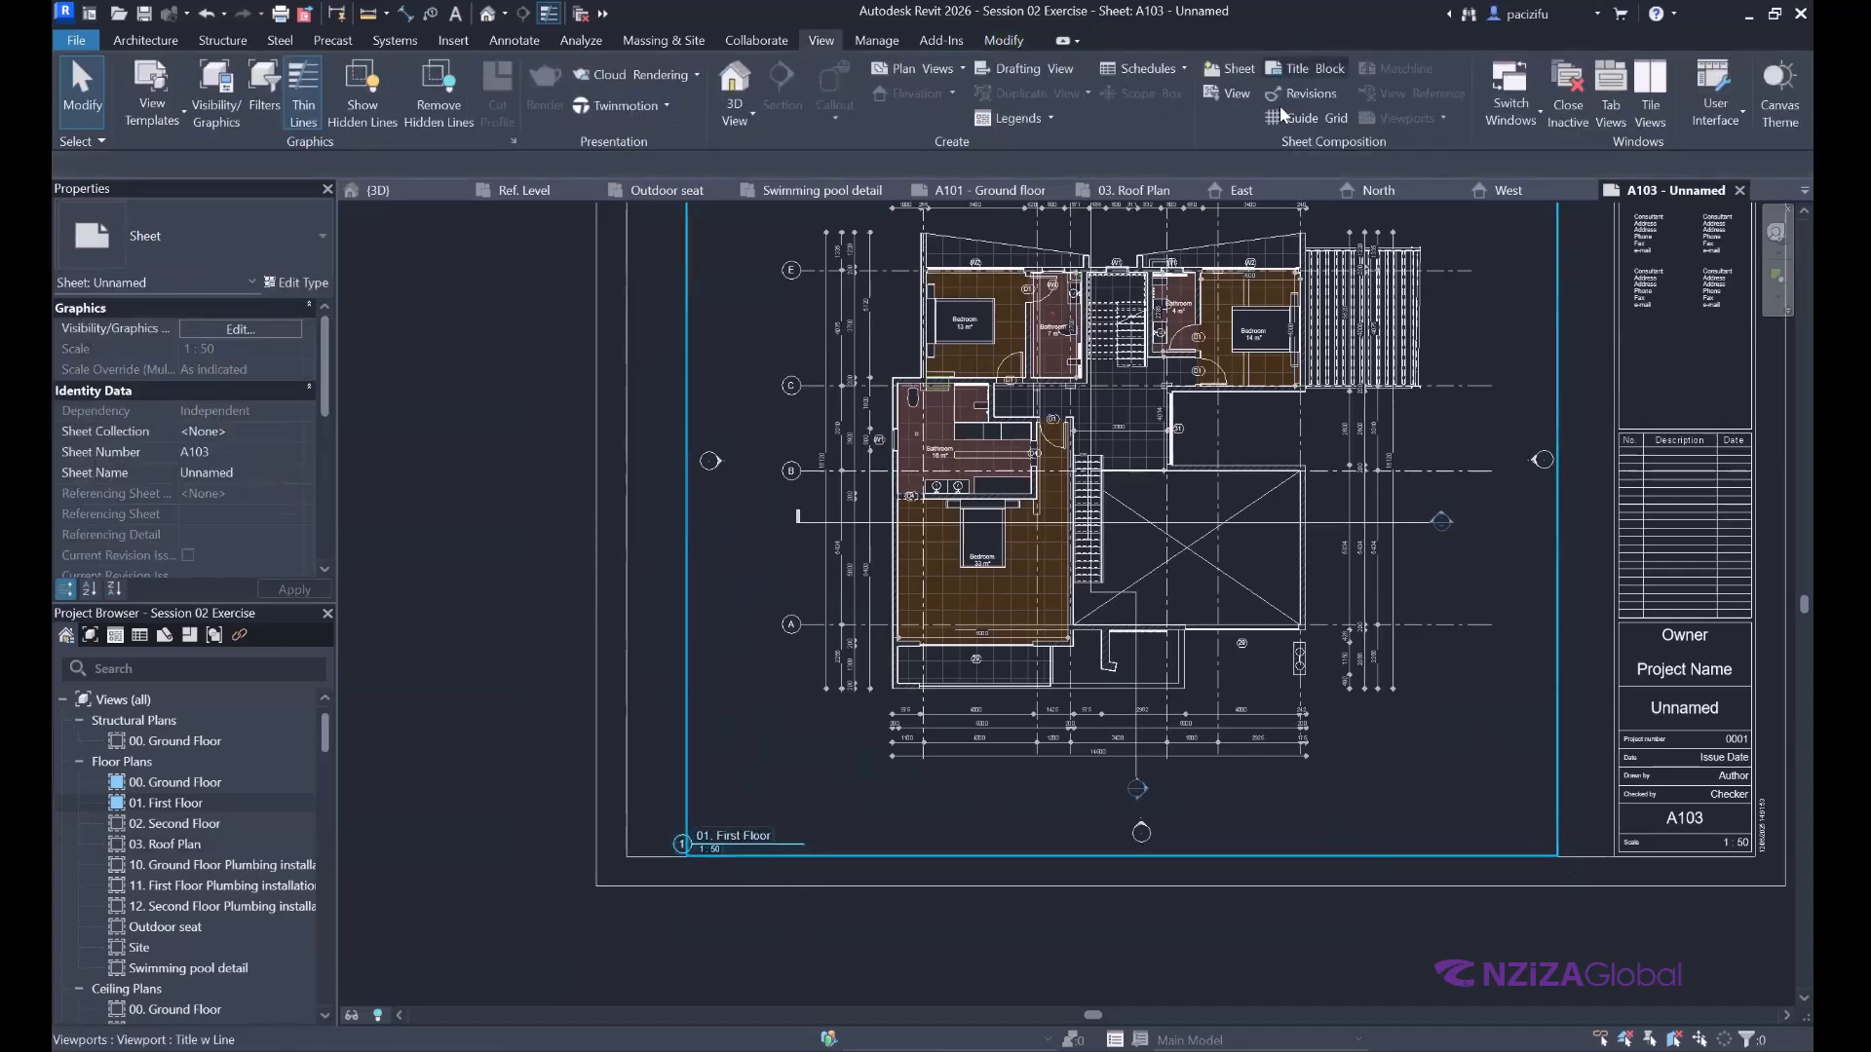
Name sheet A103 "Second Floor" in its title block.
left_click(1674, 707)
left_click(1674, 708)
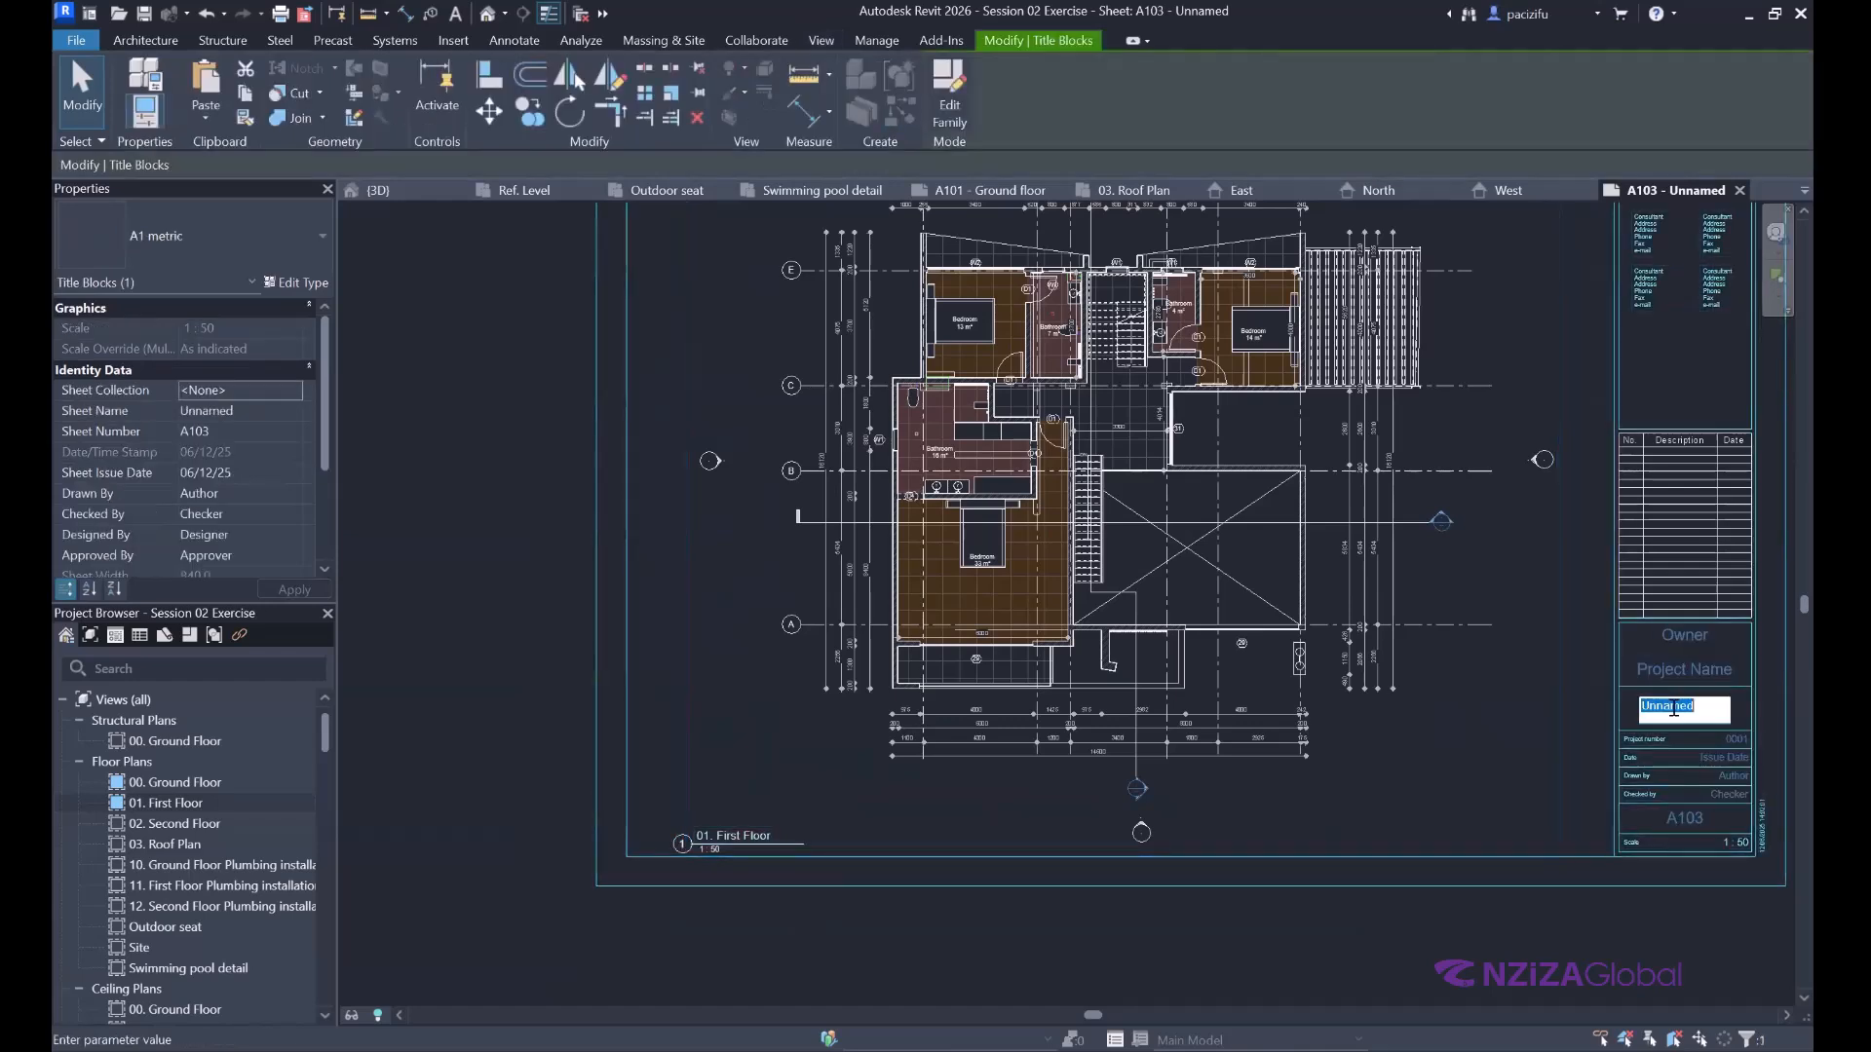
type("Secp")
type("ond")
type(" Fl")
type("l")
type("oo")
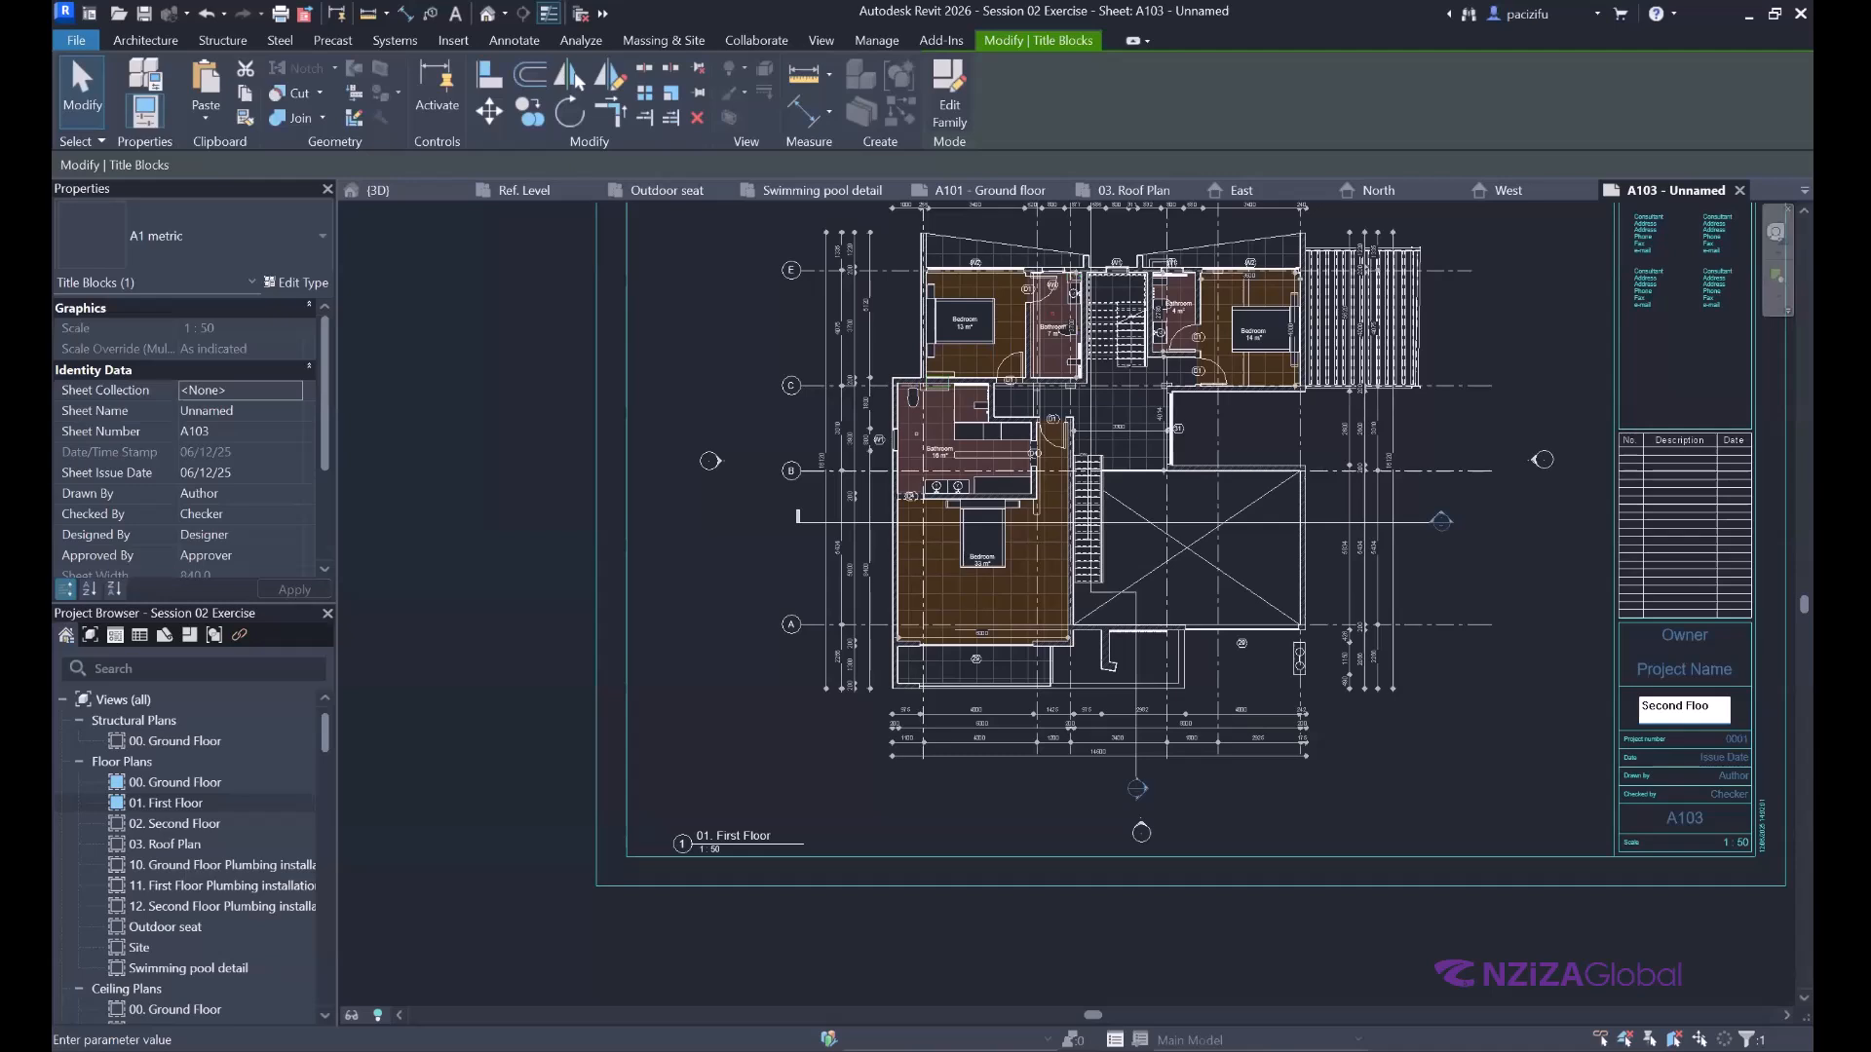
type("r")
left_click(399, 816)
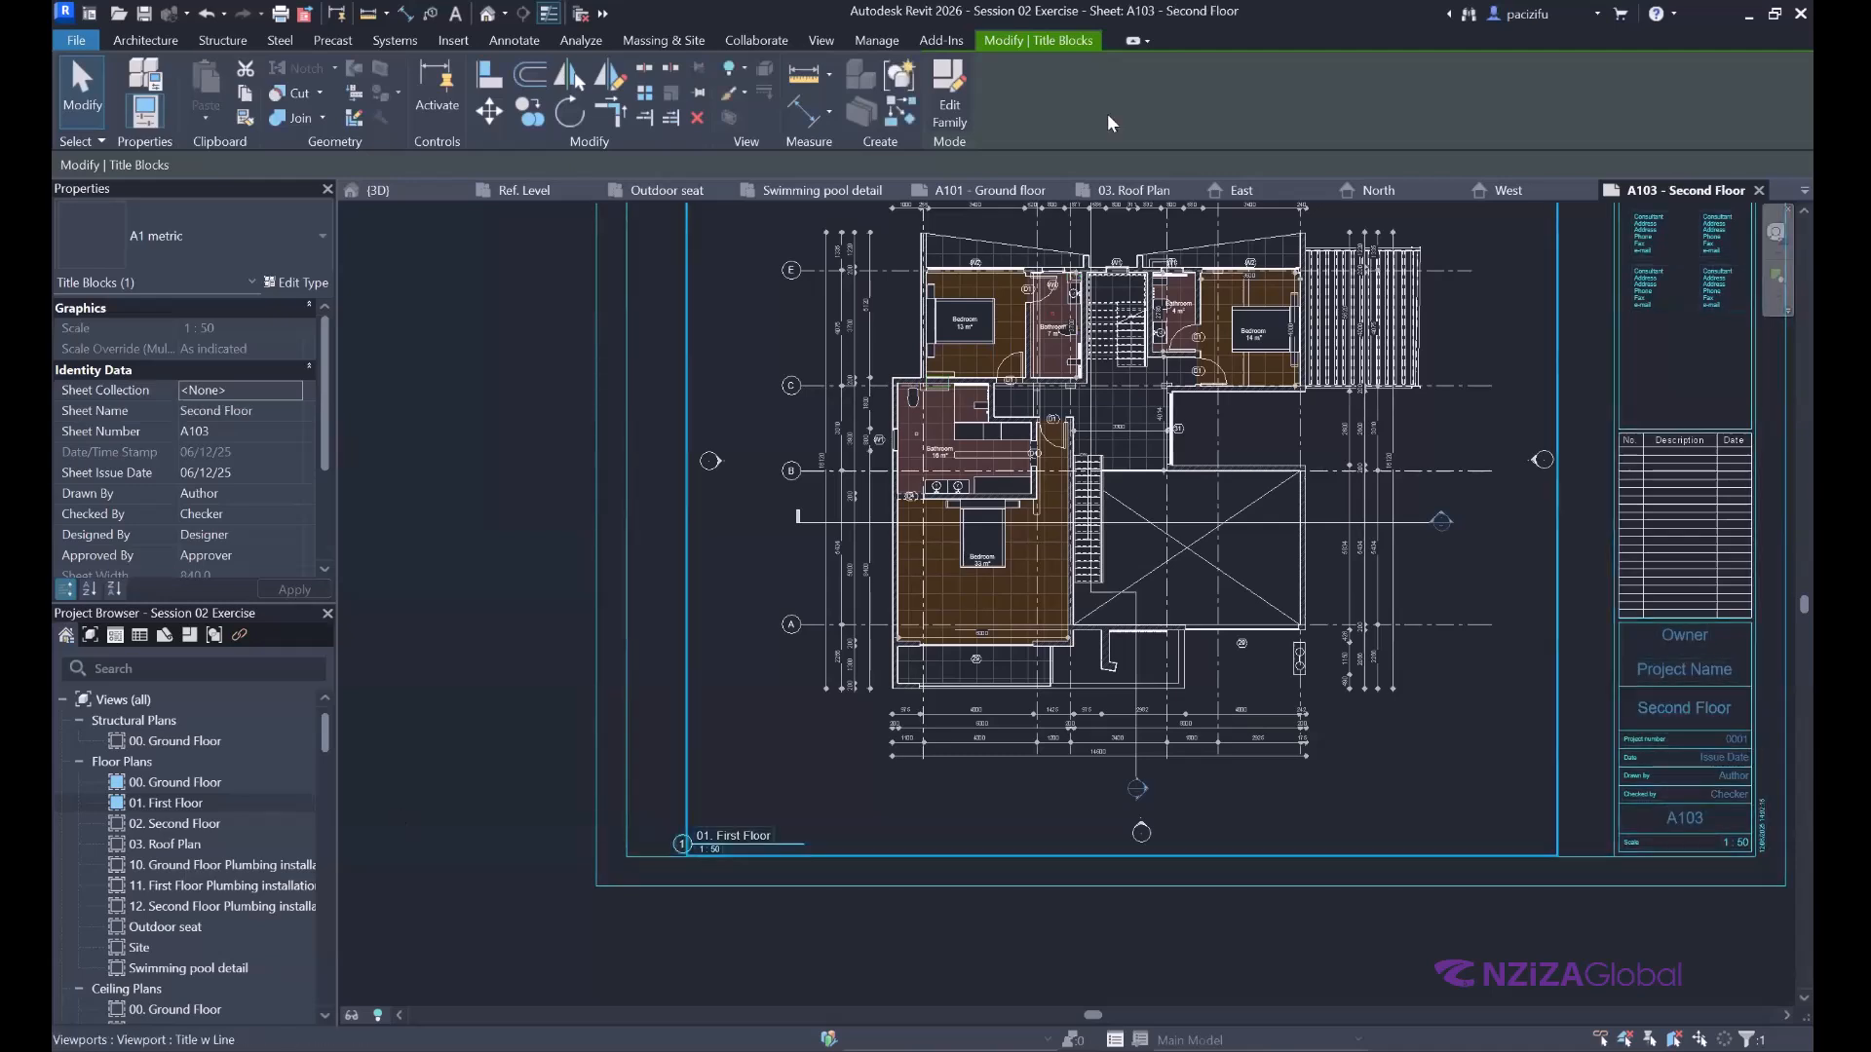
key("Escape")
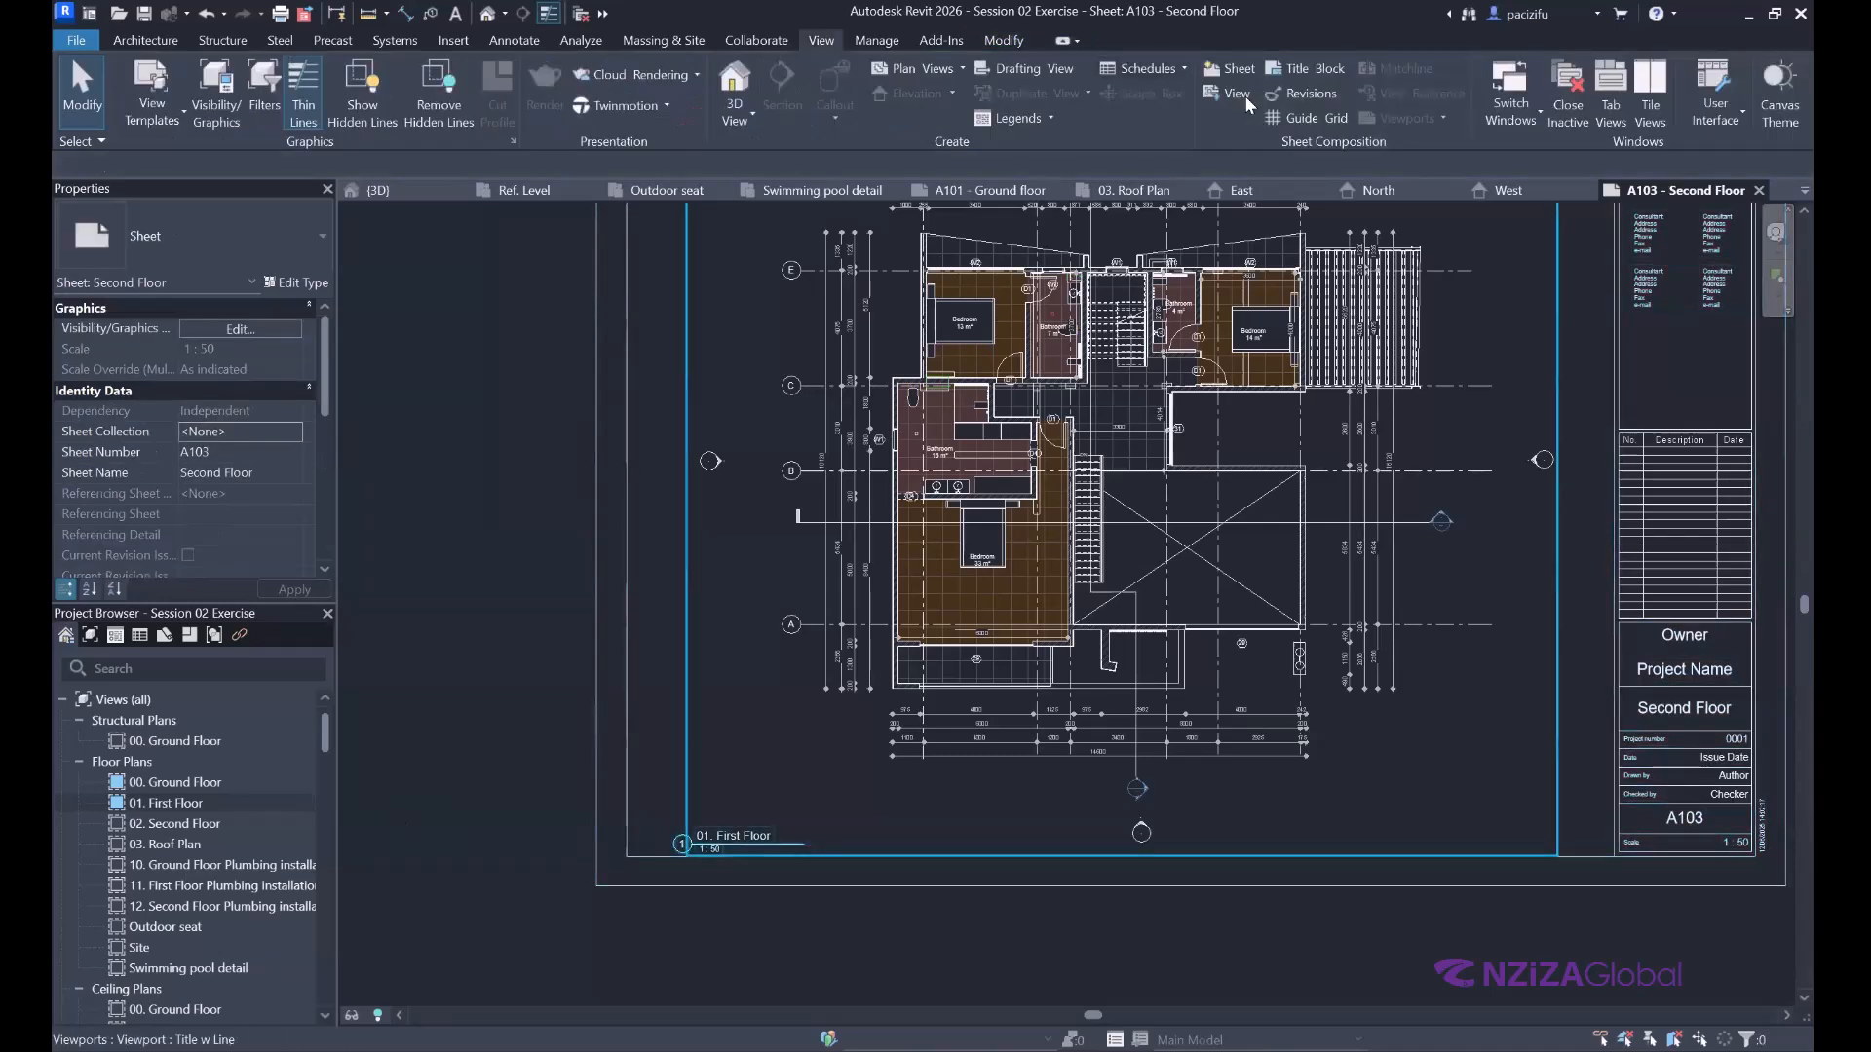
Create another sheet with the A1 metric title block and place the 02. Second Floor plan on it.
left_click(1233, 70)
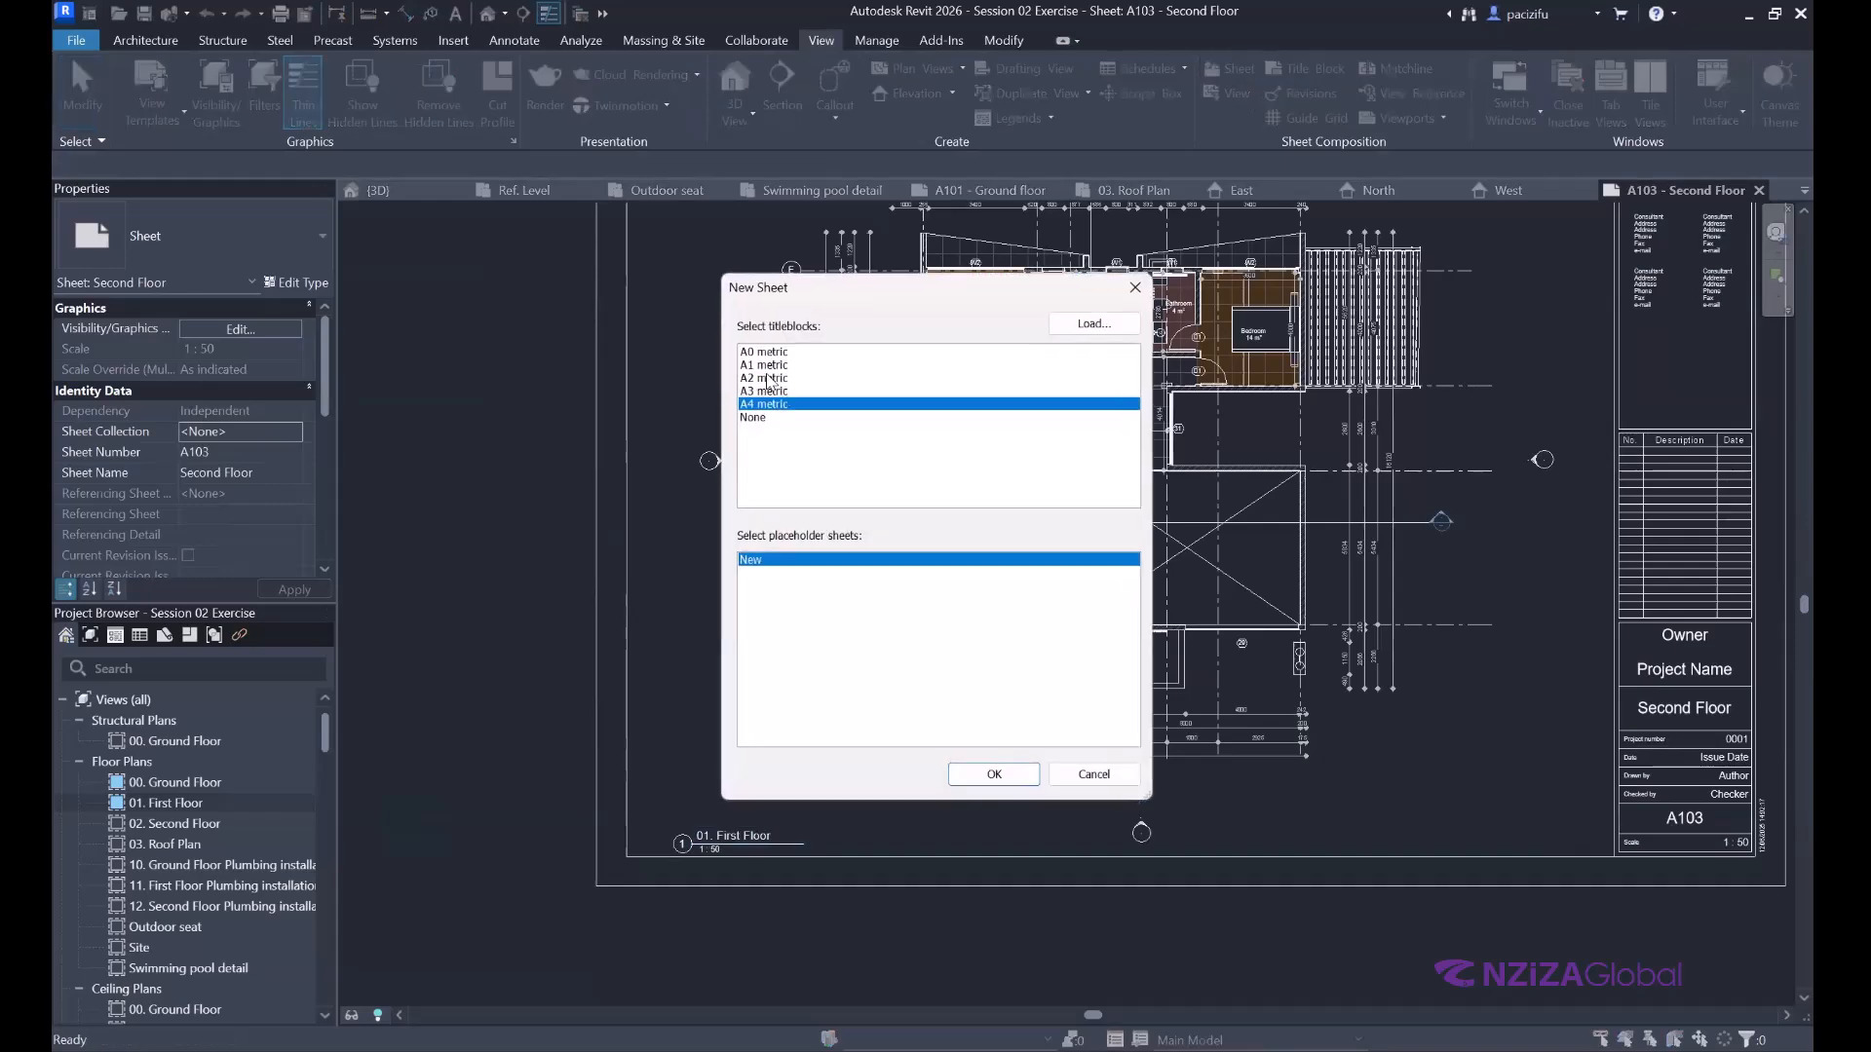
left_click(812, 366)
left_click(987, 777)
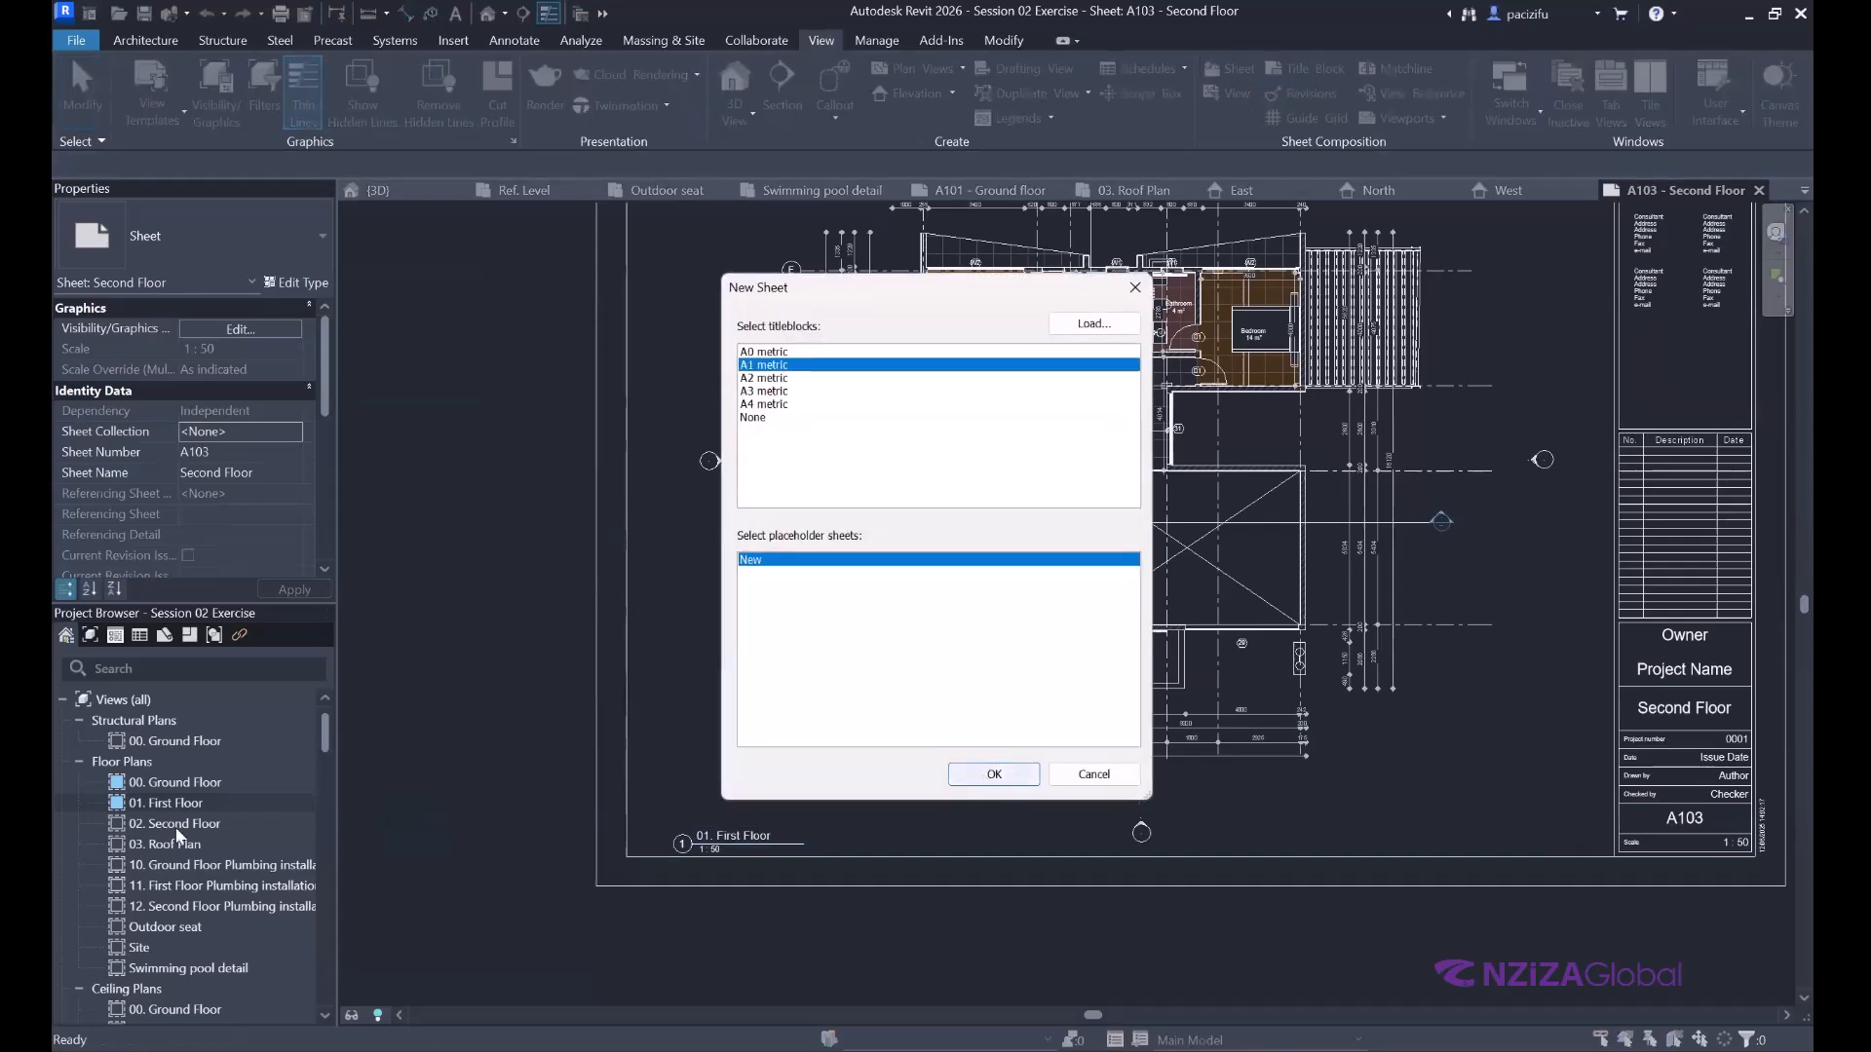
left_click(177, 827)
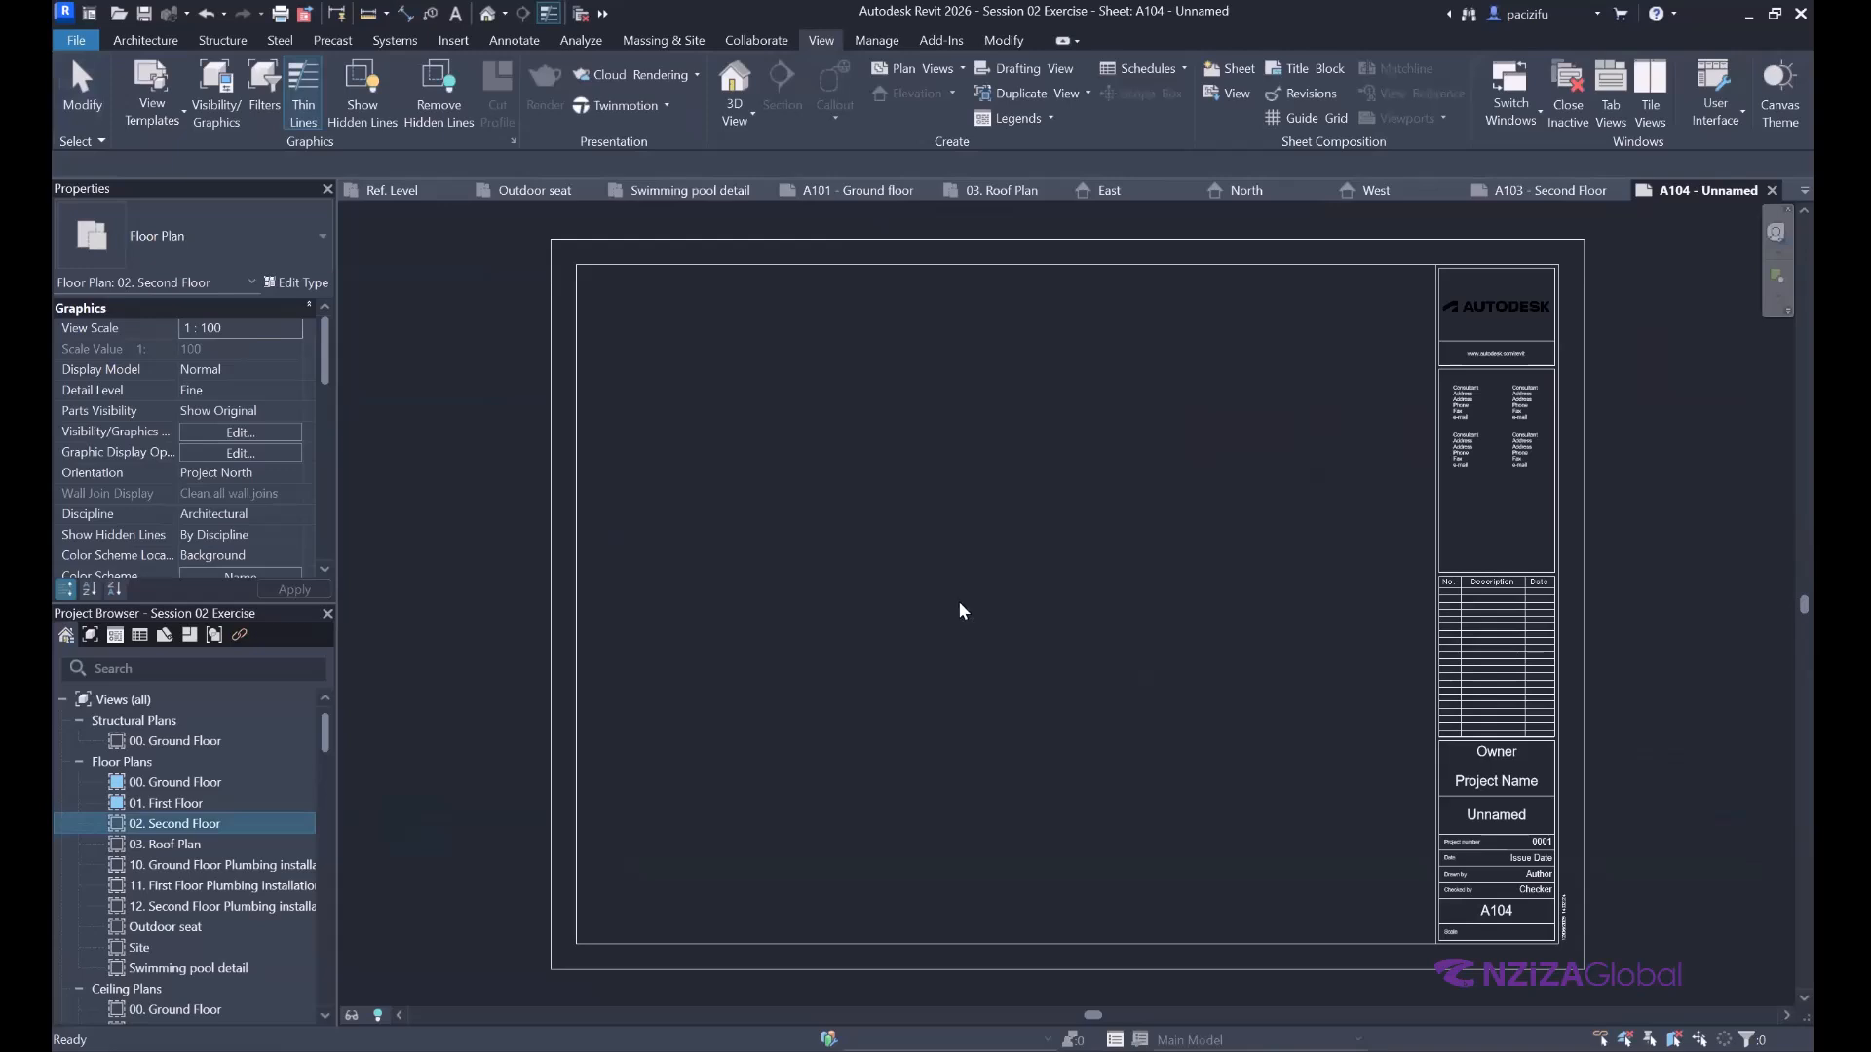
left_click_drag(1015, 608, 1007, 609)
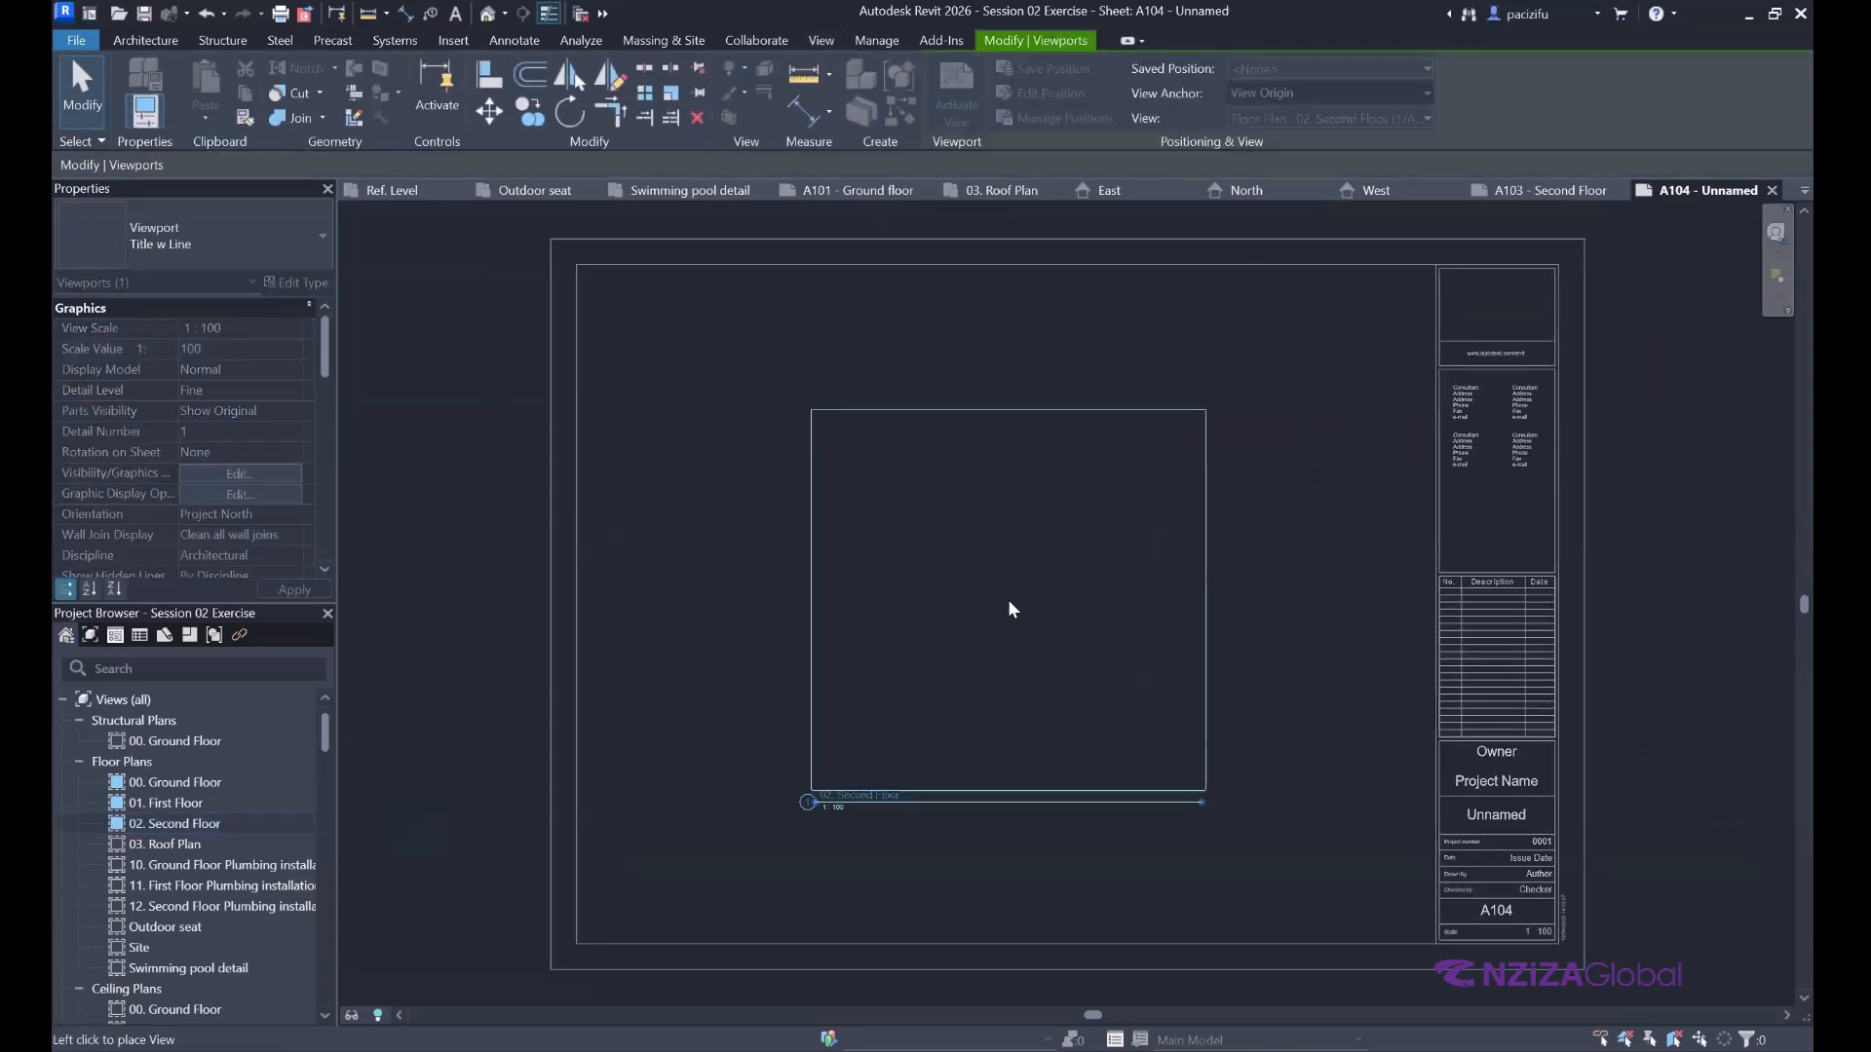
left_click(1008, 600)
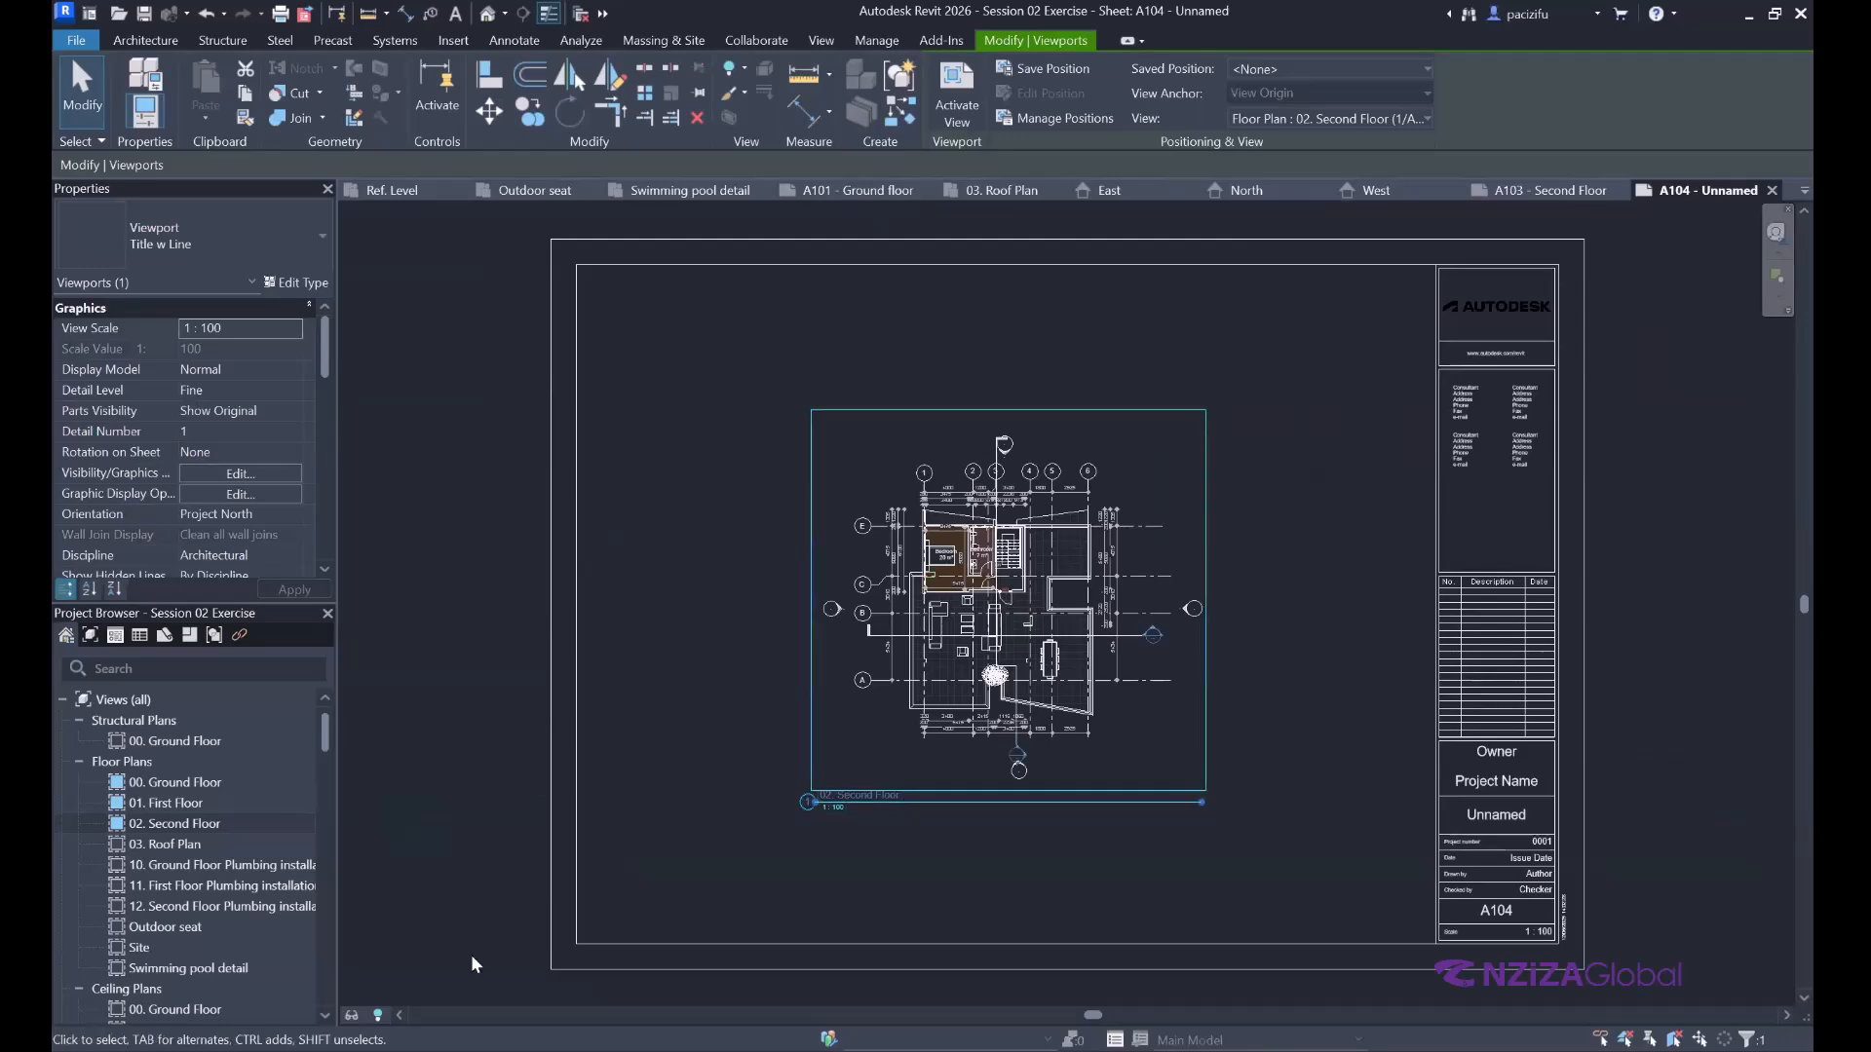
Activate the Second Floor viewport, set its view scale to 1:50 and return to the sheet.
left_click(614, 840)
left_click(862, 735)
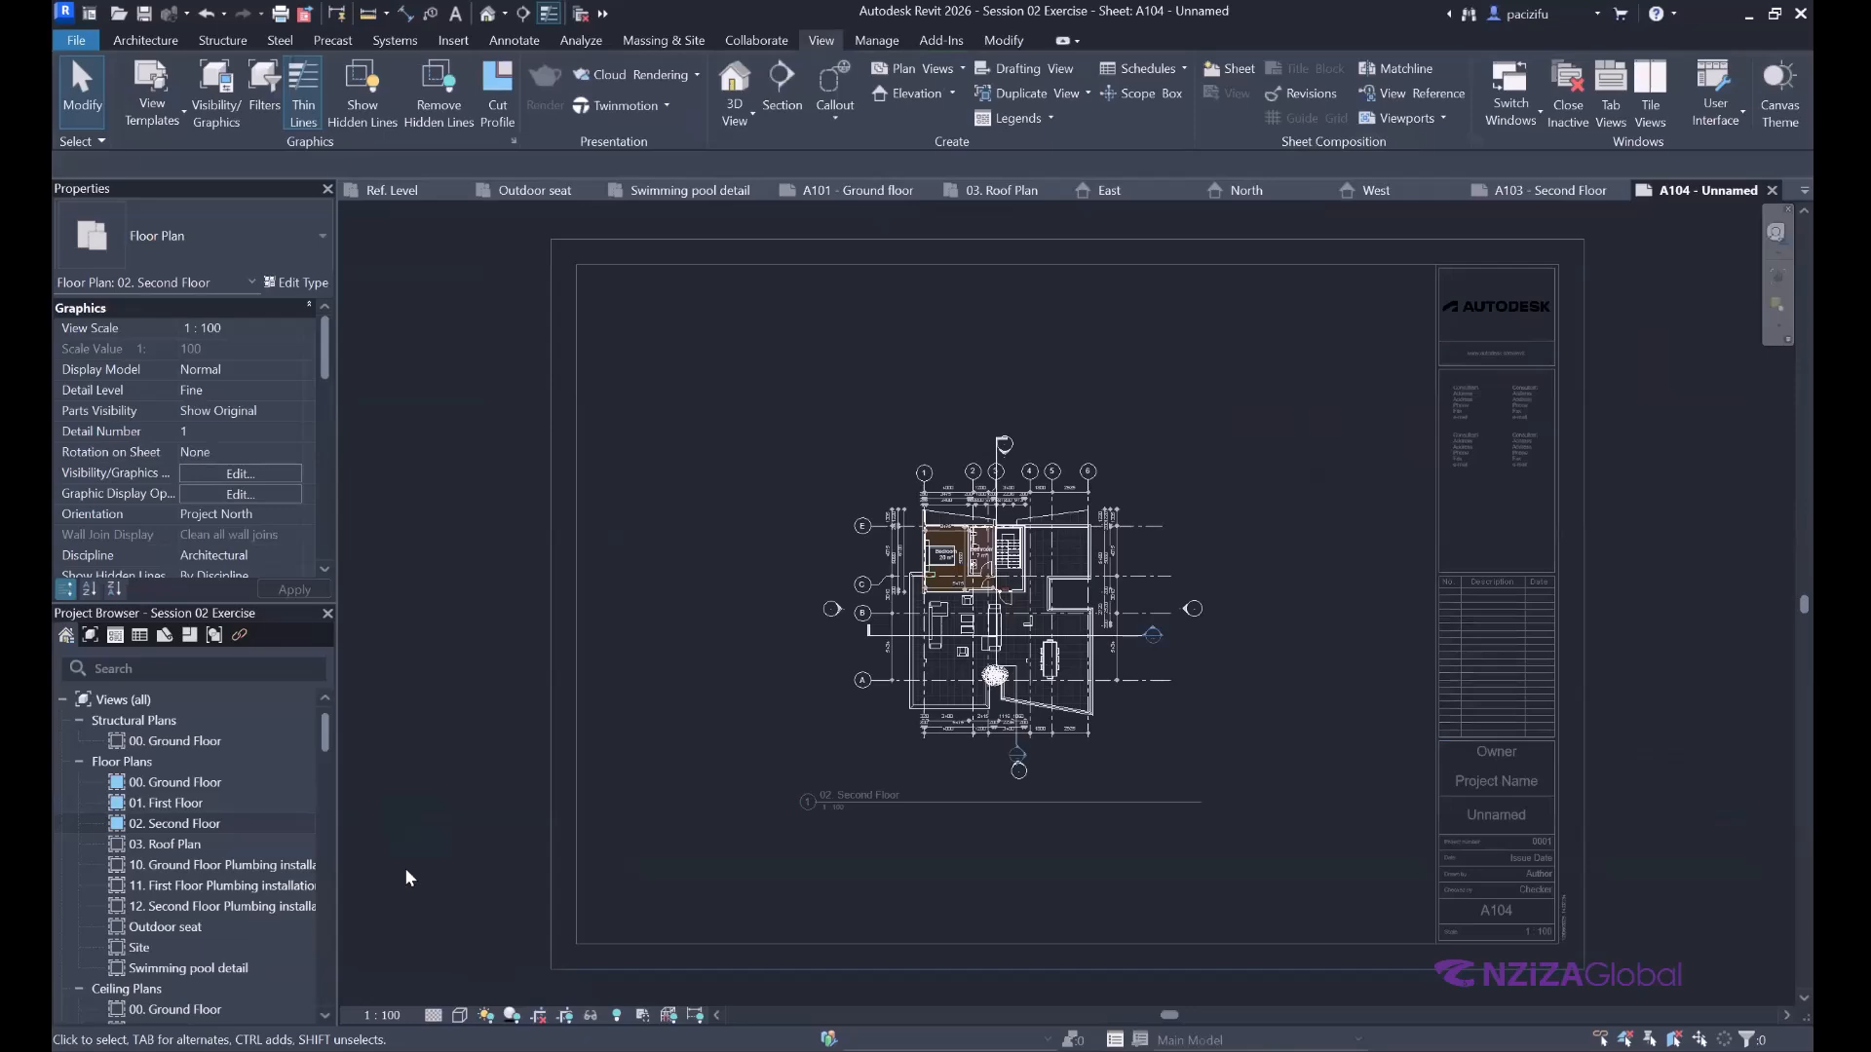
left_click(382, 1015)
left_click(403, 848)
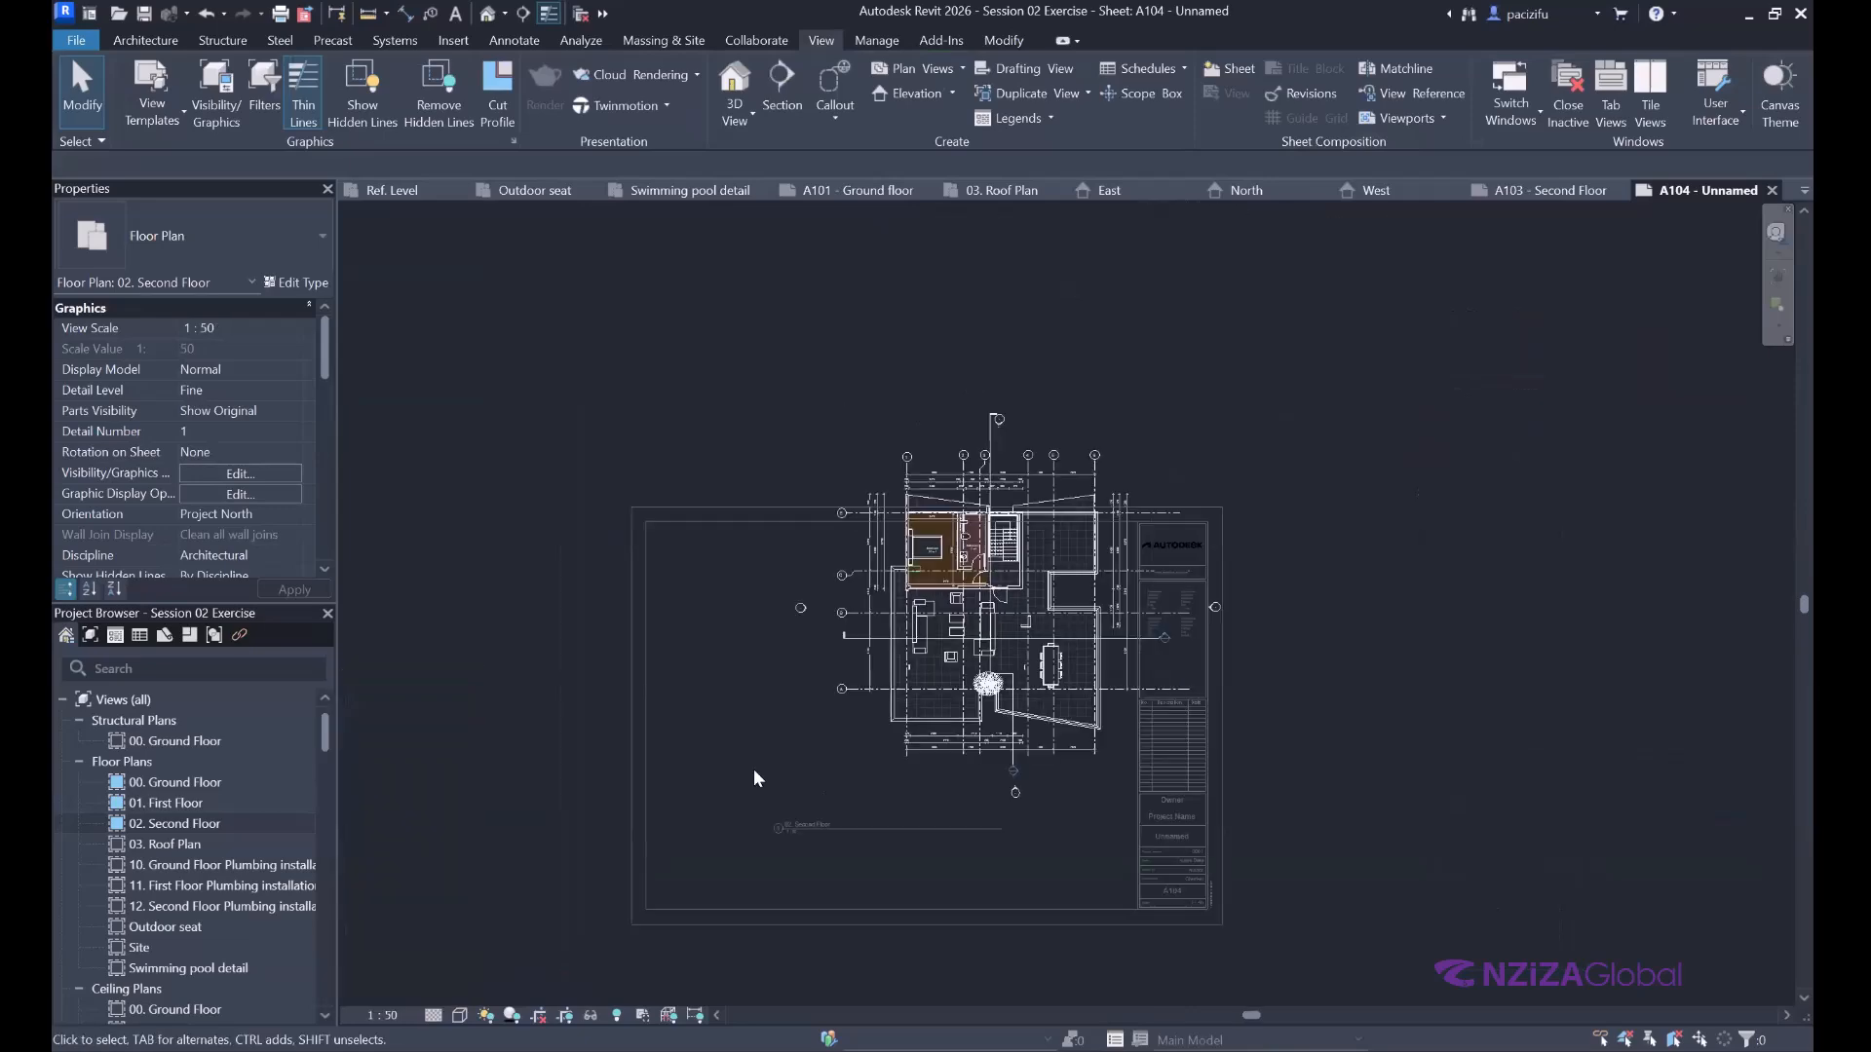
double_click(876, 728)
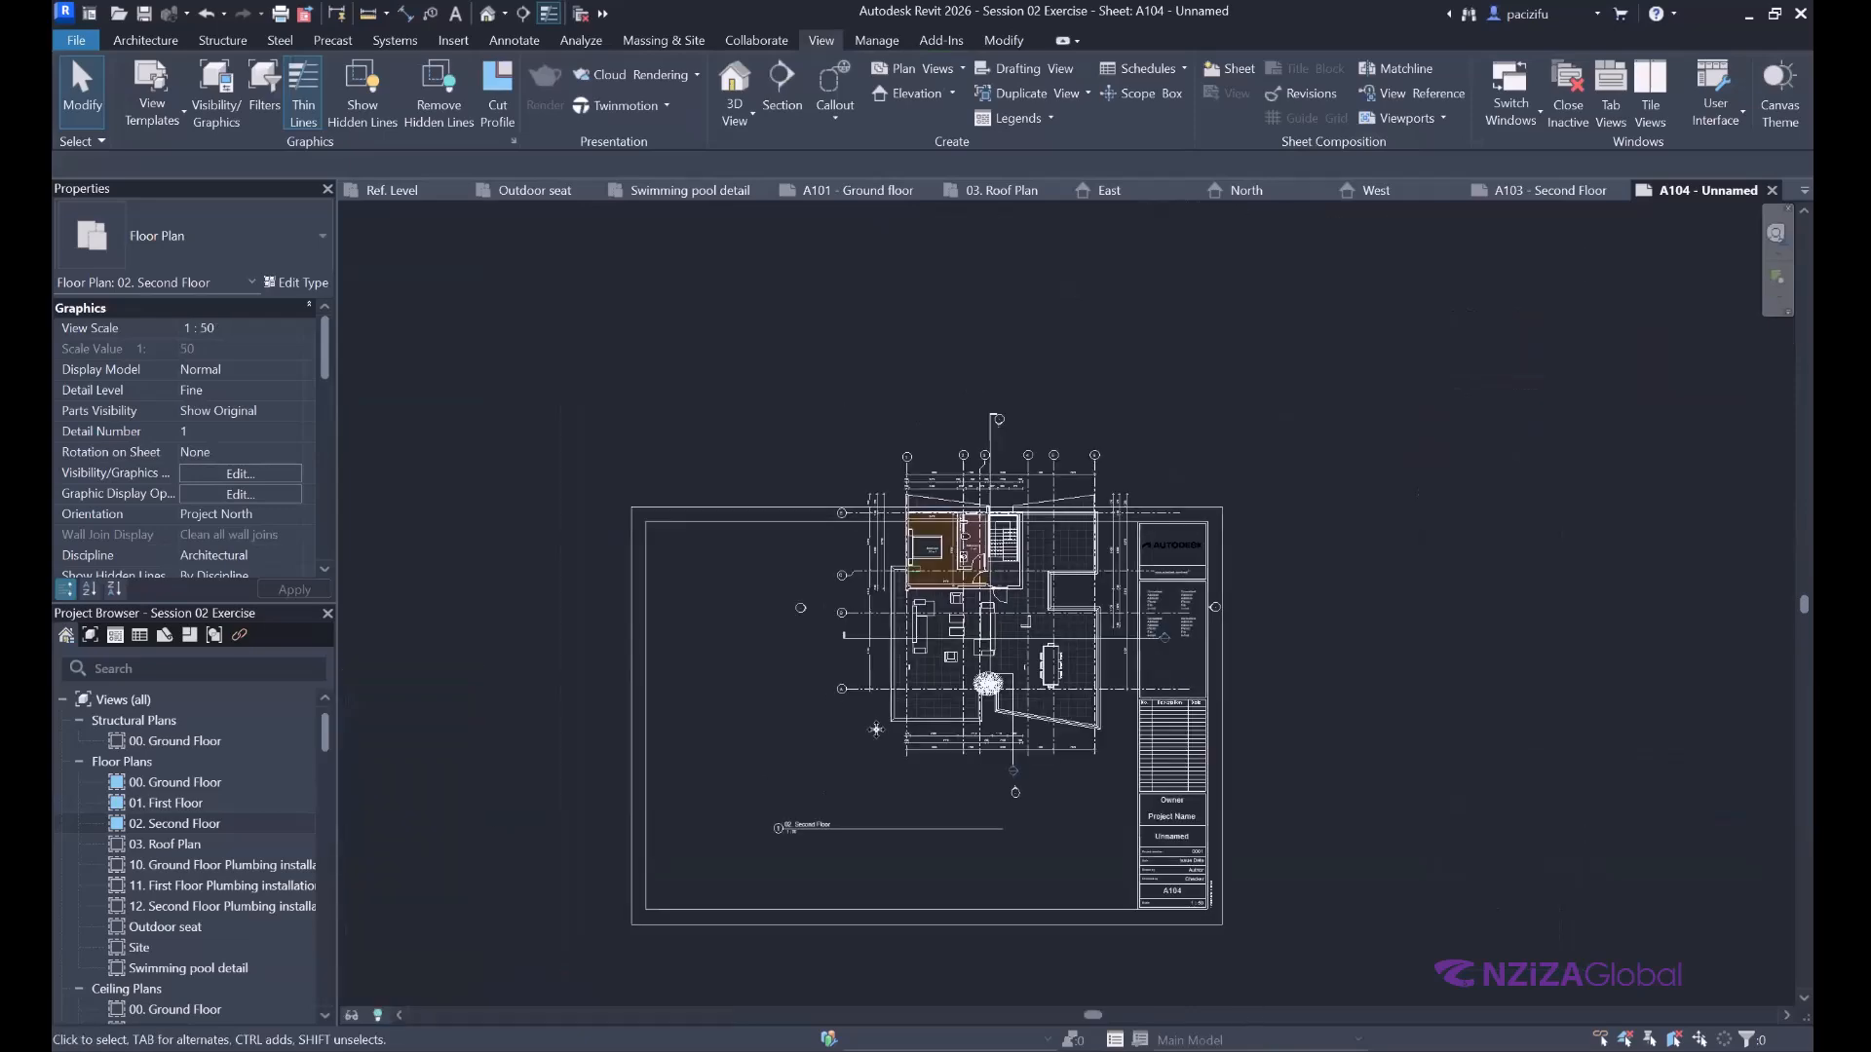
Move the Second Floor viewport inside the sheet border and bring its view title up below the plan.
left_click(882, 727)
left_click_drag(884, 727, 674, 943)
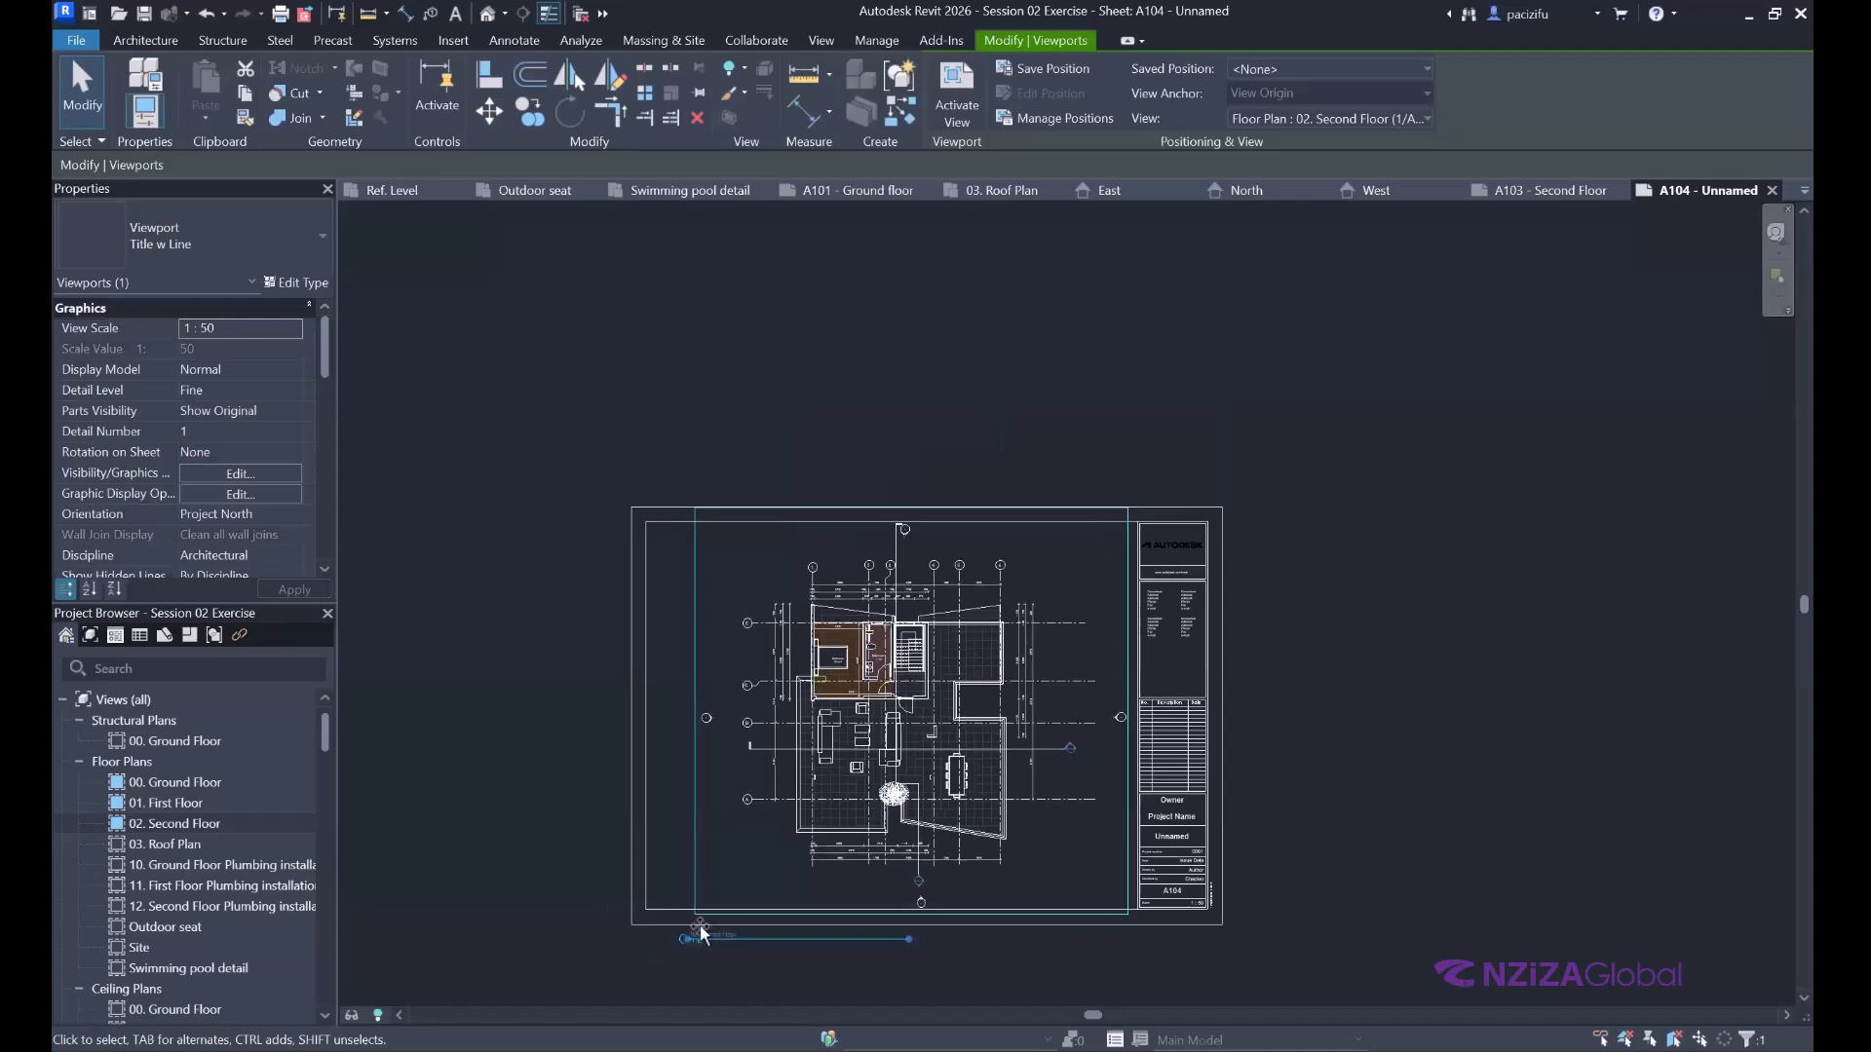
left_click(684, 834)
scroll(651, 947, "up", 3)
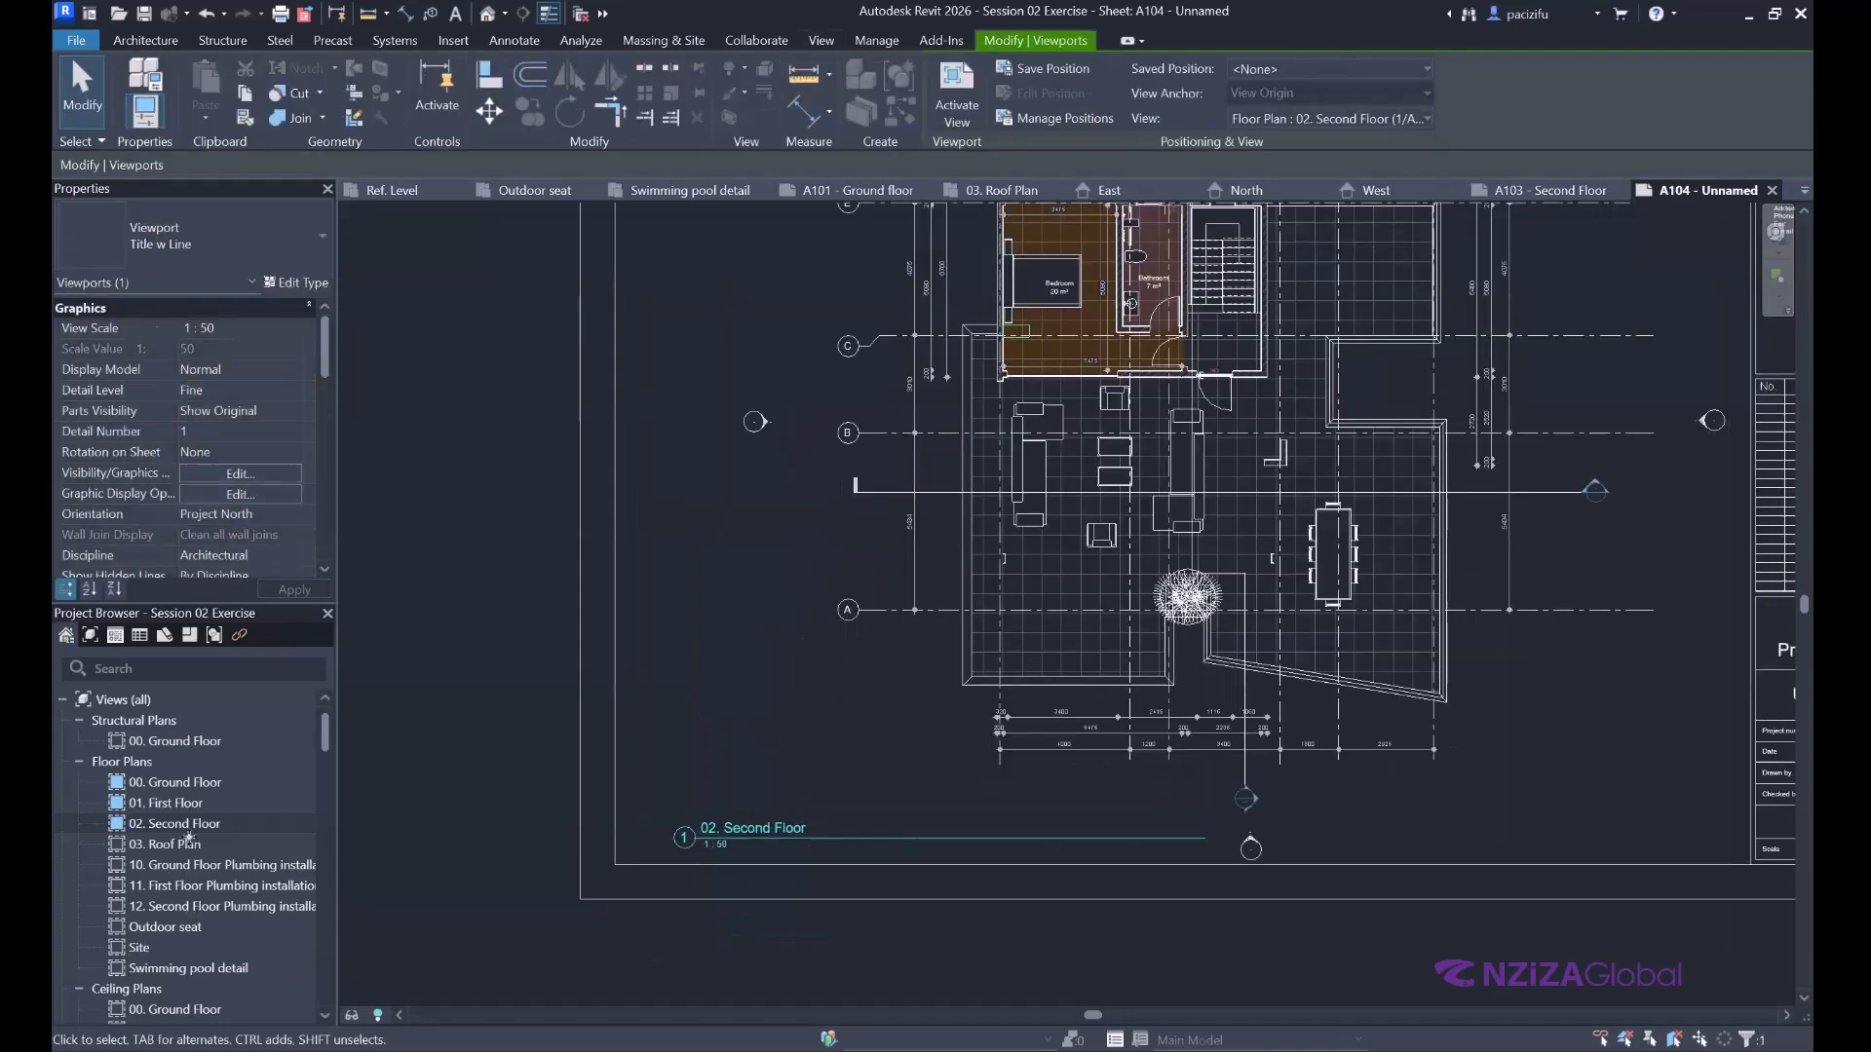
Renumber sheet A103 as A102 and rename it "First Floor".
scroll(169, 801, "down", 15)
scroll(167, 798, "up", 3)
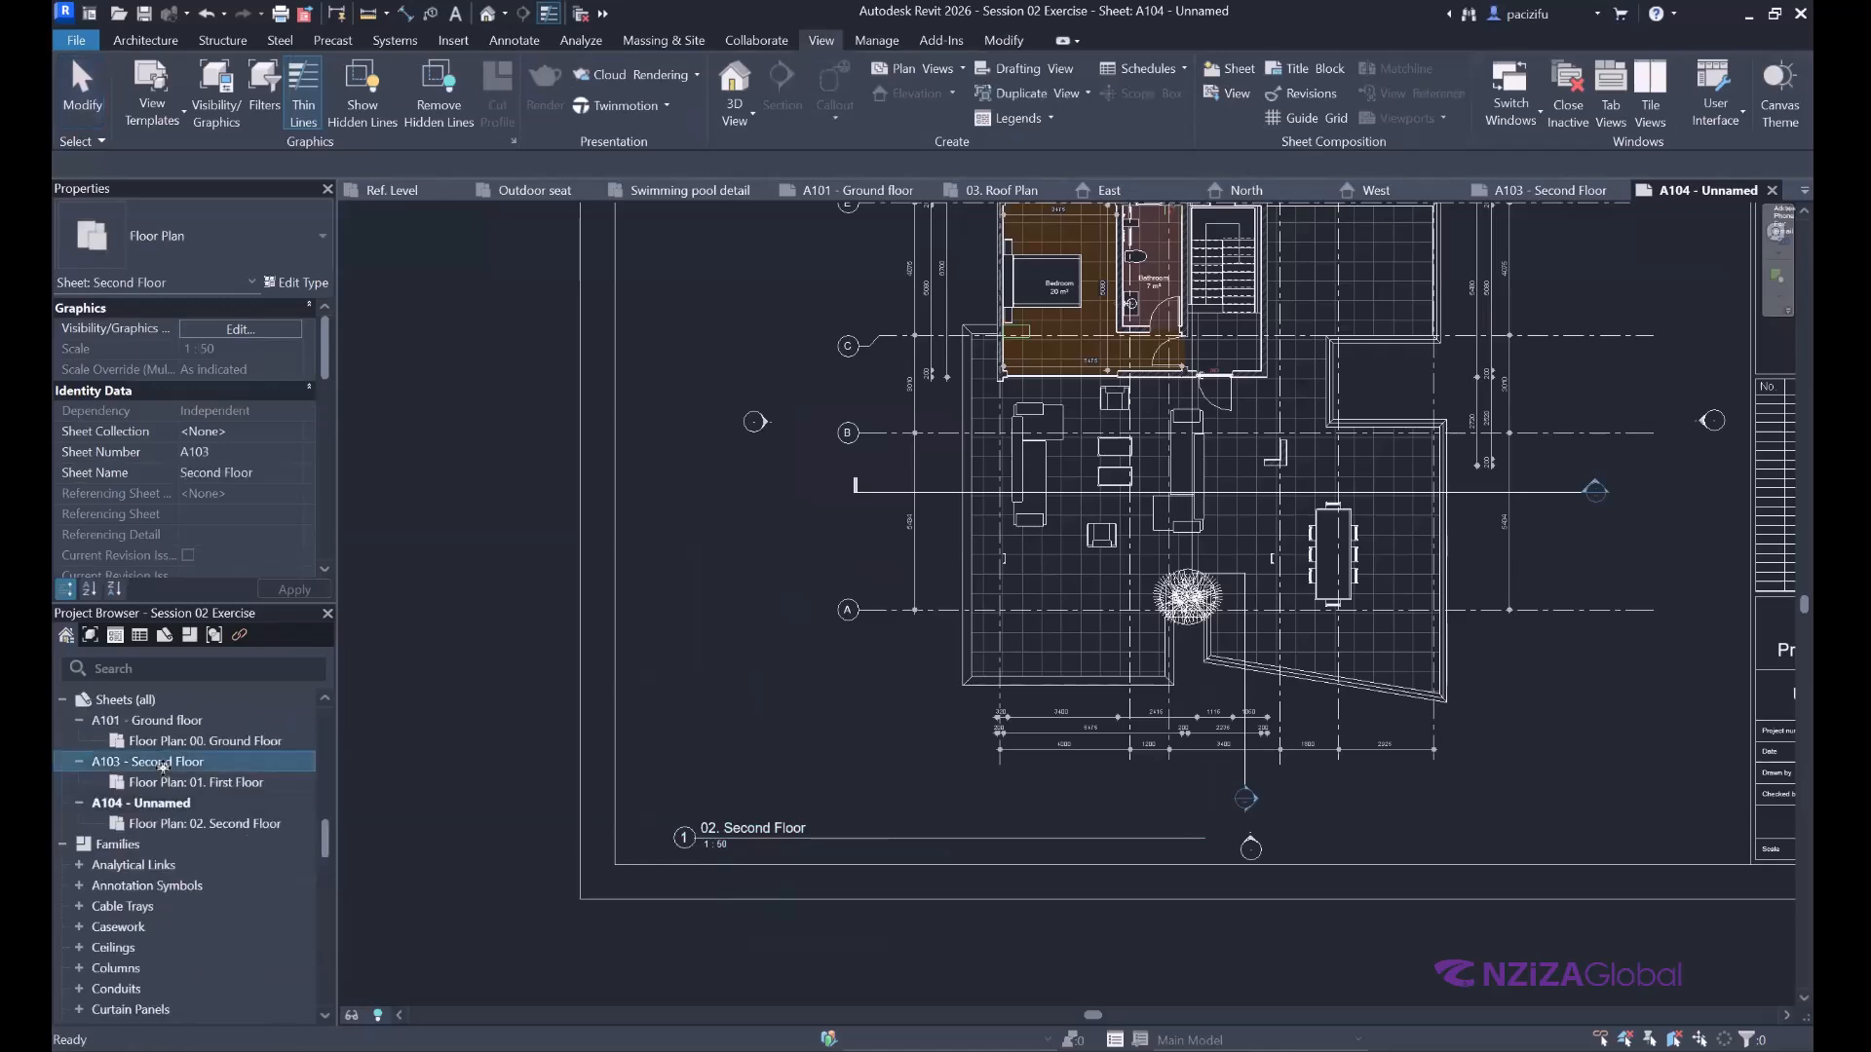
right_click(146, 761)
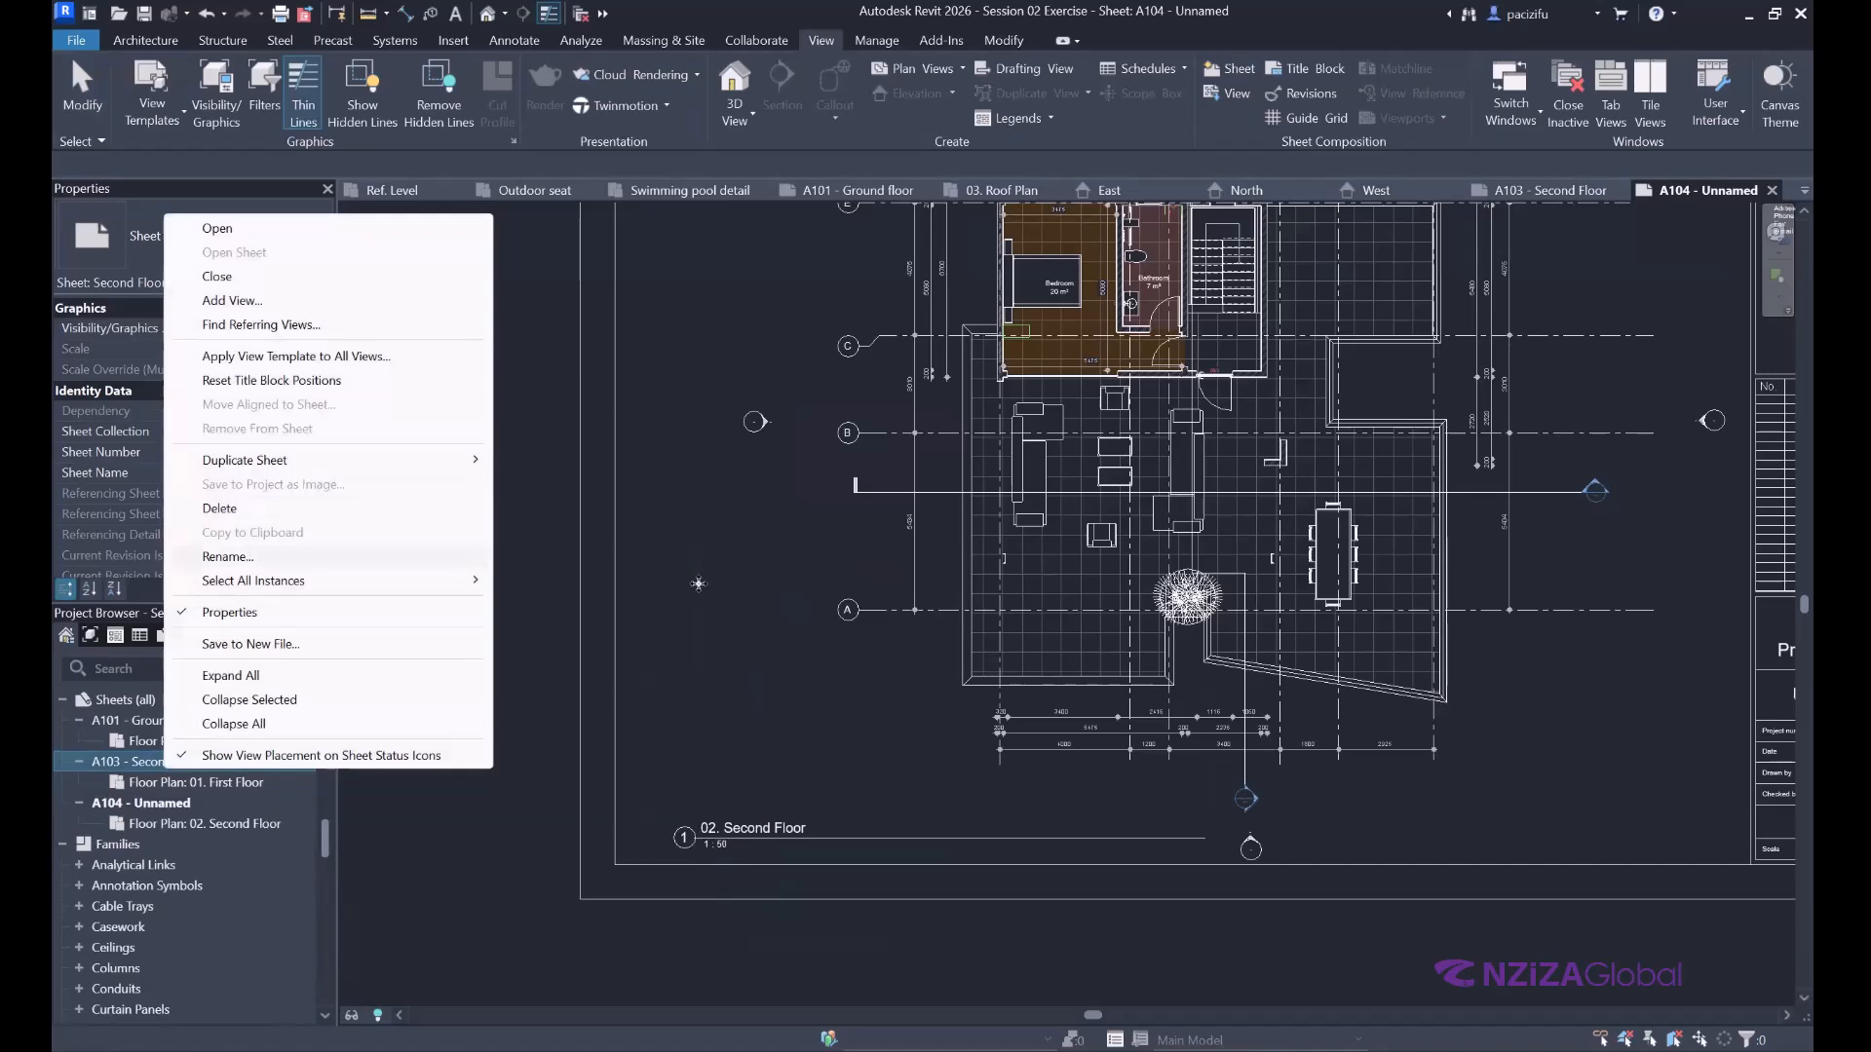
left_click(228, 557)
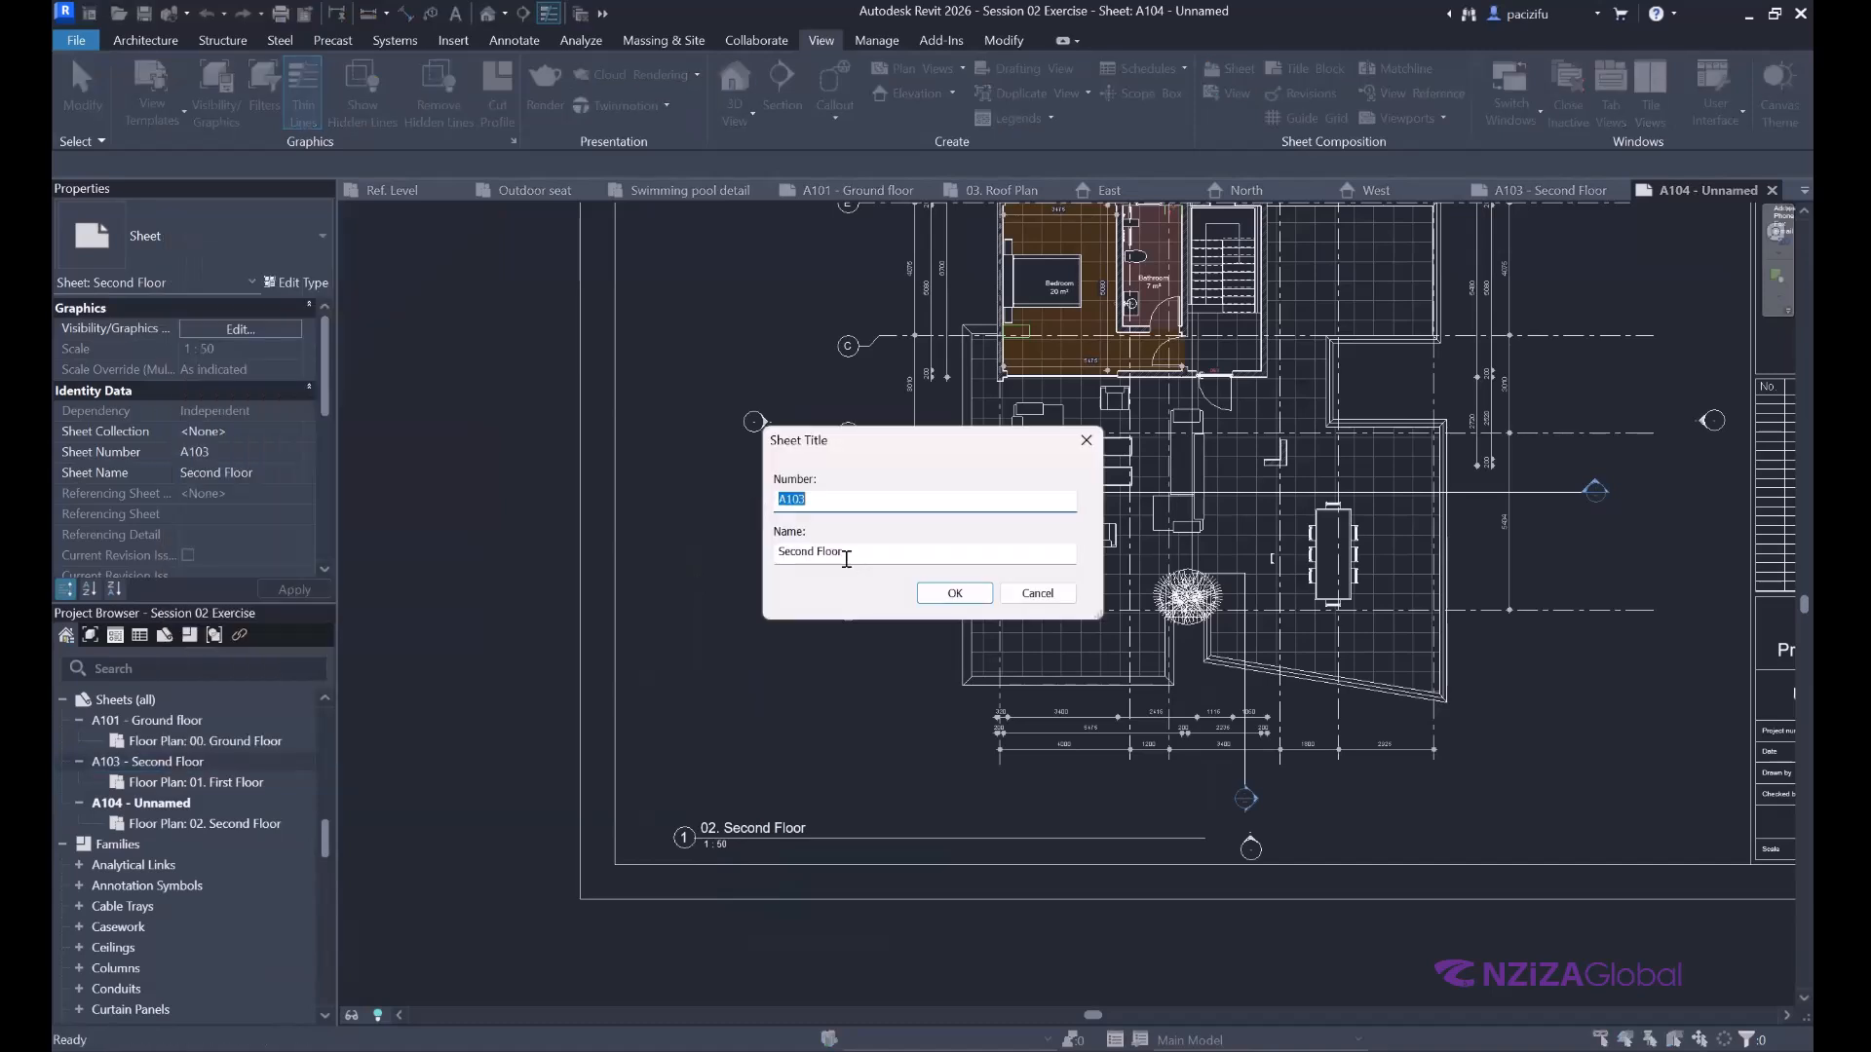
left_click(847, 556)
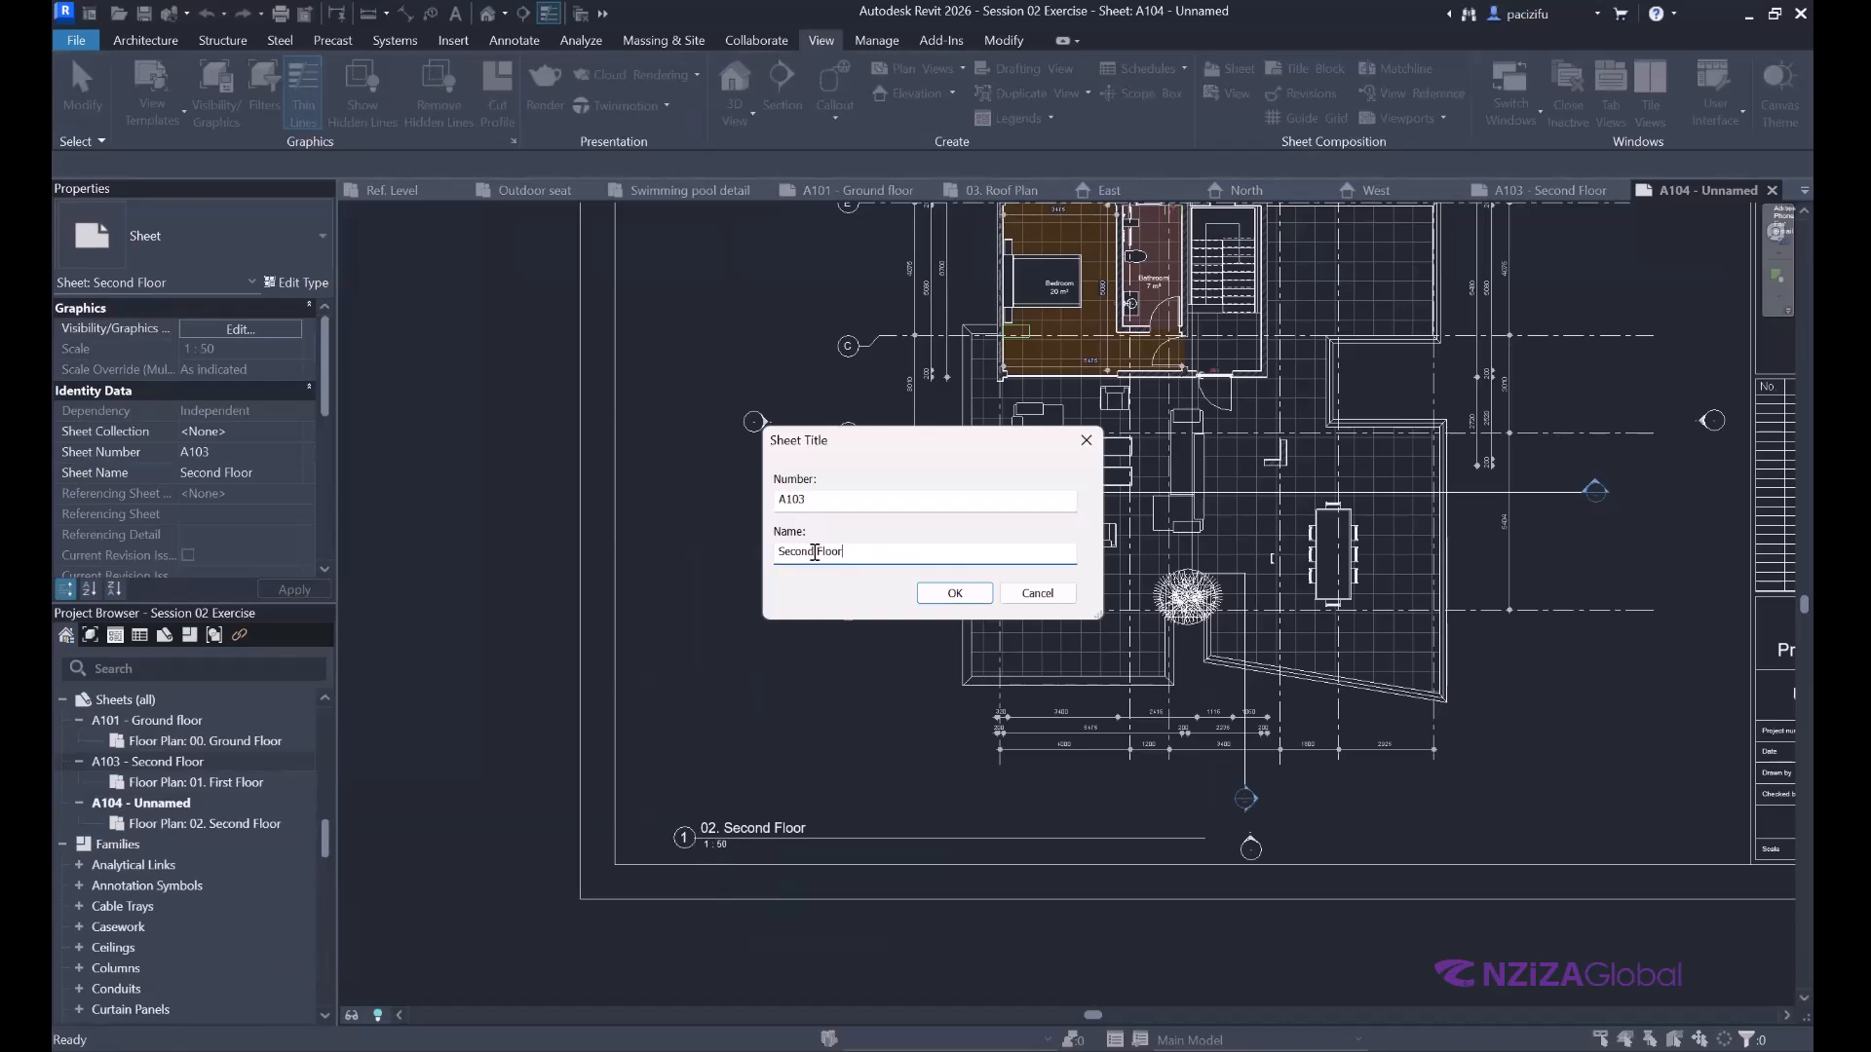
key("BackSpace")
key("BackSpace")
key("BackSpace")
key("BackSpace")
key("BackSpace")
key("BackSpace")
type("First")
key("BackSpace")
type("2")
left_click(978, 591)
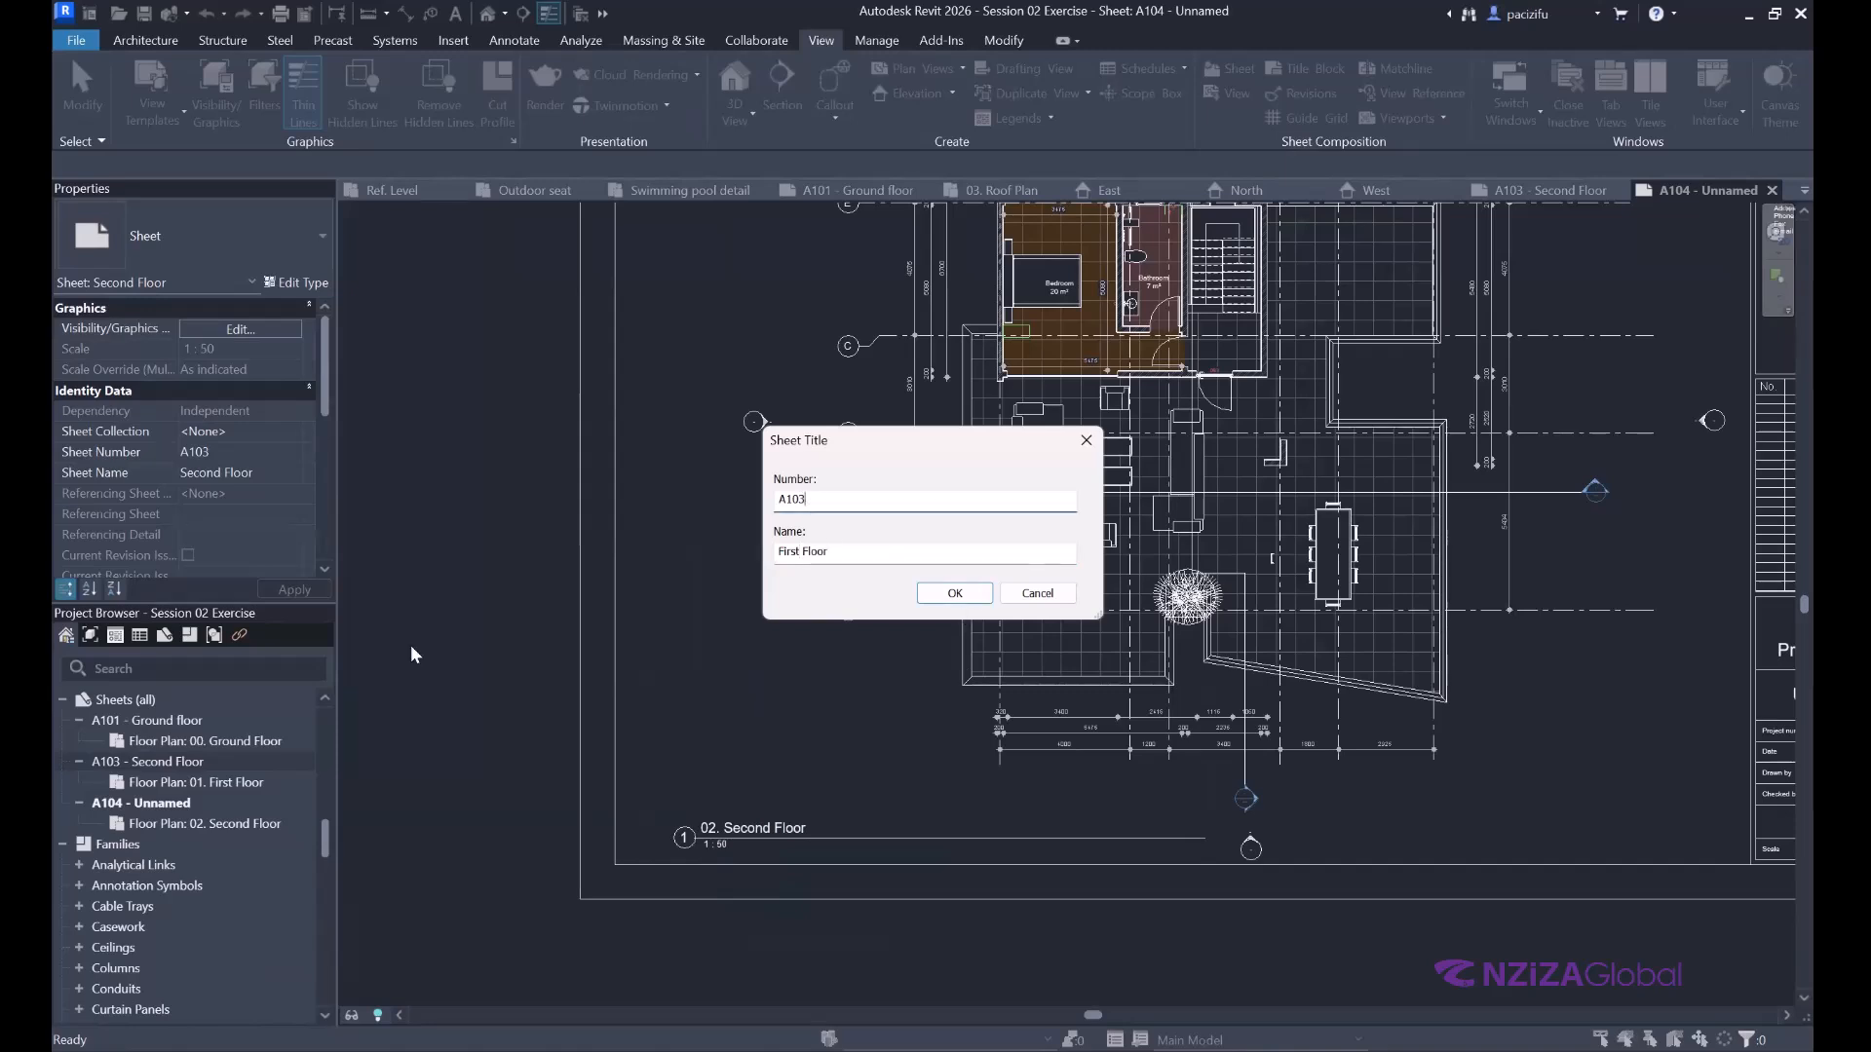
Renumber the unnamed sheet A104 as A103 and rename it "Second Floor".
left_click(163, 804)
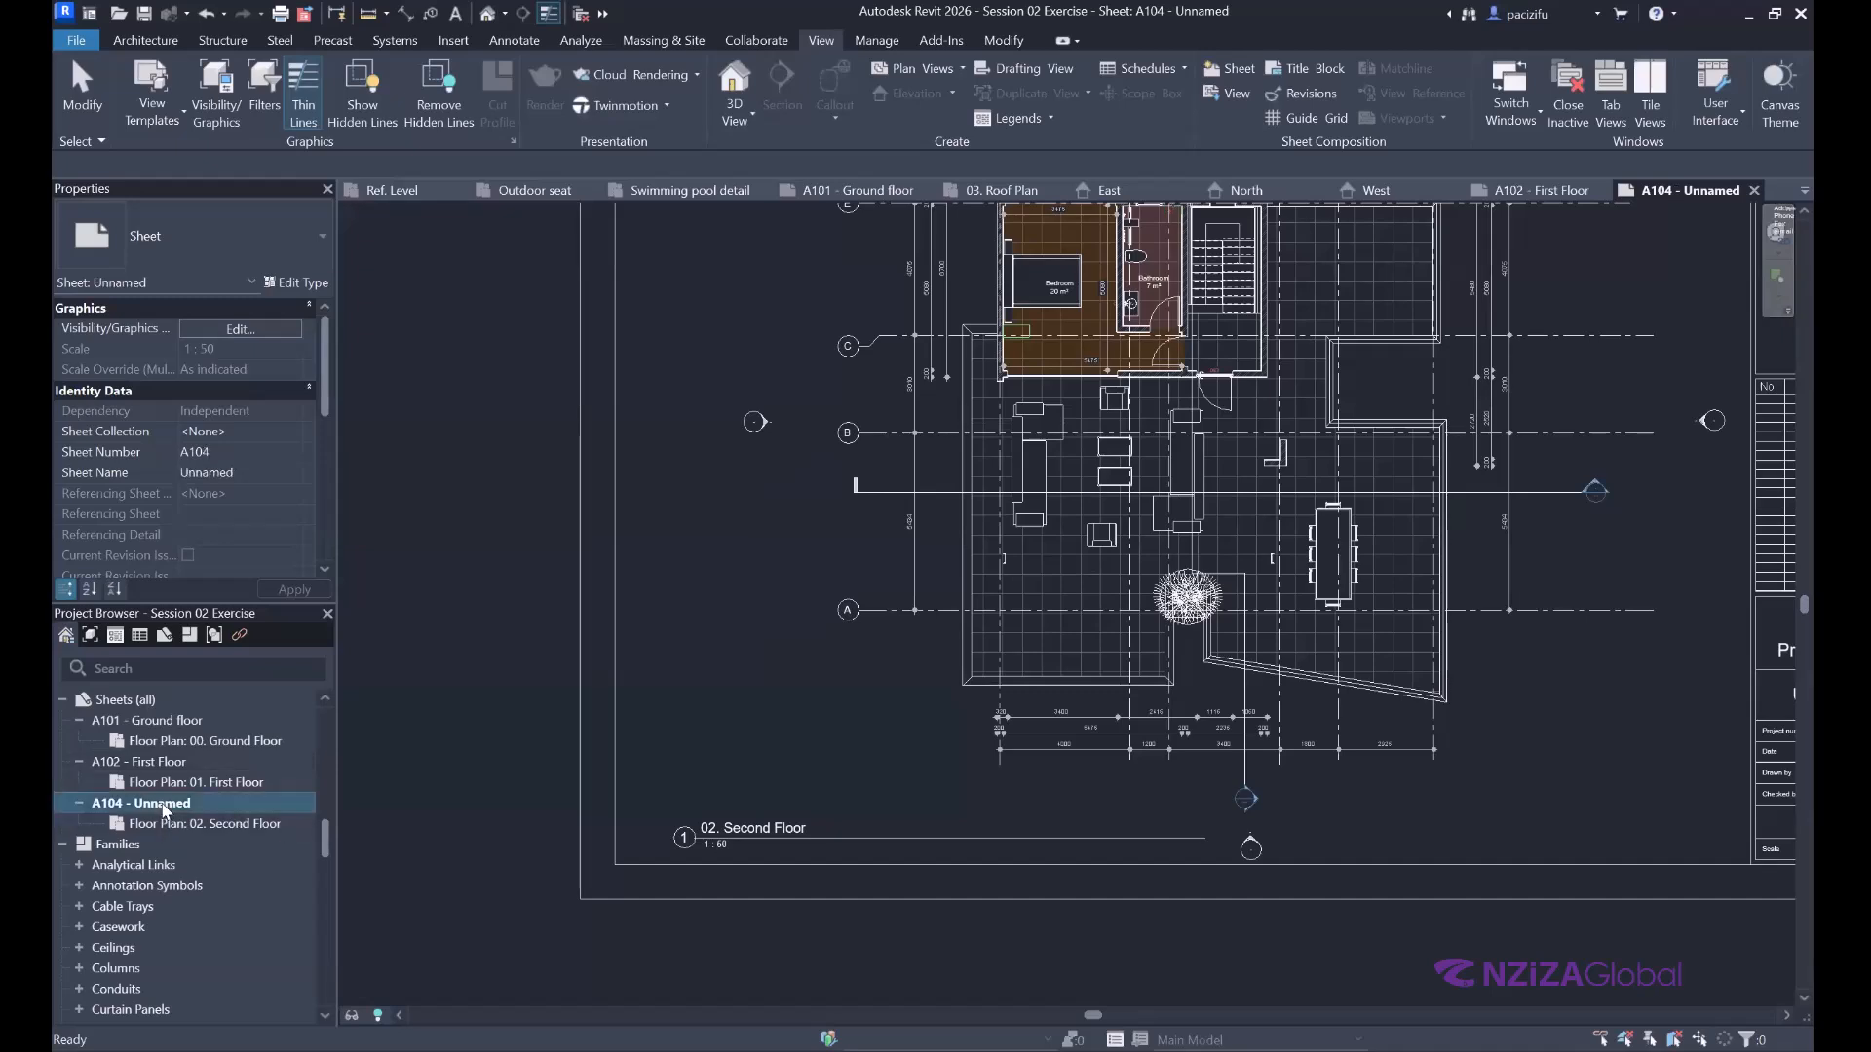
scroll(794, 757, "down", 1)
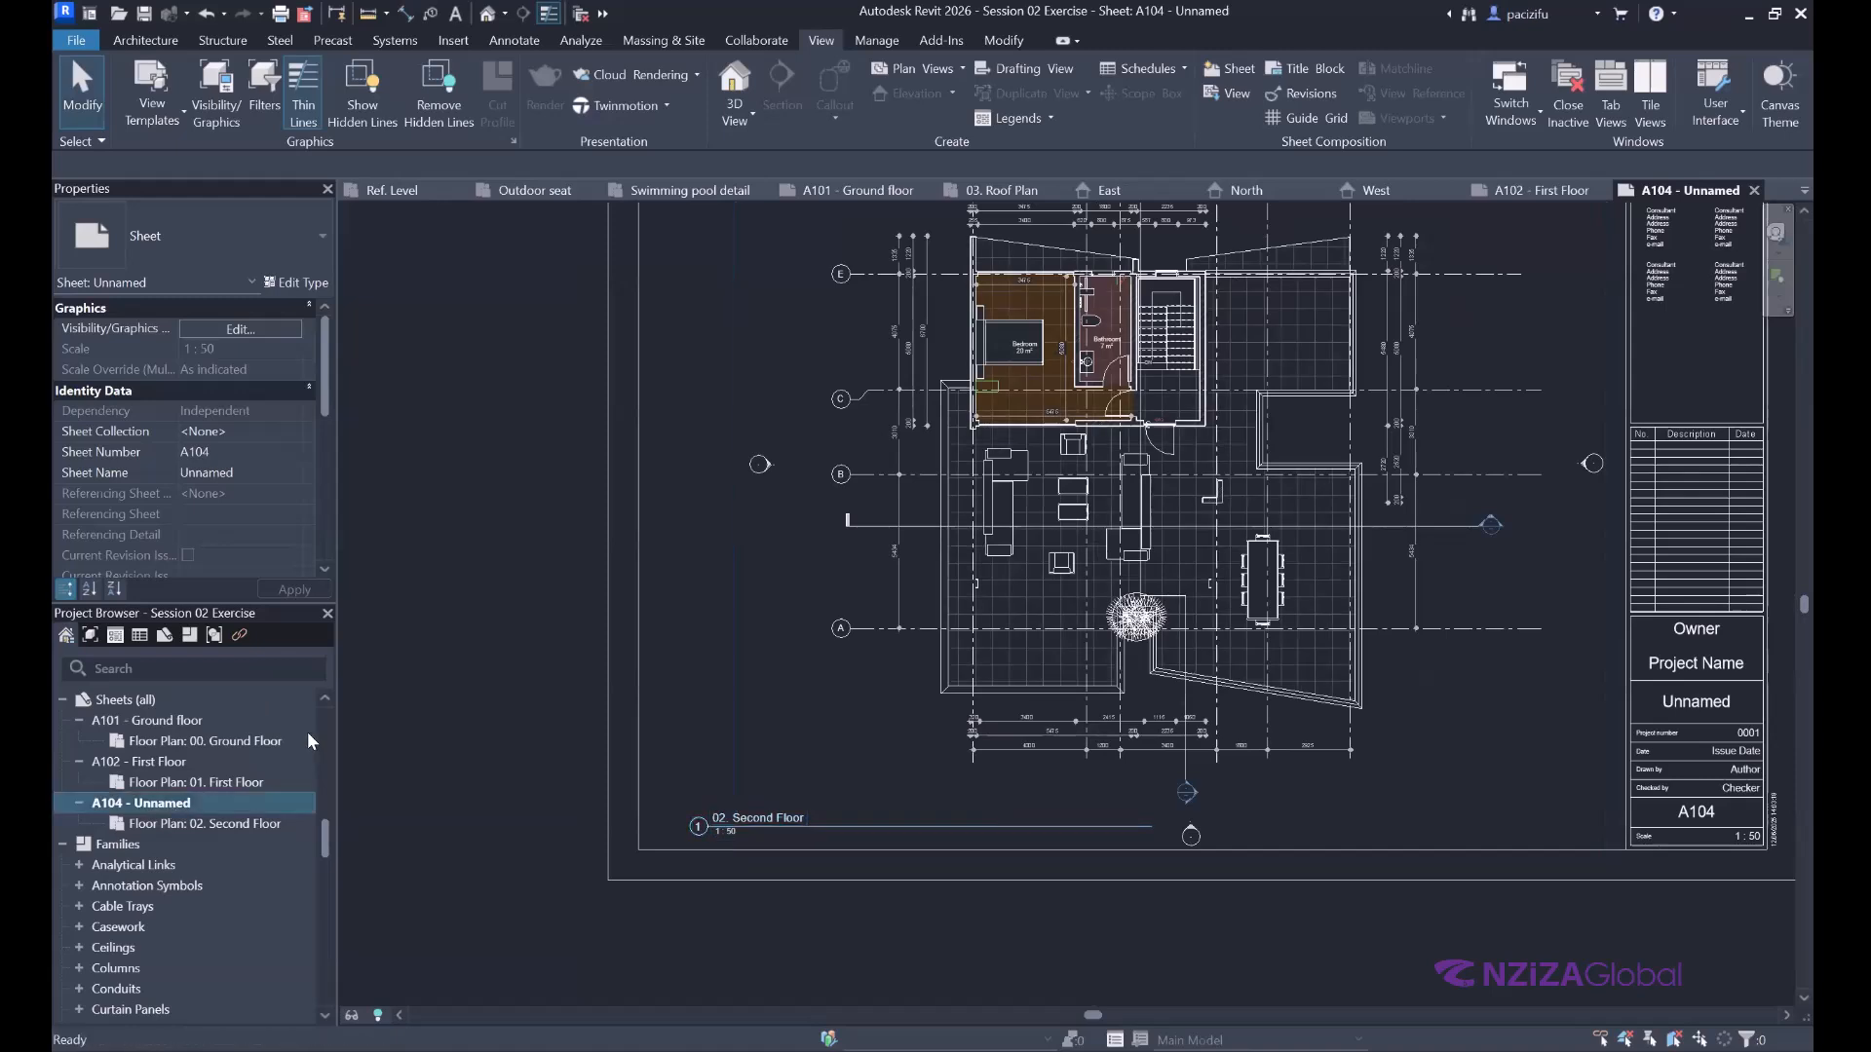
right_click(172, 804)
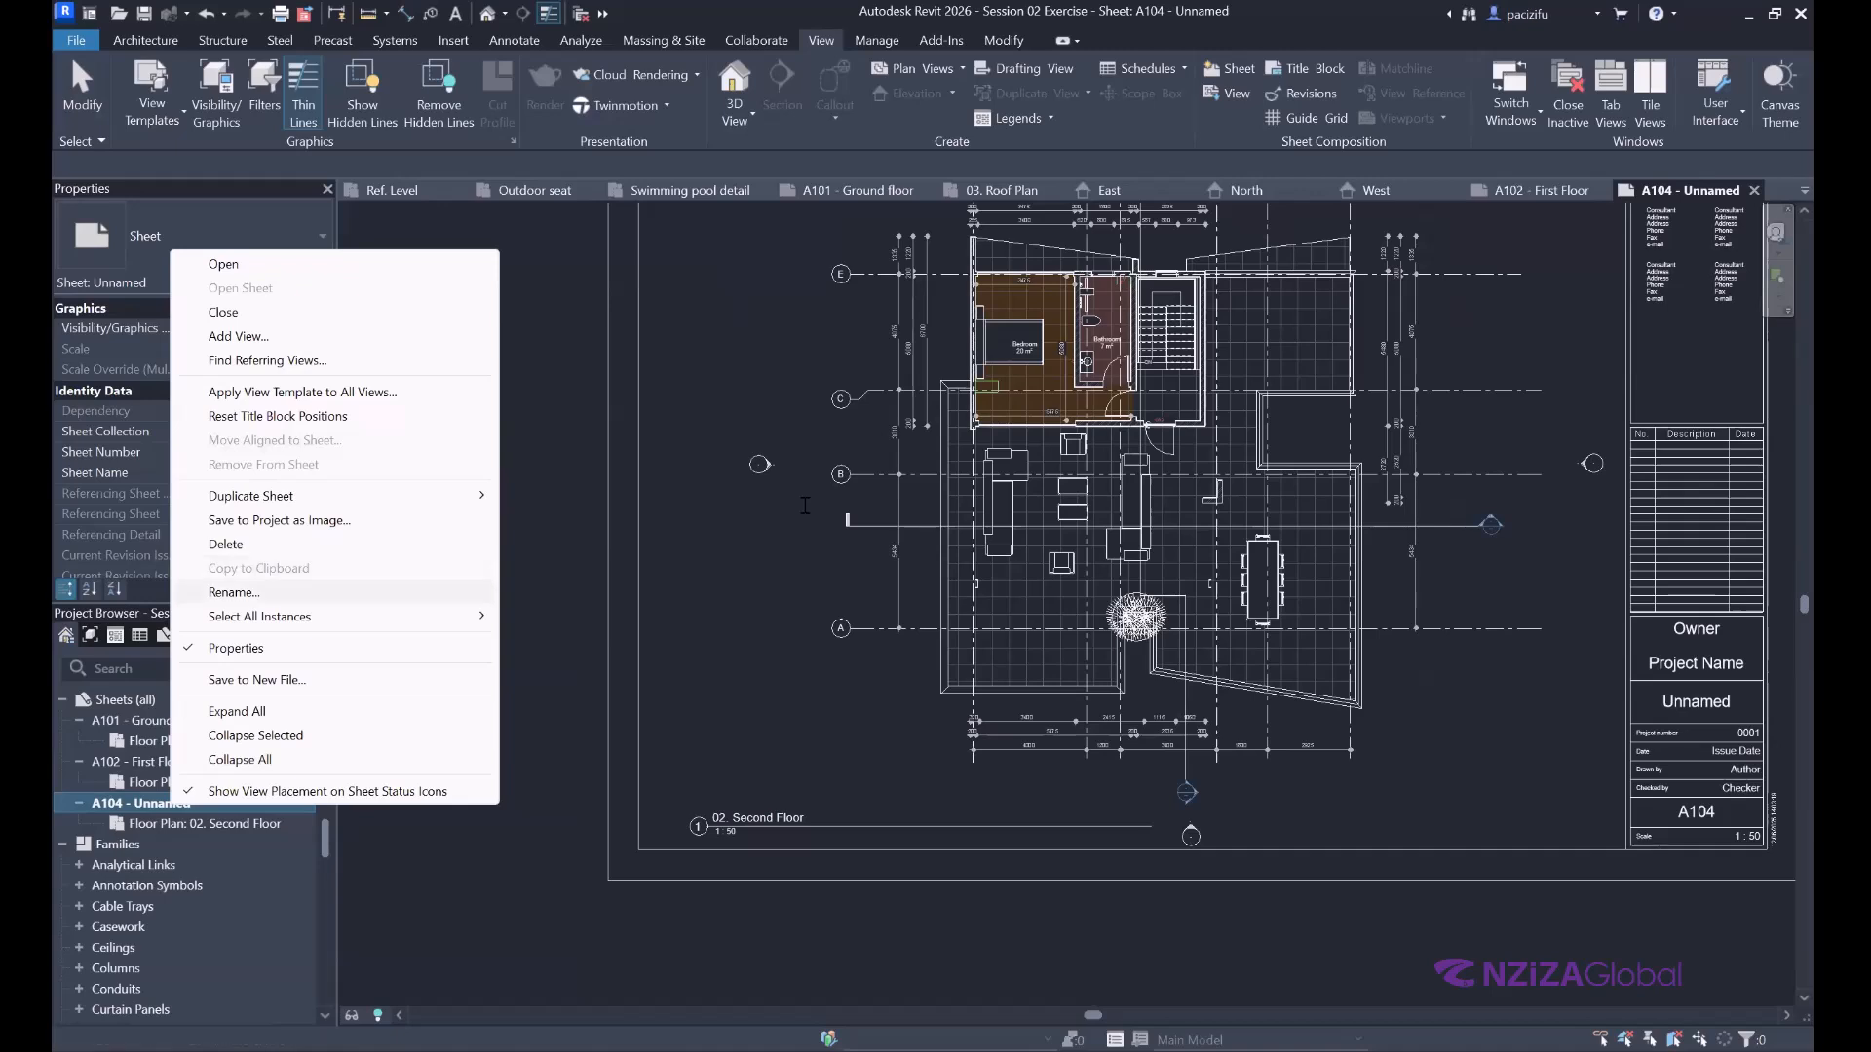
left_click(234, 592)
left_click(811, 501)
key("BackSpace")
type("3")
double_click(860, 551)
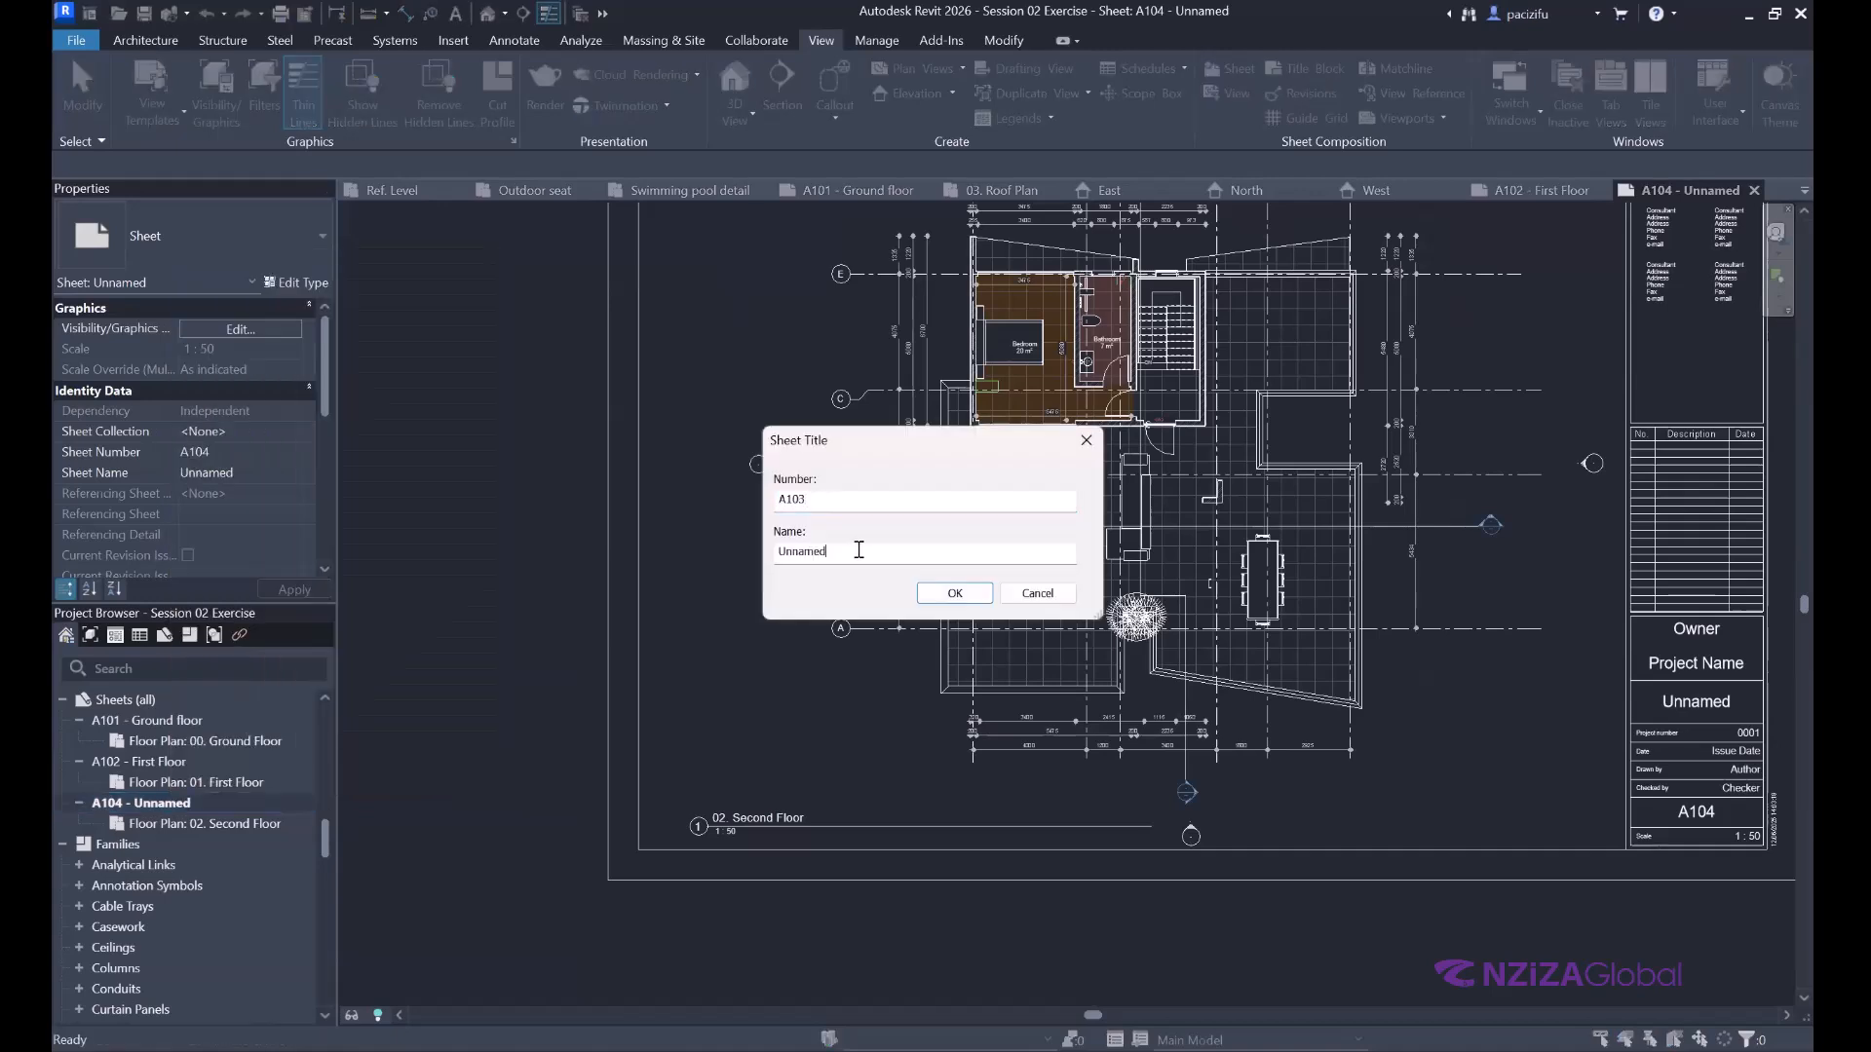
type("Second Floor")
key("Return")
scroll(795, 556, "down", 1)
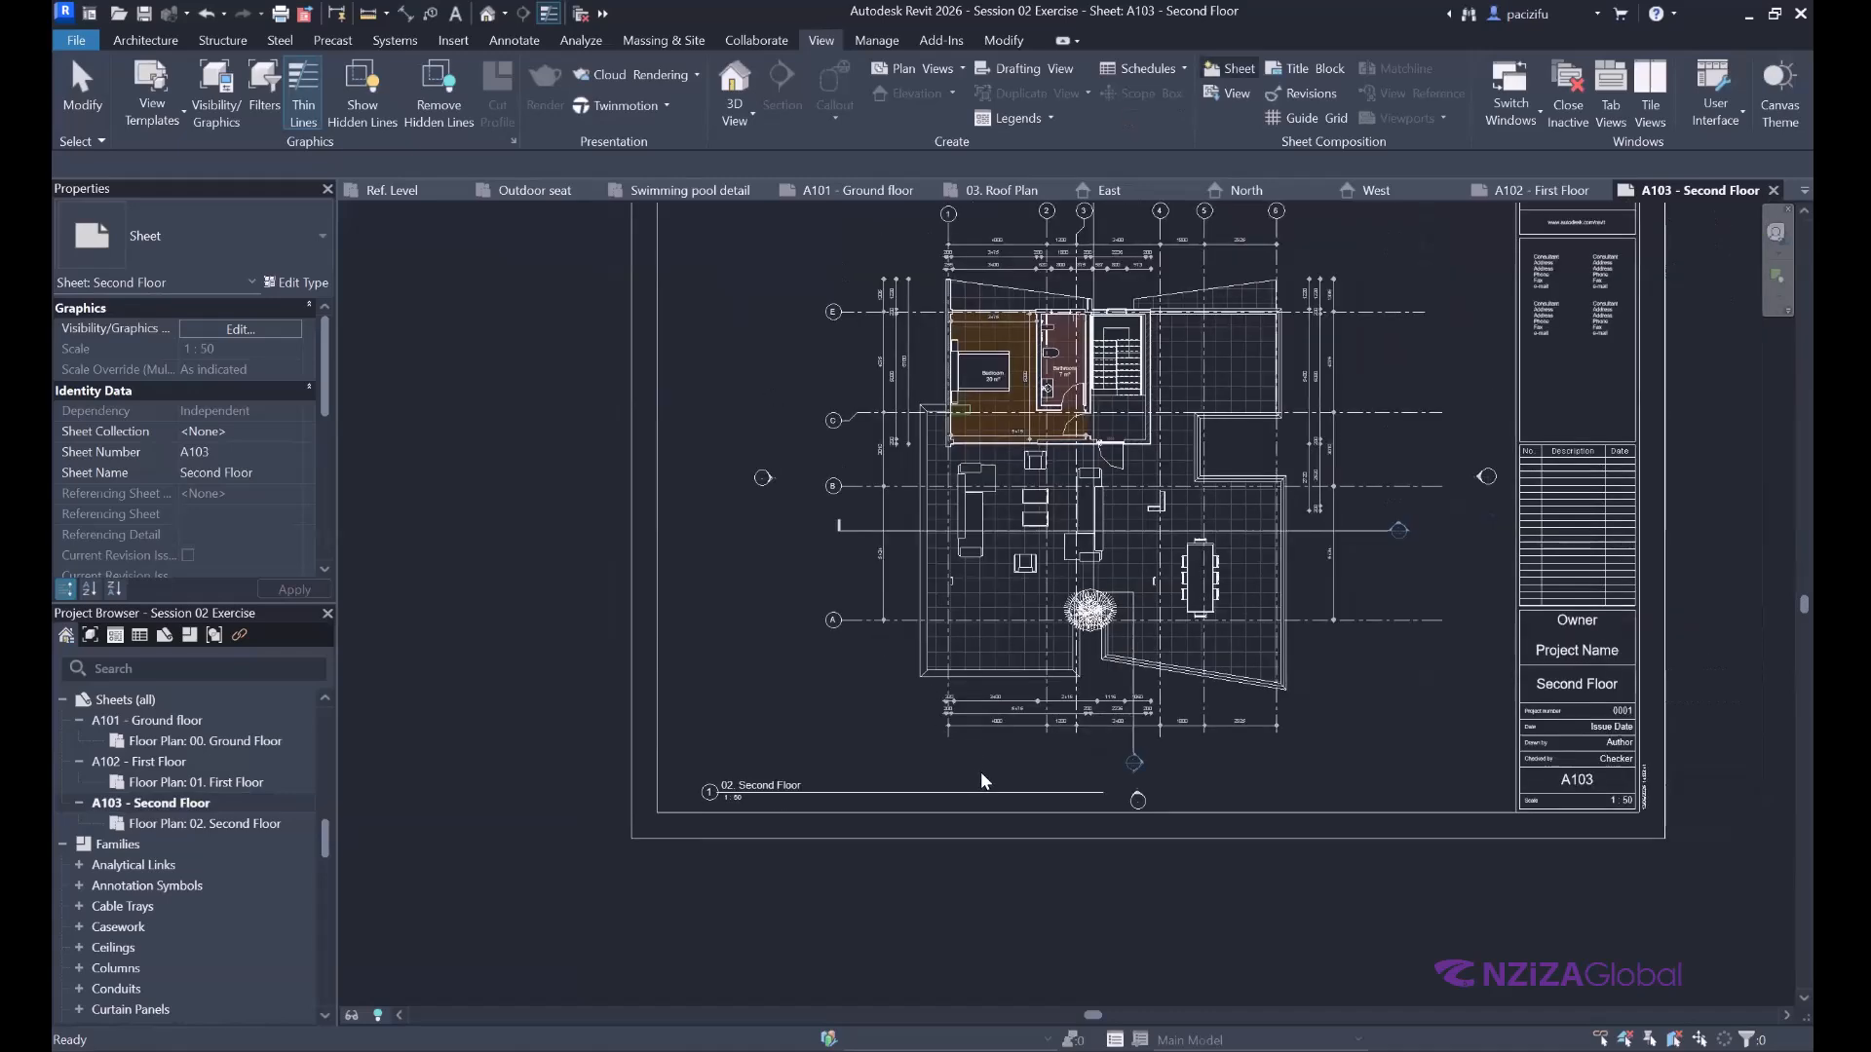
Create another sheet with the A1 metric title block and place the 03. Roof Plan view on it.
key("Return")
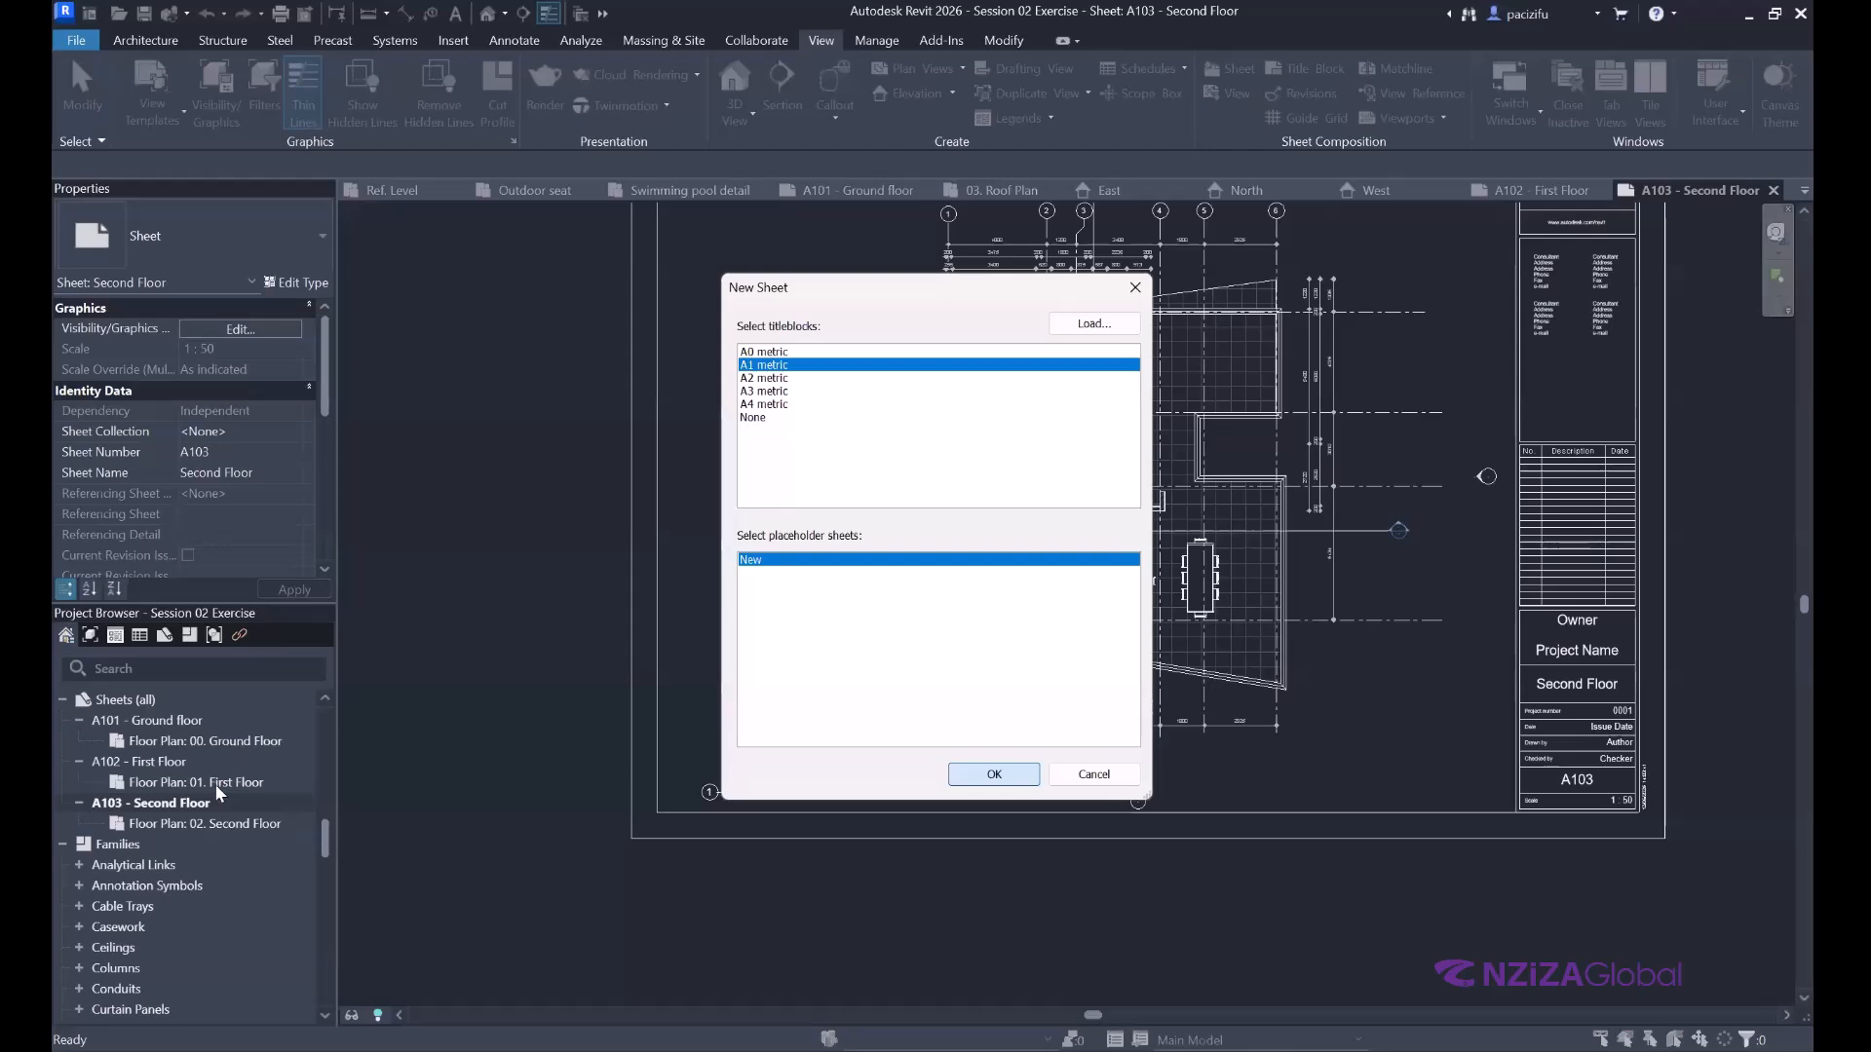
key("Return")
scroll(179, 752, "up", 5)
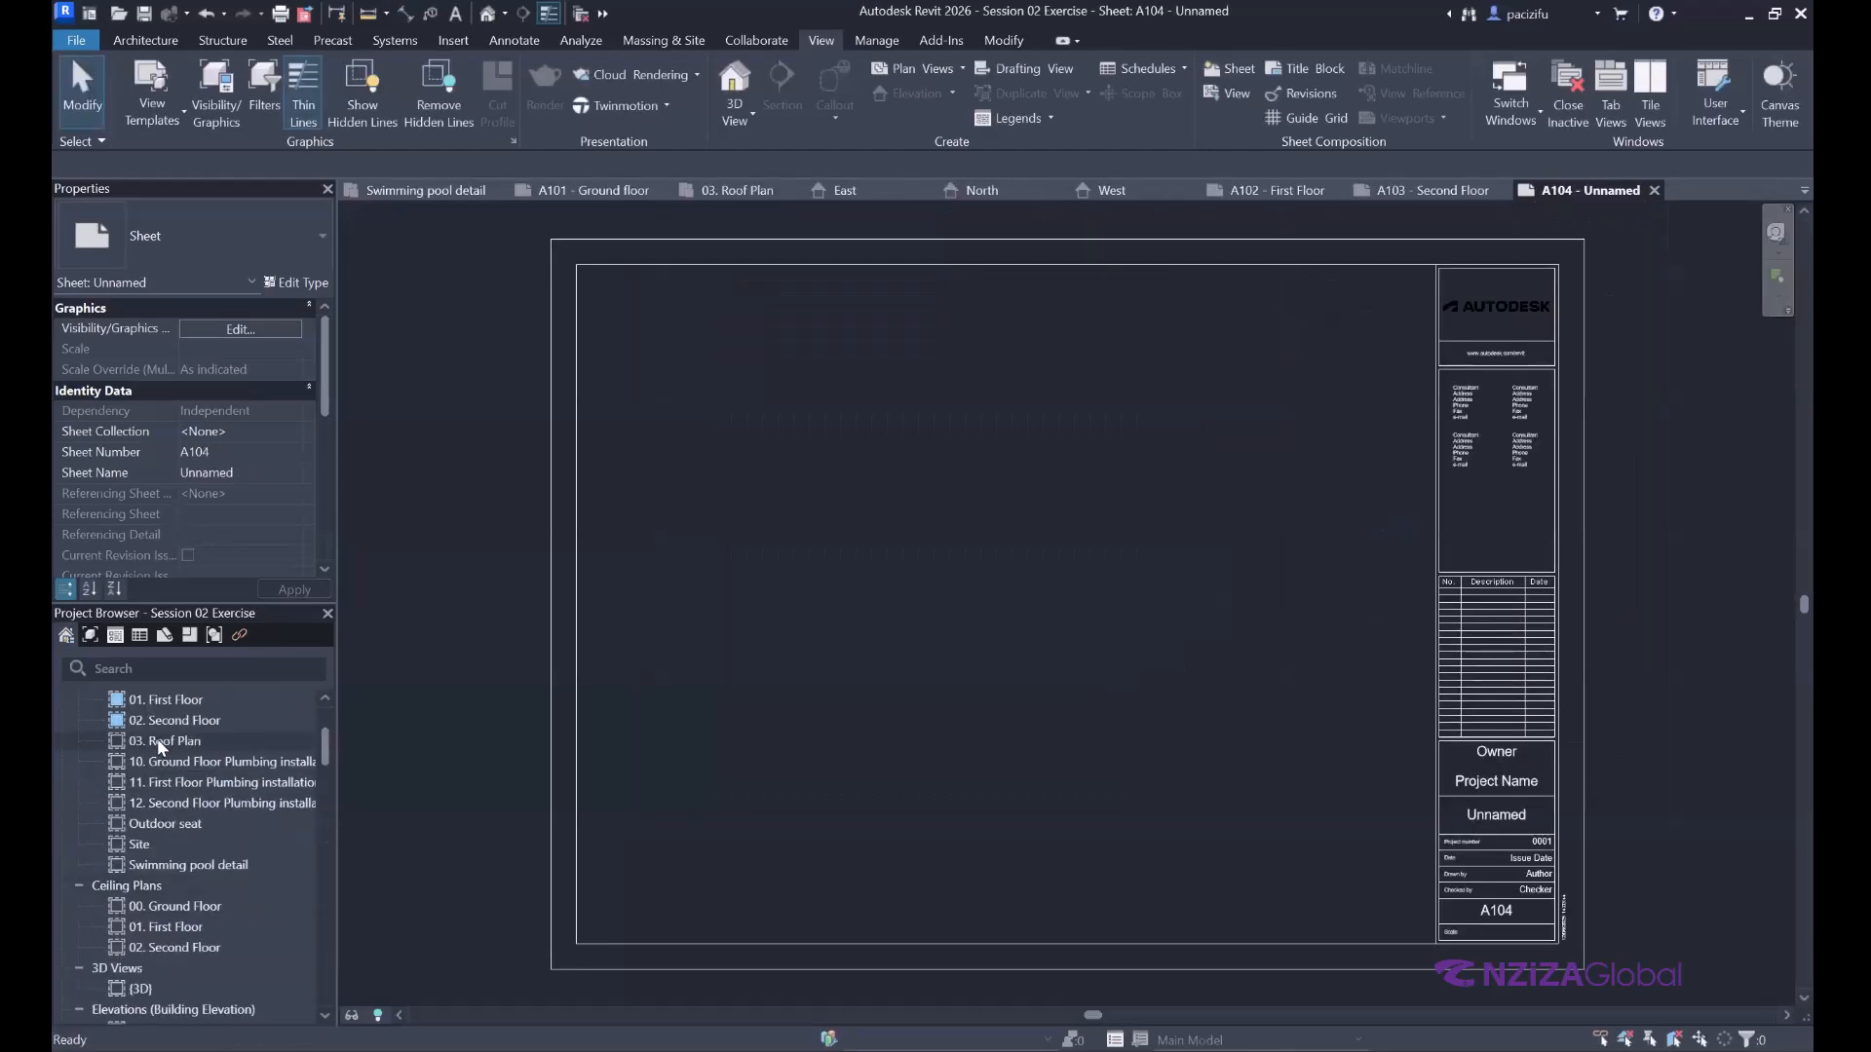
left_click_drag(156, 739, 924, 594)
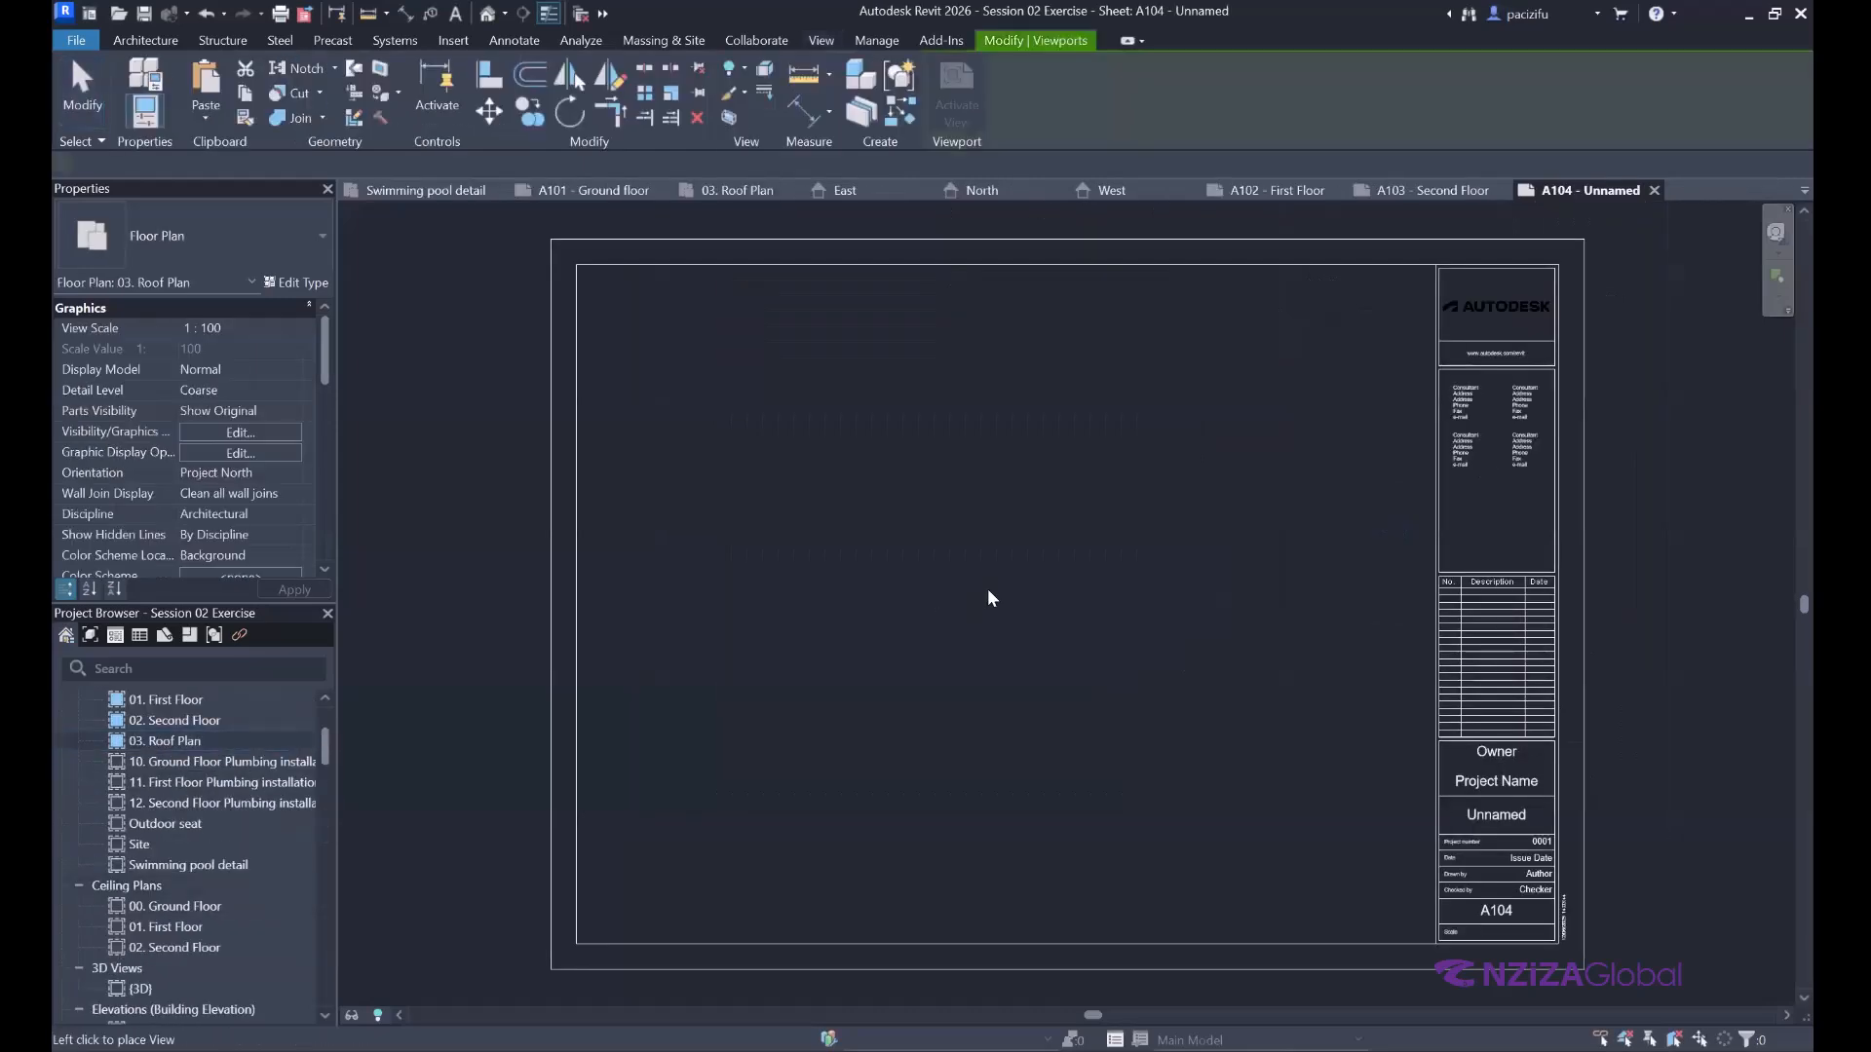
left_click(988, 591)
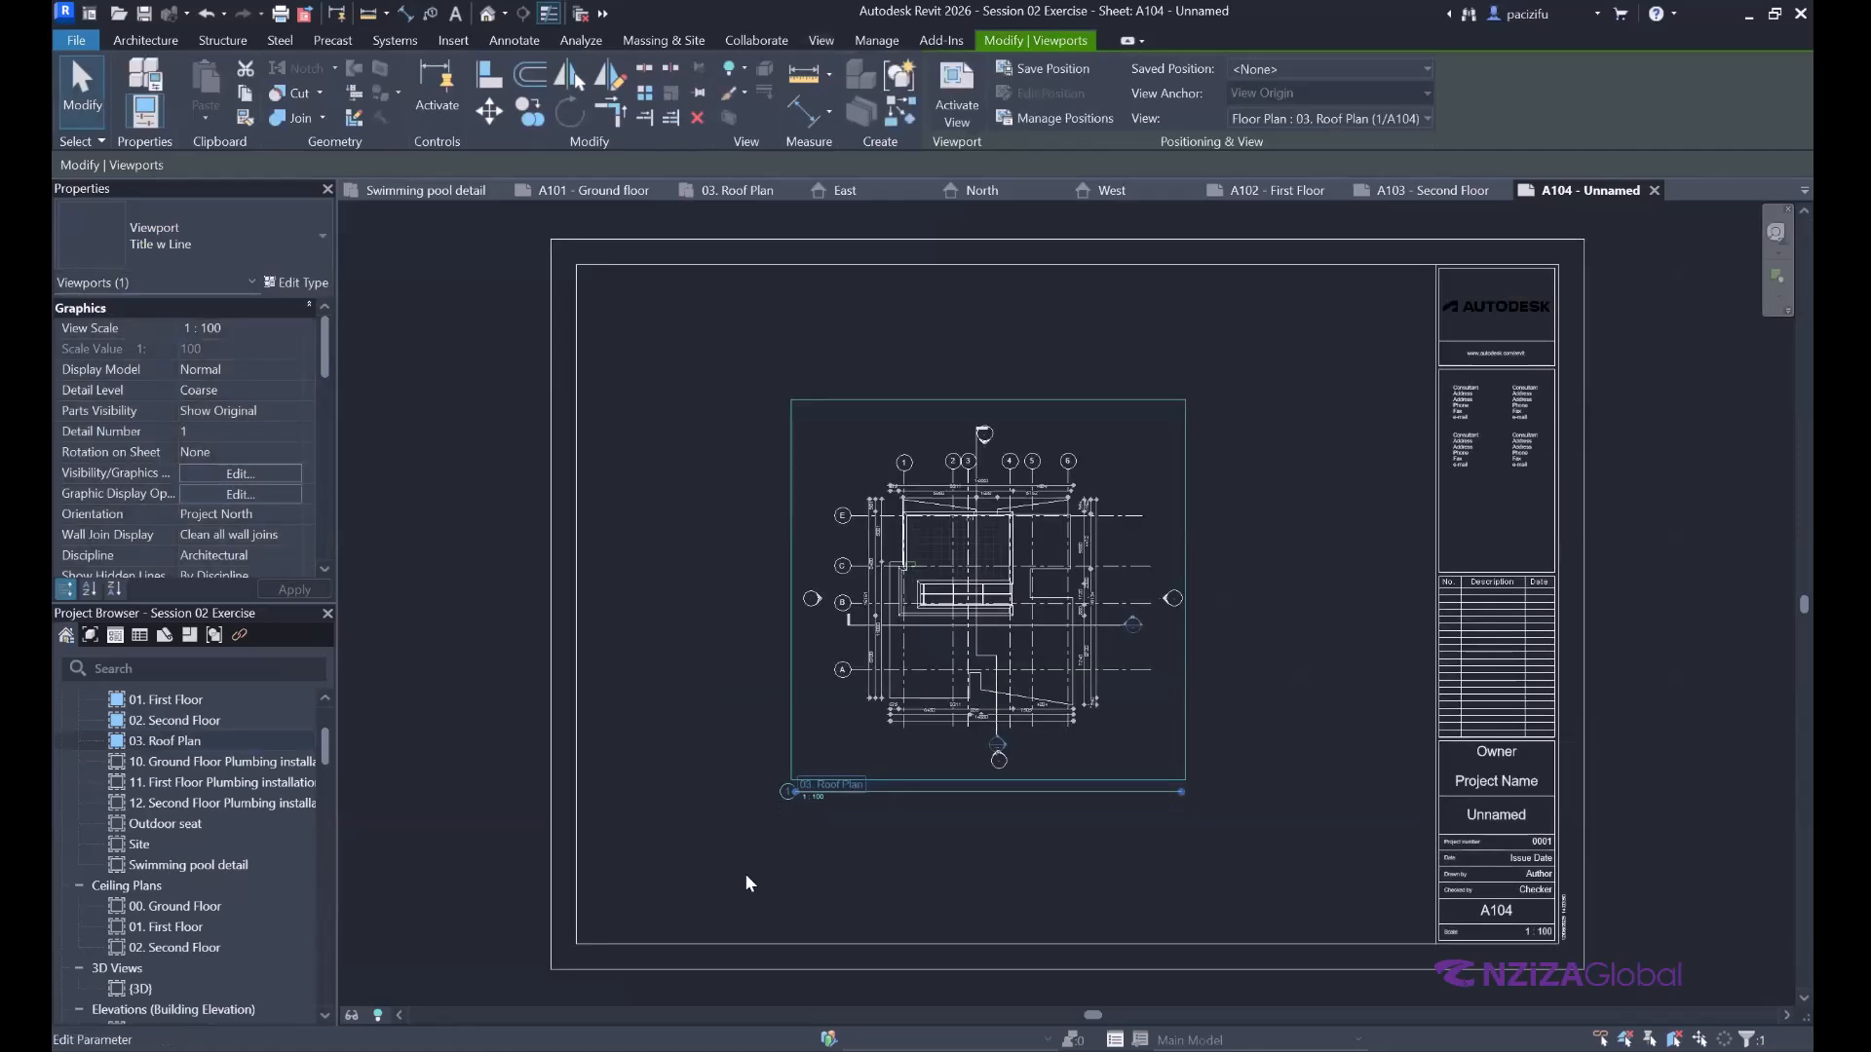
Activate the Roof Plan viewport and set its view scale to 1:50.
double_click(941, 627)
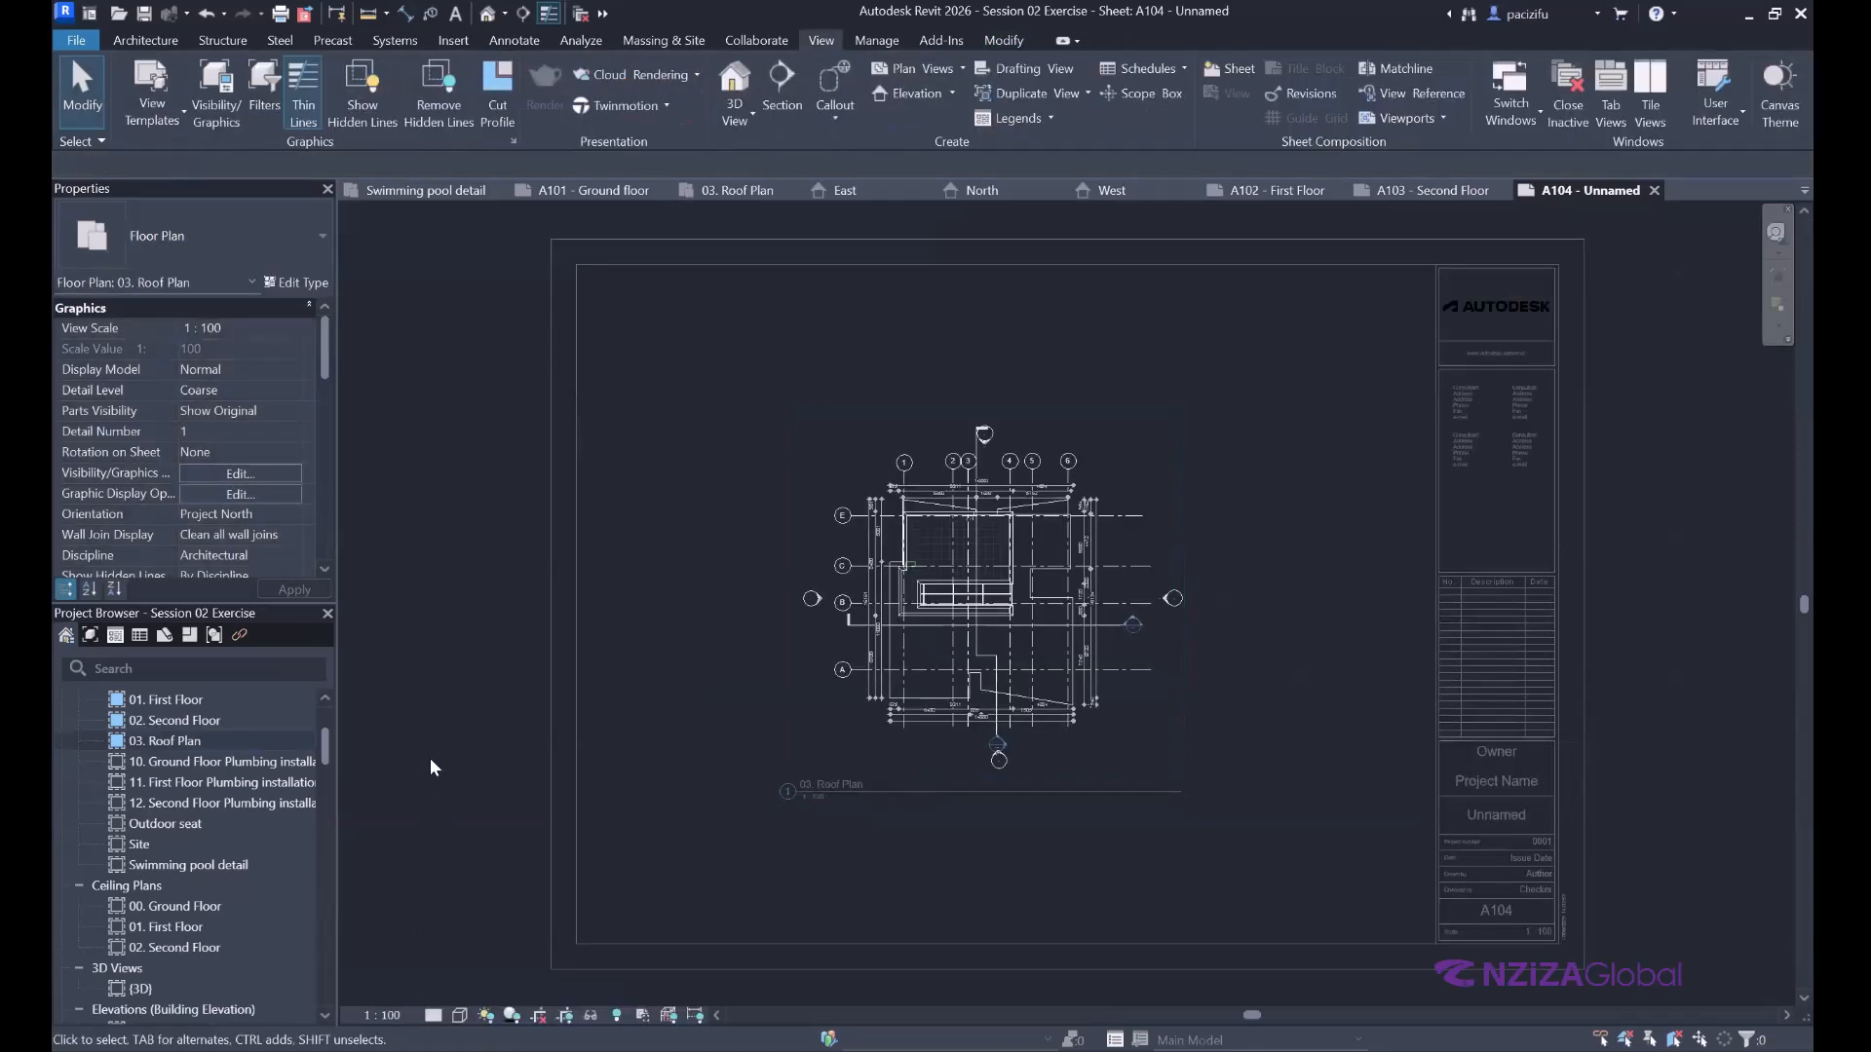
left_click(381, 1015)
left_click(401, 848)
scroll(598, 769, "down", 3)
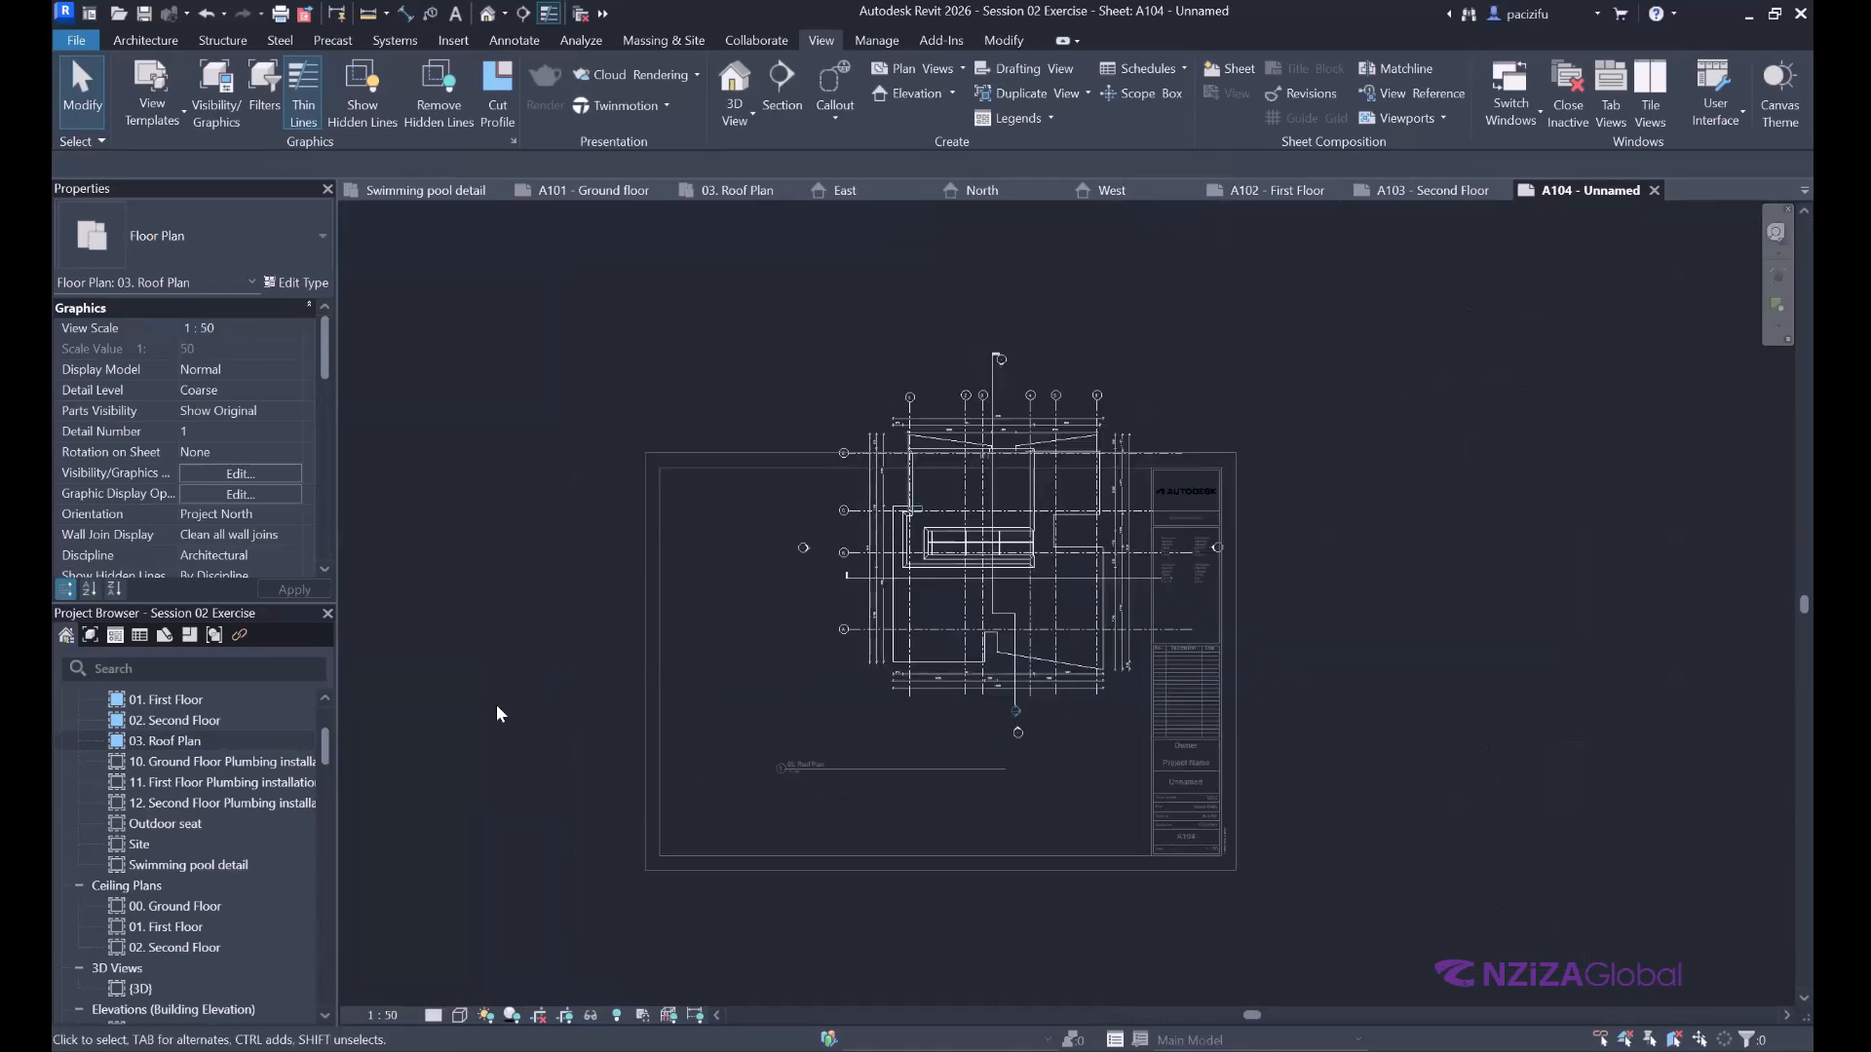
Return to the sheet and nudge the Roof Plan viewport down and to the left until the plan sits inside the border, clear of the title block.
left_click(904, 647)
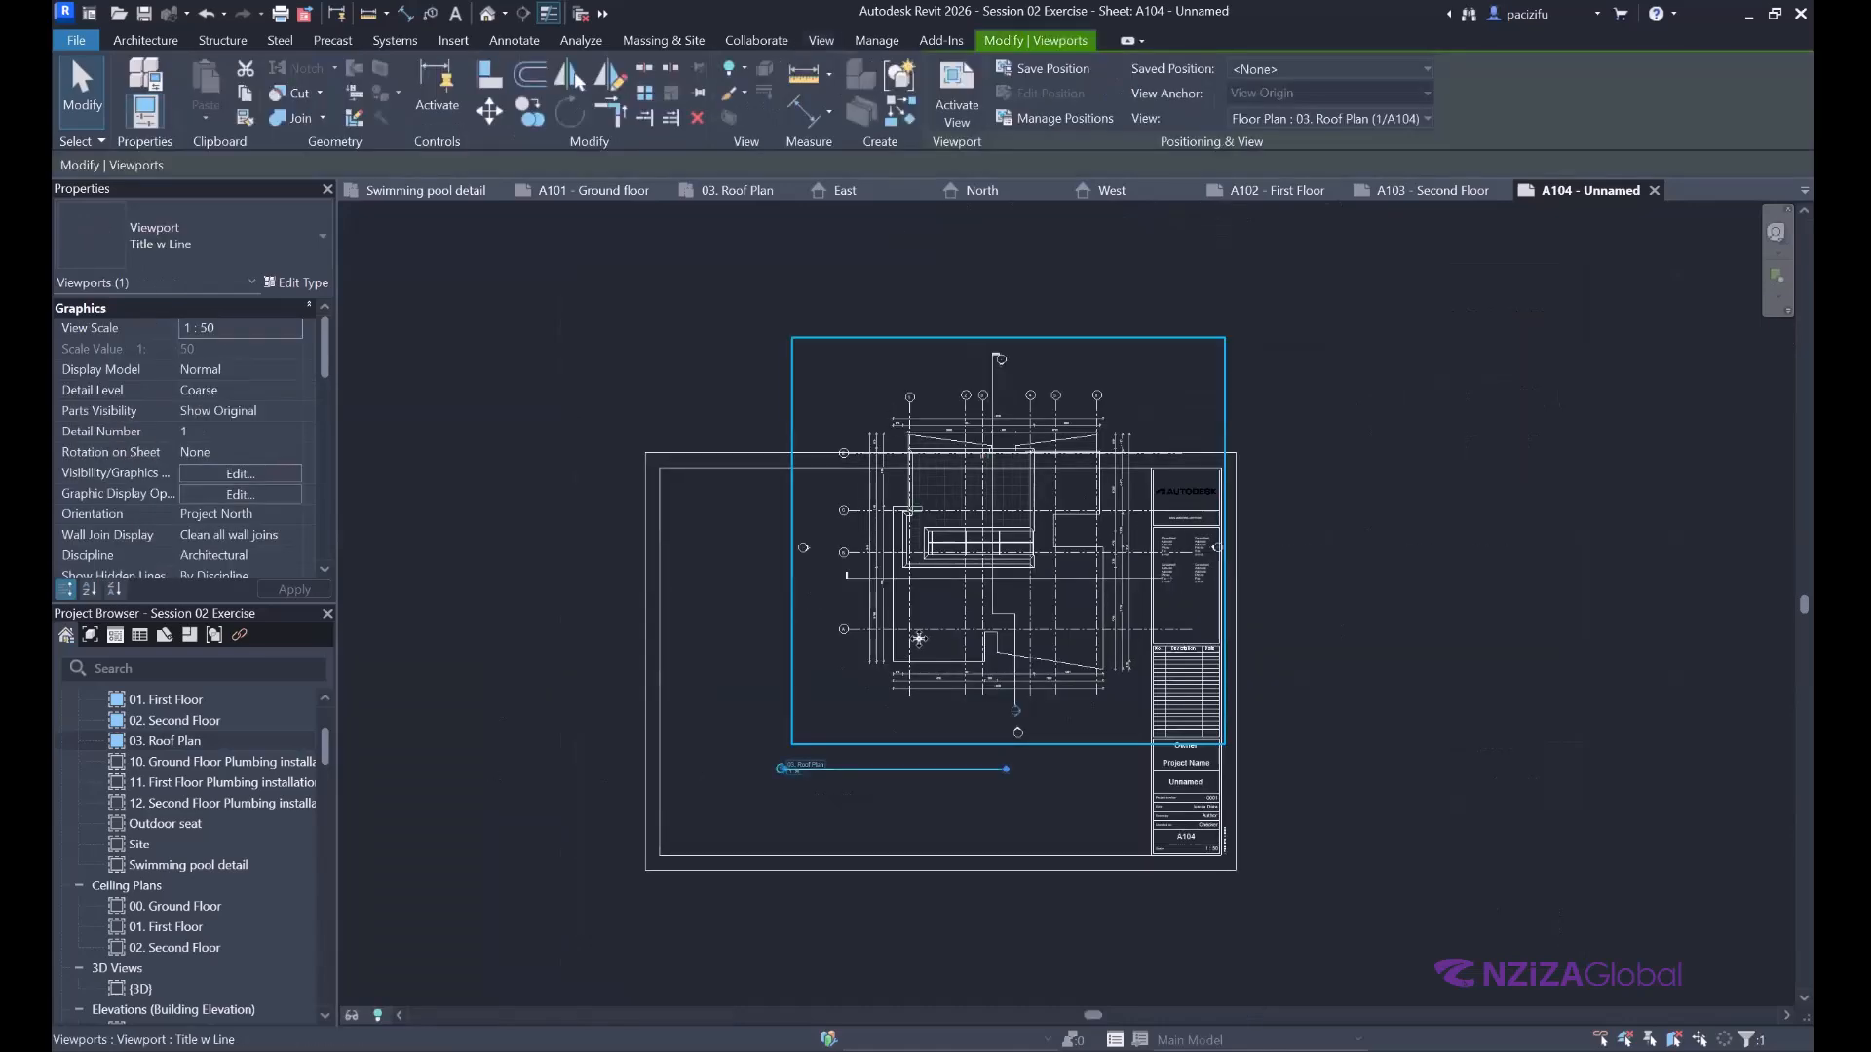
key("Down")
key("Down")
key("Down")
key("Down")
key("Down")
key("Down")
key("Down")
key("Down")
key("Down")
key("Down")
key("Down")
key("Down")
key("Down")
key("Down")
key("Down")
key("Down")
key("Down")
key("Down")
key("Down")
key("Down")
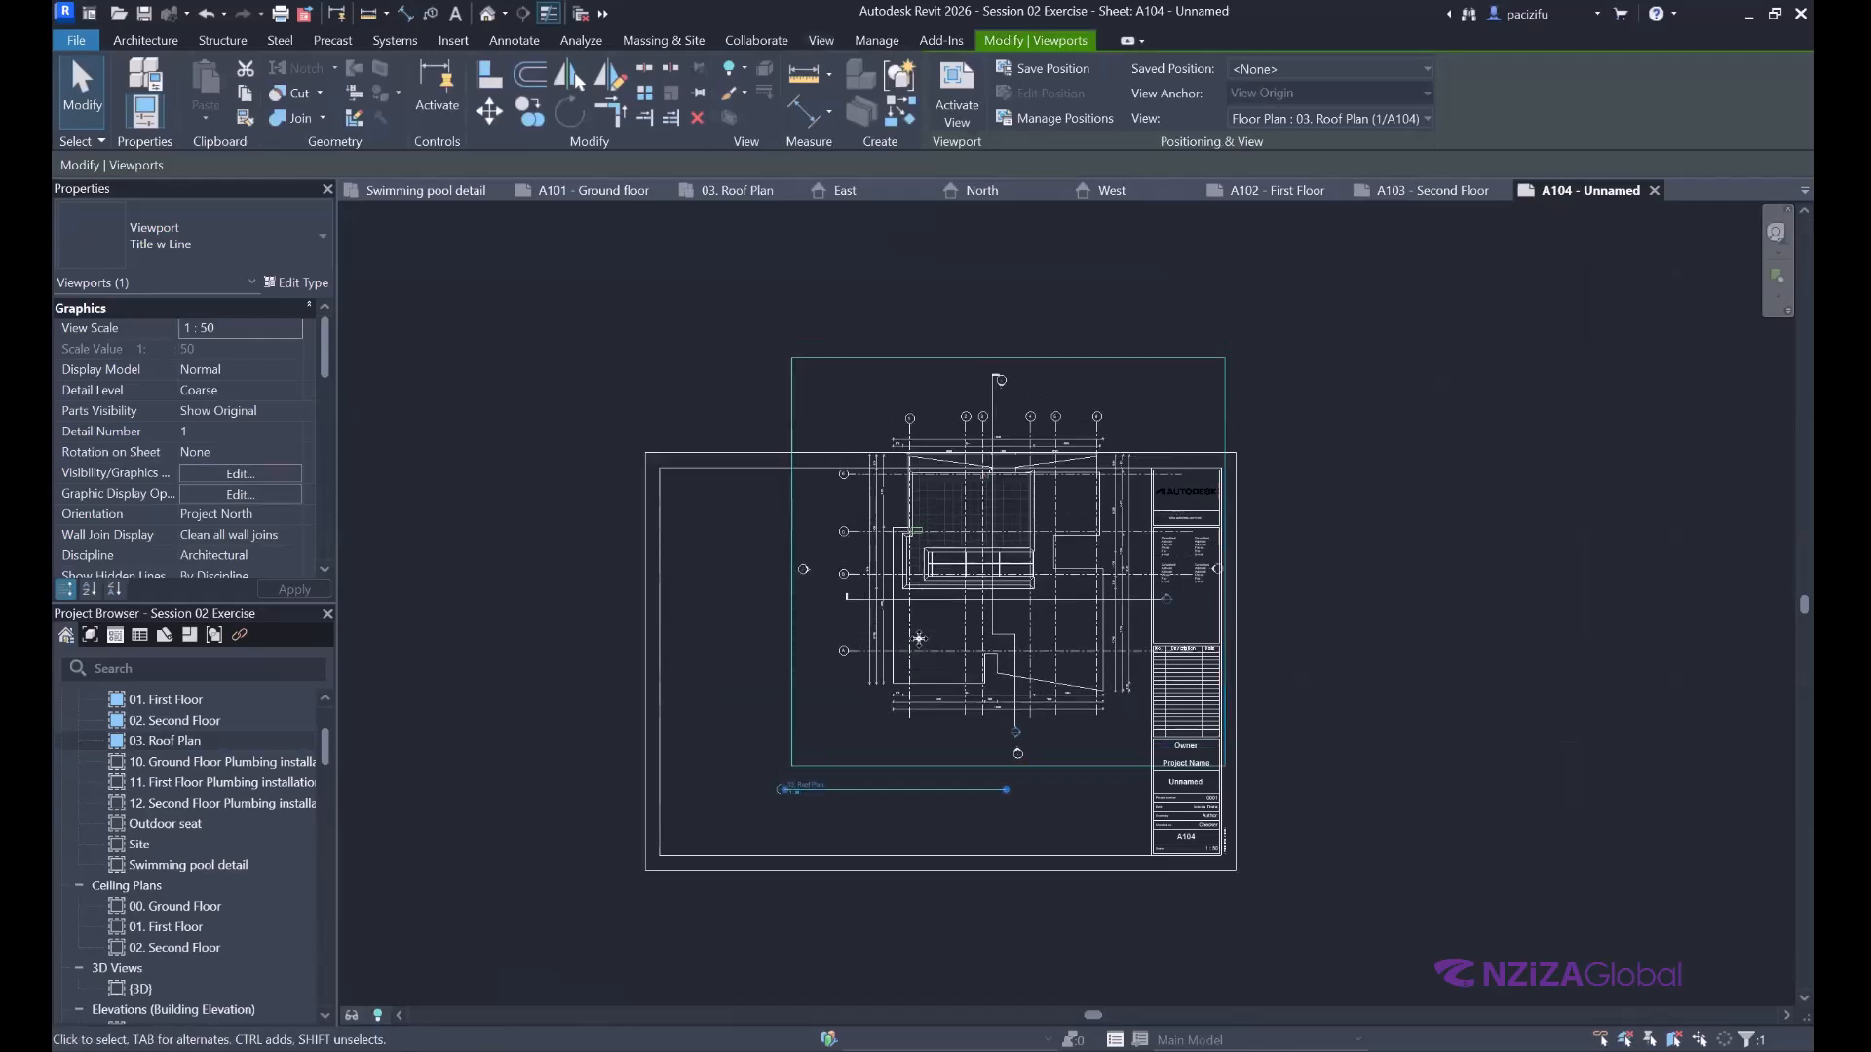
key("Down")
key("Down")
key("Down")
key("Left")
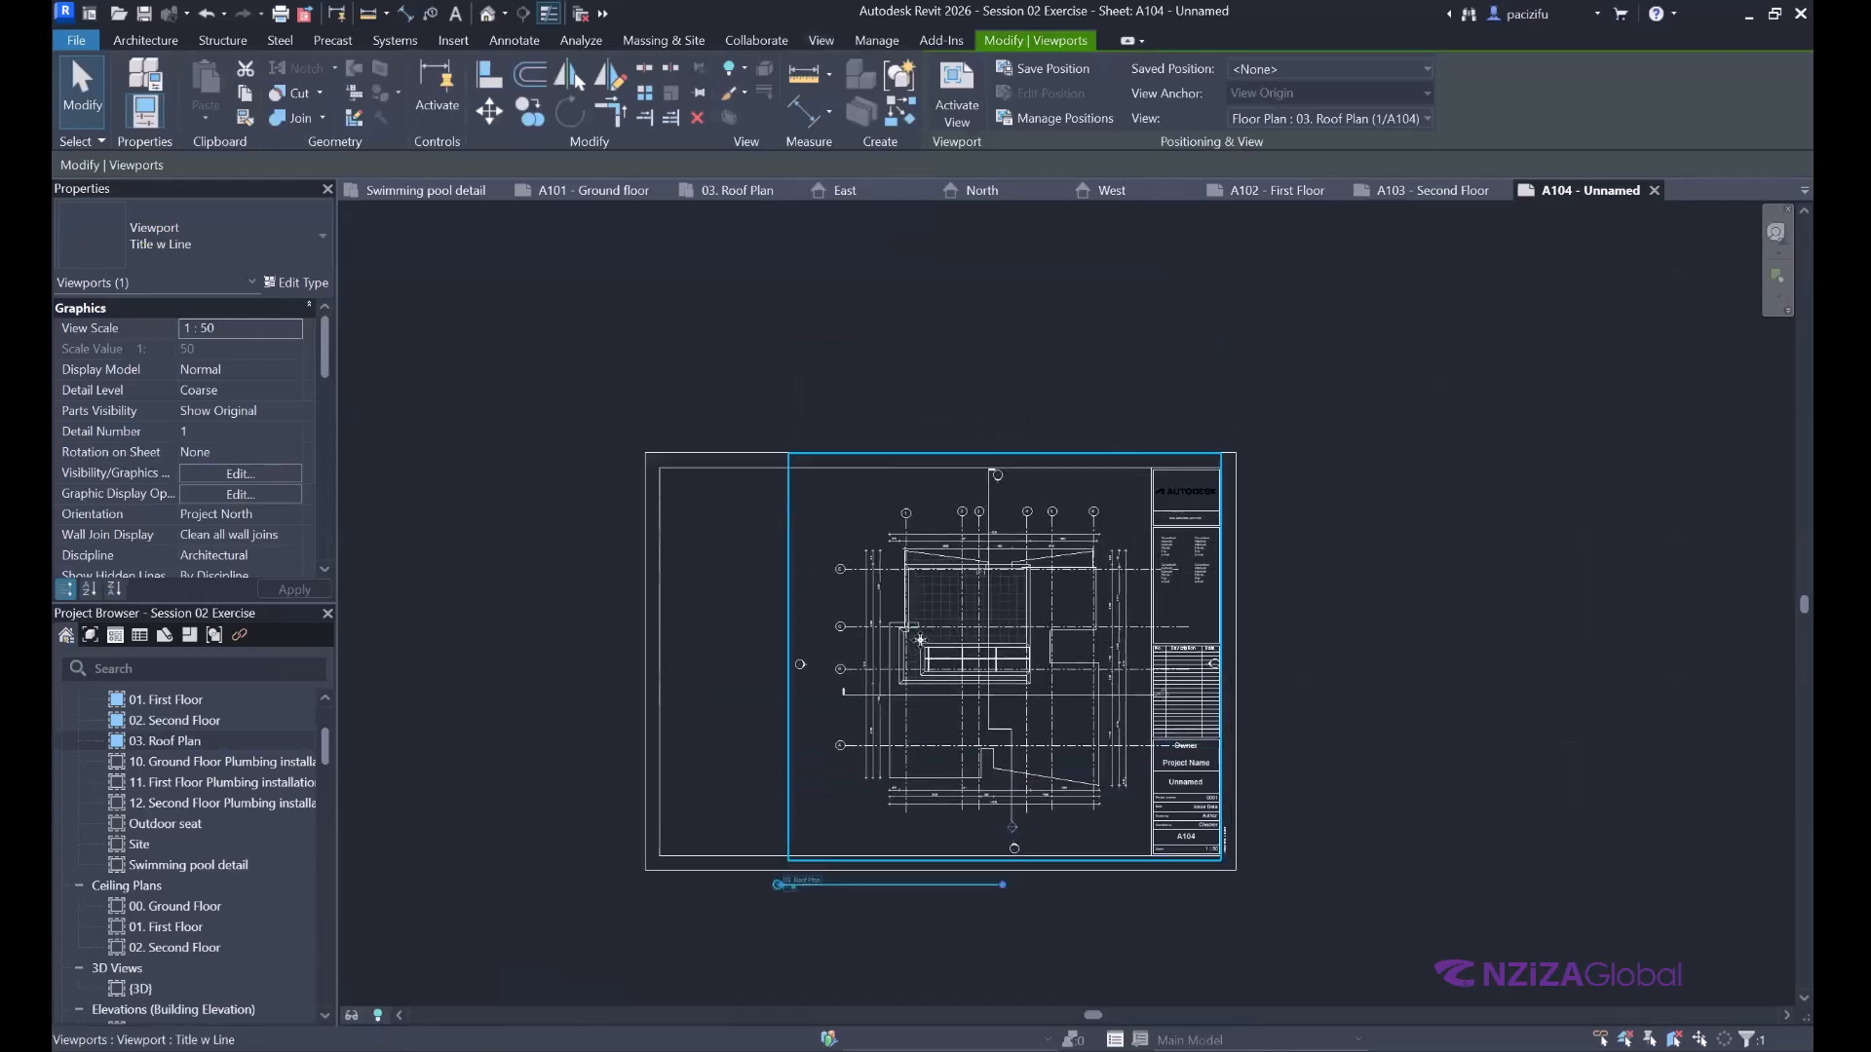
key("Left")
key("Left")
key("Left")
key("Left")
key("Left")
key("Left")
key("Left")
key("Left")
key("Left")
key("Left")
key("Left")
key("Left")
key("Left")
key("Left")
key("Left")
key("Left")
key("Left")
key("Left")
key("Left")
key("Left")
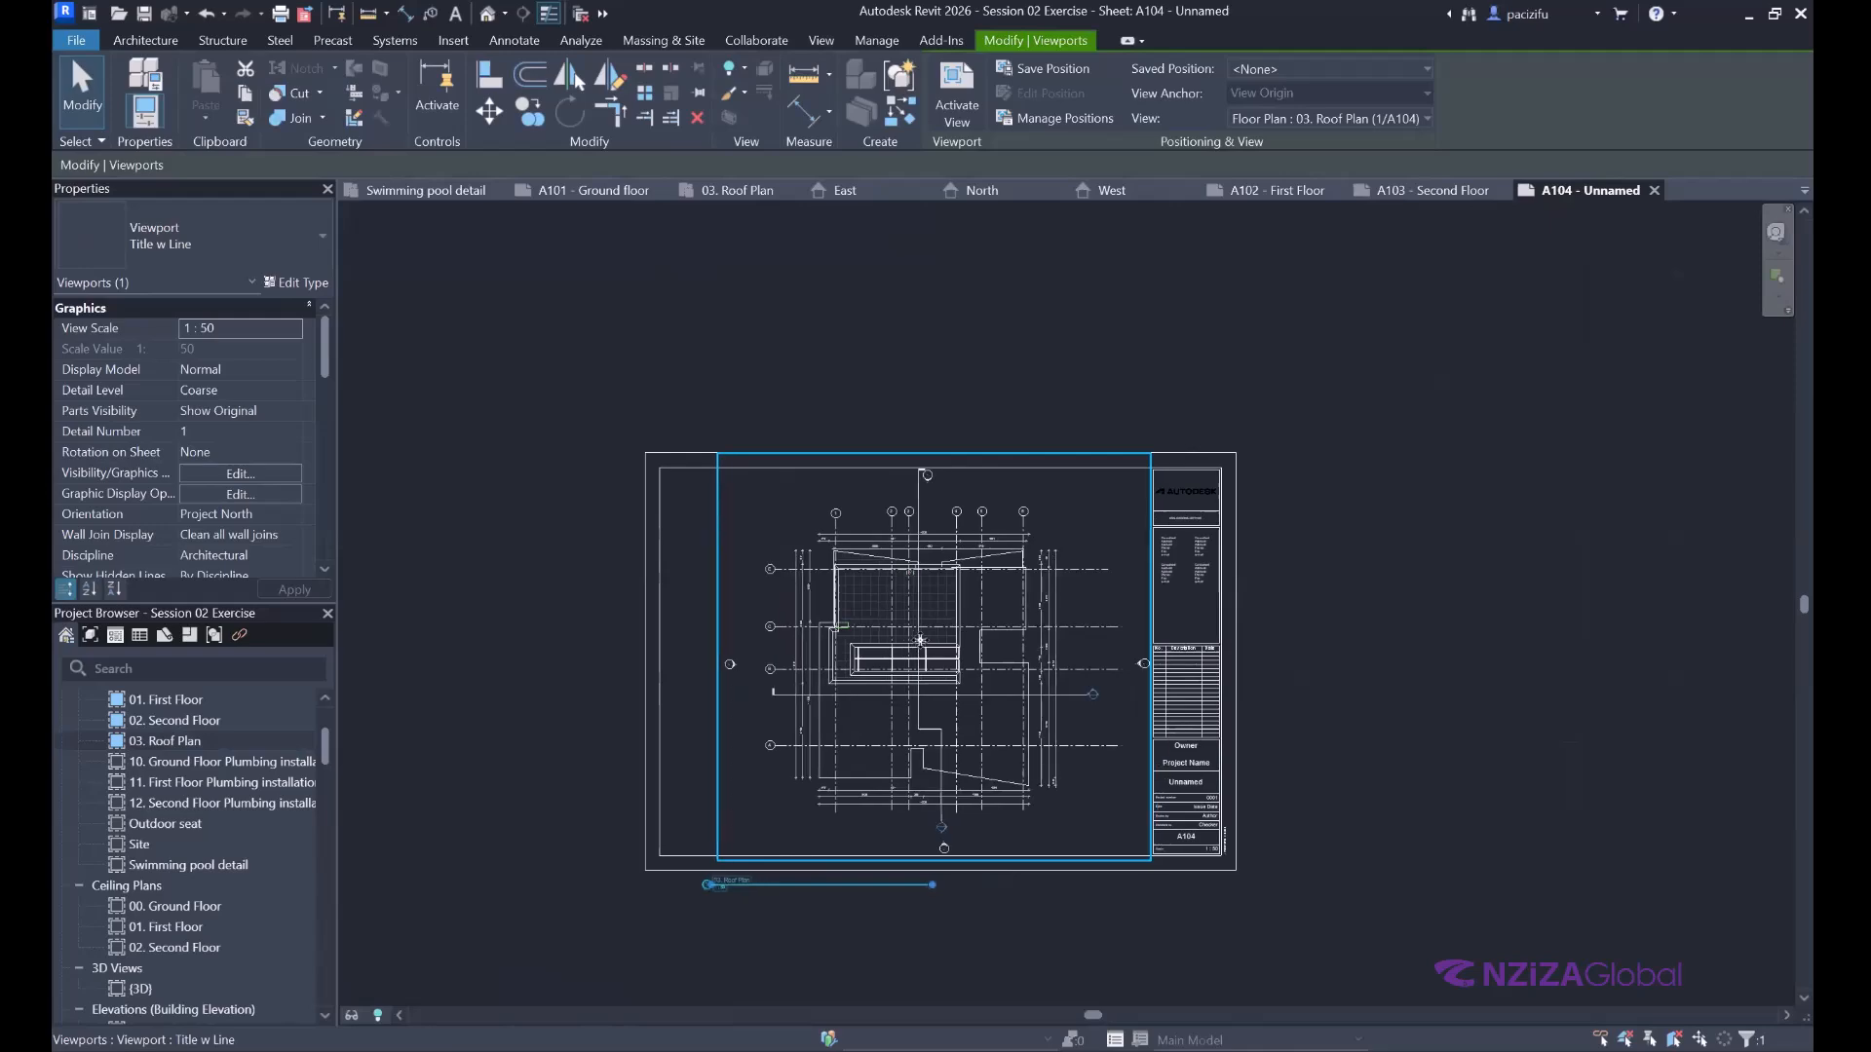
key("Left")
key("Left")
key("Left")
Move the Roof Plan view title up inside the sheet border, below the plan.
left_click(696, 893)
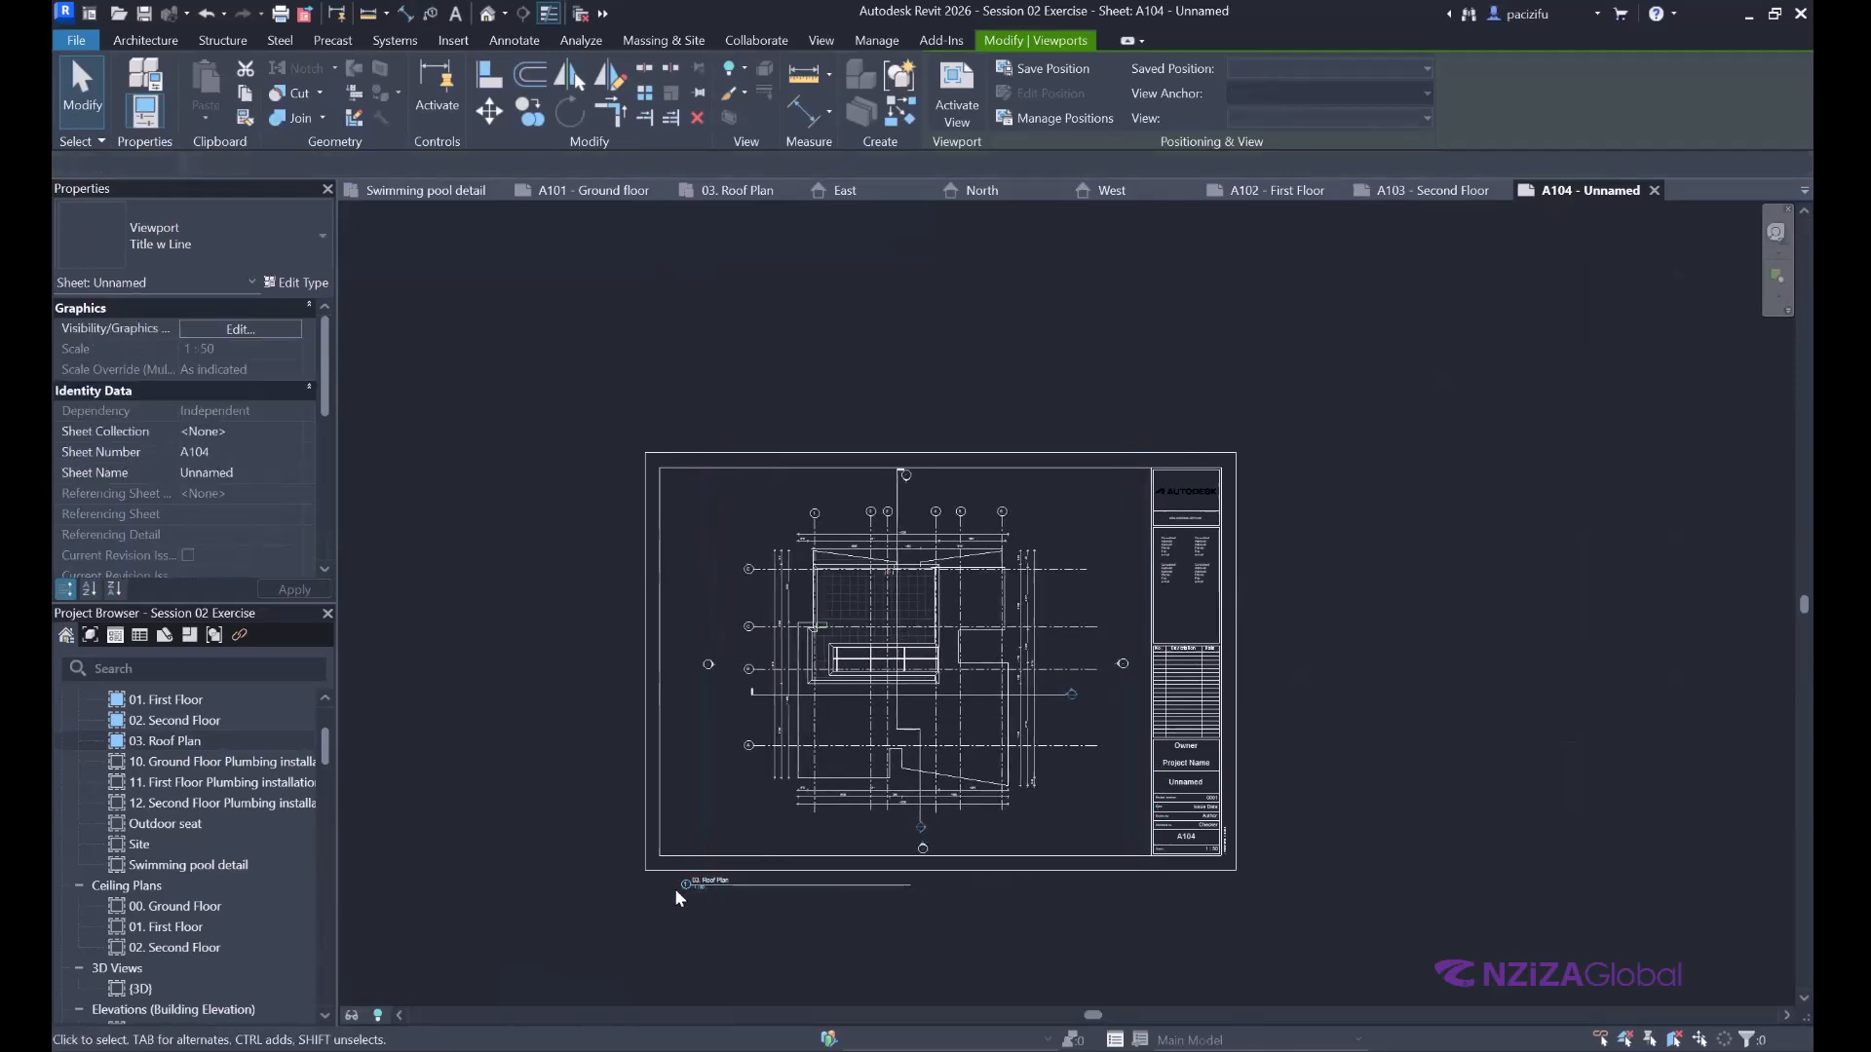
scroll(690, 884, "up", 3)
left_click_drag(689, 884, 683, 831)
left_click(1173, 819)
scroll(1173, 818, "down", 3)
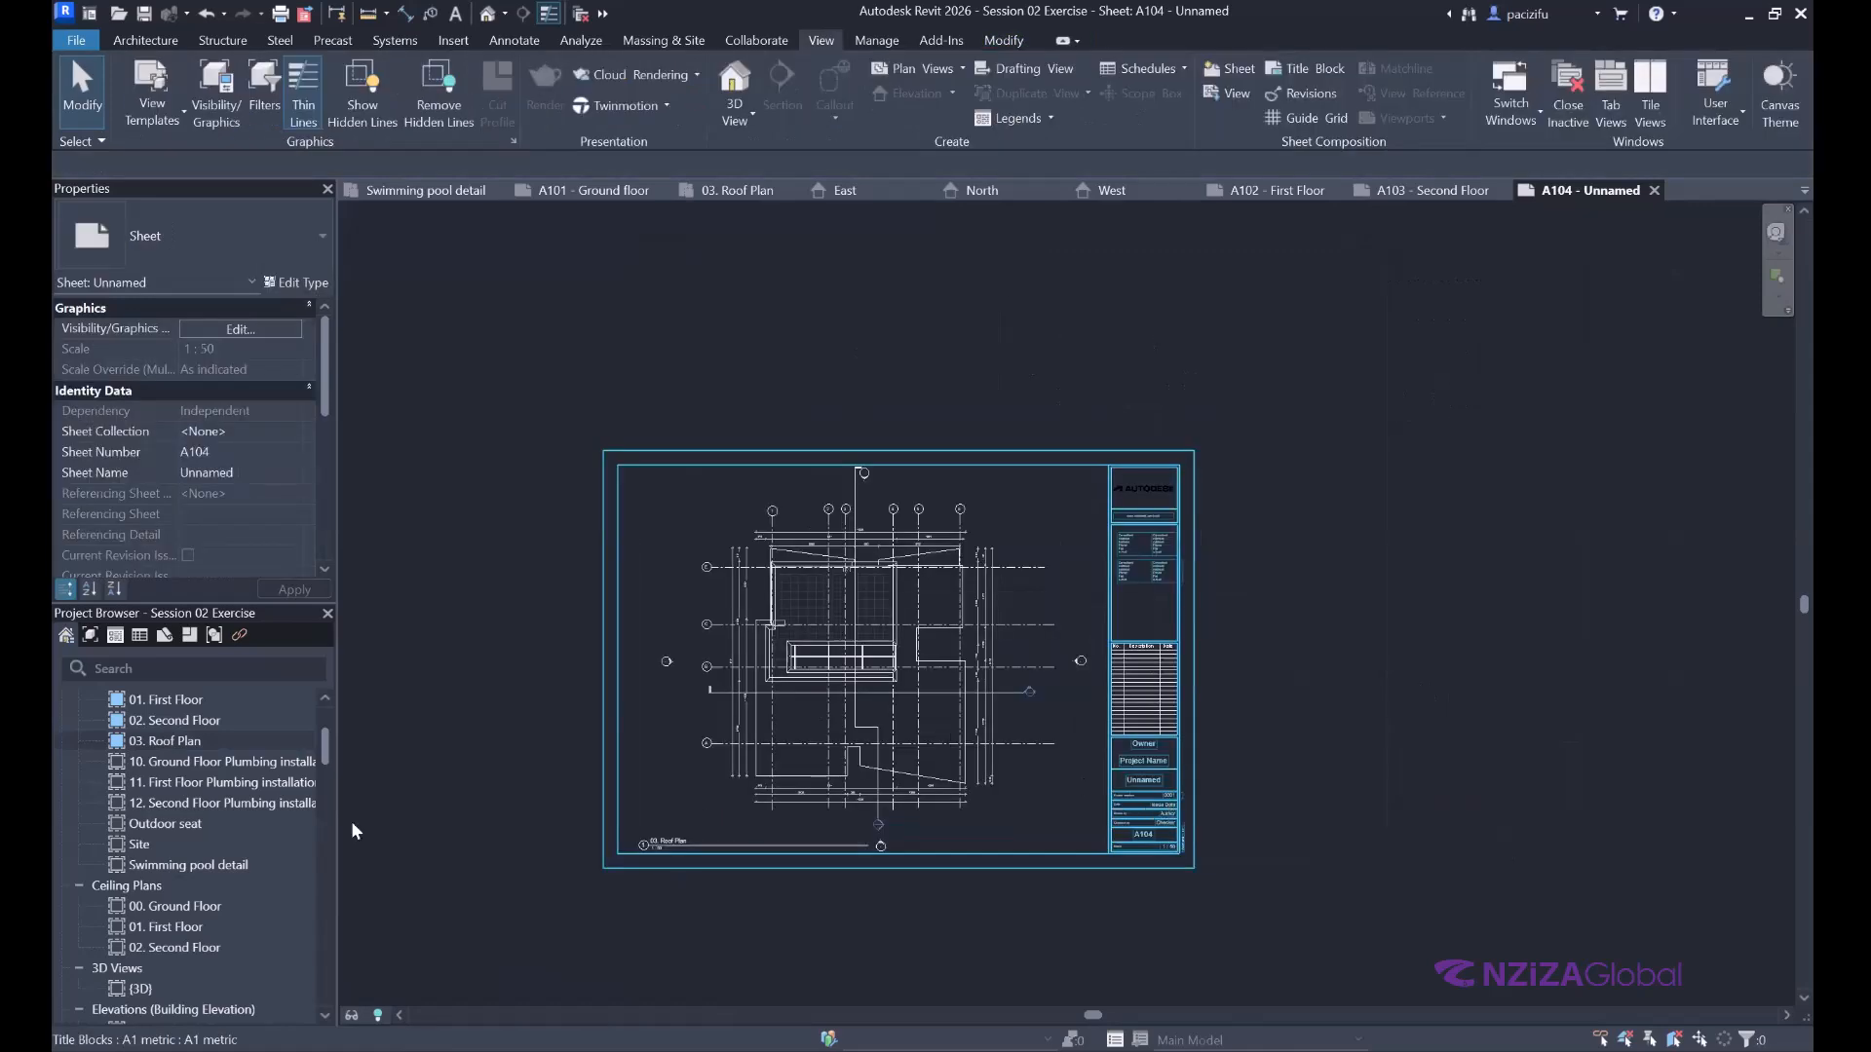
Rename sheet A104 as "Roof Plan", keeping its number.
scroll(1148, 809, "up", 3)
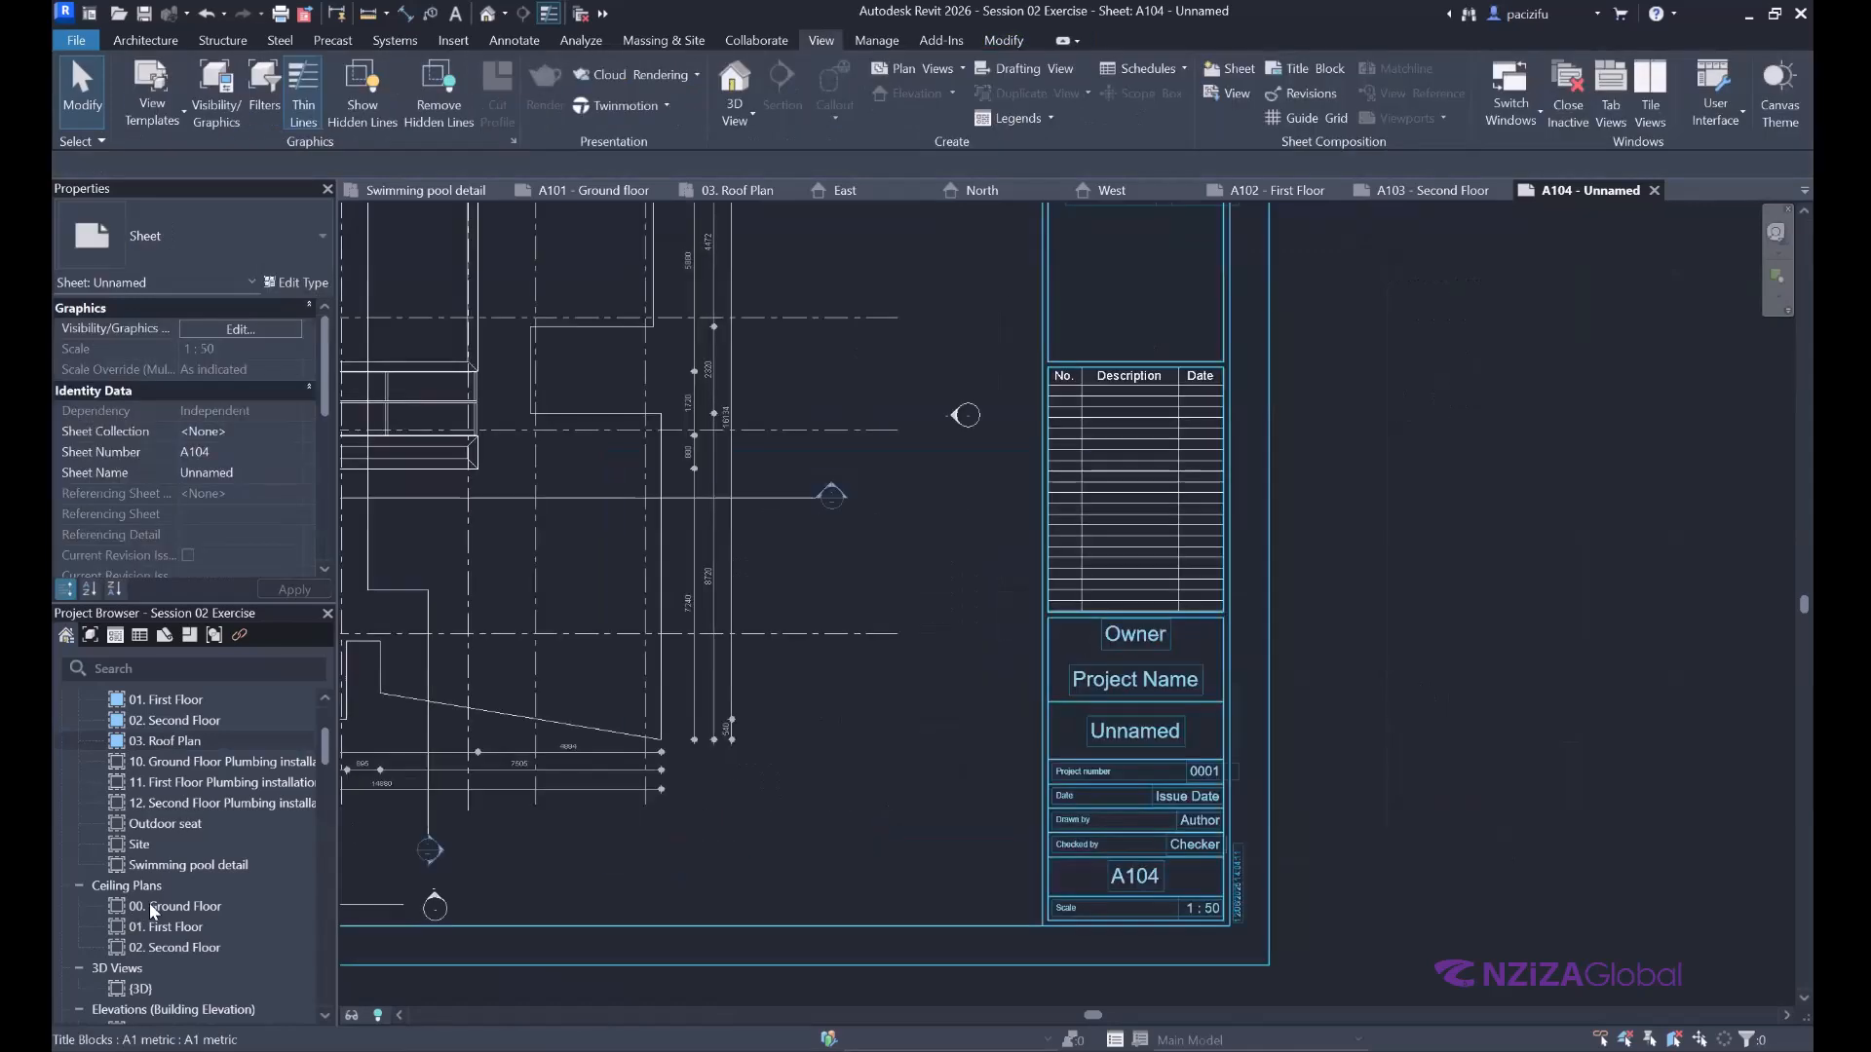
scroll(161, 846, "down", 10)
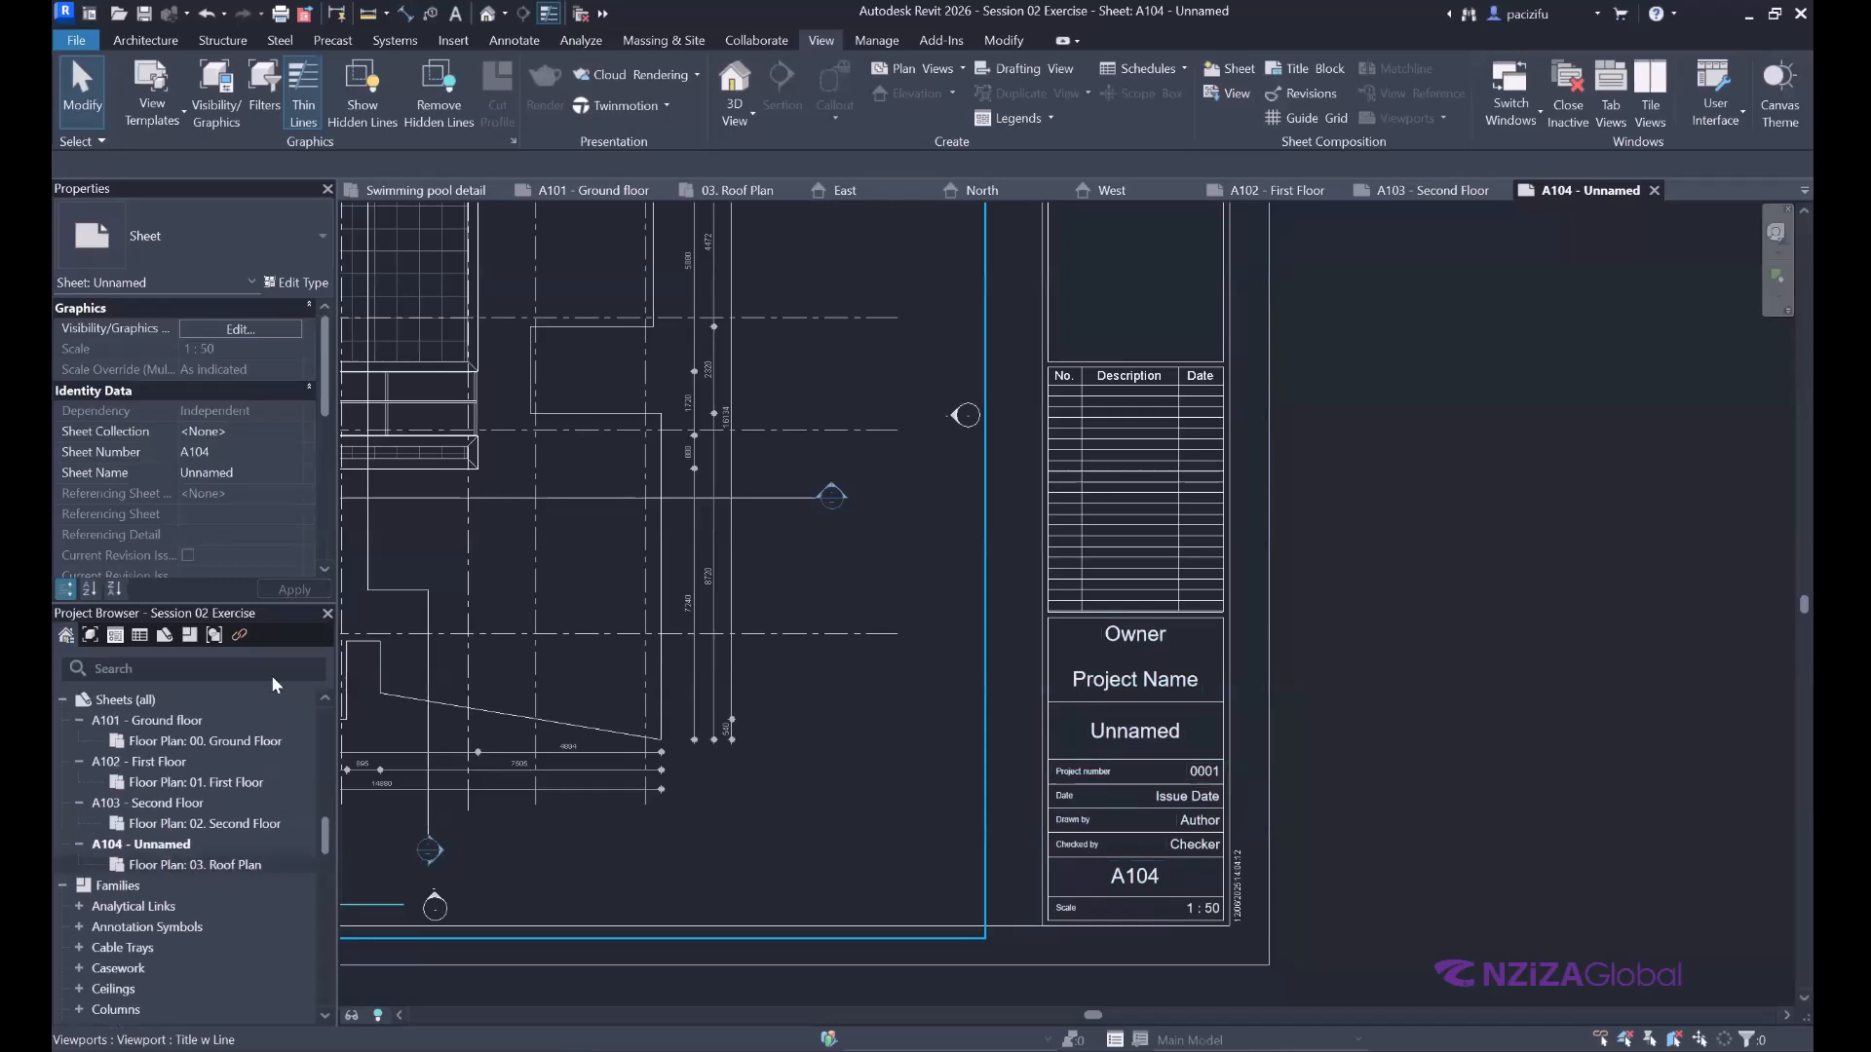
right_click(161, 846)
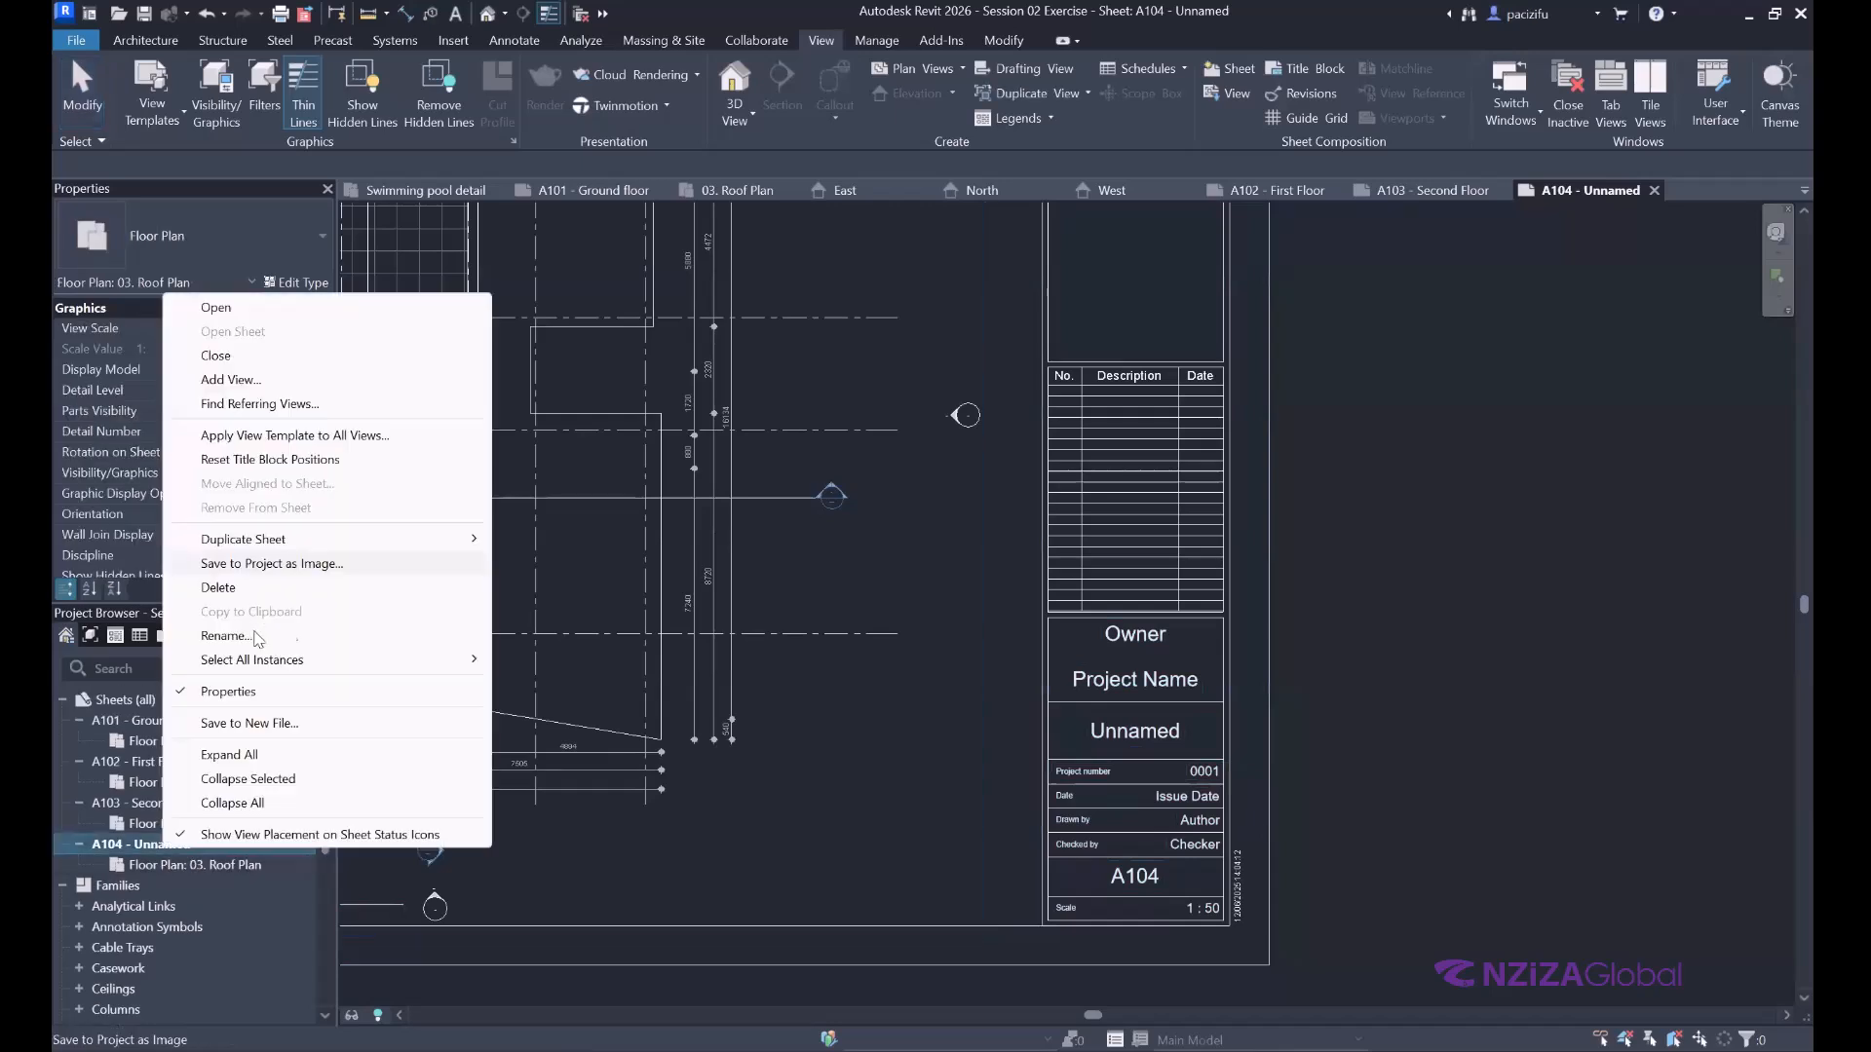
key("Return")
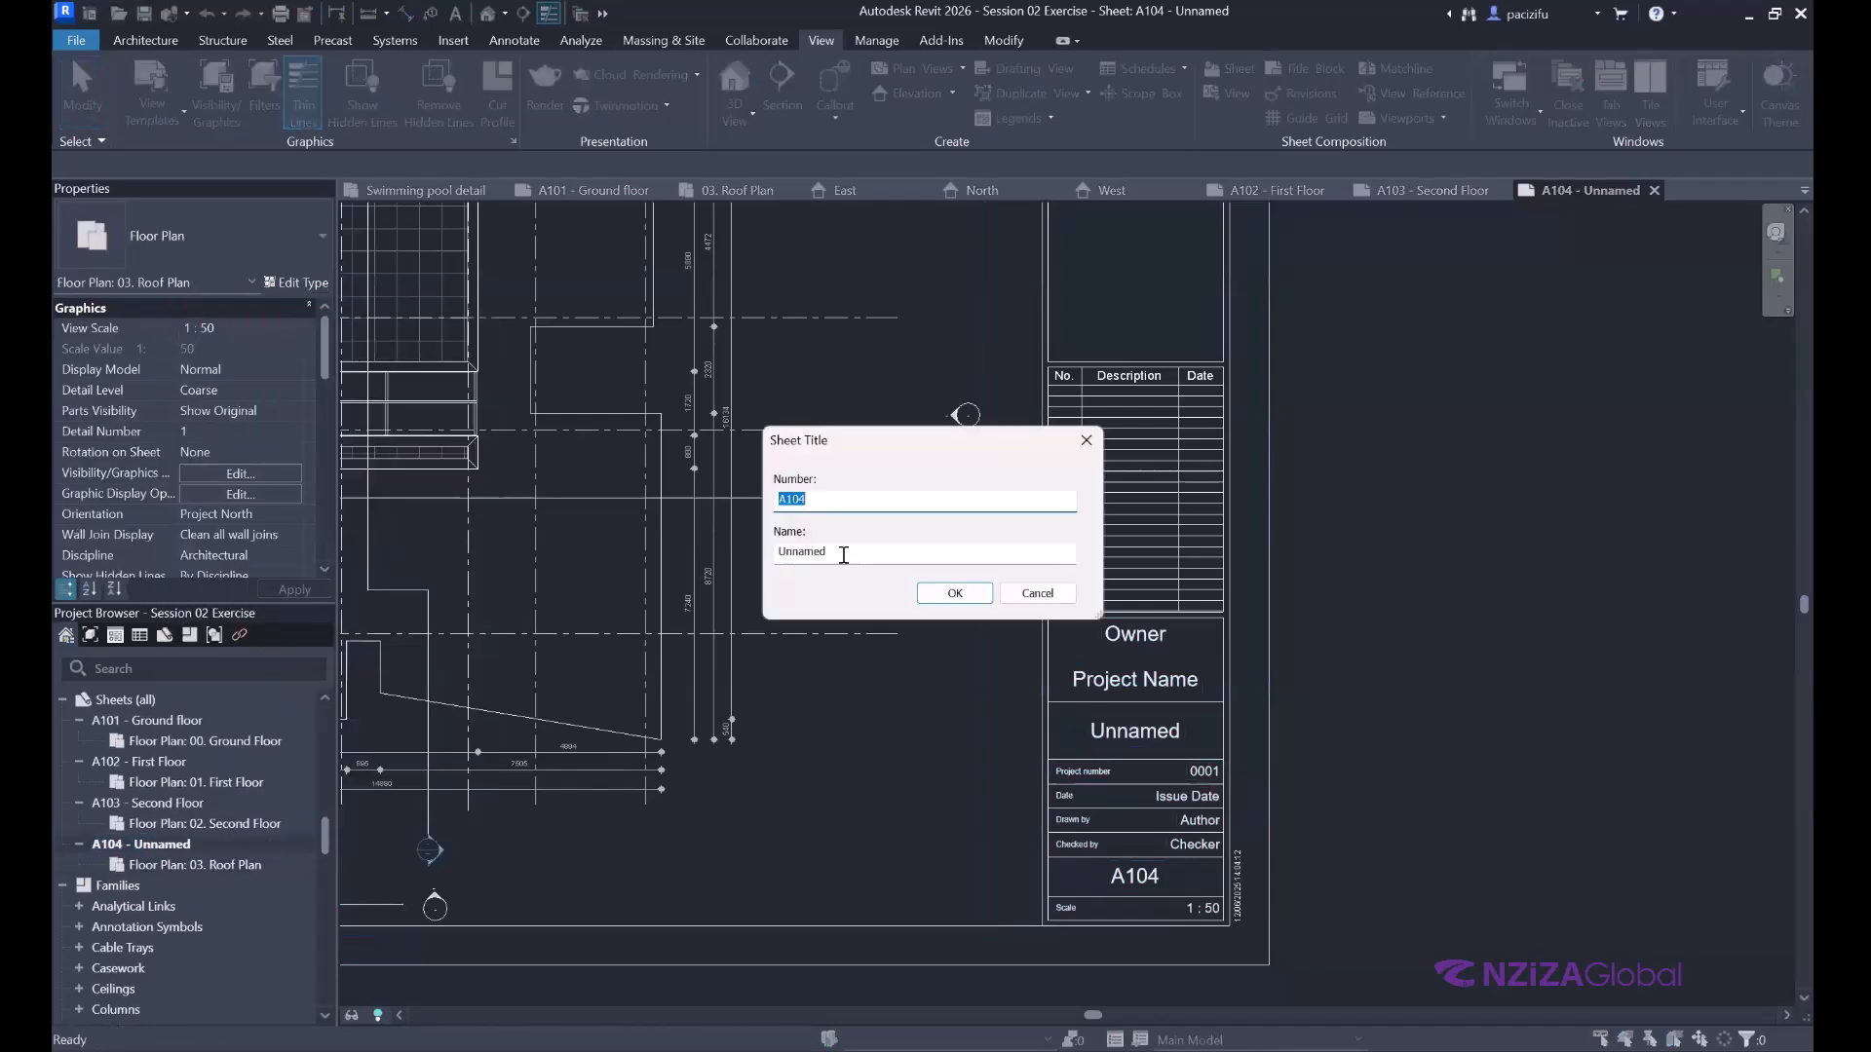
key("Tab")
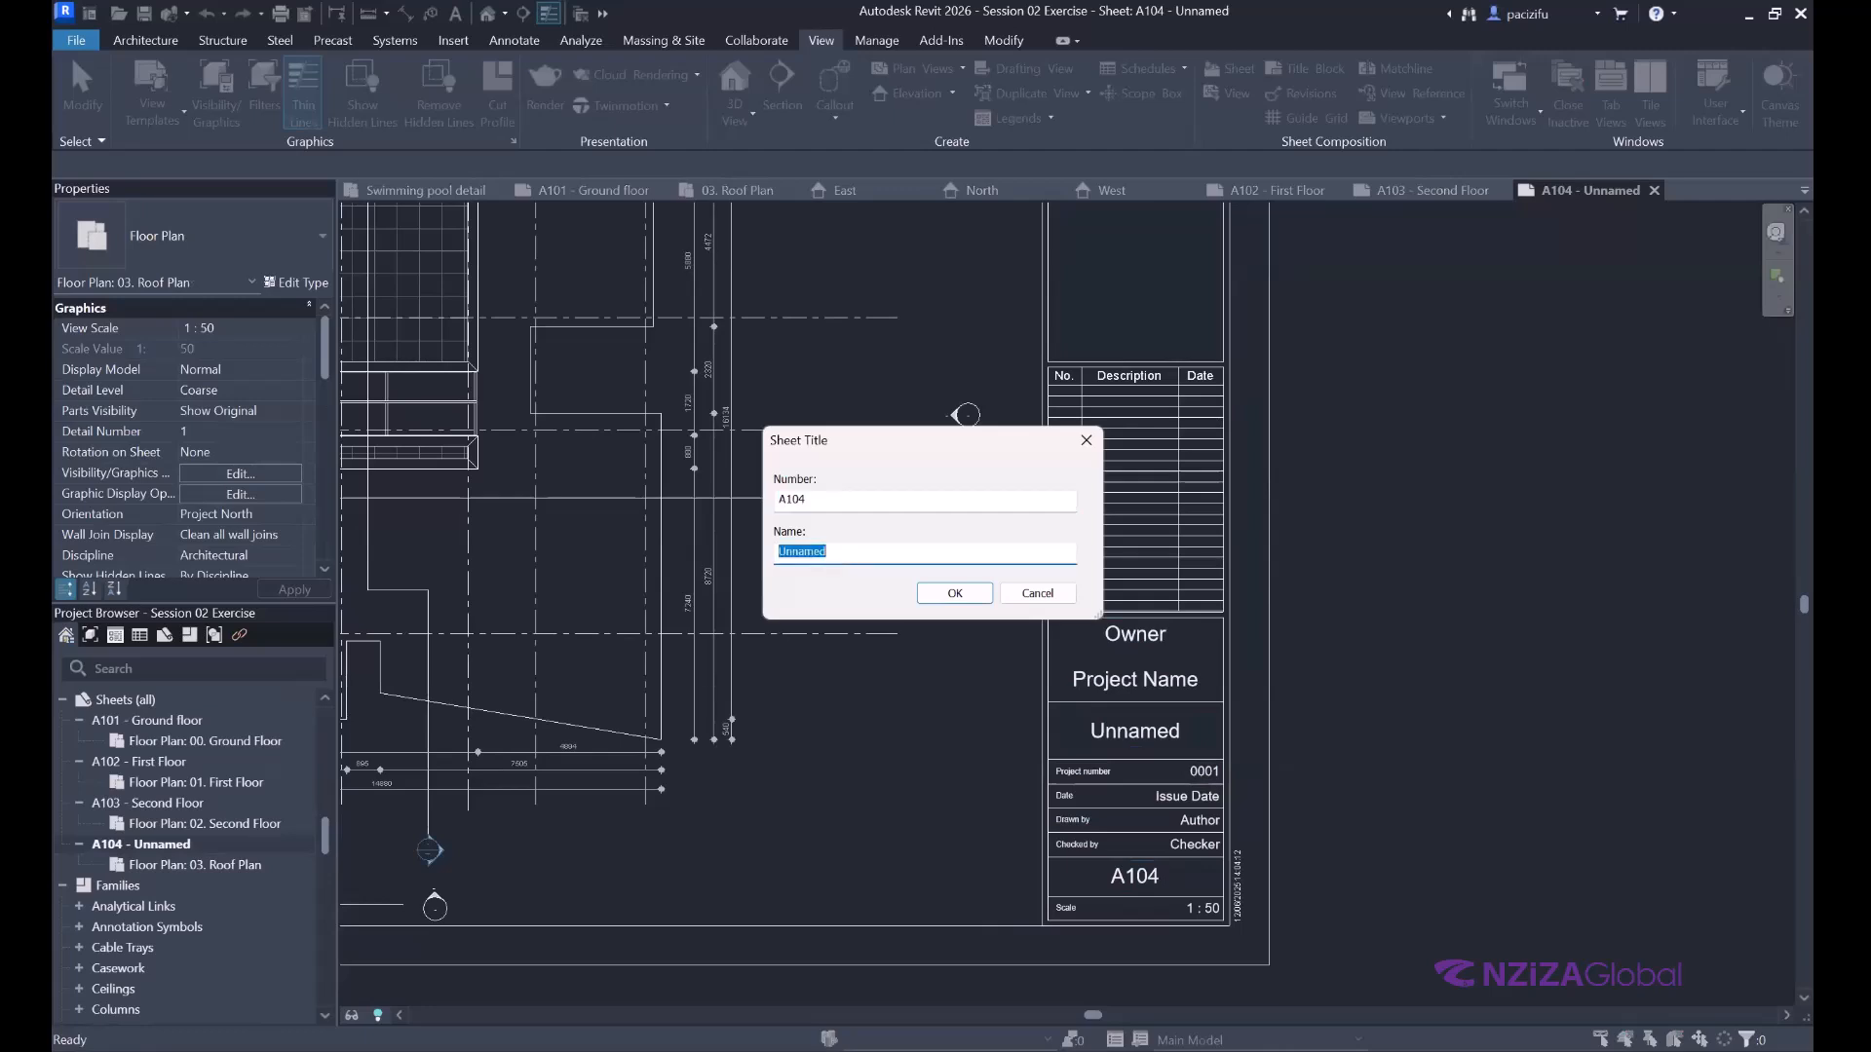
type("Roof Plan")
left_click(954, 593)
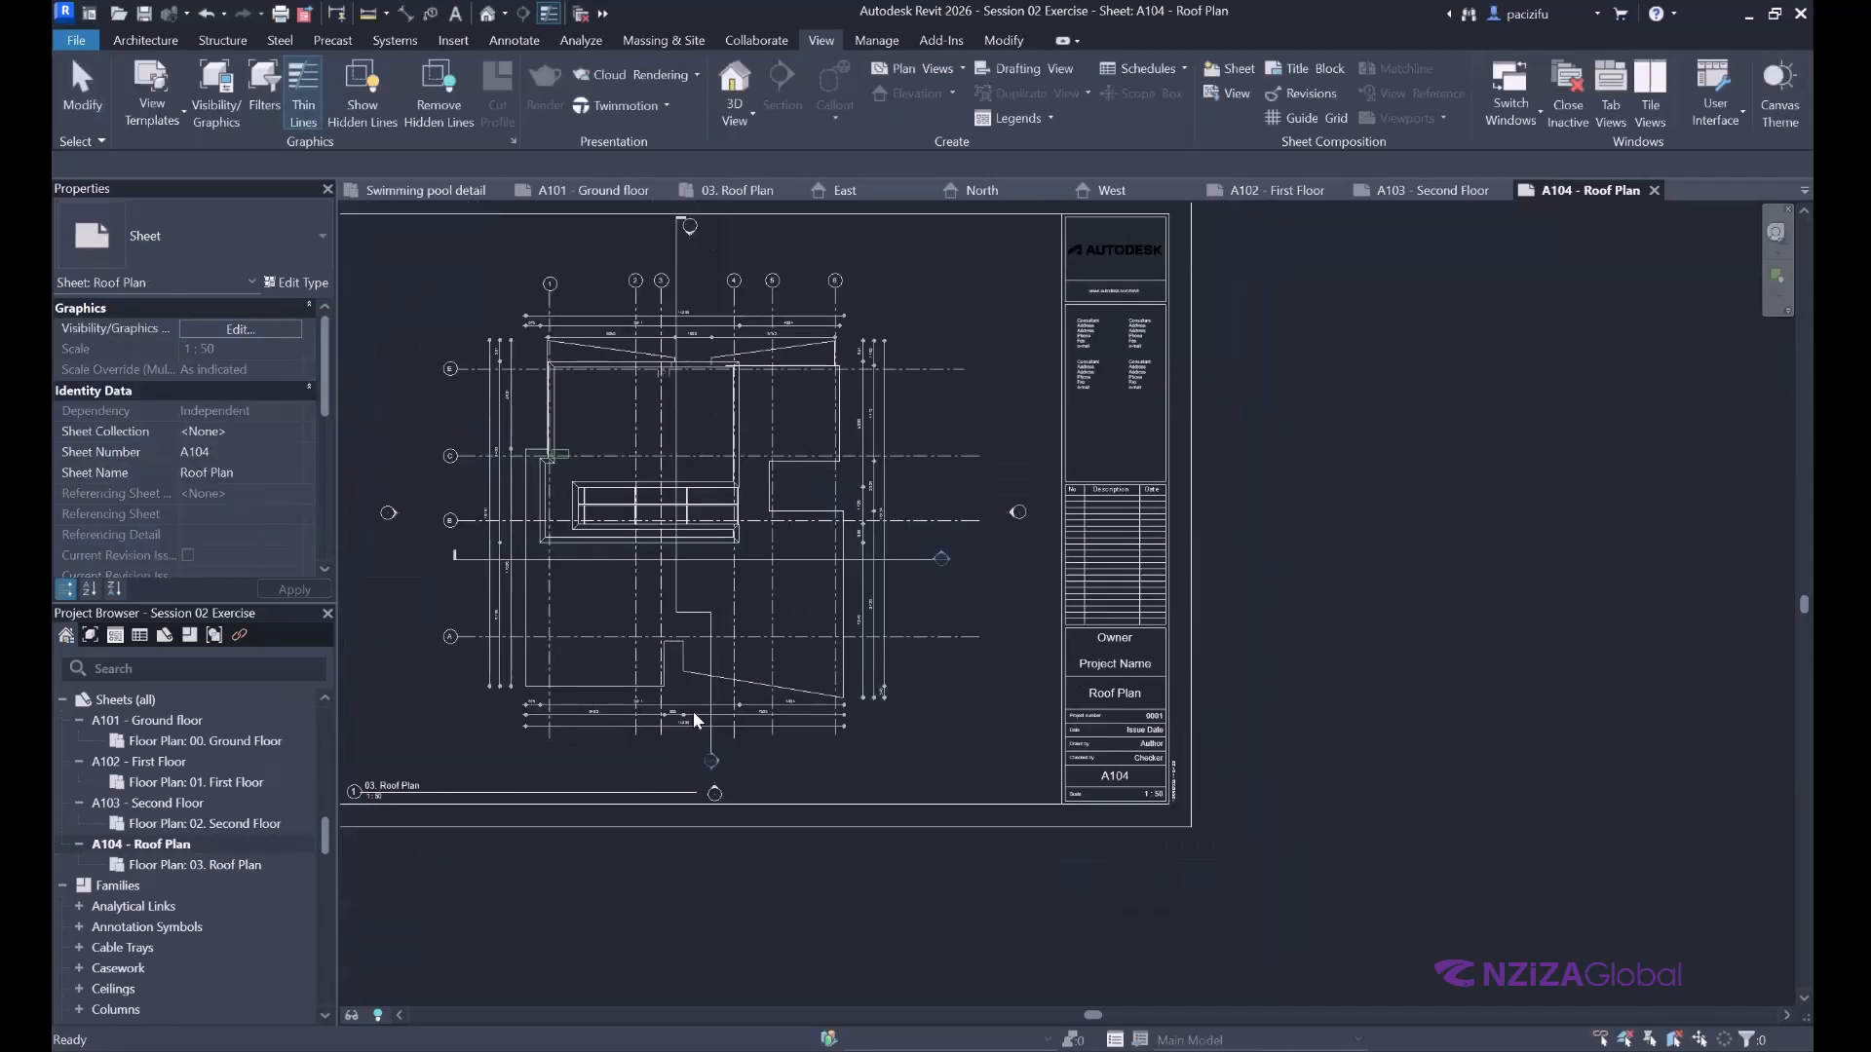
scroll(693, 712, "down", 2)
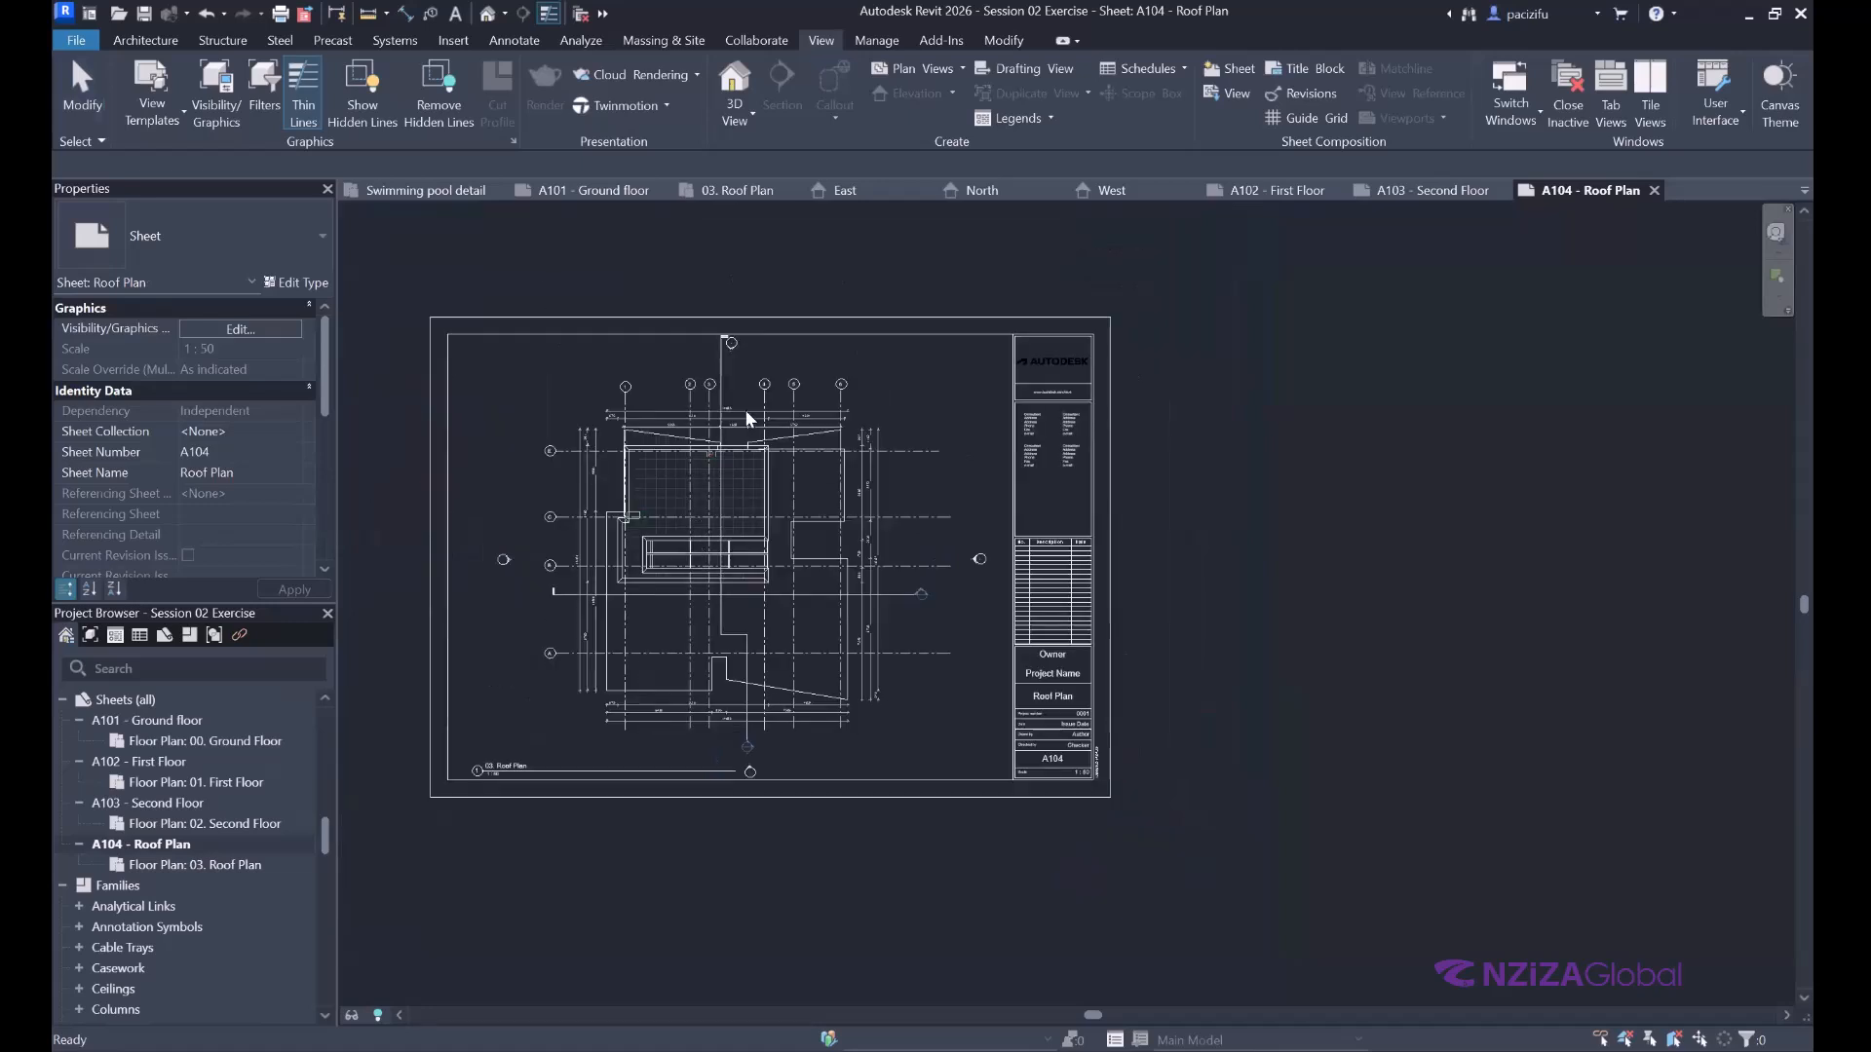
key("Return")
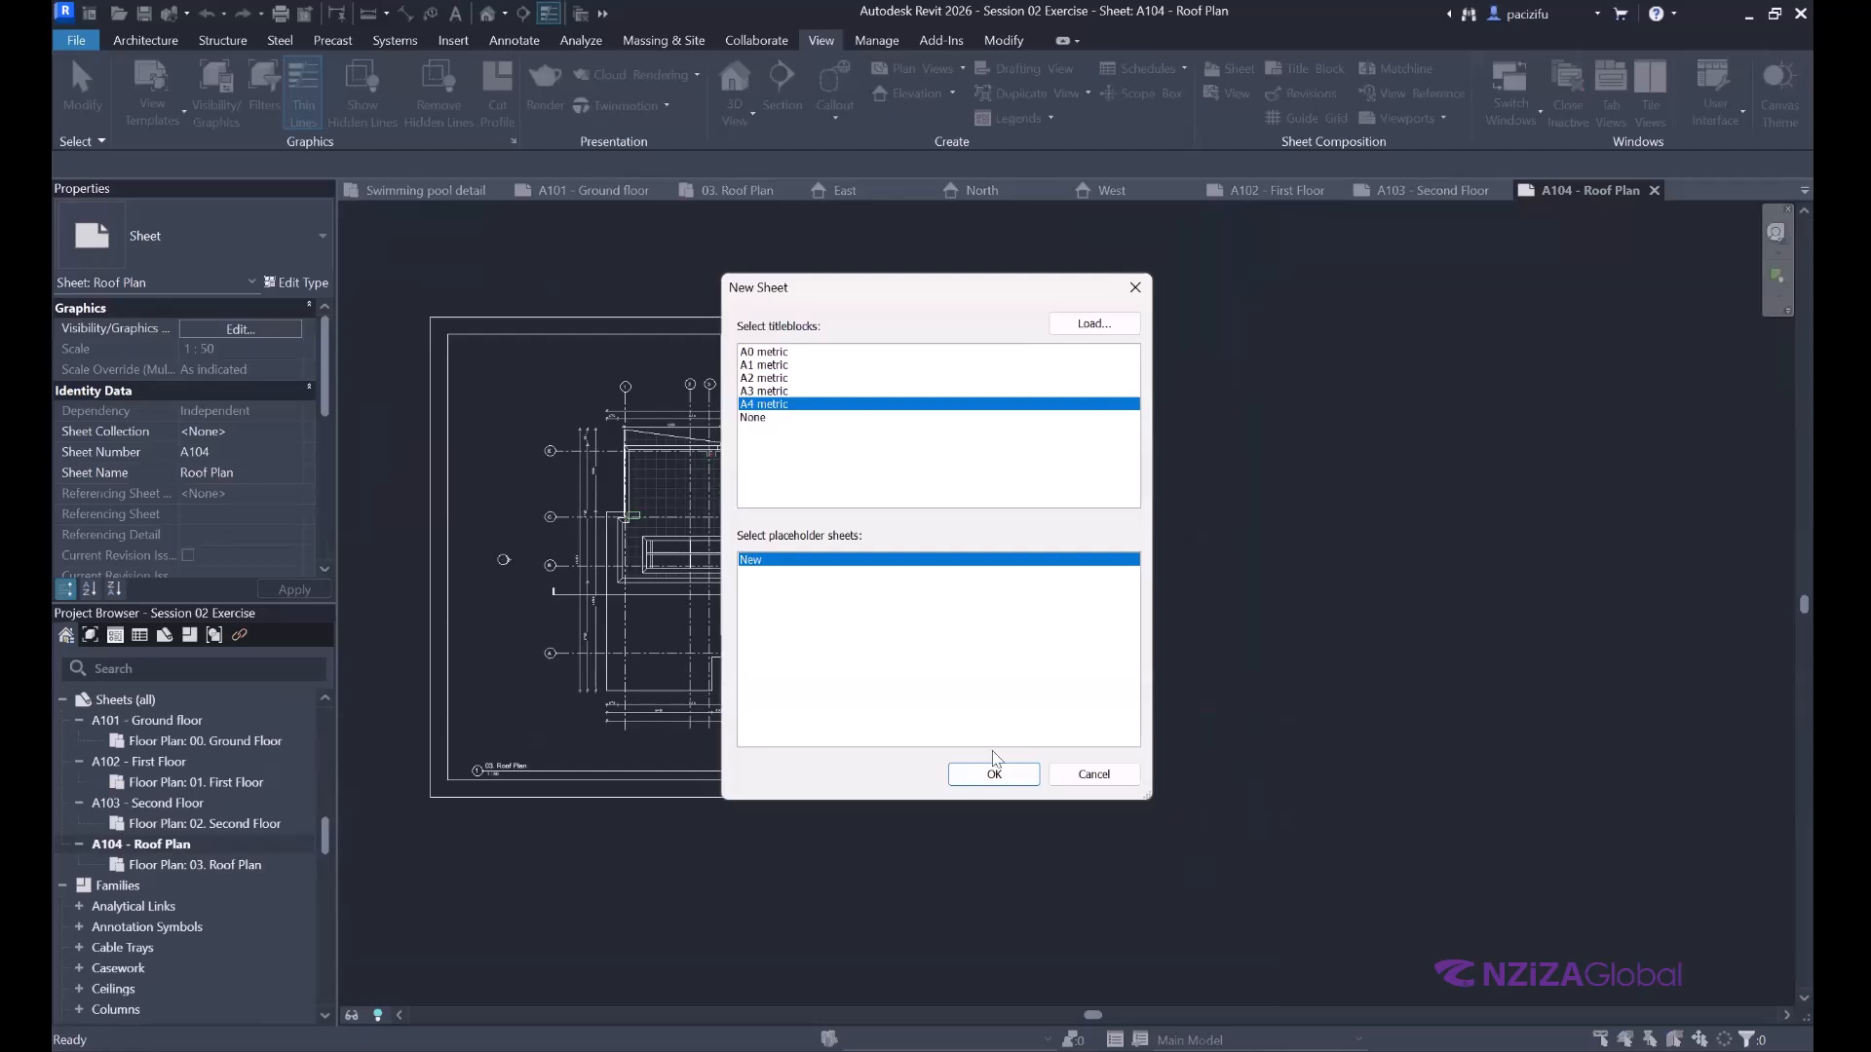
left_click(993, 776)
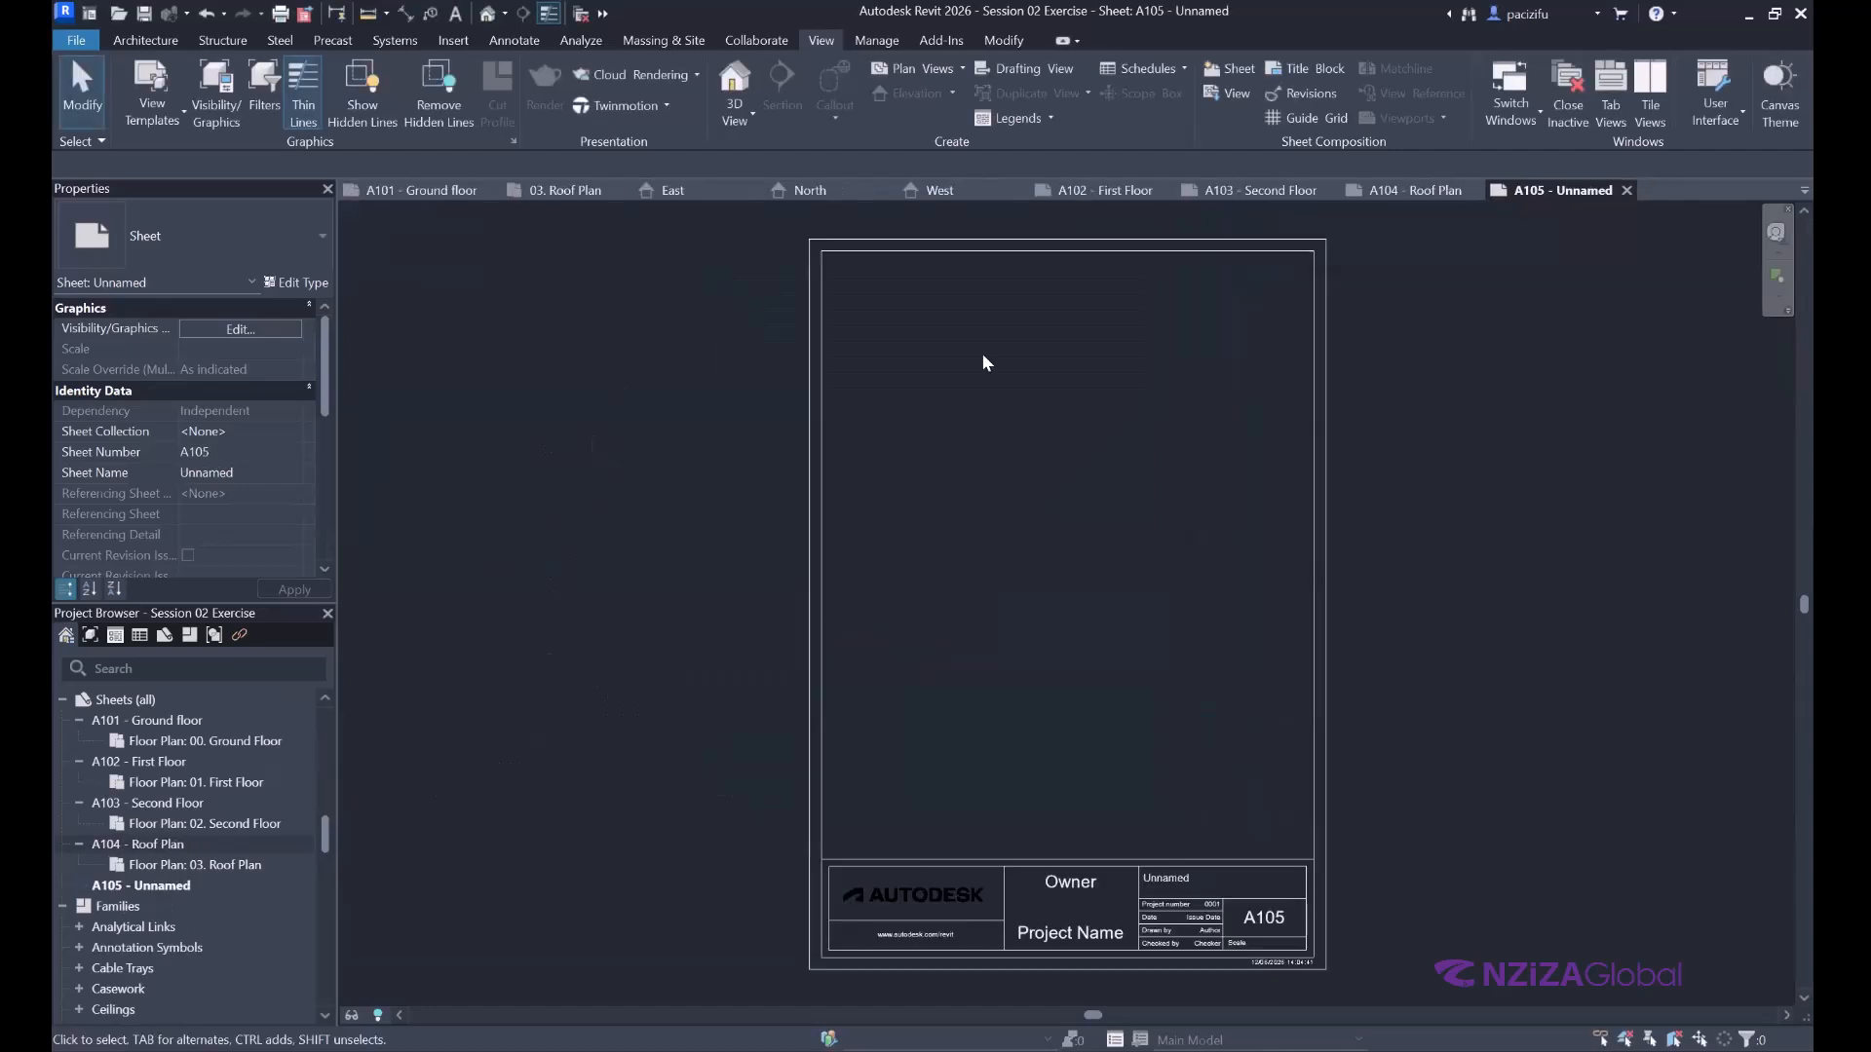
key("ctrl+z")
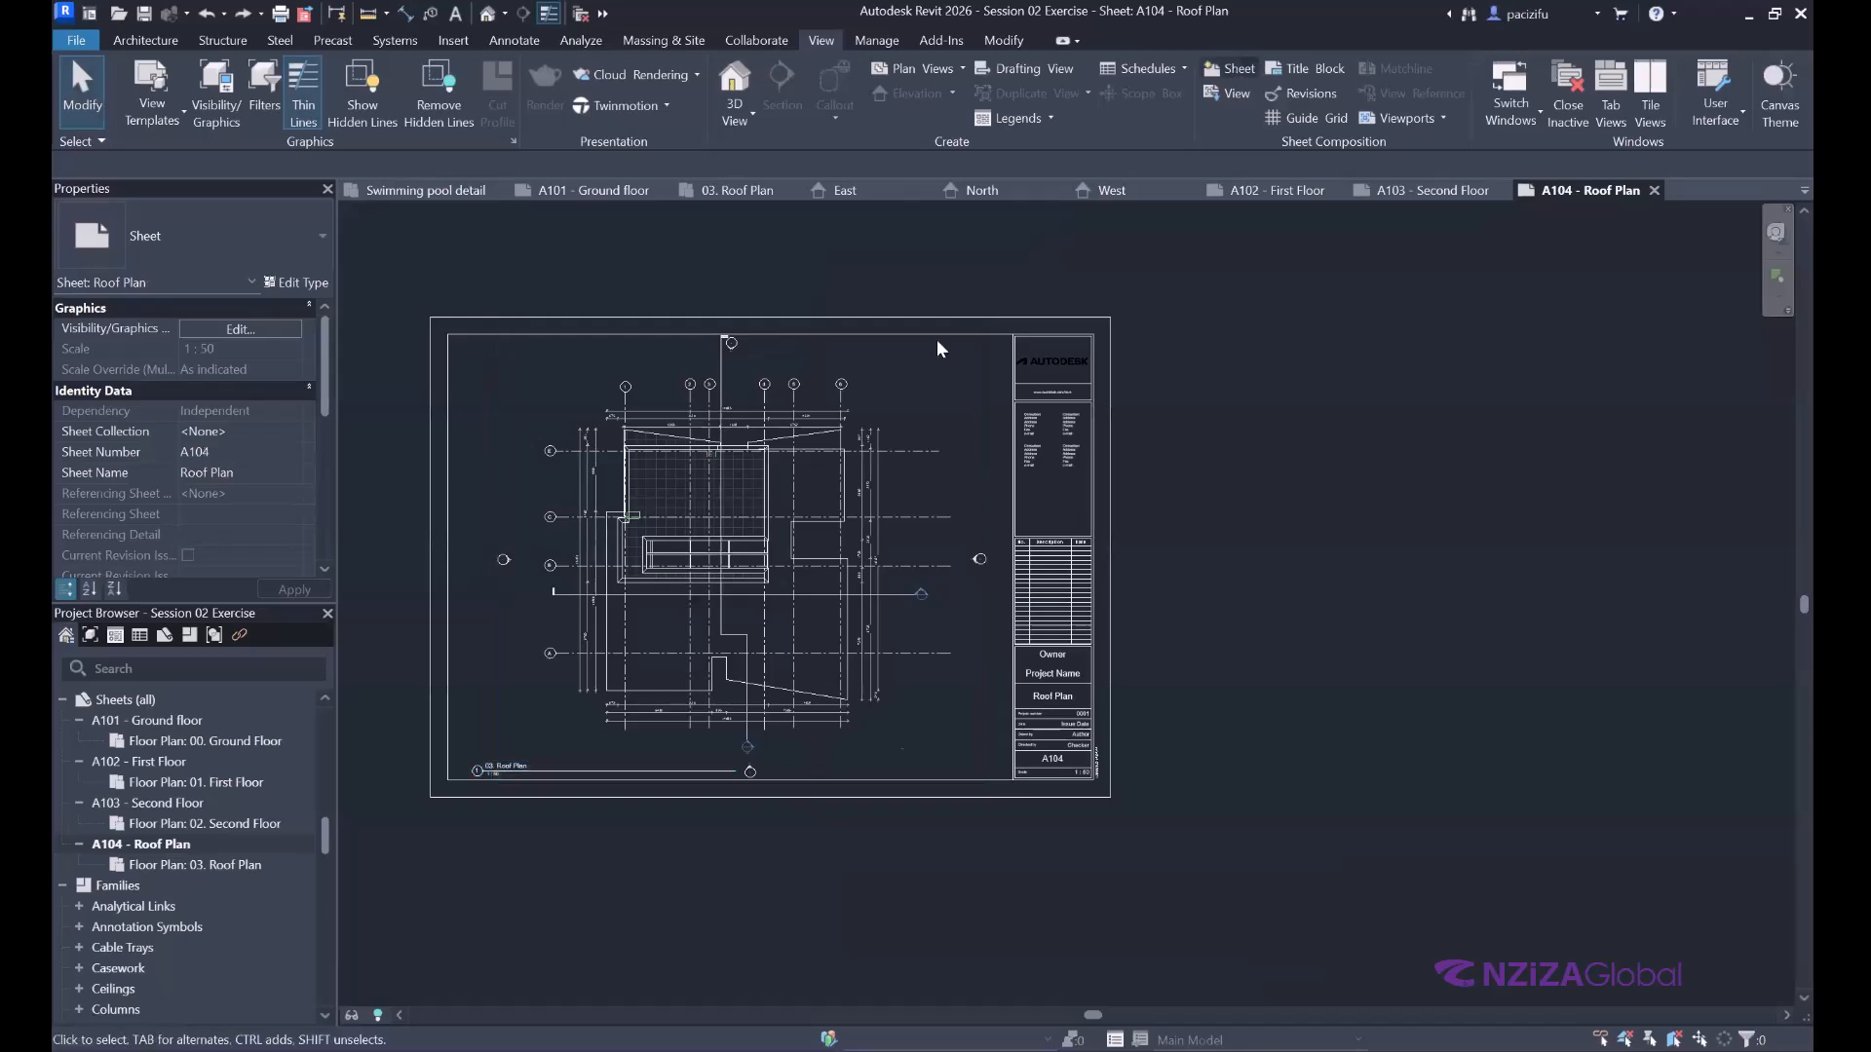
Create a new sheet with the A1 metric title block.
left_click(1230, 69)
left_click(764, 365)
key("Return")
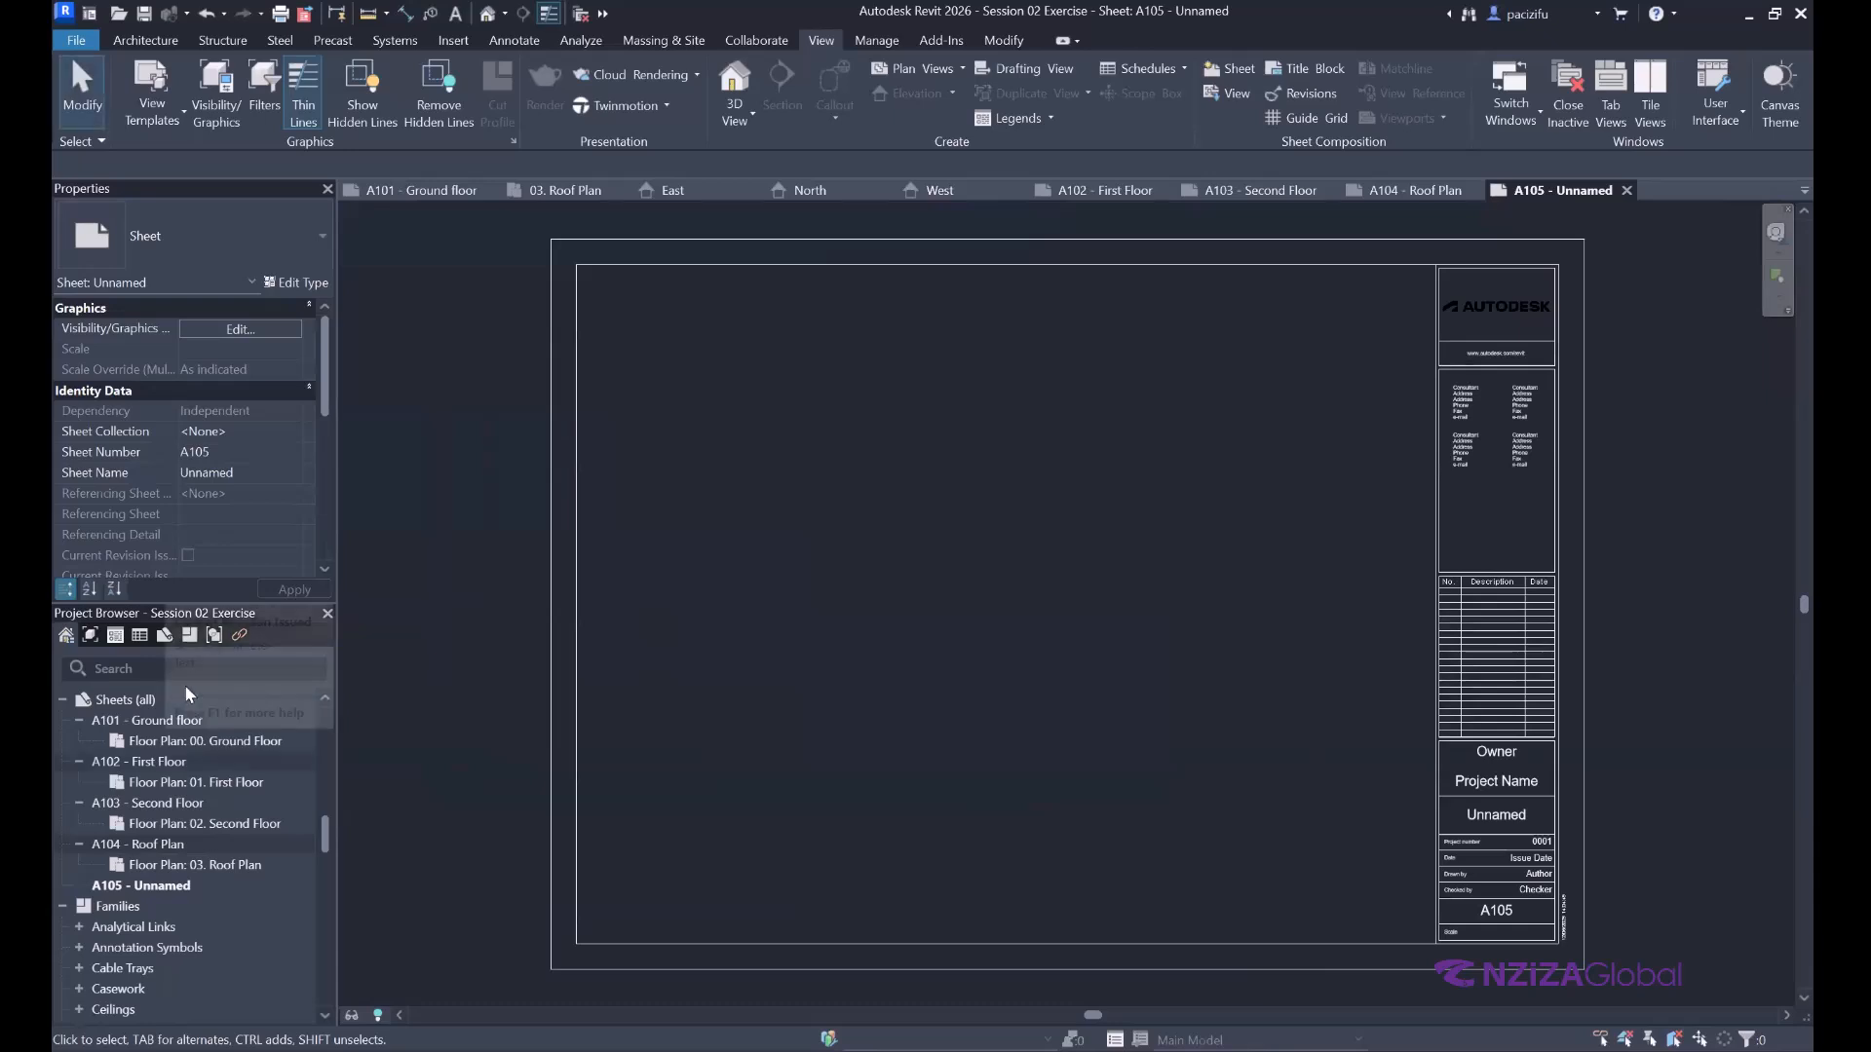
Place the East elevation in the upper half of sheet A105 and the North elevation below it.
scroll(173, 748, "up", 5)
scroll(156, 719, "down", 1)
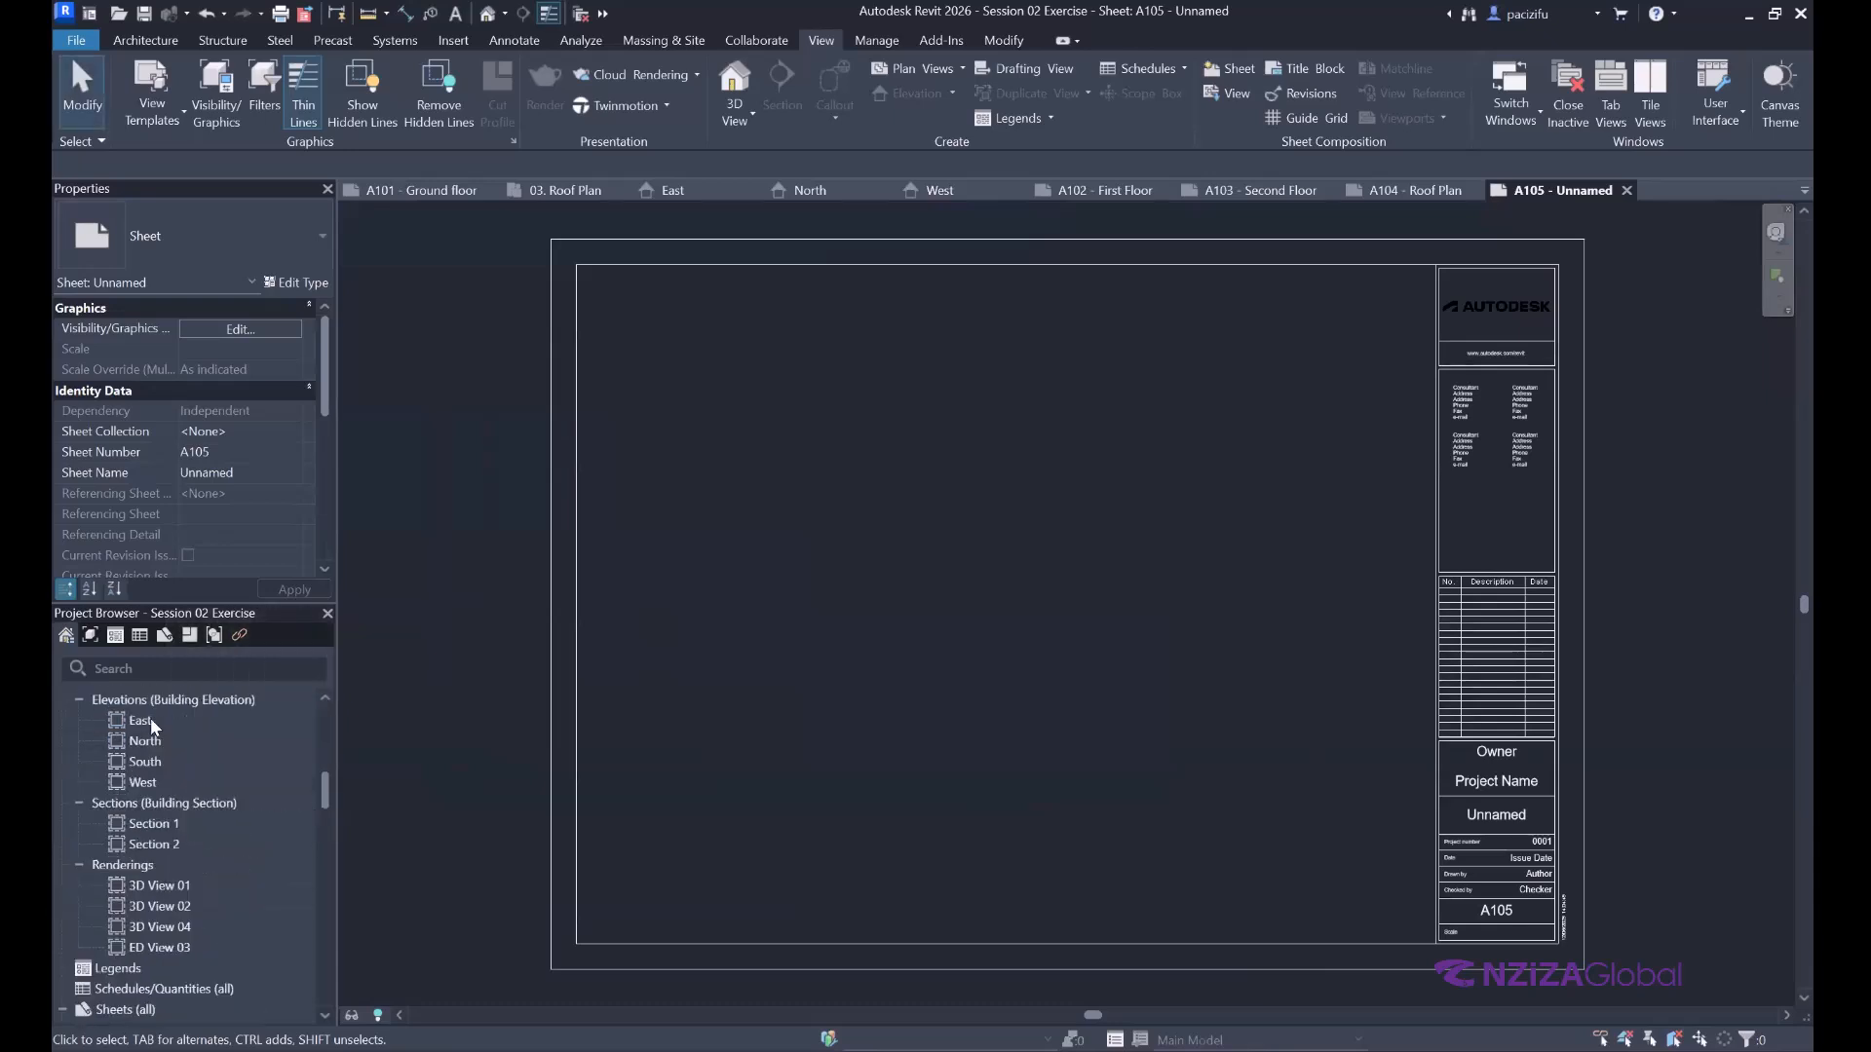
scroll(150, 721, "up", 2)
left_click(149, 825)
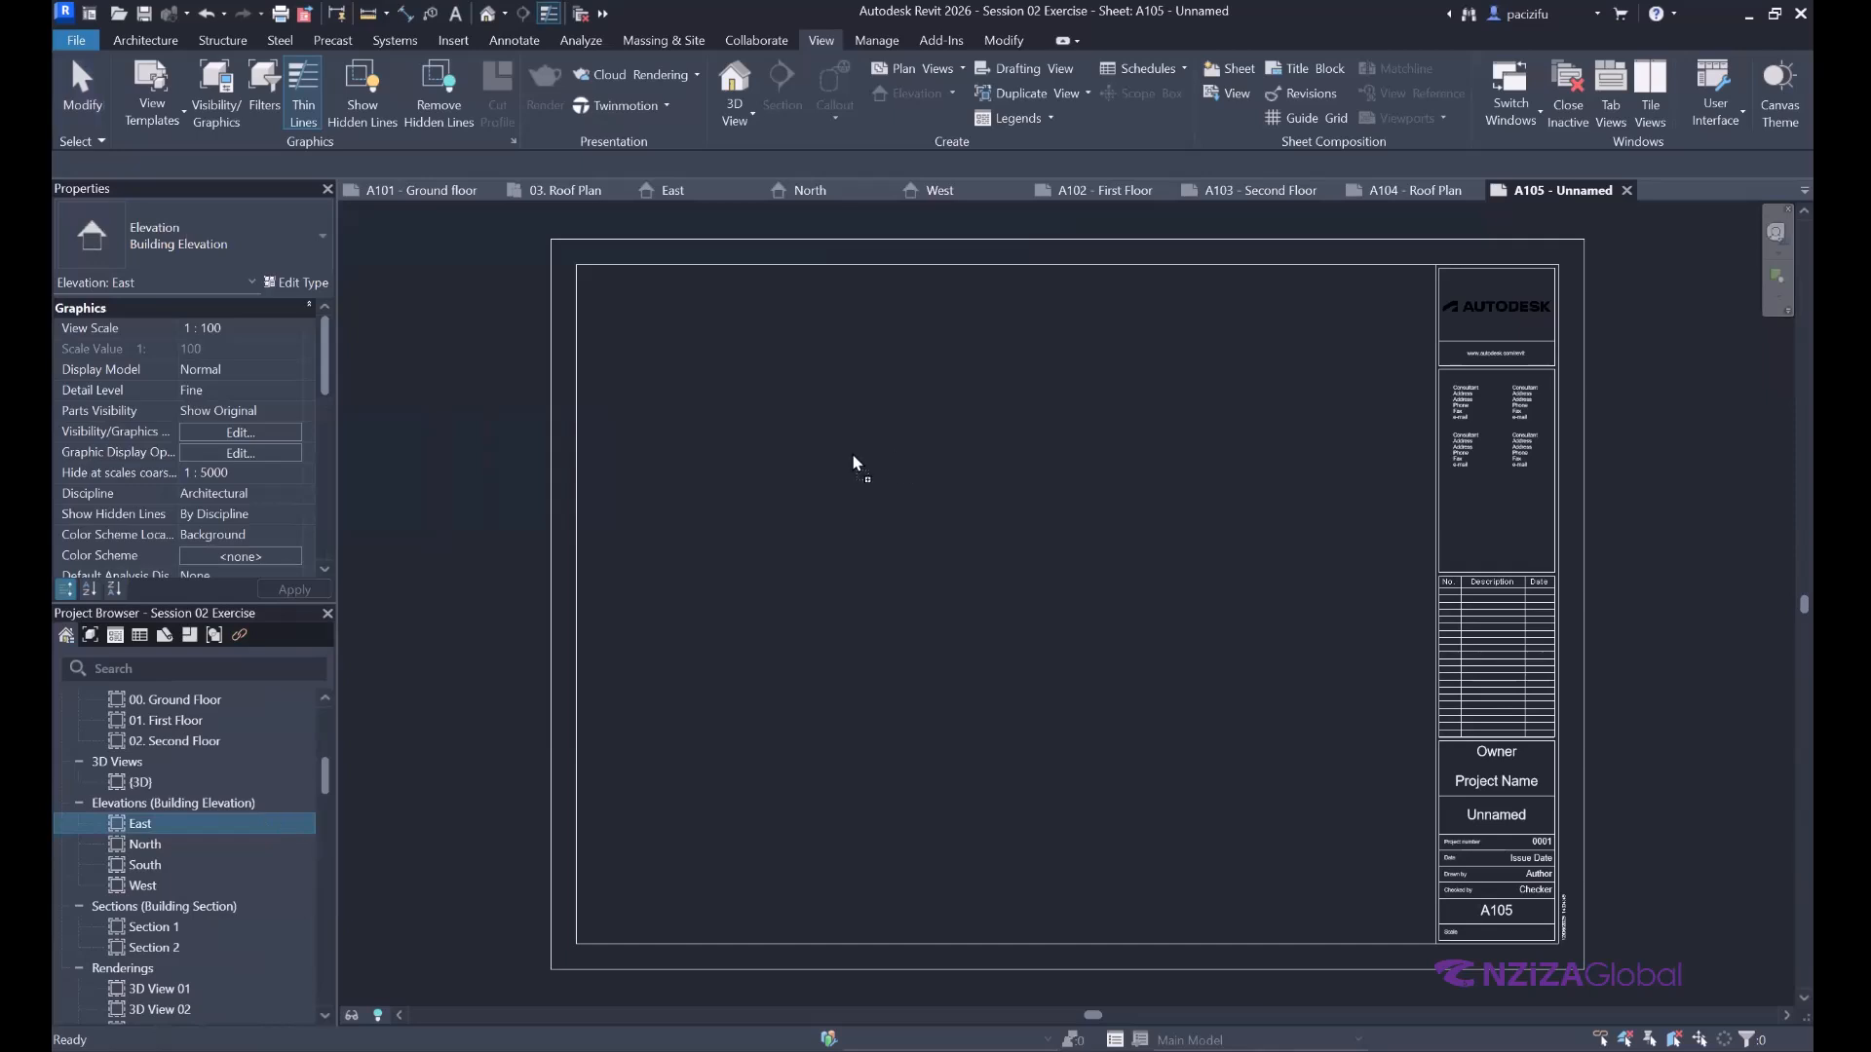
left_click_drag(852, 453, 850, 452)
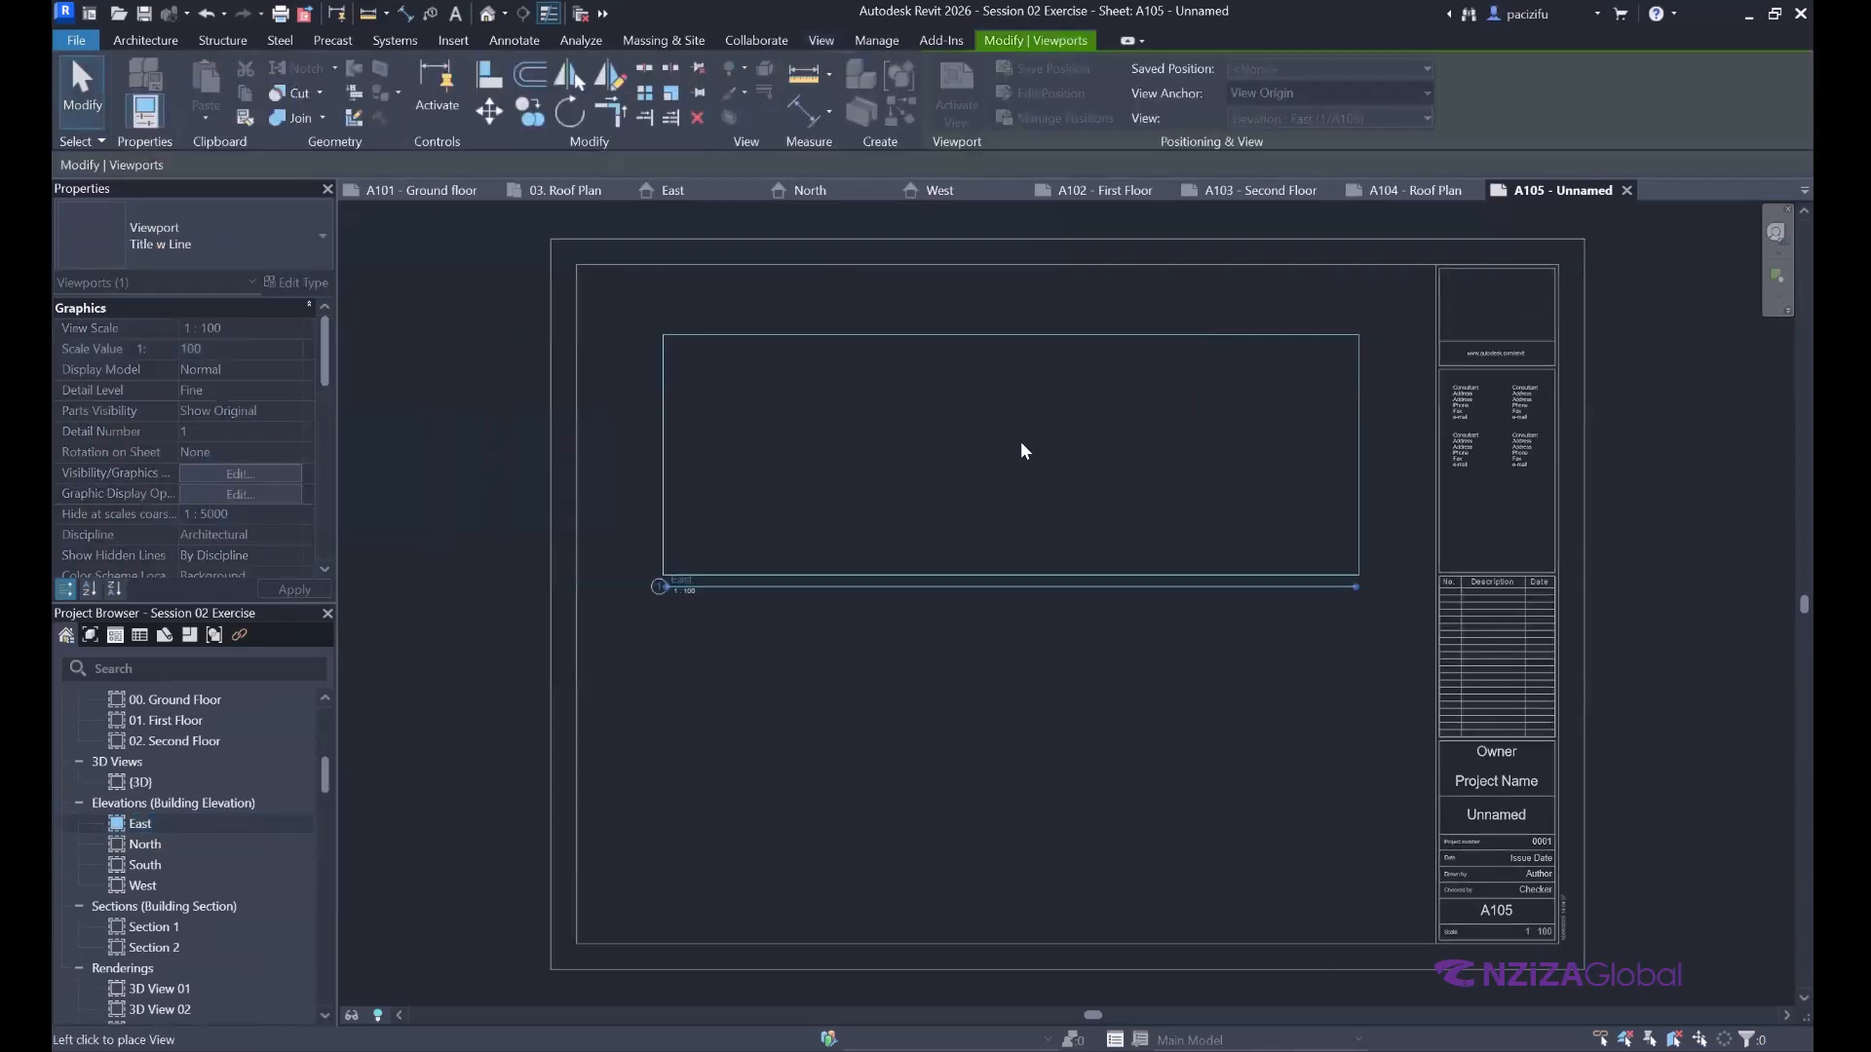
left_click(1023, 433)
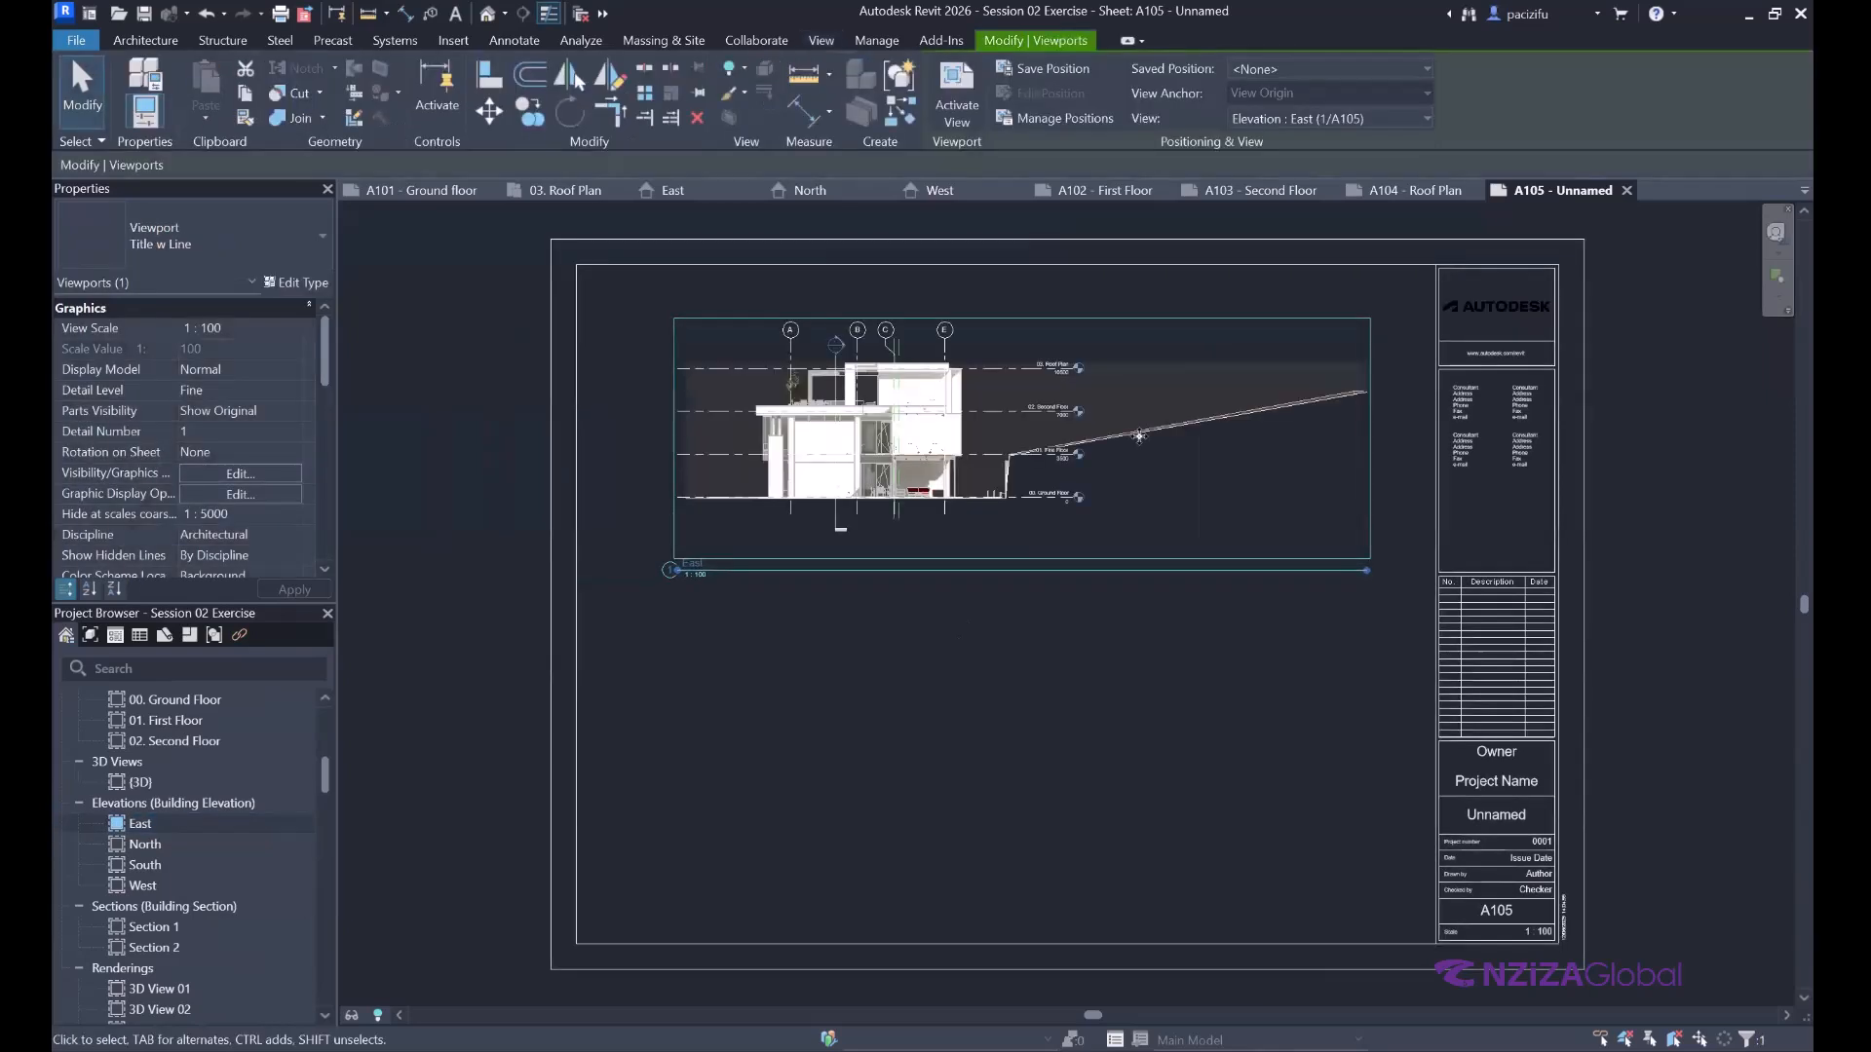
left_click(426, 481)
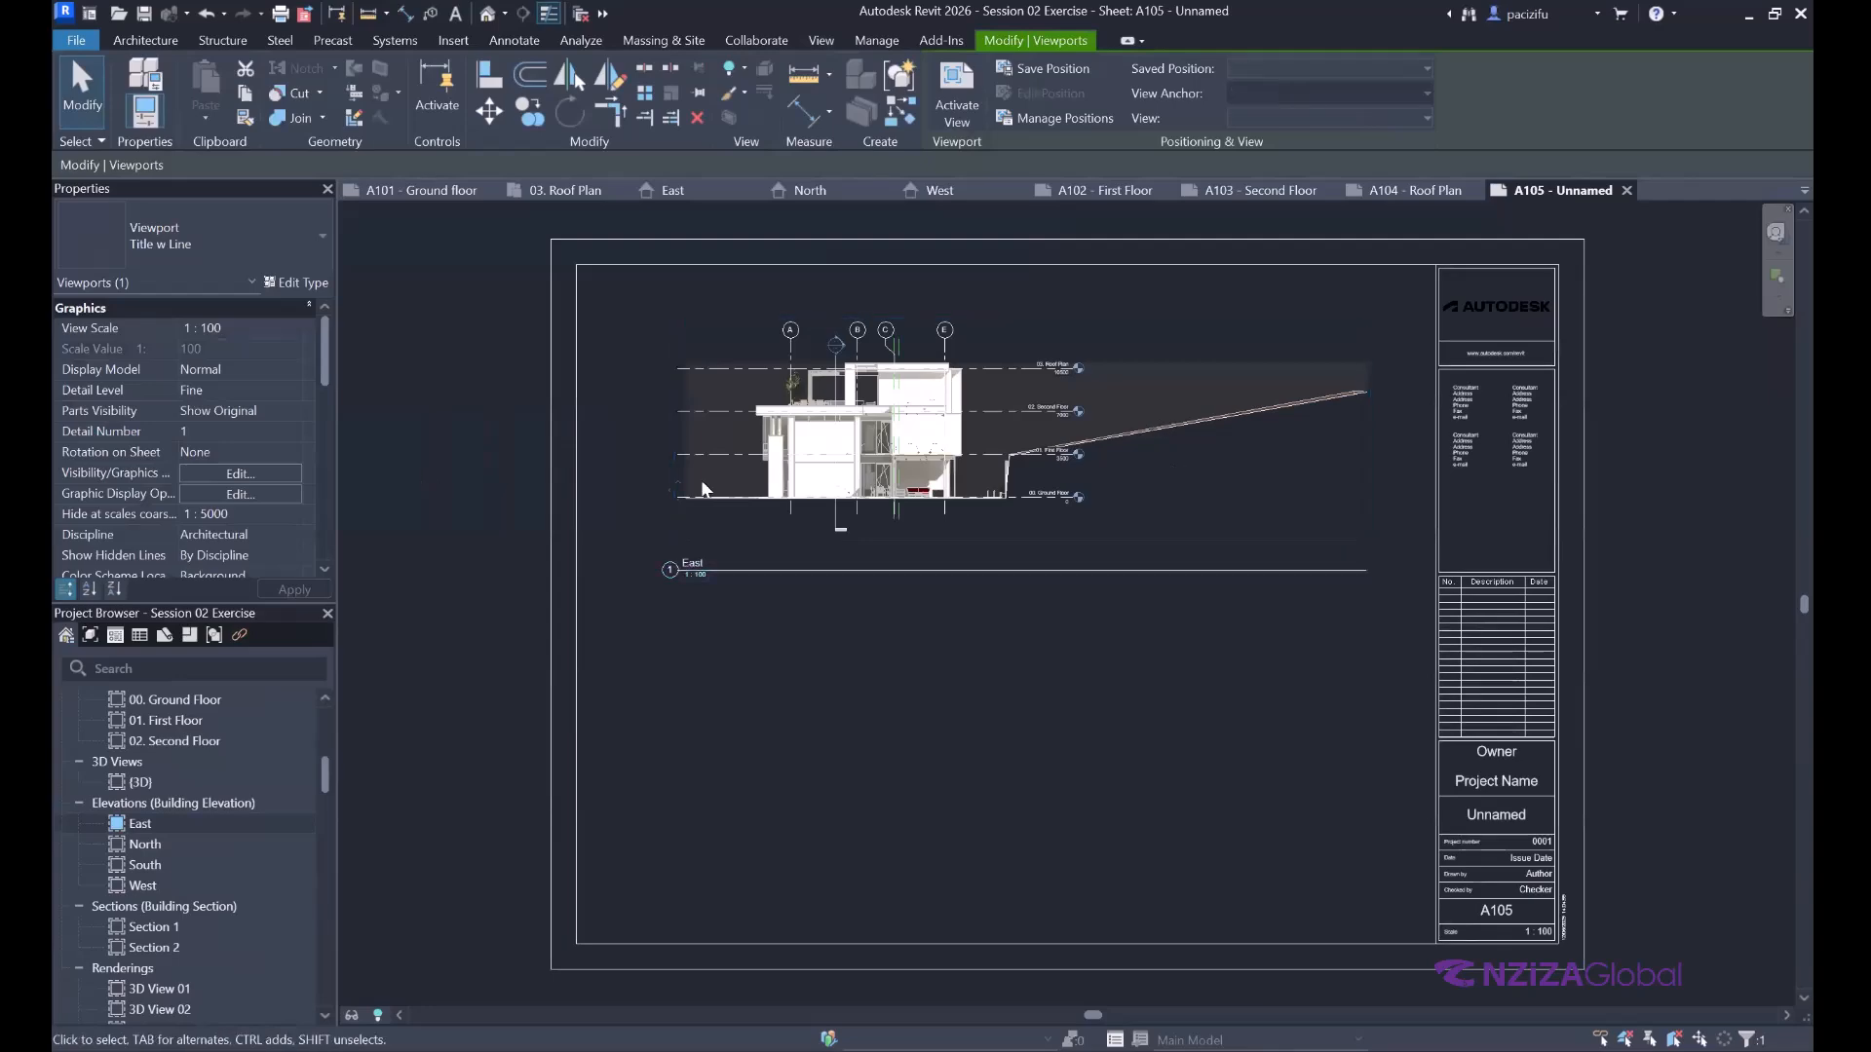
left_click(679, 492)
left_click_drag(147, 842, 986, 753)
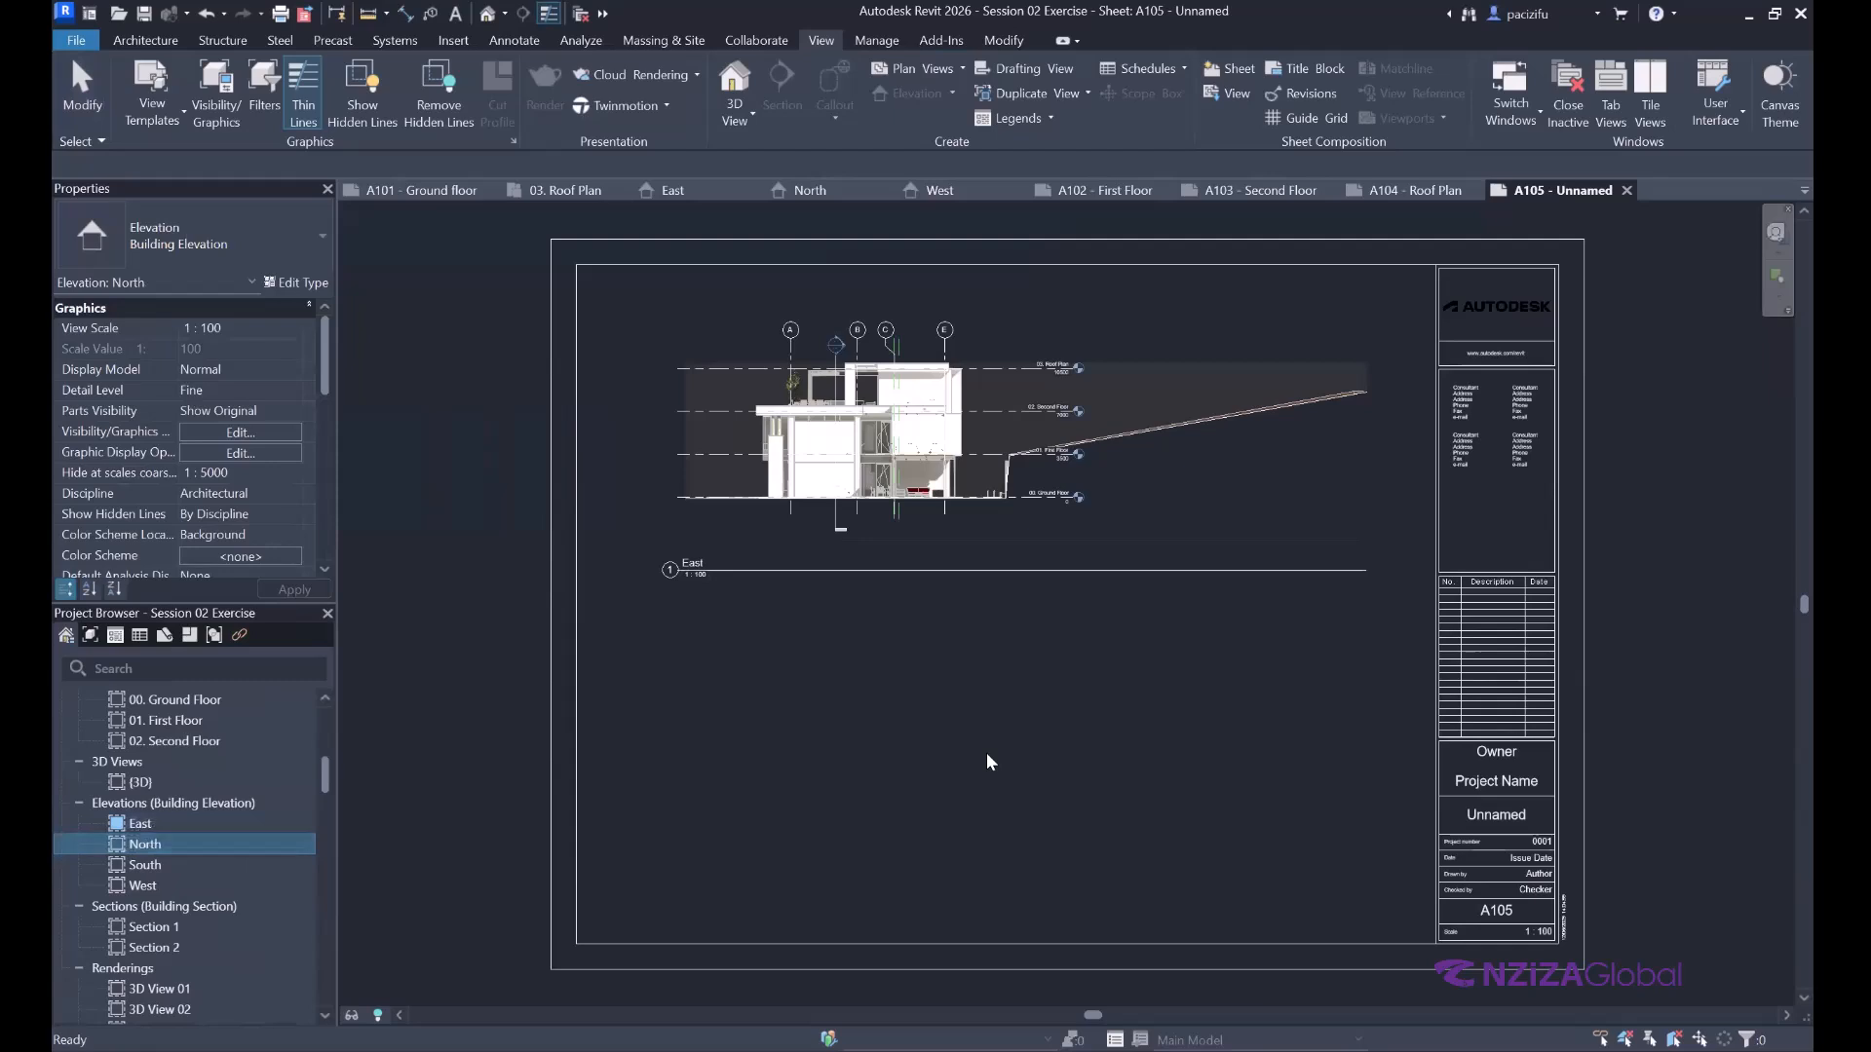
left_click(992, 750)
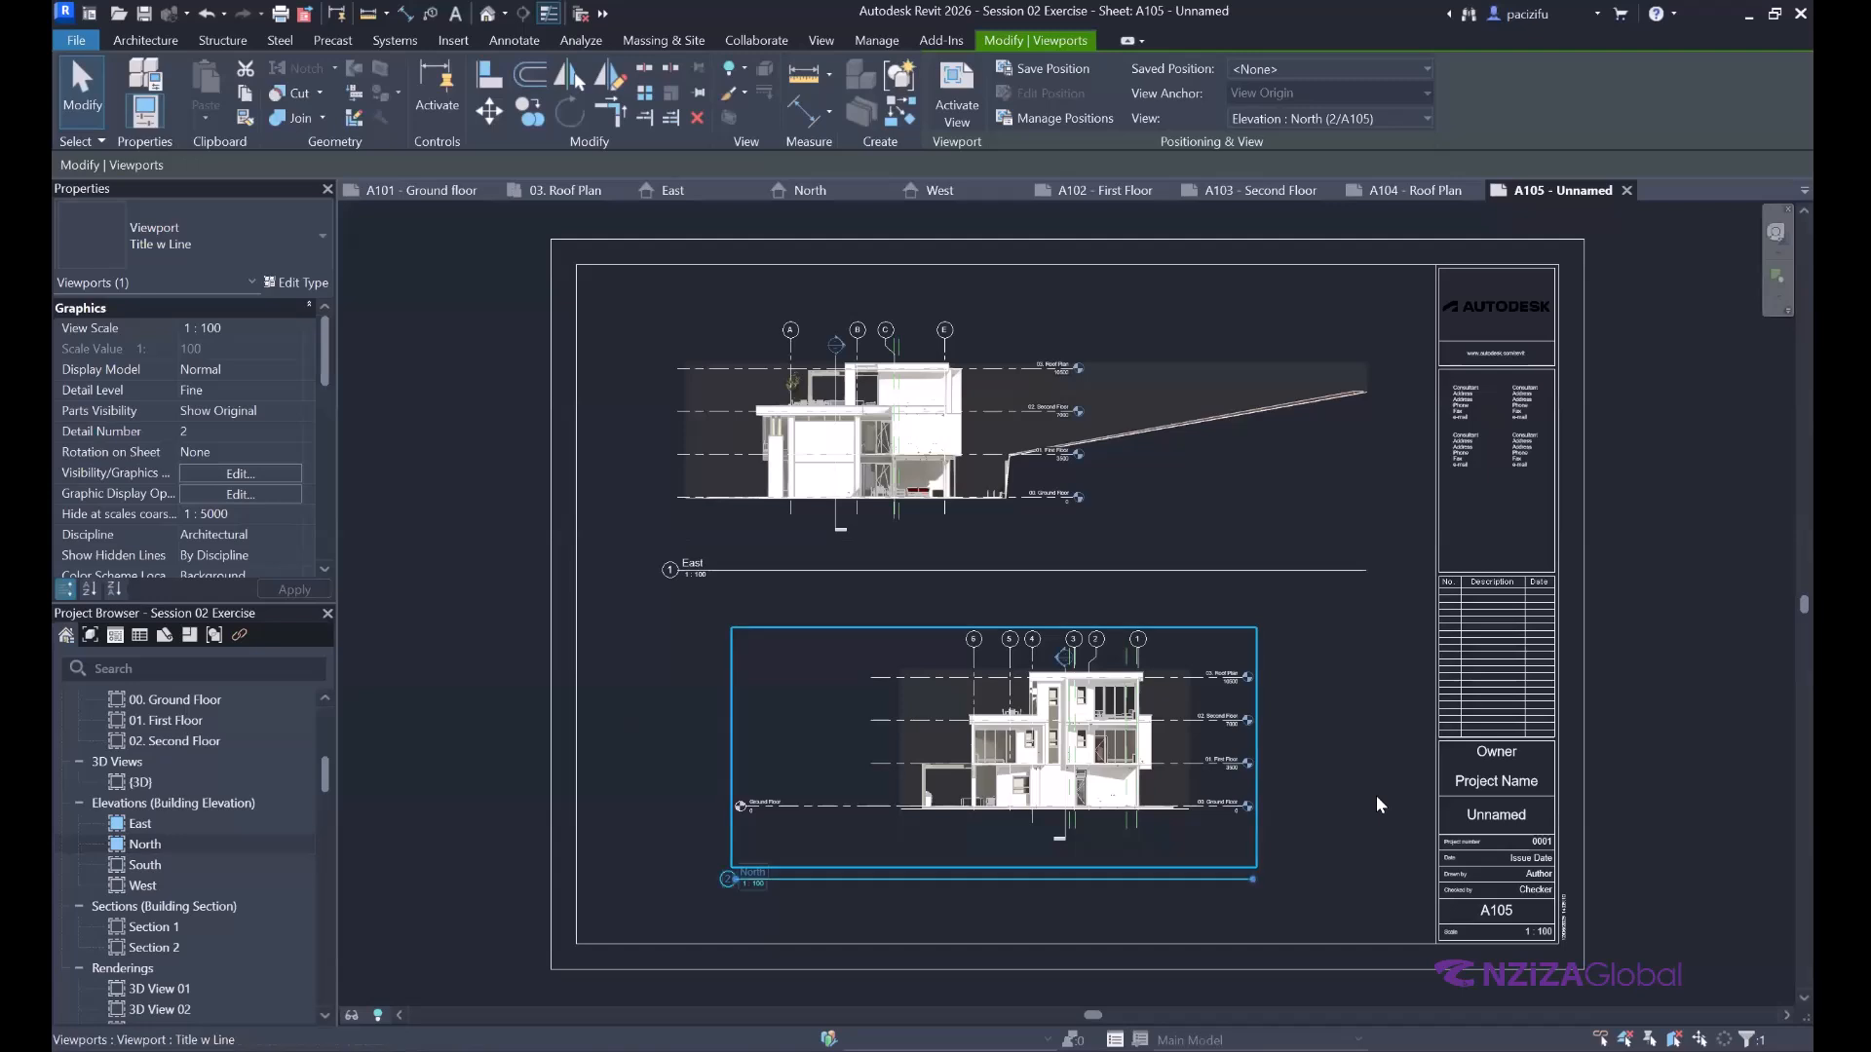
Rename sheet A105 as "Elevation", keeping its number.
scroll(237, 846, "down", 1)
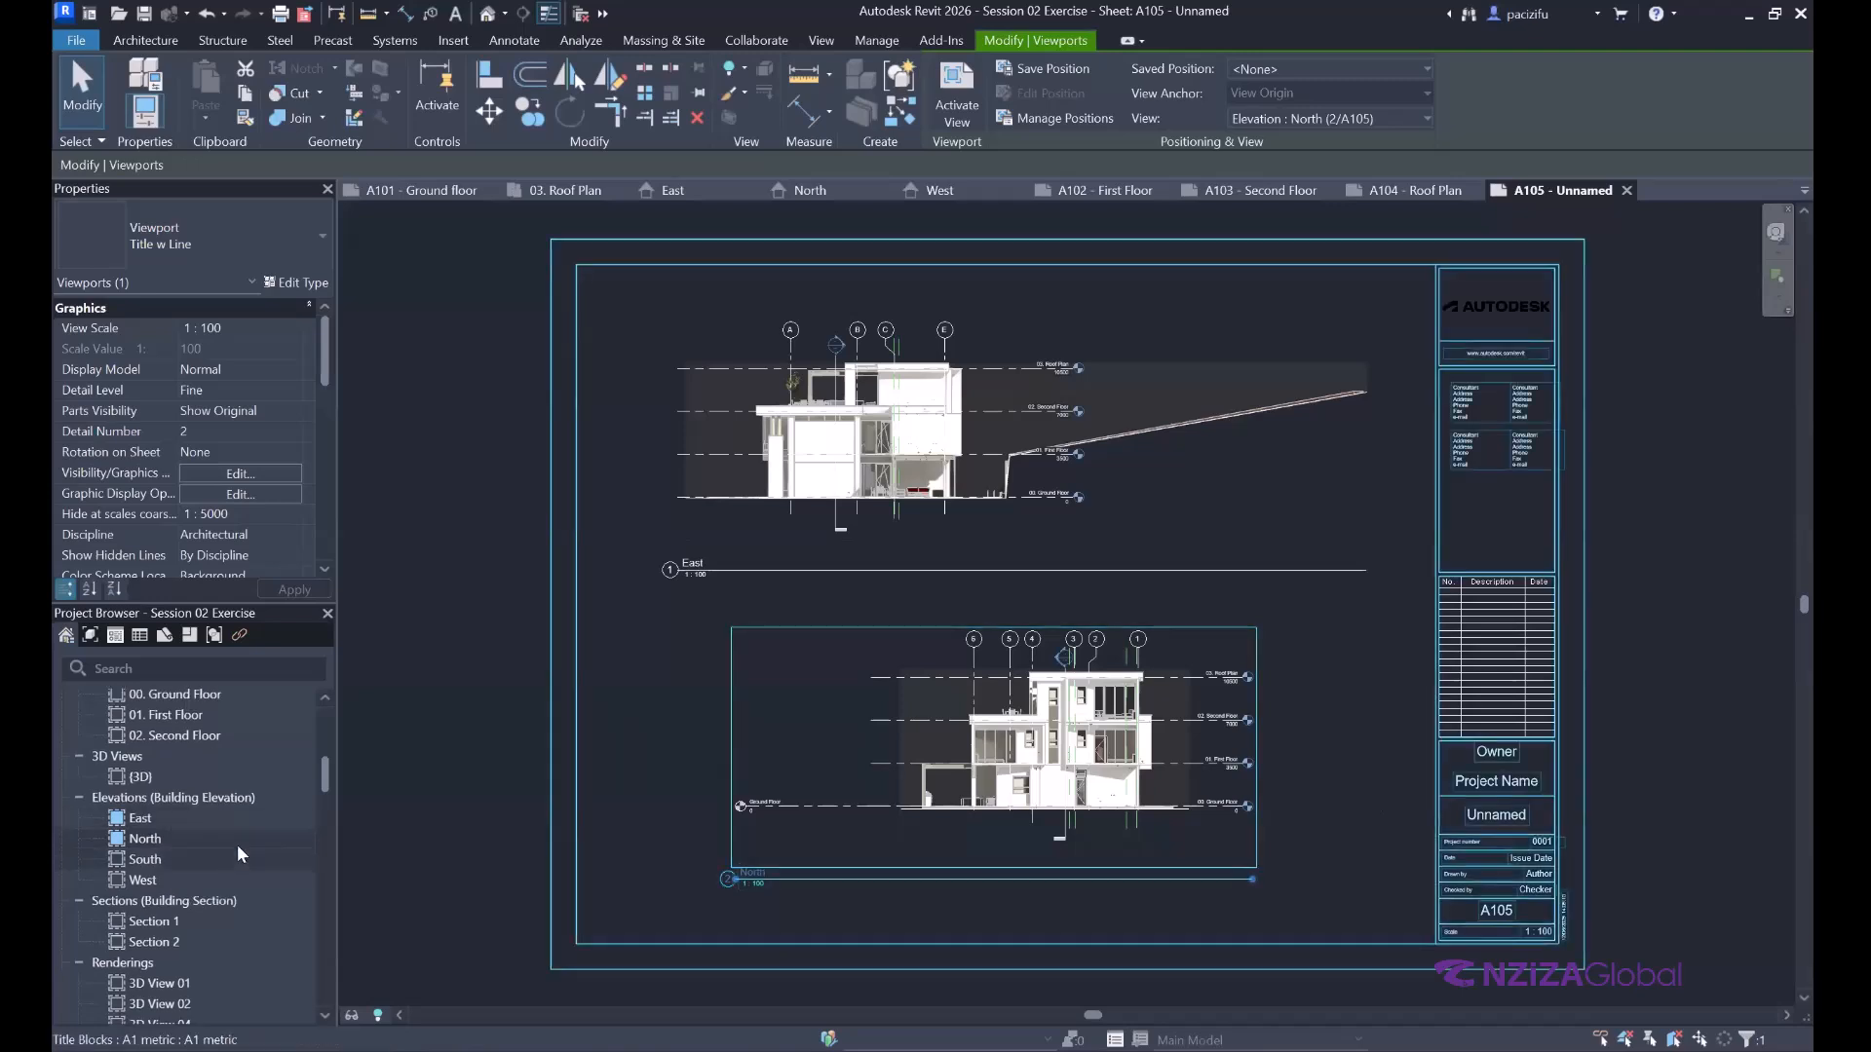
scroll(237, 839, "down", 8)
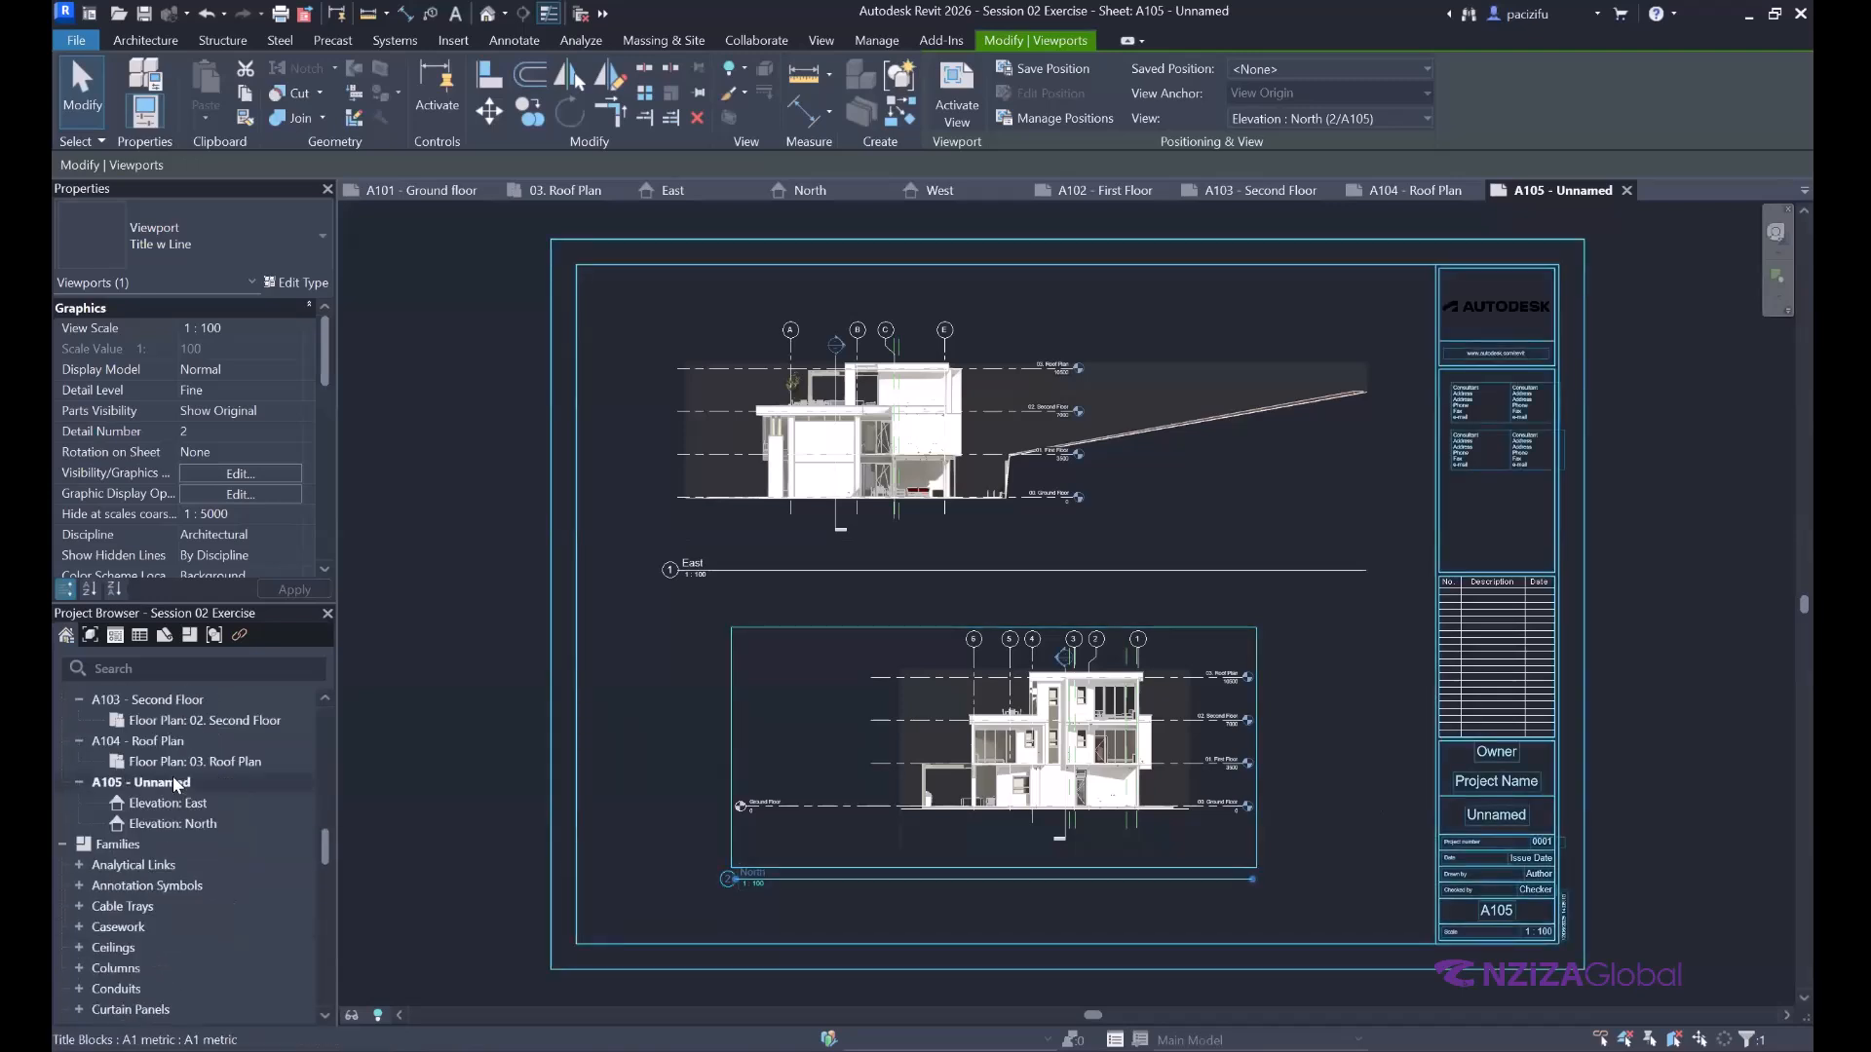
right_click(172, 782)
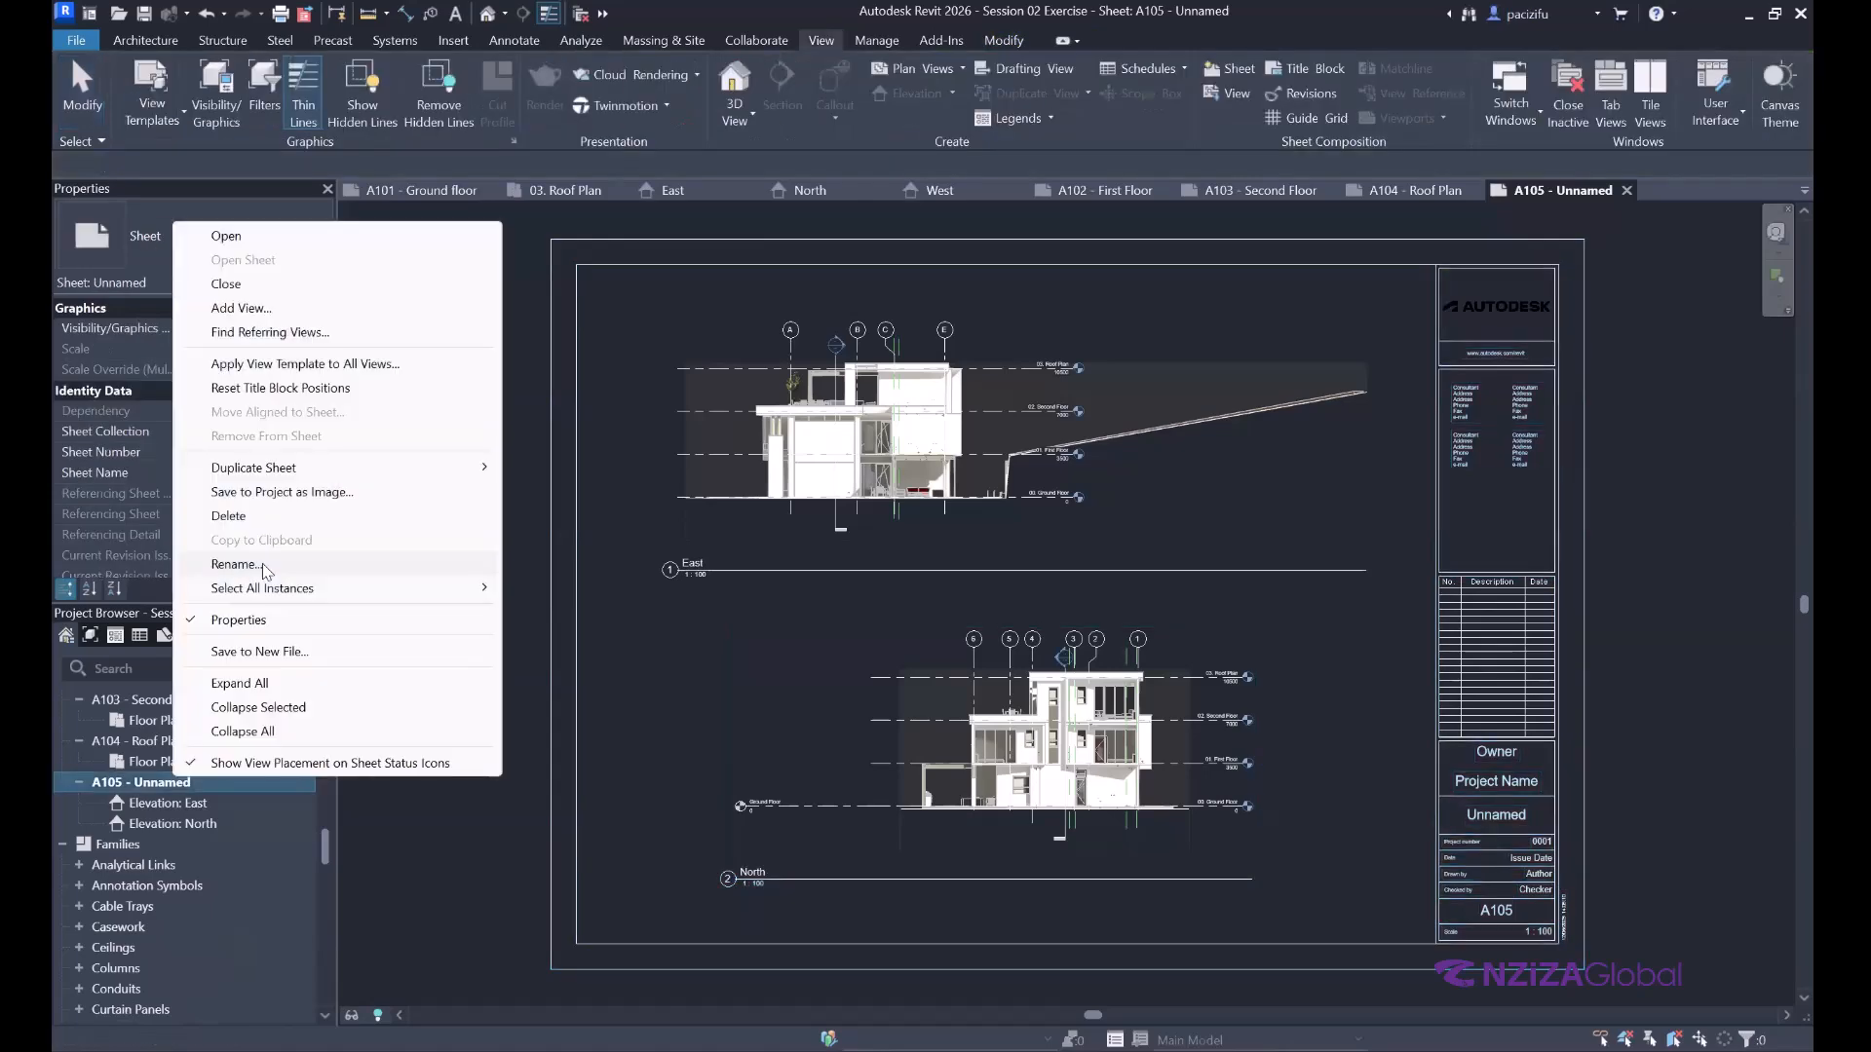
left_click(261, 563)
key("Tab")
type("Eleva")
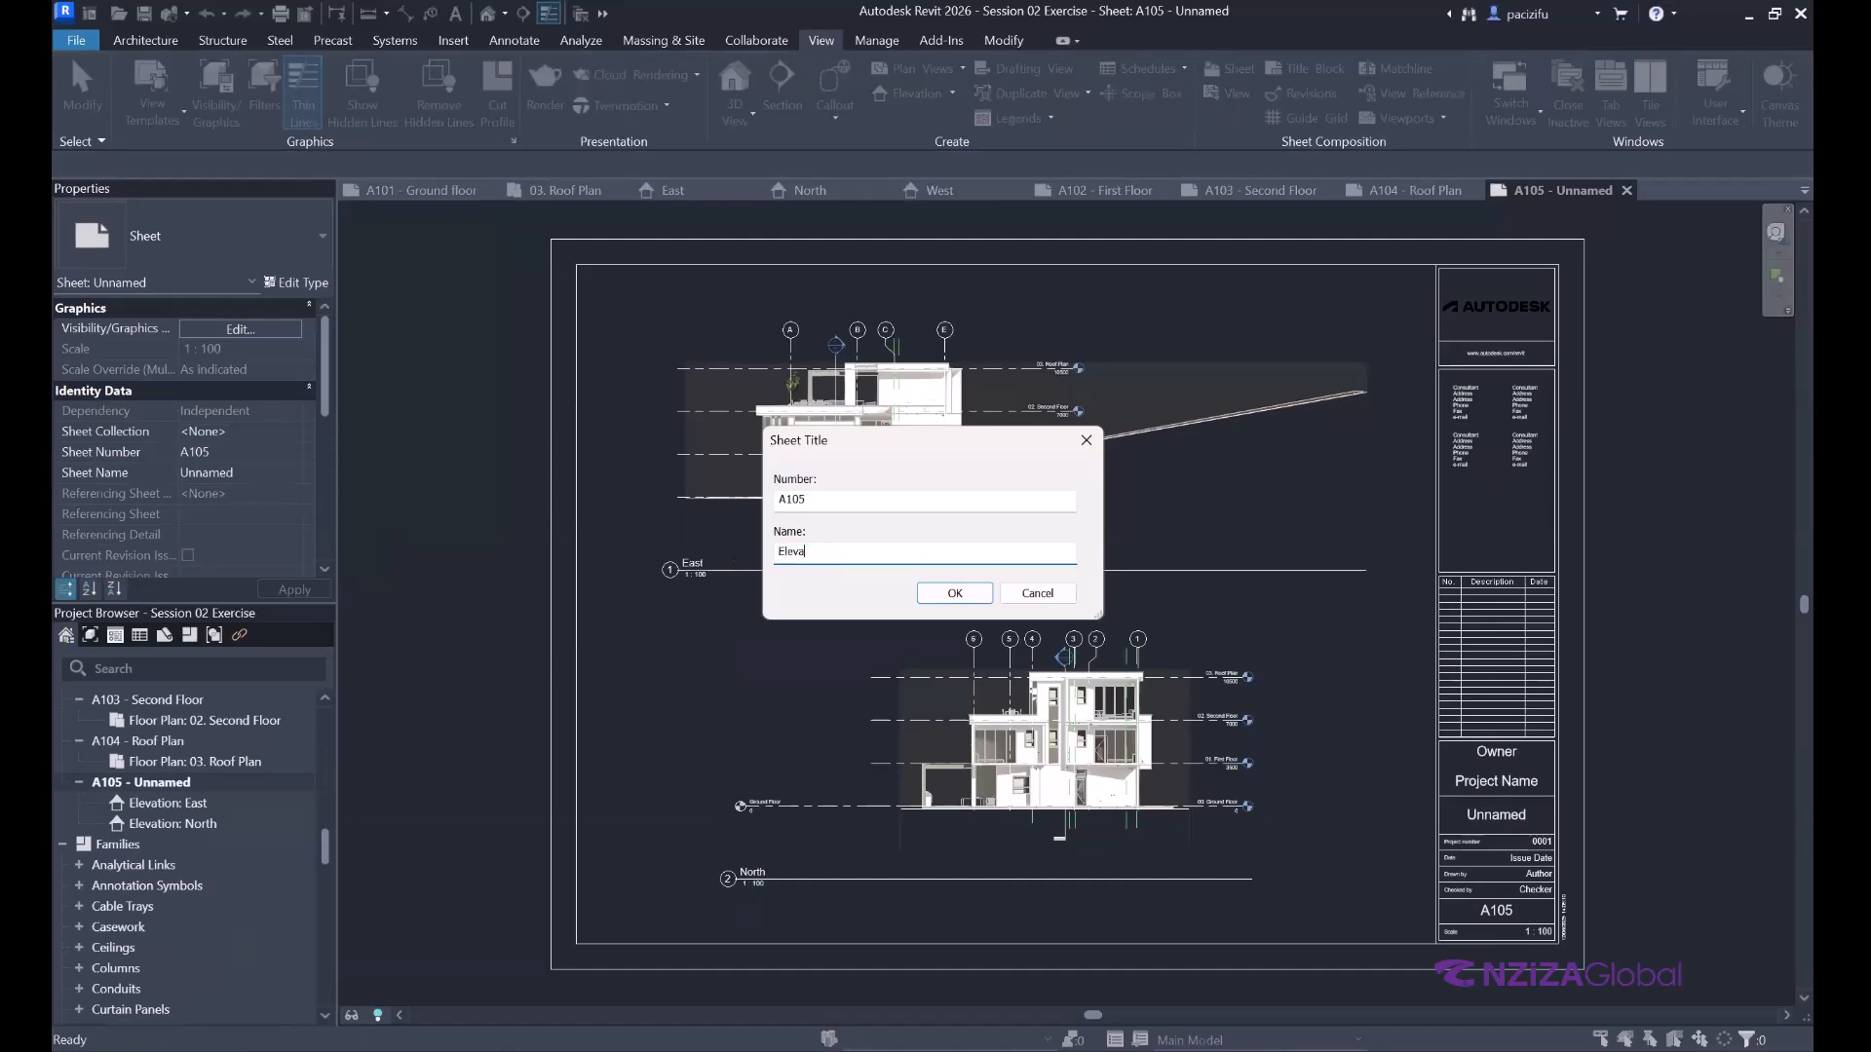
type("tion")
left_click(954, 594)
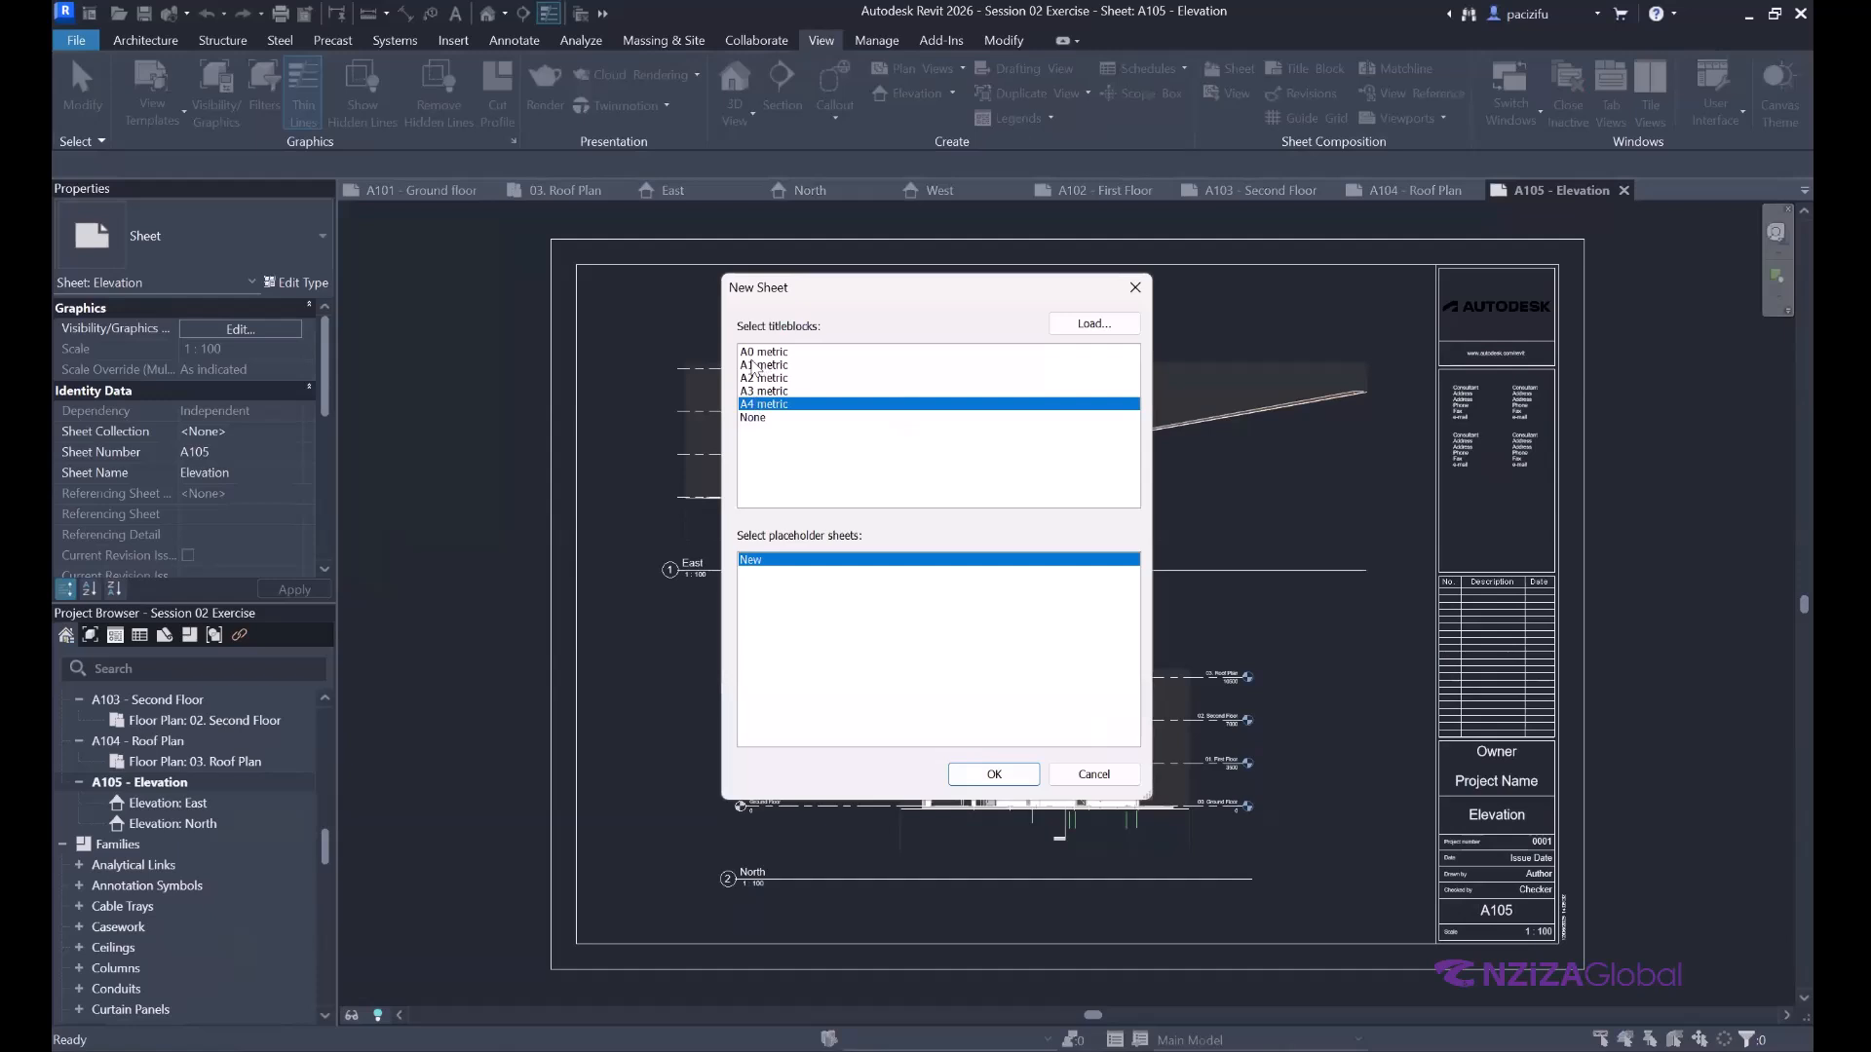
Try adding a further sheet with the A1 metric title block for more elevations.
key("Up")
key("Up")
key("Up")
left_click(994, 775)
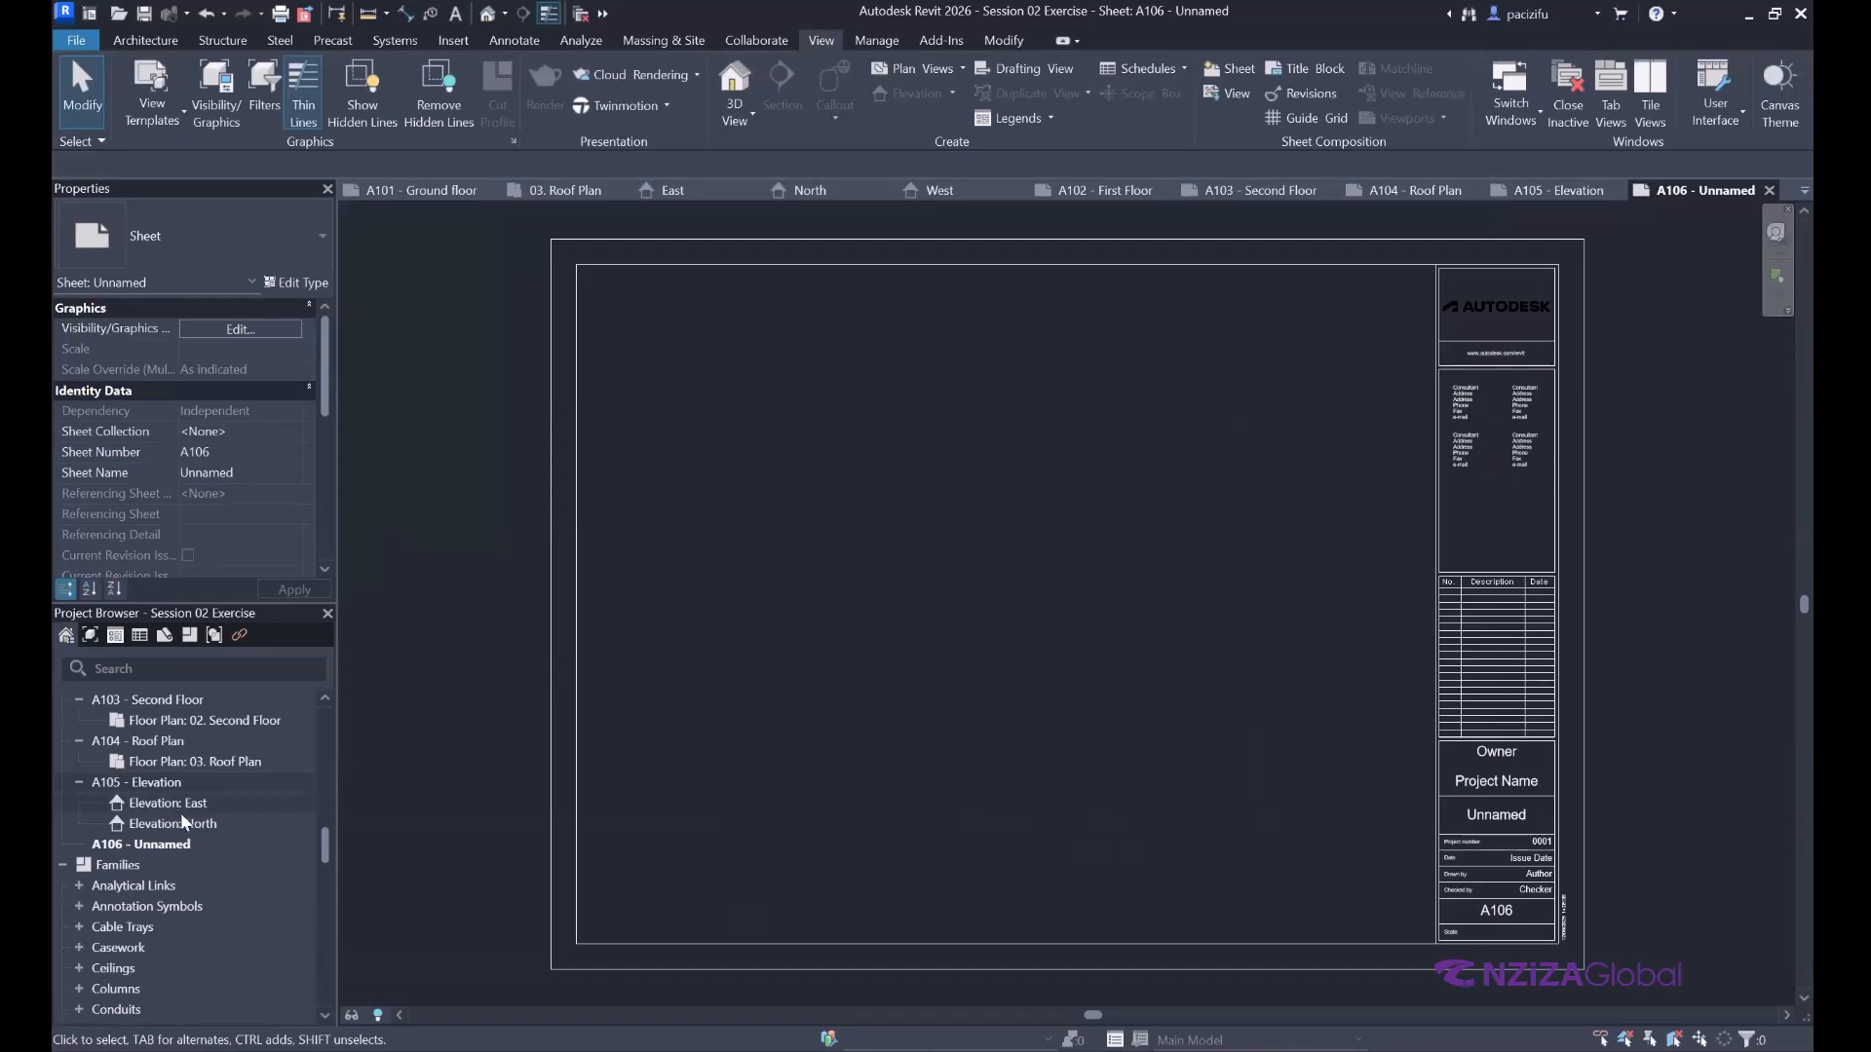
scroll(143, 763, "up", 7)
left_click(144, 763)
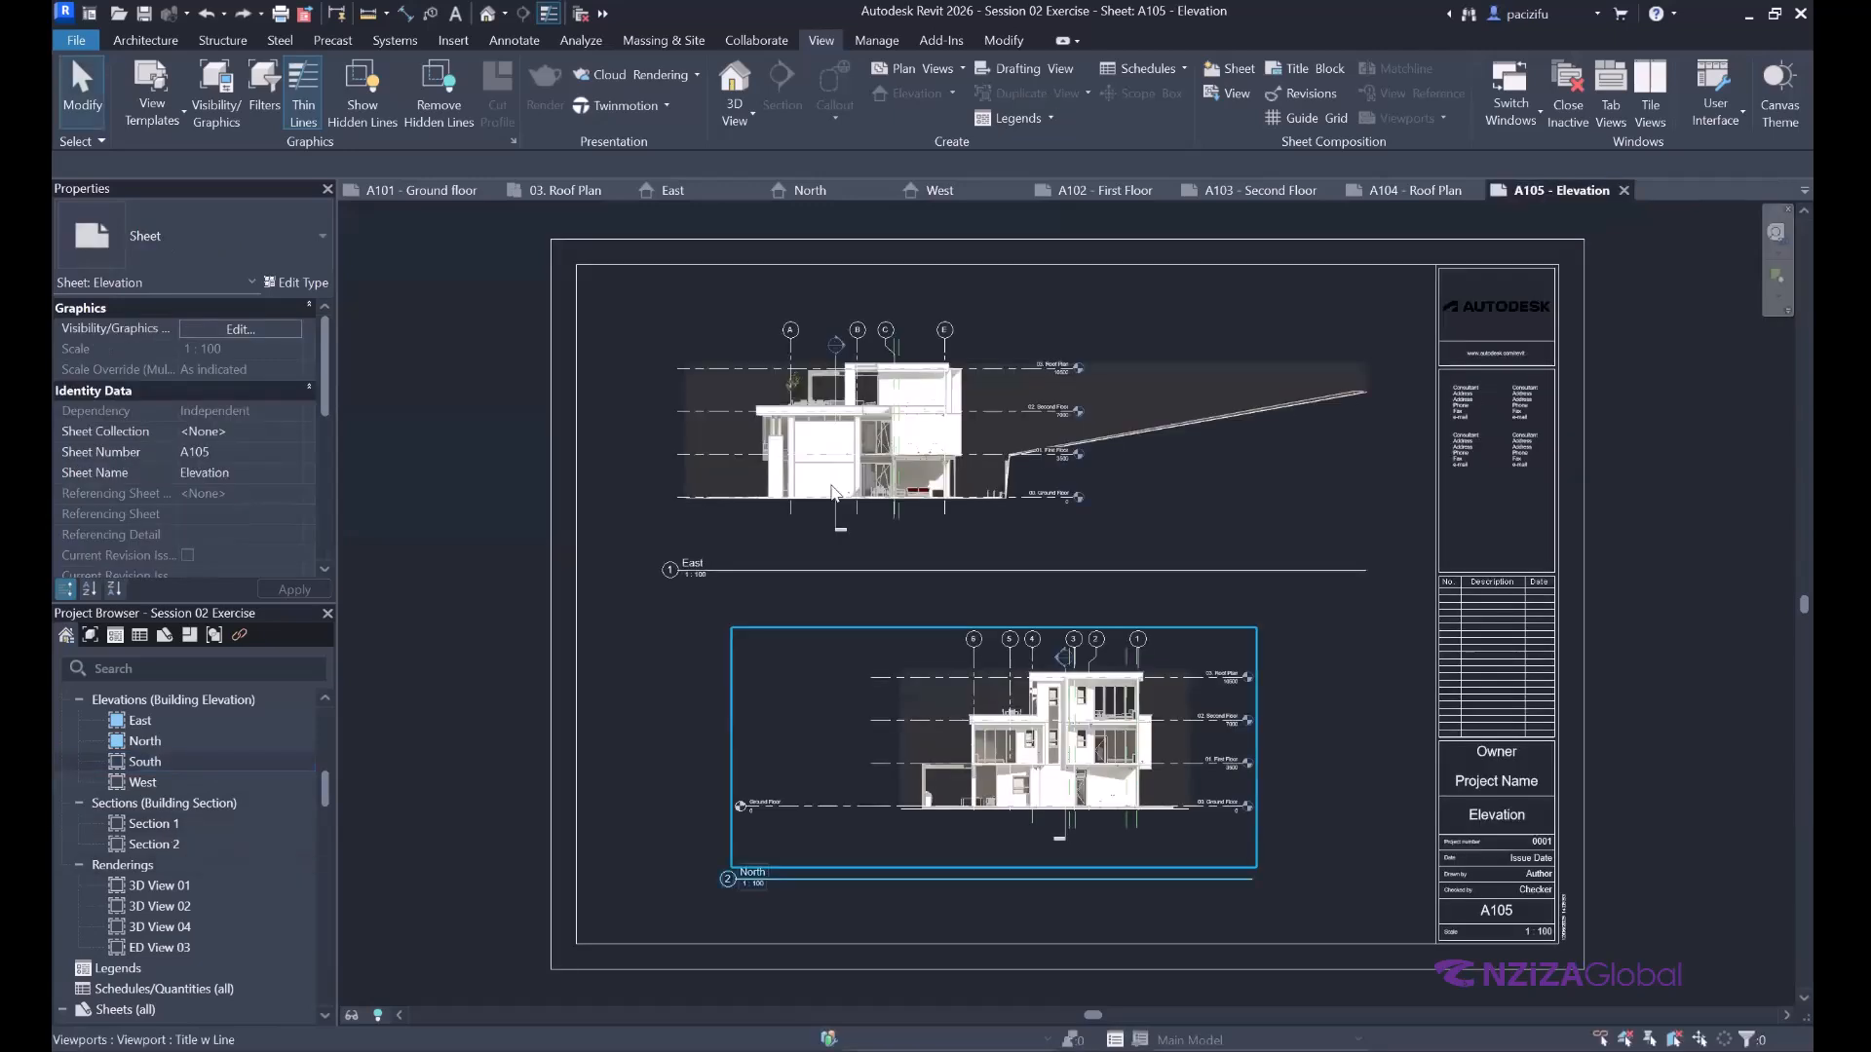
Activate the East elevation on sheet A105 and enable Crop View, Crop Region Visible and Annotation Crop.
left_click(1200, 406)
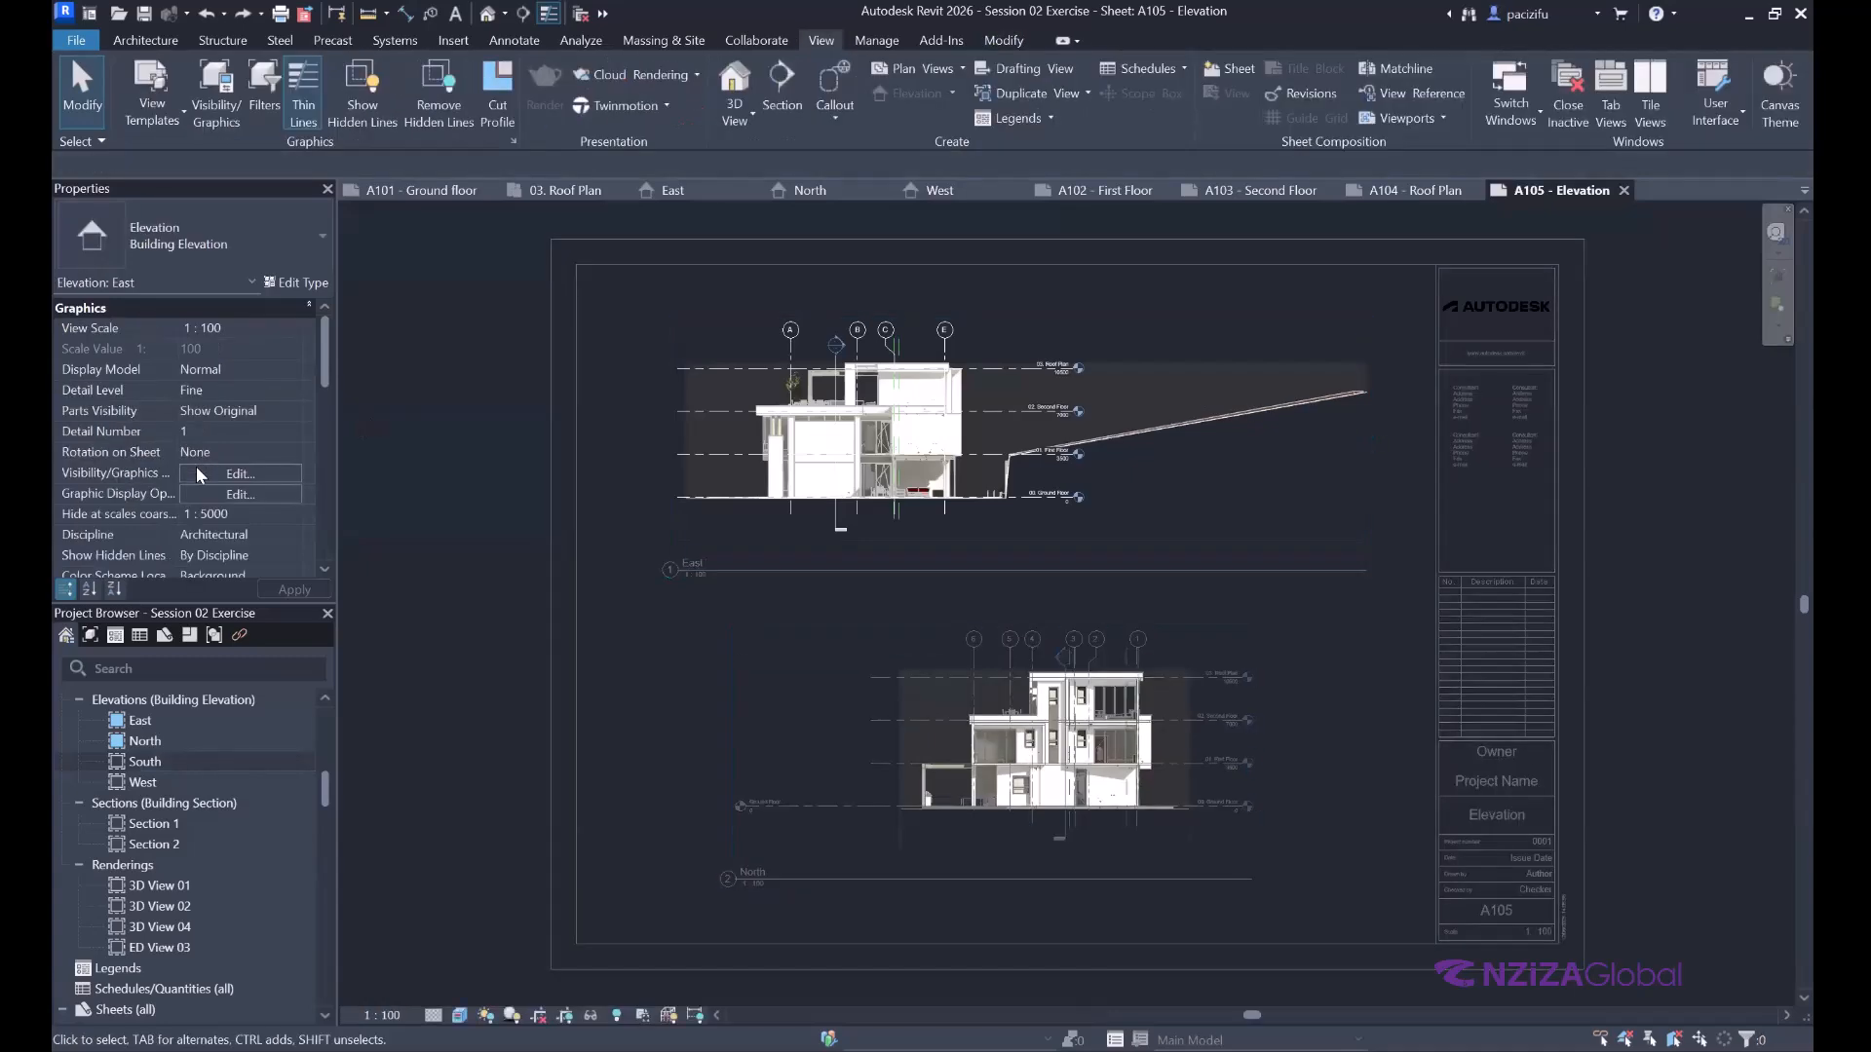
scroll(200, 474, "down", 3)
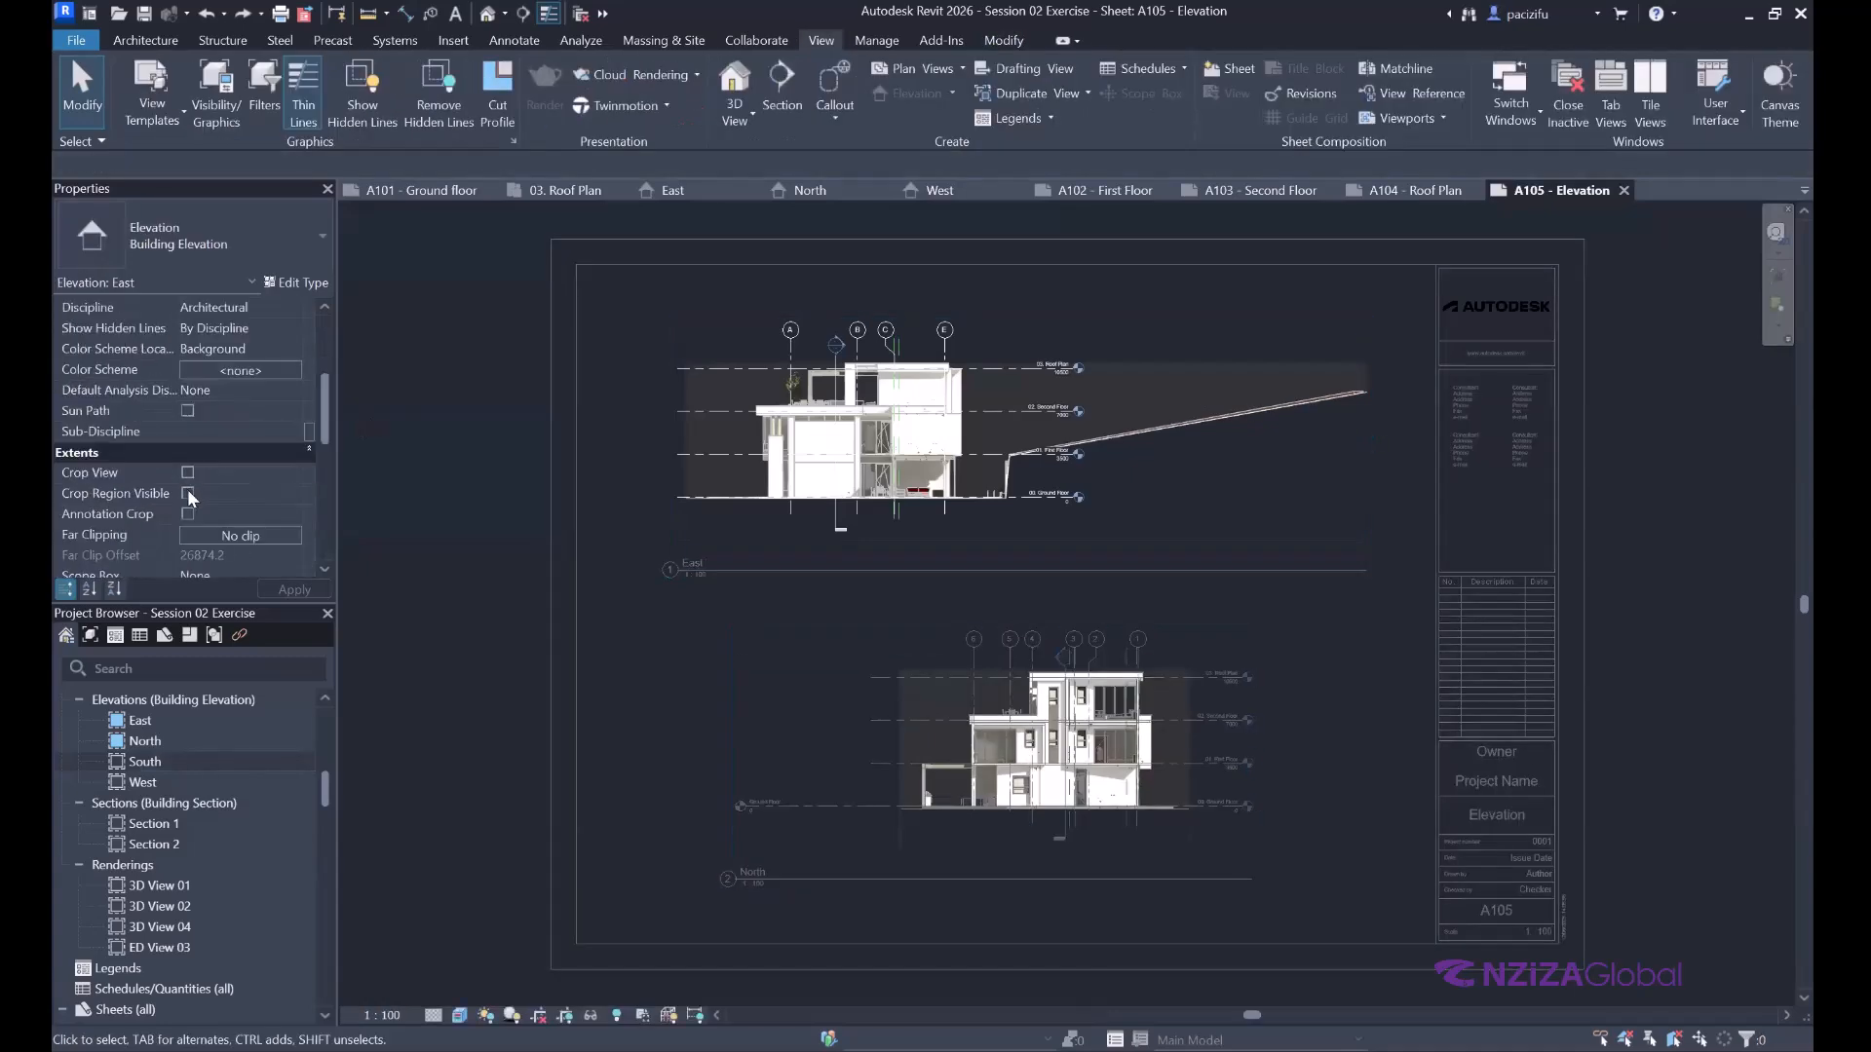
left_click(189, 515)
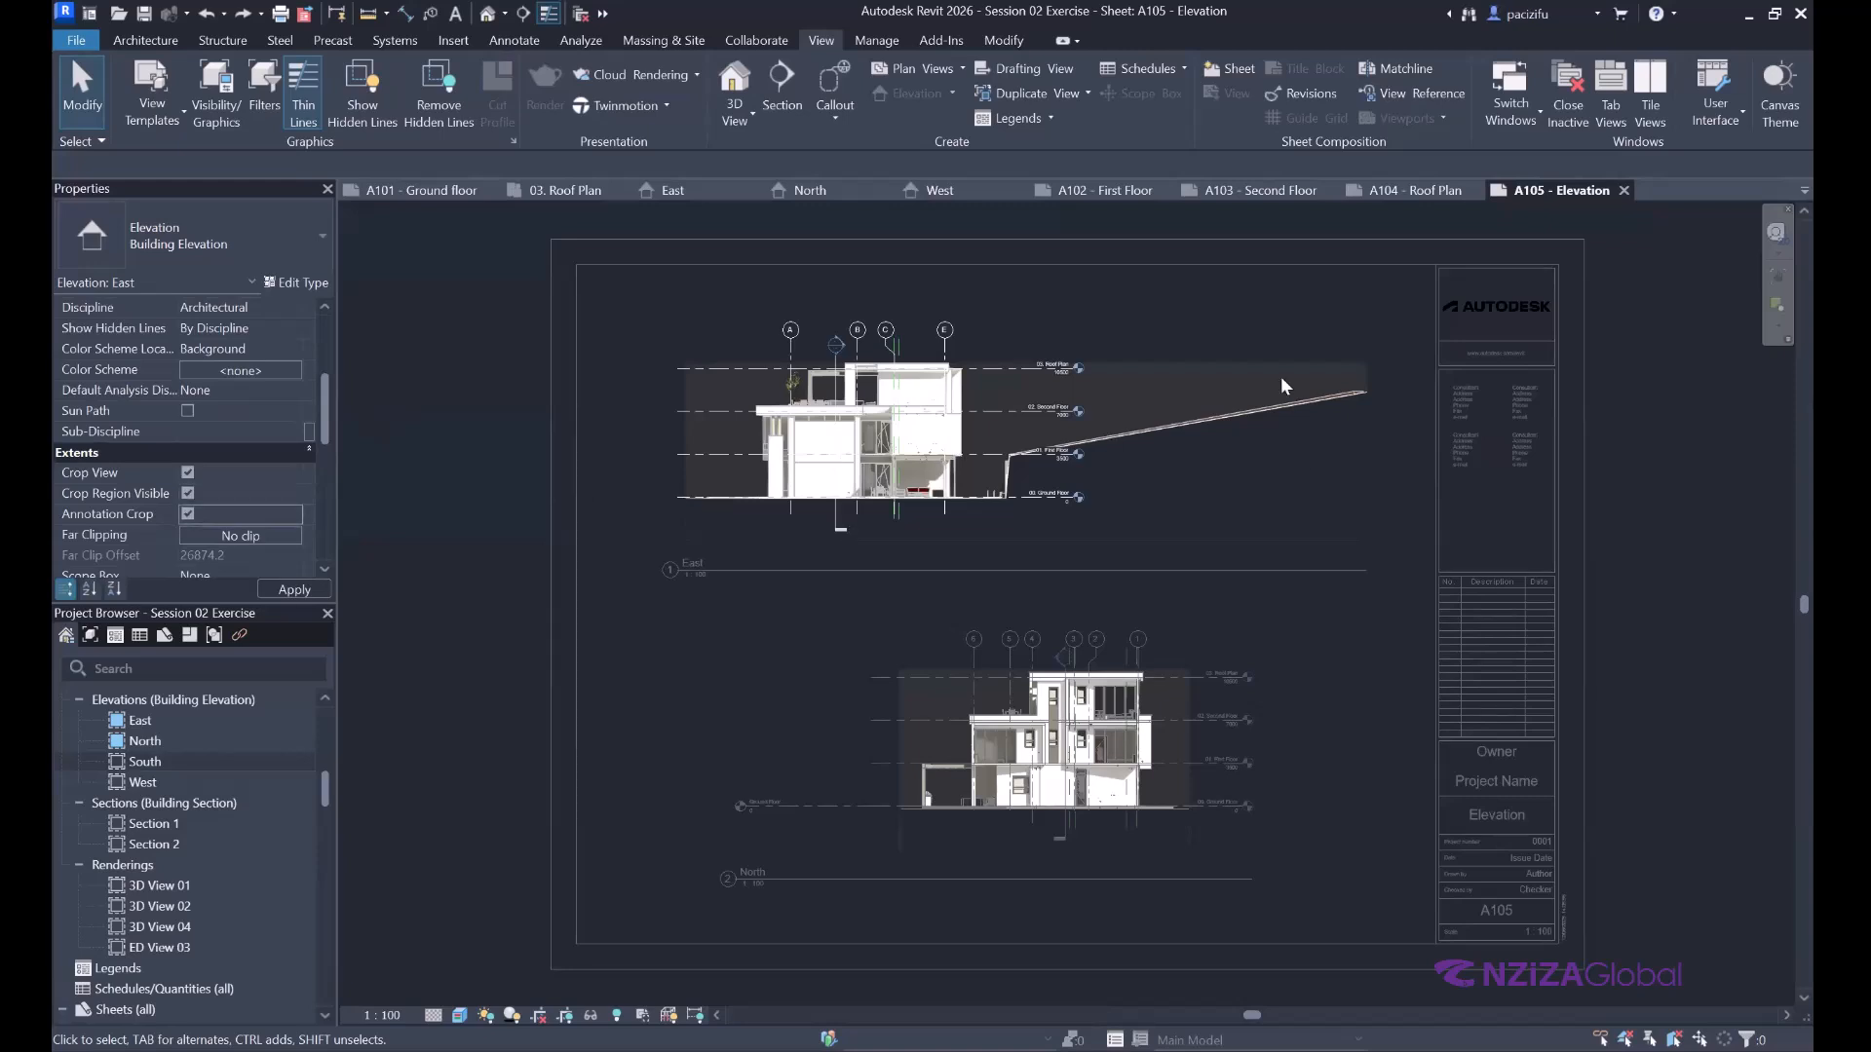
Pull both side edges of the East elevation's crop region in close to the building, cutting off the sloping terrain.
scroll(843, 516, "down", 2)
left_click(1138, 479)
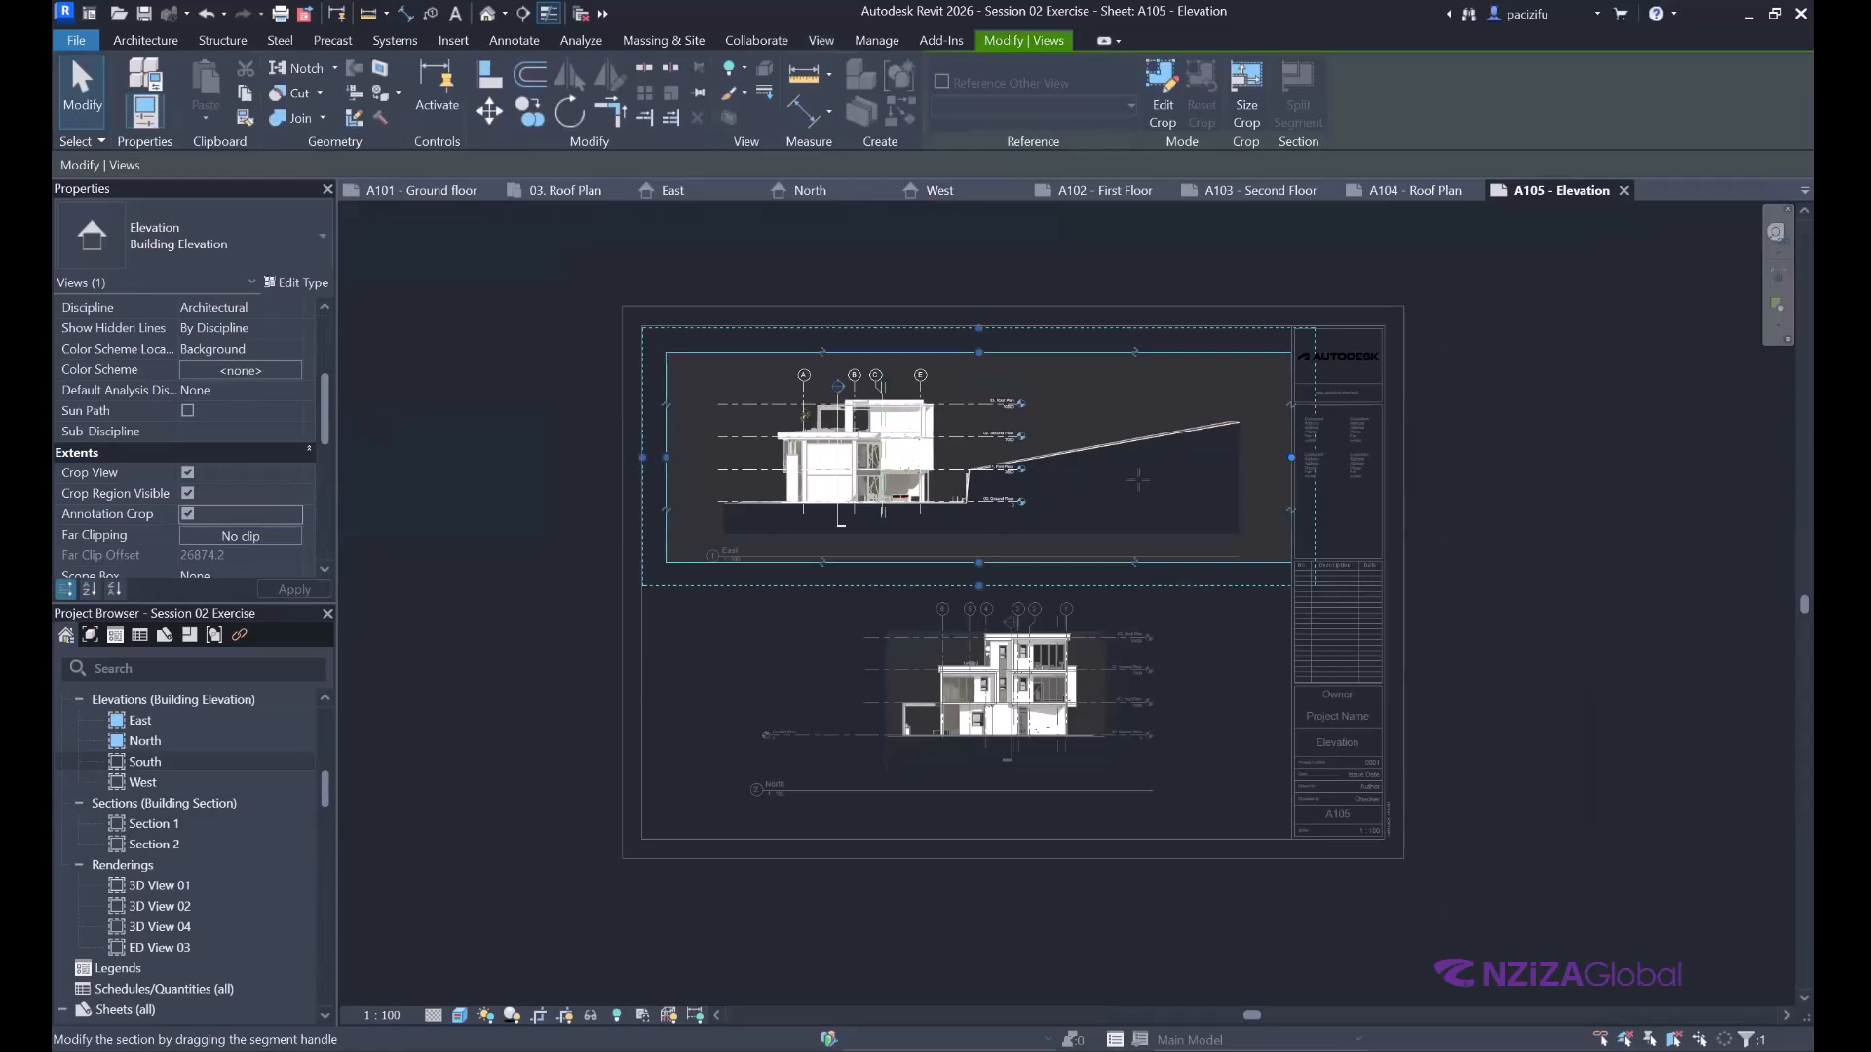
left_click_drag(1138, 480, 964, 456)
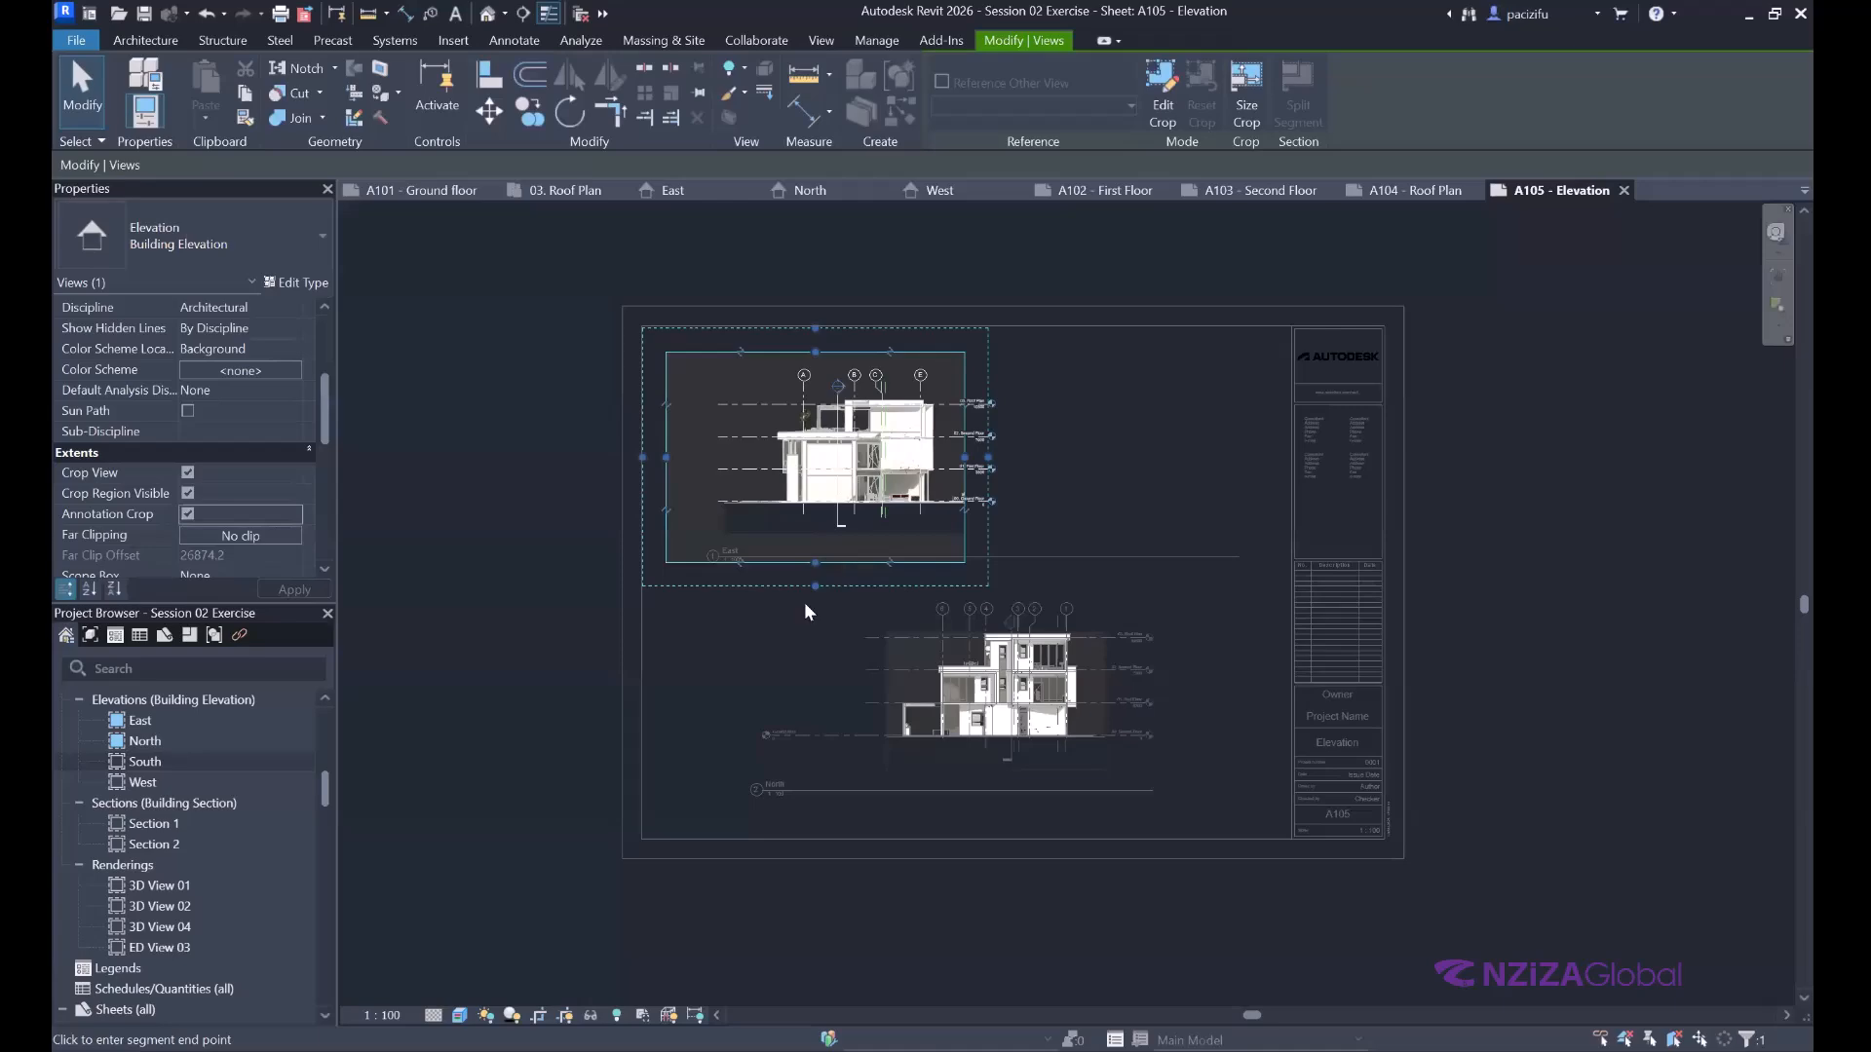
left_click_drag(666, 457, 759, 457)
double_click(683, 585)
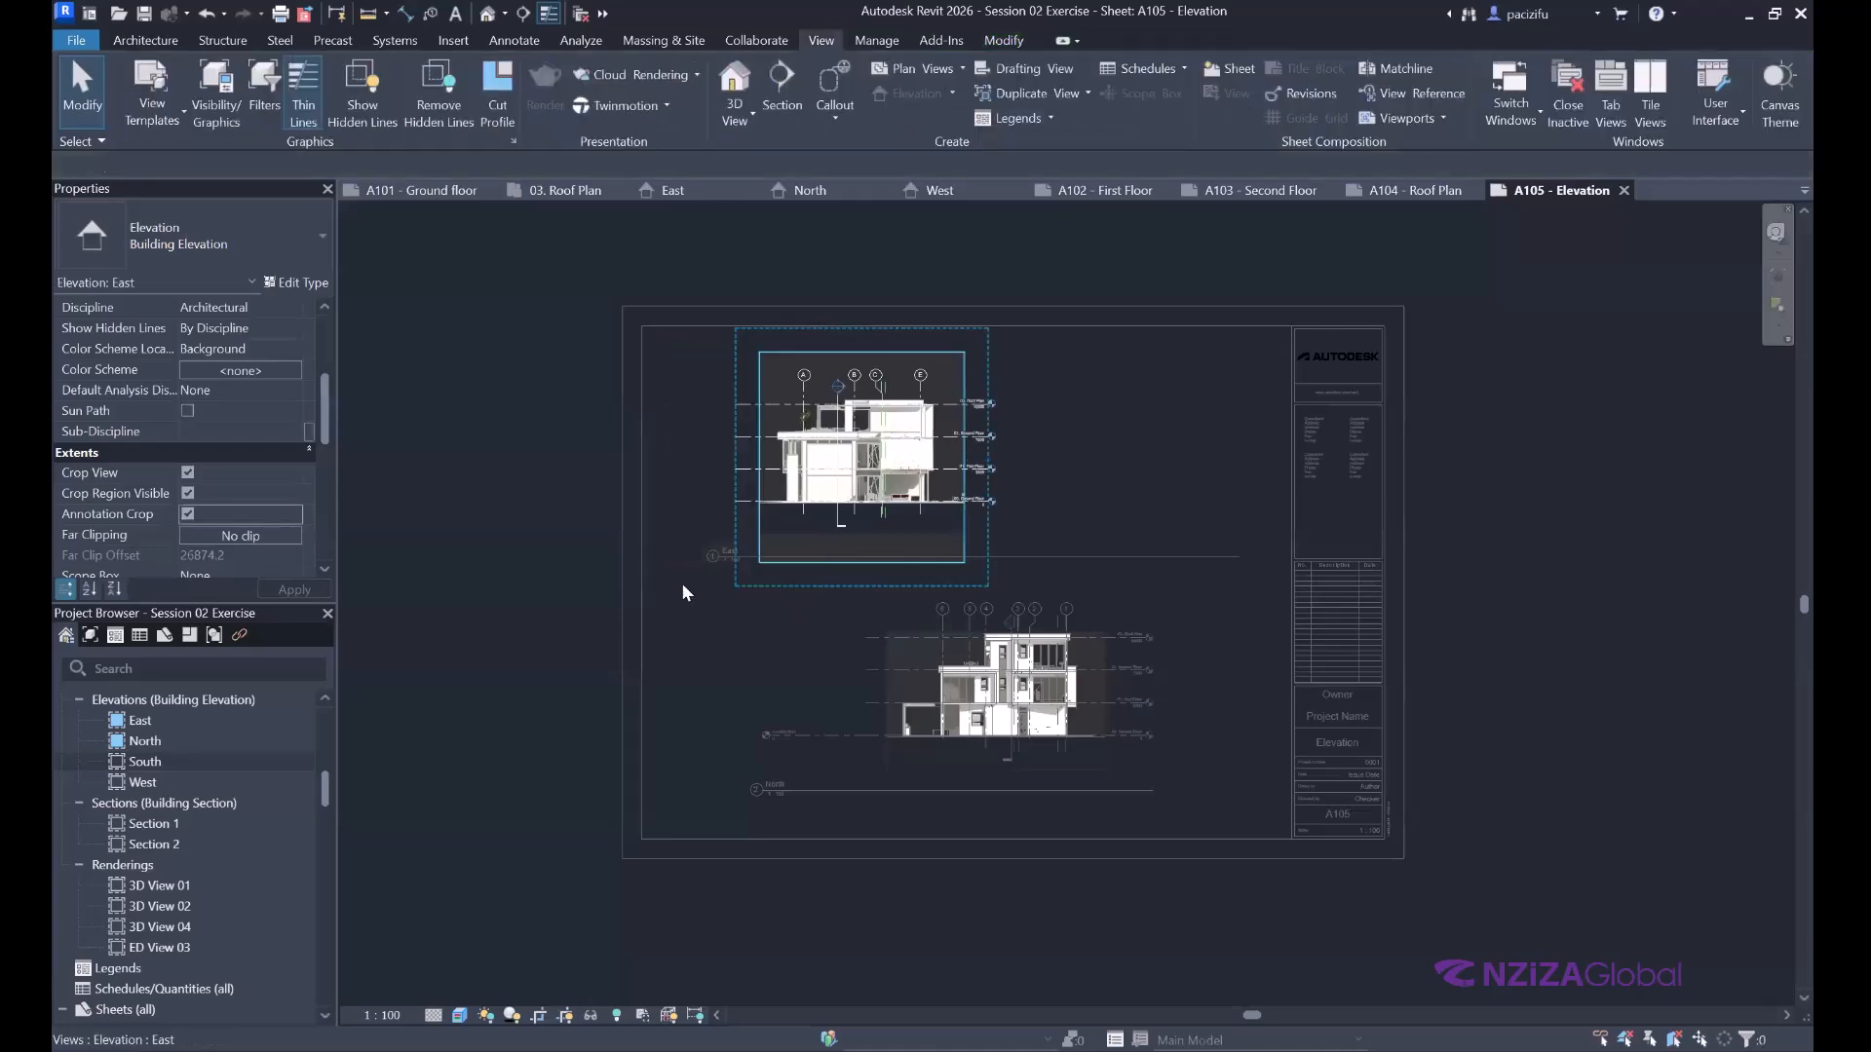
Shorten the East view title line so it ends just past the title text.
left_click(794, 464)
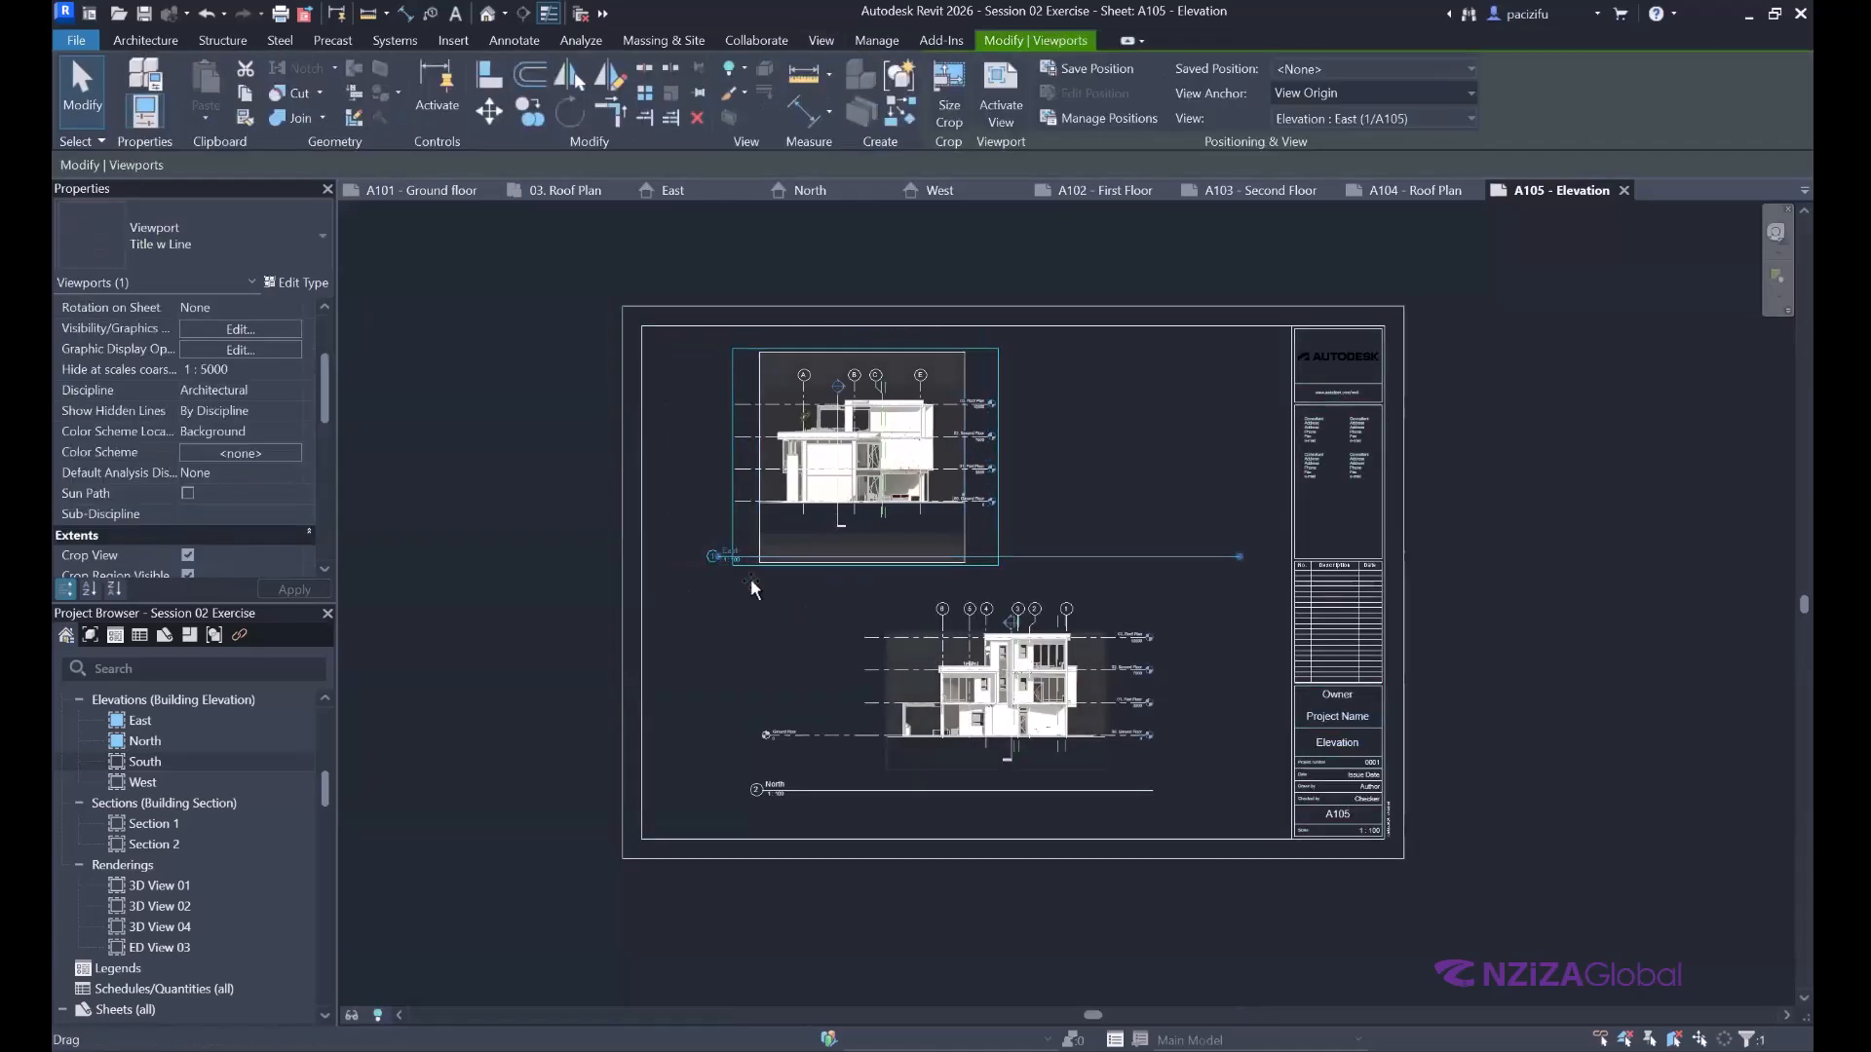
left_click_drag(749, 580, 747, 583)
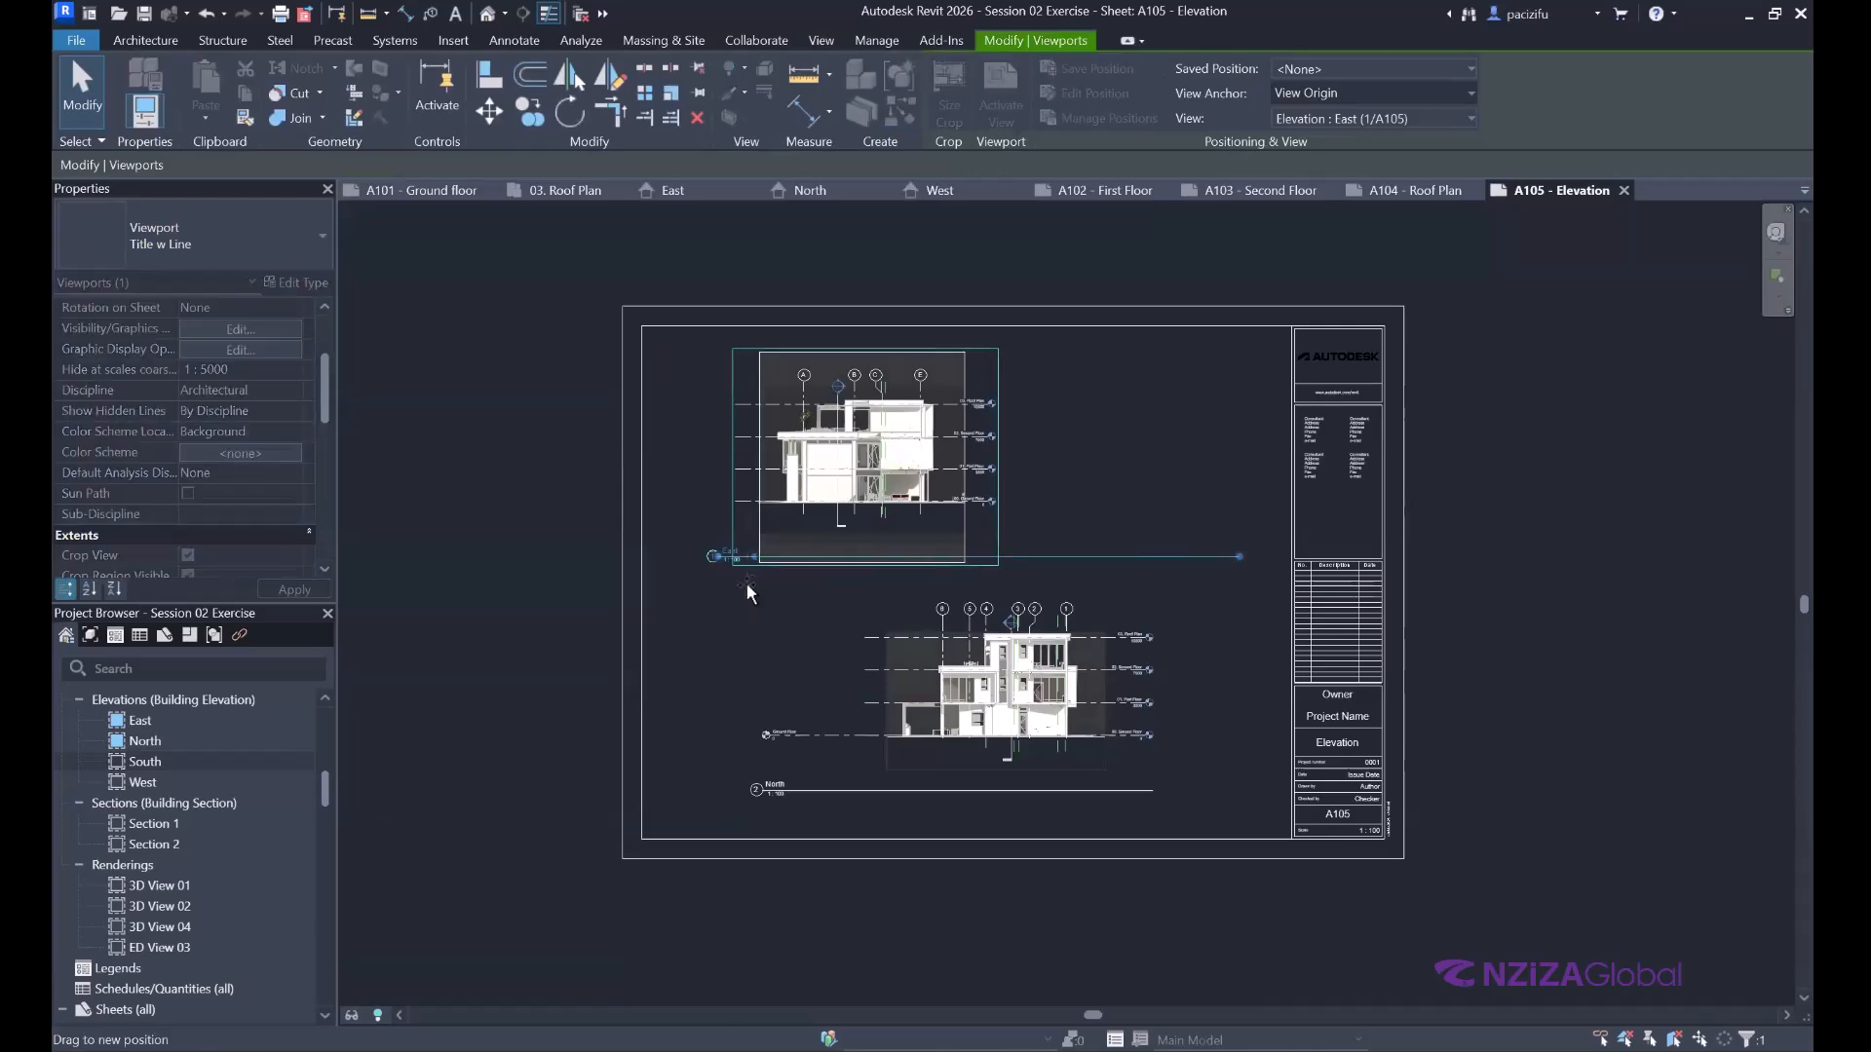
left_click(524, 583)
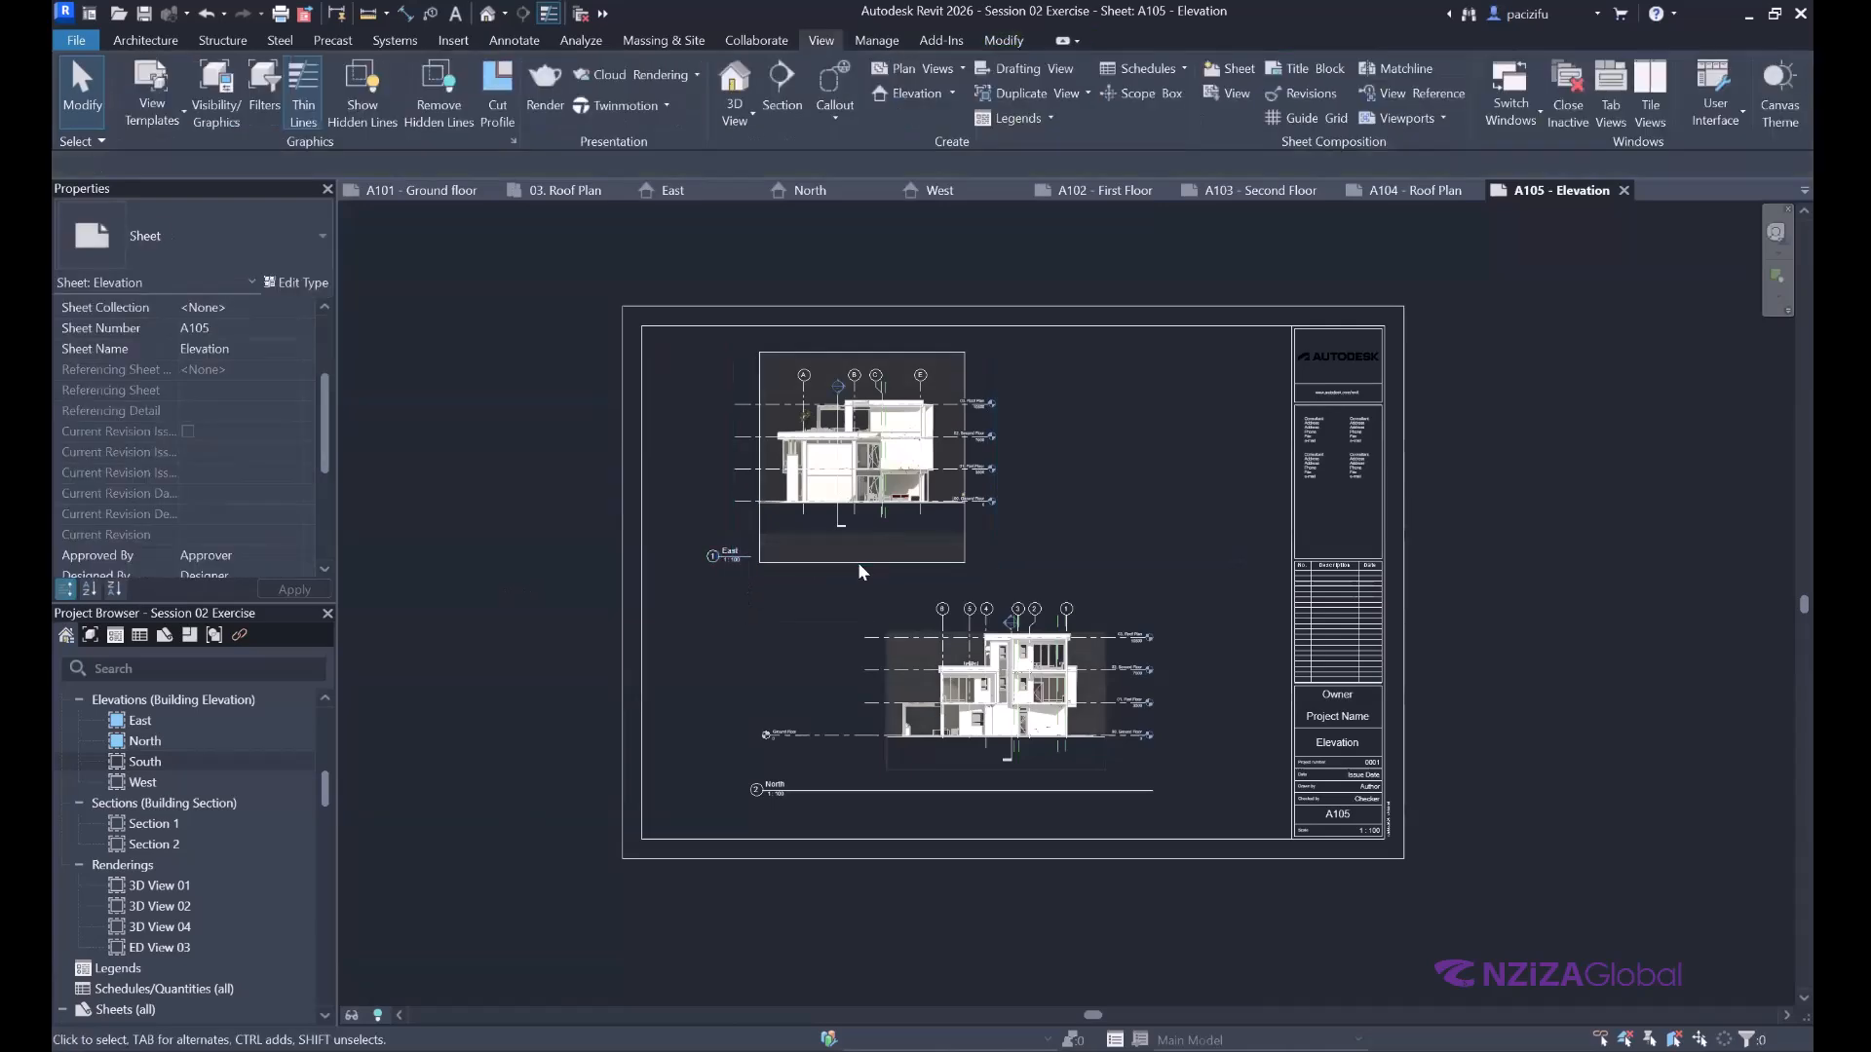
Raise the lower crop edge of the East elevation to just below the ground floor level, and deactivate the view.
left_click(859, 563)
scroll(860, 565, "up", 5)
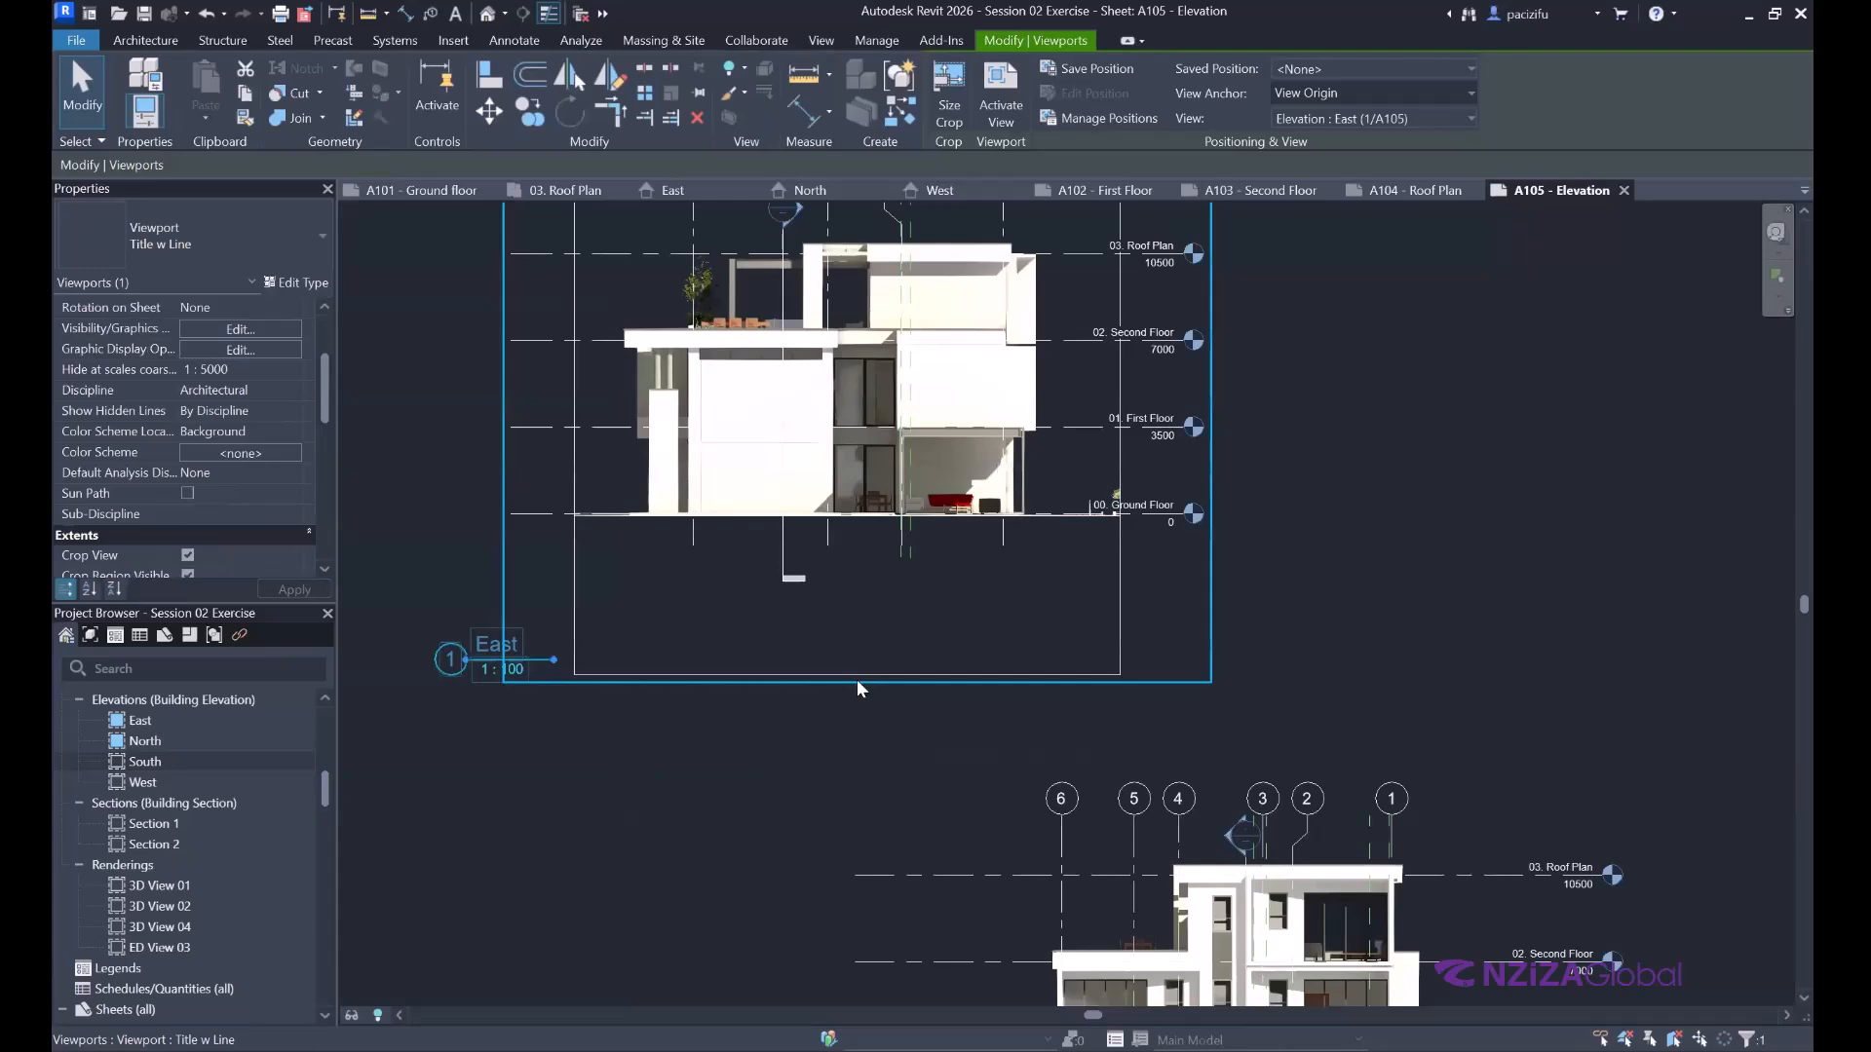
double_click(846, 587)
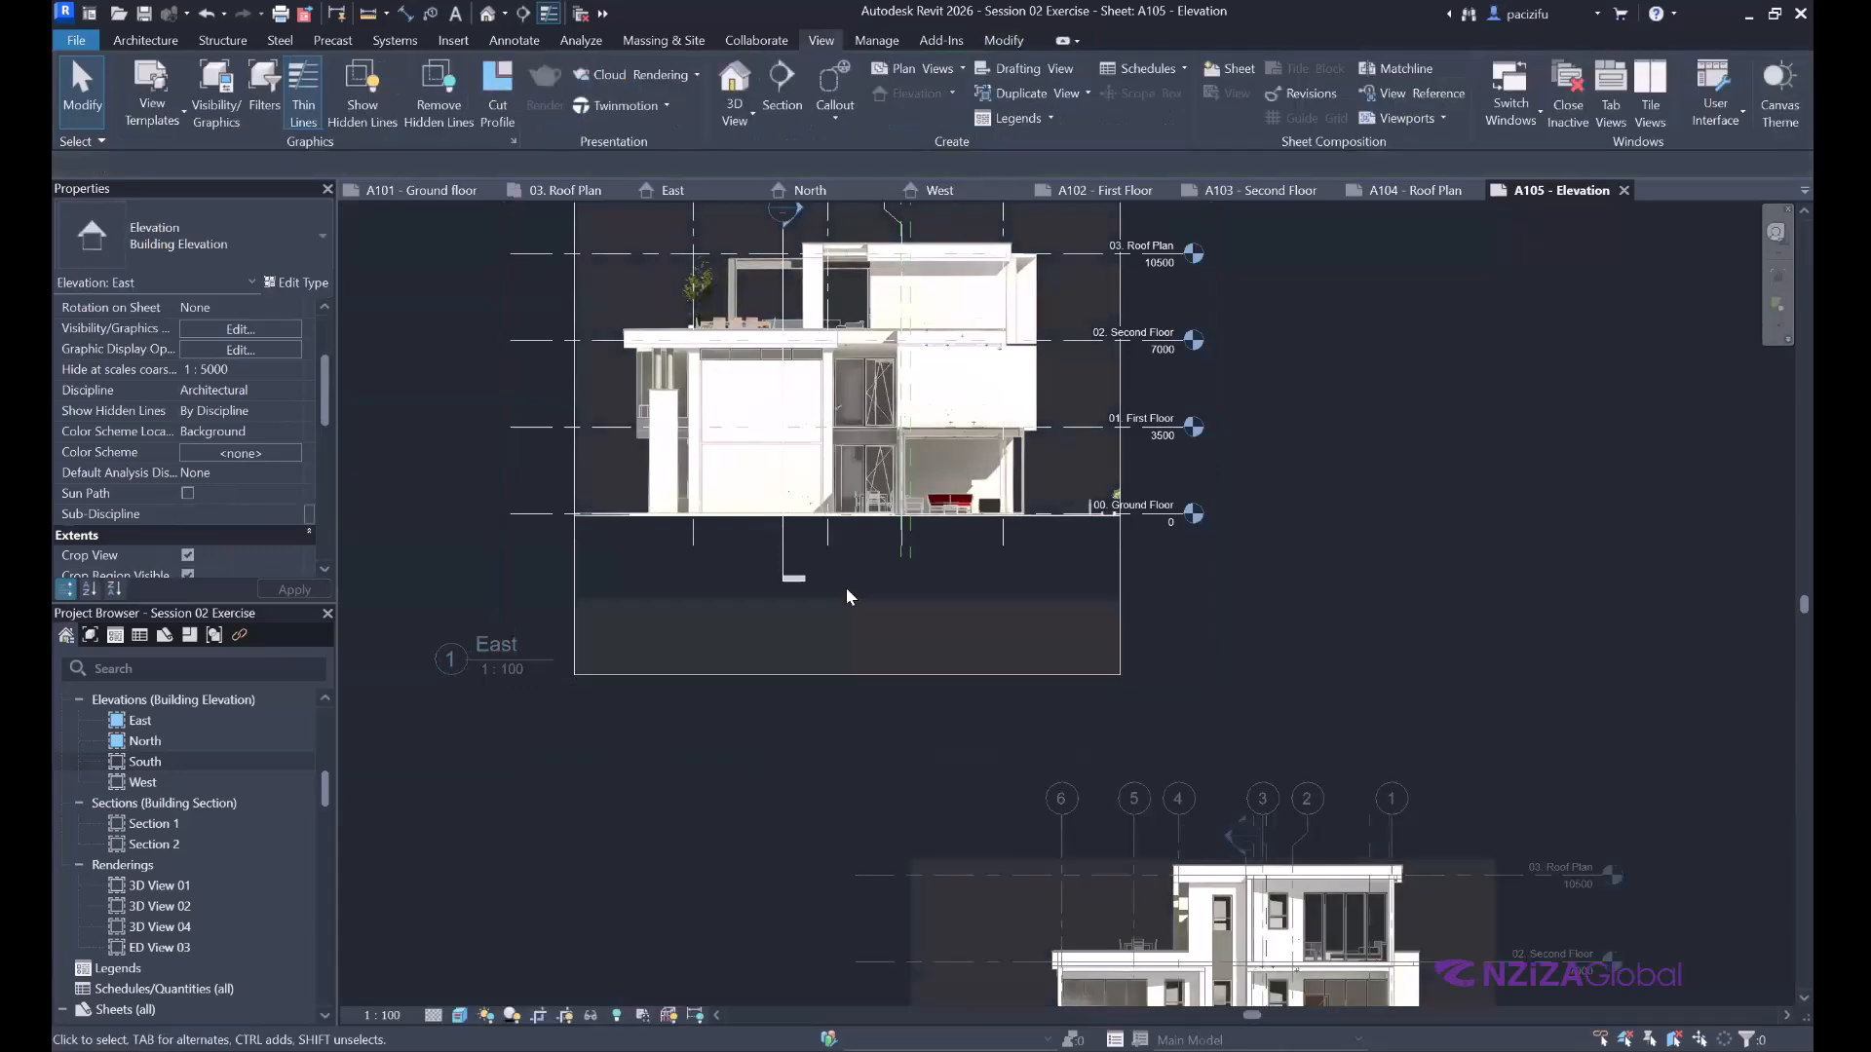
left_click(846, 674)
left_click_drag(846, 674, 836, 542)
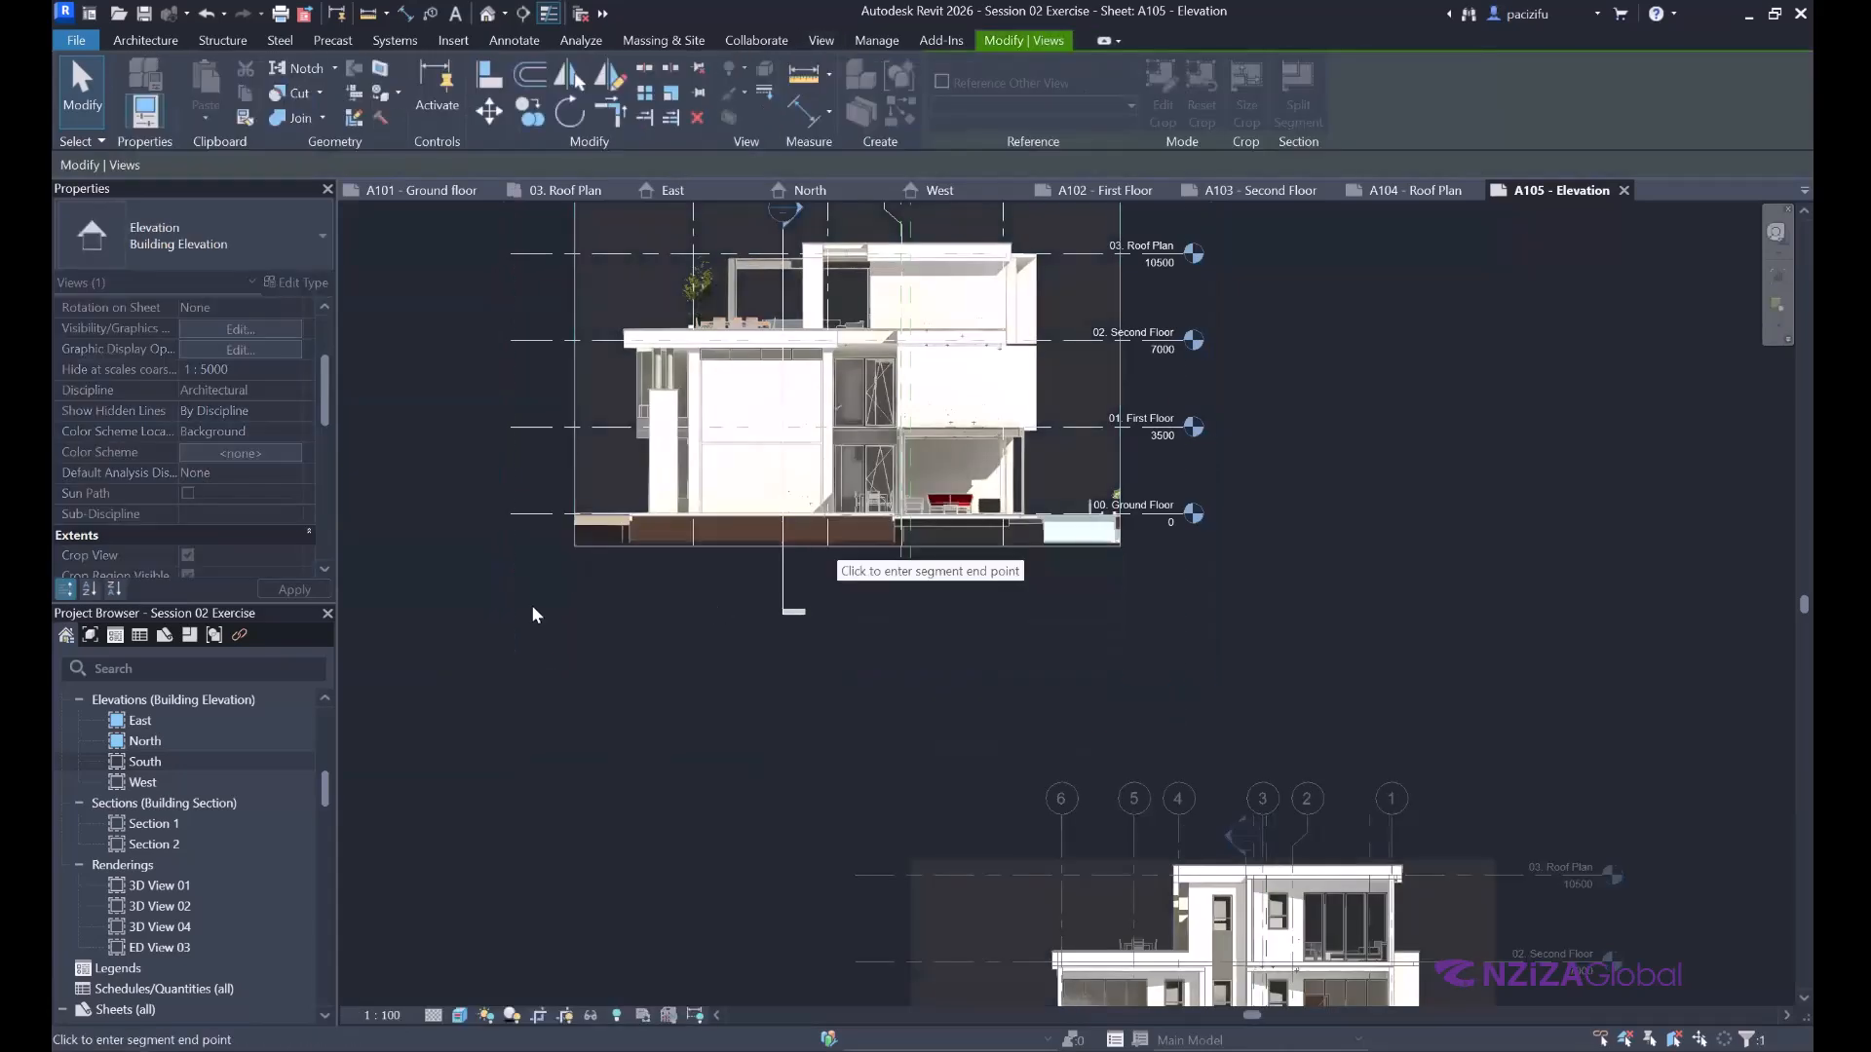
left_click(423, 588)
scroll(805, 432, "down", 3)
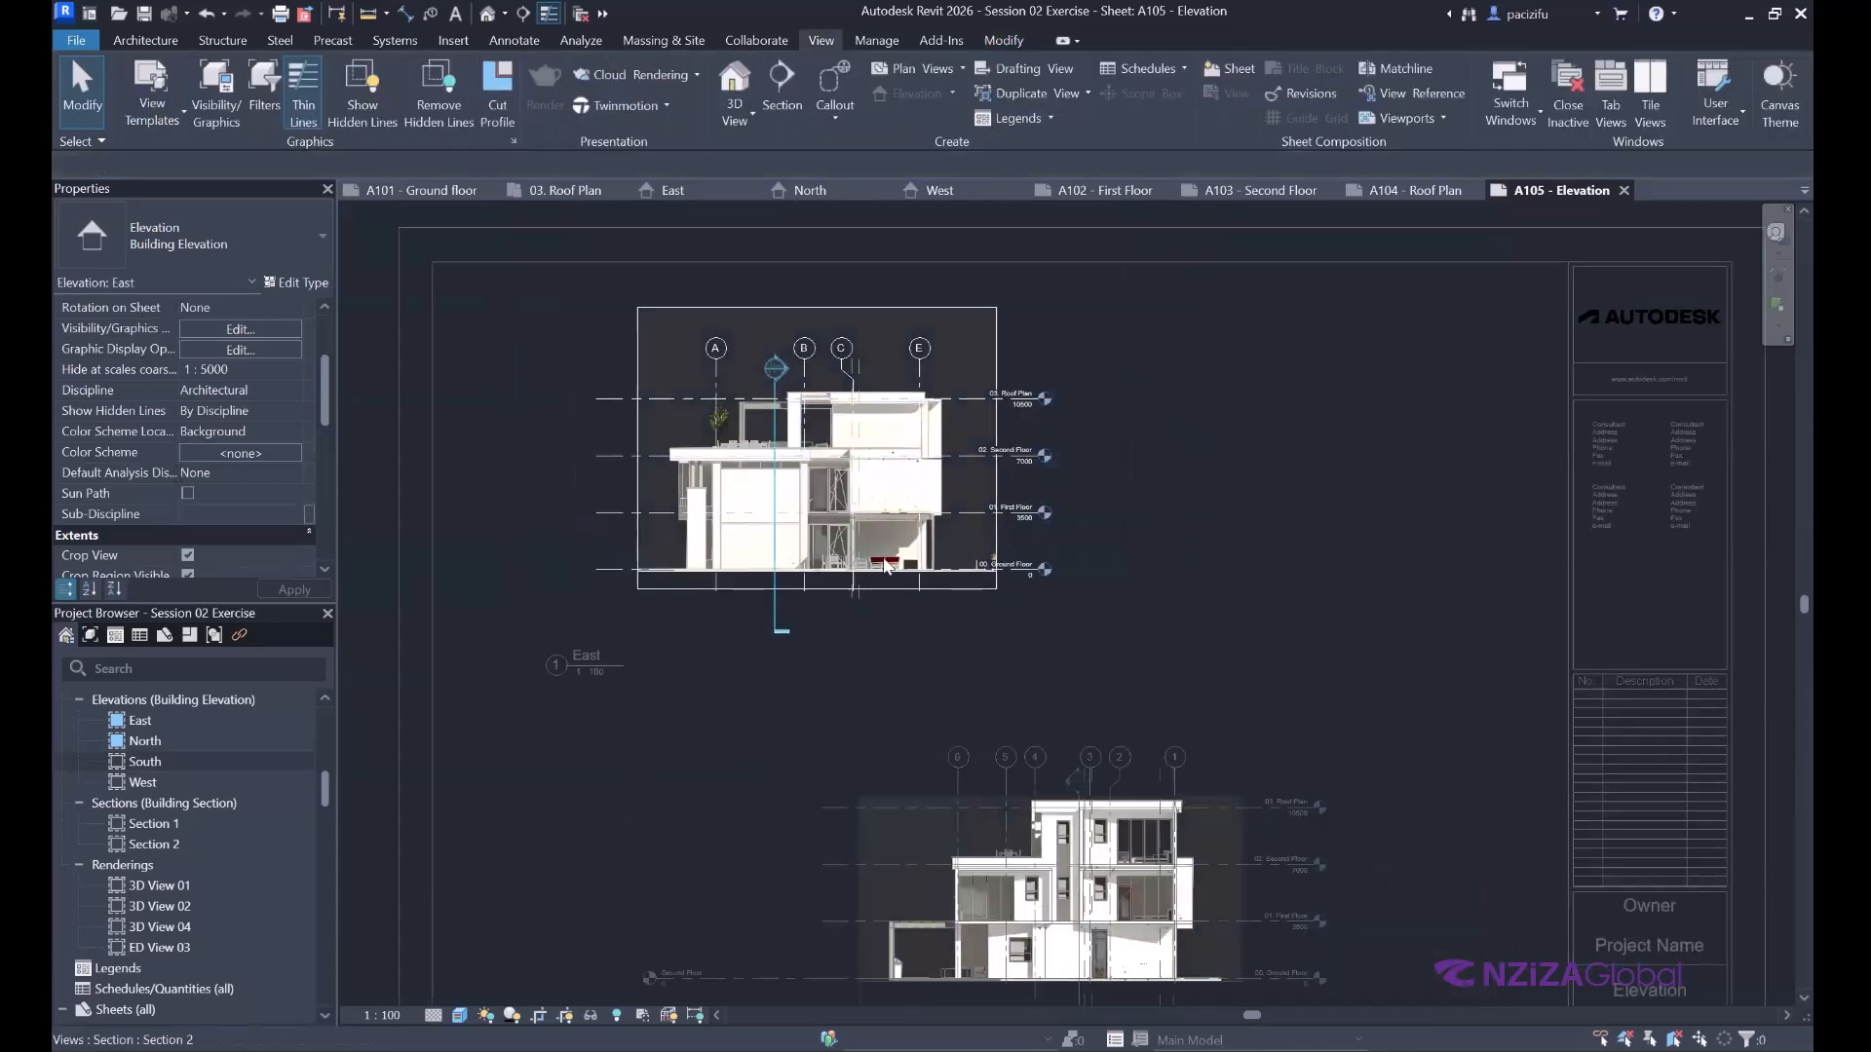
scroll(864, 426, "down", 2)
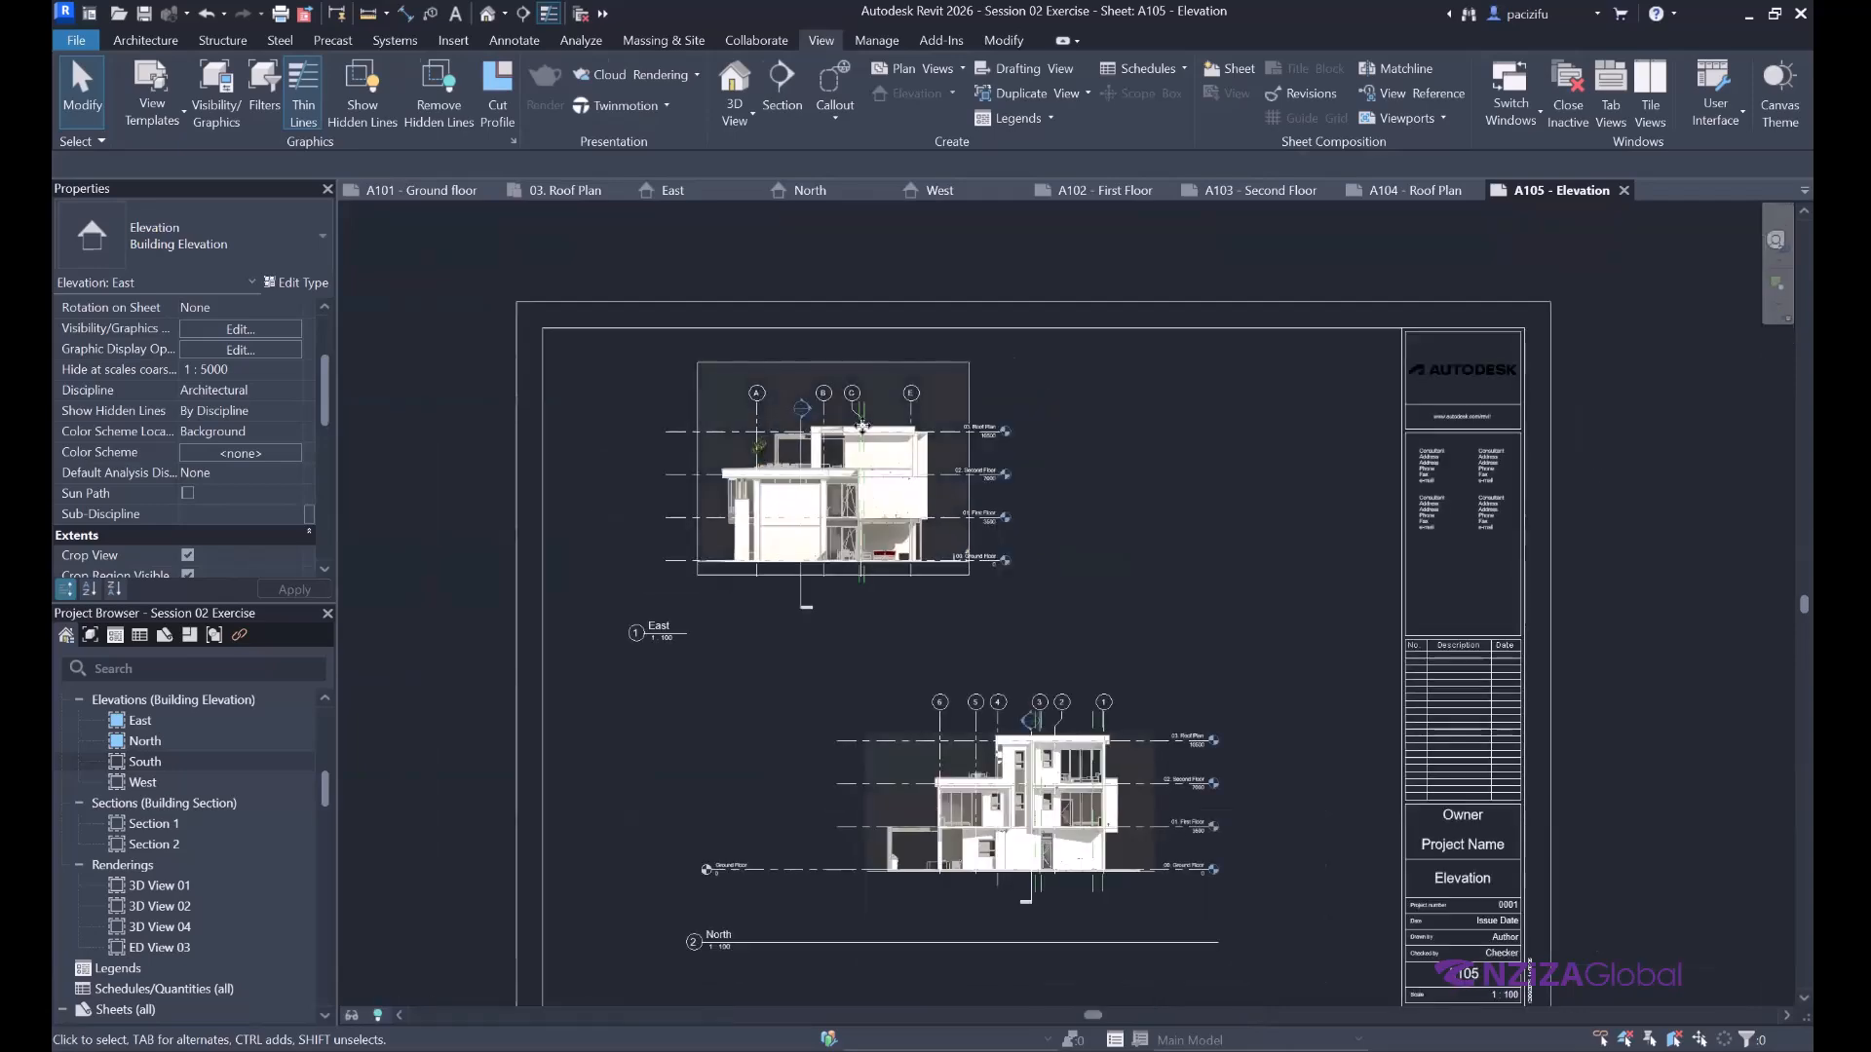
Set the East elevation's view scale on sheet A105 to 1:50.
left_click(861, 426)
double_click(861, 425)
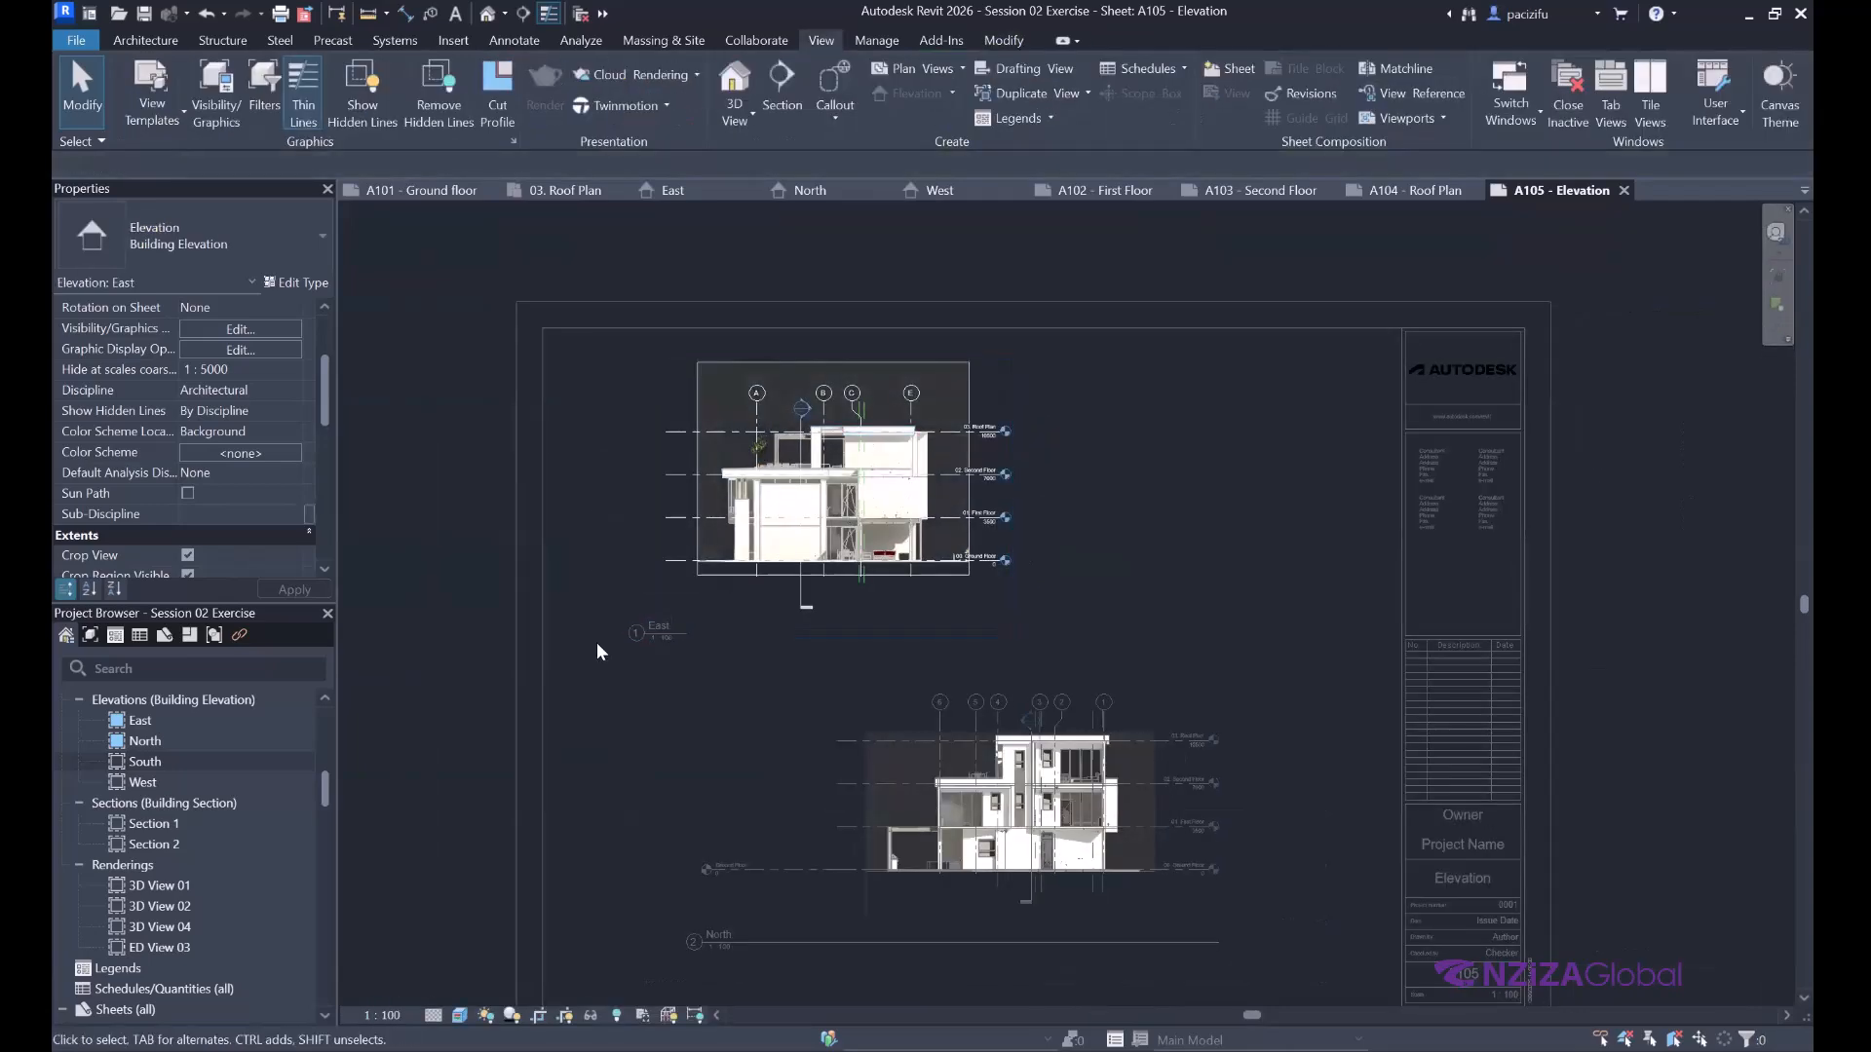
left_click(385, 1016)
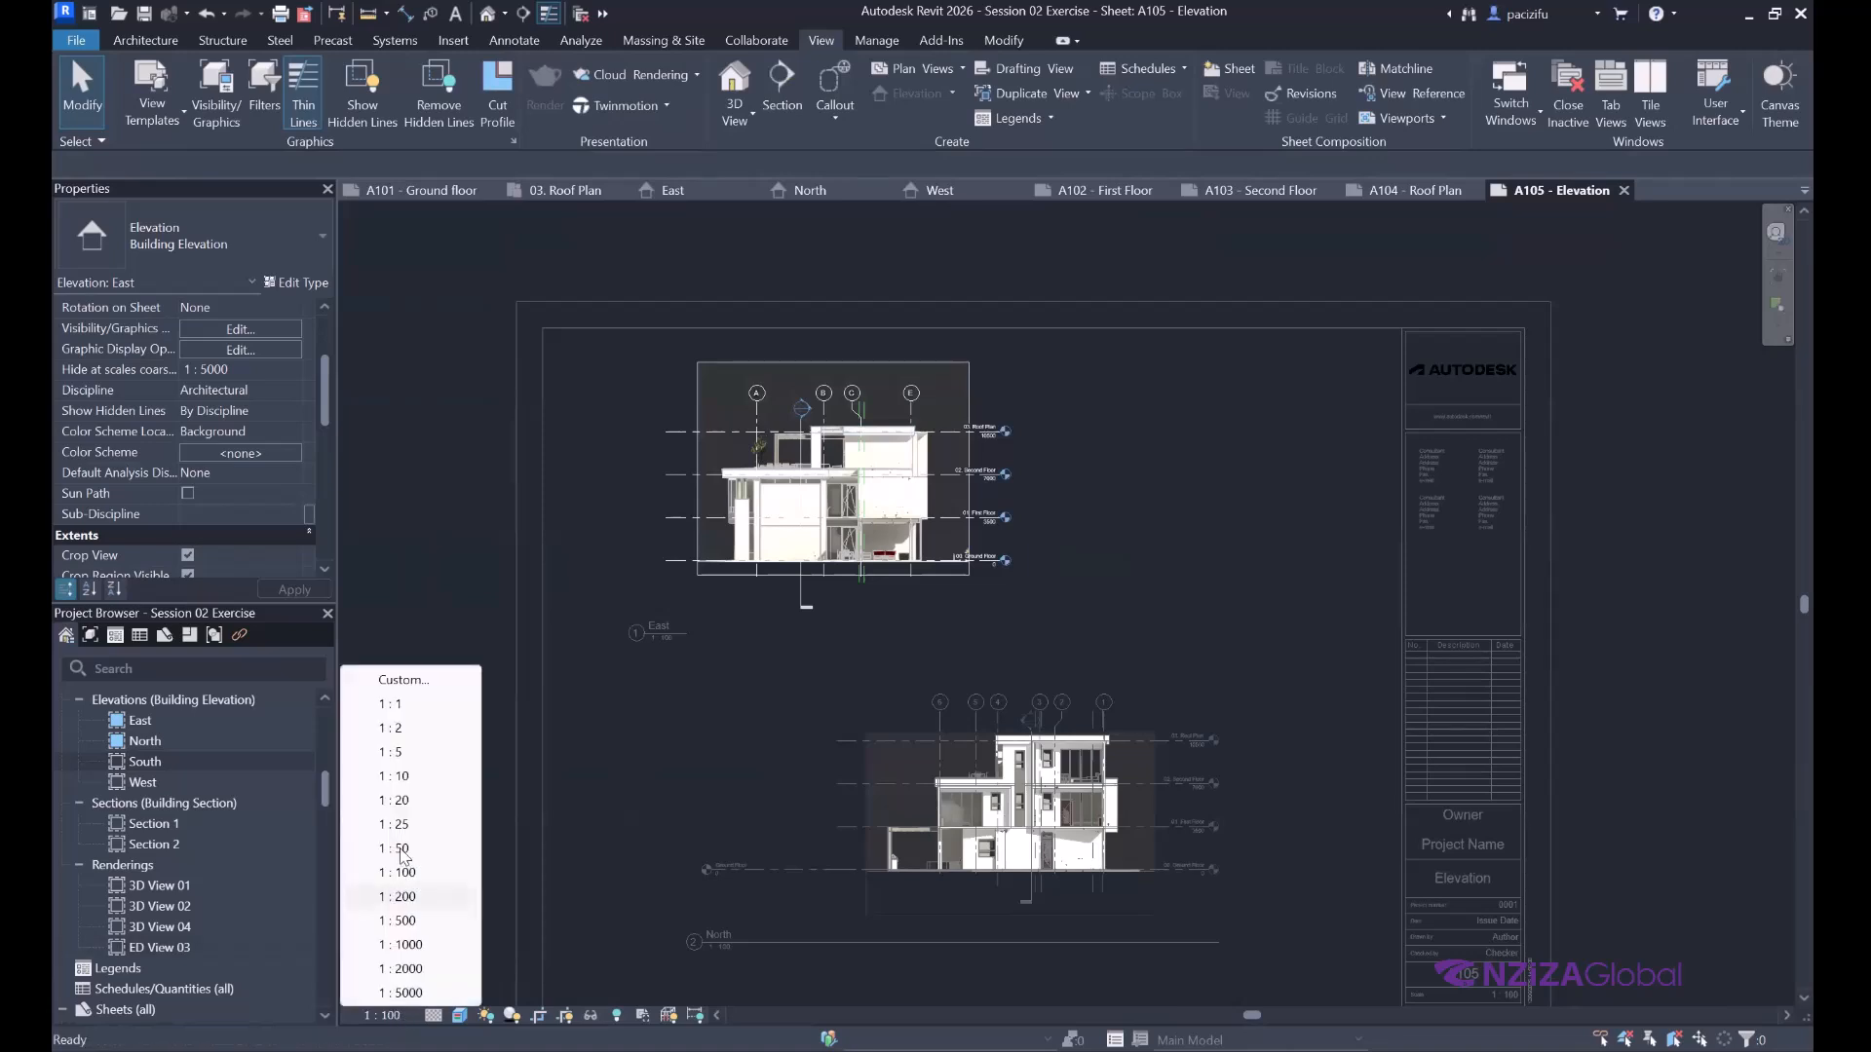
double_click(521, 789)
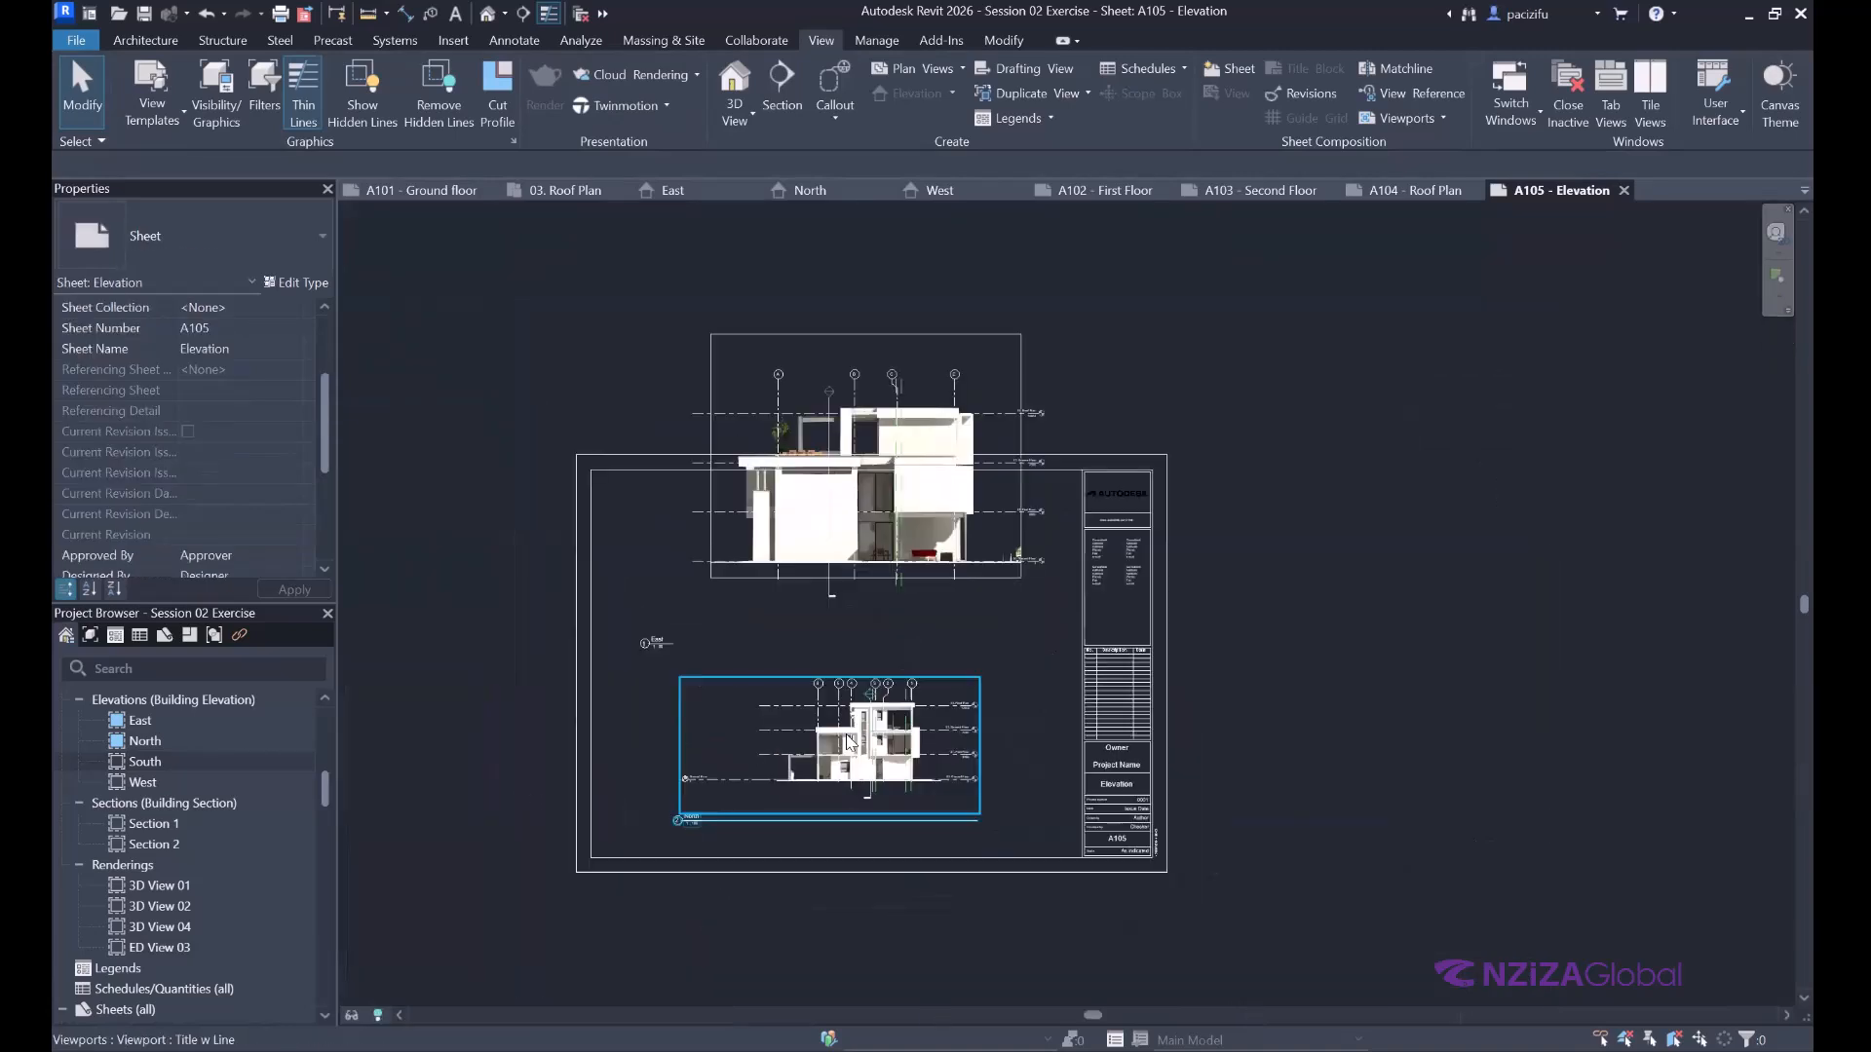
Remove the North elevation from sheet A105 and move the East elevation down inside the sheet border.
key("ctrl+z")
left_click_drag(840, 536, 850, 603)
key("Escape")
scroll(654, 816, "up", 1)
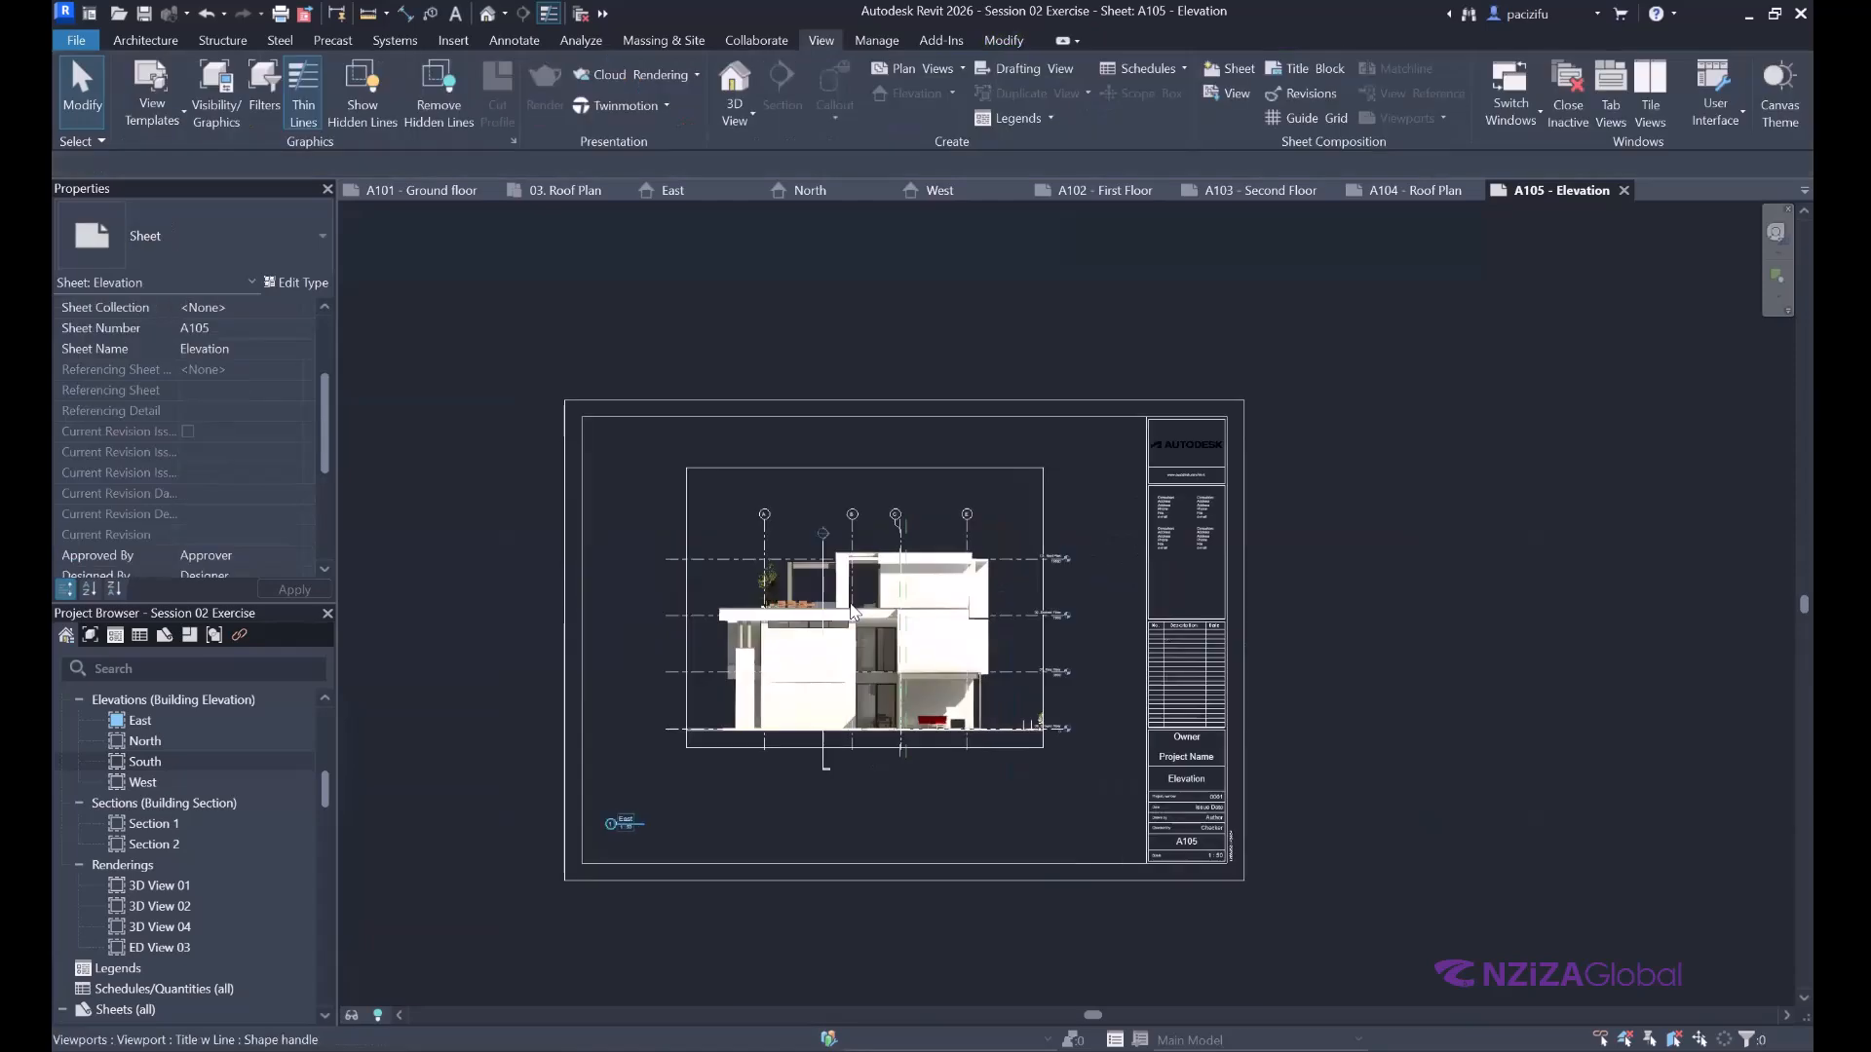
left_click(851, 611)
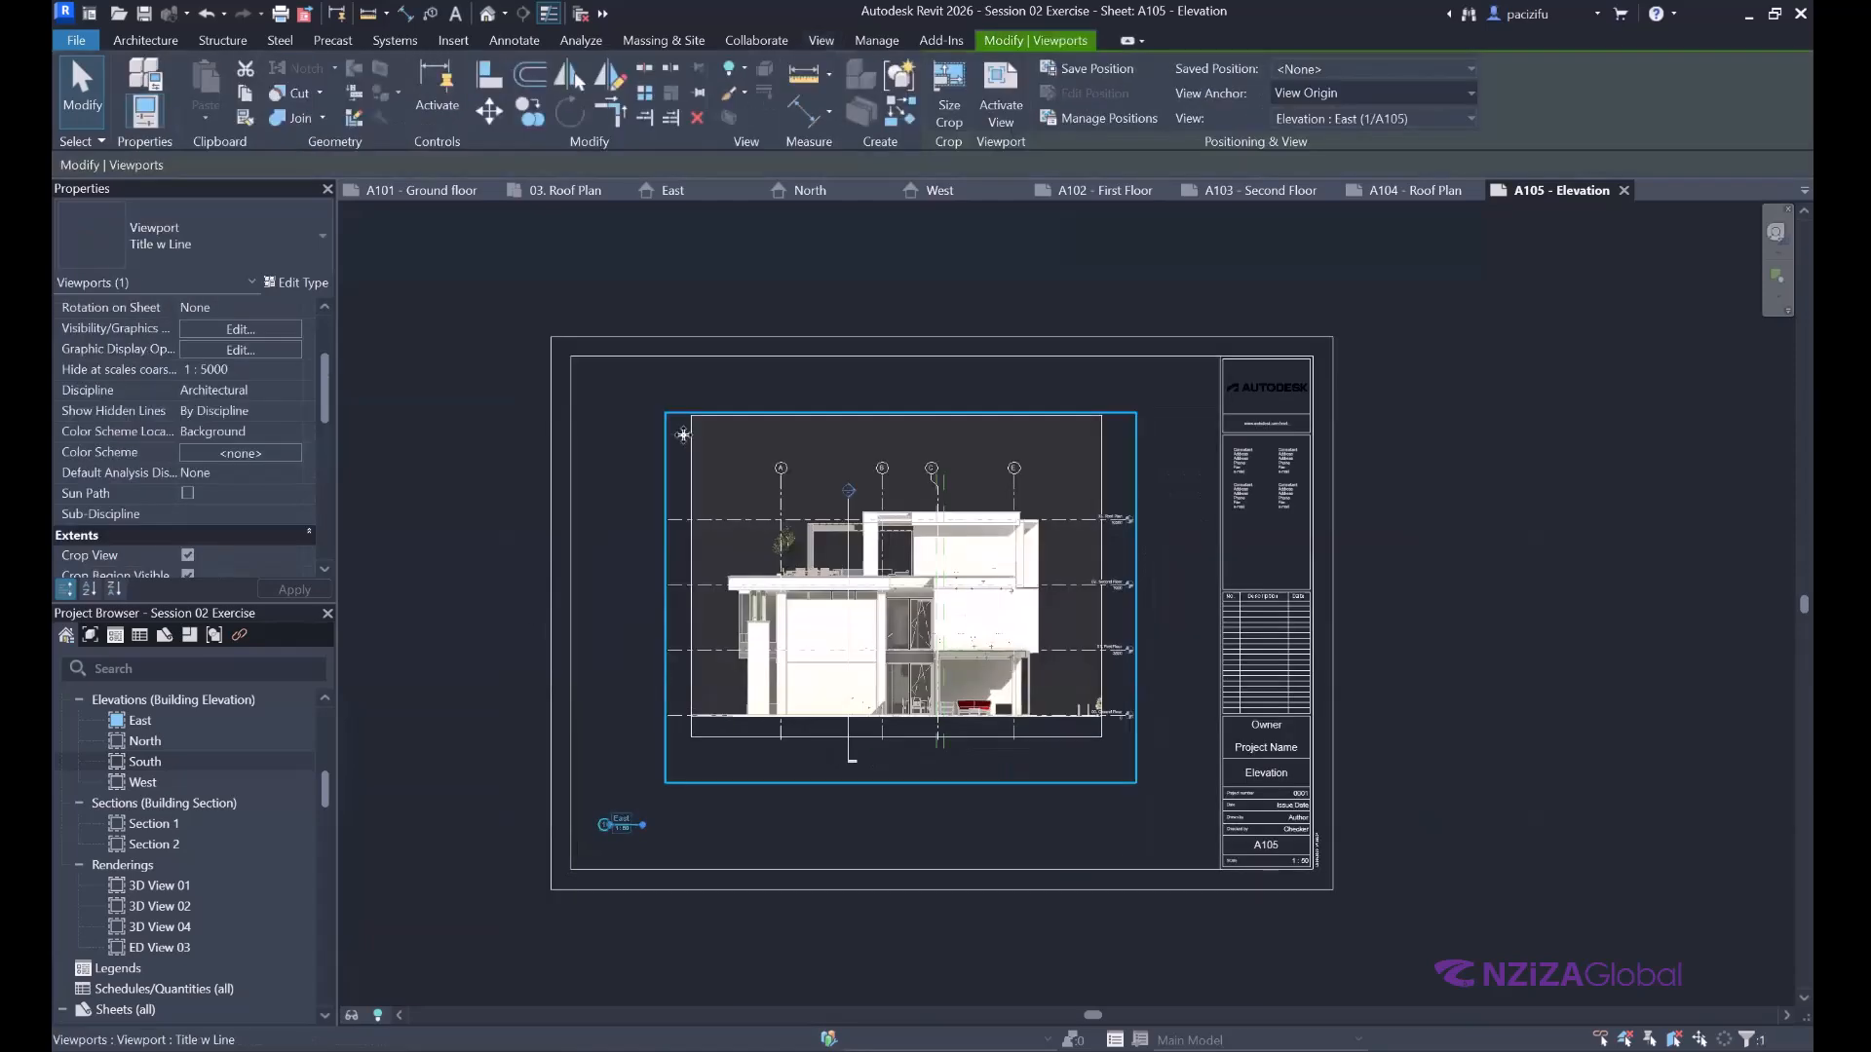
key("Down")
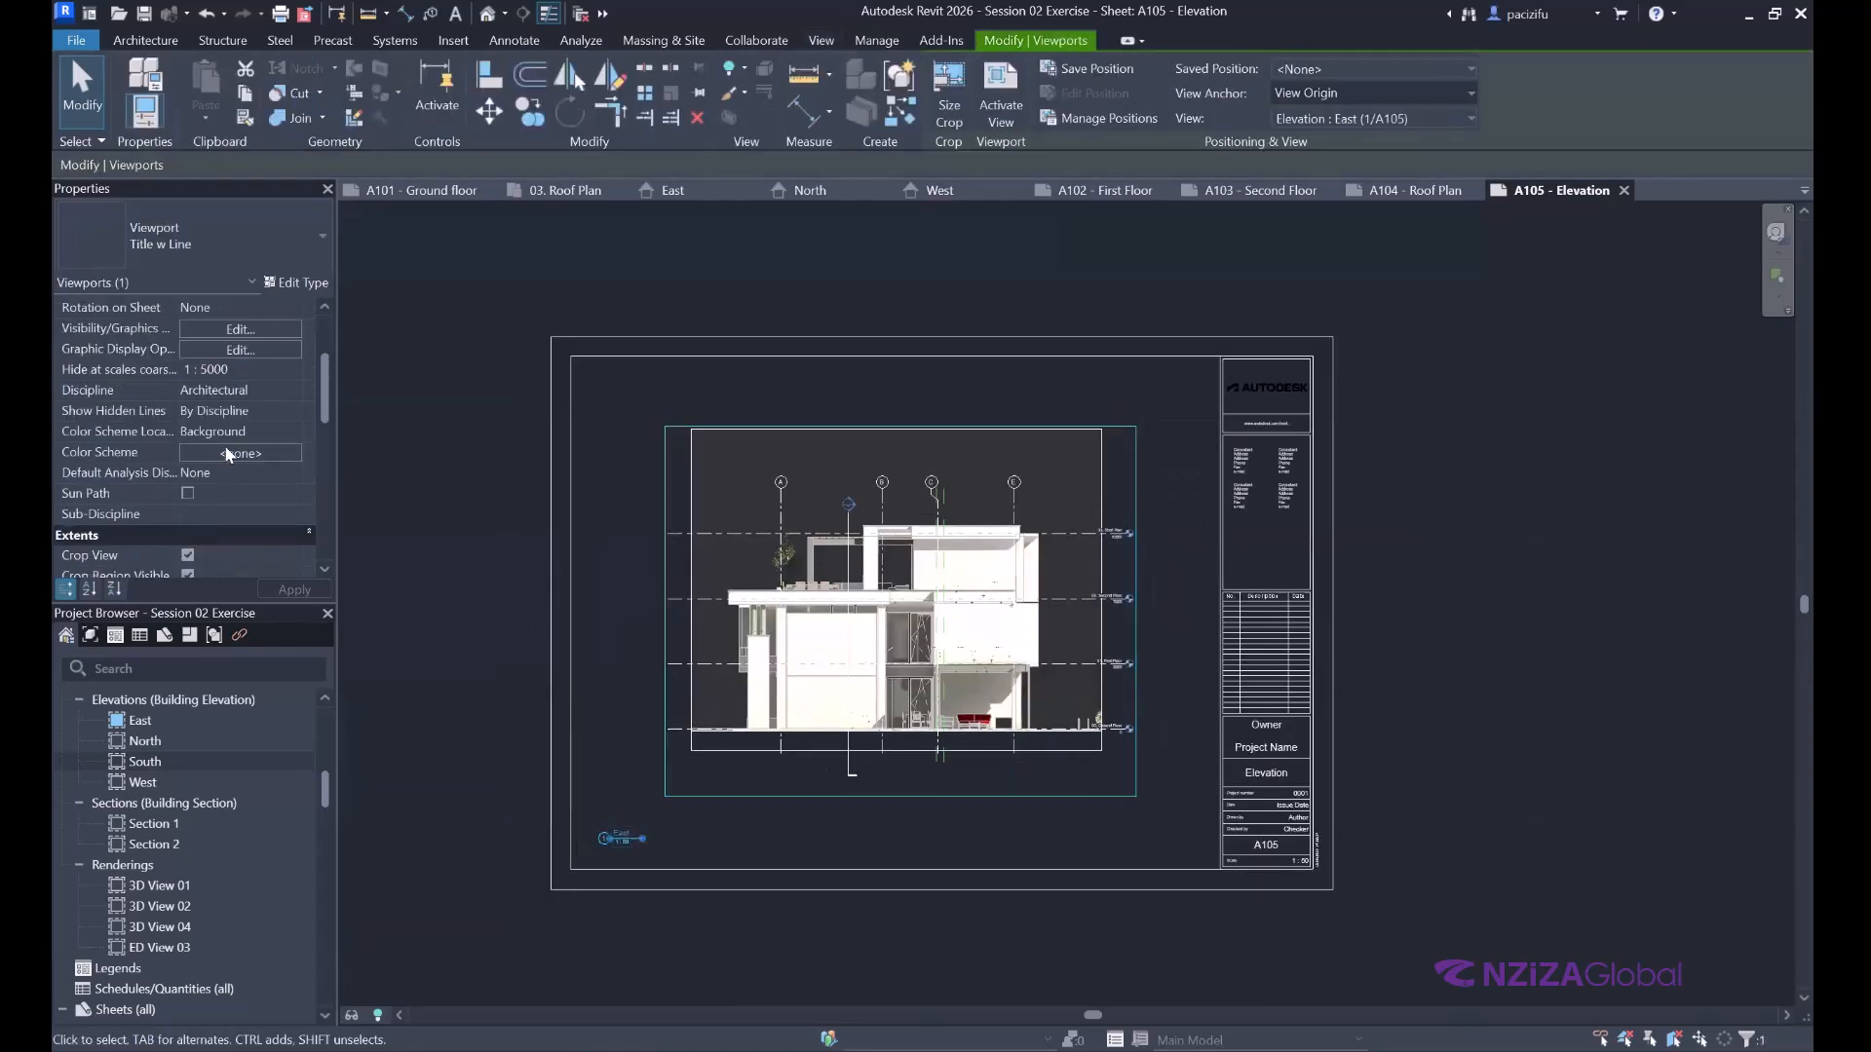
Hide the crop region border of the East elevation.
scroll(312, 433, "down", 3)
left_click(187, 390)
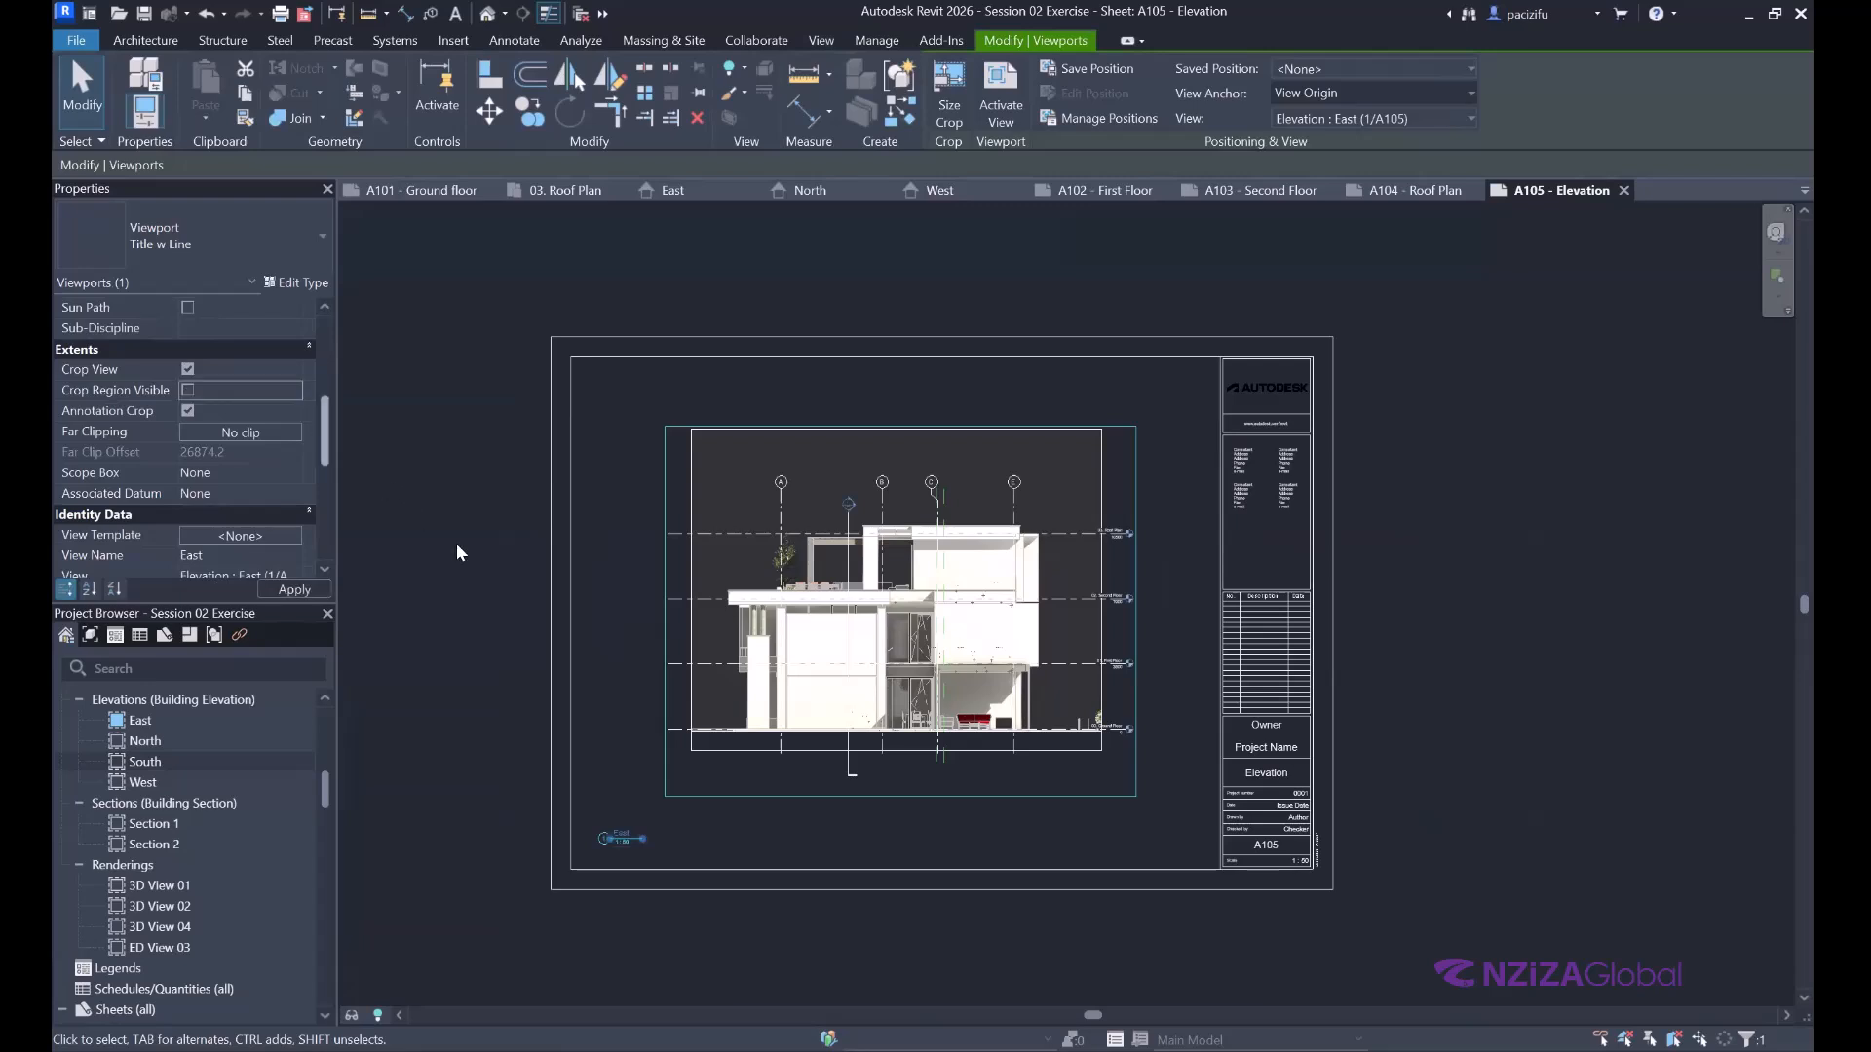
left_click(435, 527)
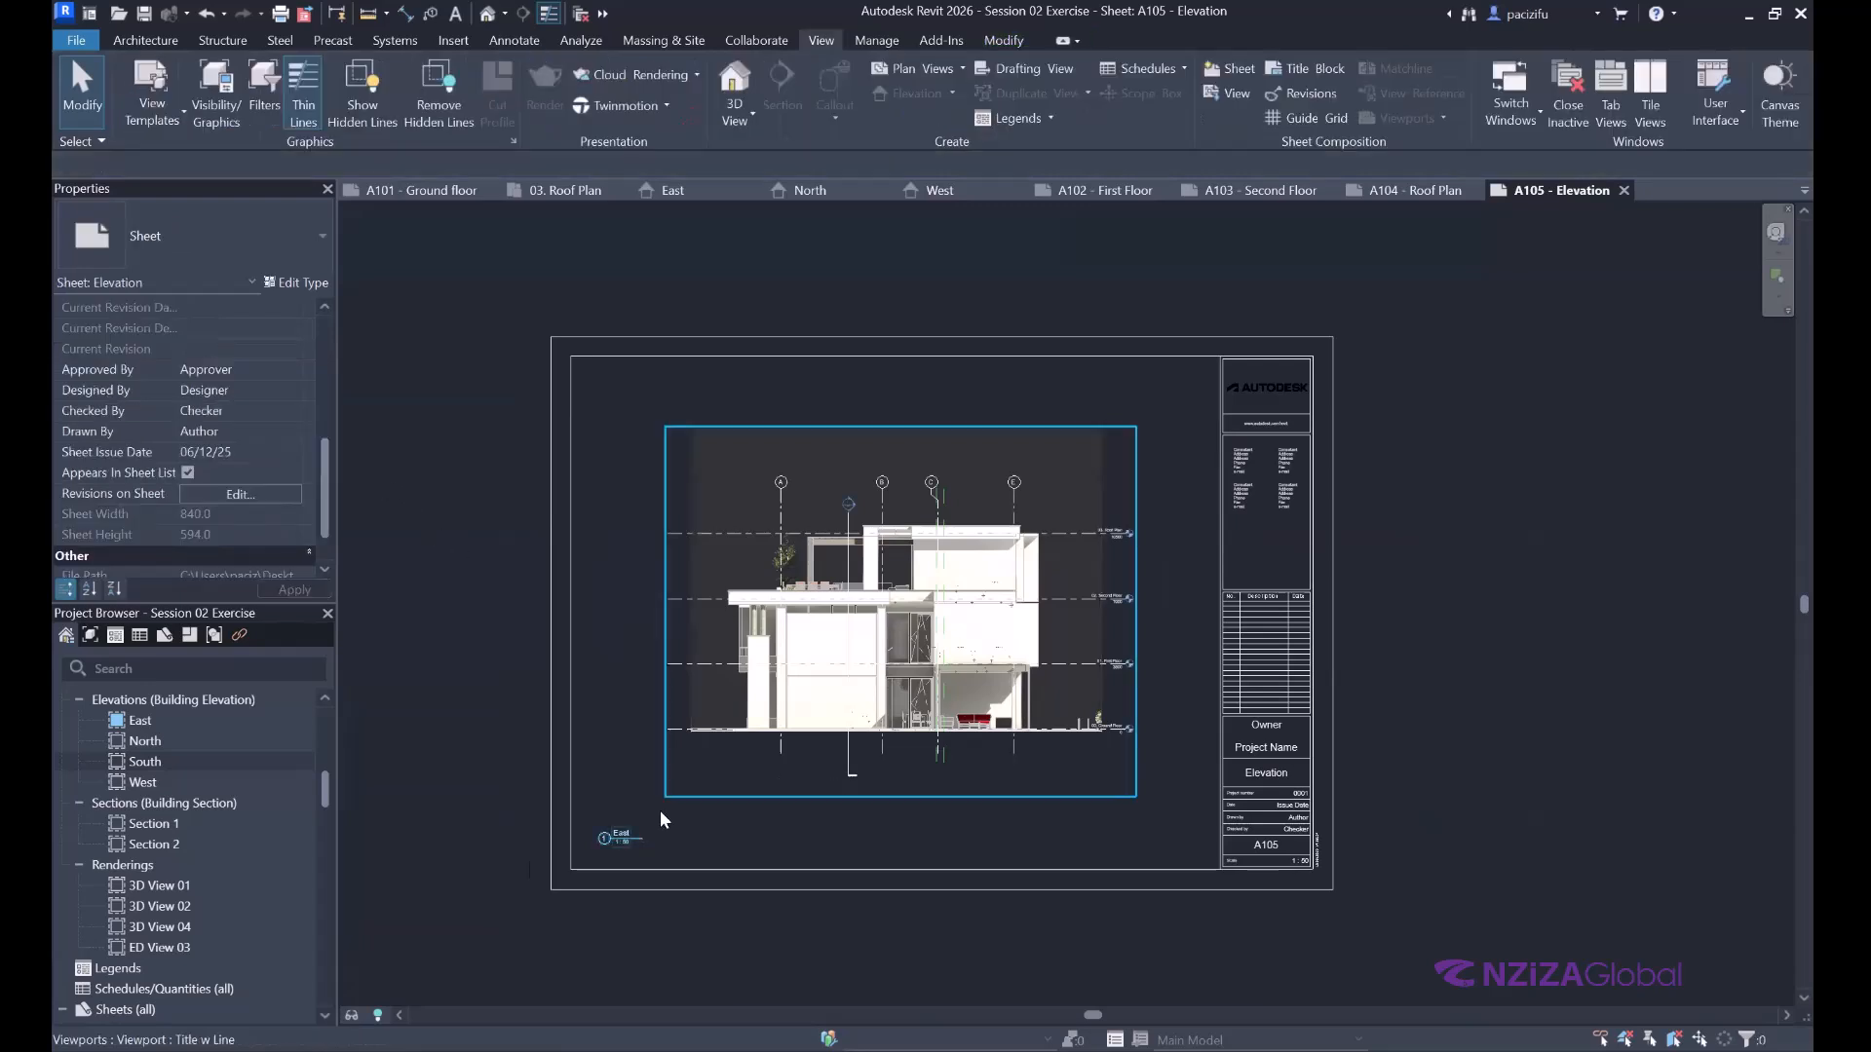
Move the East view title closer beneath the elevation's left edge and lengthen its line.
scroll(661, 811, "up", 2)
left_click_drag(680, 832, 764, 791)
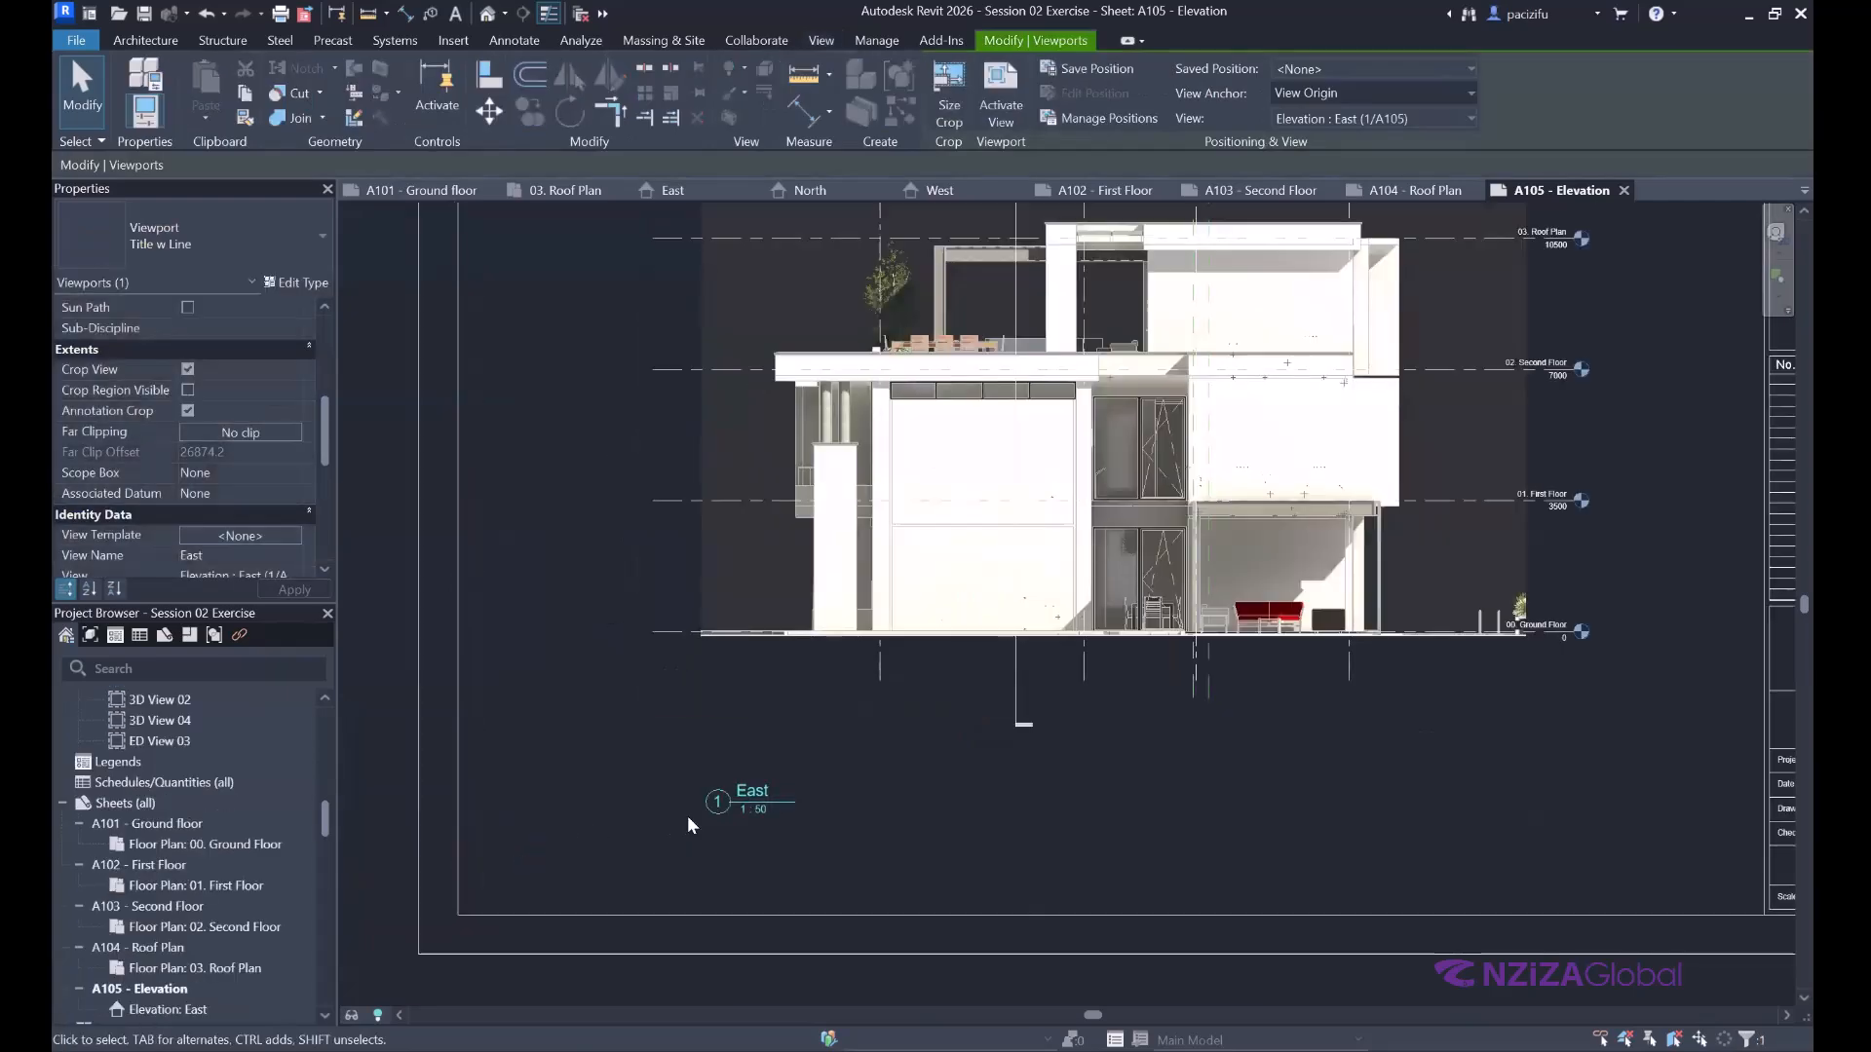
scroll(687, 816, "down", 2)
left_click_drag(1185, 705, 571, 832)
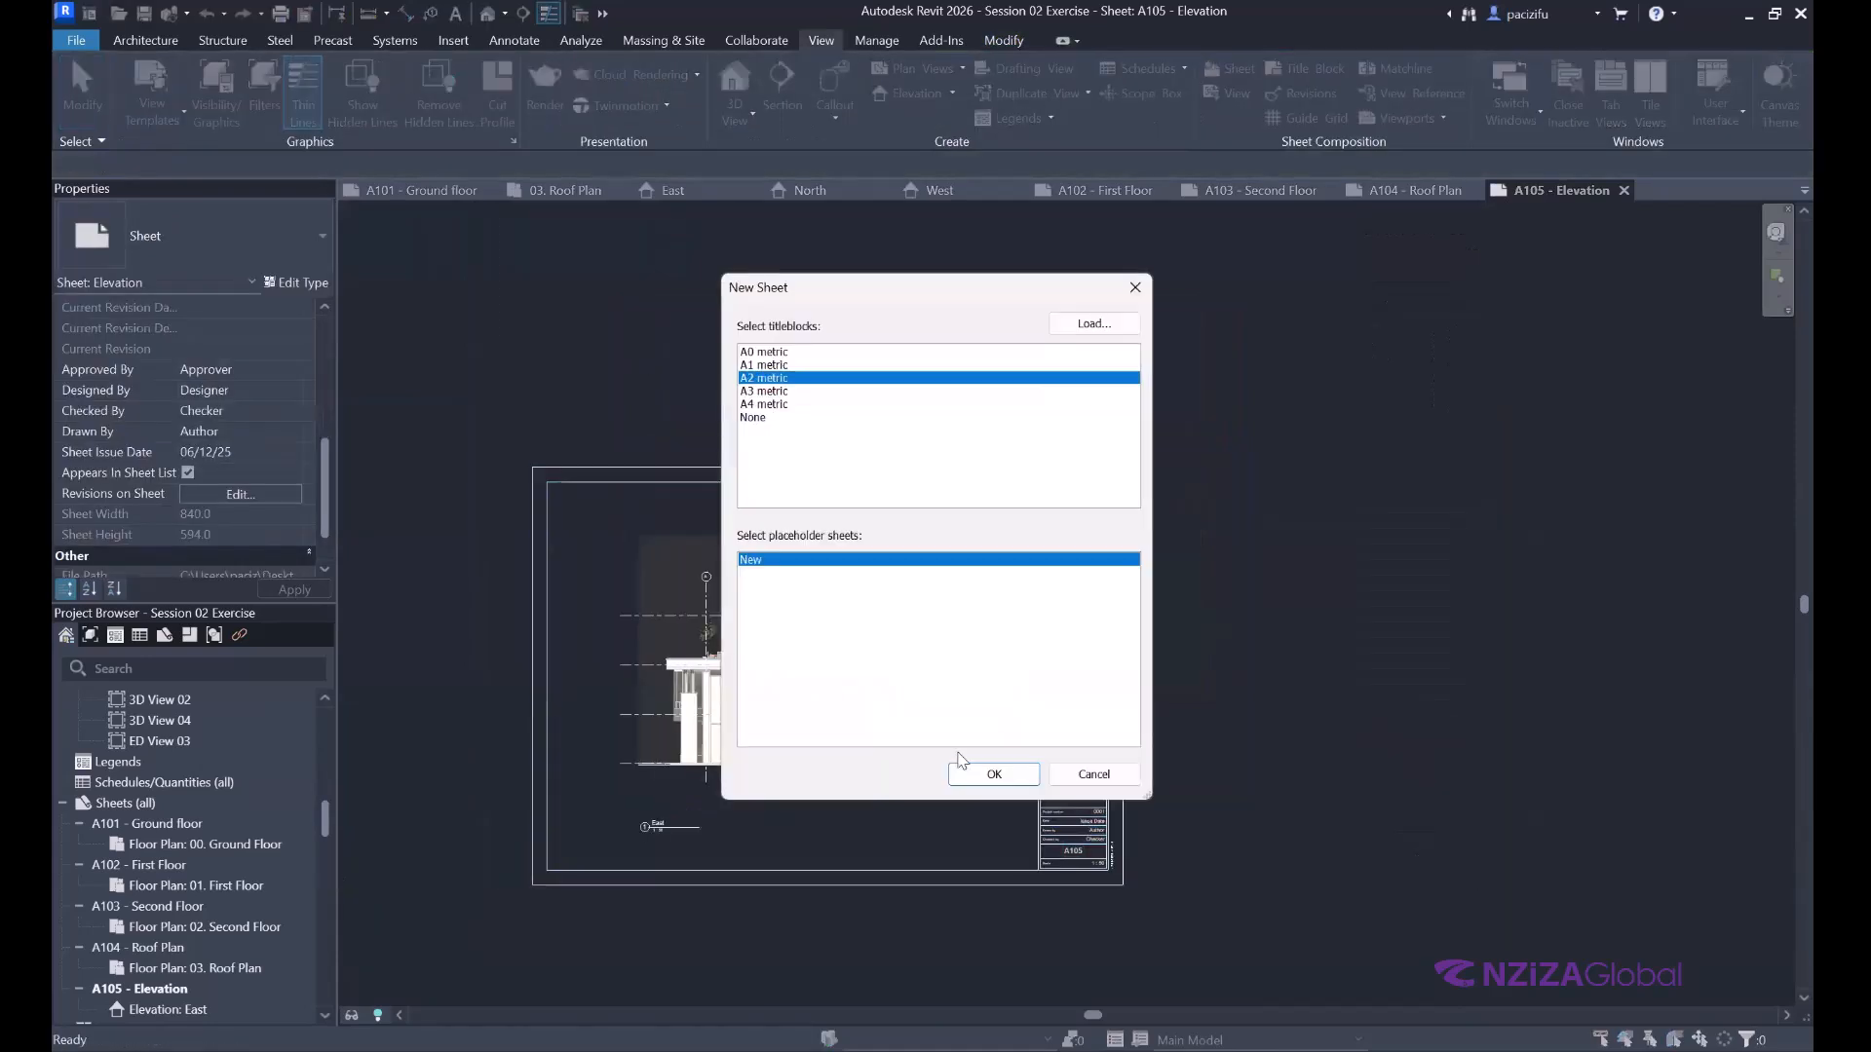
Create a new sheet with the A1 metric title block and place the North elevation near its middle.
key("Up")
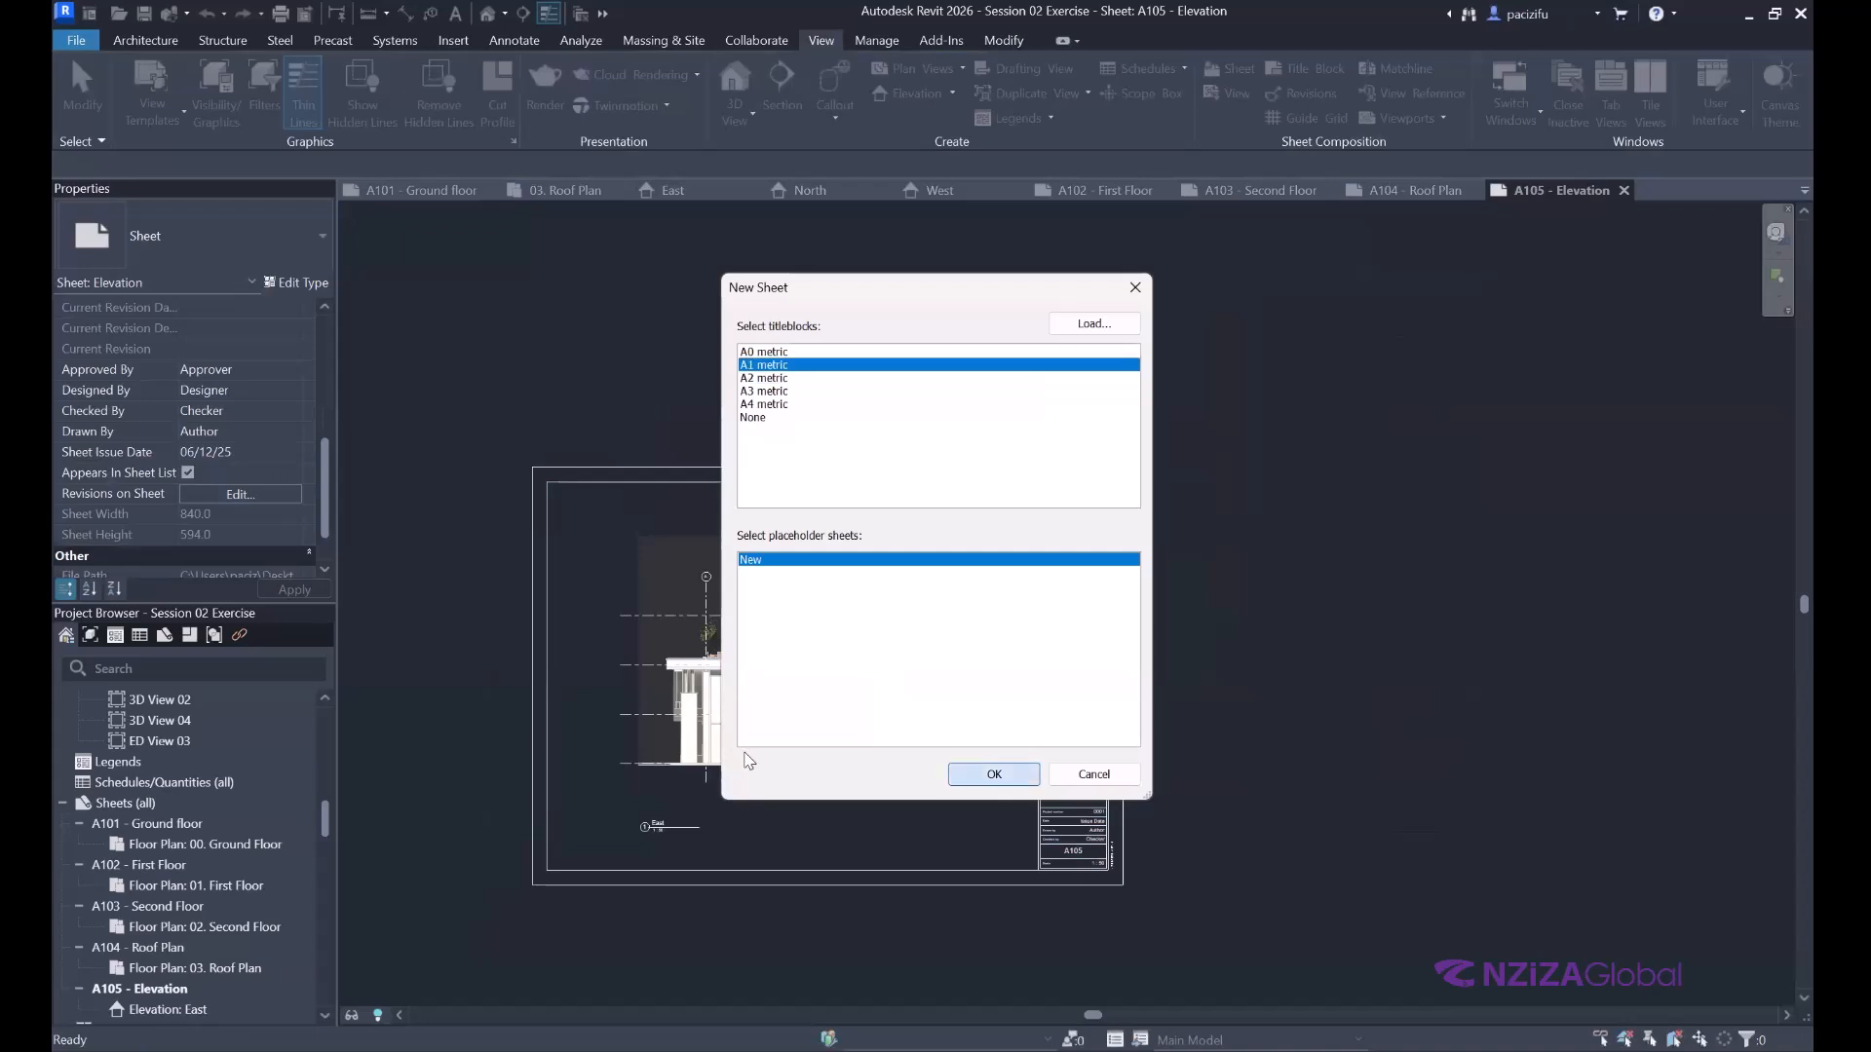
key("Return")
scroll(203, 743, "up", 2)
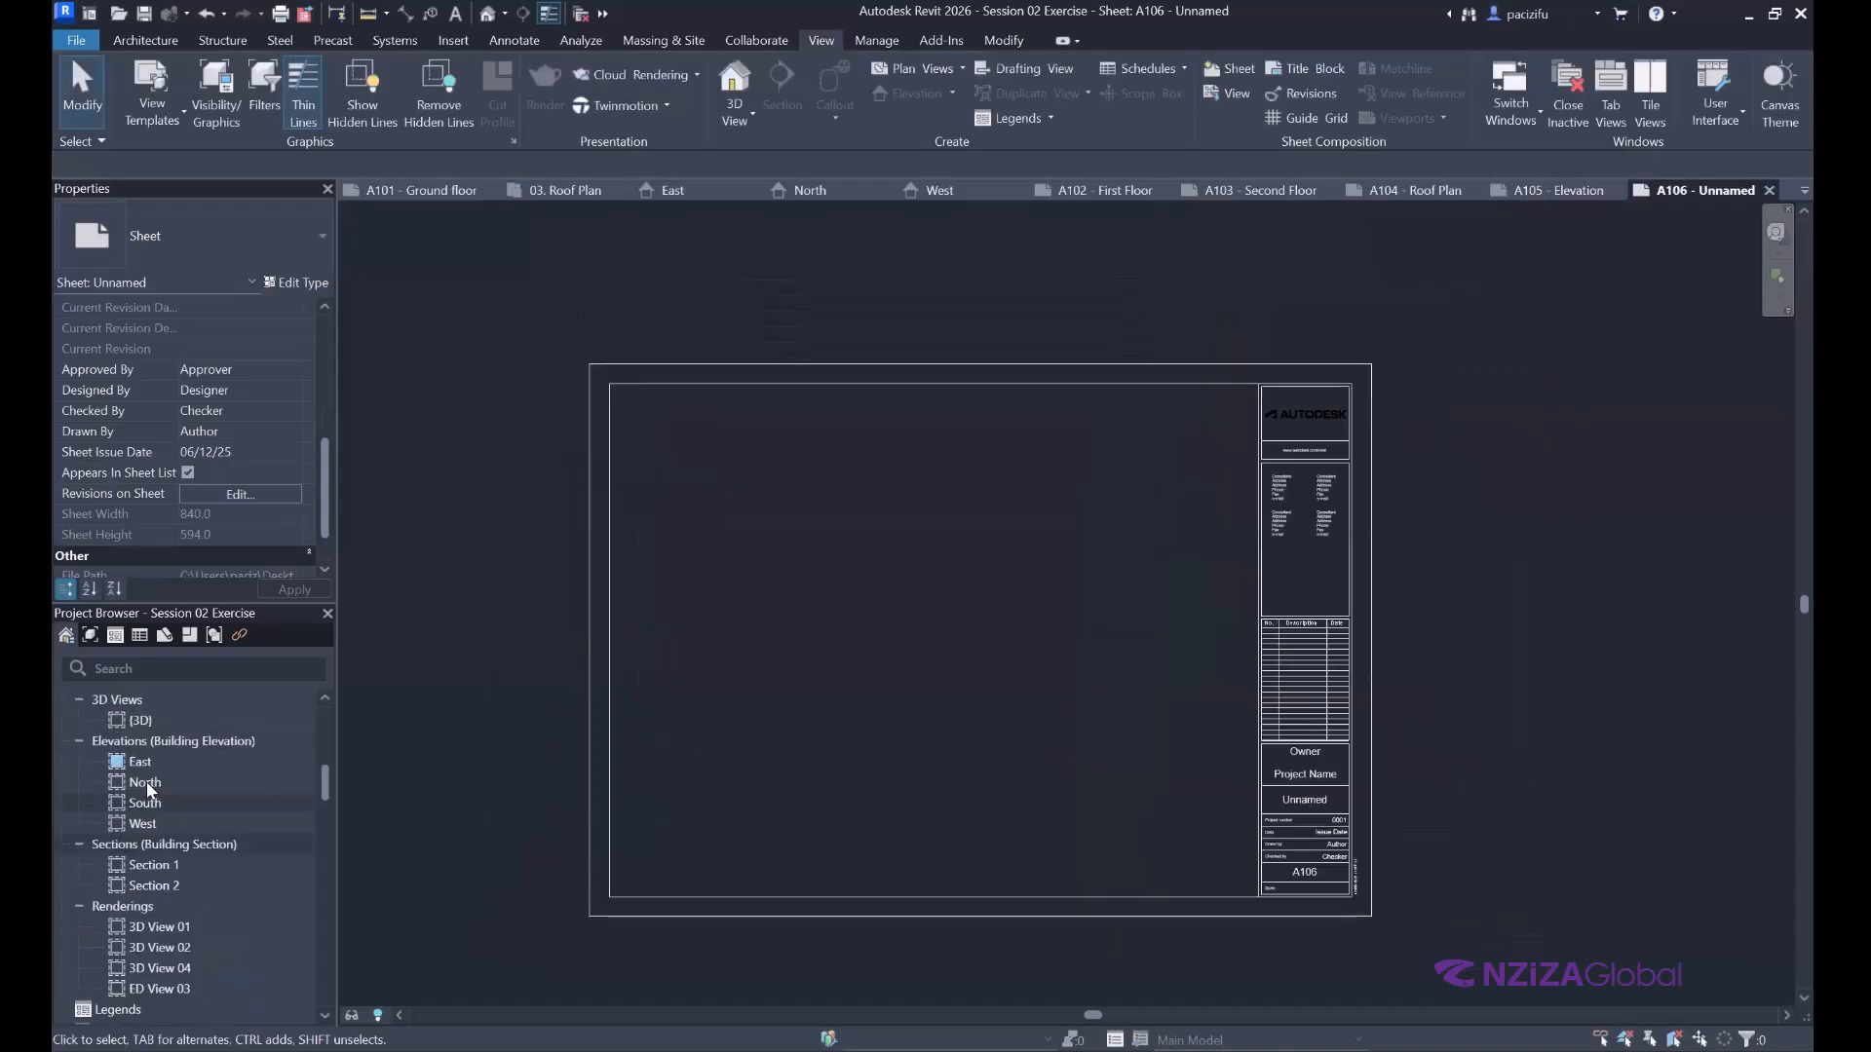
left_click(146, 799)
left_click_drag(144, 784, 926, 658)
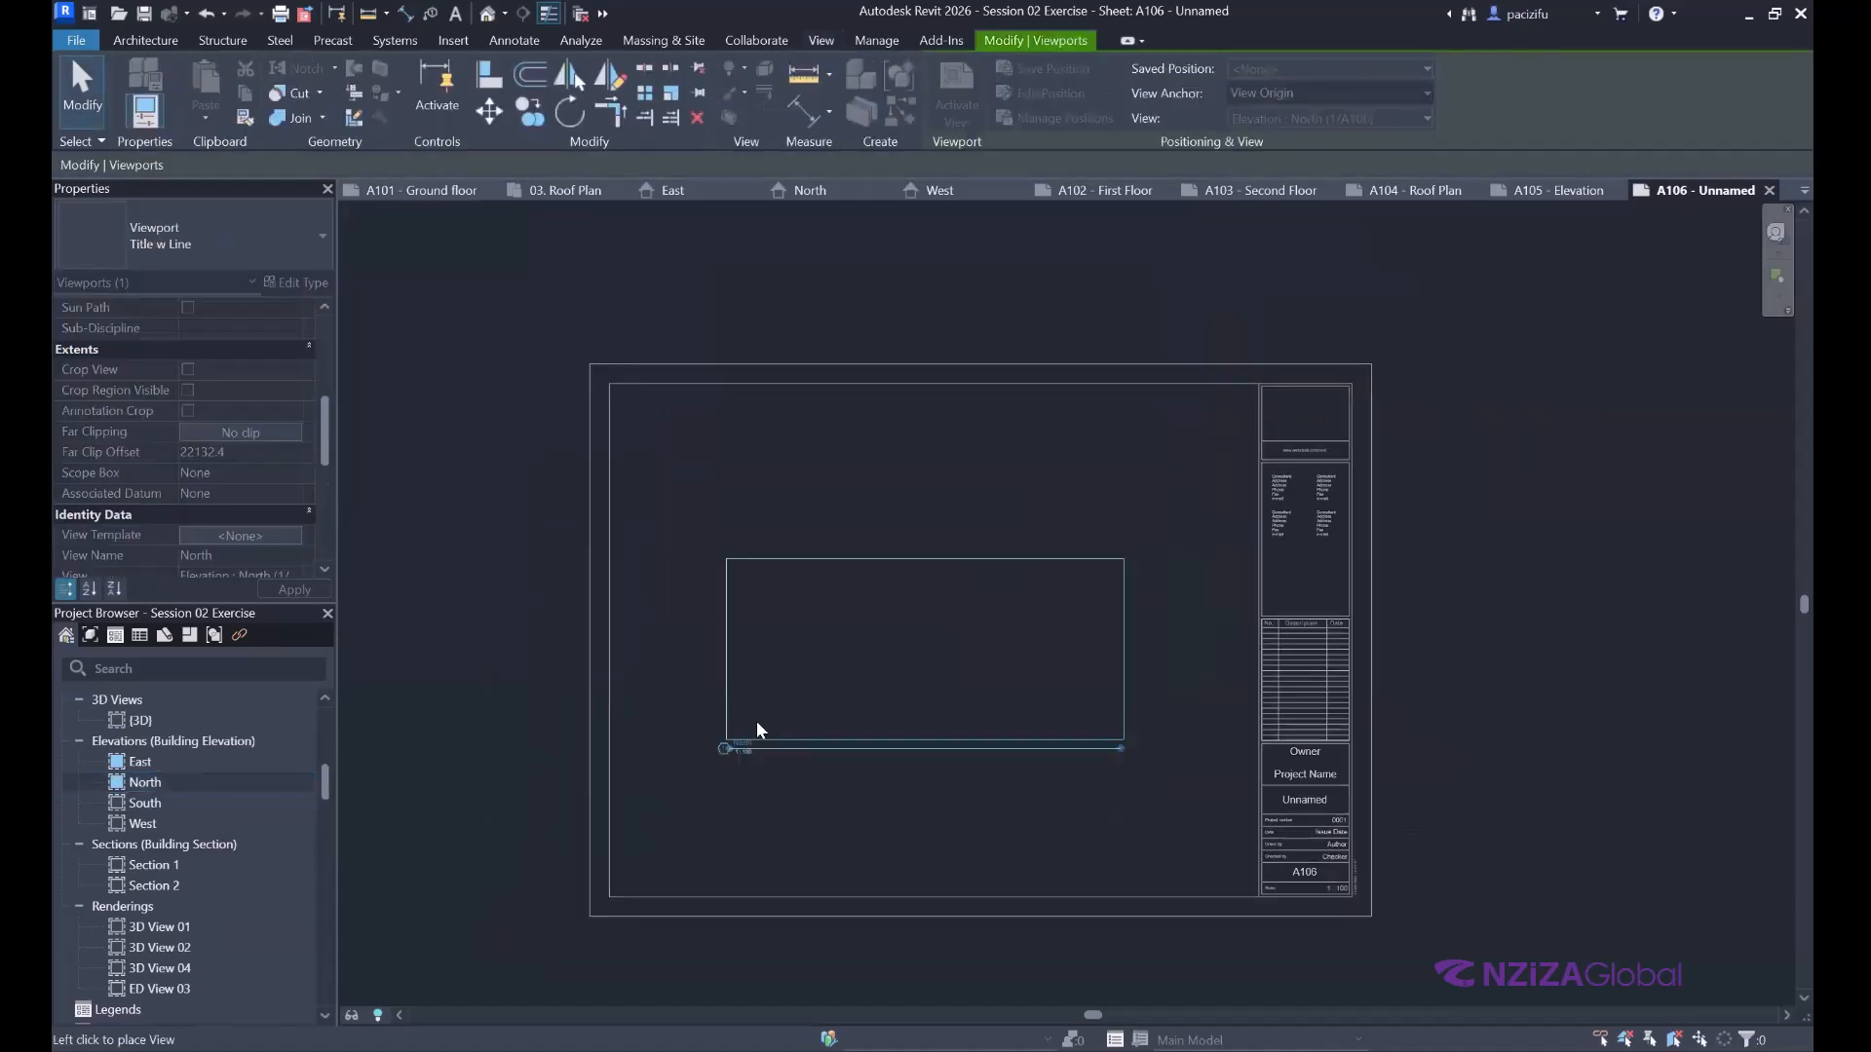
left_click(756, 729)
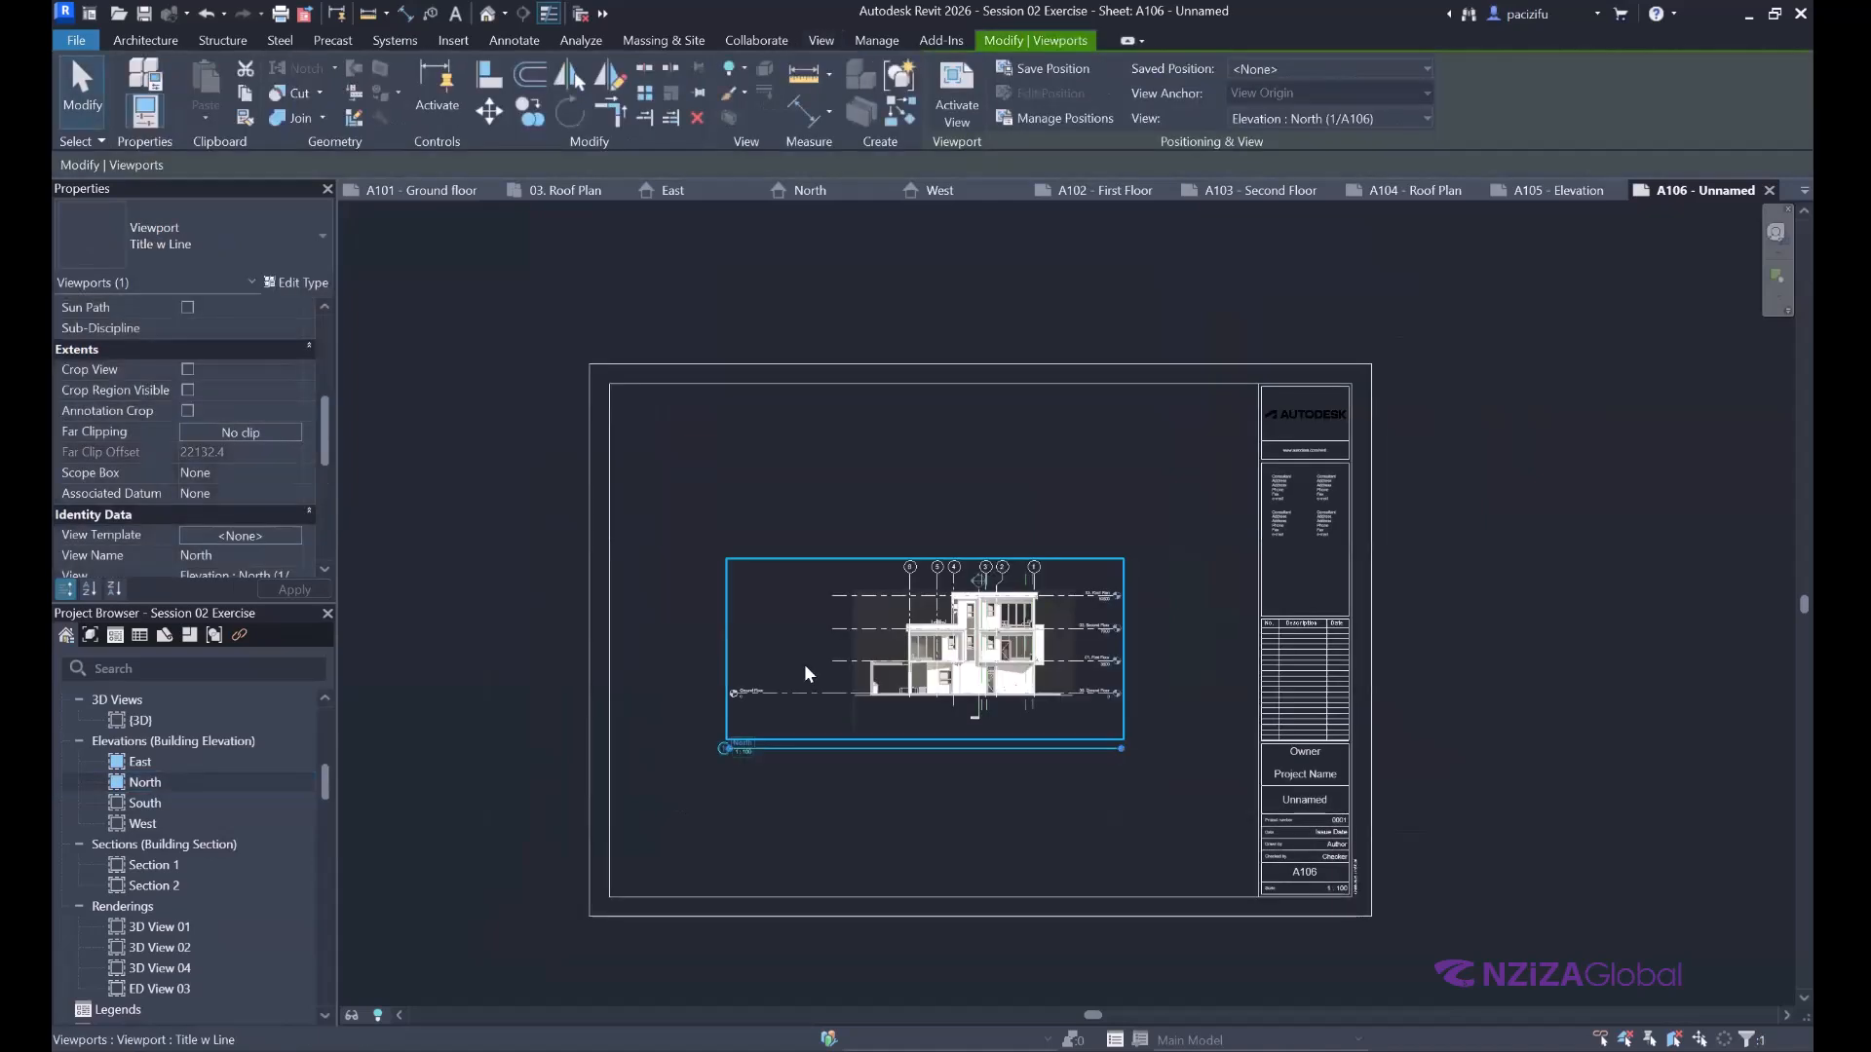
Activate the North elevation on sheet A106, set its scale to 1:50 and deactivate the view.
left_click(387, 1017)
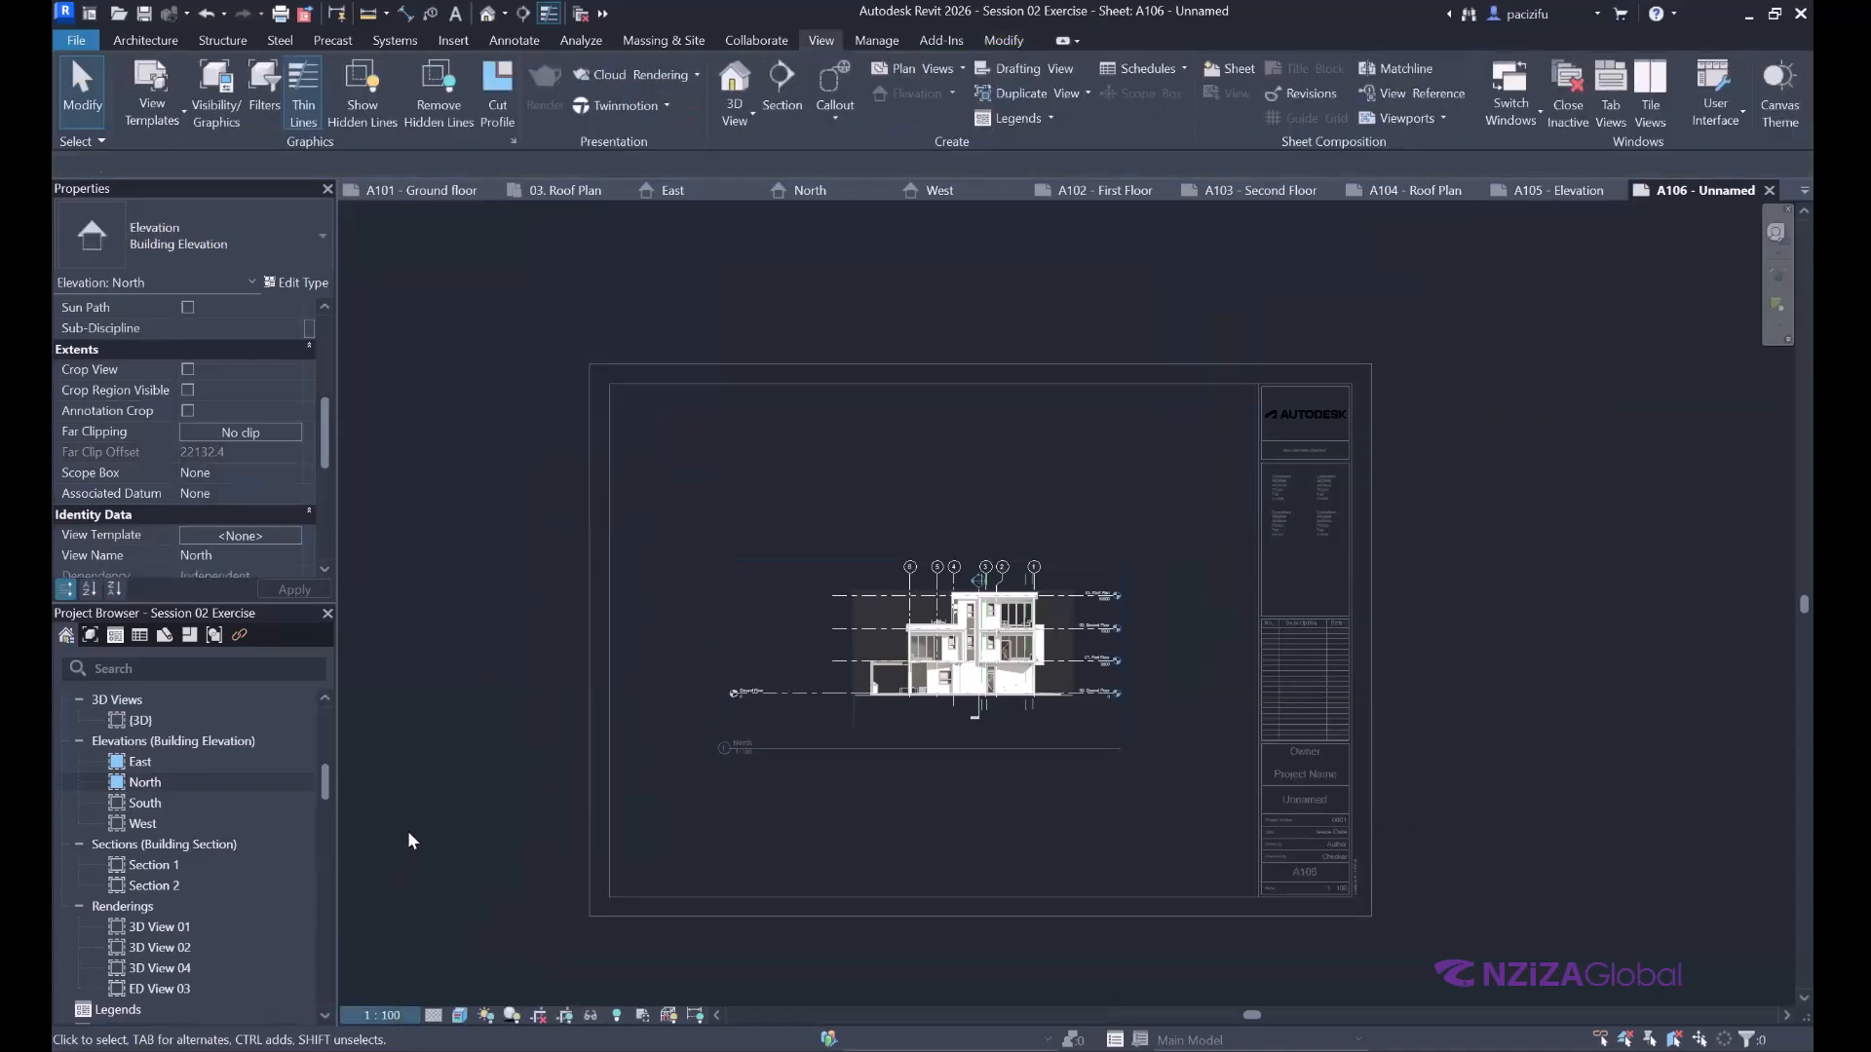
left_click(410, 849)
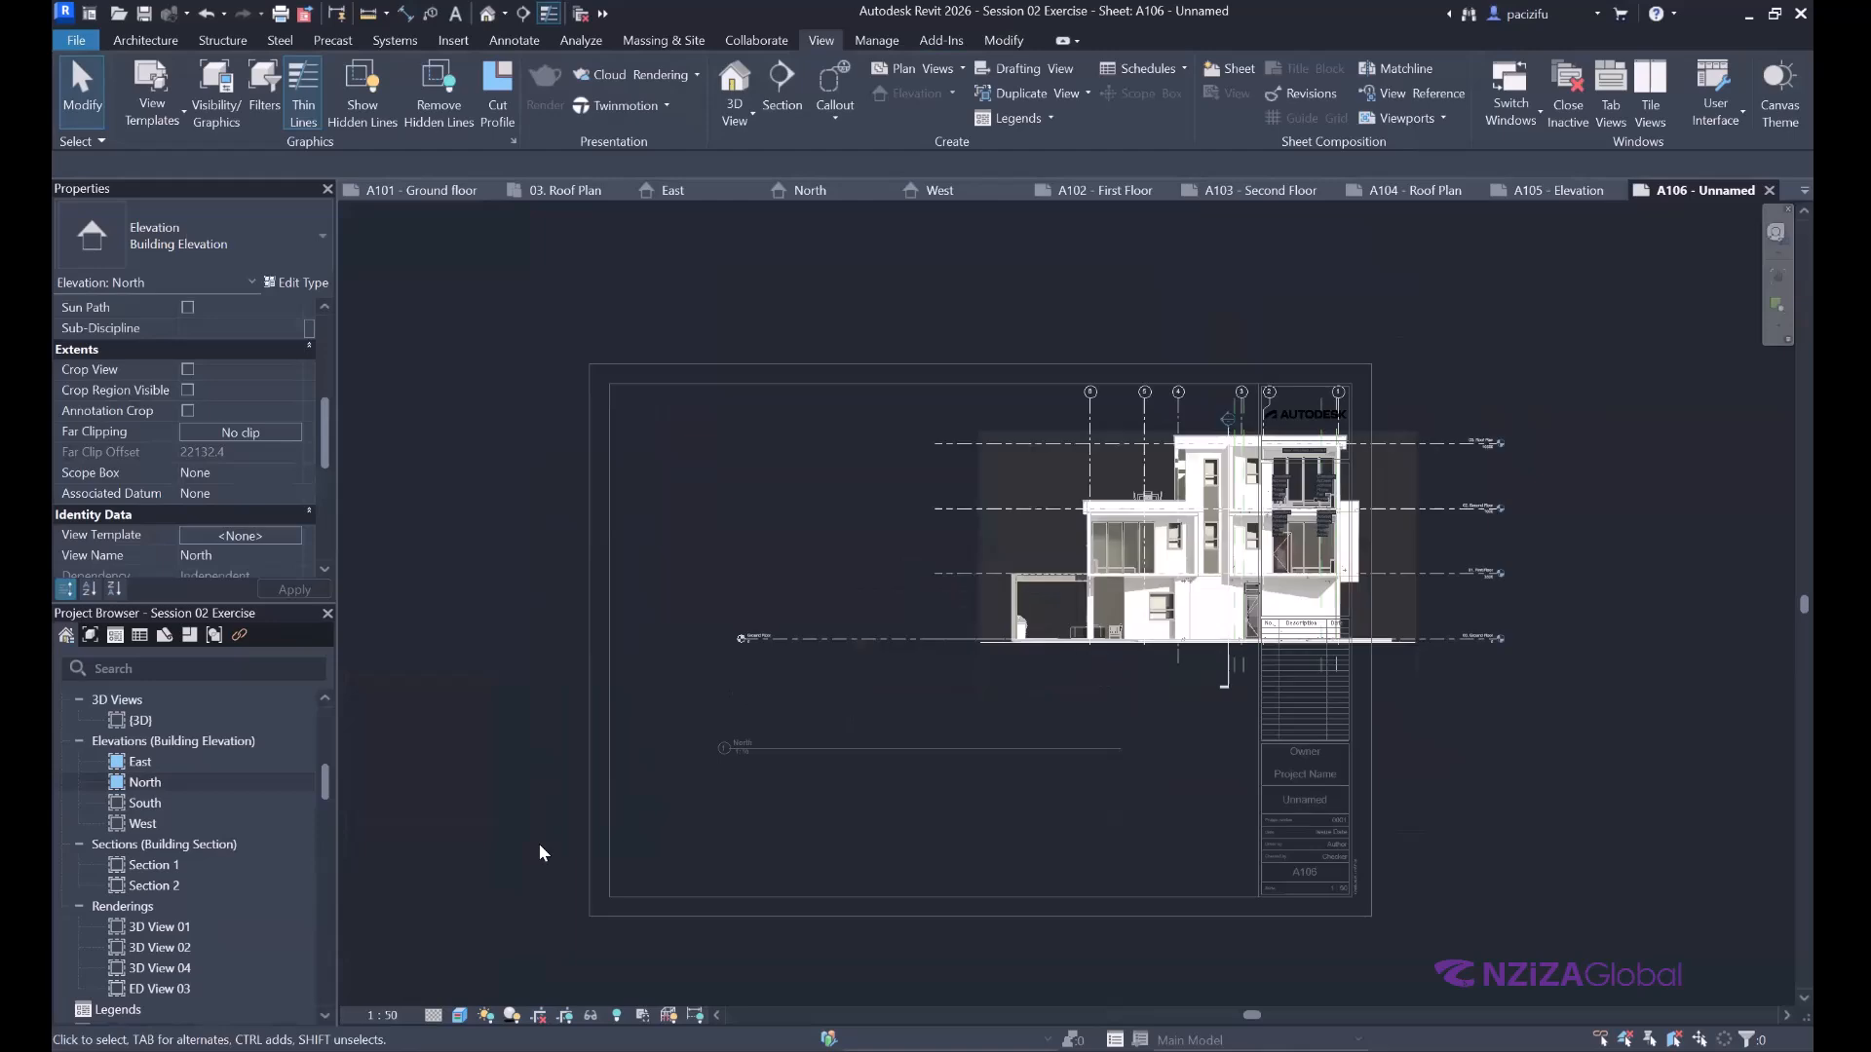
double_click(510, 890)
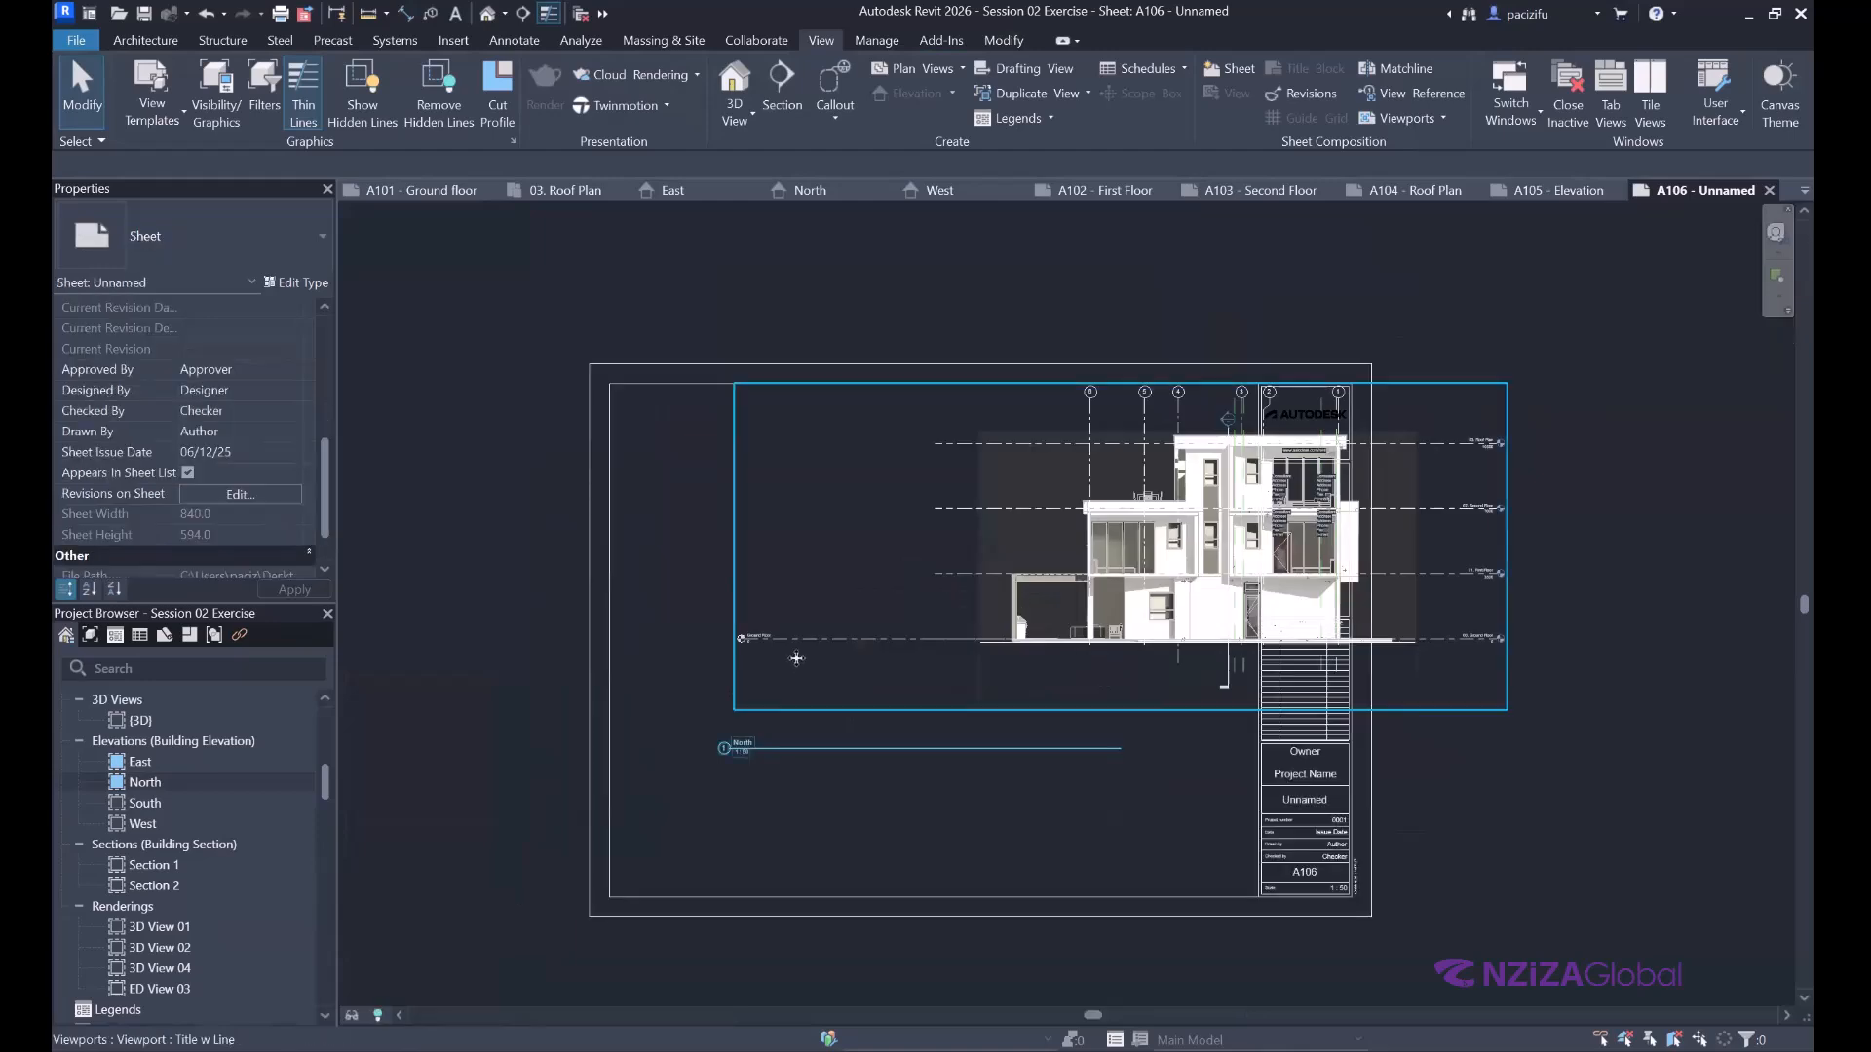
Enable Crop View, Crop Region Visible and Annotation Crop for the North elevation viewport.
left_click(830, 447)
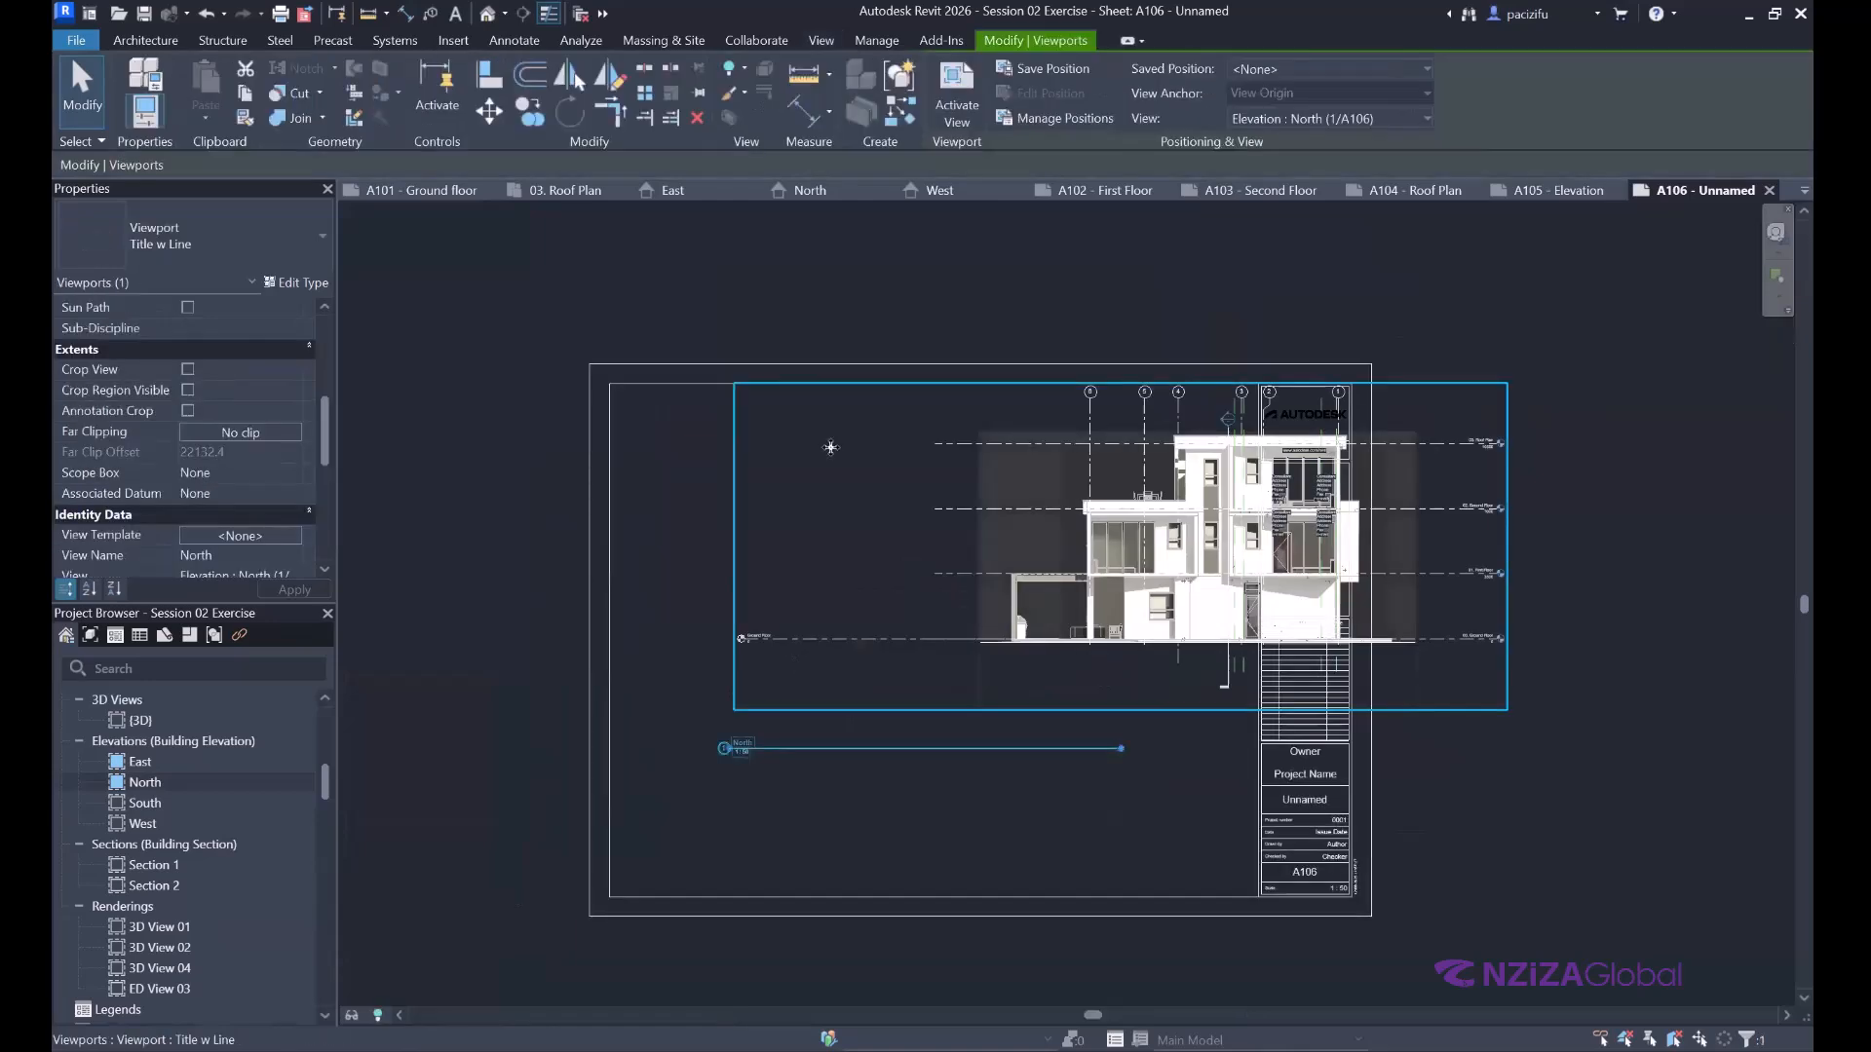
left_click(188, 369)
left_click(188, 389)
left_click(188, 410)
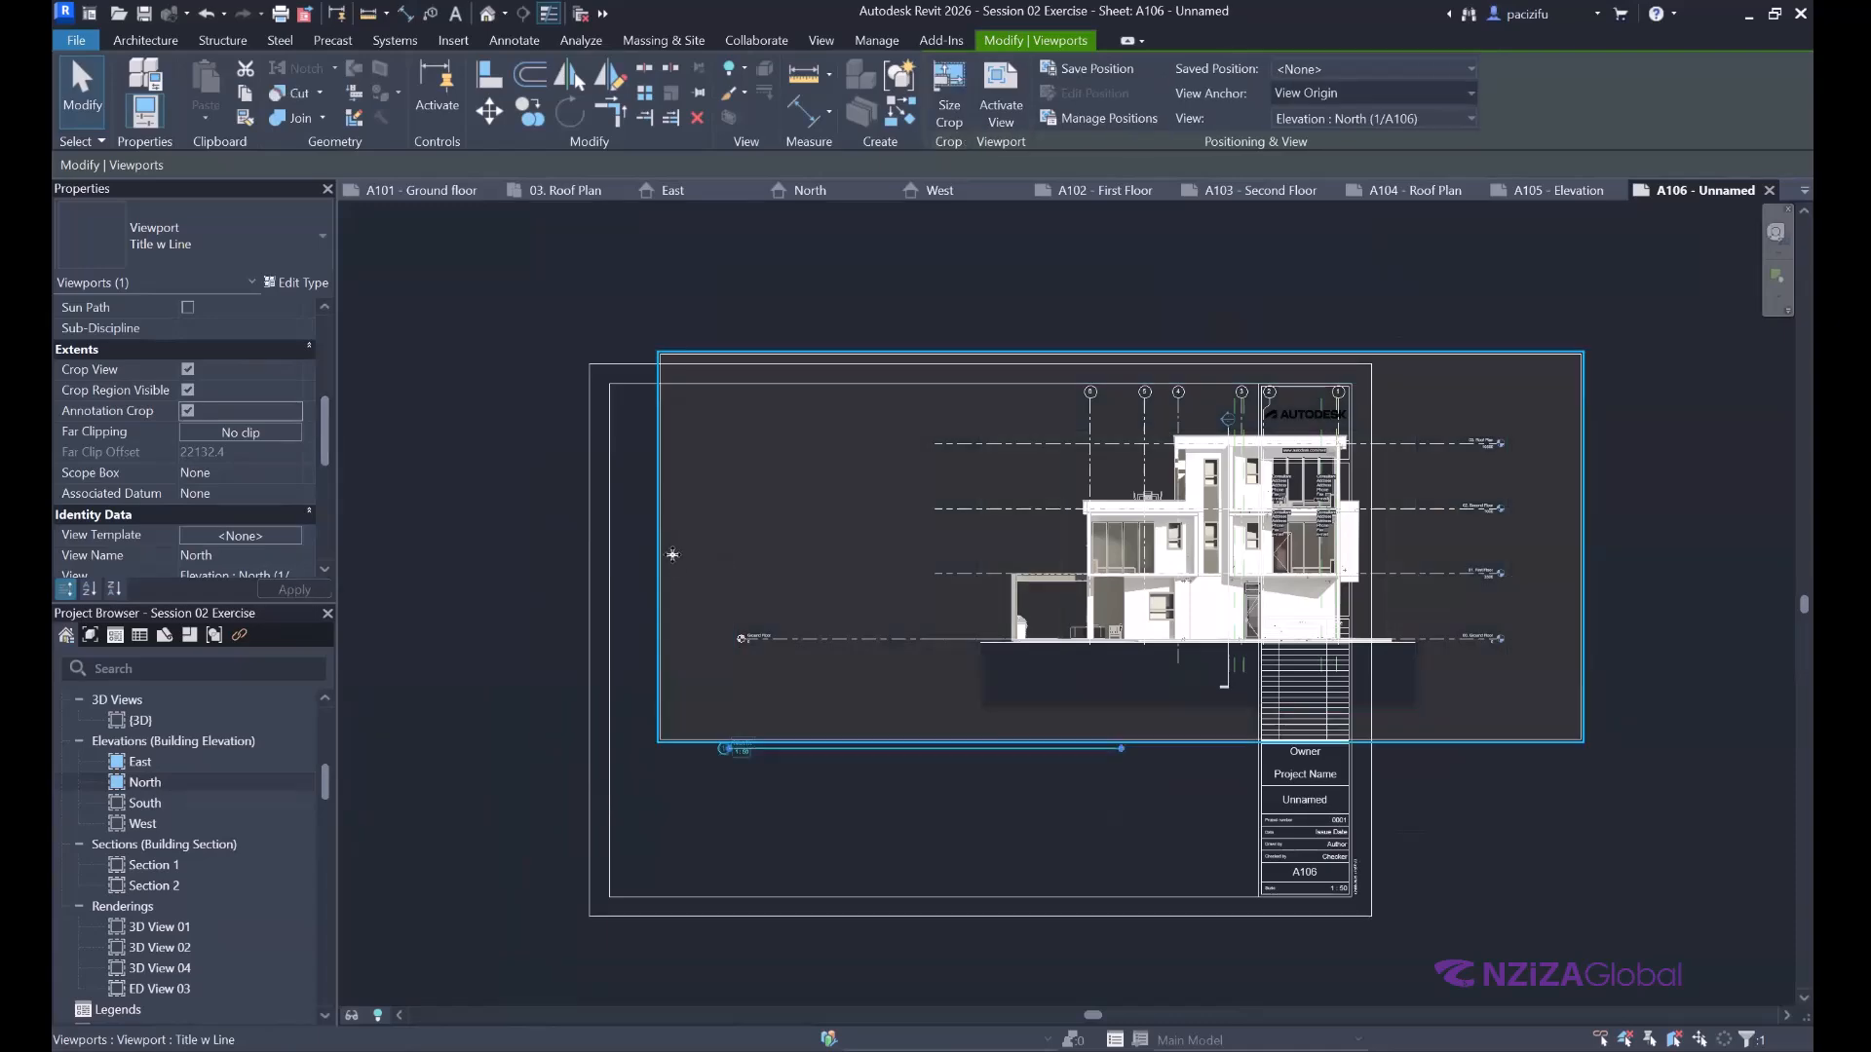
Pull the left and right crop edges of the North elevation in close to the building.
scroll(598, 519, "up", 3)
double_click(600, 517)
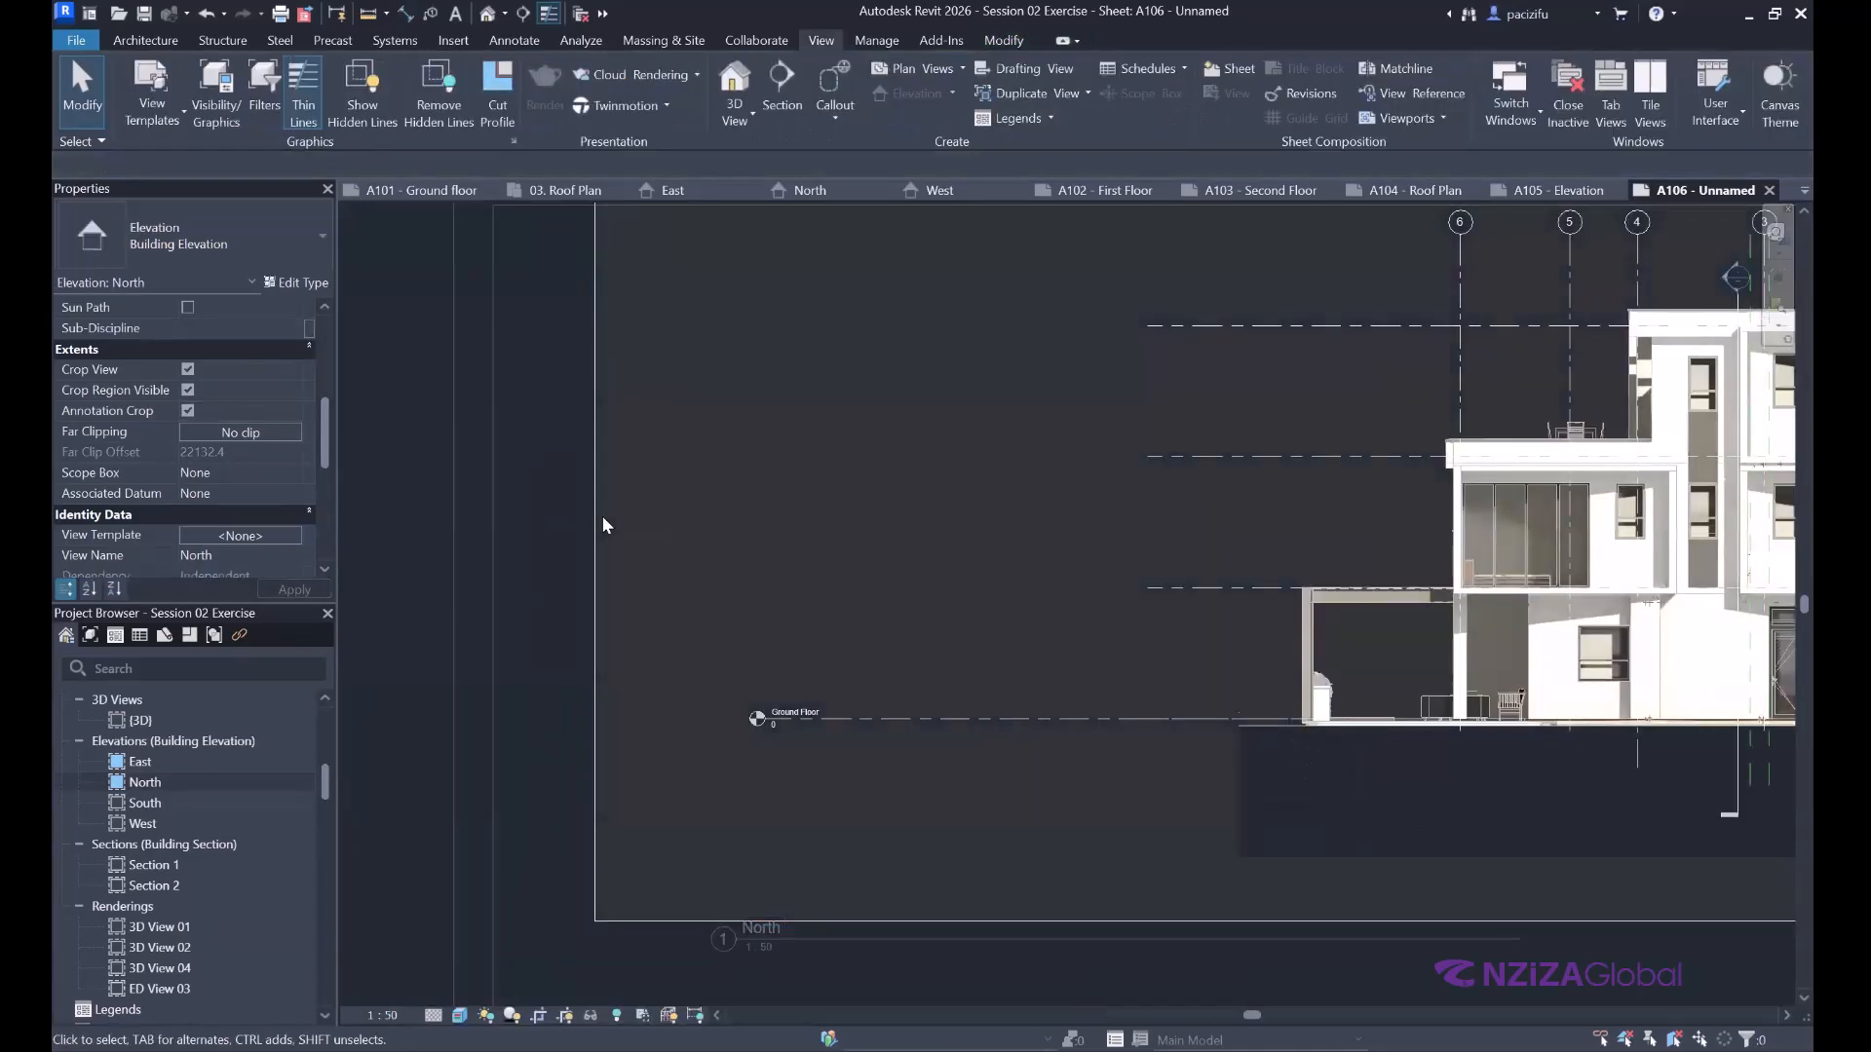
left_click(536, 590)
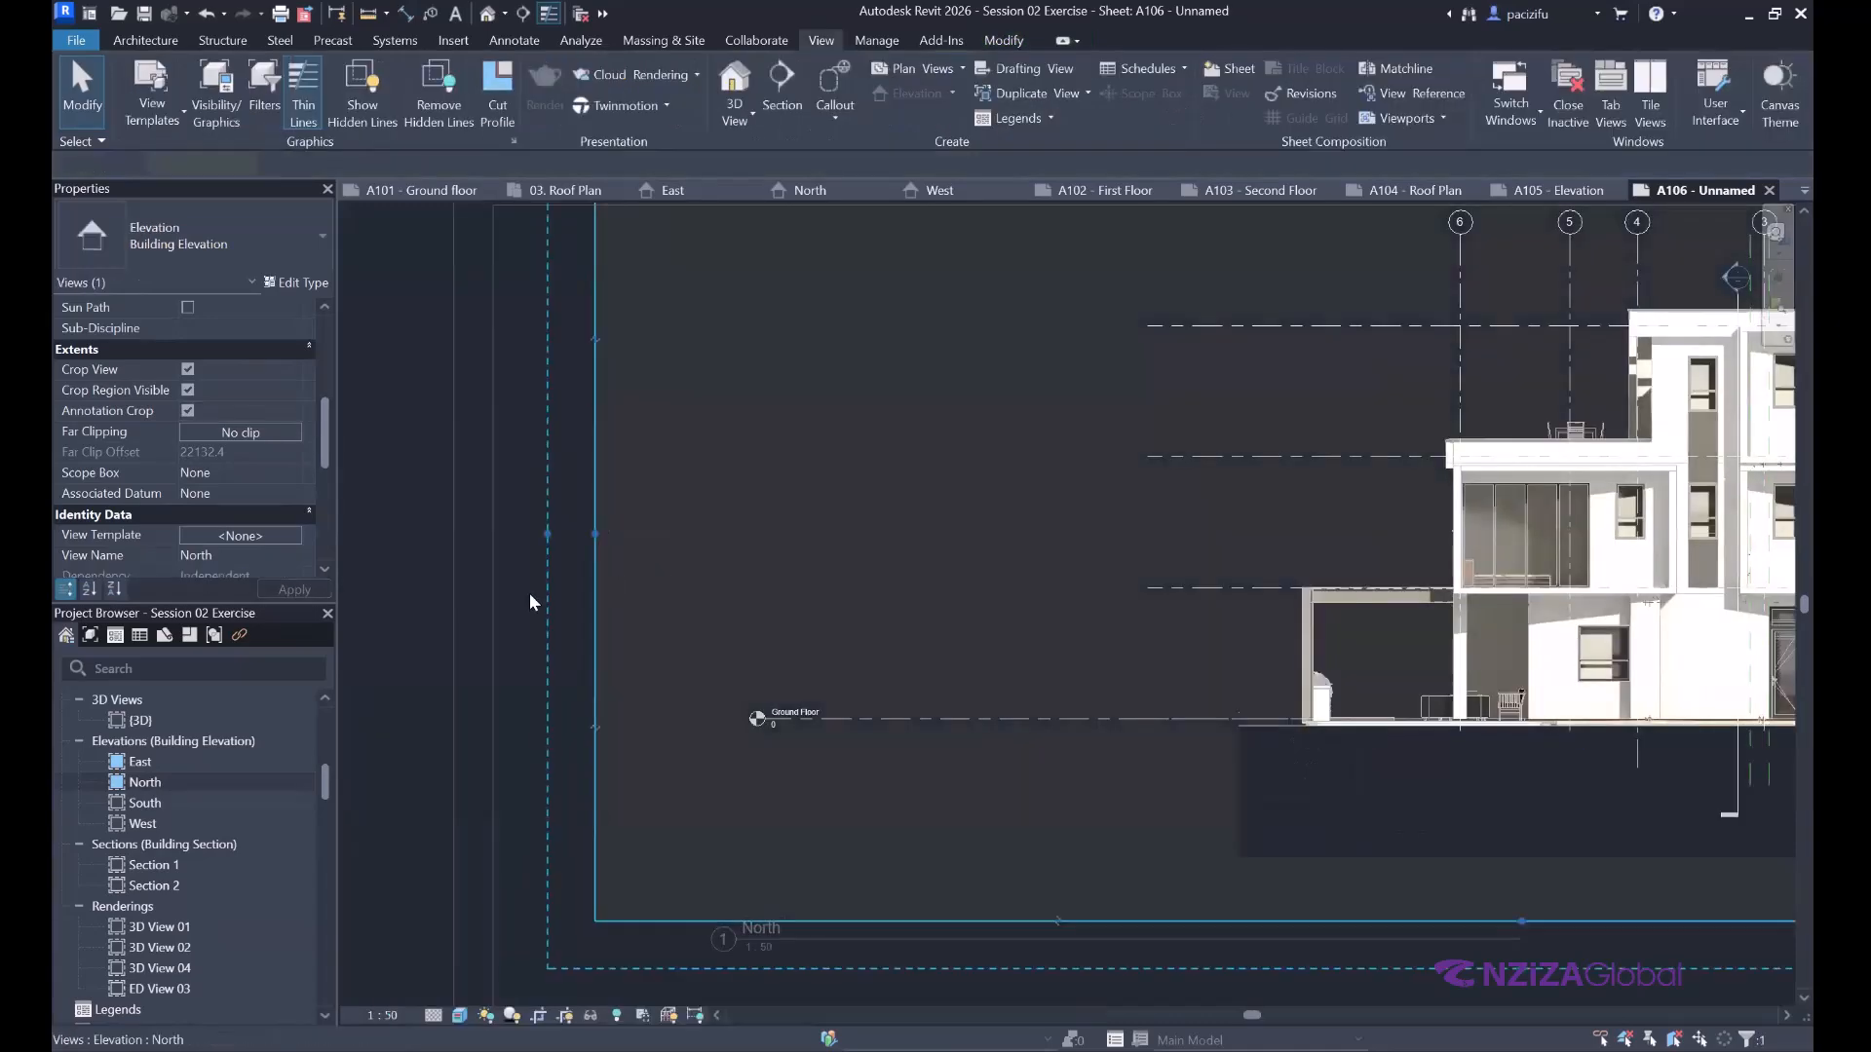
scroll(404, 733, "down", 2)
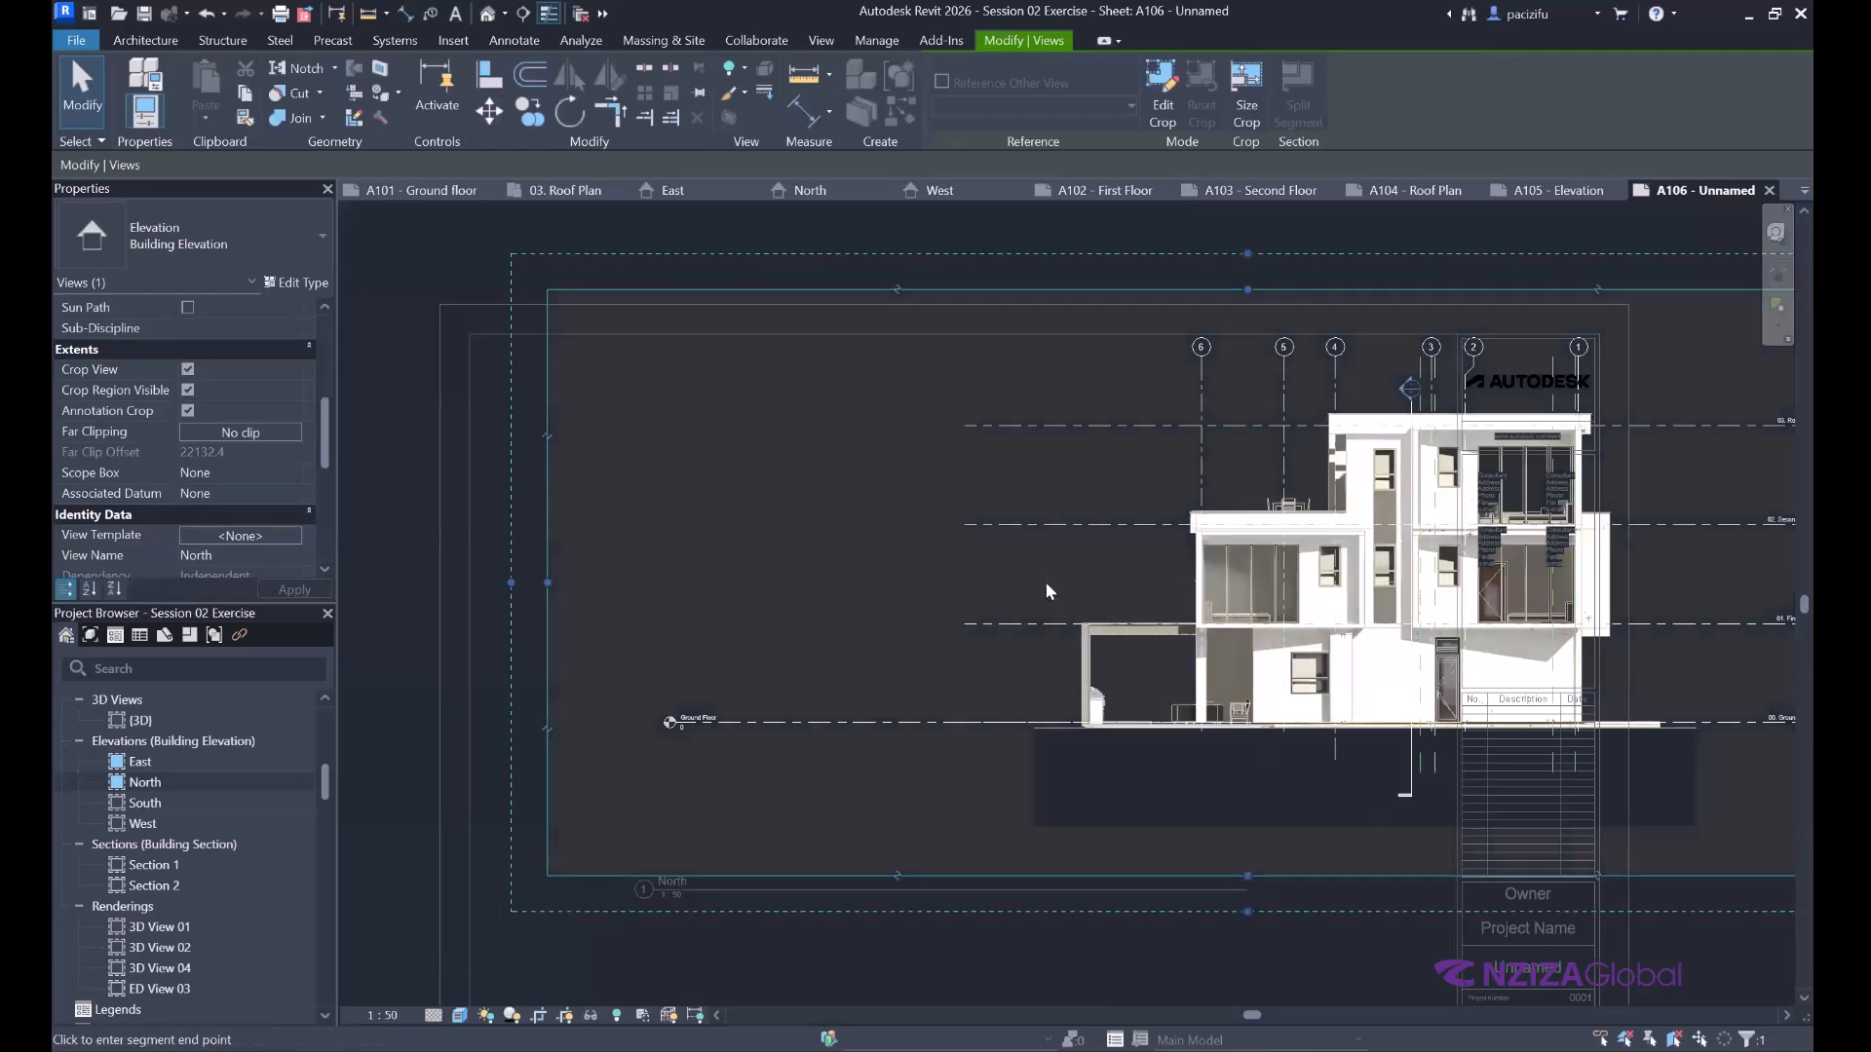
left_click(1045, 582)
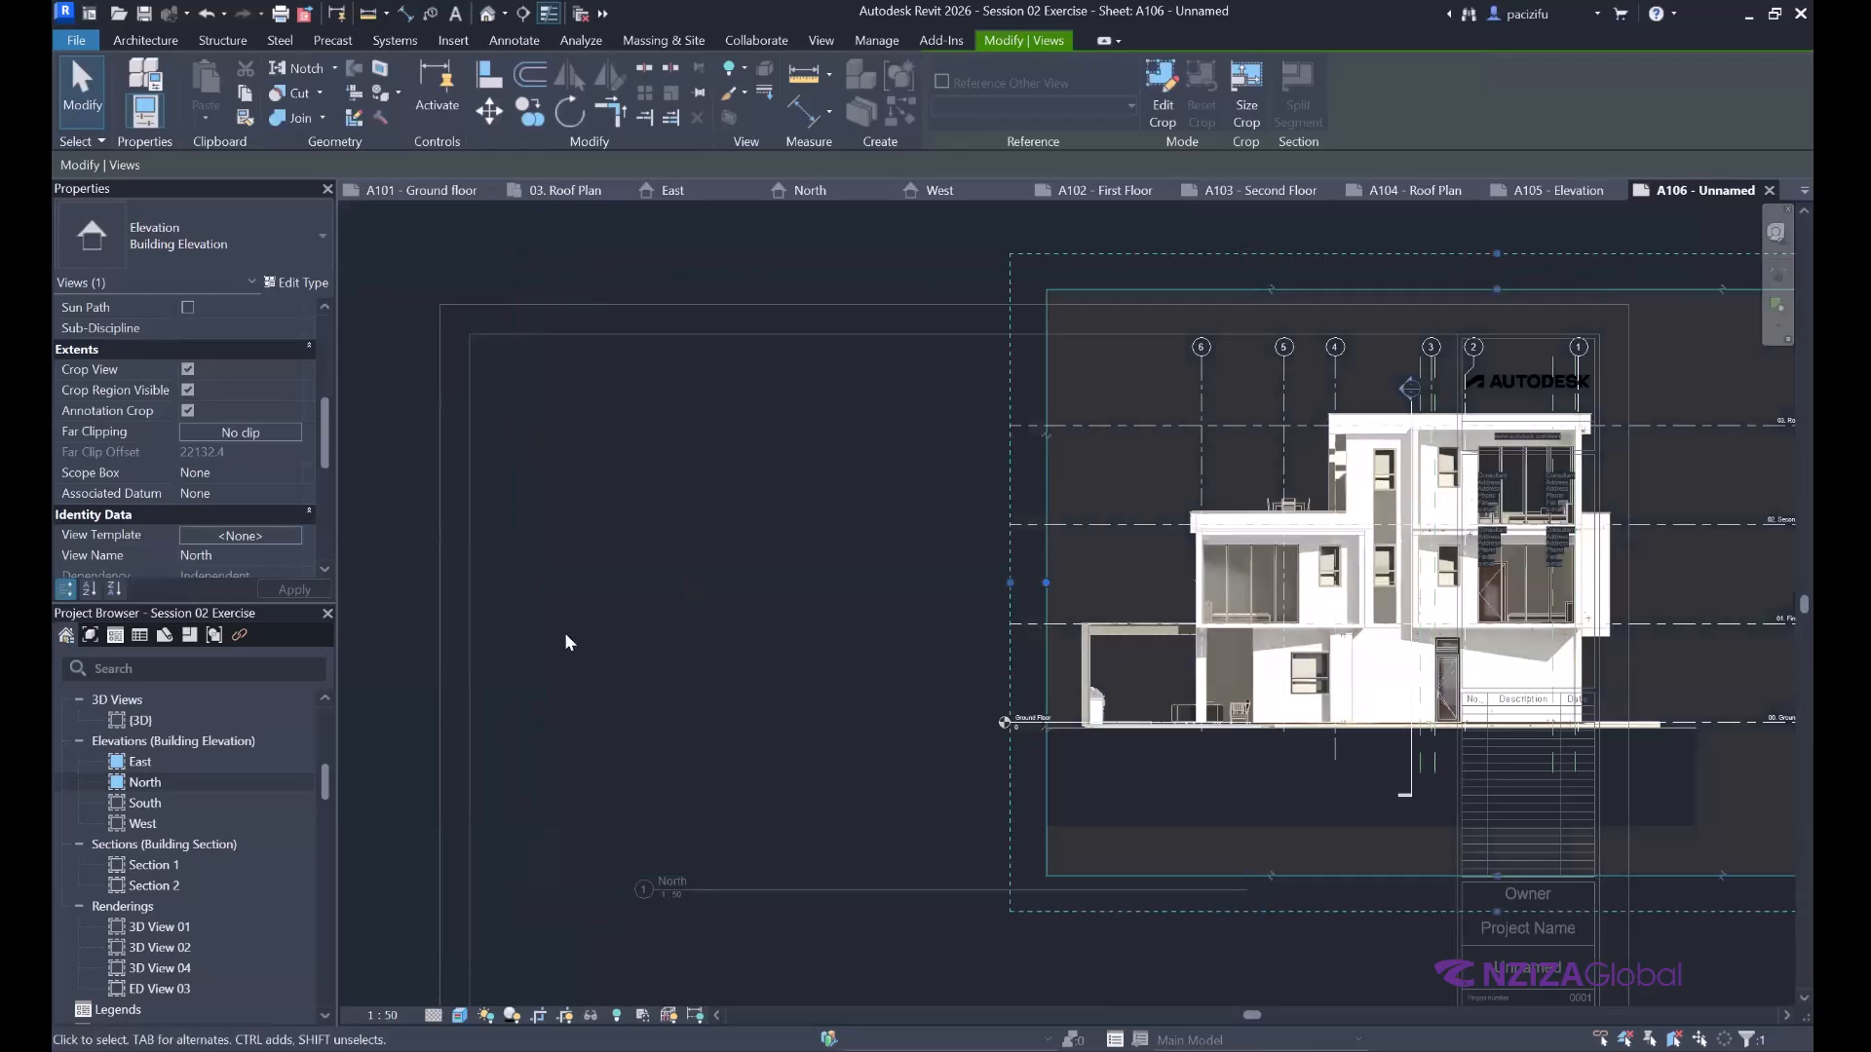
scroll(1273, 612, "down", 5)
scroll(1374, 592, "up", 3)
left_click_drag(1375, 594, 1157, 581)
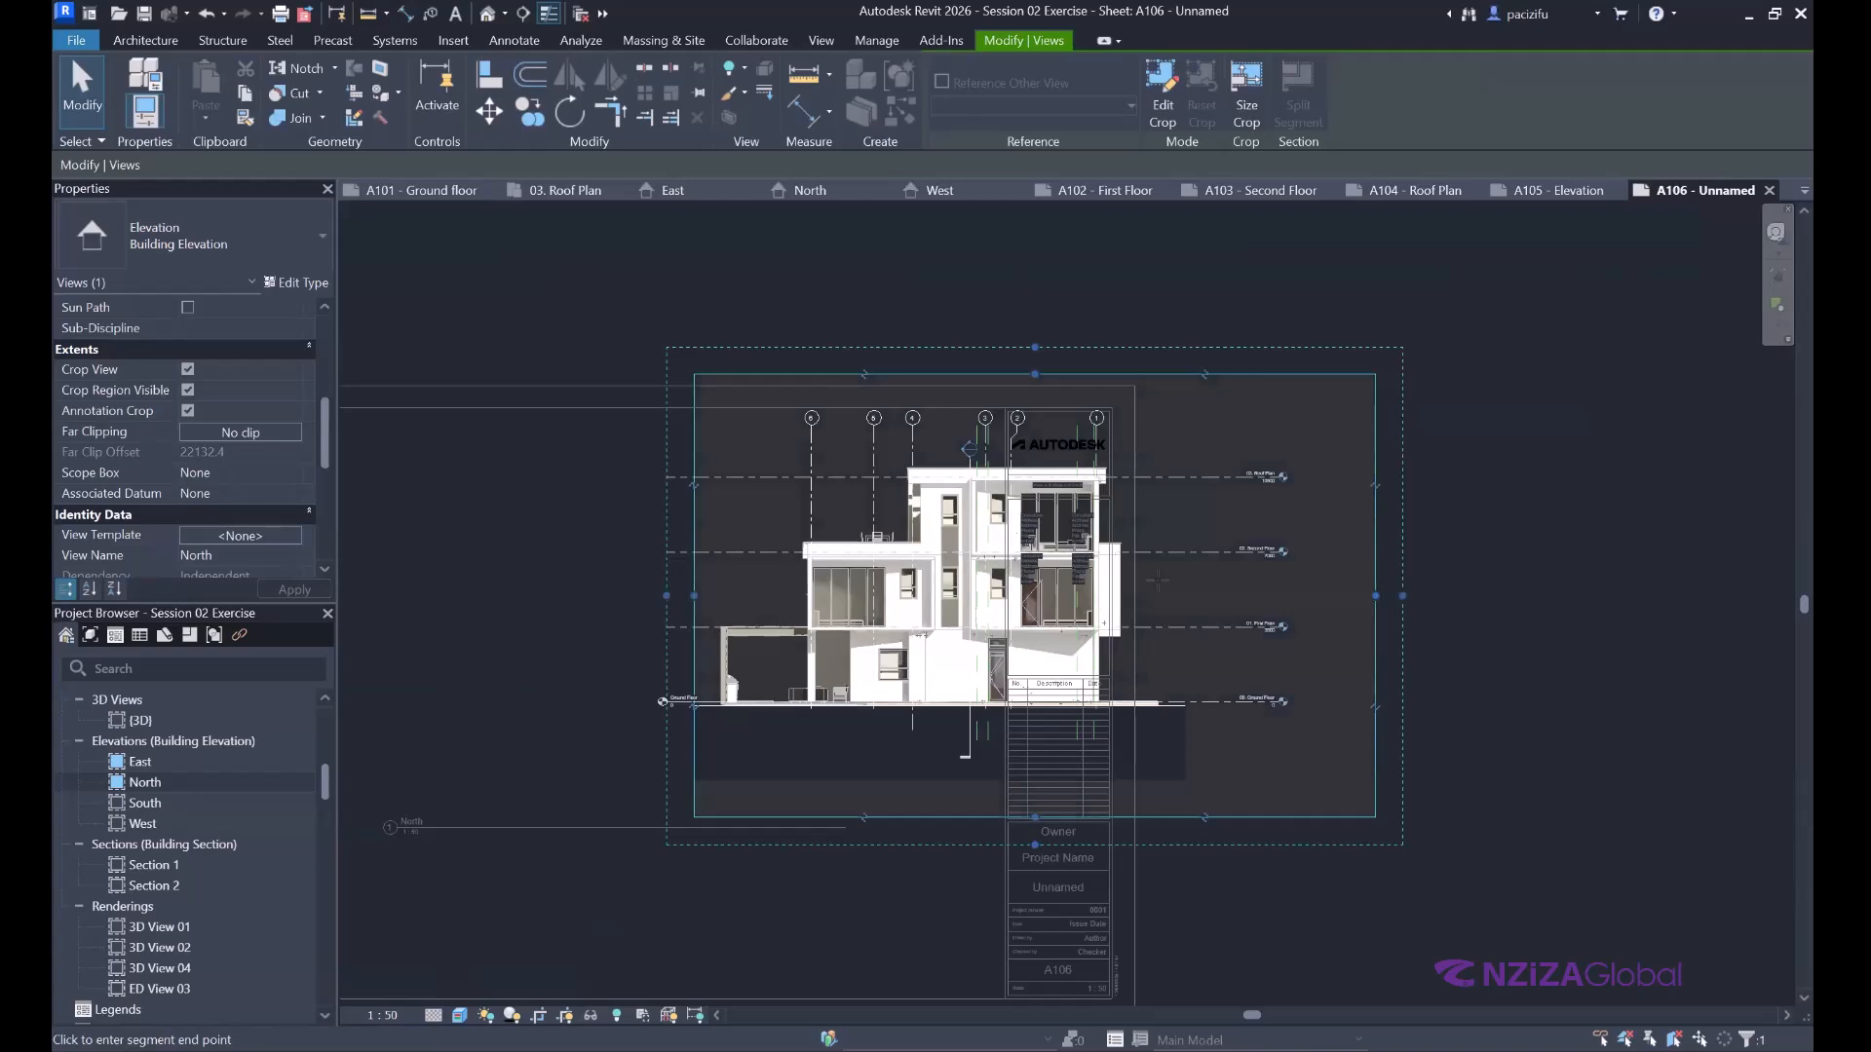
left_click(1157, 581)
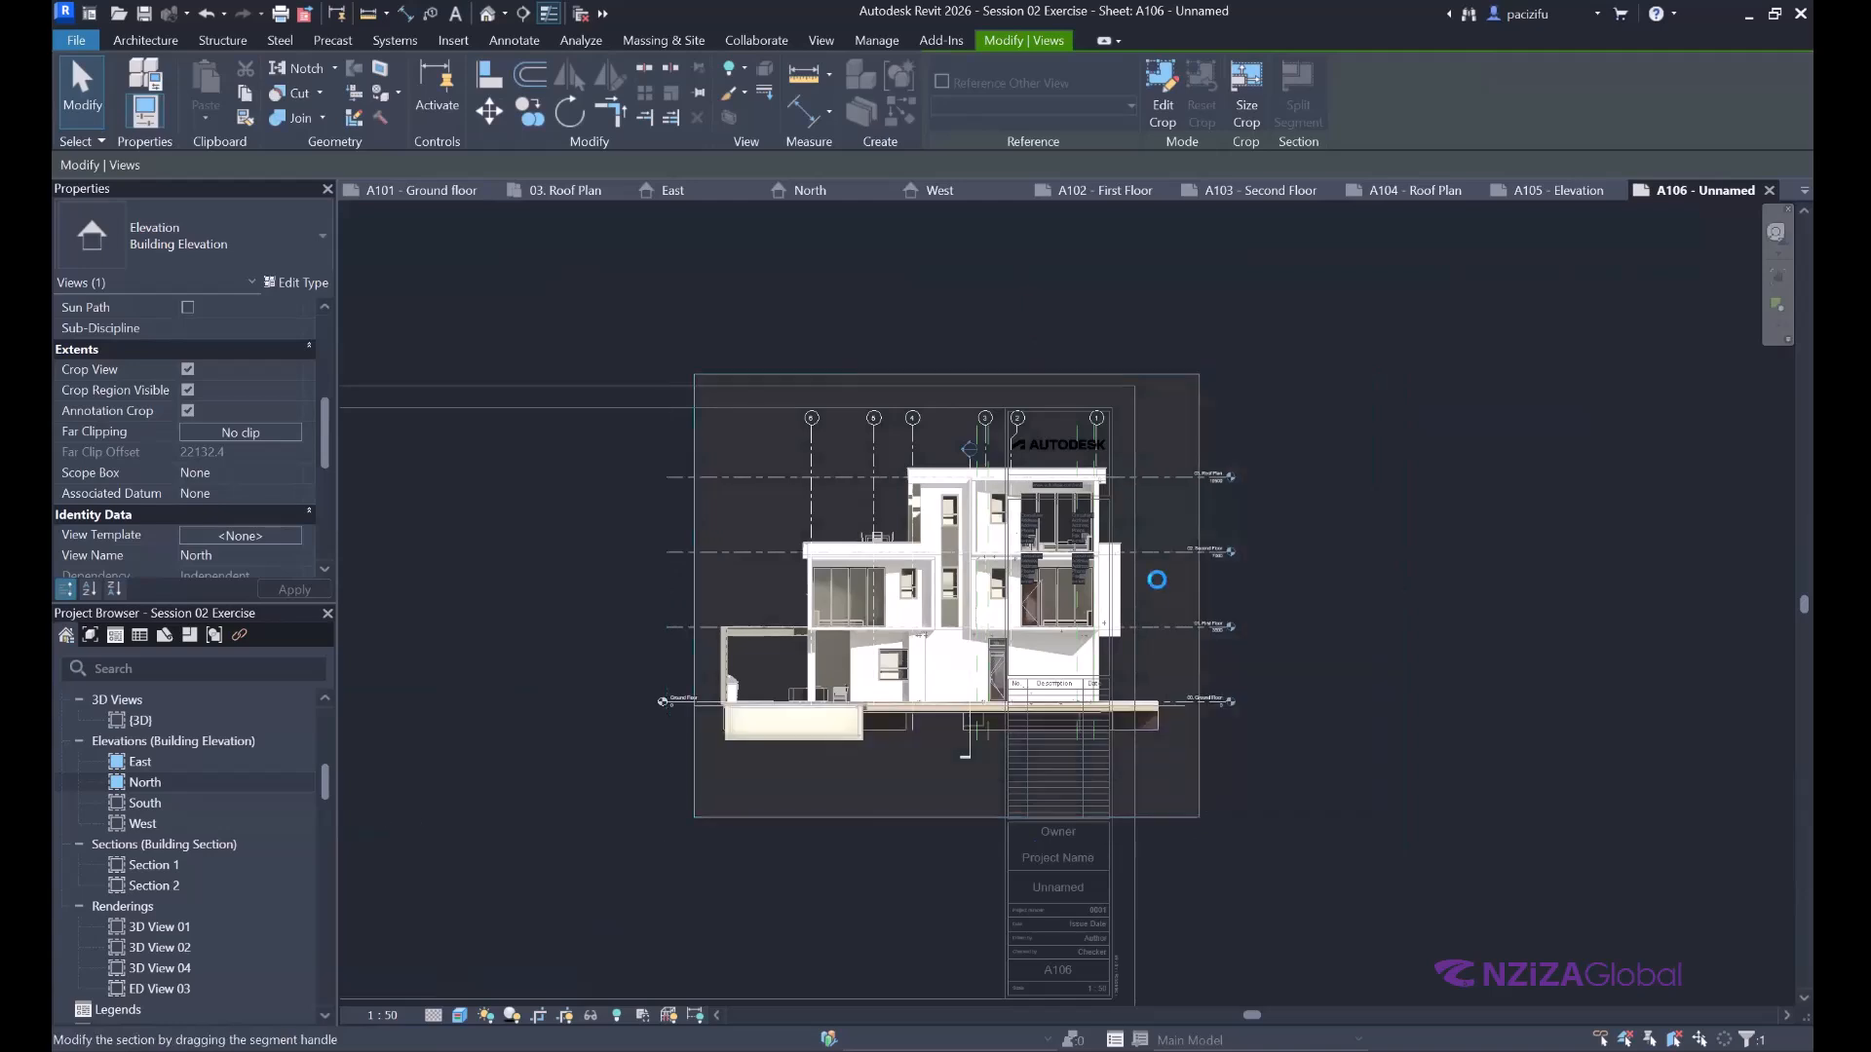
key("Escape")
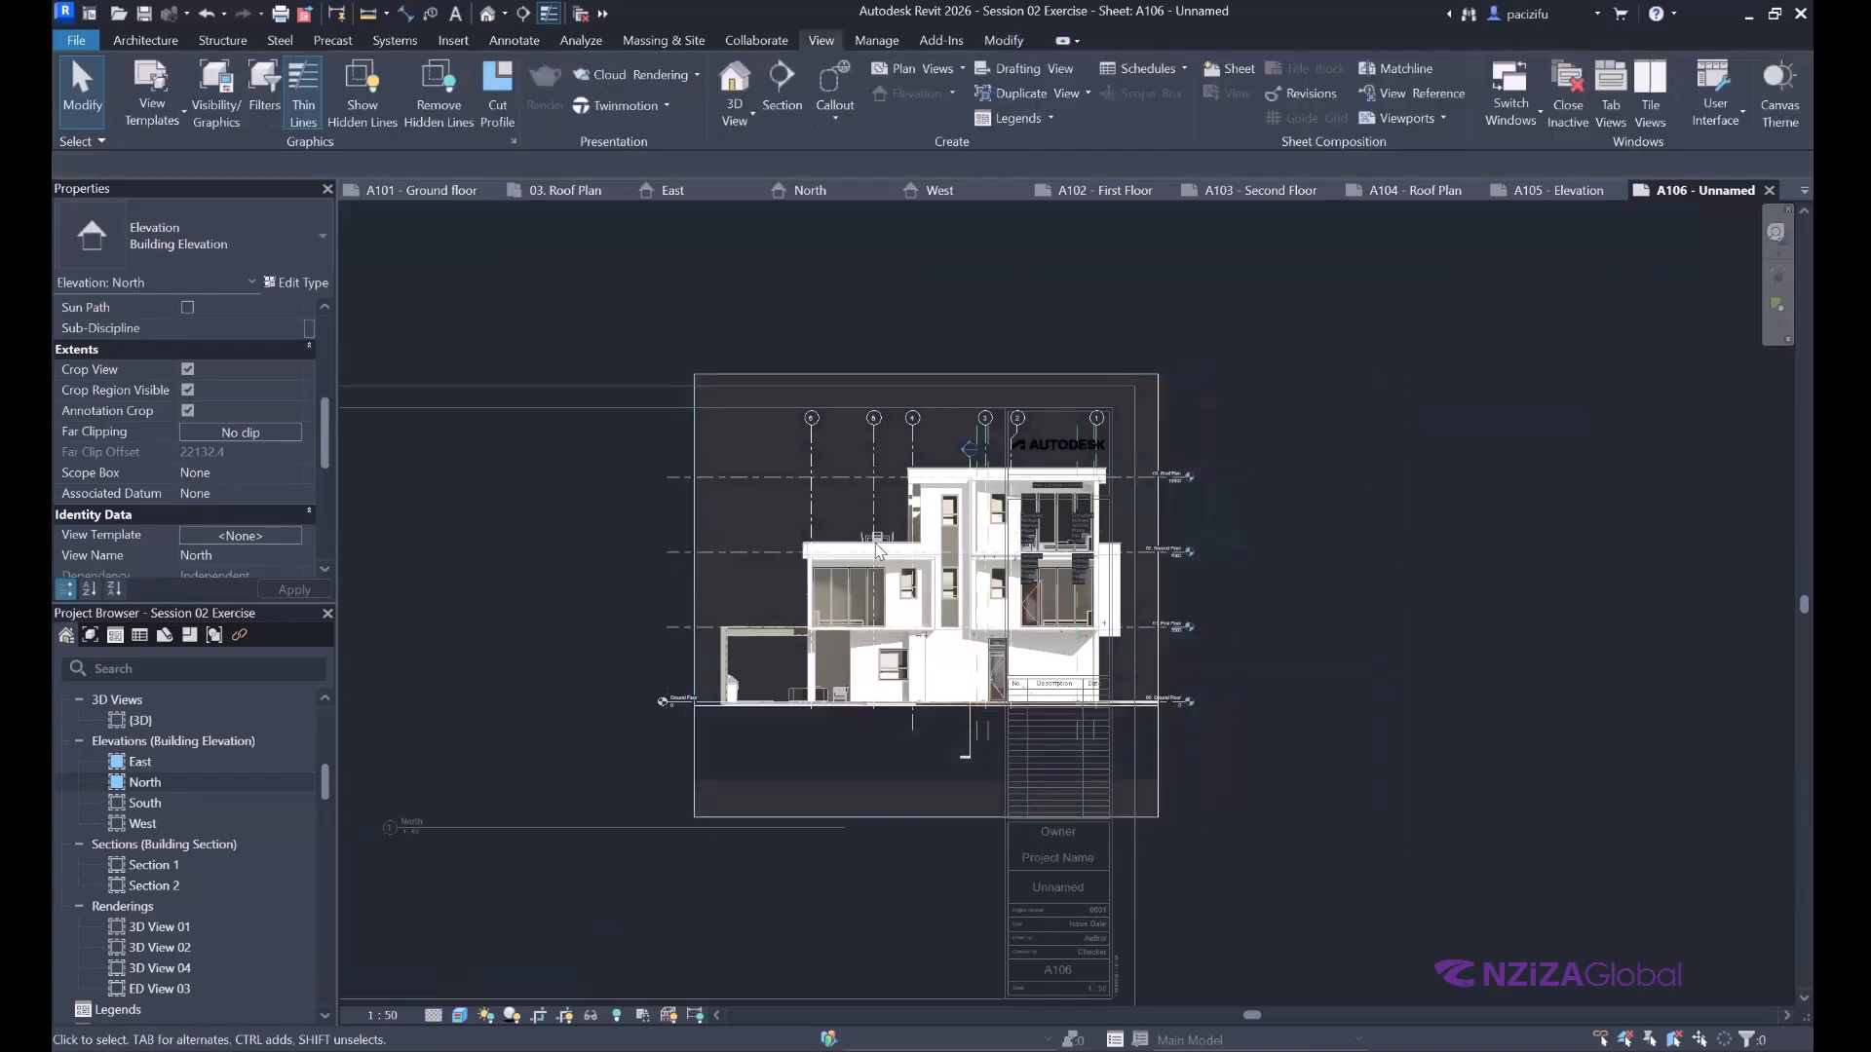
Move the North elevation viewport left and slightly down so it sits inside the sheet border, clear of the title block.
scroll(879, 551, "up", 3)
scroll(914, 538, "up", 3)
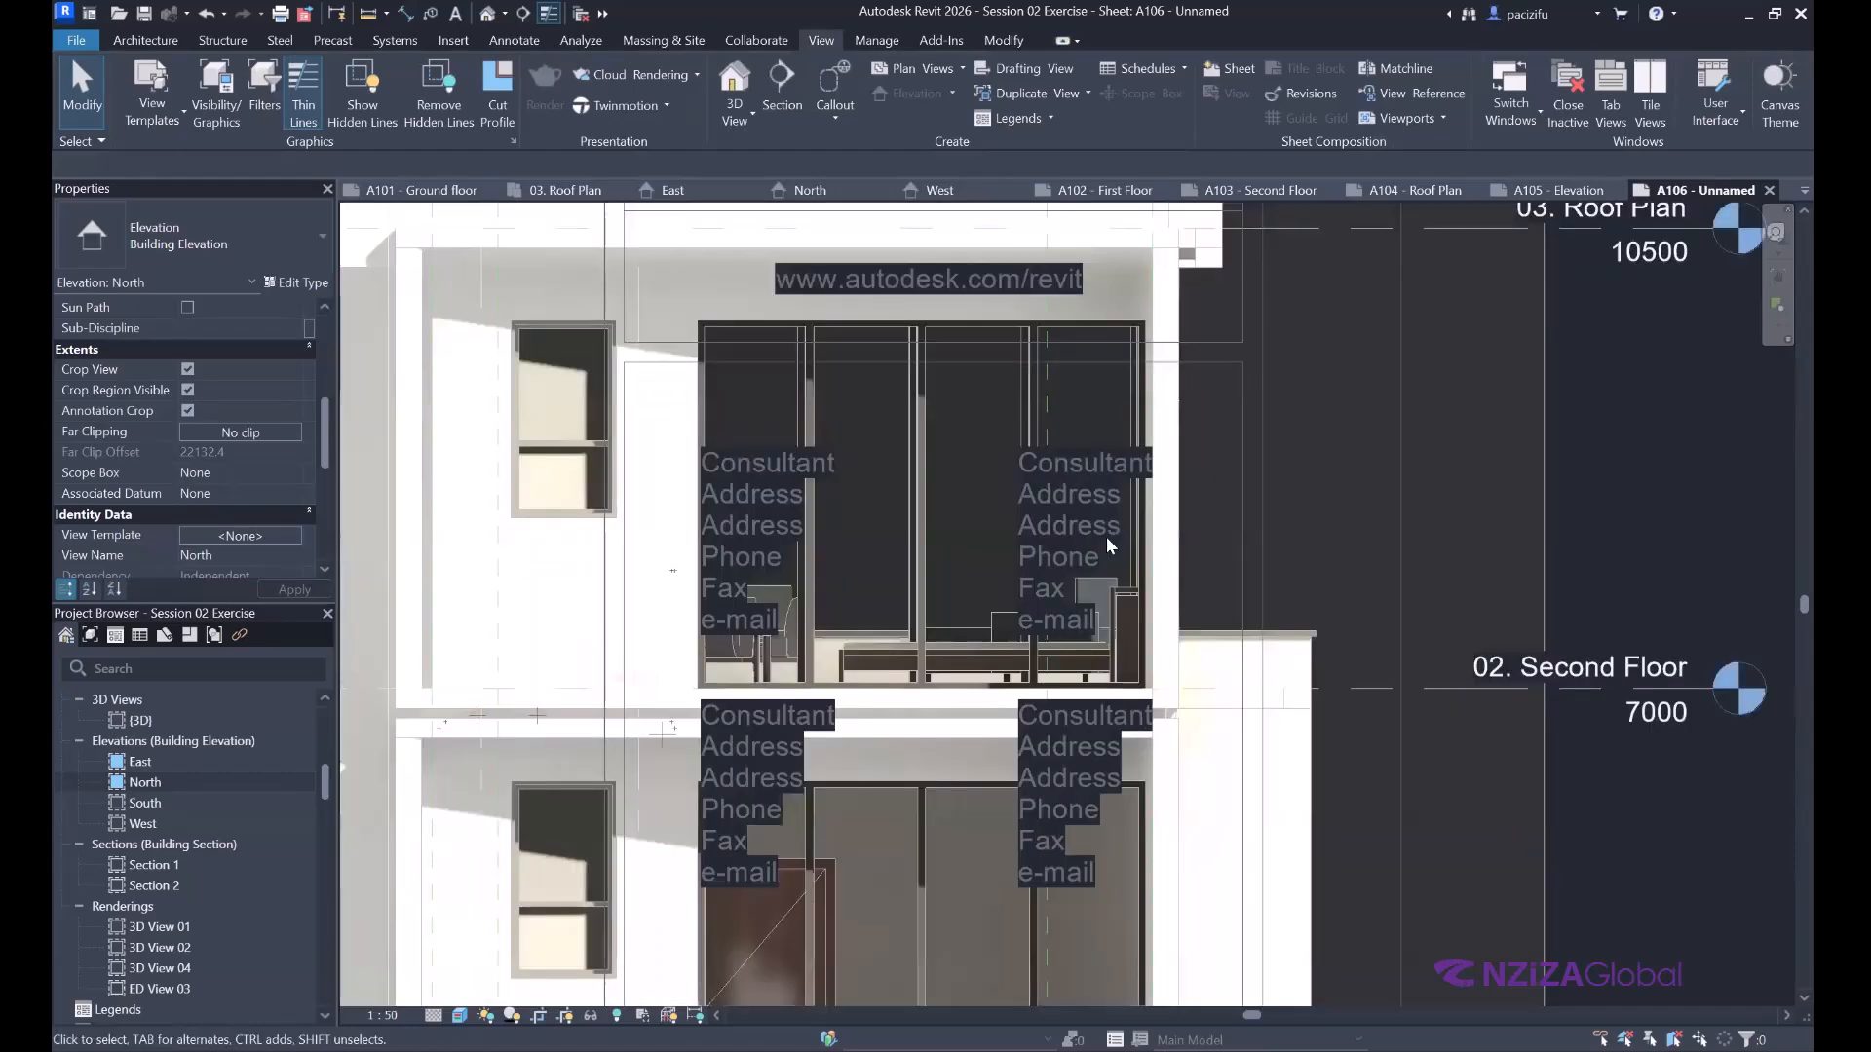
scroll(1107, 536, "down", 7)
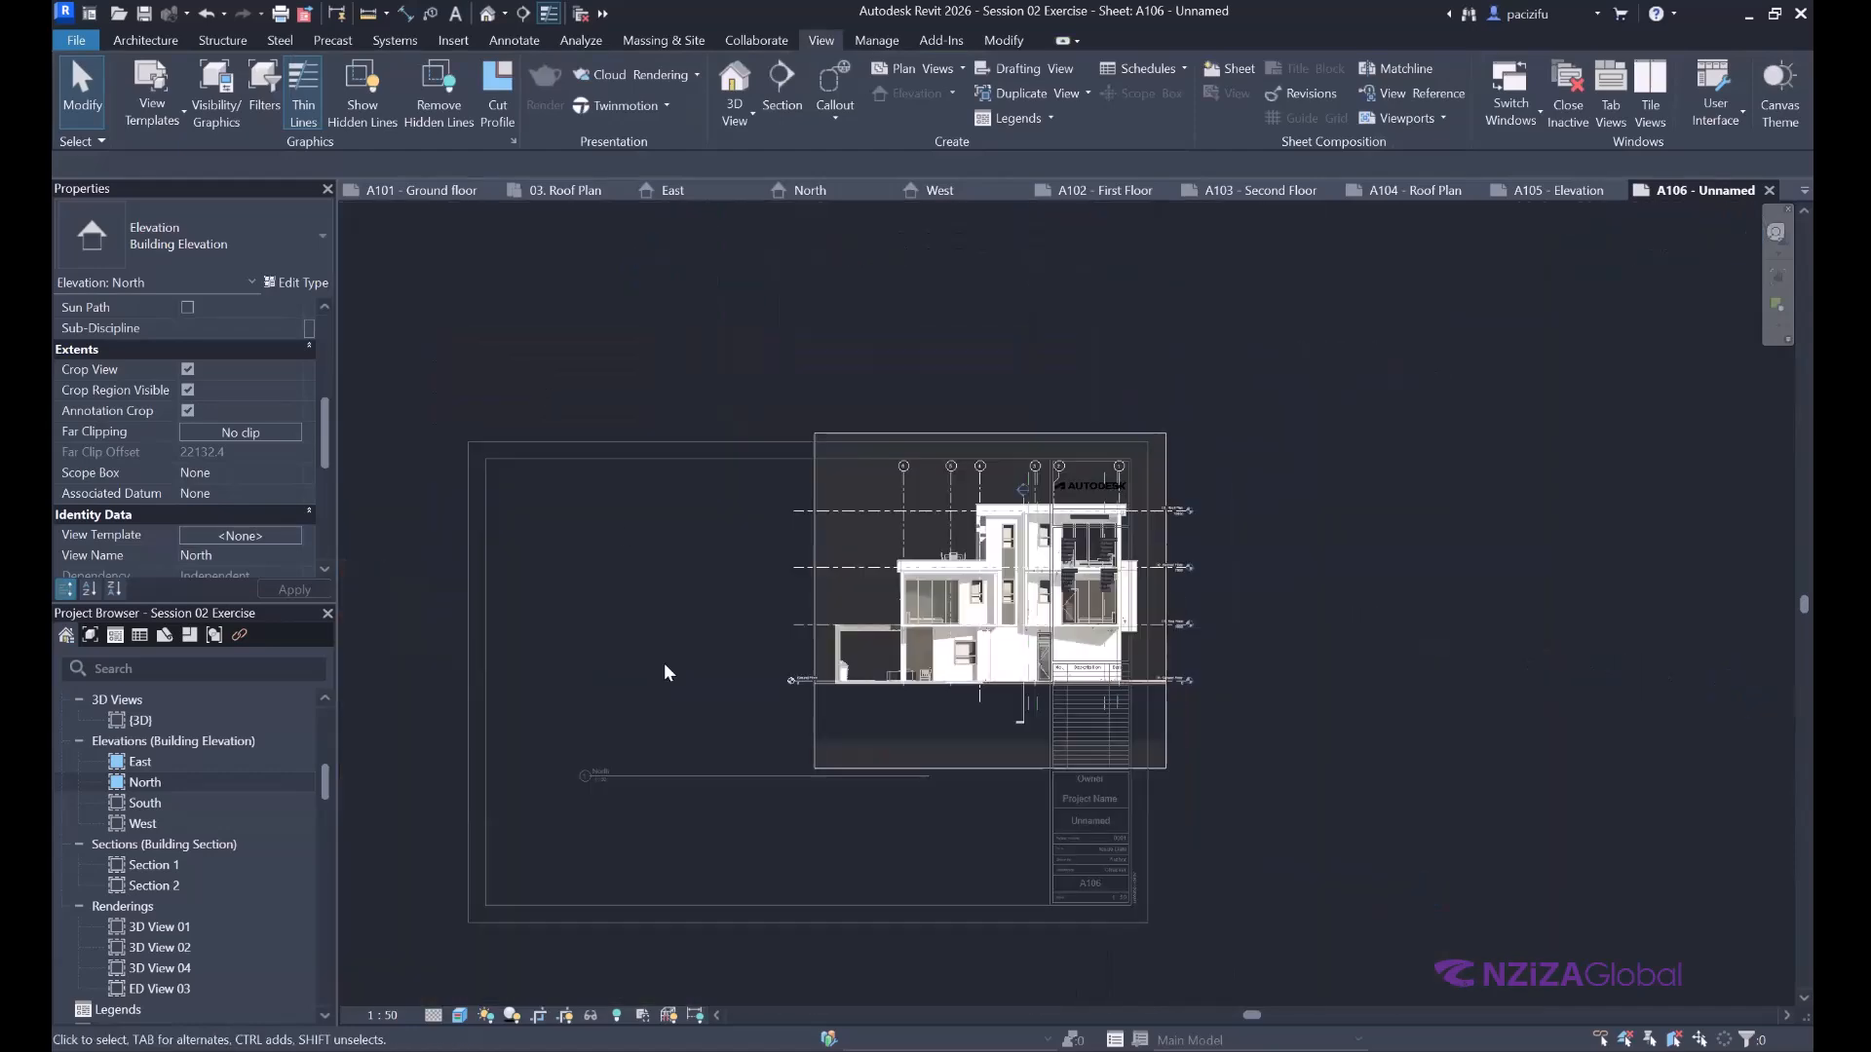
left_click(799, 659)
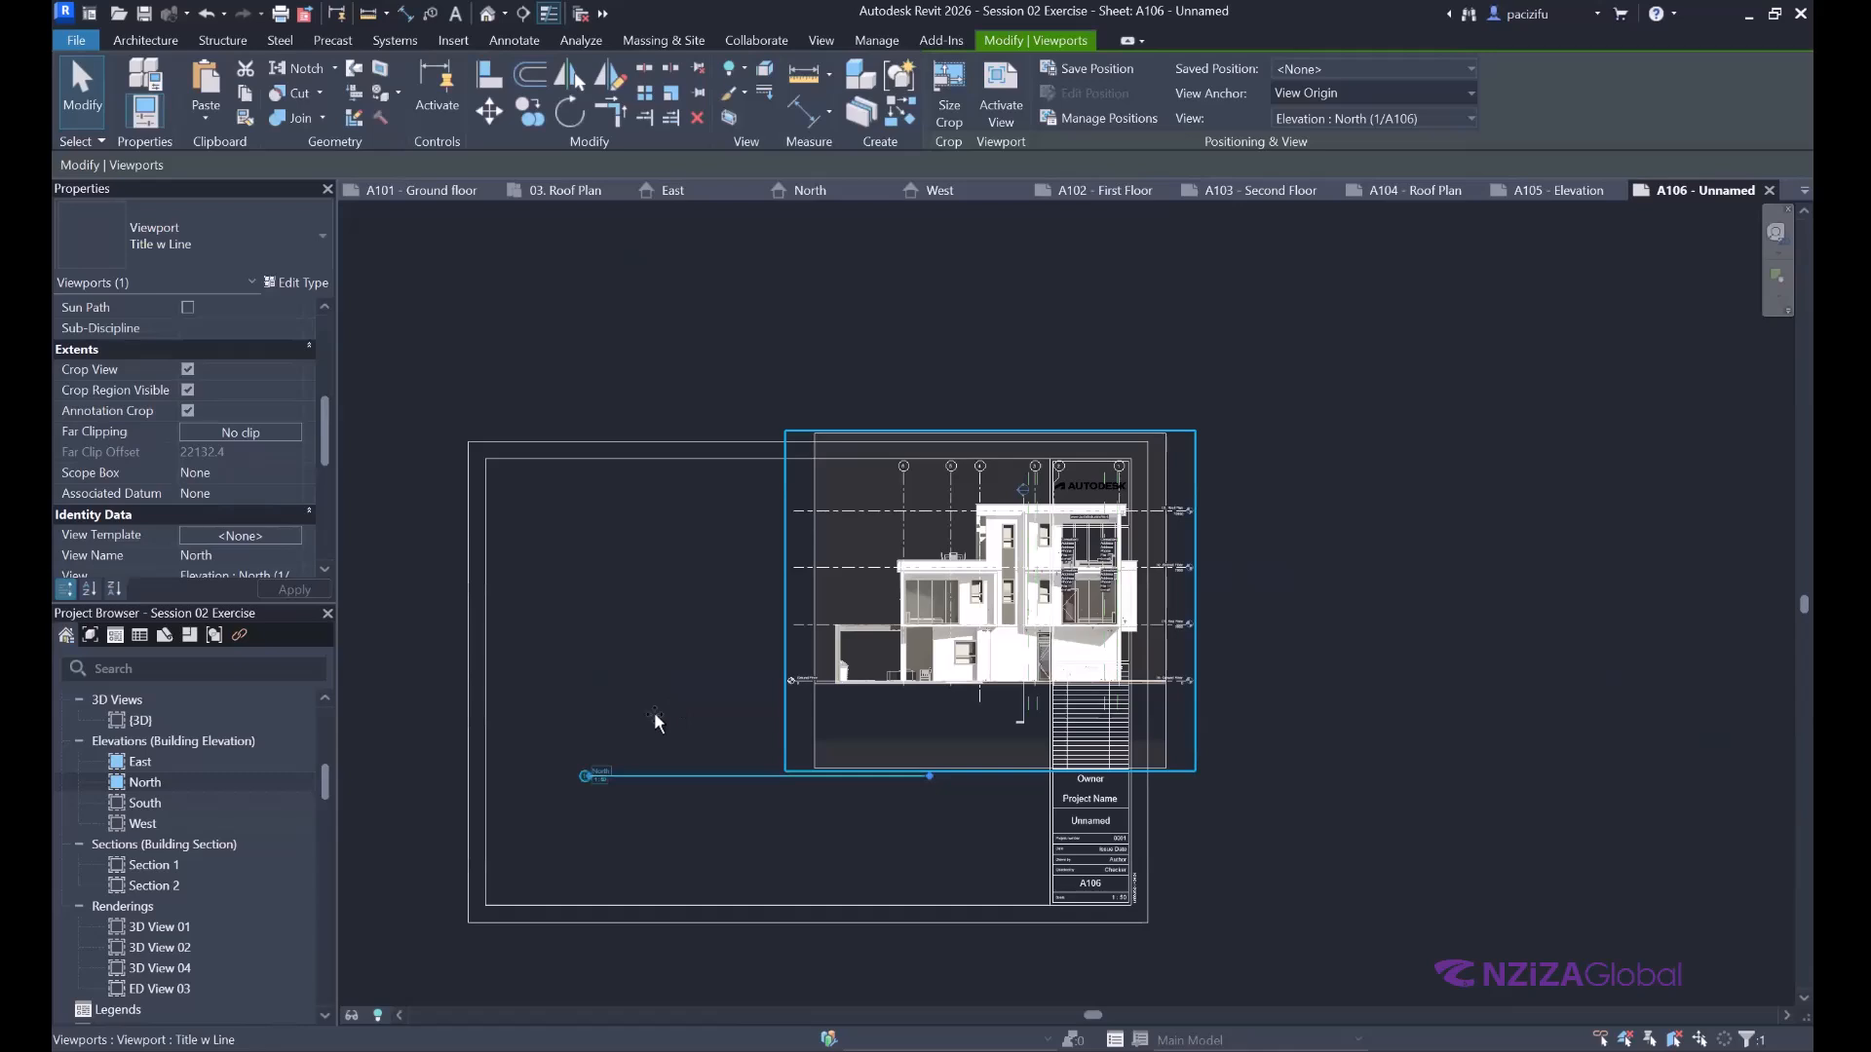
left_click_drag(872, 631, 655, 715)
scroll(540, 657, "down", 2)
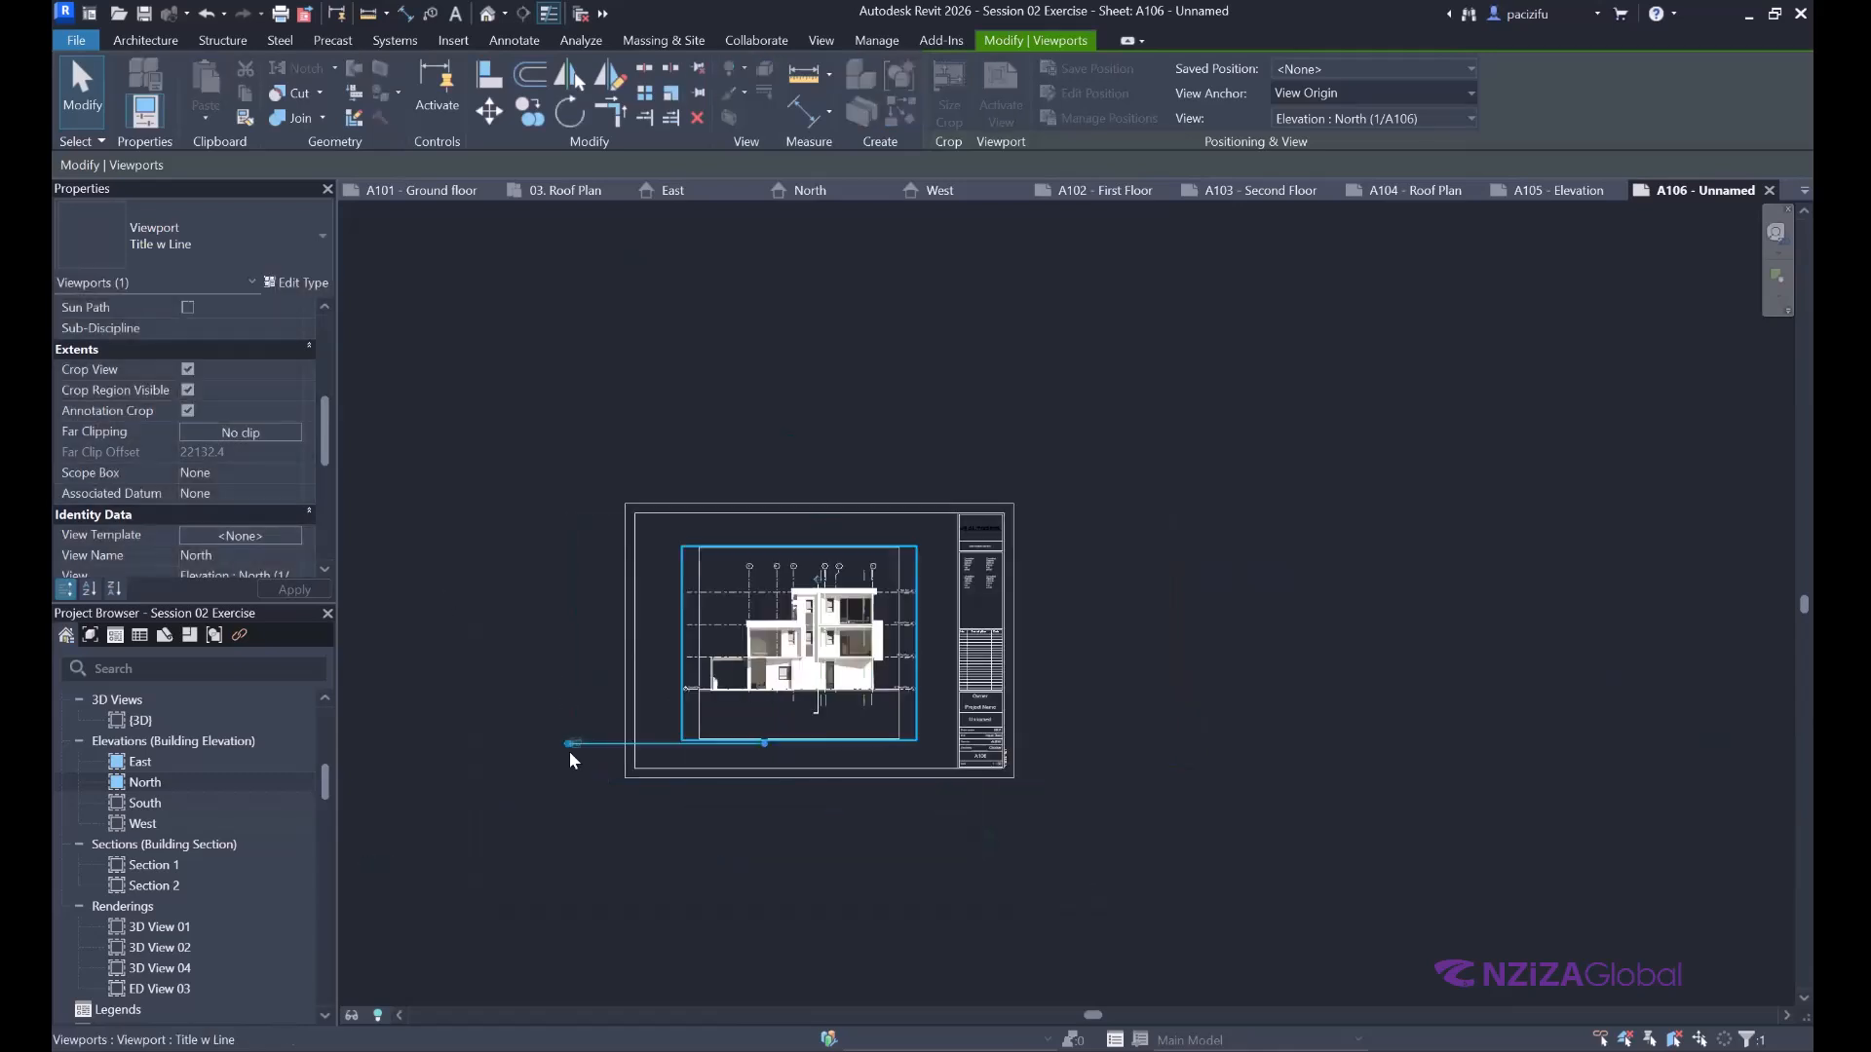
Move the North view title beneath the elevation's left edge with a shorter line, and hide the crop region border.
left_click(571, 760)
scroll(573, 771, "up", 2)
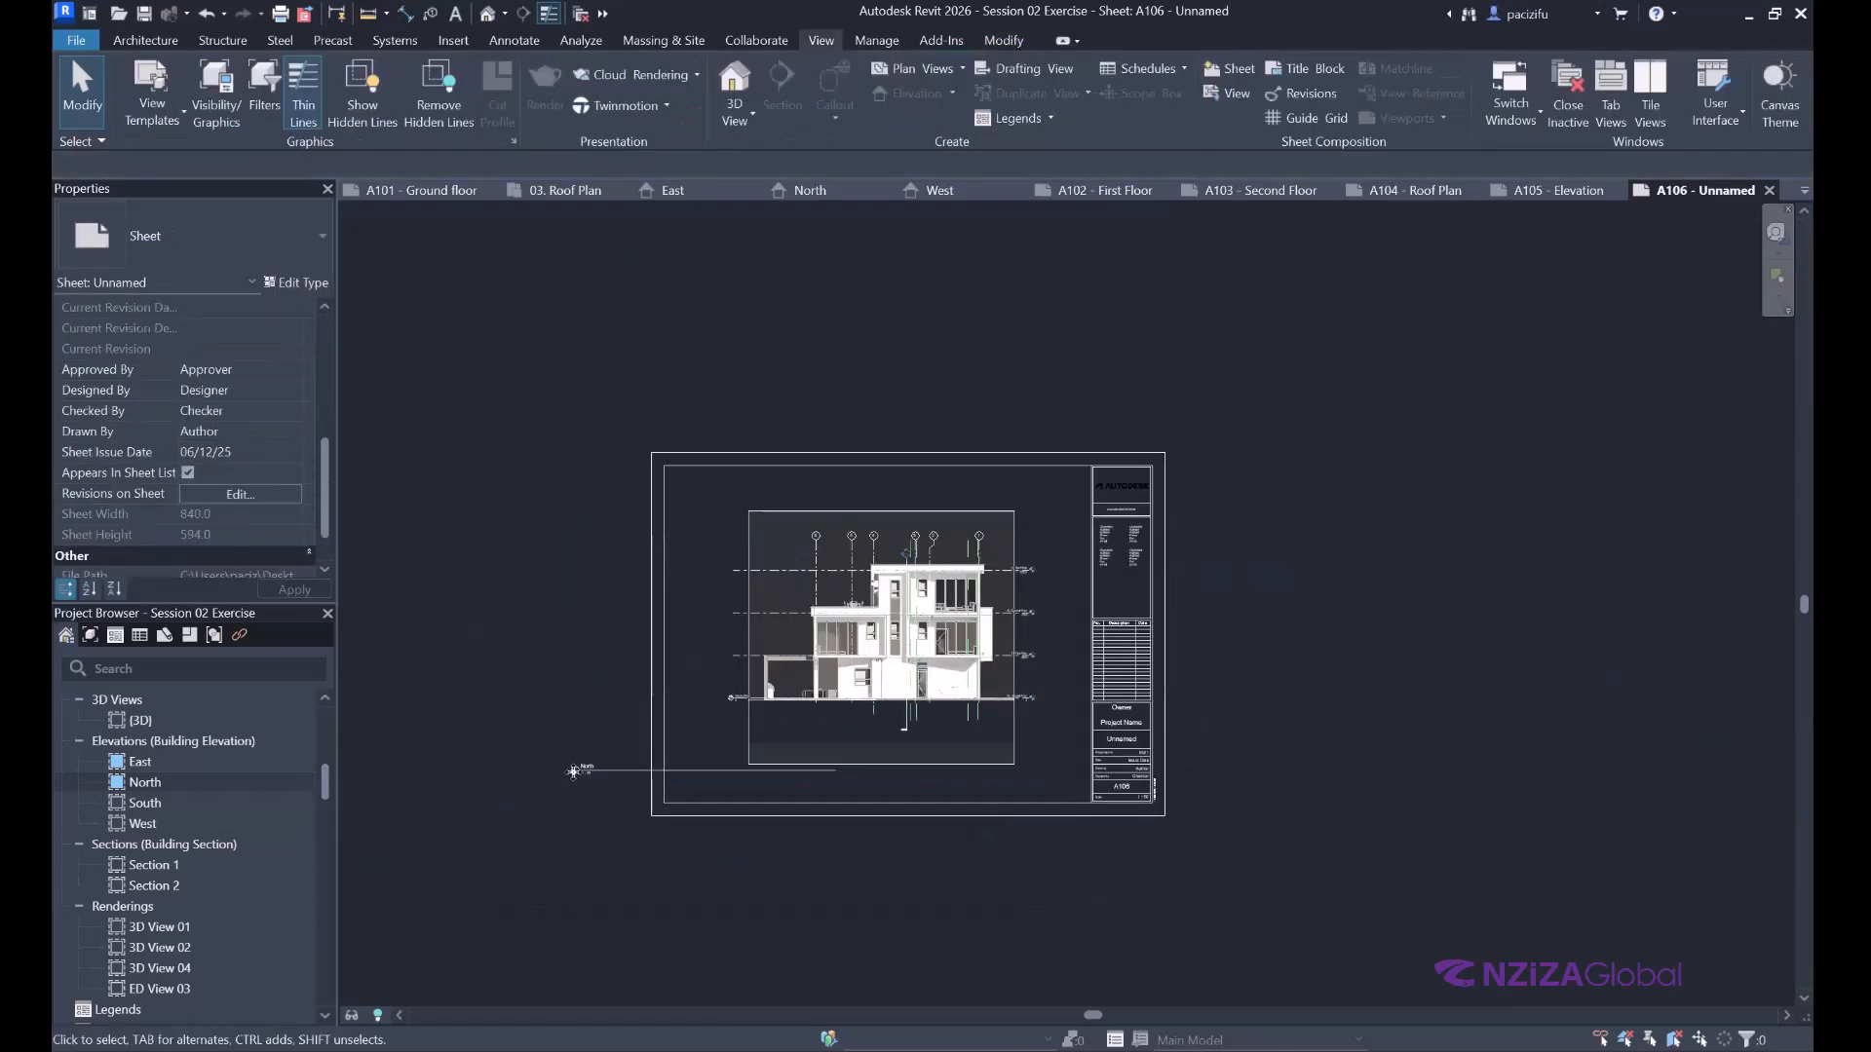
left_click(573, 771)
scroll(877, 774, "up", 3)
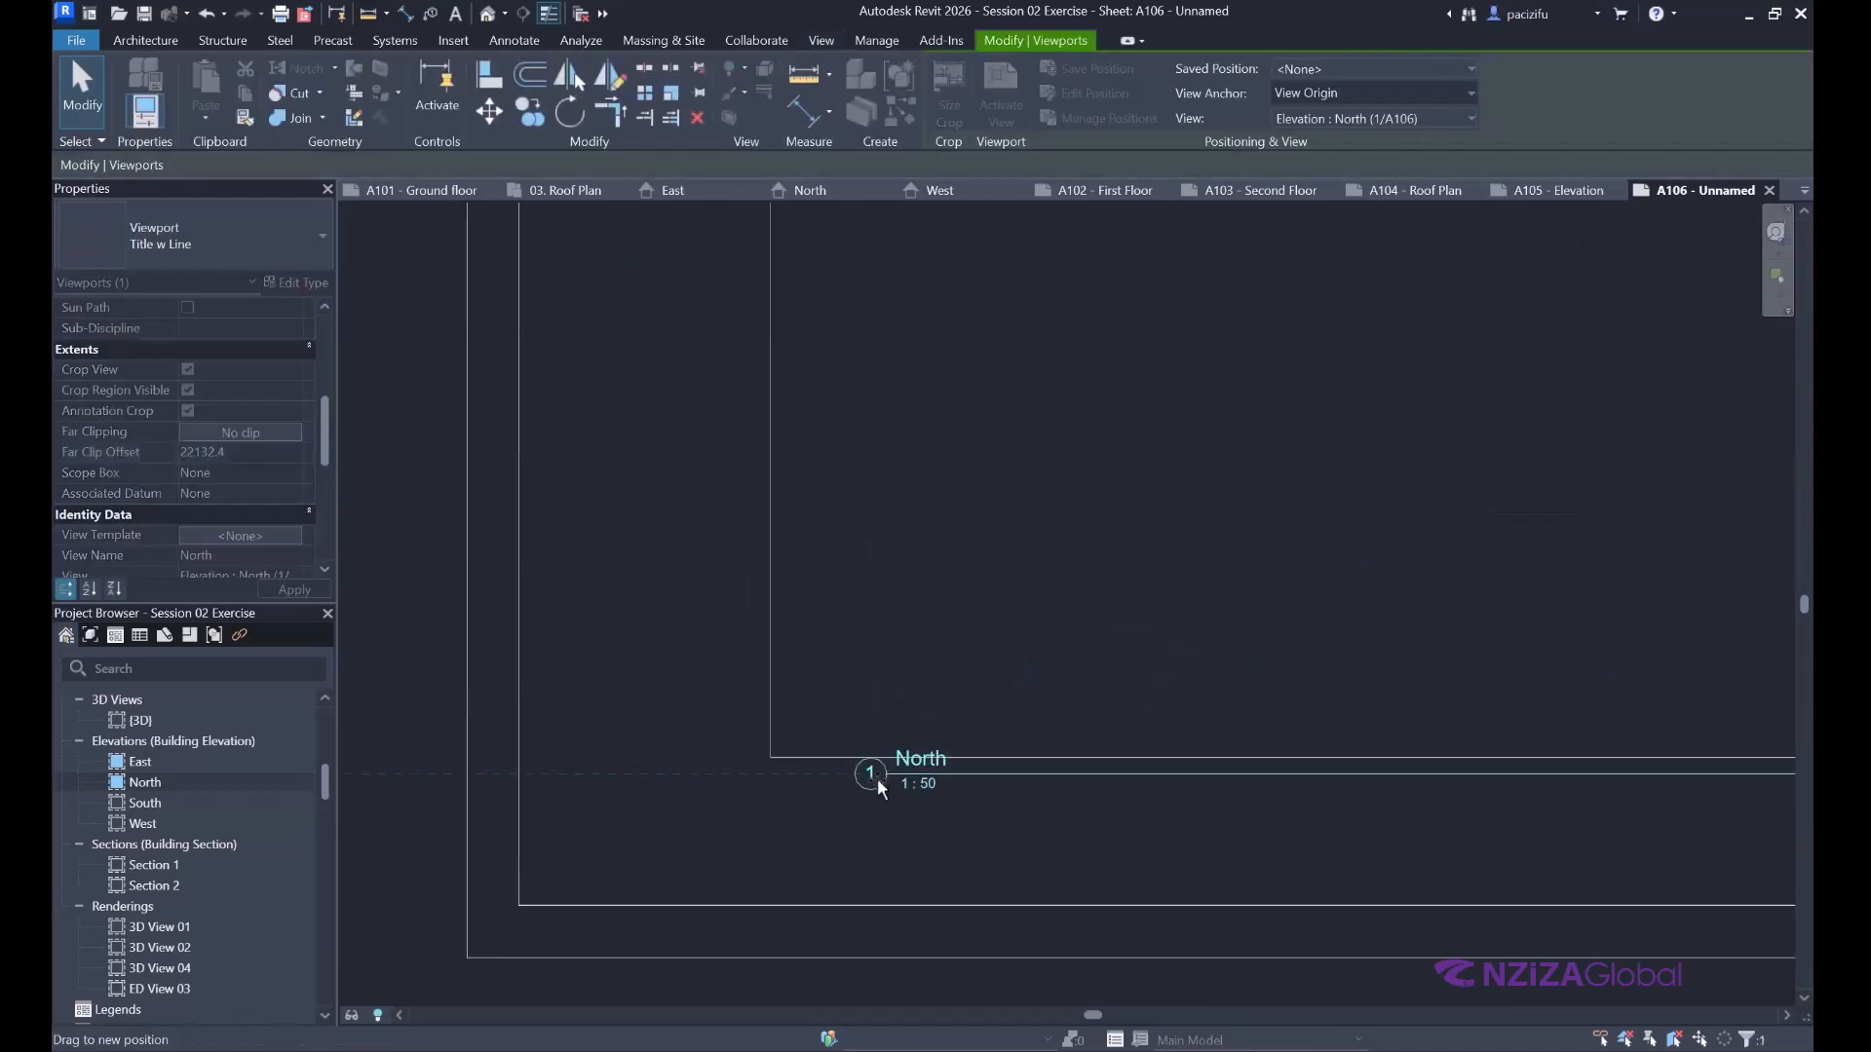
left_click_drag(879, 774, 723, 597)
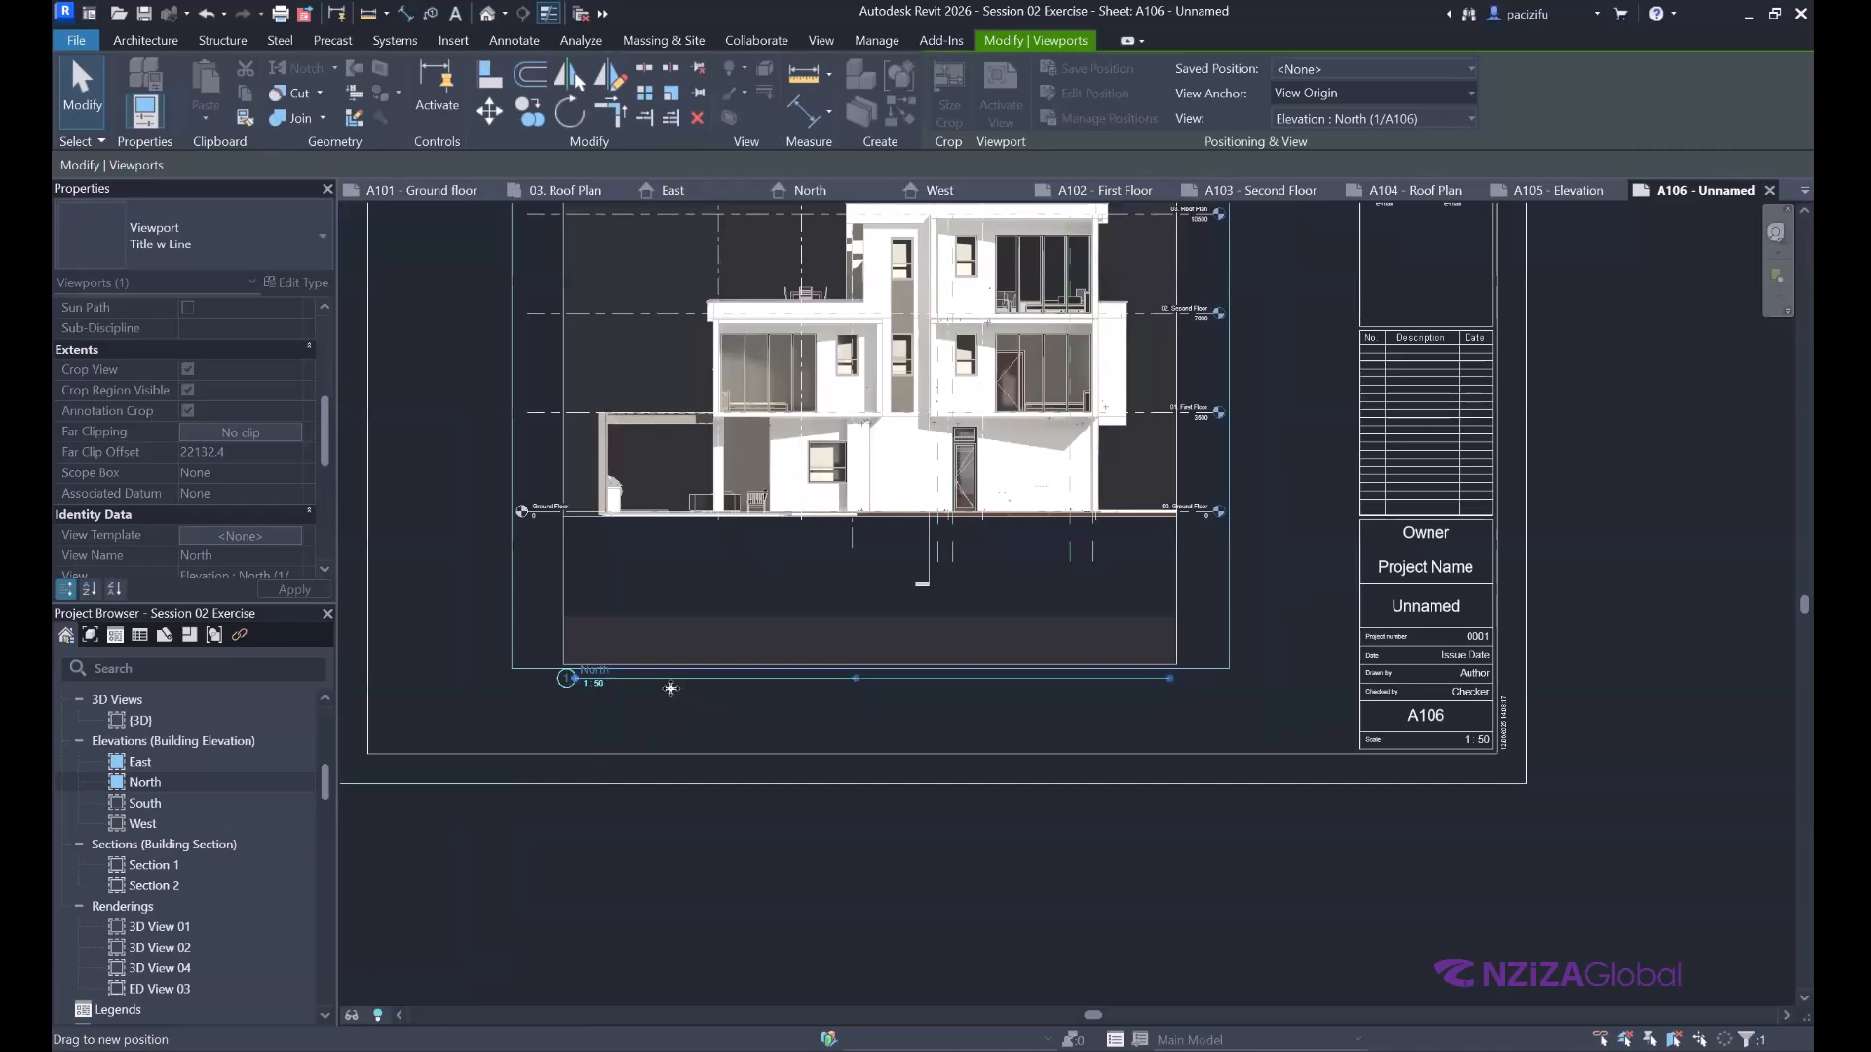
key("Escape")
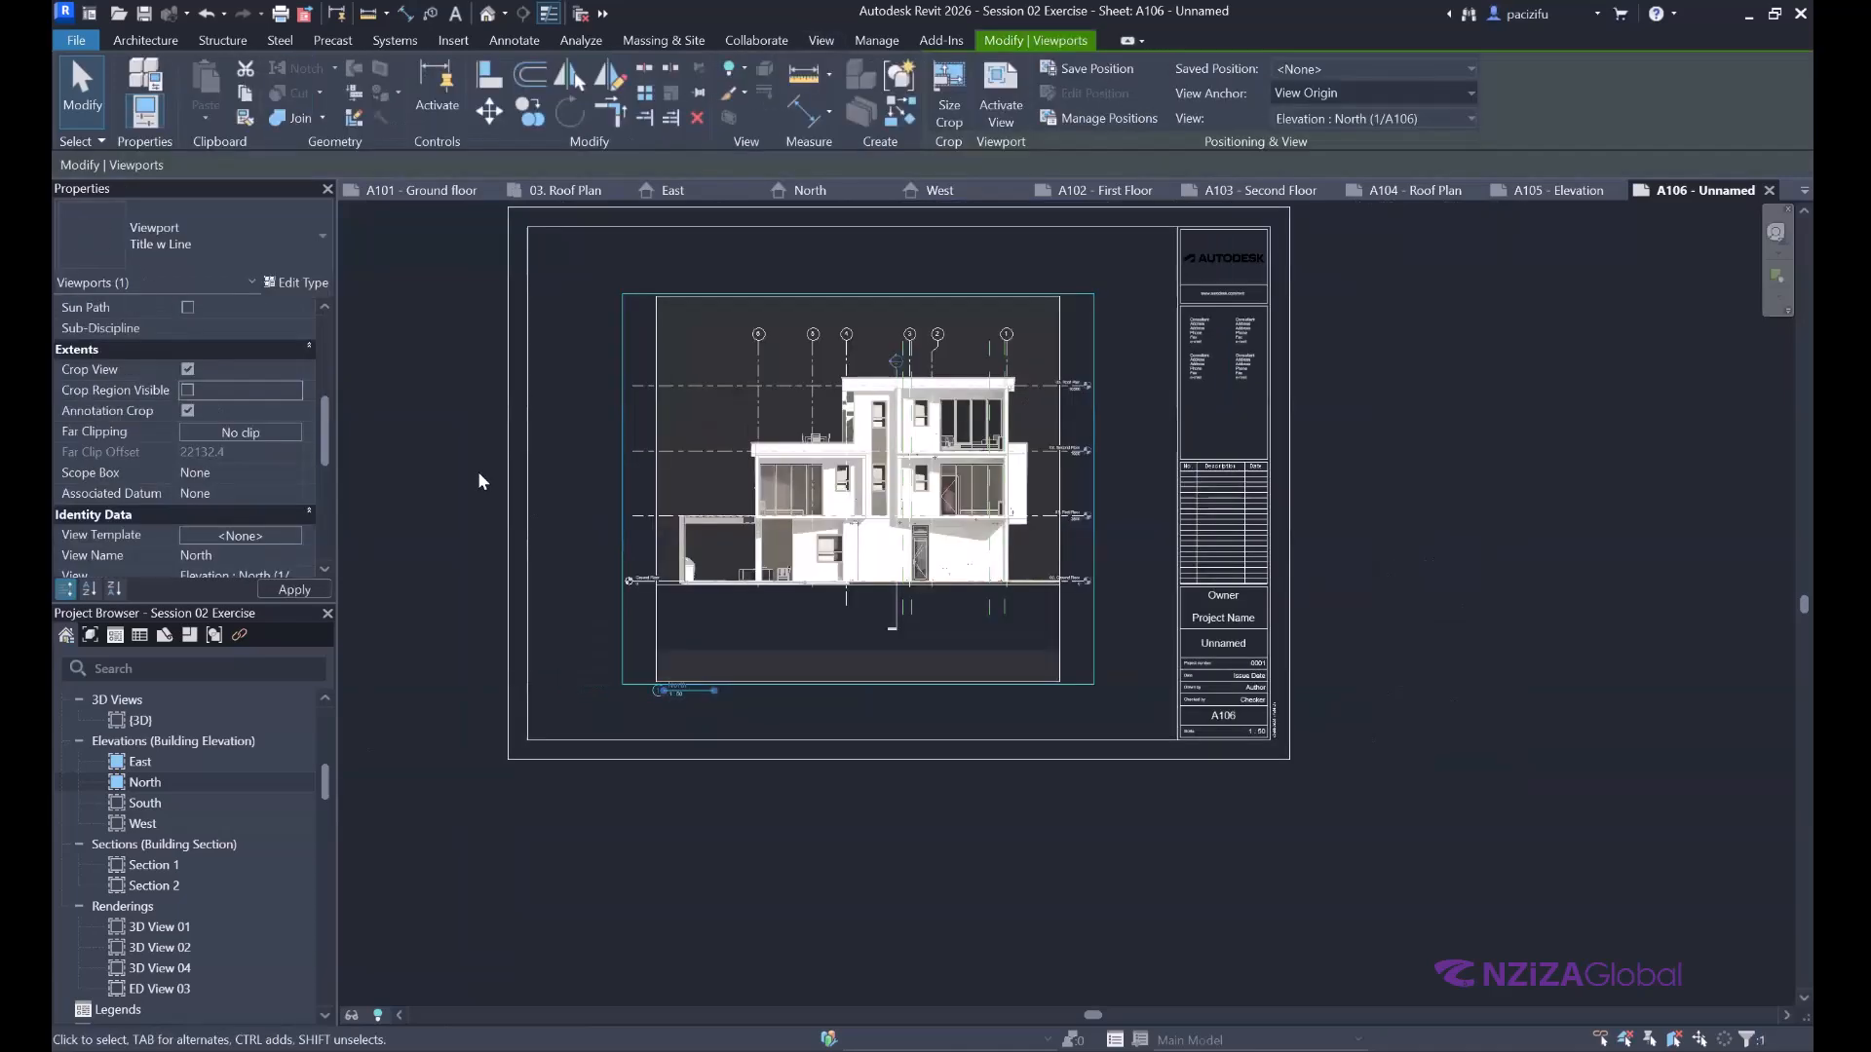
left_click(493, 569)
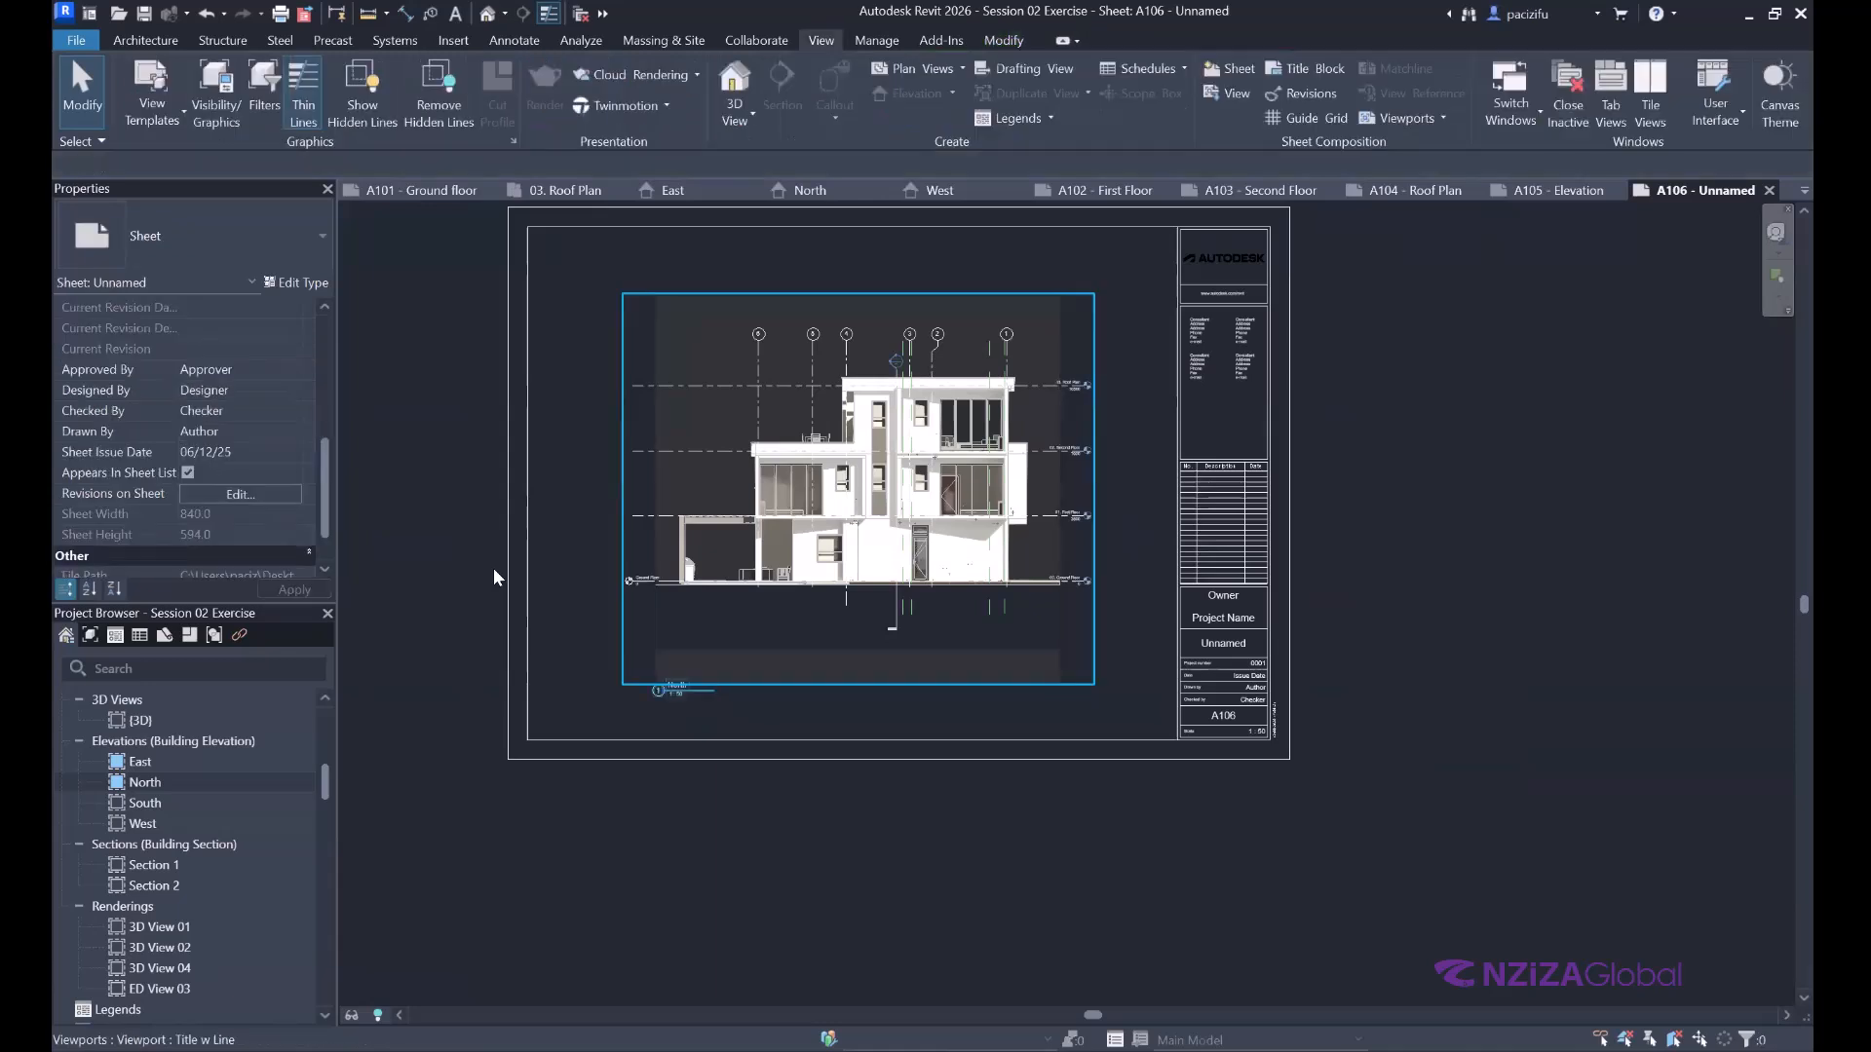
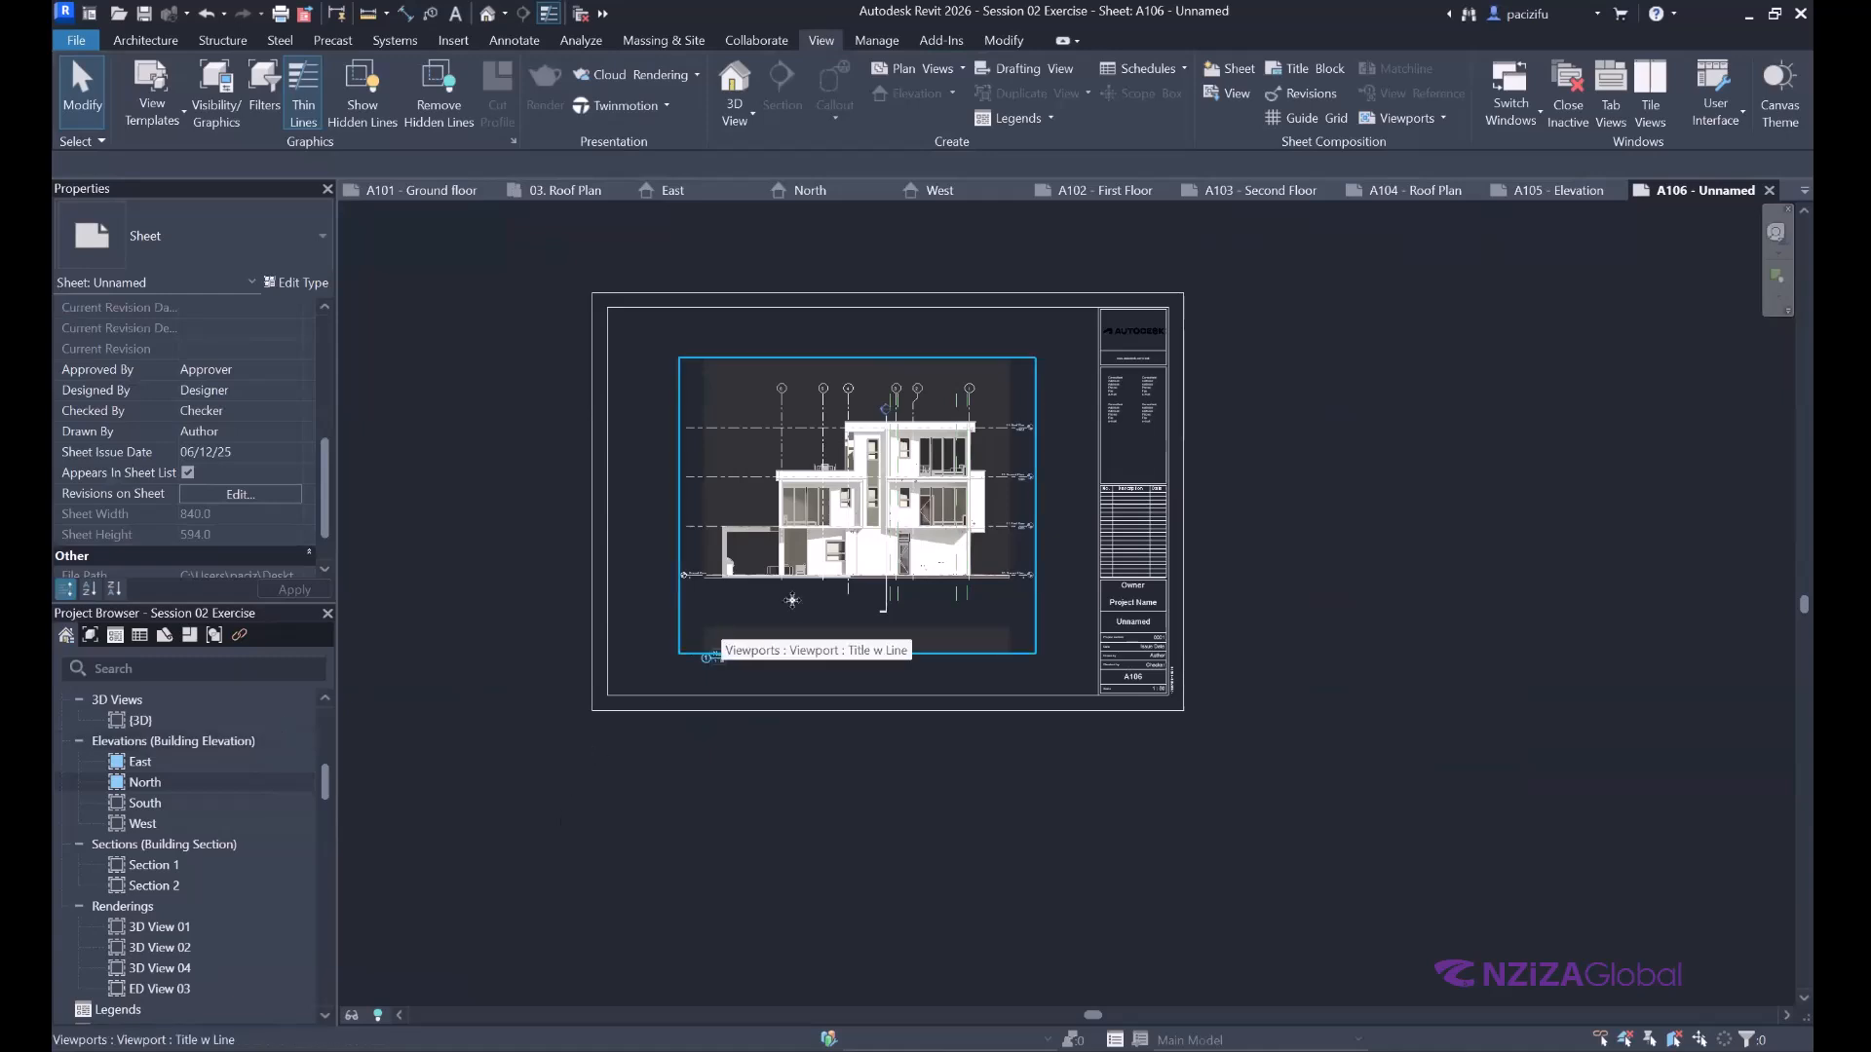
Show the North elevation's crop region again and raise its lower edge to just beneath the ground floor line.
left_click(841, 639)
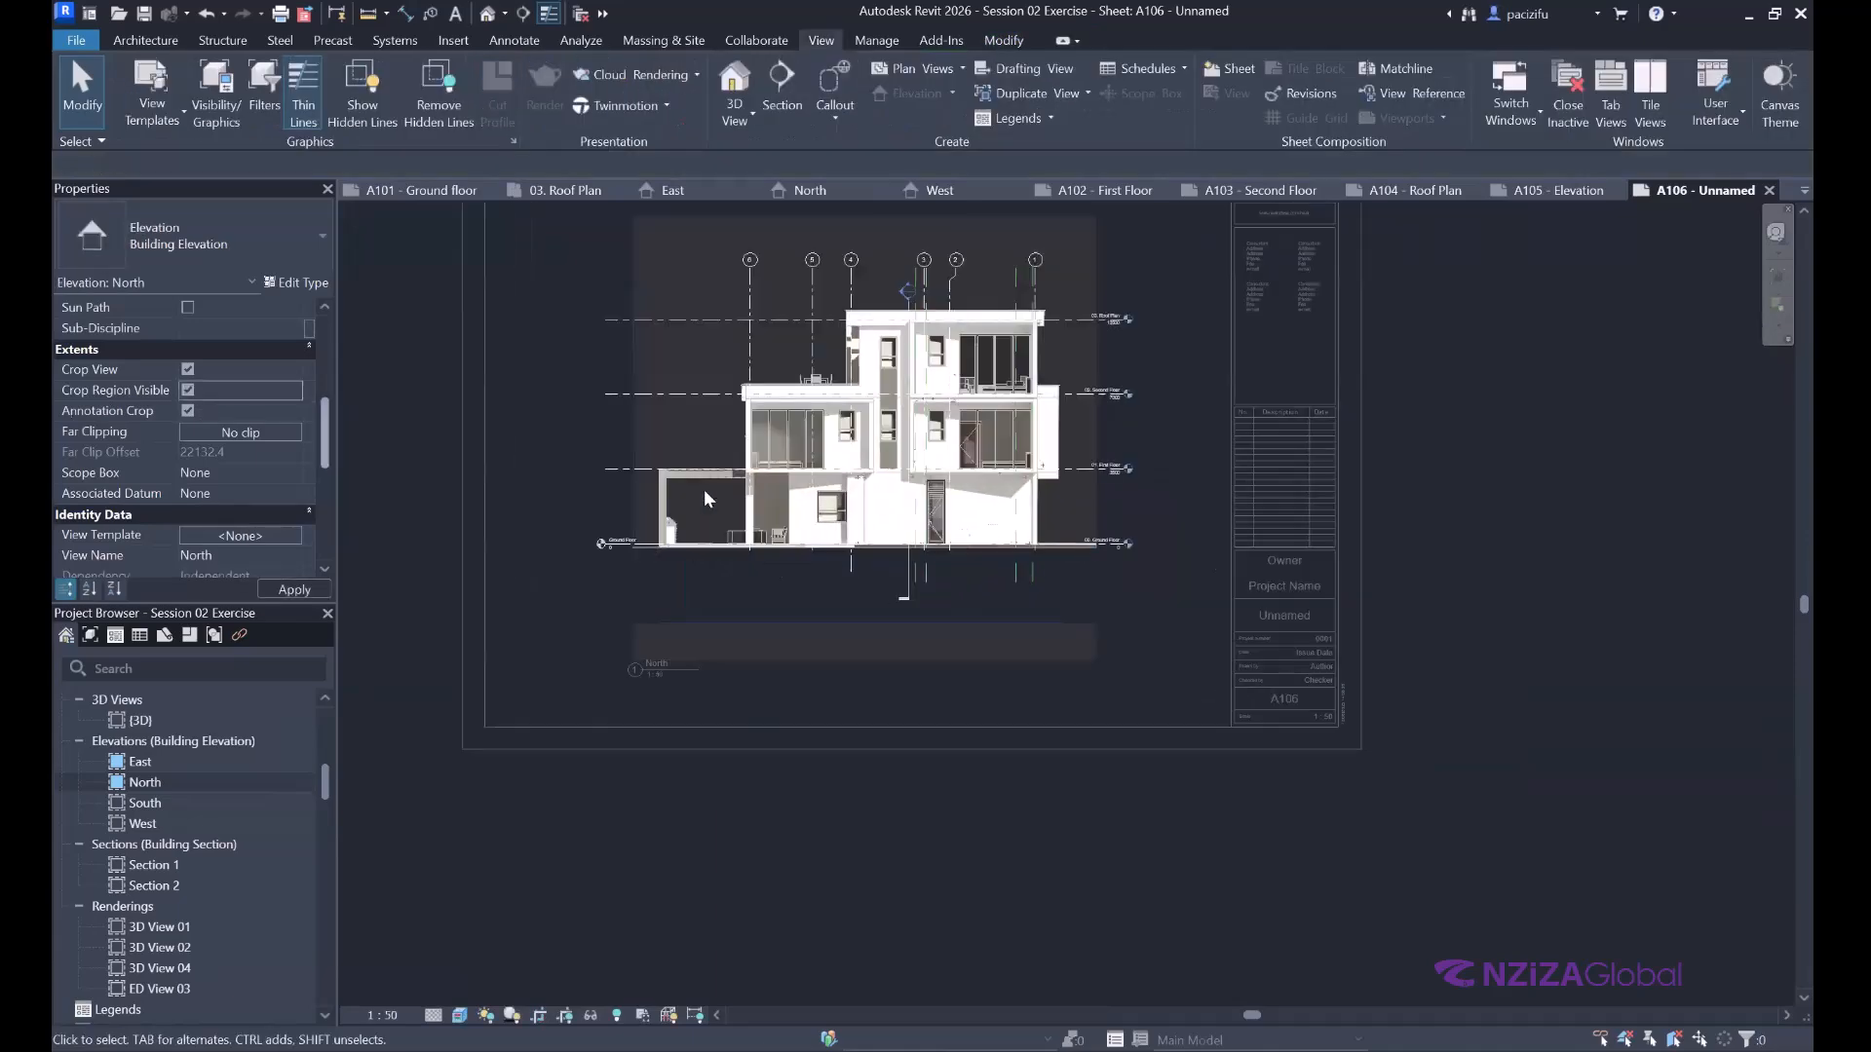
scroll(753, 604, "down", 2)
scroll(818, 672, "up", 3)
left_click(871, 669)
left_click_drag(870, 548, 869, 532)
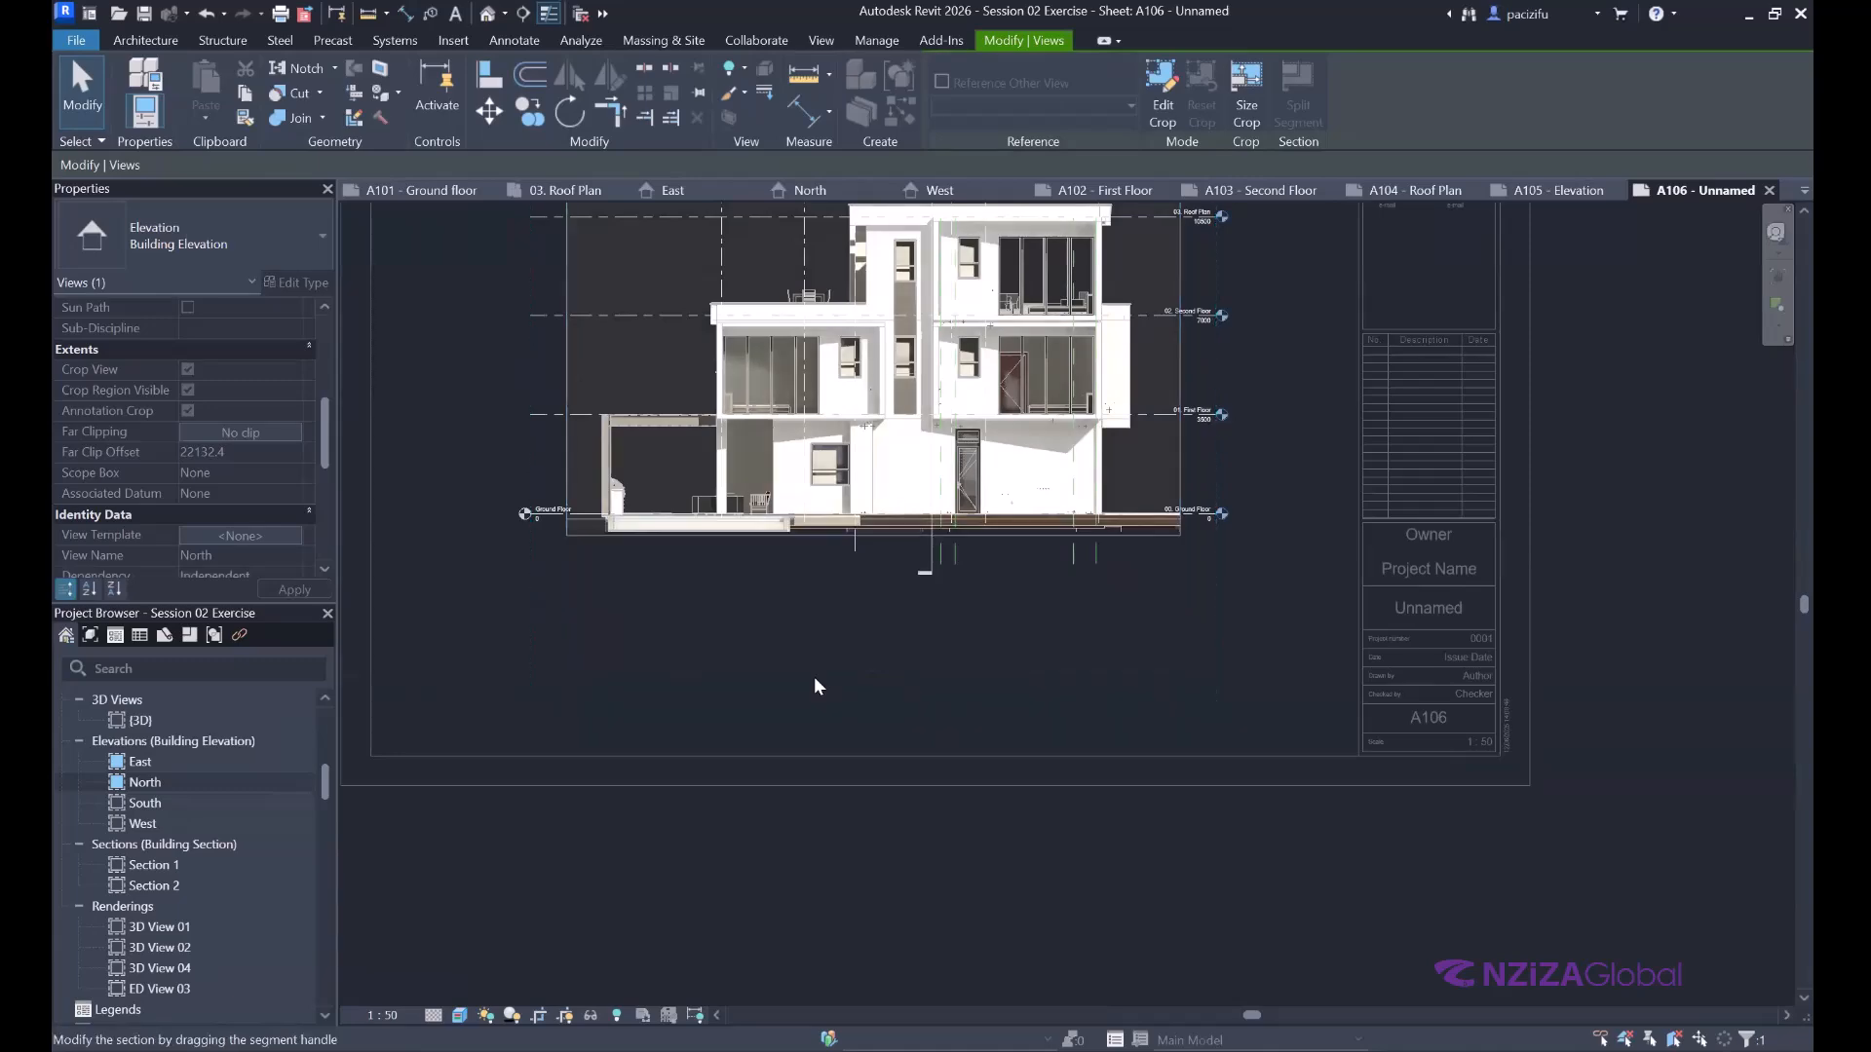
left_click(961, 657)
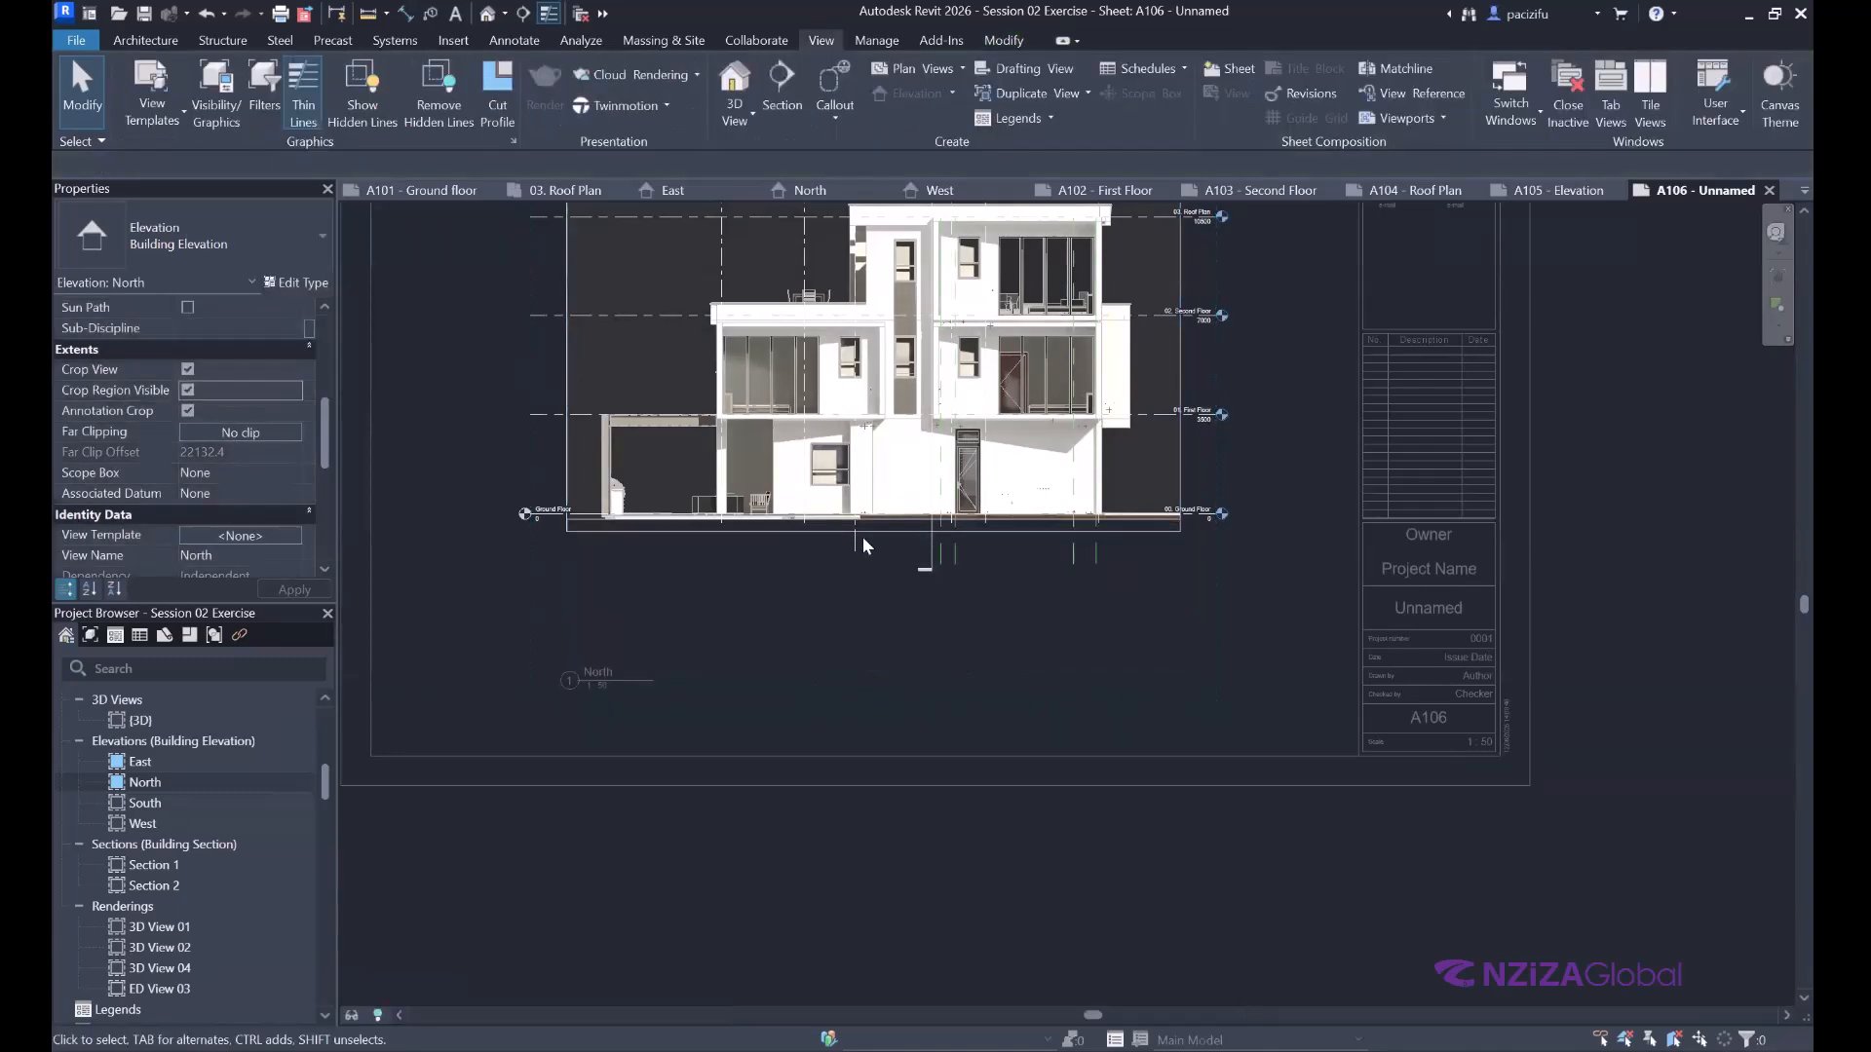
Hide the North elevation's crop region border and nudge the viewport slightly down on the sheet.
key("z")
key("f")
left_click(787, 490)
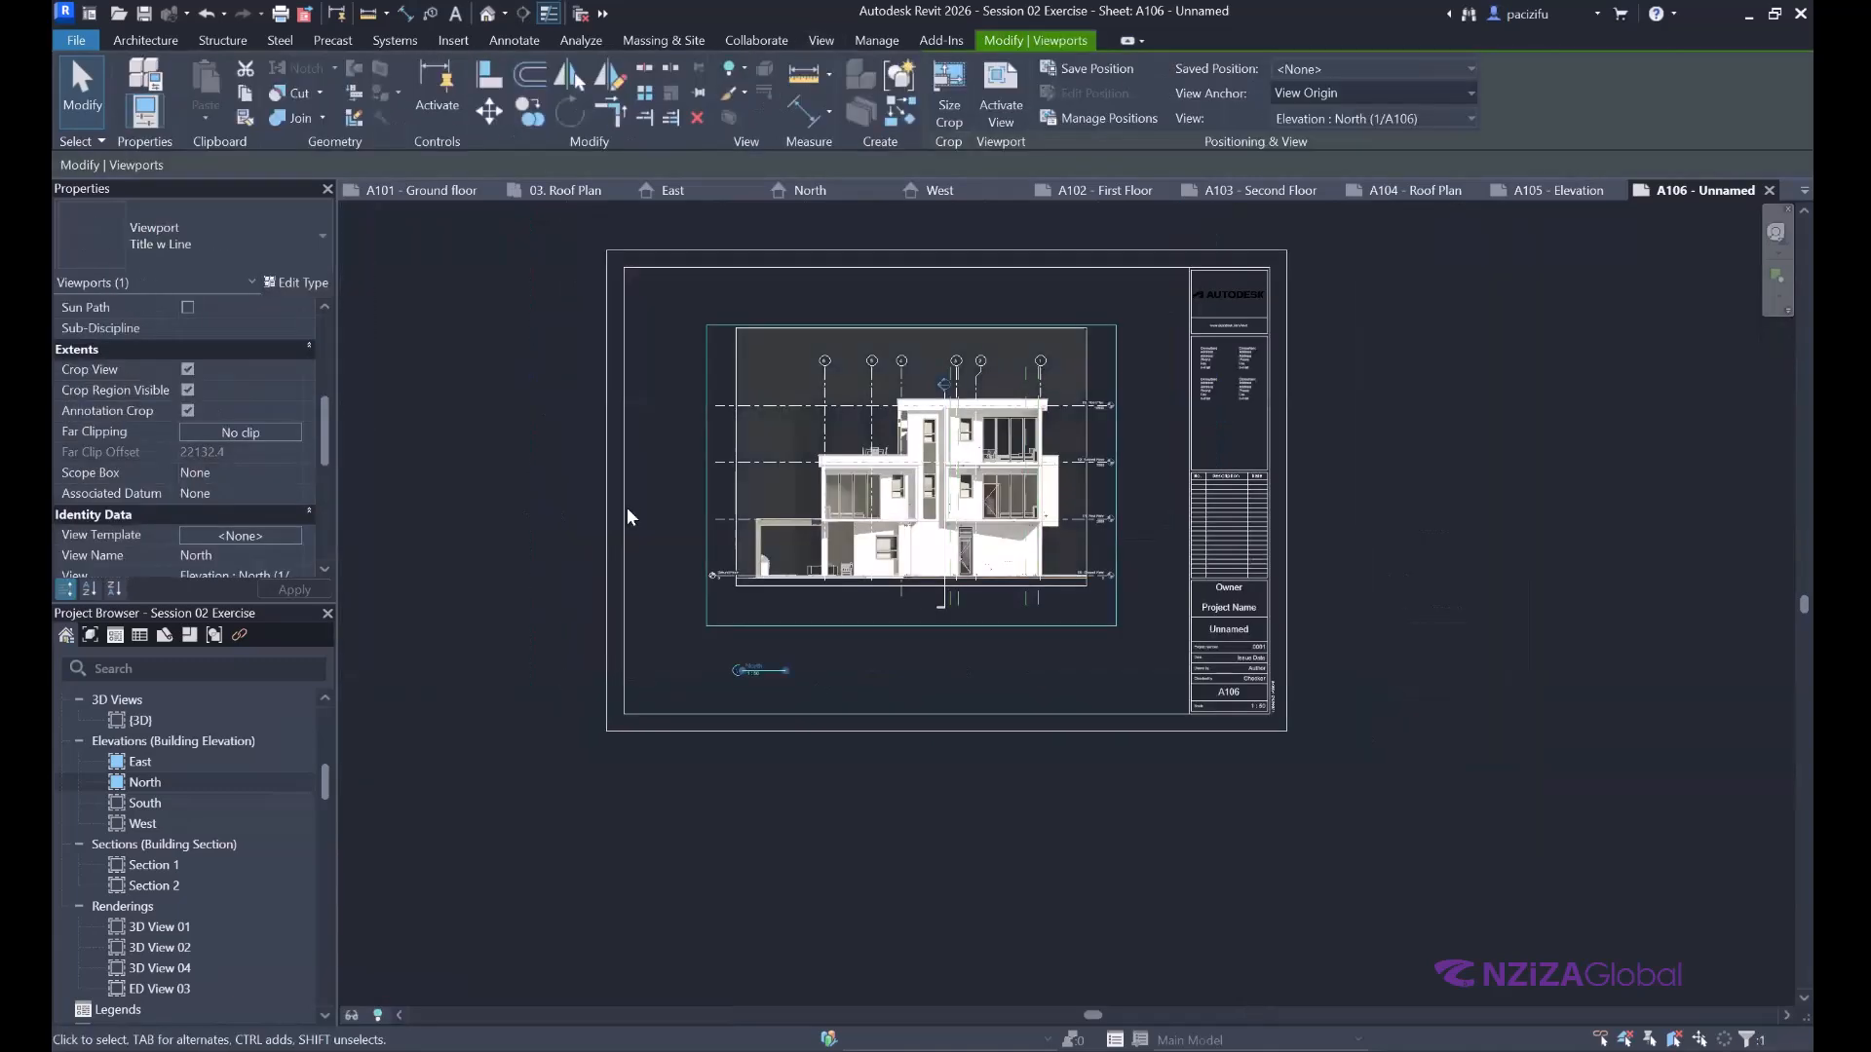
left_click(188, 390)
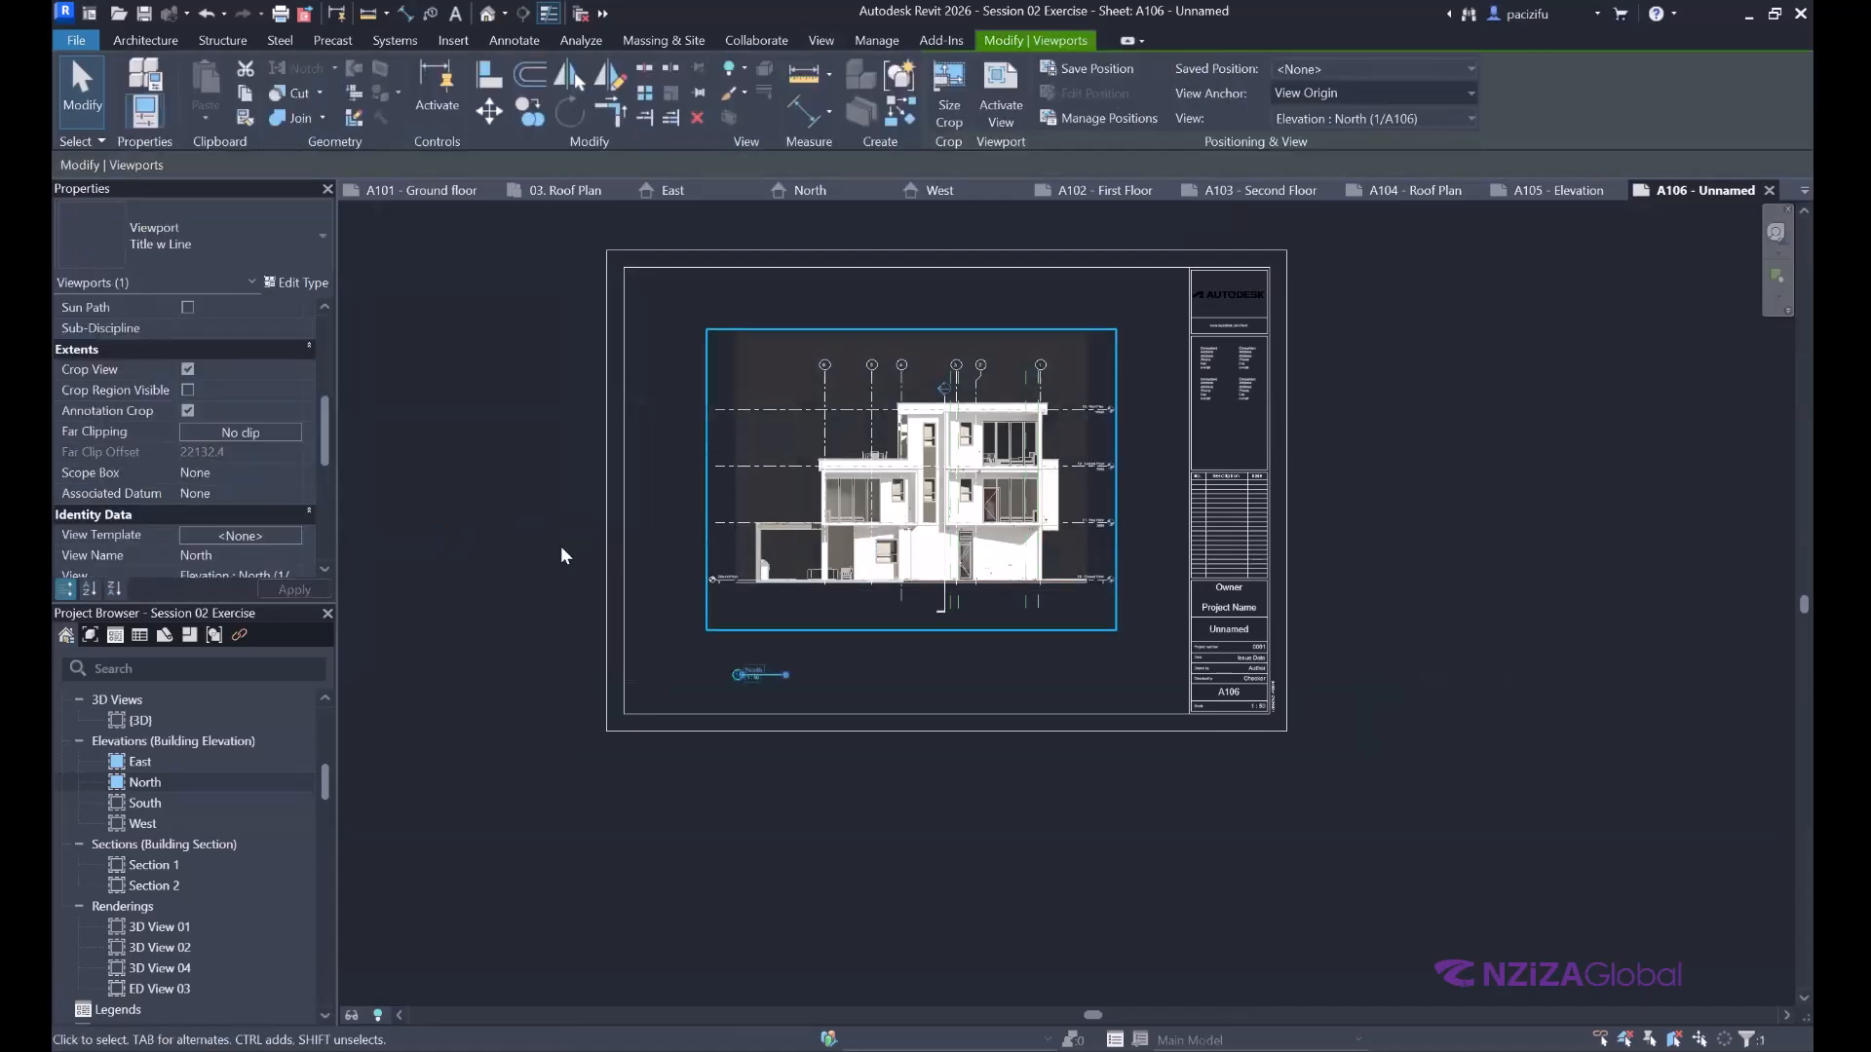
left_click(559, 548)
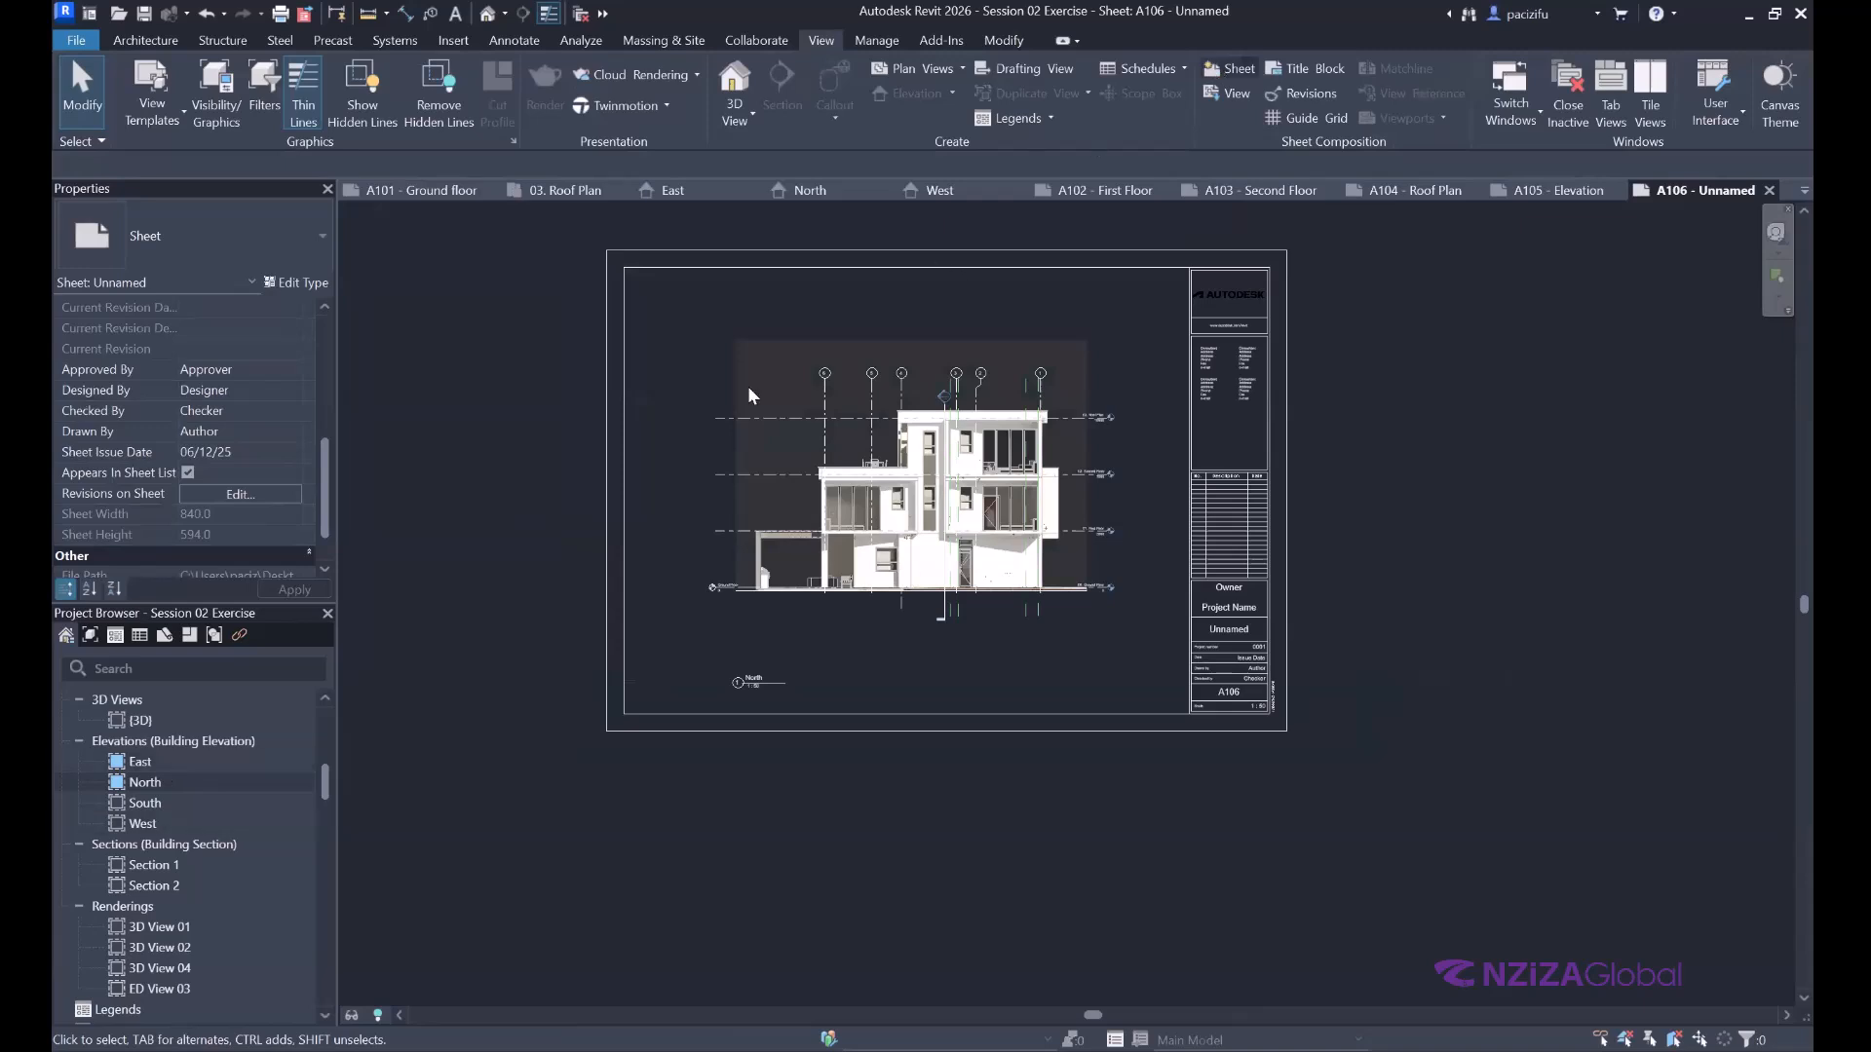
Create a new sheet with the same A1 title block and place the South elevation near its middle.
left_click(764, 365)
left_click(994, 775)
left_click_drag(156, 797, 1011, 624)
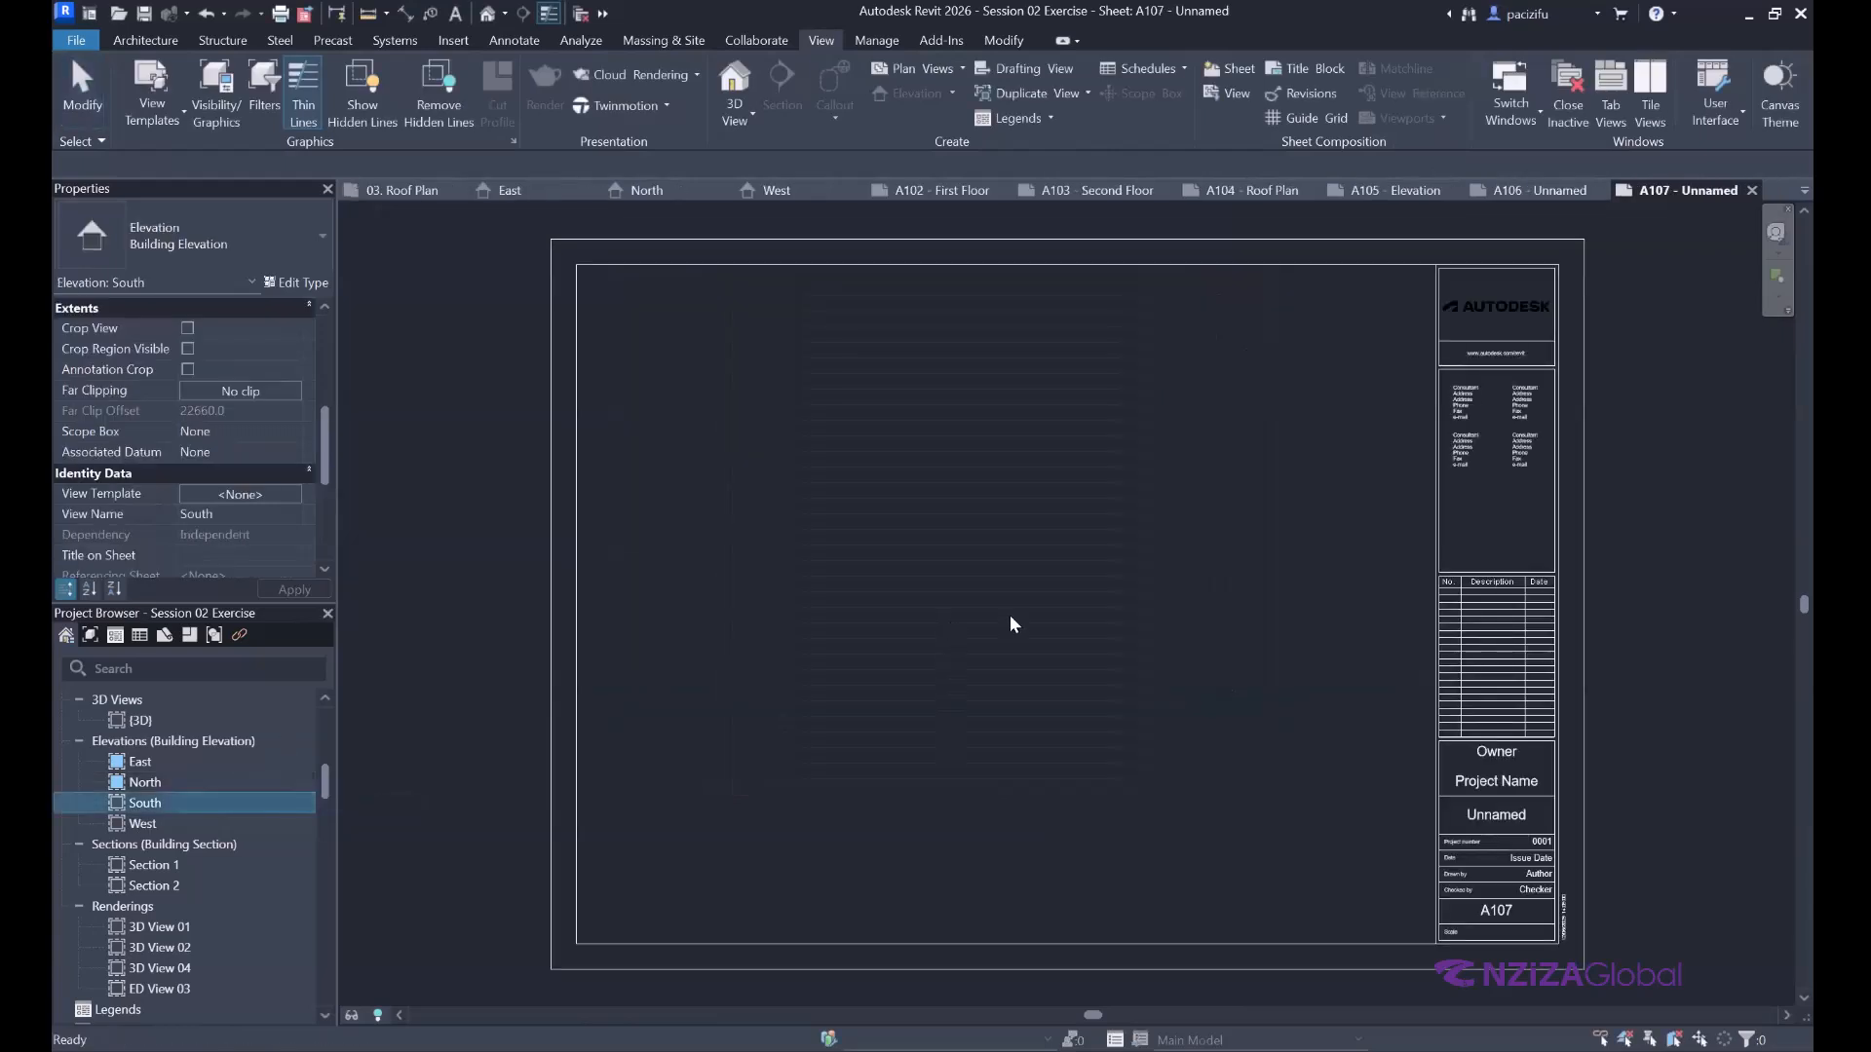
left_click(1014, 609)
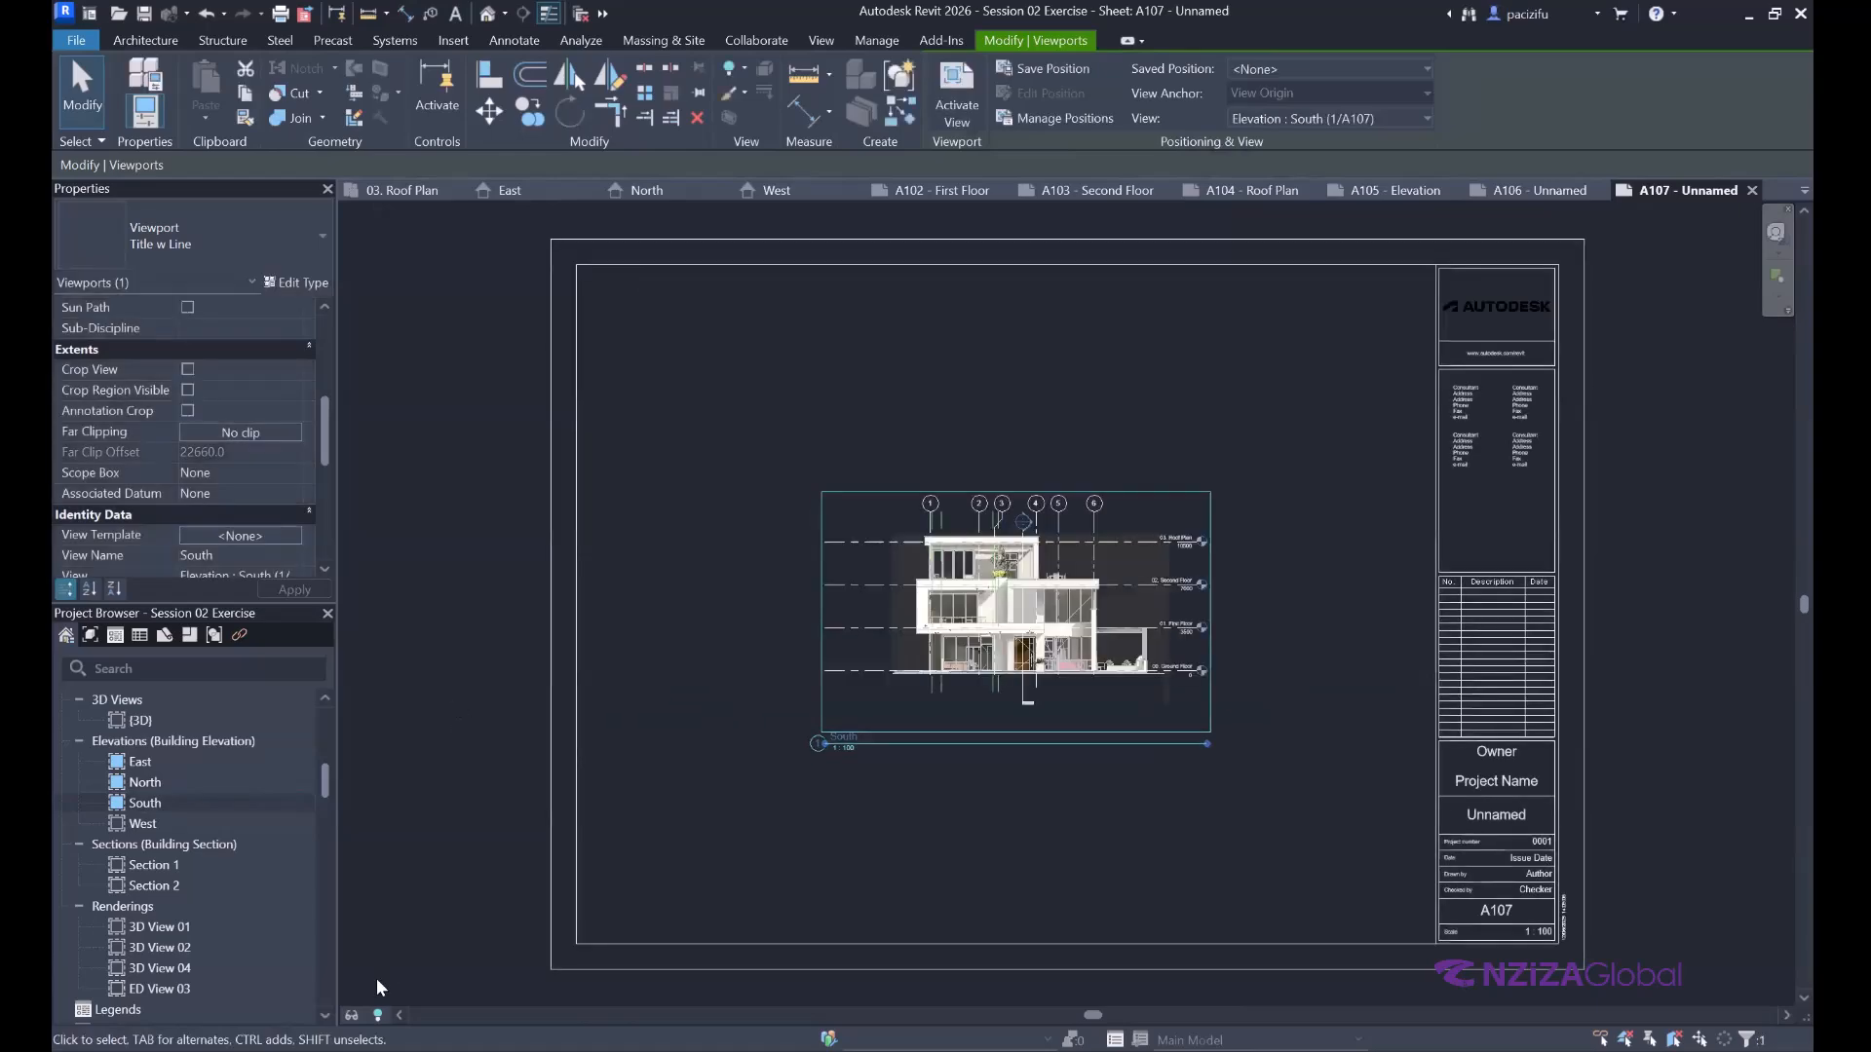
Activate the South elevation on sheet A107, set its scale to 1:50 and deactivate the view.
key("a")
key("v")
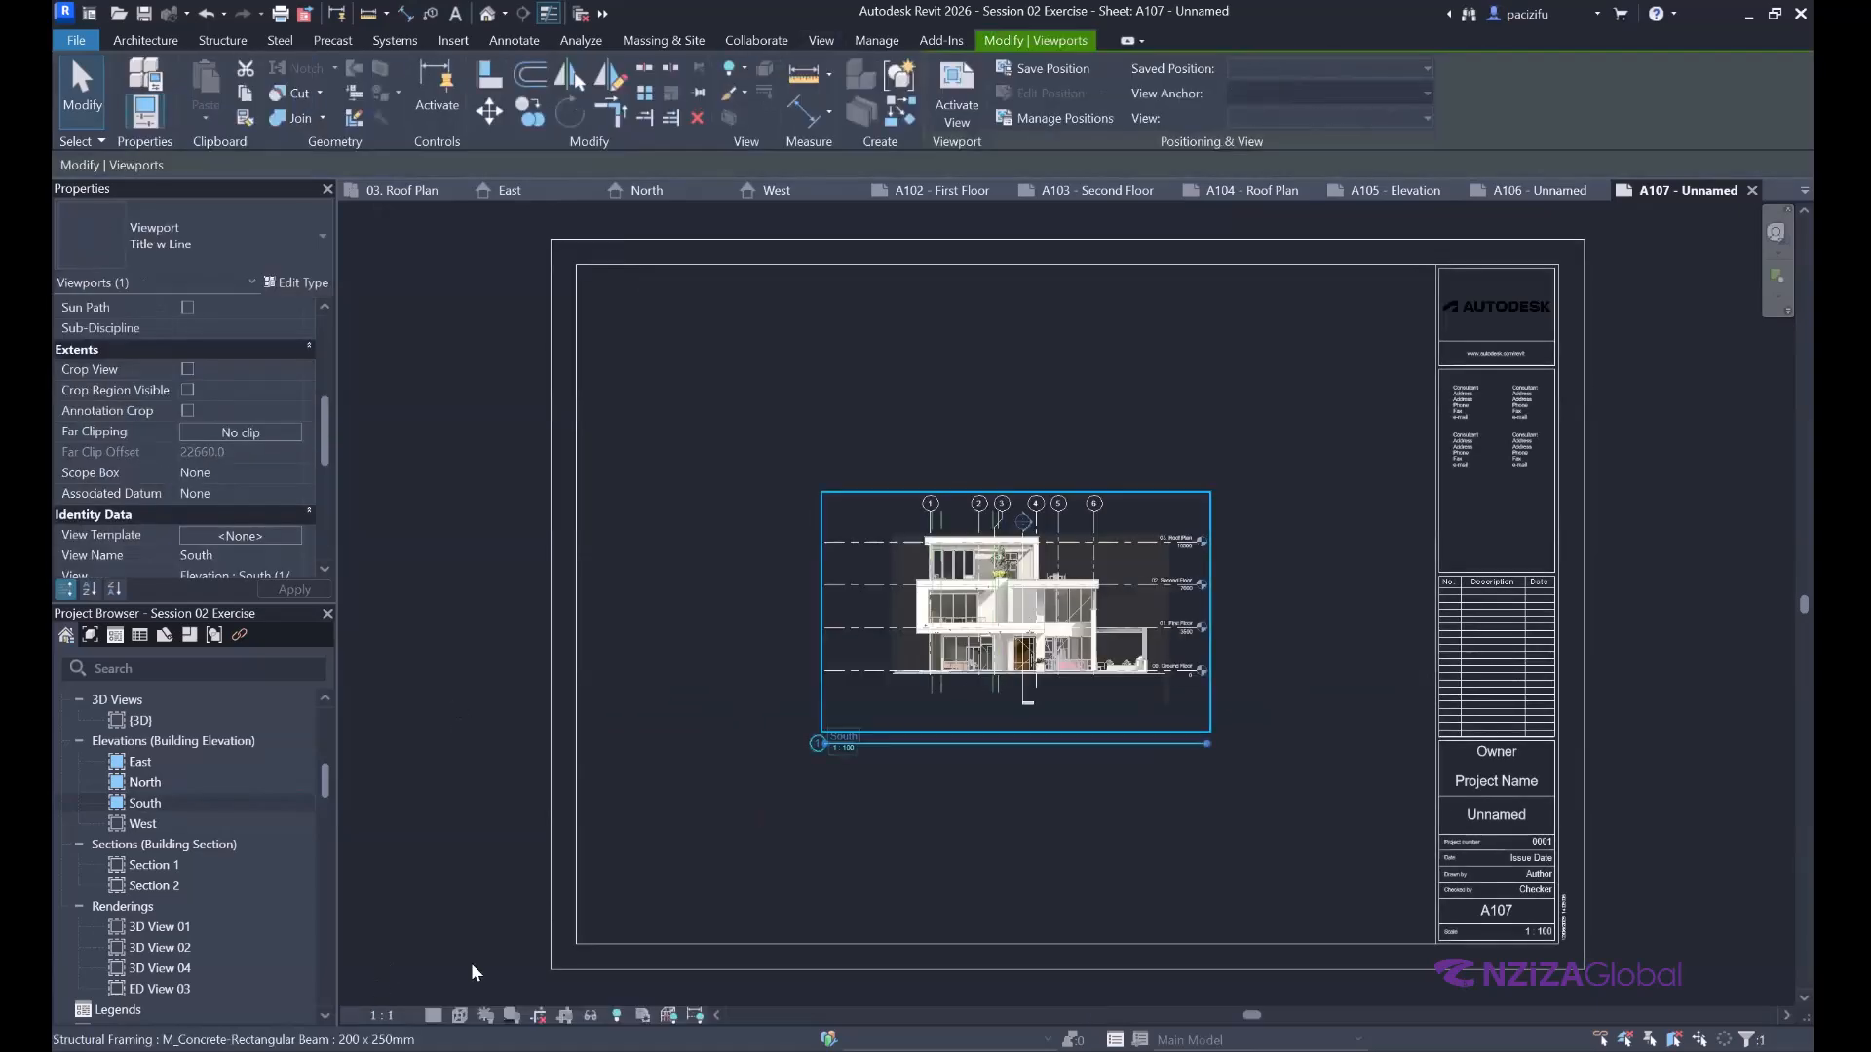
left_click(388, 1012)
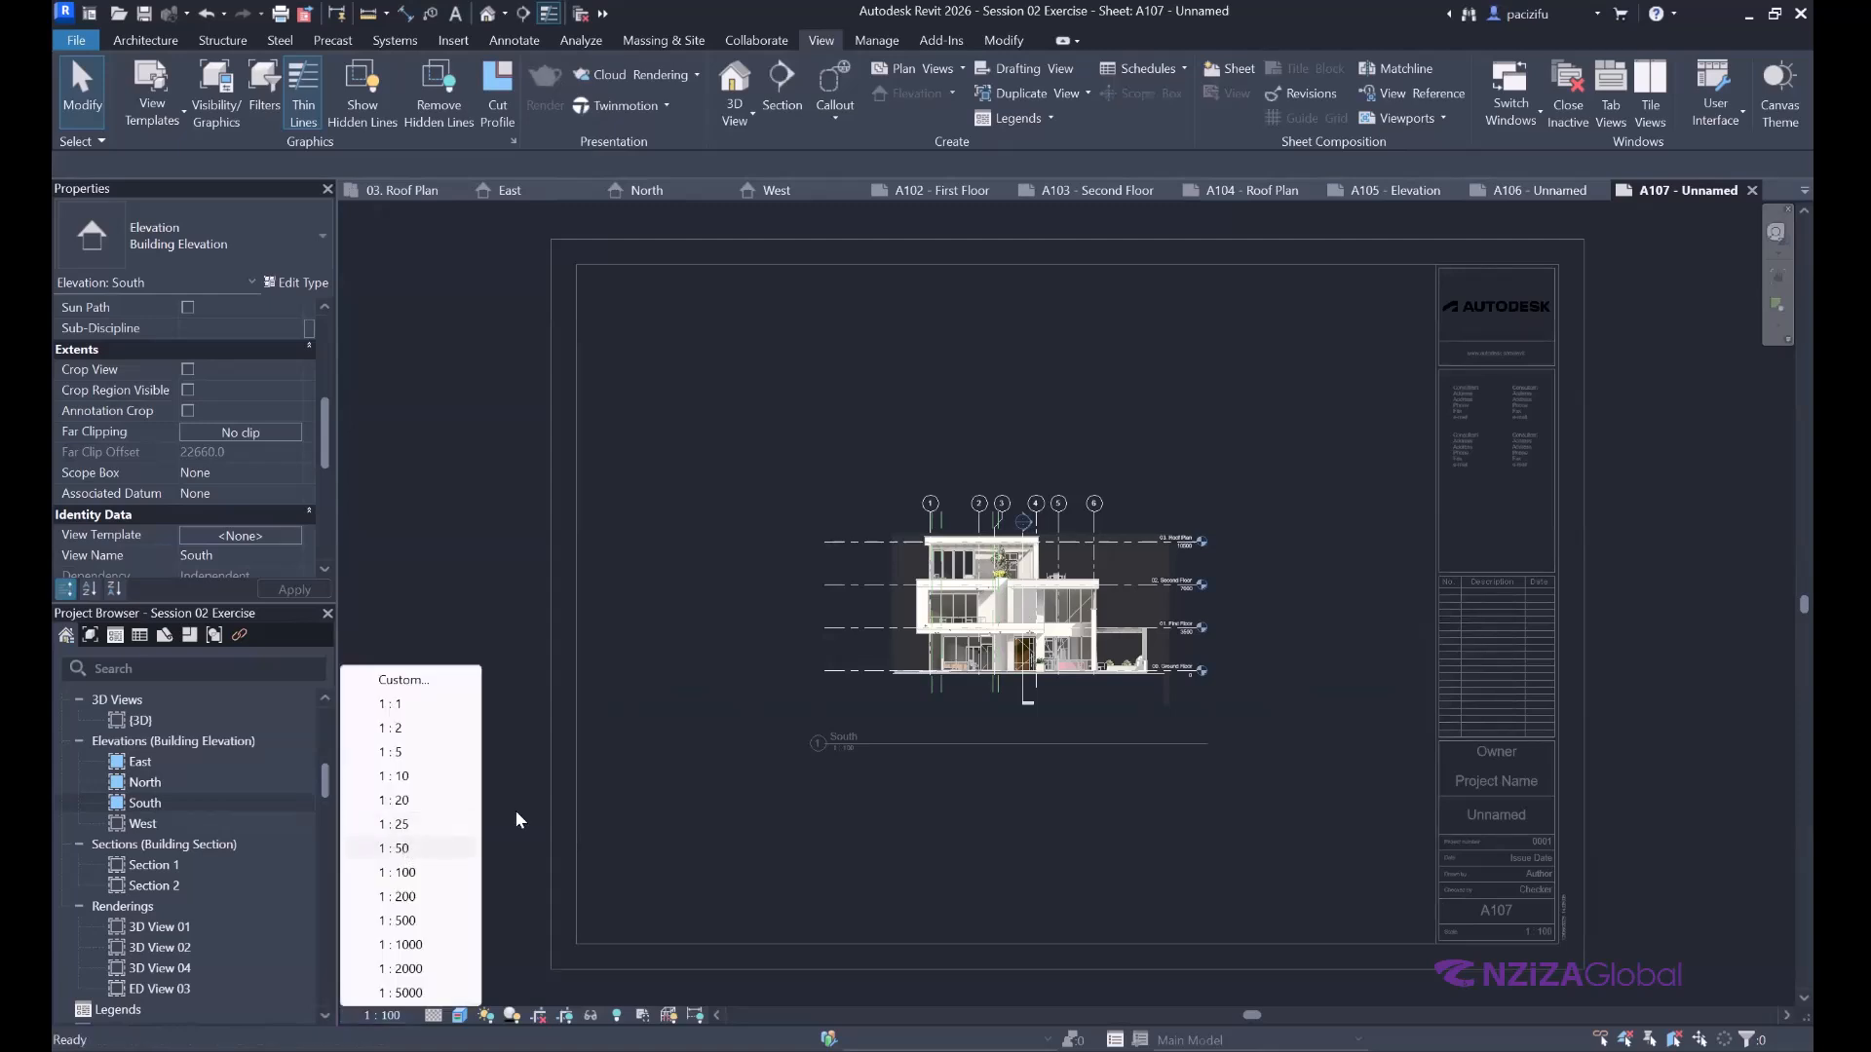
left_click(568, 756)
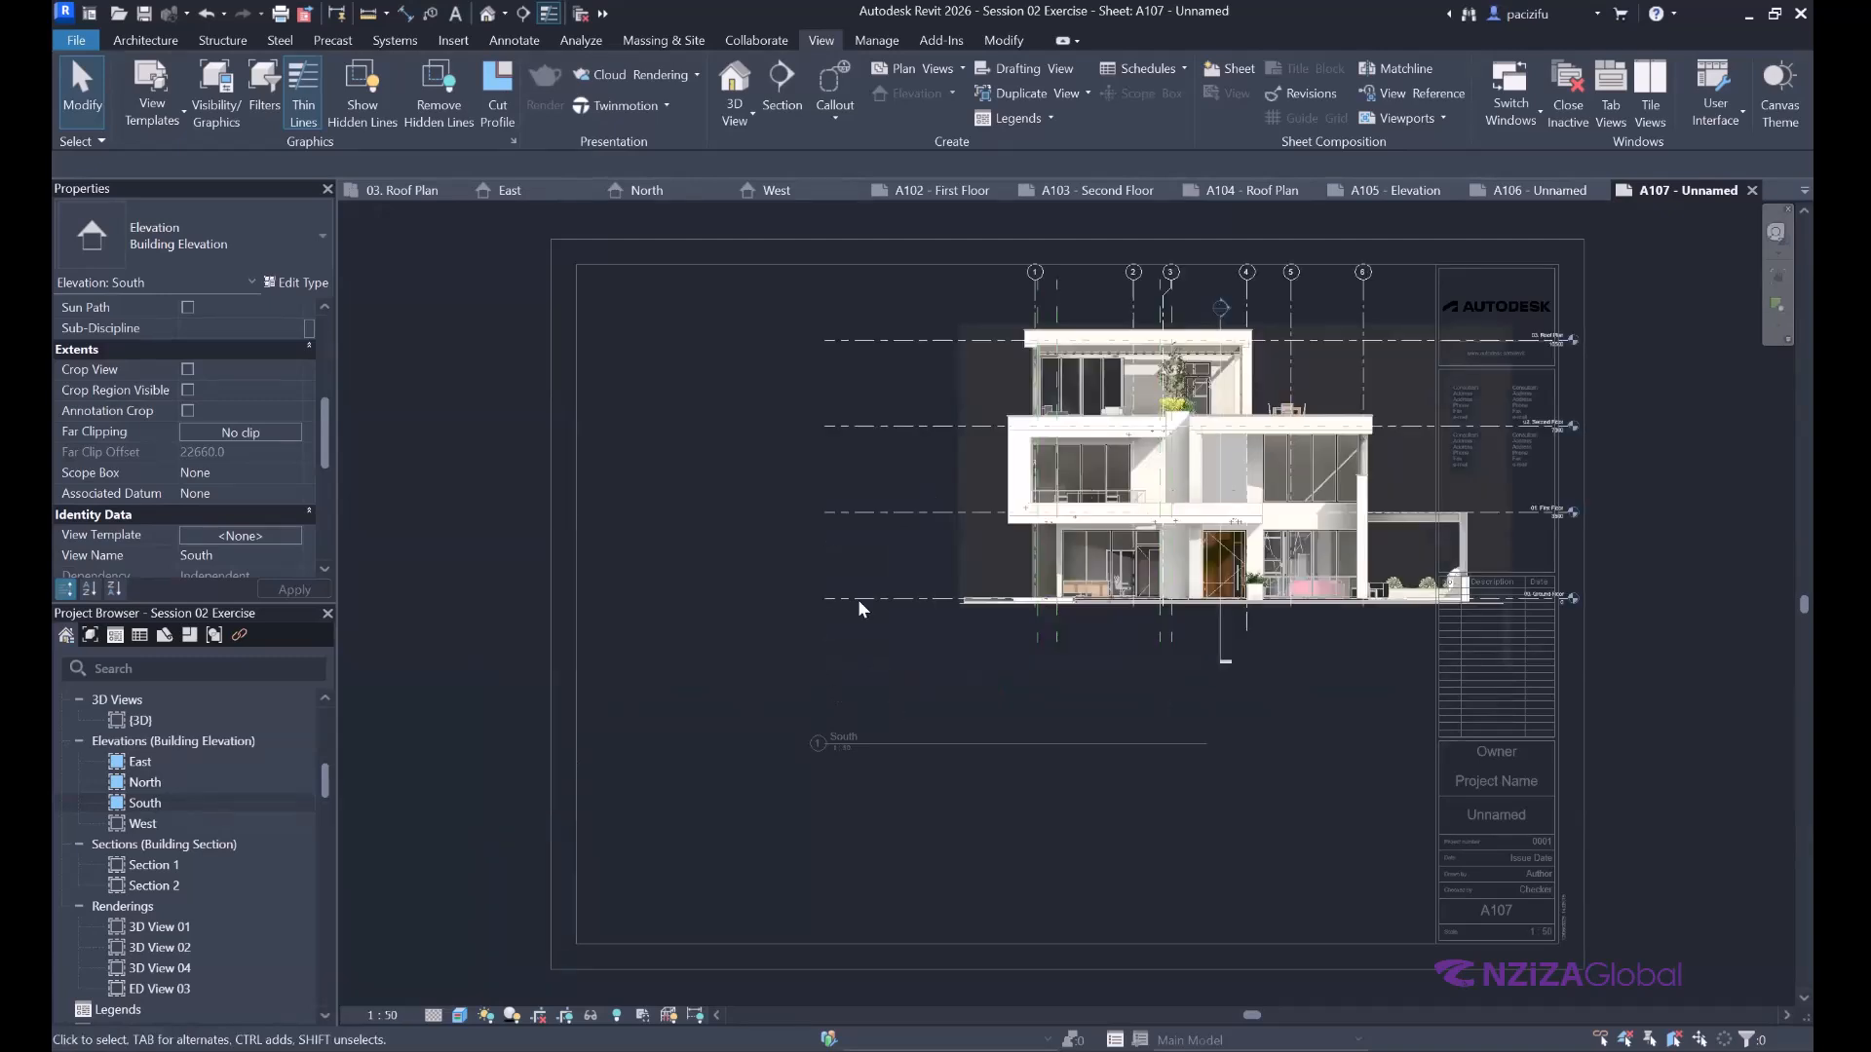
scroll(879, 580, "down", 3)
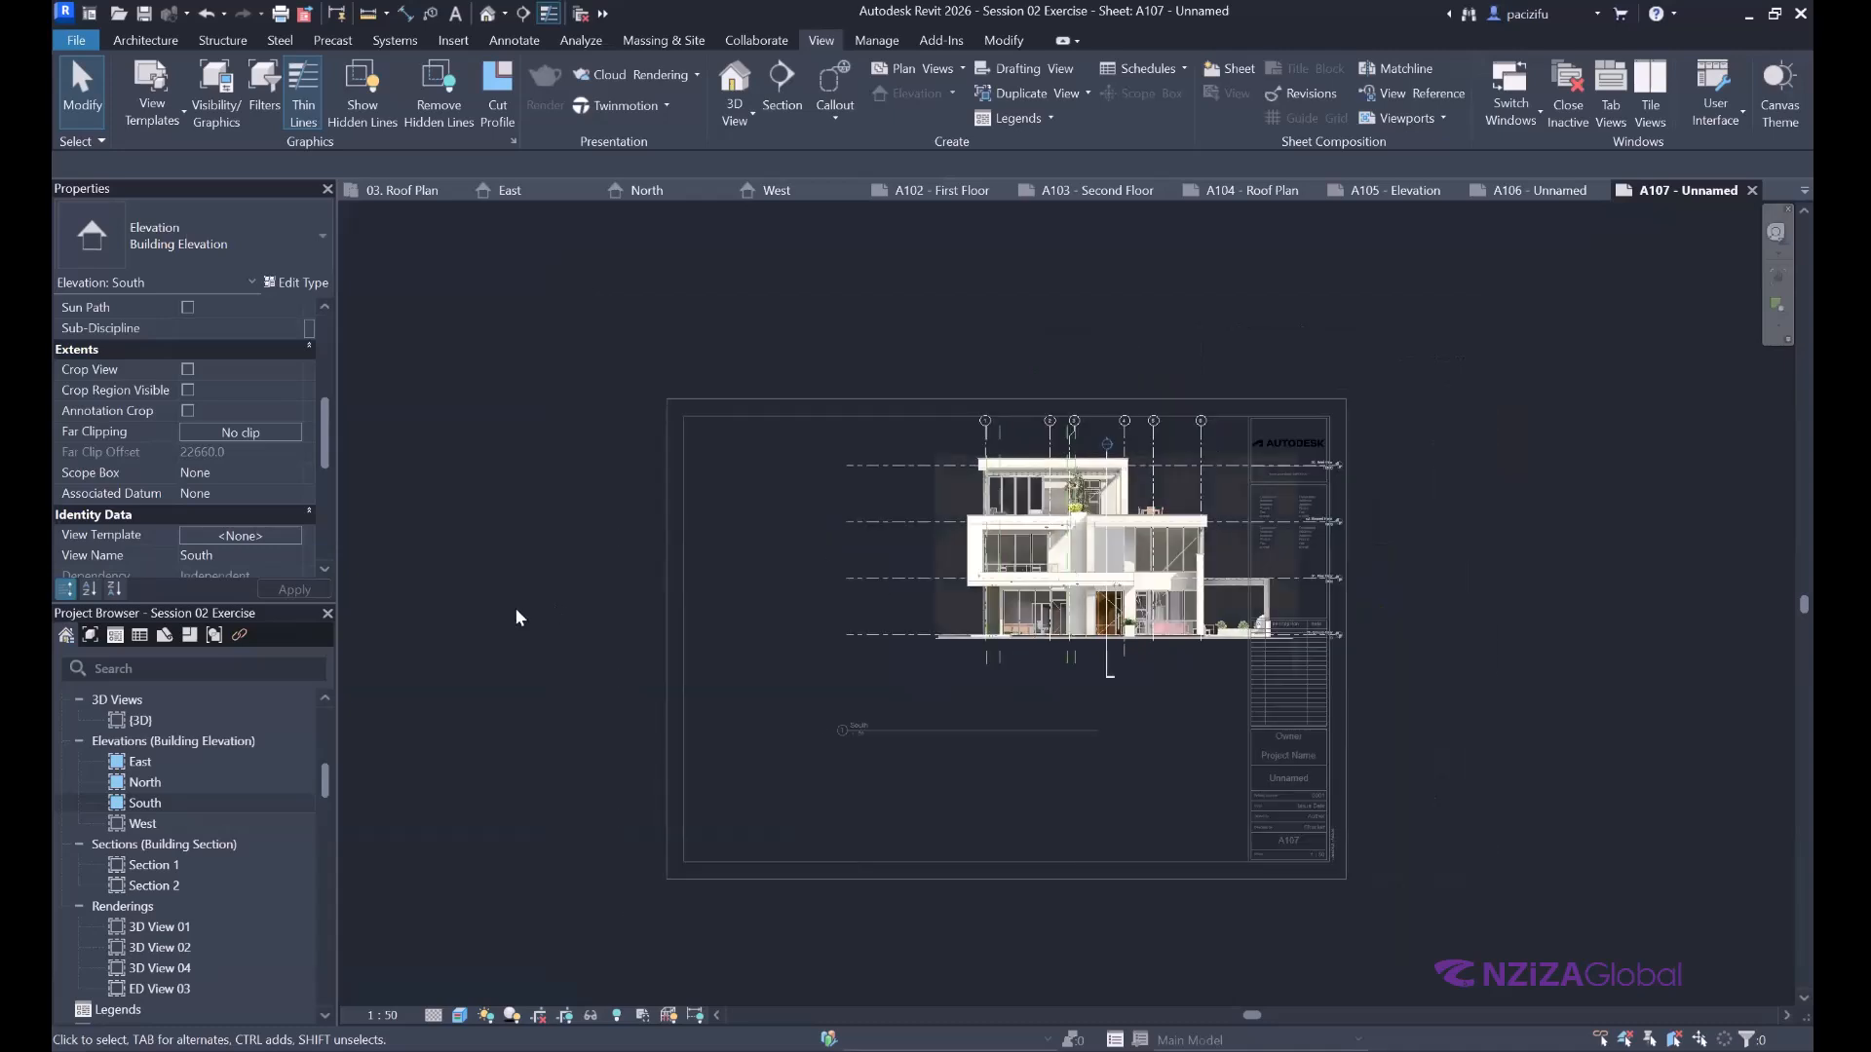
double_click(921, 648)
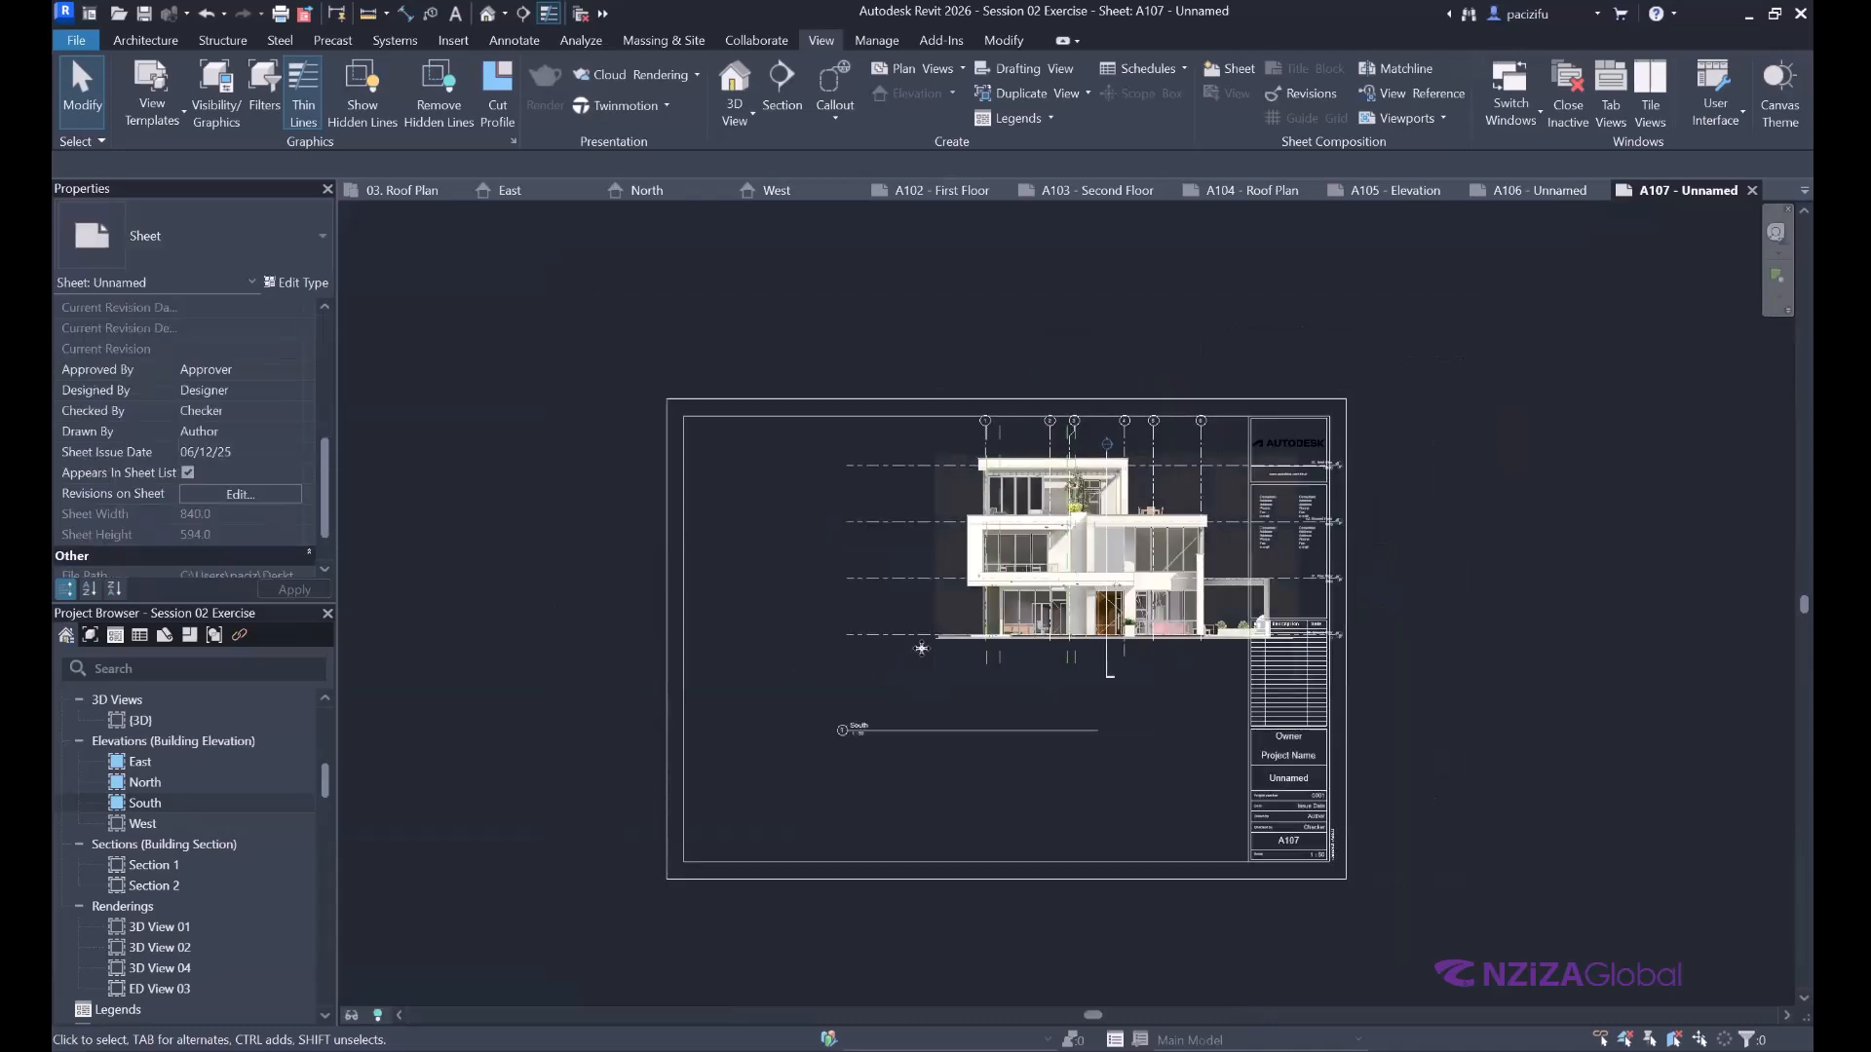
Centre the South elevation on sheet A107, activate it and turn on Crop View, Crop Region Visible and Annotation Crop.
left_click(920, 648)
left_click_drag(793, 733, 794, 688)
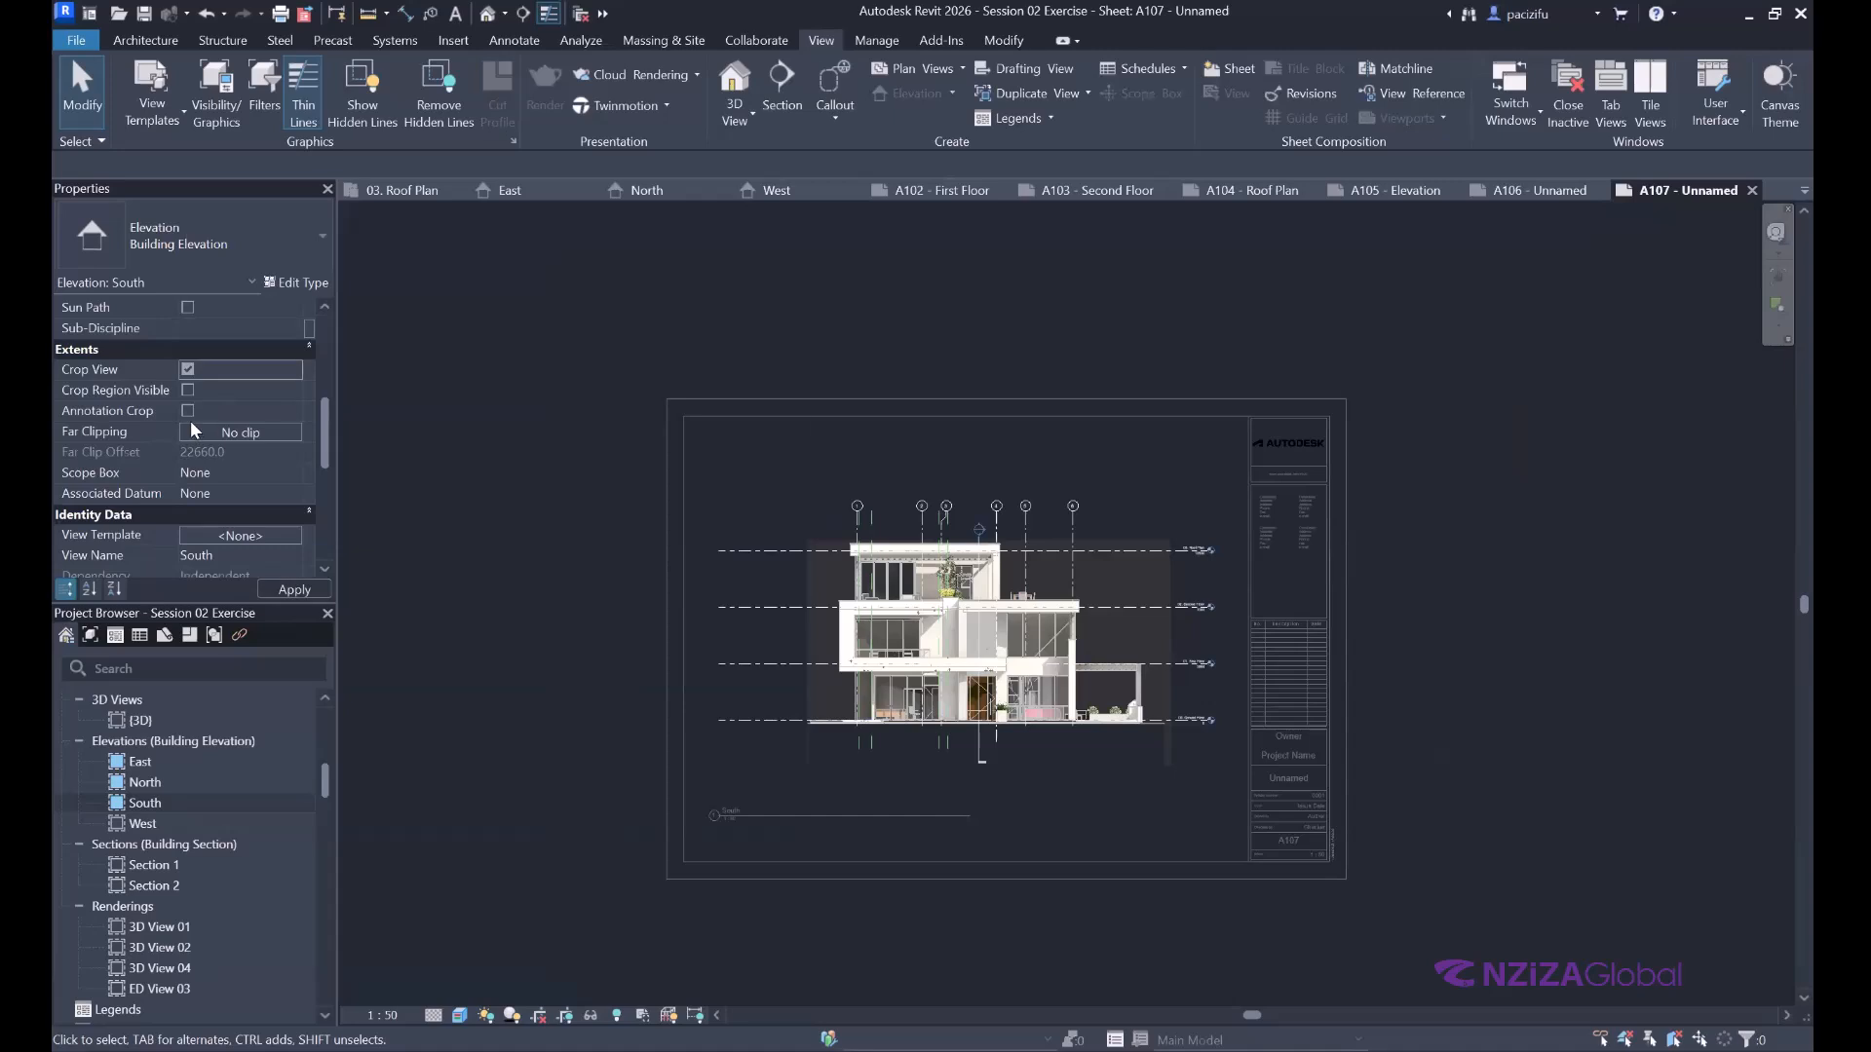
left_click(192, 426)
left_click(223, 419)
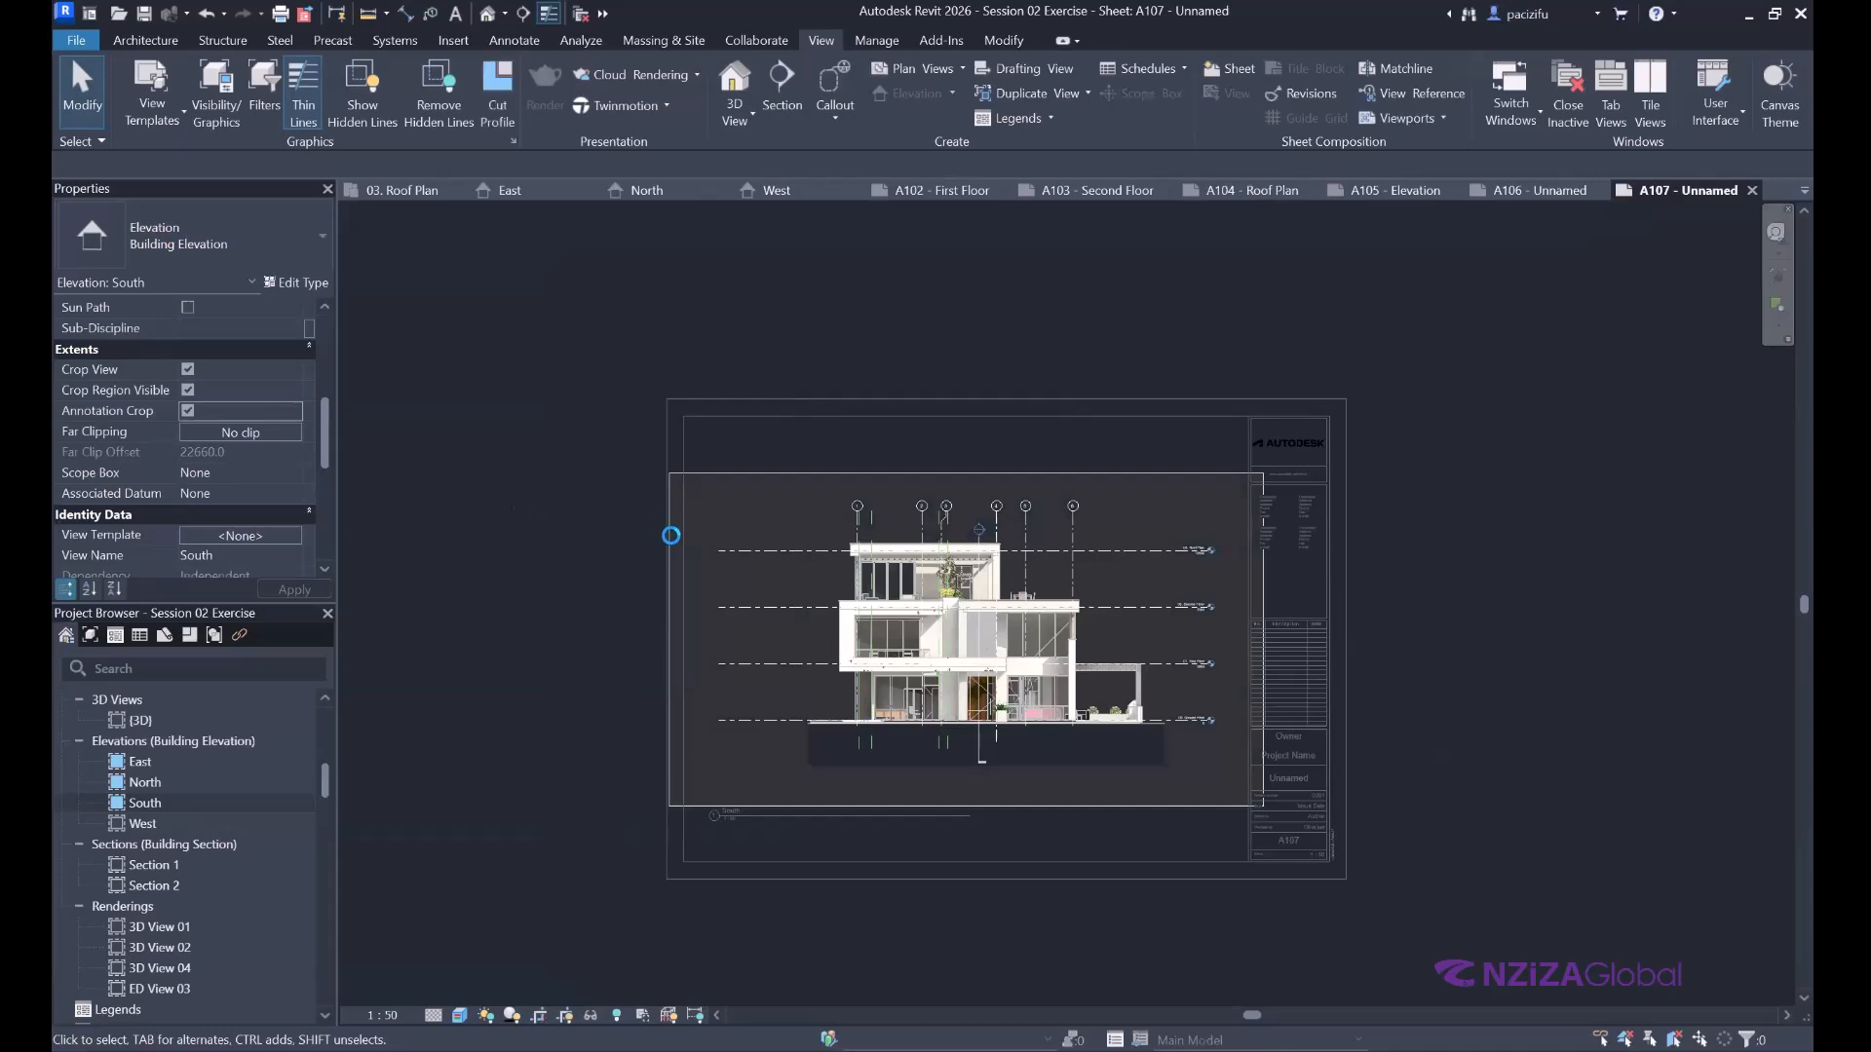
Tighten the South elevation's crop region at both sides and just beneath the ground floor line, and deactivate the view.
left_click(671, 629)
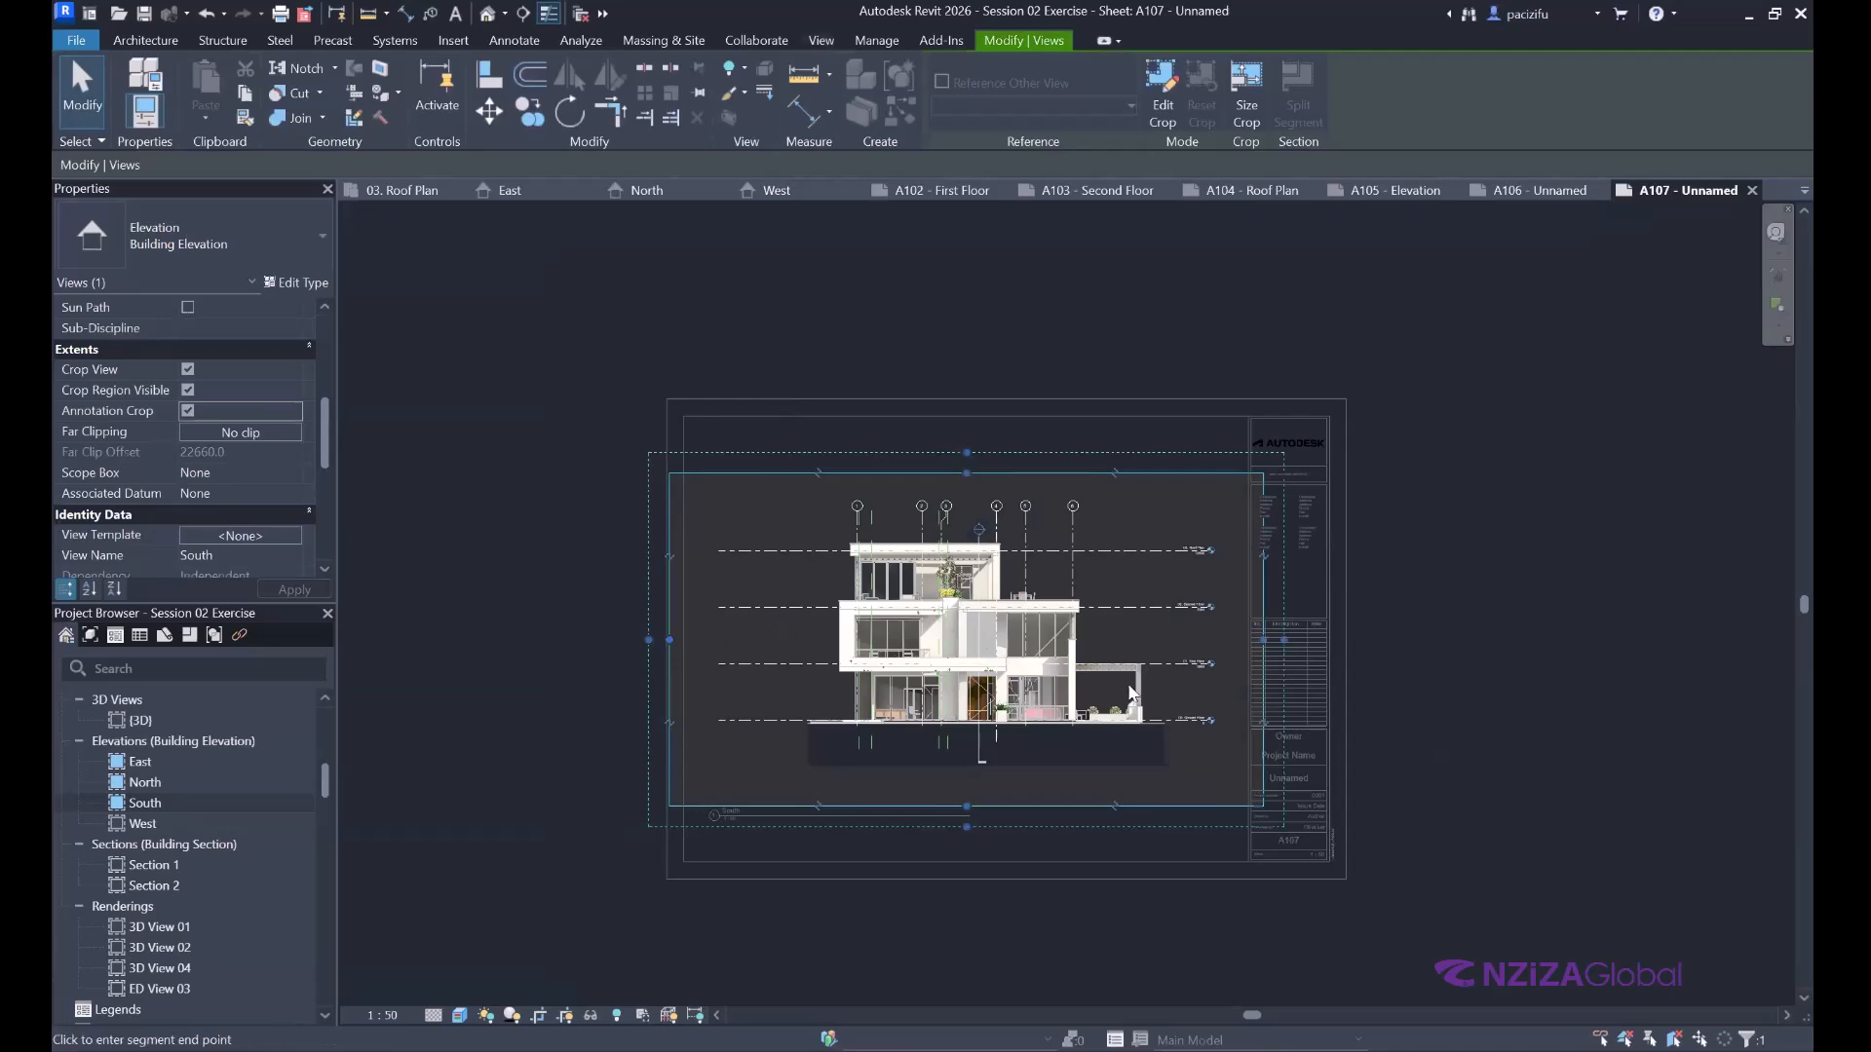
left_click_drag(1263, 640, 1195, 637)
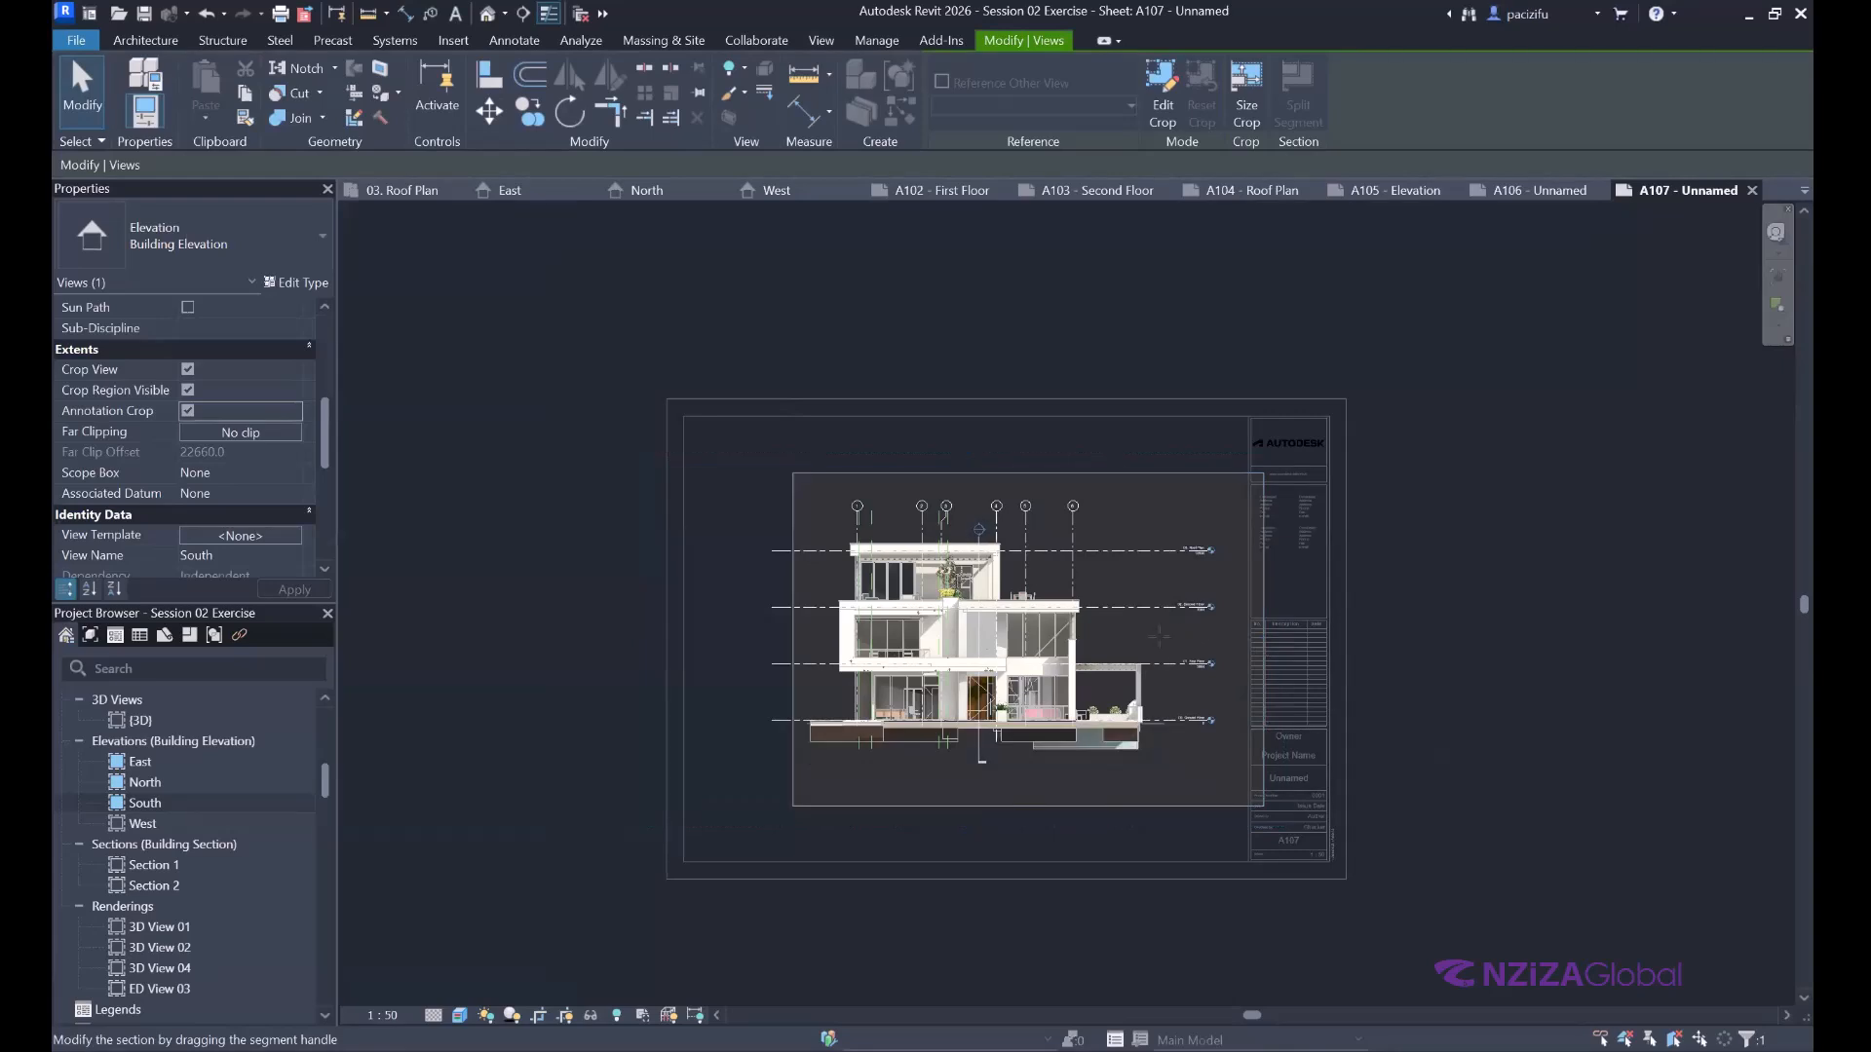
left_click(982, 806)
left_click(973, 741)
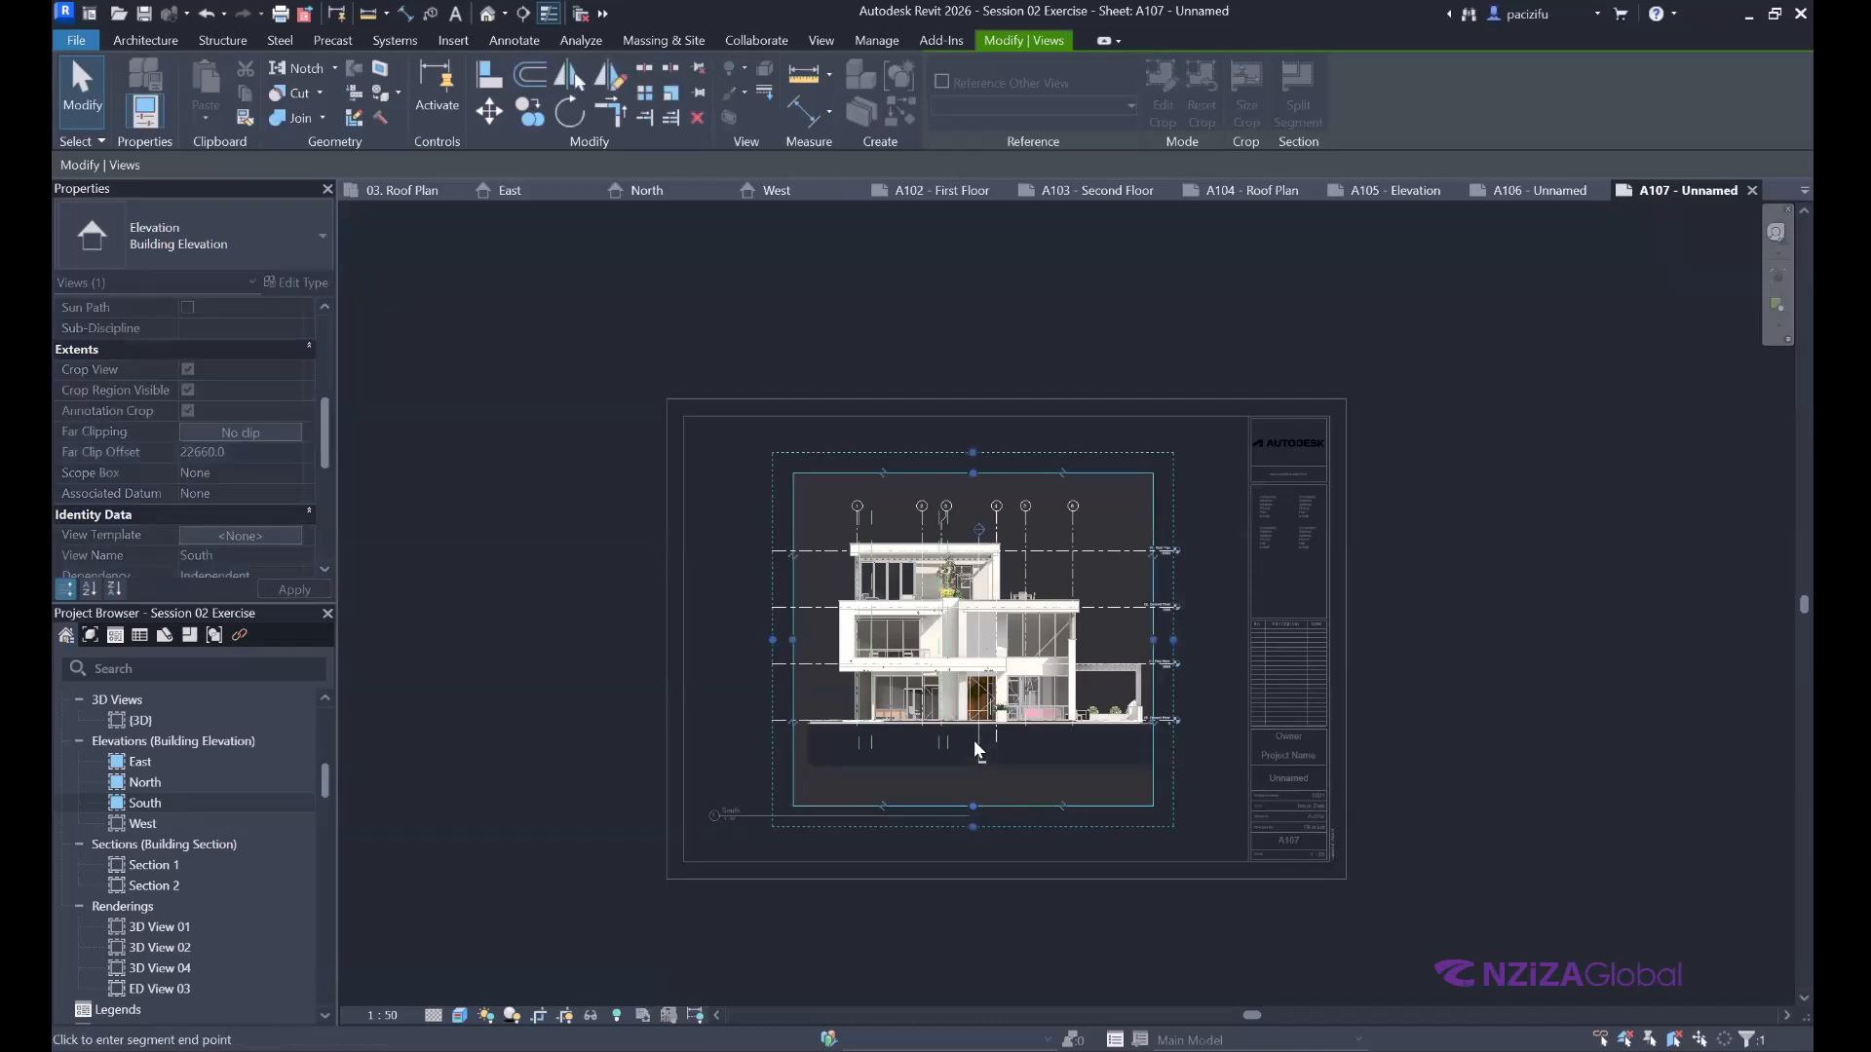
left_click(973, 740)
left_click(522, 655)
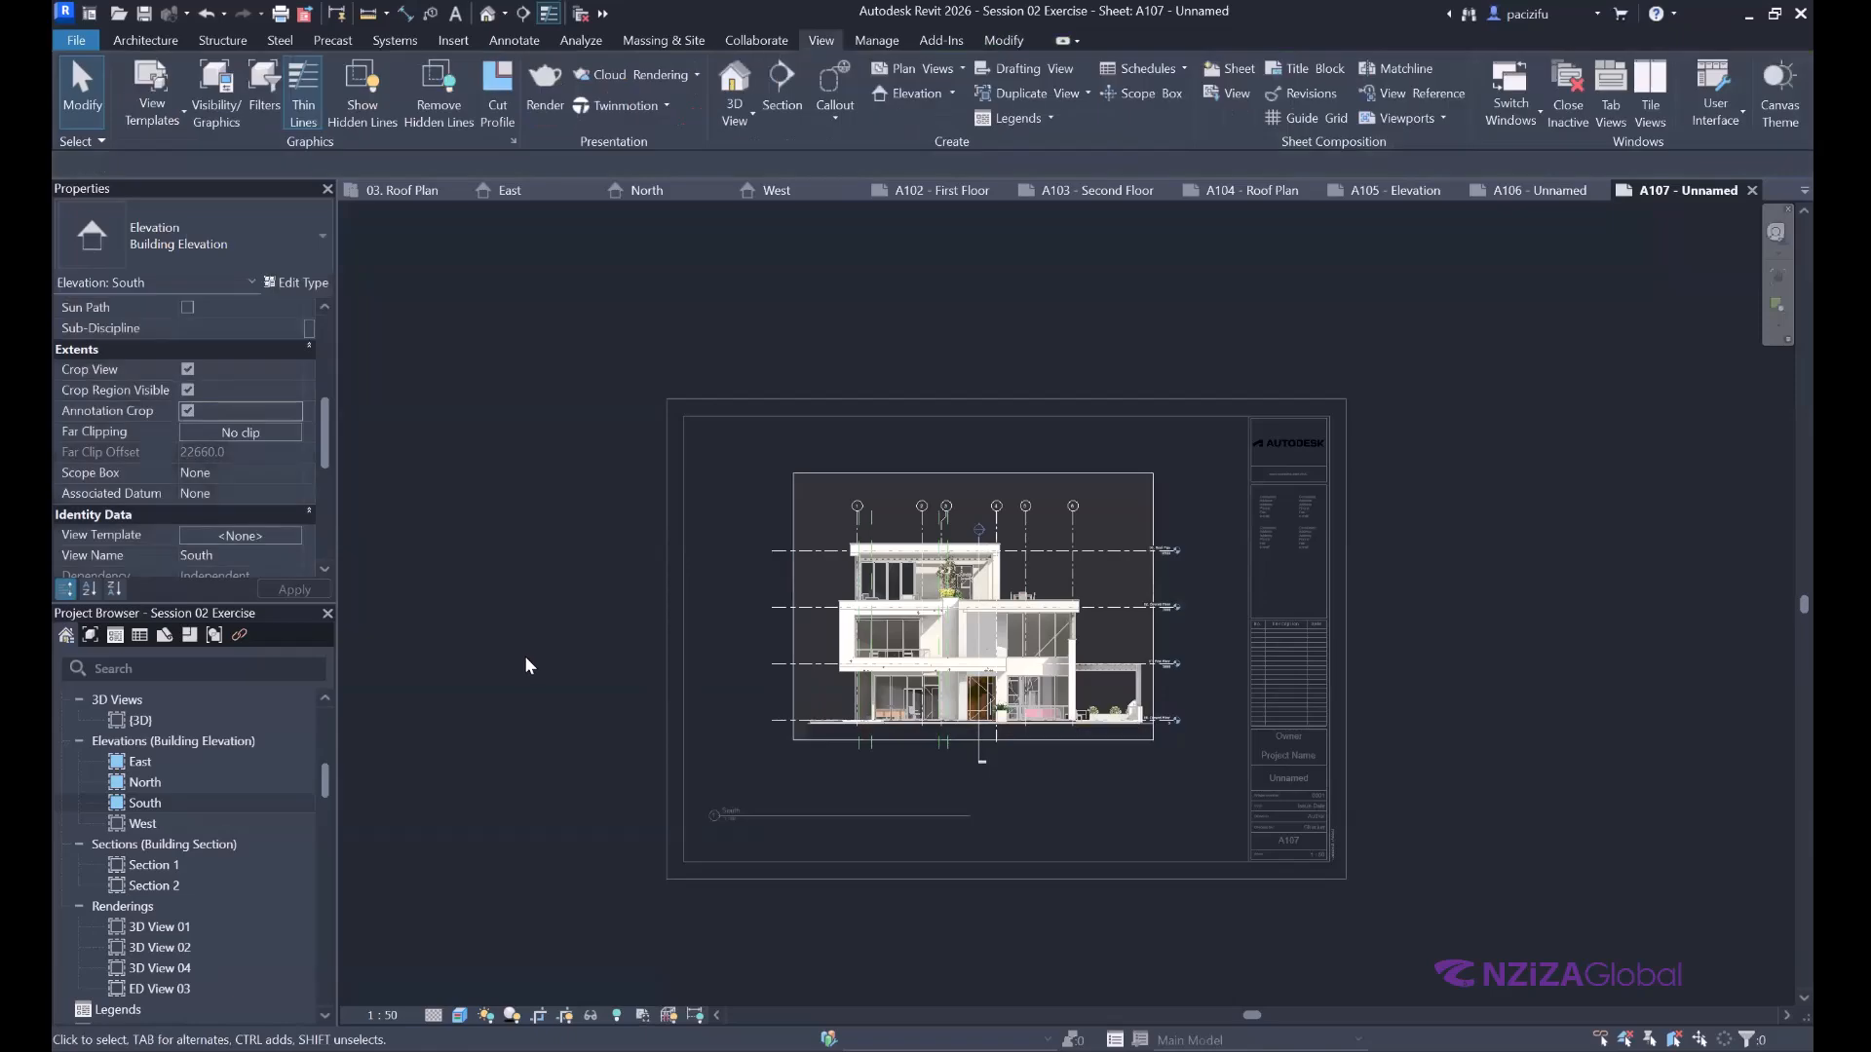
double_click(528, 657)
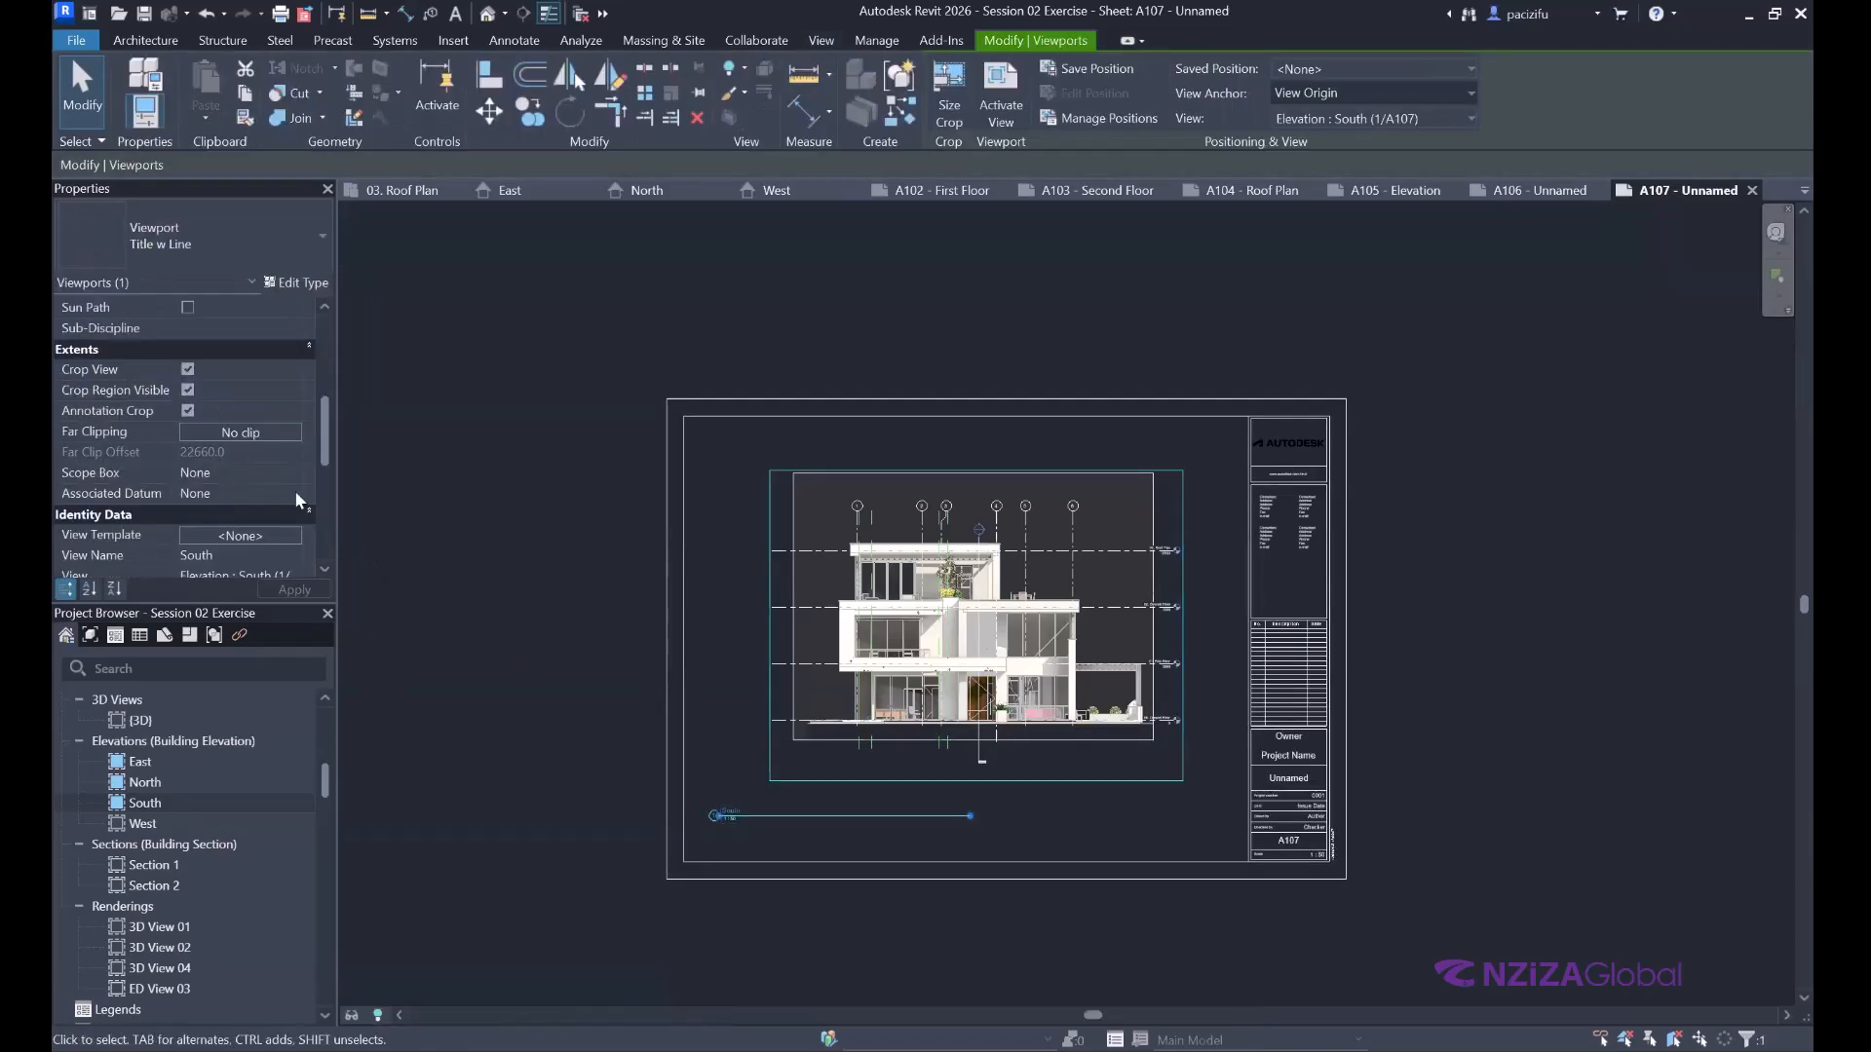
Hide the South elevation's crop region border on sheet A107.
left_click(188, 391)
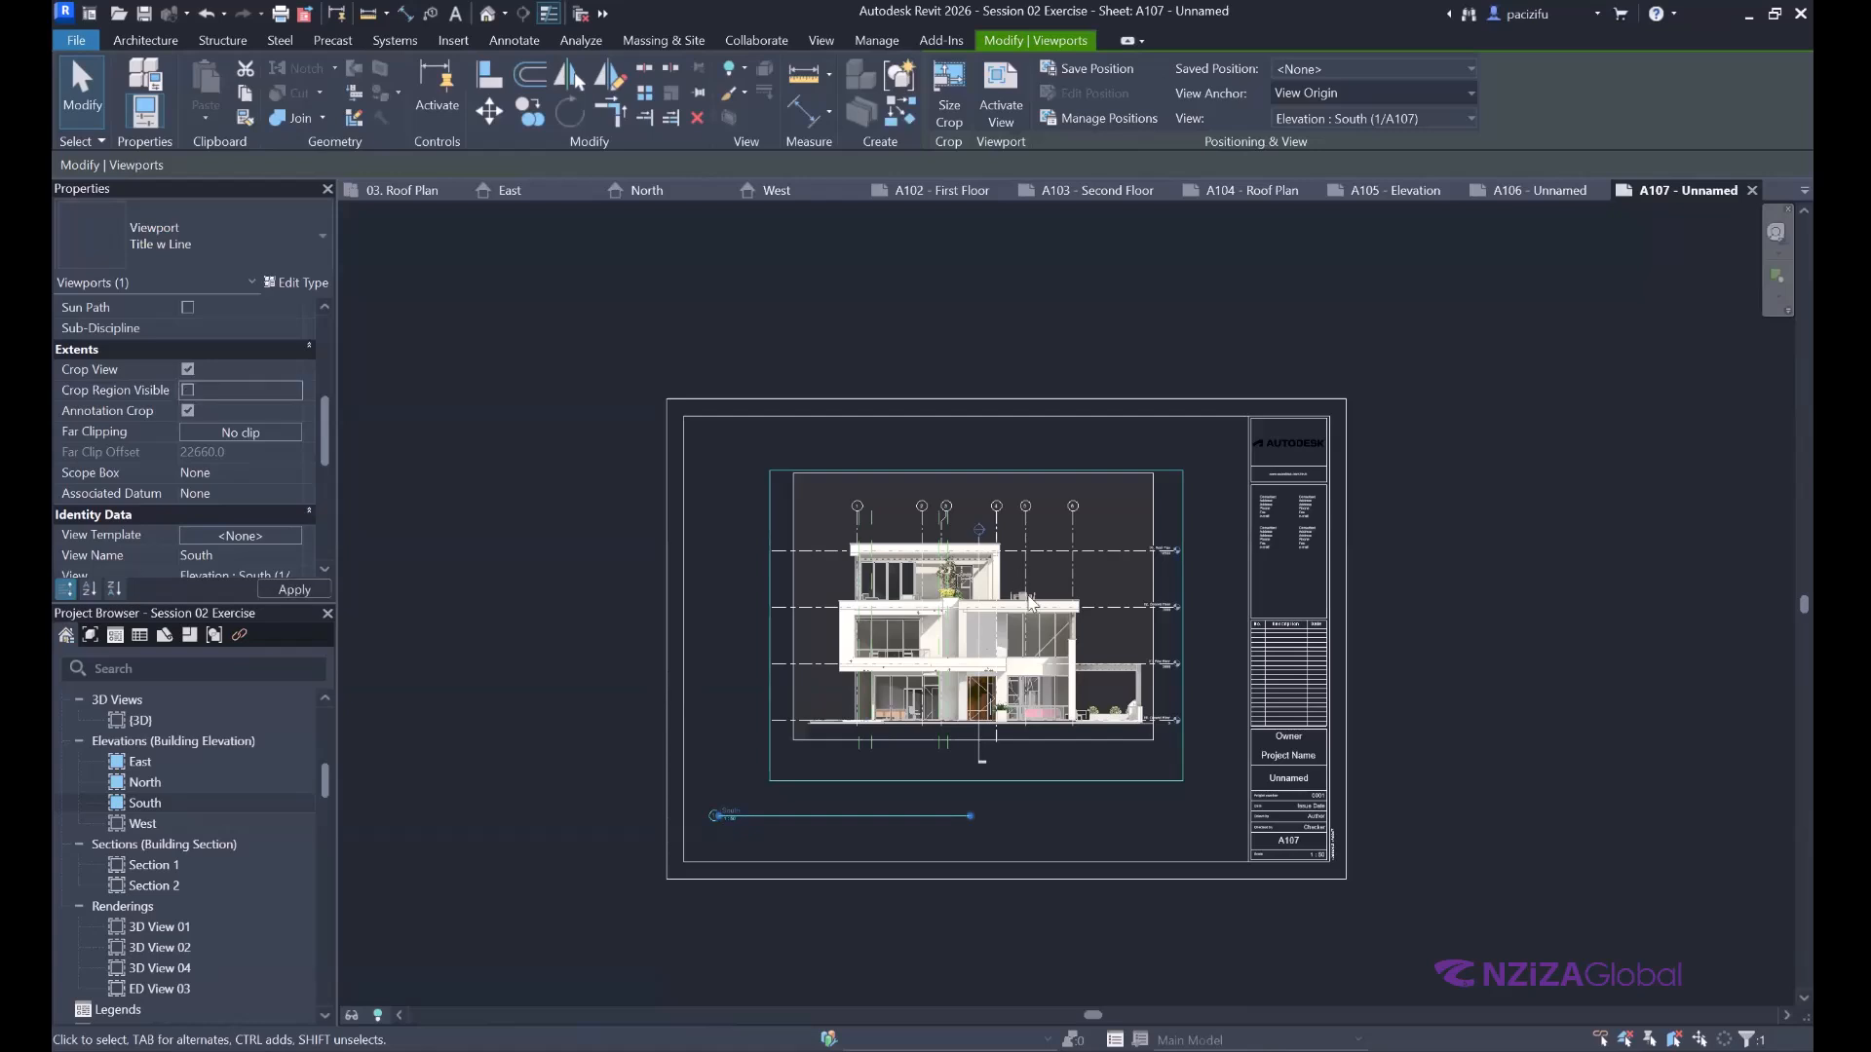
scroll(1028, 597, "down", 1)
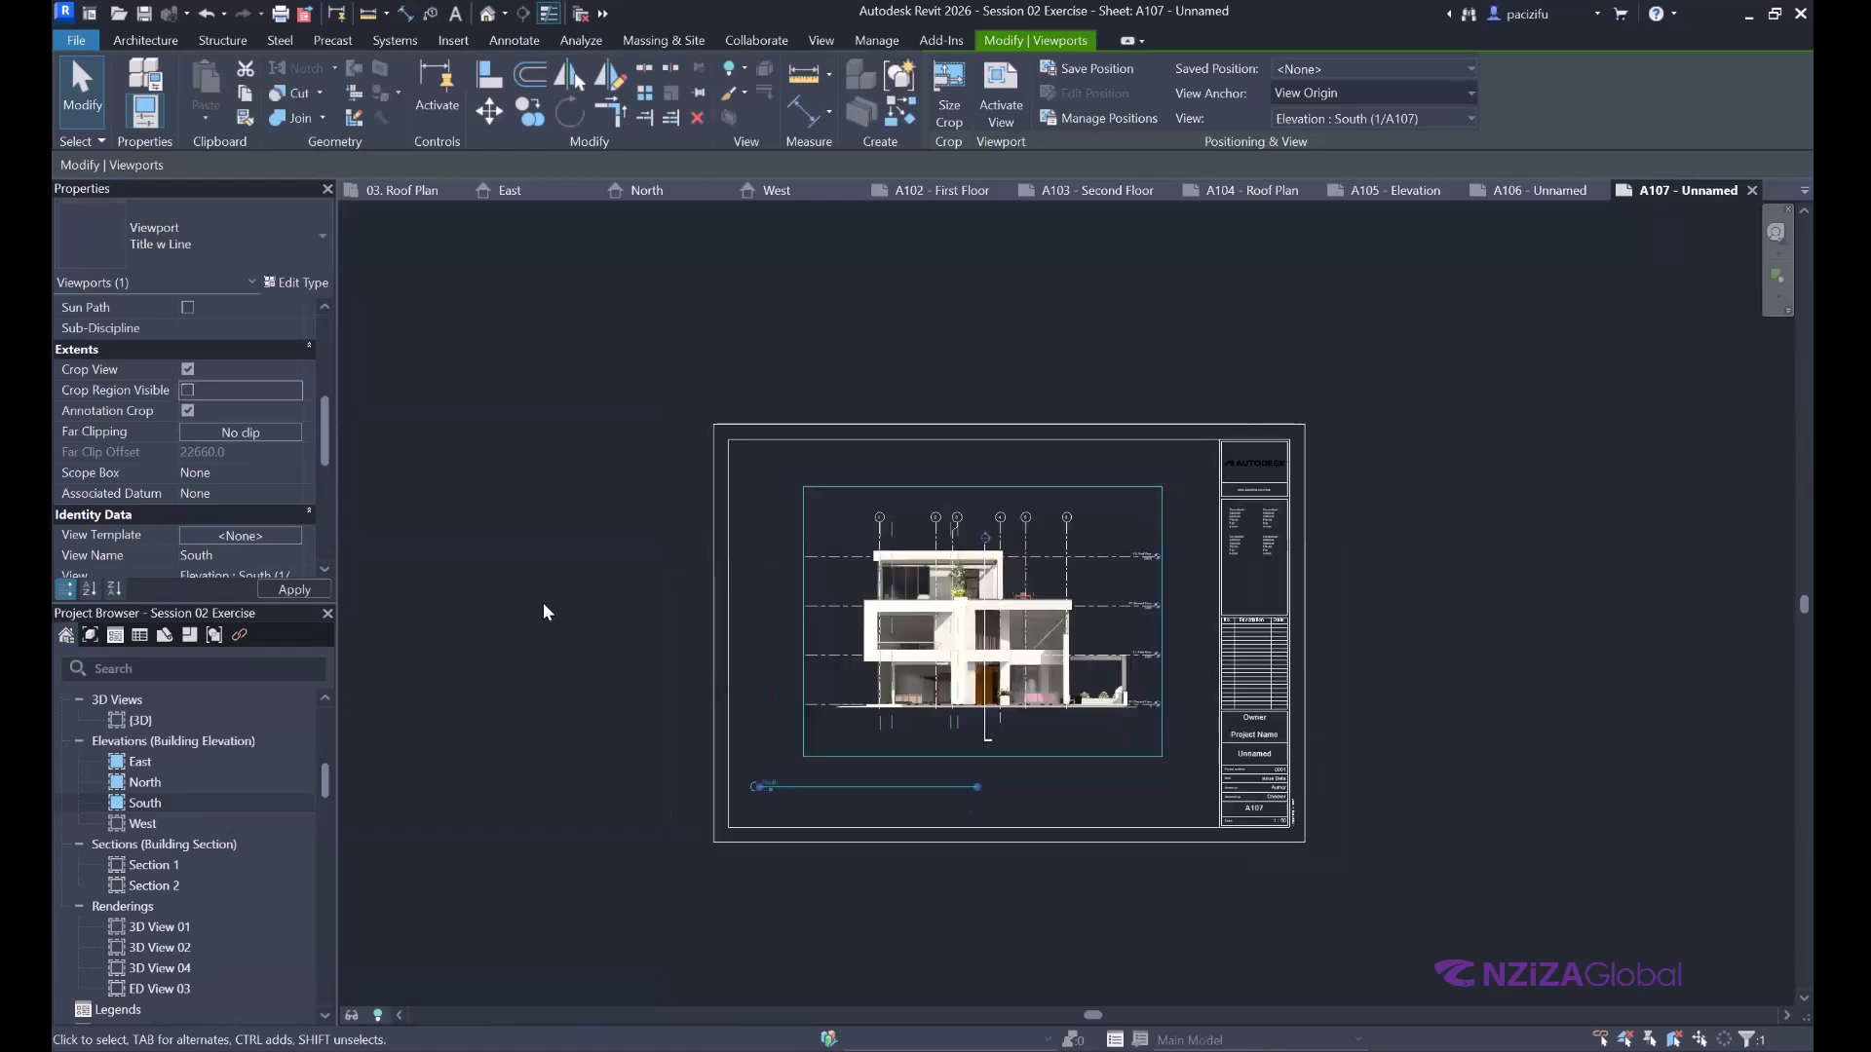
left_click(545, 606)
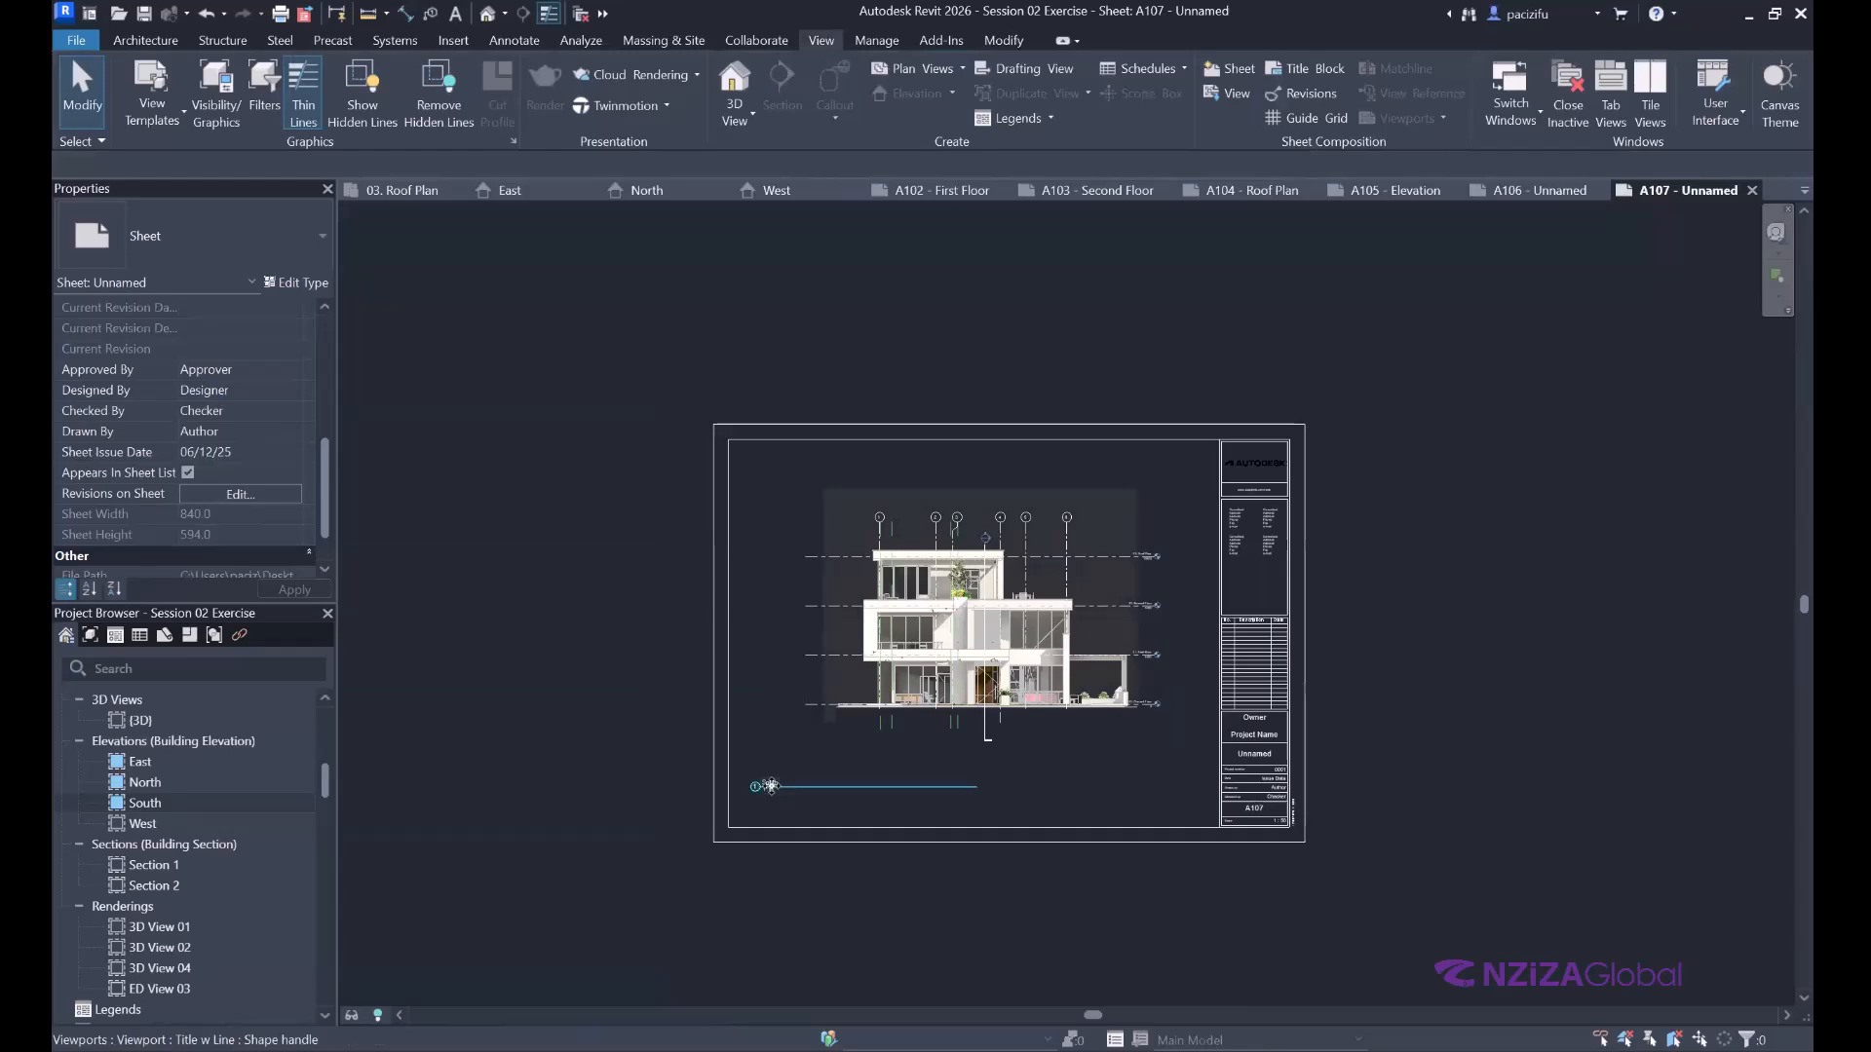
Move the South view title up close beneath the elevation and nudge the viewport slightly down.
scroll(770, 785, "up", 1)
left_click_drag(750, 786, 848, 759)
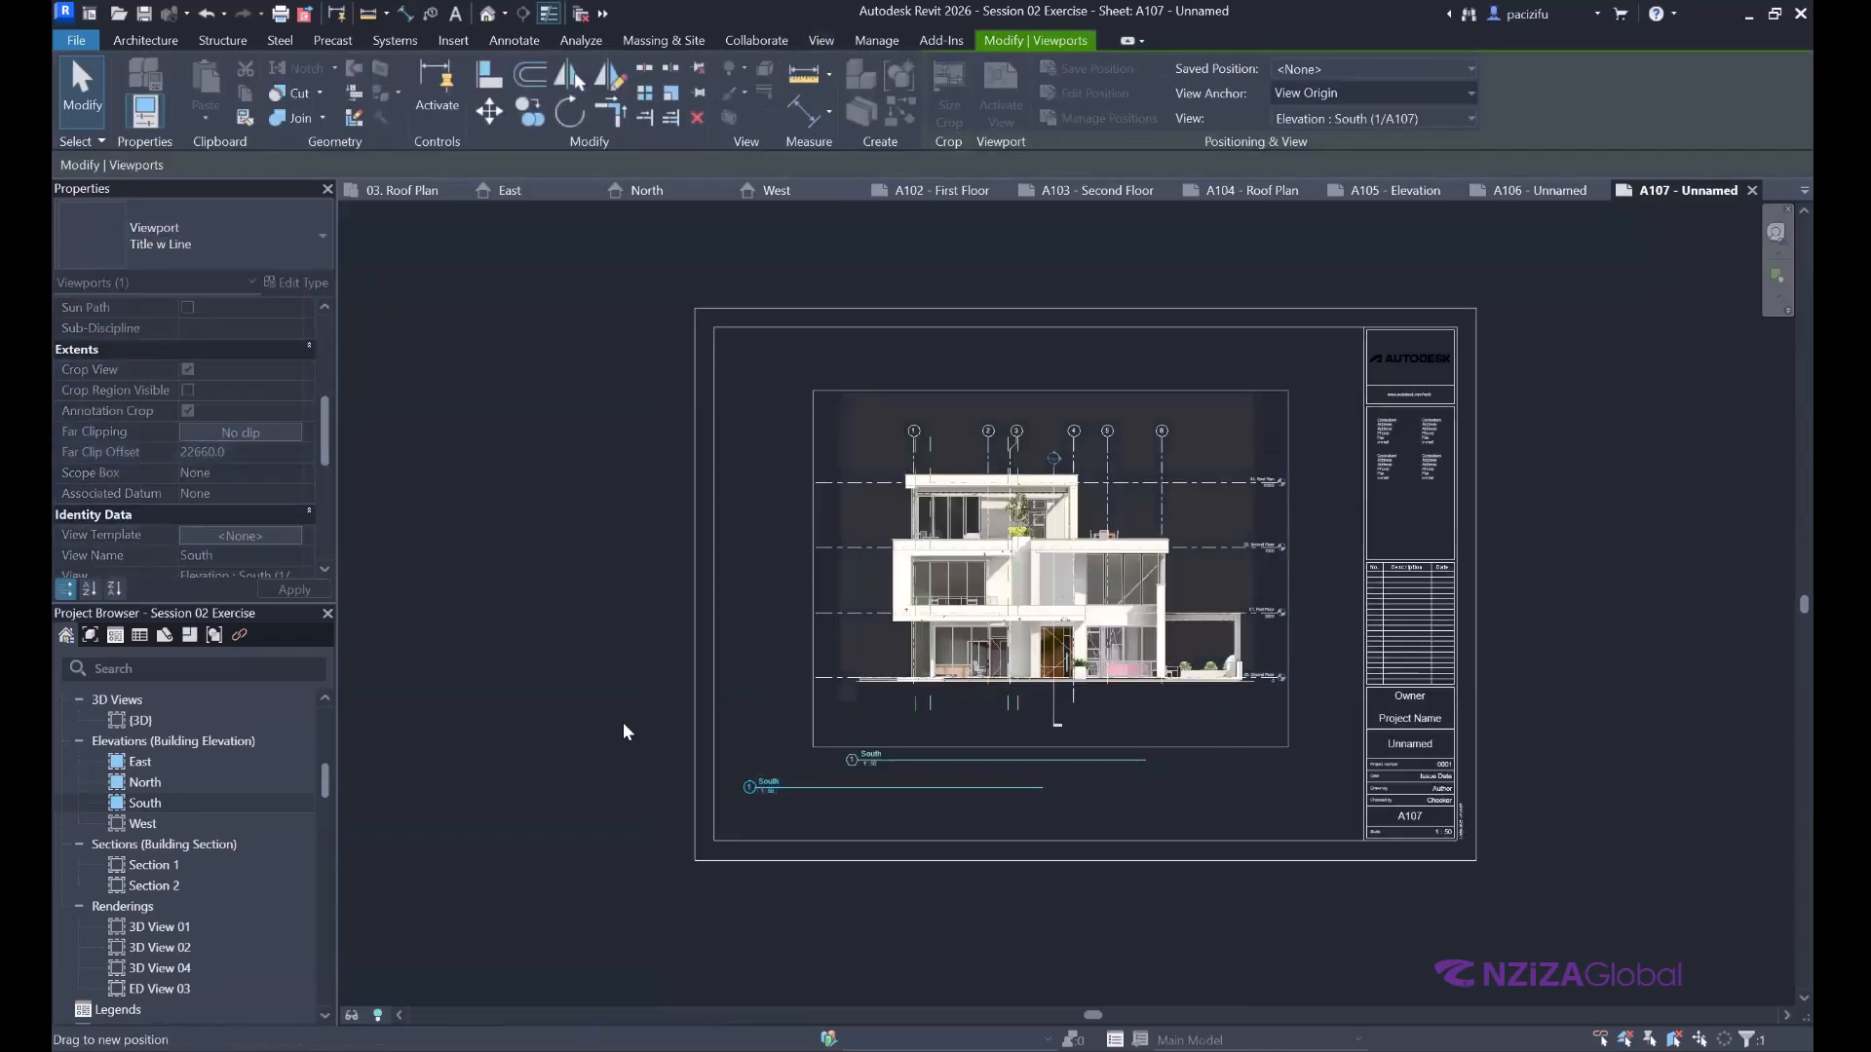
left_click(705, 748)
left_click(949, 582)
key("Down")
left_click(511, 635)
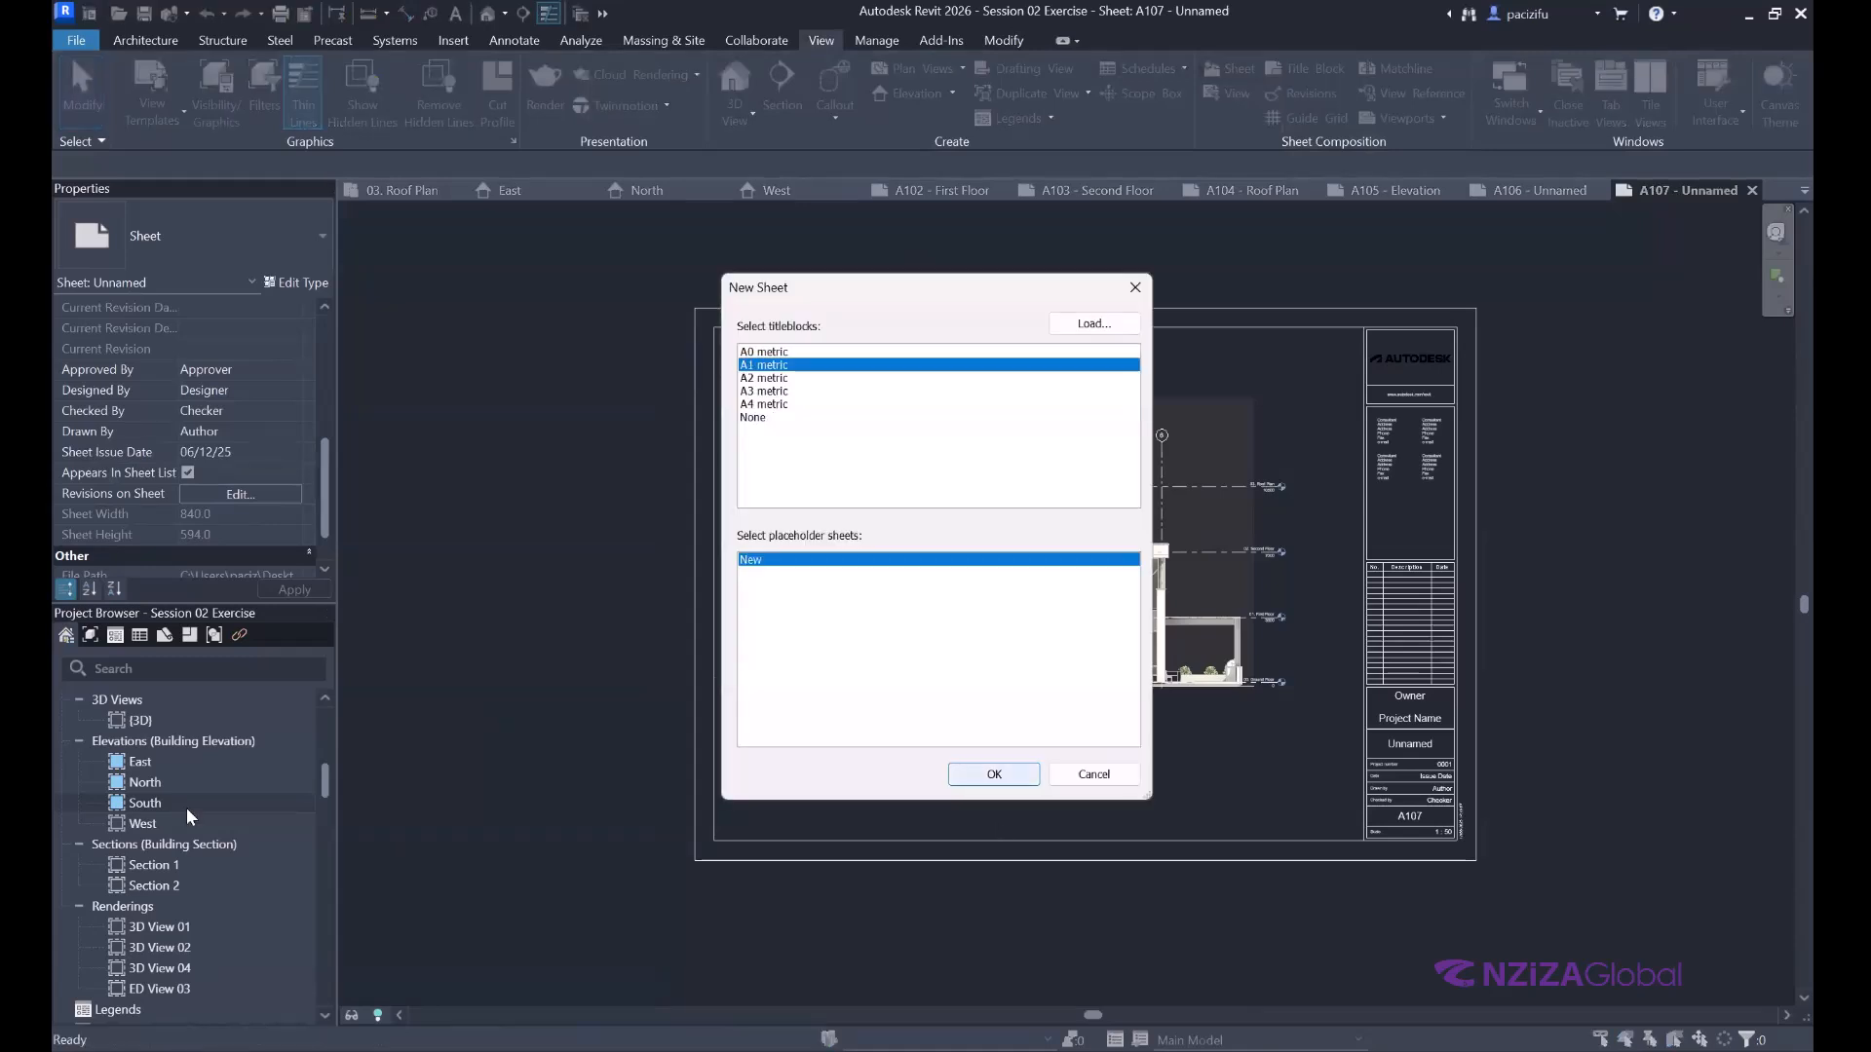
Create a new sheet with the A1 metric title block and place the West elevation near its middle.
key("Return")
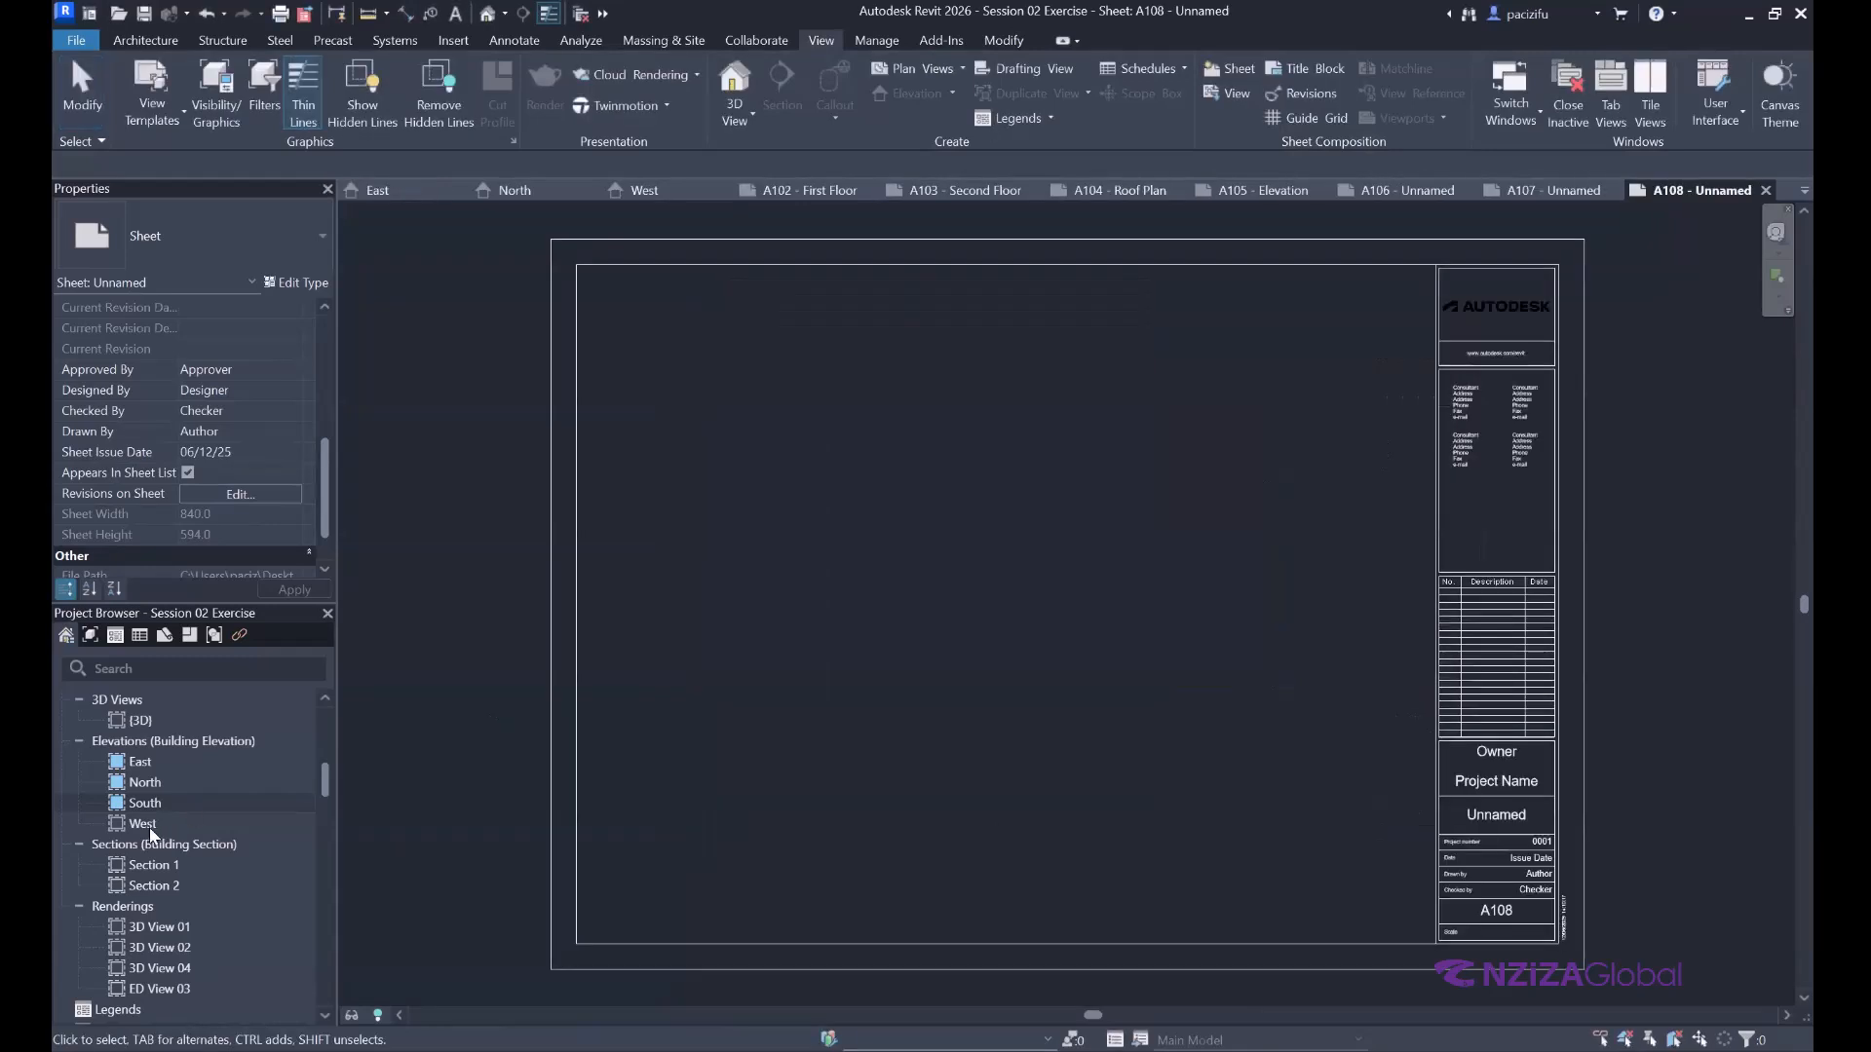
left_click(144, 827)
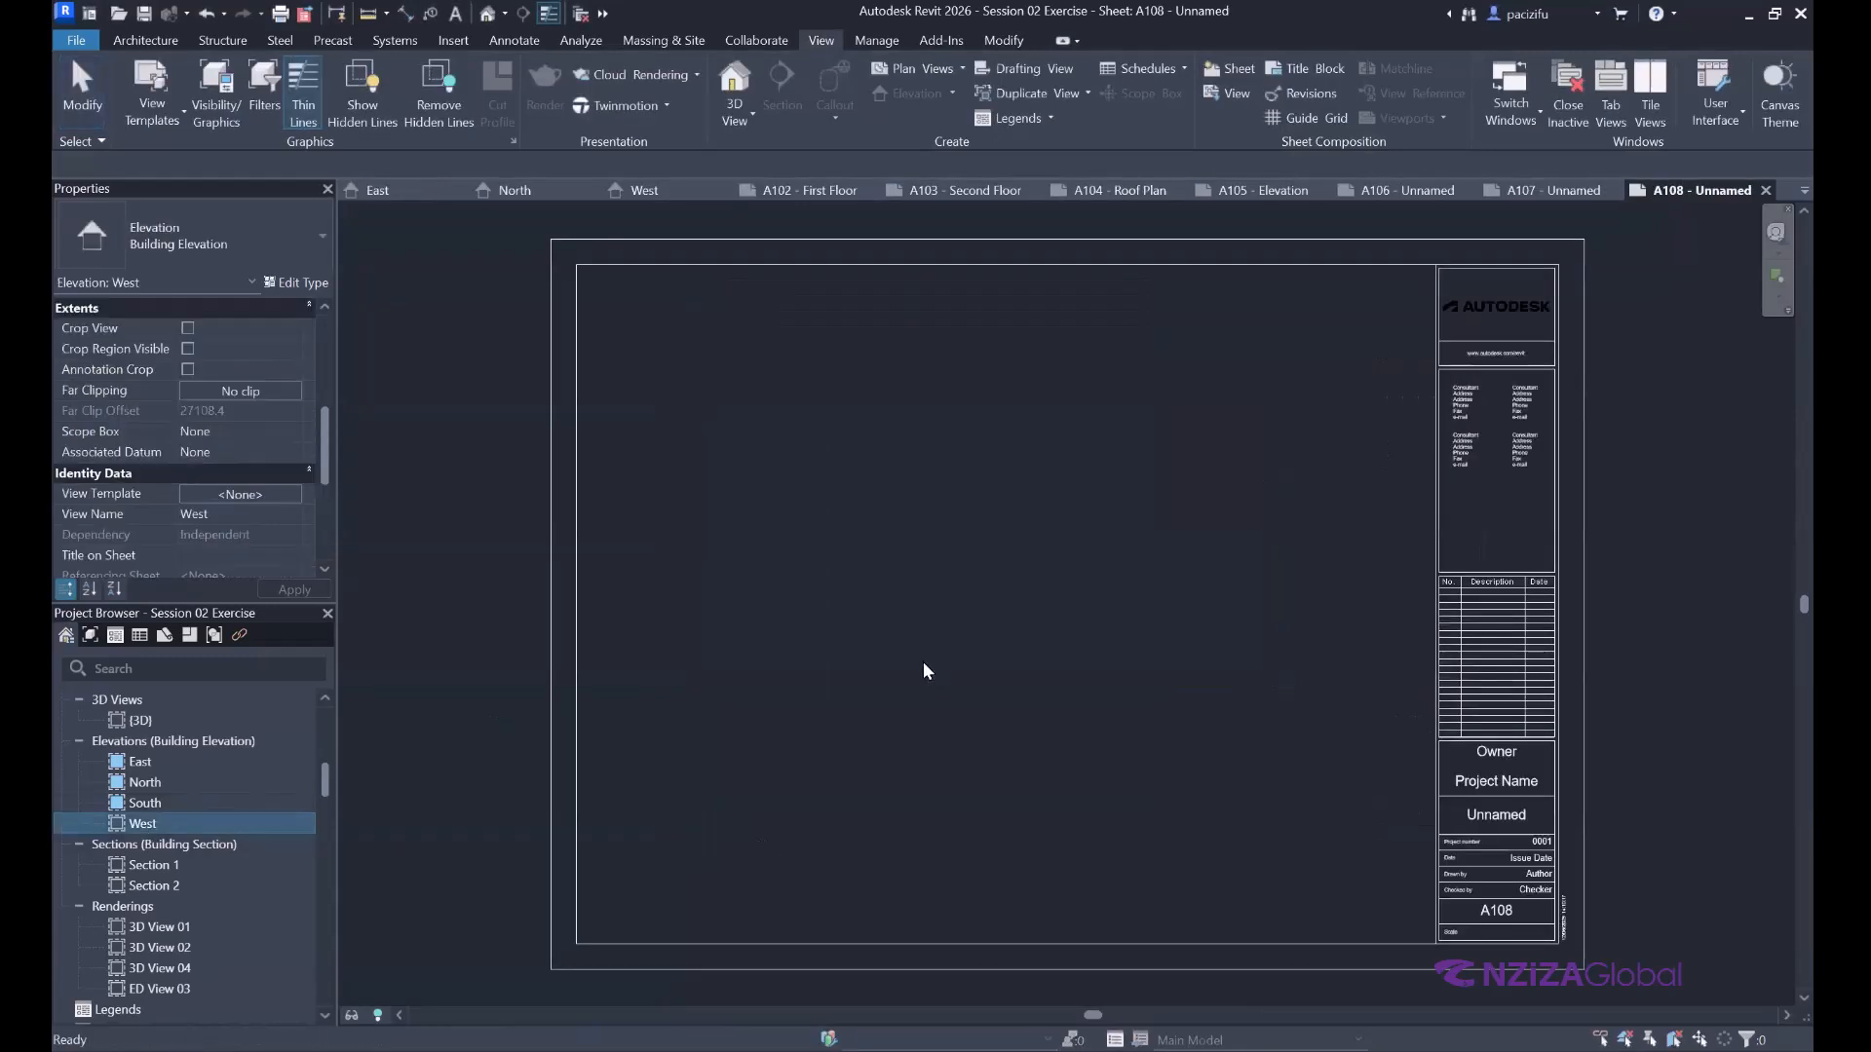
left_click(1010, 652)
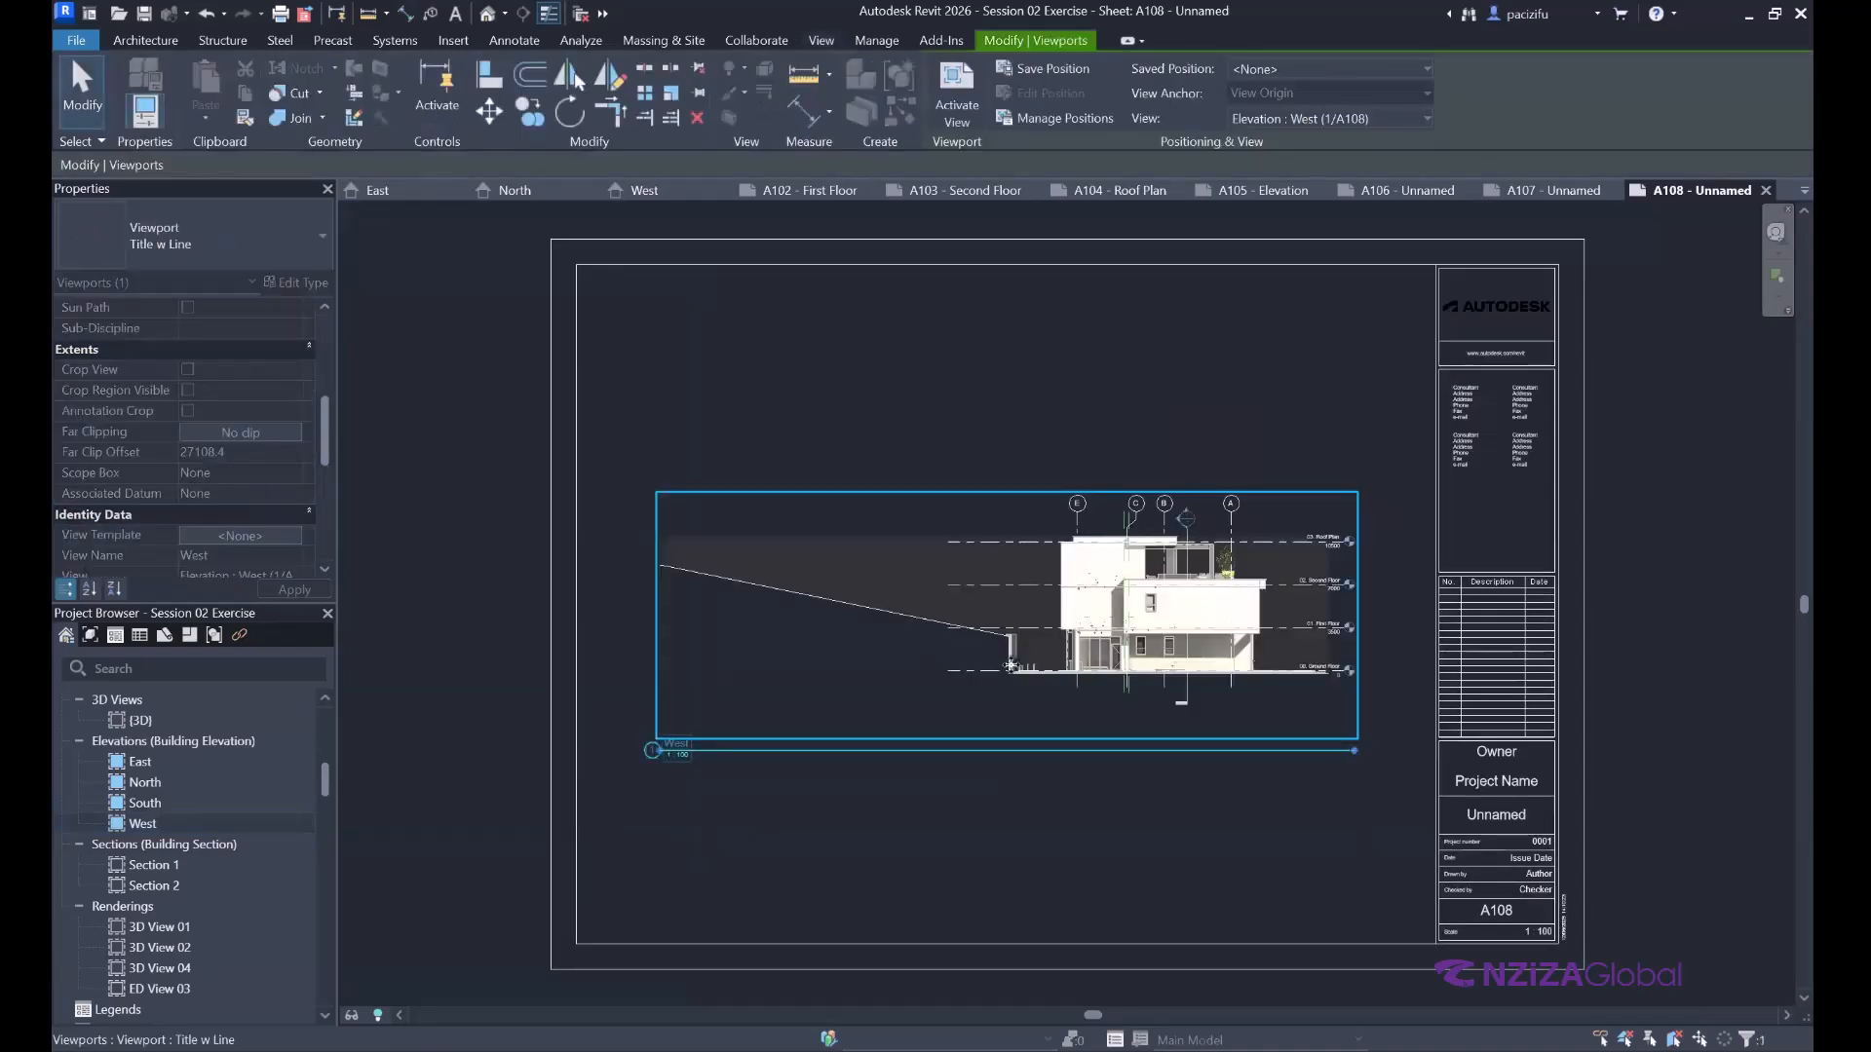
Activate the West elevation on sheet A108 and turn on Crop View, Crop Region Visible and Annotation Crop.
double_click(743, 585)
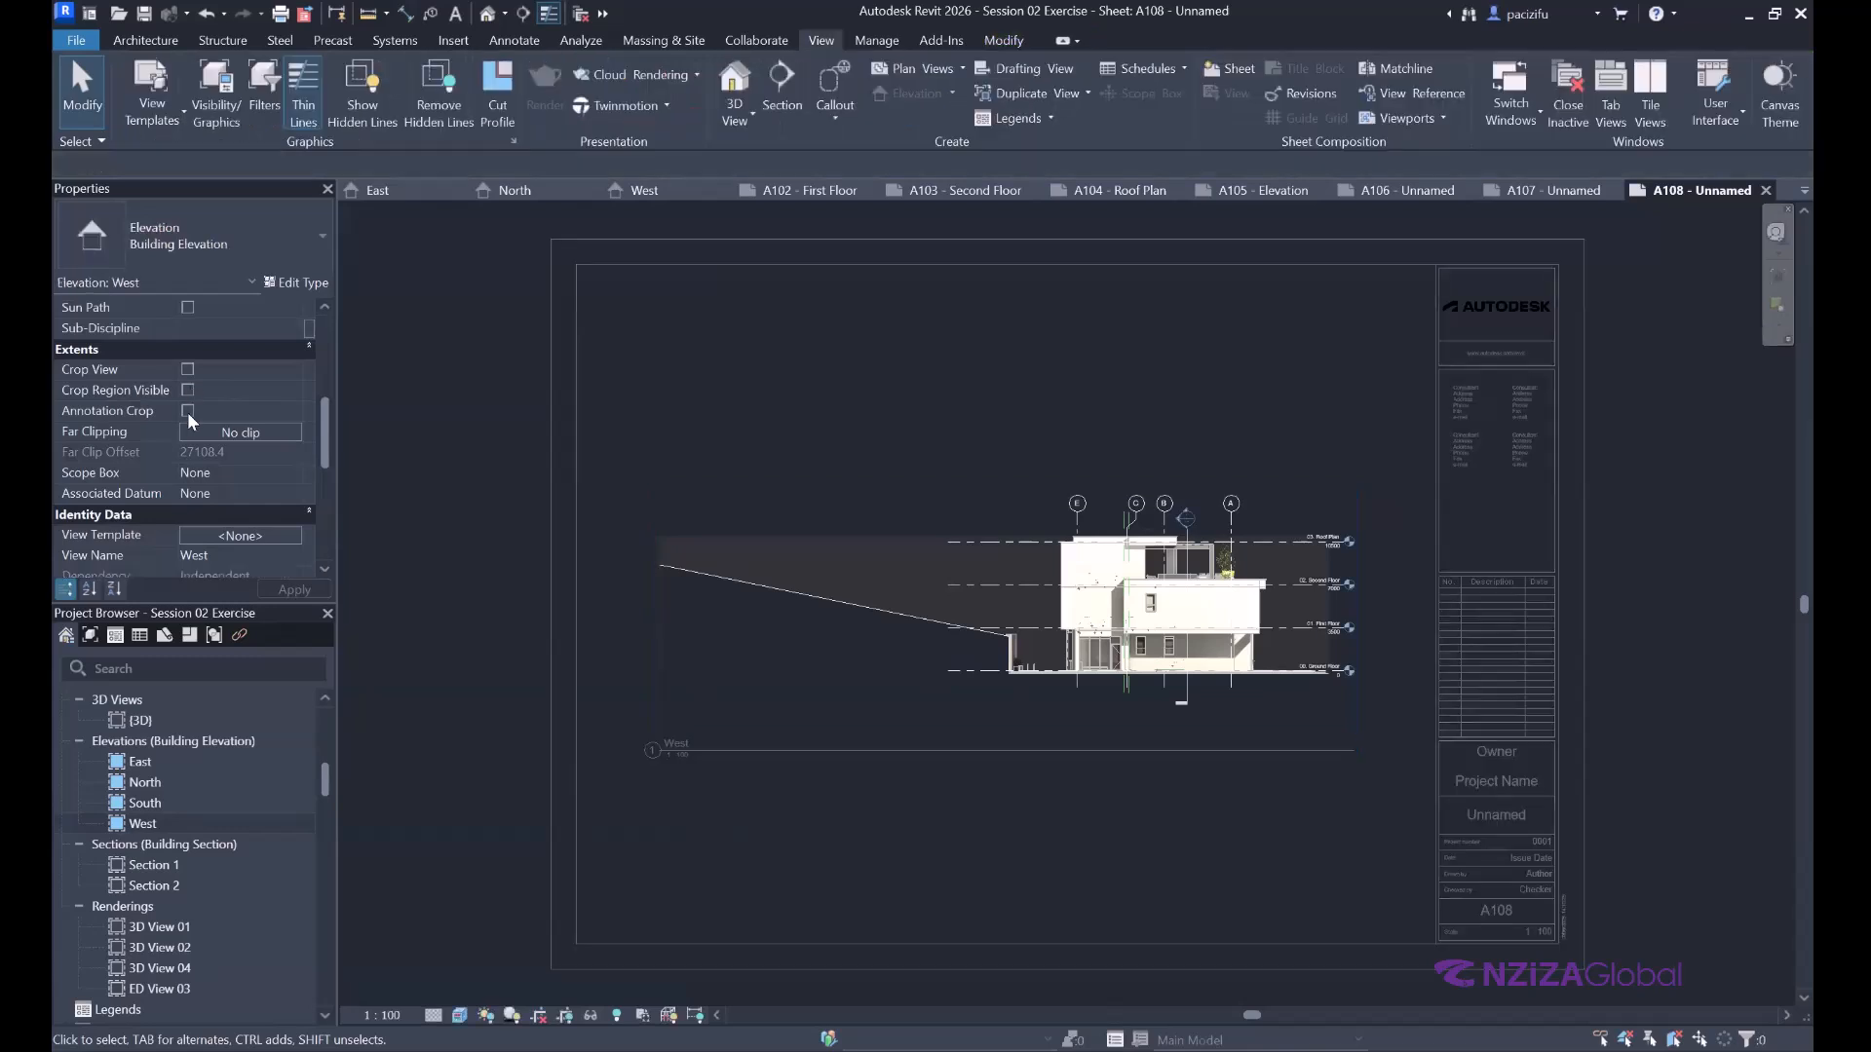
left_click(187, 412)
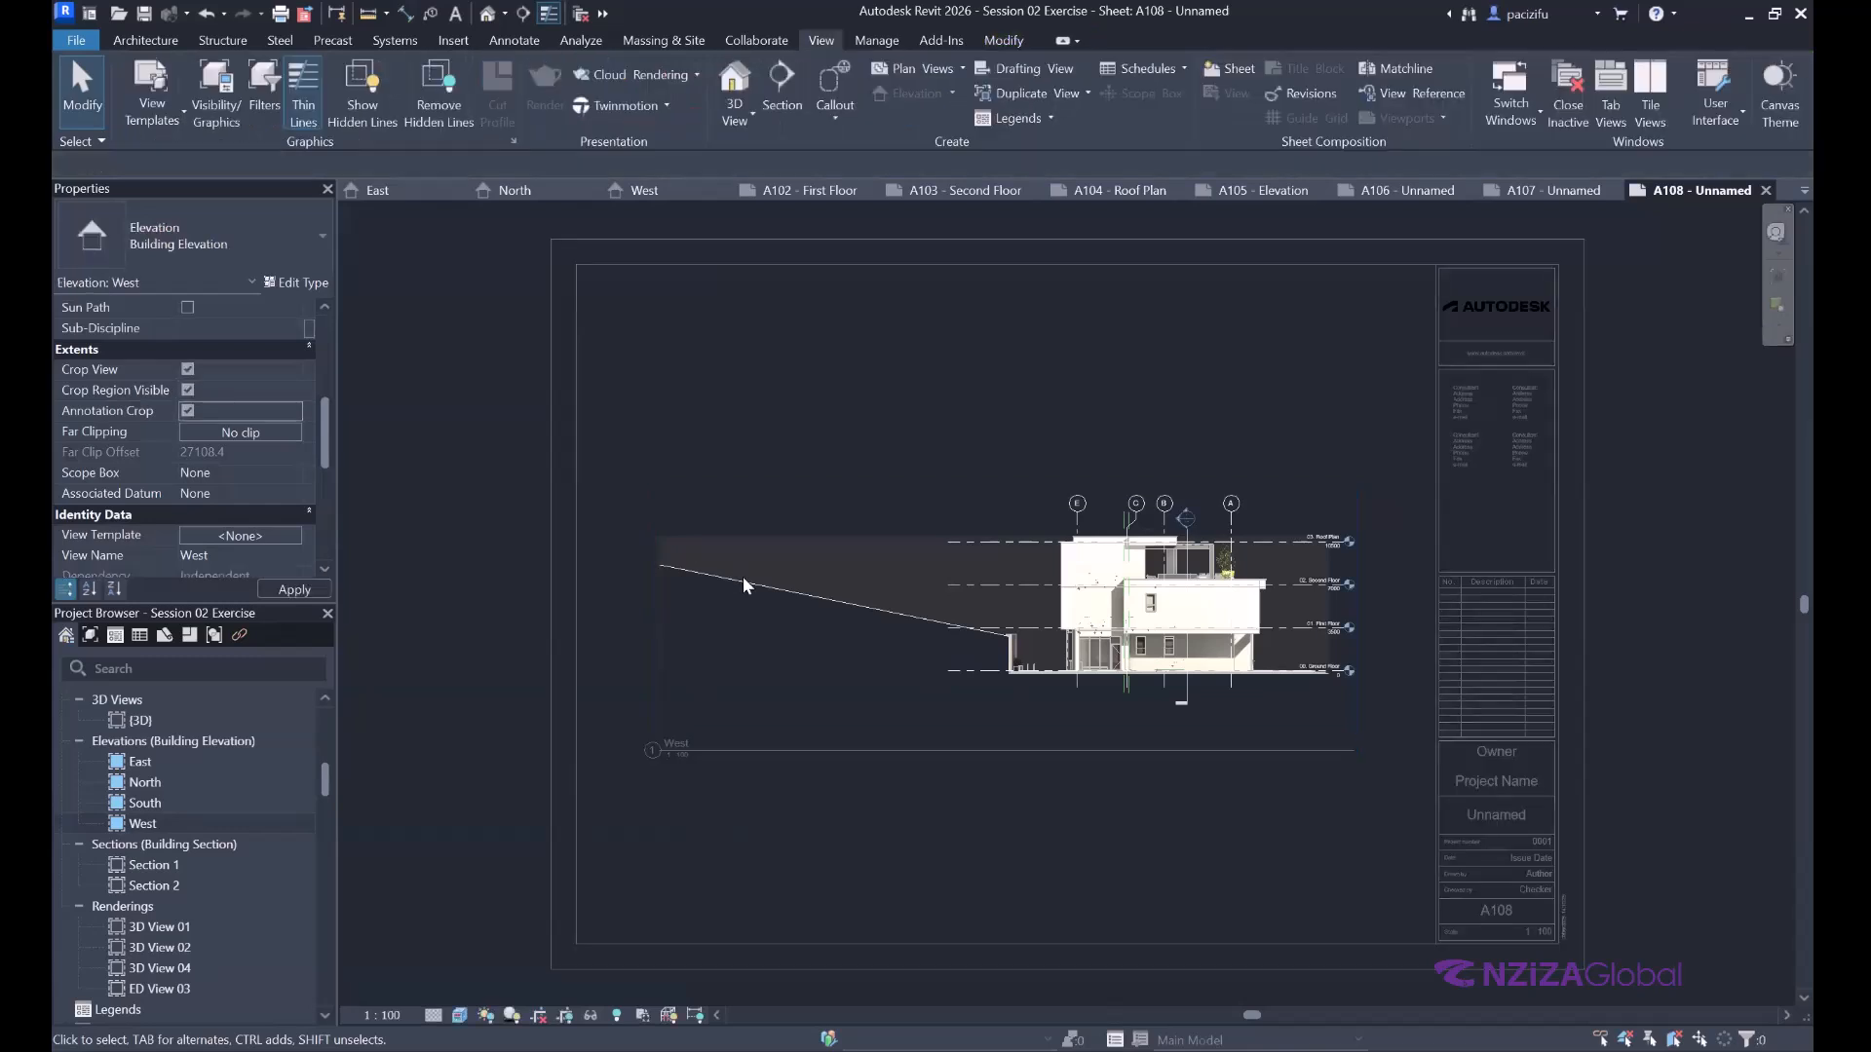
scroll(742, 578, "down", 2)
left_click(742, 579)
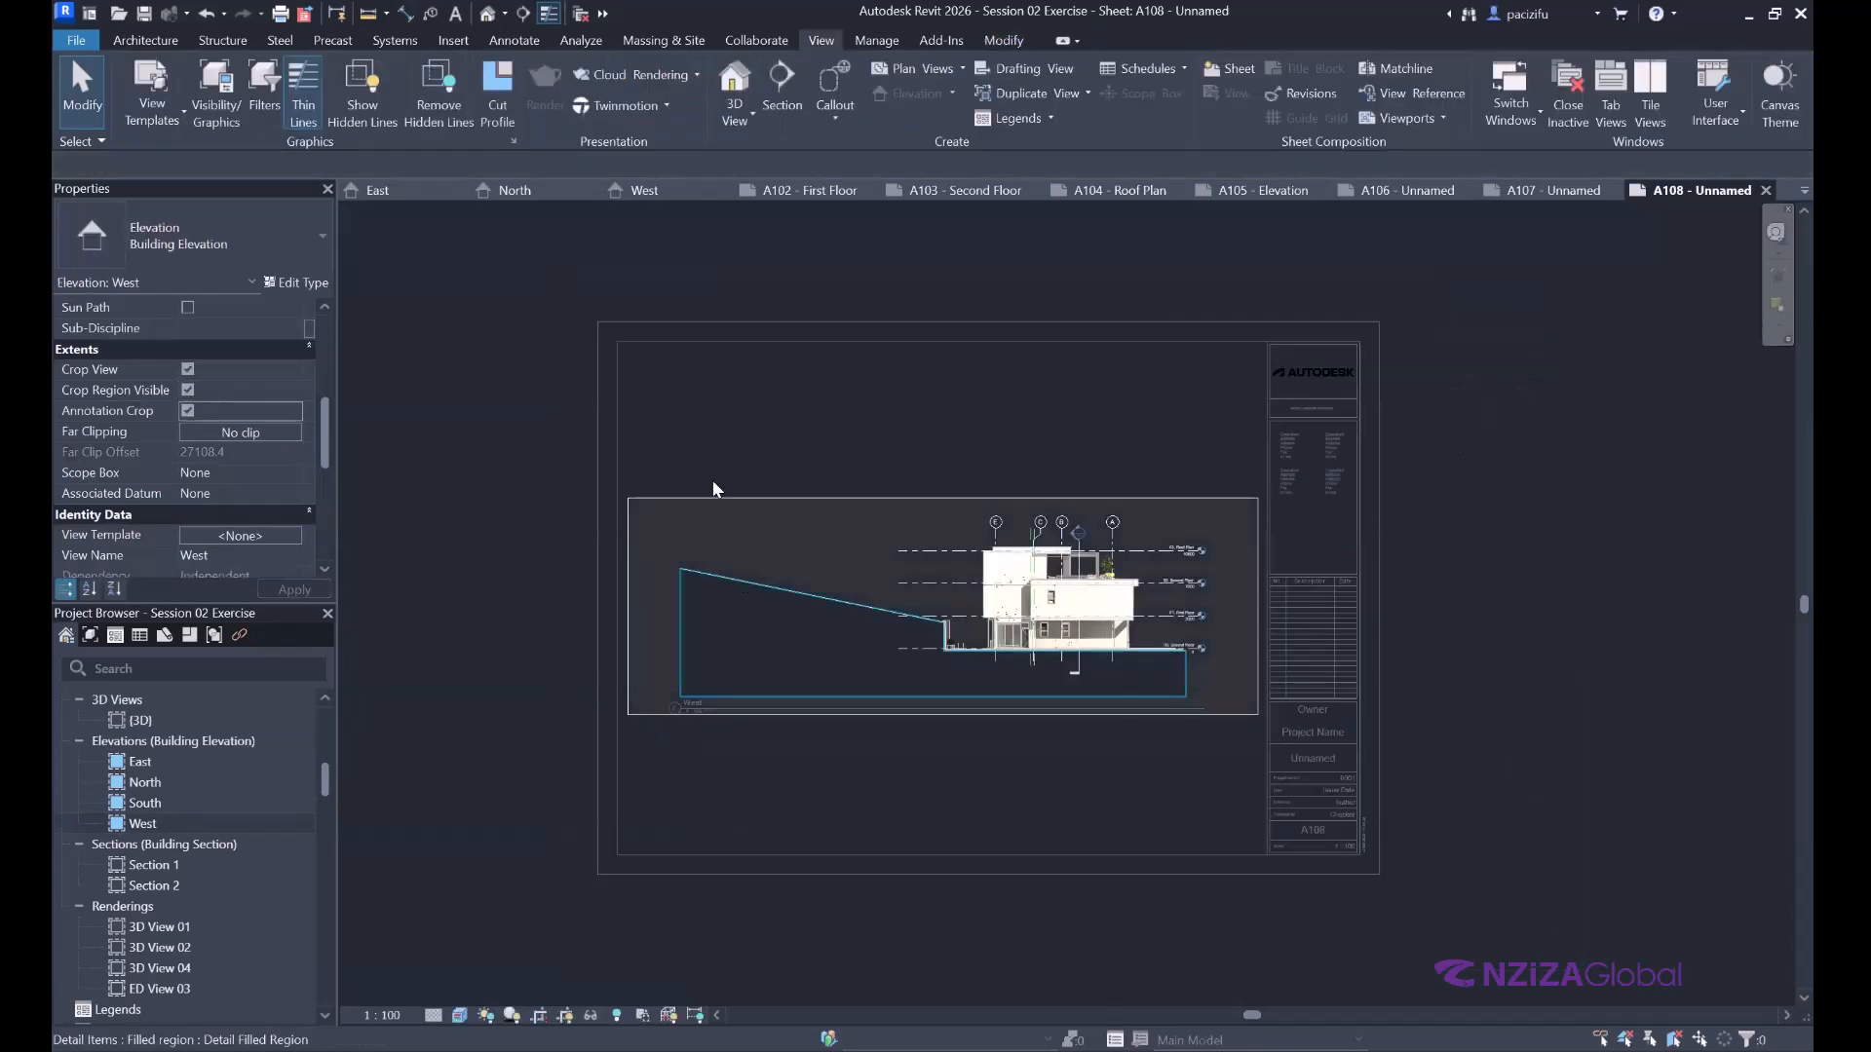
Shrink the West elevation's crop region around the building, with its lower edge just beneath the ground floor line, and deactivate the view.
left_click(627, 602)
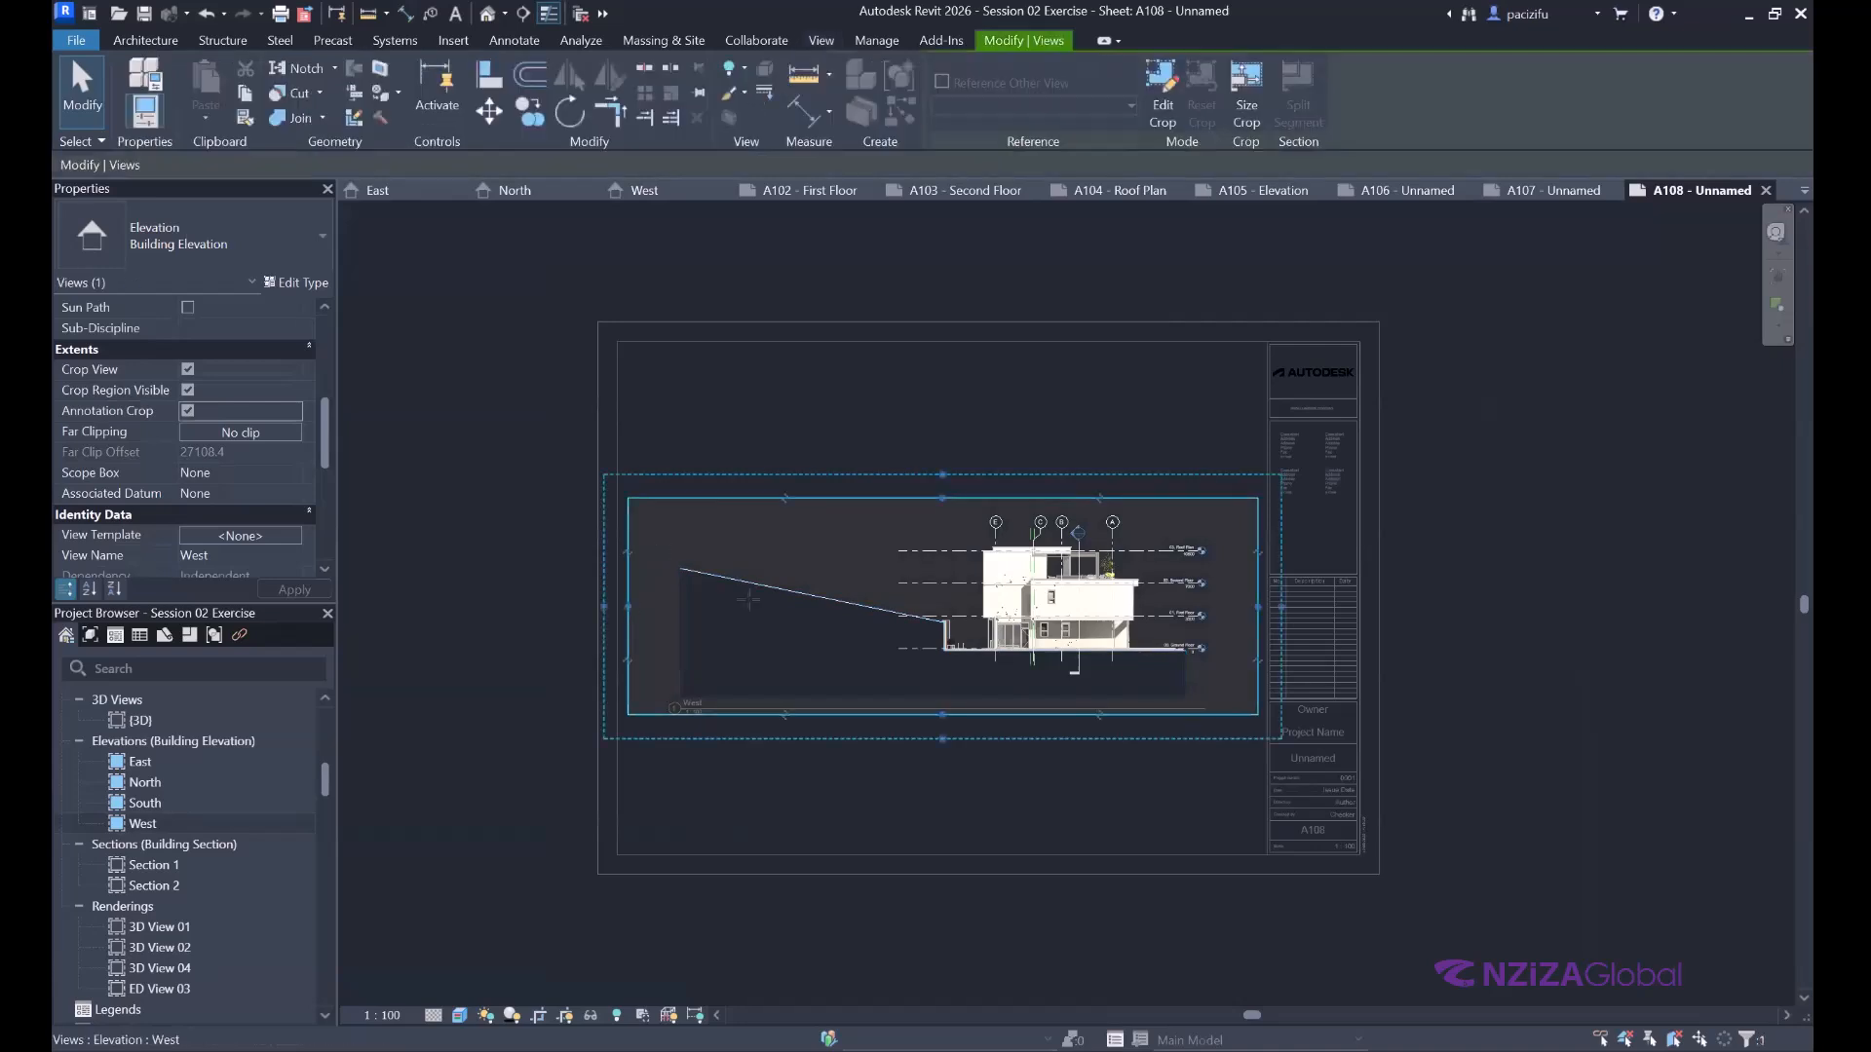
left_click_drag(936, 604, 933, 605)
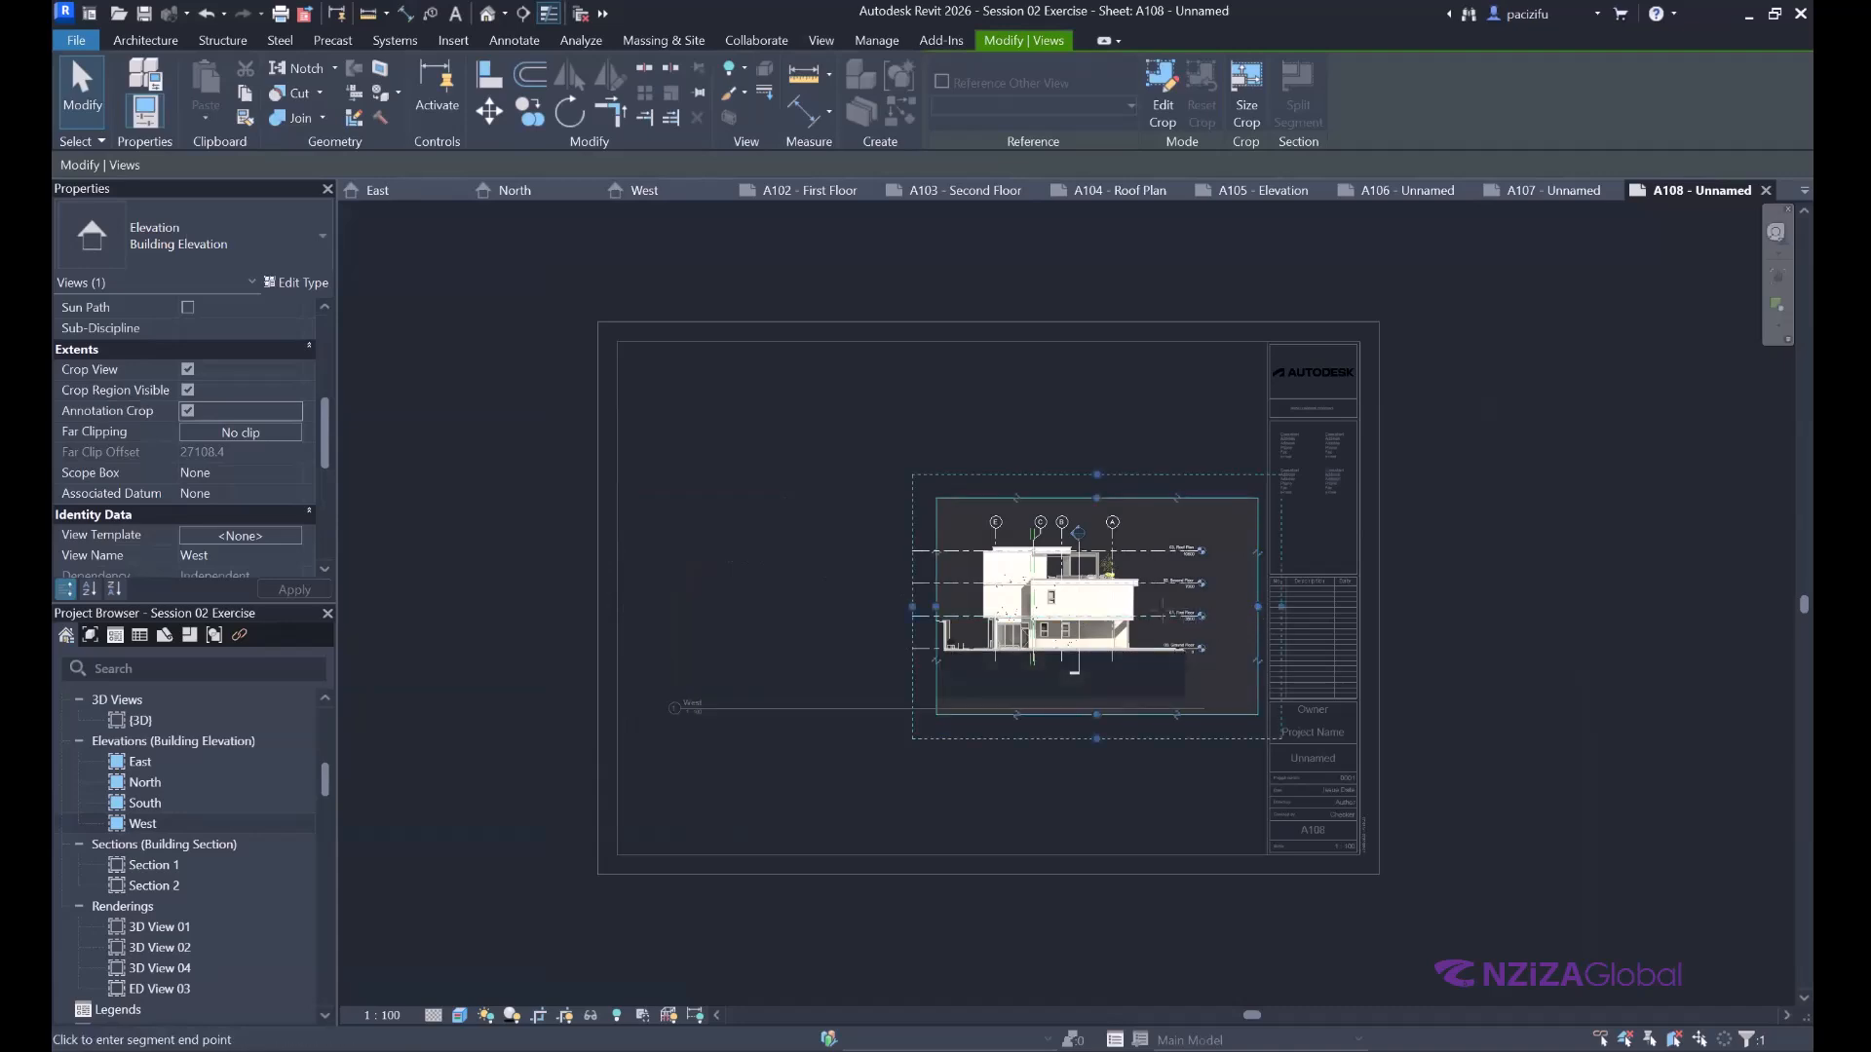
left_click(1155, 610)
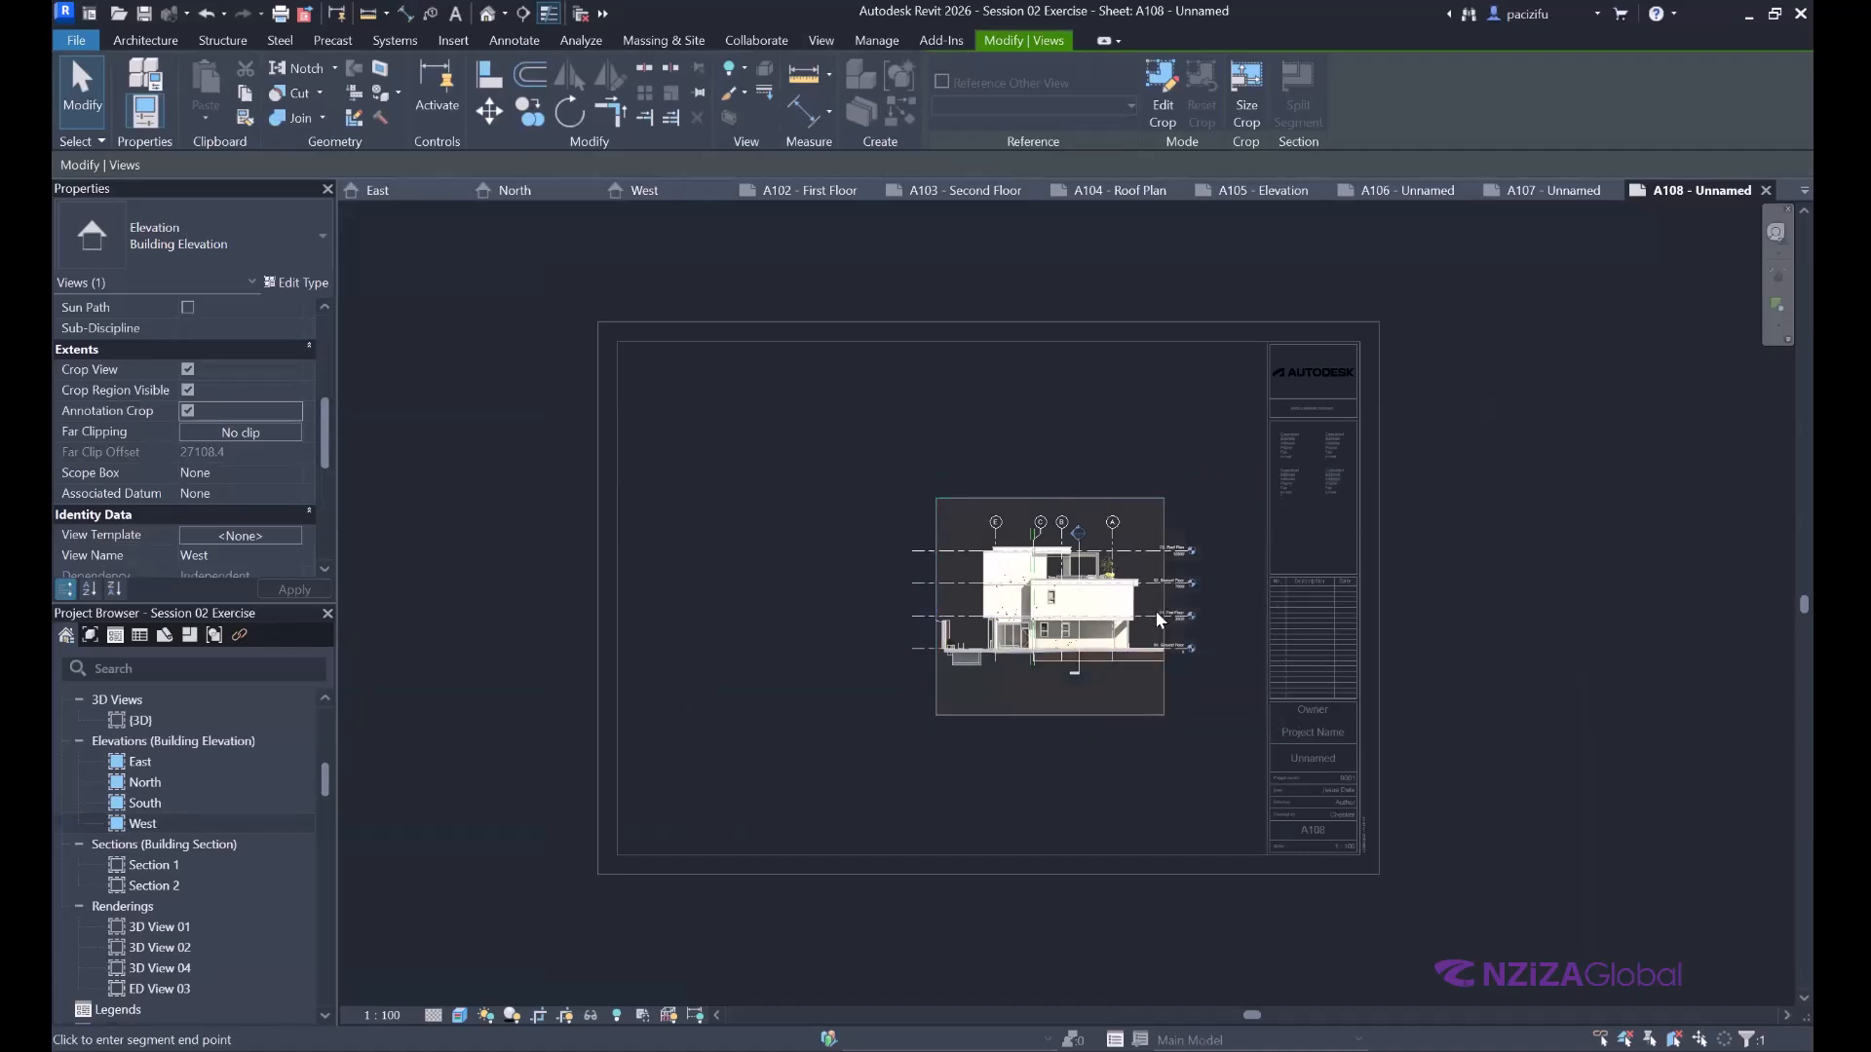
left_click(1037, 715)
scroll(993, 751, "up", 2)
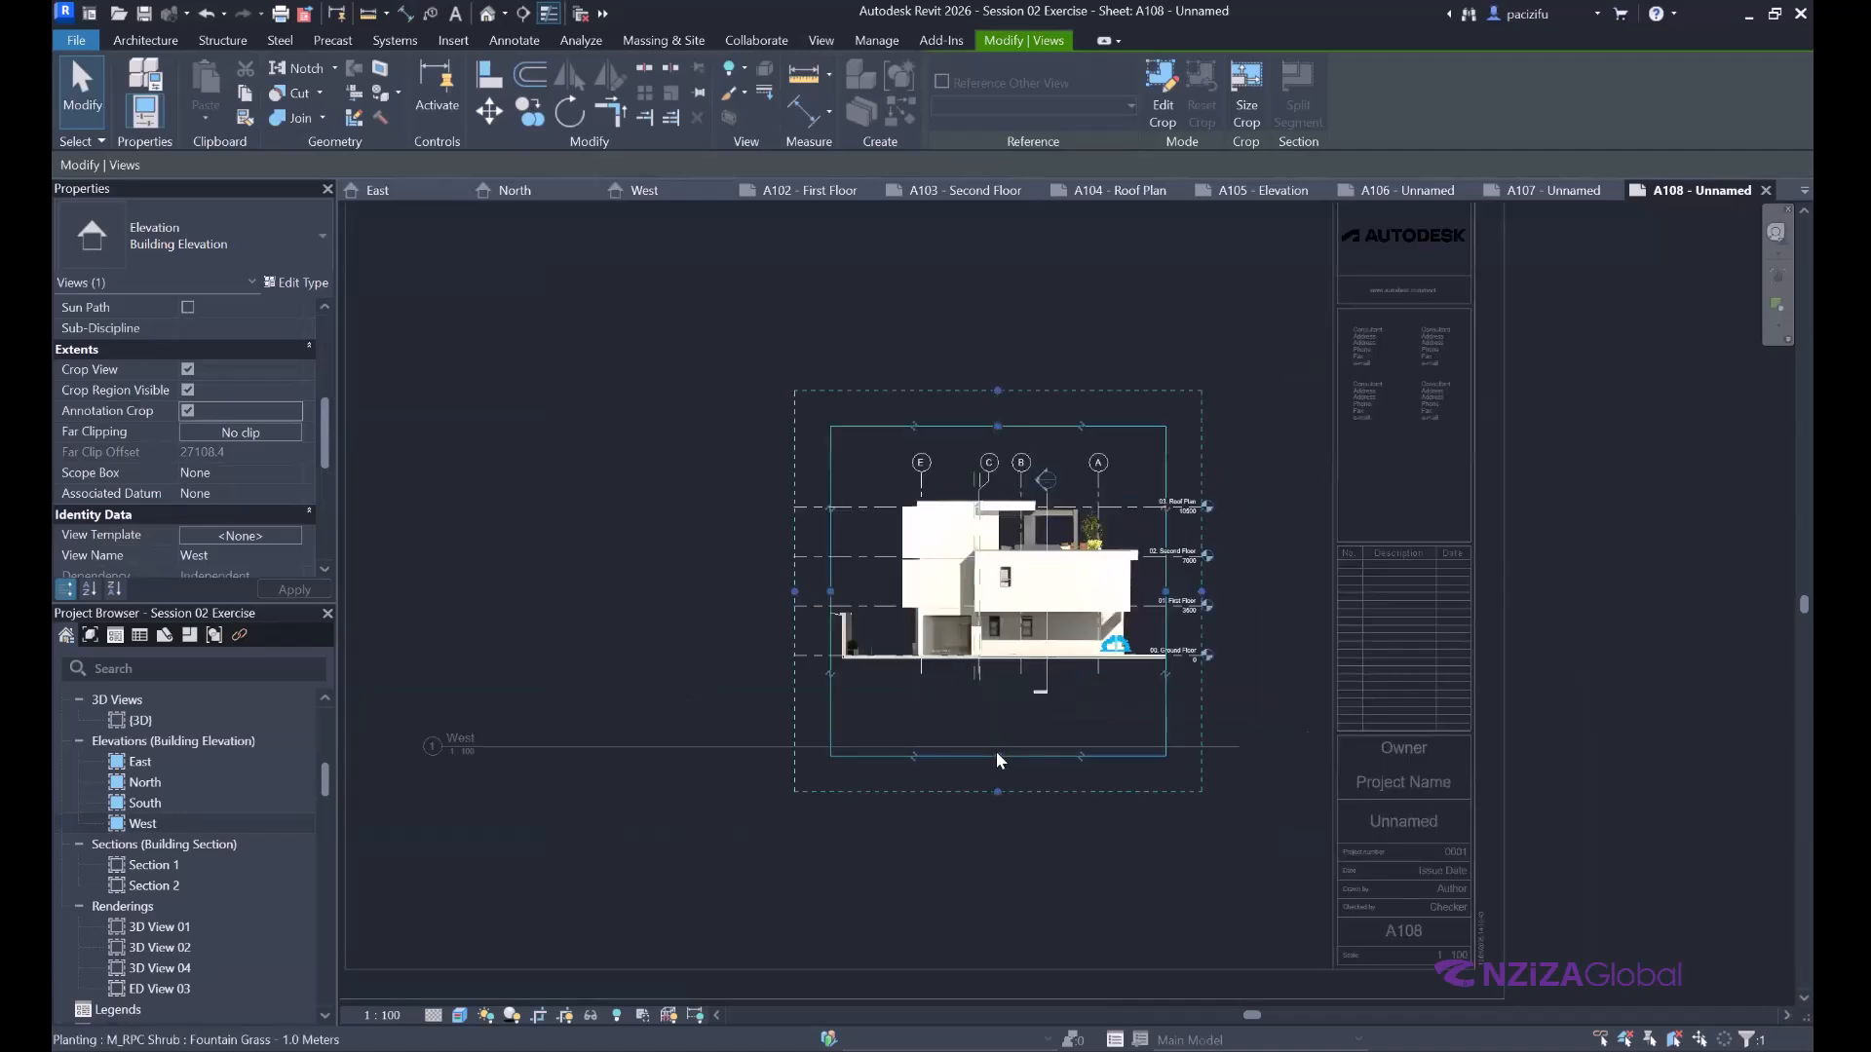
left_click(993, 672)
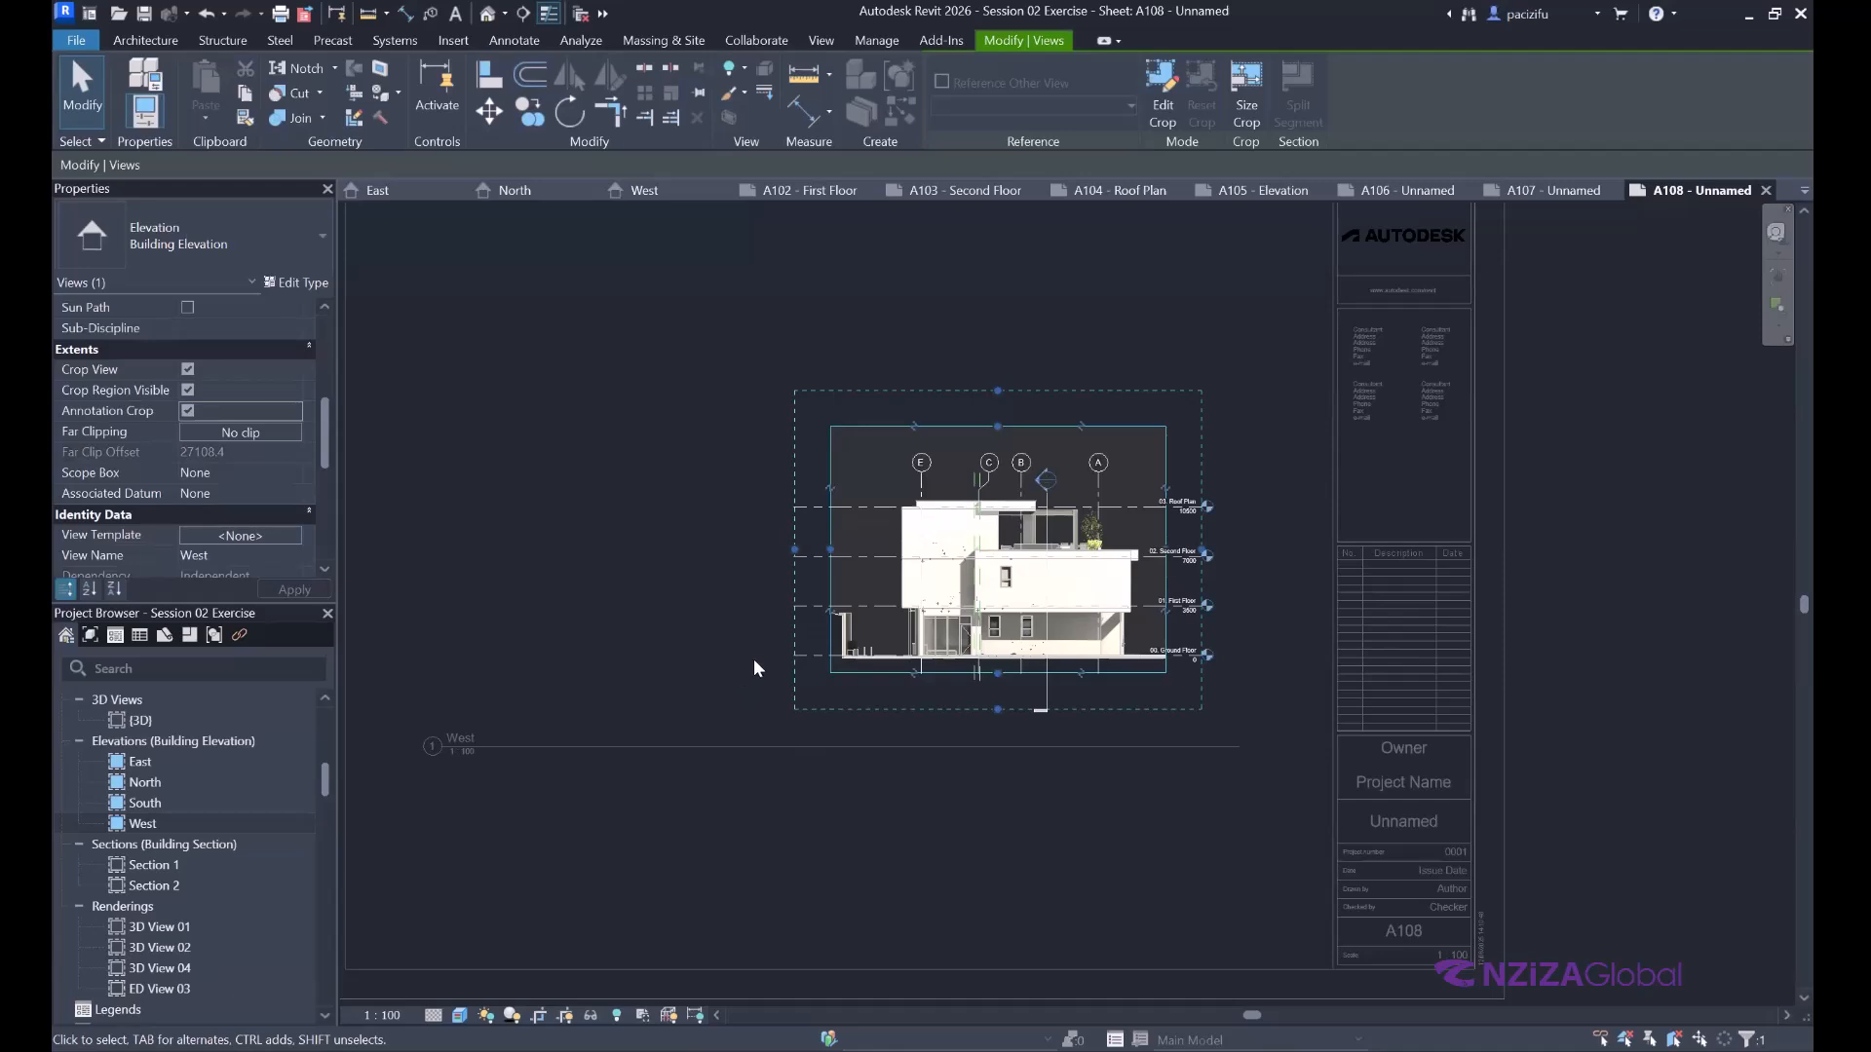
left_click(646, 620)
scroll(981, 643, "down", 3)
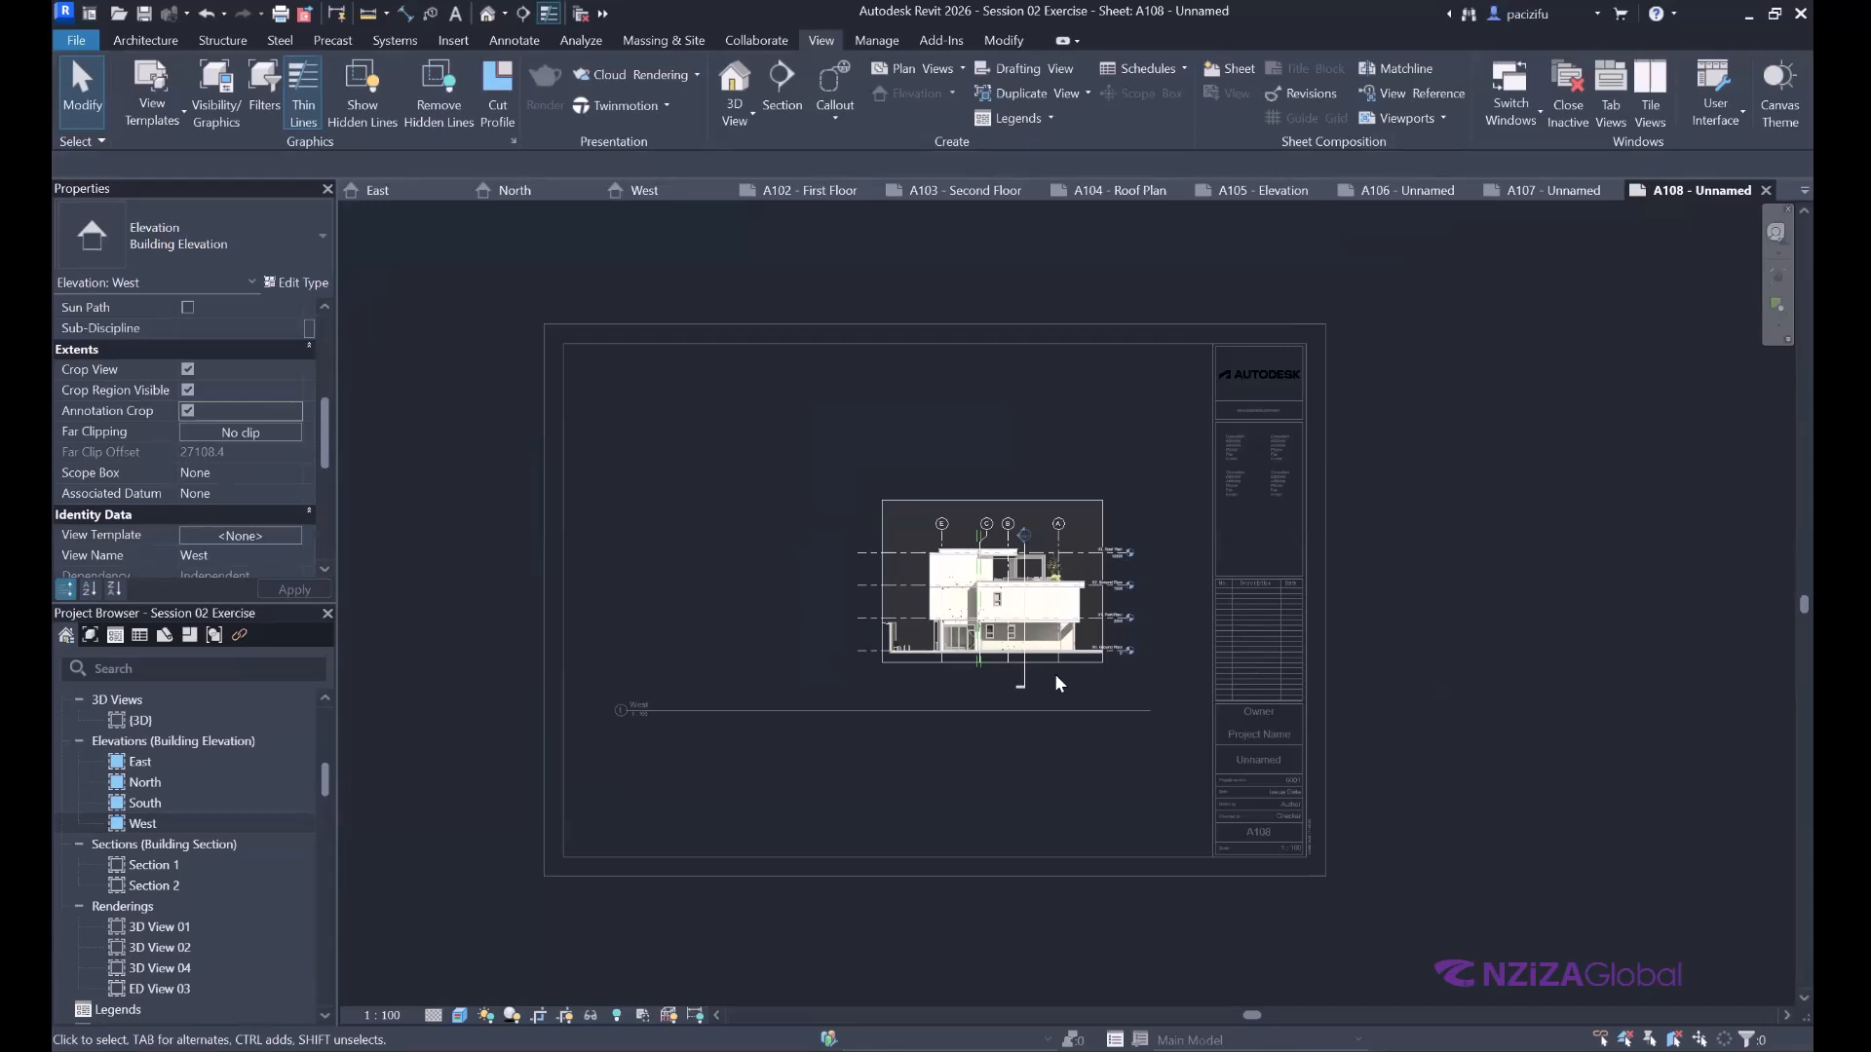
double_click(945, 815)
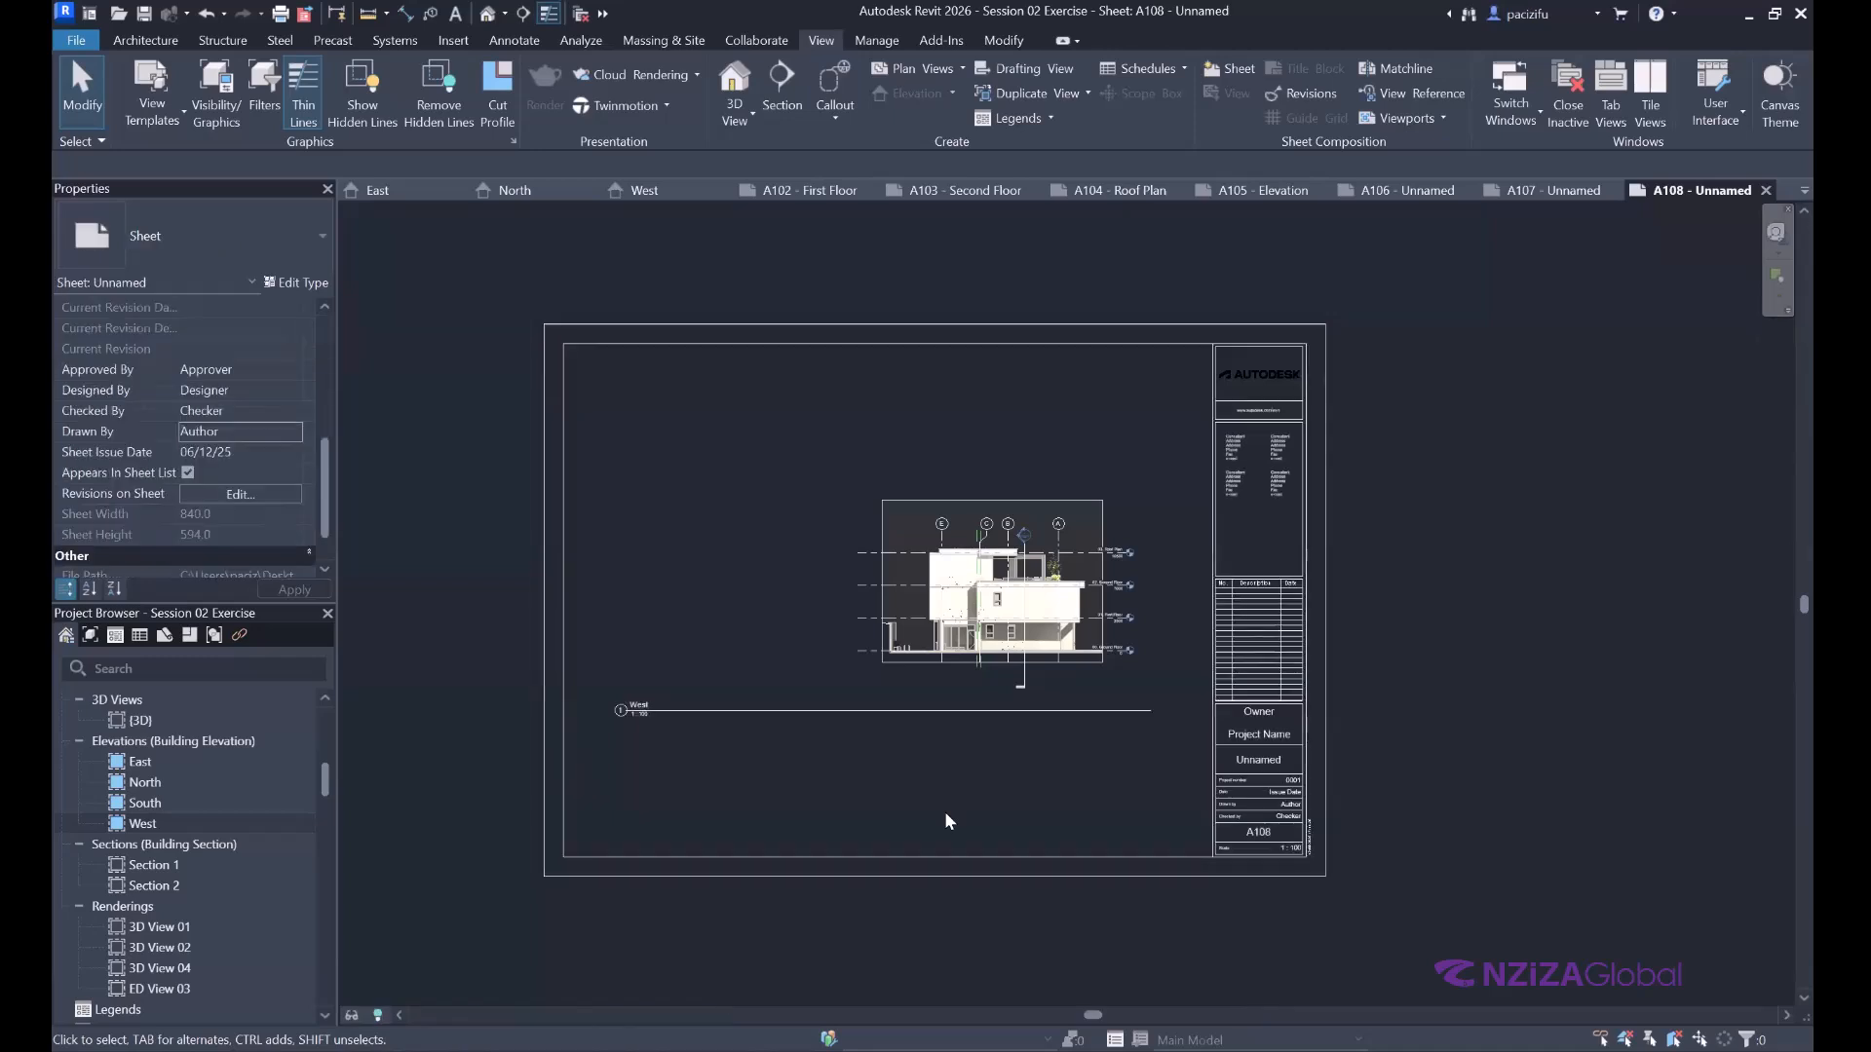
scroll(166, 449, "down", 2)
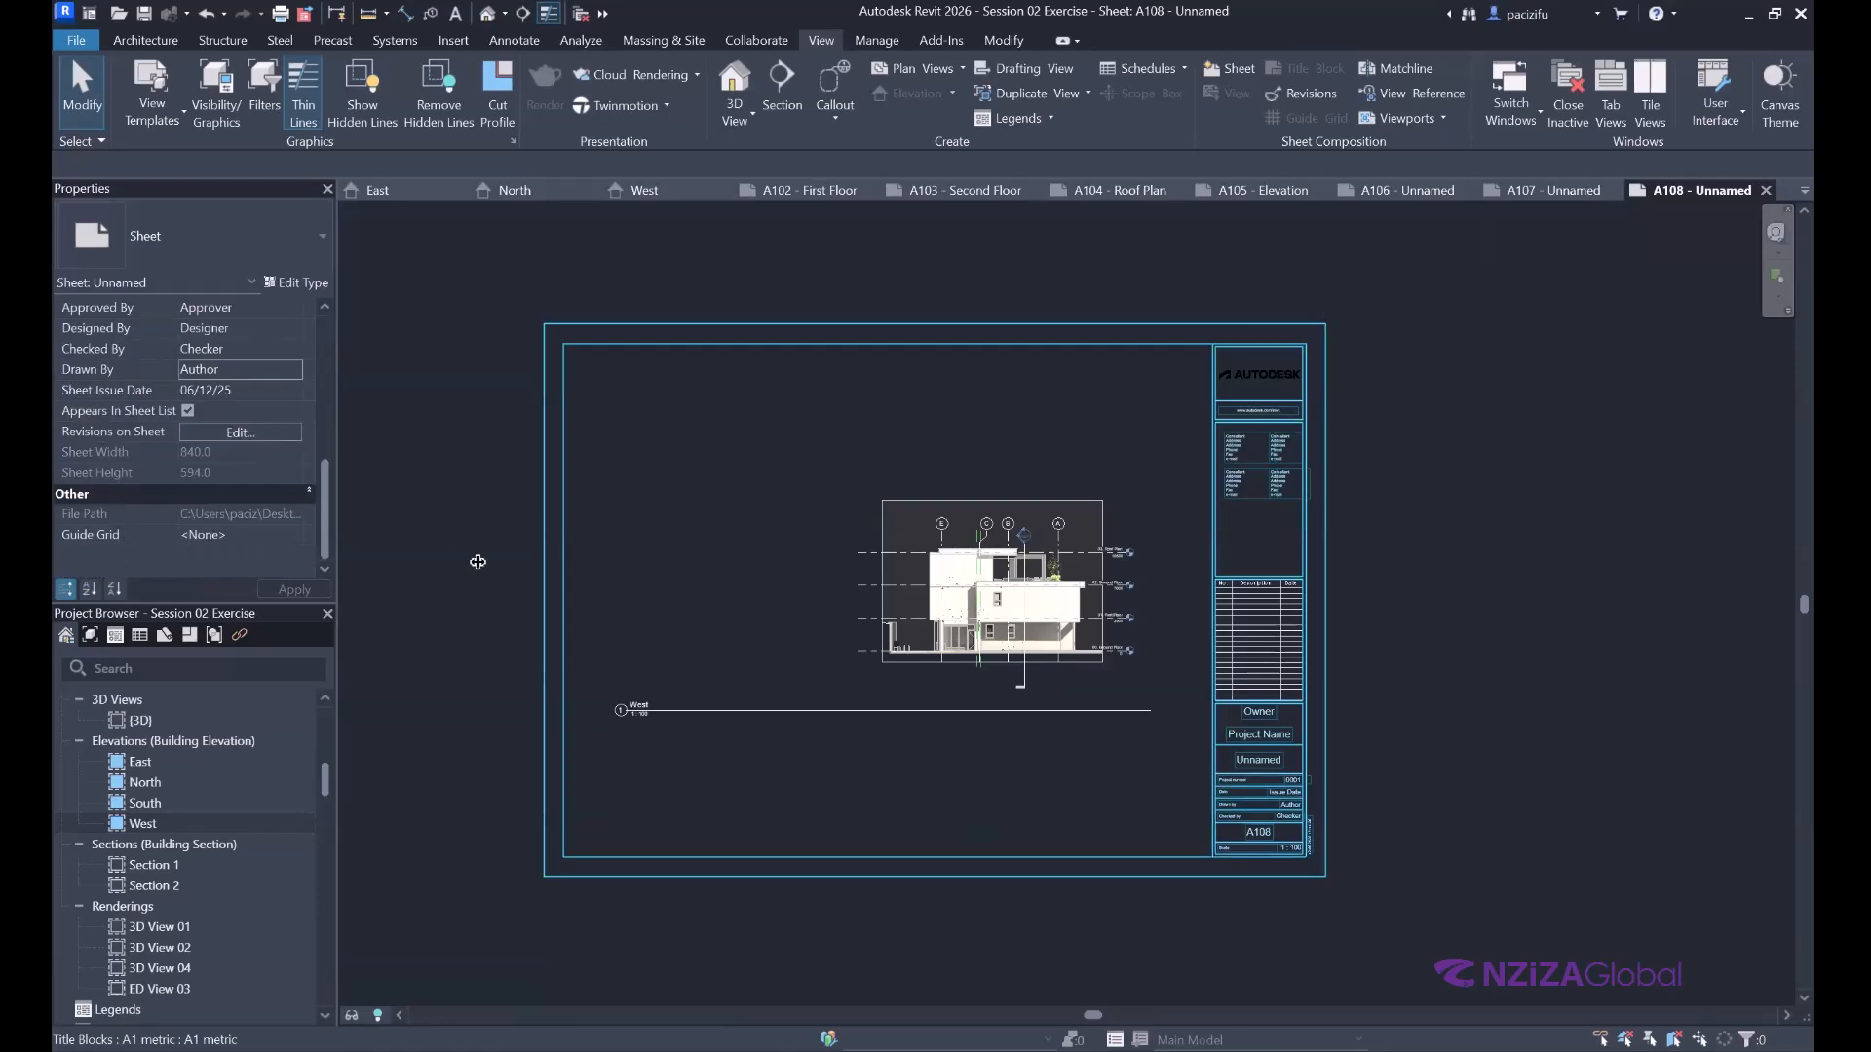
left_click(544, 552)
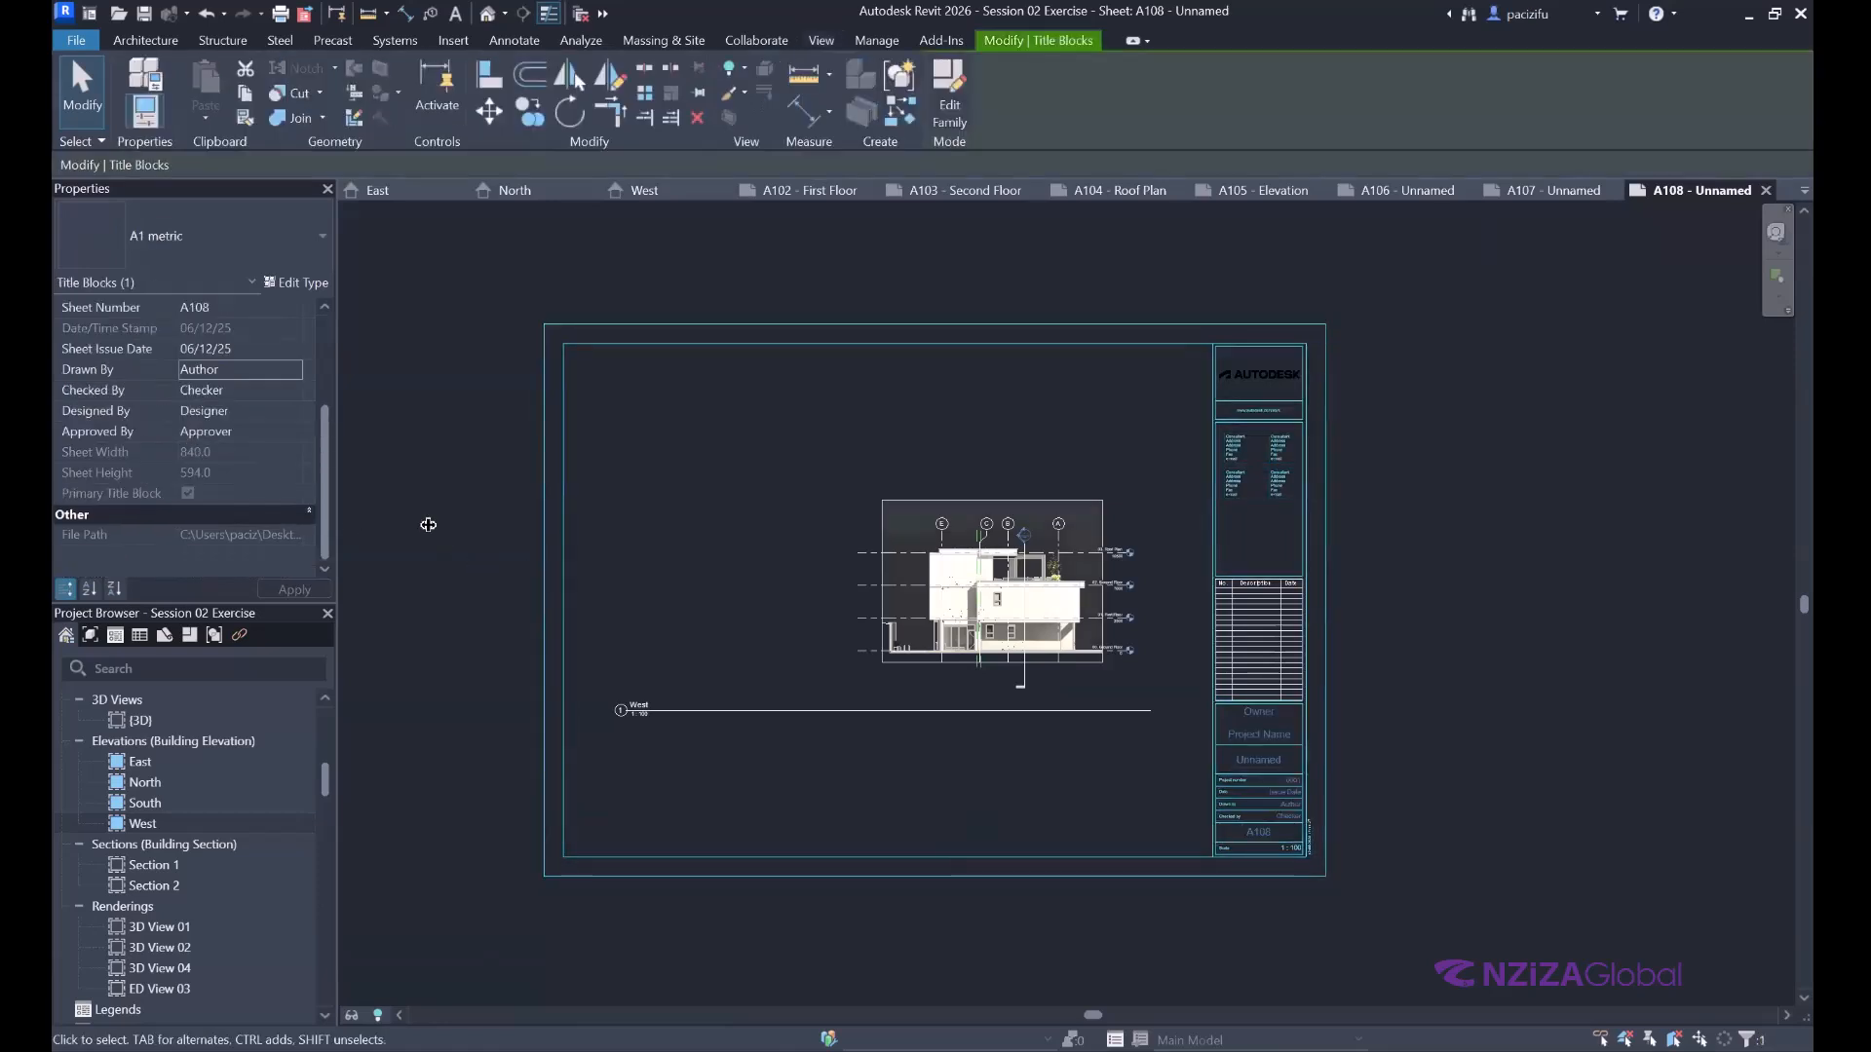
left_click(428, 525)
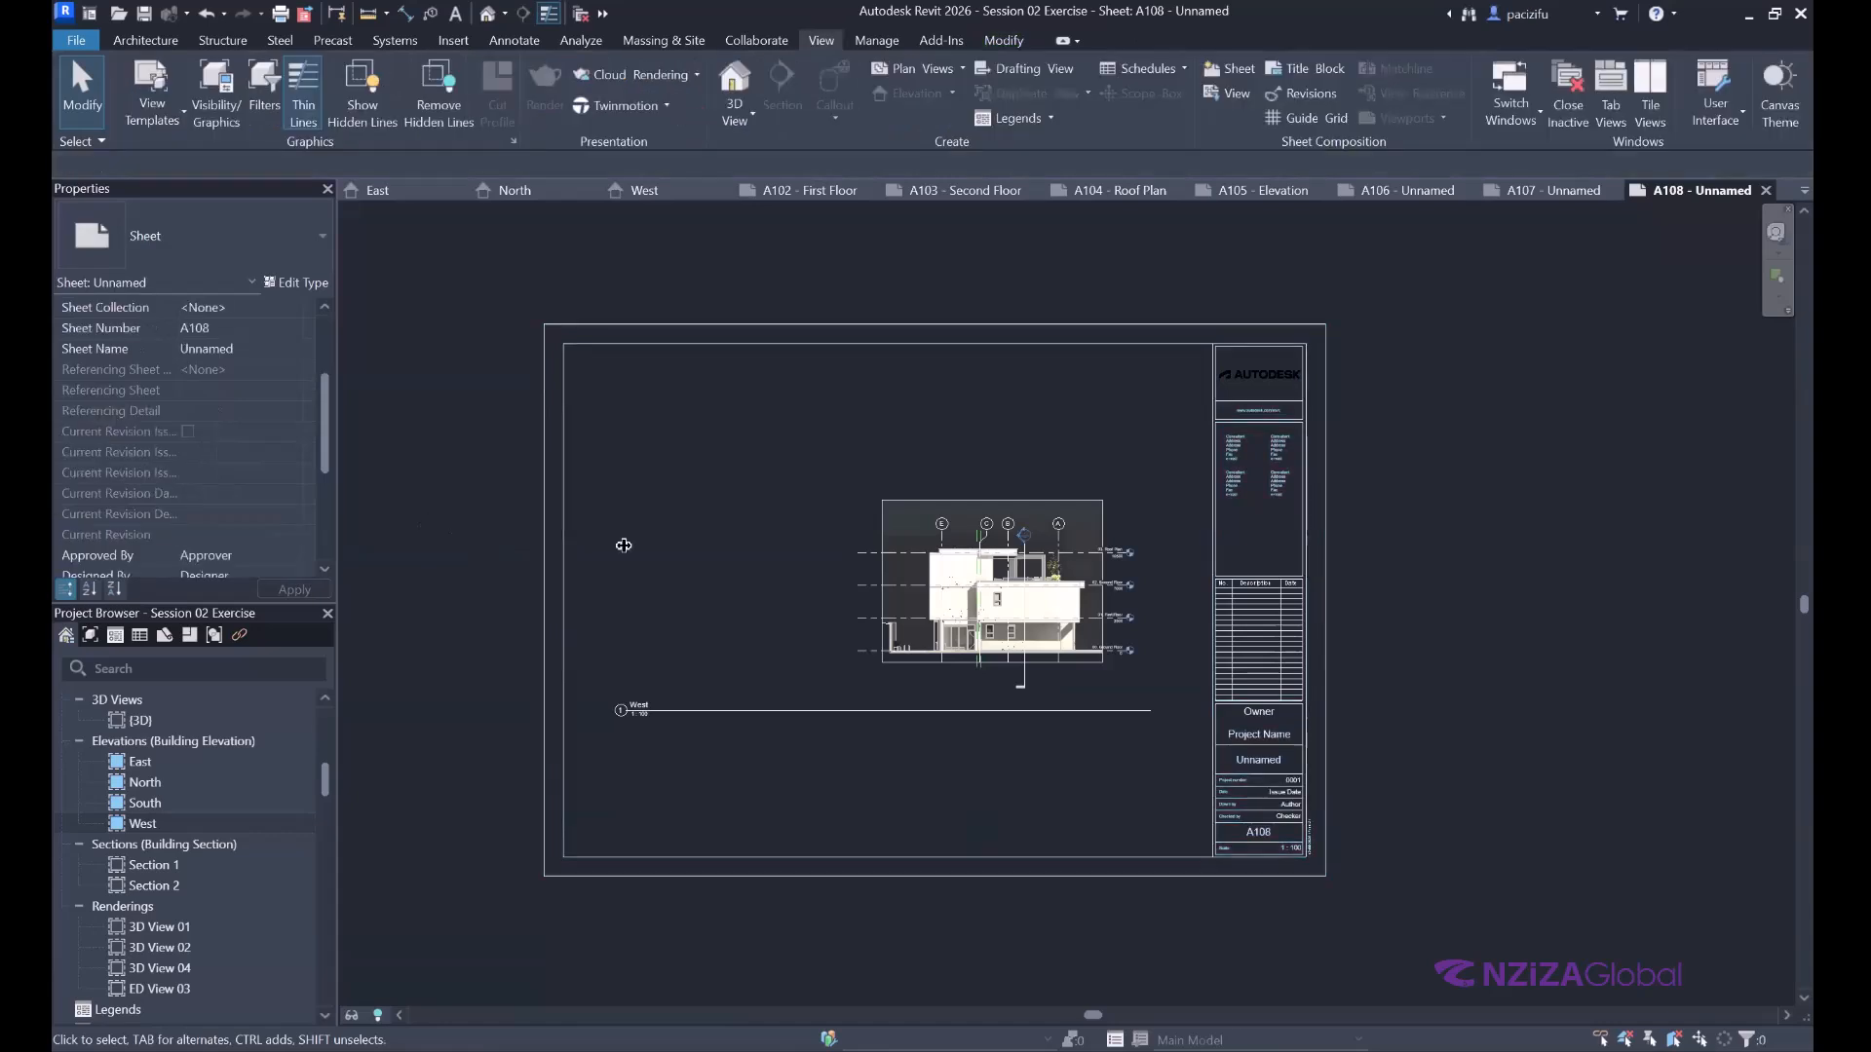
Activate the West elevation on sheet A108, set its scale to 1:50 and deactivate the view.
left_click(968, 558)
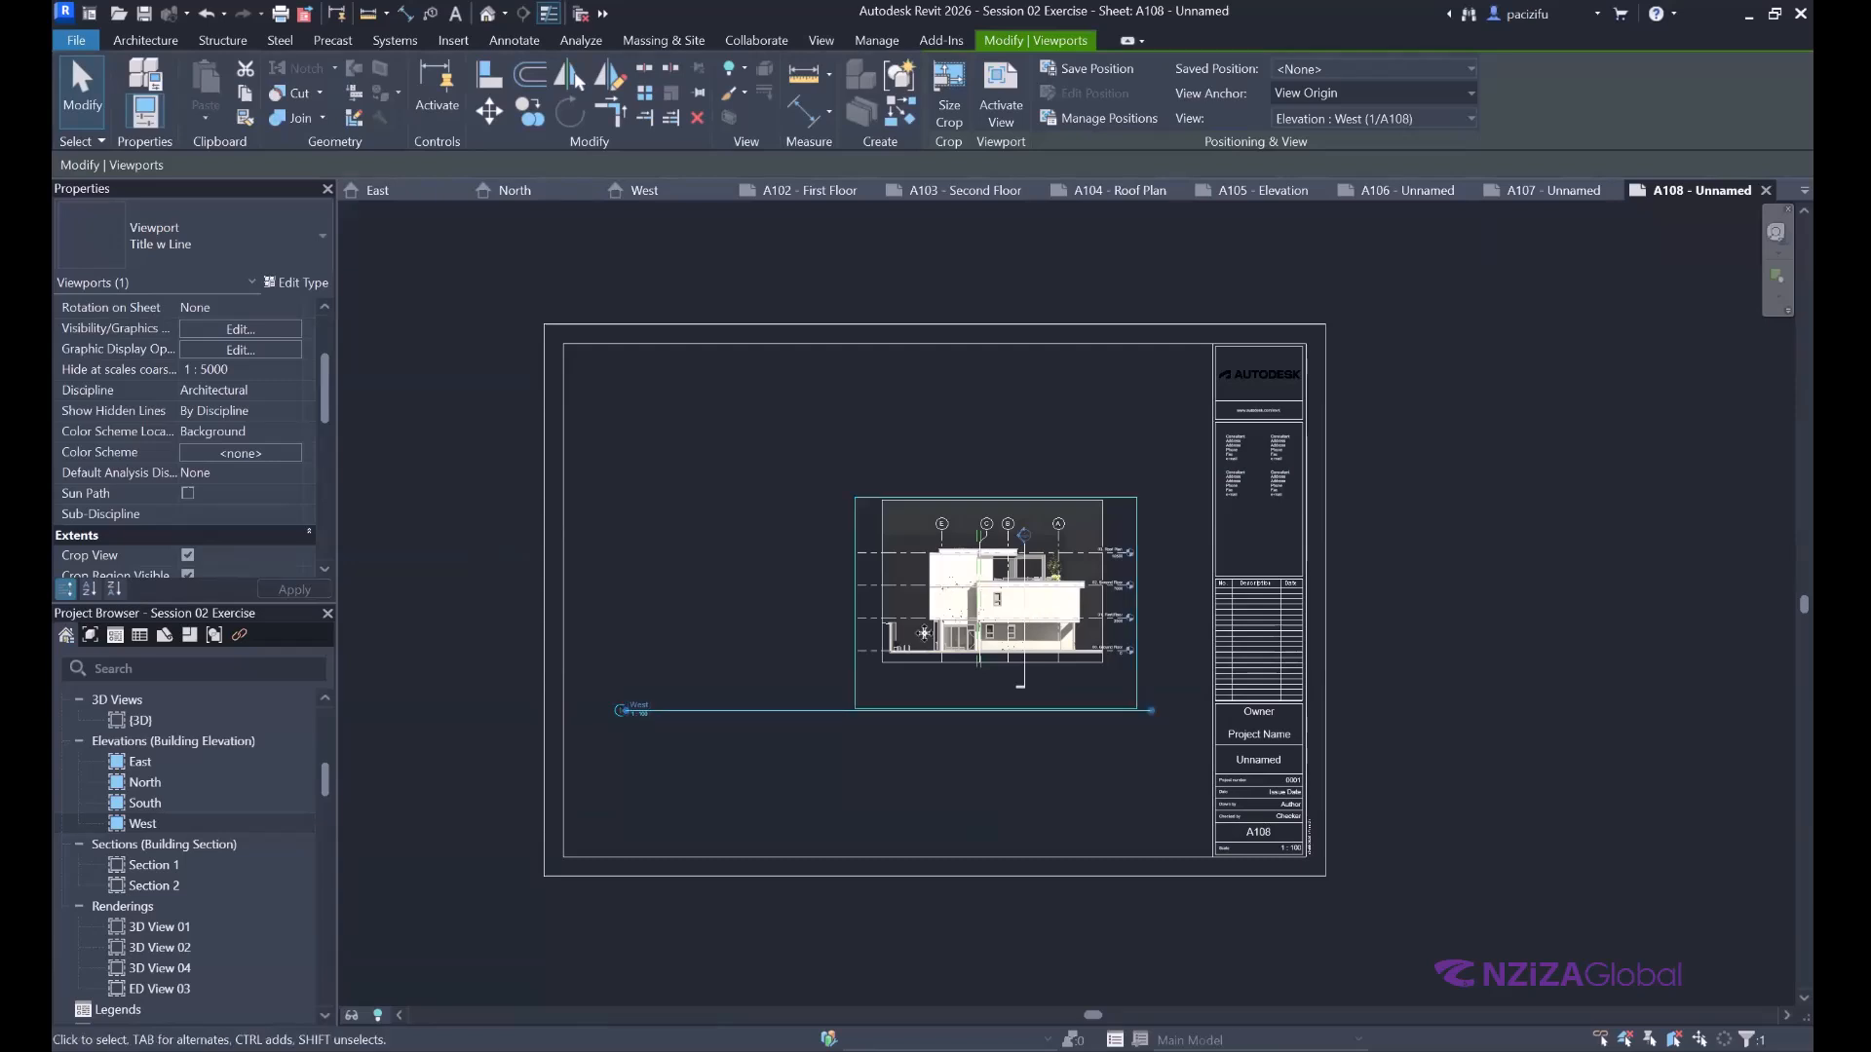
left_click(388, 835)
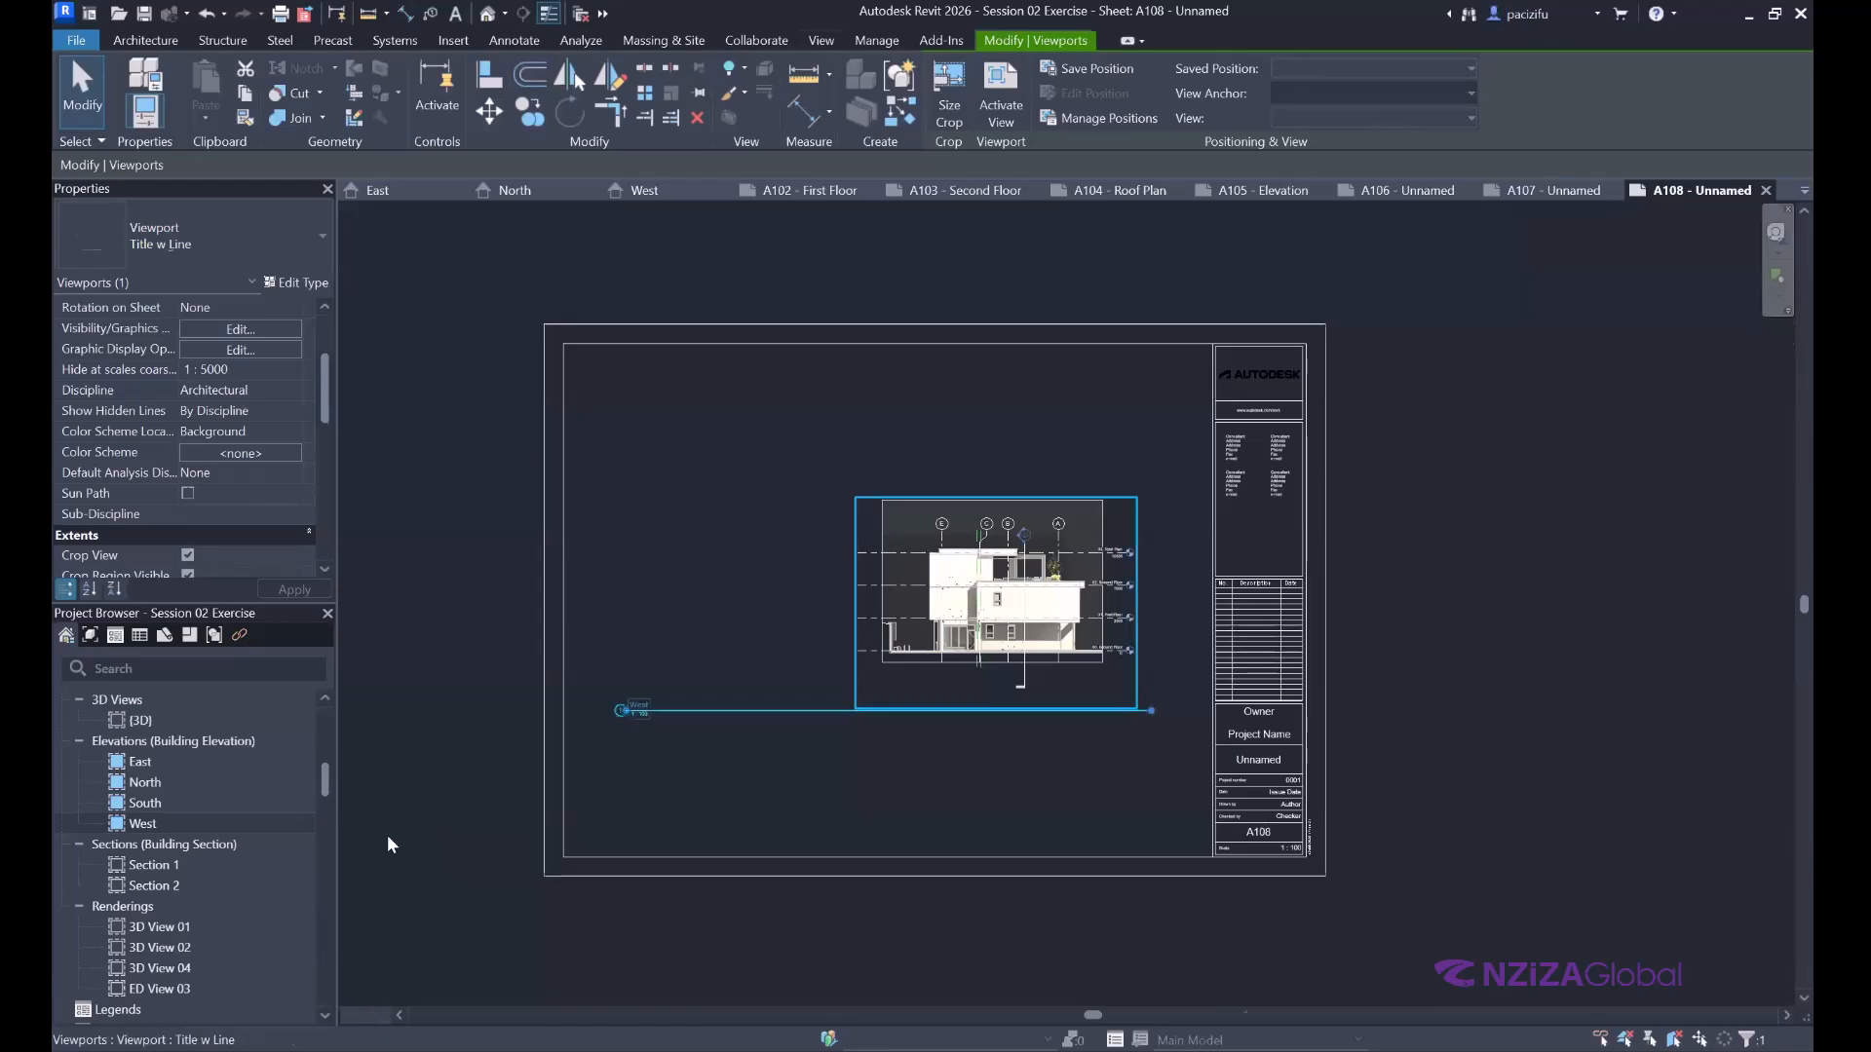
left_click(382, 1016)
left_click(503, 766)
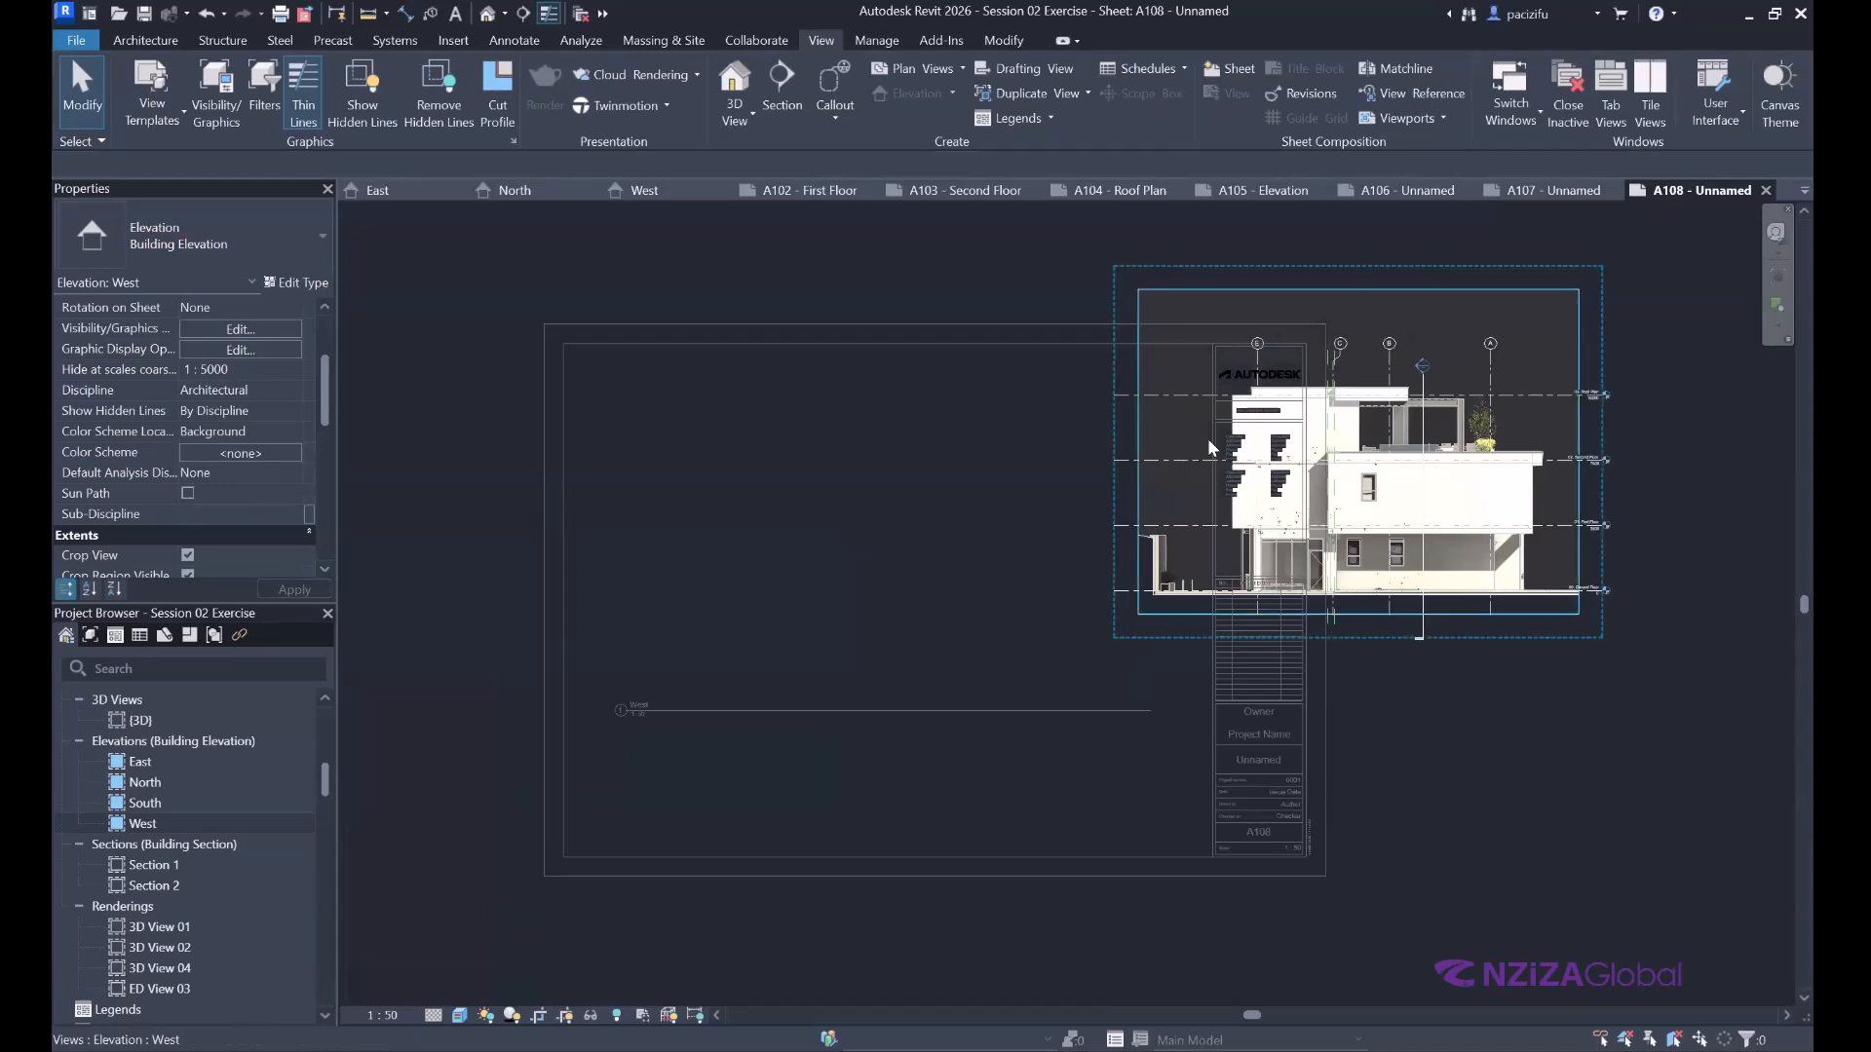
left_click_drag(1201, 424, 1121, 543)
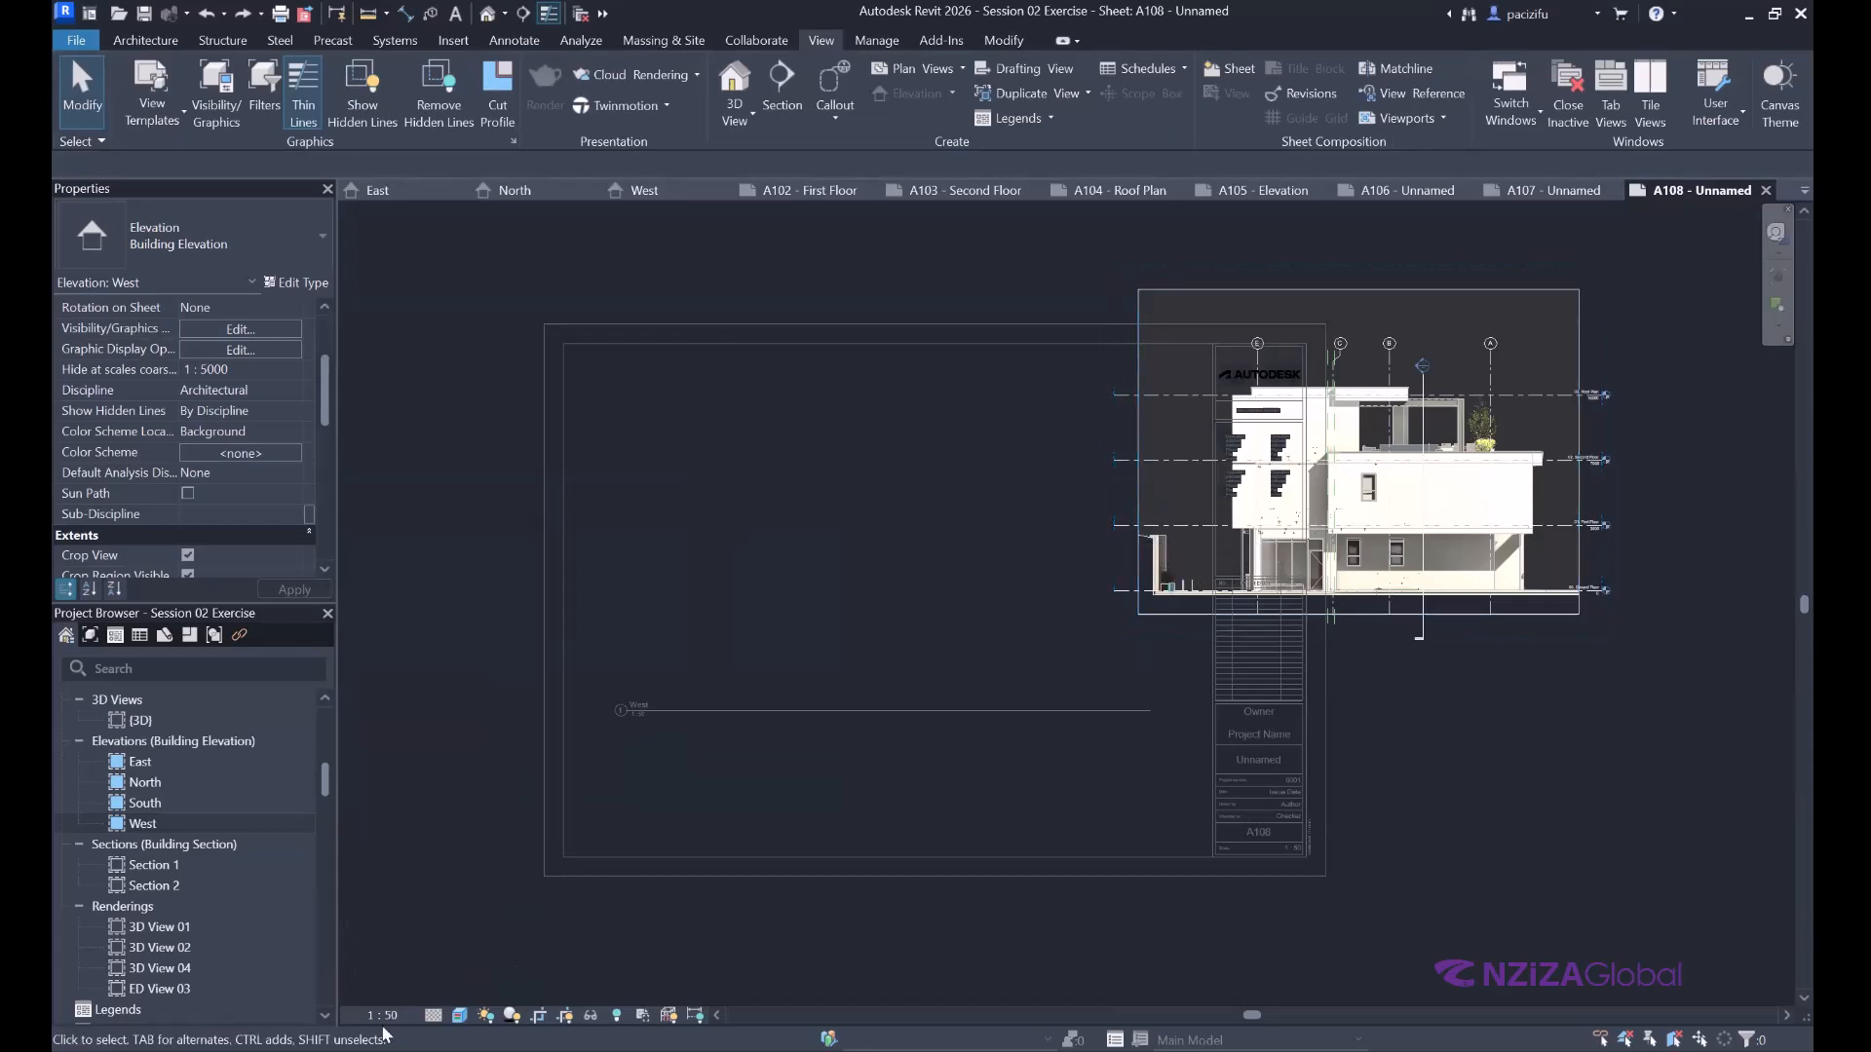
left_click(651, 939)
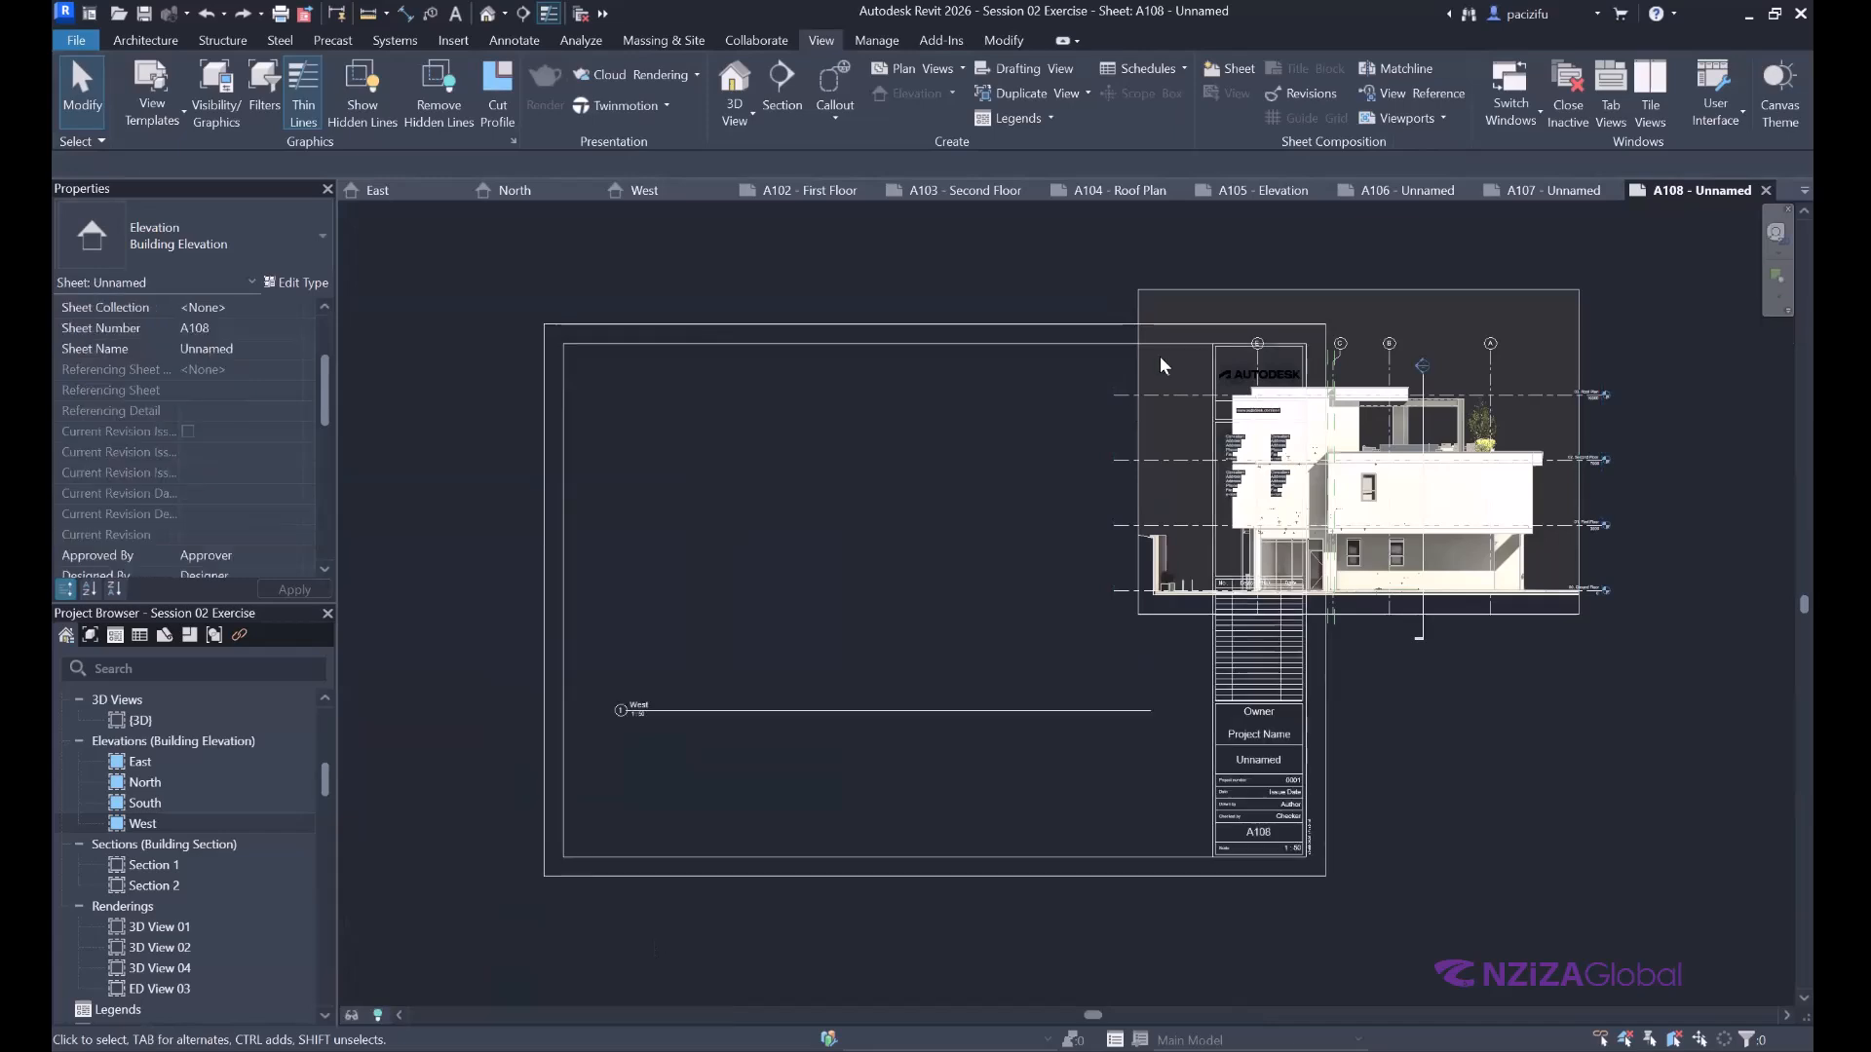
left_click(1160, 379)
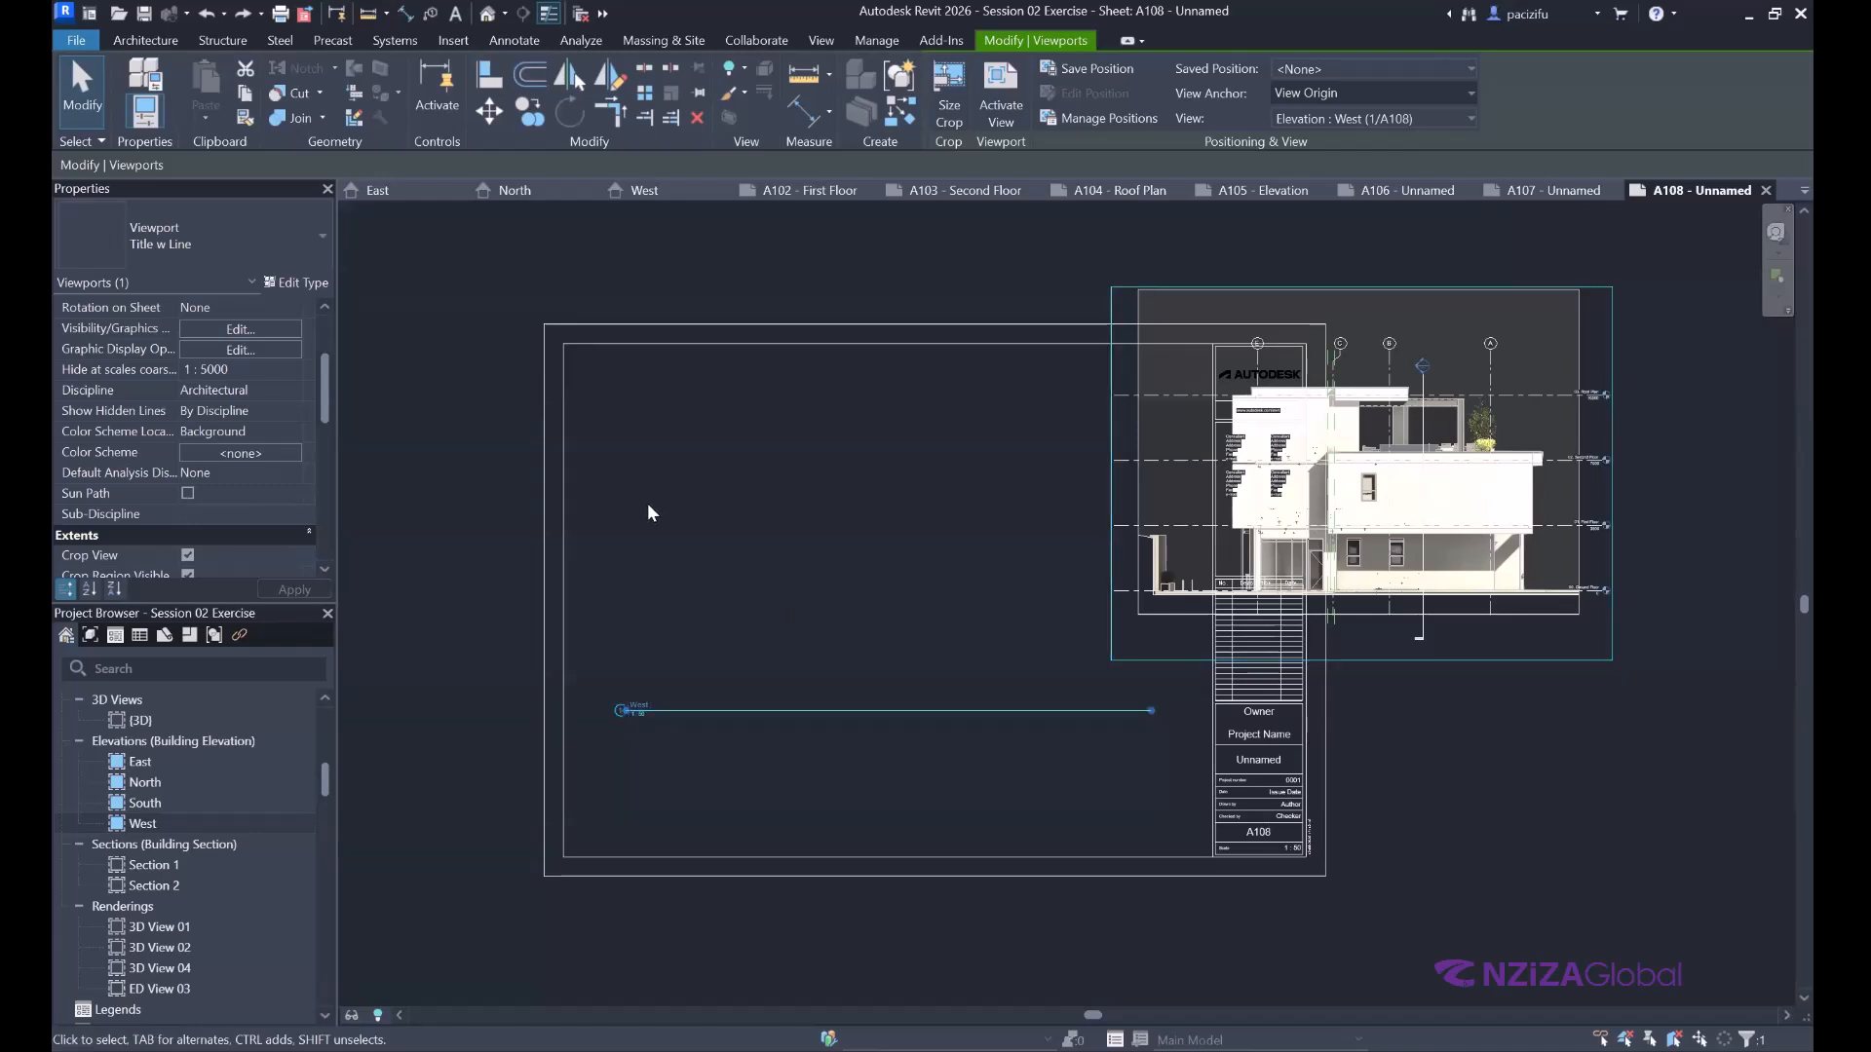
left_click(1463, 723)
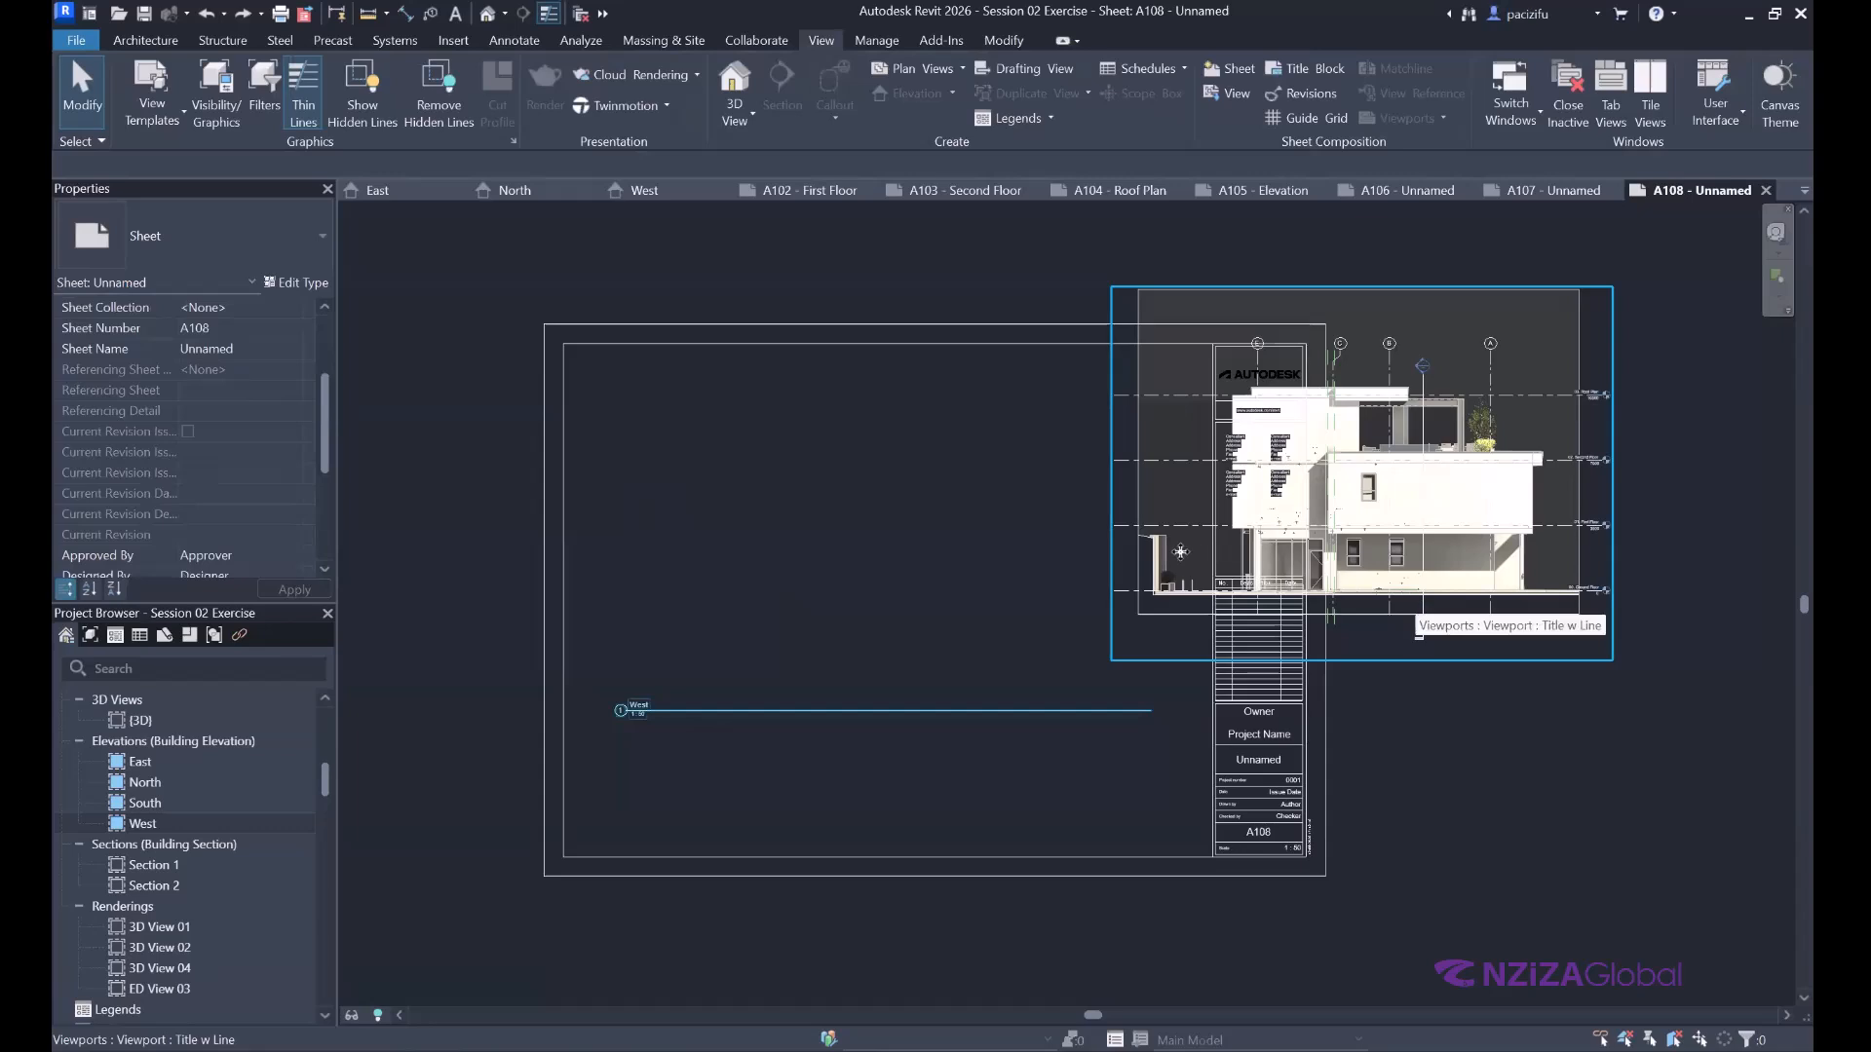
Move the West viewport to the middle of sheet A108 and place its view title just beneath the elevation's lower-left corner.
left_click_drag(1150, 573, 892, 640)
scroll(891, 640, "down", 2)
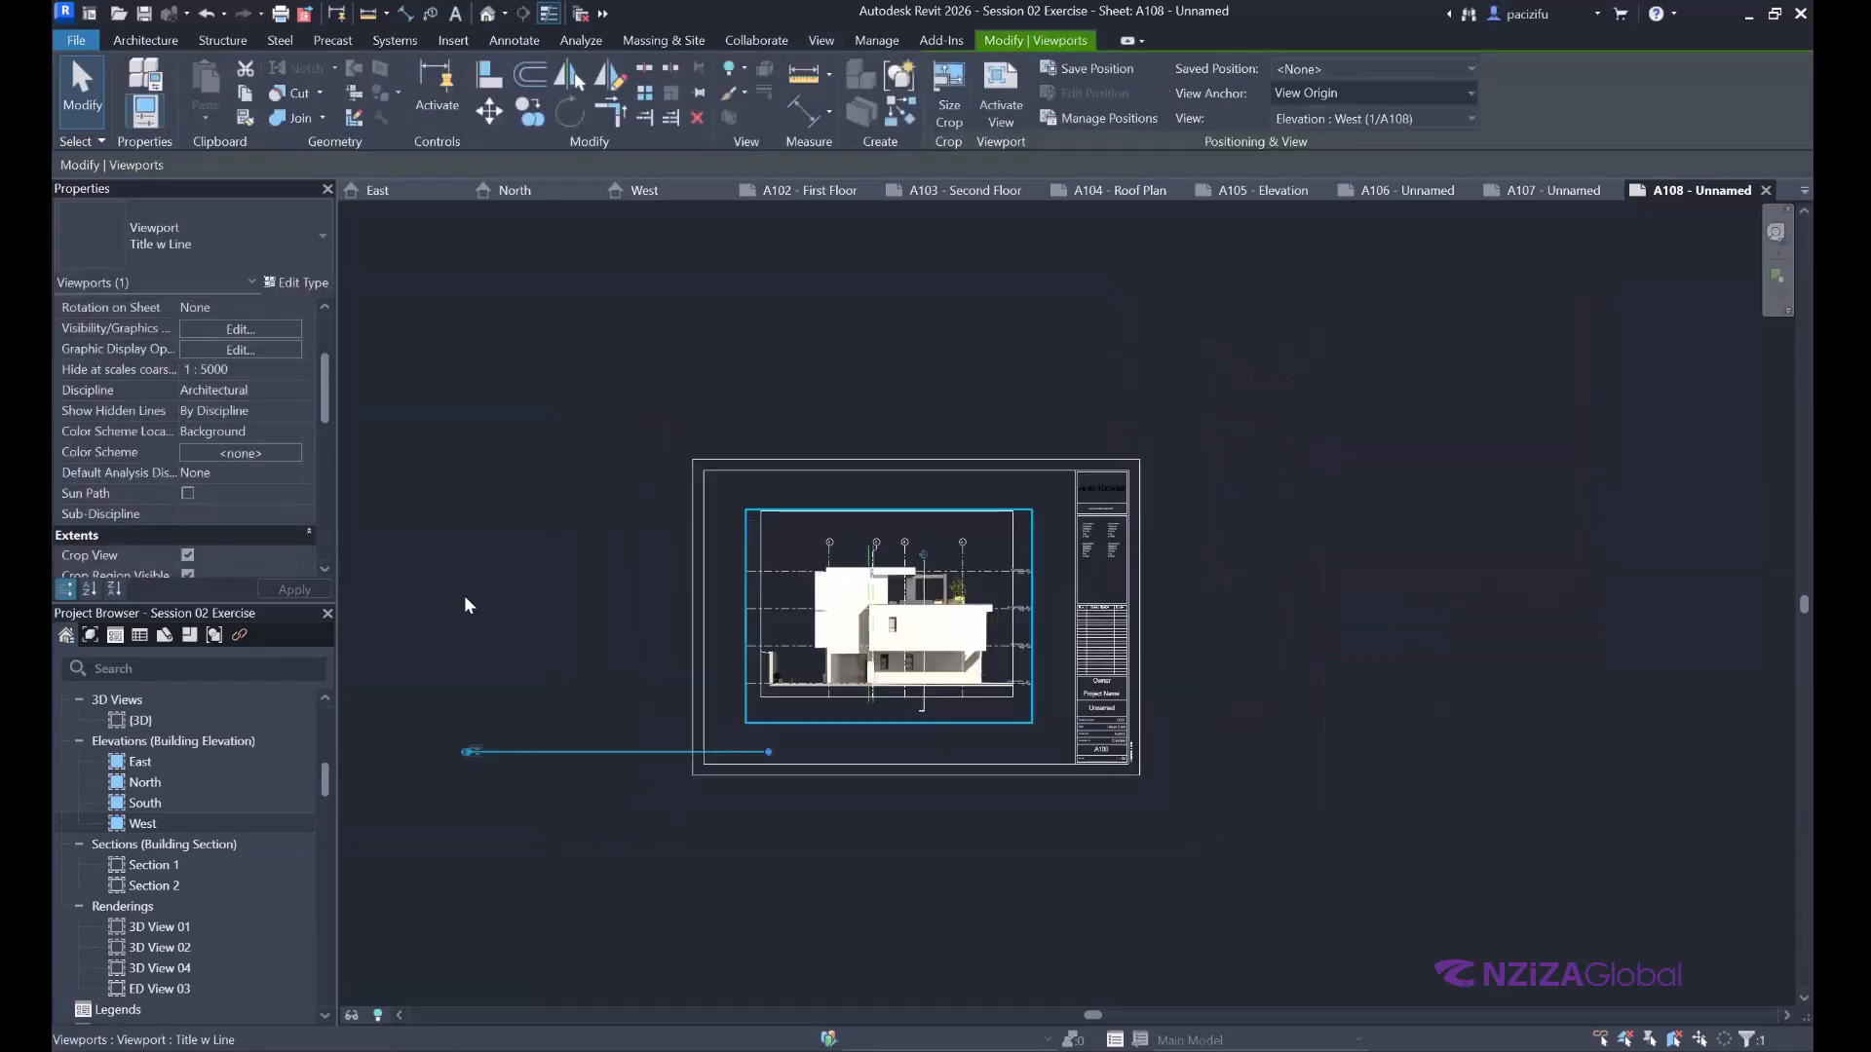
left_click(449, 727)
scroll(449, 727, "up", 2)
left_click_drag(472, 755, 885, 708)
scroll(885, 708, "up", 2)
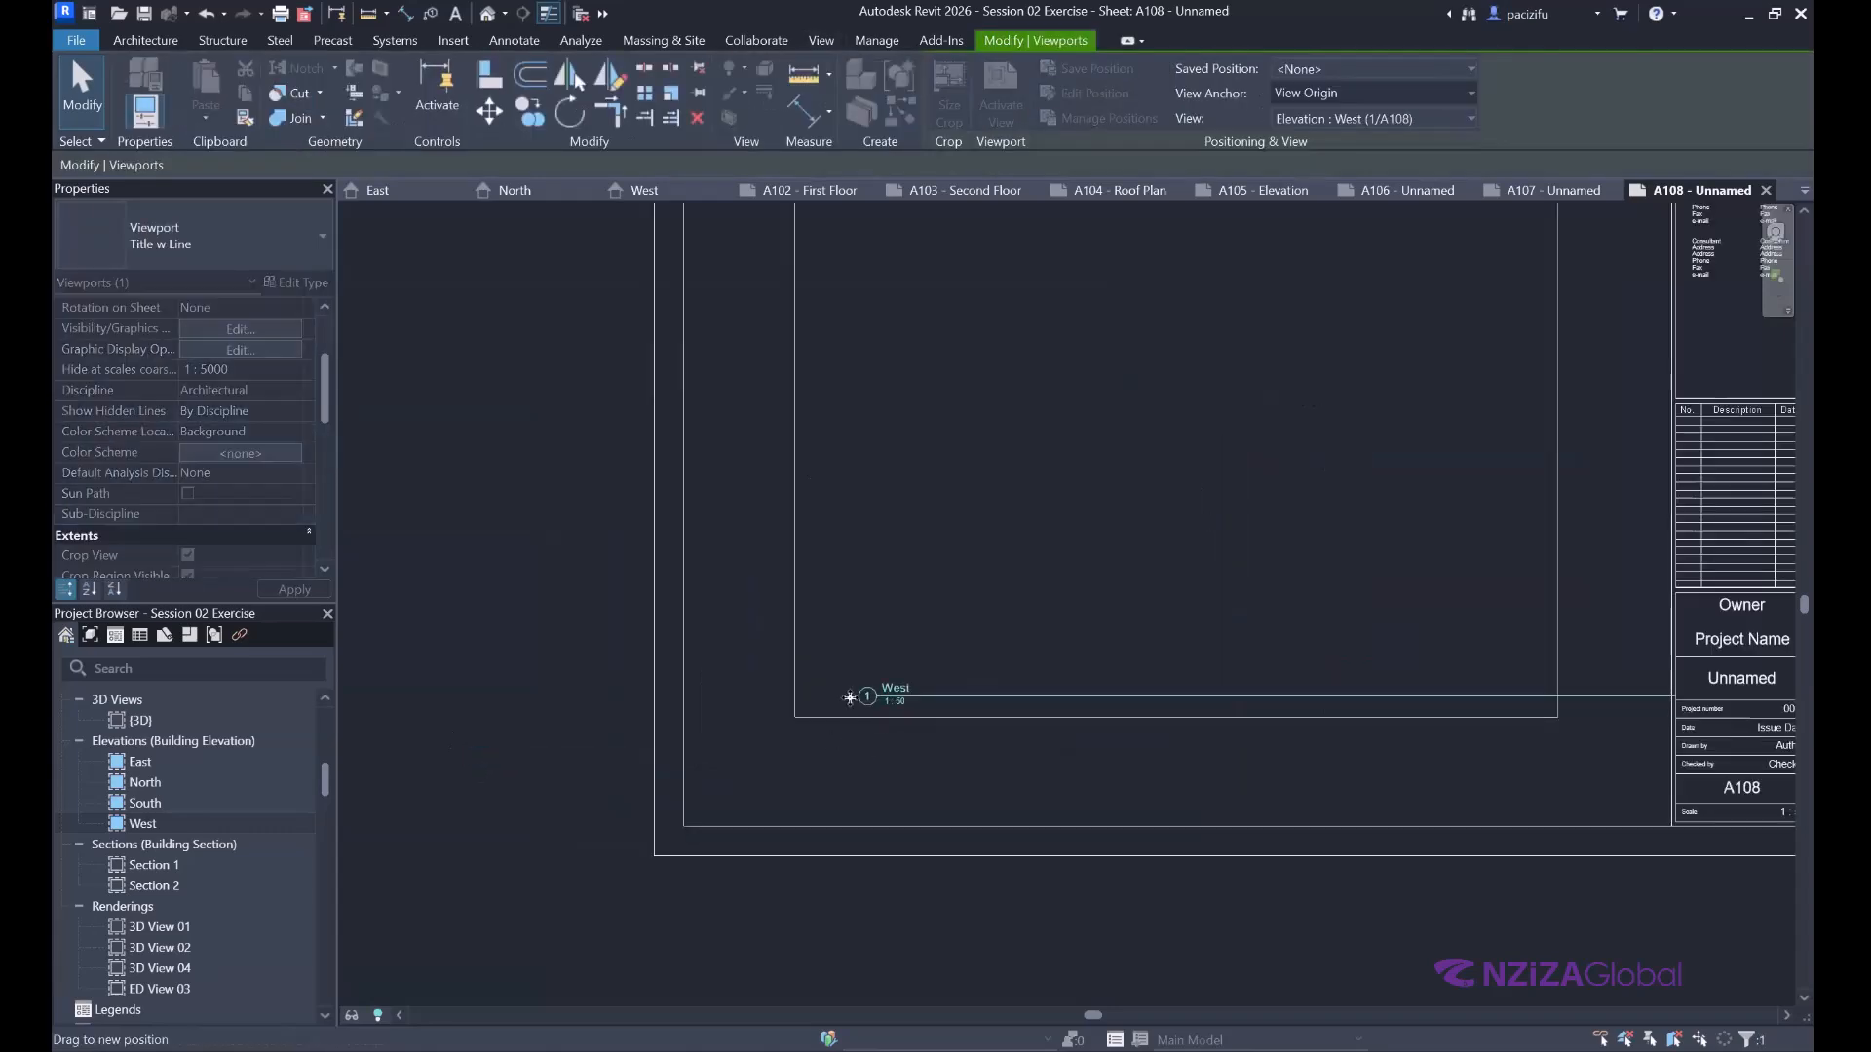
scroll(842, 701, "down", 2)
scroll(832, 708, "up", 3)
left_click_drag(826, 723, 783, 733)
scroll(826, 729, "down", 2)
Shorten the West viewport's title line so it extends only slightly past the title text.
left_click(756, 686)
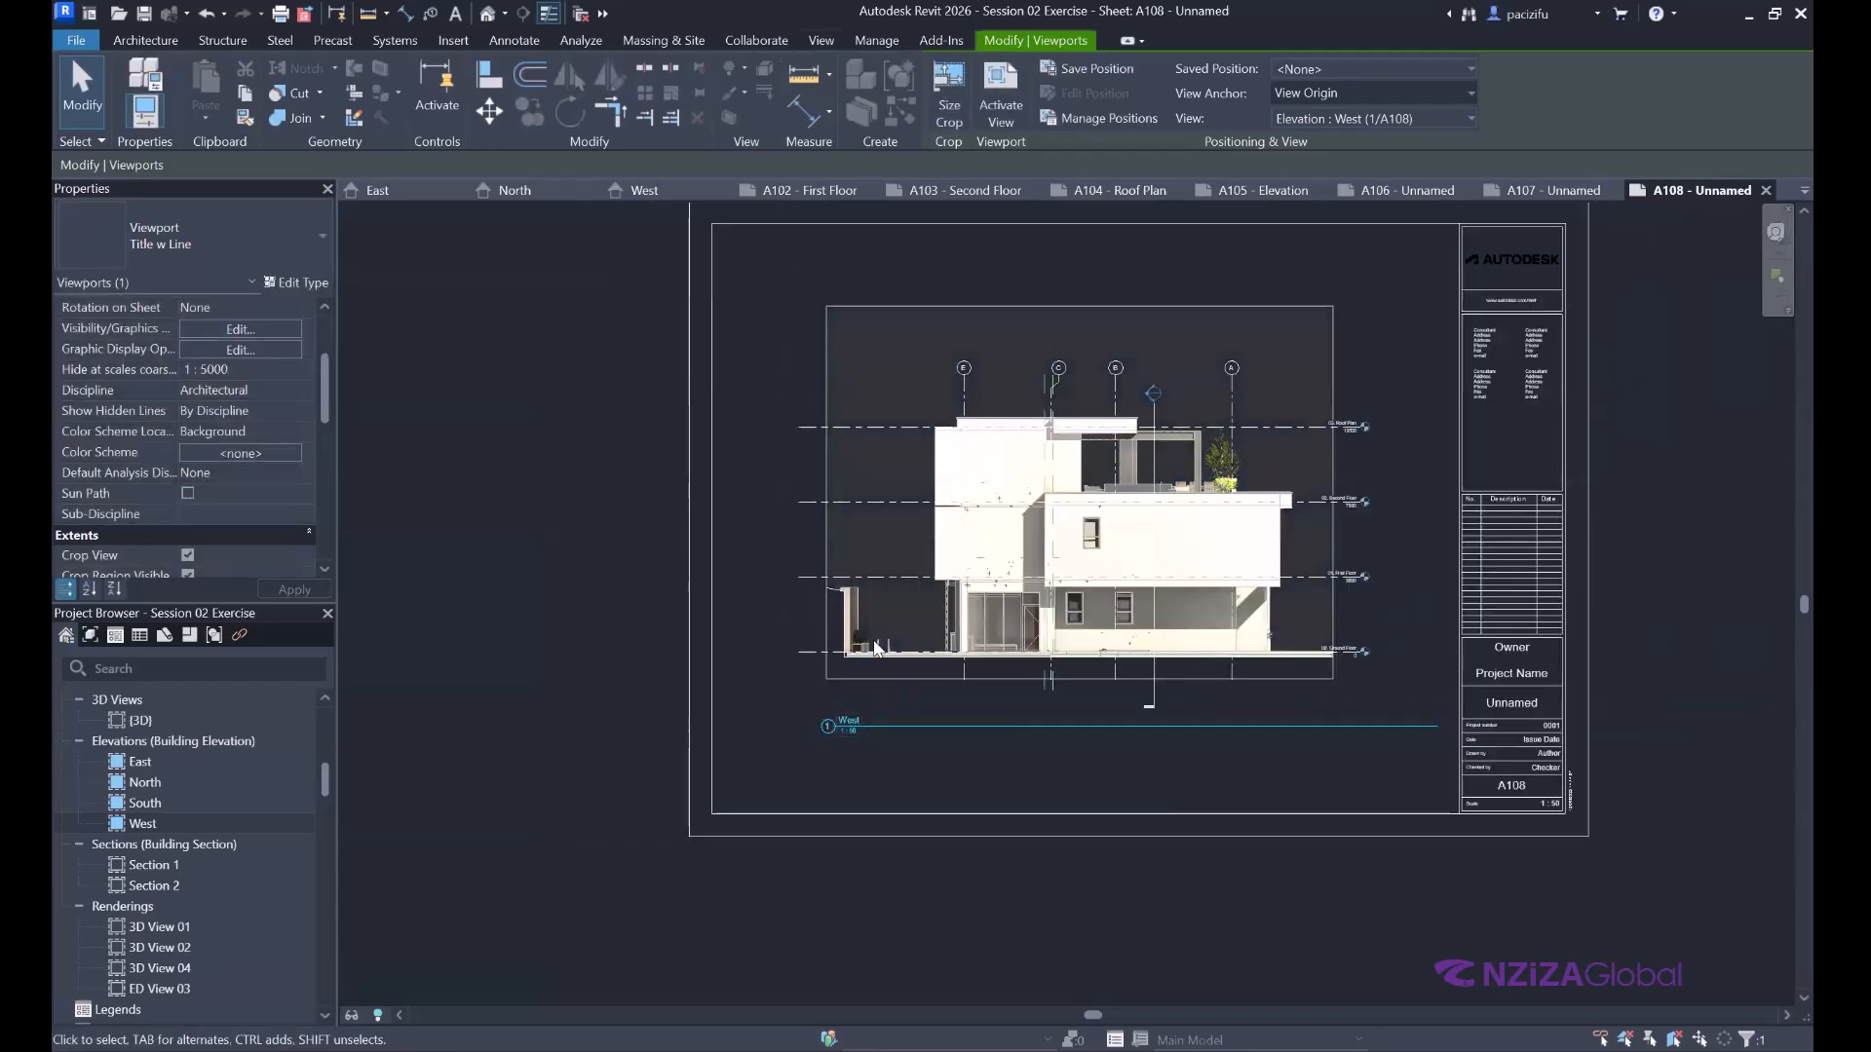
left_click(1436, 724)
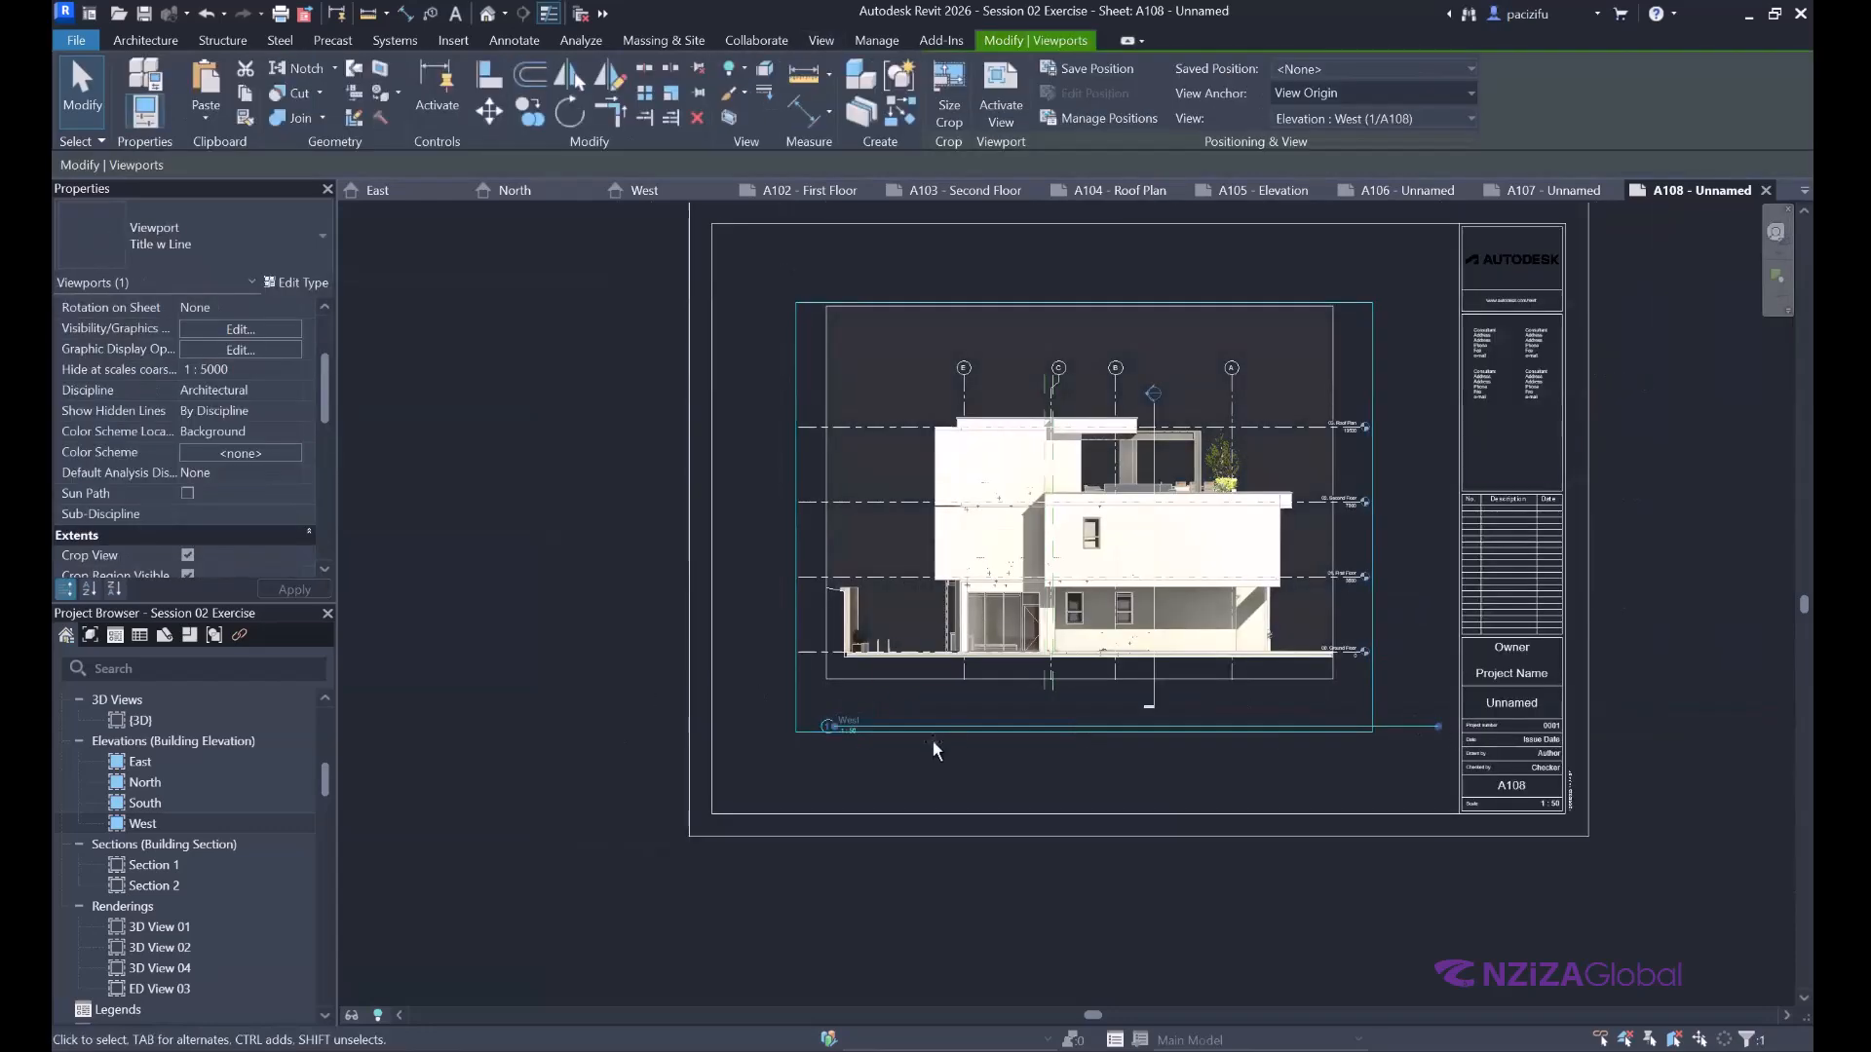
left_click(932, 740)
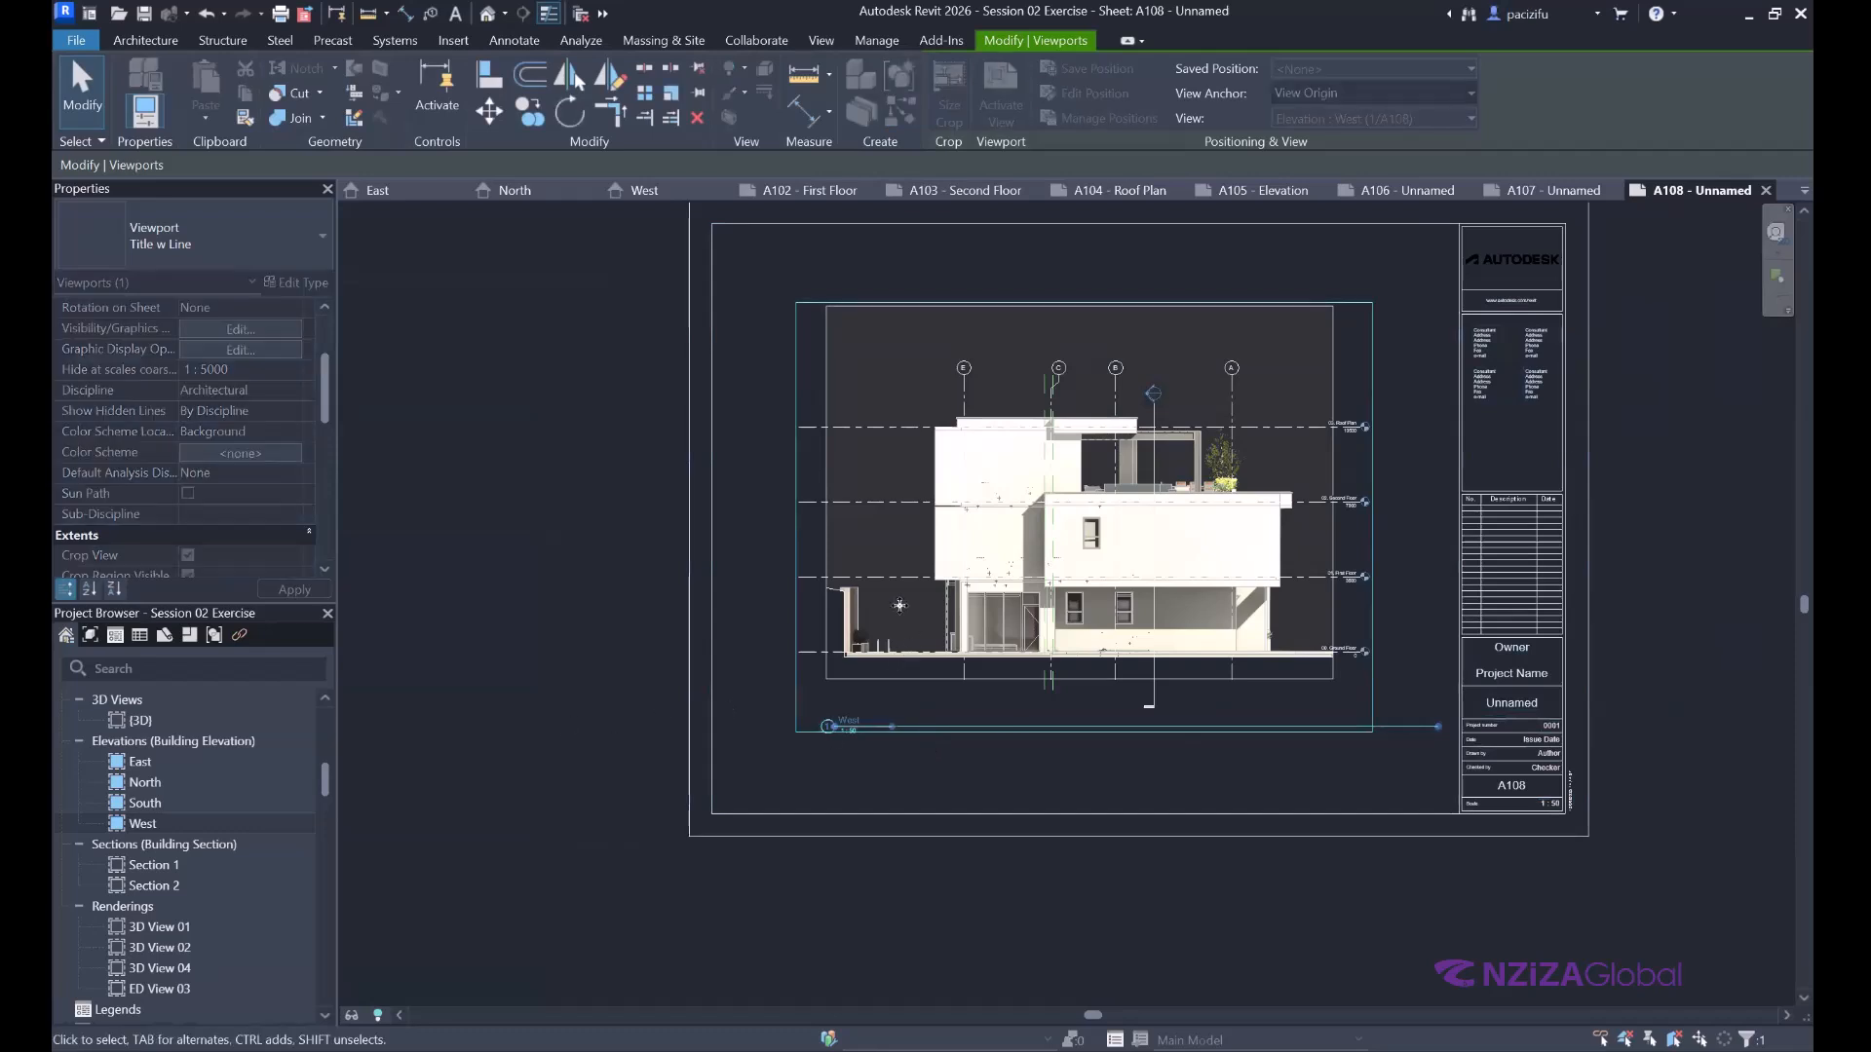
Turn off Crop Region Visible for the West elevation on sheet A108 and deselect the viewport.
scroll(187, 349, "down", 4)
left_click(187, 349)
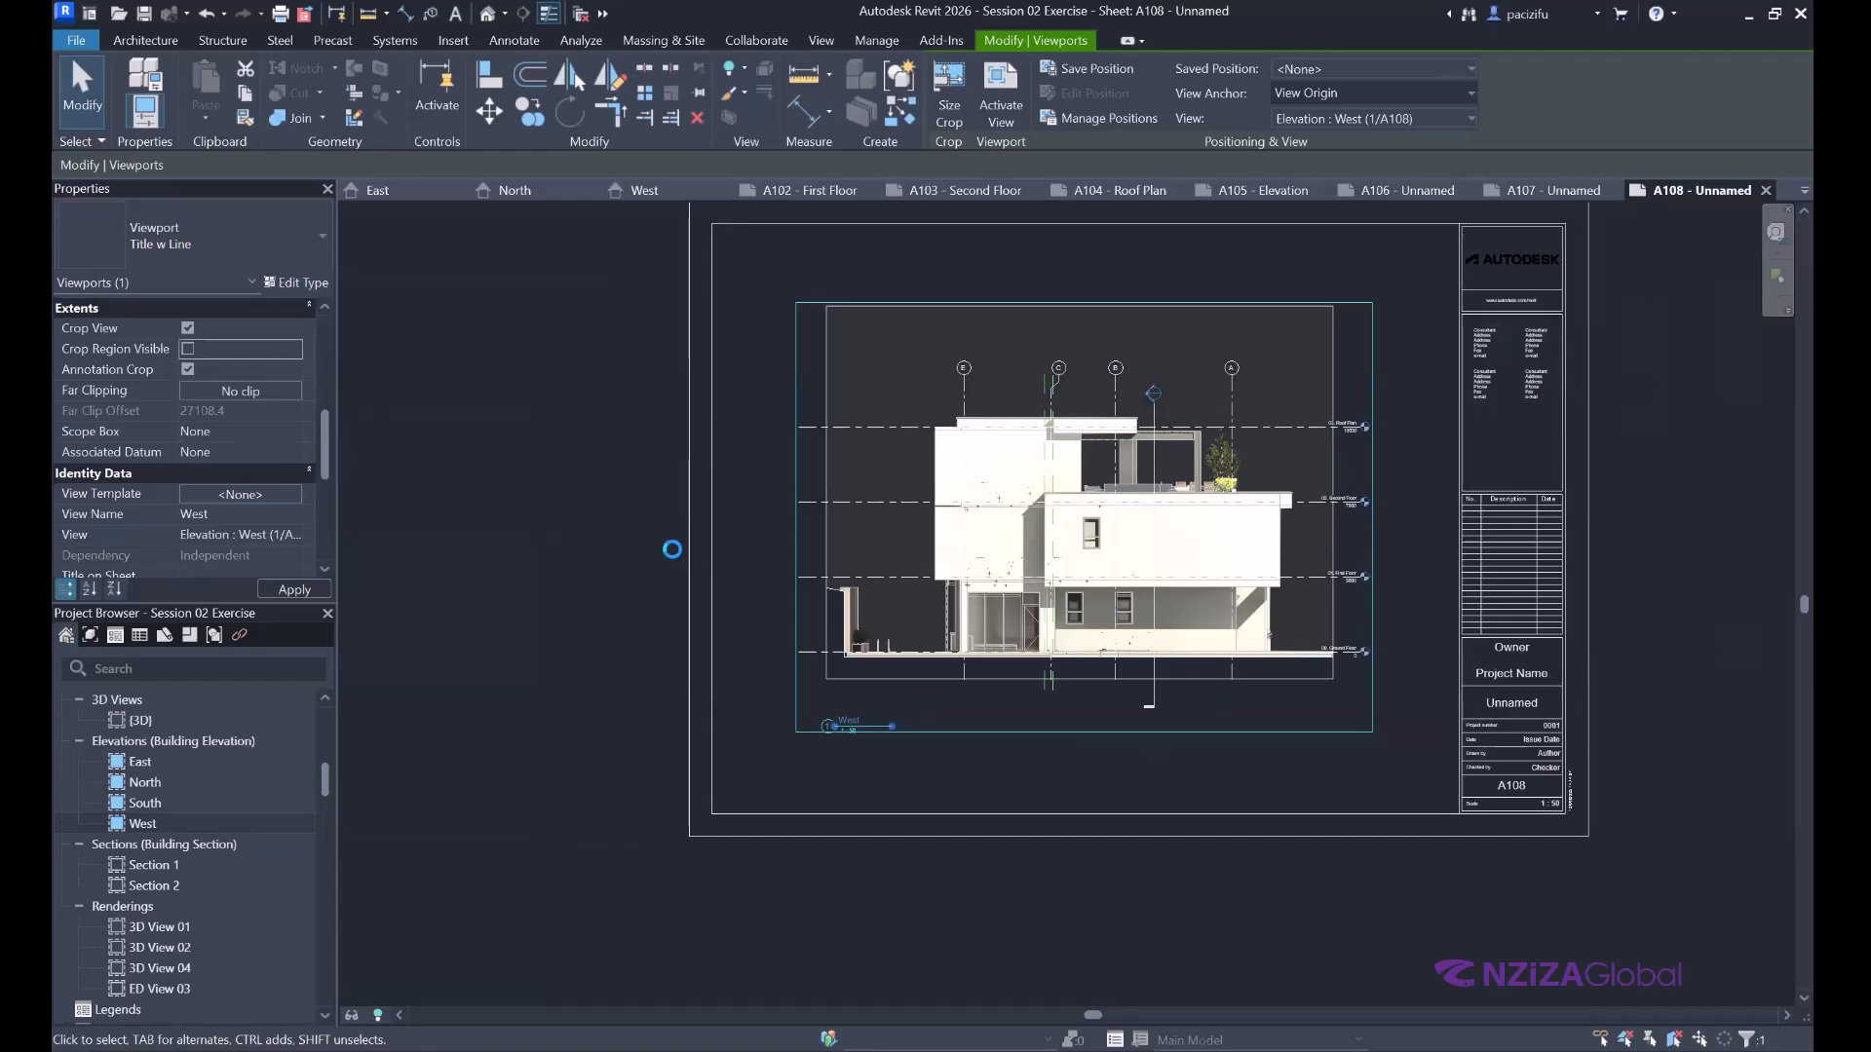
left_click(620, 569)
scroll(960, 666, "down", 2)
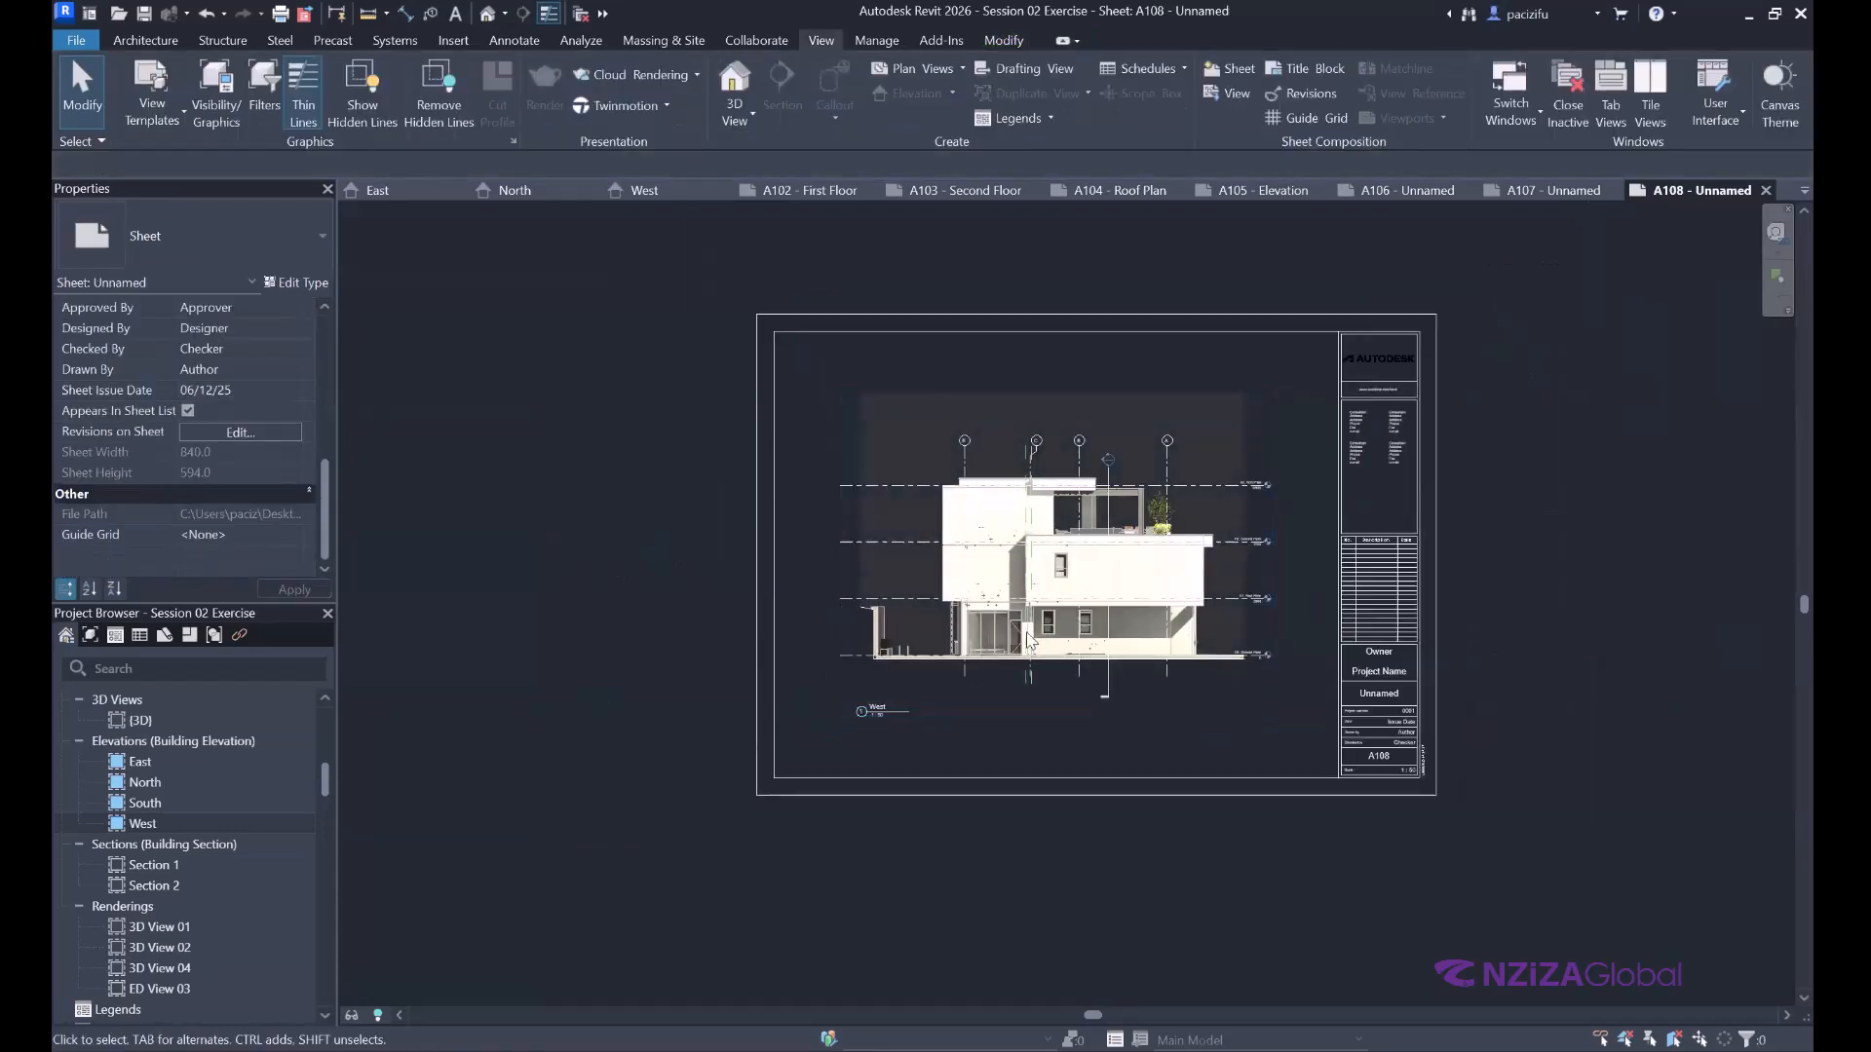
Examine the West elevation's layout on sheet A108 and the fields of its title block.
scroll(1312, 506, "up", 2)
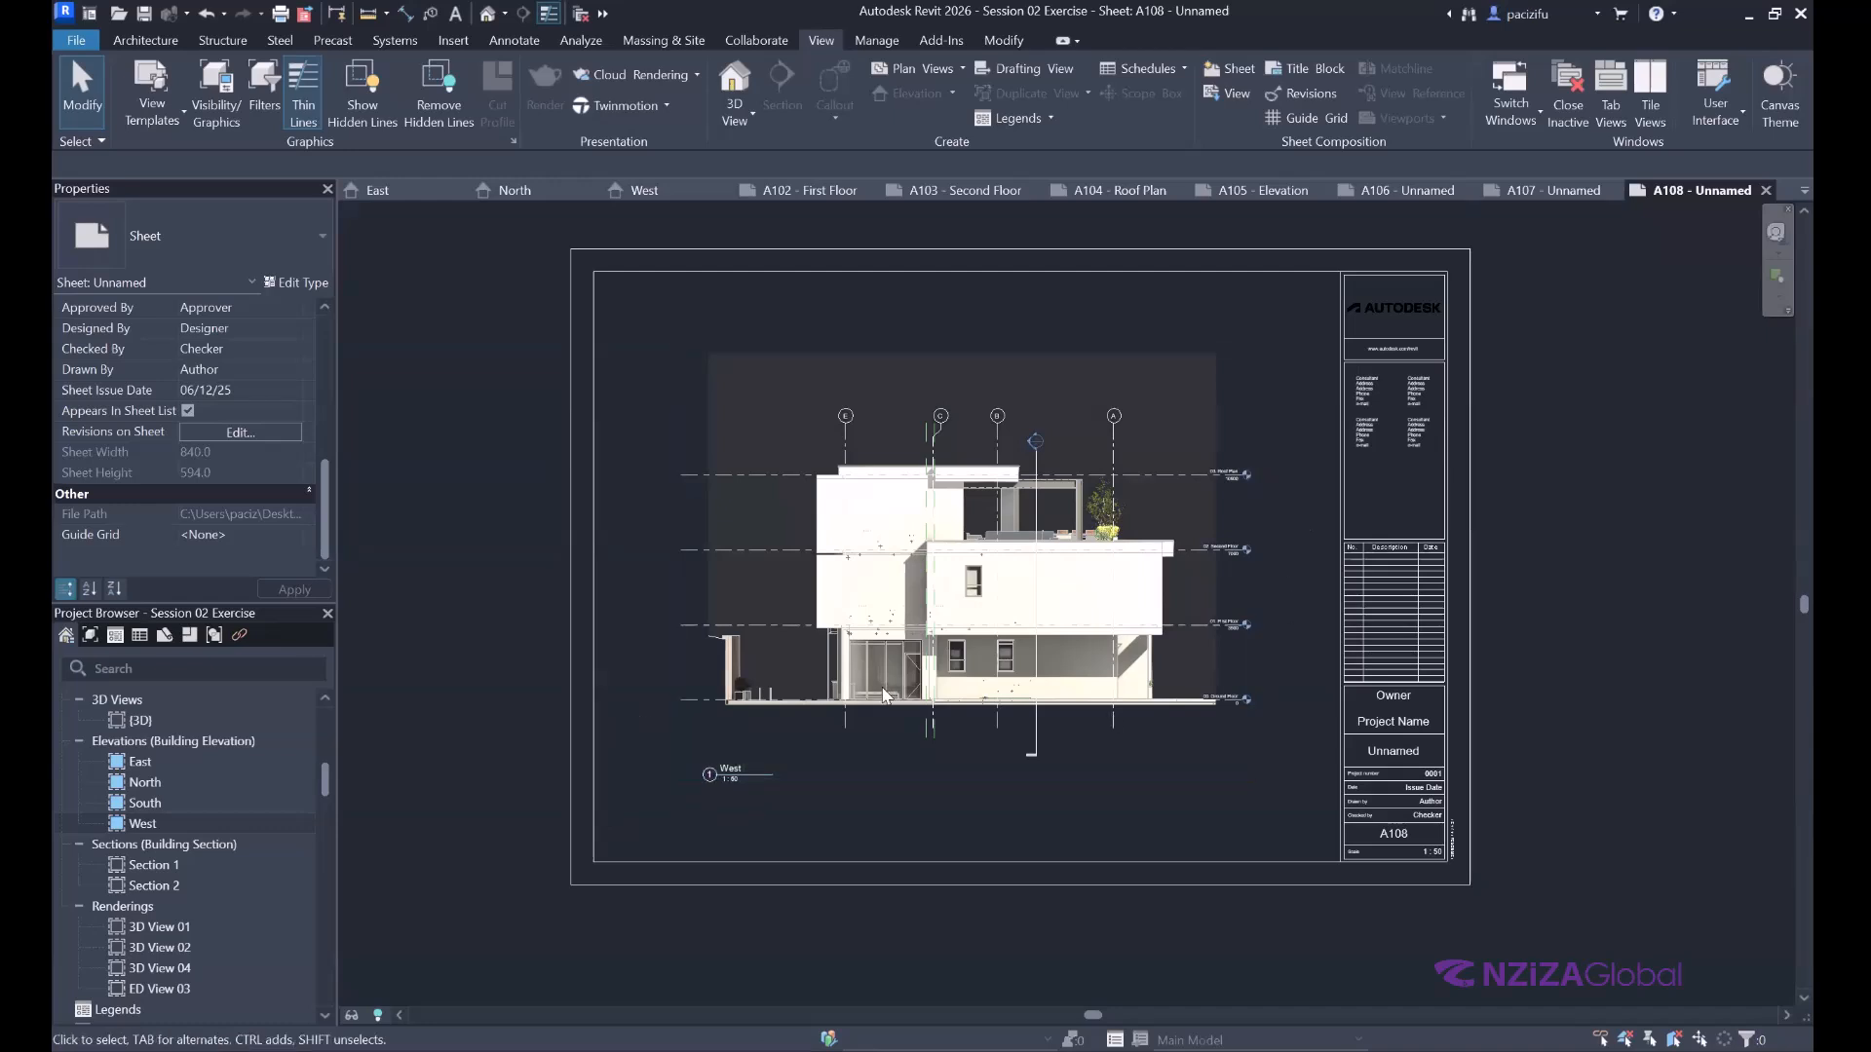
scroll(889, 693, "down", 2)
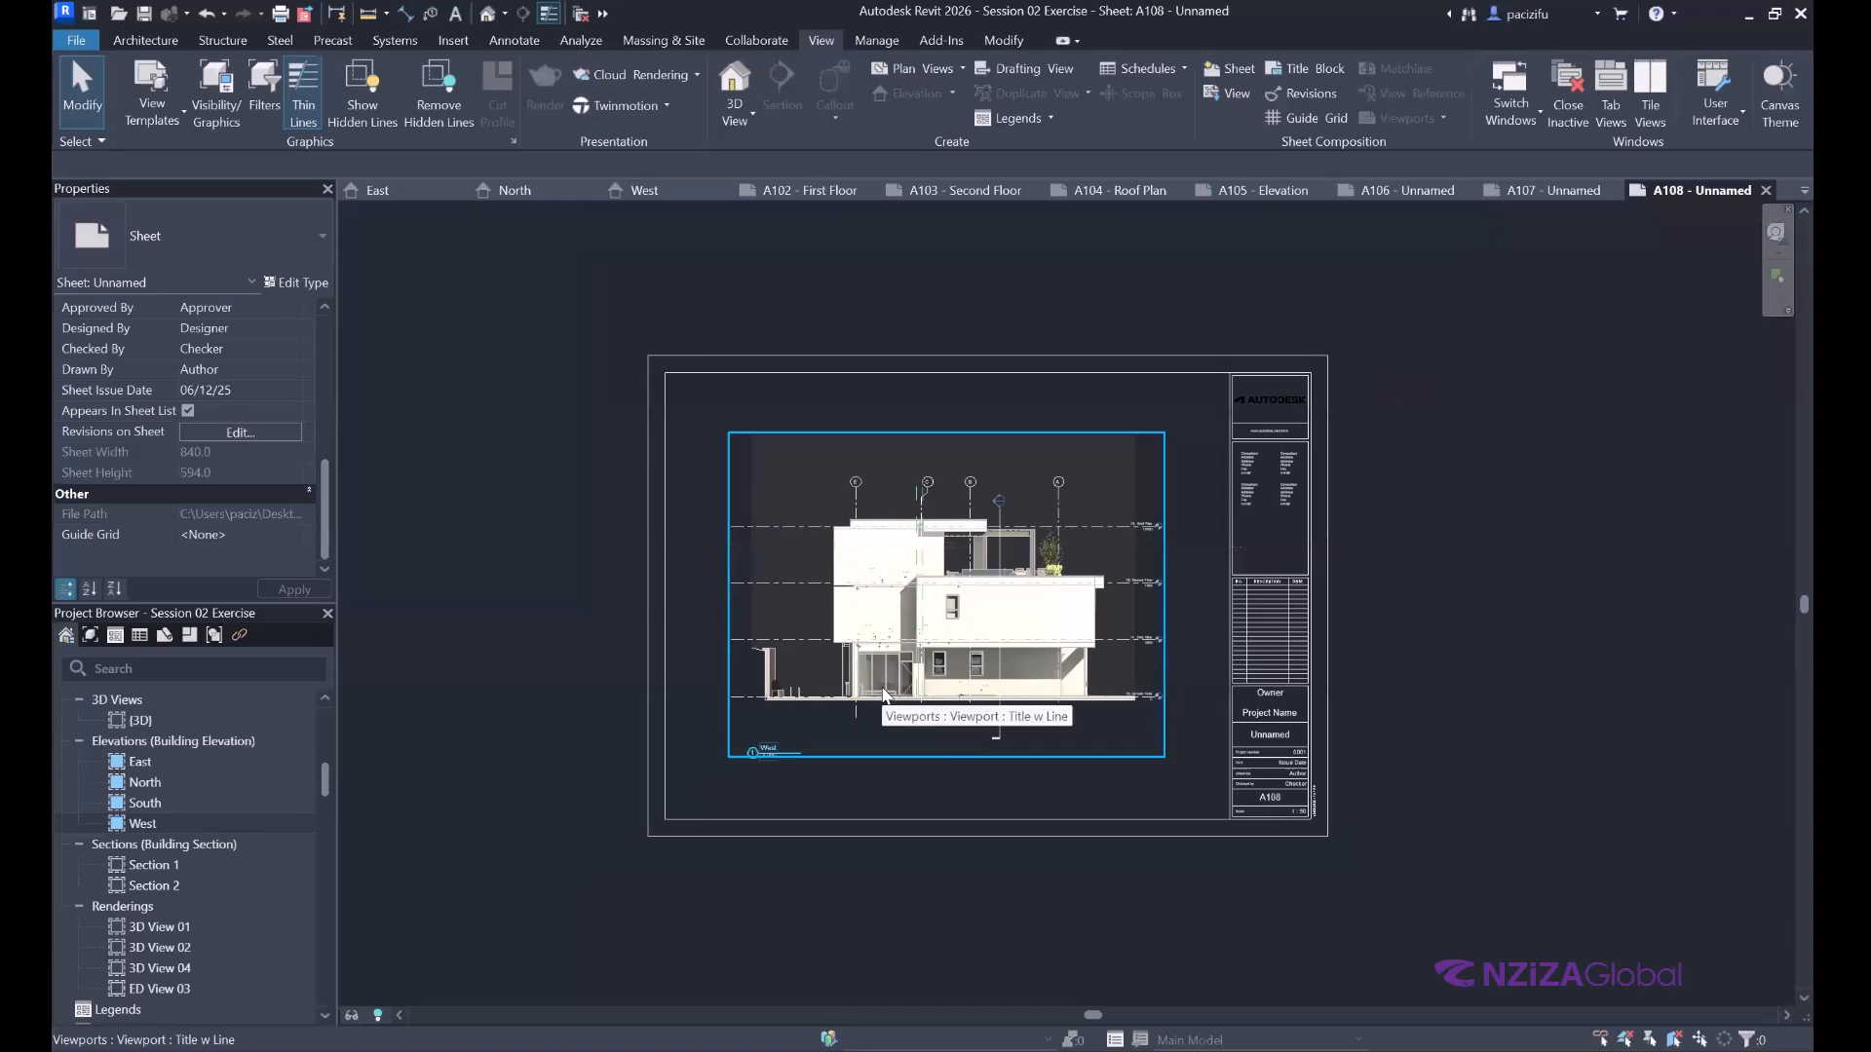
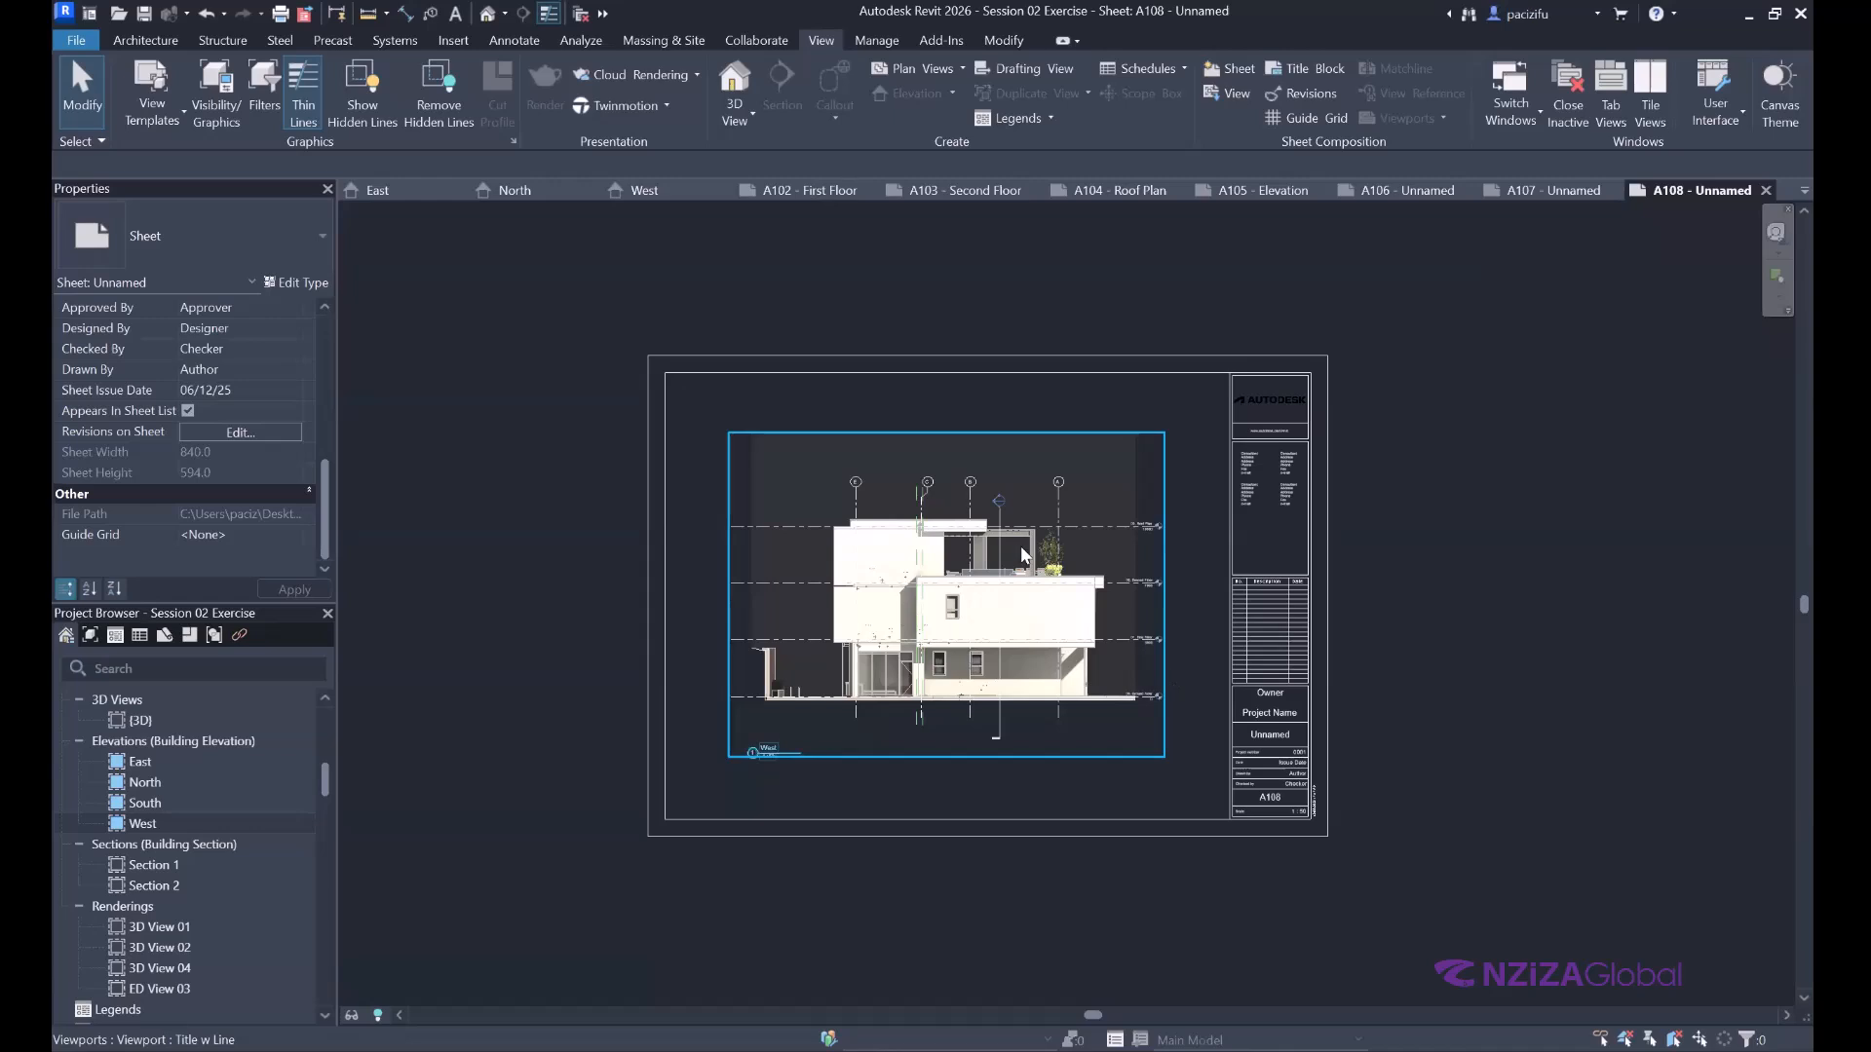
scroll(1008, 535, "up", 2)
scroll(1027, 635, "down", 2)
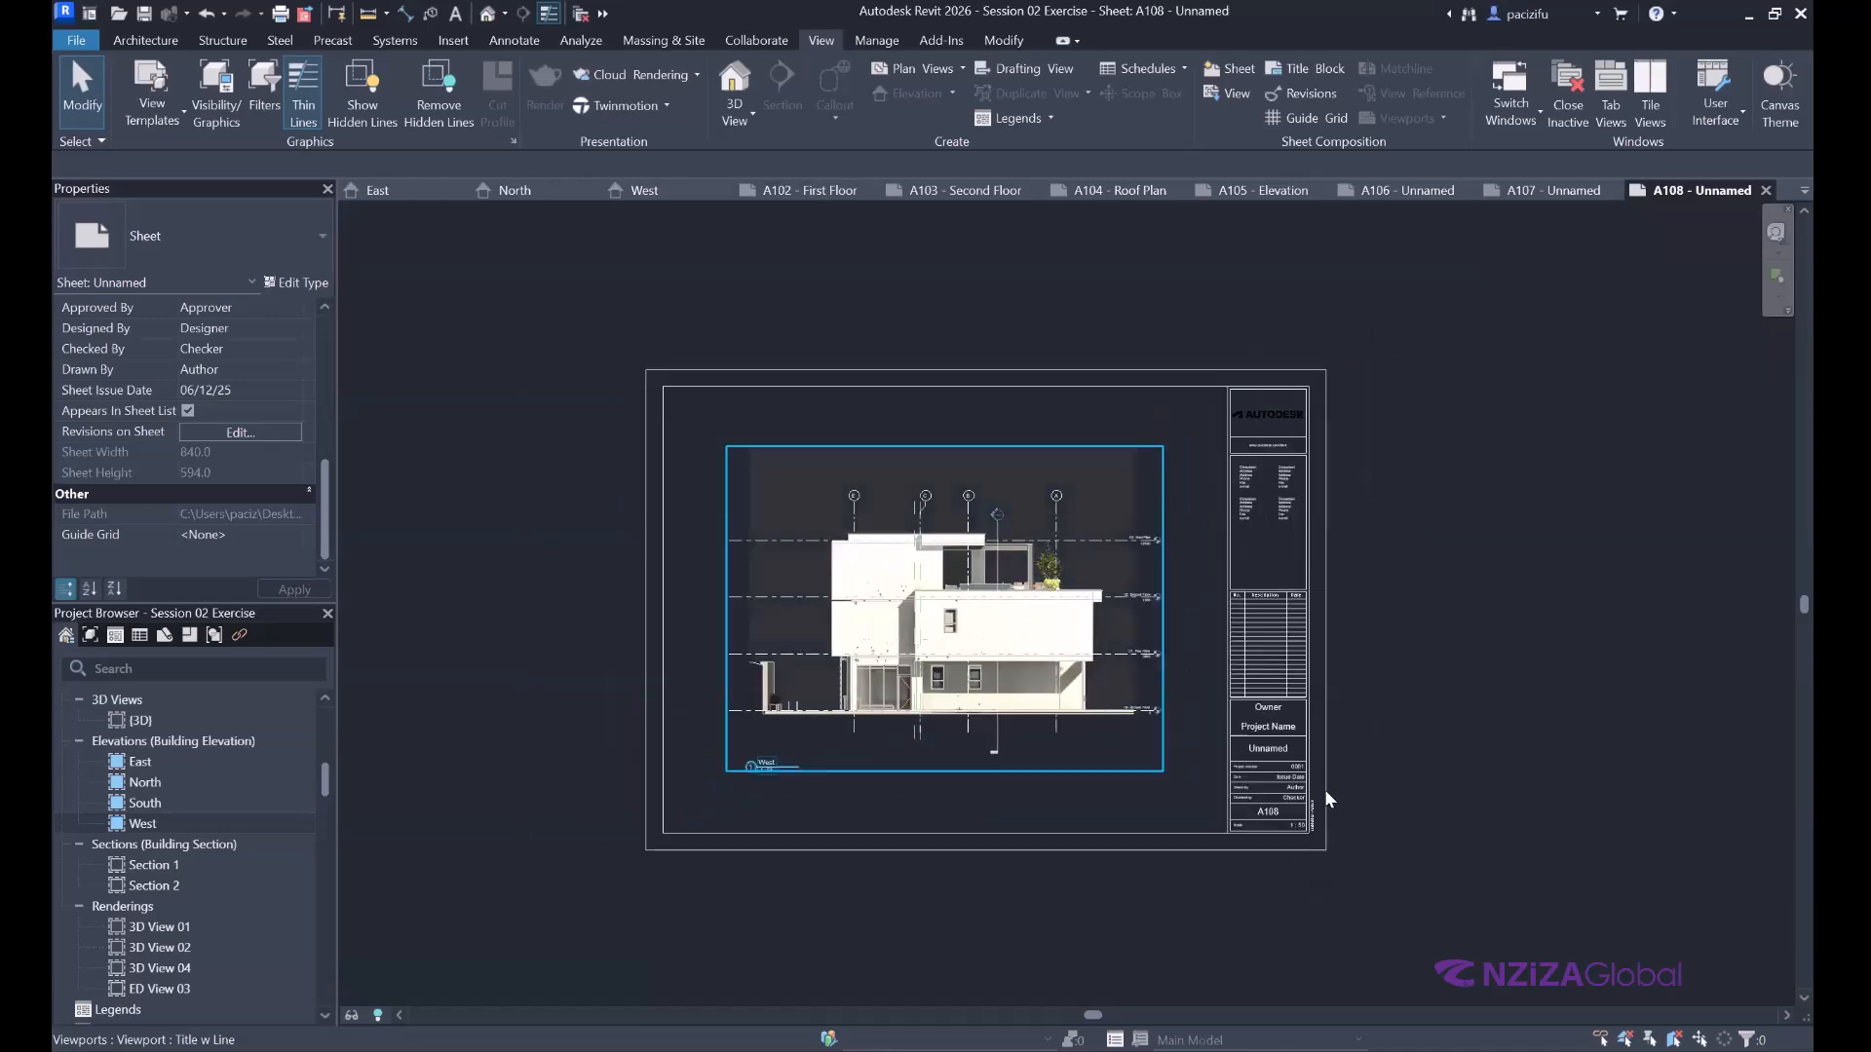
scroll(1295, 809, "up", 2)
scroll(916, 737, "up", 2)
scroll(937, 743, "down", 3)
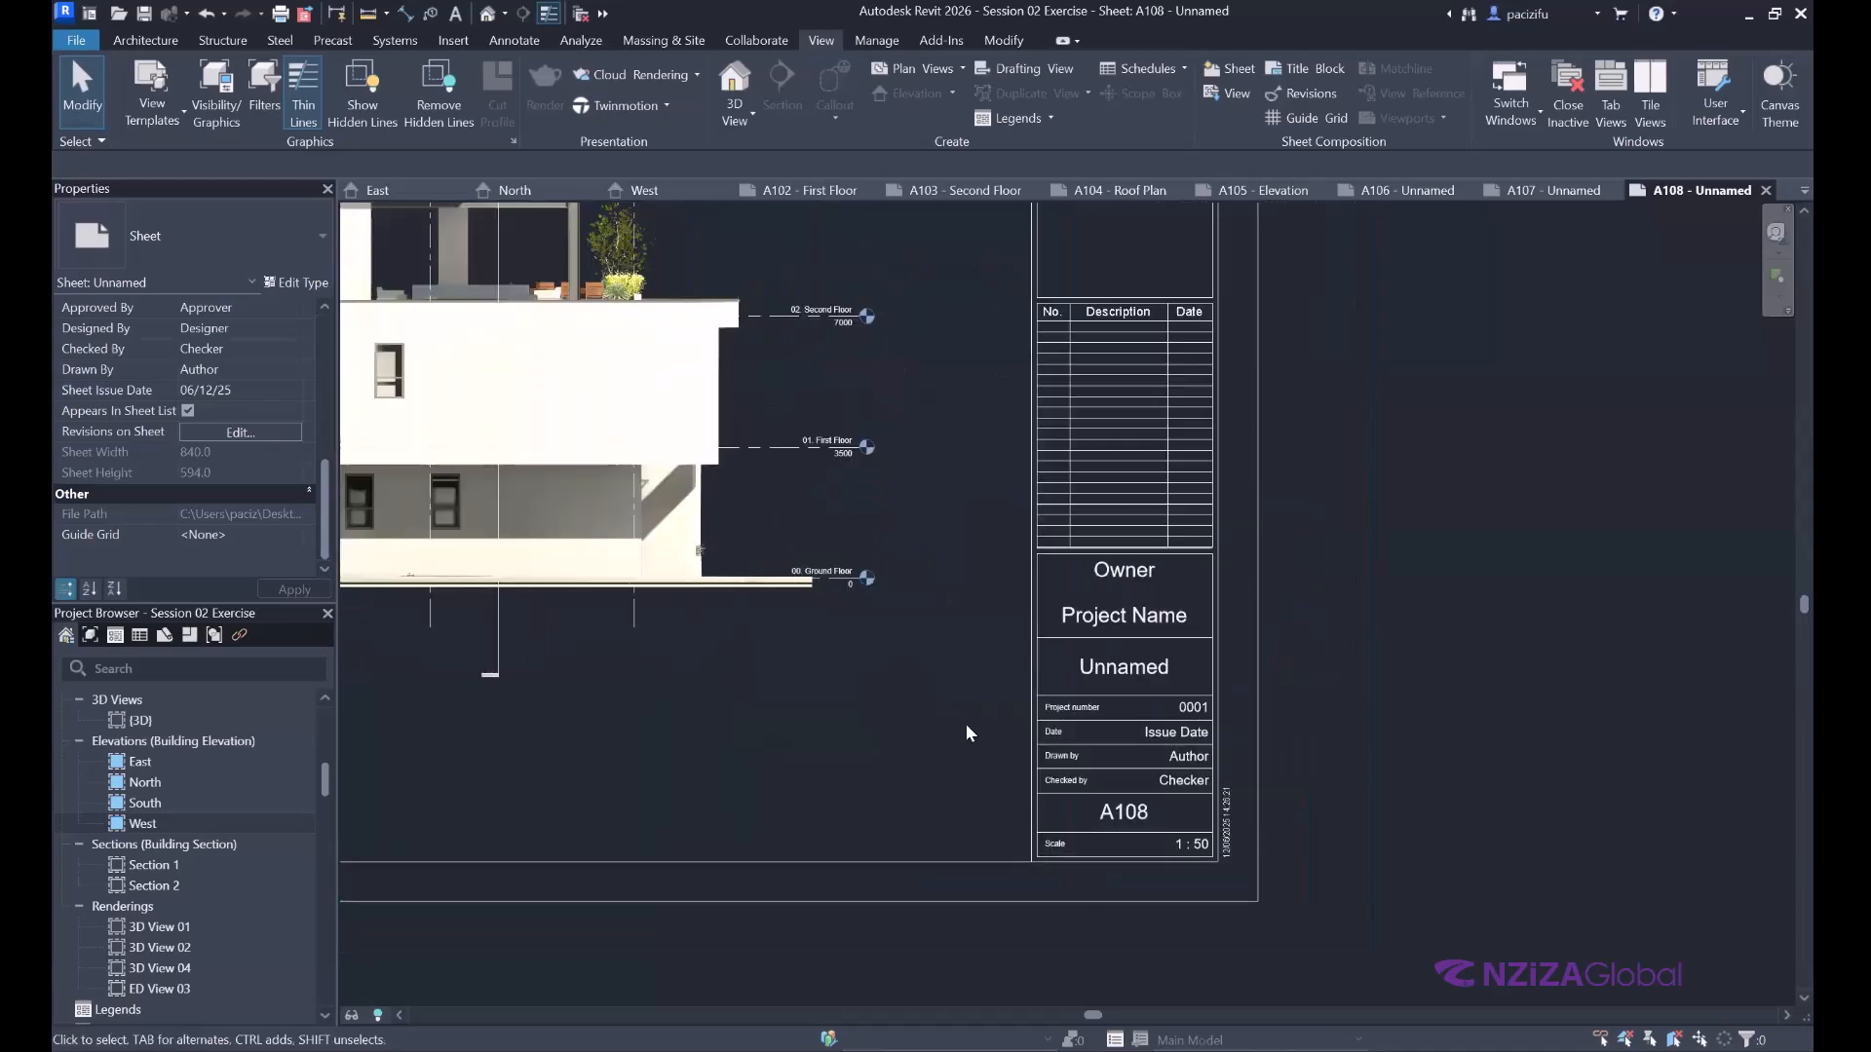
scroll(963, 707, "down", 2)
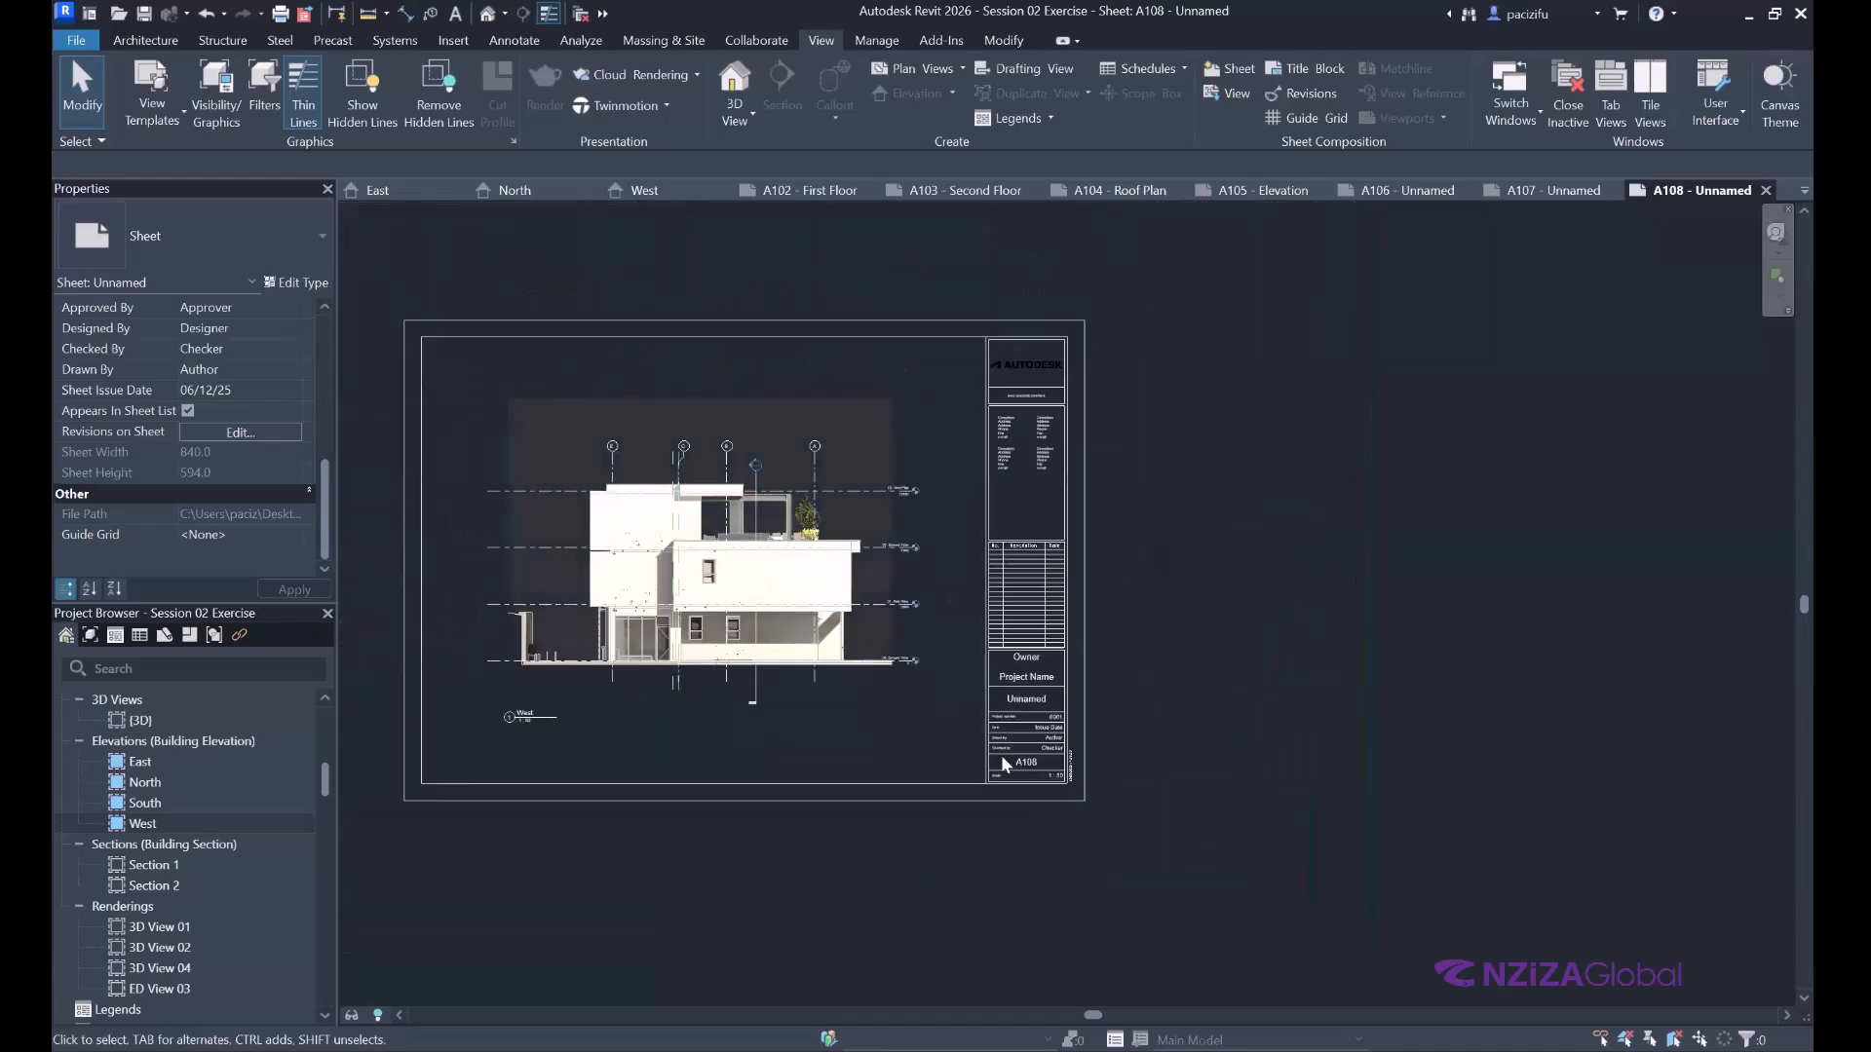
scroll(1002, 756, "up", 4)
scroll(1001, 756, "up", 1)
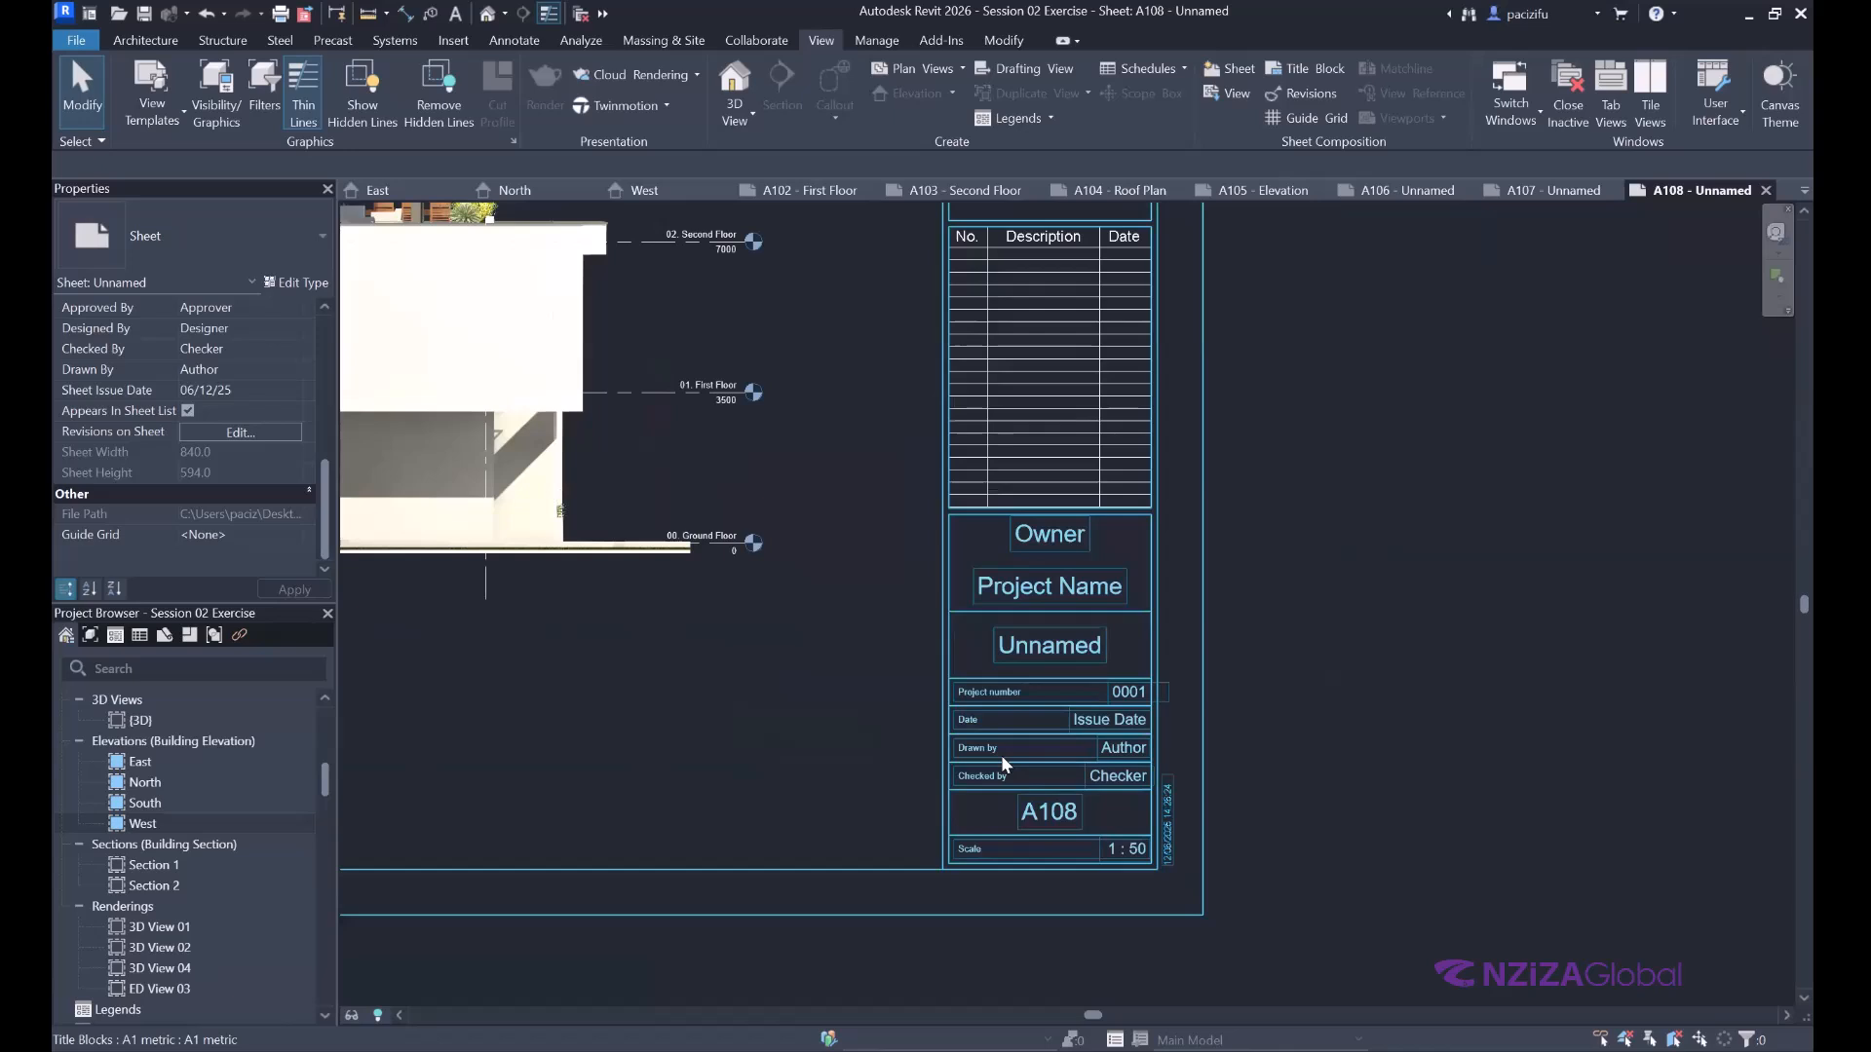
scroll(1001, 756, "up", 1)
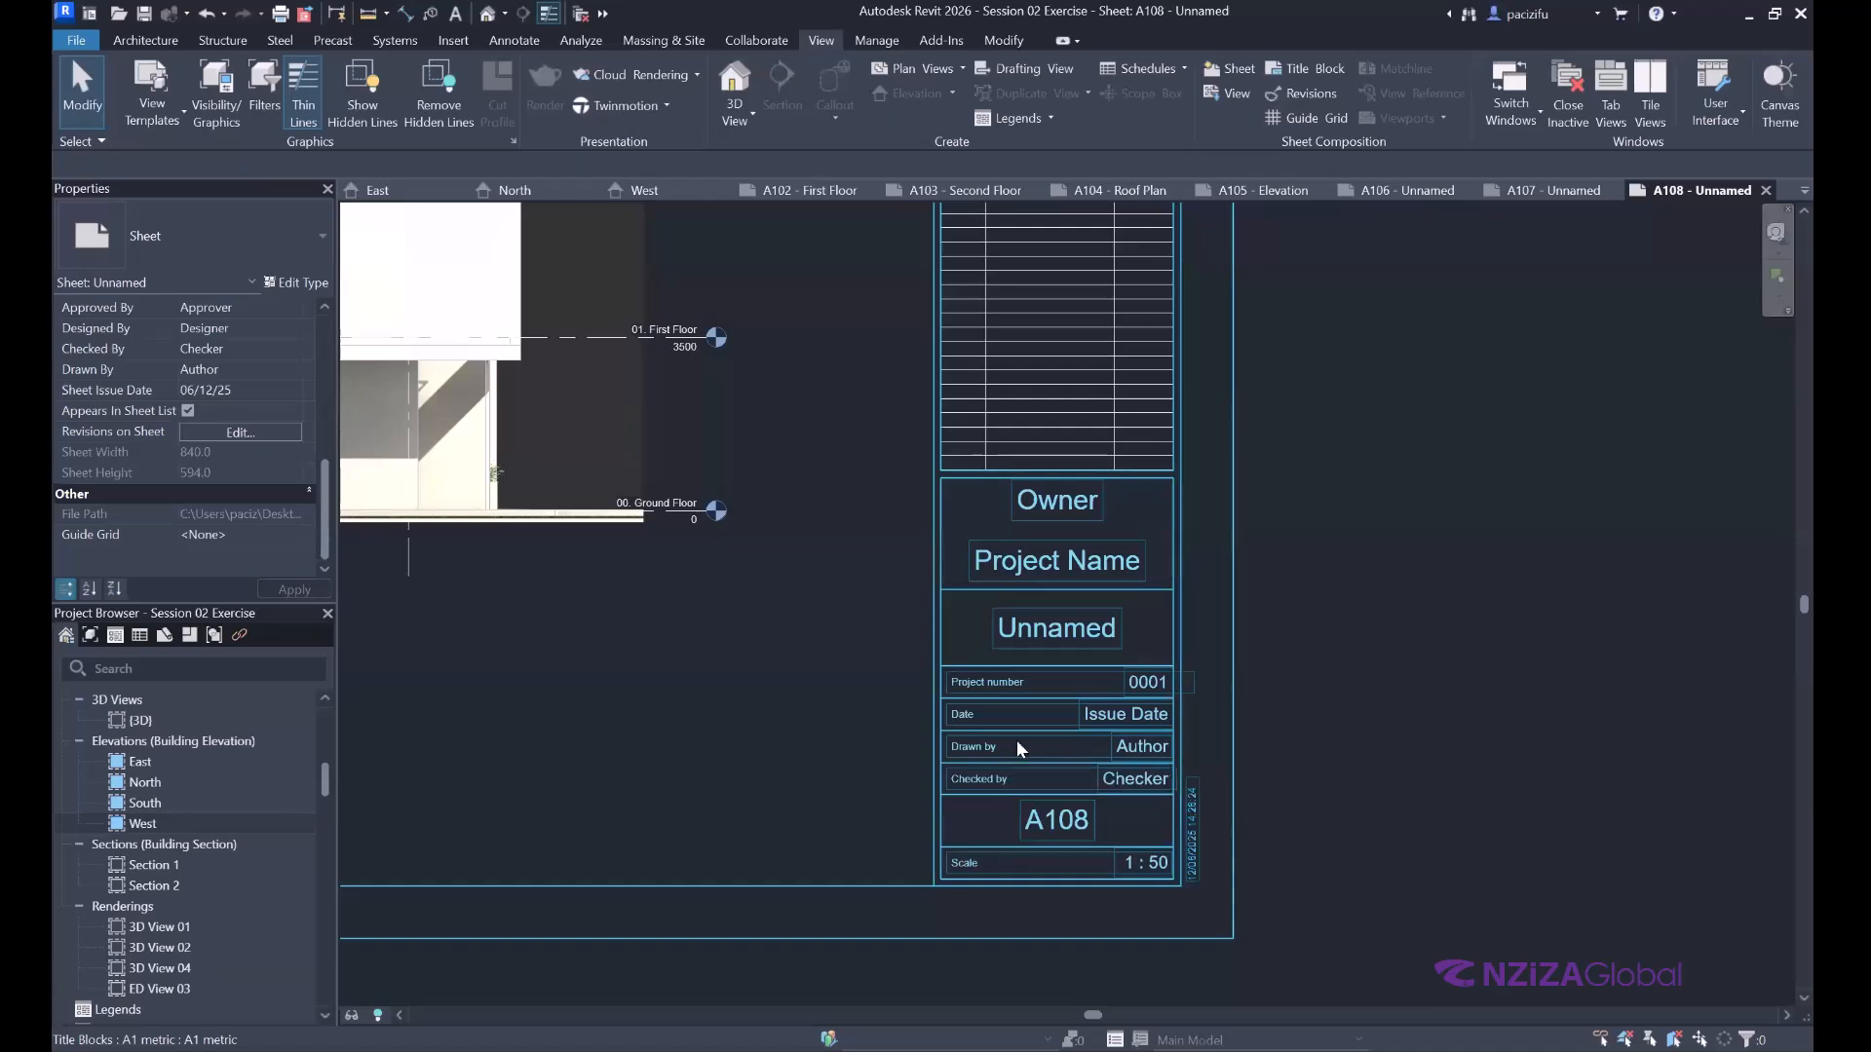
scroll(1017, 728, "down", 5)
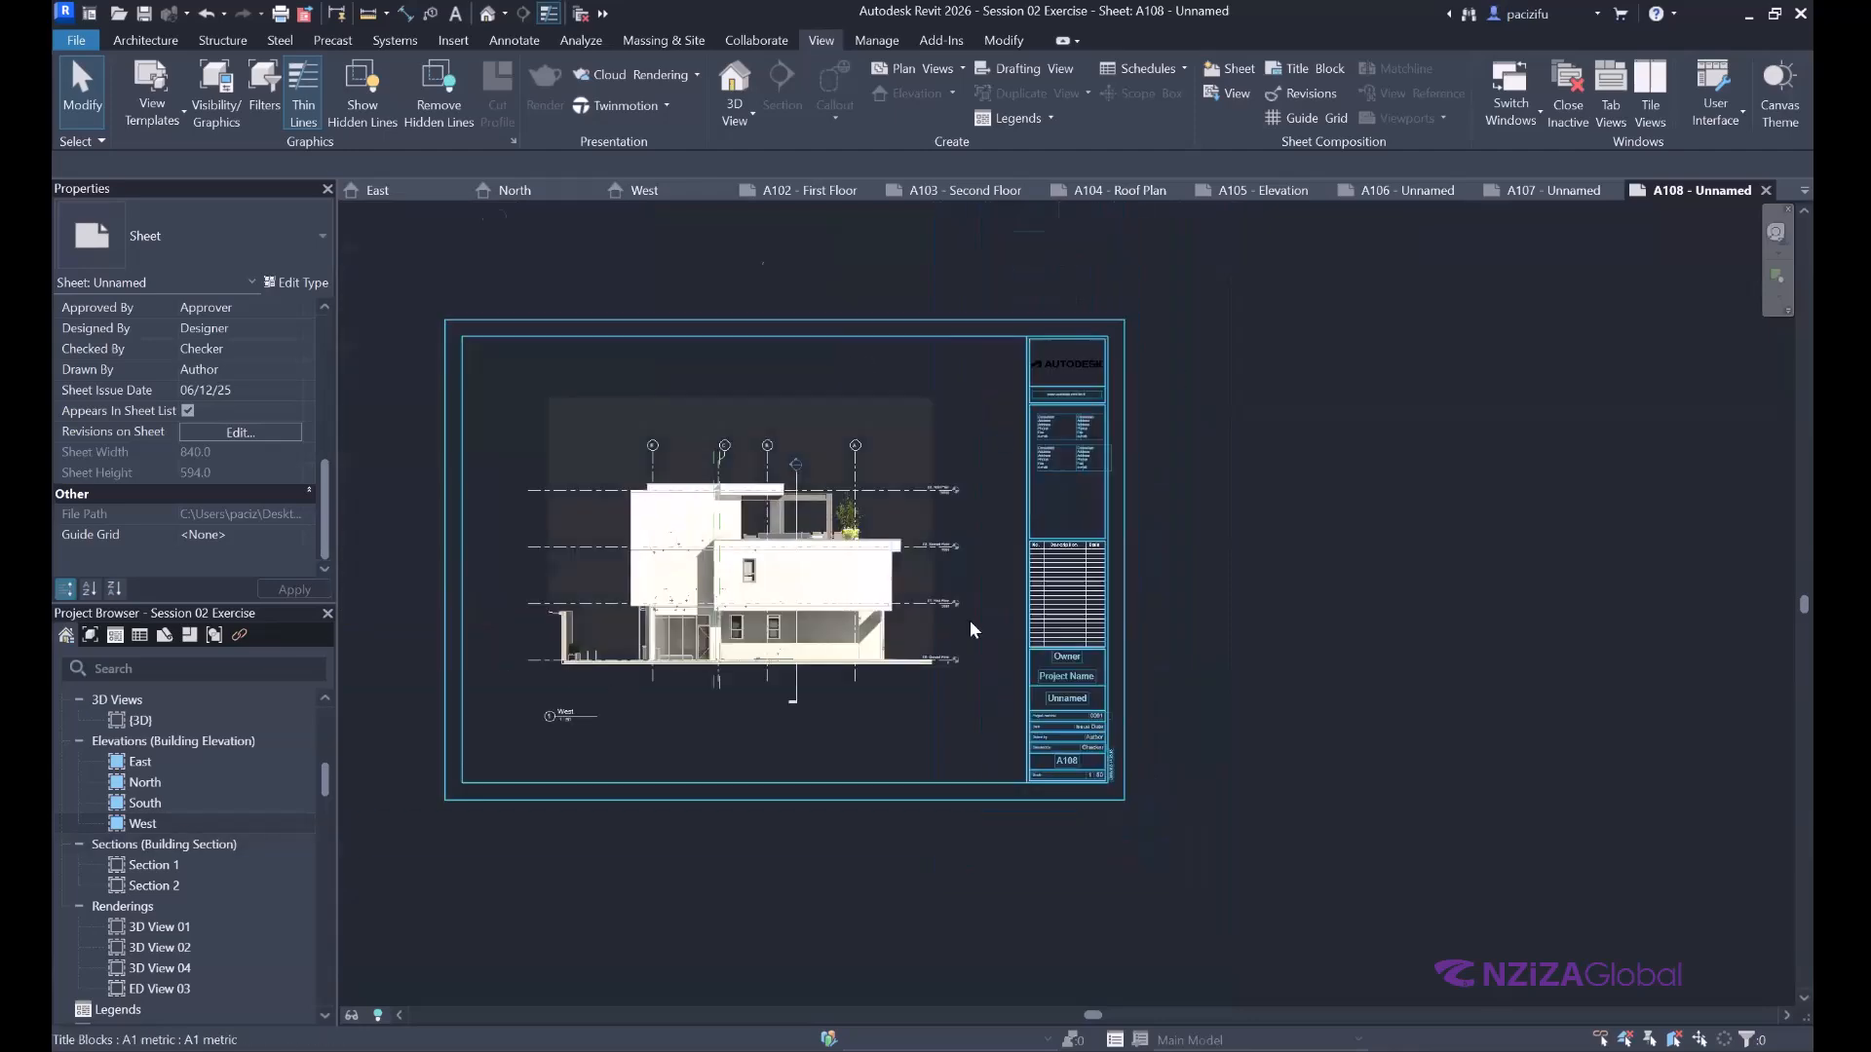
scroll(791, 717, "up", 5)
scroll(1009, 648, "up", 3)
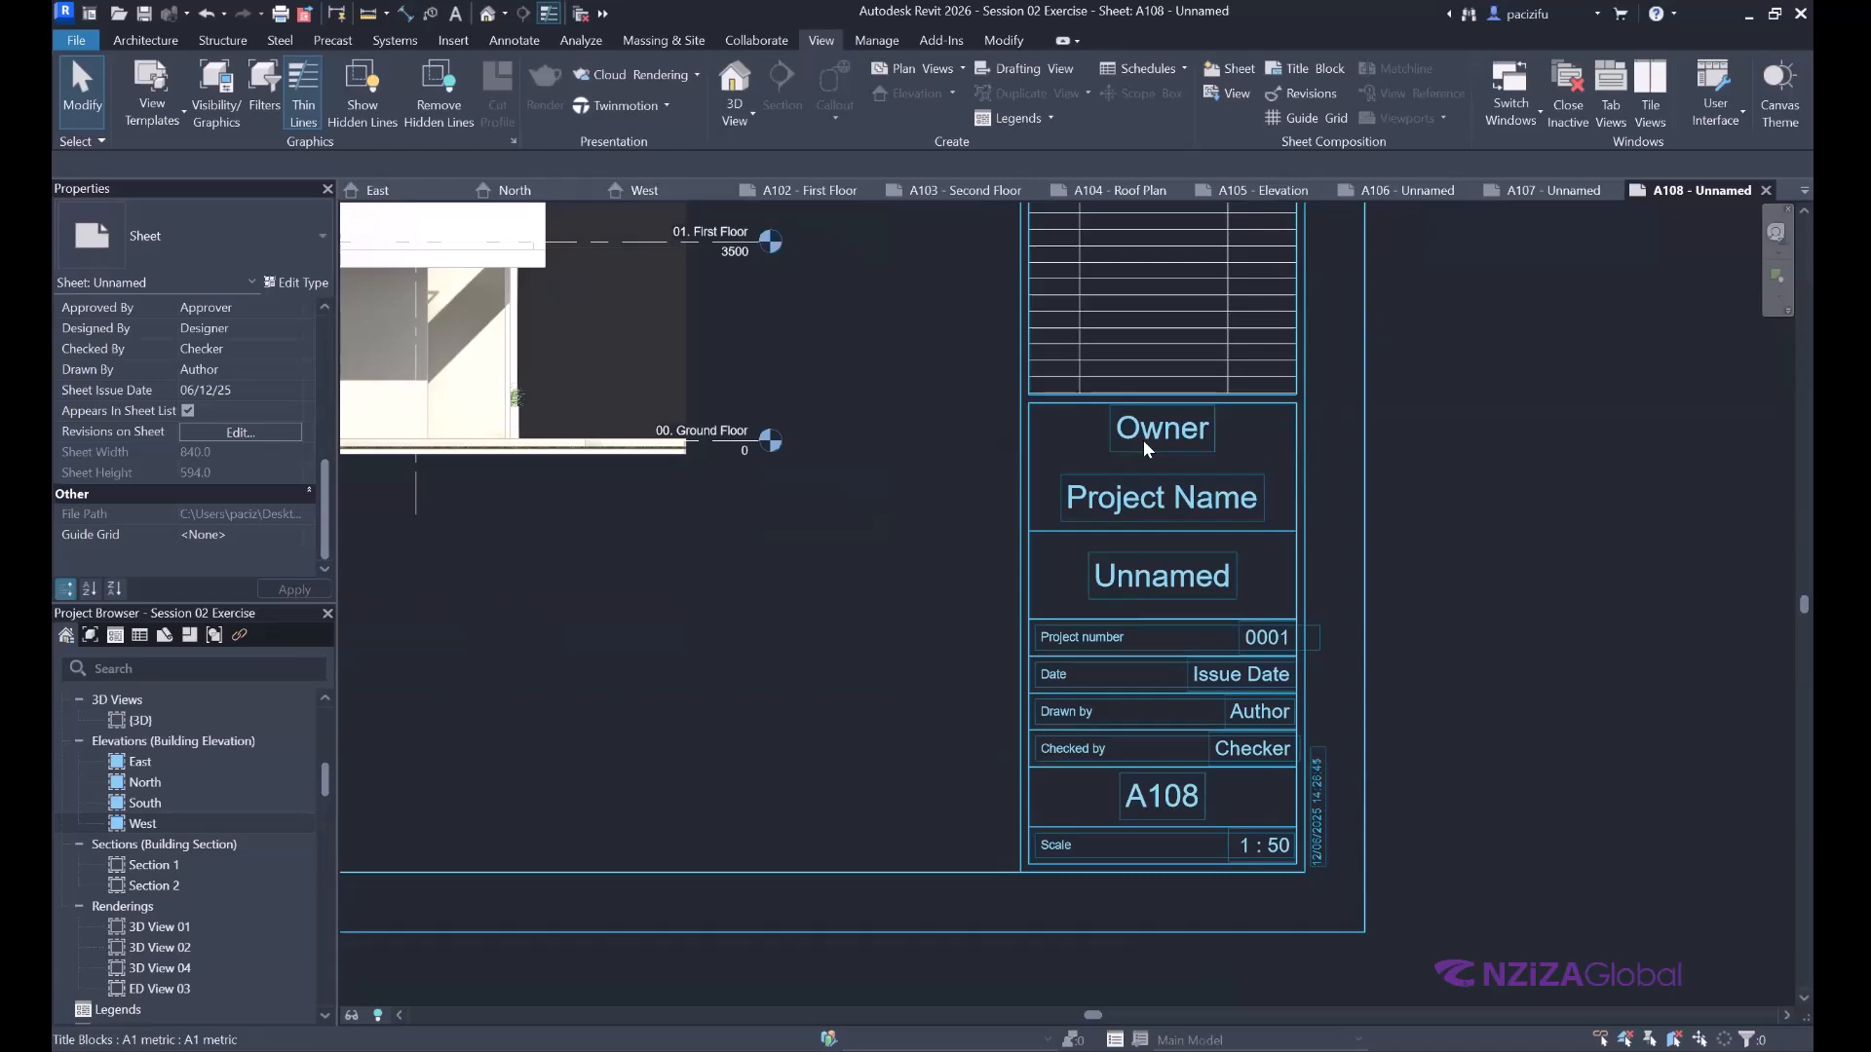
Set the owner in sheet A108's title block to NZIZA GLOBAL.
scroll(1110, 501, "down", 1)
scroll(1120, 439, "up", 2)
left_click(1093, 497)
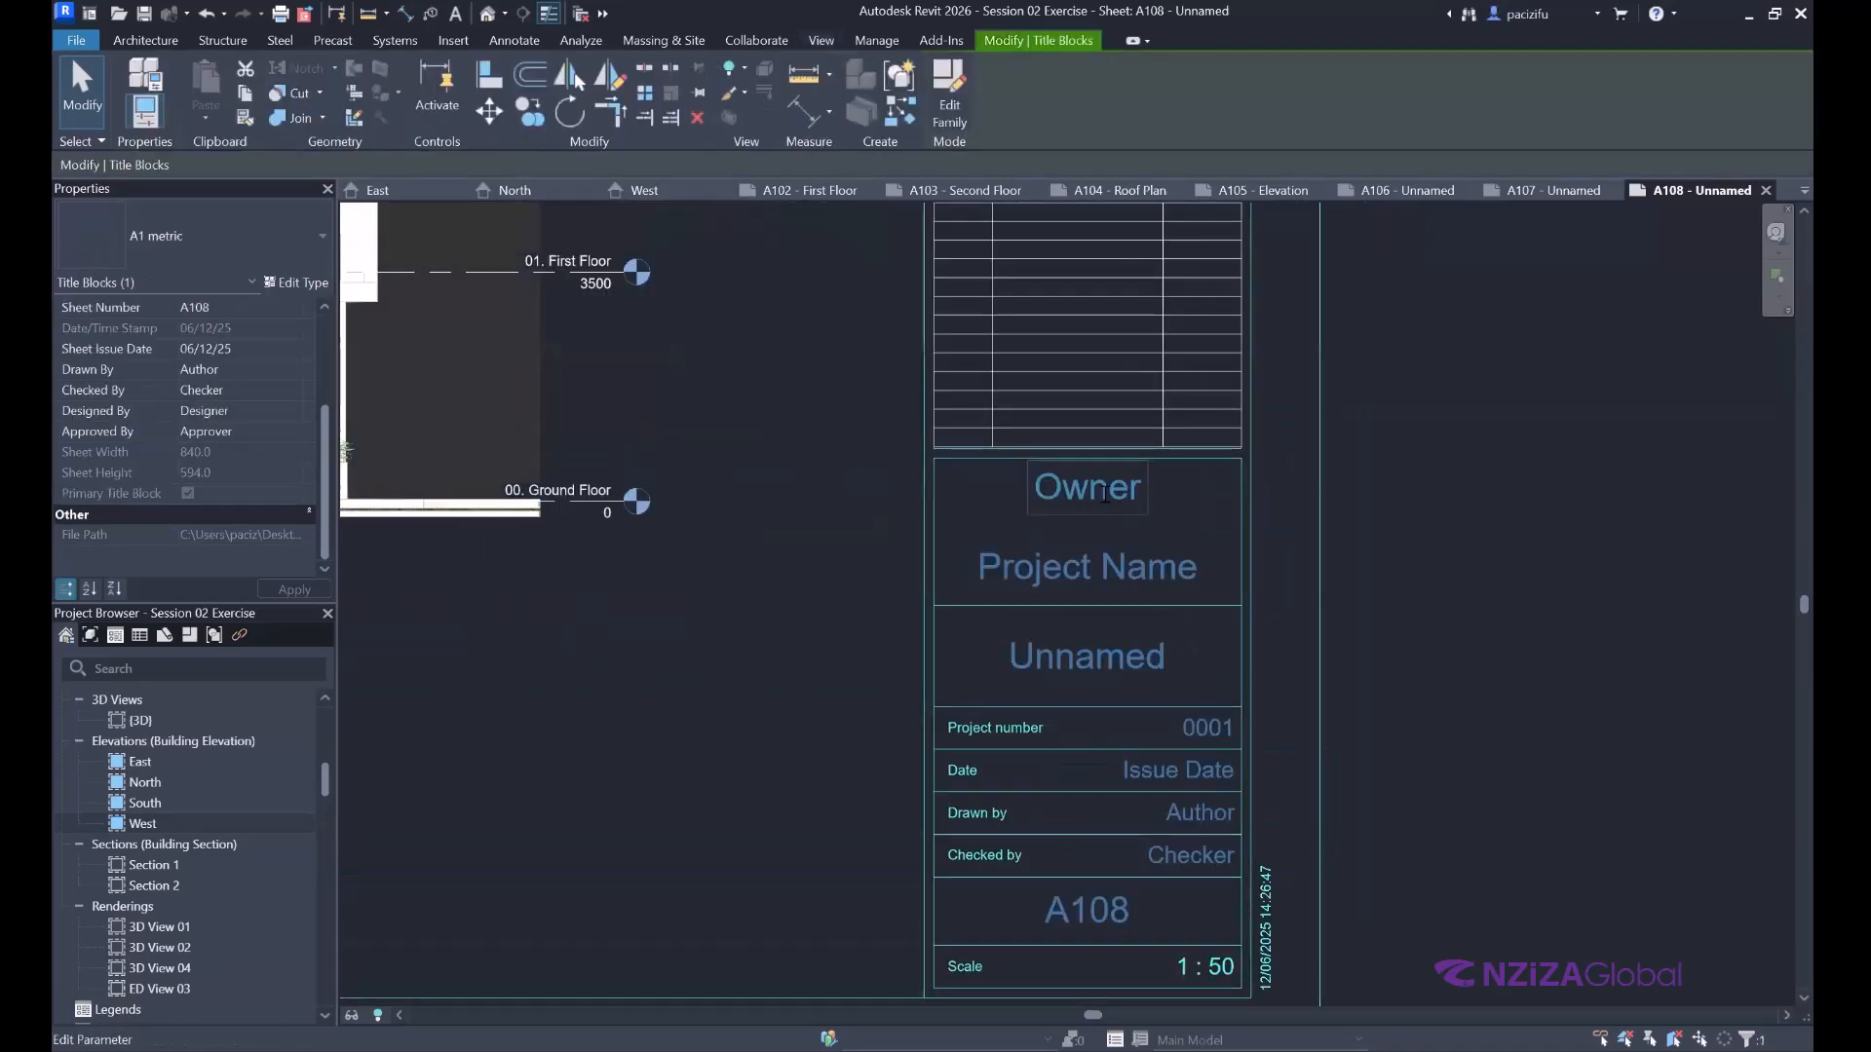
left_click(1101, 487)
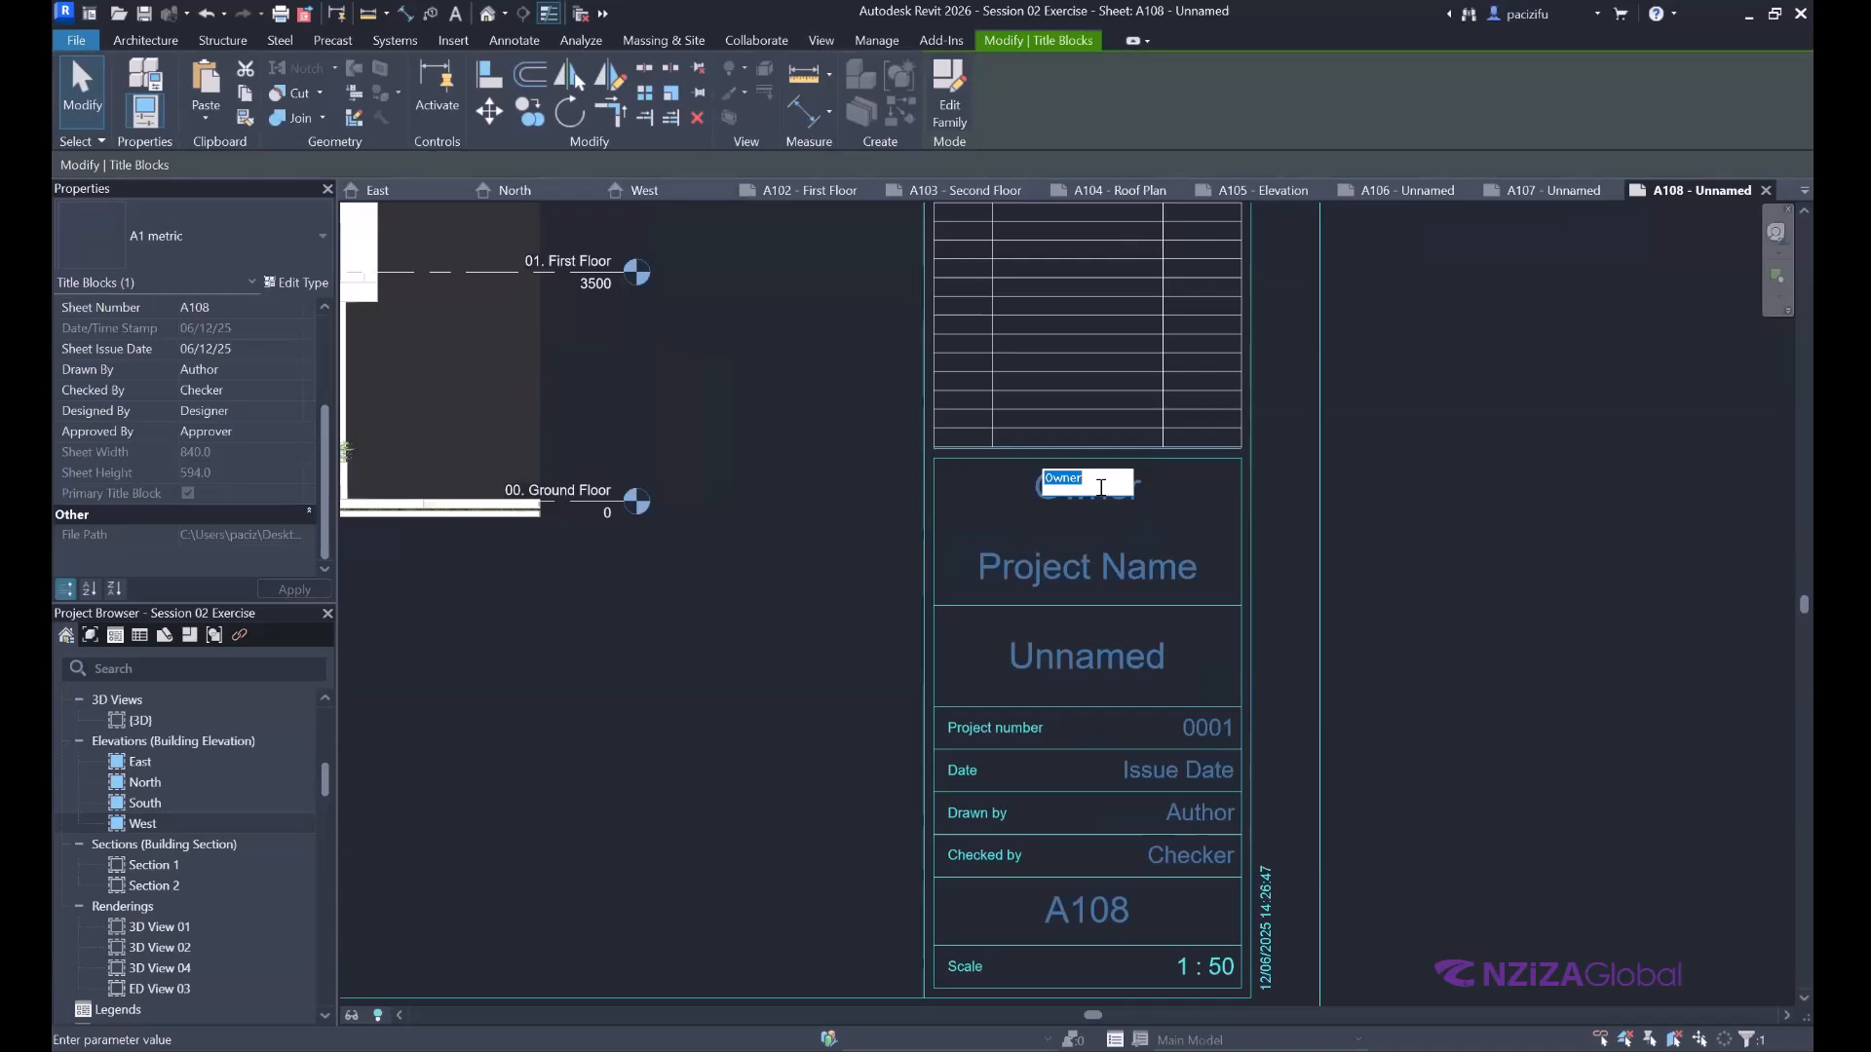
type("NZ")
type("IZA GLOB")
left_click(1127, 569)
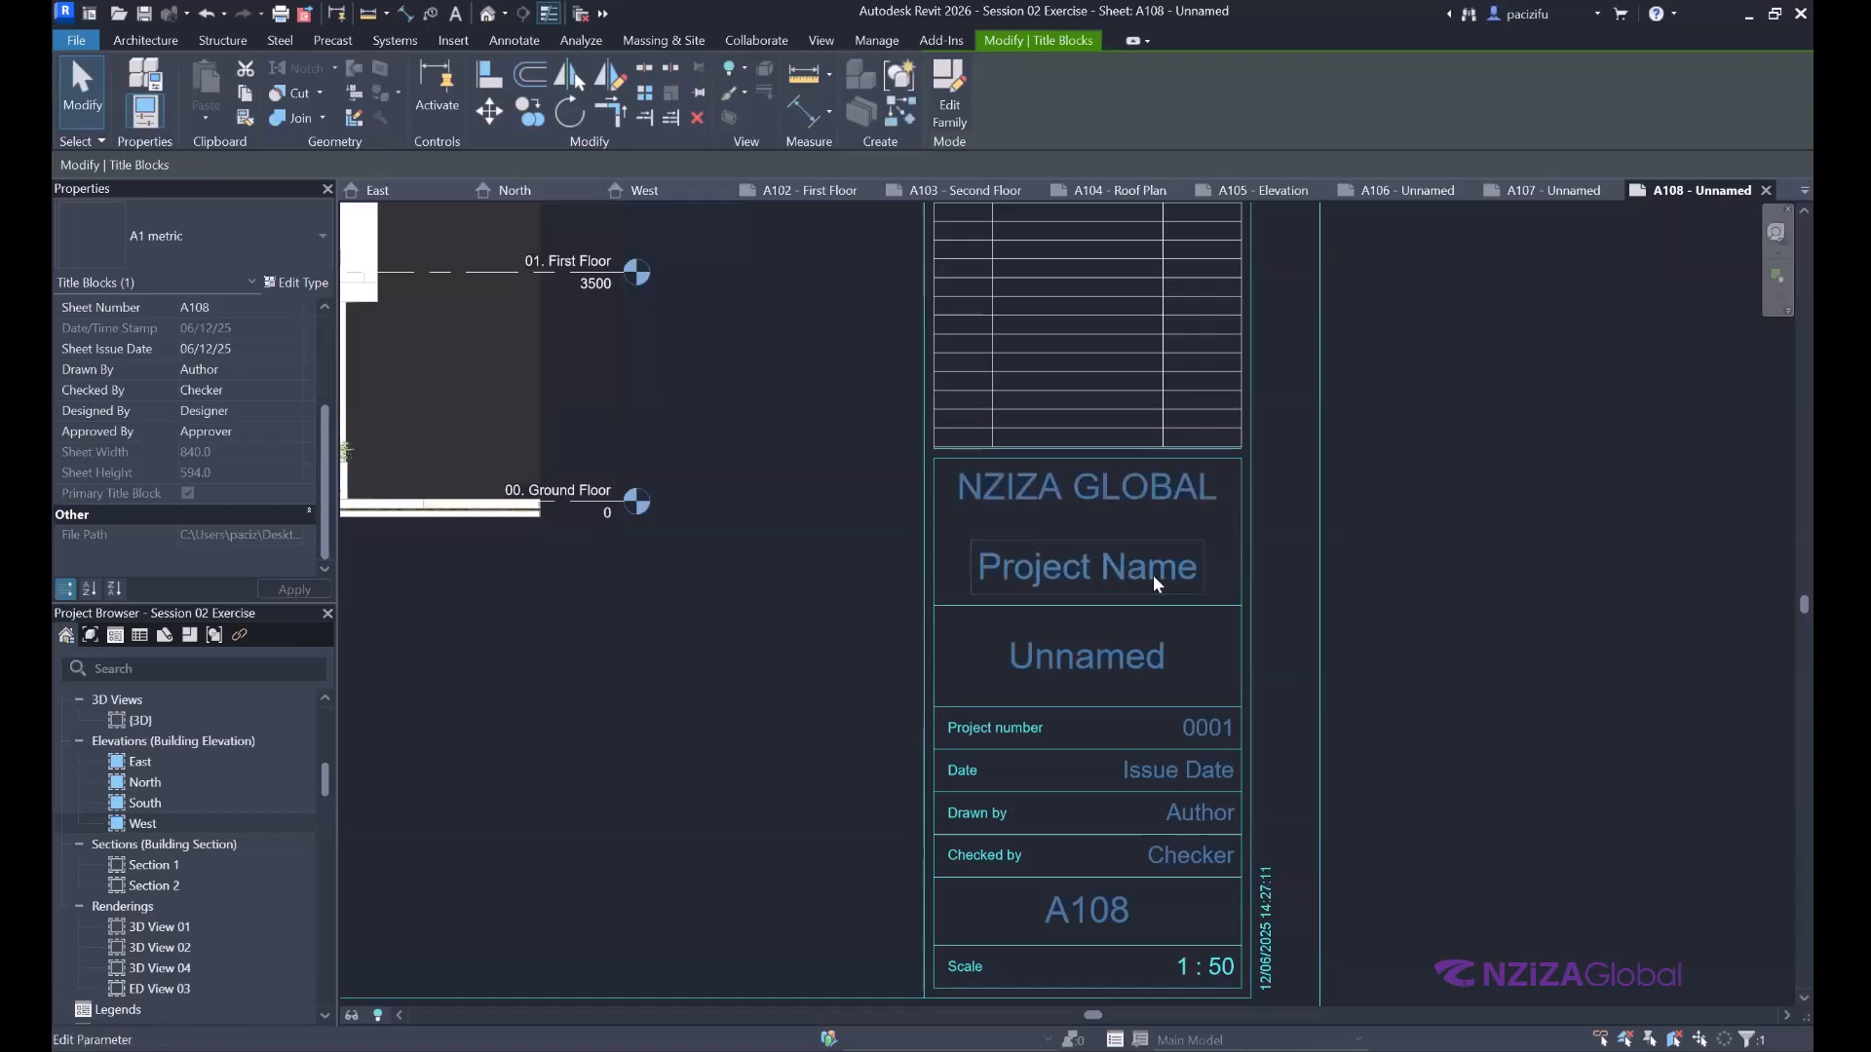
Set the project name in the title block to Exercise 02.
left_click(1154, 575)
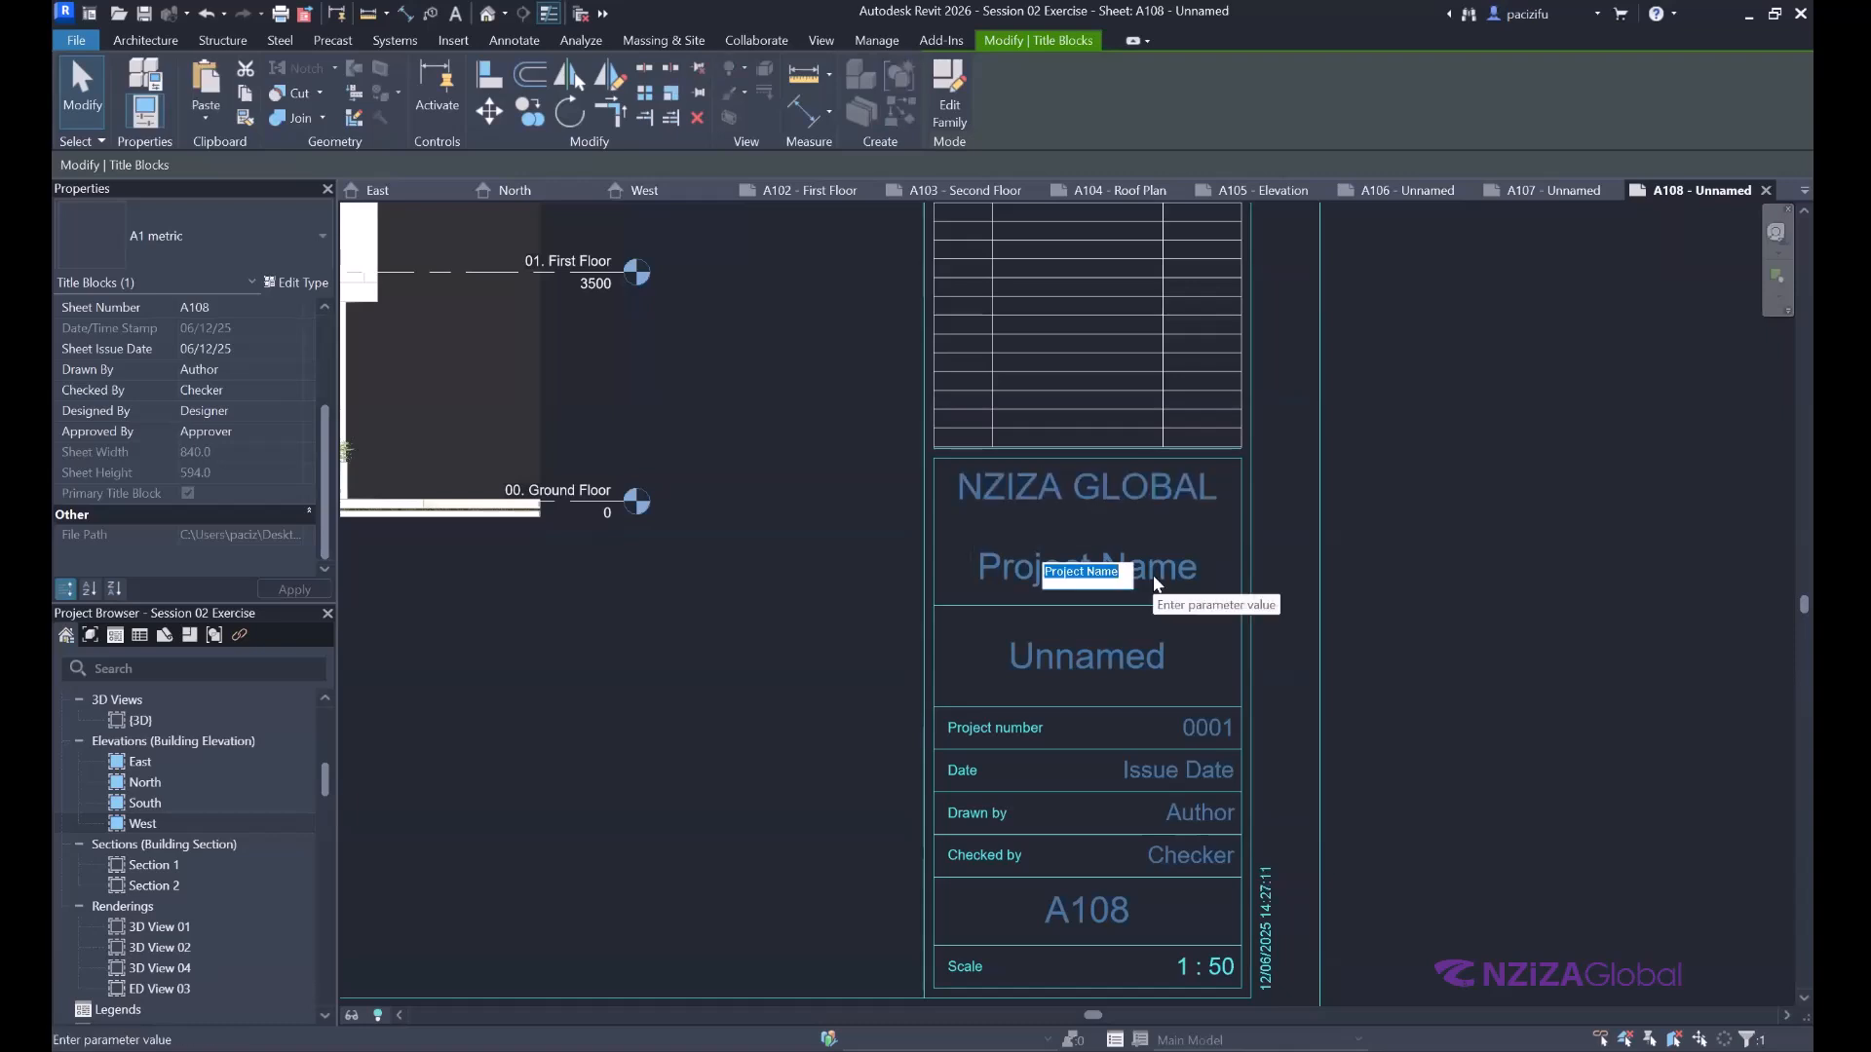
type("EXER")
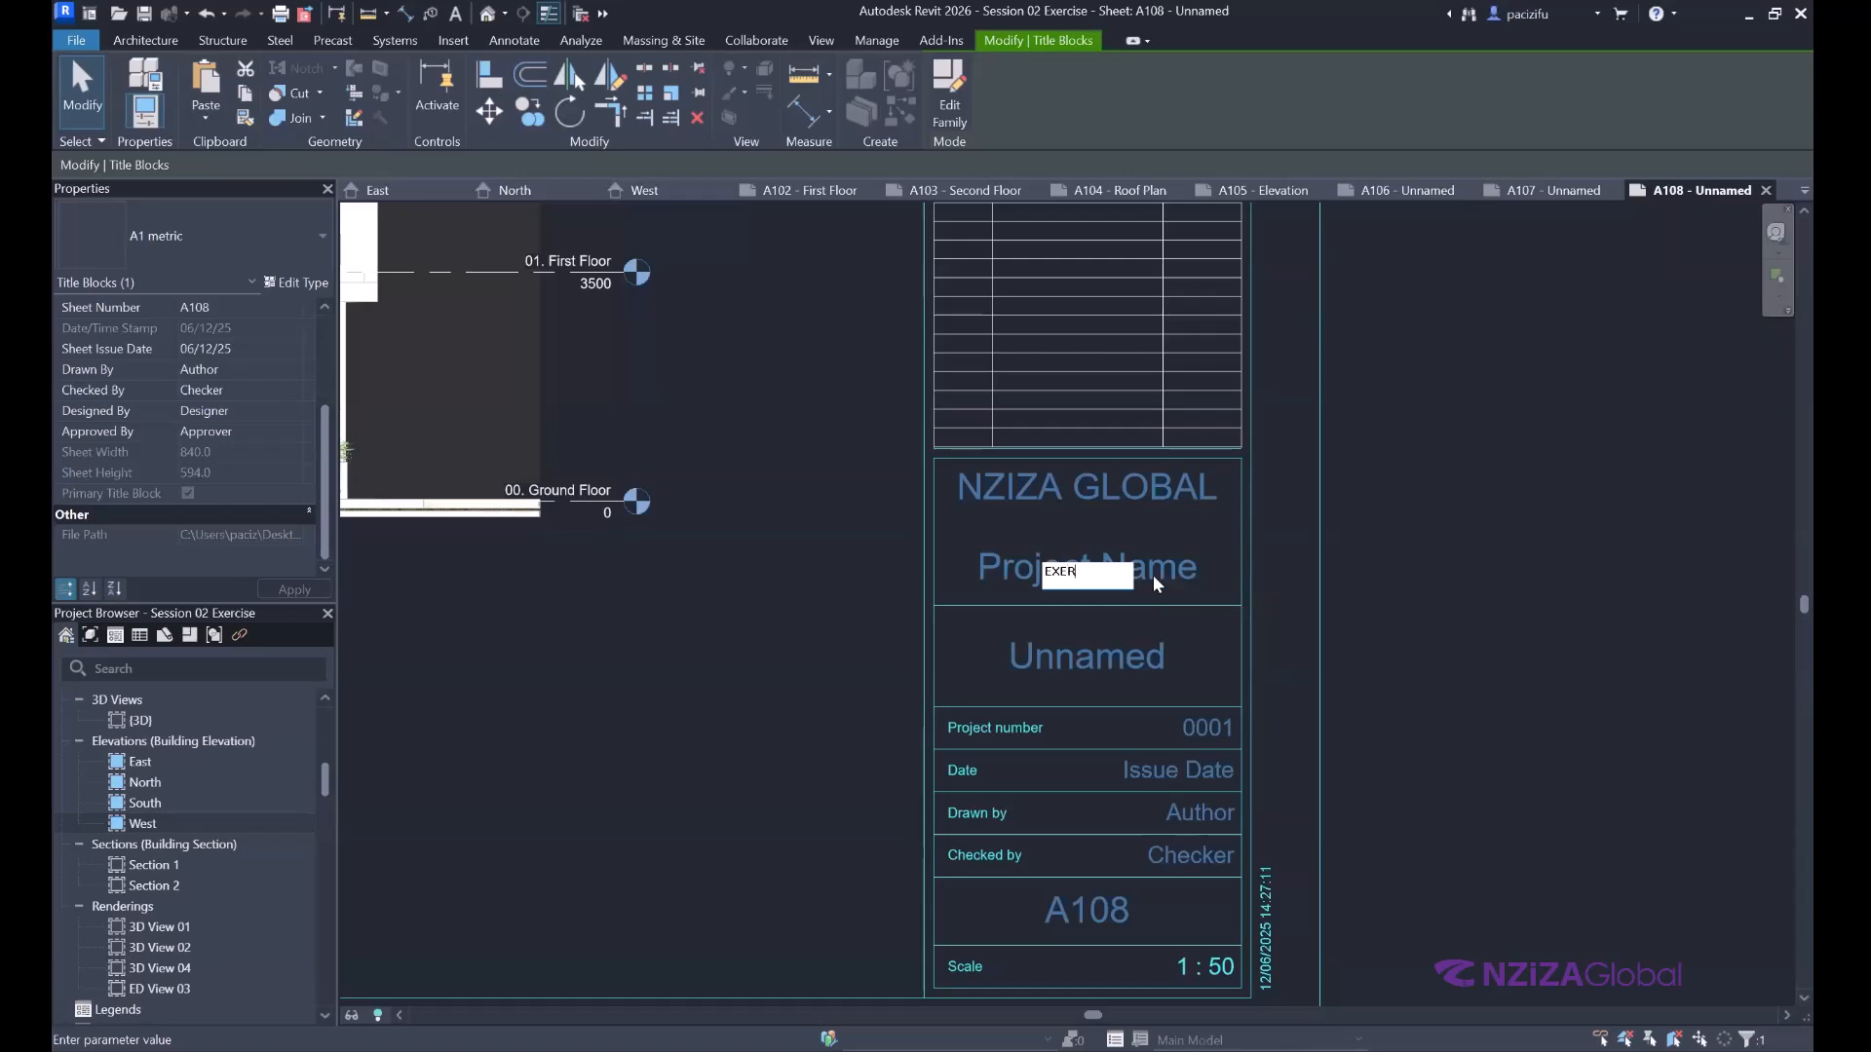
key("BackSpace")
key("BackSpace")
key("BackSpace")
type("xerc")
type("iz")
key("BackSpace")
type("se 02")
left_click(1330, 612)
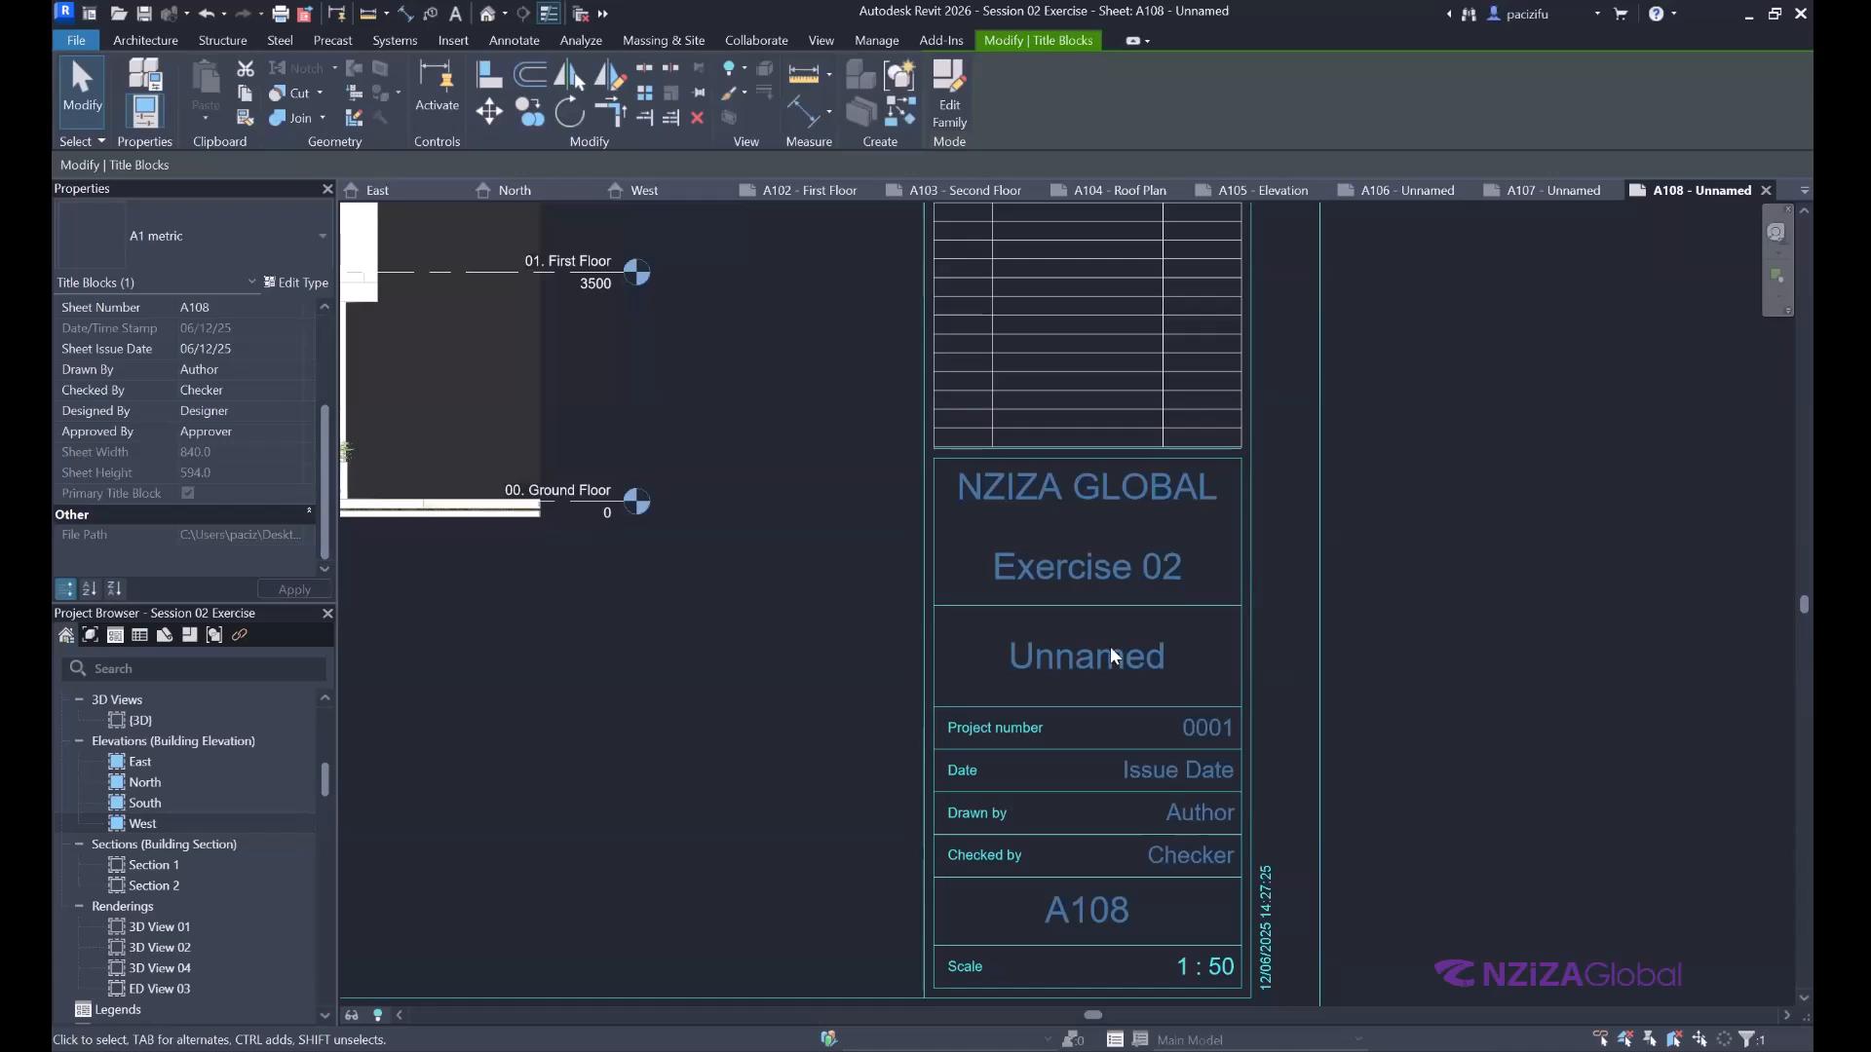
scroll(1115, 703, "down", 4)
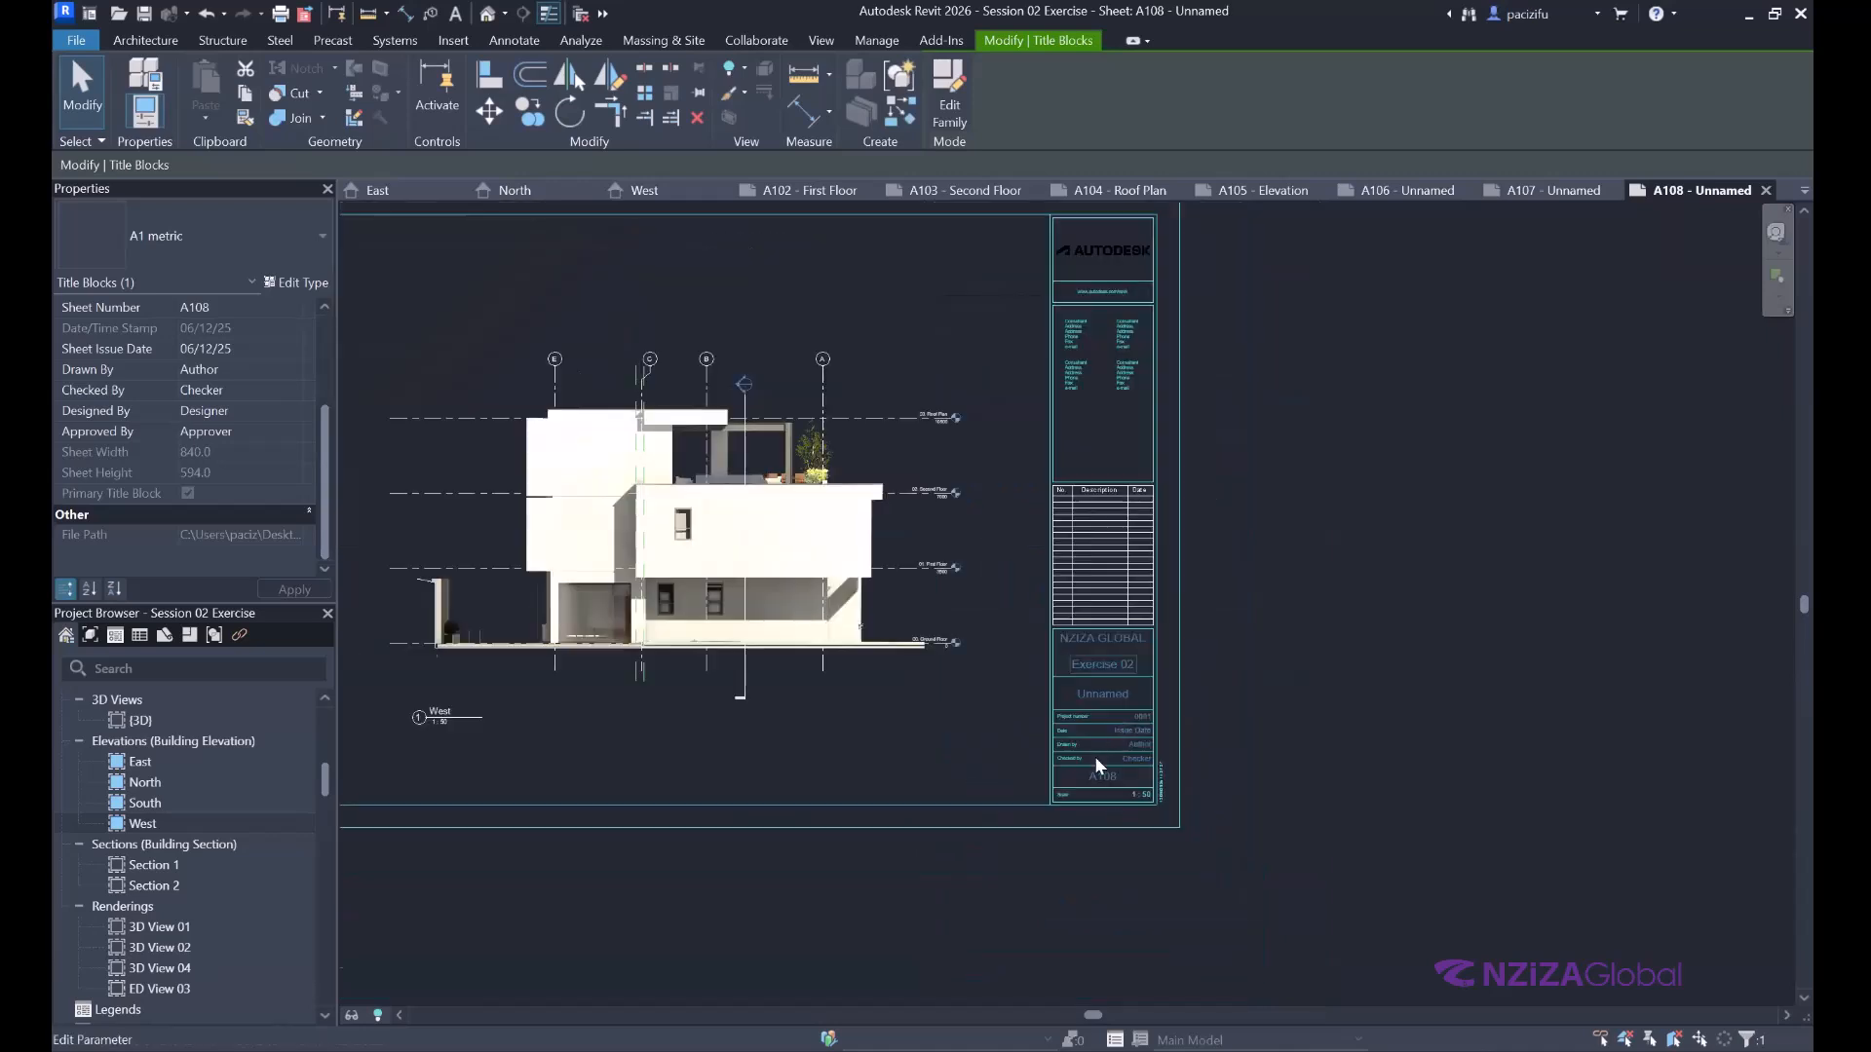
scroll(1101, 731, "up", 3)
left_click(1097, 719)
left_click(1266, 694)
left_click(1122, 709)
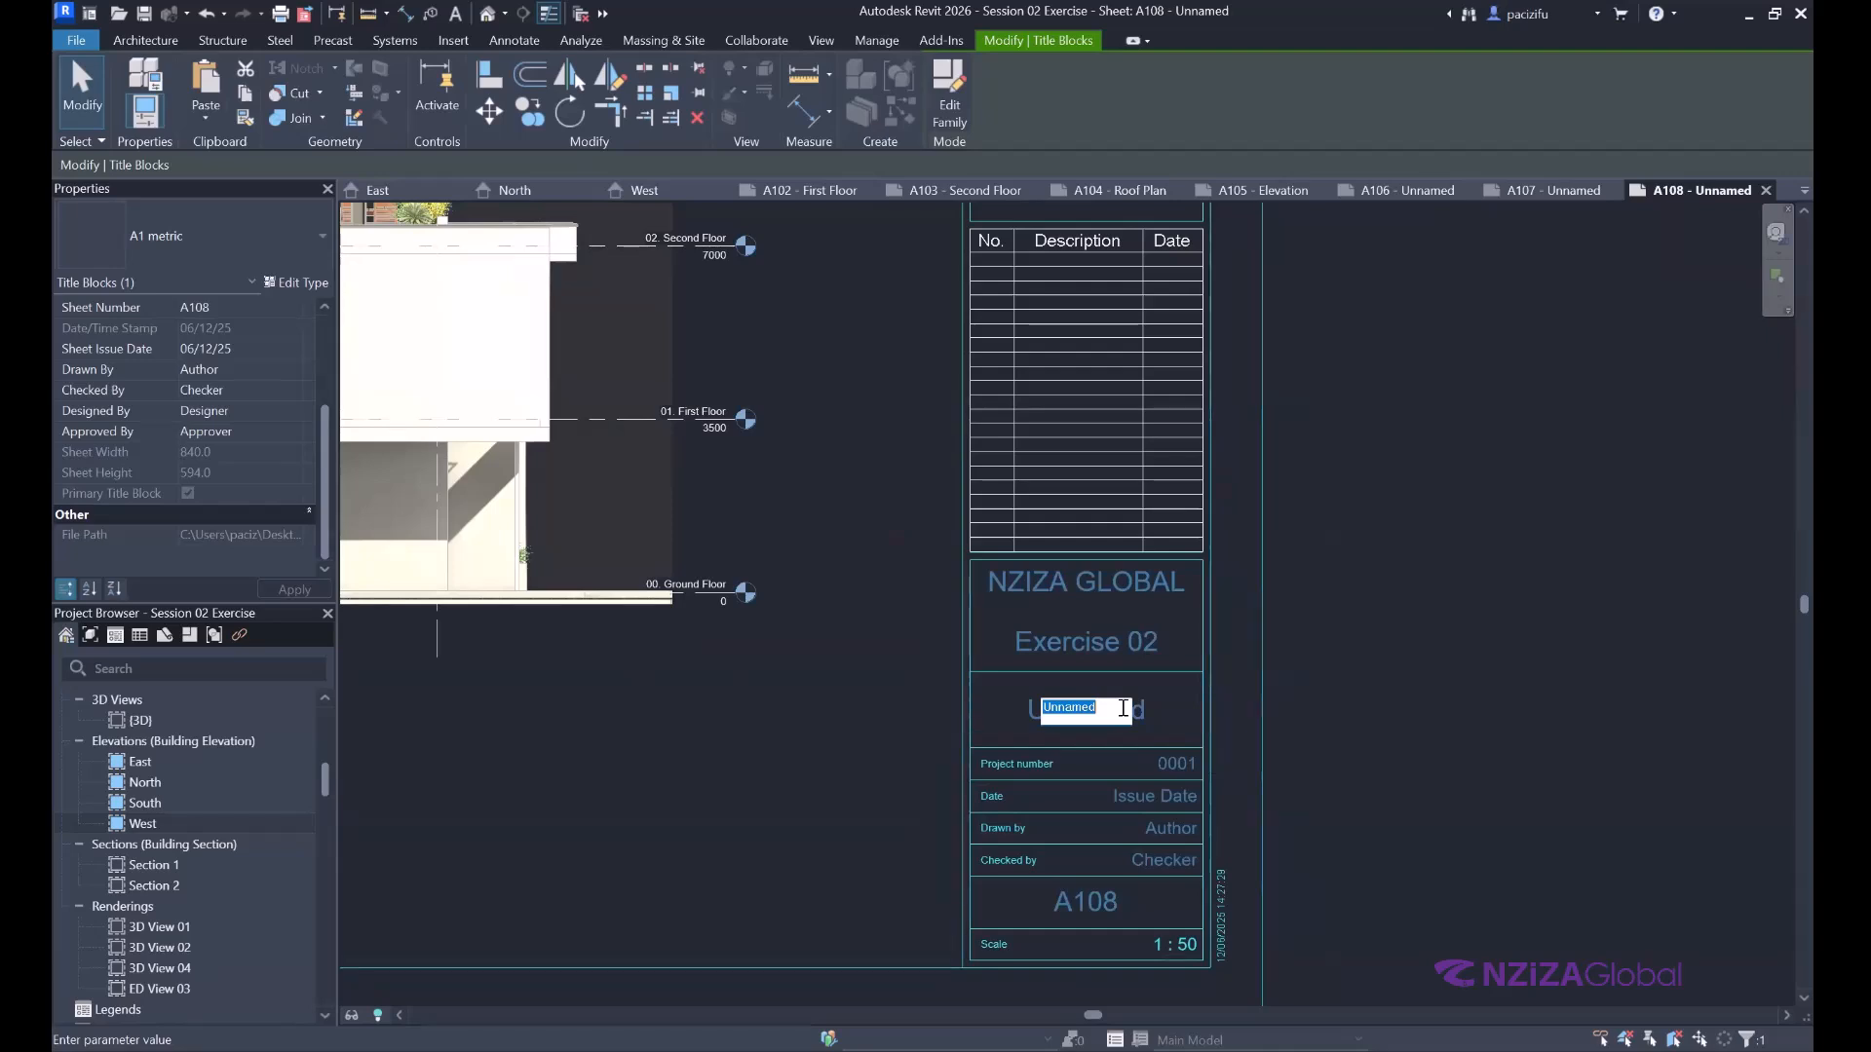
left_click(1366, 663)
scroll(1366, 662, "down", 4)
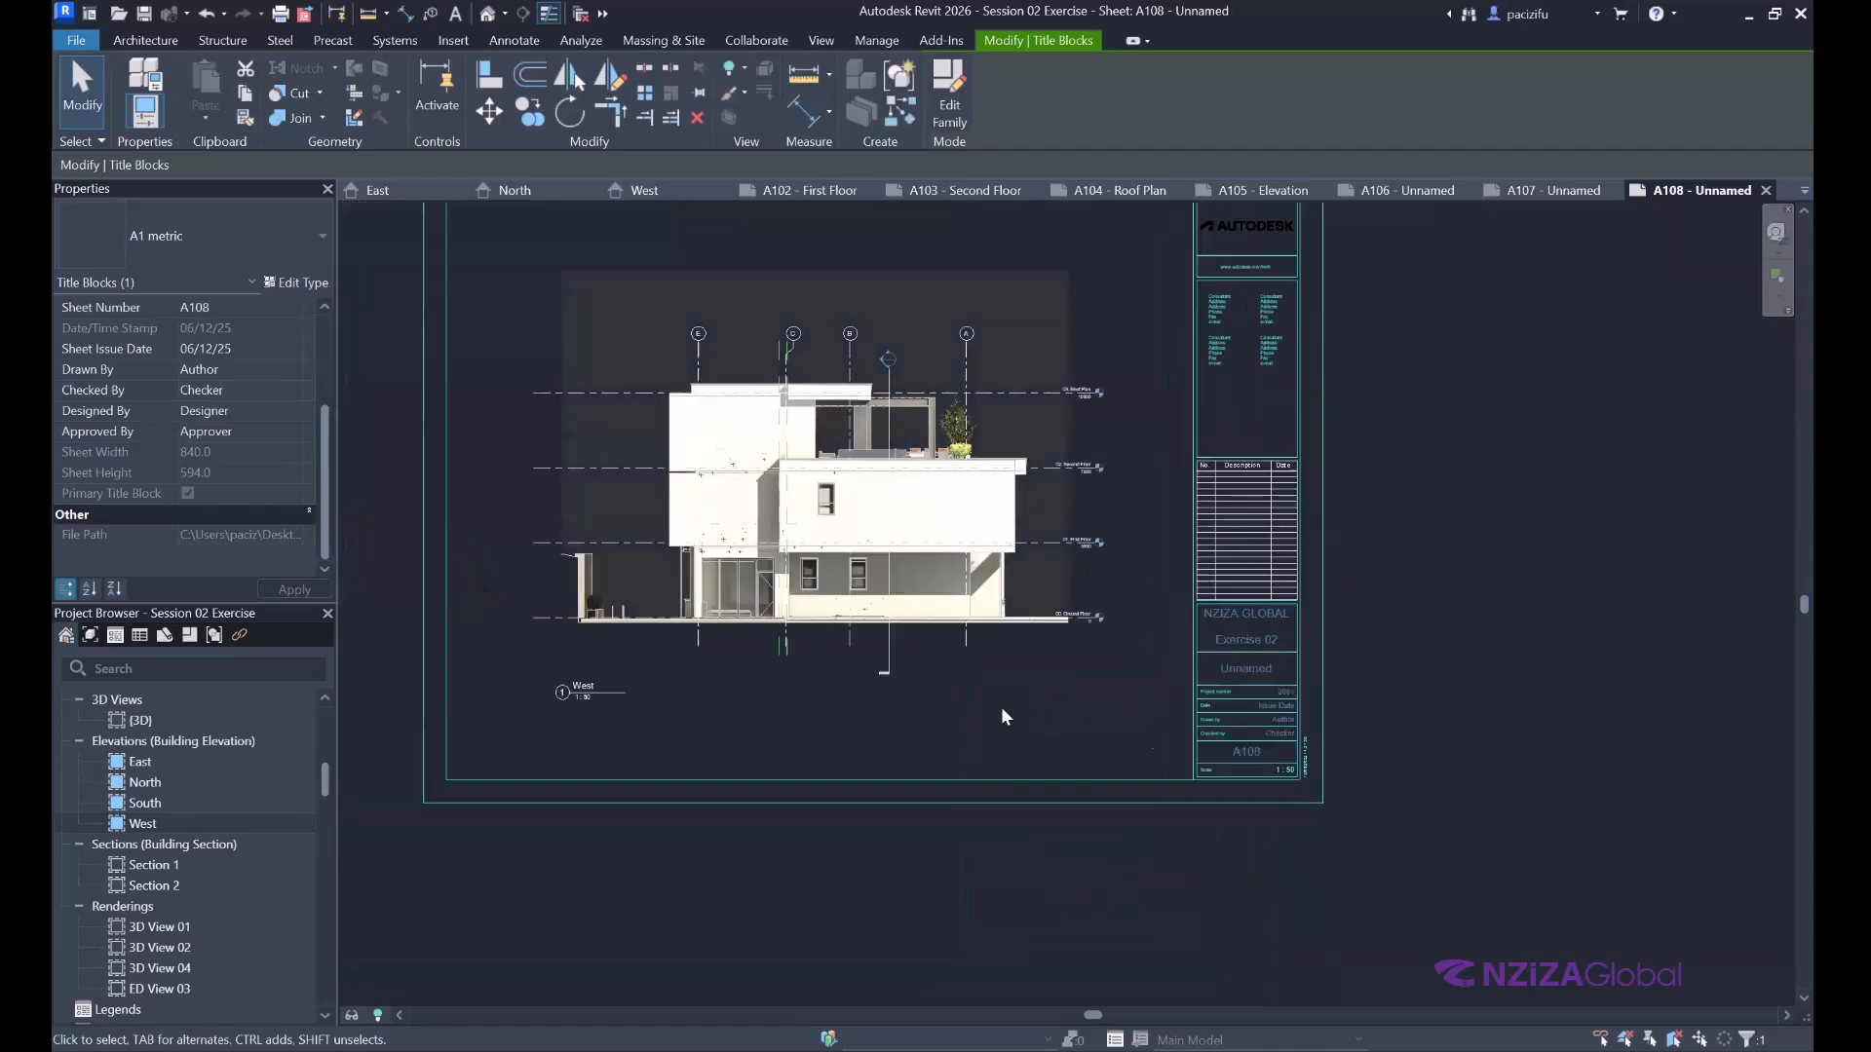
scroll(1060, 739, "up", 2)
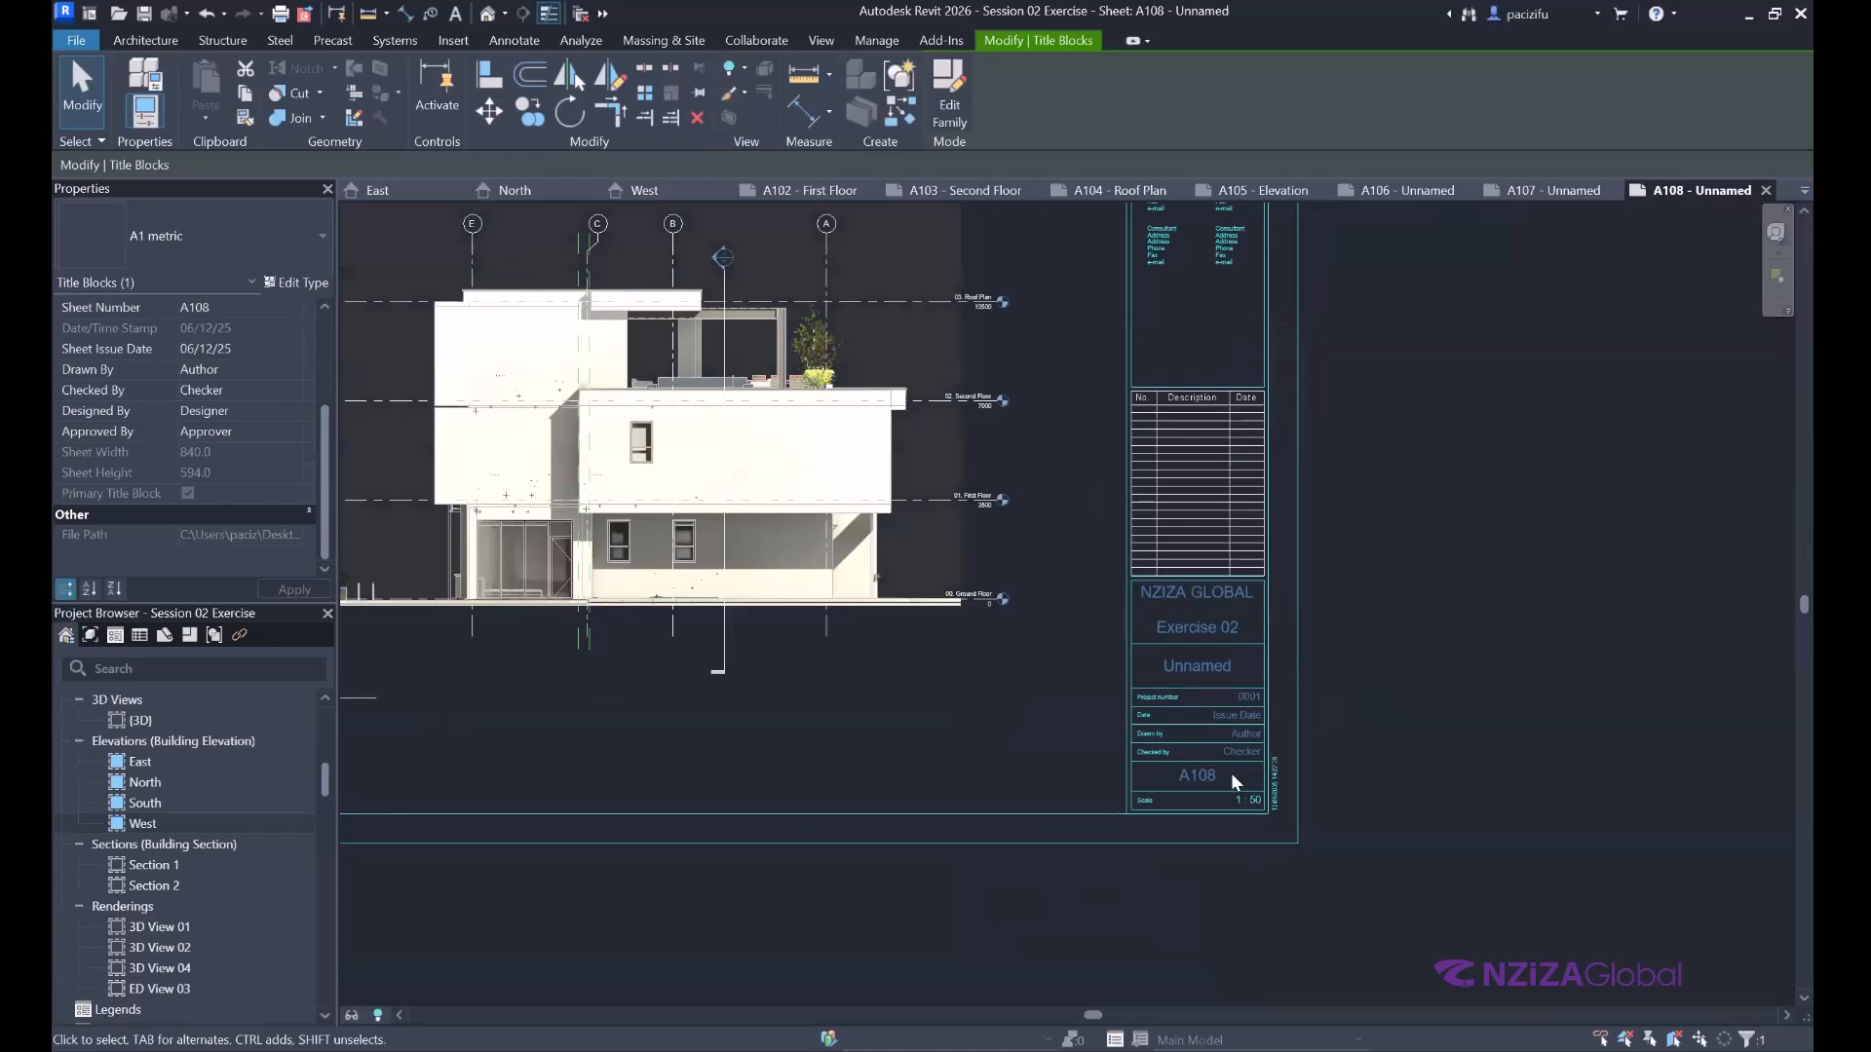
middle_click_drag(1101, 721, 761, 623)
scroll(761, 623, "up", 4)
scroll(1003, 719, "down", 2)
scroll(1032, 688, "up", 3)
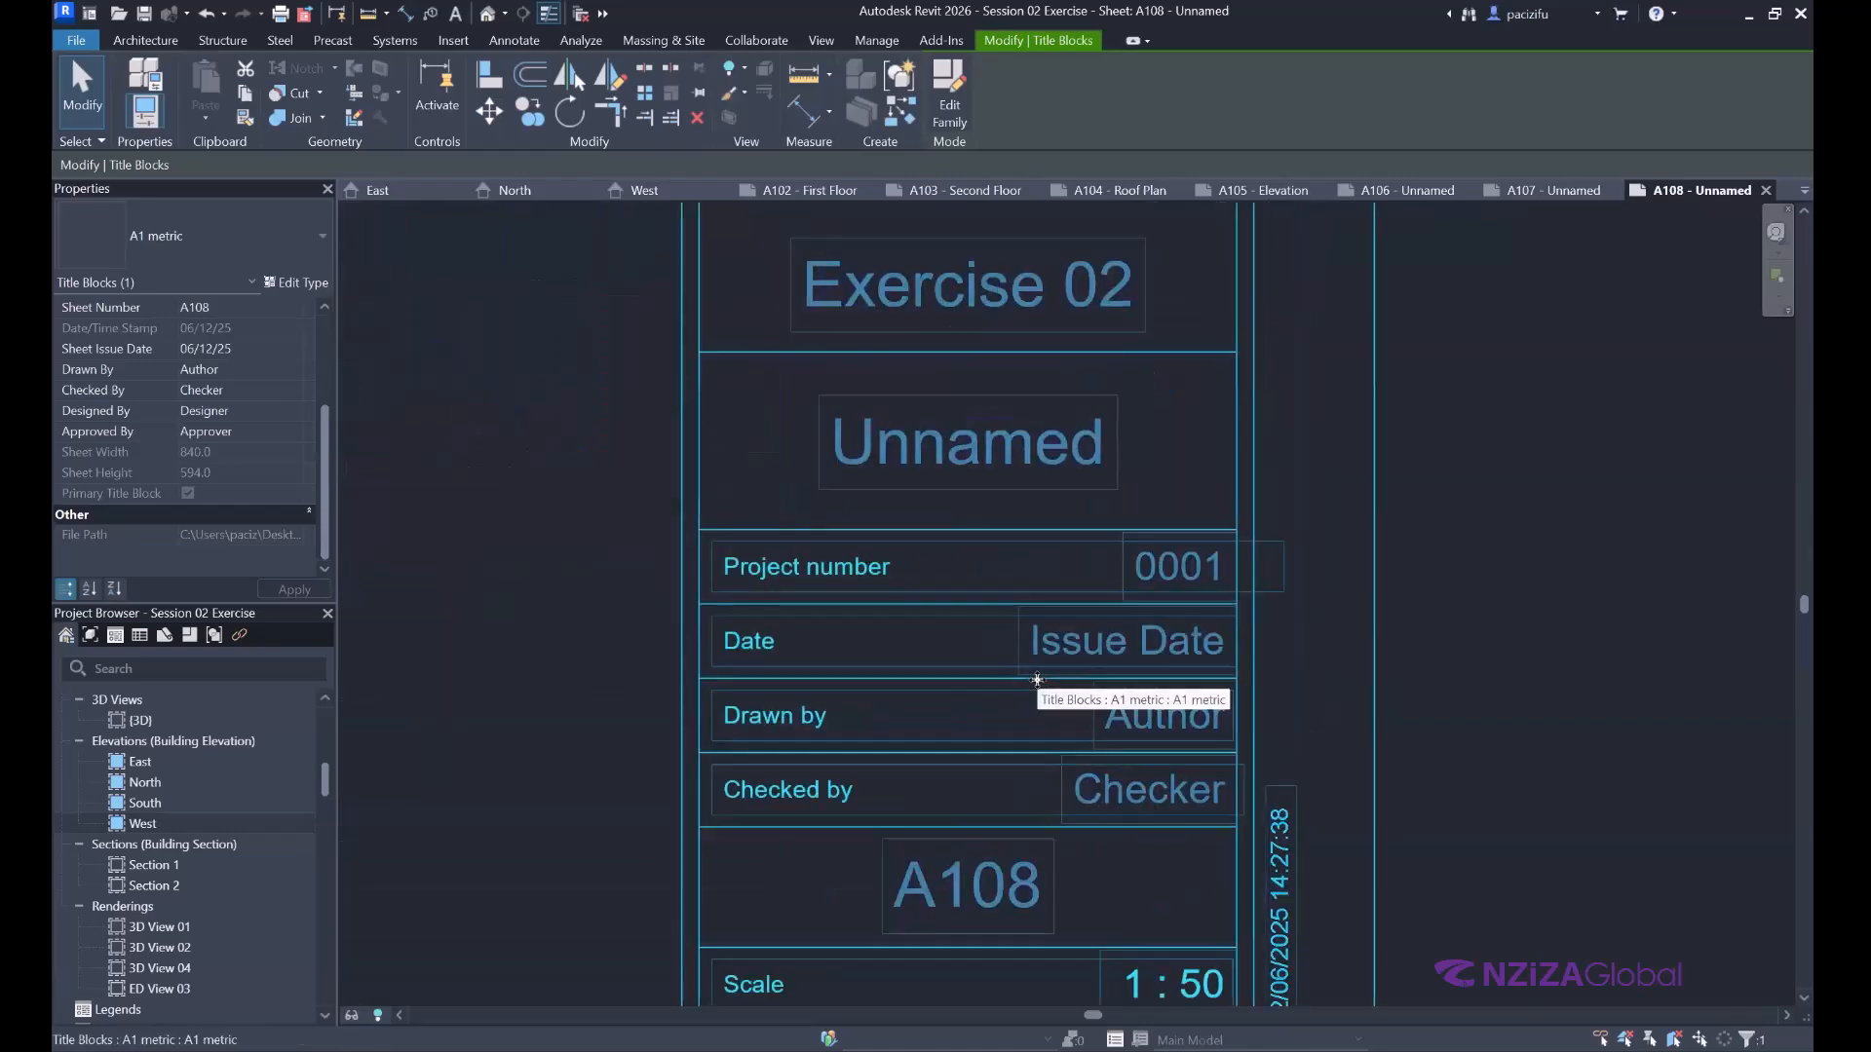
left_click(1038, 651)
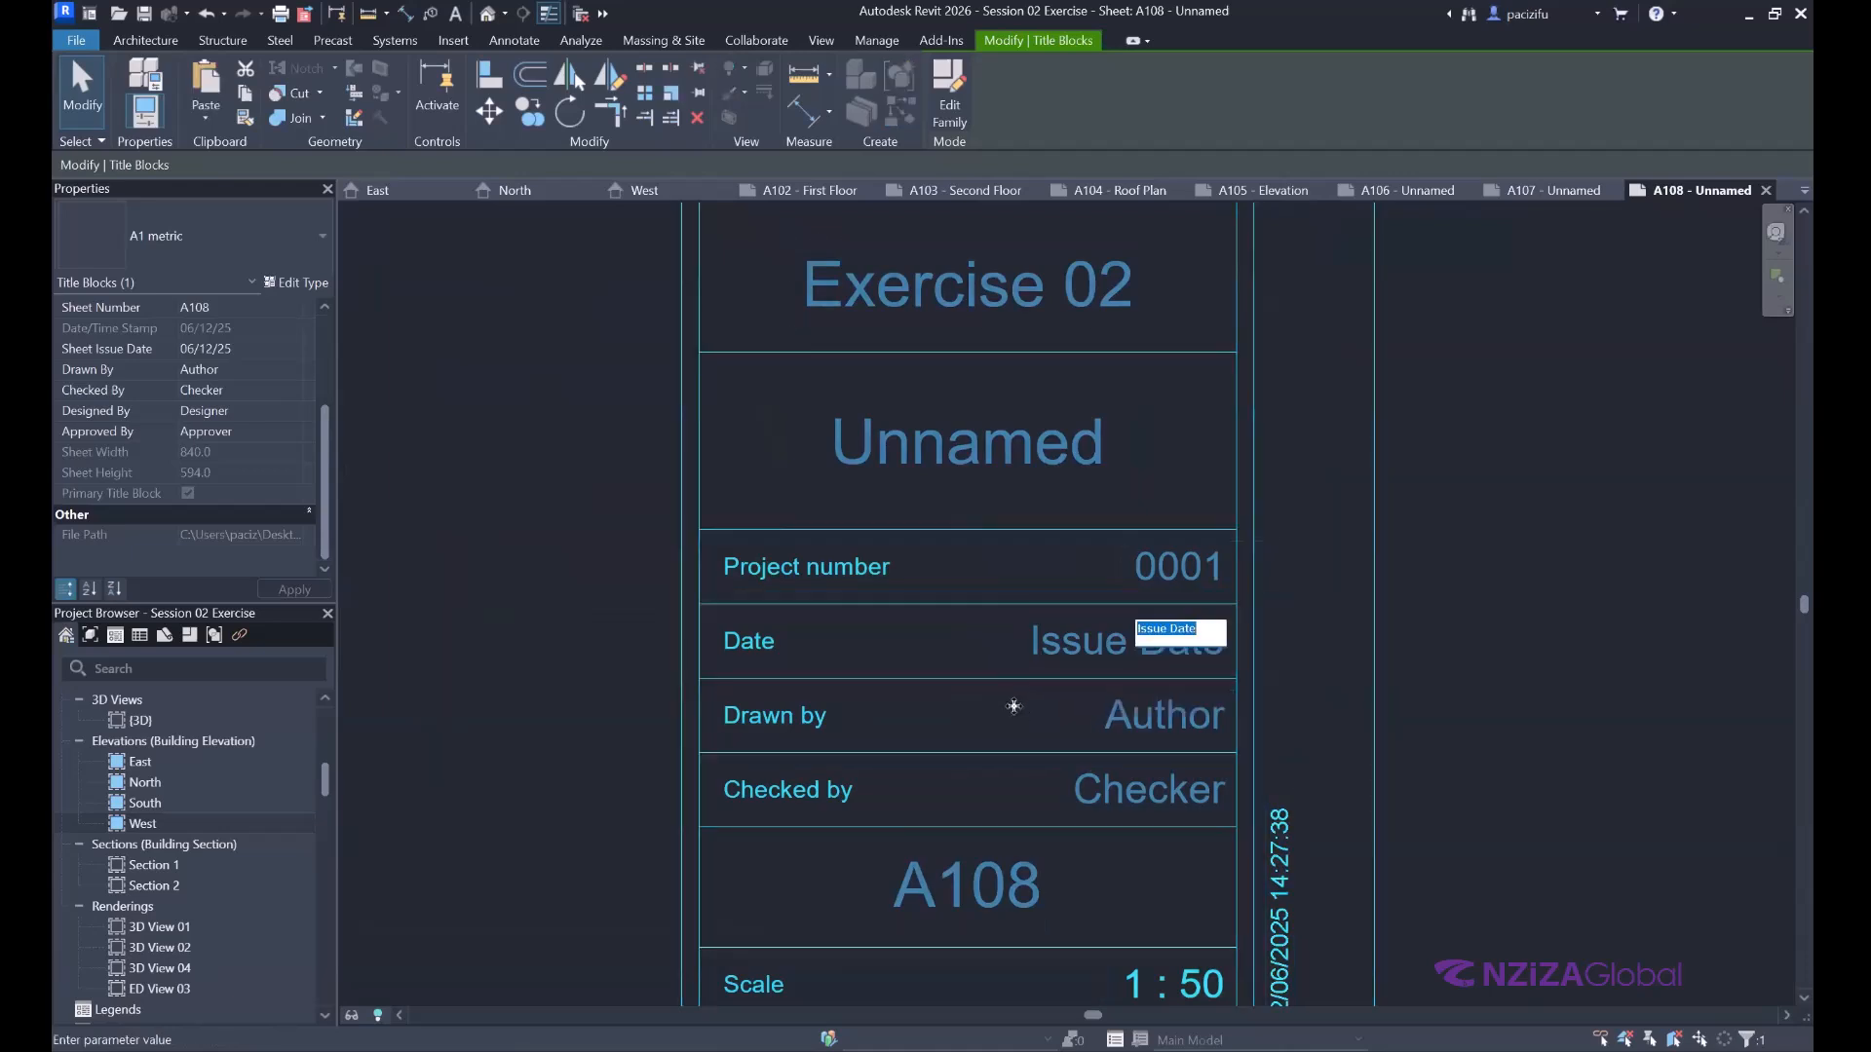
left_click(1033, 716)
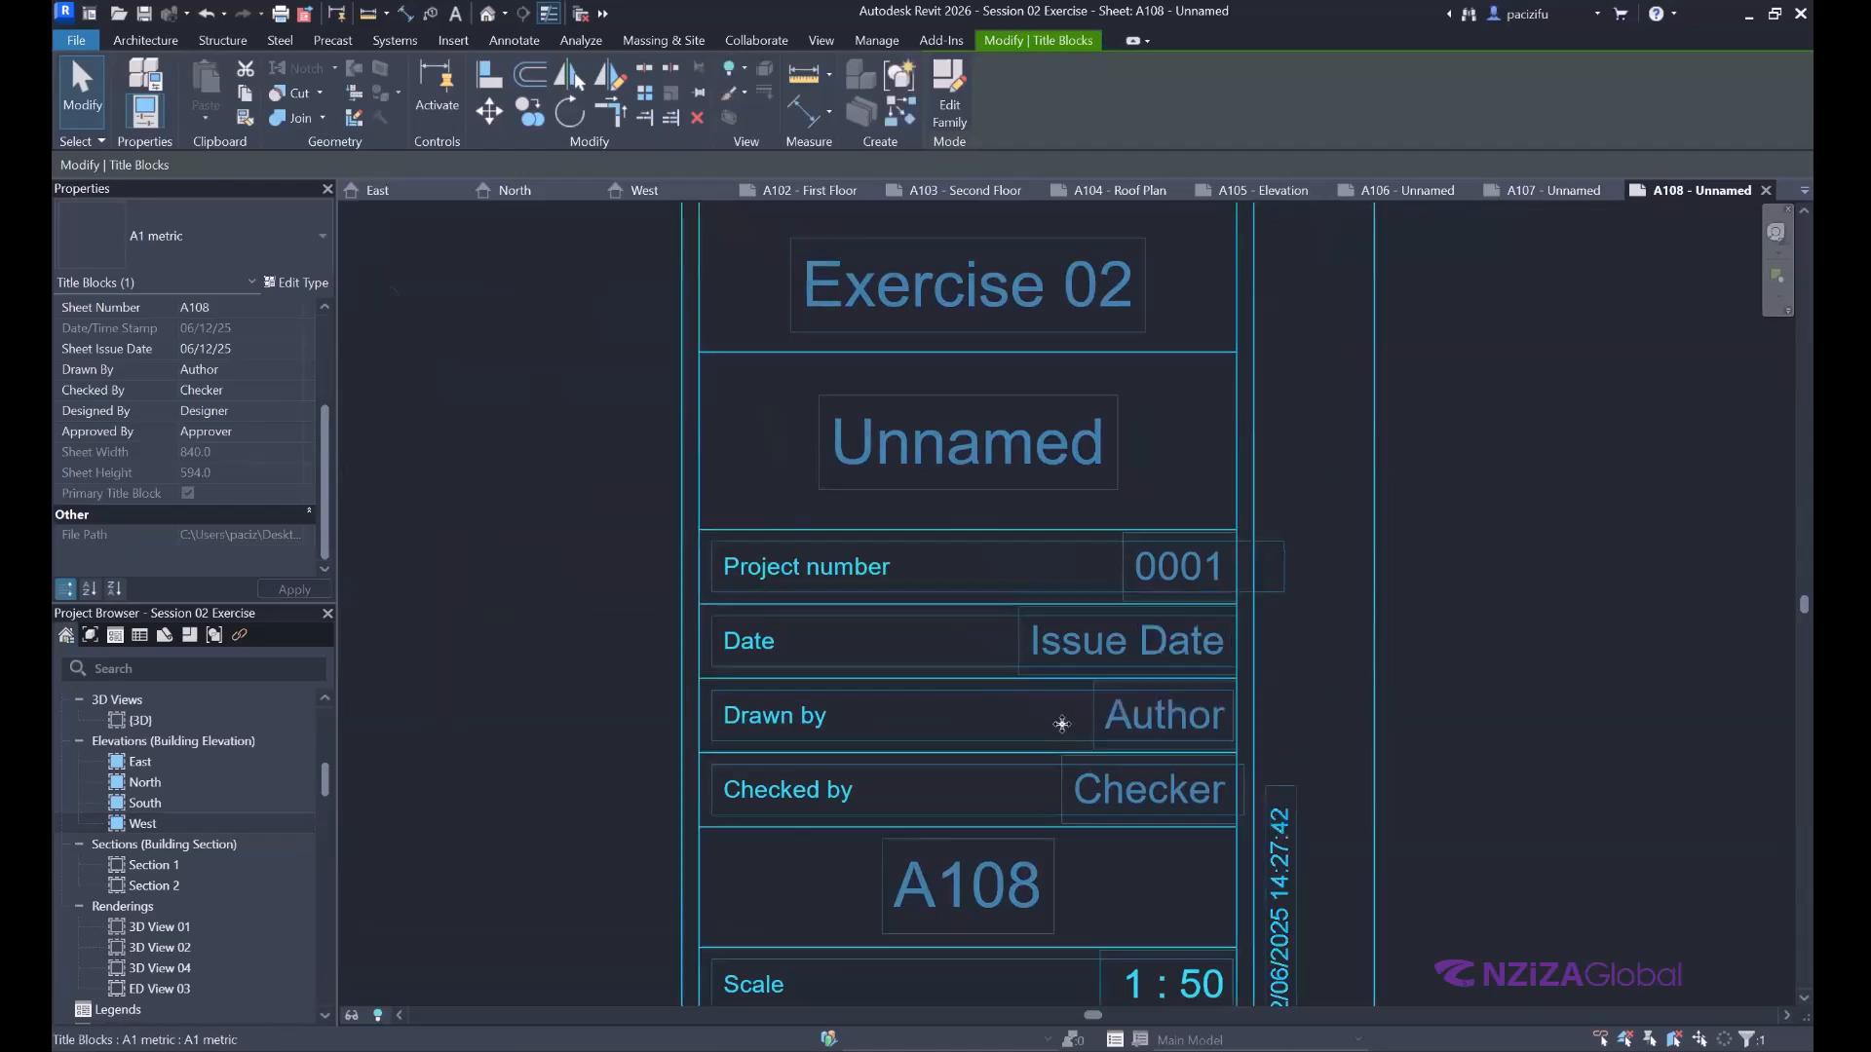
Set the title block's Drawn by entry to N.G.
scroll(1018, 714, "down", 1)
left_click(1142, 721)
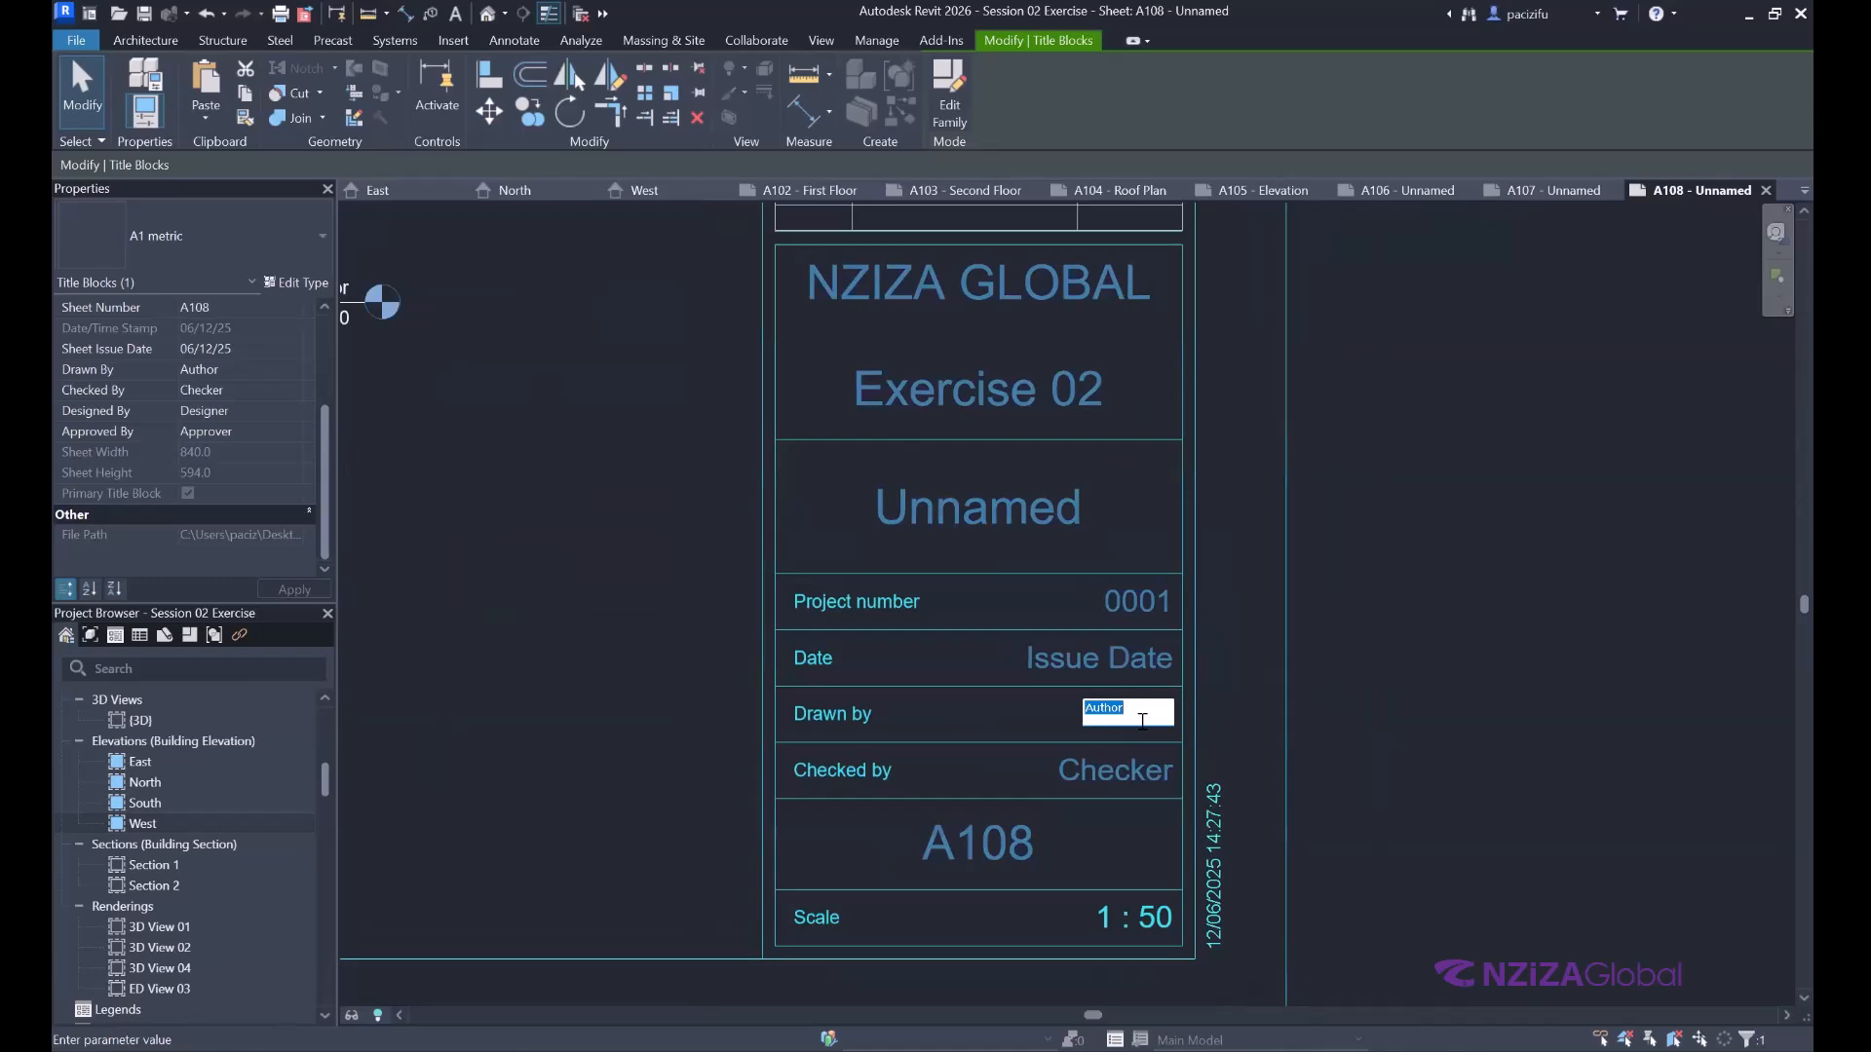
type("N.GG")
left_click(1132, 774)
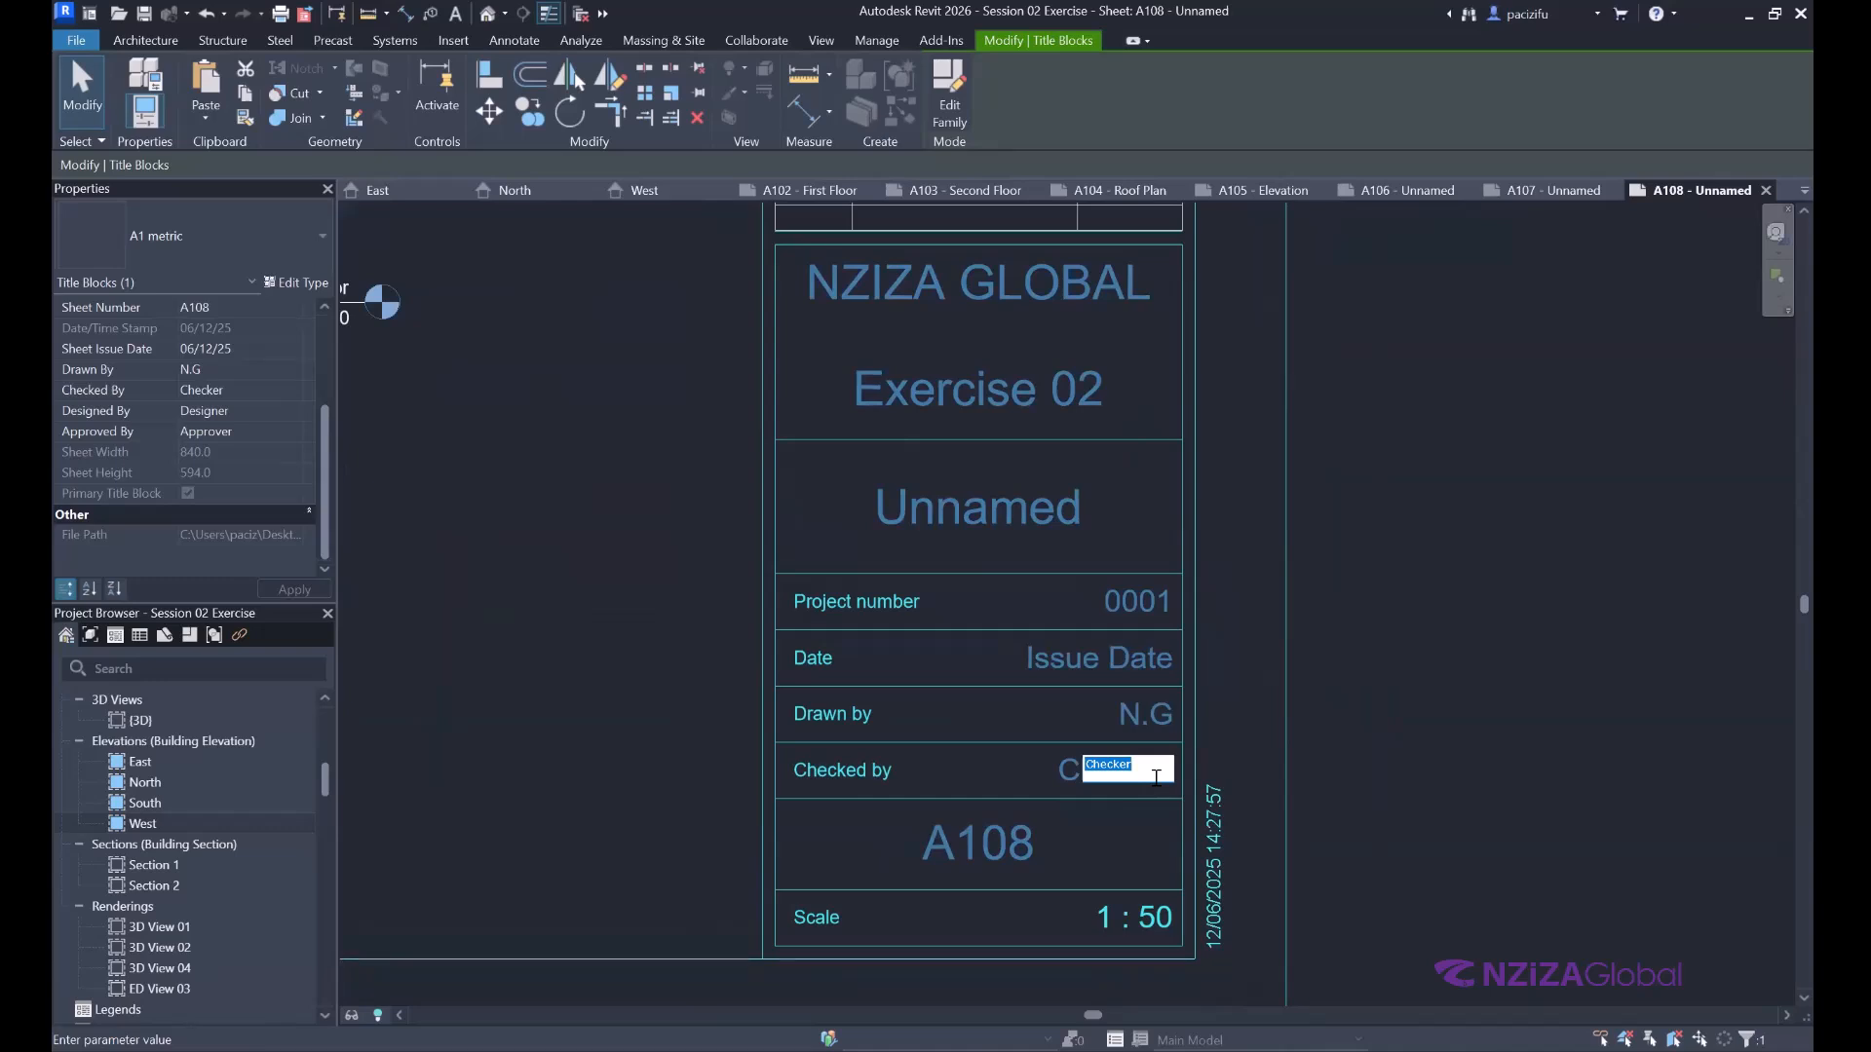
Set the title block's Checked by entry to NZIZA Global and deselect the title block.
type("NZIZA Global")
left_click(1075, 665)
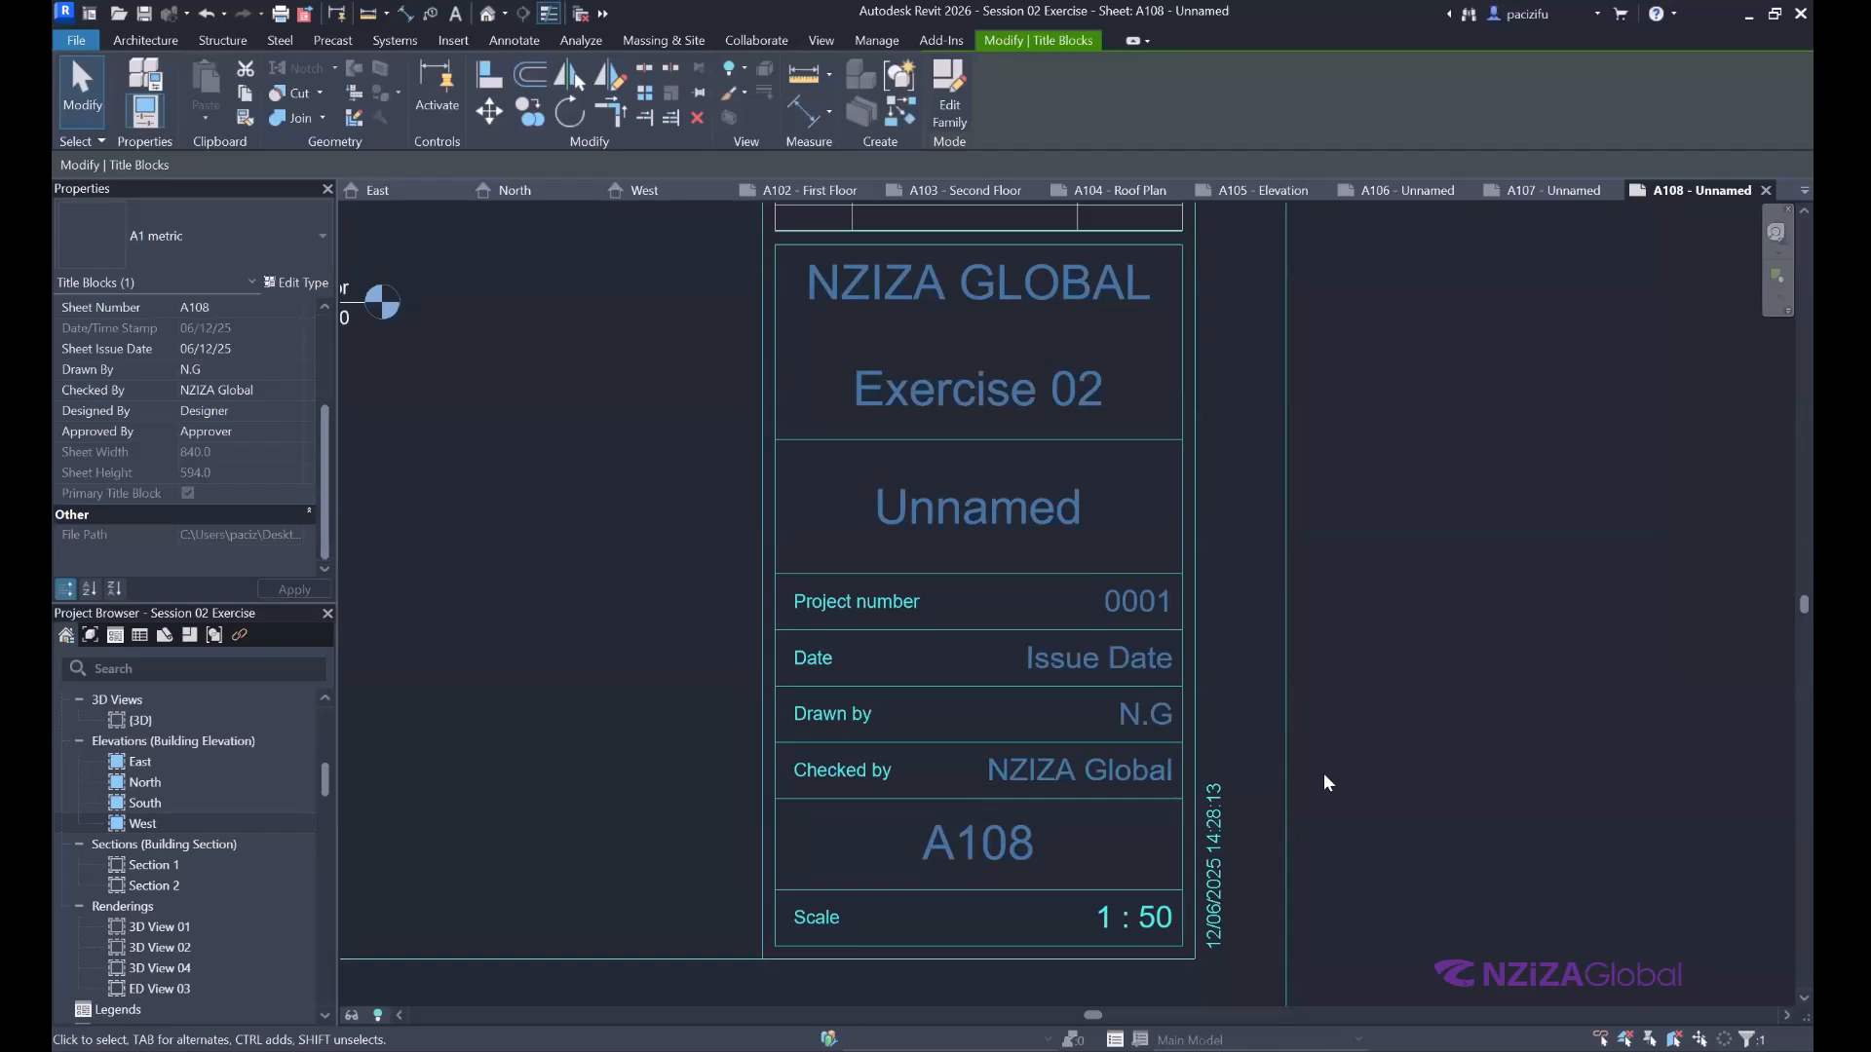
scroll(1062, 602, "down", 4)
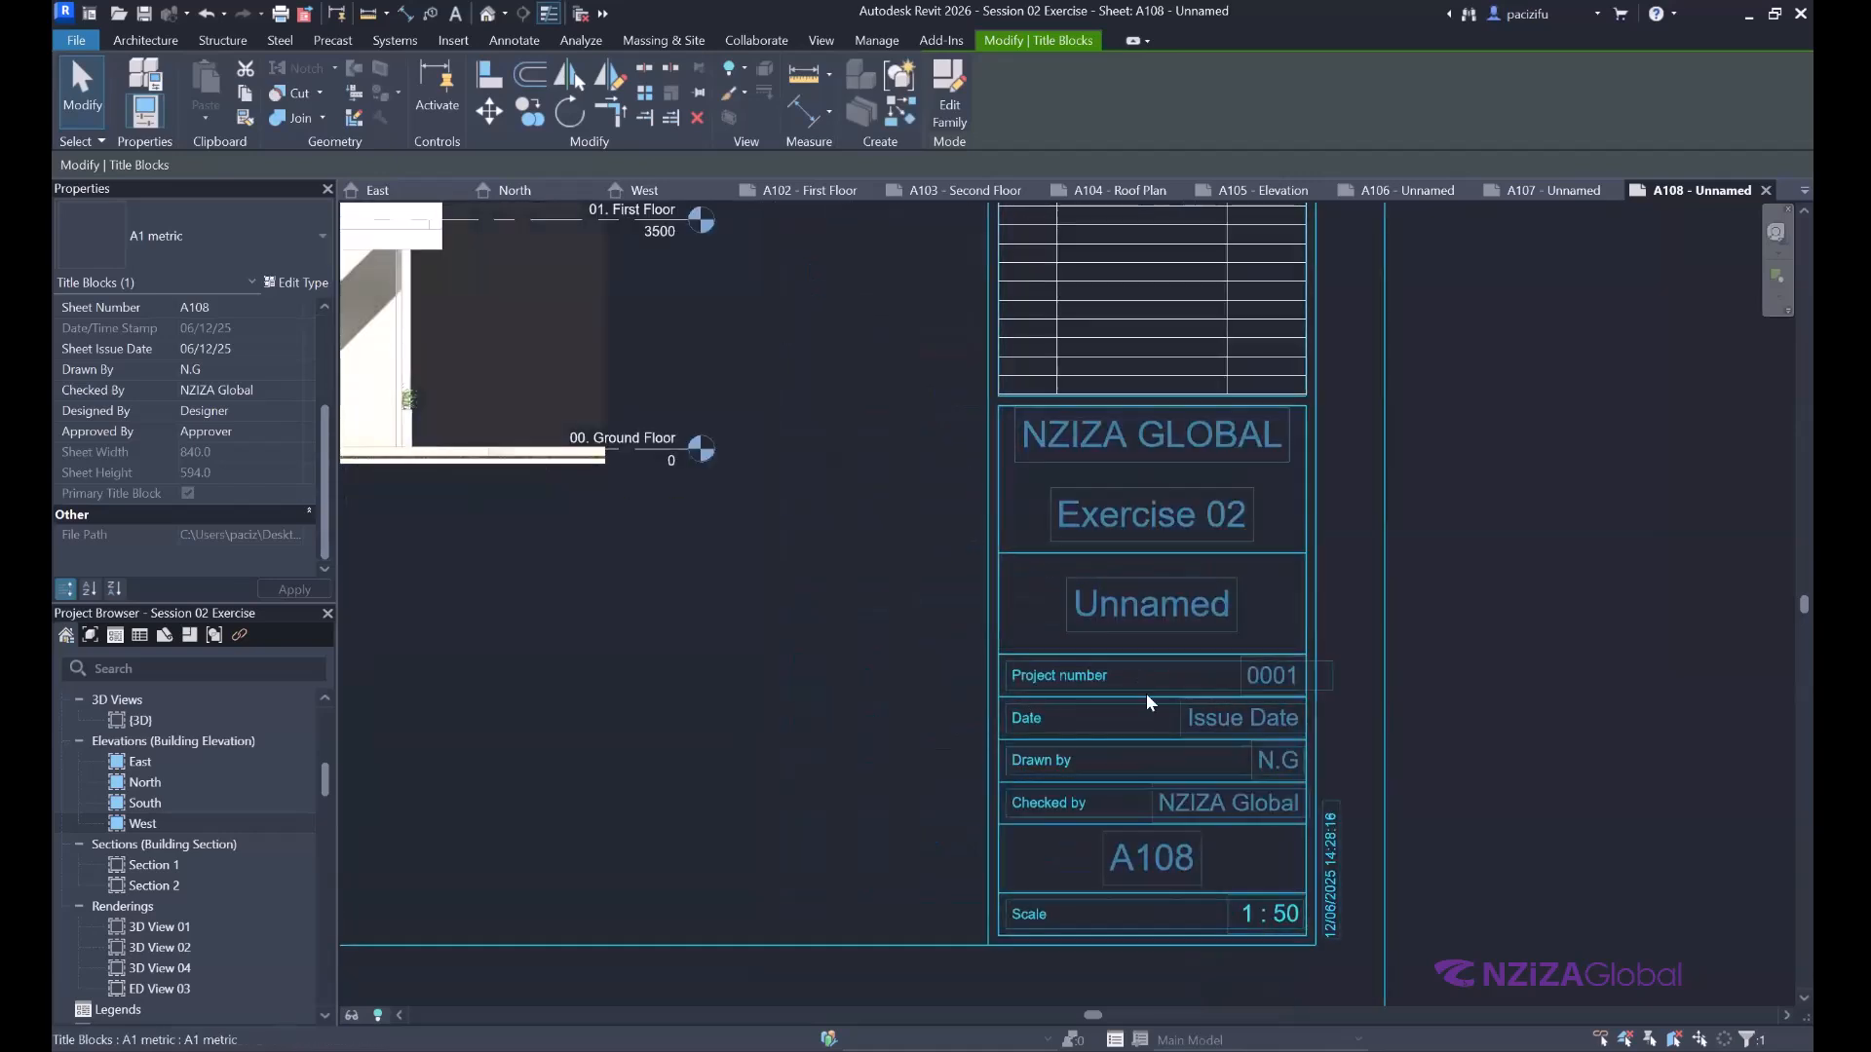
scroll(1196, 682, "down", 6)
left_click(1335, 726)
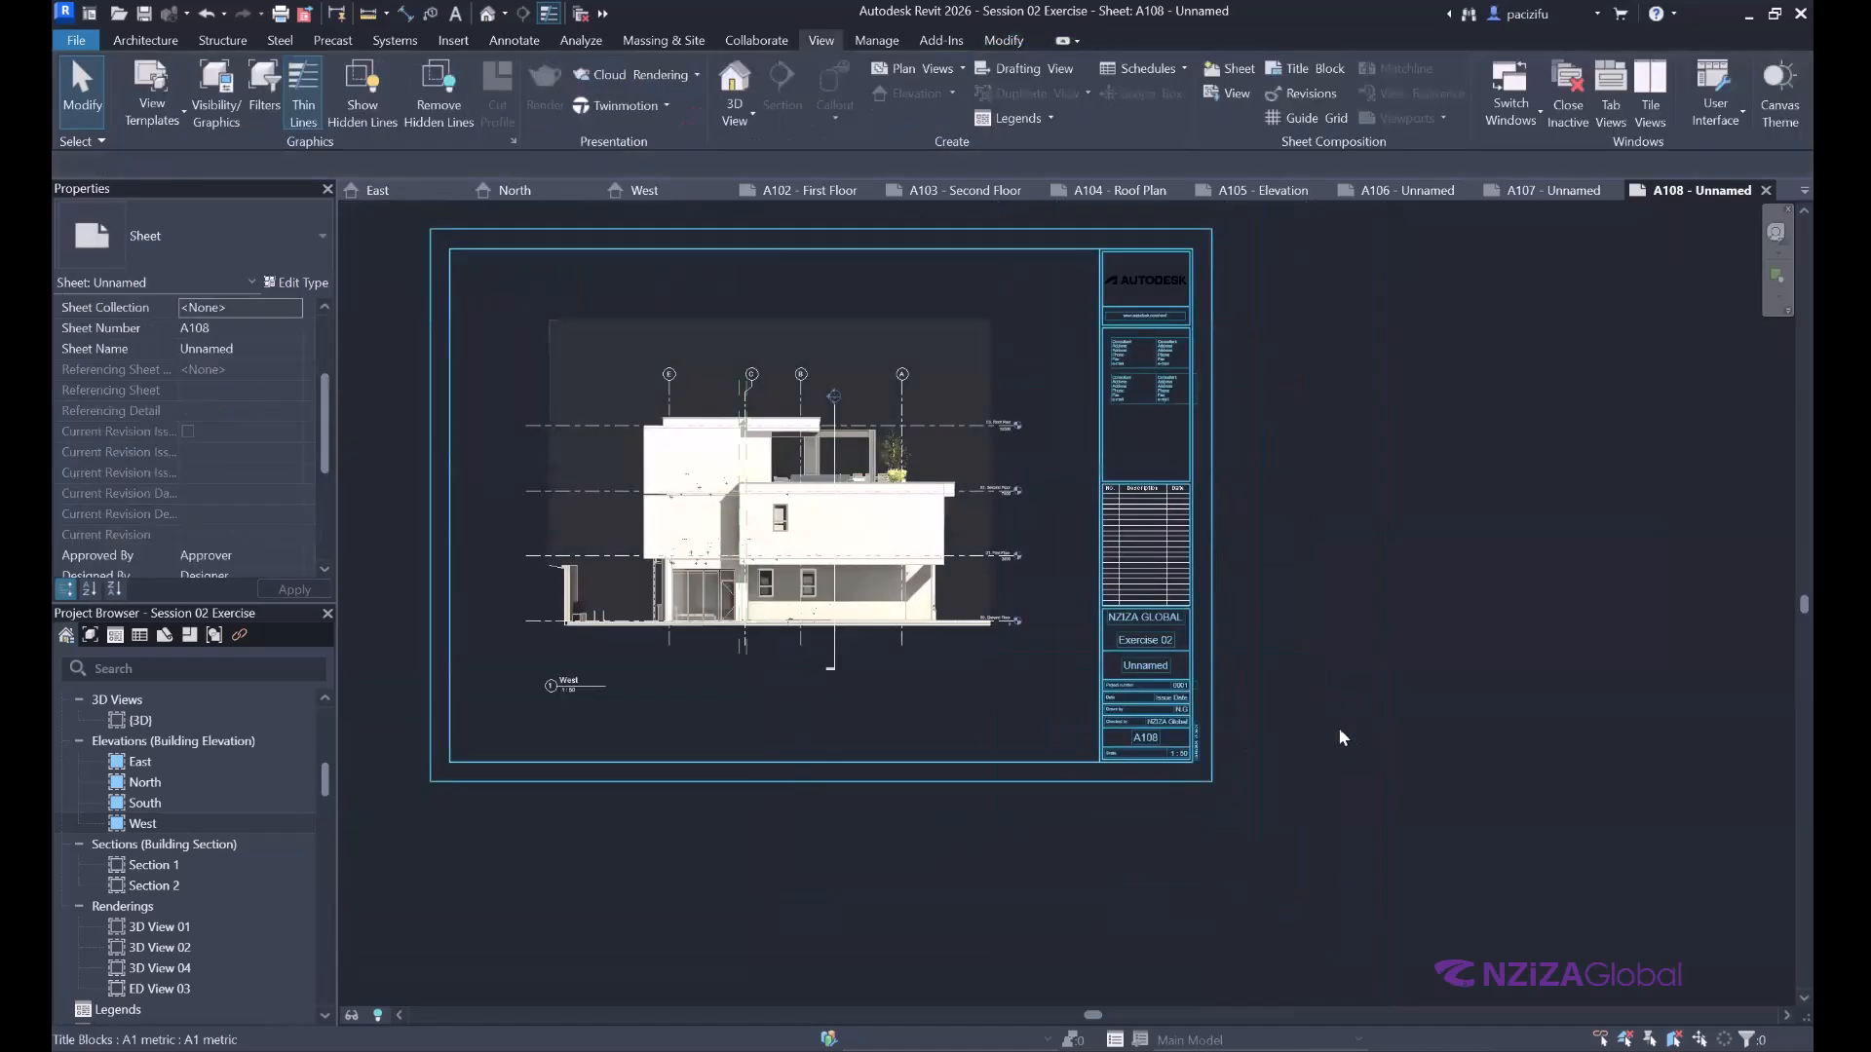
Review sheet A108's title block and layout along with the project's list of numbered sheets.
scroll(1240, 733, "up", 1)
scroll(1238, 733, "up", 5)
scroll(1237, 733, "down", 3)
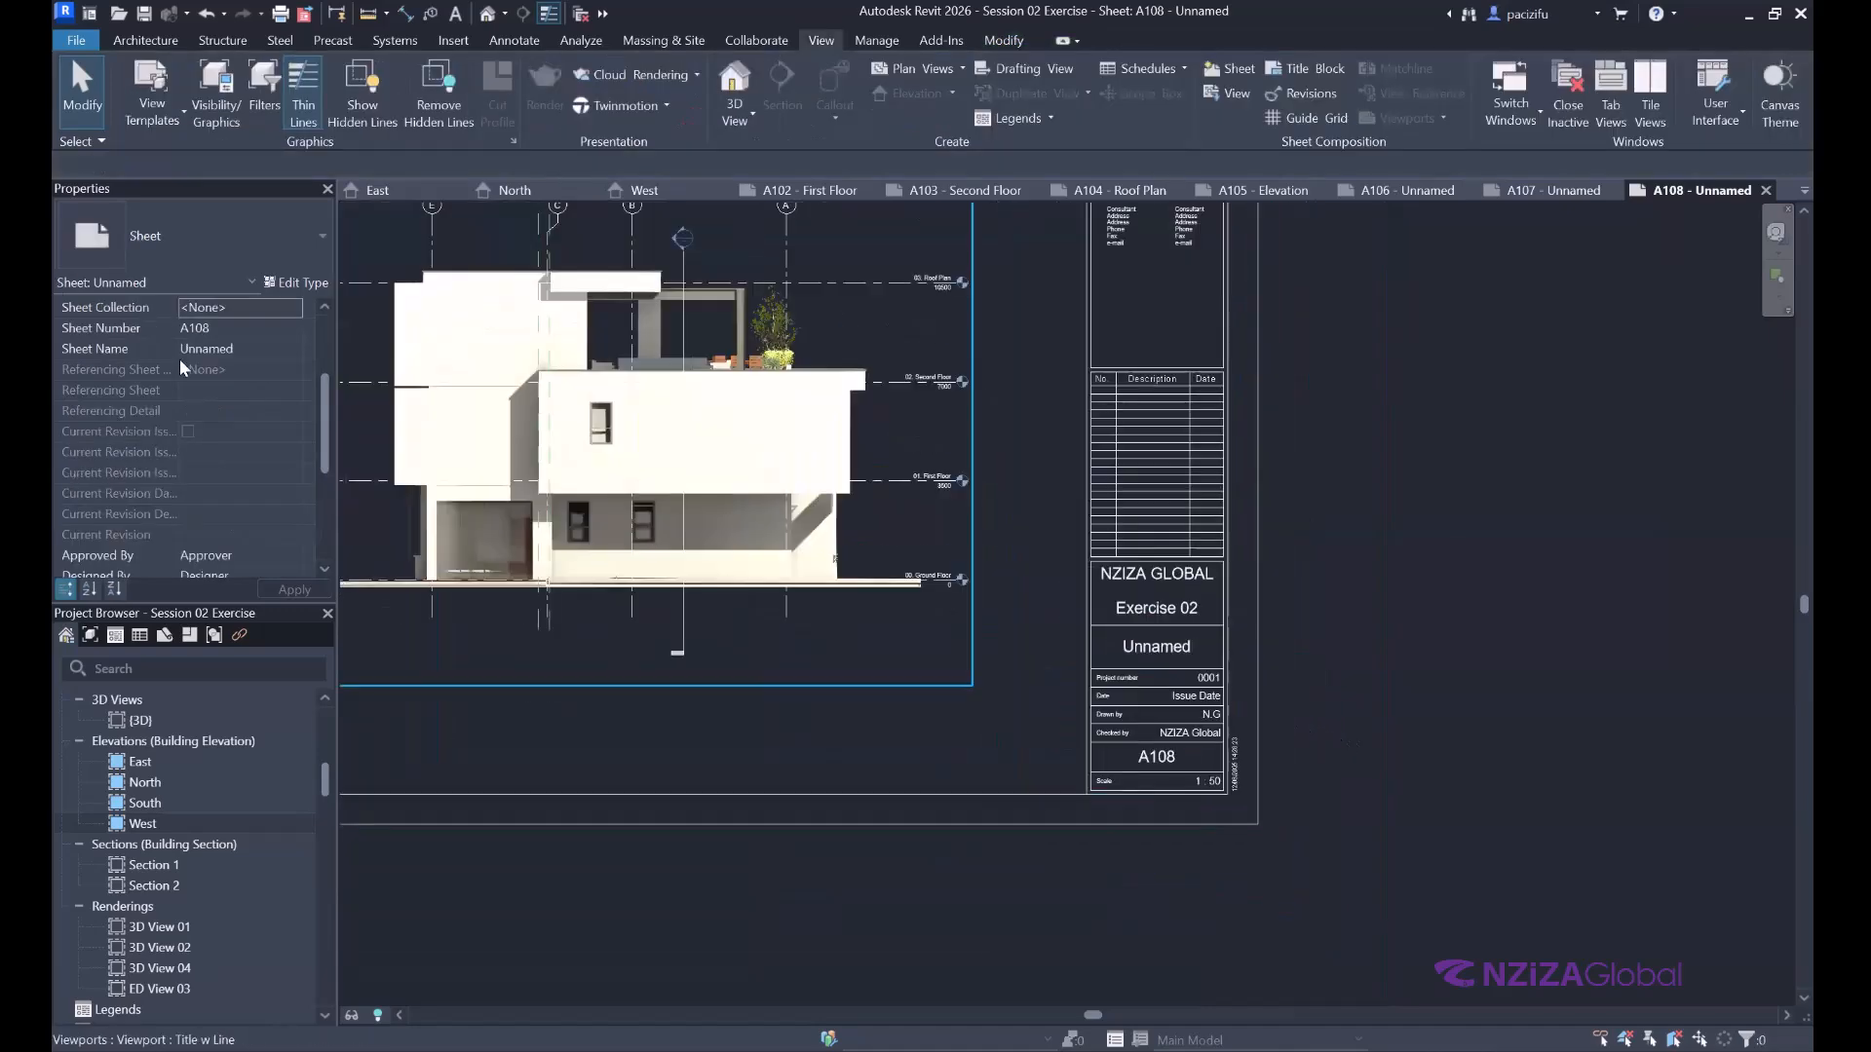
scroll(180, 358, "up", 1)
scroll(248, 862, "down", 7)
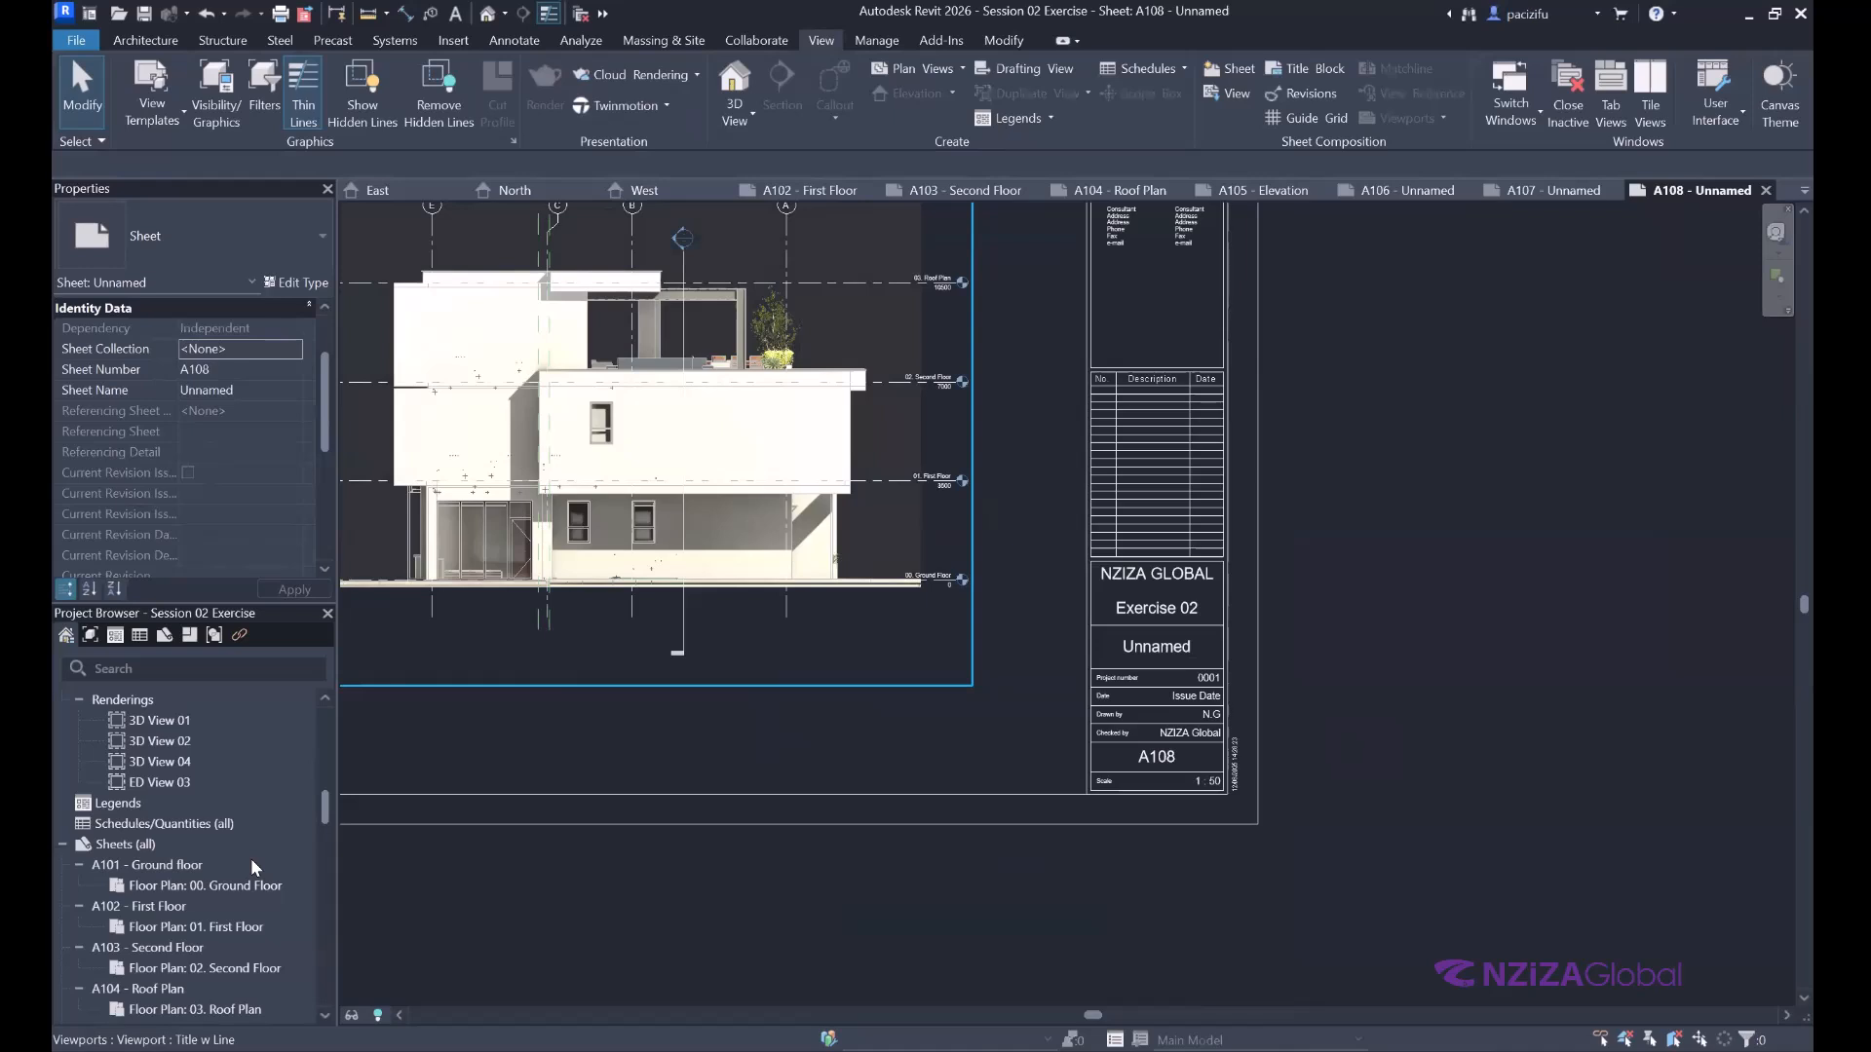
scroll(250, 858, "down", 2)
scroll(1001, 534, "down", 4)
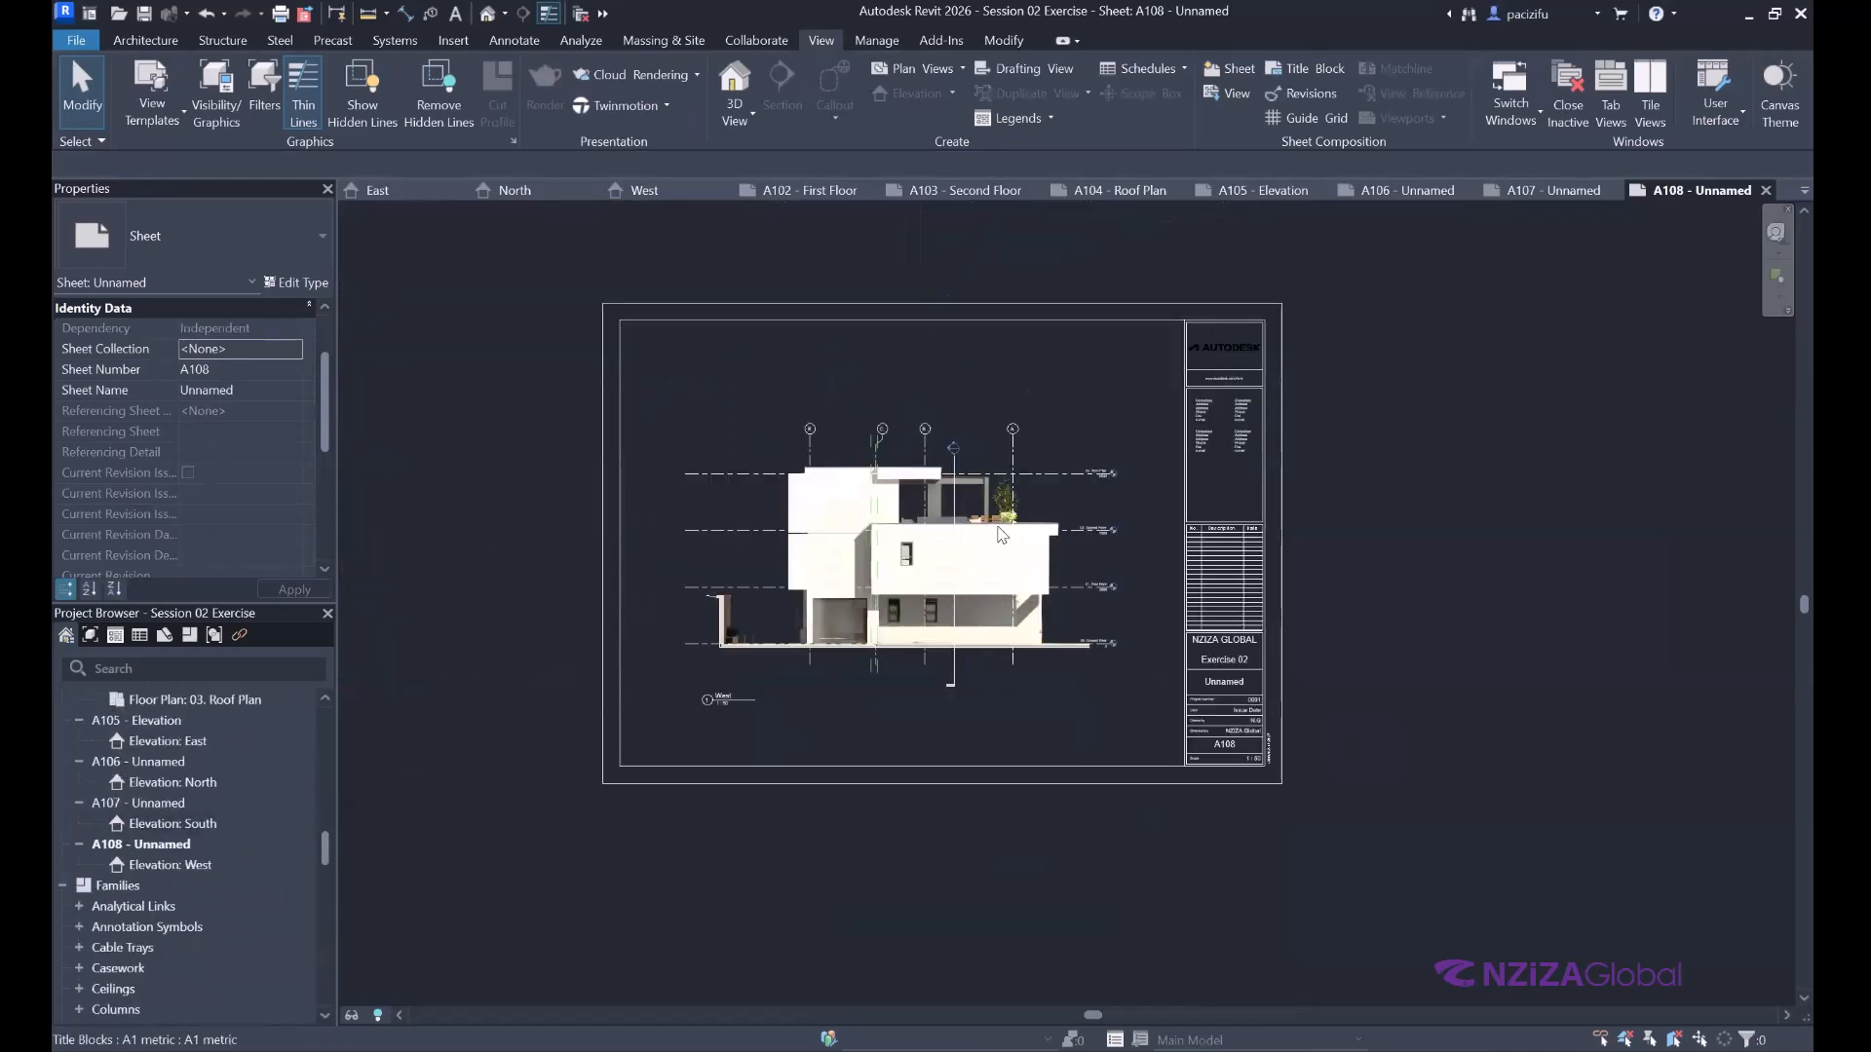
scroll(1001, 533, "down", 1)
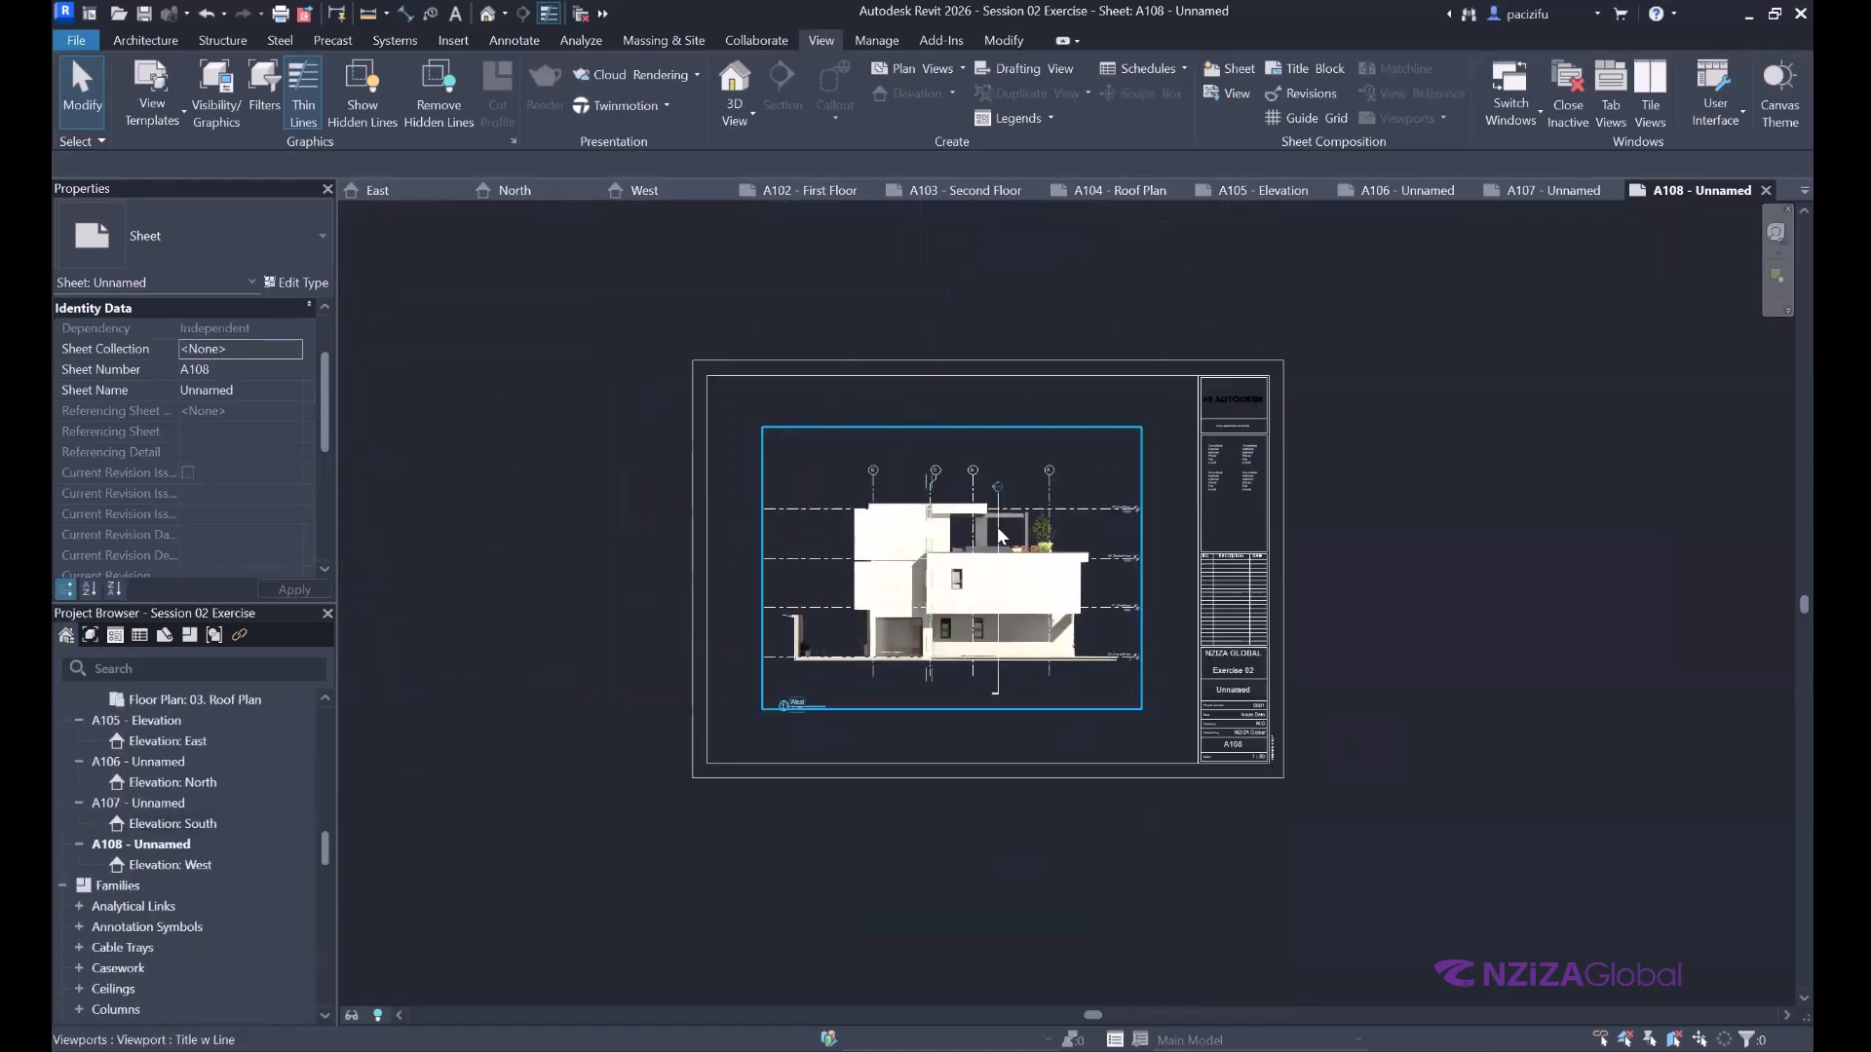
scroll(996, 527, "up", 2)
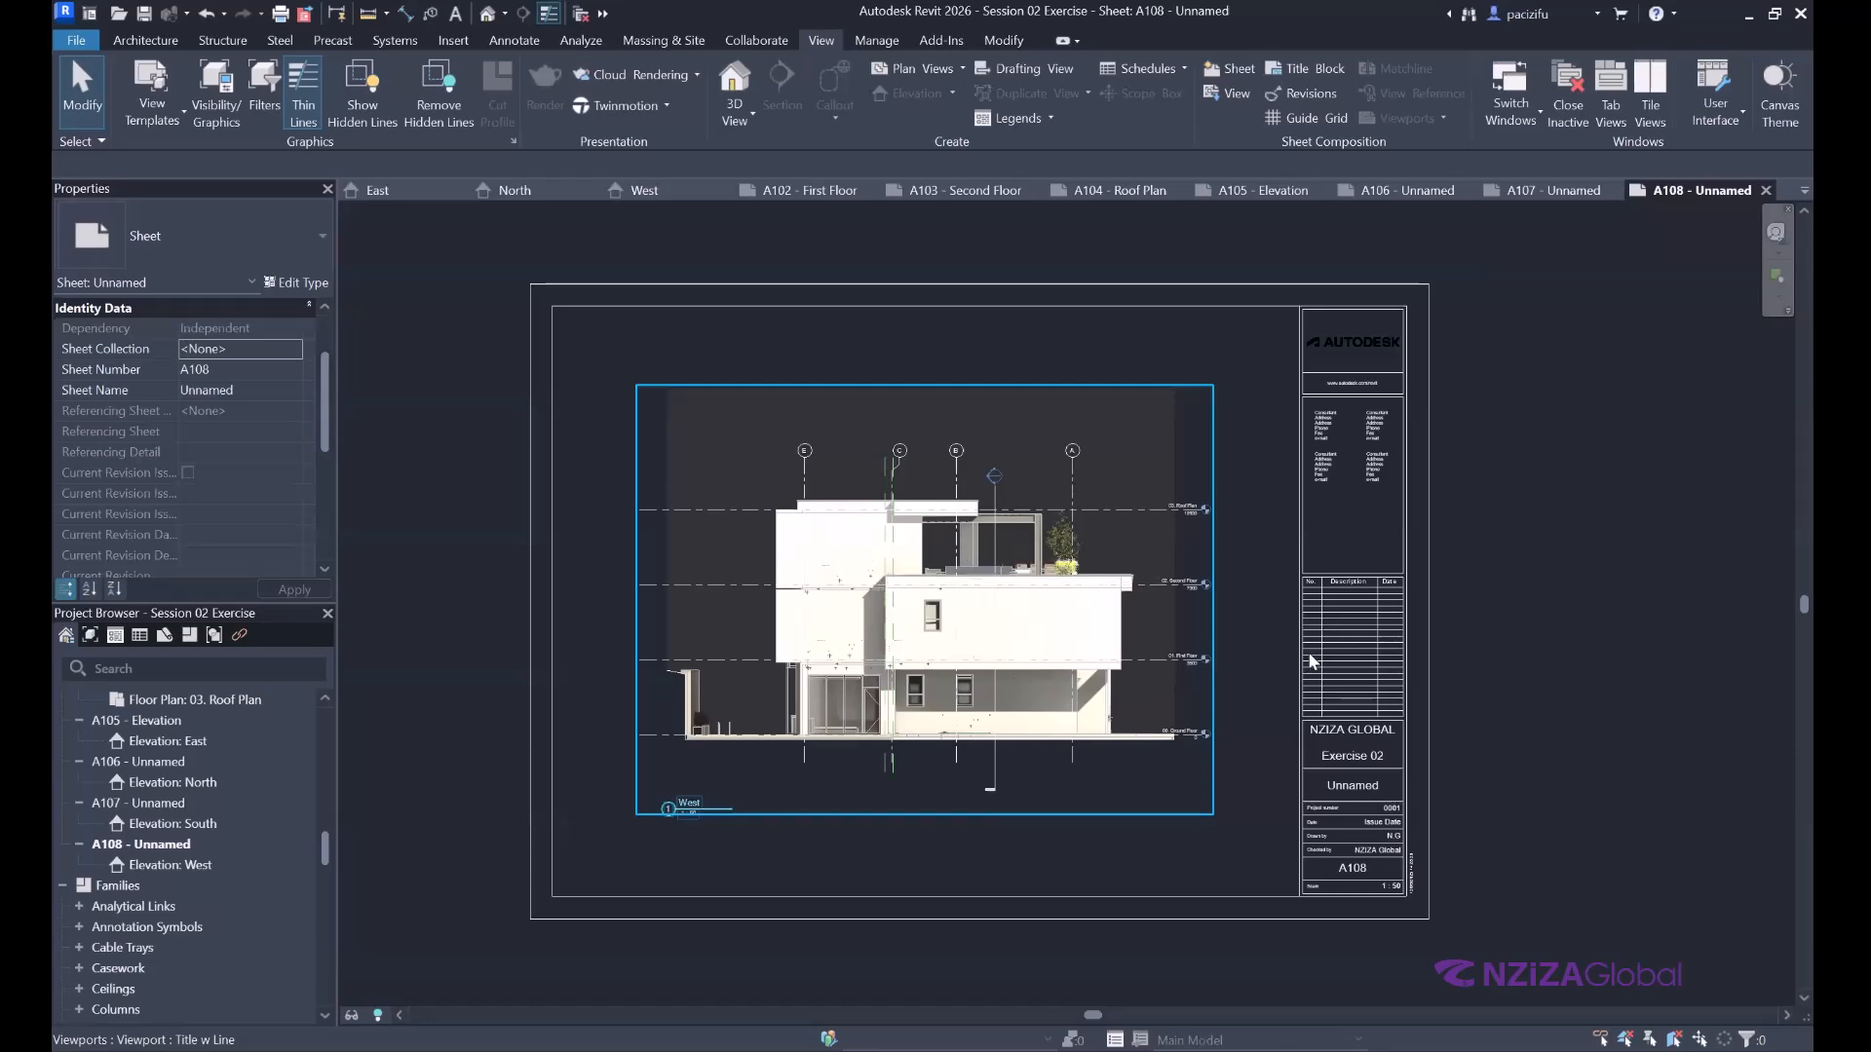
scroll(1307, 672, "up", 2)
scroll(1306, 694, "down", 4)
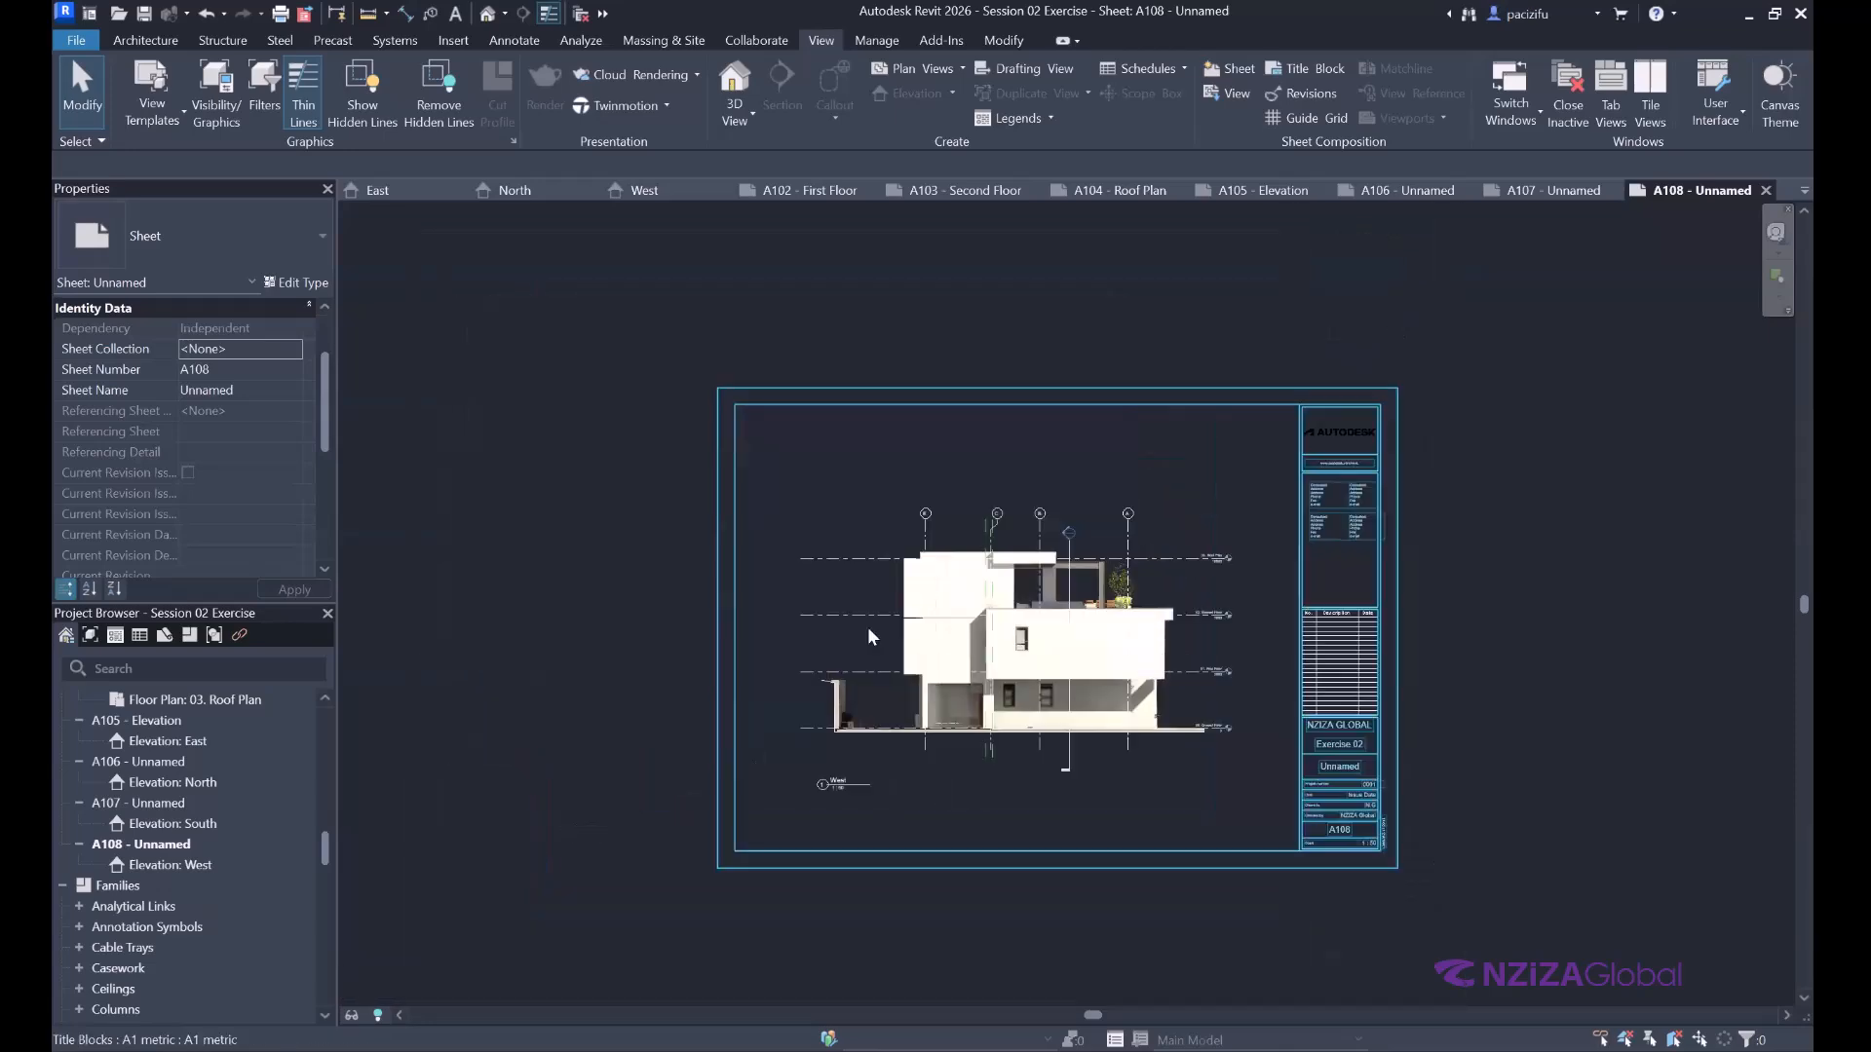
scroll(1315, 682, "up", 2)
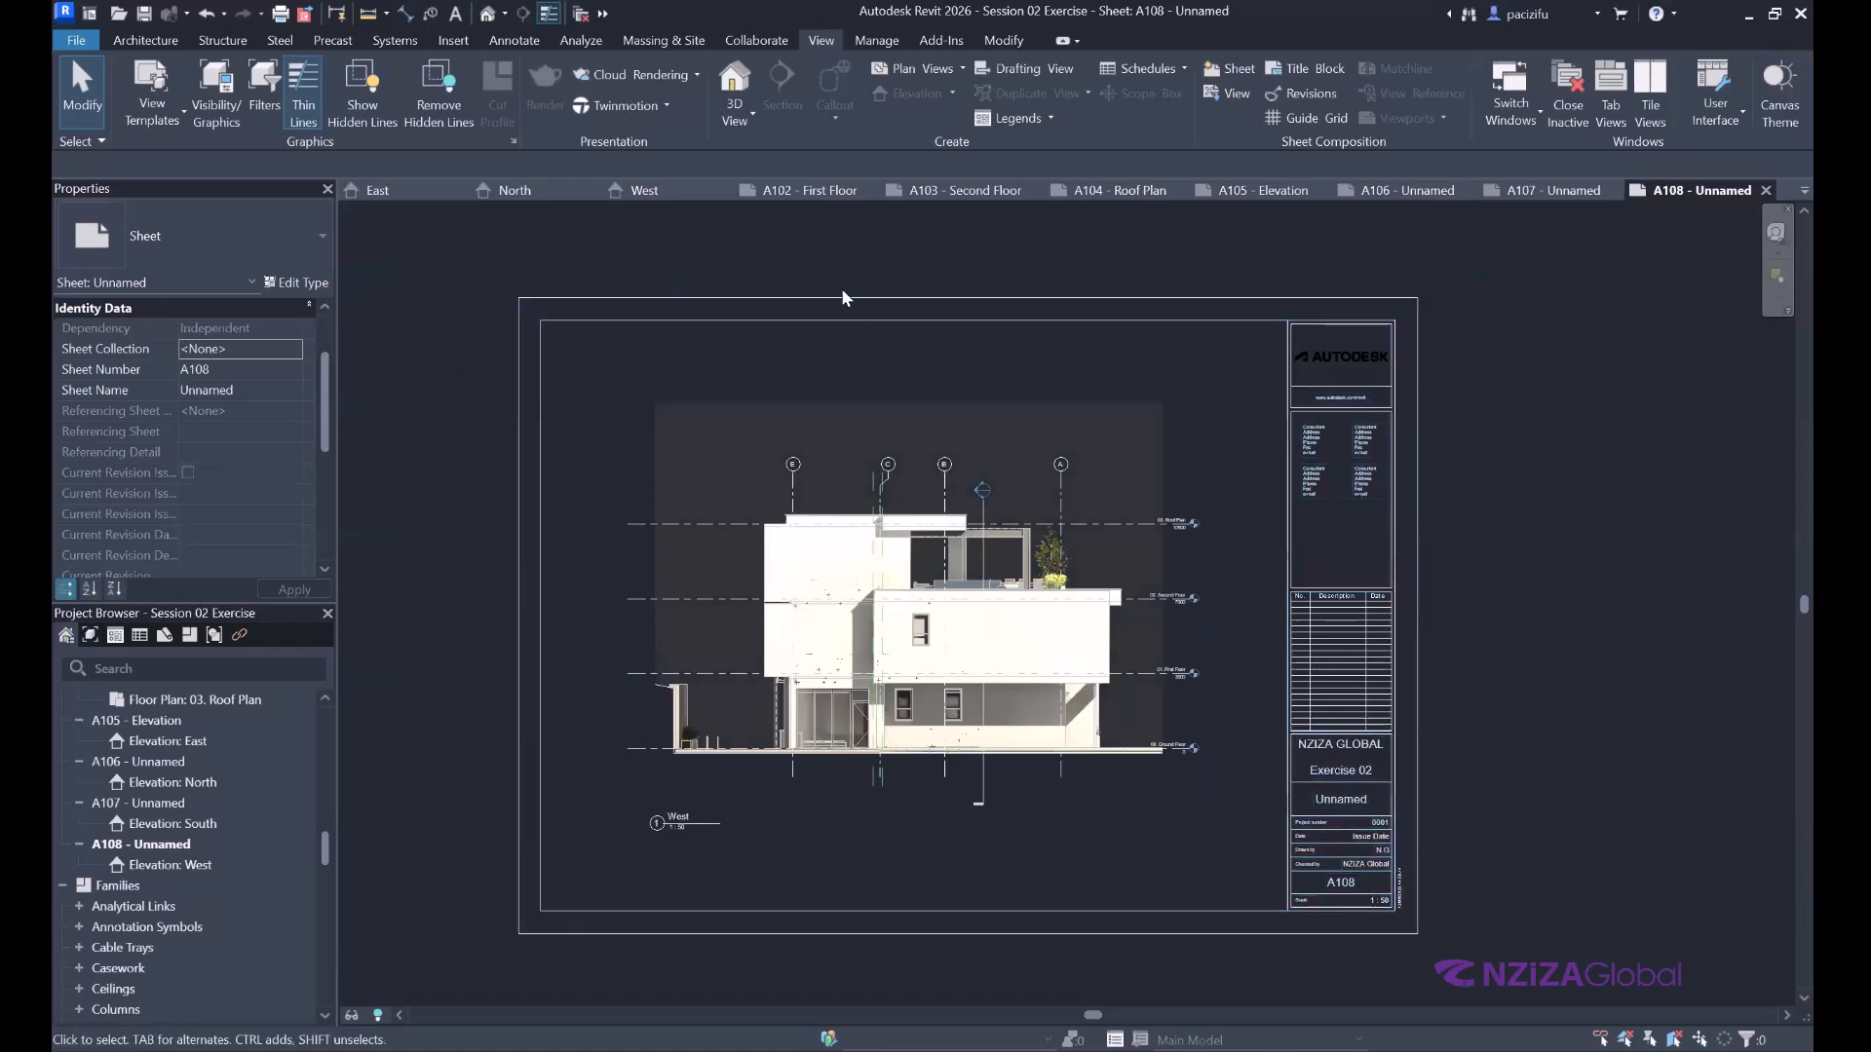
left_click(1290, 471)
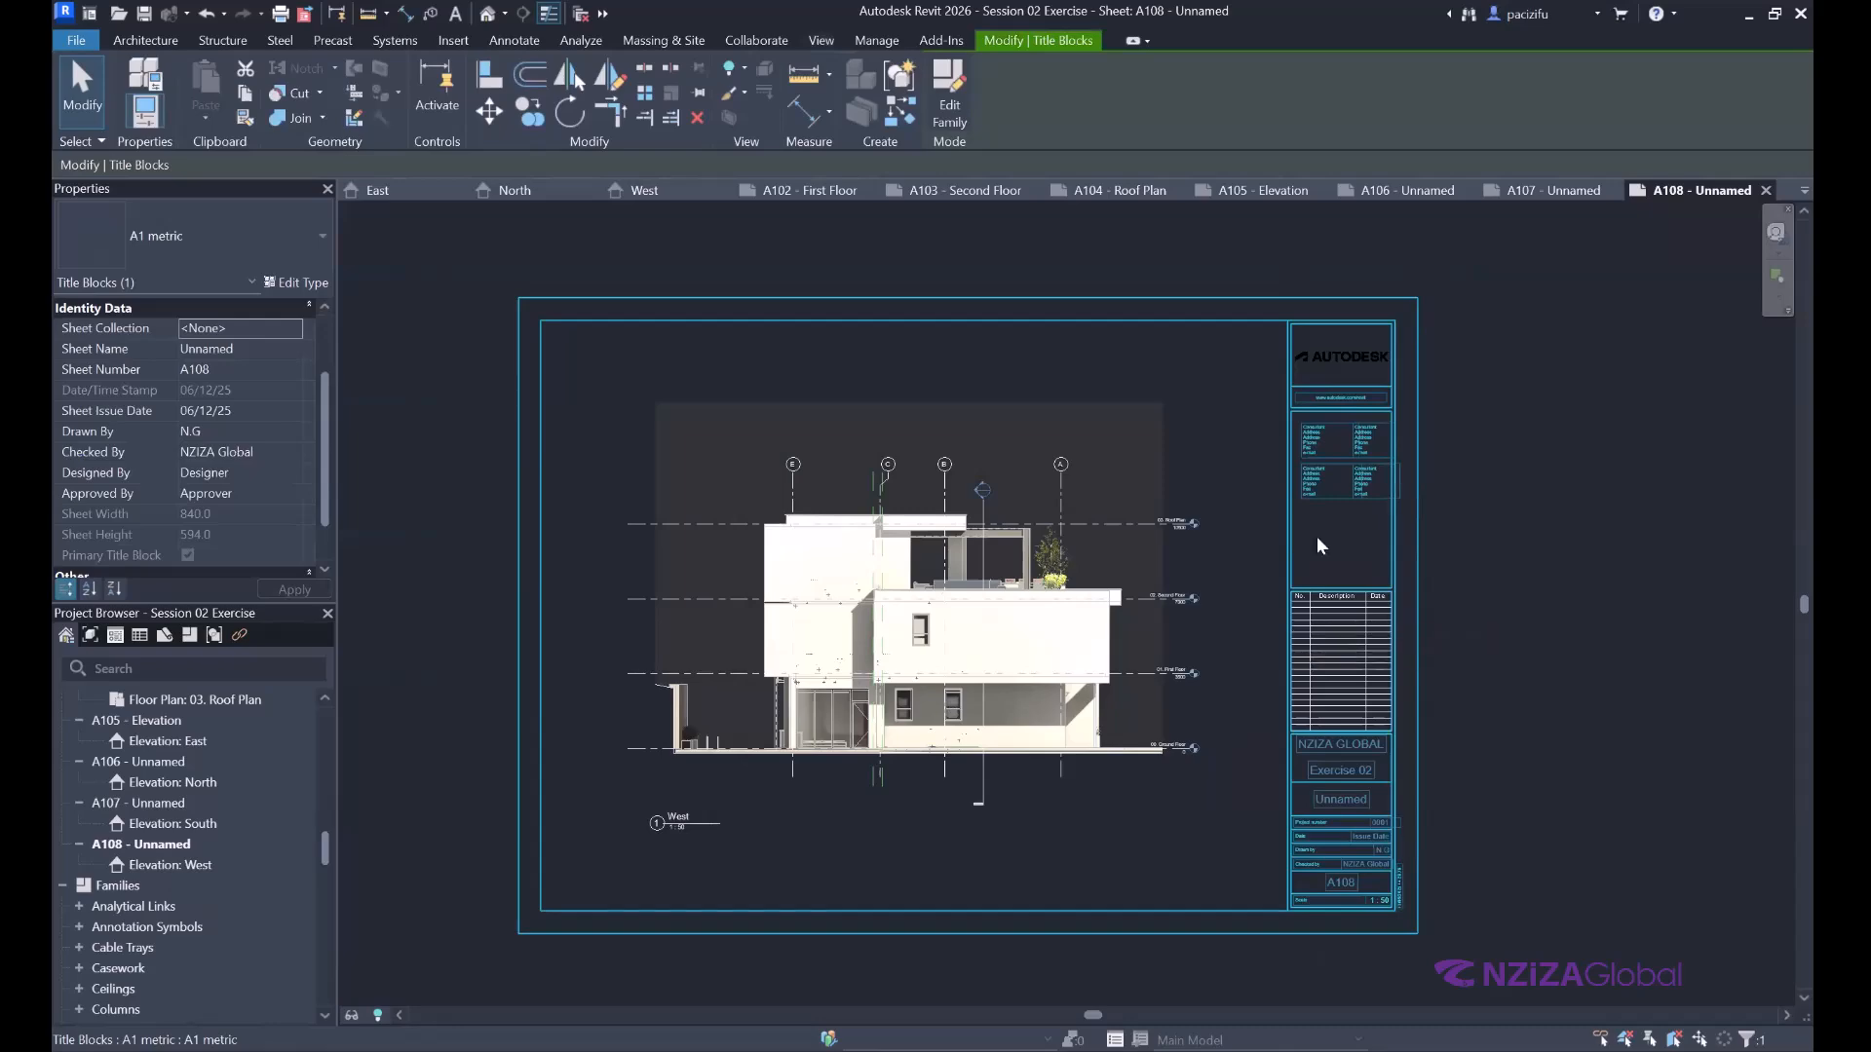
double_click(1279, 528)
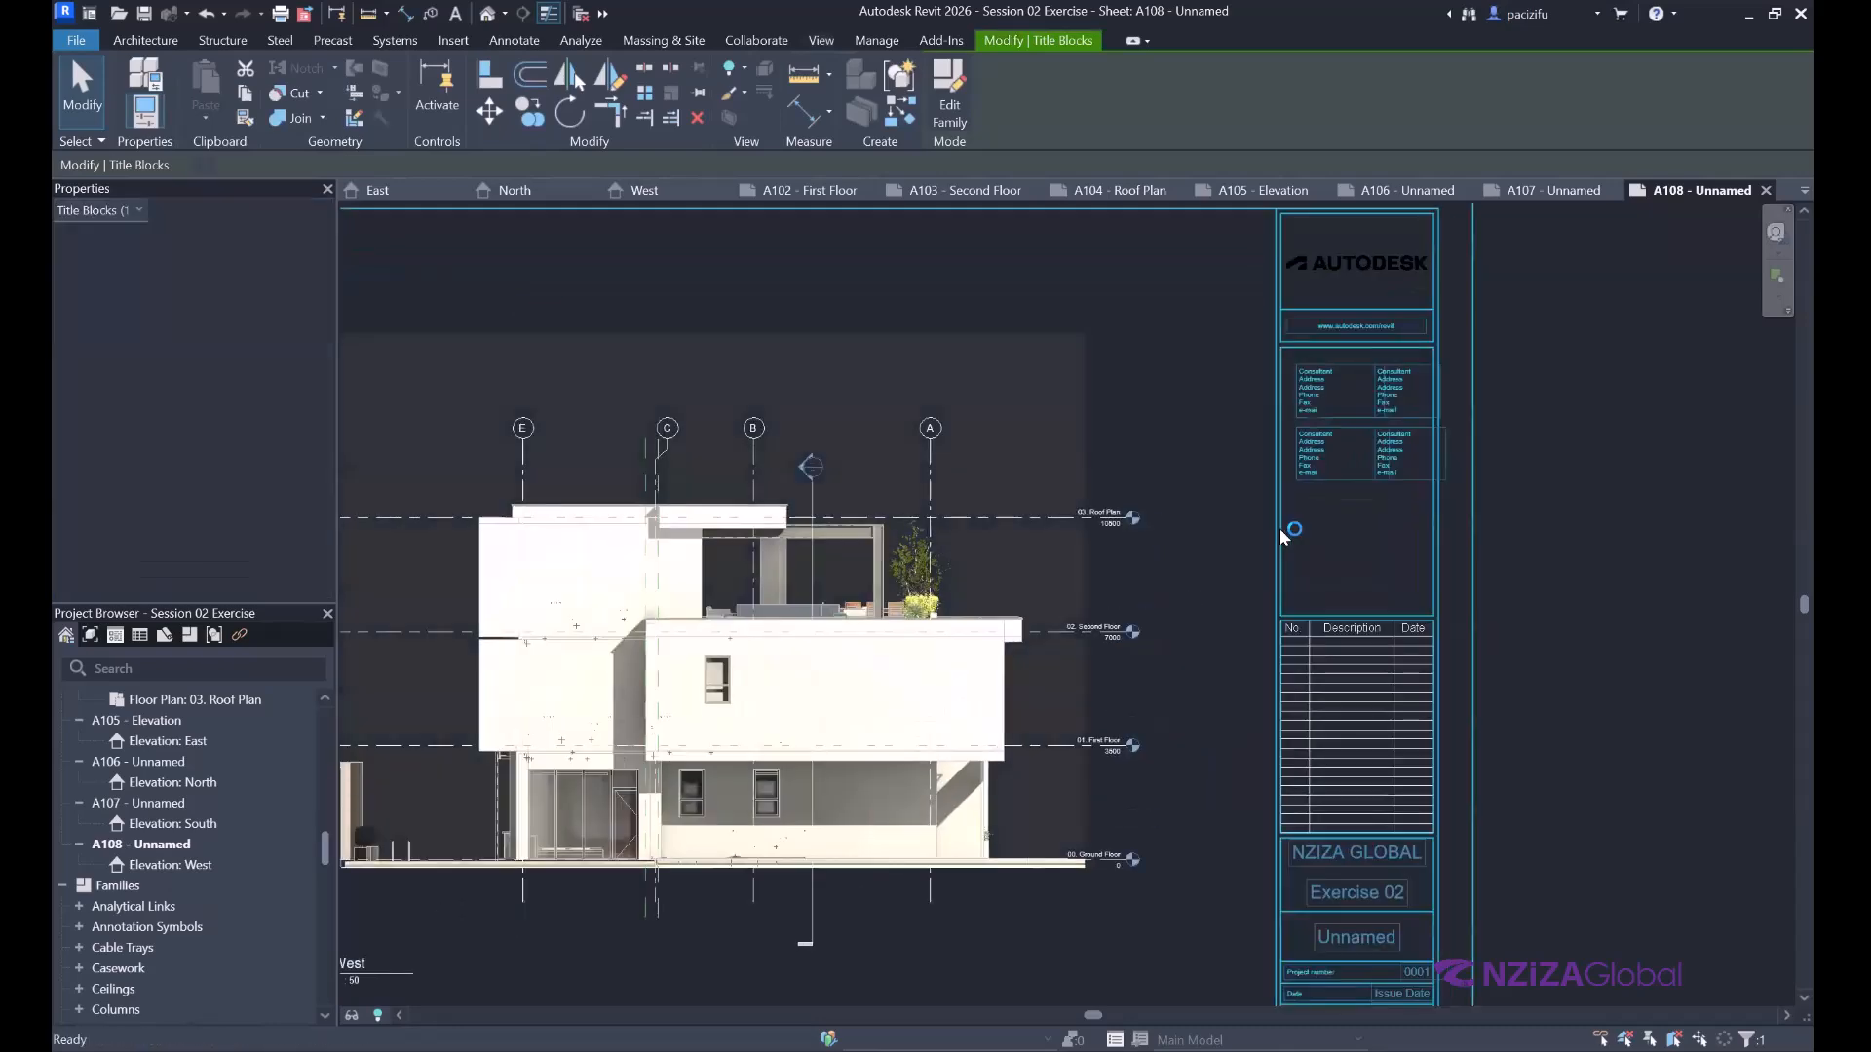
scroll(786, 503, "down", 1)
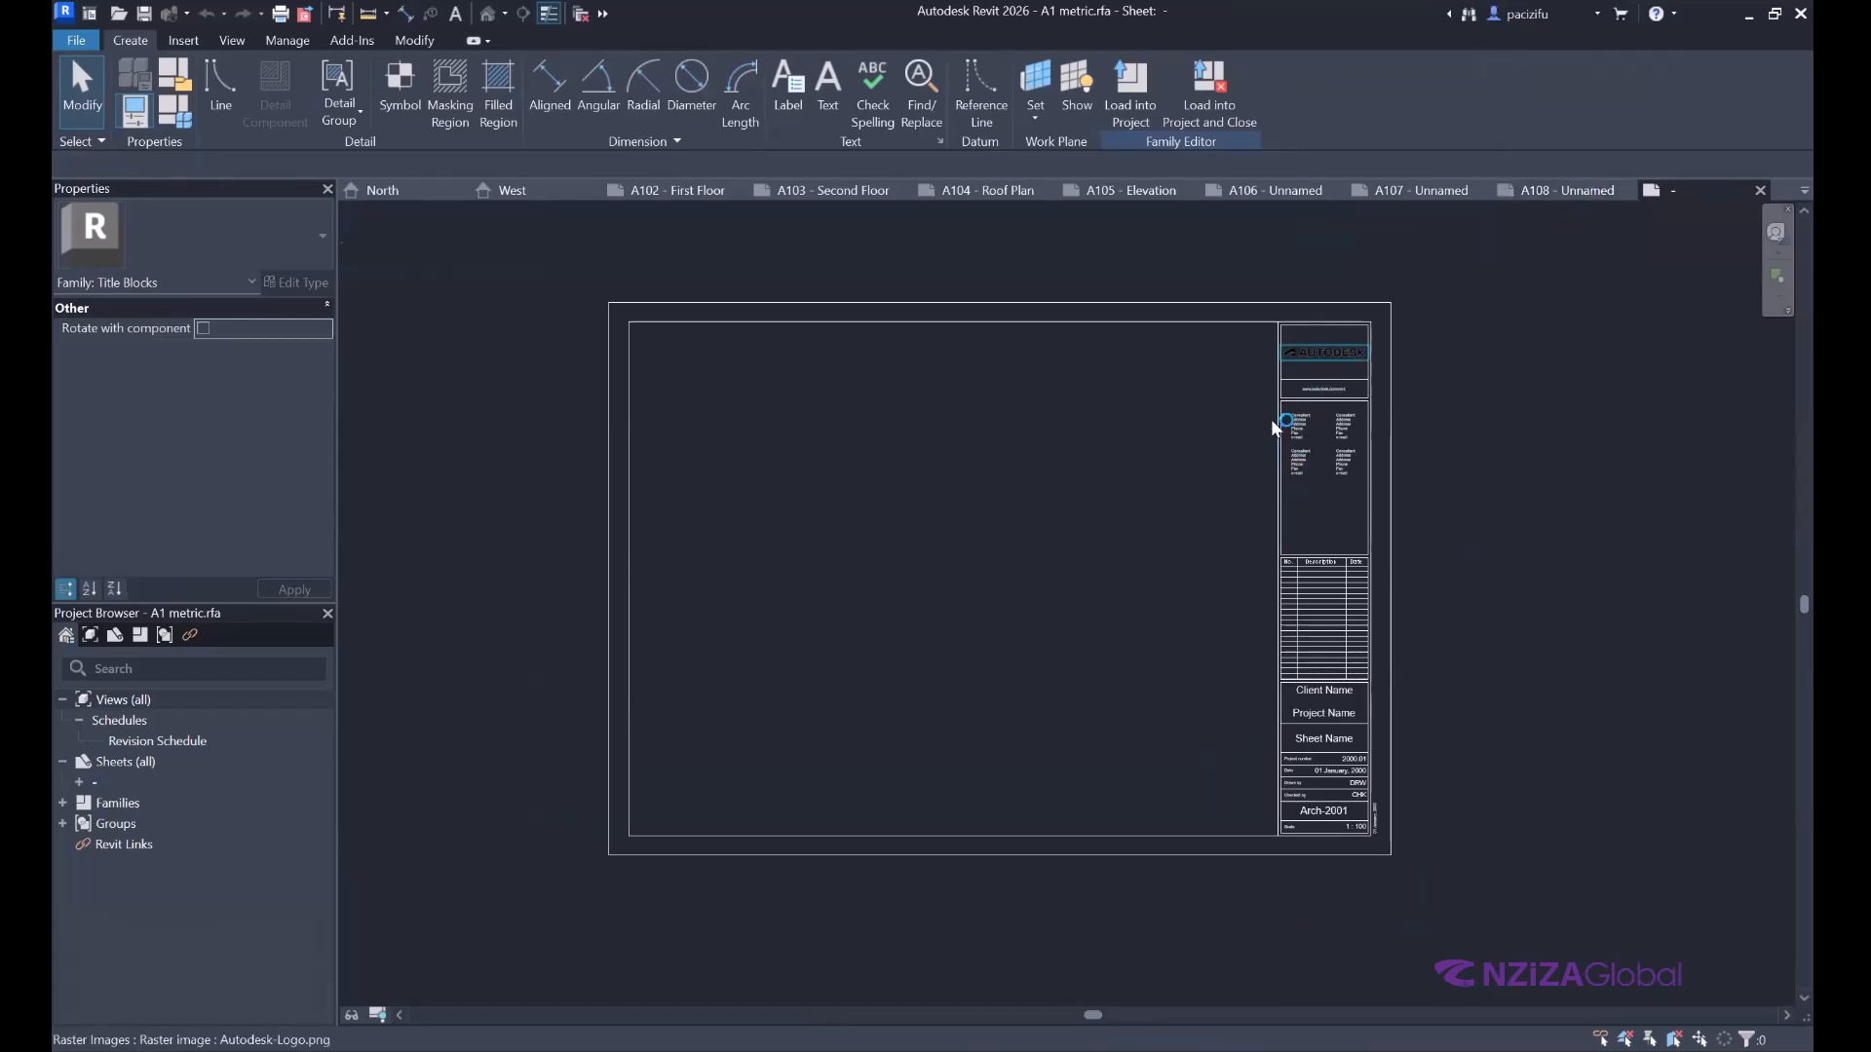
scroll(1331, 404, "up", 3)
scroll(1329, 402, "down", 1)
left_click(1759, 190)
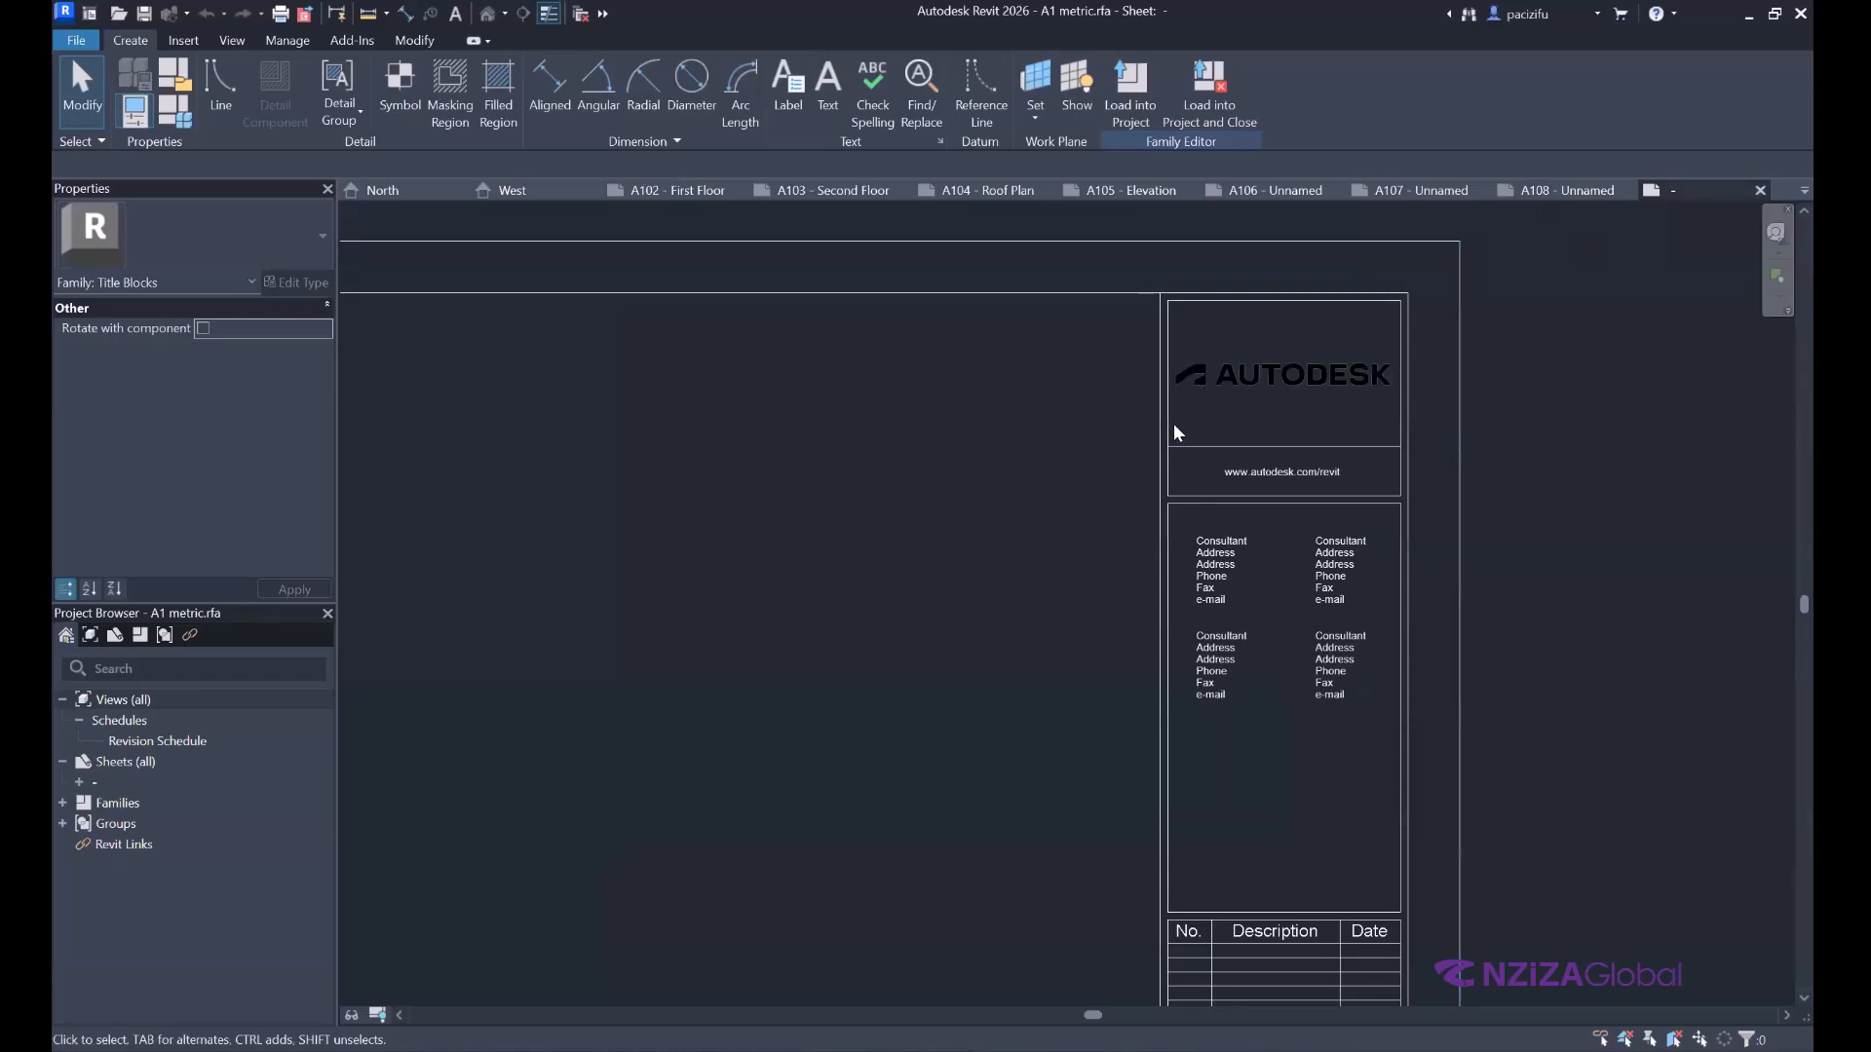
left_click(1045, 535)
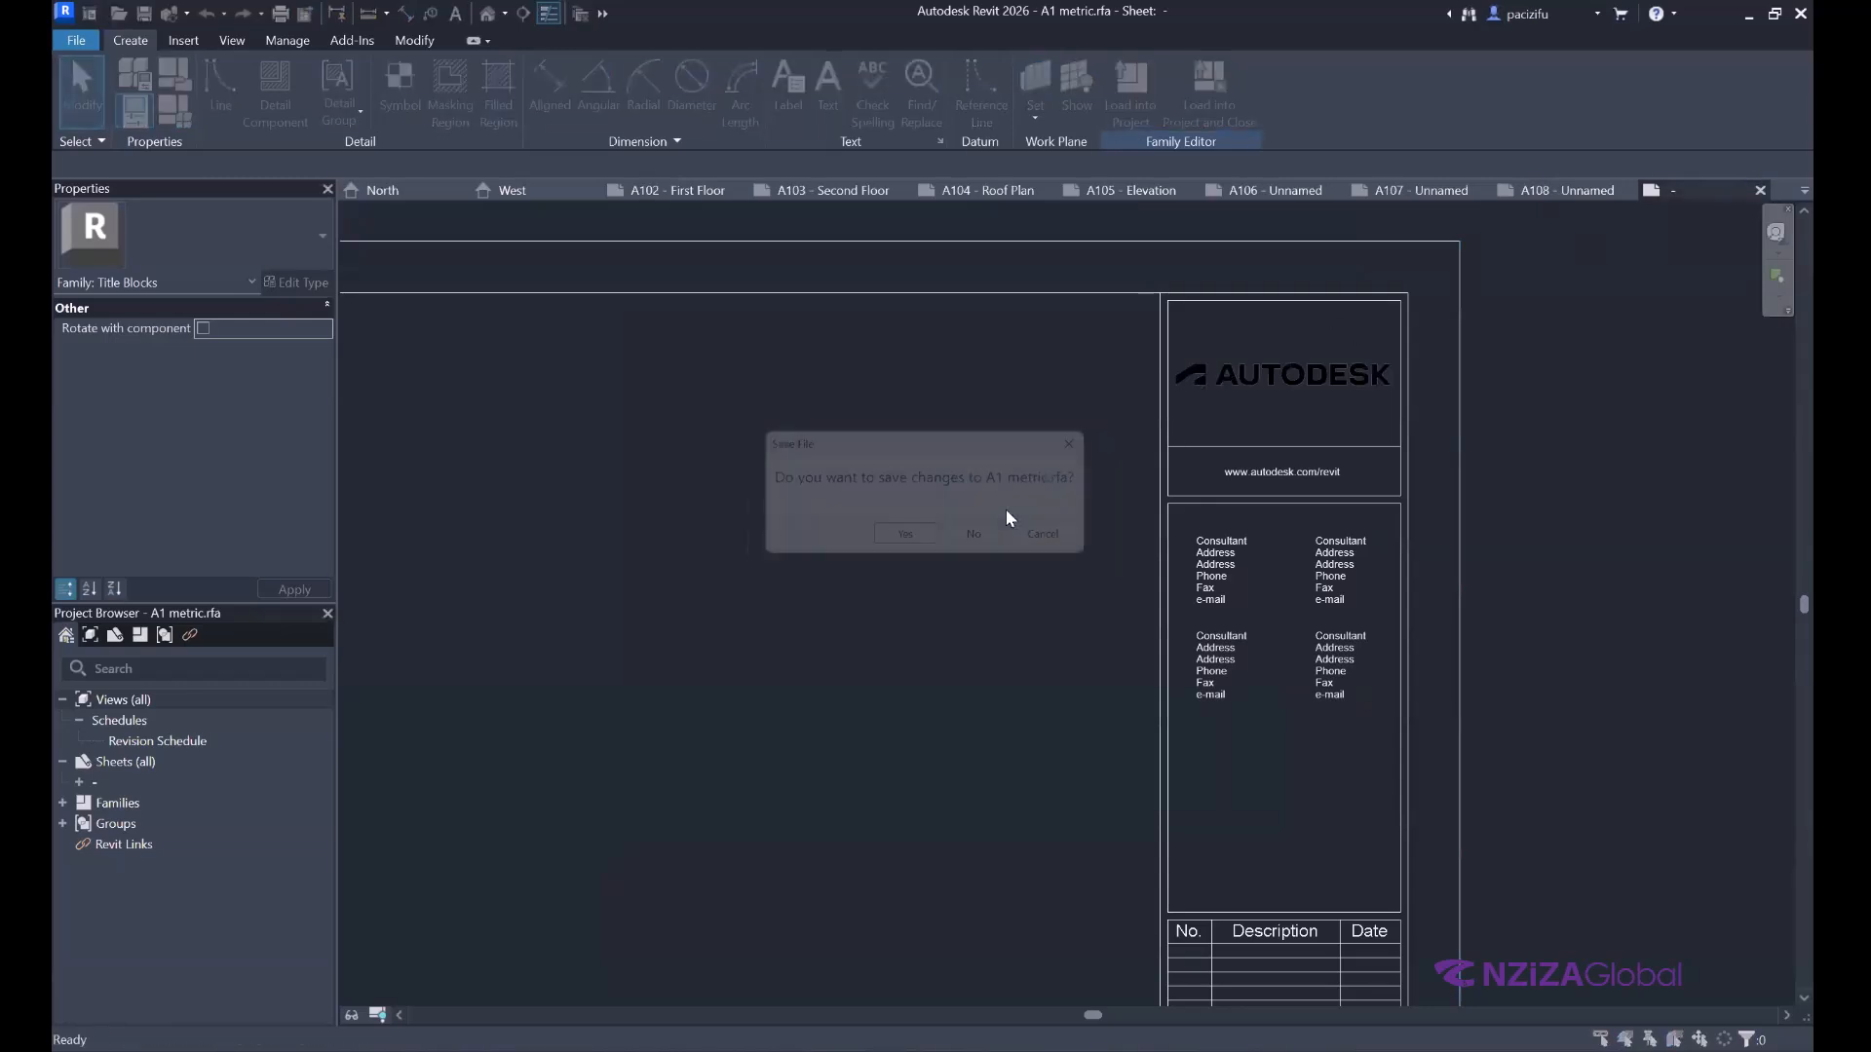
left_click(981, 538)
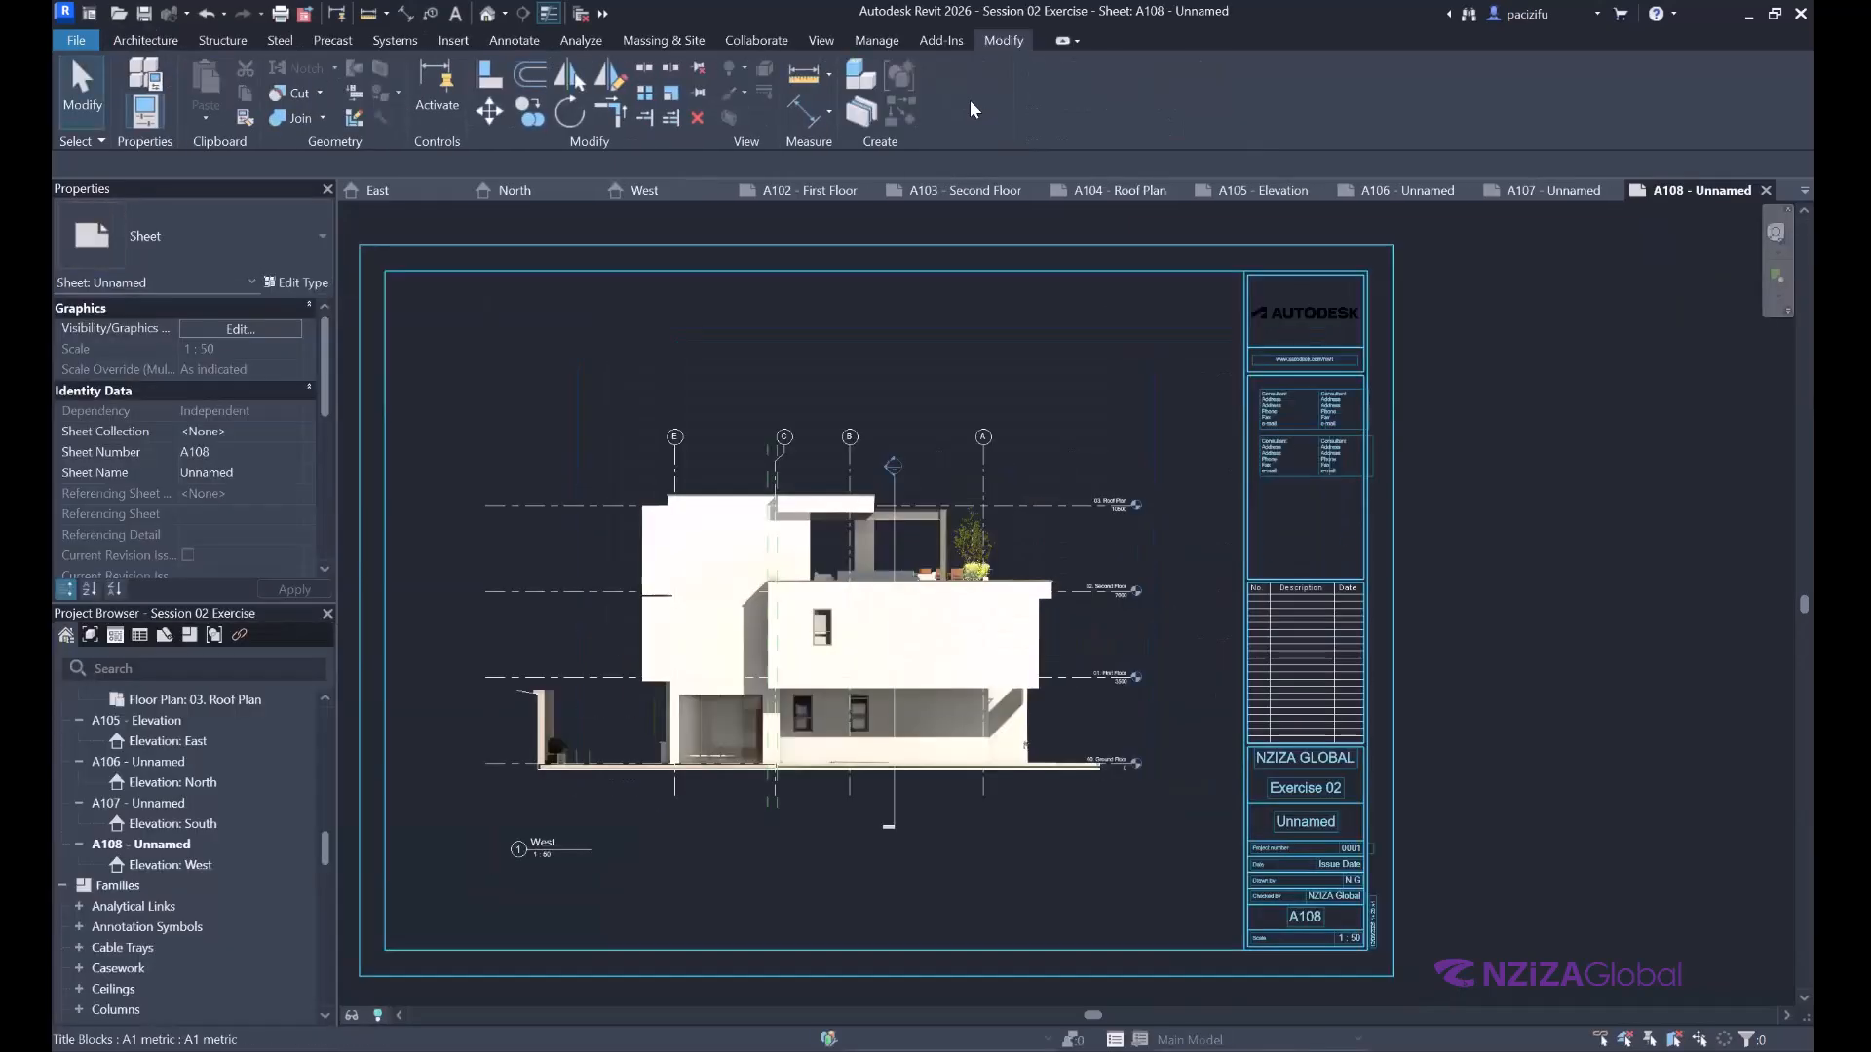
Open the A1 metric title block family for editing and inspect its Autodesk logo image.
left_click(949, 89)
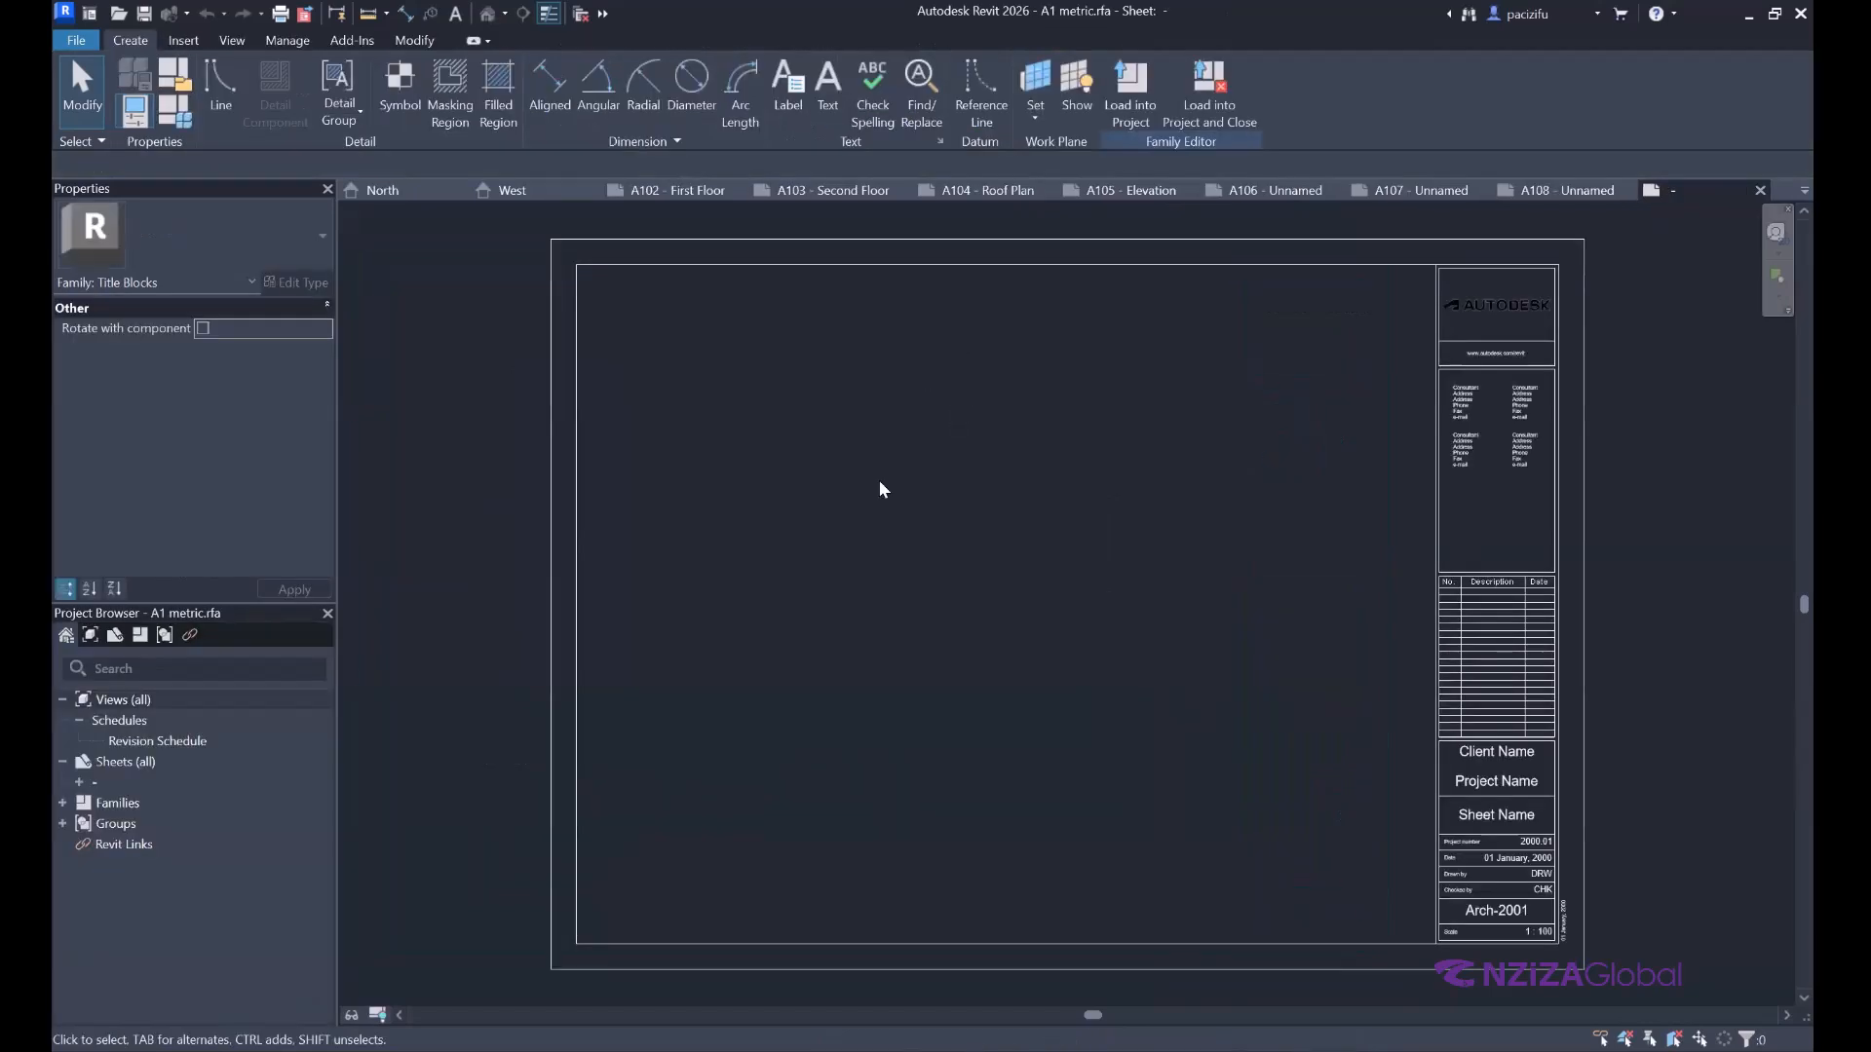
scroll(875, 506, "down", 1)
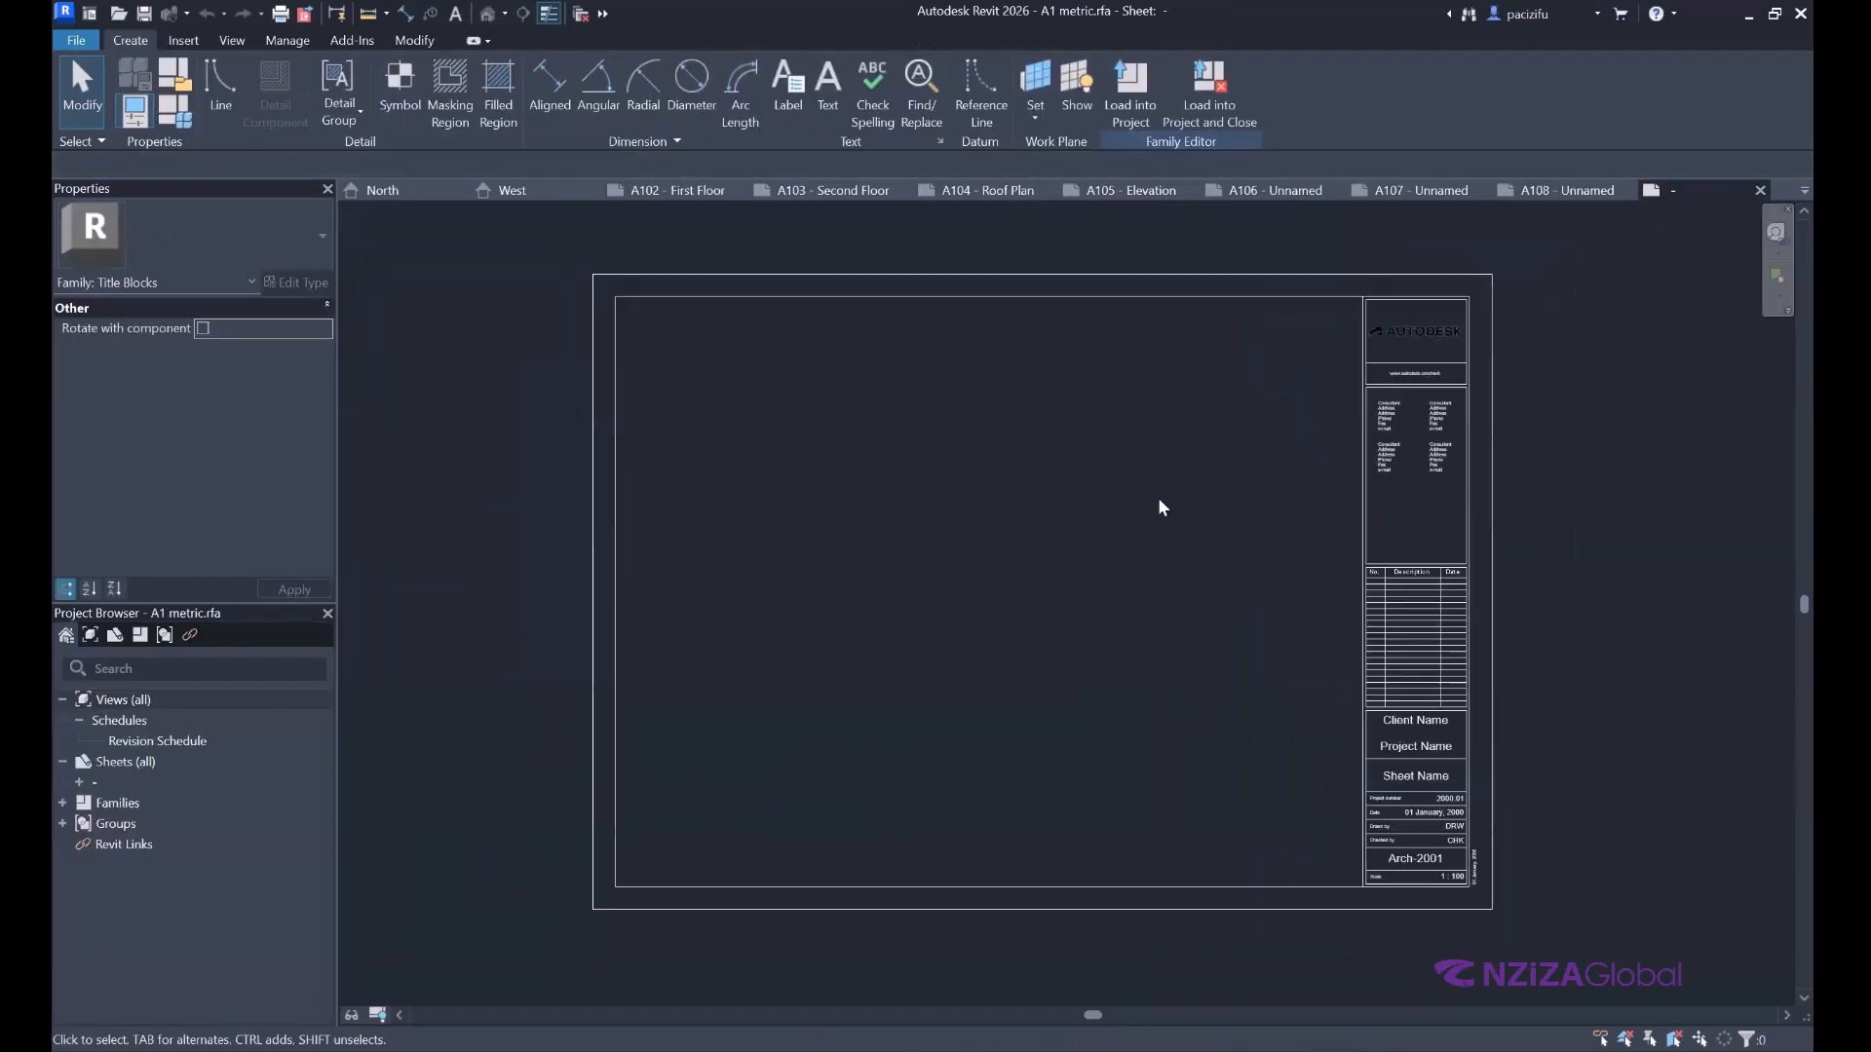
scroll(1190, 453, "up", 3)
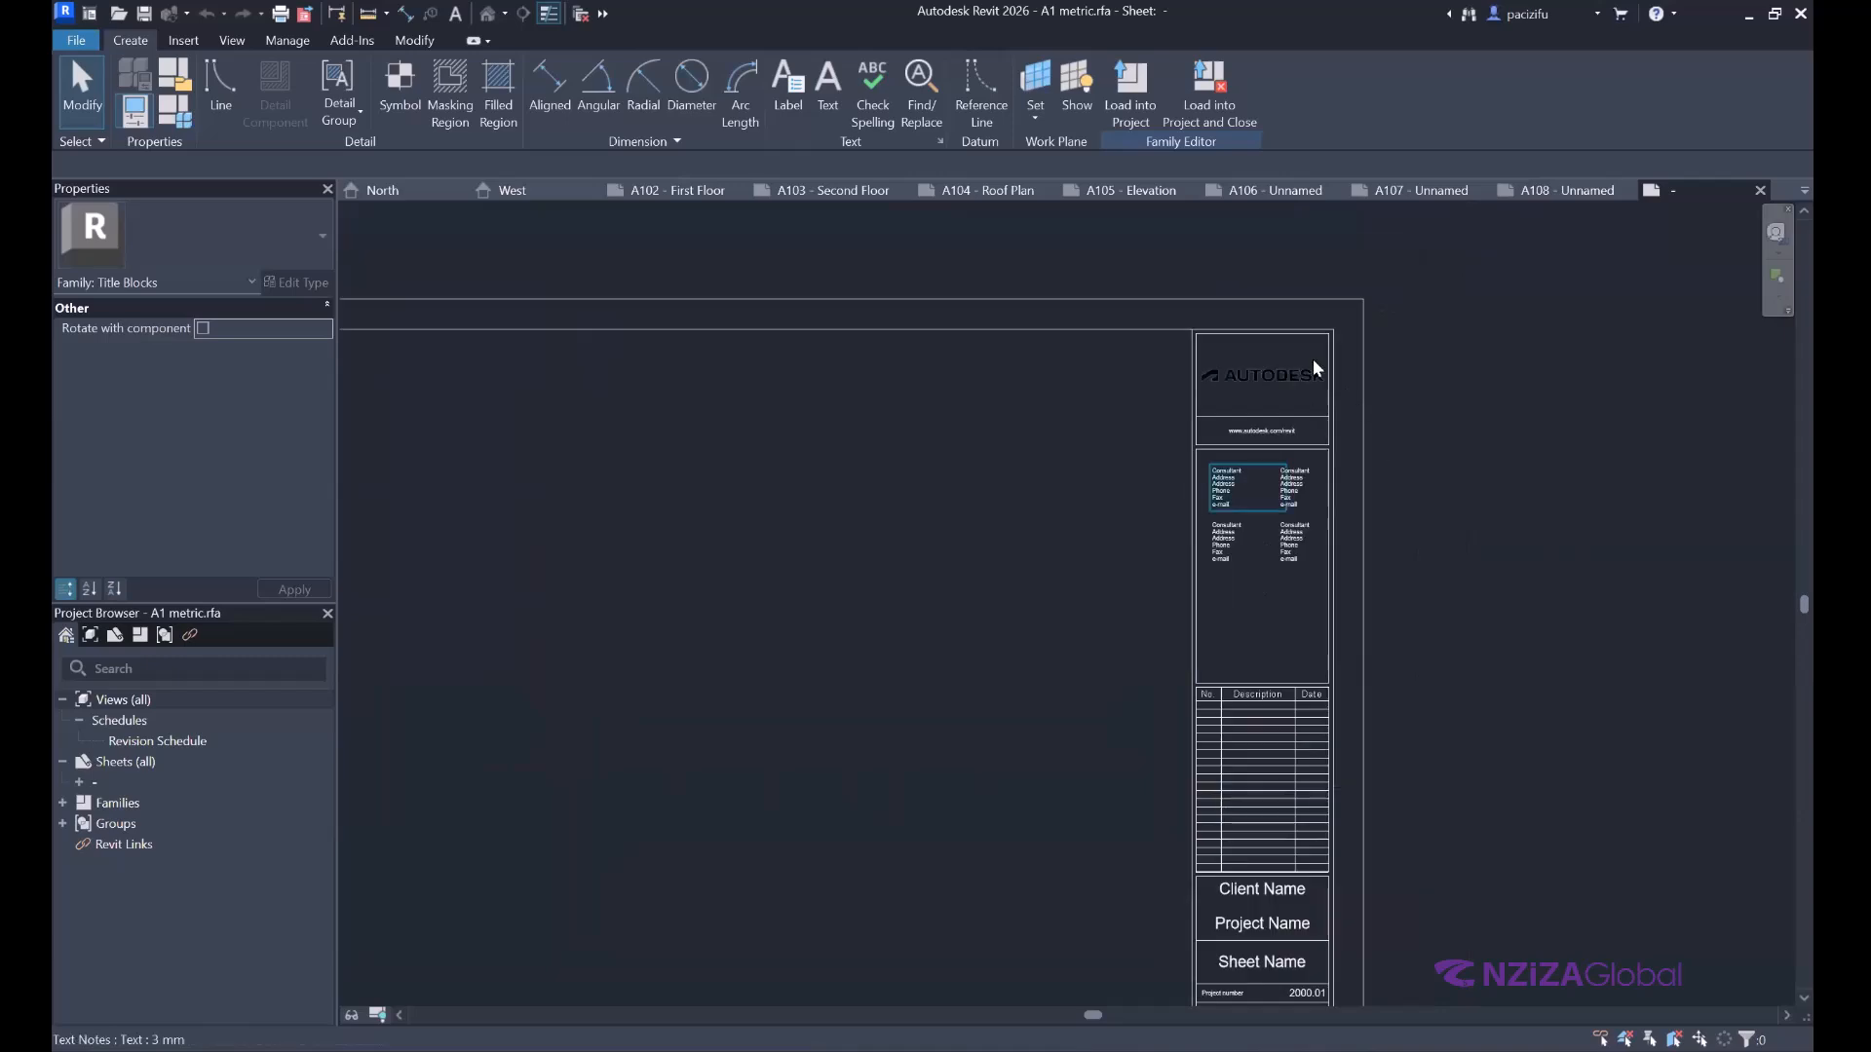
scroll(1121, 512, "up", 2)
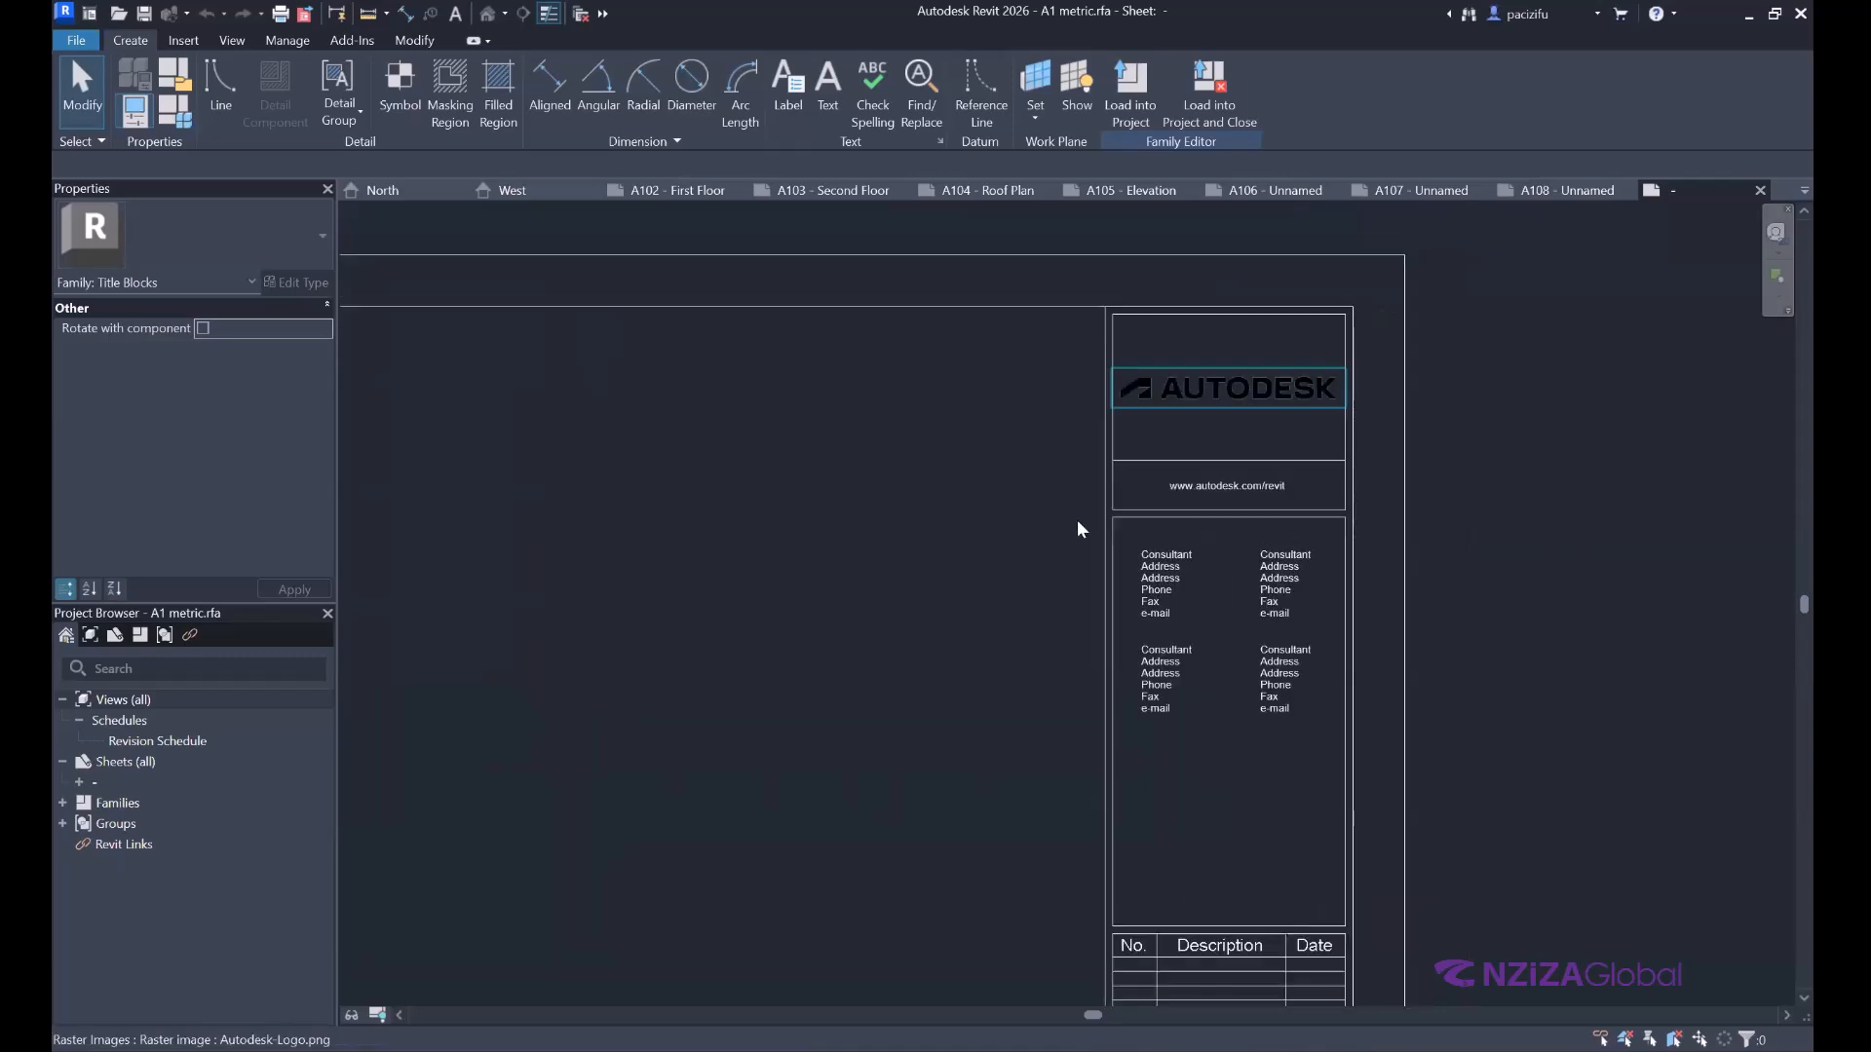
scroll(1323, 396, "up", 2)
left_click(1227, 390)
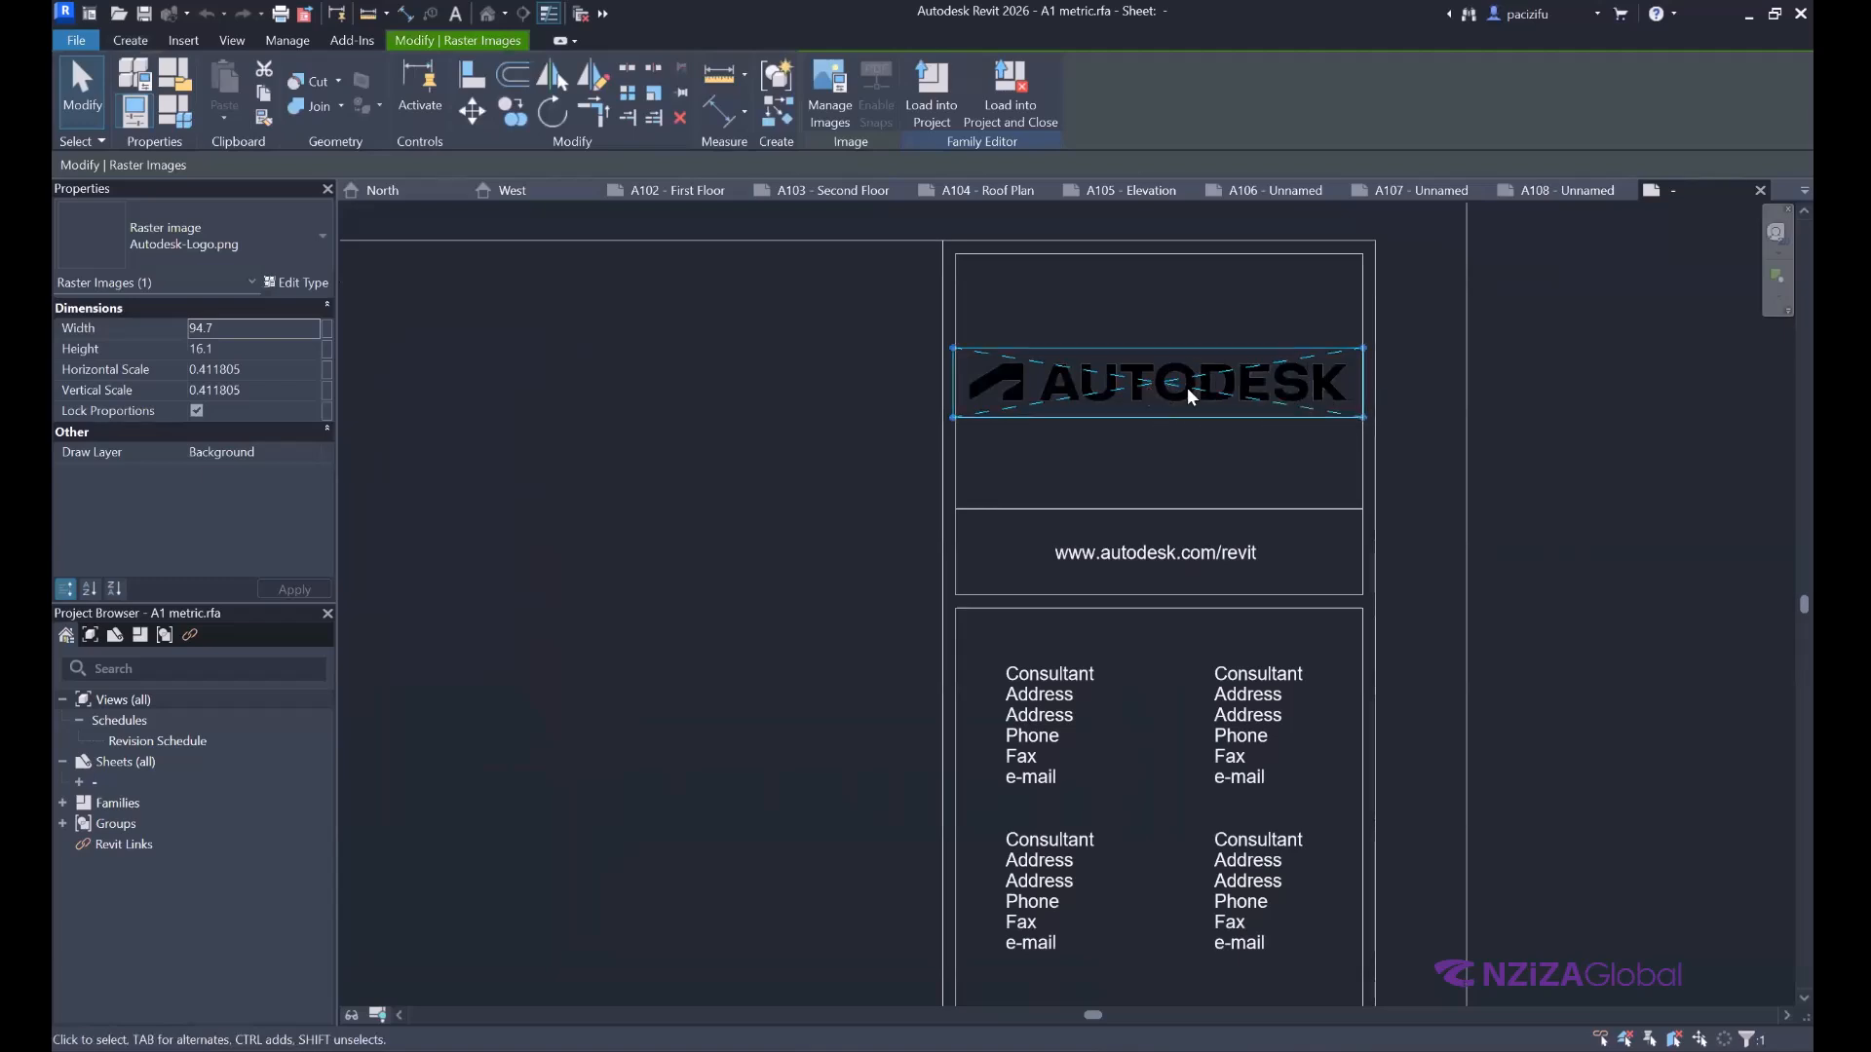
scroll(1172, 409, "down", 2)
key("Escape")
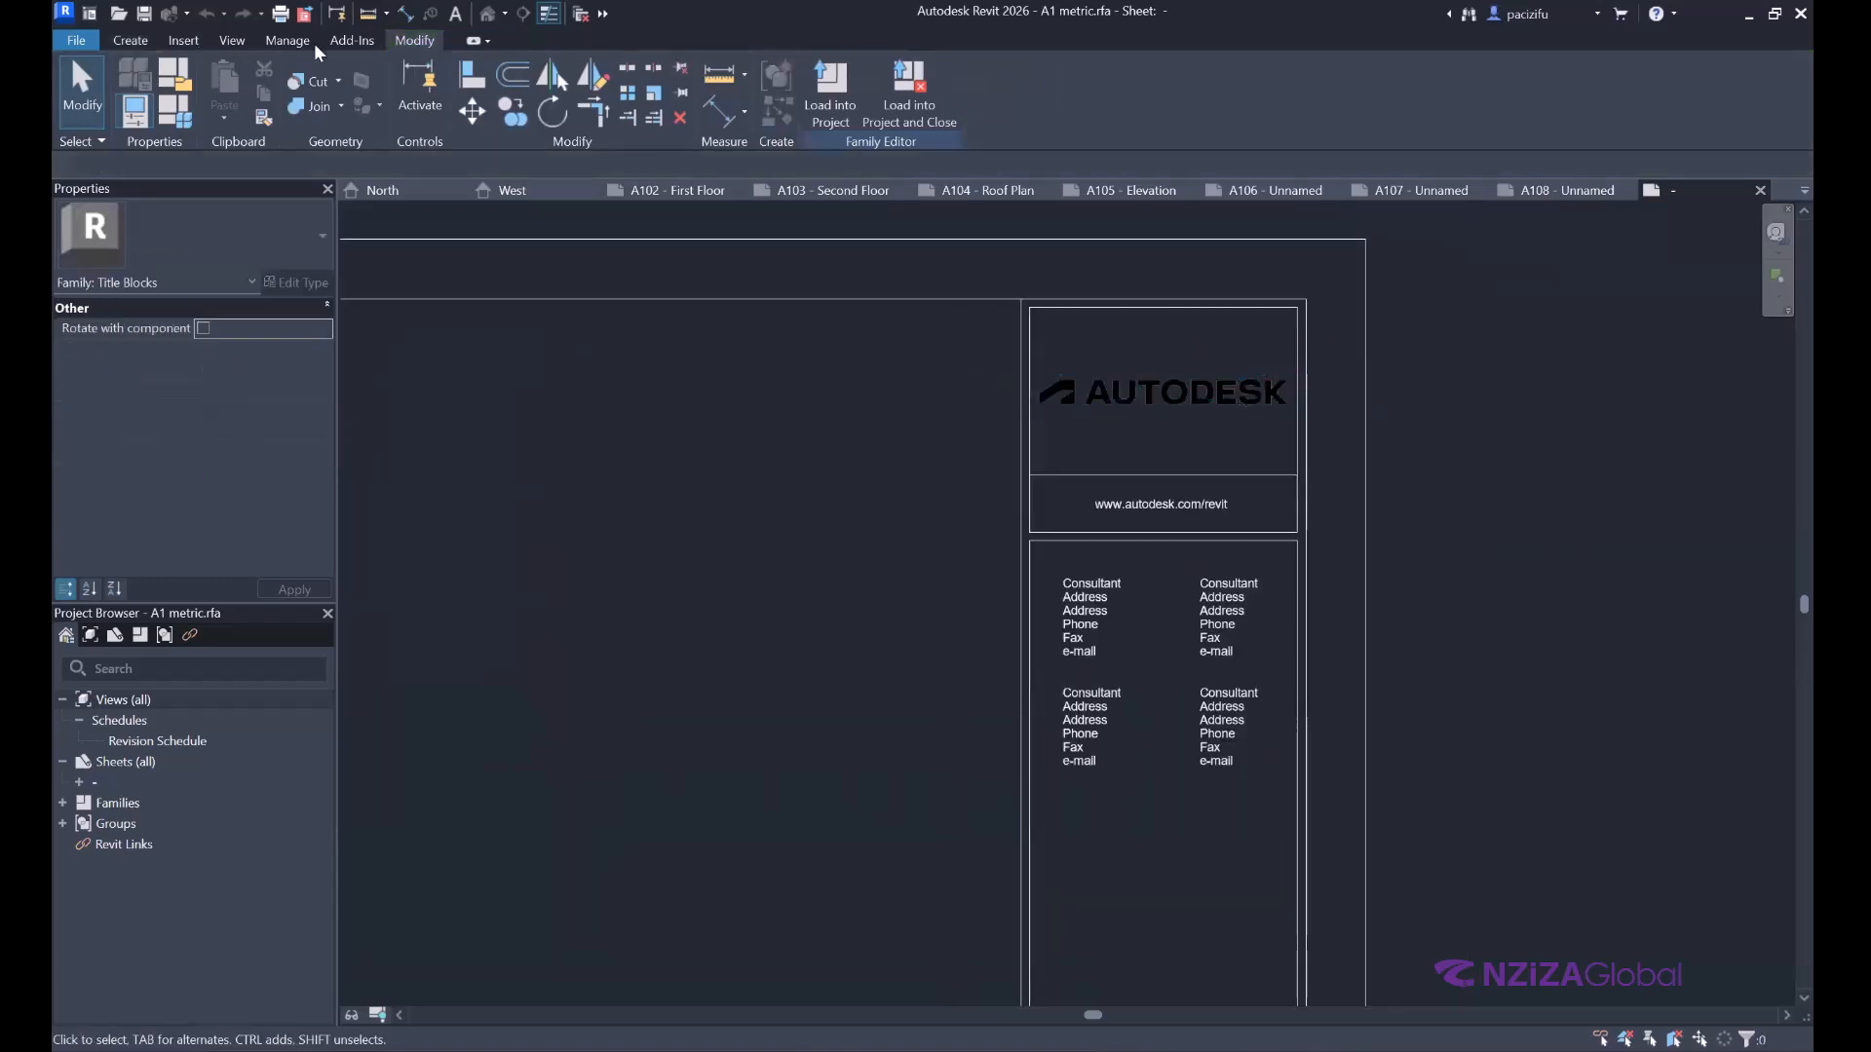
Add the image logo-light_2x.png from the Desktop to the title block family's managed images.
left_click(191, 39)
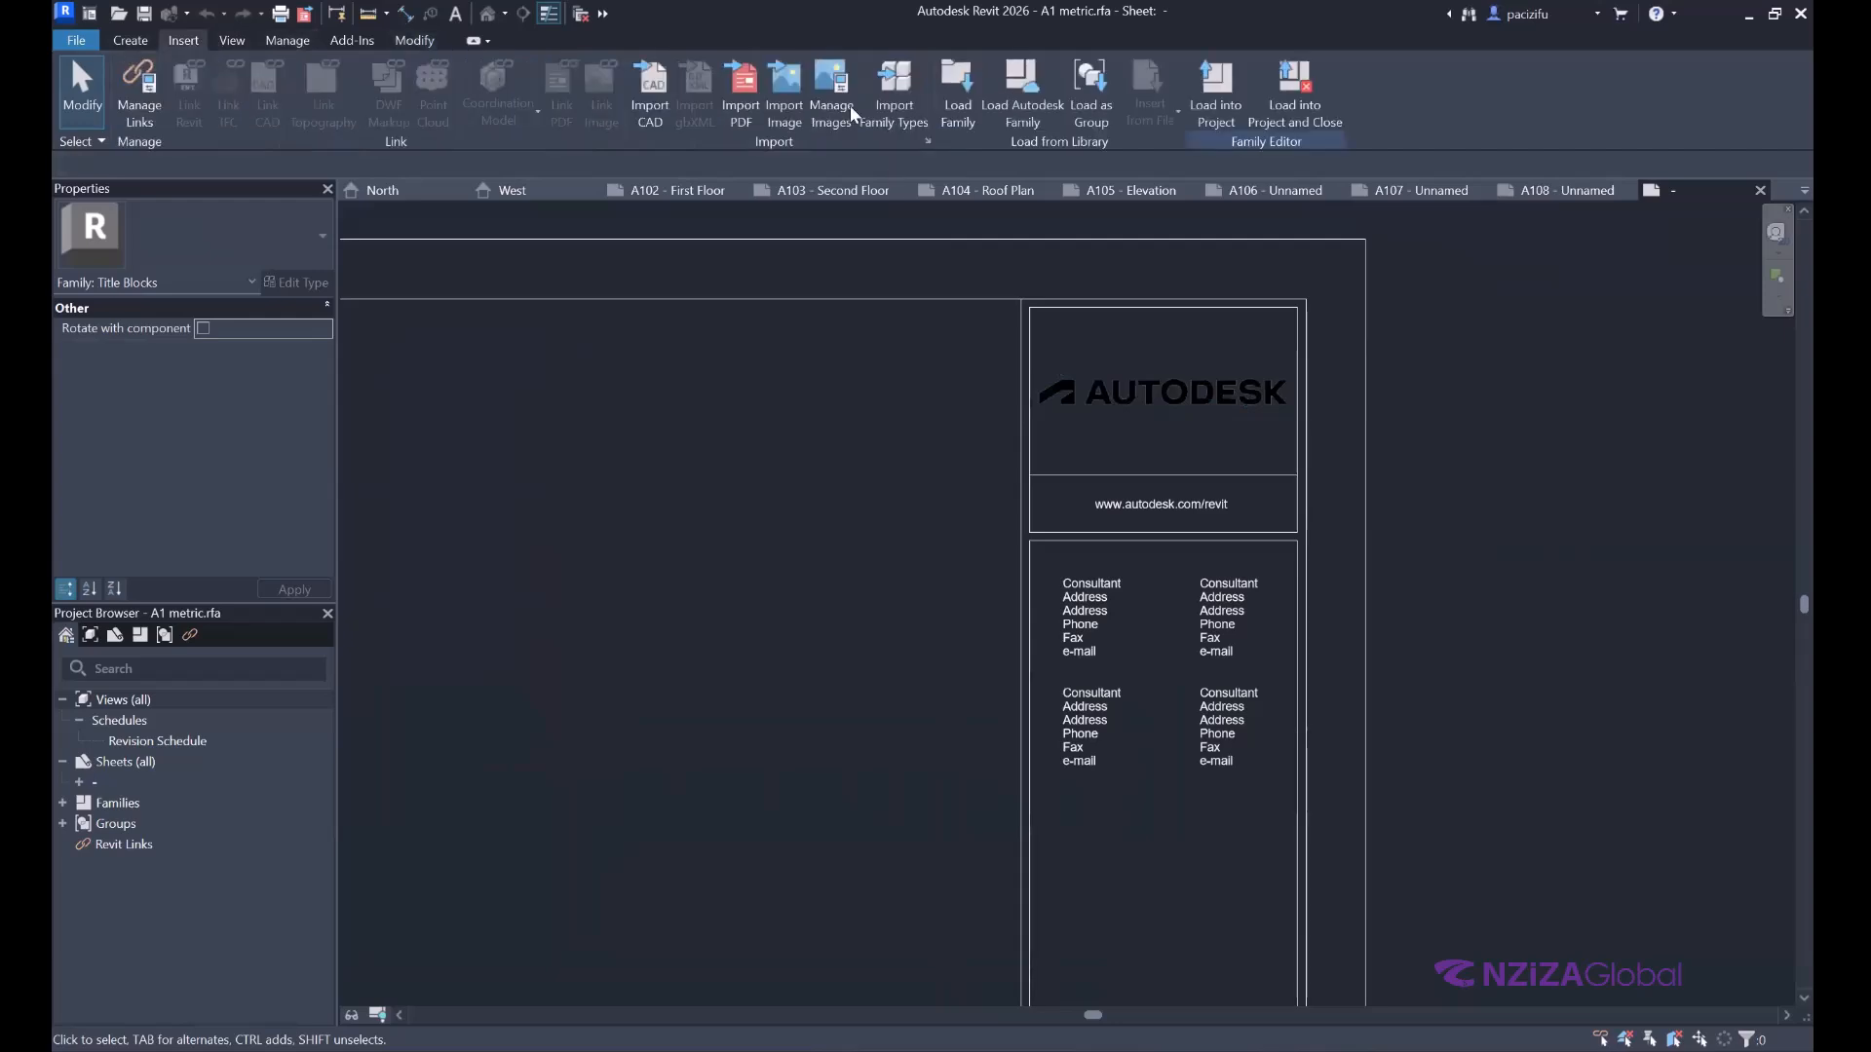
left_click(838, 114)
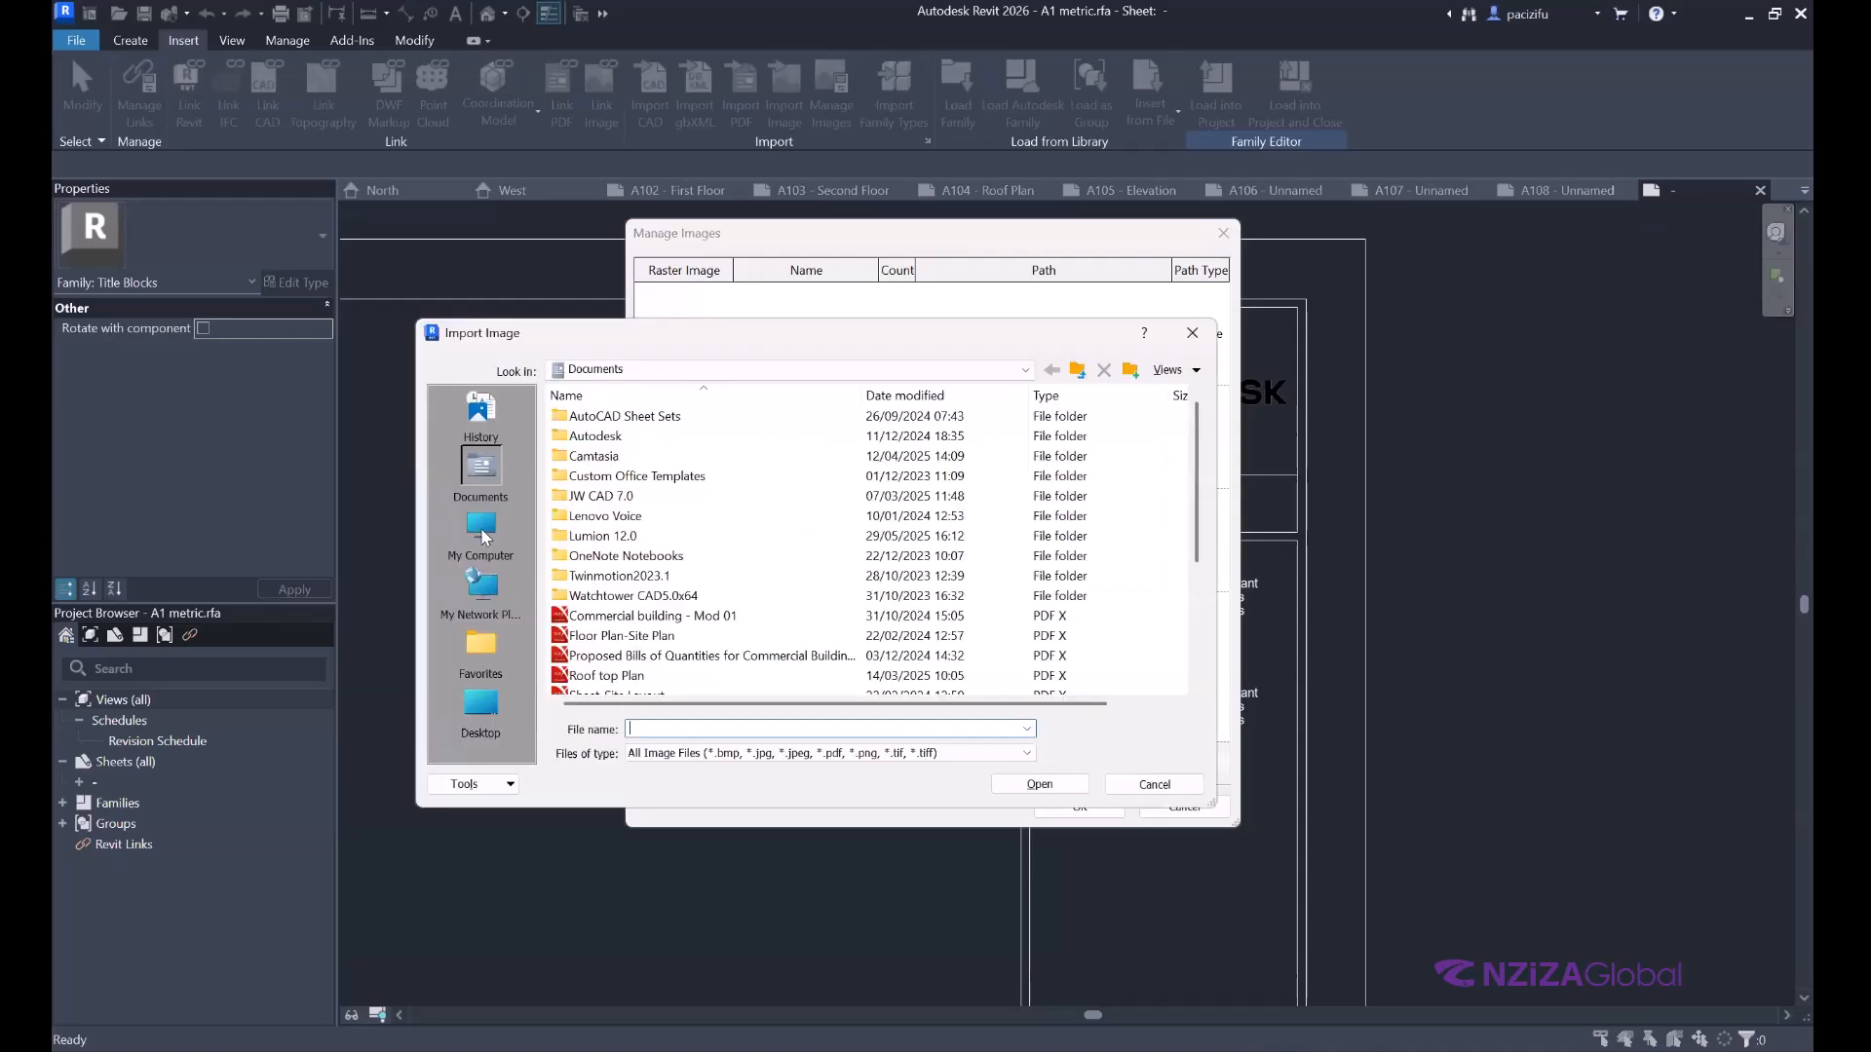
left_click(482, 531)
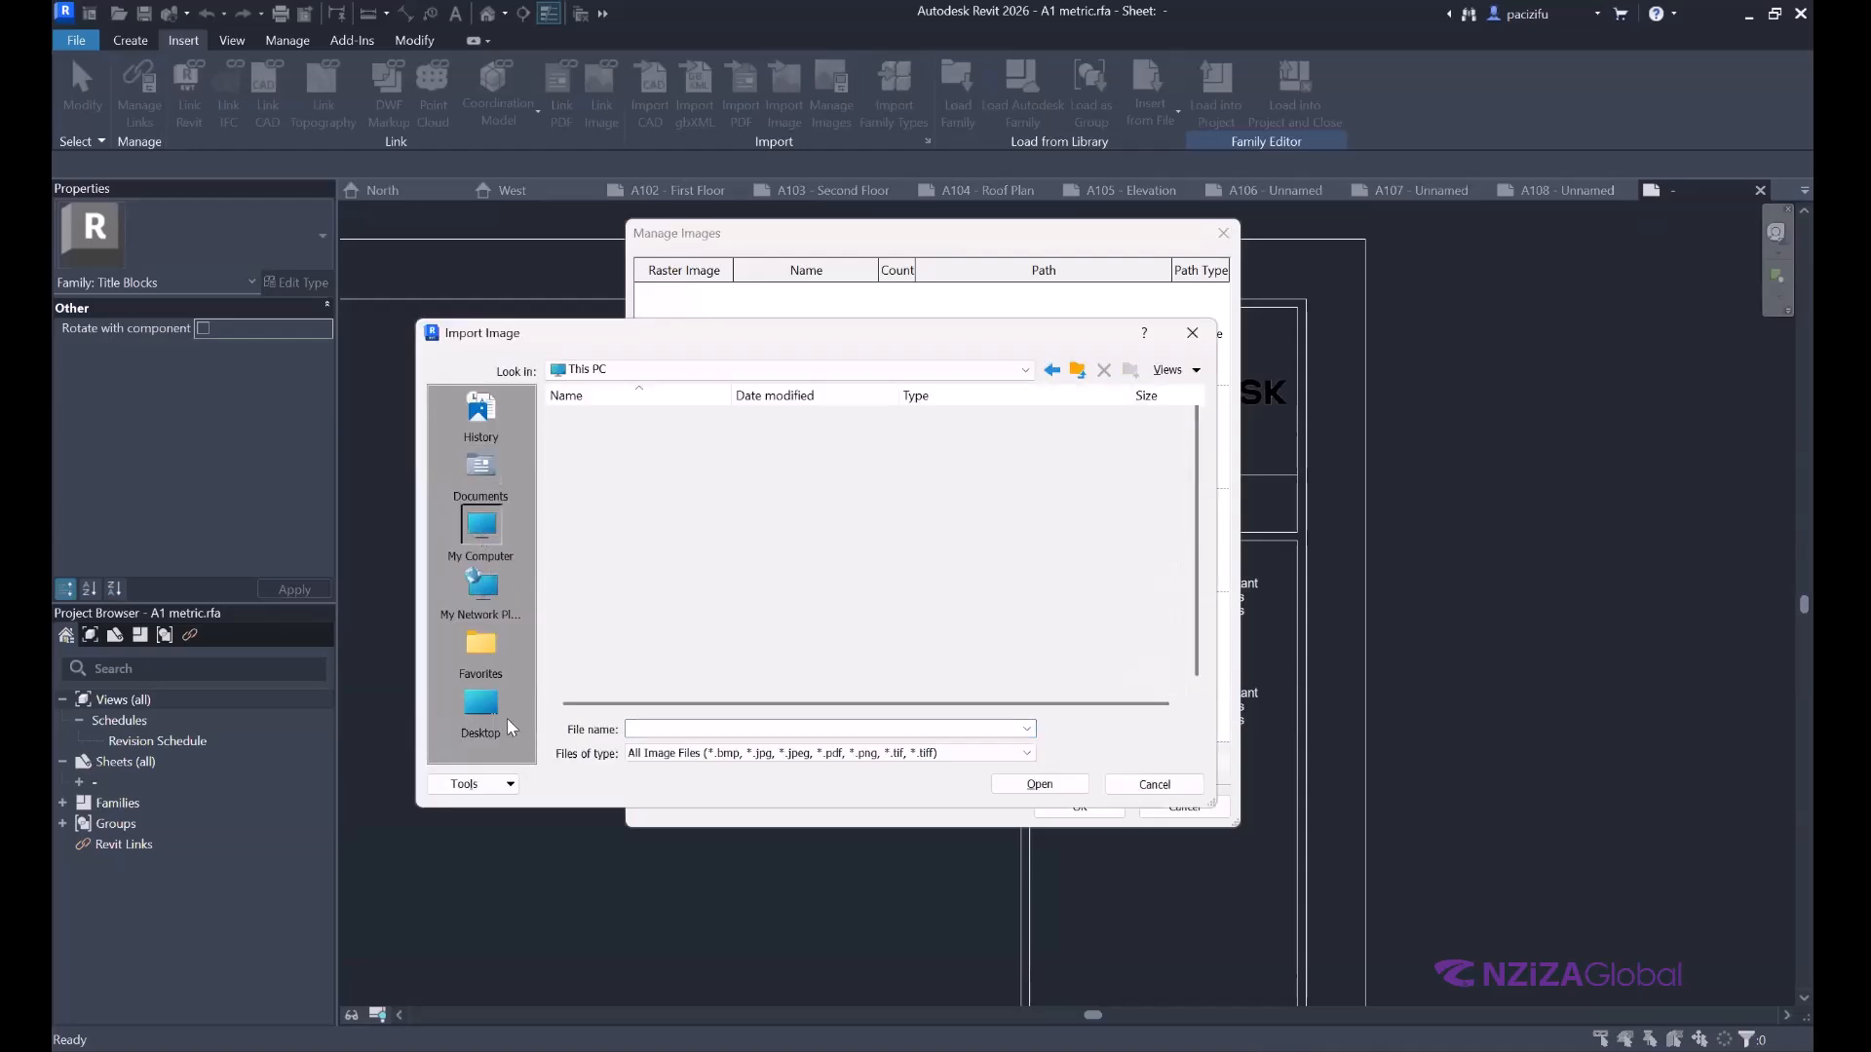
left_click(509, 708)
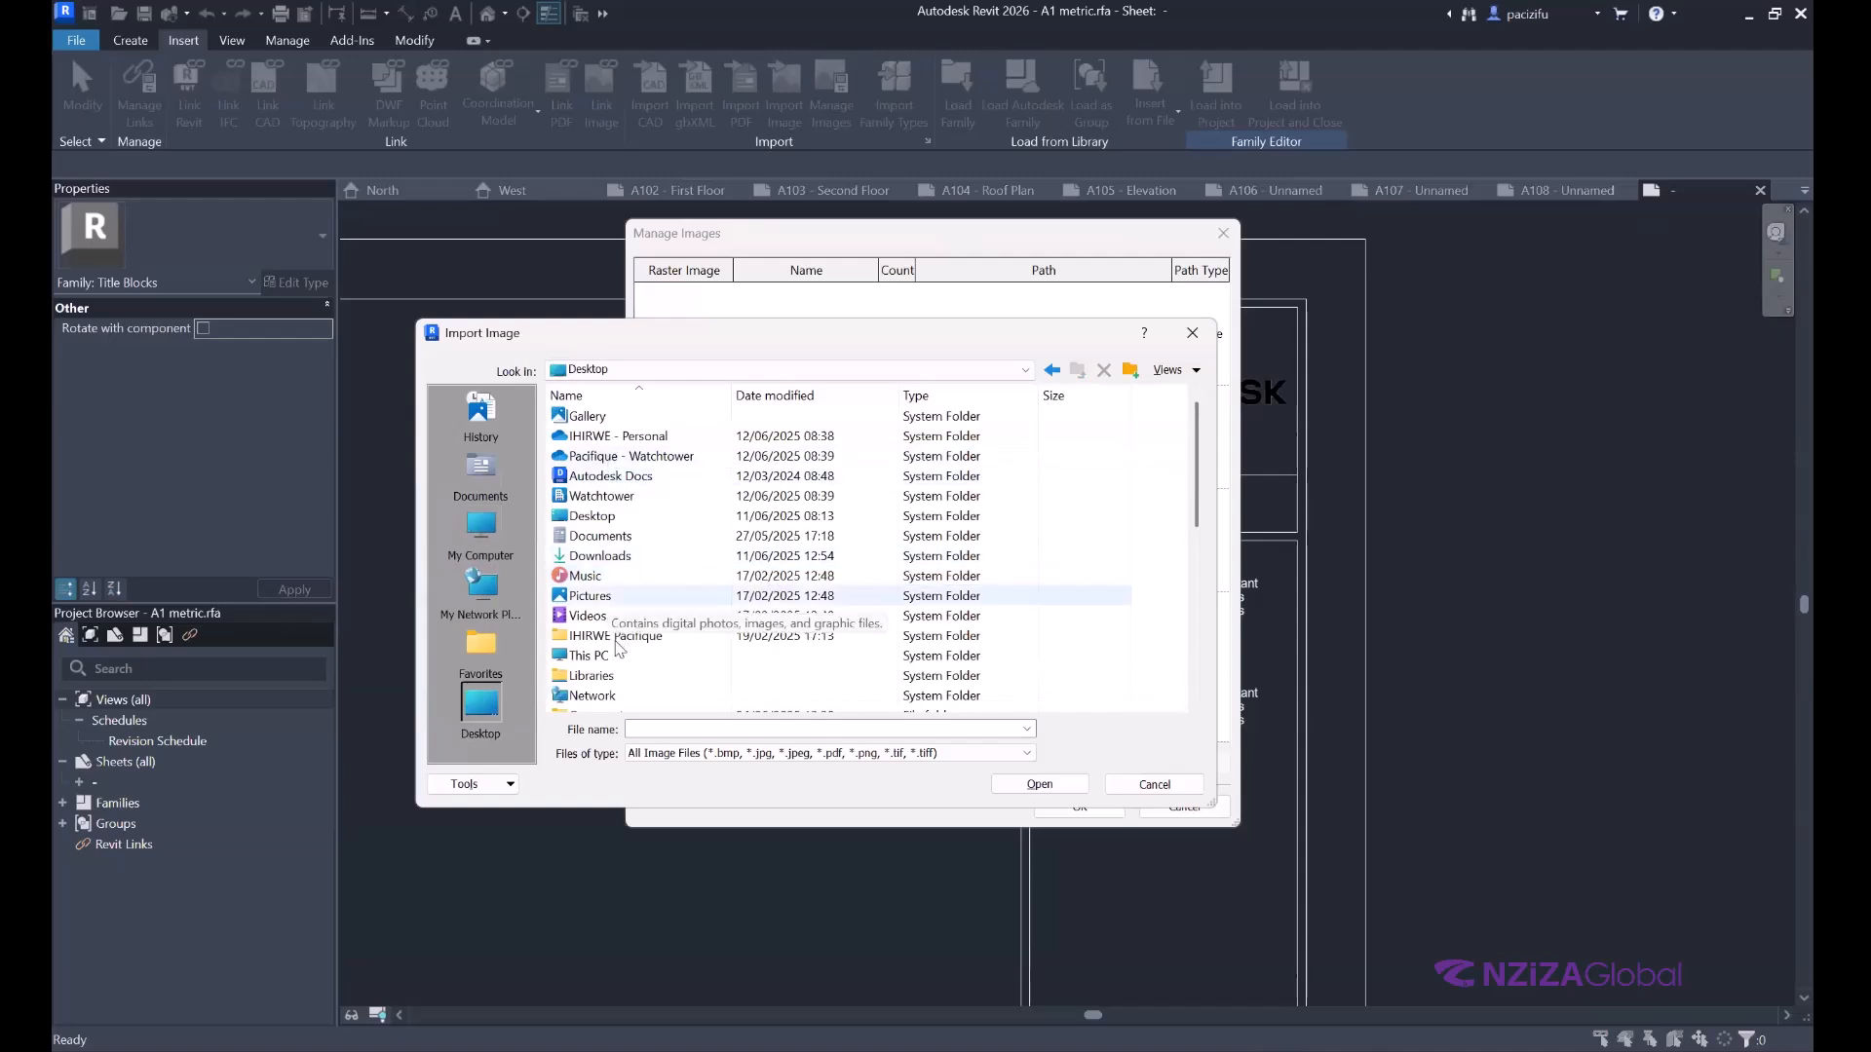
scroll(615, 650, "down", 7)
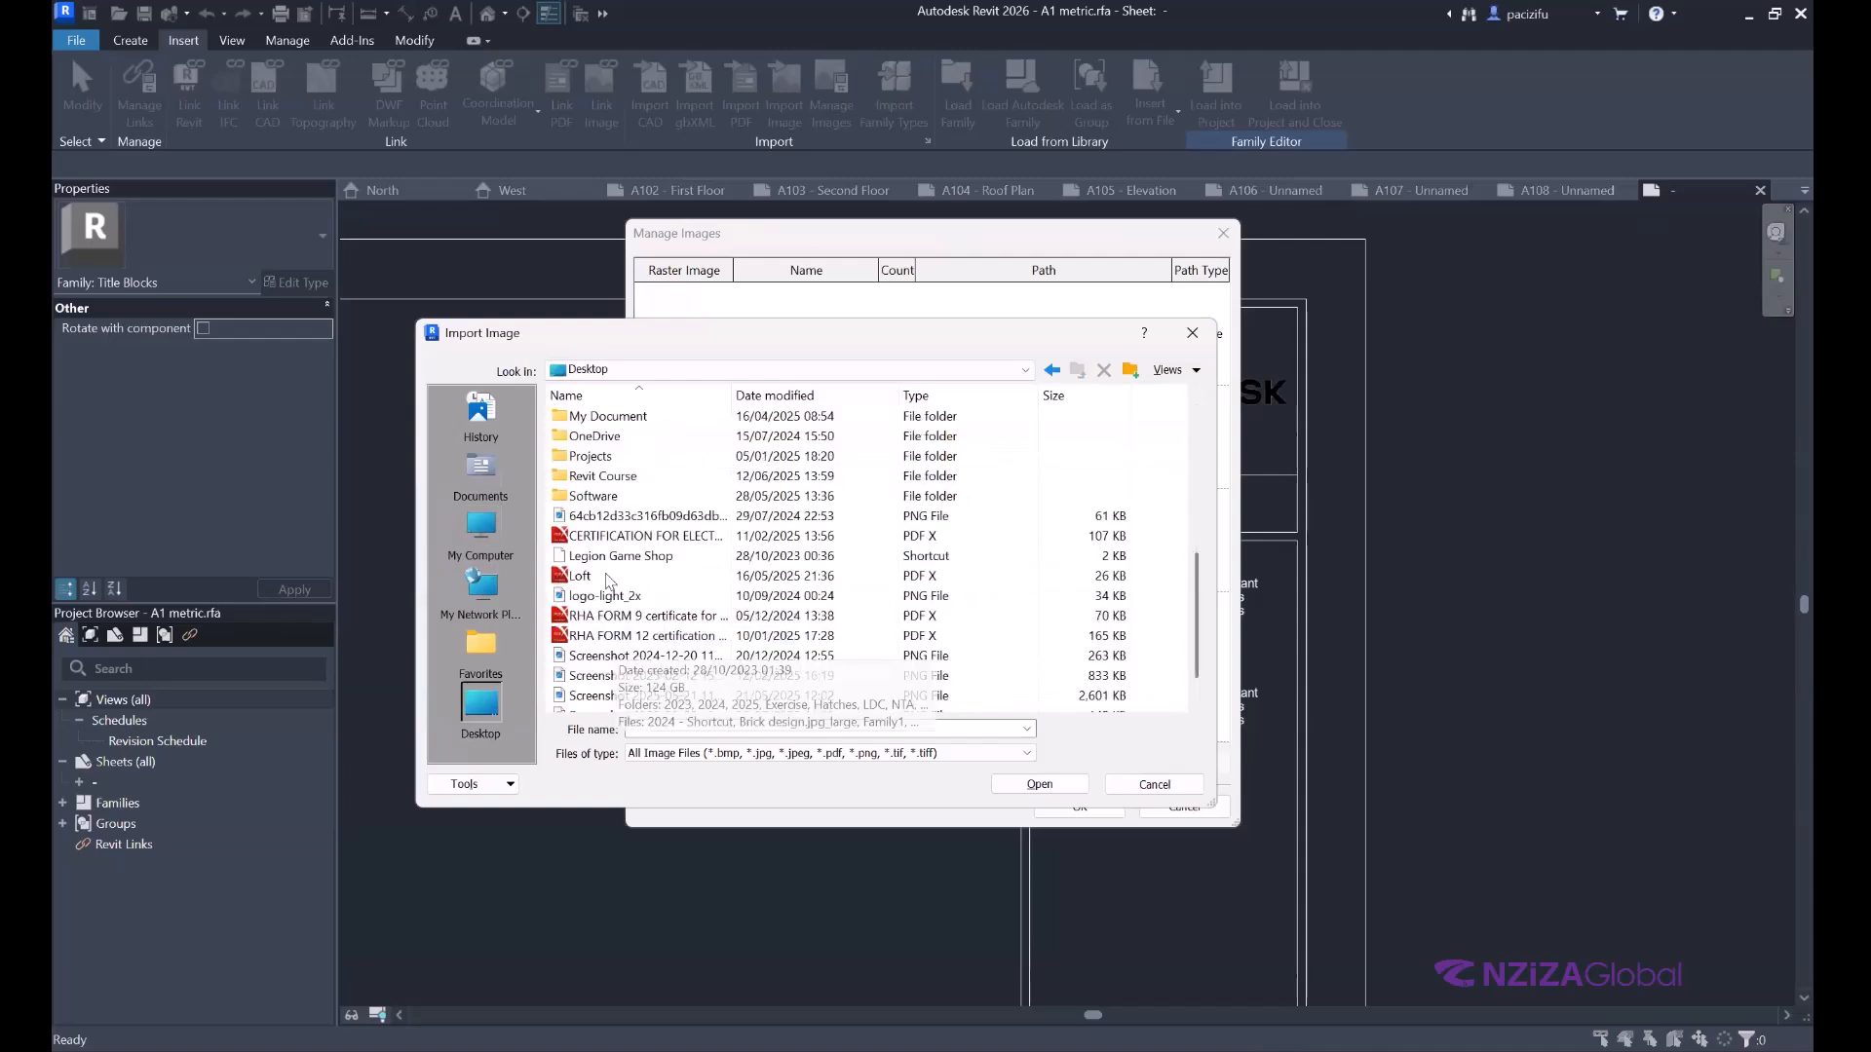
left_click(599, 555)
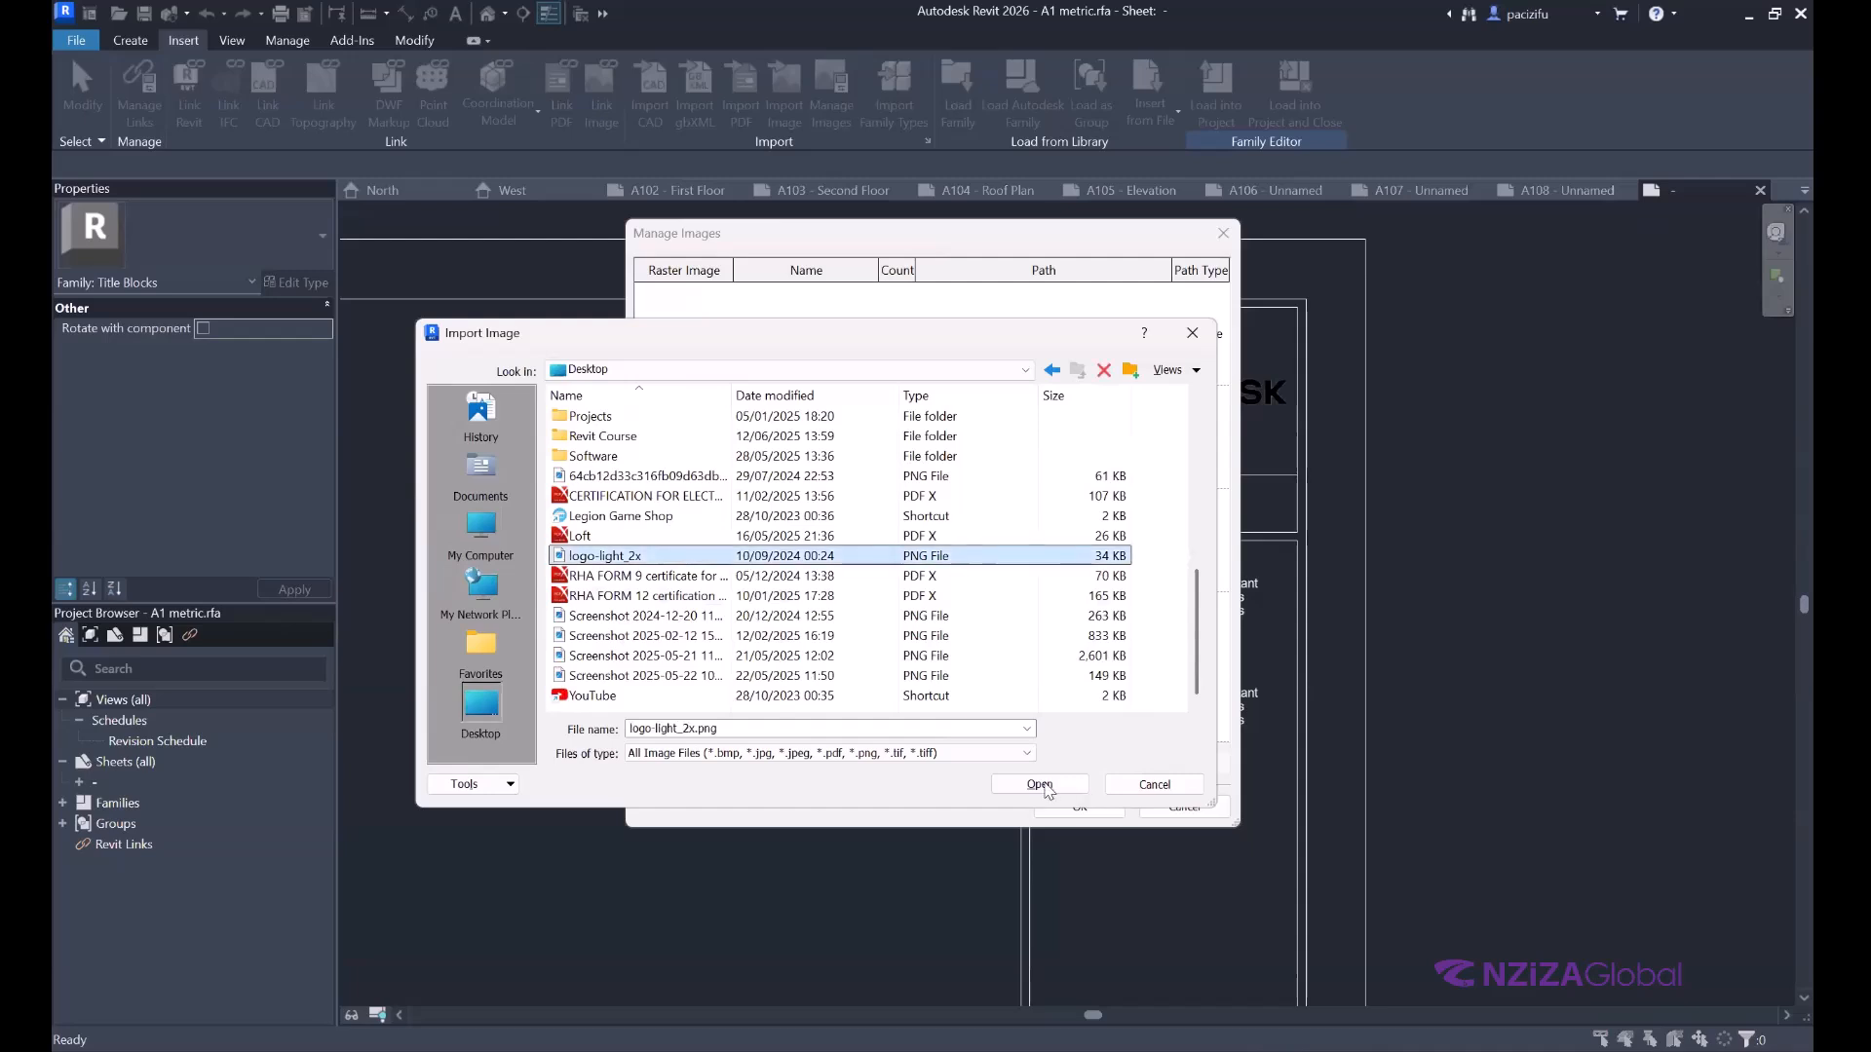
key("Return")
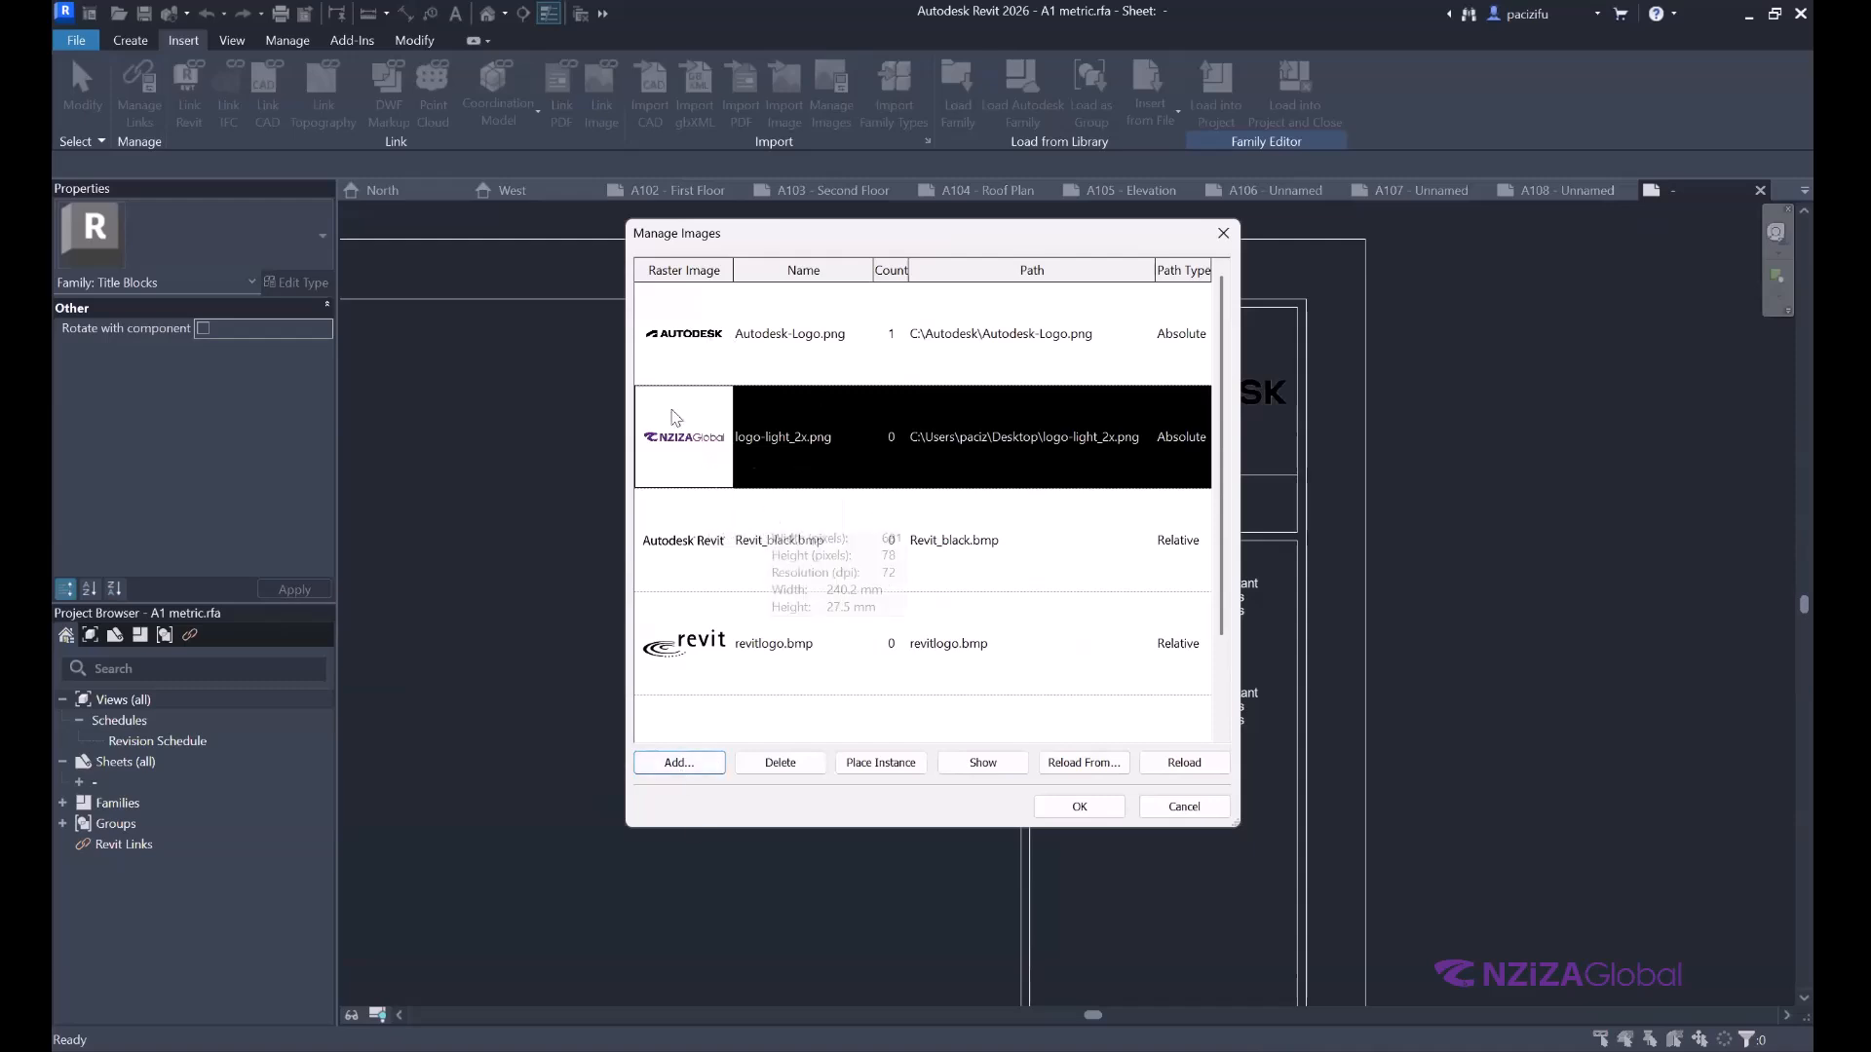
Place an instance of logo-light_2x.png over the title block's logo box.
mouse_move(685, 435)
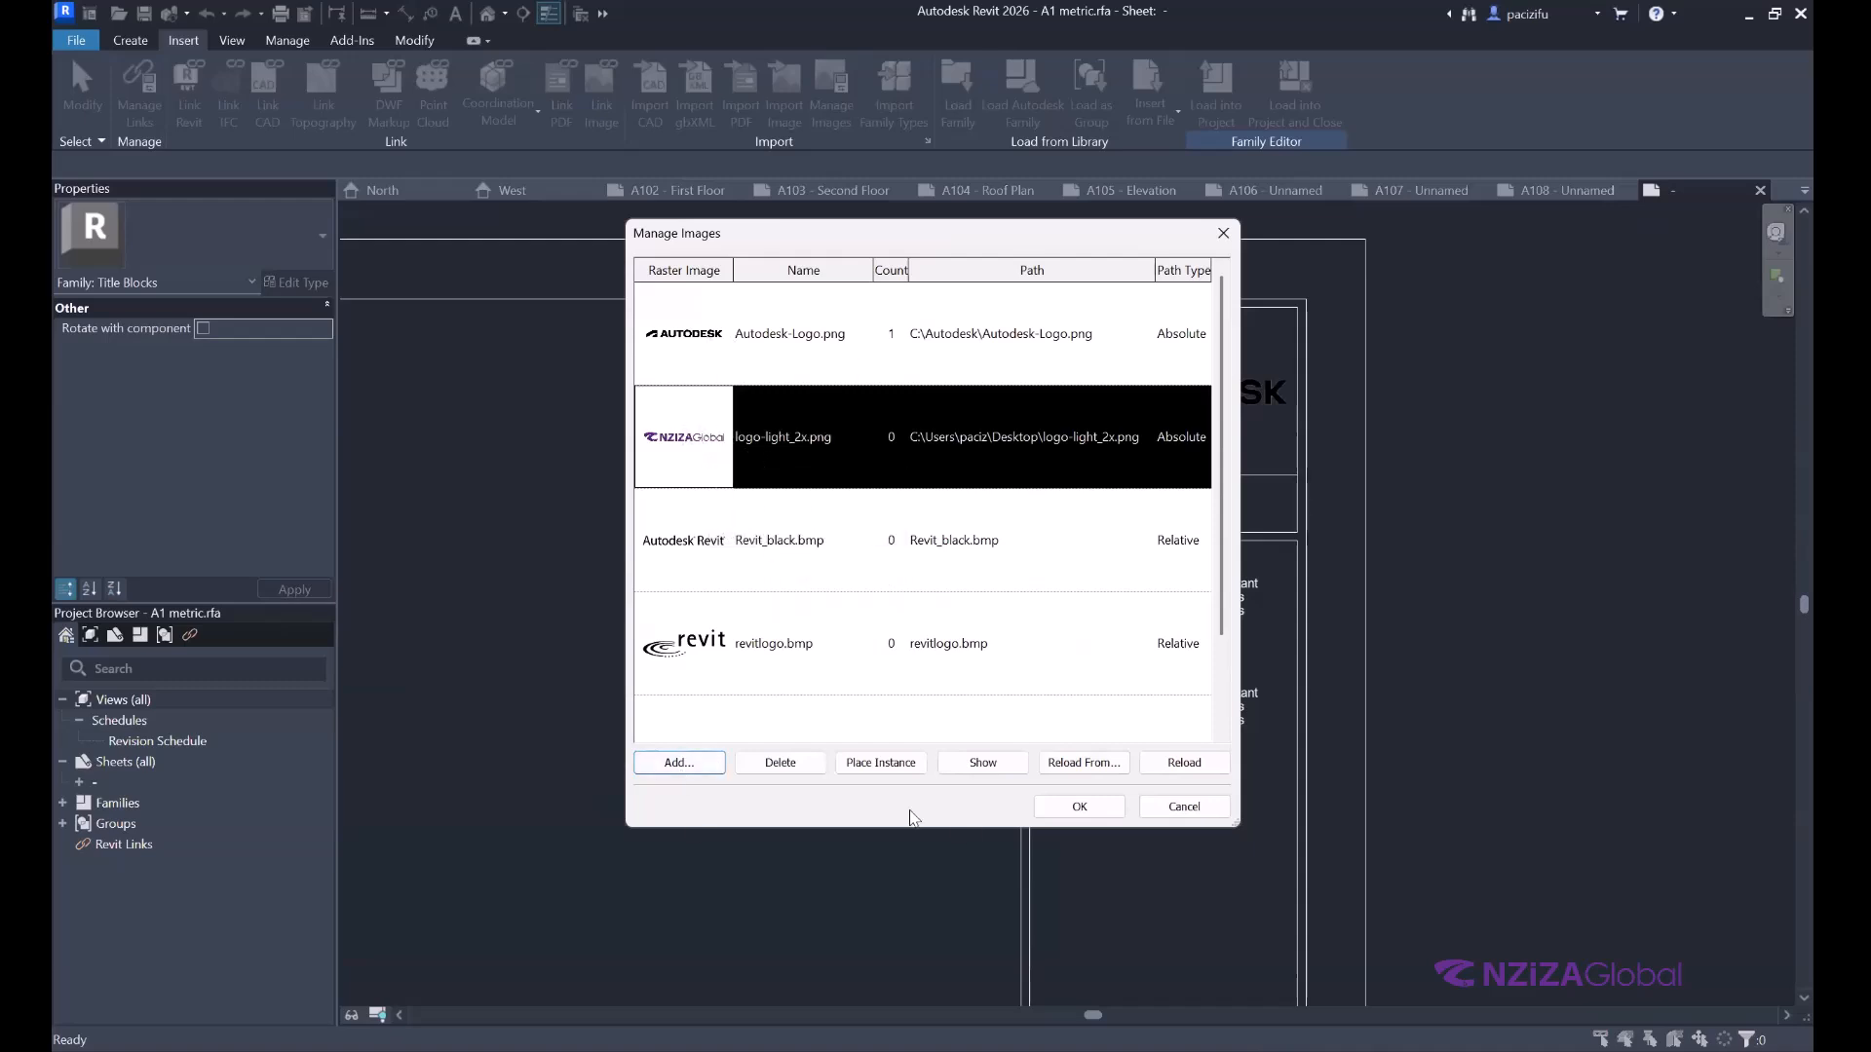
left_click(881, 763)
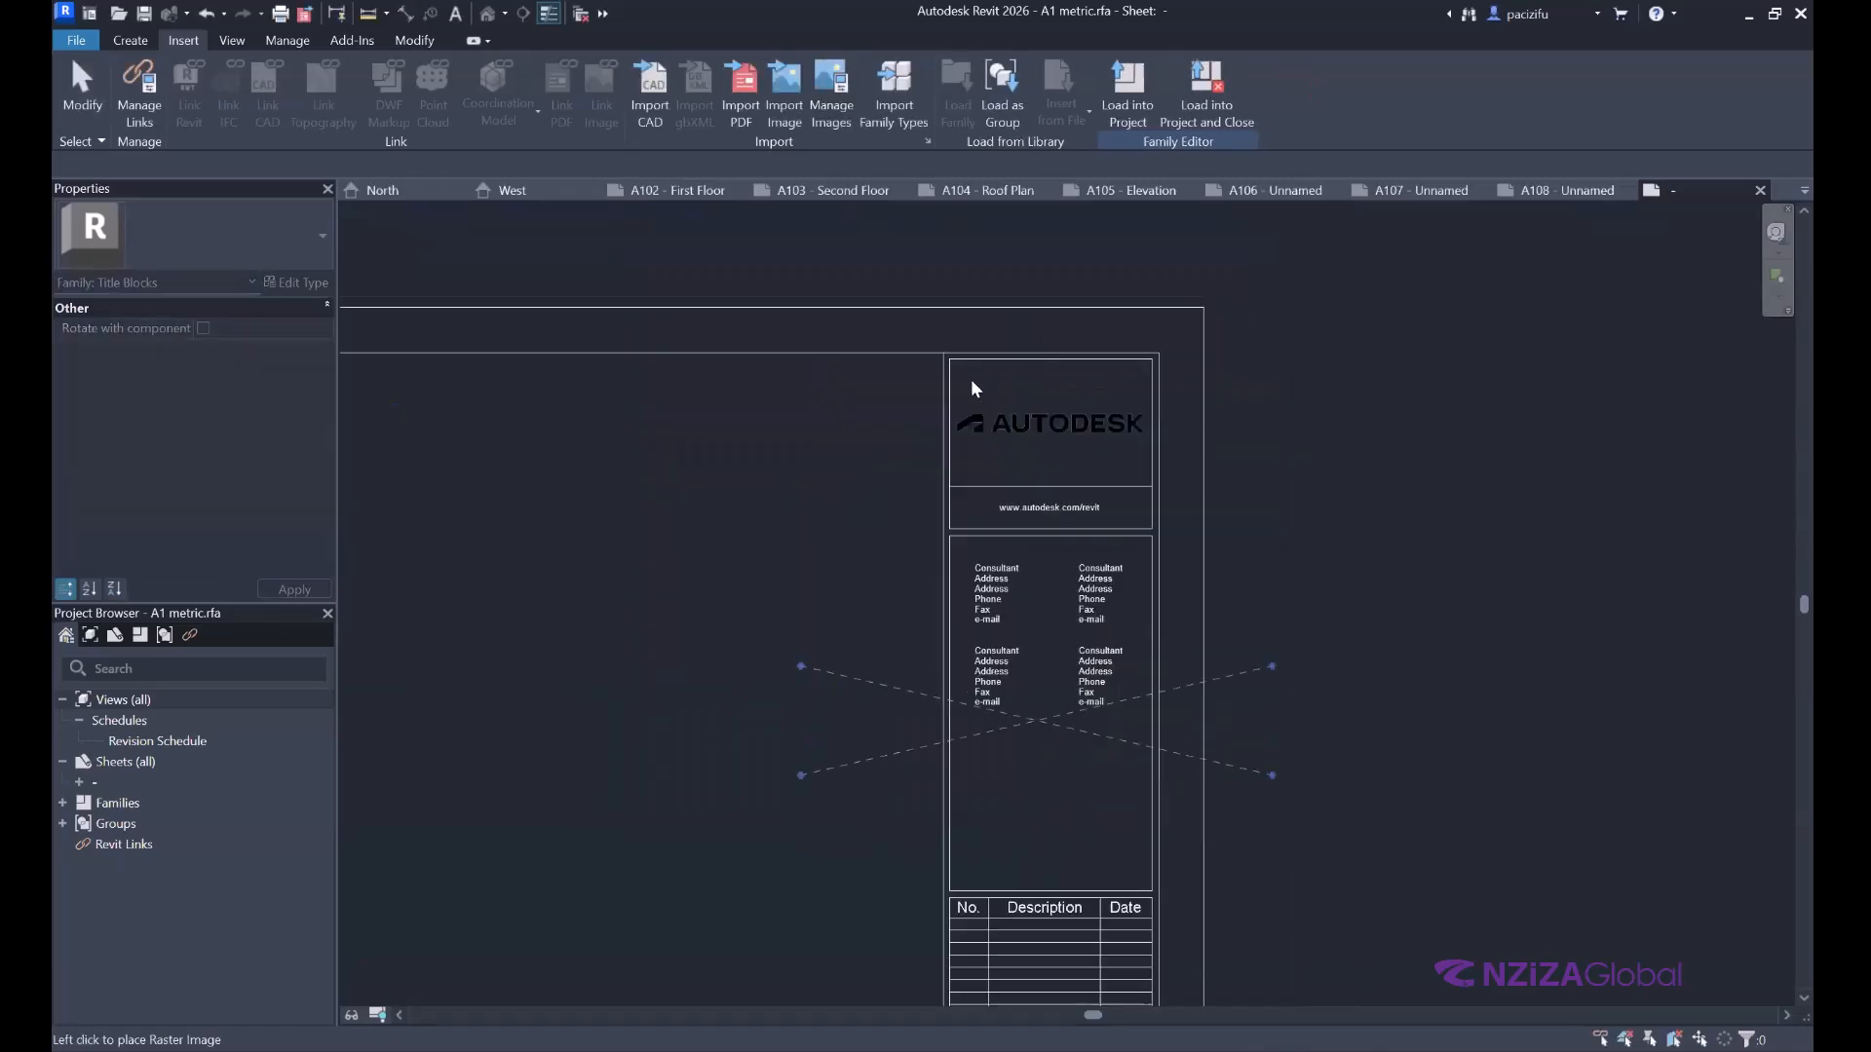
scroll(1108, 441, "down", 2)
scroll(1023, 507, "up", 3)
scroll(1035, 575, "up", 1)
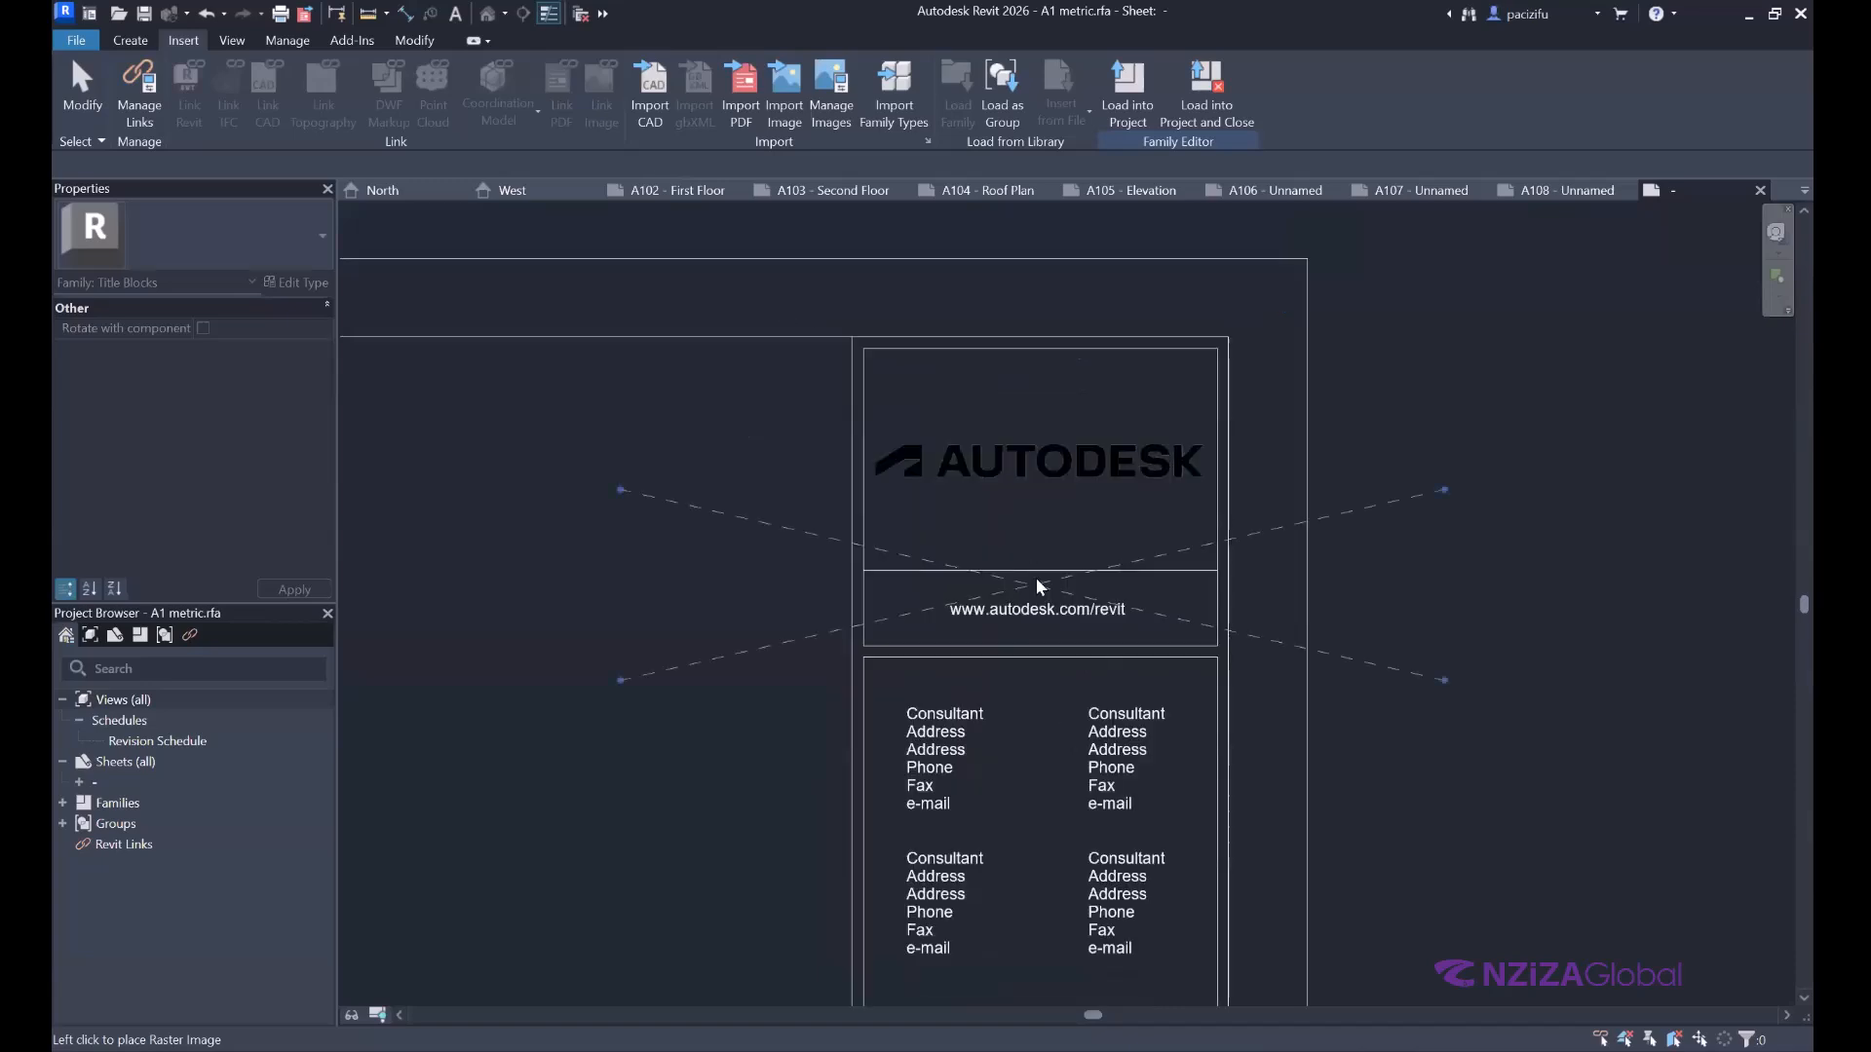
left_click(1047, 551)
Scale the NZIZA Global logo down to fit the logo box's width and arrange the Autodesk logo above it.
left_click_drag(621, 527, 875, 591)
scroll(1014, 547, "up", 4)
left_click_drag(1048, 505, 1049, 384)
left_click_drag(952, 660, 952, 566)
left_click_drag(700, 514, 772, 529)
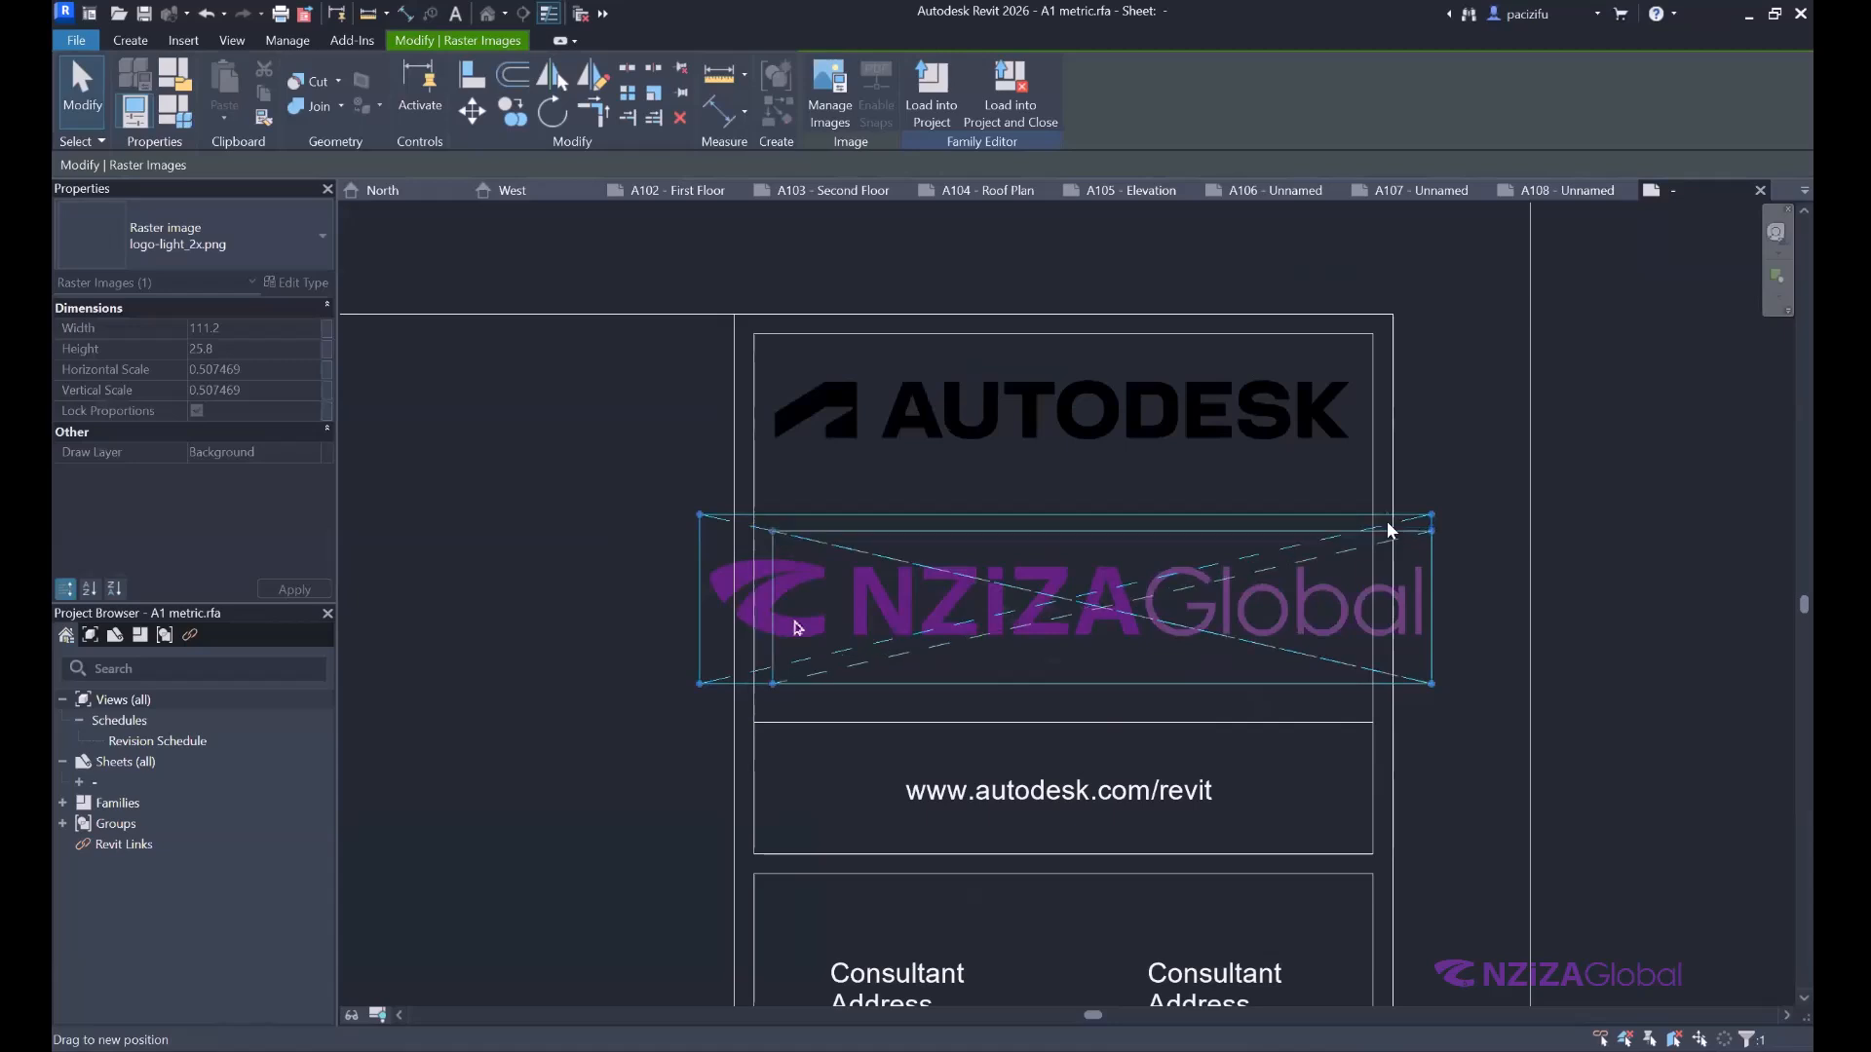
left_click_drag(1433, 535, 1373, 541)
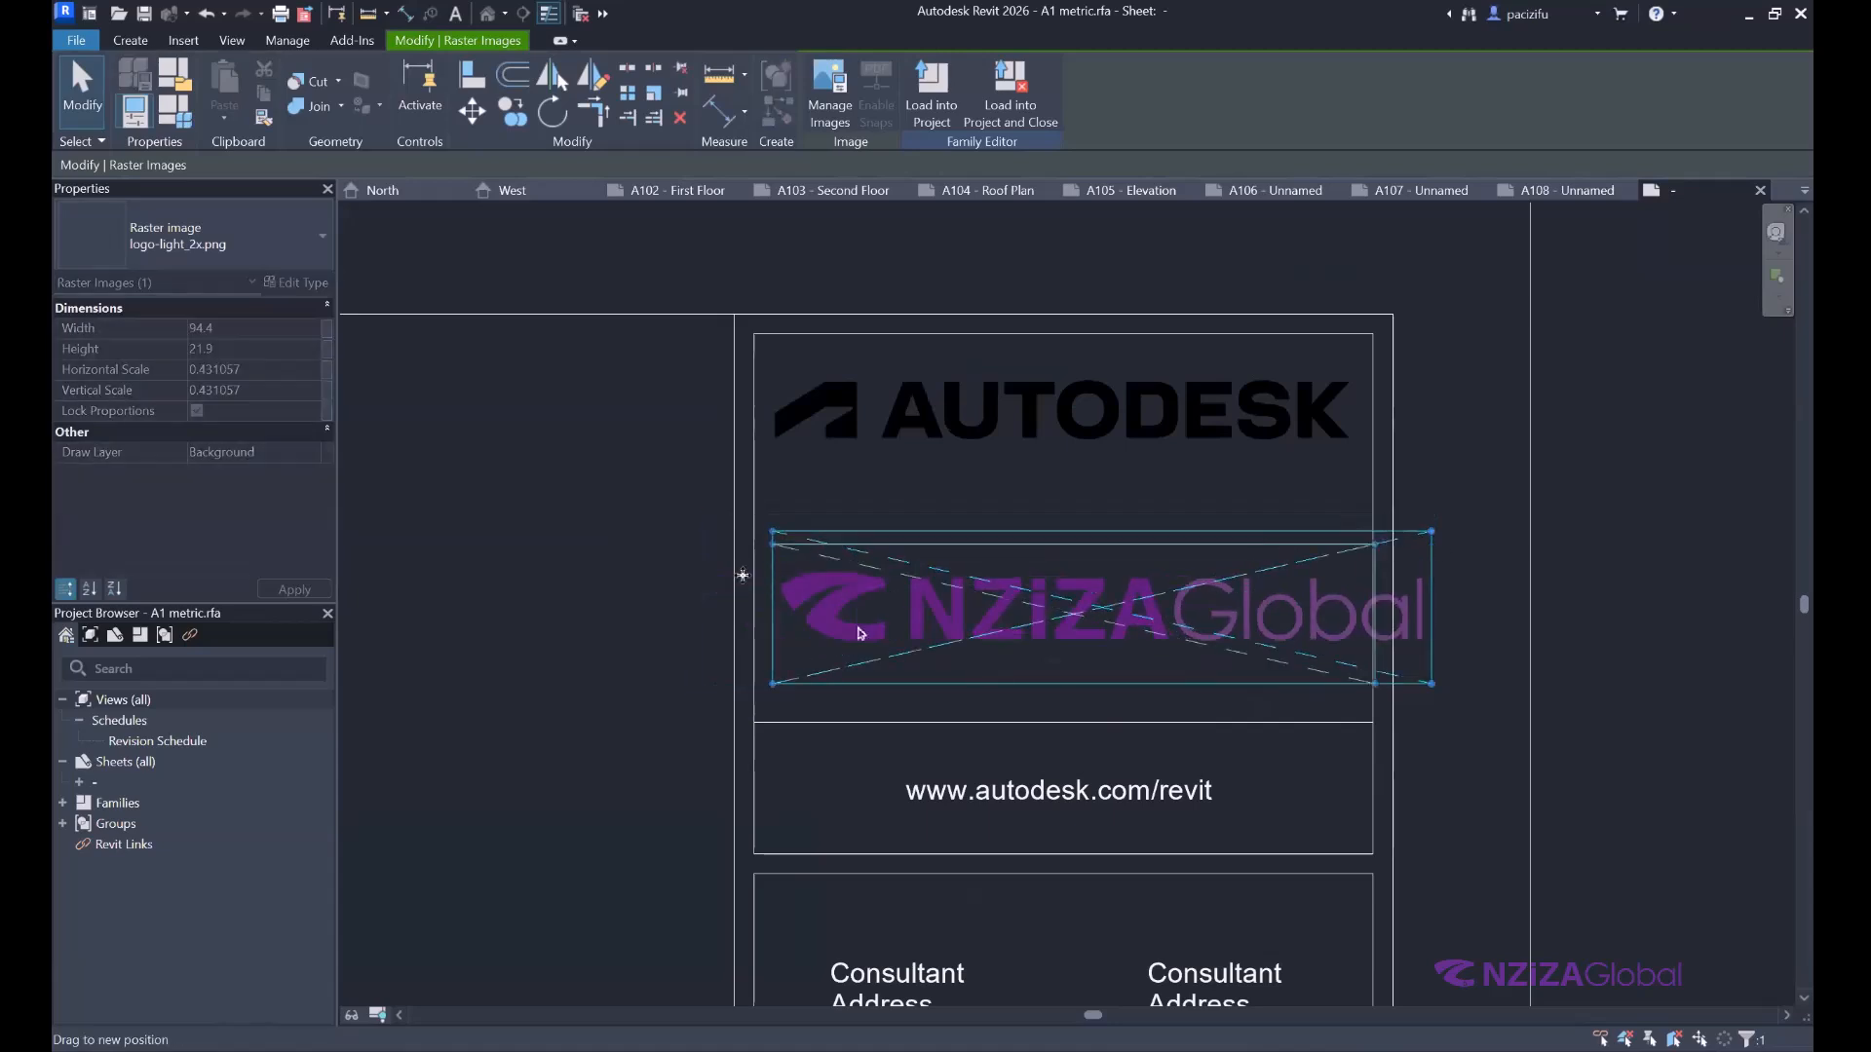
scroll(961, 610, "down", 3)
scroll(978, 652, "up", 2)
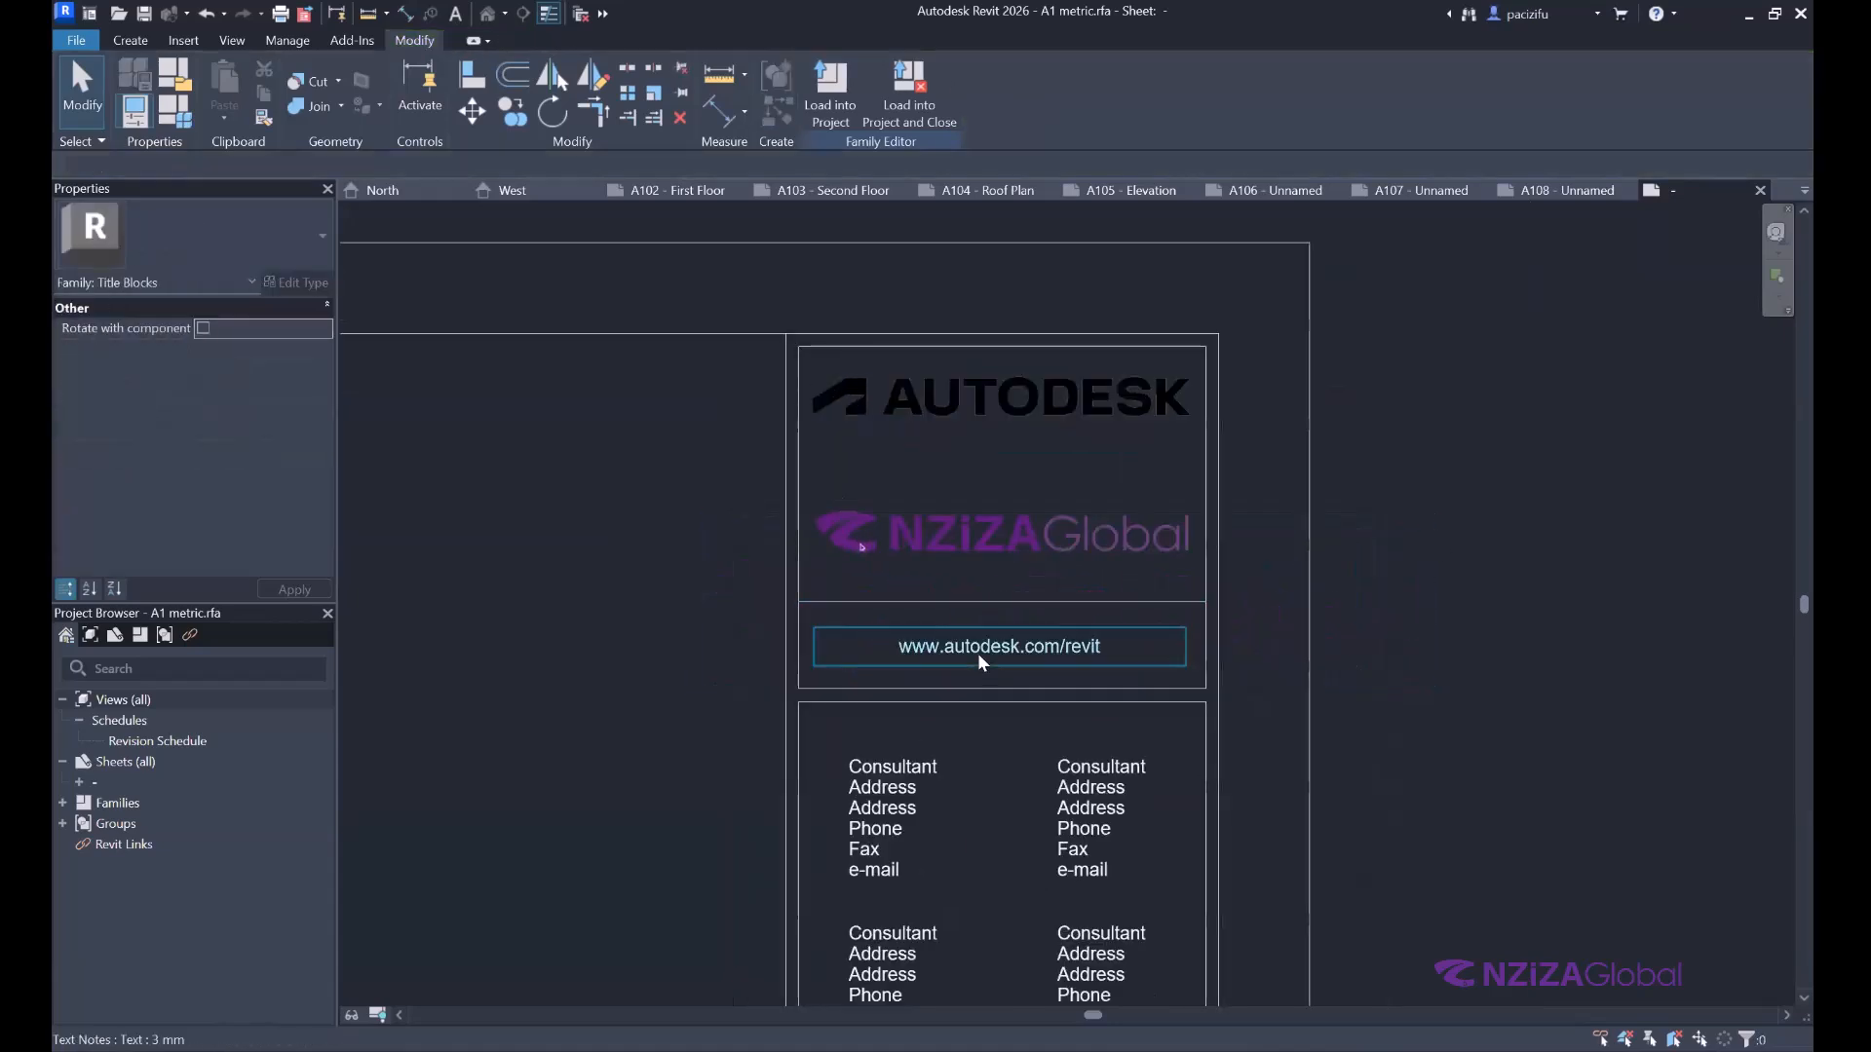
left_click(979, 655)
key("Delete")
scroll(979, 614, "down", 2)
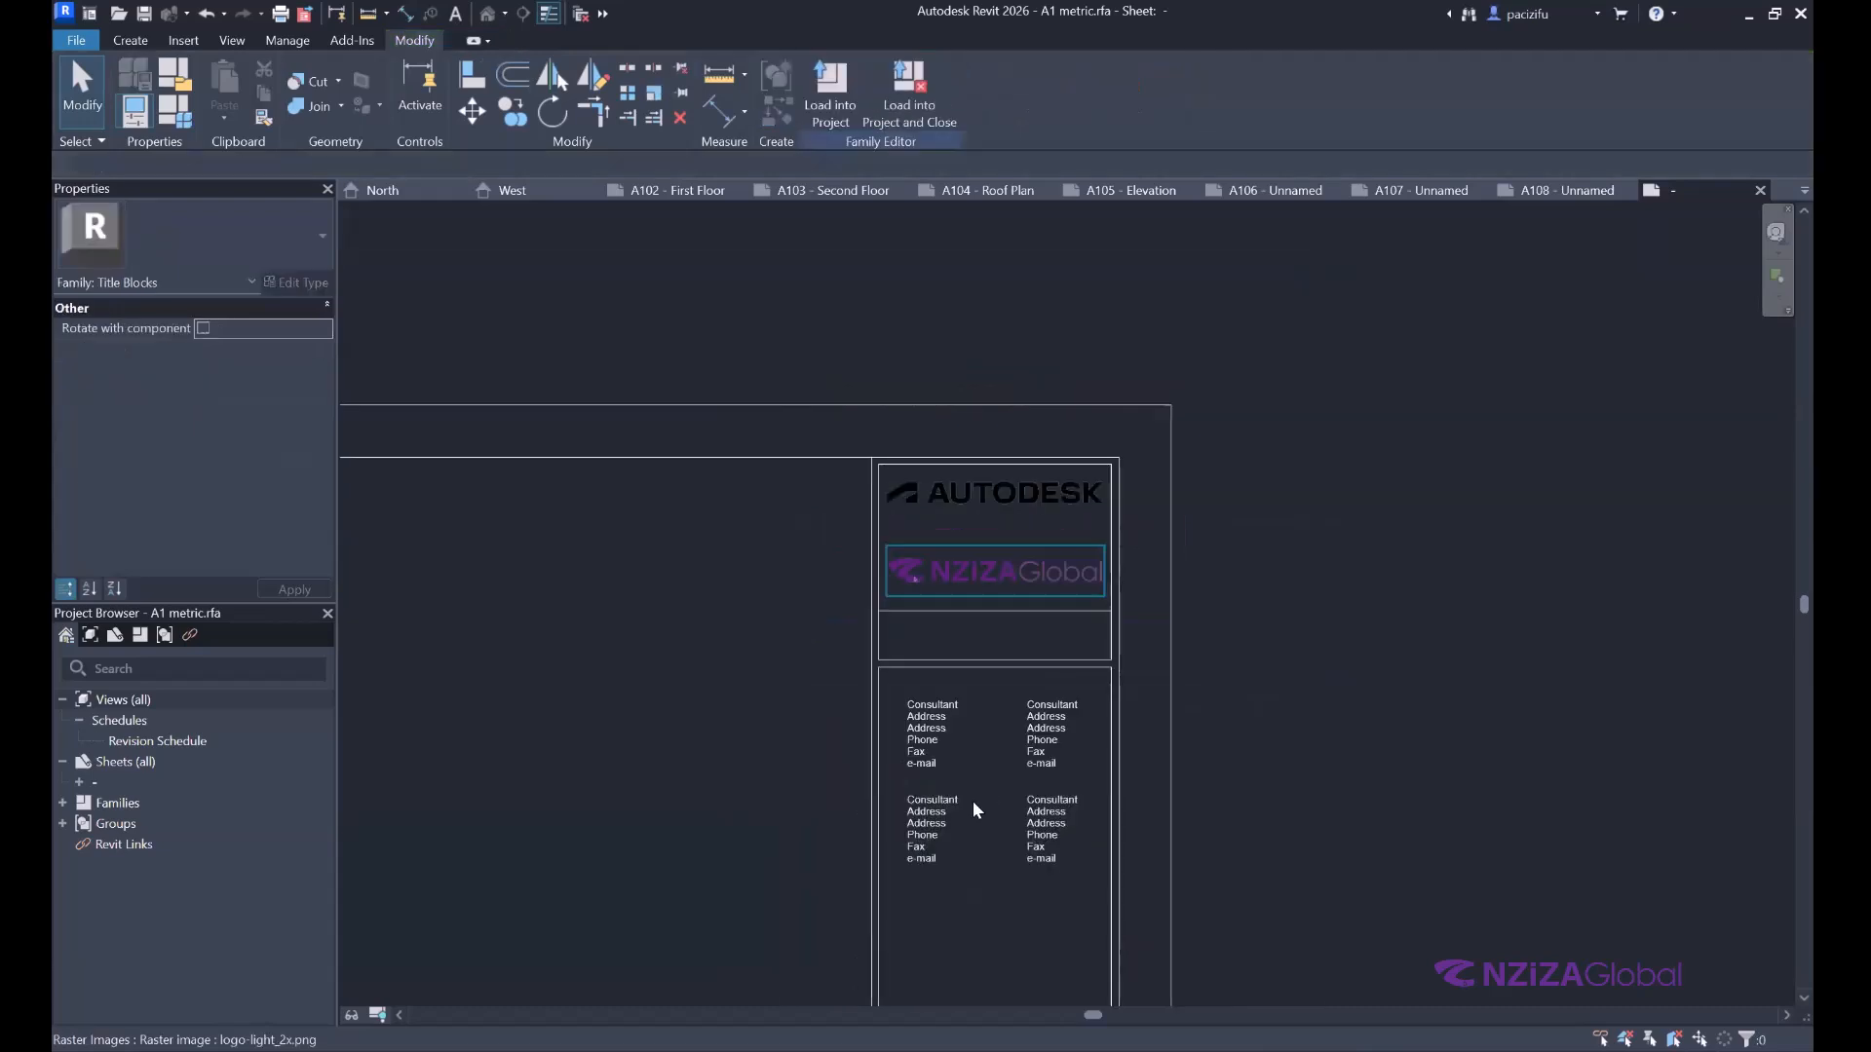
Delete the two consultant address text notes in the right-hand column of the consultant box, keeping the left-hand column.
left_click(889, 706)
scroll(887, 696, "up", 4)
scroll(1007, 493, "down", 3)
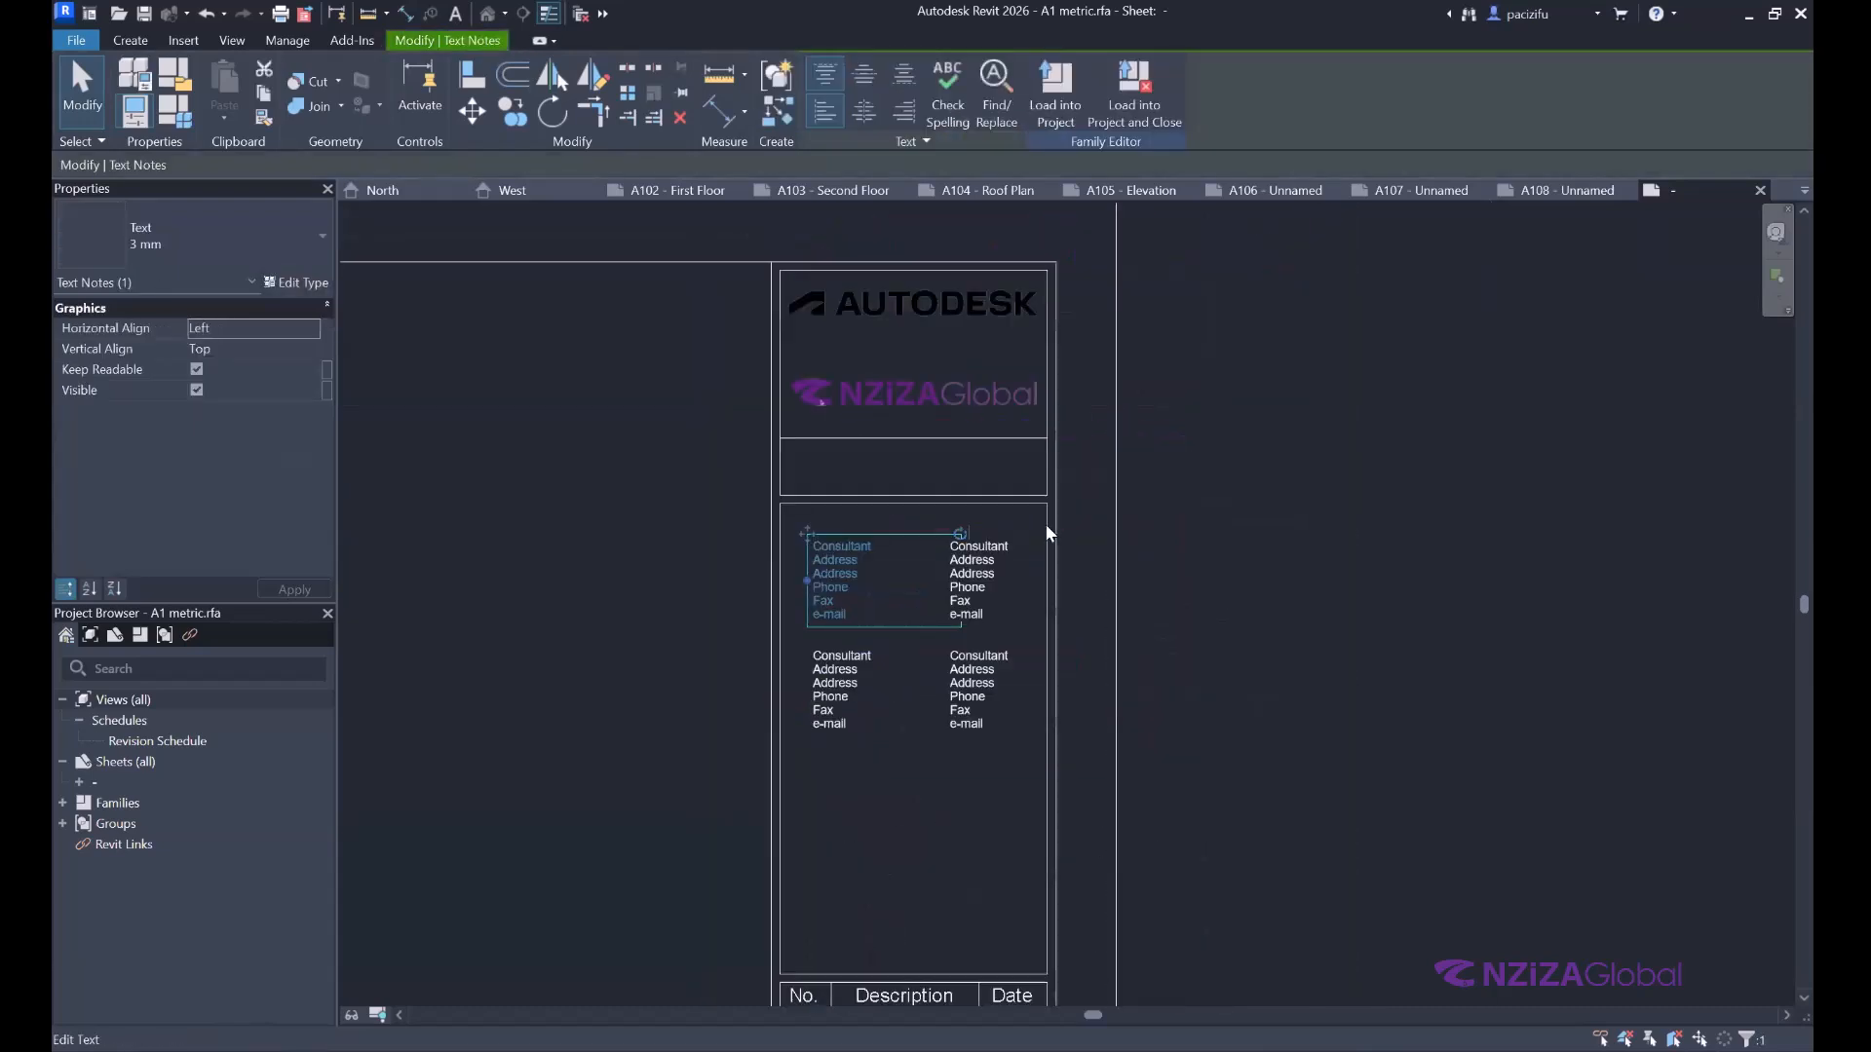
scroll(1044, 523, "up", 1)
left_click(1057, 555)
key("Delete")
left_click(1059, 708)
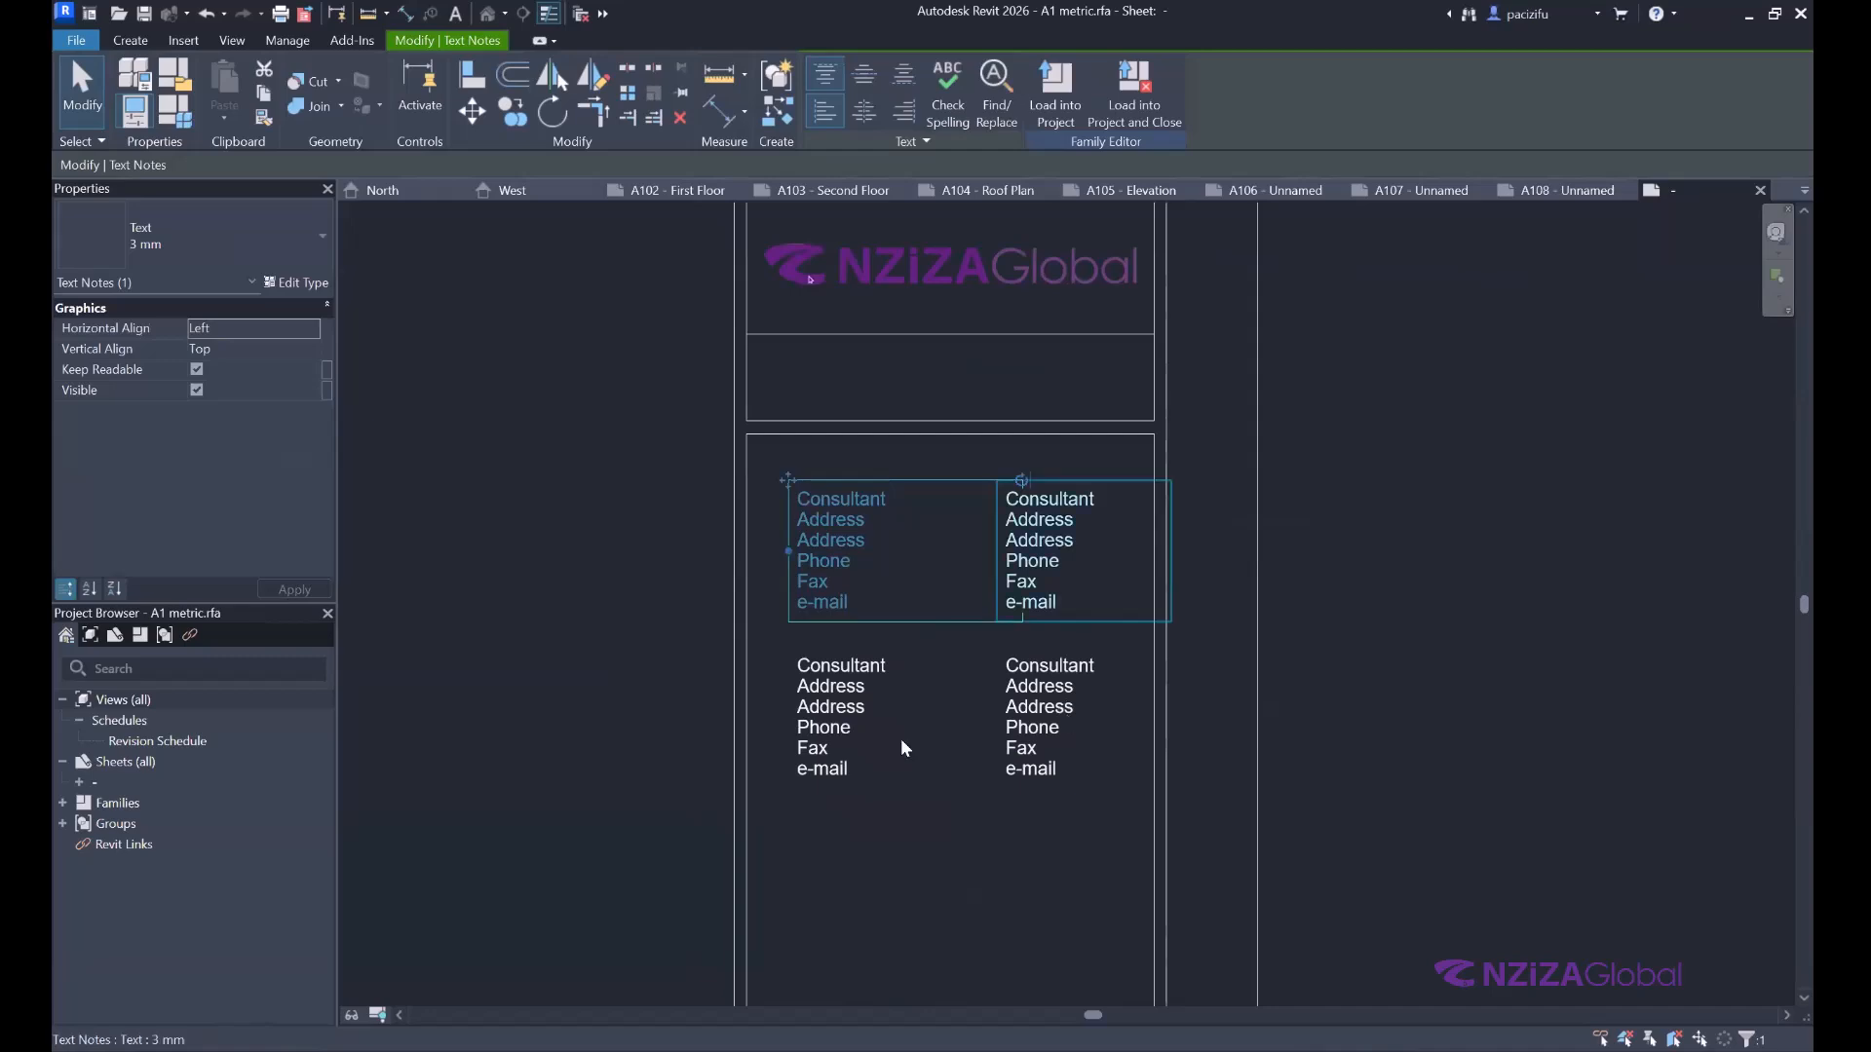
key("Delete")
Shorten the revision schedule from its lower end to about seven empty rows below the No., Description and Date header.
scroll(877, 799, "down", 2)
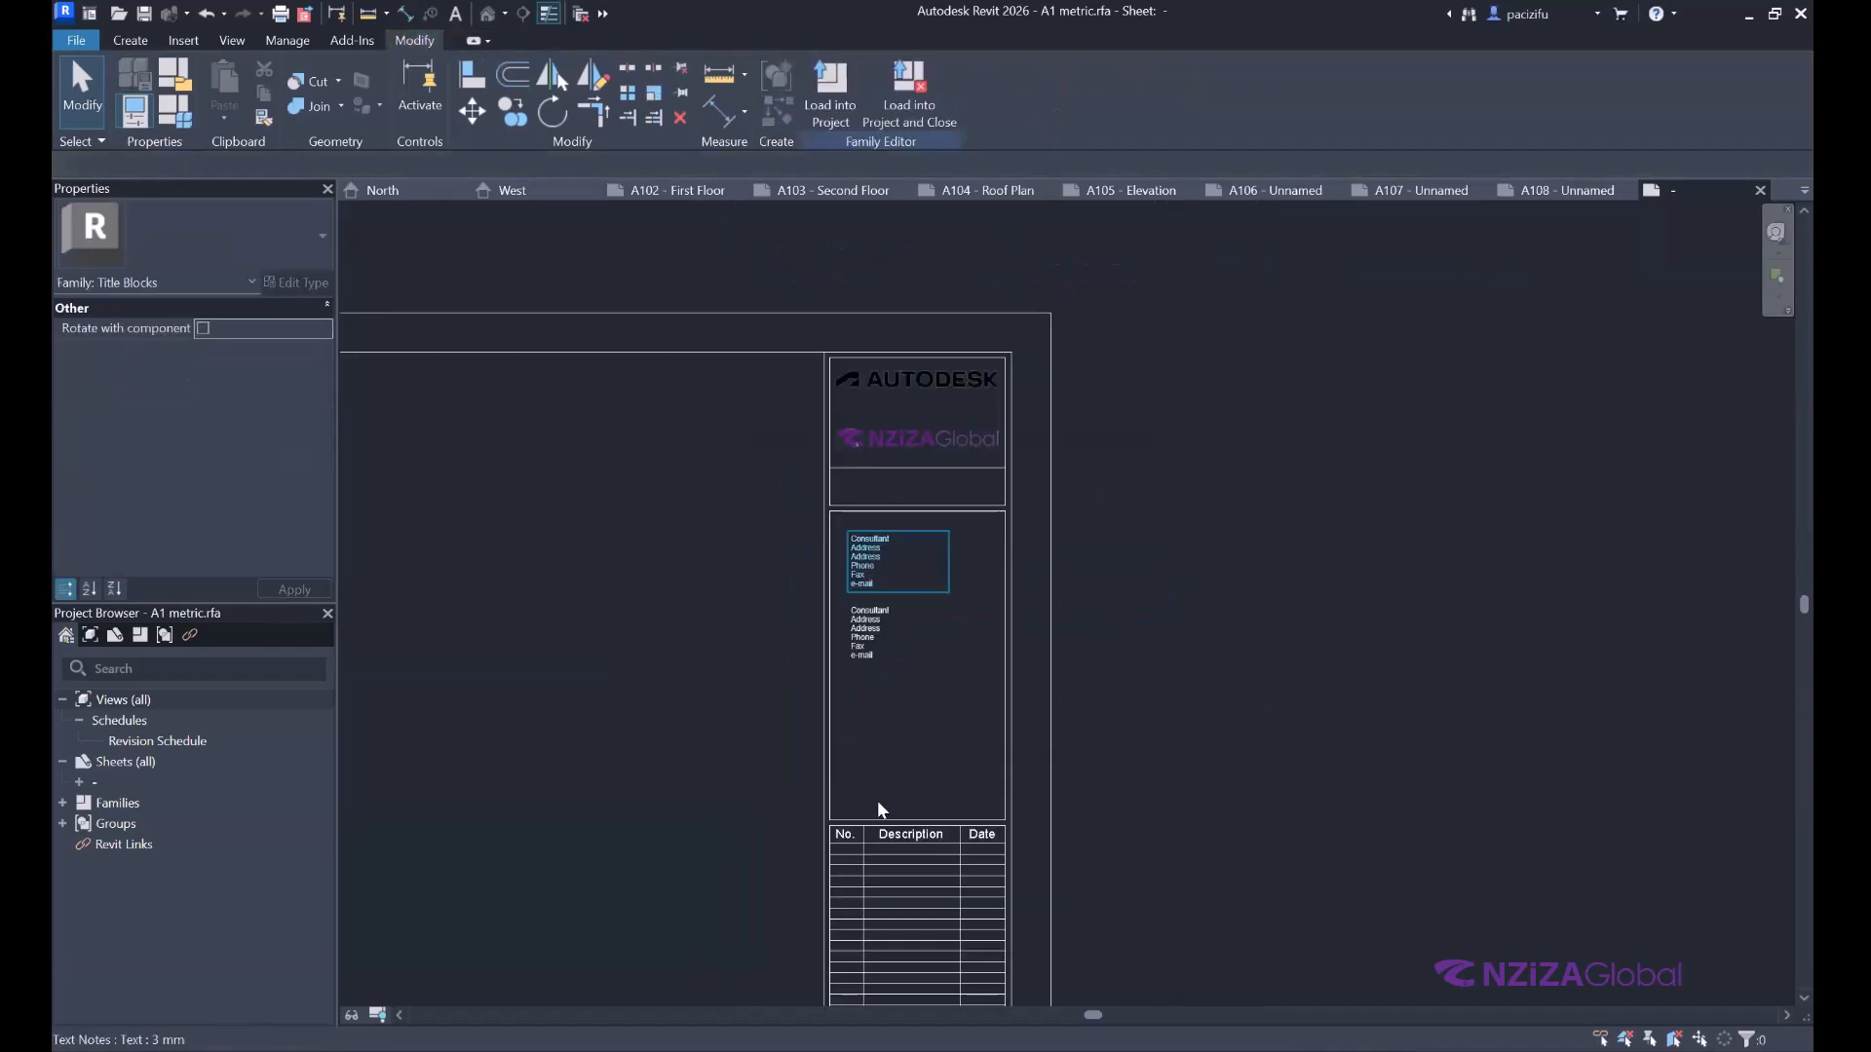
scroll(1031, 798, "down", 2)
scroll(924, 781, "up", 2)
scroll(924, 785, "up", 1)
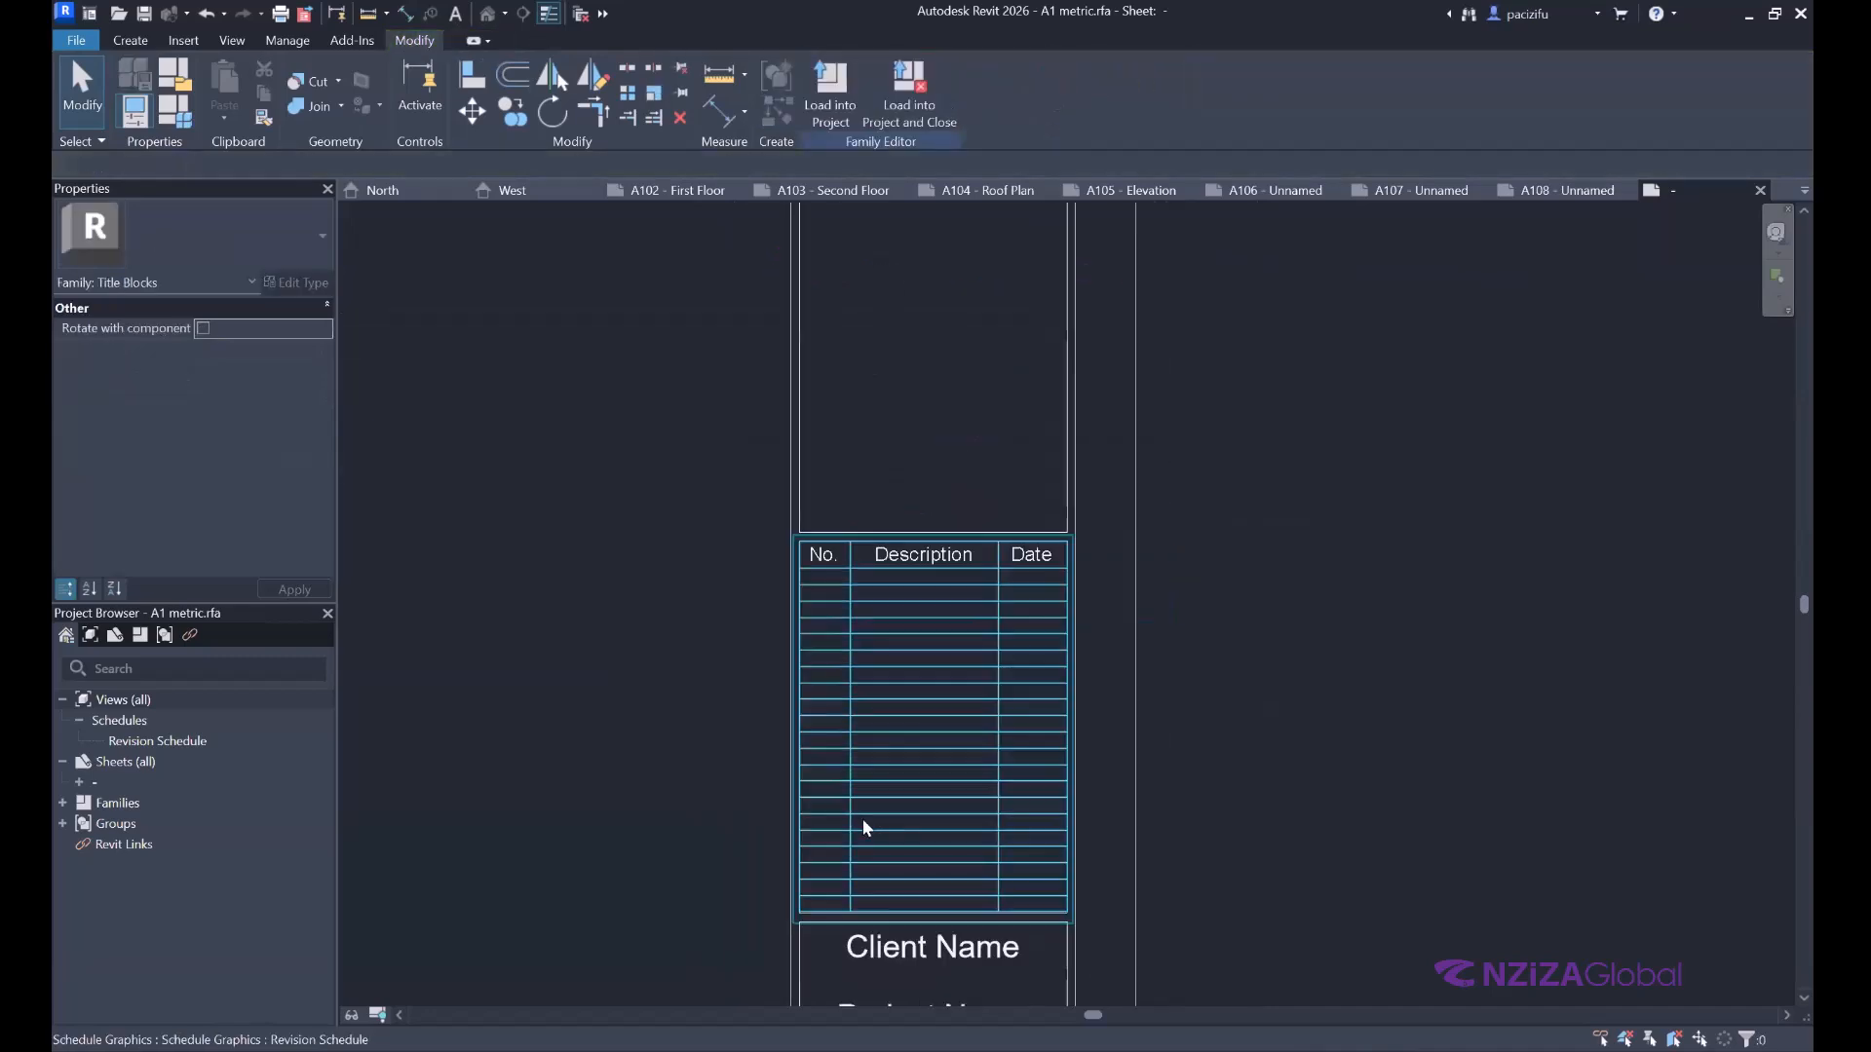
left_click(940, 974)
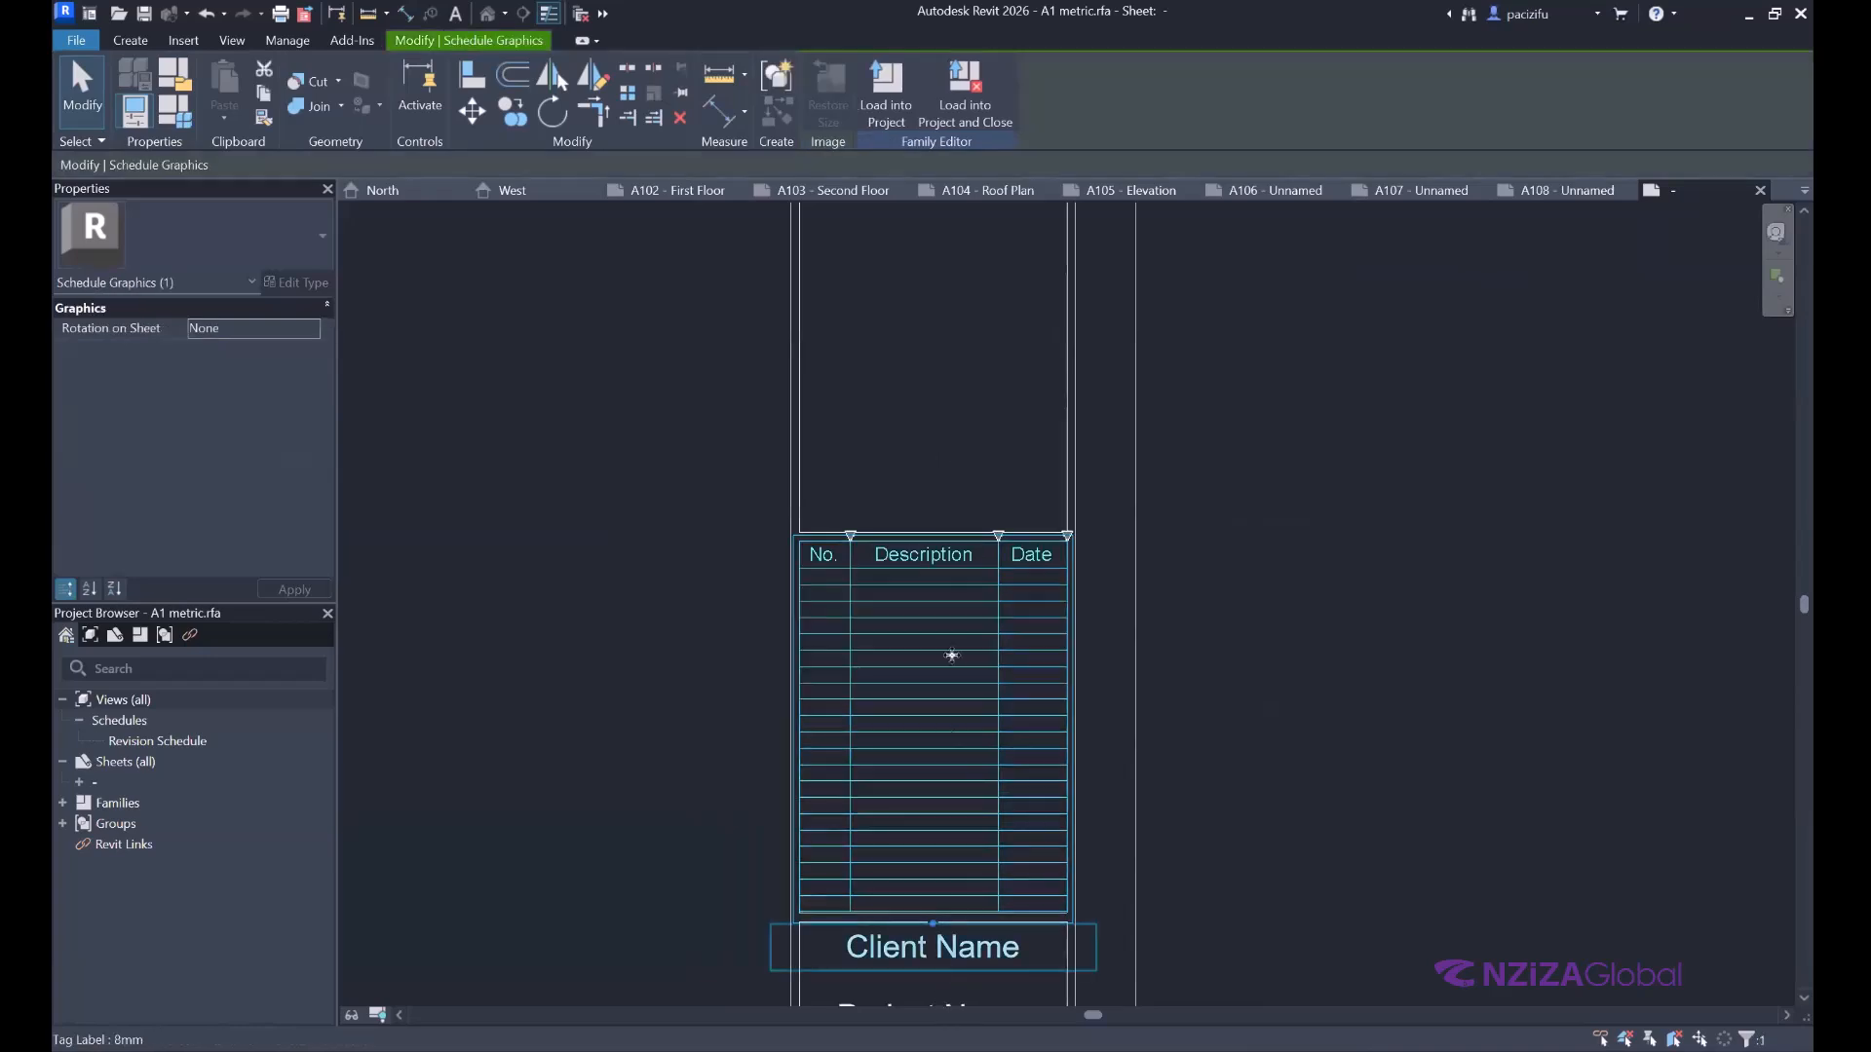
scroll(950, 814, "down", 1)
scroll(928, 948, "up", 3)
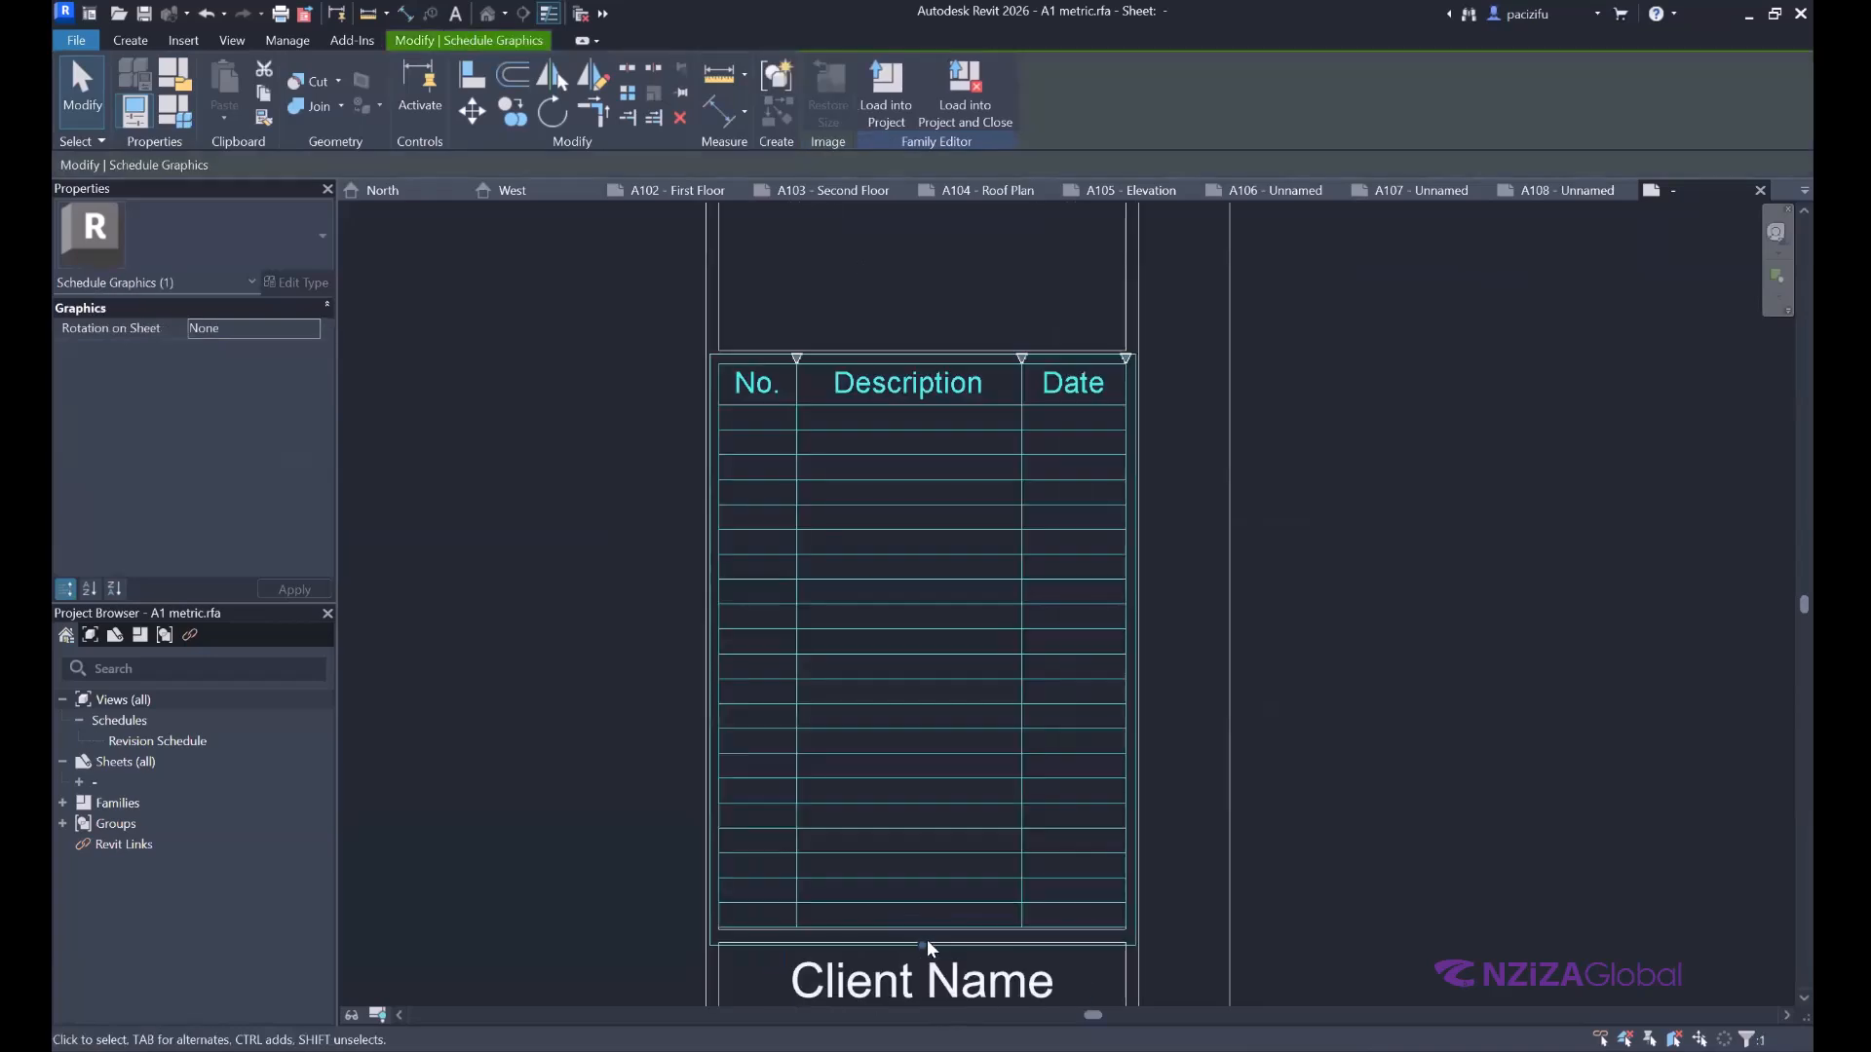
left_click_drag(930, 948, 955, 608)
scroll(1150, 571, "down", 2)
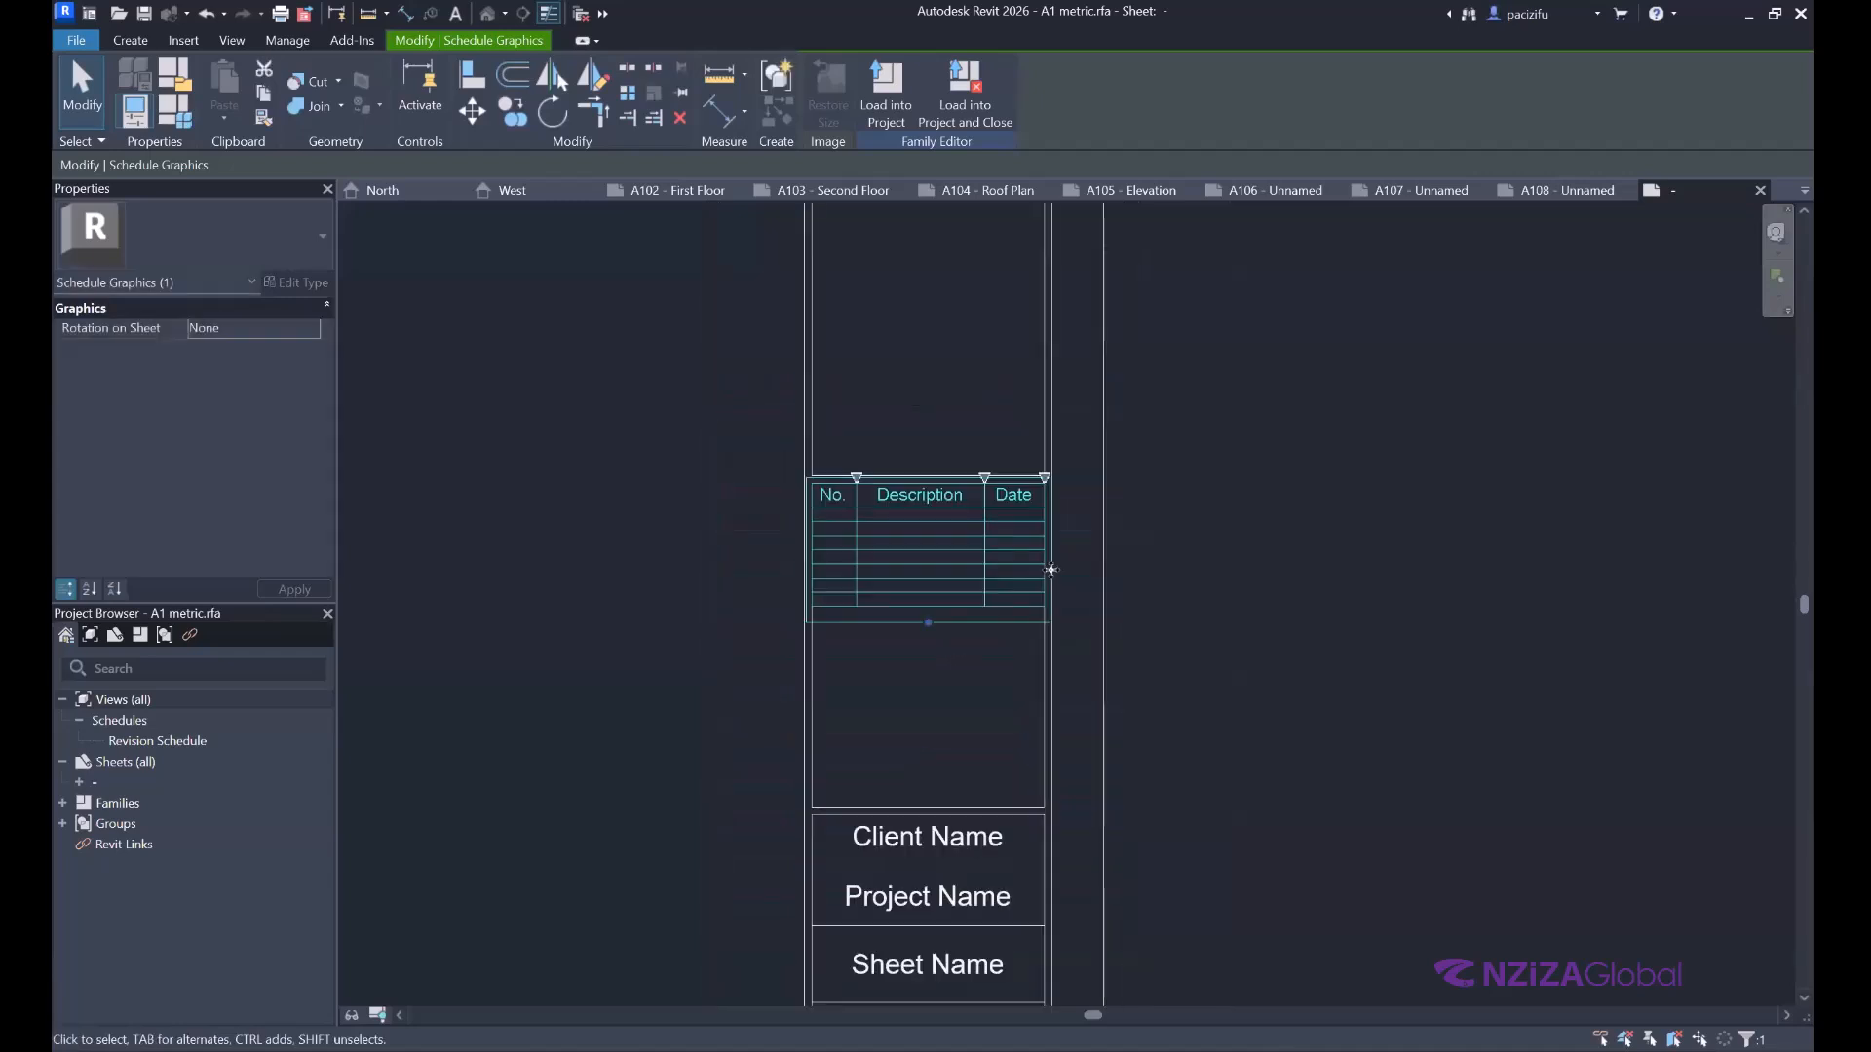
Move the line closing the revision box up to the shortened schedule's lower edge, and the client box's top line to 2 mm below it.
left_click(986, 696)
middle_click_drag(918, 820, 929, 739)
scroll(943, 729, "up", 2)
left_click_drag(935, 728, 910, 447)
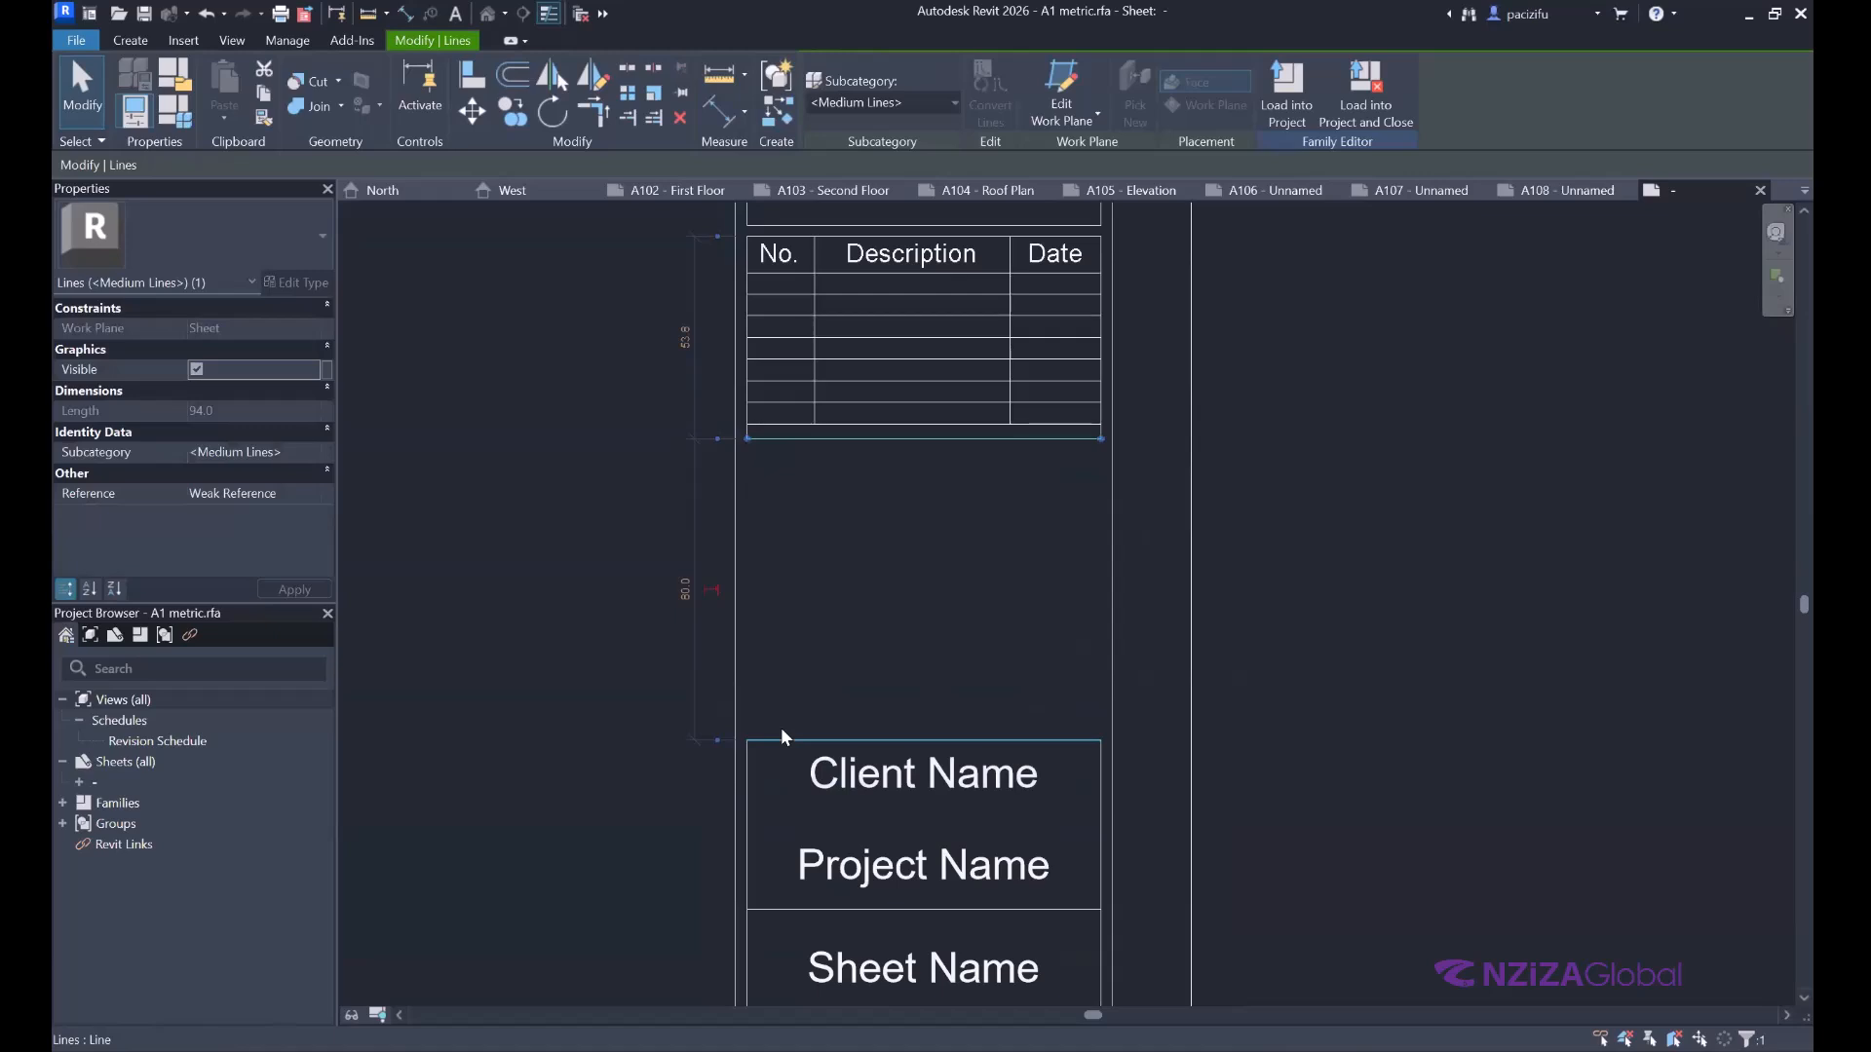
left_click_drag(916, 504, 916, 772)
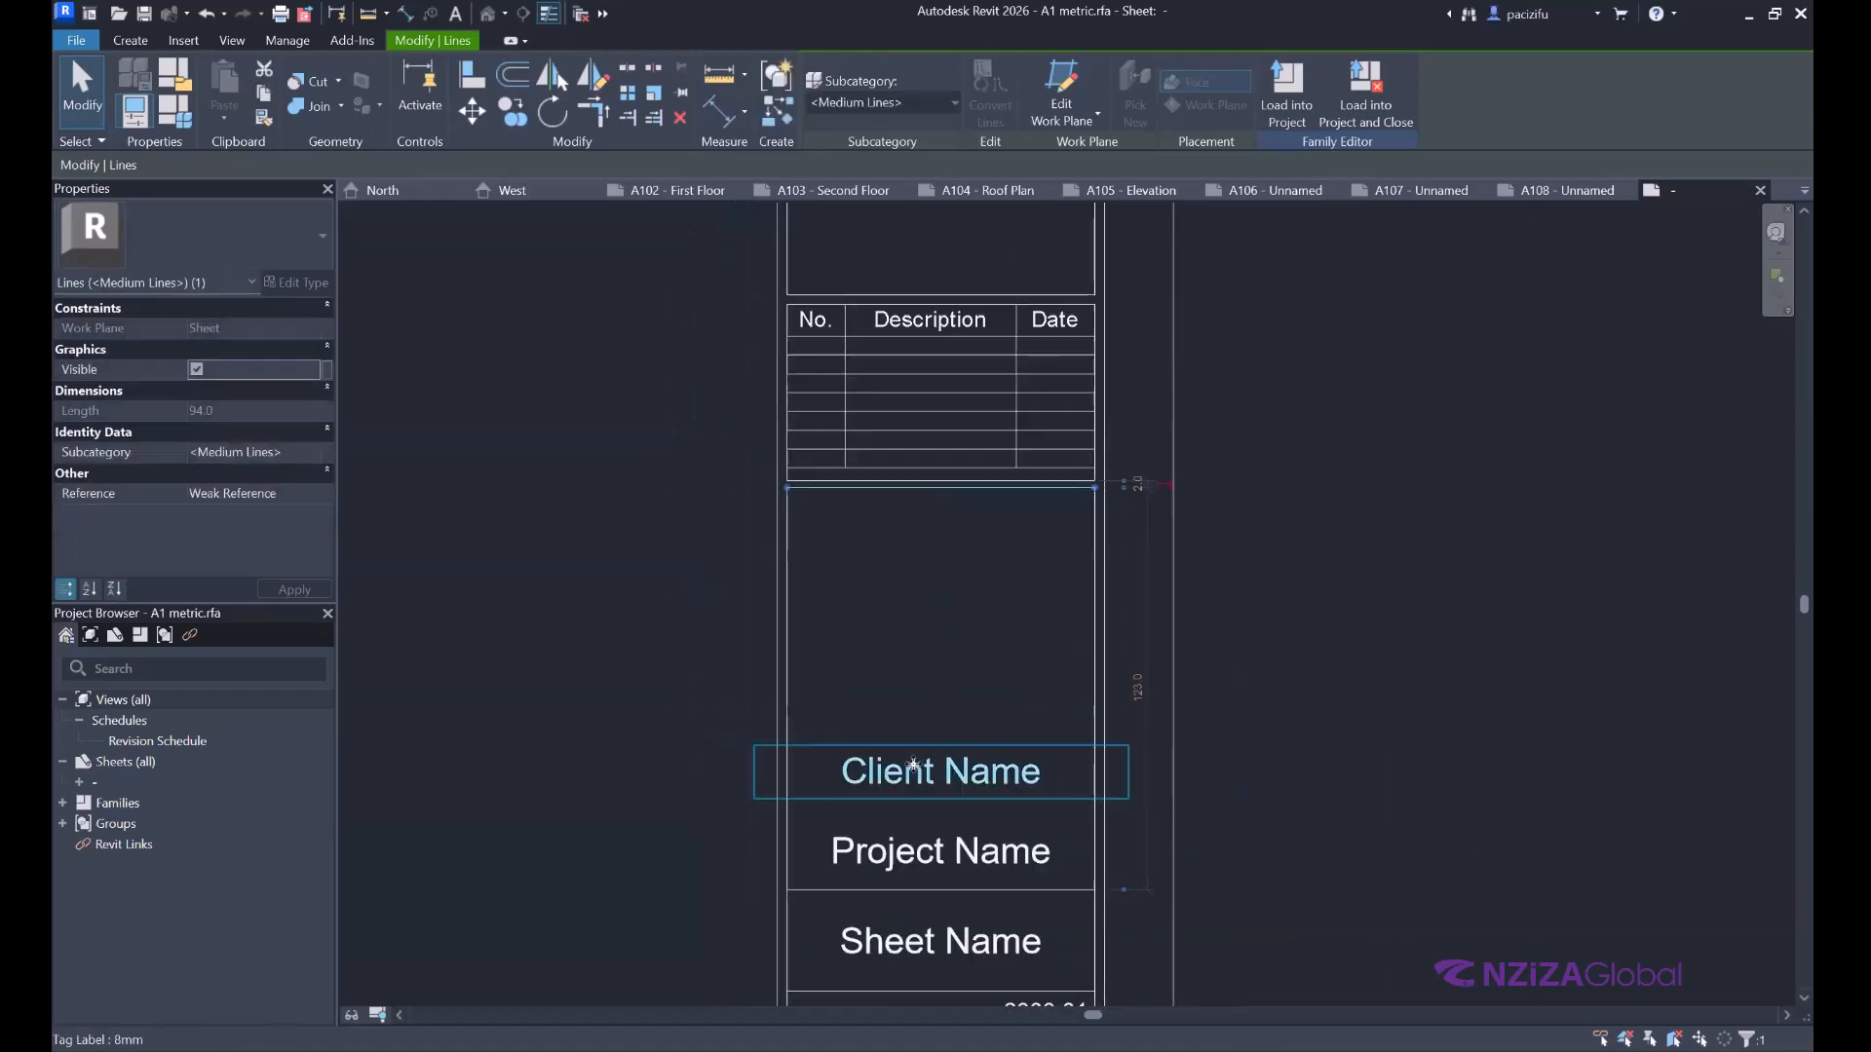
Move the Client Name label straight up to just below the top line of the enlarged client and project box.
left_click(913, 770)
key("Up")
key("Up")
key("Up")
key("Up")
key("Up")
key("Up")
key("Up")
key("Up")
key("Up")
key("Up")
key("Up")
key("Up")
key("Up")
key("Up")
key("Up")
key("Up")
key("Up")
key("Up")
key("Up")
key("Up")
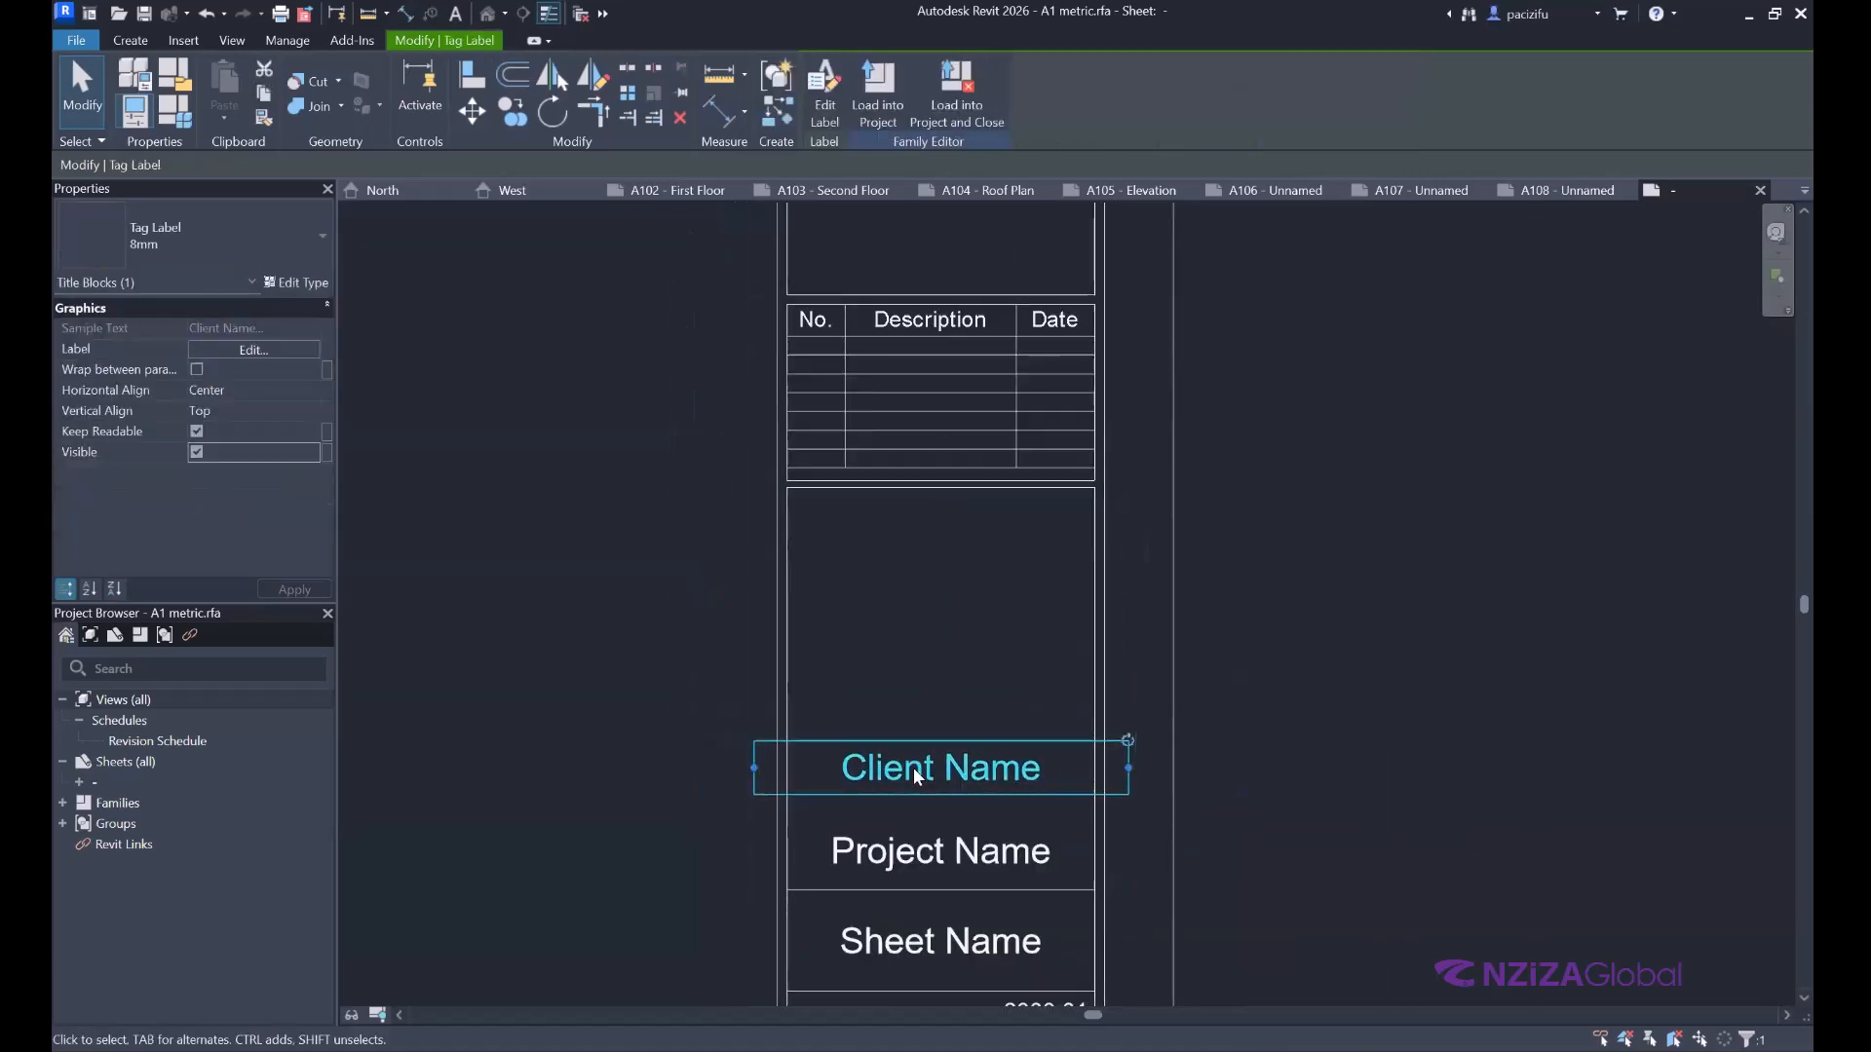
key("Up")
key("Up")
key("Up")
key("Up")
key("Up")
key("Up")
key("Up")
key("Up")
key("Up")
key("Up")
key("Up")
key("Up")
key("Up")
key("Up")
key("Up")
key("Up")
key("Up")
key("Up")
key("Up")
key("Up")
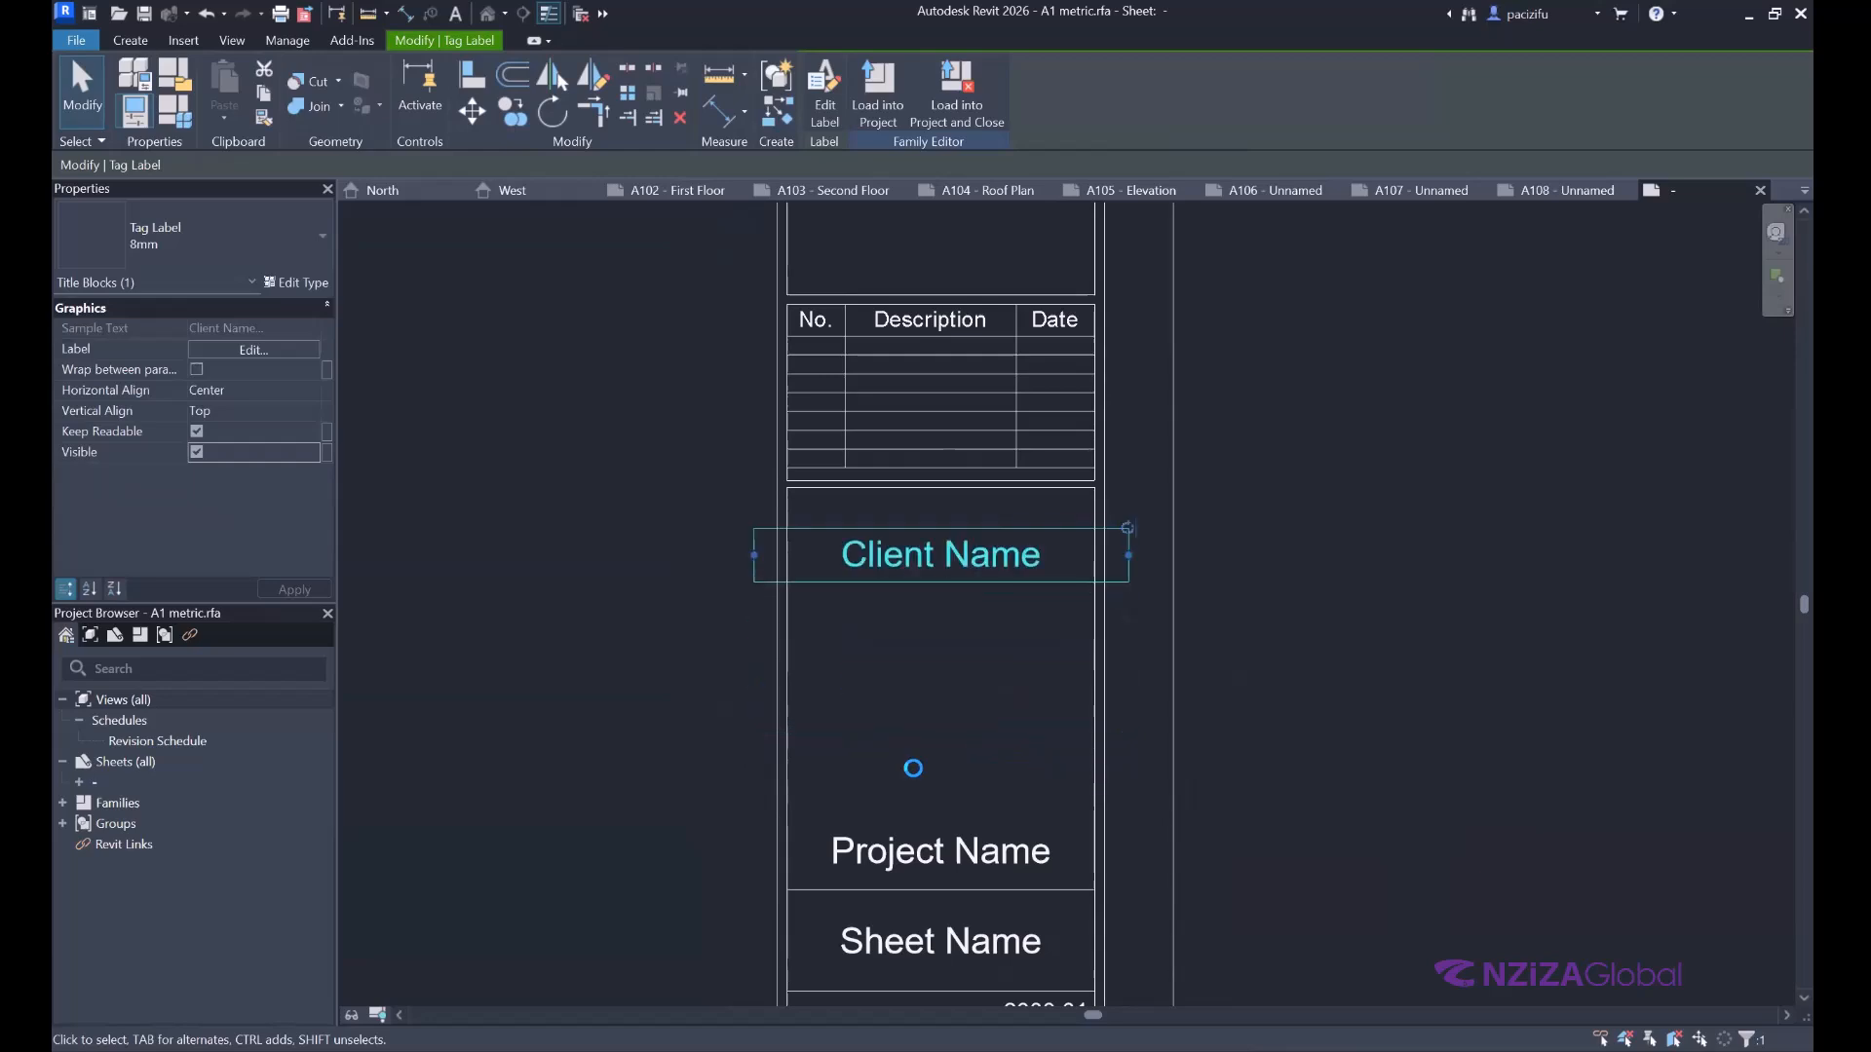
Copy the top line of the Client Name box straight down to form a divider between Client Name and Project Name.
scroll(913, 768, "up", 2)
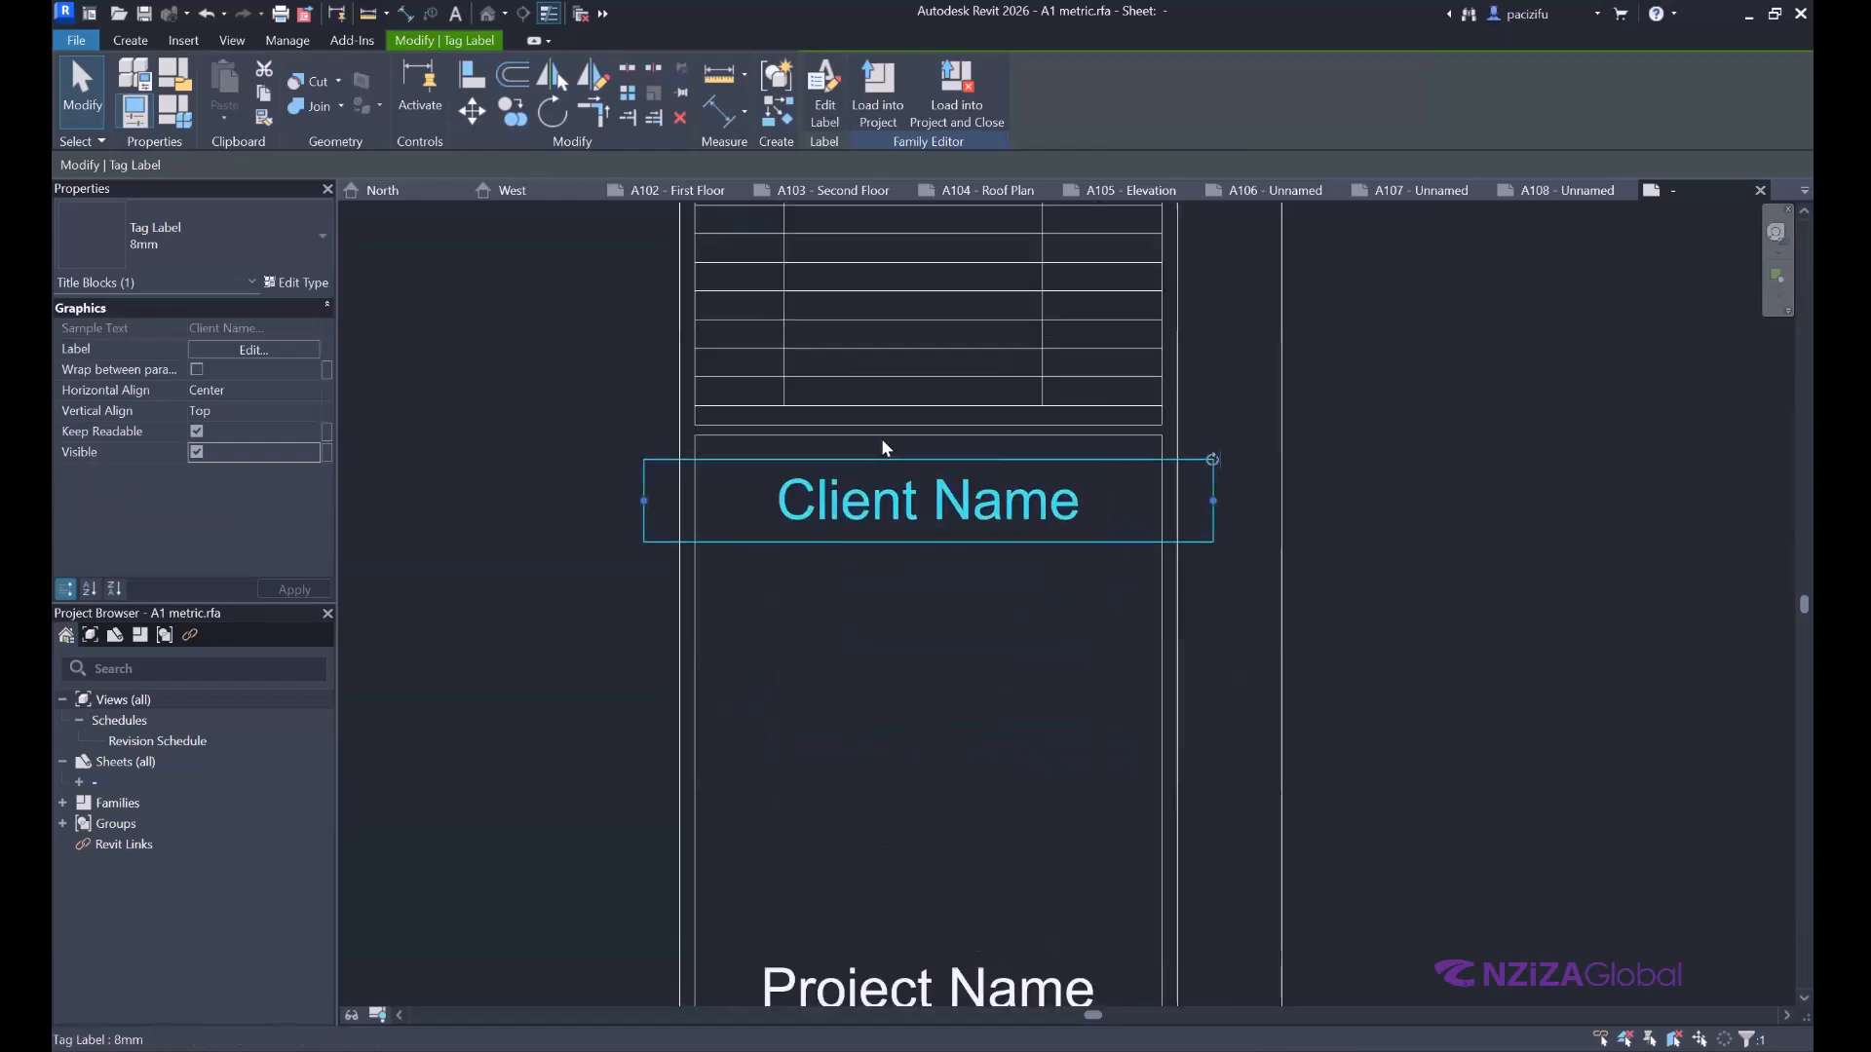
left_click(881, 437)
left_click(514, 118)
left_click(696, 434)
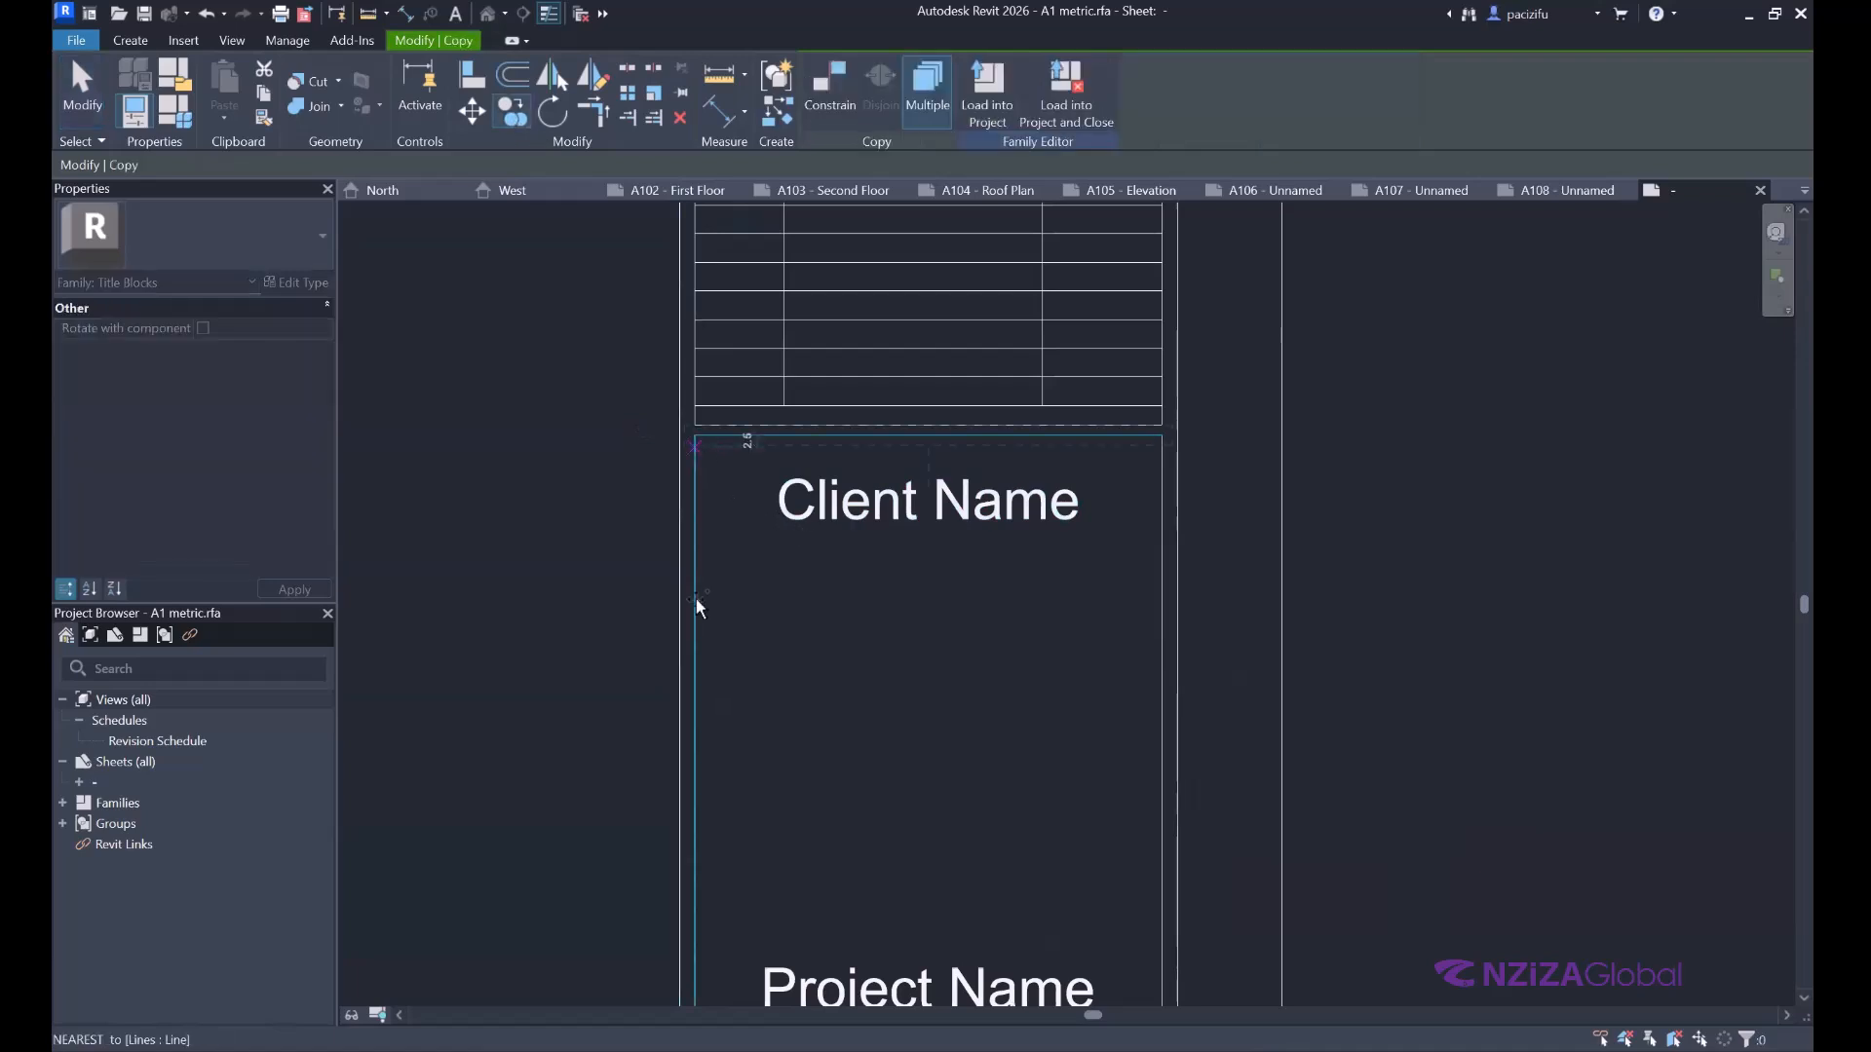
left_click(696, 635)
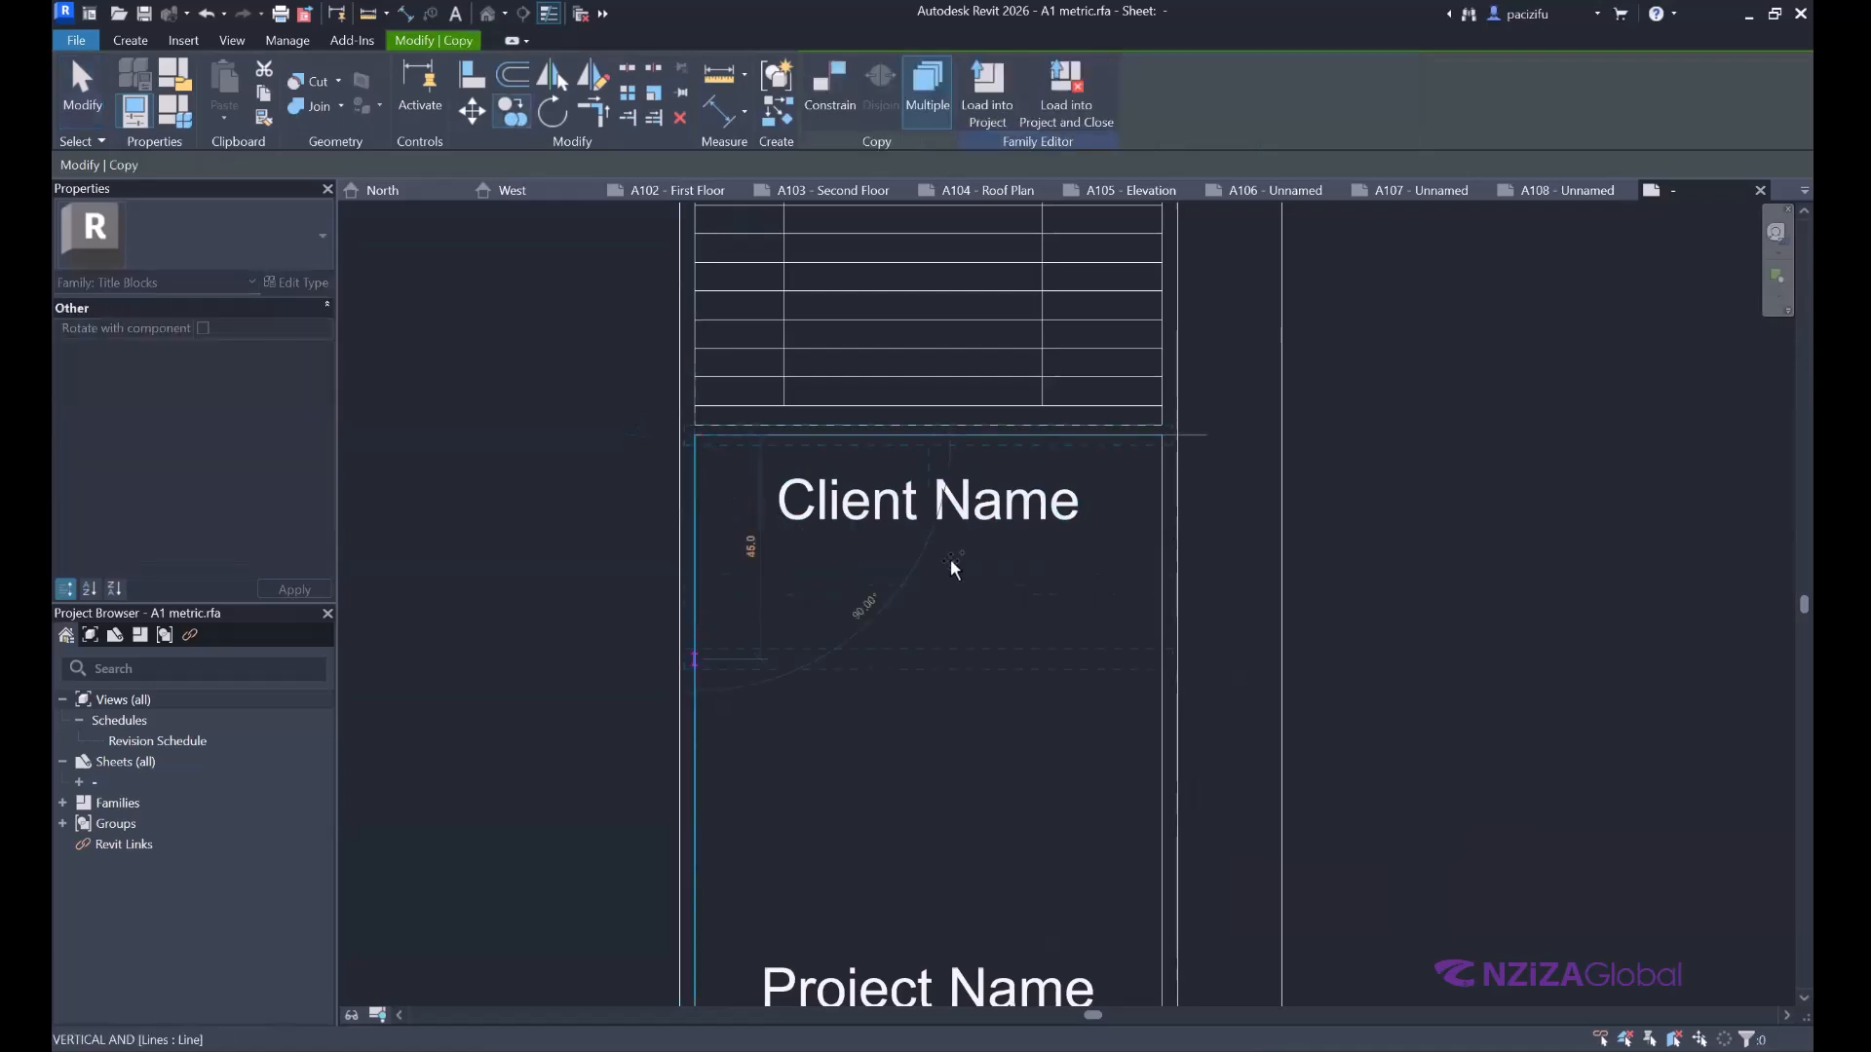
scroll(949, 559, "down", 4)
key("Escape")
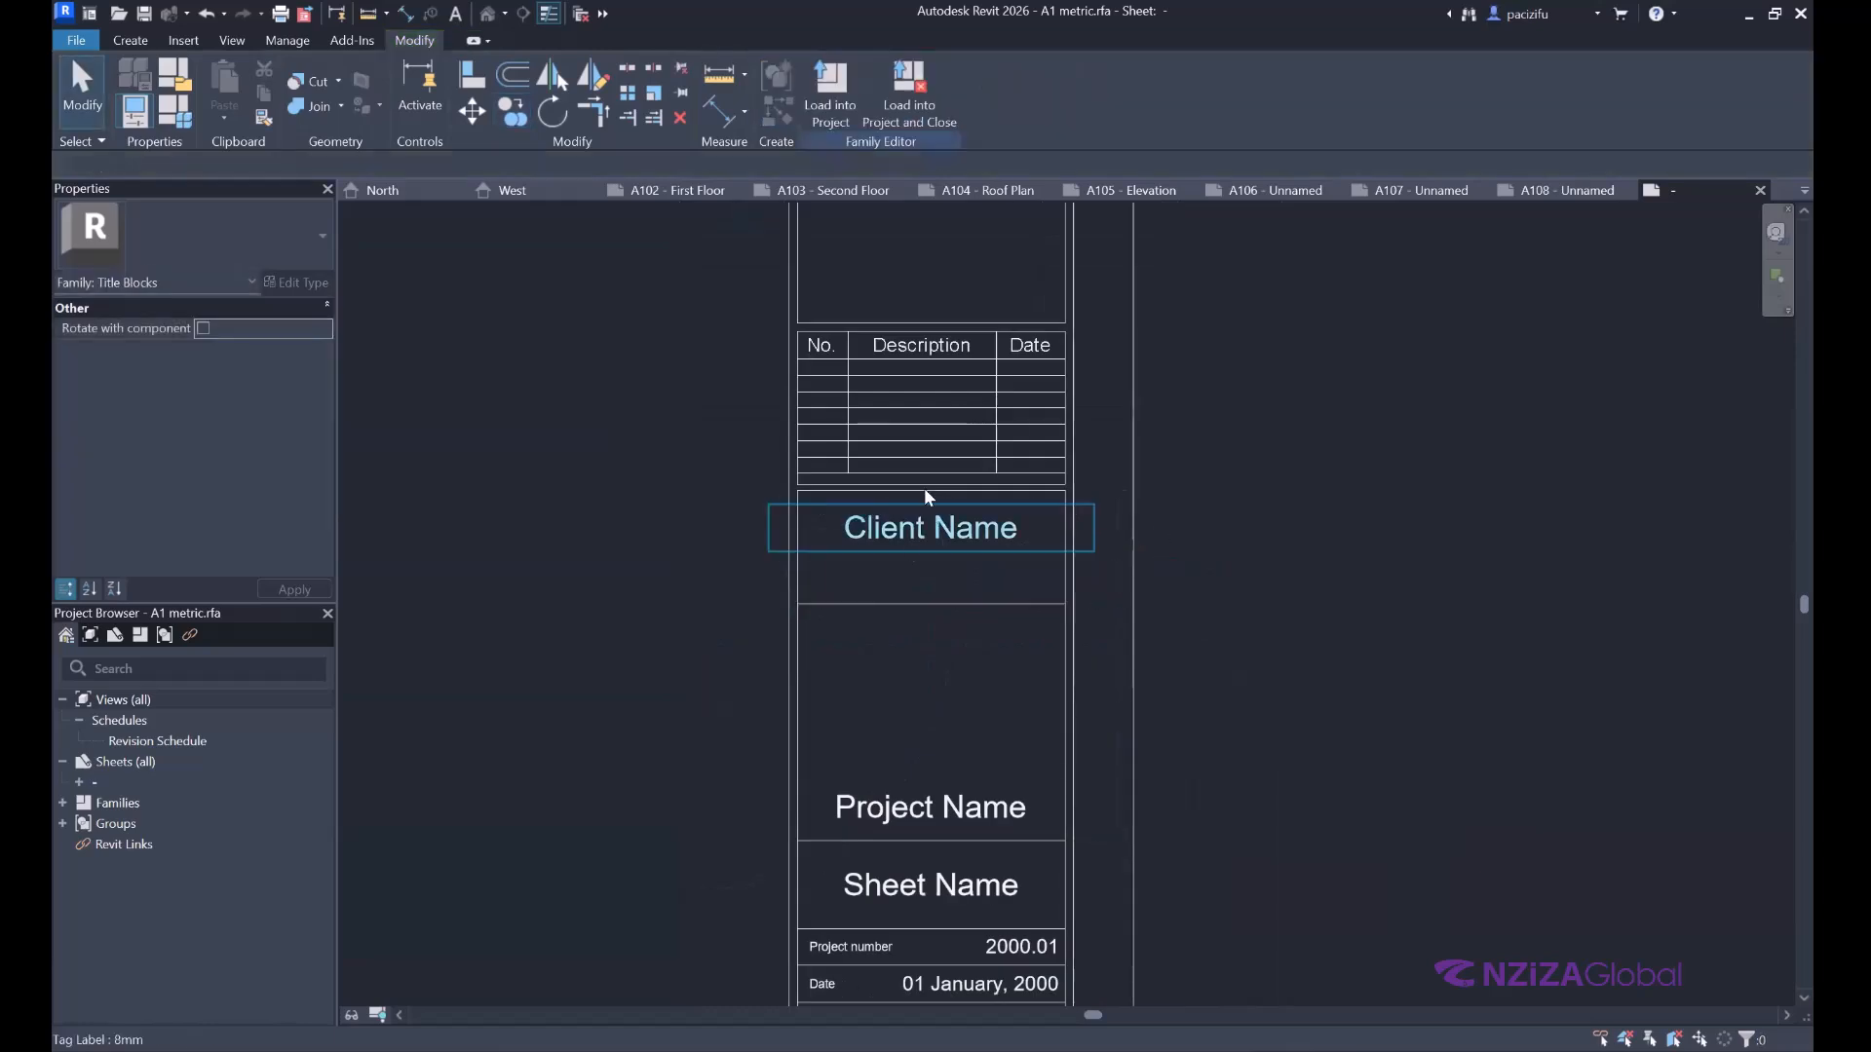
Examine the title block's fields and the overall A1 sheet layout in the family.
scroll(767, 687, "down", 3)
middle_click_drag(768, 686, 961, 639)
scroll(960, 639, "down", 2)
scroll(902, 643, "up", 3)
scroll(757, 672, "down", 1)
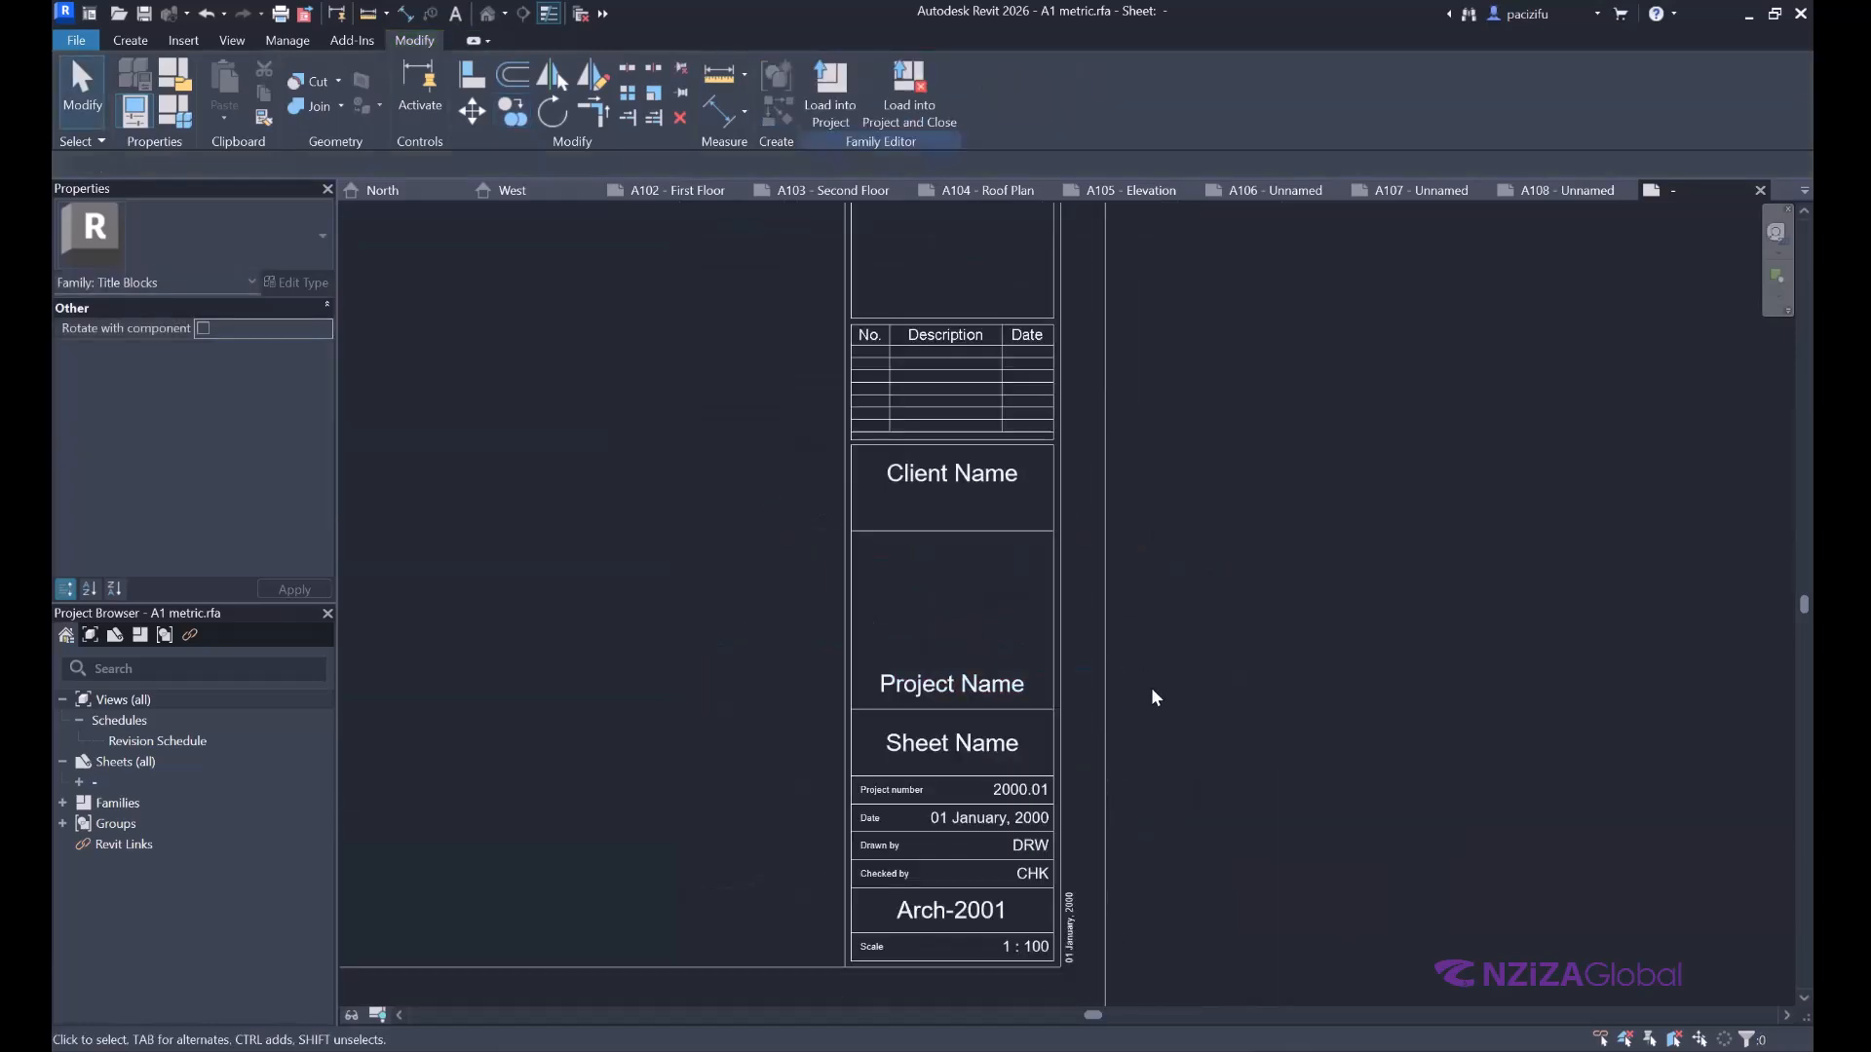
scroll(894, 655, "down", 2)
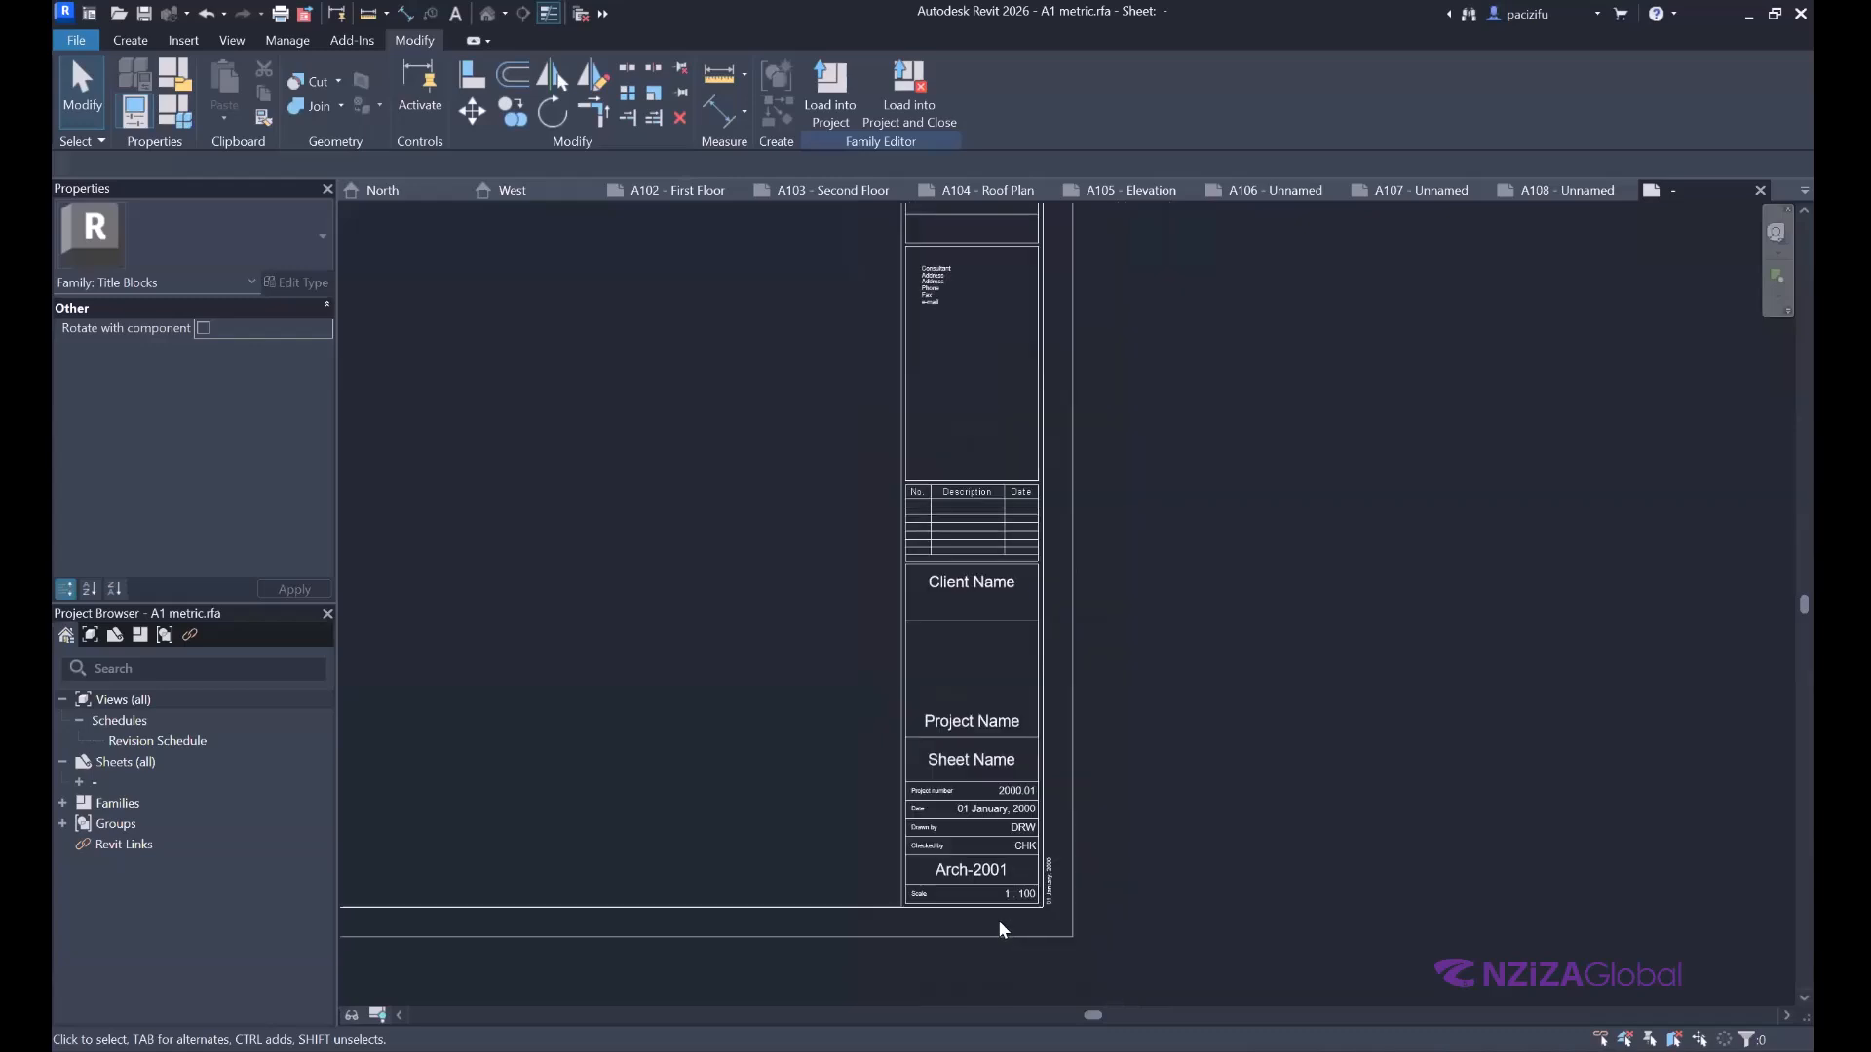
scroll(992, 916, "up", 5)
scroll(1019, 600, "down", 5)
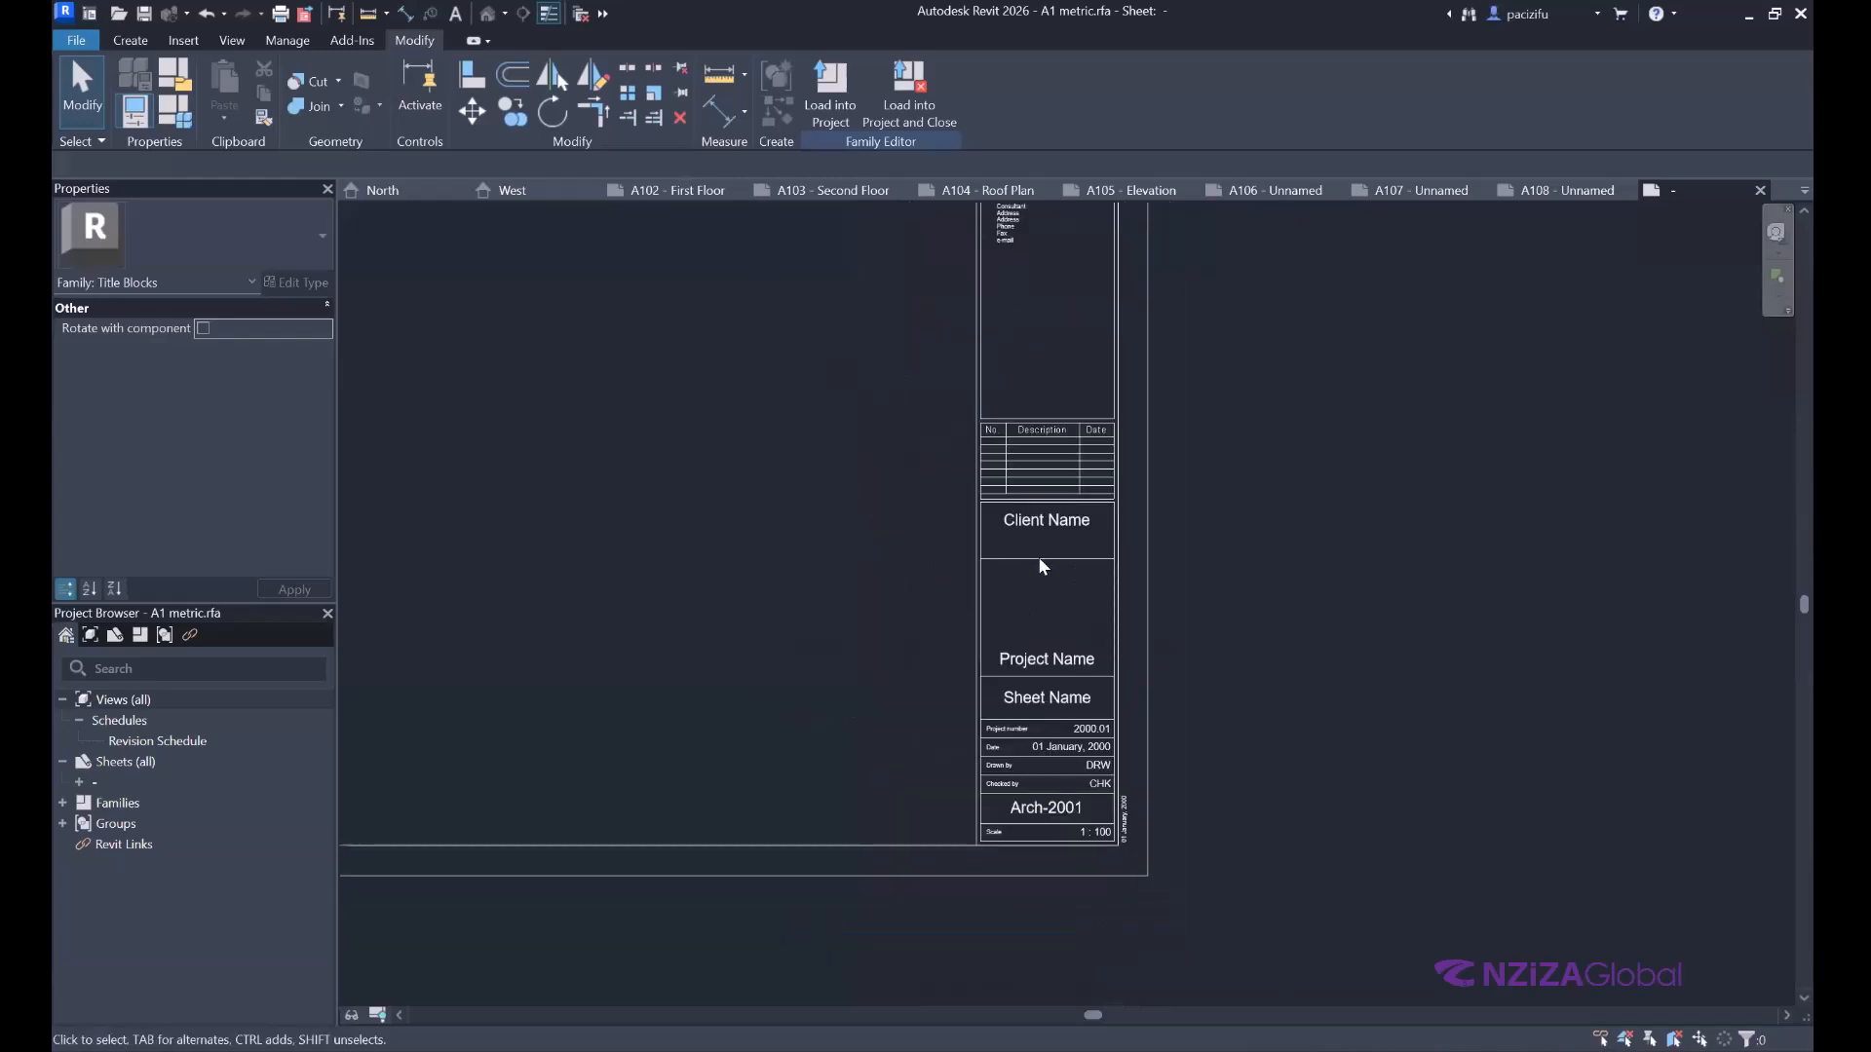
scroll(1140, 643, "down", 2)
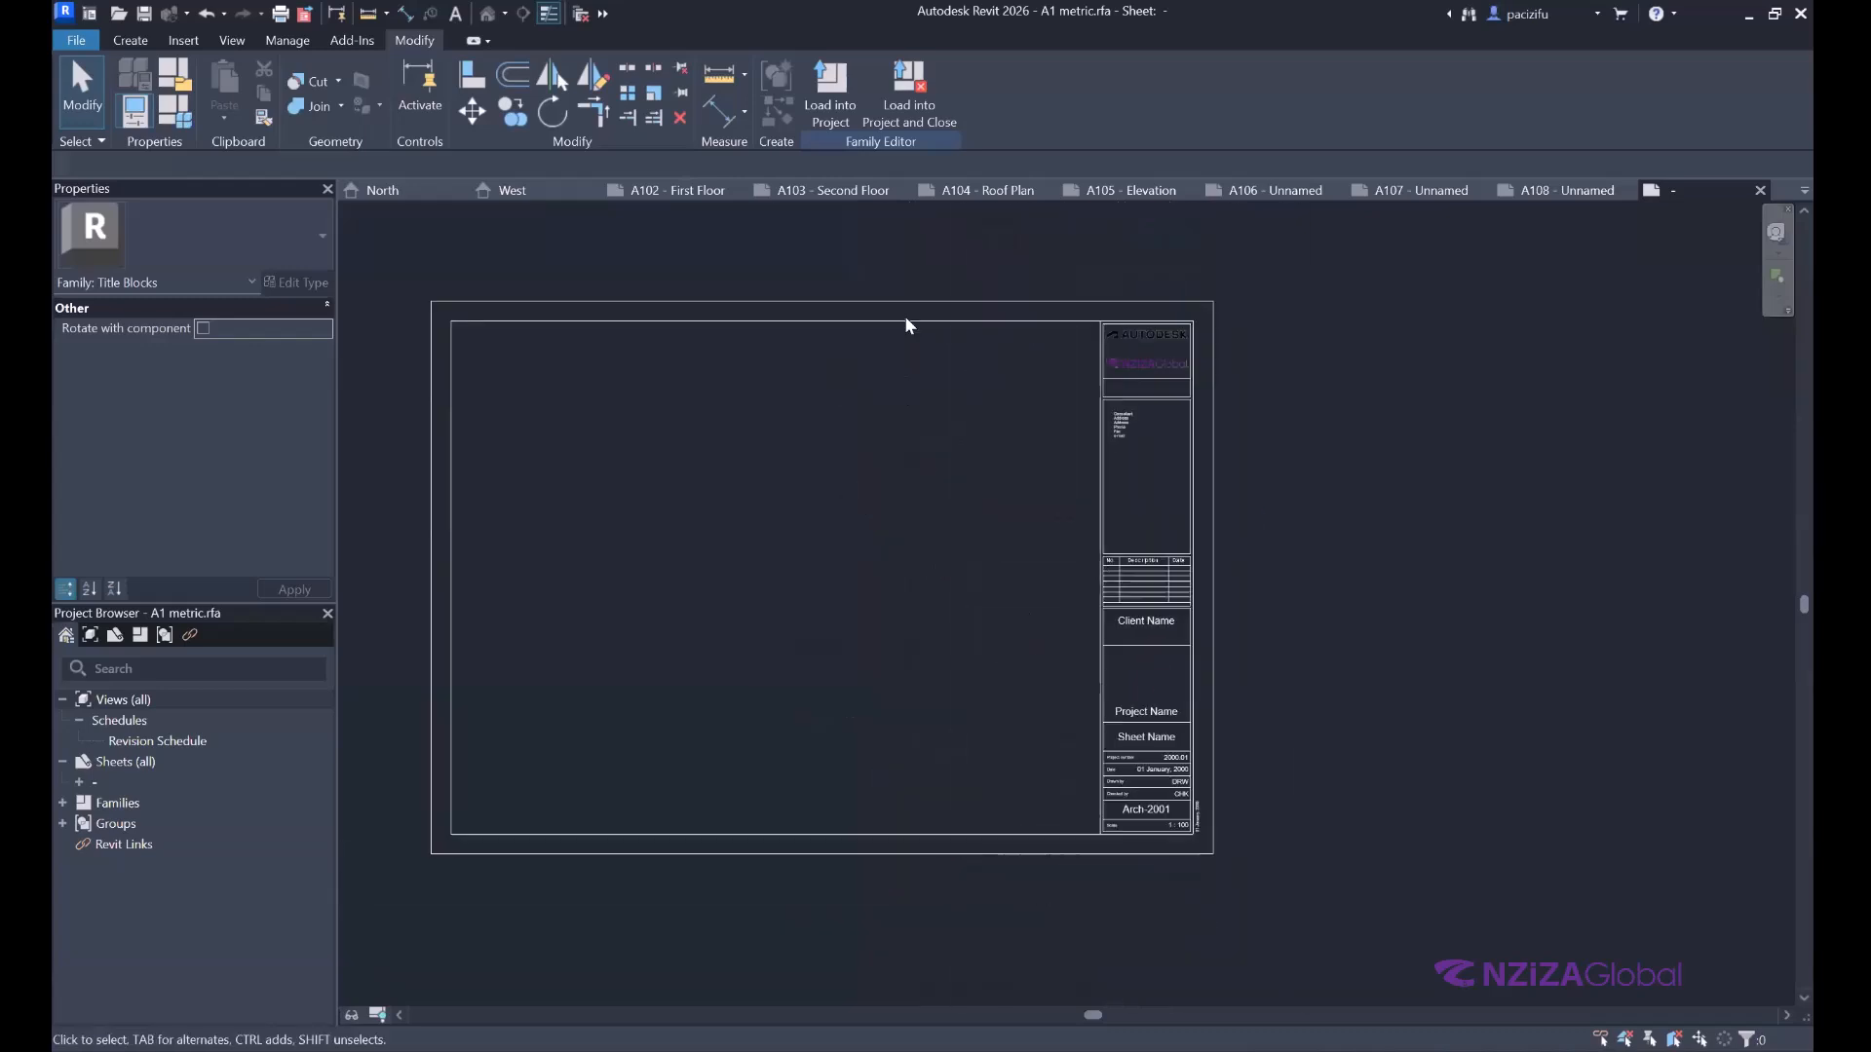
Load the edited A1 metric title block family into the project, overwriting the existing version.
left_click(965, 299)
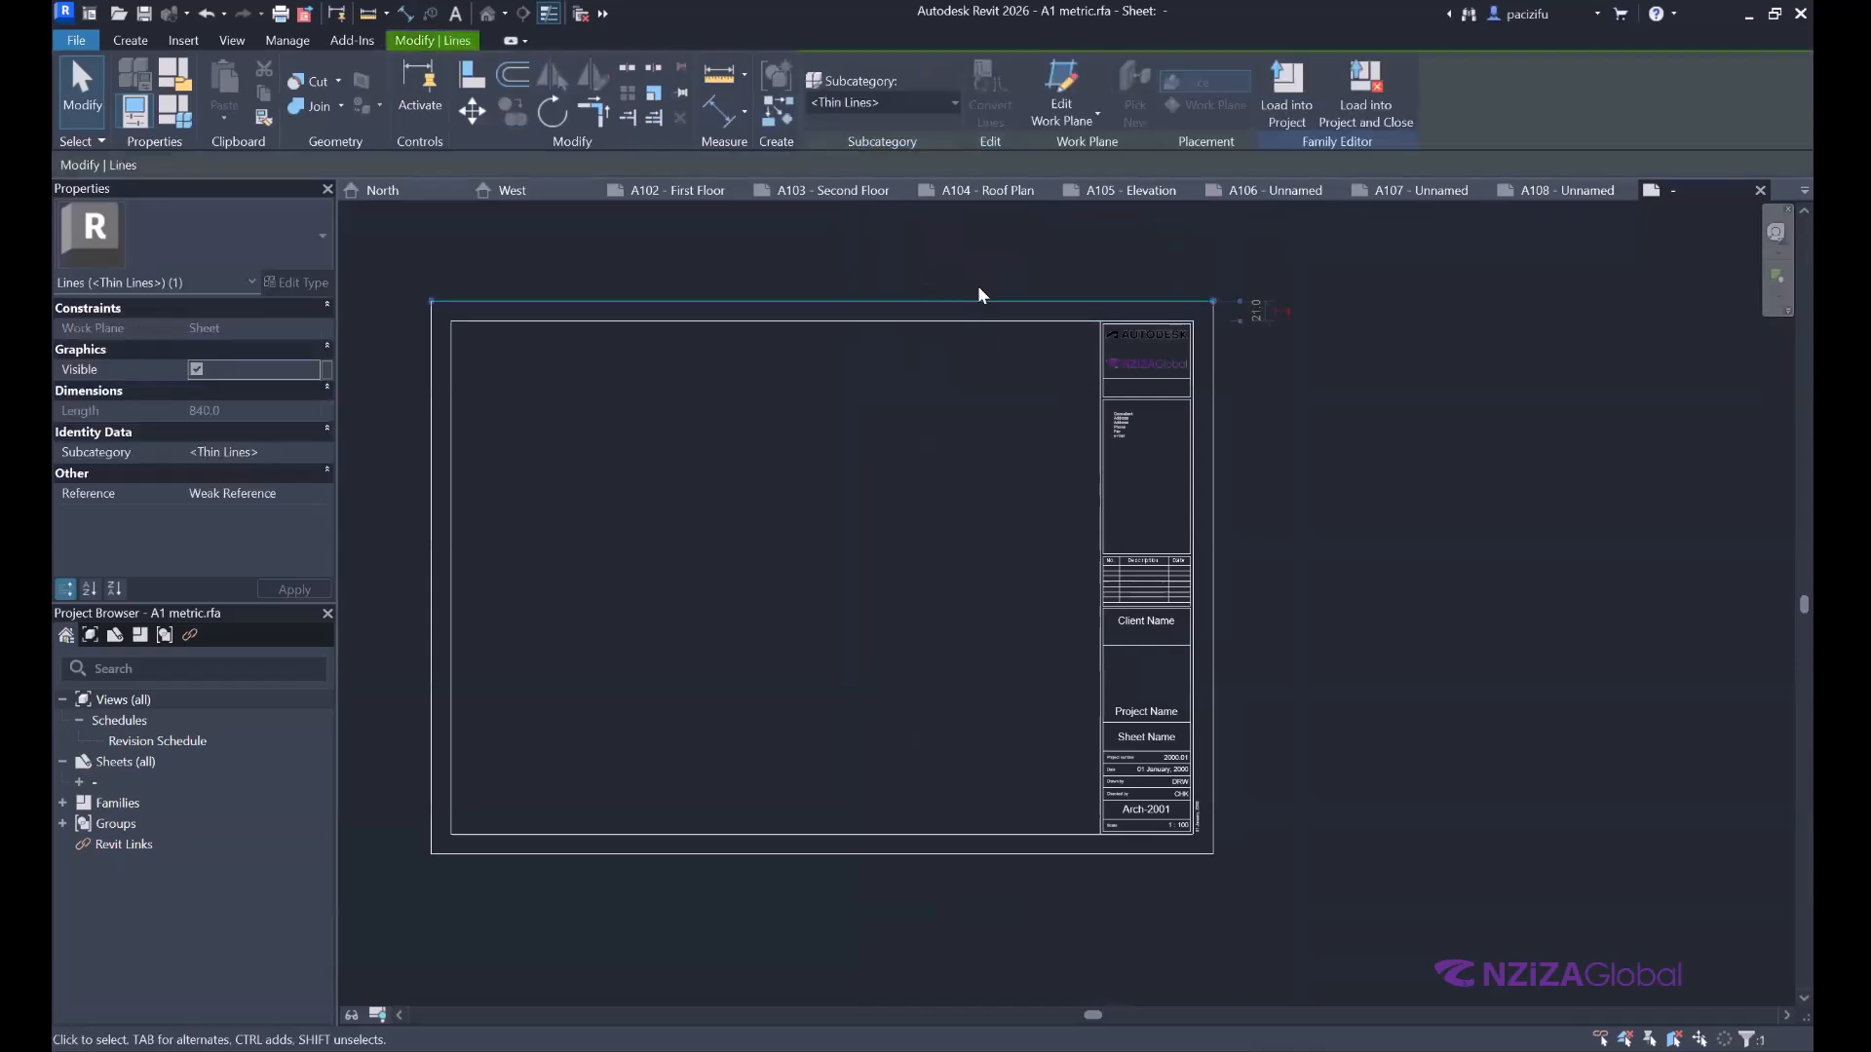
key("Escape")
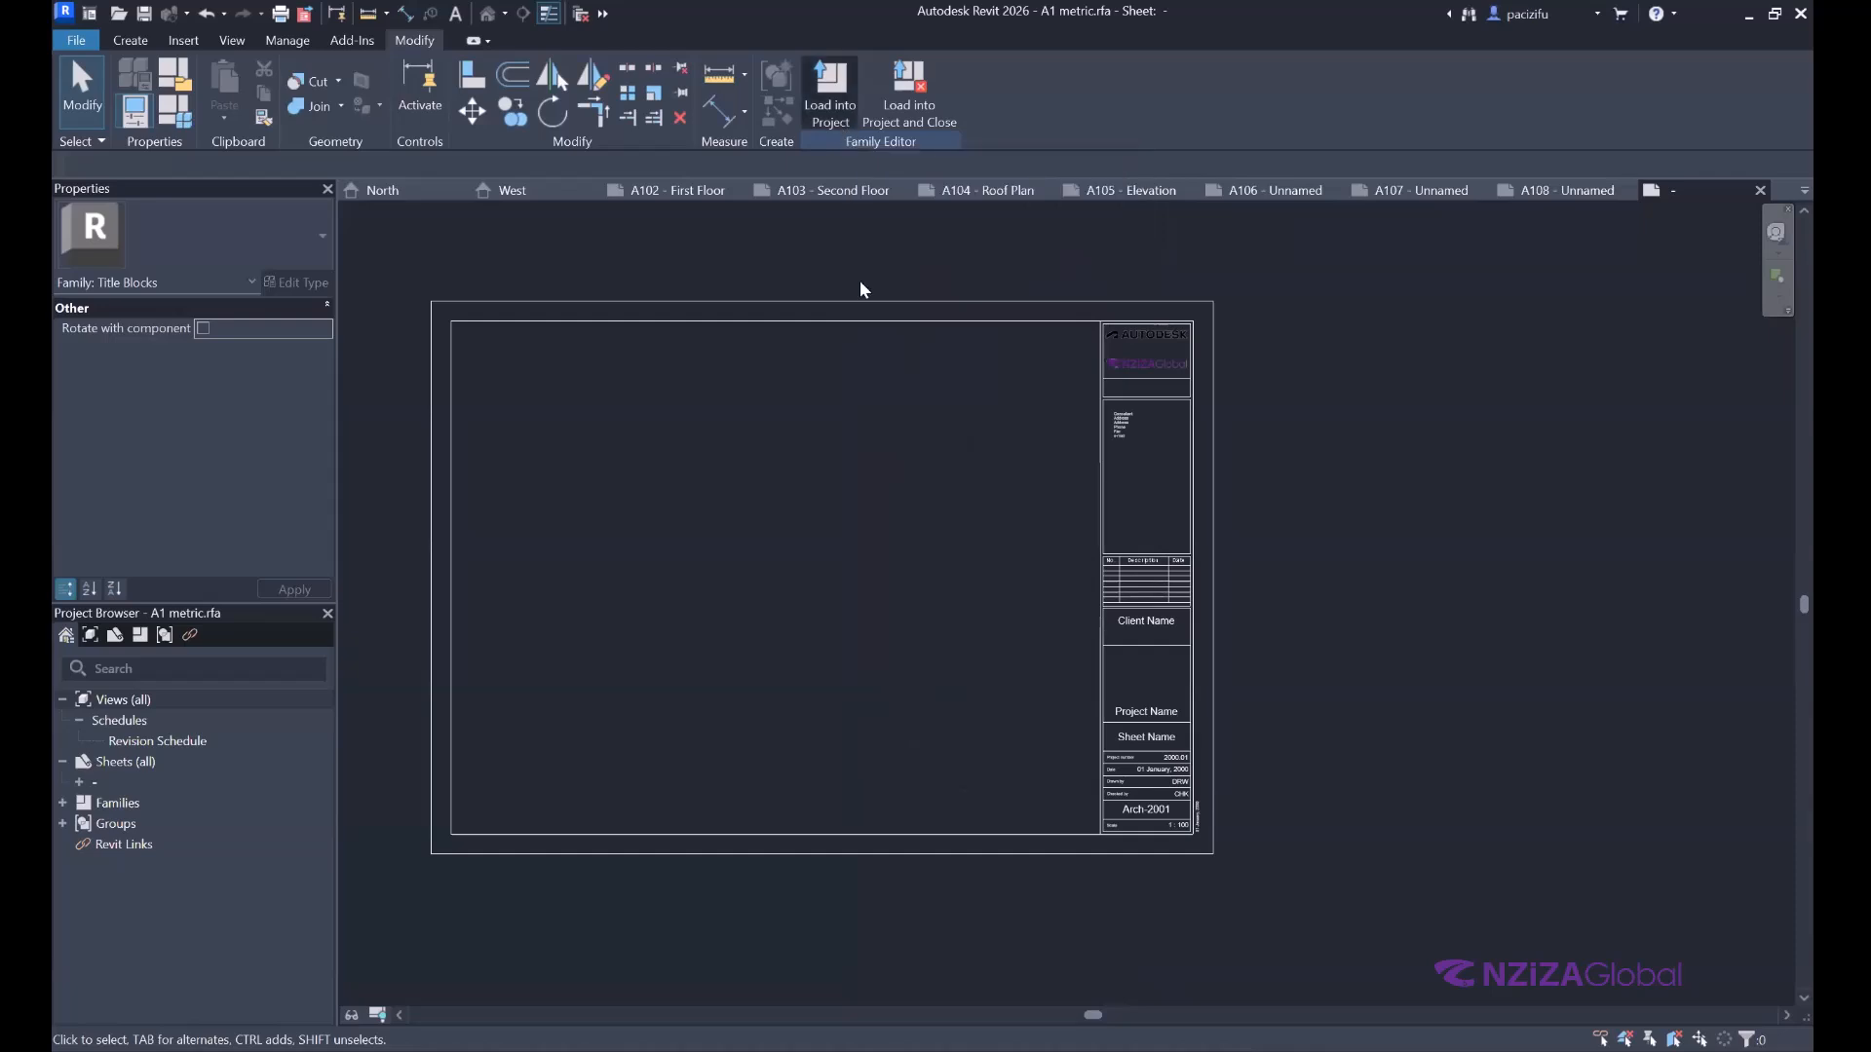
left_click(888, 688)
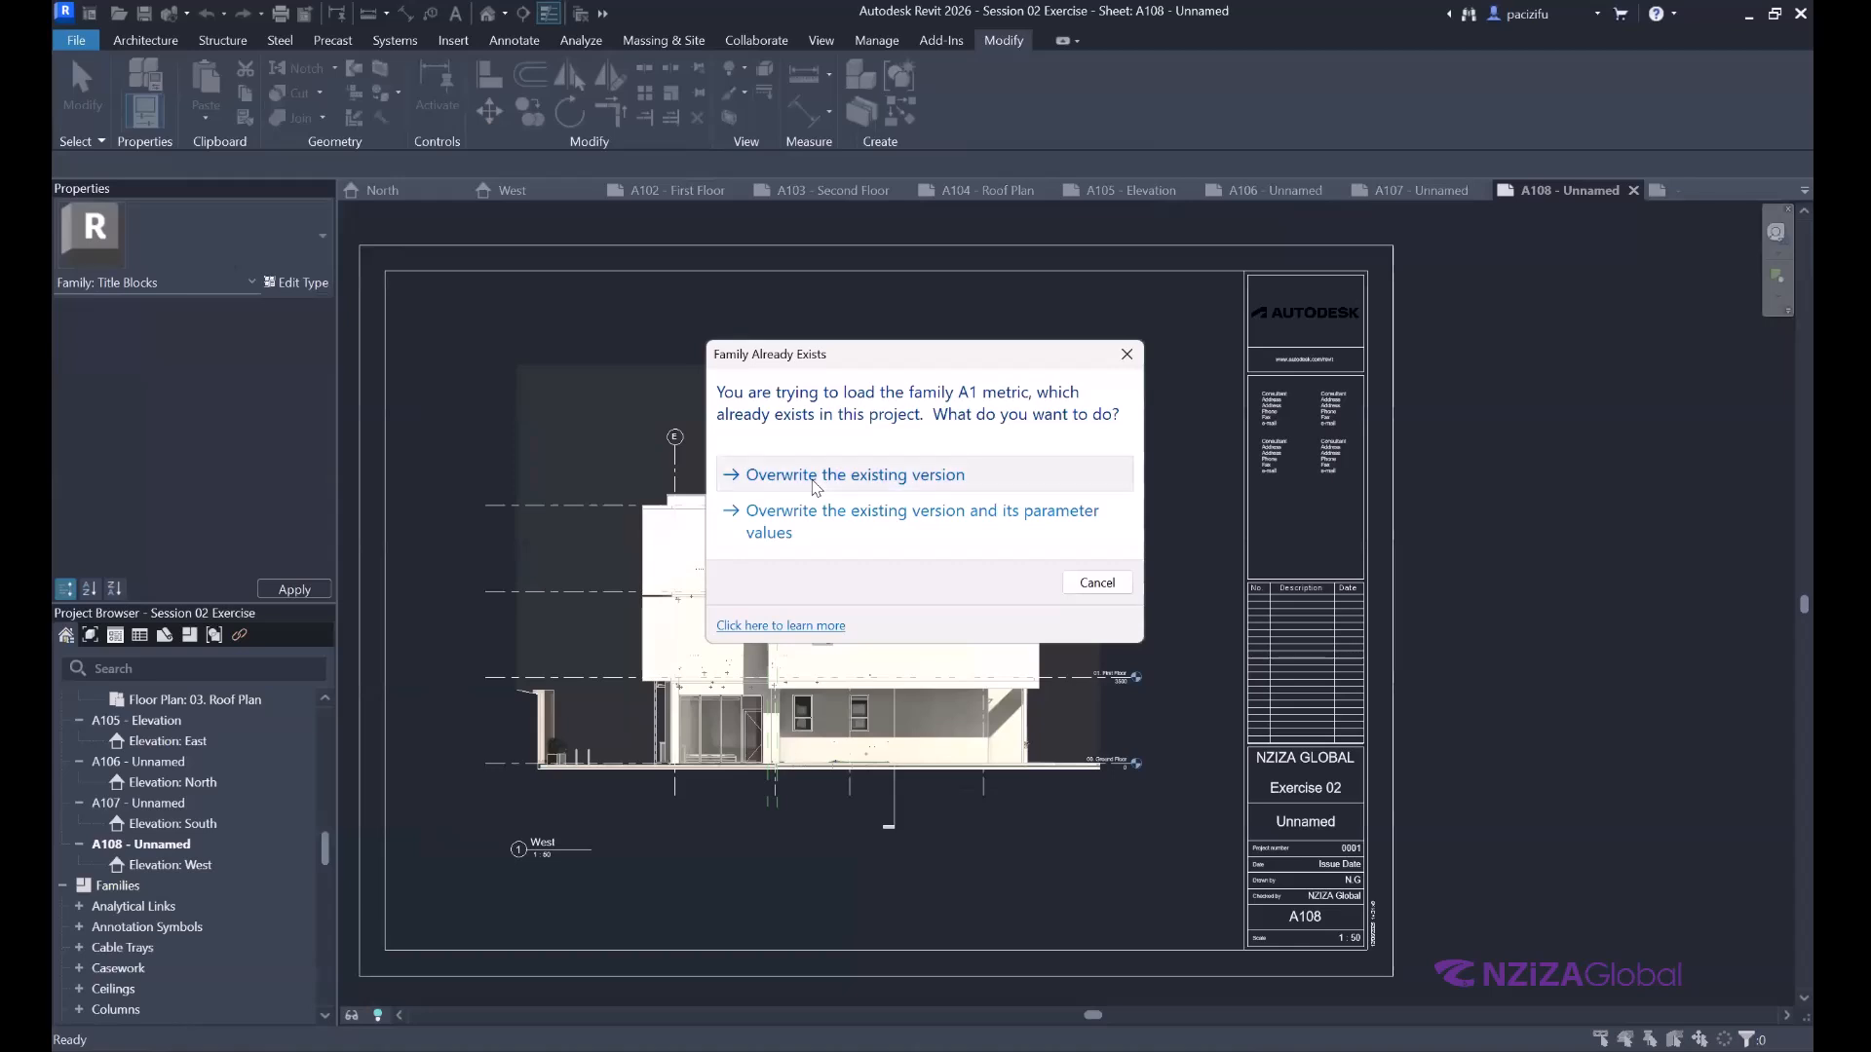
left_click(816, 480)
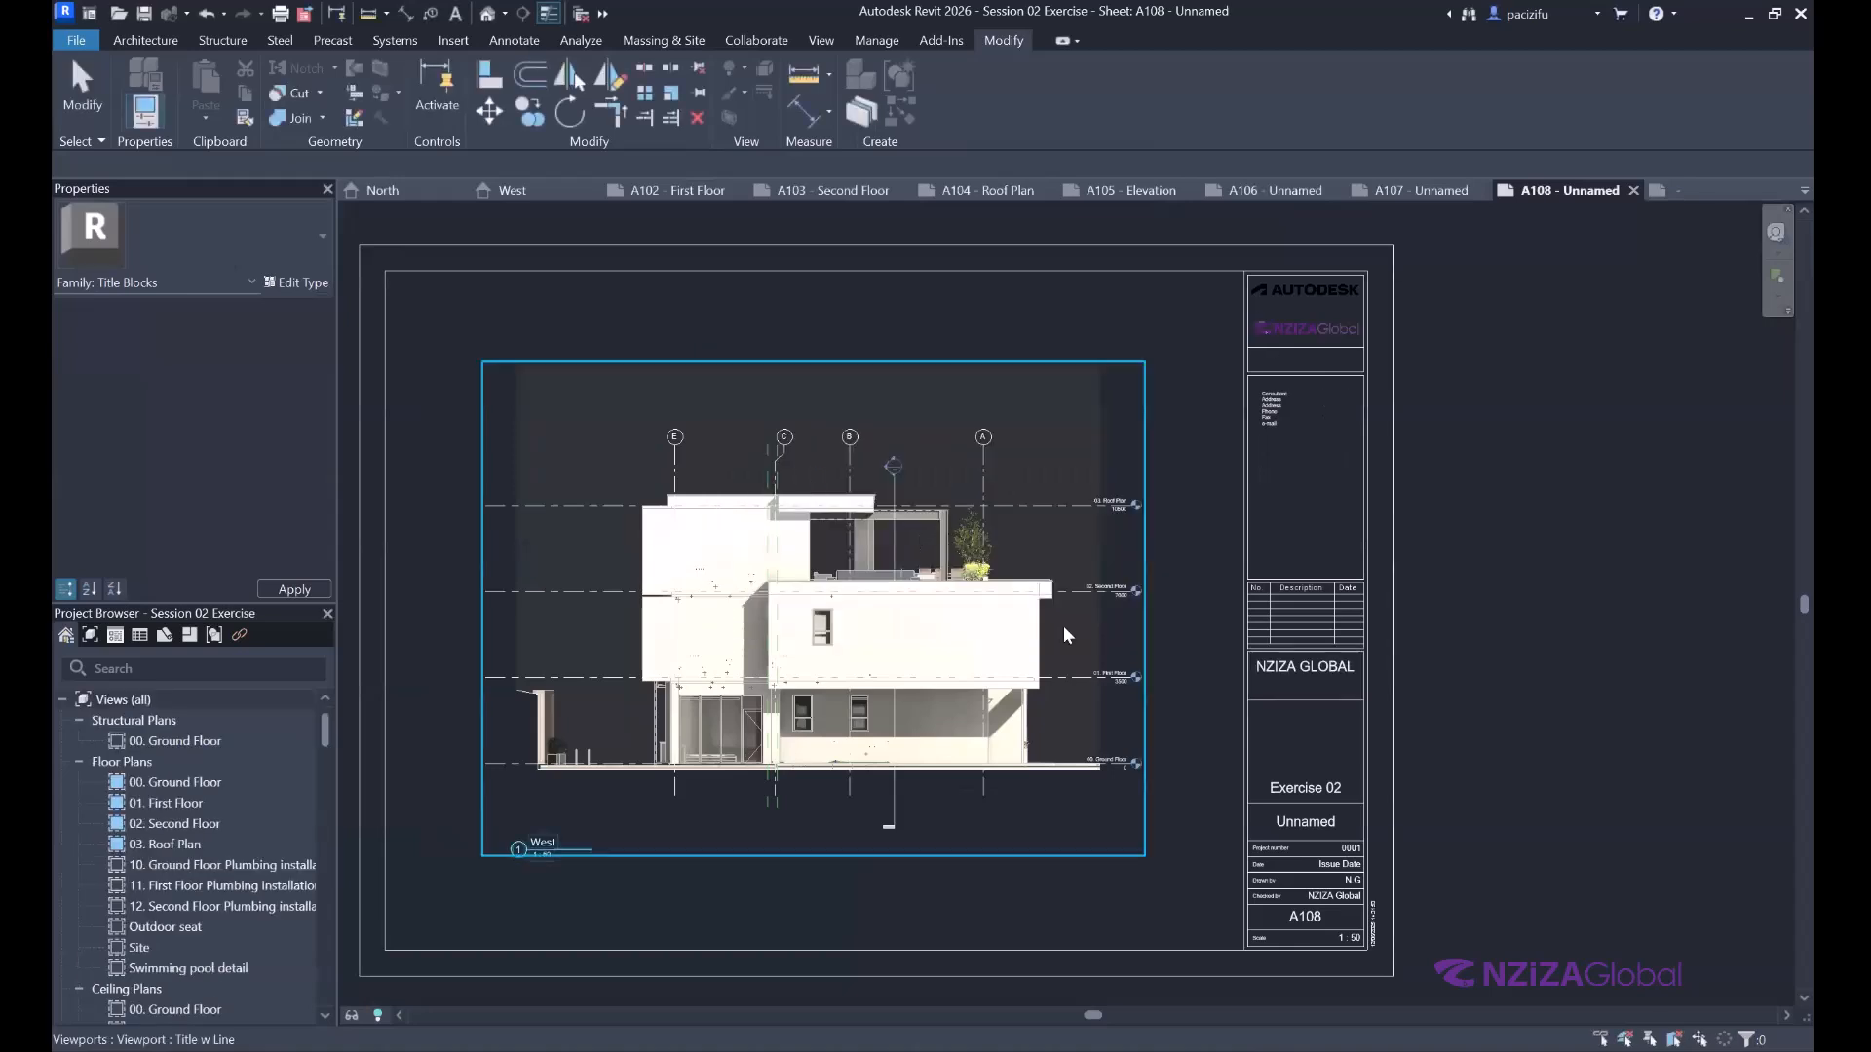
Examine the reloaded title block's logos, consultant details and project fields on sheet A108.
scroll(1130, 706, "down", 2)
scroll(1317, 478, "up", 5)
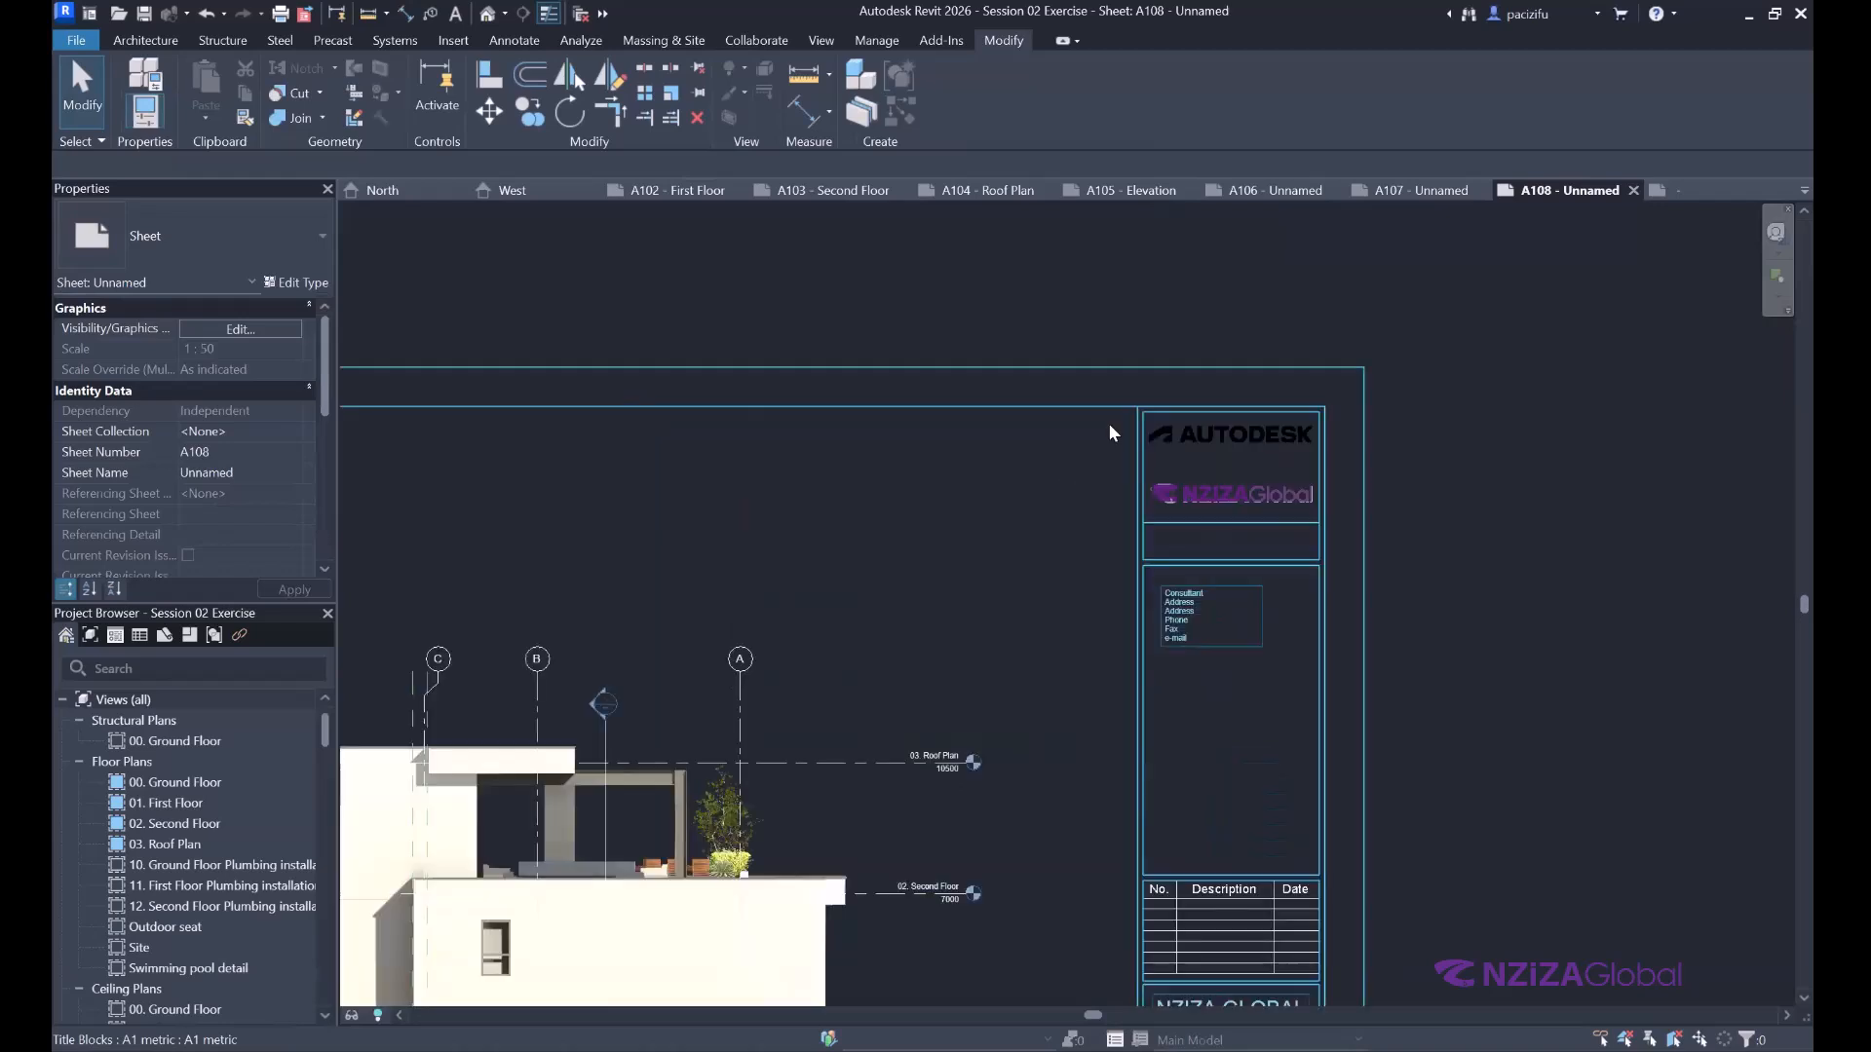
scroll(1167, 476, "down", 8)
scroll(1017, 732, "up", 2)
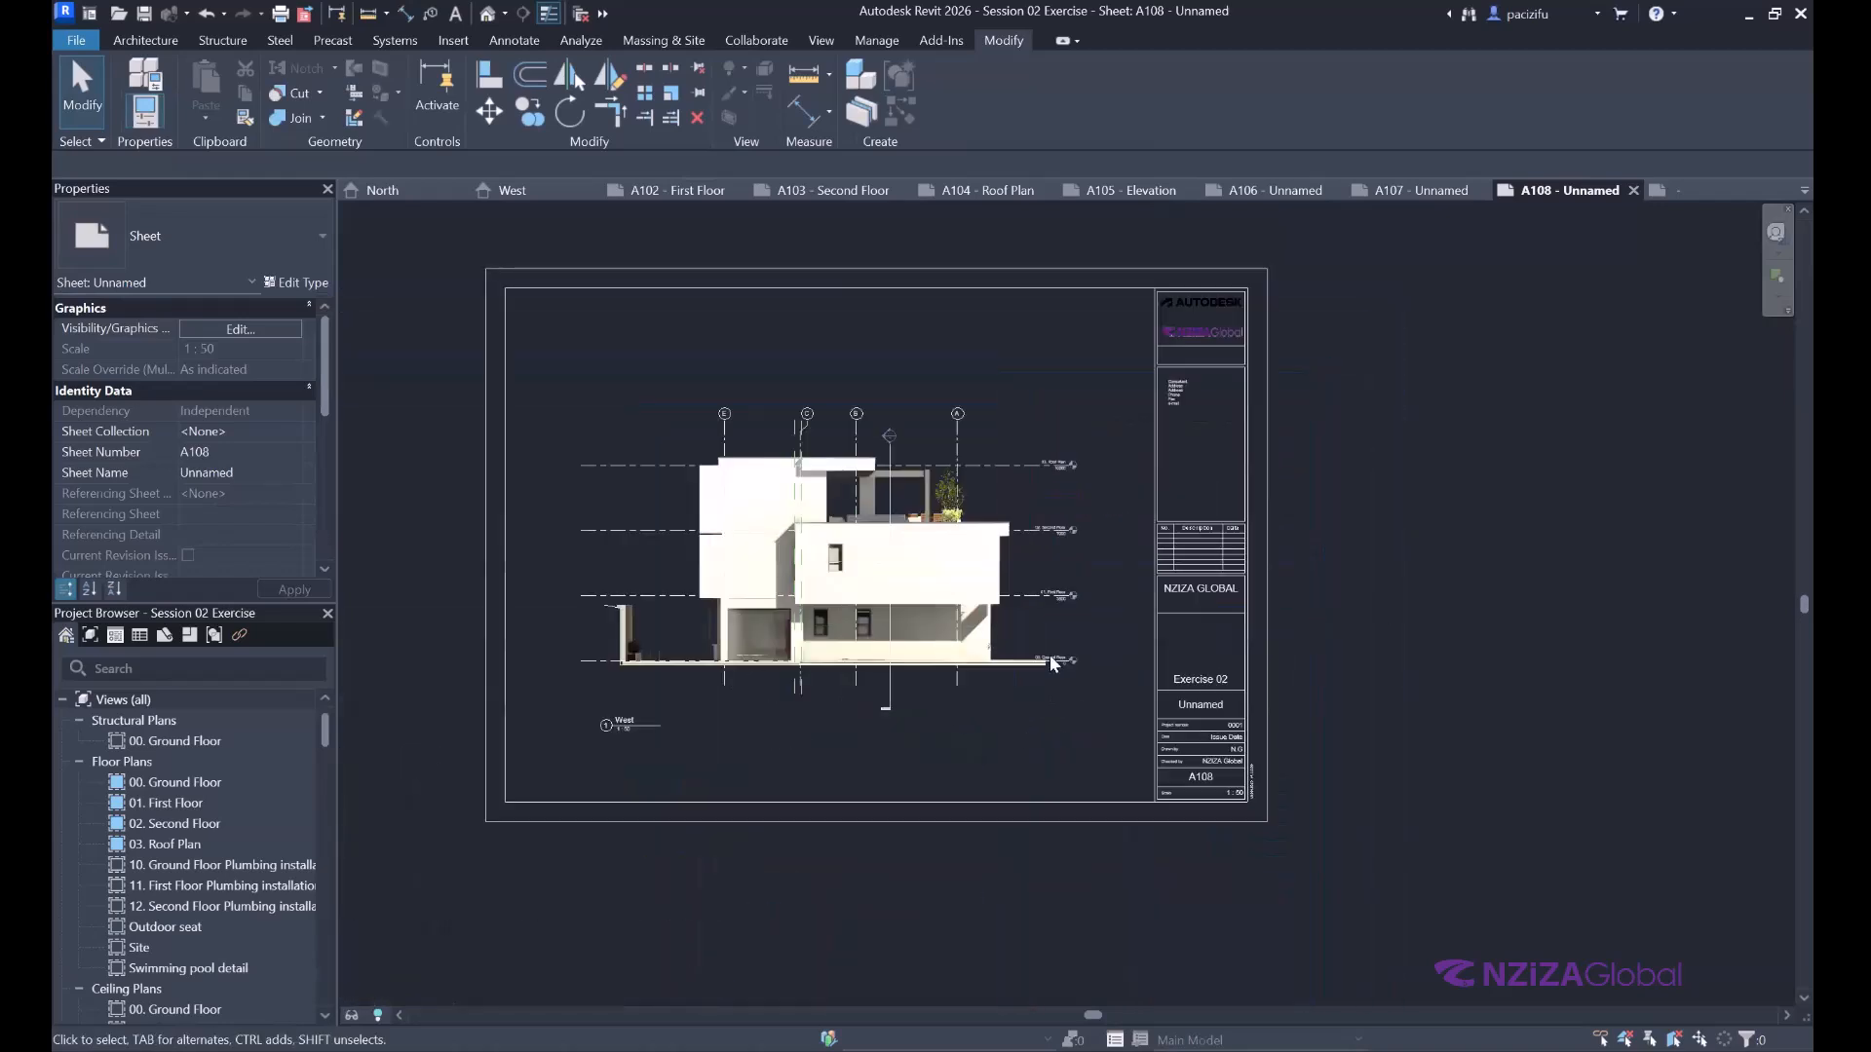
left_click(1195, 267)
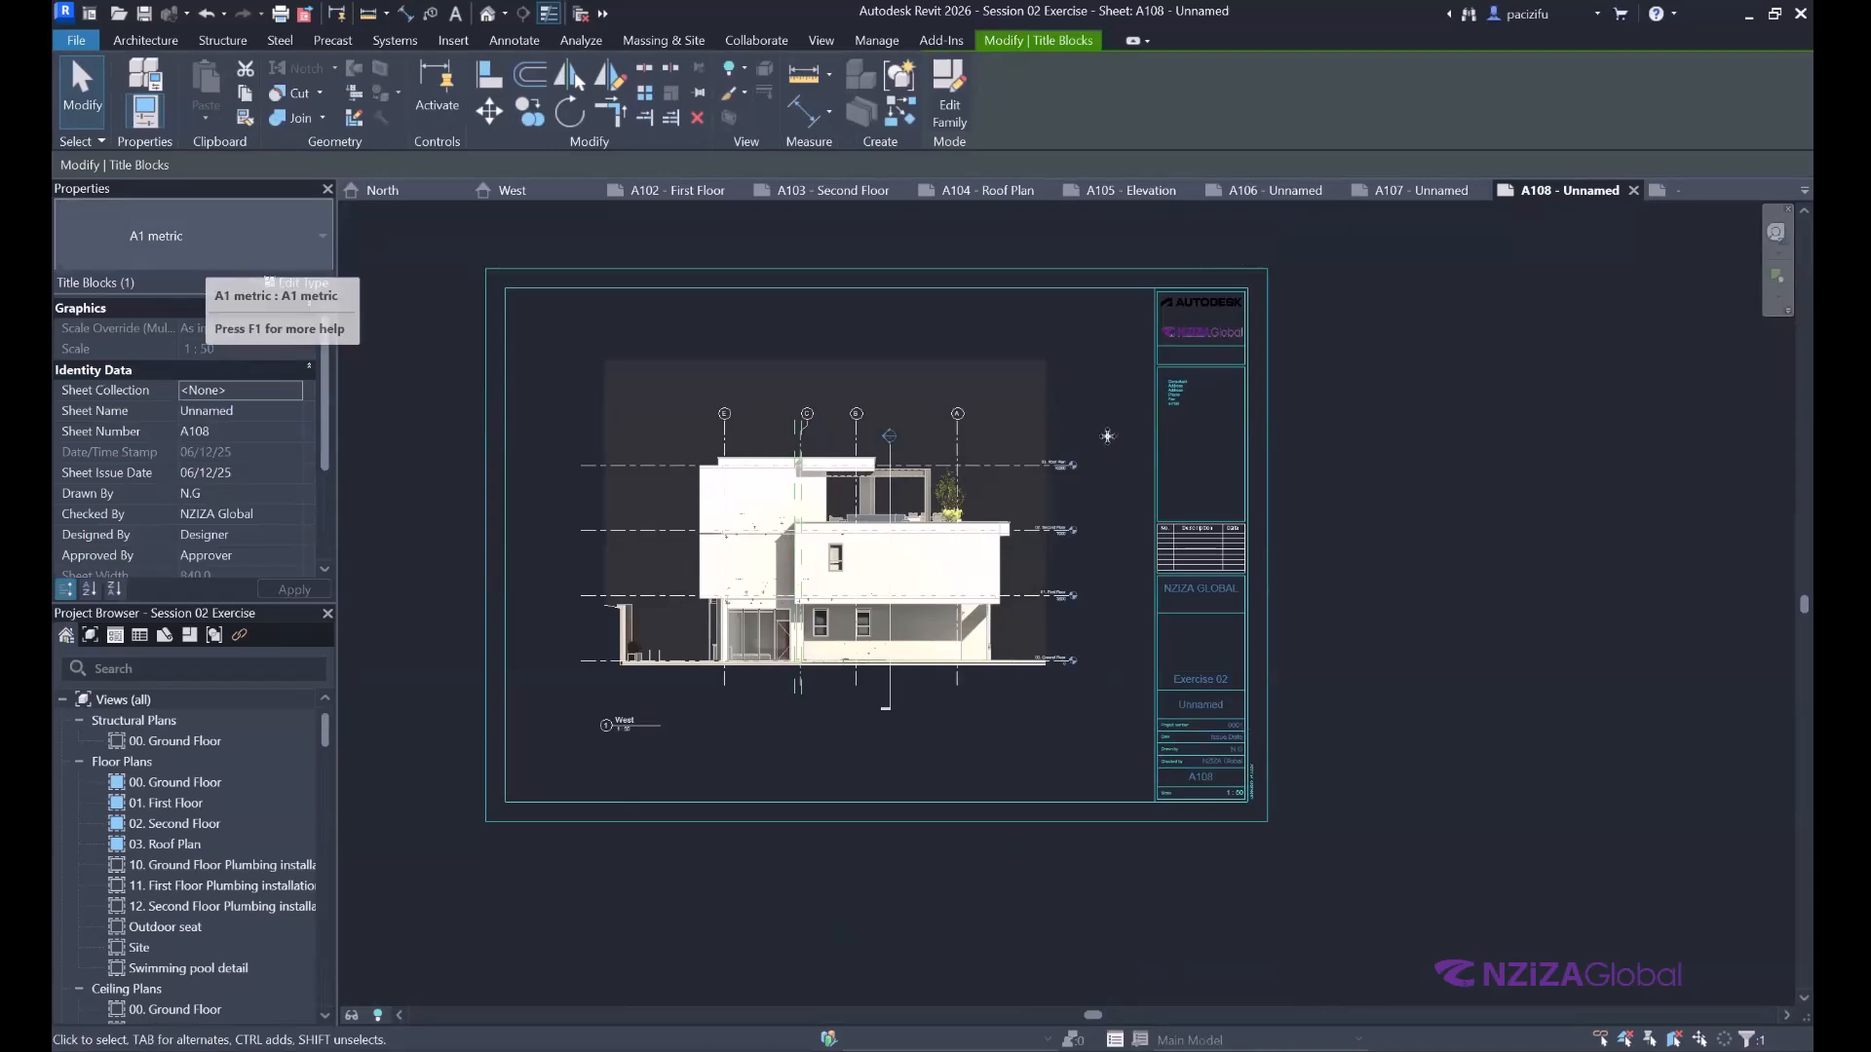
scroll(1103, 356, "up", 4)
scroll(1103, 356, "up", 2)
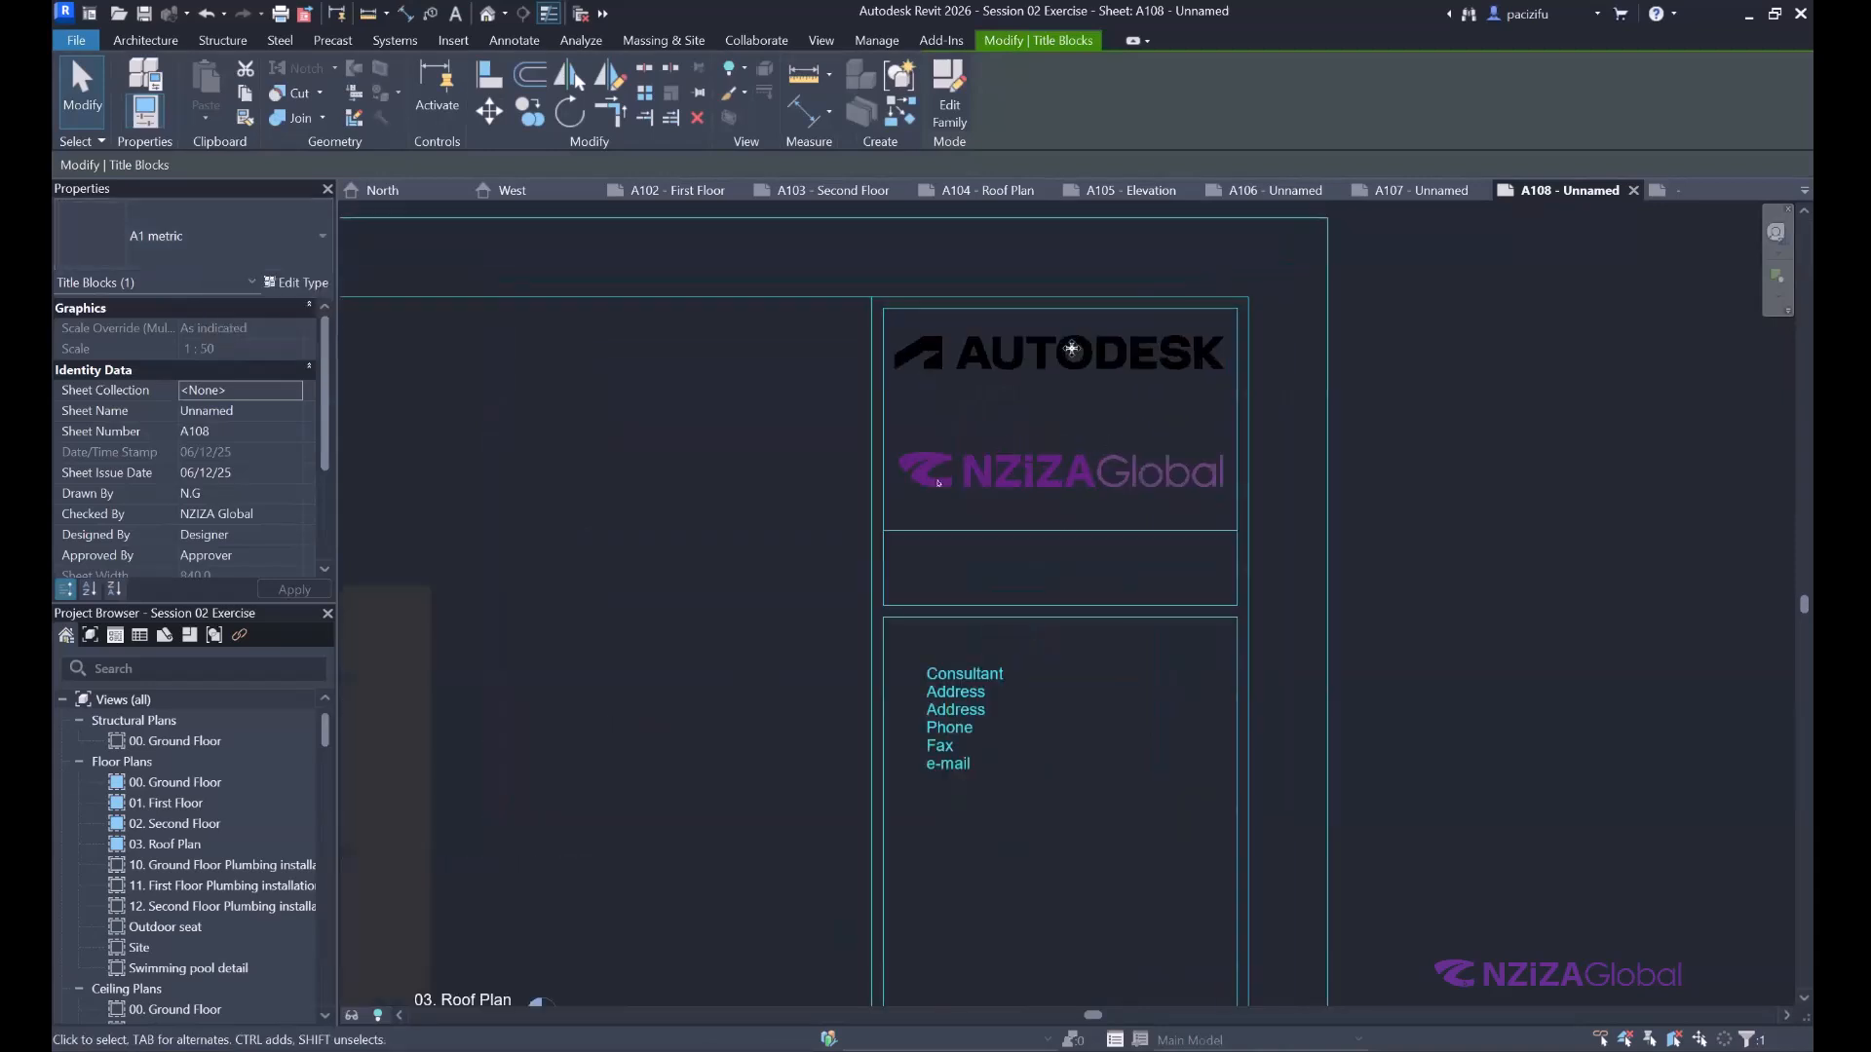
scroll(1060, 799, "down", 5)
scroll(1062, 727, "up", 2)
scroll(200, 840, "down", 10)
scroll(202, 824, "up", 2)
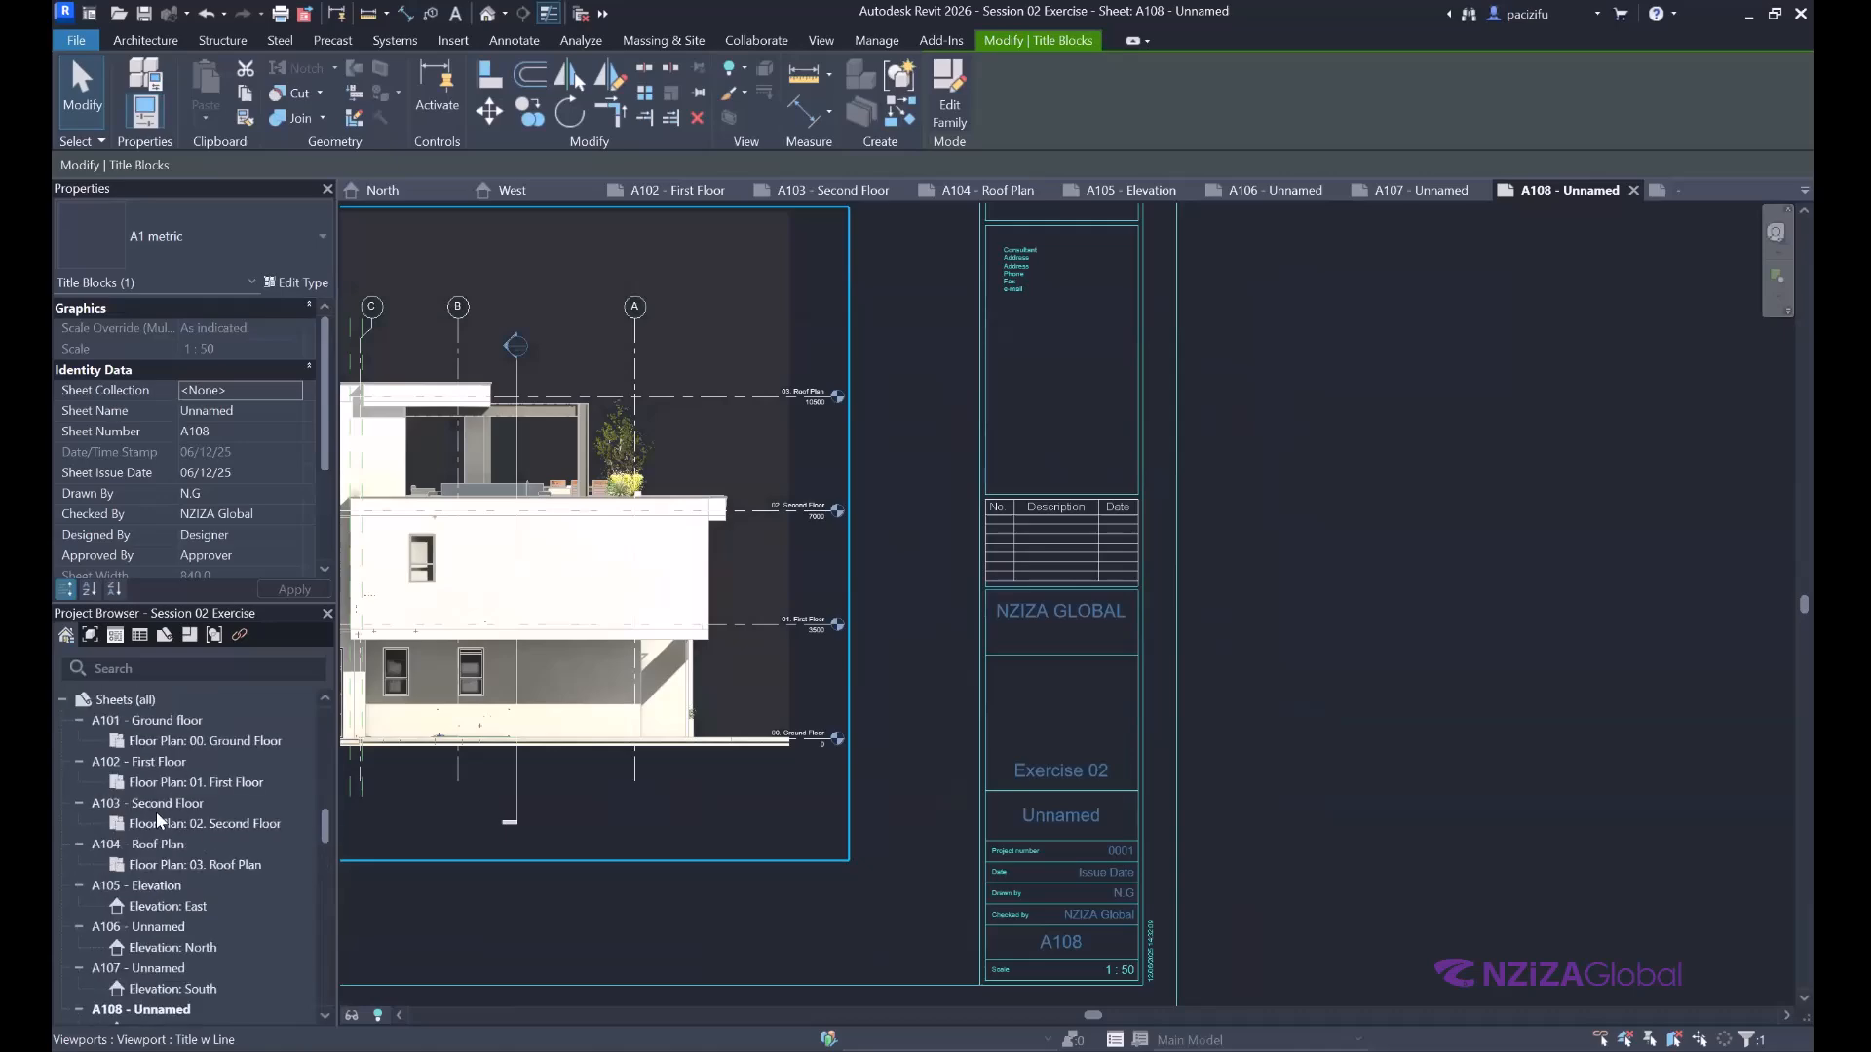
Open sheets A101 - Ground floor and A102 - First Floor to check their title blocks.
double_click(149, 718)
scroll(1013, 648, "down", 2)
scroll(1027, 623, "up", 8)
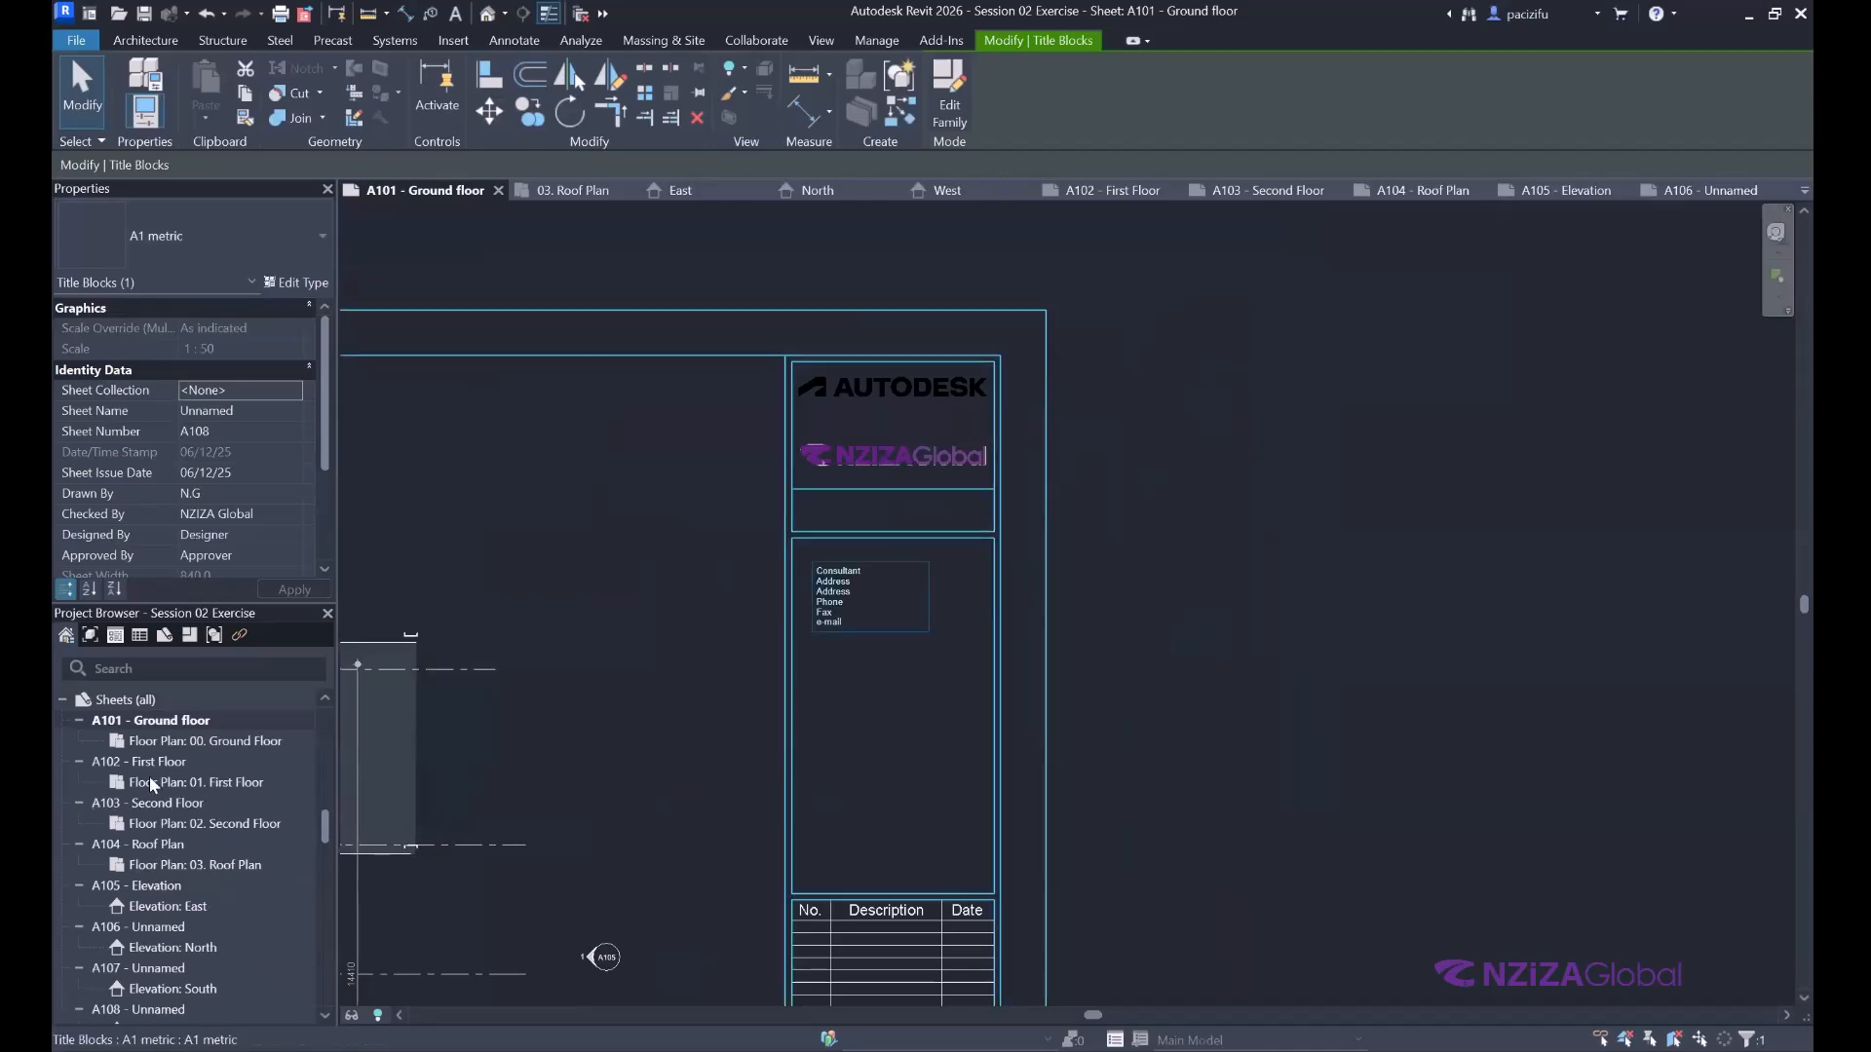
left_click(1112, 191)
scroll(1283, 678, "down", 4)
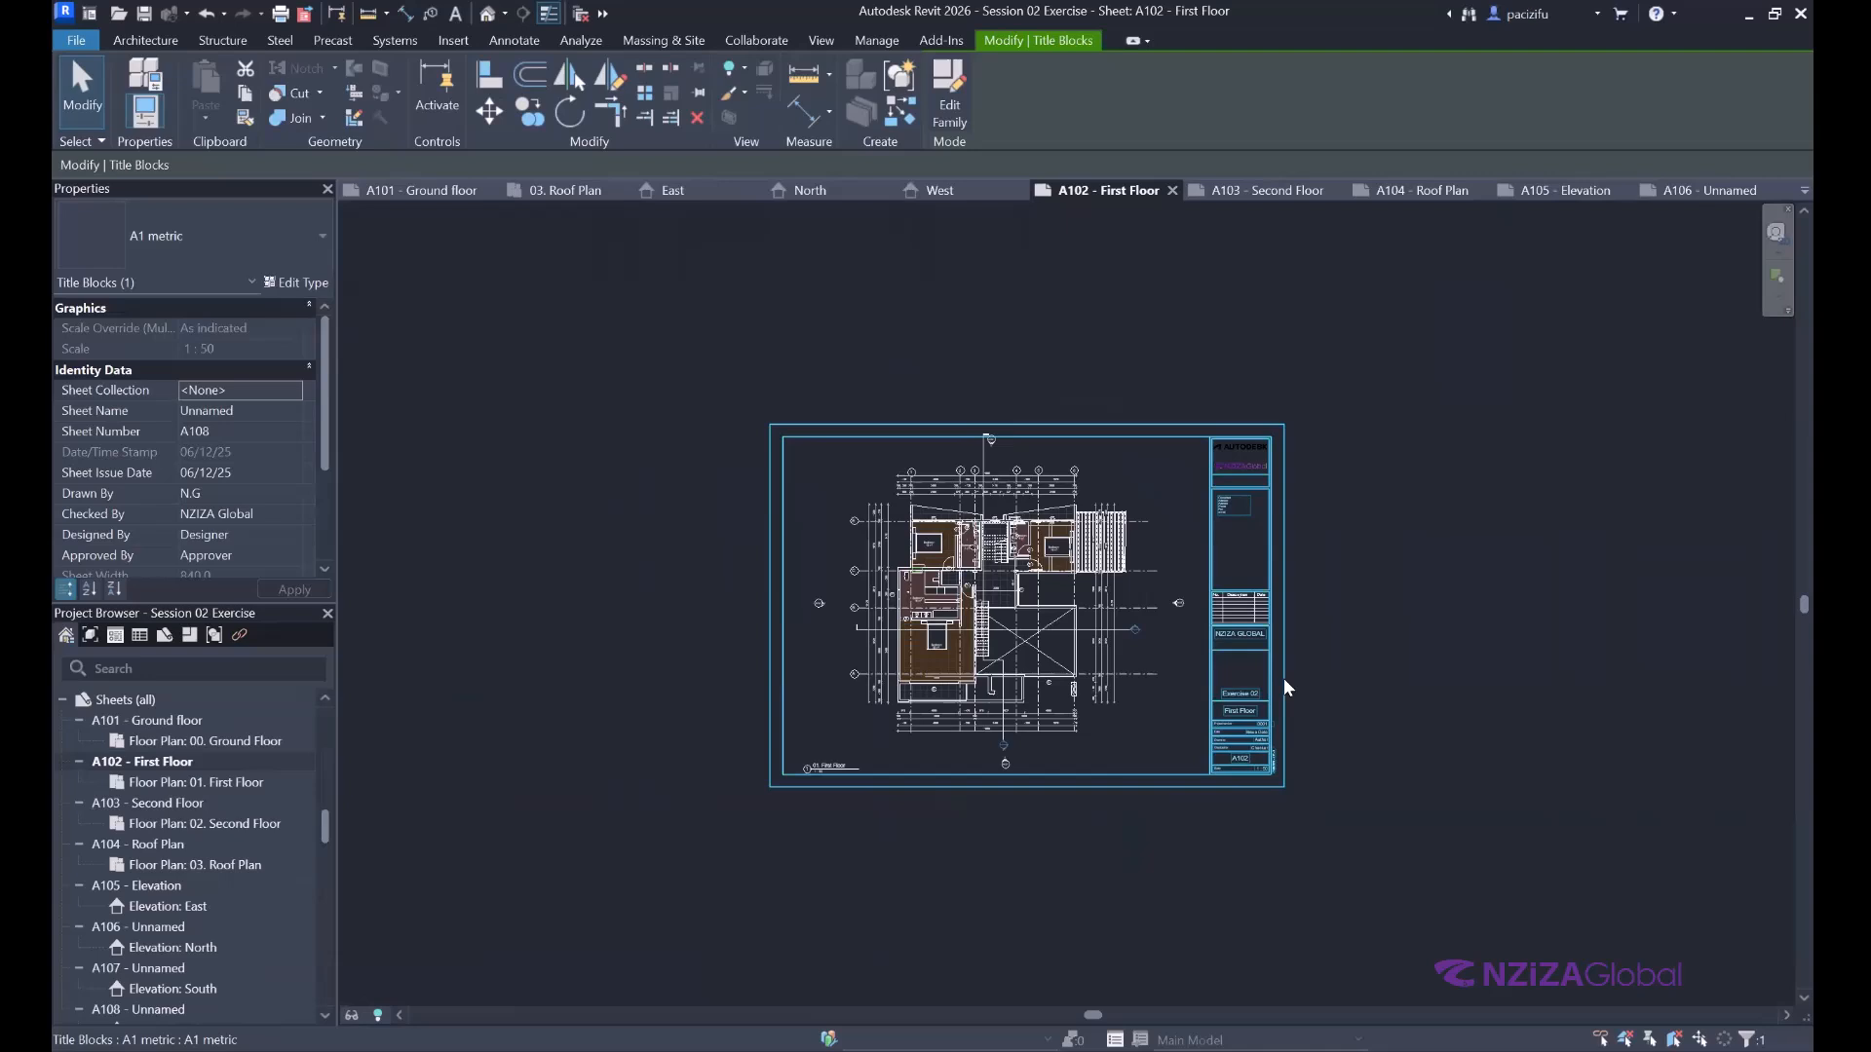
Examine how the first floor plan and its section and elevation markers fit inside the border of sheet A102.
left_click(1554, 517)
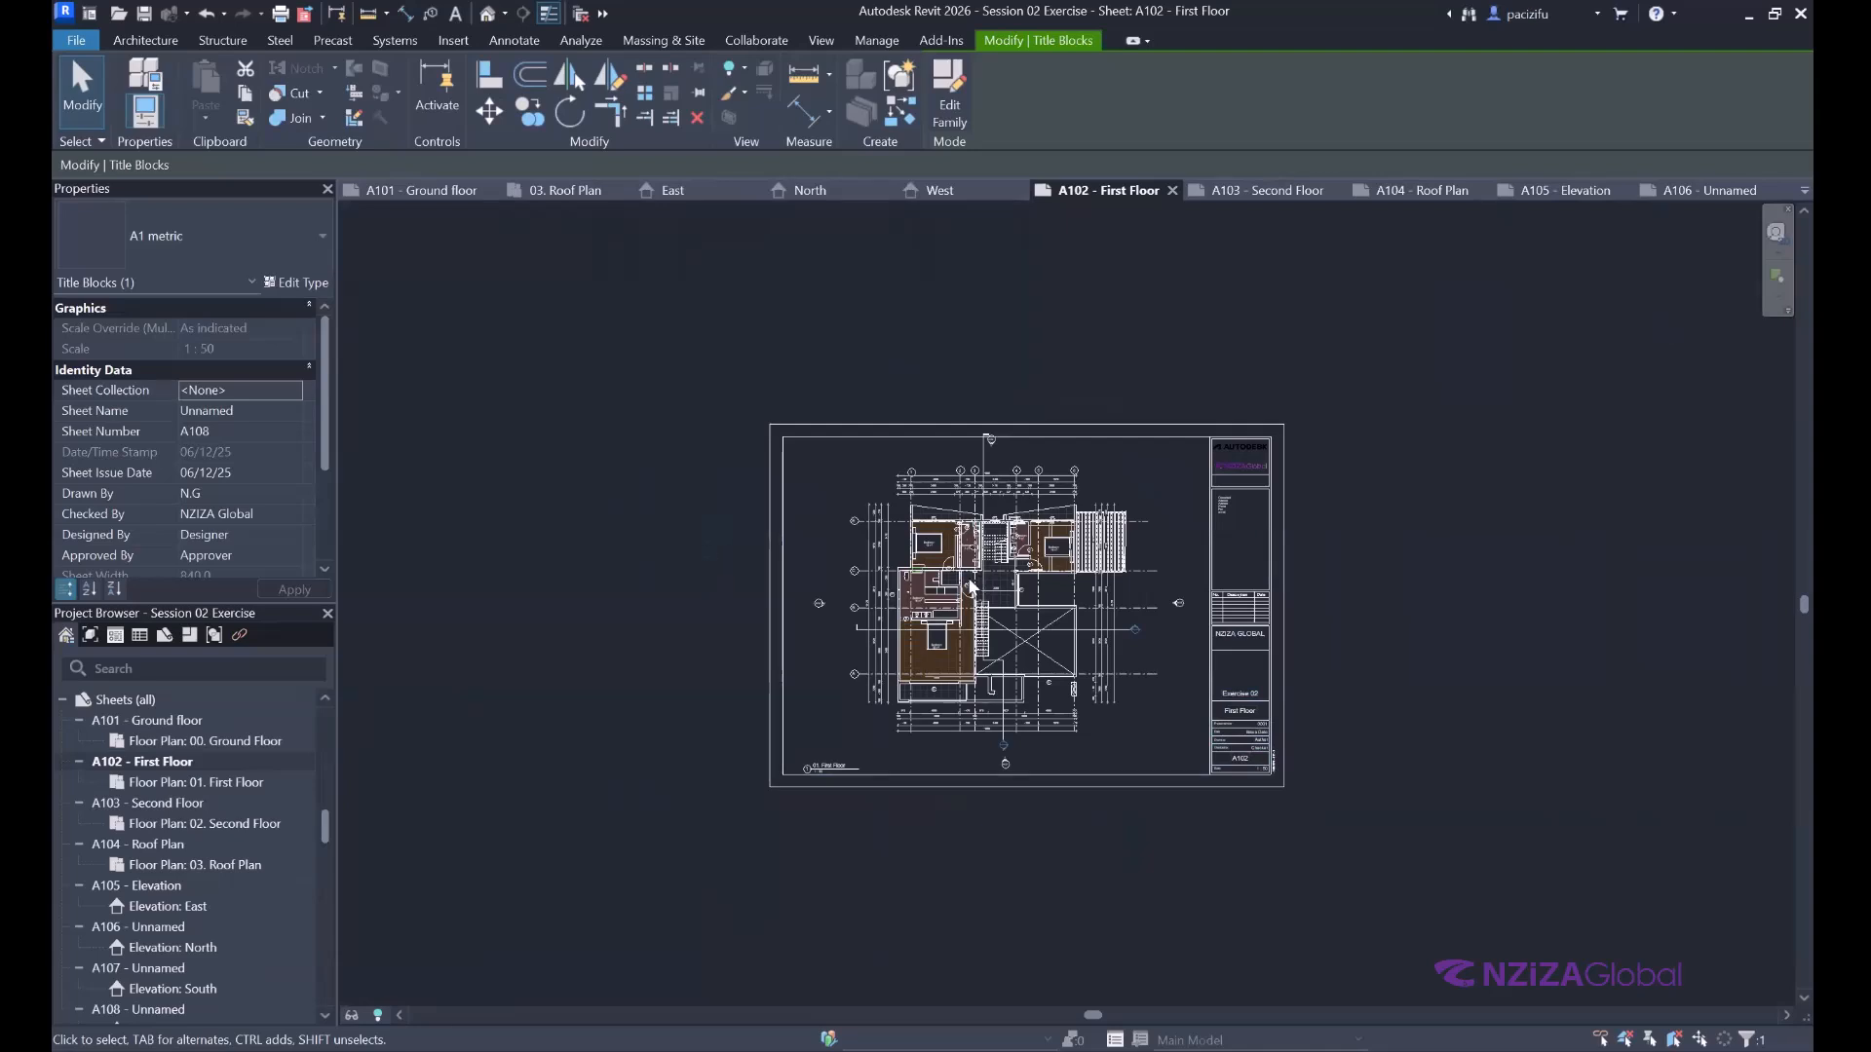
middle_click_drag(1023, 696, 982, 691)
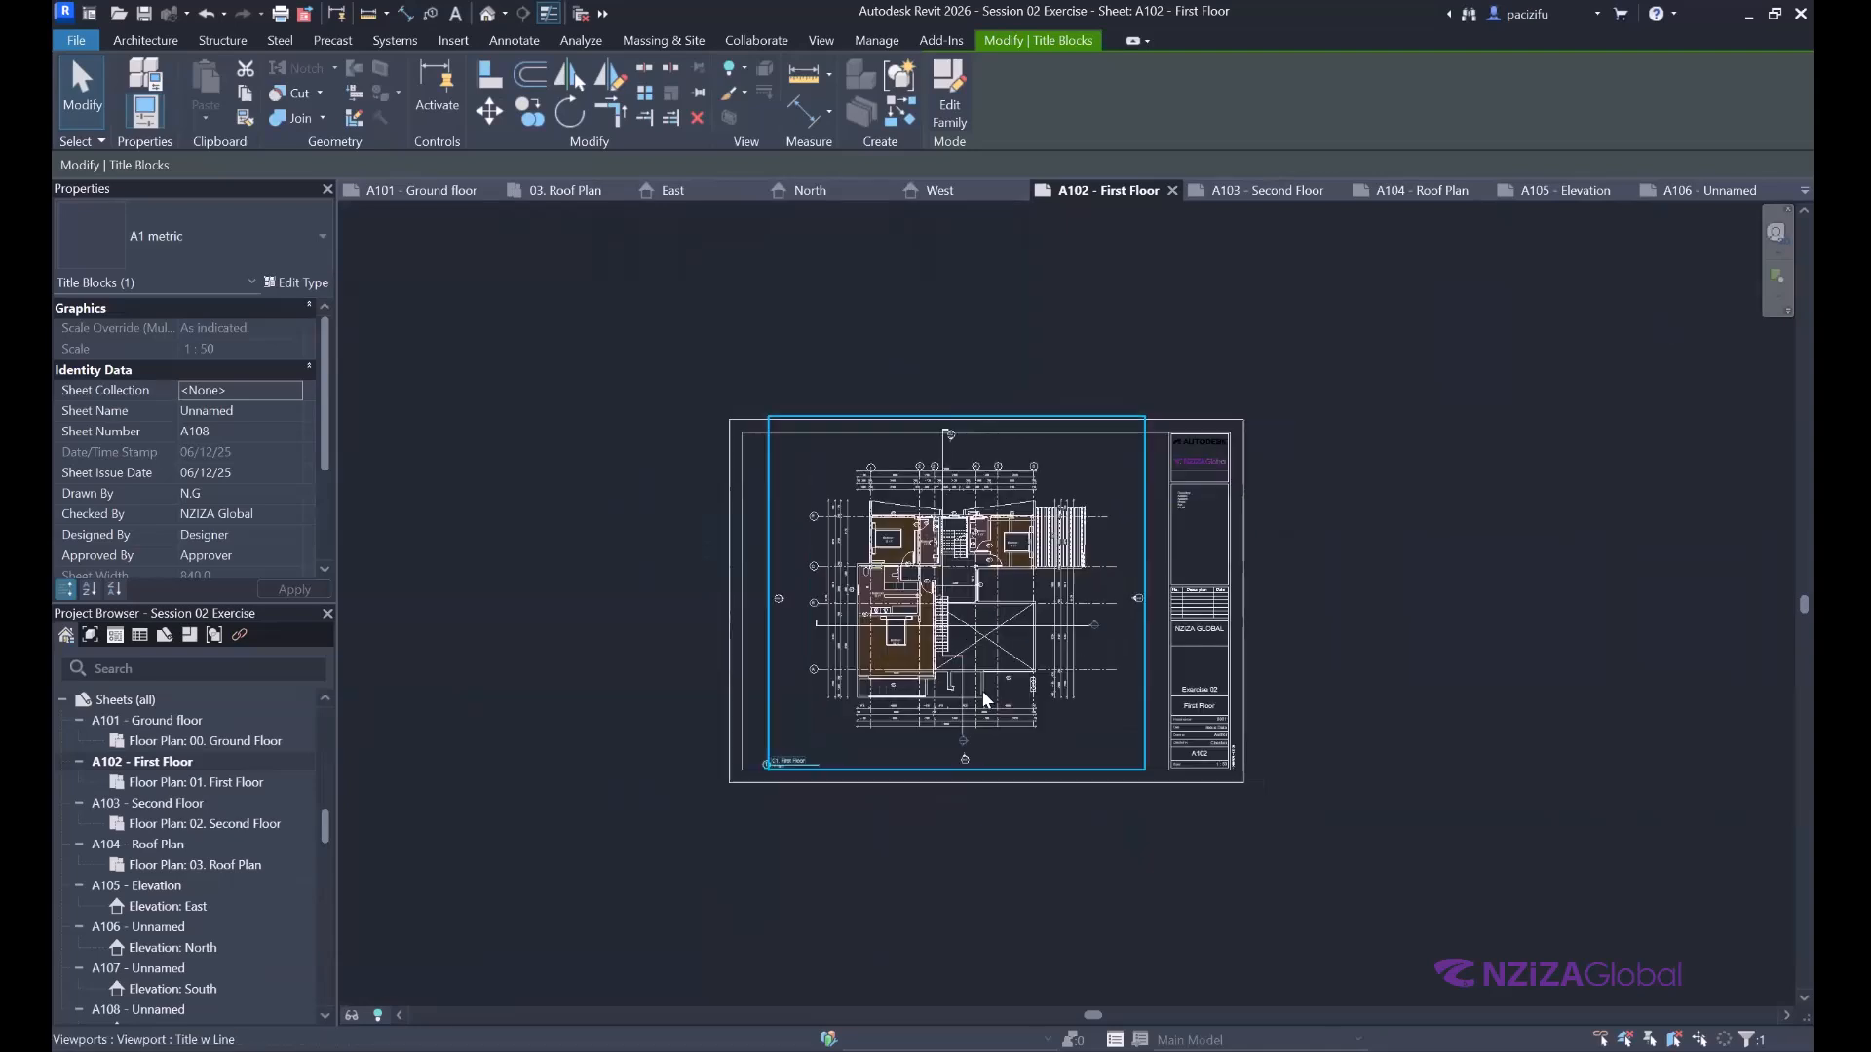
scroll(982, 692, "up", 2)
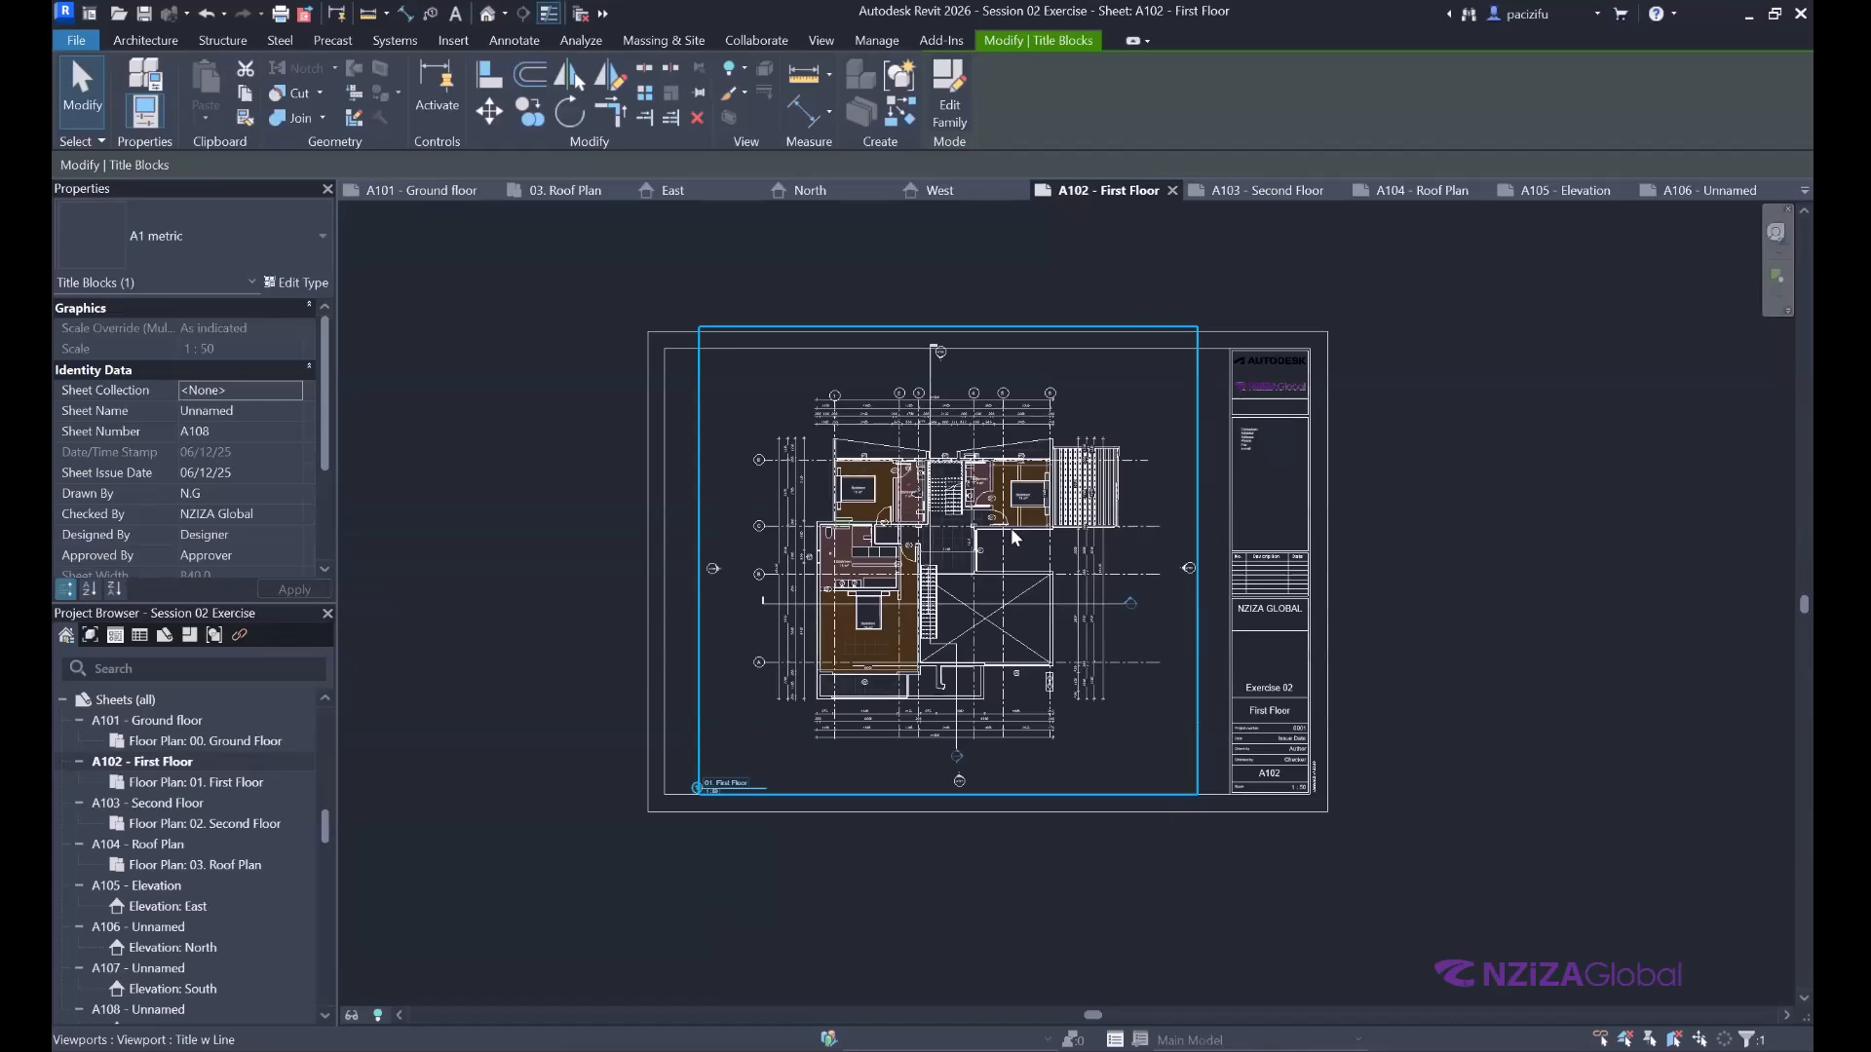
scroll(1009, 527, "down", 3)
scroll(955, 458, "up", 3)
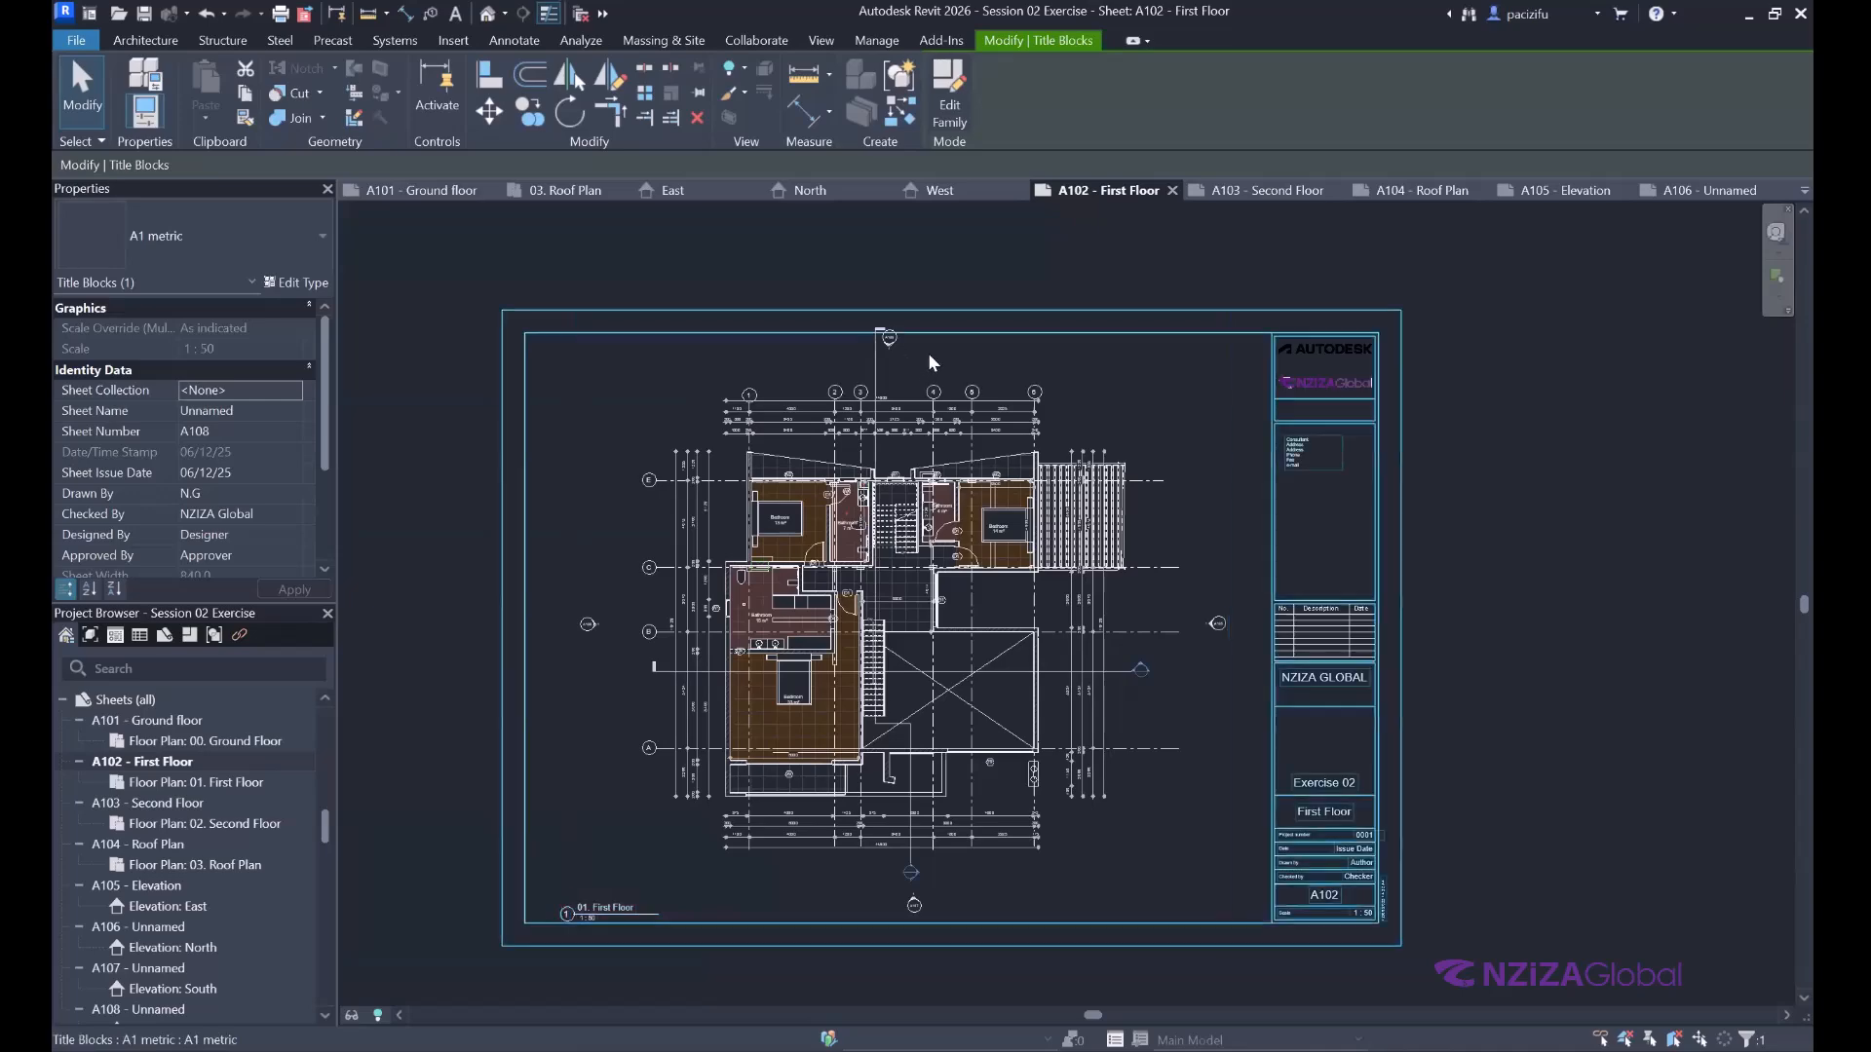
scroll(932, 349, "up", 3)
scroll(937, 333, "up", 1)
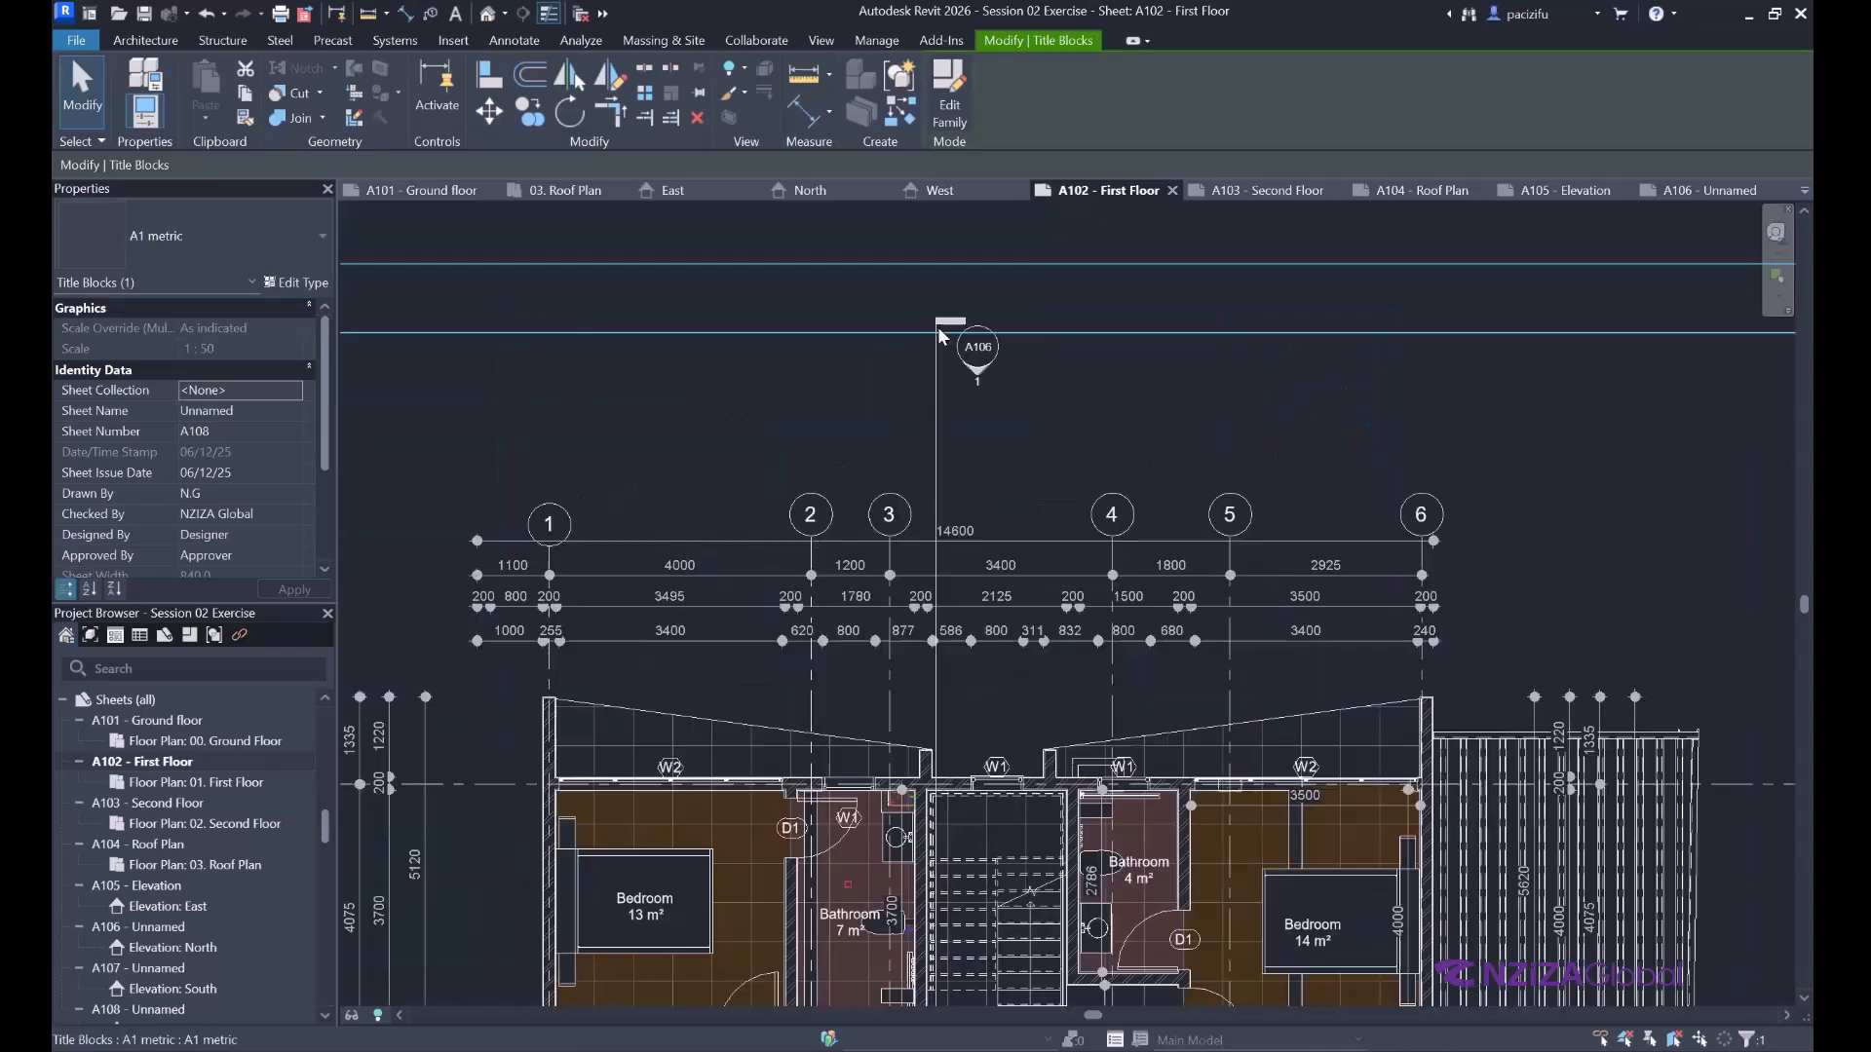
scroll(1033, 395, "down", 2)
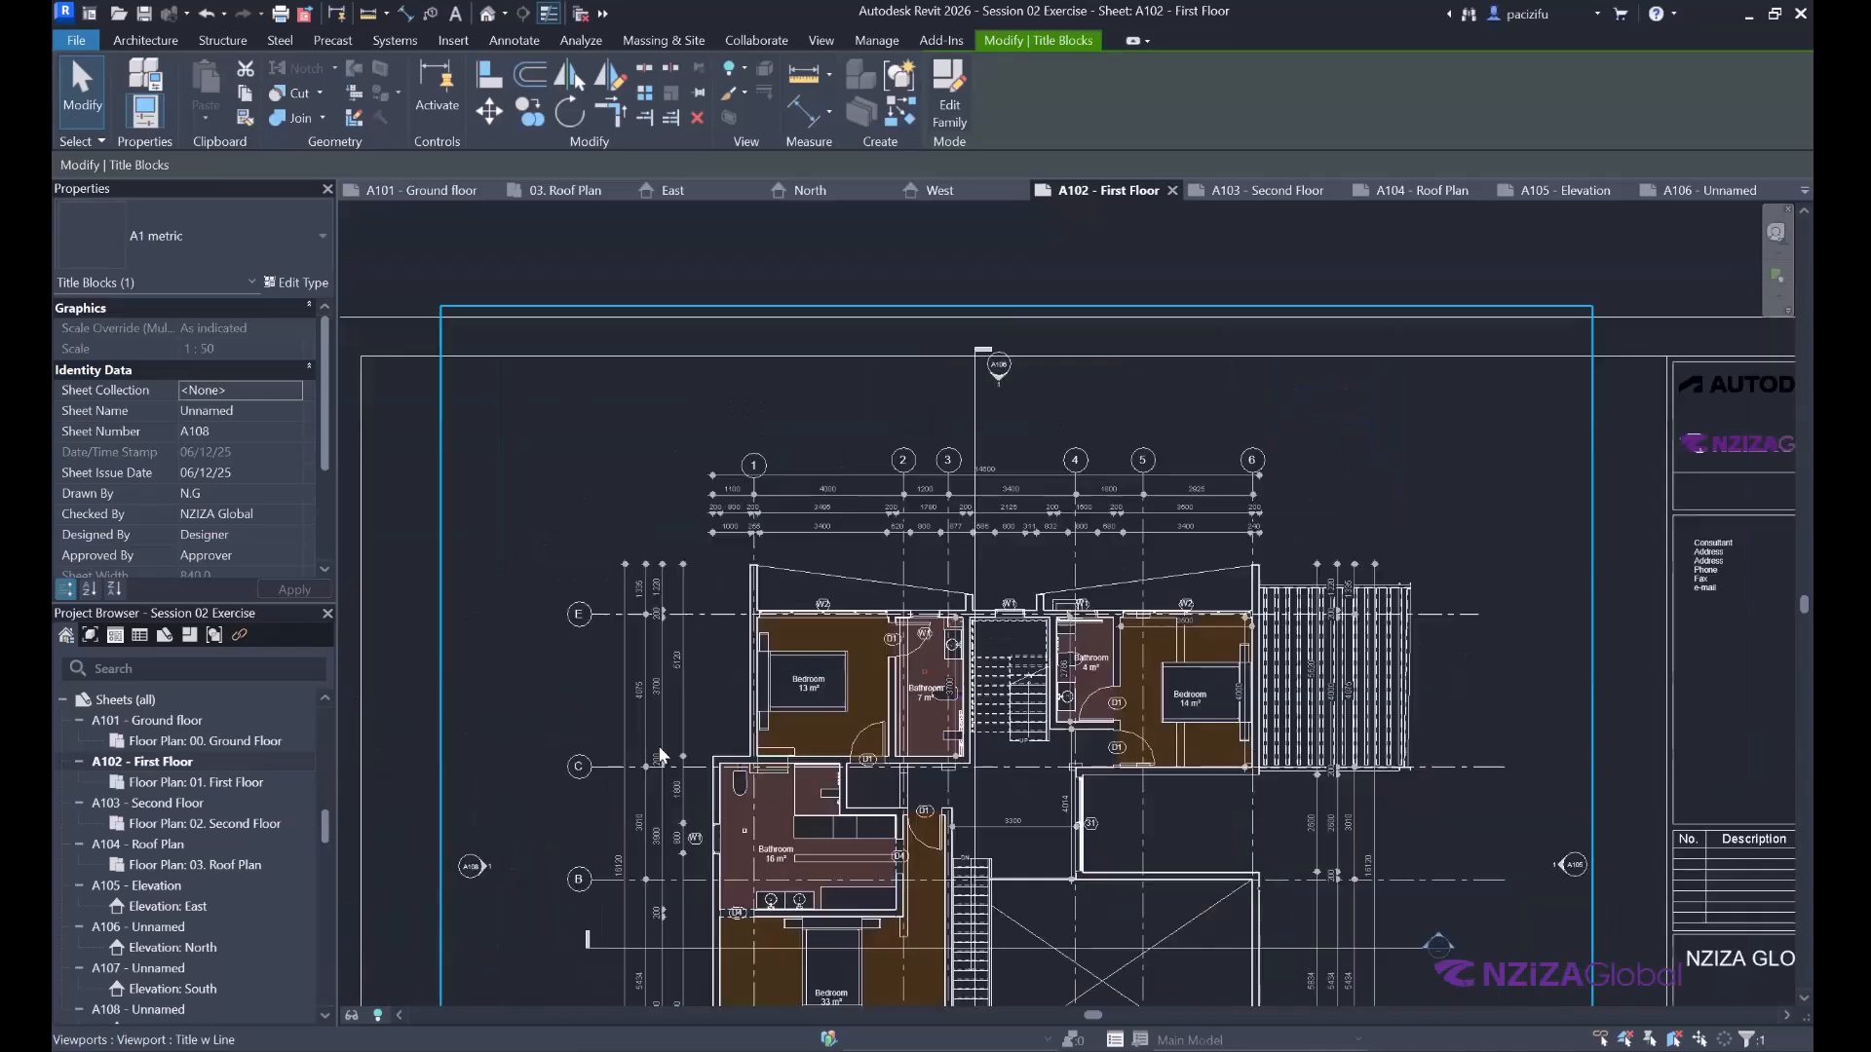
scroll(718, 709, "down", 2)
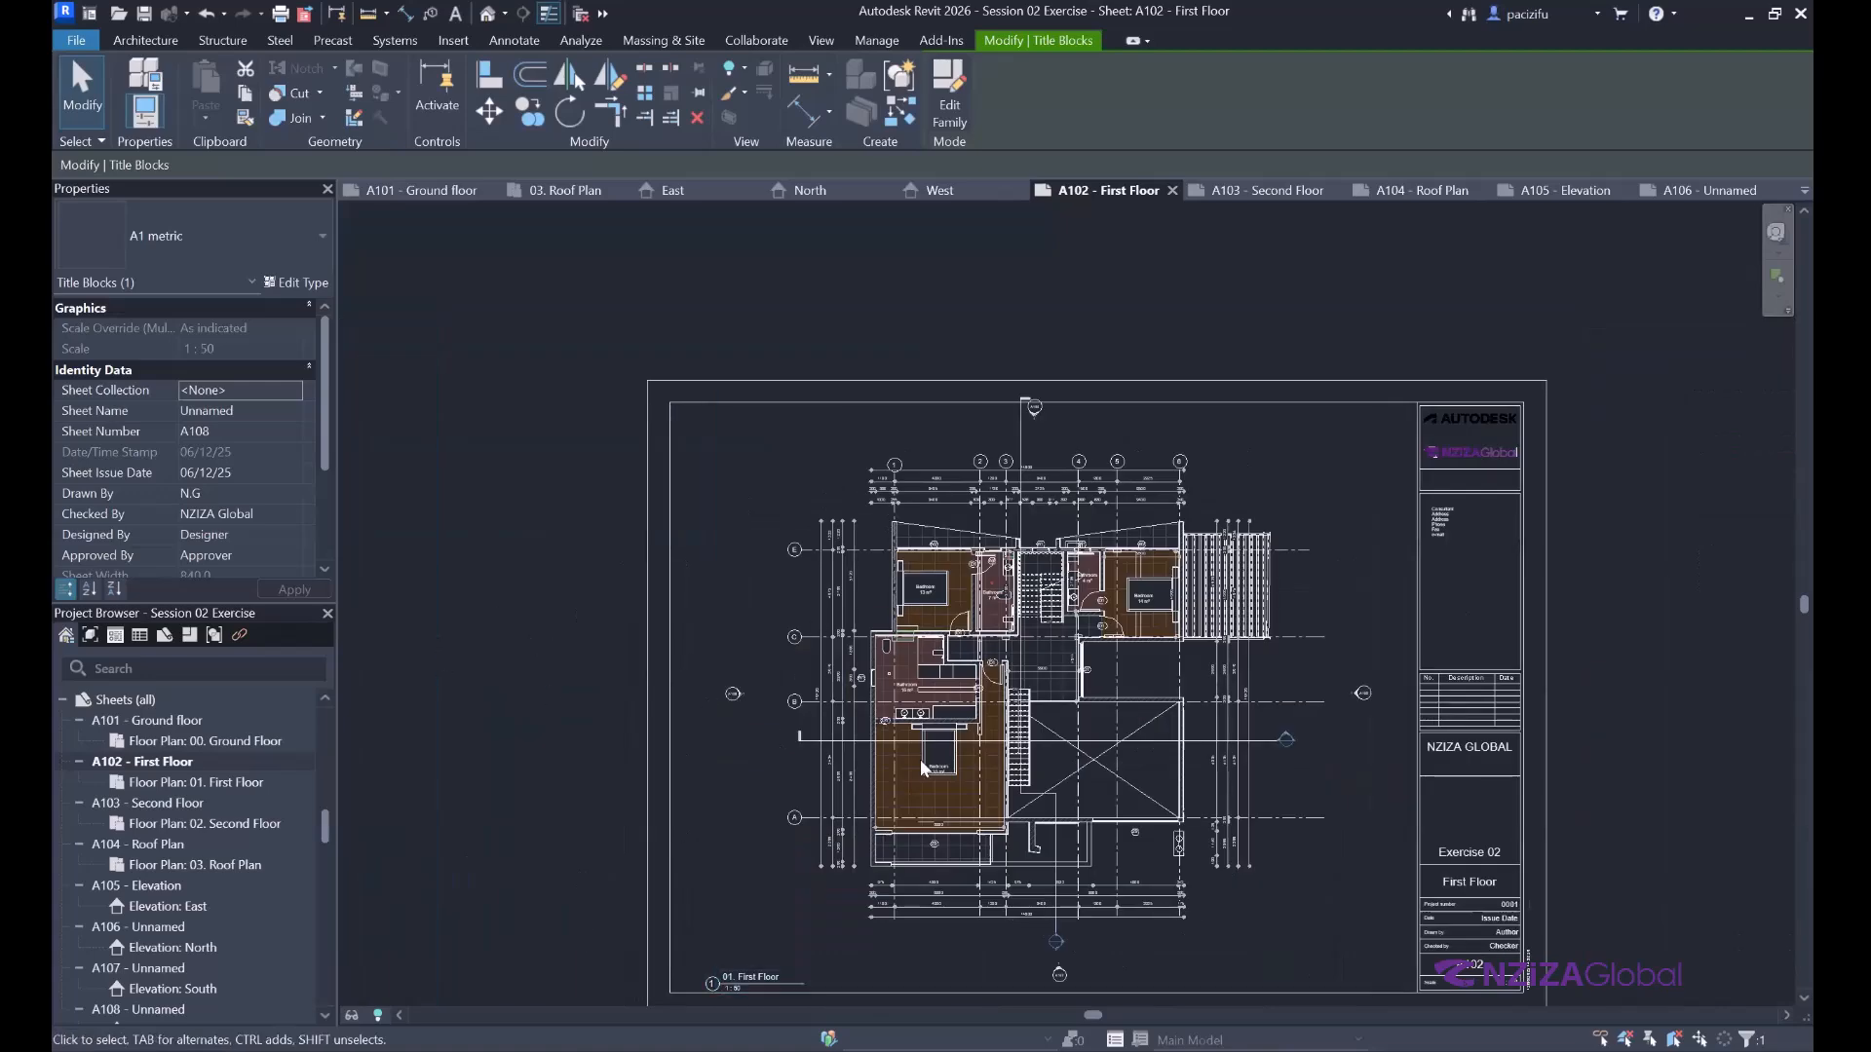
scroll(634, 543, "down", 2)
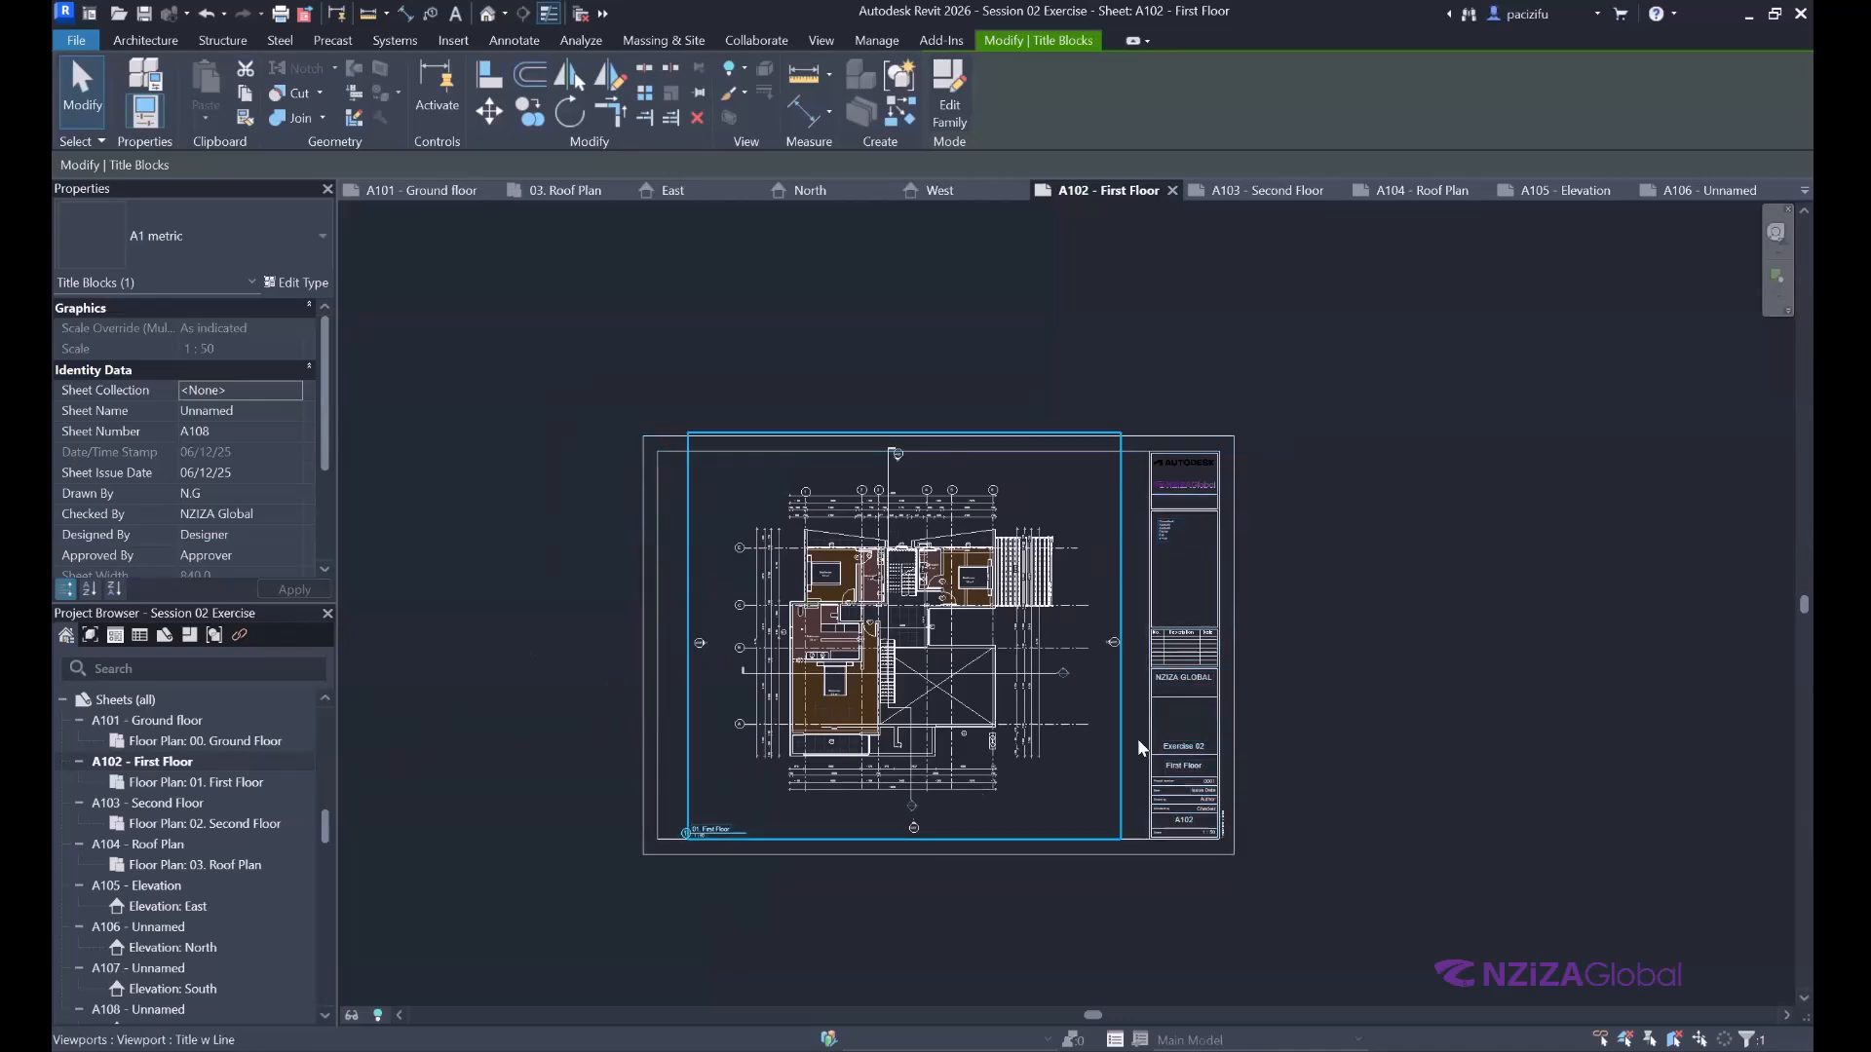
scroll(1003, 676, "up", 1)
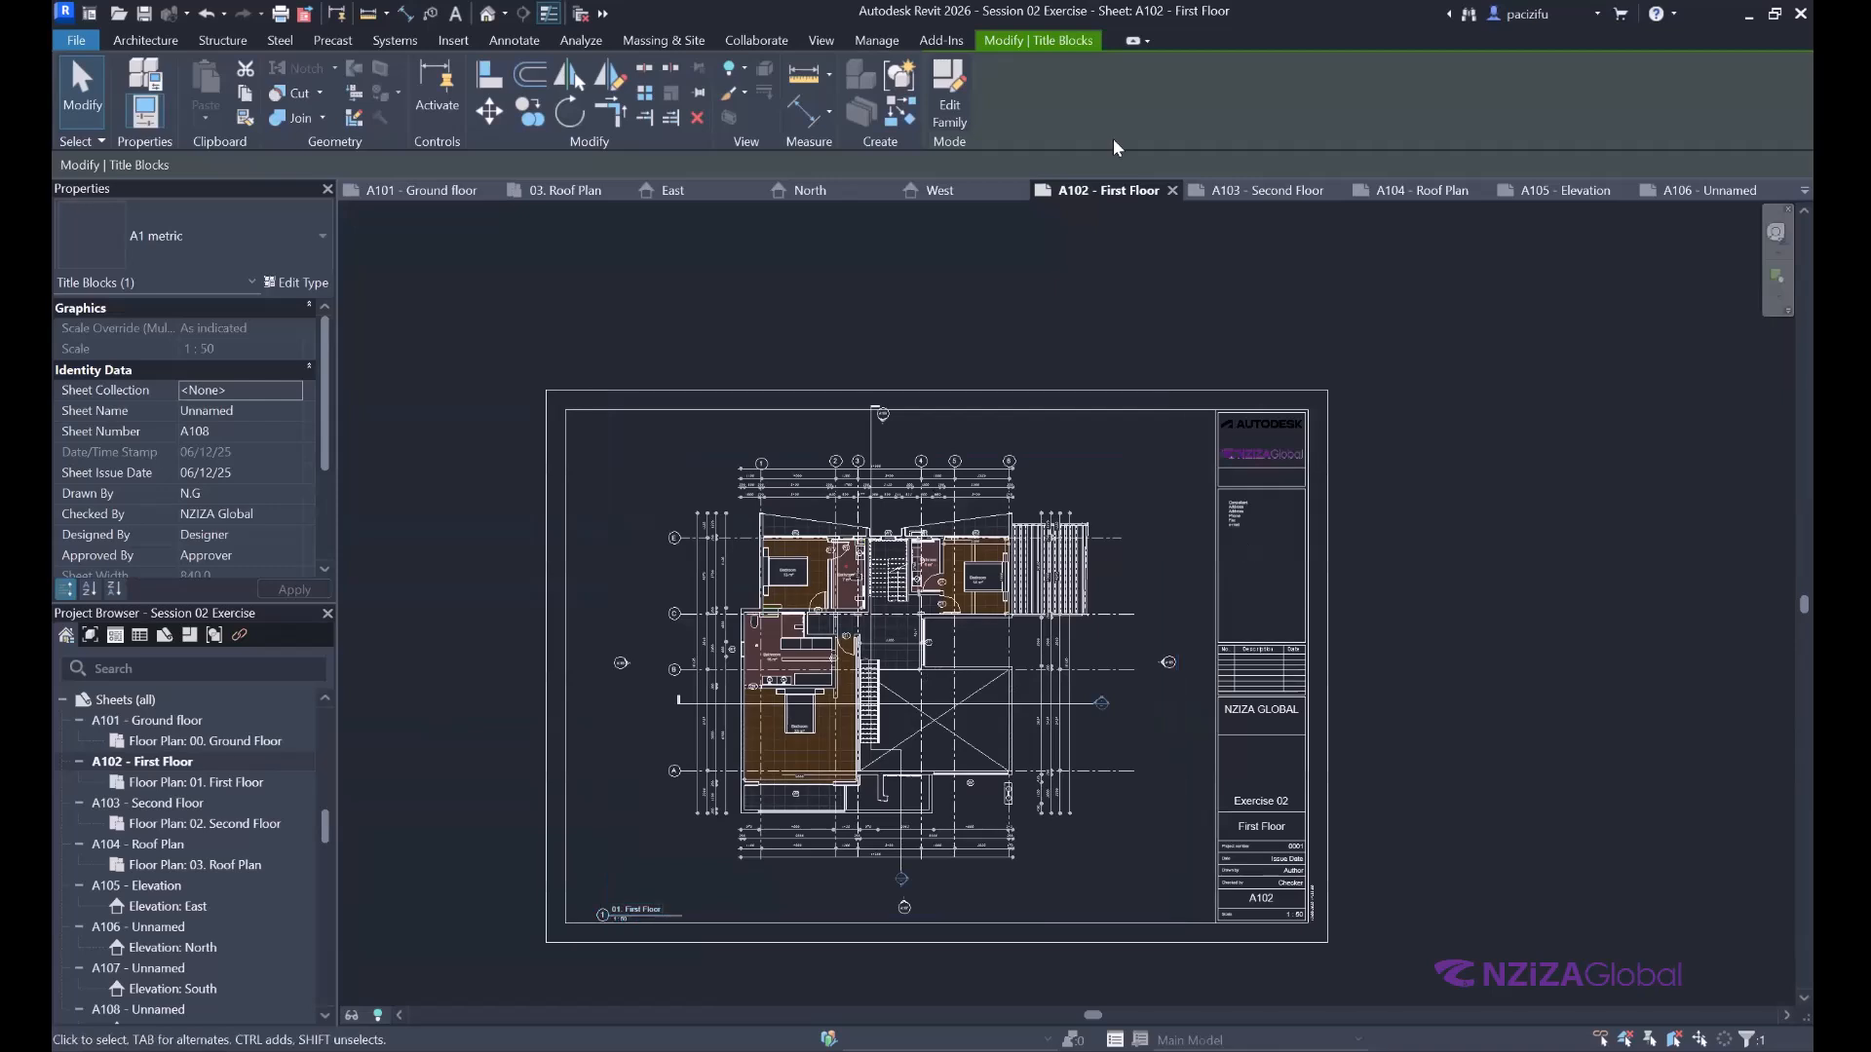
Activate the first floor plan view on sheet A102 and turn on Crop View and Crop Region Visible.
double_click(1114, 481)
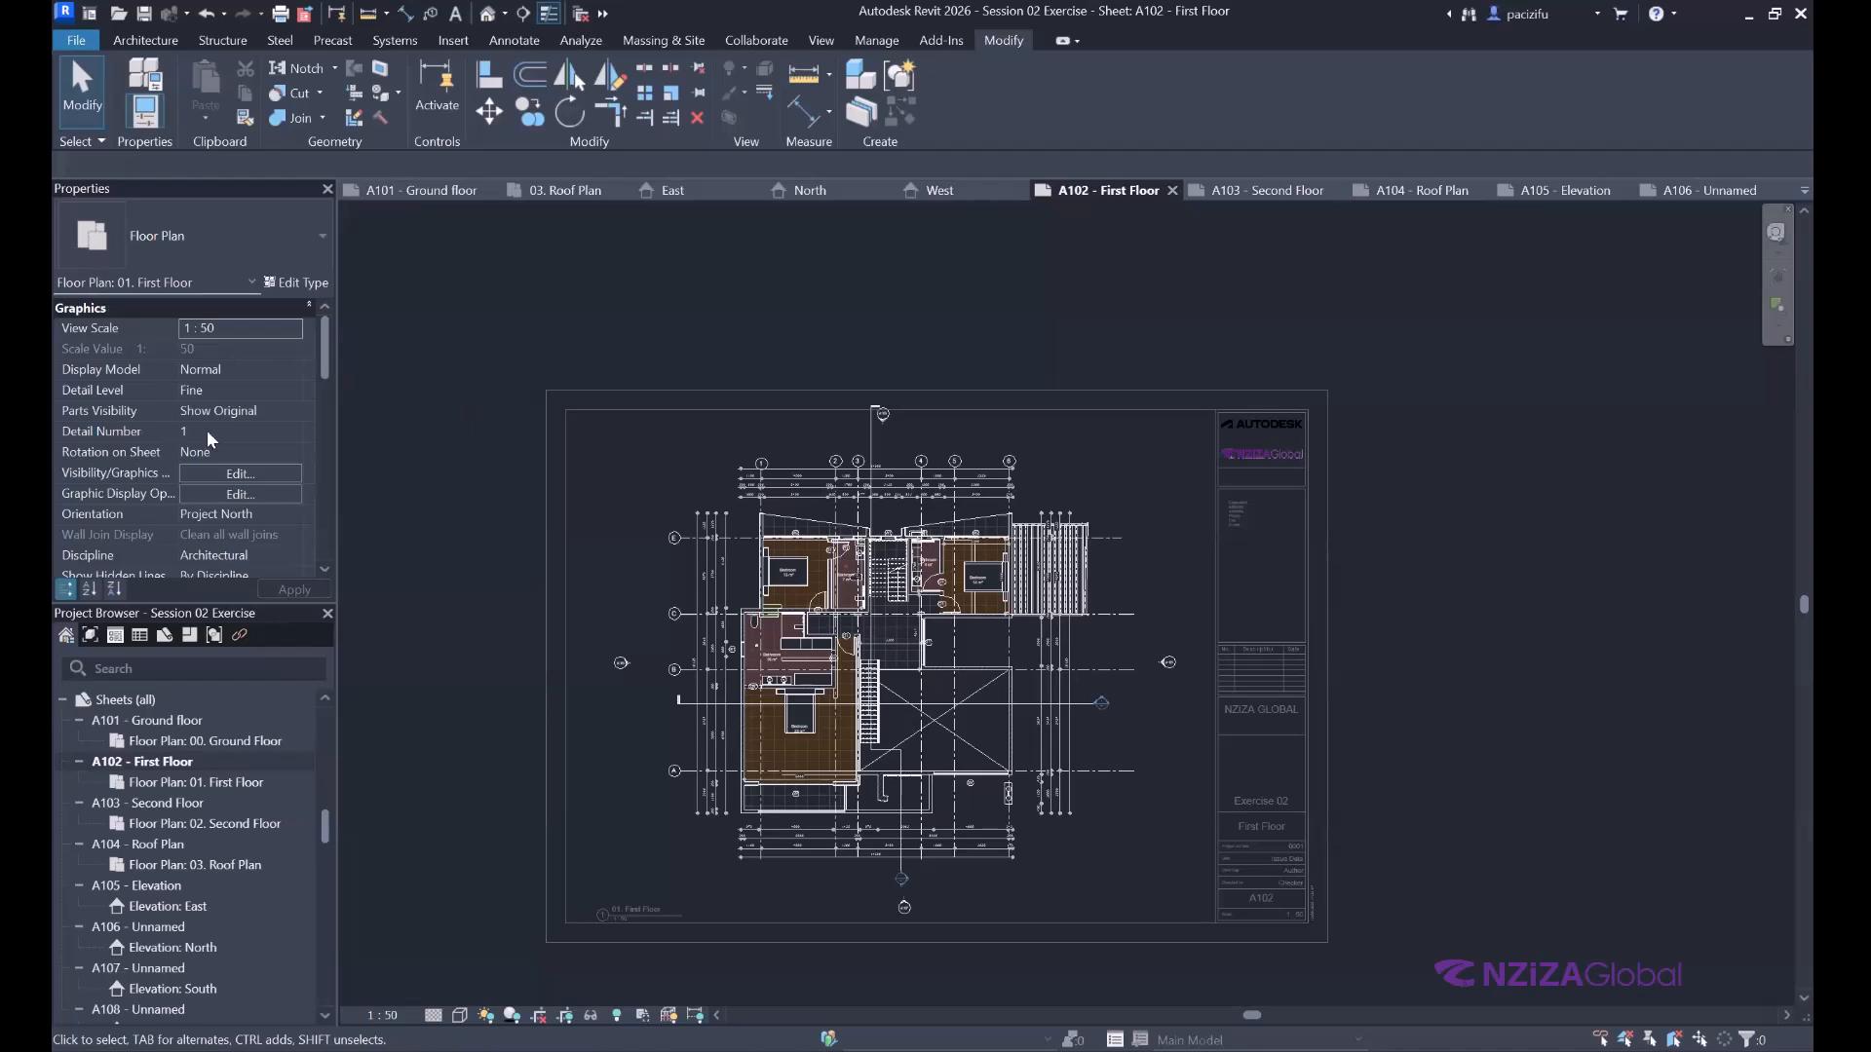
scroll(207, 431, "down", 1)
scroll(207, 431, "down", 3)
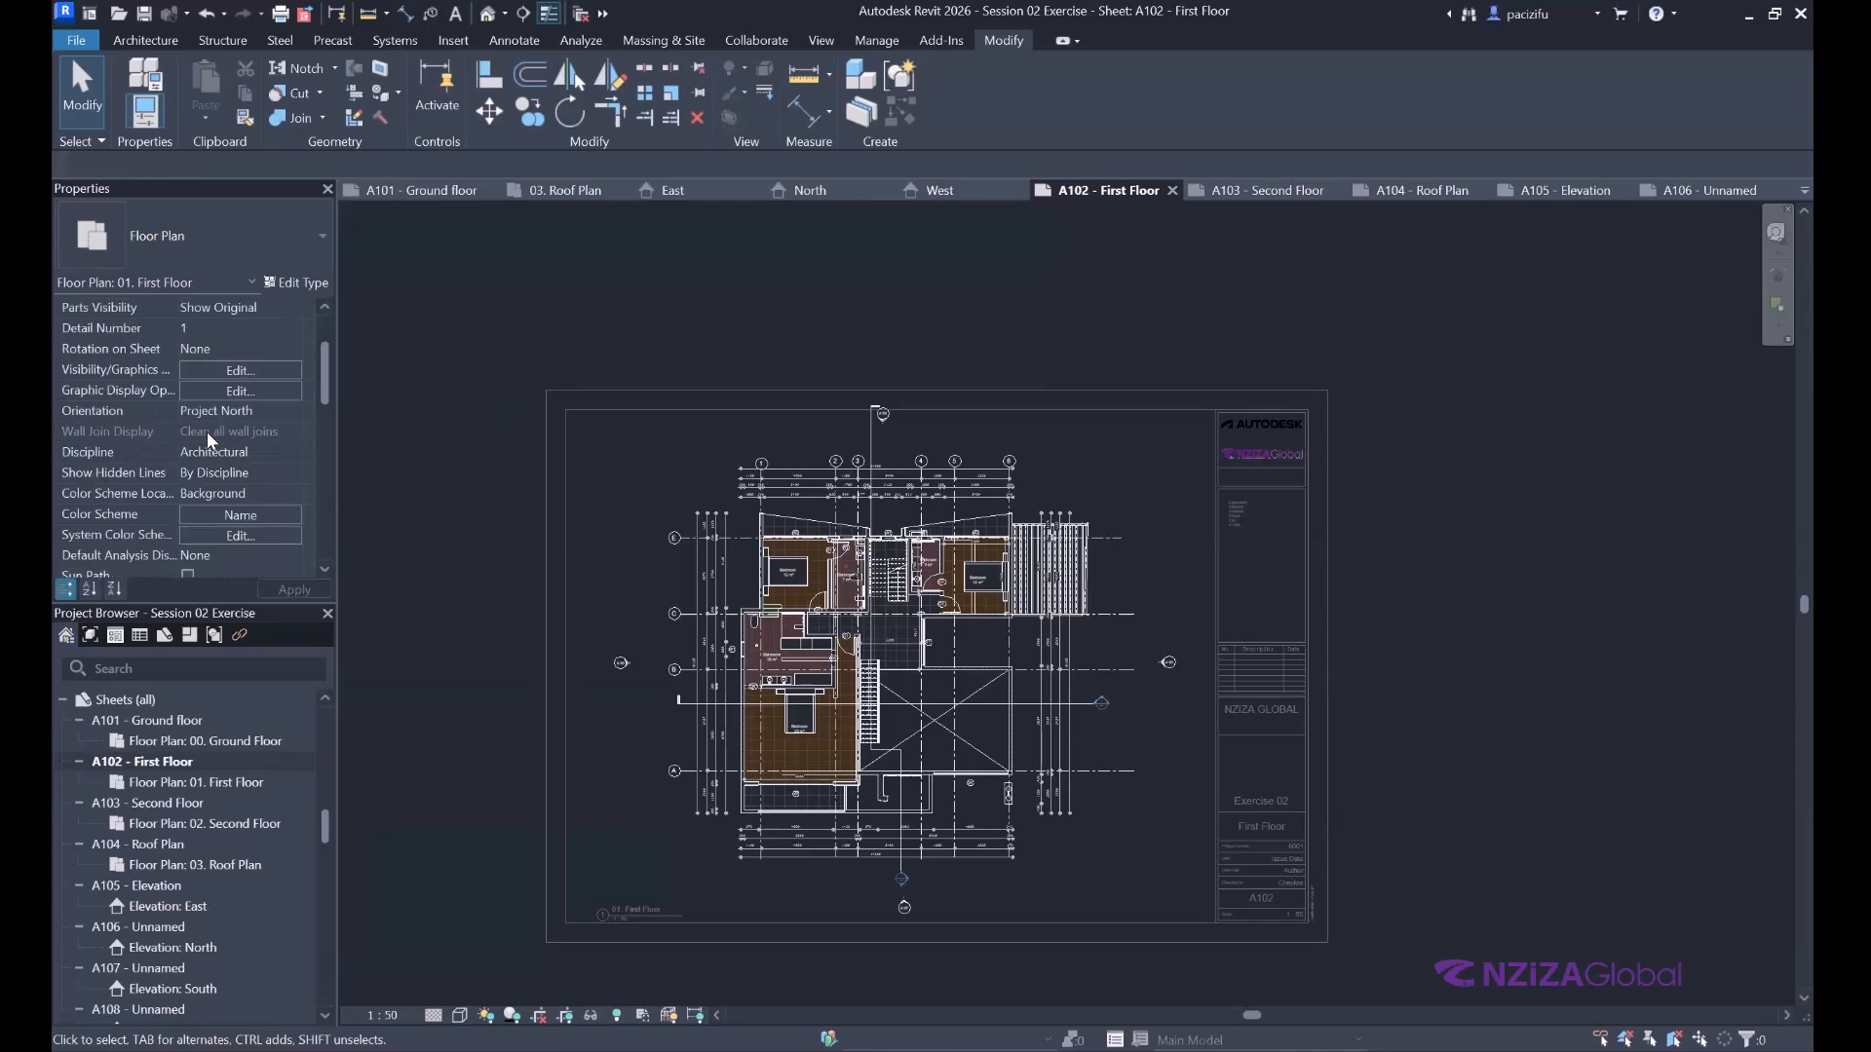
scroll(213, 421, "down", 3)
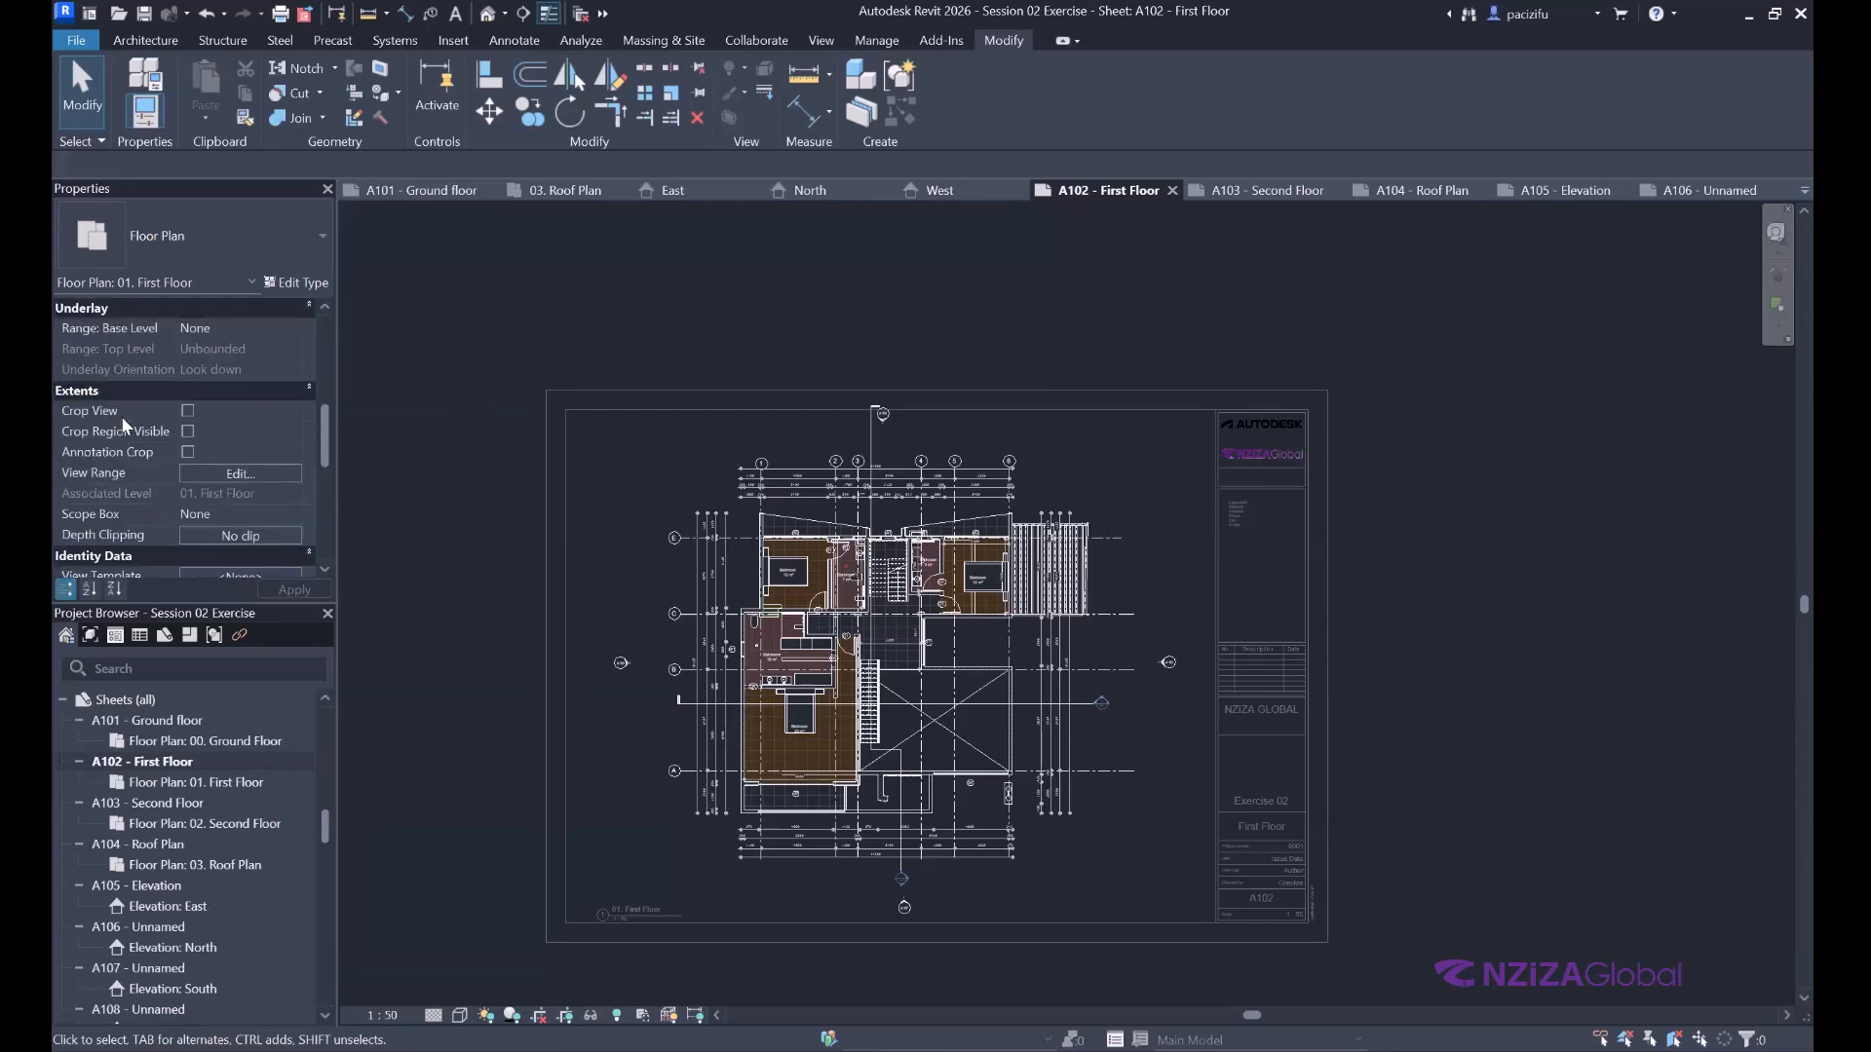
scroll(68, 362, "down", 1)
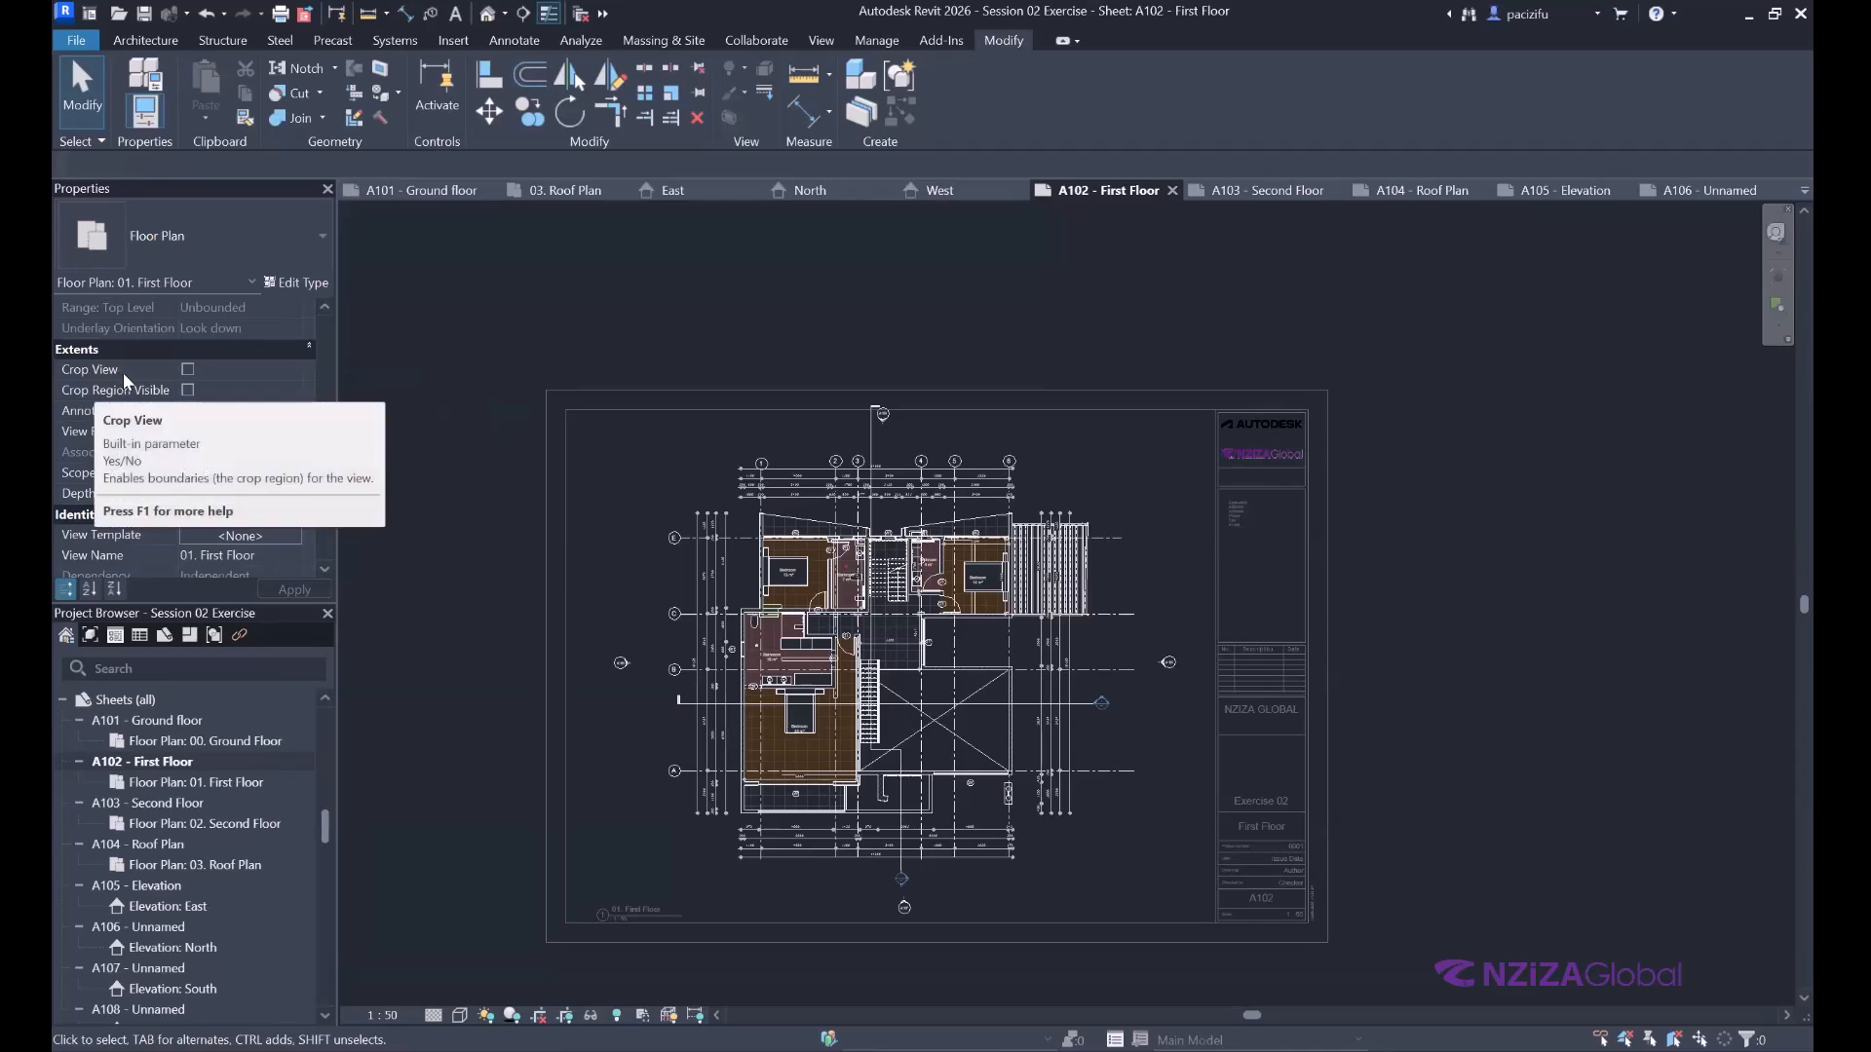
left_click(187, 369)
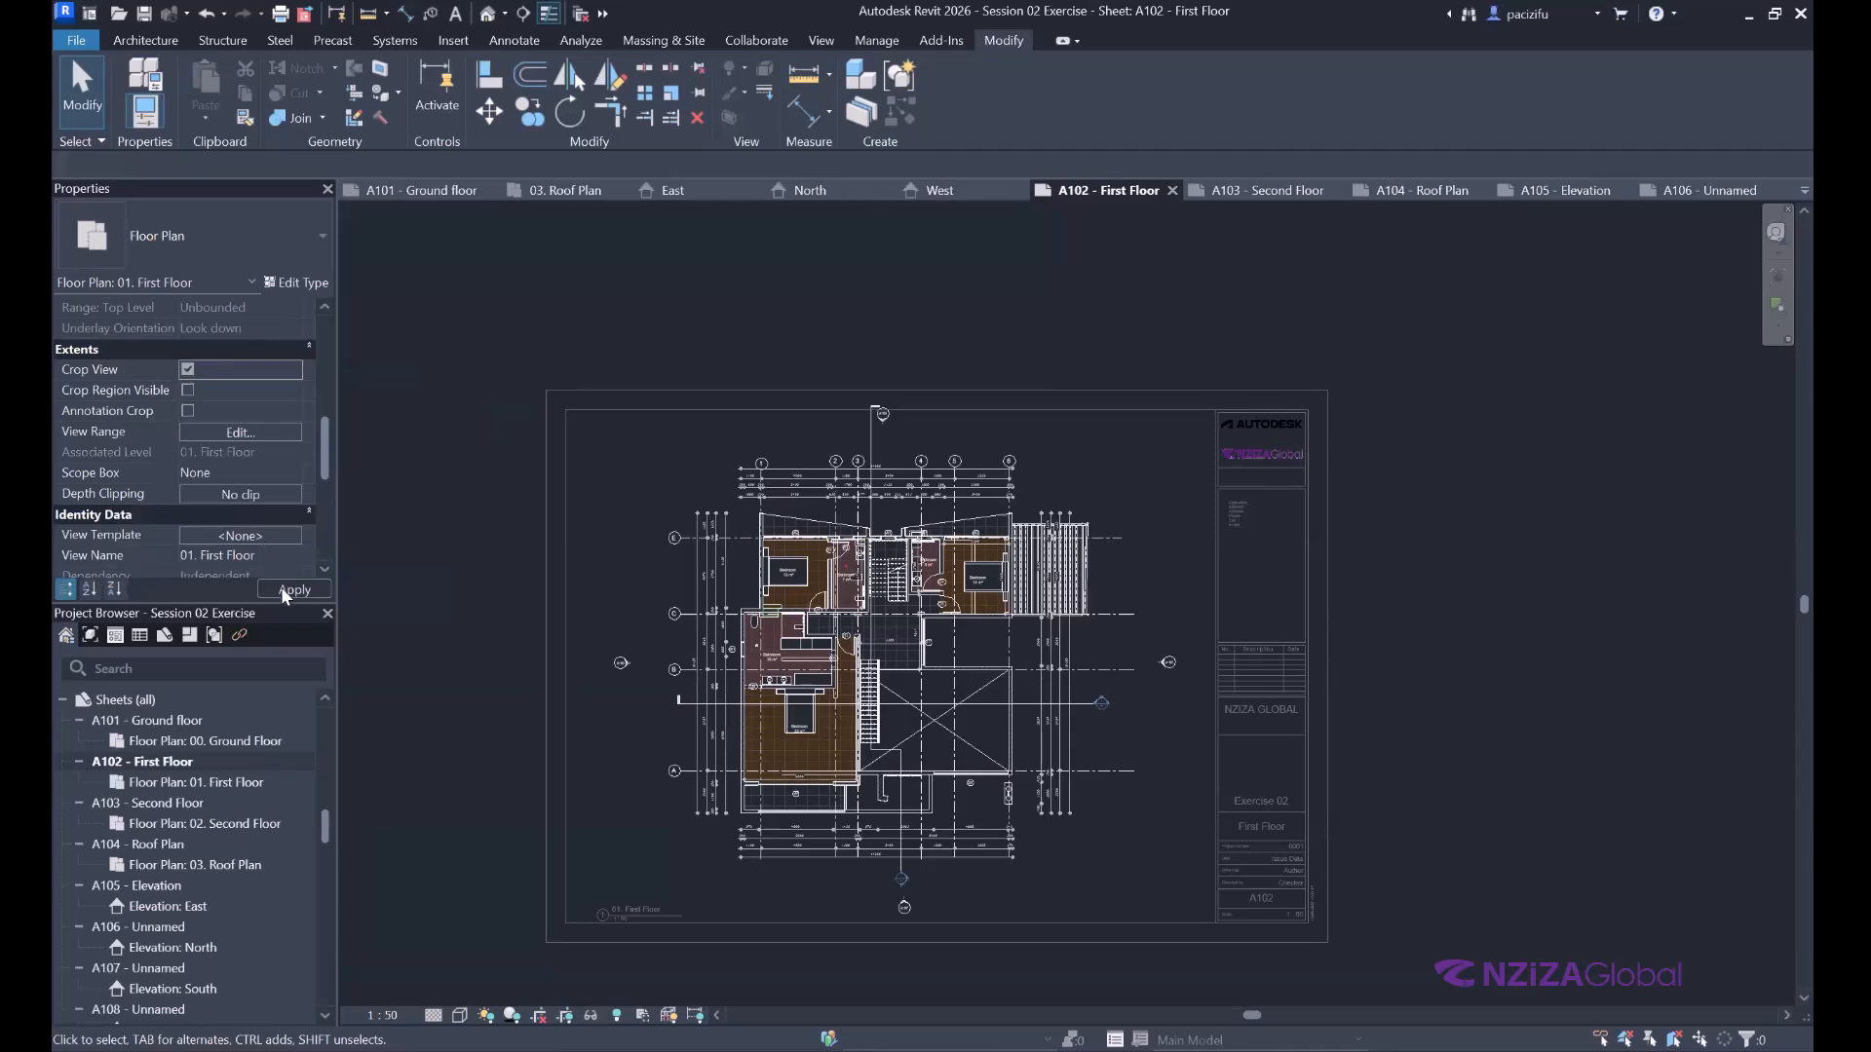
left_click(290, 582)
left_click(187, 387)
left_click(278, 591)
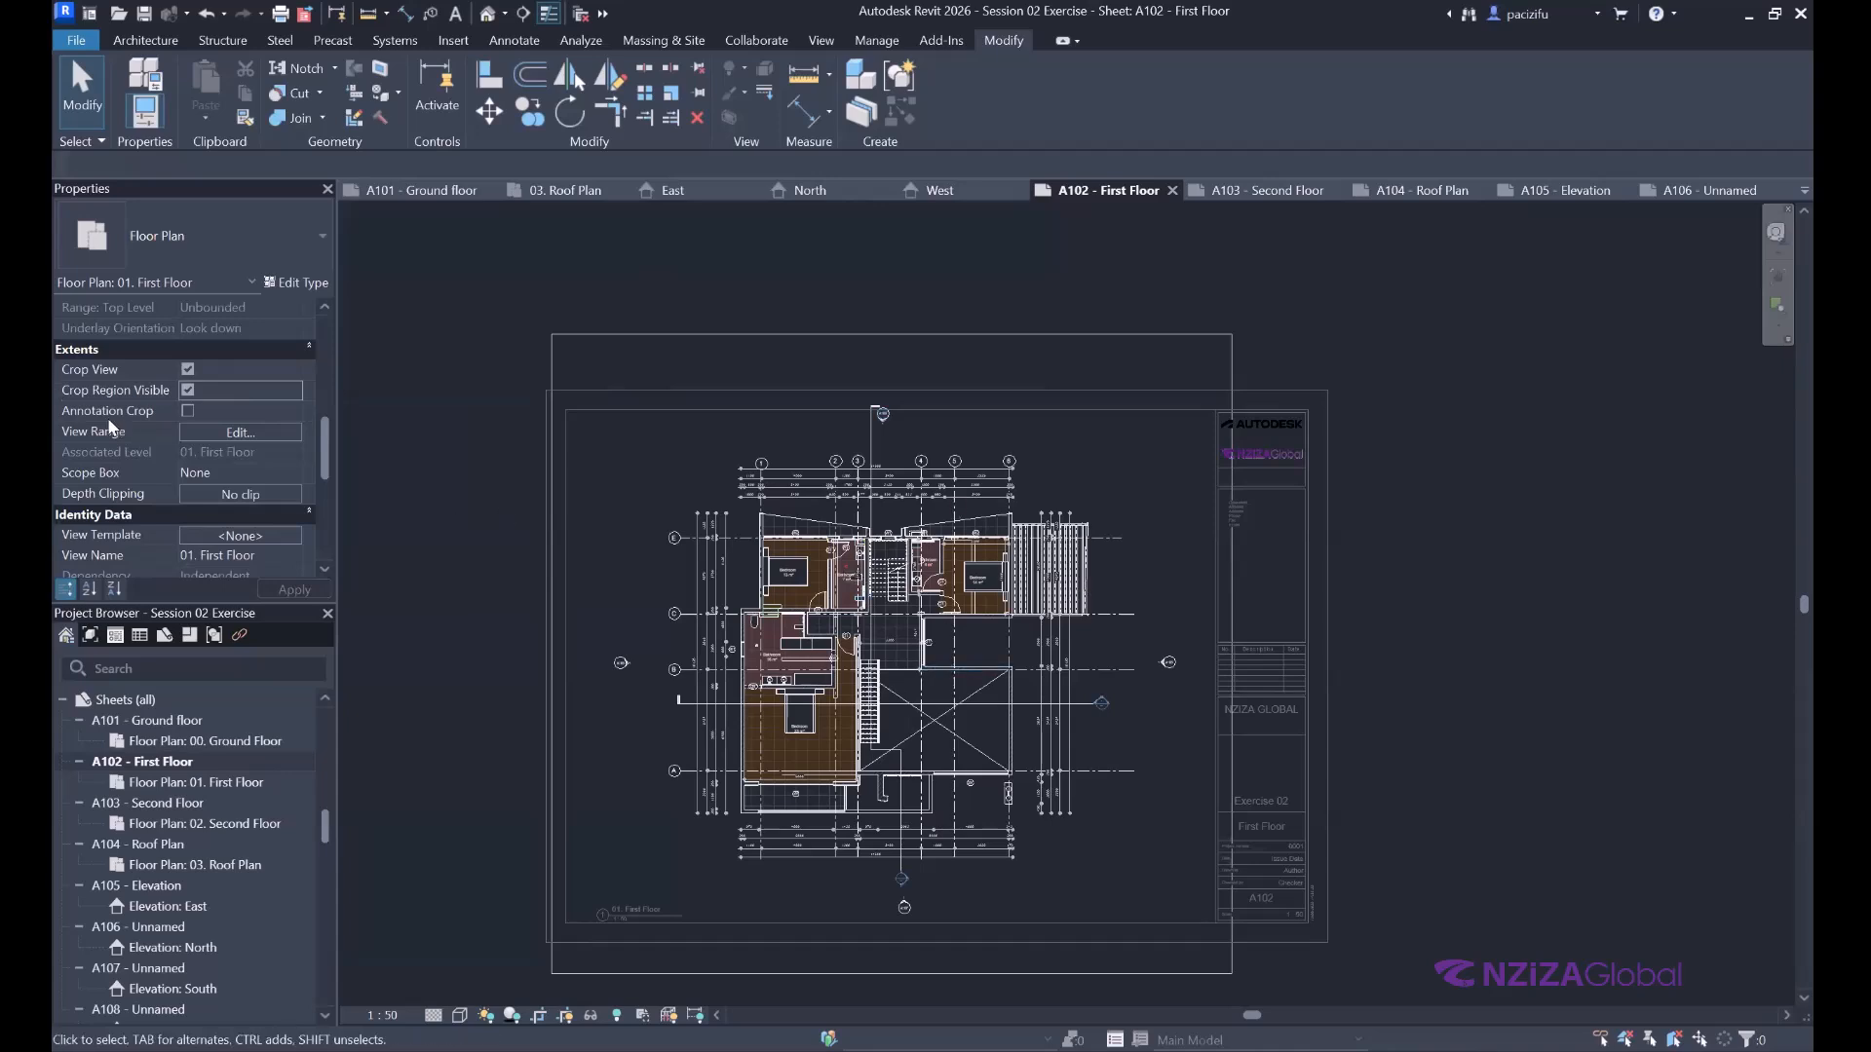
Pull in all four edges of the first floor plan's crop region so it sits inside the sheet A102 border.
left_click(887, 335)
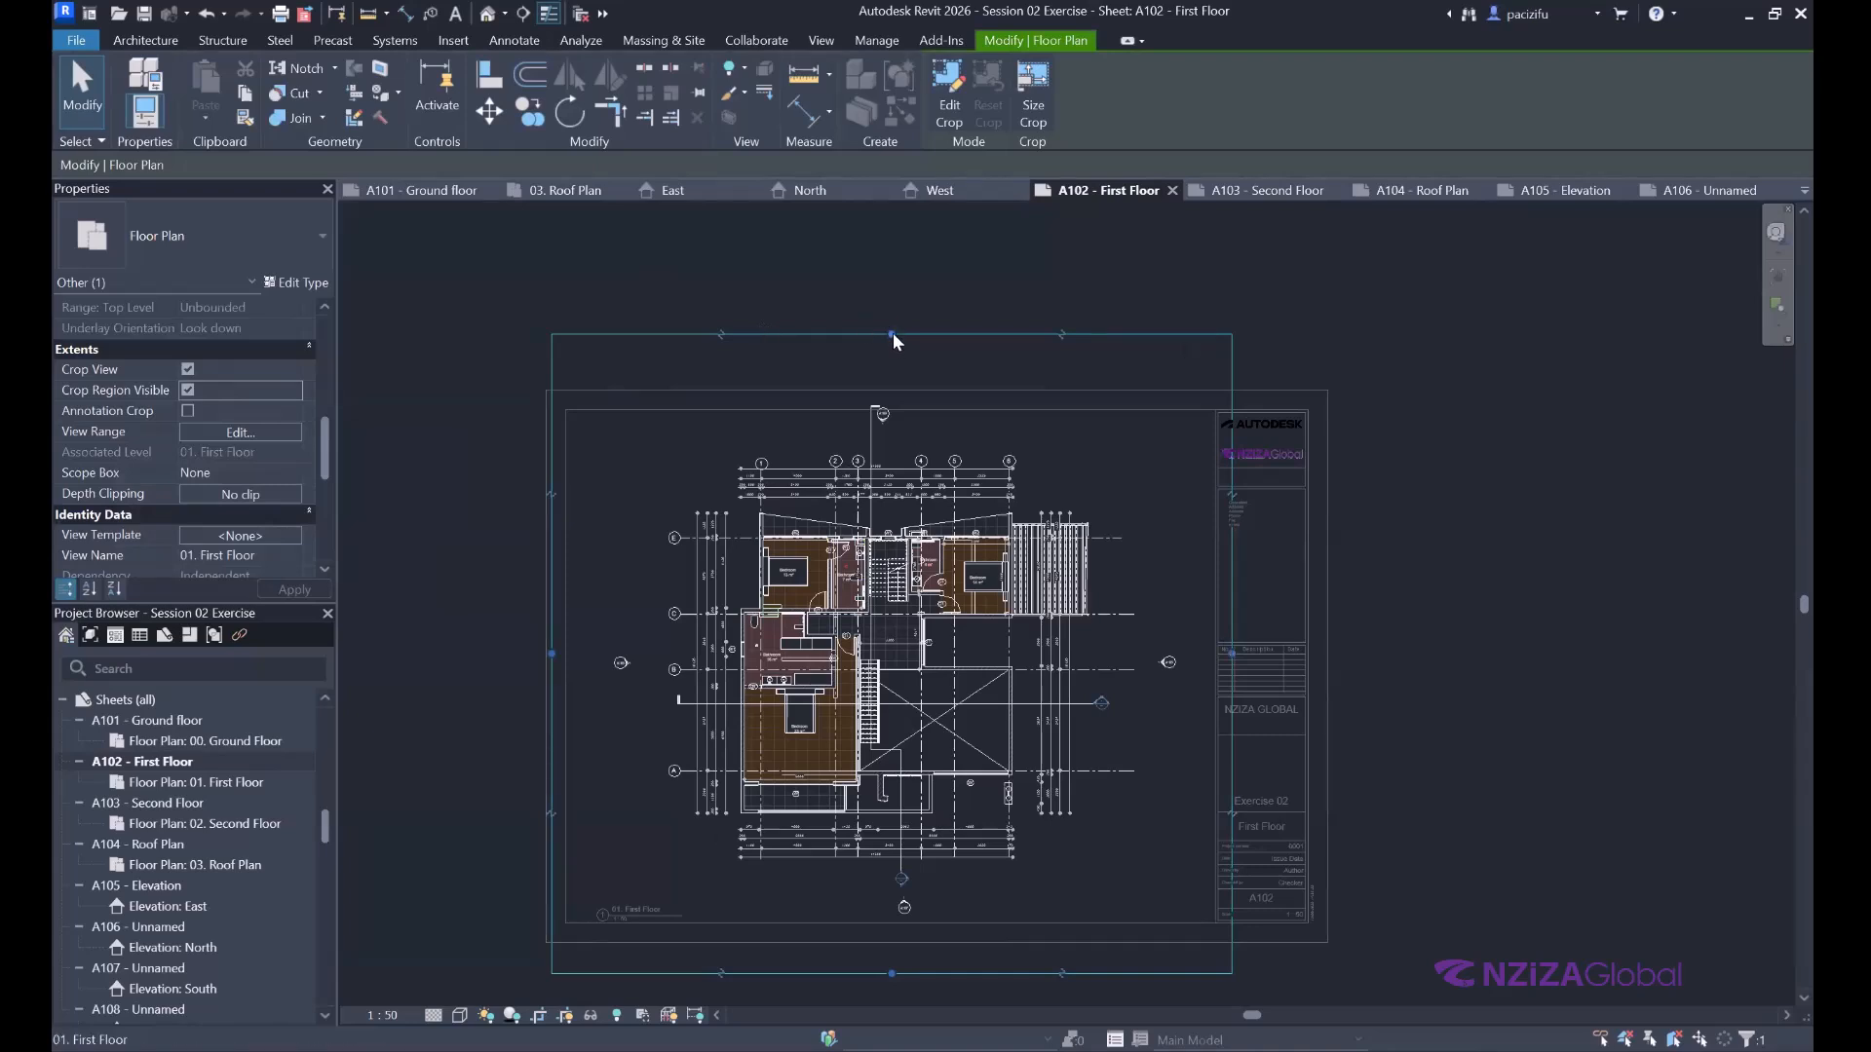
left_click_drag(893, 335, 900, 438)
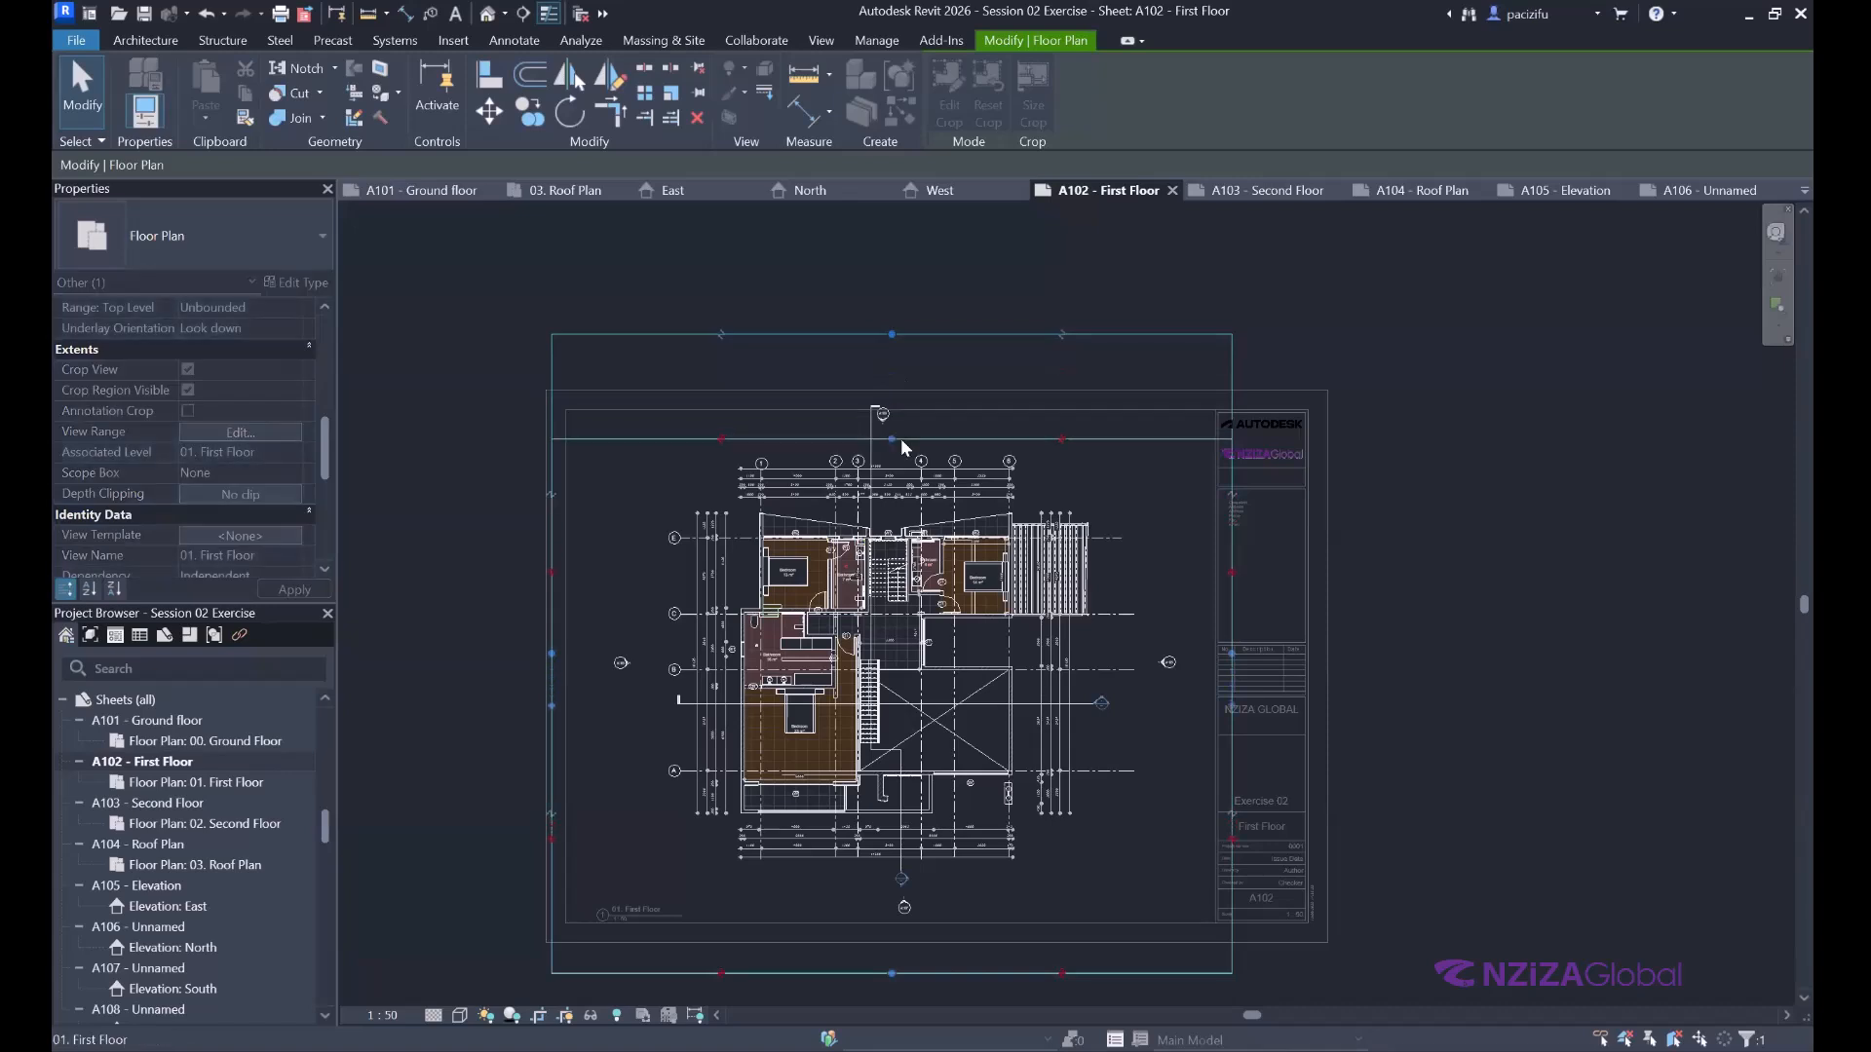
left_click_drag(552, 705, 600, 701)
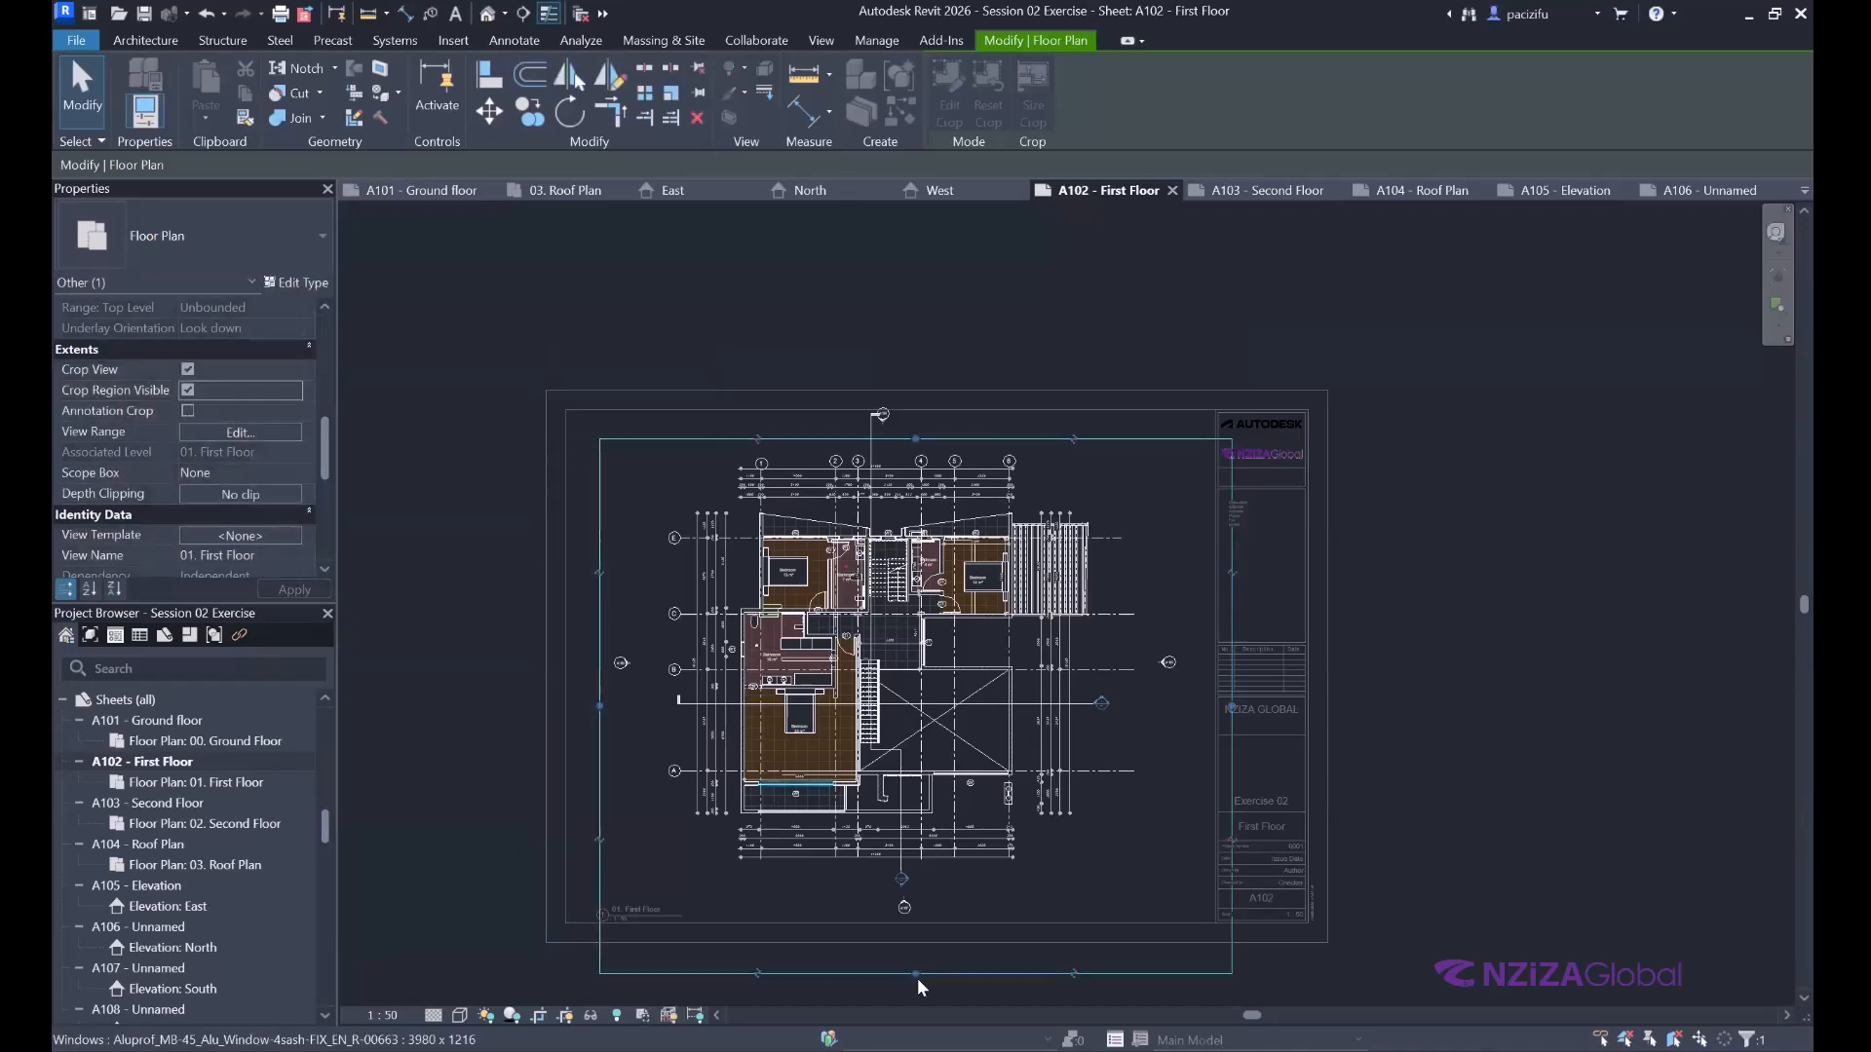
left_click_drag(922, 925, 920, 892)
left_click_drag(1230, 664, 1047, 687)
left_click_drag(1091, 758, 1056, 710)
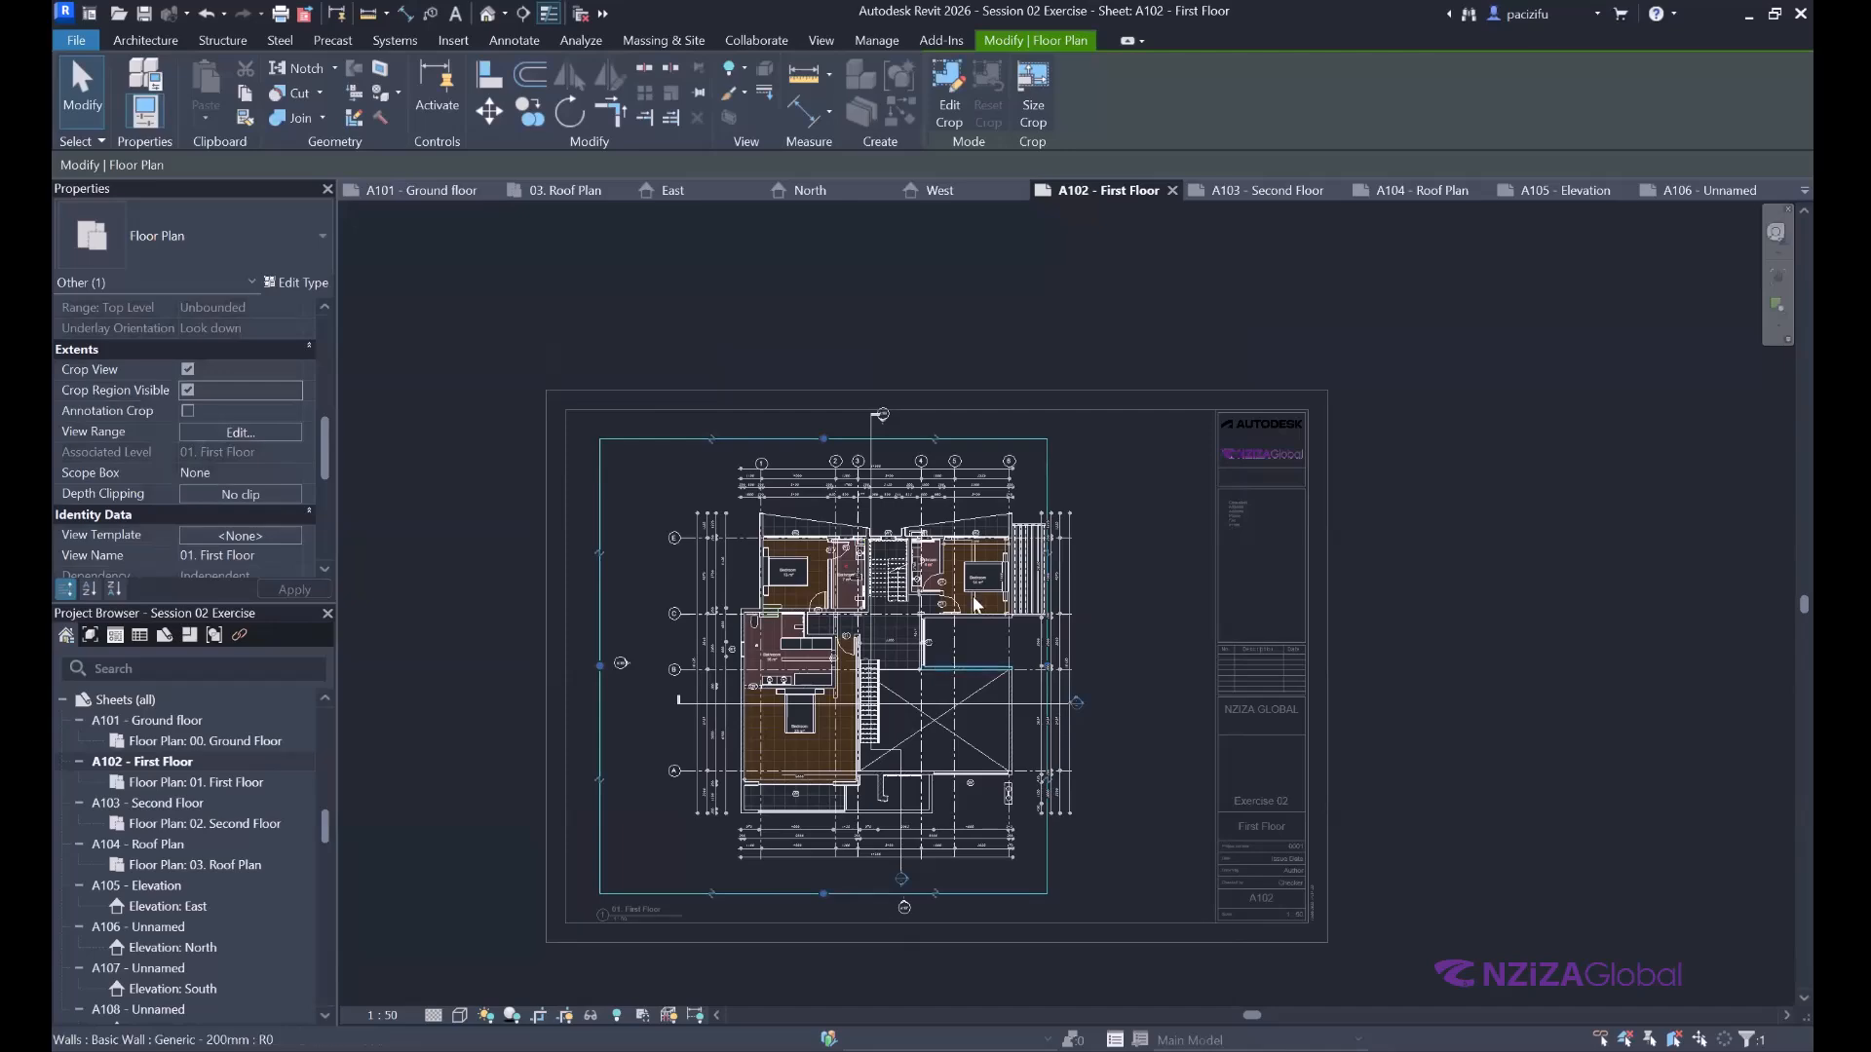
Extend the crop region's right edge just past the pergola on the first floor plan and turn on Annotation Crop.
scroll(975, 603, "up", 2)
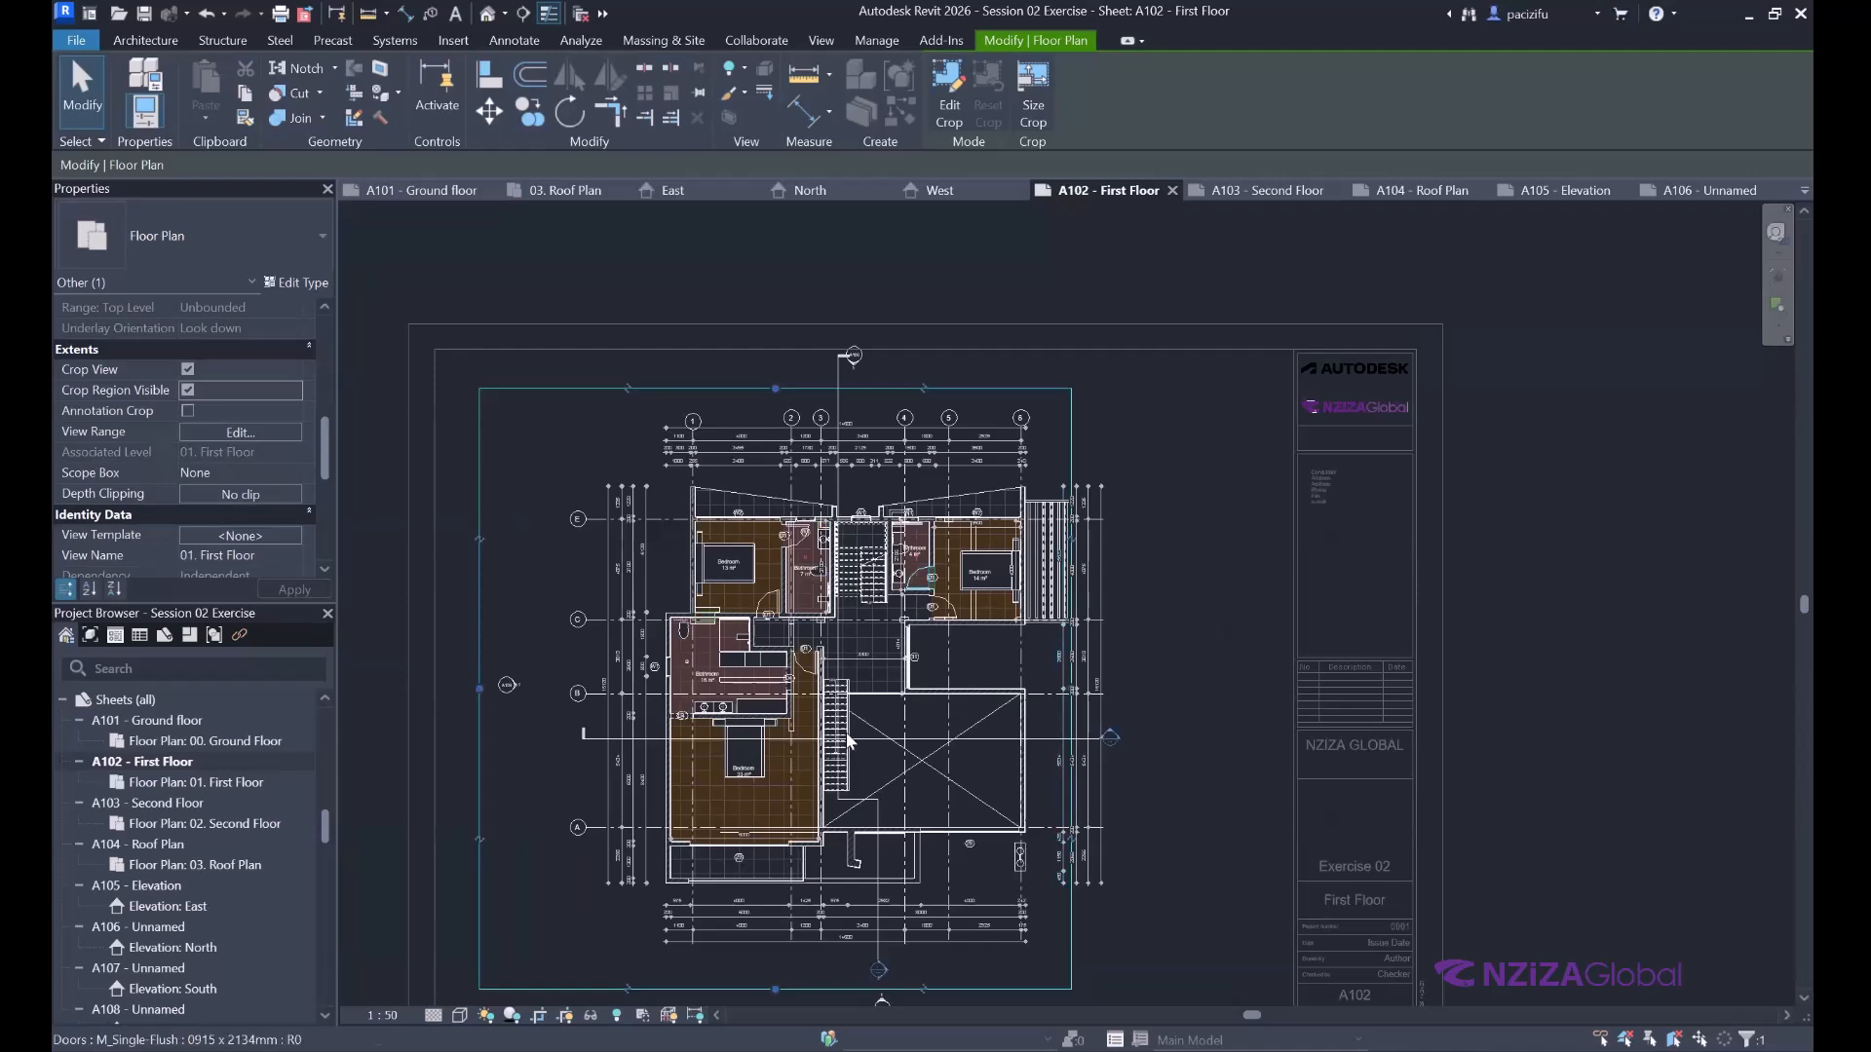
scroll(916, 616, "down", 2)
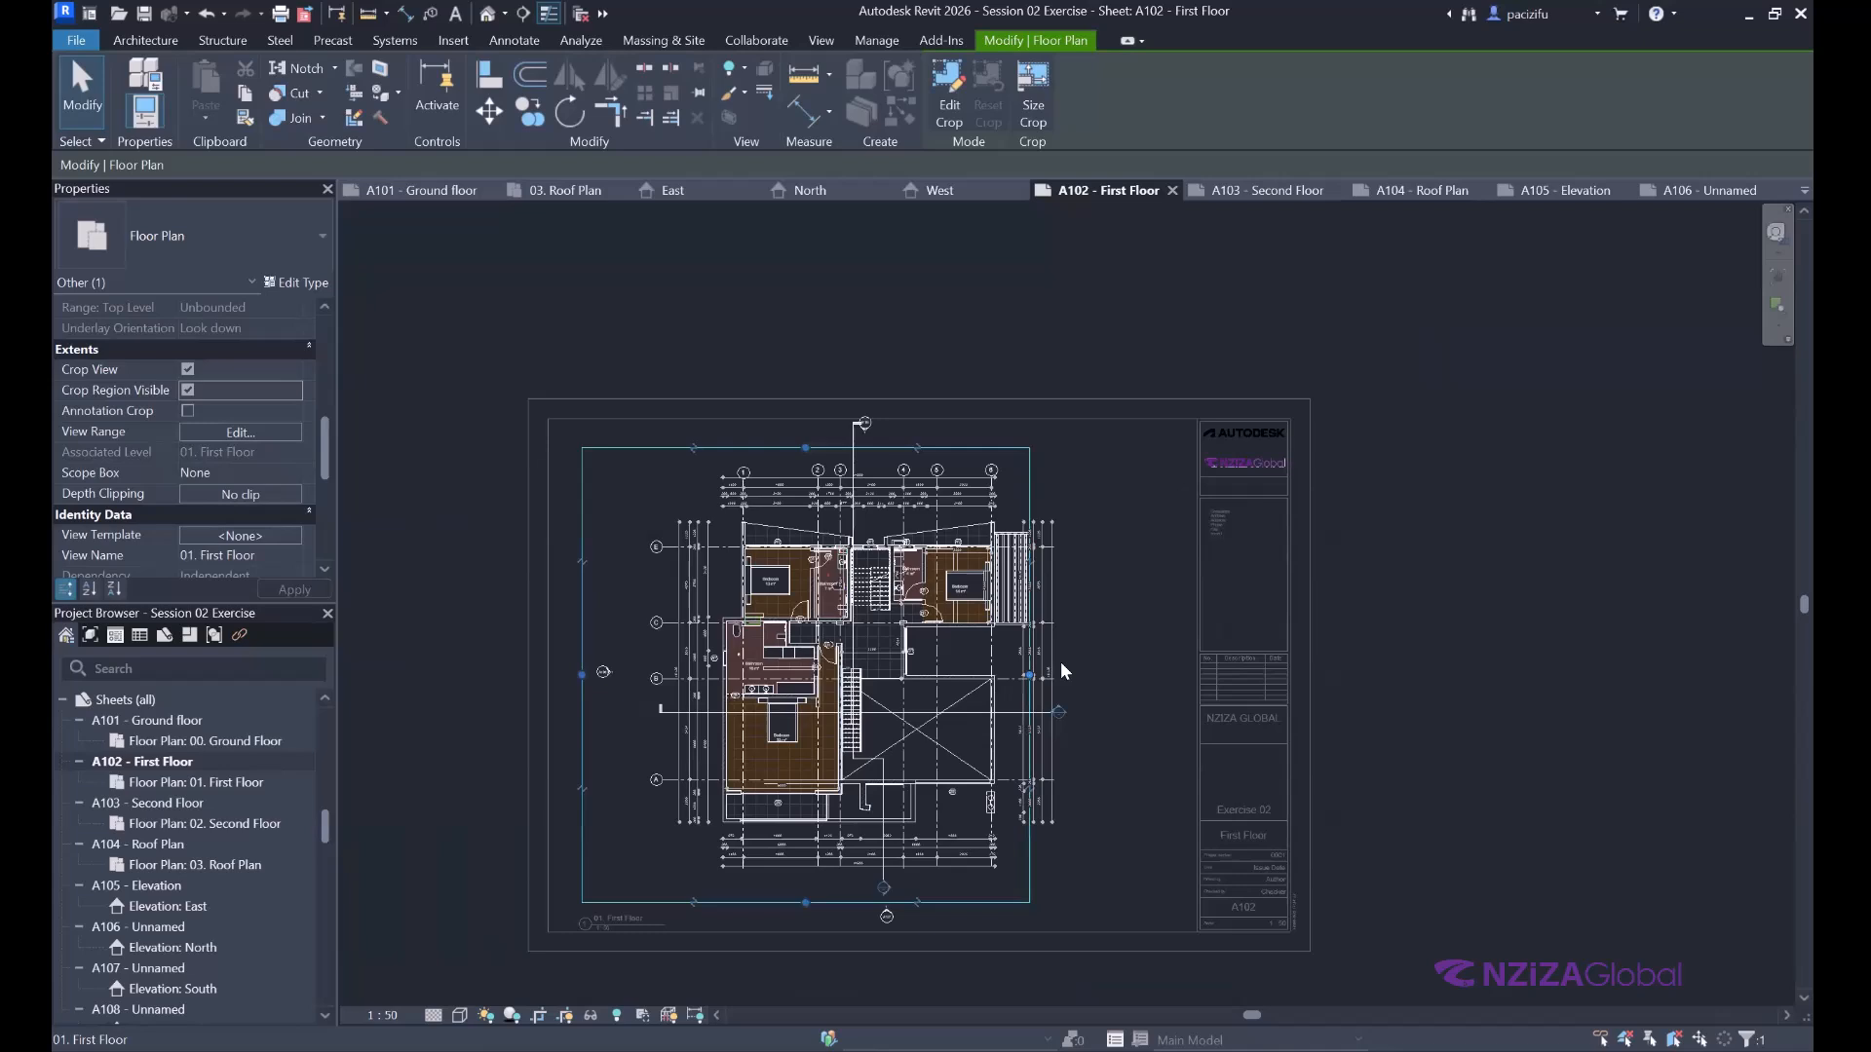
scroll(1061, 663, "up", 2)
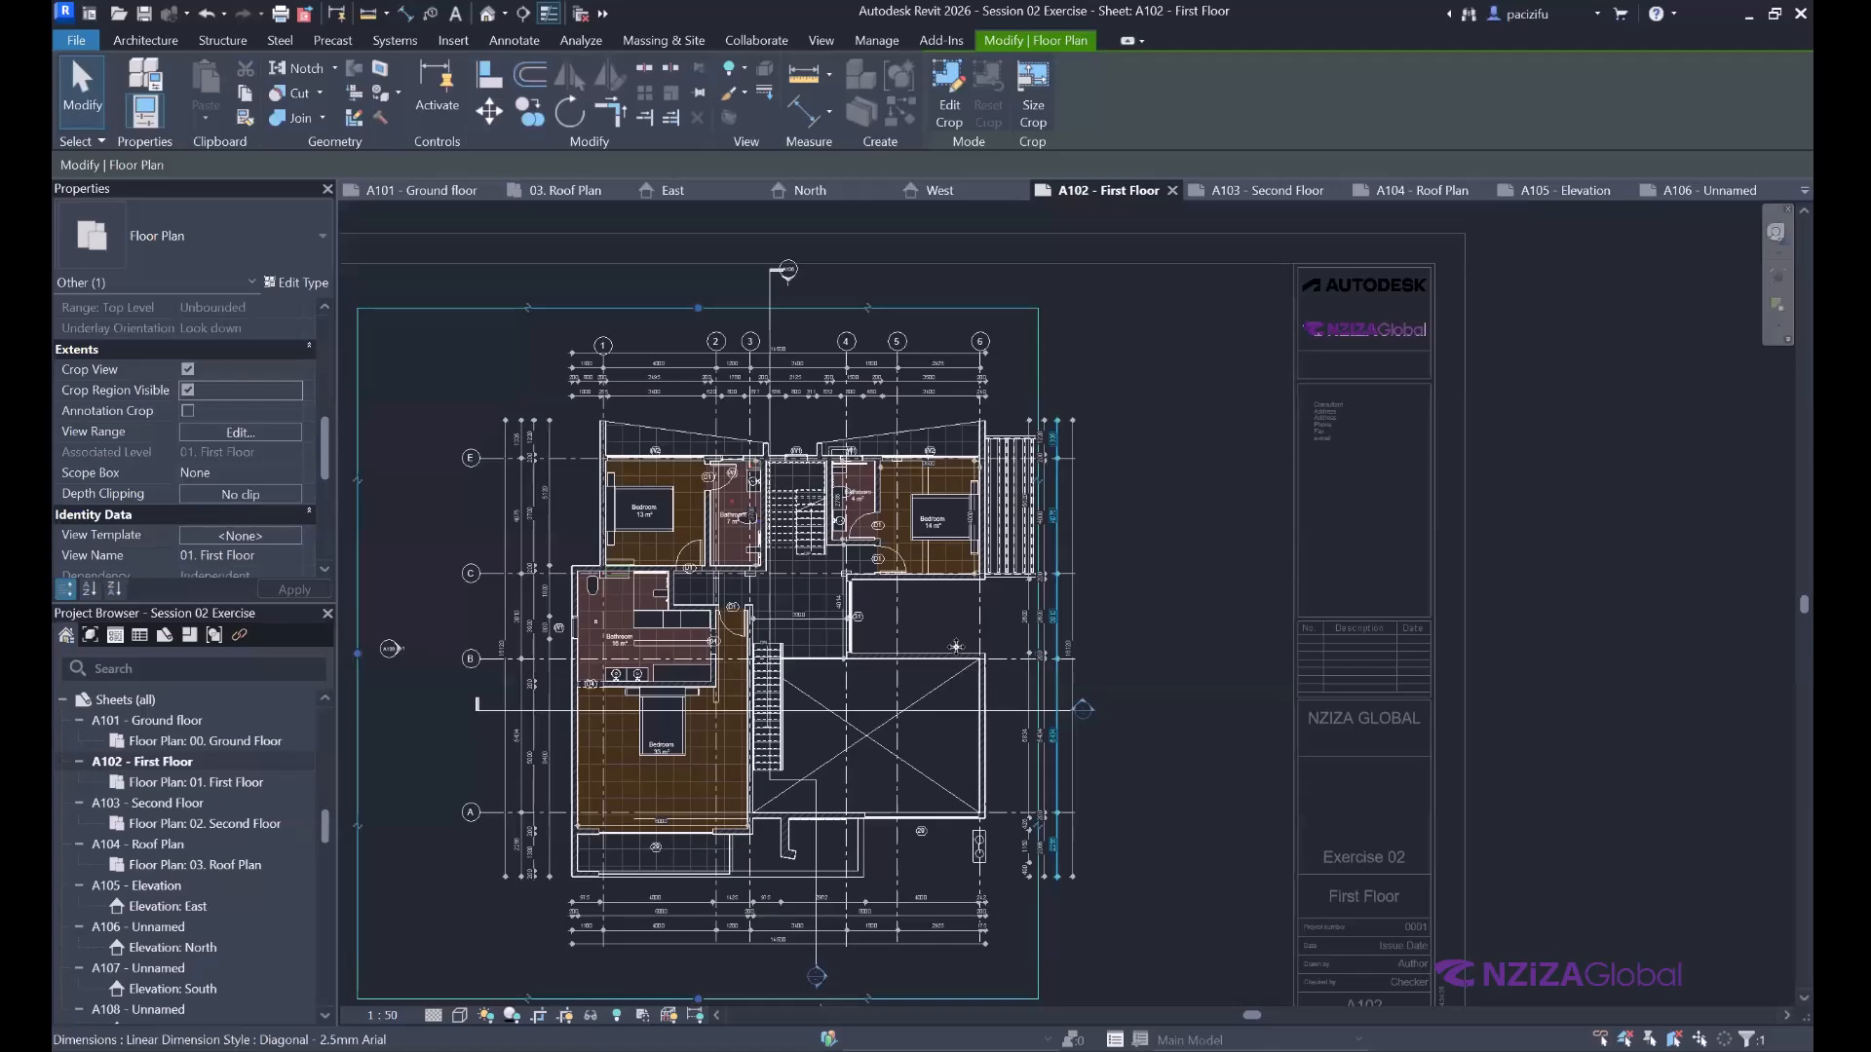
scroll(840, 661, "up", 2)
scroll(841, 662, "down", 2)
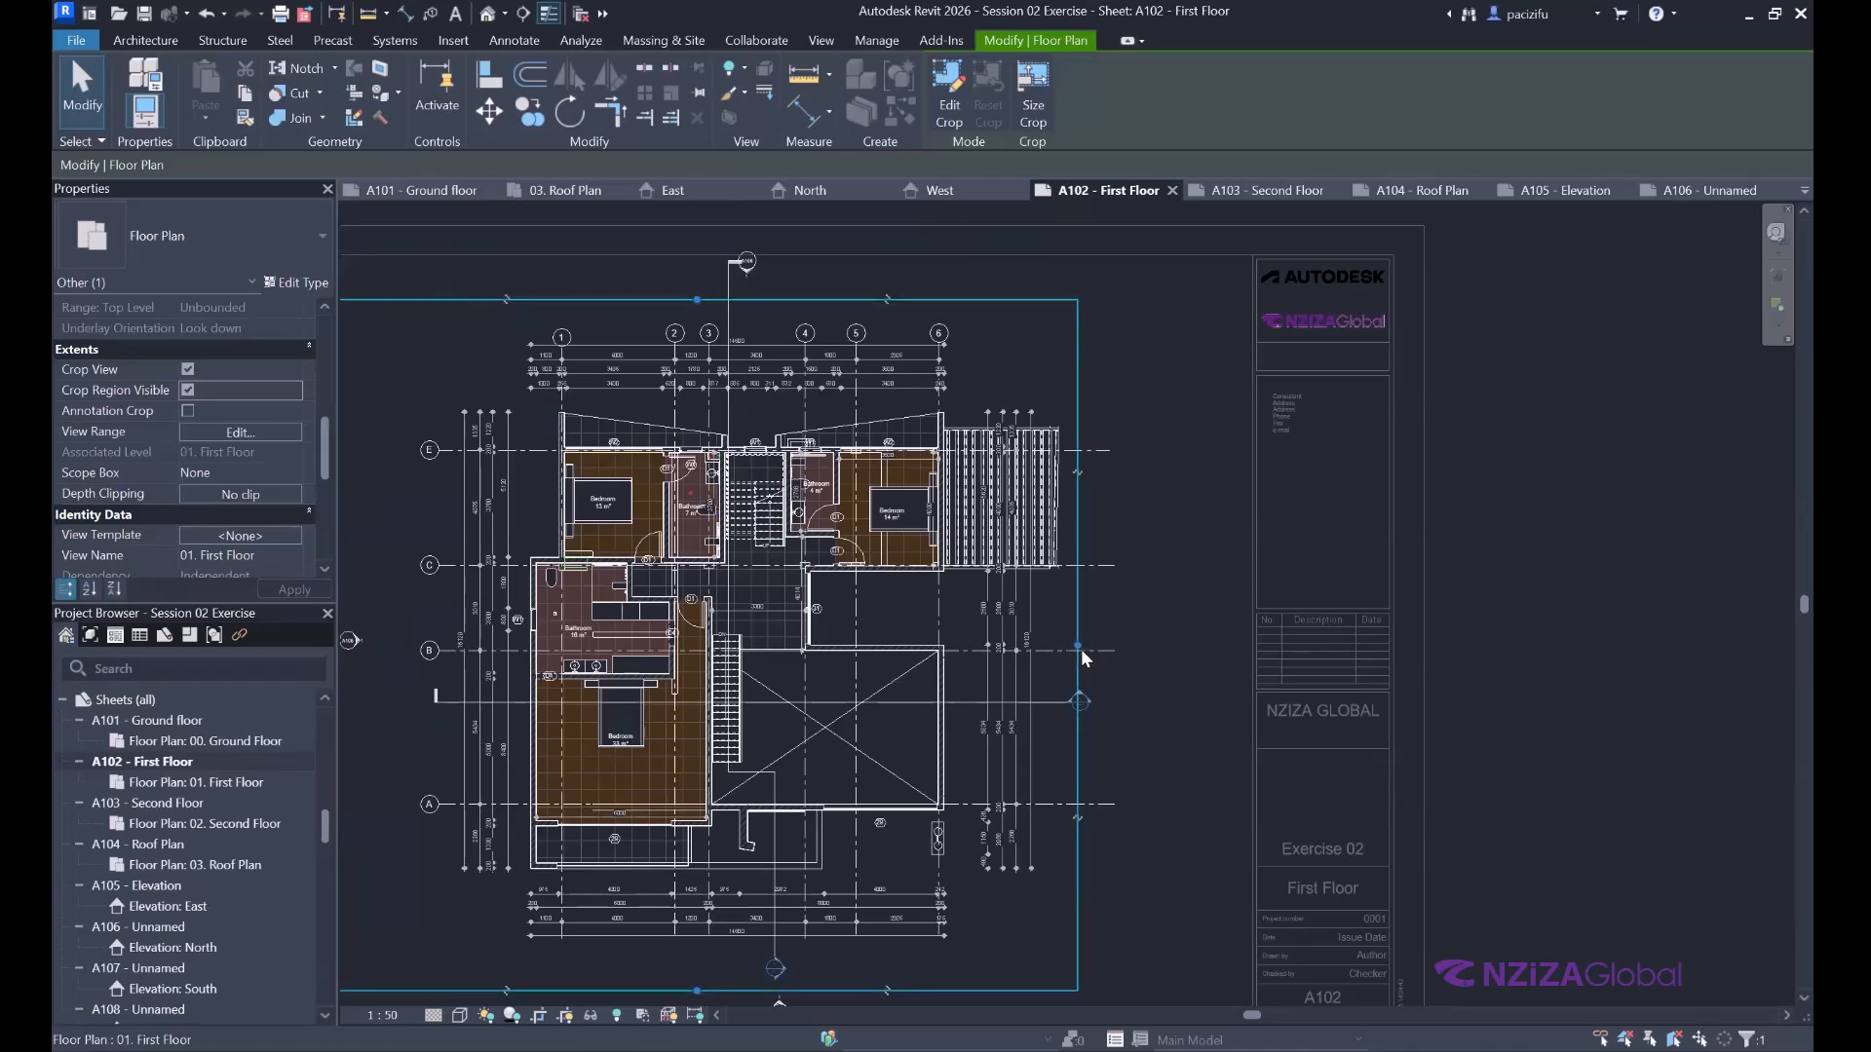
left_click(189, 411)
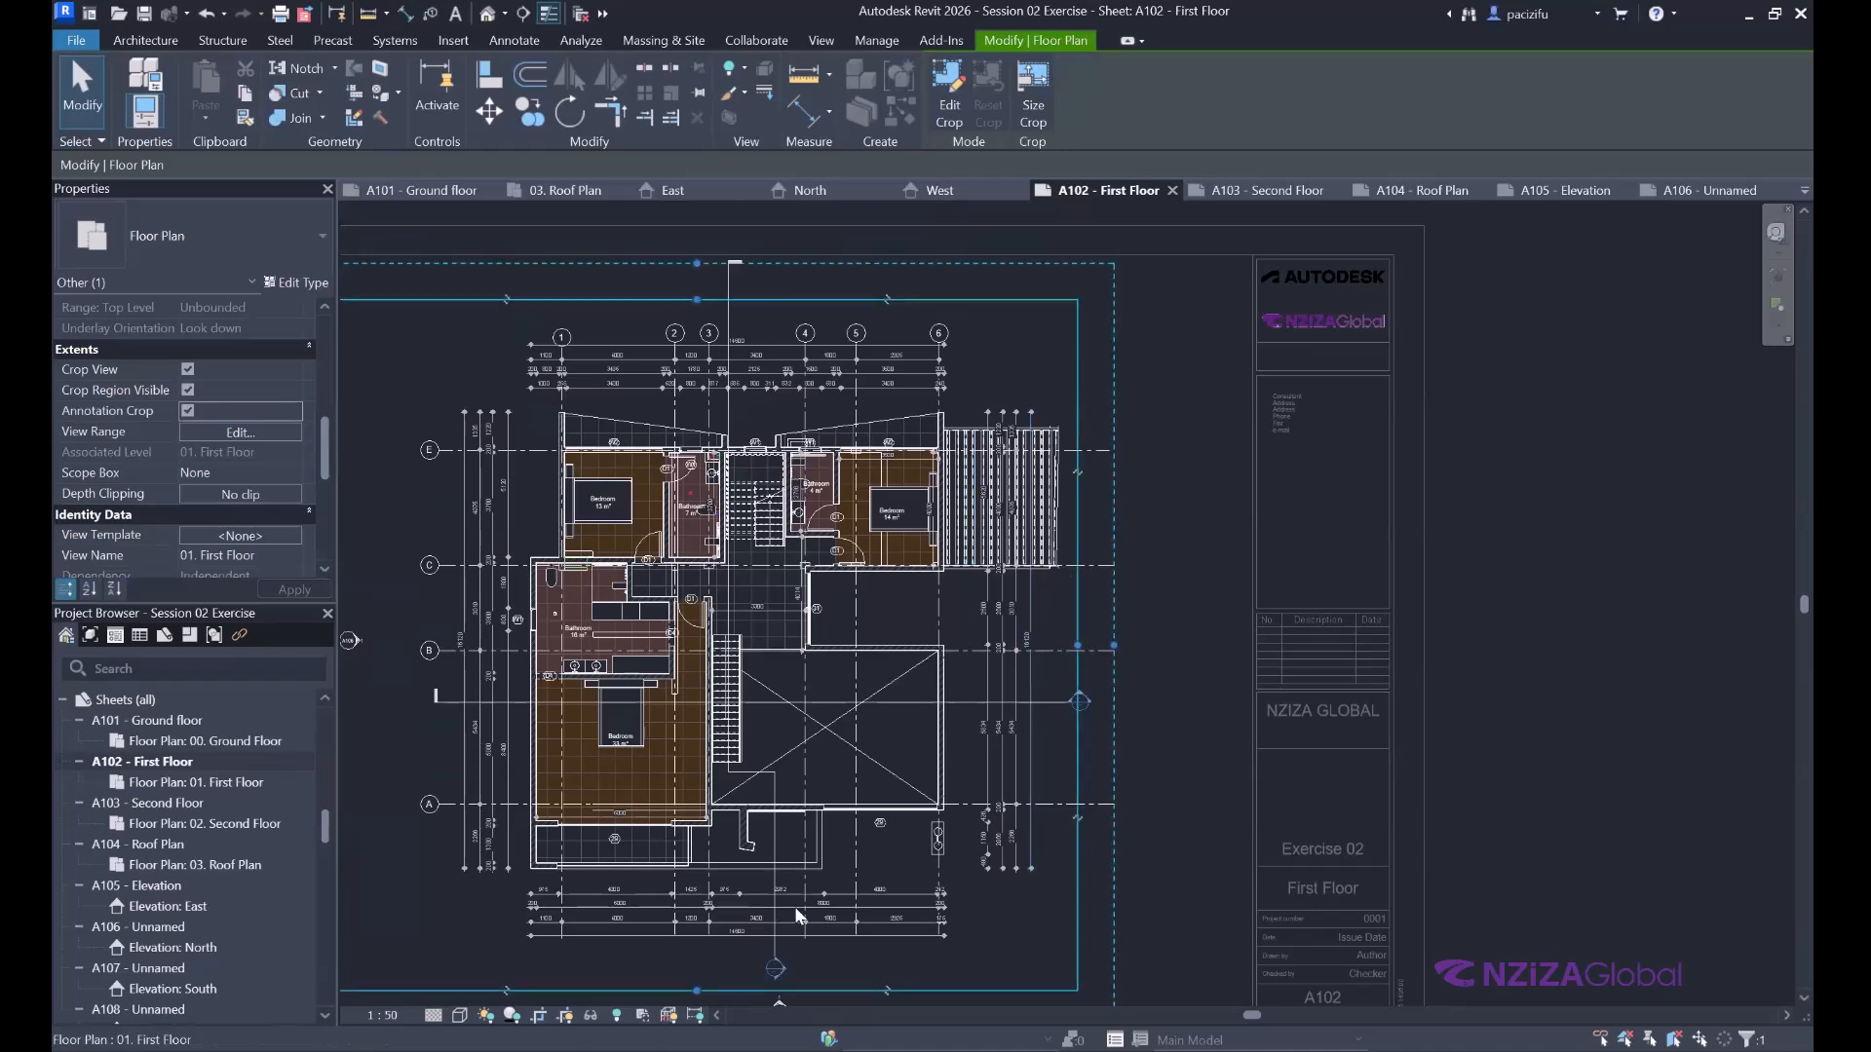
Tighten the left and bottom edges of the first floor crop region closer to the grid bubbles and dimension strings.
scroll(1040, 583, "down", 2)
scroll(472, 475, "up", 3)
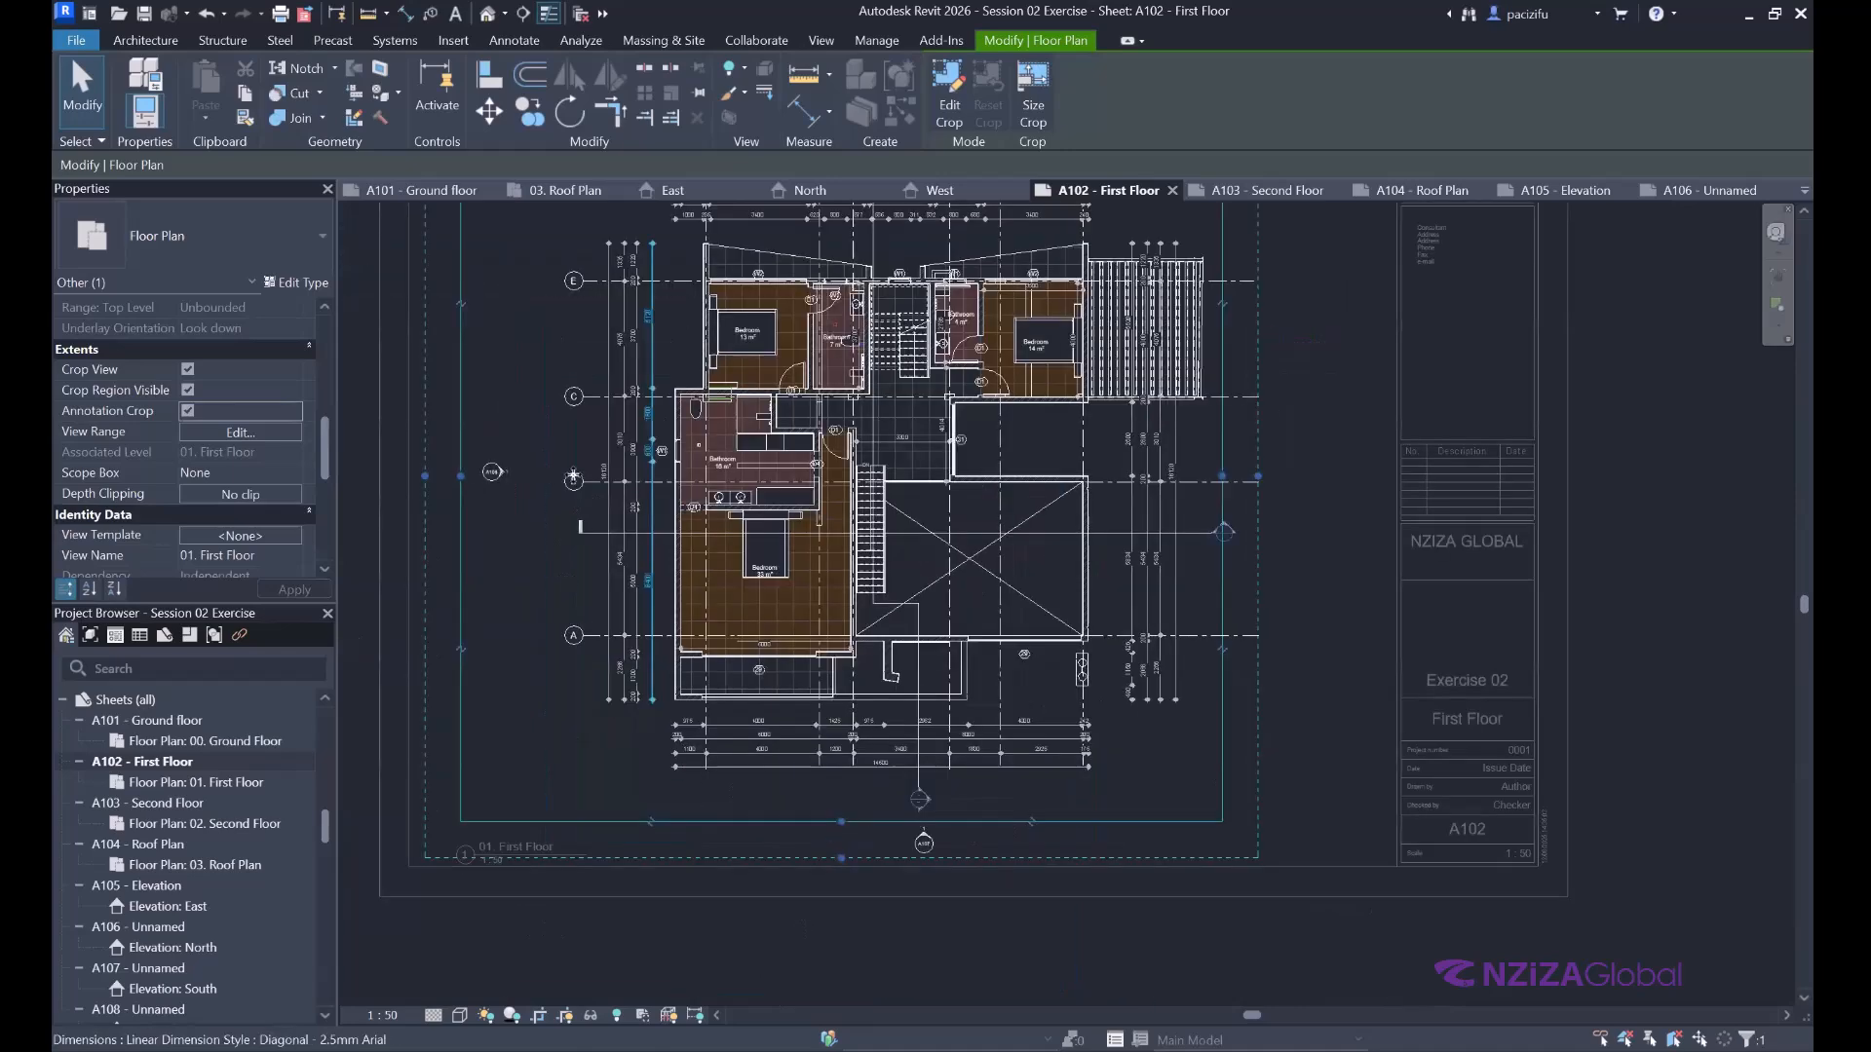
left_click(635, 524)
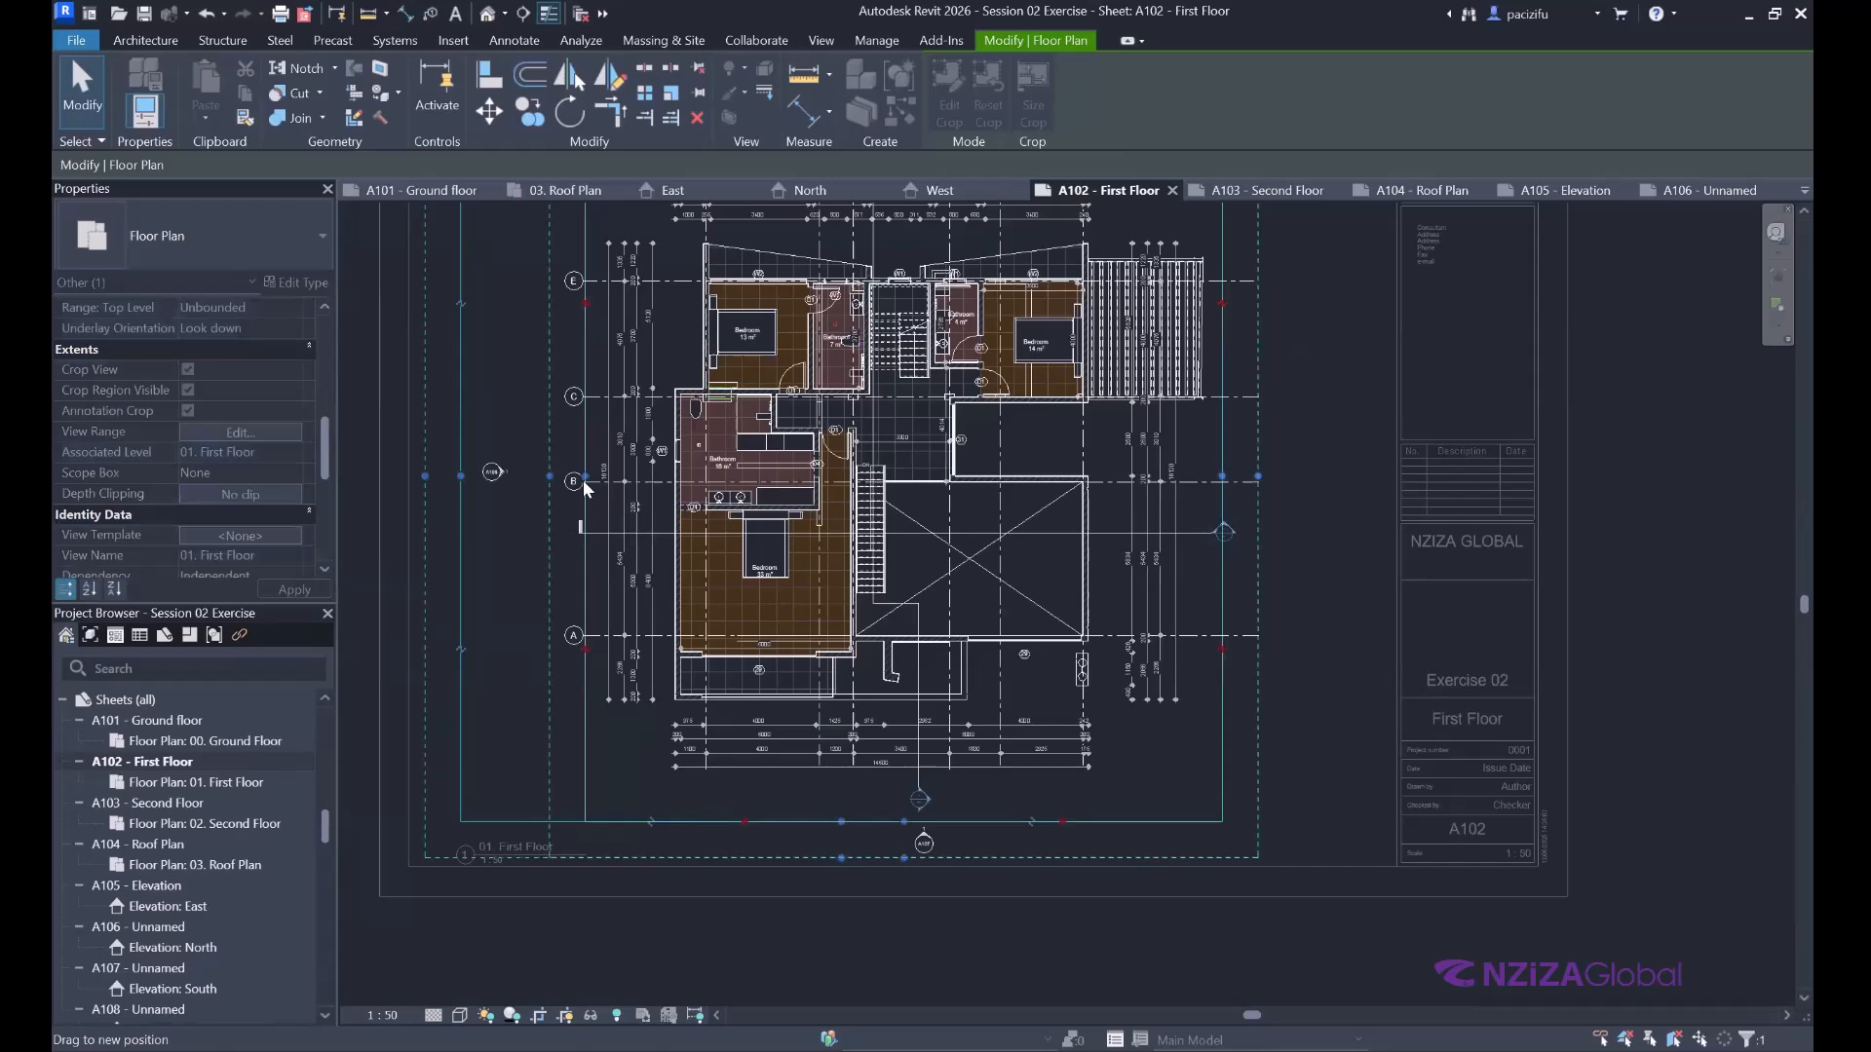
scroll(552, 521, "up", 1)
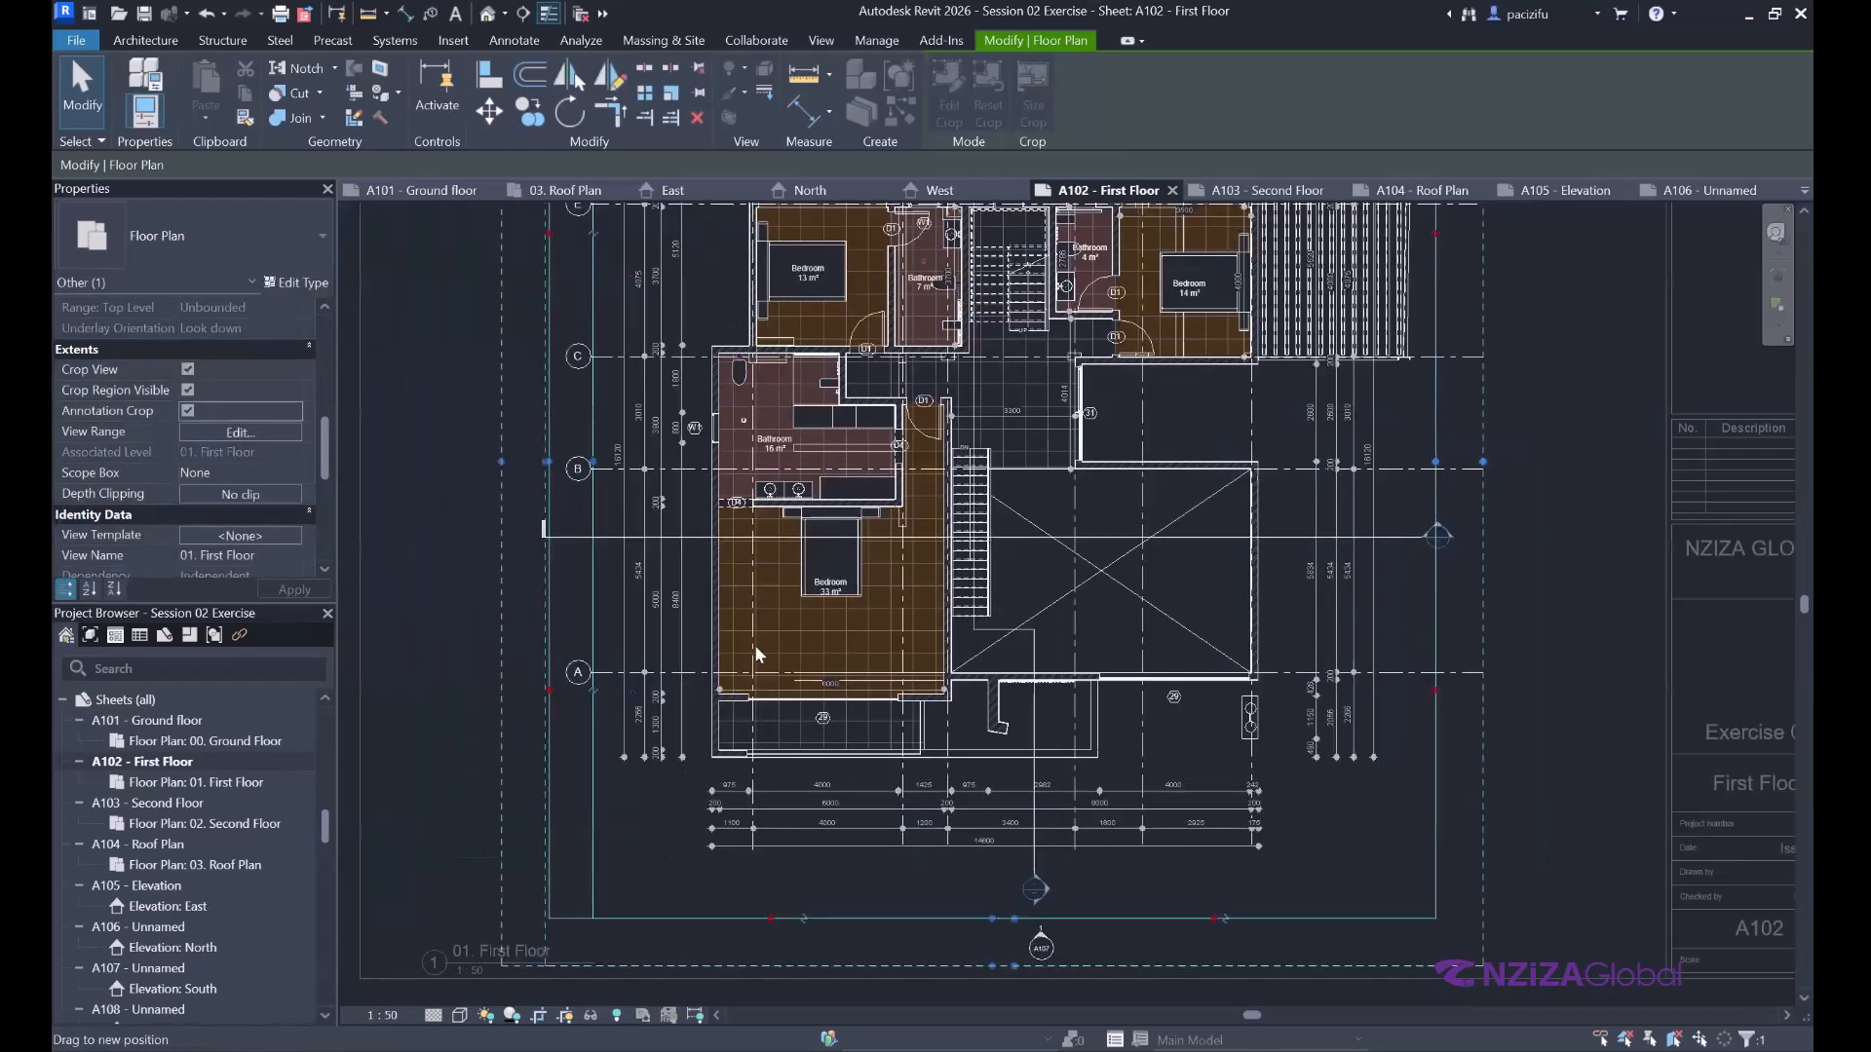
scroll(737, 742, "down", 3)
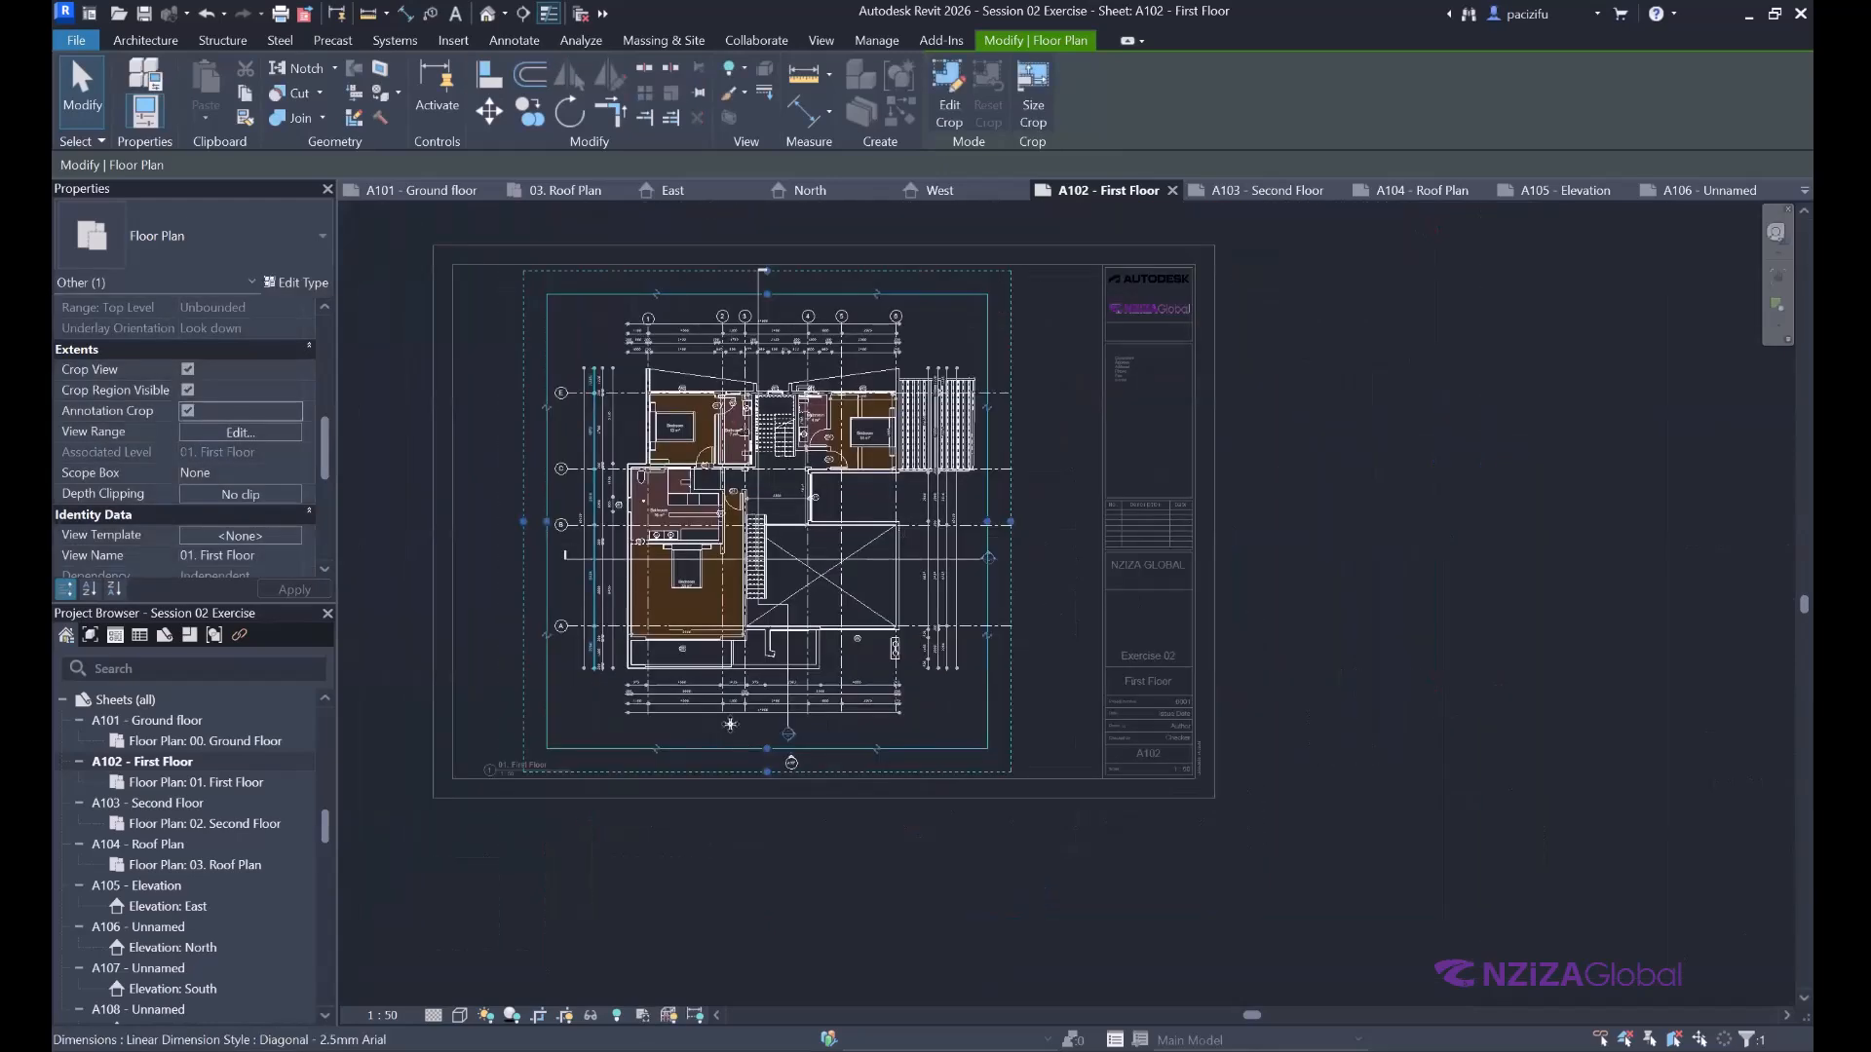
scroll(729, 732, "up", 2)
mouse_move(727, 737)
left_mouse_down()
mouse_move(727, 703)
mouse_move(727, 725)
left_mouse_up()
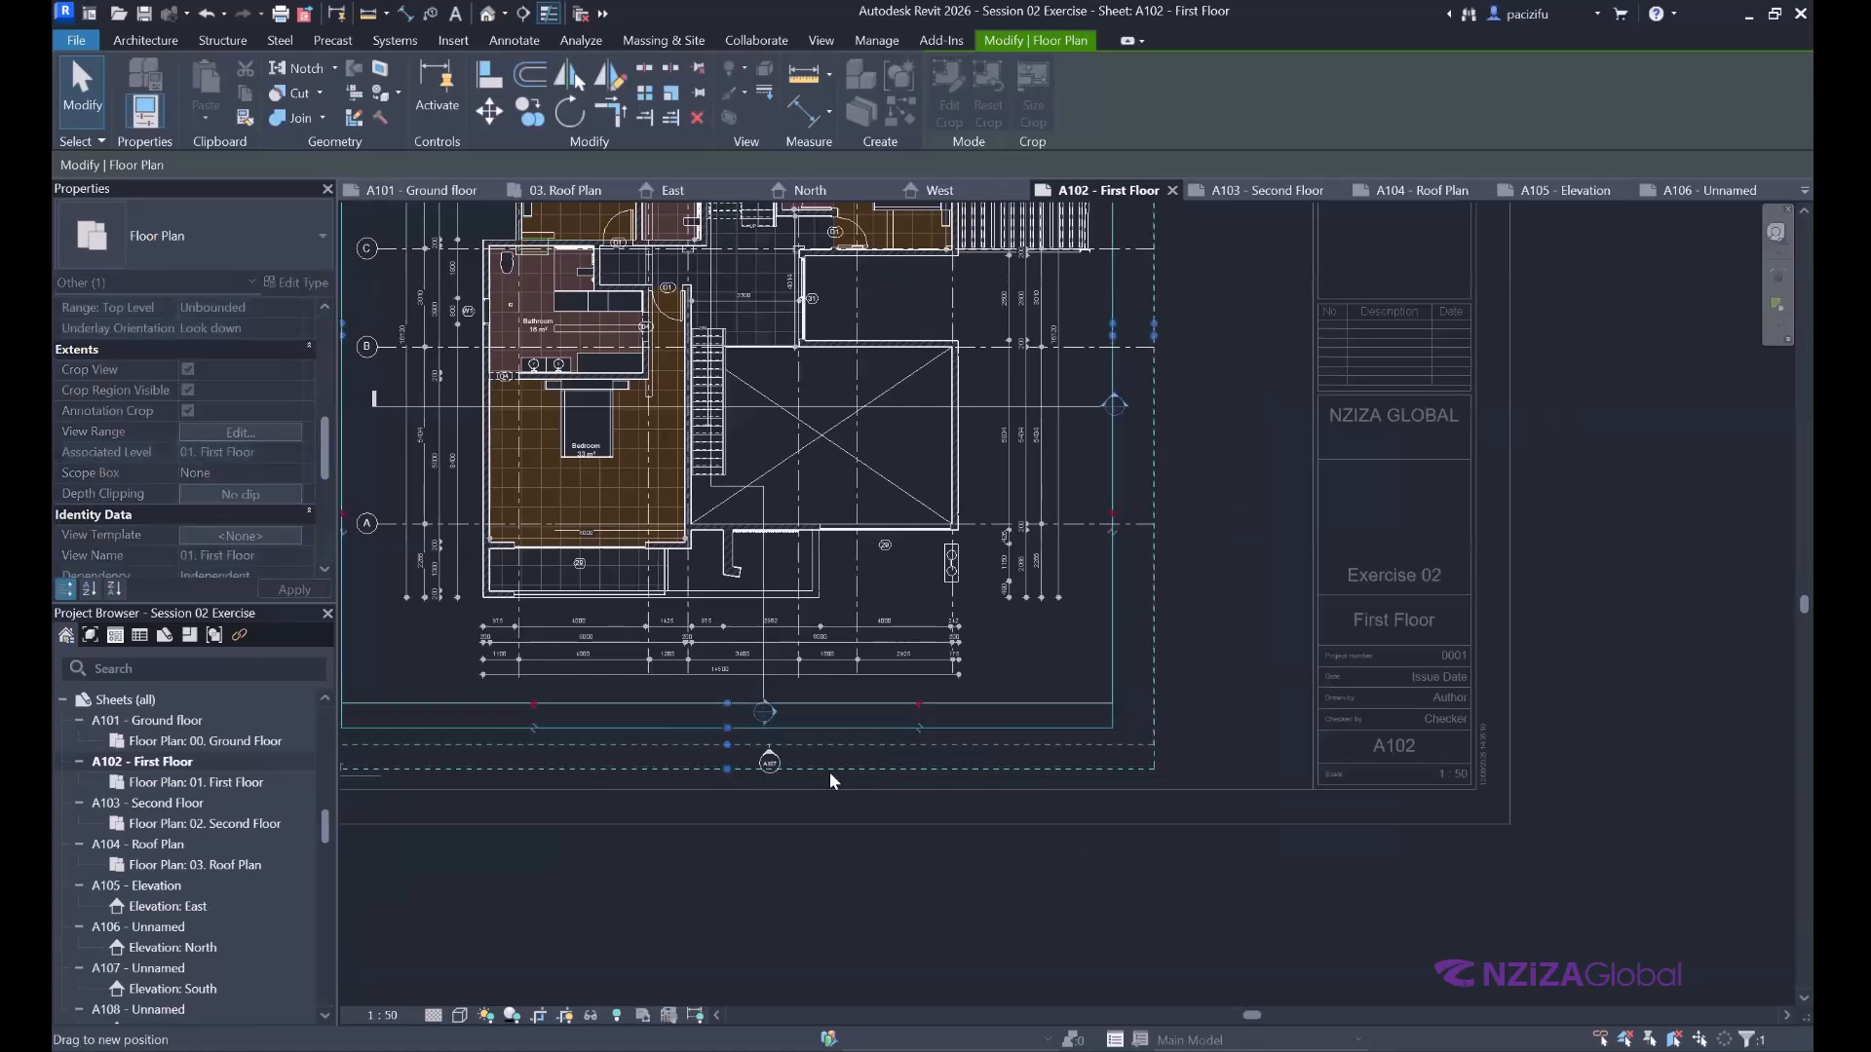
scroll(923, 738, "down", 1)
scroll(923, 738, "down", 2)
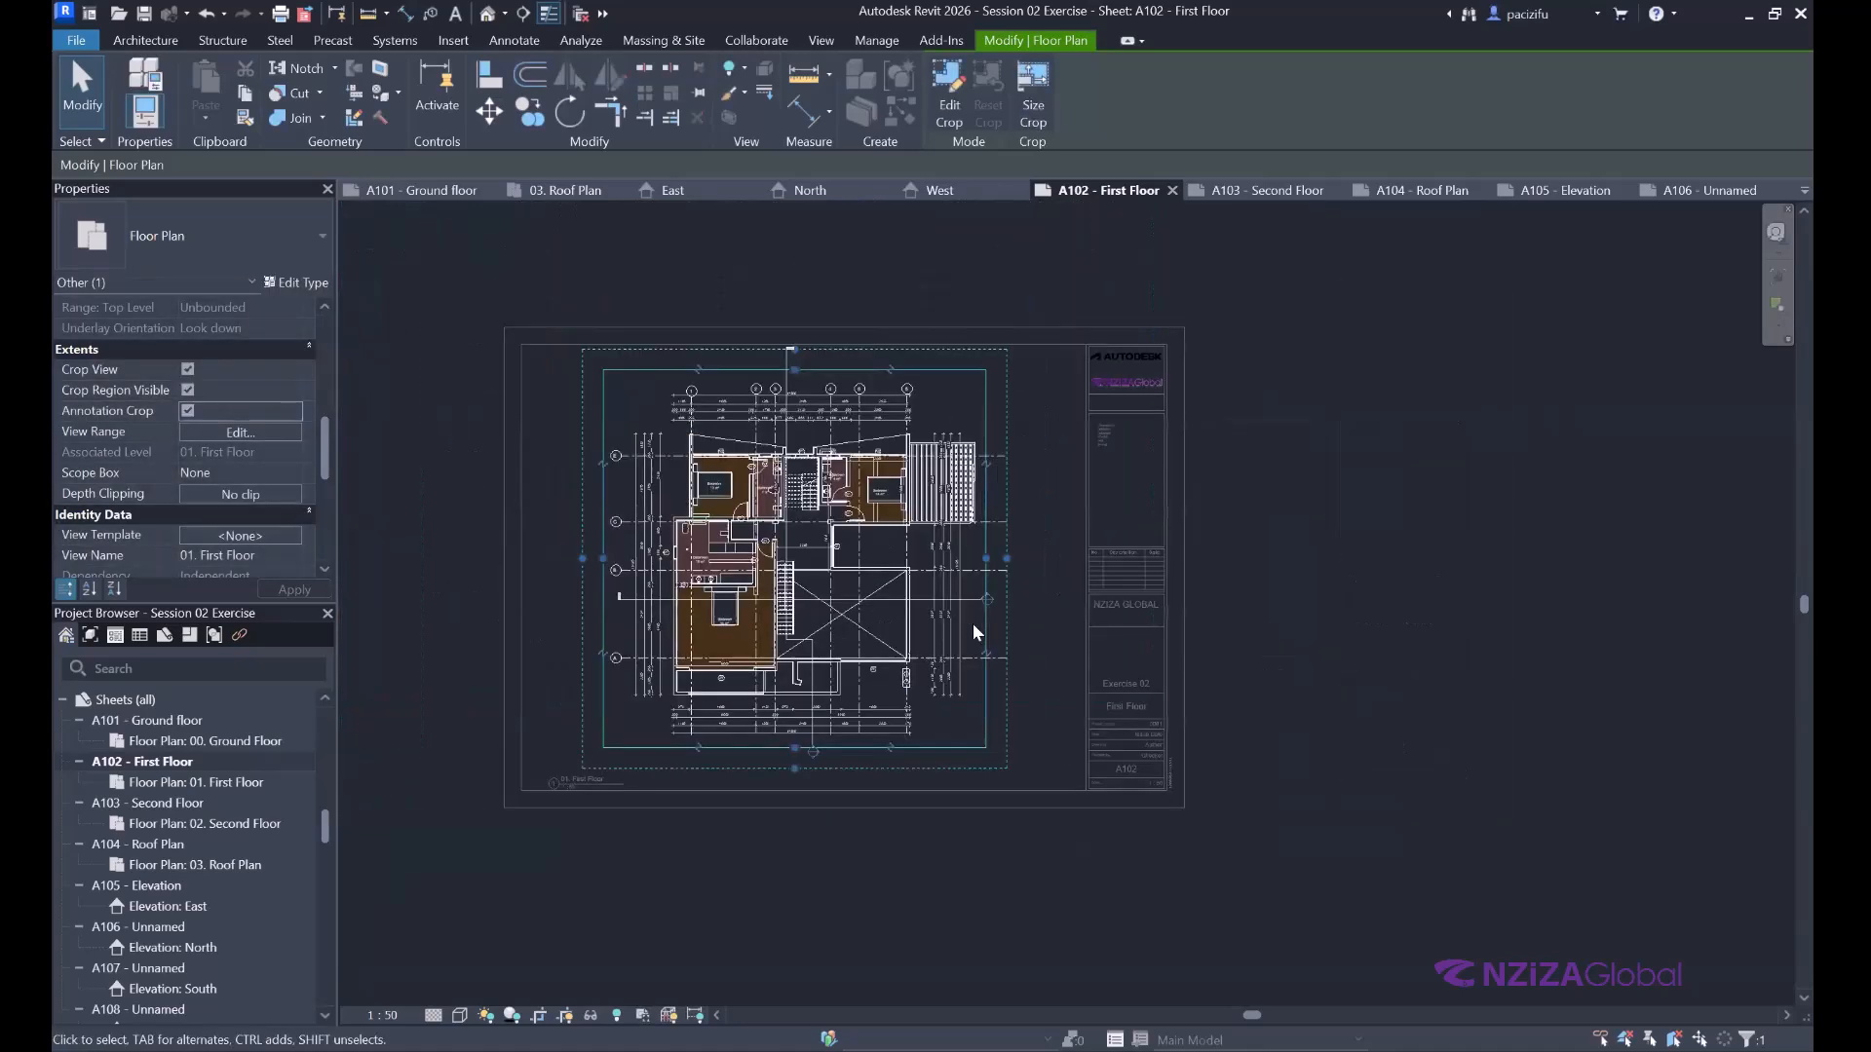
Move the crop region's right edge slightly farther out beyond the first floor pergola and deselect the region.
scroll(1032, 506, "up", 2)
left_click_drag(987, 591, 988, 592)
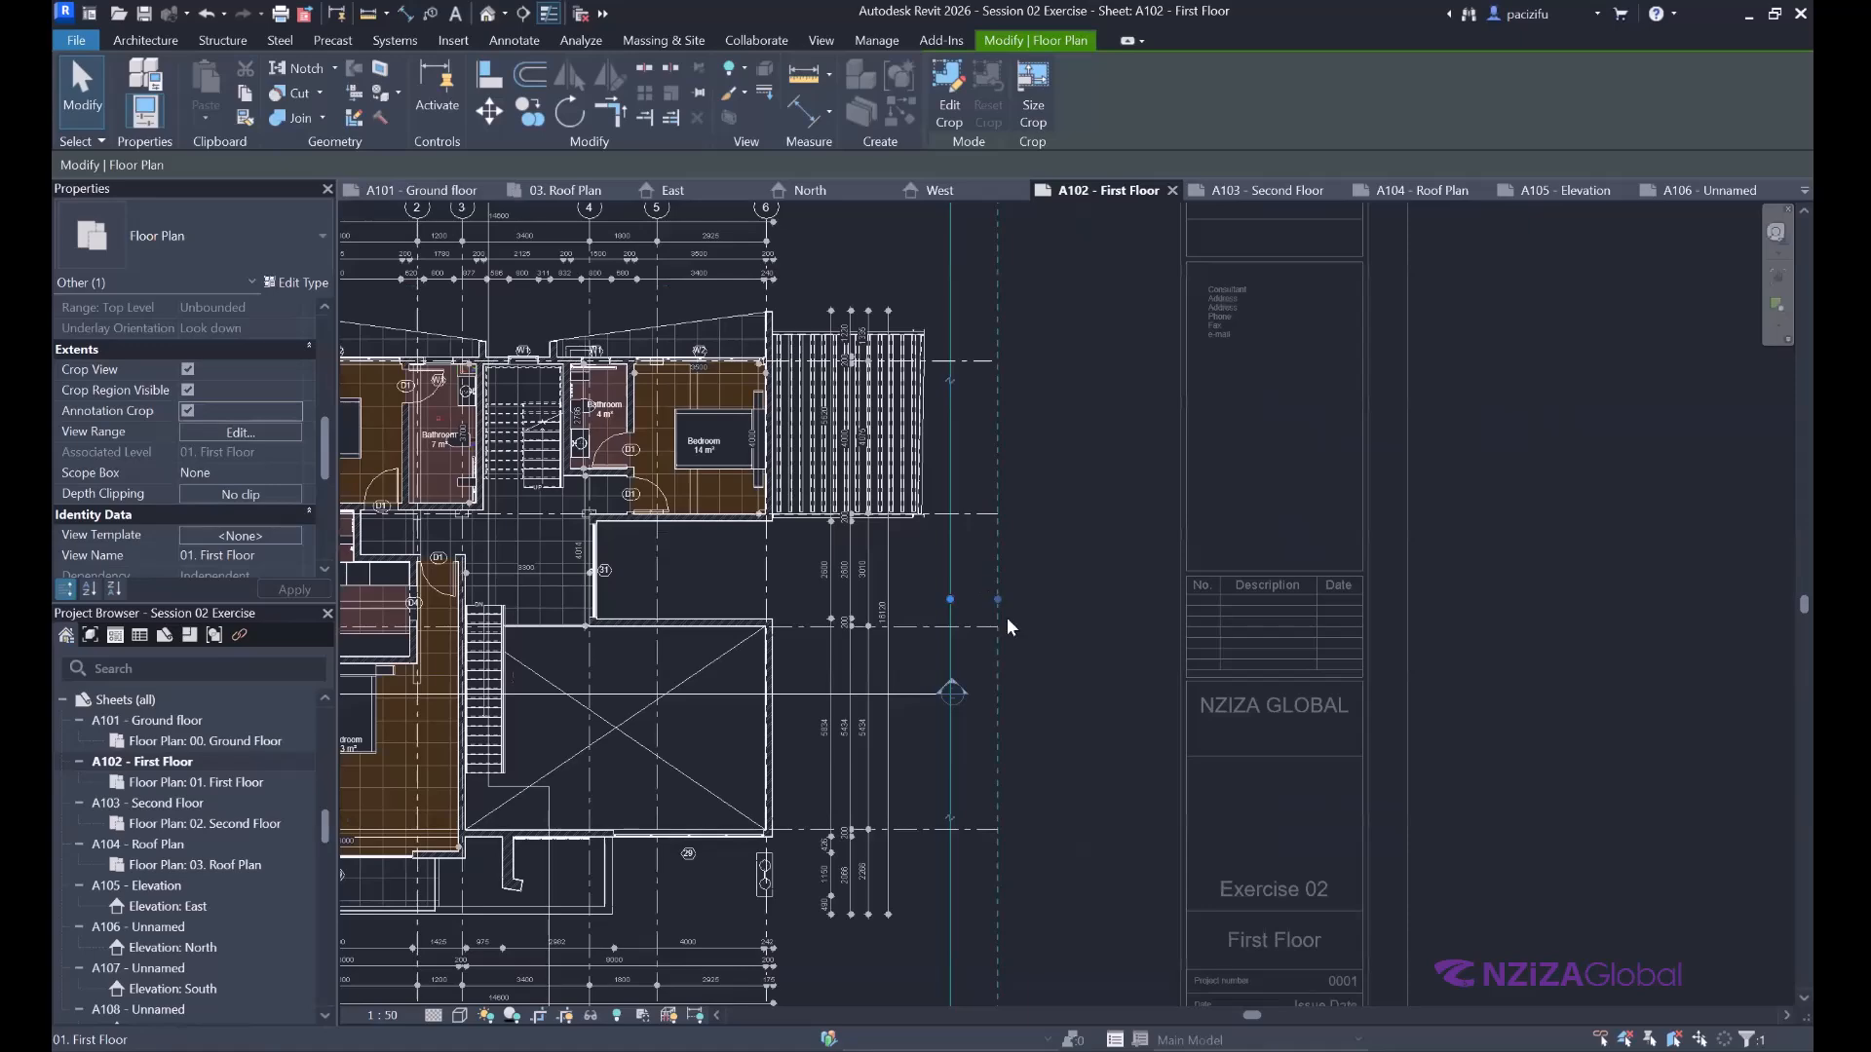
scroll(1097, 684, "down", 3)
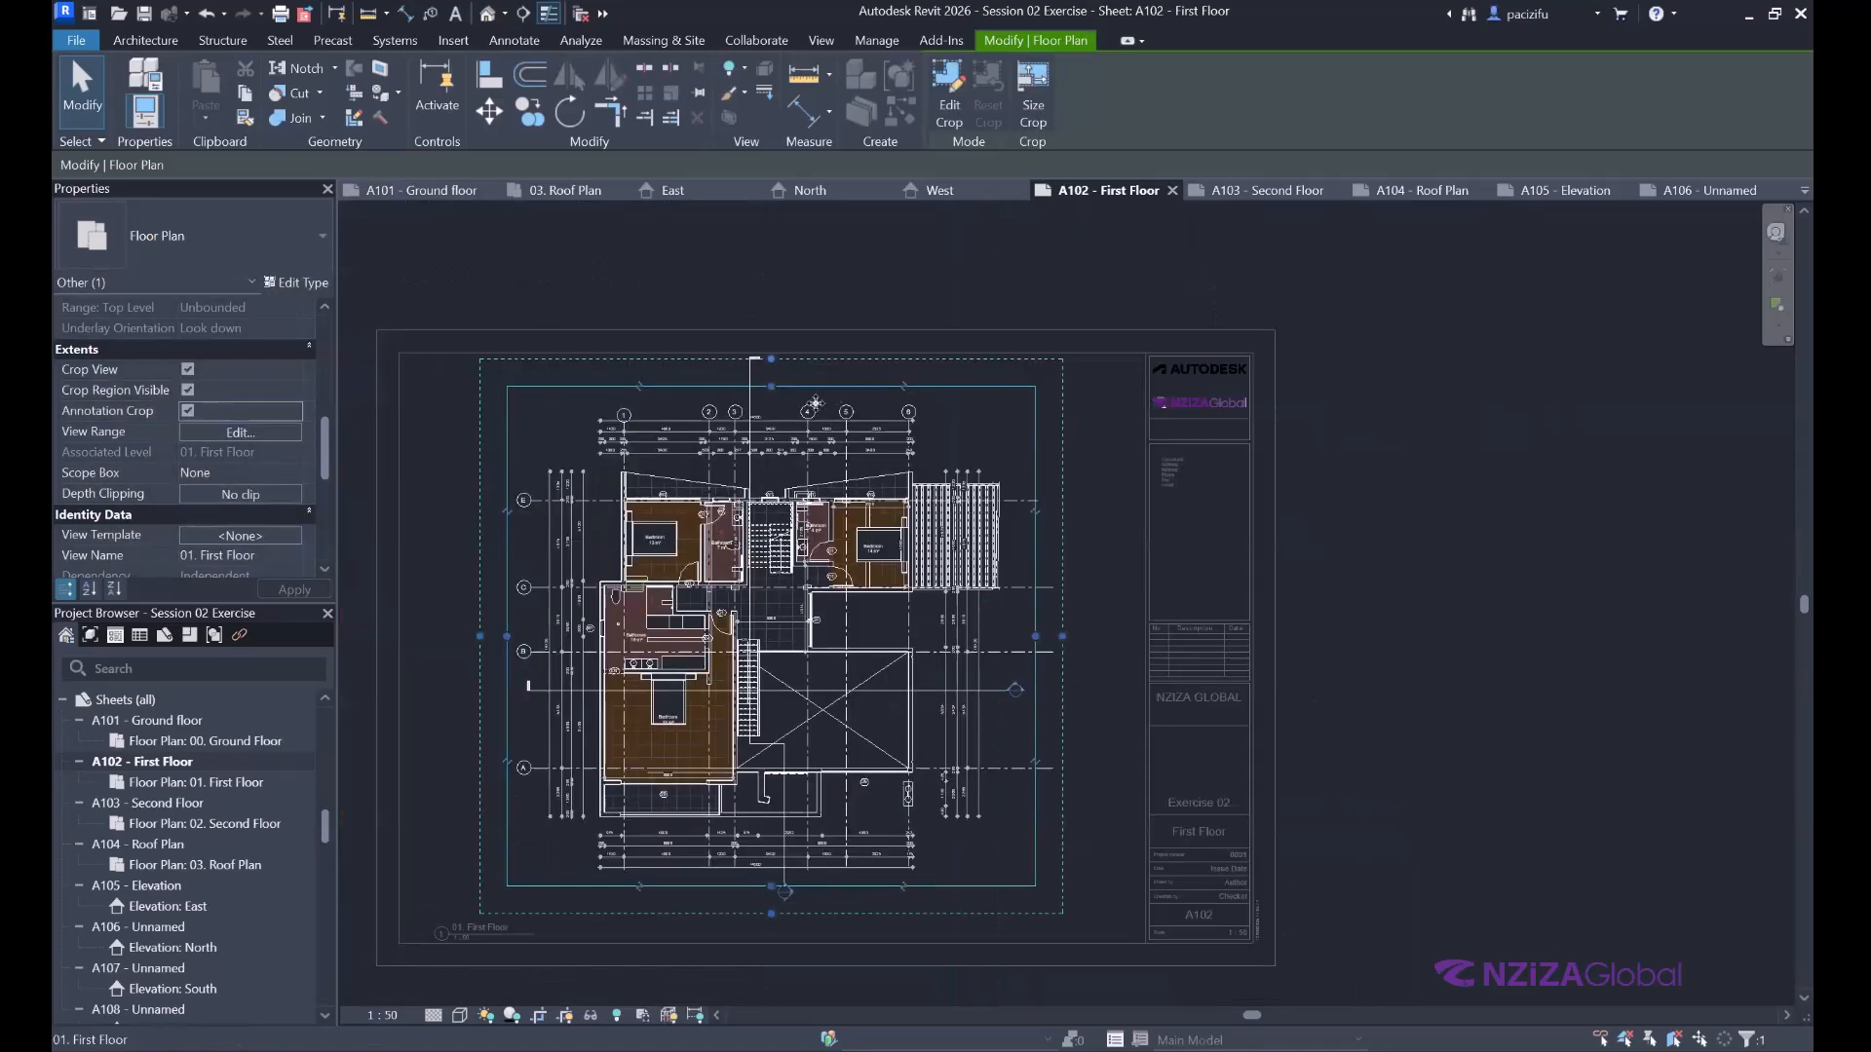
scroll(769, 380, "up", 2)
key("Escape")
Turn off Crop Region Visible for the first floor plan and deactivate the view to return to sheet A102.
scroll(834, 404, "down", 5)
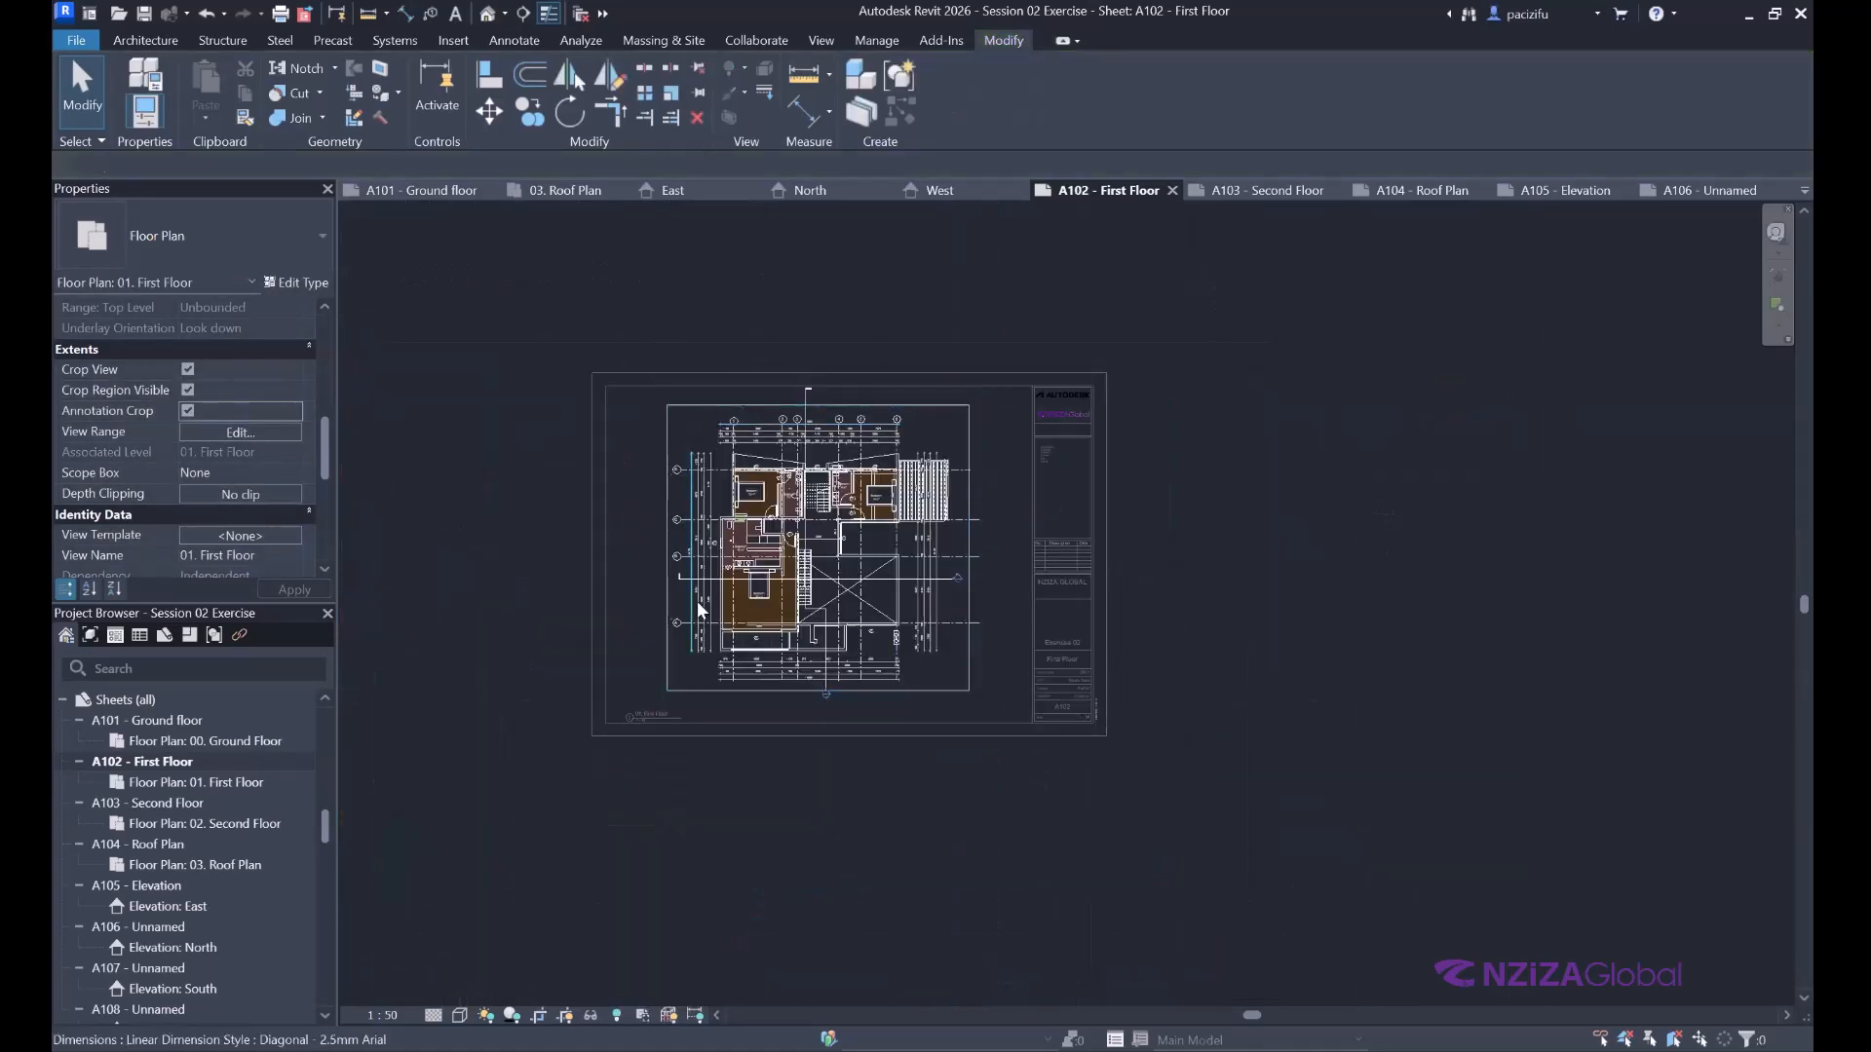
scroll(619, 479, "up", 1)
scroll(623, 499, "up", 2)
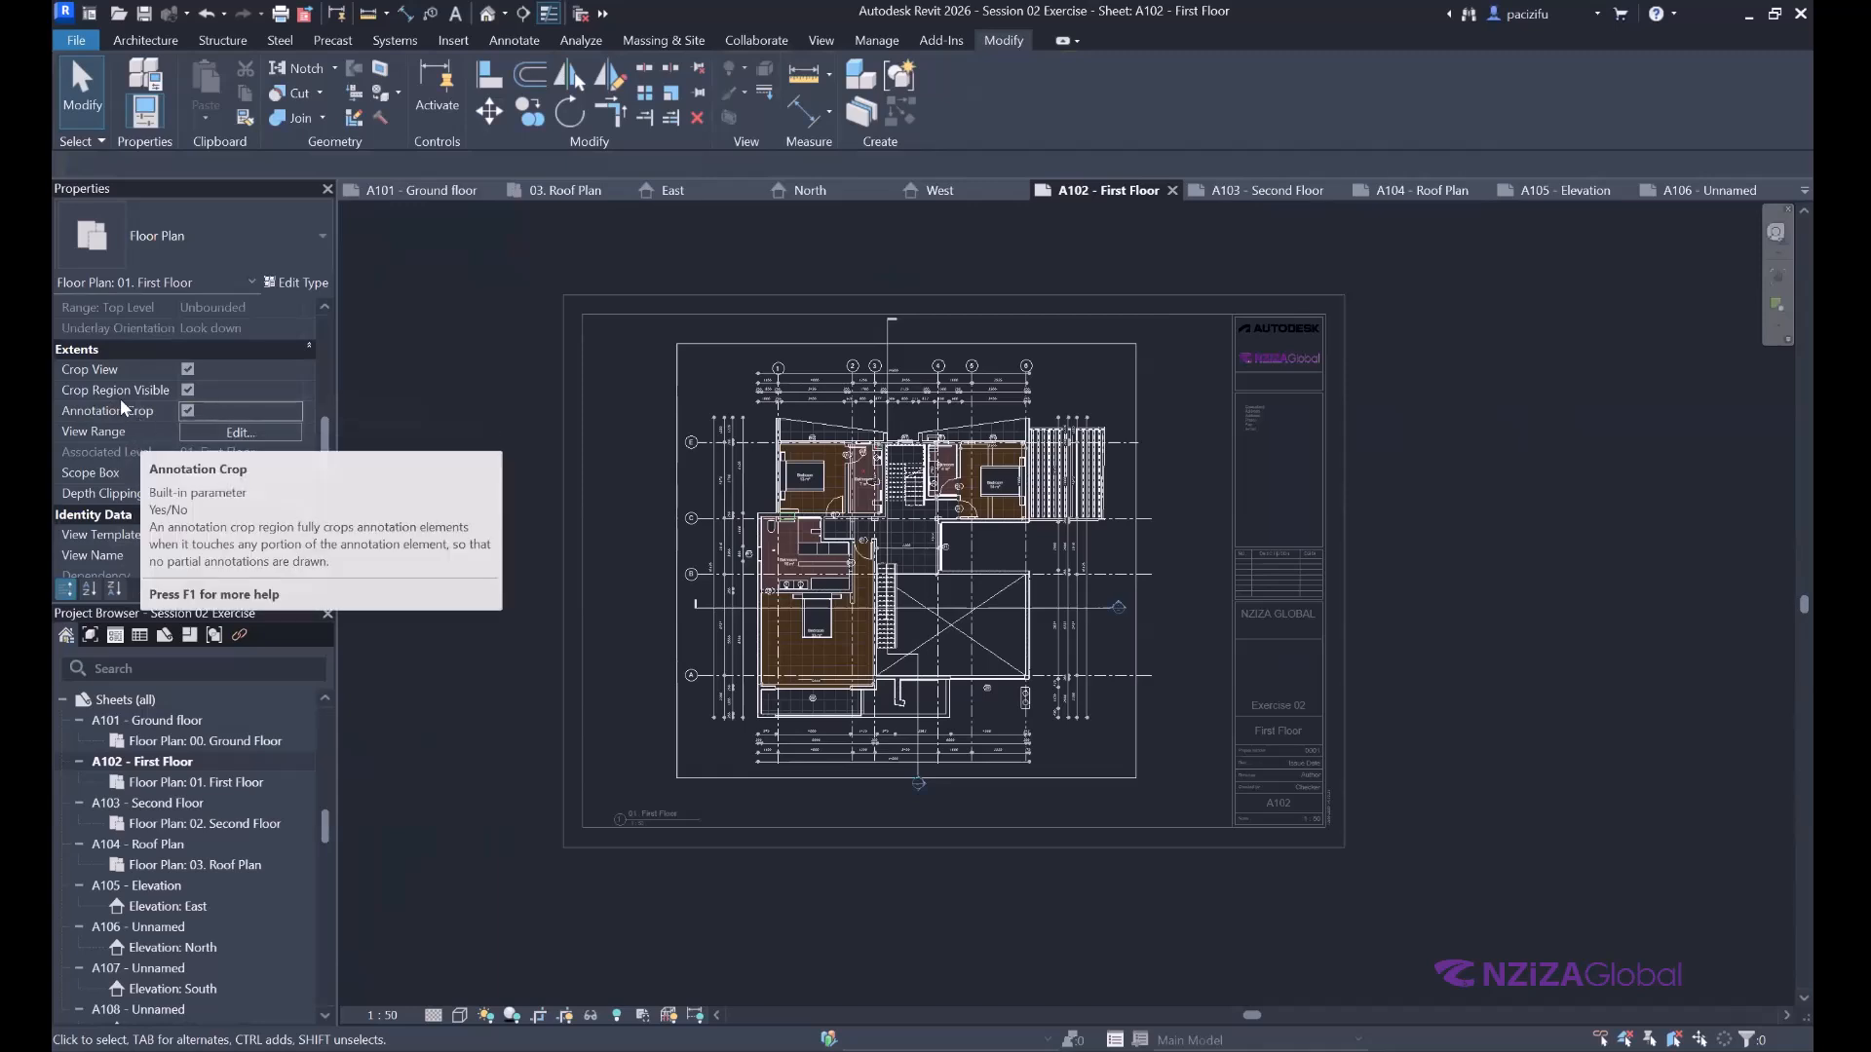
left_click(187, 390)
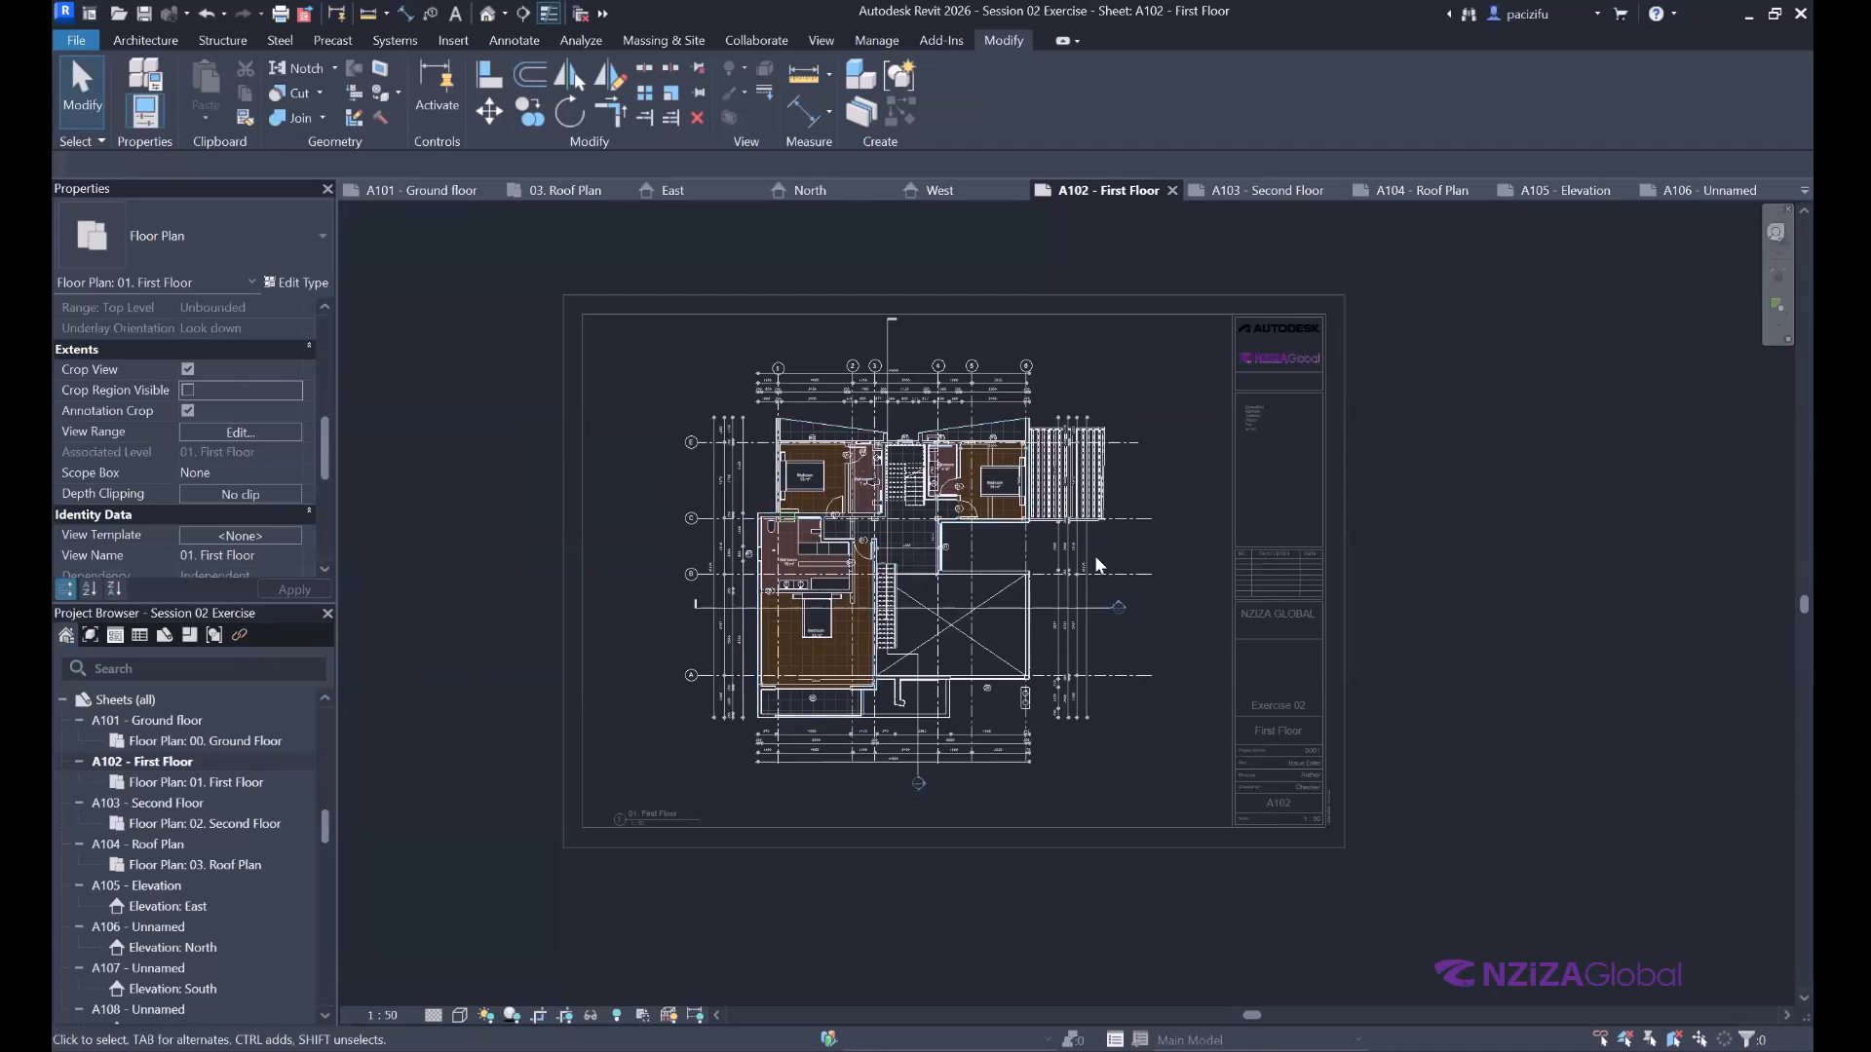
scroll(1001, 483, "down", 2)
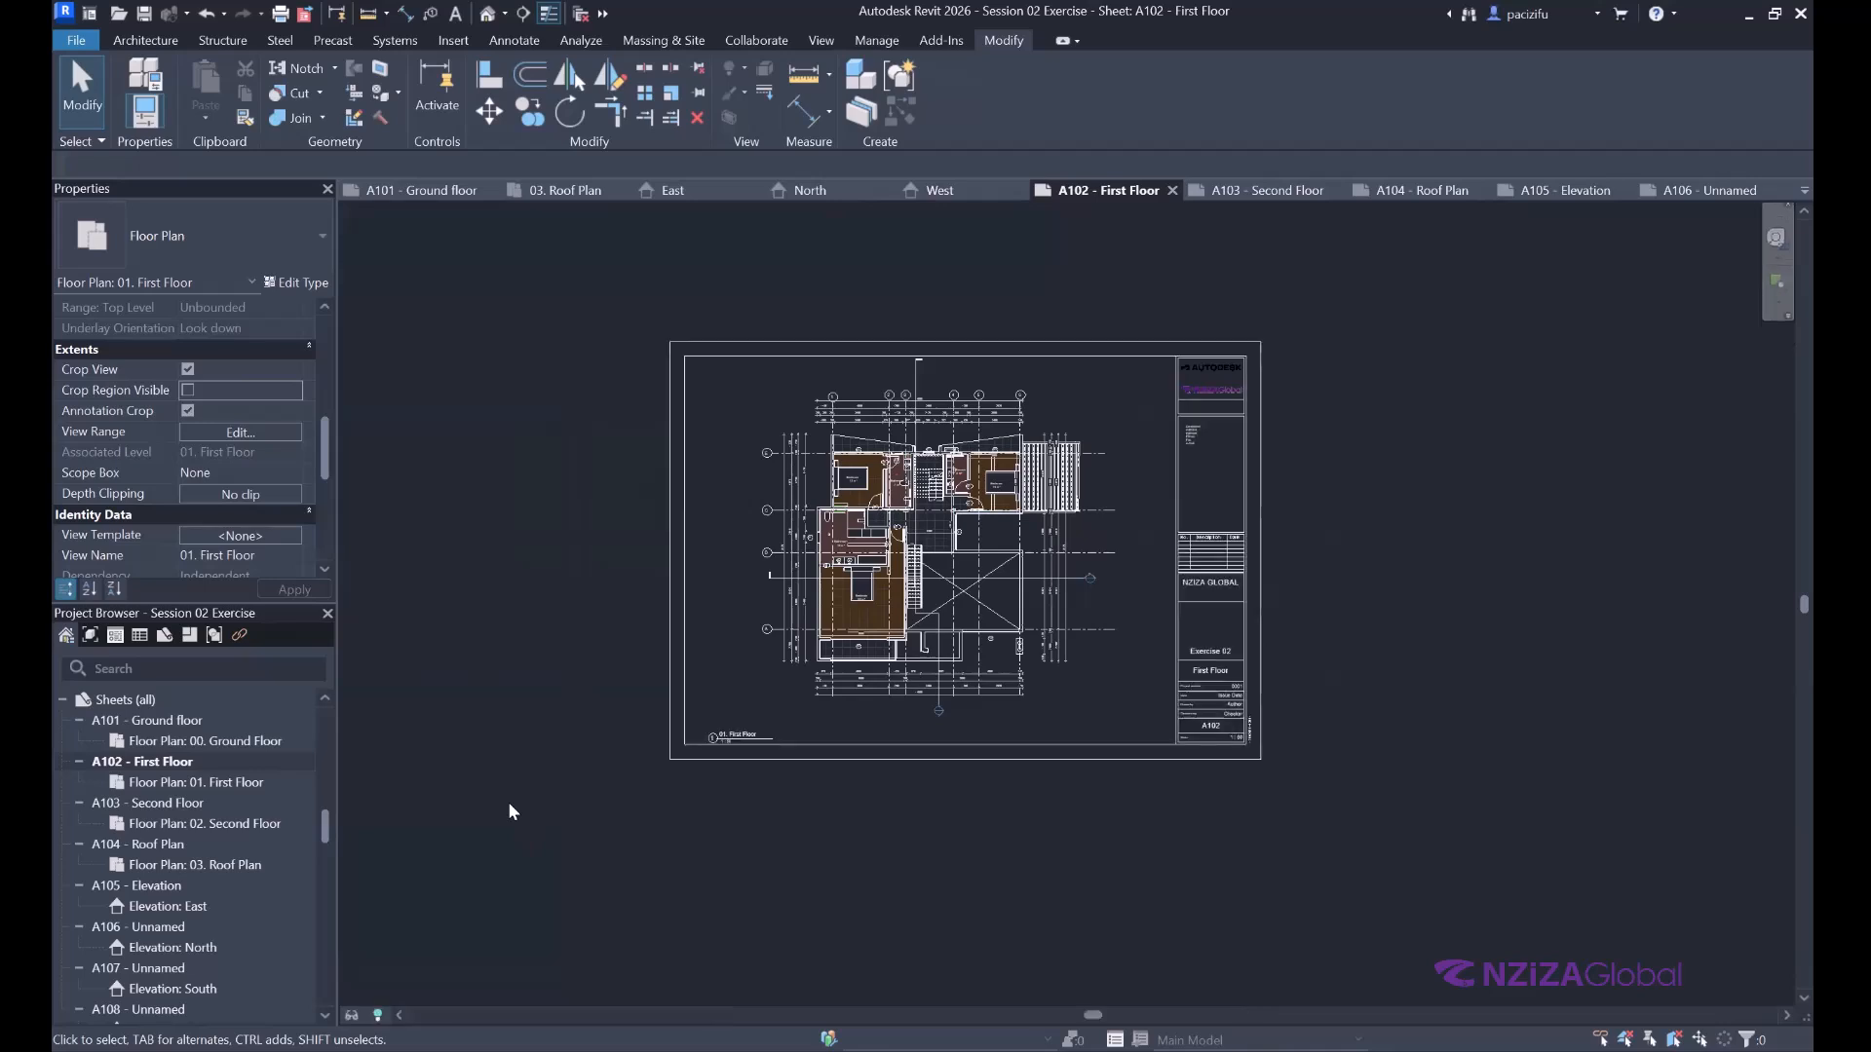
left_click(510, 804)
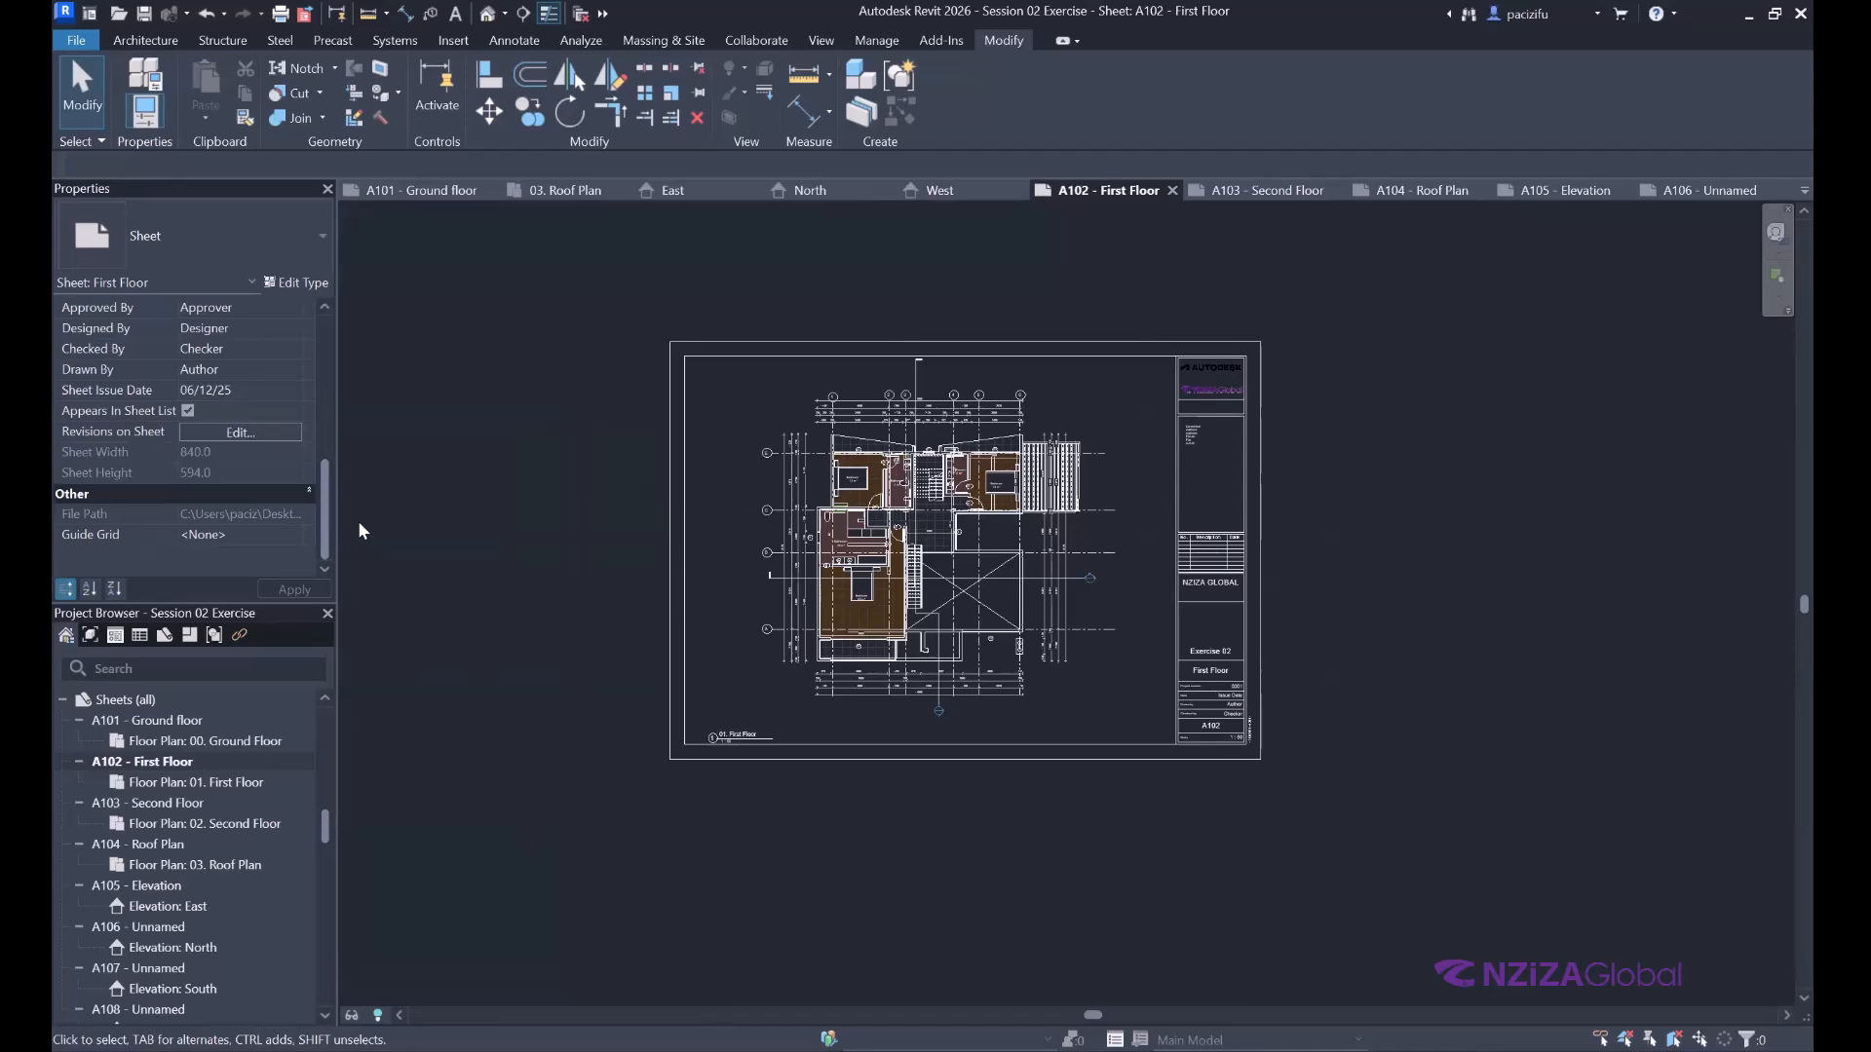
Open sheet A105 - Elevation and select its East elevation viewport.
double_click(162, 887)
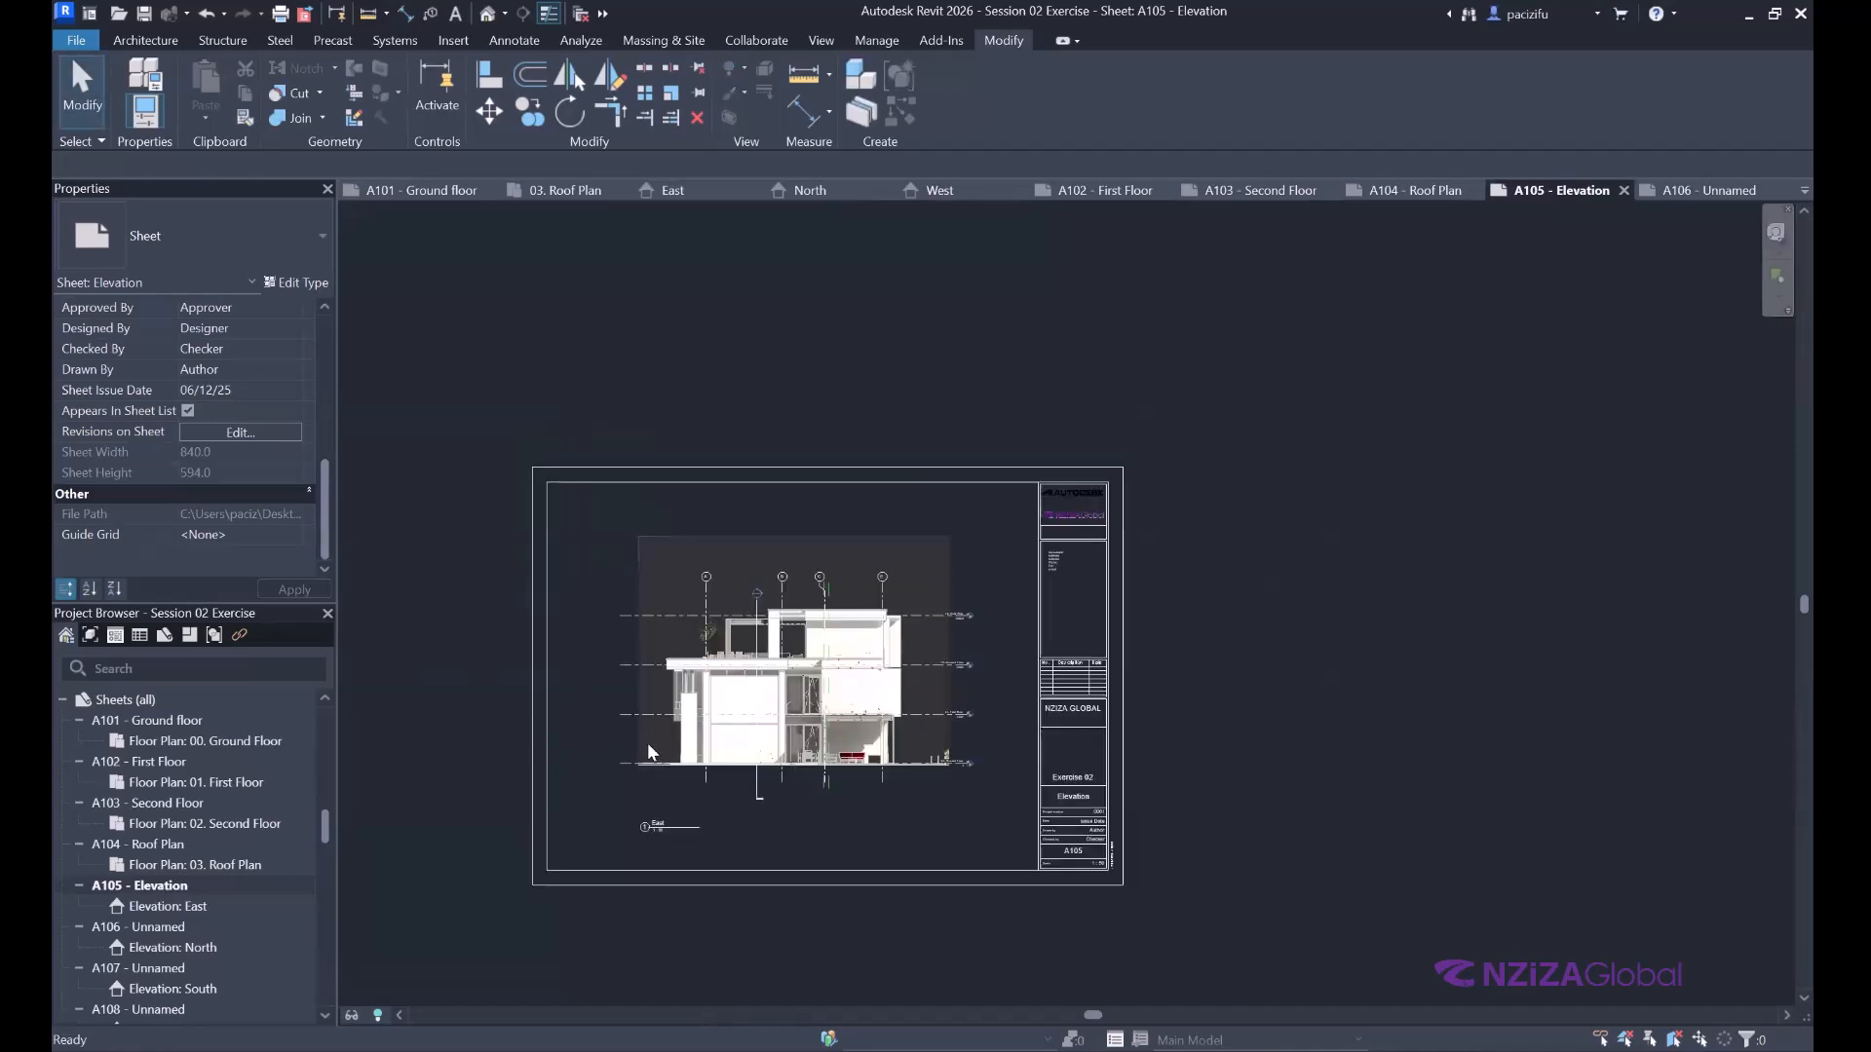
left_click(710, 786)
scroll(710, 785, "up", 2)
left_click(715, 781)
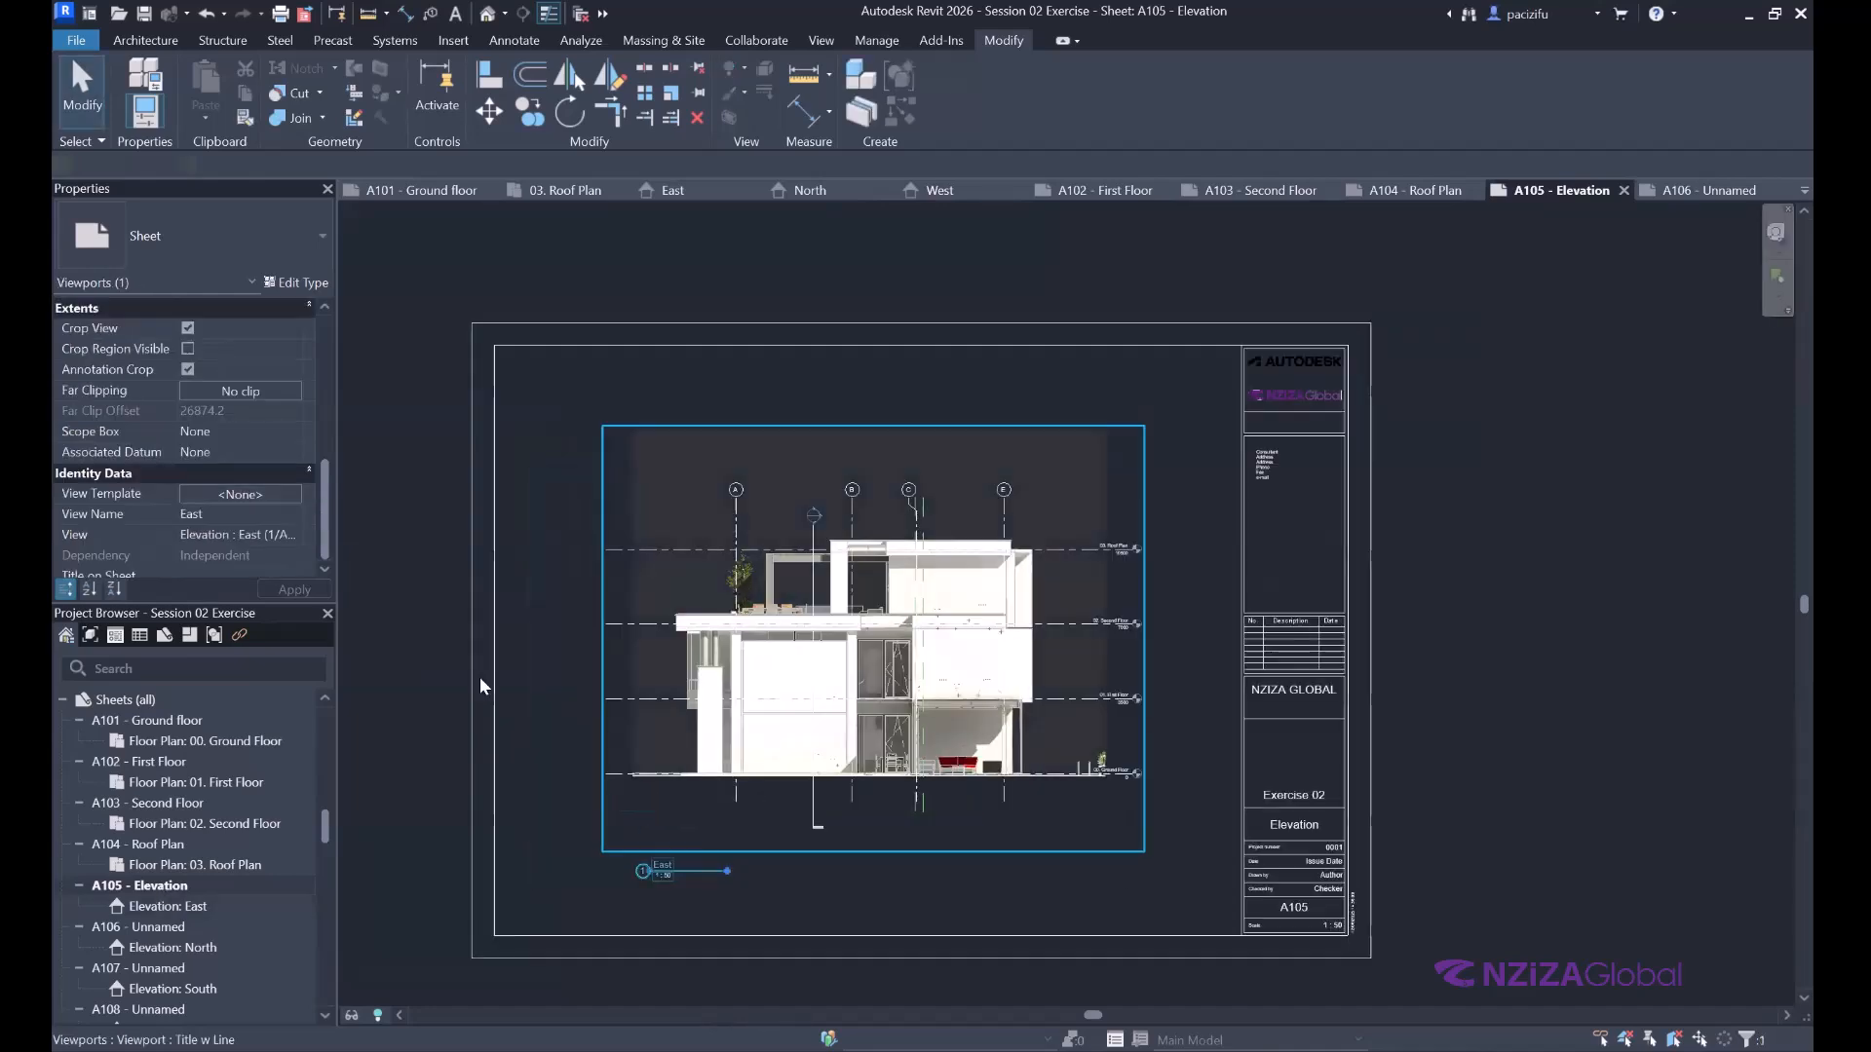
Turn off Crop View and Annotation Crop for the East elevation and deselect the viewport.
left_click(188, 328)
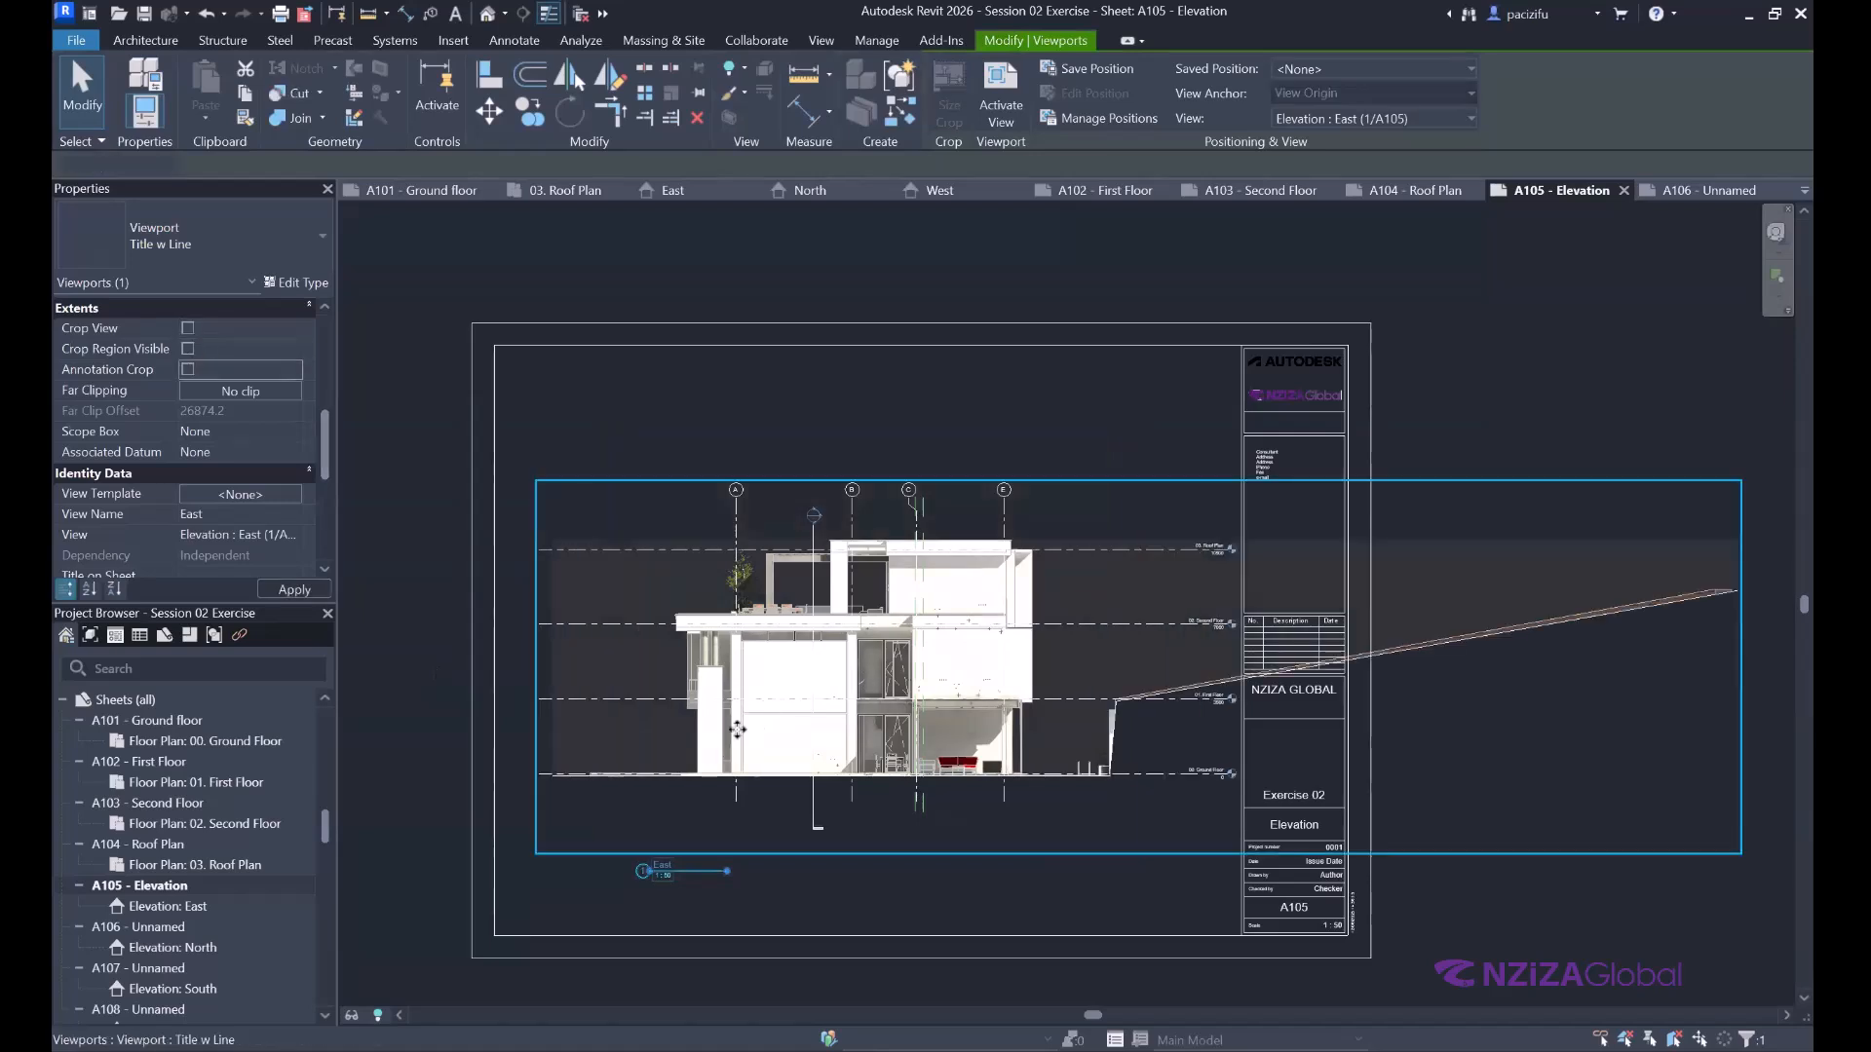
scroll(669, 684, "down", 2)
key("Escape")
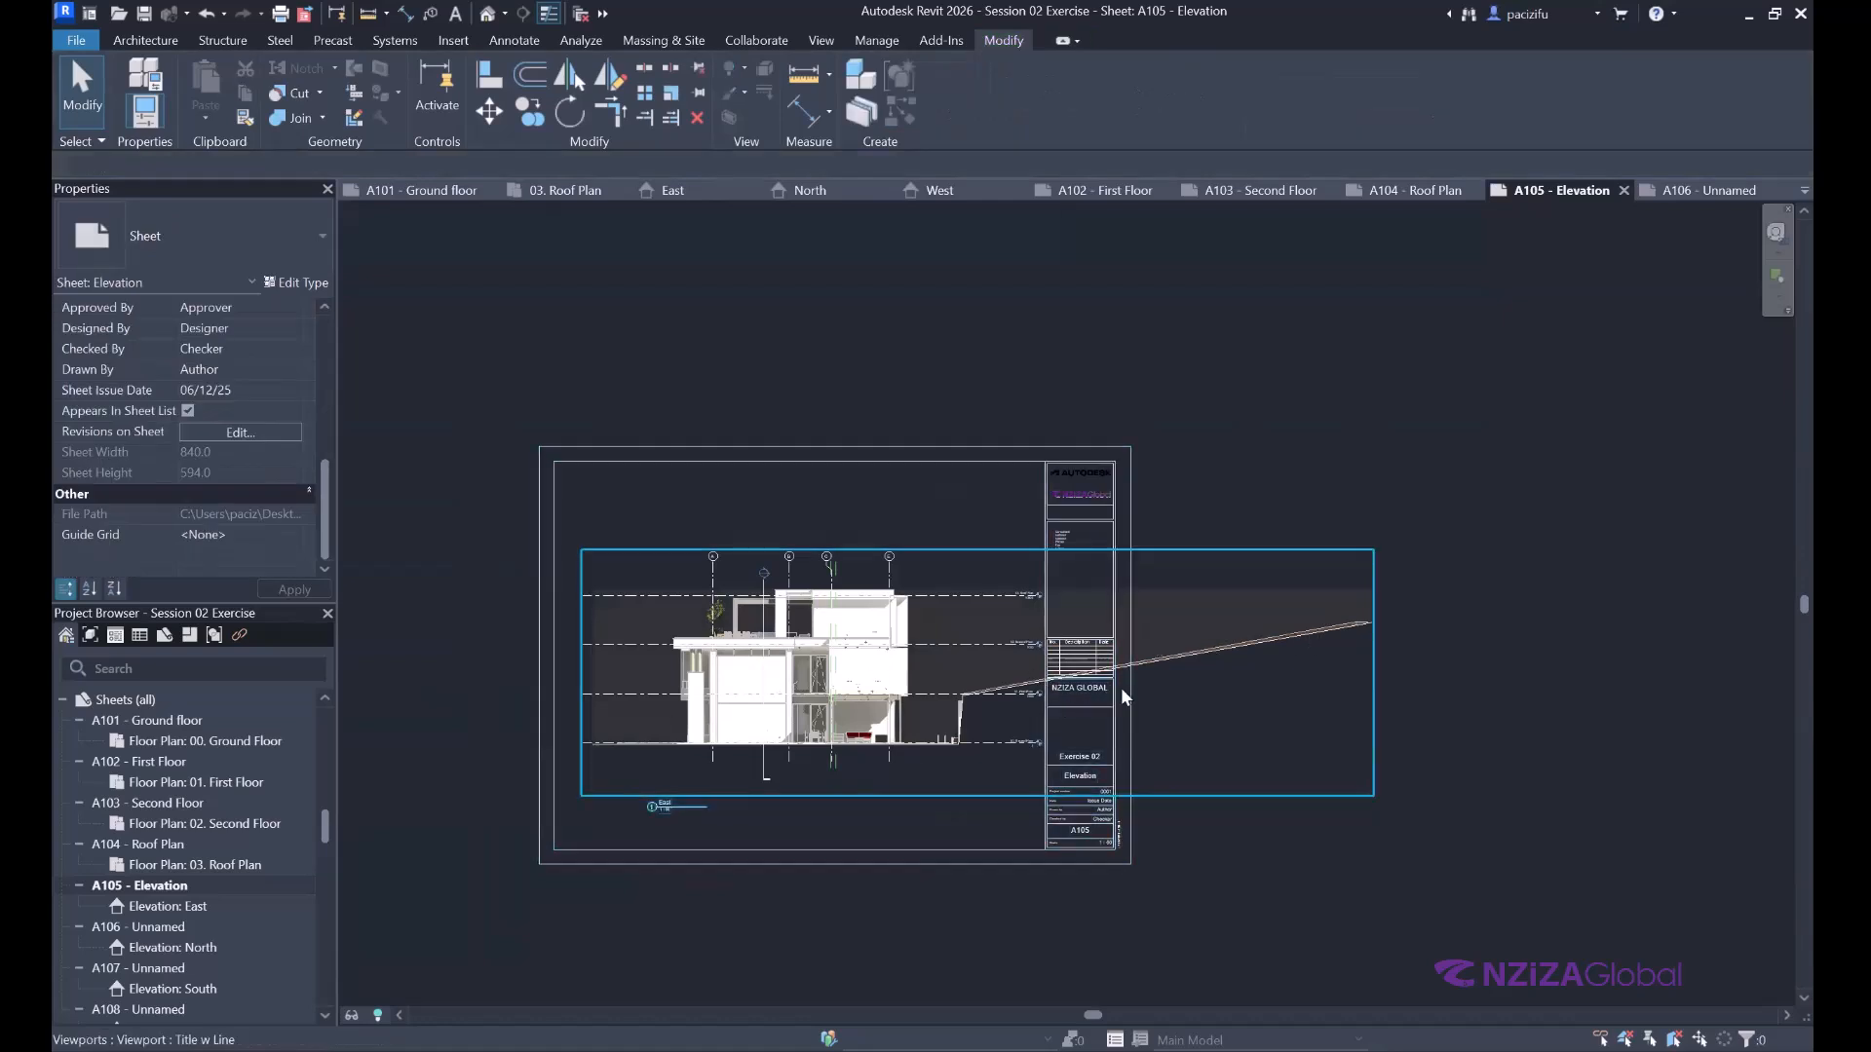
scroll(1120, 687, "up", 1)
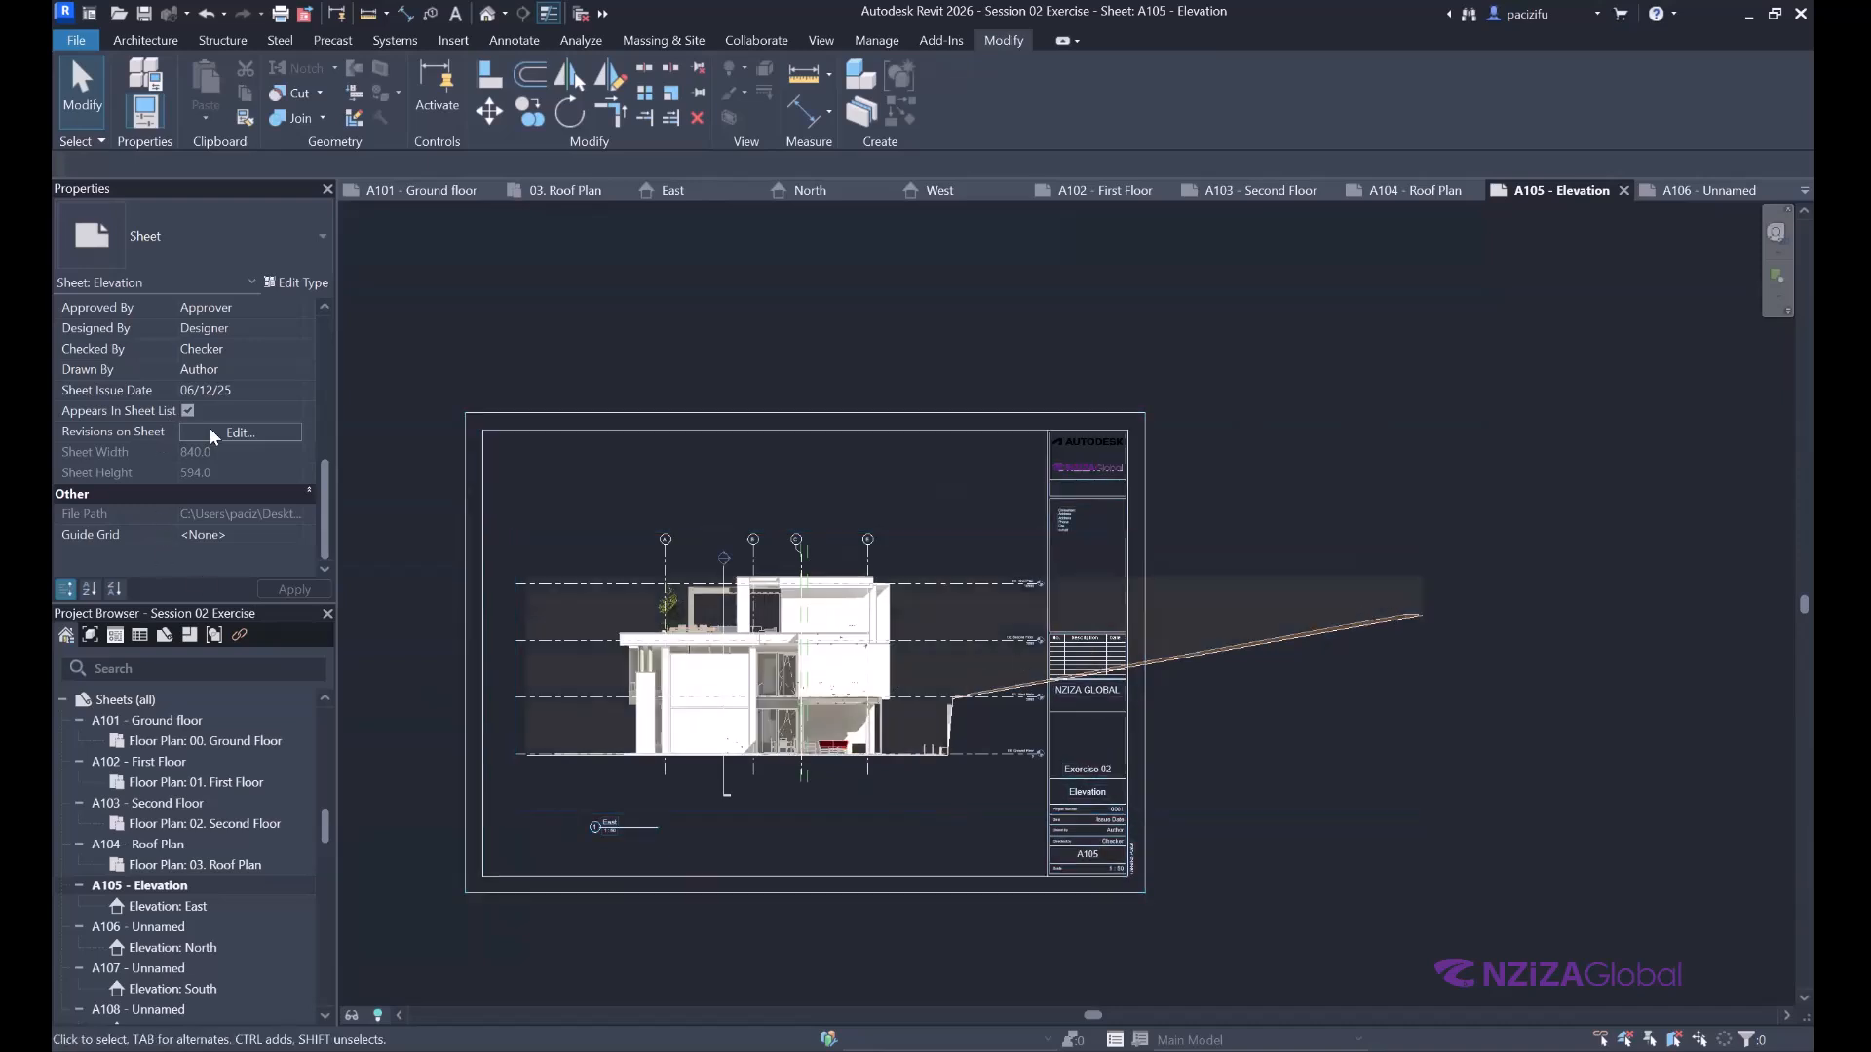
Turn on Crop View, Crop Region Visible and Annotation Crop for the East elevation viewport on sheet A105.
left_click(721, 587)
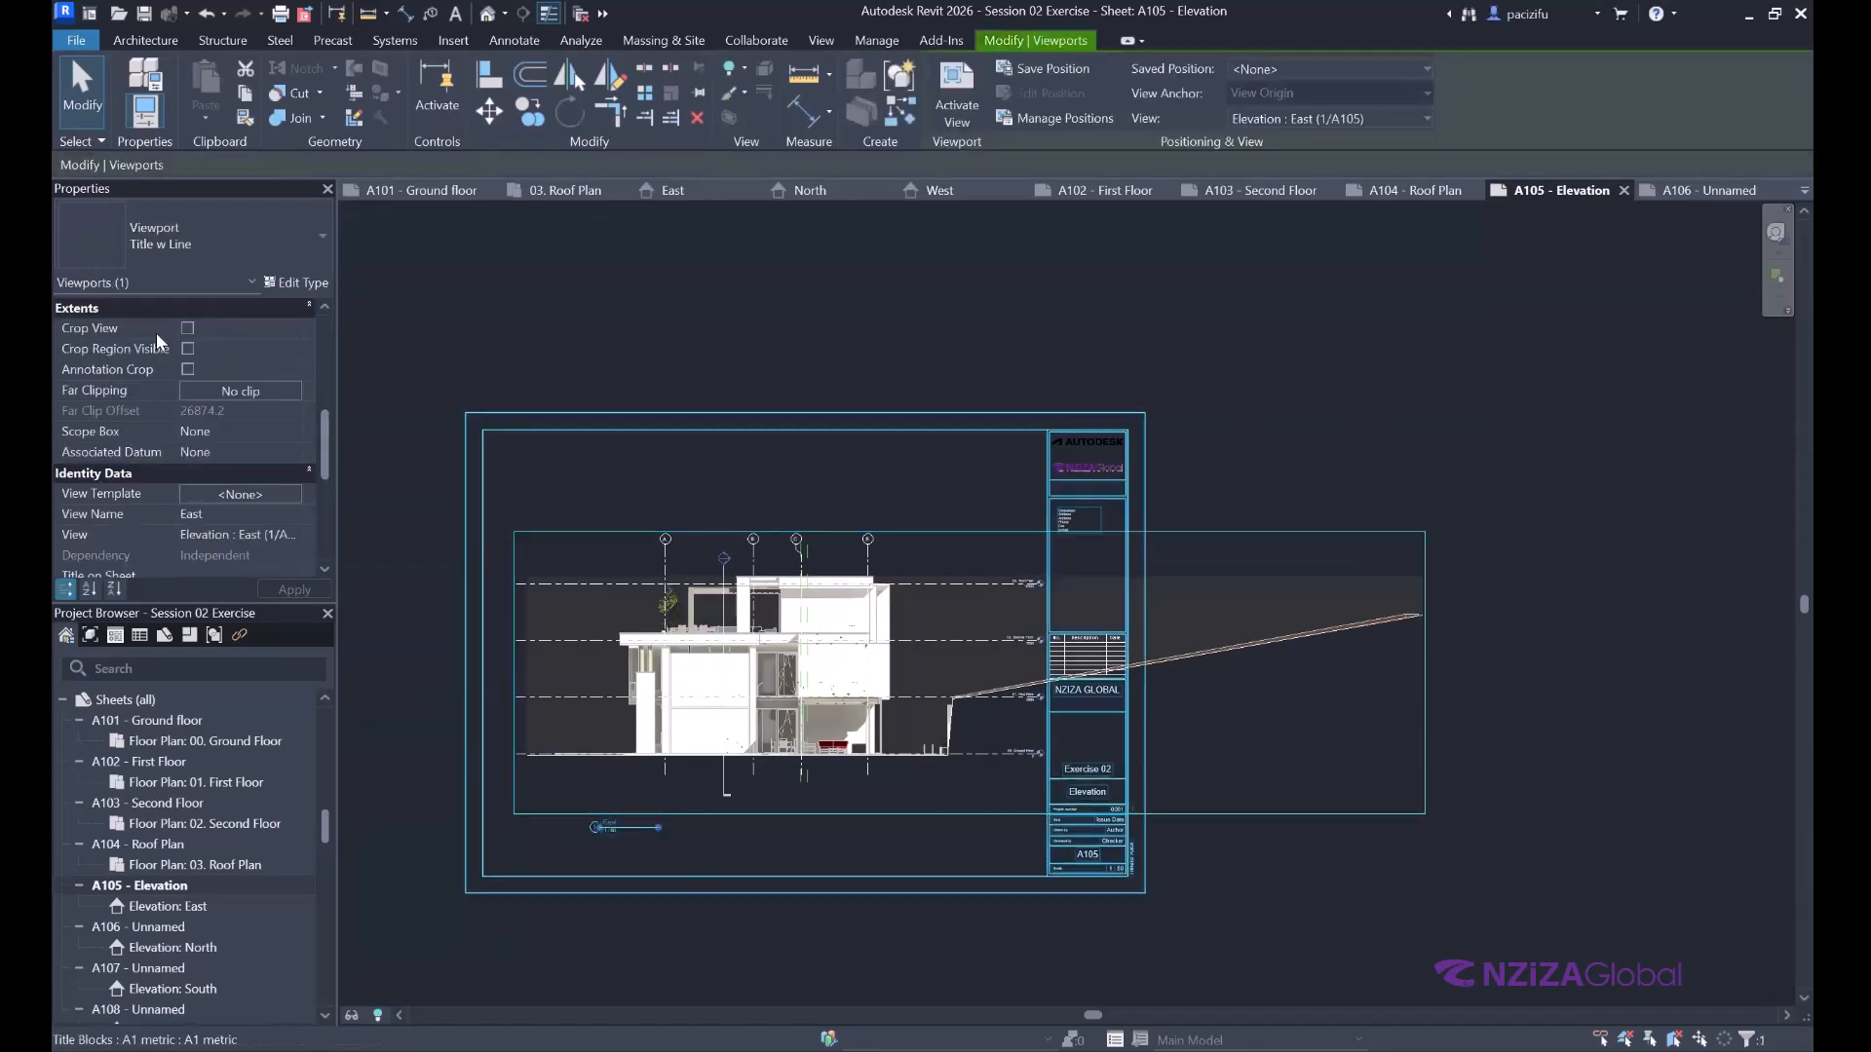
scroll(174, 456, "up", 1)
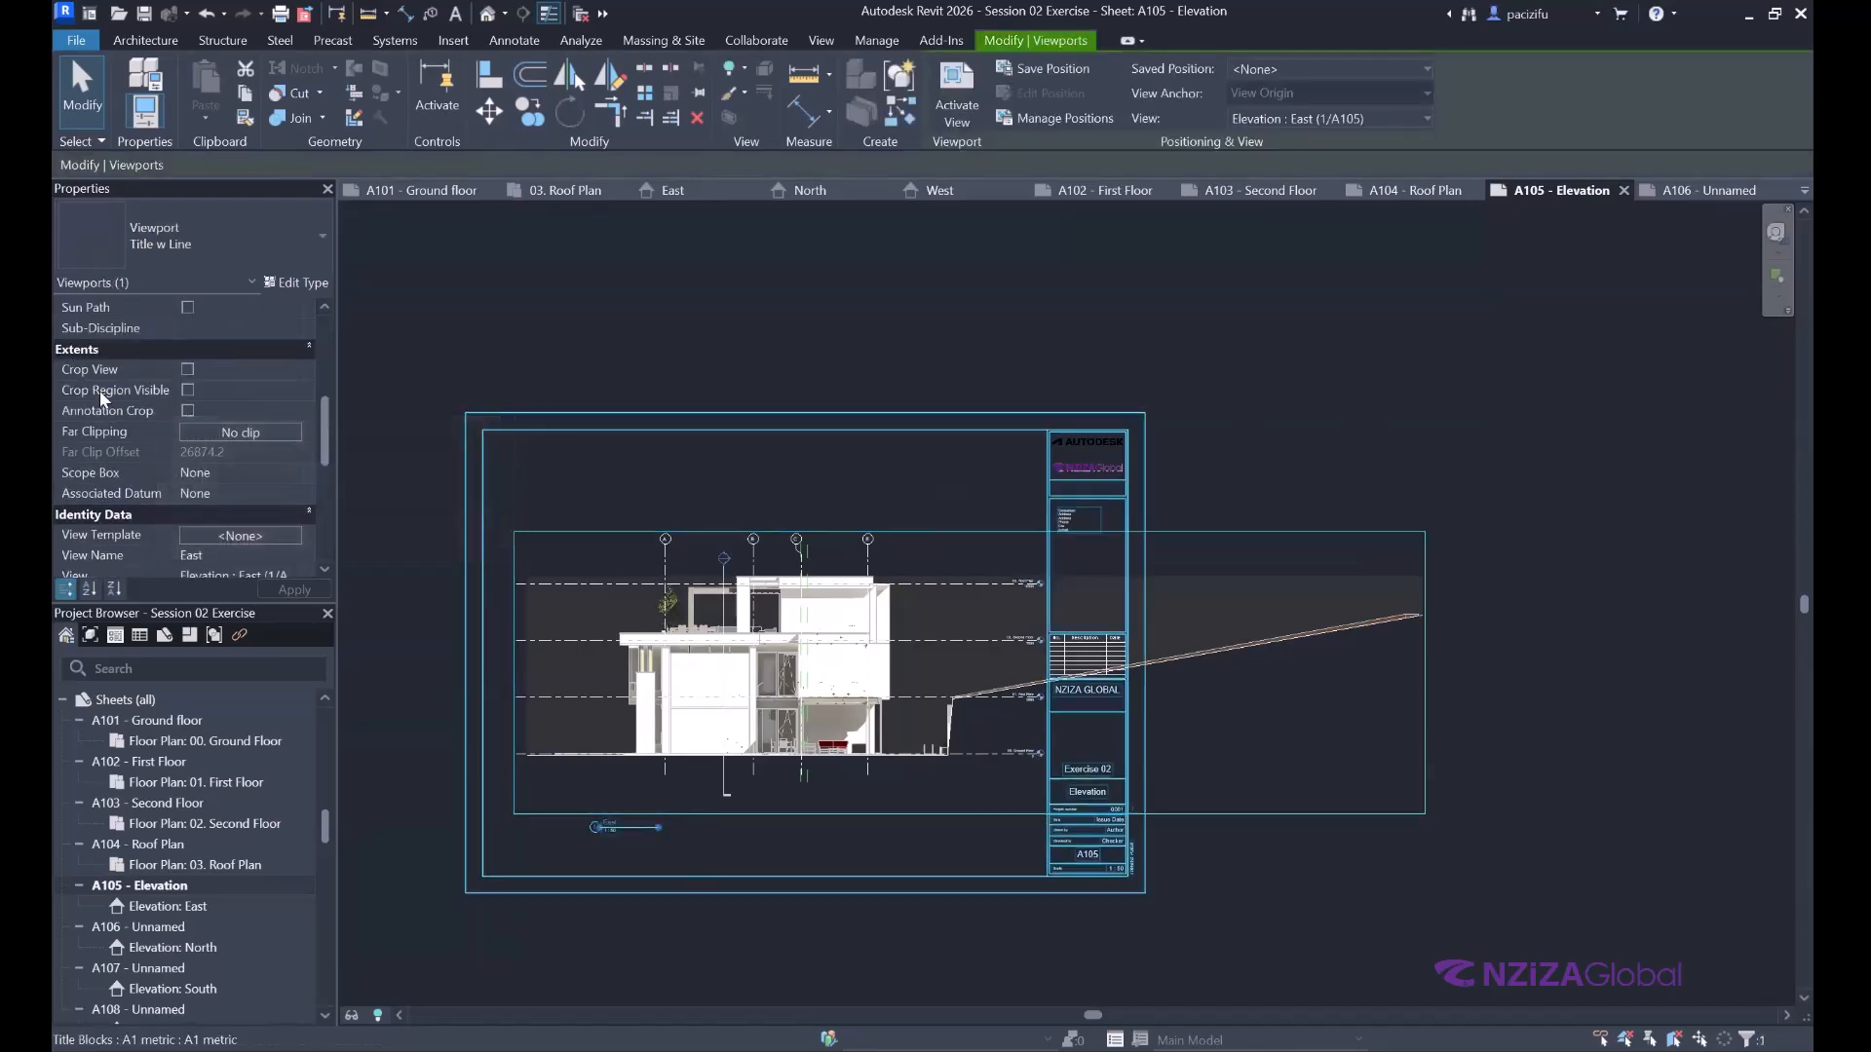
left_click(187, 369)
left_click(187, 390)
left_click(187, 410)
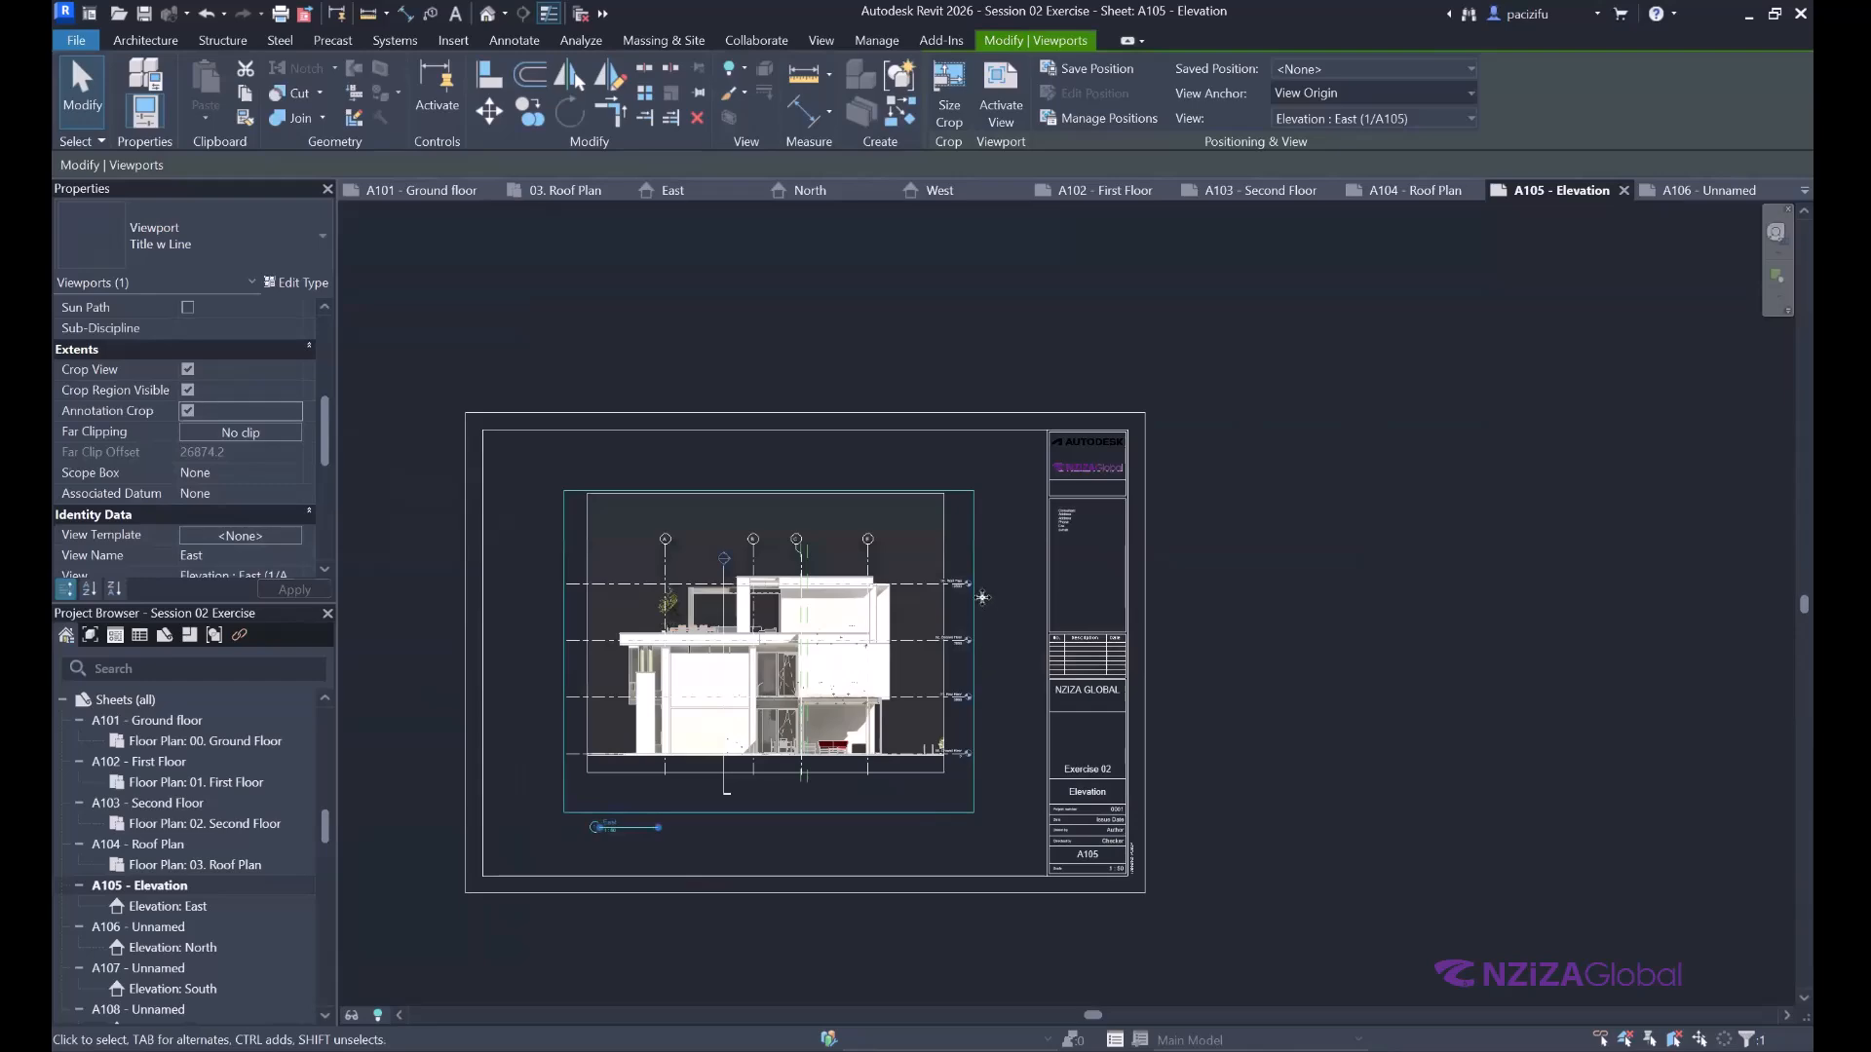
Activate the East elevation view and extend the right edge of its crop region towards the title block to include the sloping terrain.
scroll(980, 595, "up", 2)
left_click(995, 386)
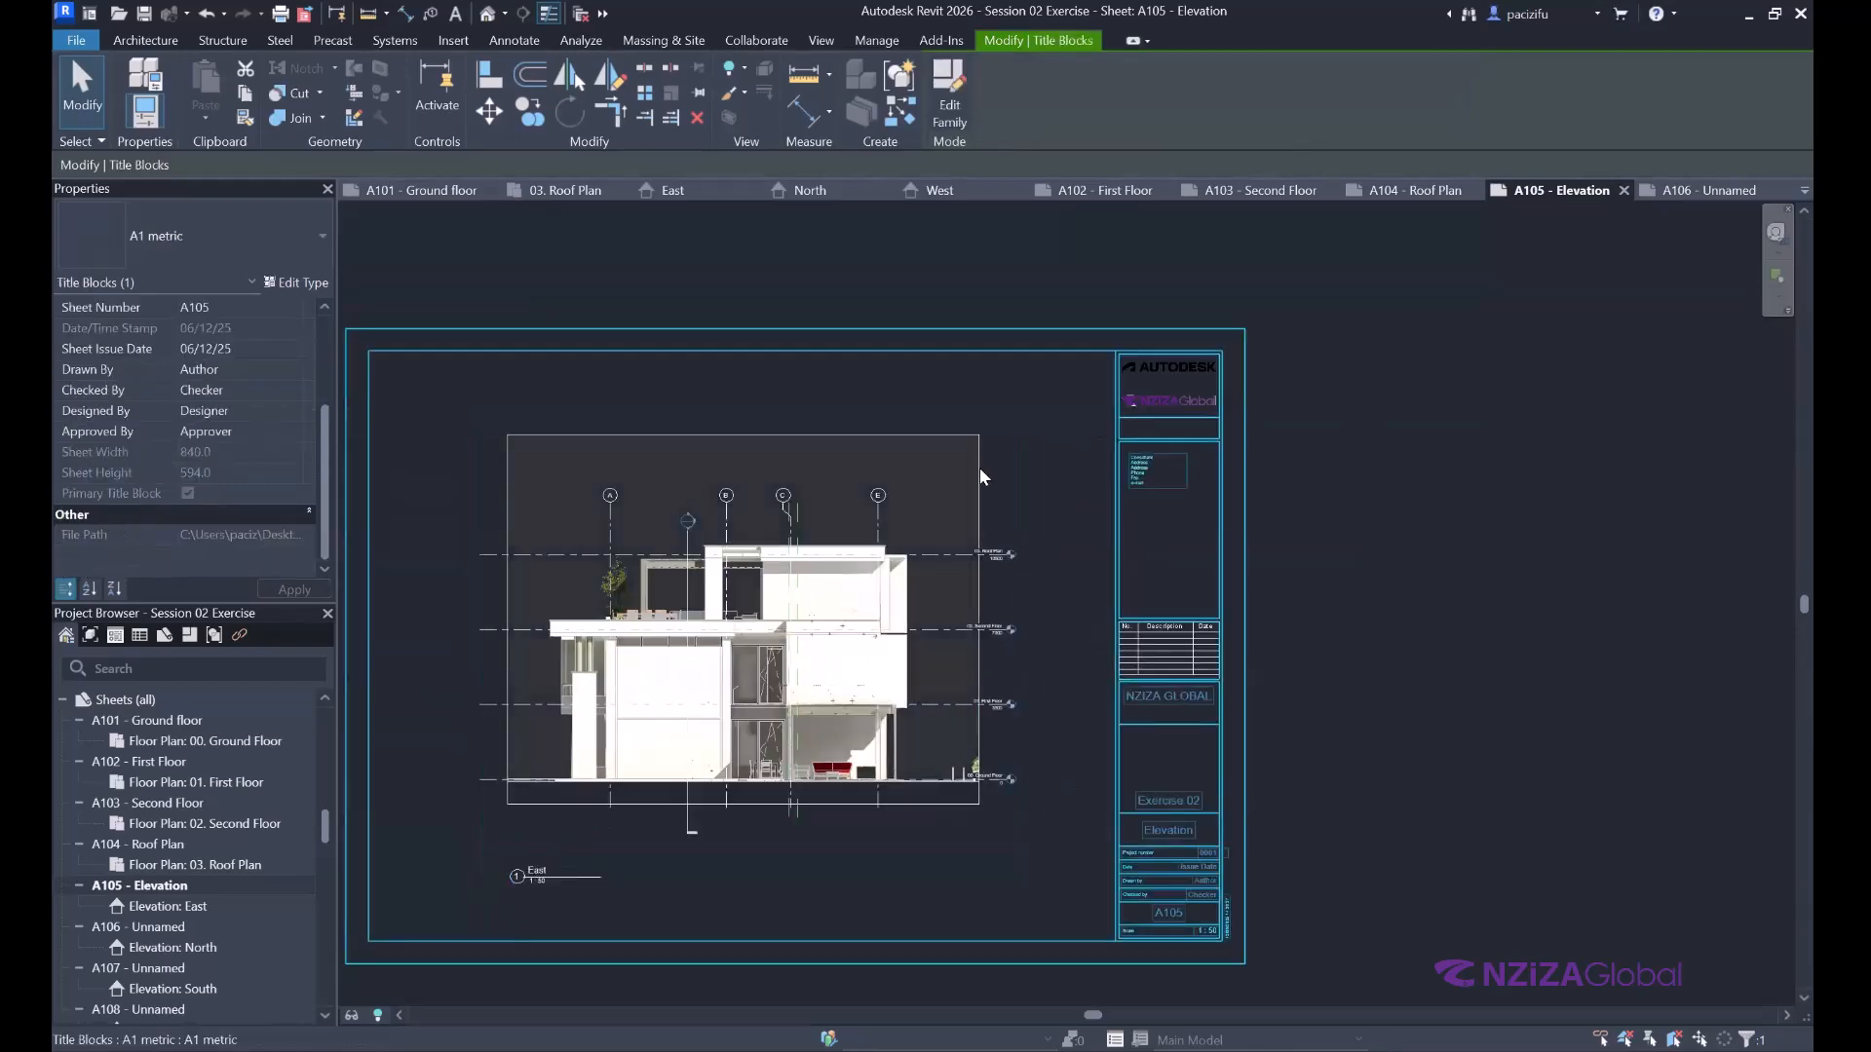
left_click(992, 516)
scroll(964, 506, "up", 2)
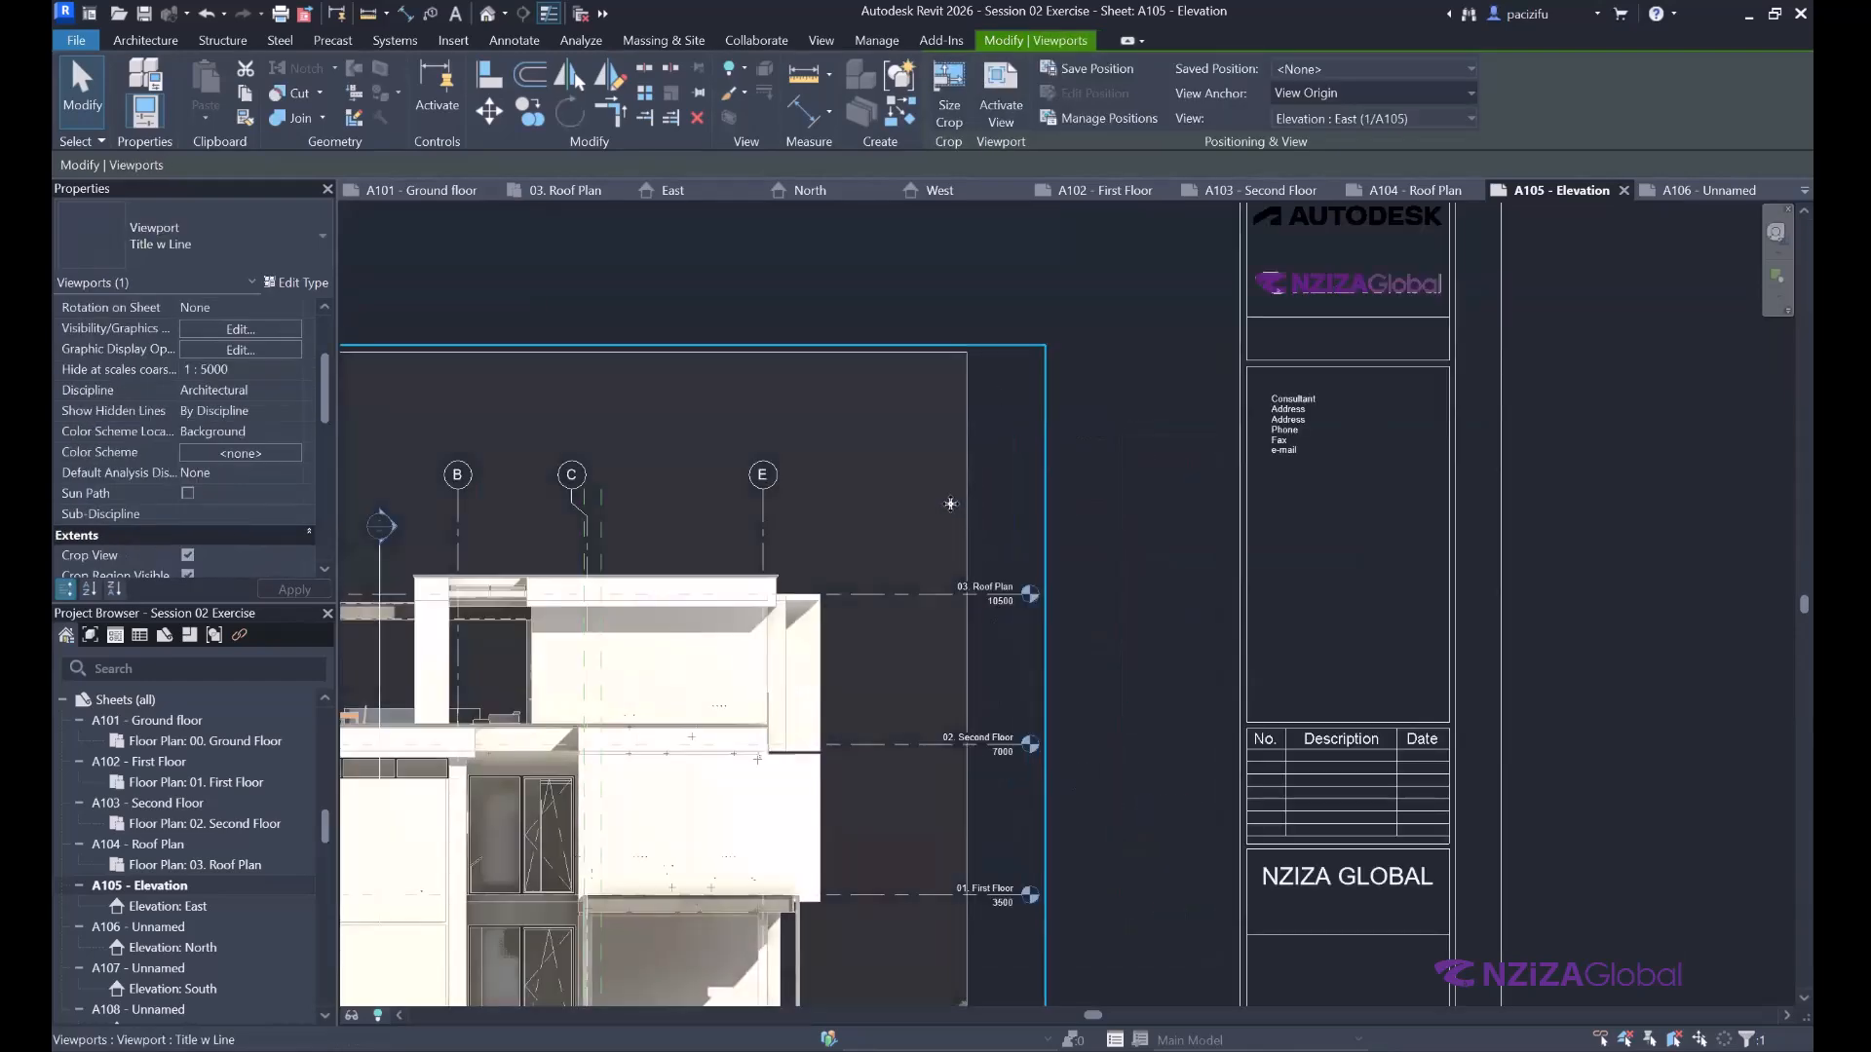
scroll(950, 502, "down", 3)
double_click(956, 501)
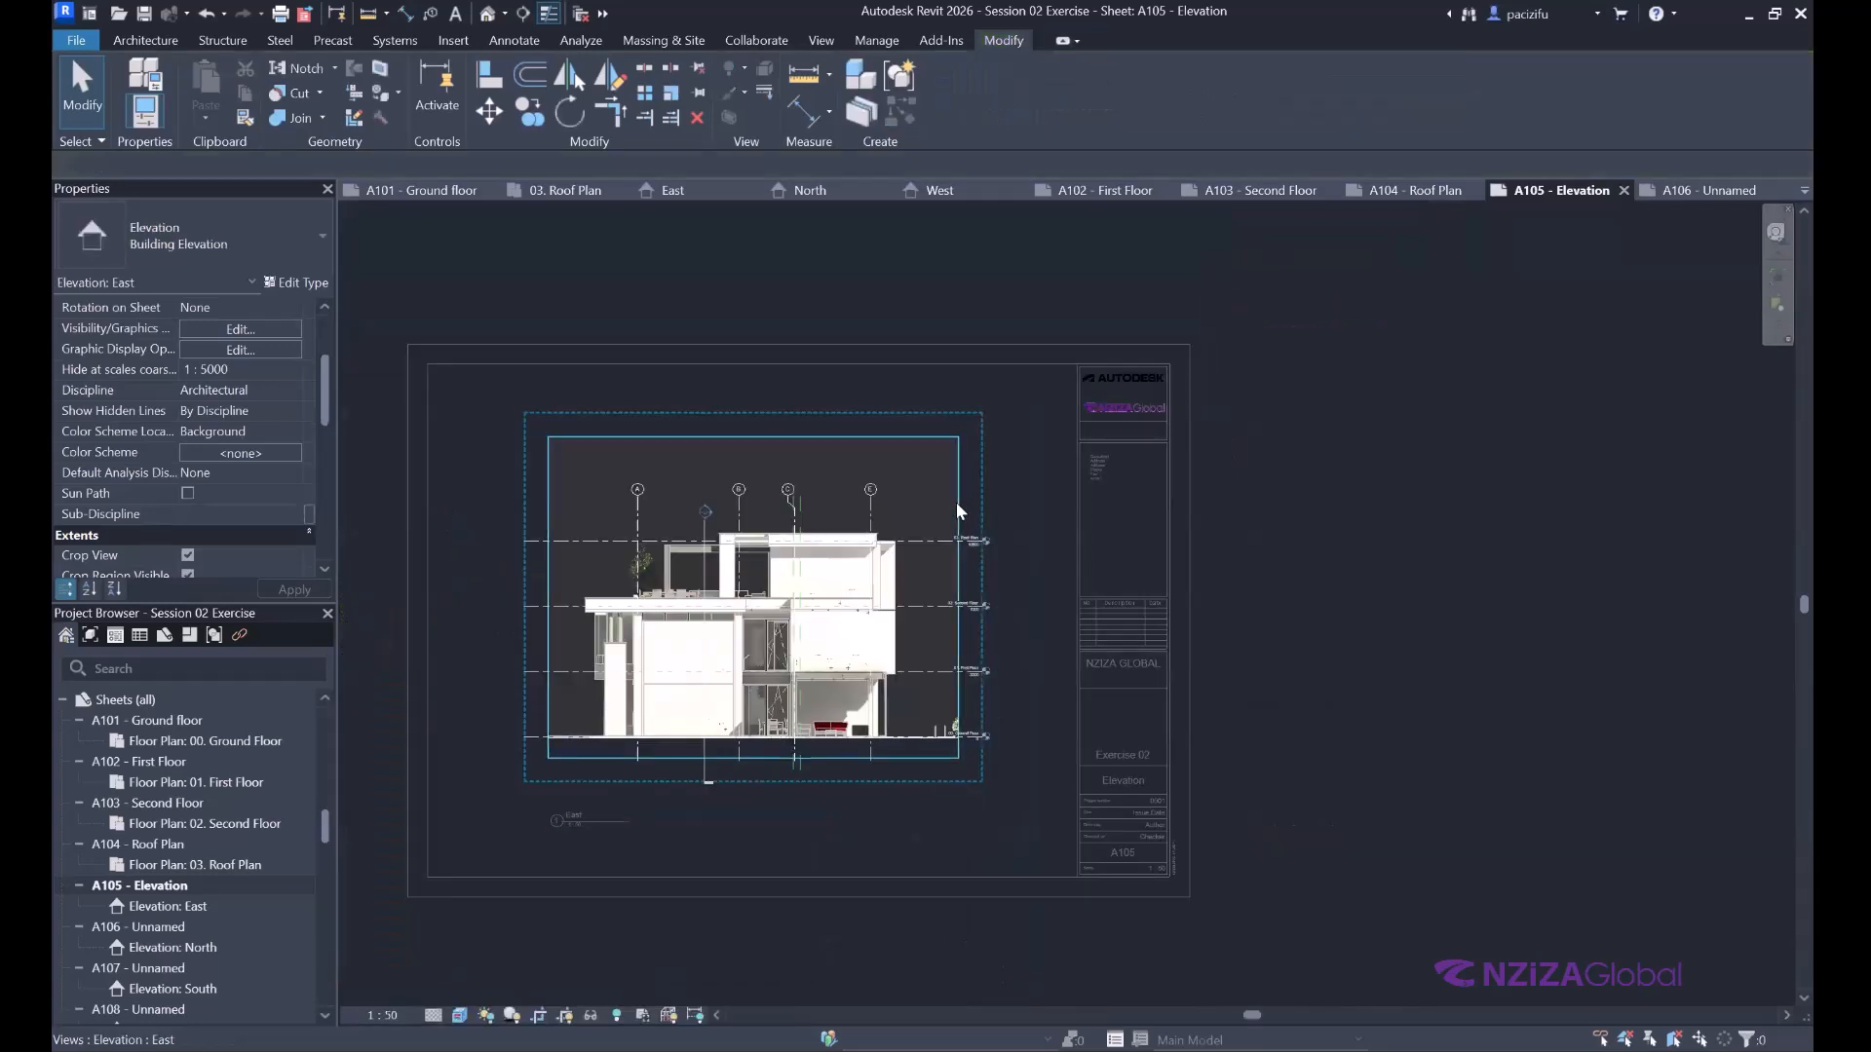
left_click(978, 601)
left_click_drag(981, 601, 1049, 586)
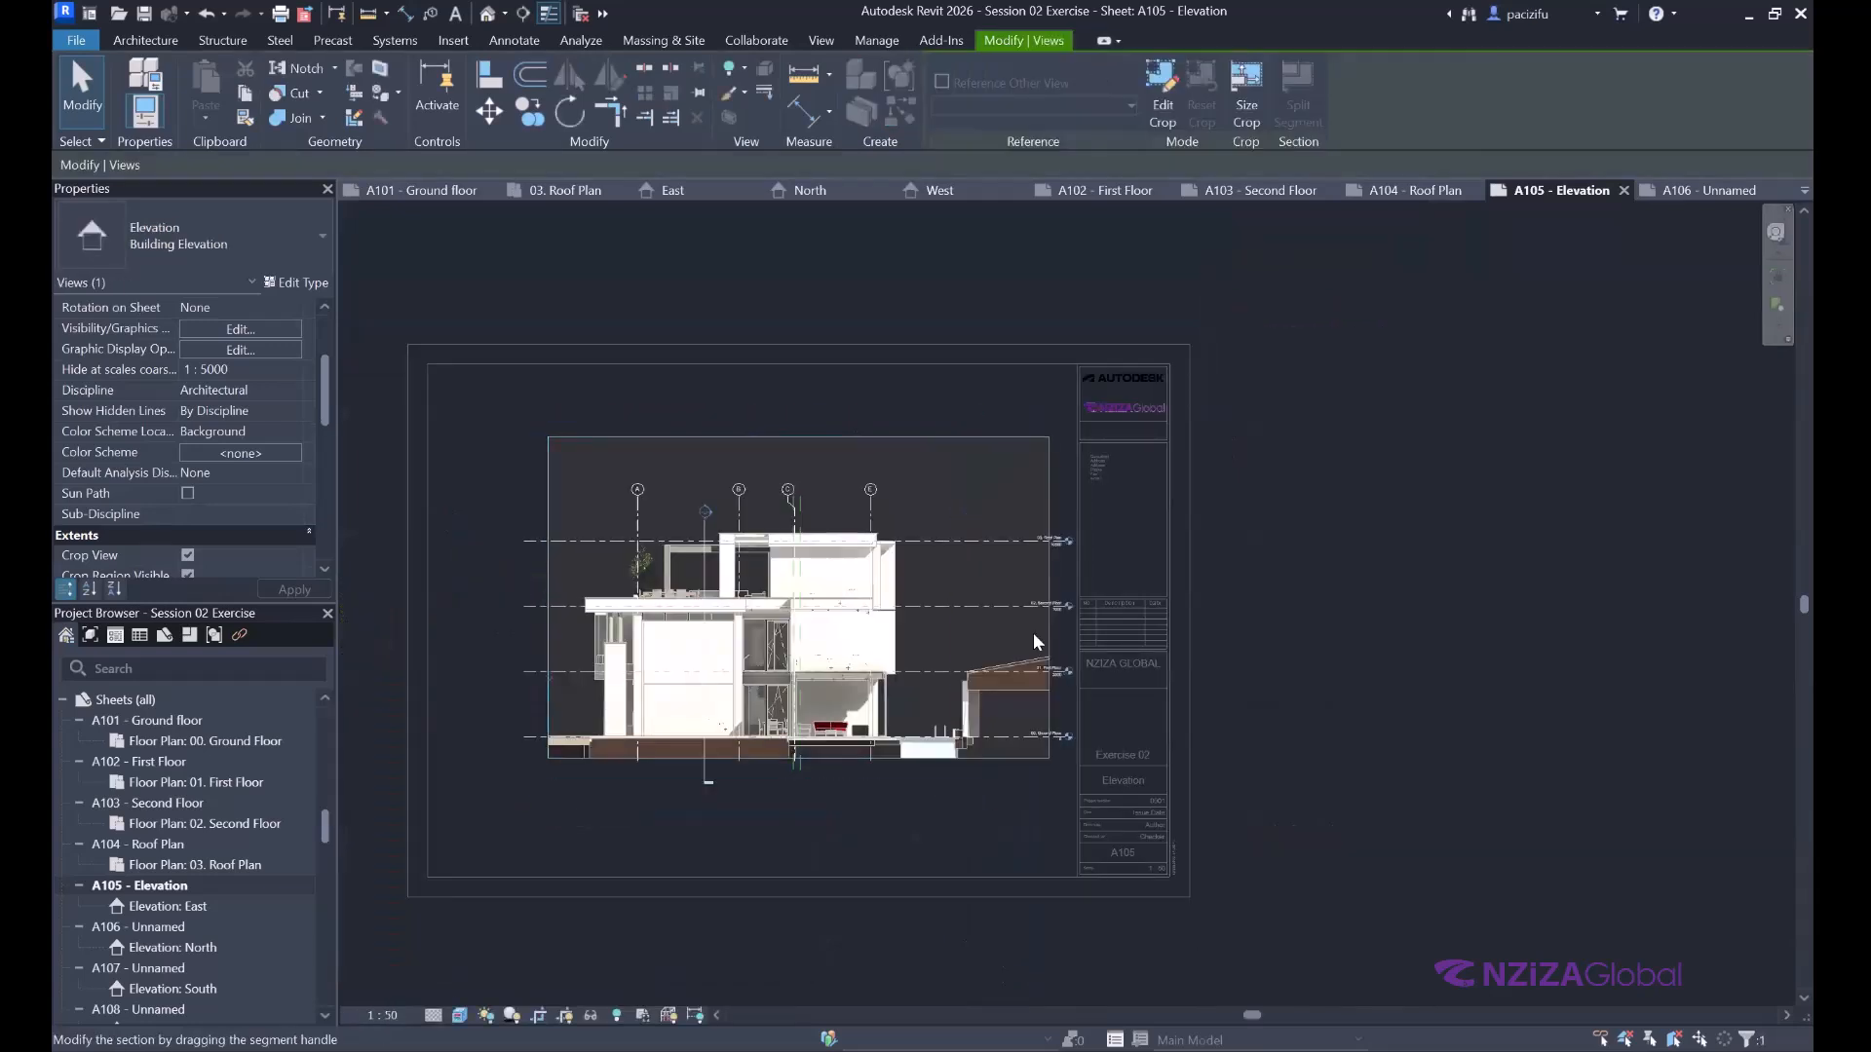
scroll(409, 687, "up", 2)
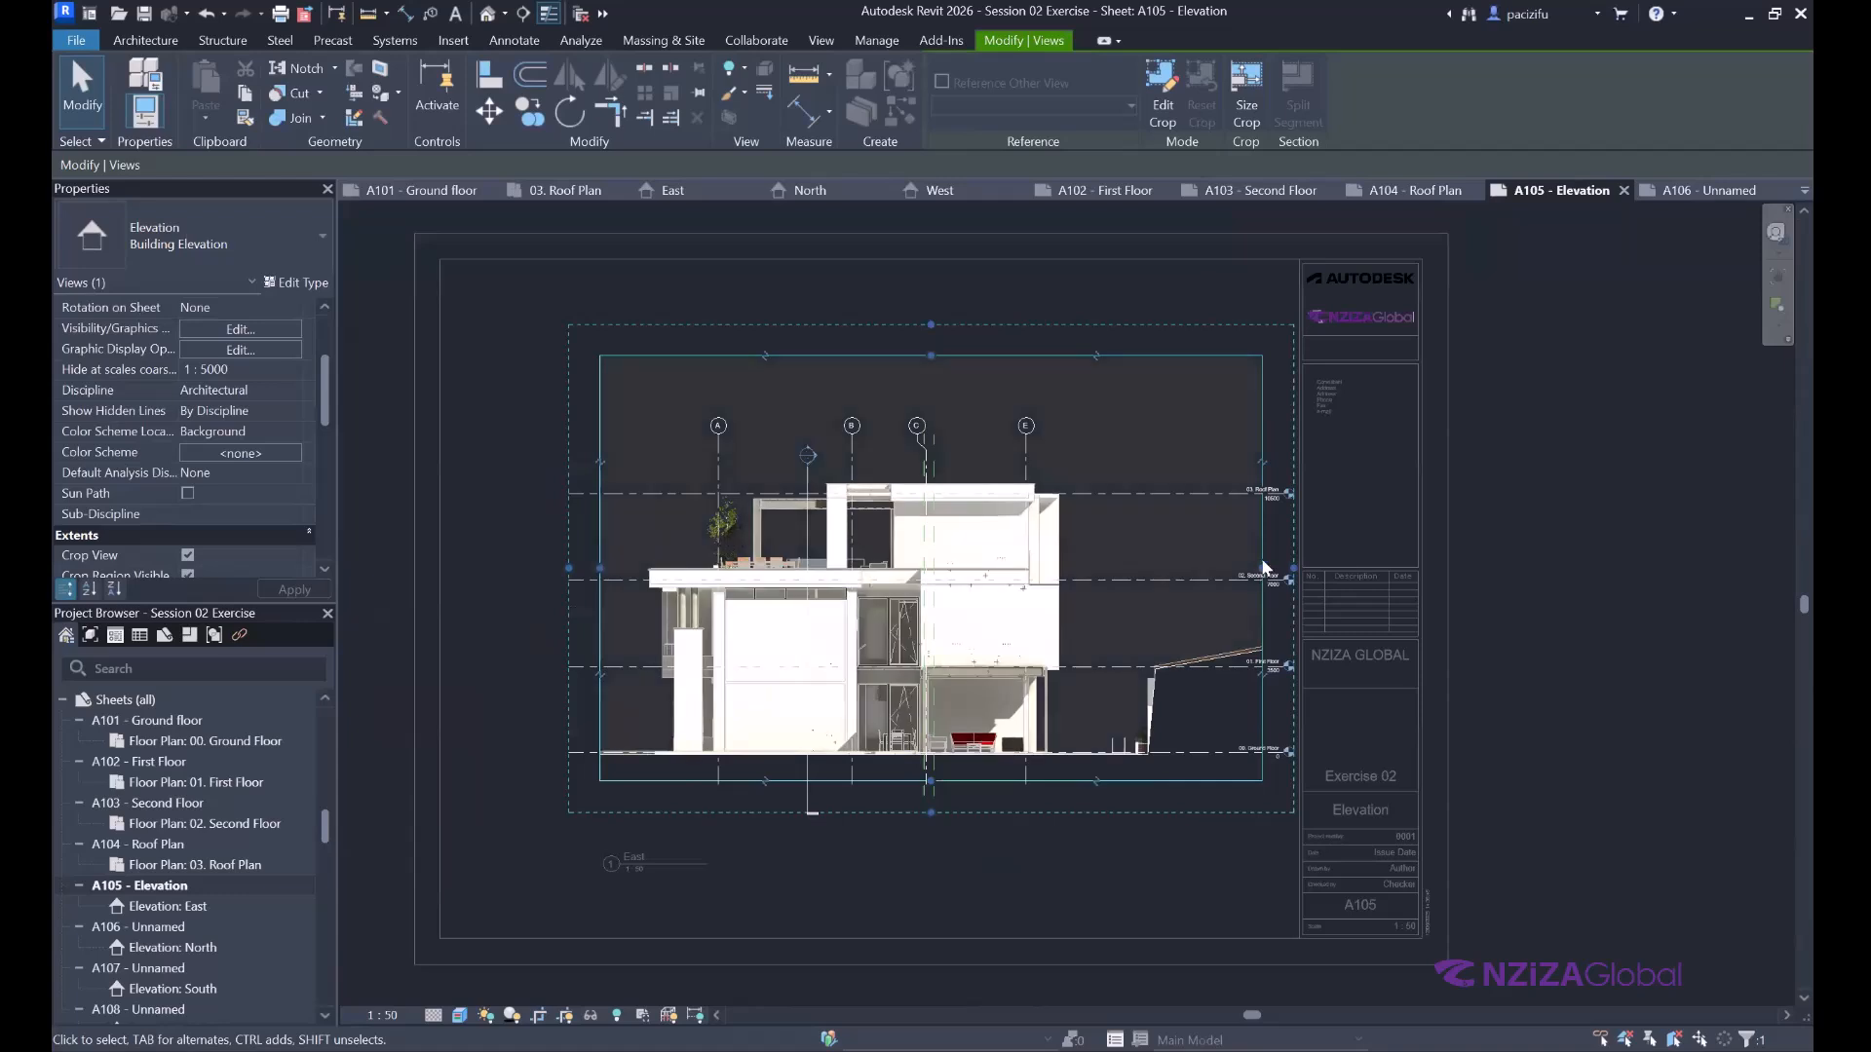
Pull the right edge of the East elevation's crop region inwards past the sloping terrain, then deselect the crop region.
scroll(1263, 569, "up", 3)
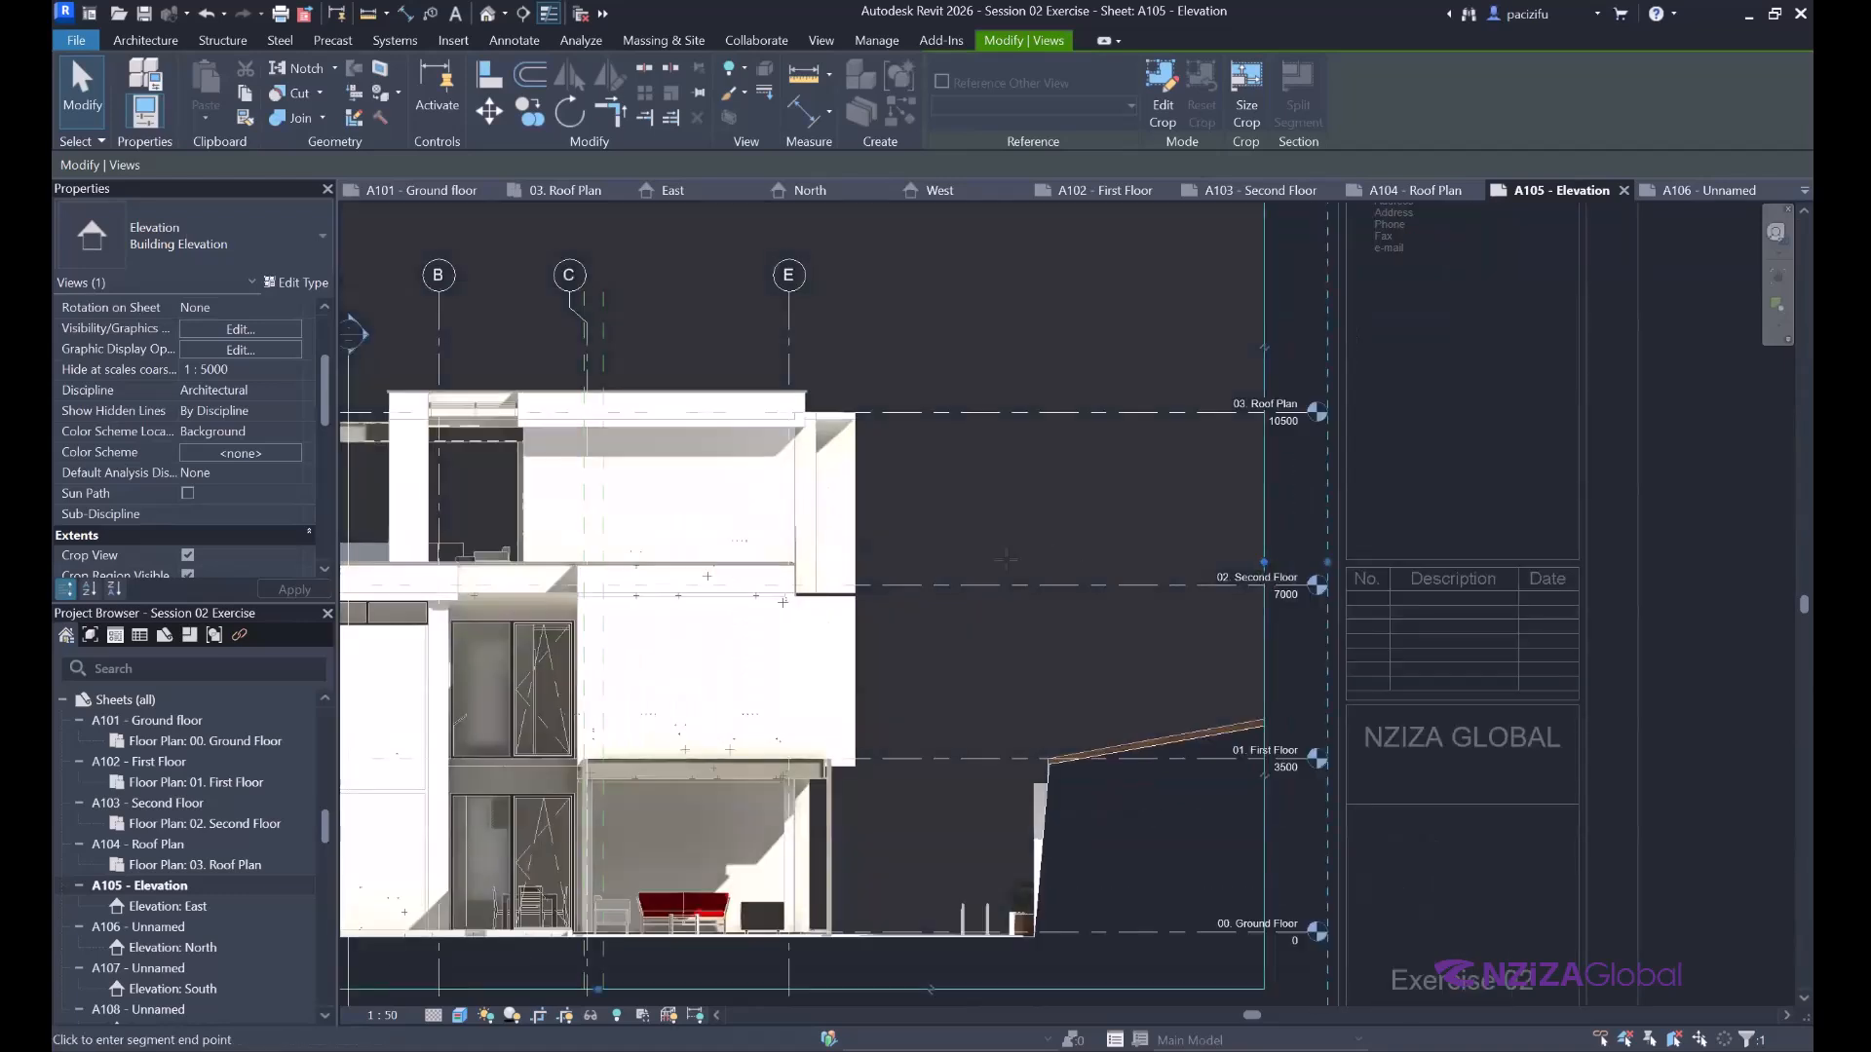
left_click_drag(1263, 562, 1007, 559)
scroll(1130, 599, "down", 5)
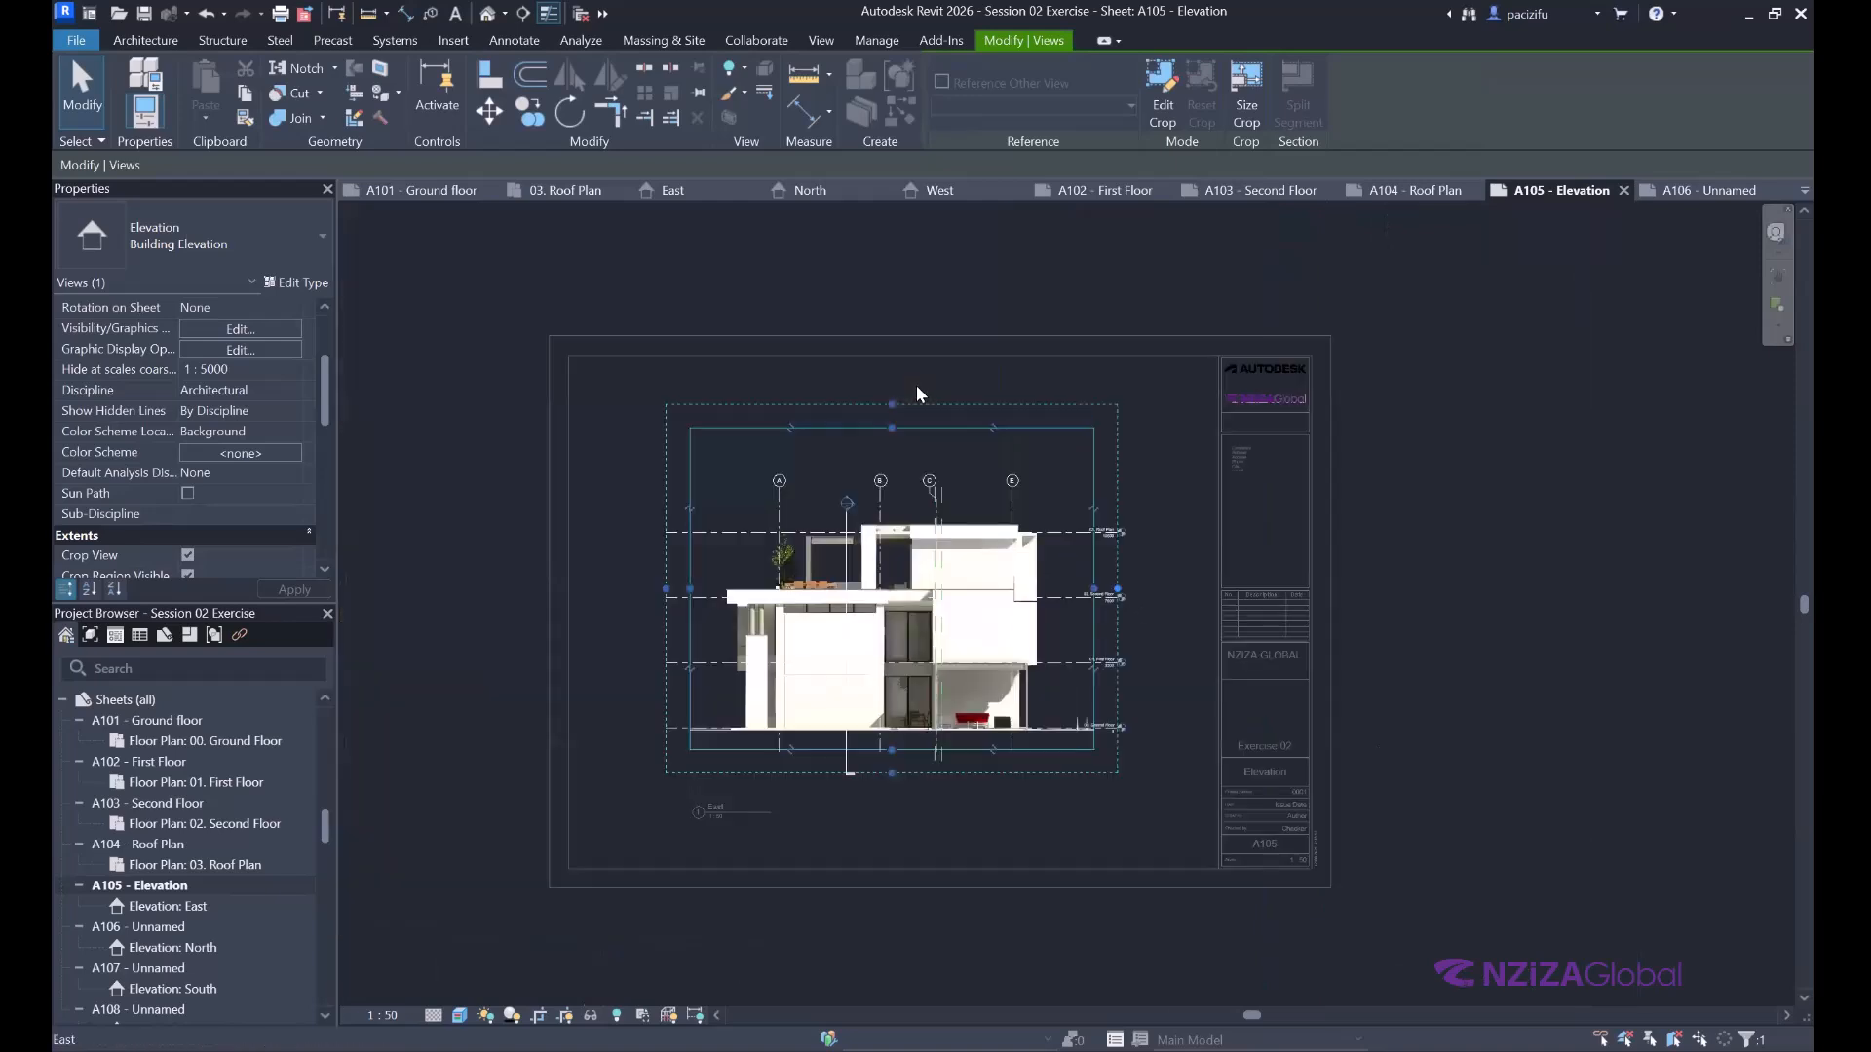
left_click(922, 394)
Turn off Crop Region Visible for the East elevation and deactivate the view to return to sheet A105.
scroll(1048, 538, "up", 3)
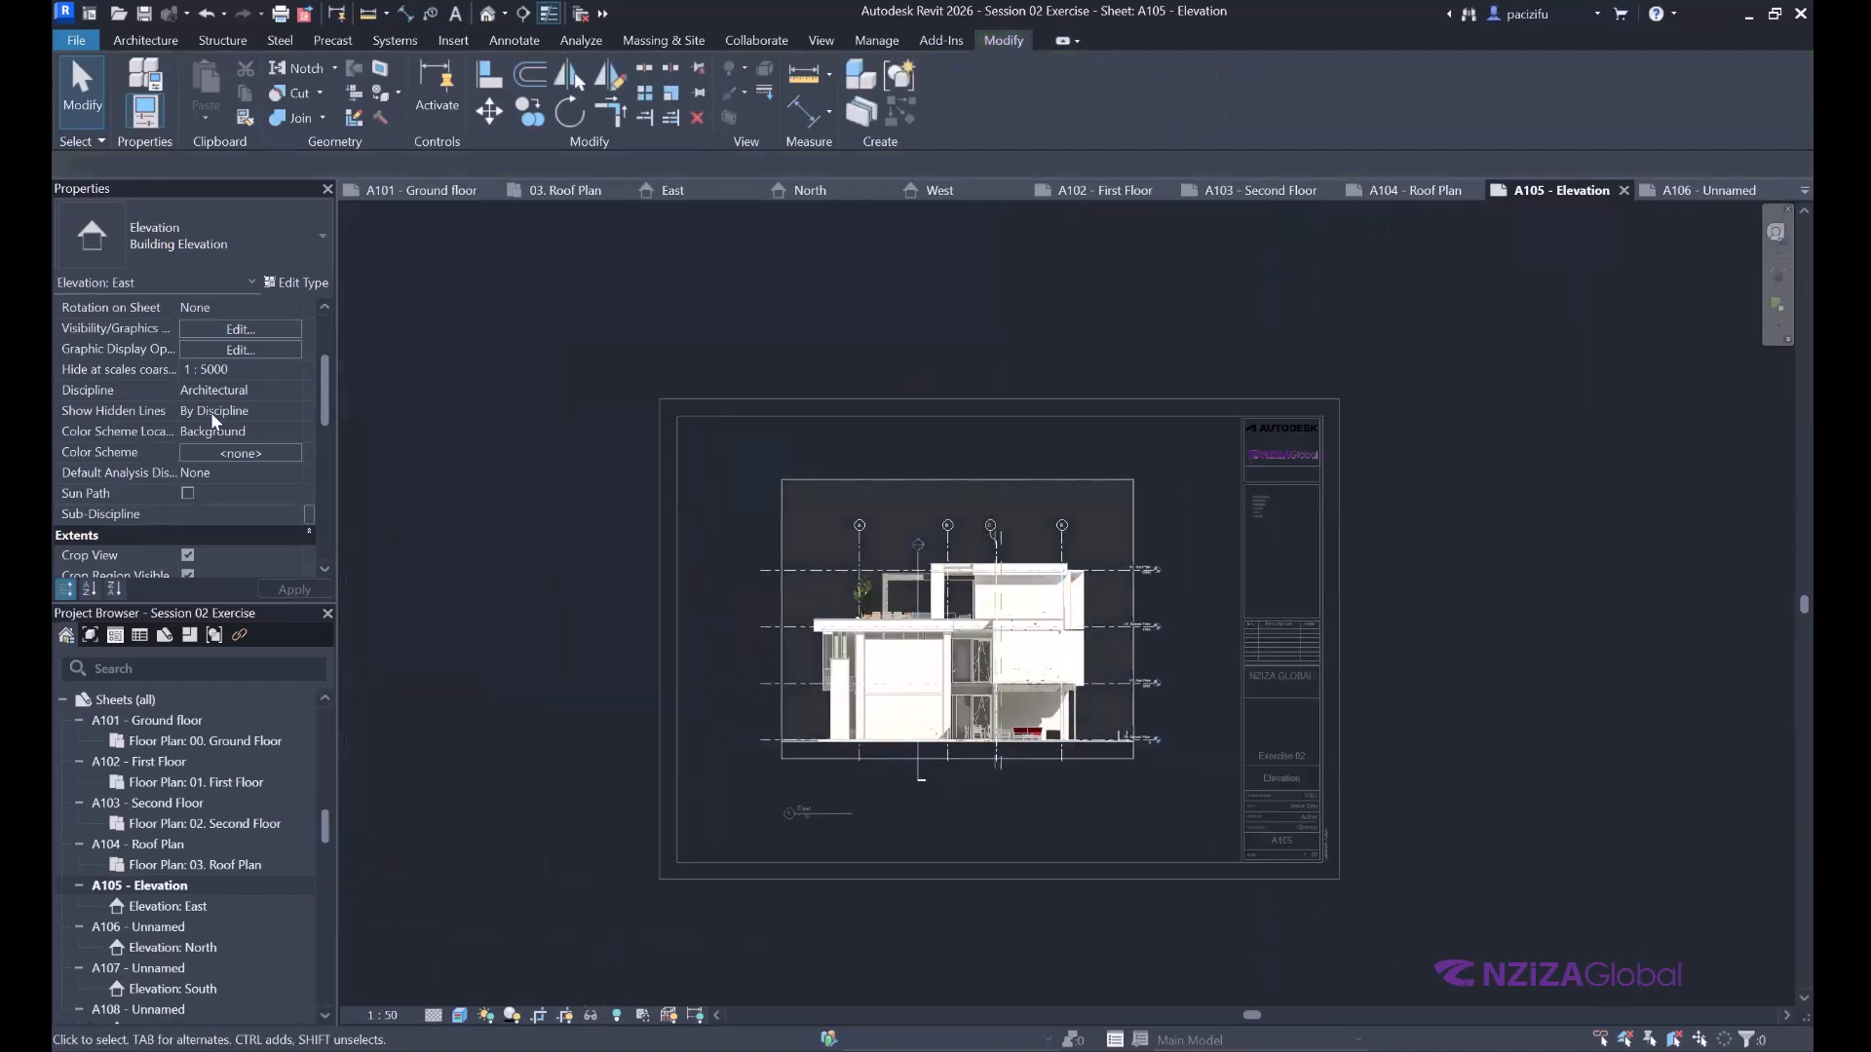
scroll(307, 471, "down", 3)
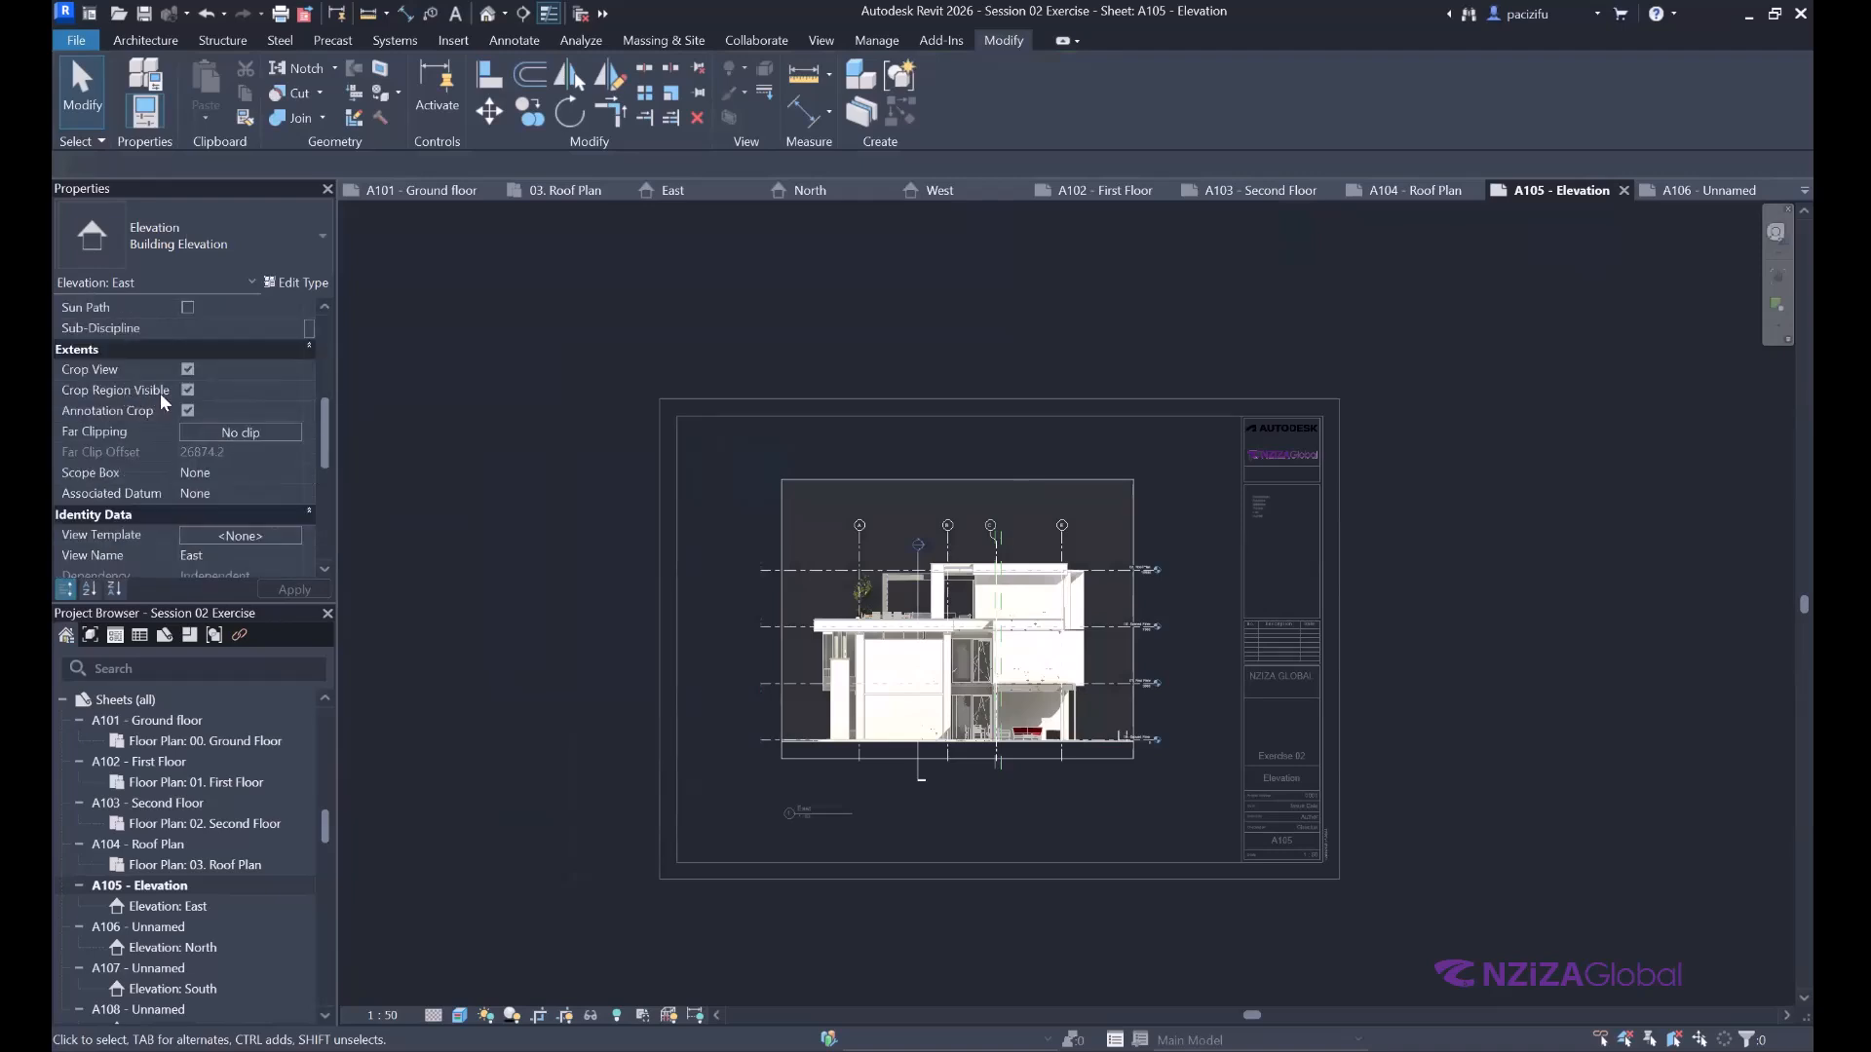
left_click(191, 390)
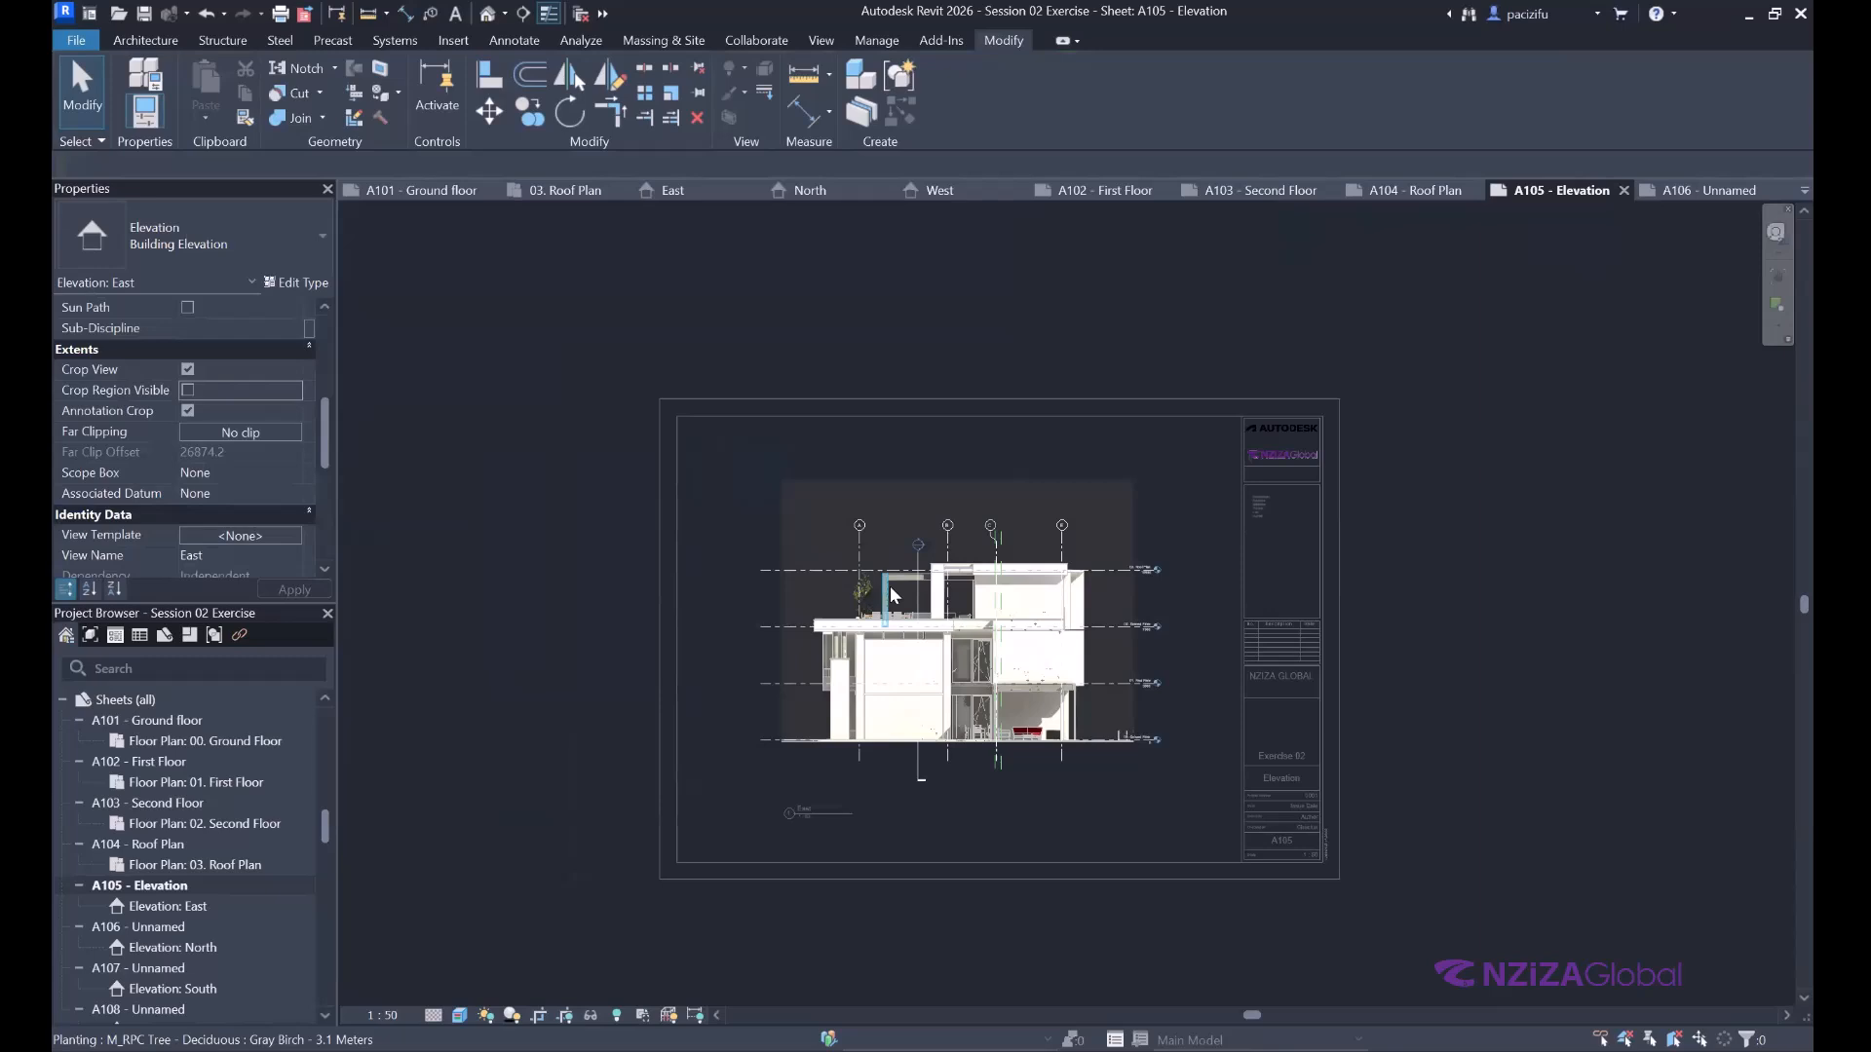
scroll(890, 587, "down", 2)
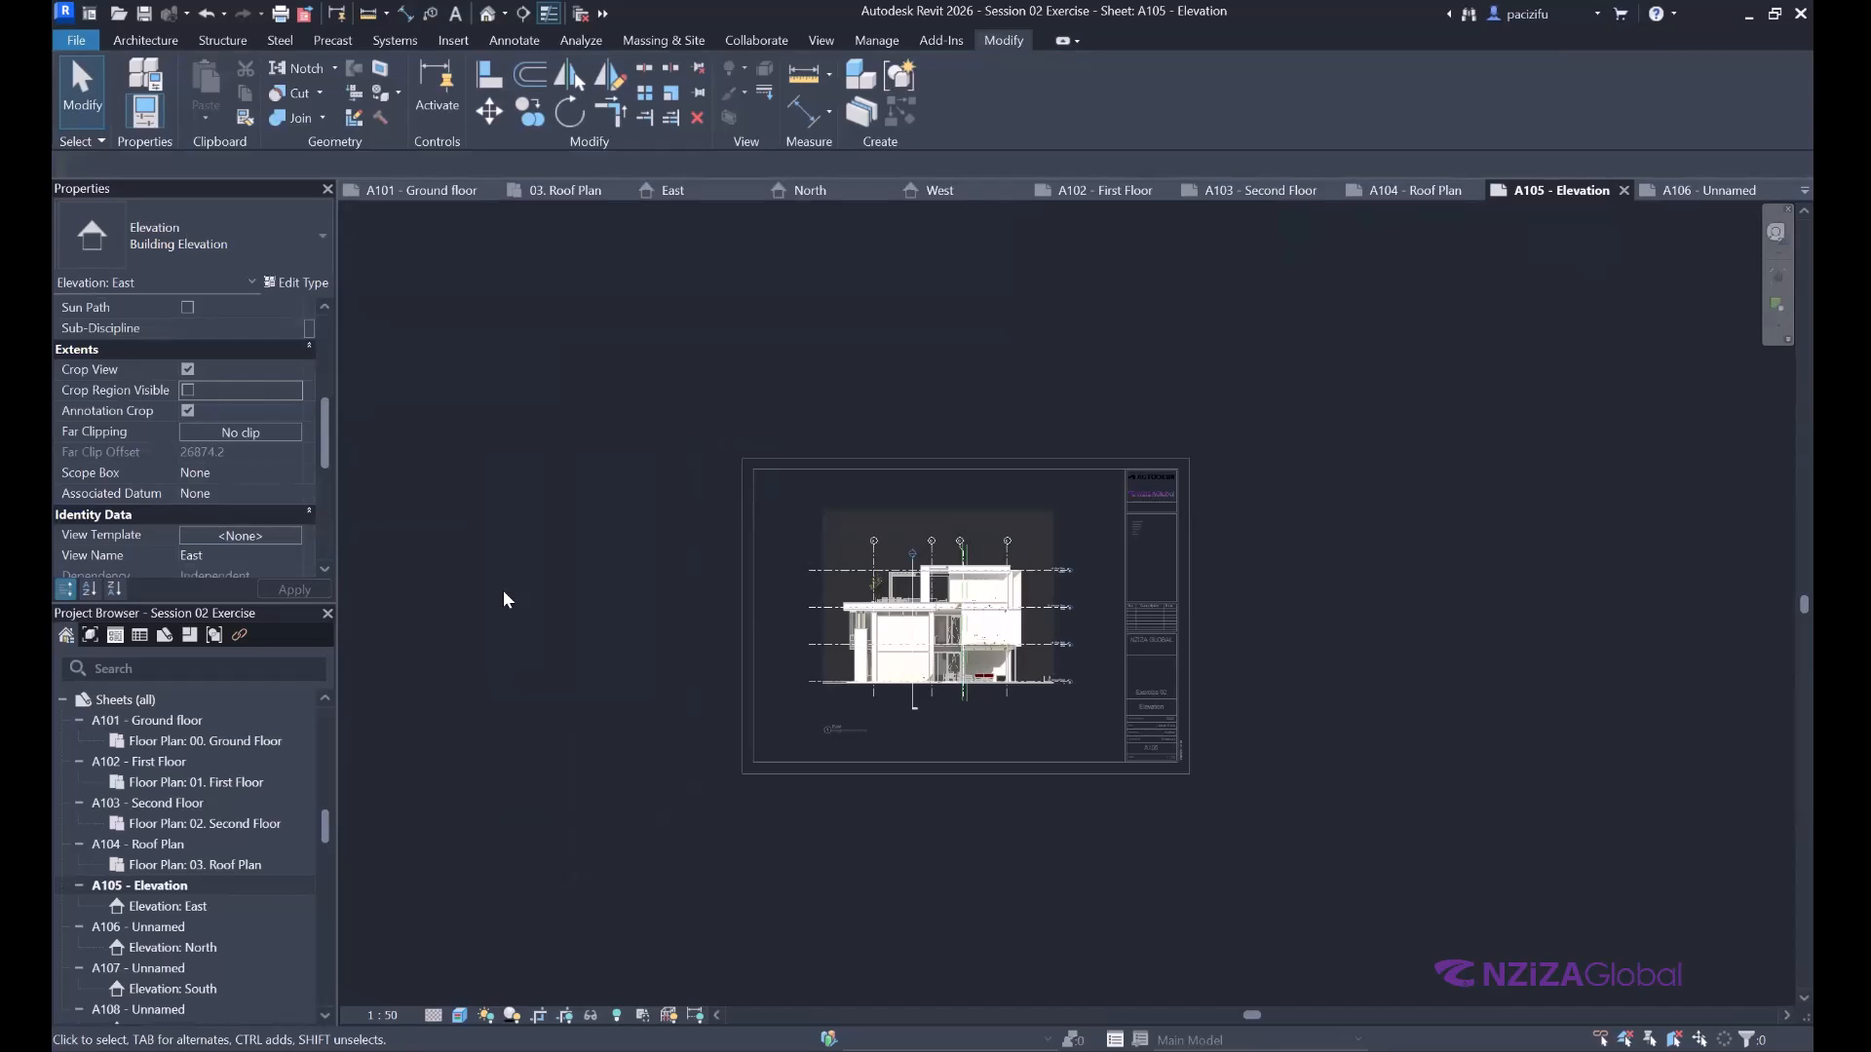
double_click(471, 585)
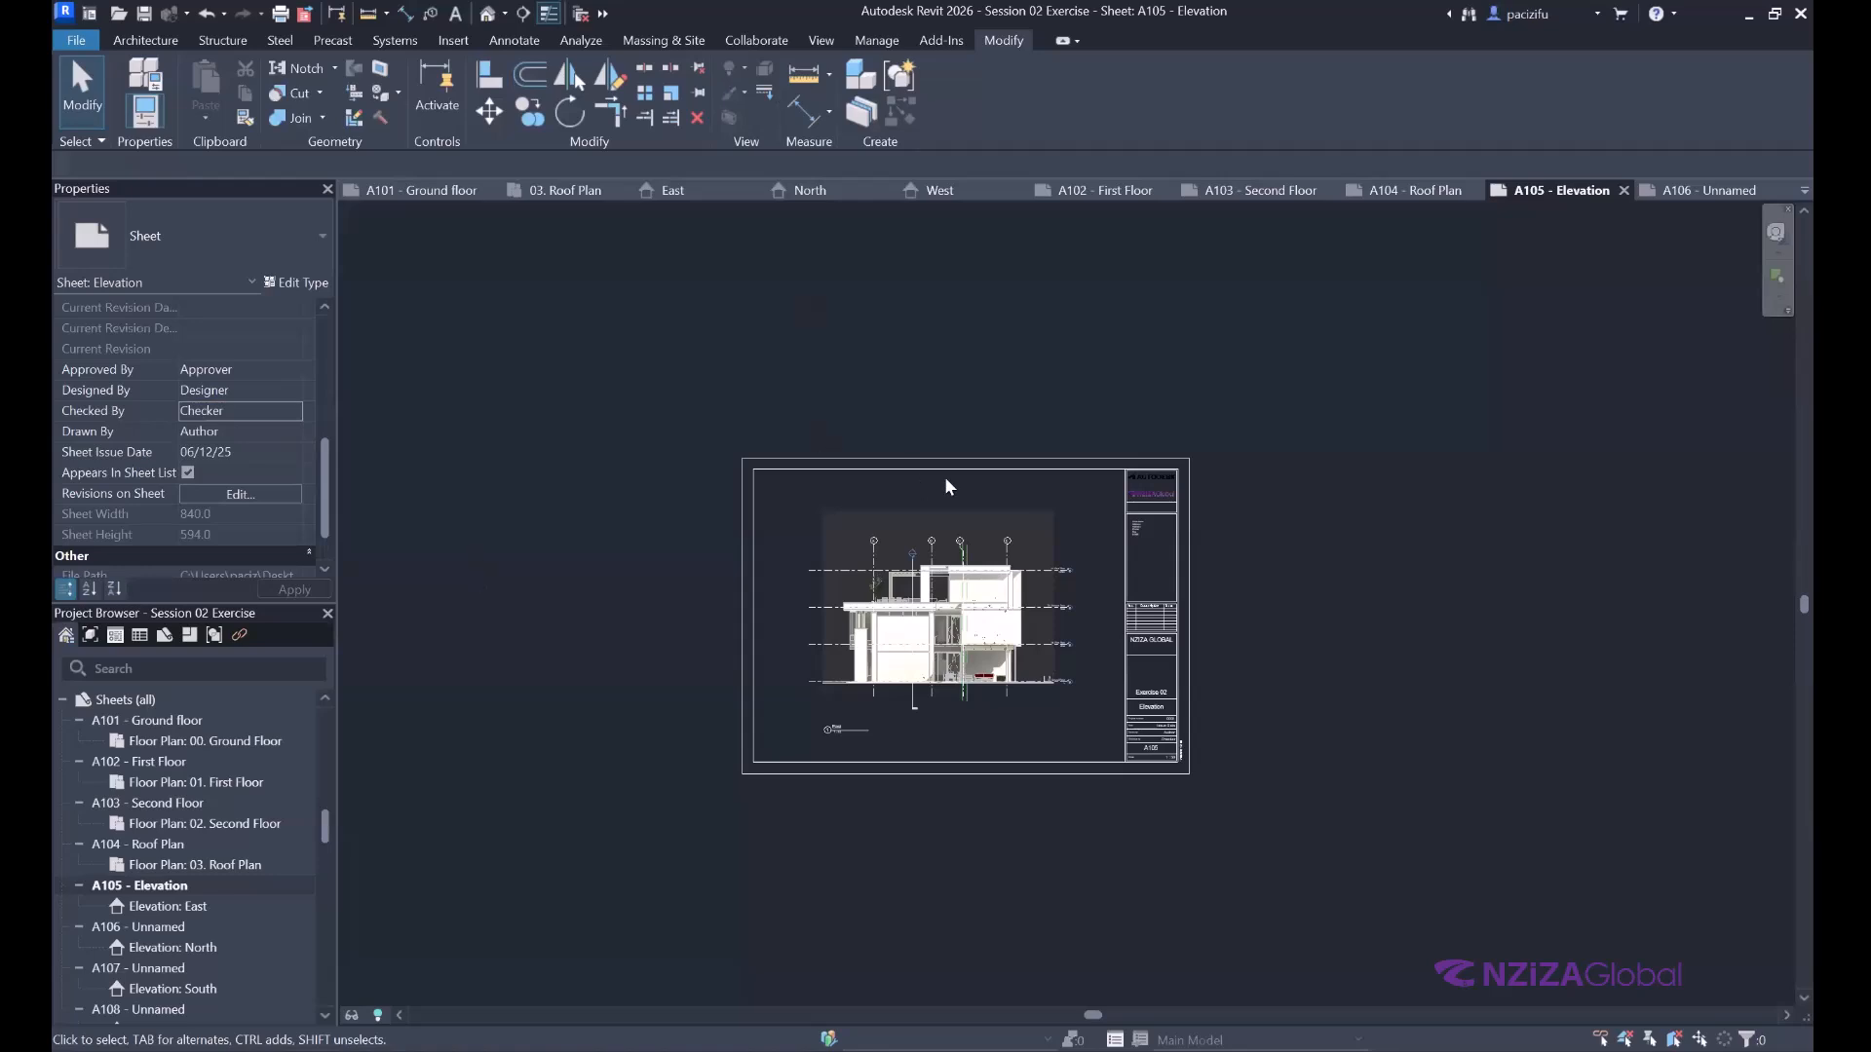
Open the A1 metric title block on sheet A105 for family editing.
scroll(984, 470, "down", 2)
scroll(985, 469, "up", 3)
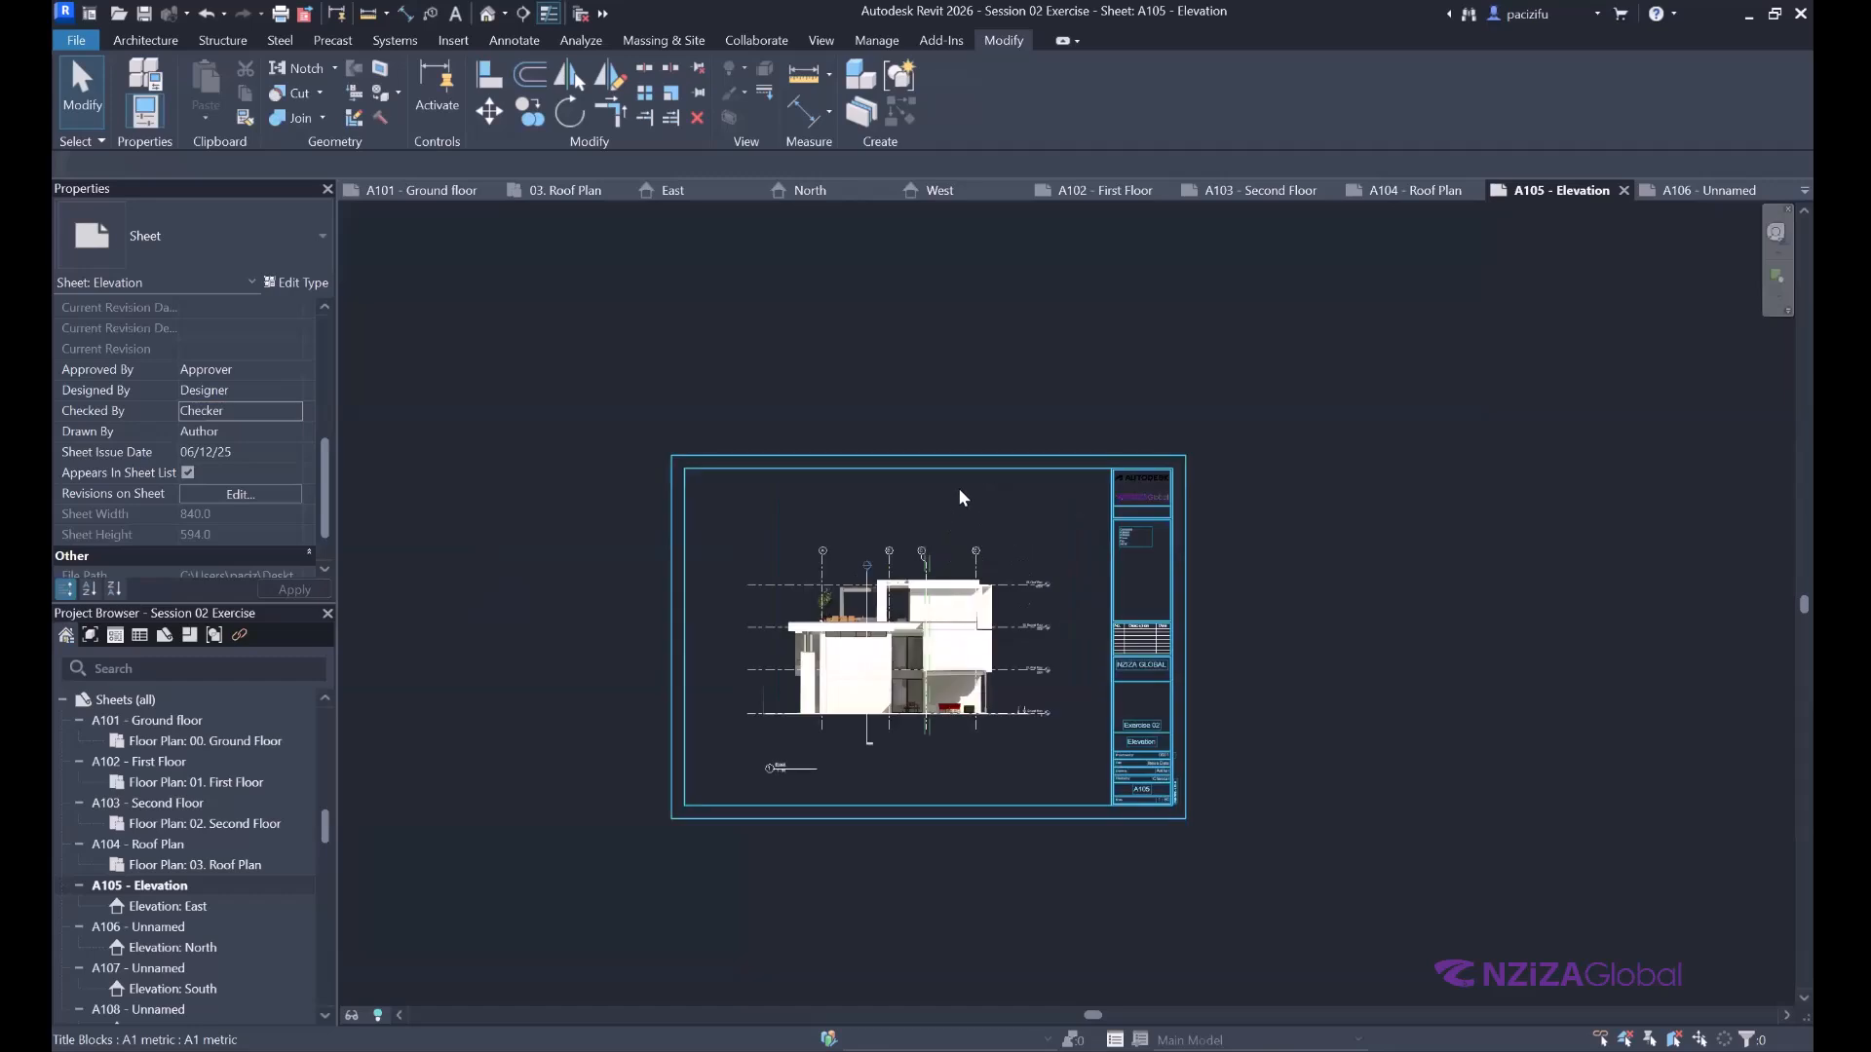
scroll(1084, 547, "up", 1)
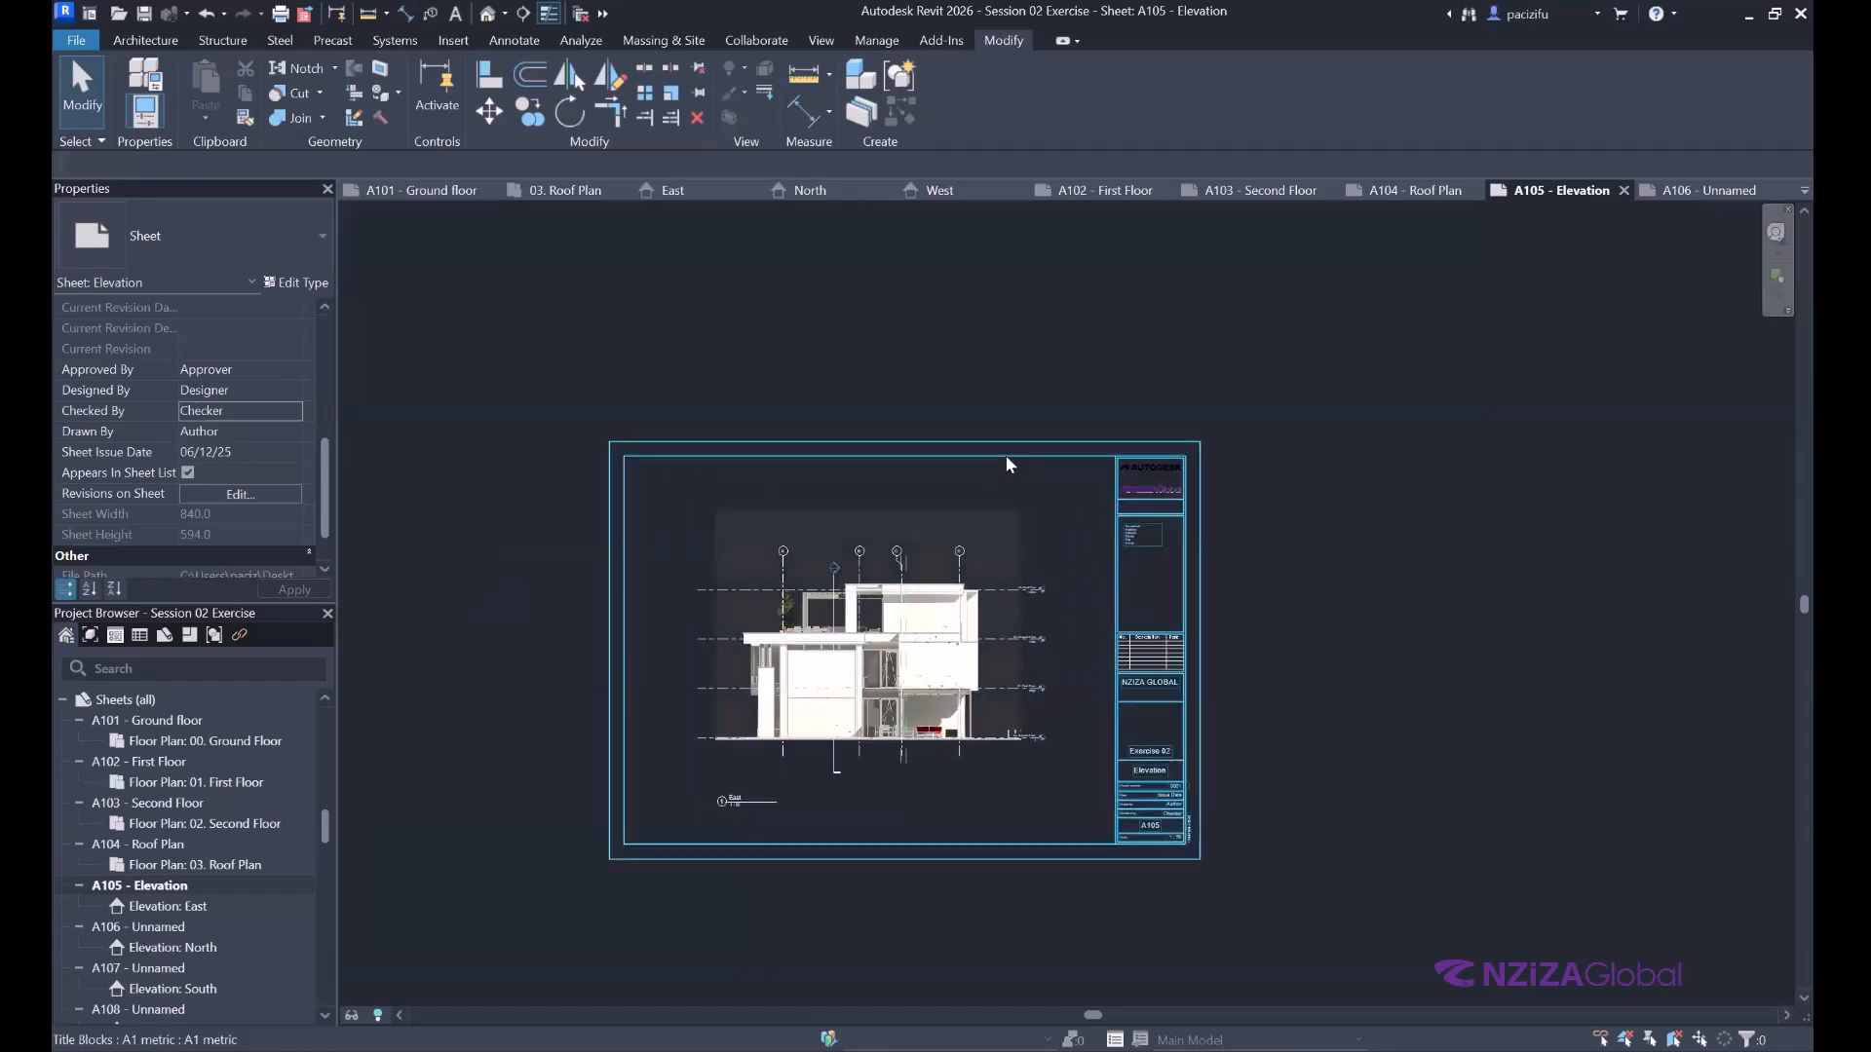
left_click(1006, 457)
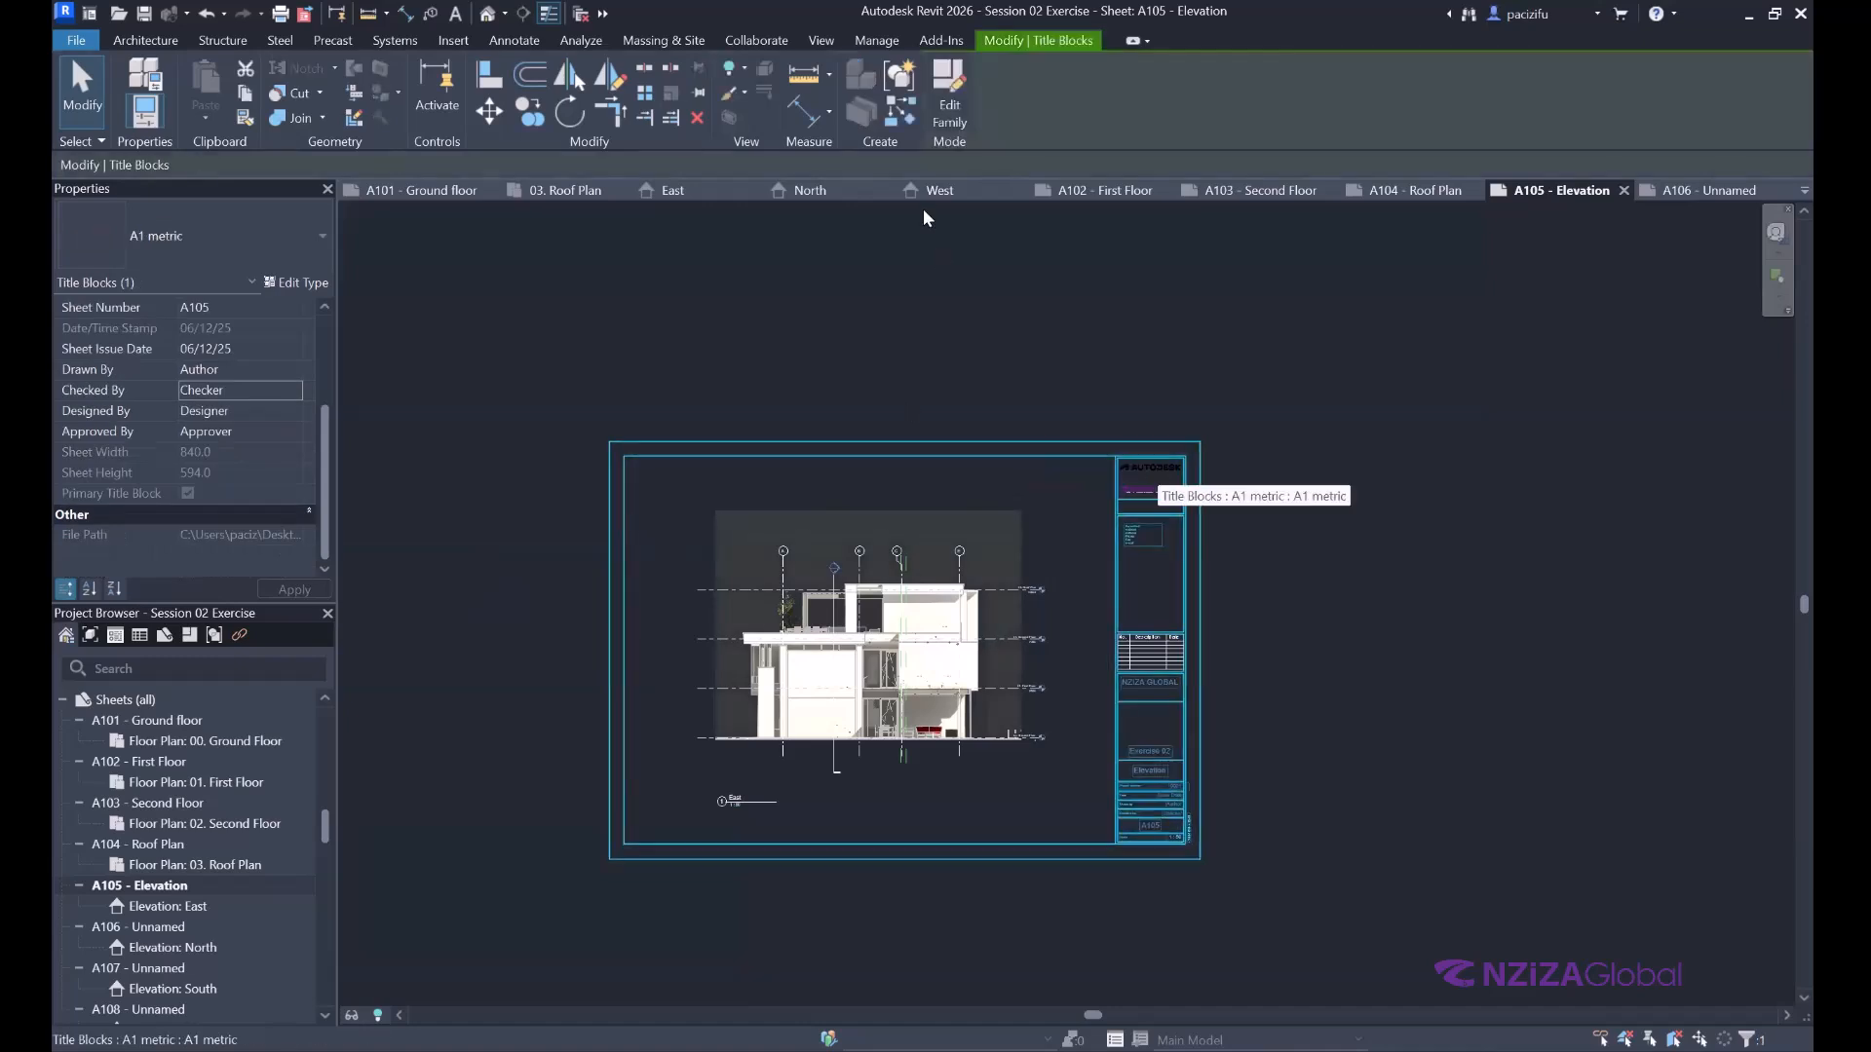
double_click(1070, 462)
Select the entire title block and rotate it 90° clockwise so the information strip runs along the lower edge.
scroll(1081, 817, "down", 3)
left_click_drag(1286, 886, 605, 414)
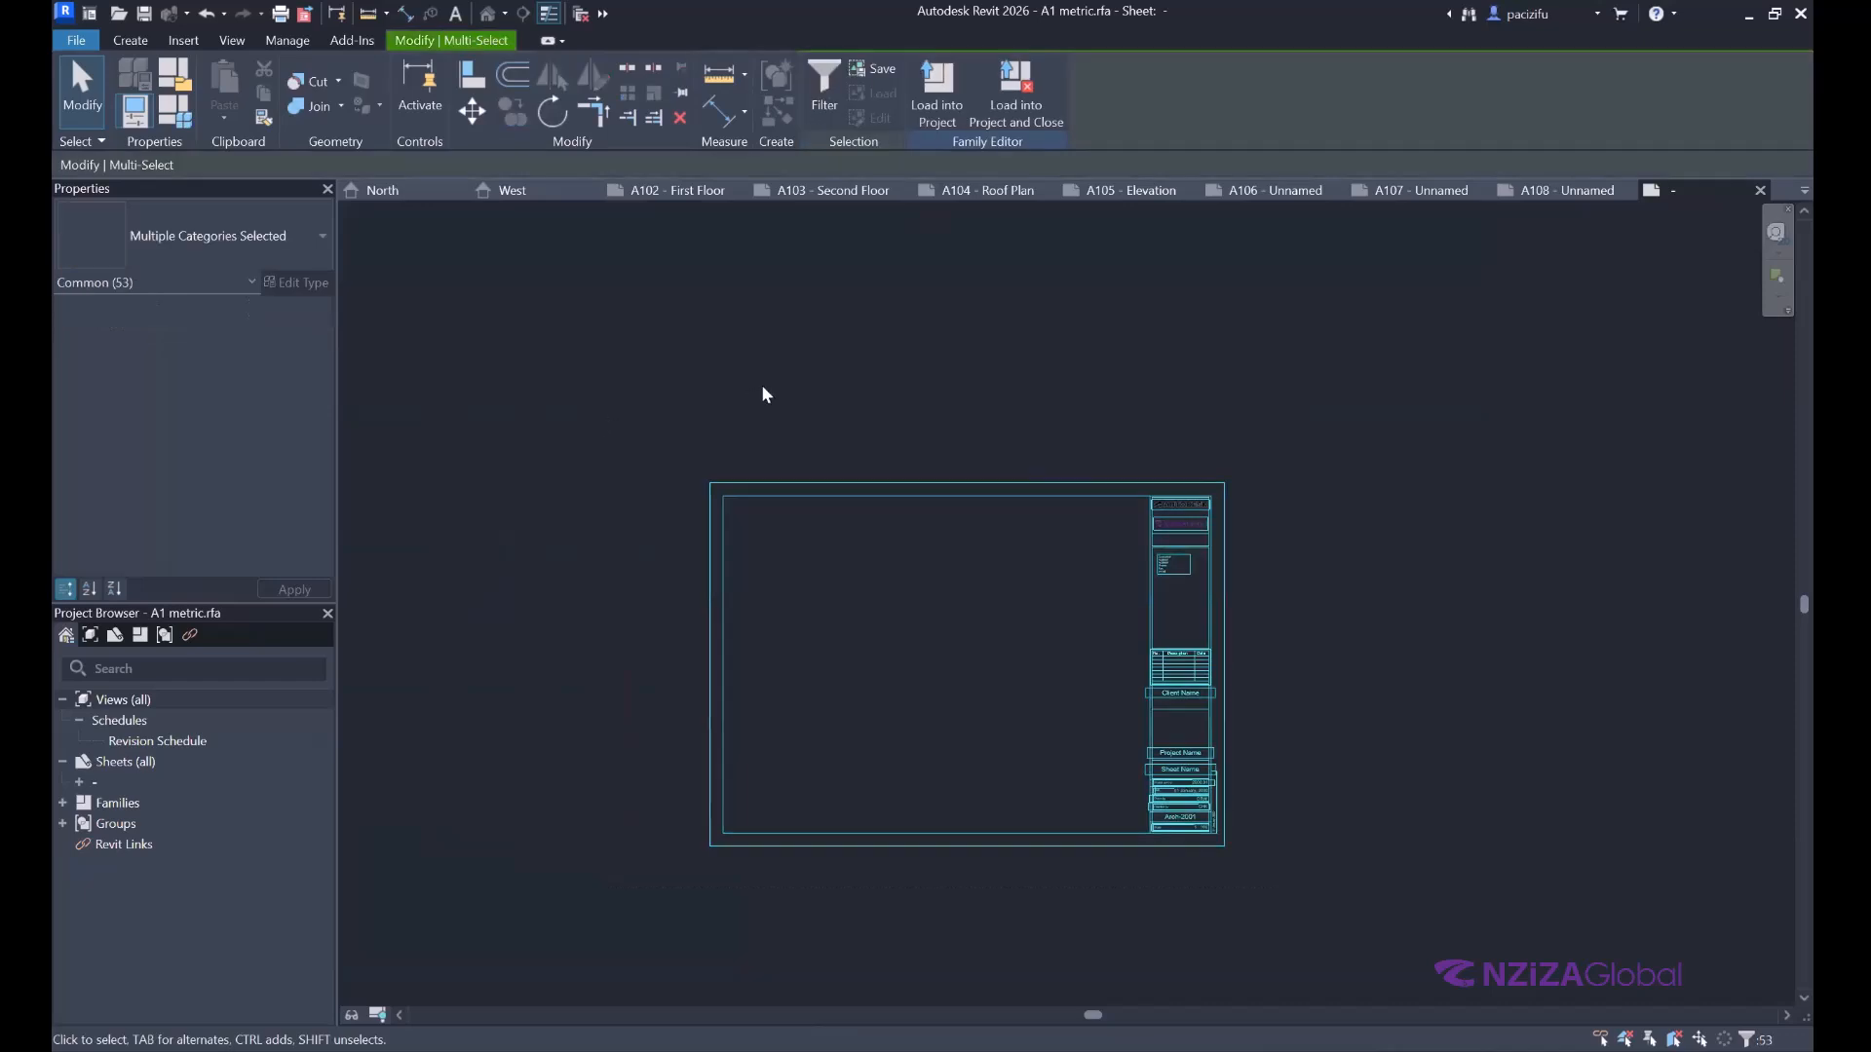
left_click(552, 112)
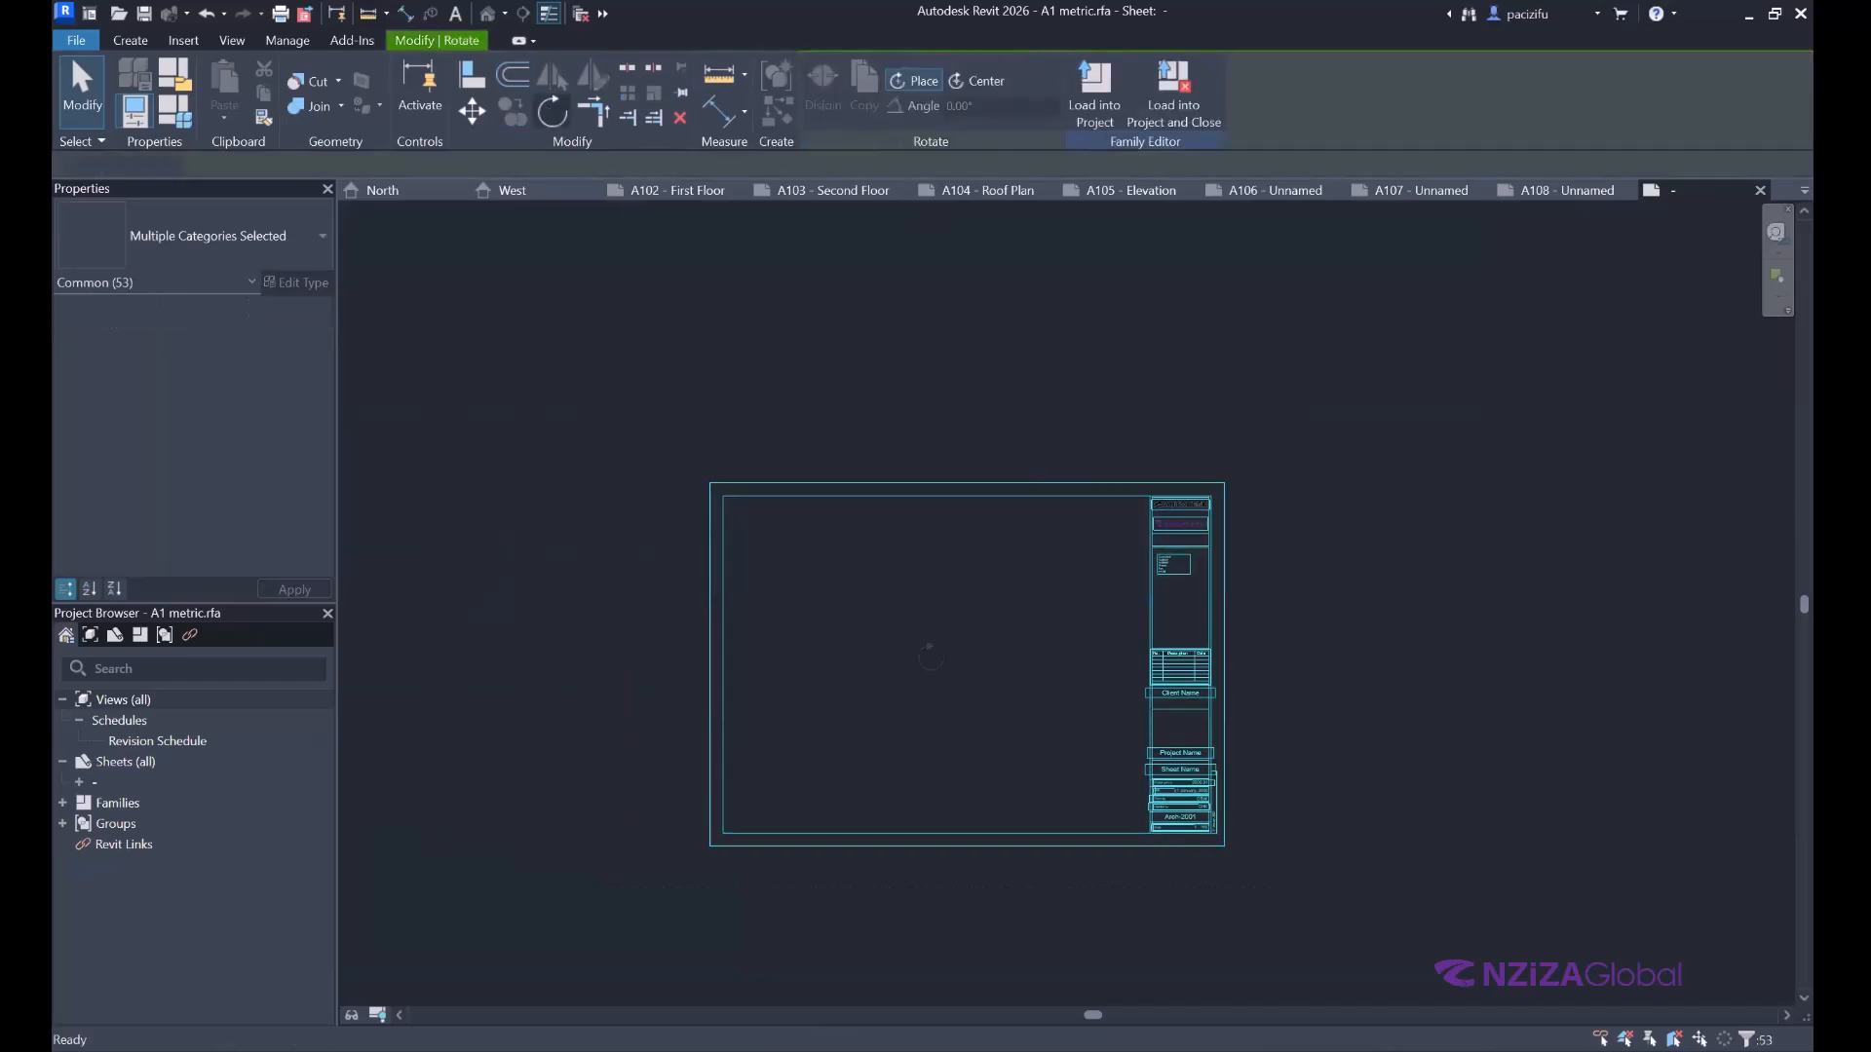
left_click(956, 364)
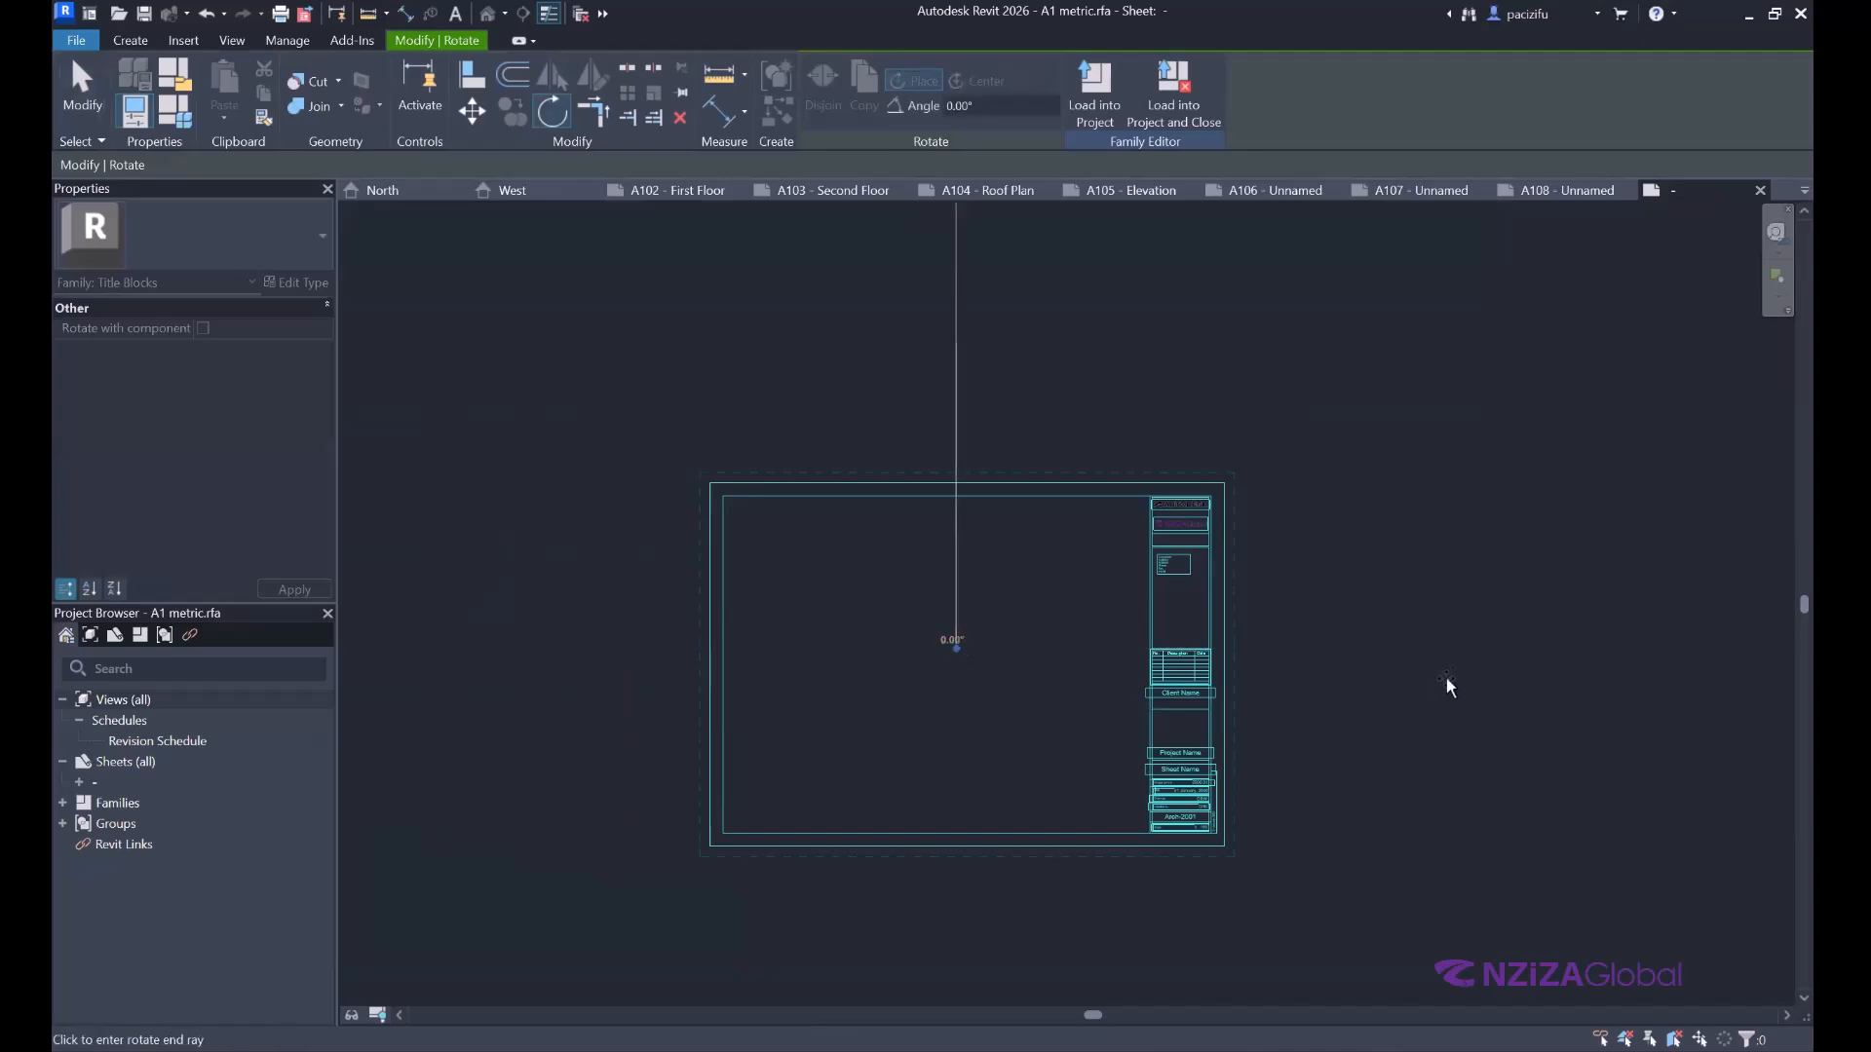
left_click(1463, 647)
scroll(852, 862, "up", 2)
scroll(837, 791, "up", 2)
scroll(630, 756, "down", 2)
scroll(837, 770, "up", 2)
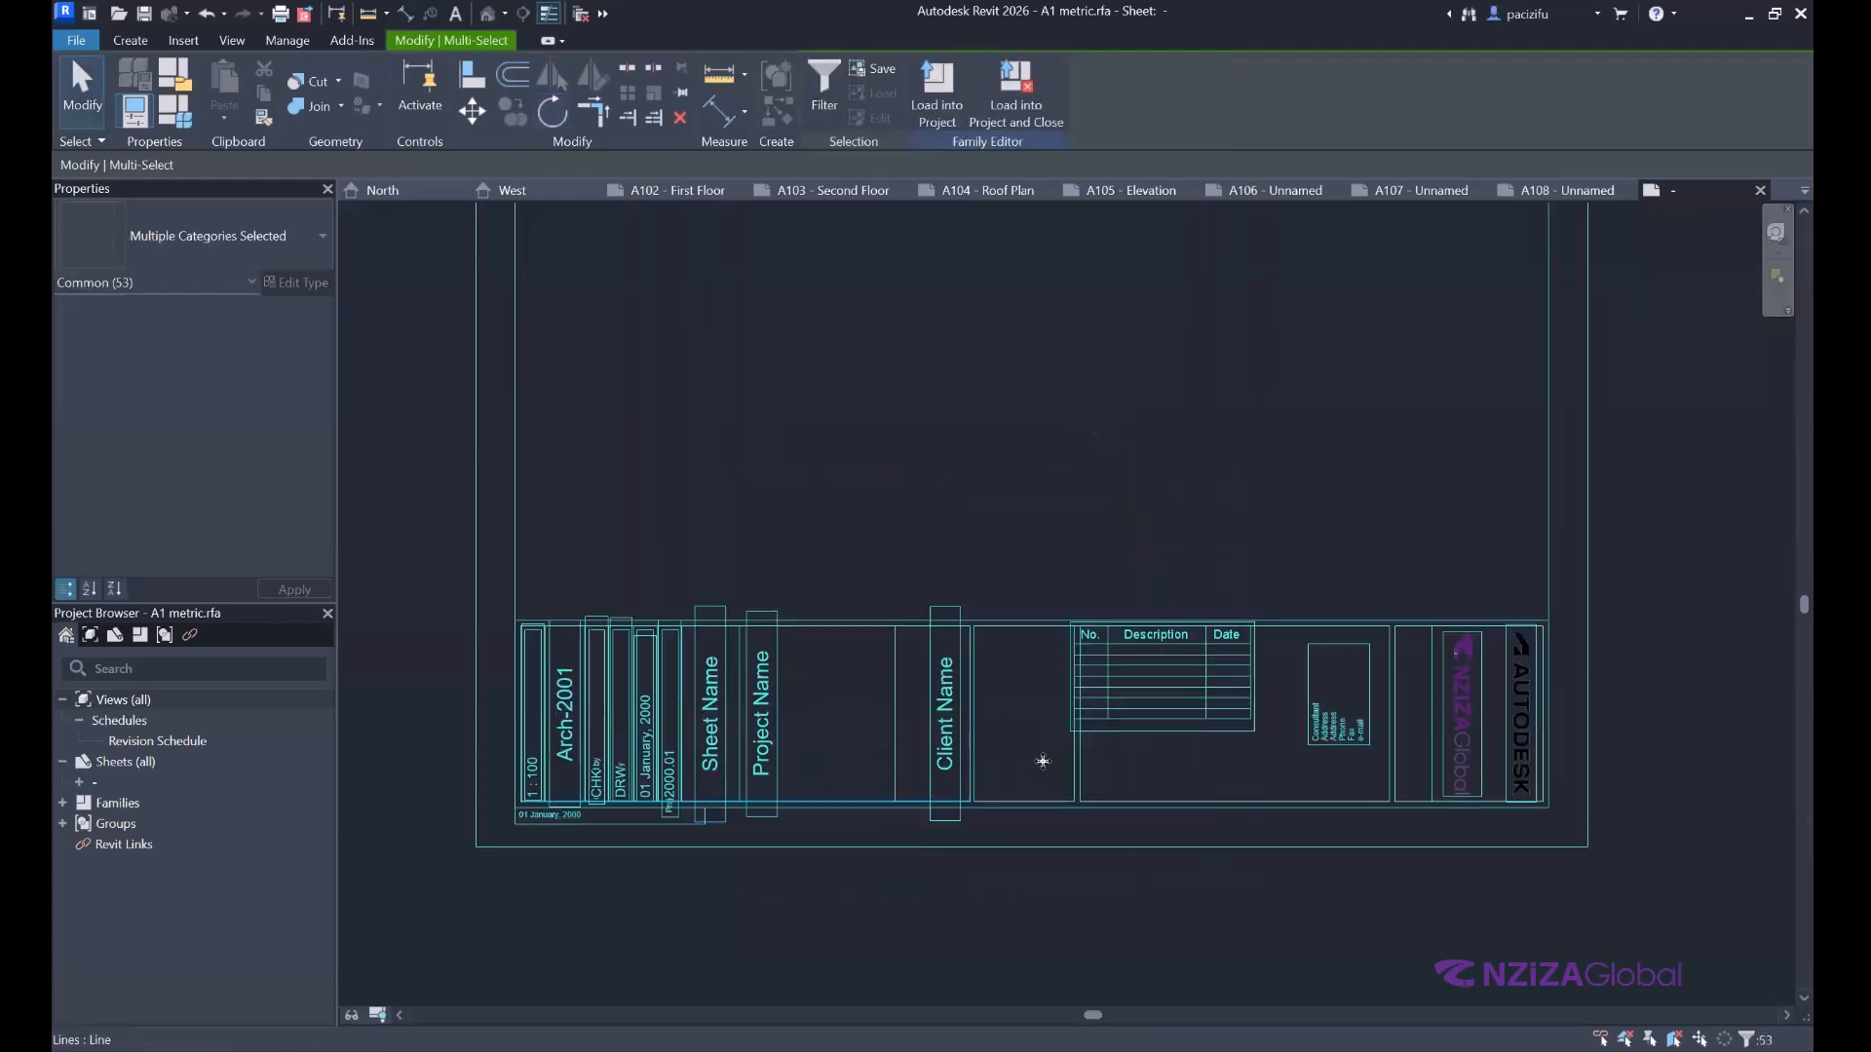
scroll(799, 795, "down", 2)
scroll(1336, 610, "up", 3)
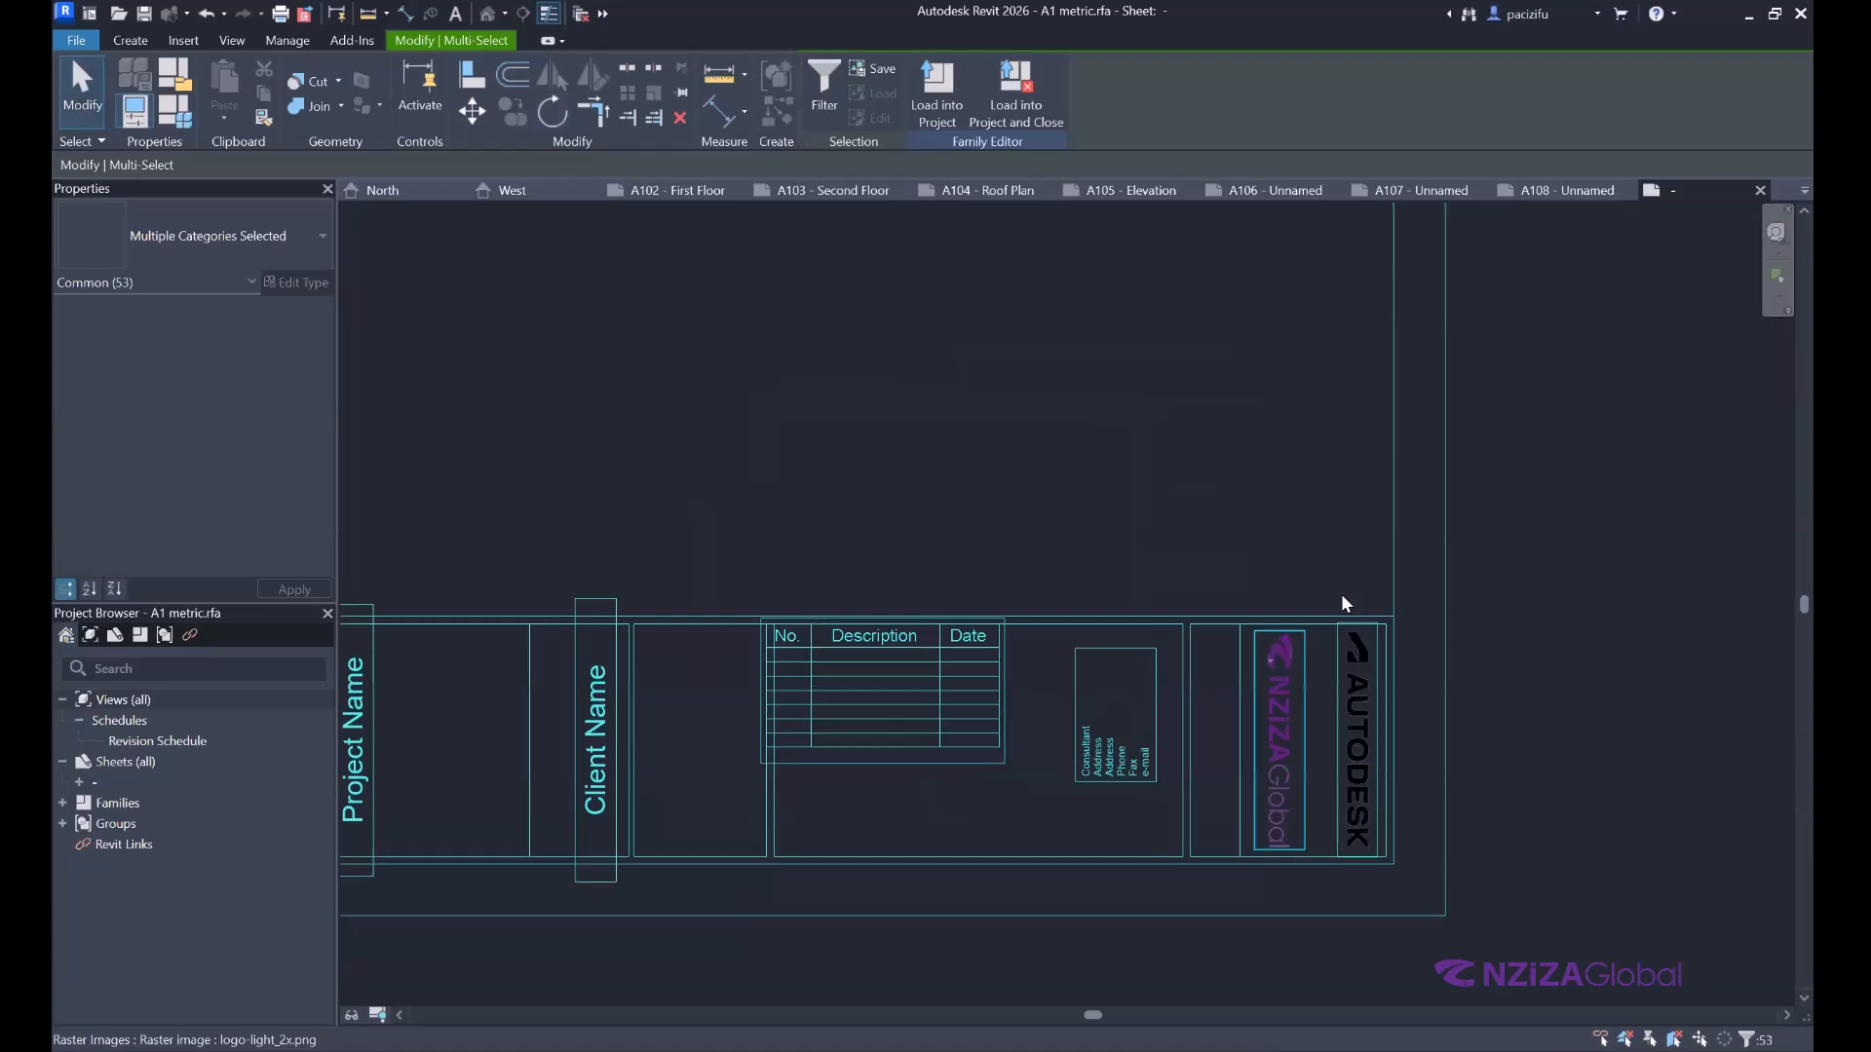
key("Escape")
Rotate the Project Name label to read horizontally and move it into the empty cell between its original column and Client Name.
left_click_drag(1294, 669, 1291, 666)
scroll(1329, 612, "down", 1)
left_click_drag(1354, 594, 494, 657)
scroll(897, 678, "down", 1)
left_click(1072, 519)
scroll(414, 716, "up", 2)
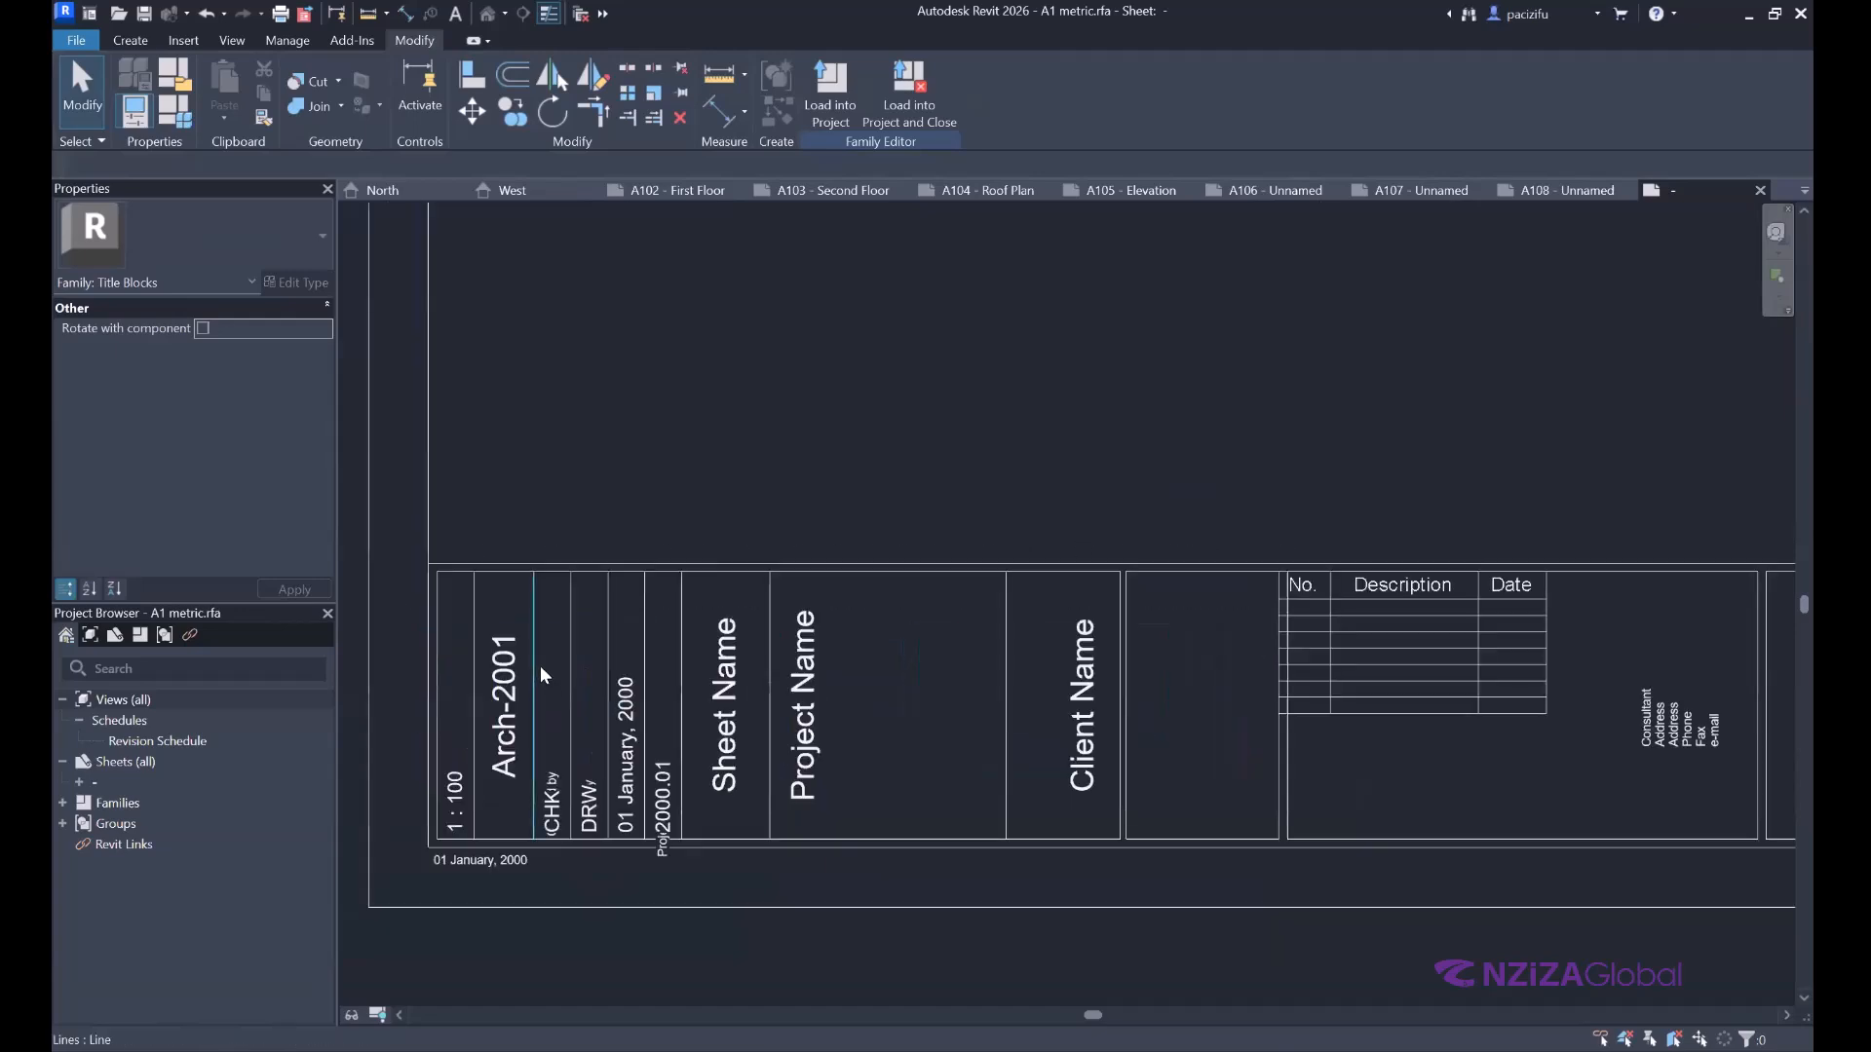
left_click(791, 768)
key("r")
key("o")
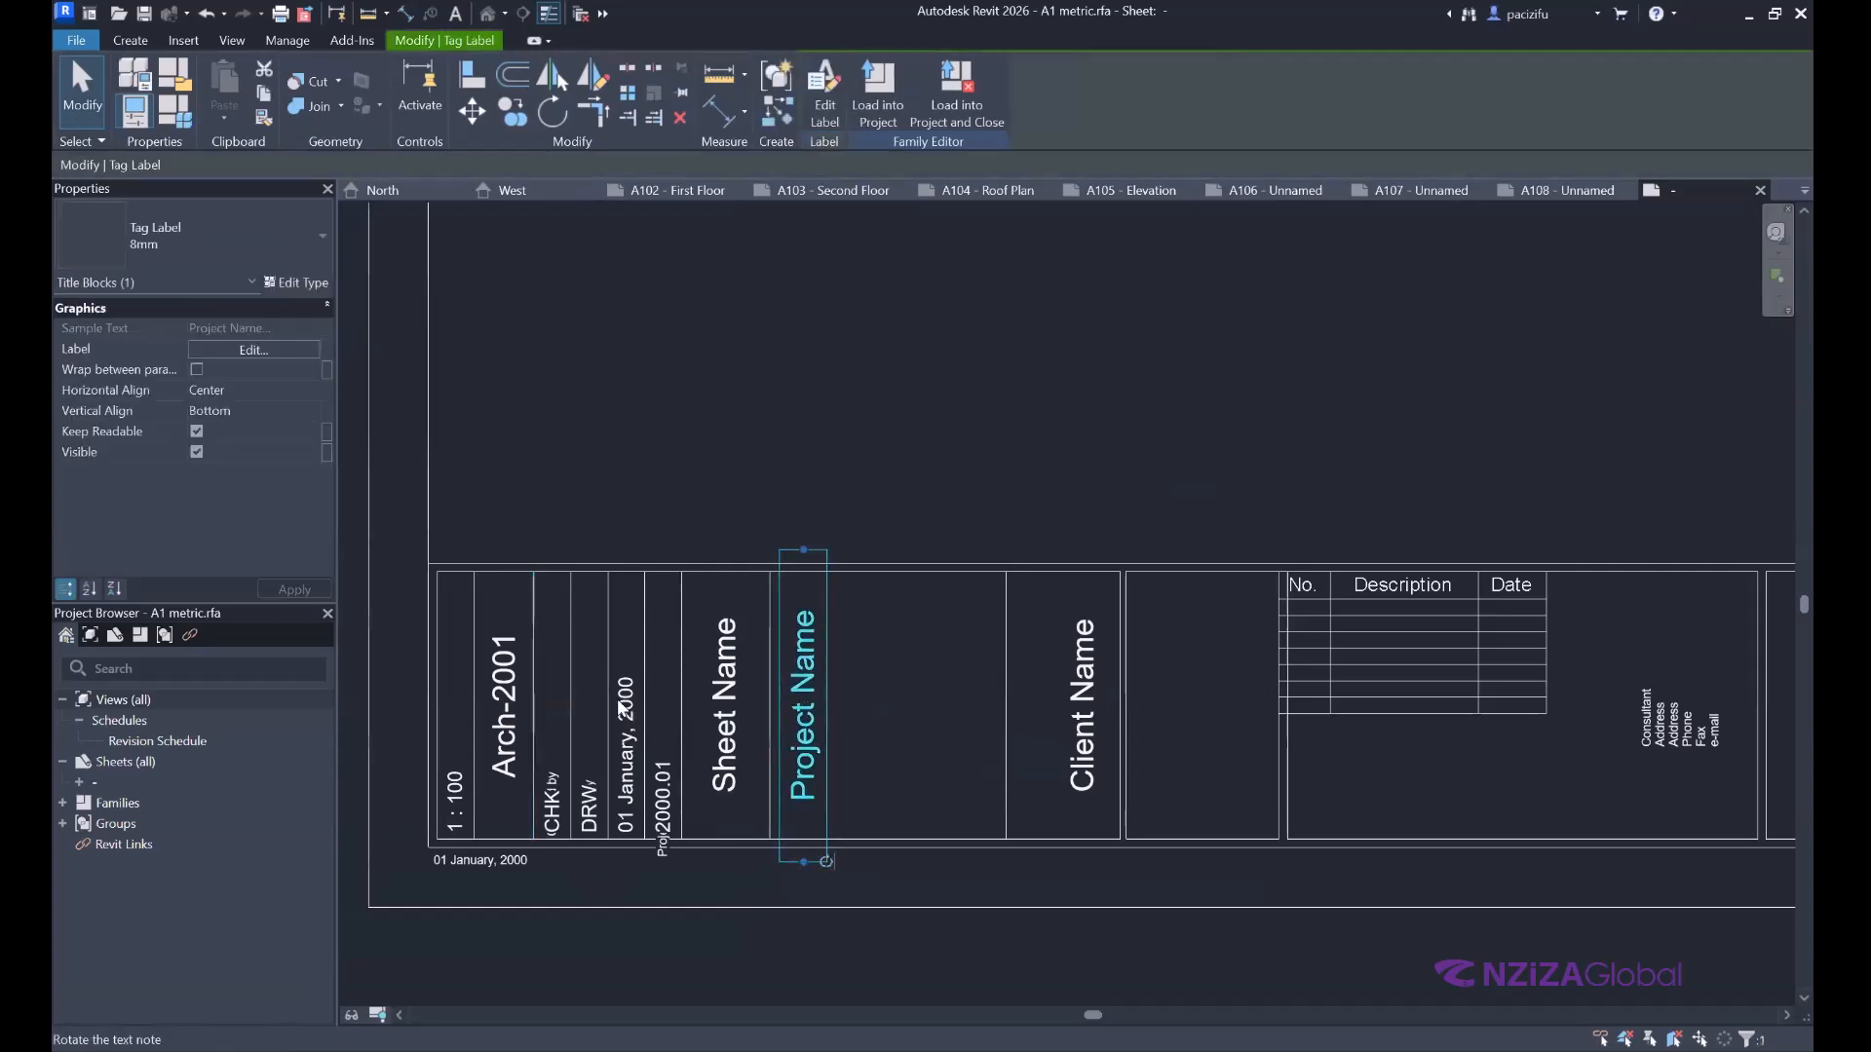
left_click(724, 763)
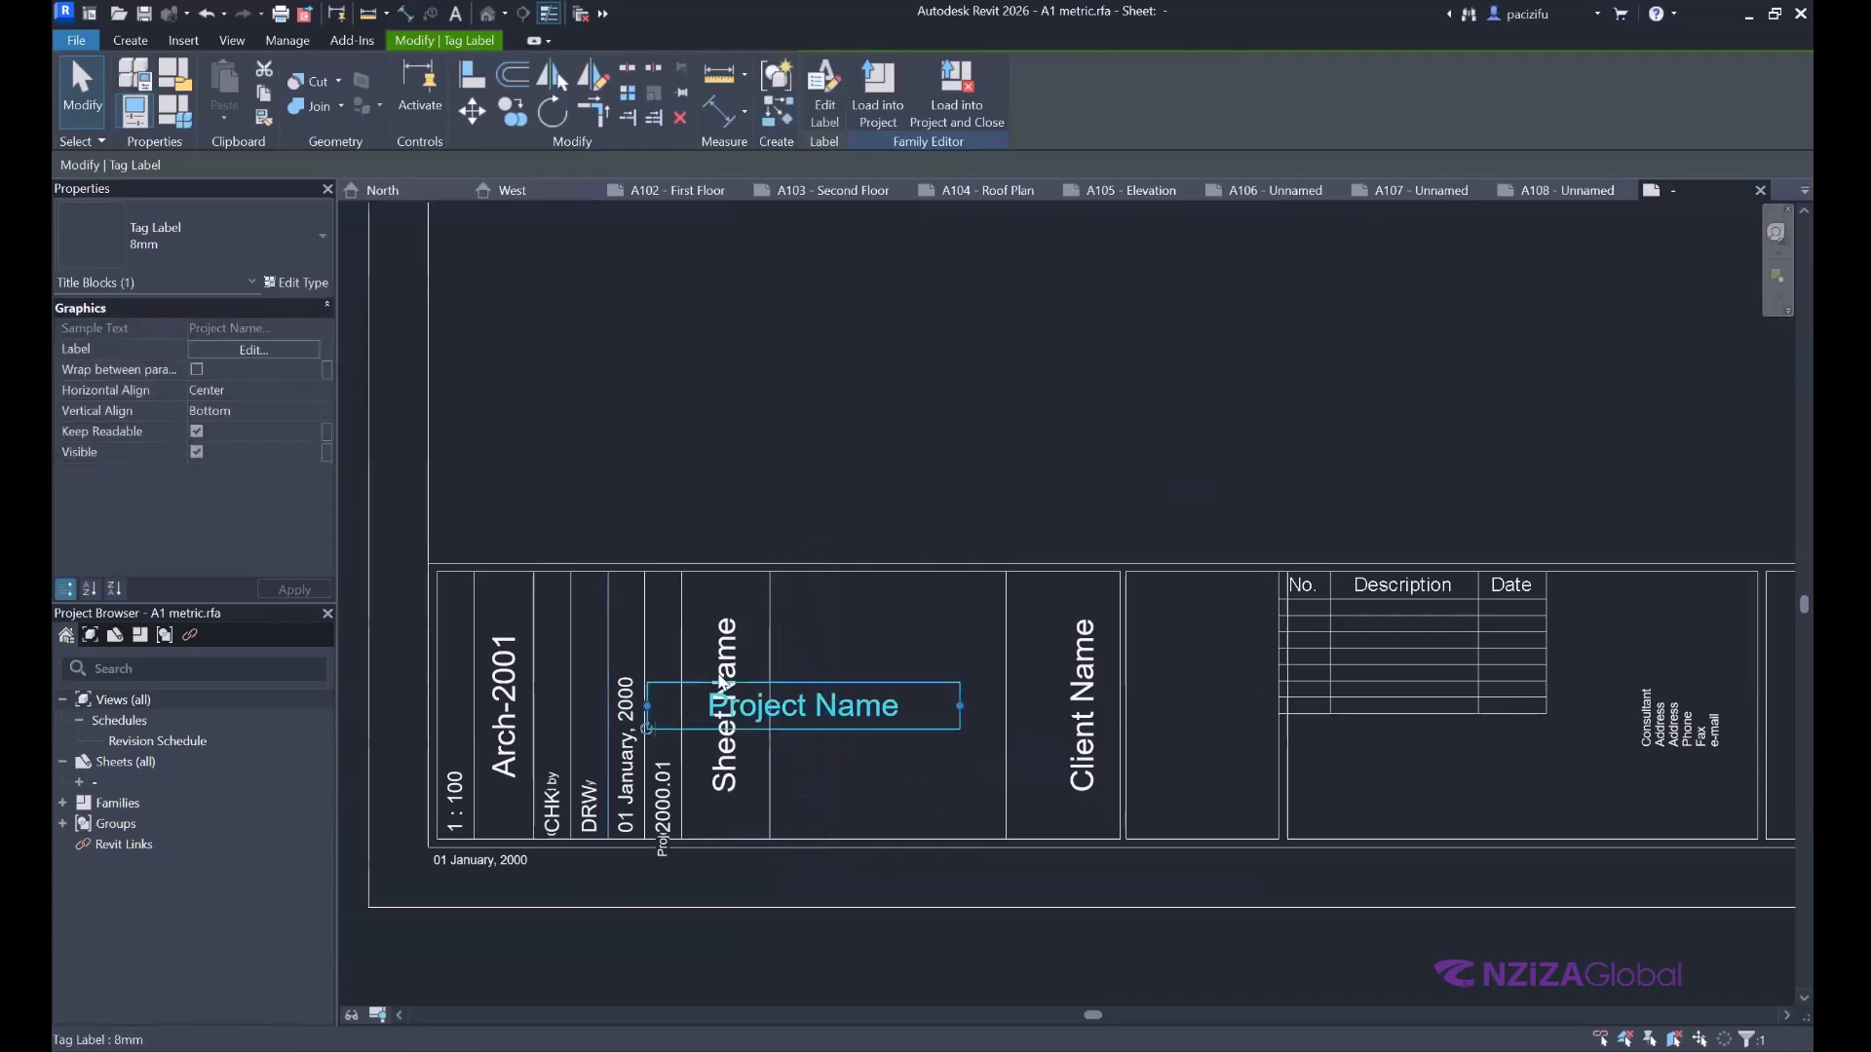
left_click_drag(722, 683, 867, 674)
Rotate the Sheet Name and Client Name labels to read horizontally and position them near the Project Name label.
left_click(724, 780)
left_click(1082, 762)
left_click_drag(1104, 868, 795, 777)
scroll(794, 764, "down", 1)
middle_click_drag(826, 705, 765, 723)
scroll(721, 672, "up", 1)
left_click_drag(873, 692, 911, 657)
Delete the narrow cells' divider lines together with their scale, sheet number, checker, drawer, date and project number labels.
scroll(887, 721, "down", 1)
scroll(751, 703, "up", 2)
left_click_drag(944, 731, 657, 659)
key("Delete")
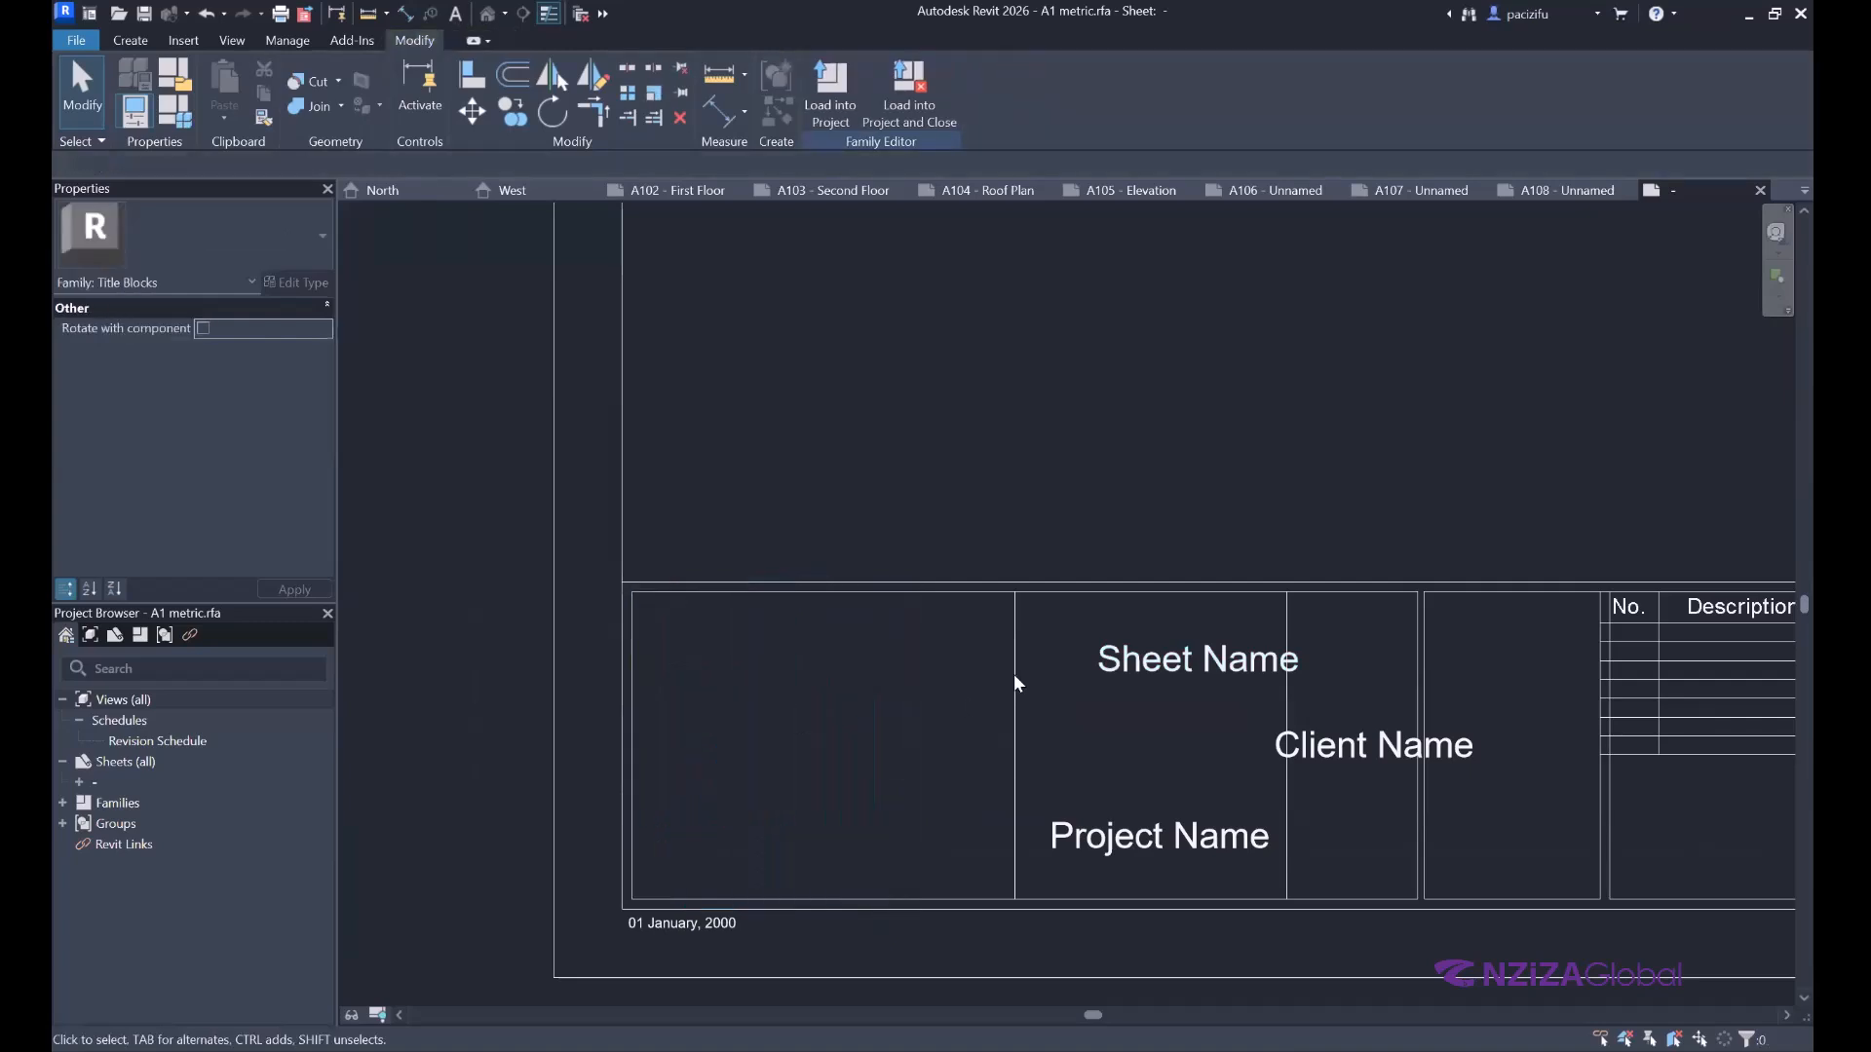
Stack the Sheet Name, Project Name and Client Name labels from top to bottom in the first cell of the strip.
left_click(1013, 676)
left_click_drag(1152, 654, 776, 629)
left_click_drag(1164, 843, 833, 724)
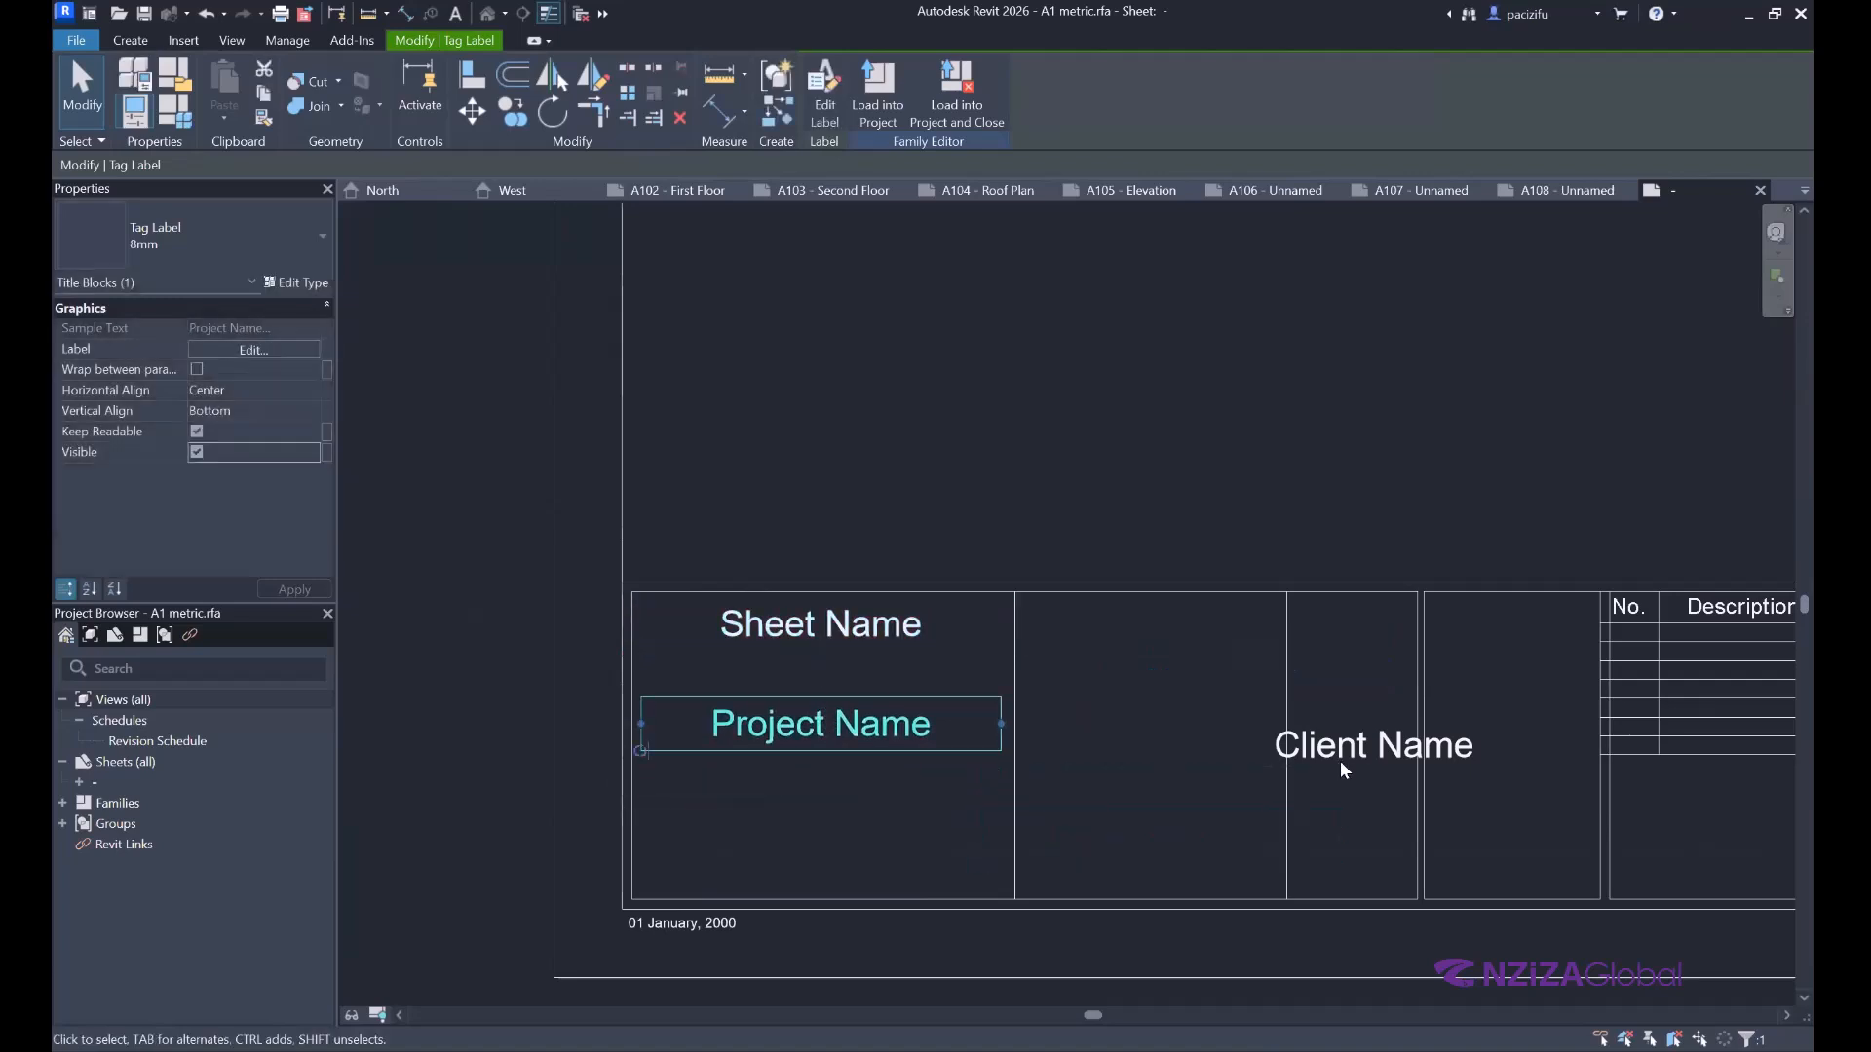
left_click_drag(1341, 760, 788, 849)
left_click(427, 697)
Delete the two vertical divider lines beside the stacked name labels to form one wide cell.
scroll(530, 729, "down", 3)
scroll(741, 678, "up", 2)
left_click(736, 675)
key("Delete")
scroll(976, 630, "down", 1)
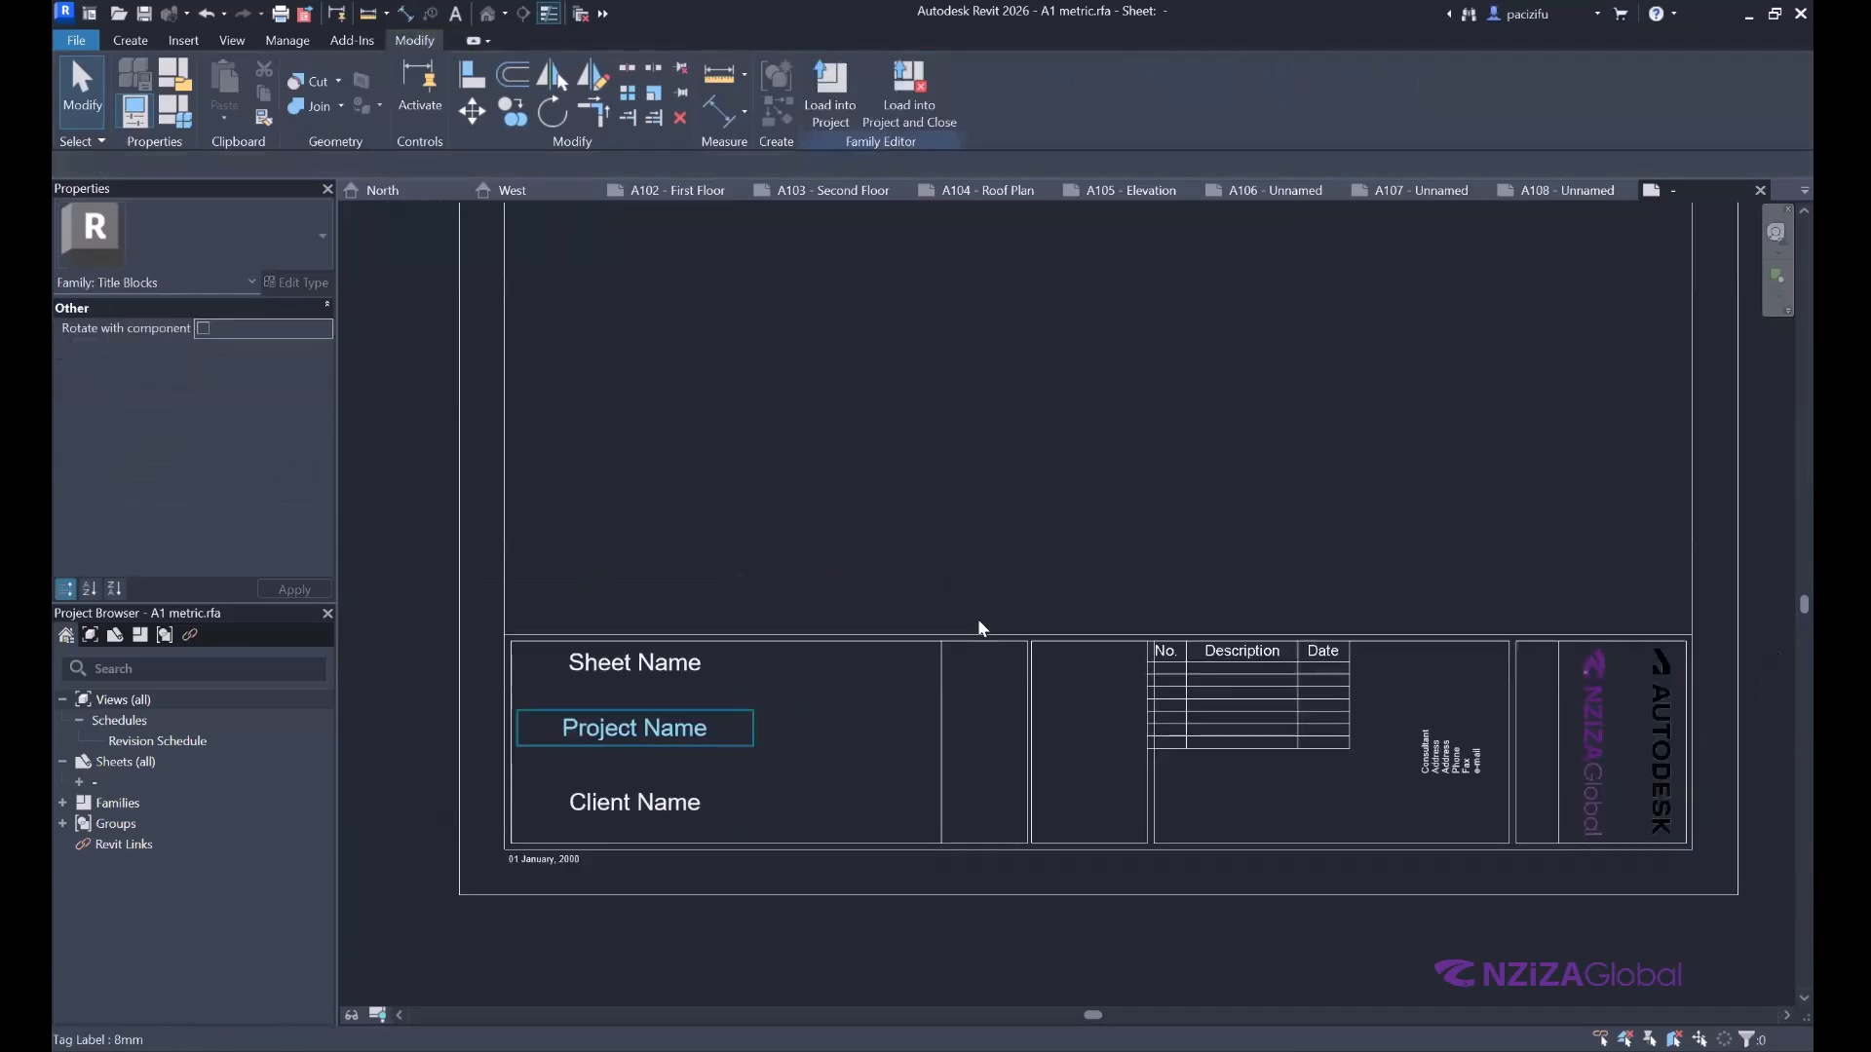
scroll(979, 629, "up", 2)
left_click(1014, 631)
key("Delete")
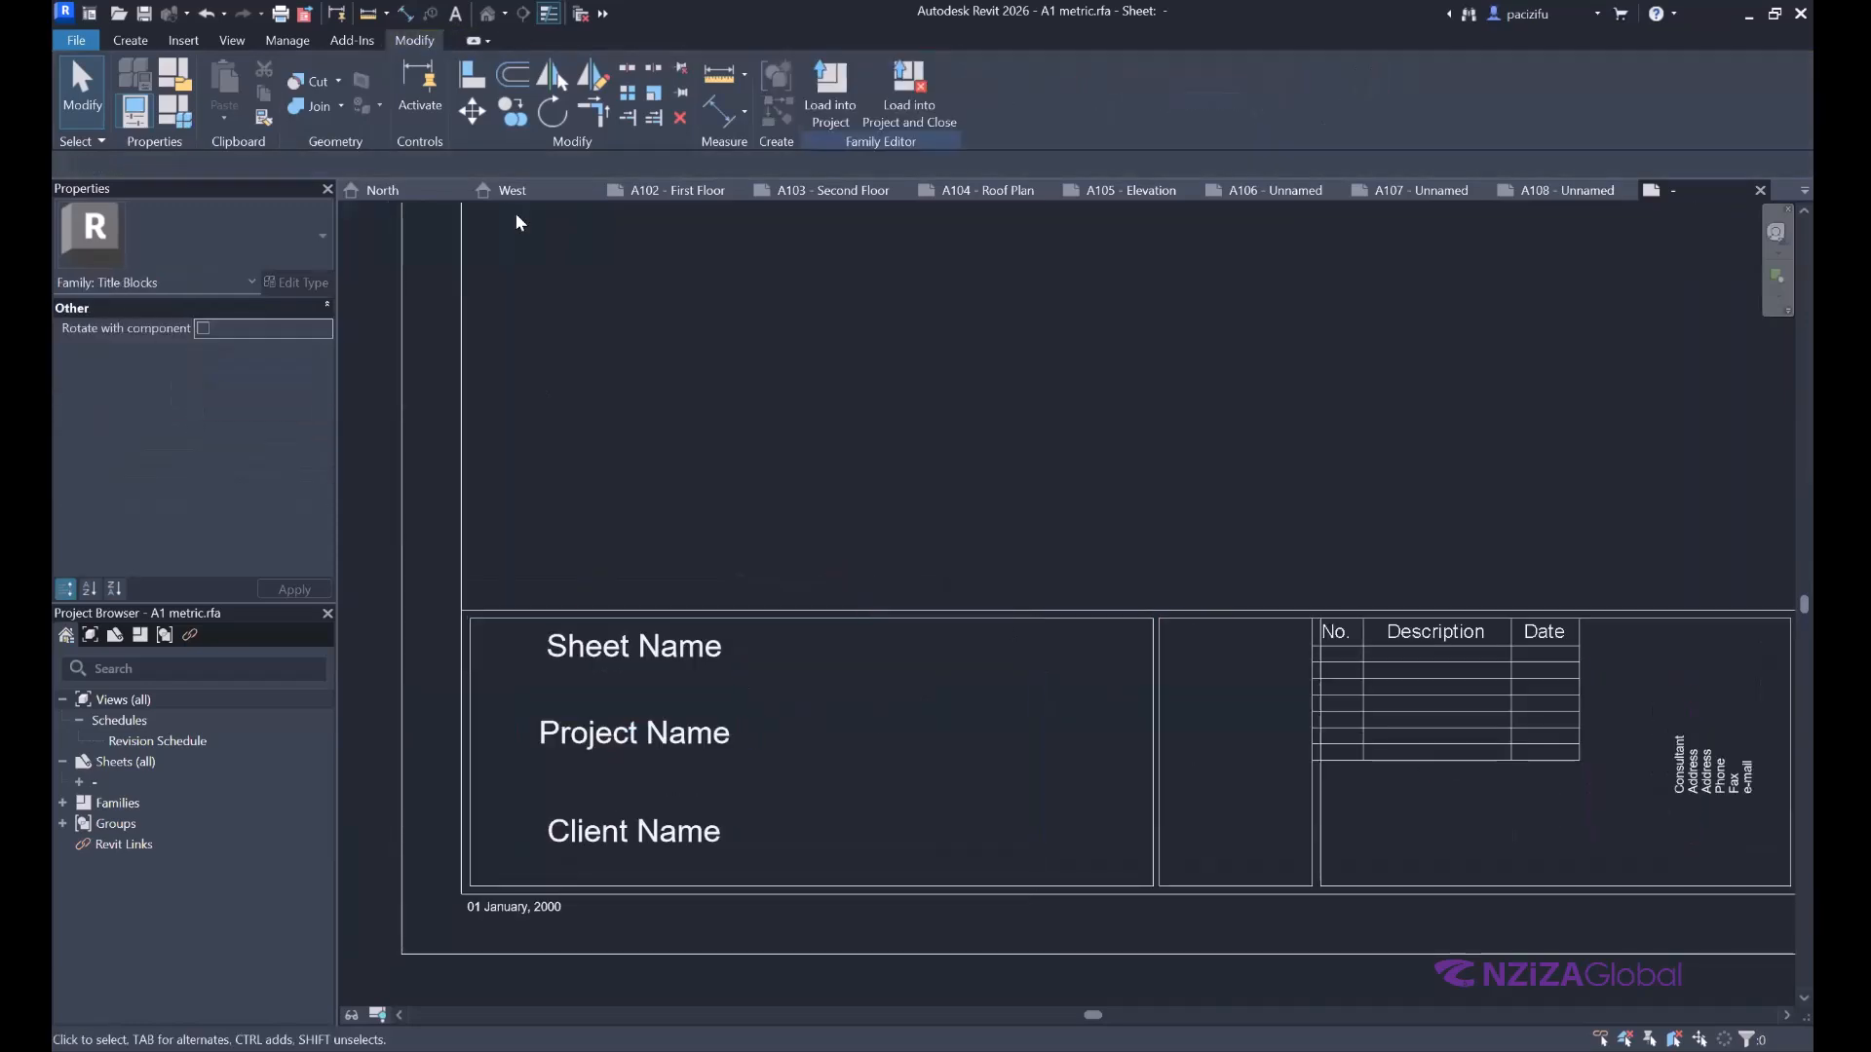
Copy the wide cell's upper line twice, placing the copies between the Sheet Name, Project Name and Client Name labels.
left_click(513, 113)
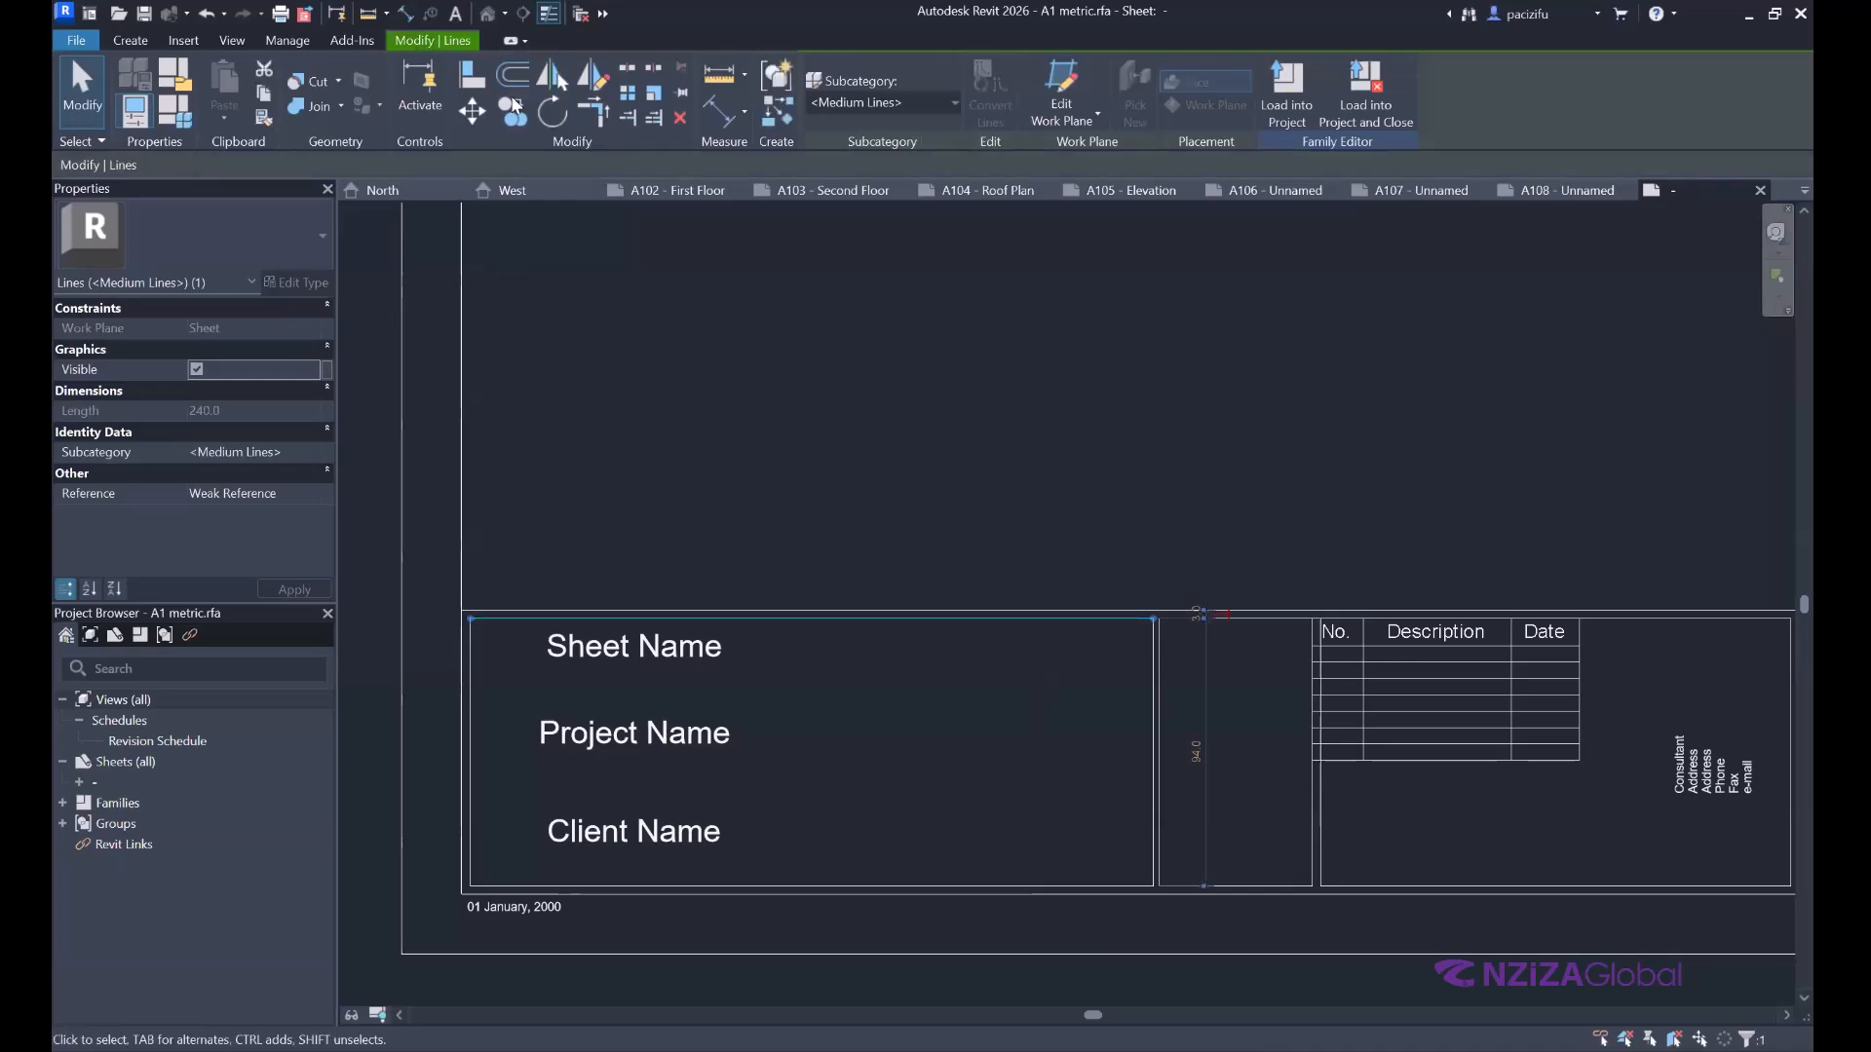
left_click(473, 606)
scroll(474, 606, "up", 2)
left_click(481, 711)
scroll(536, 671, "down", 2)
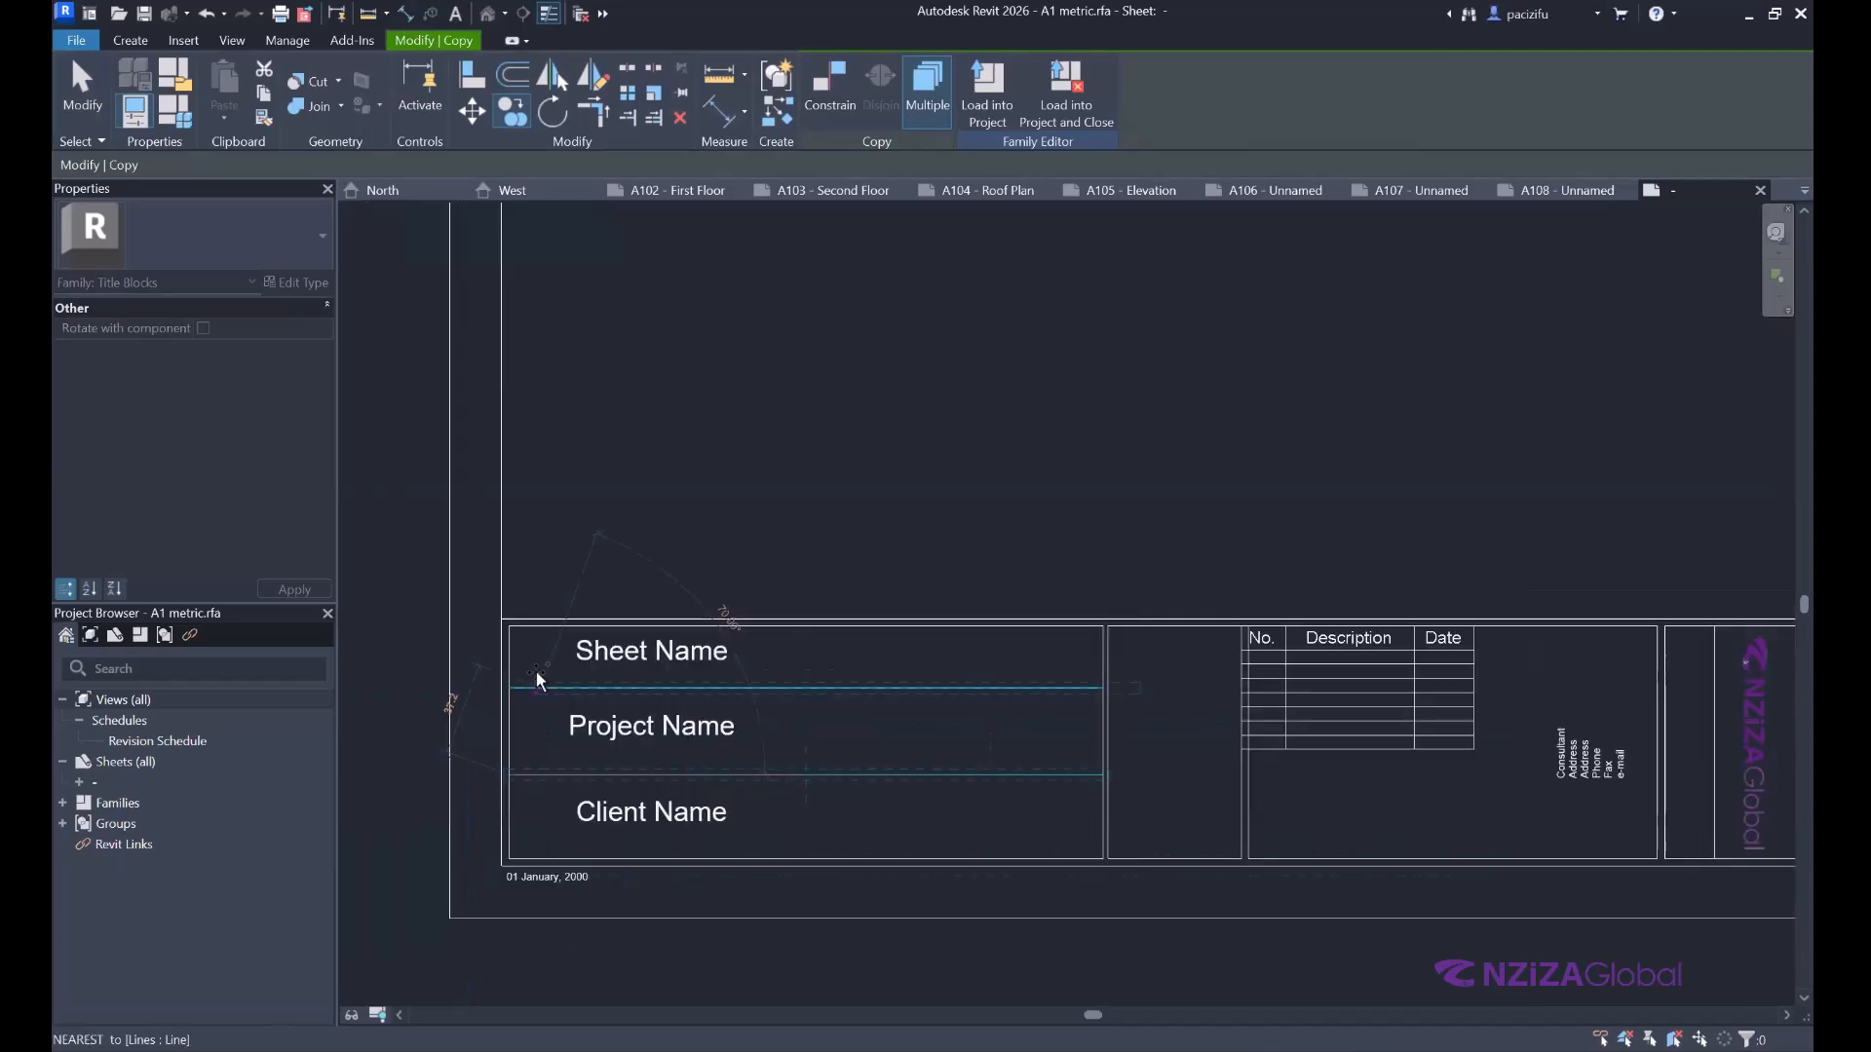
key("Escape")
middle_click_drag(1033, 838, 824, 834)
scroll(824, 834, "down", 1)
scroll(837, 847, "up", 2)
scroll(892, 936, "down", 4)
scroll(932, 813, "up", 2)
key("Escape")
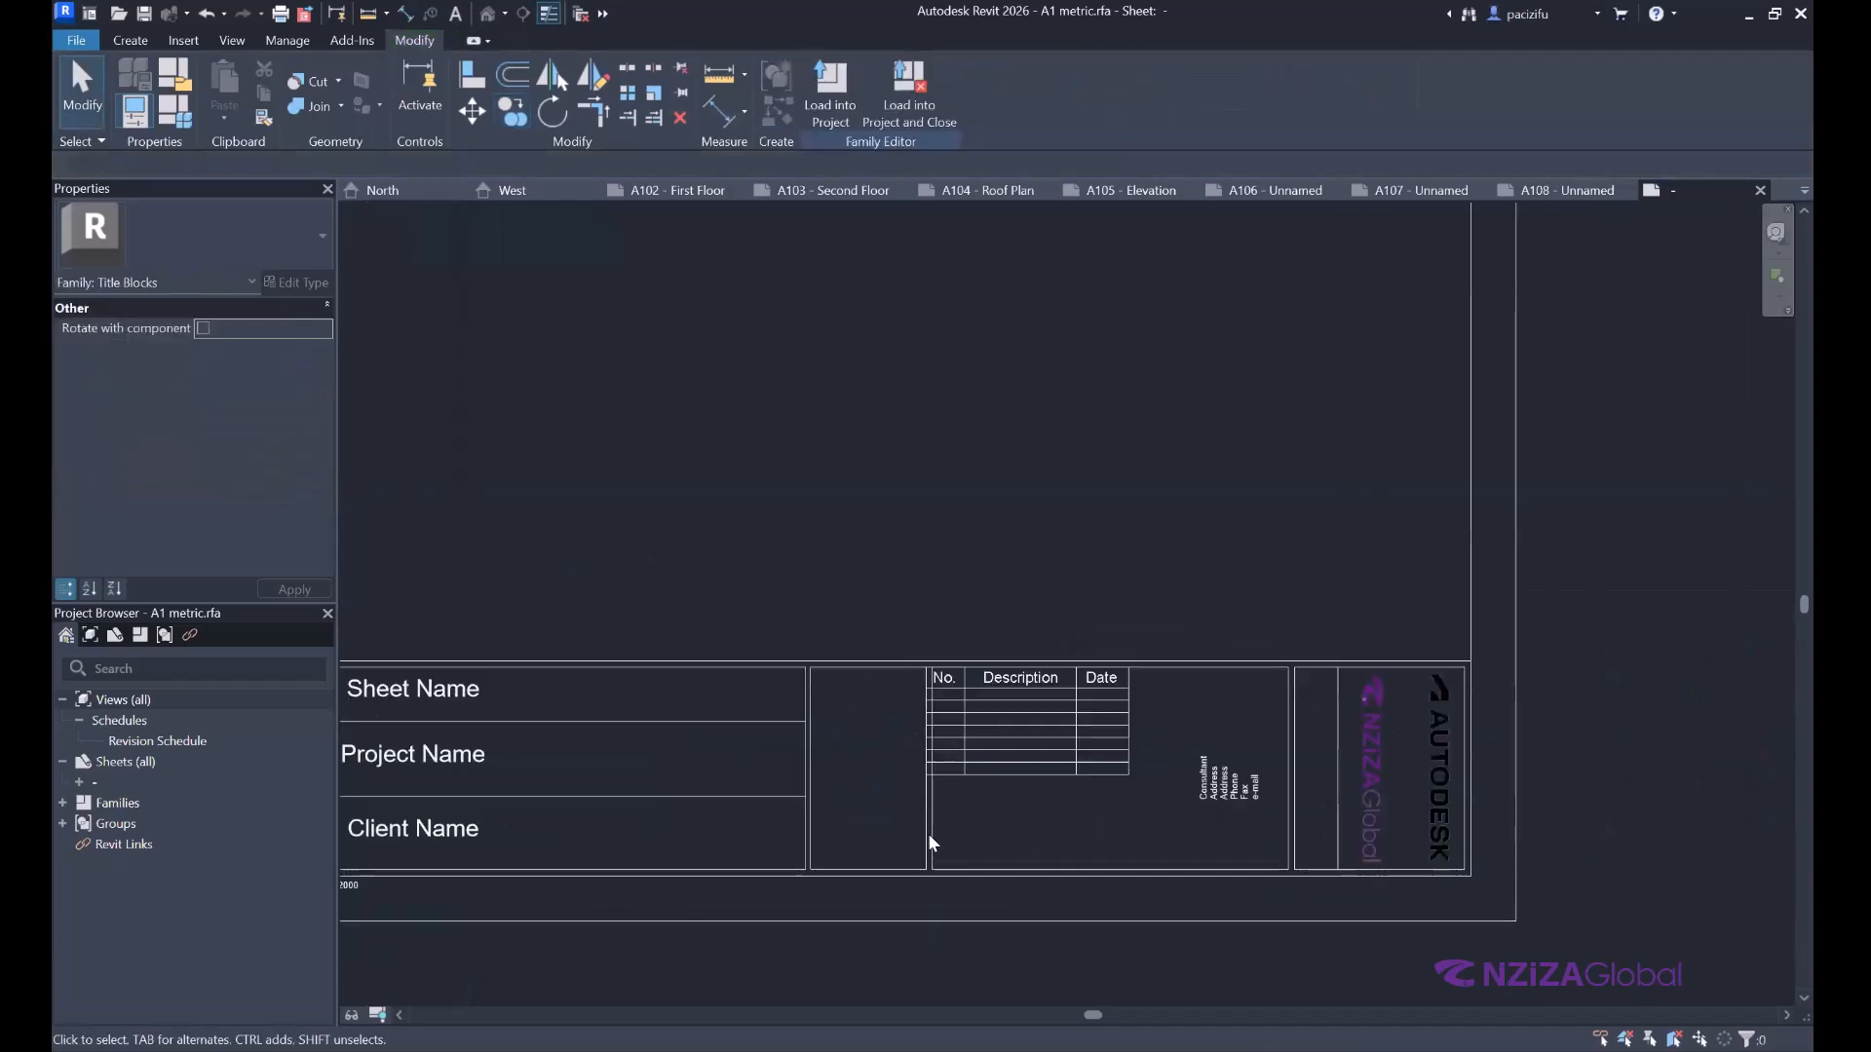
Delete the consultant address text from the cell containing the revision schedule.
left_click(927, 833)
scroll(906, 838, "up", 2)
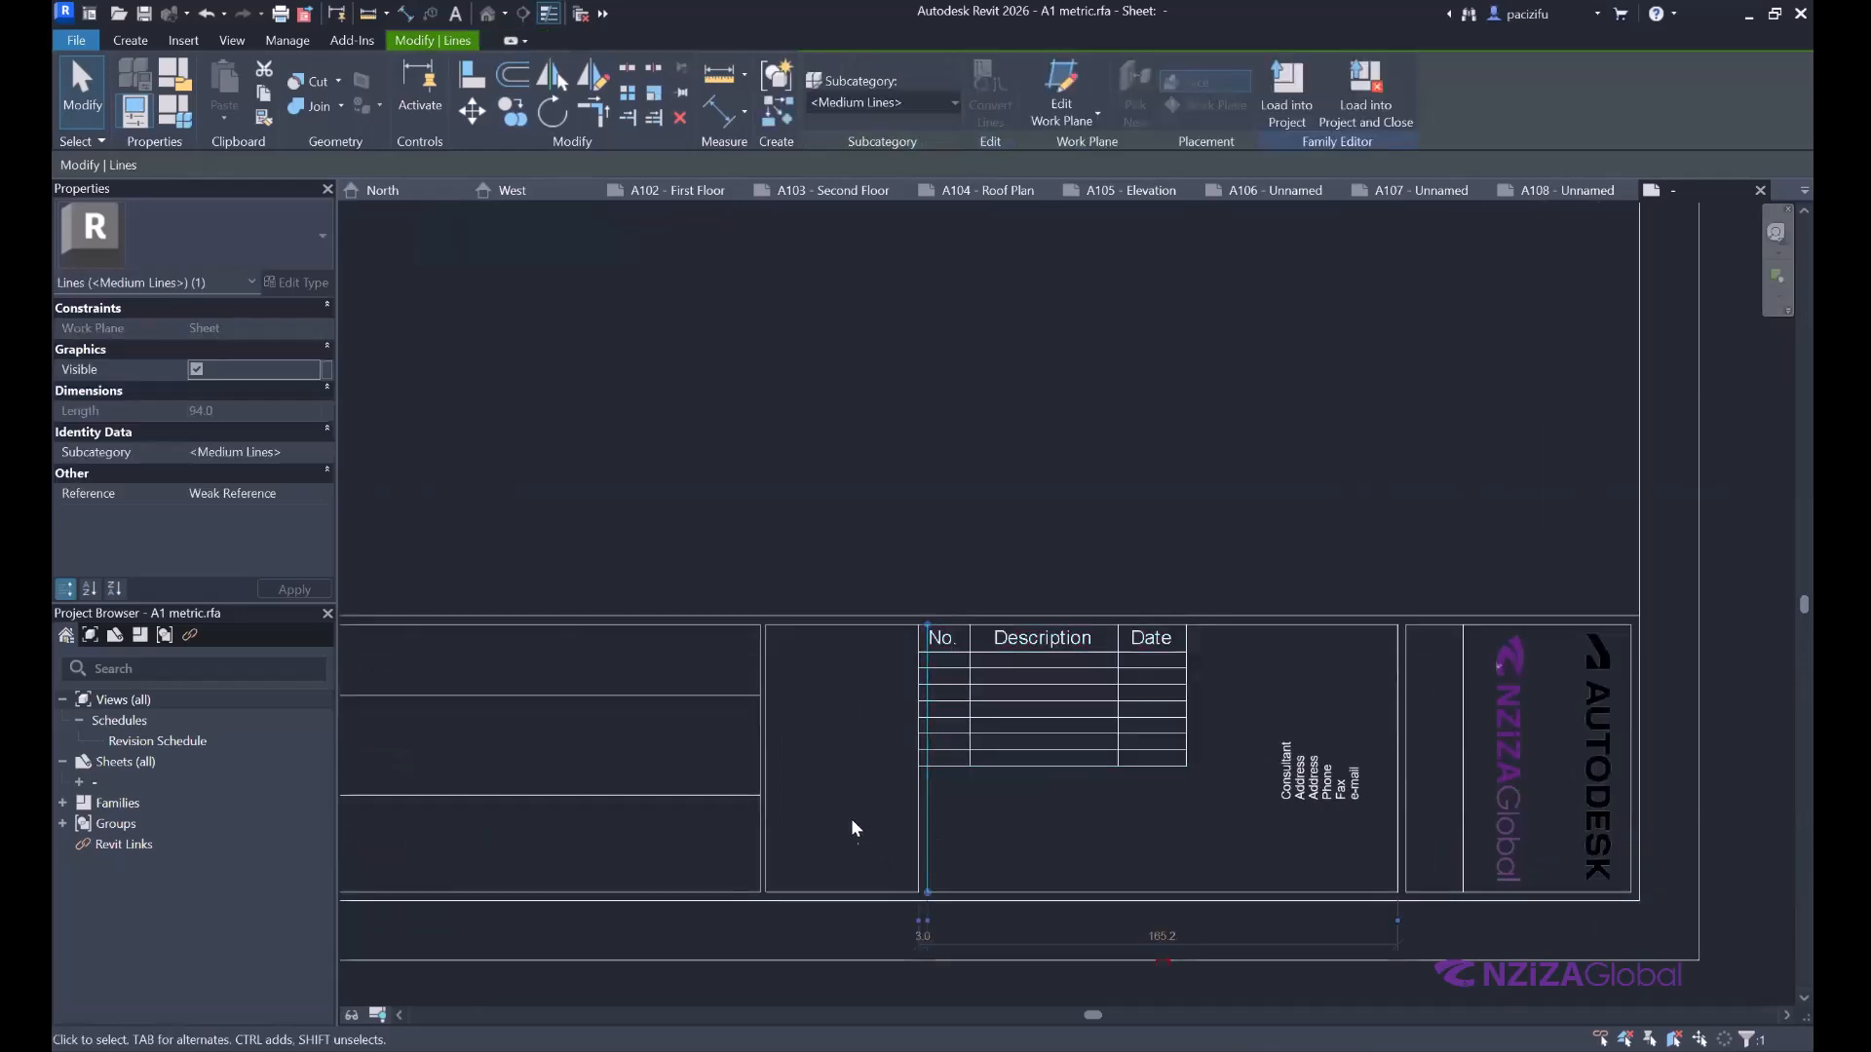
scroll(848, 844, "up", 1)
scroll(858, 839, "down", 2)
scroll(860, 839, "up", 1)
left_click(1232, 780)
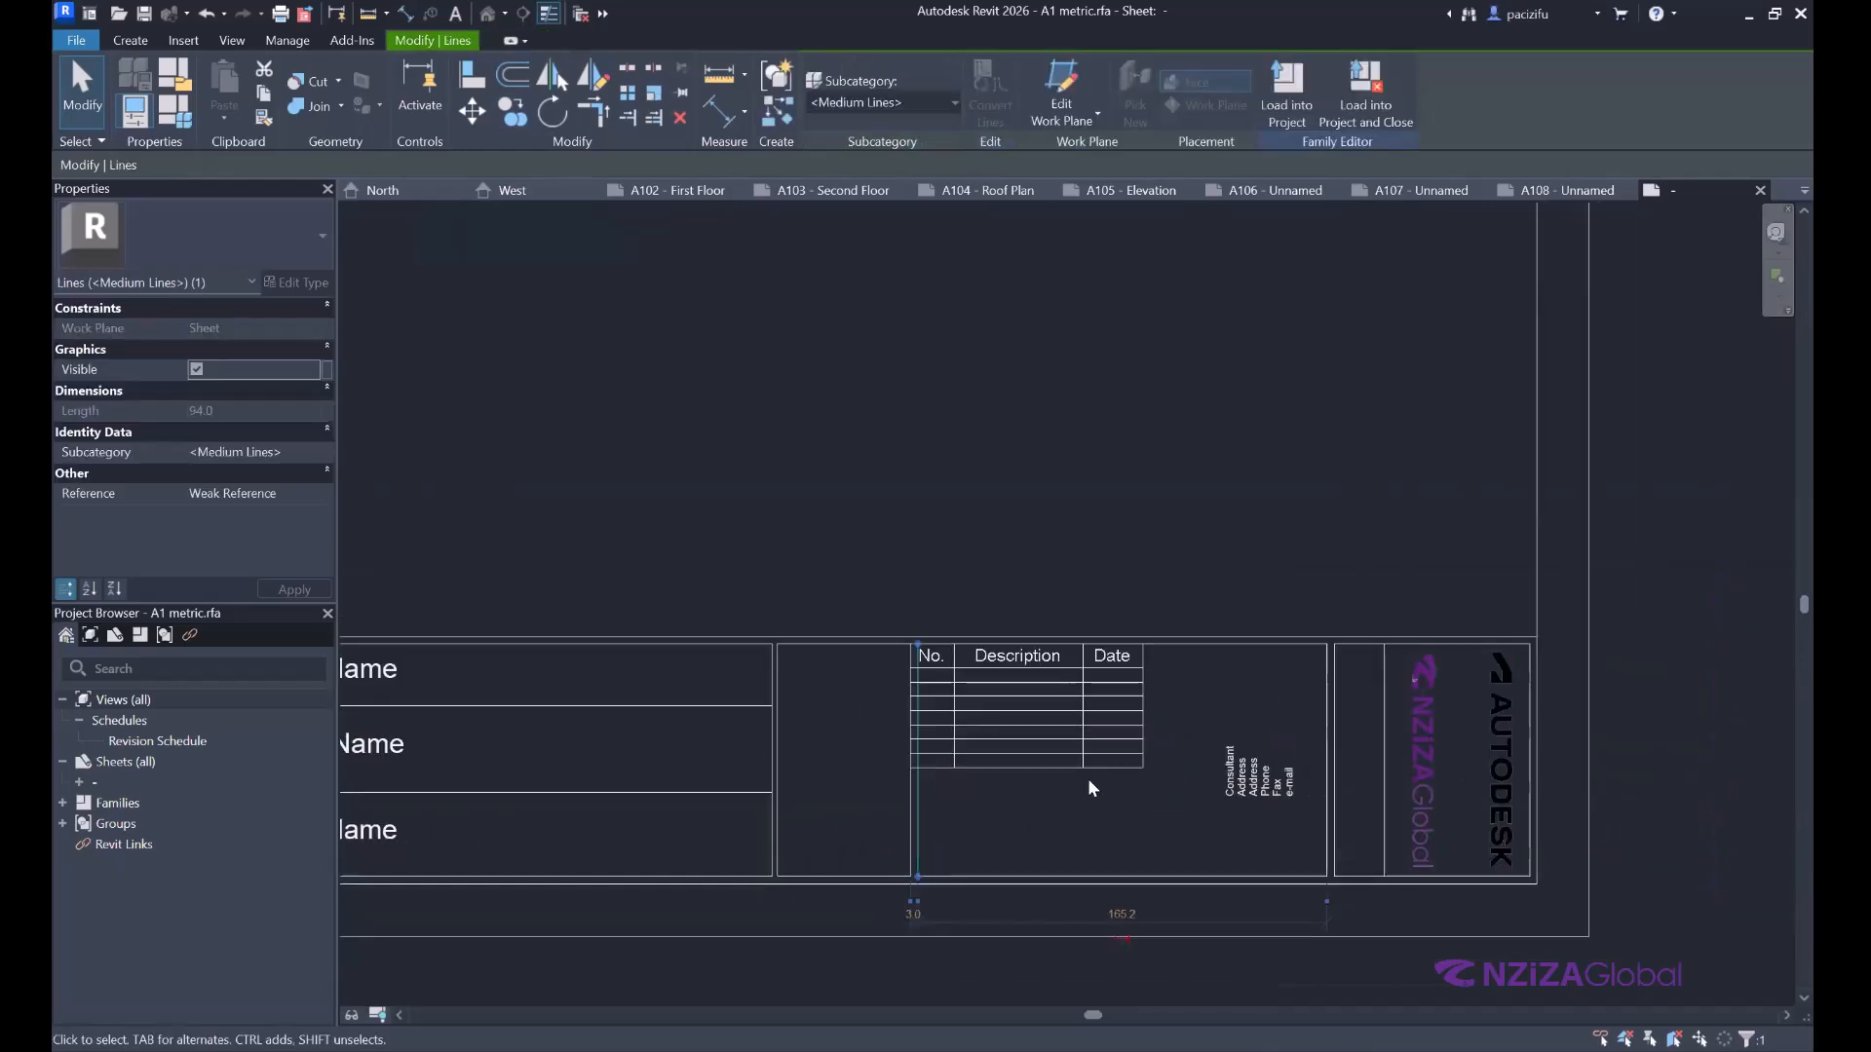
key("Delete")
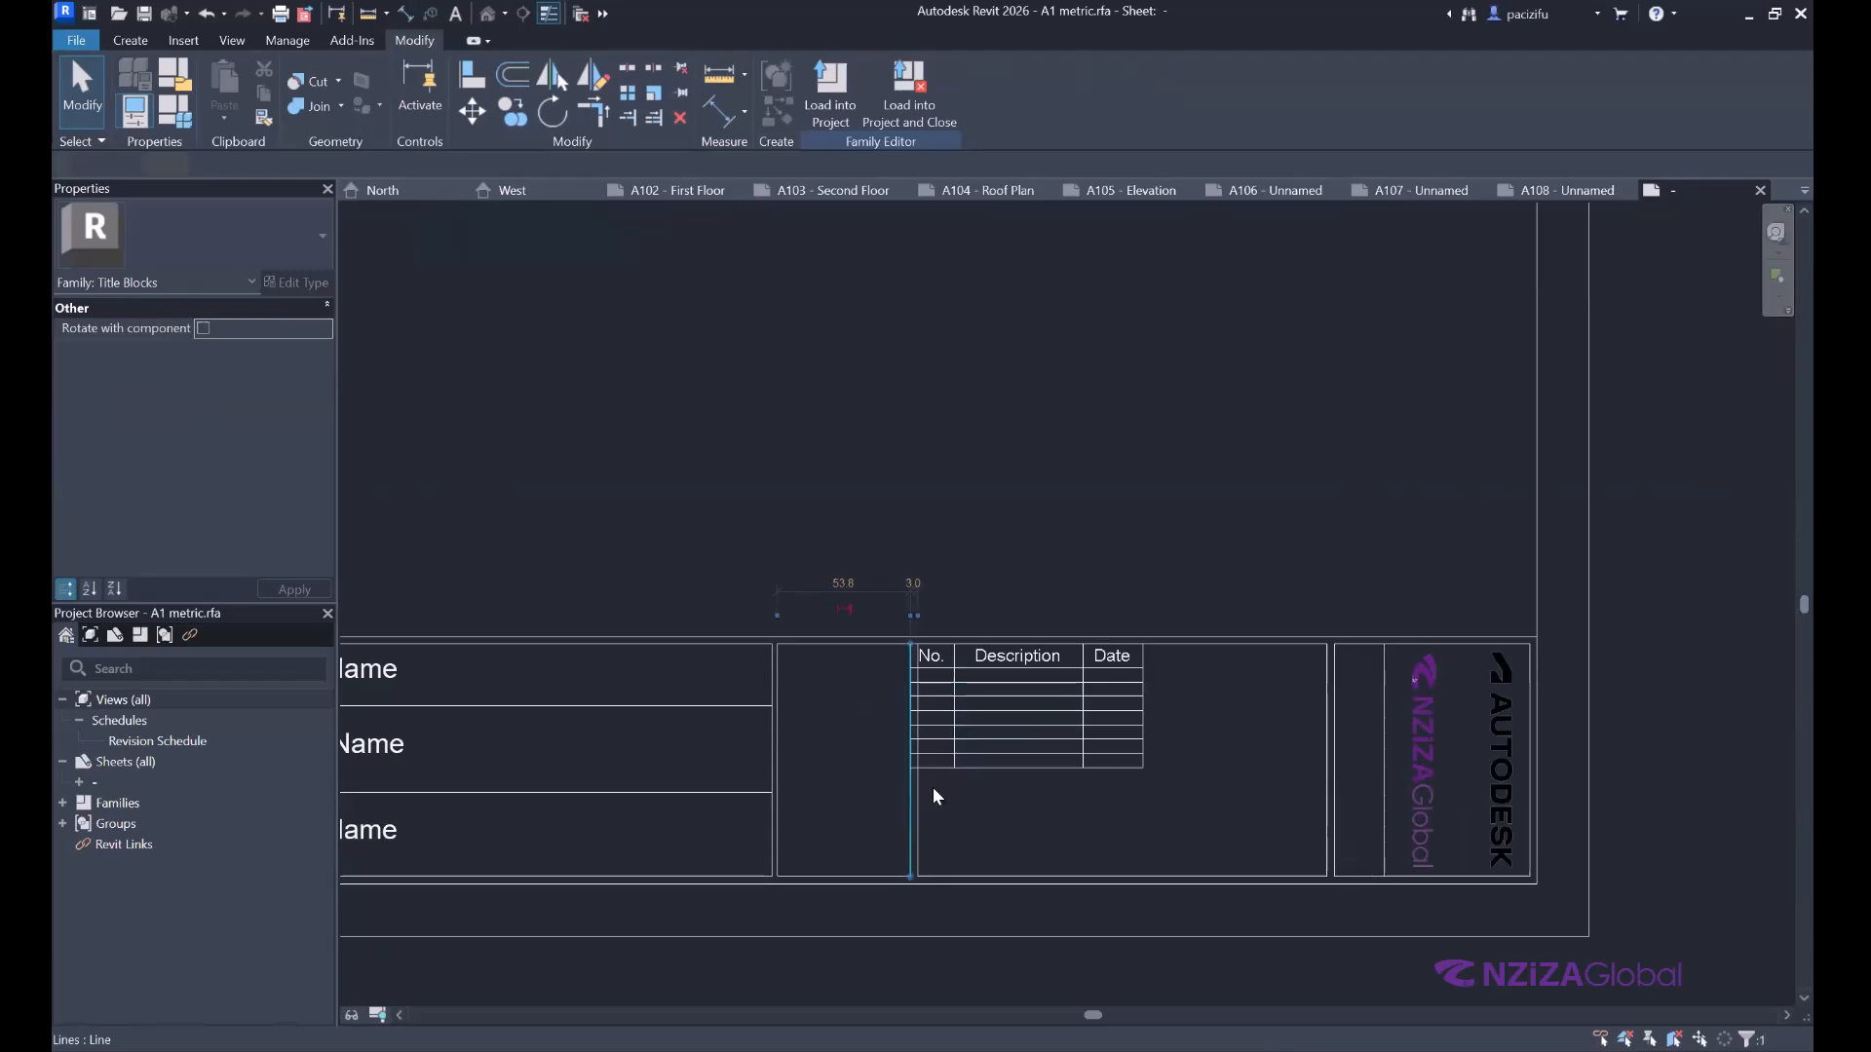
Nudge the revision schedule right and down so it sits fully inside its cell, then deselect it.
scroll(956, 756, "down", 1)
left_click(956, 756)
key("Right")
key("Right")
key("Right")
key("Down")
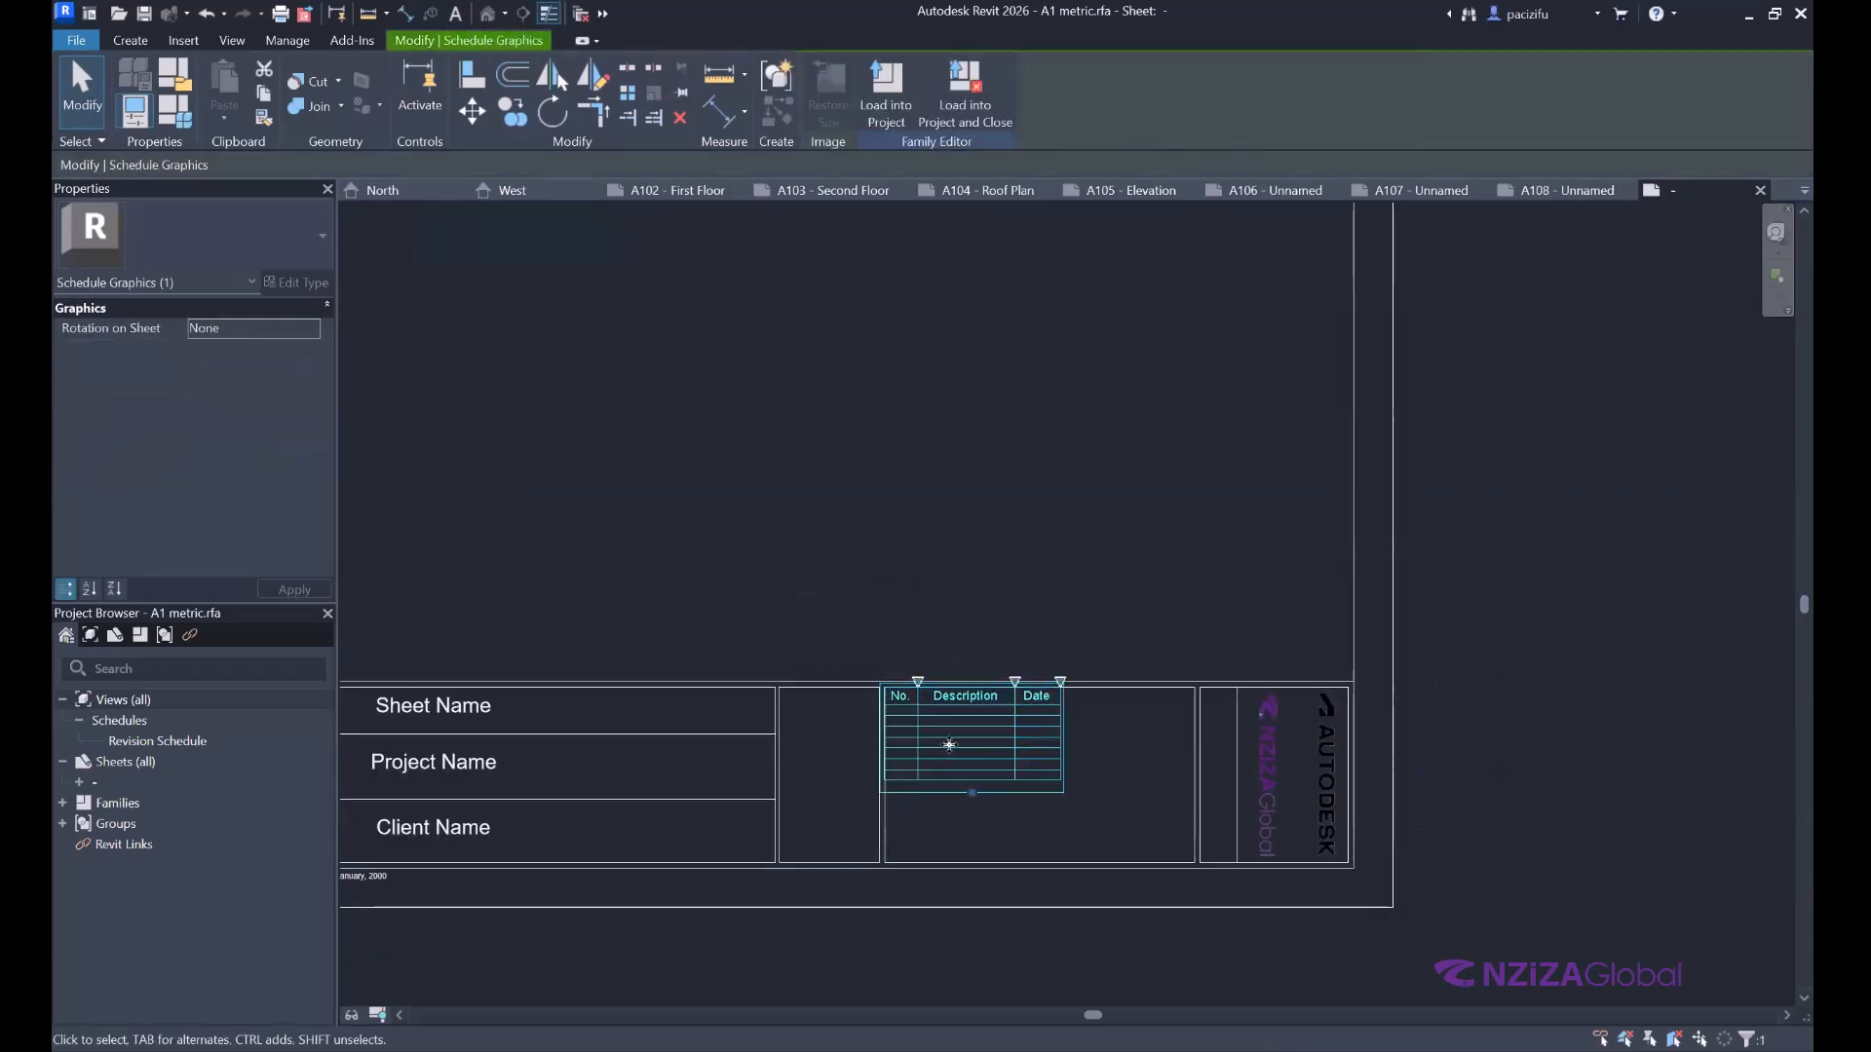
key("Down")
key("Down")
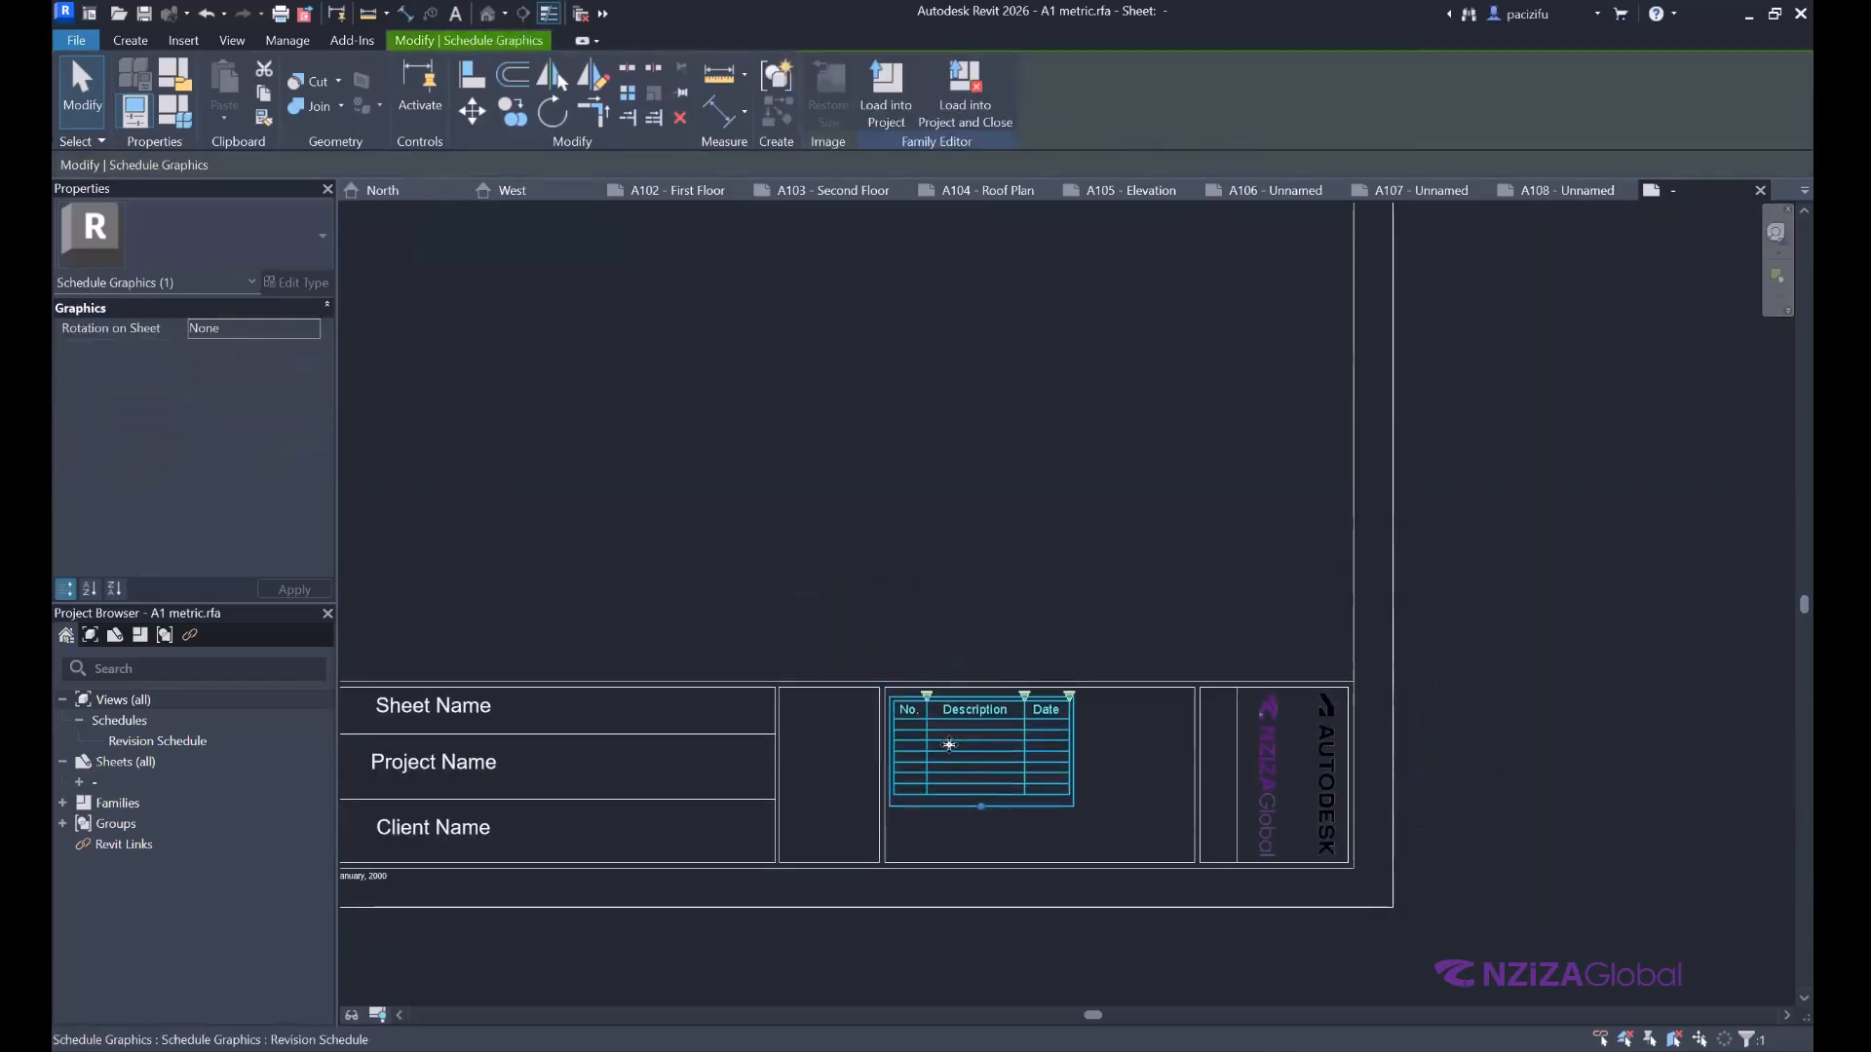
key("Up")
key("Right")
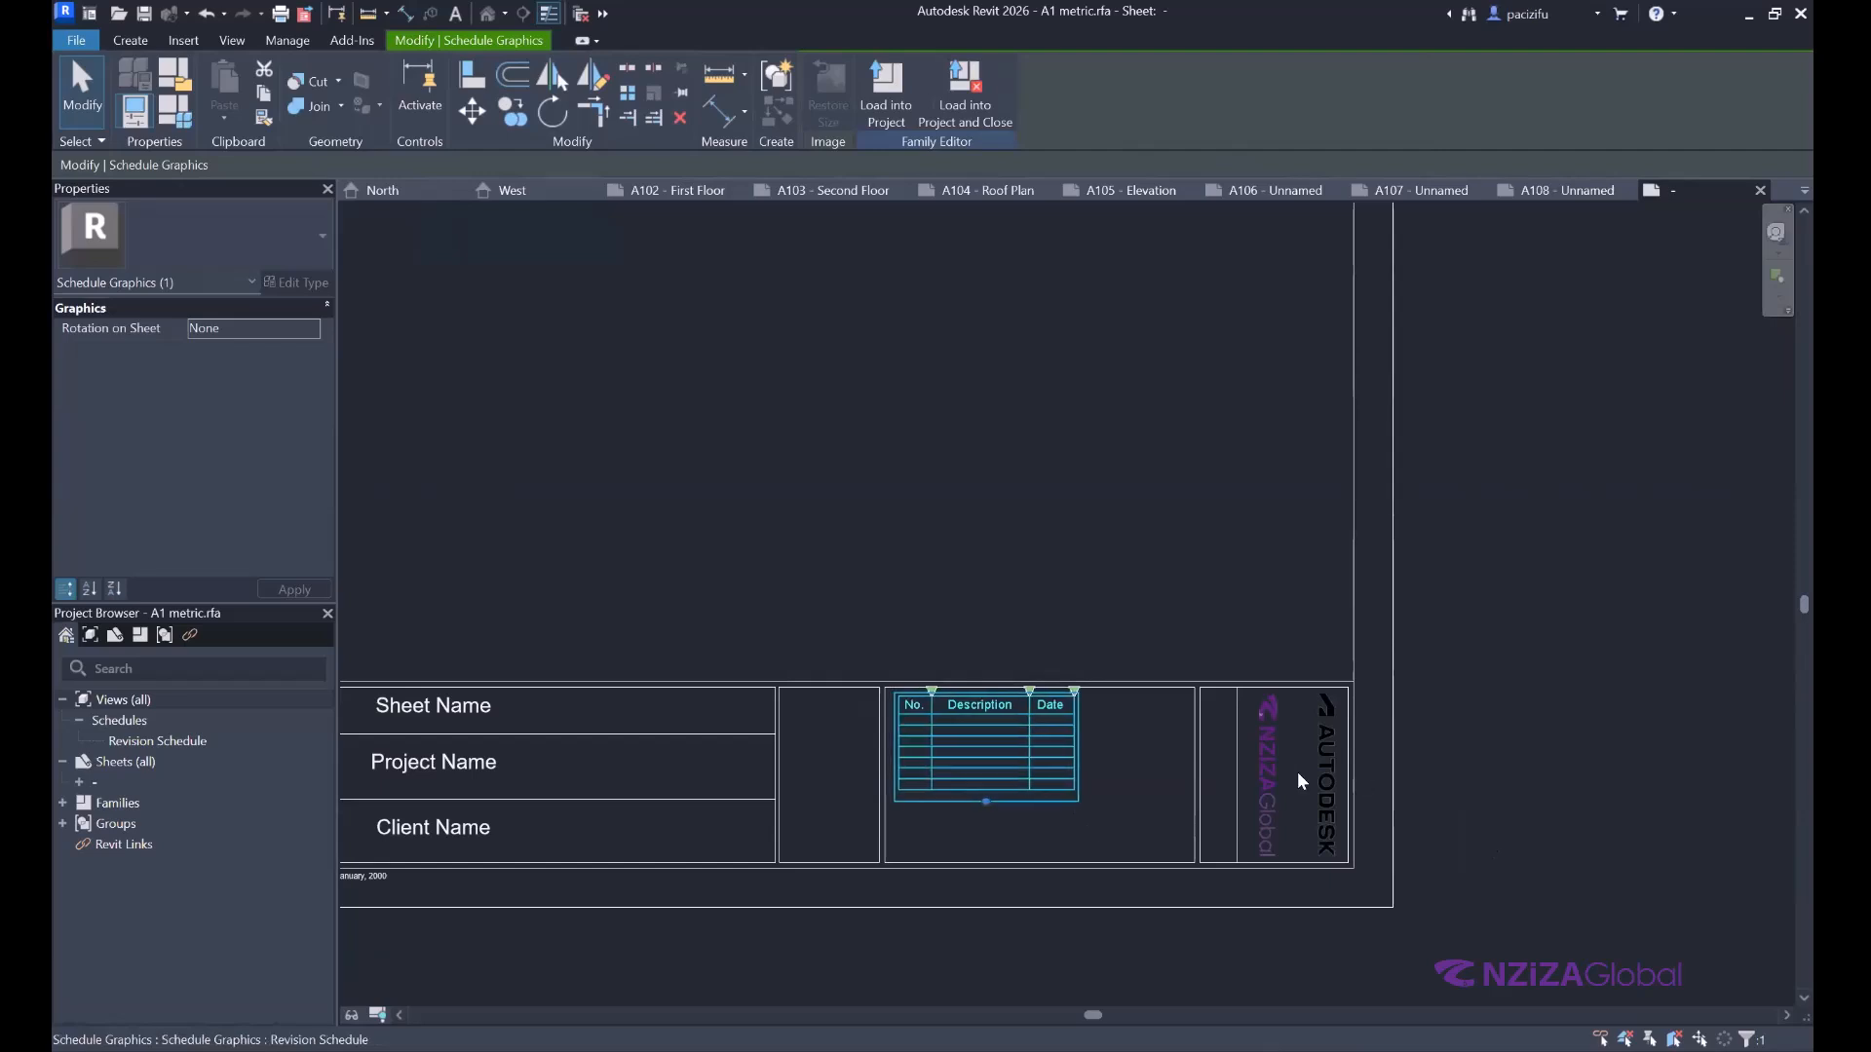
left_click(1173, 779)
Delete the Autodesk logo image from the last cell of the title block strip.
scroll(1173, 779, "up", 3)
left_click(1298, 716)
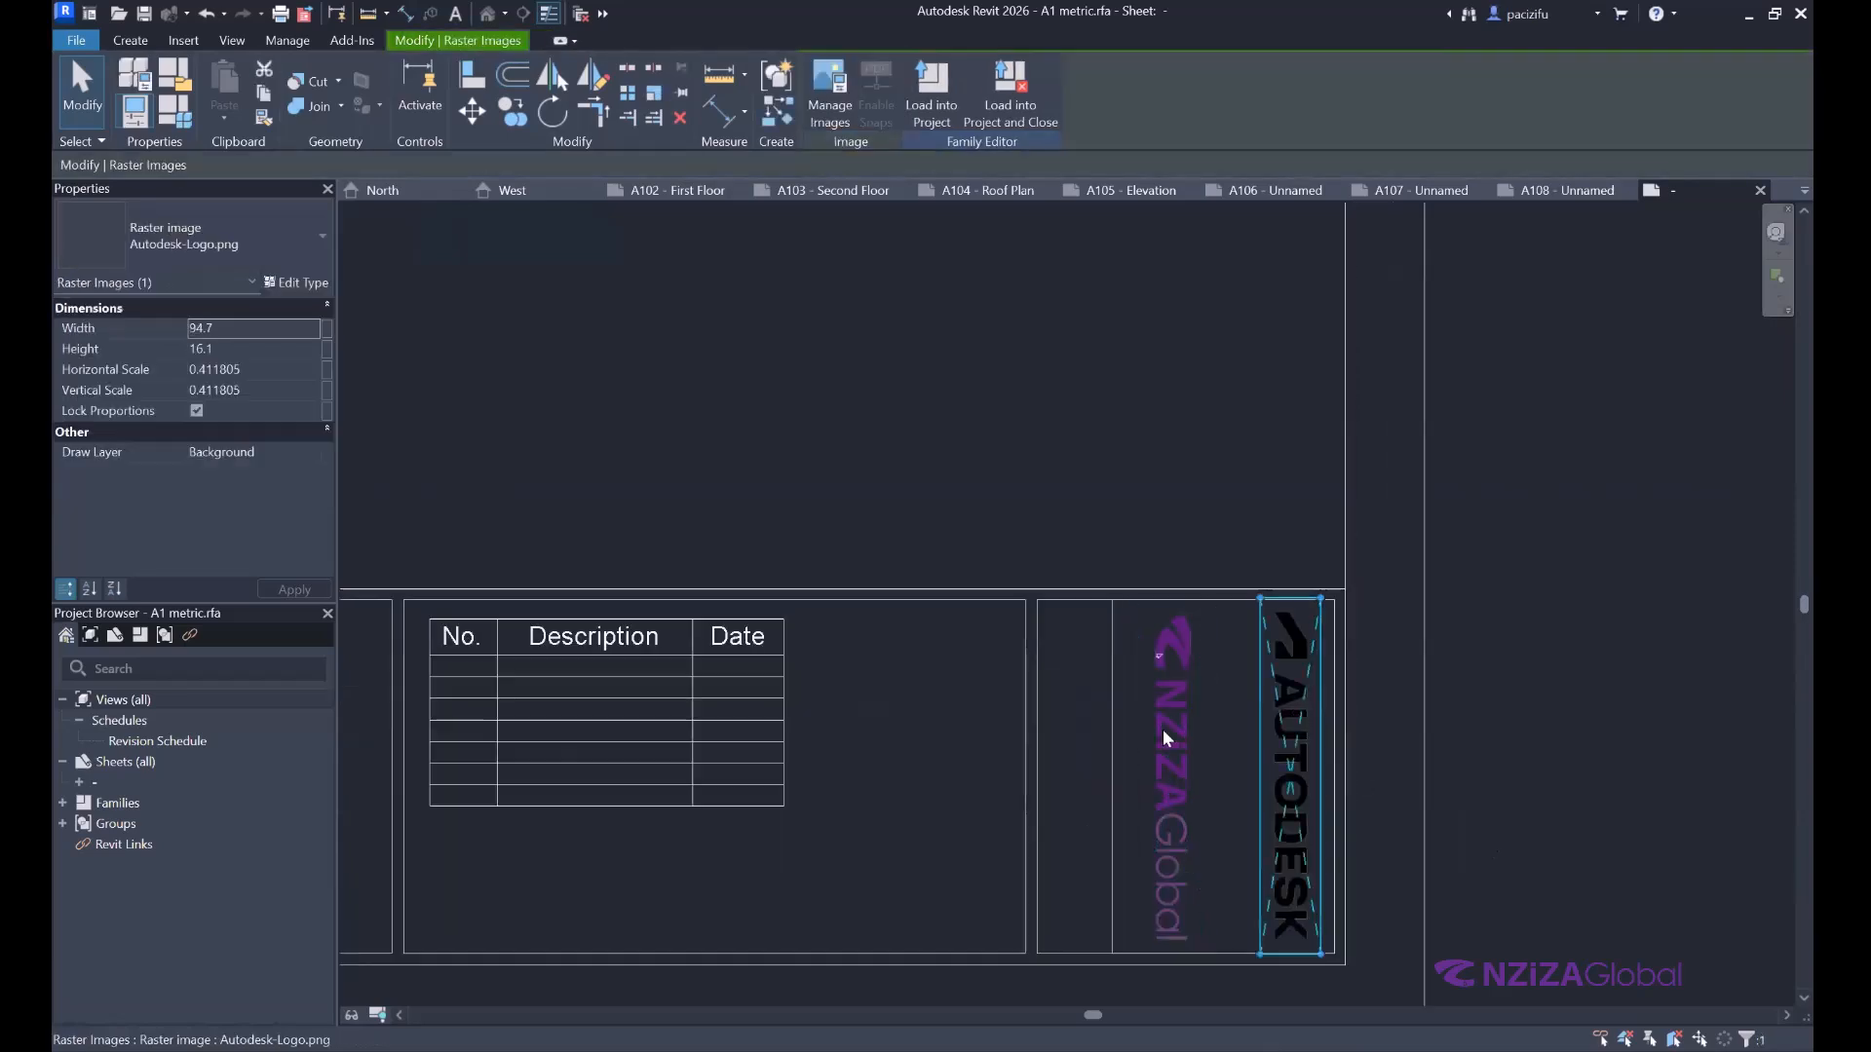
key("Delete")
Rotate the NZIZA Global logo 90° so it reads horizontally, and move it up in the last title block cell.
left_click(1125, 778)
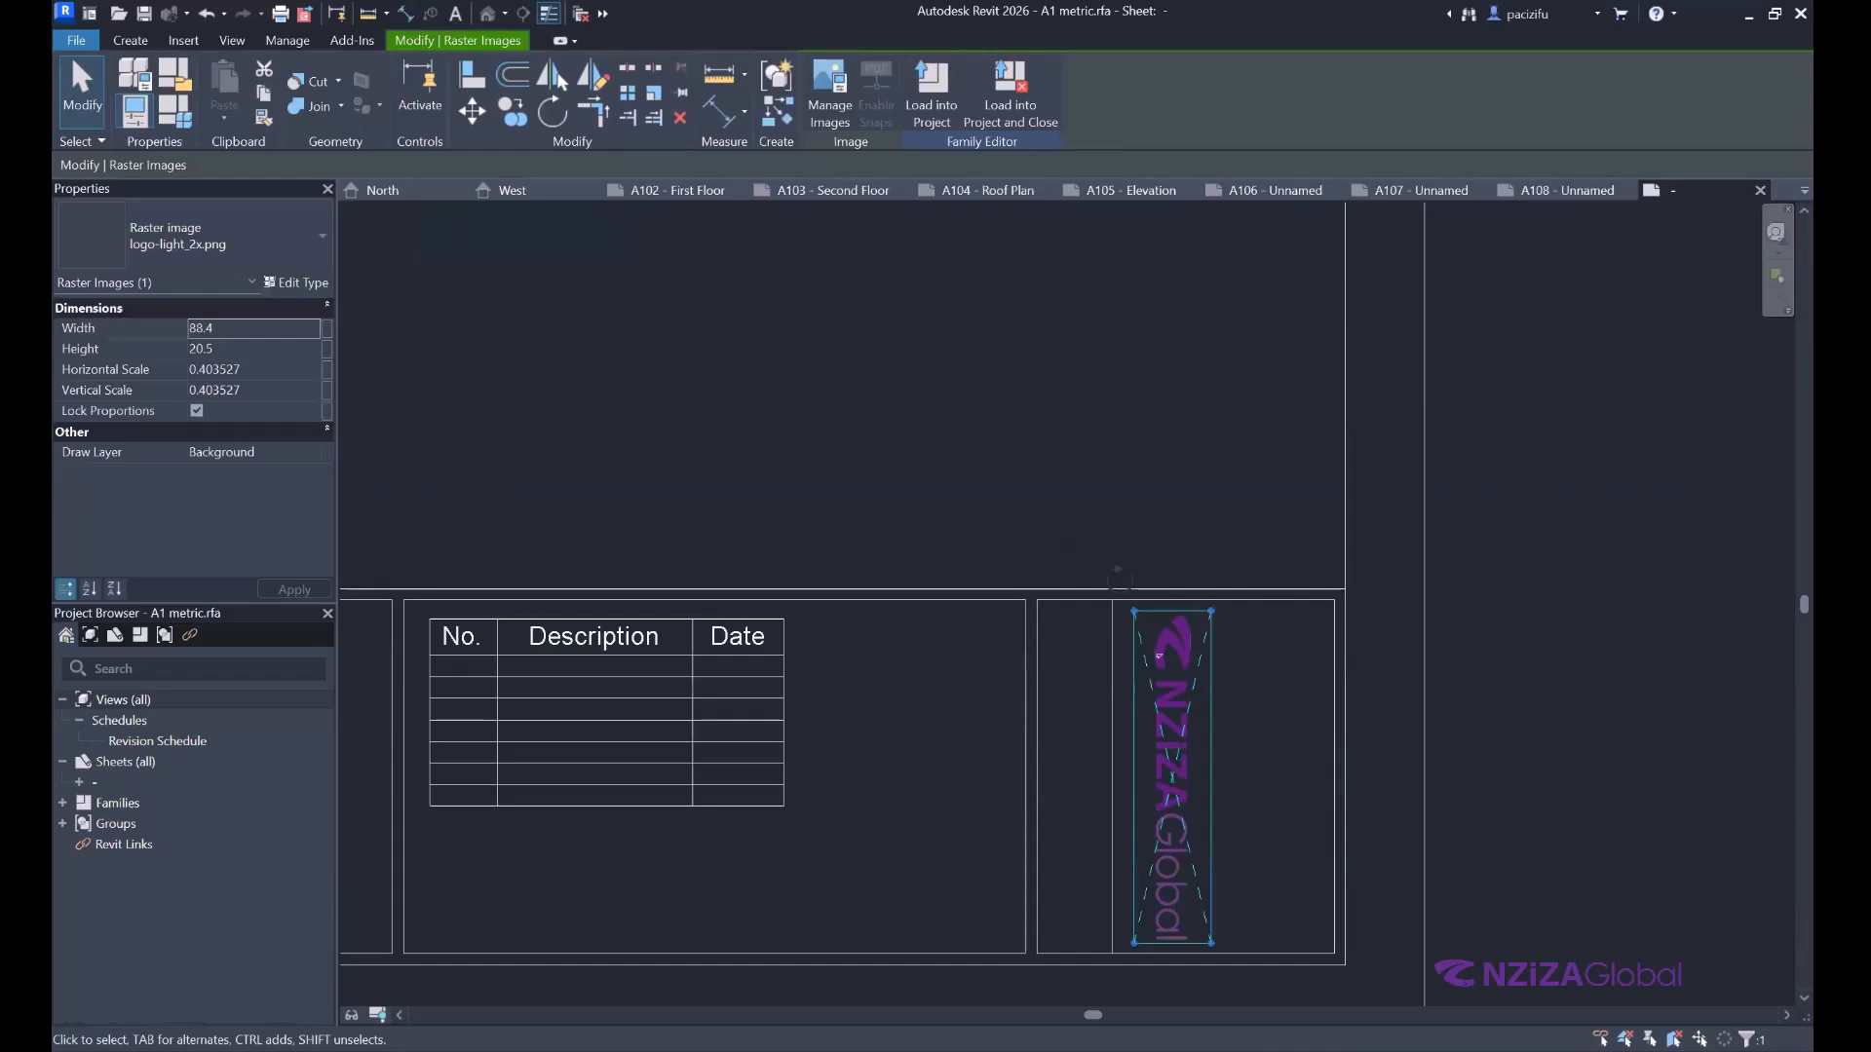
left_click(552, 112)
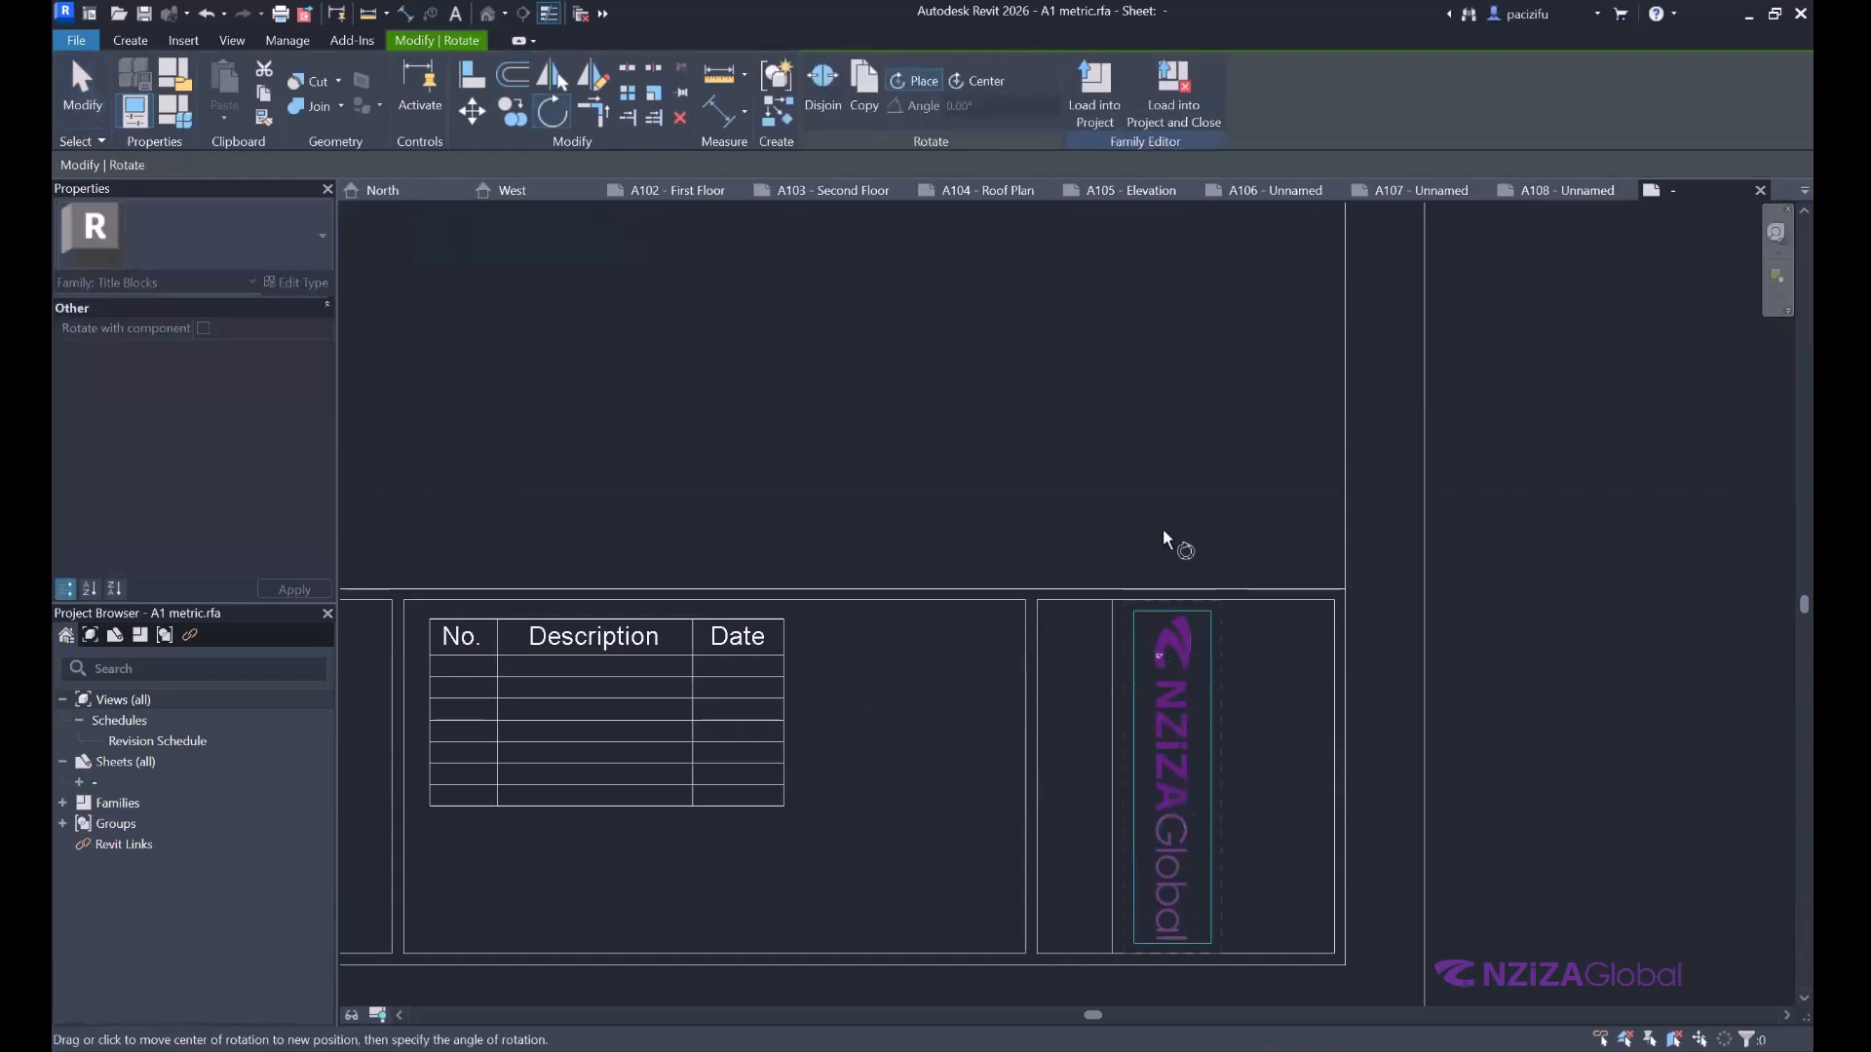
left_click(1169, 474)
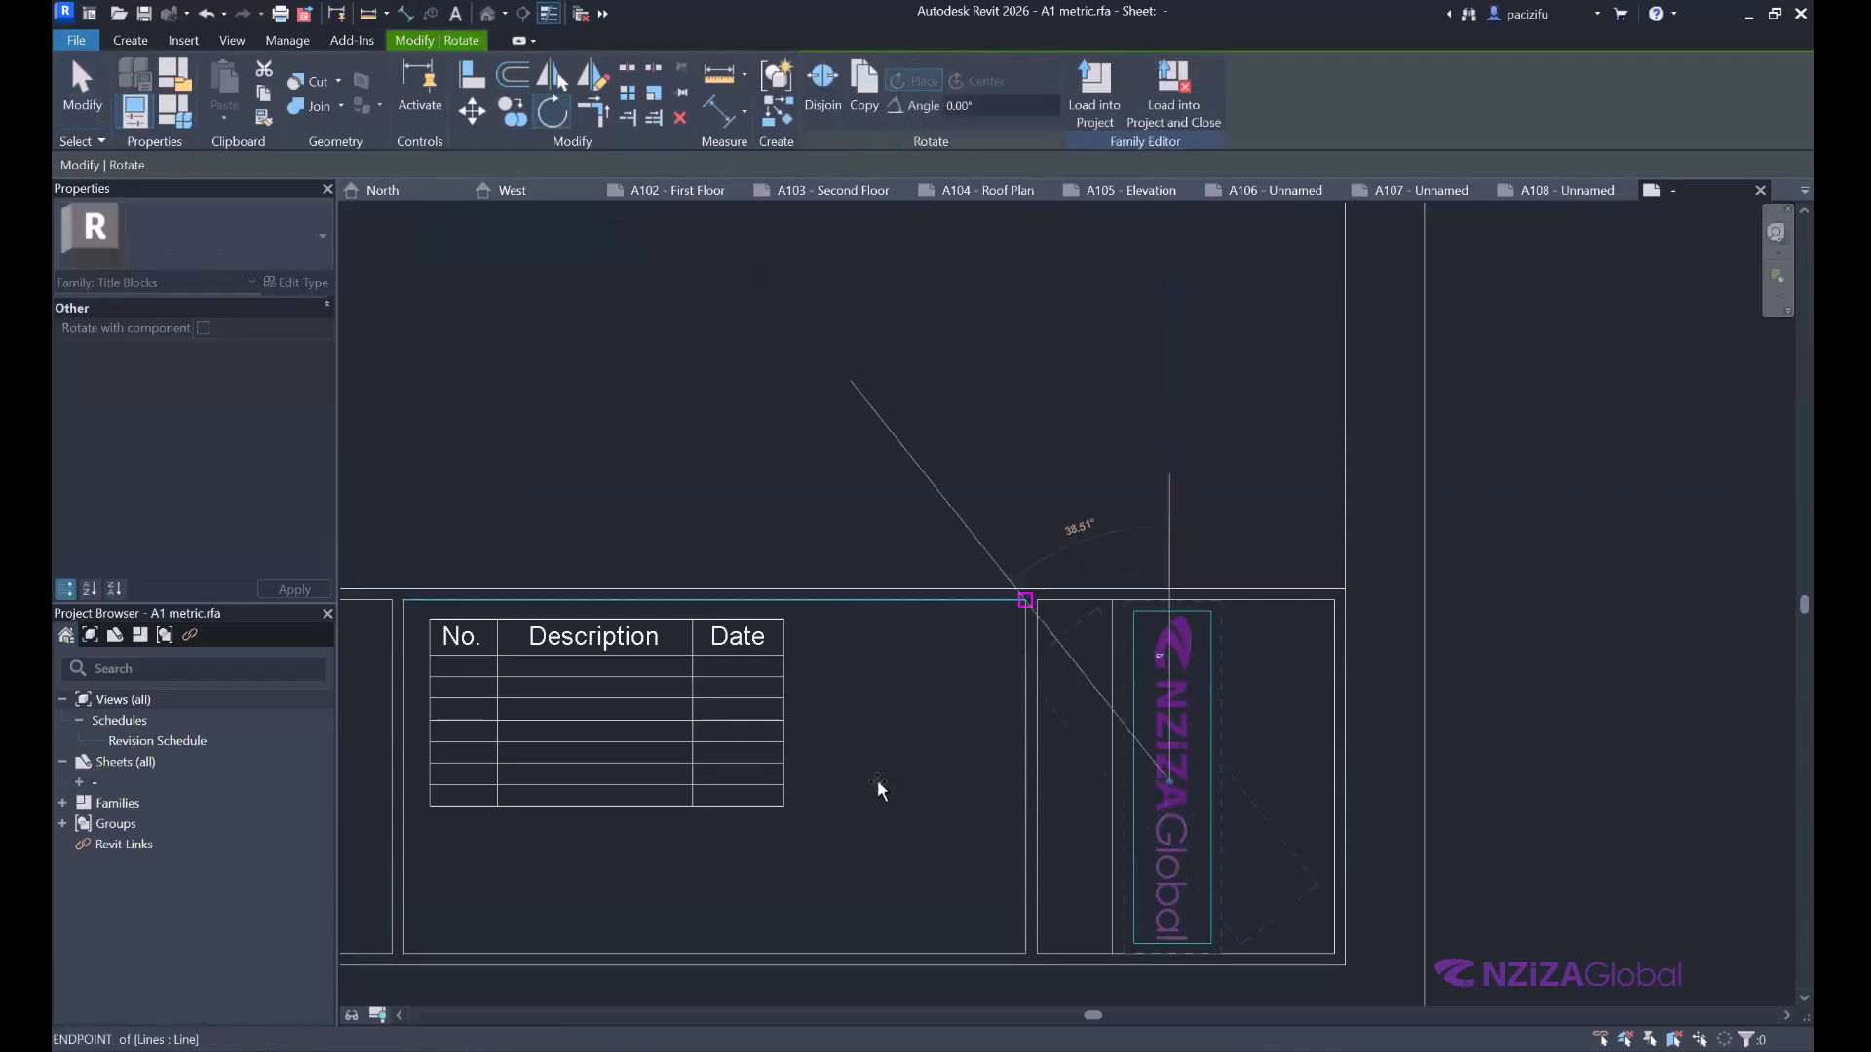
left_click(845, 777)
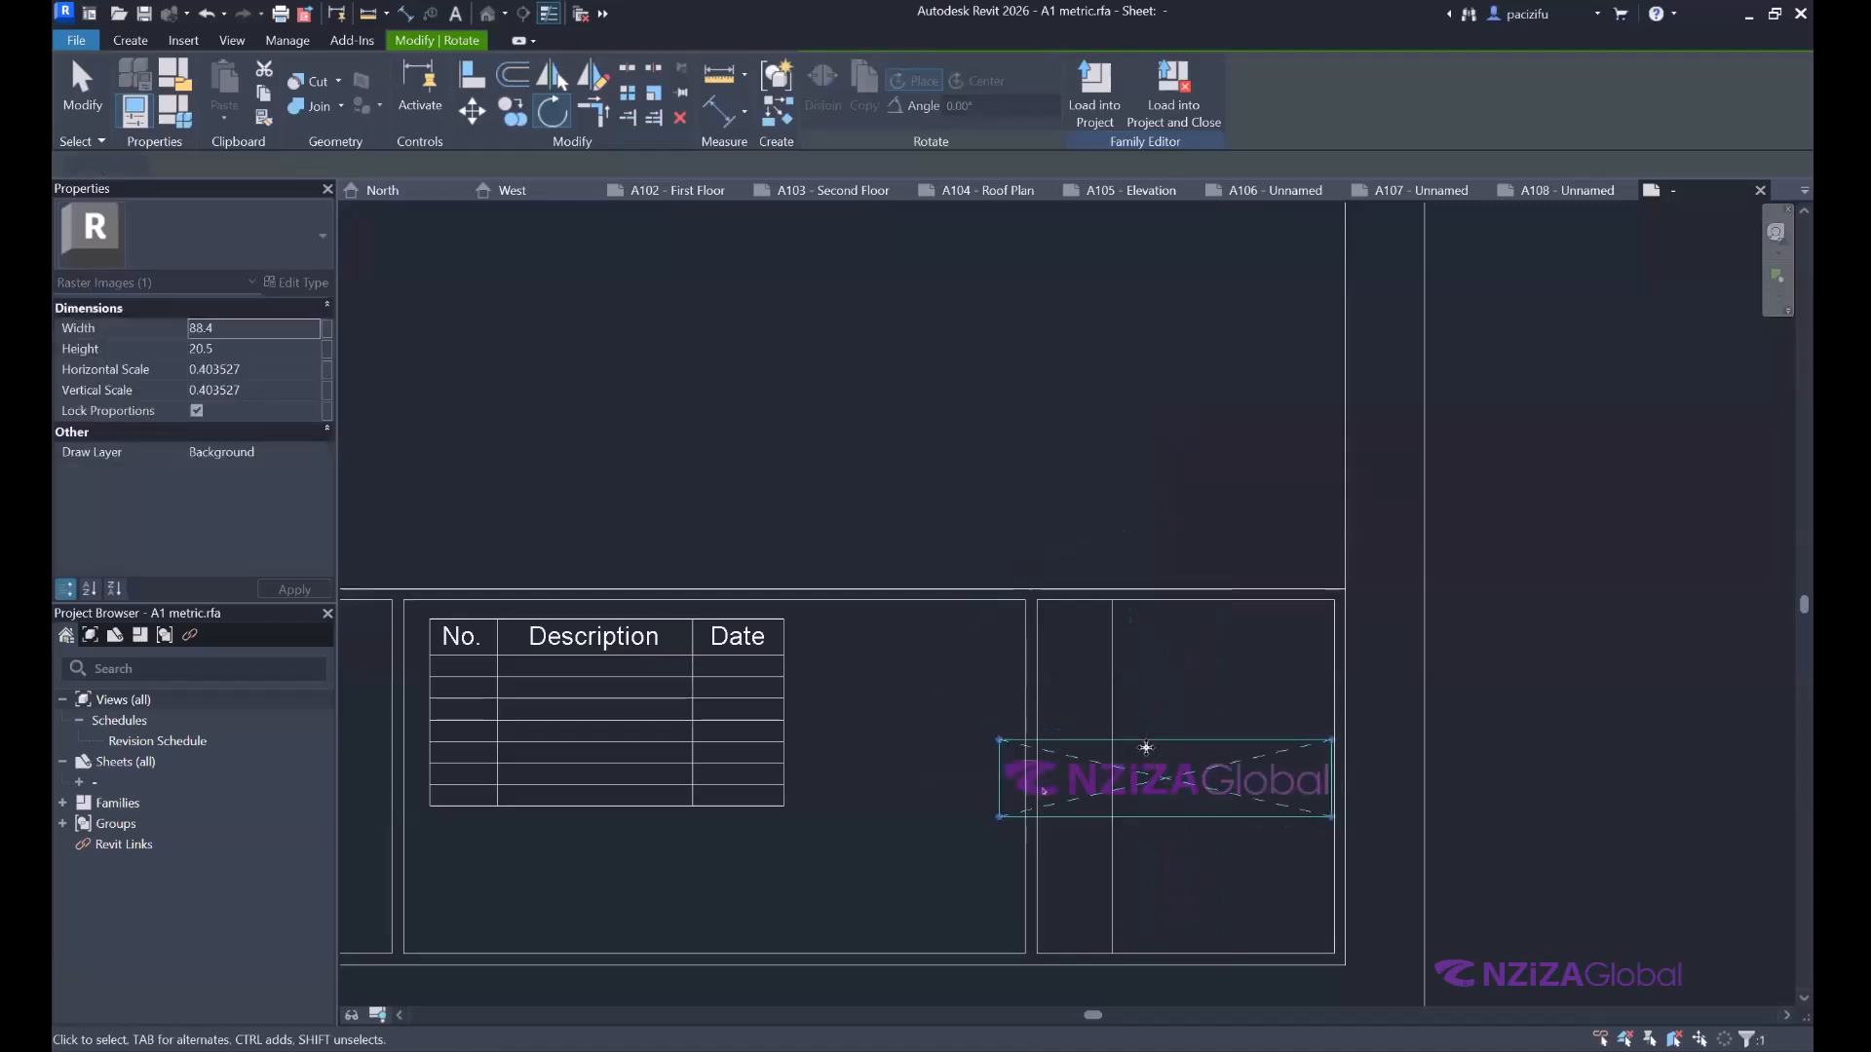
scroll(1150, 701, "down", 1)
mouse_move(1071, 775)
left_mouse_down()
mouse_move(1044, 769)
mouse_move(1074, 757)
left_mouse_up()
scroll(1073, 757, "up", 1)
Widen the last cell by shifting its double divider toward the revision schedule, and delete the thin vertical line crossing the logo.
left_click(1081, 753)
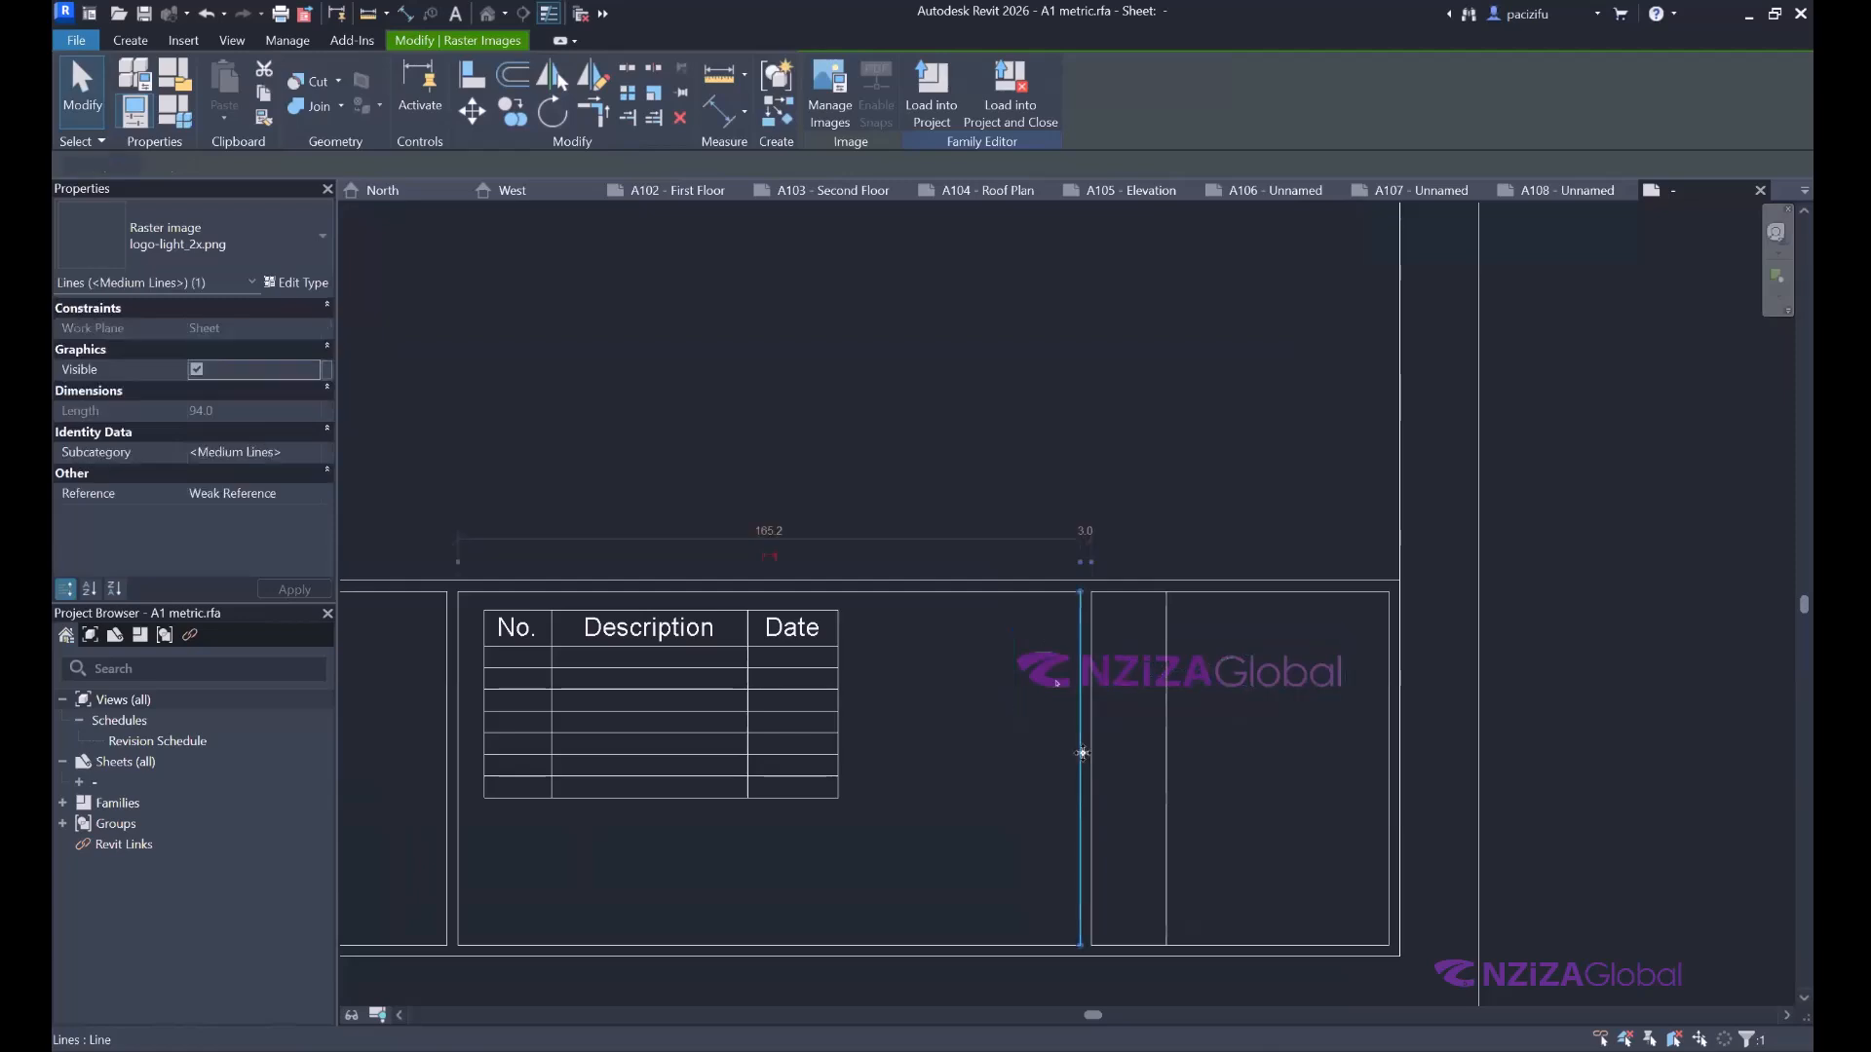
left_click_drag(1075, 757, 984, 763)
left_click_drag(1143, 779, 1173, 778)
left_click(1168, 774)
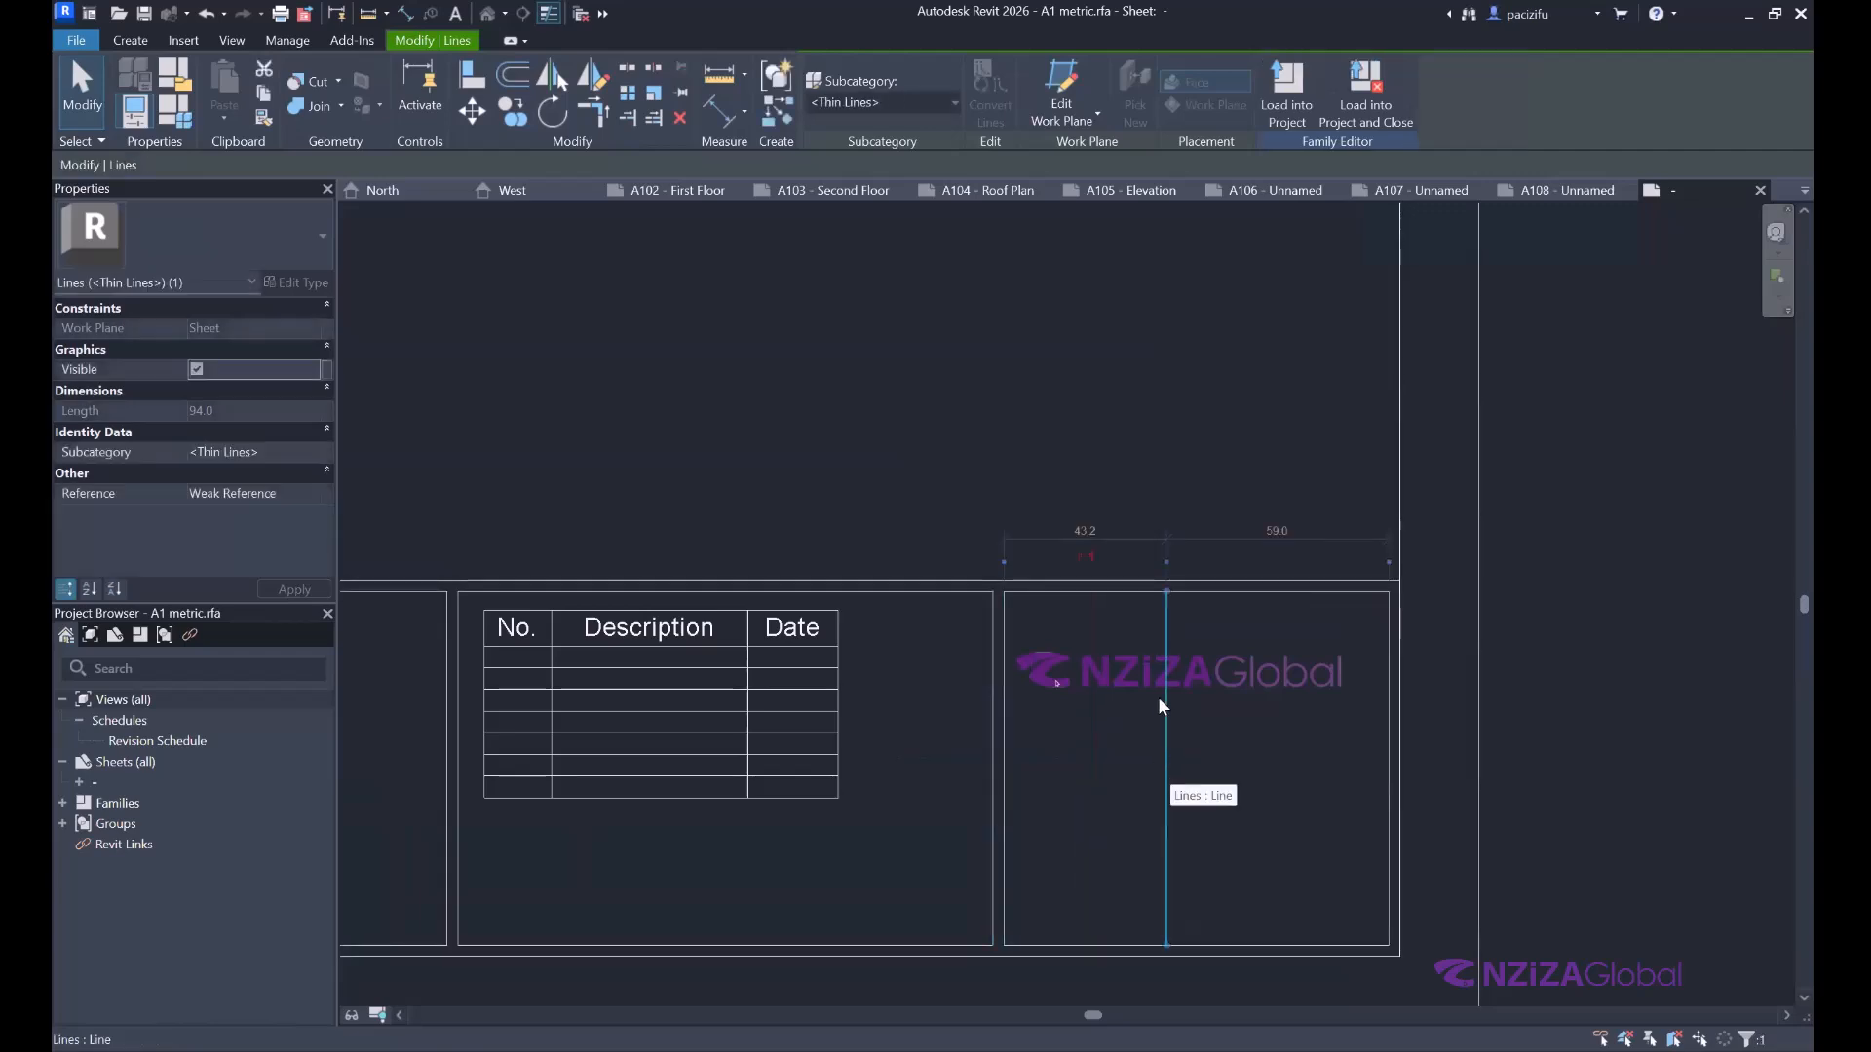
key("Delete")
Nudge the NZIZA Global logo right to centre it horizontally in the last cell, then deselect it.
scroll(1170, 692, "down", 2)
scroll(1192, 671, "up", 2)
left_click(1196, 674)
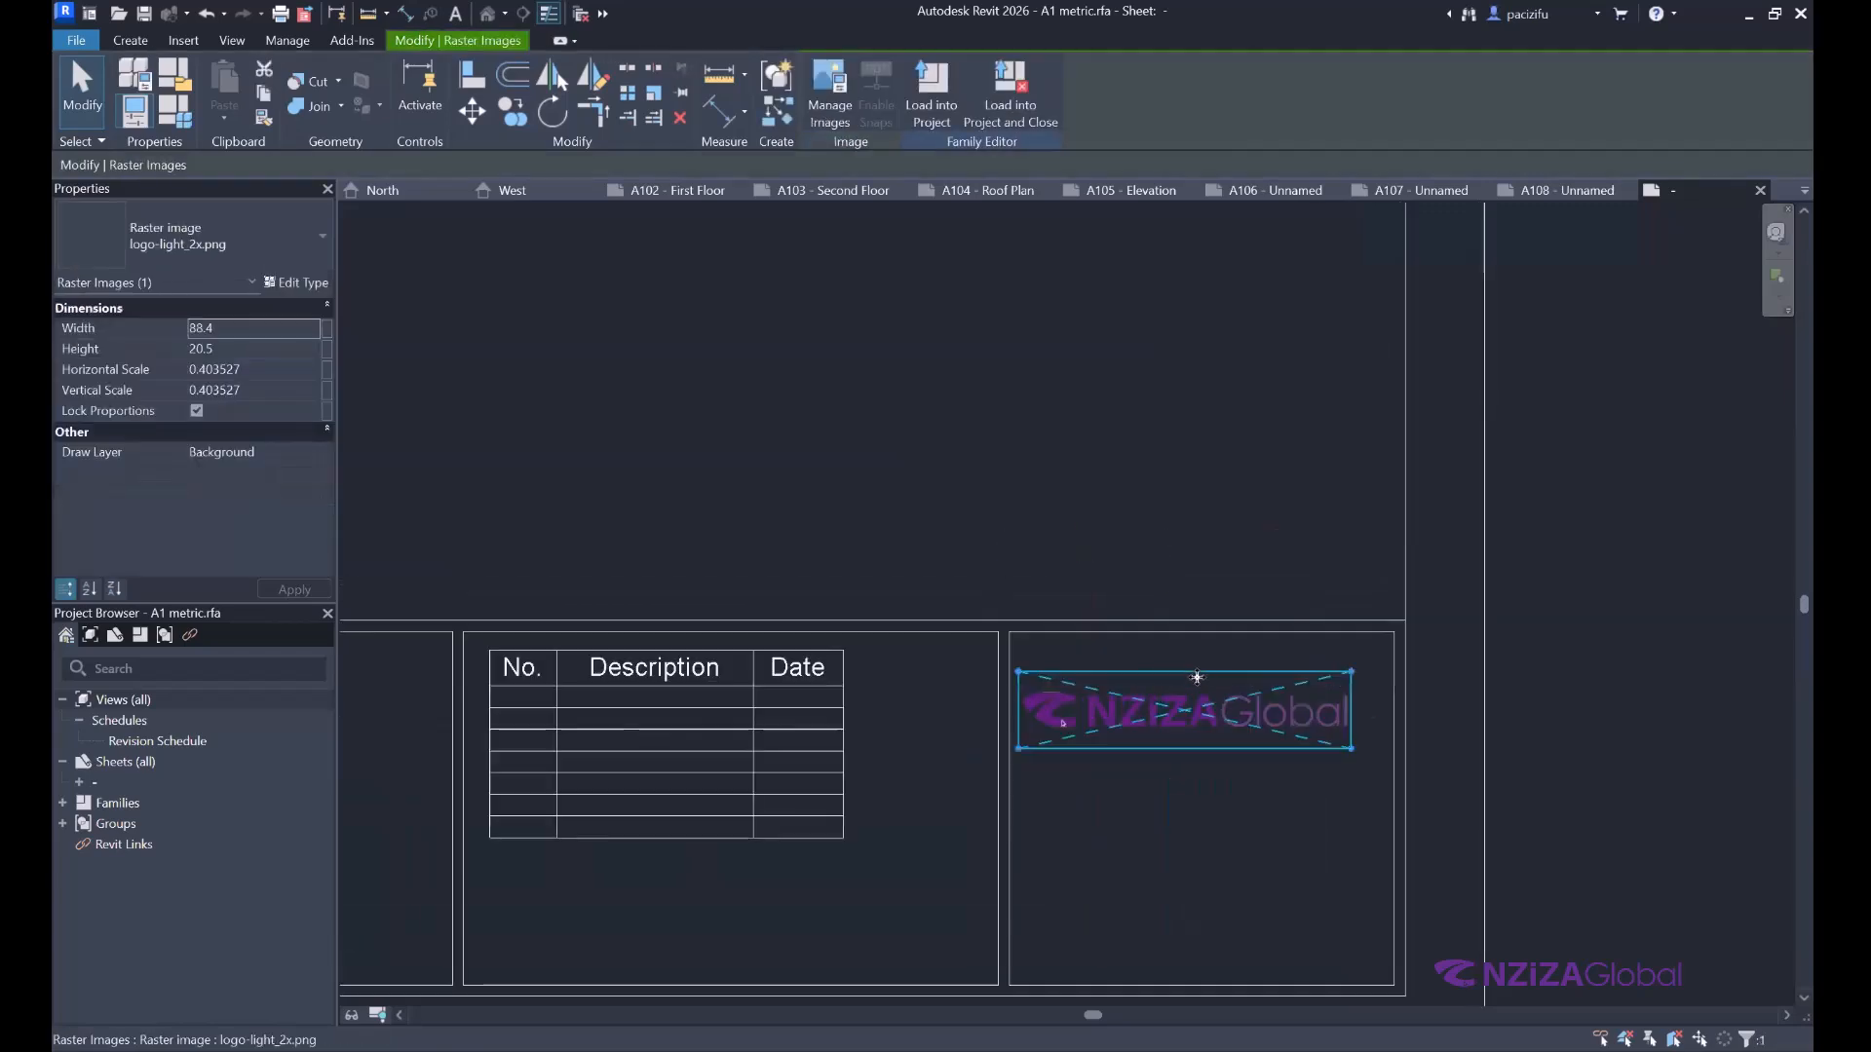
scroll(910, 874, "down", 2)
scroll(928, 850, "down", 2)
left_click(610, 699)
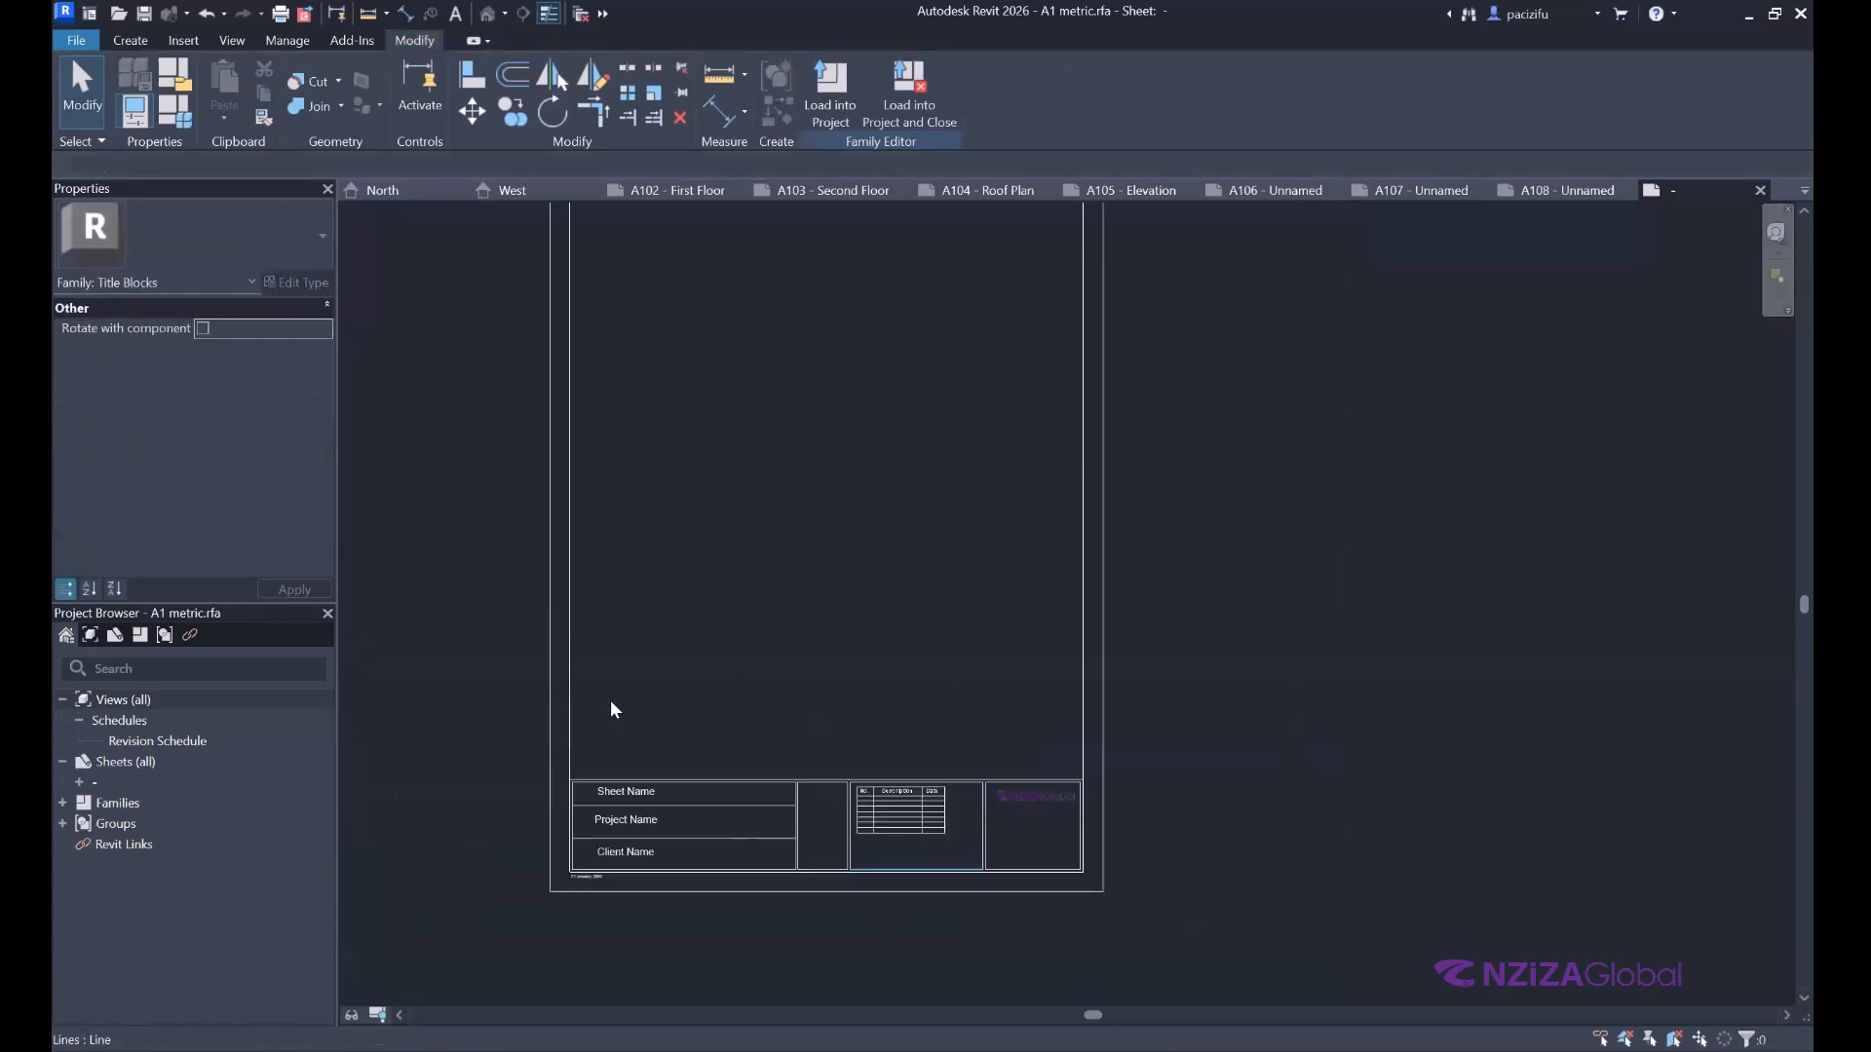
scroll(681, 606, "up", 1)
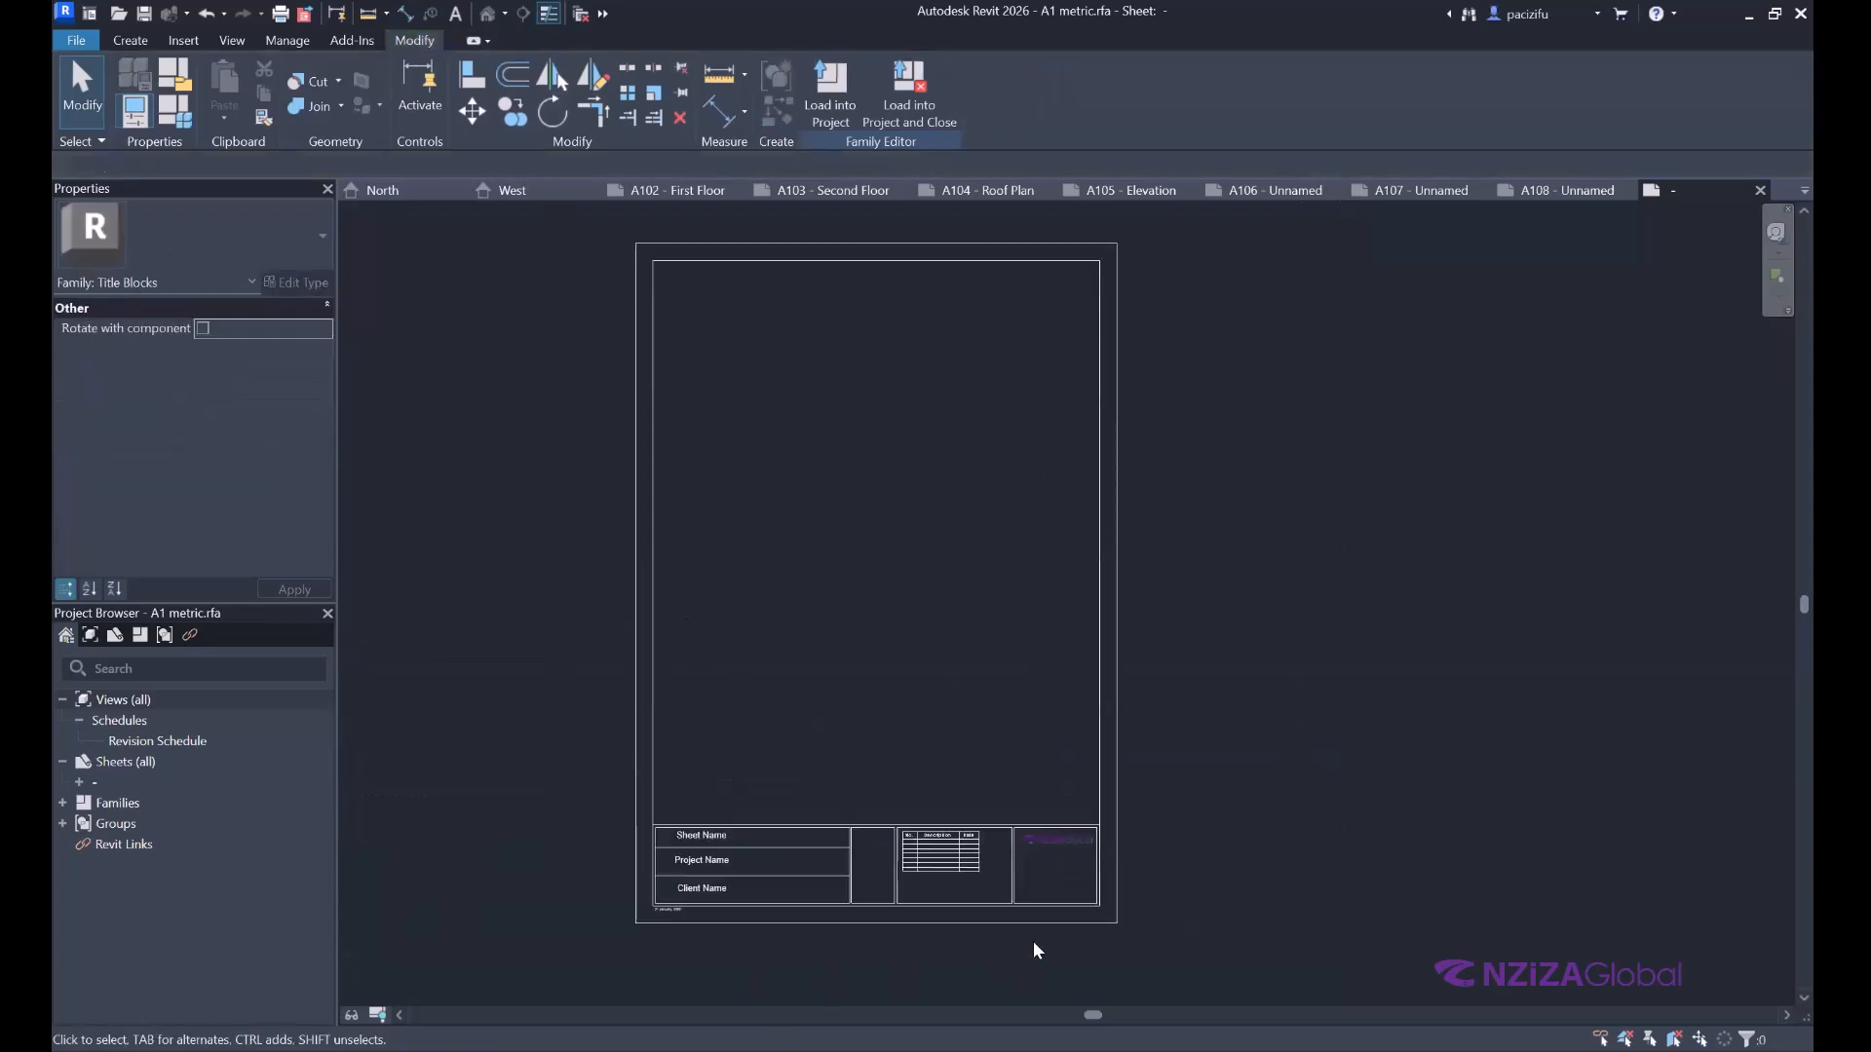
Load the A1 metric title block into Session 02 Exercise.rvt, overwriting the existing version.
left_click(838, 114)
left_click(886, 682)
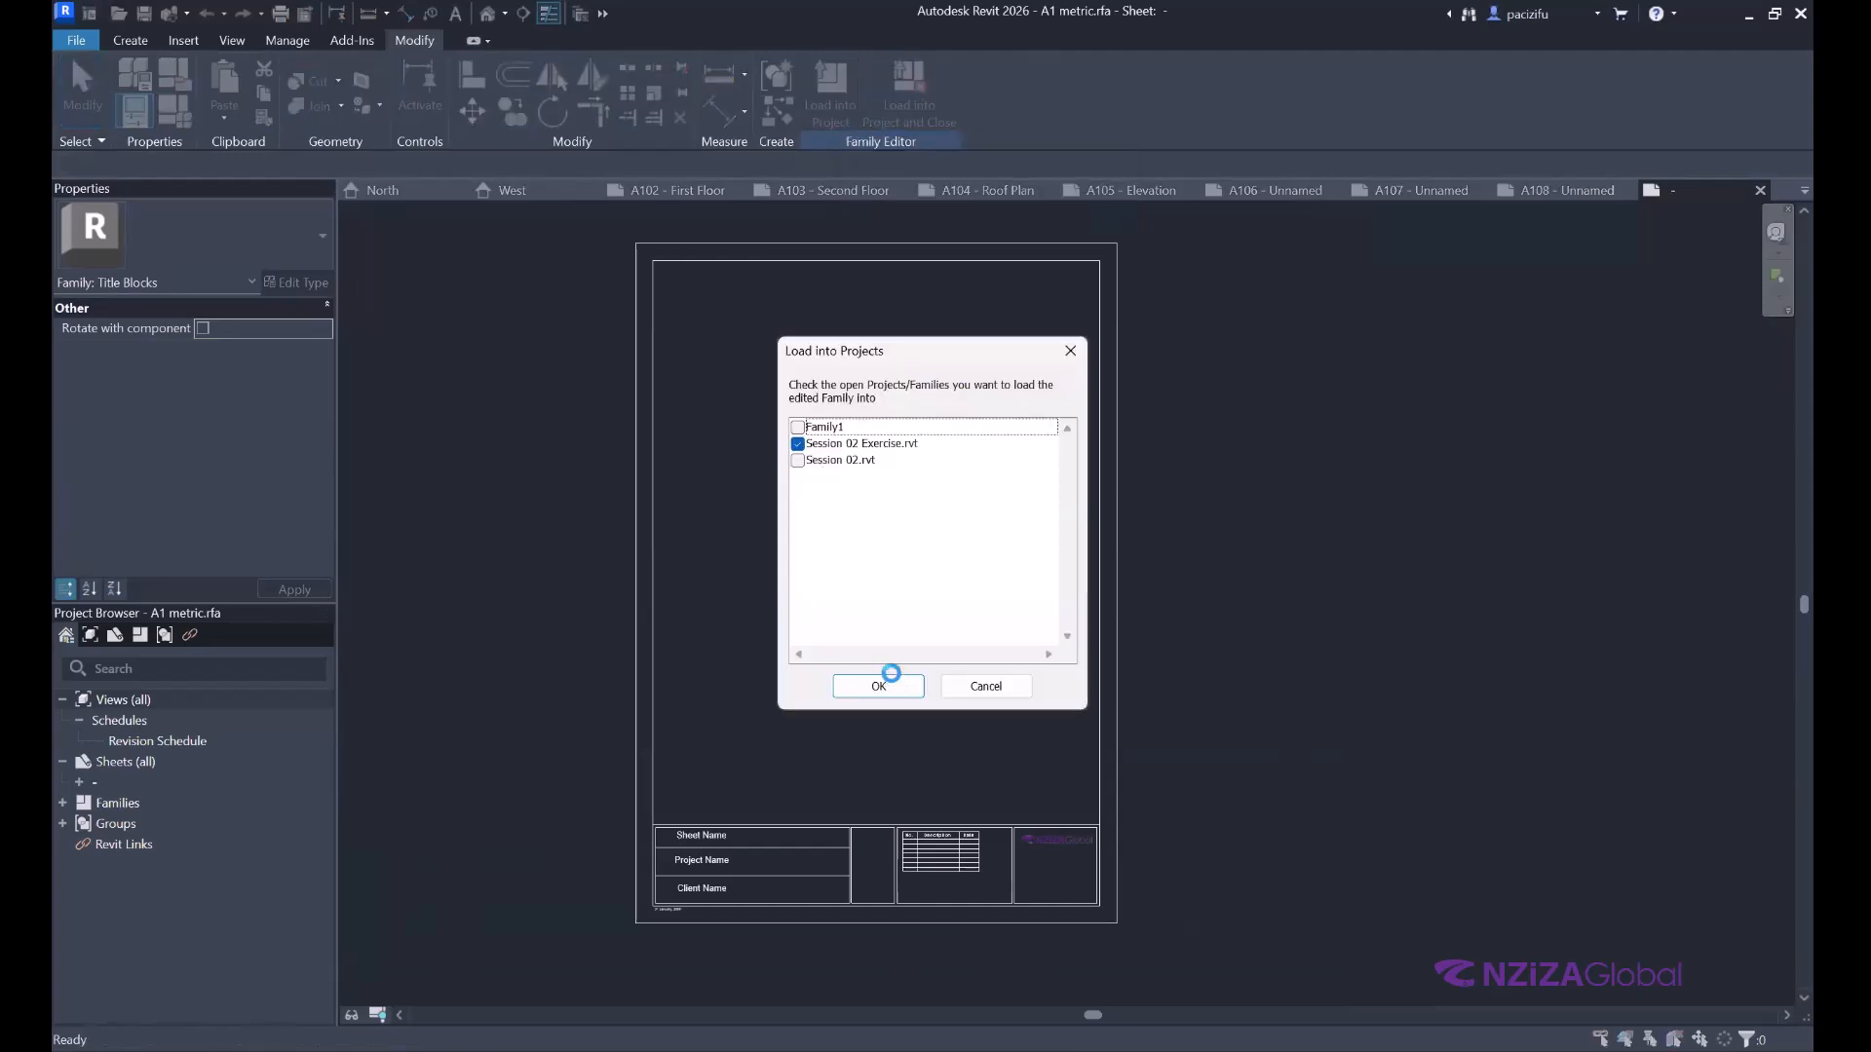
left_click(792, 474)
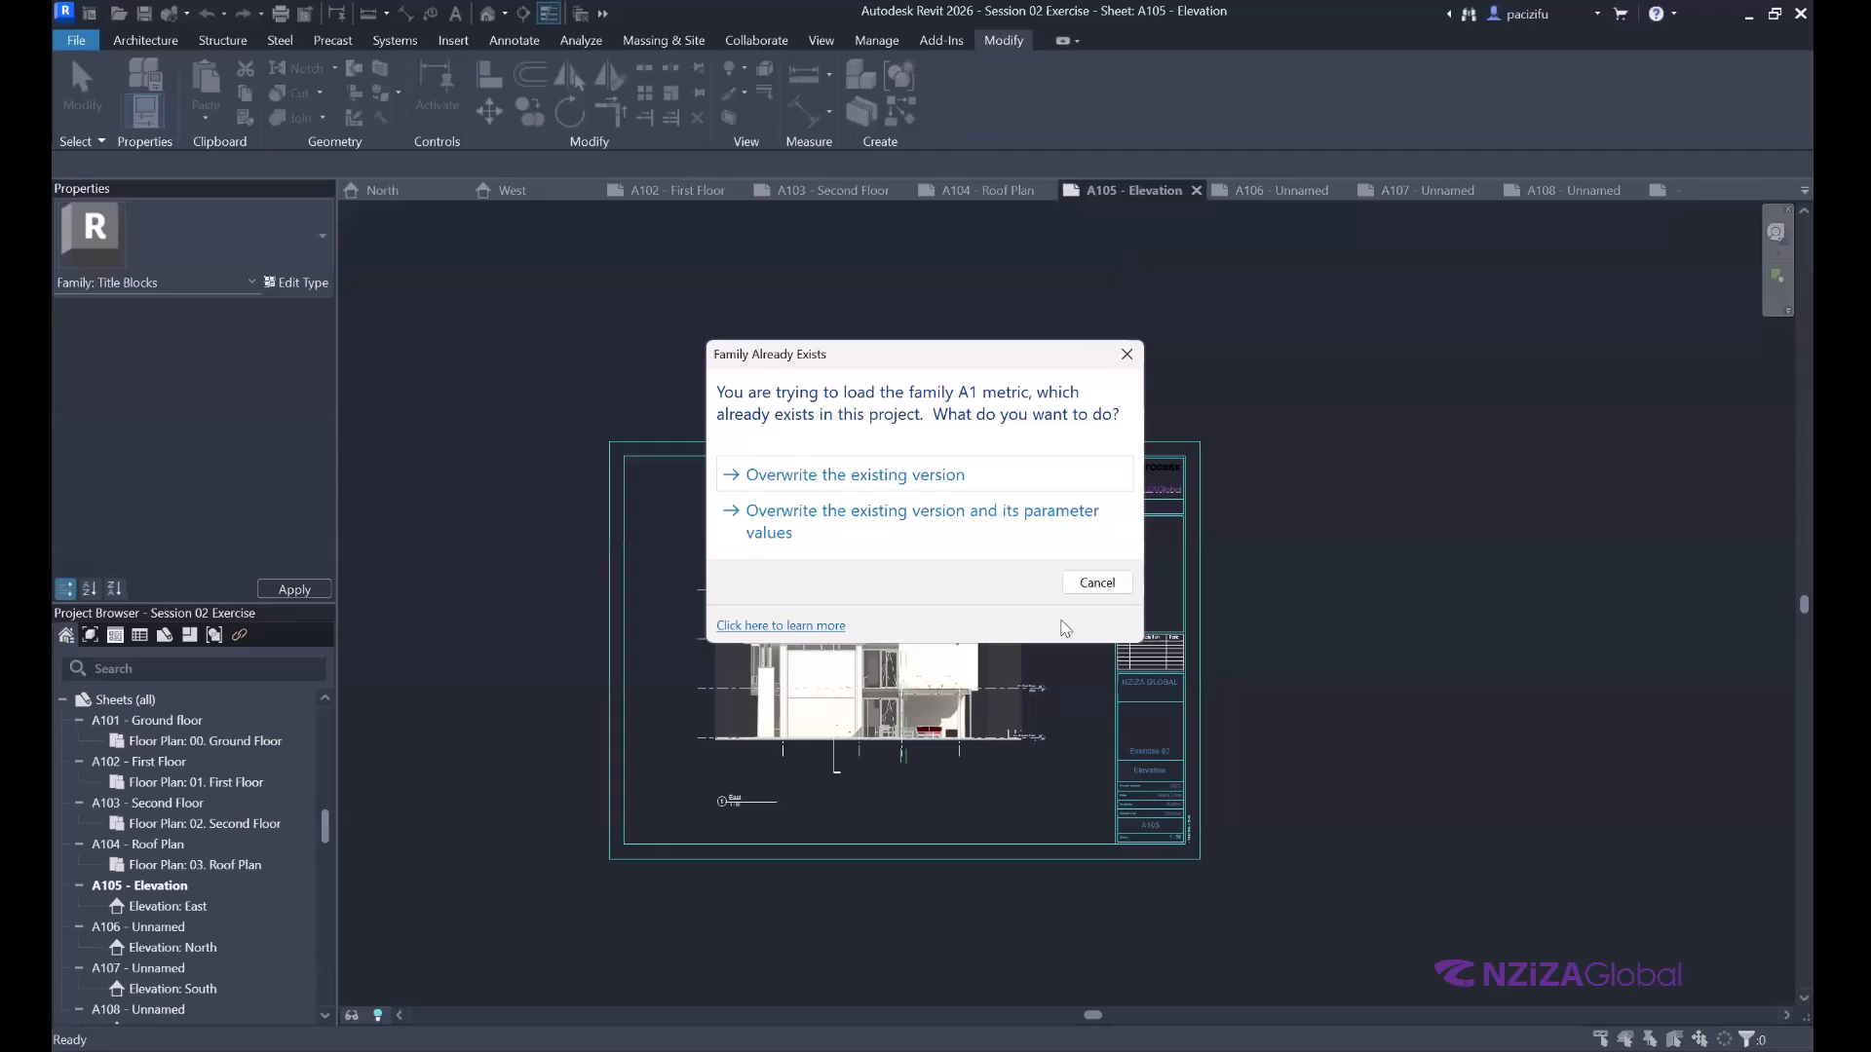
left_click(923, 713)
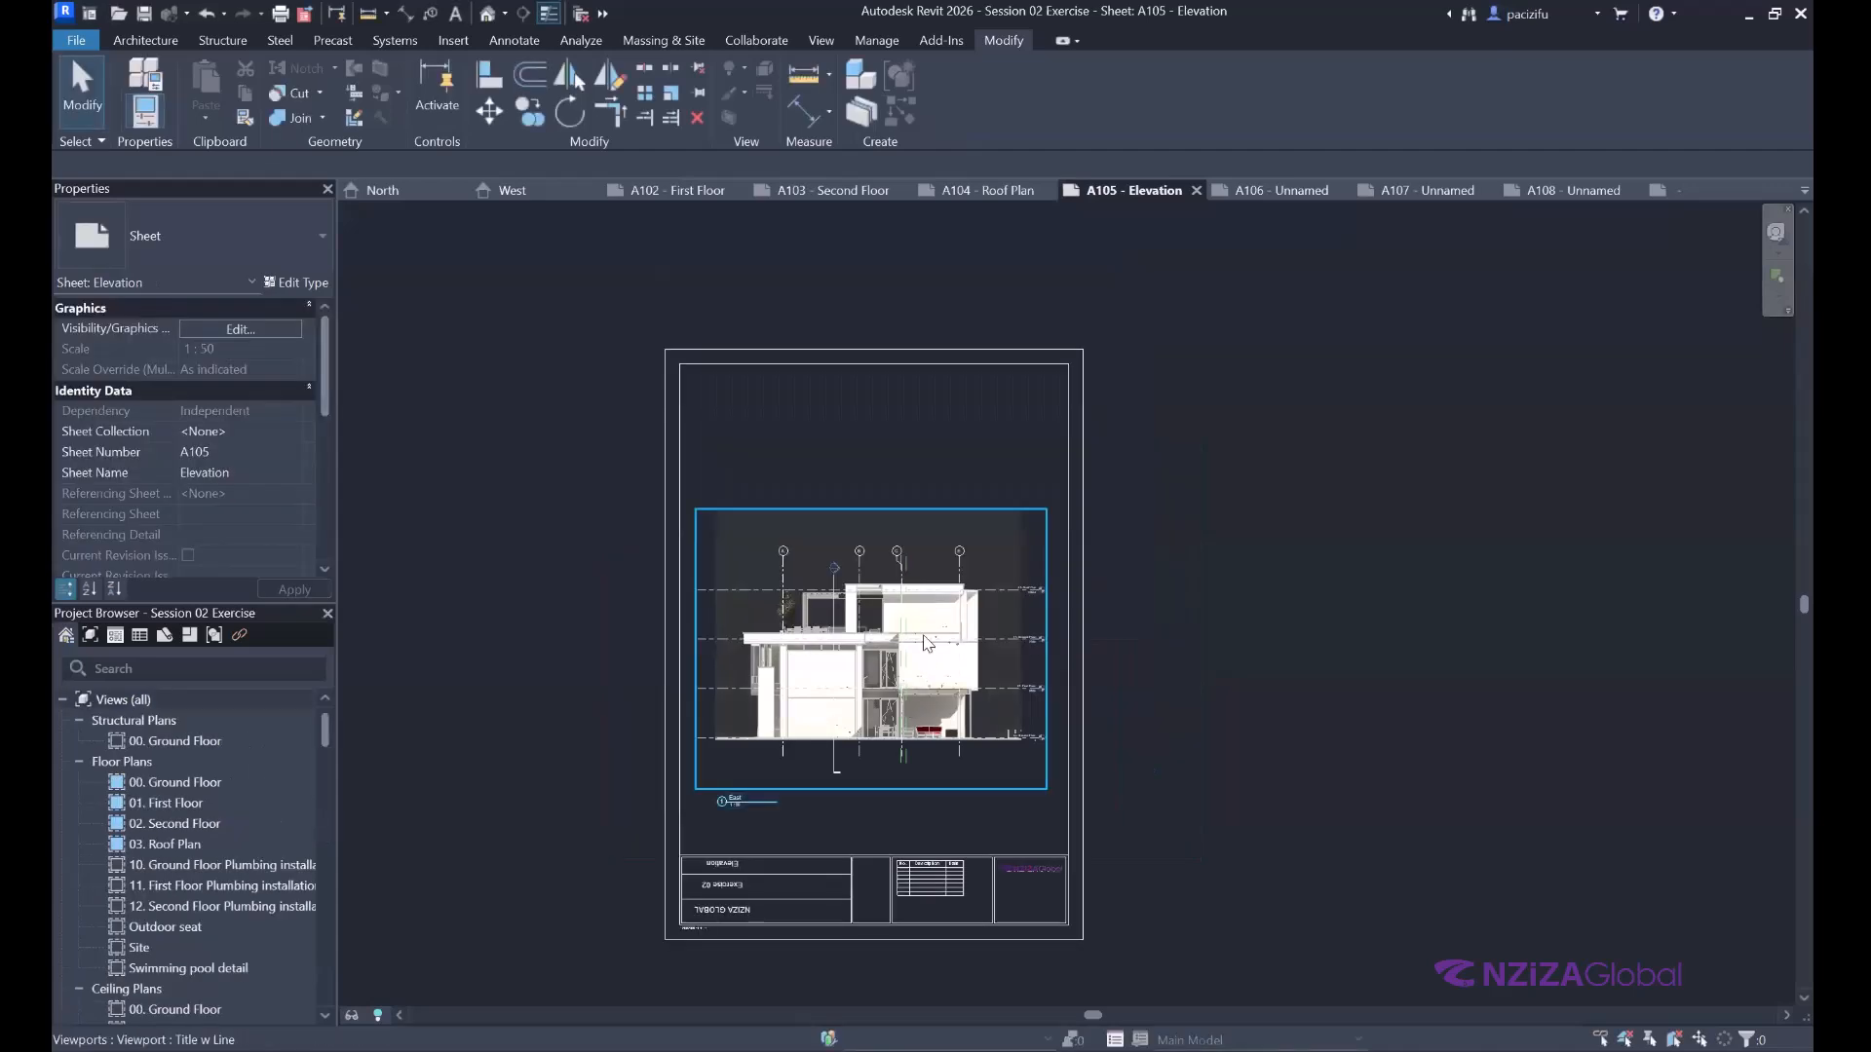
Return to the A1 metric title block family and try to close it, cancelling the save request.
left_click(1681, 192)
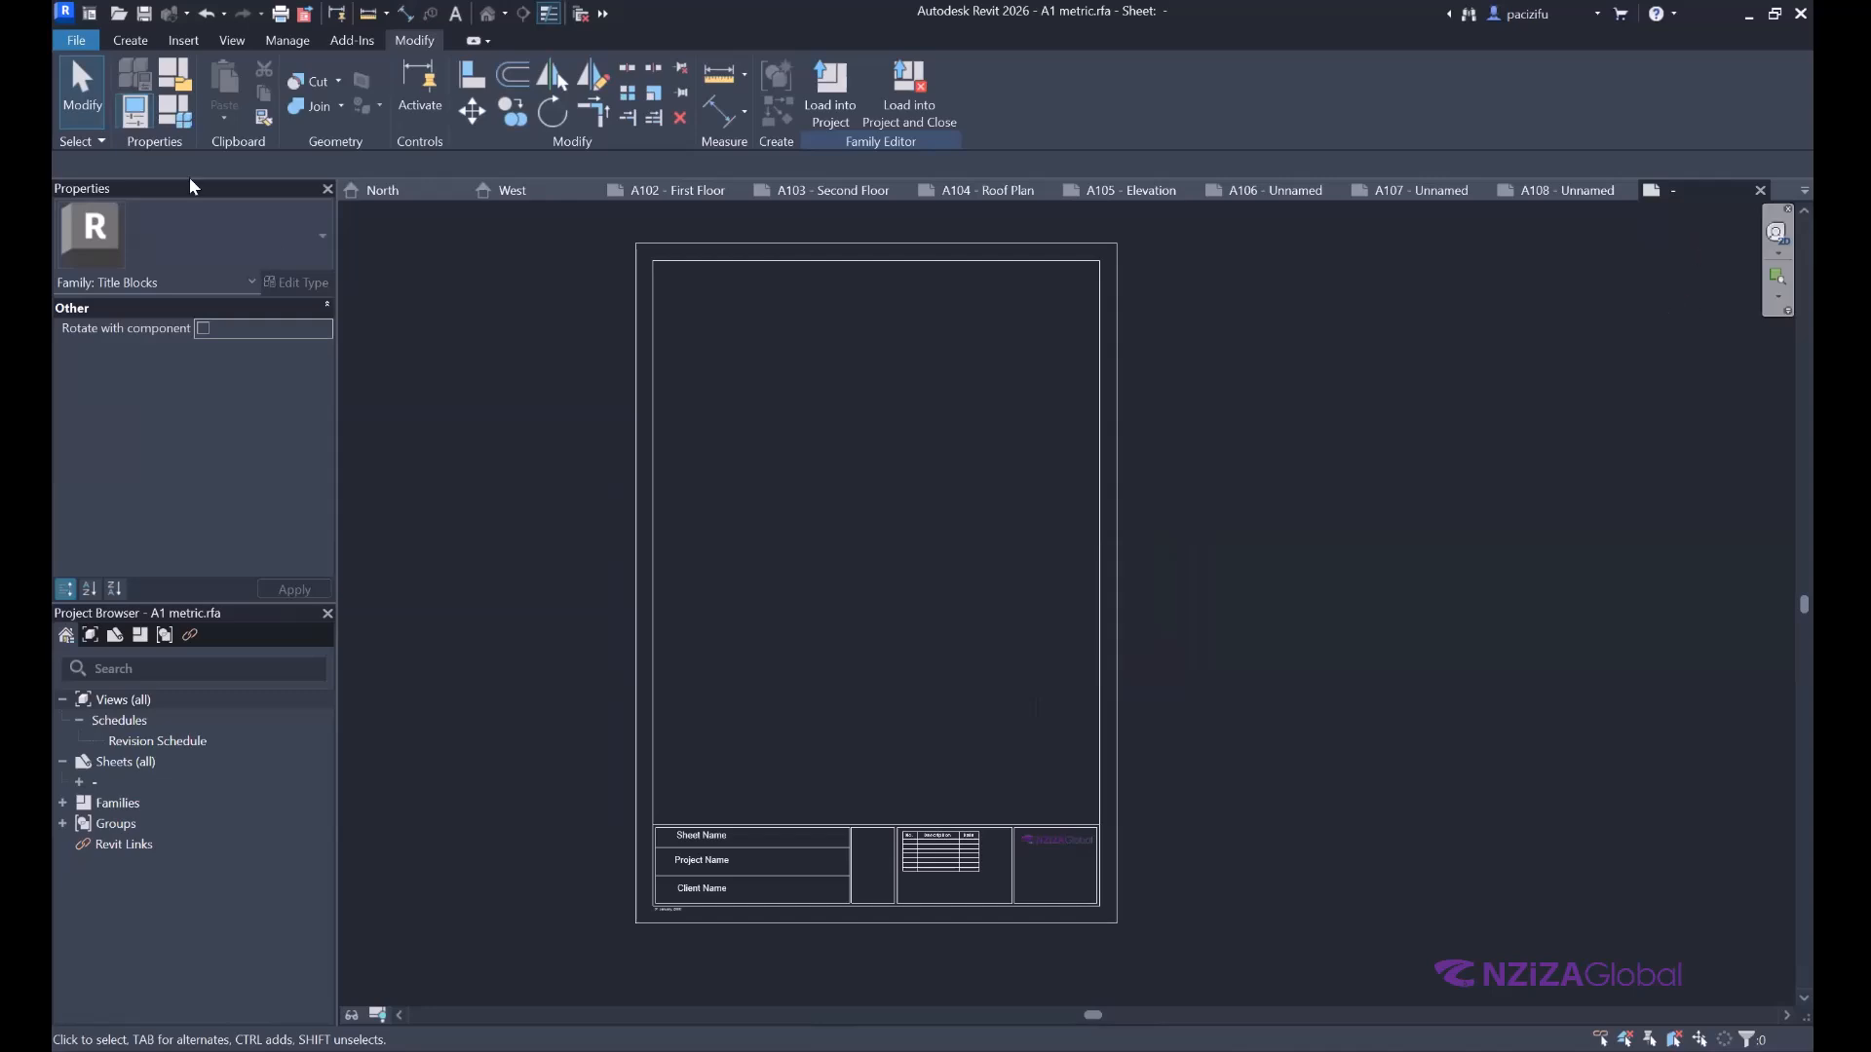
left_click(1761, 191)
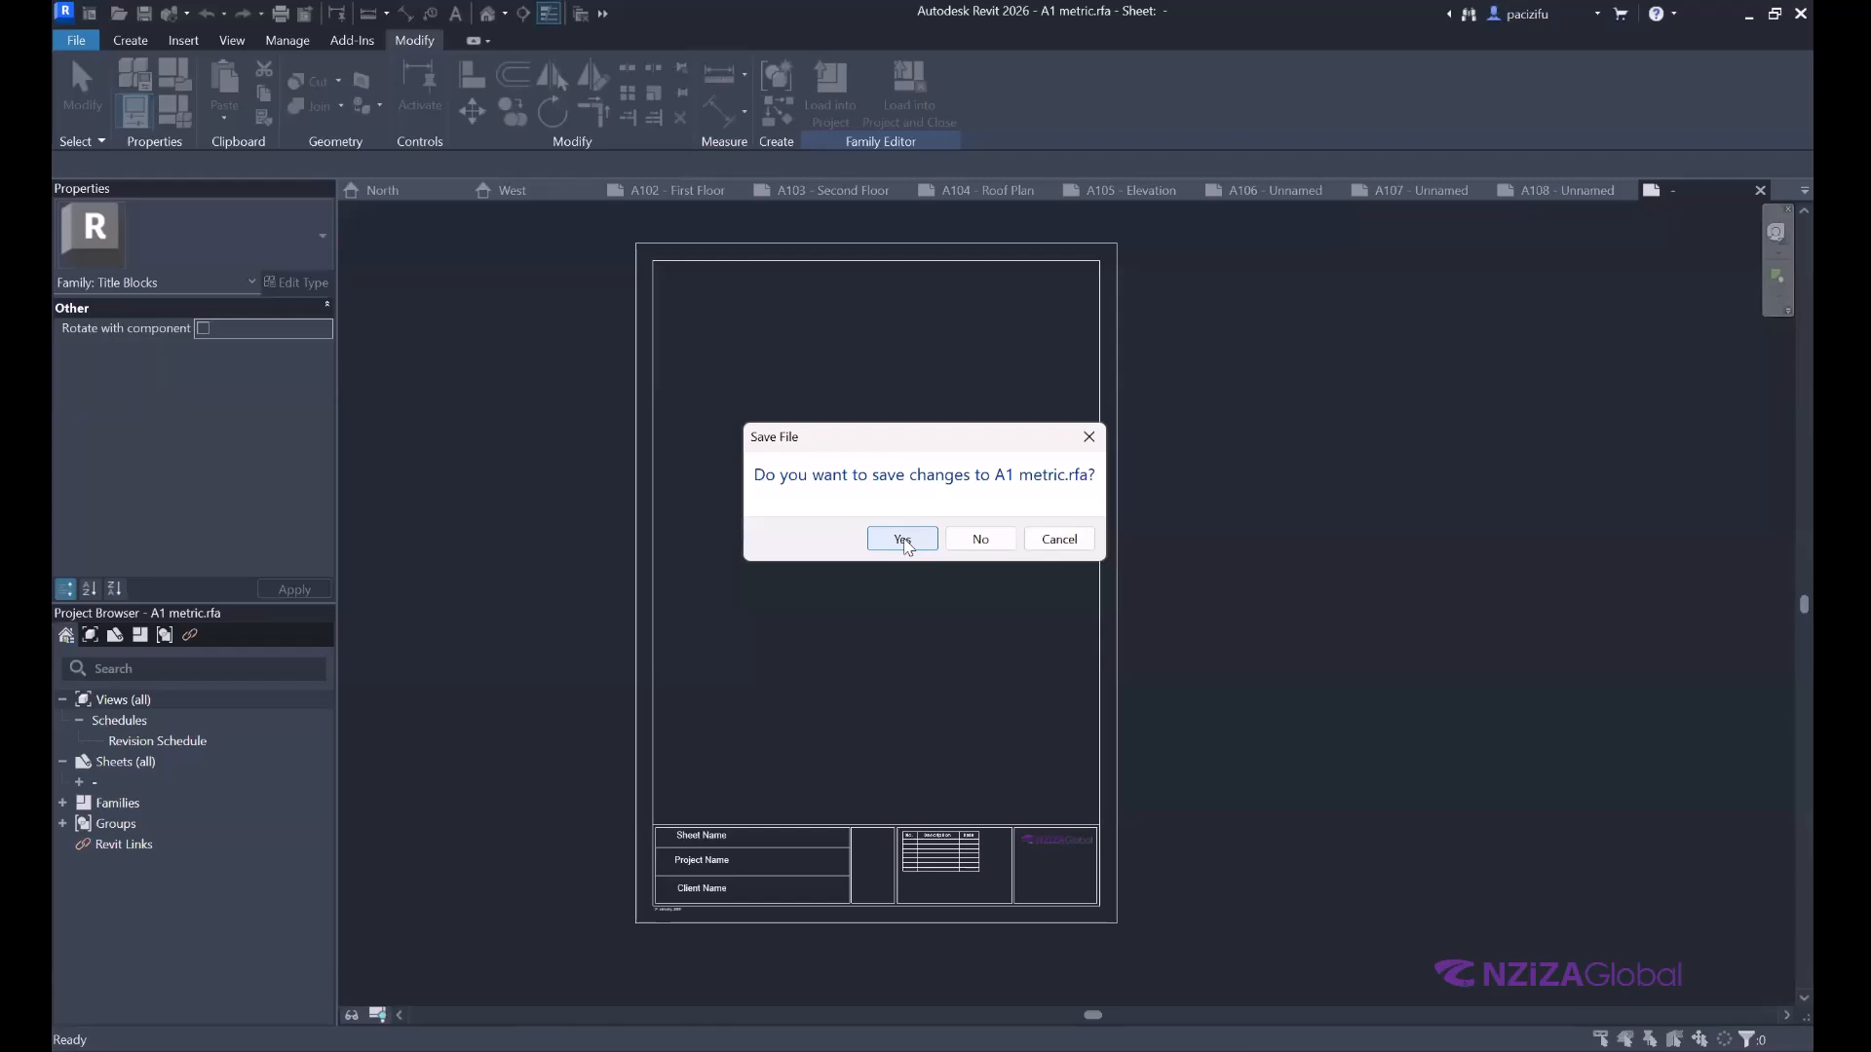
left_click(1086, 437)
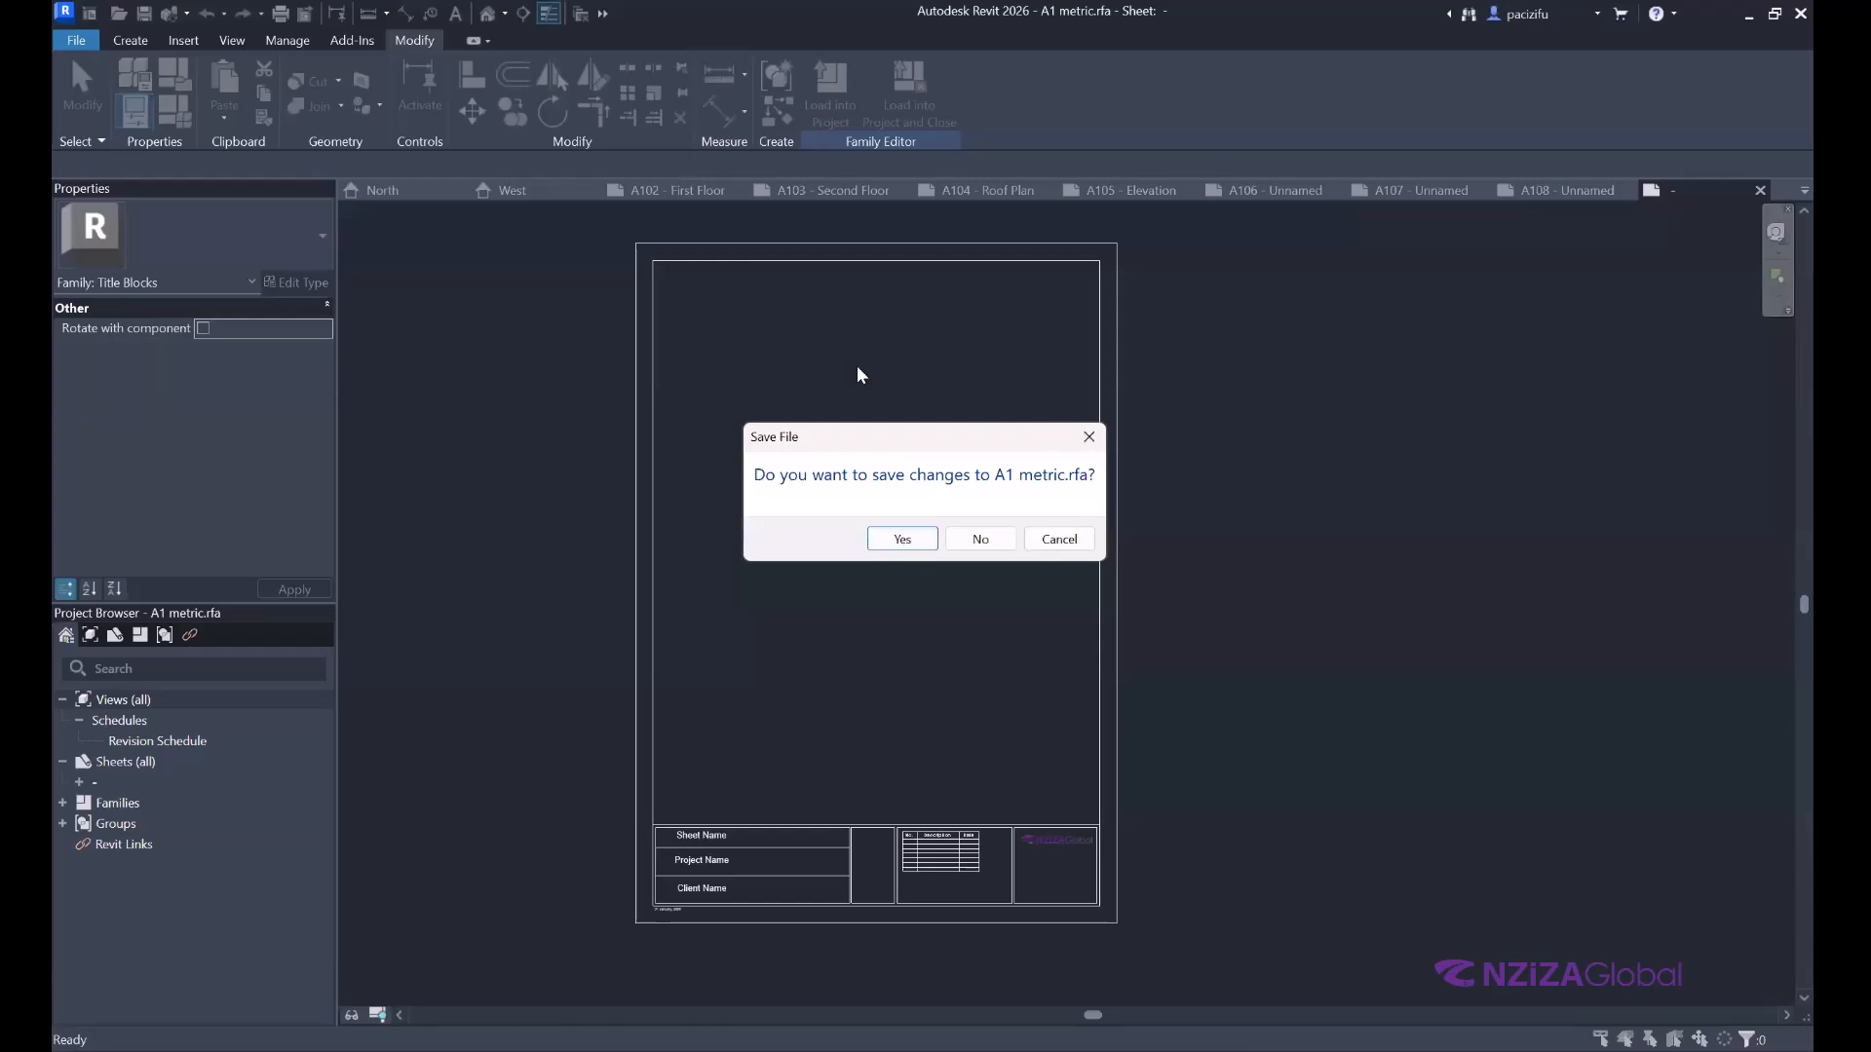
Start saving the title block as a new family file, browsing to ProgramData\Autodesk\RVT 2026\Libraries on drive C.
left_click(76, 43)
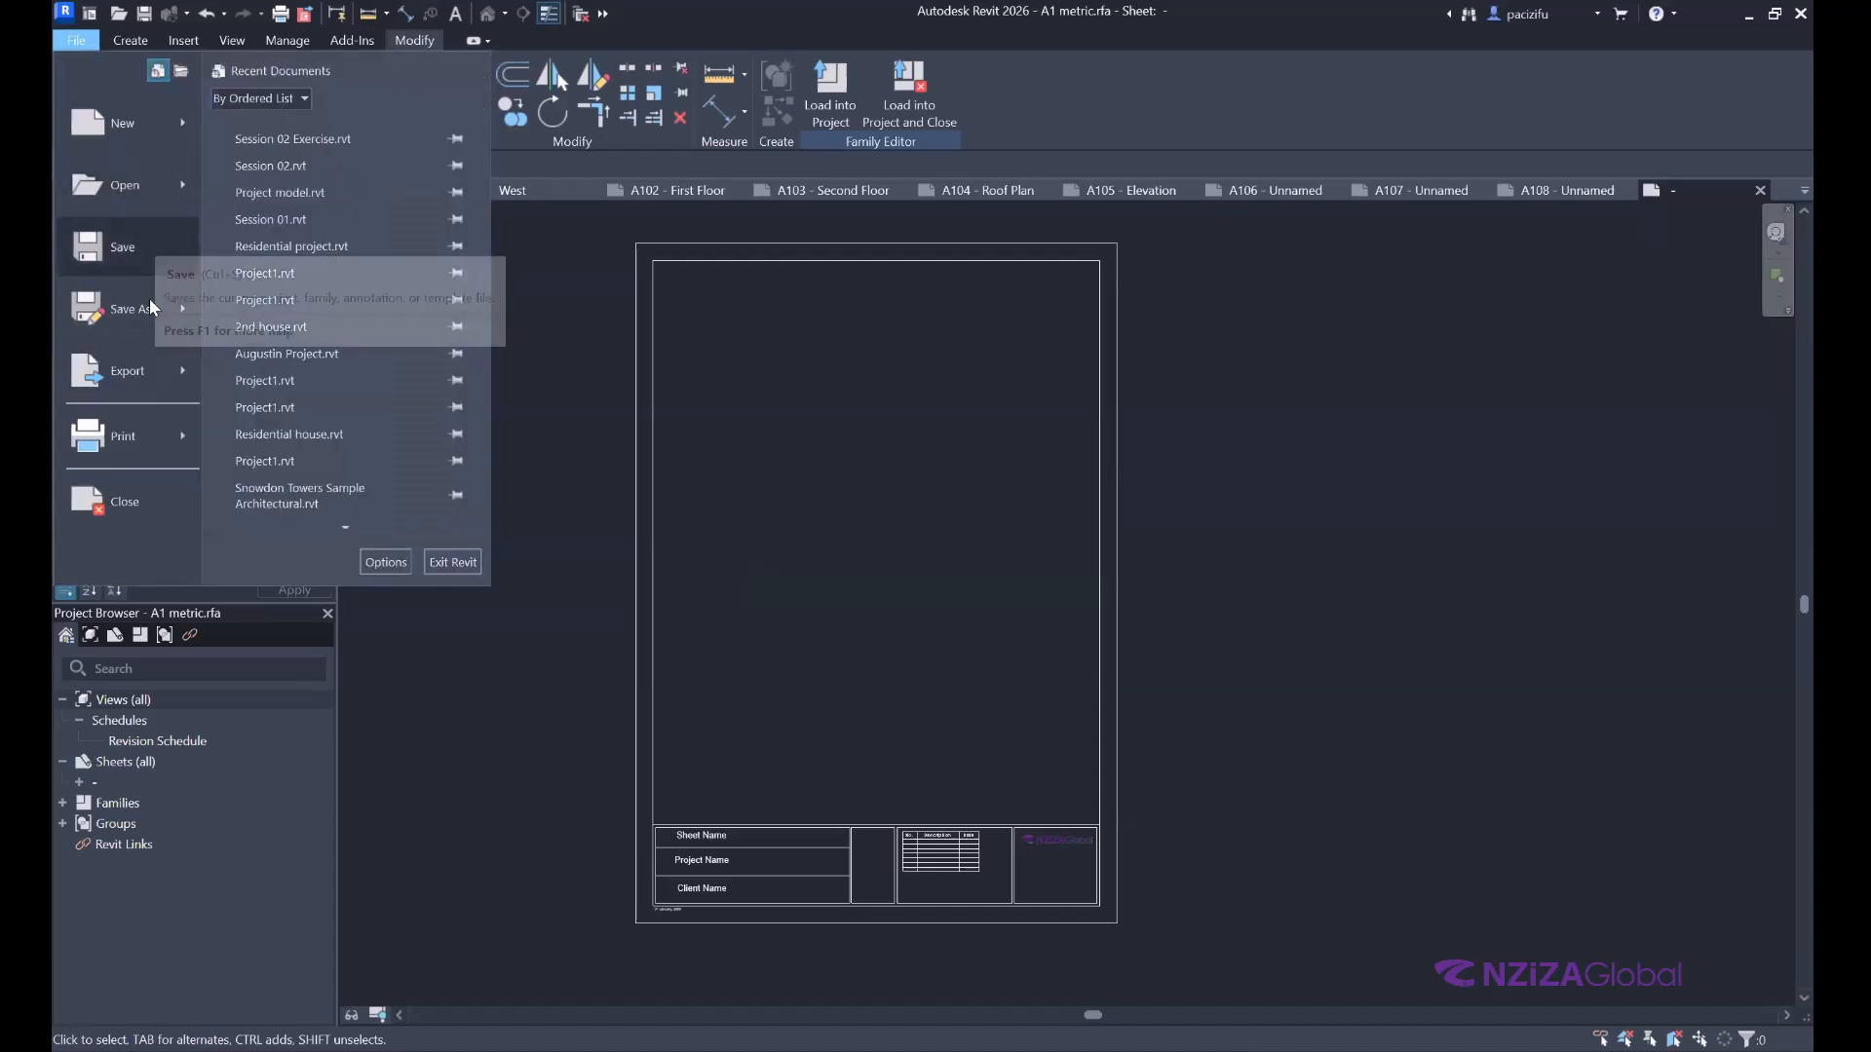
mouse_move(149, 298)
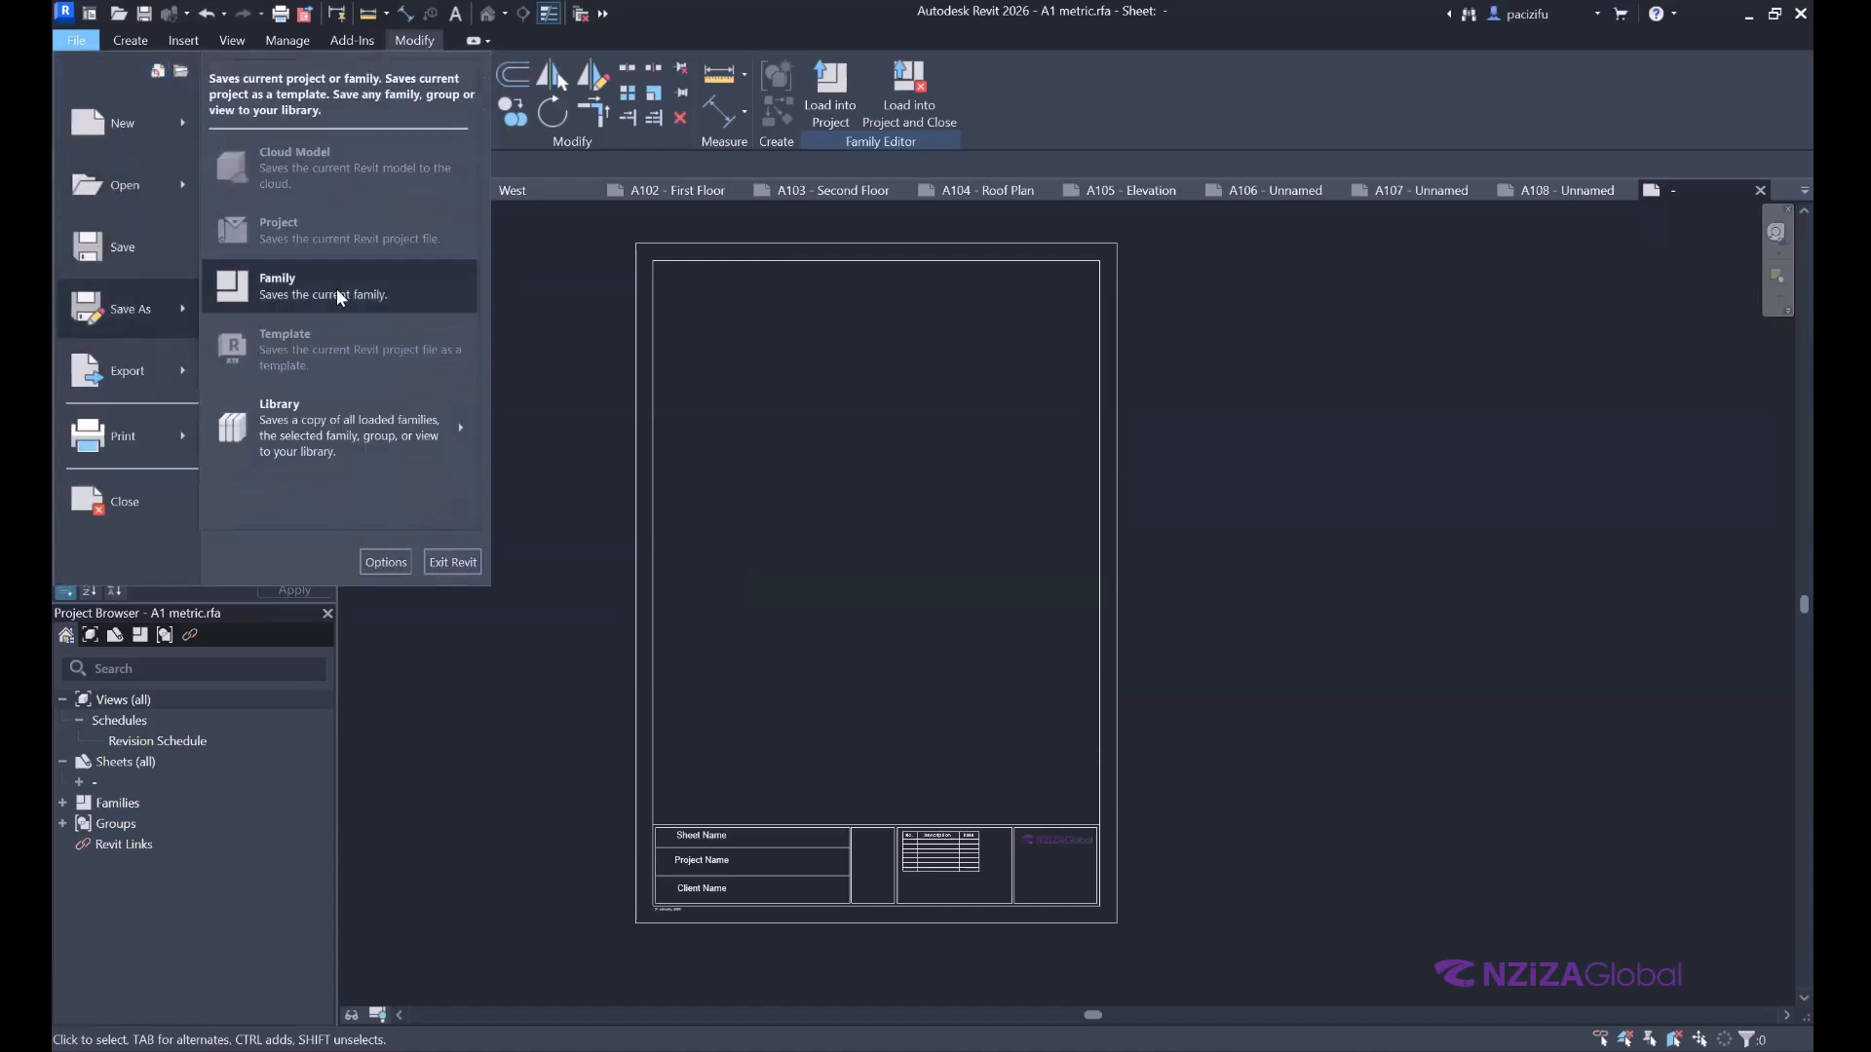
left_click(390, 296)
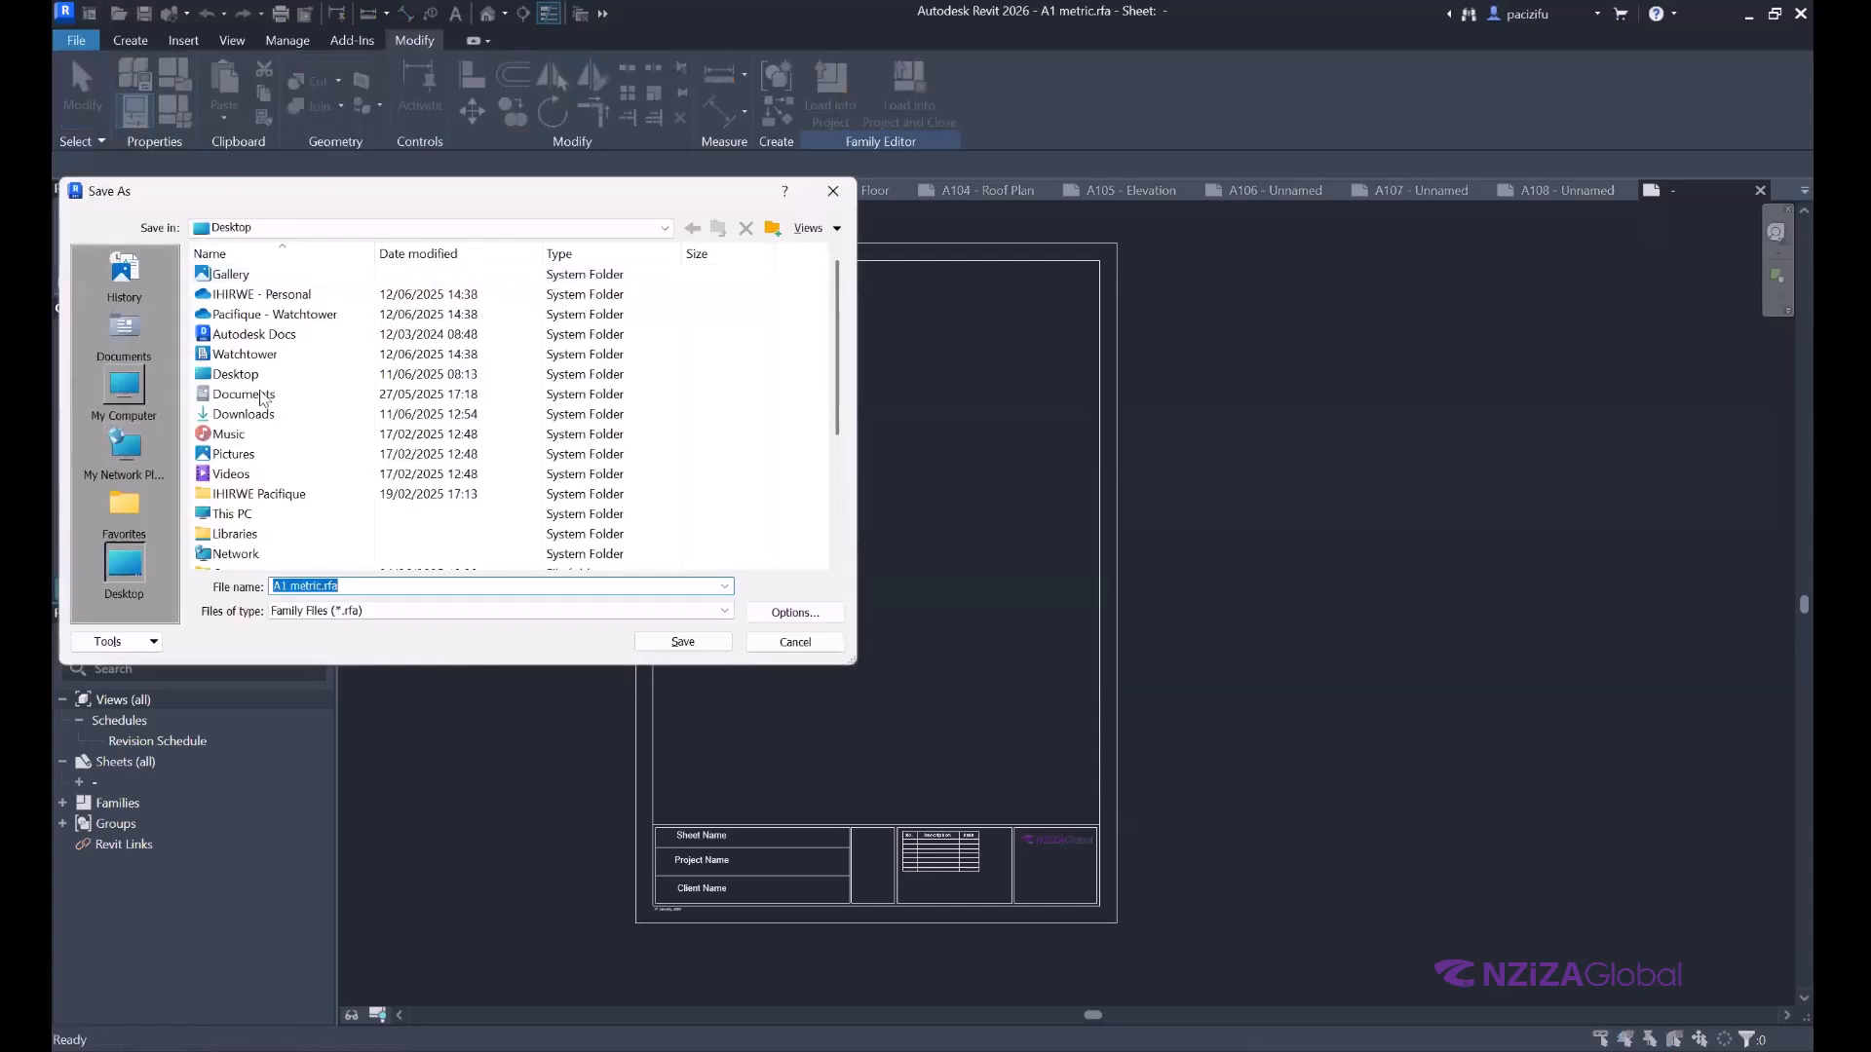
double_click(263, 298)
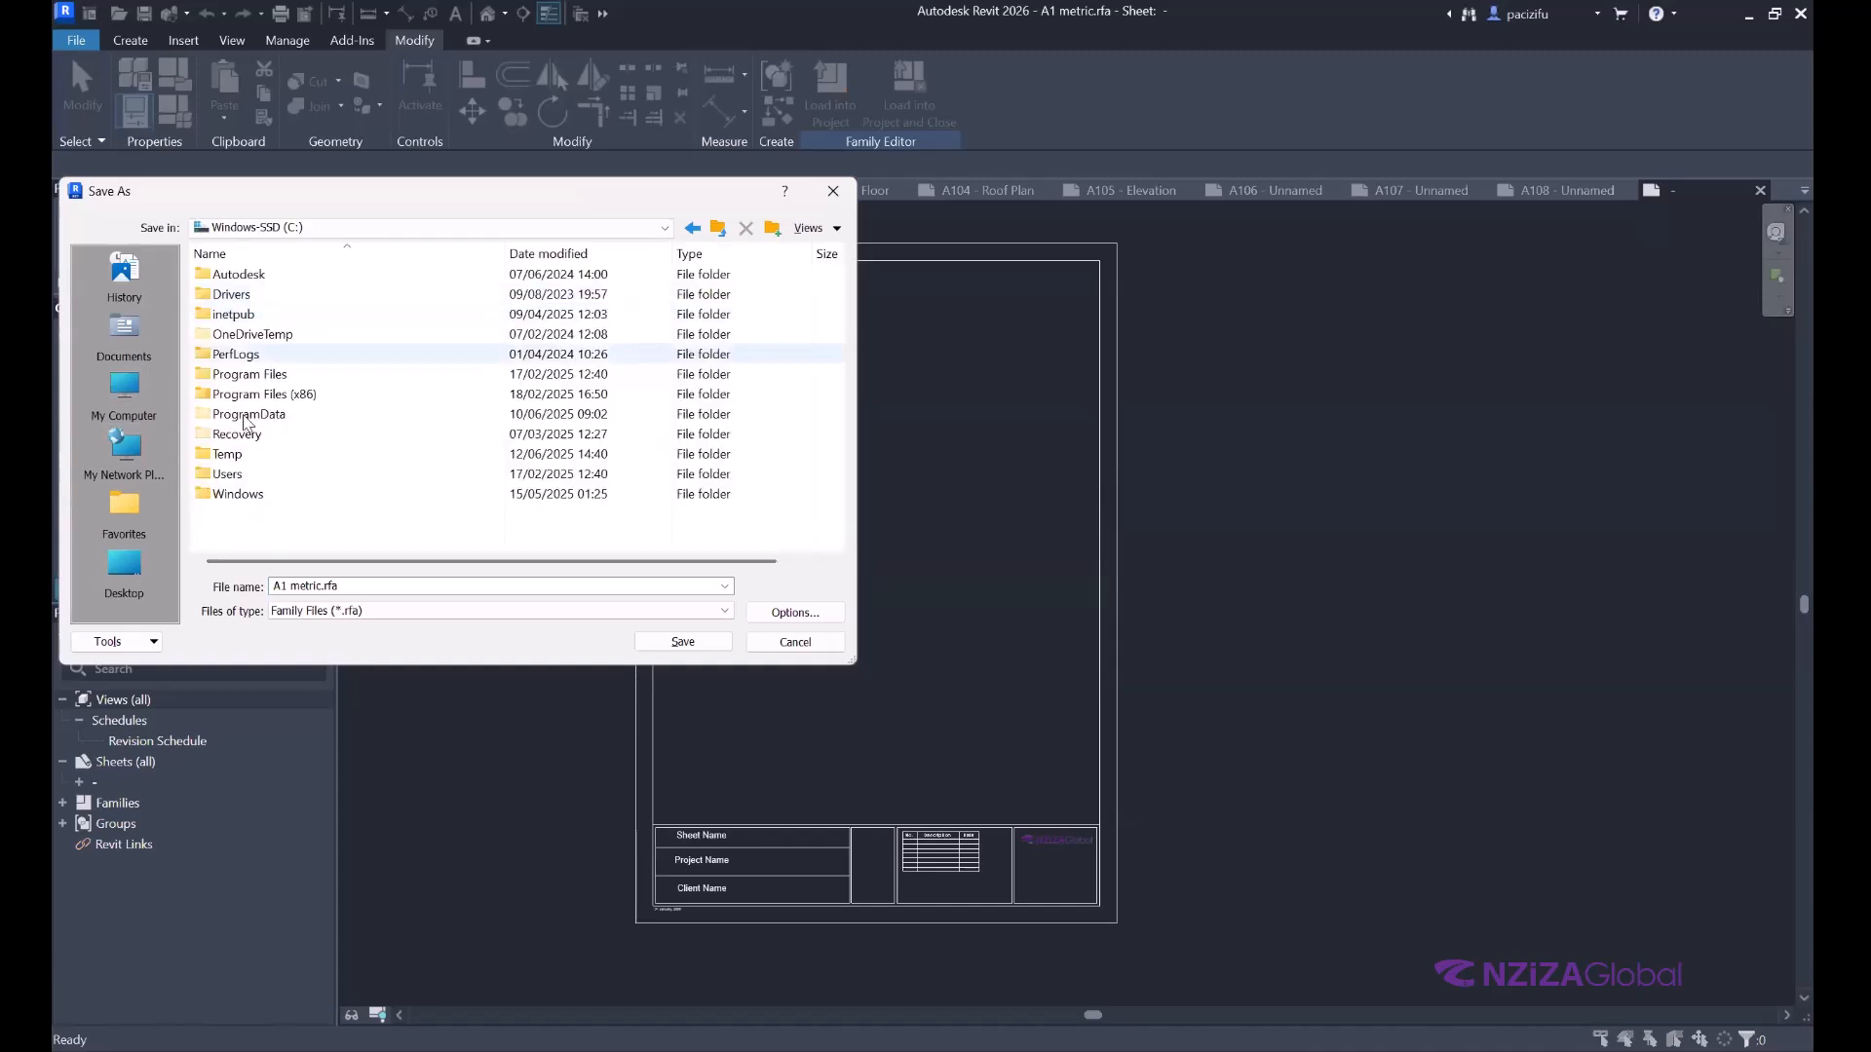
left_click(246, 417)
double_click(245, 417)
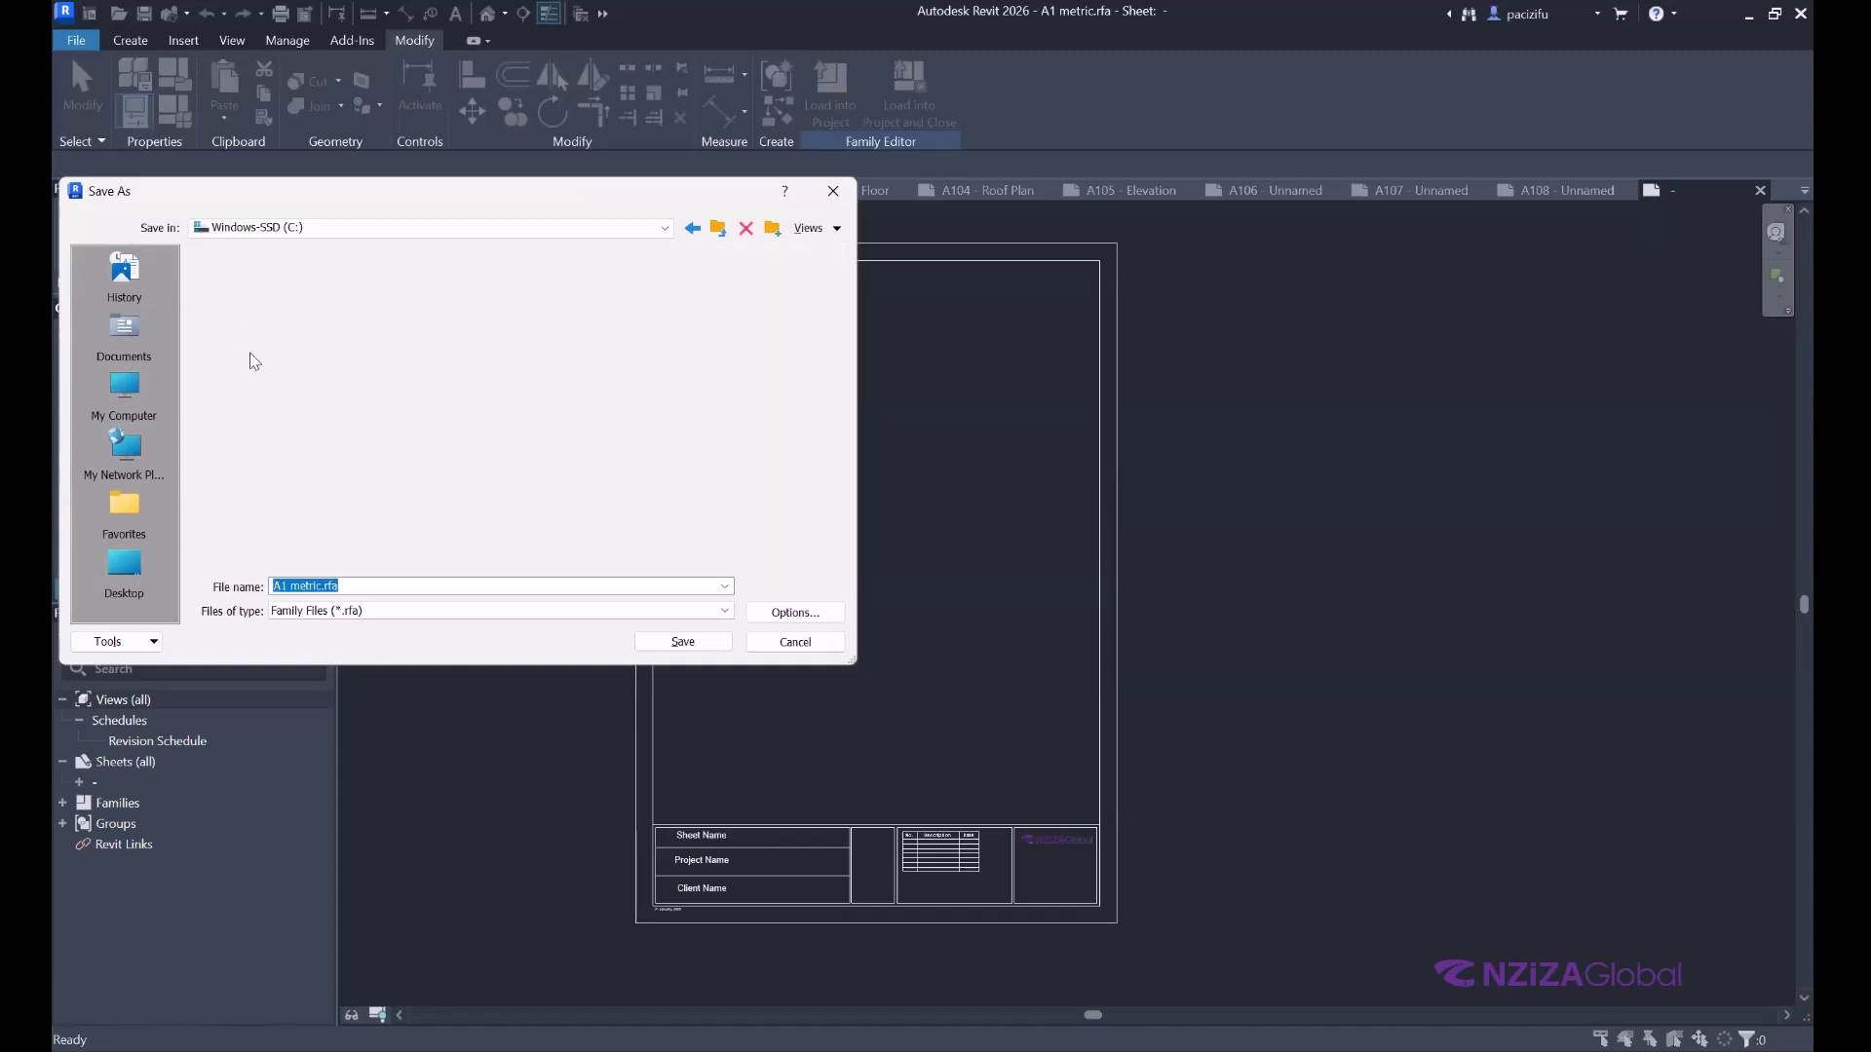
double_click(259, 459)
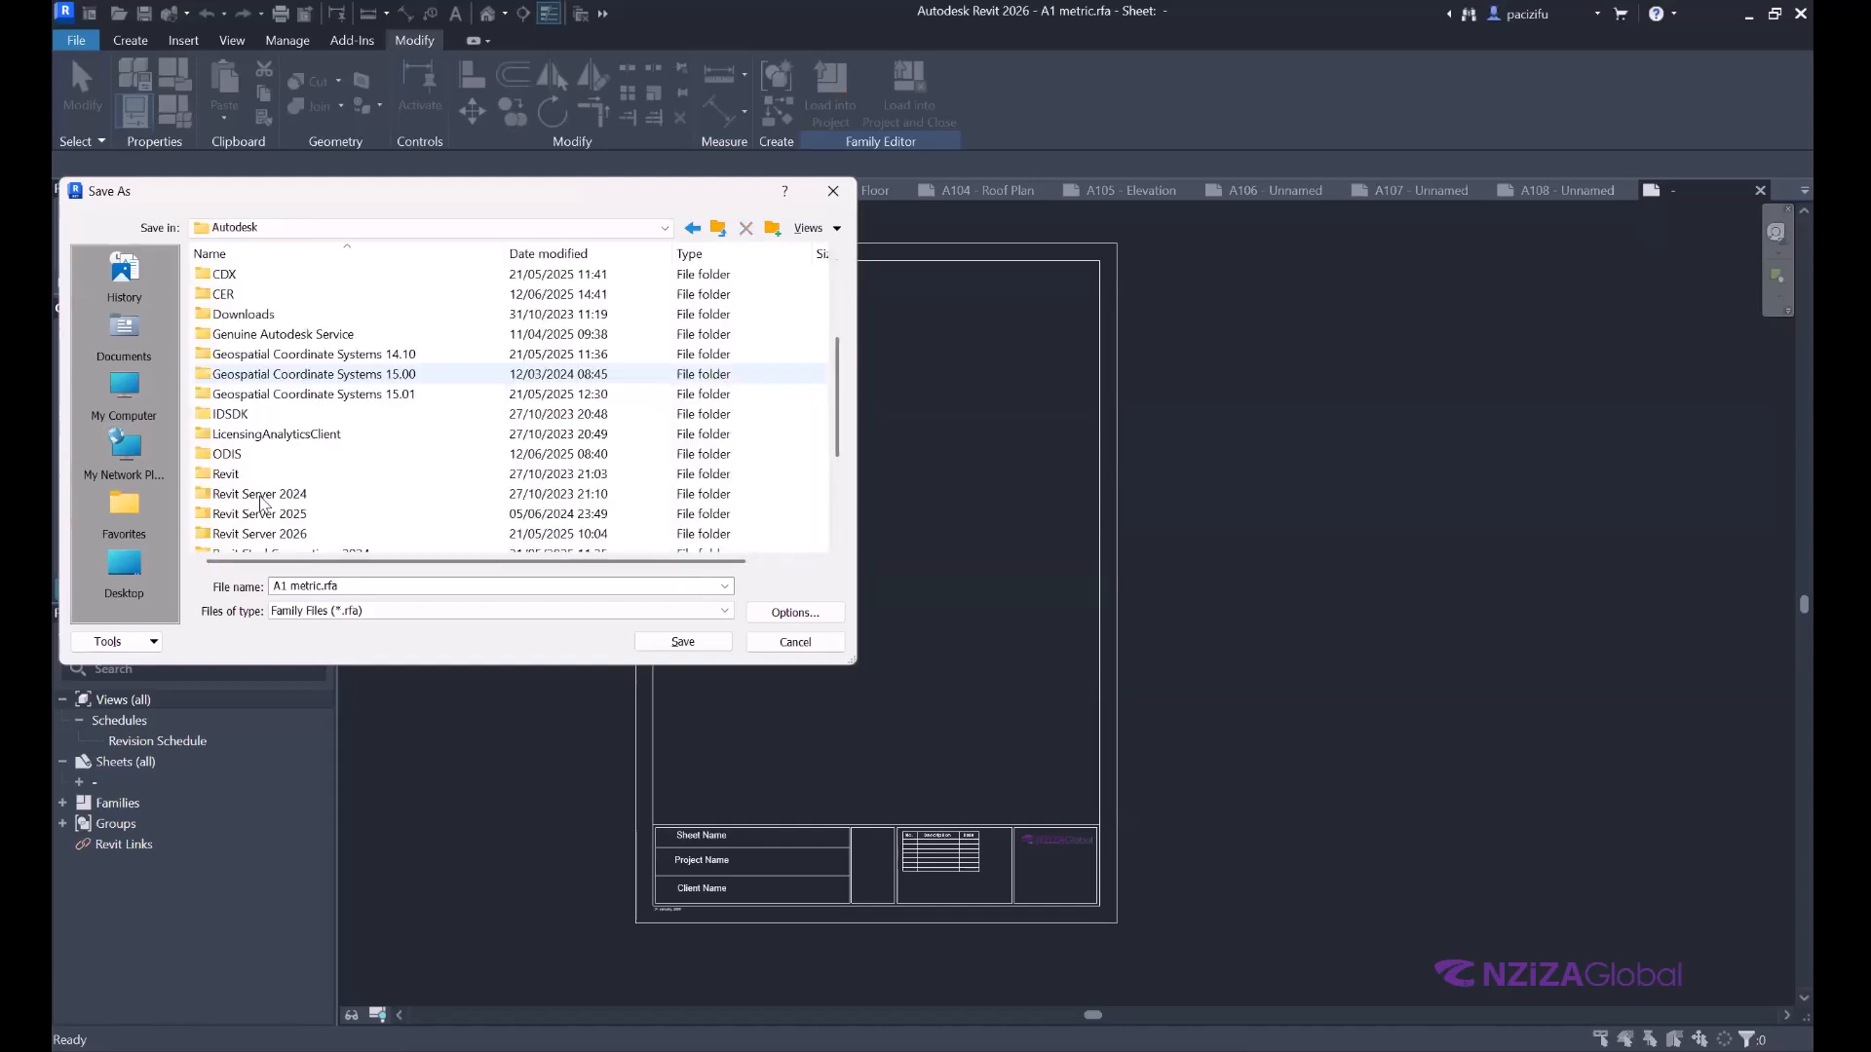
scroll(260, 499, "down", 5)
double_click(249, 392)
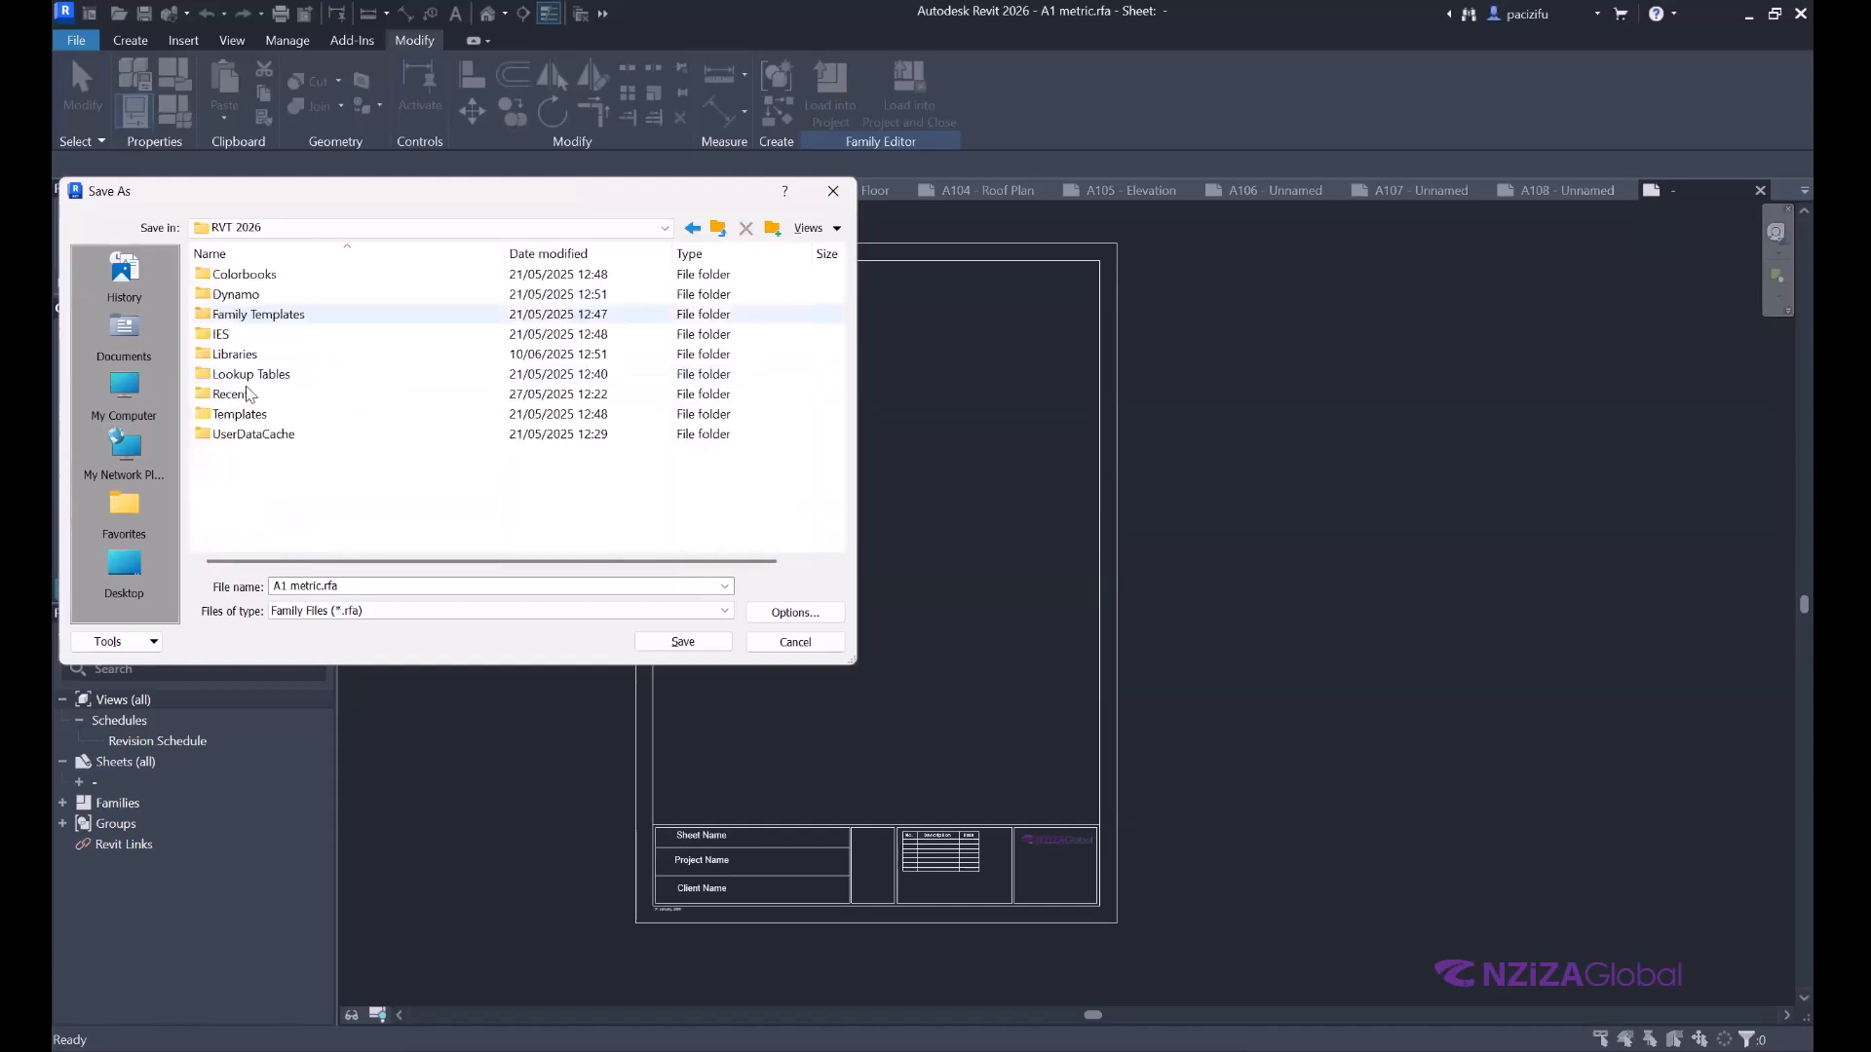
double_click(234, 356)
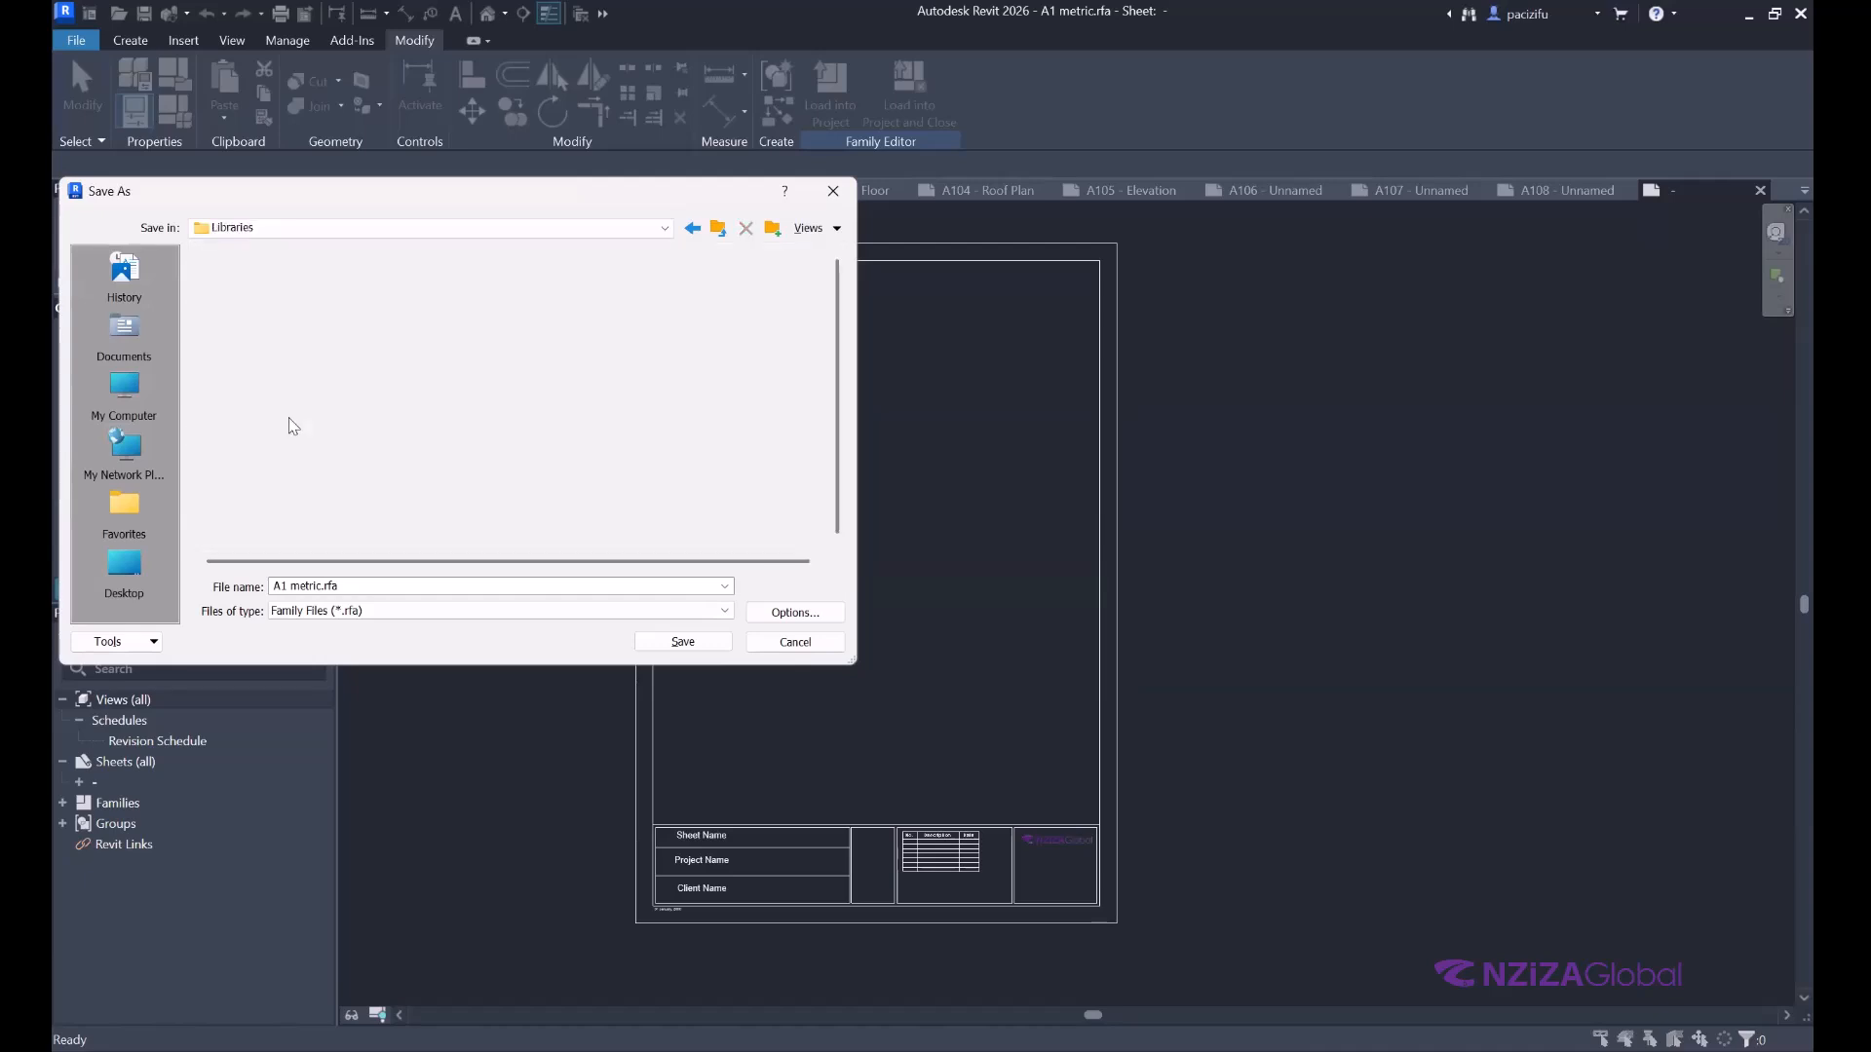
Choose the Titleblocks folder inside the US library as the save location.
scroll(251, 314, "up", 1)
left_click(244, 314)
double_click(244, 314)
double_click(230, 276)
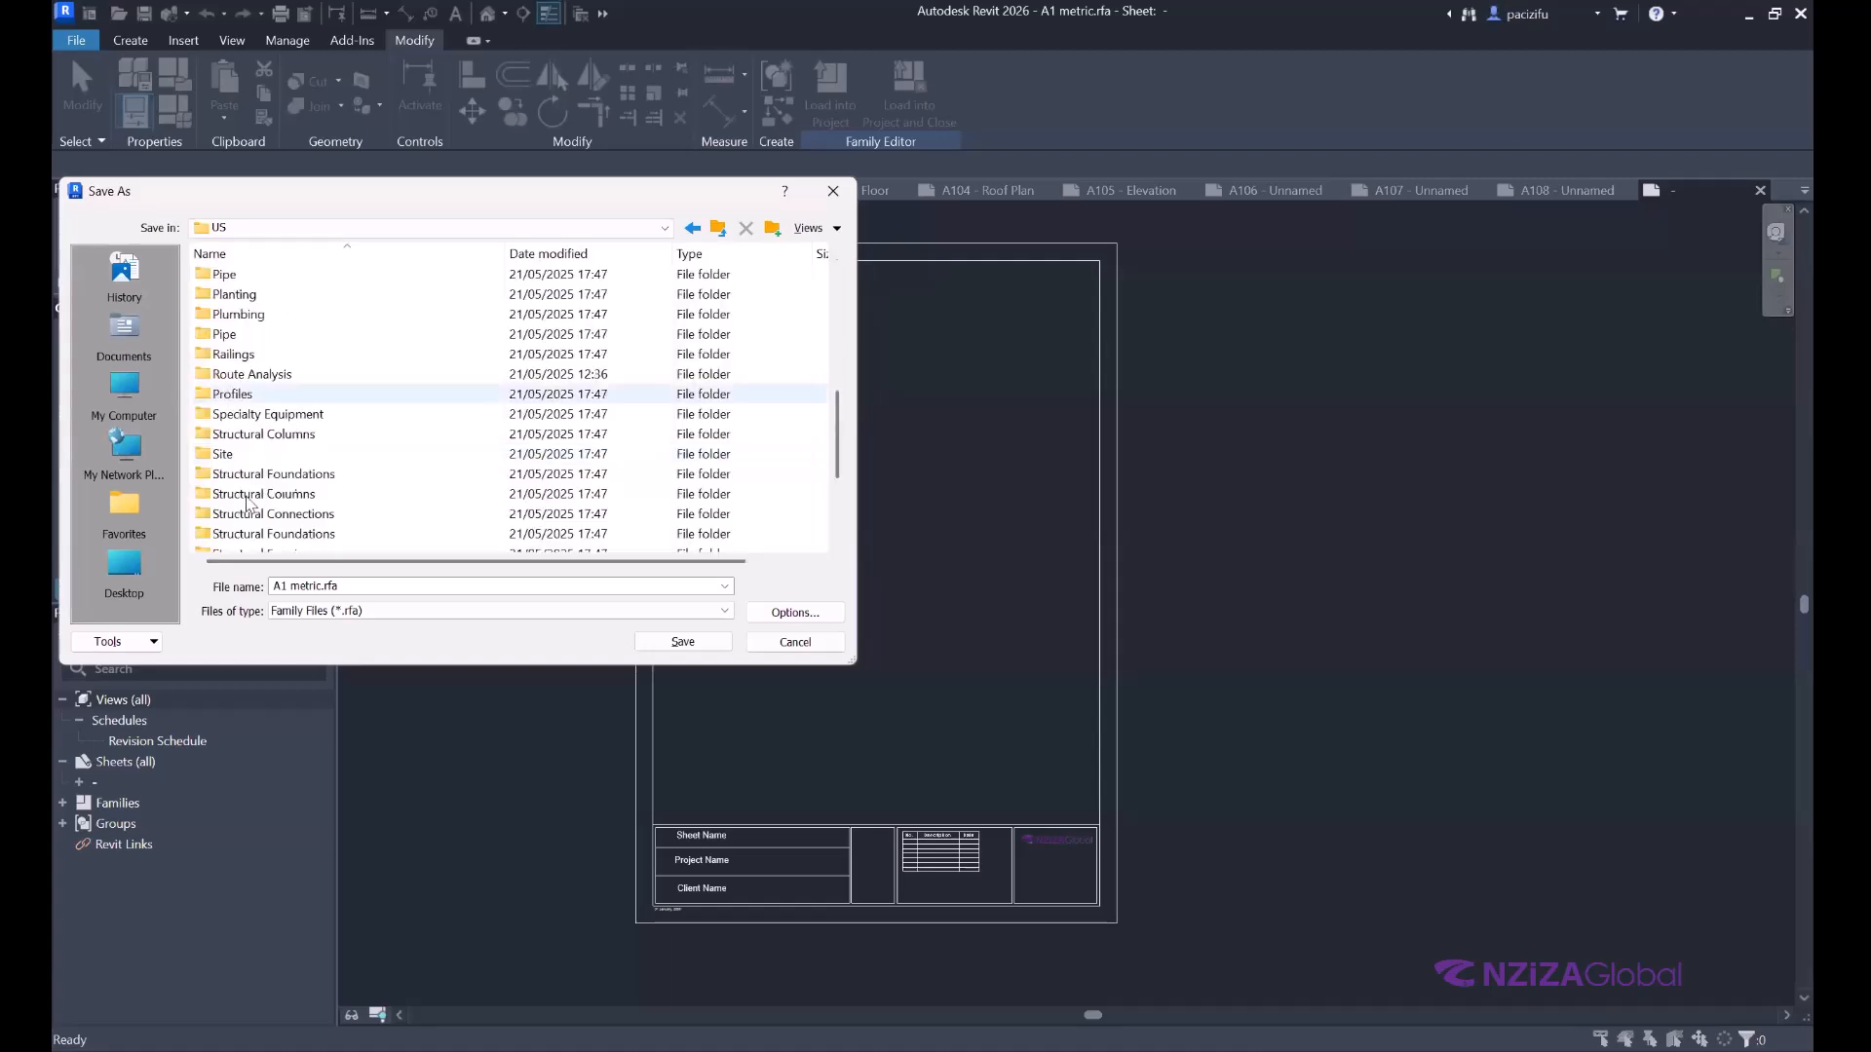
double_click(249, 501)
Save the family under the name A1 metric Portrait and close it.
left_click(327, 587)
key("Right")
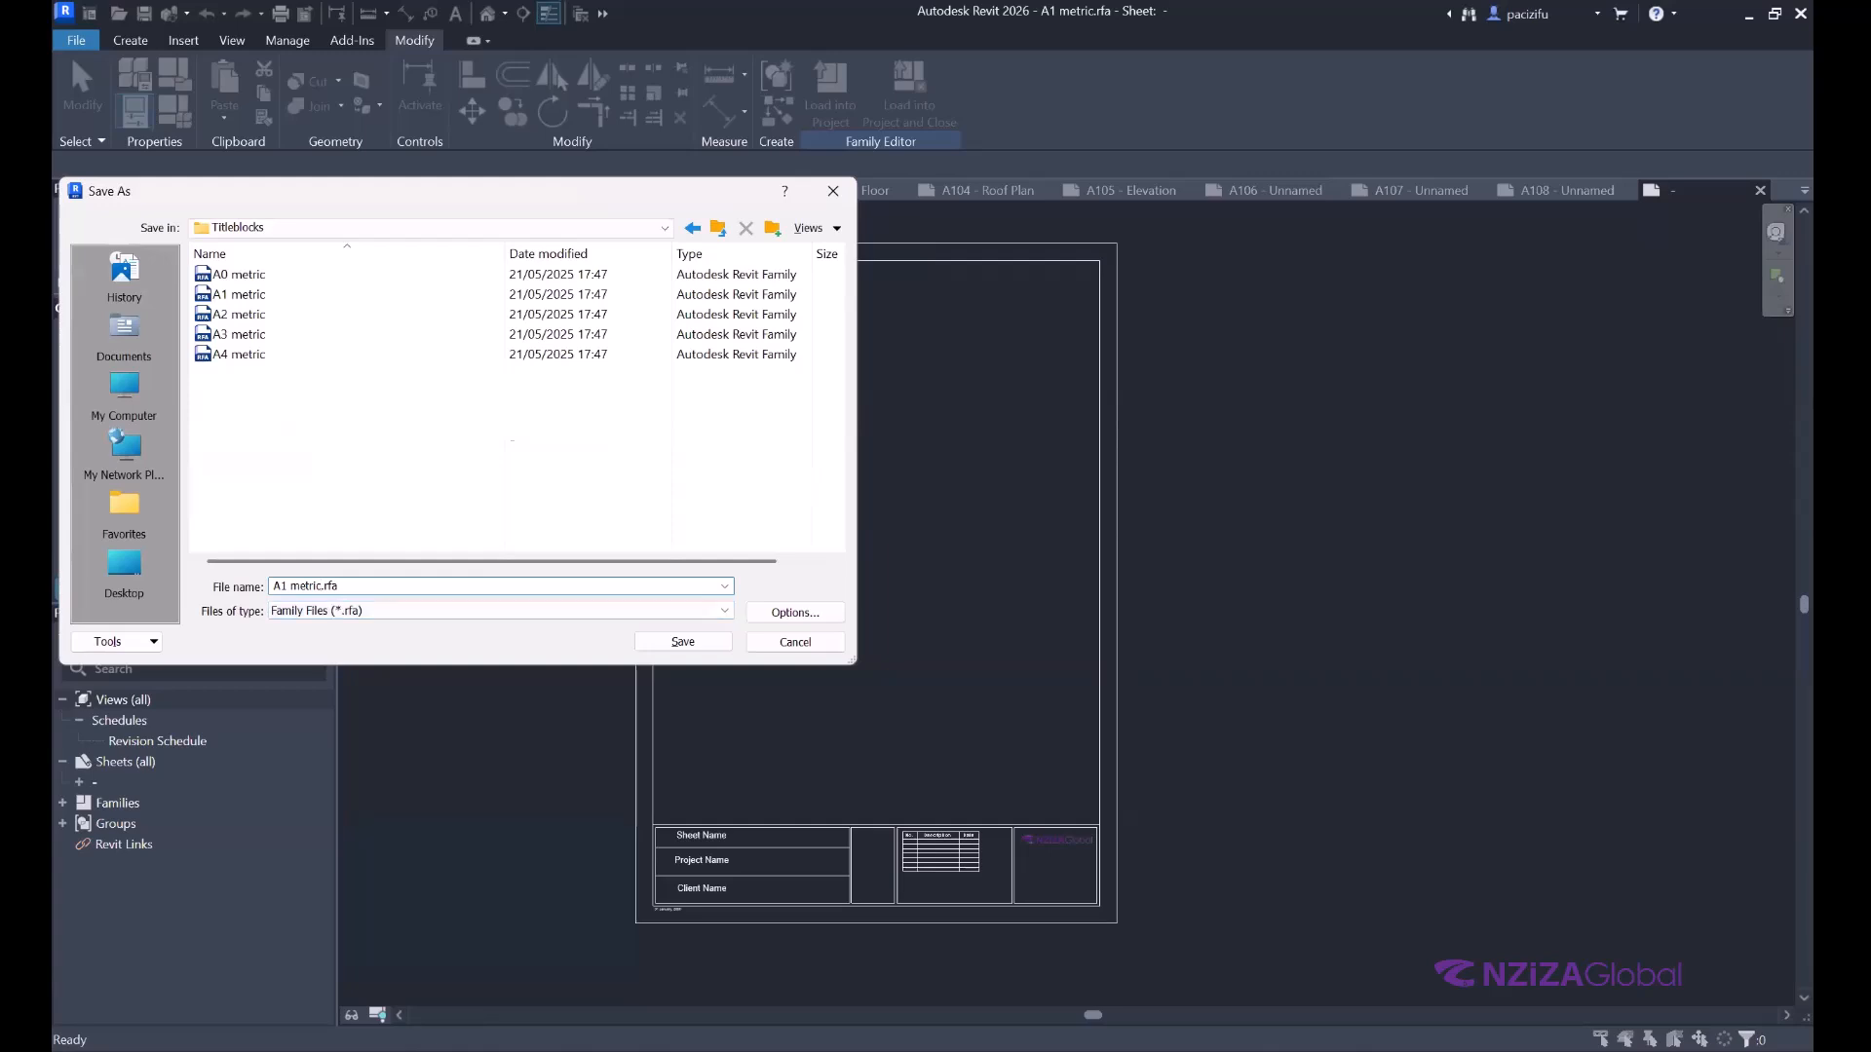
type("Portrait")
left_click(683, 641)
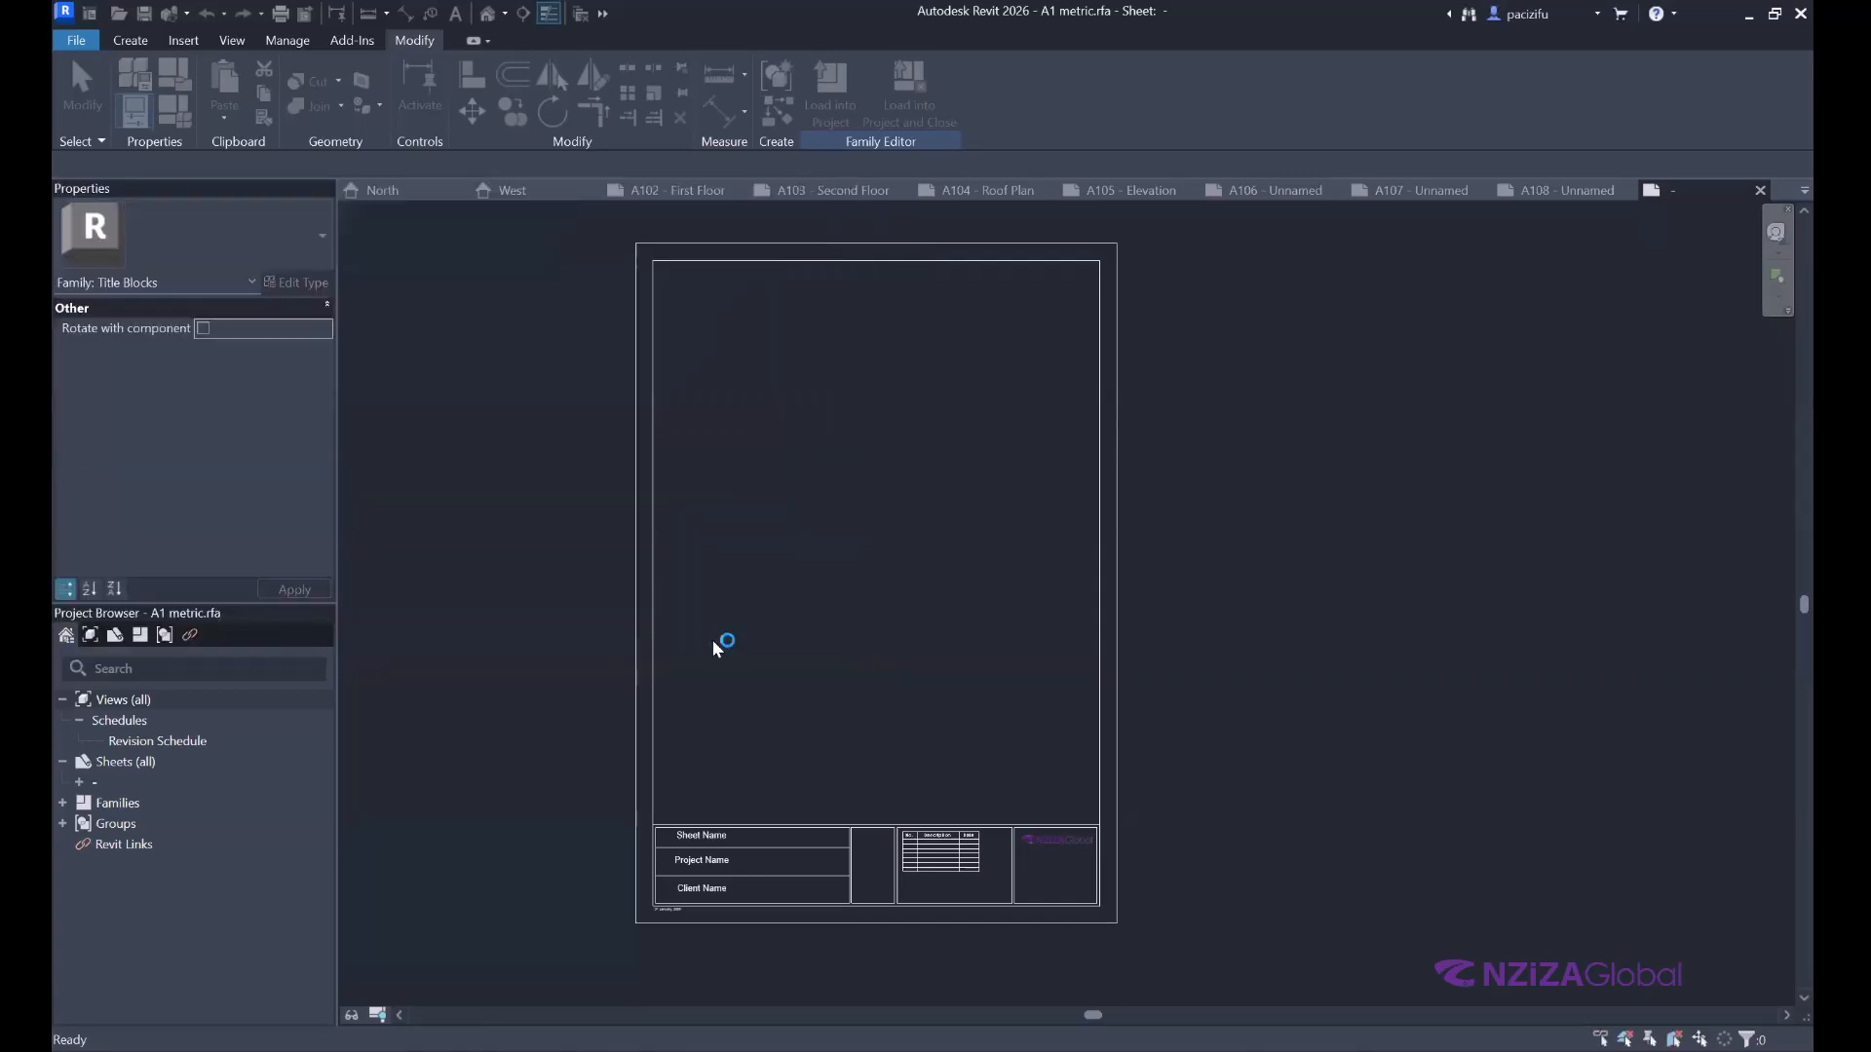
left_click(1759, 191)
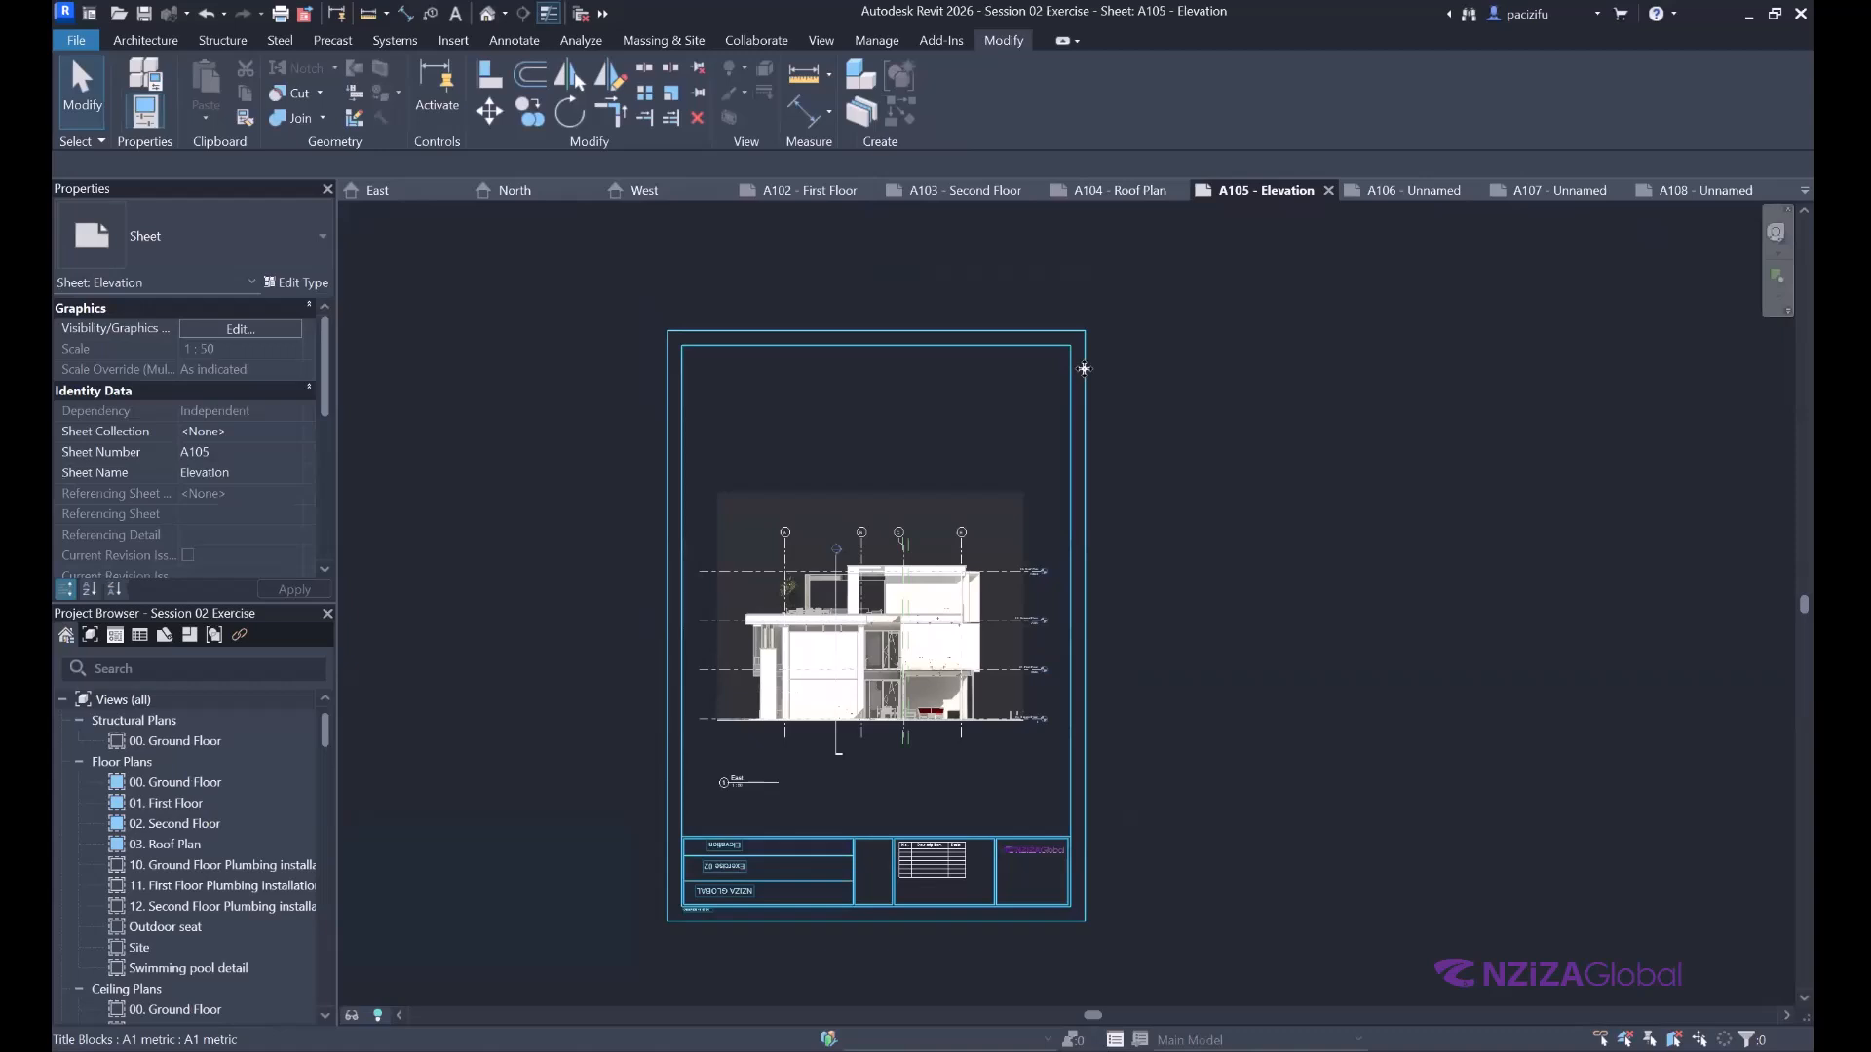
Reopen the A105 title block family, close it without saving, and undo the overwritten title block on the sheet.
left_click(1076, 368)
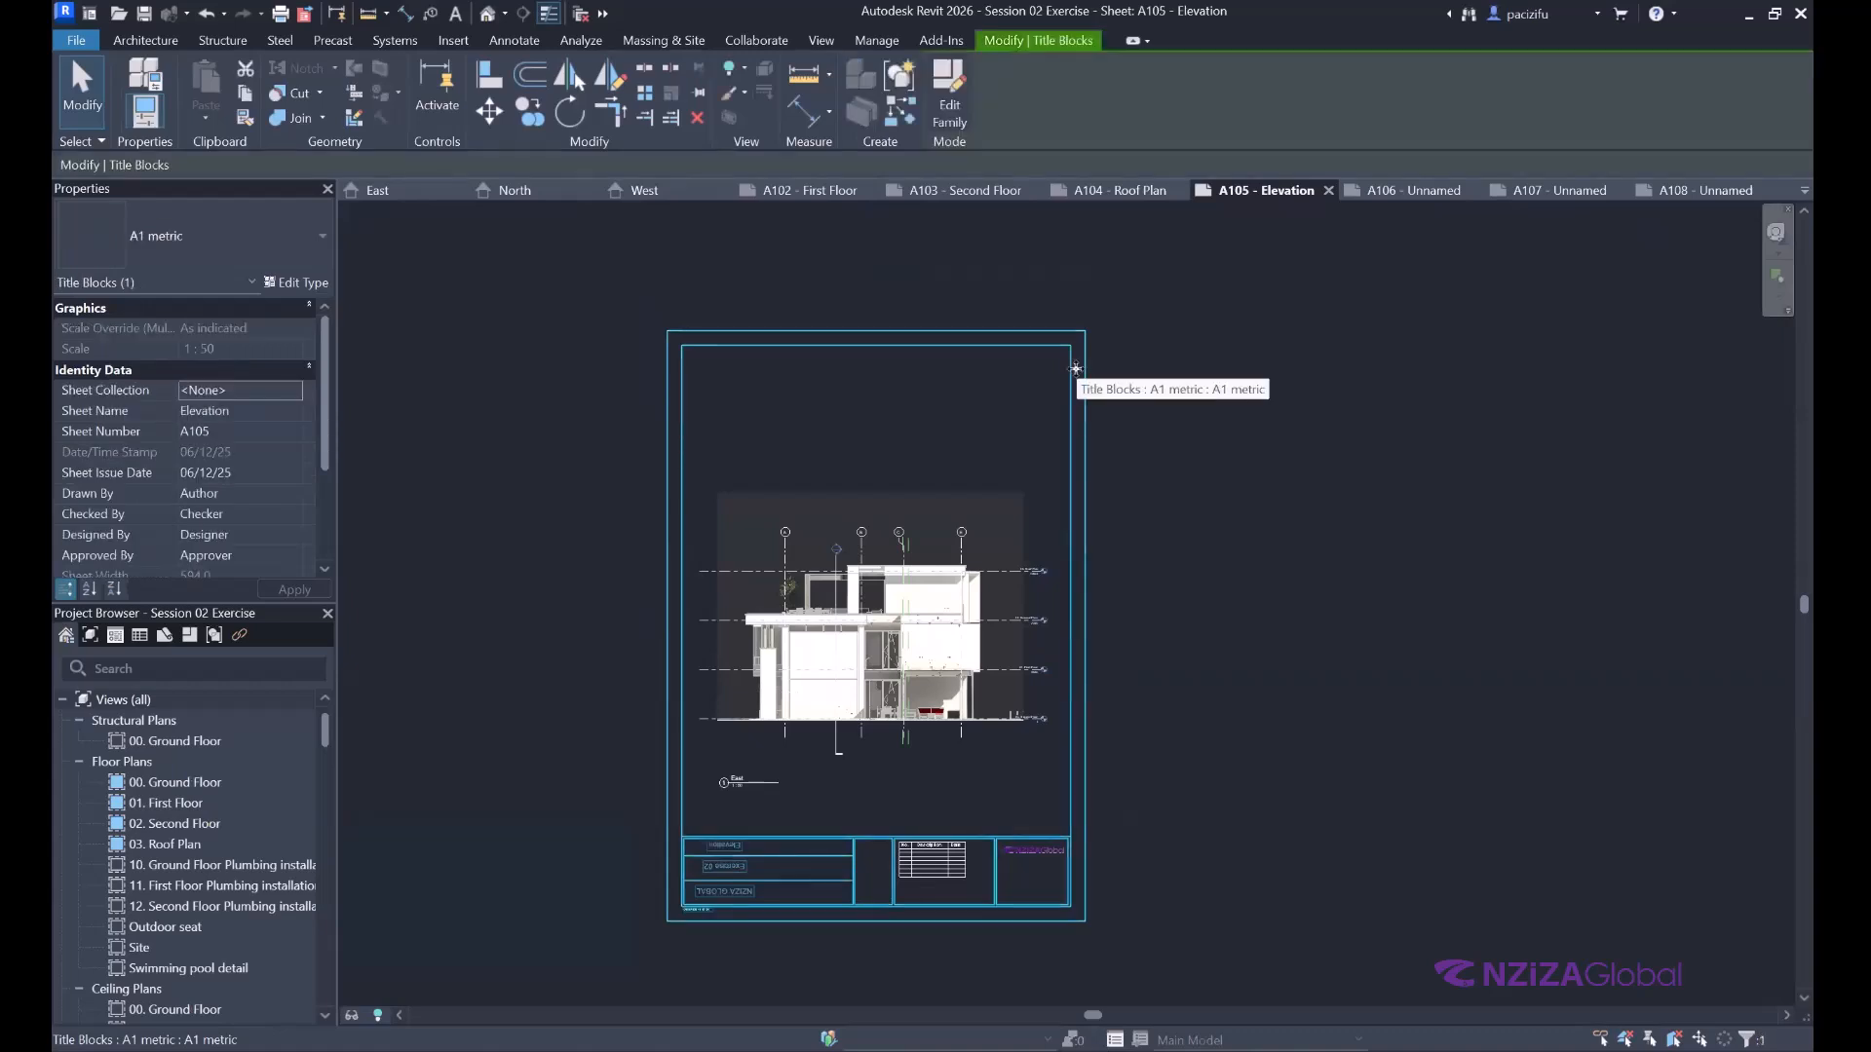
left_click(954, 112)
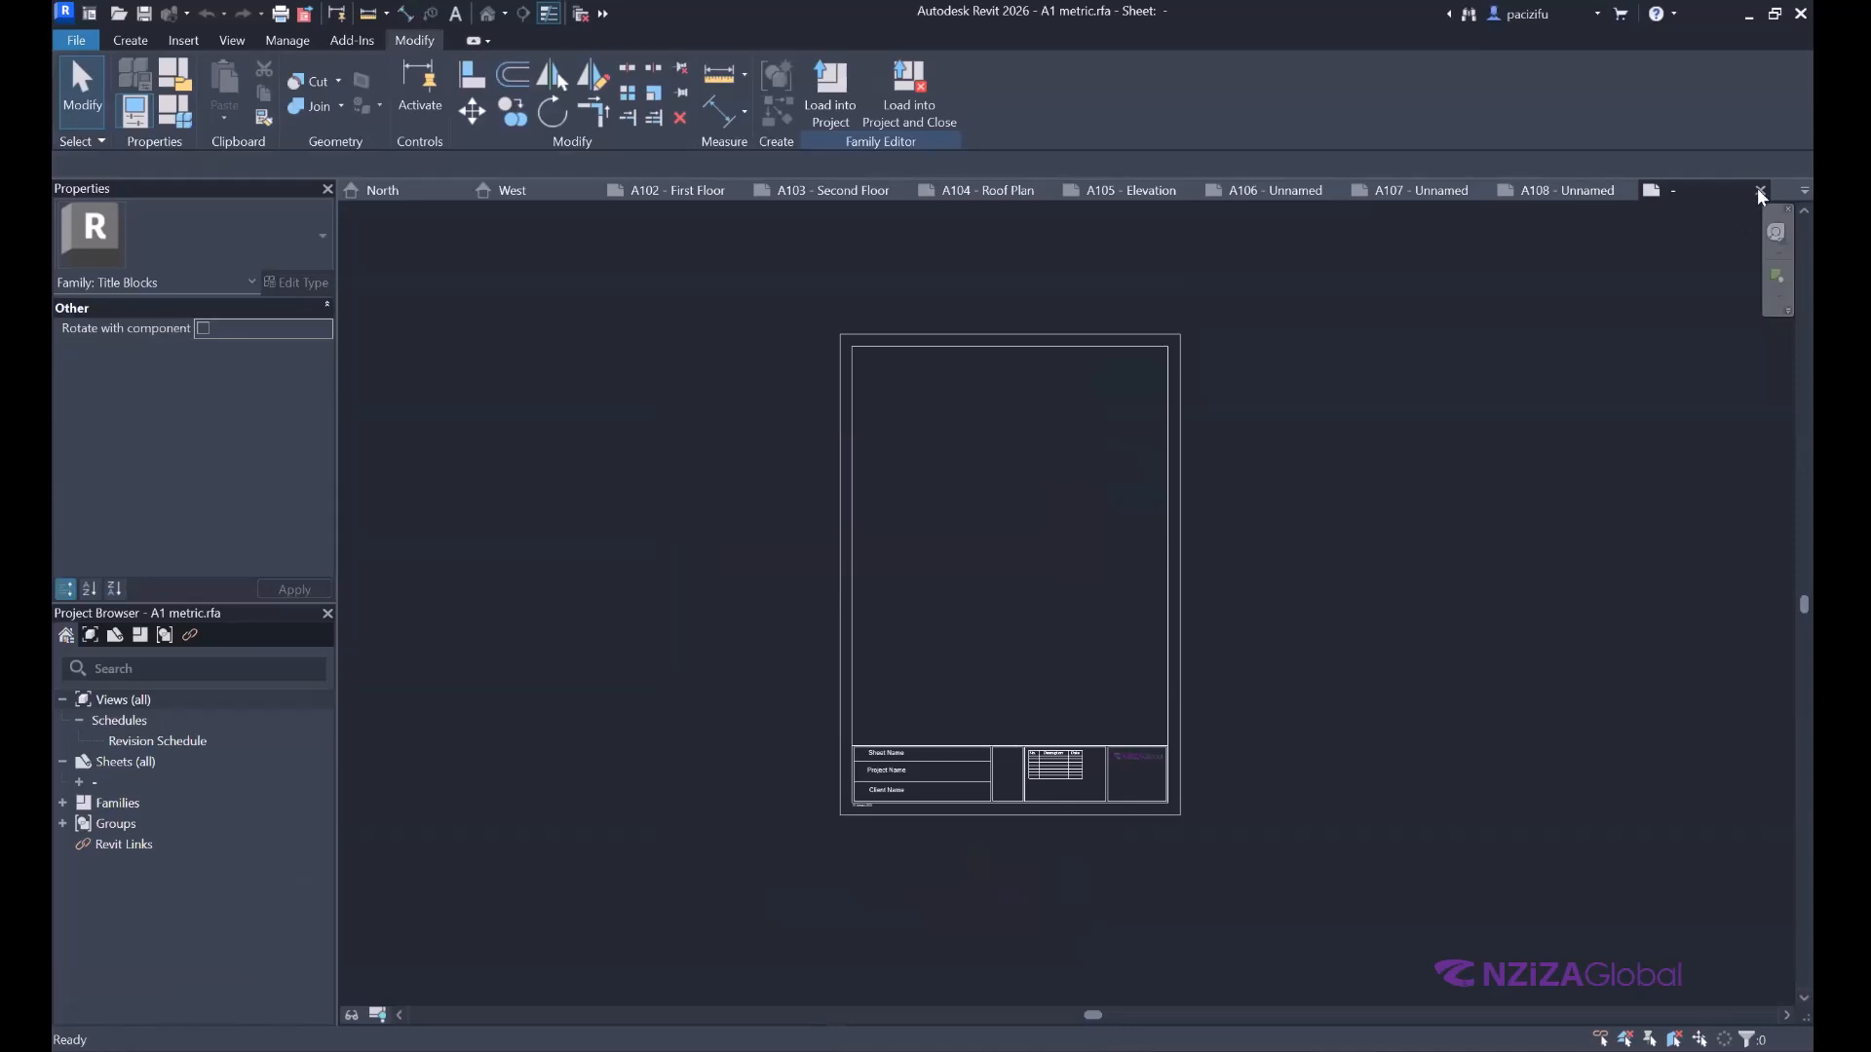
left_click(979, 545)
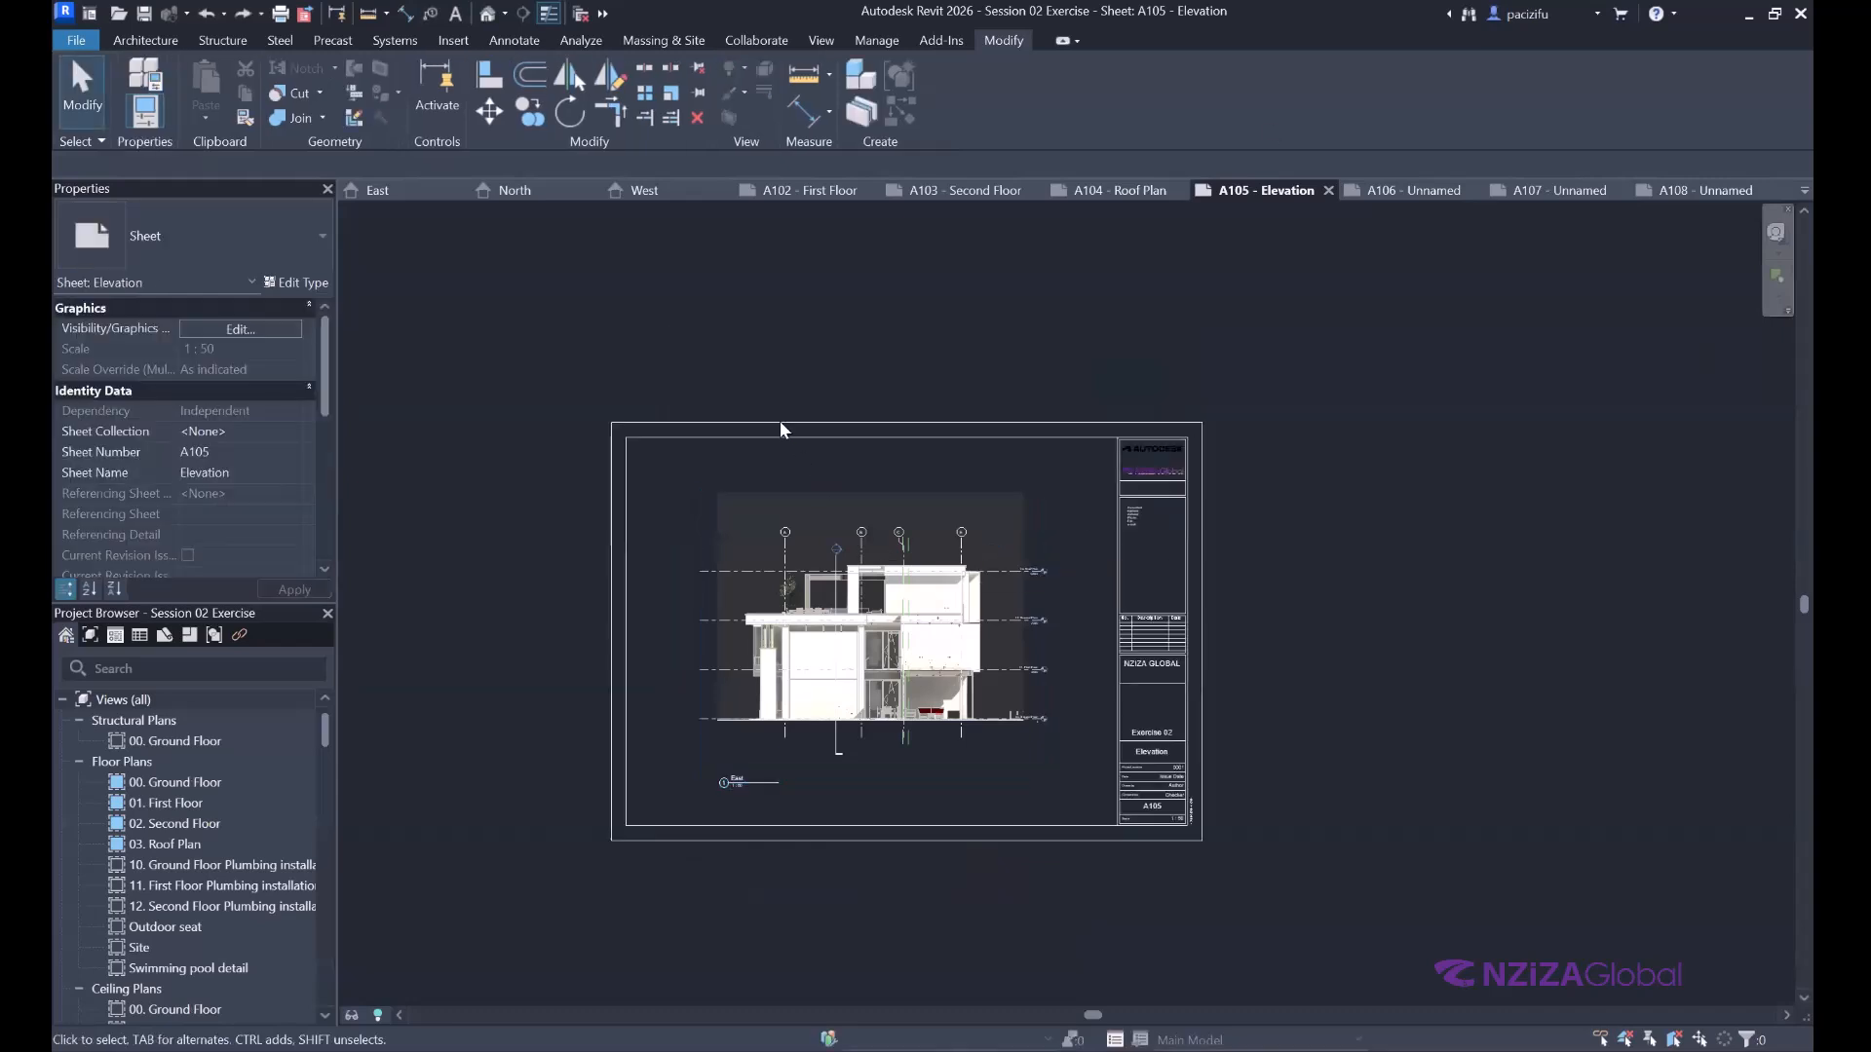
scroll(811, 466, "down", 1)
scroll(805, 371, "up", 2)
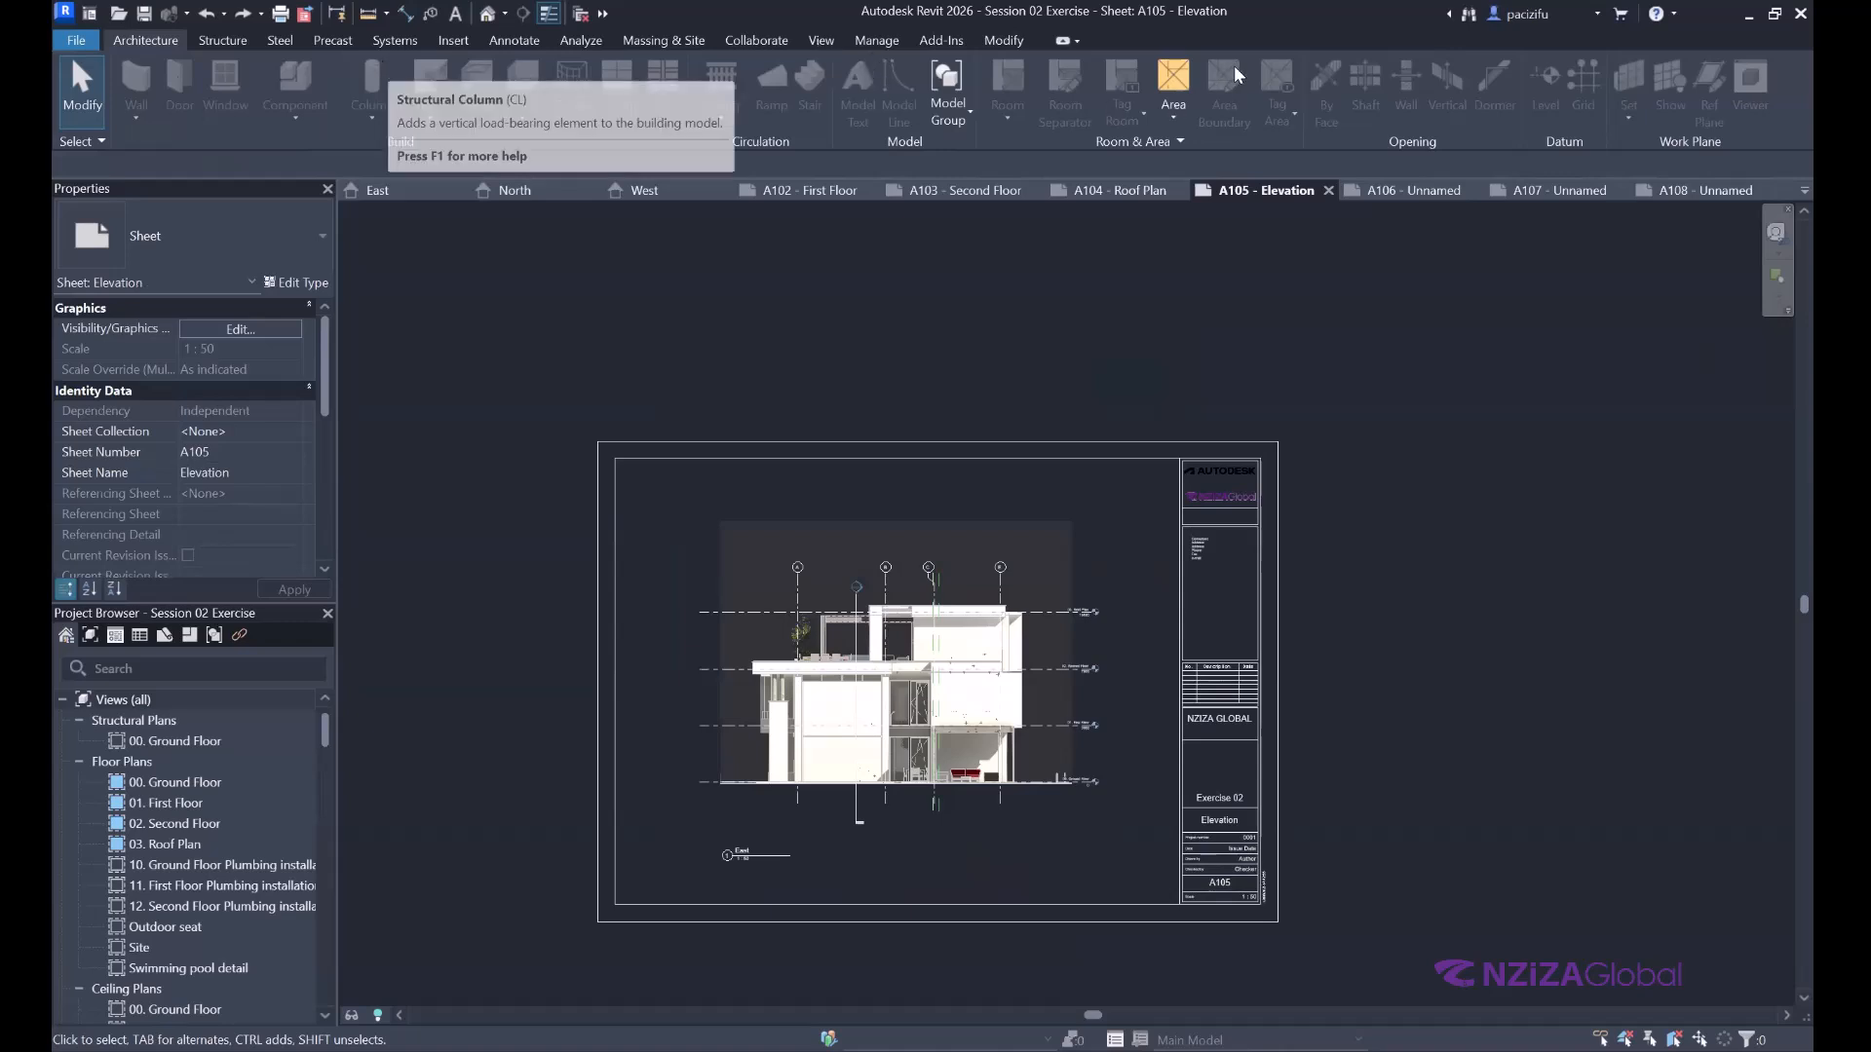
Create a new sheet using the A1 metric Portrait title block loaded from the Titleblocks folder.
left_click(820, 40)
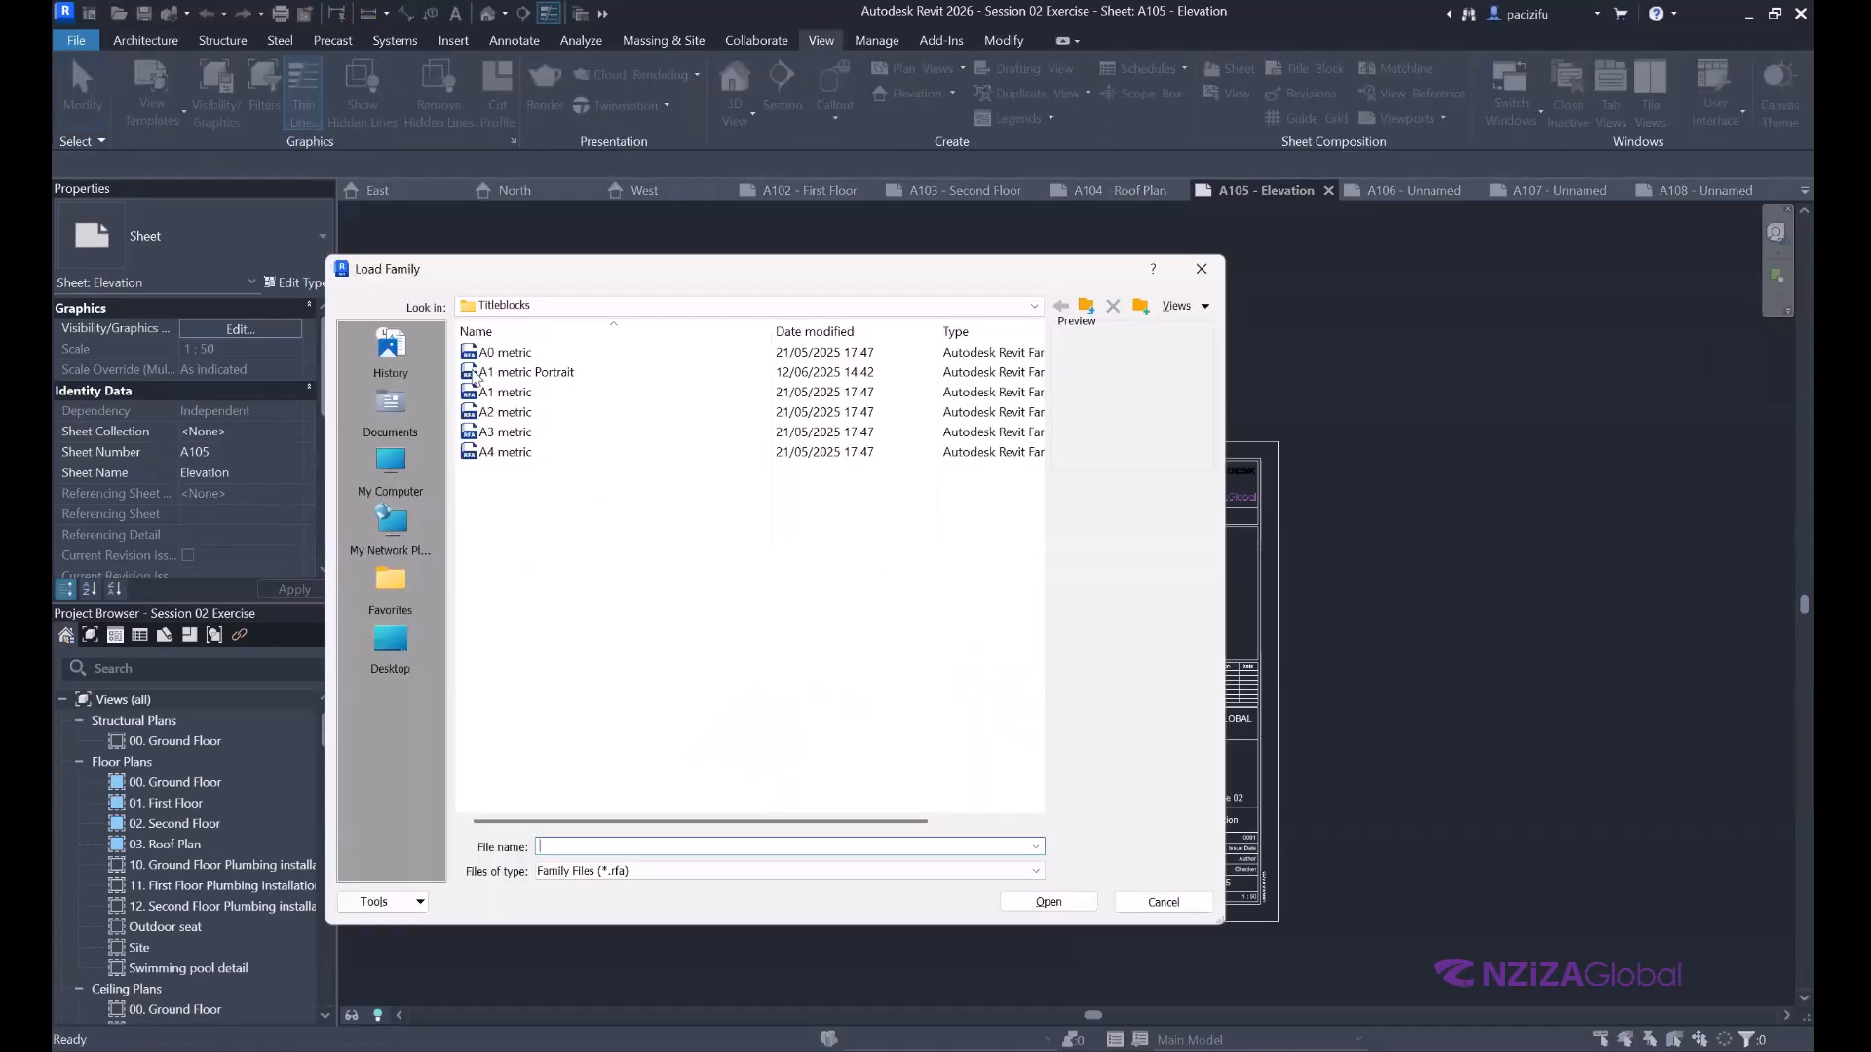
left_click(535, 374)
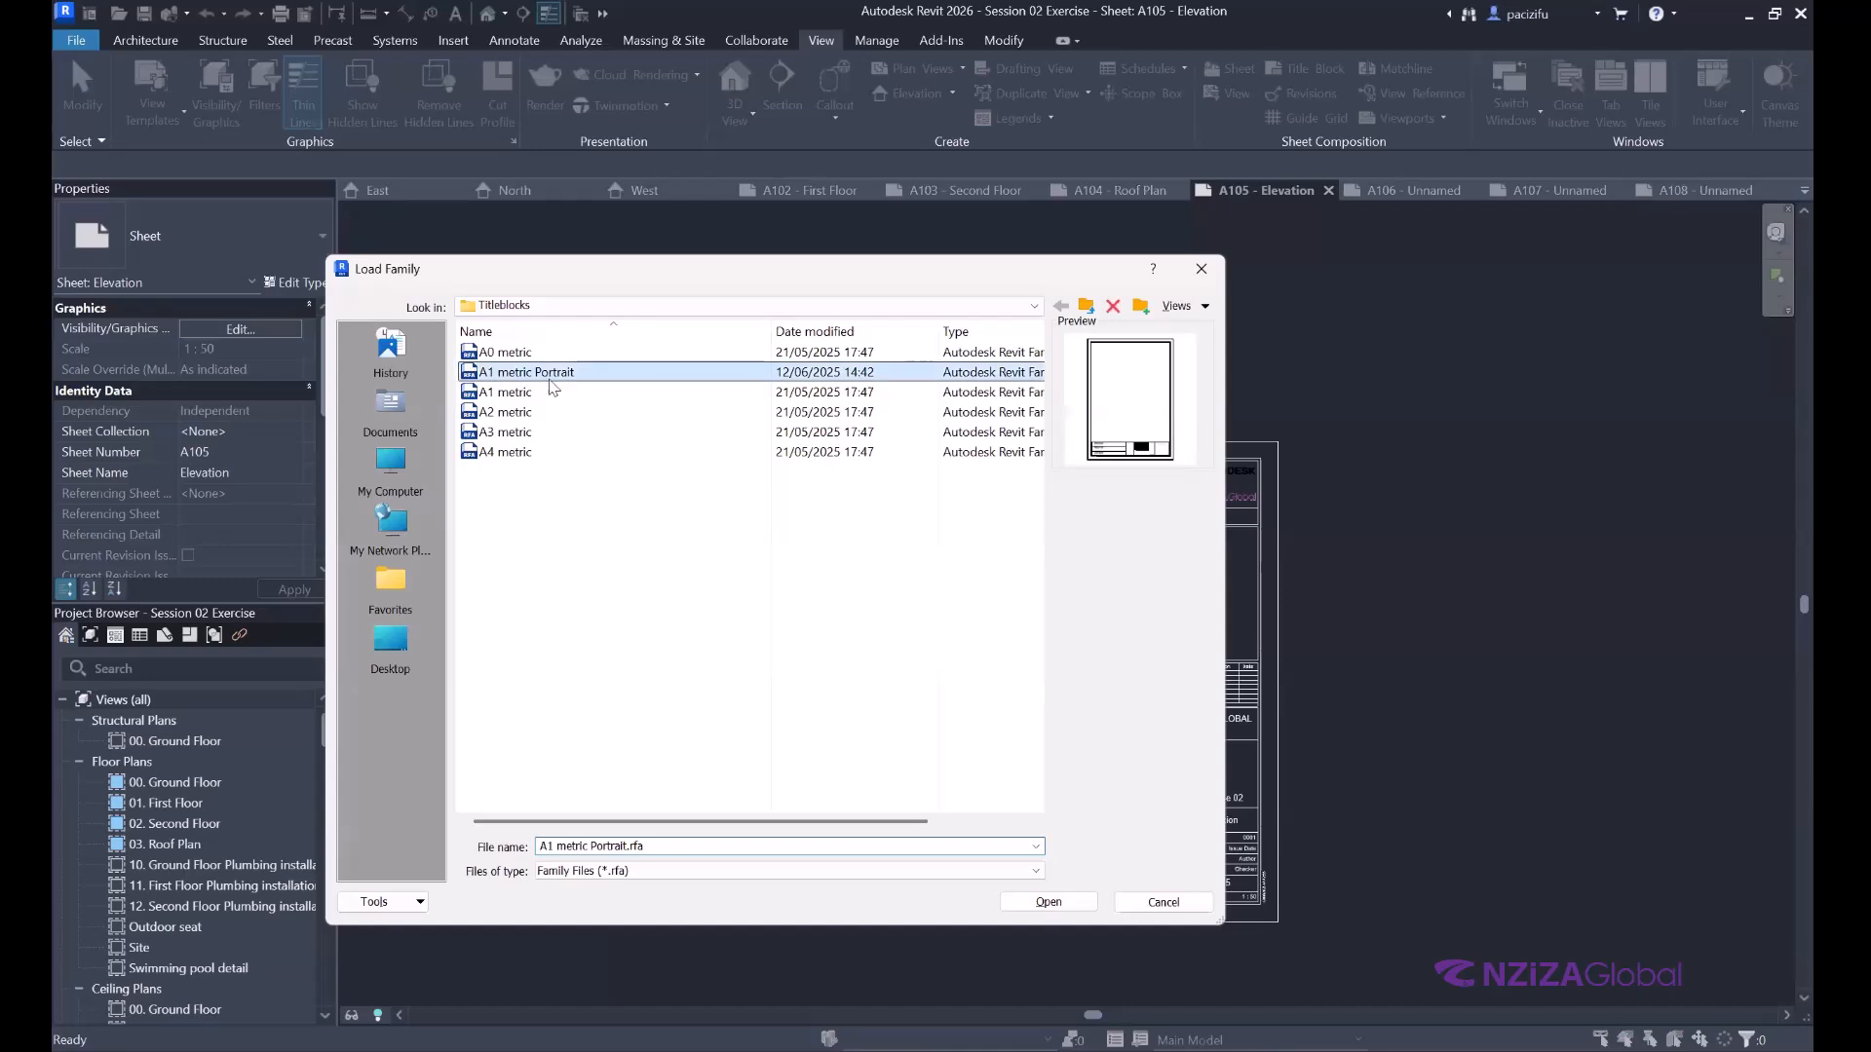
left_click(1023, 904)
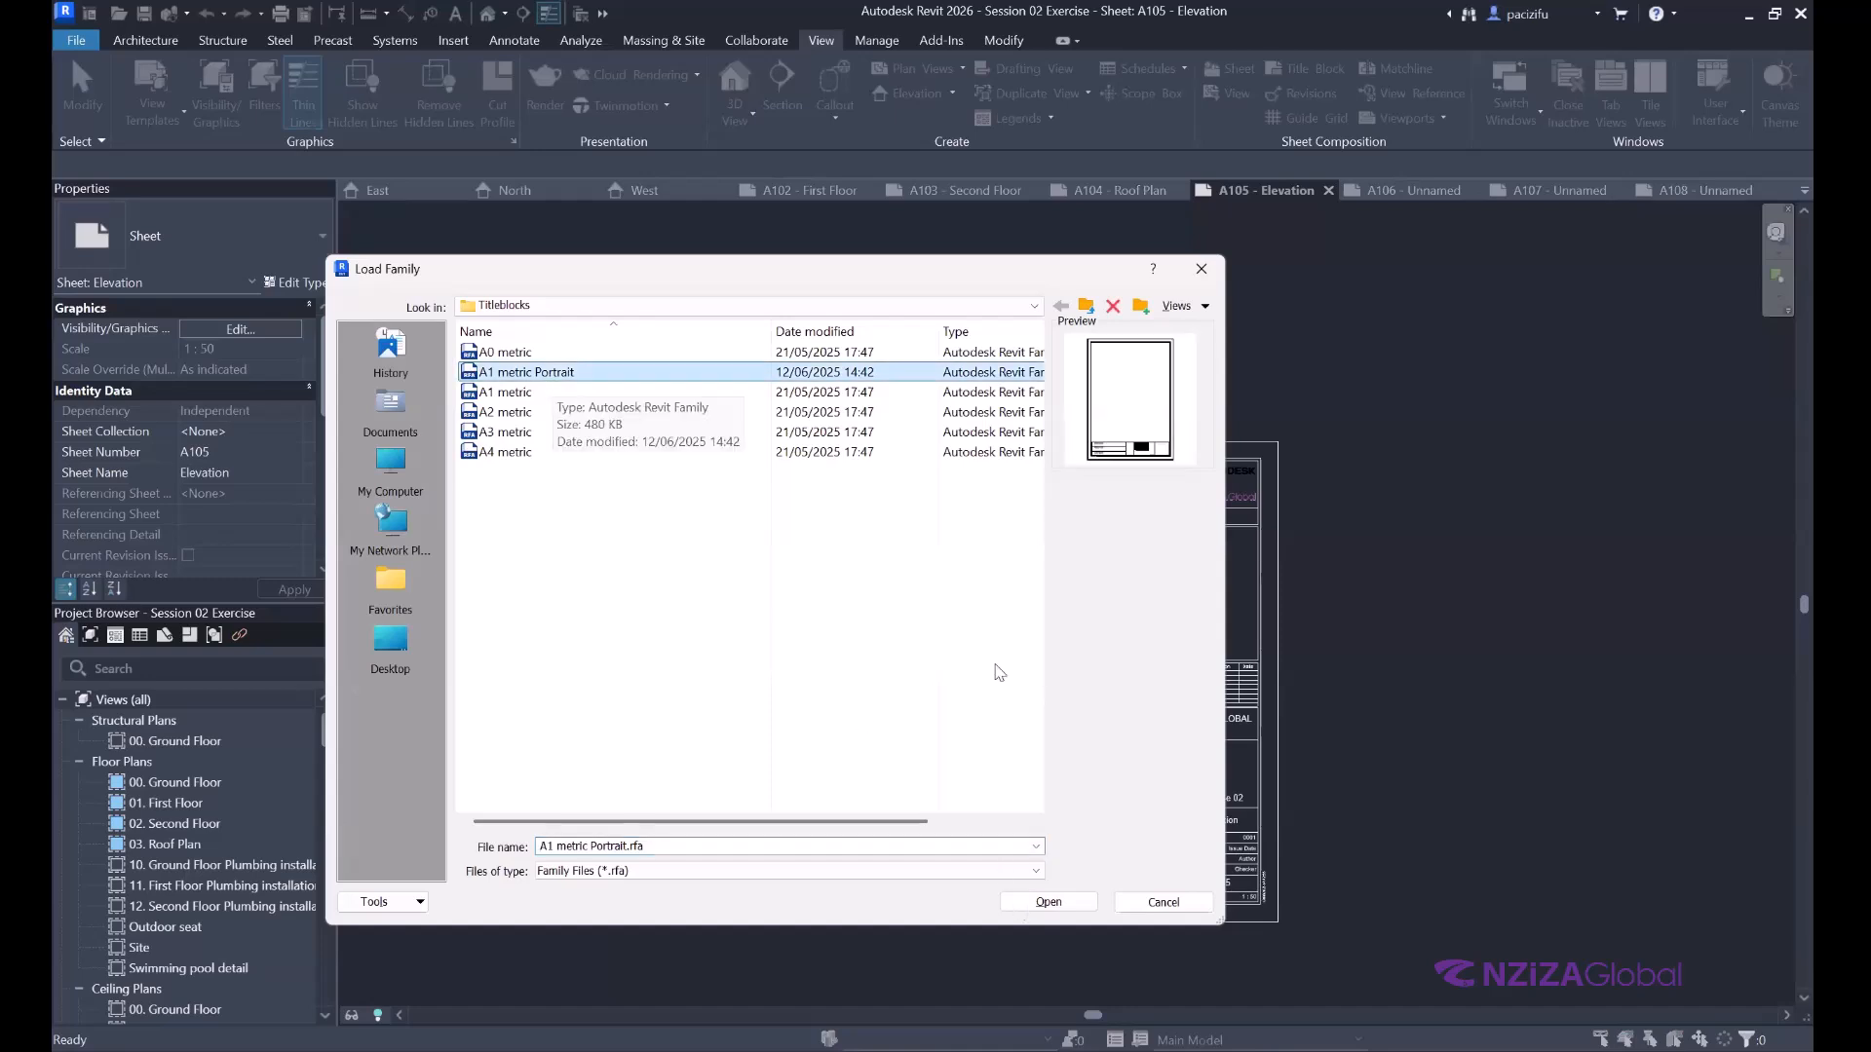
left_click(992, 773)
scroll(1003, 859, "down", 2)
scroll(984, 849, "up", 6)
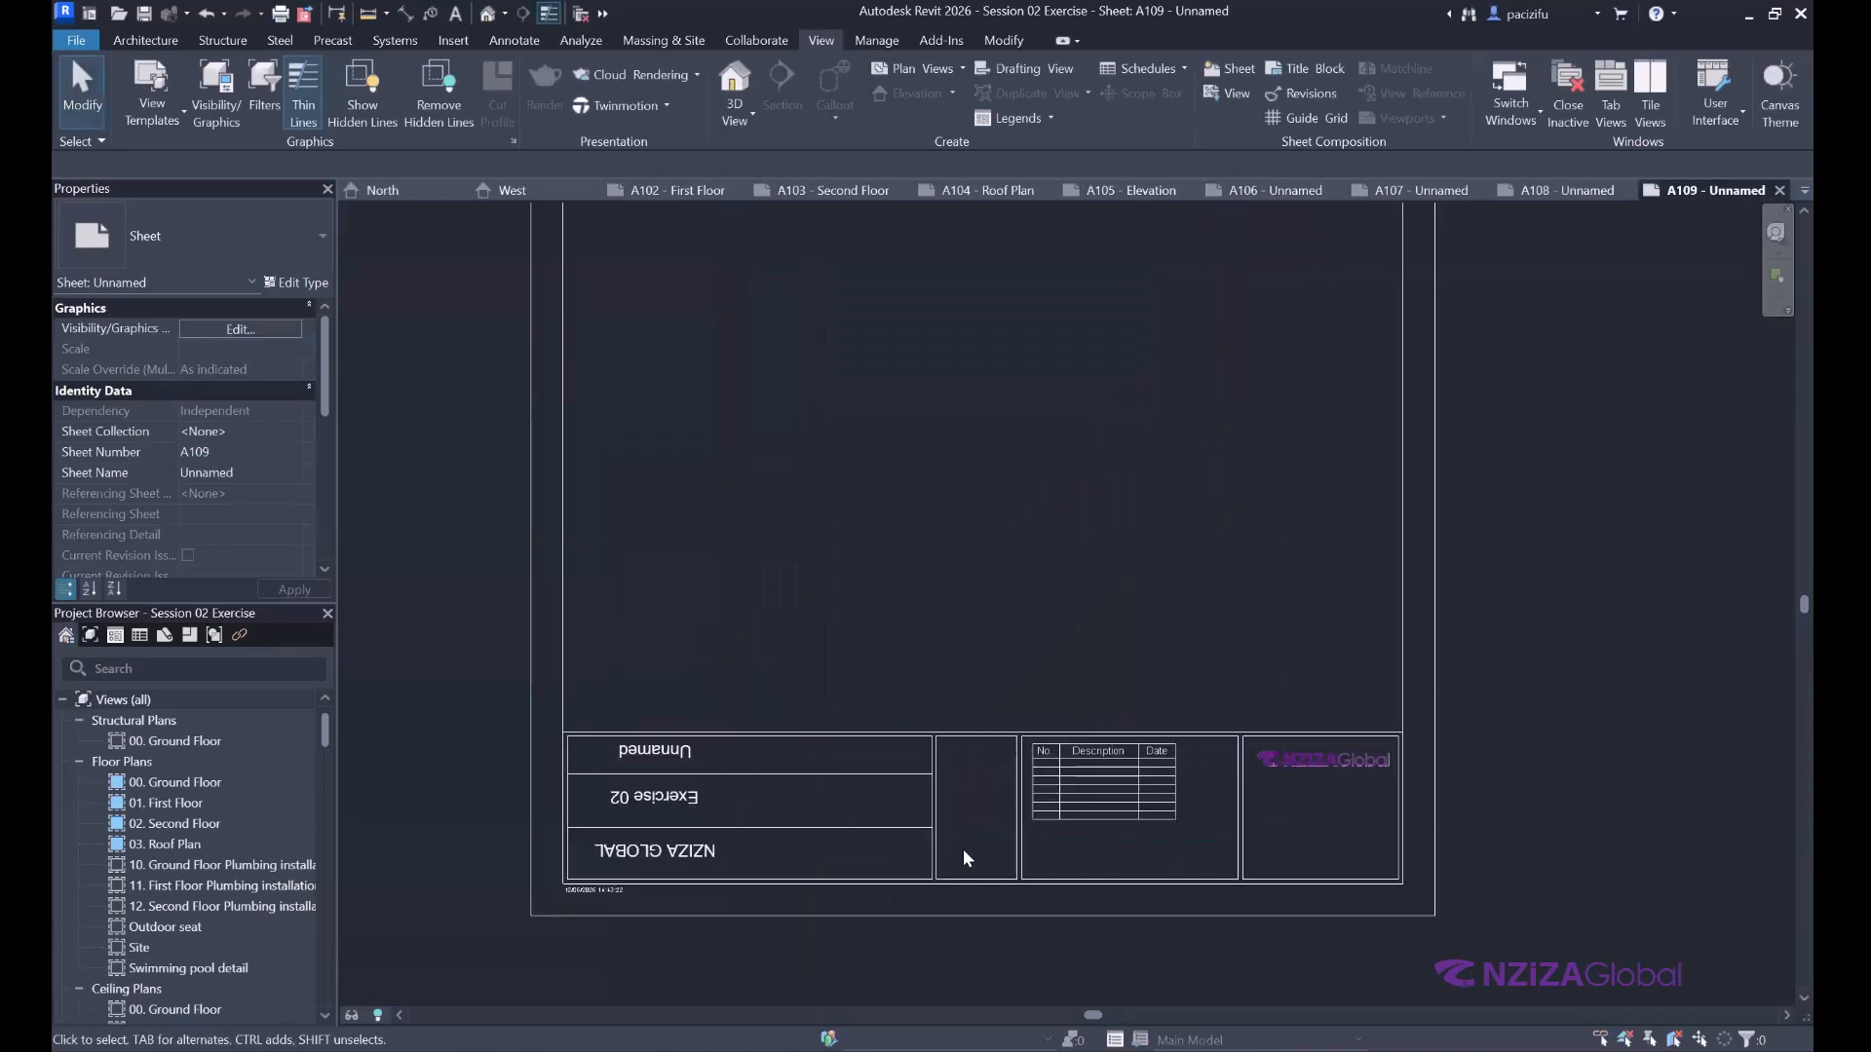
Inspect the upside-down labels on sheet A109 and open its A1 metric Portrait title block family for editing.
scroll(682, 838, "up", 2)
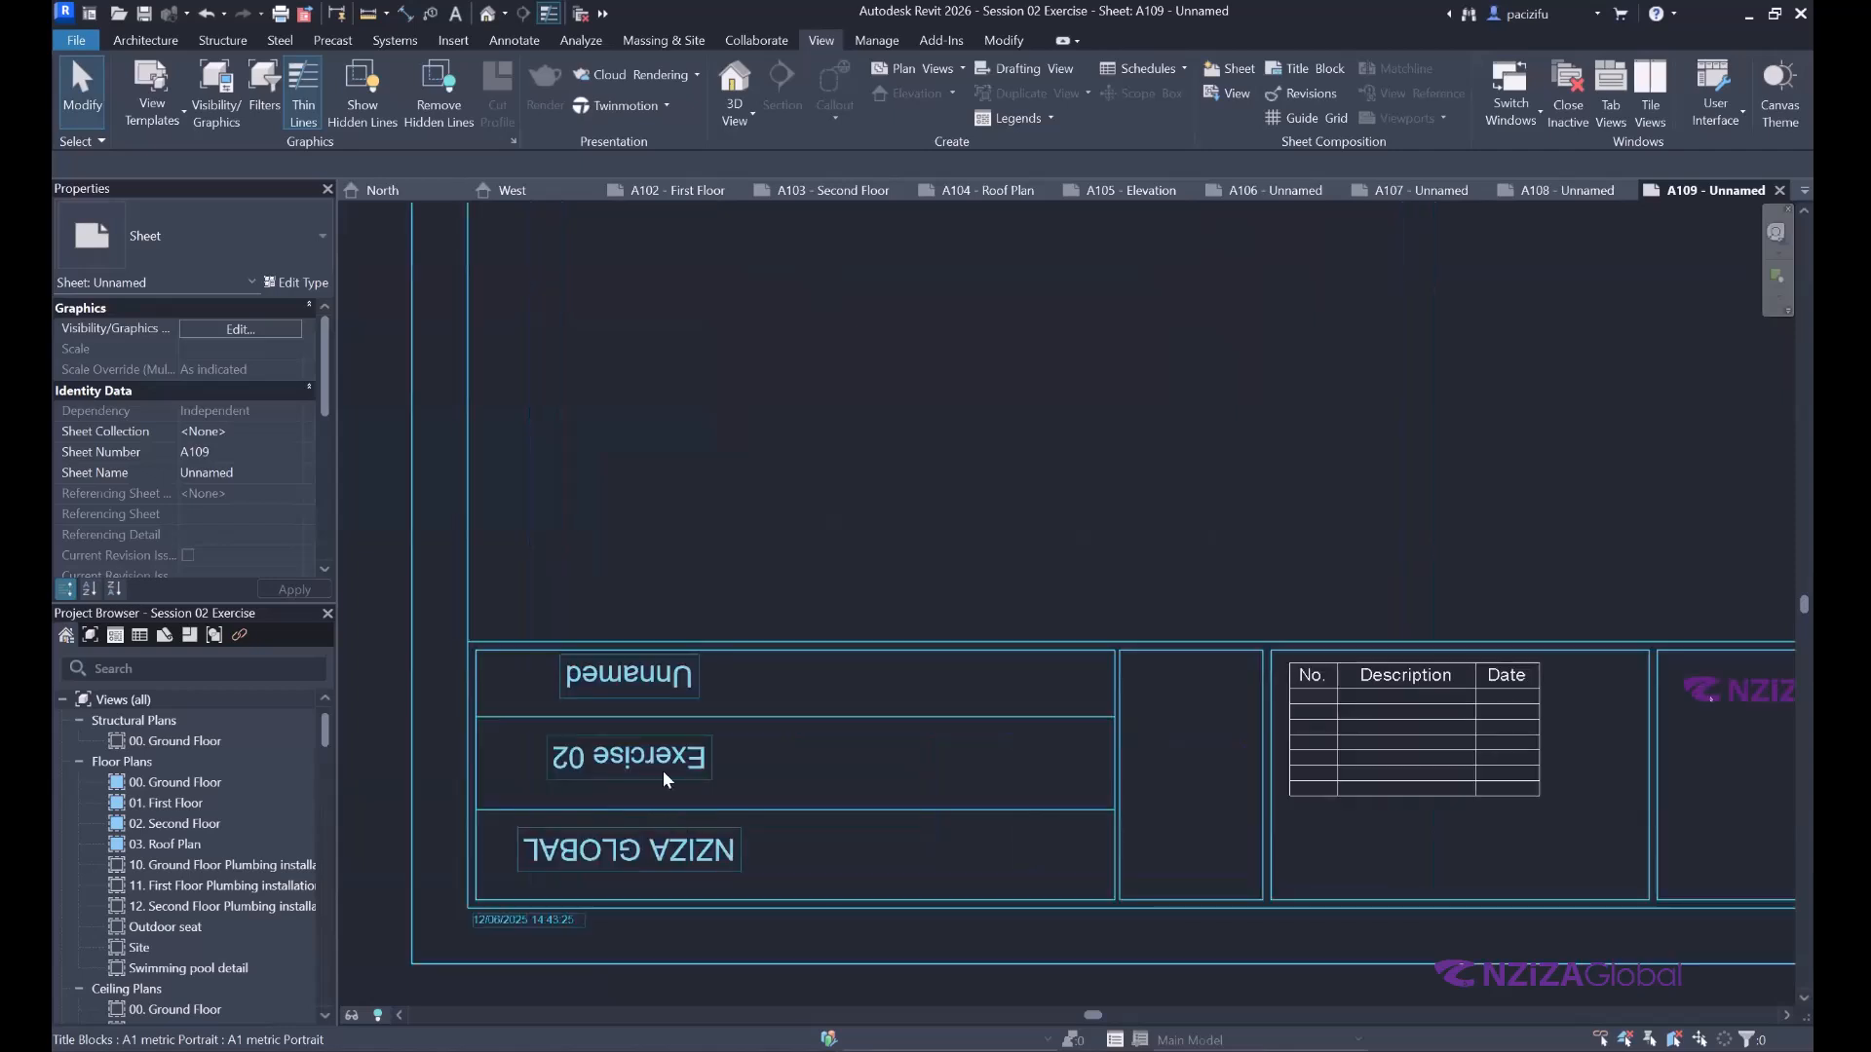
left_click(640, 827)
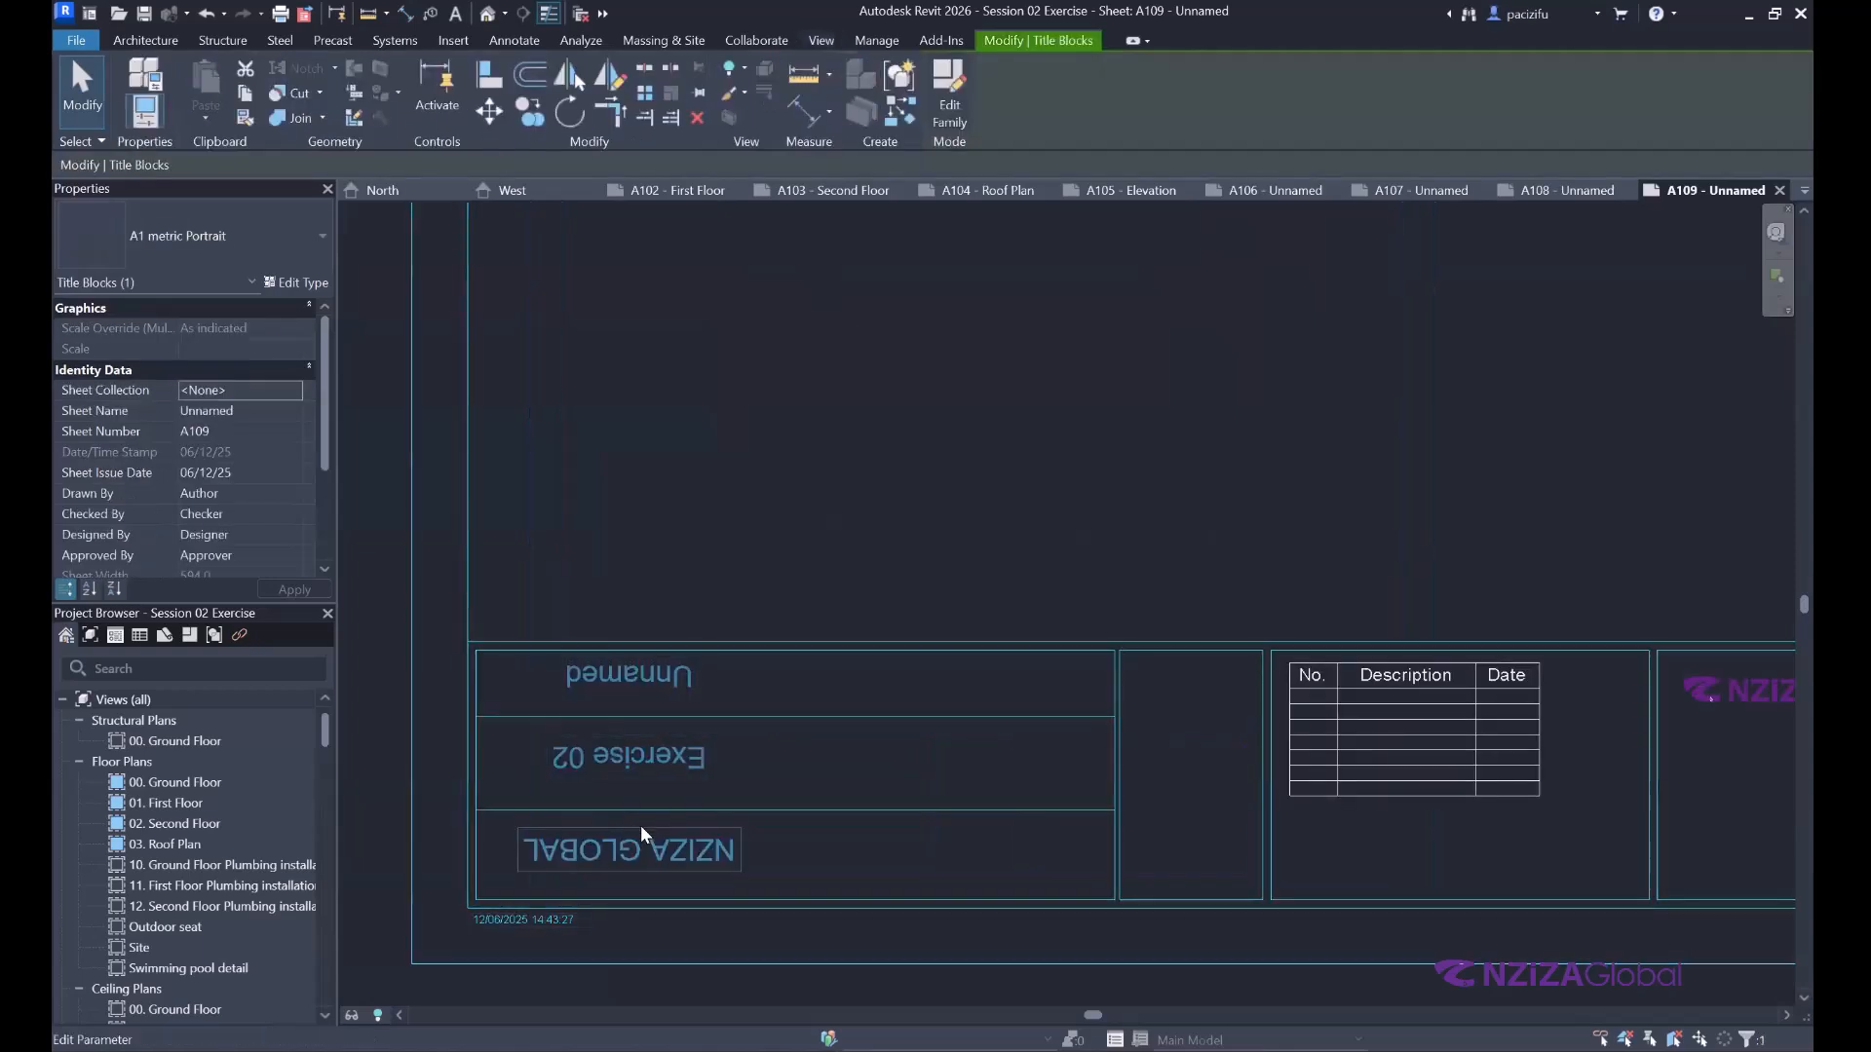
scroll(770, 867, "down", 3)
scroll(769, 867, "down", 1)
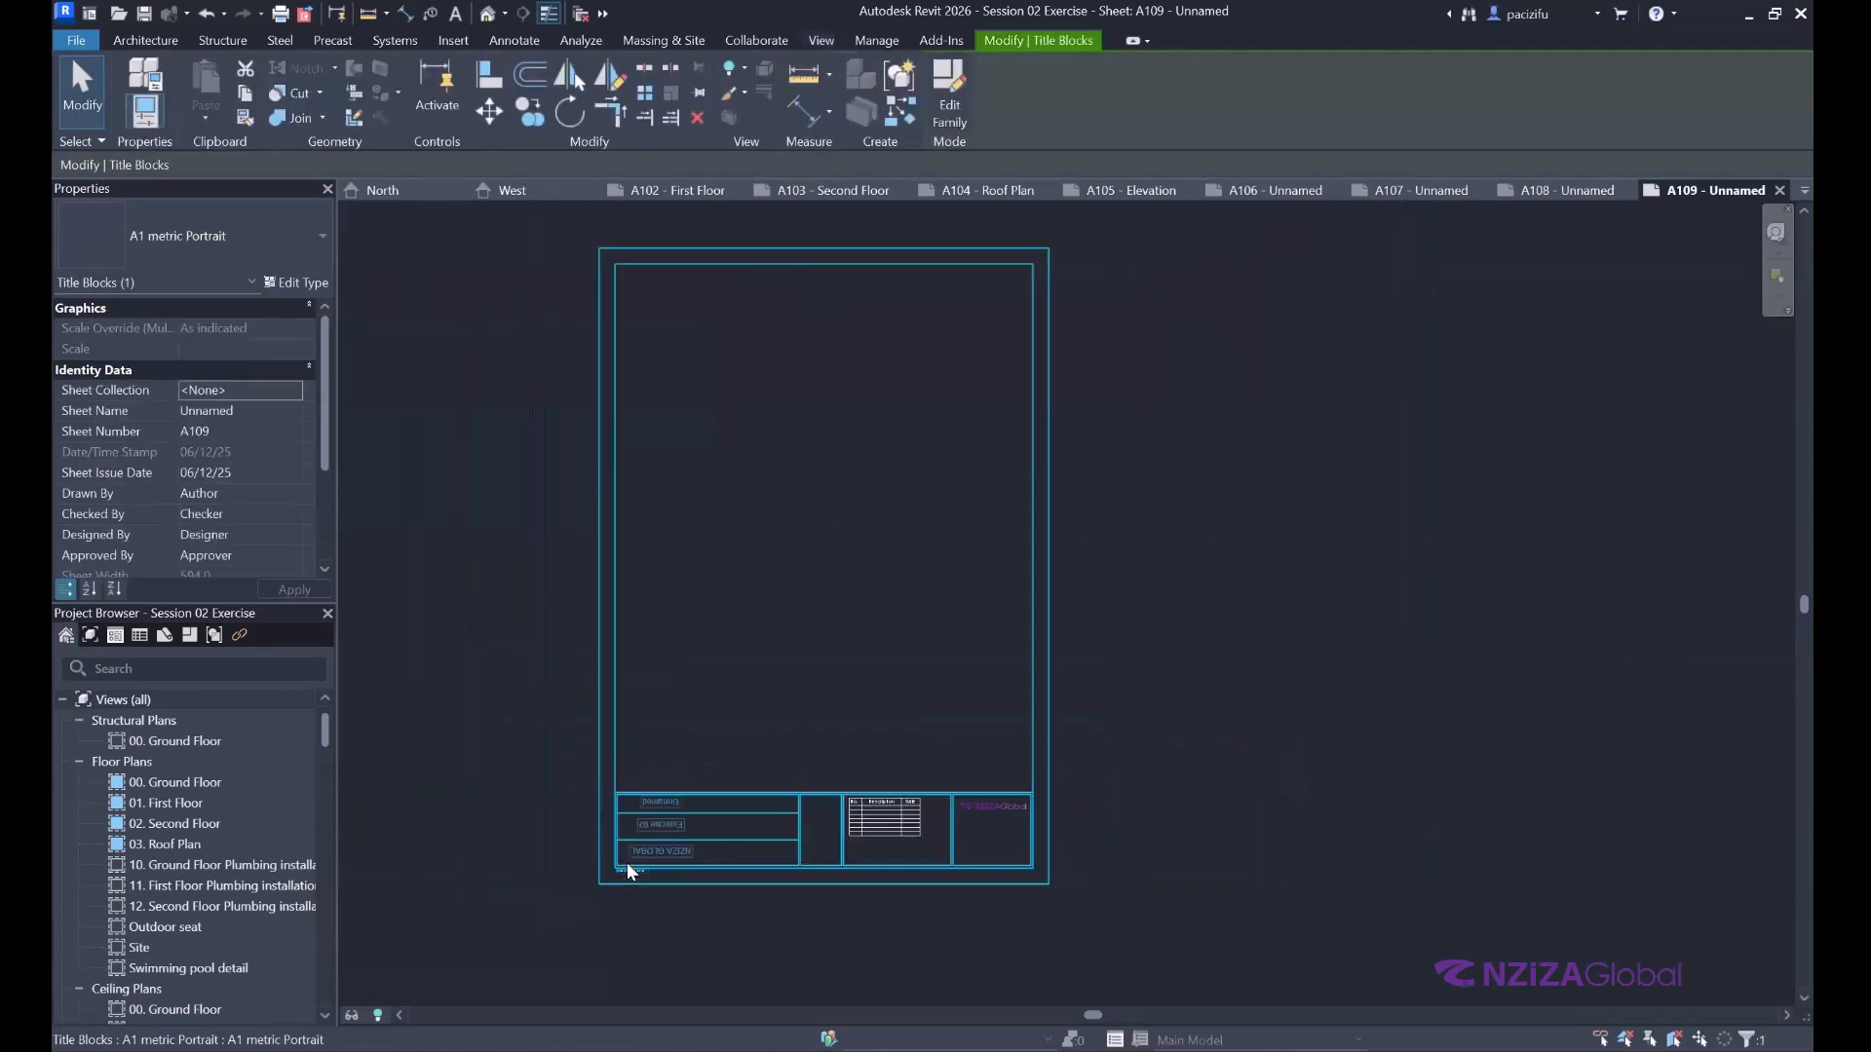
scroll(627, 862, "up", 3)
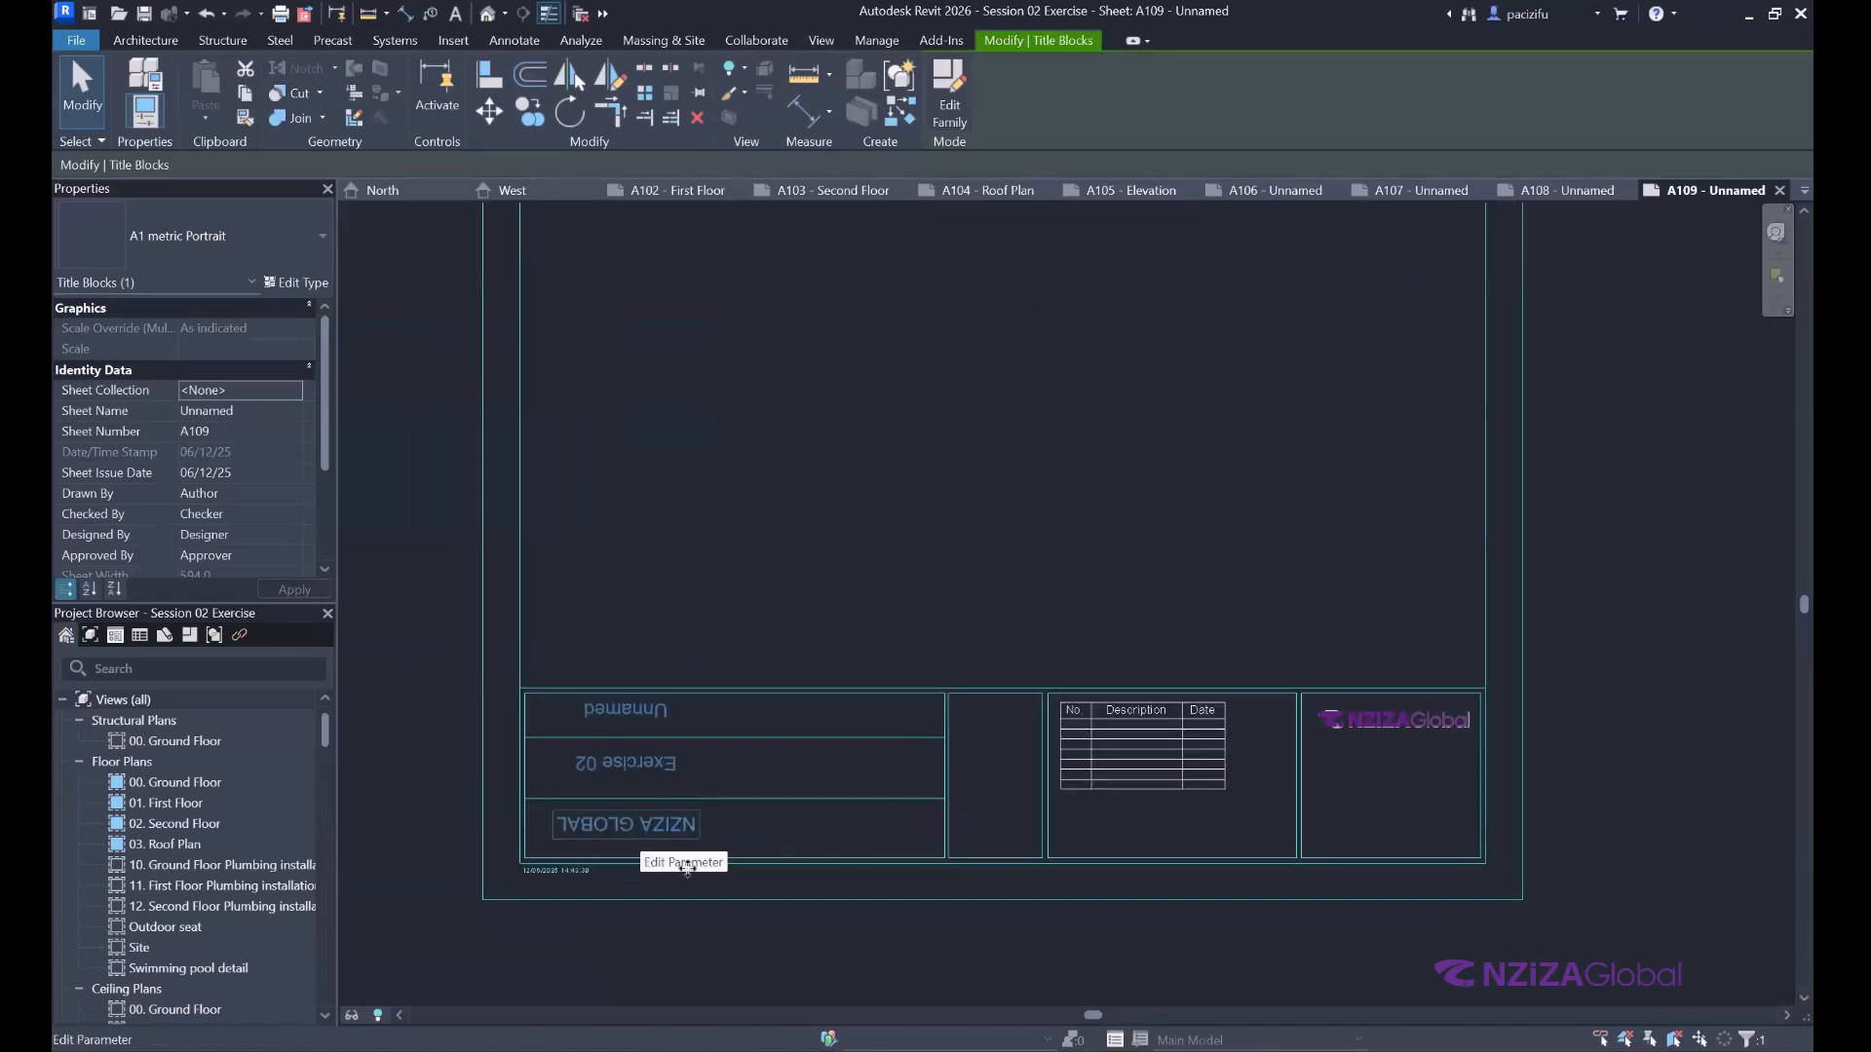
scroll(879, 670, "down", 2)
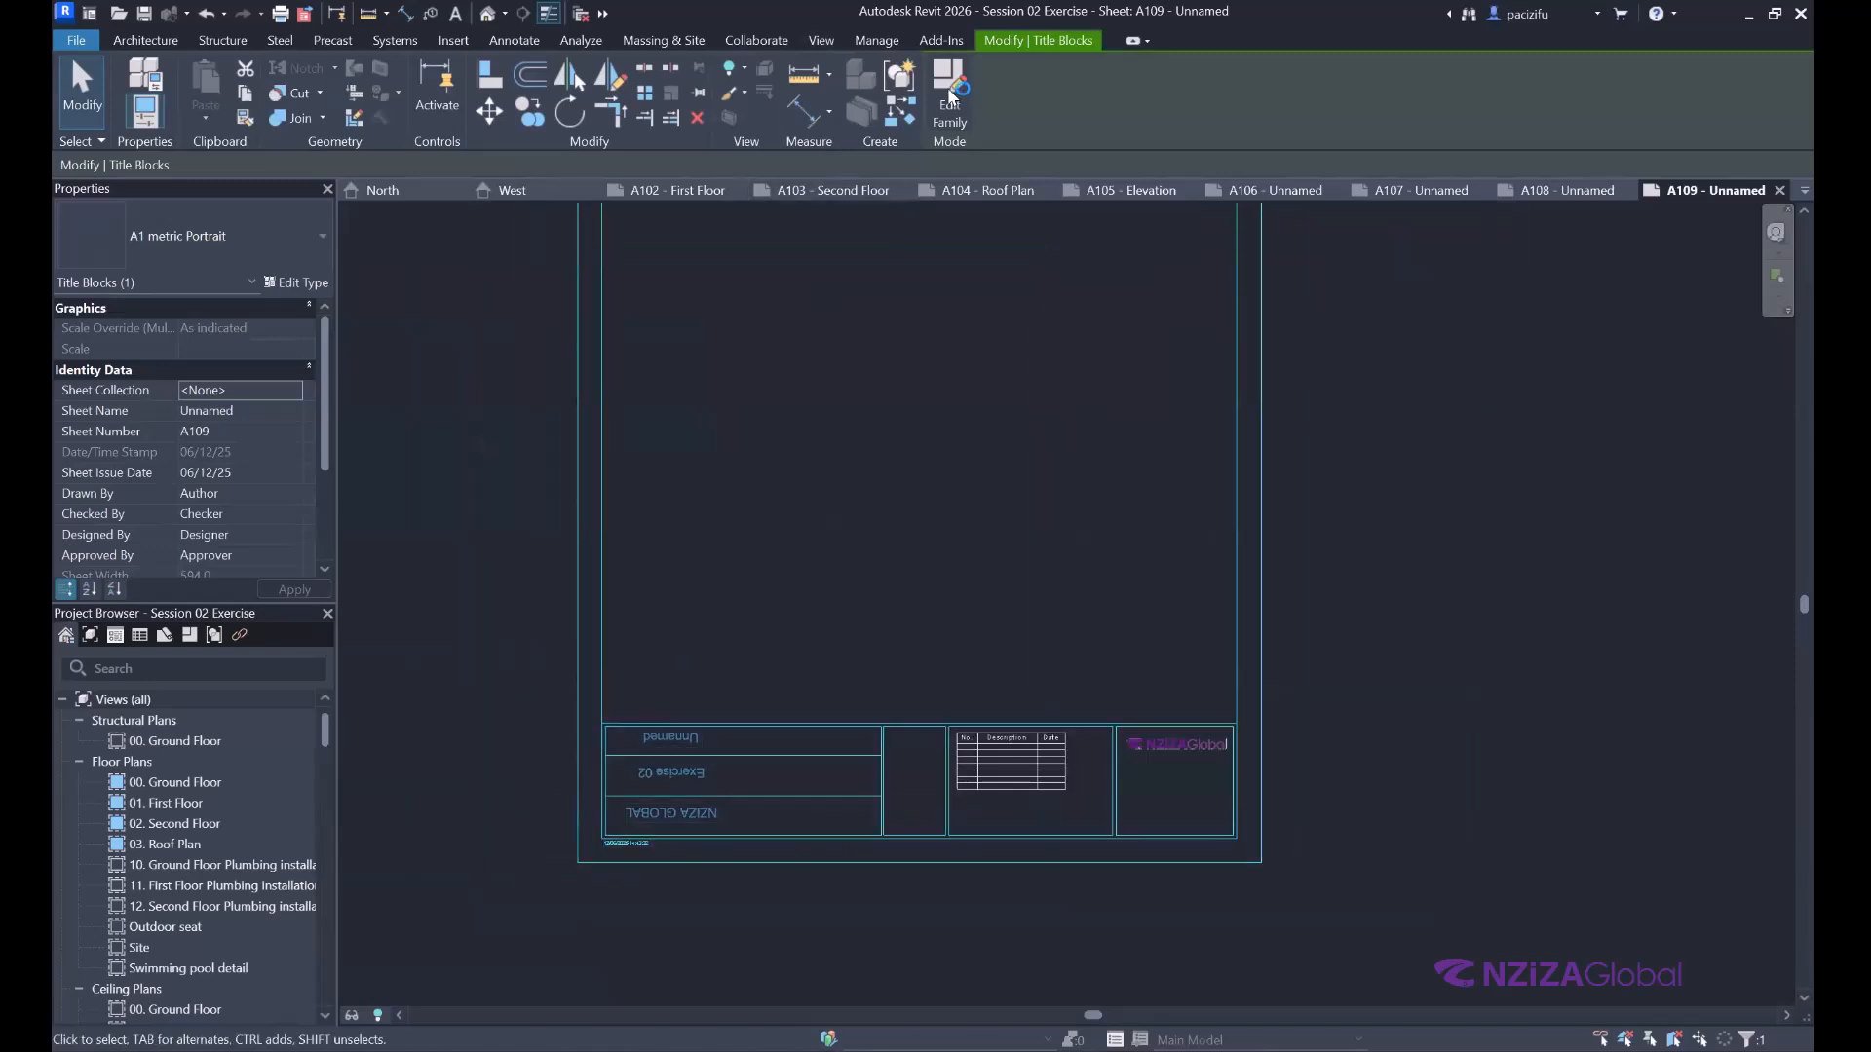
scroll(875, 928, "up", 2)
scroll(877, 882, "up", 2)
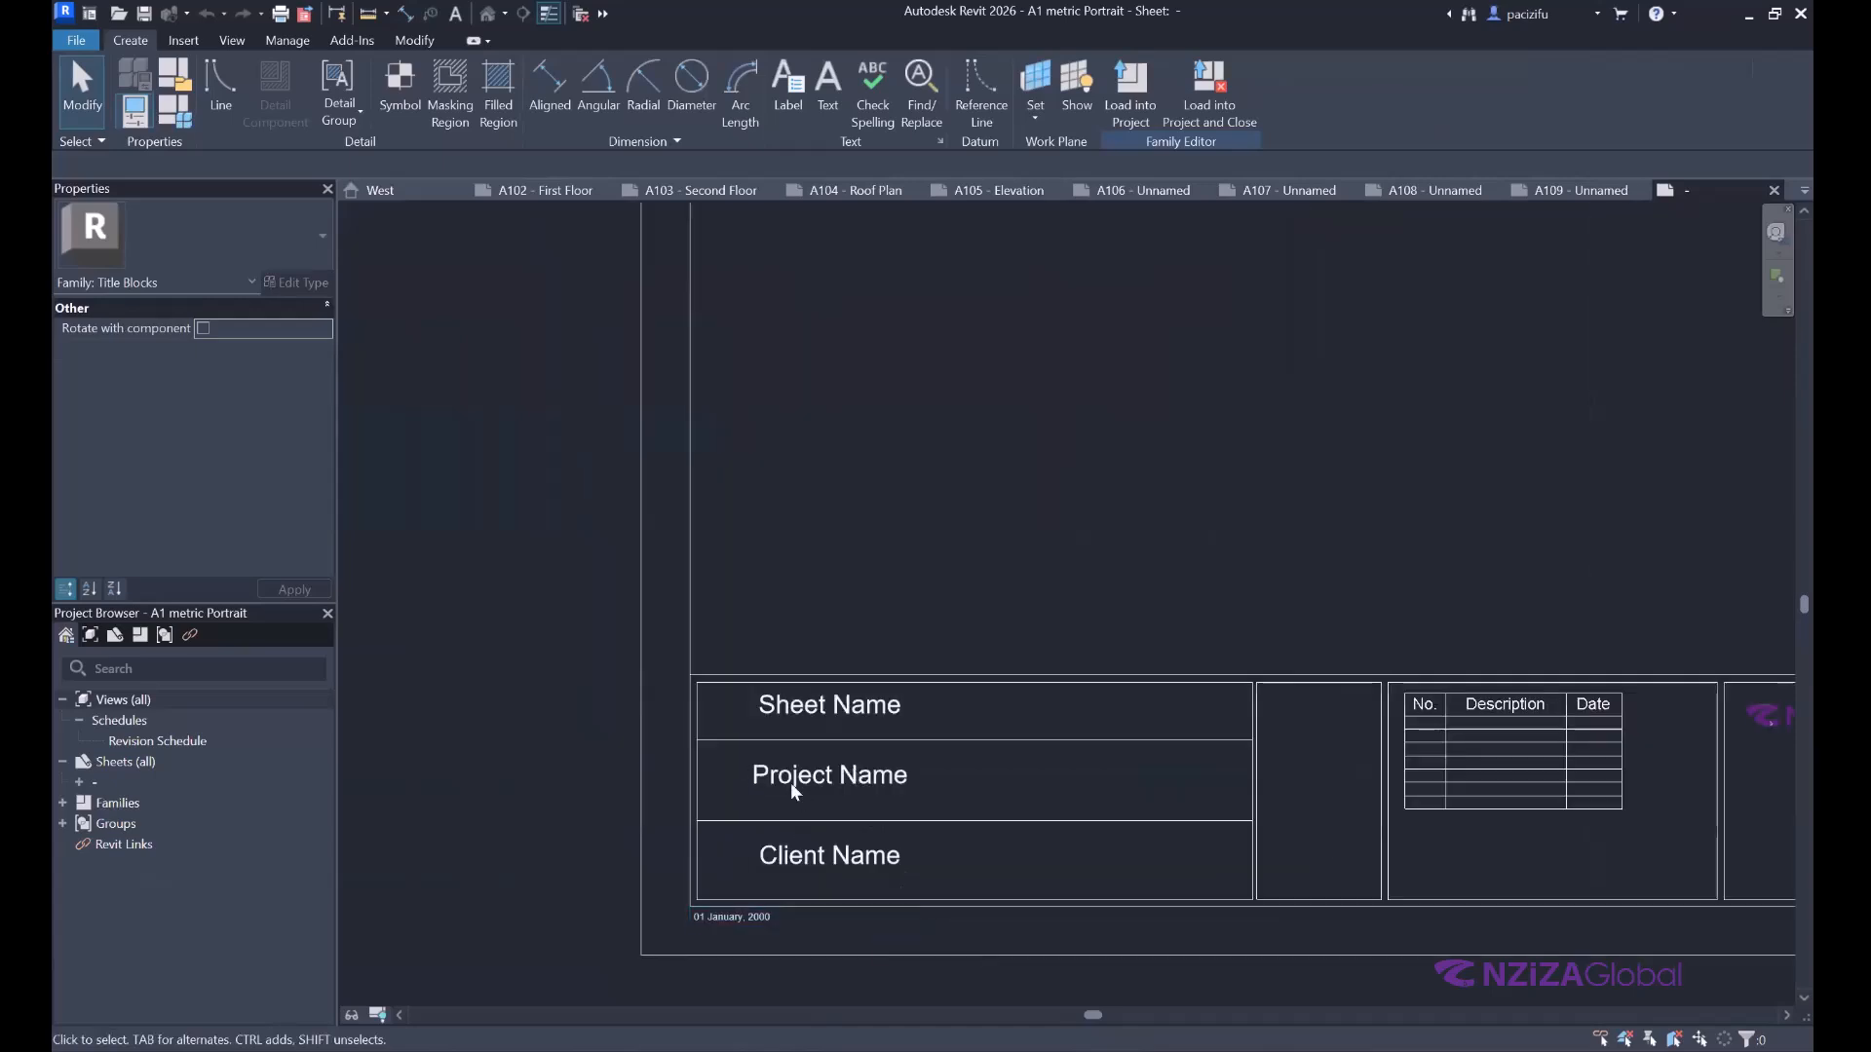
scroll(816, 793, "down", 2)
scroll(833, 790, "up", 2)
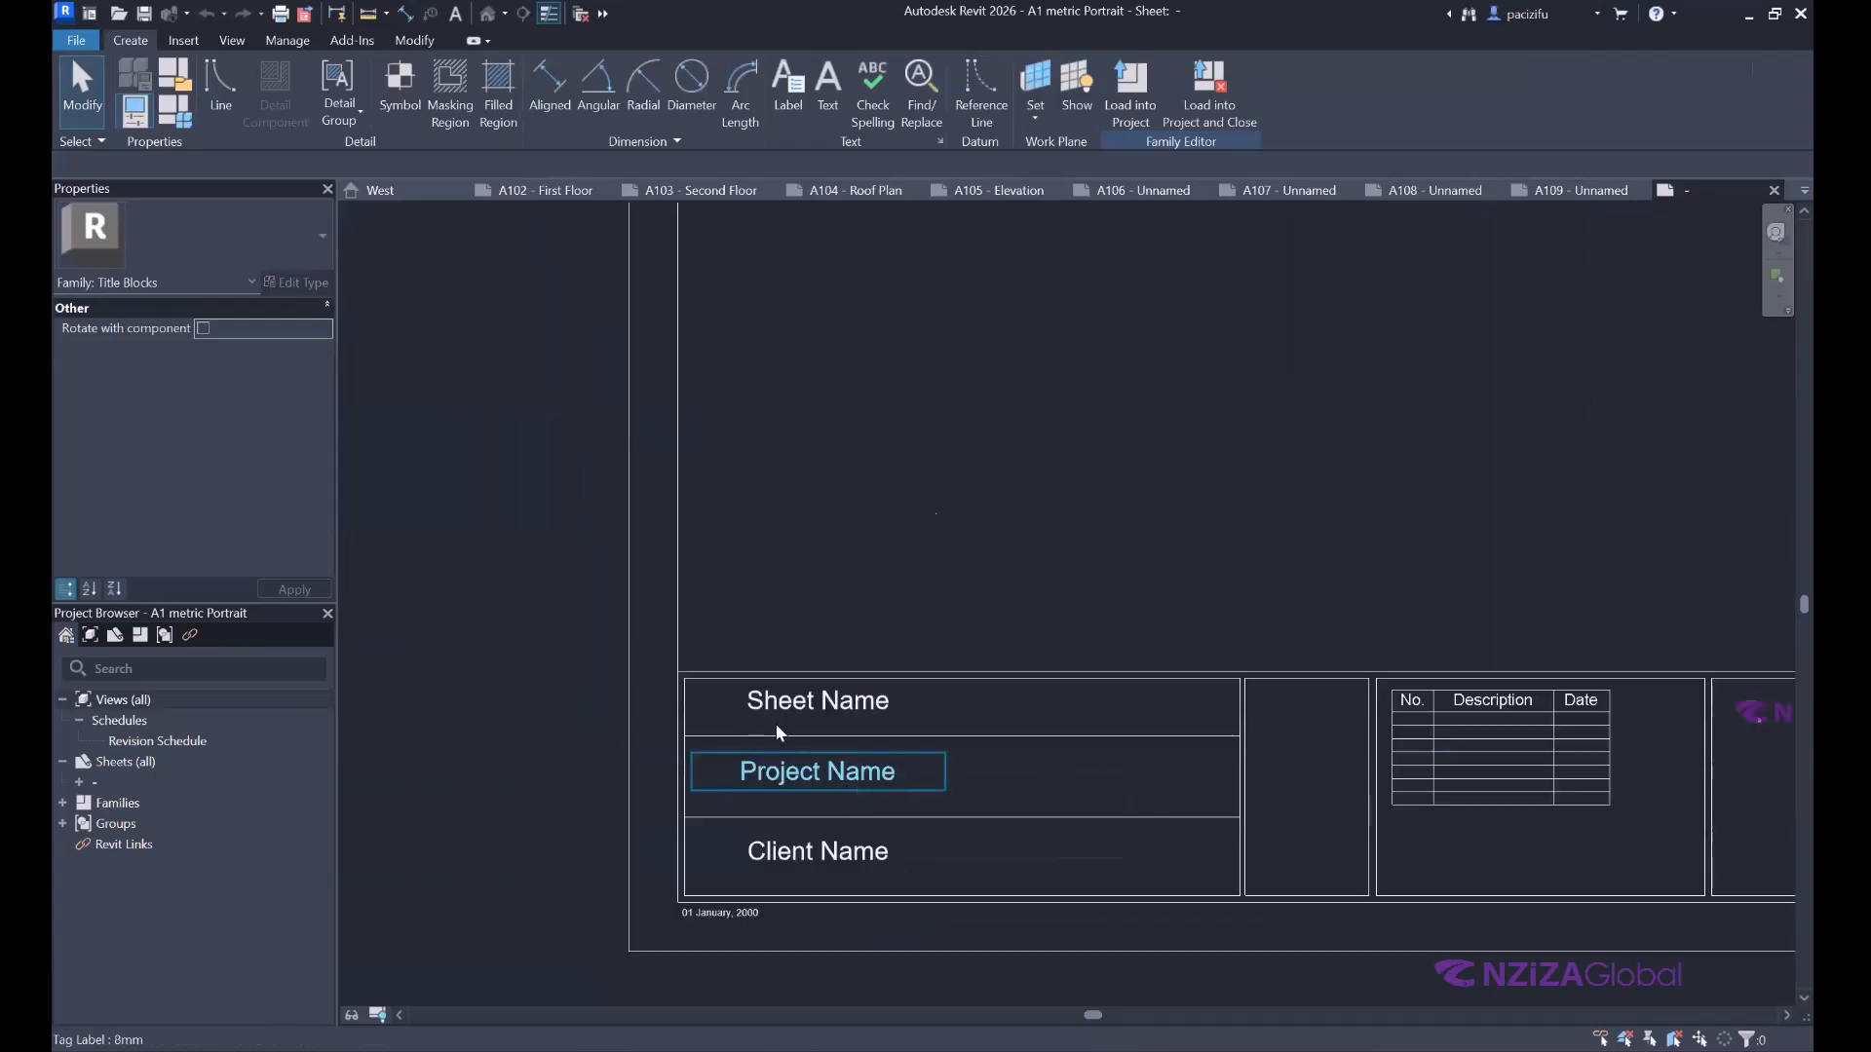
scroll(775, 760, "down", 1)
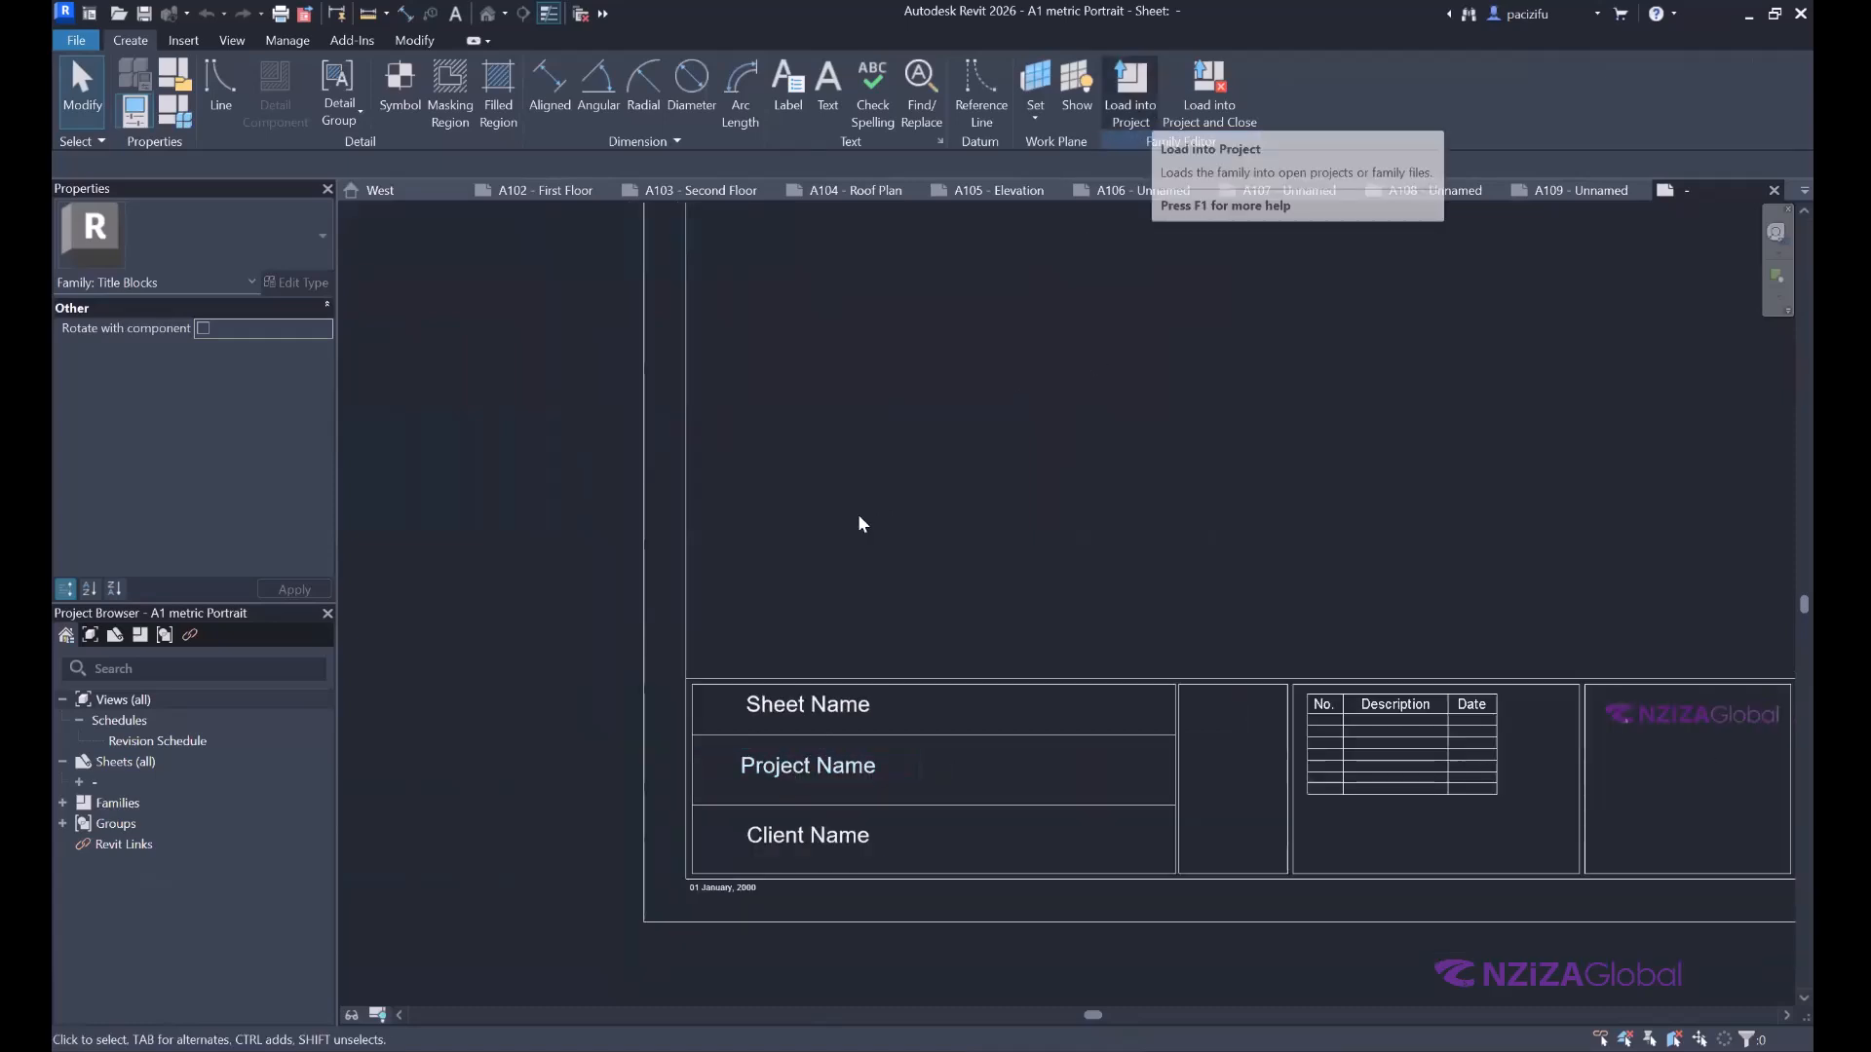
Rotate the Sheet Name label half a turn in the title block's lower strip.
left_click(764, 709)
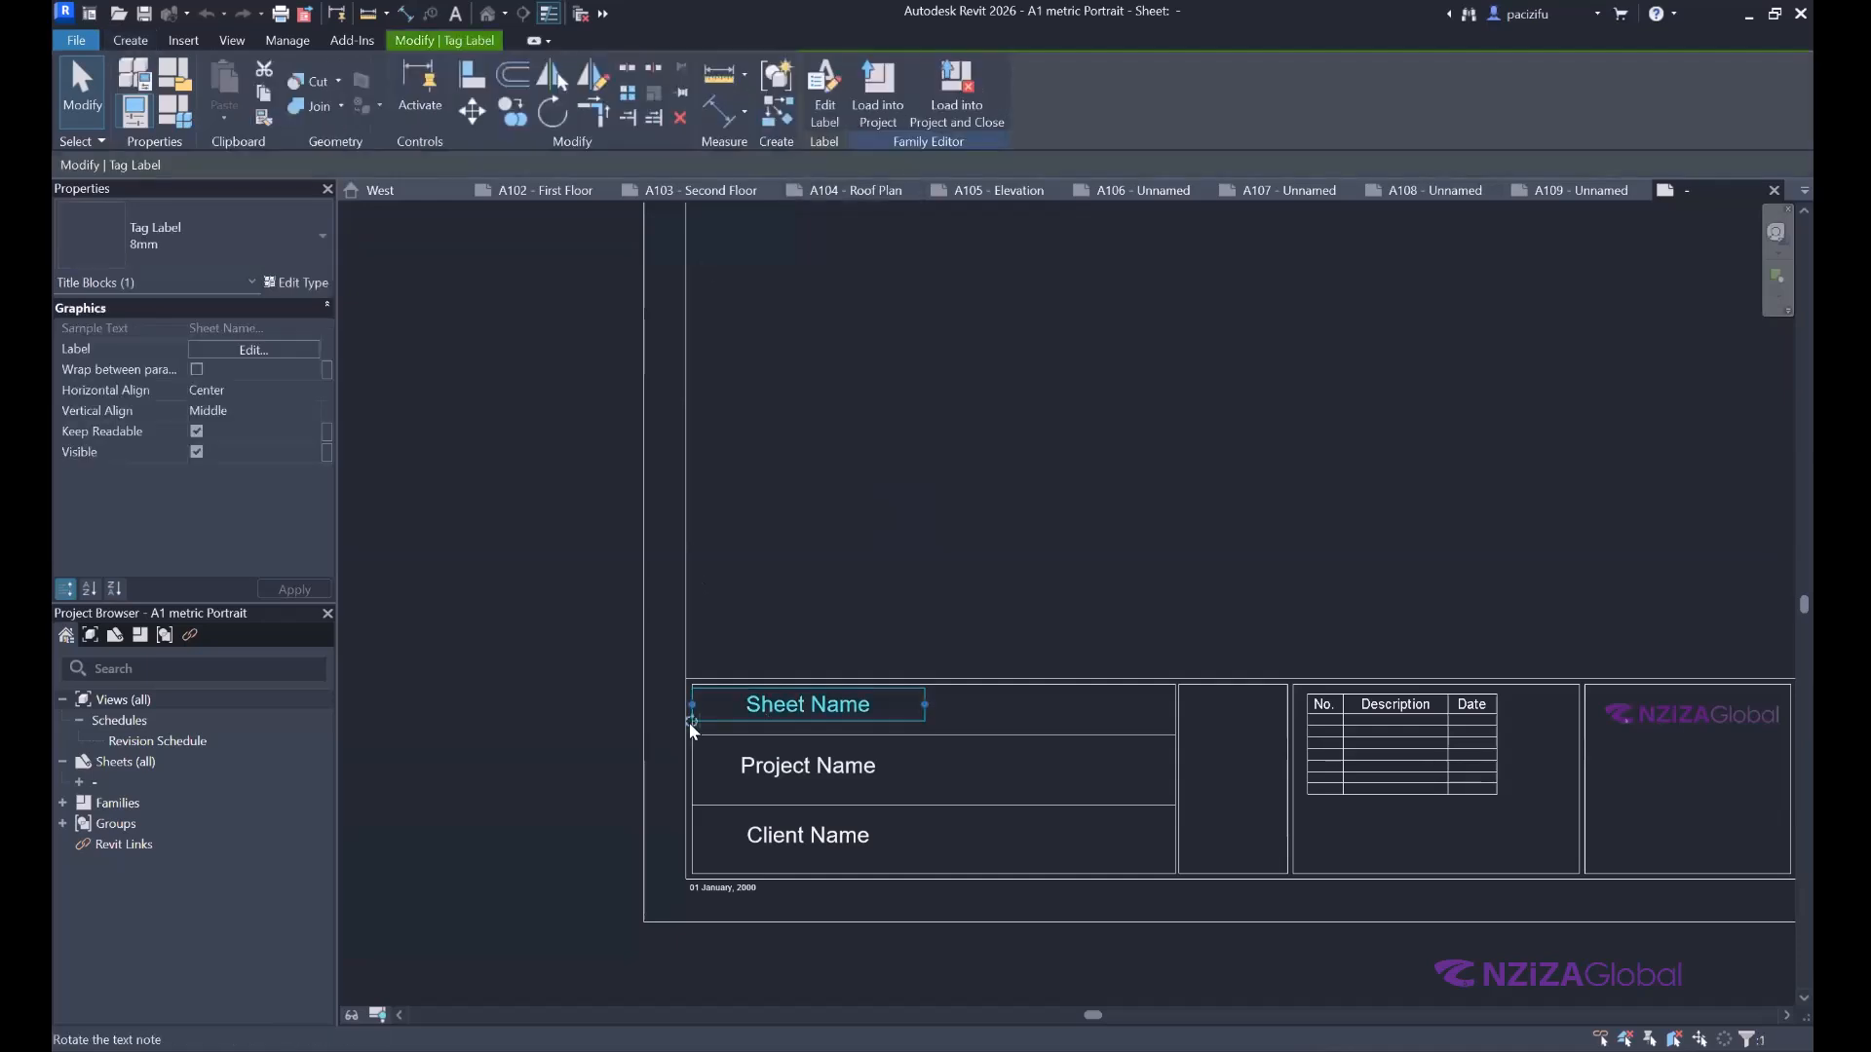
left_click_drag(689, 722, 1015, 685)
left_click(484, 581)
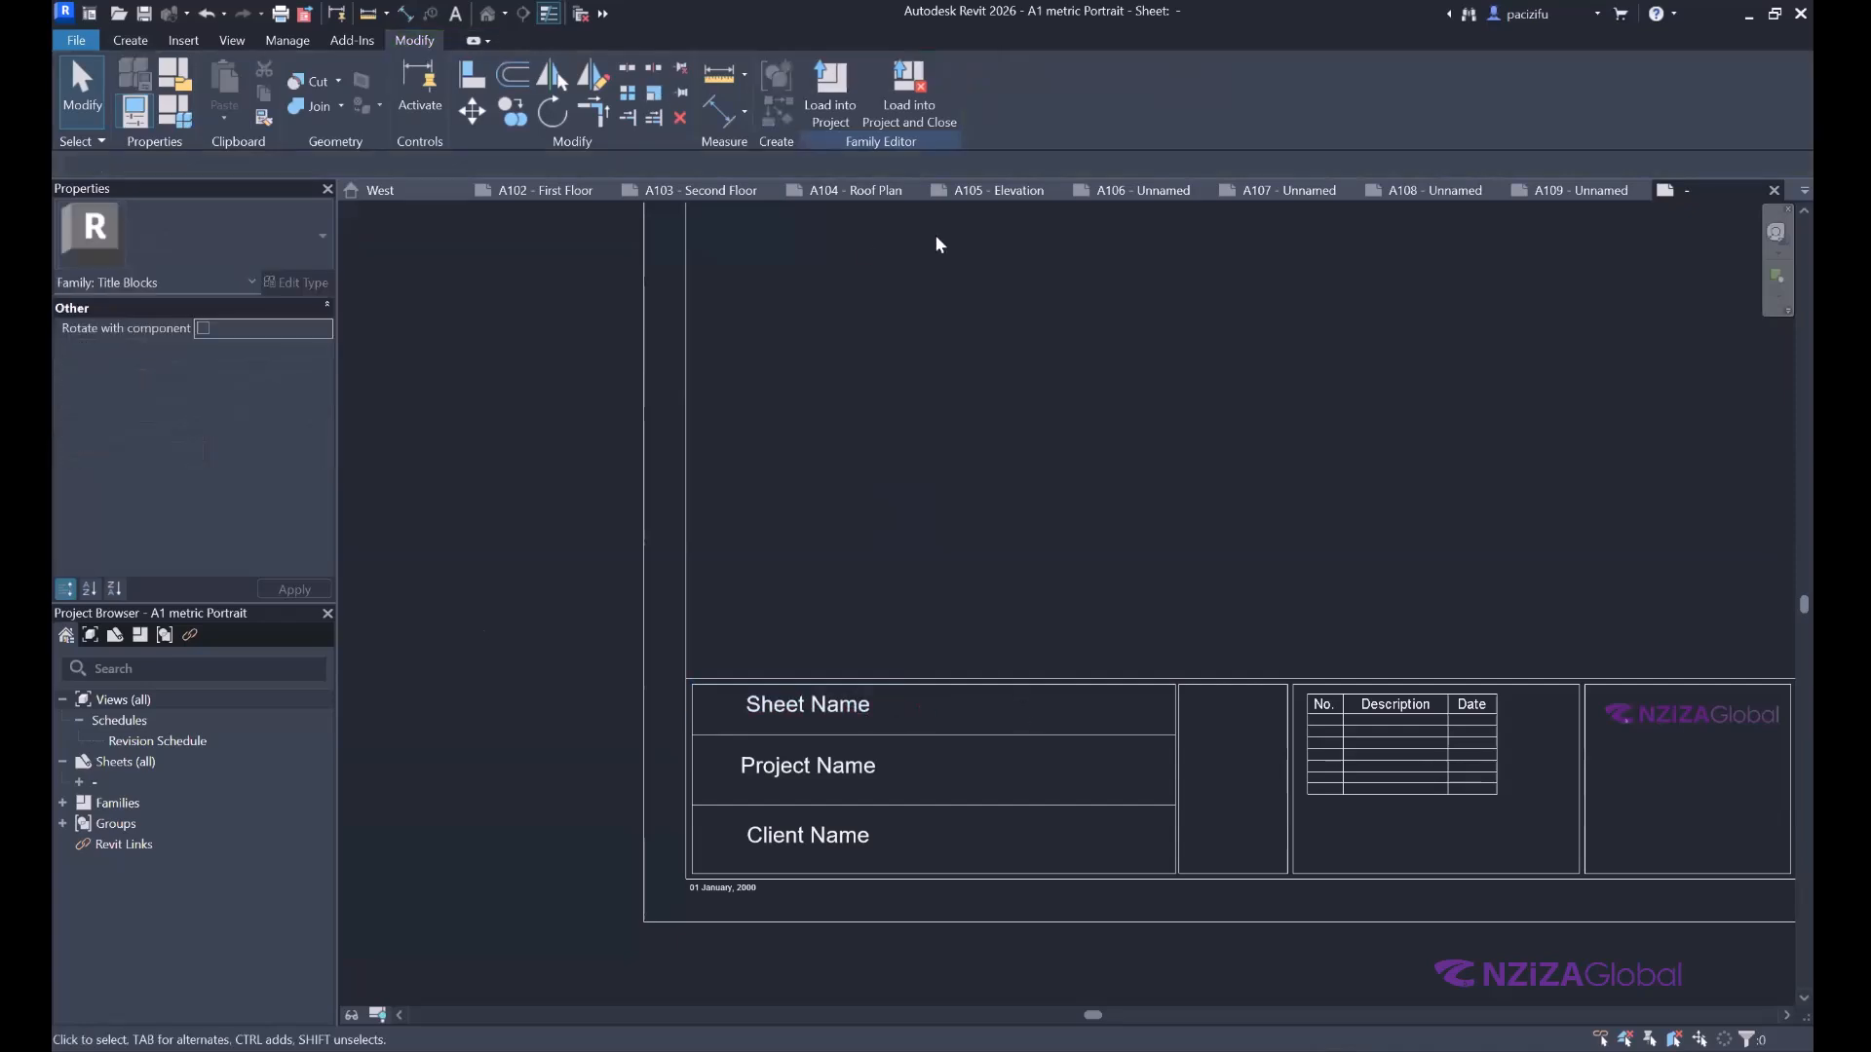
Load the title block family into the project, overwriting the existing version, and check the sheet name's orientation on A109.
left_click(830, 97)
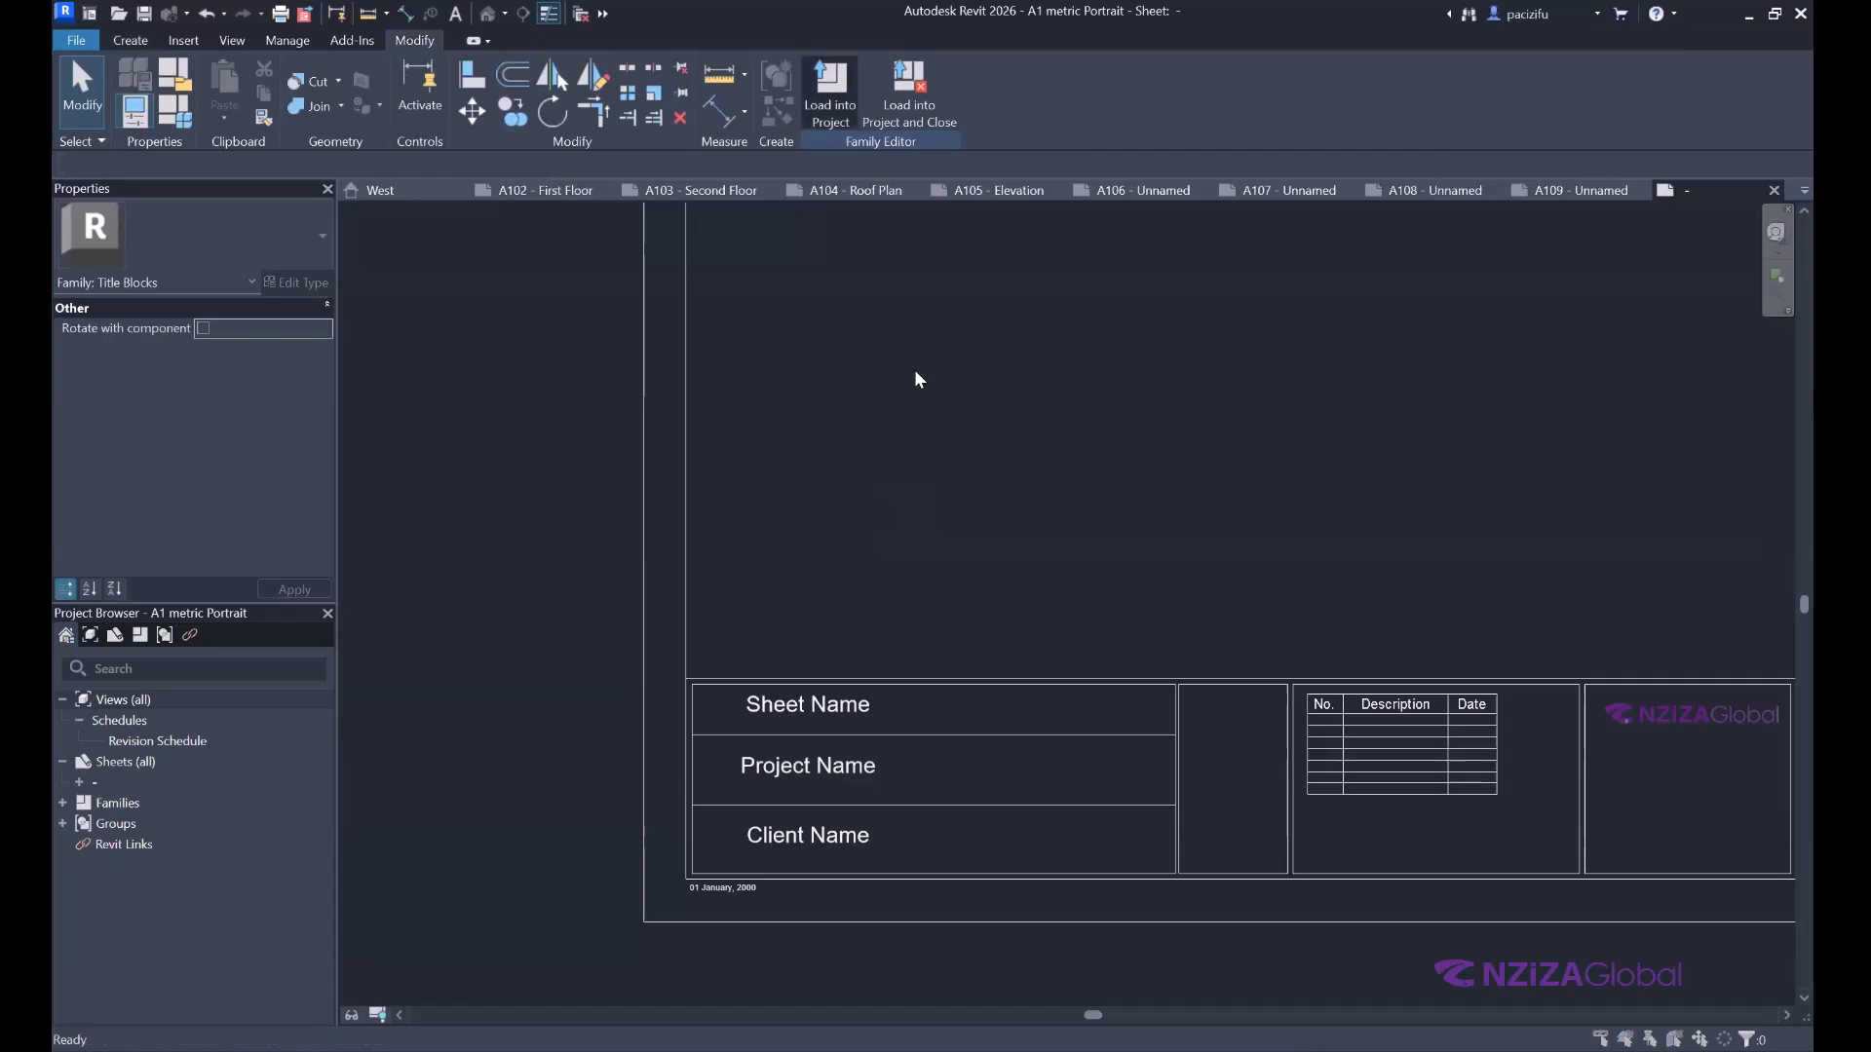
left_click(895, 688)
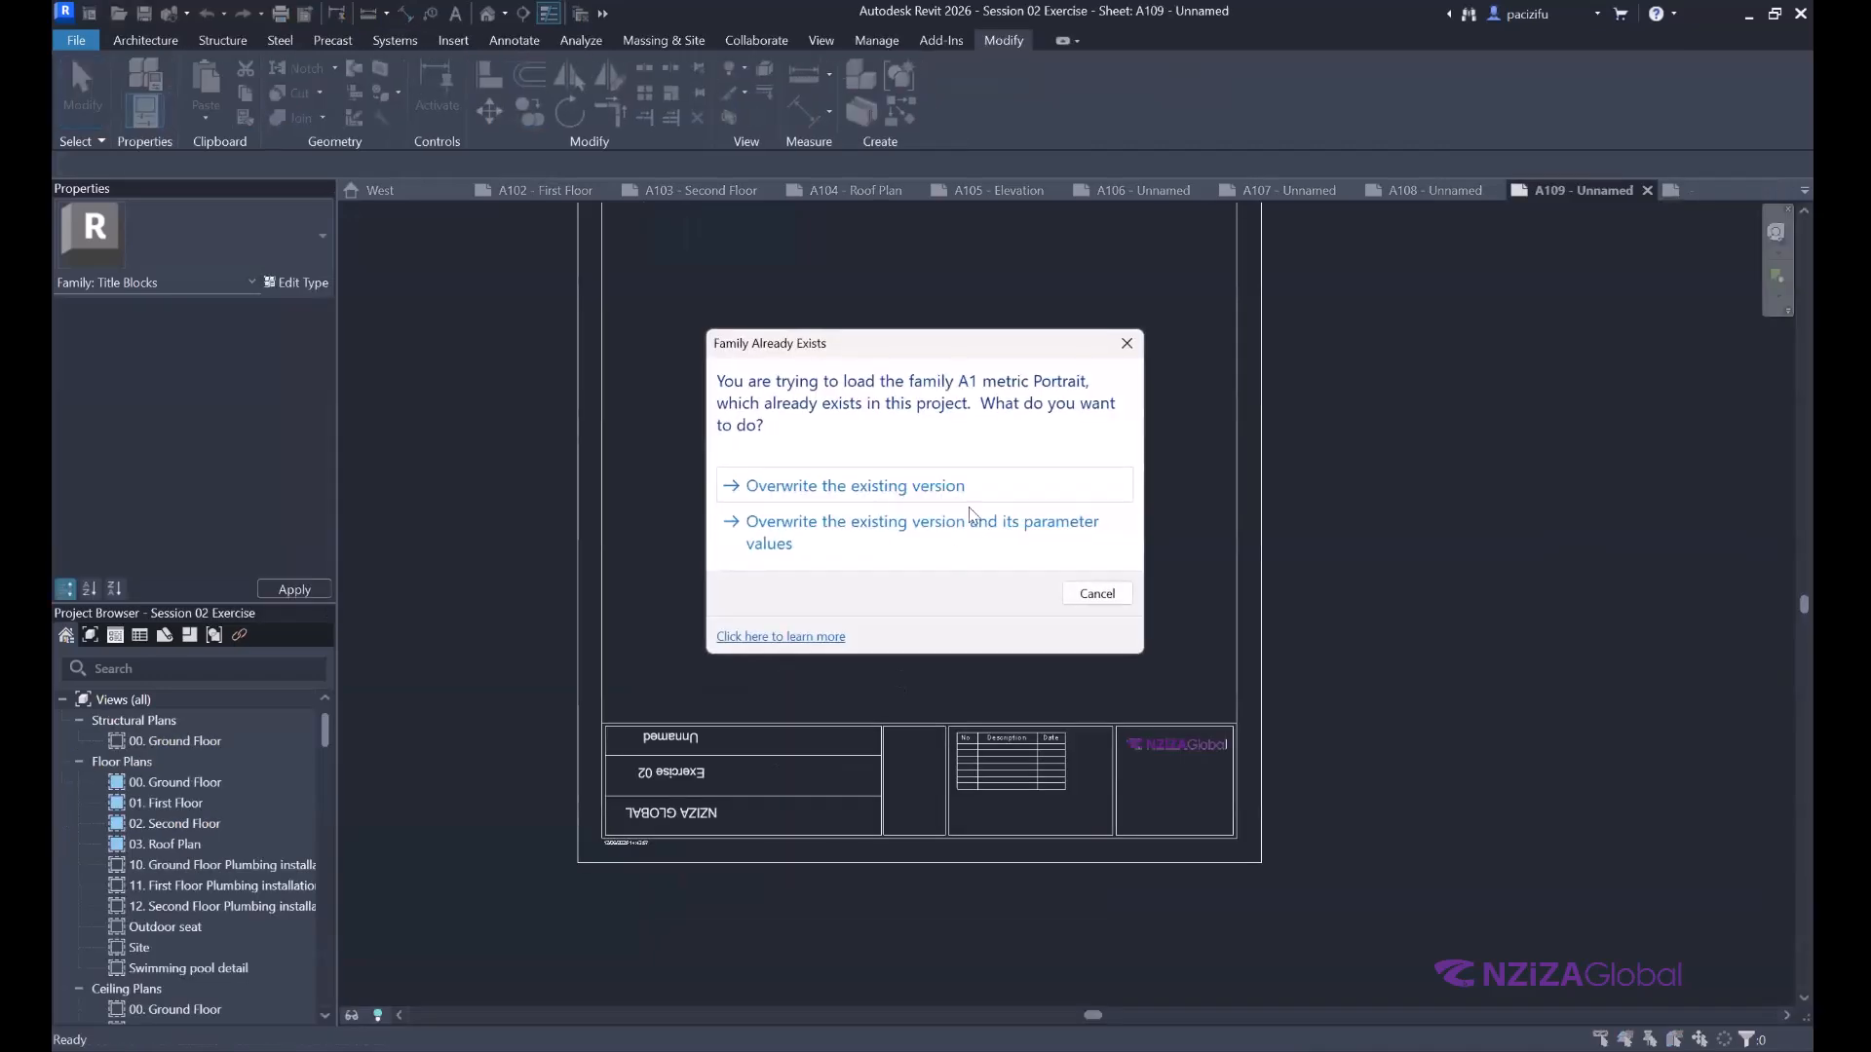
left_click(950, 493)
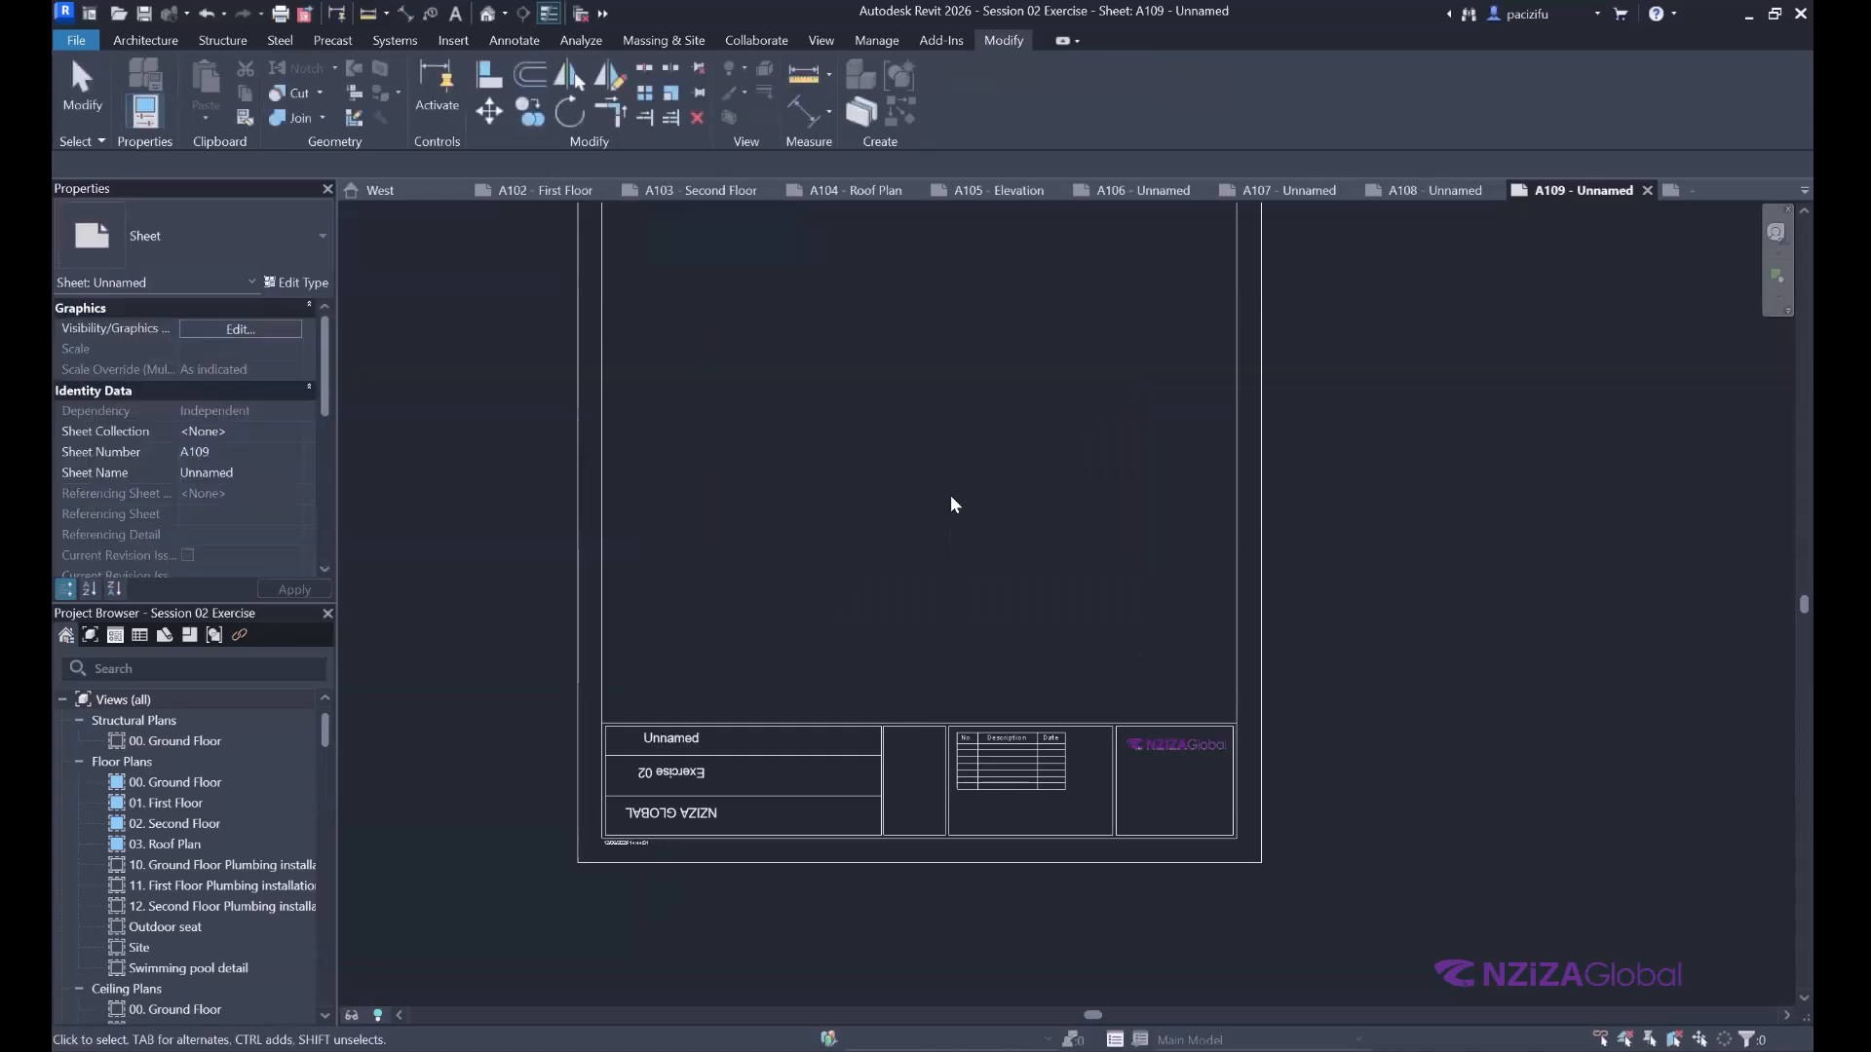
scroll(774, 791, "down", 5)
scroll(779, 798, "up", 4)
left_click(780, 798)
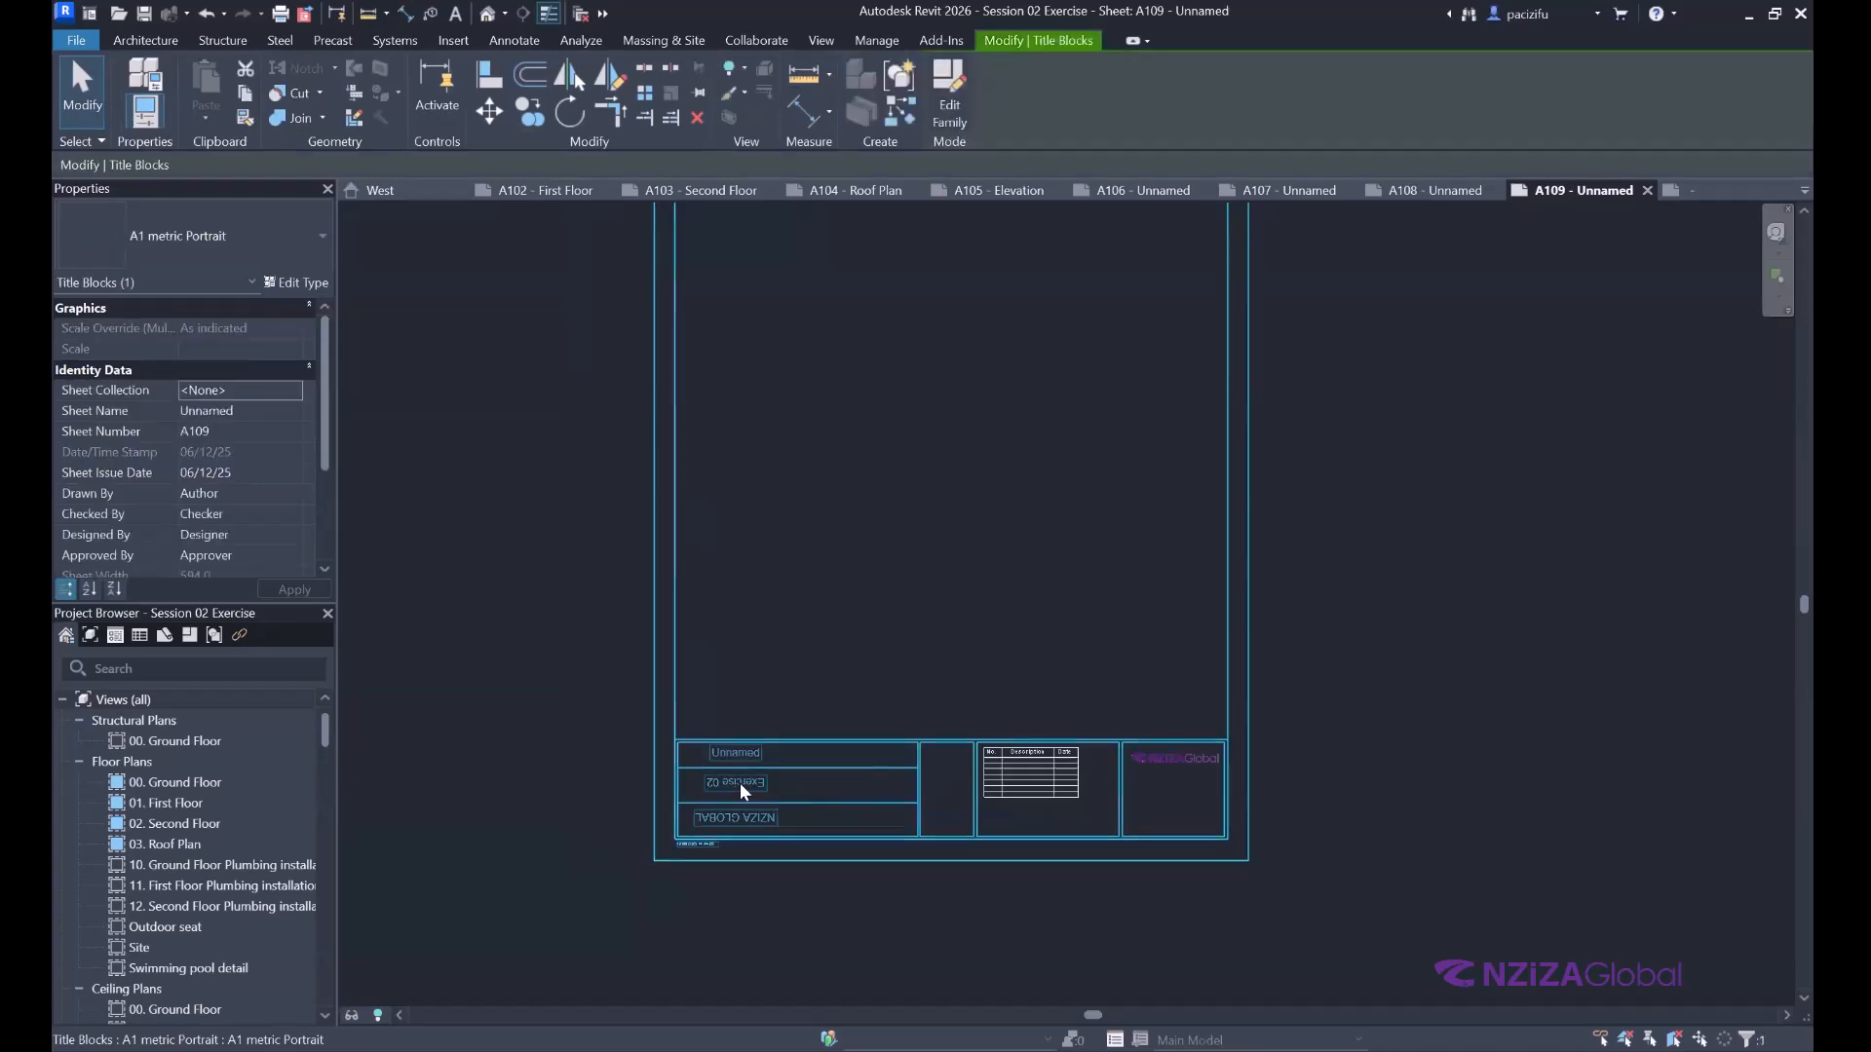
scroll(740, 781, "up", 2)
Return to the title block family and rotate the Project Name and Client Name labels half a turn.
left_click(1694, 190)
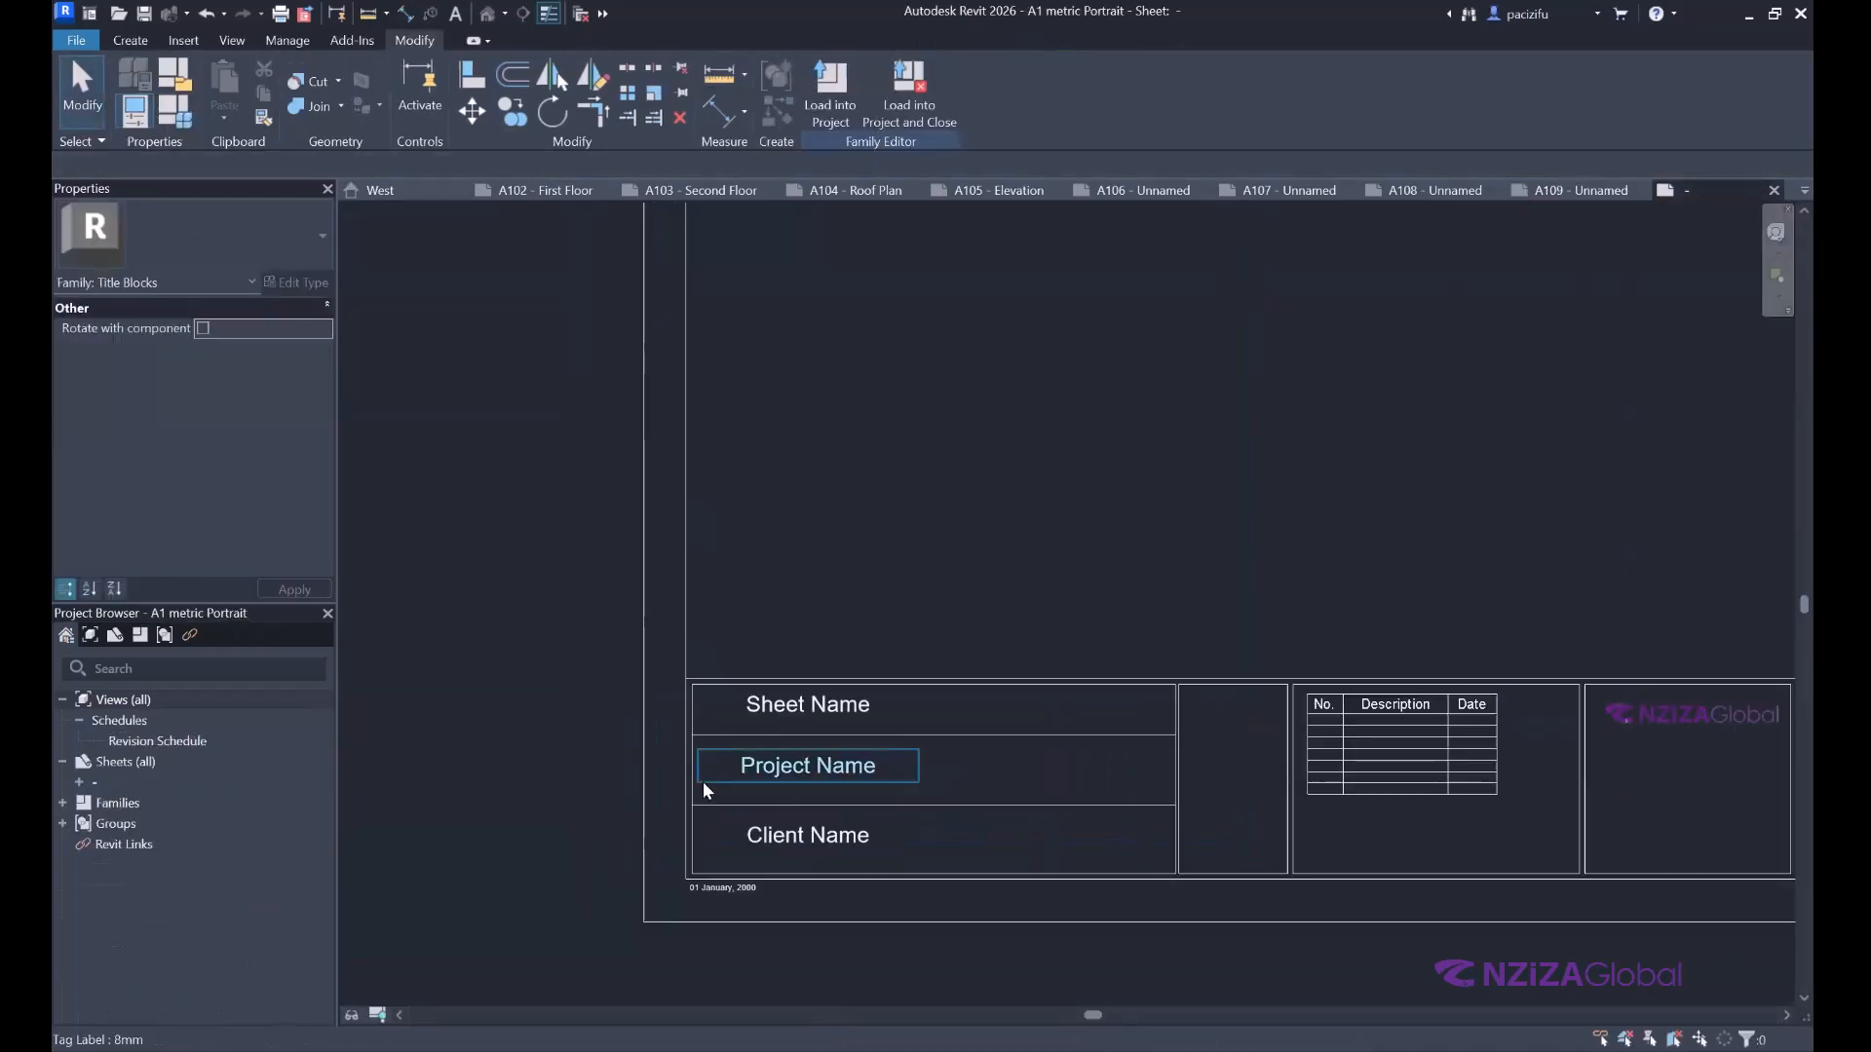
left_click(704, 781)
left_click_drag(700, 779, 975, 760)
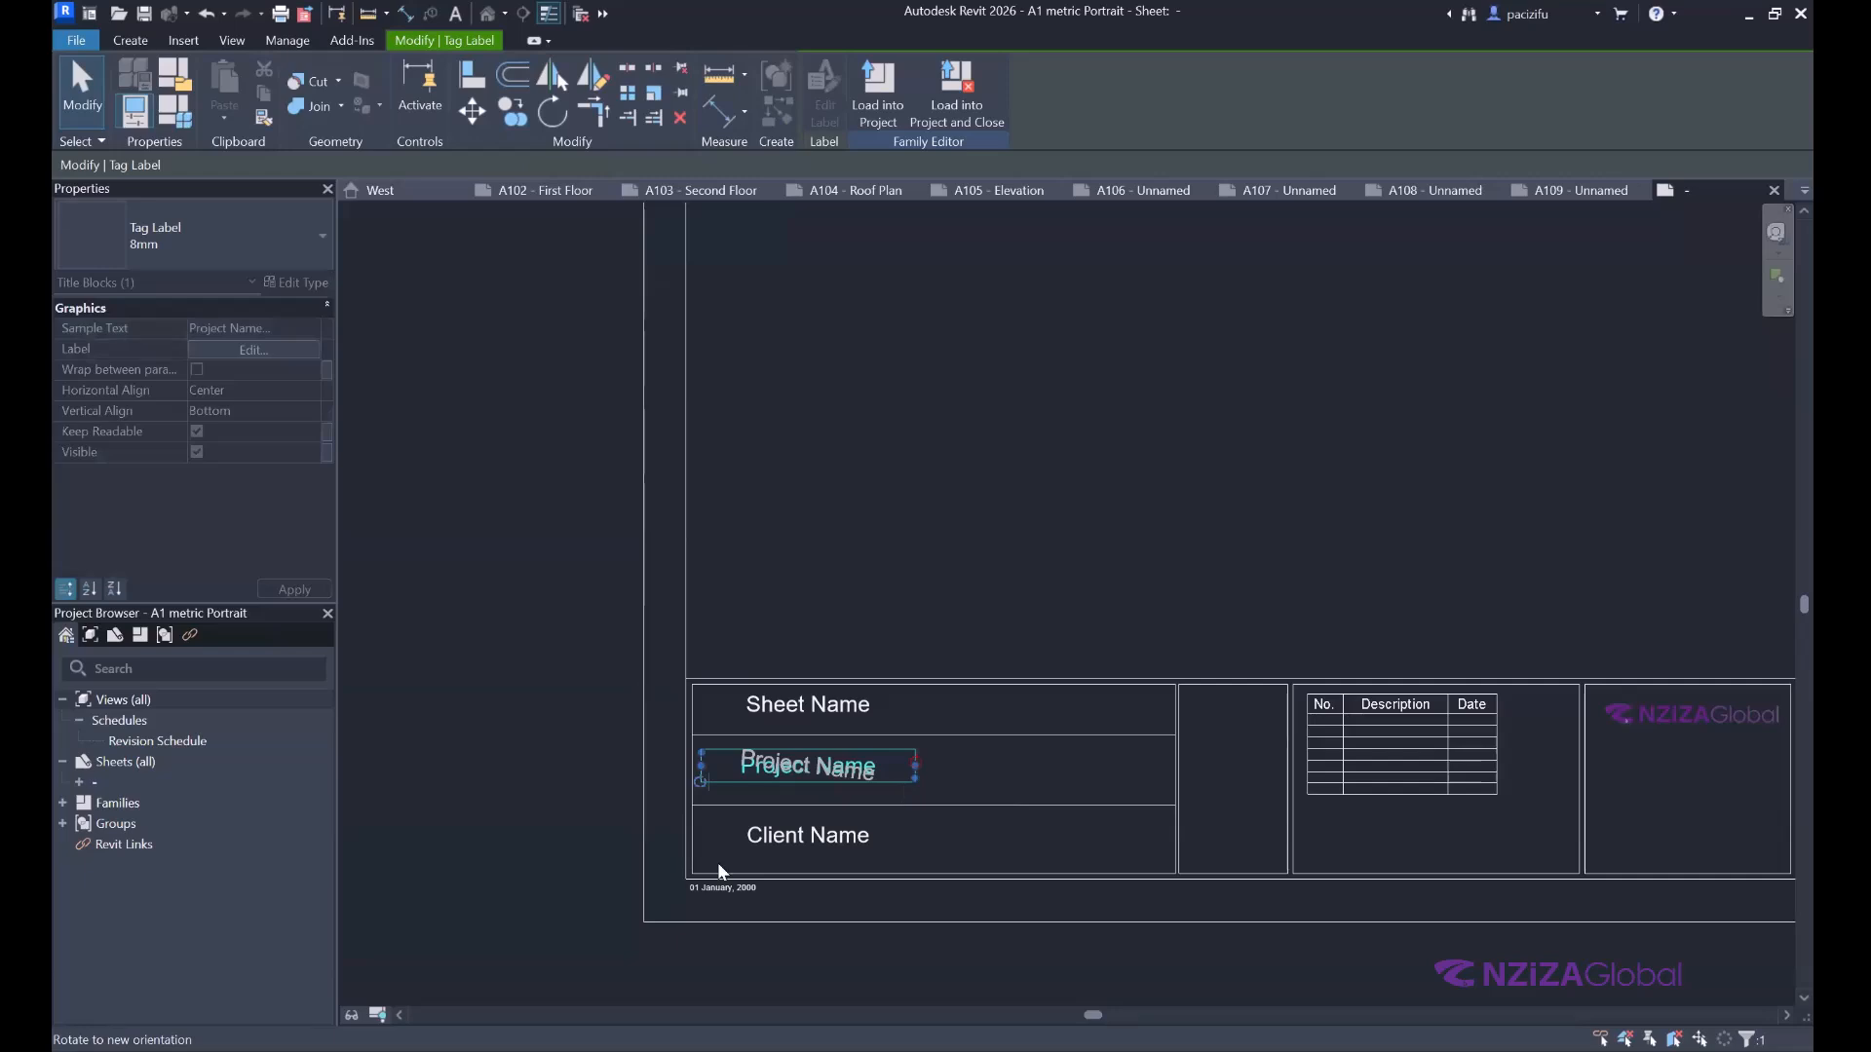
left_click(697, 862)
left_click_drag(700, 870, 963, 855)
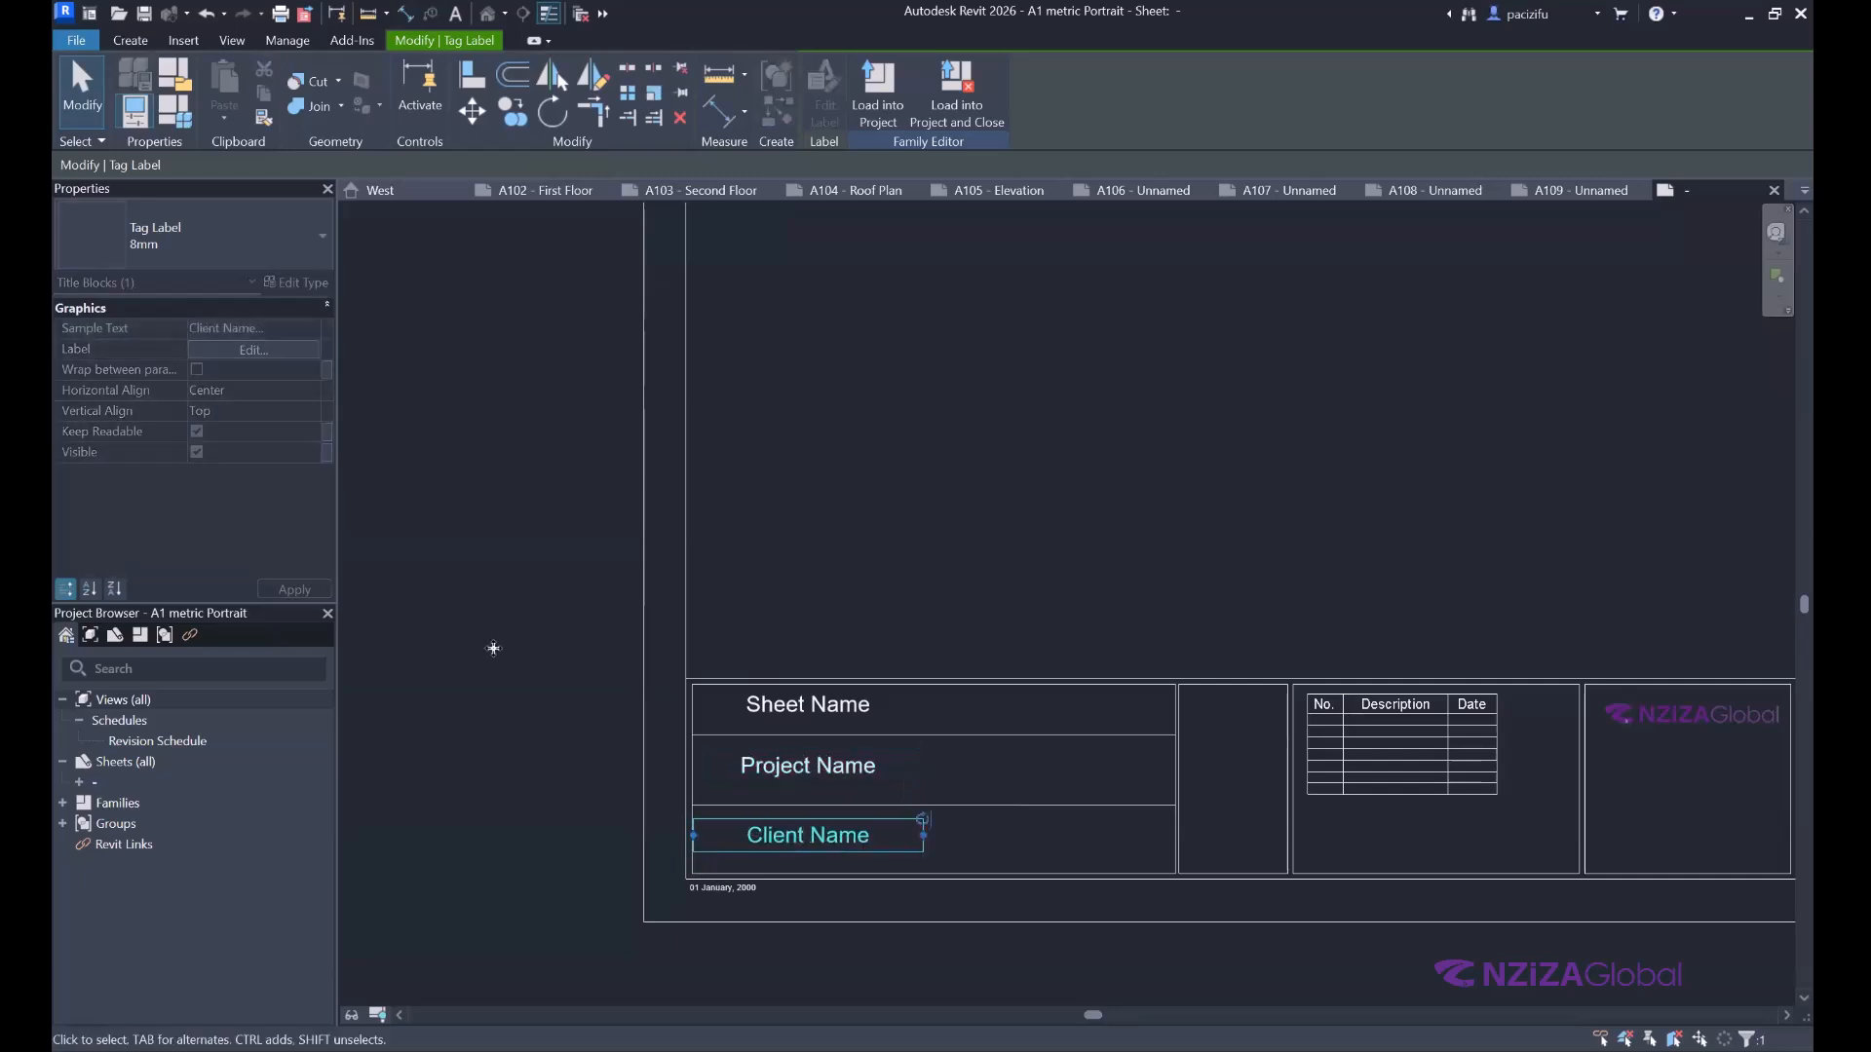
Reload the corrected title block family into the project, overwriting the existing version, and check all three labels on the sheet.
scroll(493, 648, "down", 1)
left_click(878, 88)
left_click(866, 685)
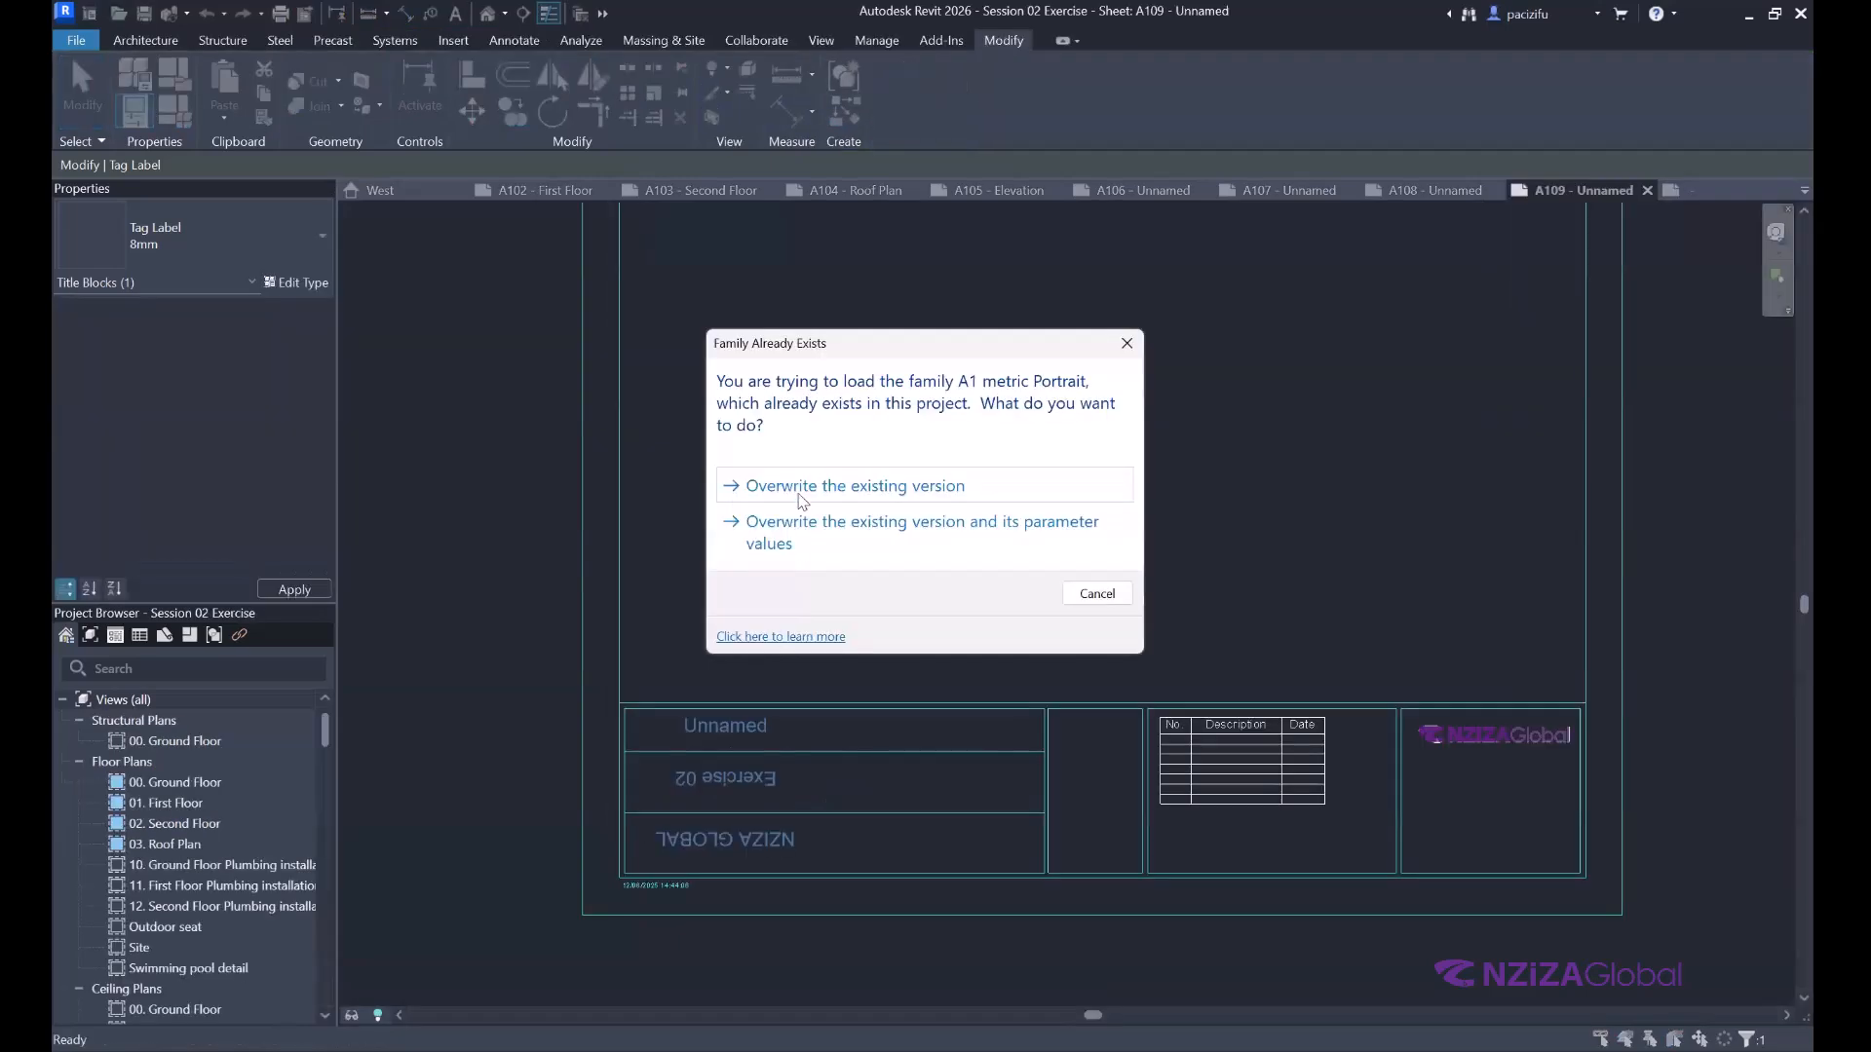
left_click(801, 500)
scroll(768, 785, "down", 3)
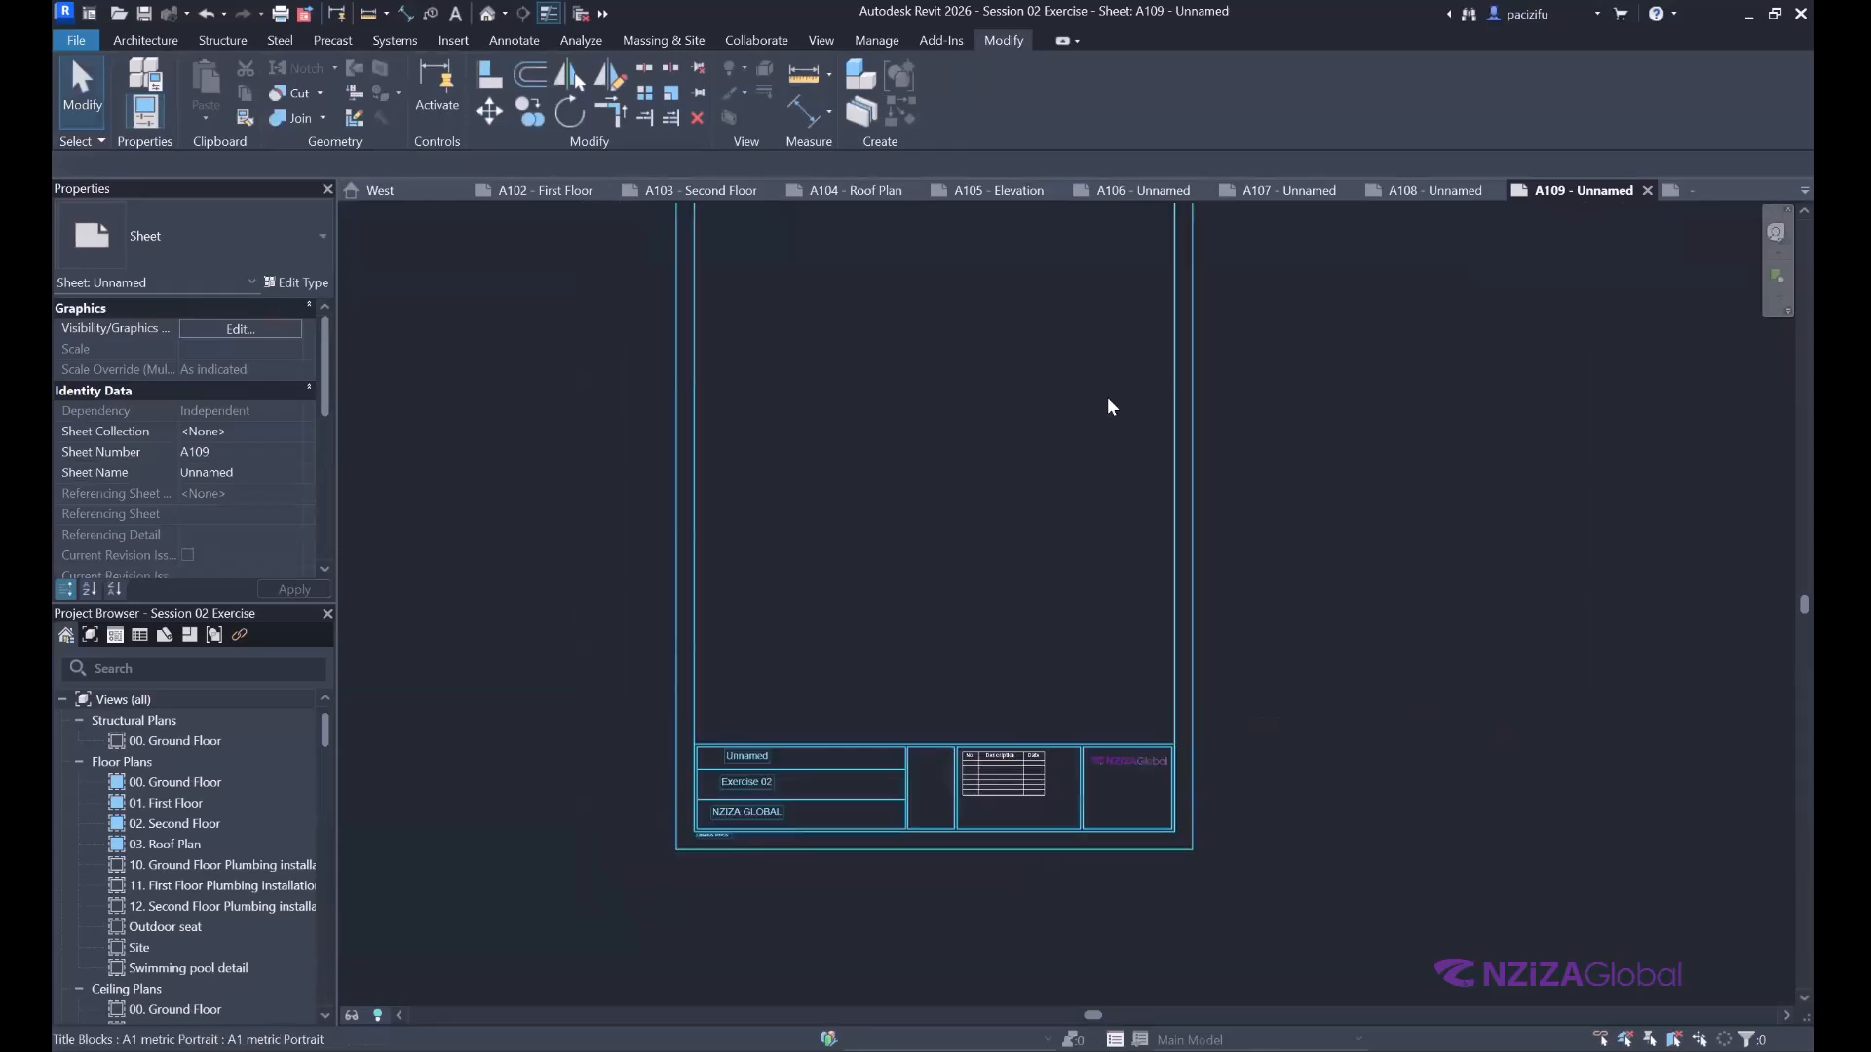
scroll(1370, 458, "down", 2)
scroll(1100, 487, "up", 3)
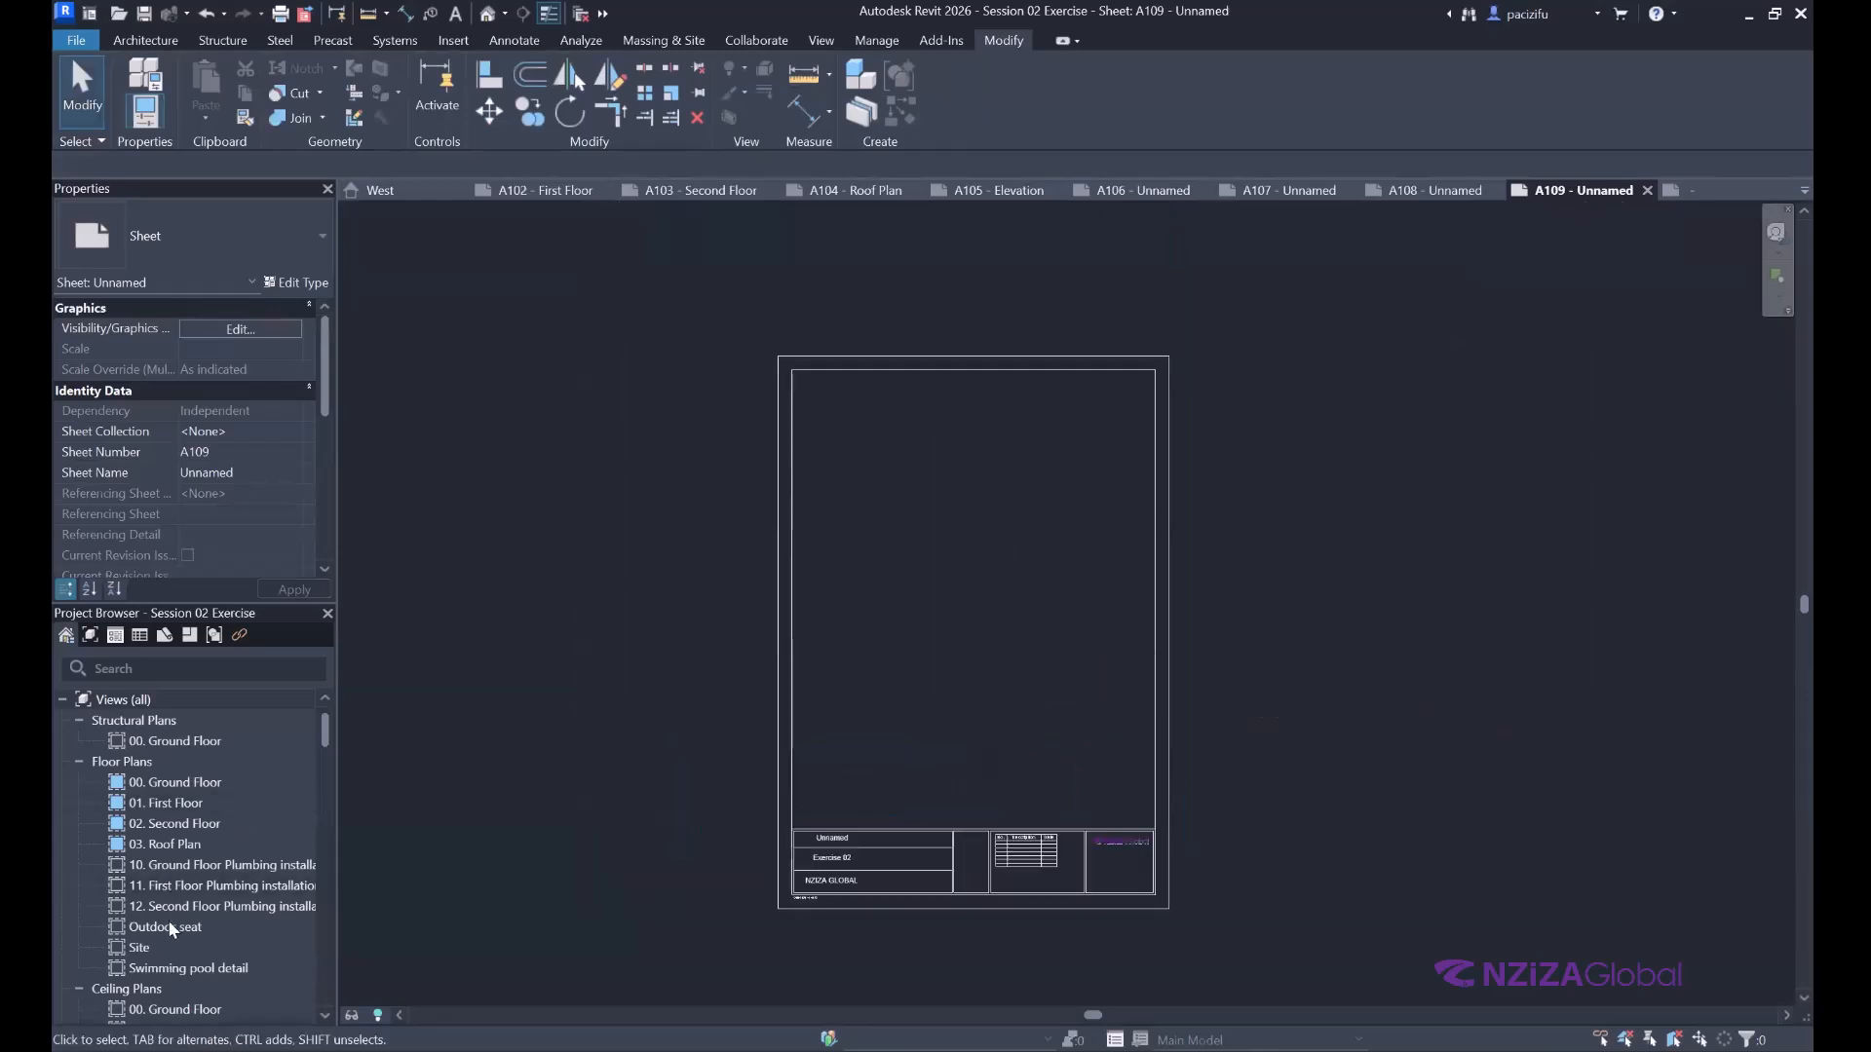
Place the Outdoor seat floor plan view near the middle of portrait sheet A109.
scroll(168, 919, "down", 10)
scroll(185, 809, "up", 10)
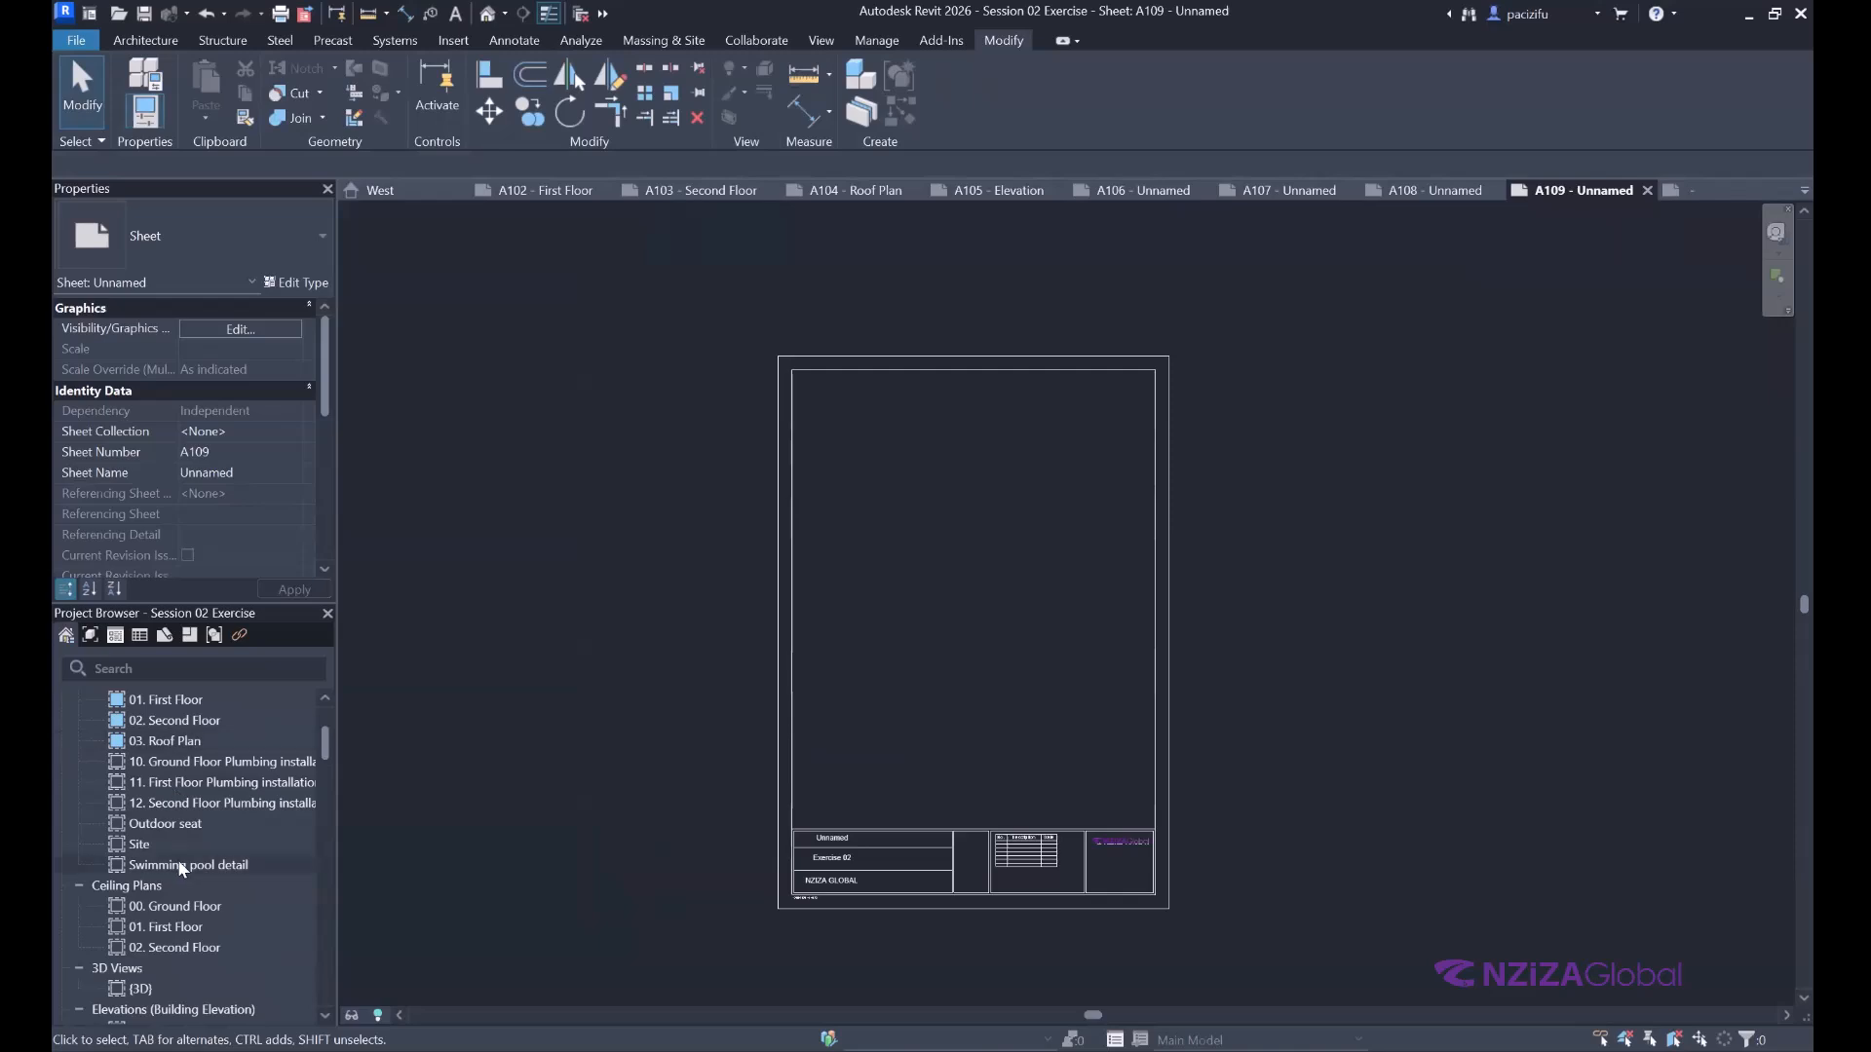
left_click_drag(161, 826, 897, 710)
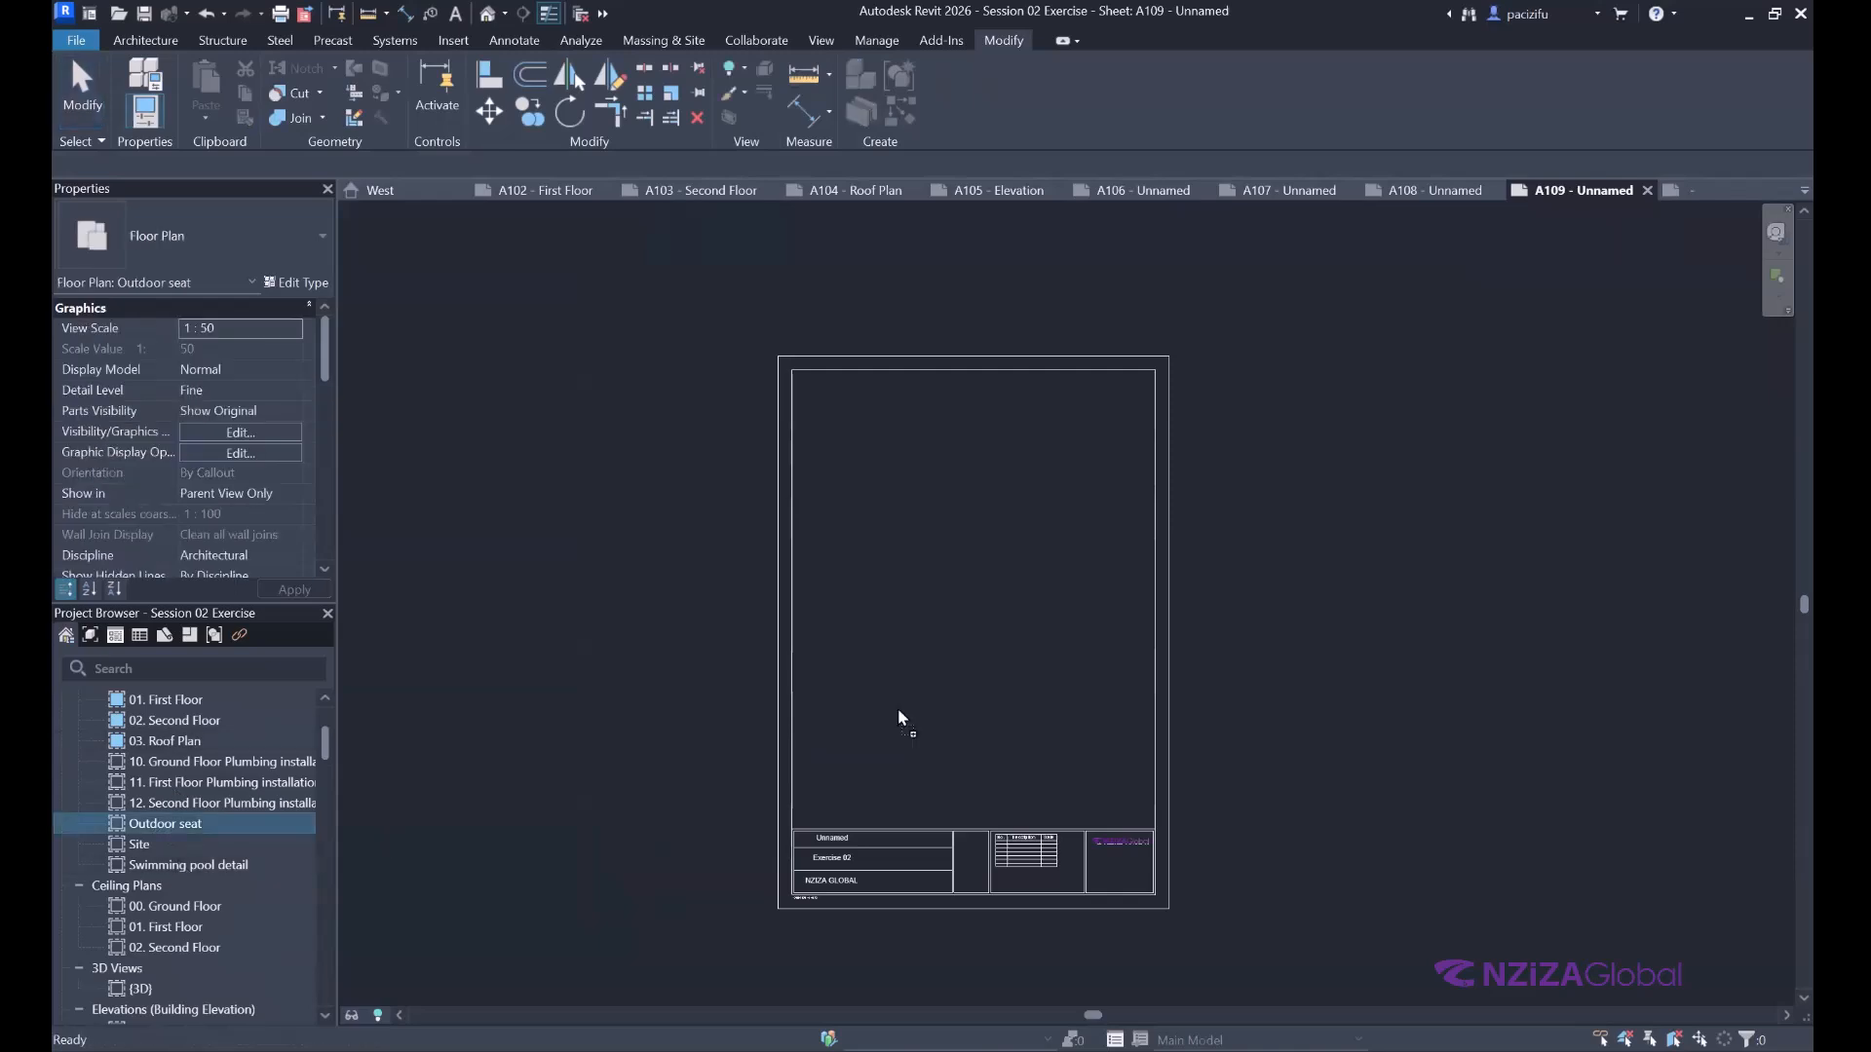
left_click(962, 611)
left_click(1051, 674)
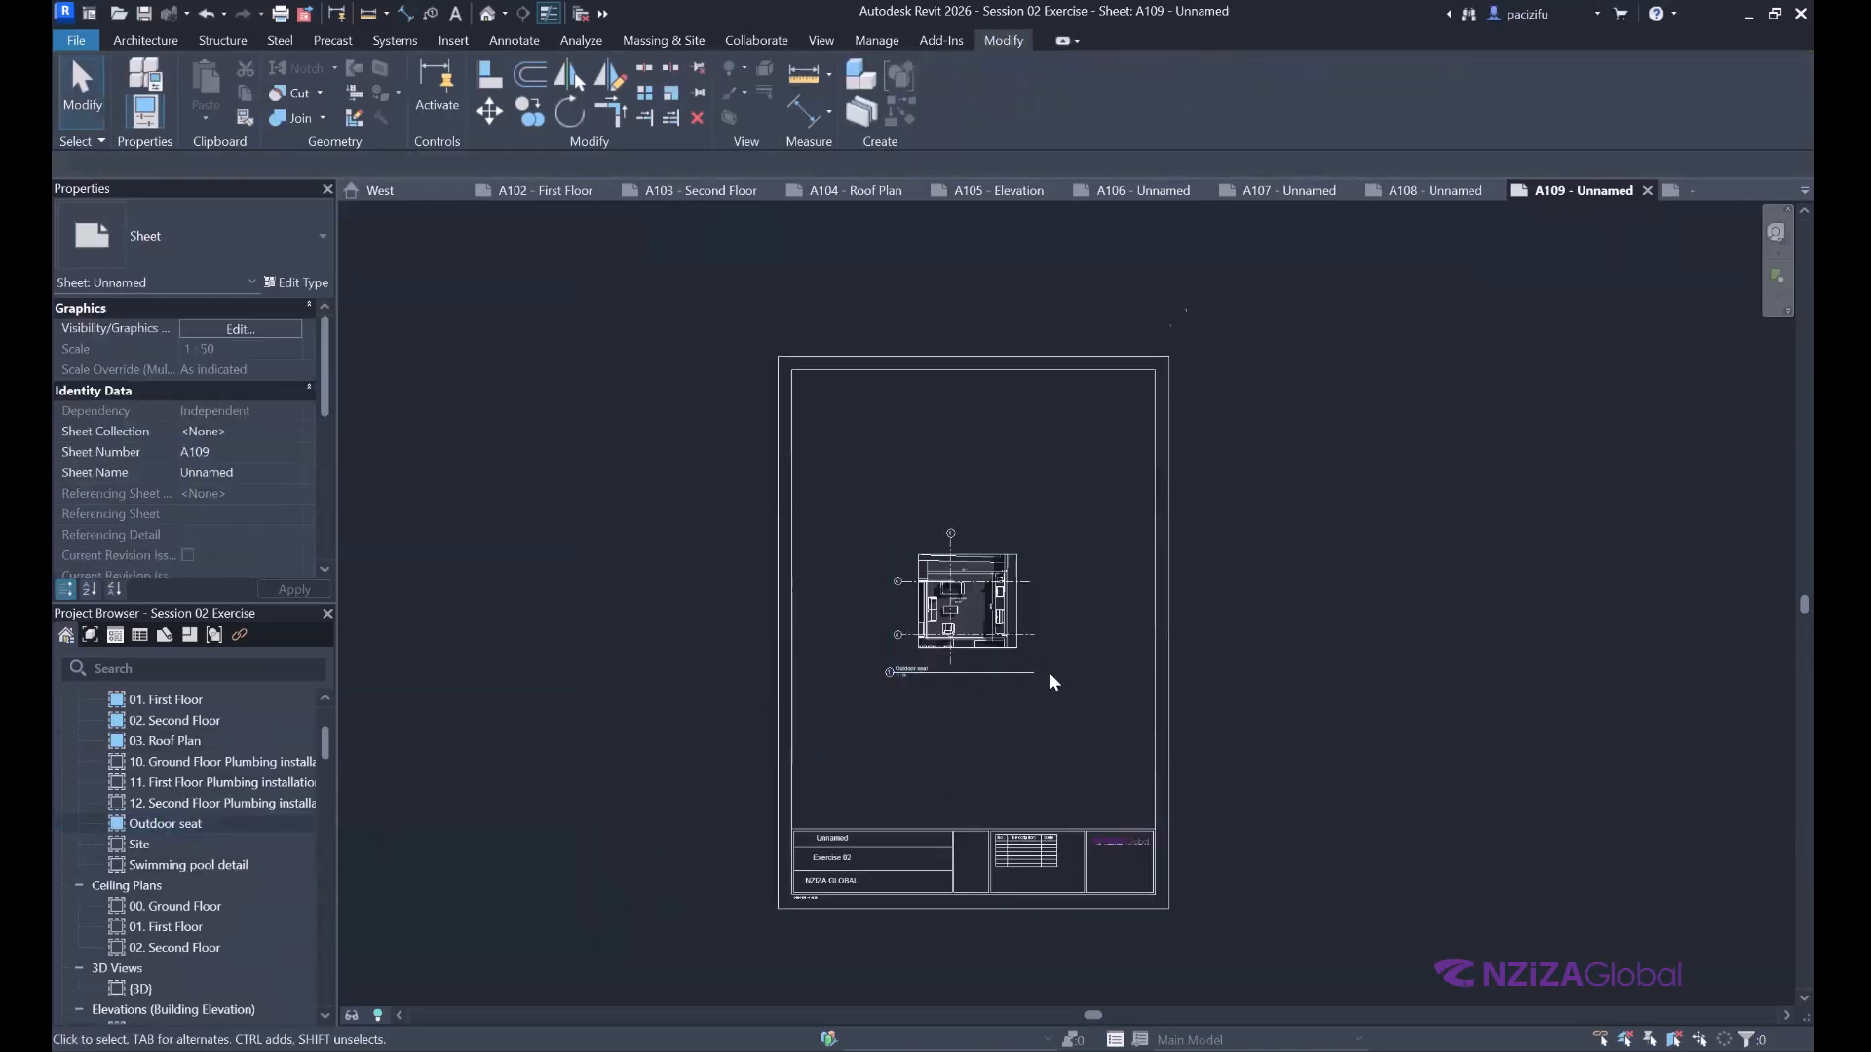
scroll(1049, 672, "up", 1)
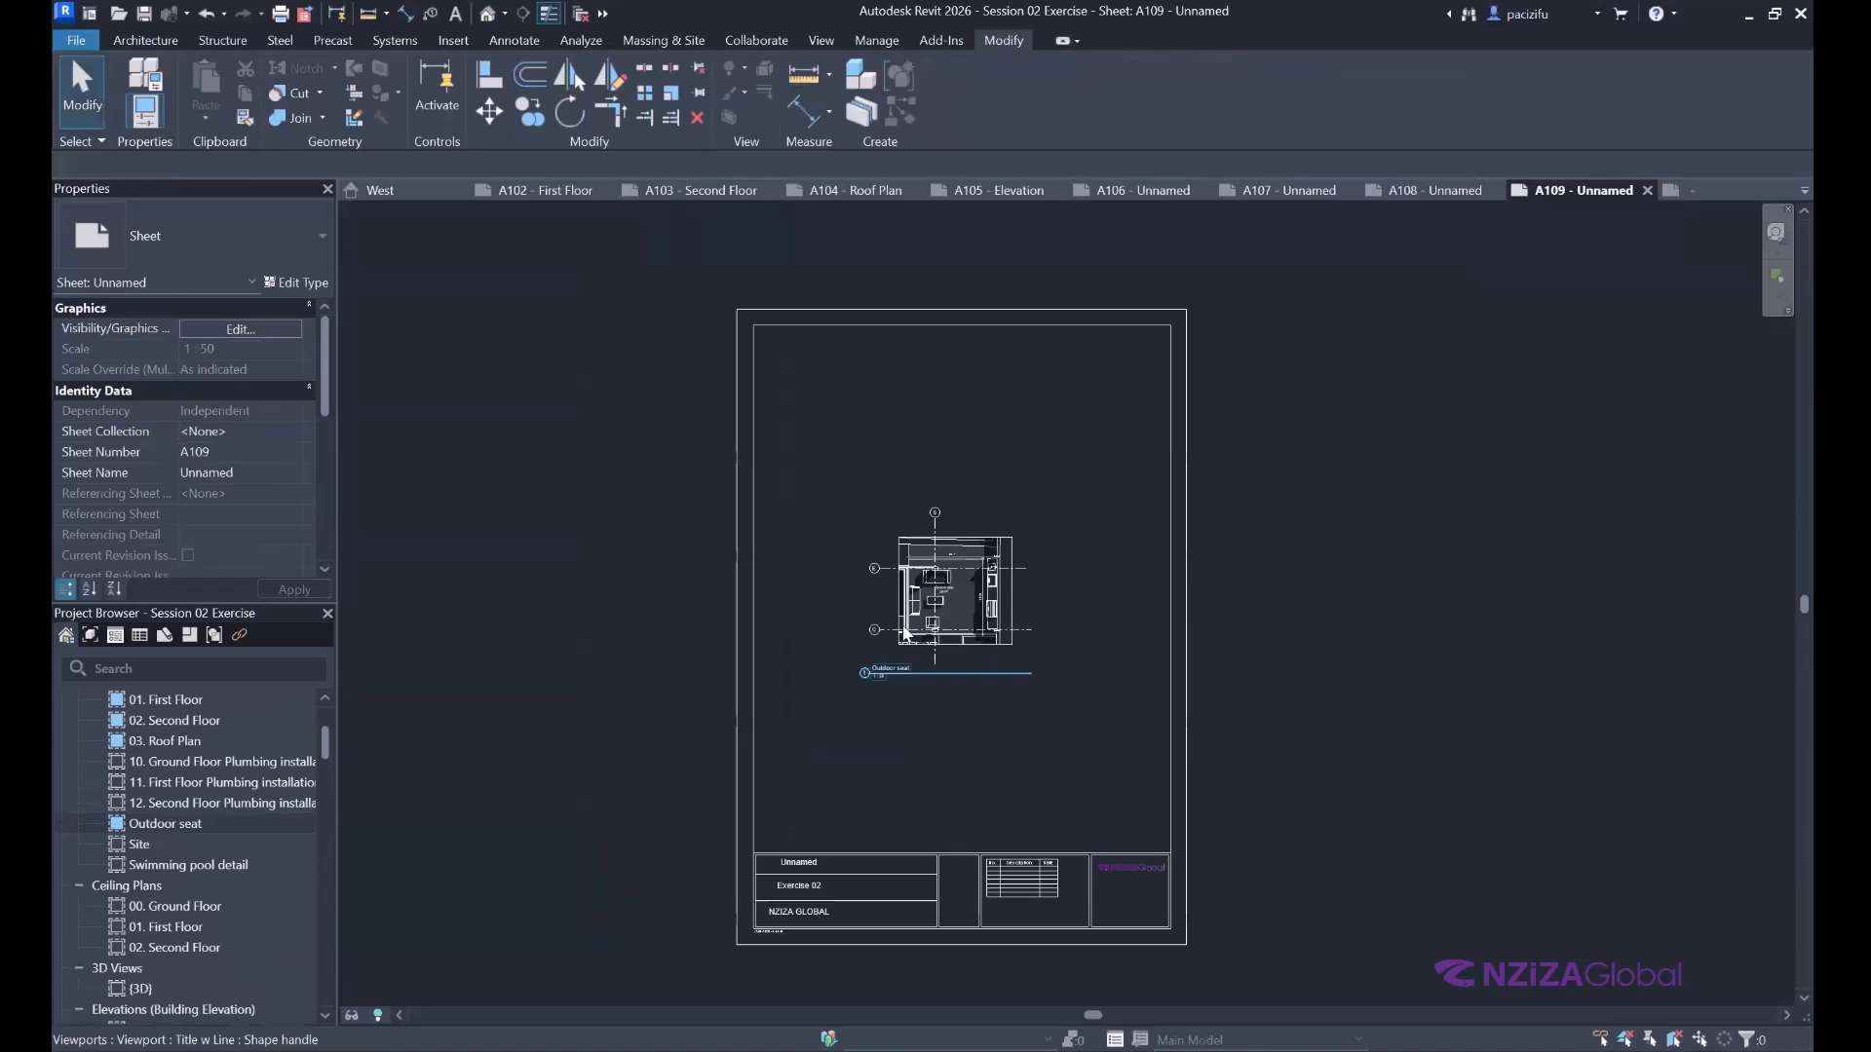
scroll(902, 630, "up", 1)
scroll(828, 614, "down", 2)
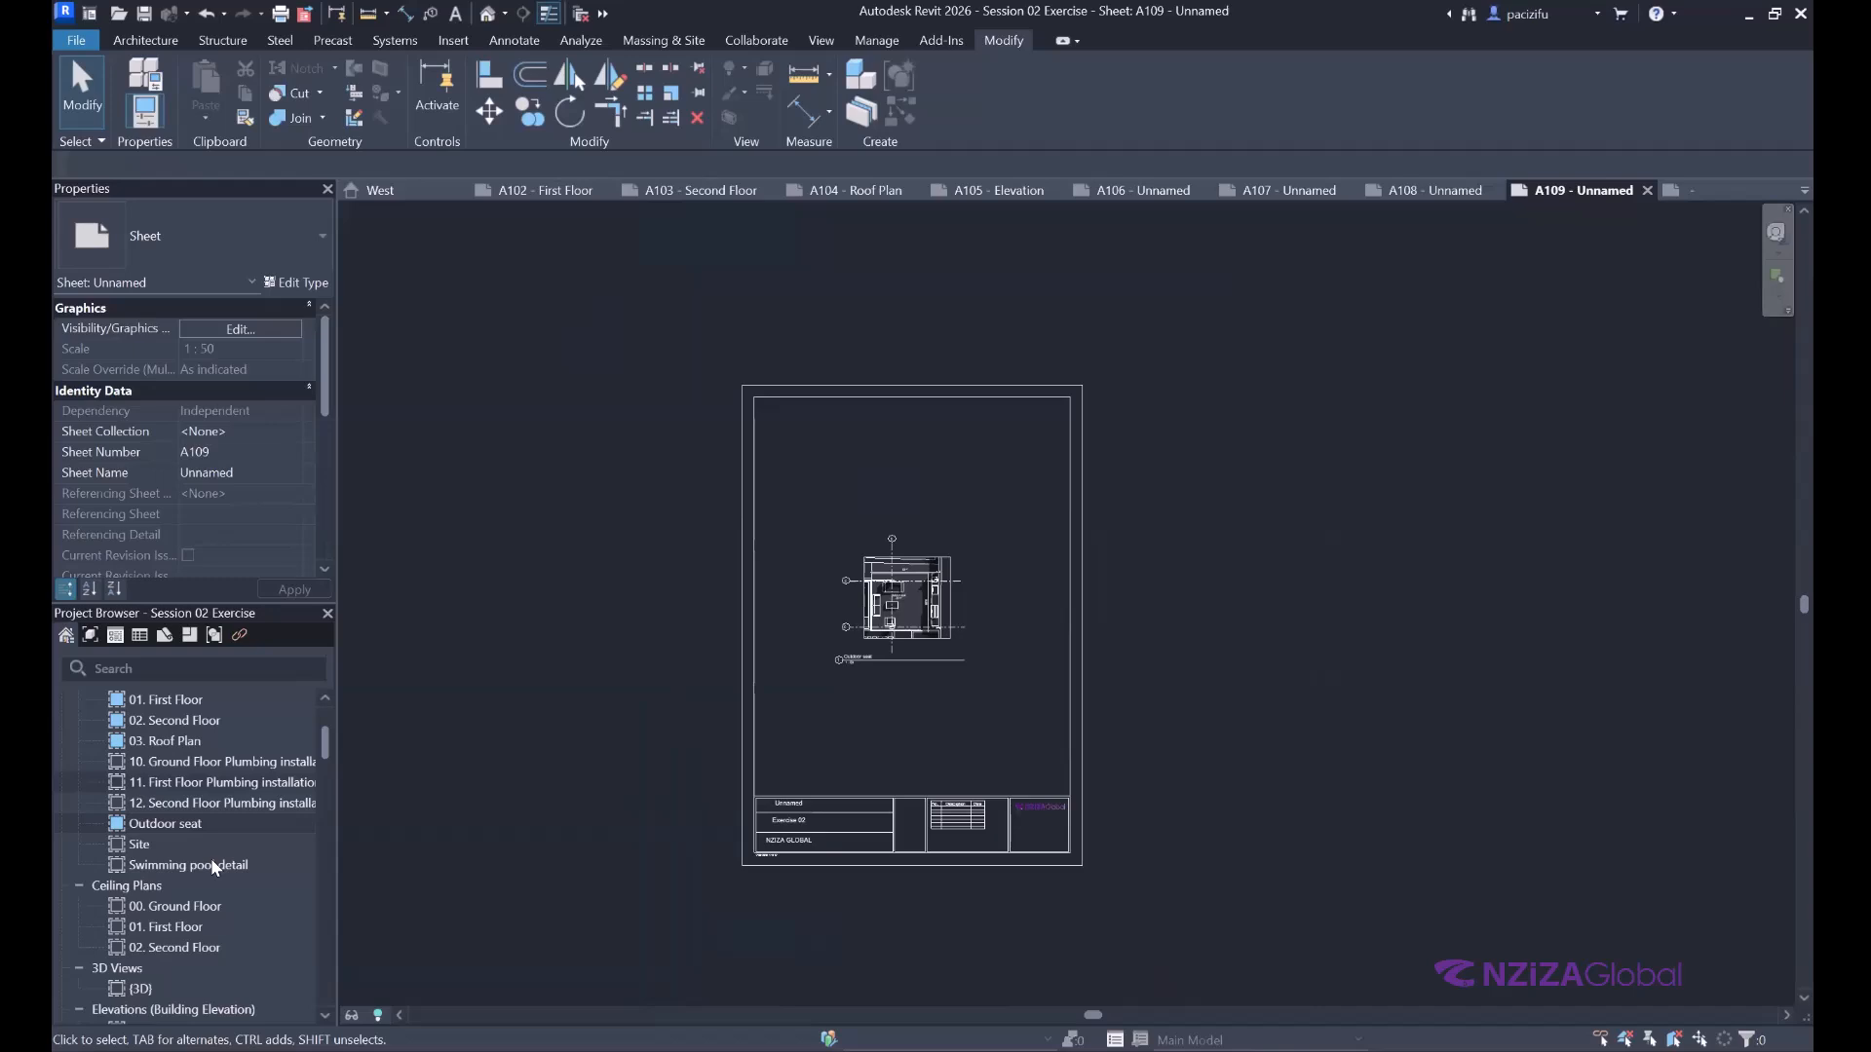
scroll(210, 859, "down", 15)
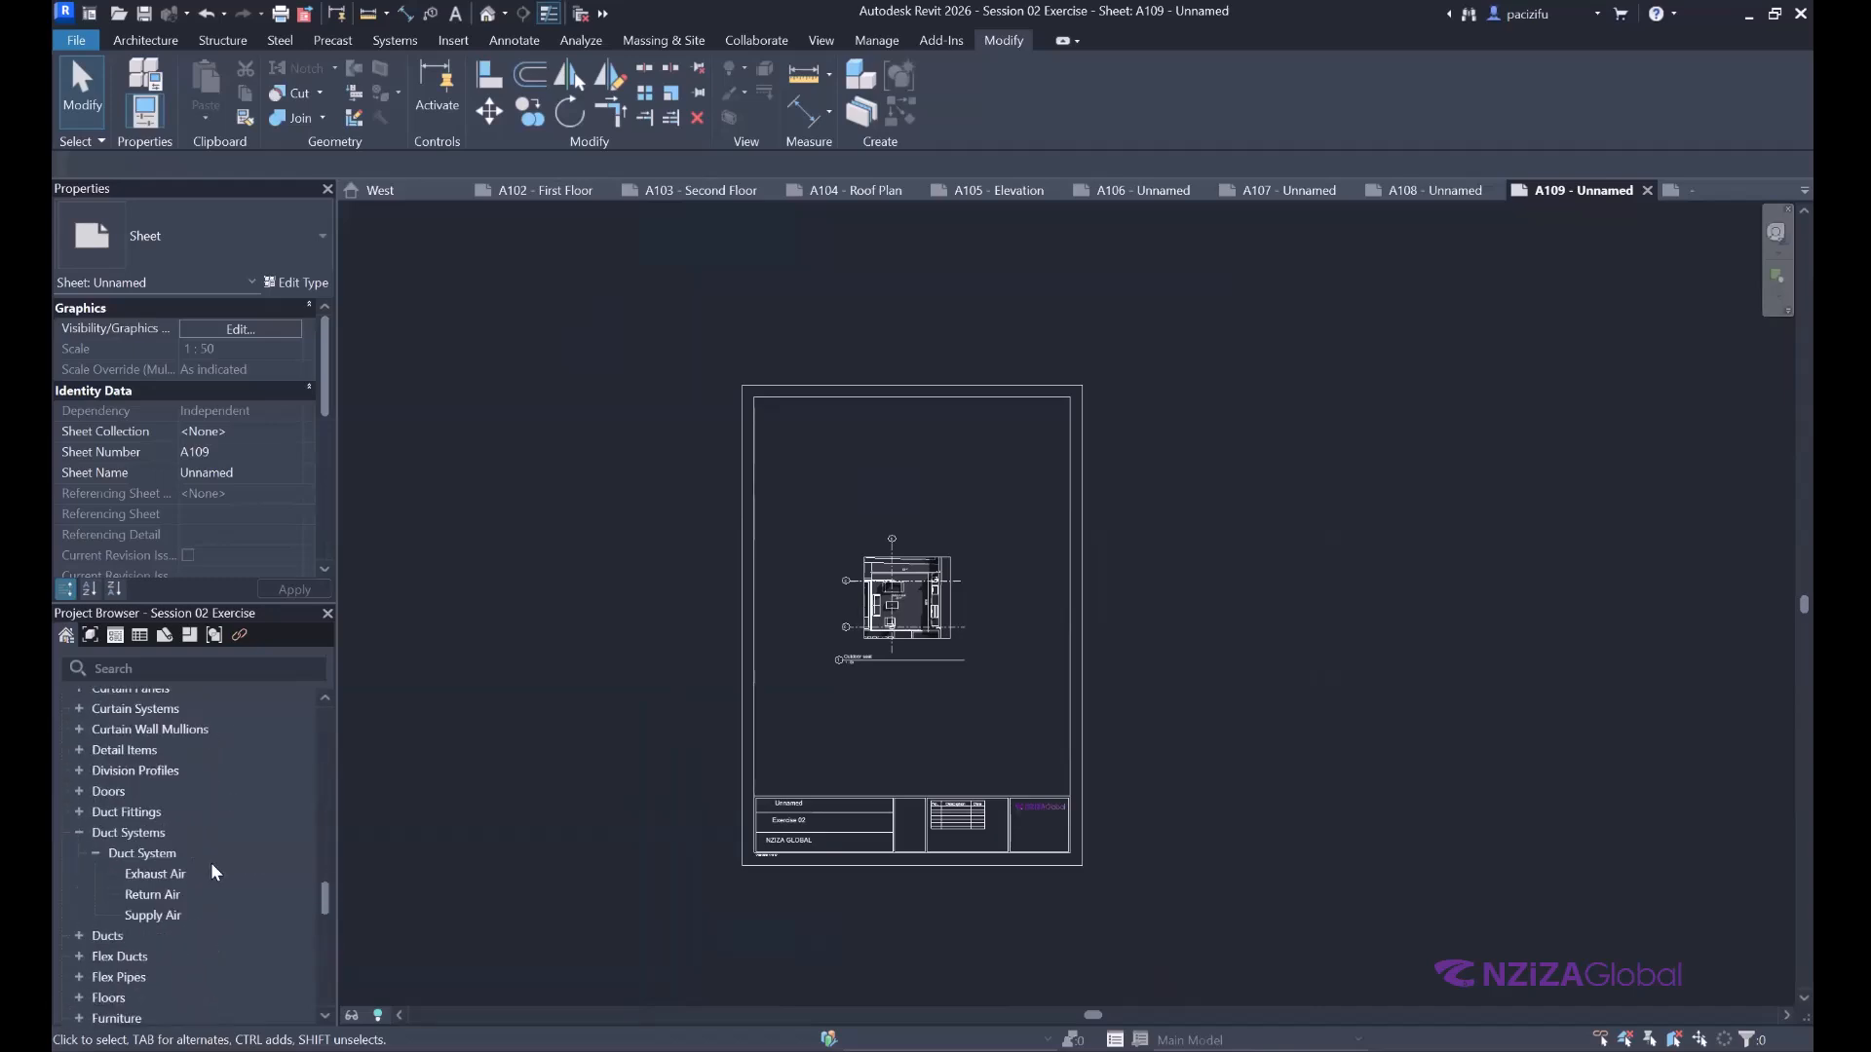
scroll(193, 898, "up", 5)
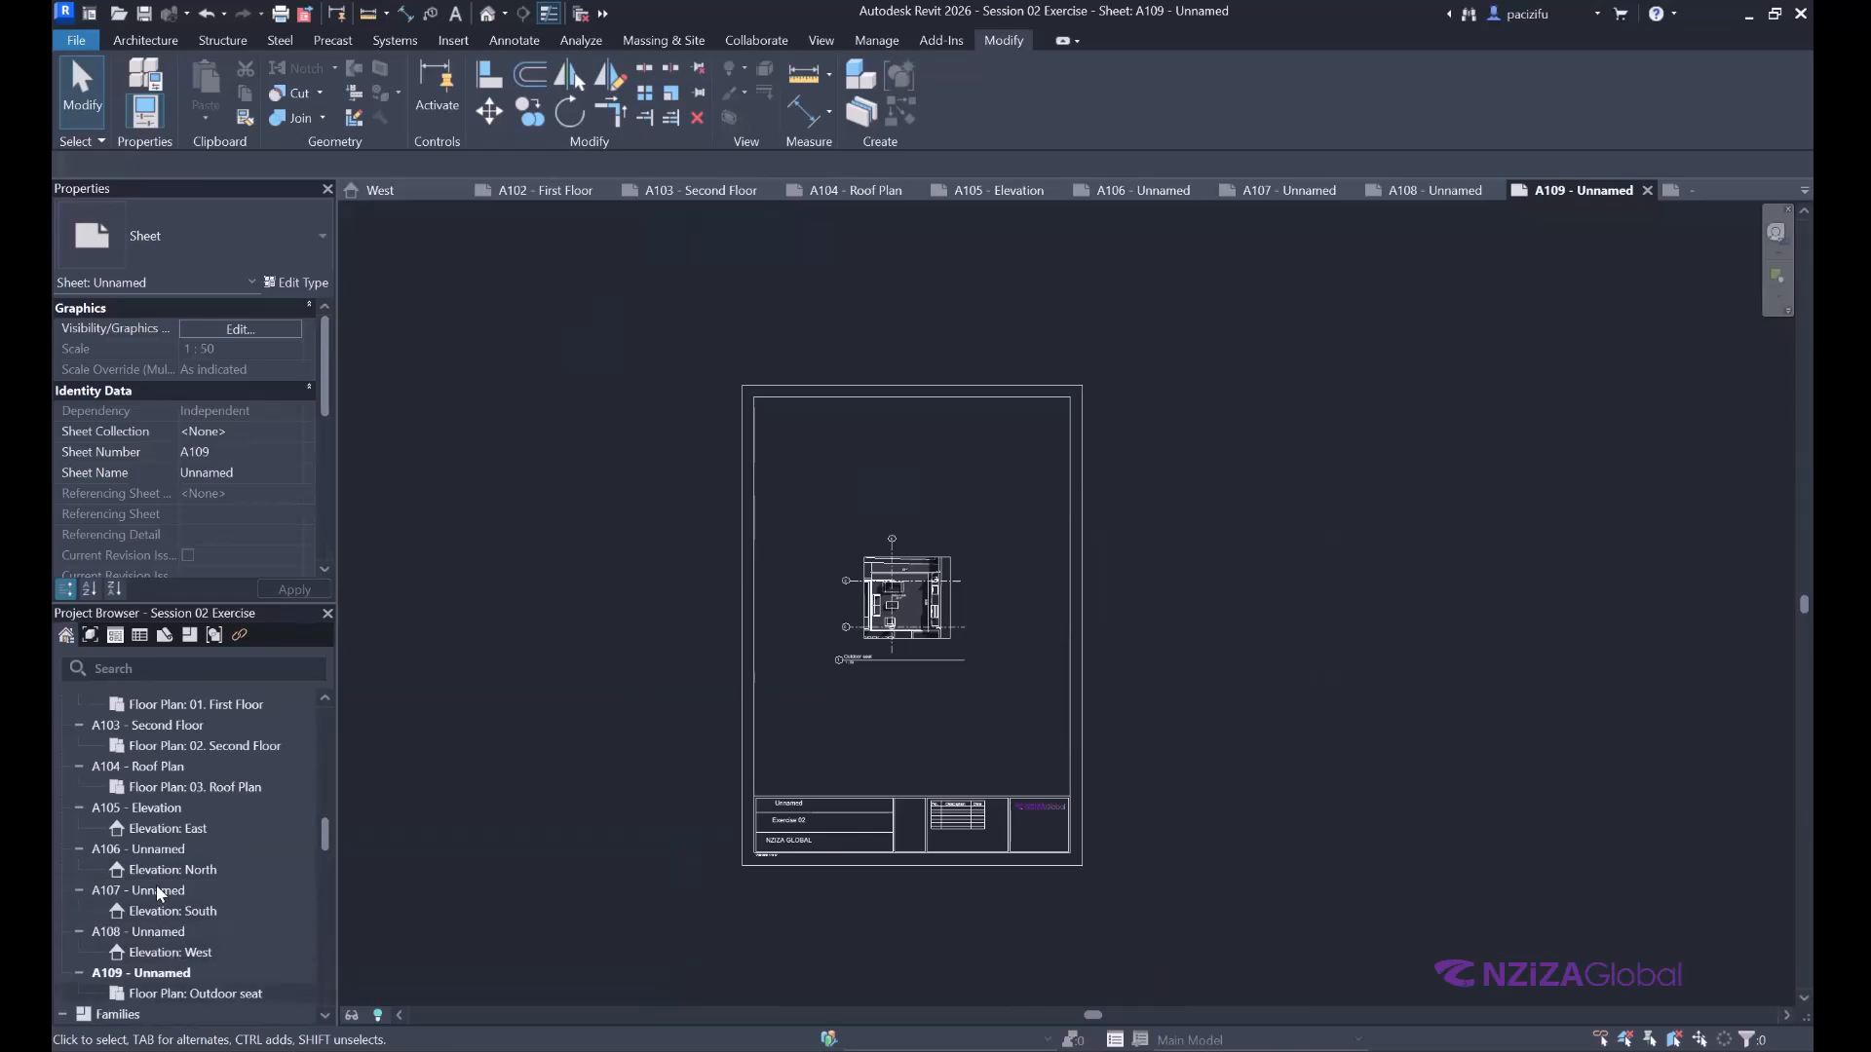
scroll(132, 834, "down", 3)
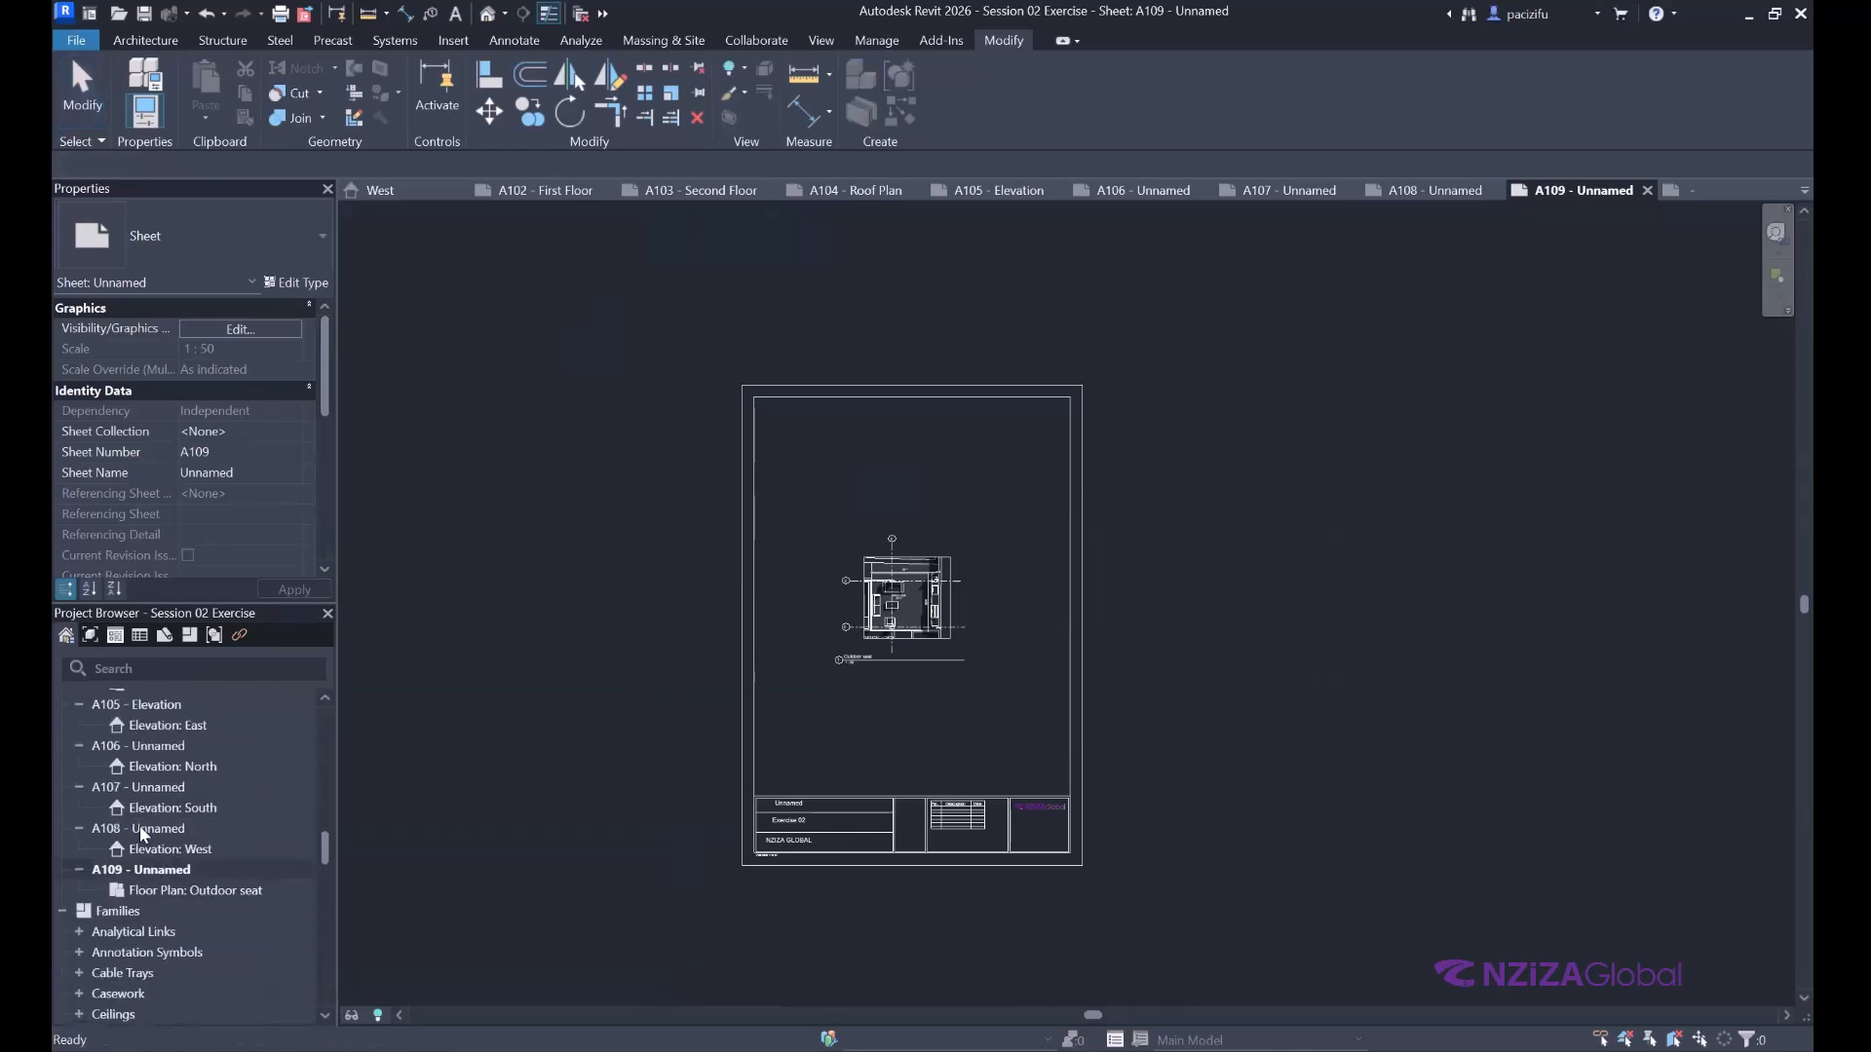
left_click(163, 828)
key("F2")
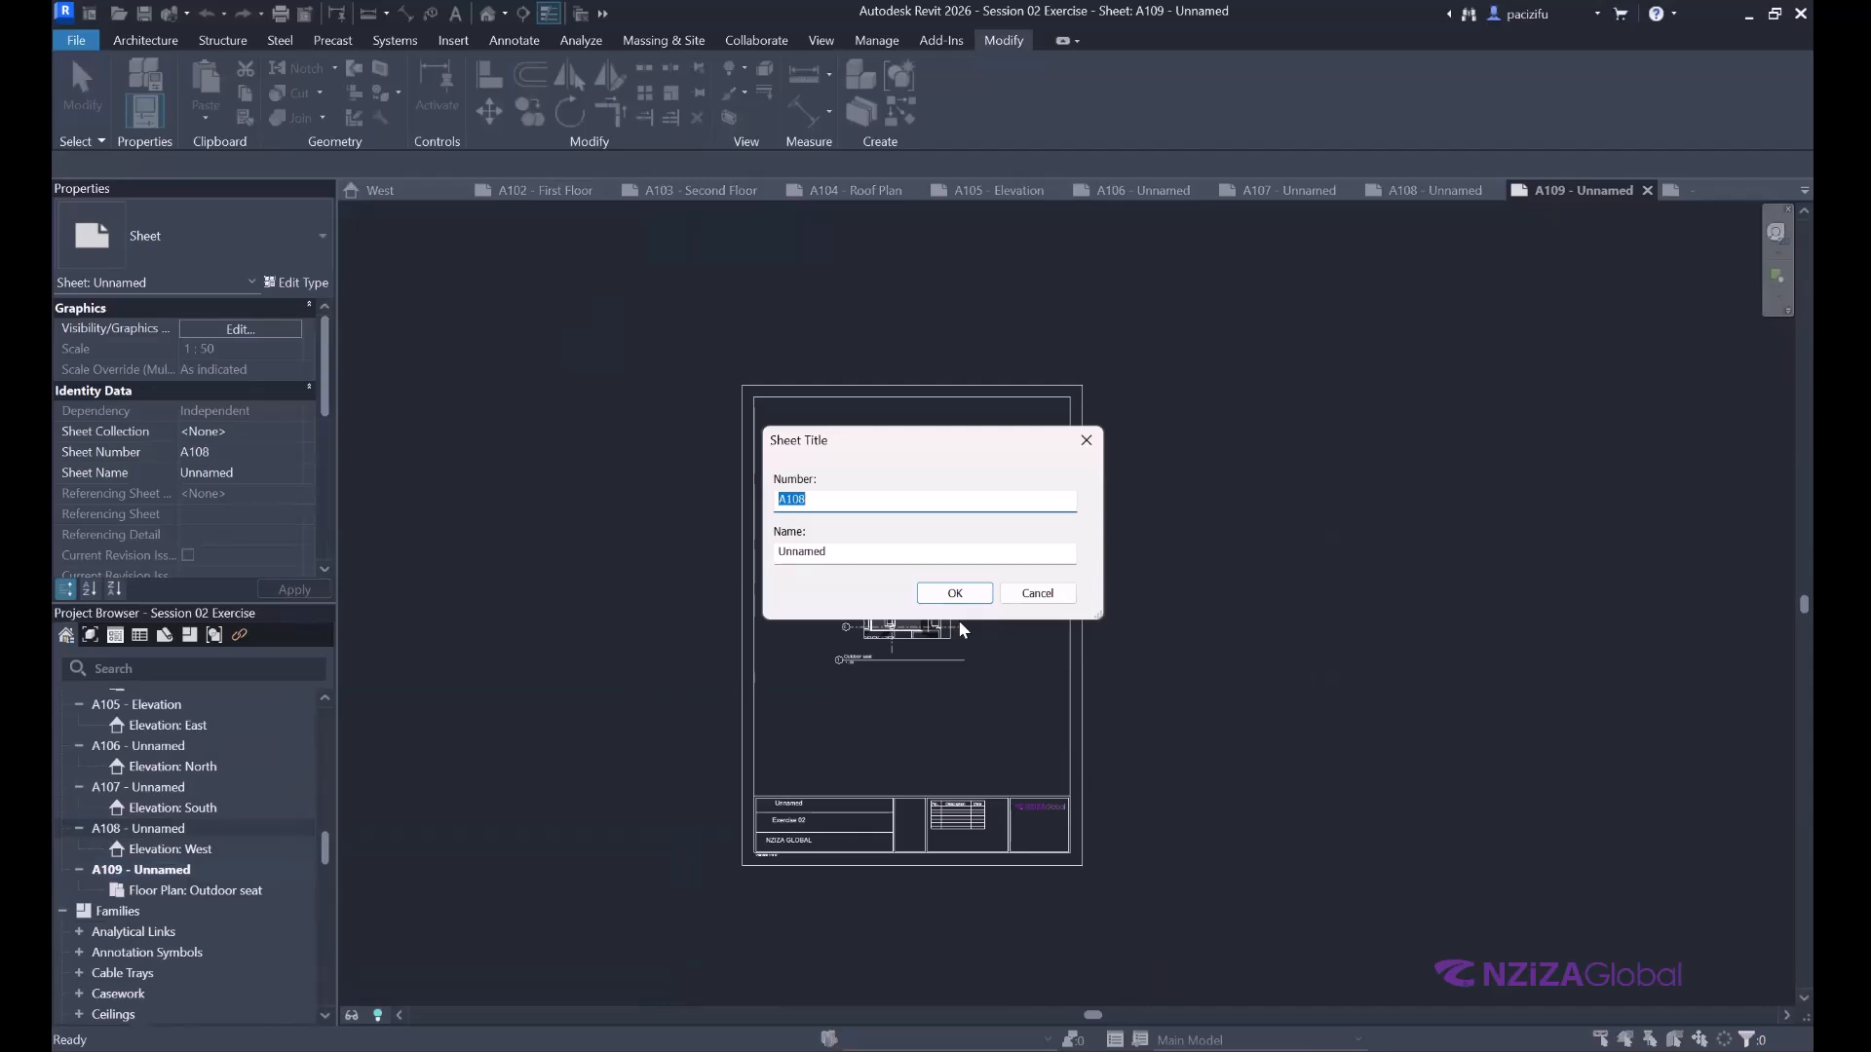
left_click(1087, 443)
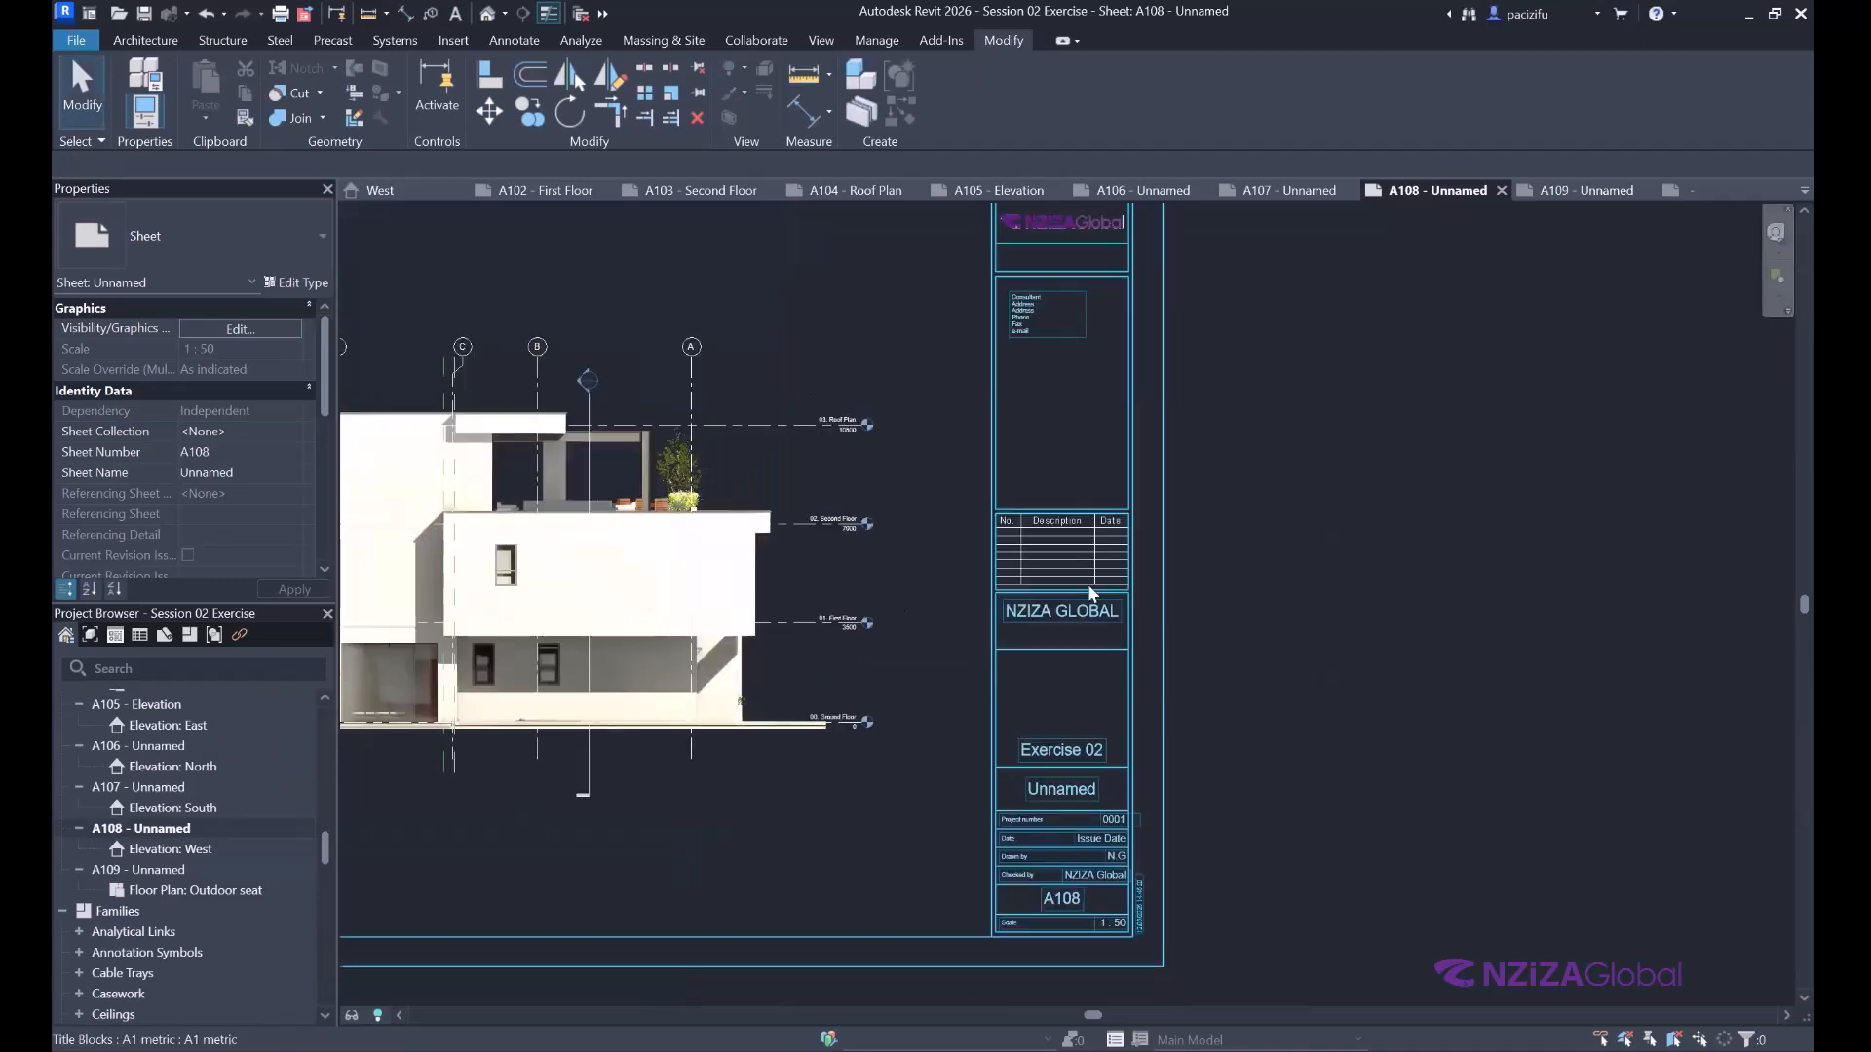
Reopen sheet A109 and switch to the course outline PDF to review the Day 4 topics.
left_click(153, 872)
double_click(146, 870)
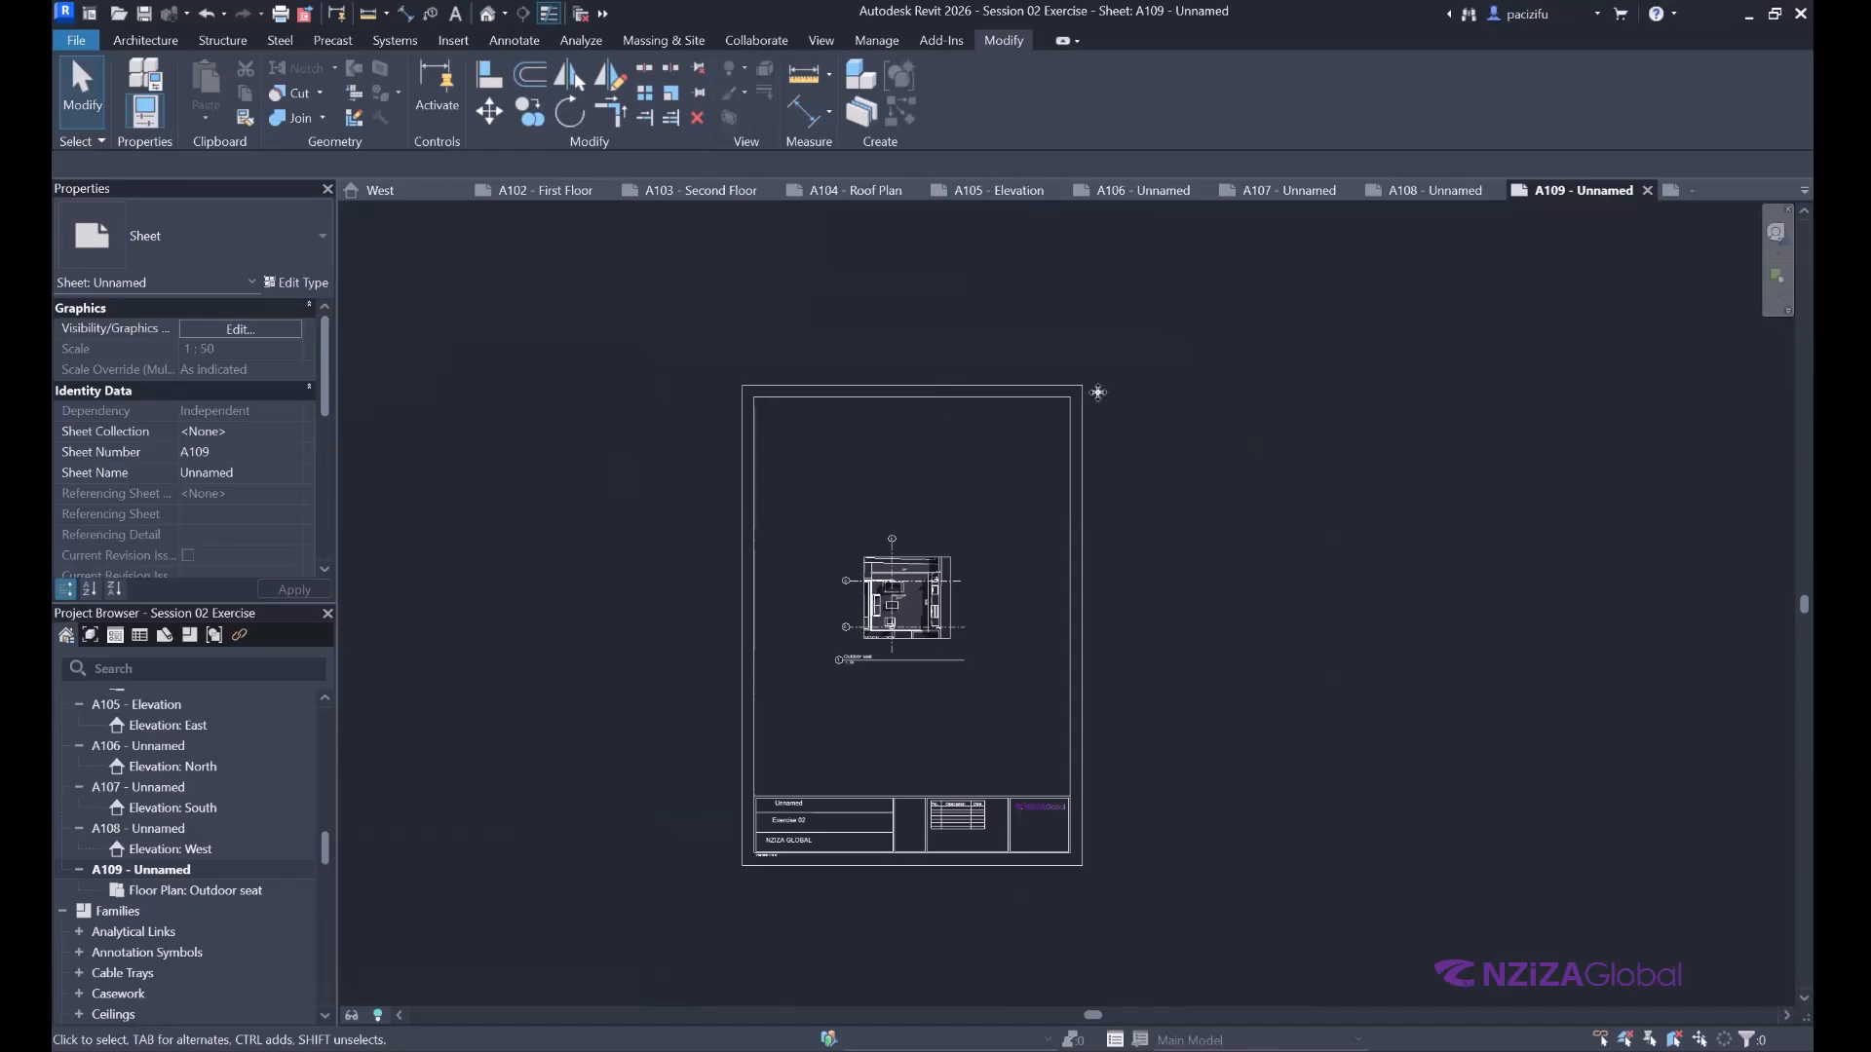
left_click(1072, 256)
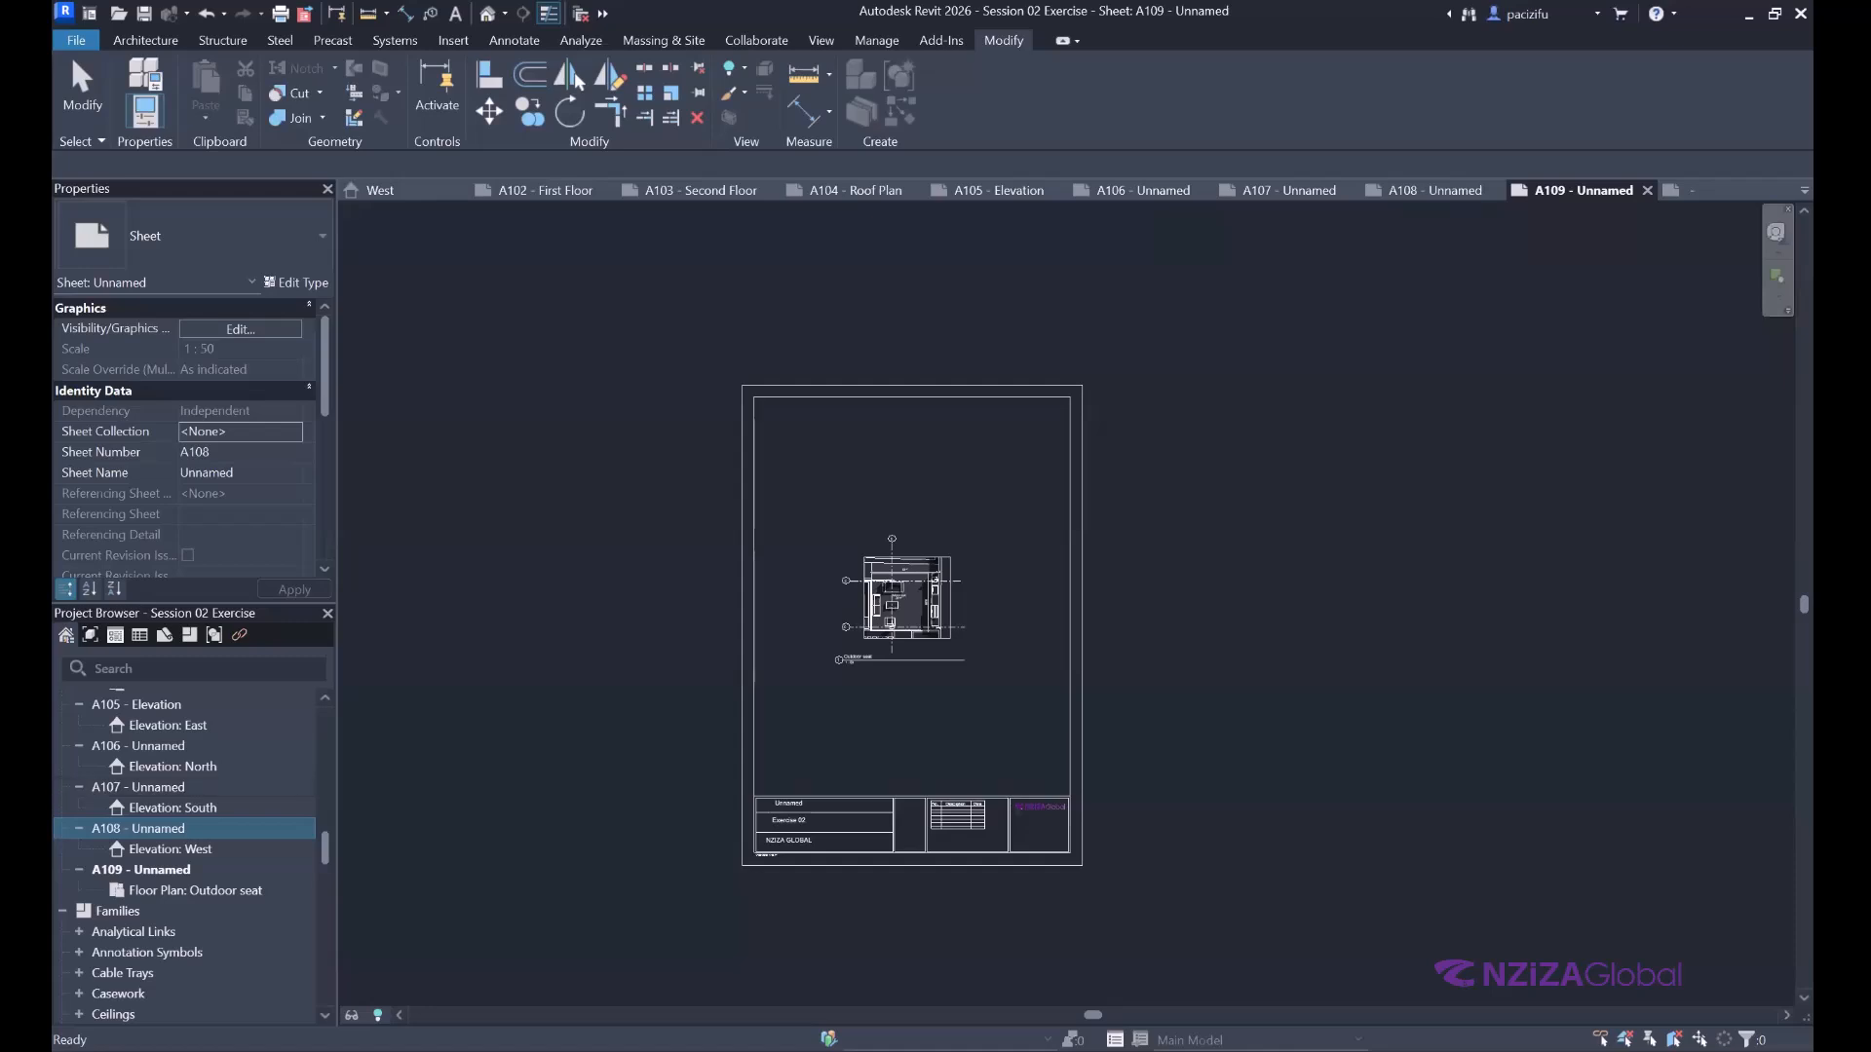
key("alt+Tab")
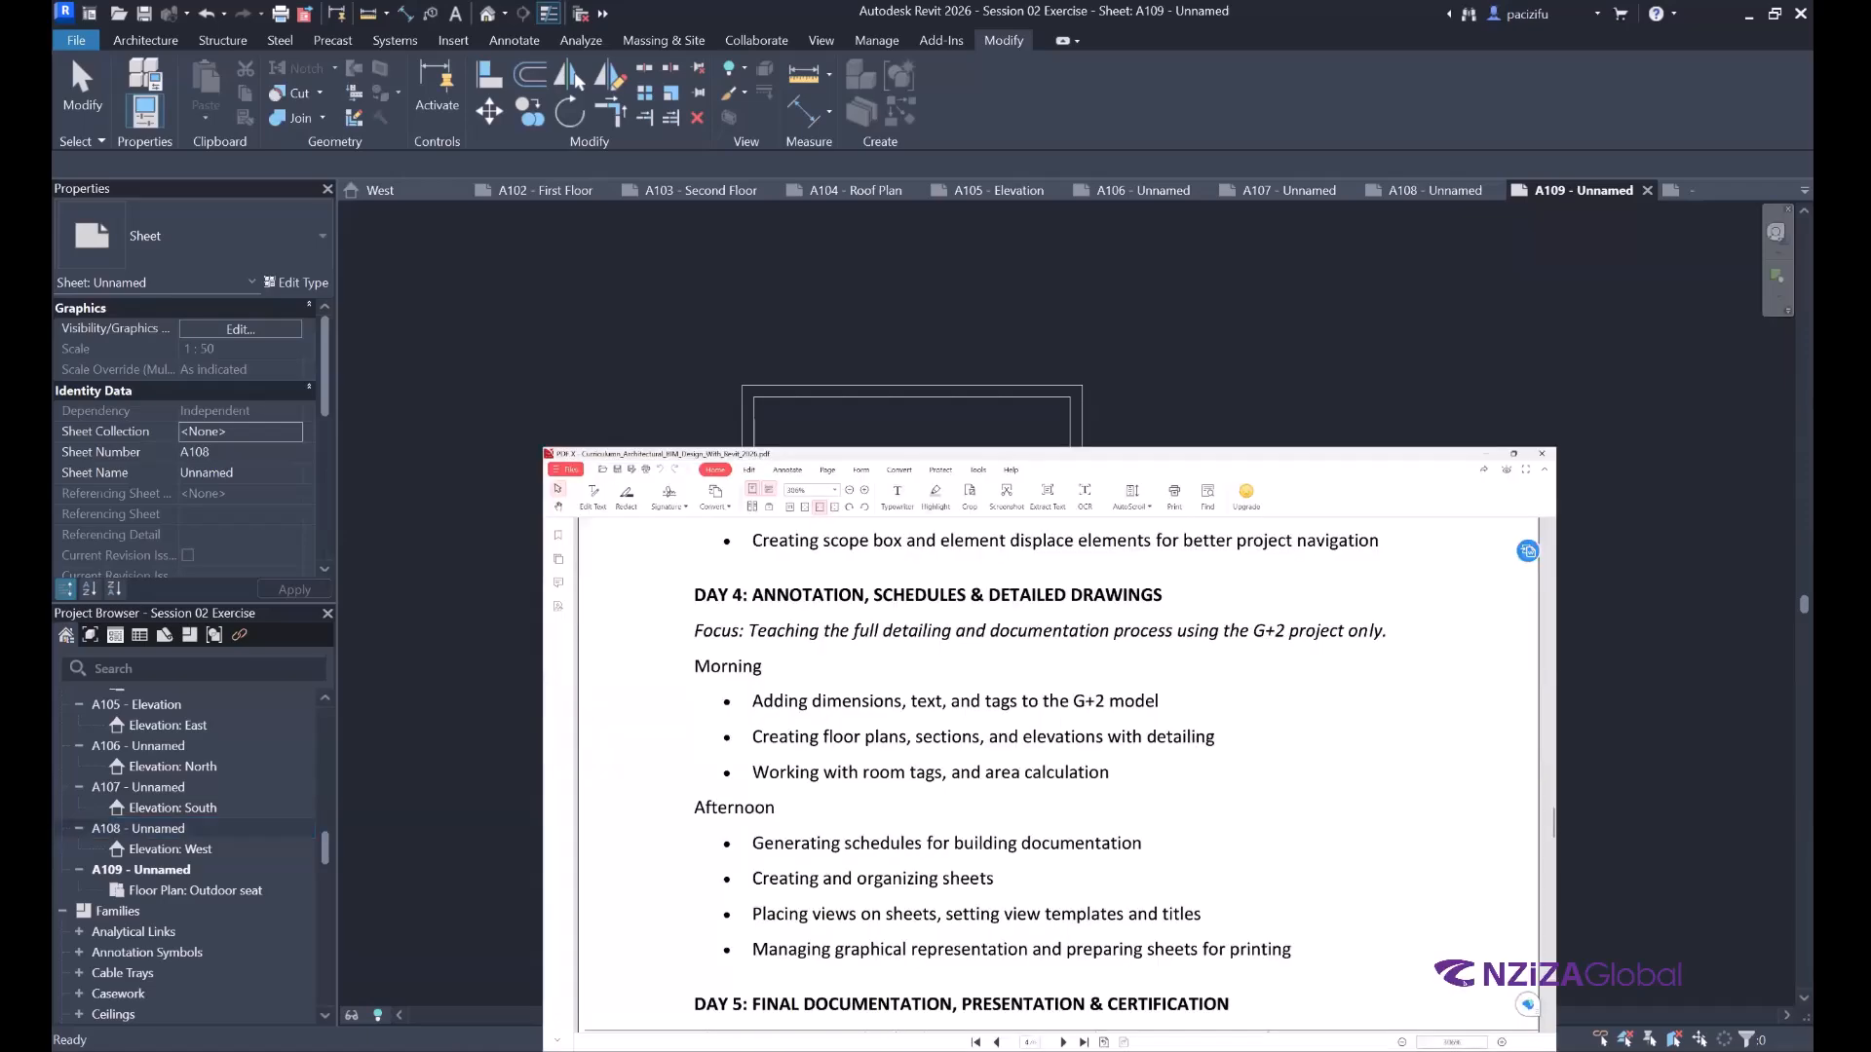
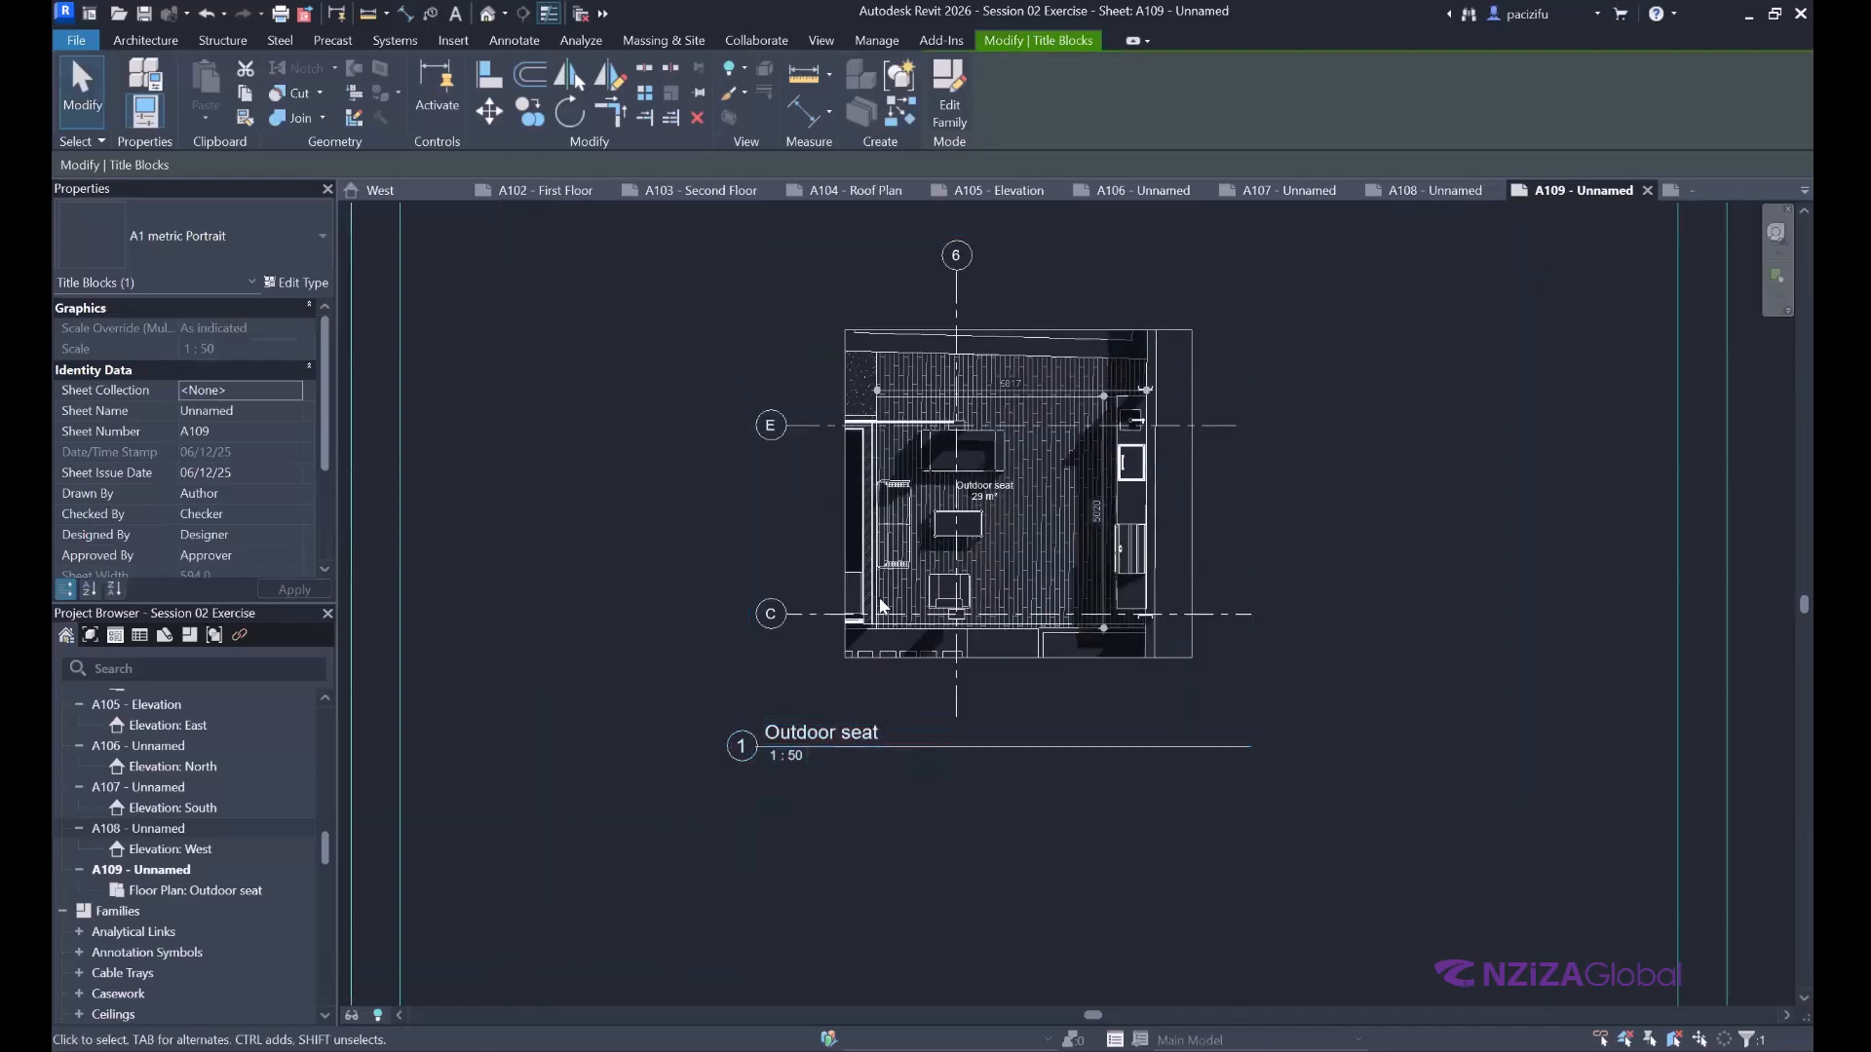
Shorten the Outdoor seat view's title line on sheet A109 so it ends just past the title text.
left_click(1251, 763)
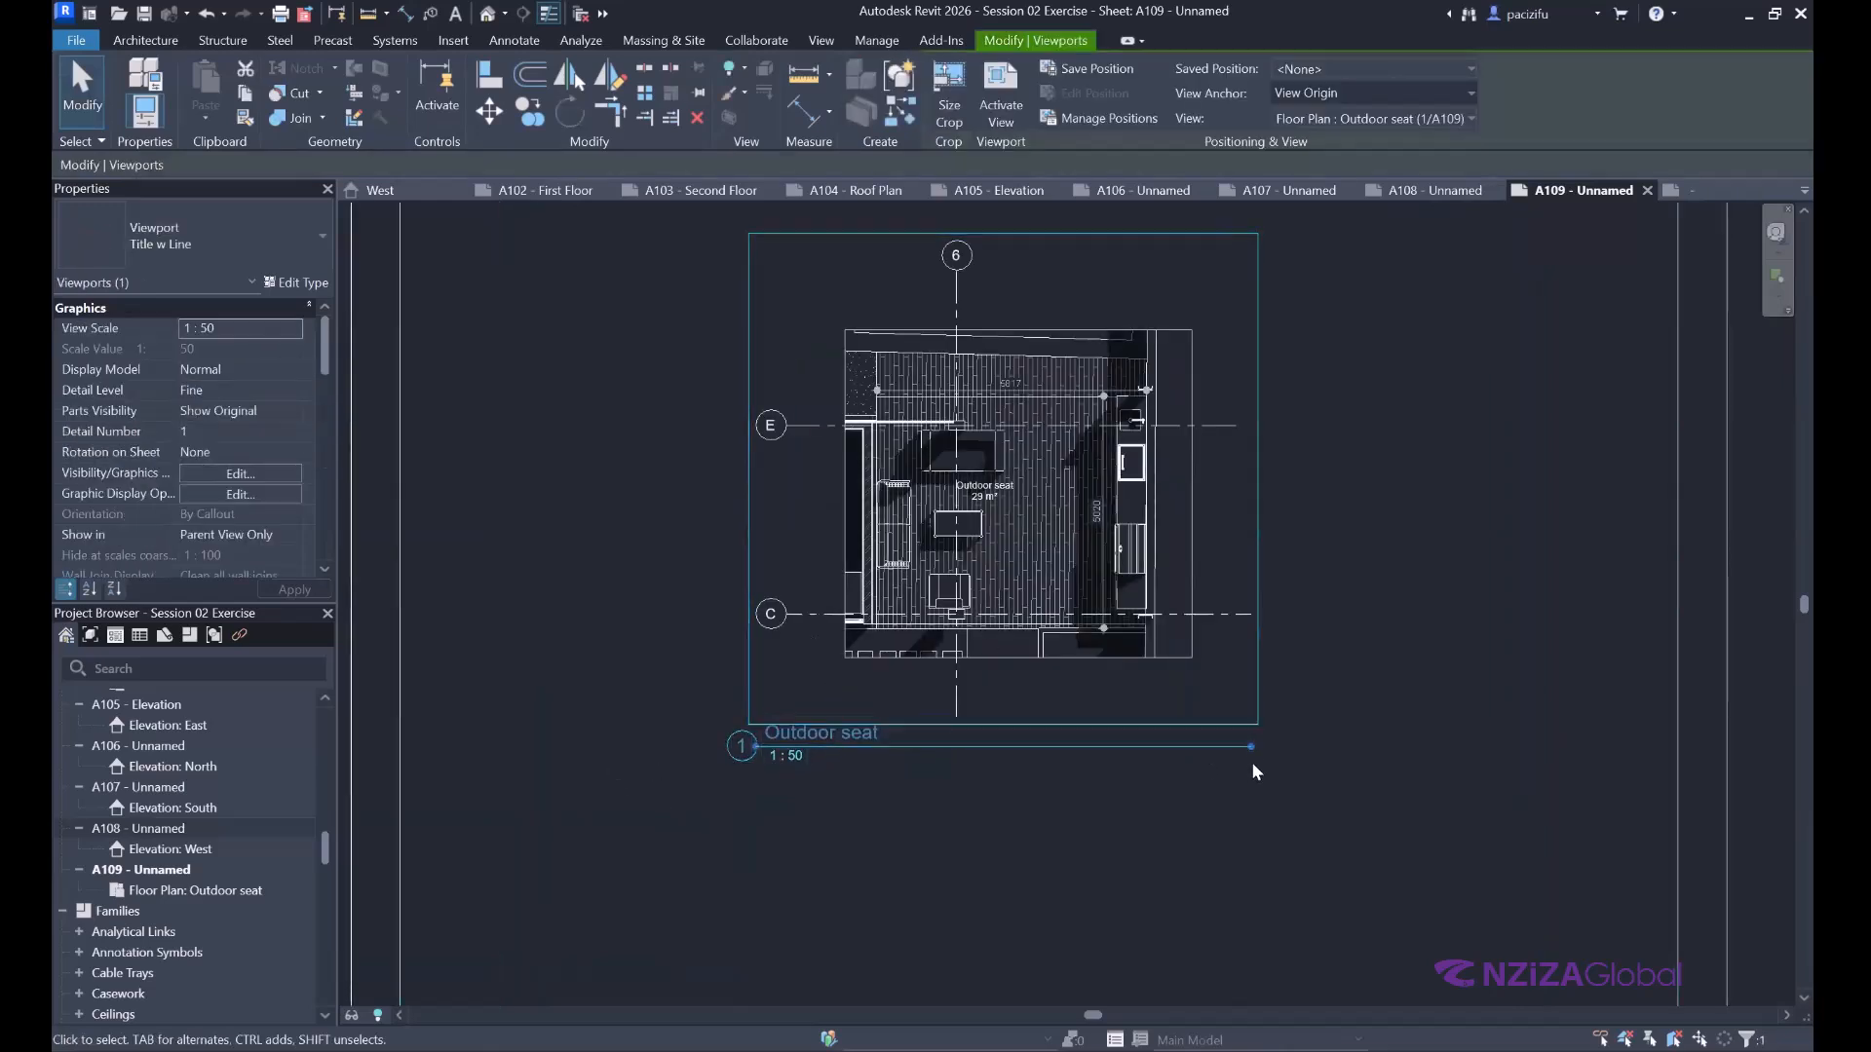
left_click(932, 933)
left_click(1076, 672)
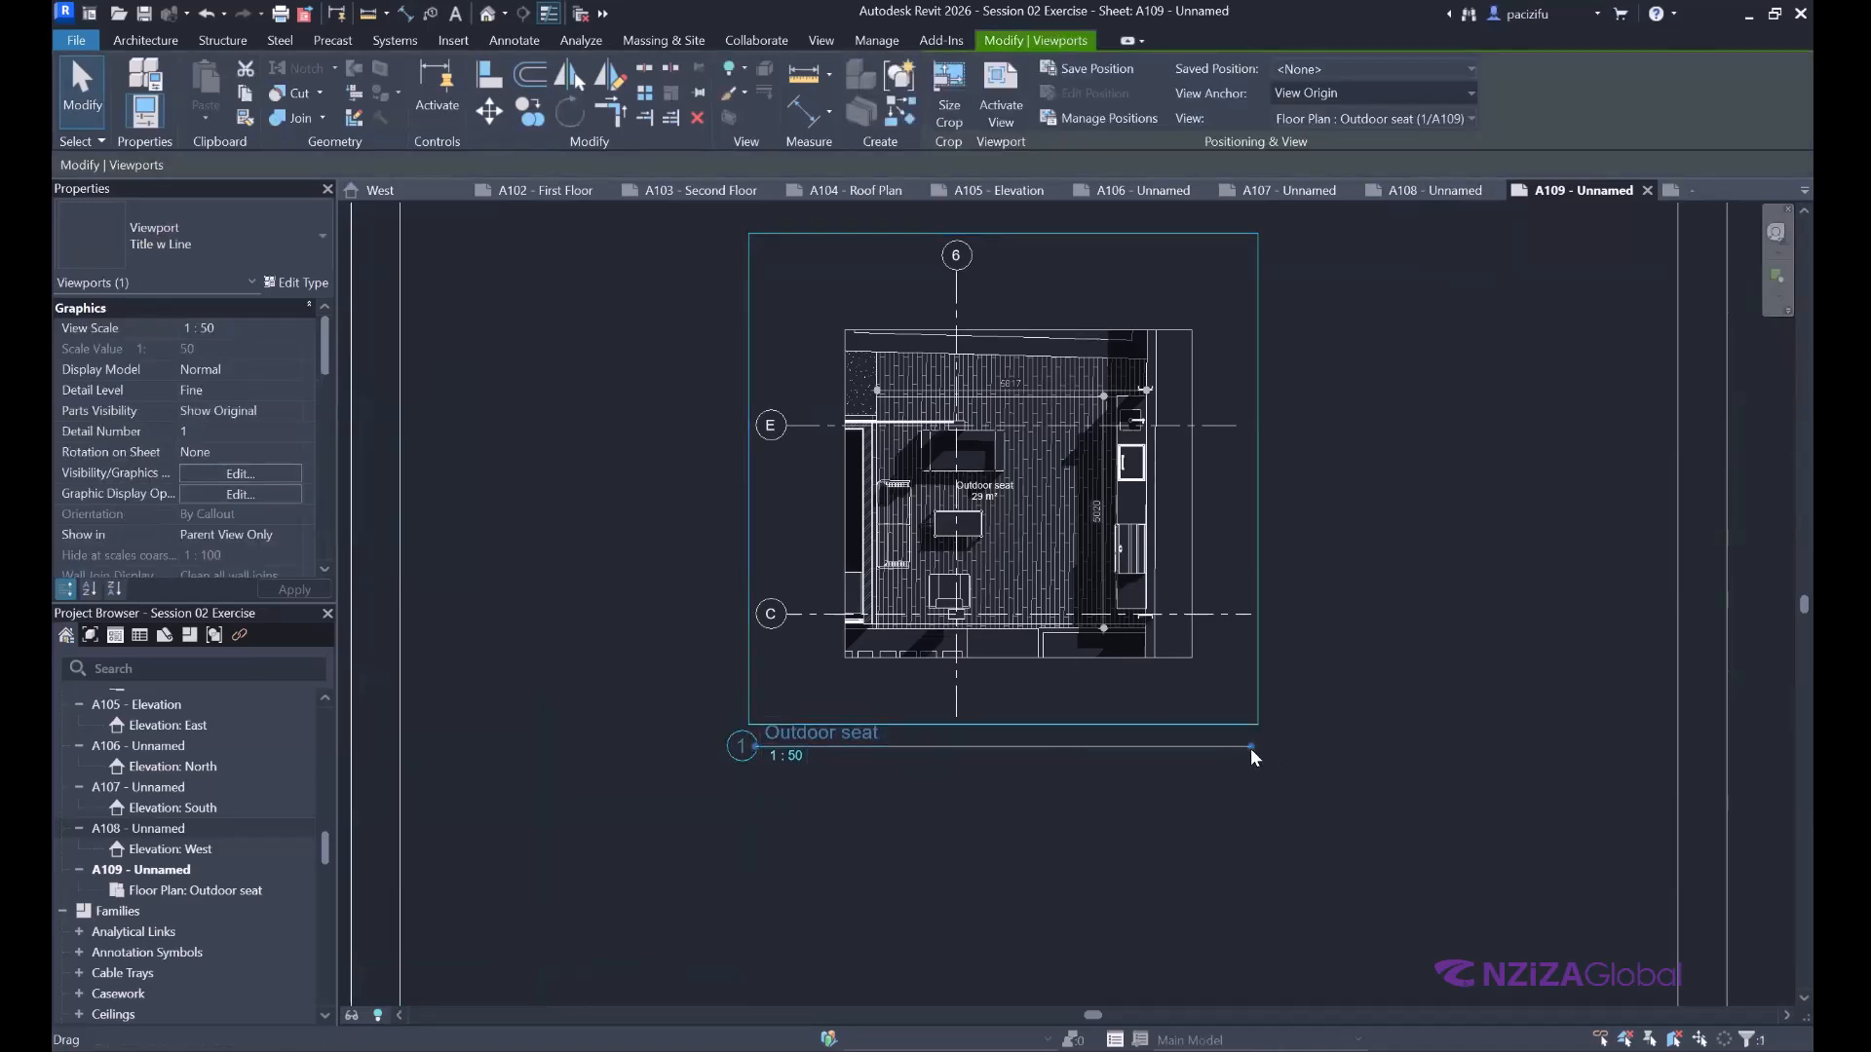
left_click_drag(1251, 746, 910, 776)
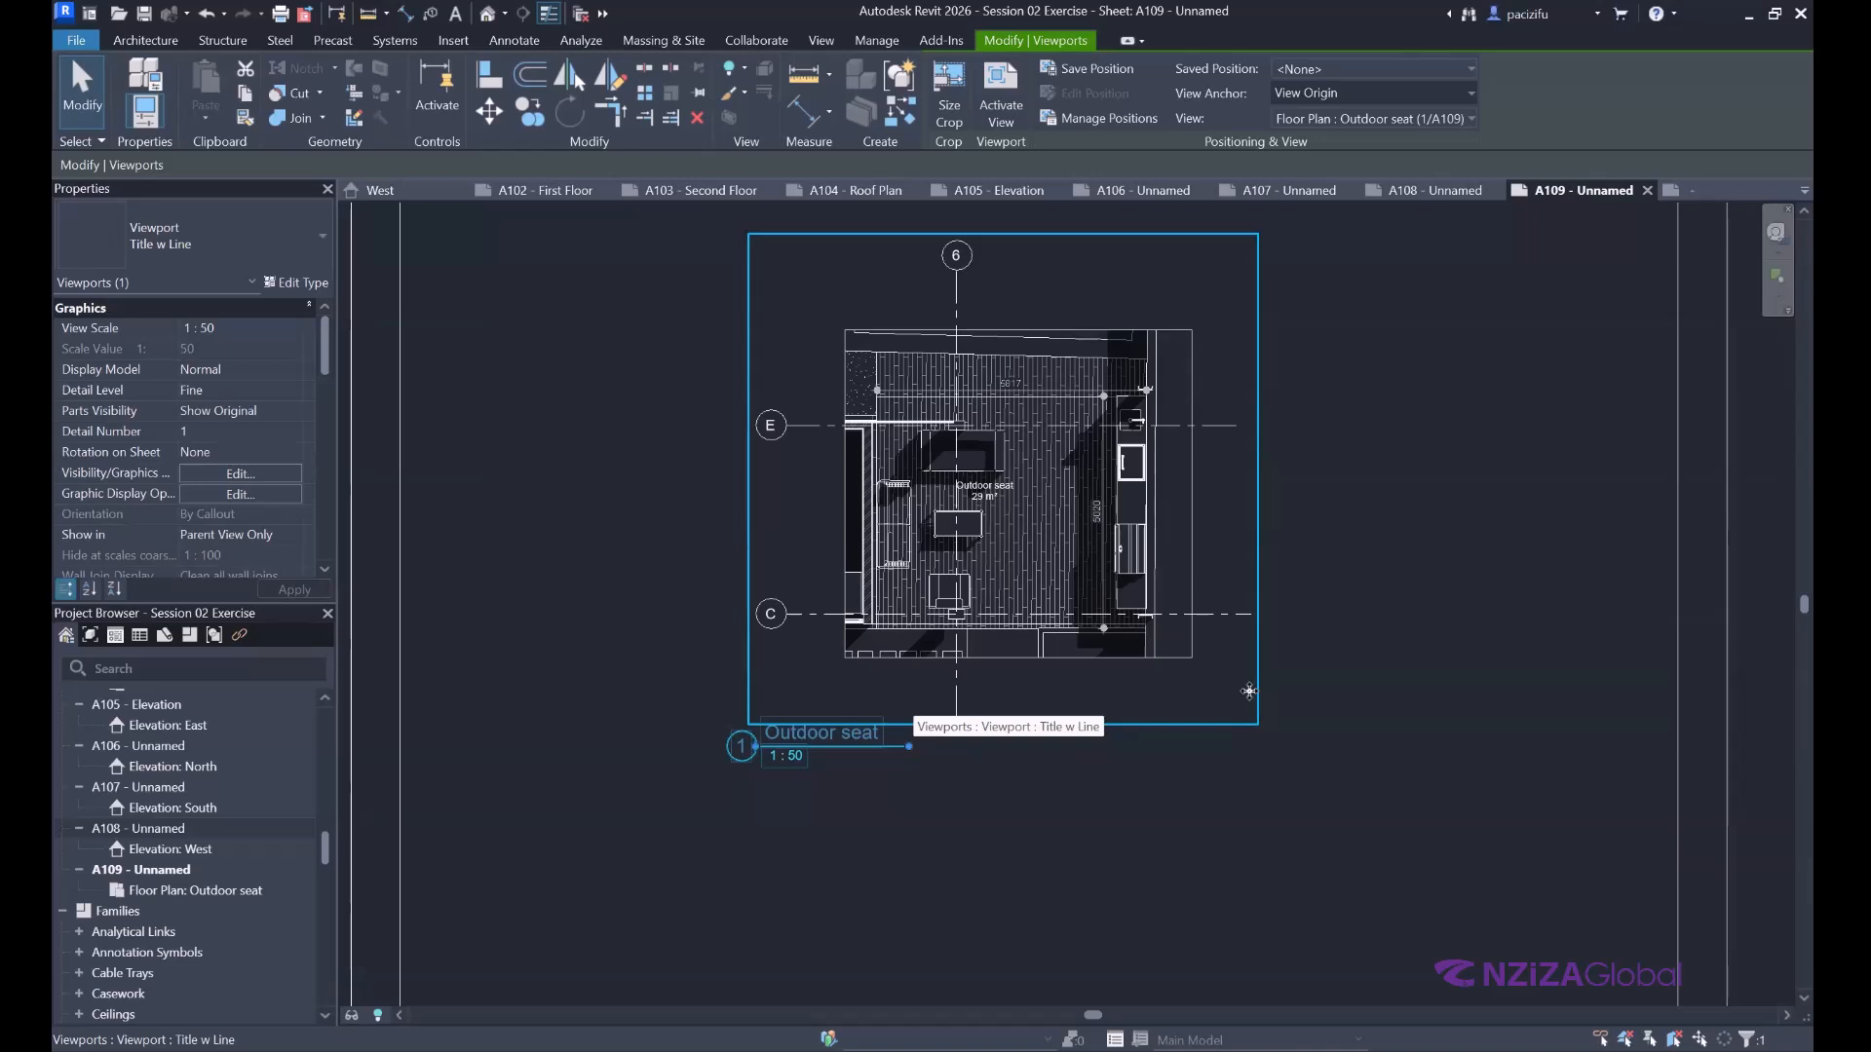
key("Escape")
scroll(1137, 657, "down", 2)
scroll(1137, 656, "down", 2)
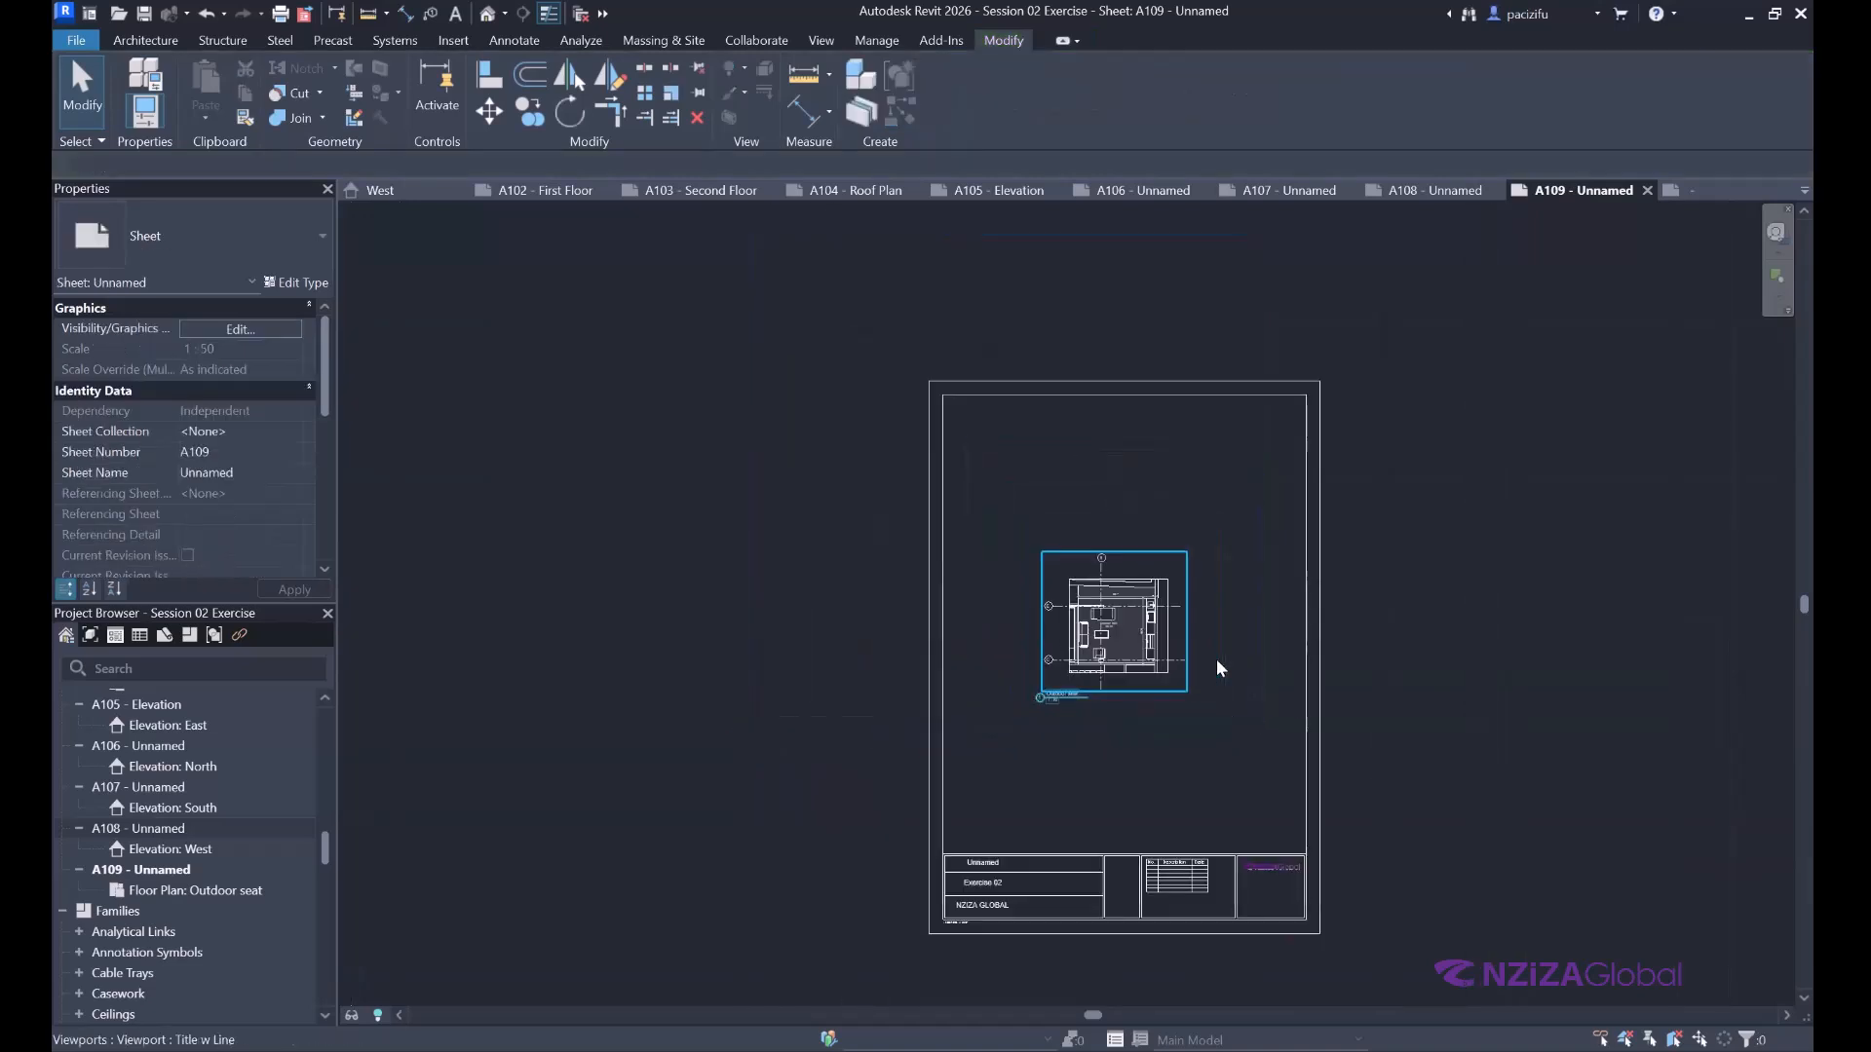
scroll(1219, 659, "up", 1)
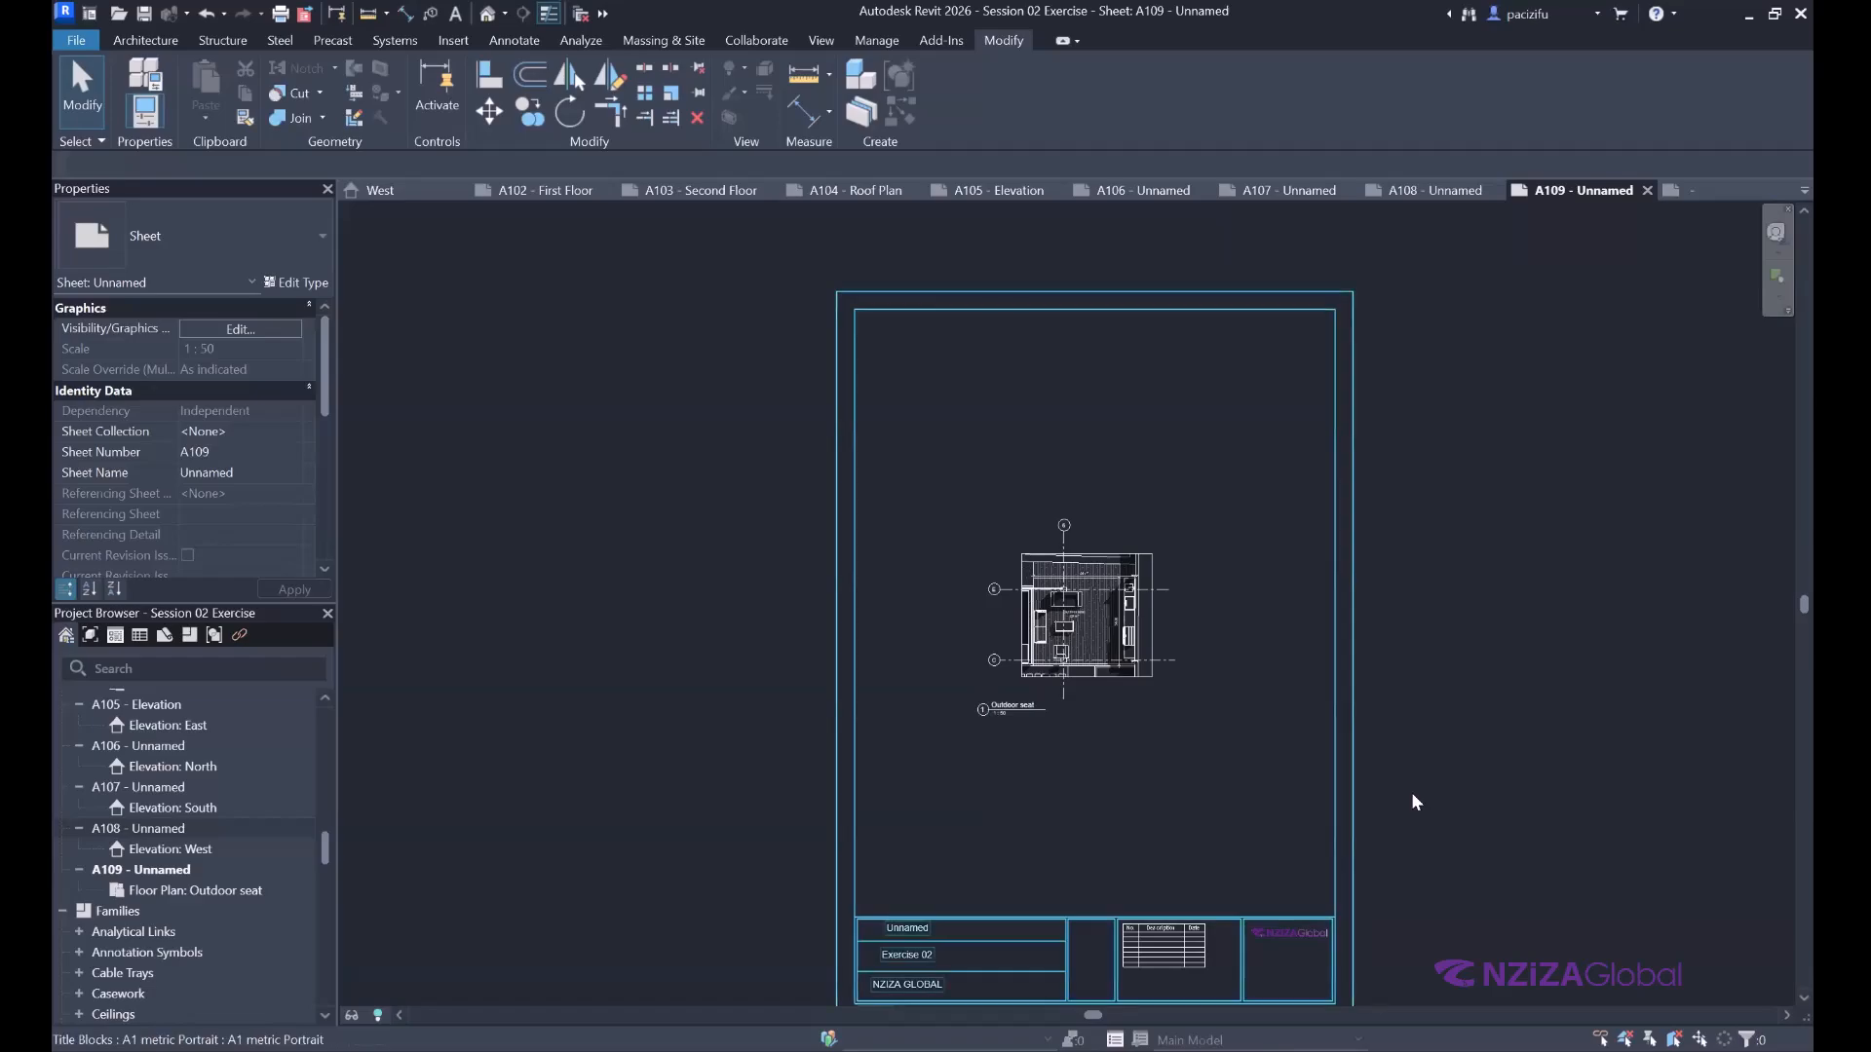
Review the Day 4 topics in the course outline PDF, then switch back to Revit and inspect sheet A109's layout.
left_click(1749, 14)
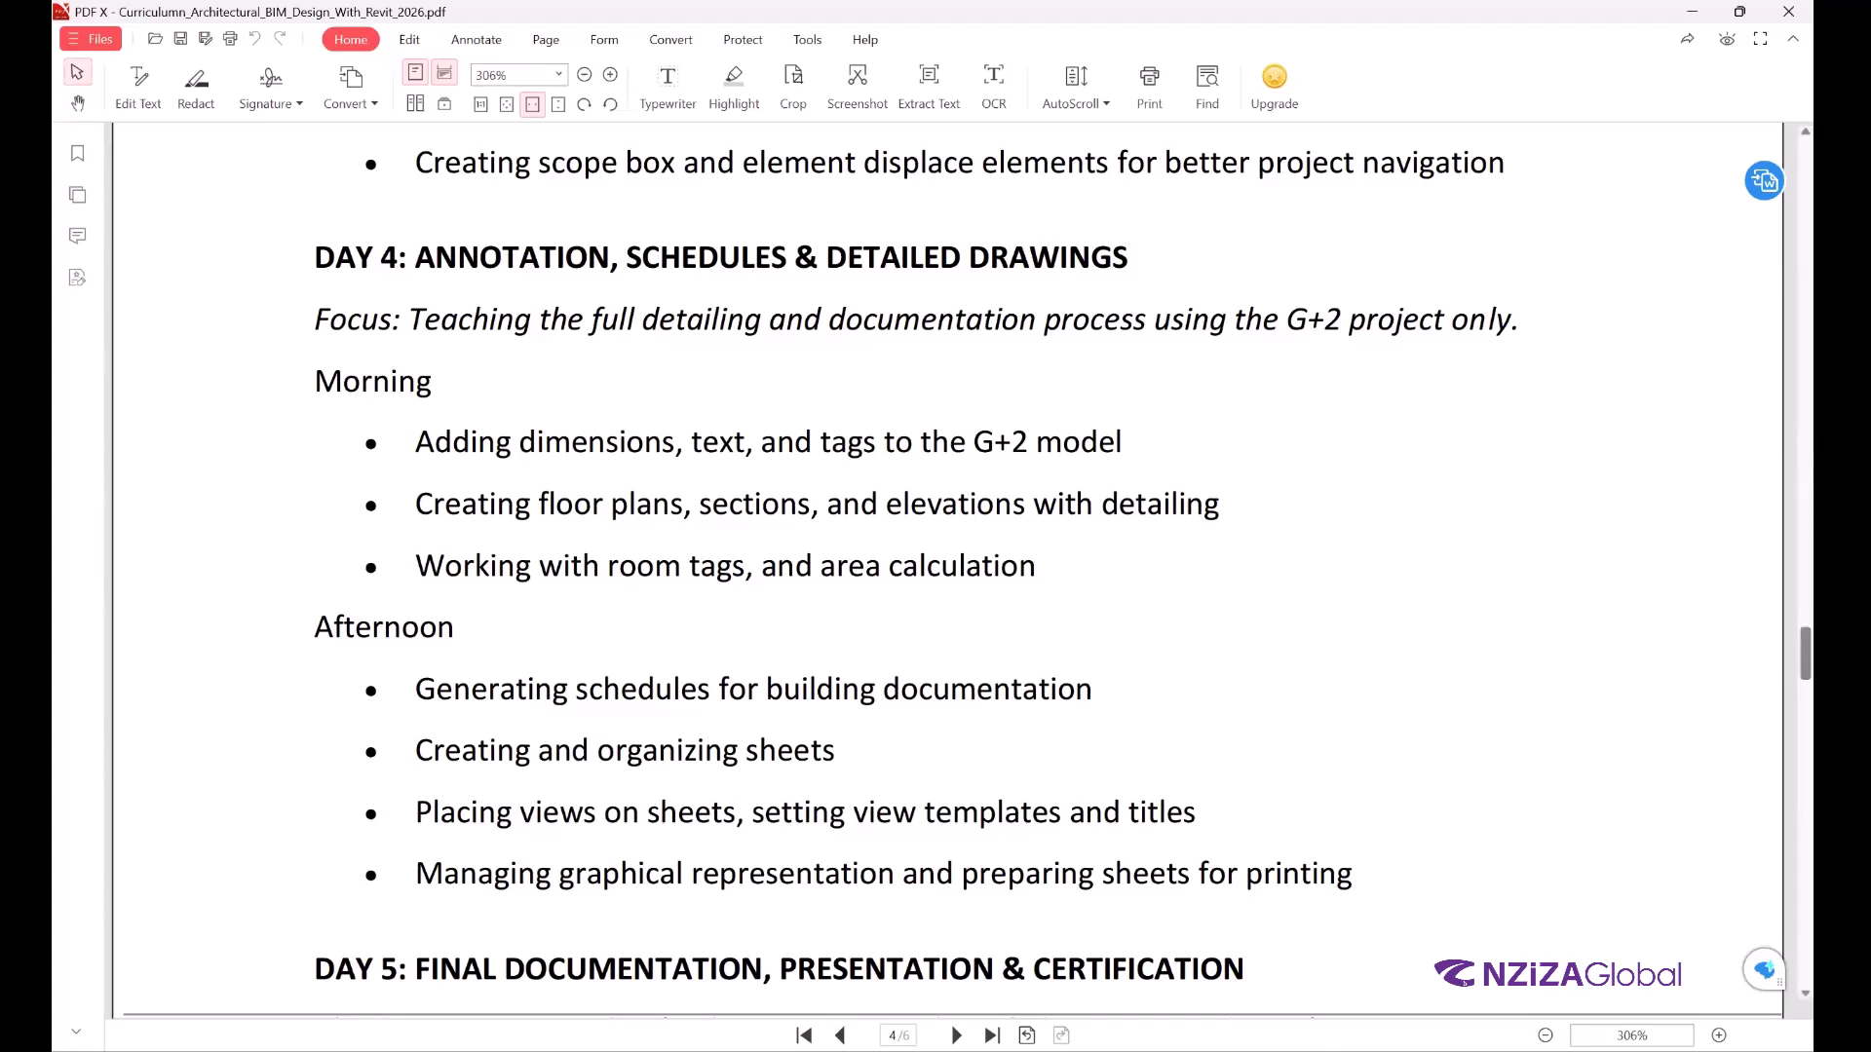
key("alt+Tab")
scroll(1007, 672, "up", 1)
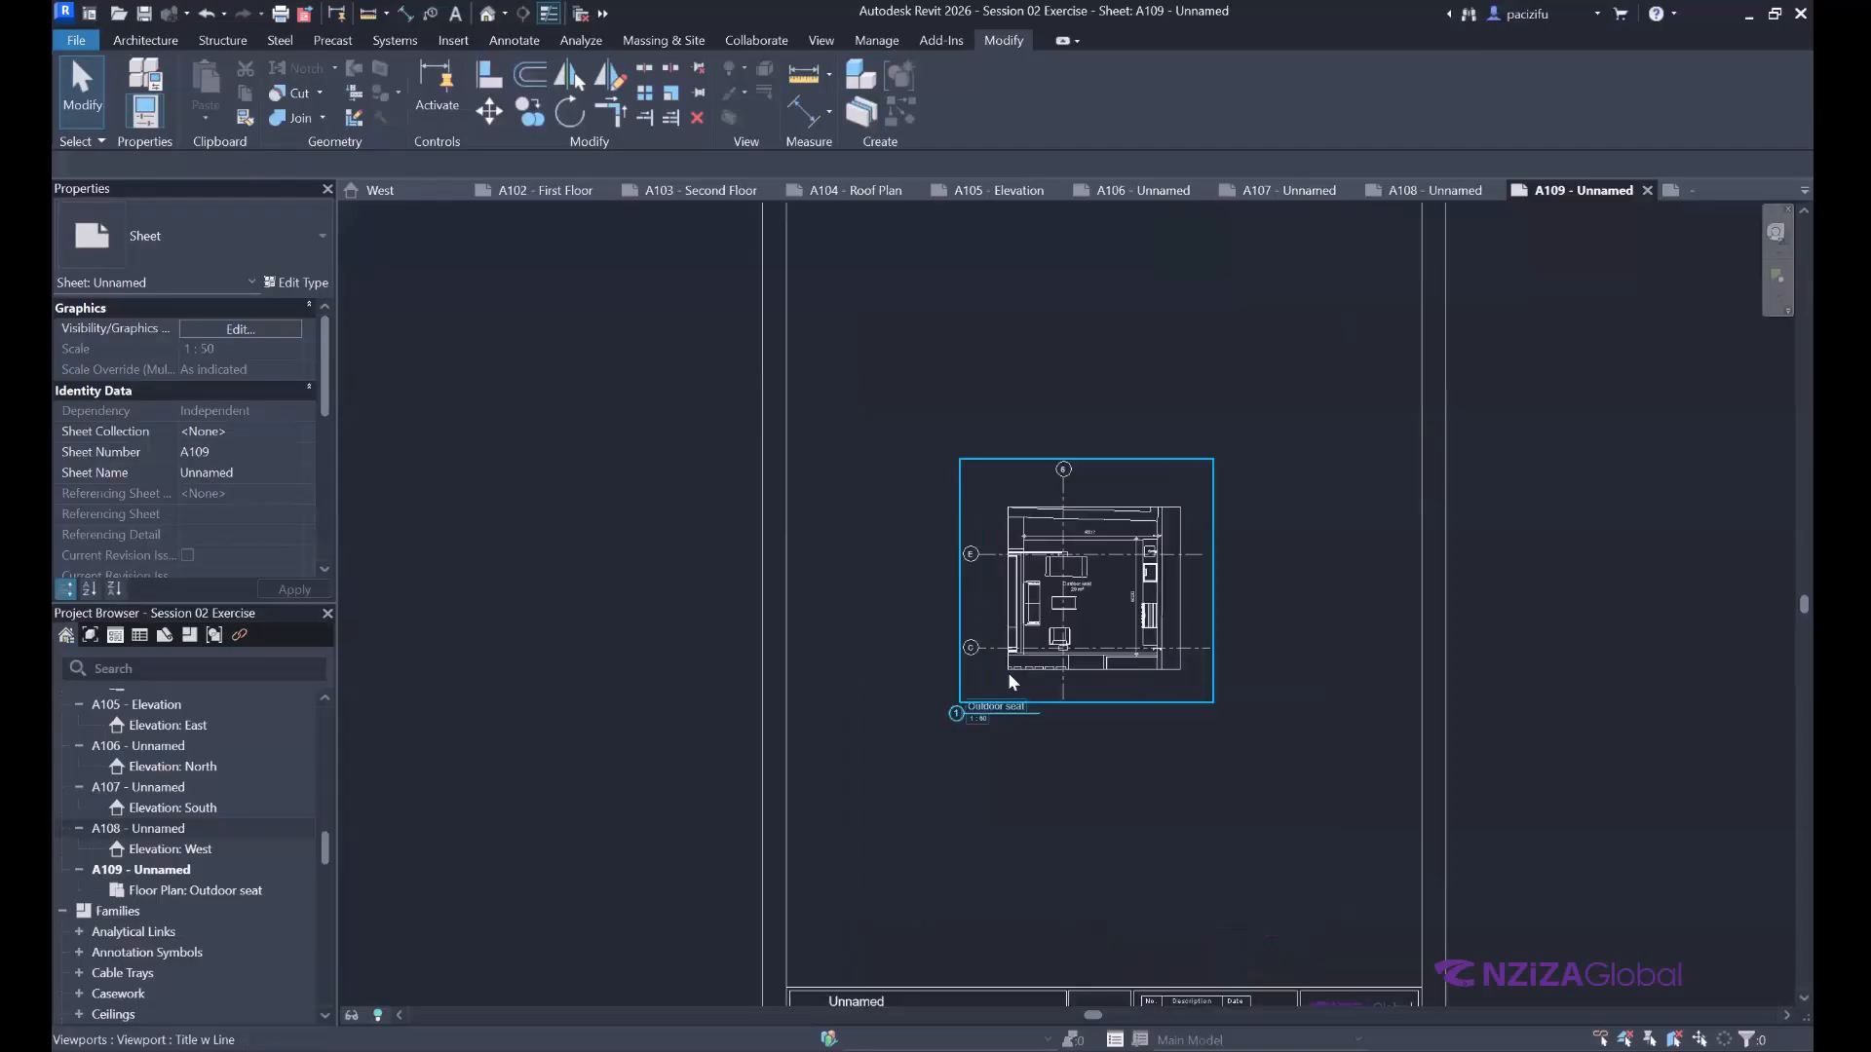
scroll(1007, 672, "down", 1)
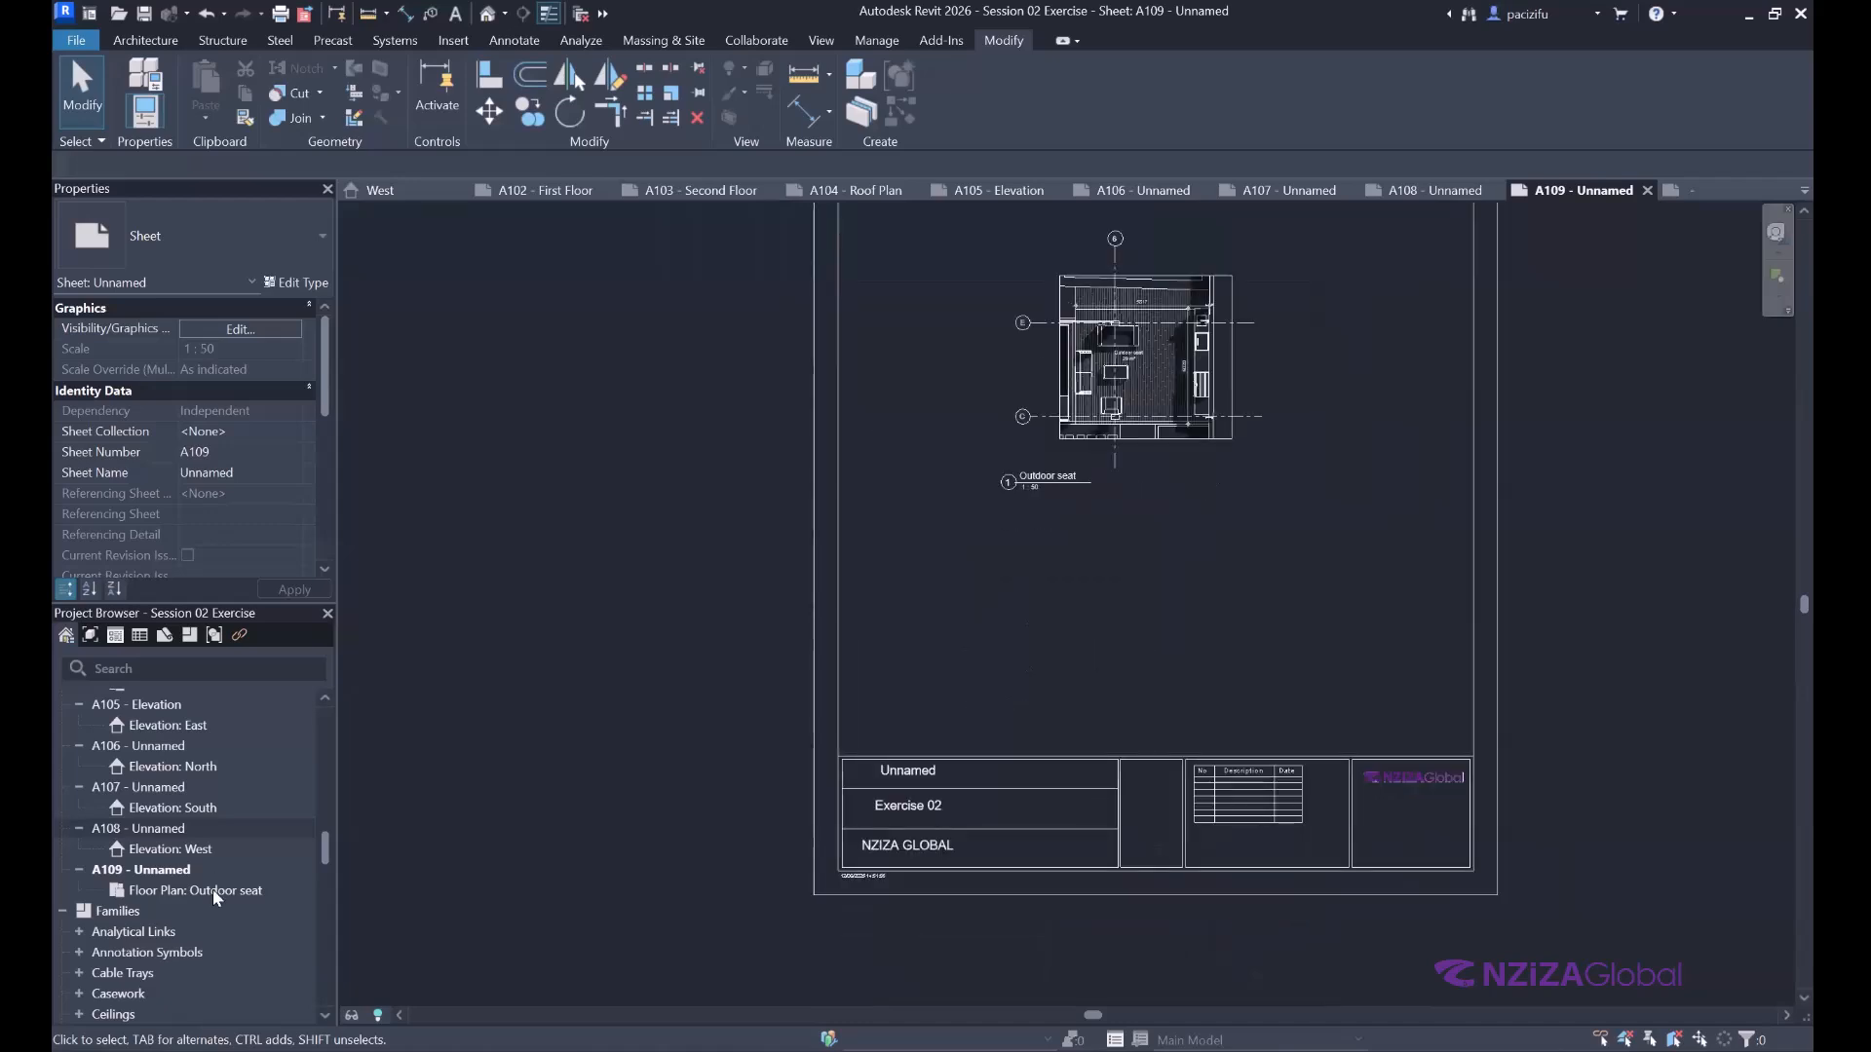
scroll(212, 889, "down", 4)
scroll(216, 893, "up", 4)
scroll(1095, 620, "down", 2)
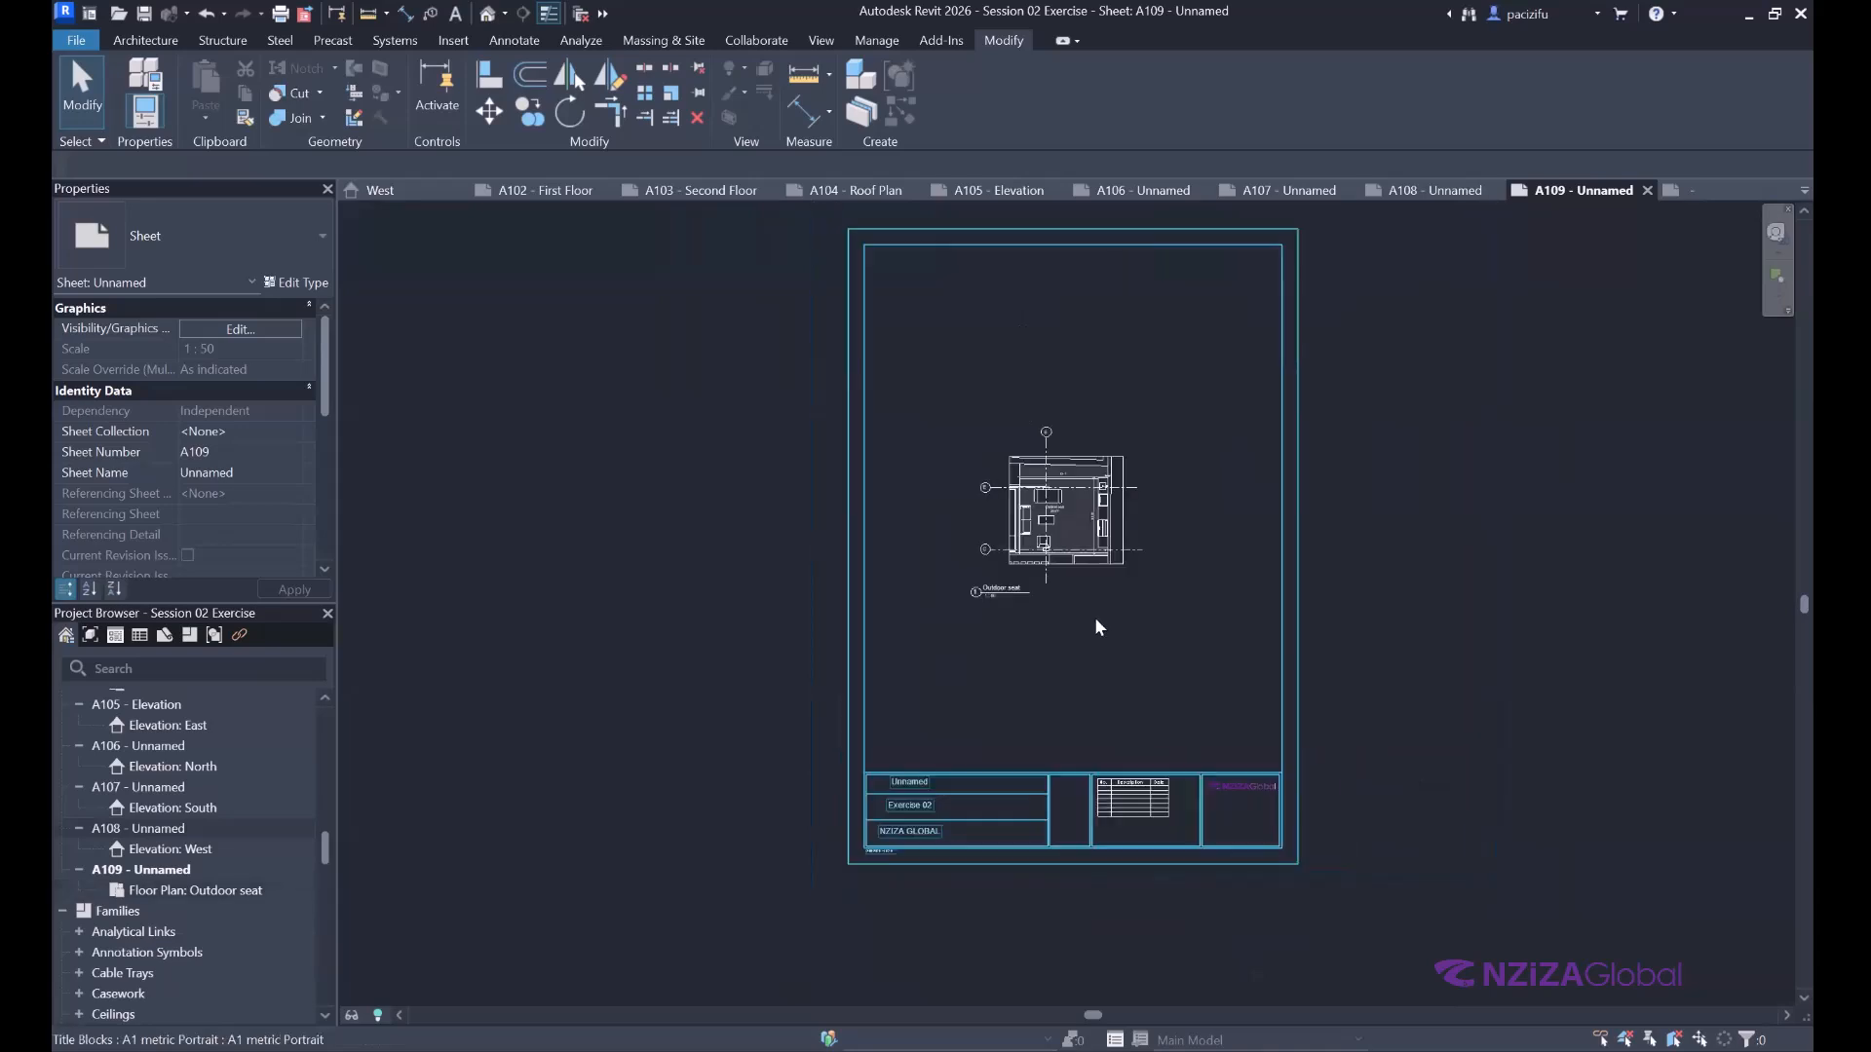
scroll(1095, 621, "up", 2)
scroll(1036, 709, "down", 1)
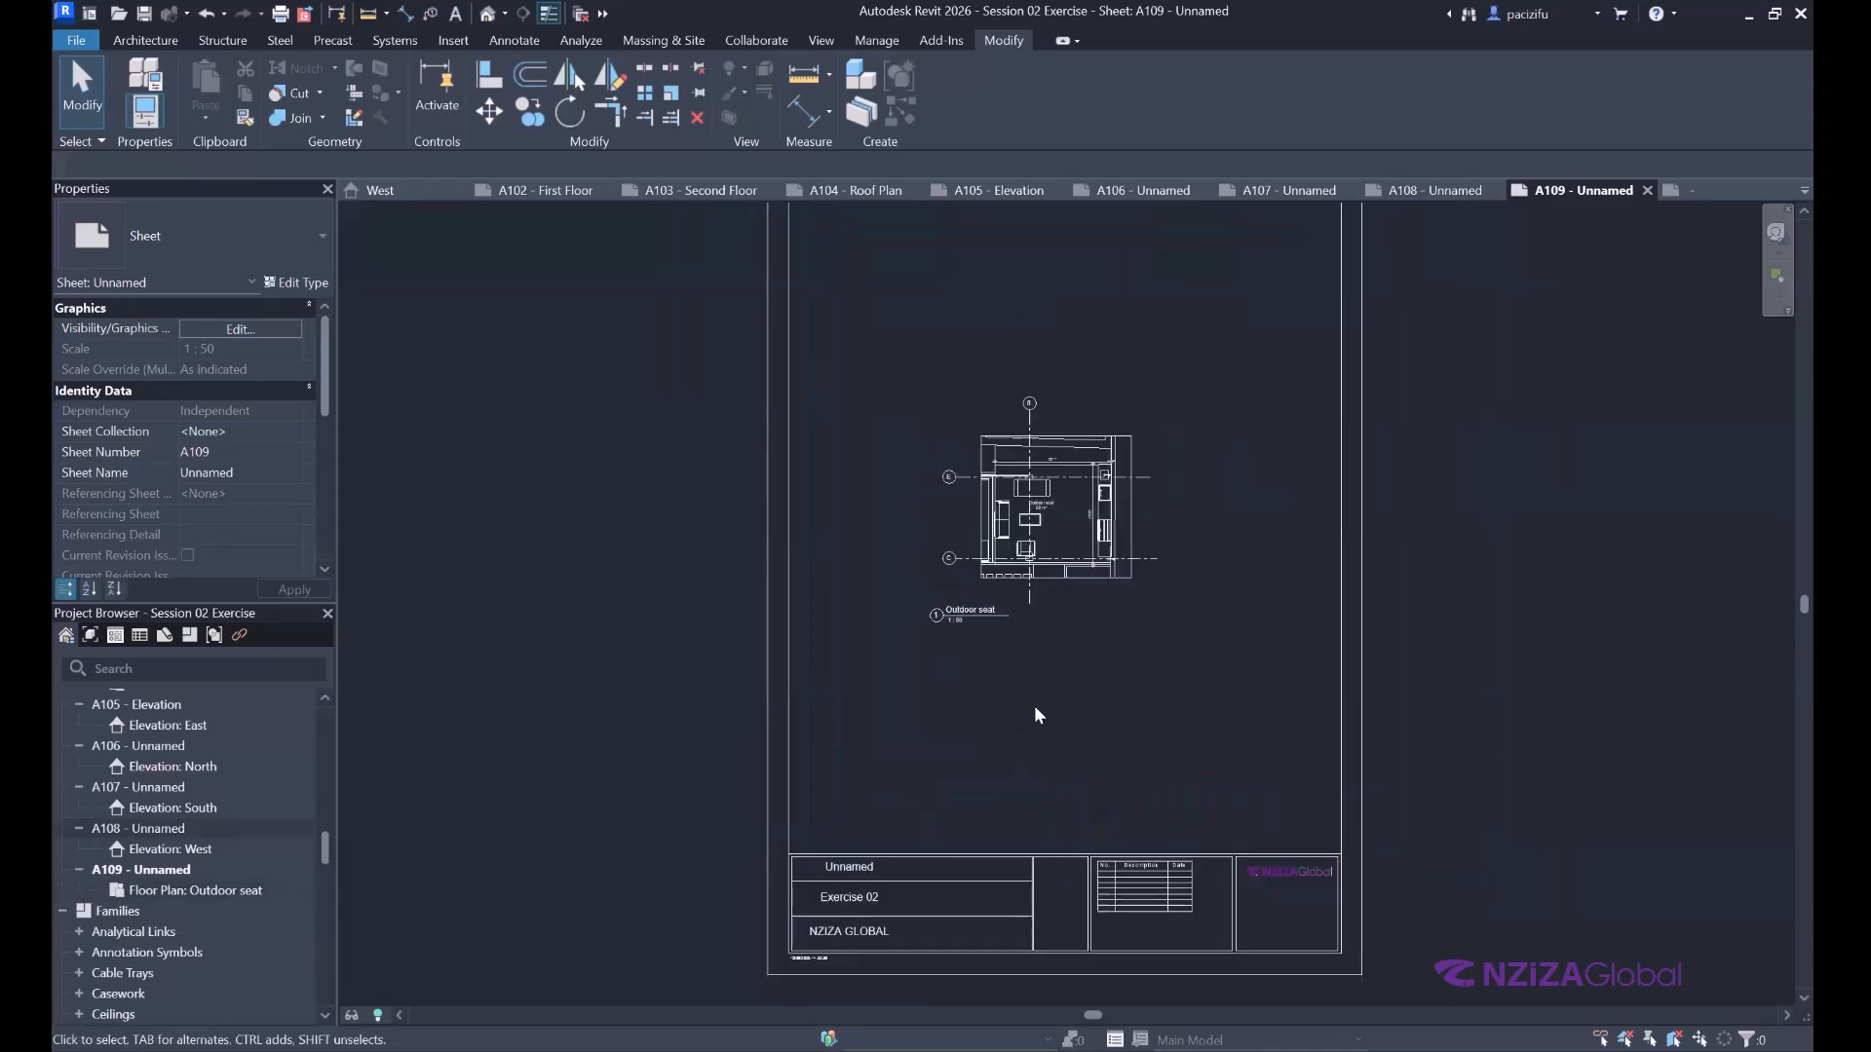
scroll(1035, 709, "up", 1)
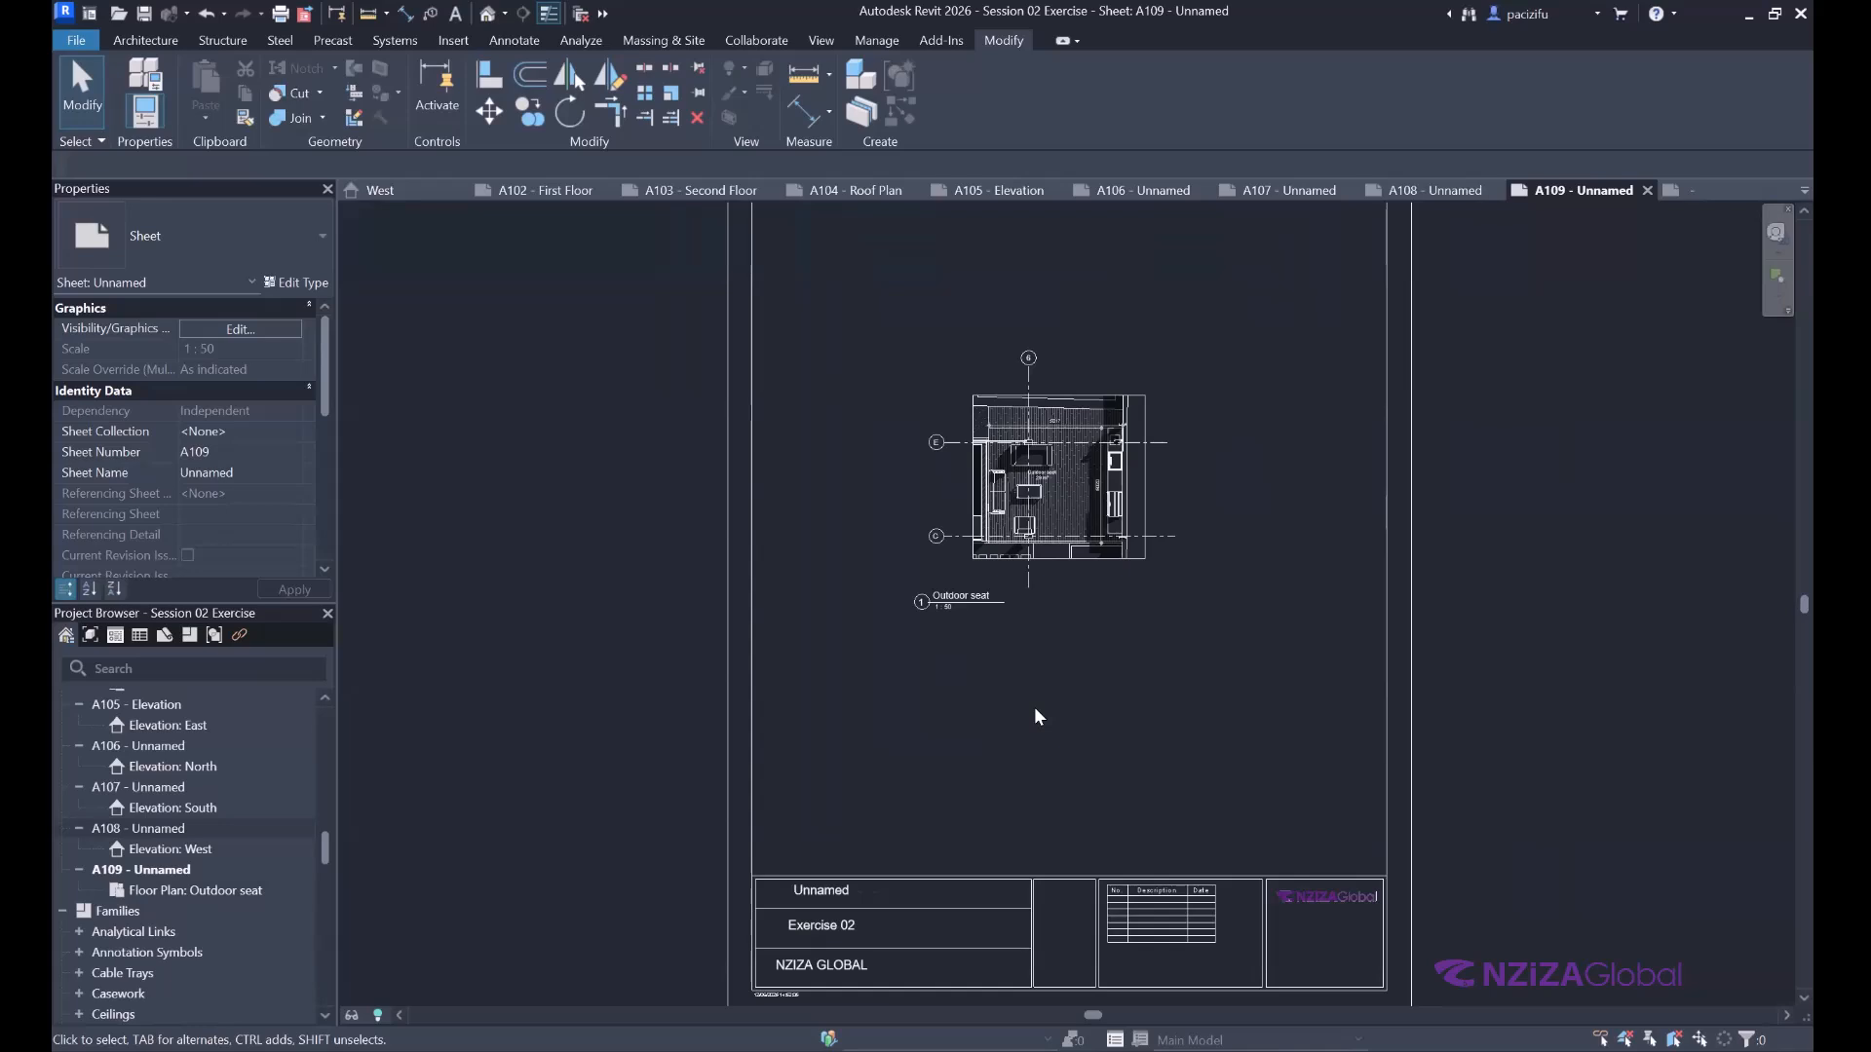
scroll(1035, 716, "up", 1)
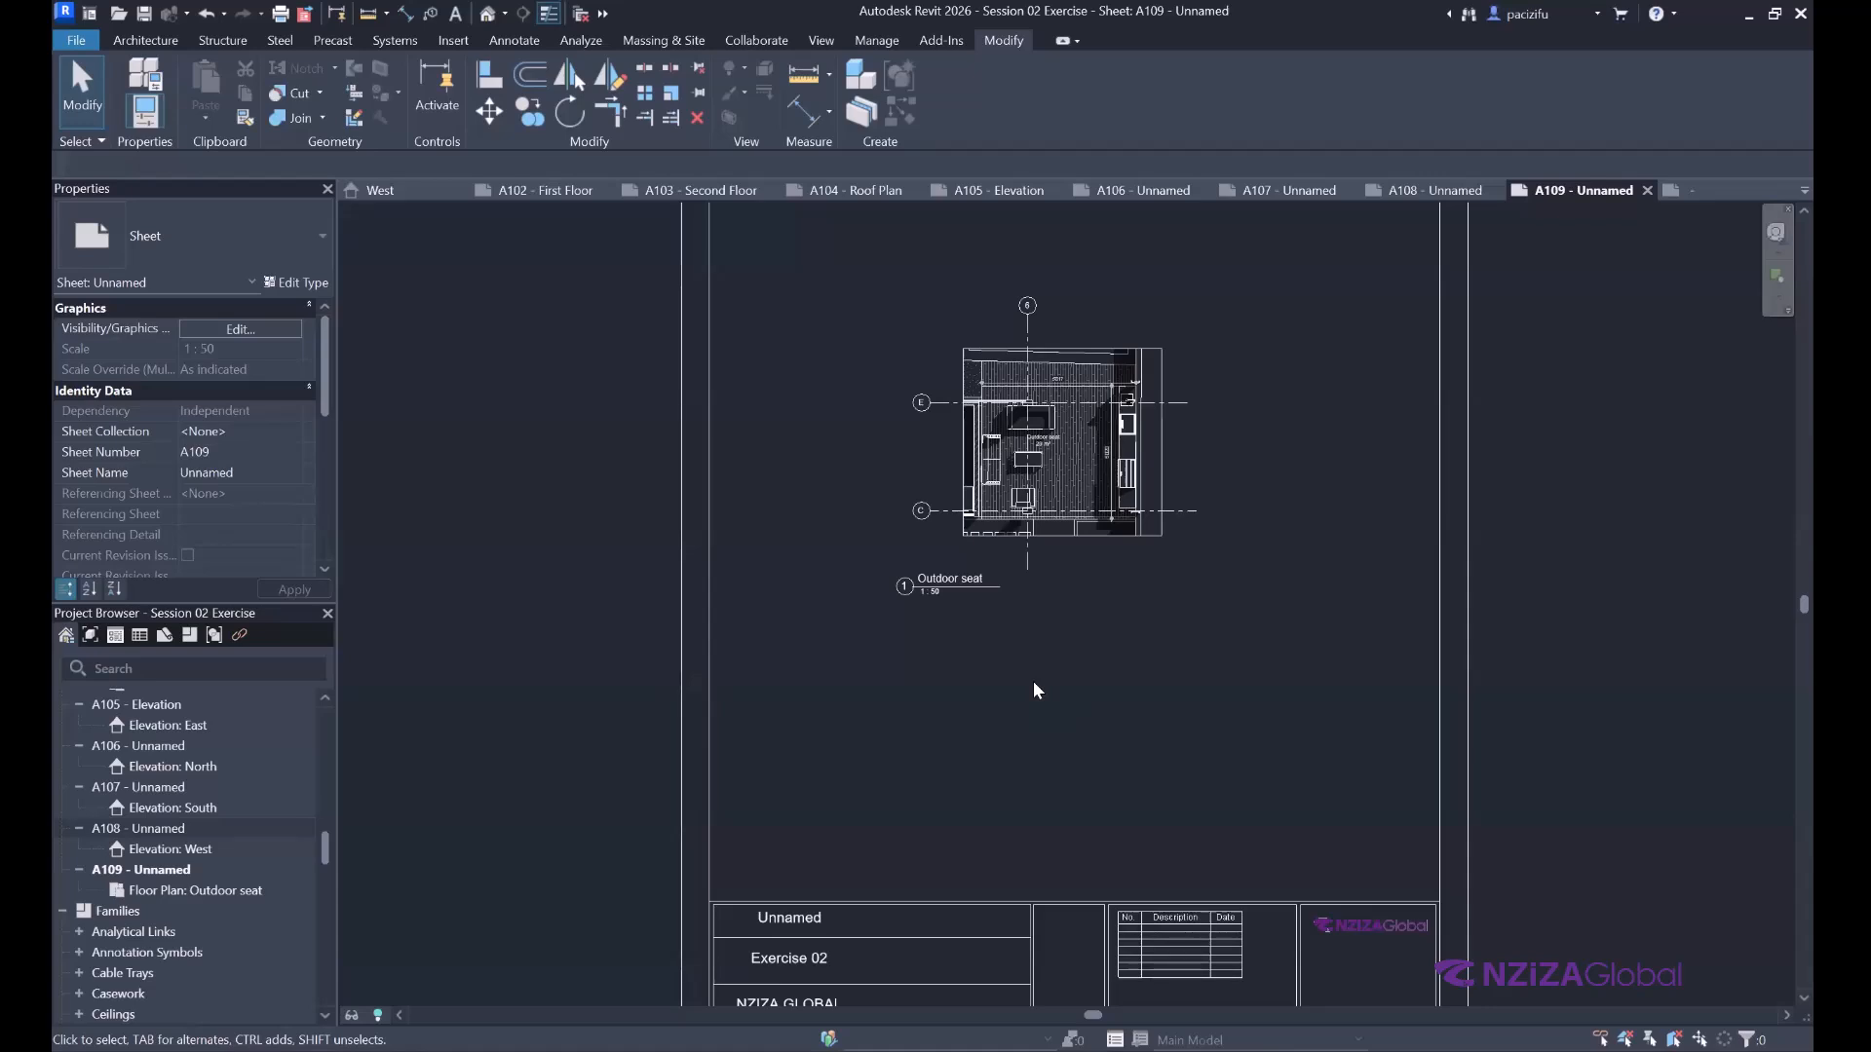
scroll(1033, 681, "down", 1)
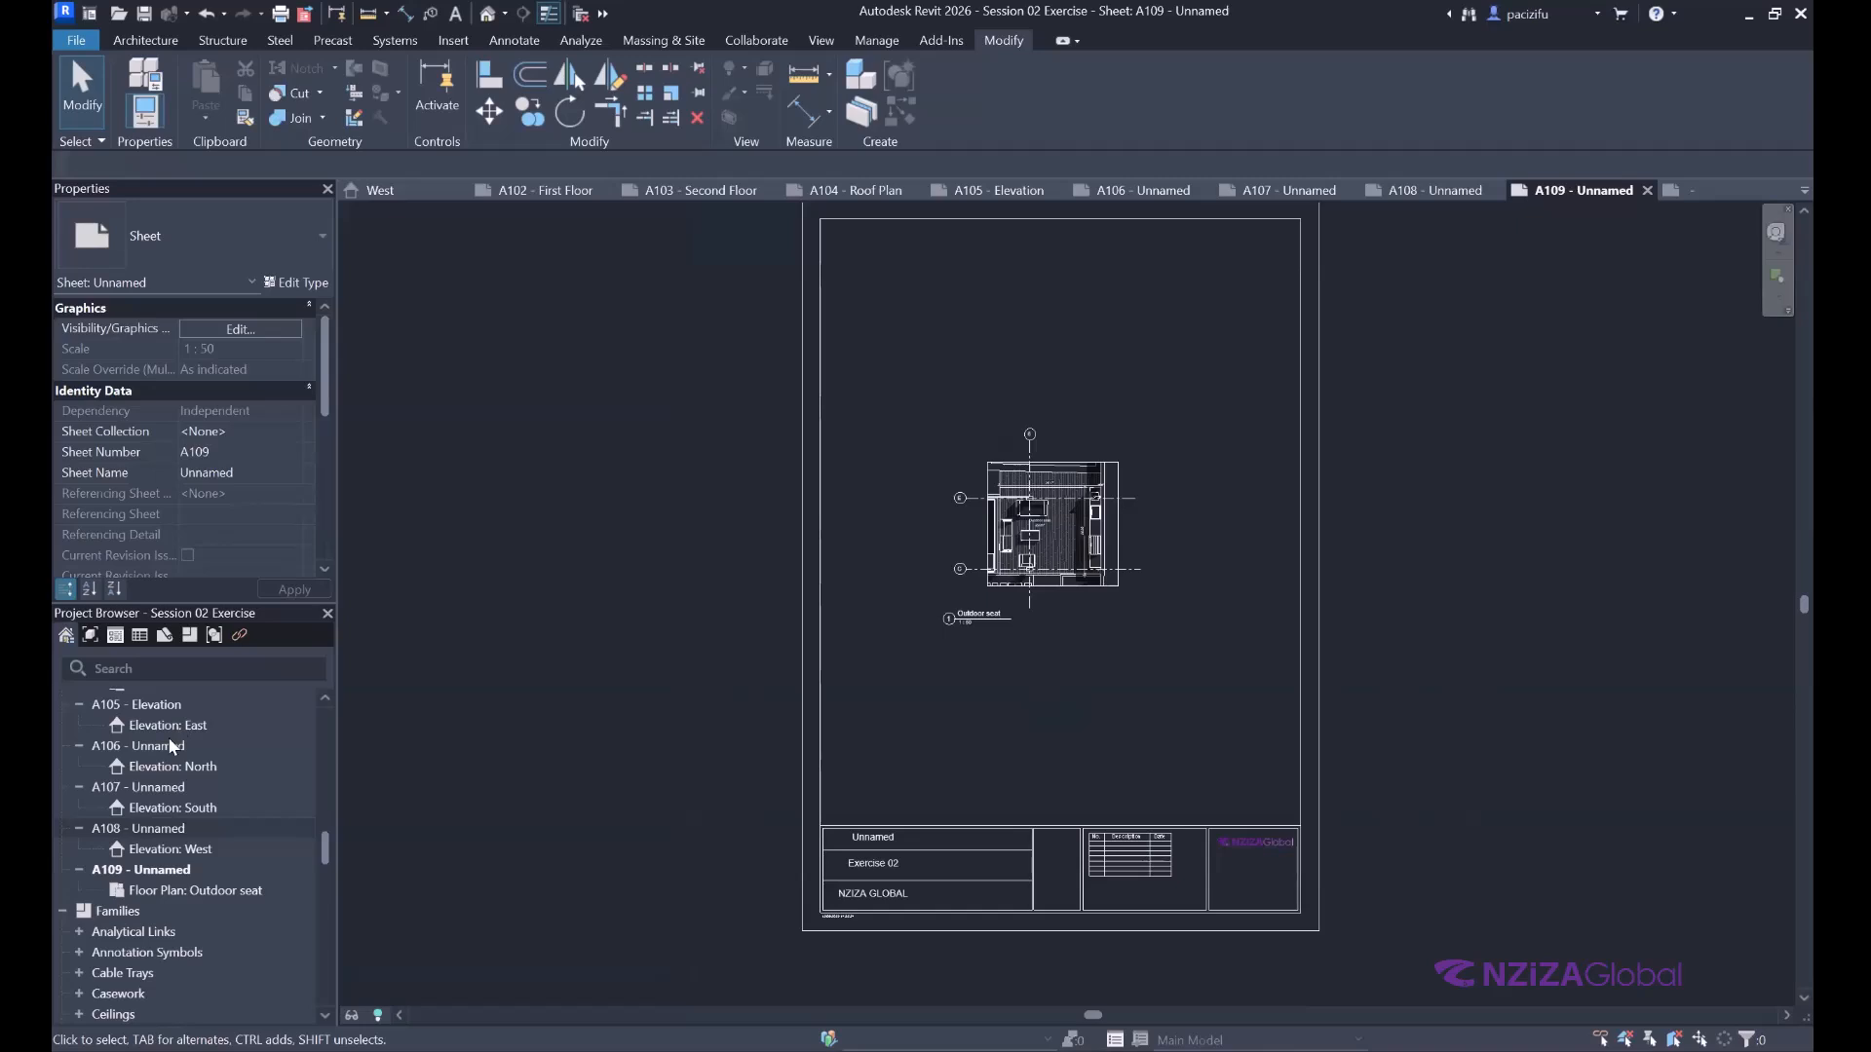
Open the Site floor plan and examine the sheet reference in the Outdoor seat callout head.
scroll(164, 733, "up", 8)
scroll(166, 740, "up", 8)
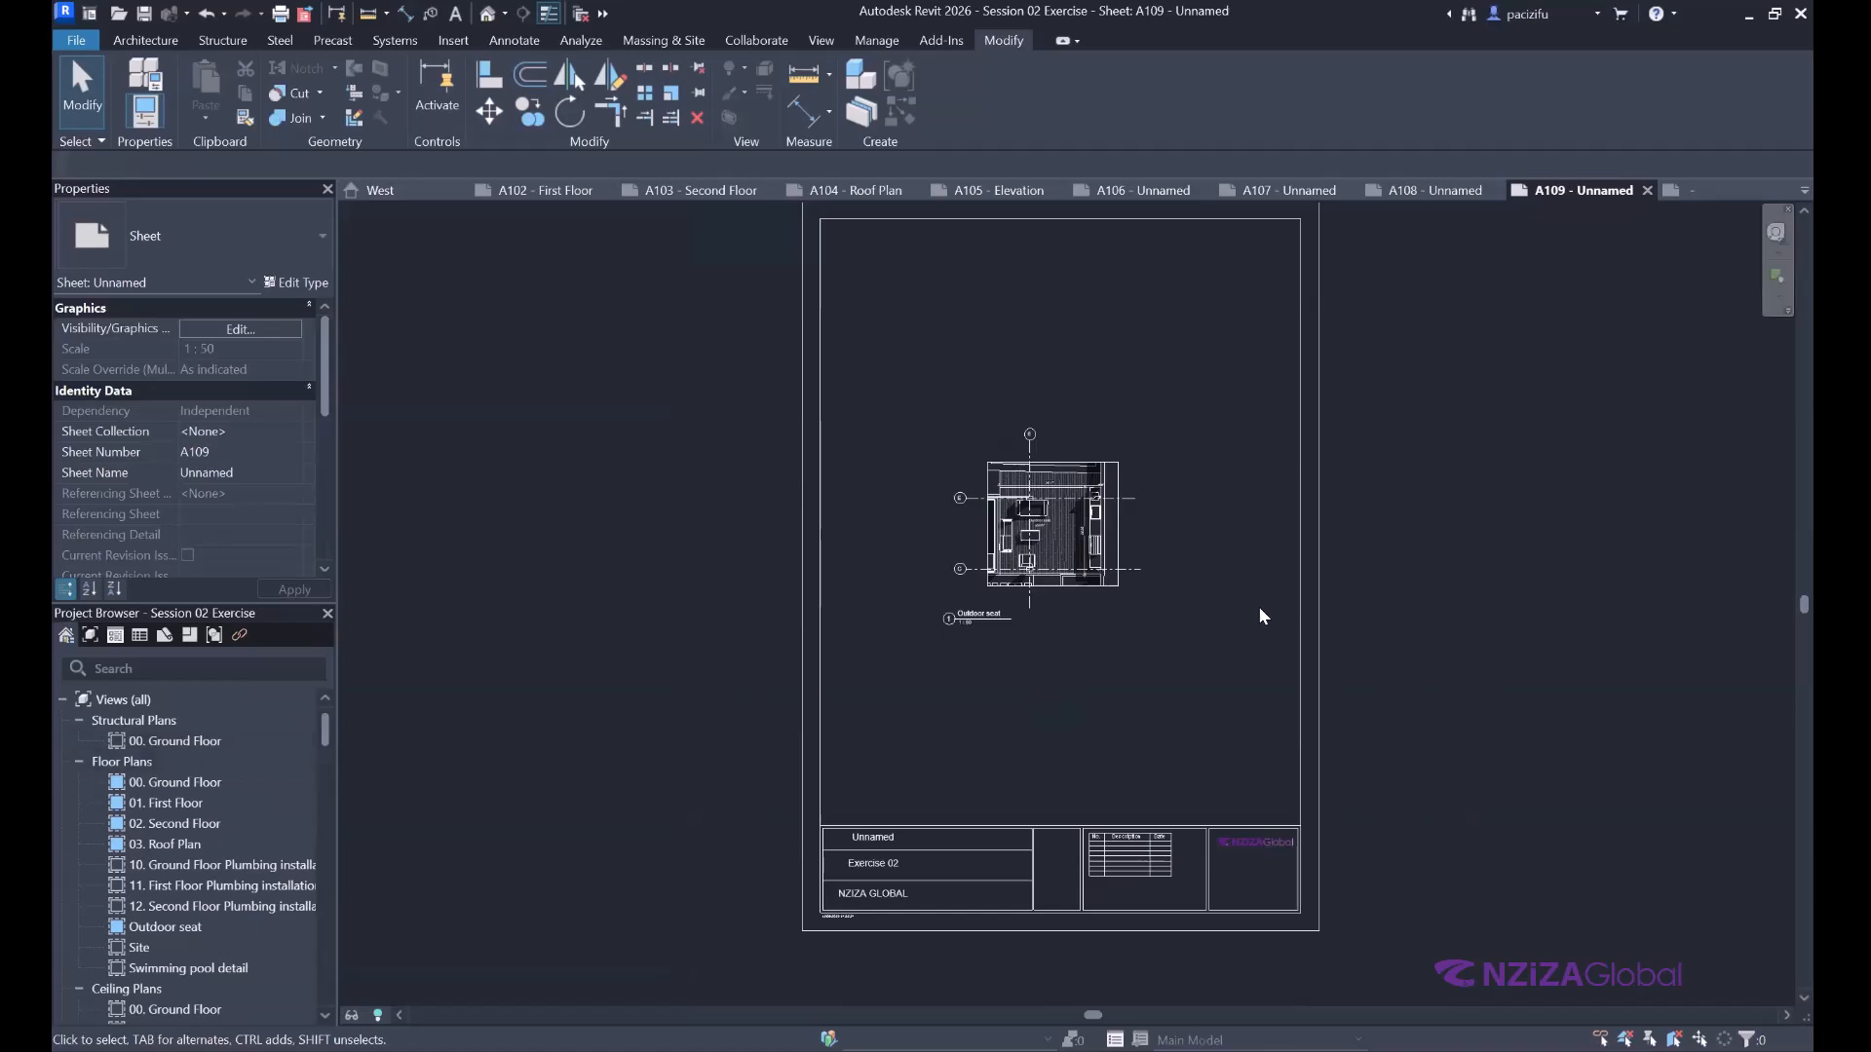
scroll(1111, 544, "up", 1)
middle_click_drag(1111, 544, 1208, 564)
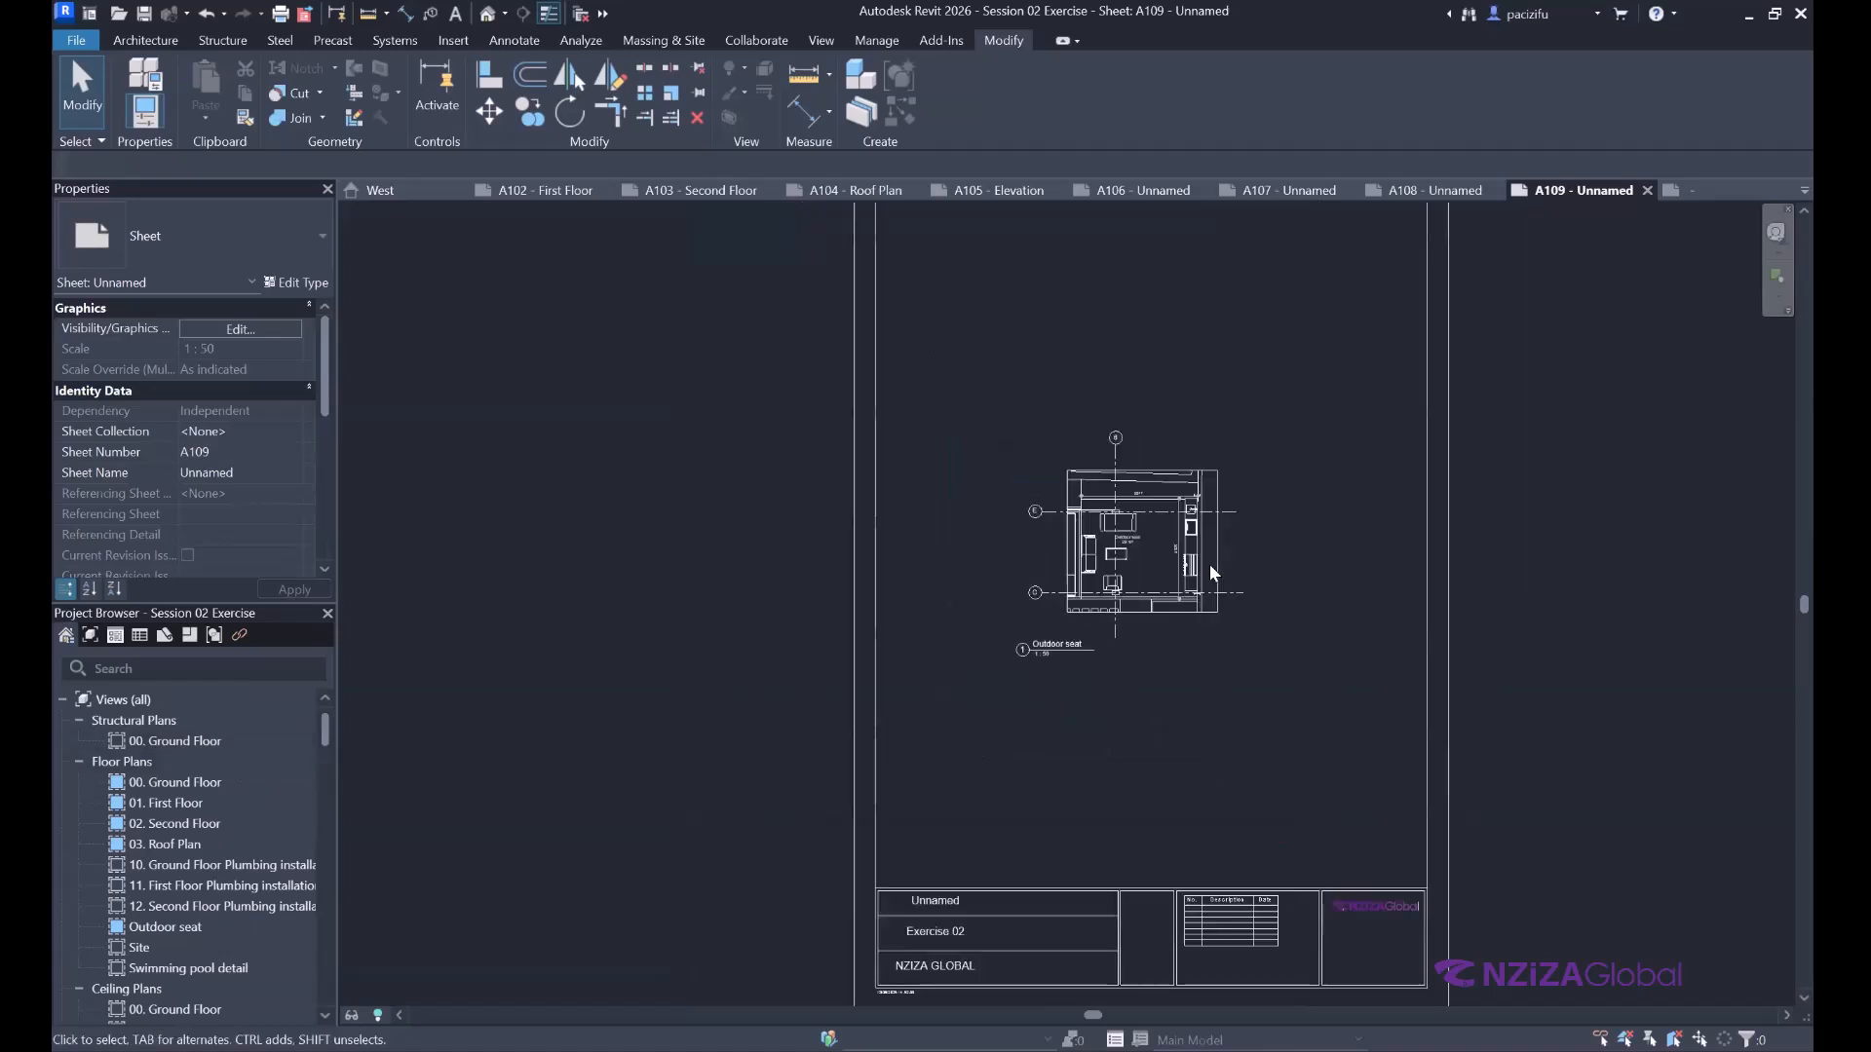
scroll(1159, 575, "down", 3)
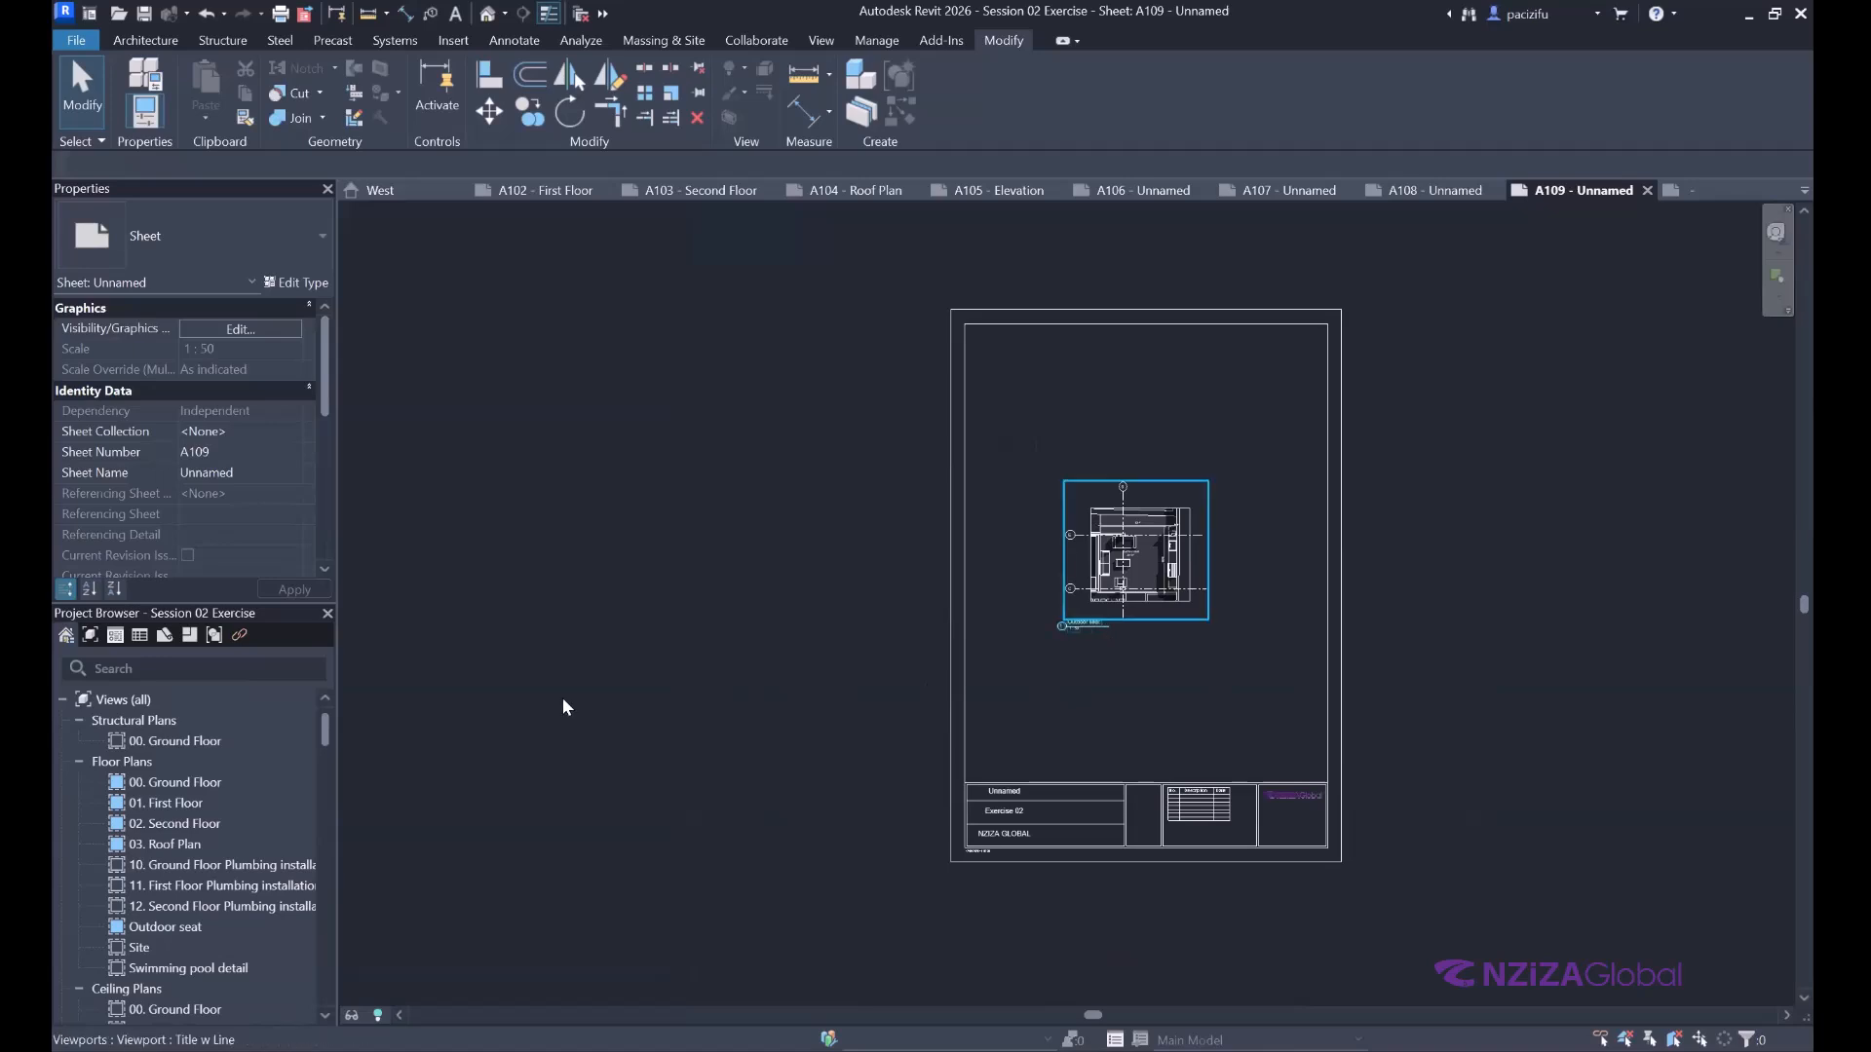
left_click(139, 948)
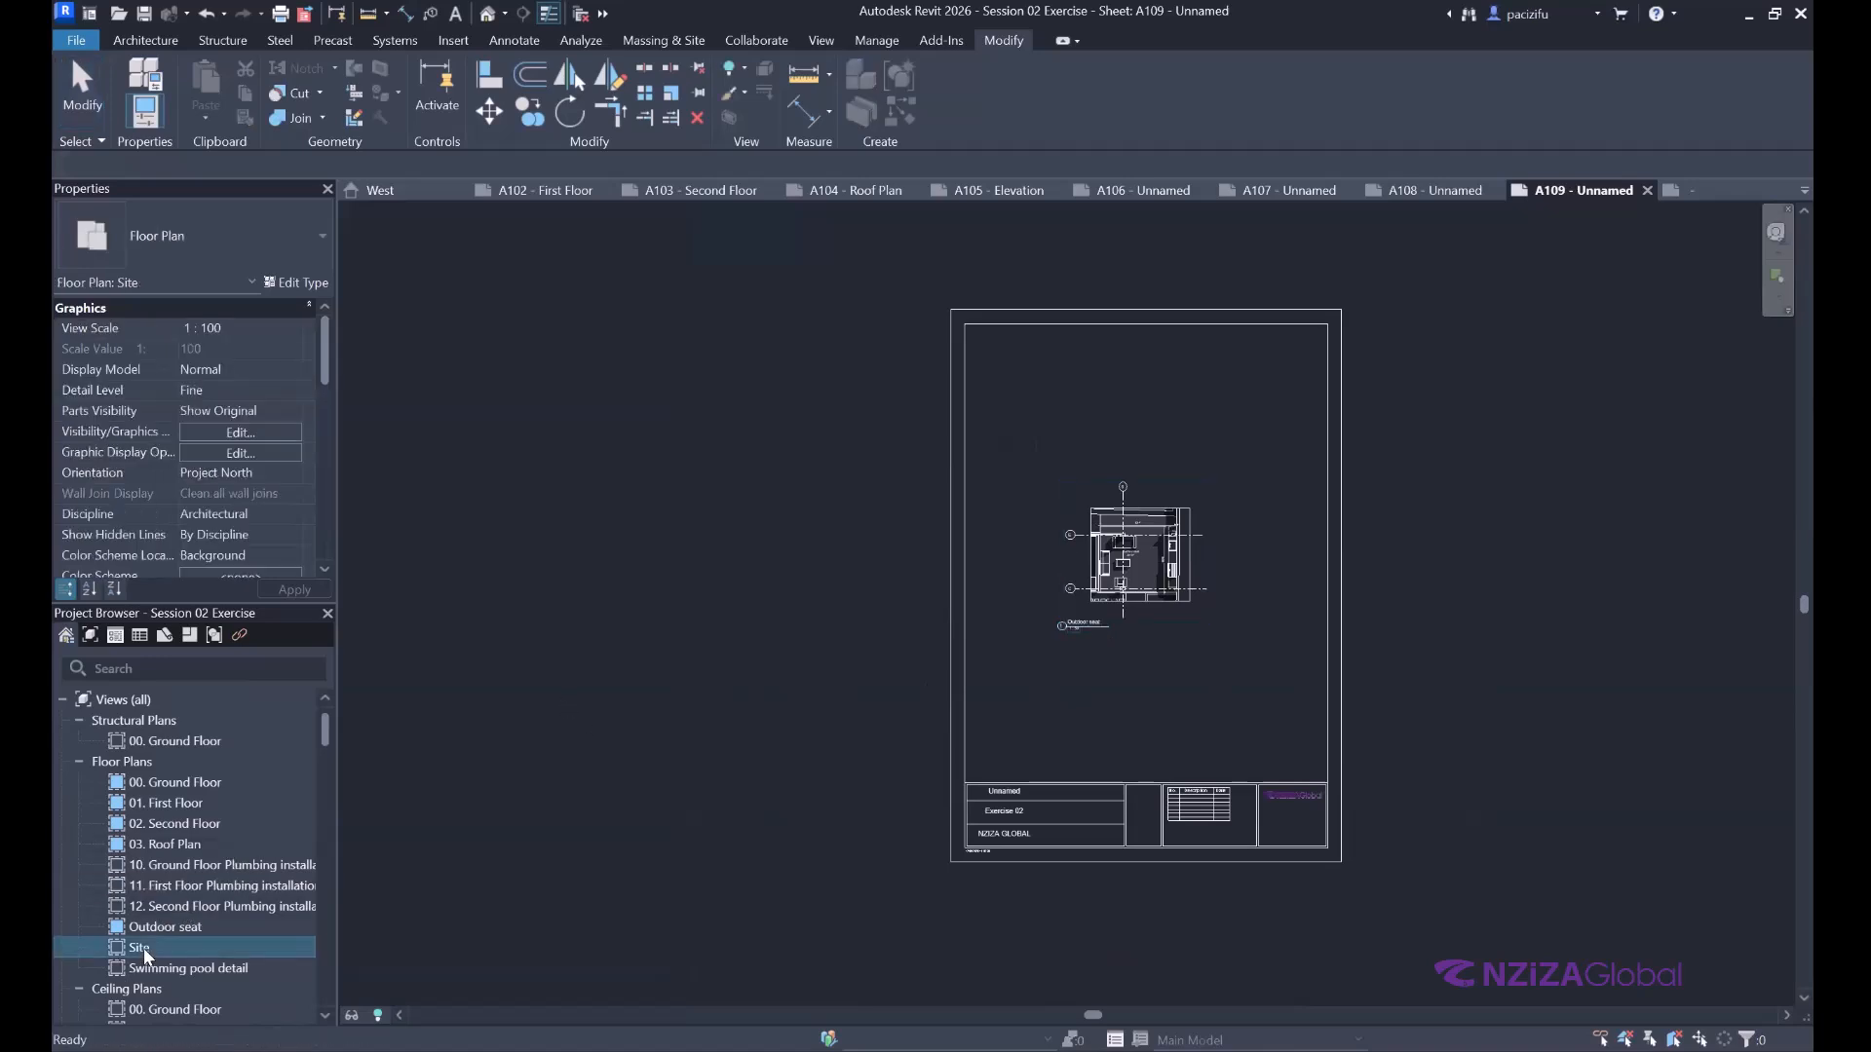
double_click(144, 949)
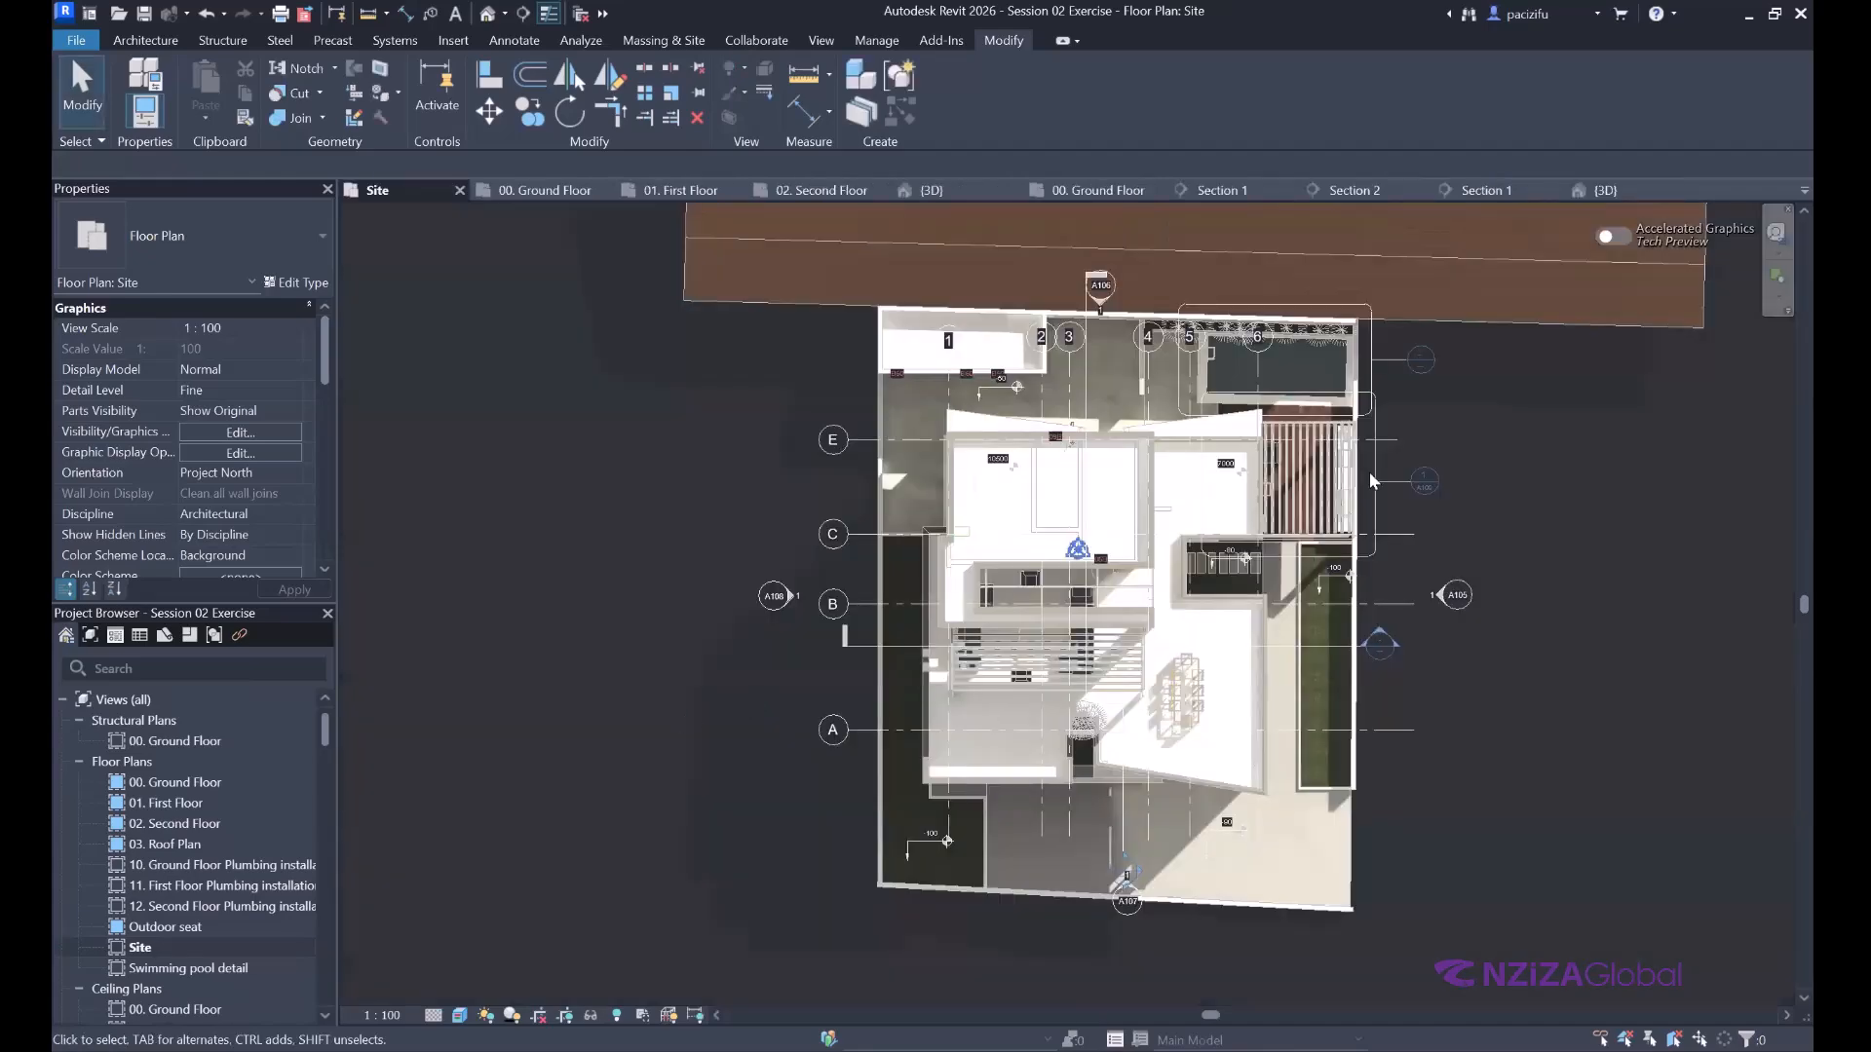
scroll(1226, 501, "up", 2)
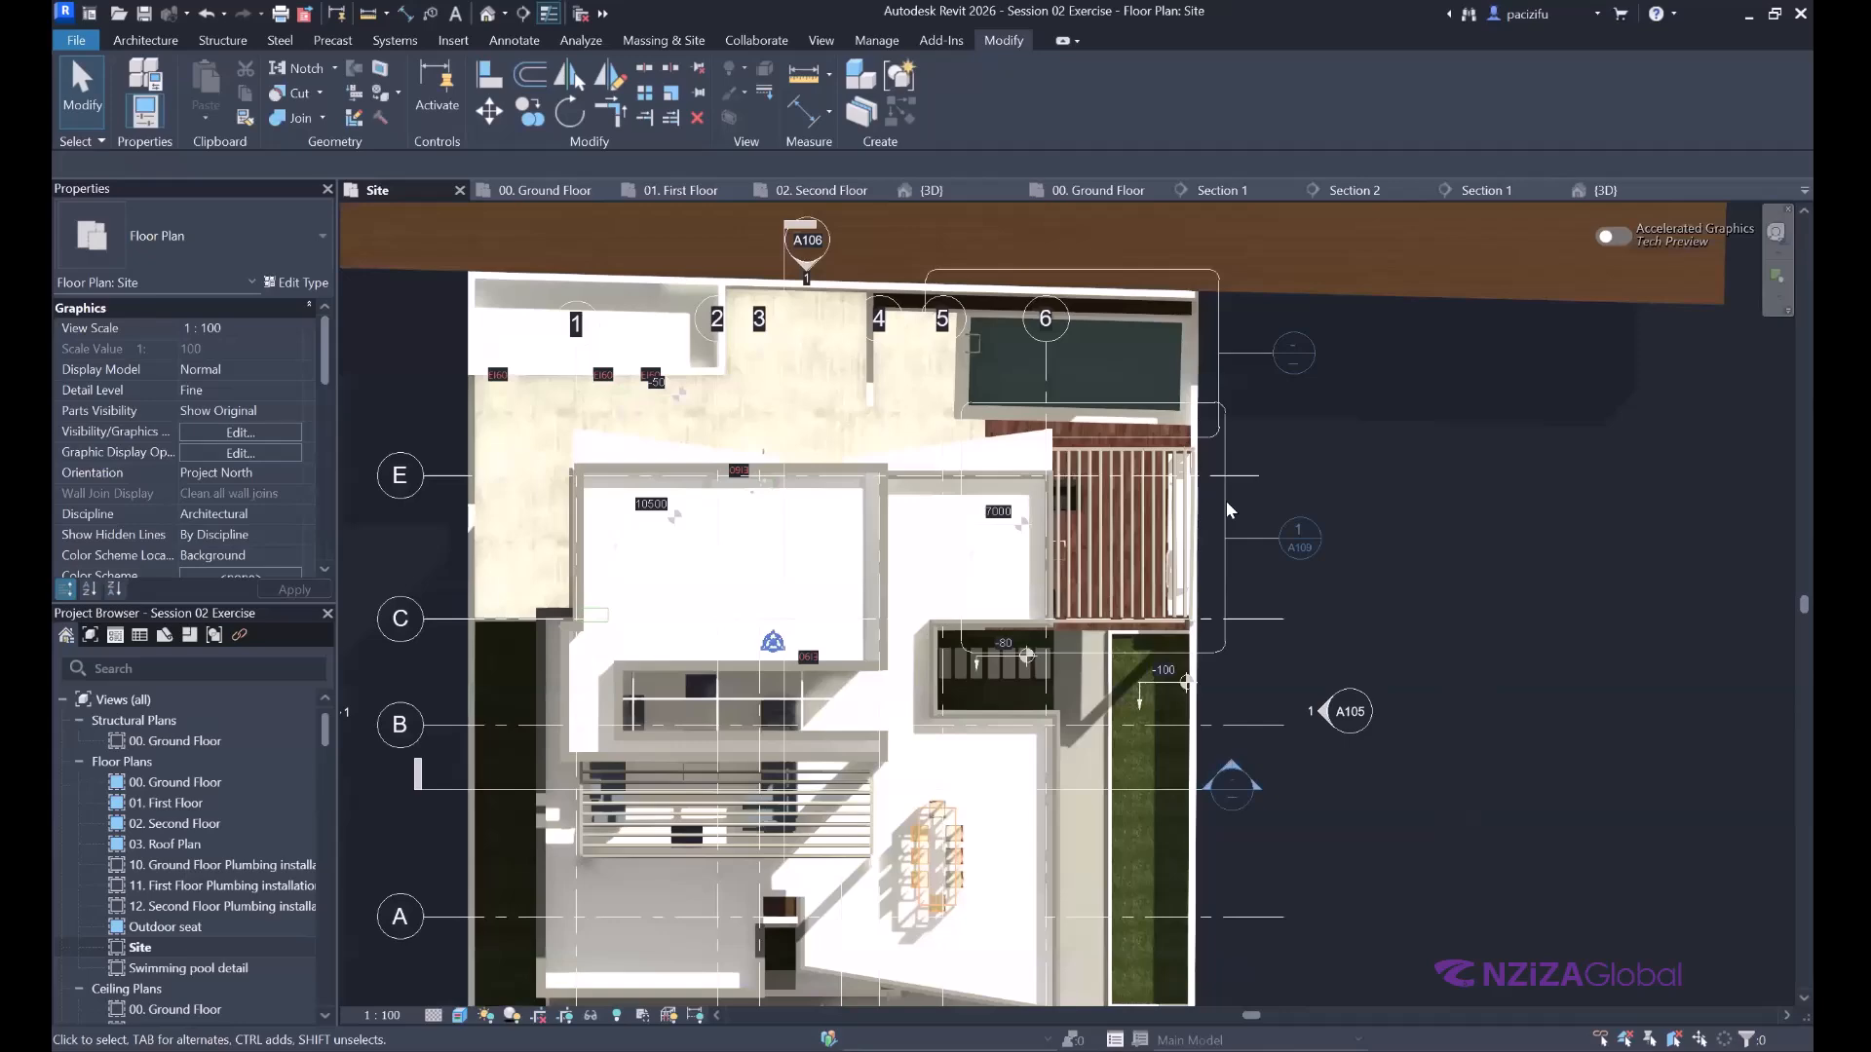
scroll(1226, 501, "up", 3)
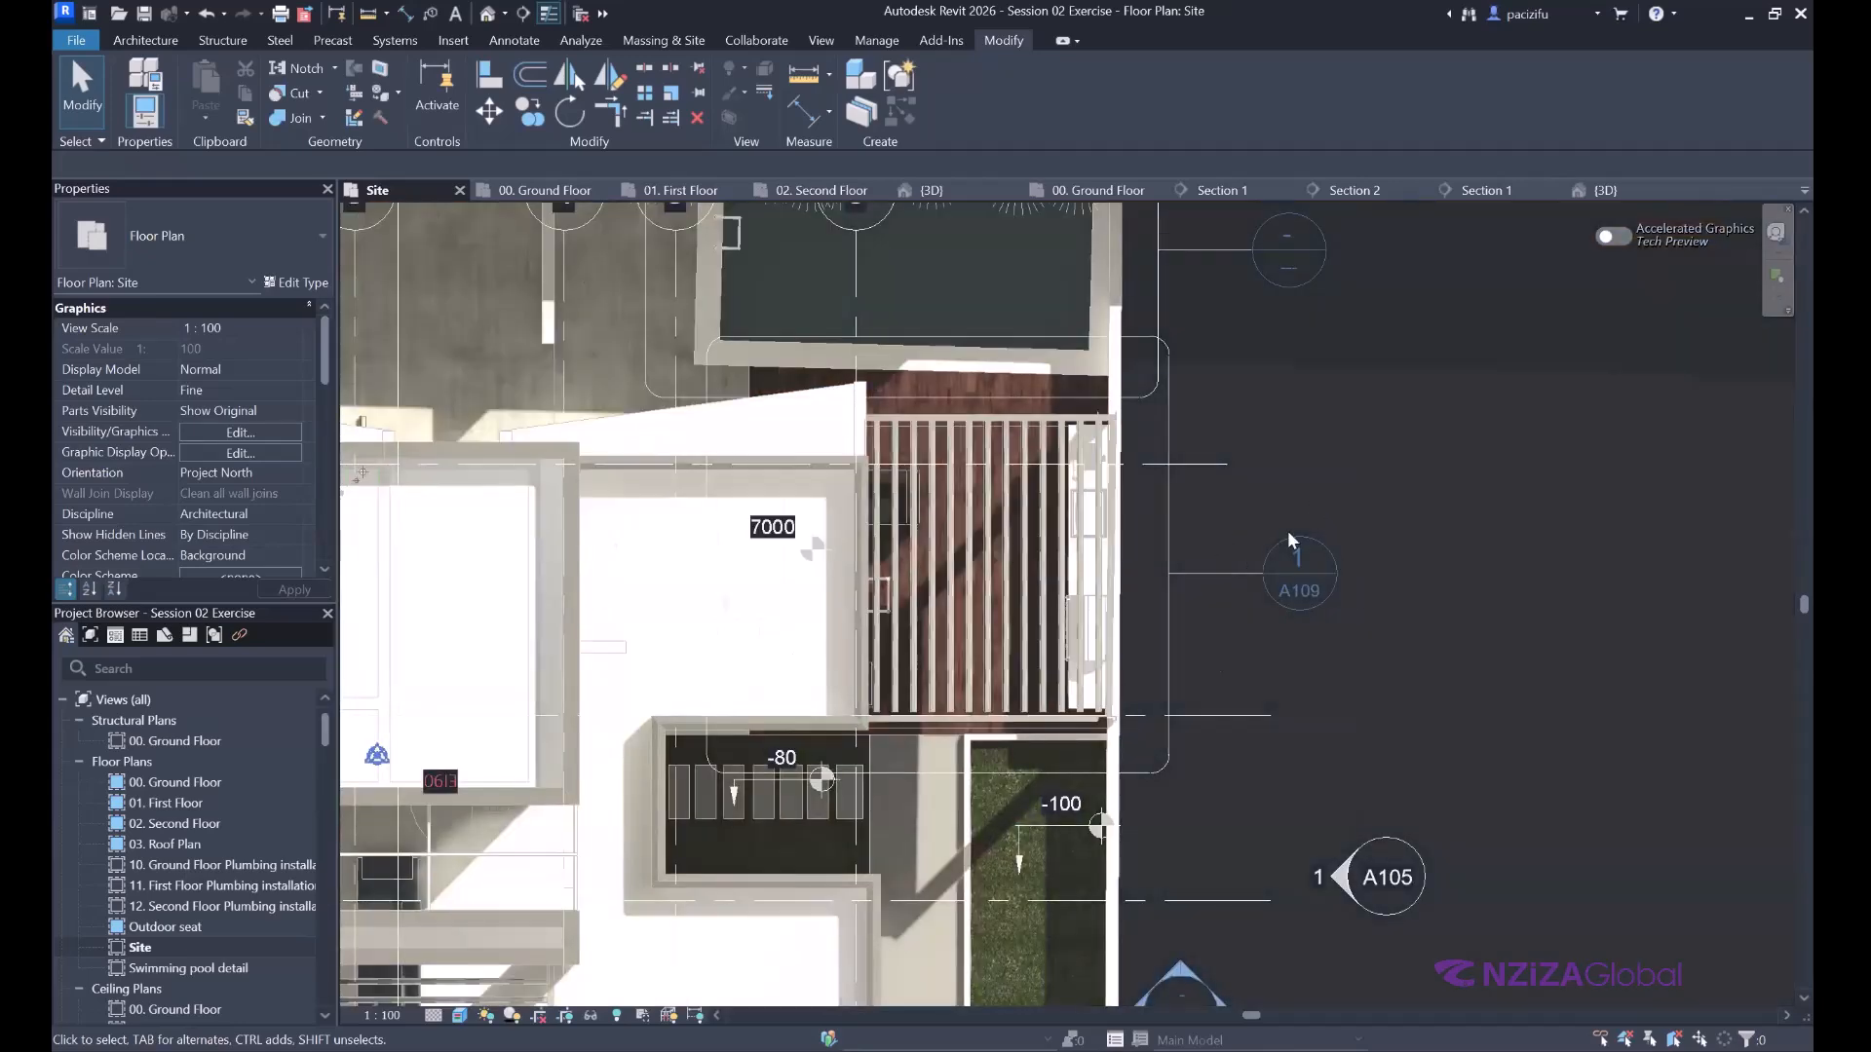
scroll(1289, 534, "up", 1)
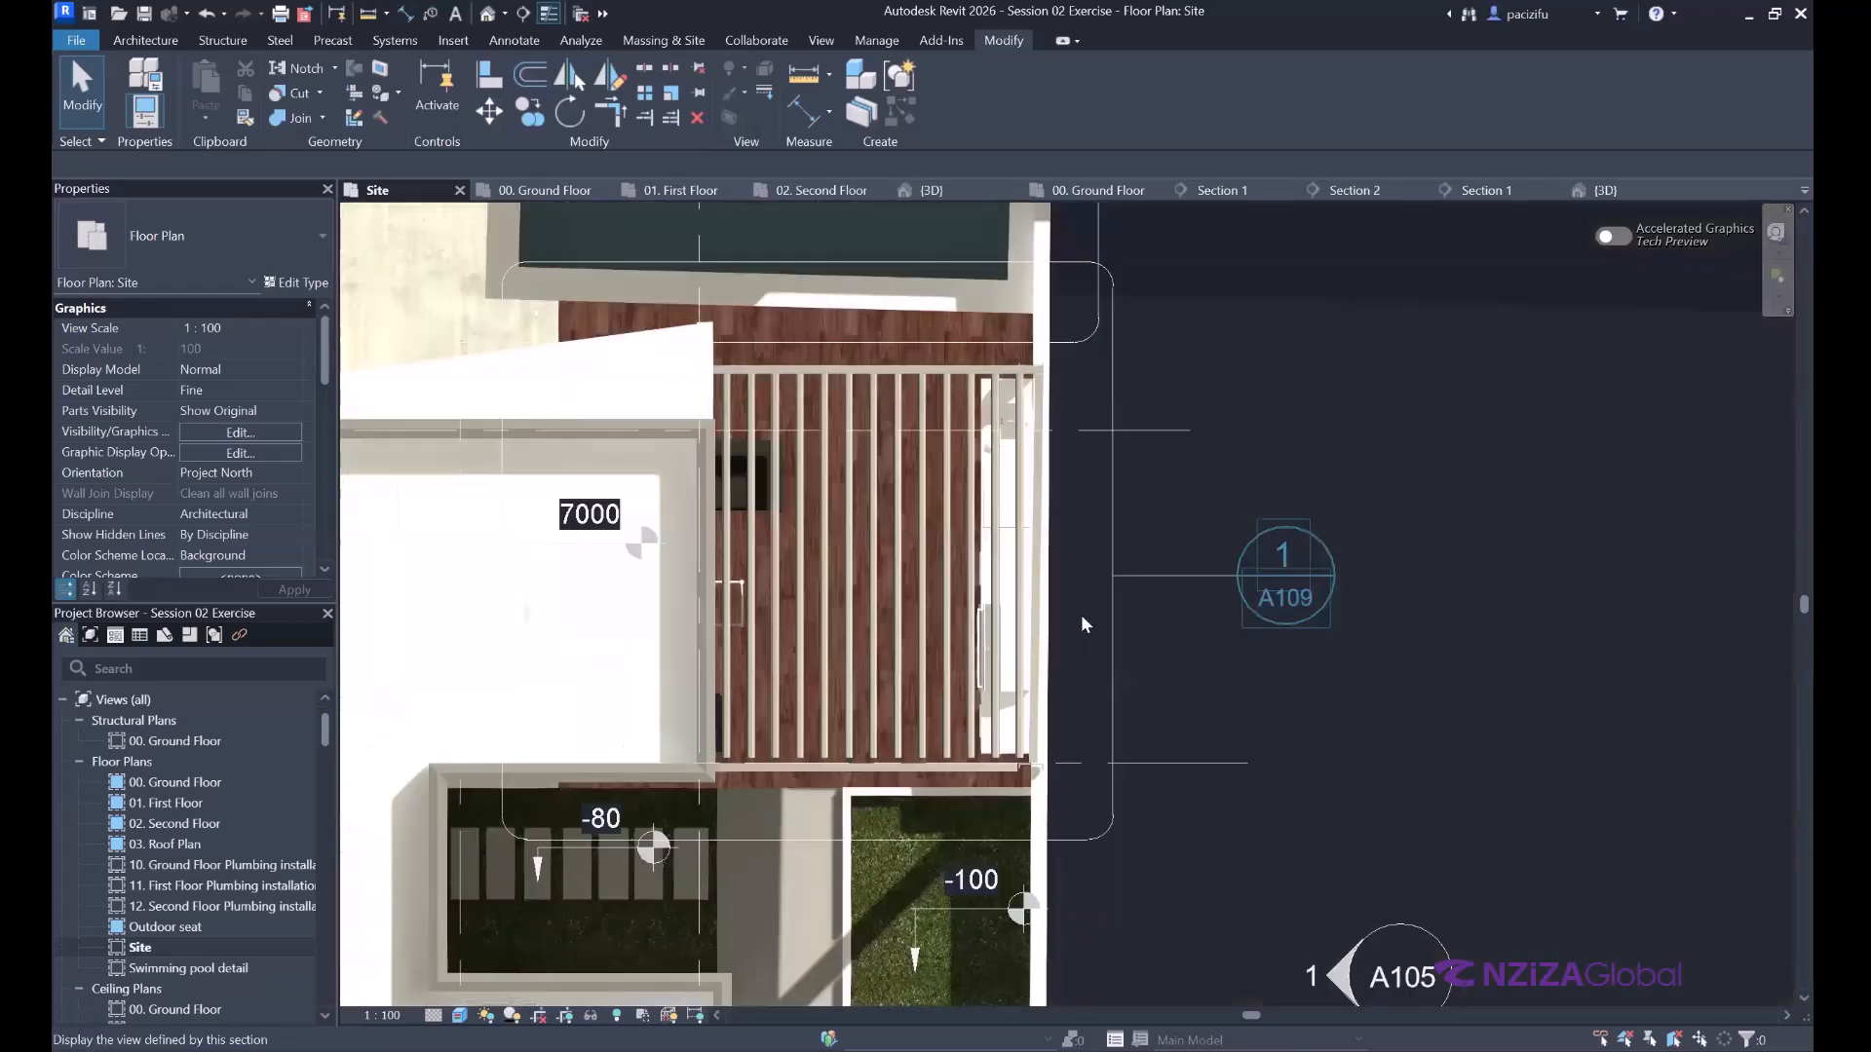
scroll(1082, 606, "down", 1)
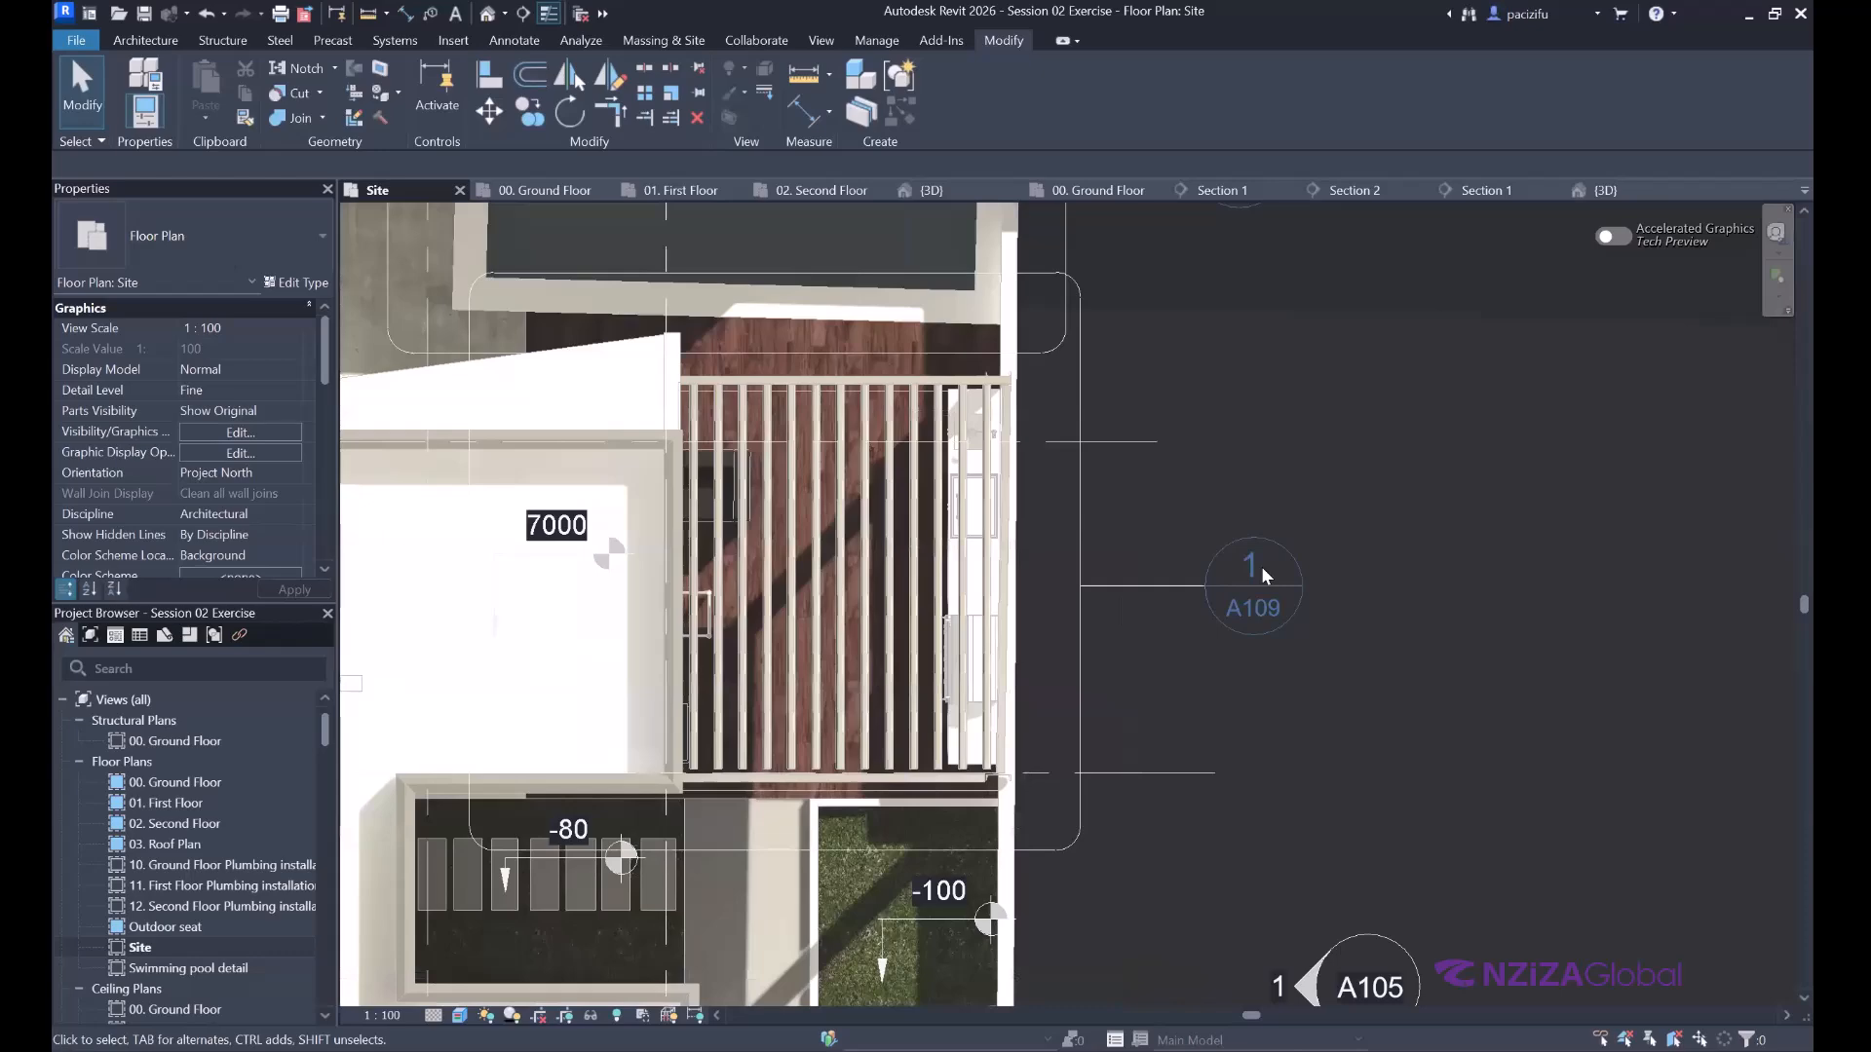
scroll(1286, 611, "up", 1)
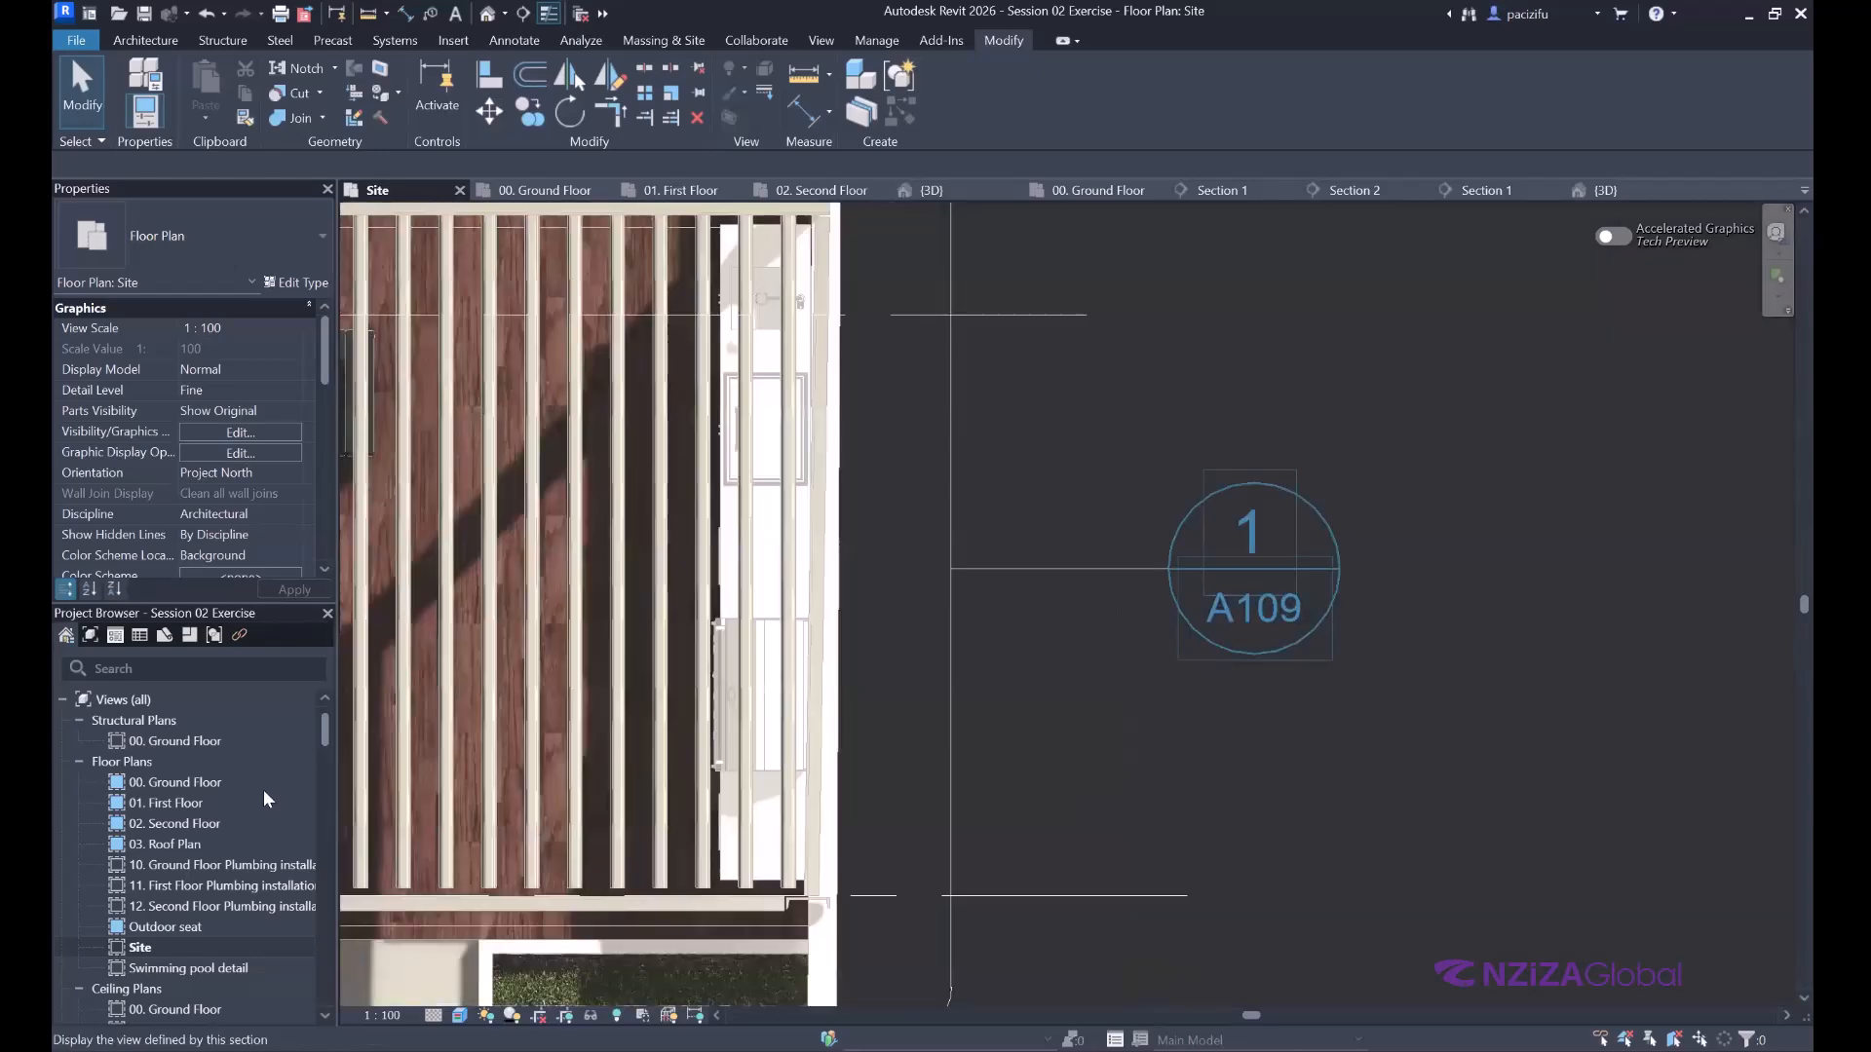
Reopen sheet A109 and compare the Outdoor seat view's detail number with its callout reference.
scroll(266, 765, "down", 8)
scroll(272, 775, "down", 5)
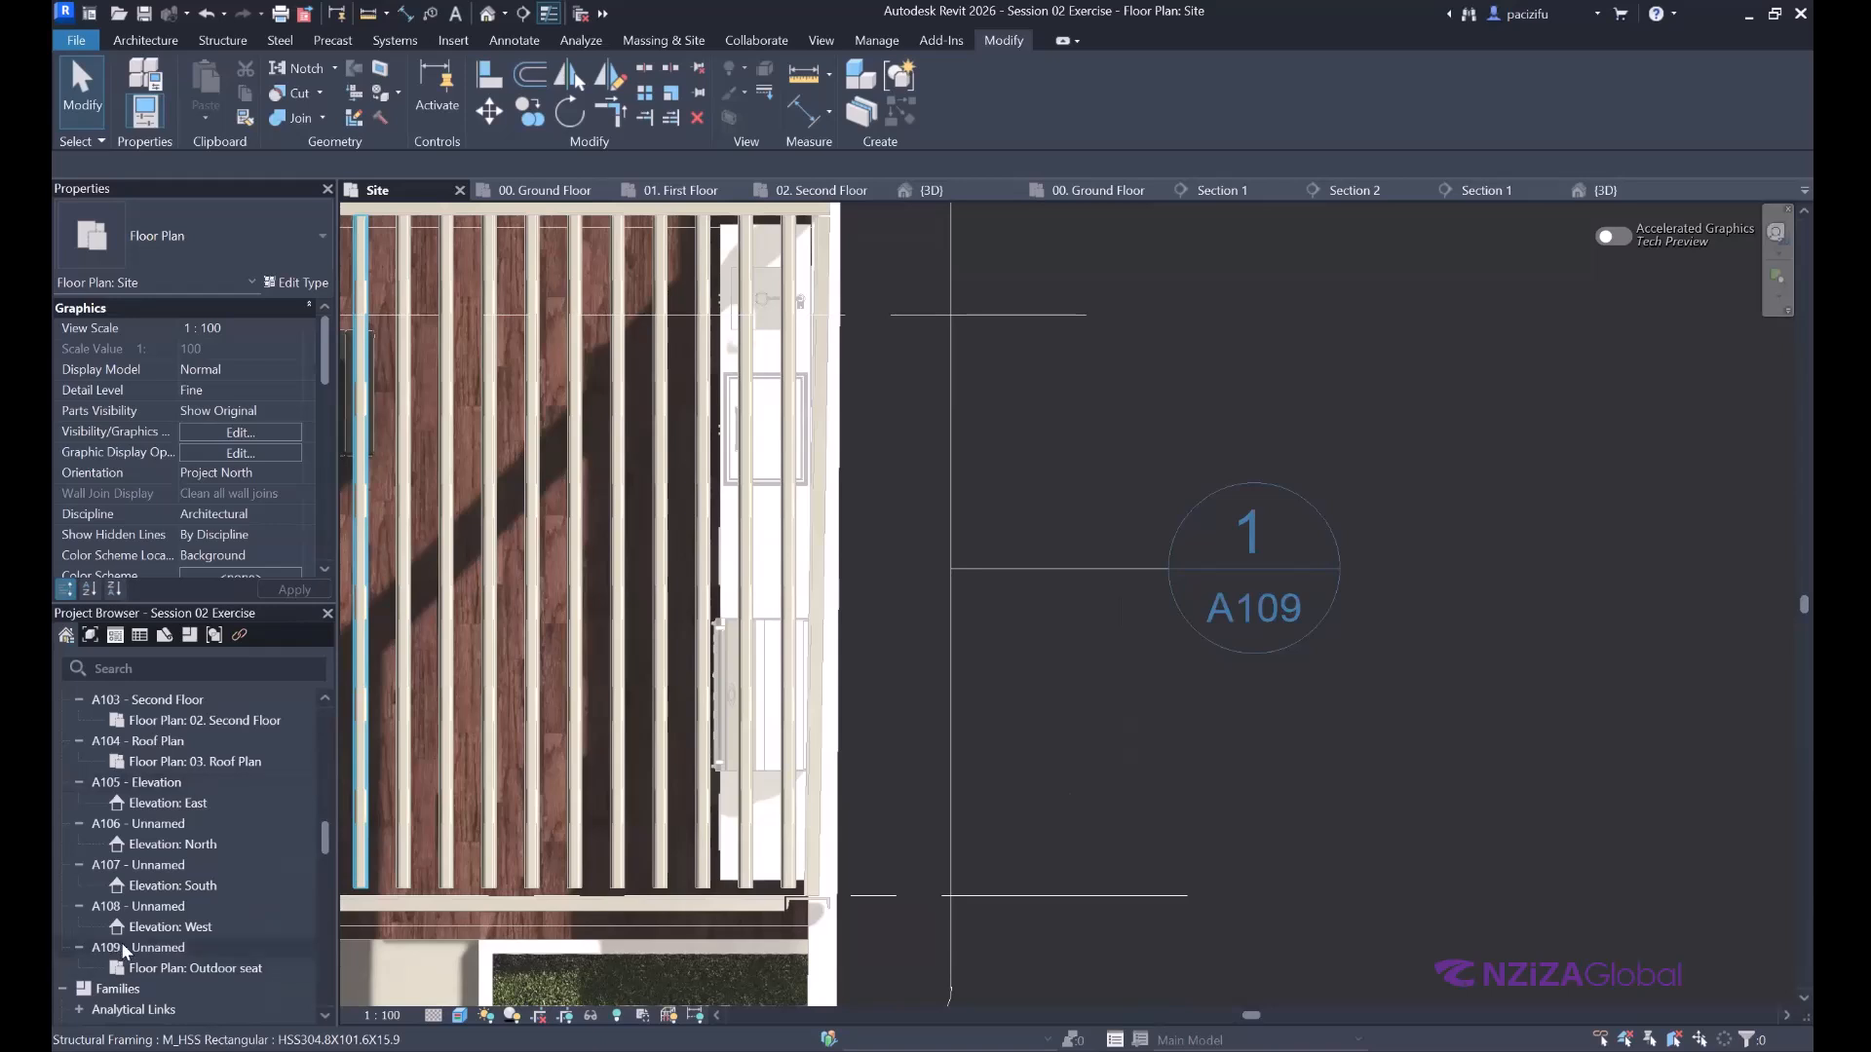
left_click(125, 948)
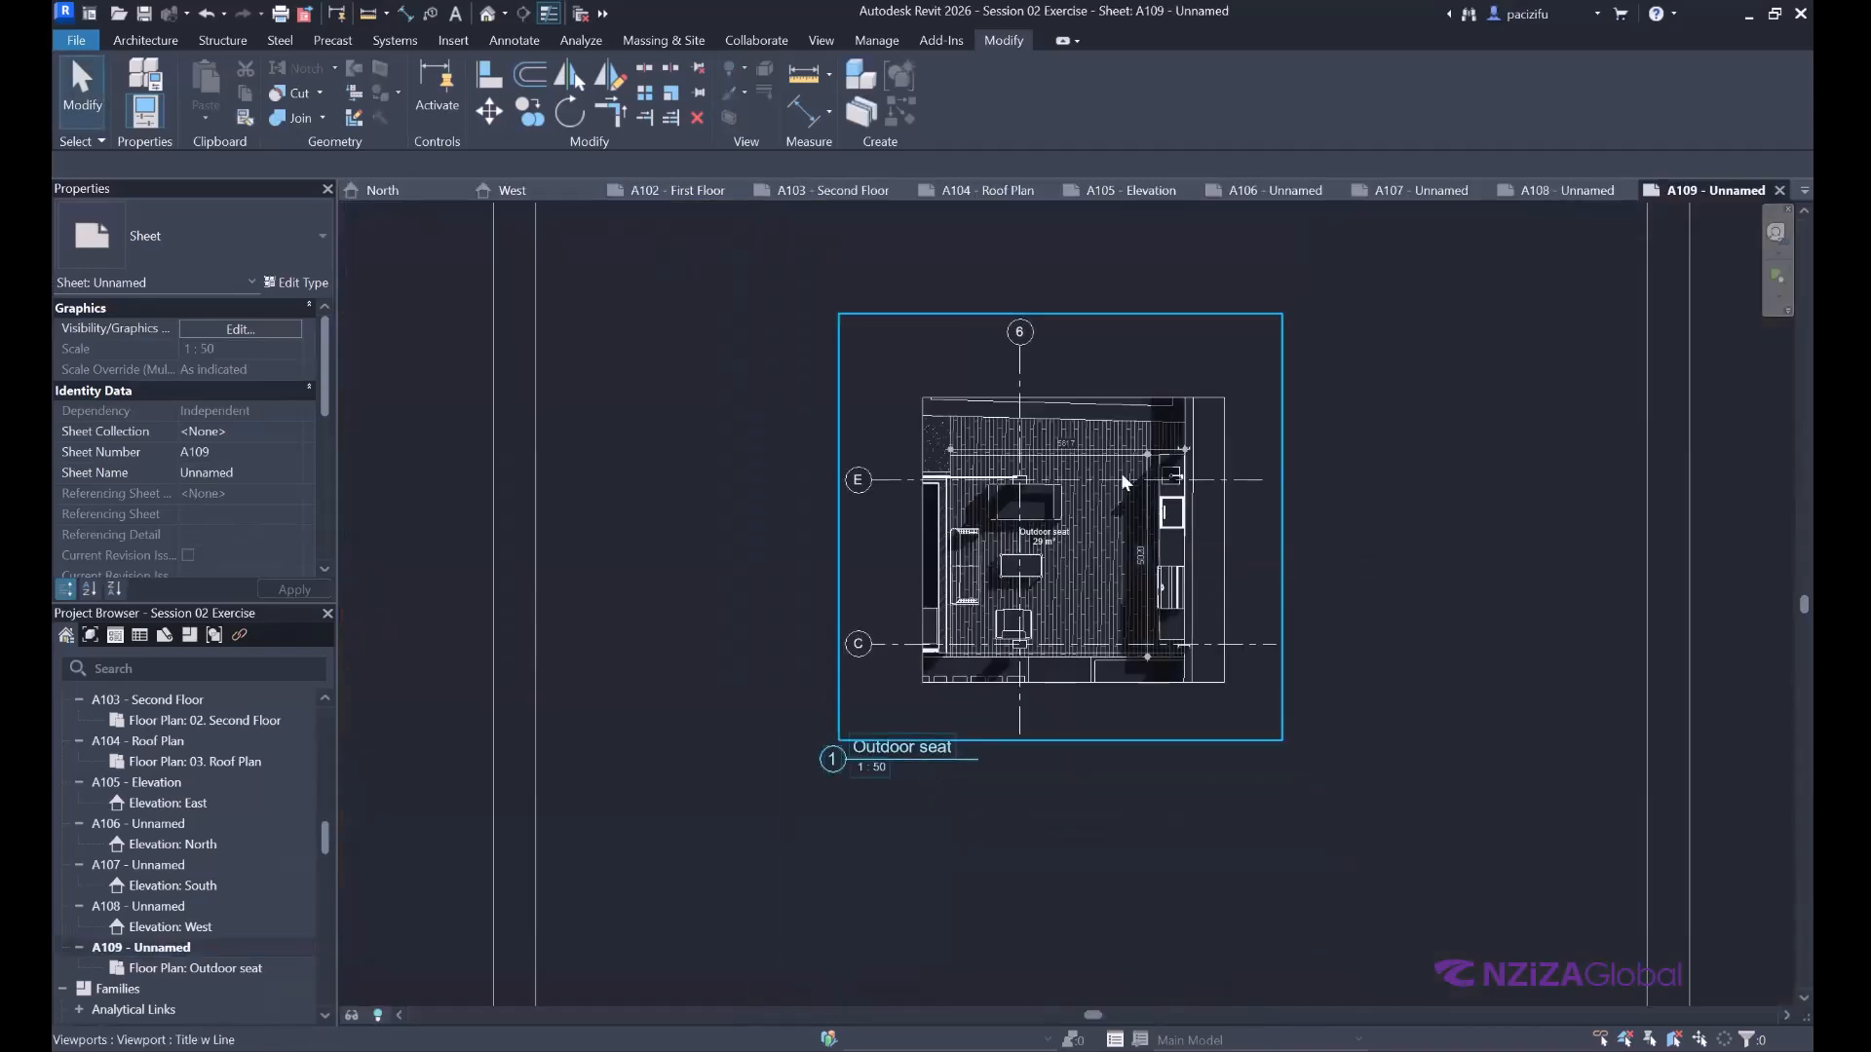
scroll(1140, 514, "down", 2)
scroll(1143, 490, "up", 2)
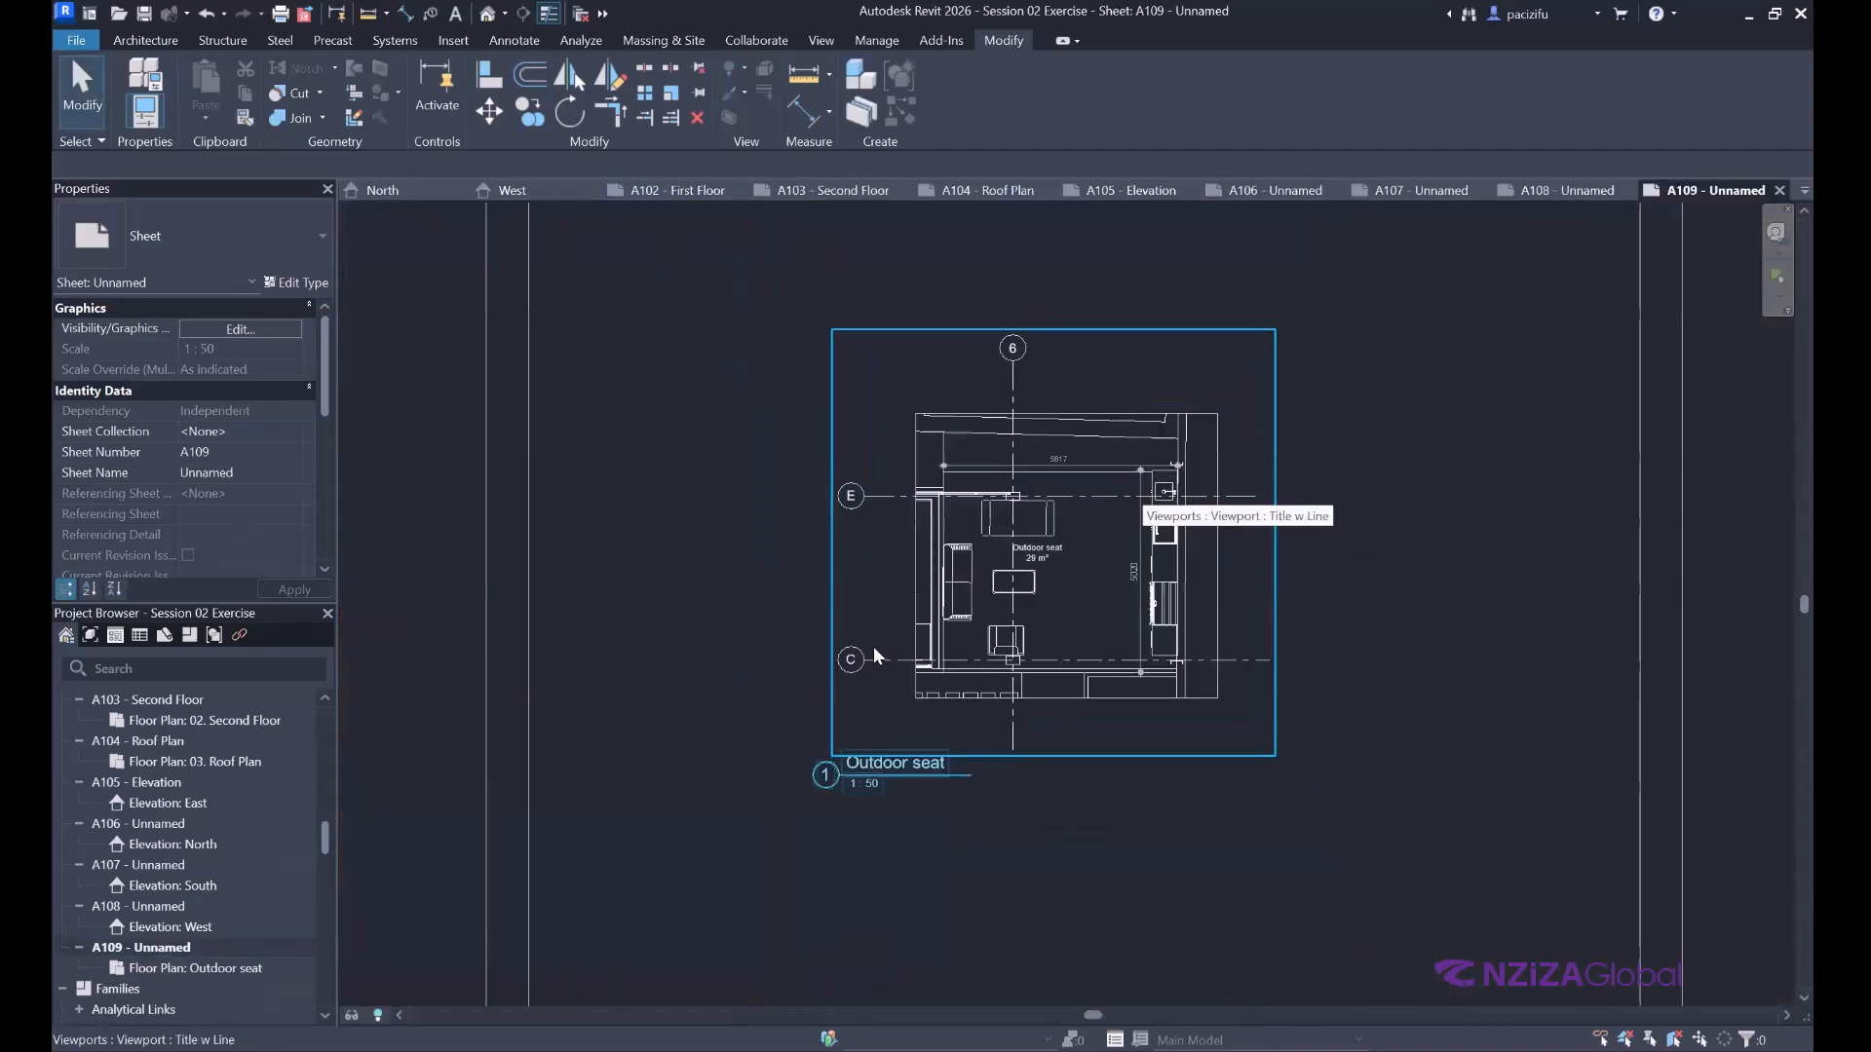
Return to the Site floor plan and examine the swimming pool callout head for a detail and sheet reference.
scroll(279, 793, "up", 7)
scroll(232, 803, "up", 3)
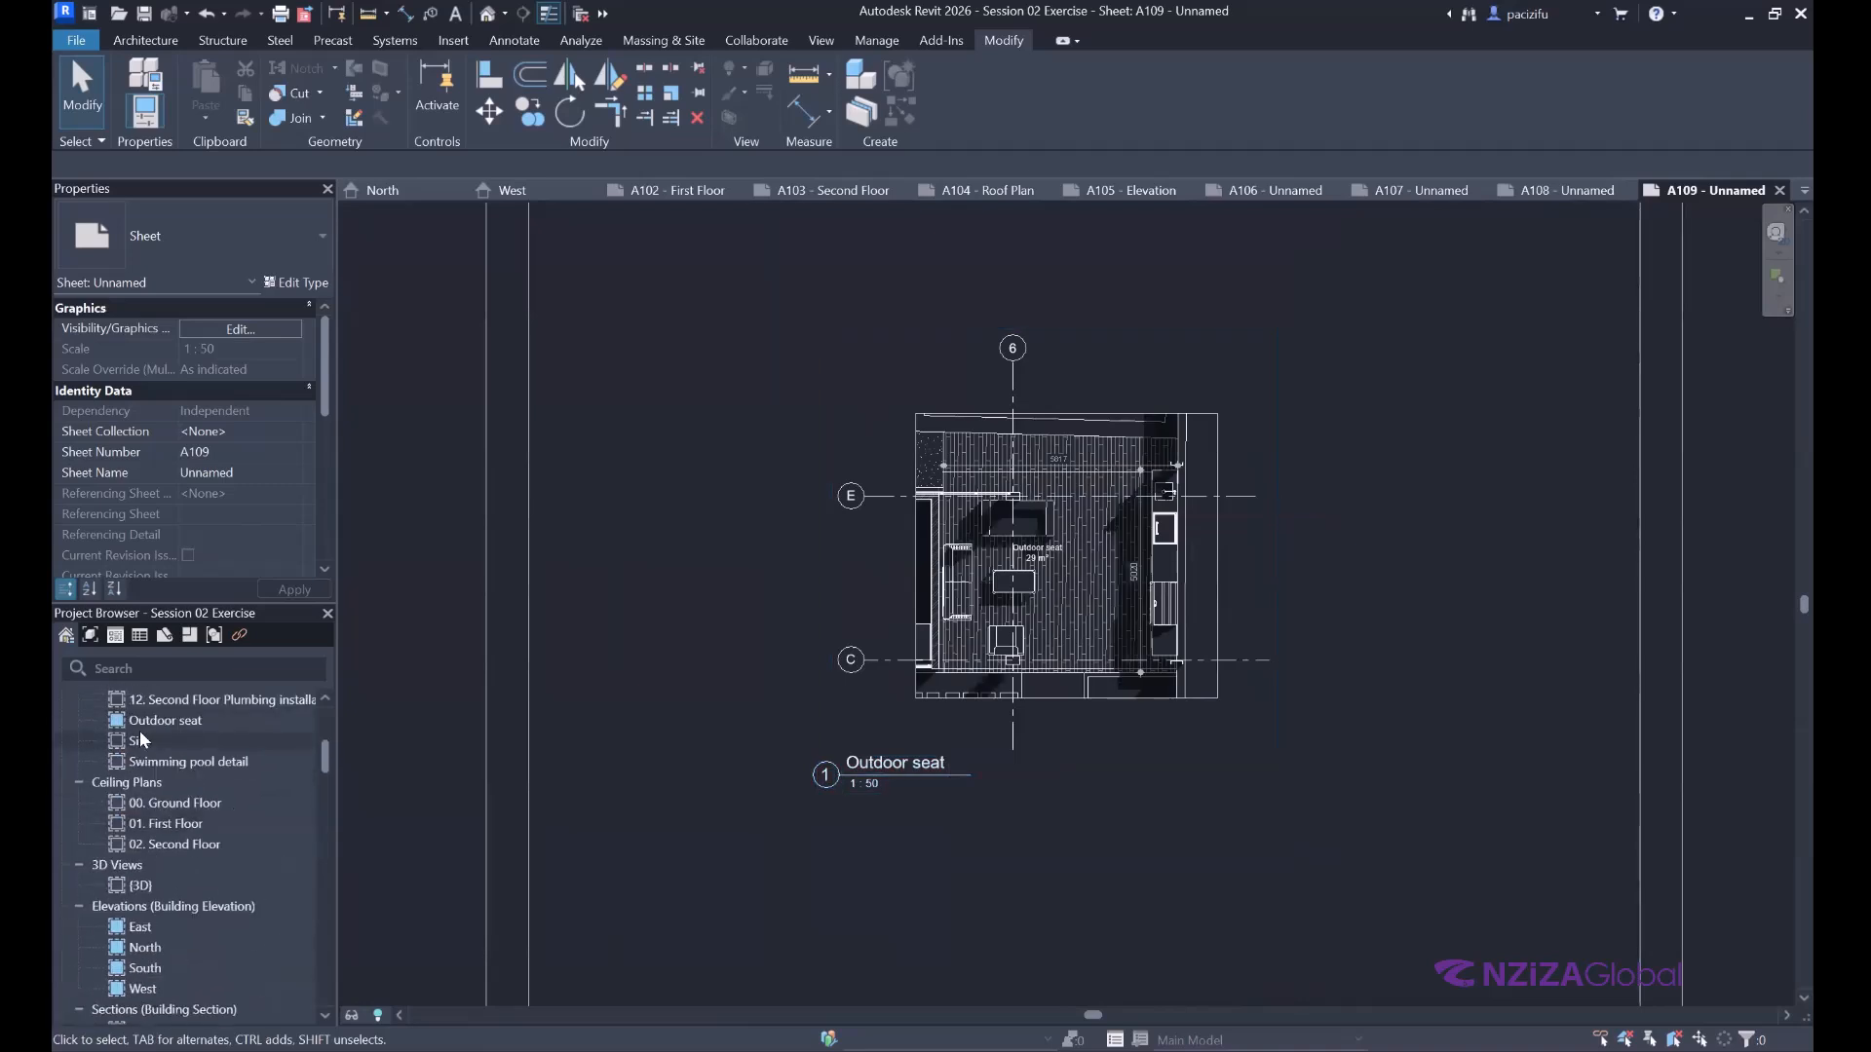
scroll(169, 844, "up", 1)
scroll(167, 834, "up", 4)
left_click(161, 844)
double_click(162, 843)
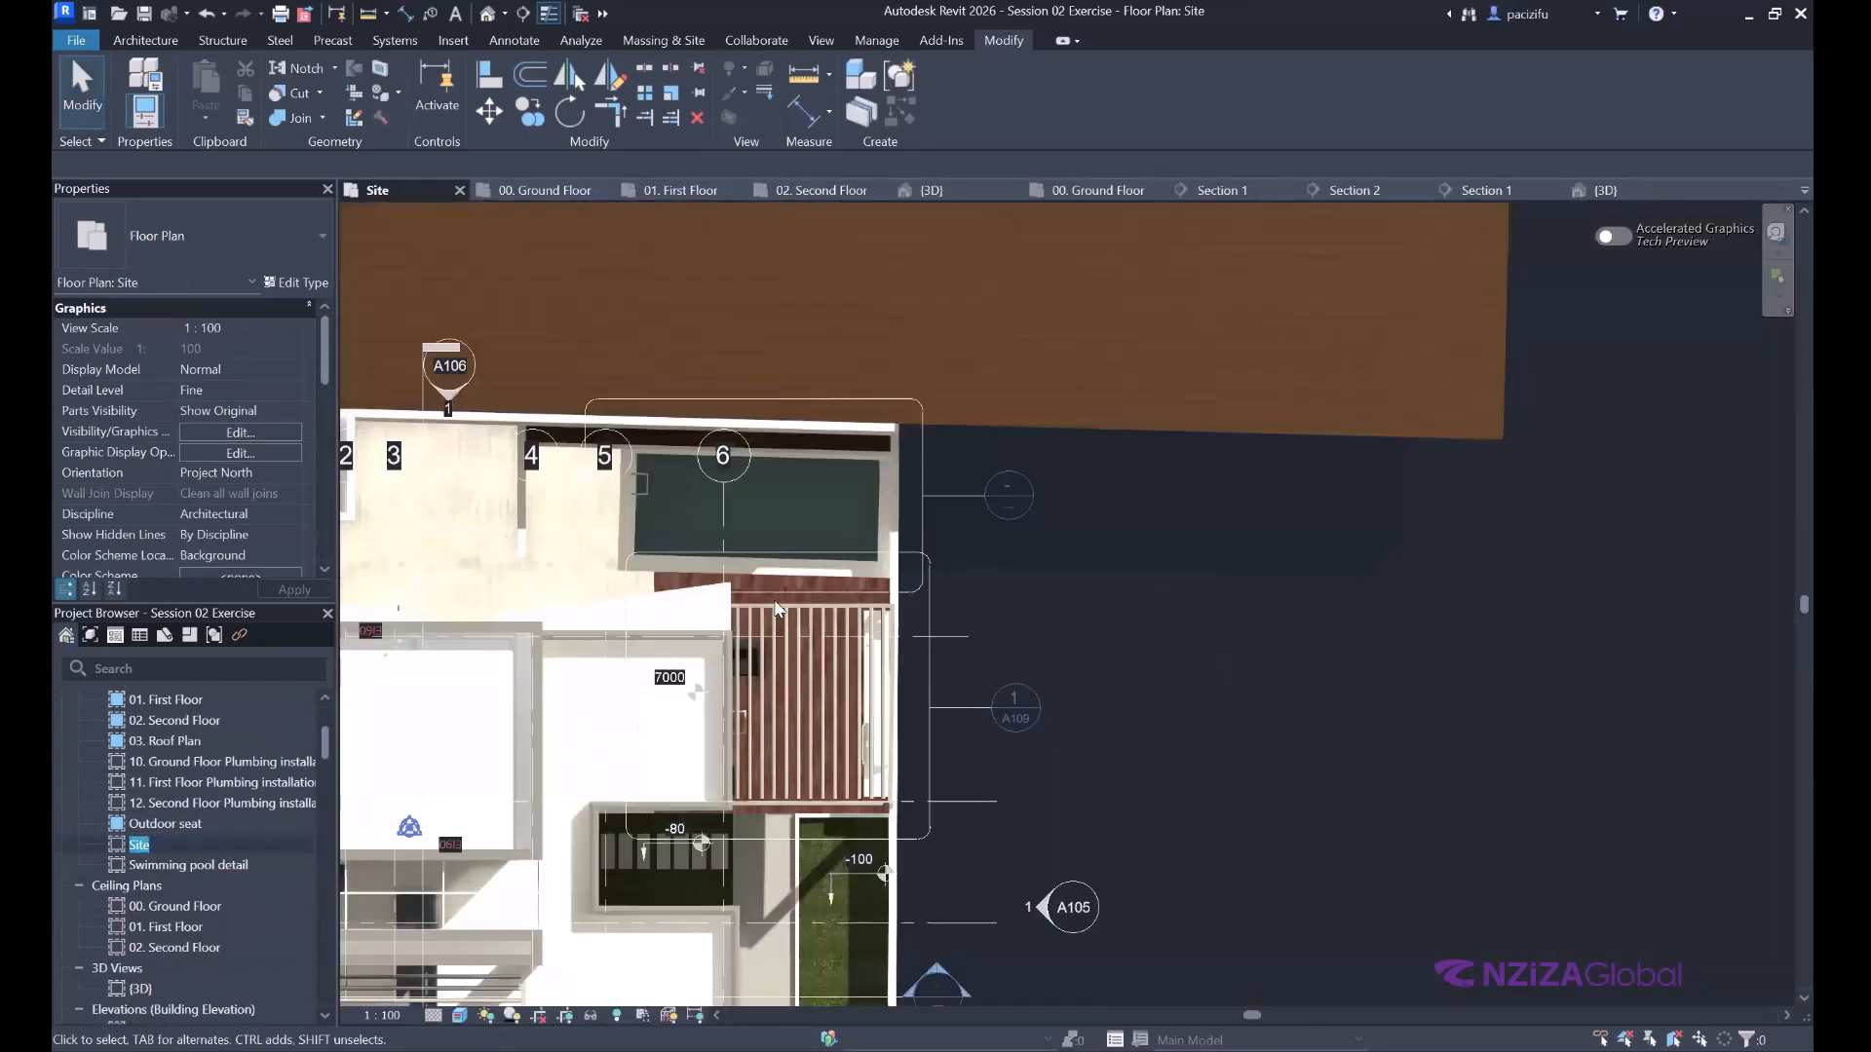
scroll(633, 399, "up", 1)
middle_click_drag(631, 398, 663, 487)
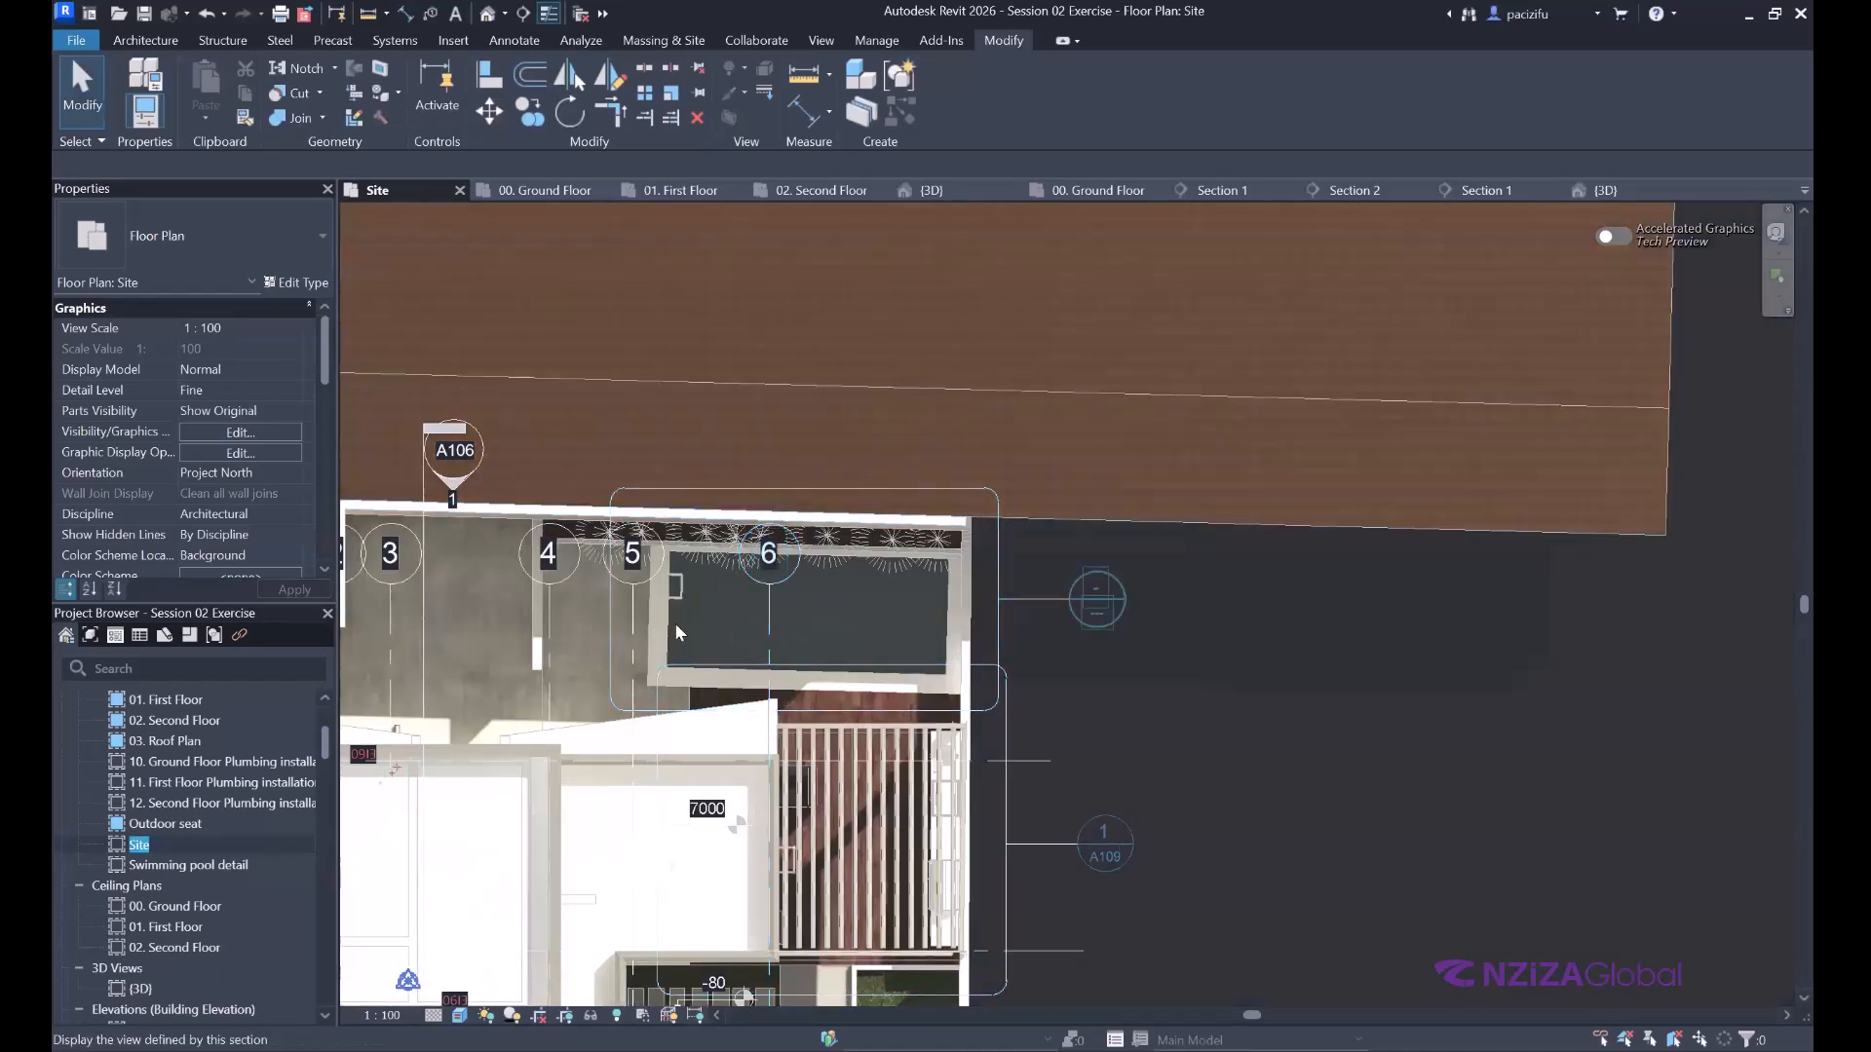
scroll(676, 630, "up", 2)
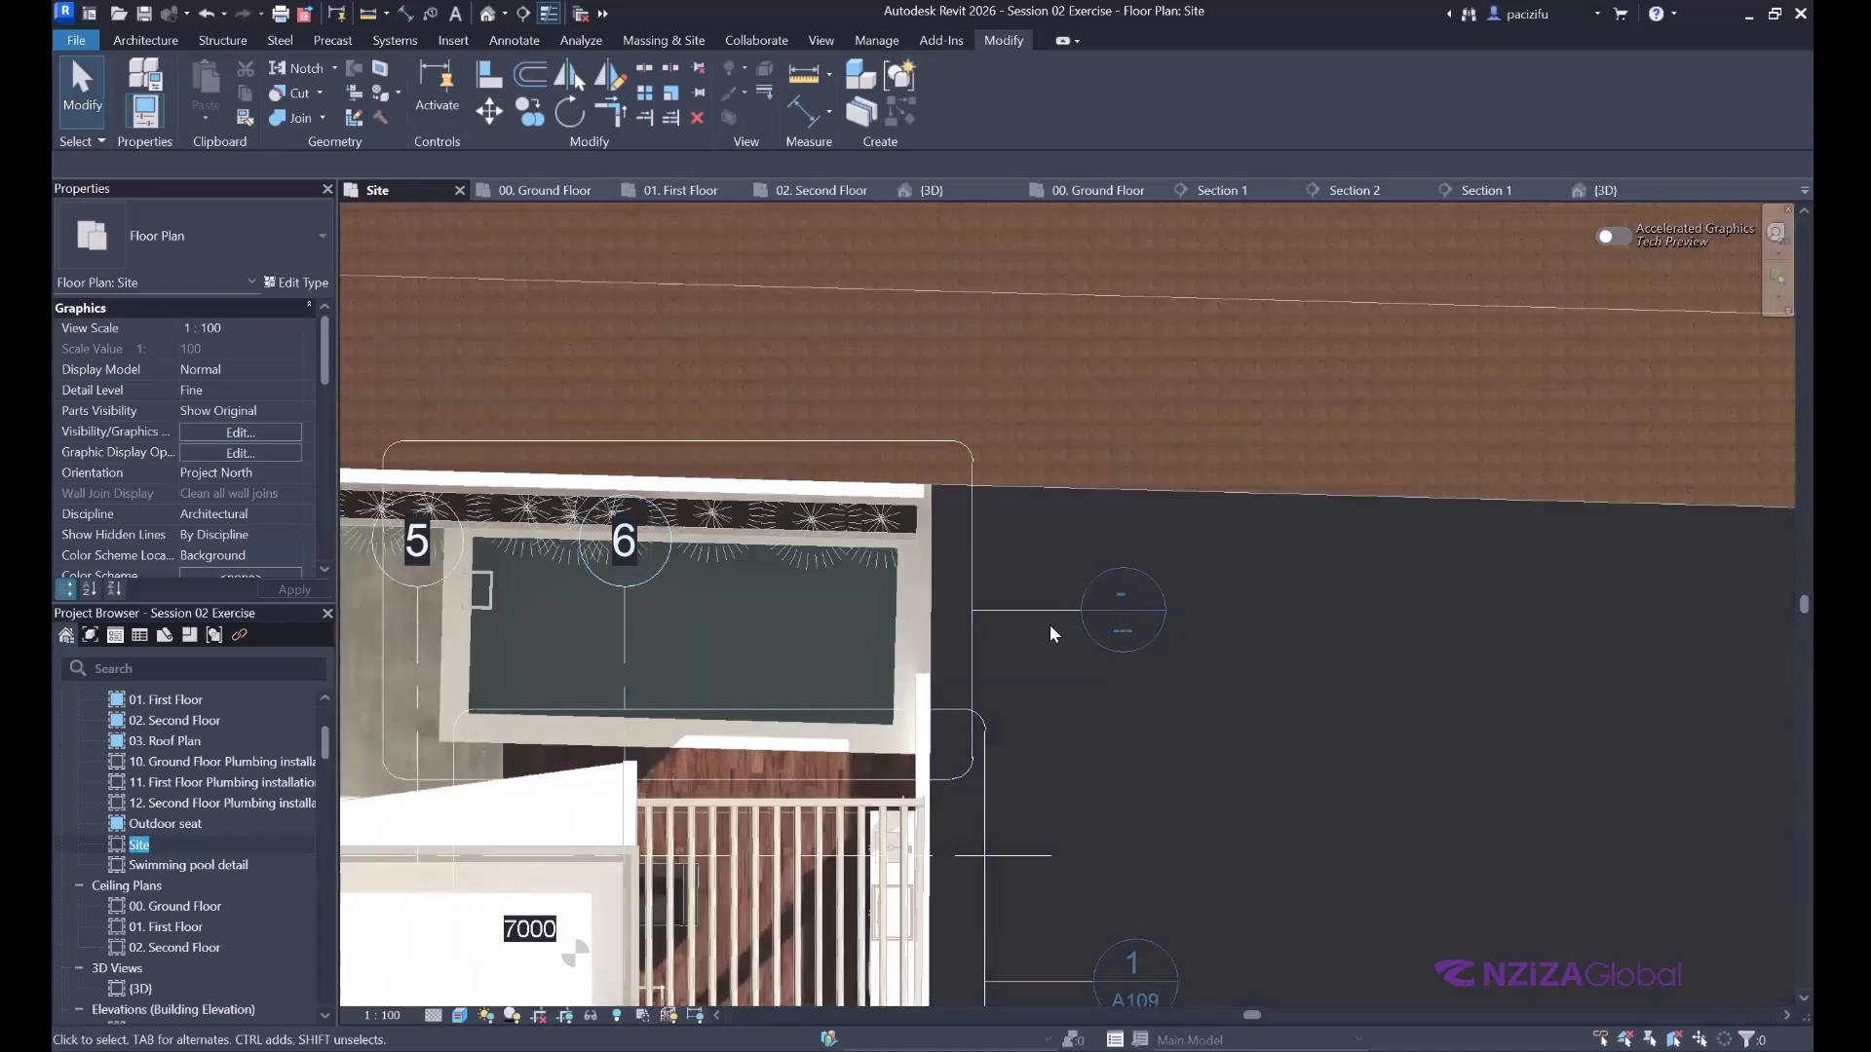
scroll(1083, 645, "up", 2)
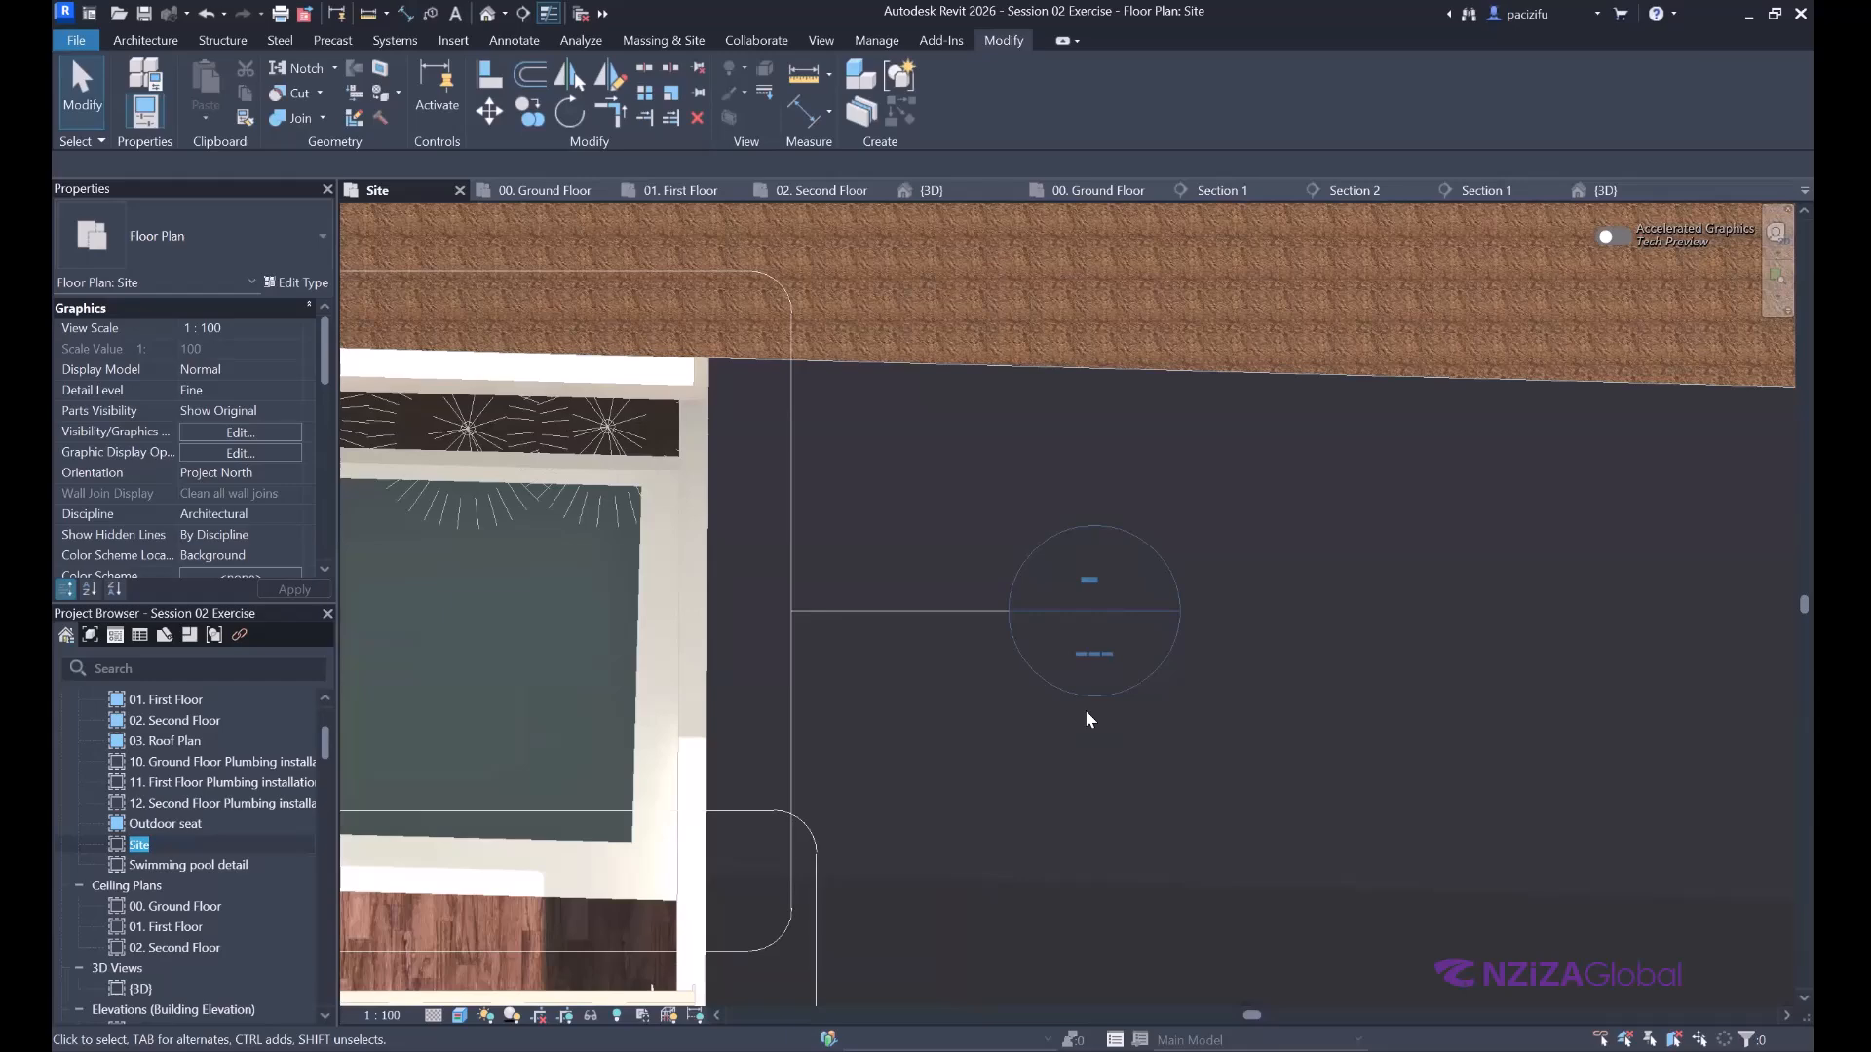
scroll(976, 824, "down", 3)
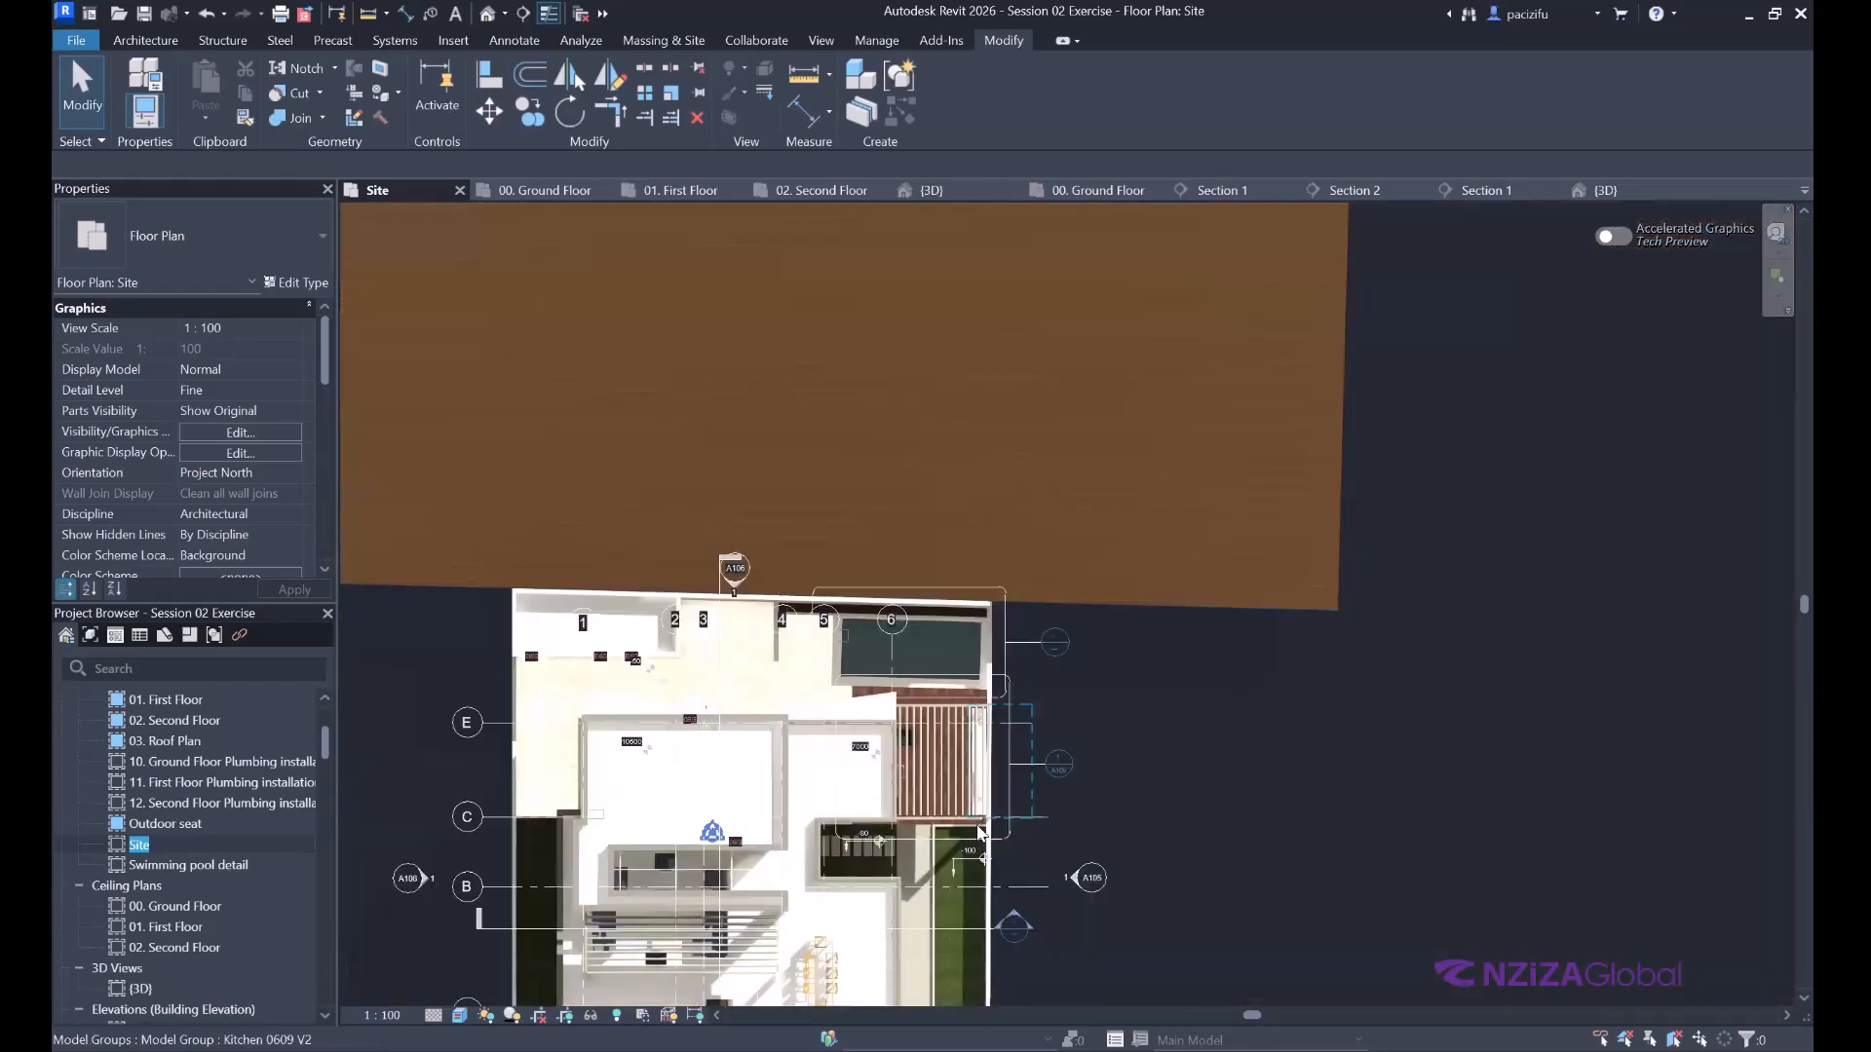
Start a new Schedule/Quantities schedule from the Site floor plan.
scroll(978, 831, "up", 3)
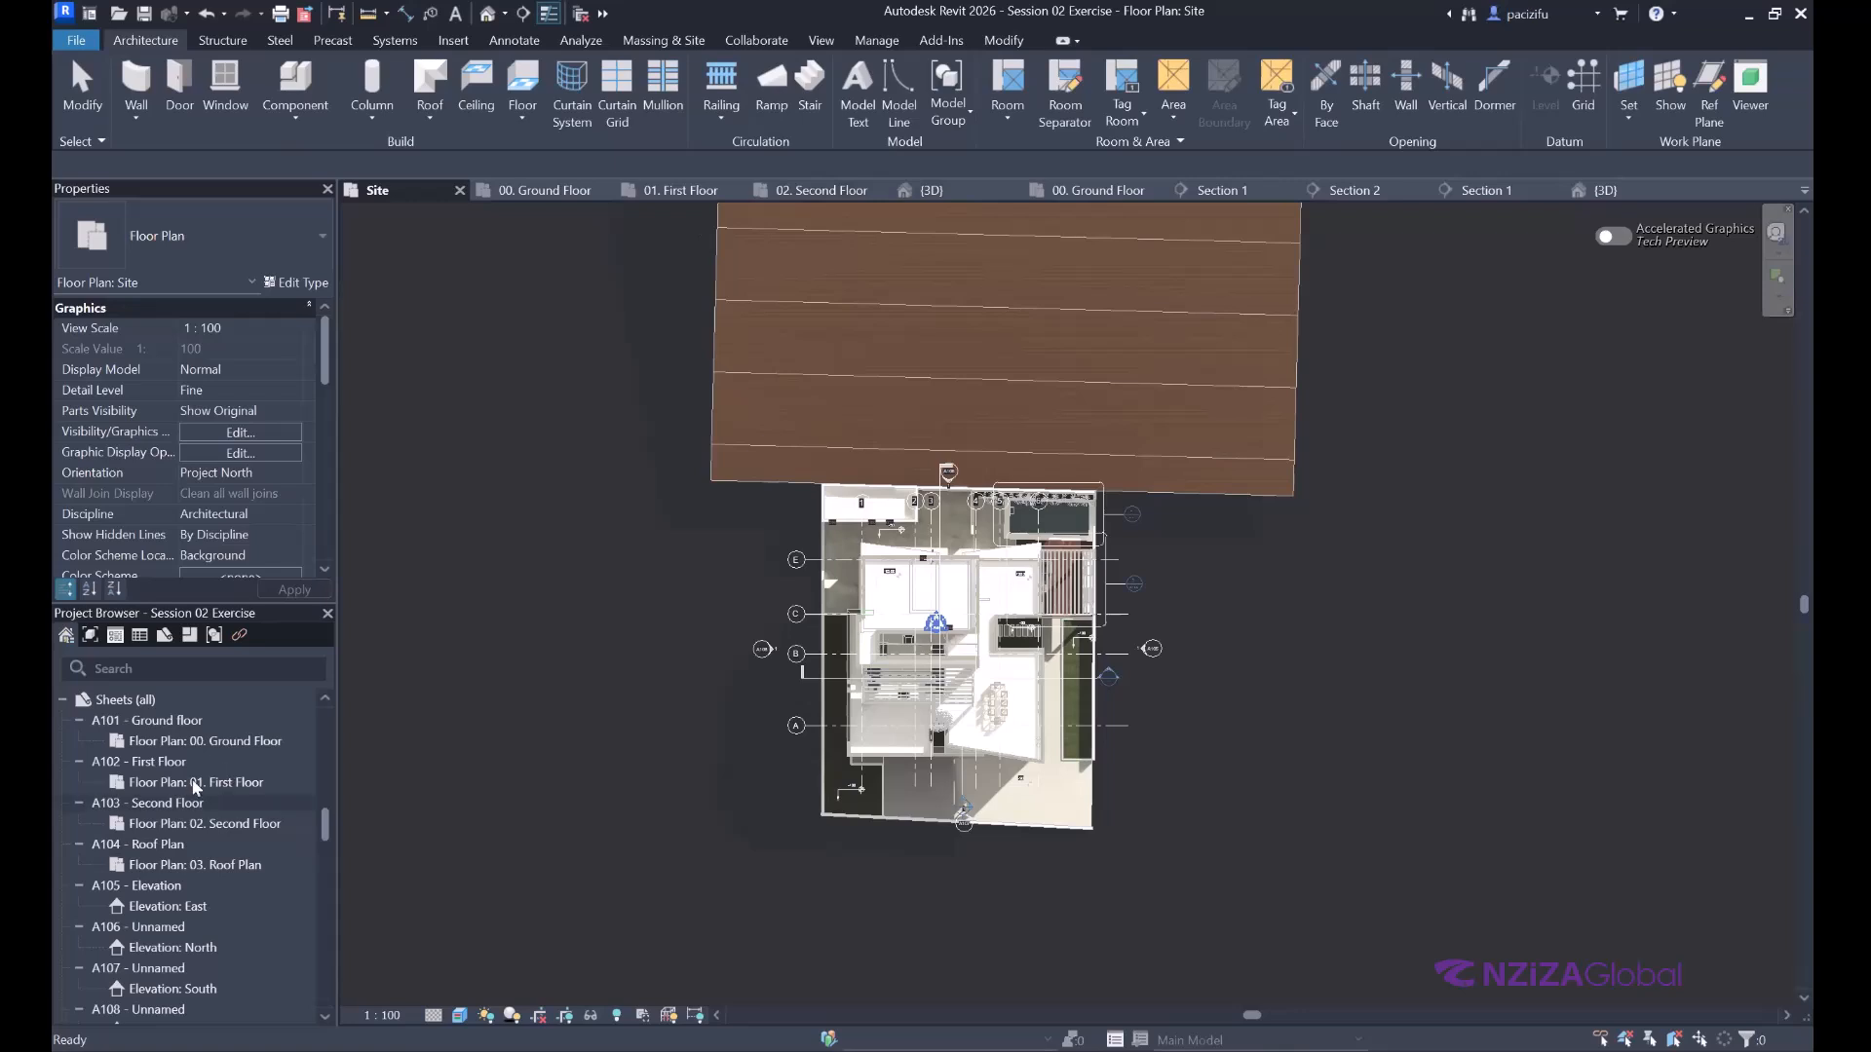
scroll(213, 736, "up", 5)
scroll(214, 737, "up", 3)
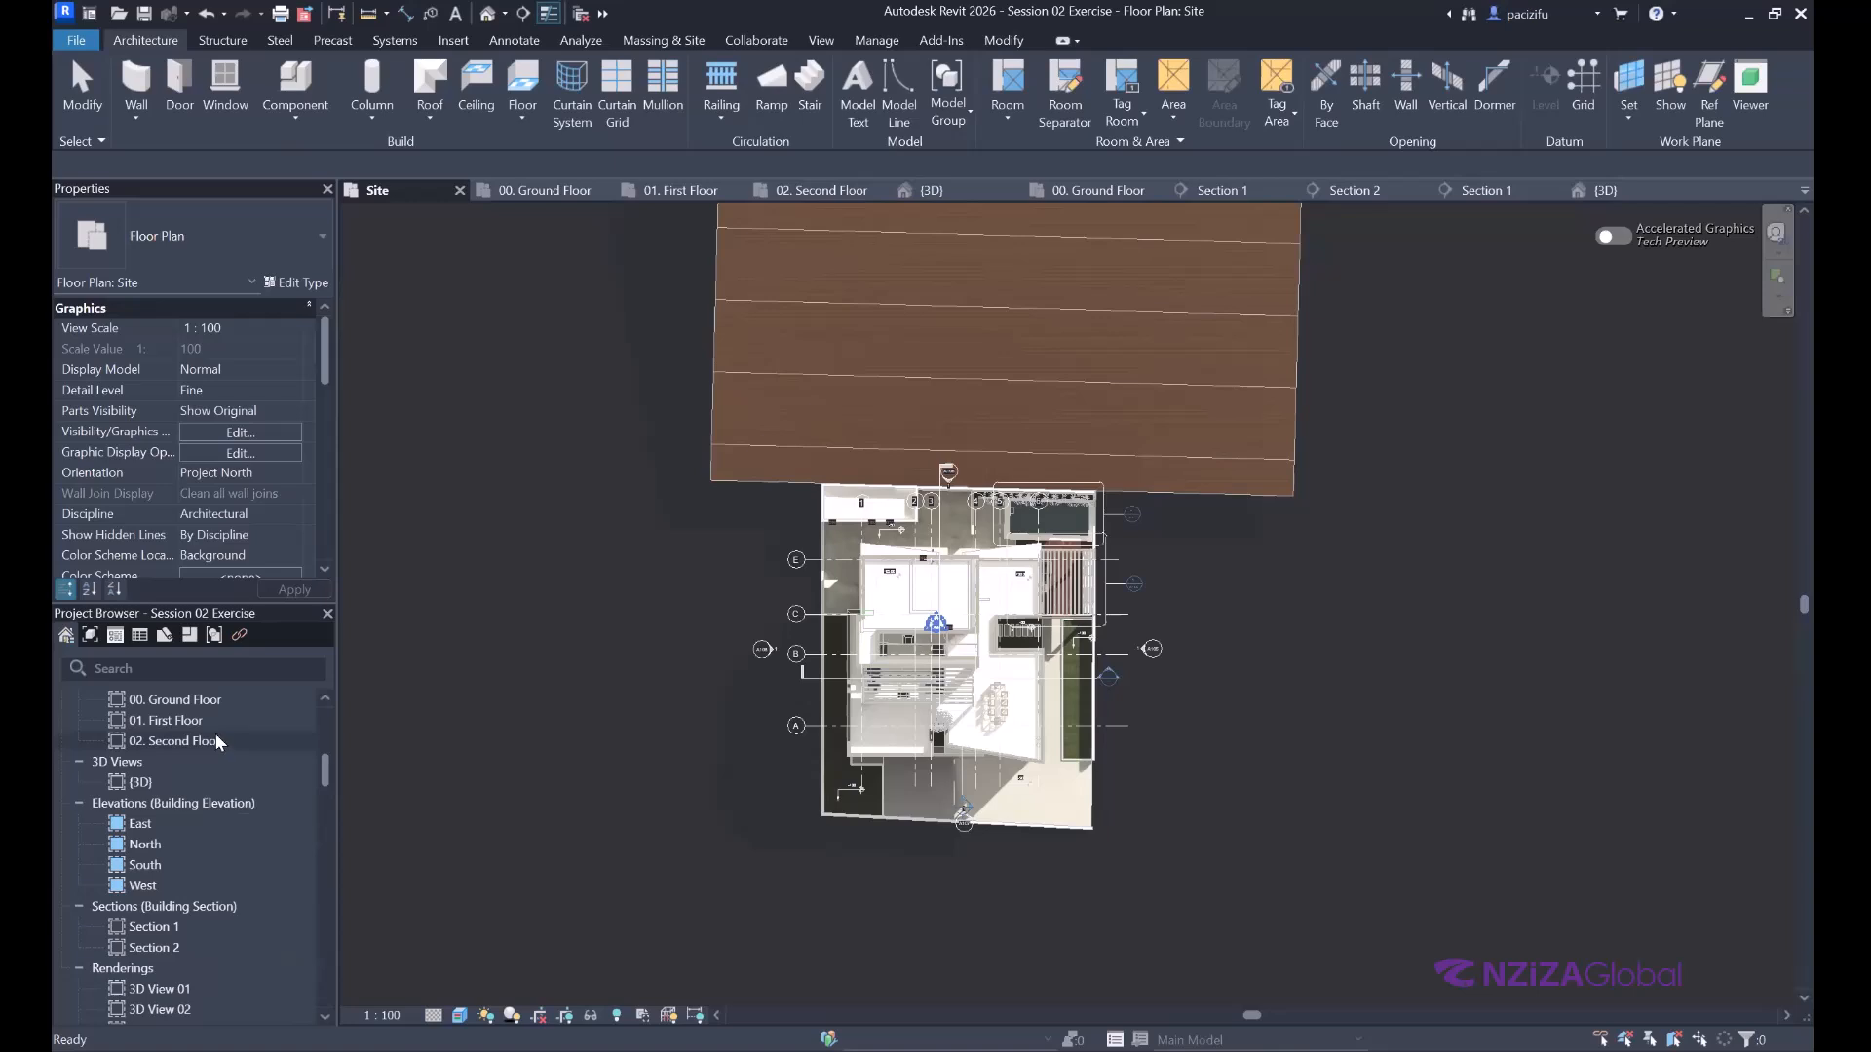
left_click(834, 39)
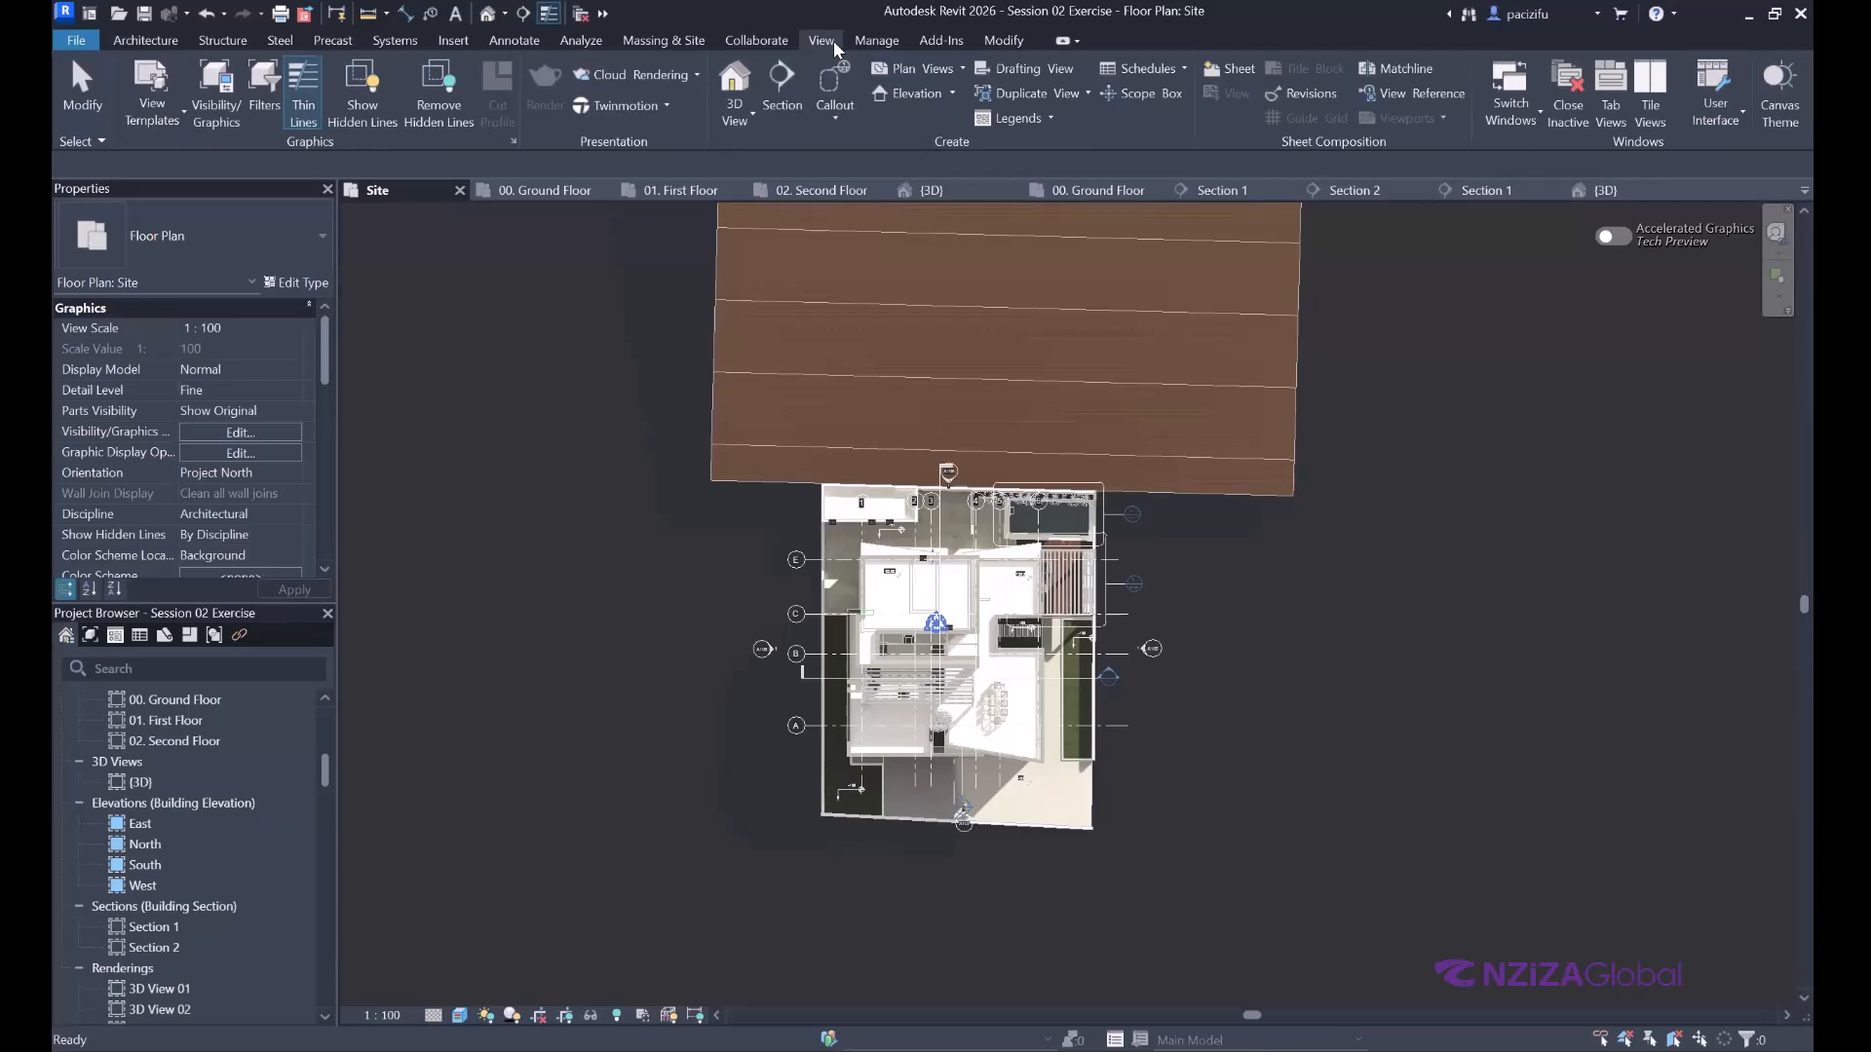
left_click(1186, 73)
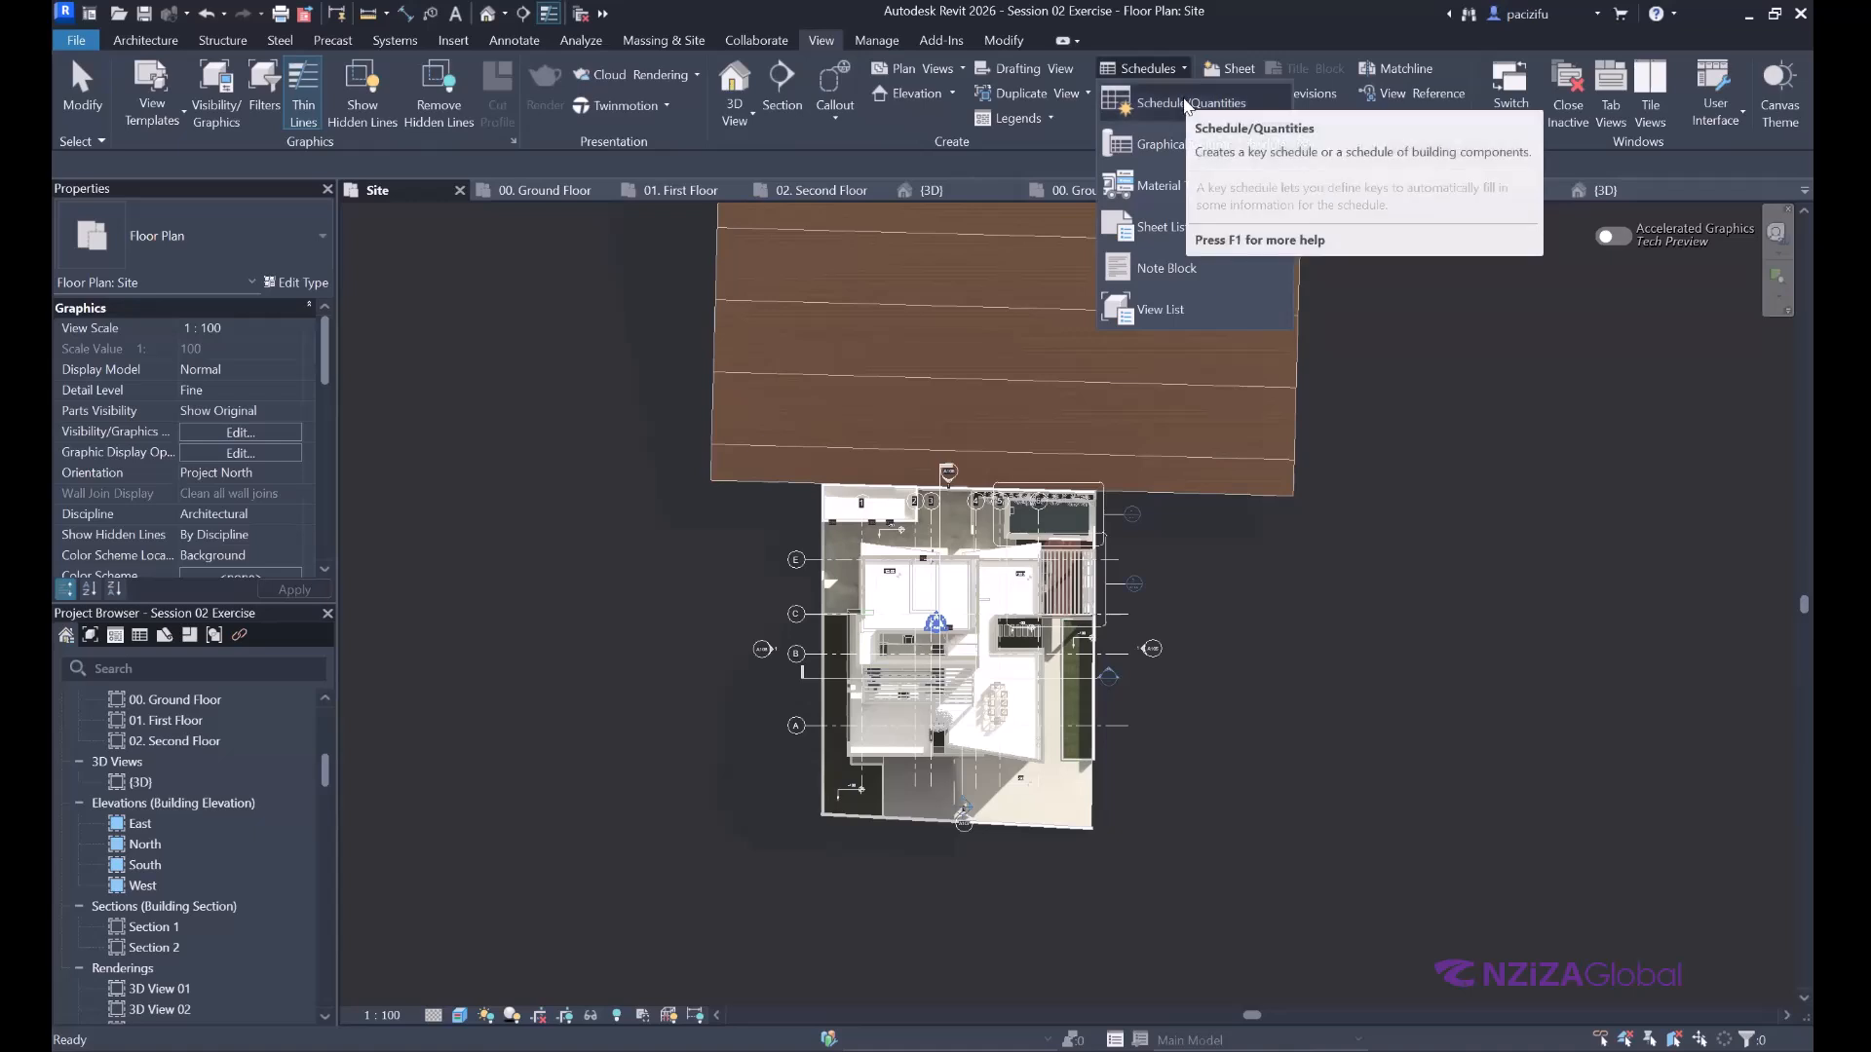
left_click(1187, 104)
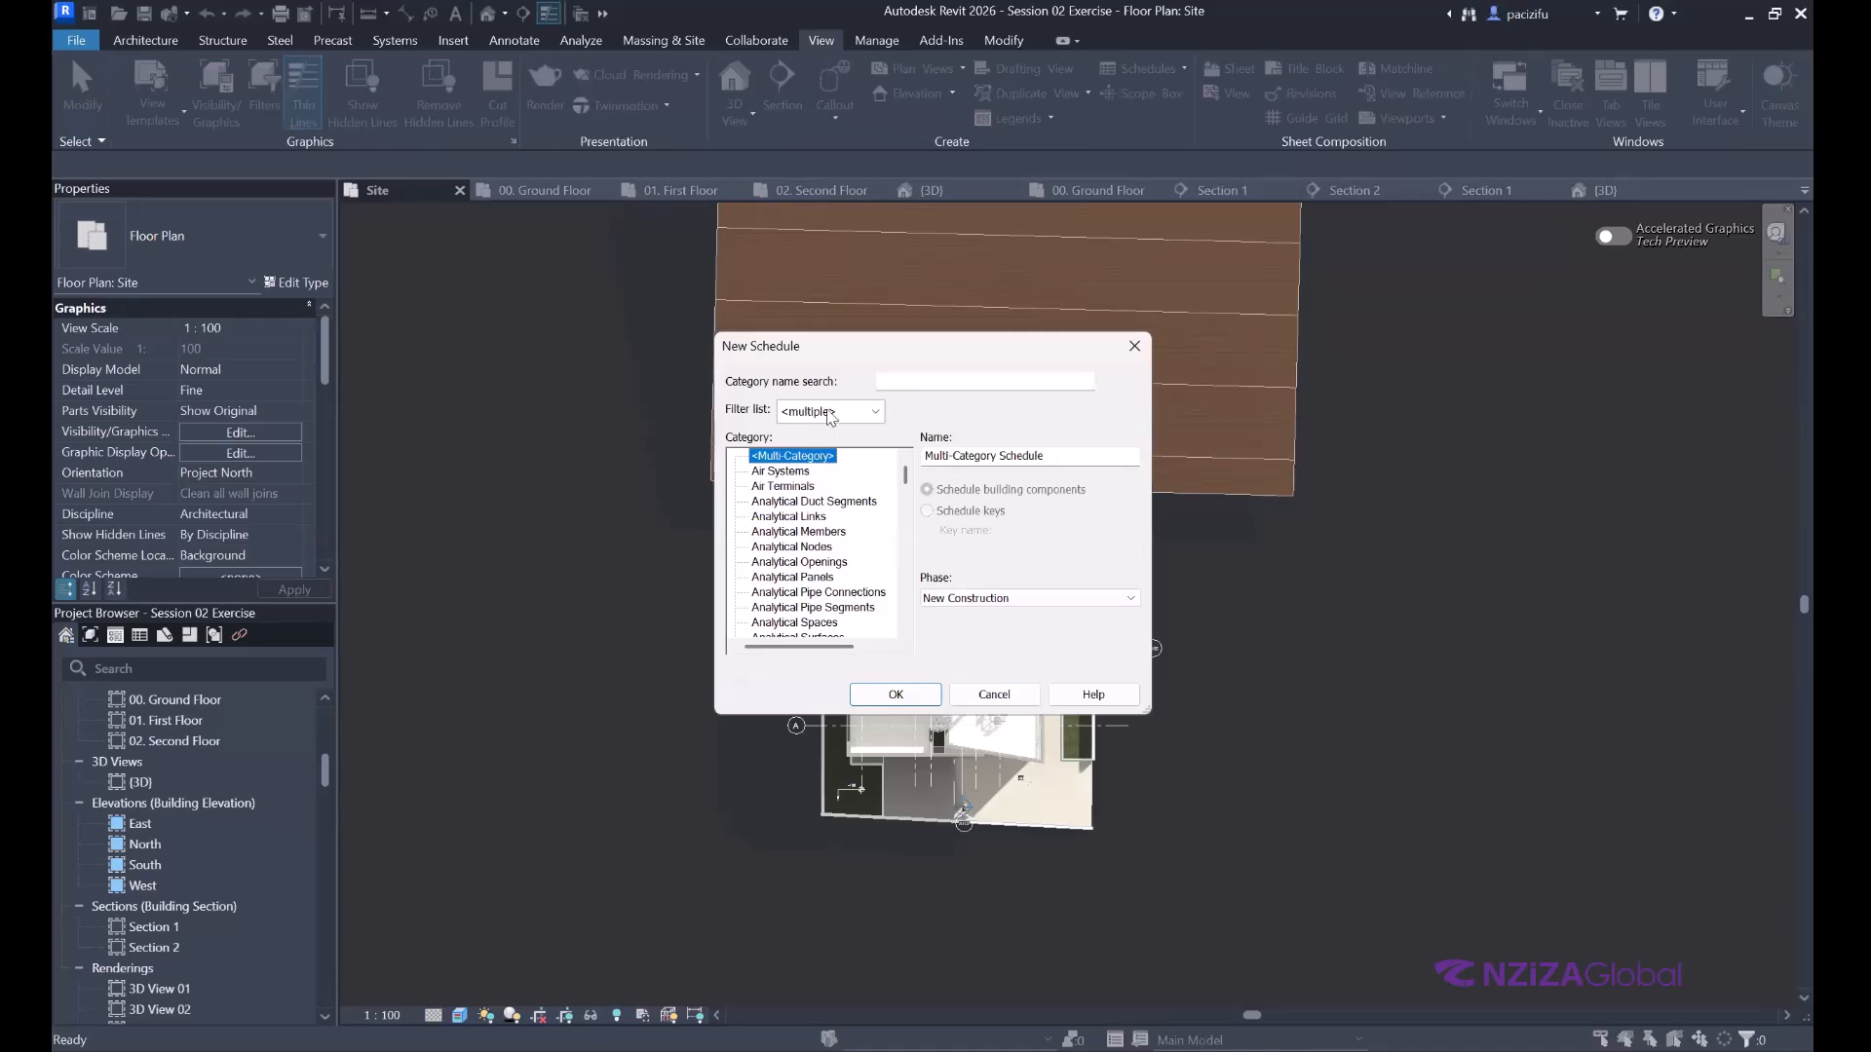
Limit the new schedule's category filter to Architecture, excluding Structure, Mechanical, Electrical and Piping.
left_click(835, 413)
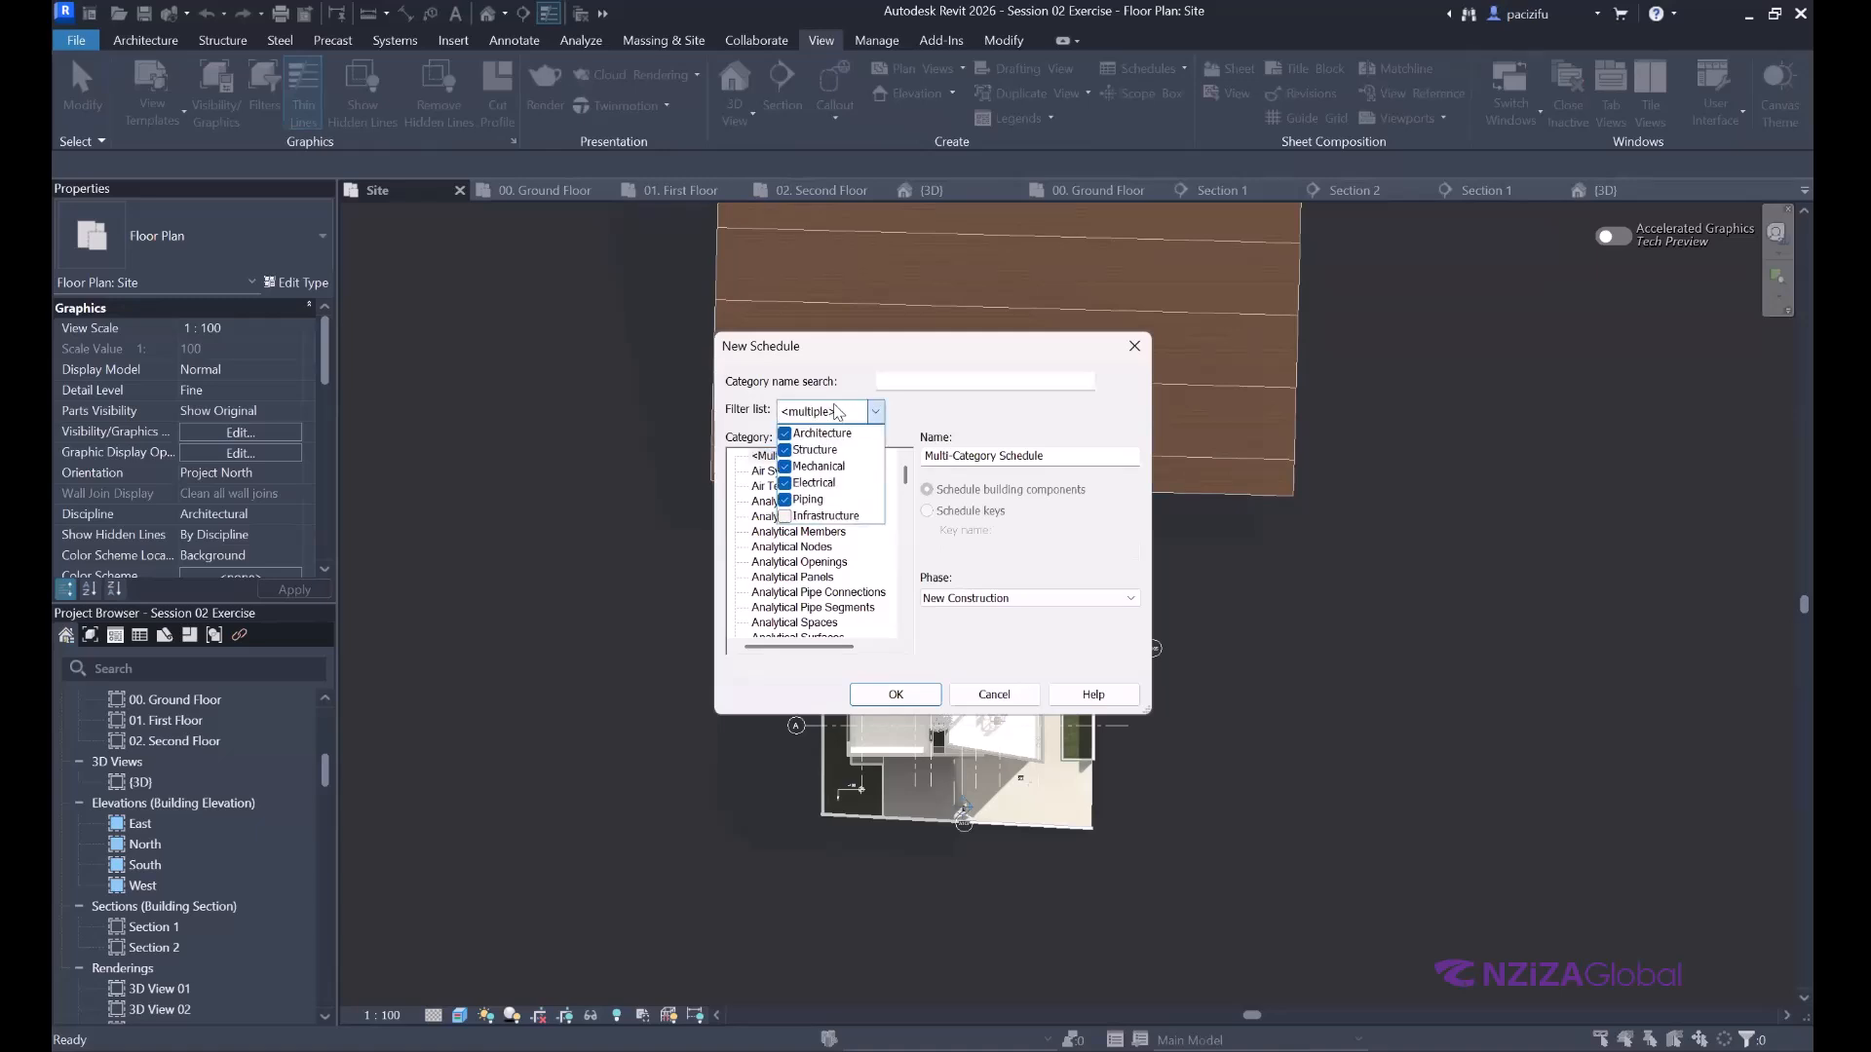
left_click(784, 449)
left_click(786, 467)
left_click(786, 482)
left_click(785, 500)
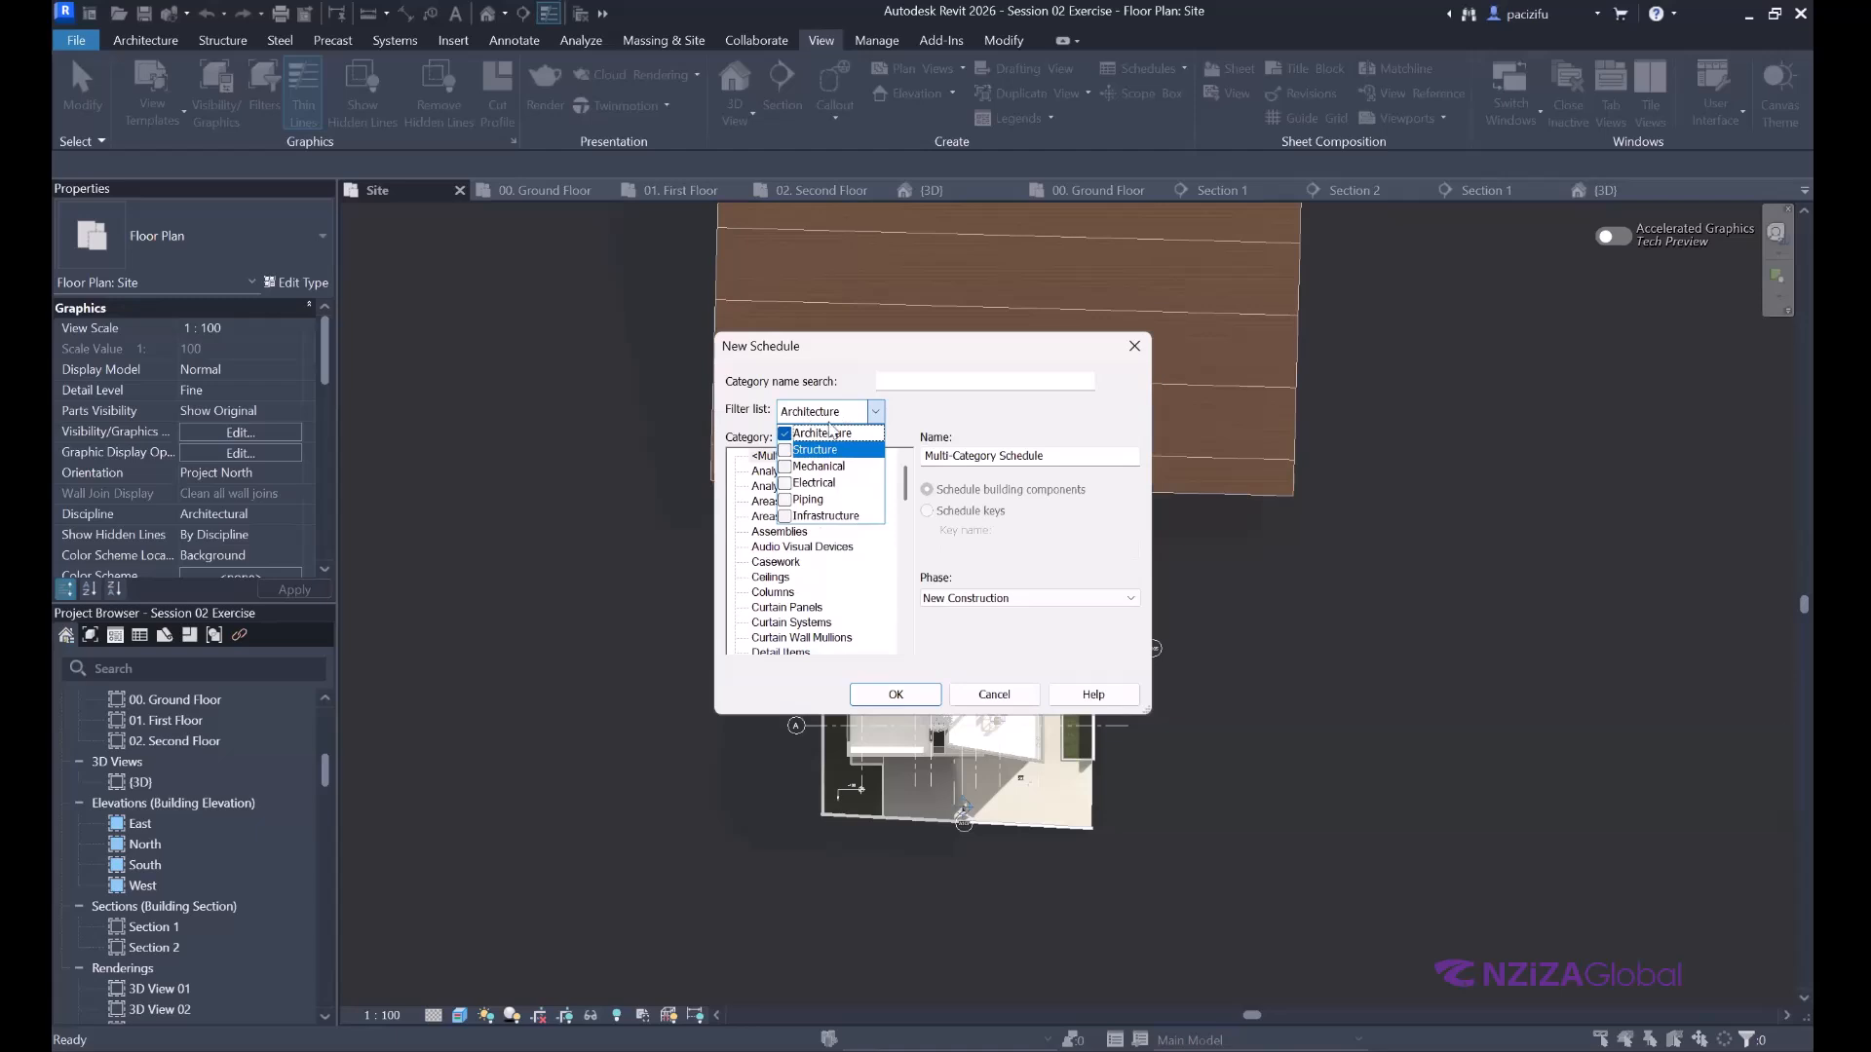
left_click(808, 433)
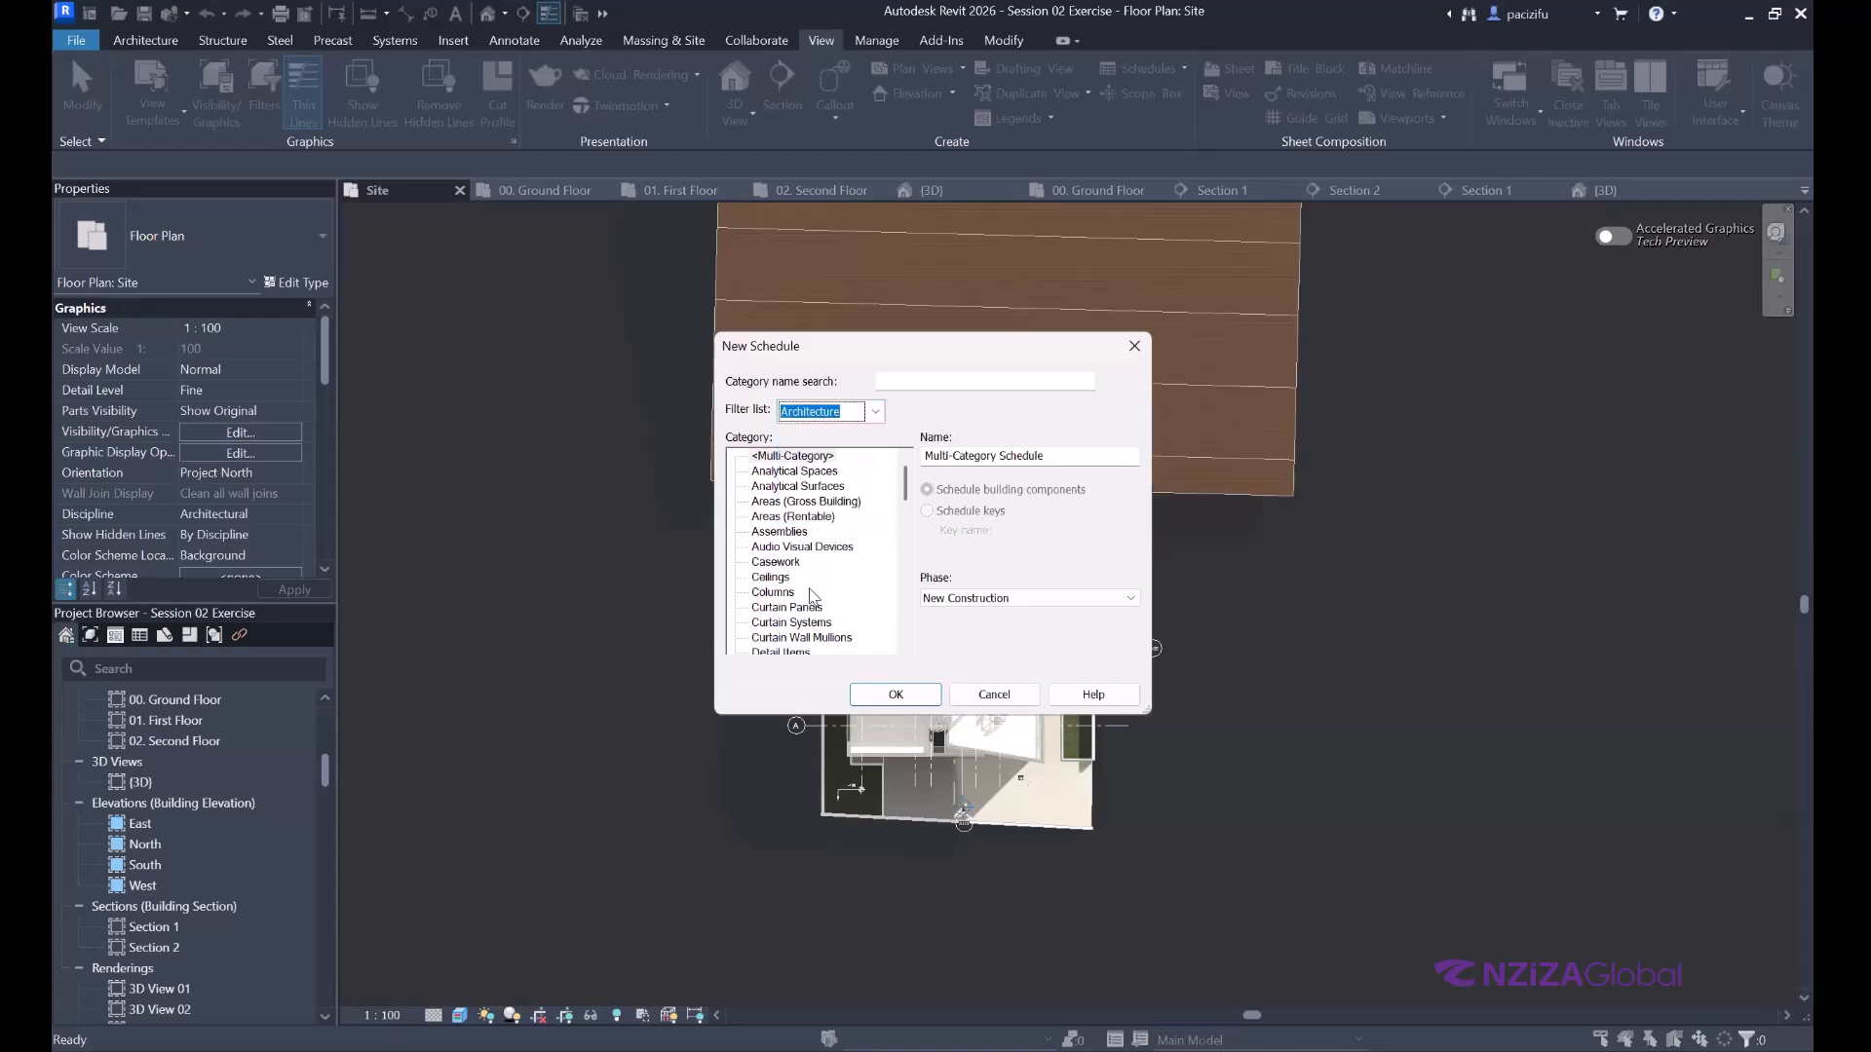
Create a Window Schedule of building components from the Windows category, in the New Construction phase.
scroll(809, 595, "down", 3)
scroll(808, 595, "down", 5)
scroll(808, 594, "down", 6)
scroll(807, 591, "down", 3)
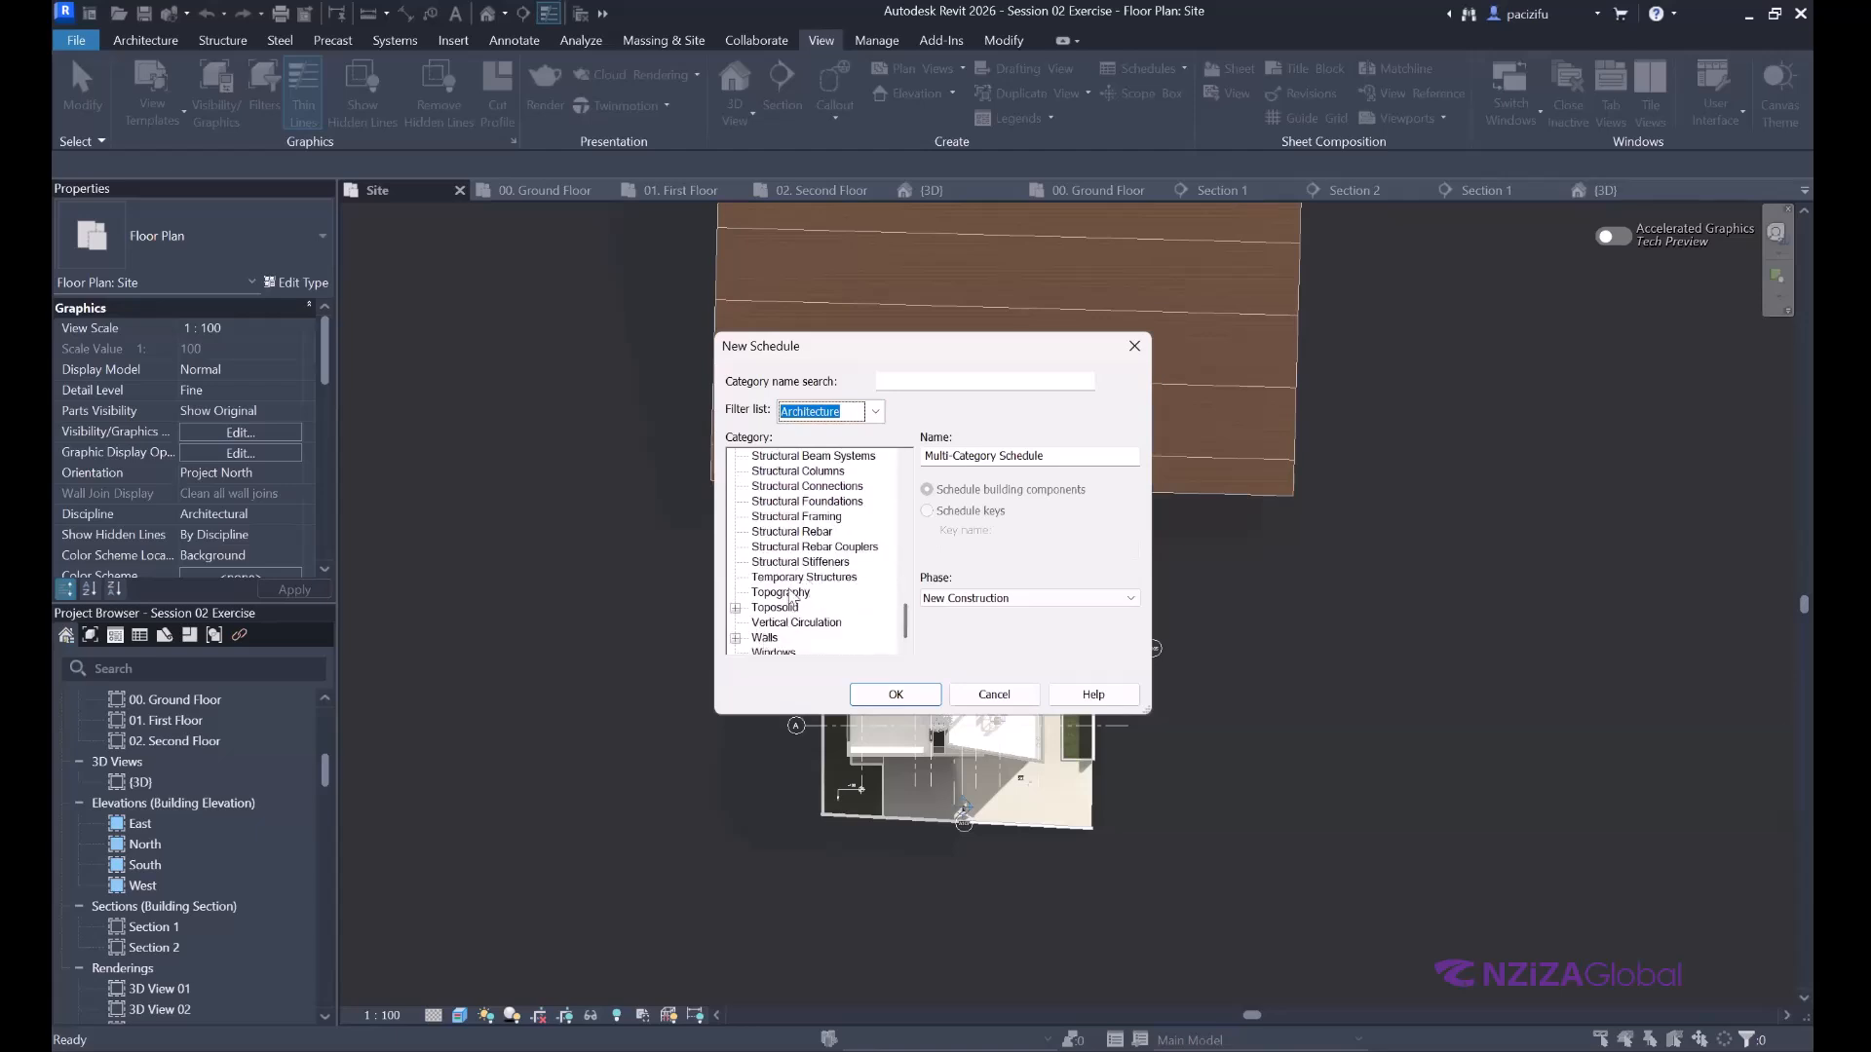
left_click(766, 638)
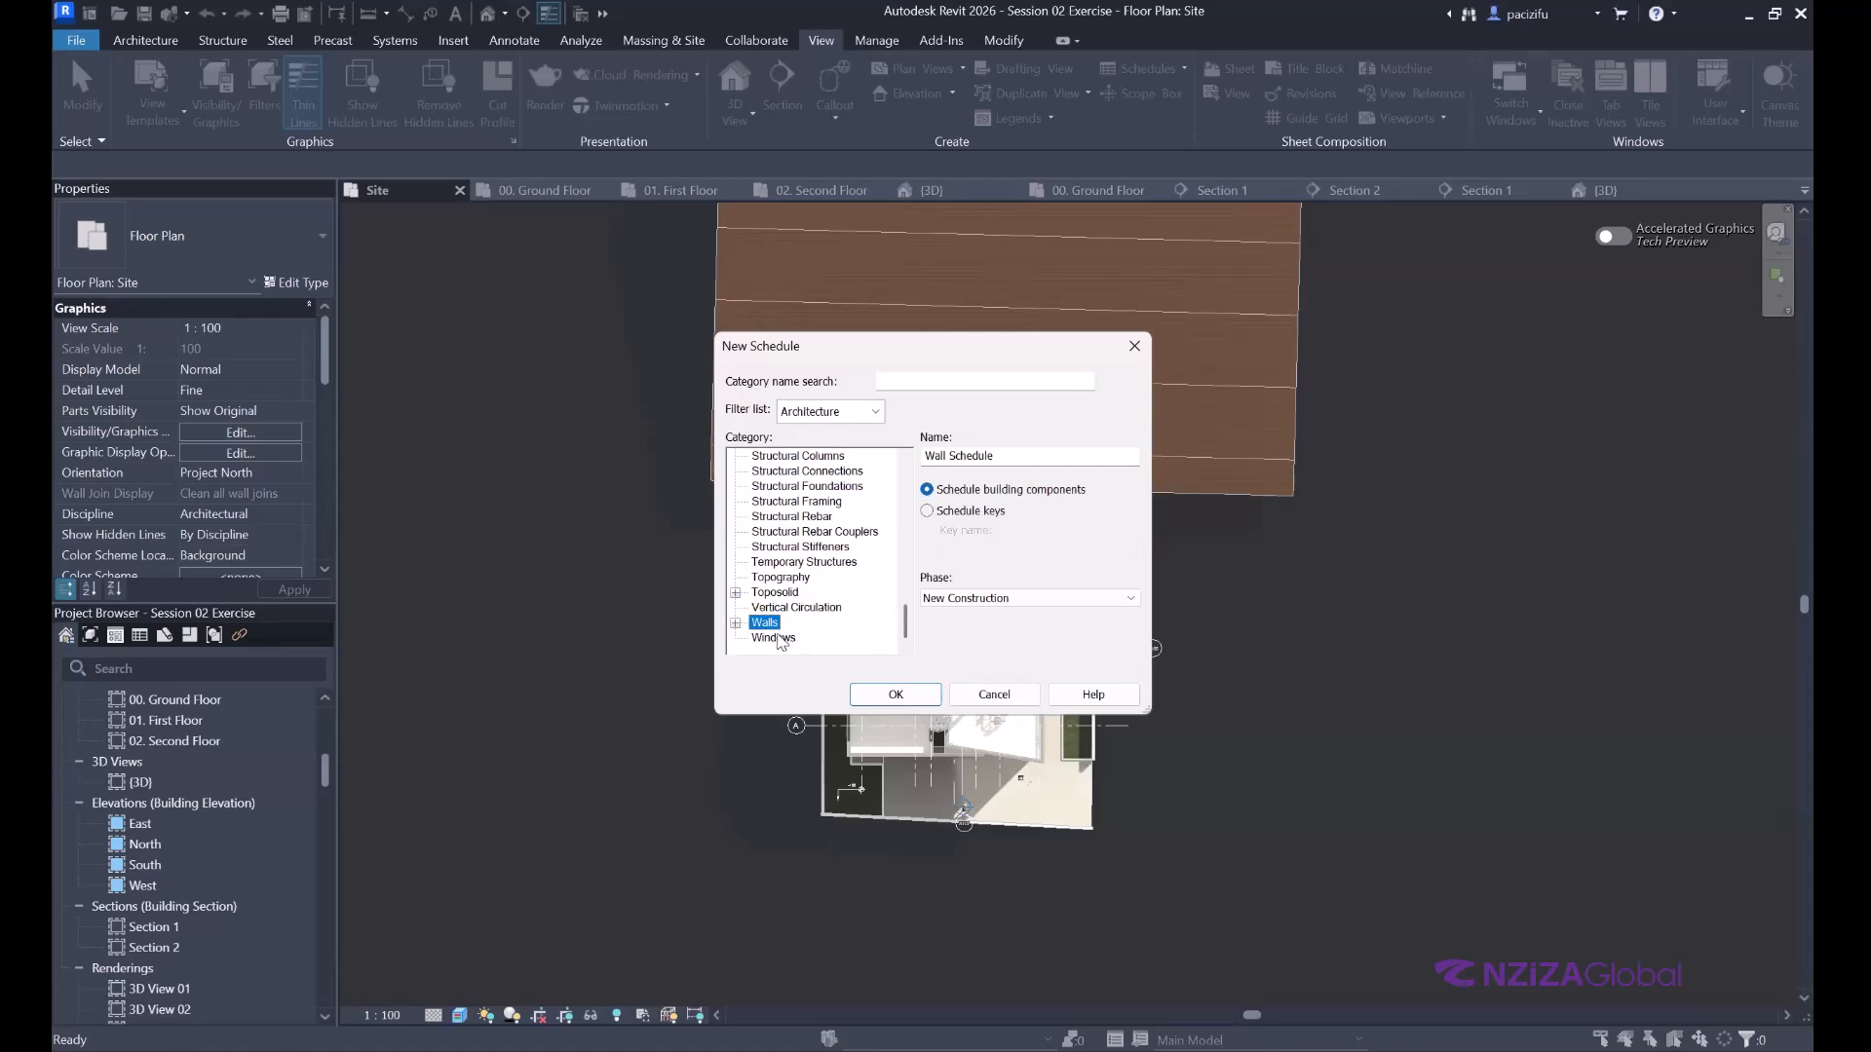
left_click(780, 639)
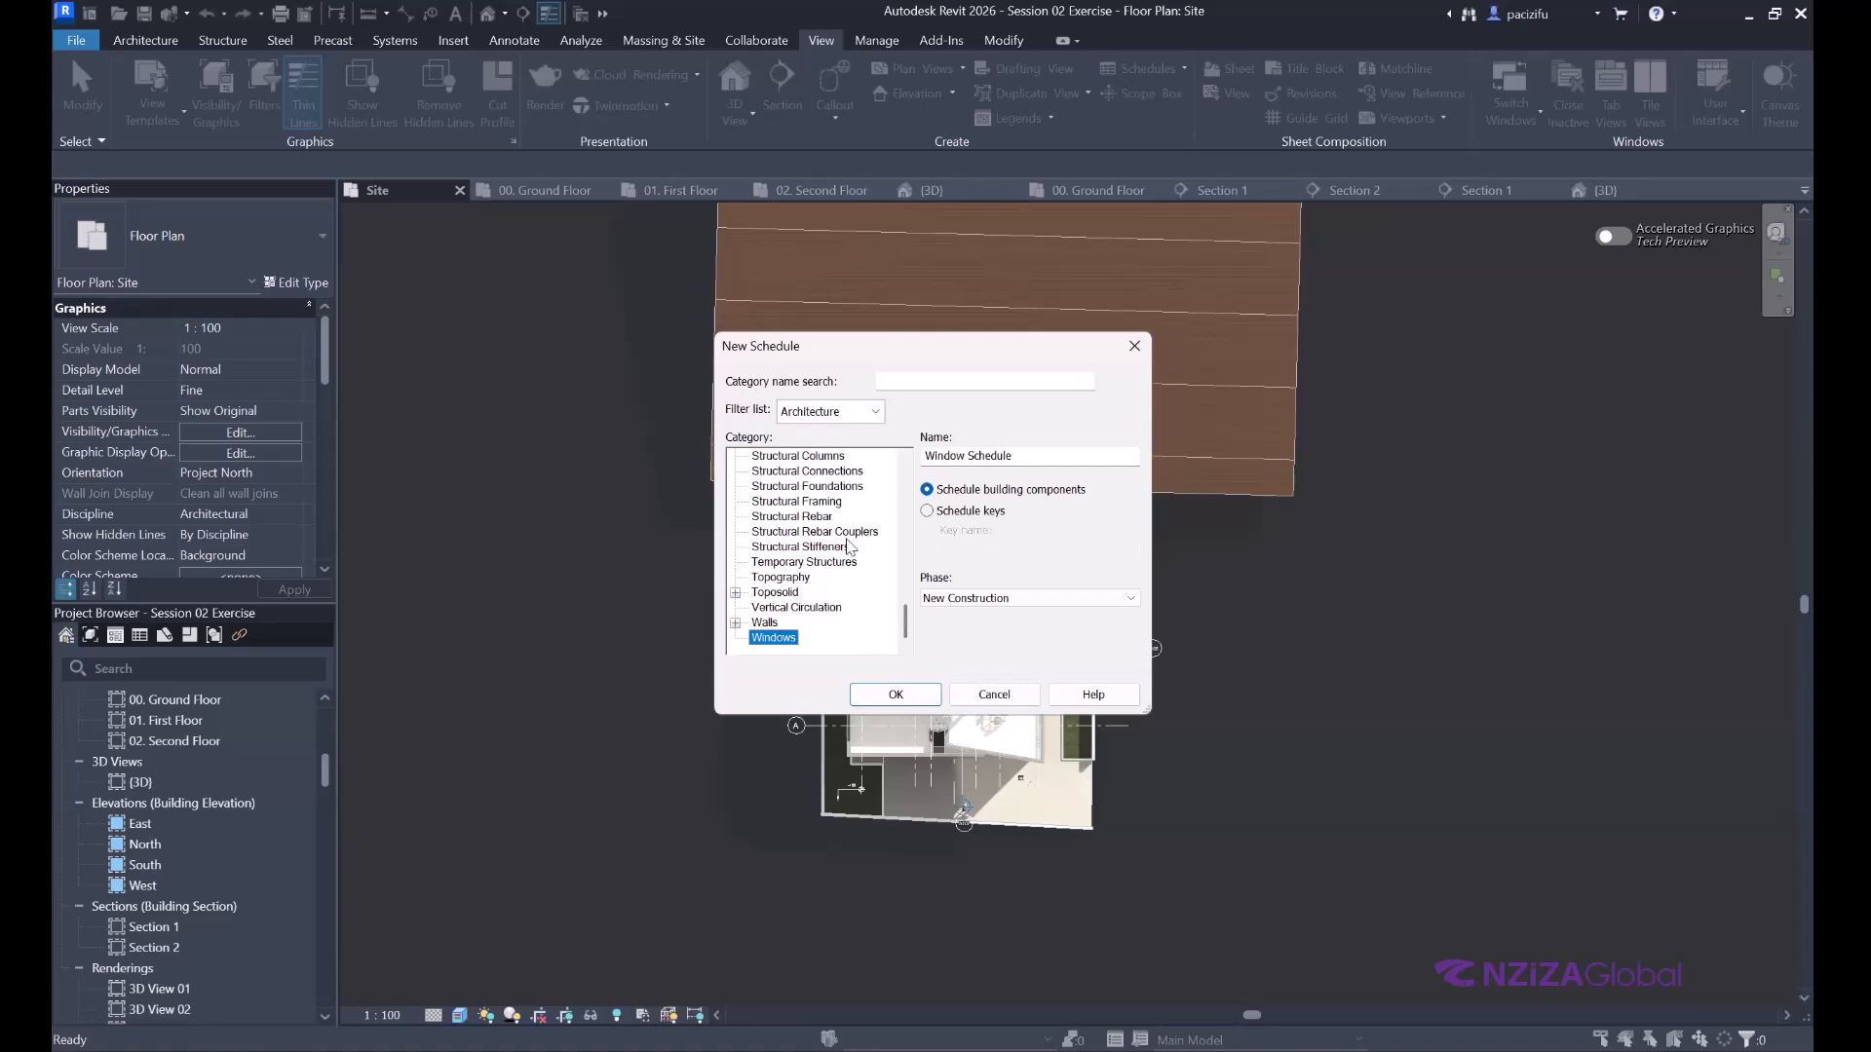
left_click_drag(906, 611, 960, 450)
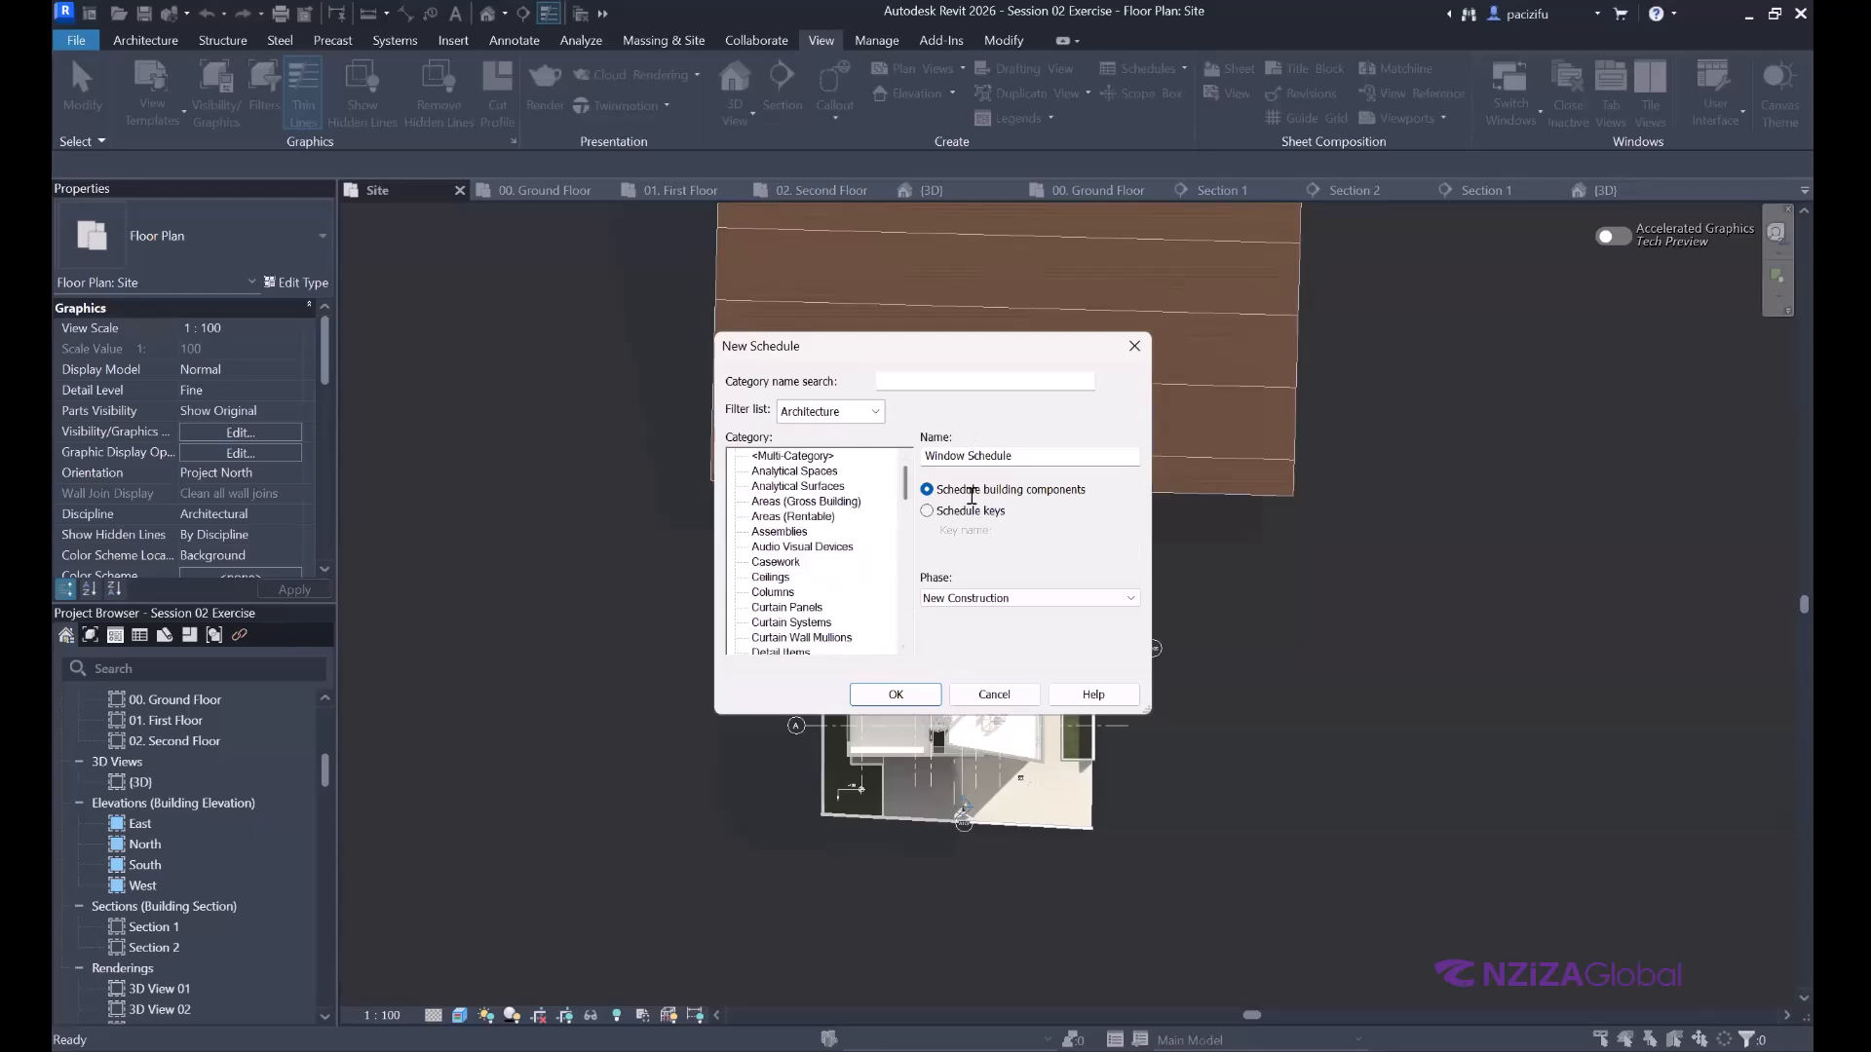
scroll(892, 509, "down", 4)
scroll(822, 648, "down", 10)
left_click(821, 638)
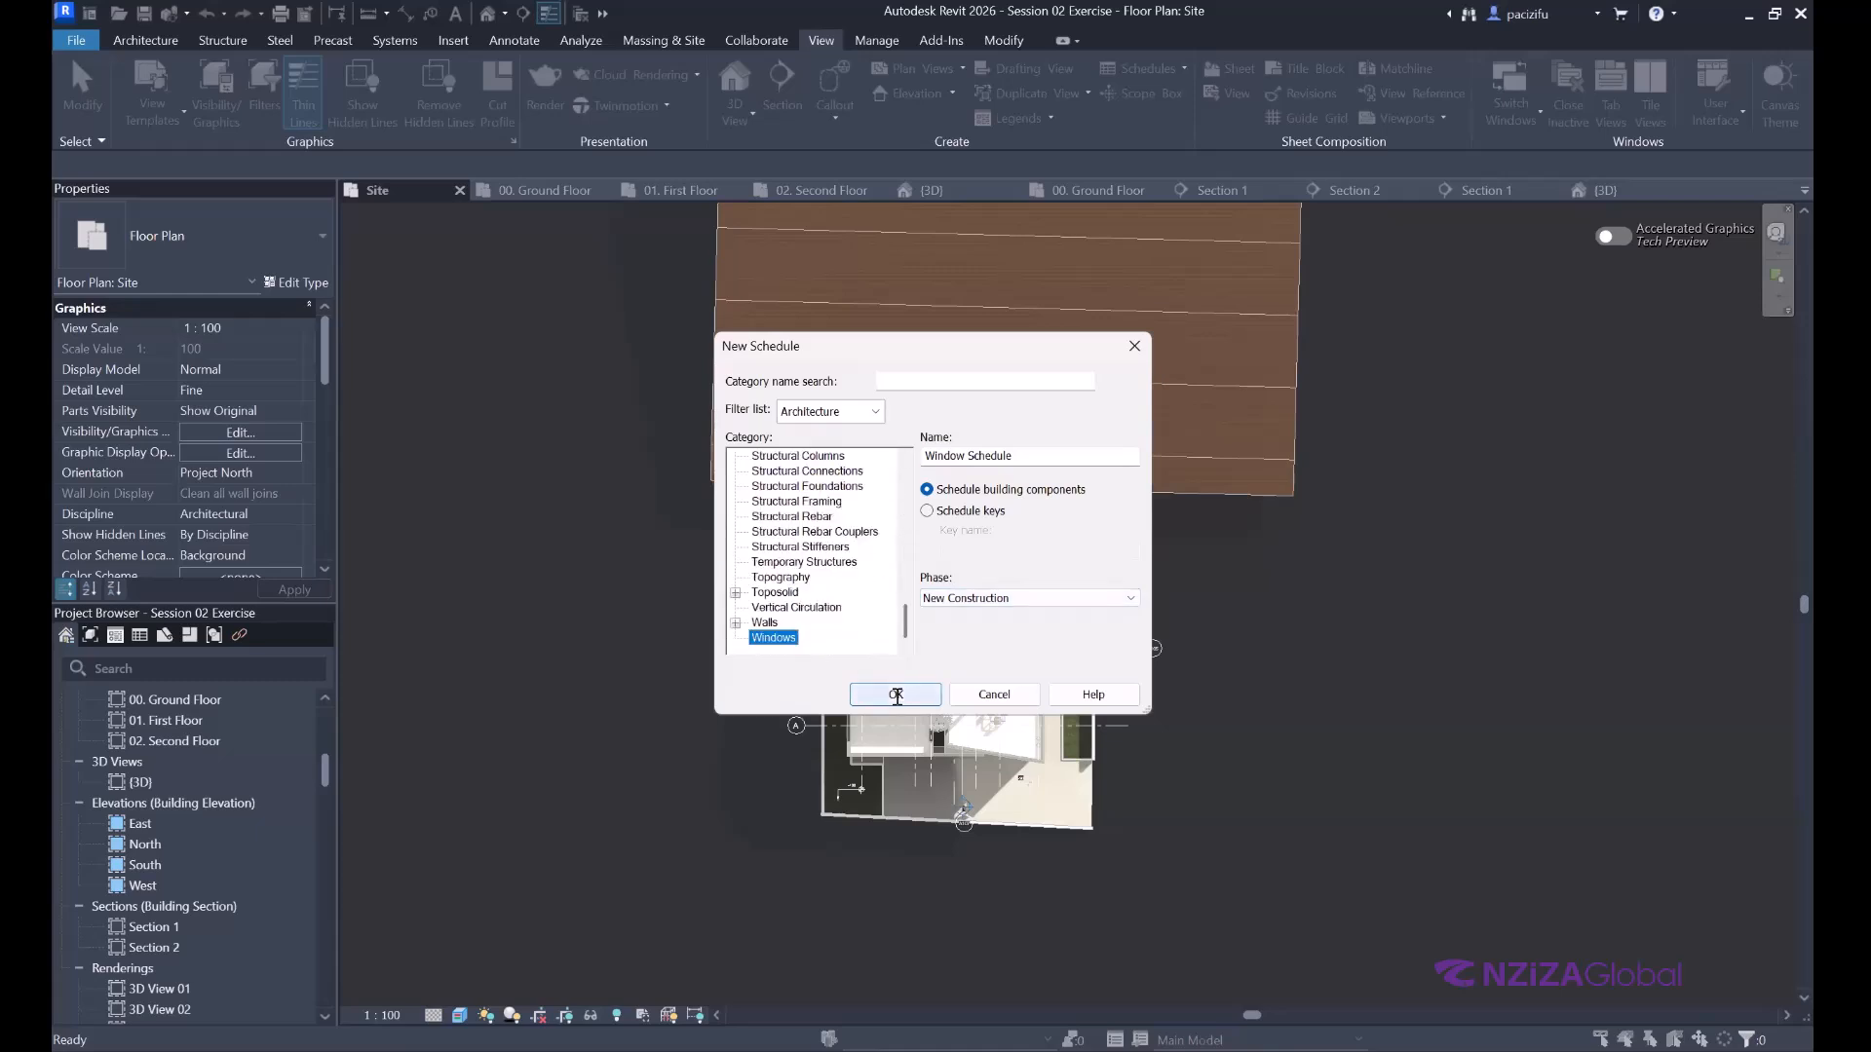
left_click(895, 694)
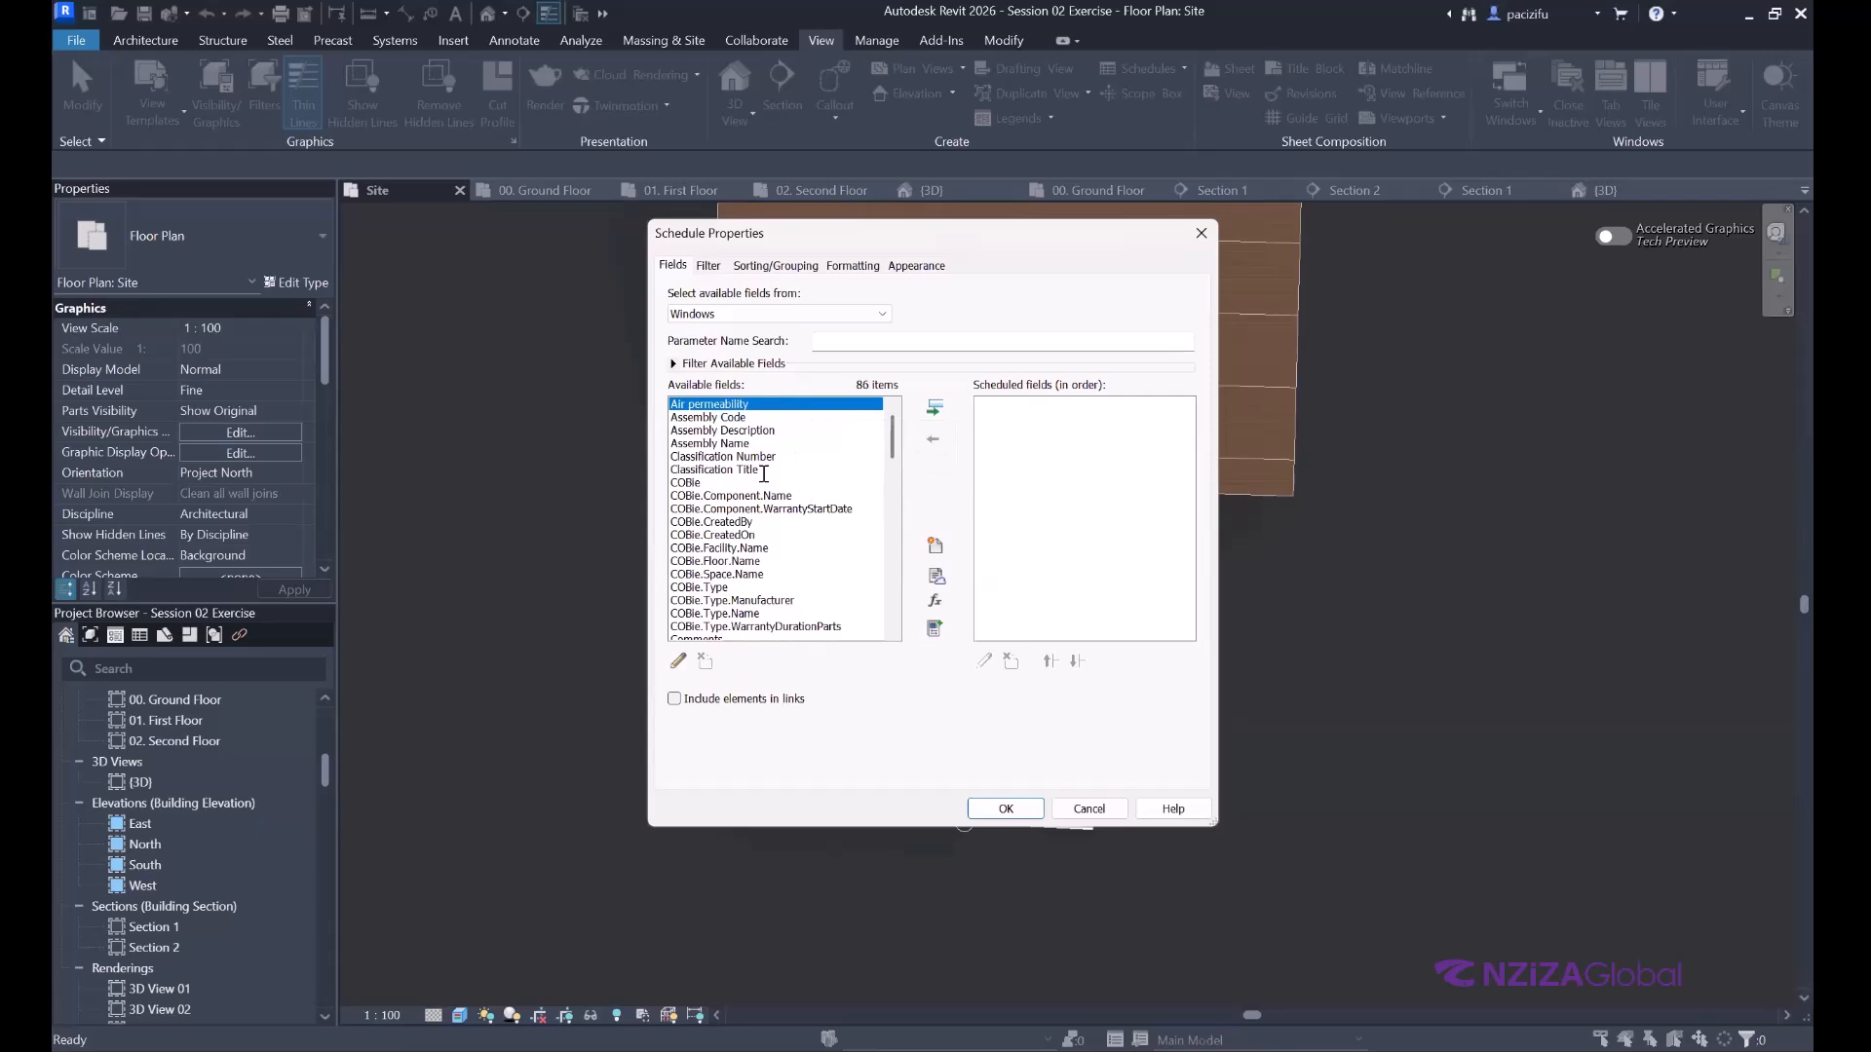
Add the Family and Type parameter to the window schedule's fields.
scroll(744, 498, "down", 3)
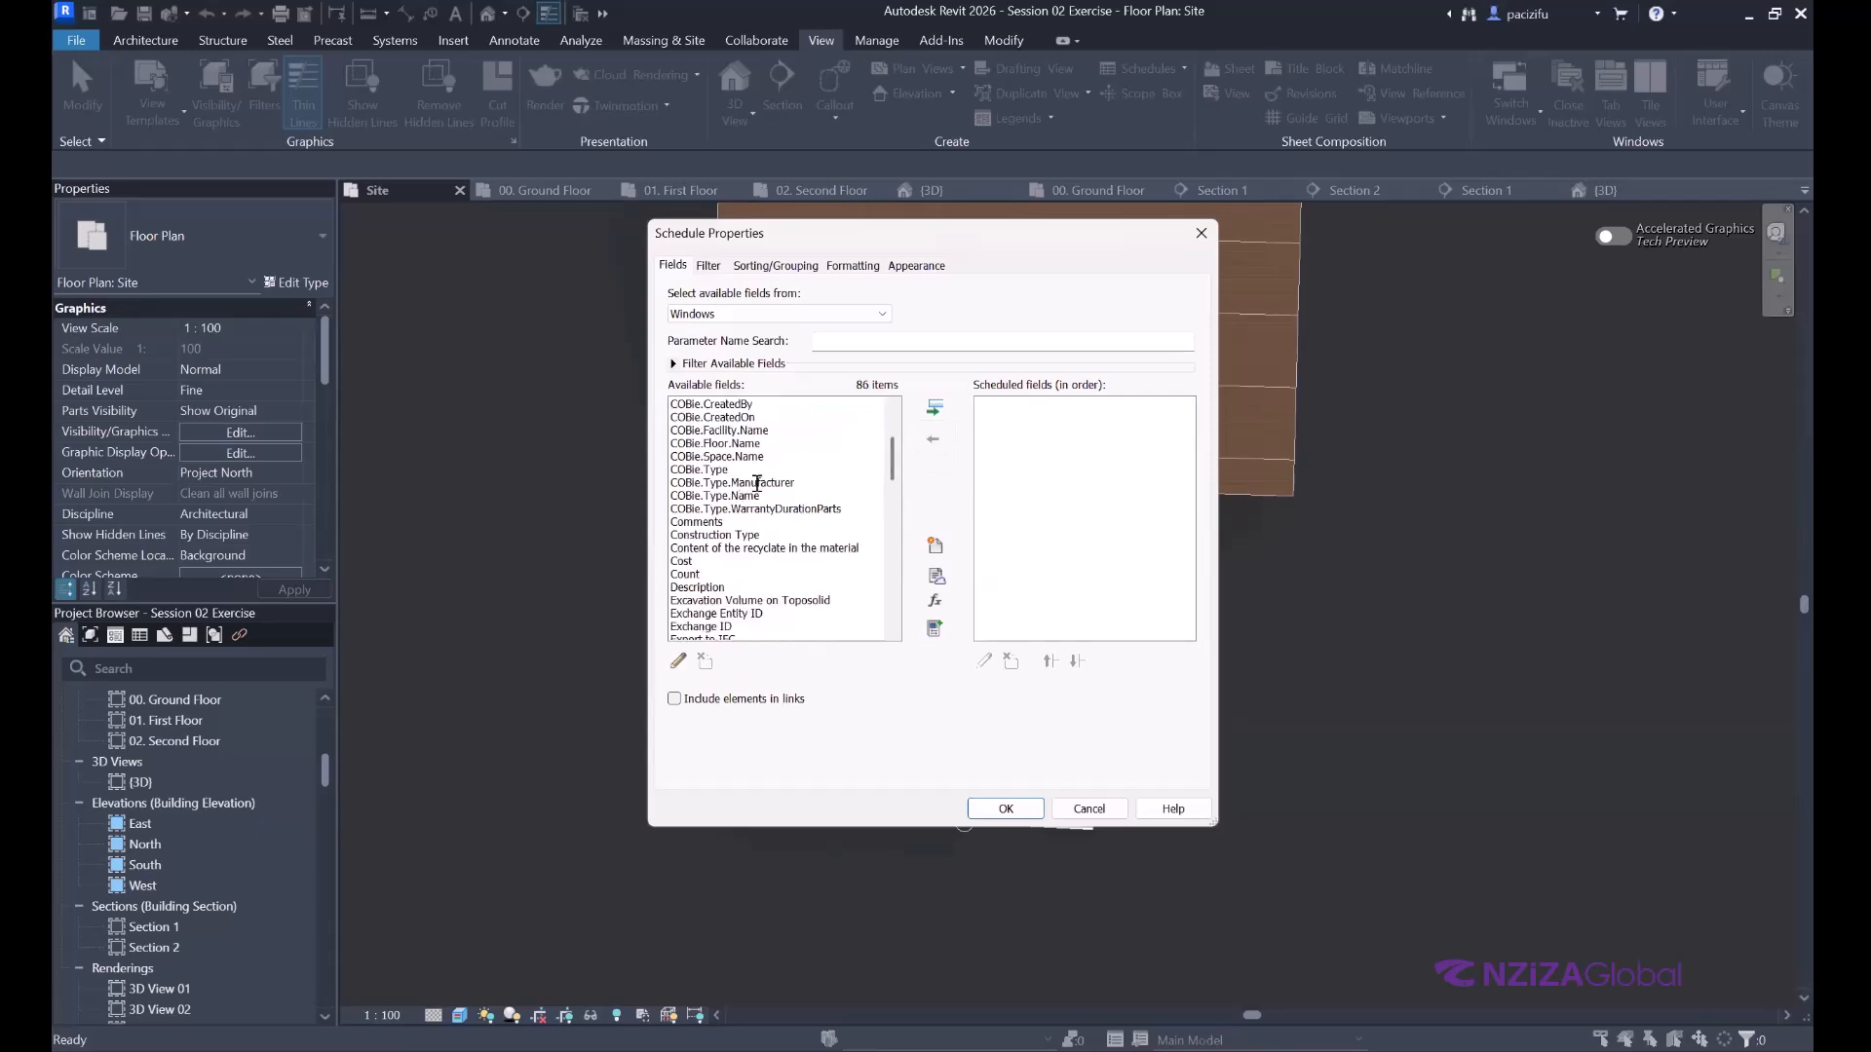
left_click(727, 470)
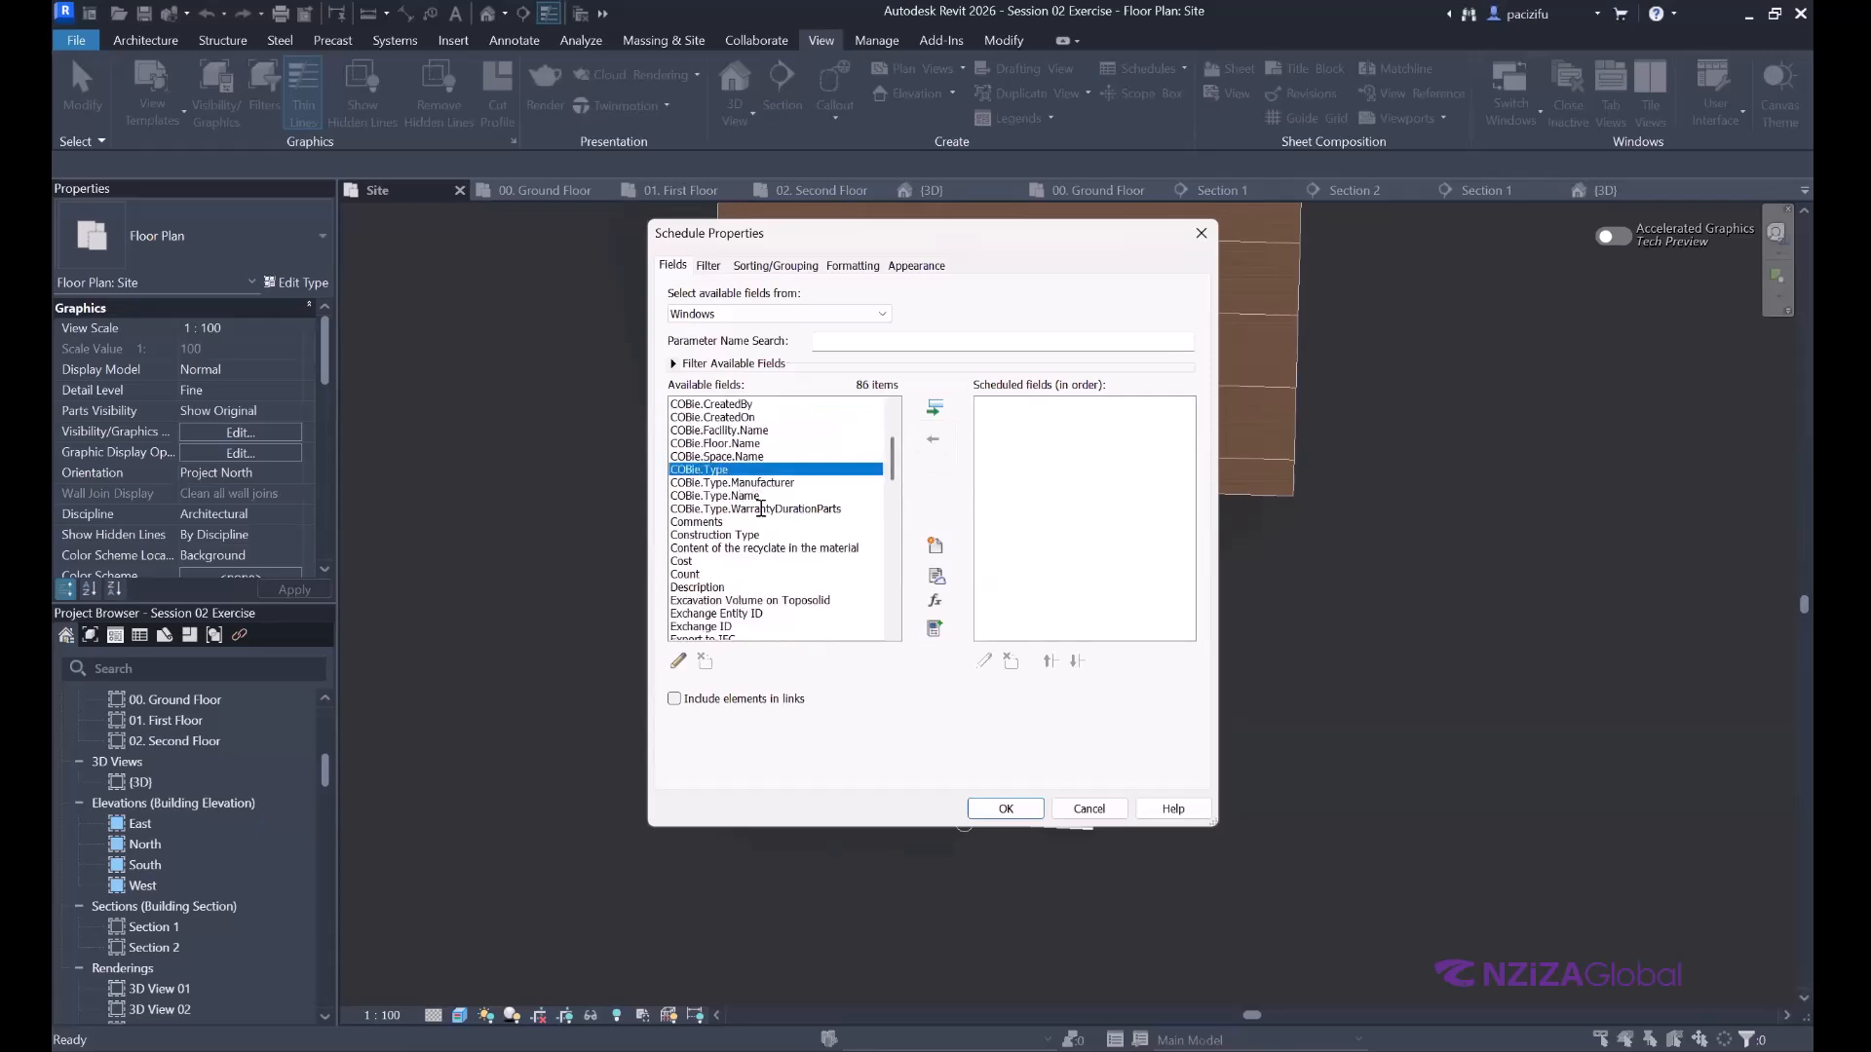
scroll(760, 508, "down", 3)
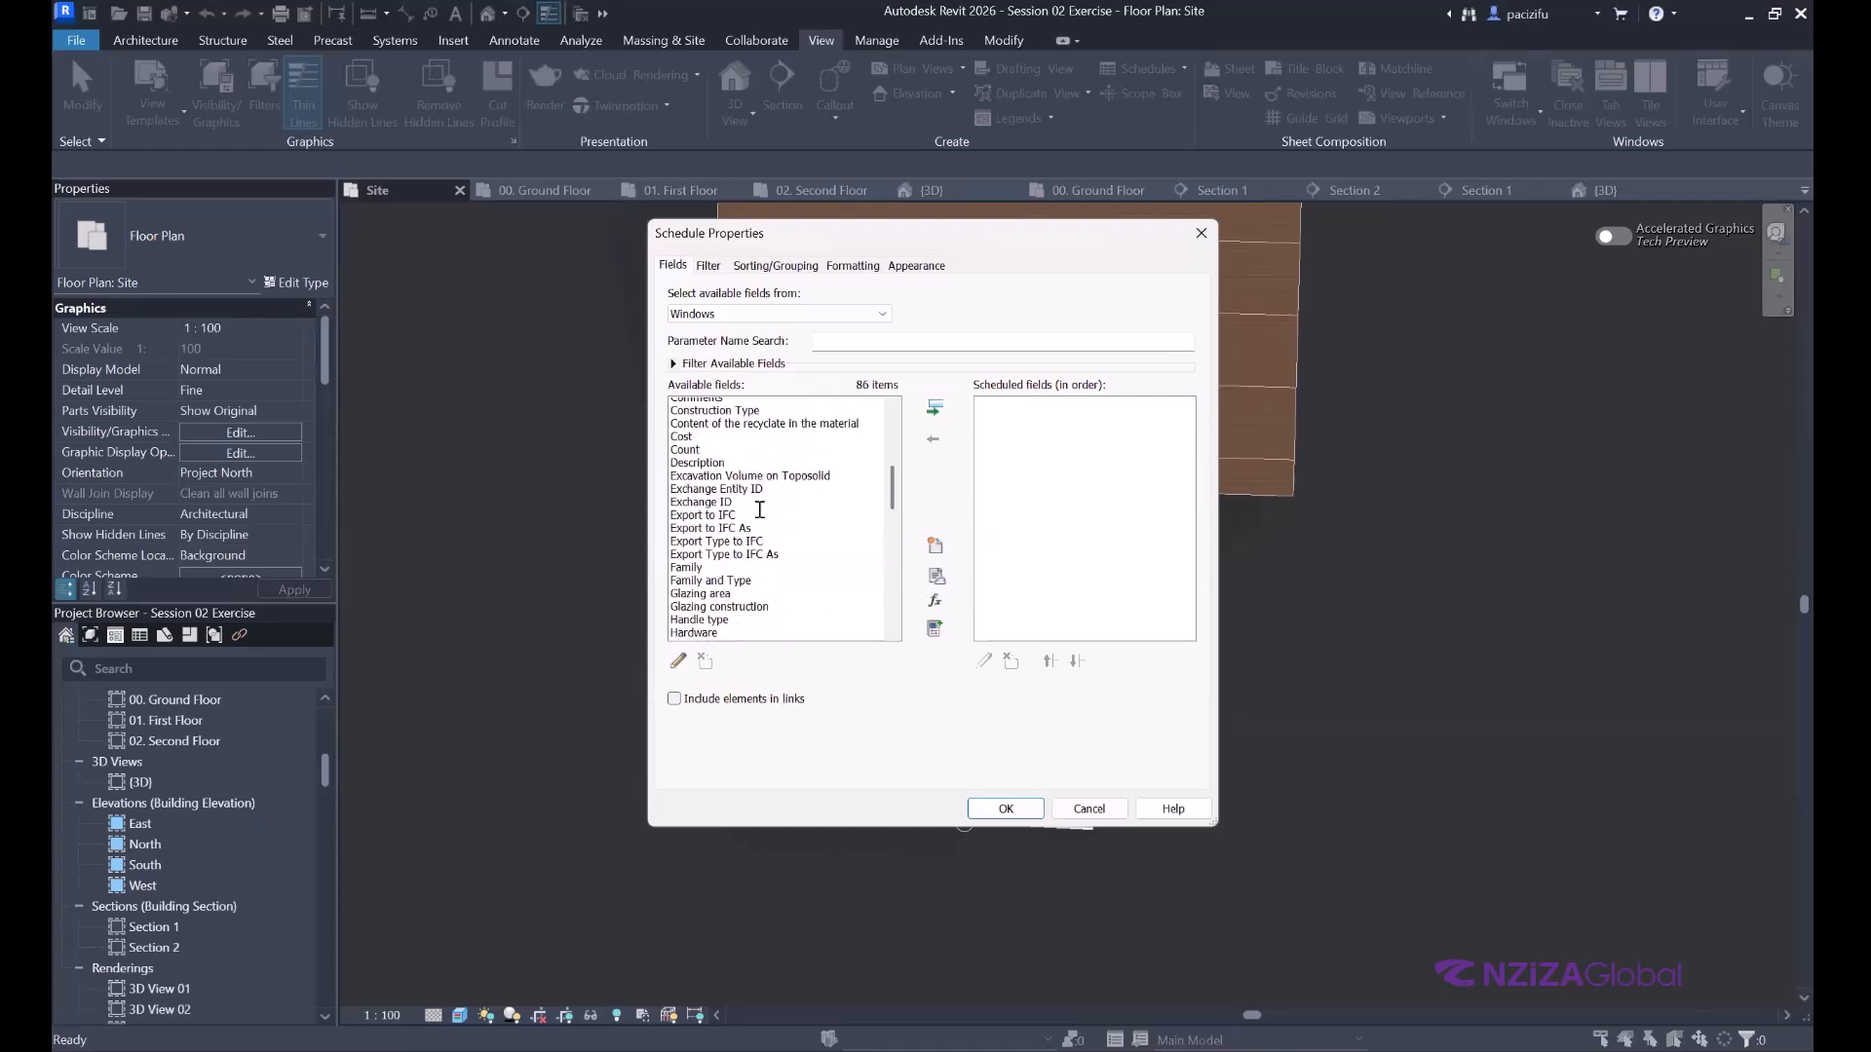
scroll(759, 509, "down", 2)
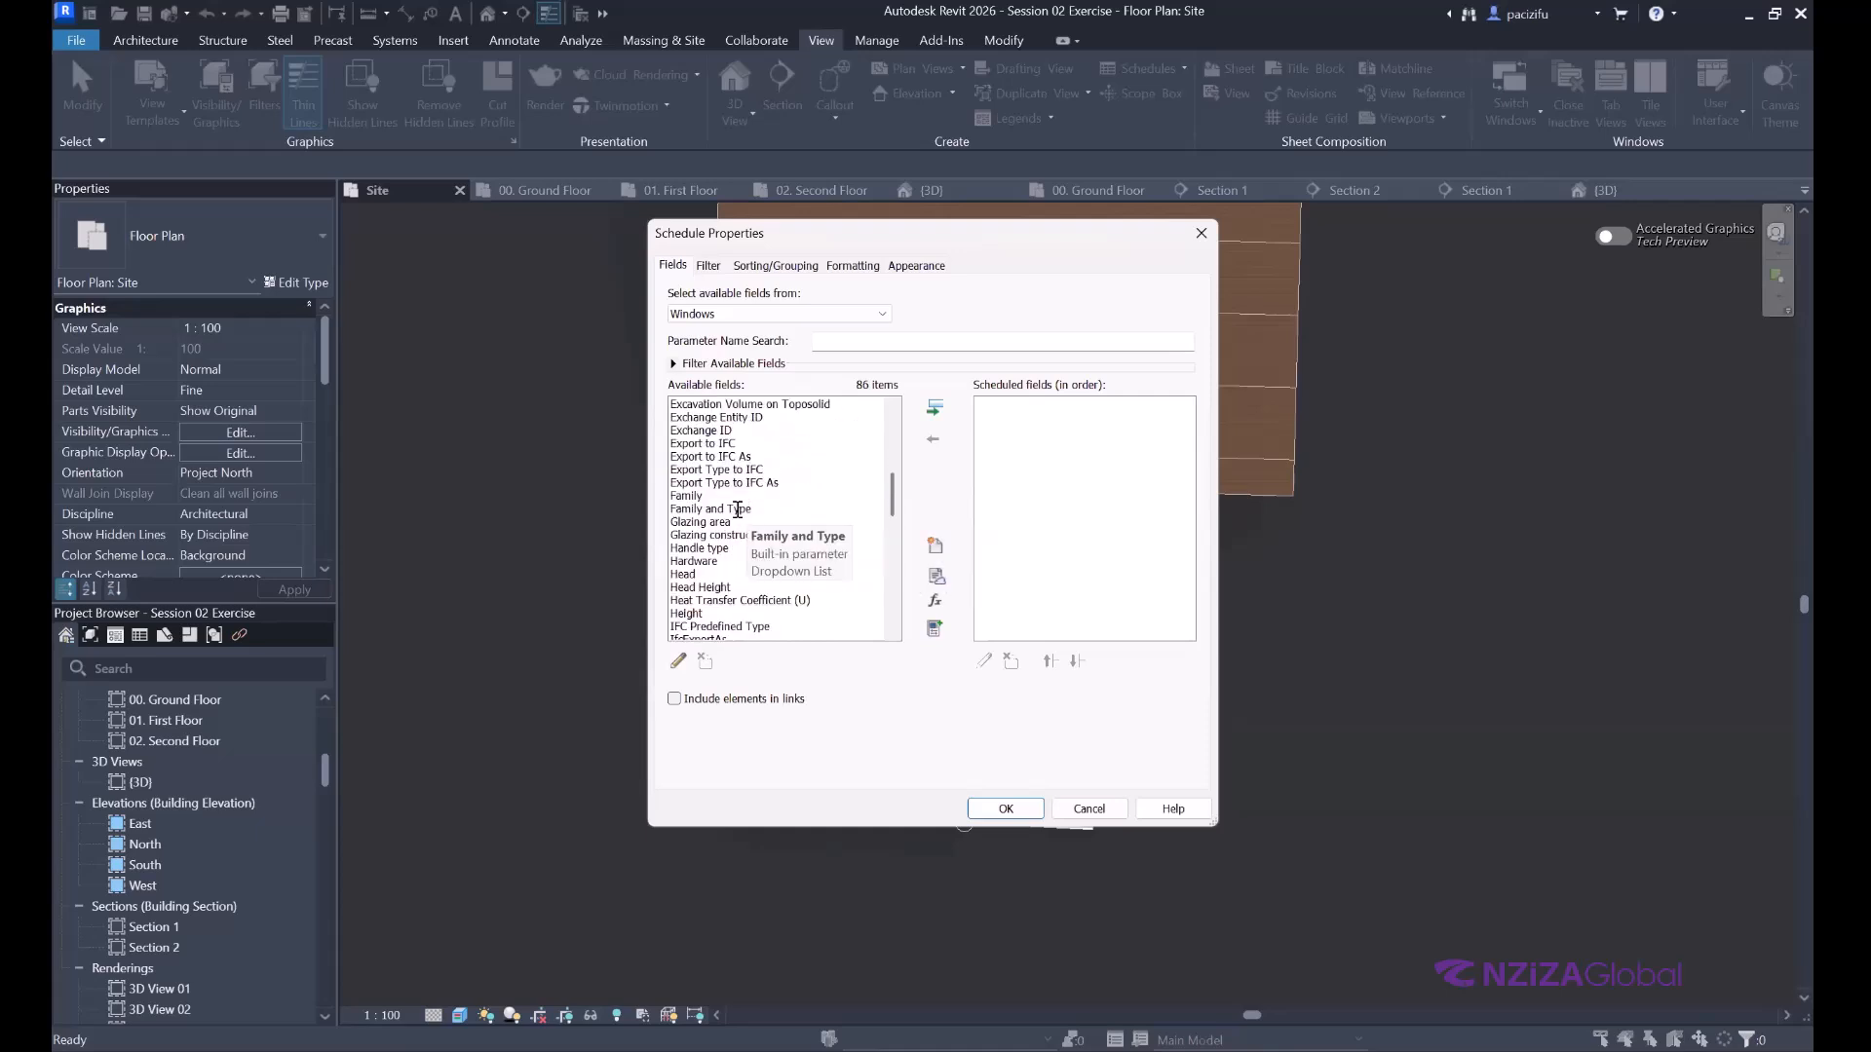
left_click(738, 509)
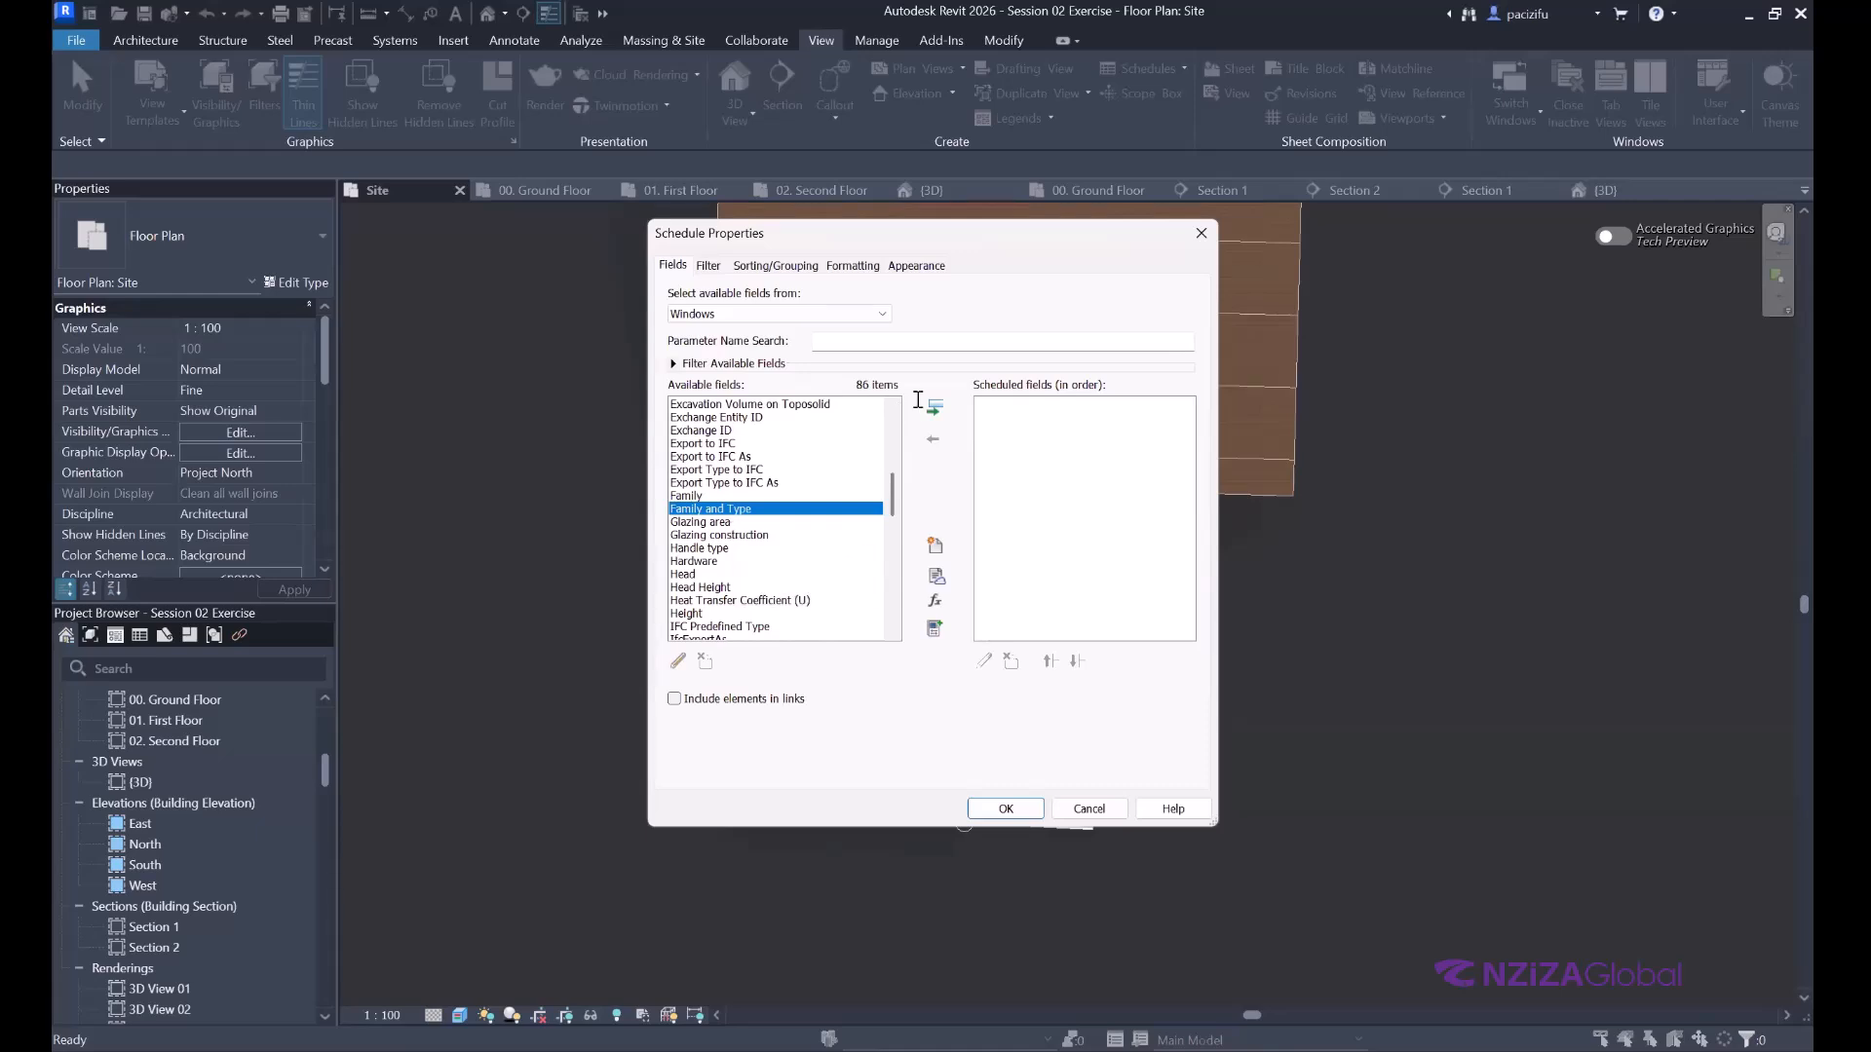
double_click(770, 513)
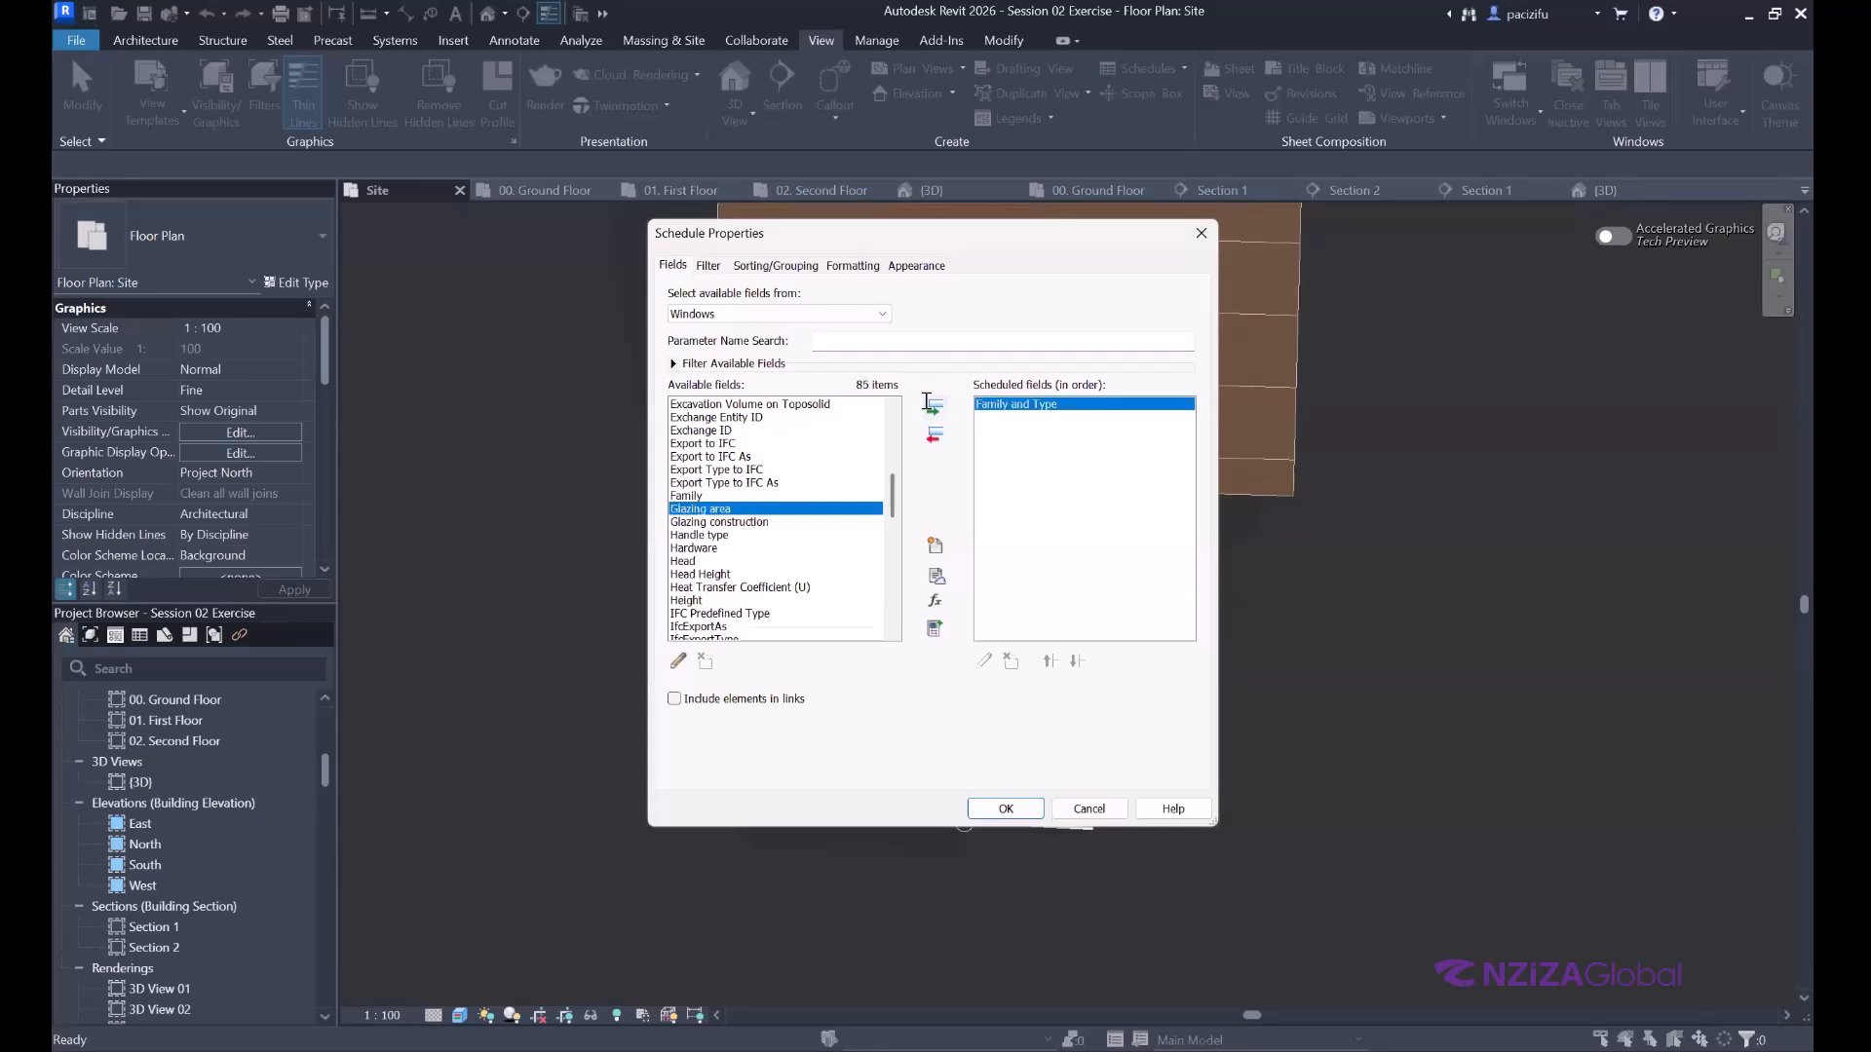
Add the Height parameter to the window schedule's fields after Family and Type.
scroll(750, 533, "down", 1)
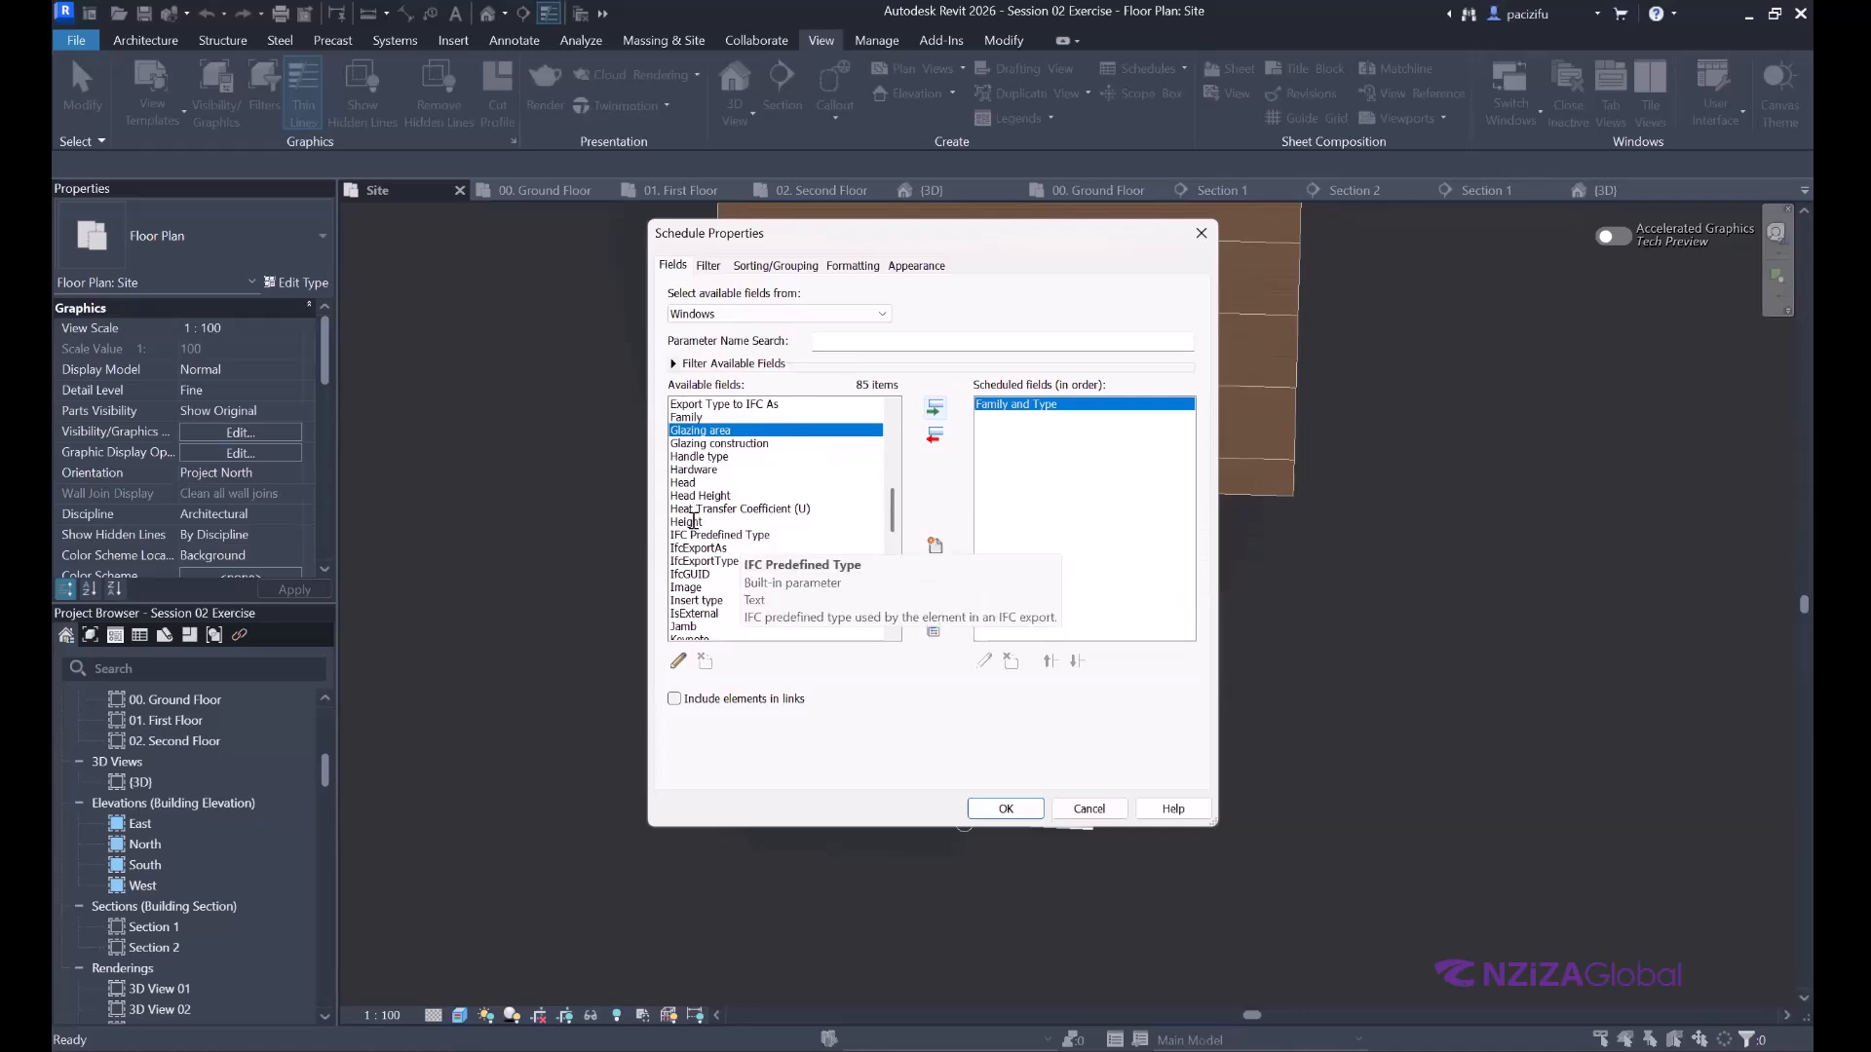
left_click(693, 521)
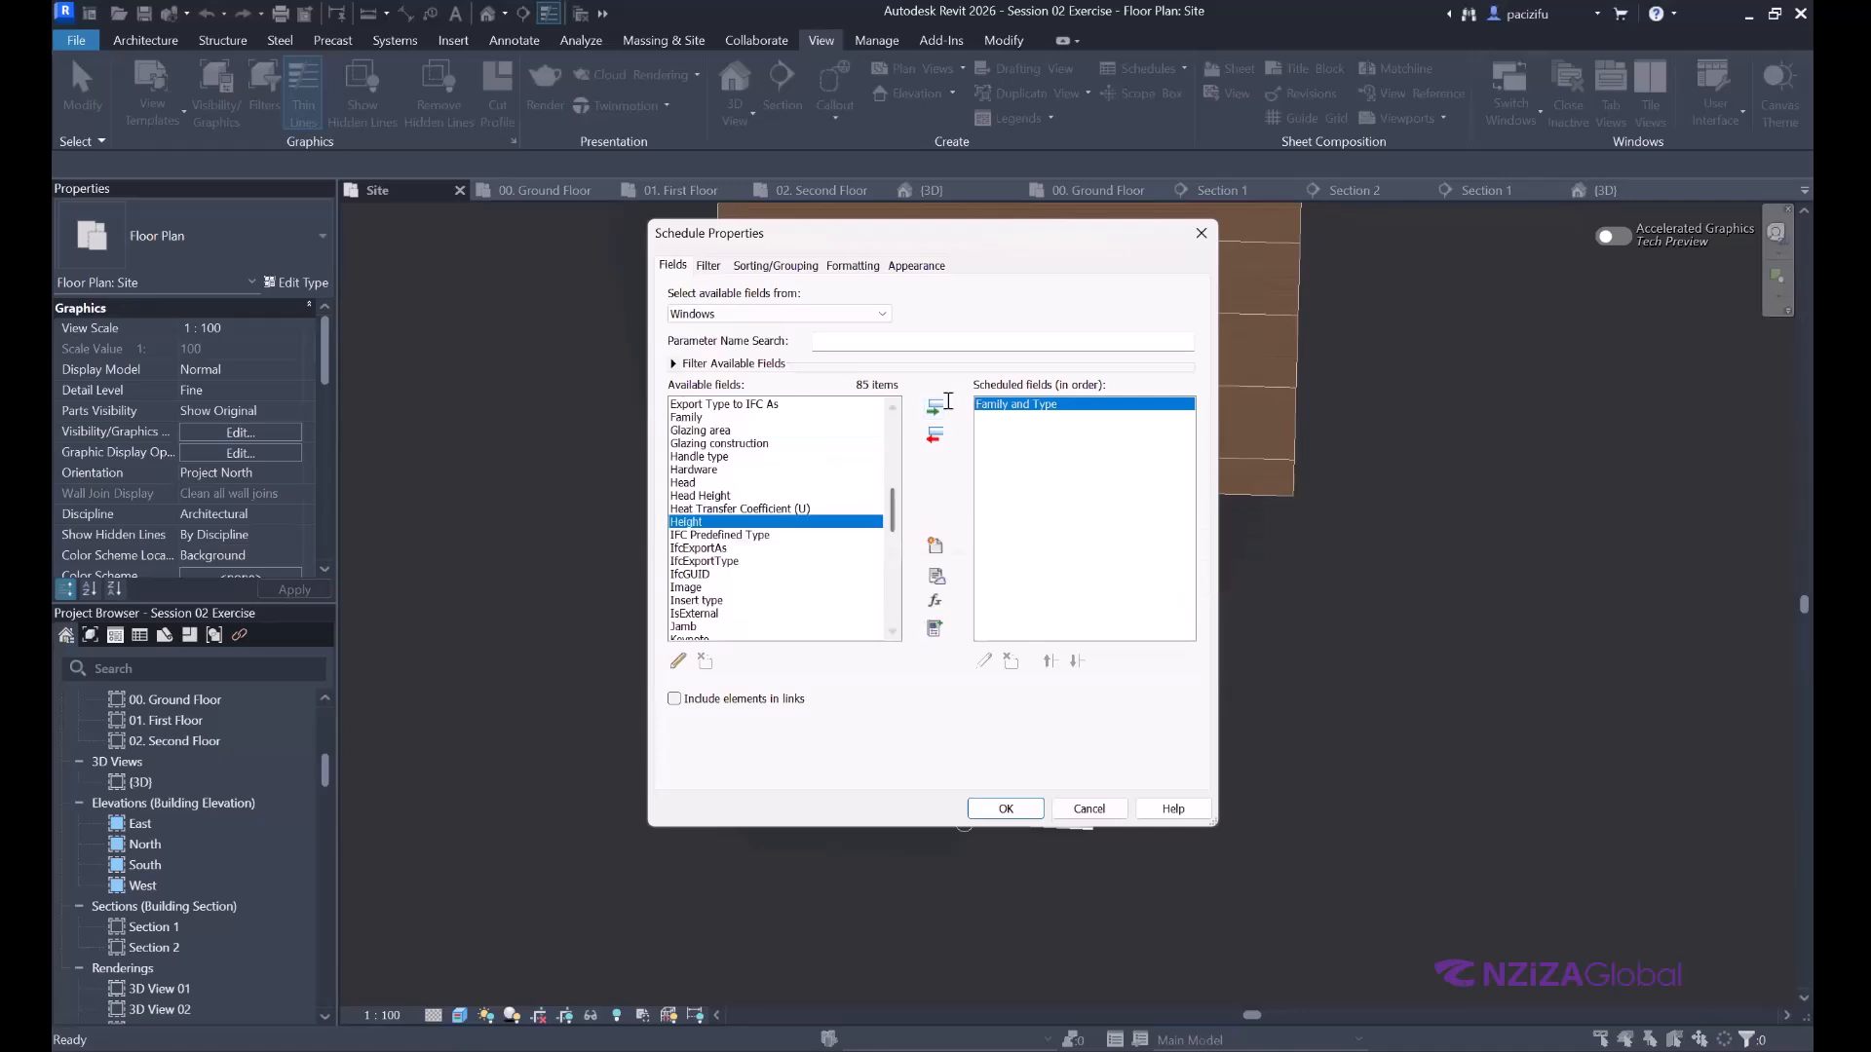
double_click(786, 524)
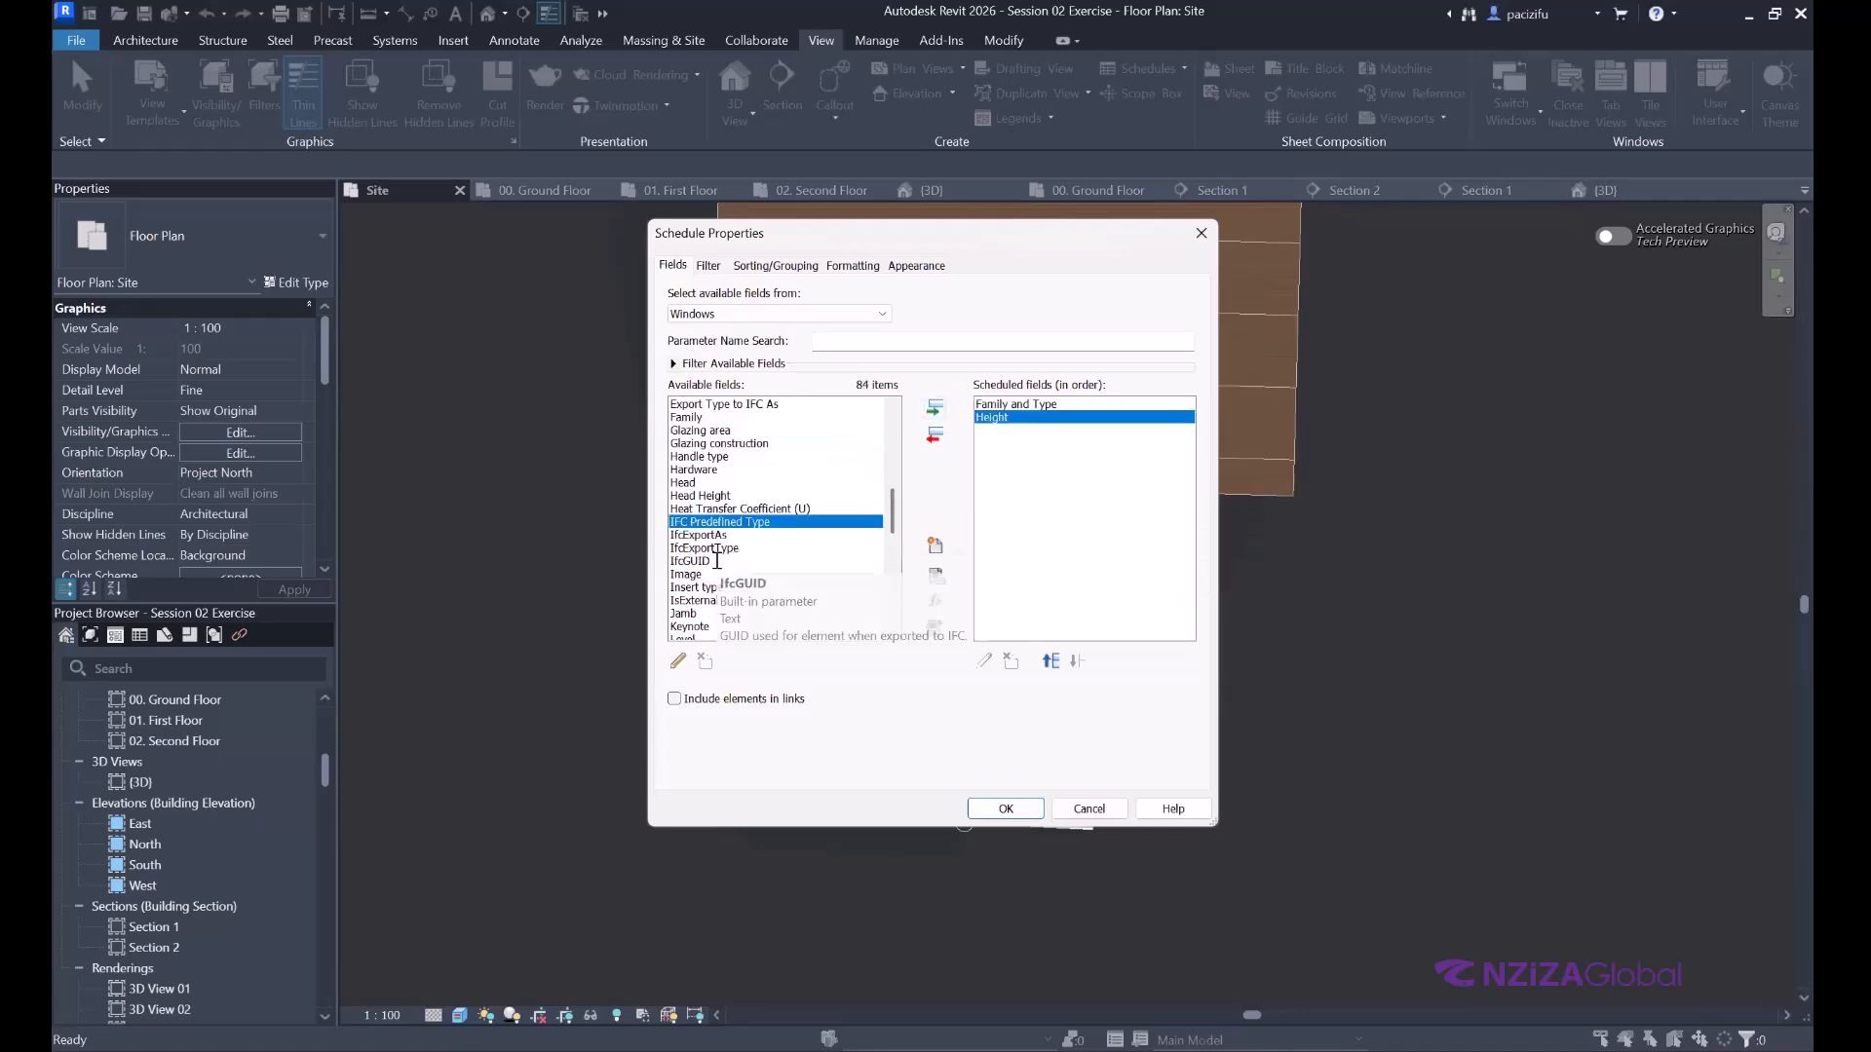
Add the Type Mark parameter to the window schedule's fields after Height.
scroll(717, 570, "down", 1)
scroll(716, 585, "down", 1)
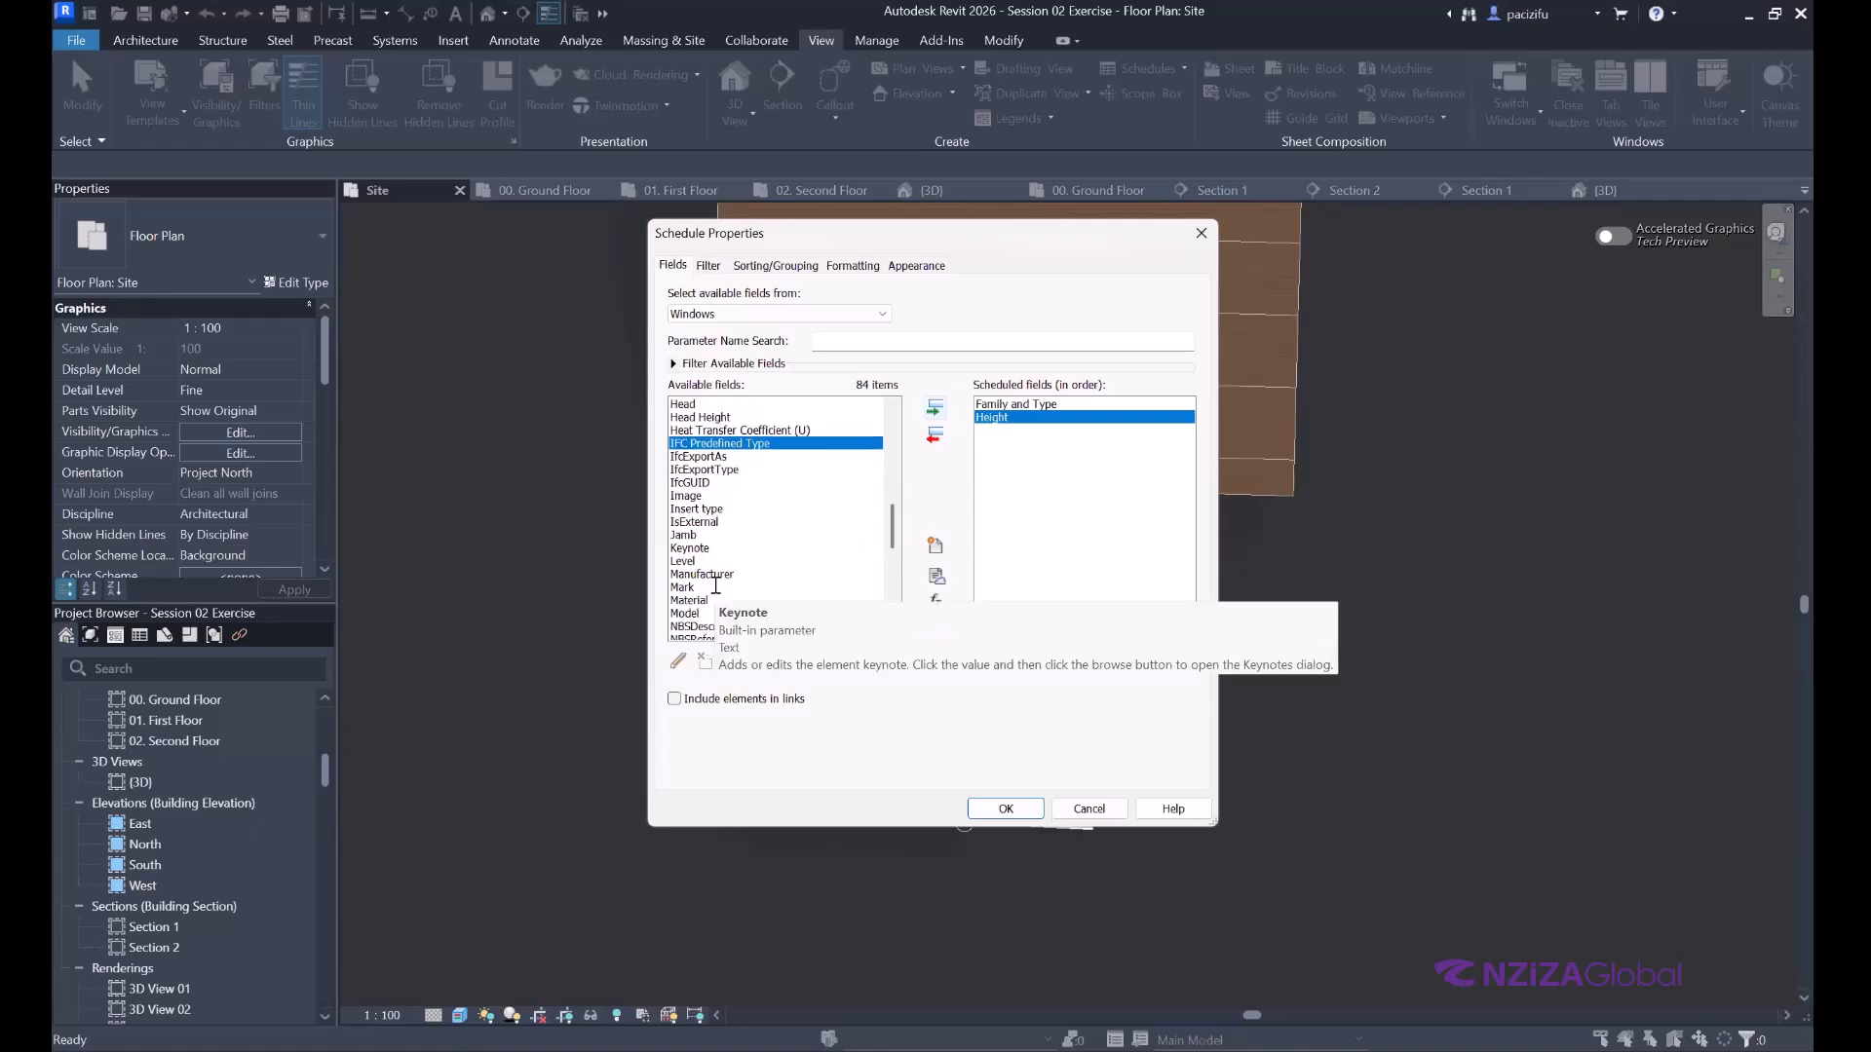
scroll(716, 585, "down", 2)
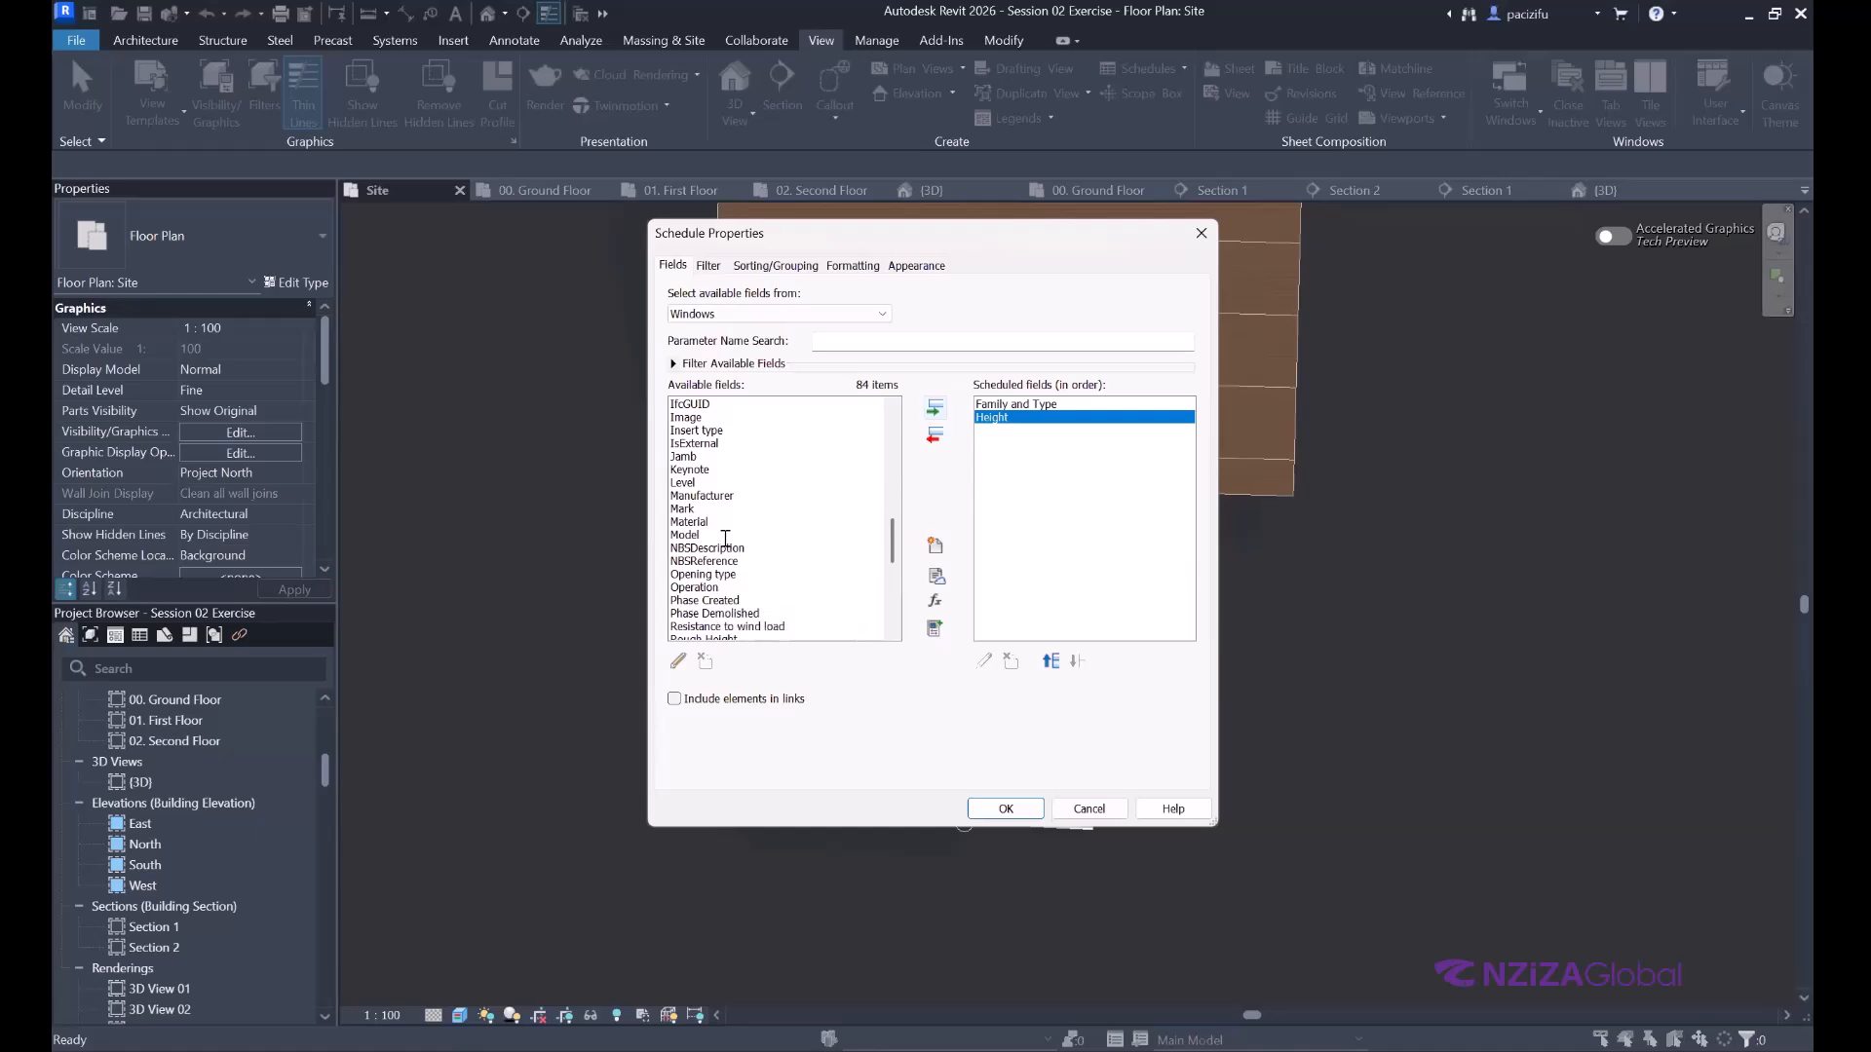
scroll(726, 539, "down", 1)
scroll(726, 539, "down", 1)
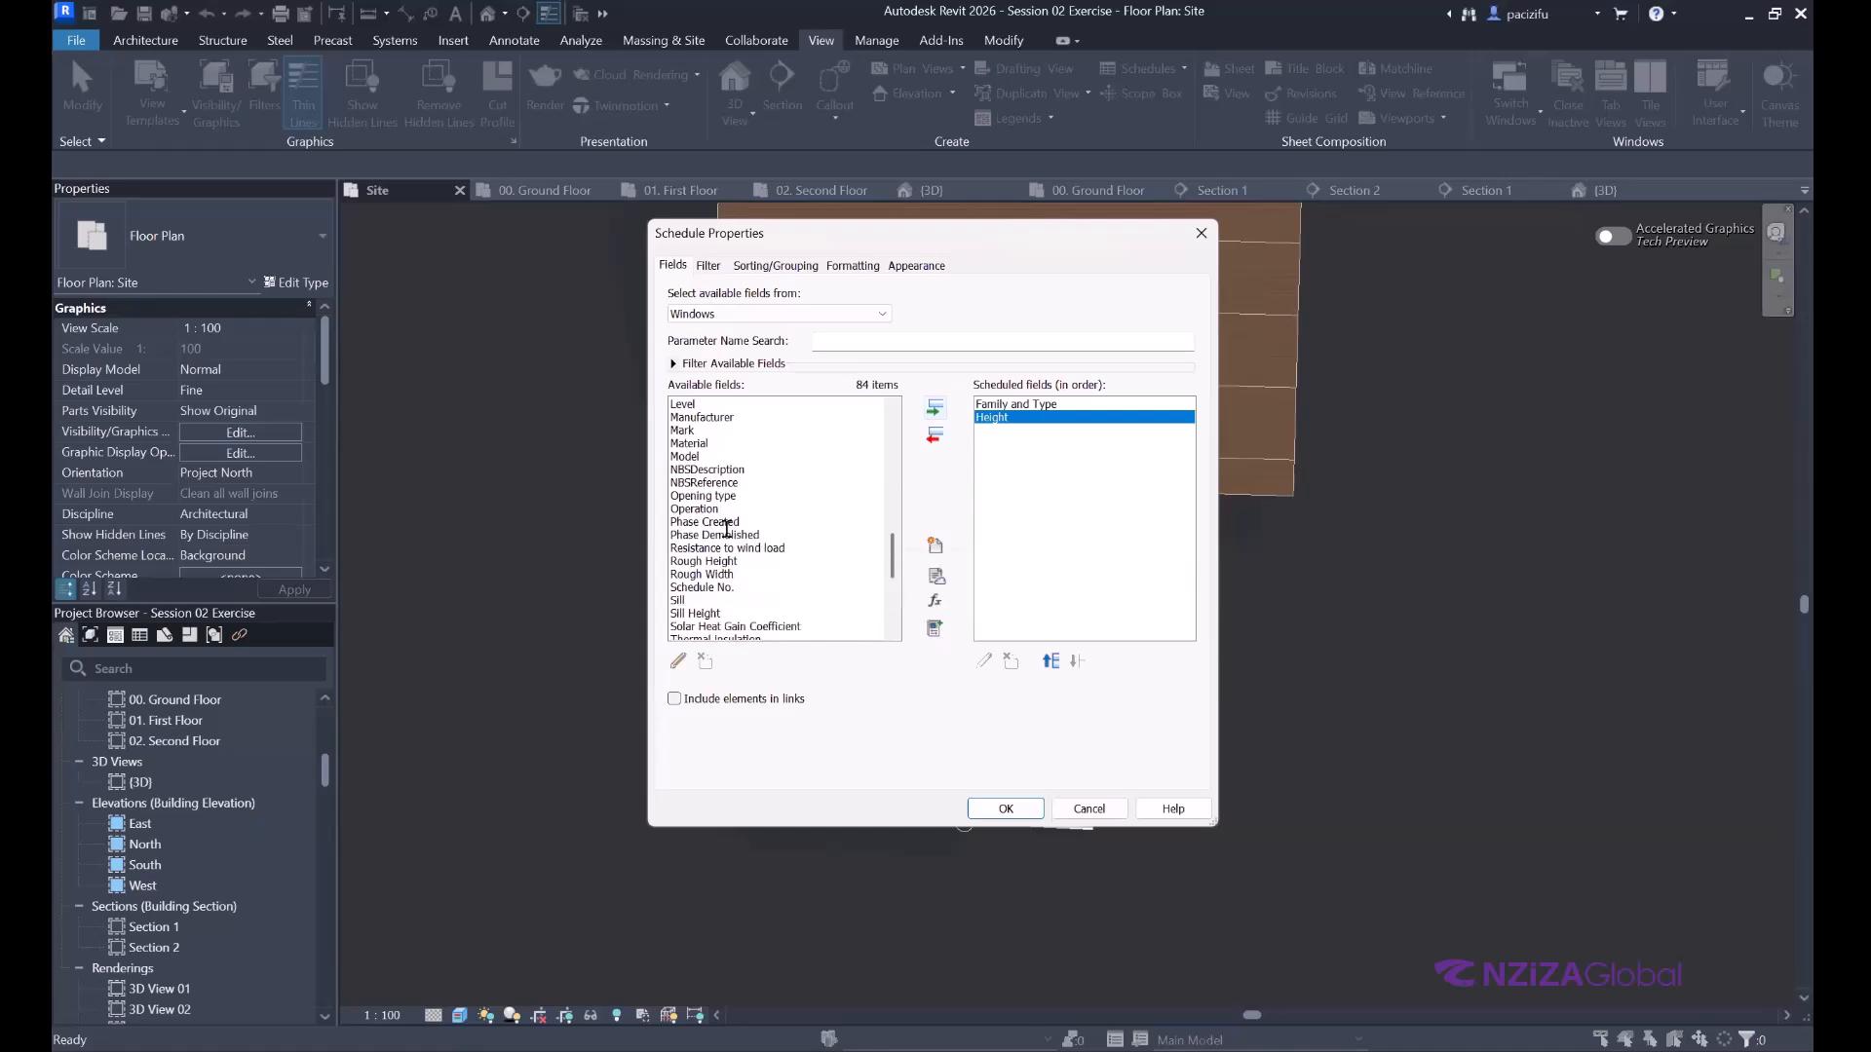
scroll(726, 531, "down", 1)
scroll(724, 540, "down", 1)
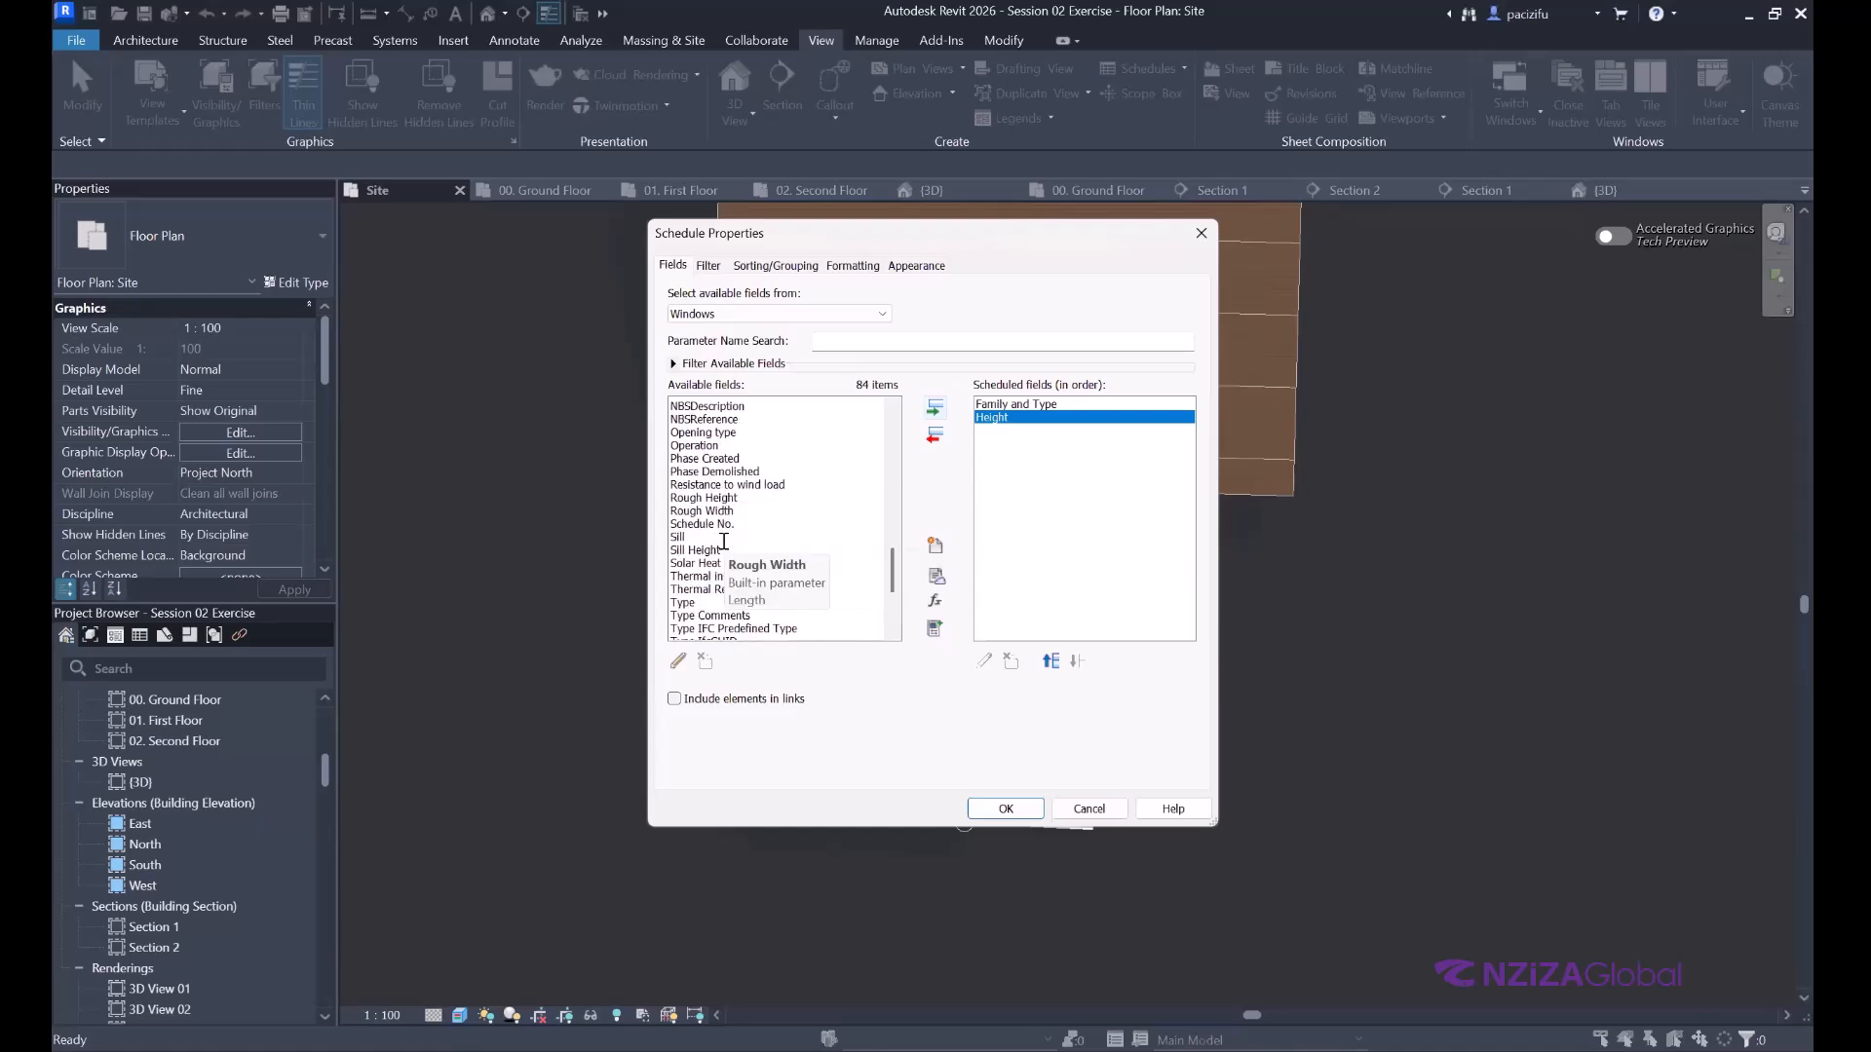
scroll(726, 541, "down", 1)
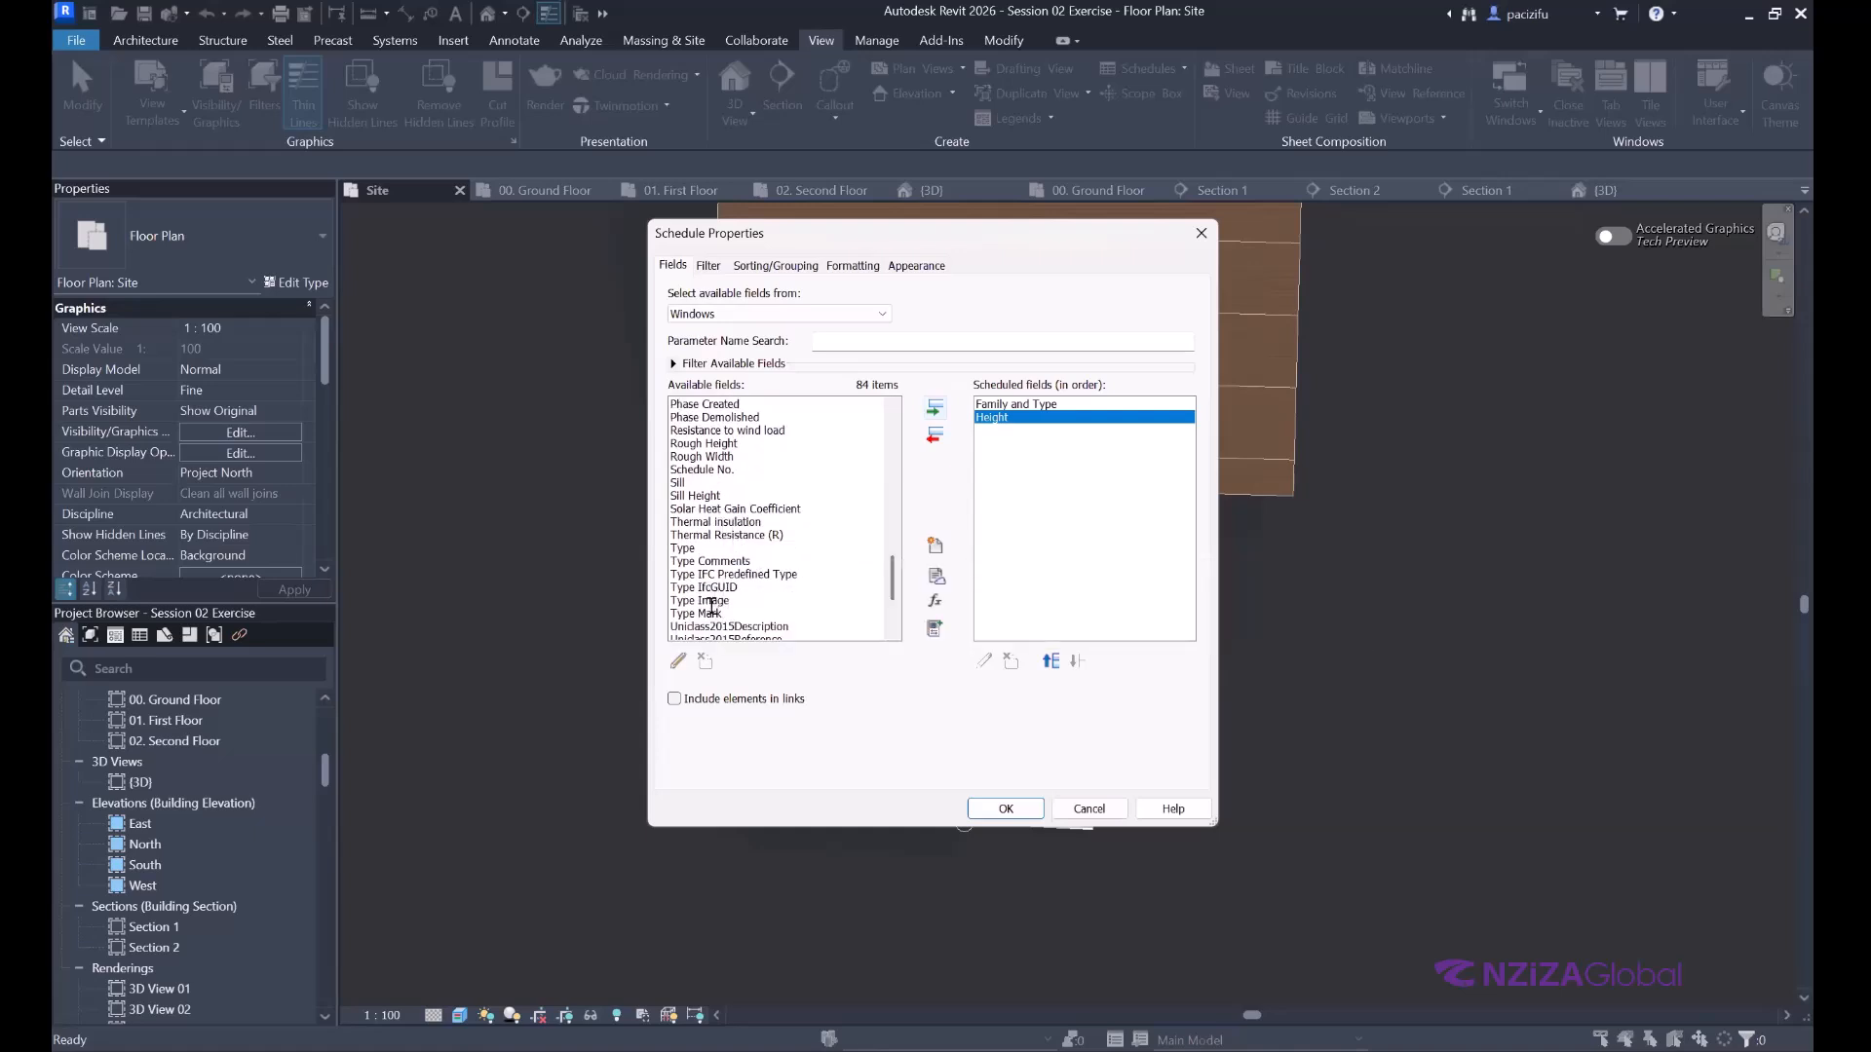
left_click(709, 612)
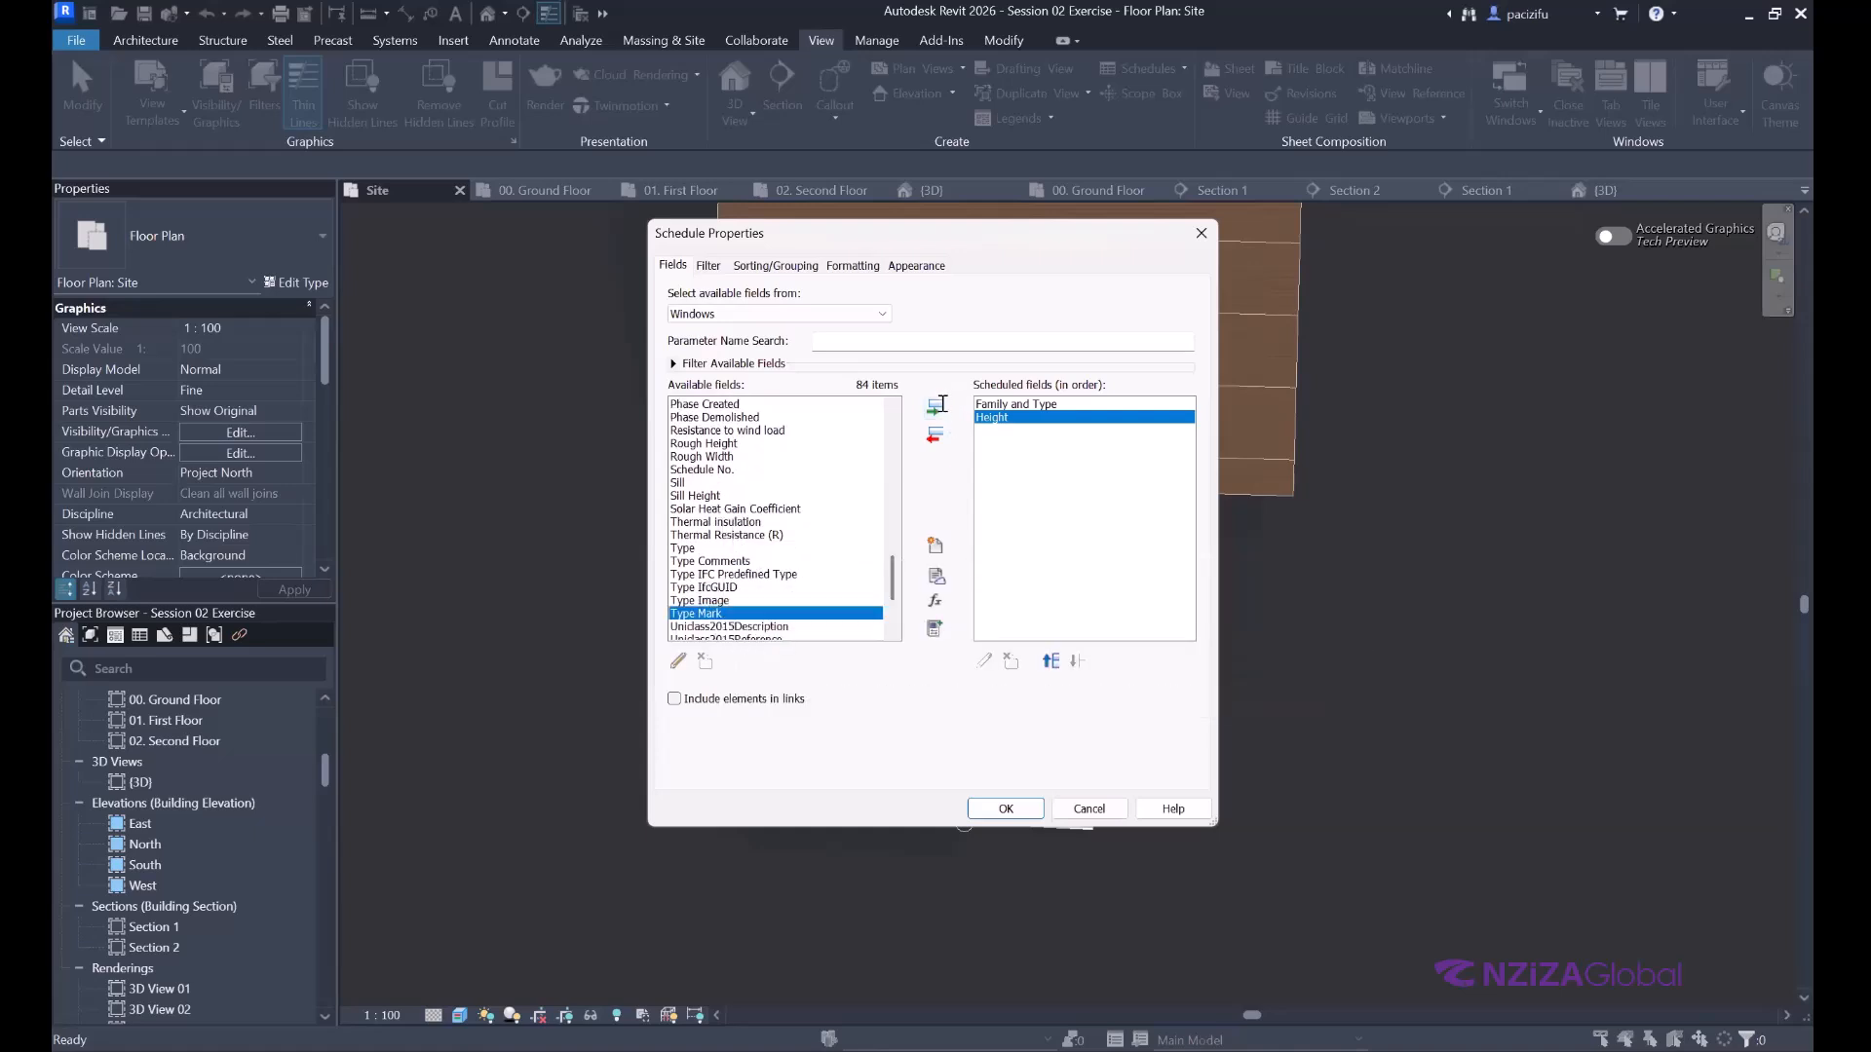
left_click(936, 406)
Add the overall Width parameter to the window schedule's fields after Type Mark.
scroll(754, 550, "down", 3)
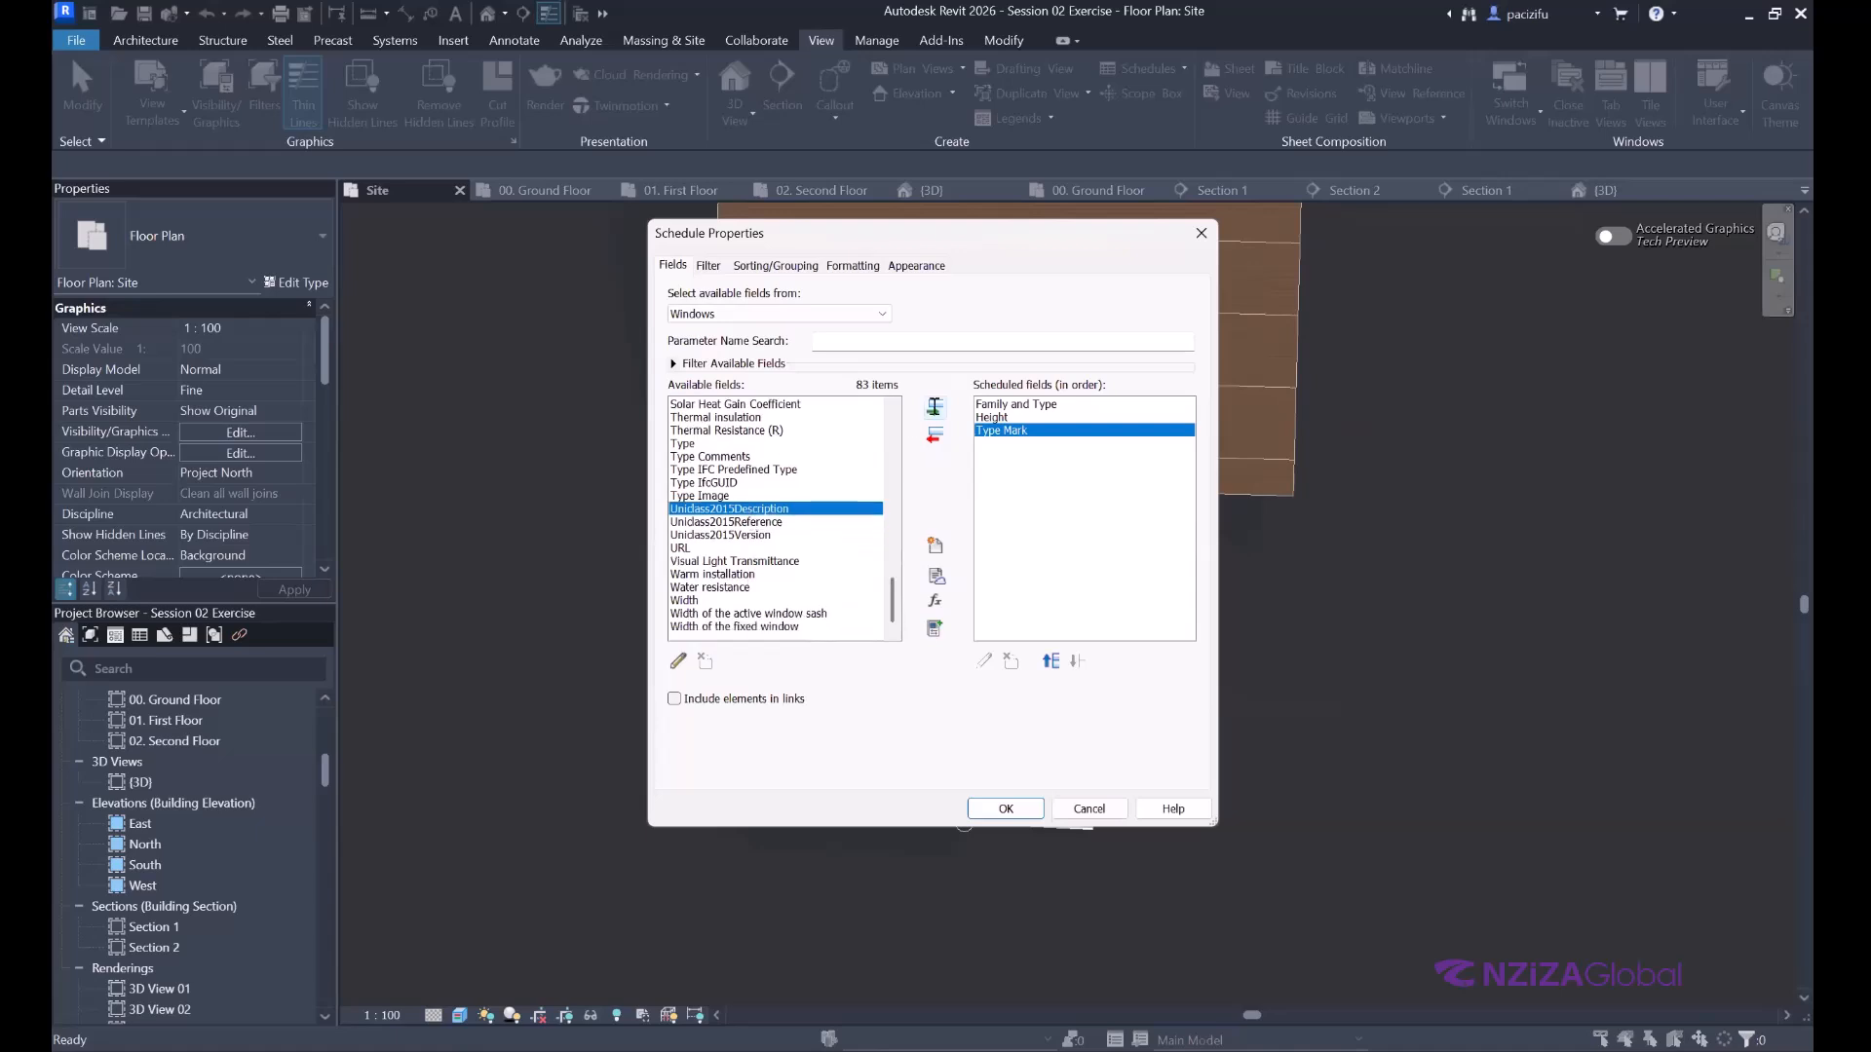
left_click(732, 602)
double_click(836, 599)
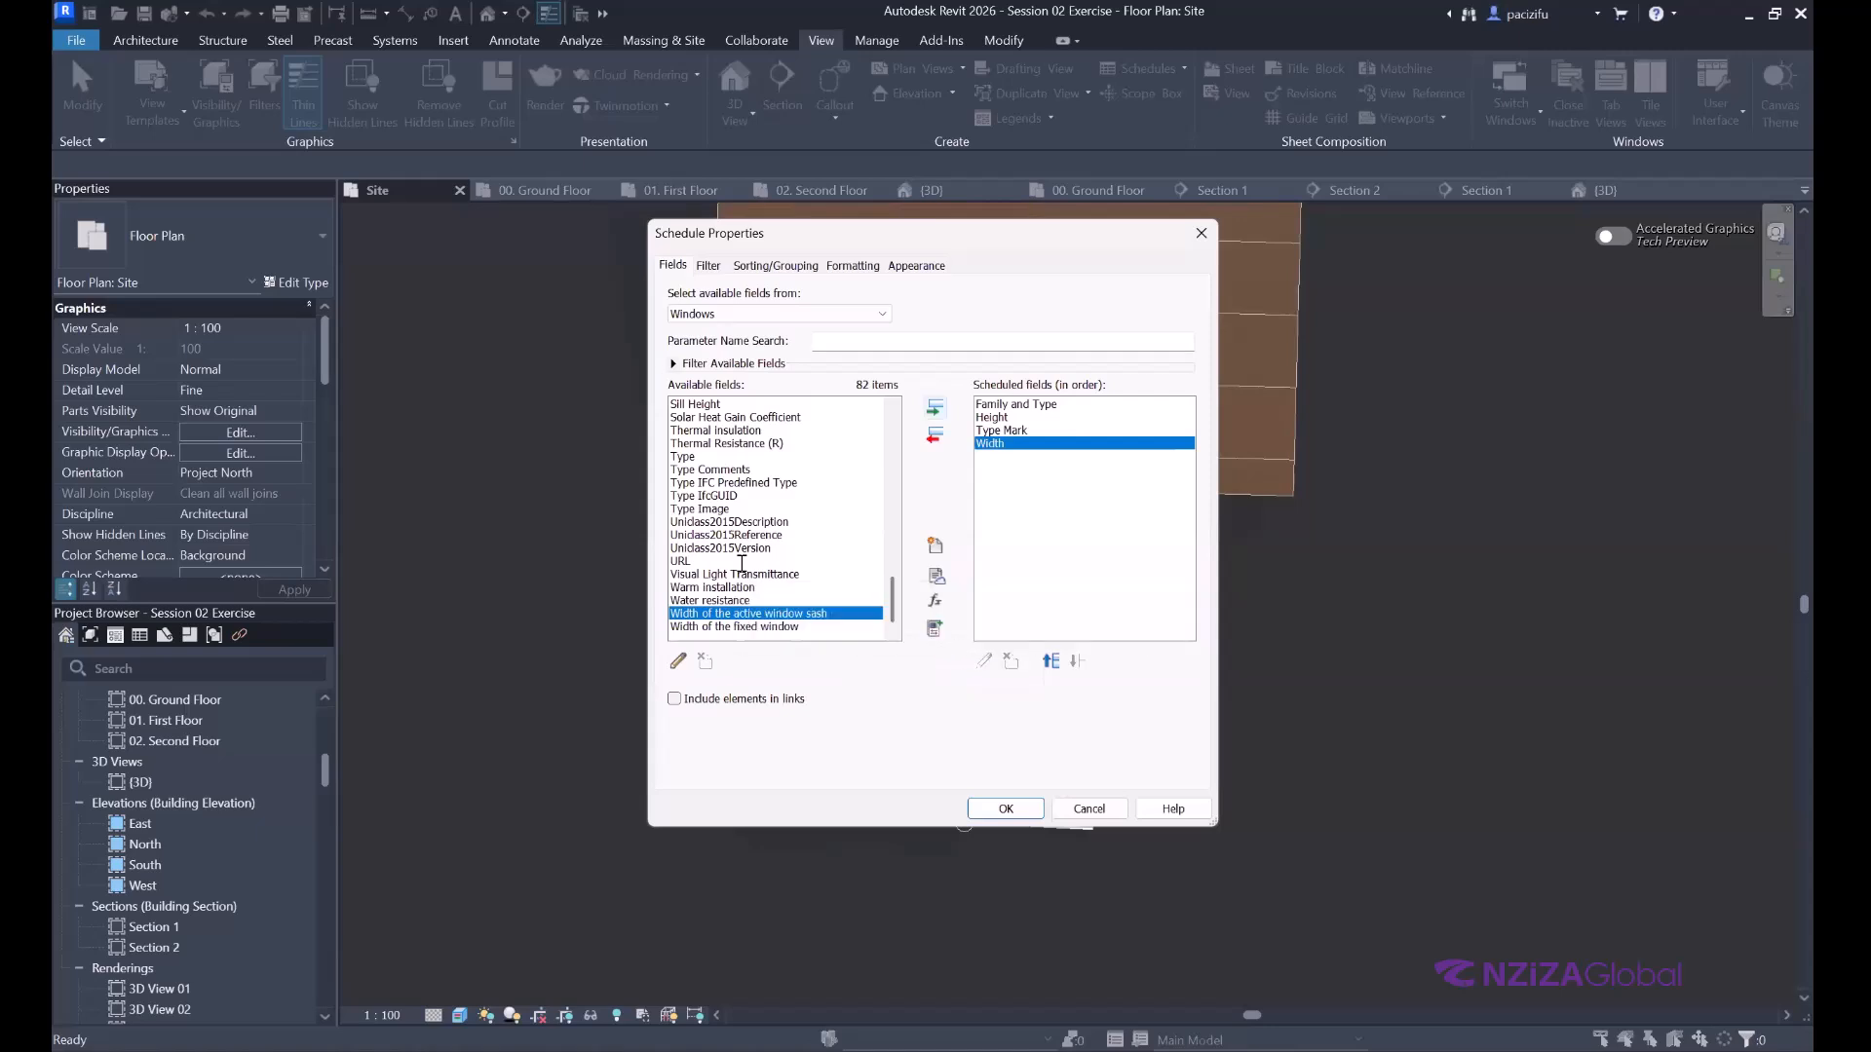
Review the remaining available window fields for further parameters to schedule.
scroll(742, 563, "up", 2)
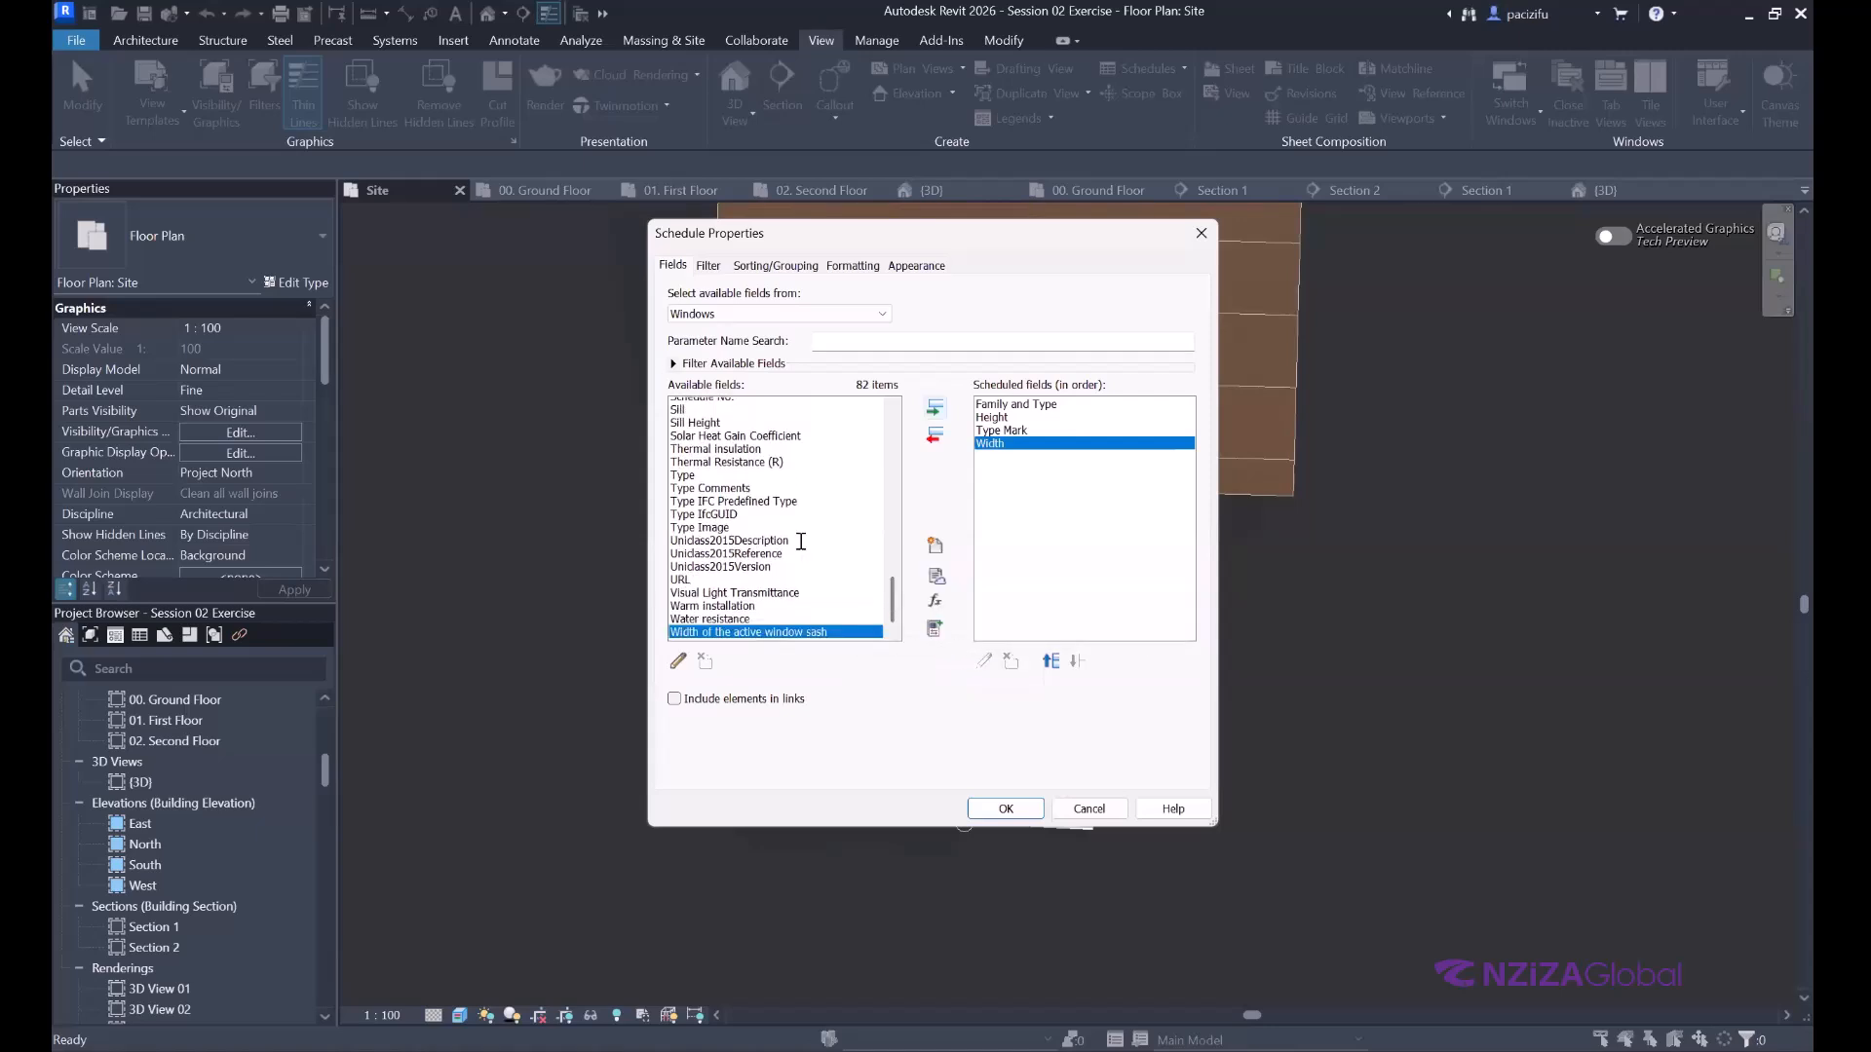
scroll(801, 542, "down", 2)
scroll(801, 542, "up", 7)
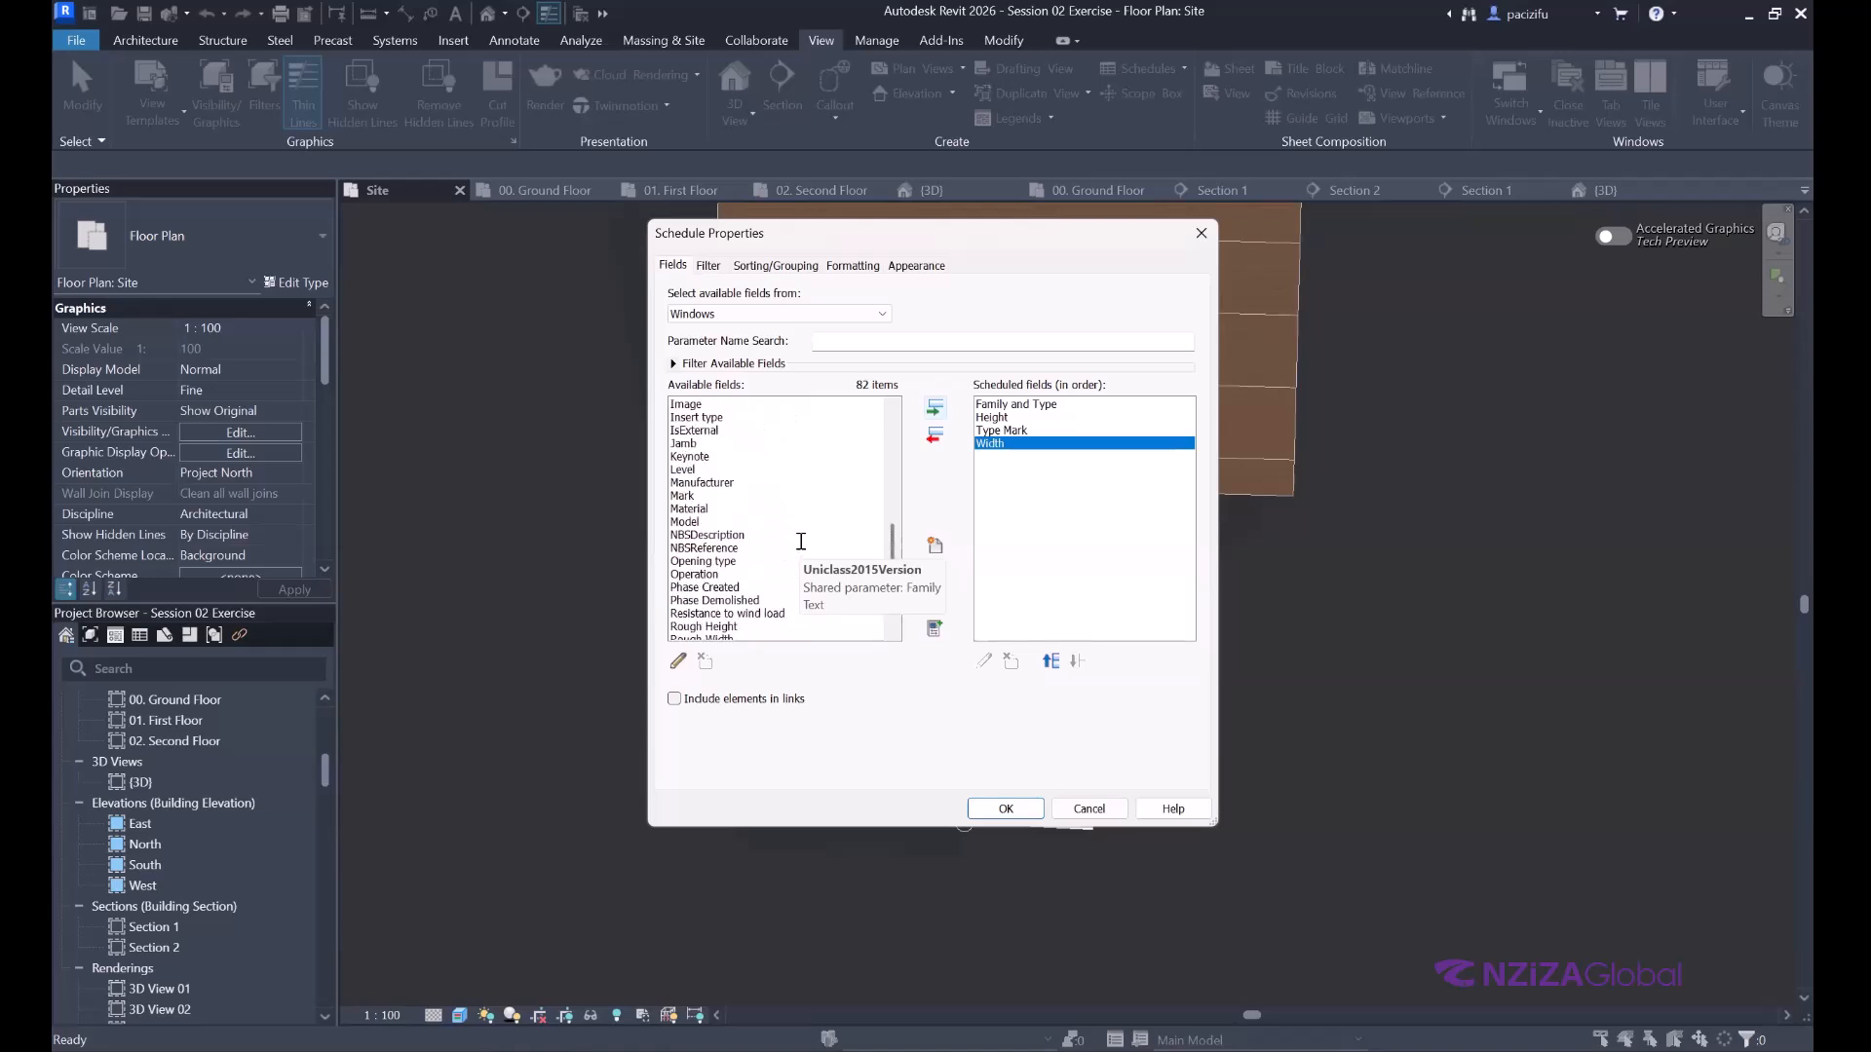
scroll(783, 572, "up", 5)
scroll(786, 567, "up", 12)
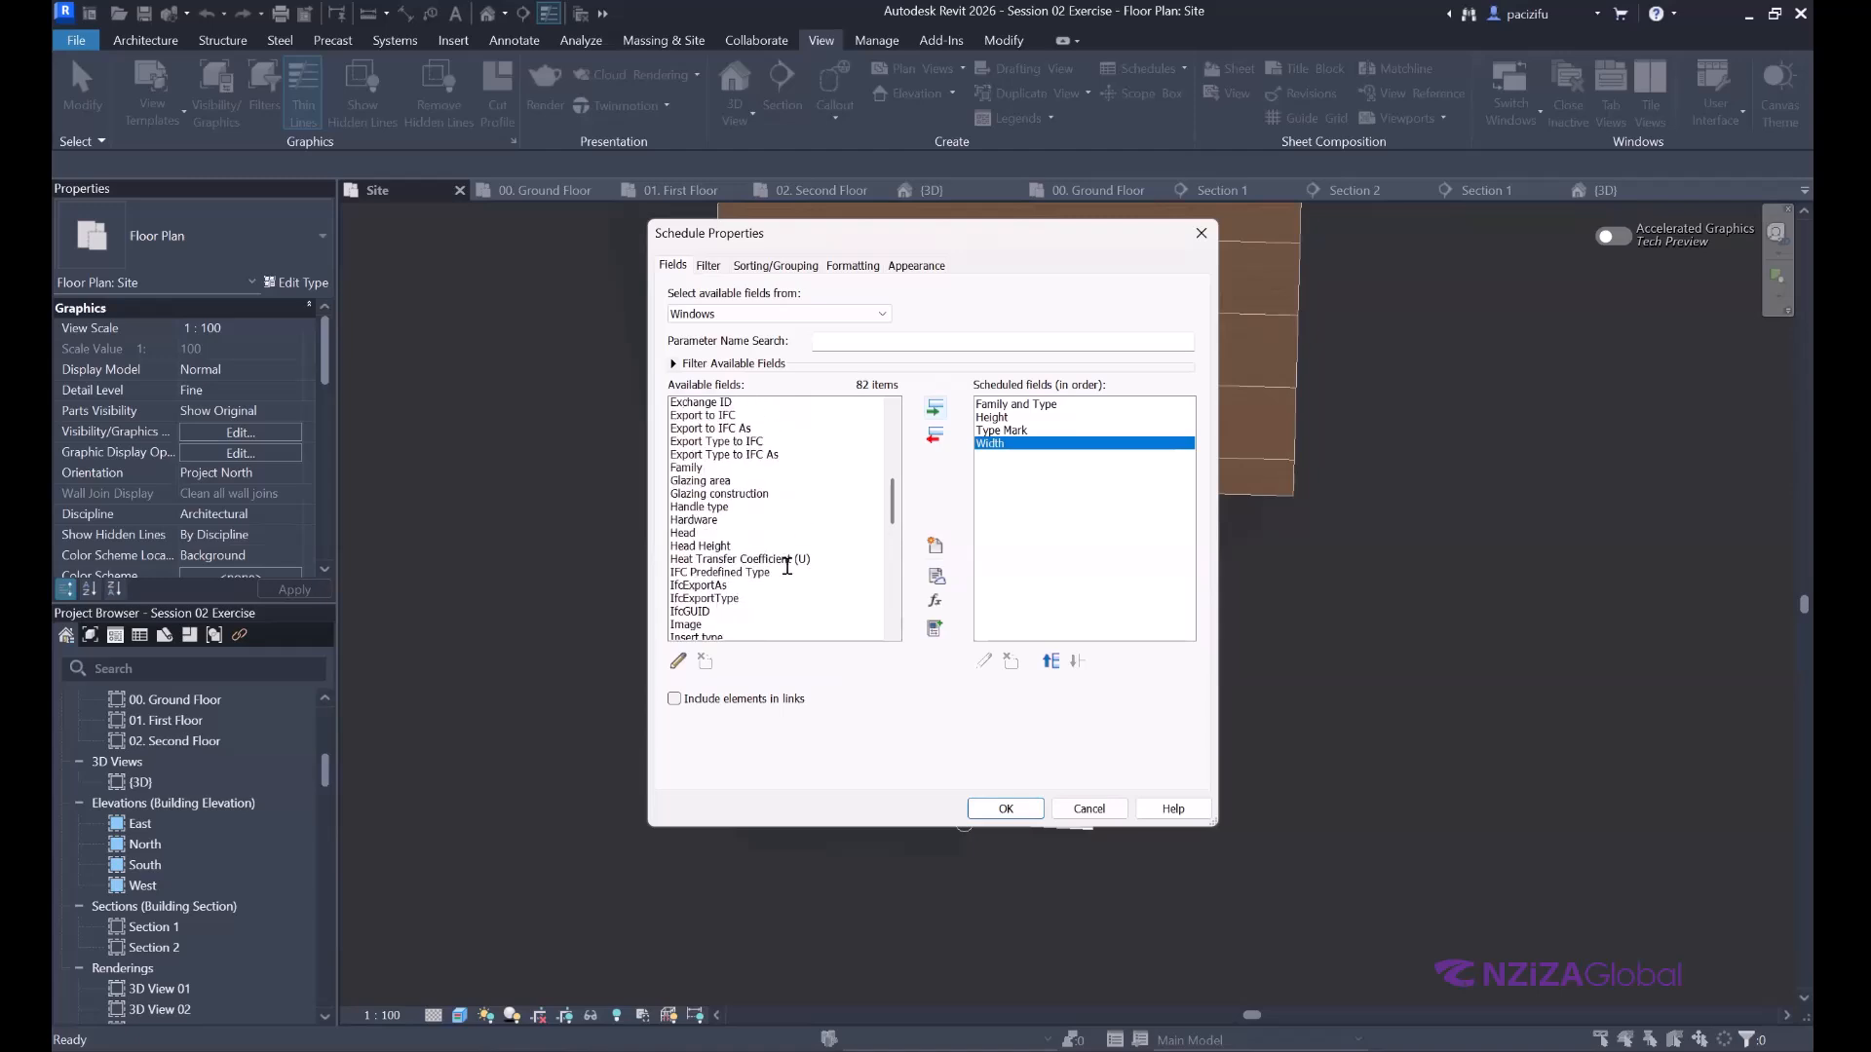
scroll(788, 563, "up", 1)
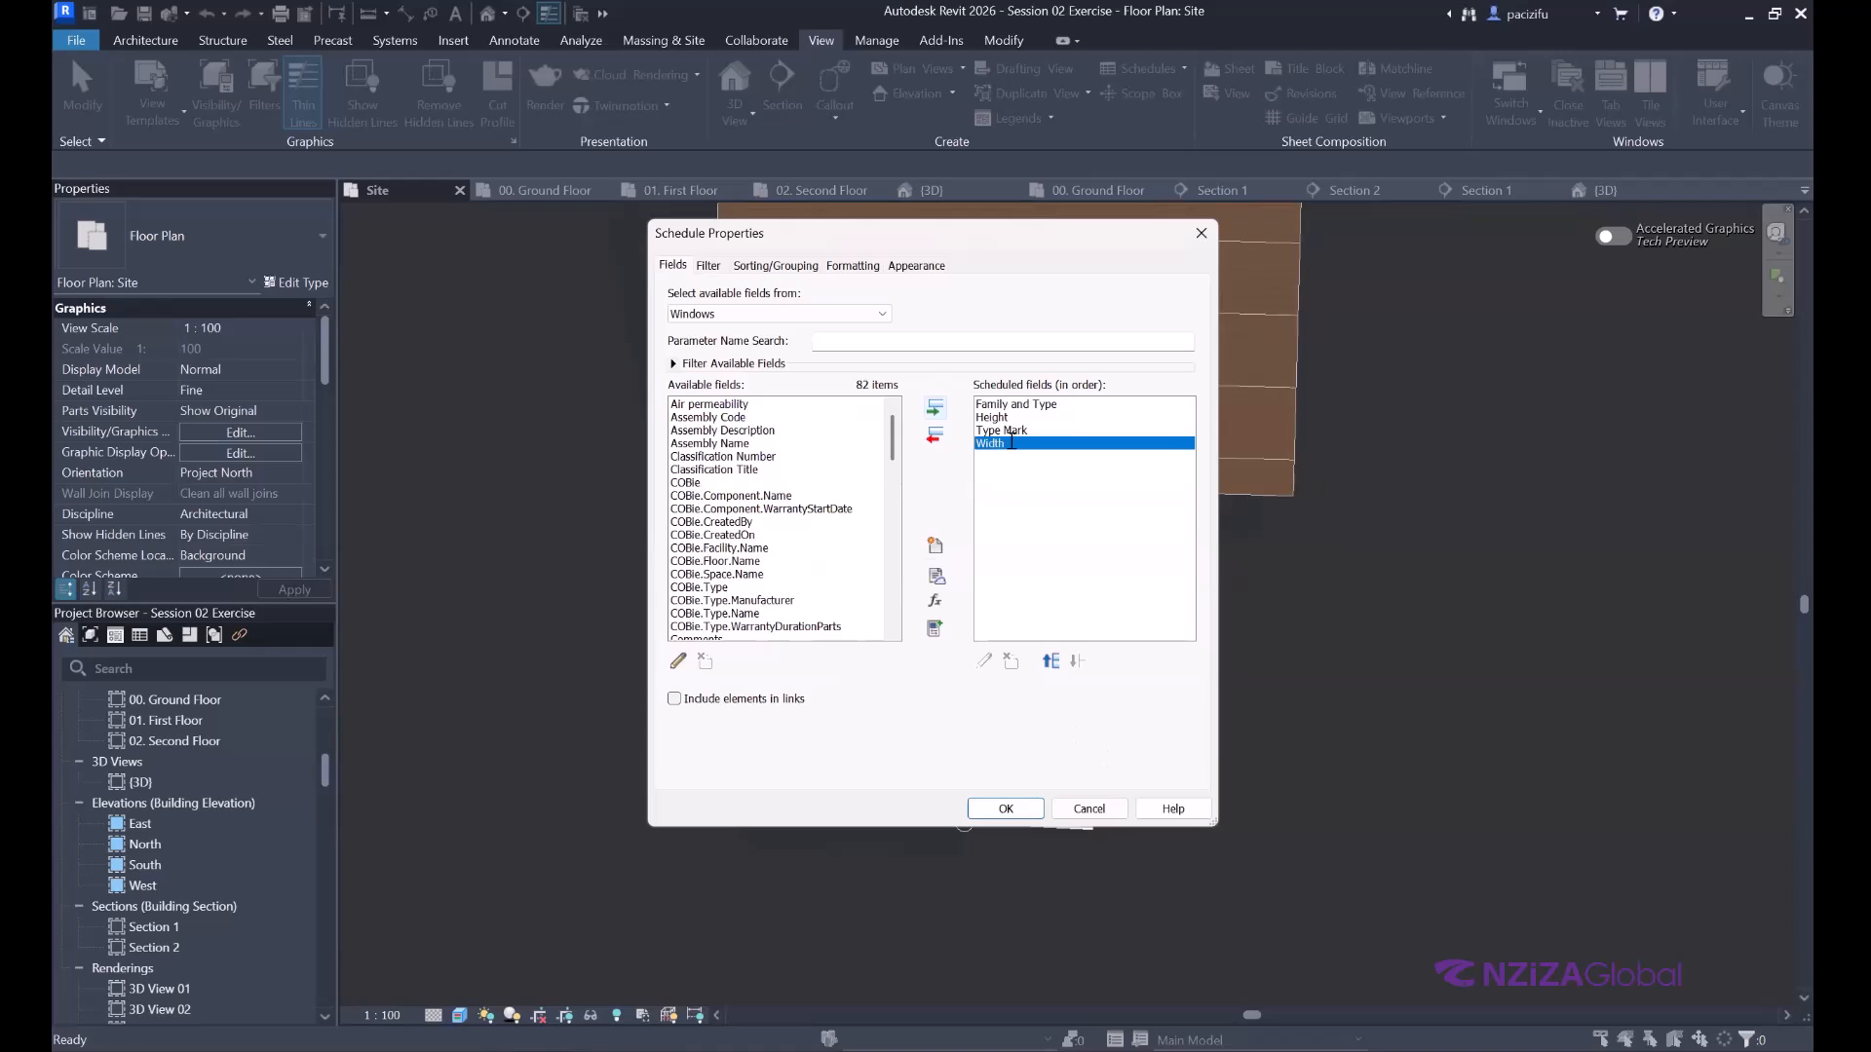
Move the Type Mark field above Height in the window schedule's field order.
left_click(1017, 405)
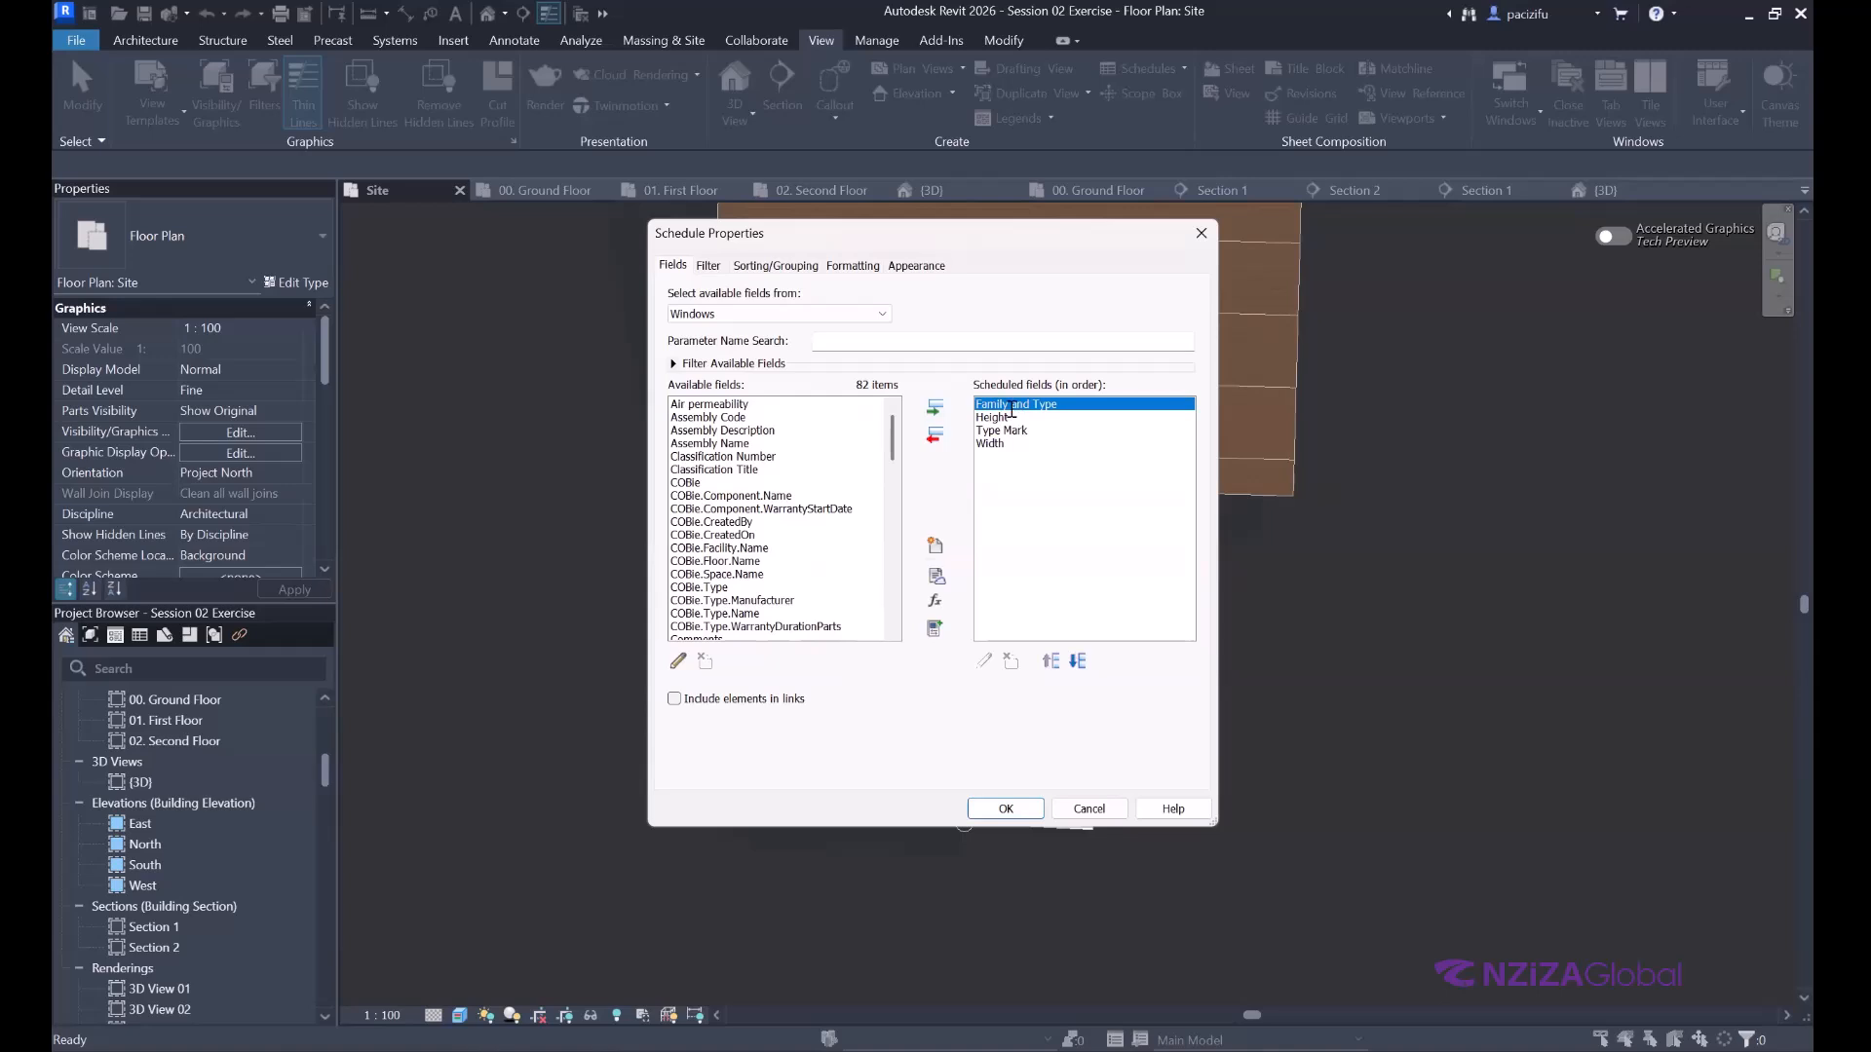
left_click(1003, 431)
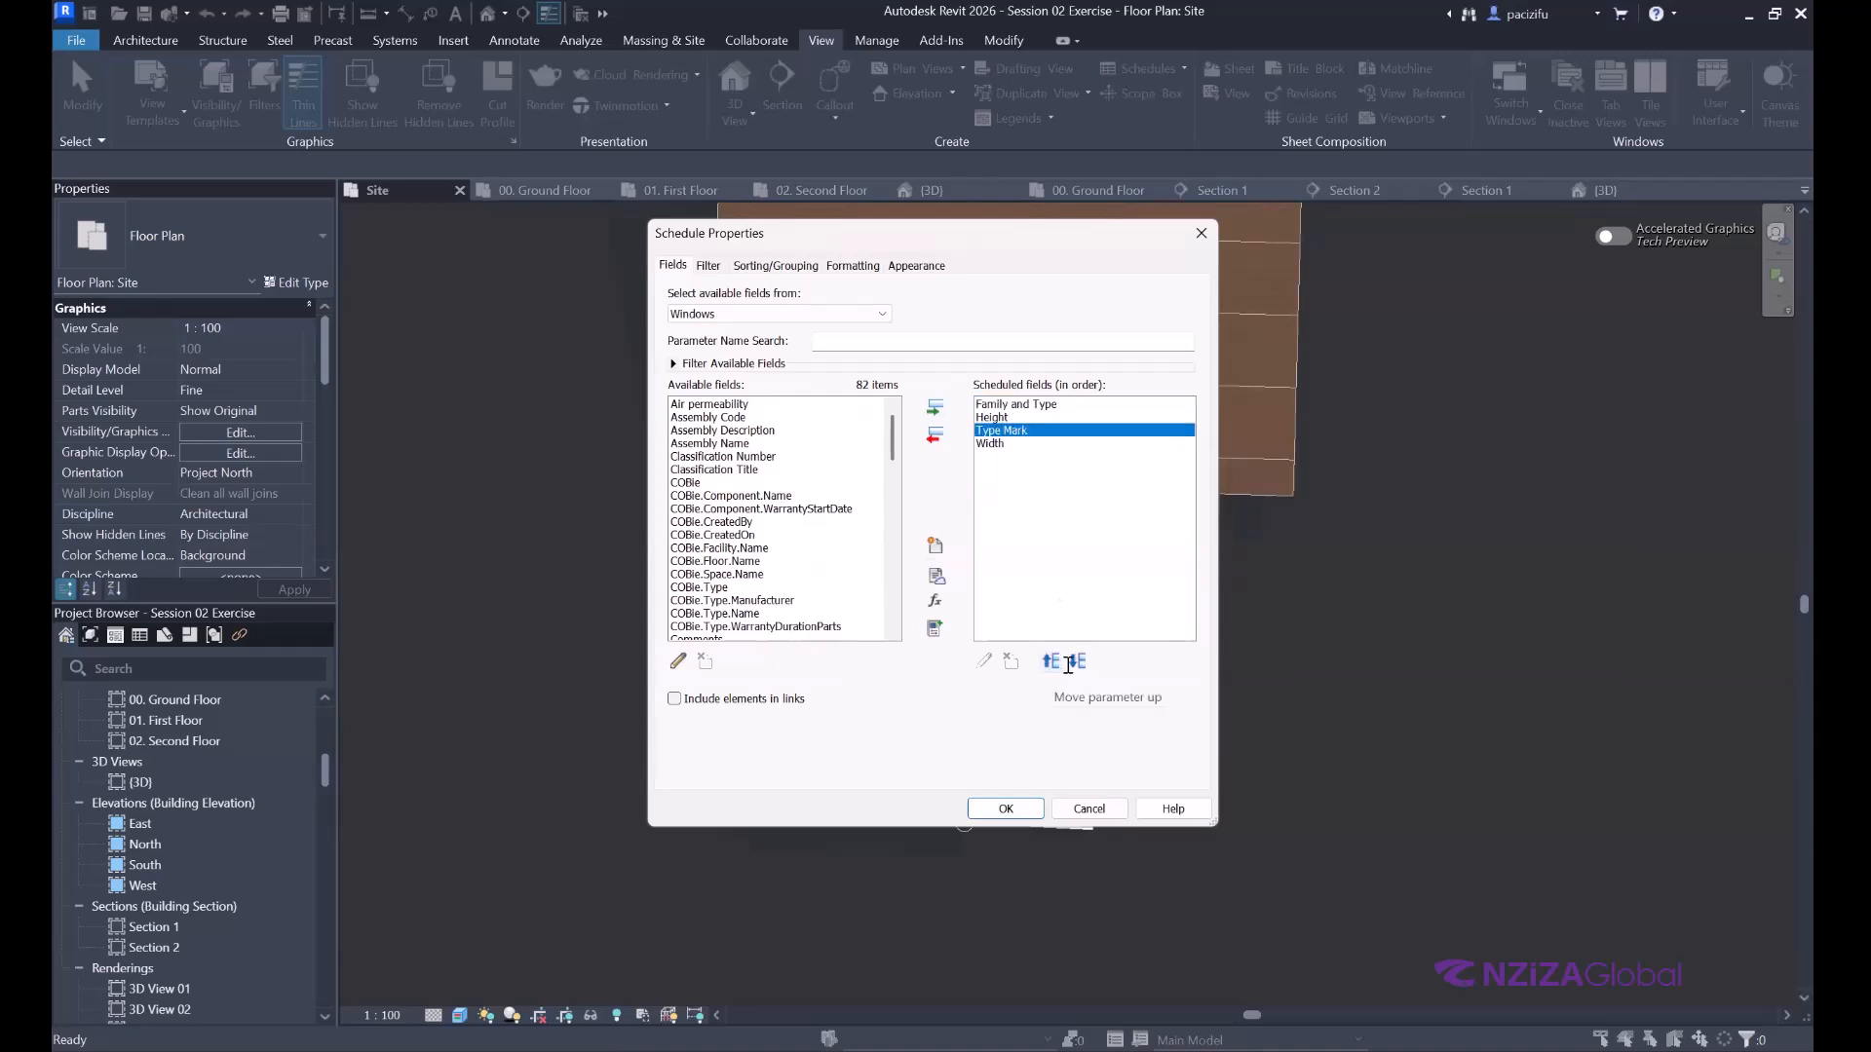
left_click(1050, 662)
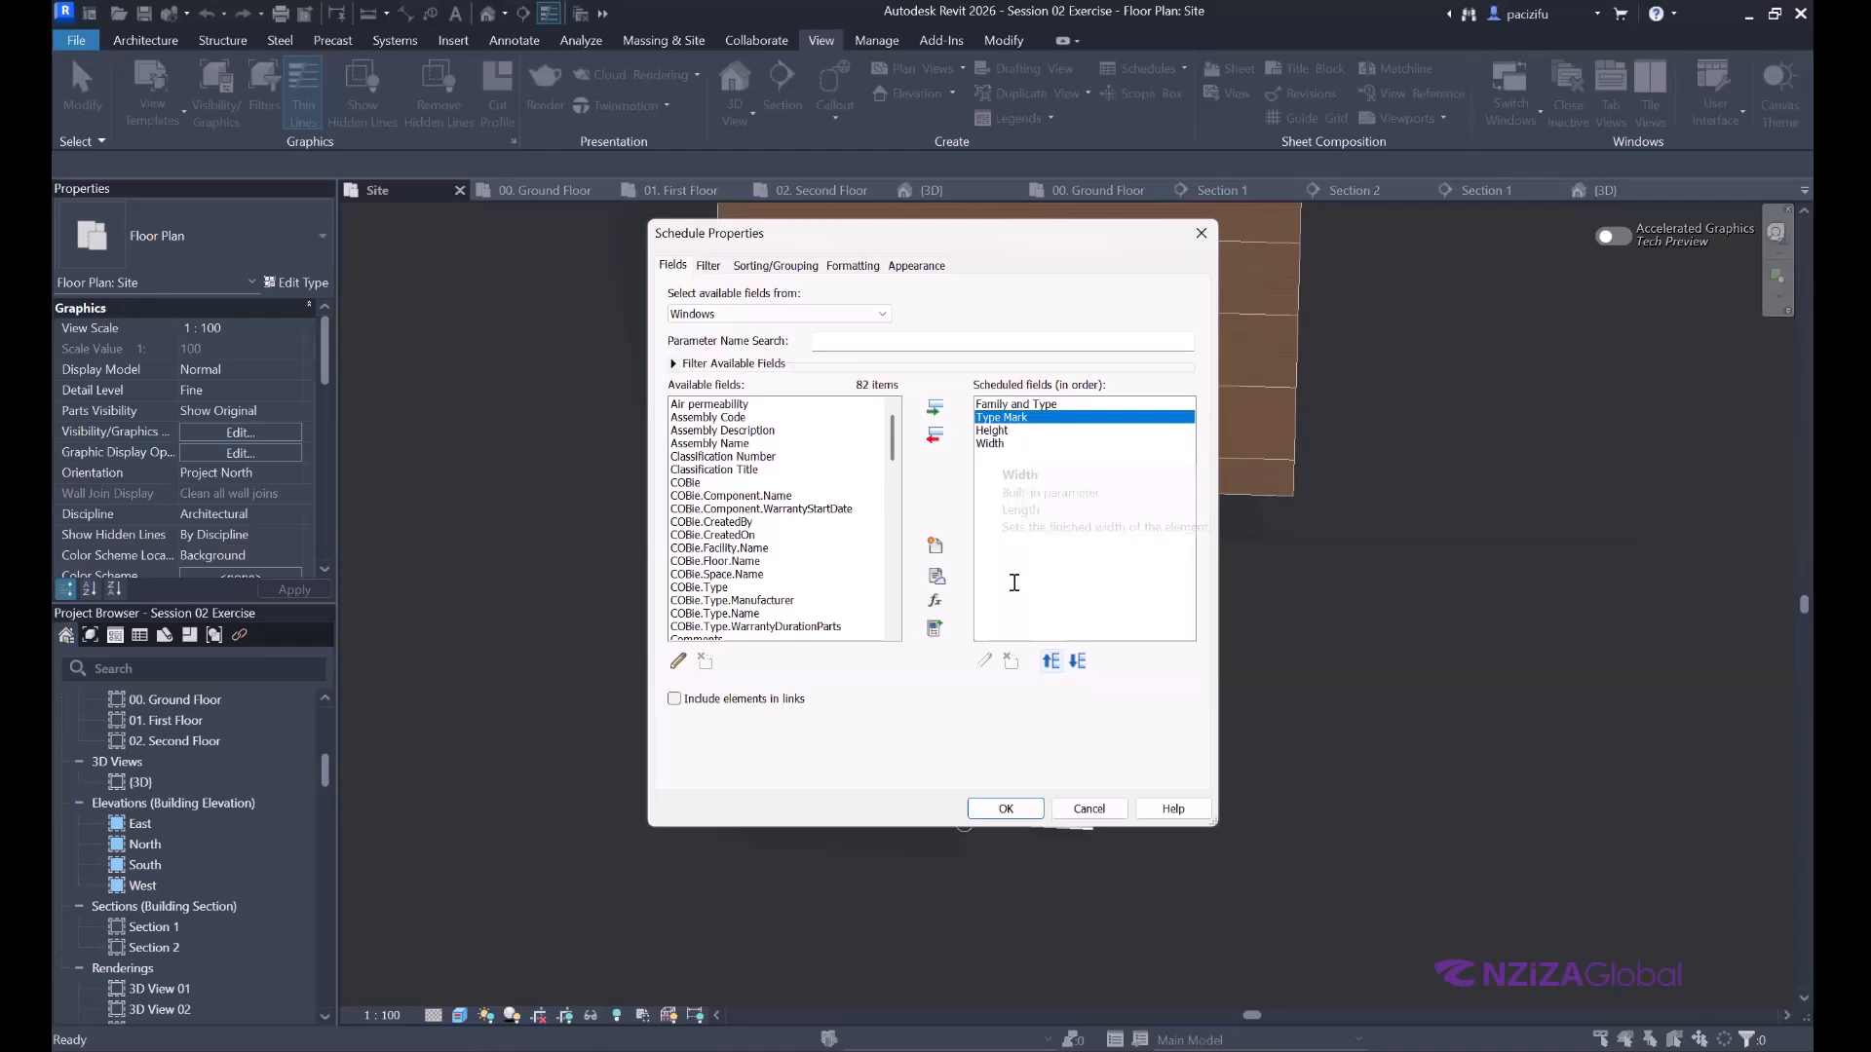
Add the Sill Height parameter to the window schedule's fields after Type Mark and create the schedule.
scroll(760, 549, "down", 5)
scroll(763, 558, "down", 3)
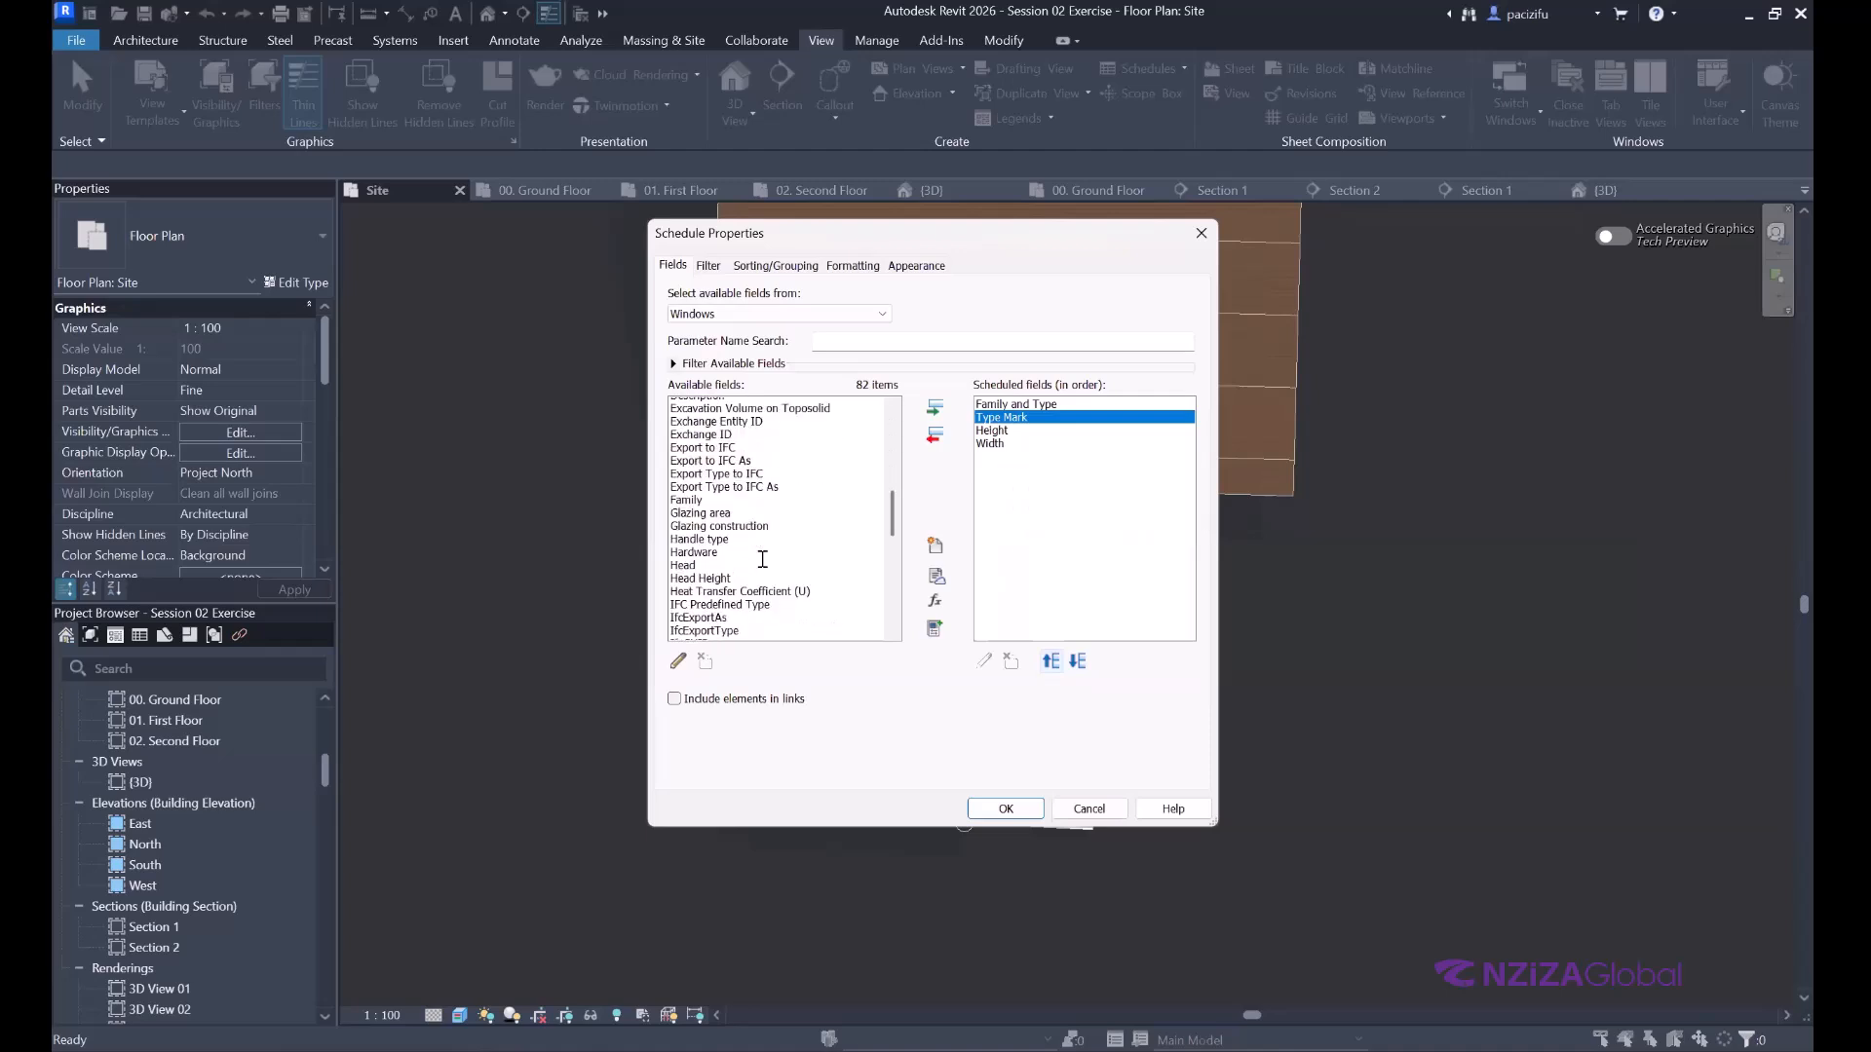
scroll(763, 560, "down", 6)
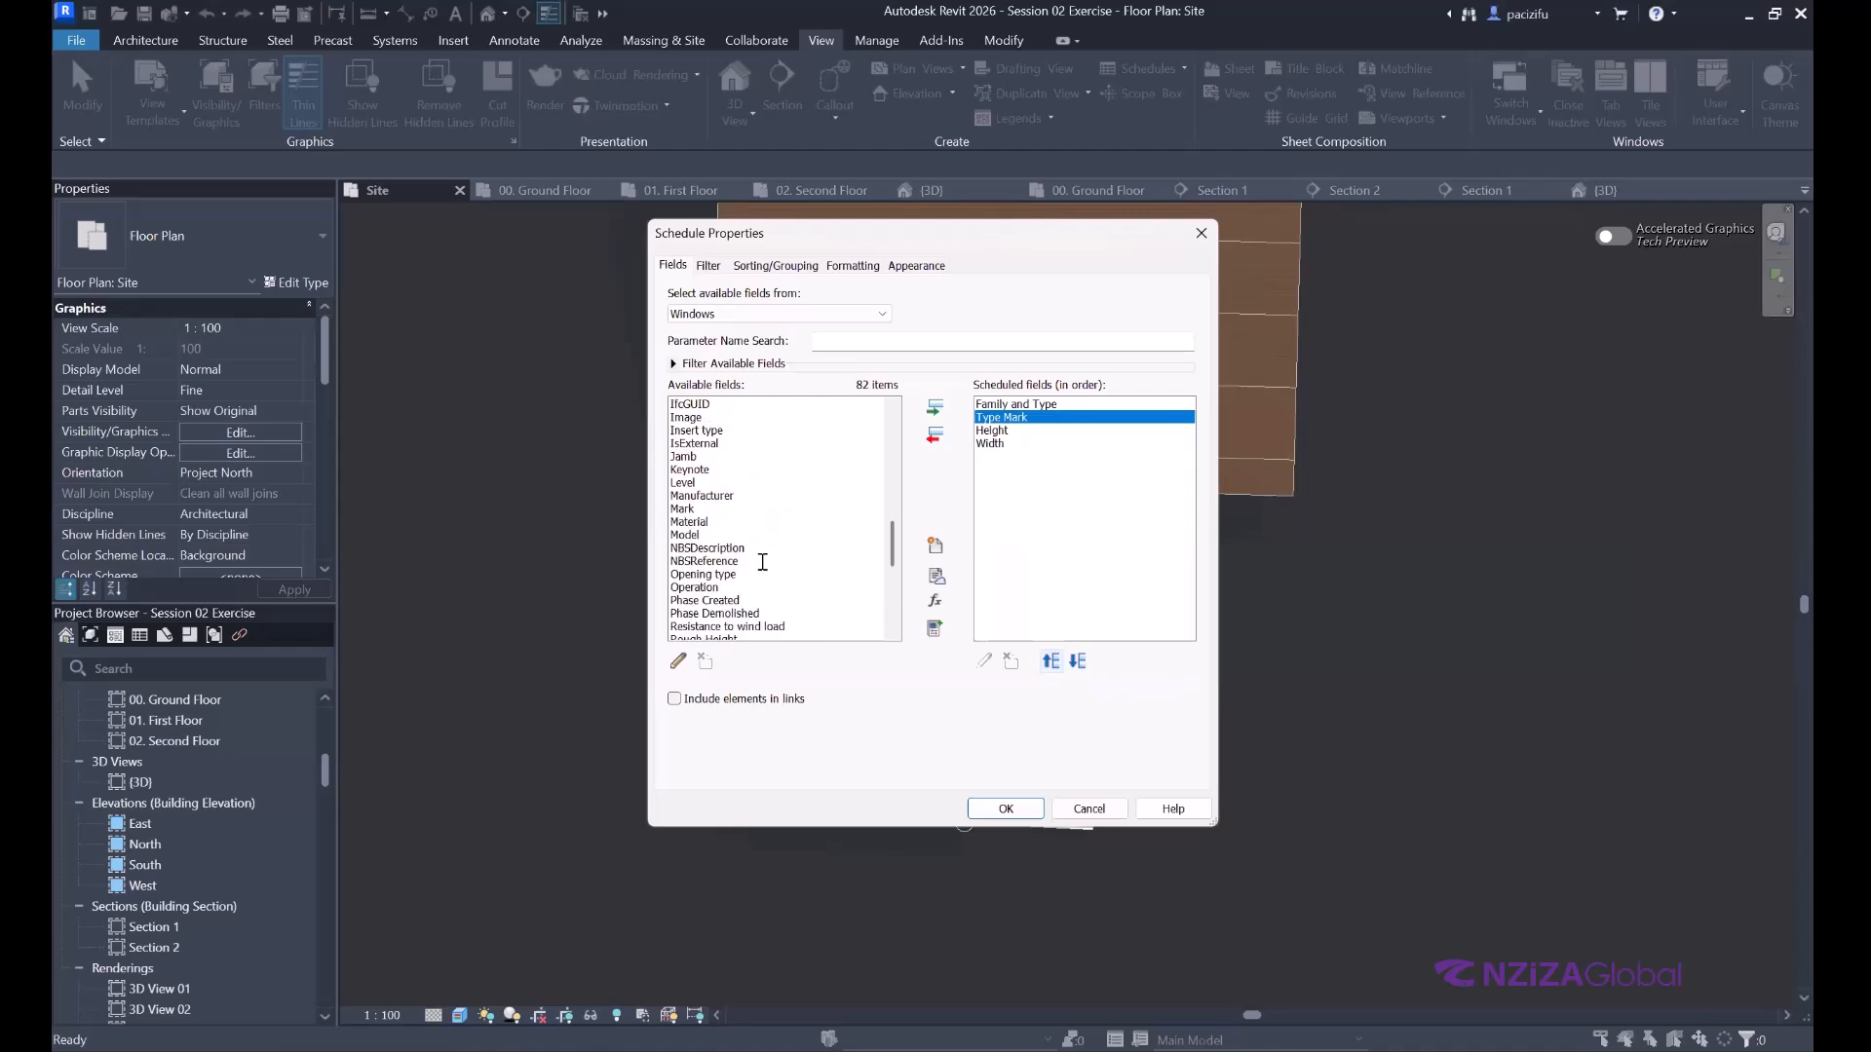
scroll(763, 562, "down", 1)
scroll(687, 587, "down", 2)
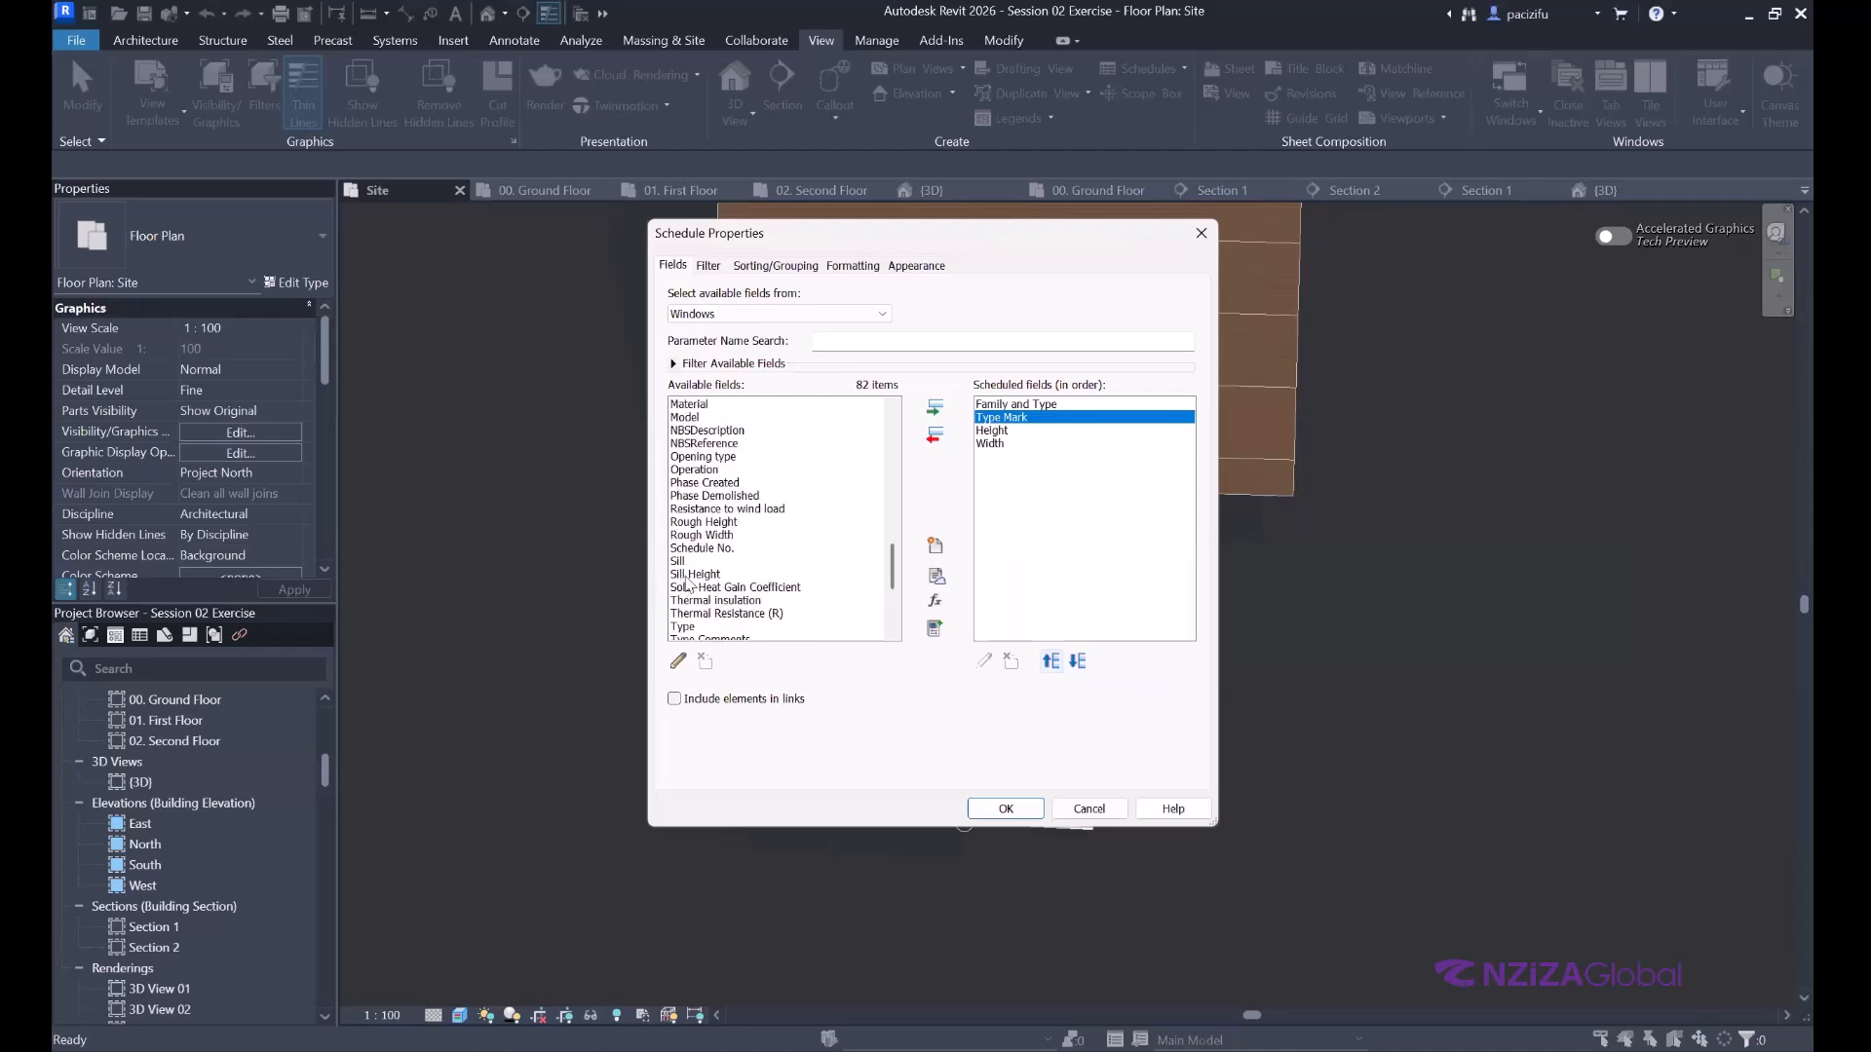
left_click(696, 575)
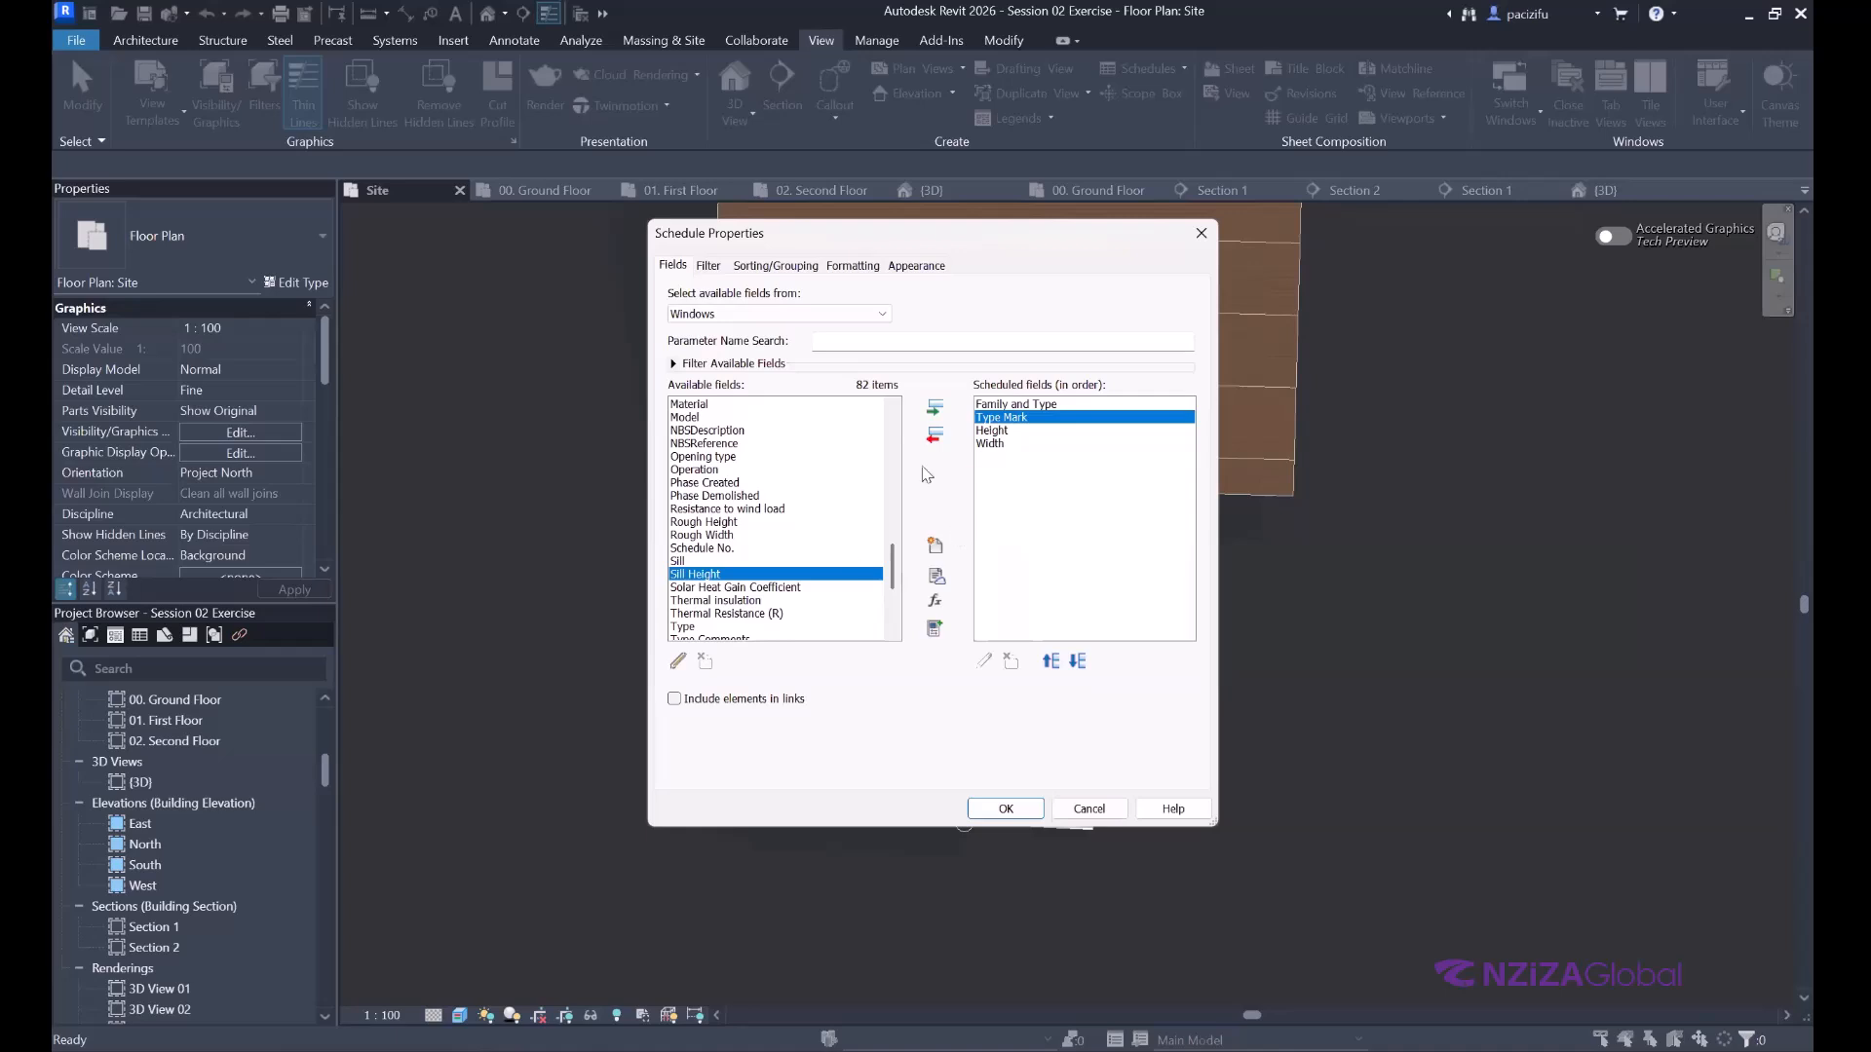
left_click(935, 408)
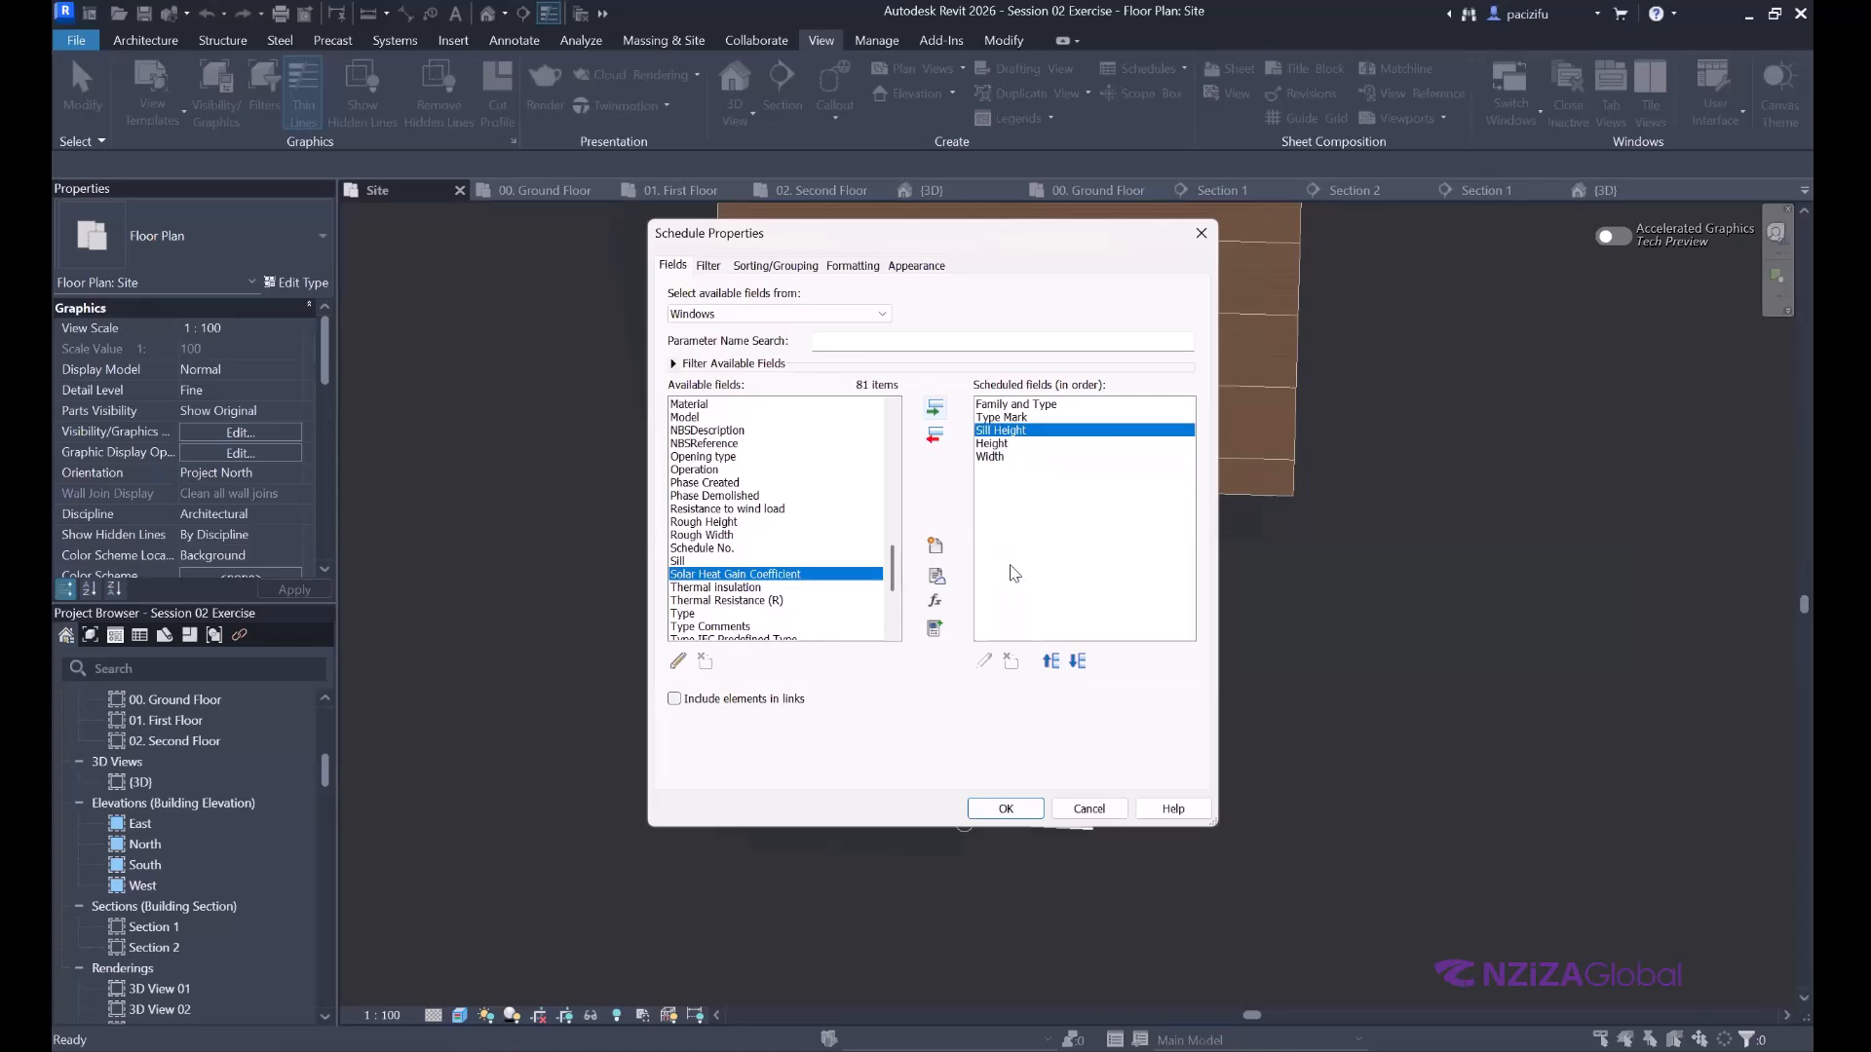
left_click(1021, 809)
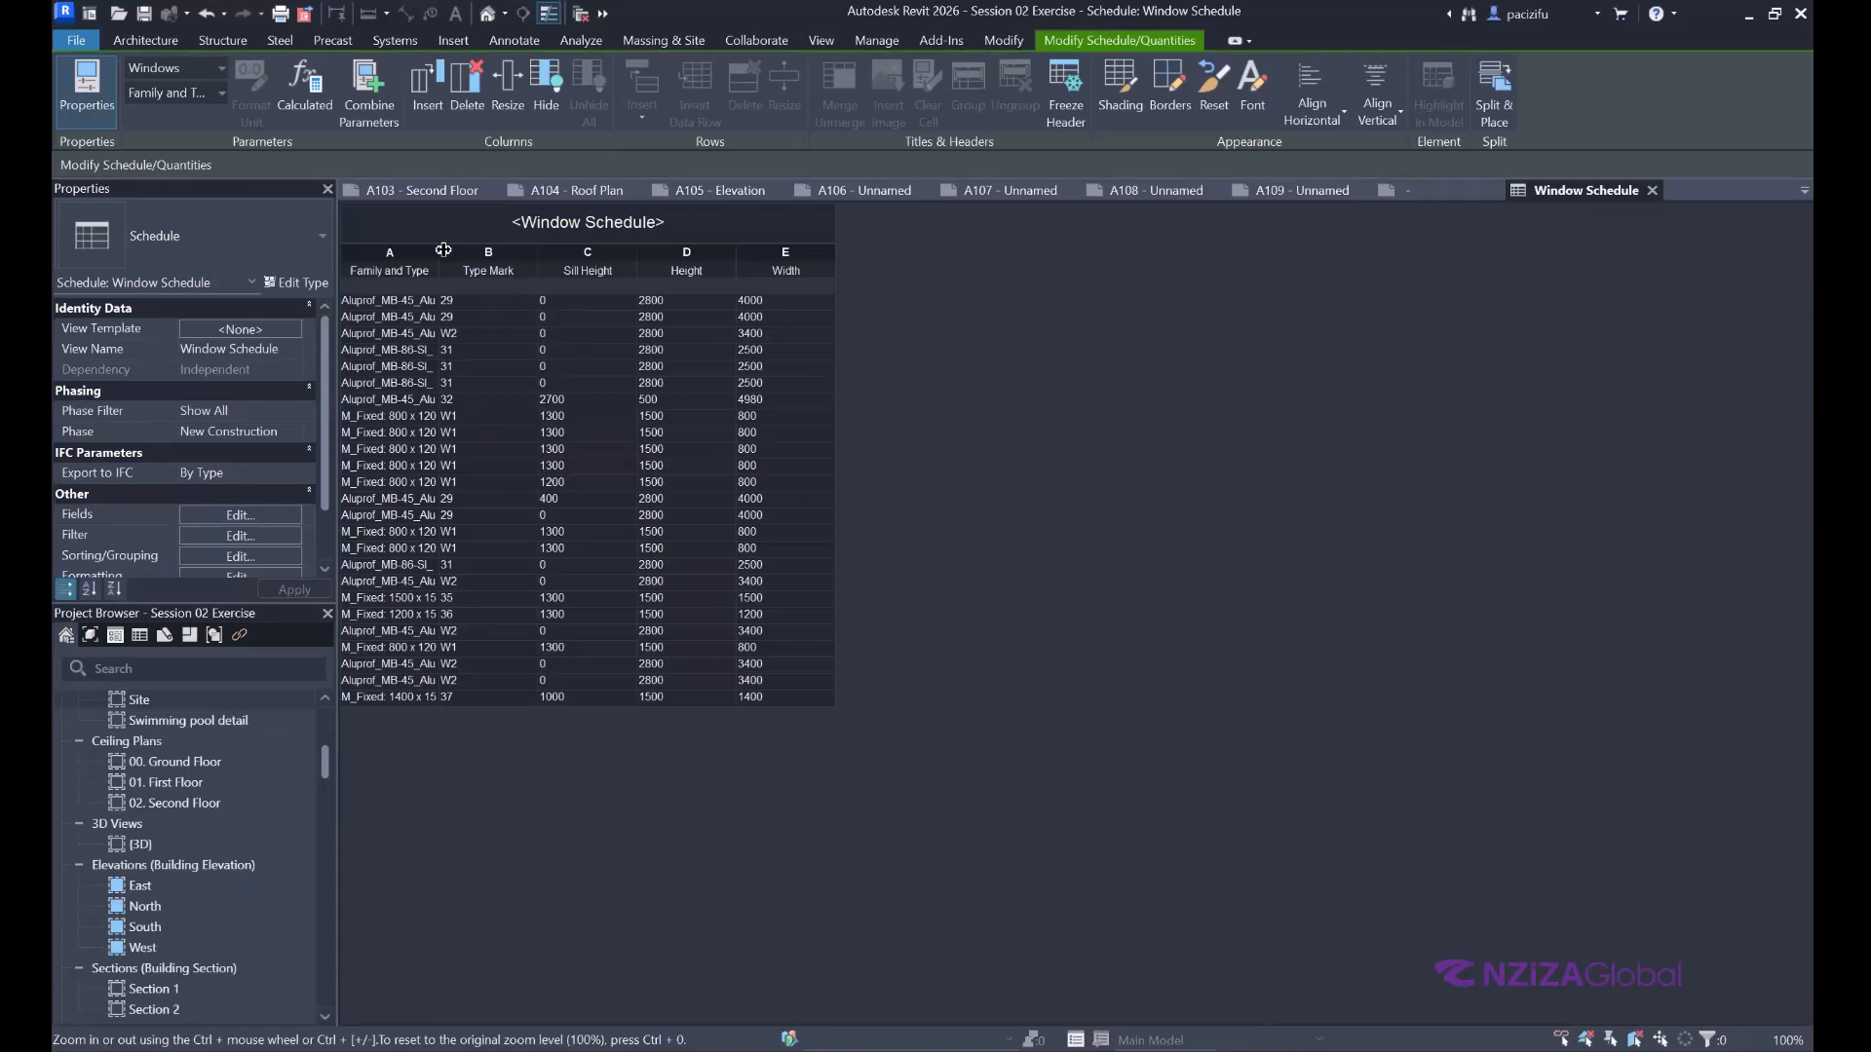
Widen the schedule's Family and Type column so the full window type names fit on one line.
left_click_drag(445, 248, 796, 248)
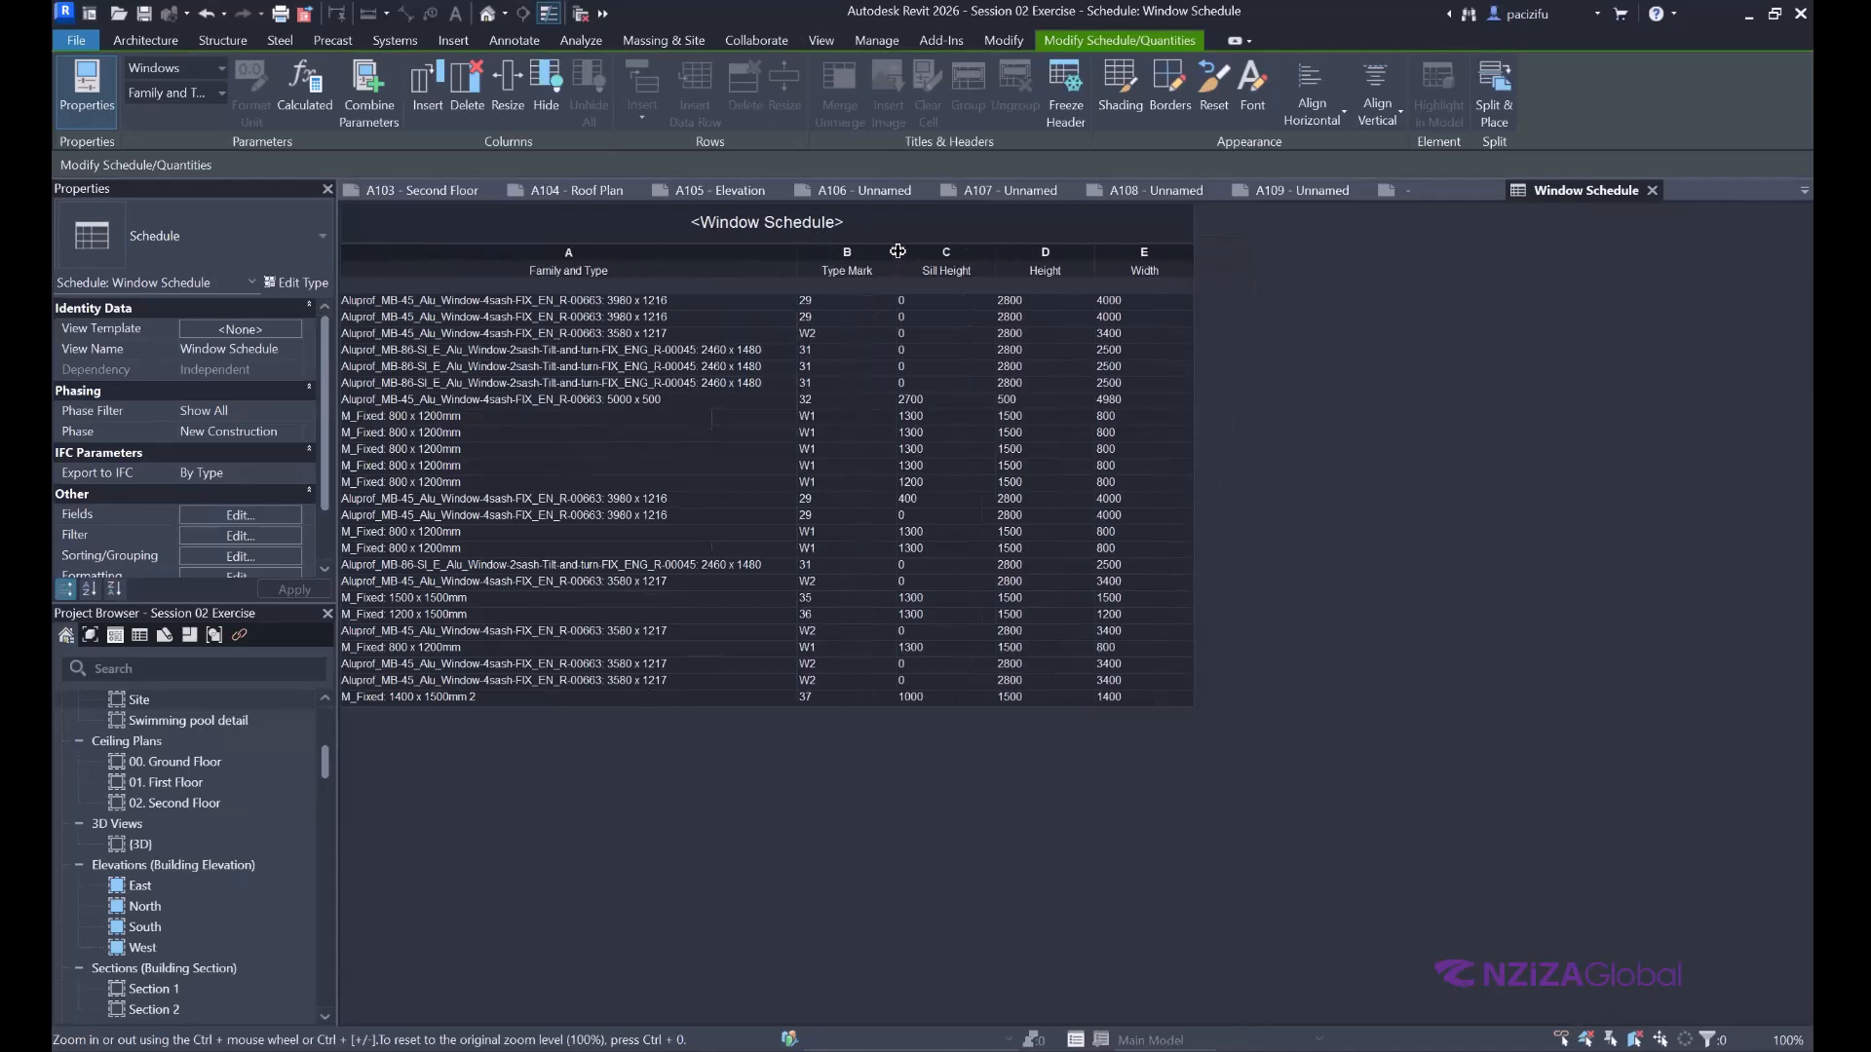
left_click_drag(895, 251, 895, 251)
left_click(837, 215)
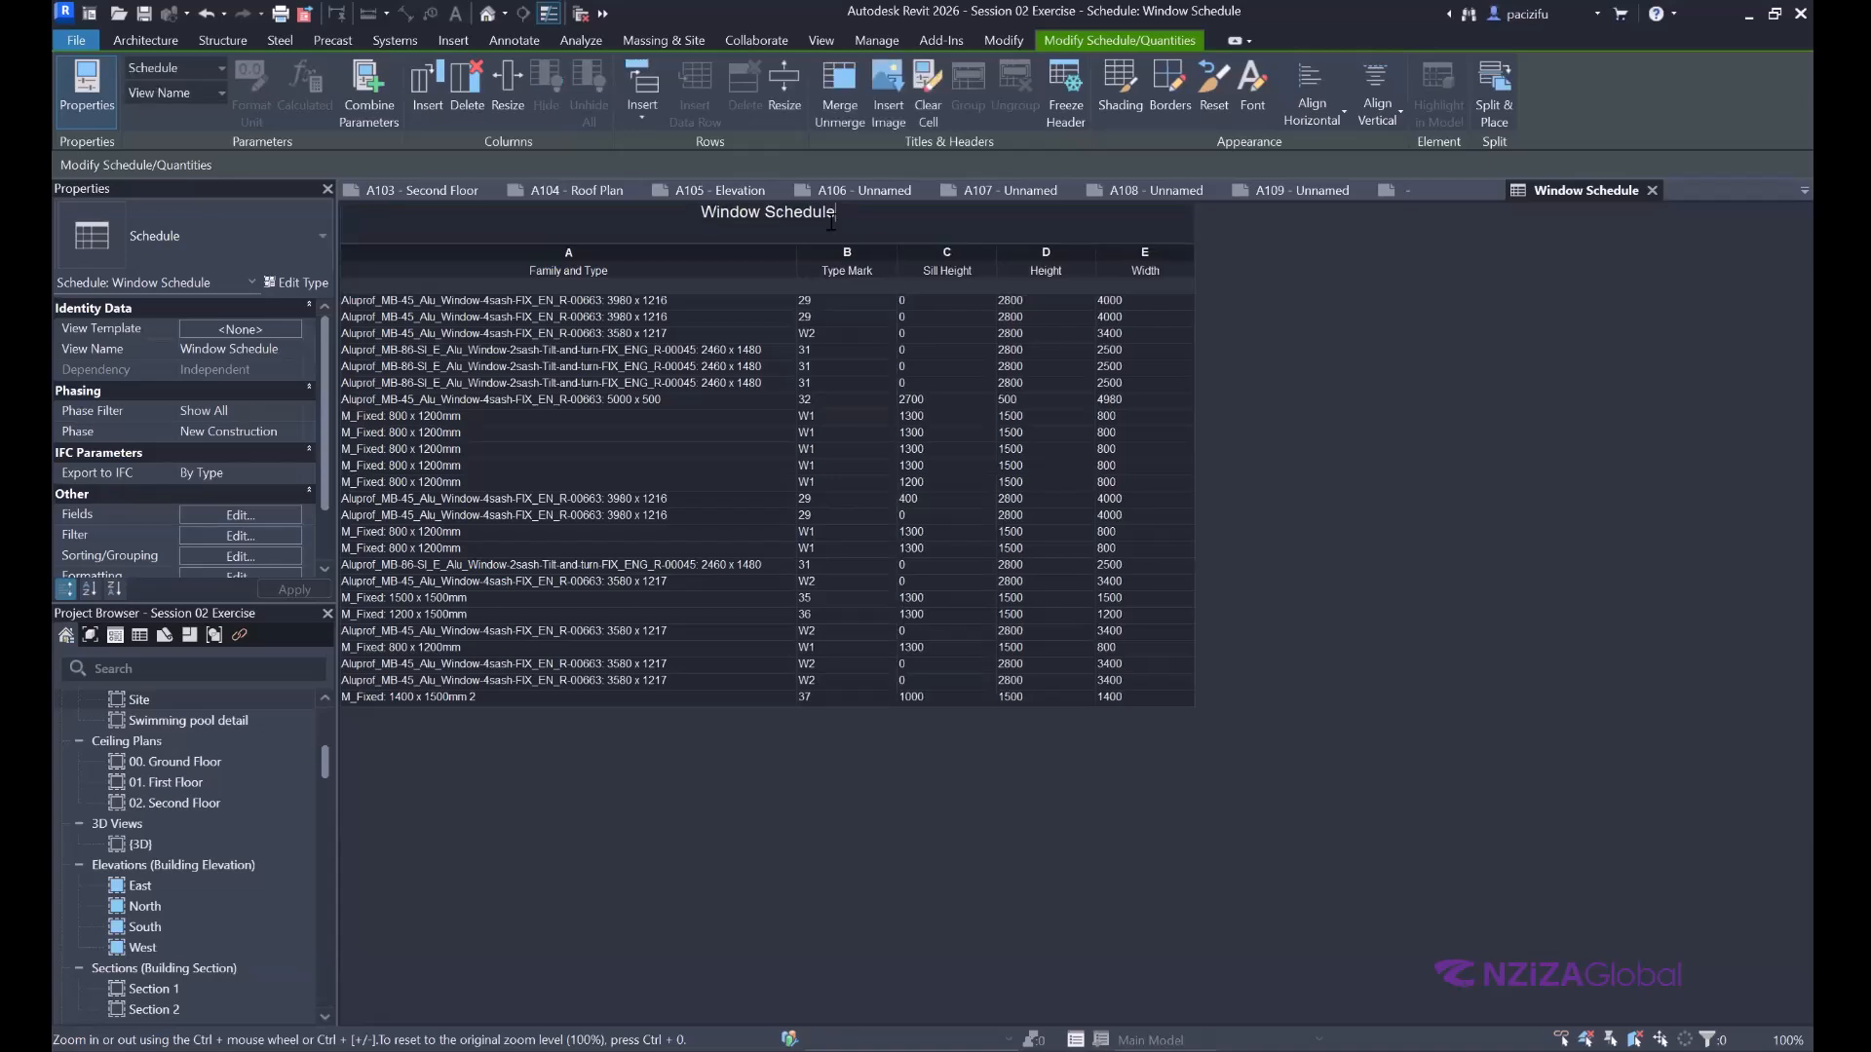
key("Escape")
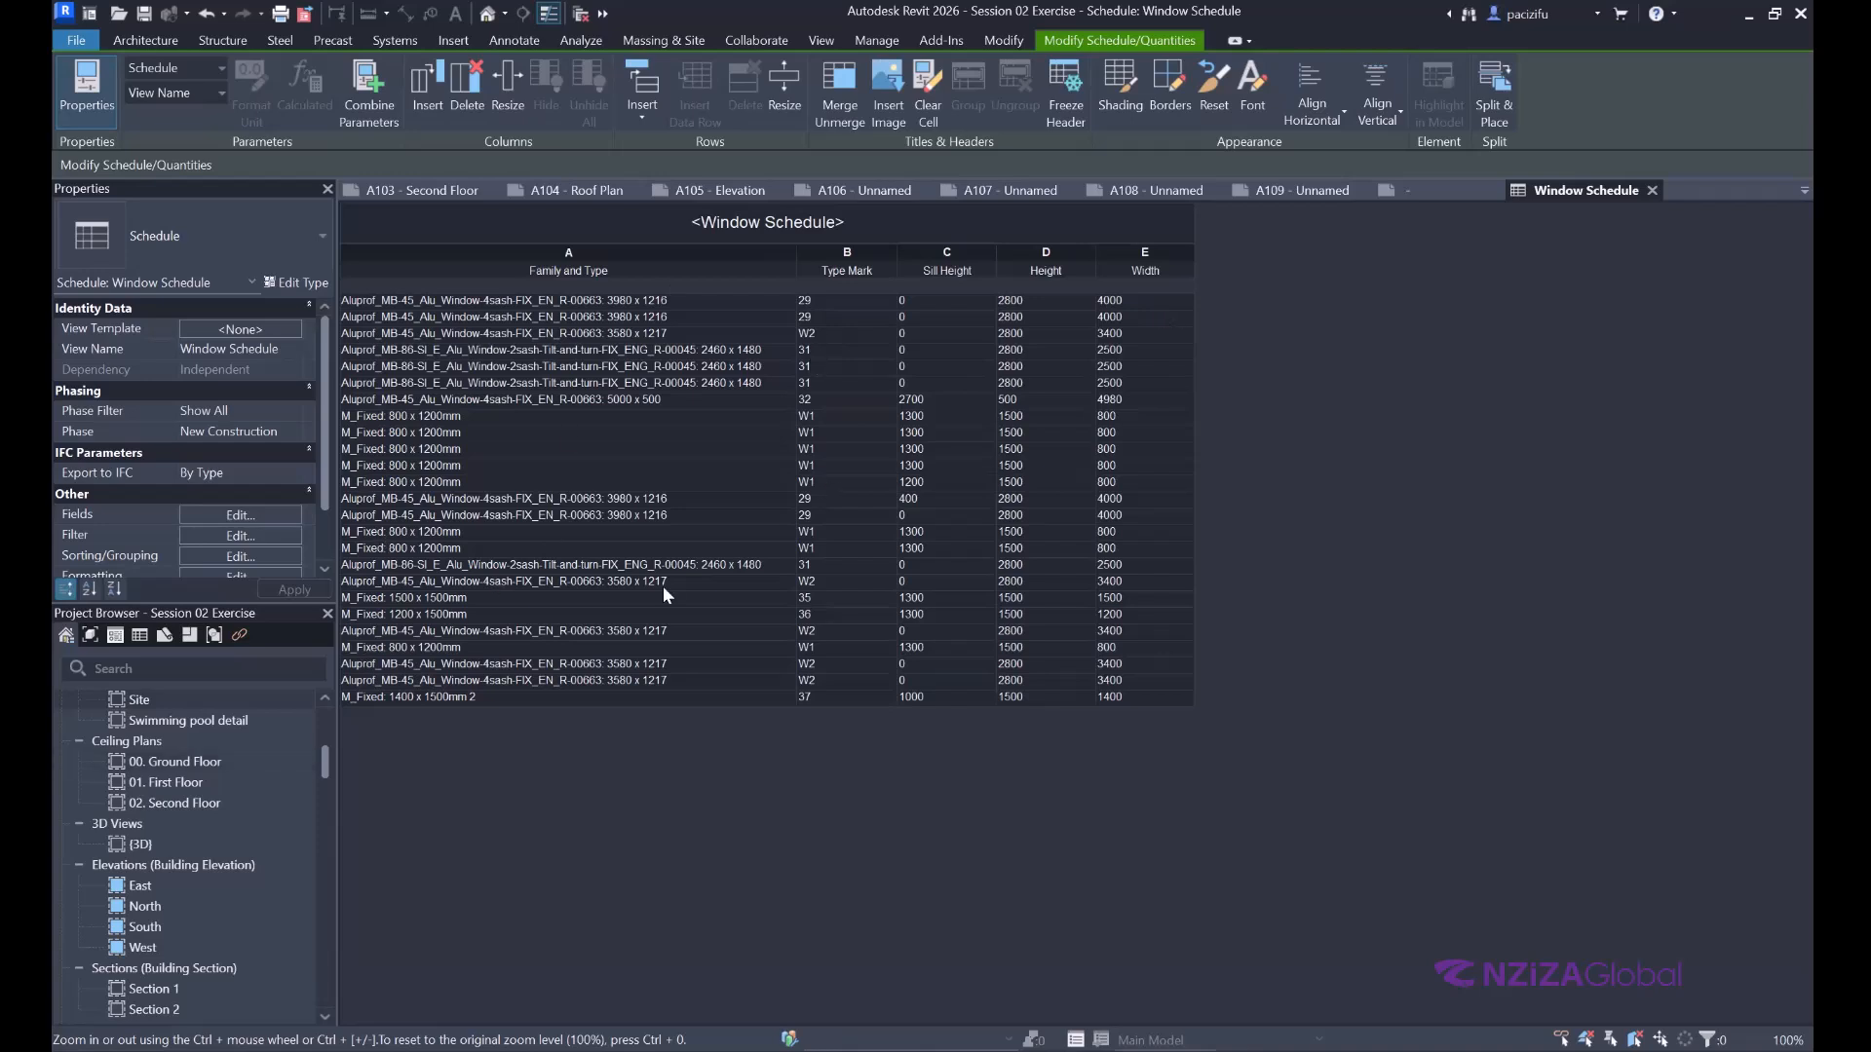
Expand the project's Schedules/Quantities group and select the Window Schedule in it.
scroll(196, 820, "down", 3)
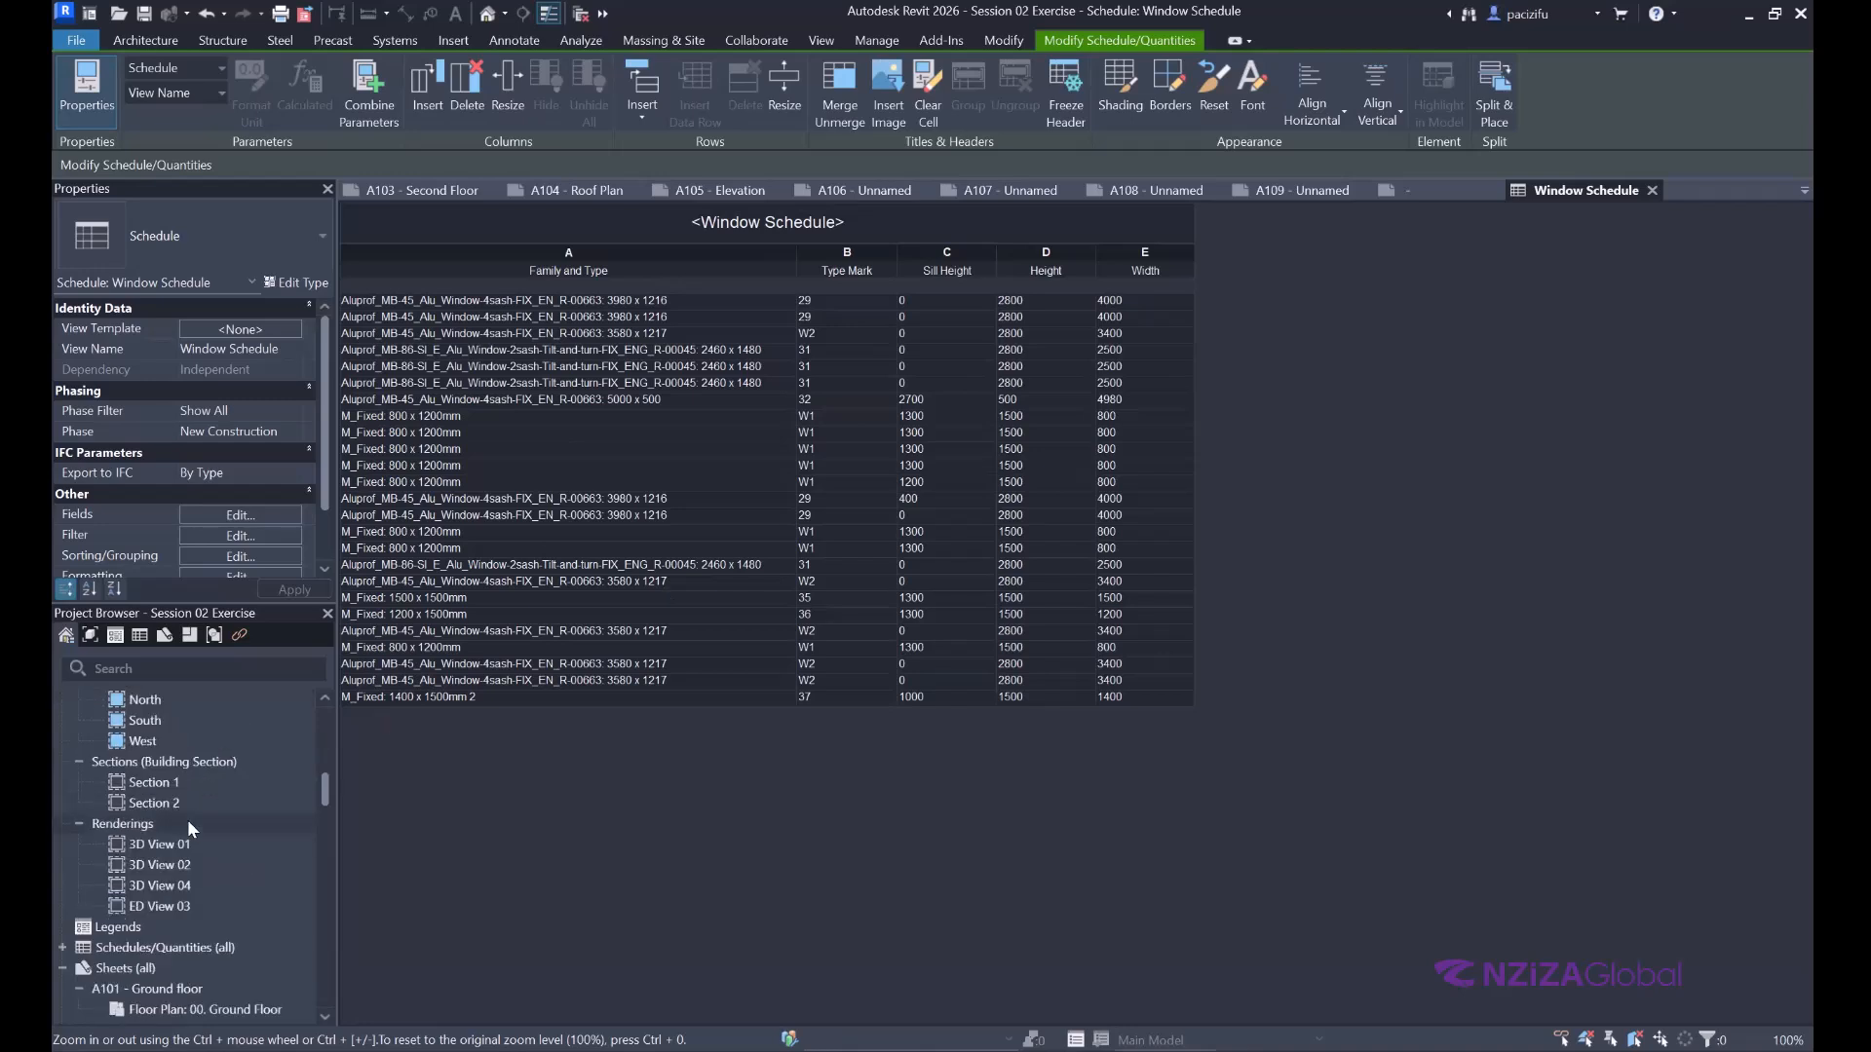
scroll(183, 839, "down", 2)
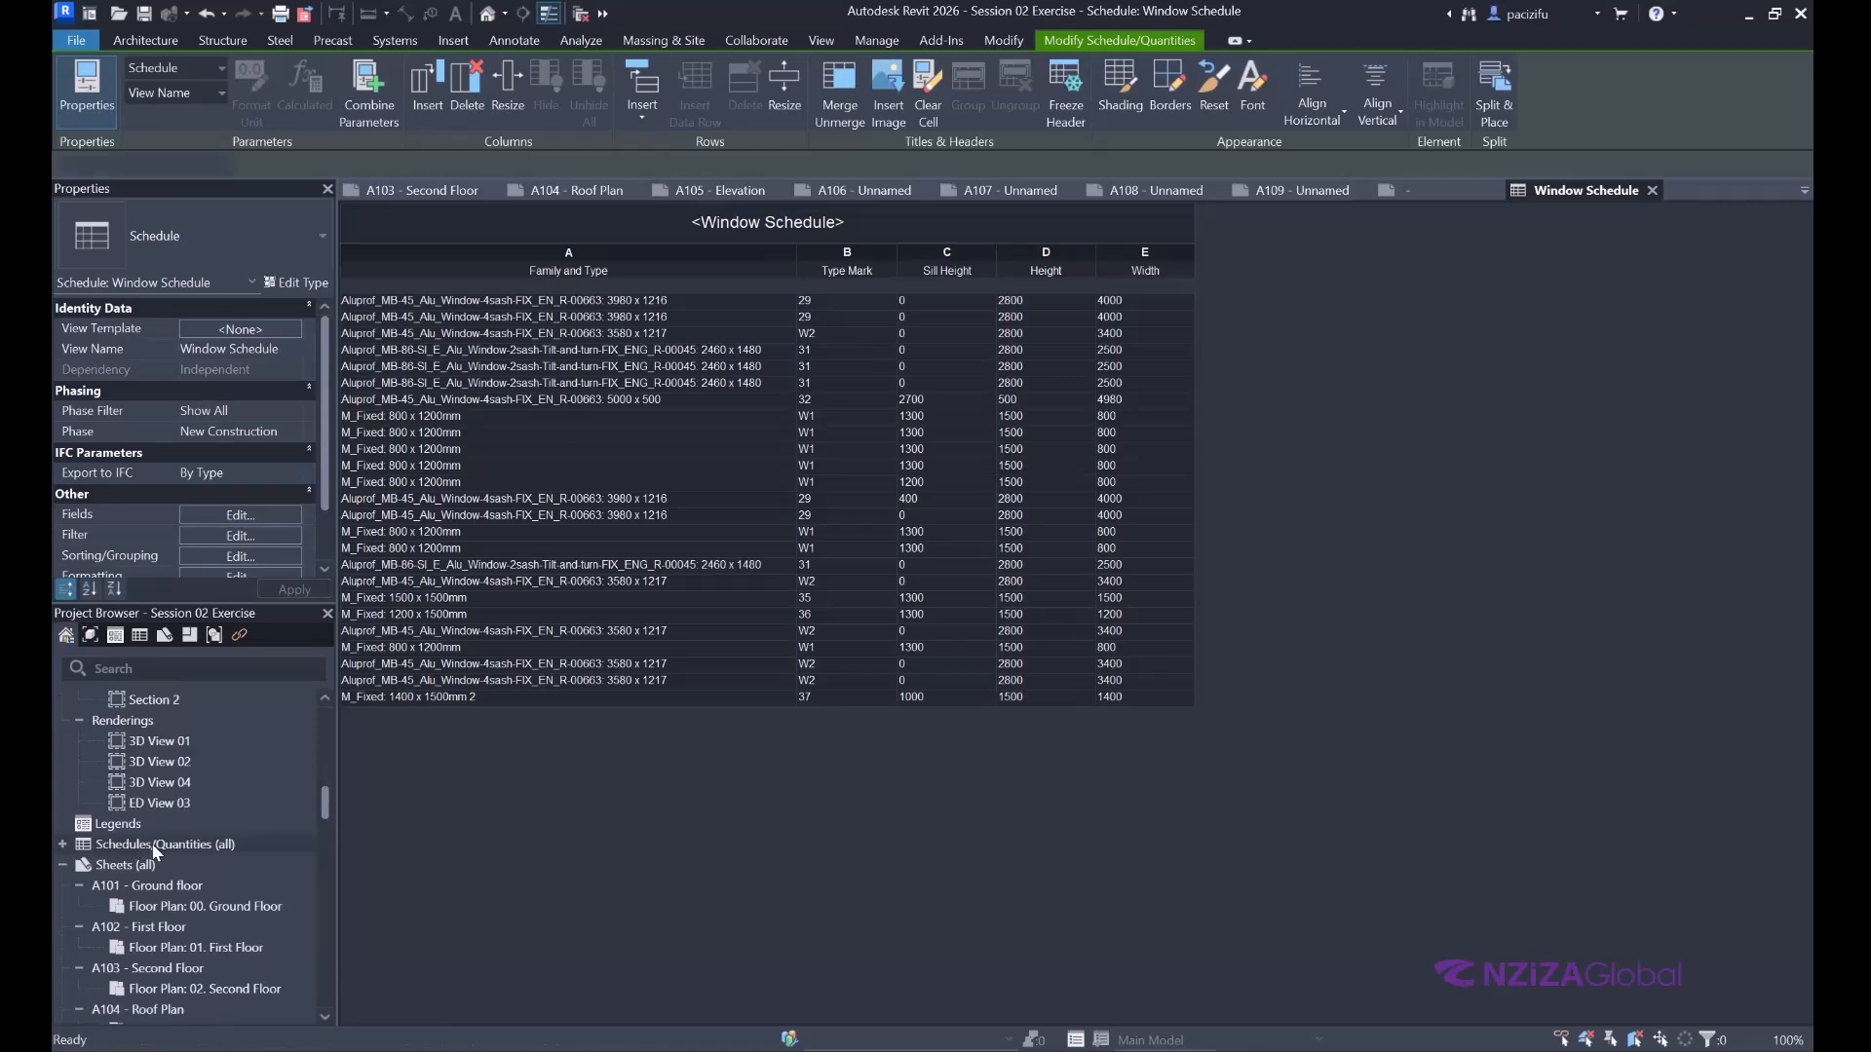
double_click(154, 844)
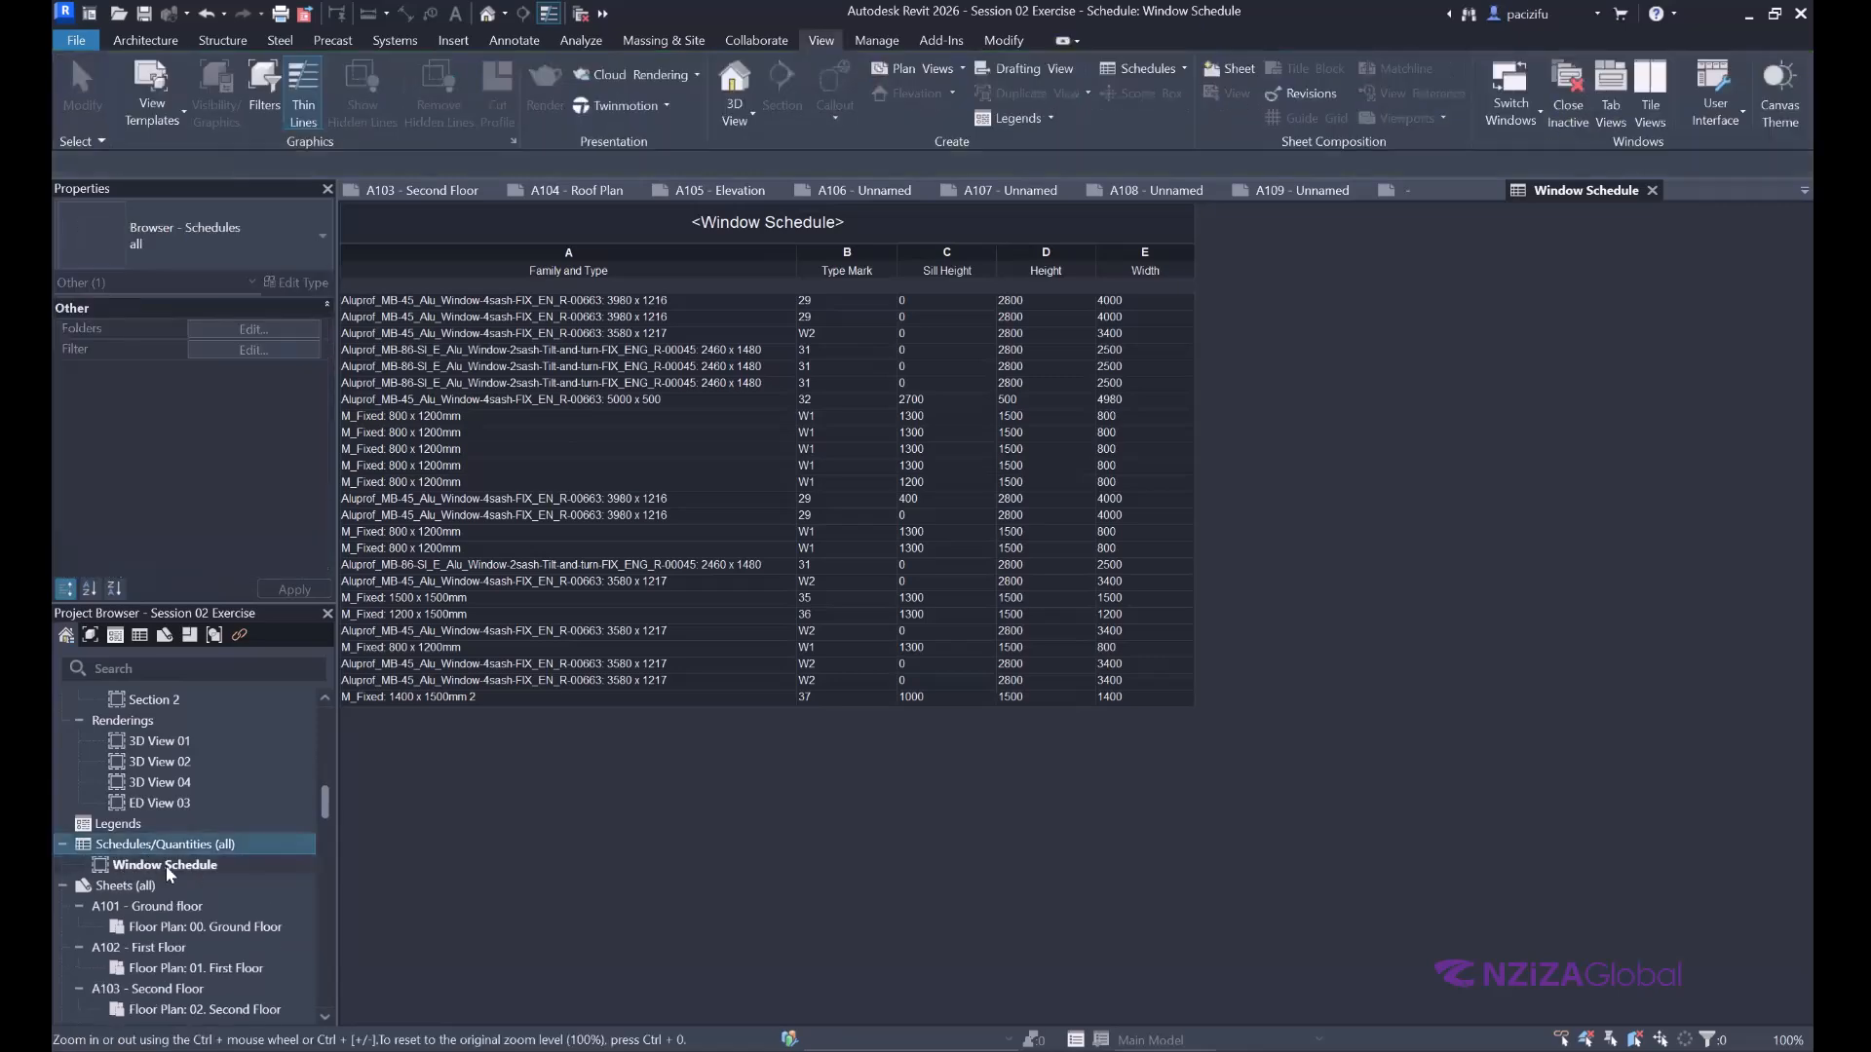
left_click(166, 869)
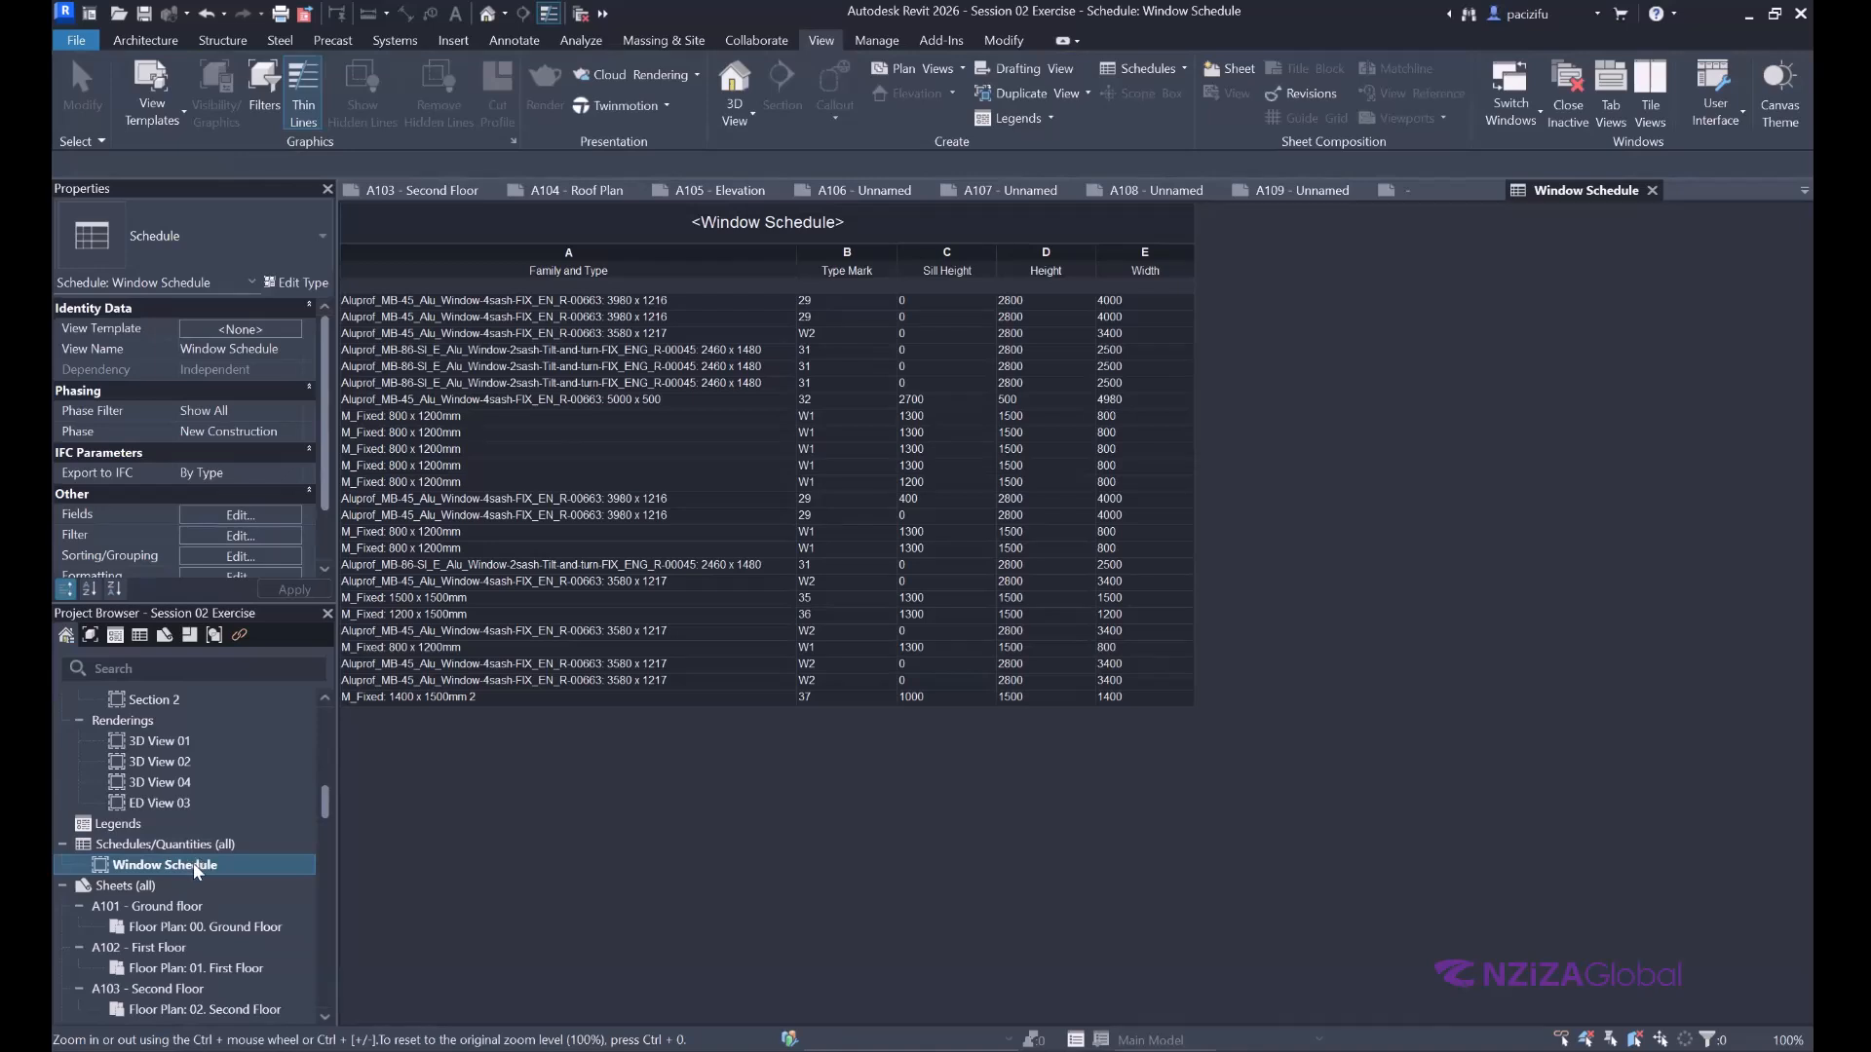
Create a new sheet with the A1 metric title block.
left_click(1221, 74)
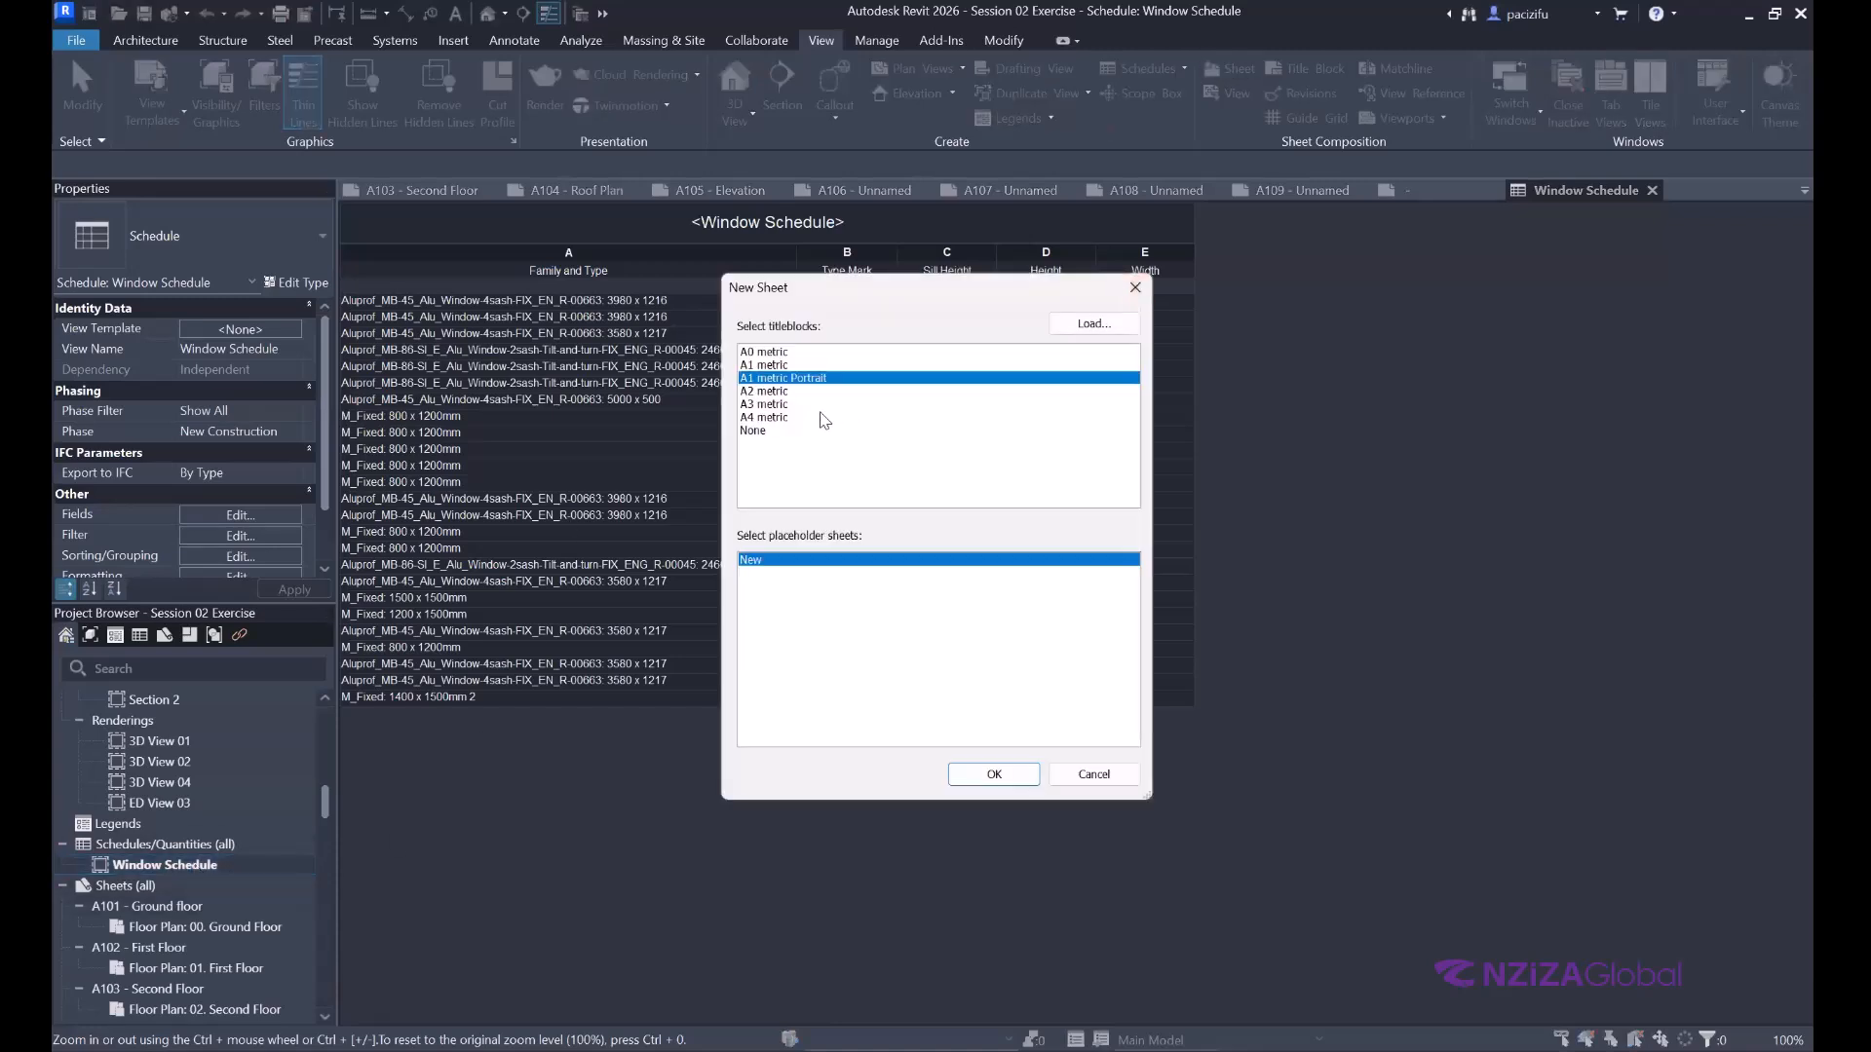
key("Up")
left_click(975, 775)
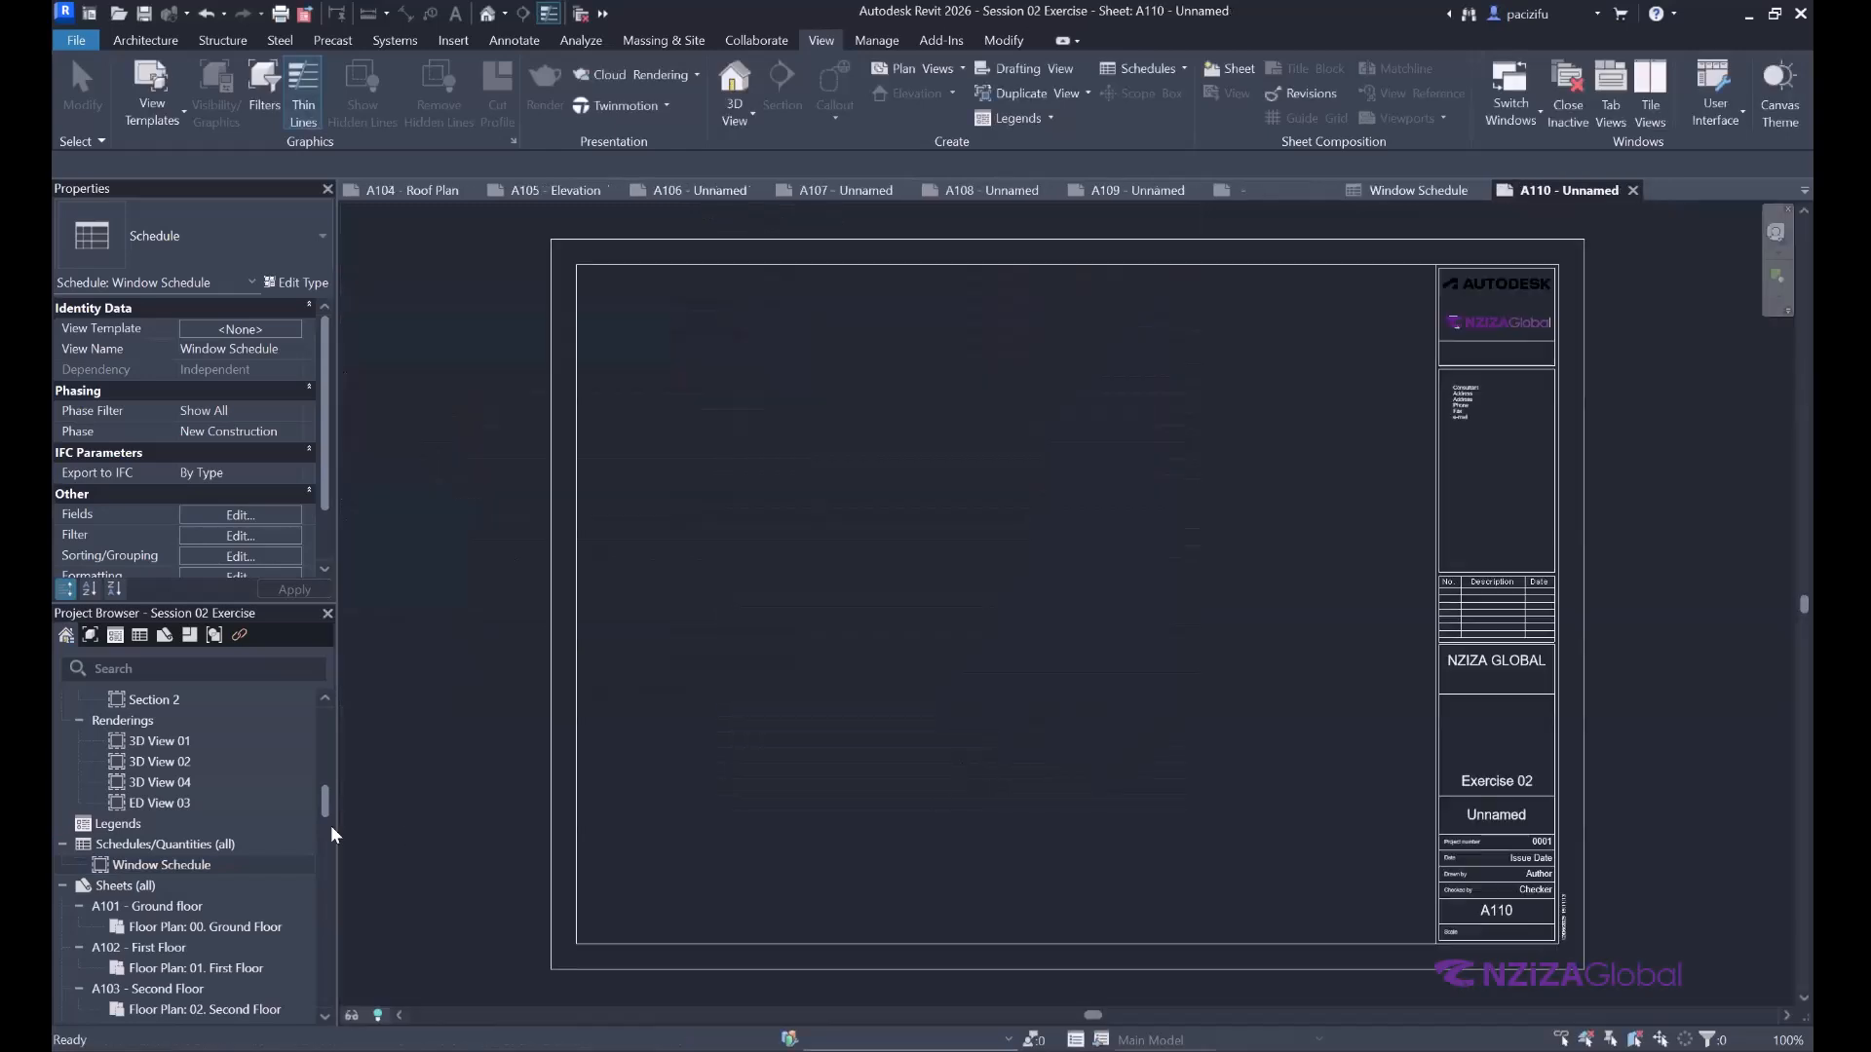
Place the Window Schedule in the upper-left area of sheet A110.
left_click_drag(141, 867, 852, 593)
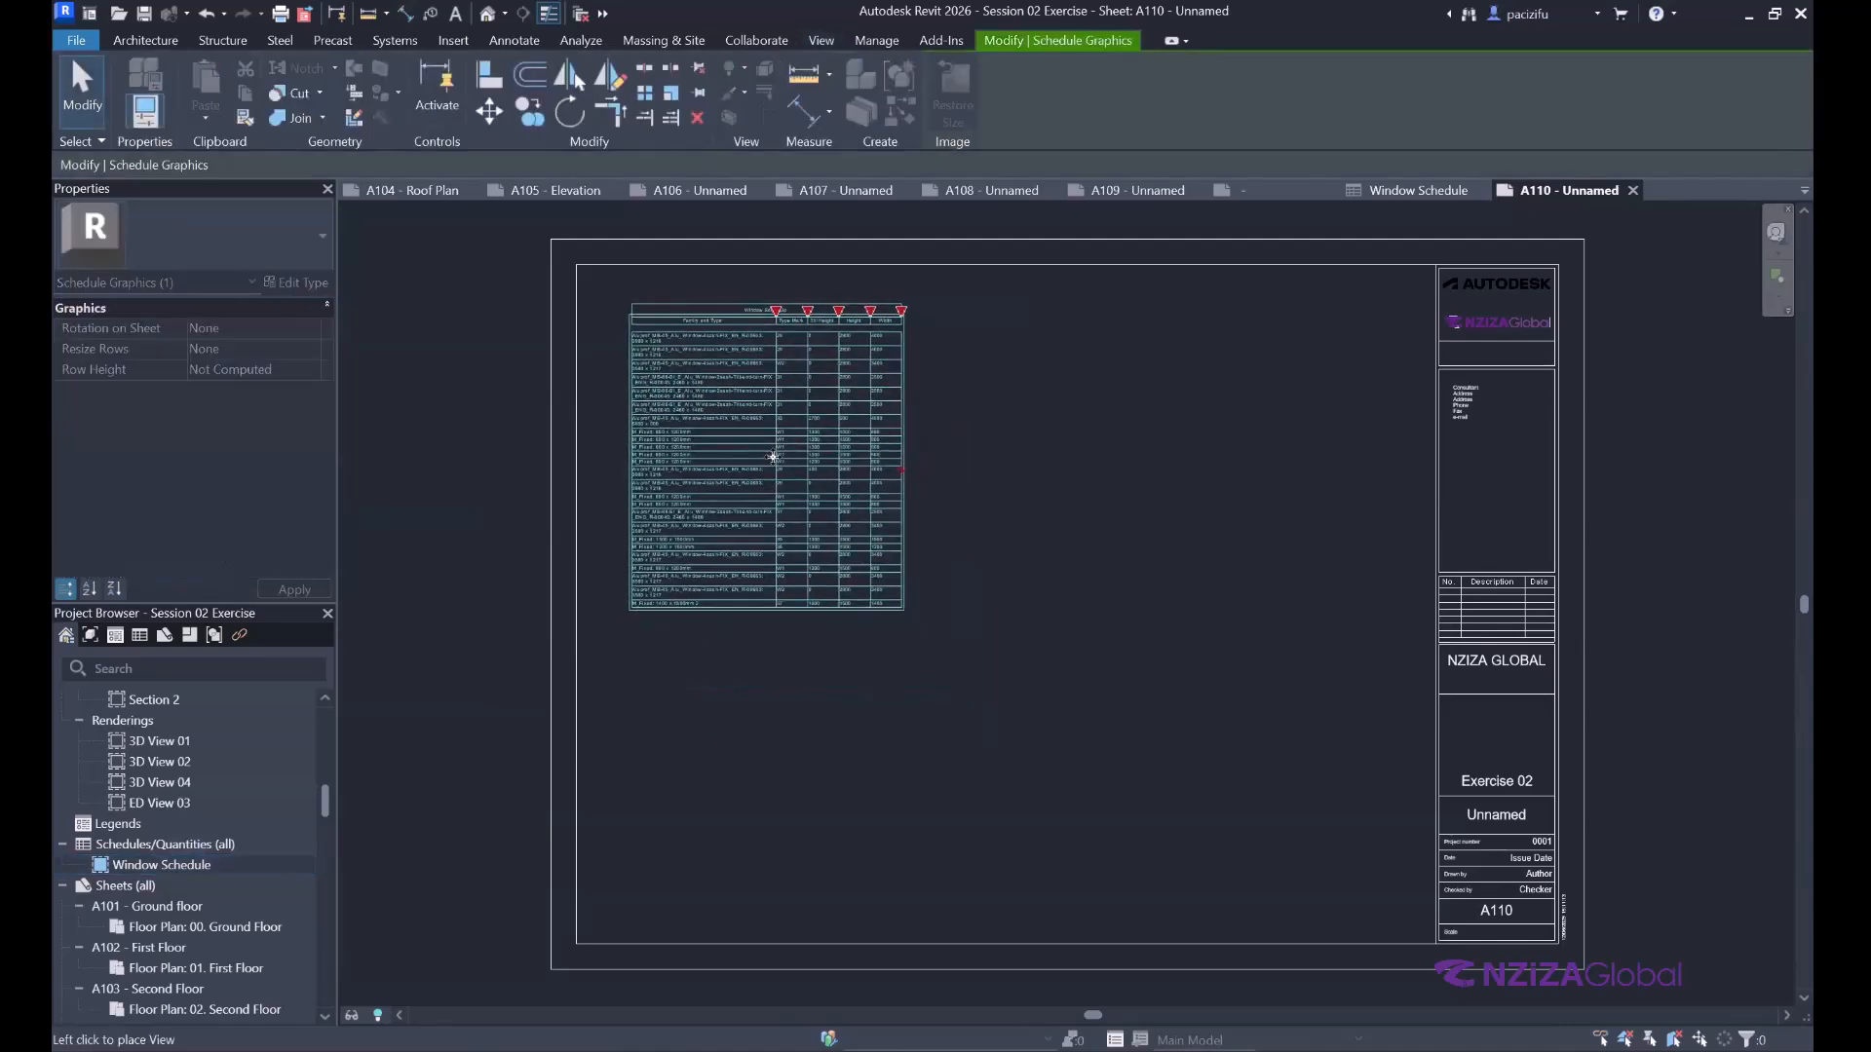
left_click(770, 455)
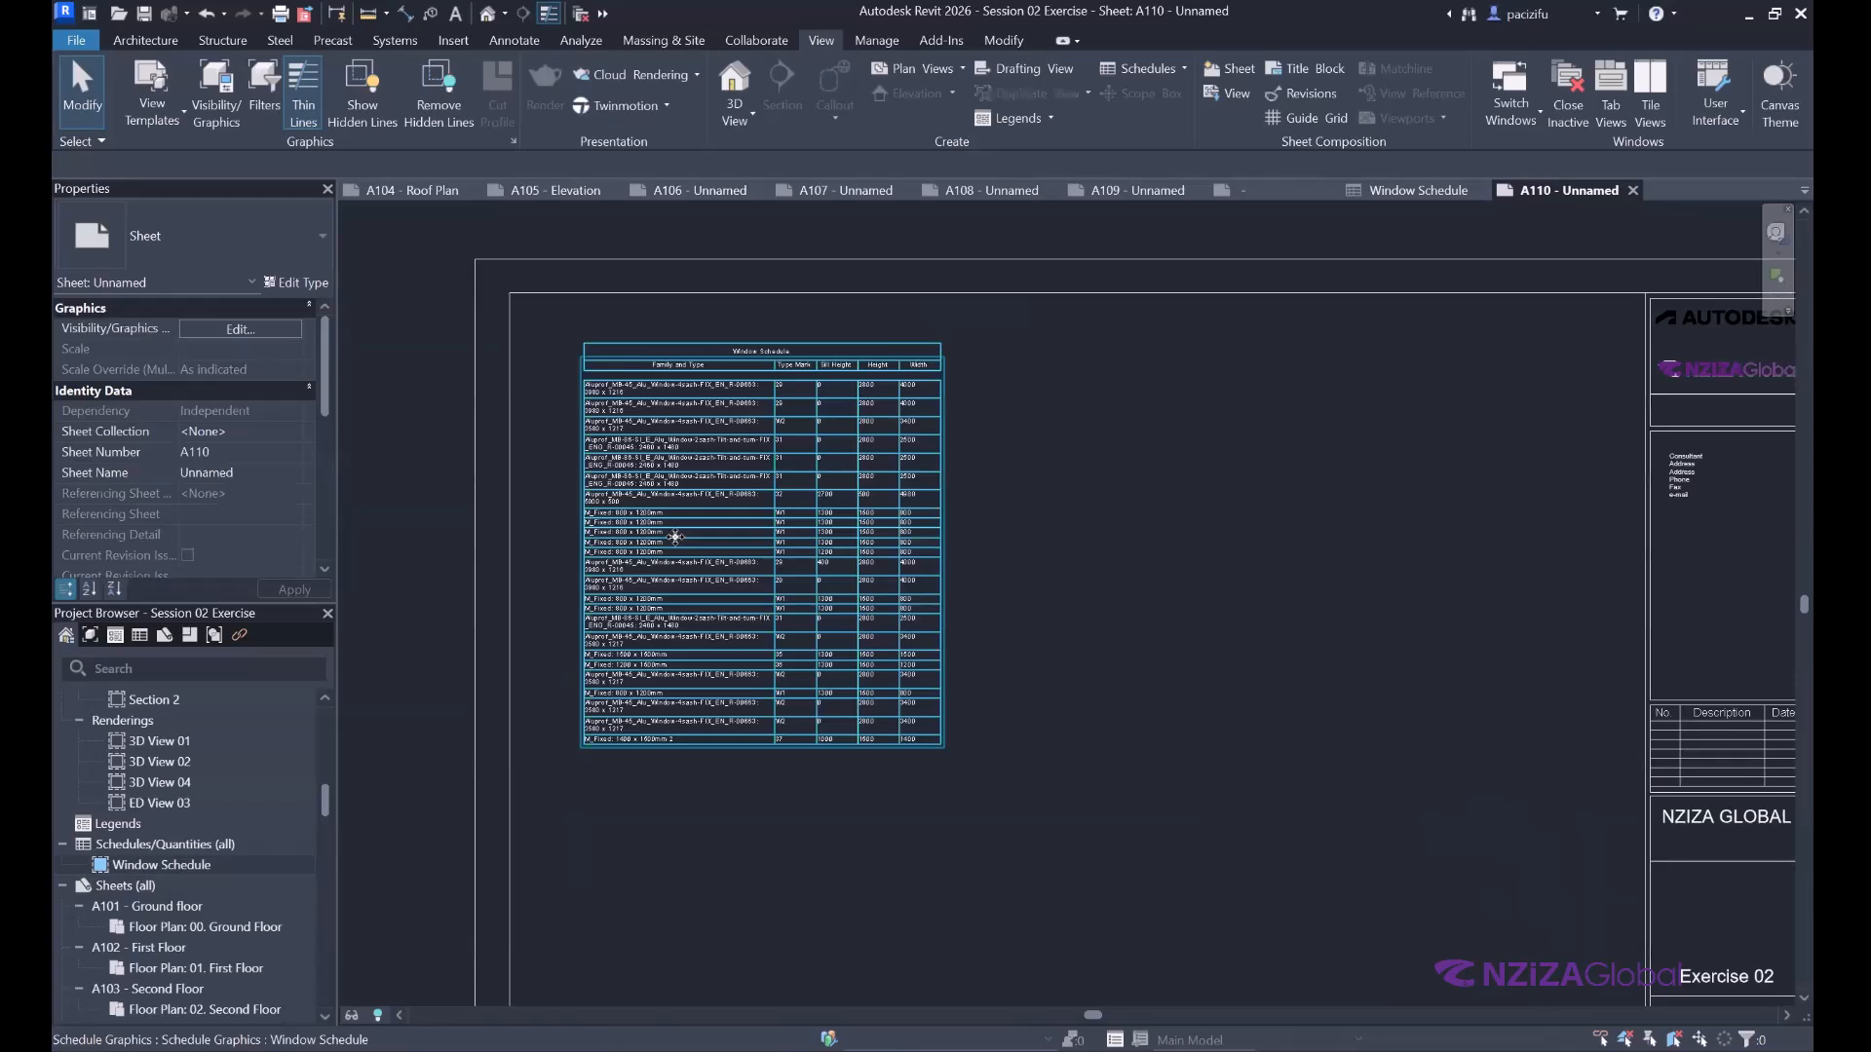
scroll(672, 534, "up", 3)
scroll(688, 576, "down", 2)
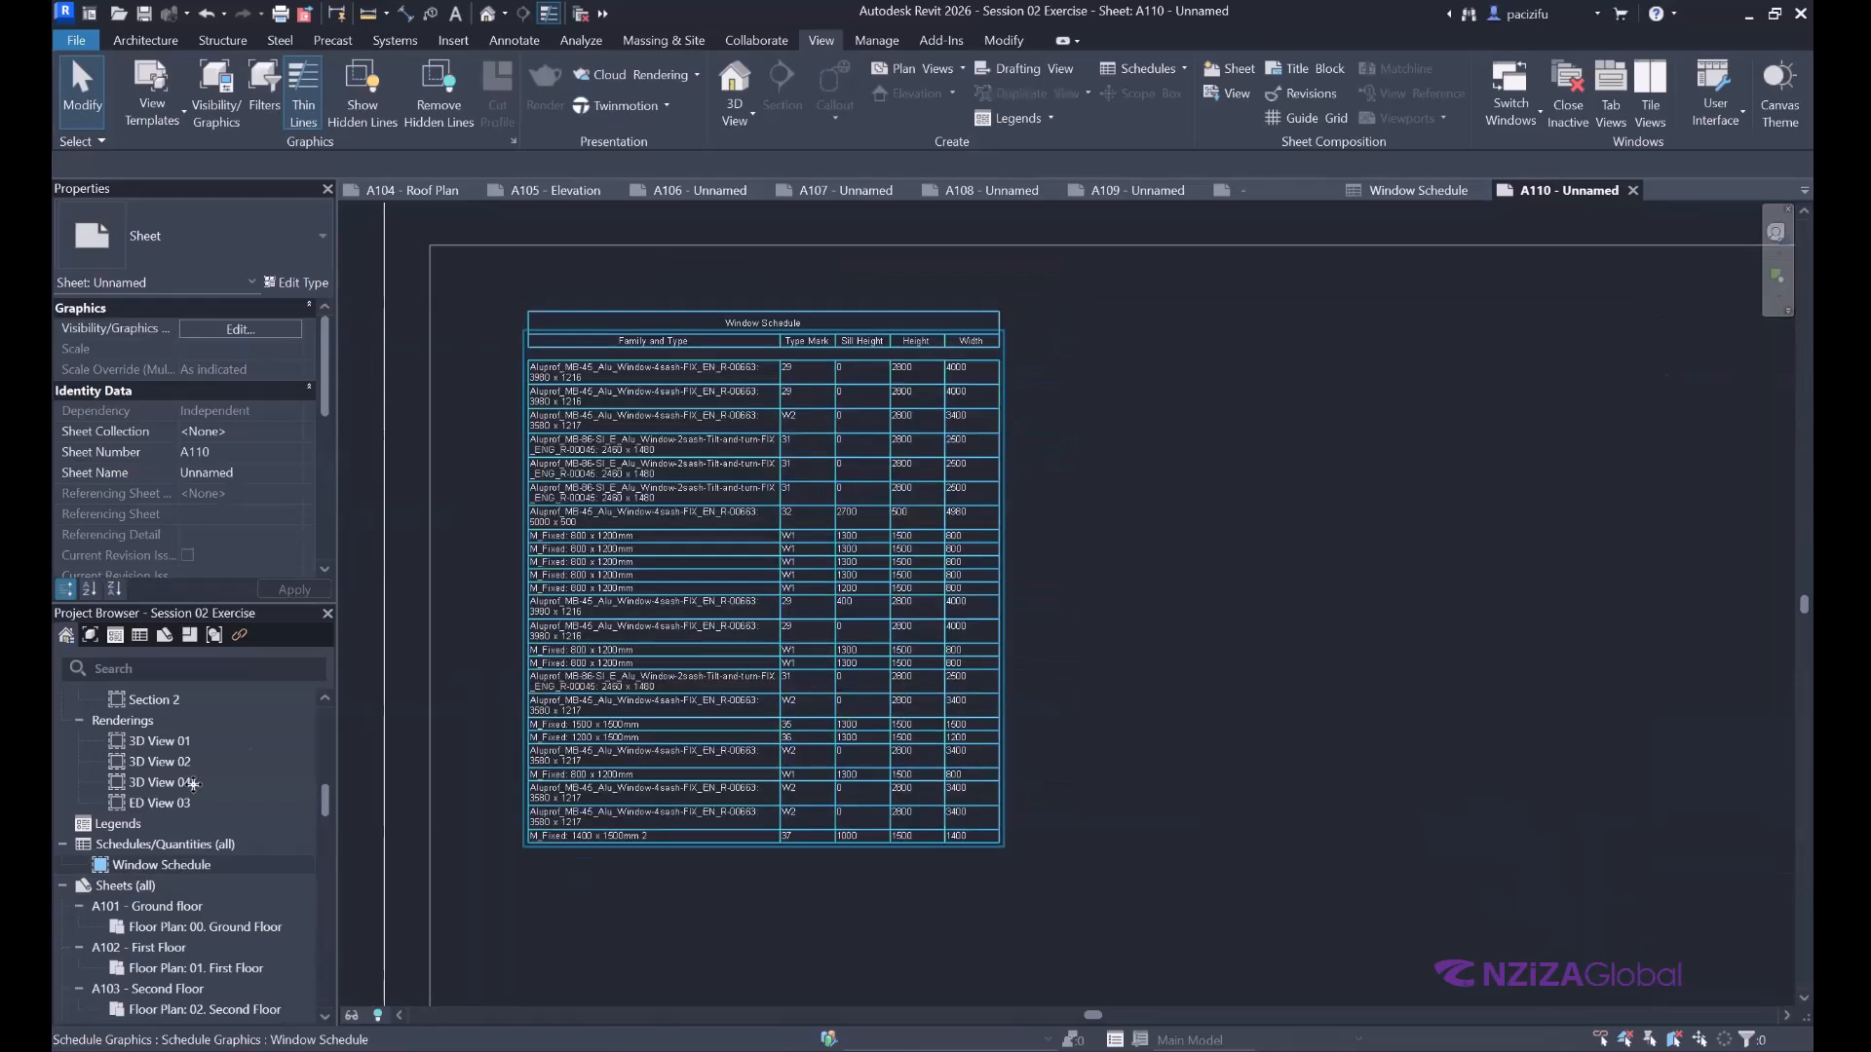
Reopen the Window Schedule and, in its type properties, select Typ Schedule as the view template for new views.
double_click(146, 863)
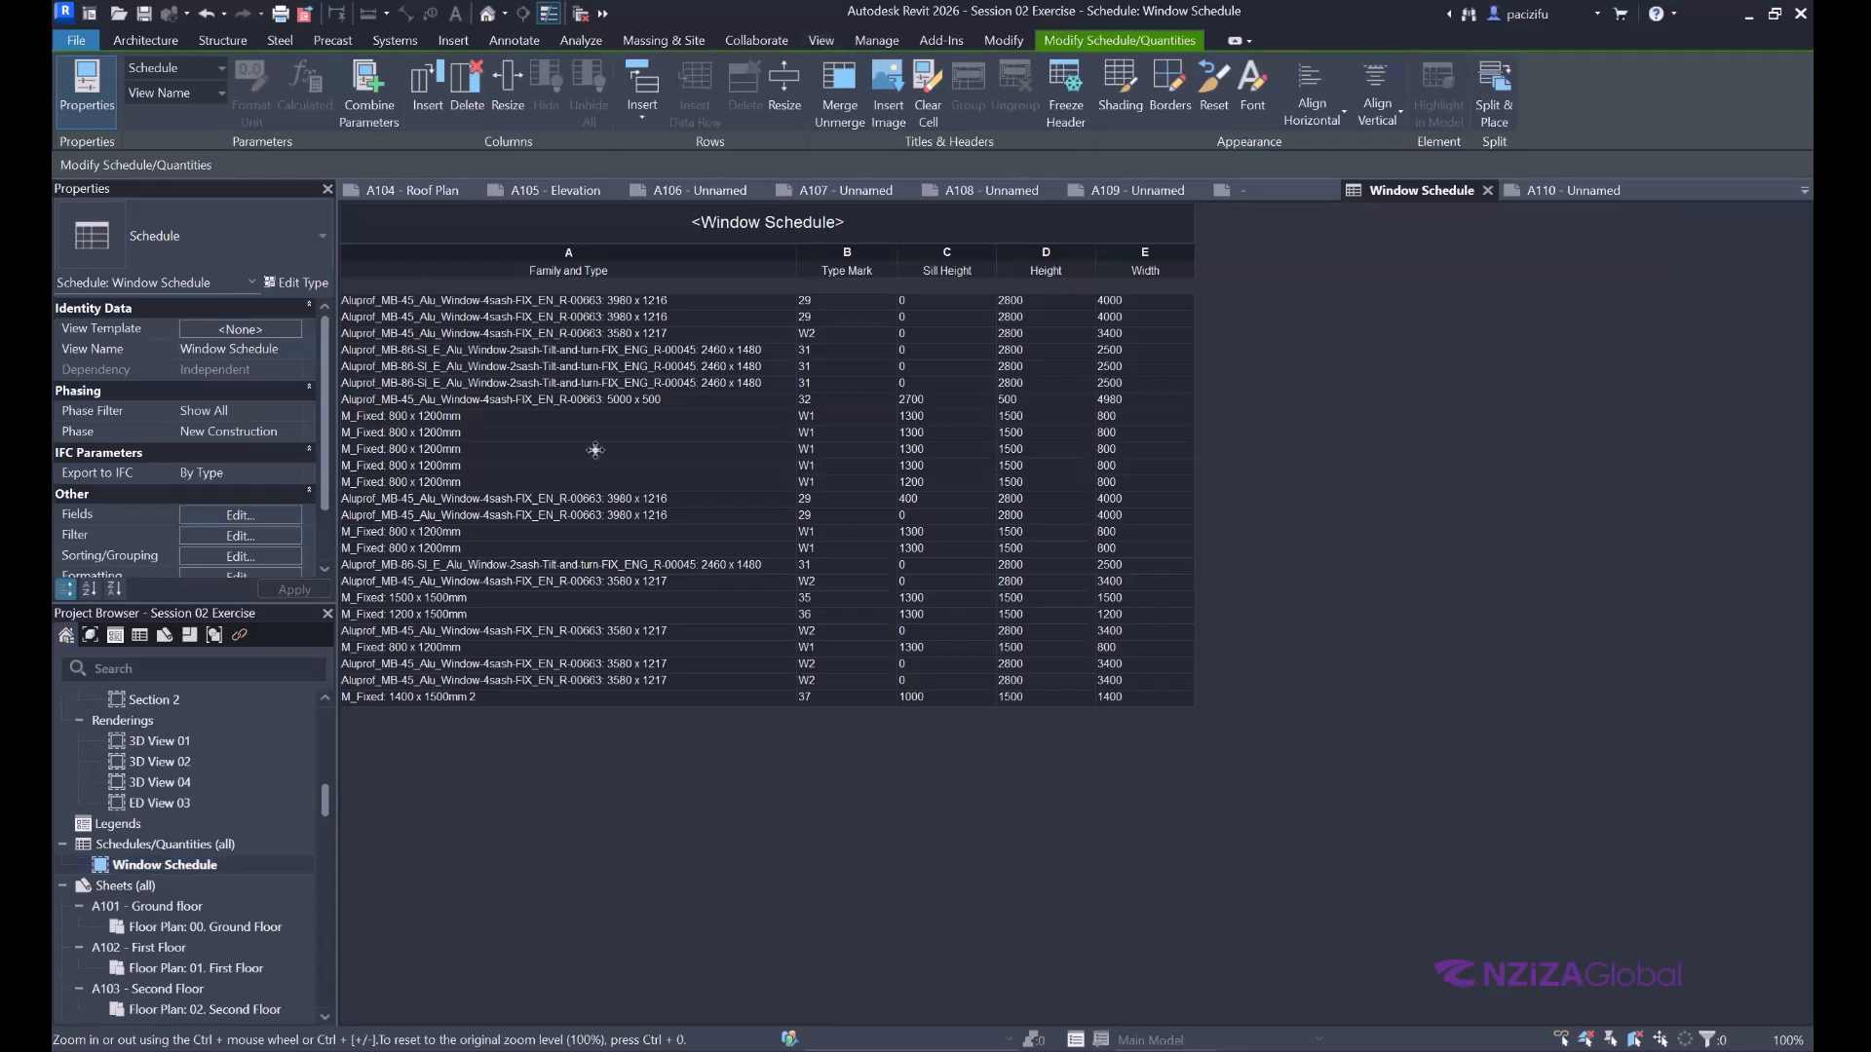
scroll(243, 493, "down", 1)
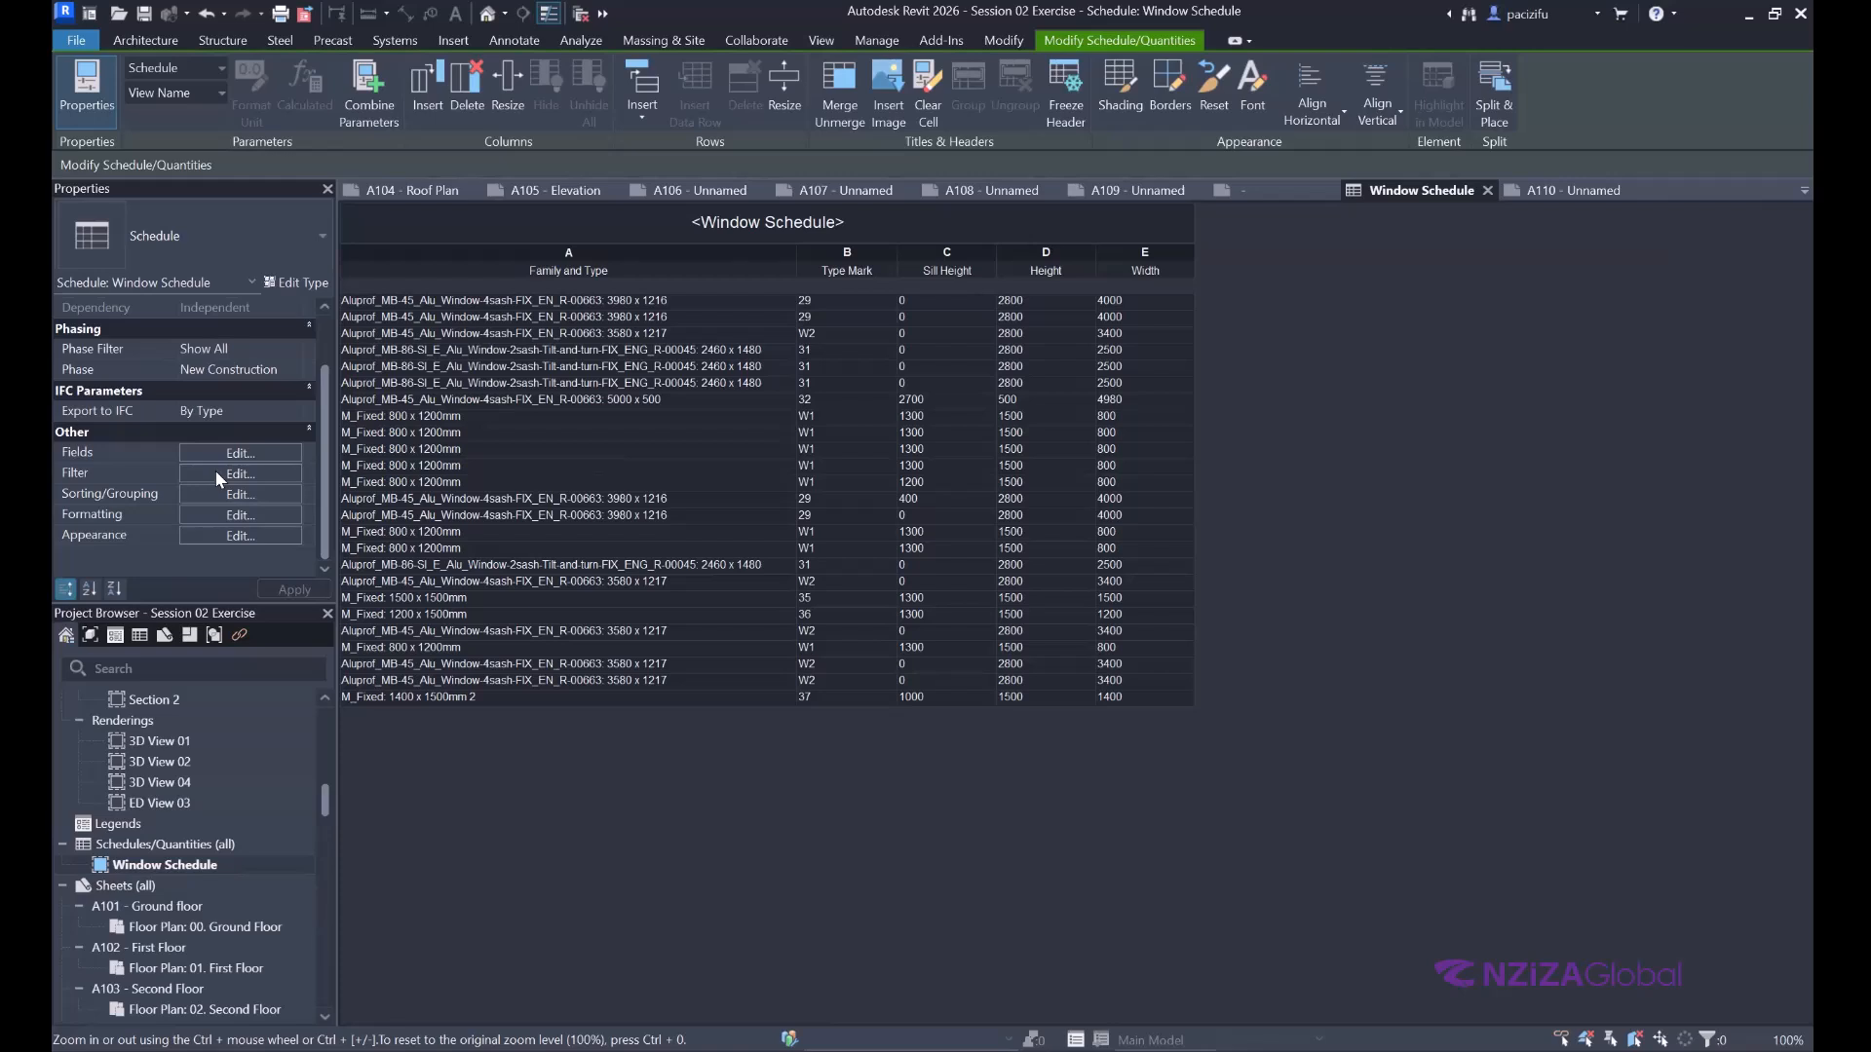
scroll(215, 470, "up", 1)
left_click(295, 285)
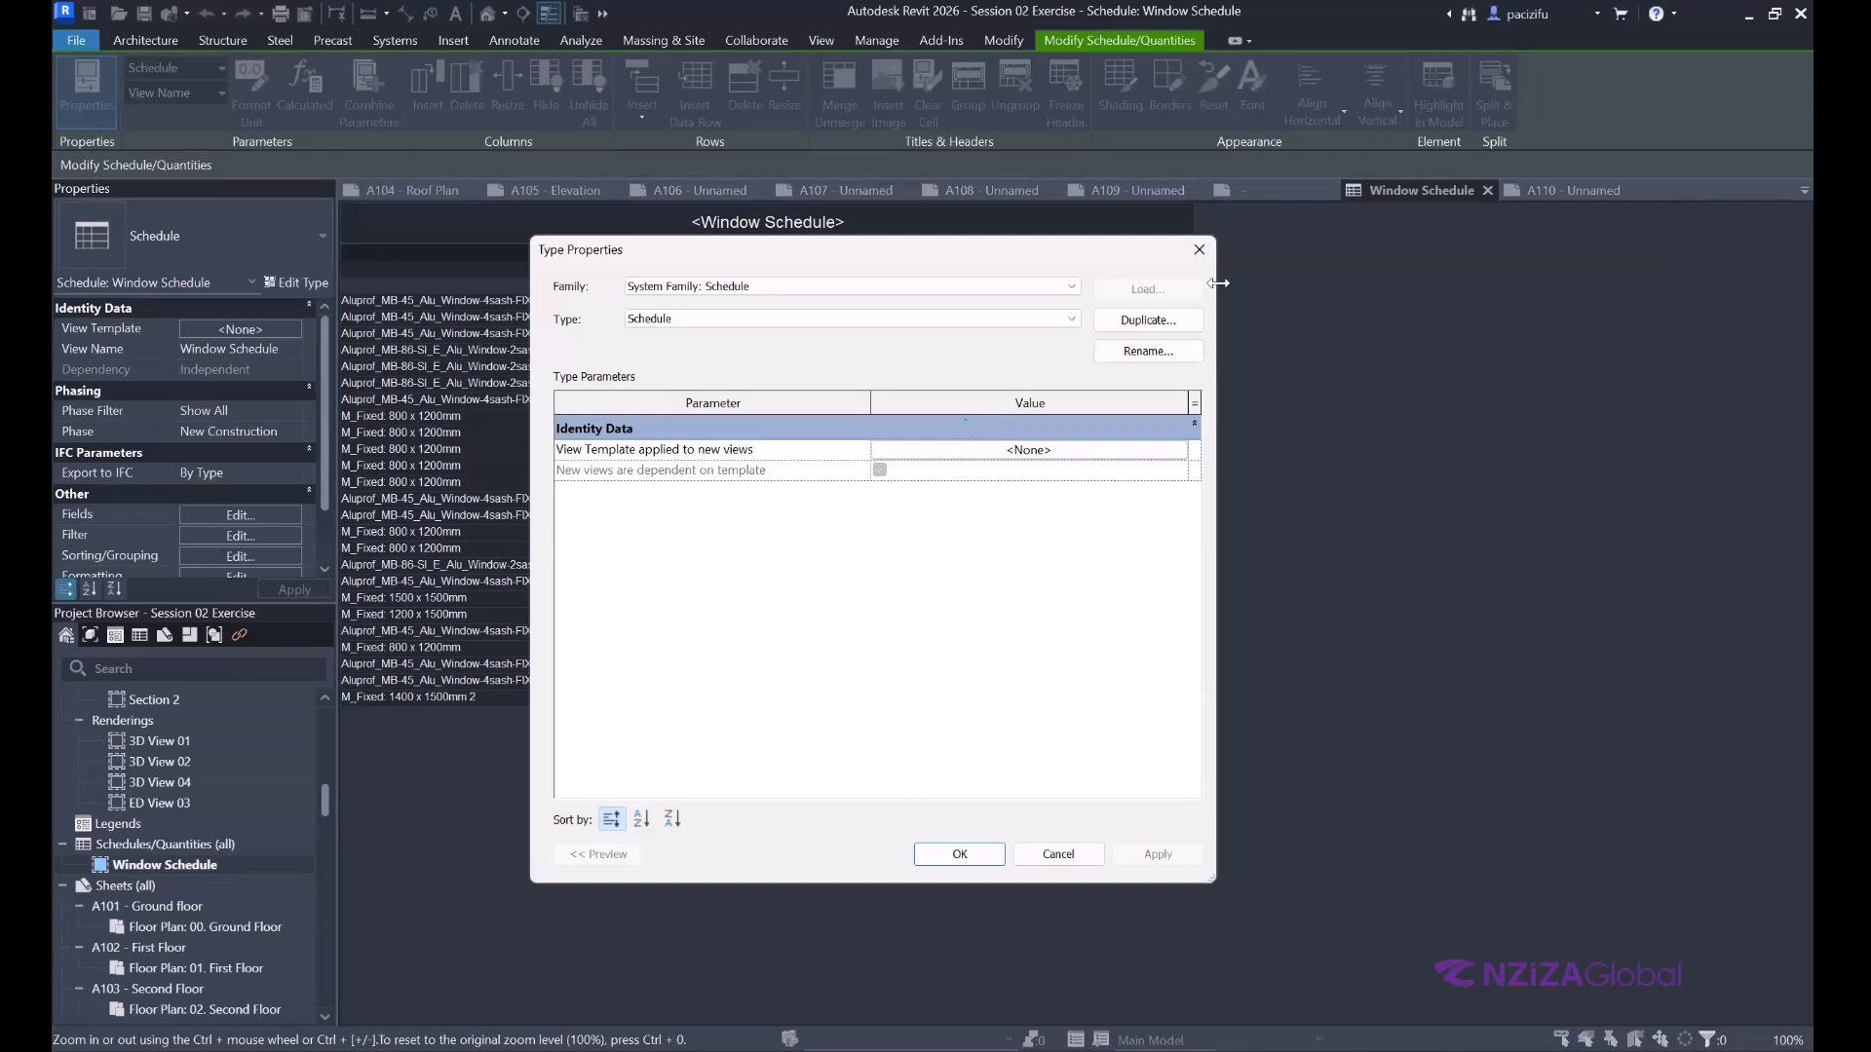
left_click(979, 451)
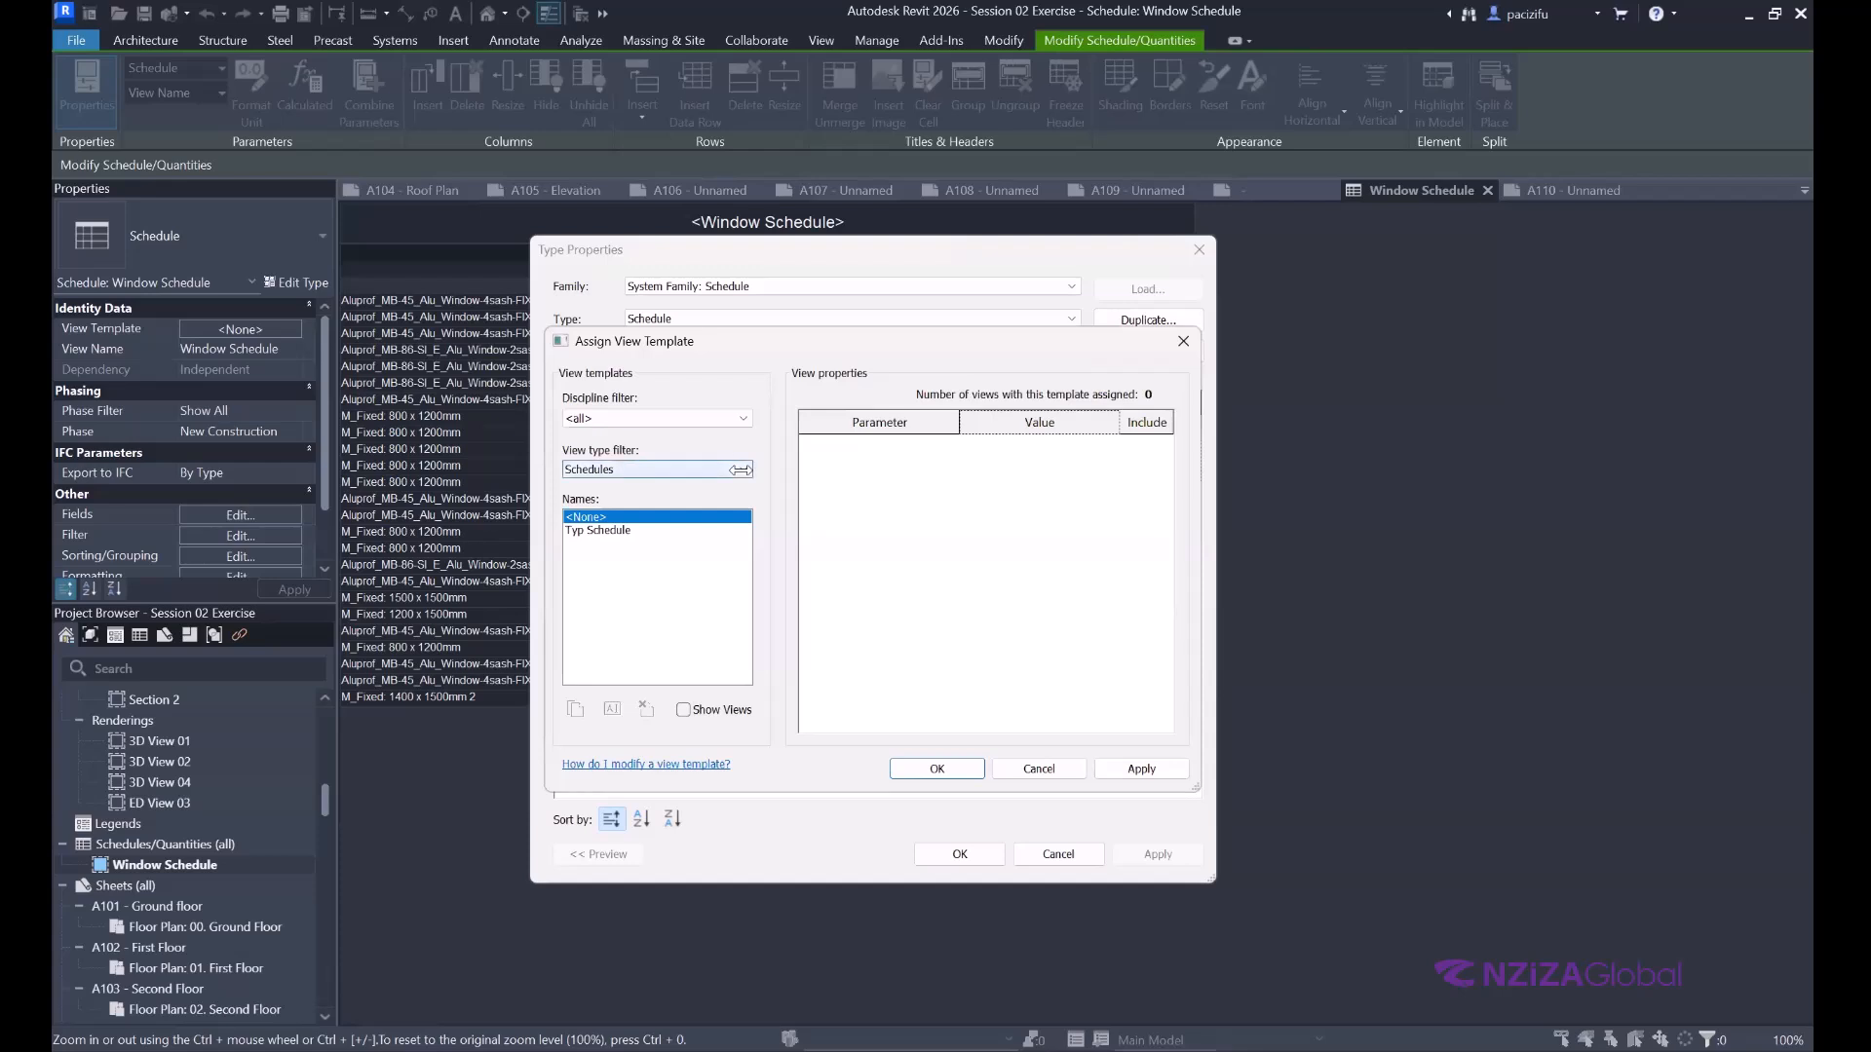
left_click(689, 531)
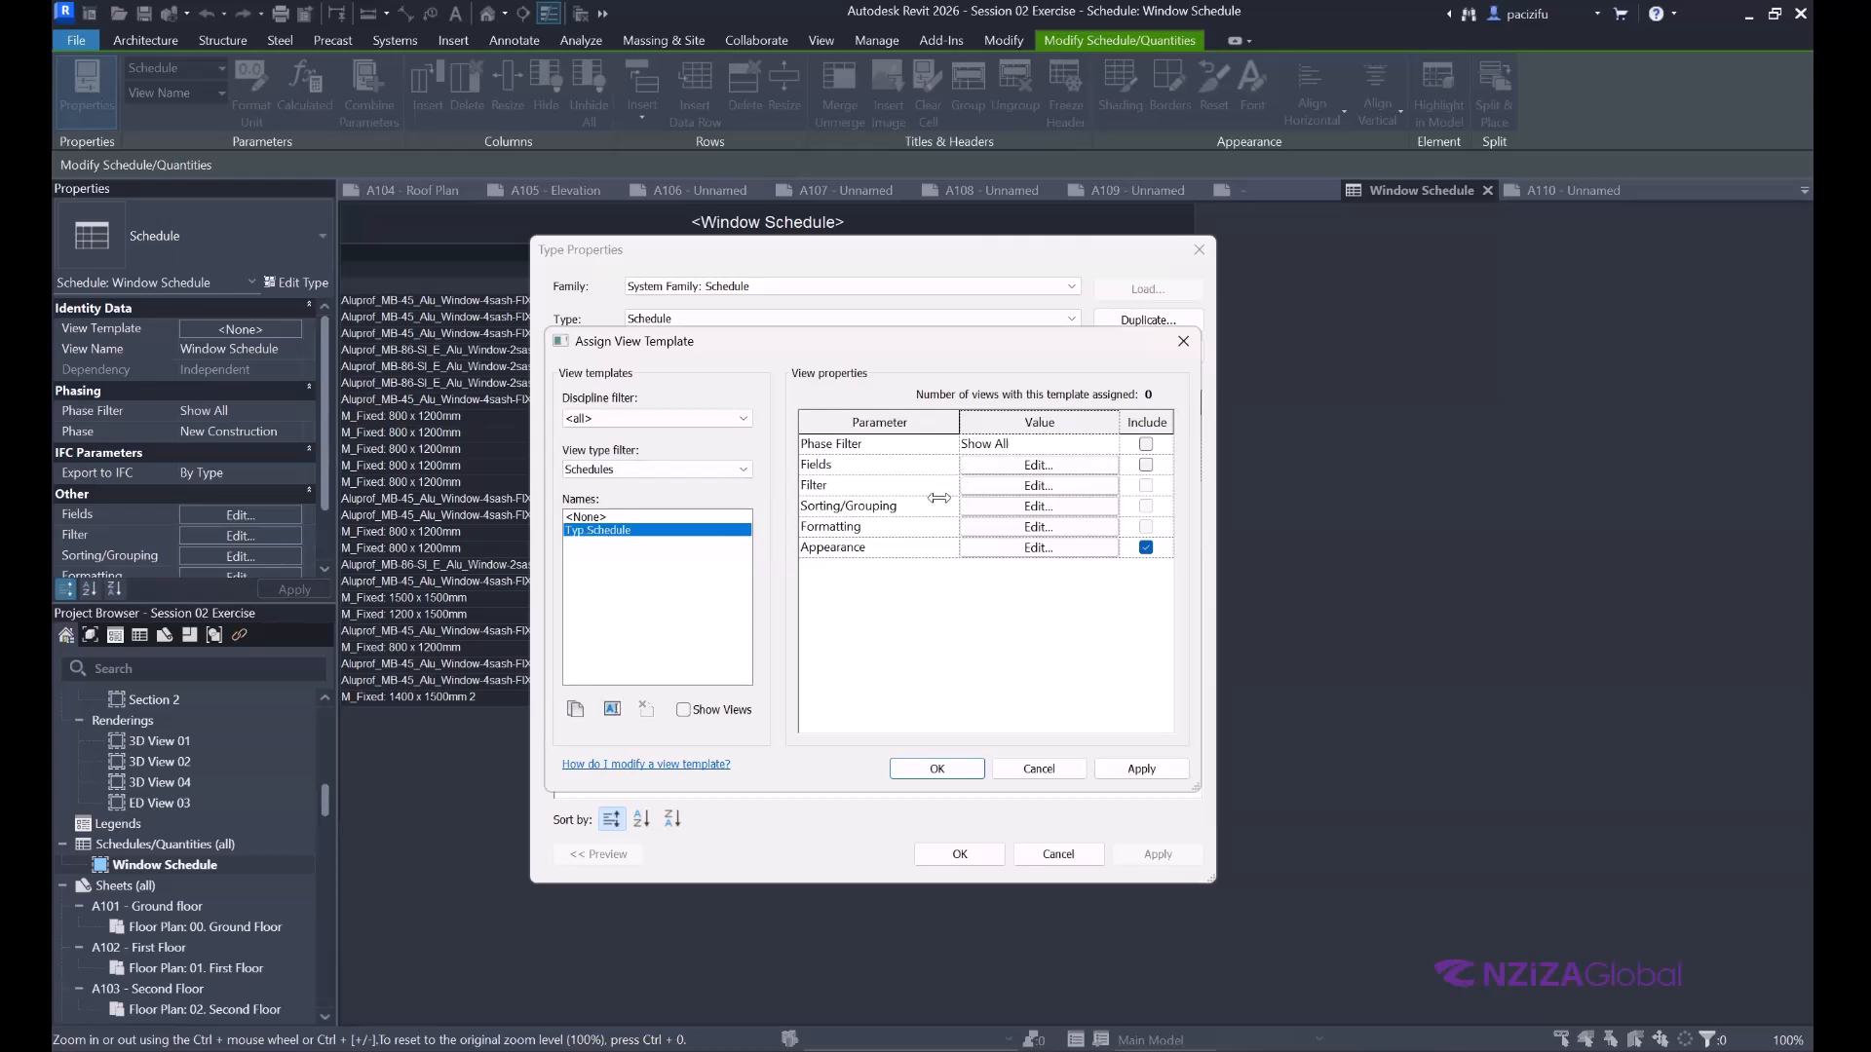
Examine the Typ Schedule template's field, filter, sorting/grouping and formatting settings, including the Height, Material and Thickness fields.
left_click(1035, 525)
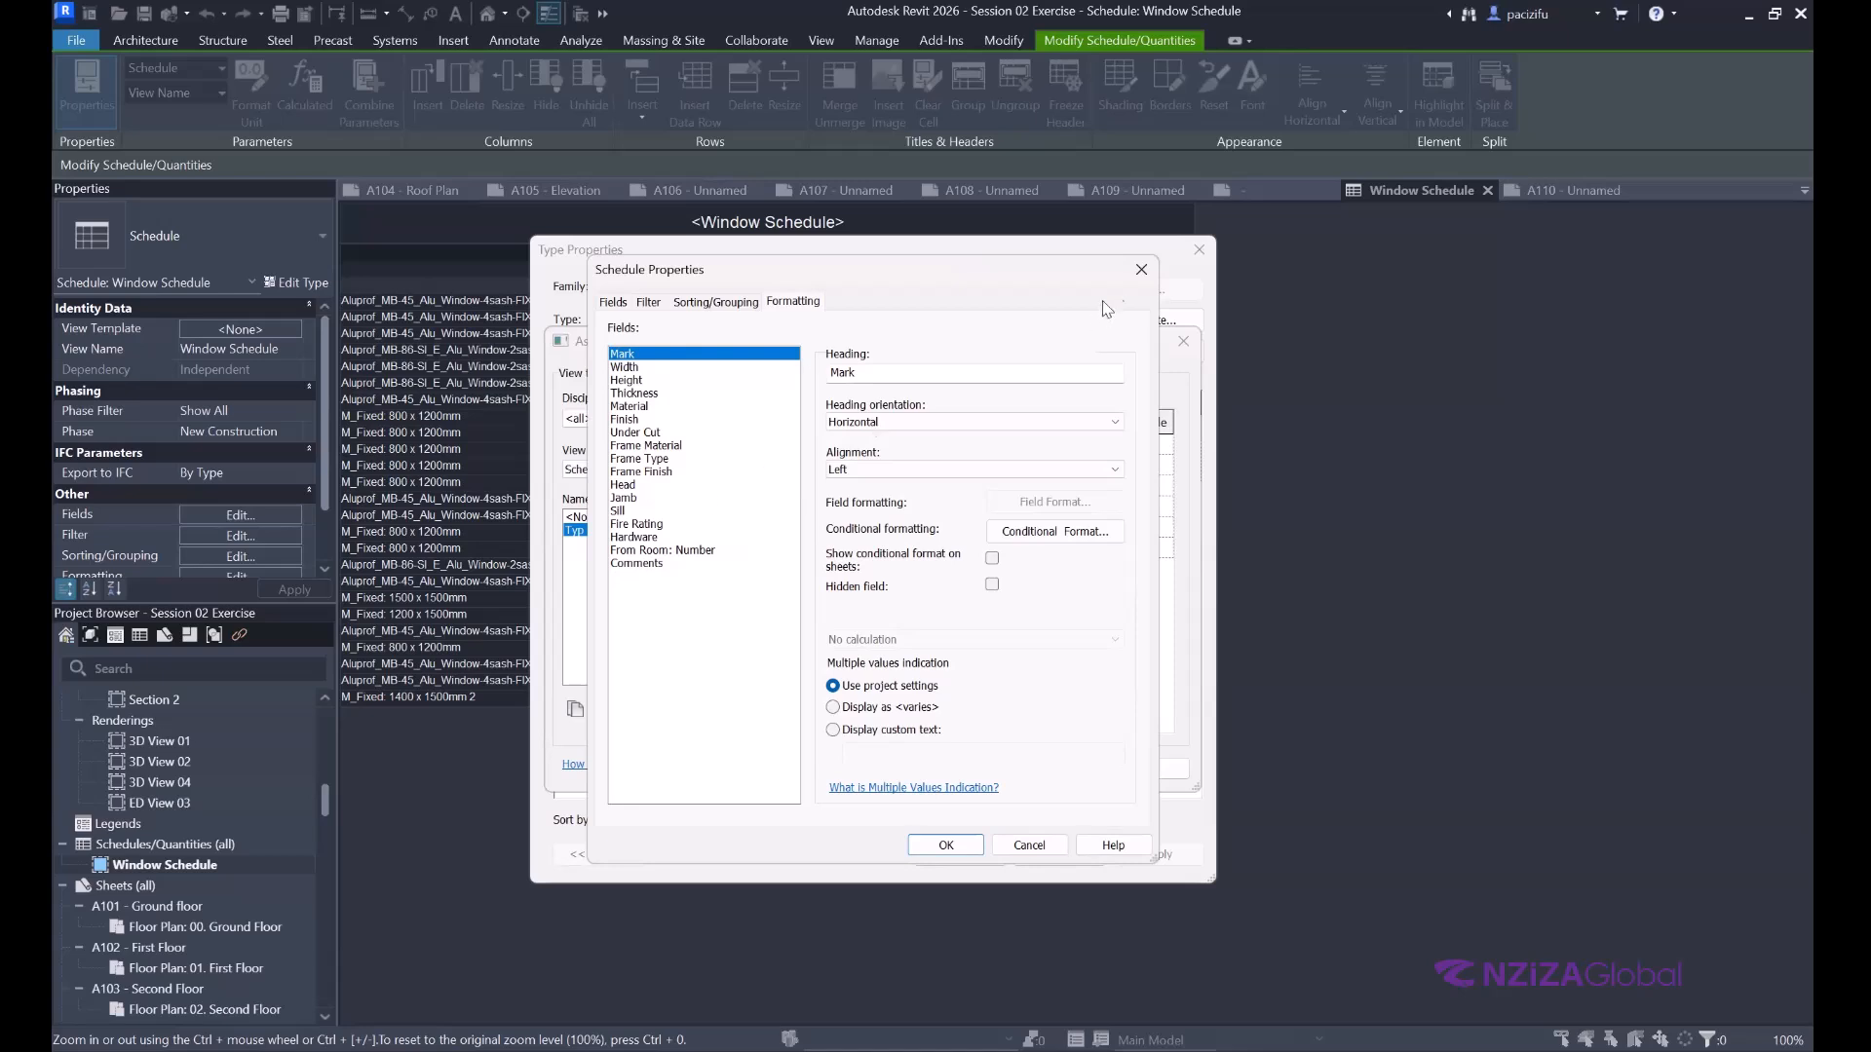
left_click(1140, 271)
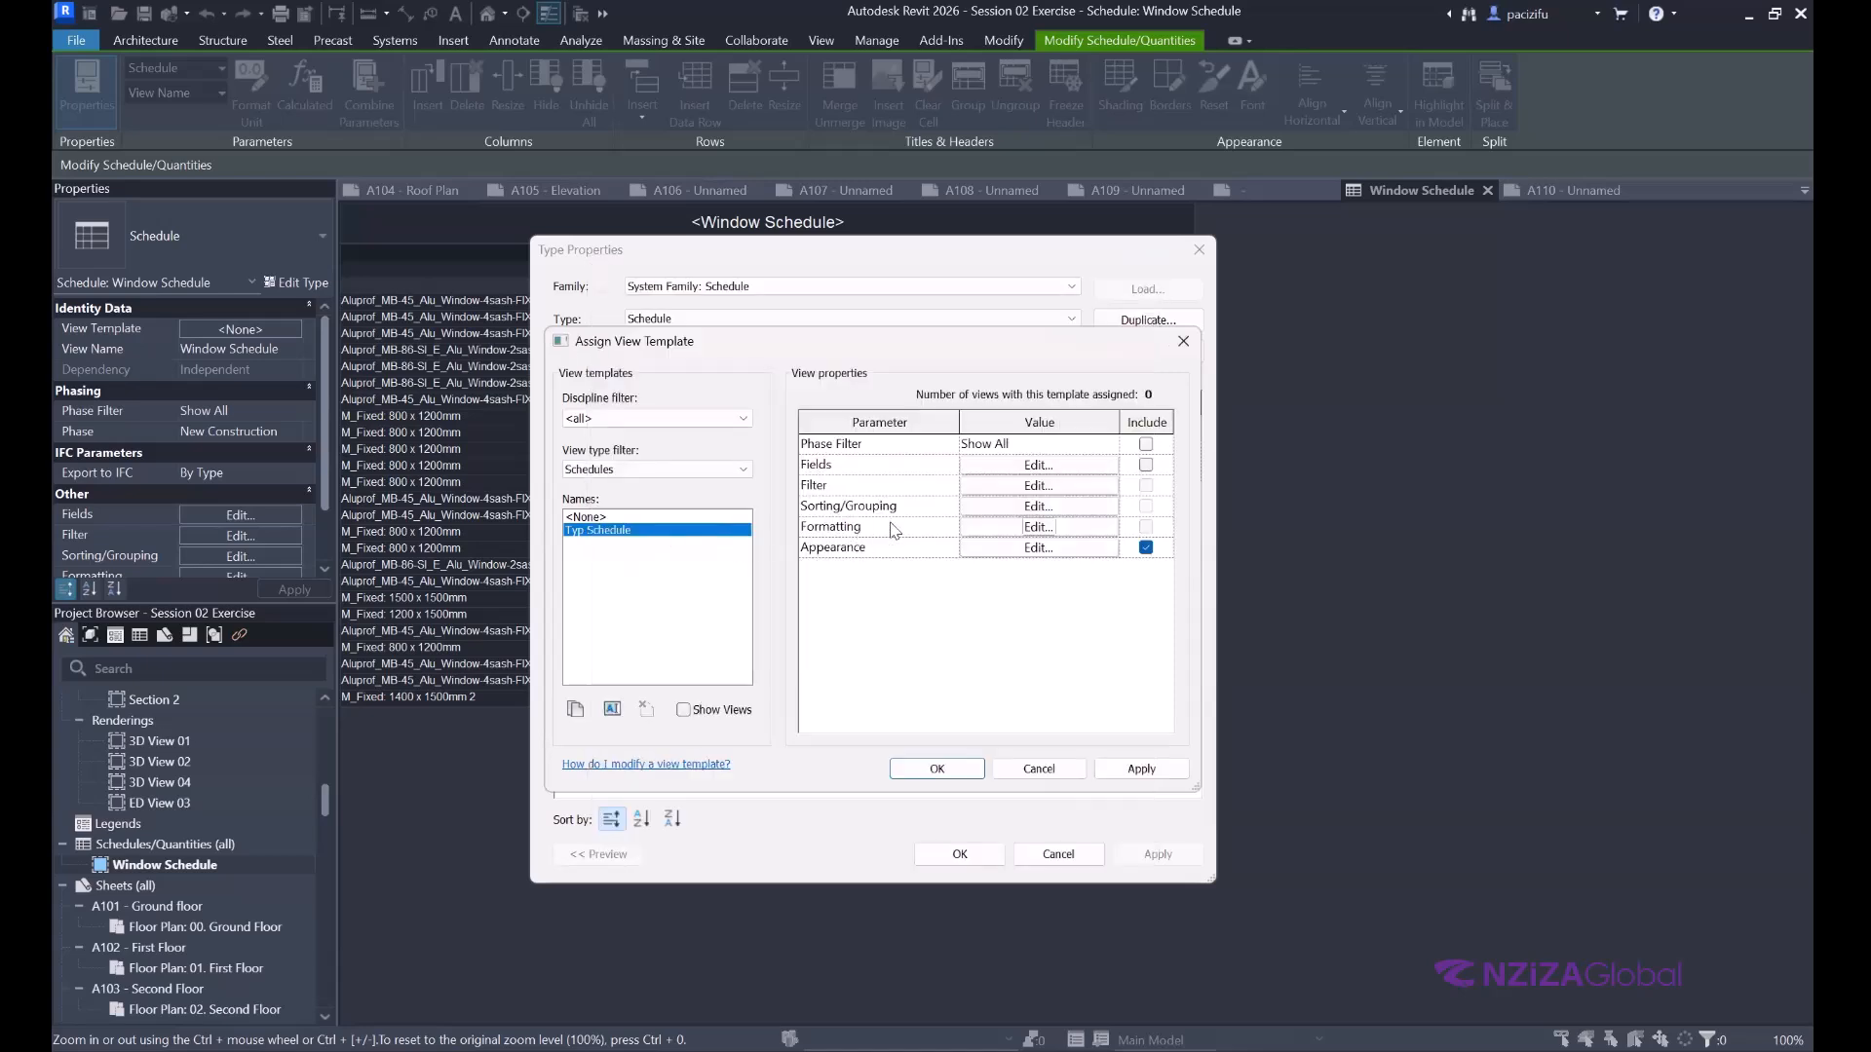
left_click(982, 509)
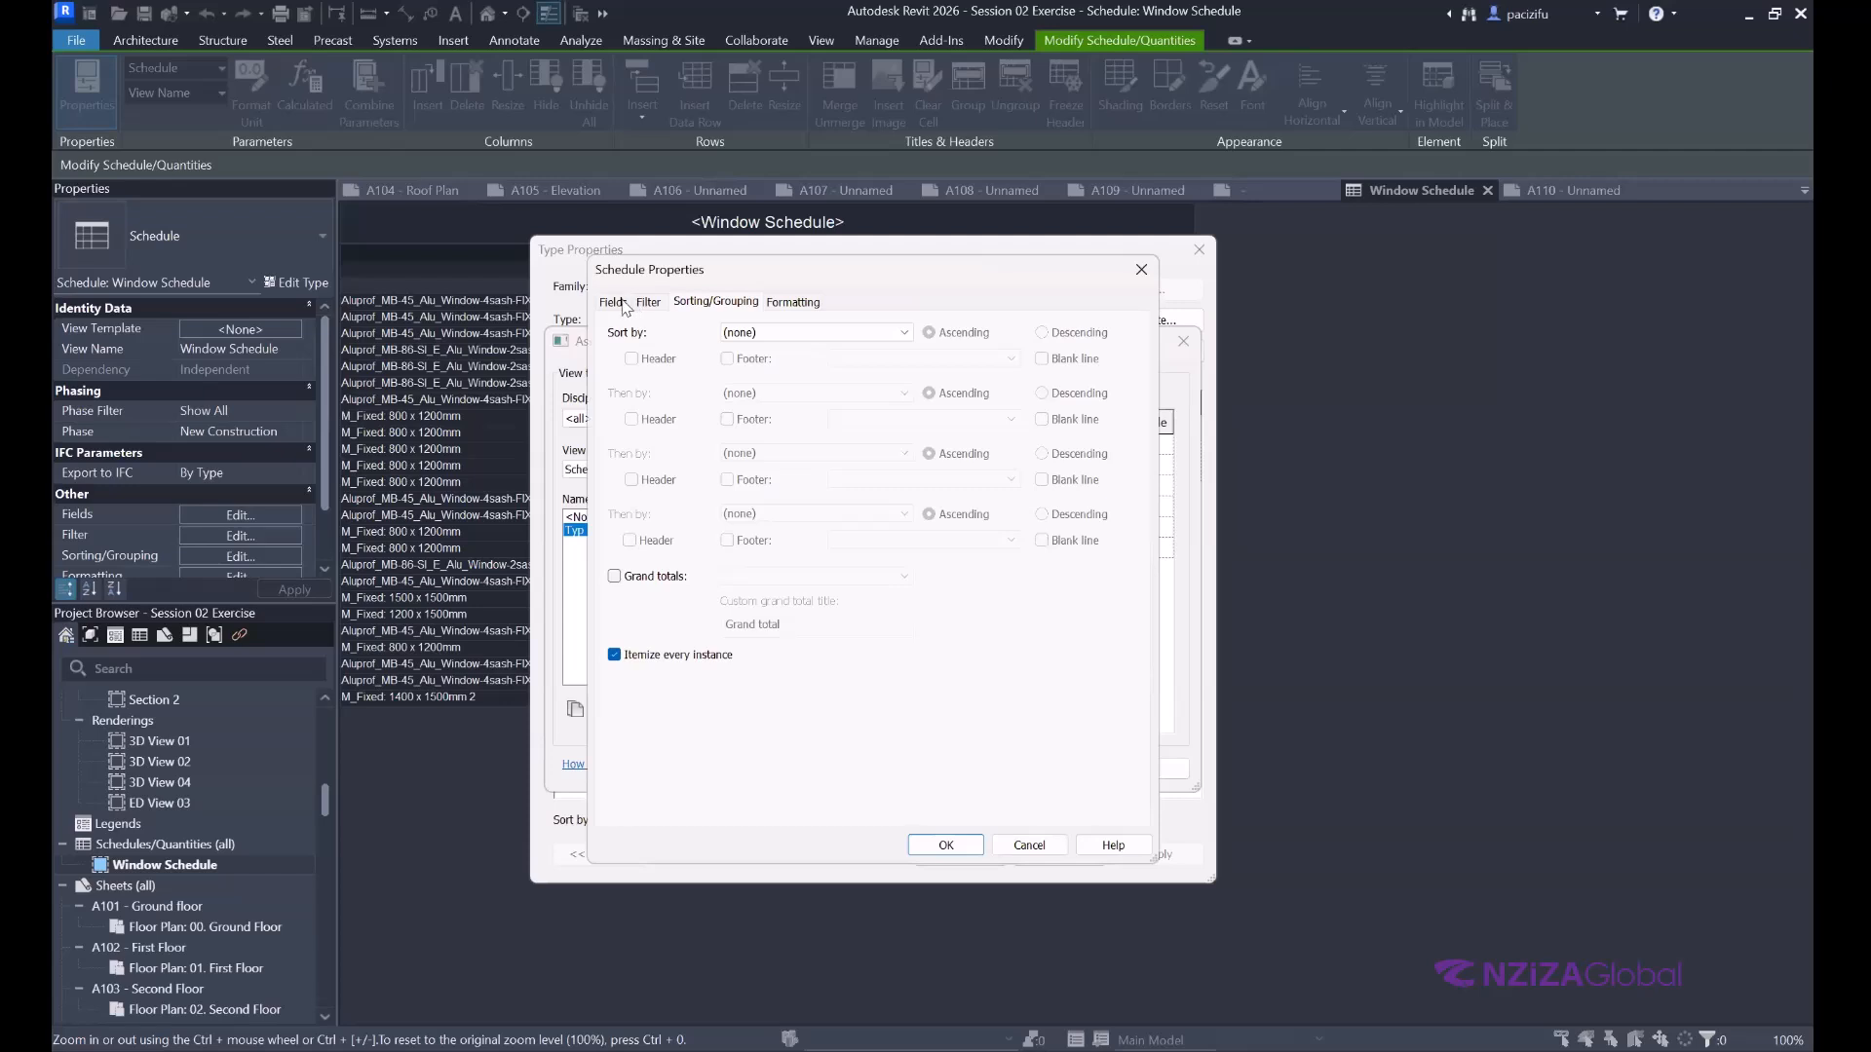
left_click(622, 304)
left_click(647, 303)
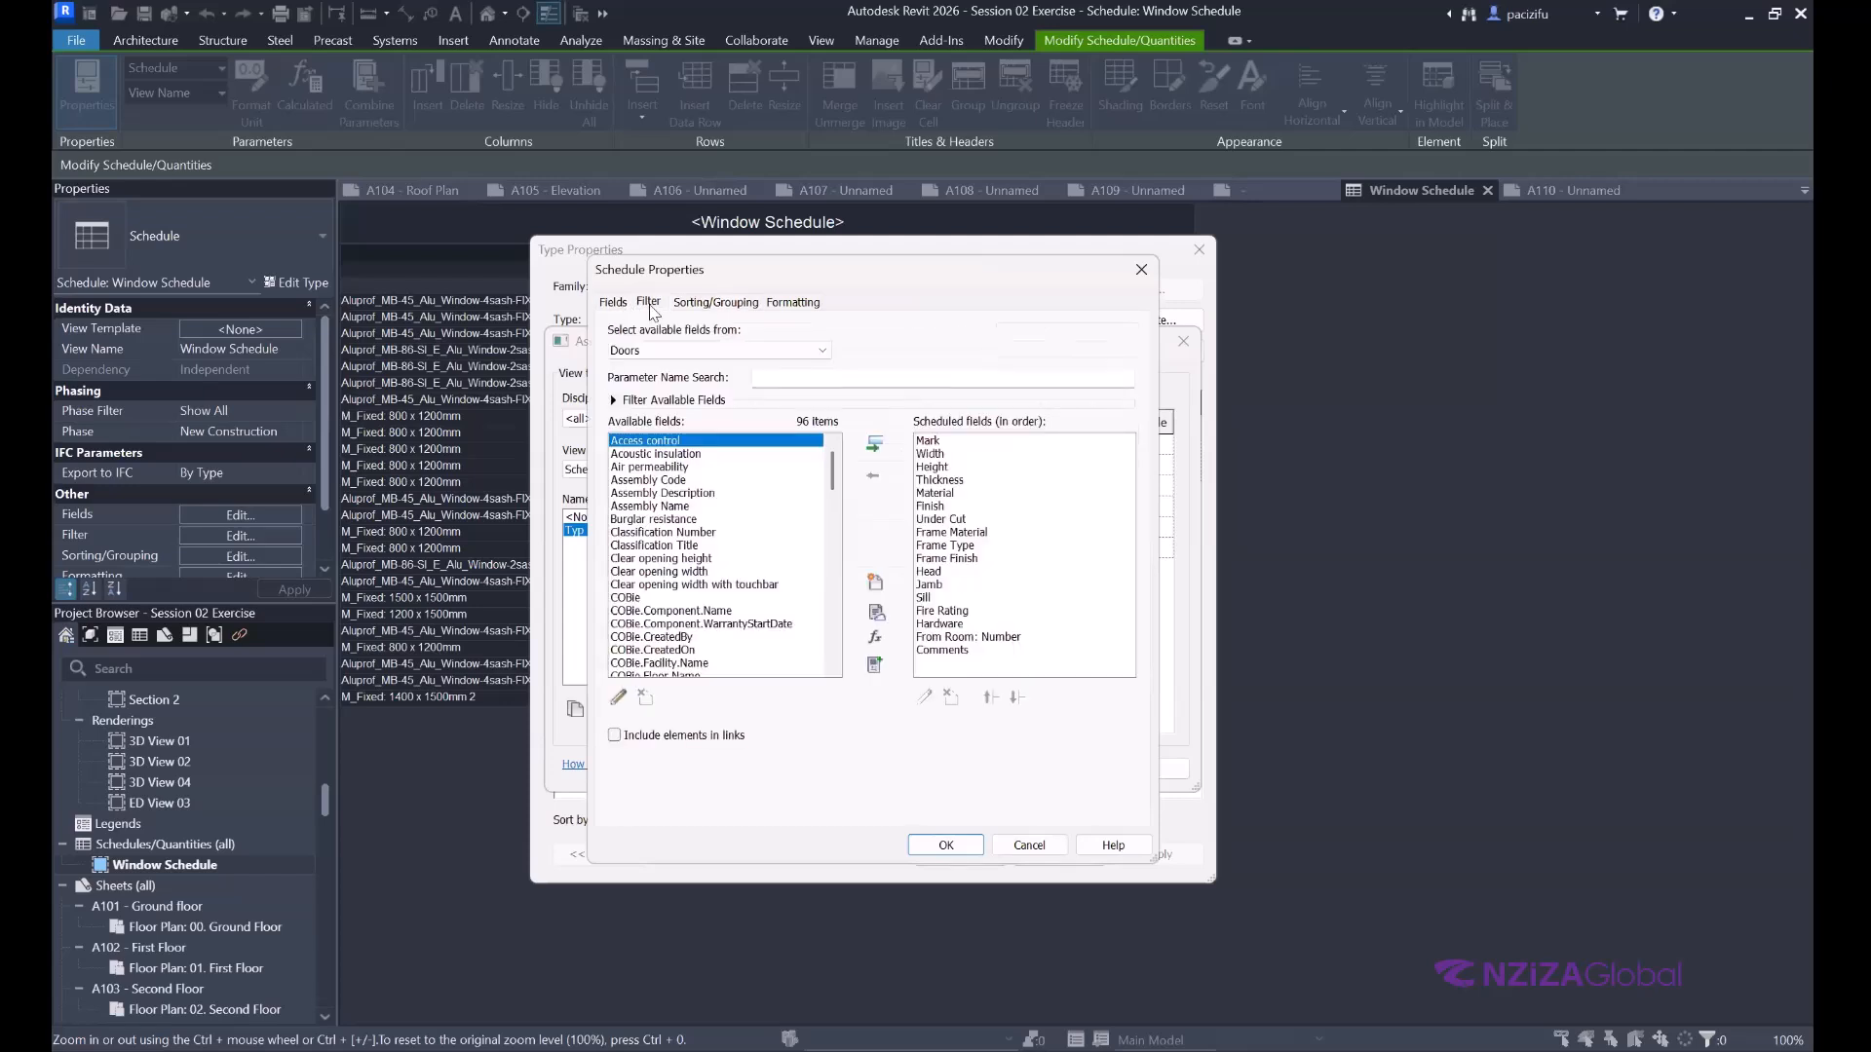
left_click(763, 334)
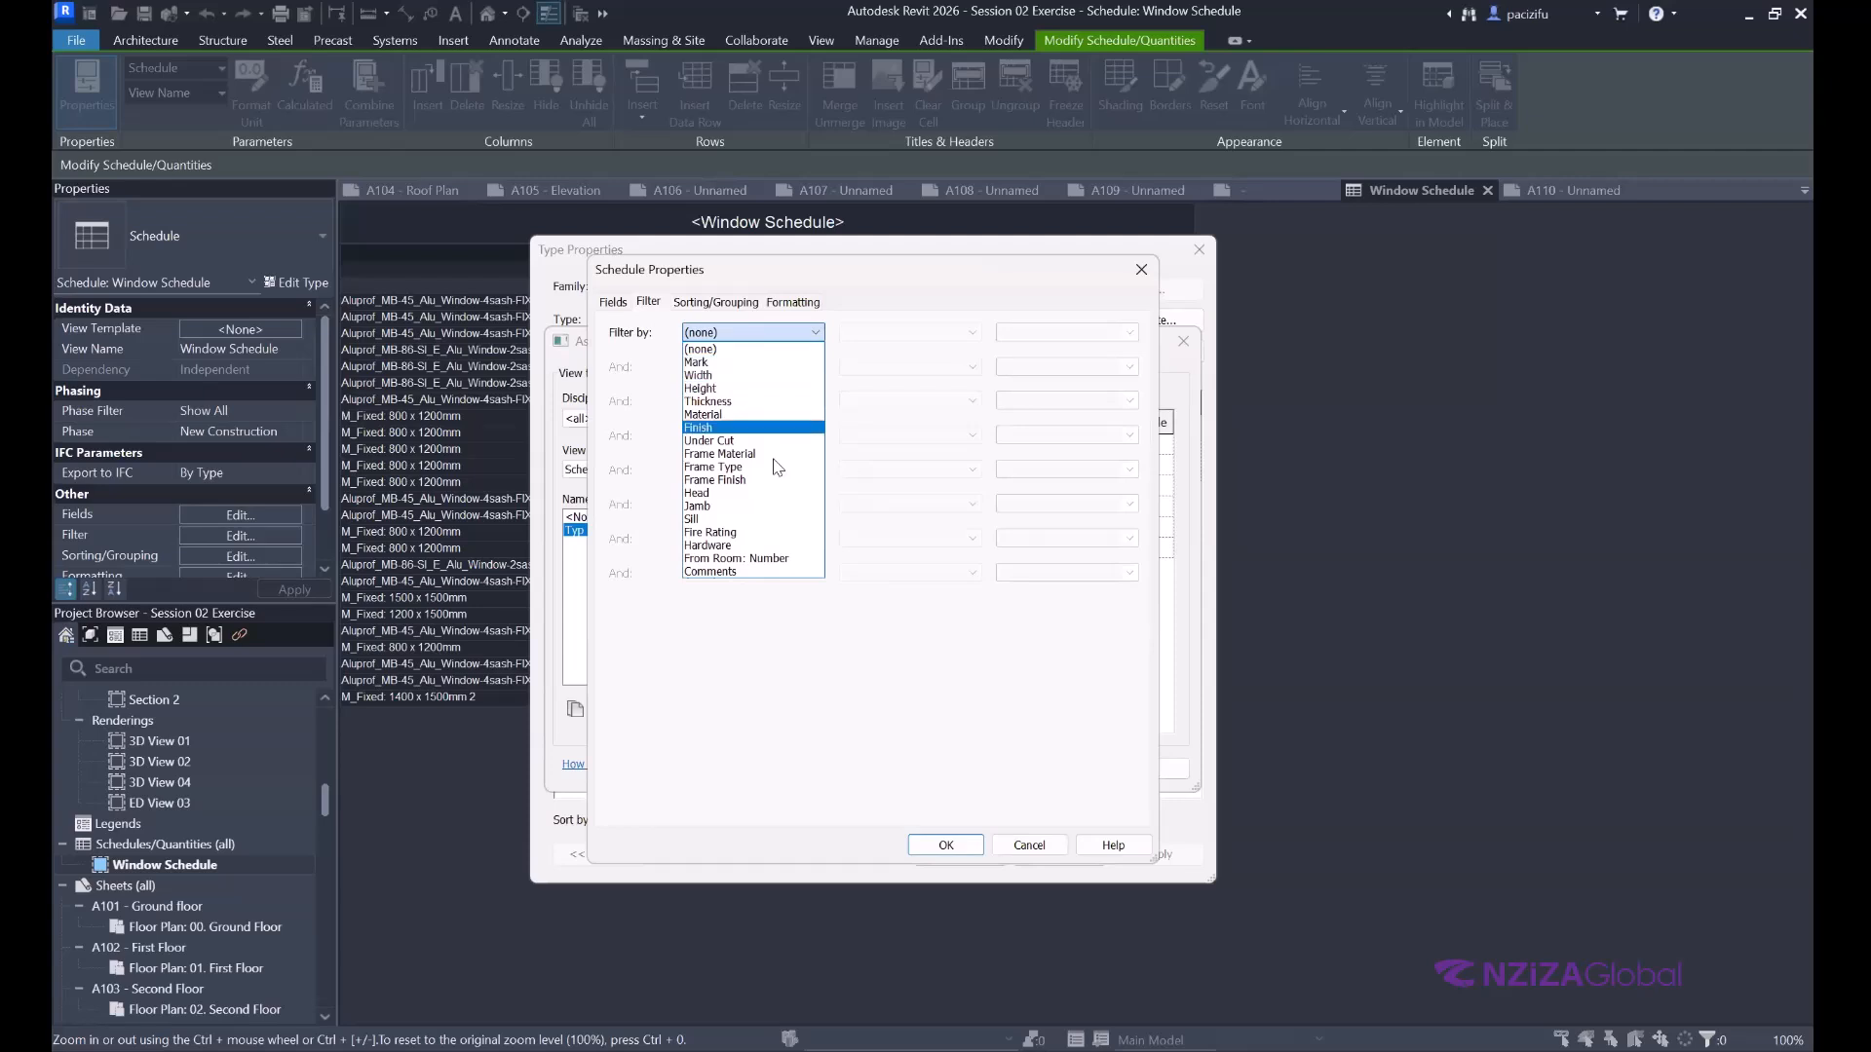
left_click(702, 349)
left_click(715, 301)
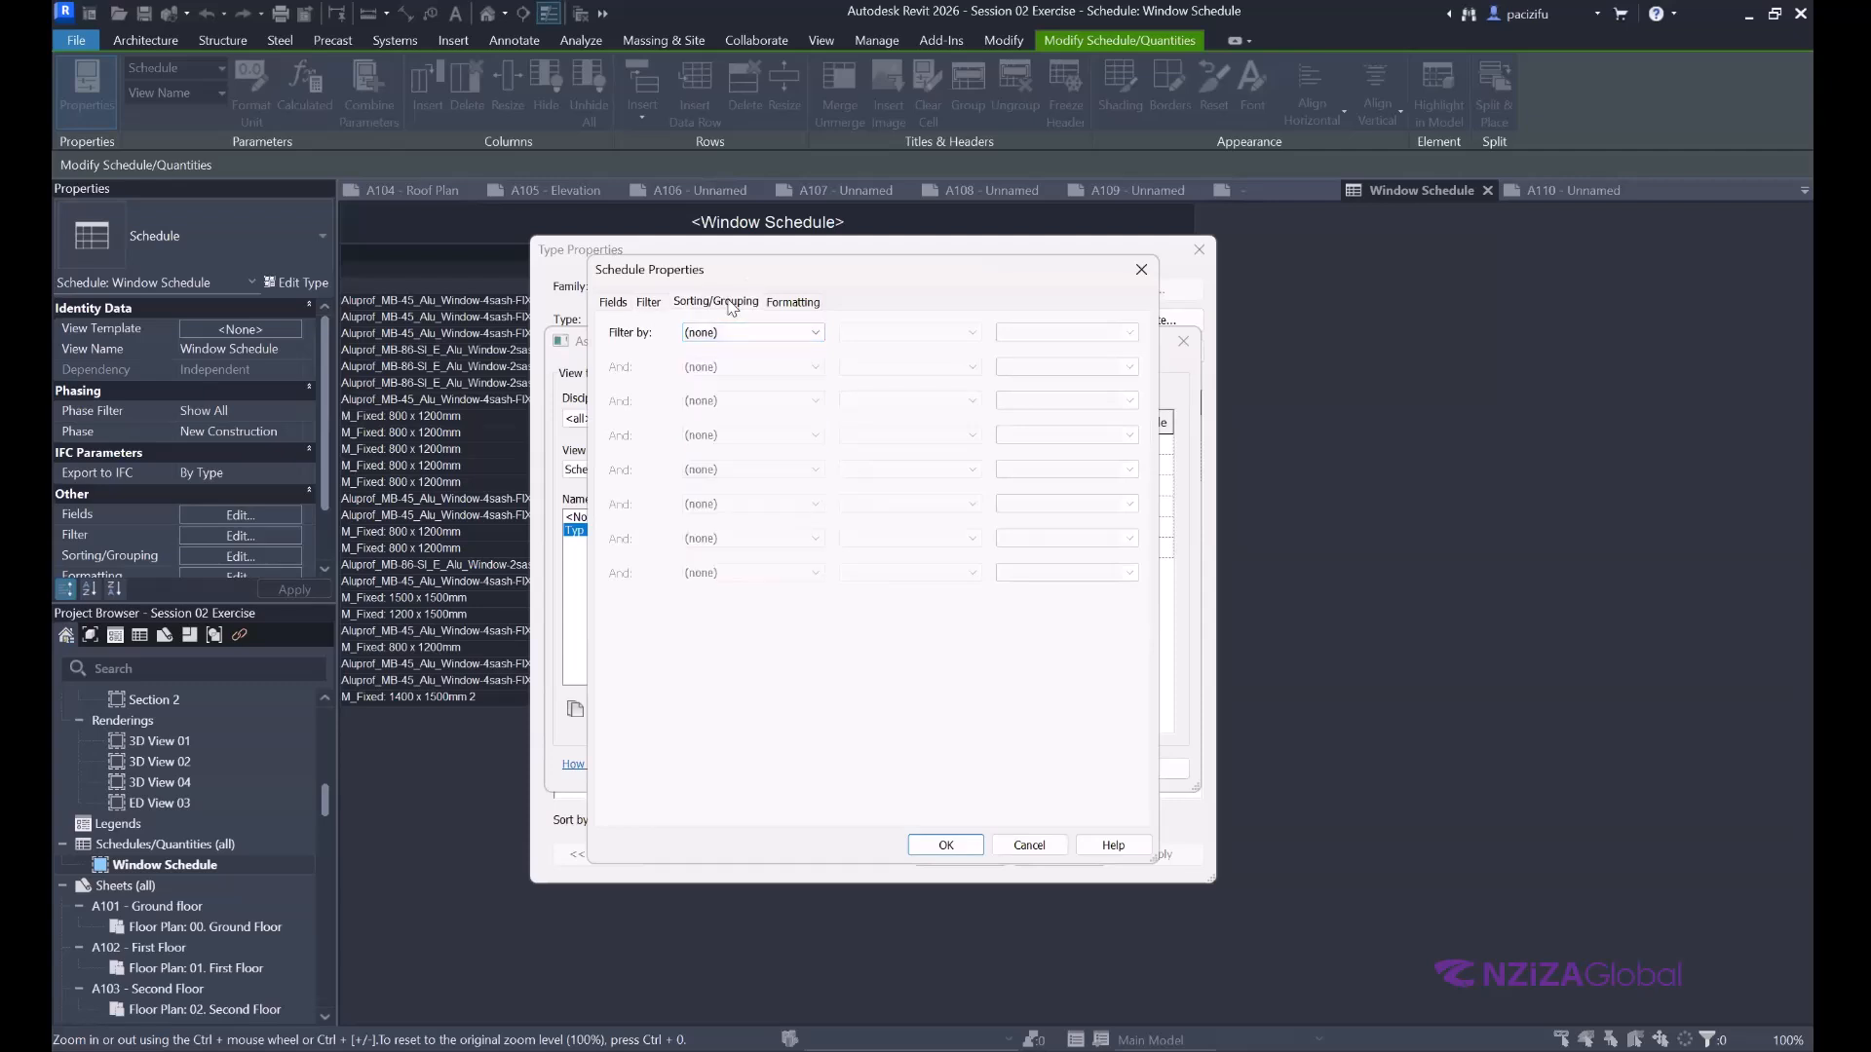
left_click(774, 333)
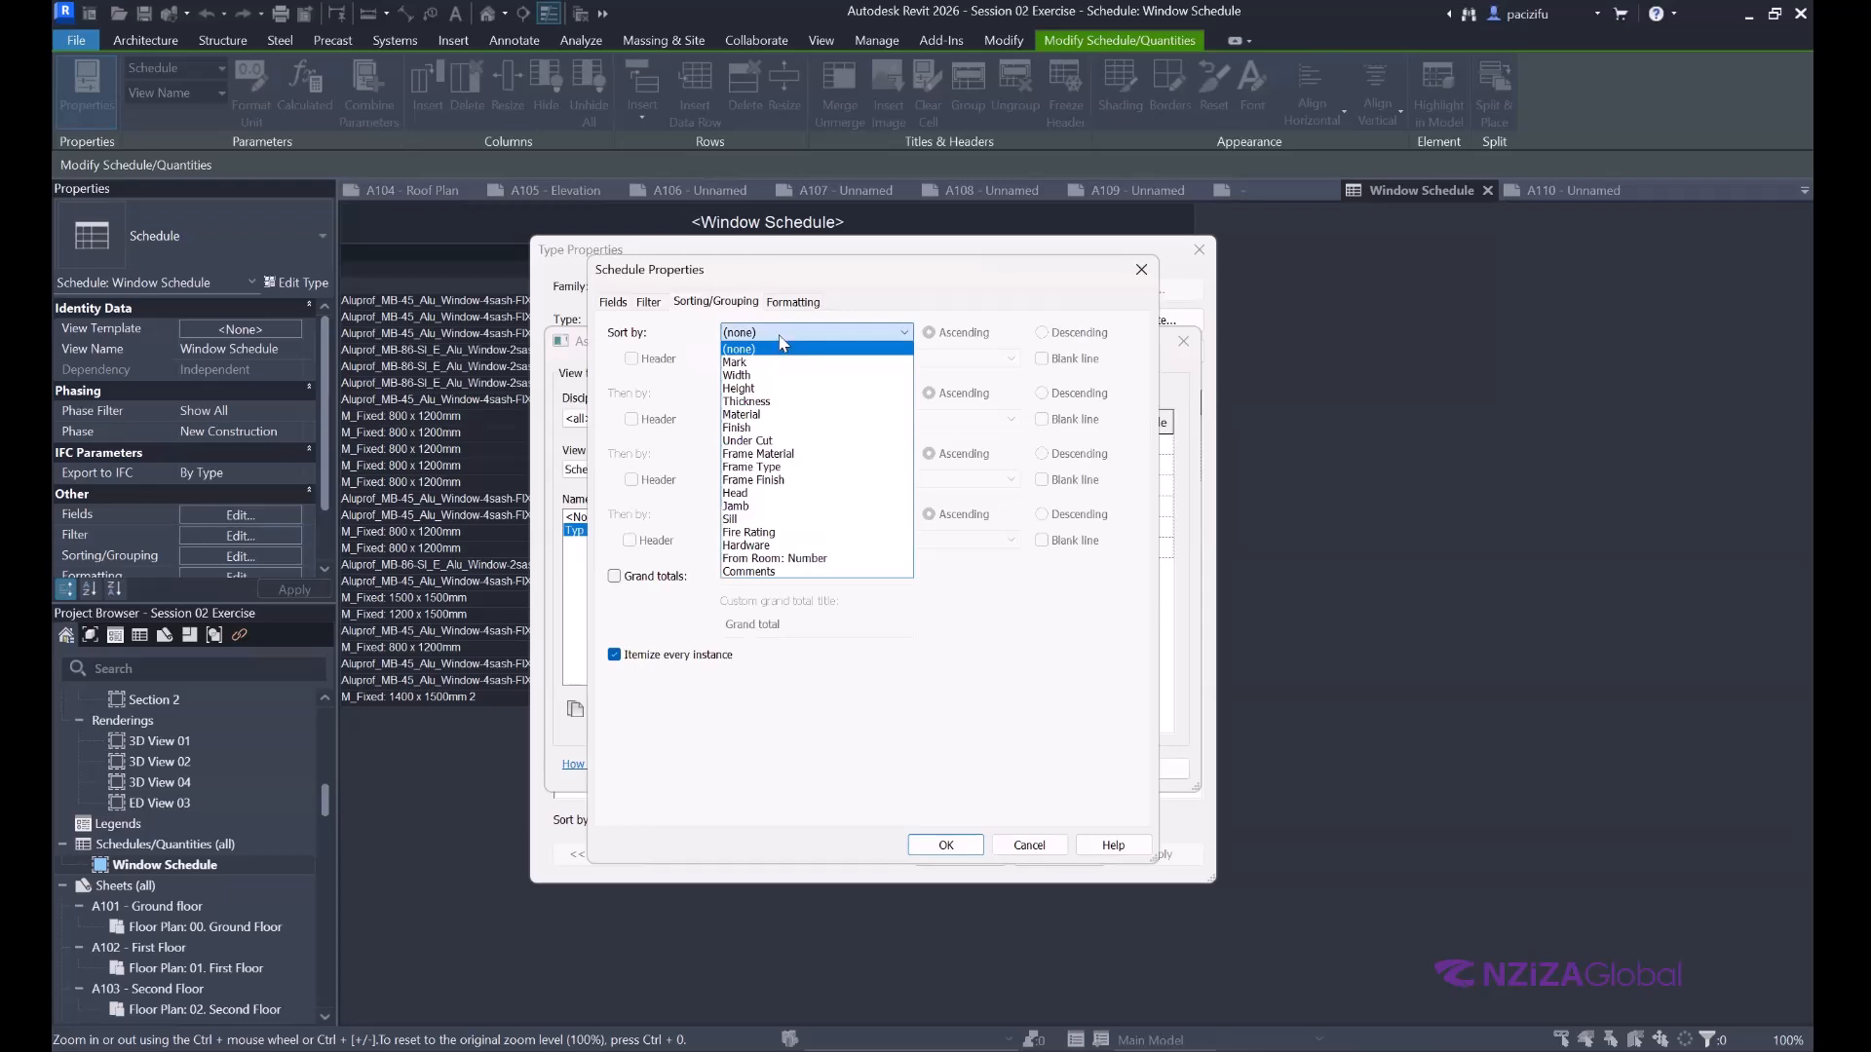
left_click(787, 305)
left_click(788, 305)
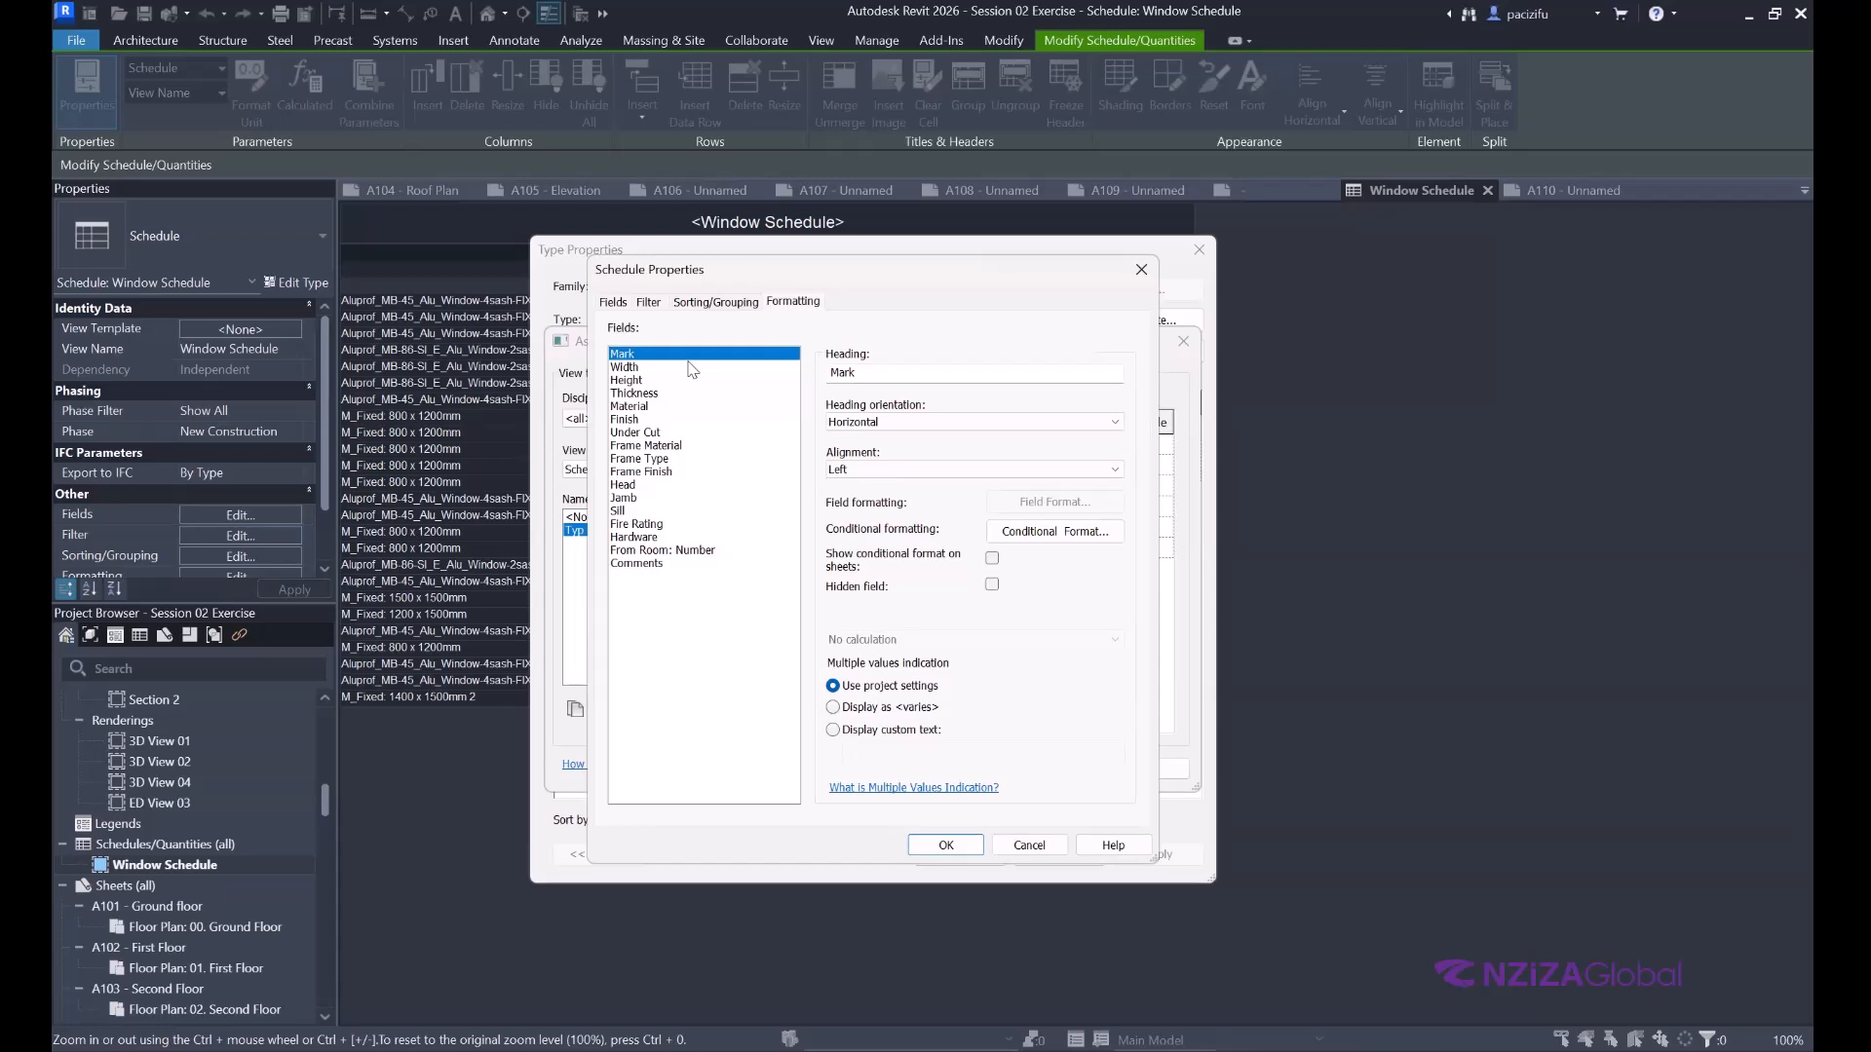
left_click(639, 381)
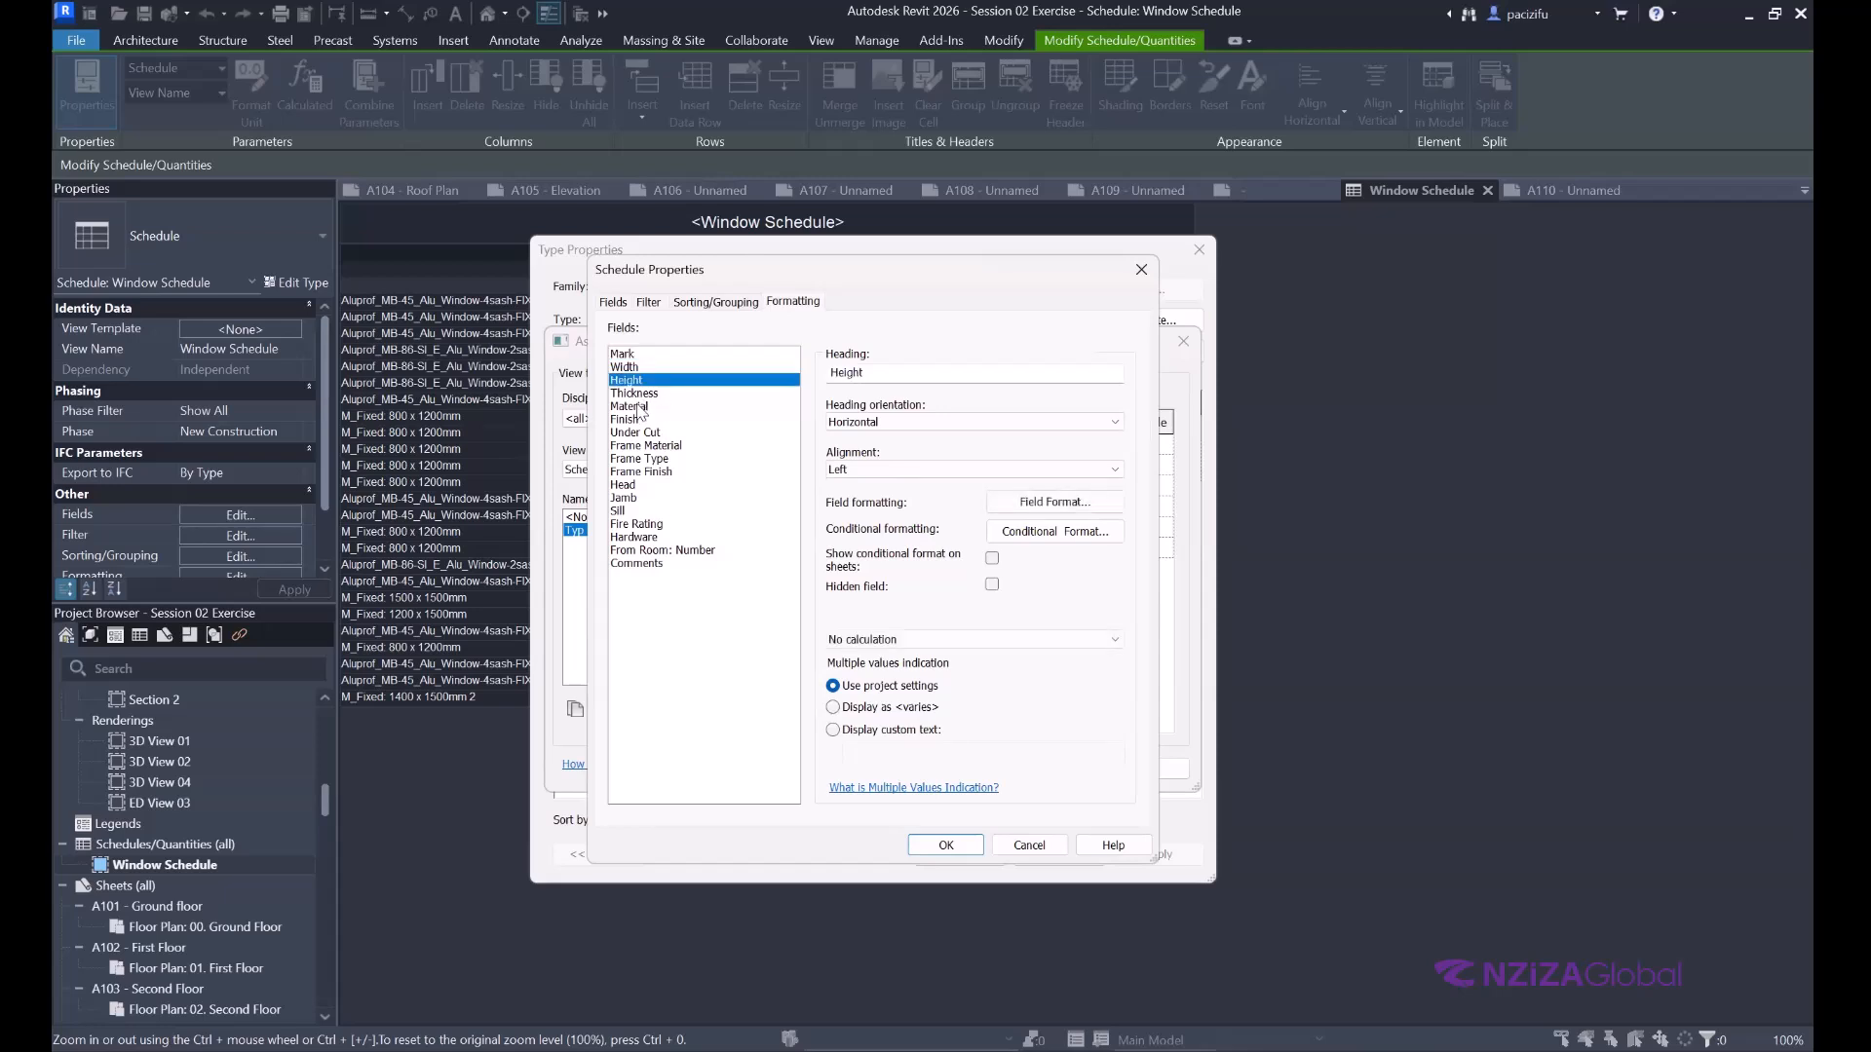
left_click(640, 407)
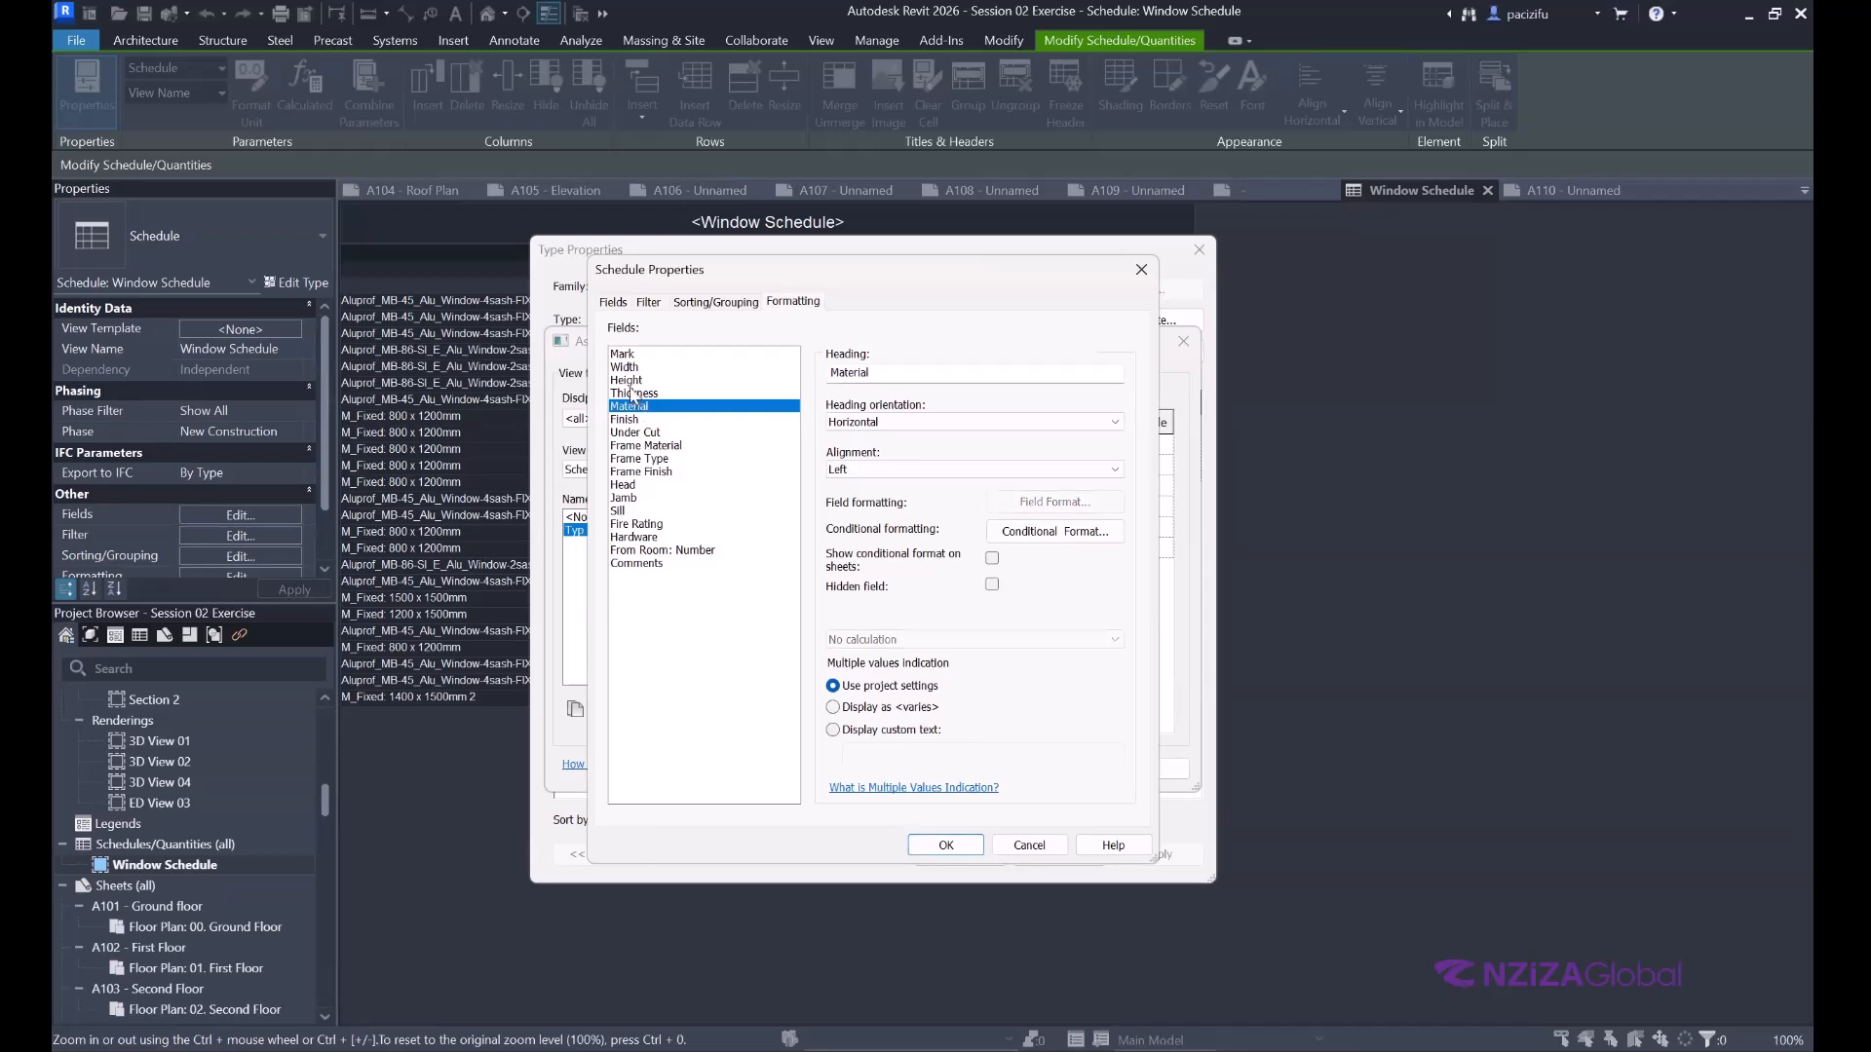
left_click(631, 394)
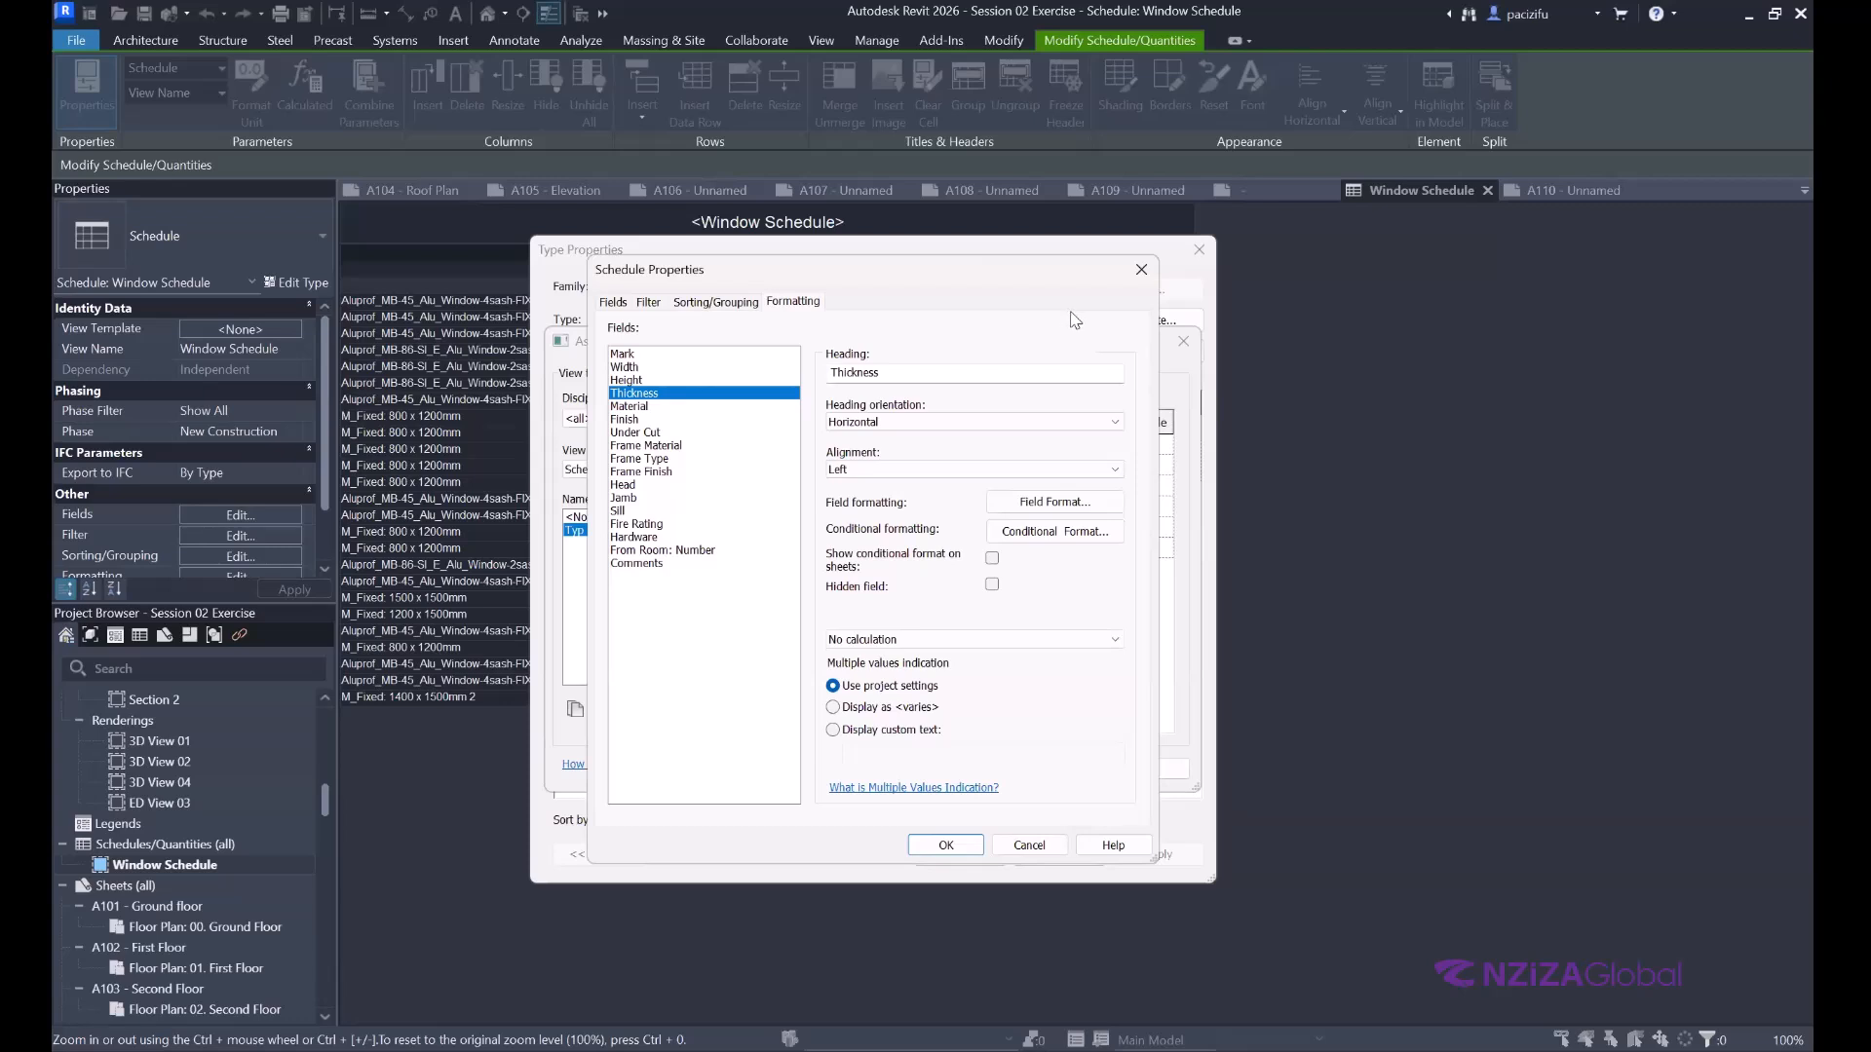
left_click(1141, 270)
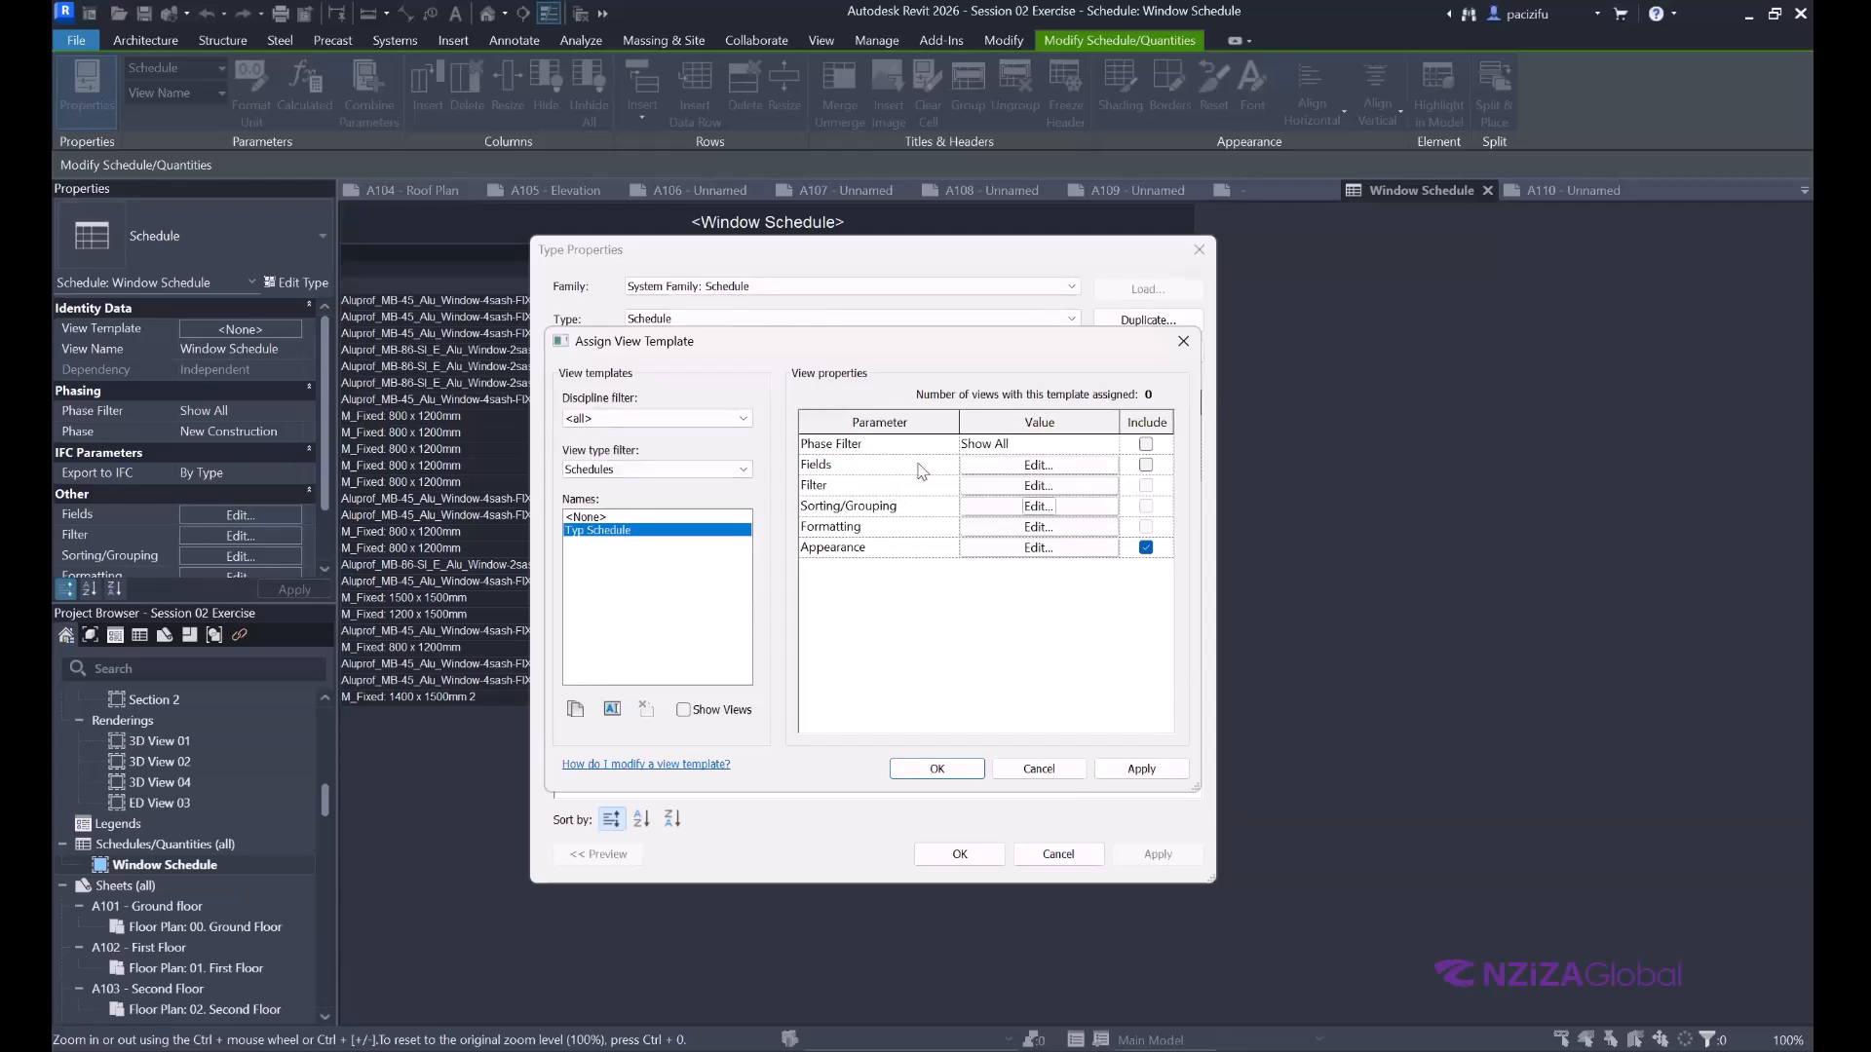
left_click(991, 469)
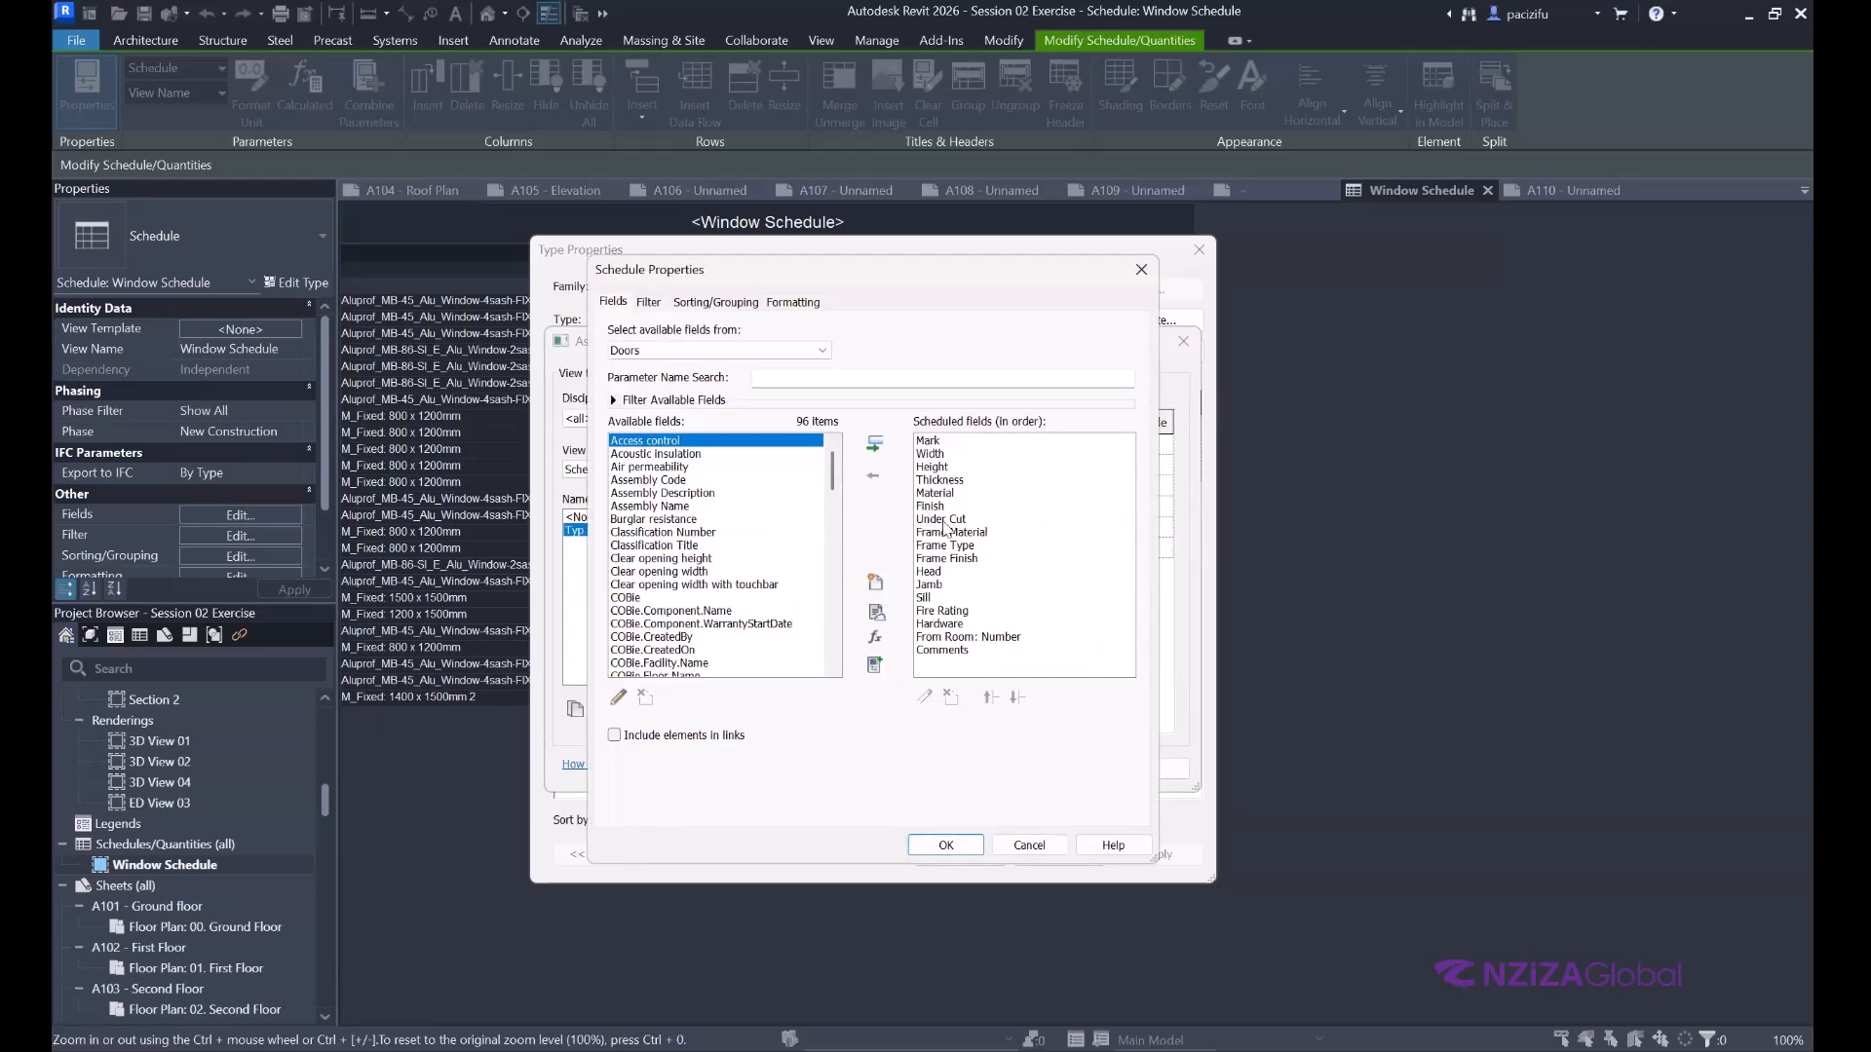
scroll(751, 589, "down", 1)
scroll(749, 590, "down", 15)
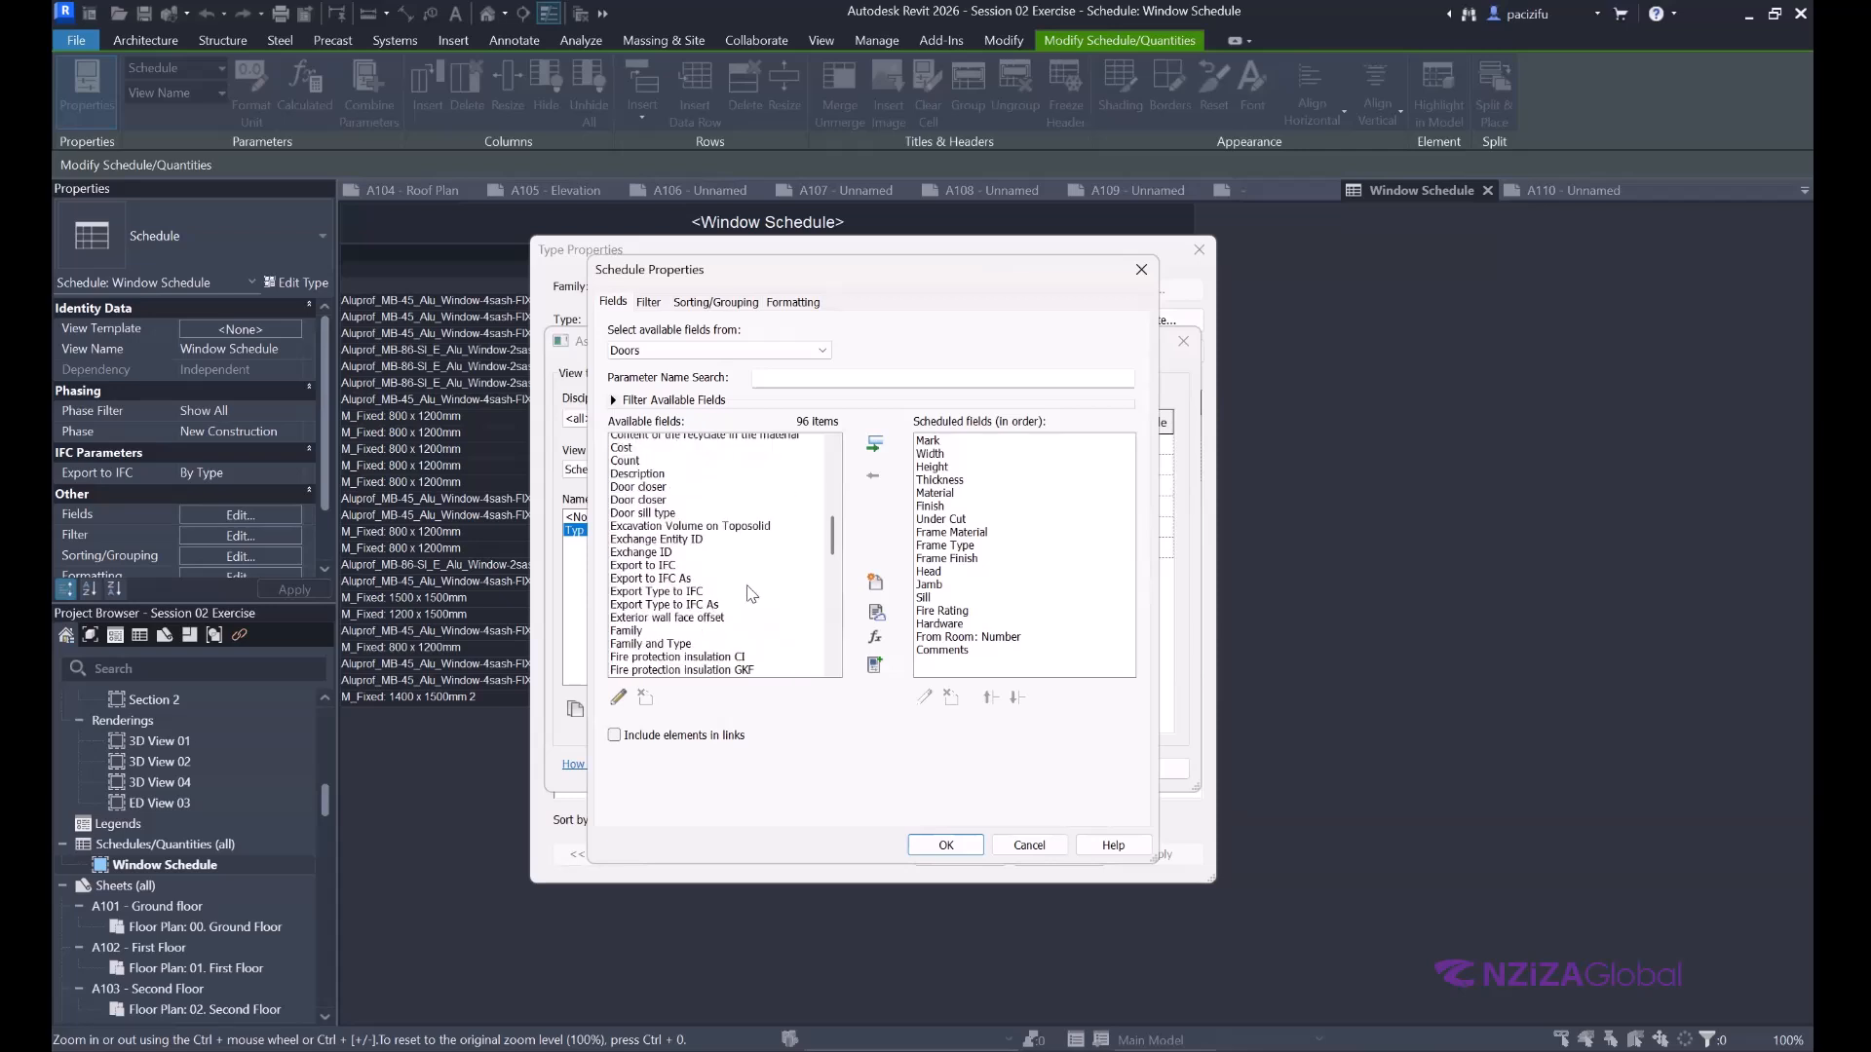
scroll(748, 591, "down", 3)
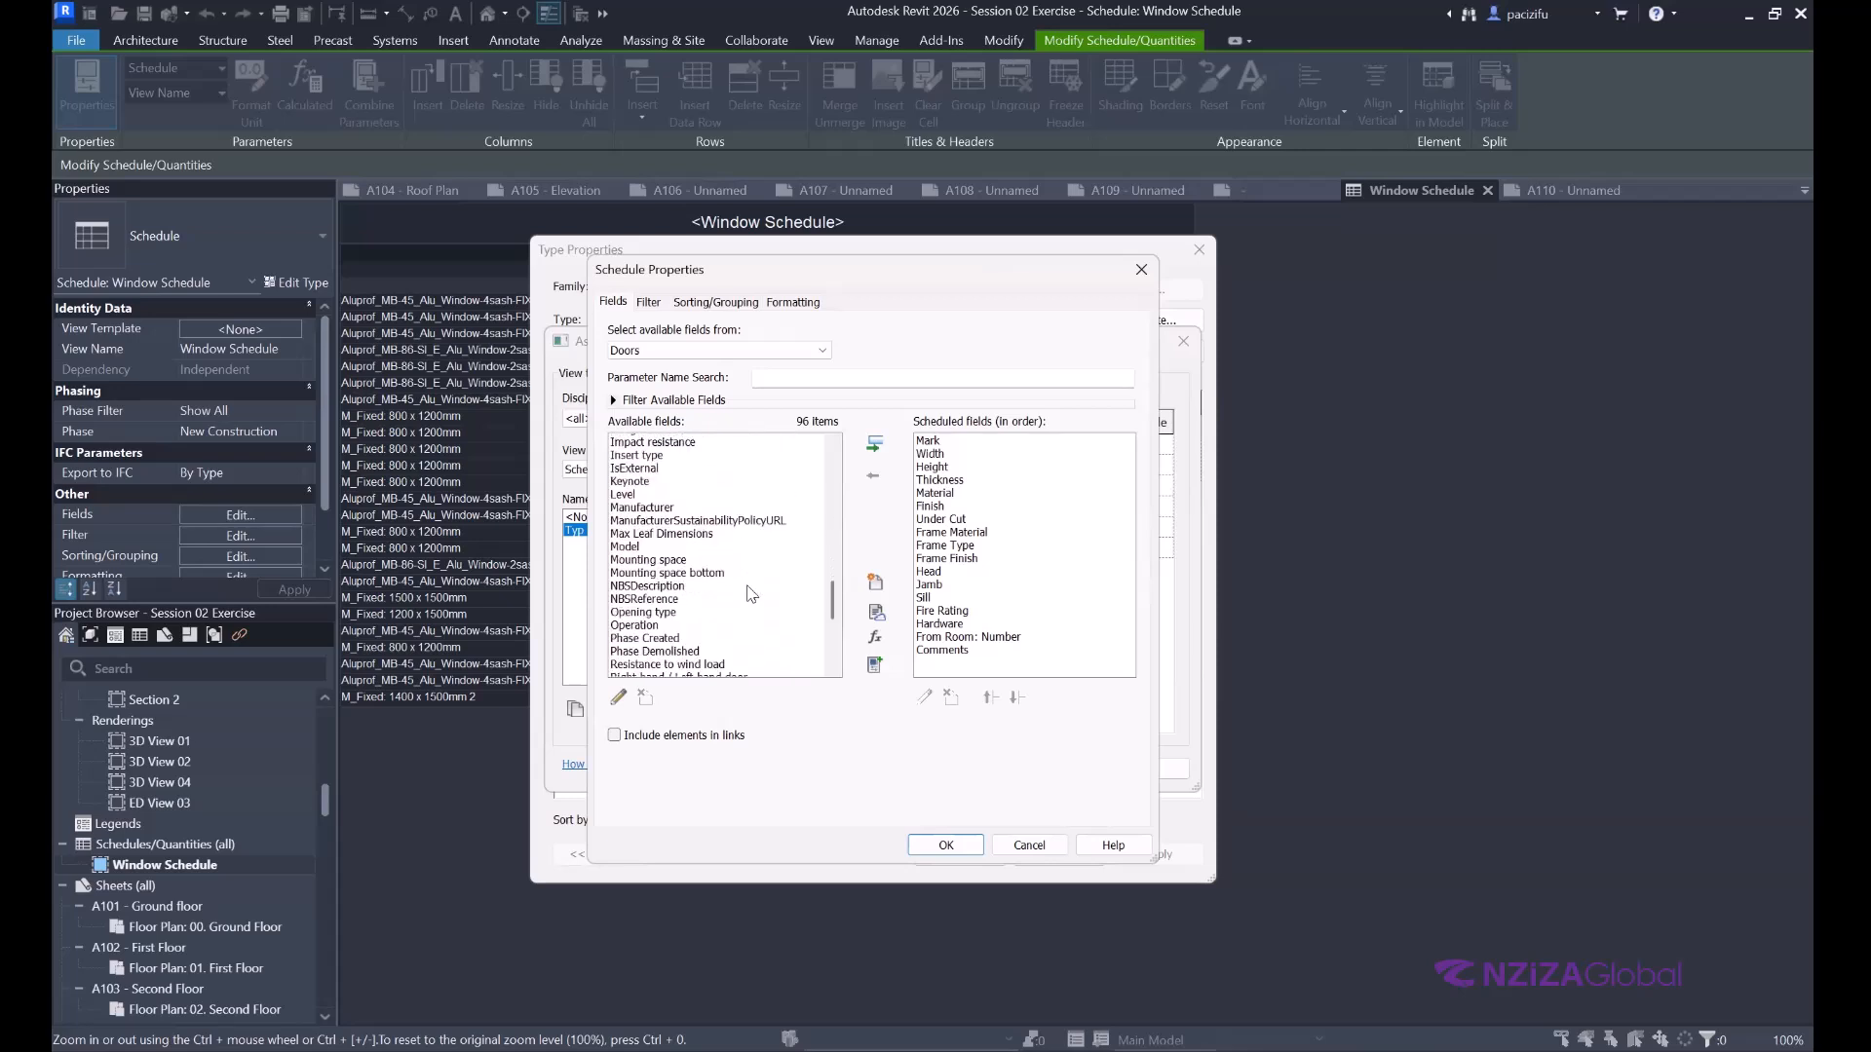
scroll(751, 592, "down", 5)
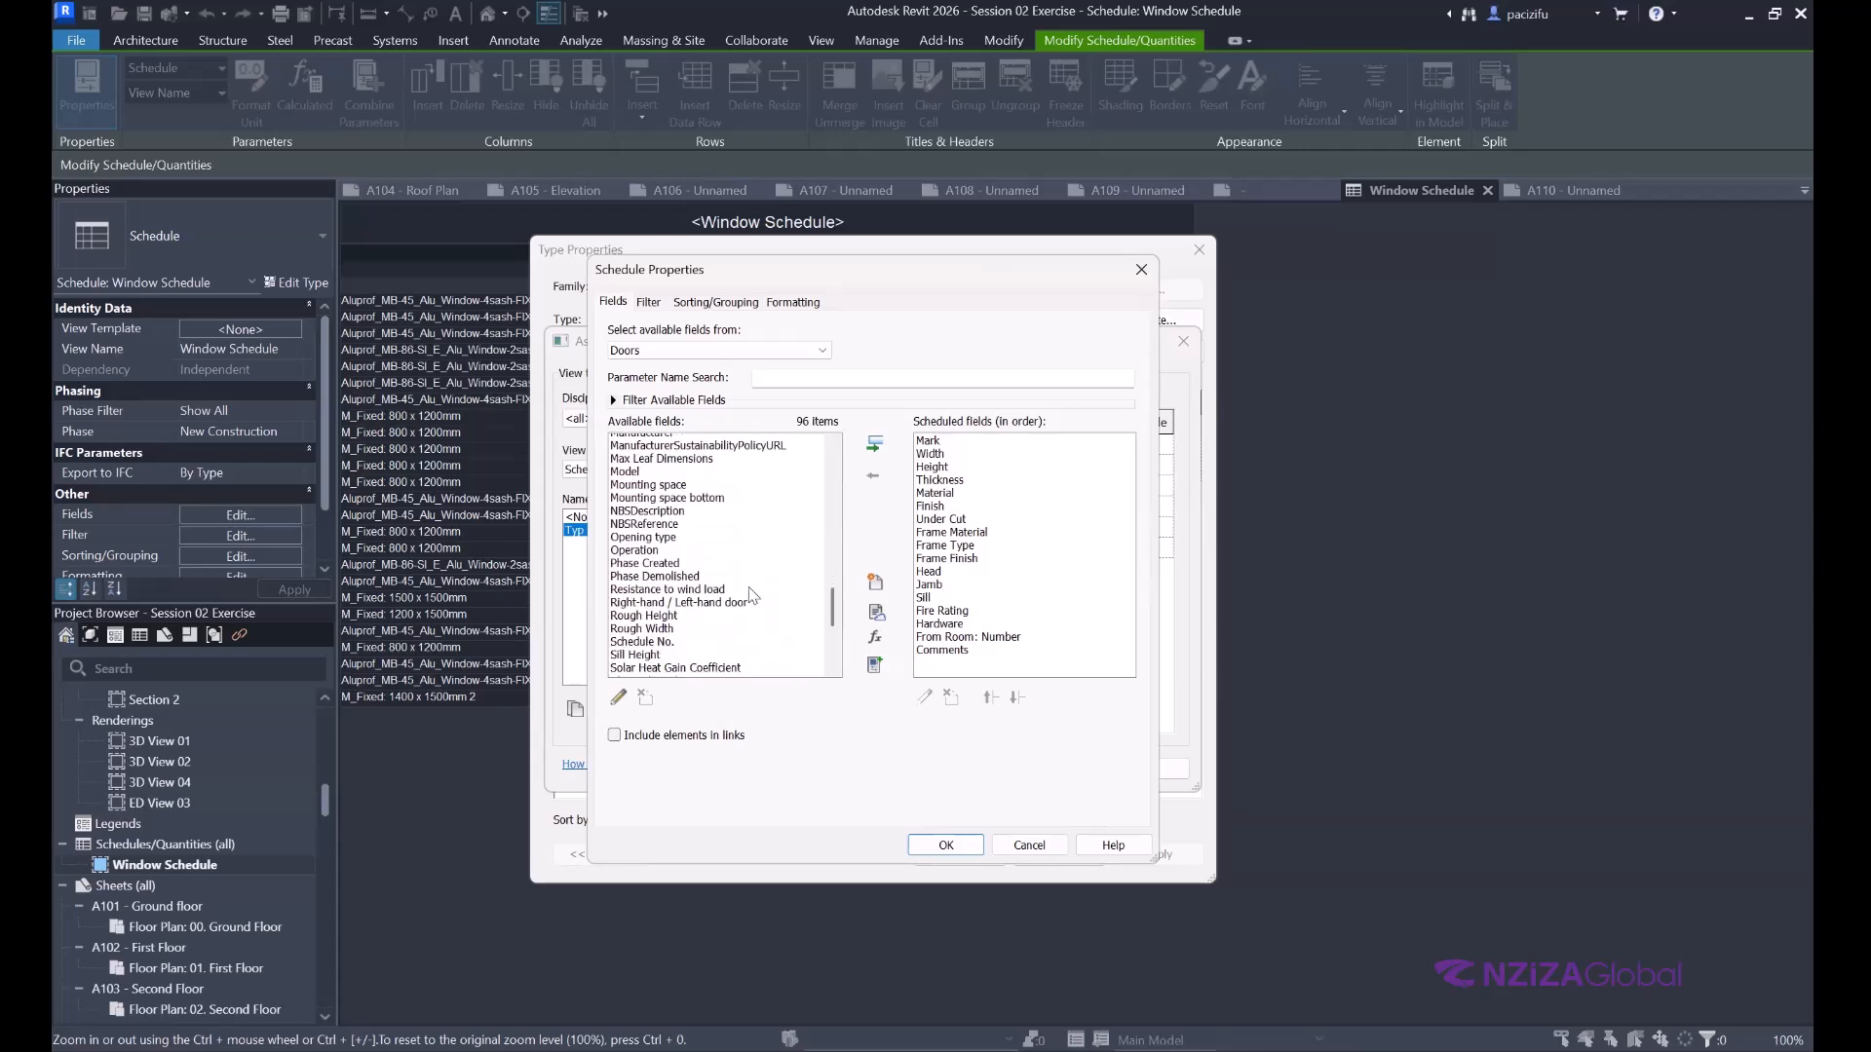
left_click(874, 447)
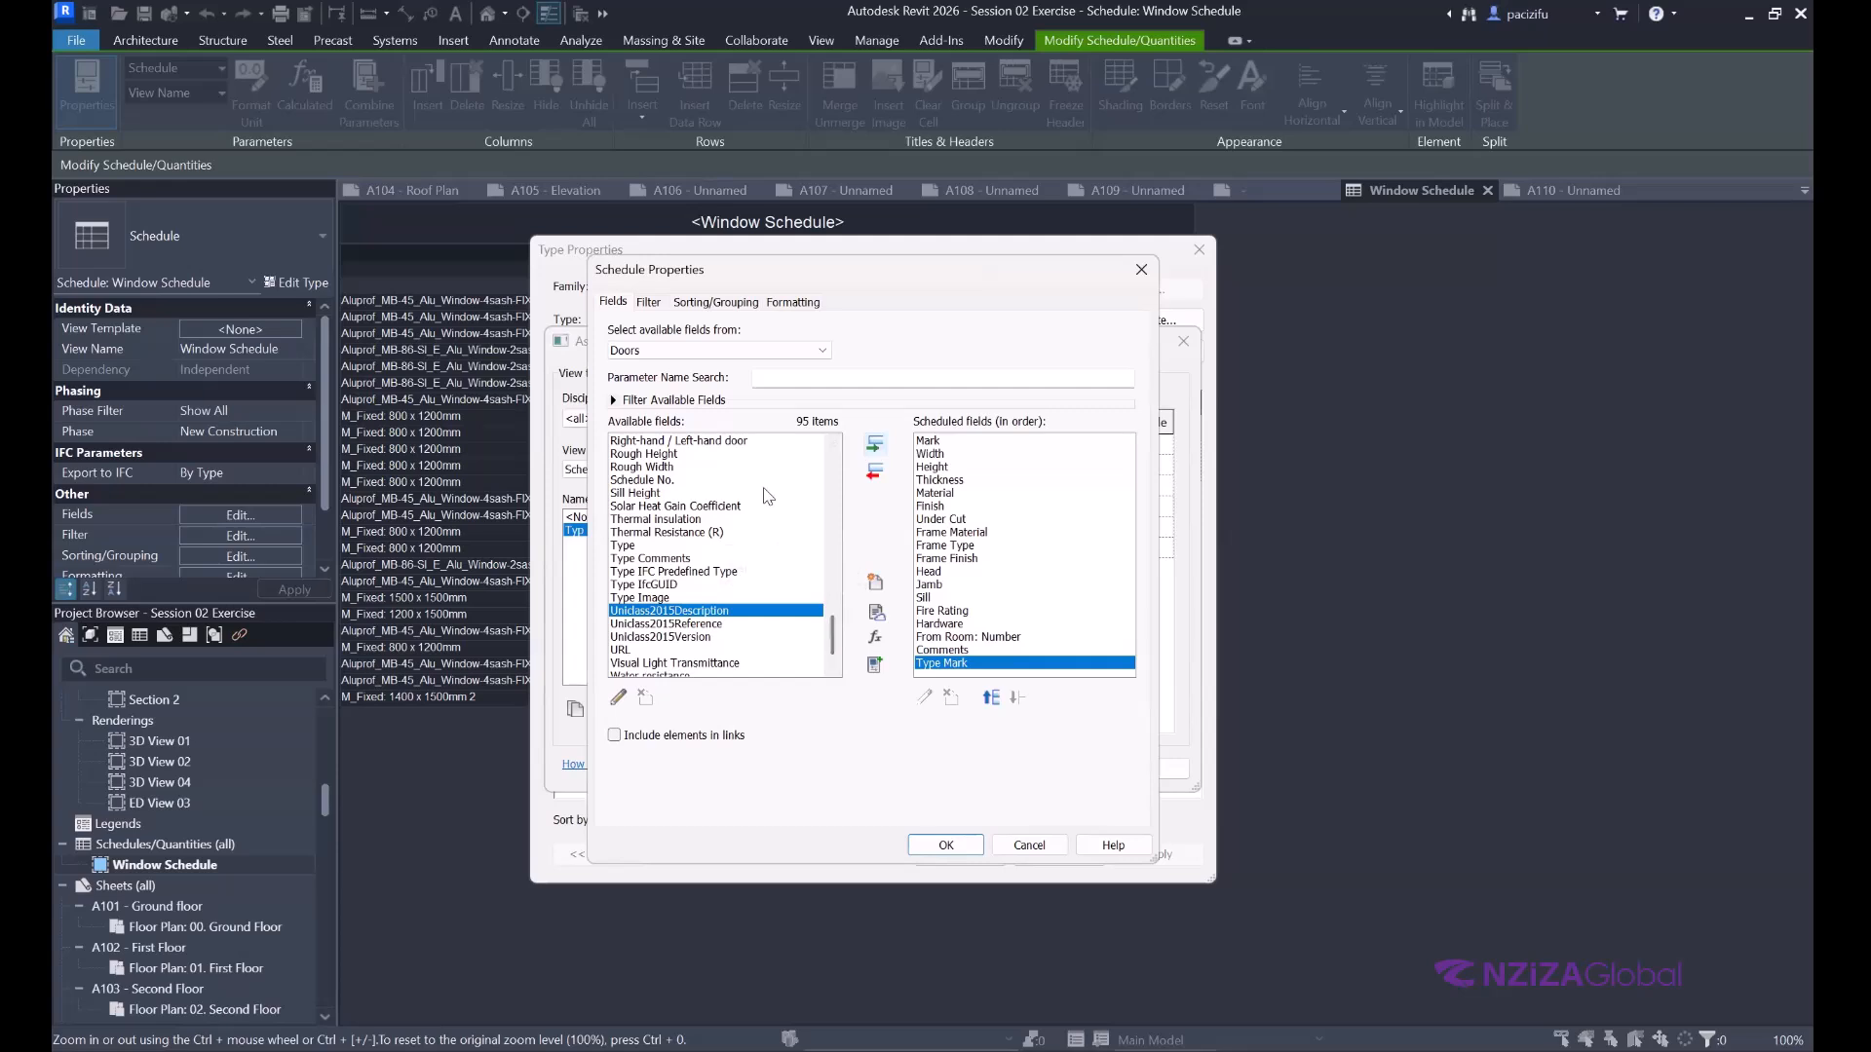
left_click(799, 353)
left_click(1033, 272)
key("Escape")
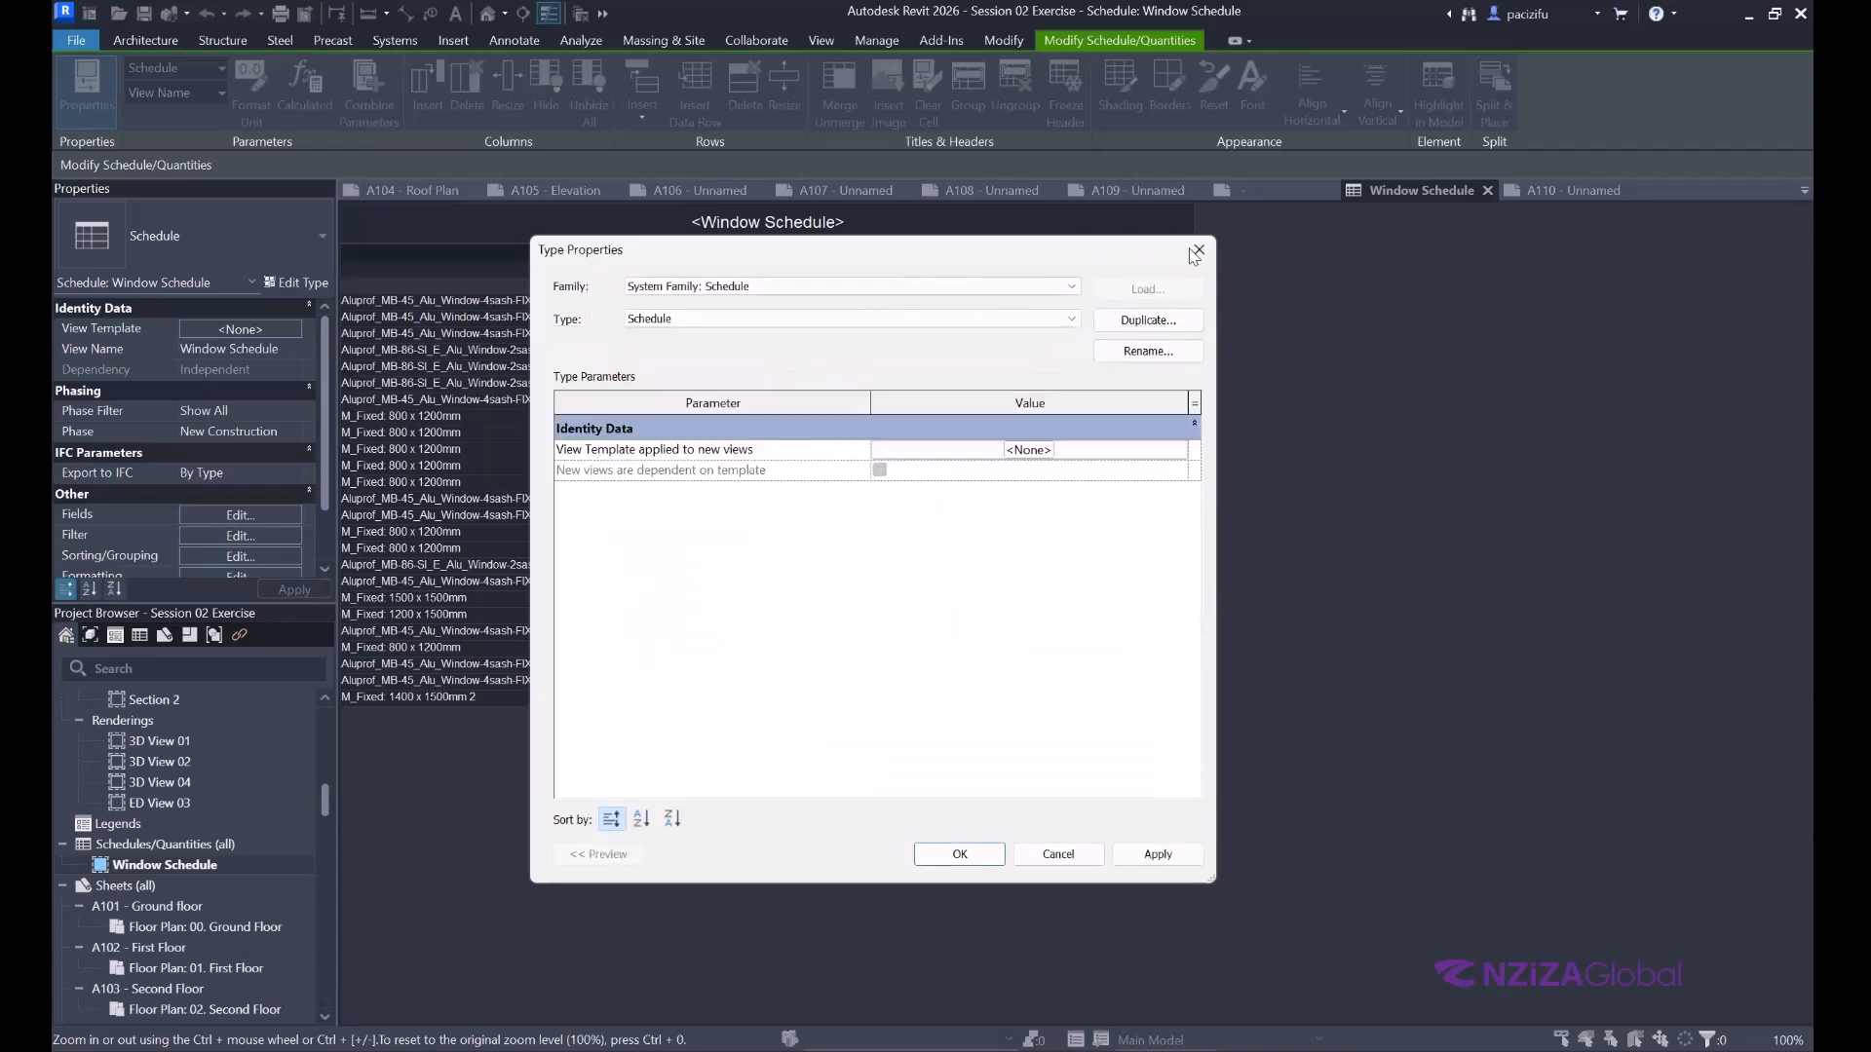
left_click(1197, 251)
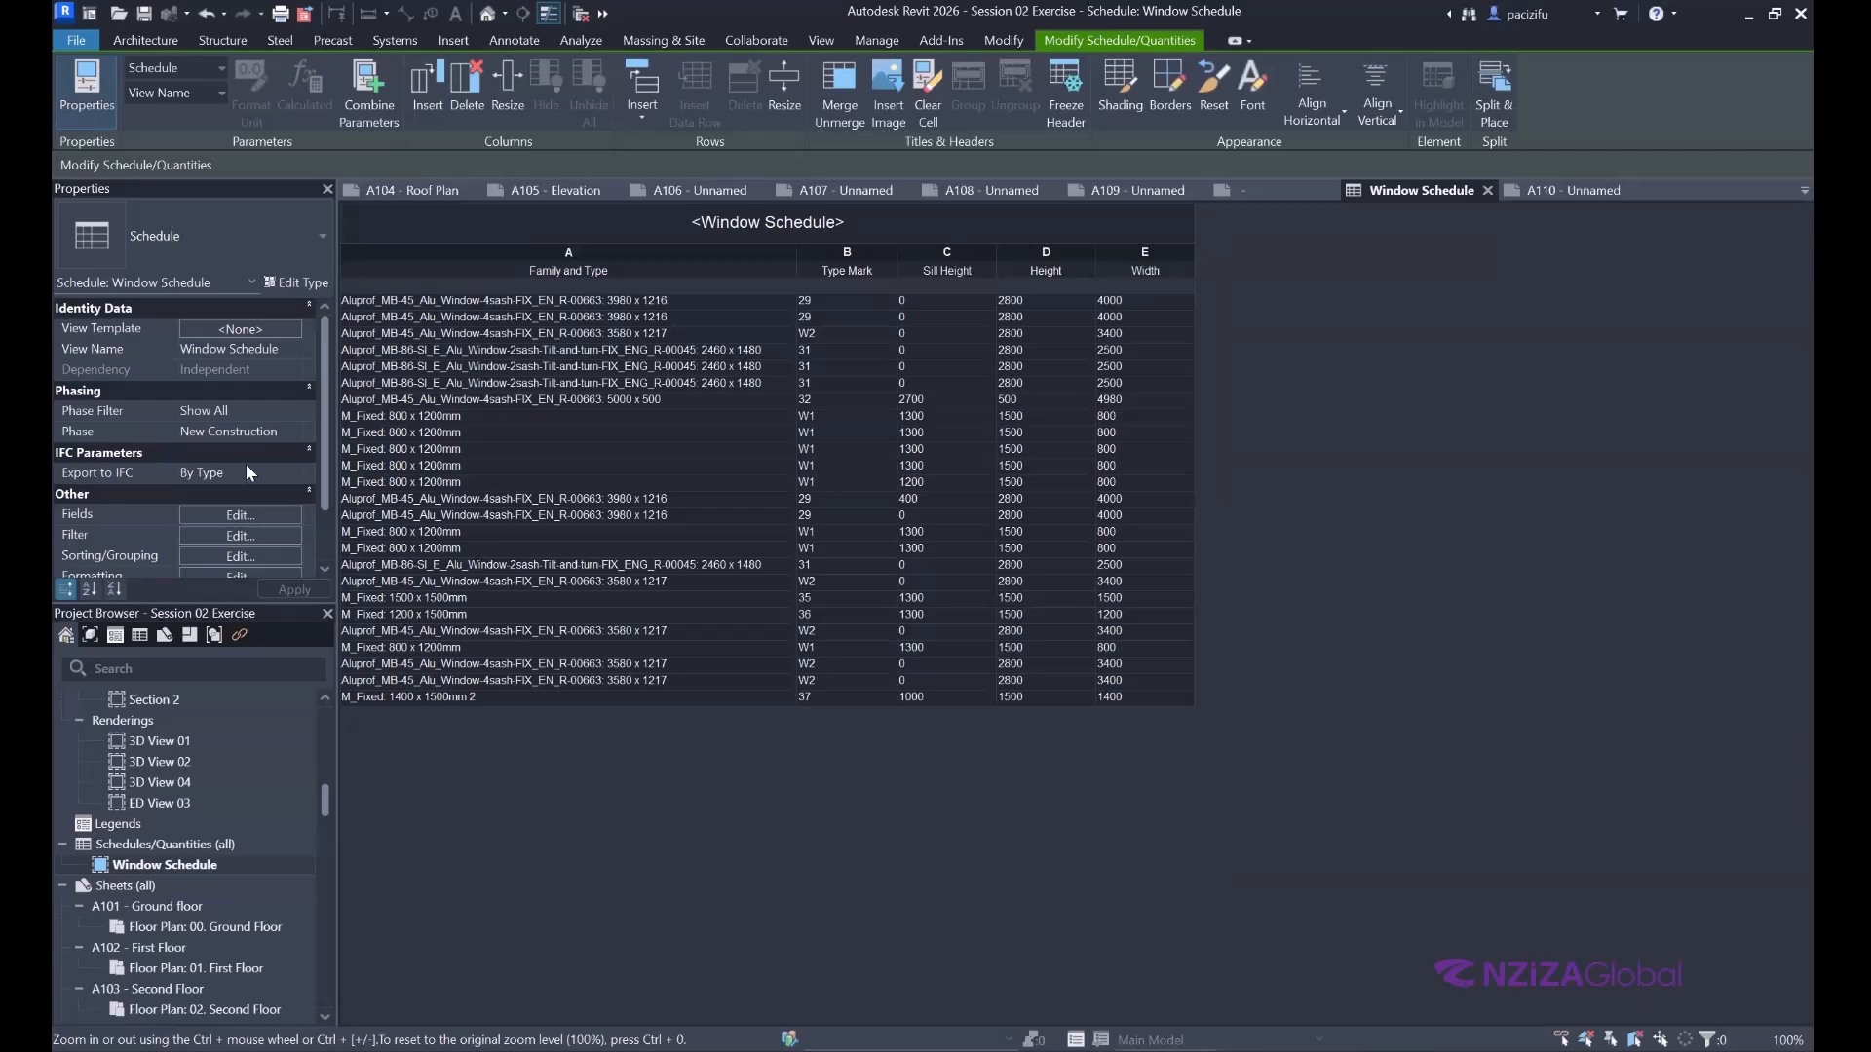
Sort the Window Schedule by Type Mark in ascending order and check the formatting of its Type Mark field.
scroll(245, 463, "down", 2)
left_click(235, 494)
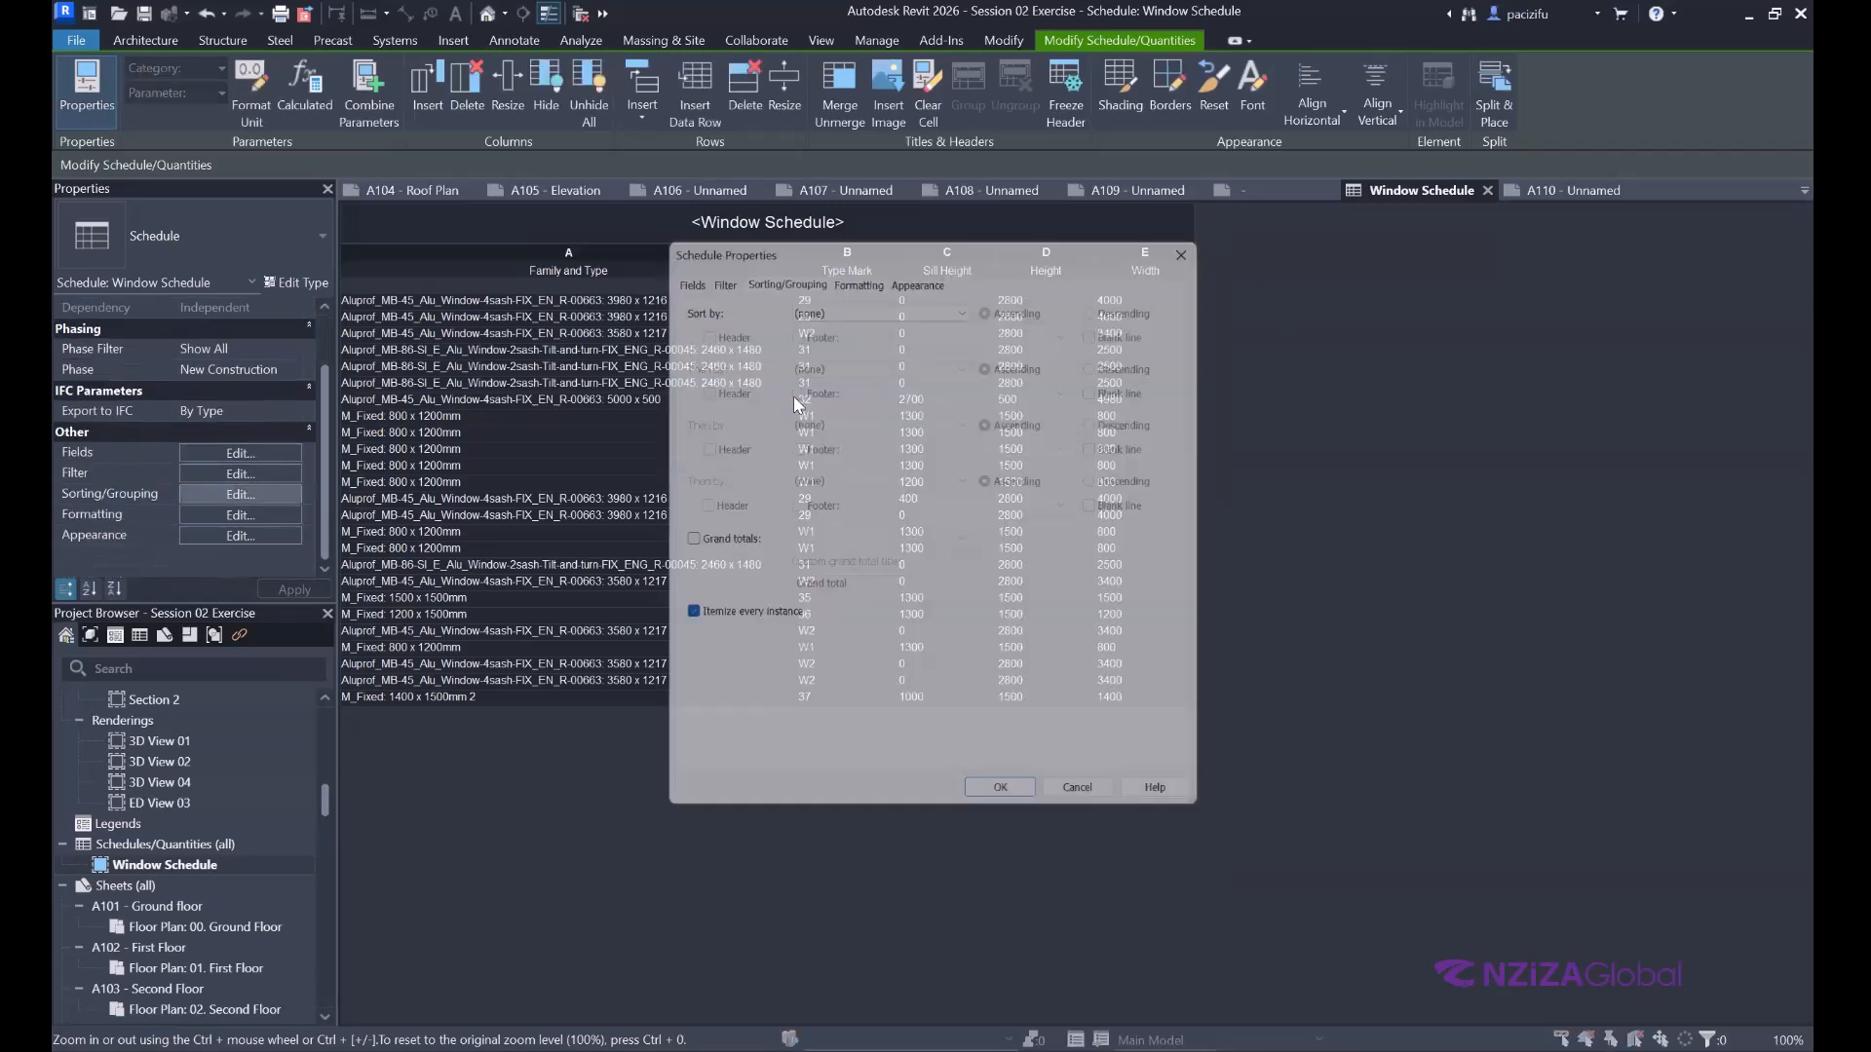
left_click(764, 275)
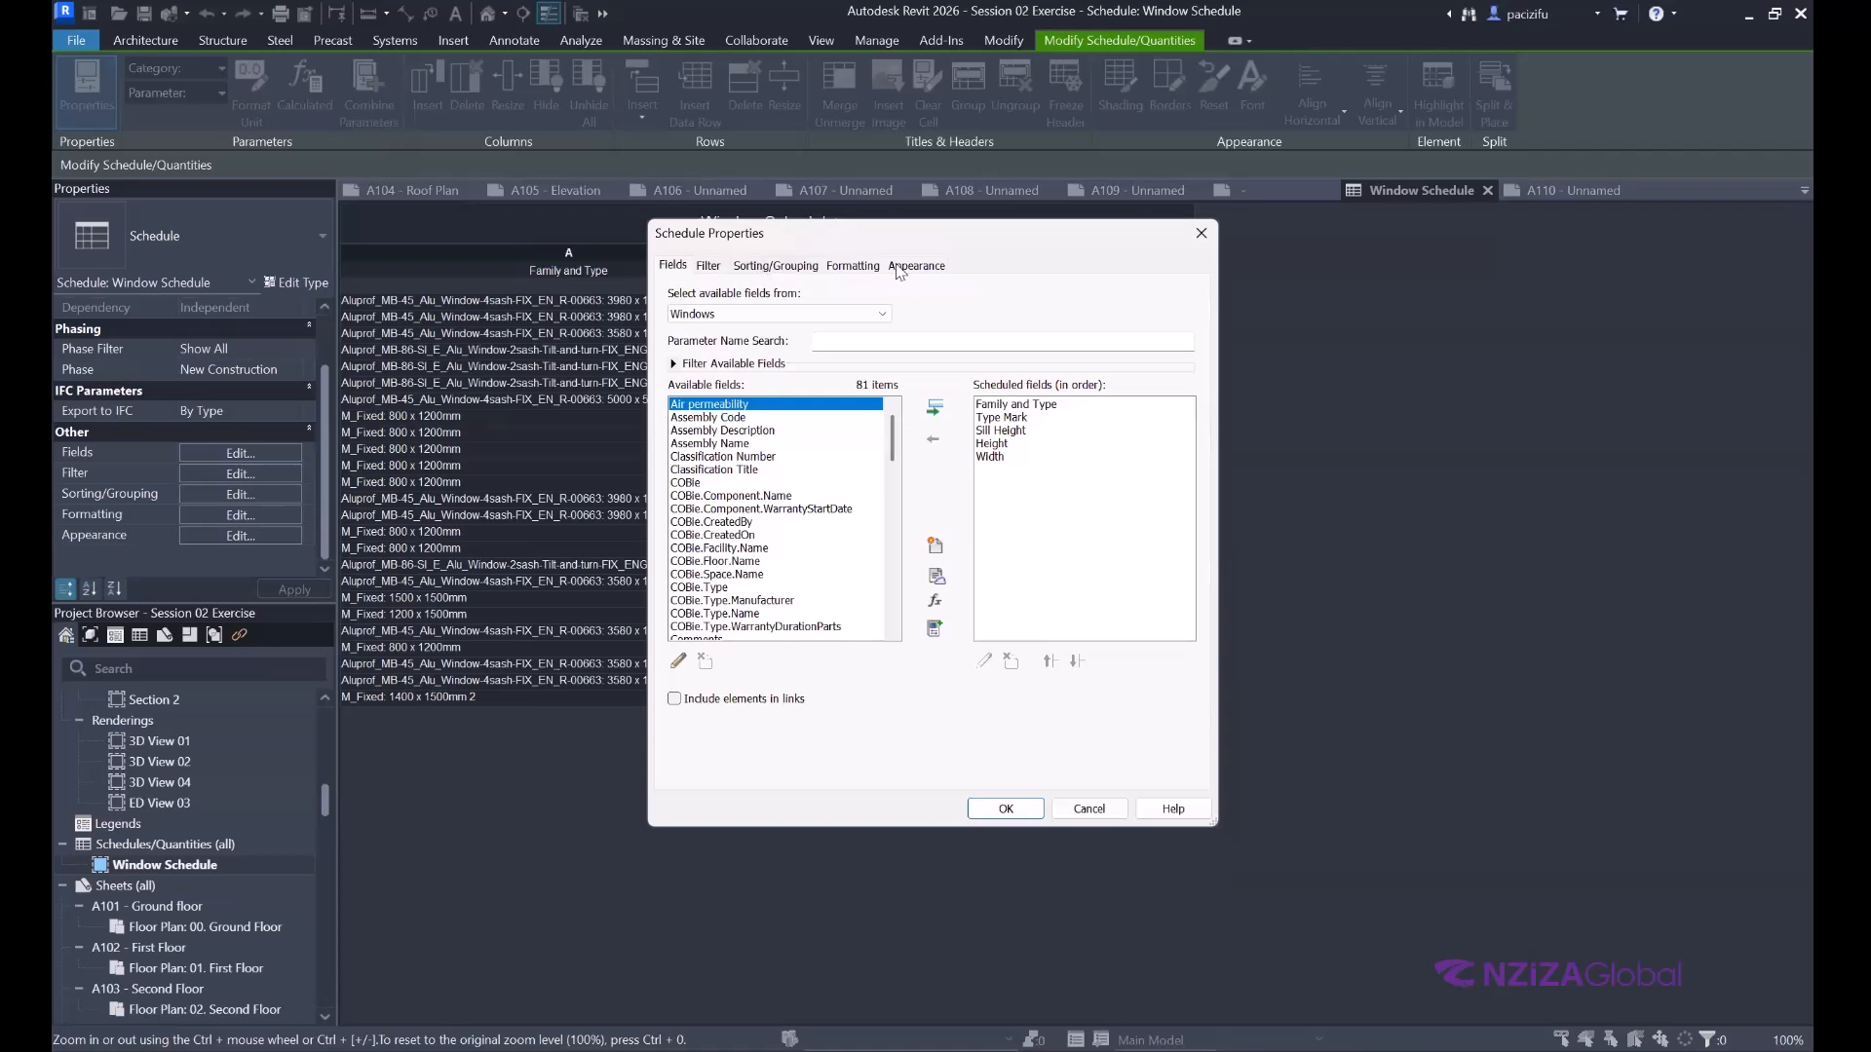
left_click(880, 270)
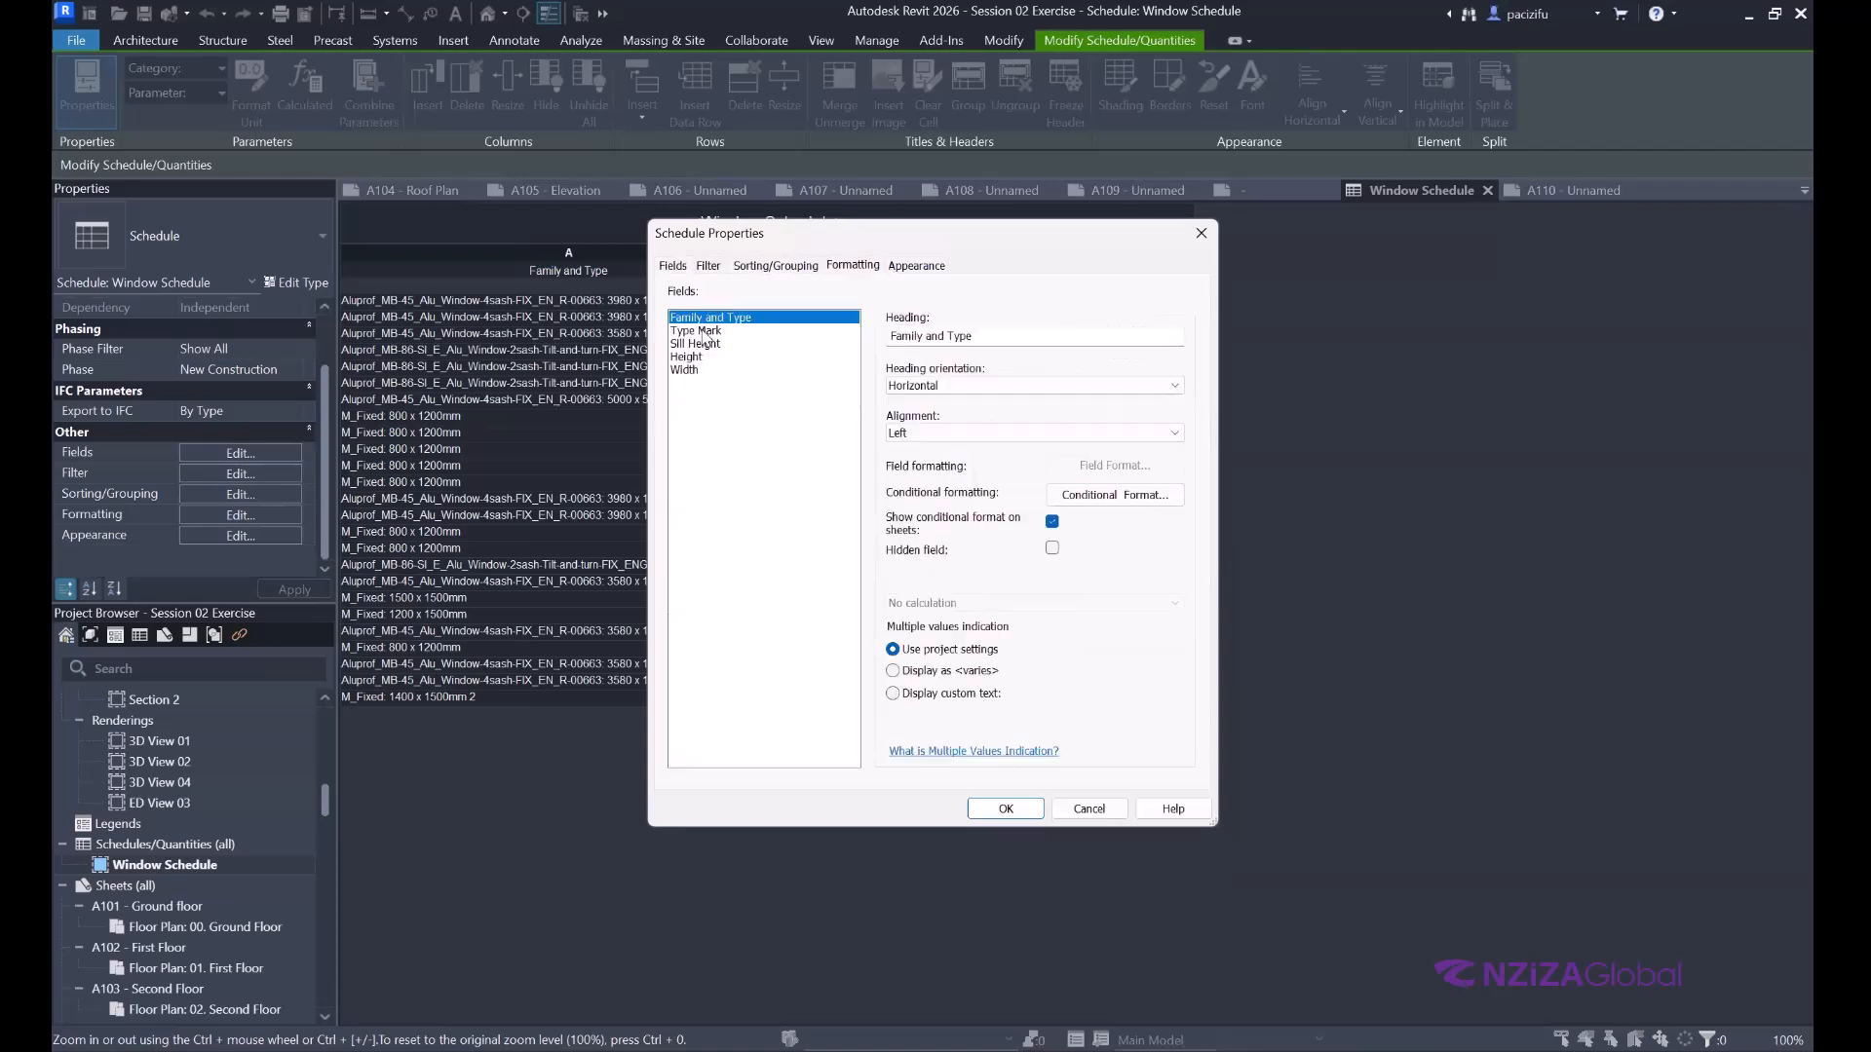
left_click(787, 269)
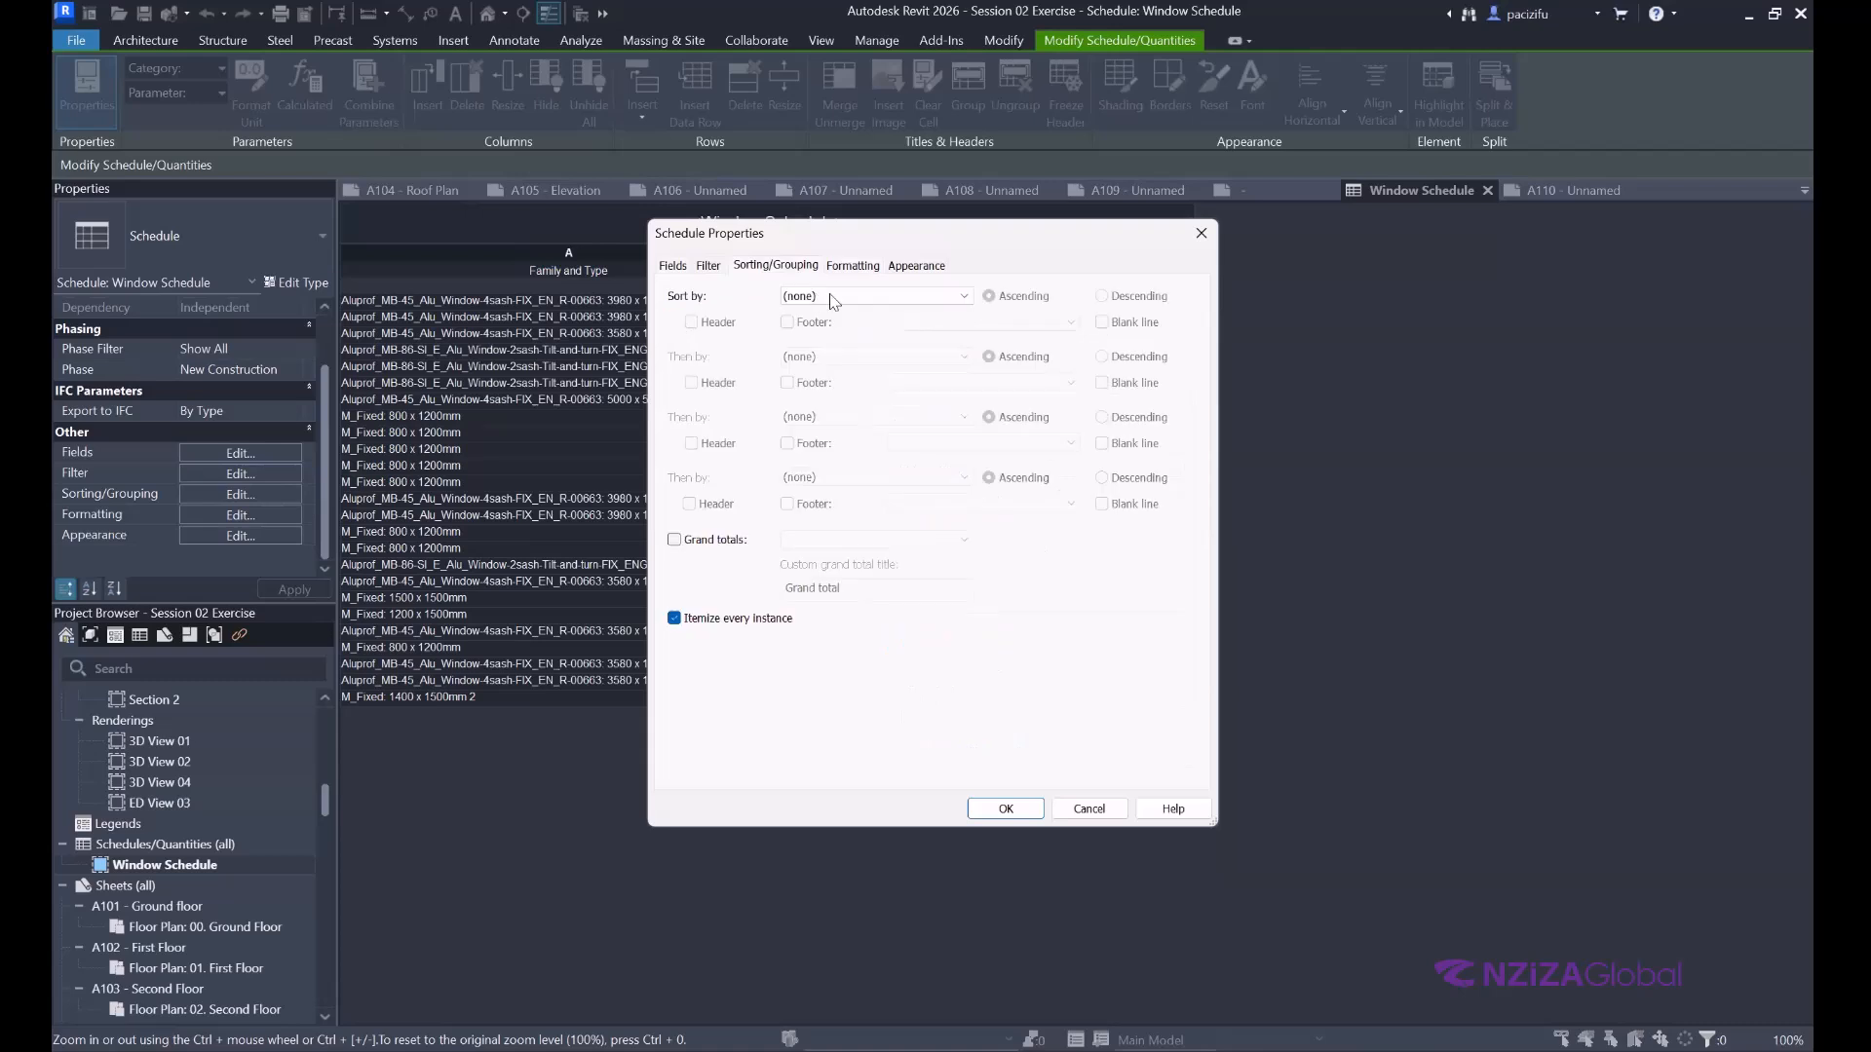
left_click(833, 298)
left_click(819, 338)
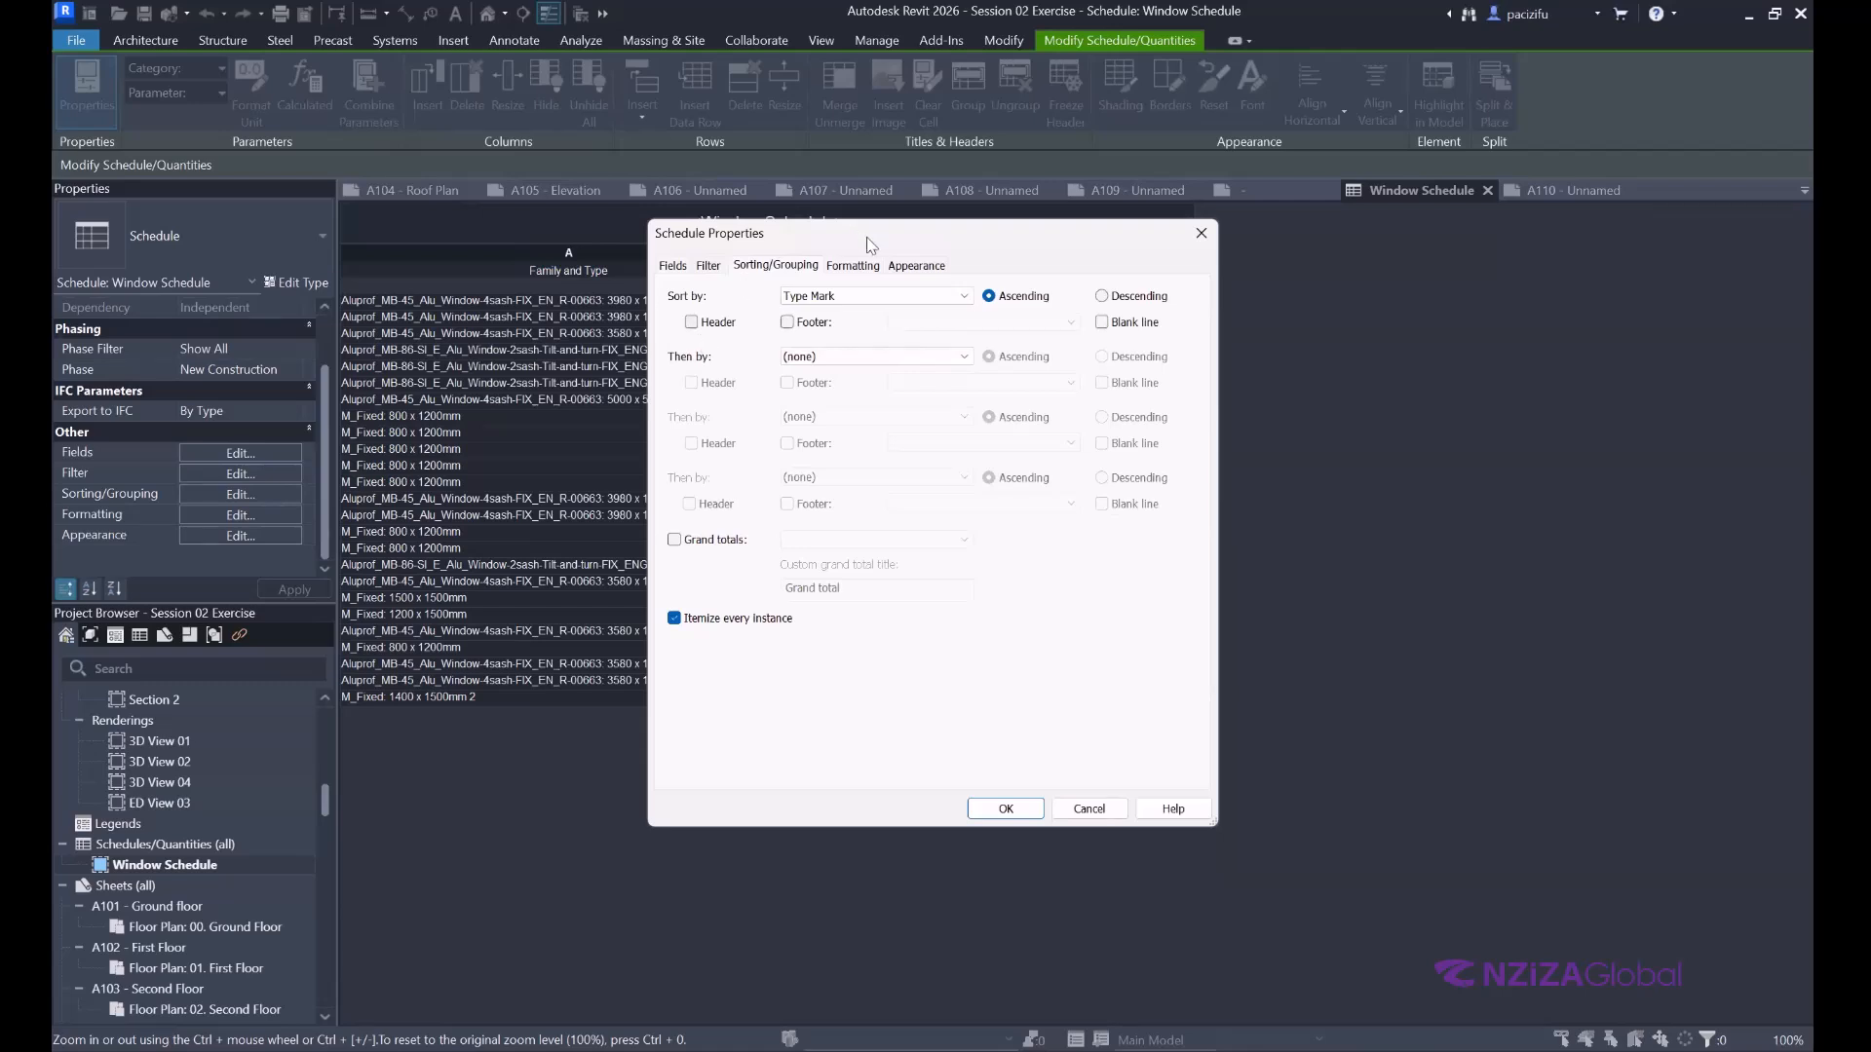
left_click(863, 267)
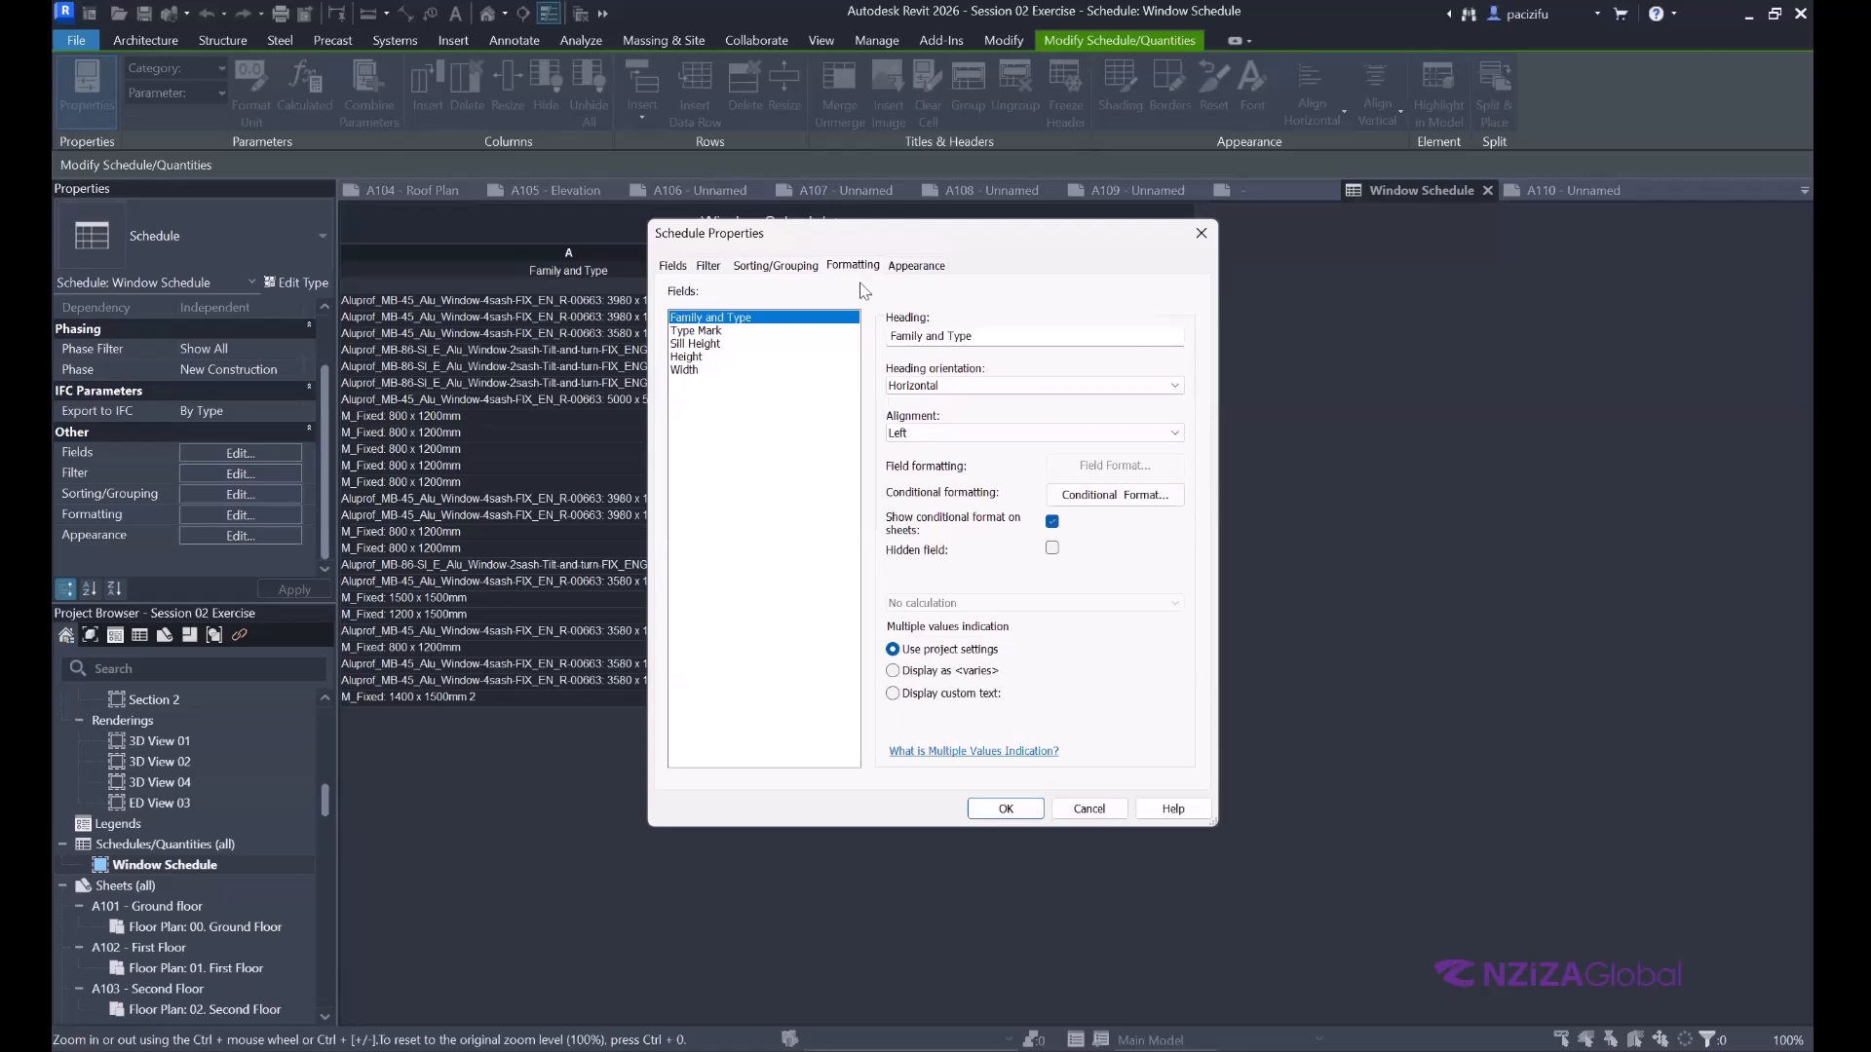
left_click(692, 331)
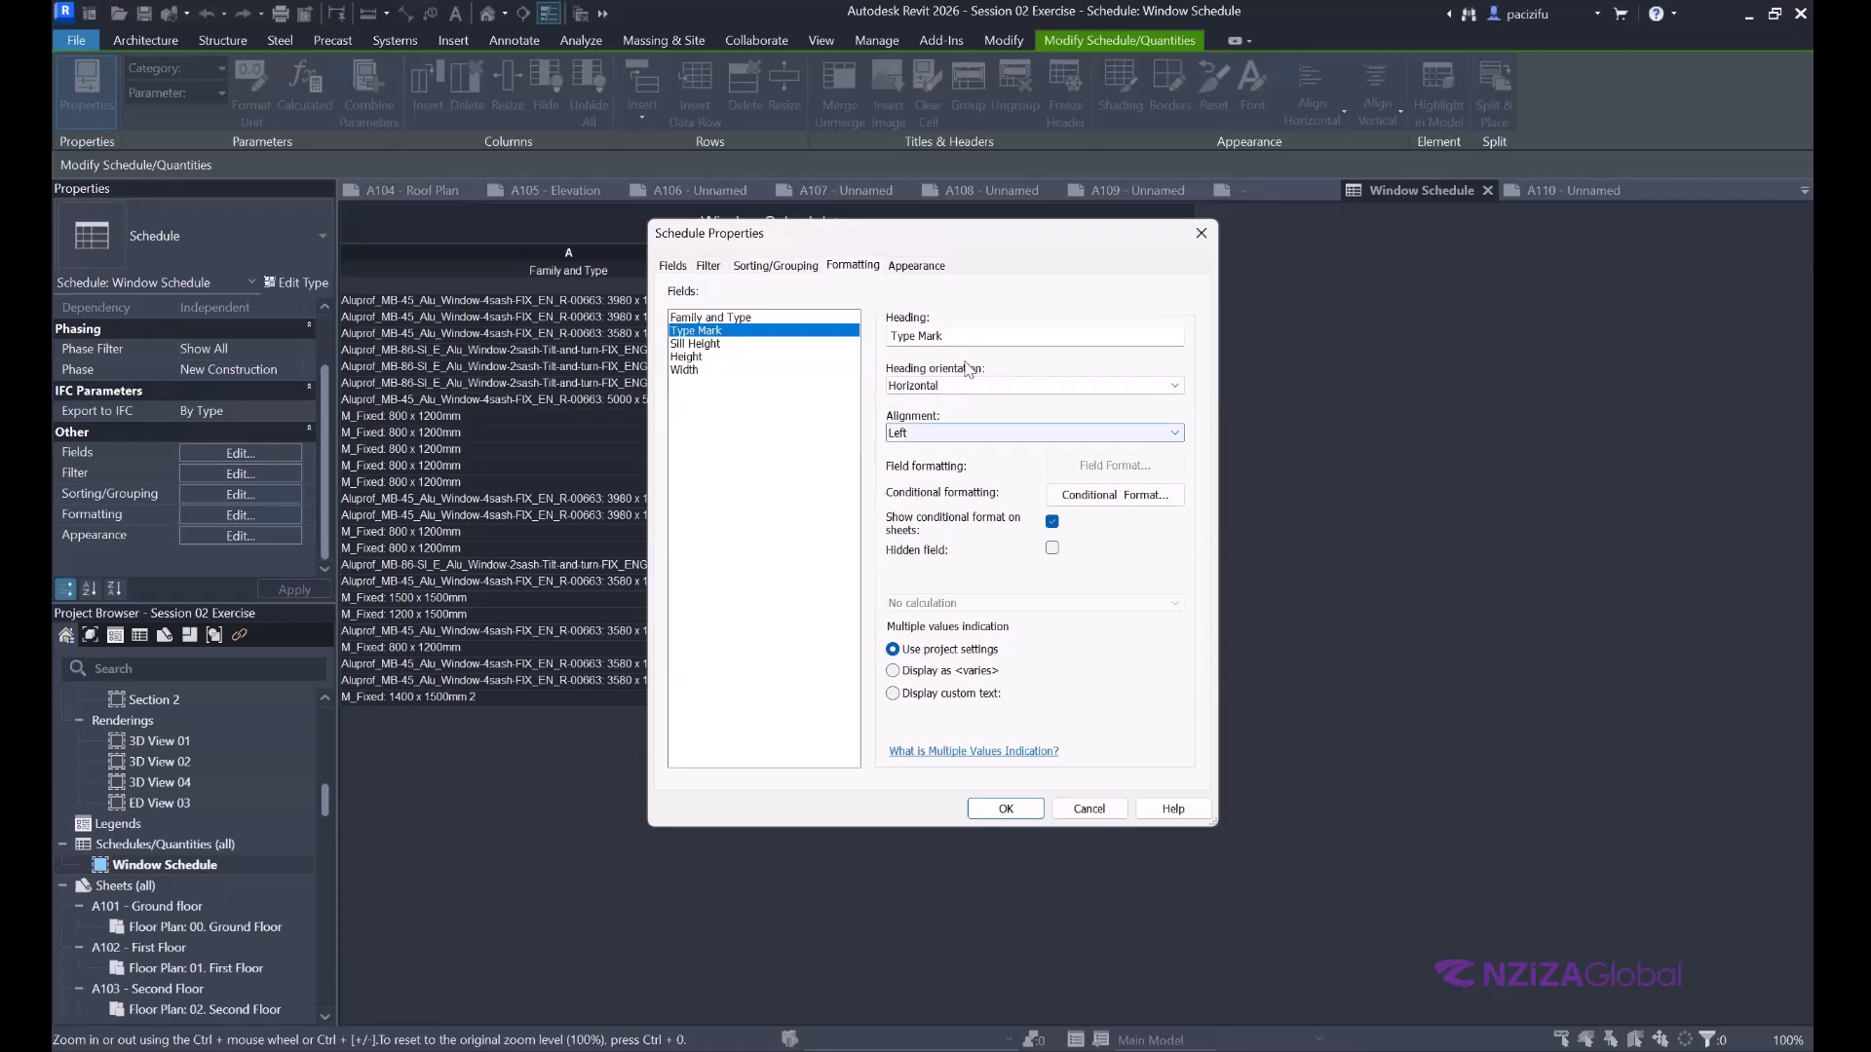
left_click(989, 813)
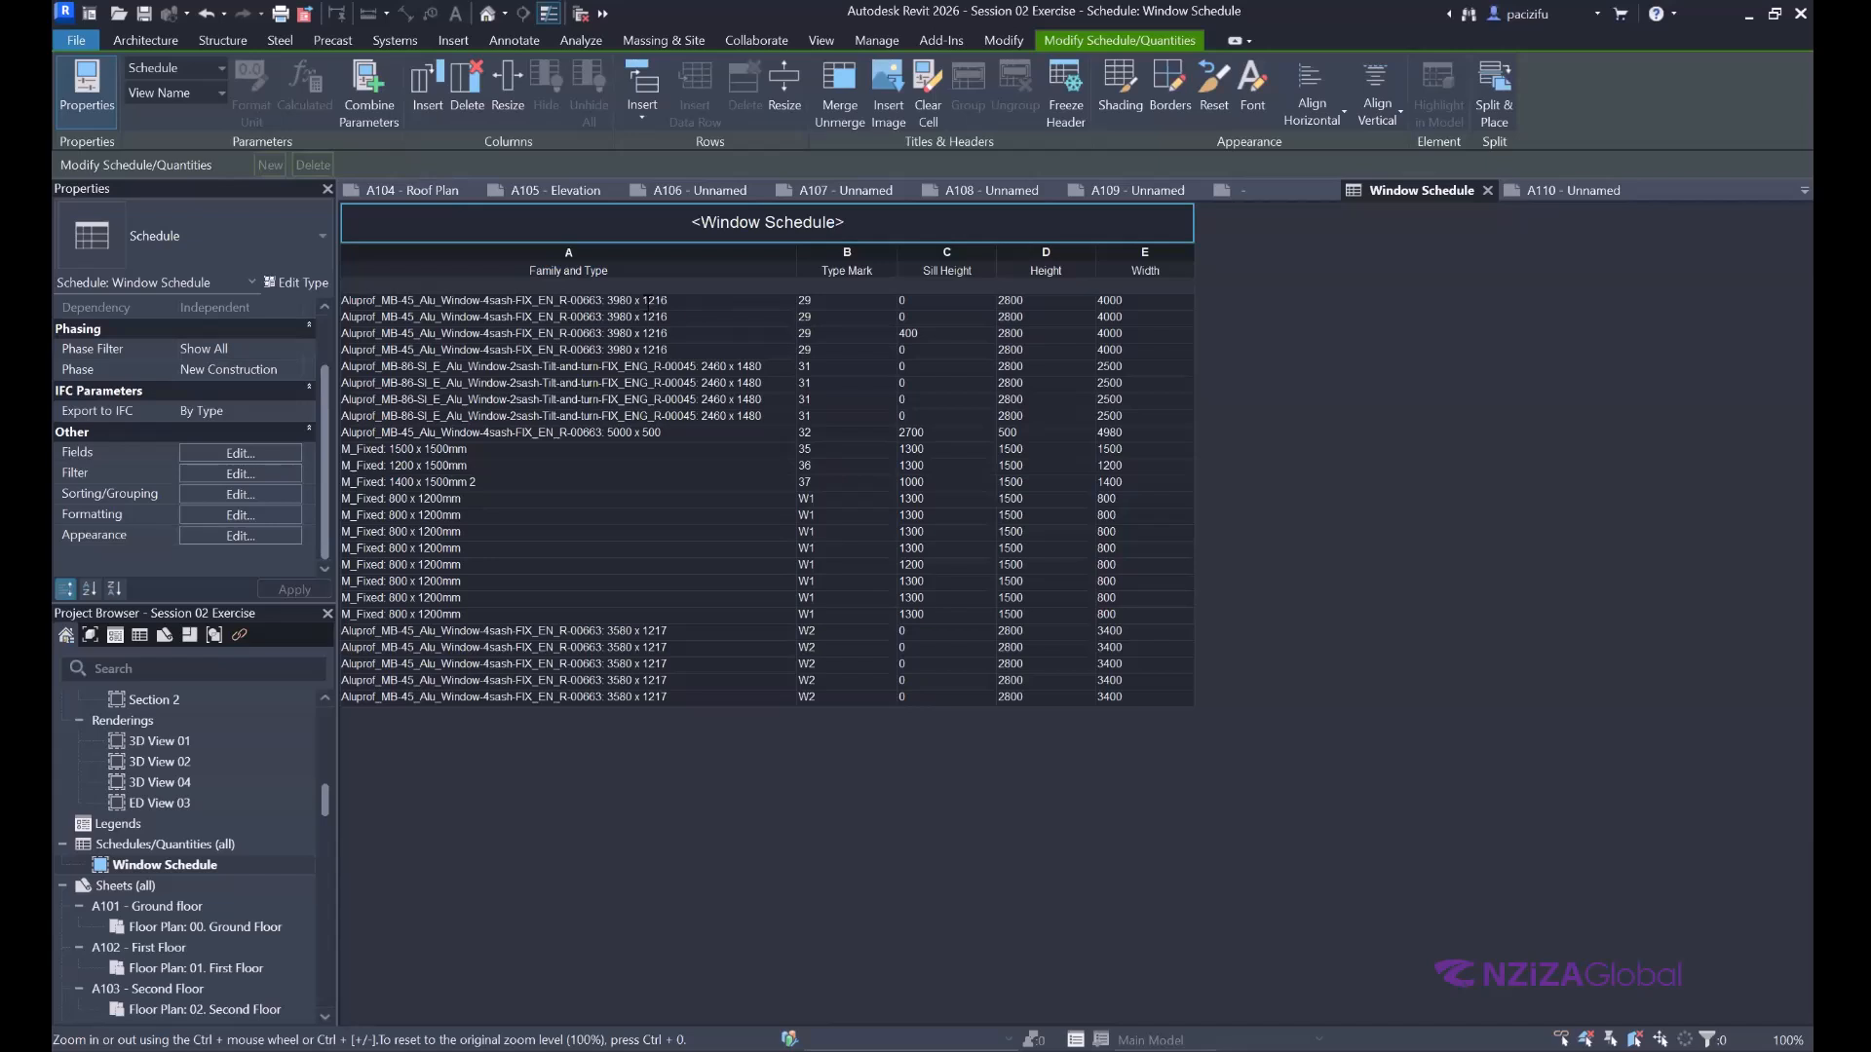
Open the 00. Ground Floor plan and select the window tag 31 nearest the living room.
left_click(788, 301)
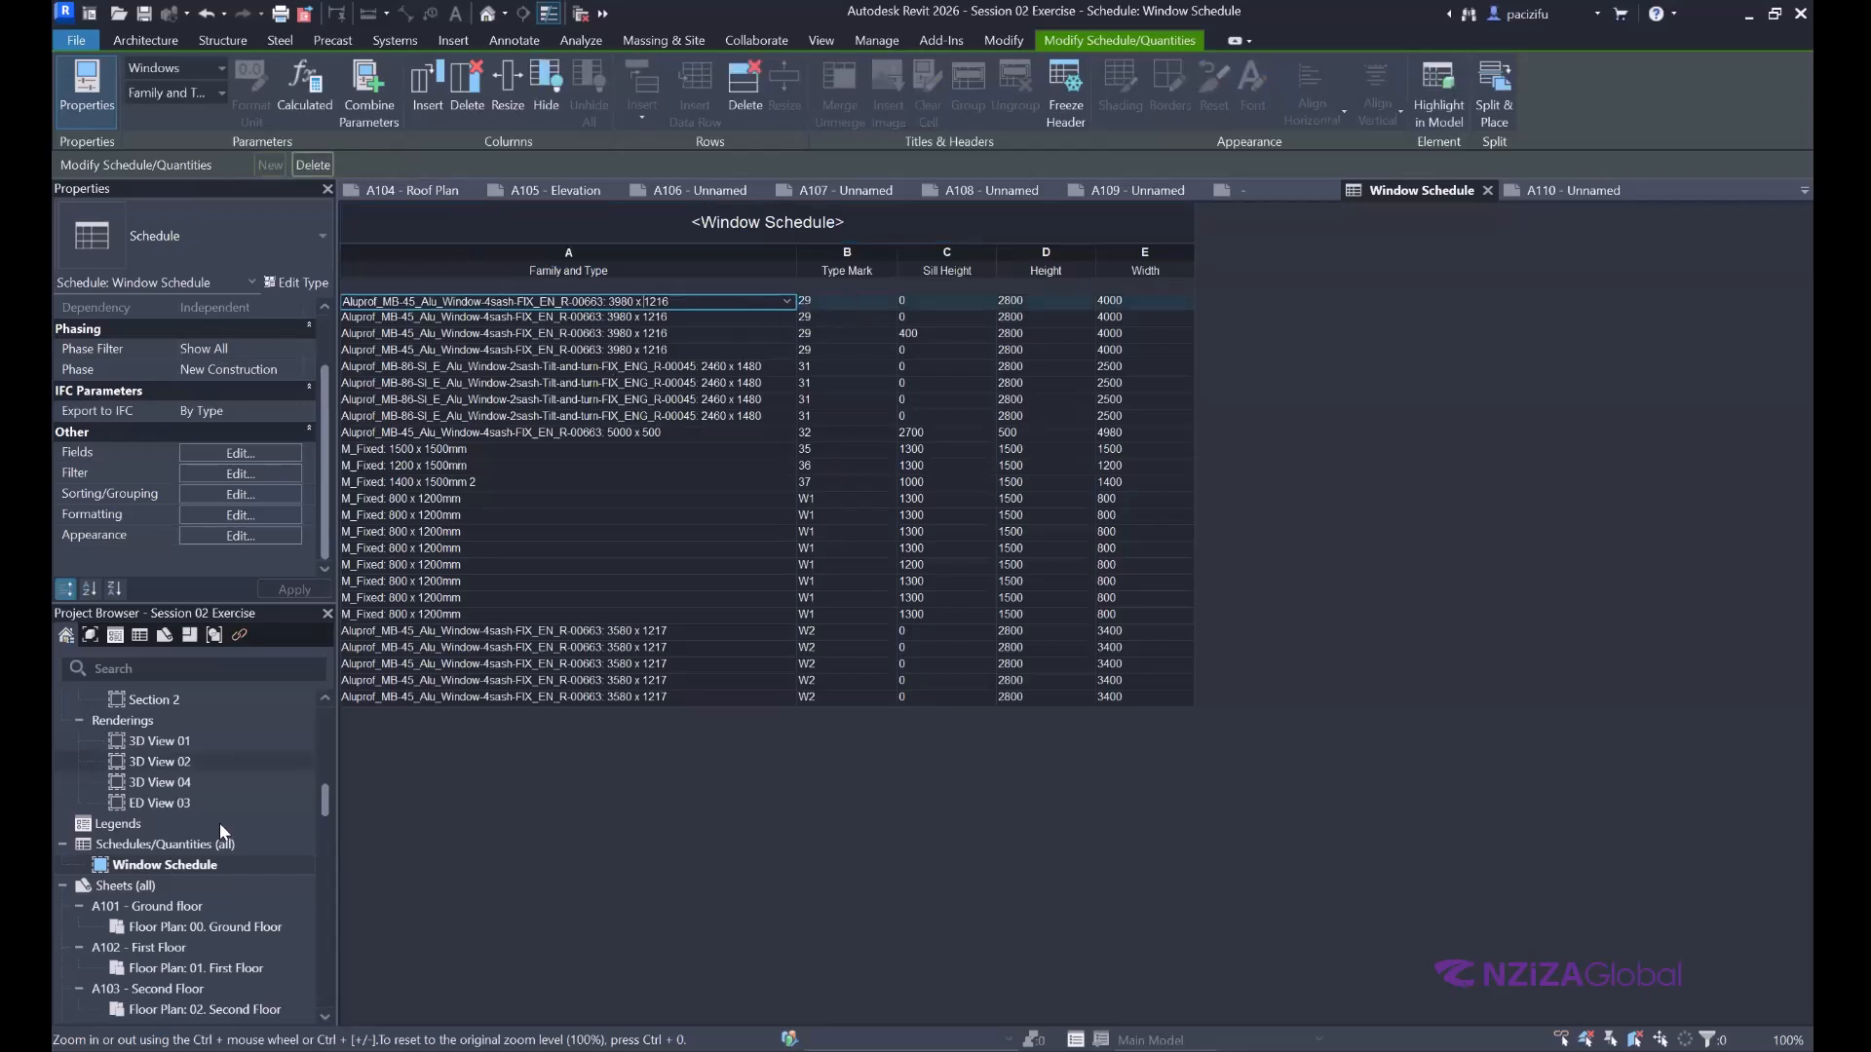
scroll(230, 791, "up", 10)
scroll(191, 830, "up", 3)
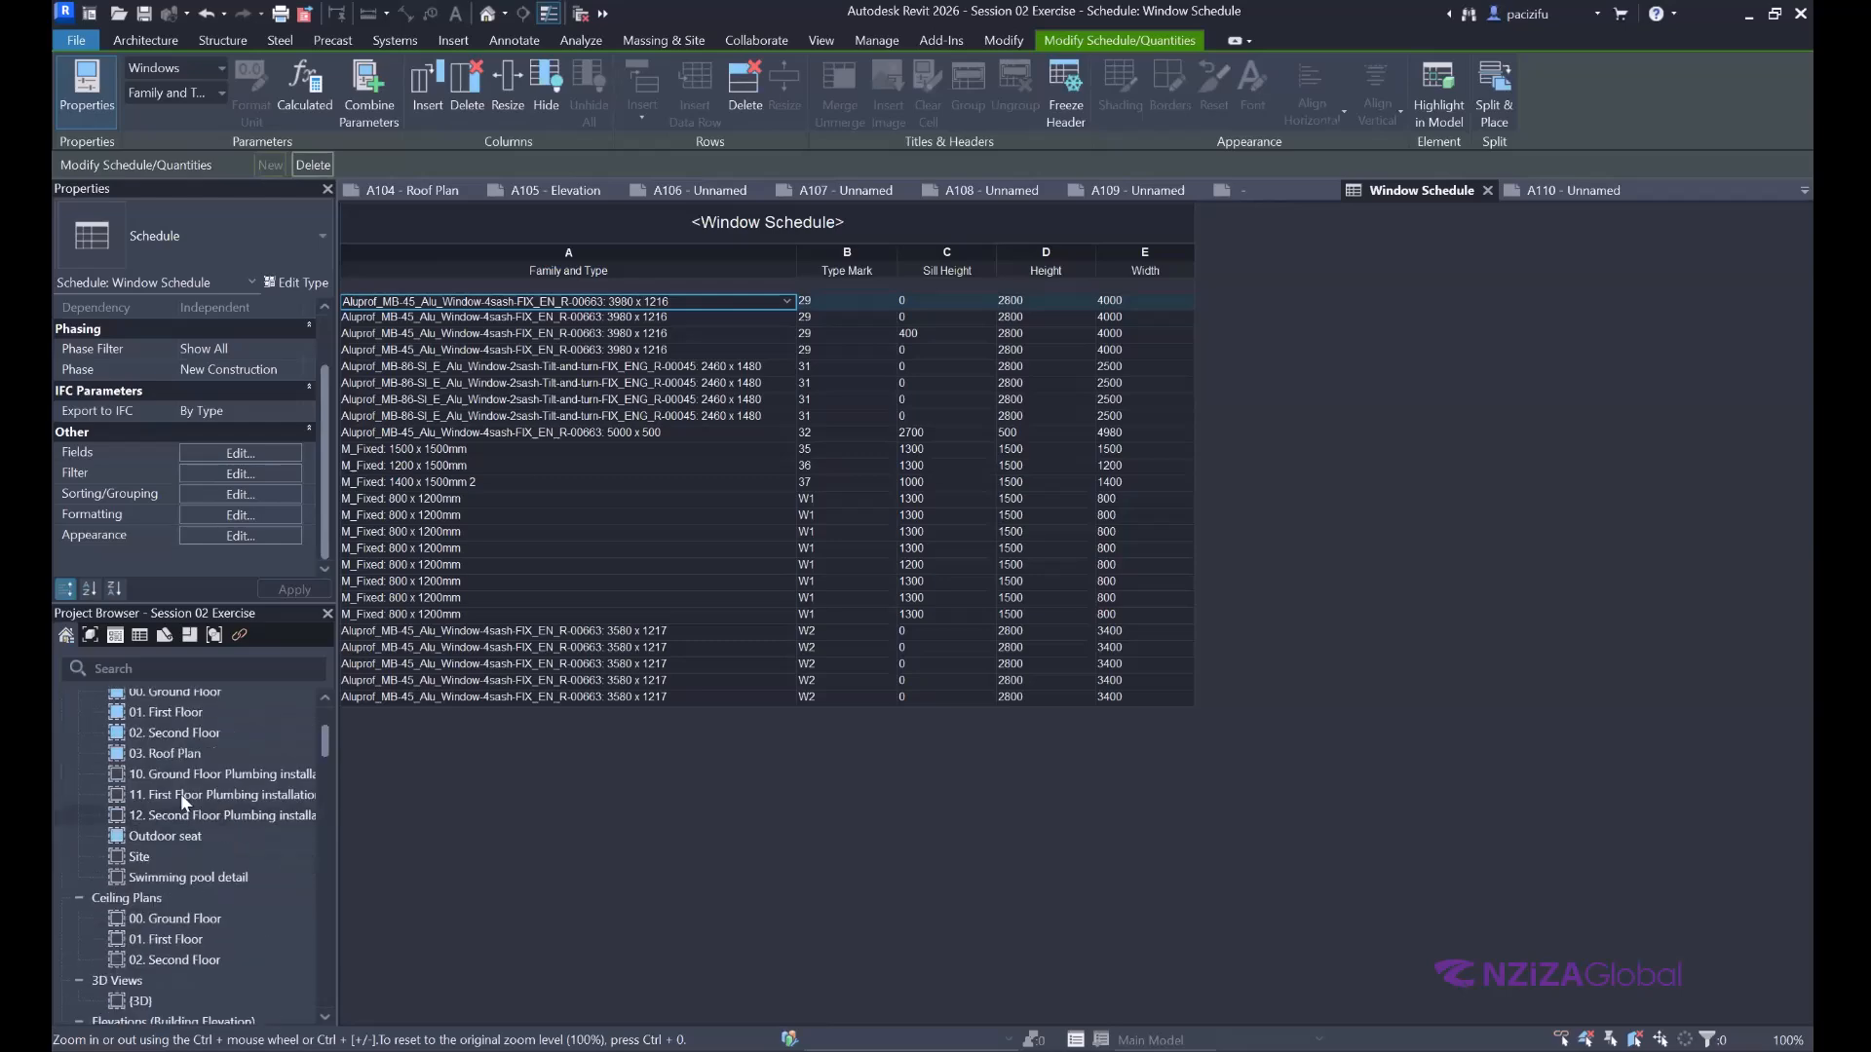
left_click(180, 785)
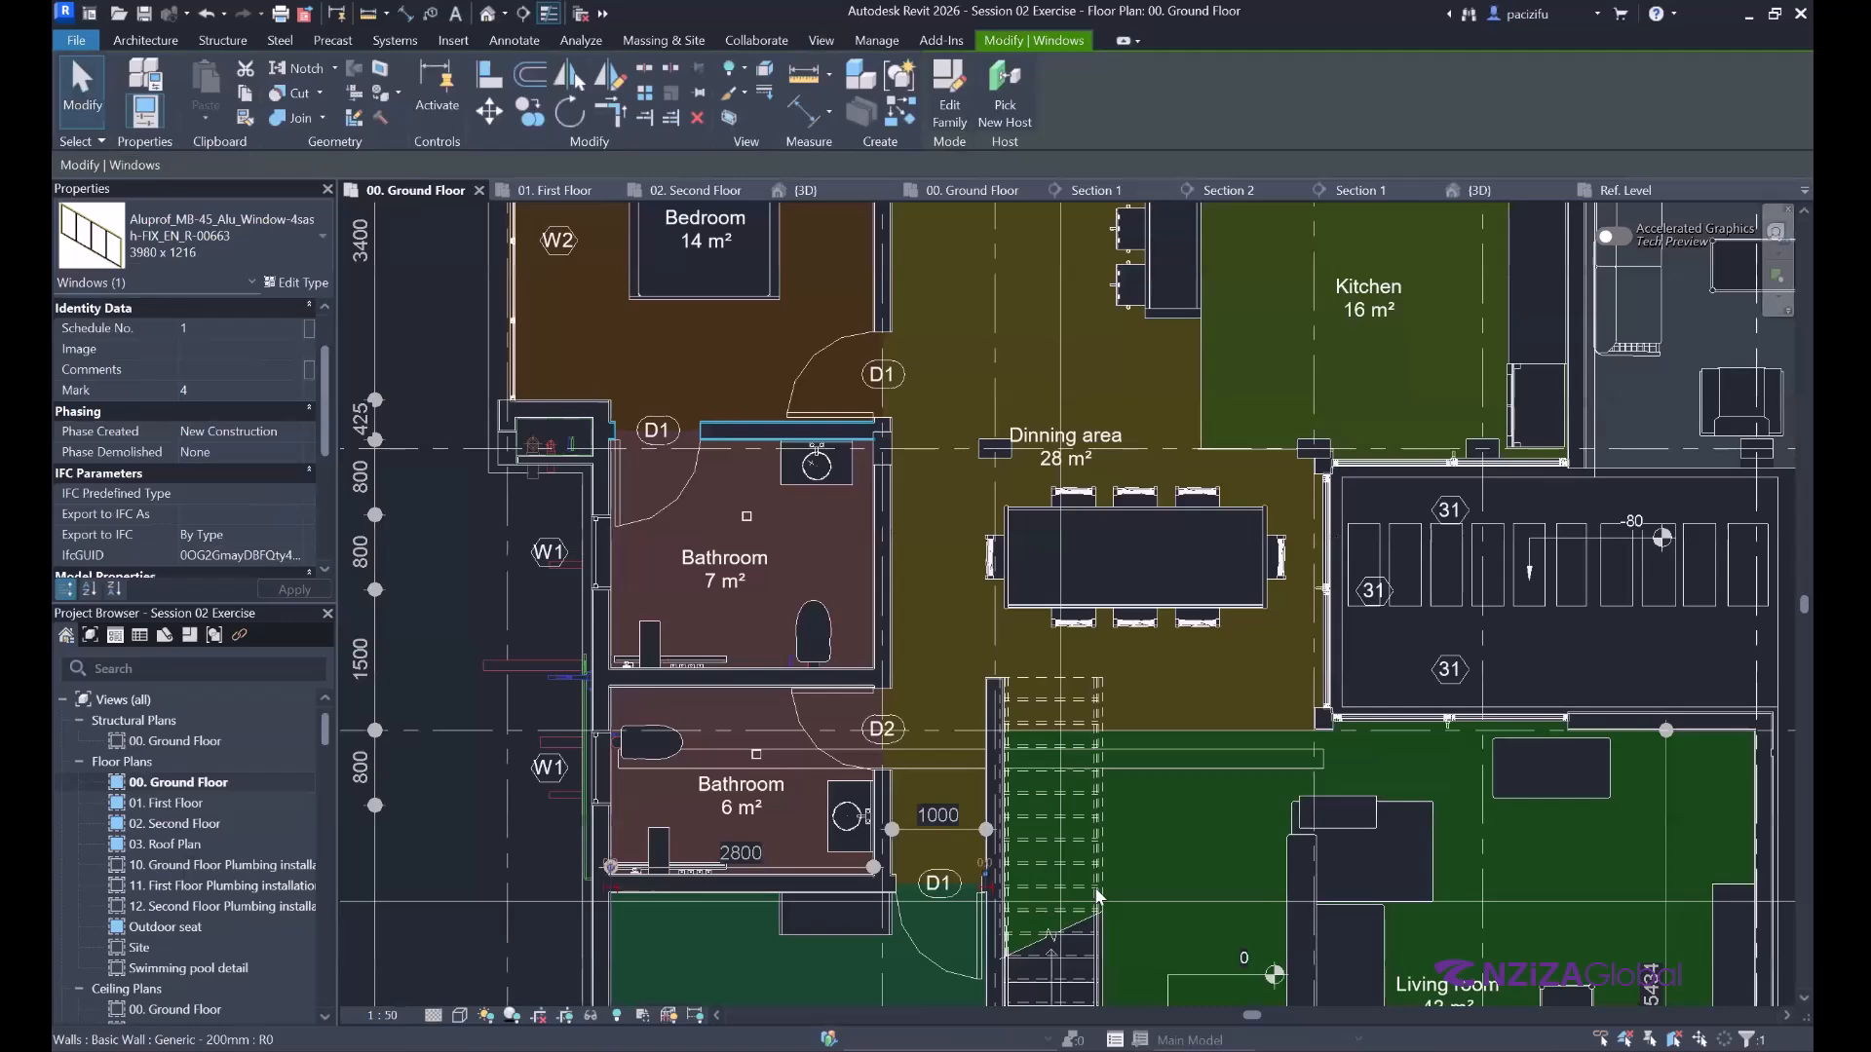
scroll(1160, 883, "up", 1)
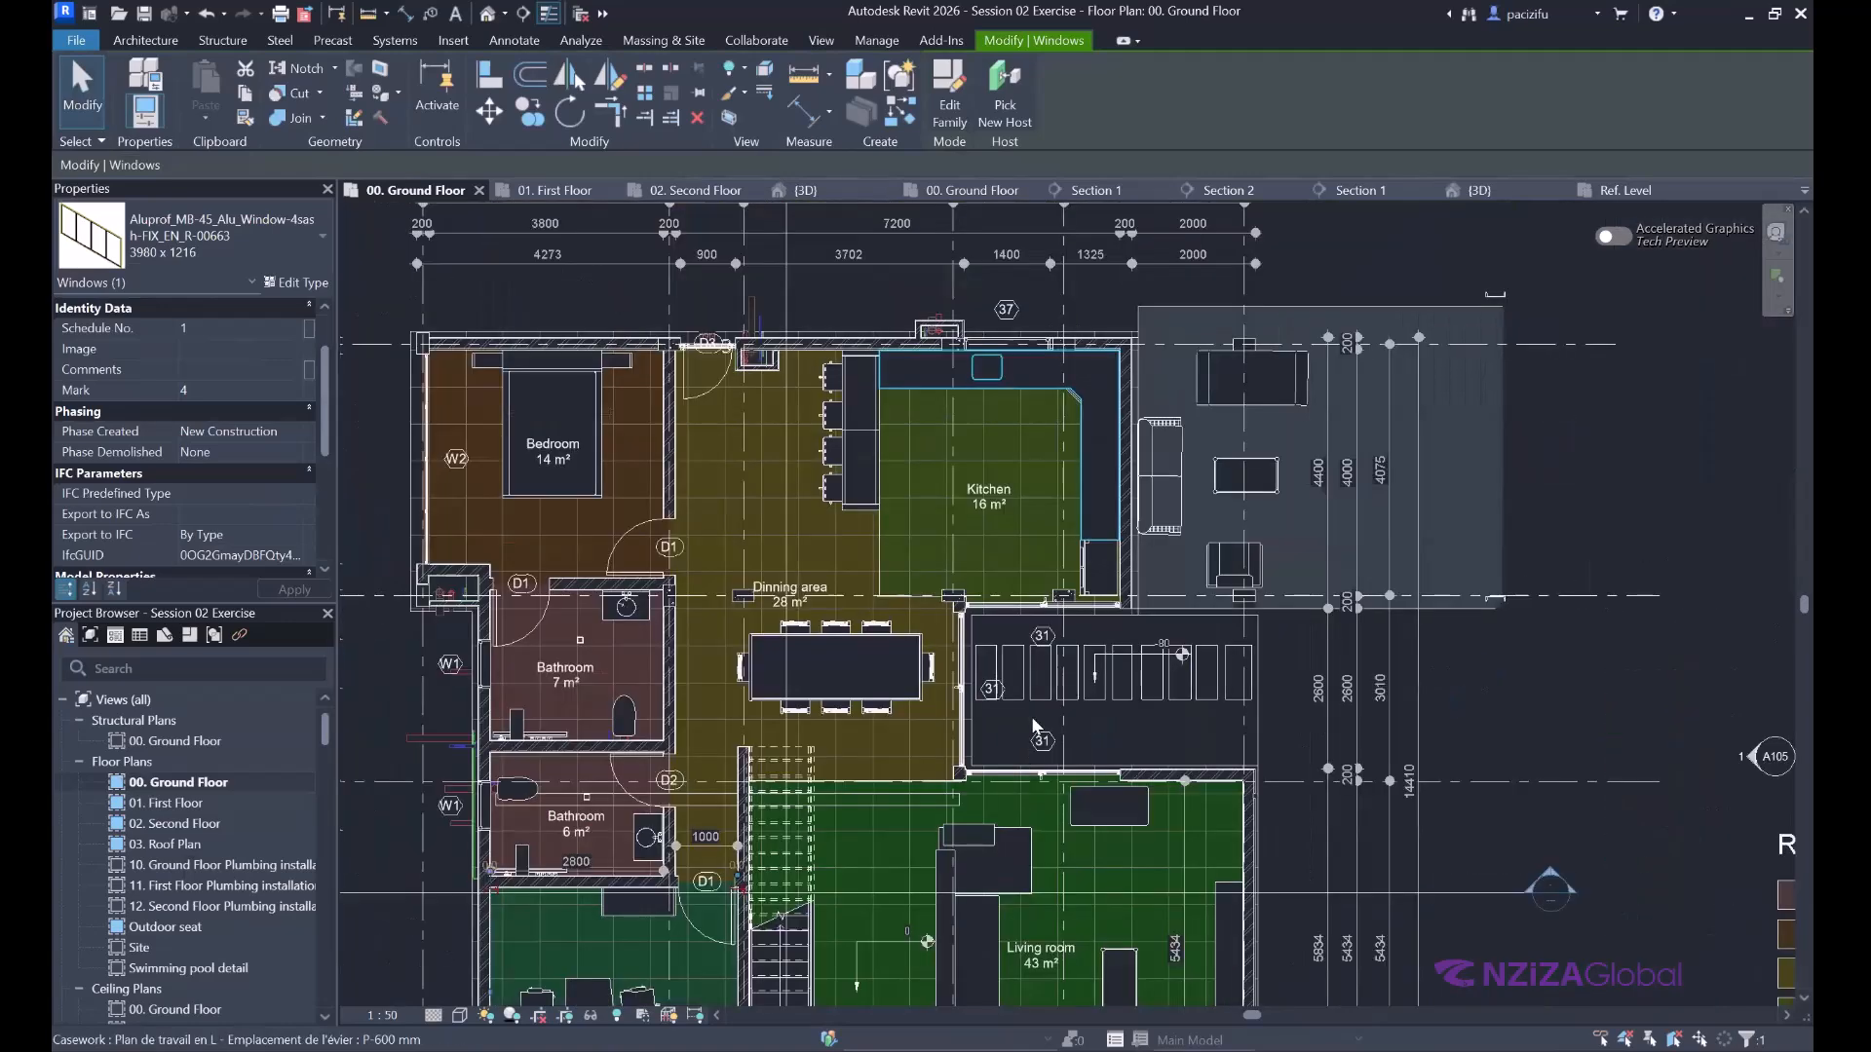
scroll(1035, 470, "up", 6)
left_click(1041, 702)
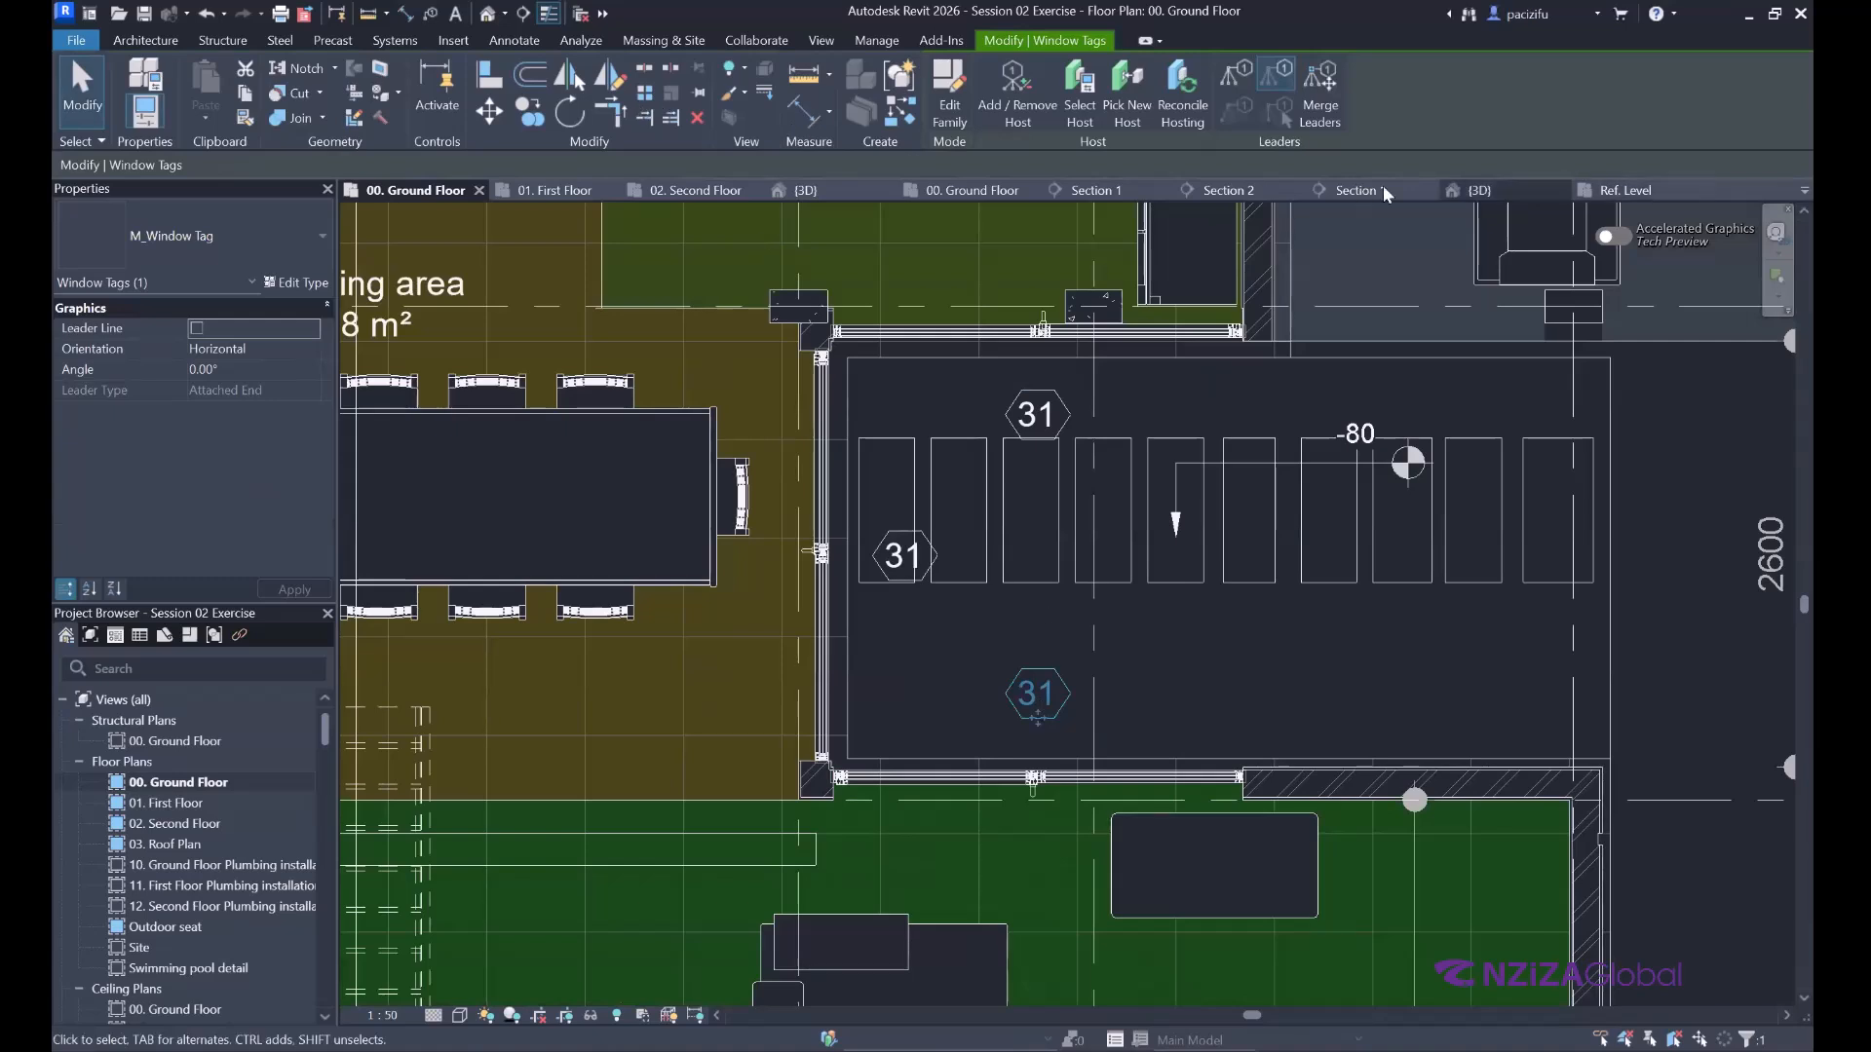
Close the open section views, the extra {3D} view, Ref. Level, Outdoor seat and the A101 - Ground floor sheet.
left_click(1428, 190)
left_click(1297, 190)
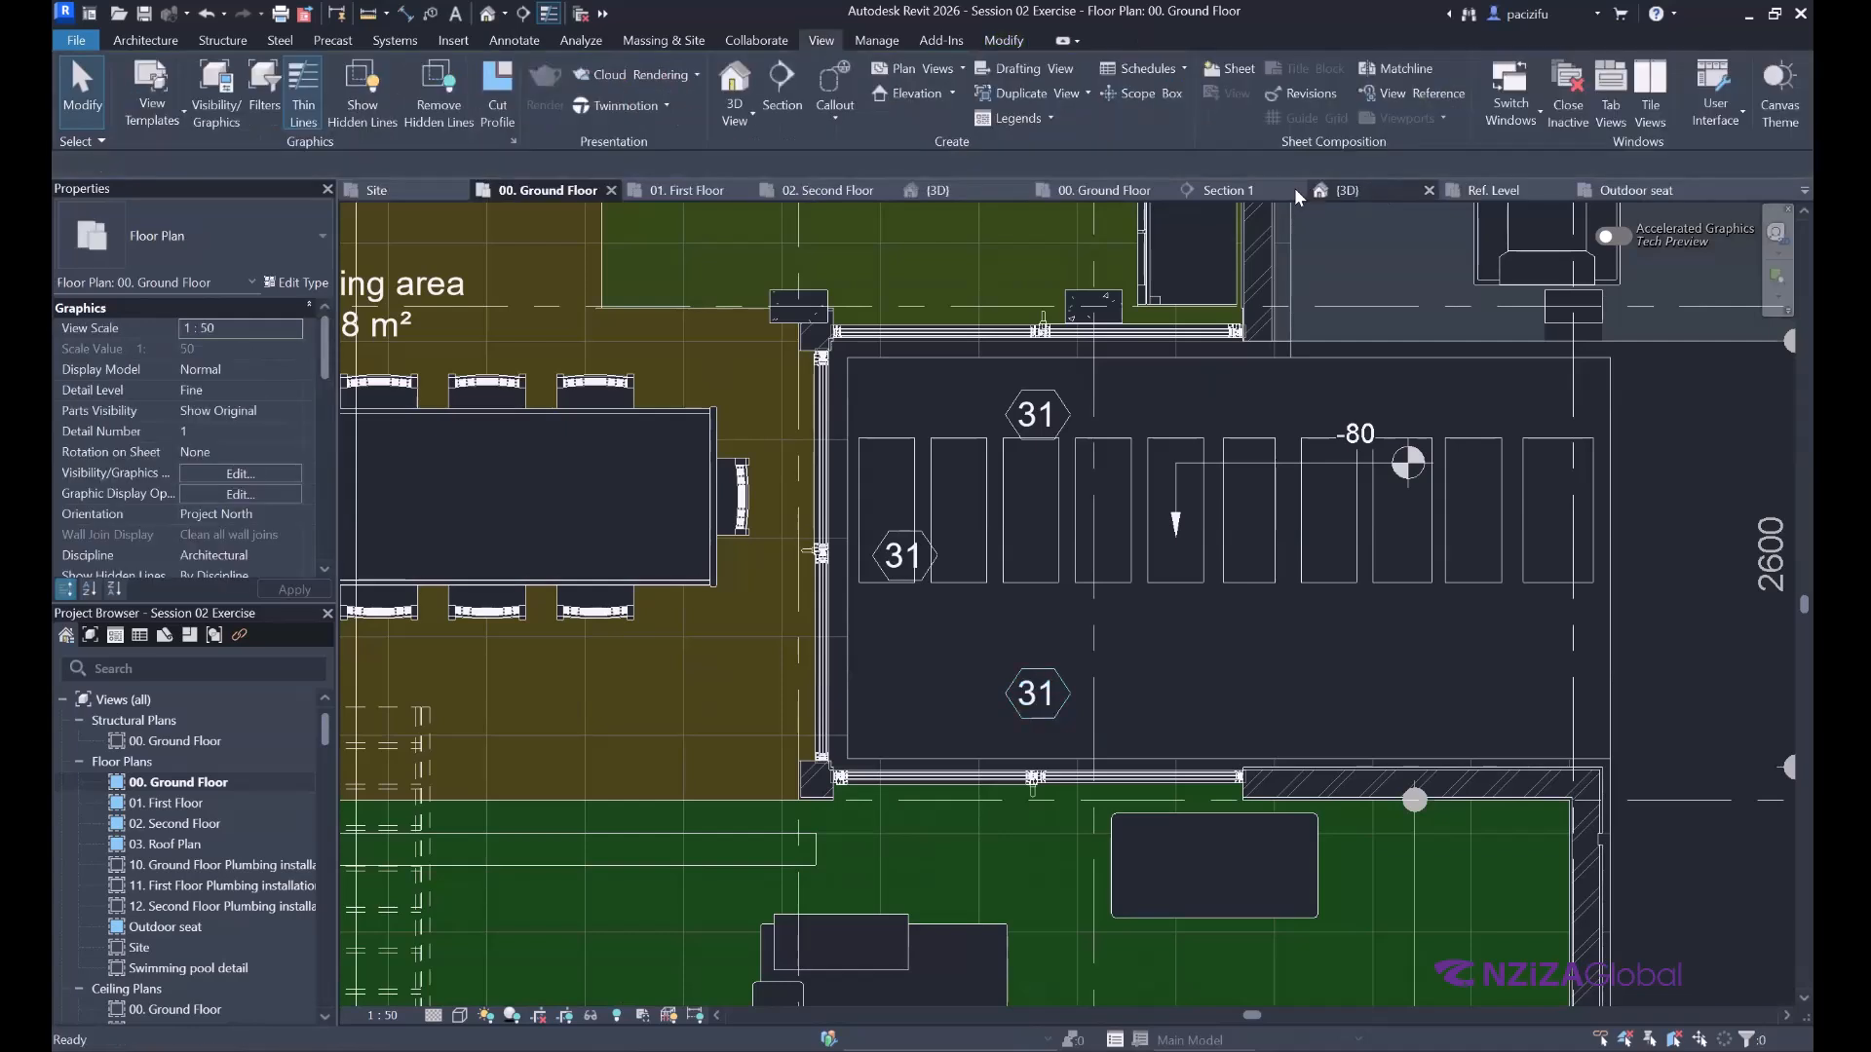
left_click(1297, 190)
left_click(1731, 190)
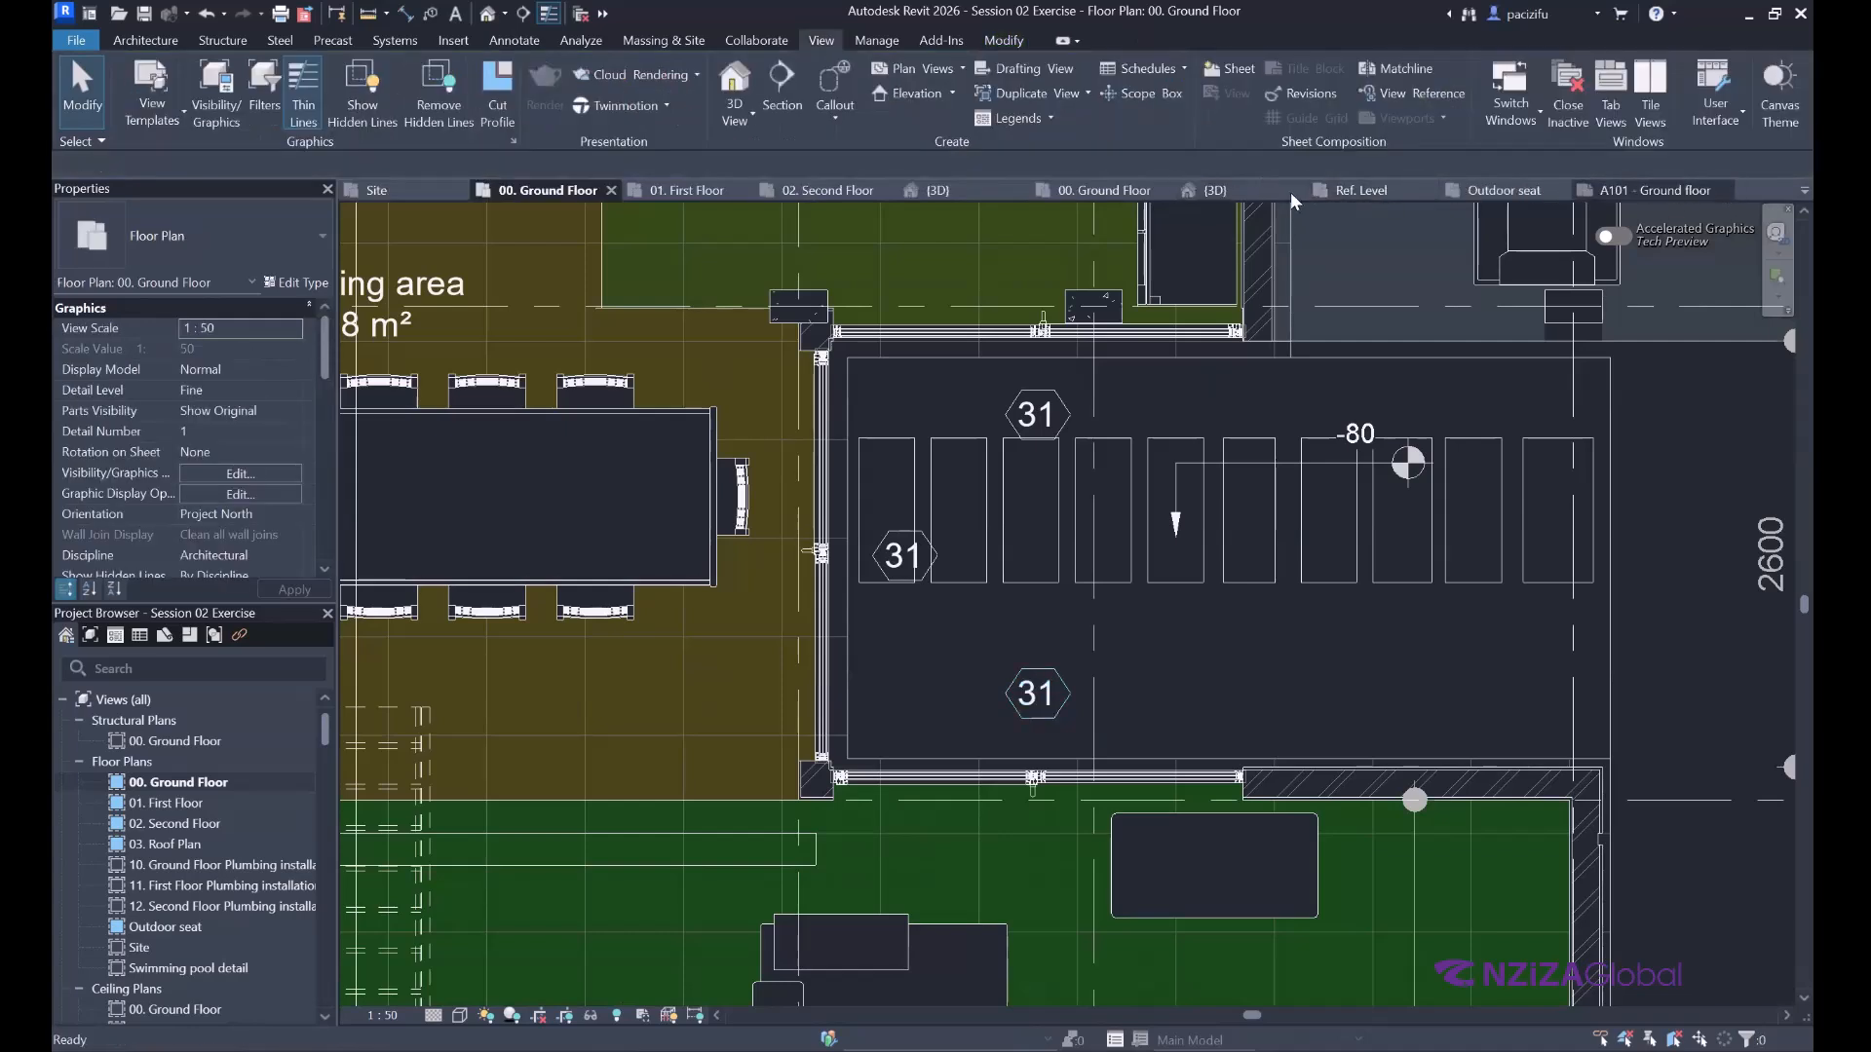
left_click(1297, 190)
left_click(981, 538)
left_click(1297, 191)
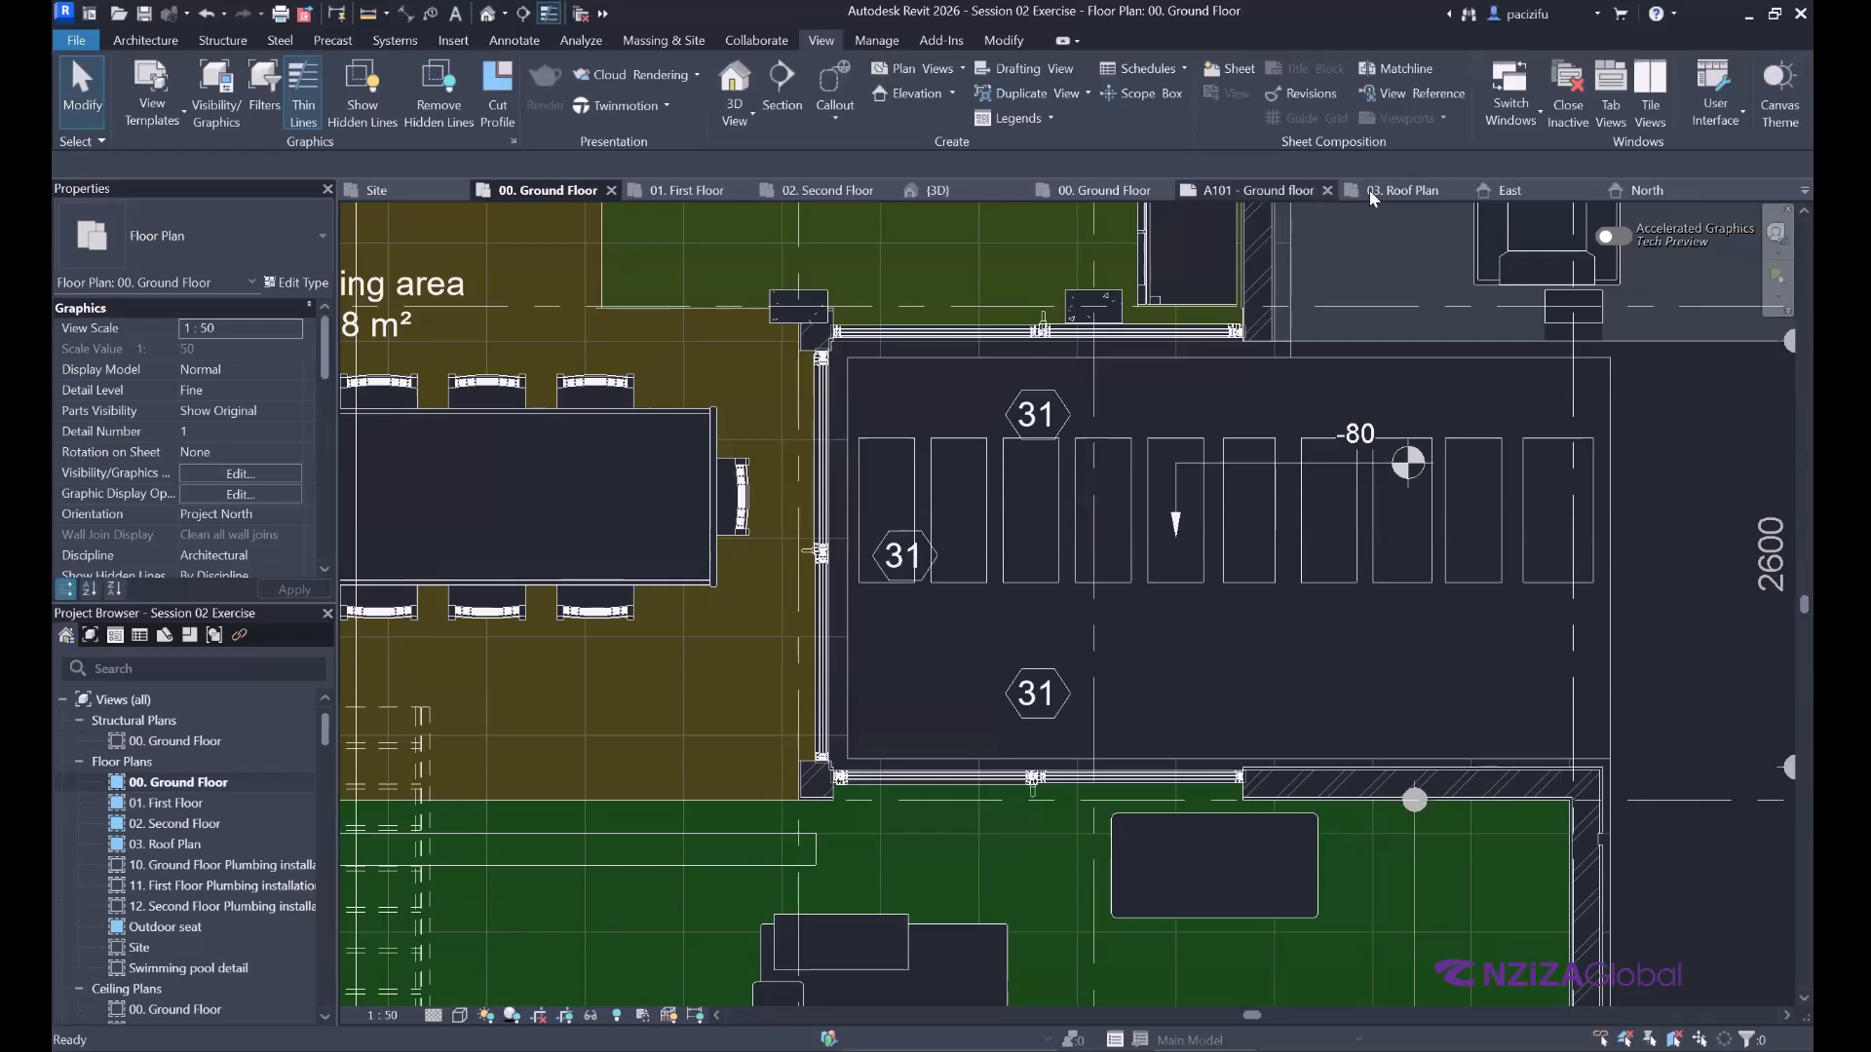
left_click(1325, 191)
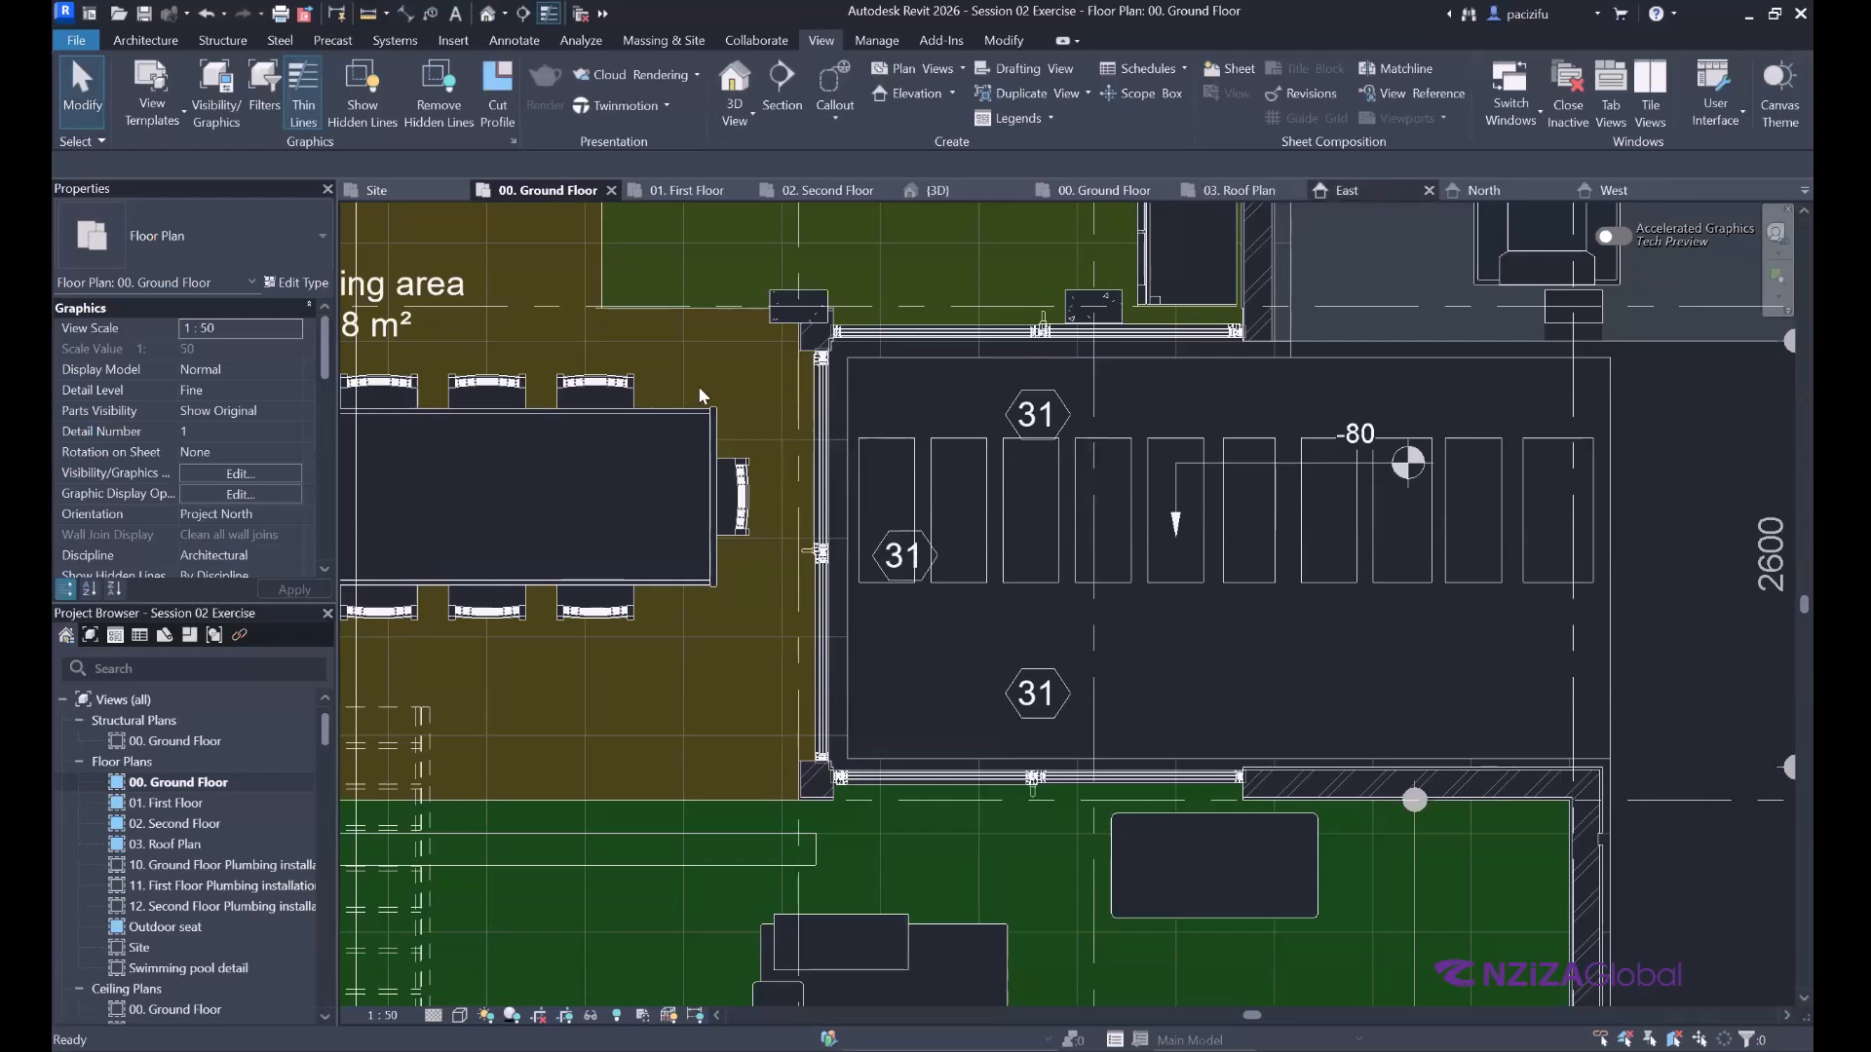
Close the North and West elevation views and the open sheets A104 through A108.
scroll(233, 780, "down", 3)
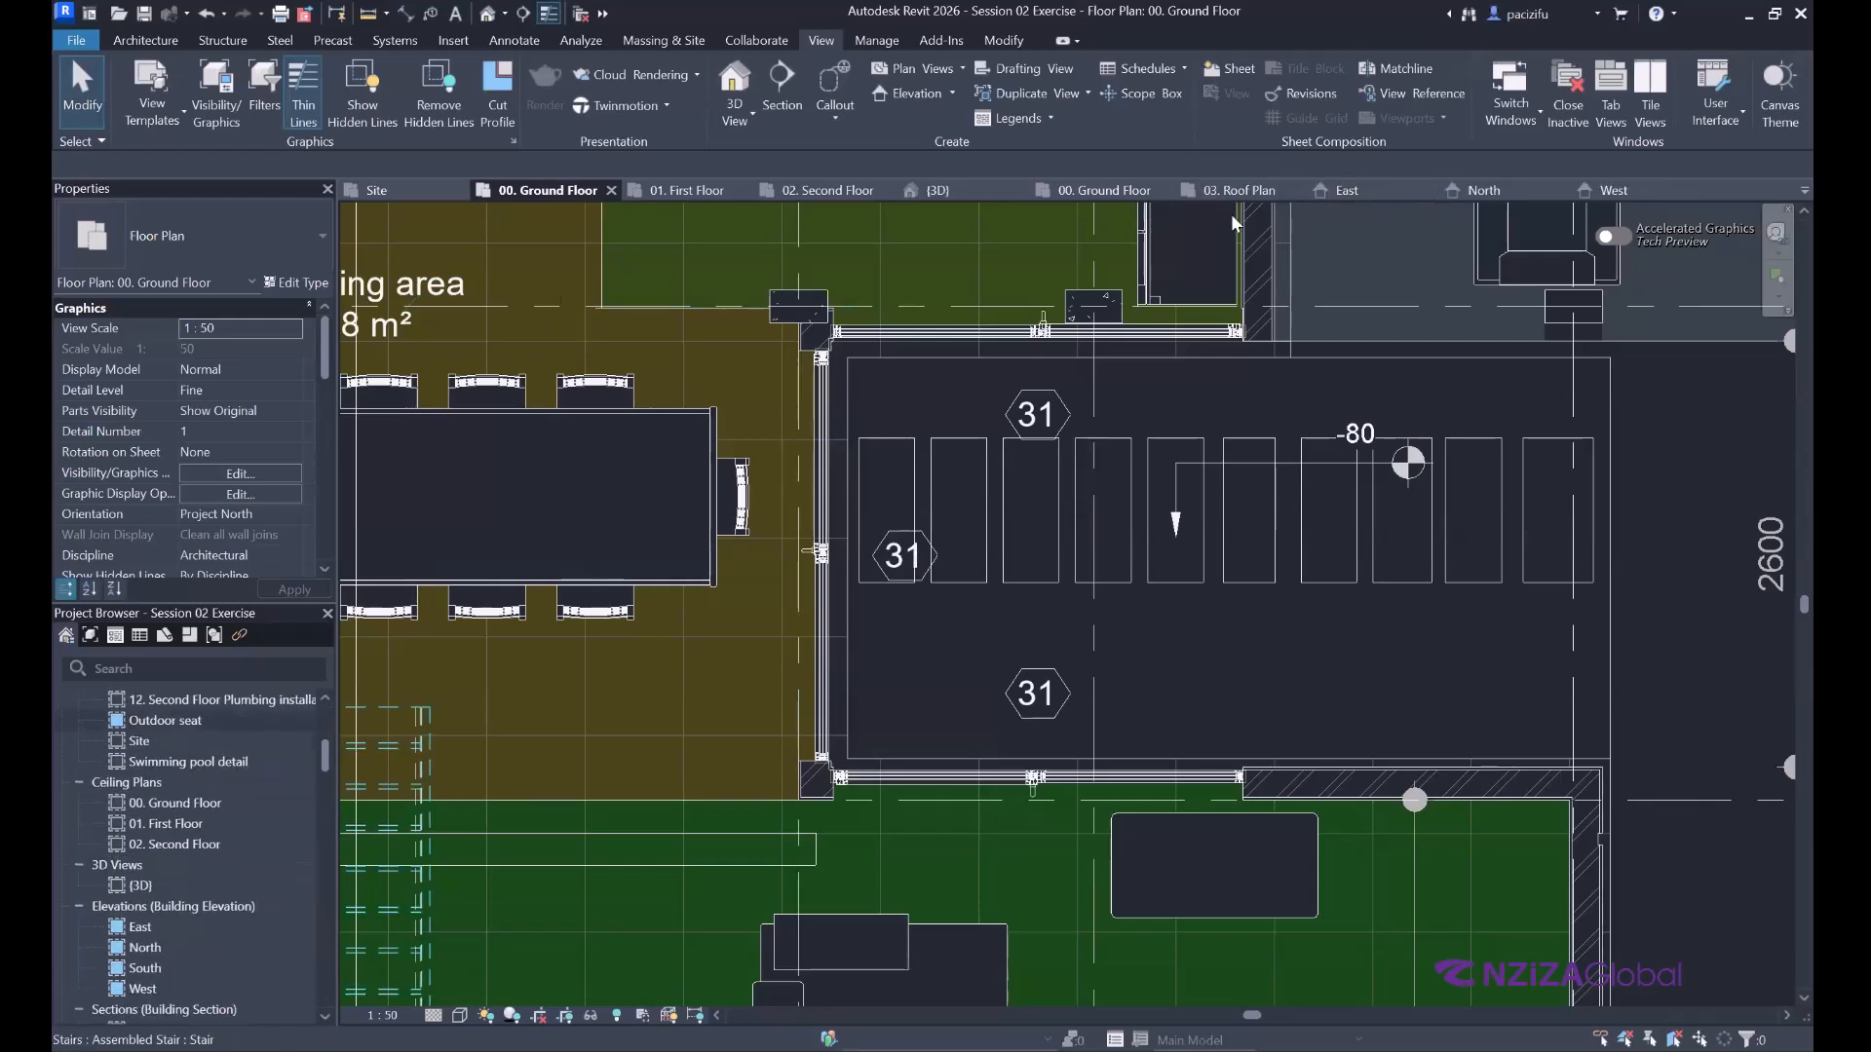
left_click(1561, 190)
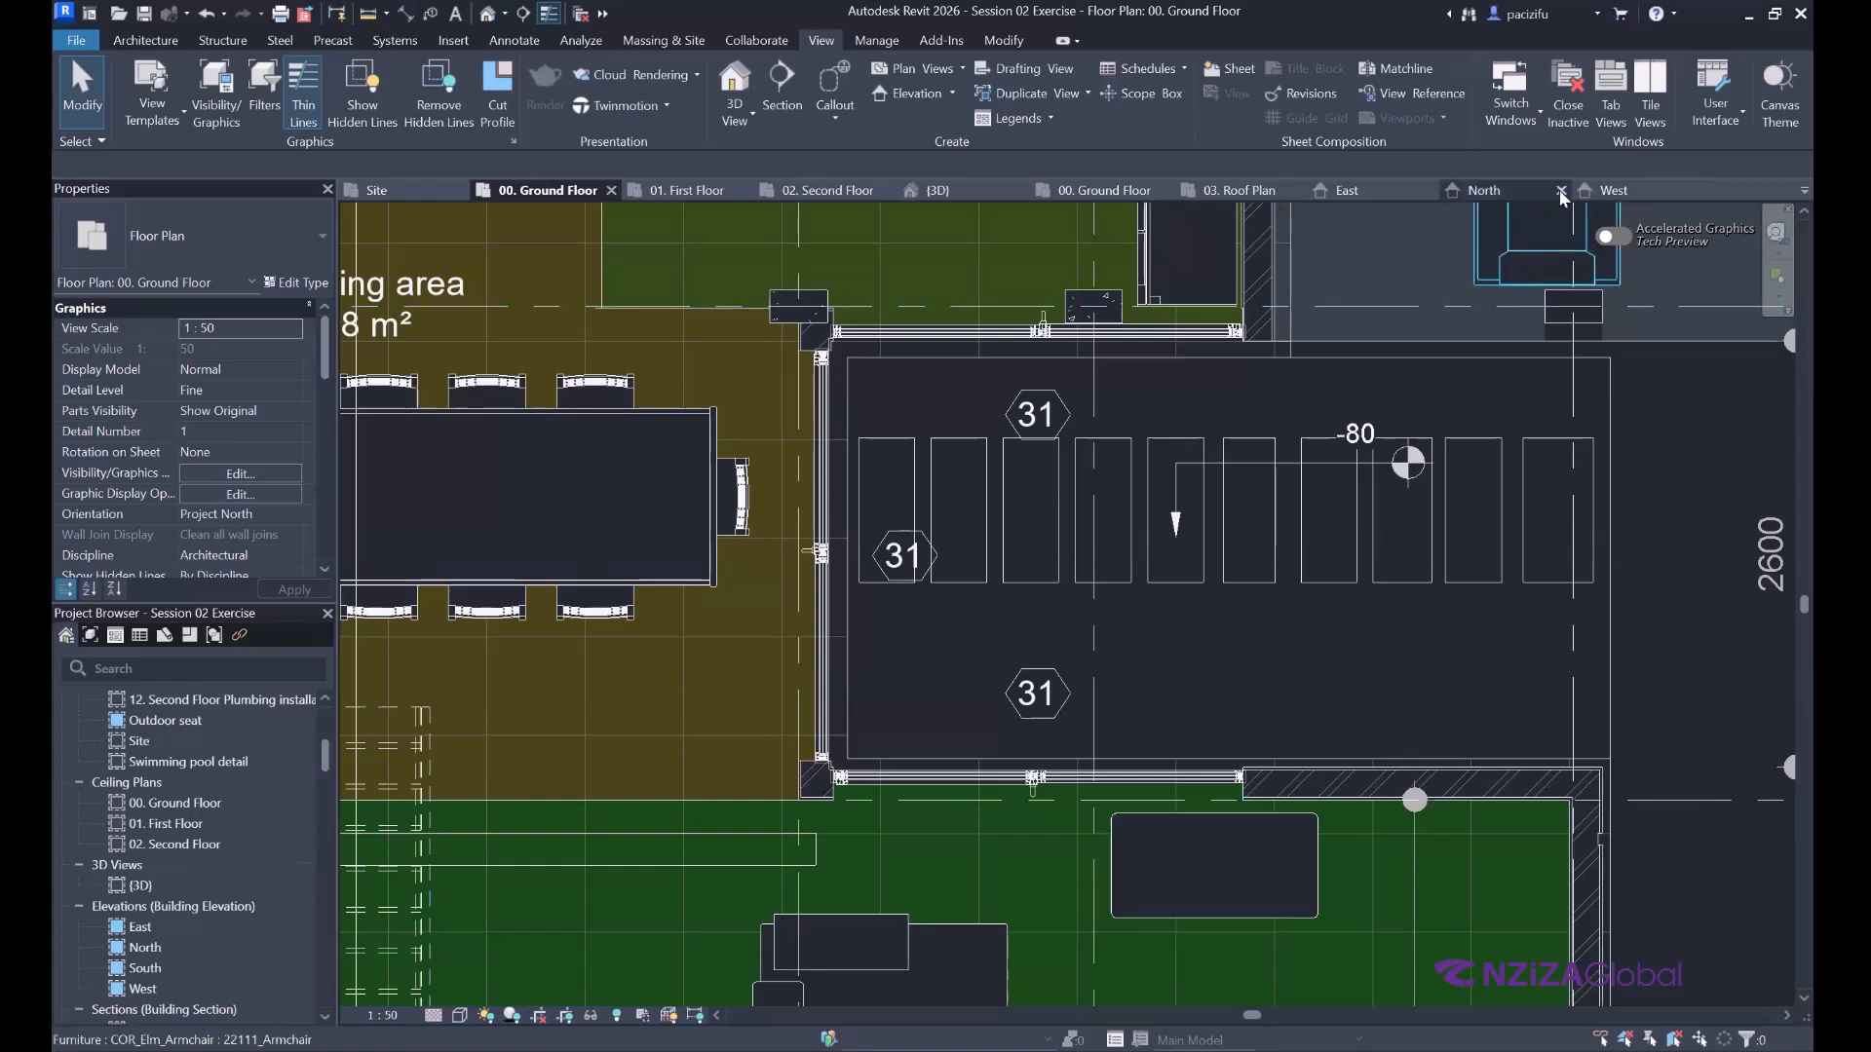
left_click(1561, 190)
left_click(1577, 190)
left_click(1591, 191)
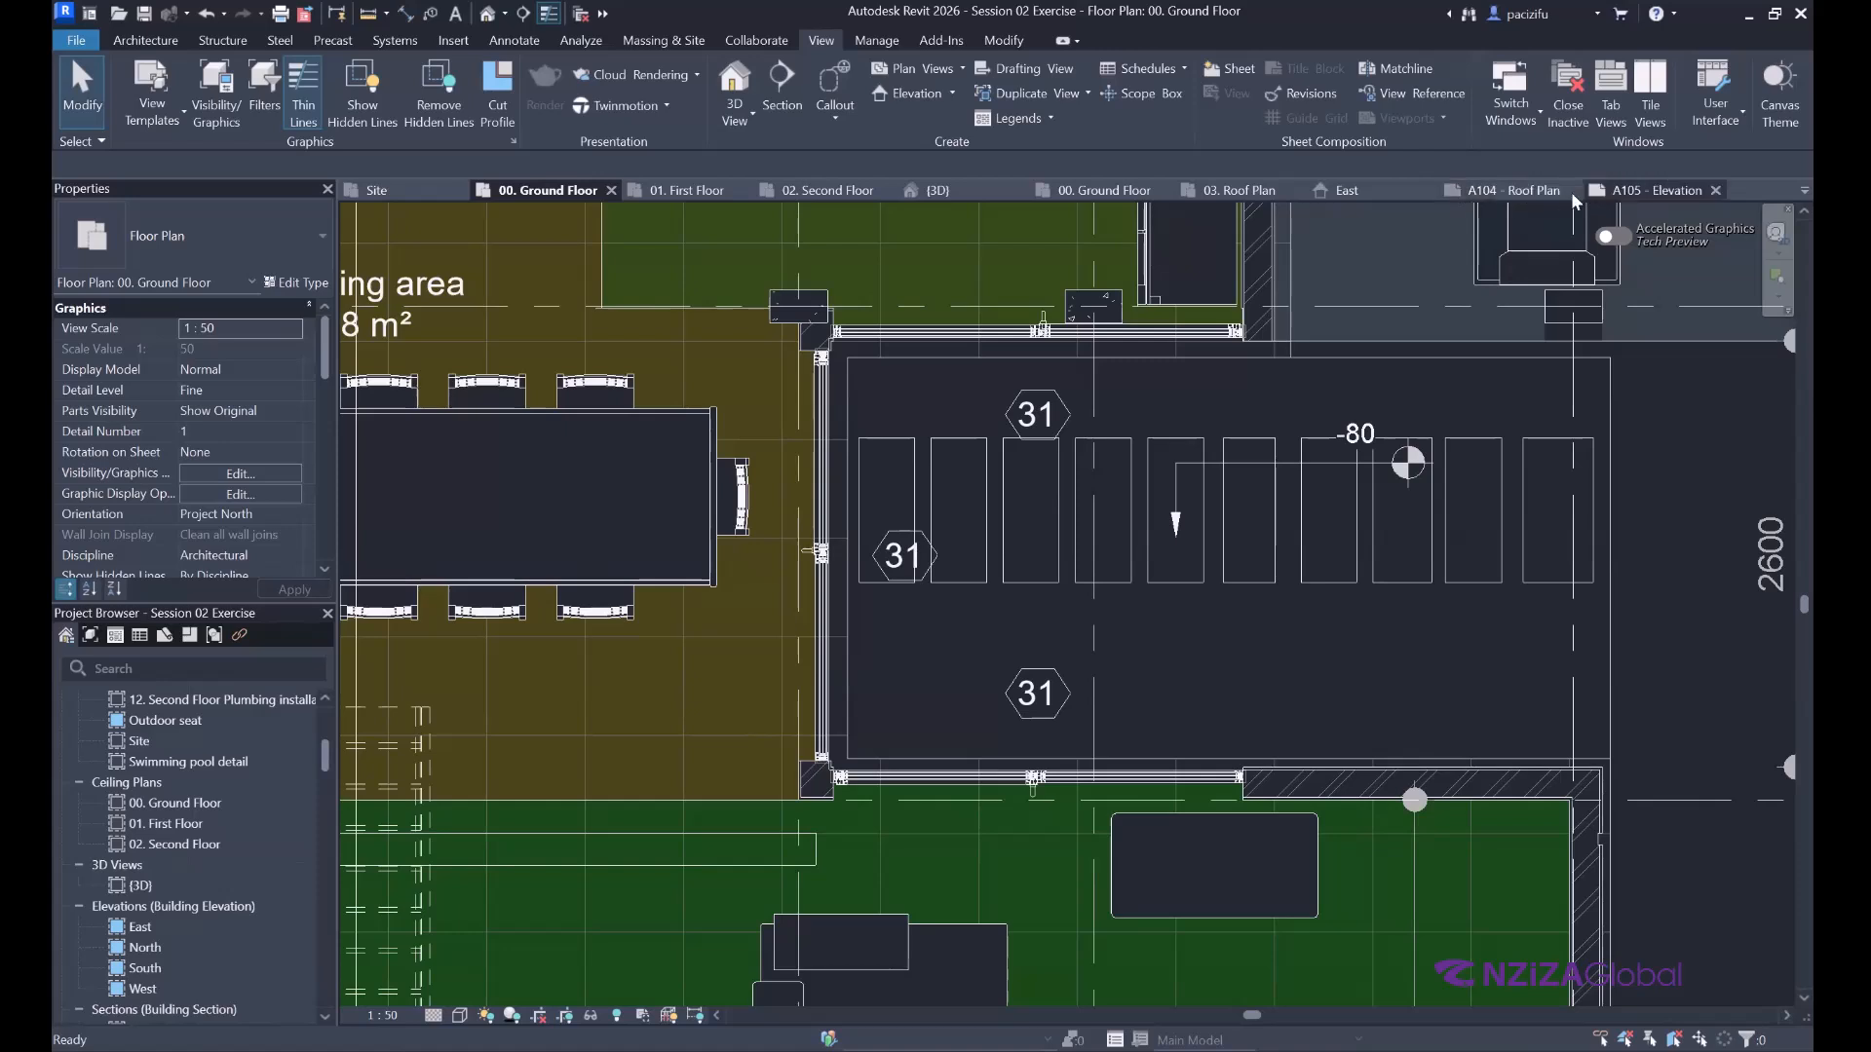
left_click(1573, 191)
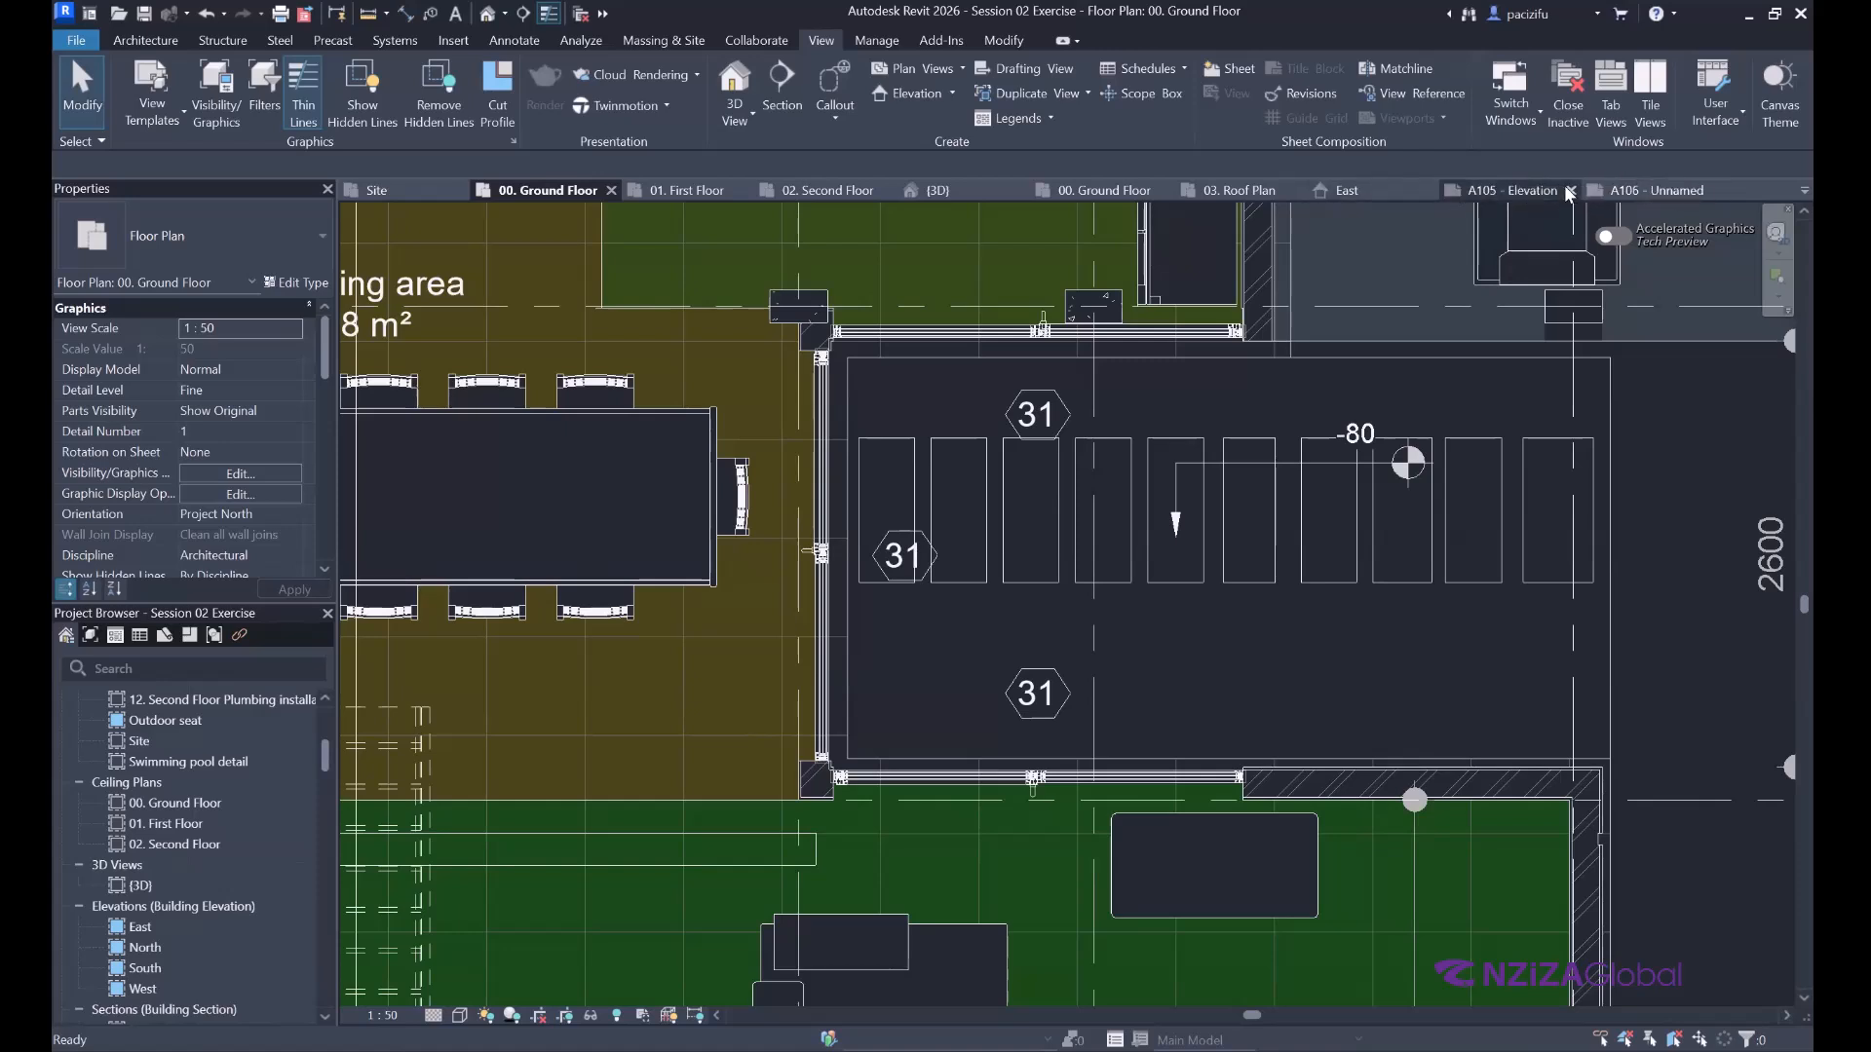
left_click(1570, 190)
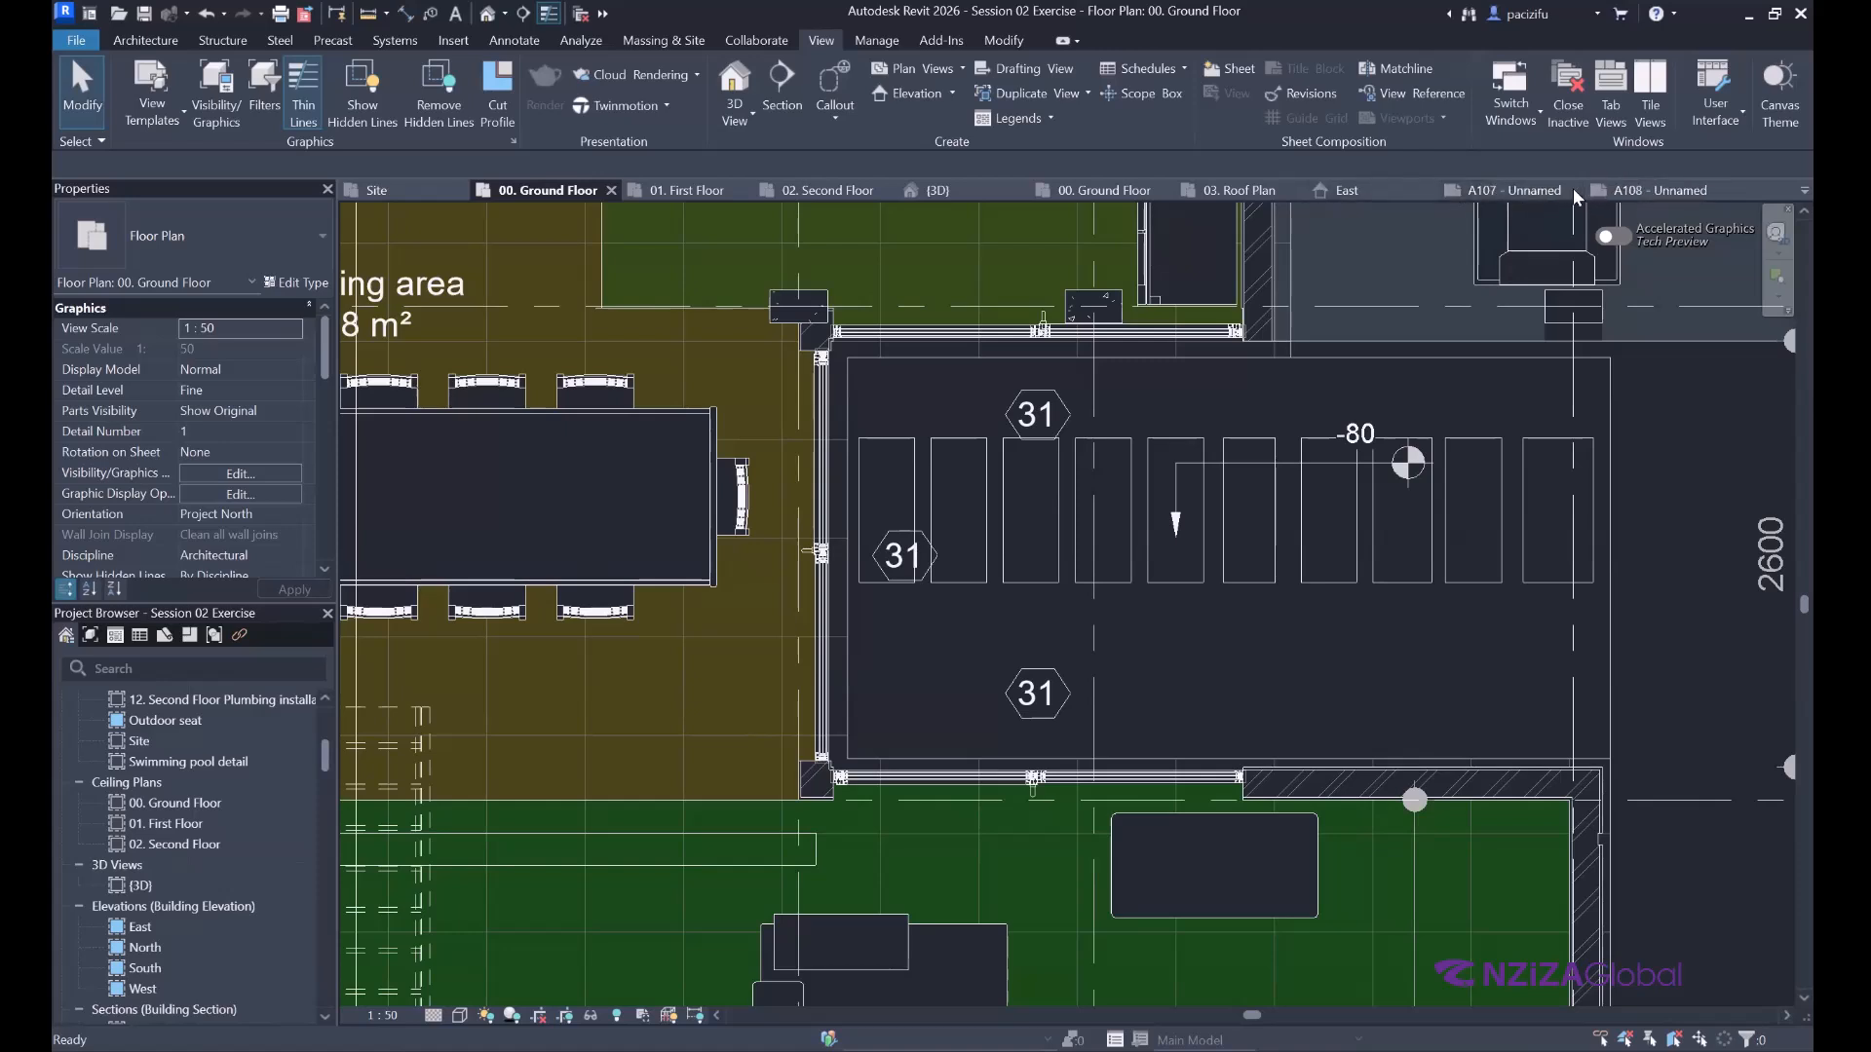
left_click(1574, 191)
left_click(1562, 186)
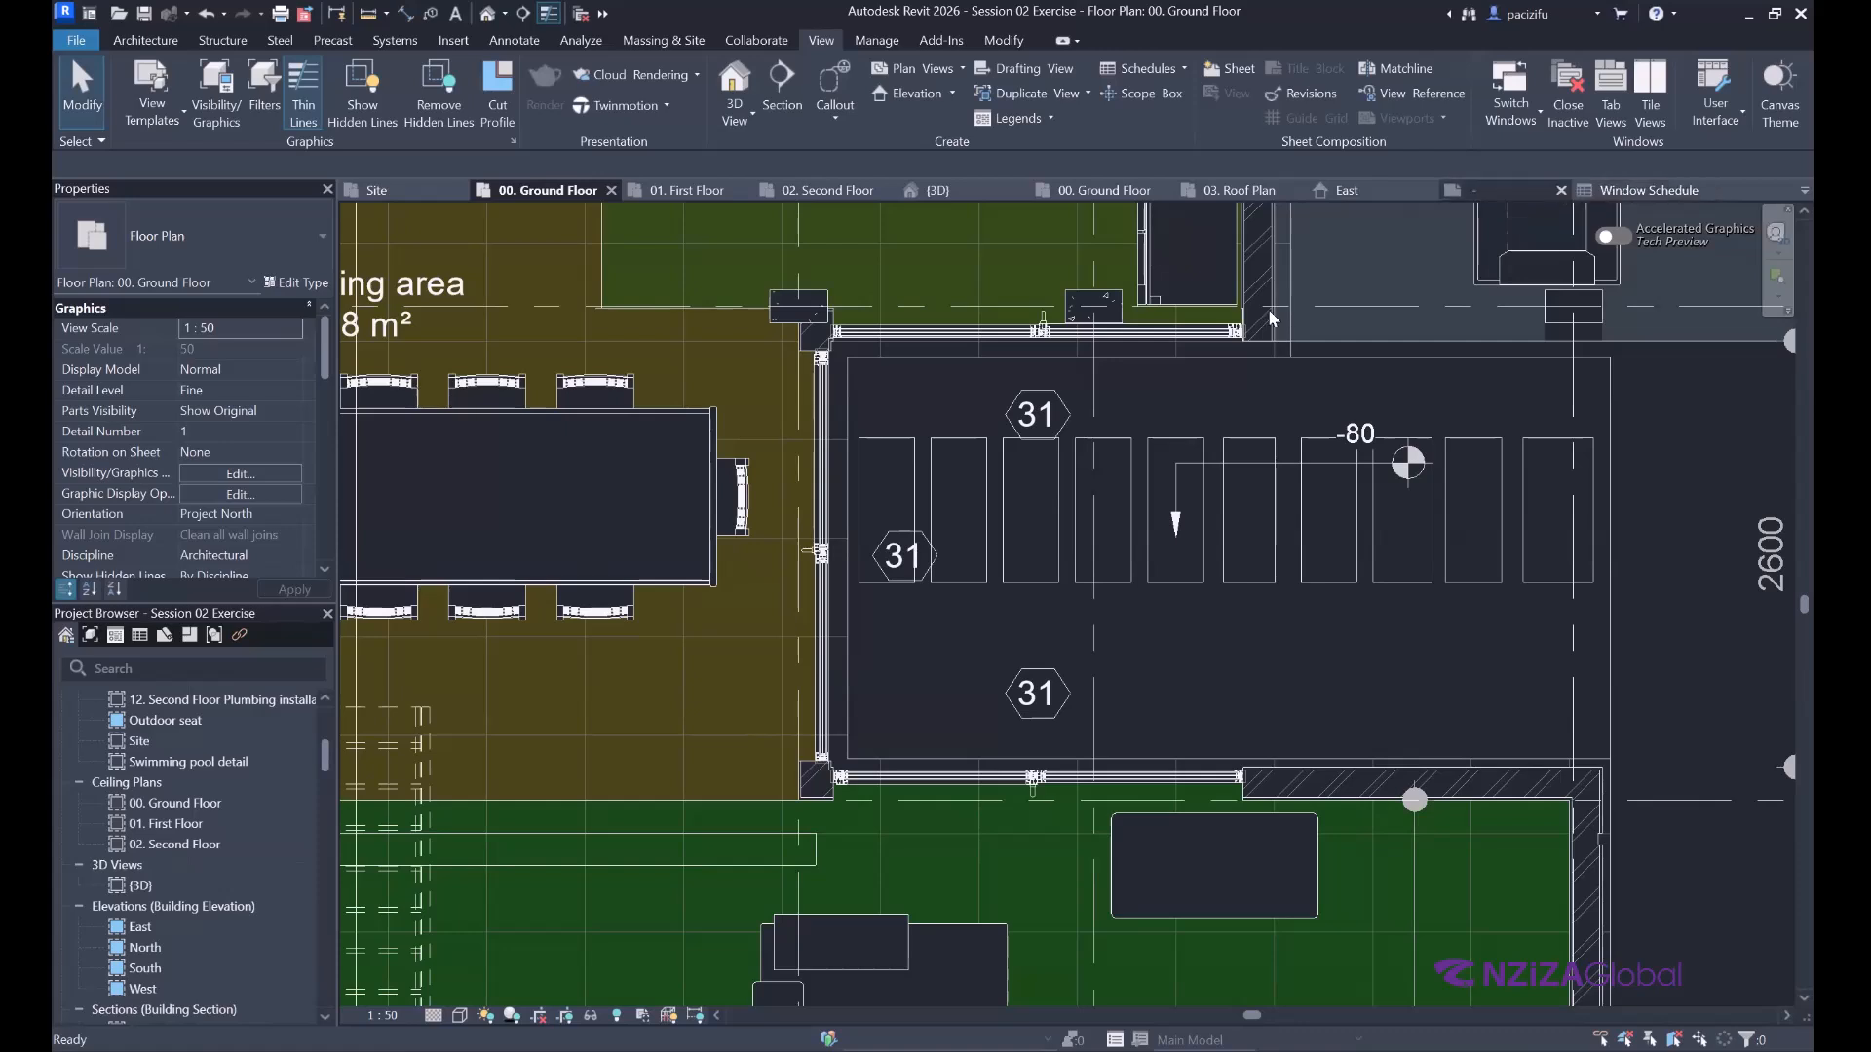
left_click(998, 550)
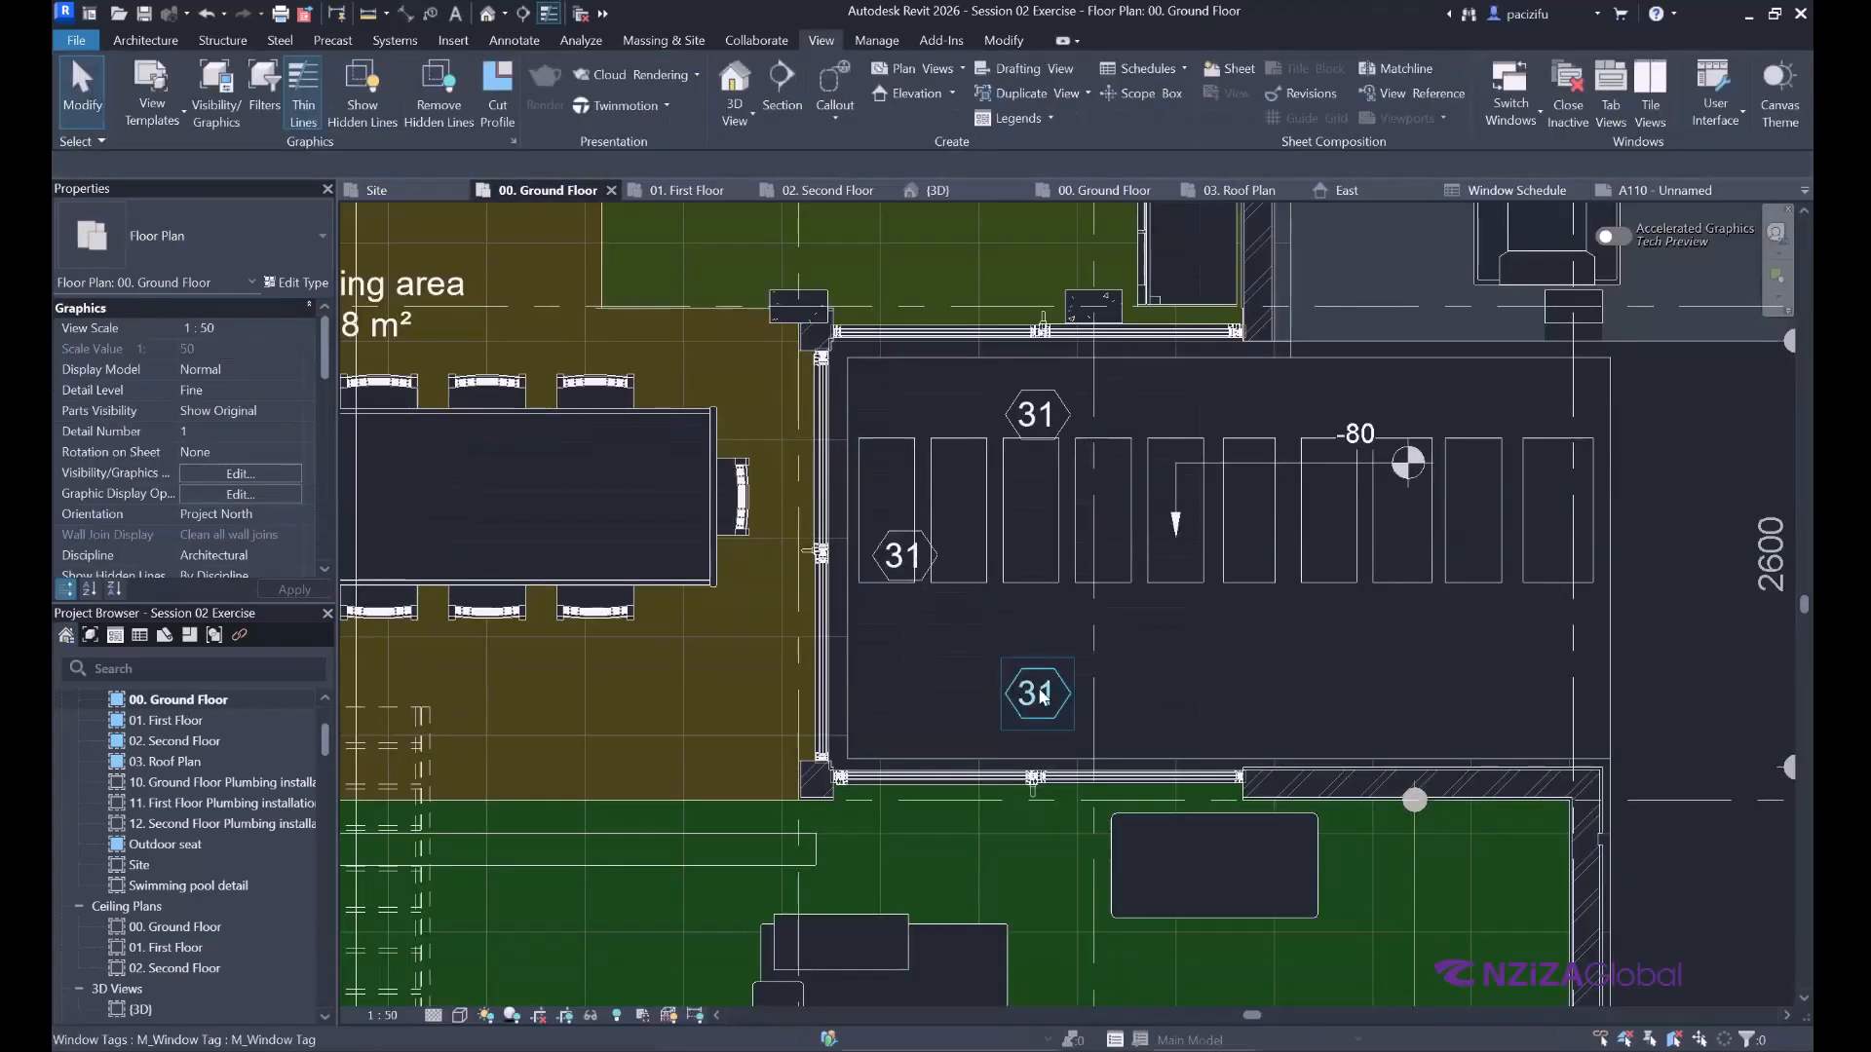
Change the type mark of the window tag nearest the living room from 31 to W3, accepting the type parameter change.
left_click(1038, 699)
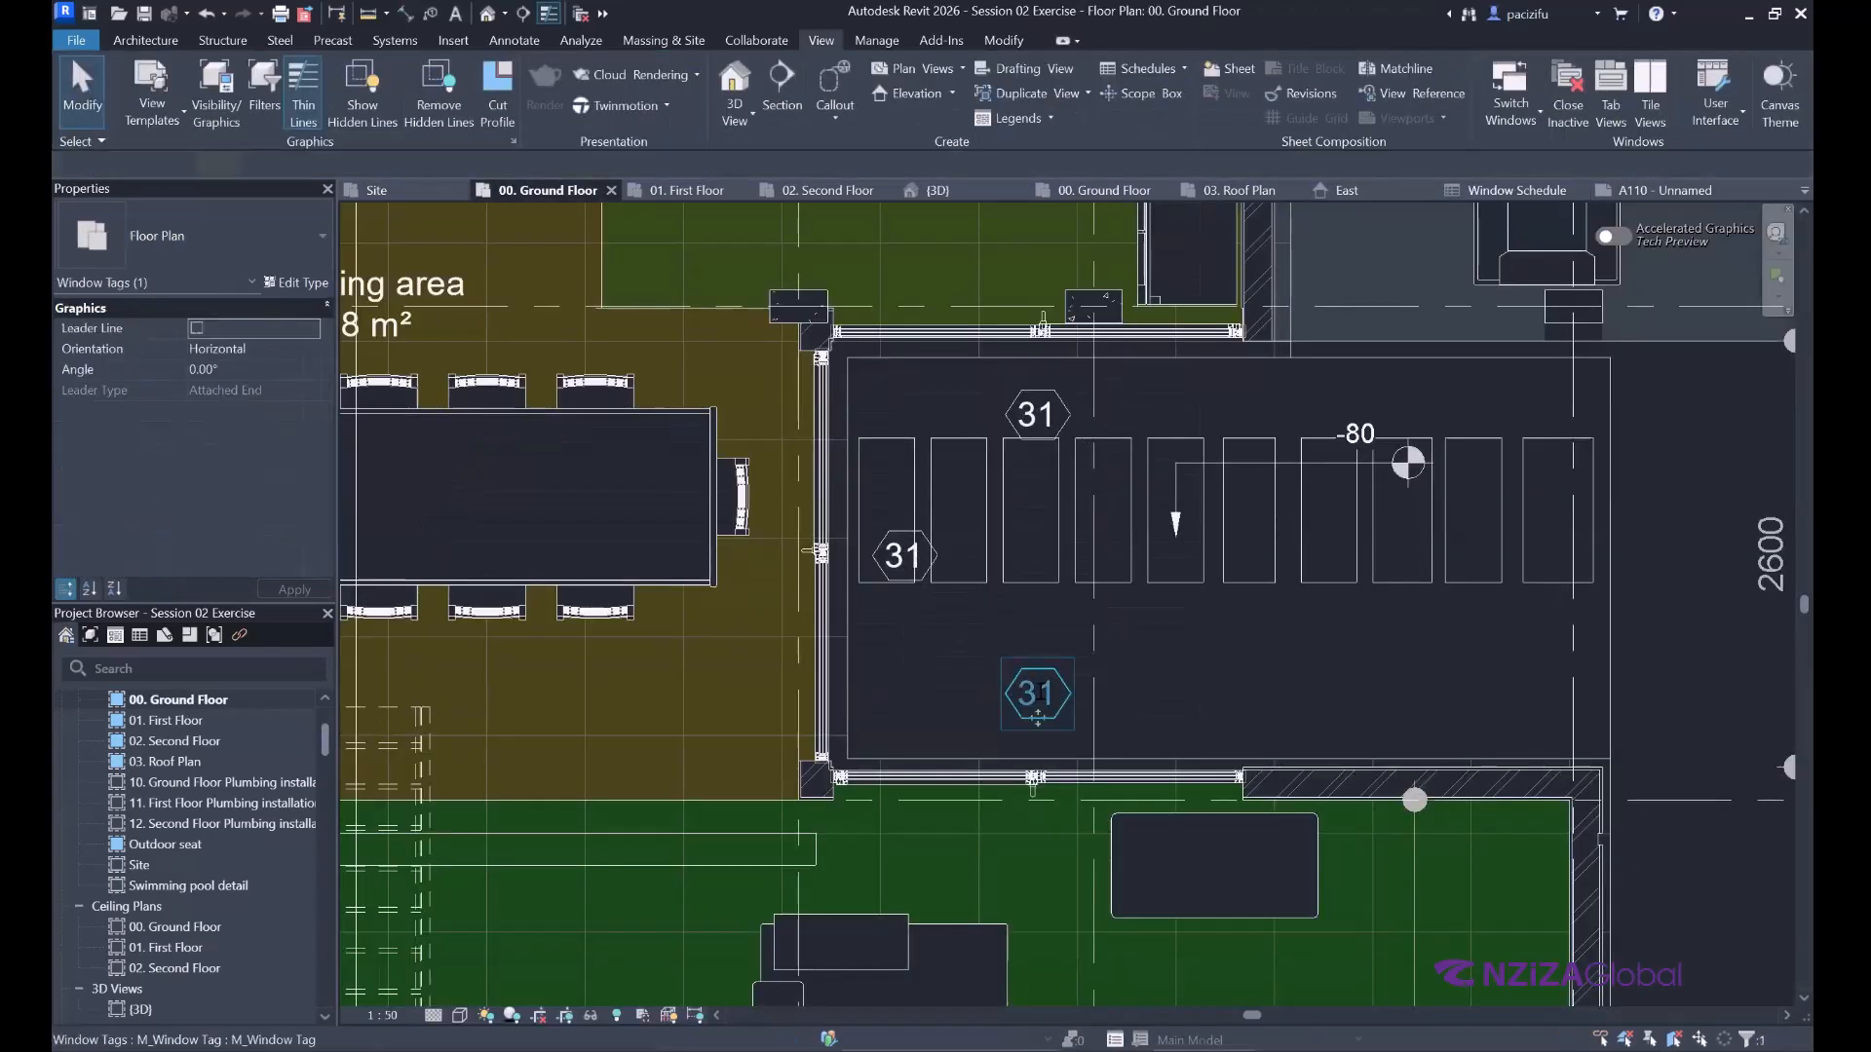
left_click(1040, 692)
type("W3")
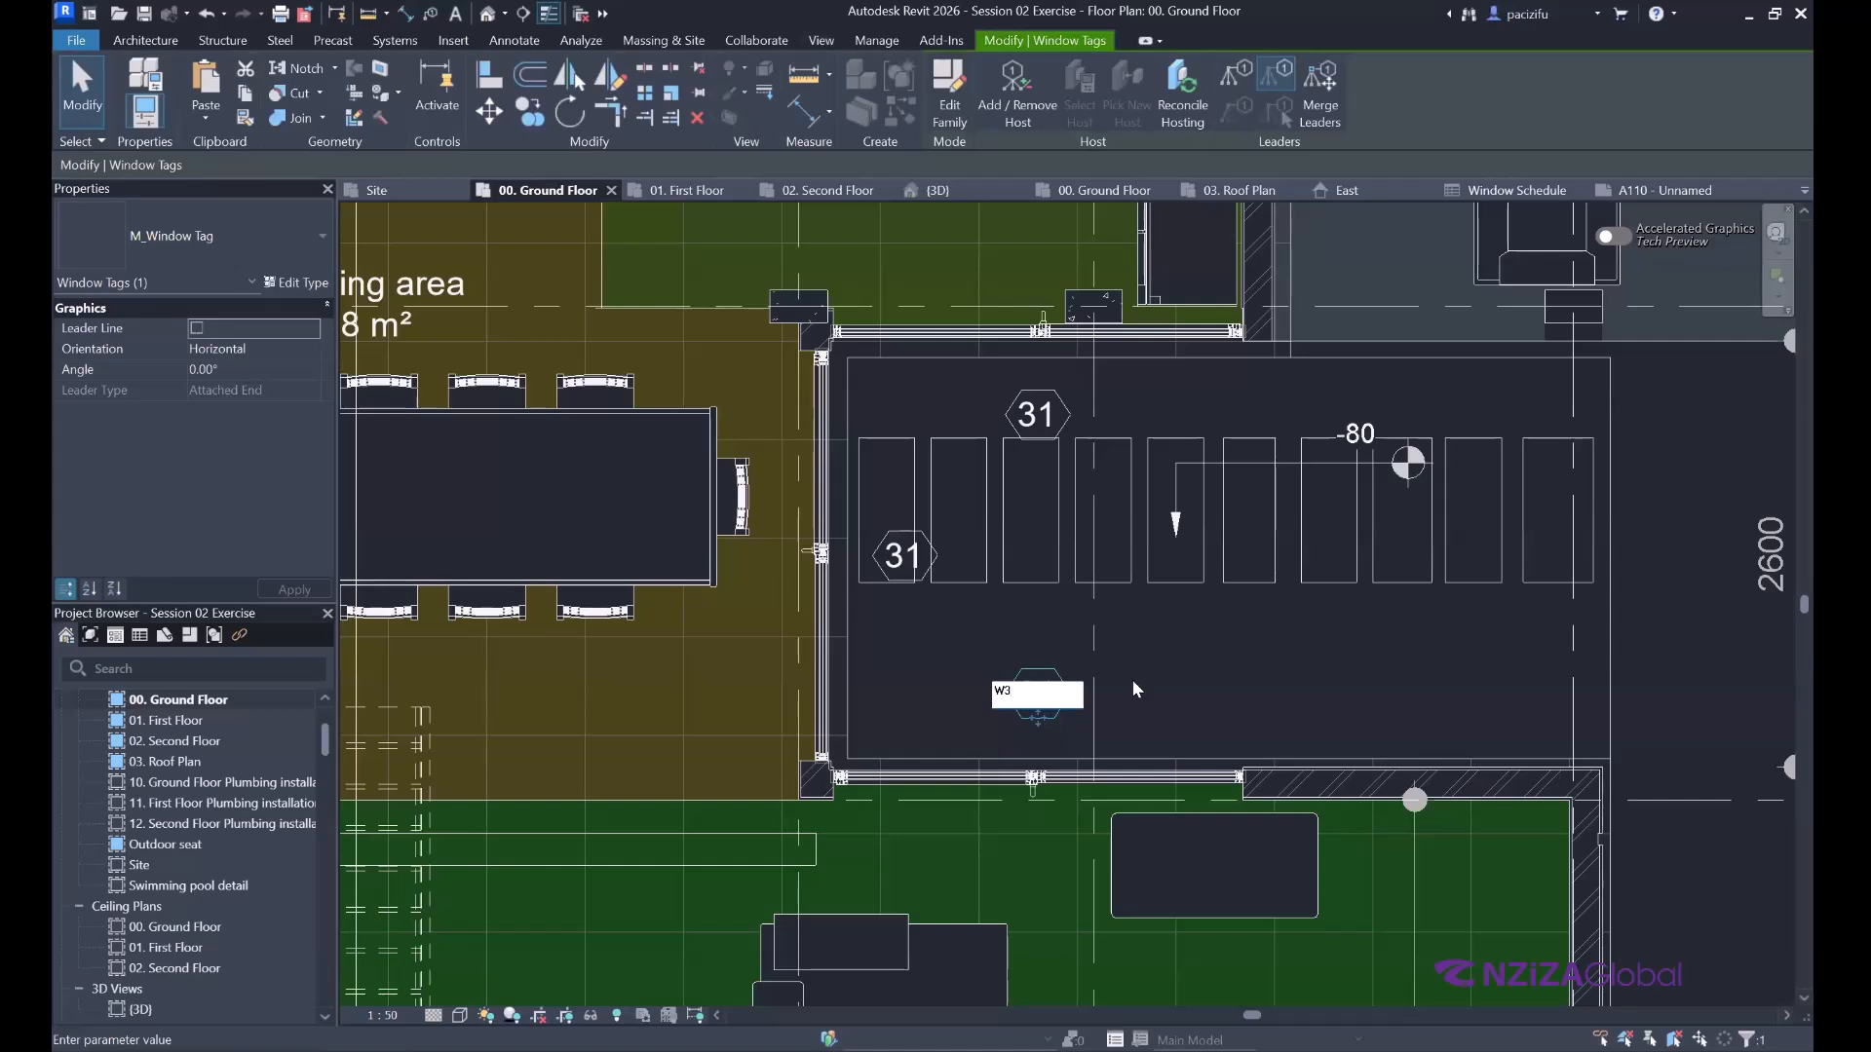
key("Return")
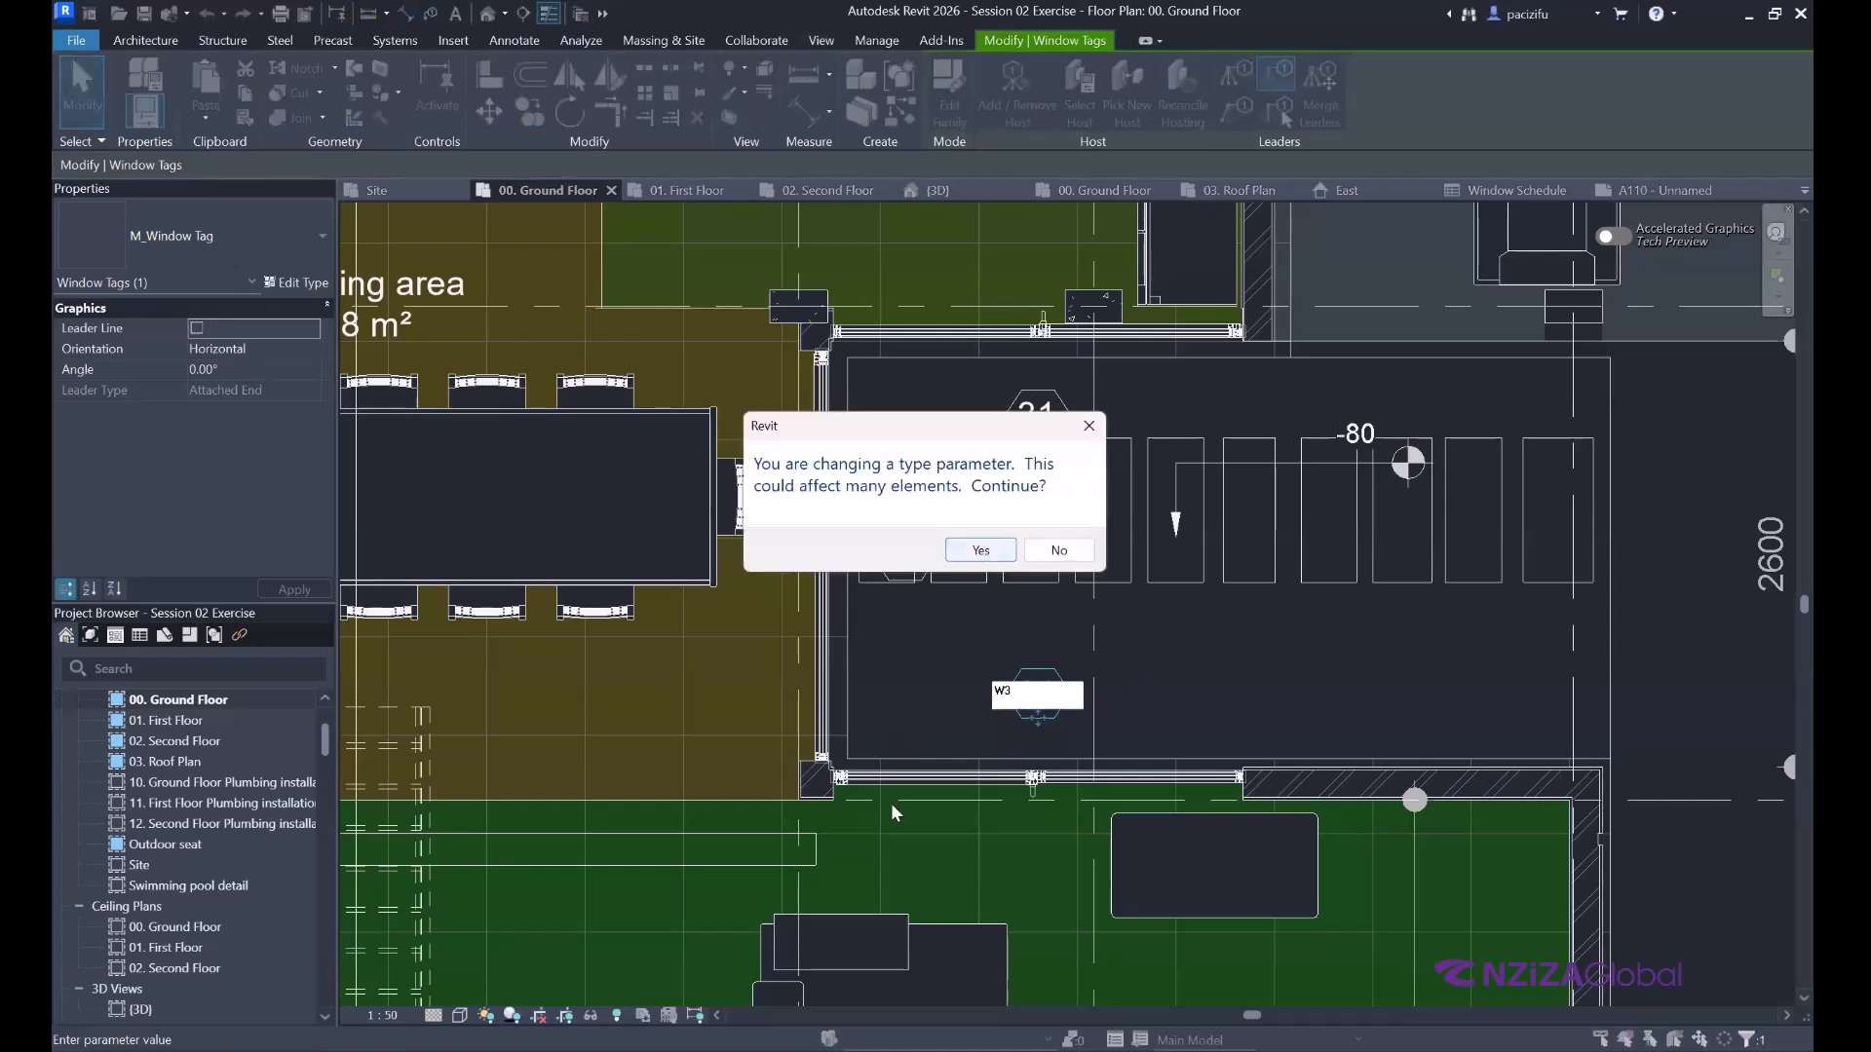
key("Return")
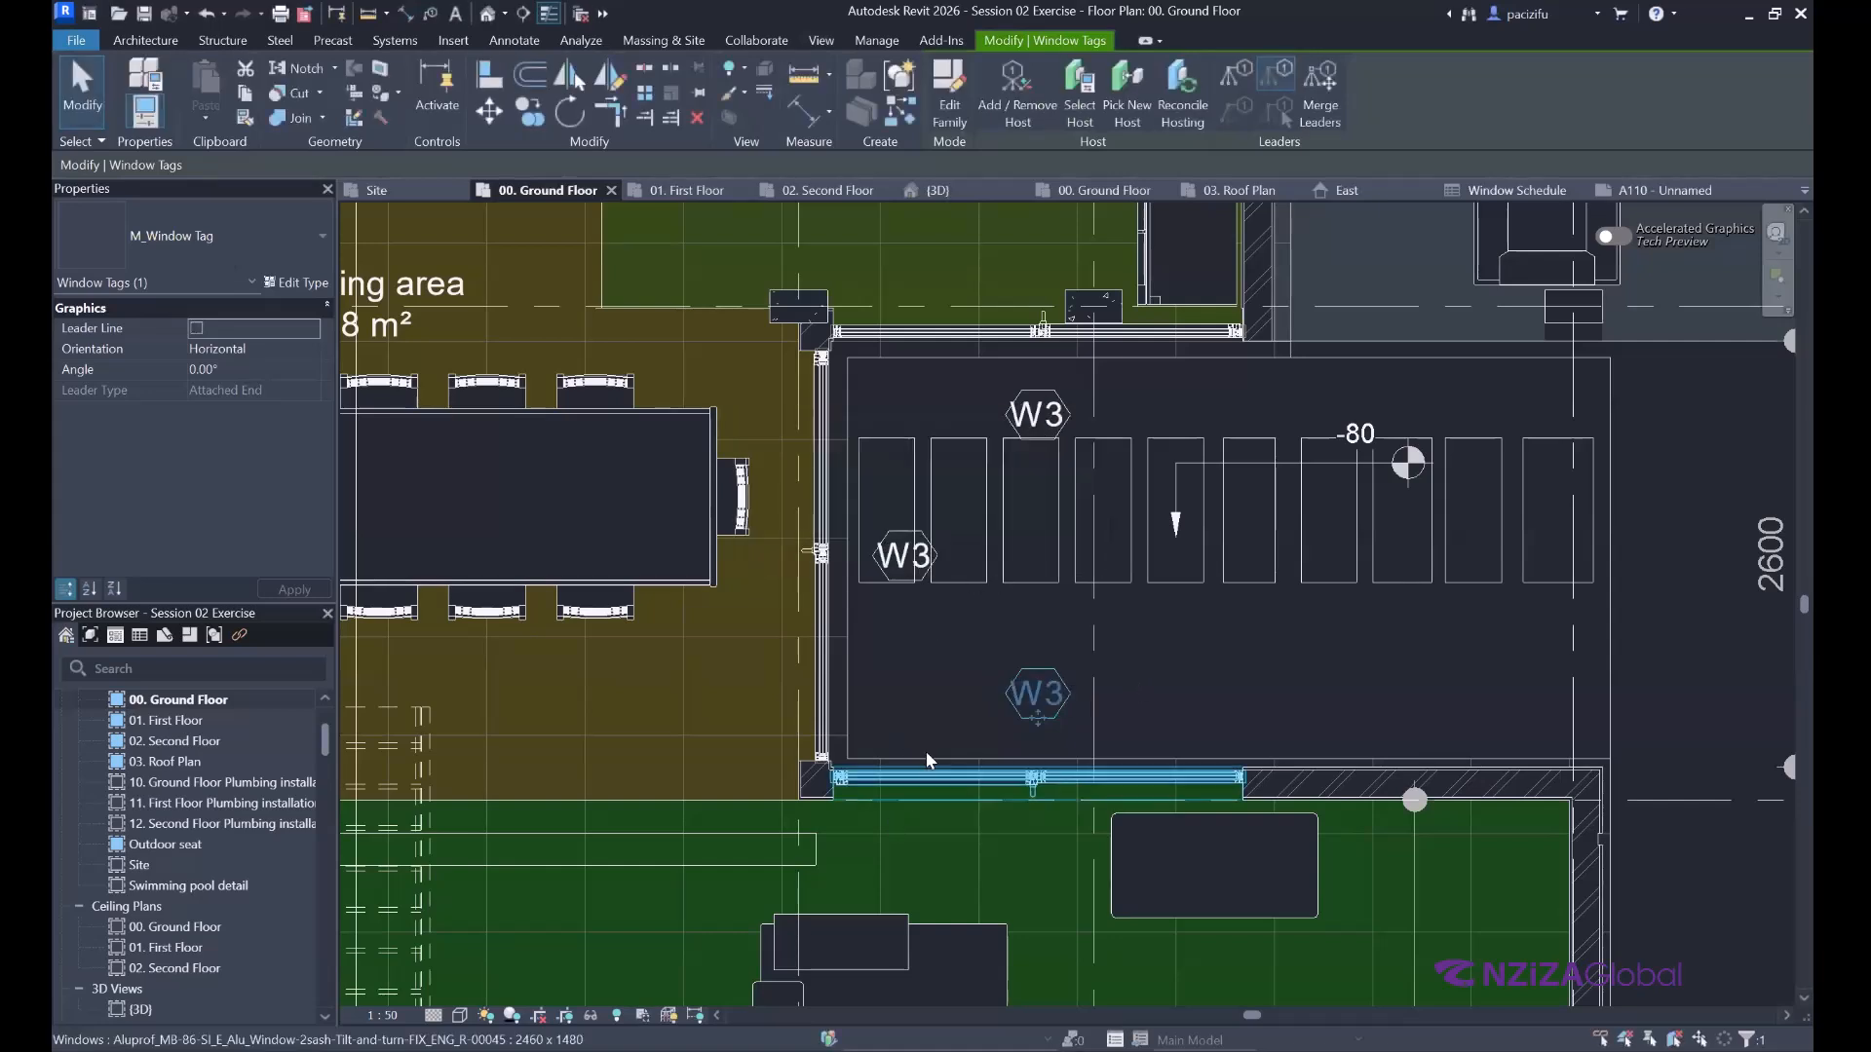
Set the type mark of the window tag above the kitchen to W4 and accept the type parameter change.
scroll(863, 464, "down", 5)
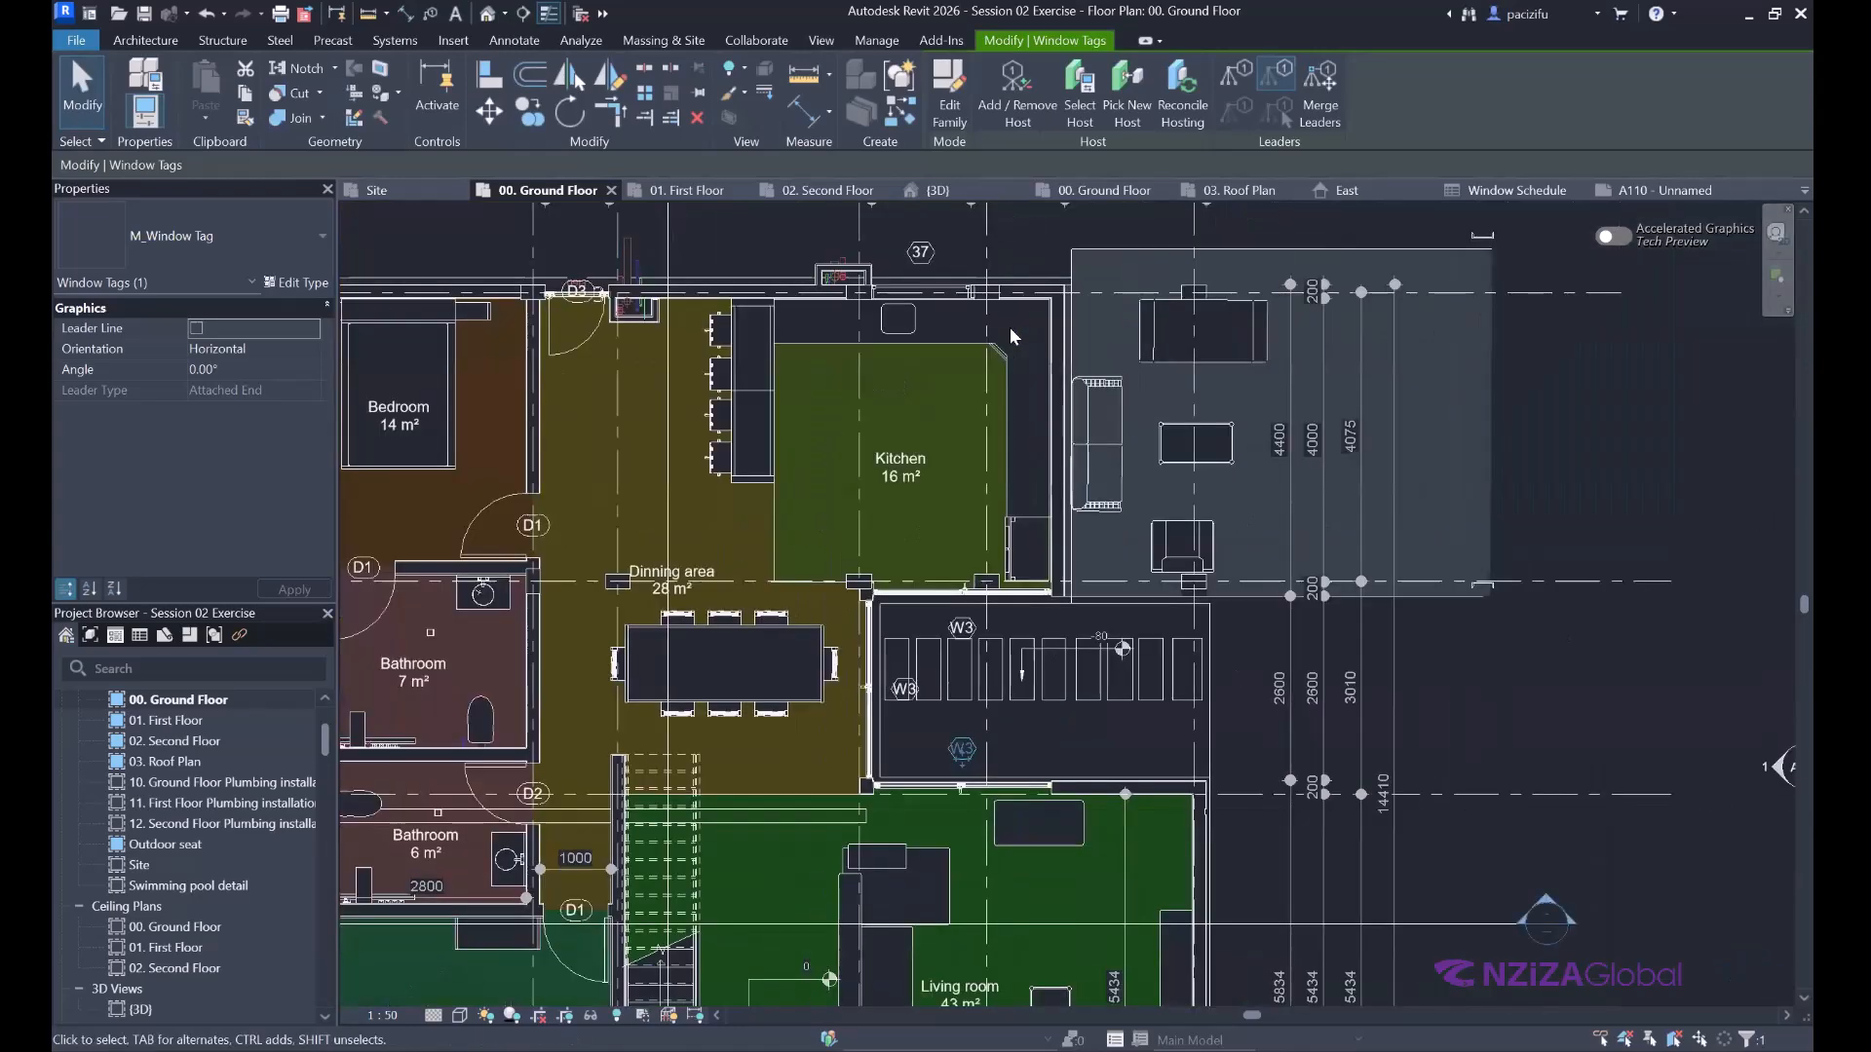
scroll(971, 376, "up", 5)
left_click(969, 365)
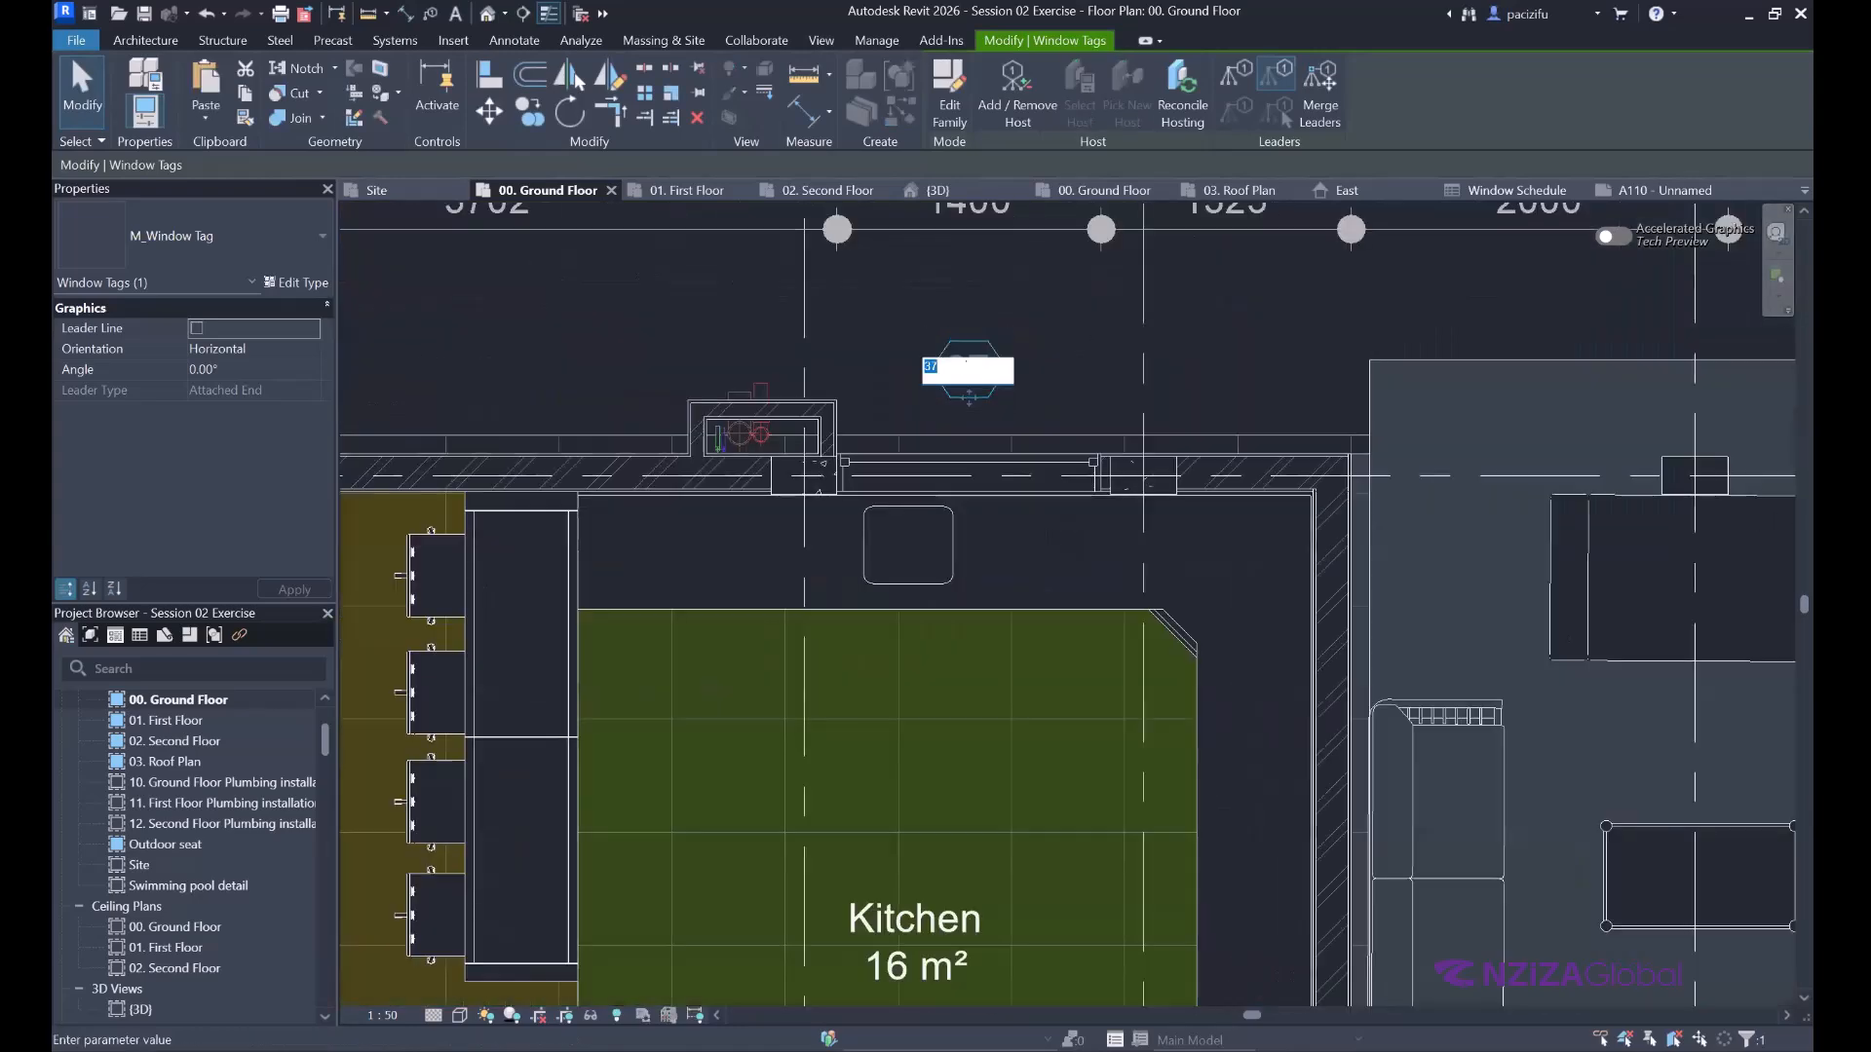
type("W4")
key("Return")
key("Return")
Check the window tags across the ground, first and second floor plans.
scroll(1265, 411, "down", 3)
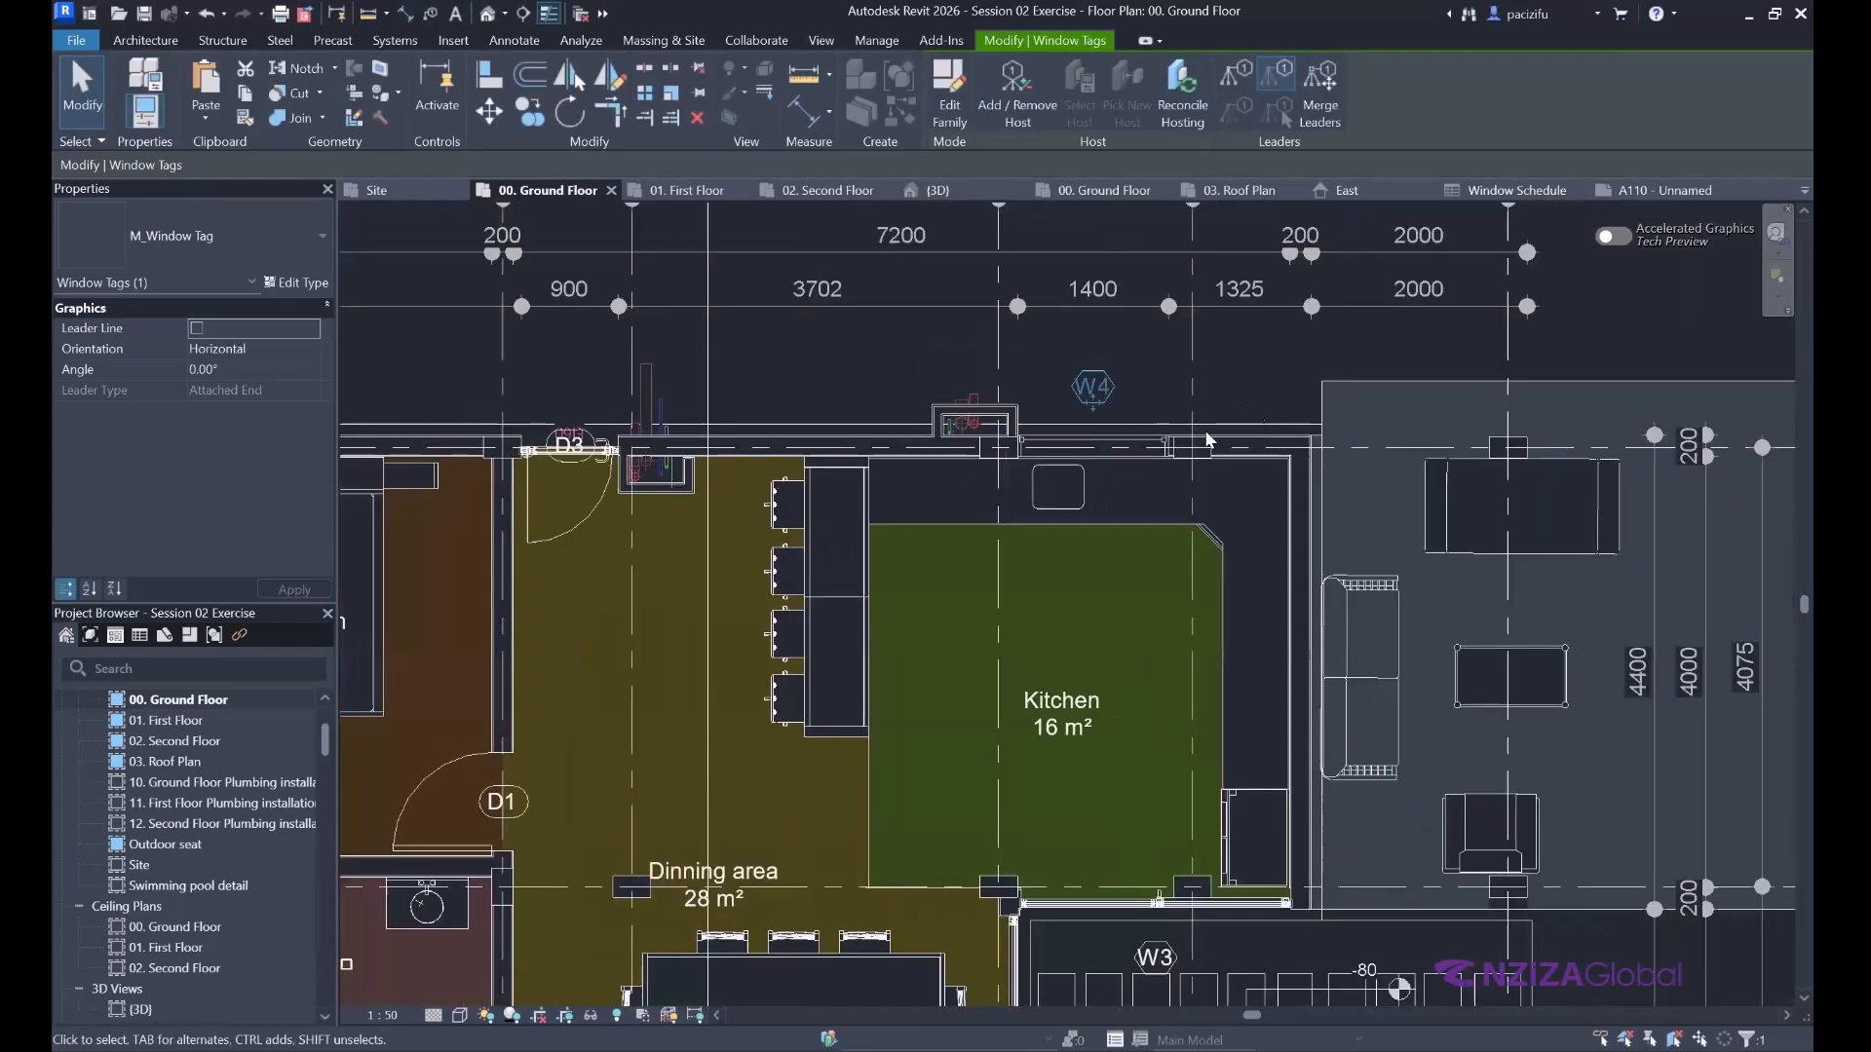
scroll(1001, 456, "down", 2)
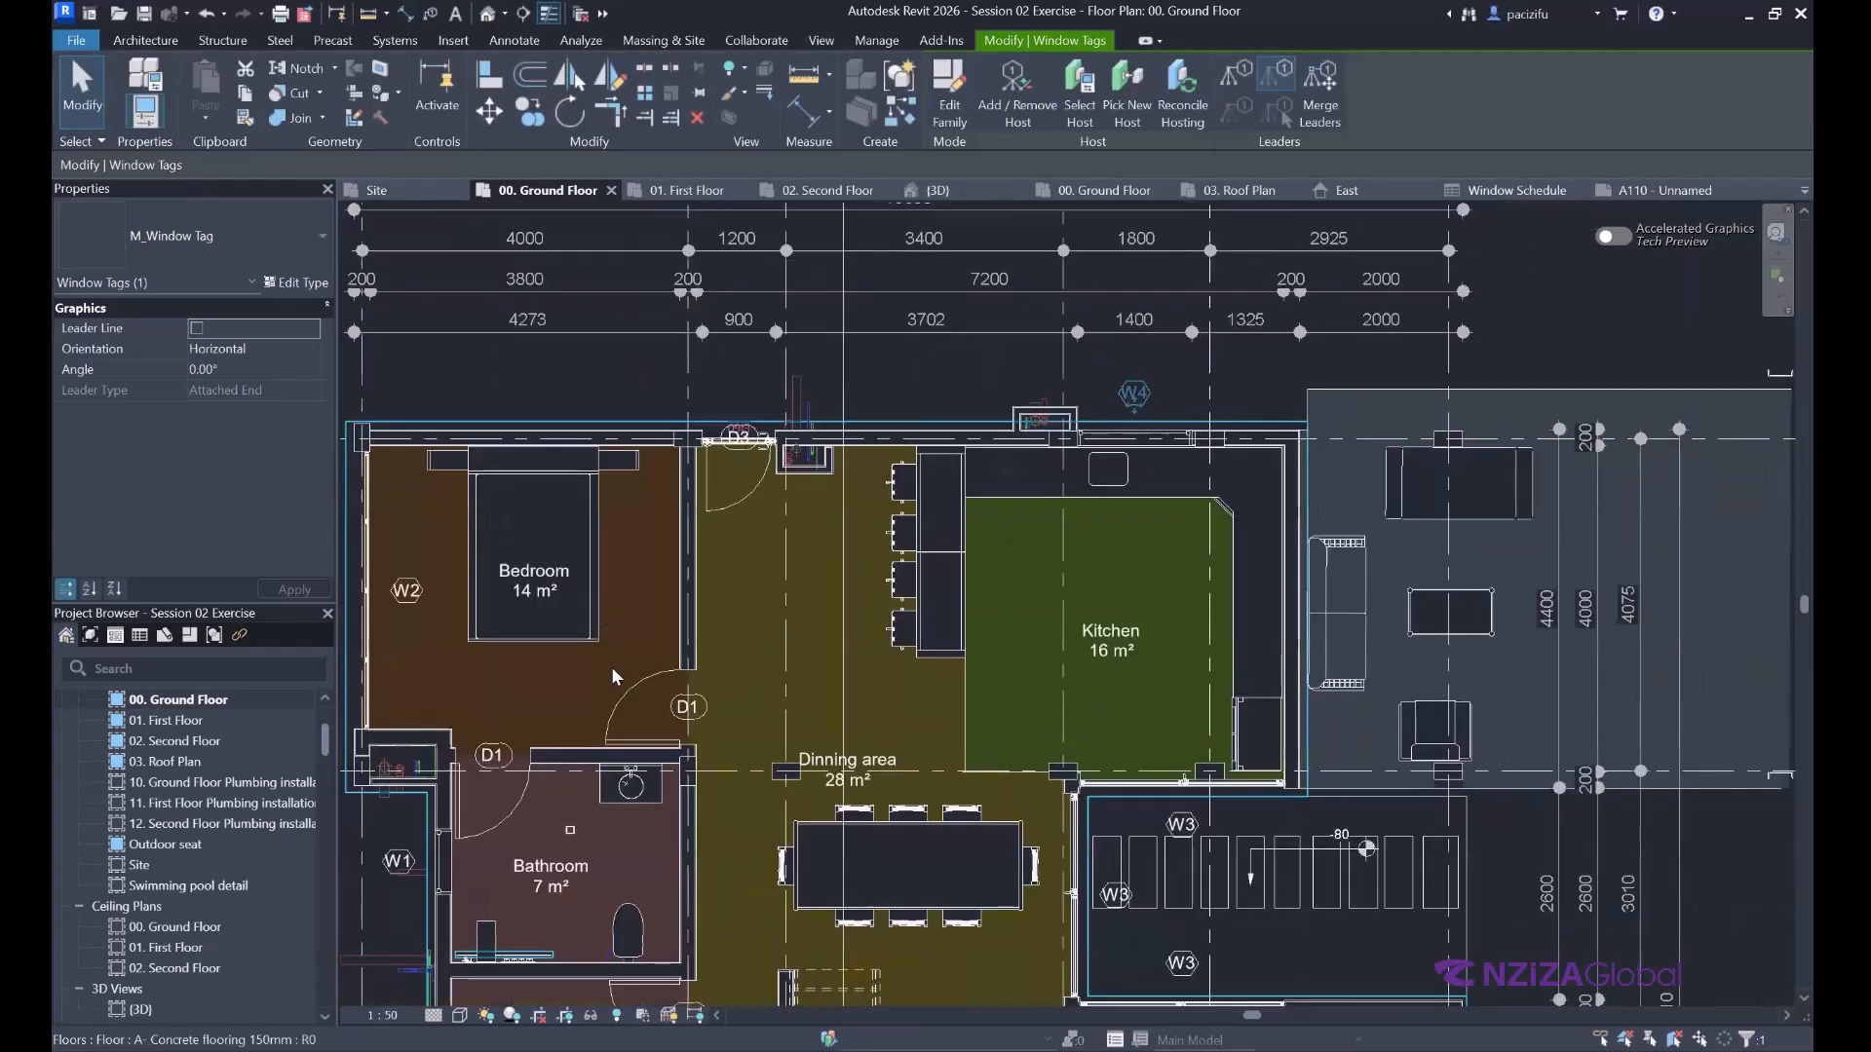
scroll(670, 414, "down", 1)
scroll(824, 815, "up", 1)
scroll(825, 816, "down", 2)
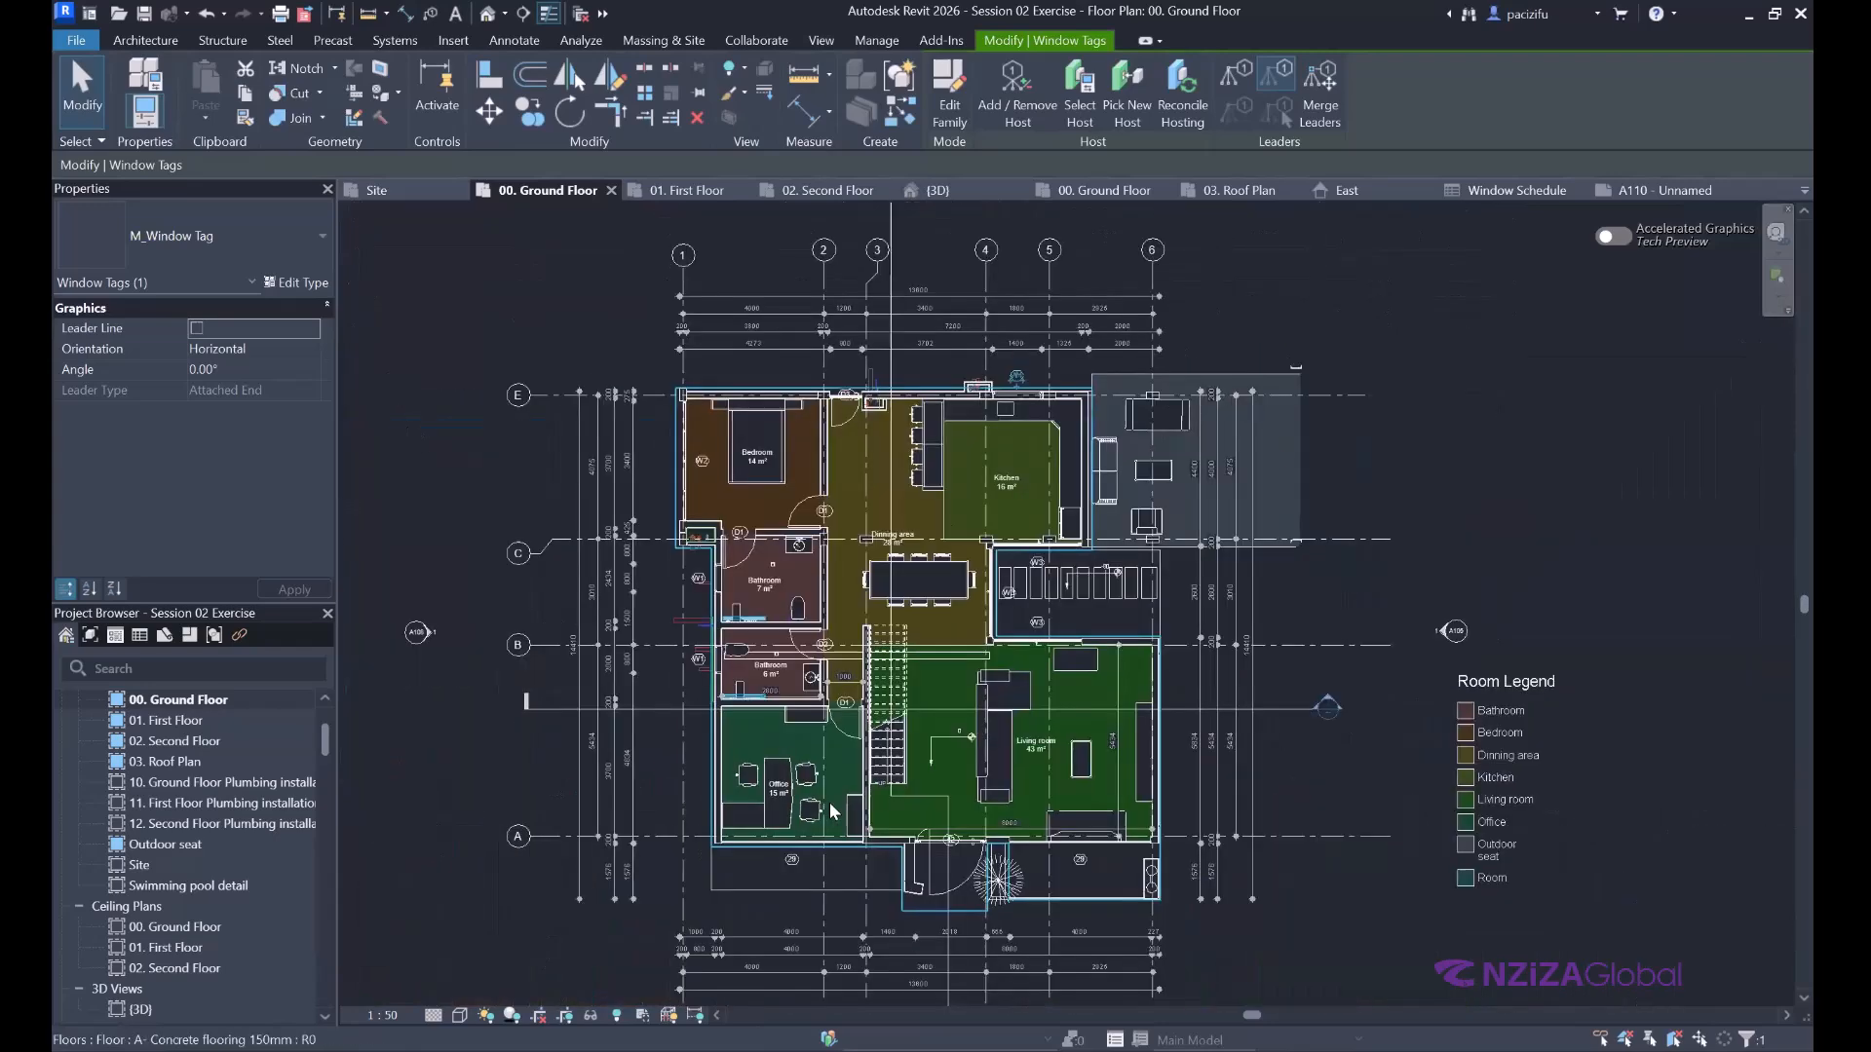
scroll(828, 802, "up", 2)
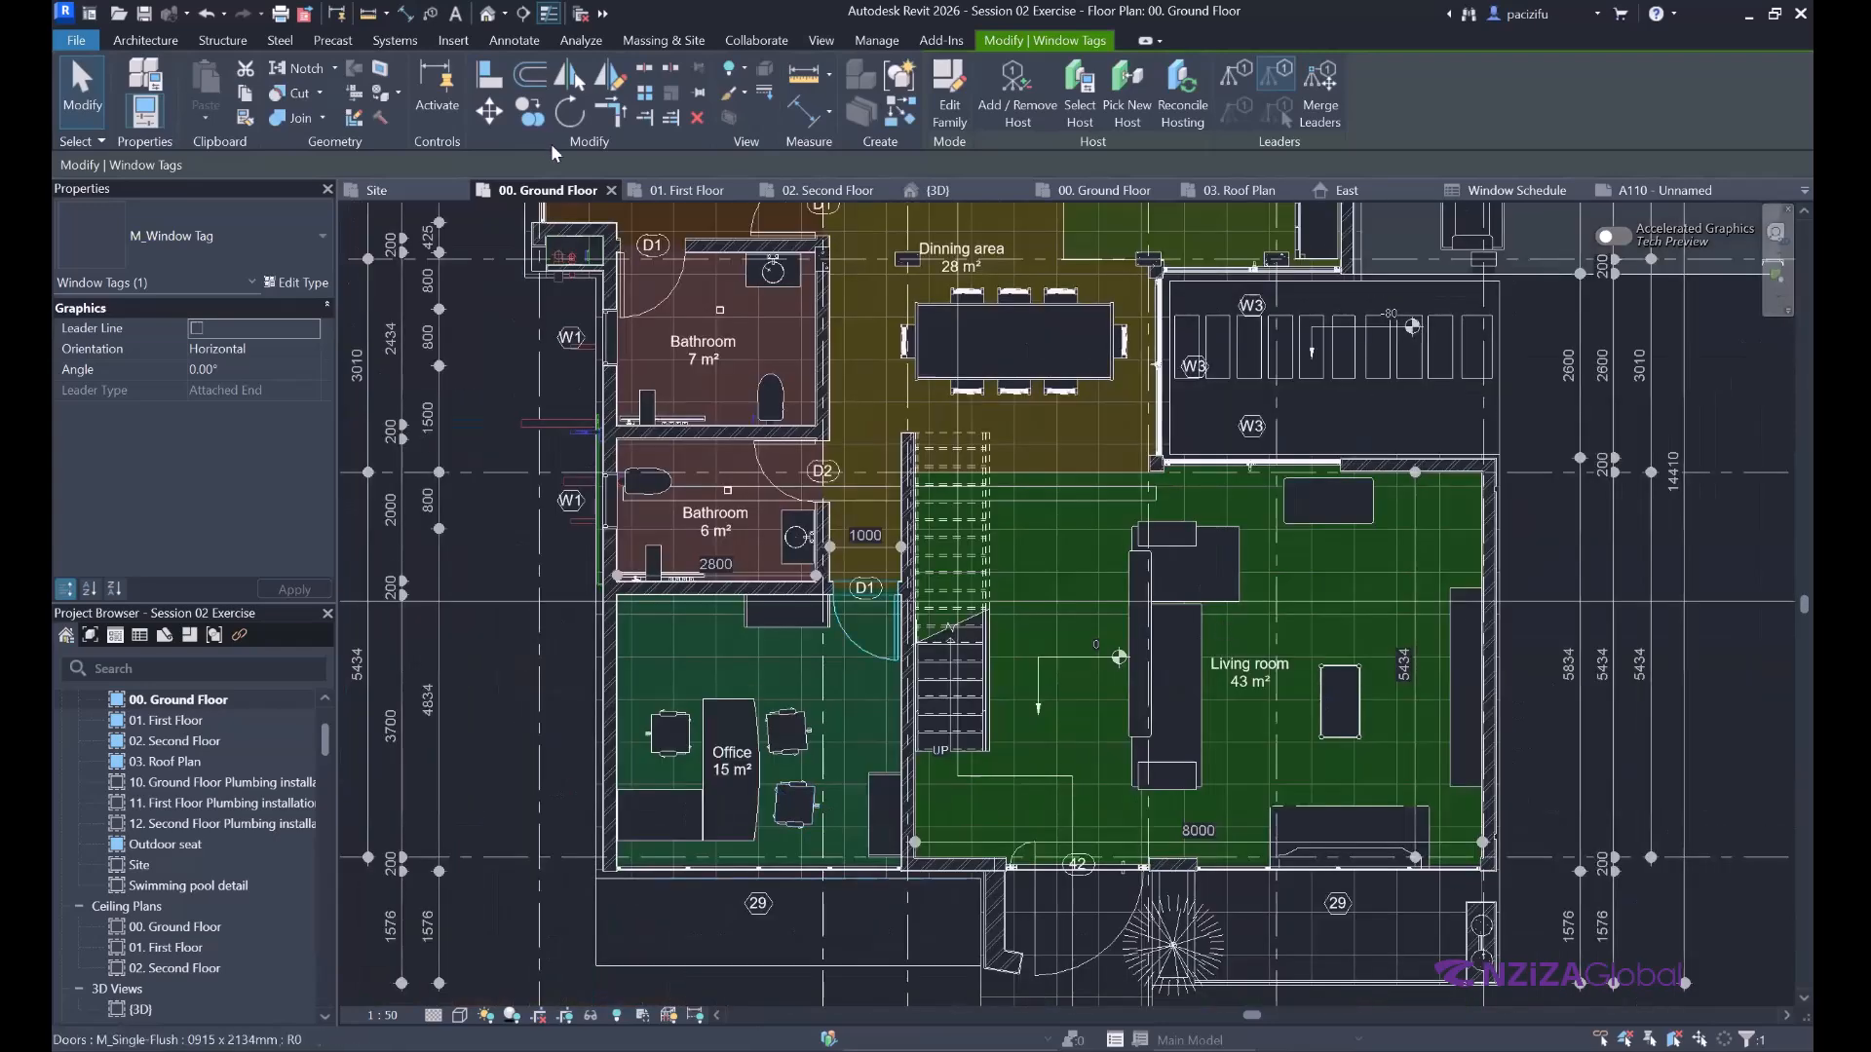
left_click(682, 190)
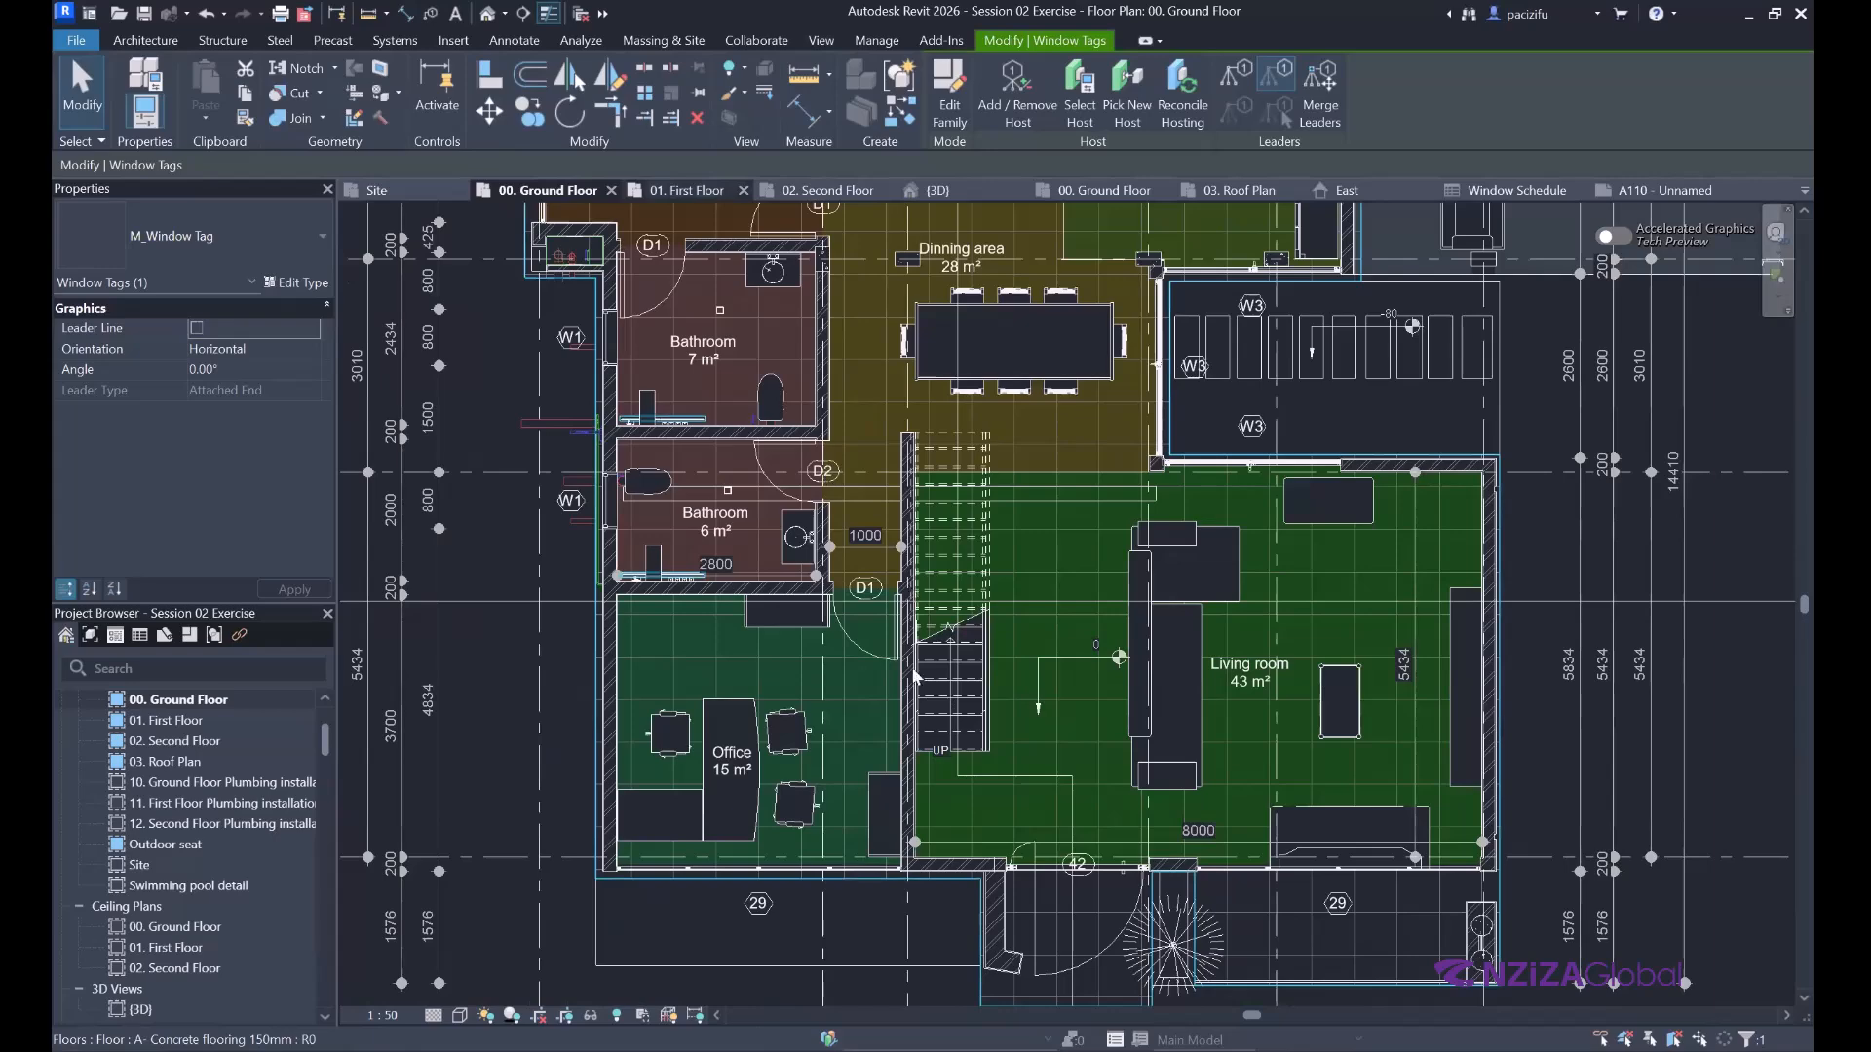
scroll(624, 575, "up", 2)
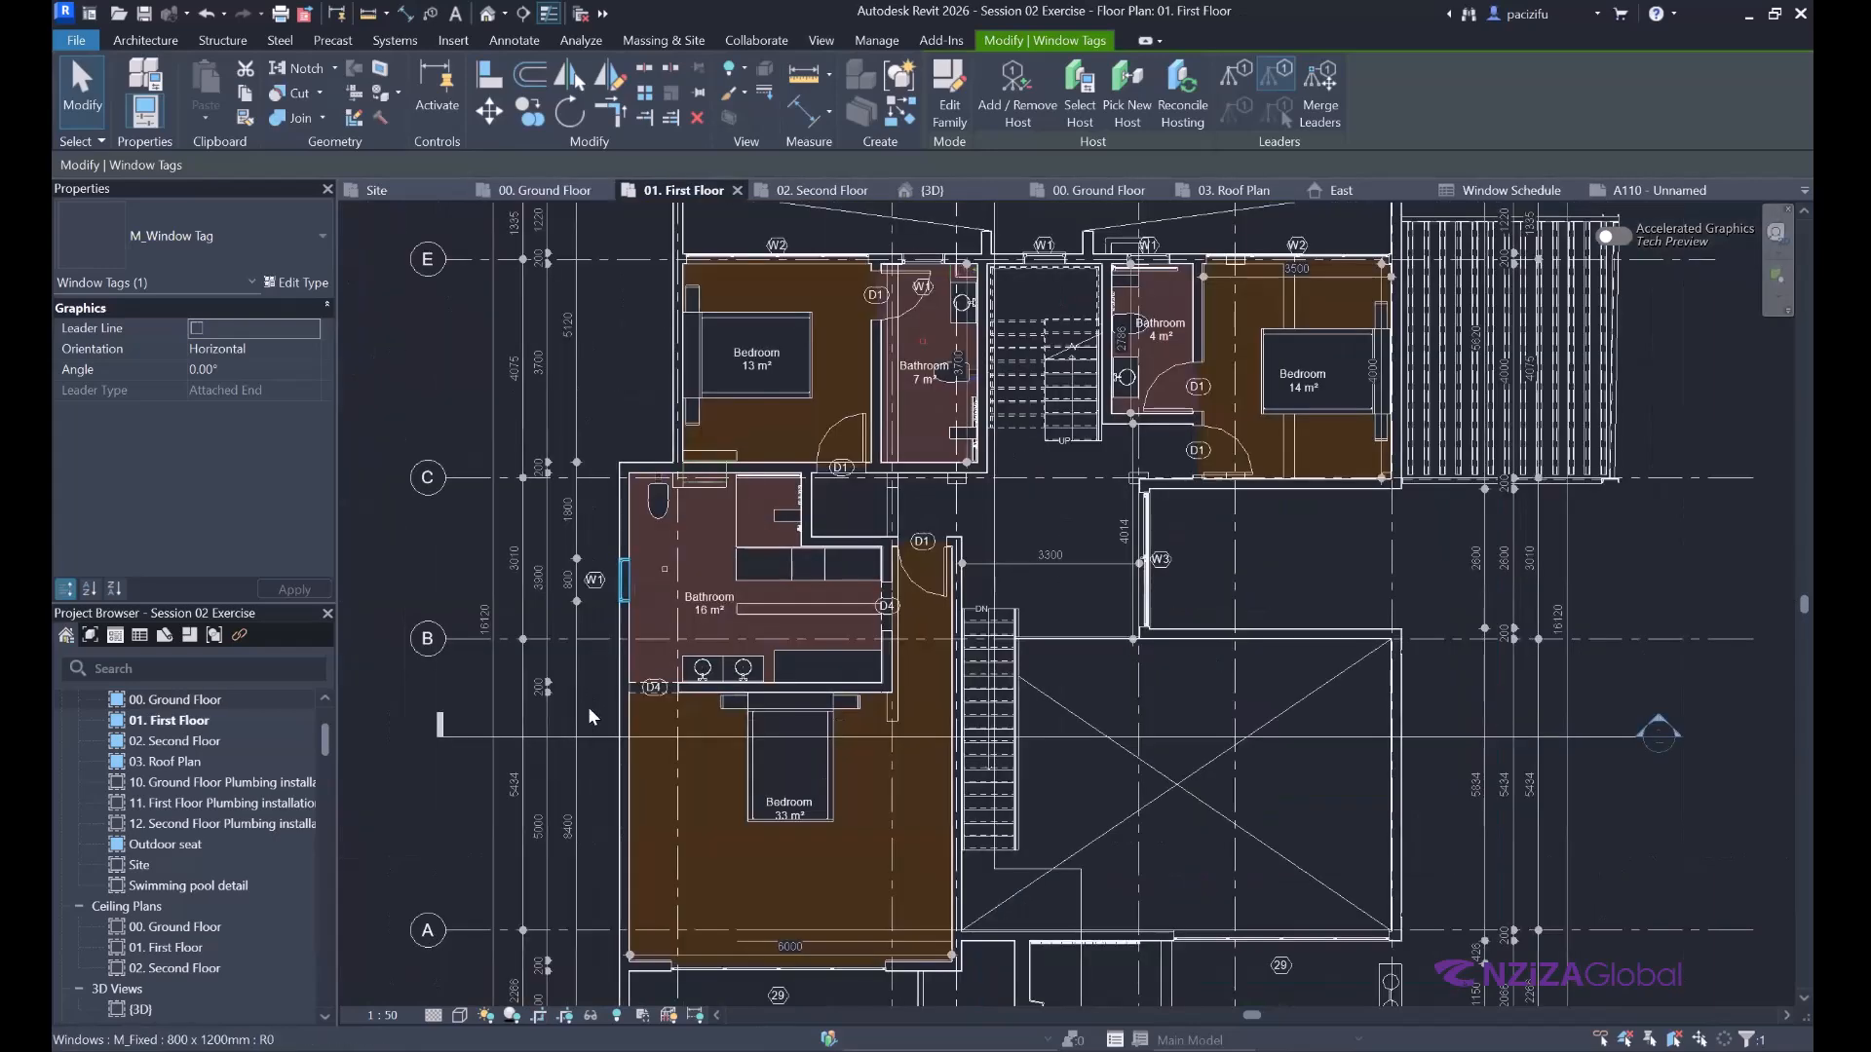
scroll(791, 362, "down", 4)
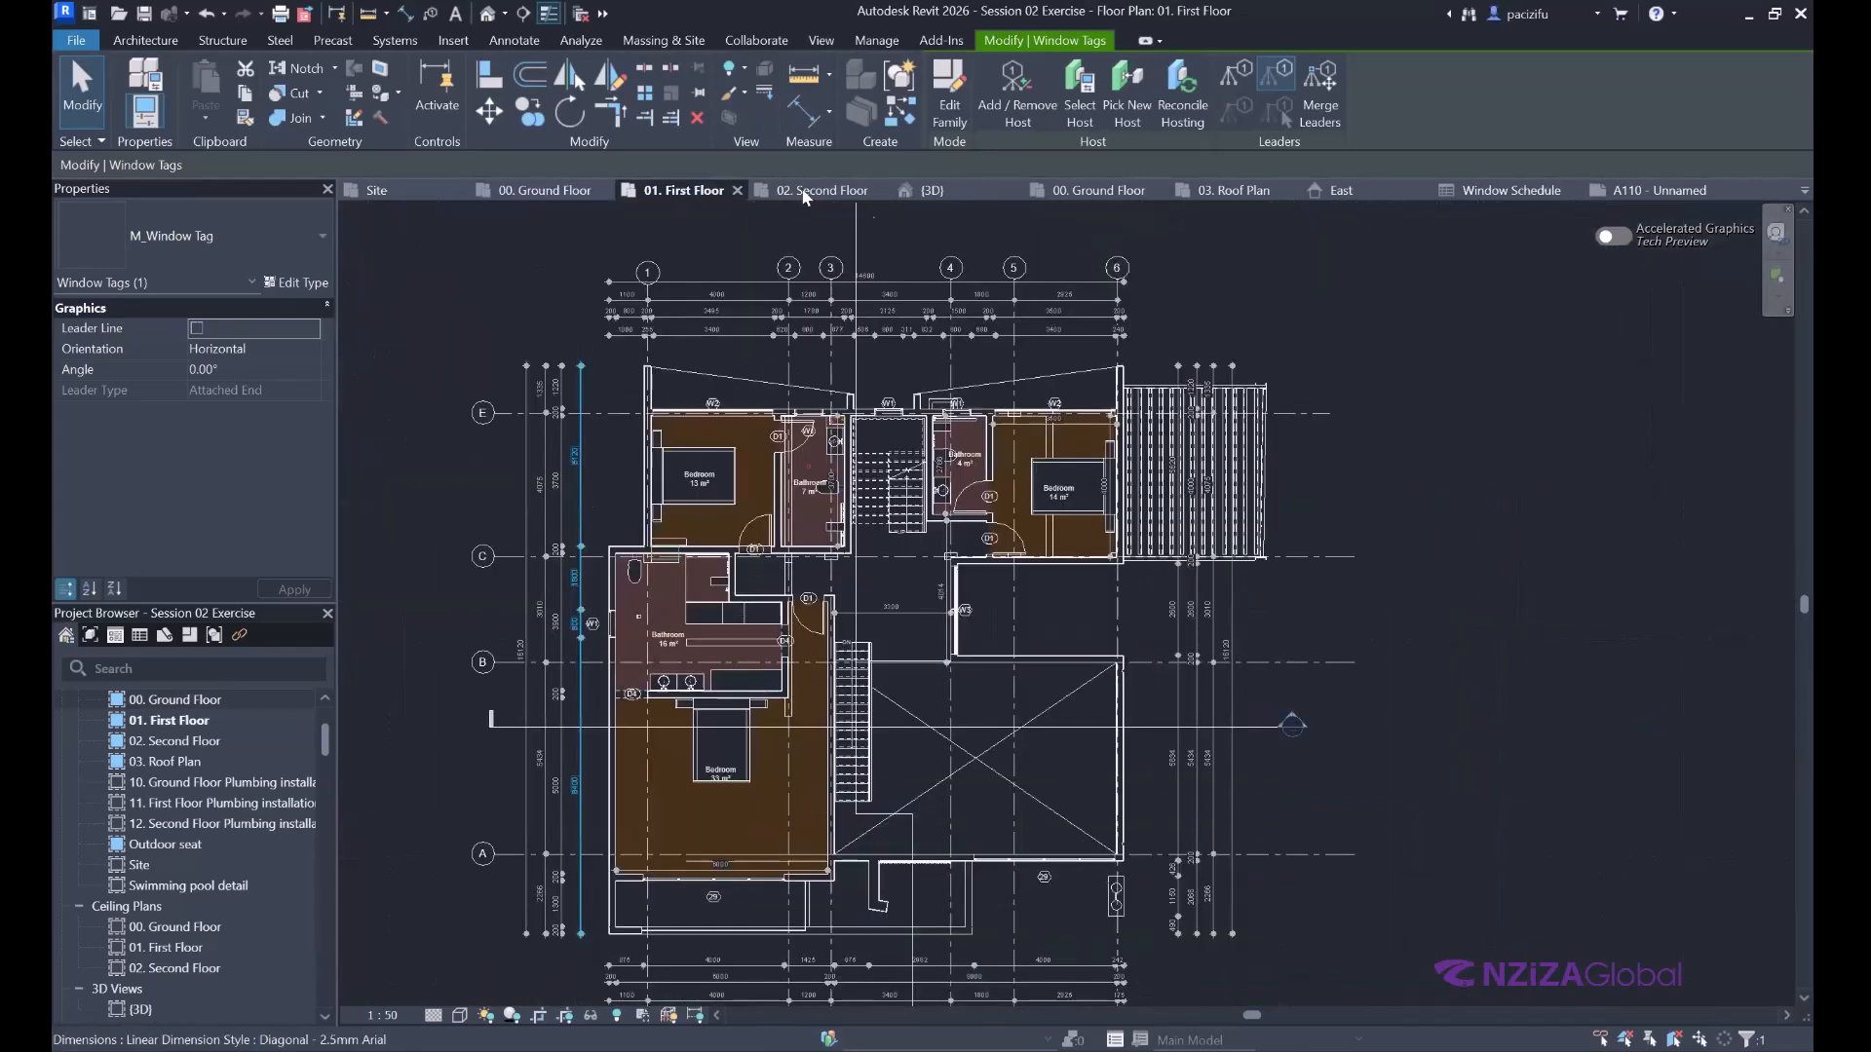
scroll(869, 212, "up", 2)
scroll(905, 518, "up", 1)
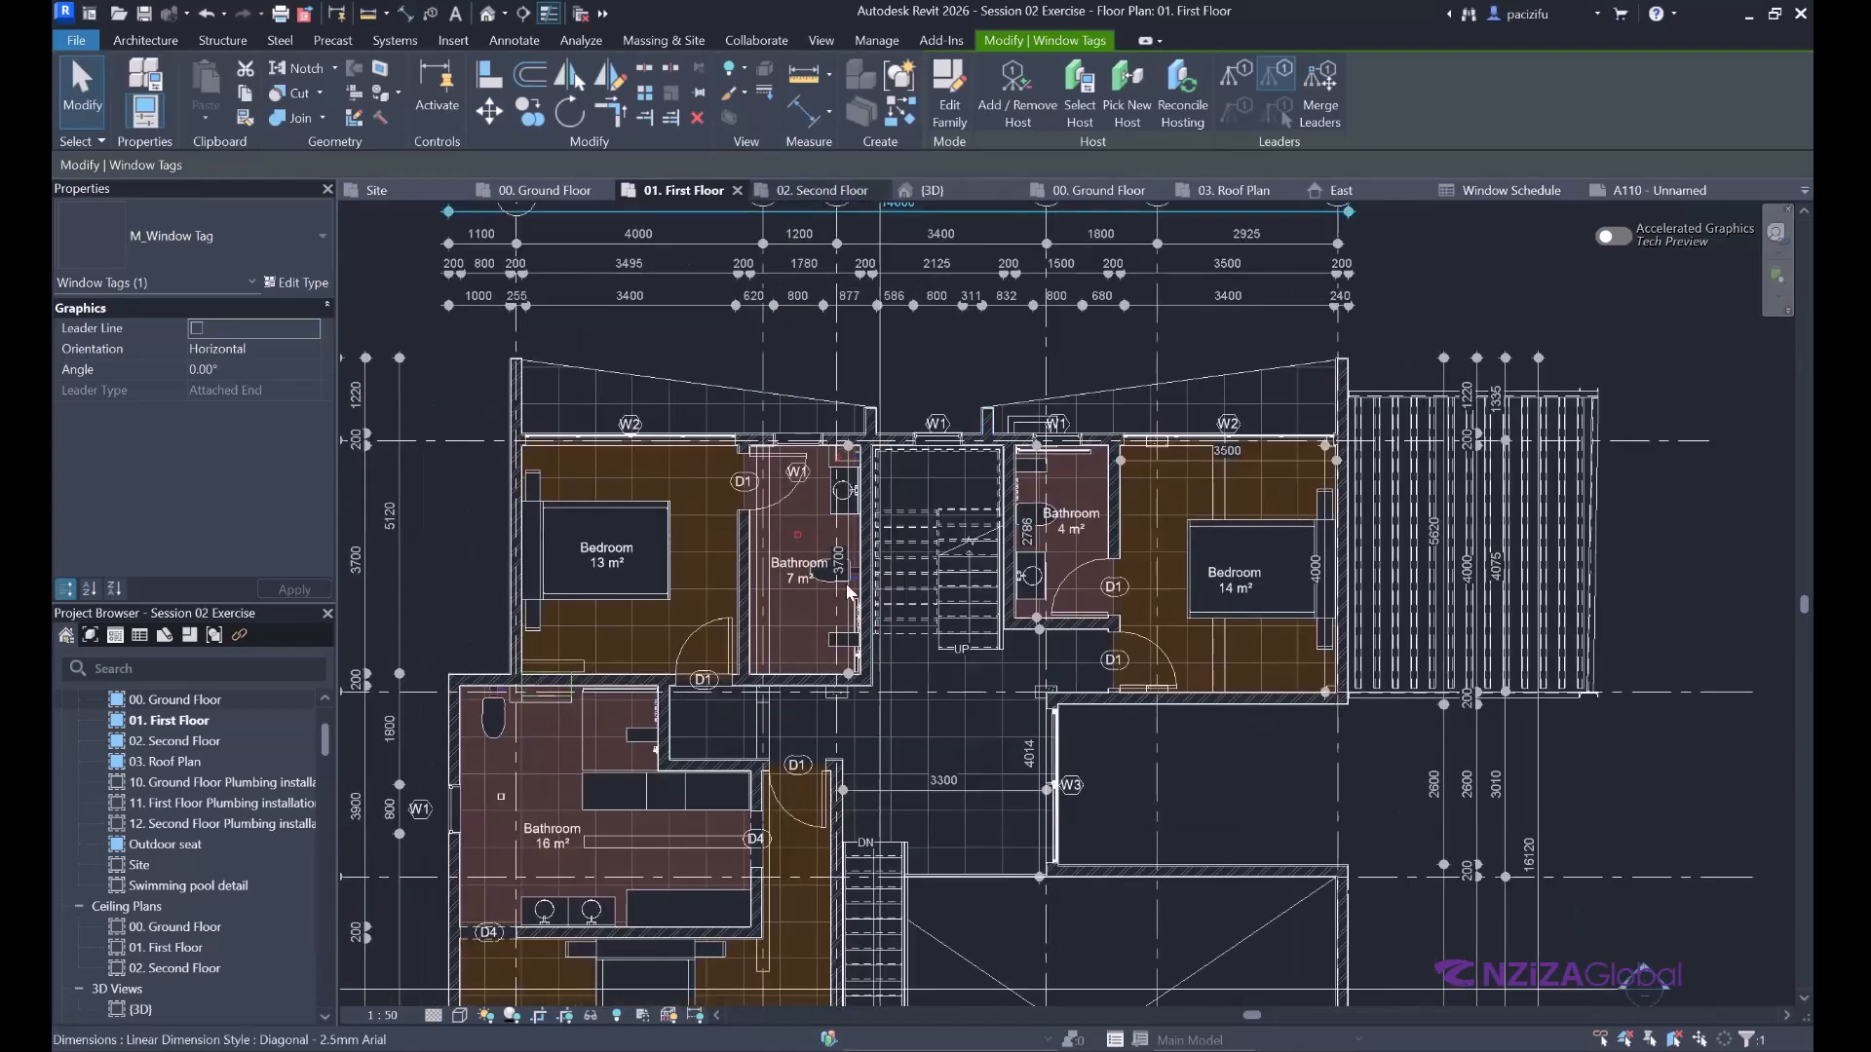
key("ctrl+Tab")
scroll(820, 446, "down", 3)
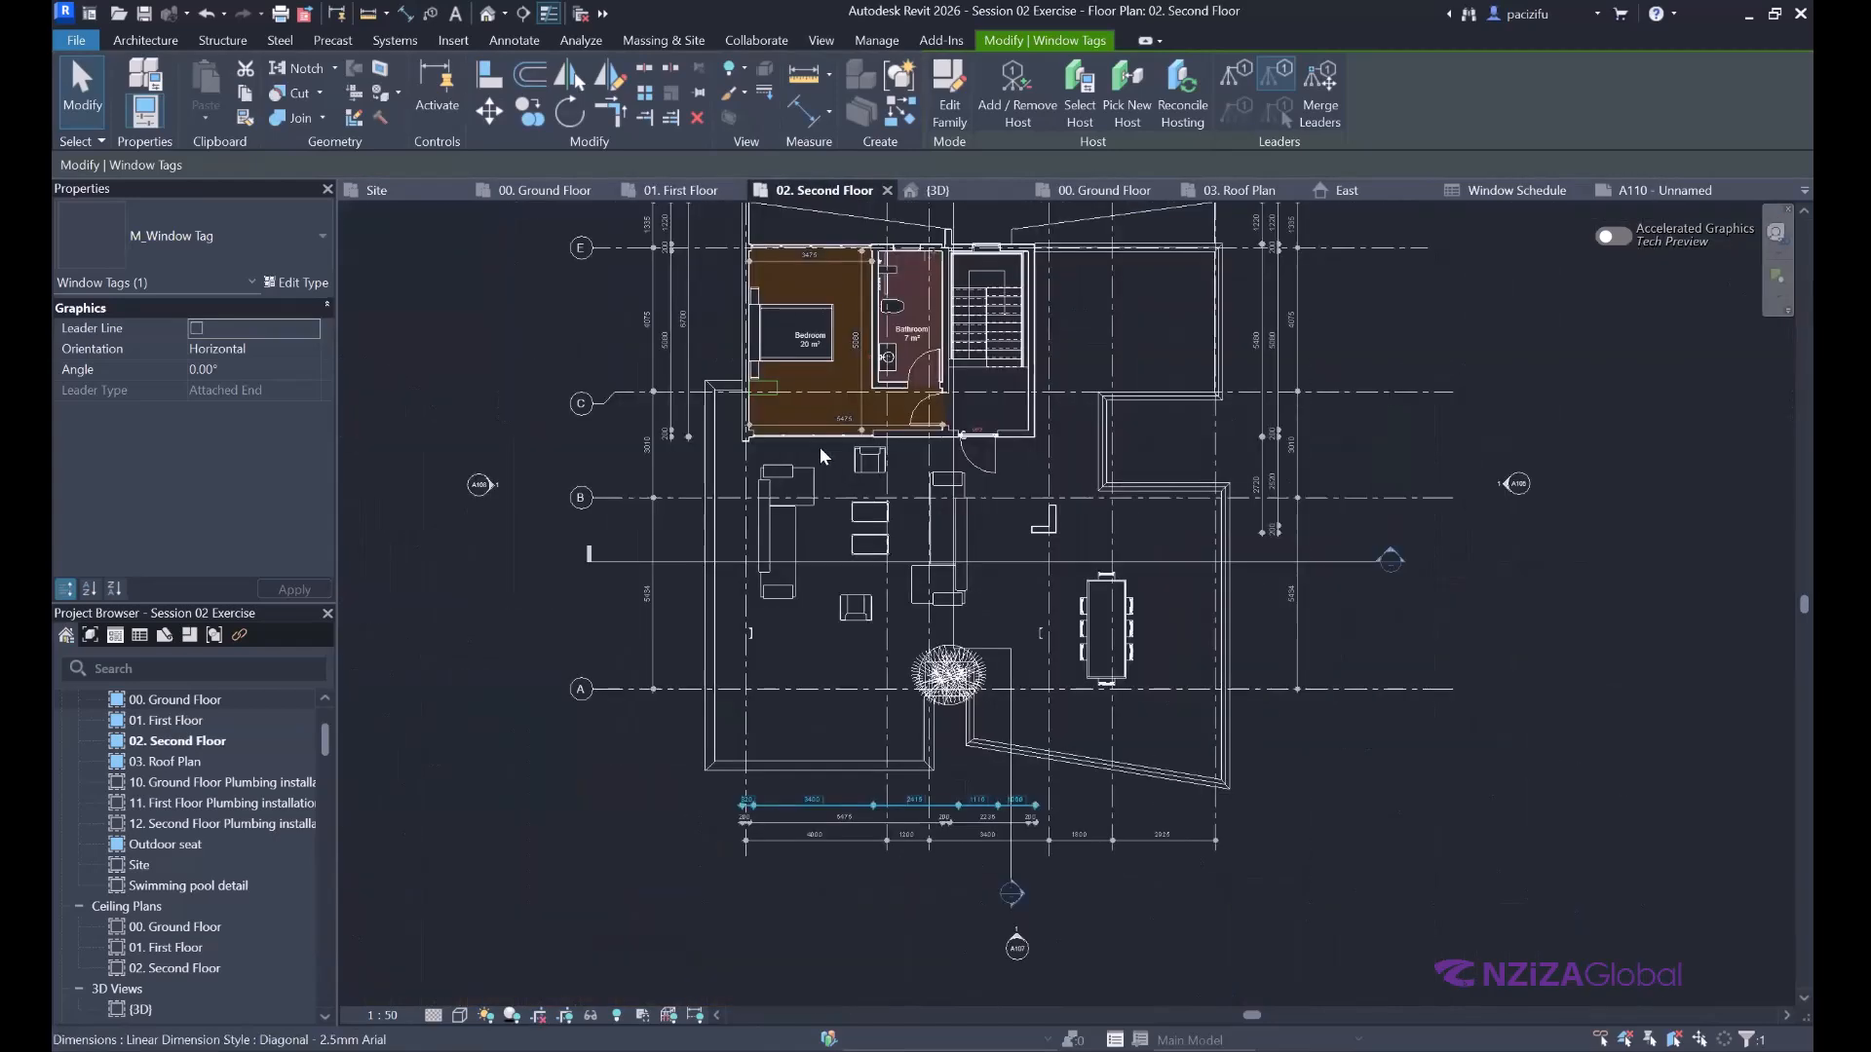
scroll(745, 236, "up", 2)
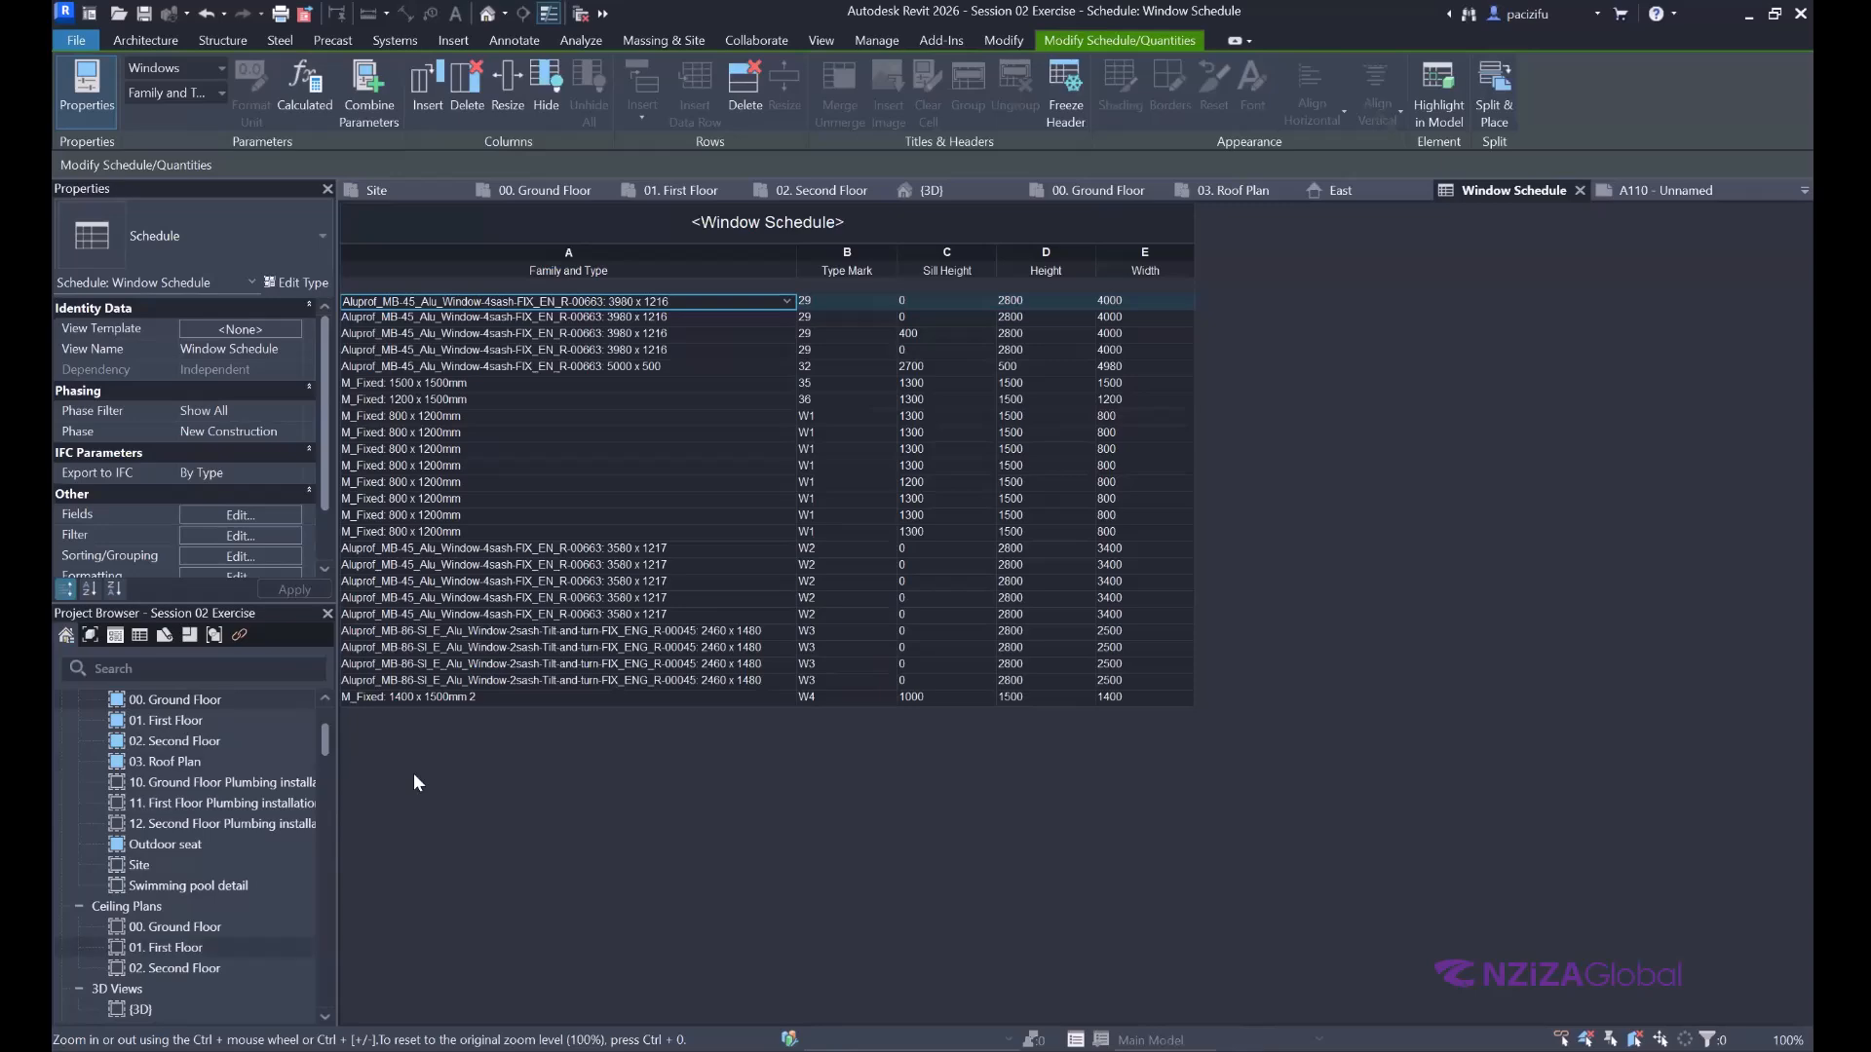
Review the Window Schedule's type marks on sheet A110 and return to the 00. Ground Floor plan.
scroll(224, 875, "down", 10)
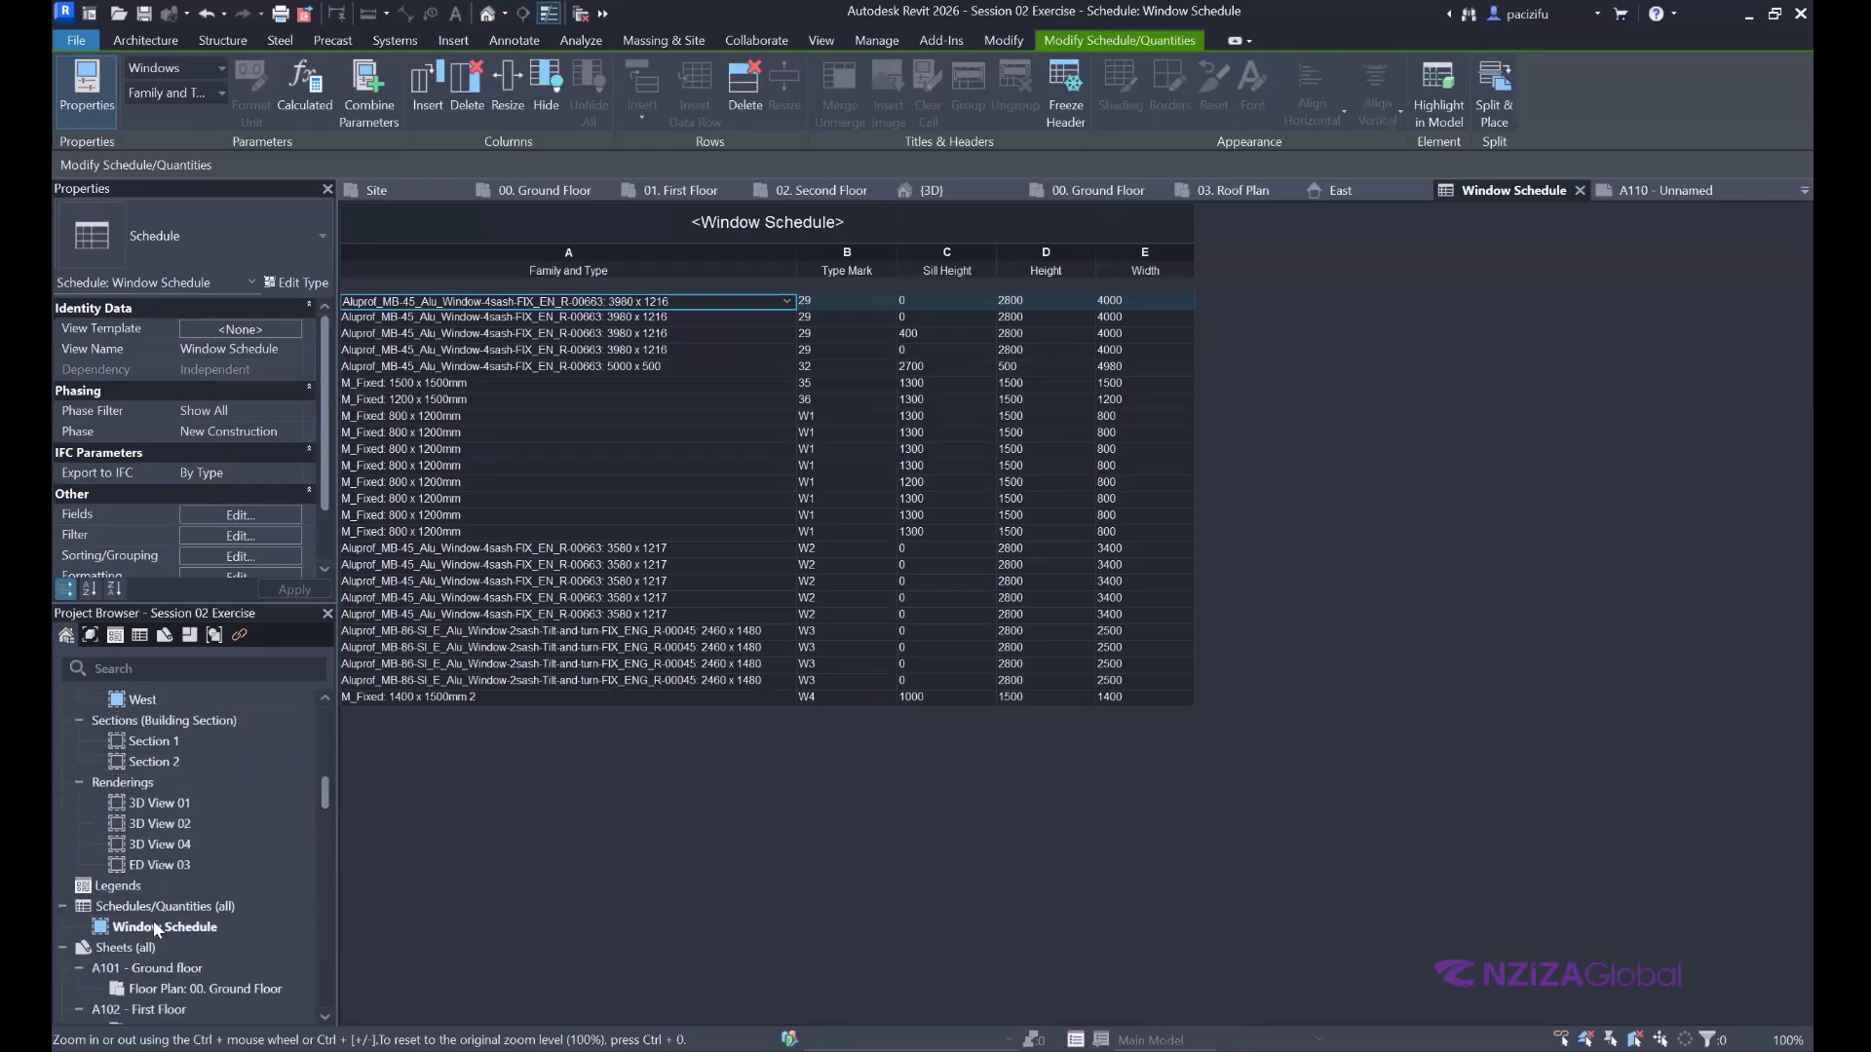
left_click(148, 925)
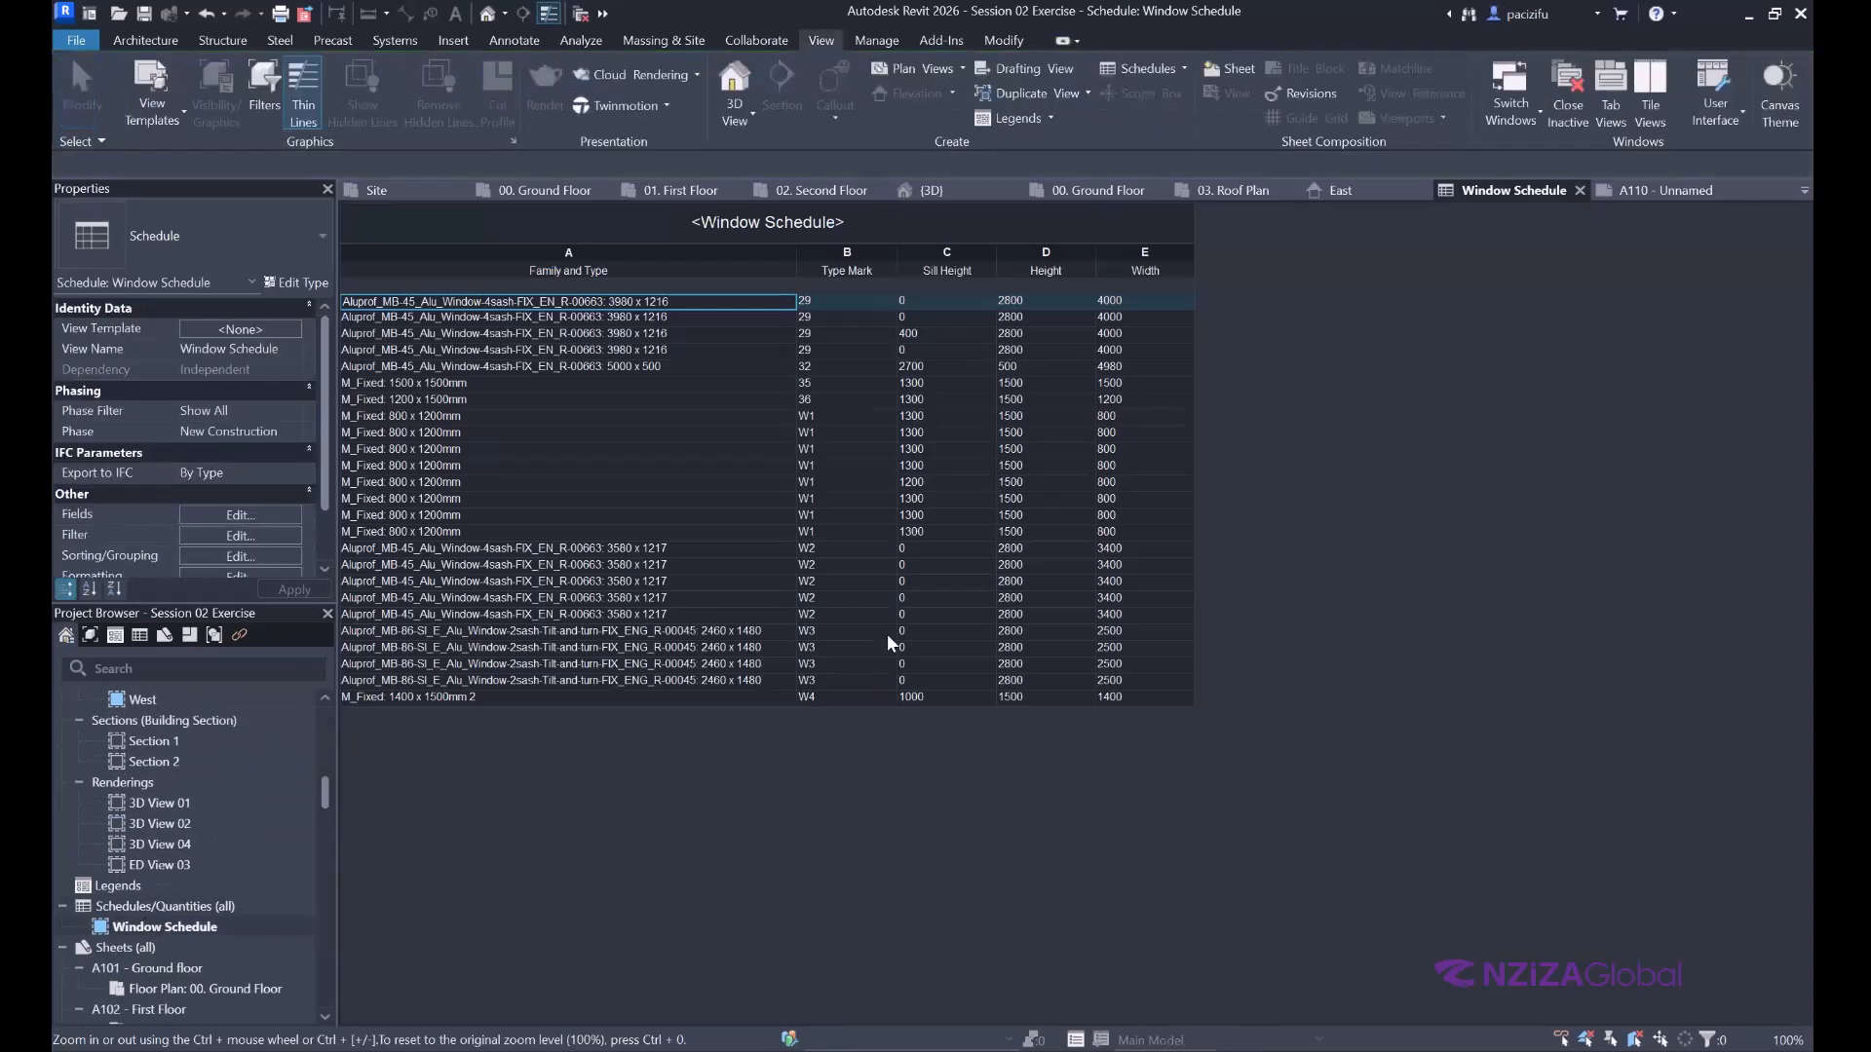
scroll(231, 930, "down", 8)
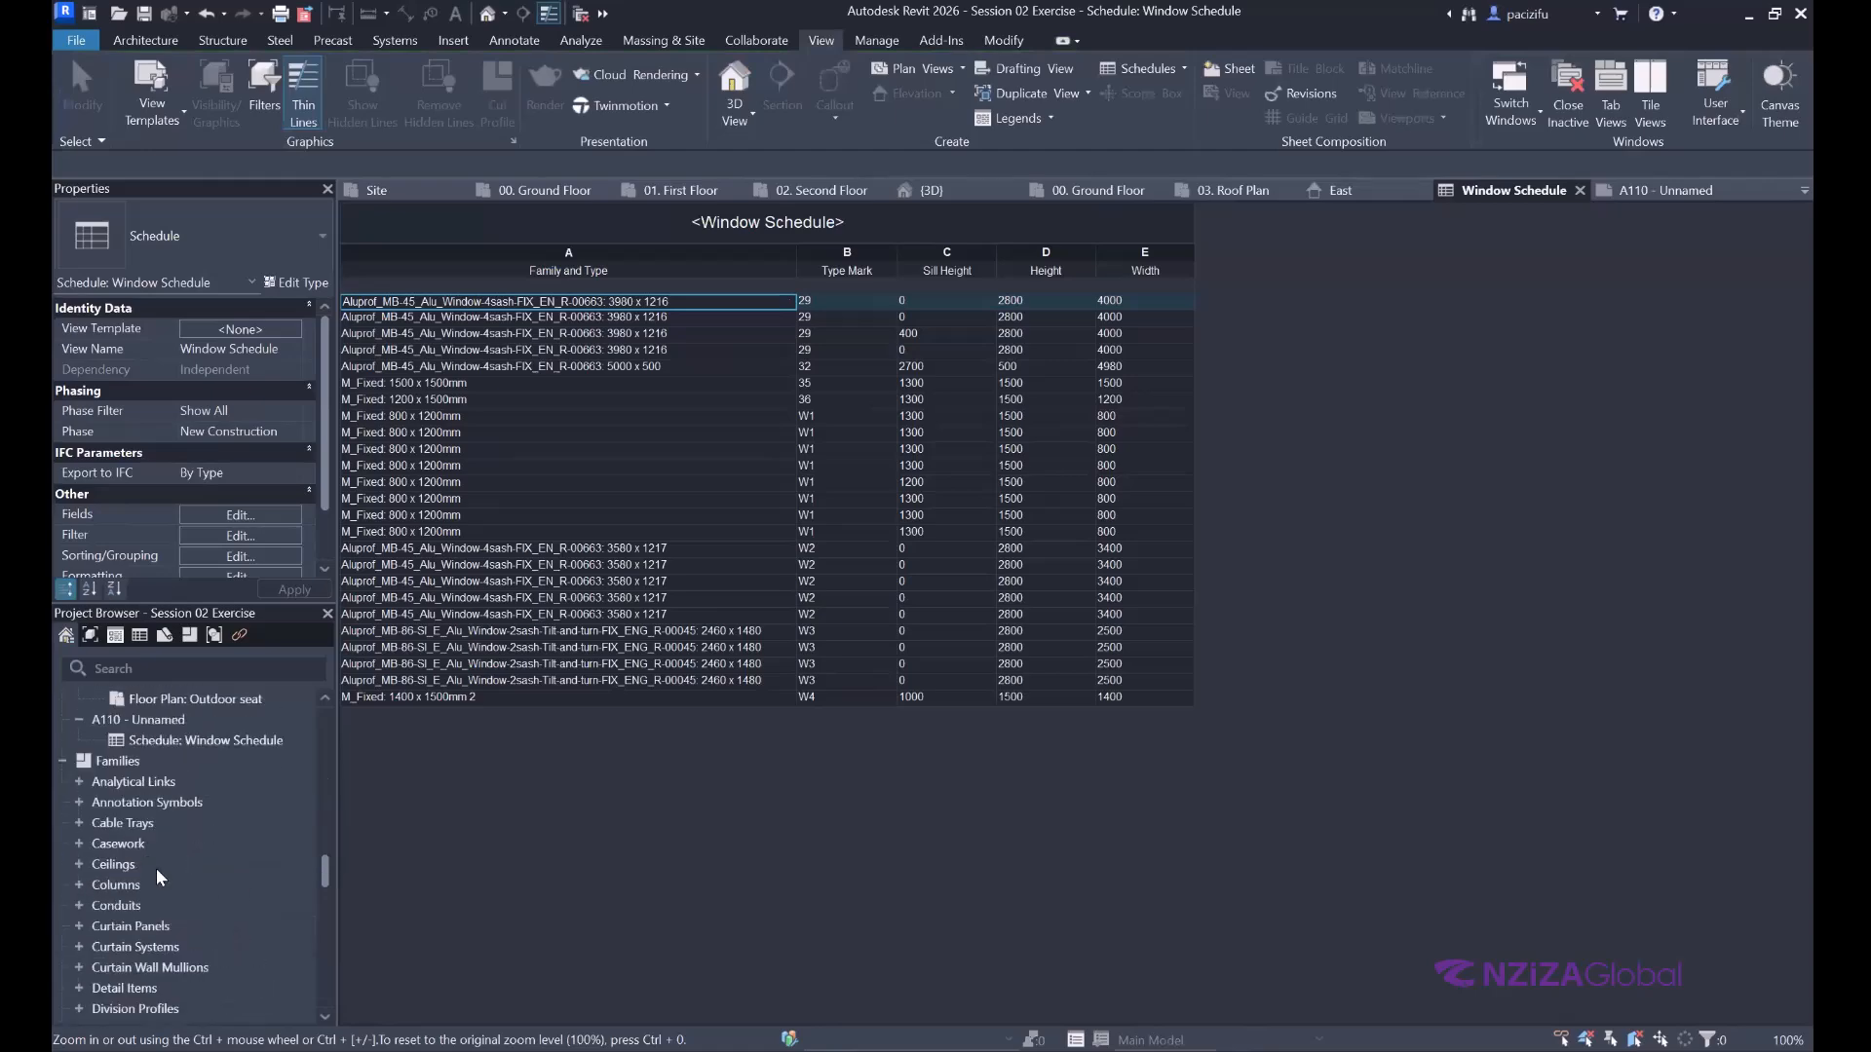
double_click(208, 818)
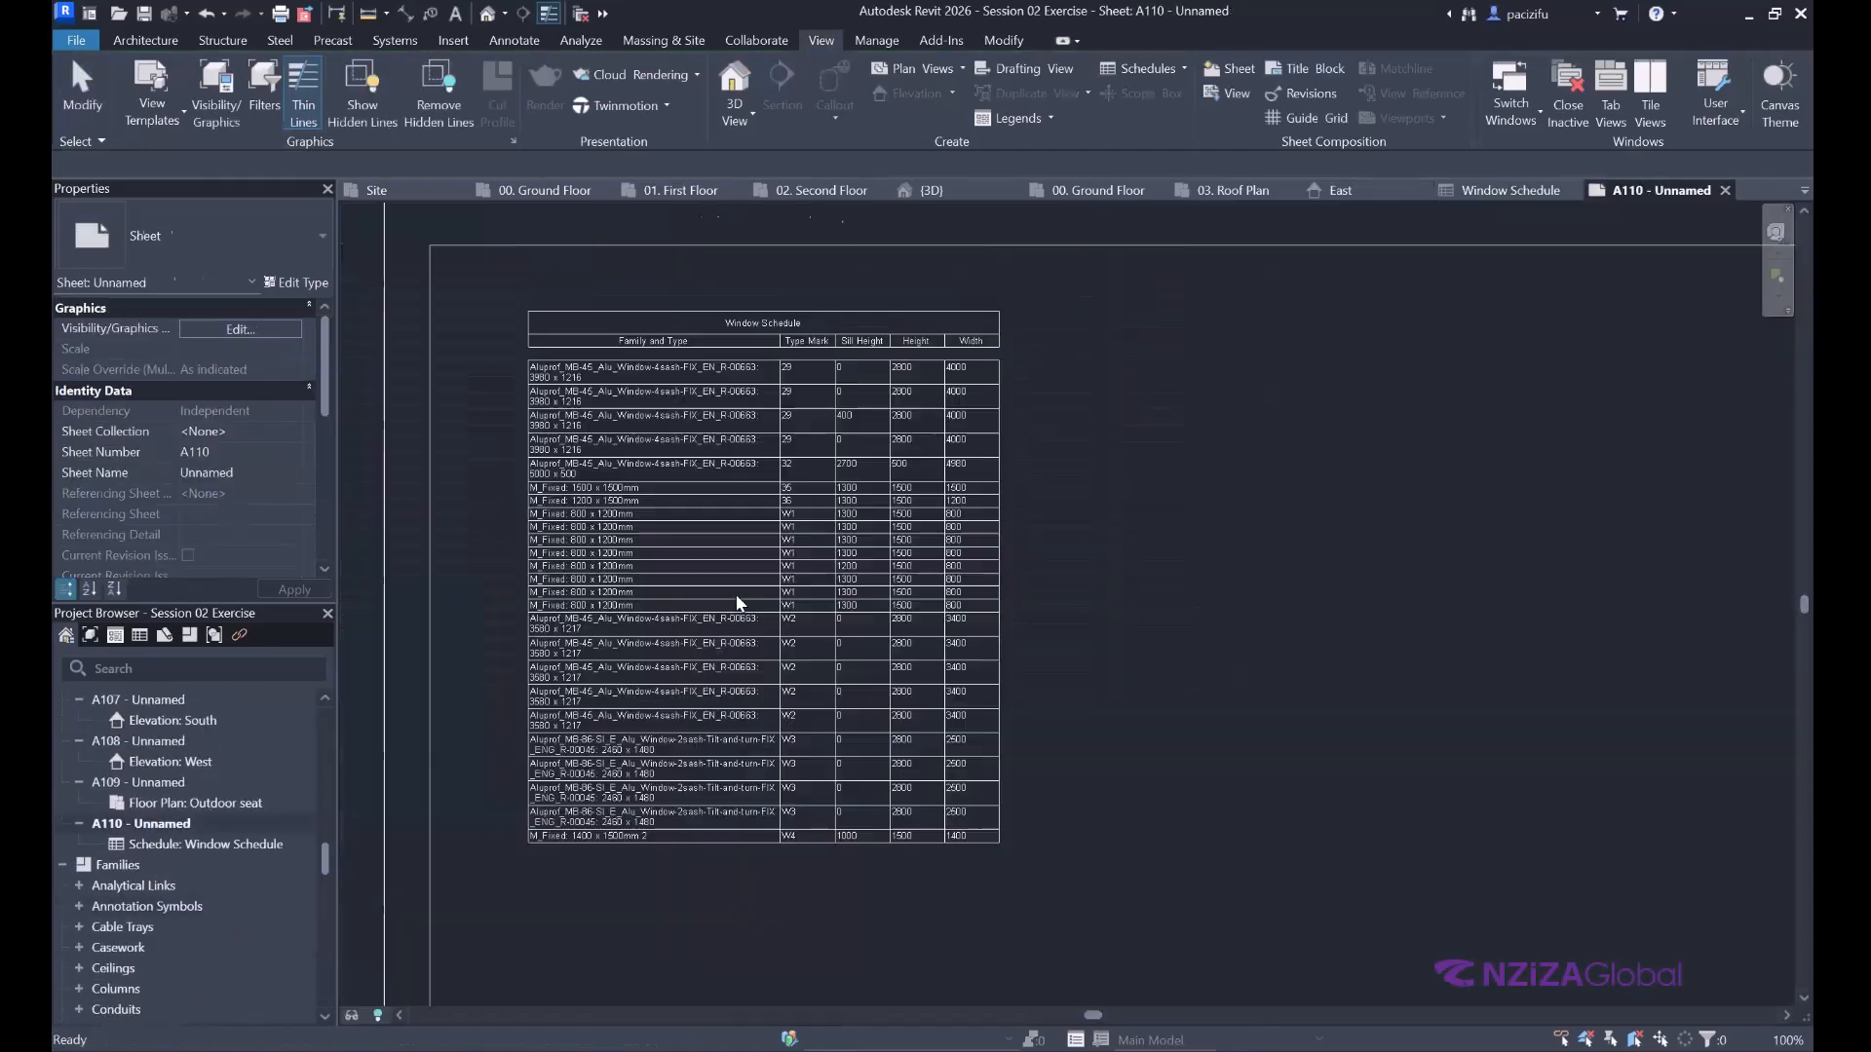
scroll(805, 846, "up", 2)
scroll(810, 672, "down", 1)
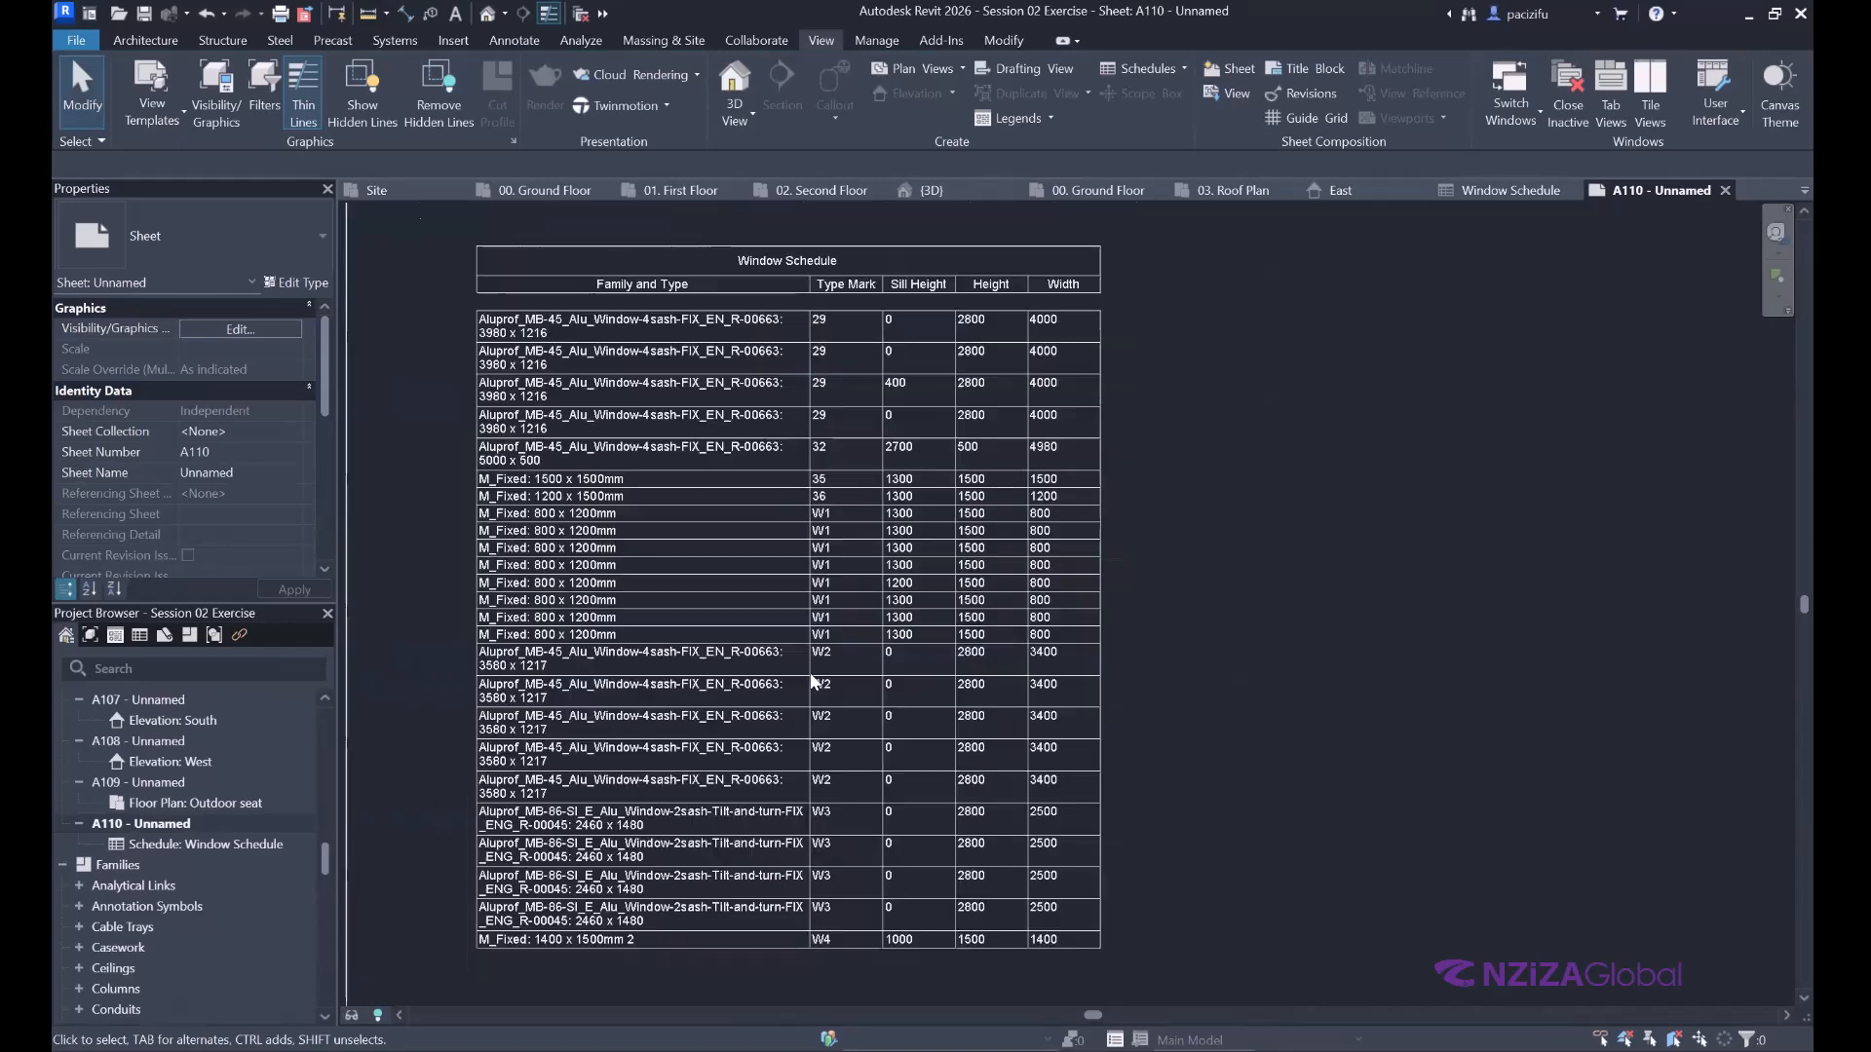
left_click(836, 575)
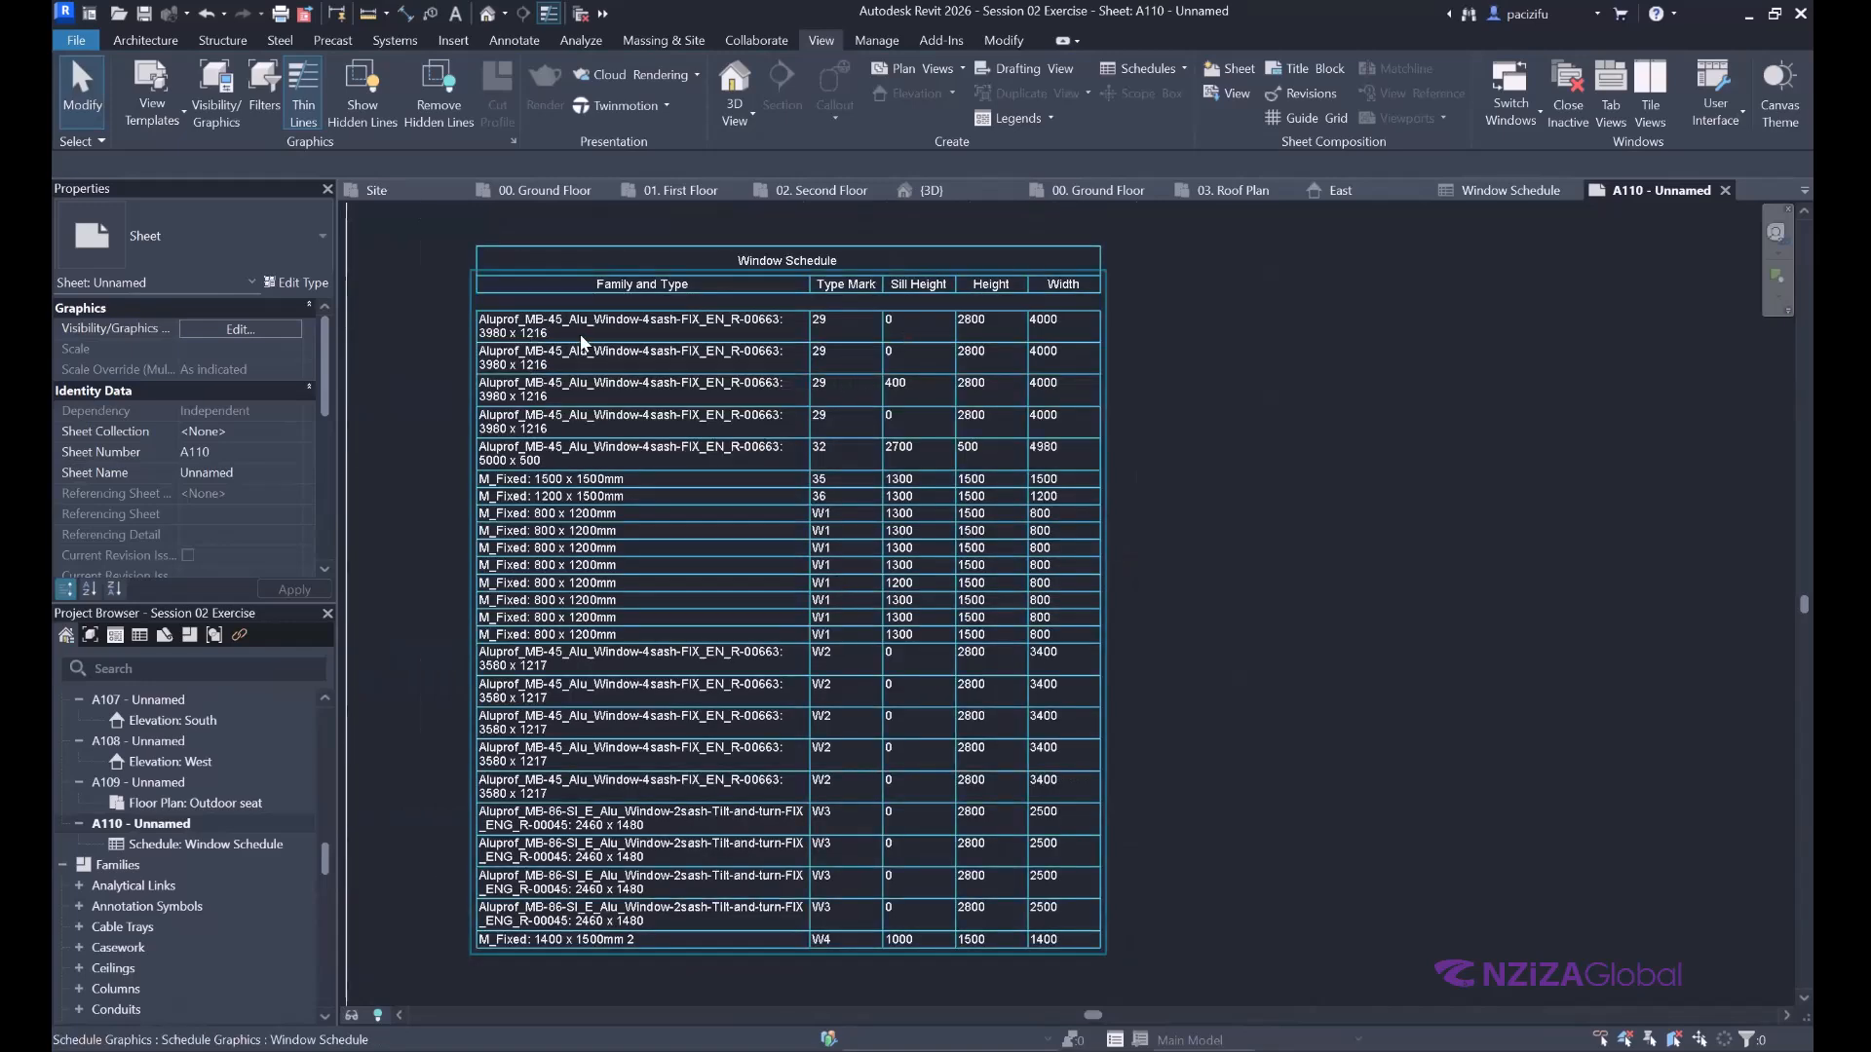
key("Escape")
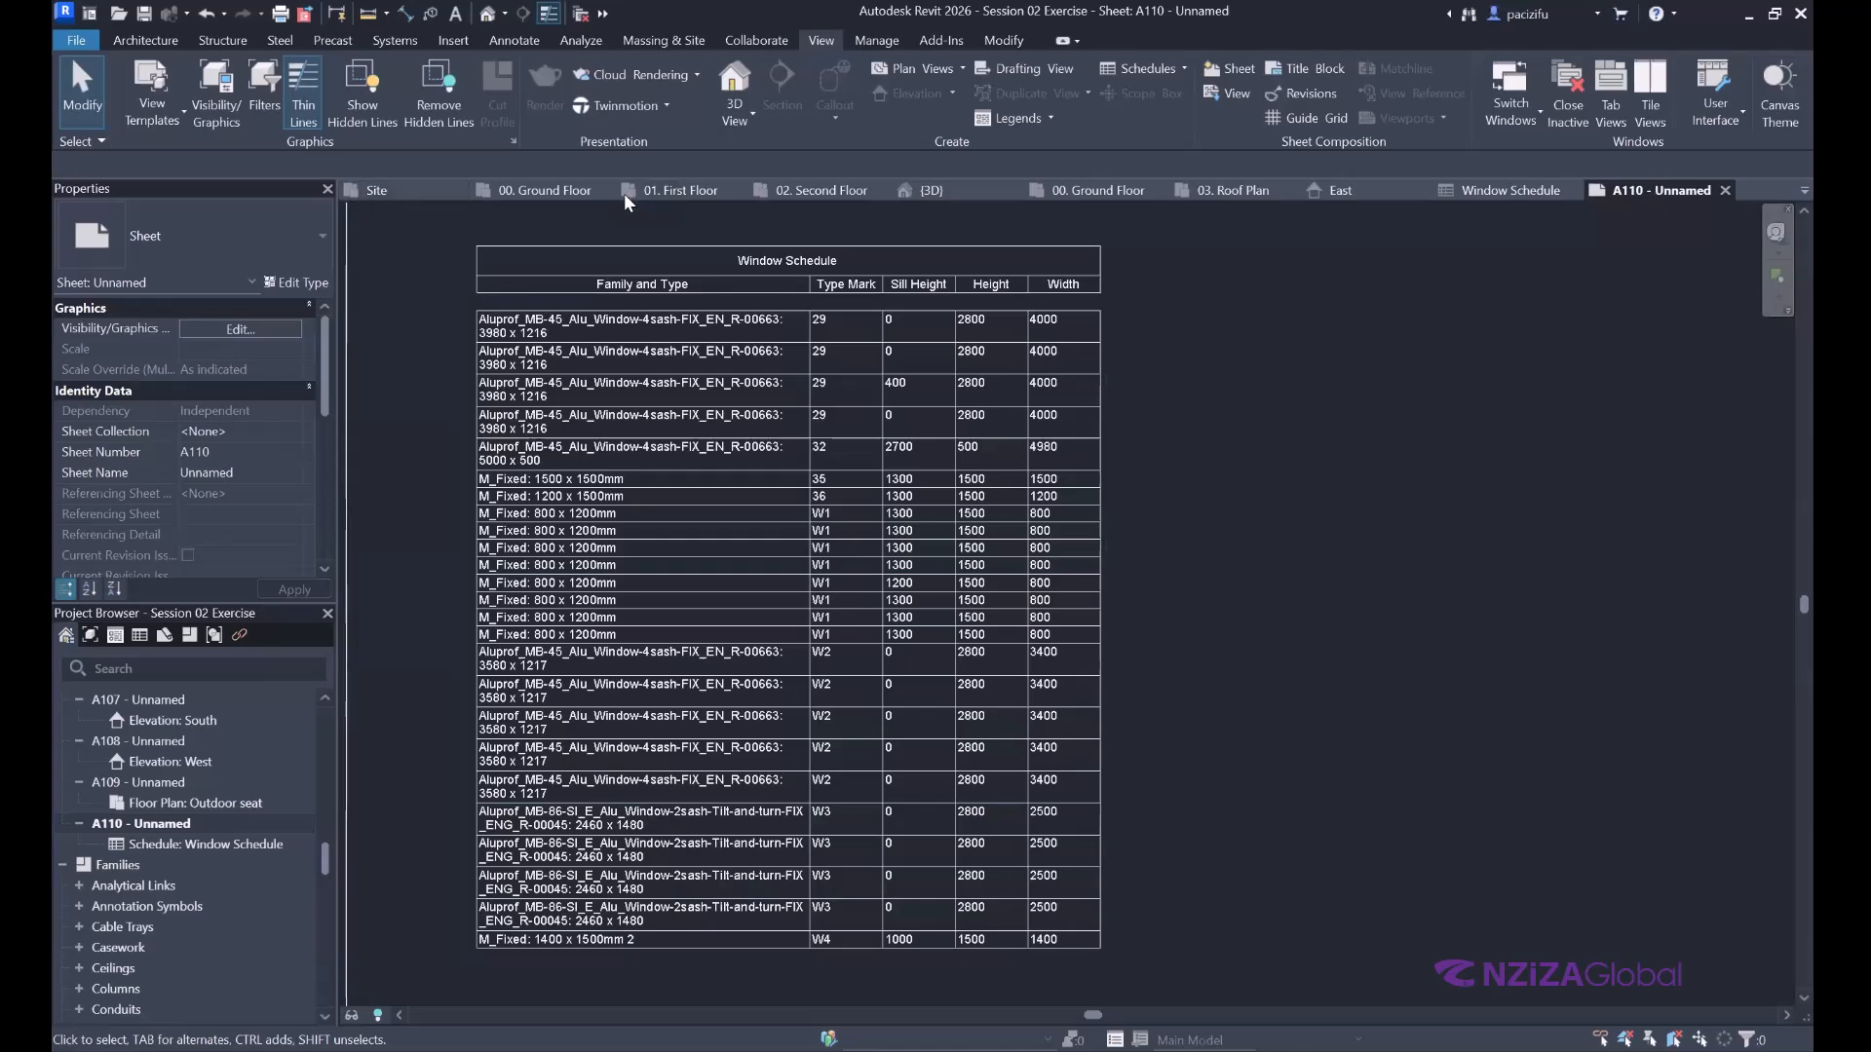
left_click(551, 190)
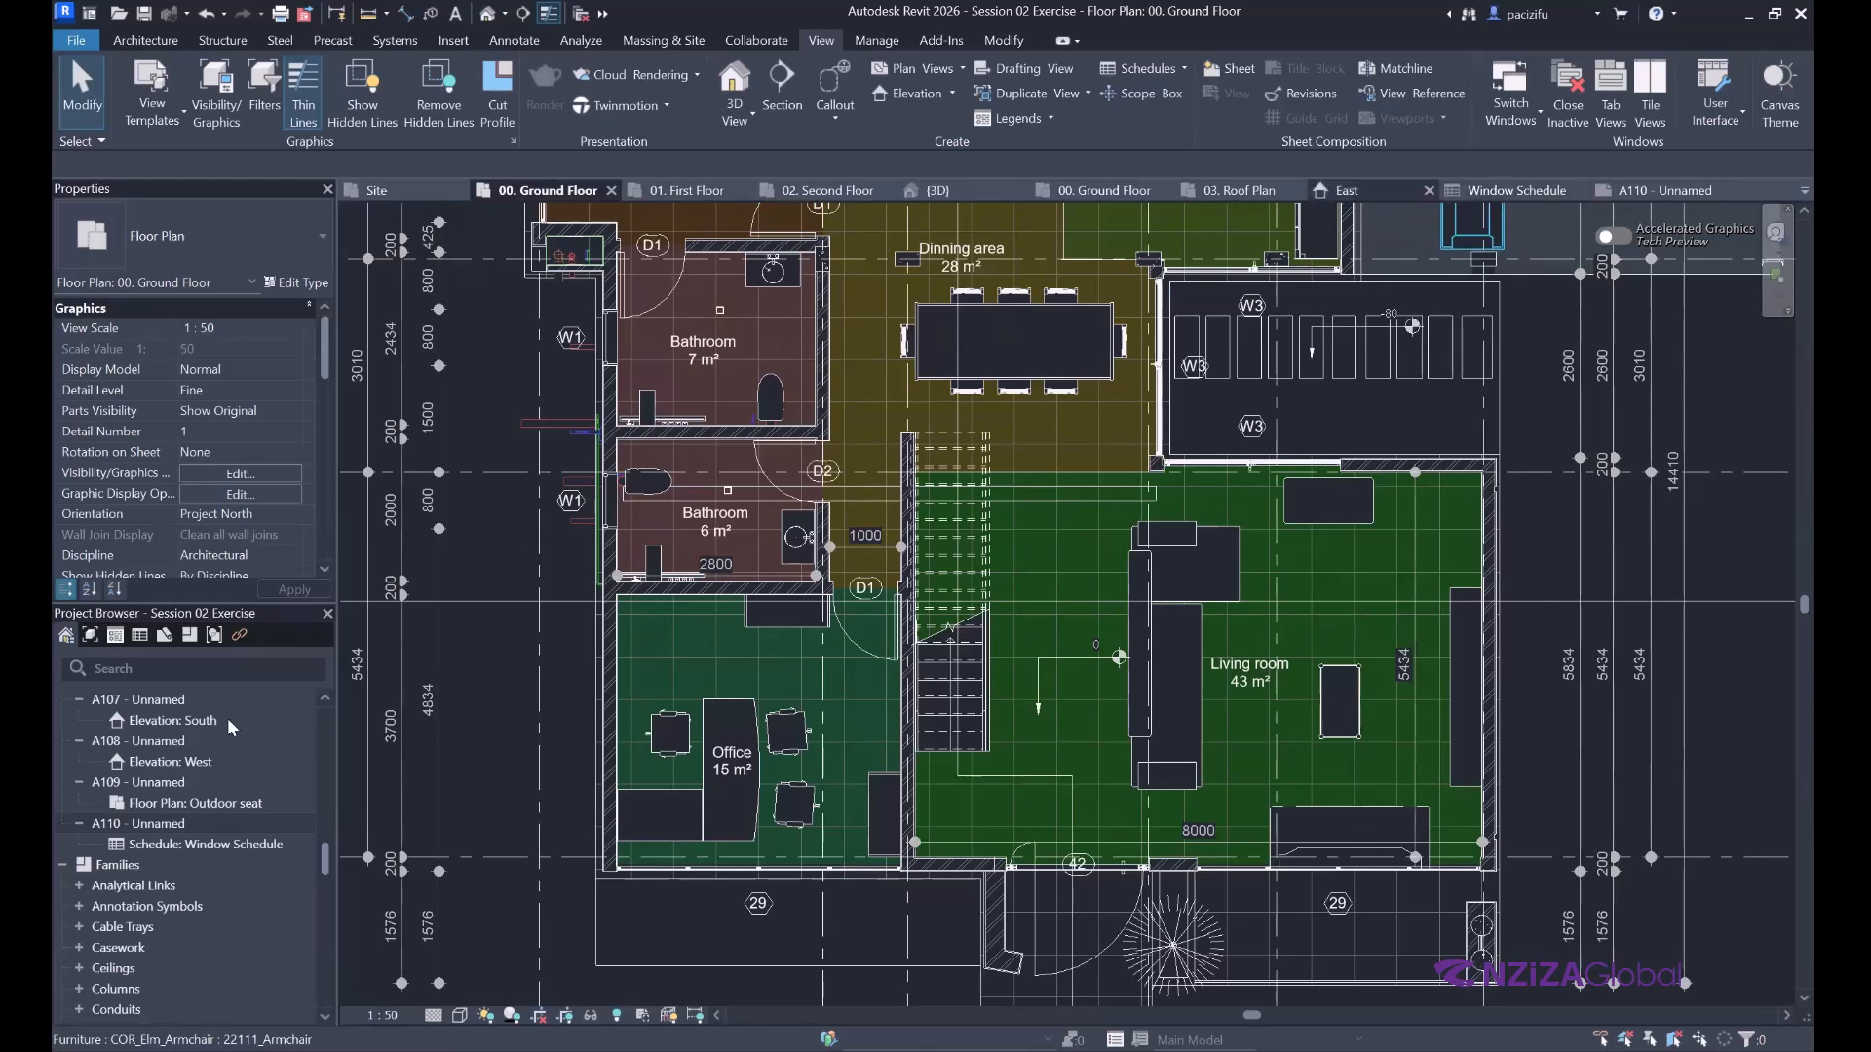
Open the Section 2 and Section 1 building section views, ending on Section 1.
scroll(196, 826, "up", 10)
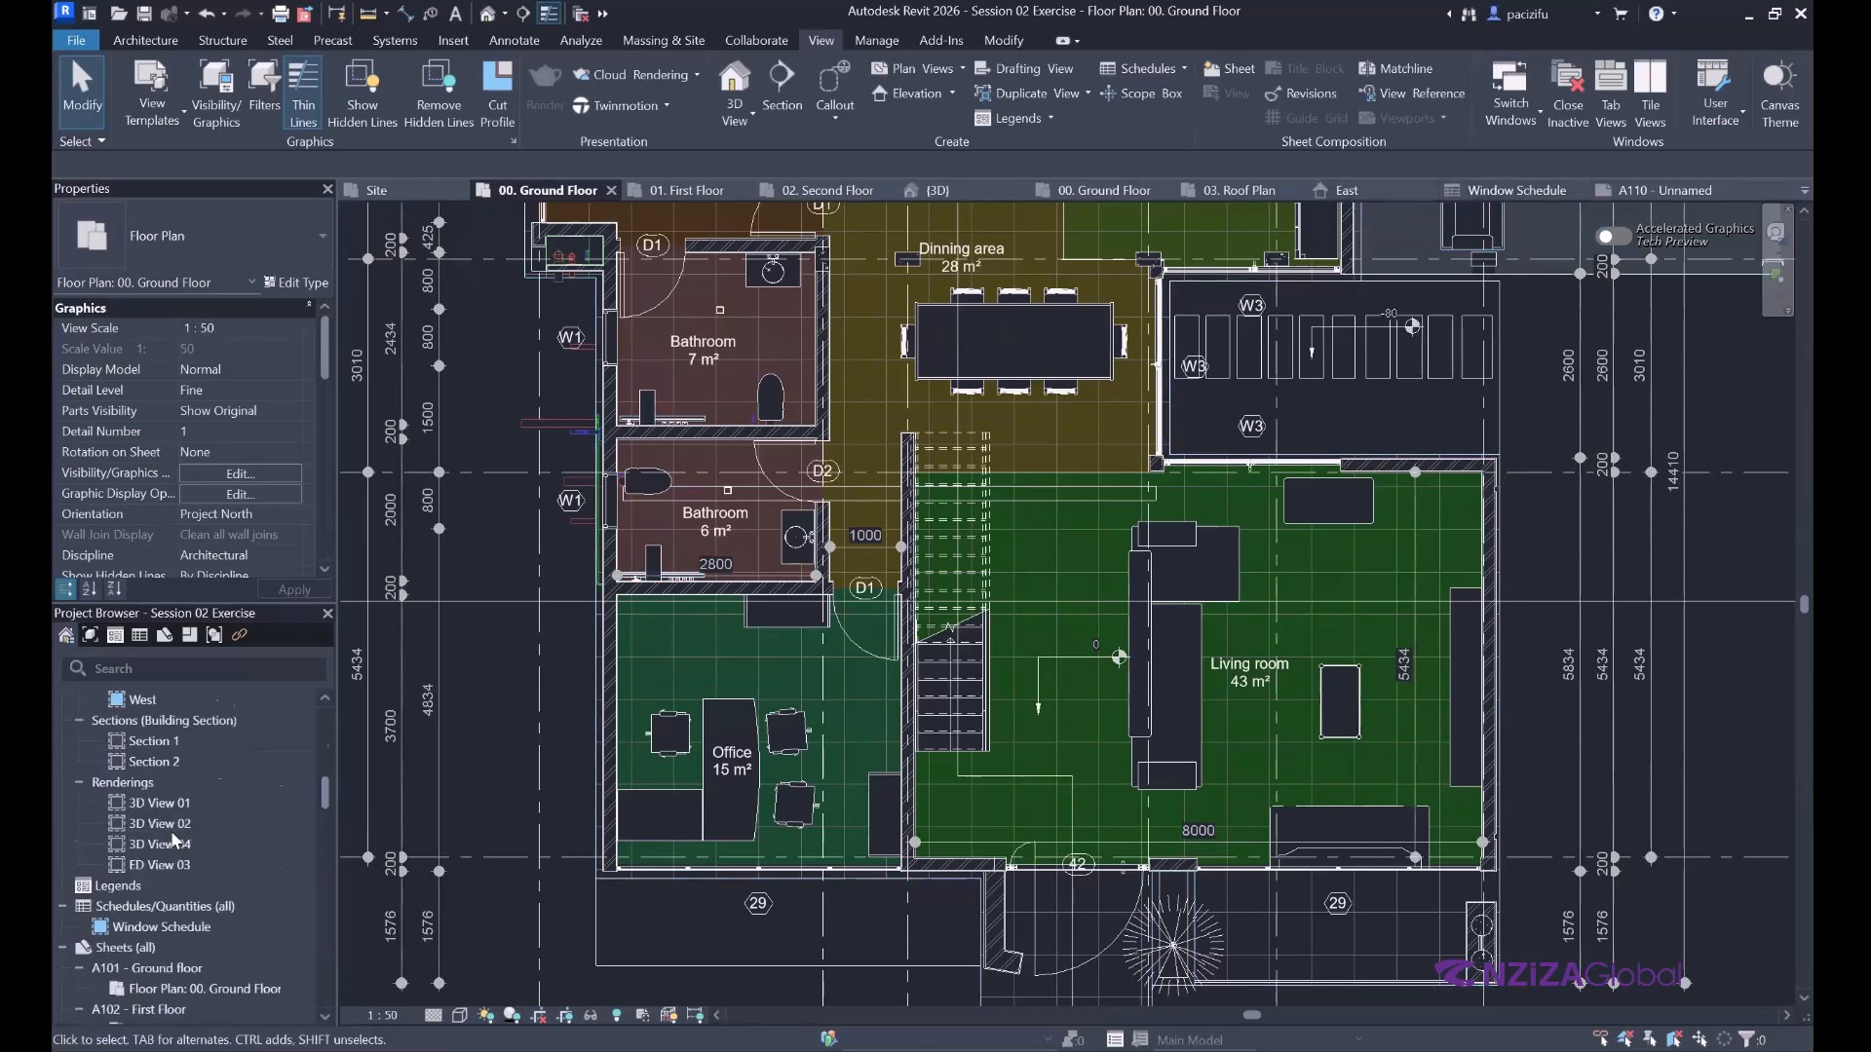
scroll(160, 849, "down", 1)
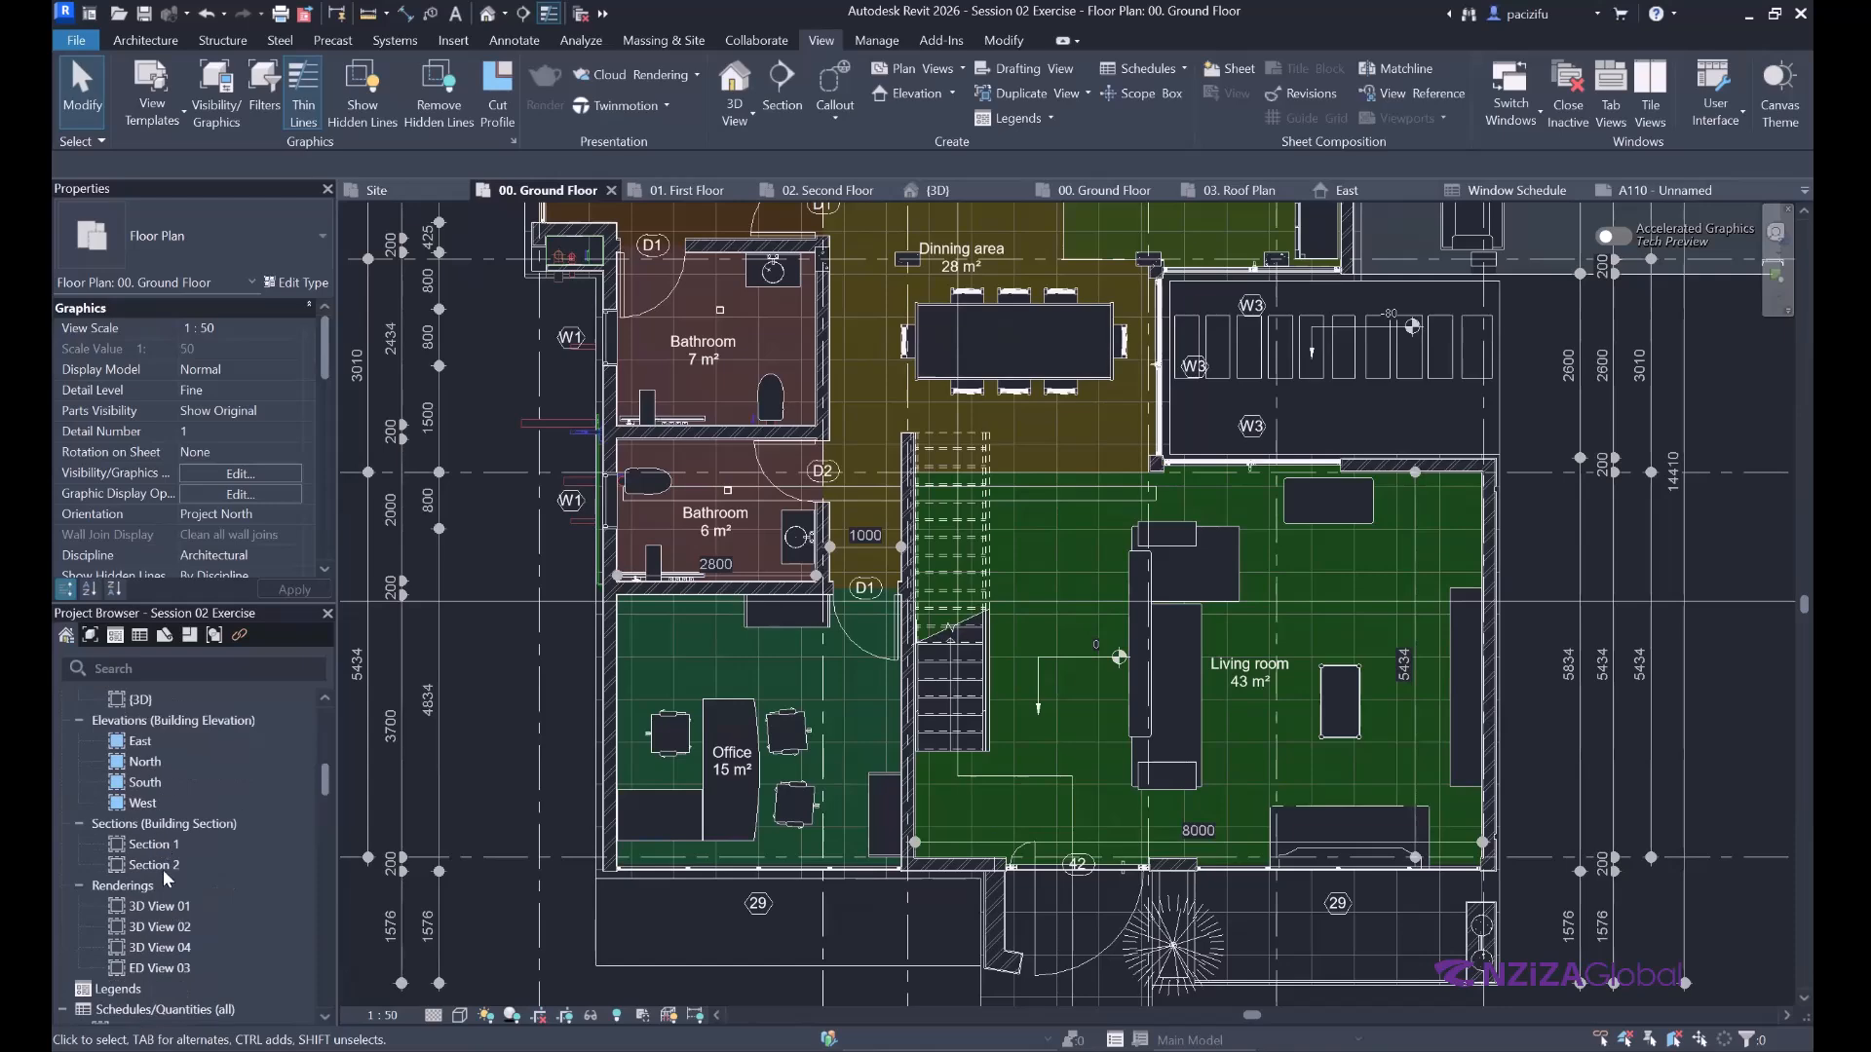
left_click(148, 846)
double_click(146, 863)
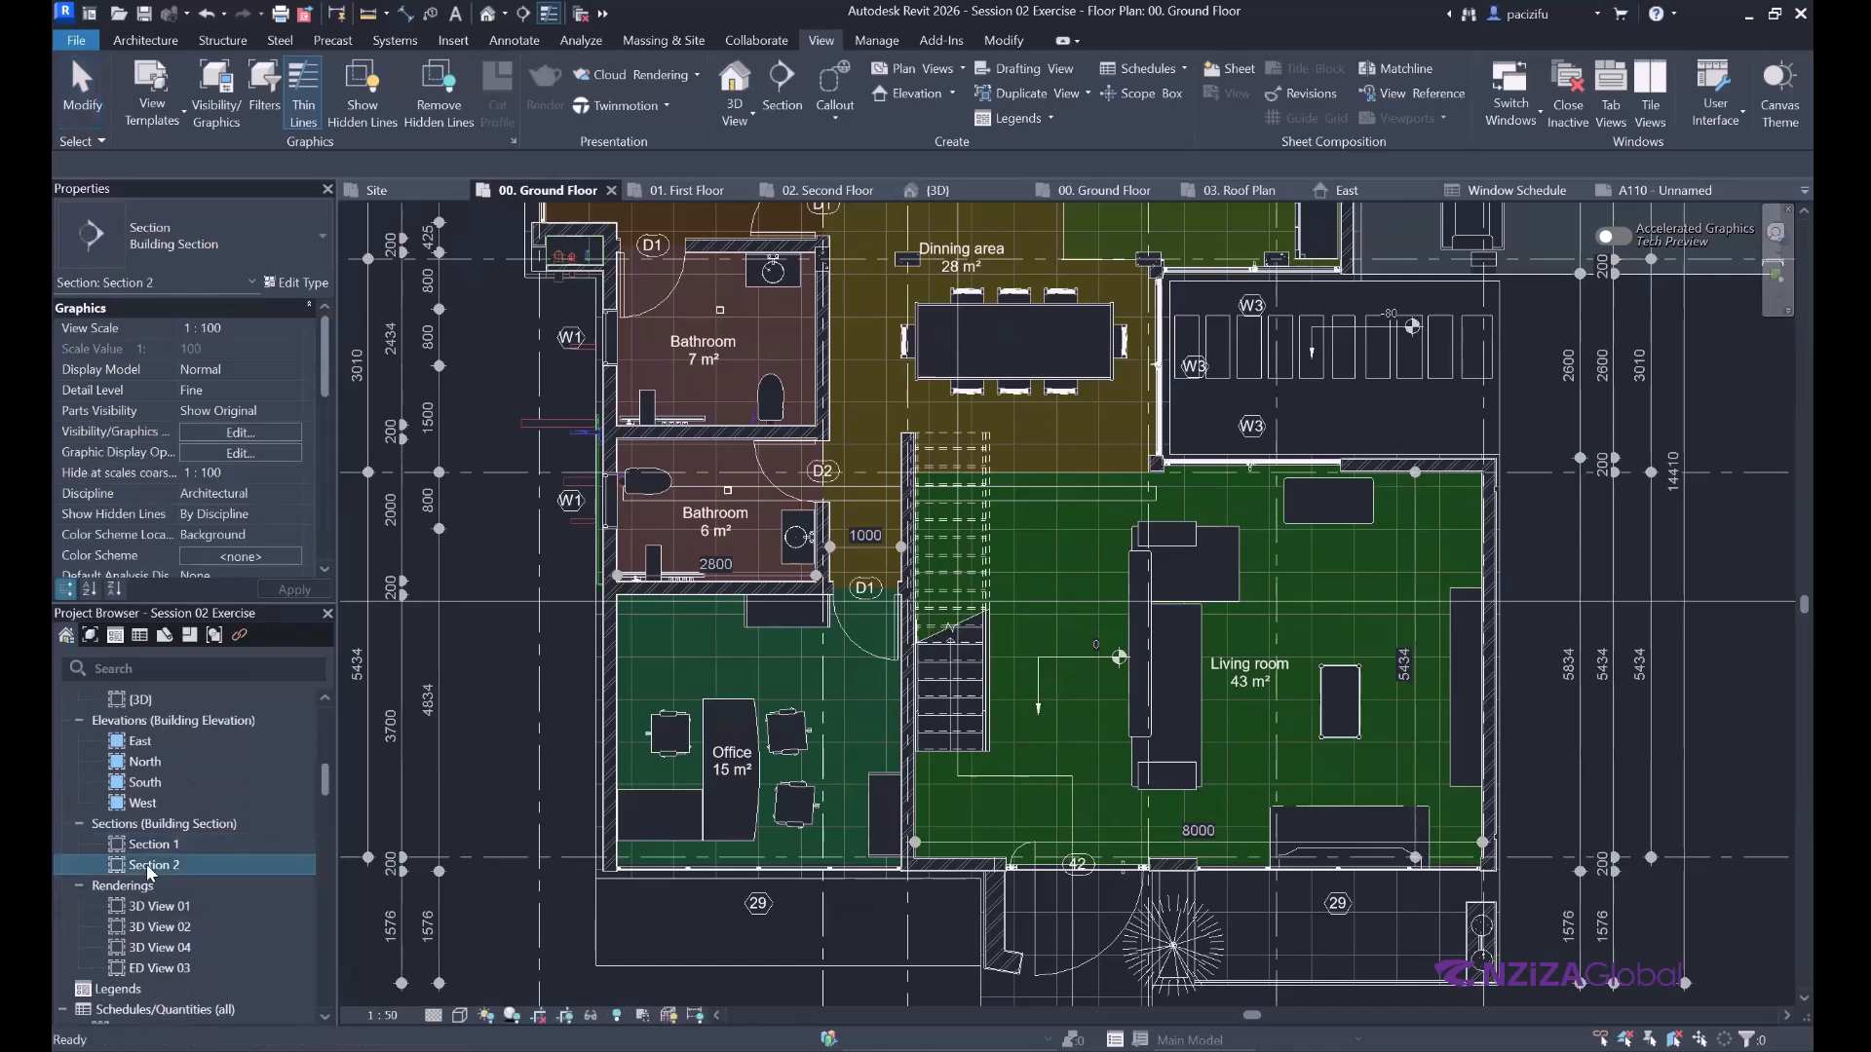
double_click(148, 845)
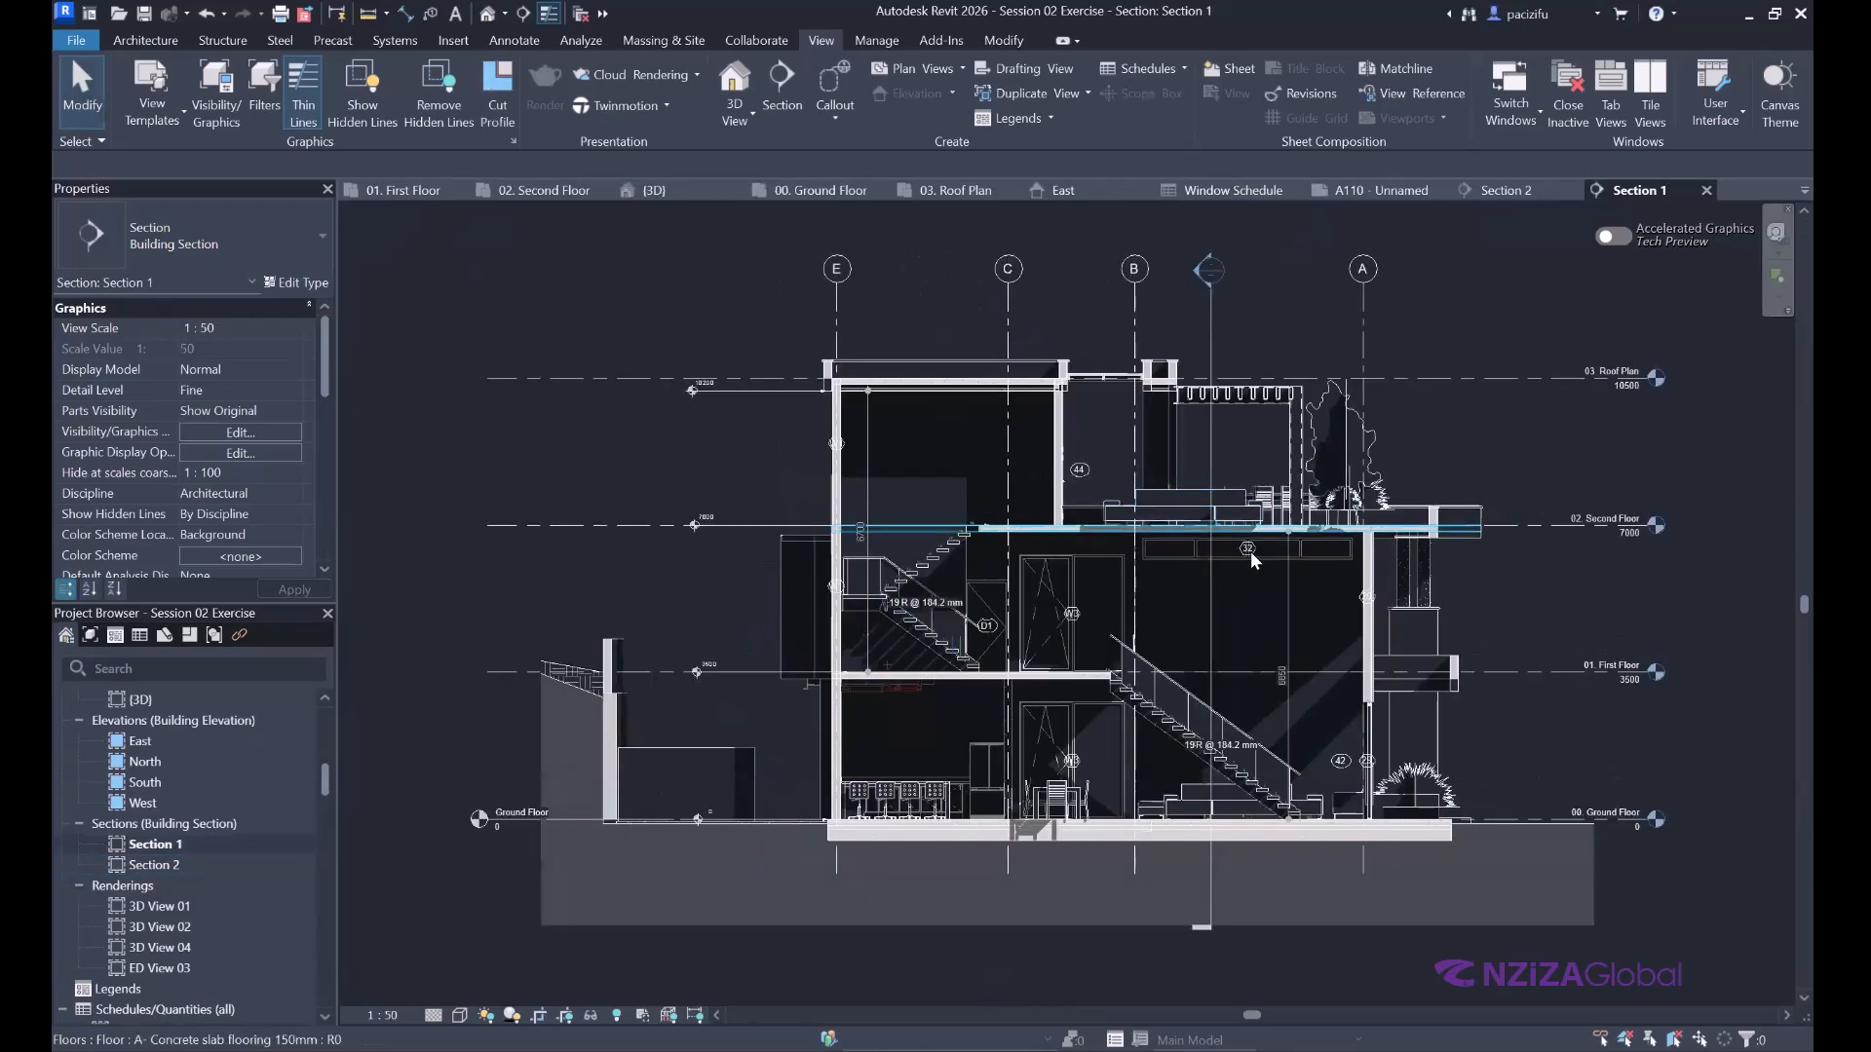
Set the type mark of the long high-level window just below the second floor slab to W6, accepting the type parameter change.
scroll(1249, 551, "up", 2)
scroll(1233, 562, "up", 5)
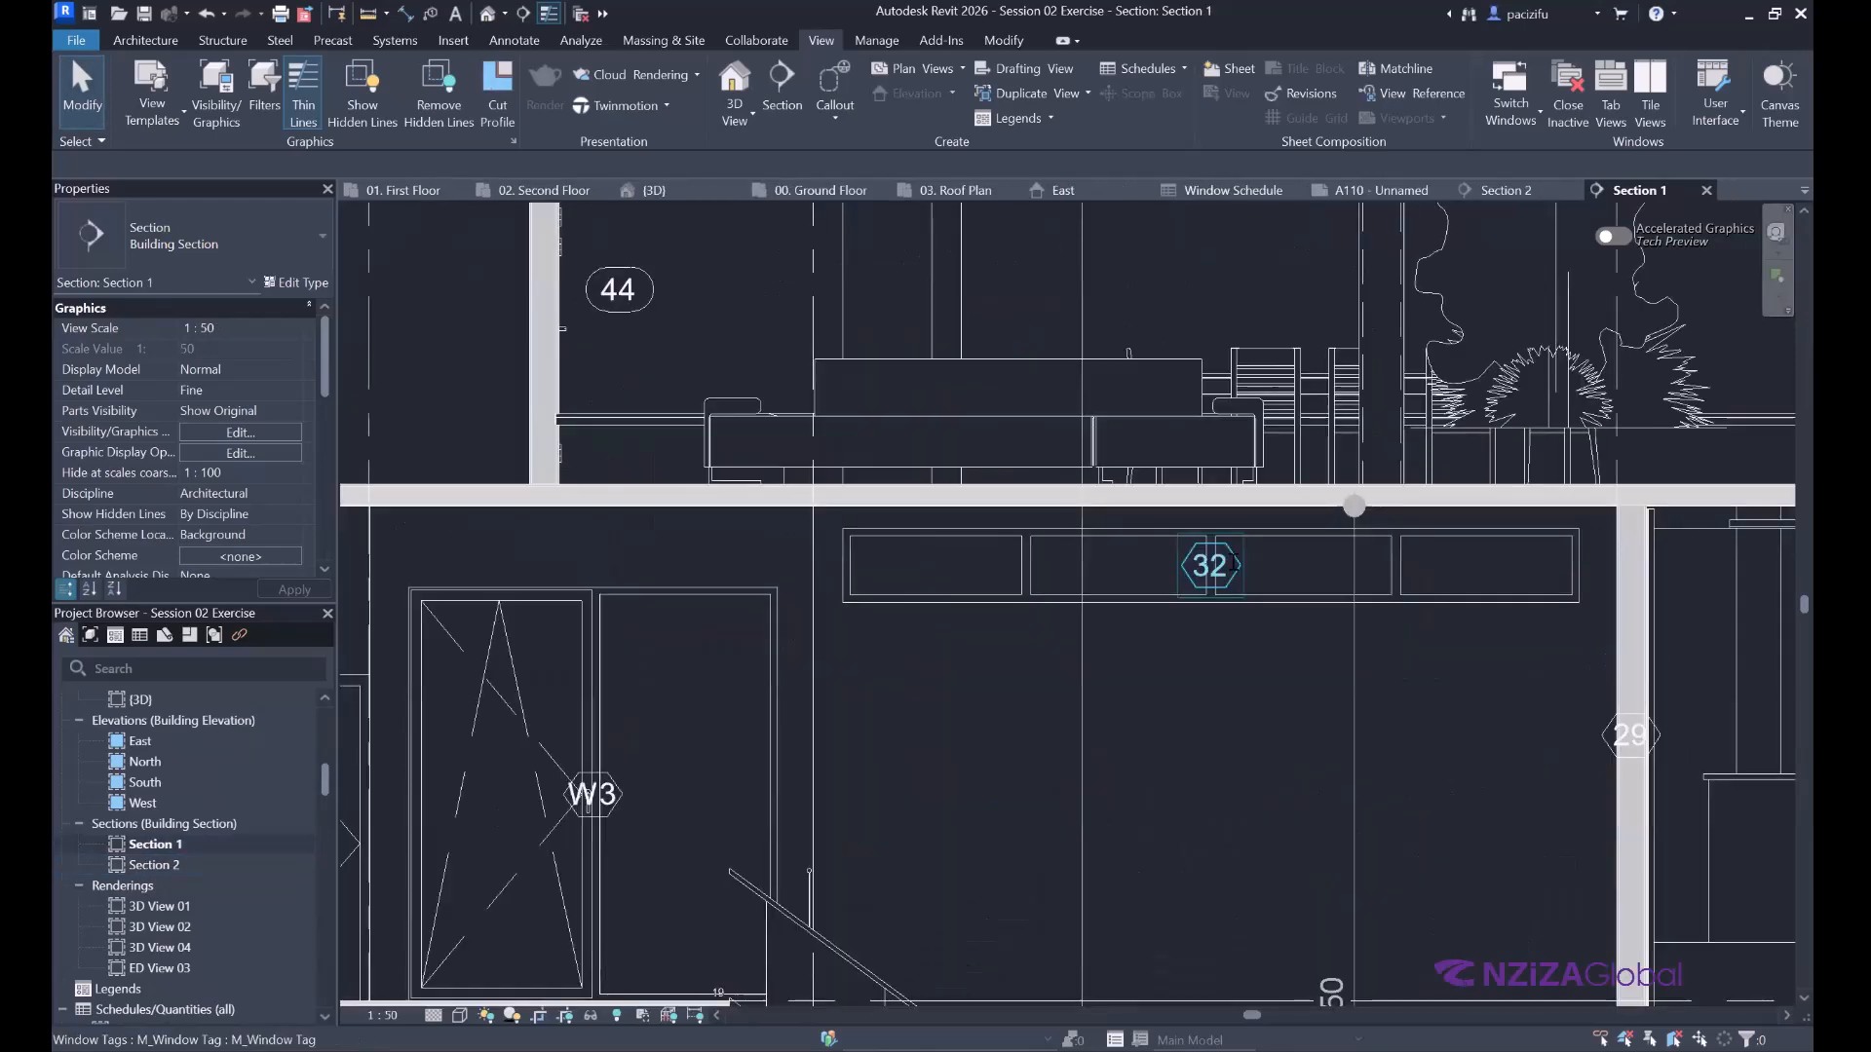
scroll(1234, 562, "up", 2)
left_click(1231, 561)
left_click(1232, 559)
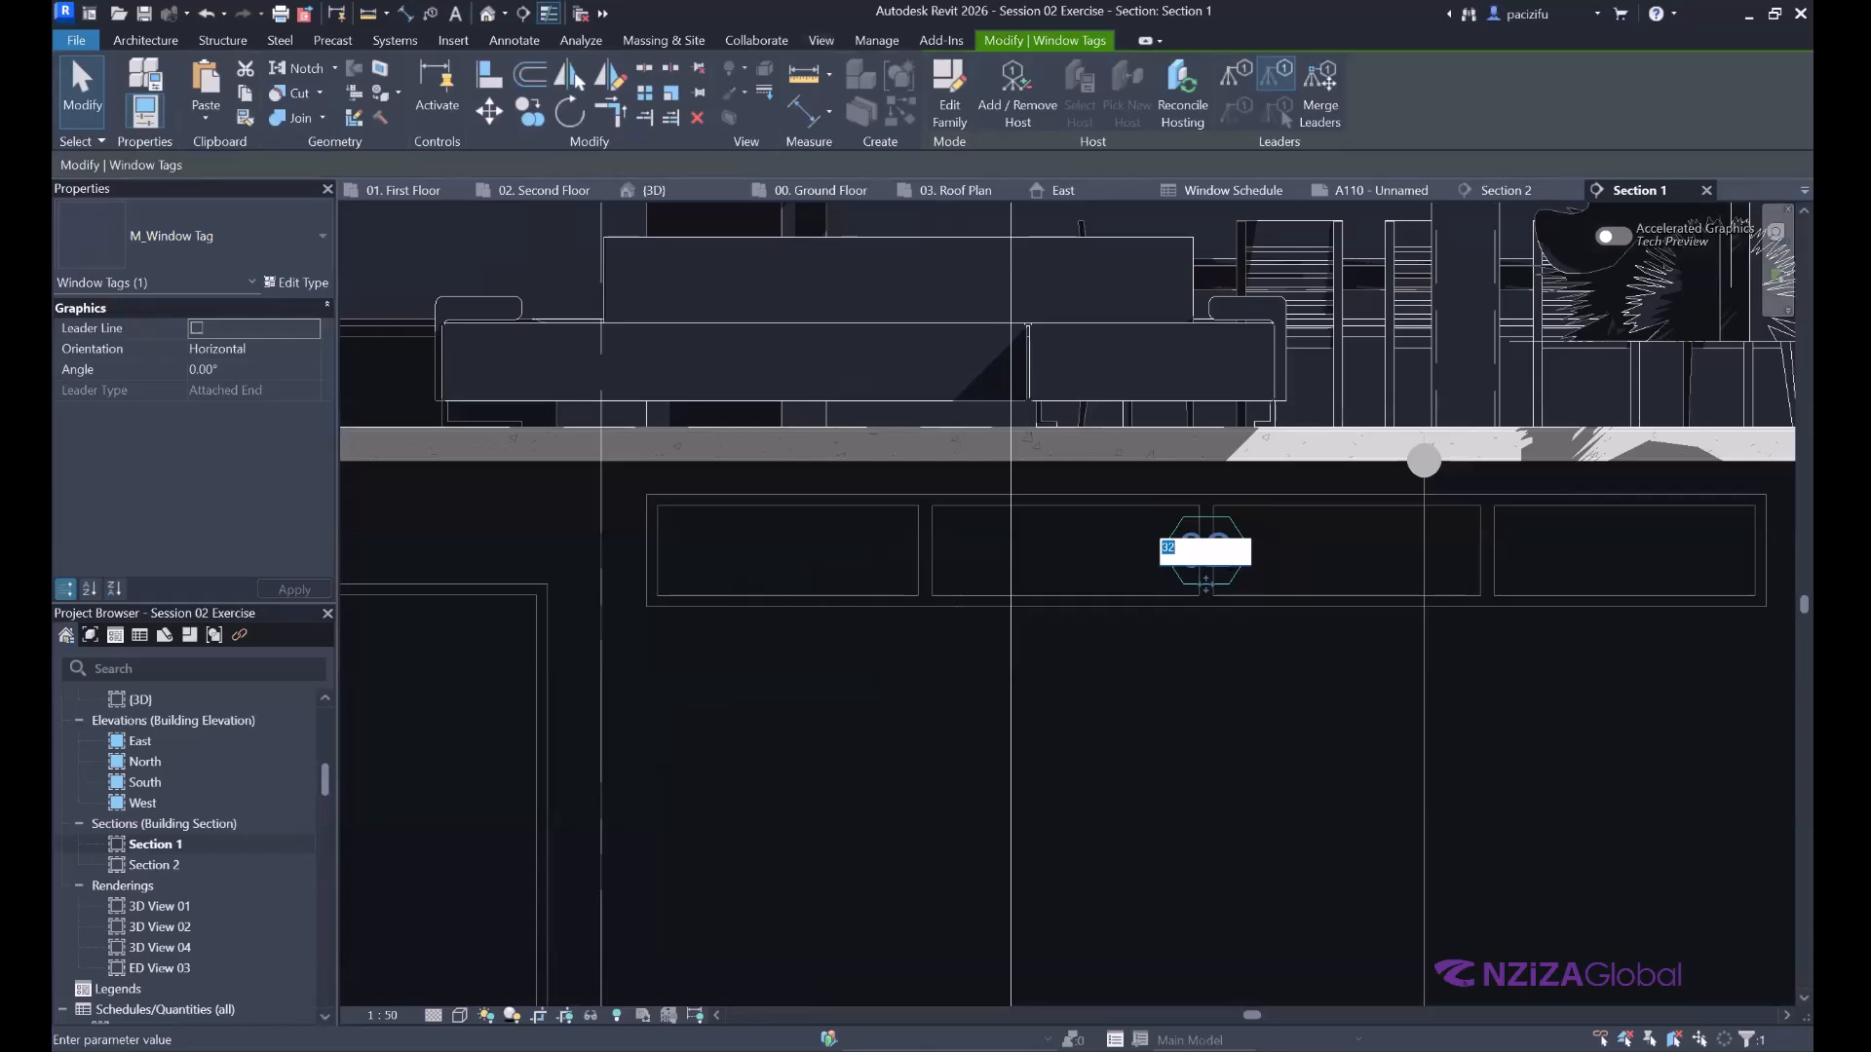
type("W6")
left_click(1001, 547)
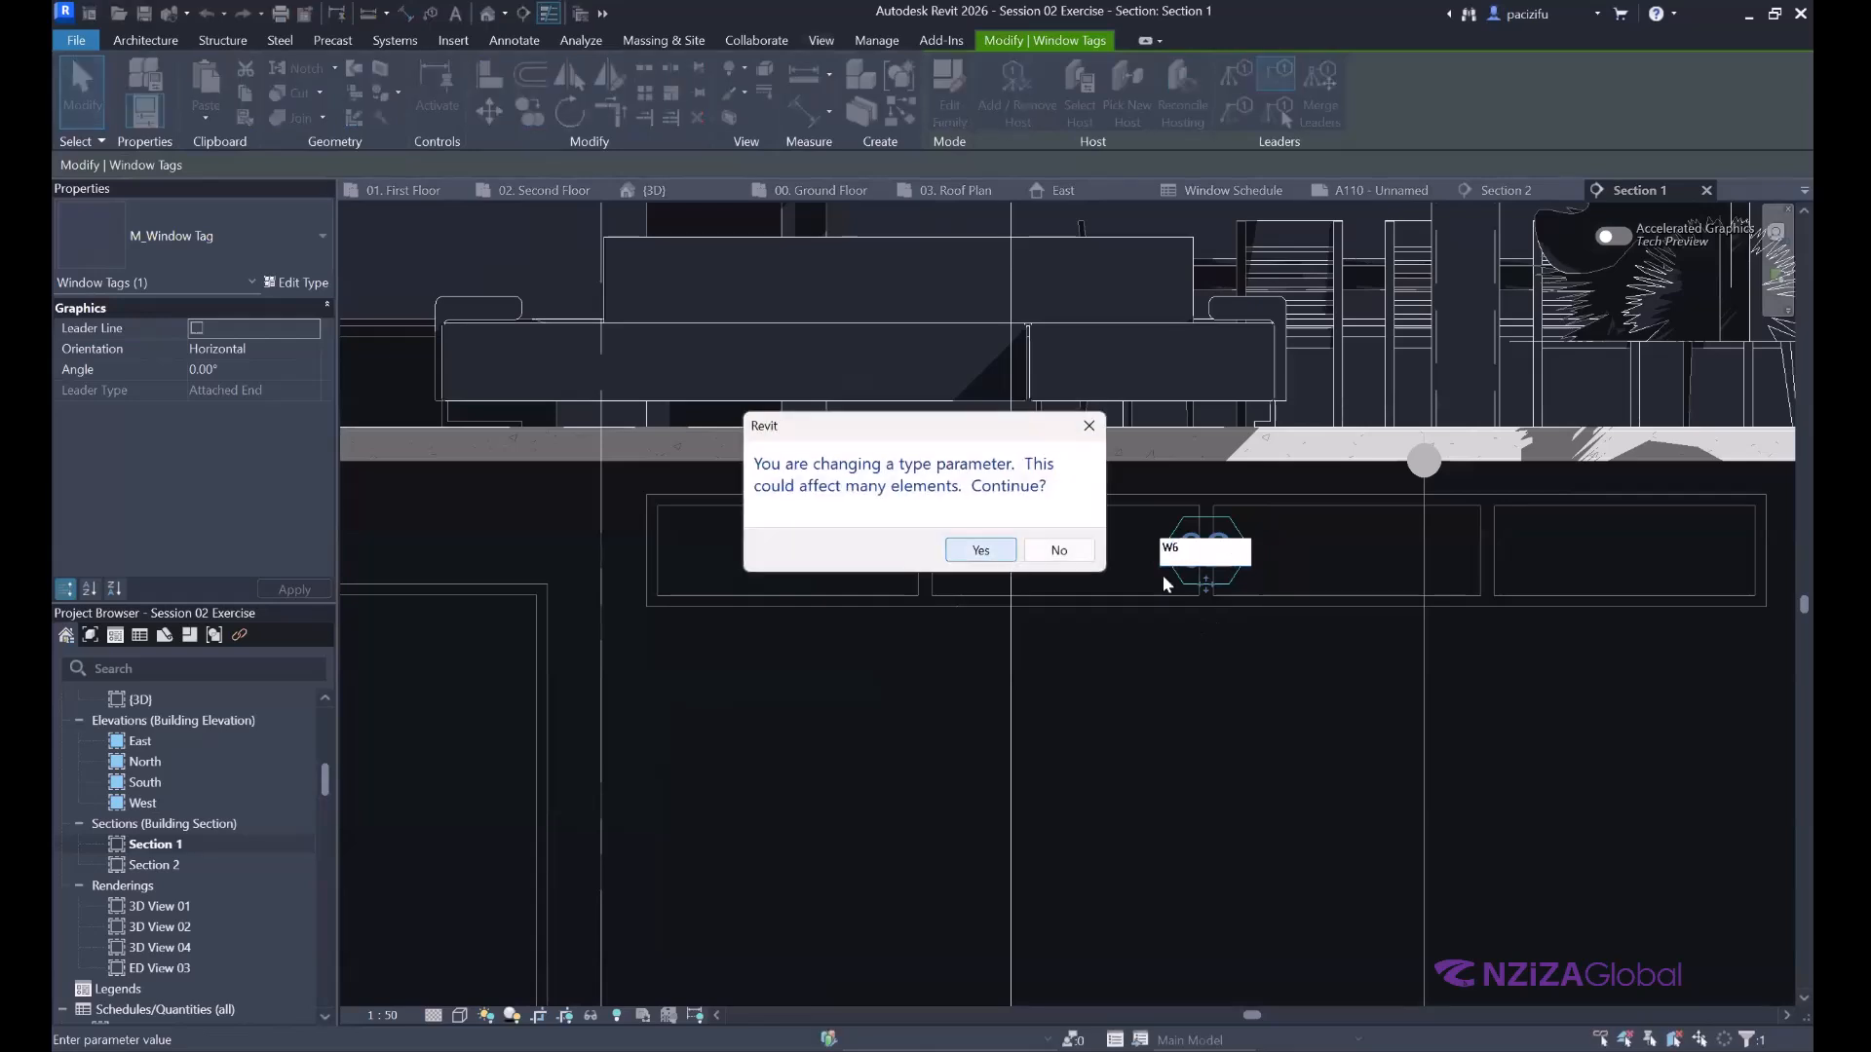
left_click(977, 549)
scroll(1336, 606, "down", 5)
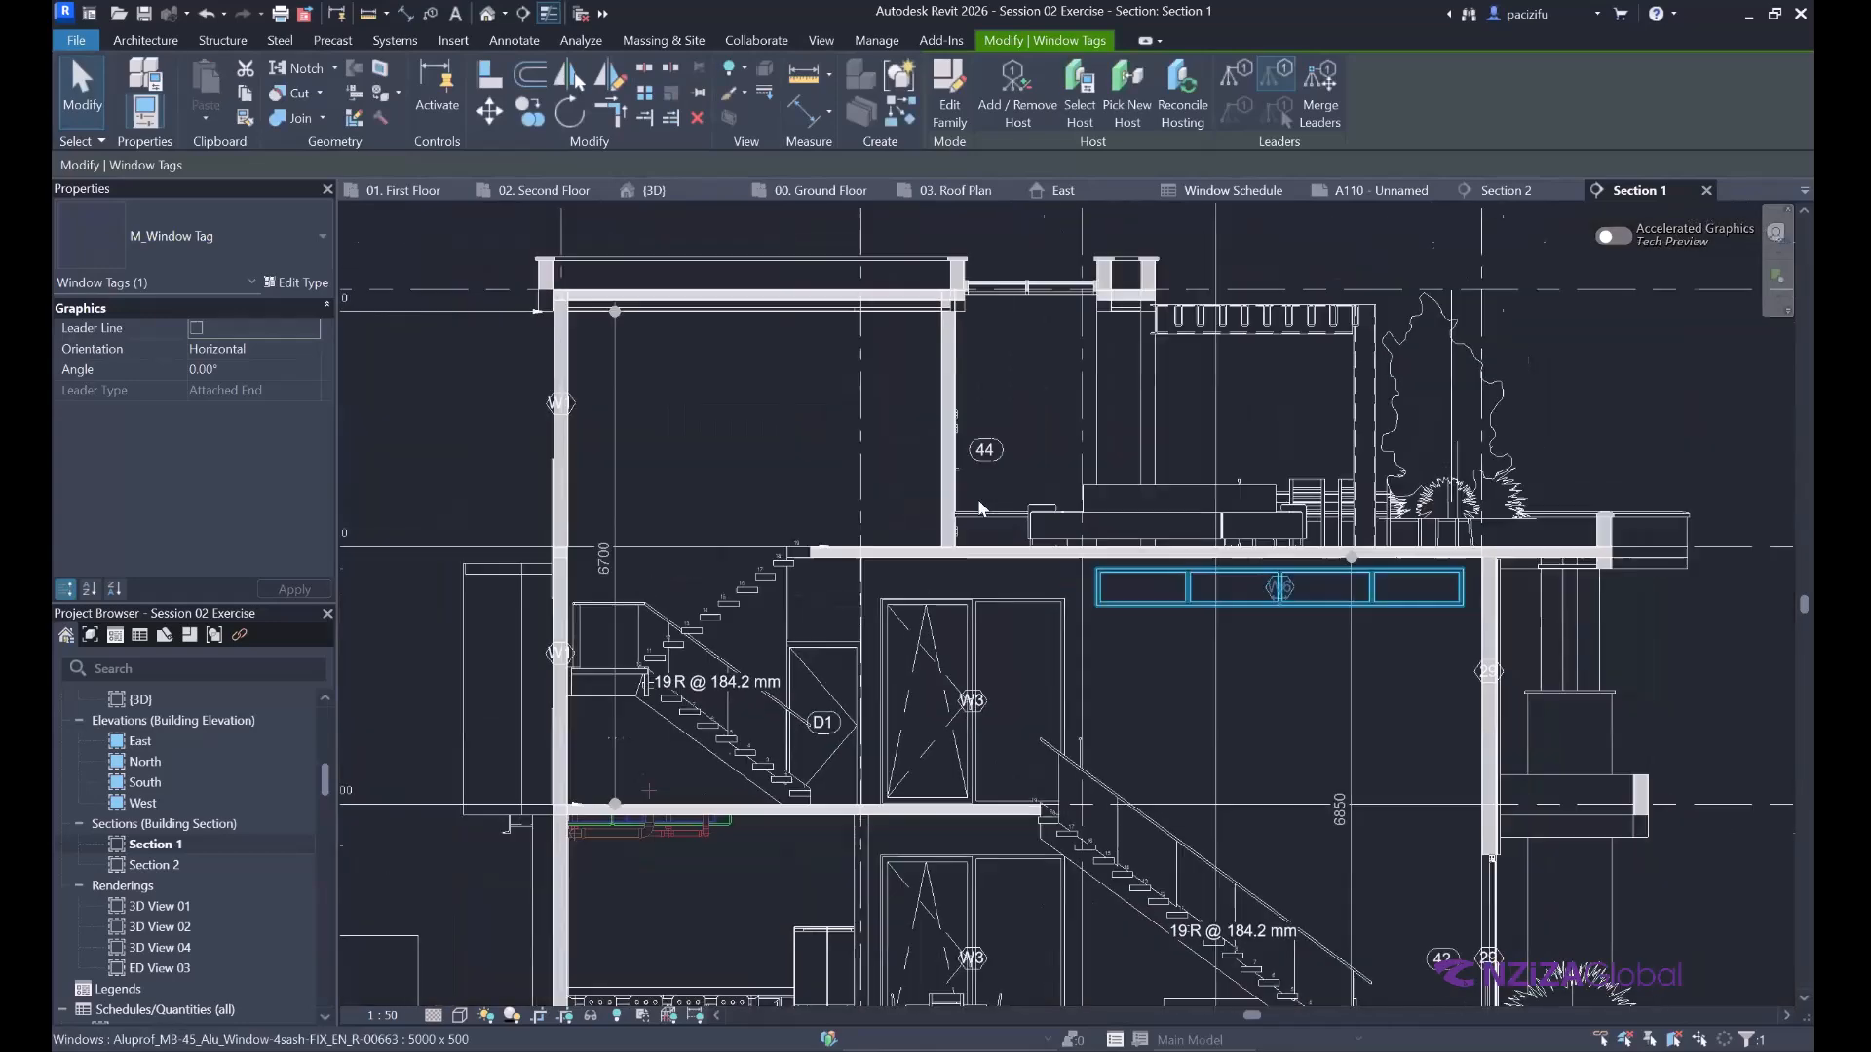
left_click(979, 507)
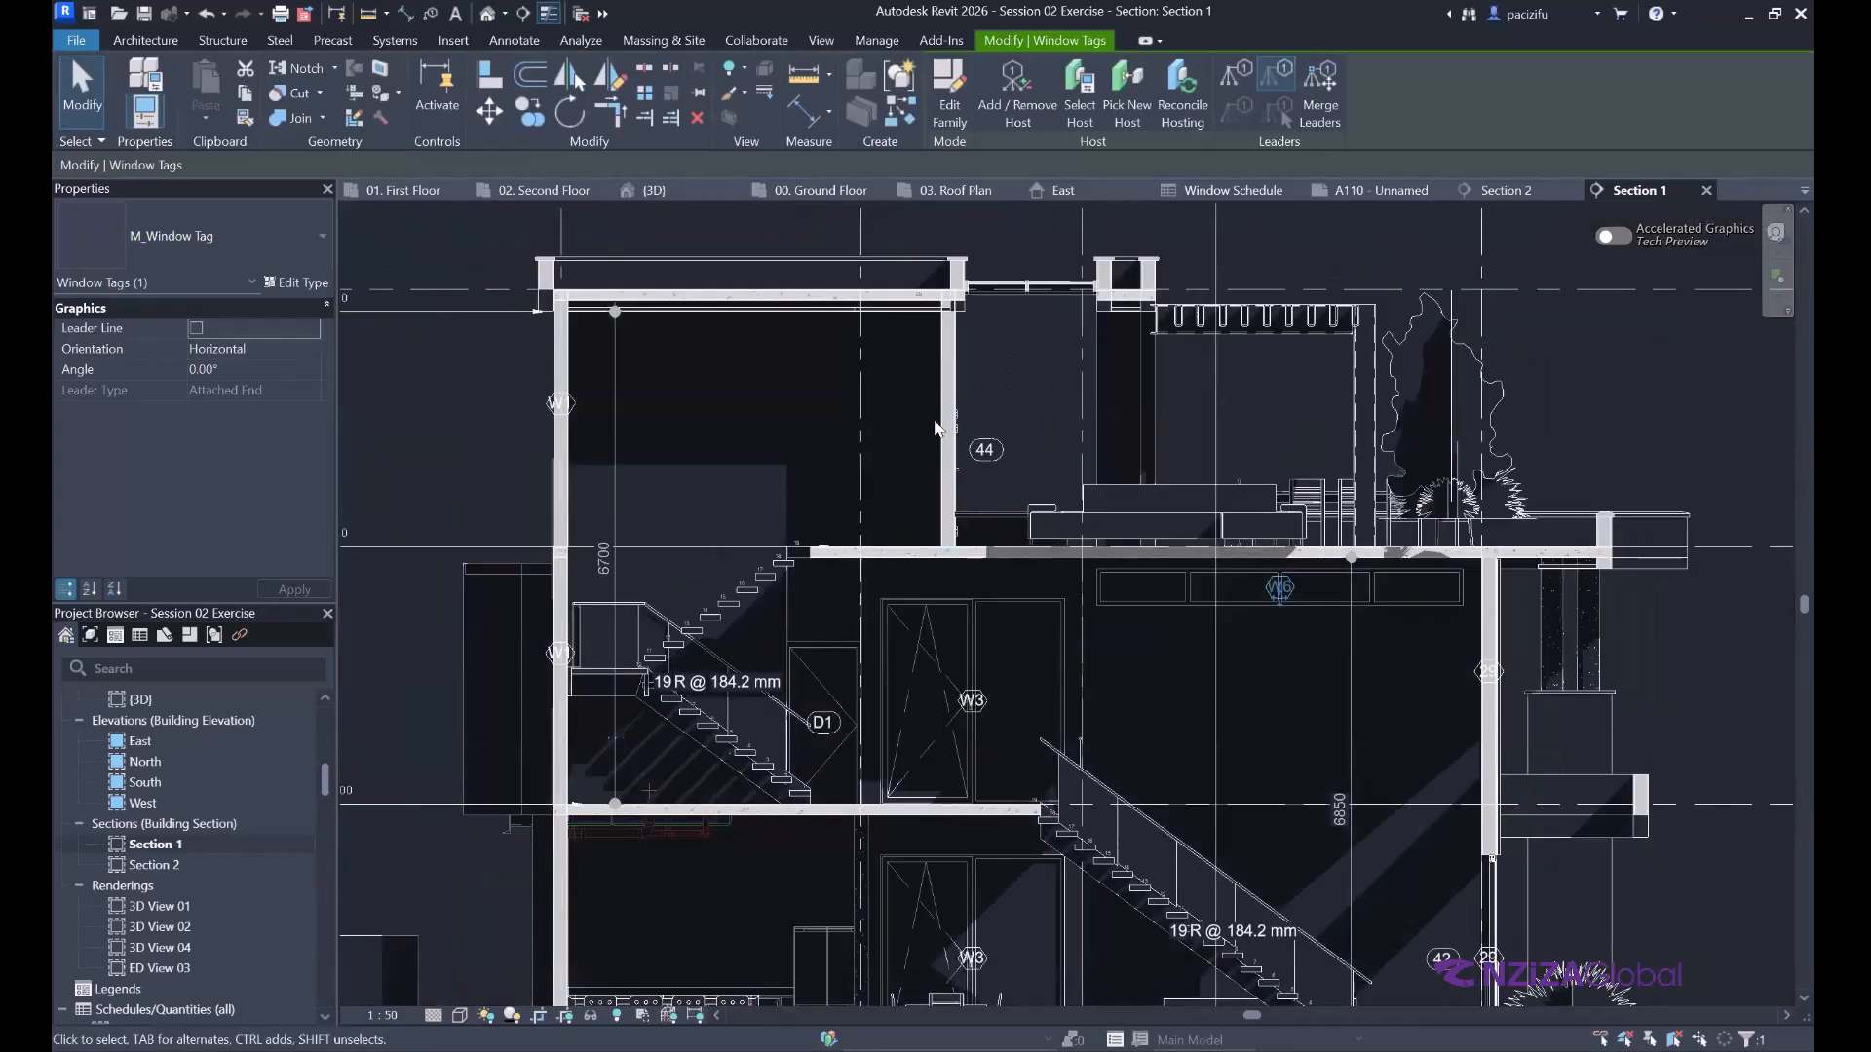
Set the type mark of the ground floor window tag beside door tag 42 to W7 and accept the type parameter change.
scroll(933, 469, "down", 2)
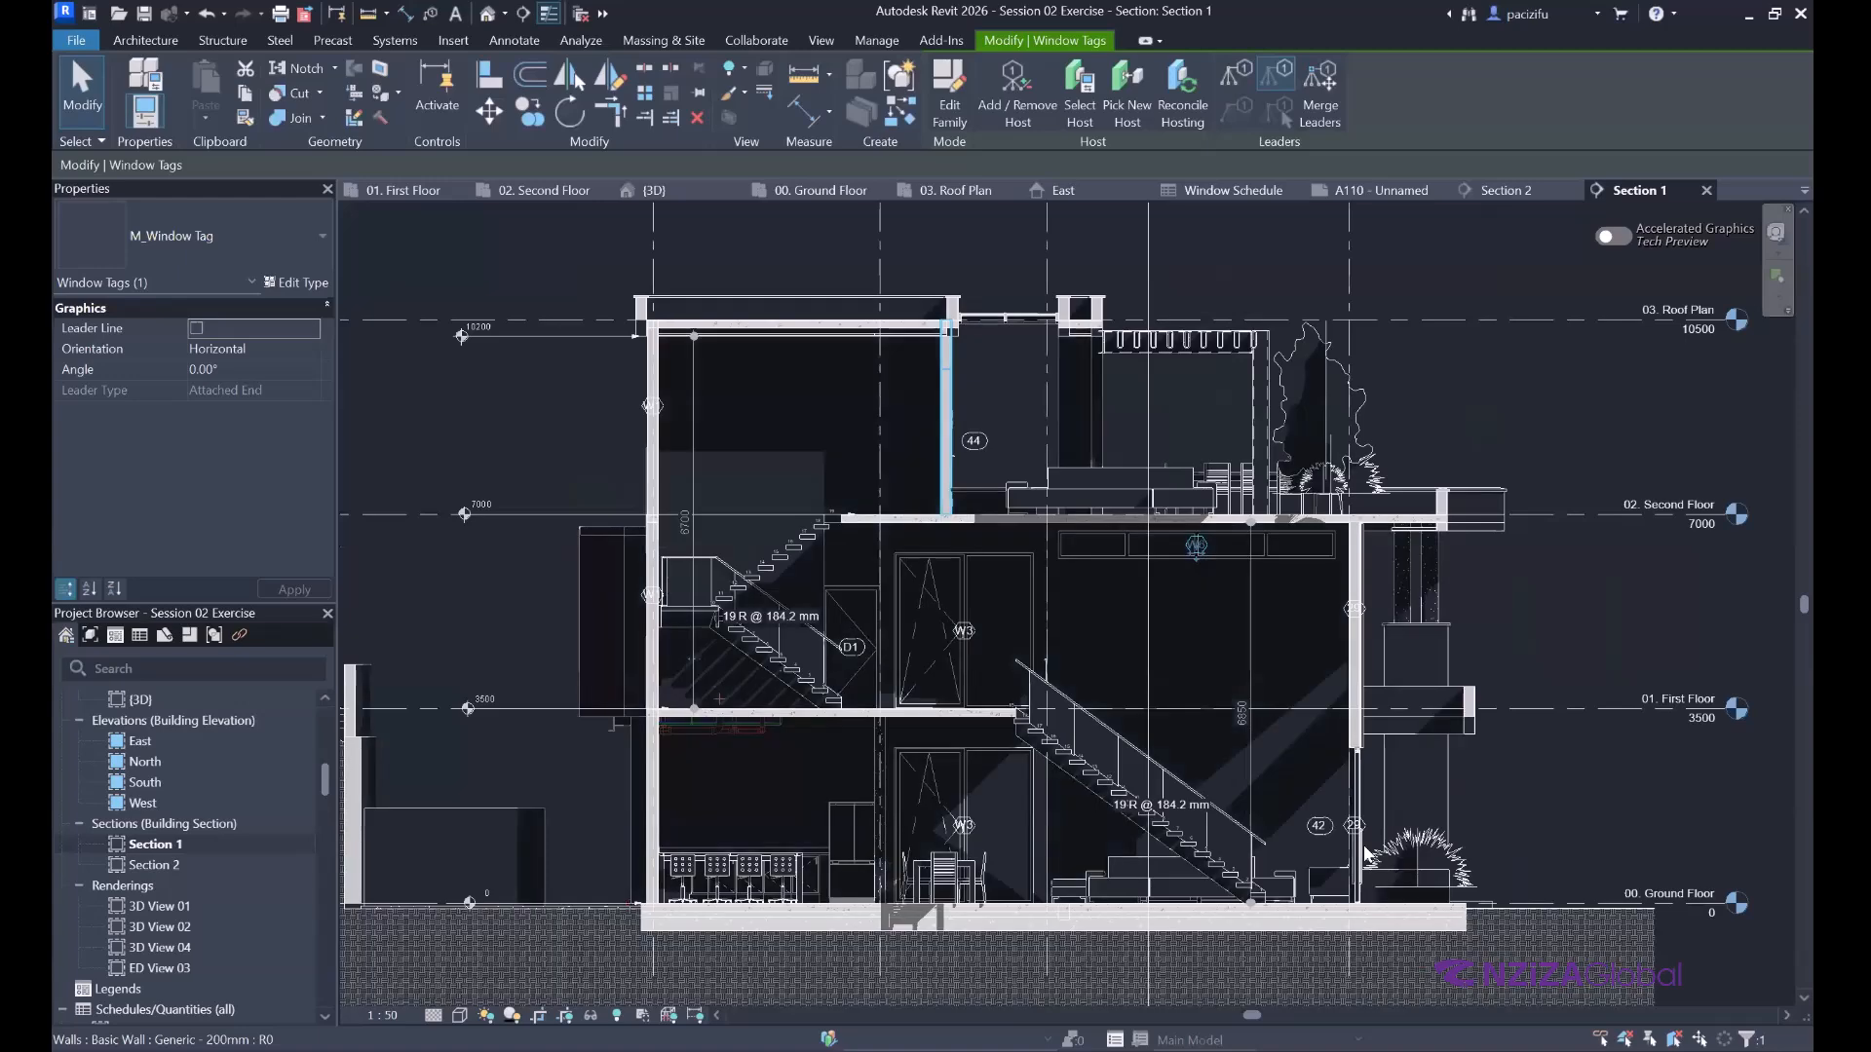
scroll(1365, 854, "up", 3)
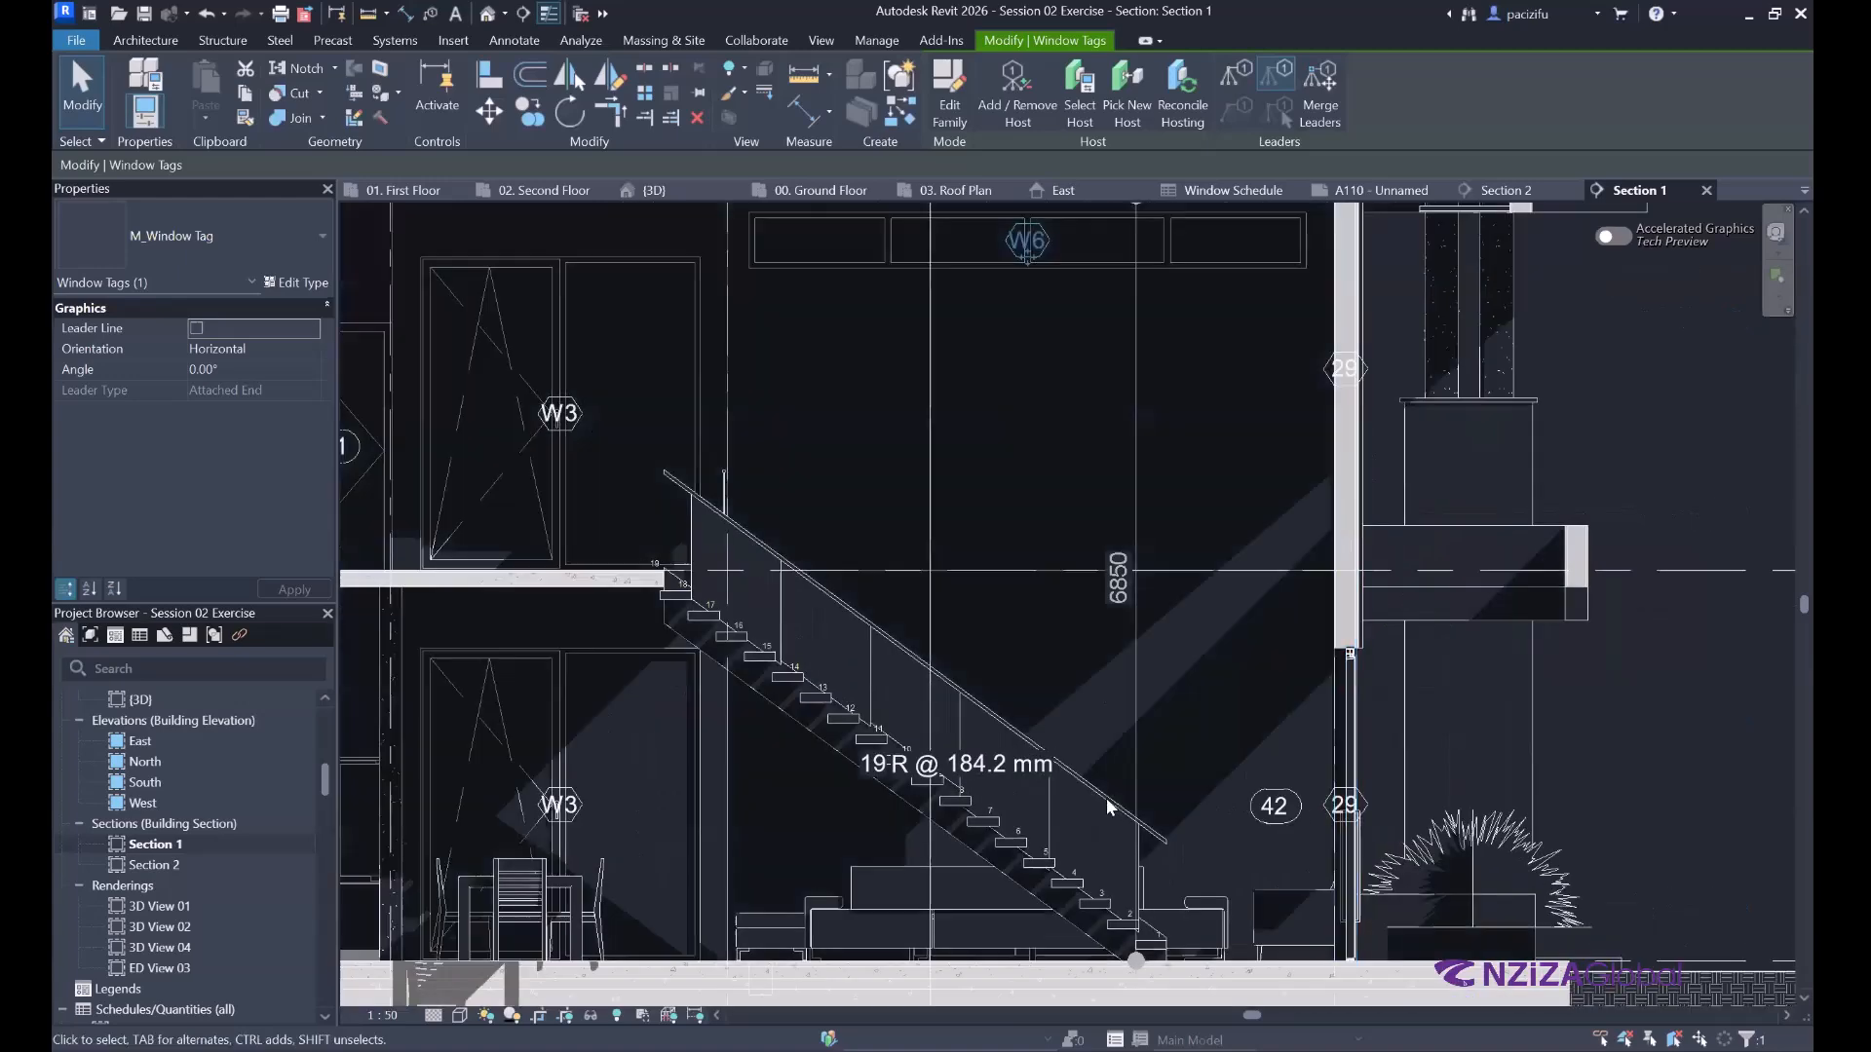
scroll(1106, 798, "down", 2)
scroll(902, 799, "up", 3)
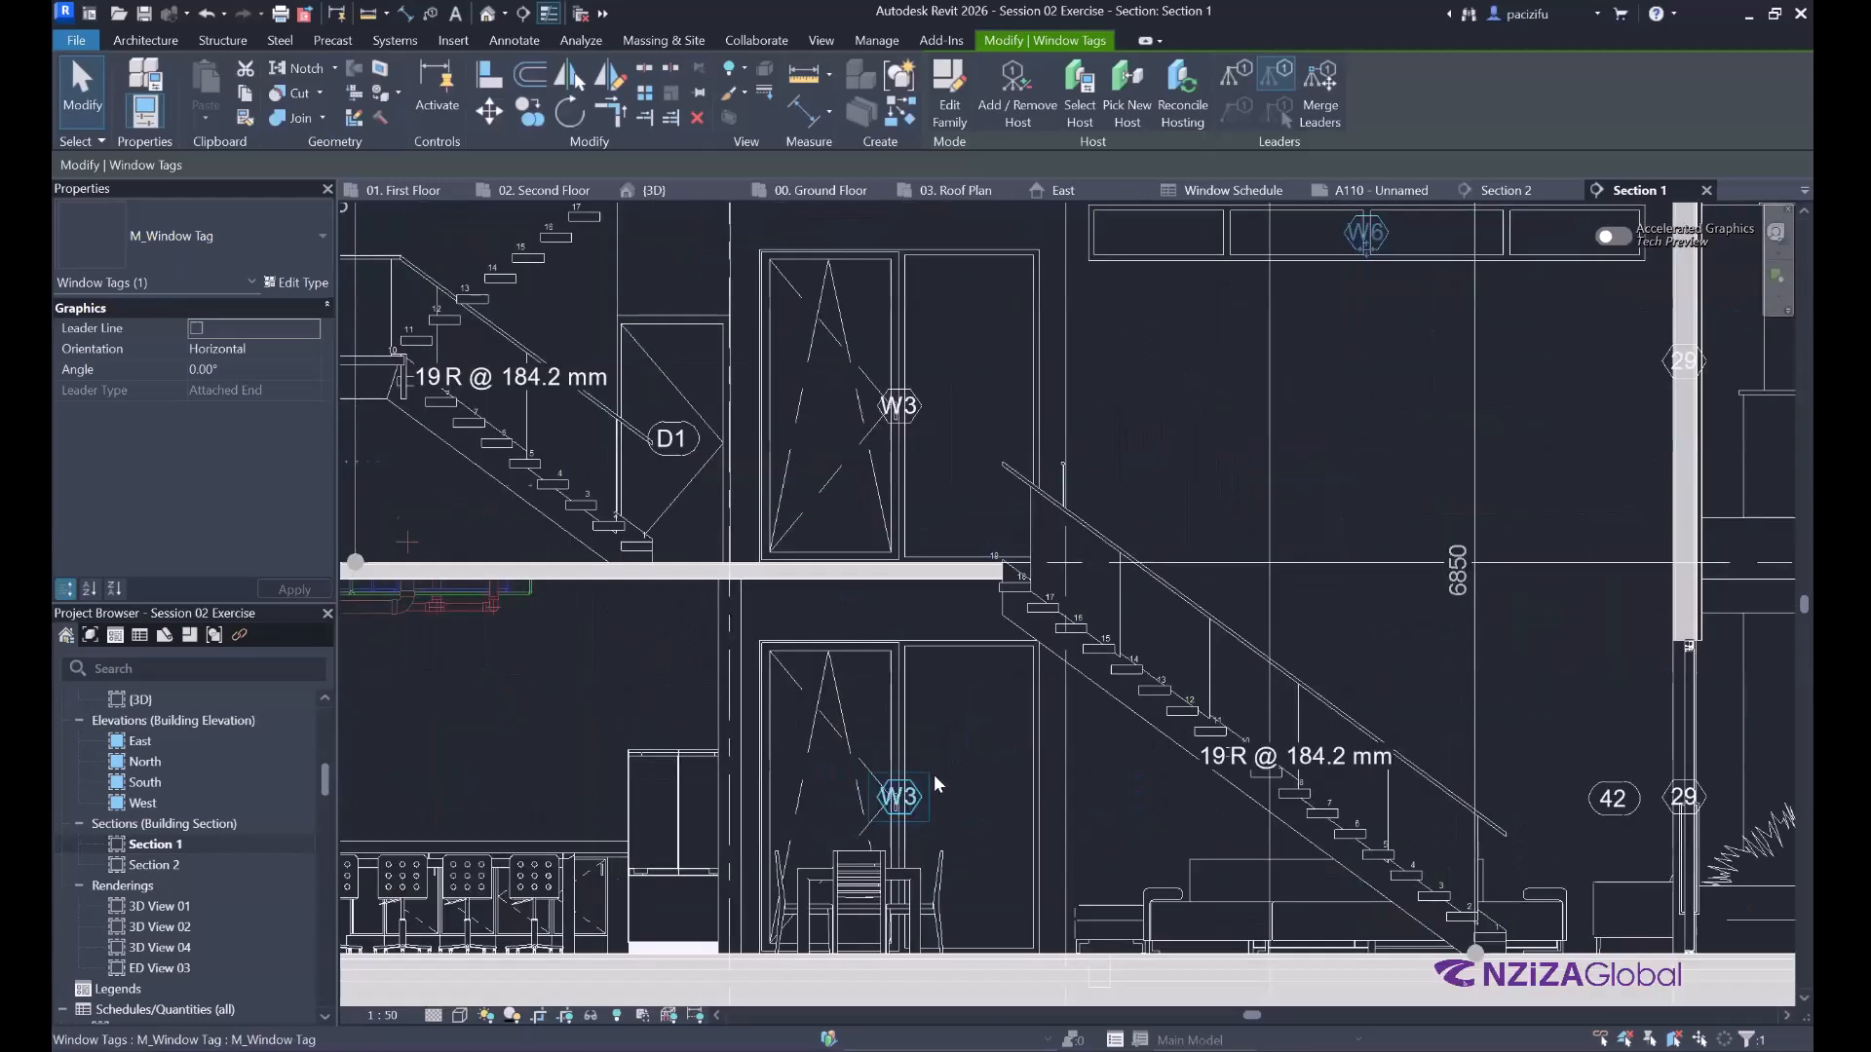
scroll(933, 774, "up", 3)
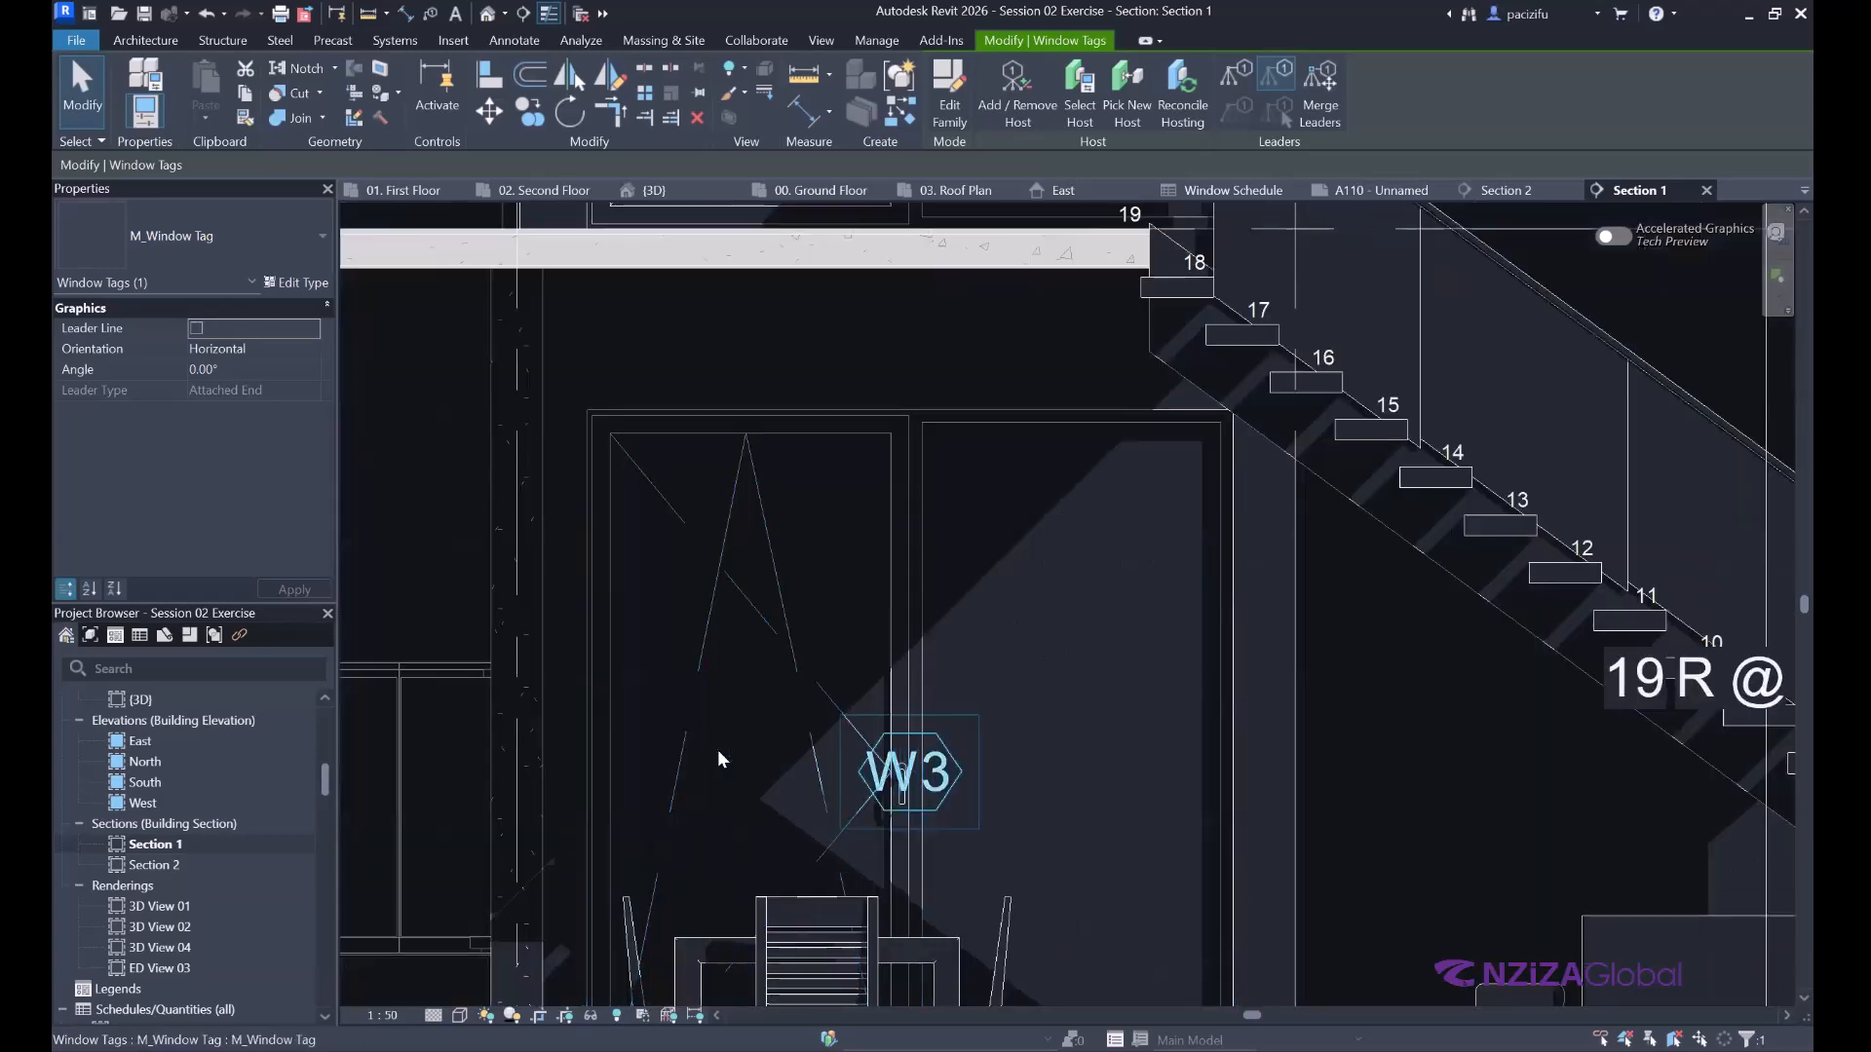
scroll(717, 750, "down", 2)
scroll(1335, 780, "up", 2)
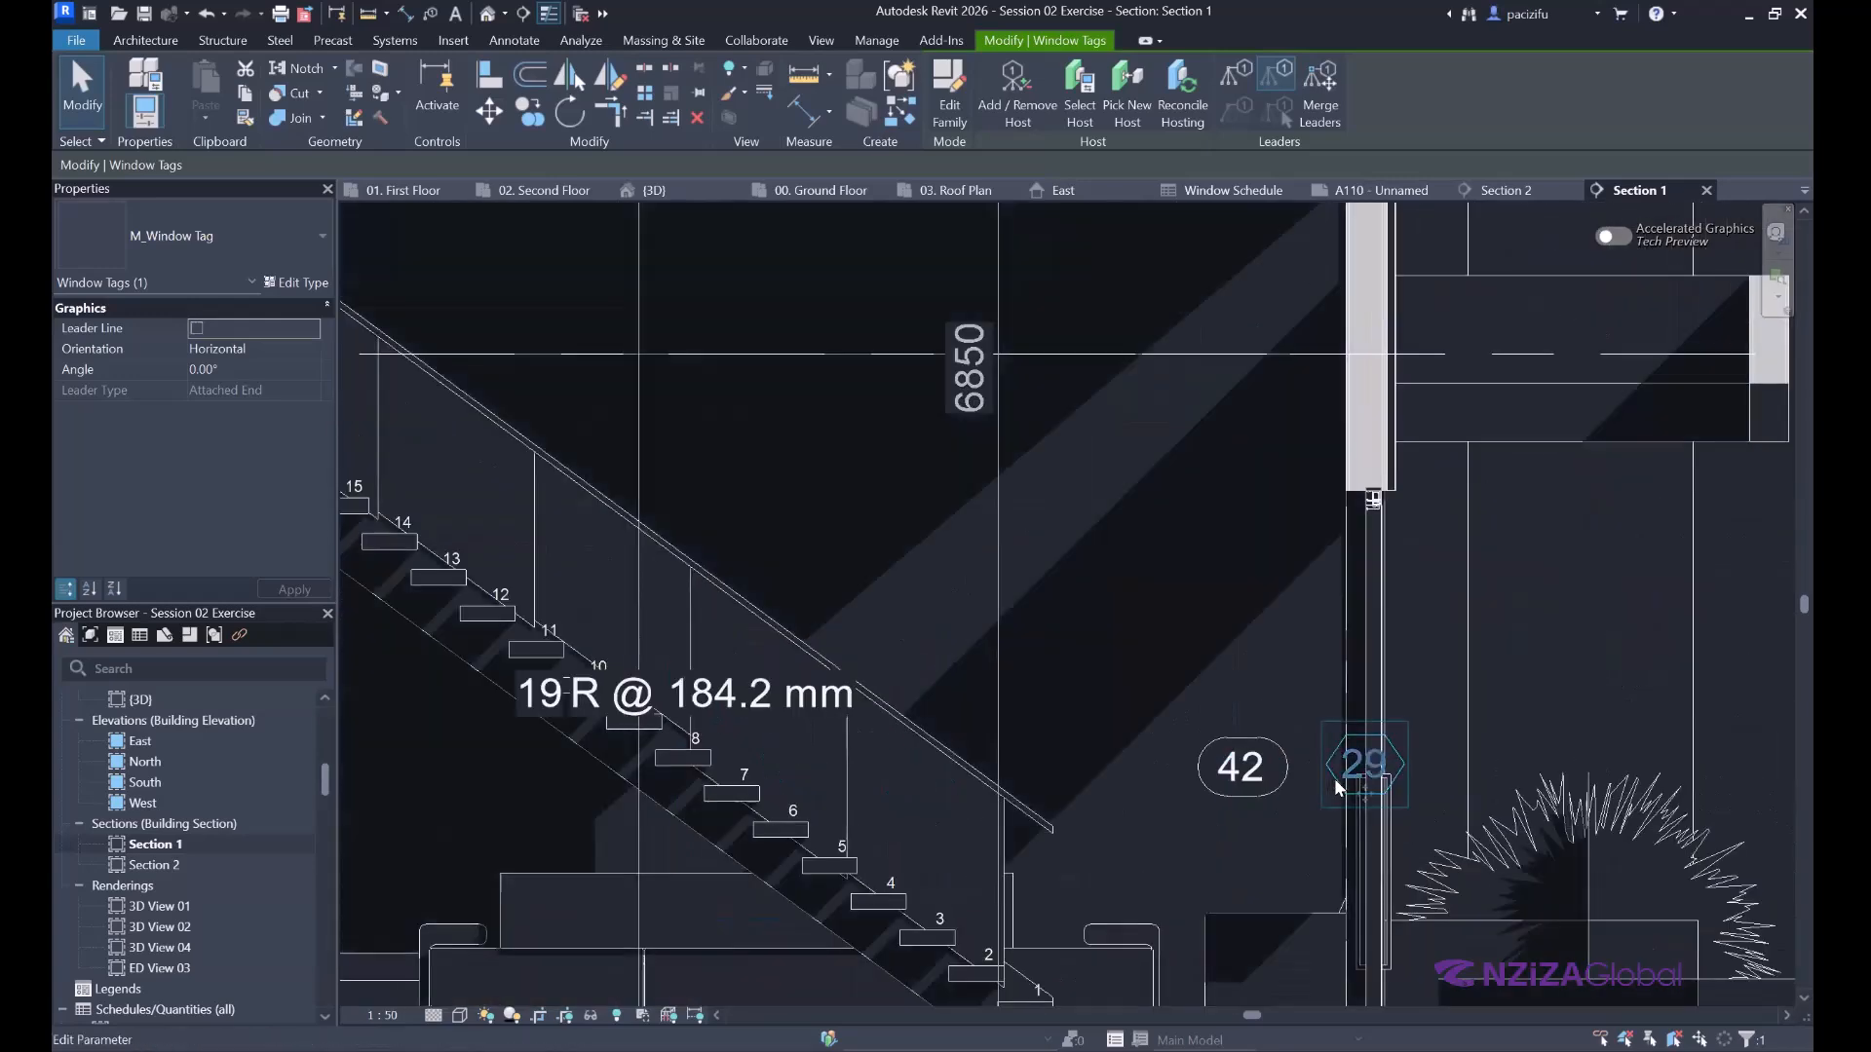
left_click(1362, 763)
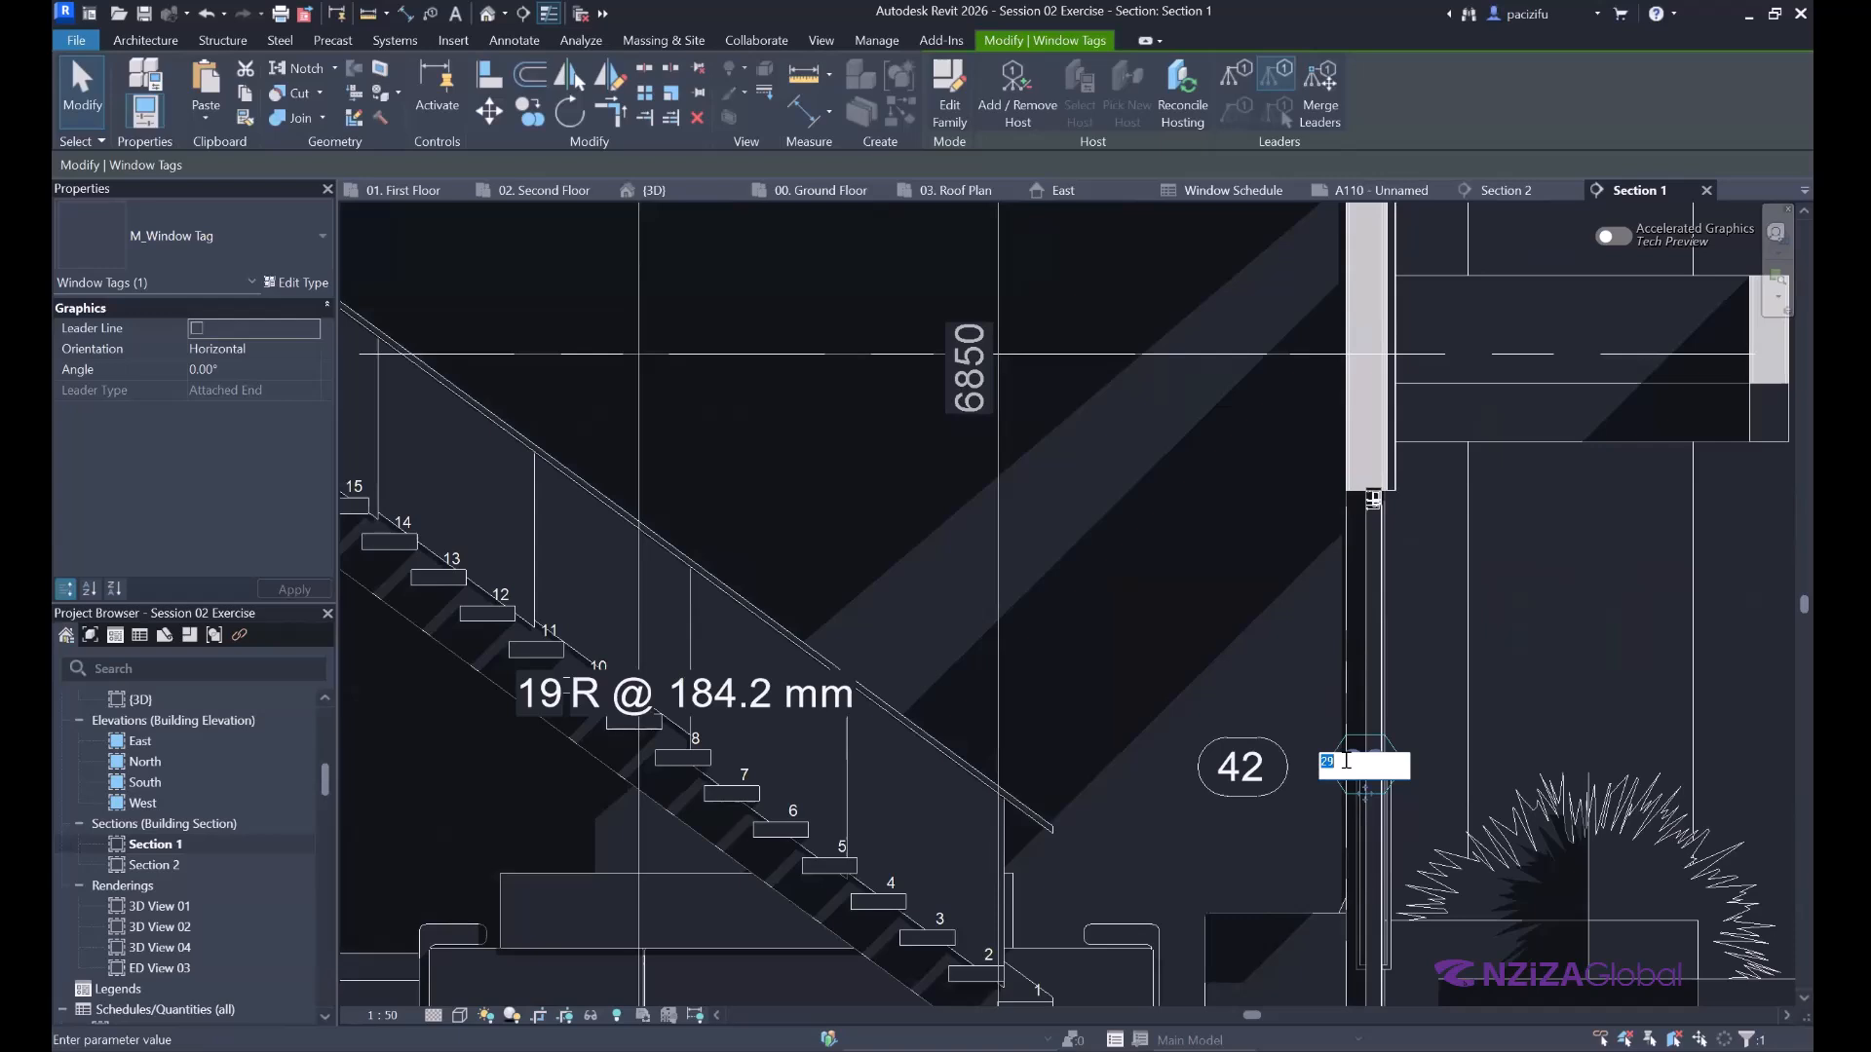
type("W7")
key("Return")
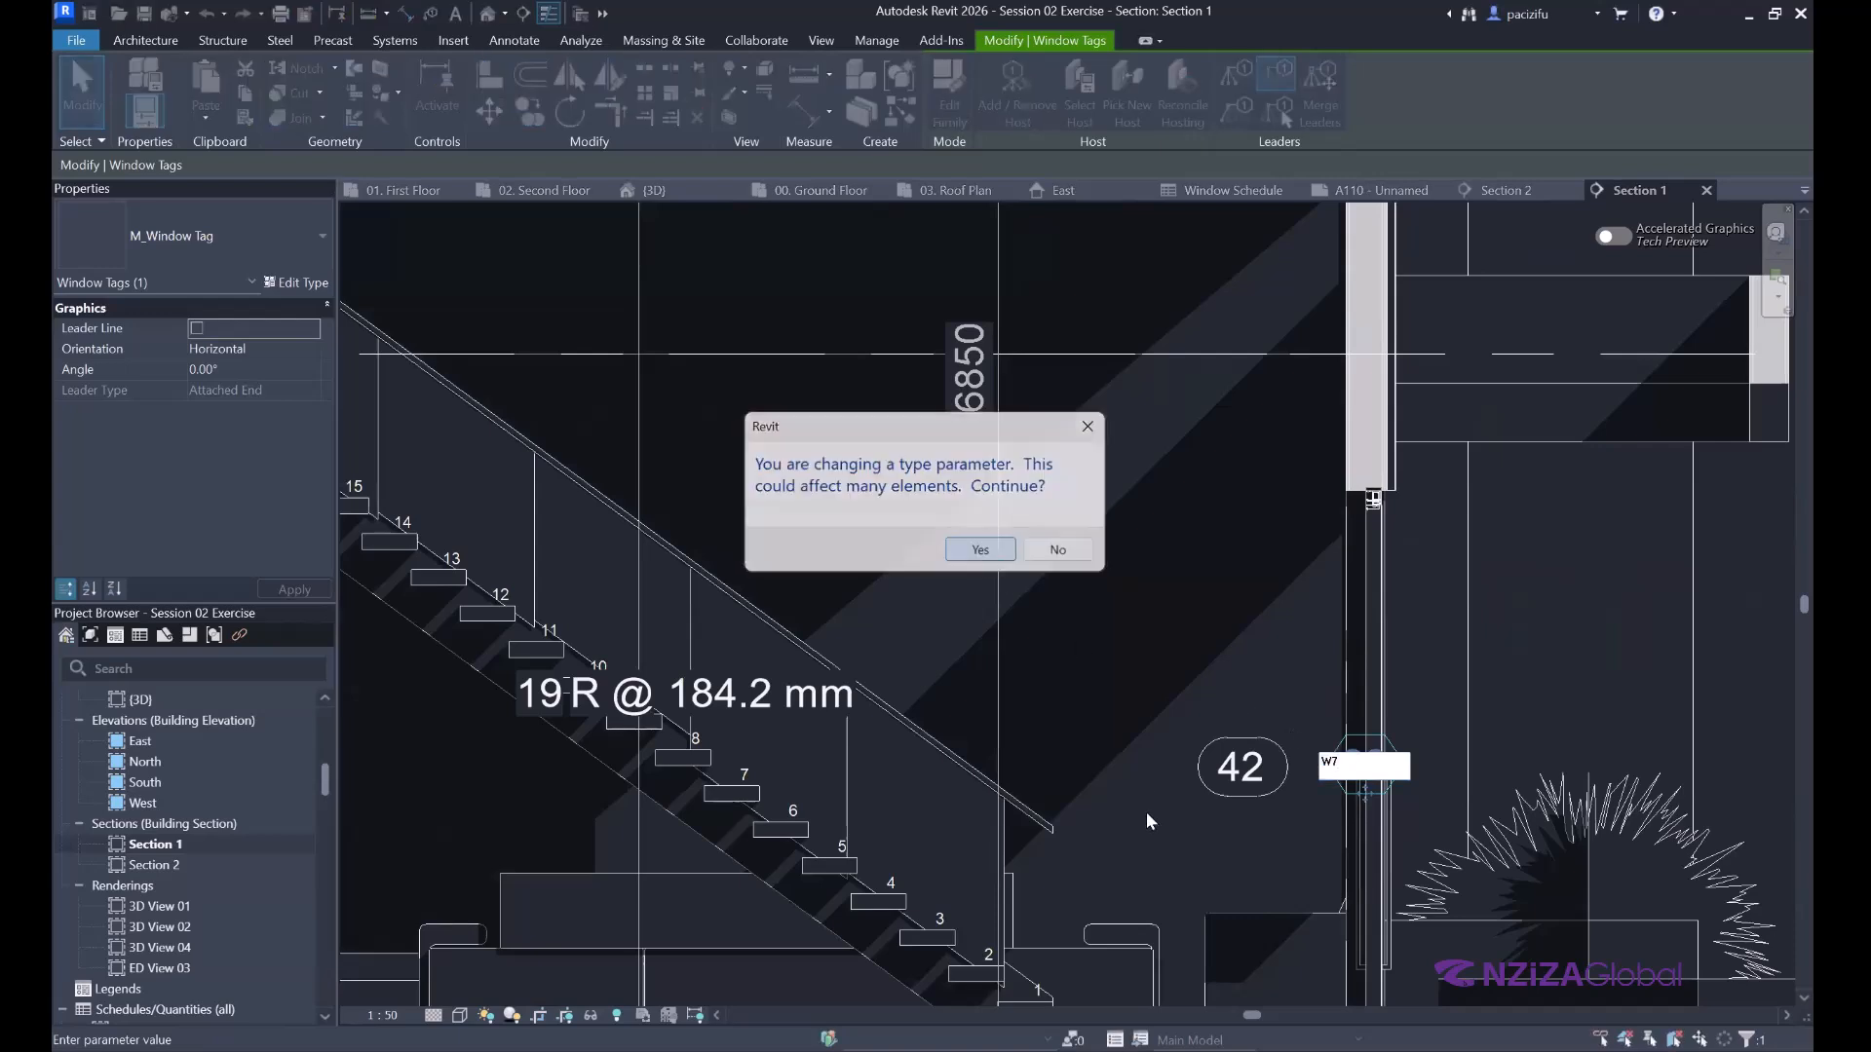
key("Return")
scroll(1144, 789, "down", 5)
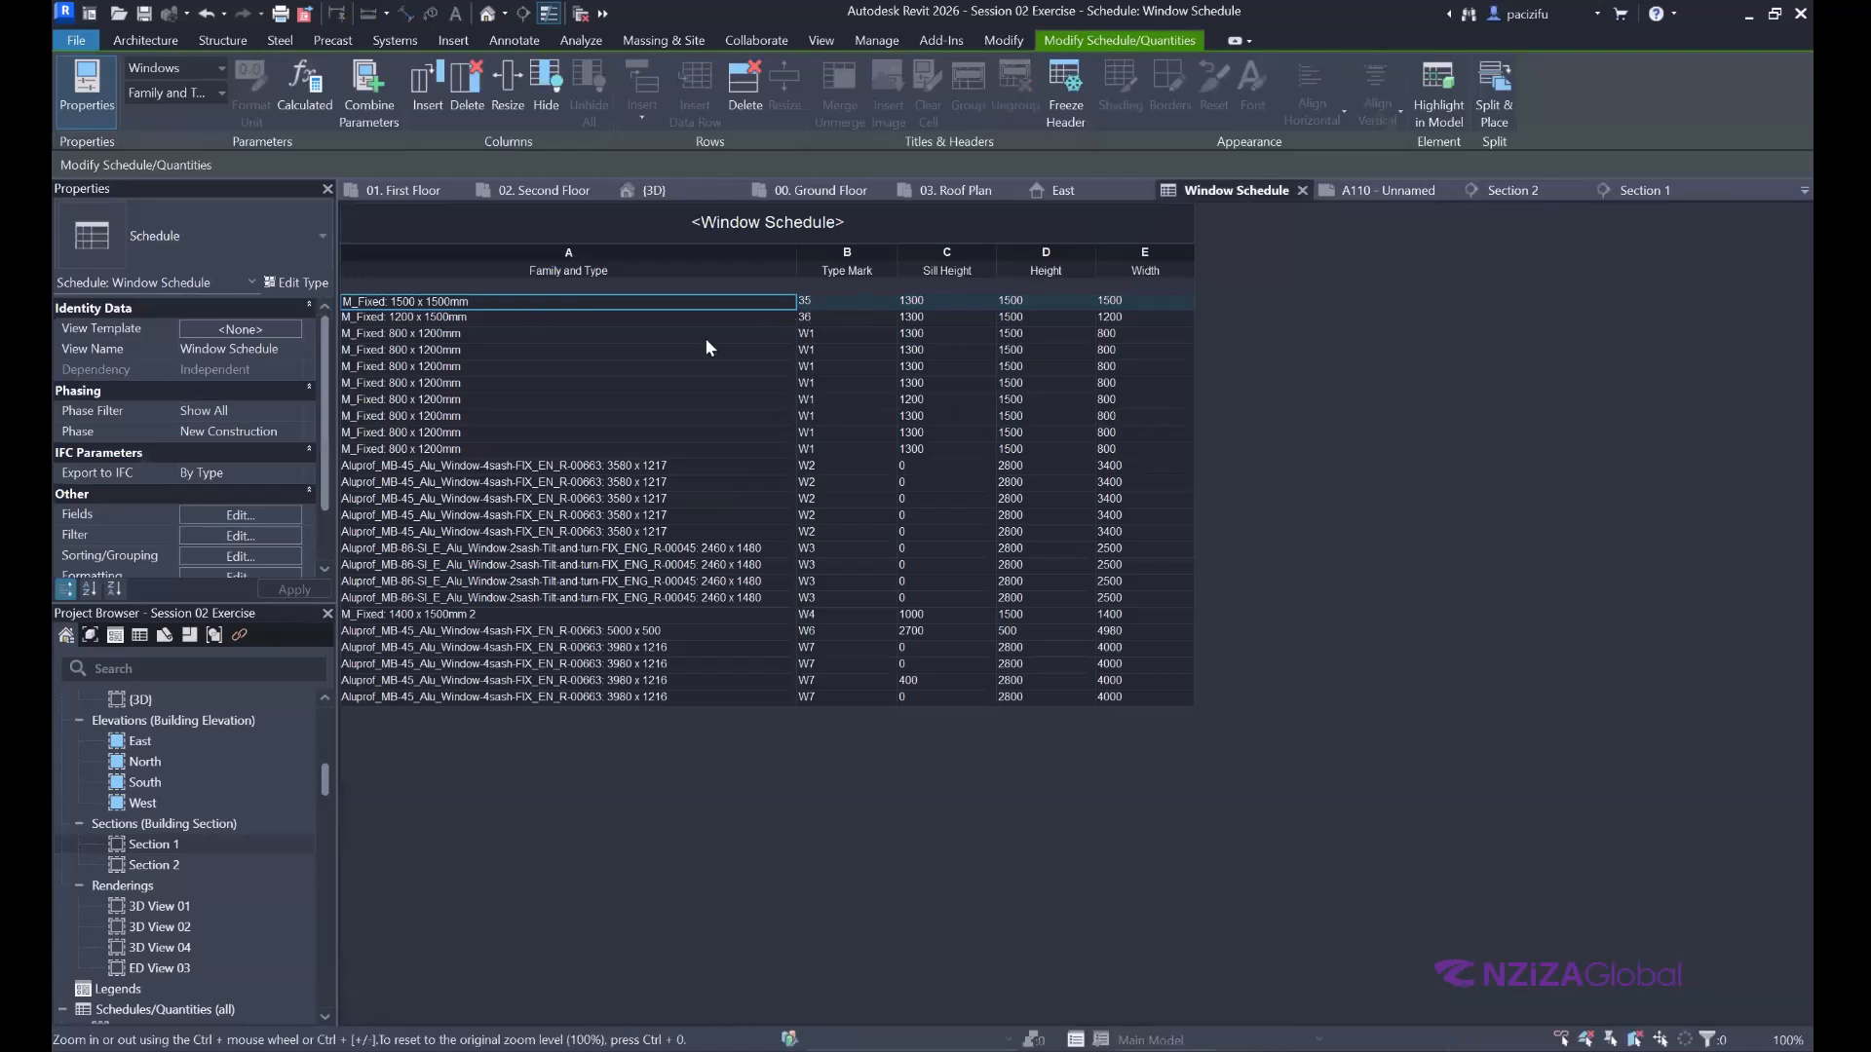
Open the type mark of the M_Fixed 1500 x 1500mm window for editing in the Window Schedule.
left_click(840, 319)
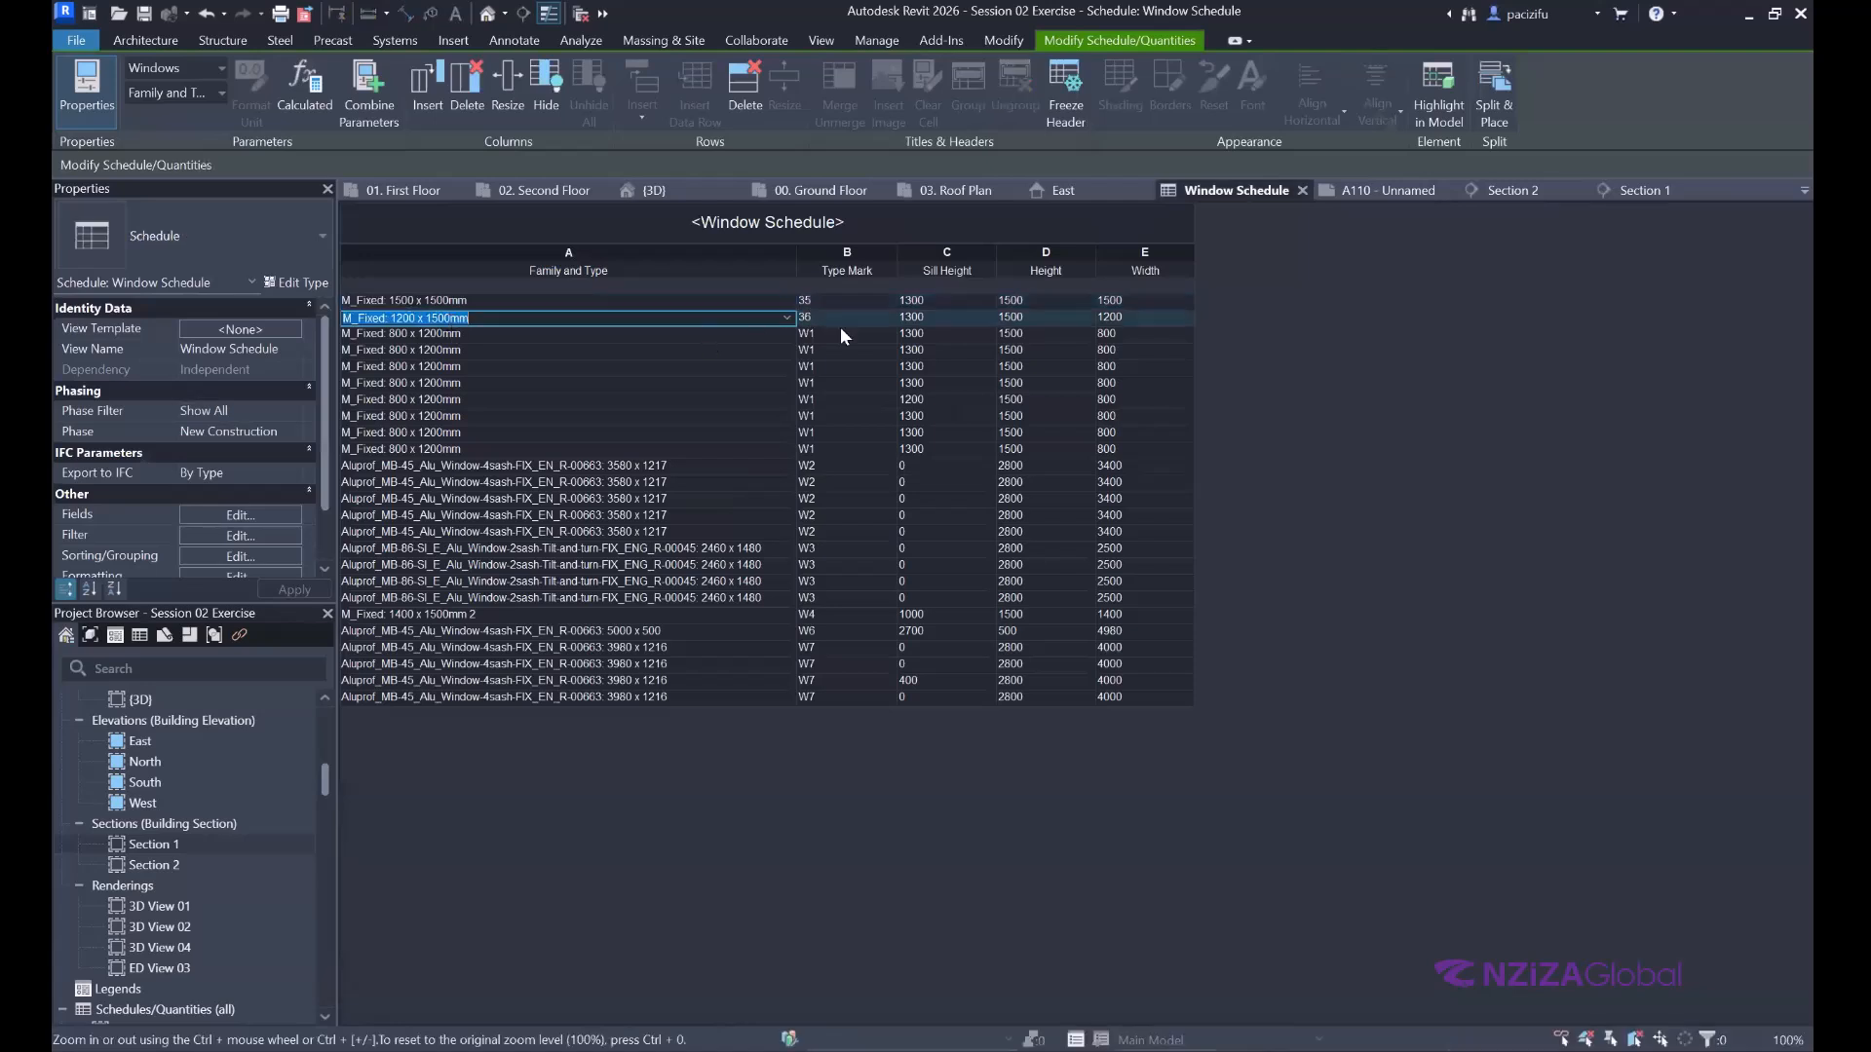
left_click(970, 321)
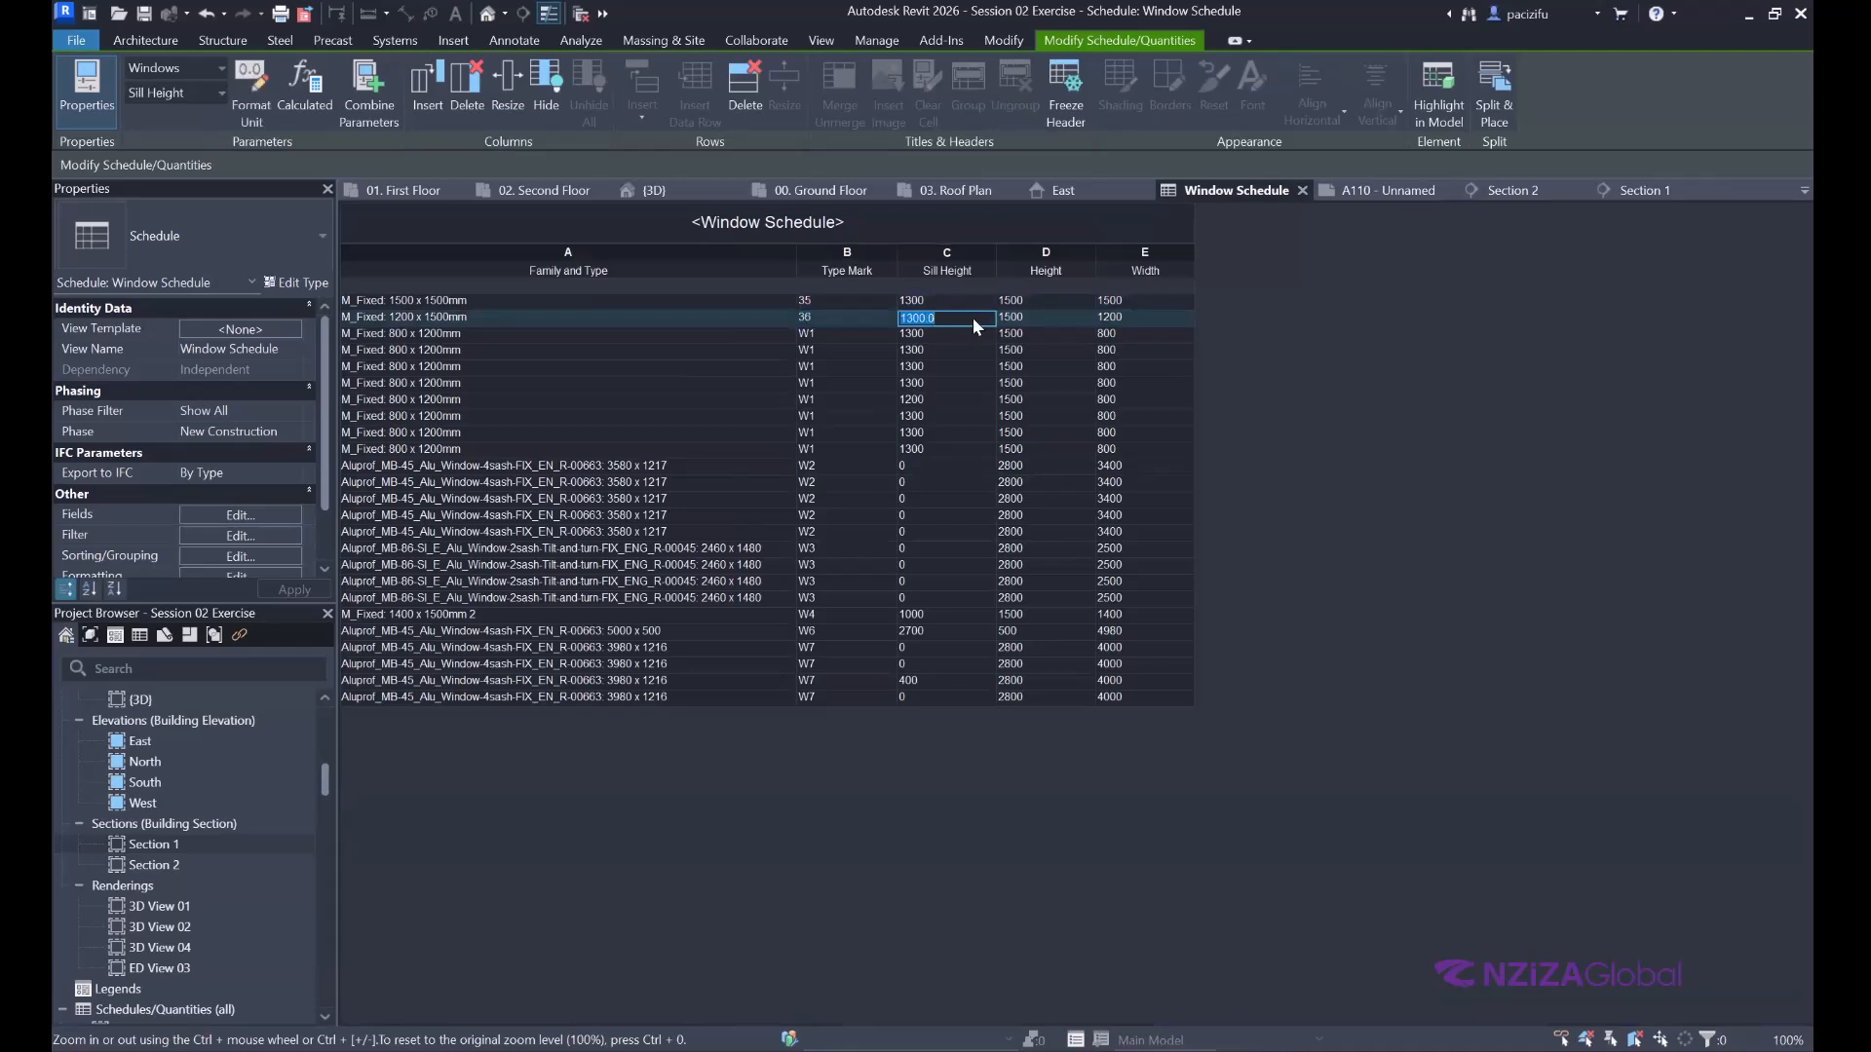
left_click(850, 303)
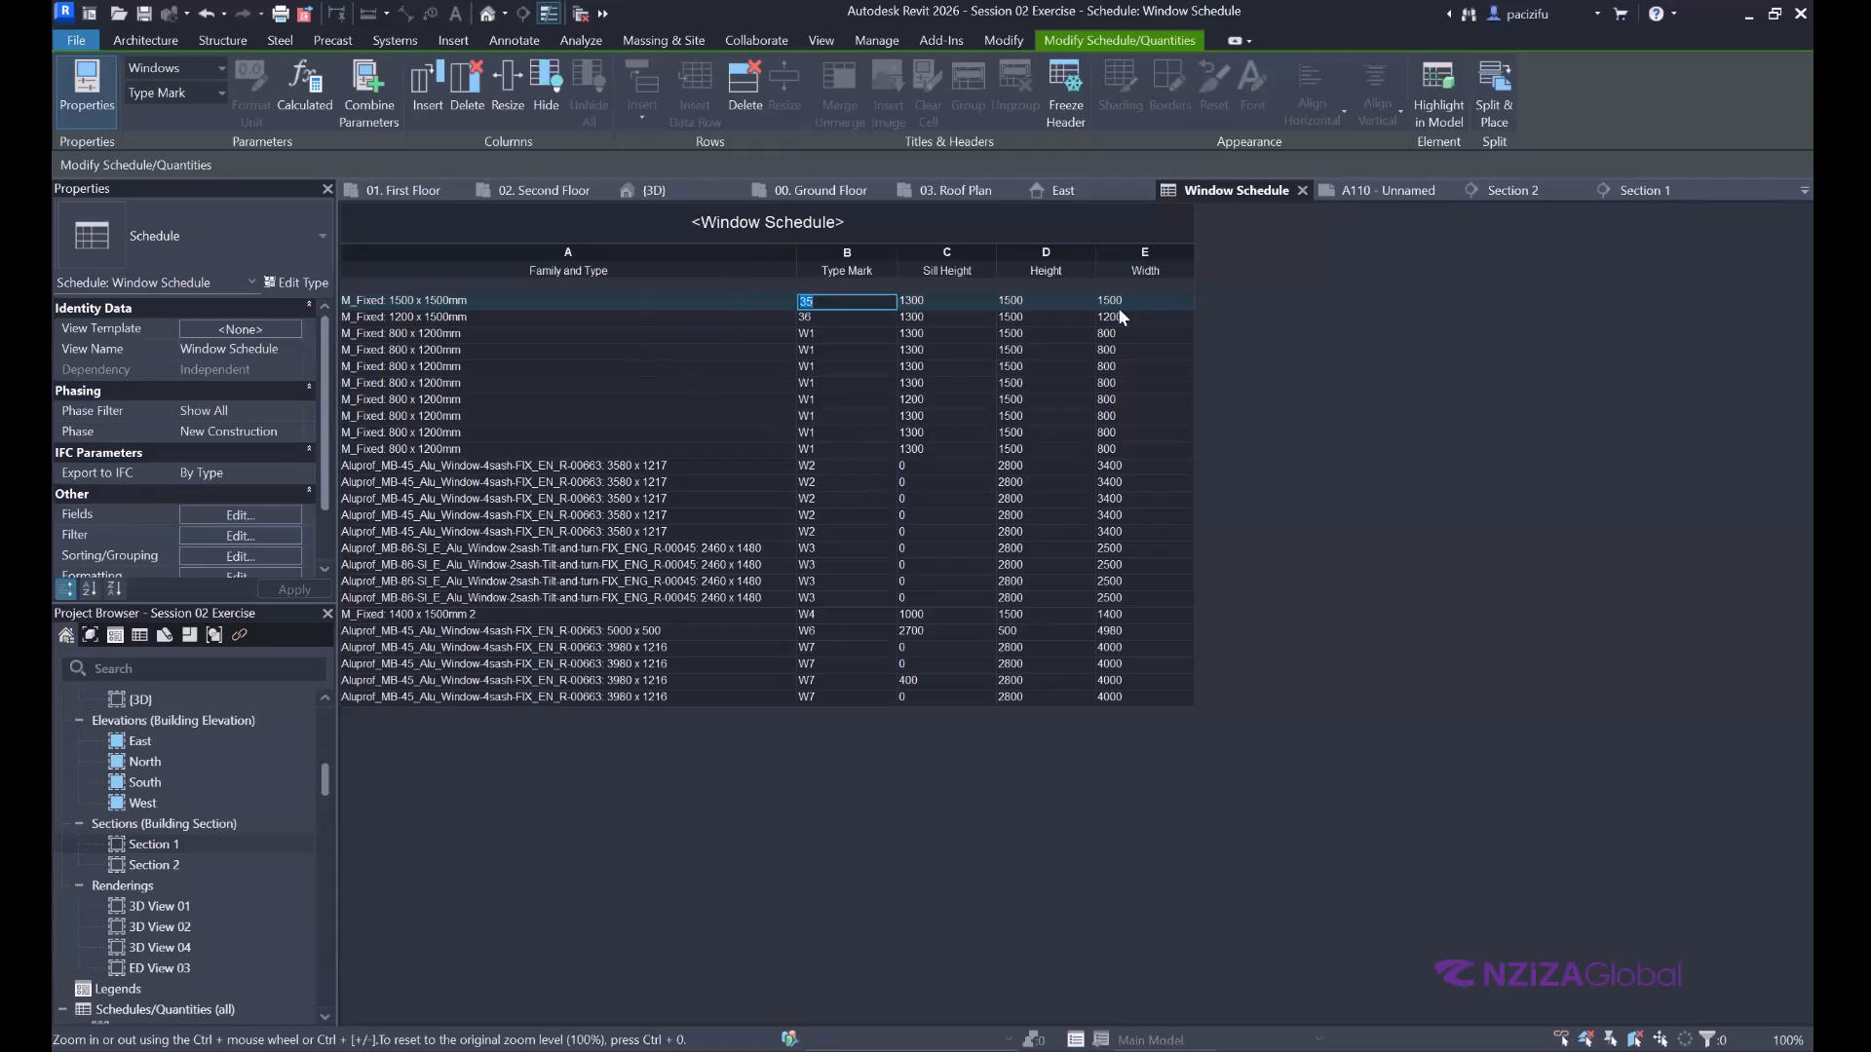
left_click(807, 315)
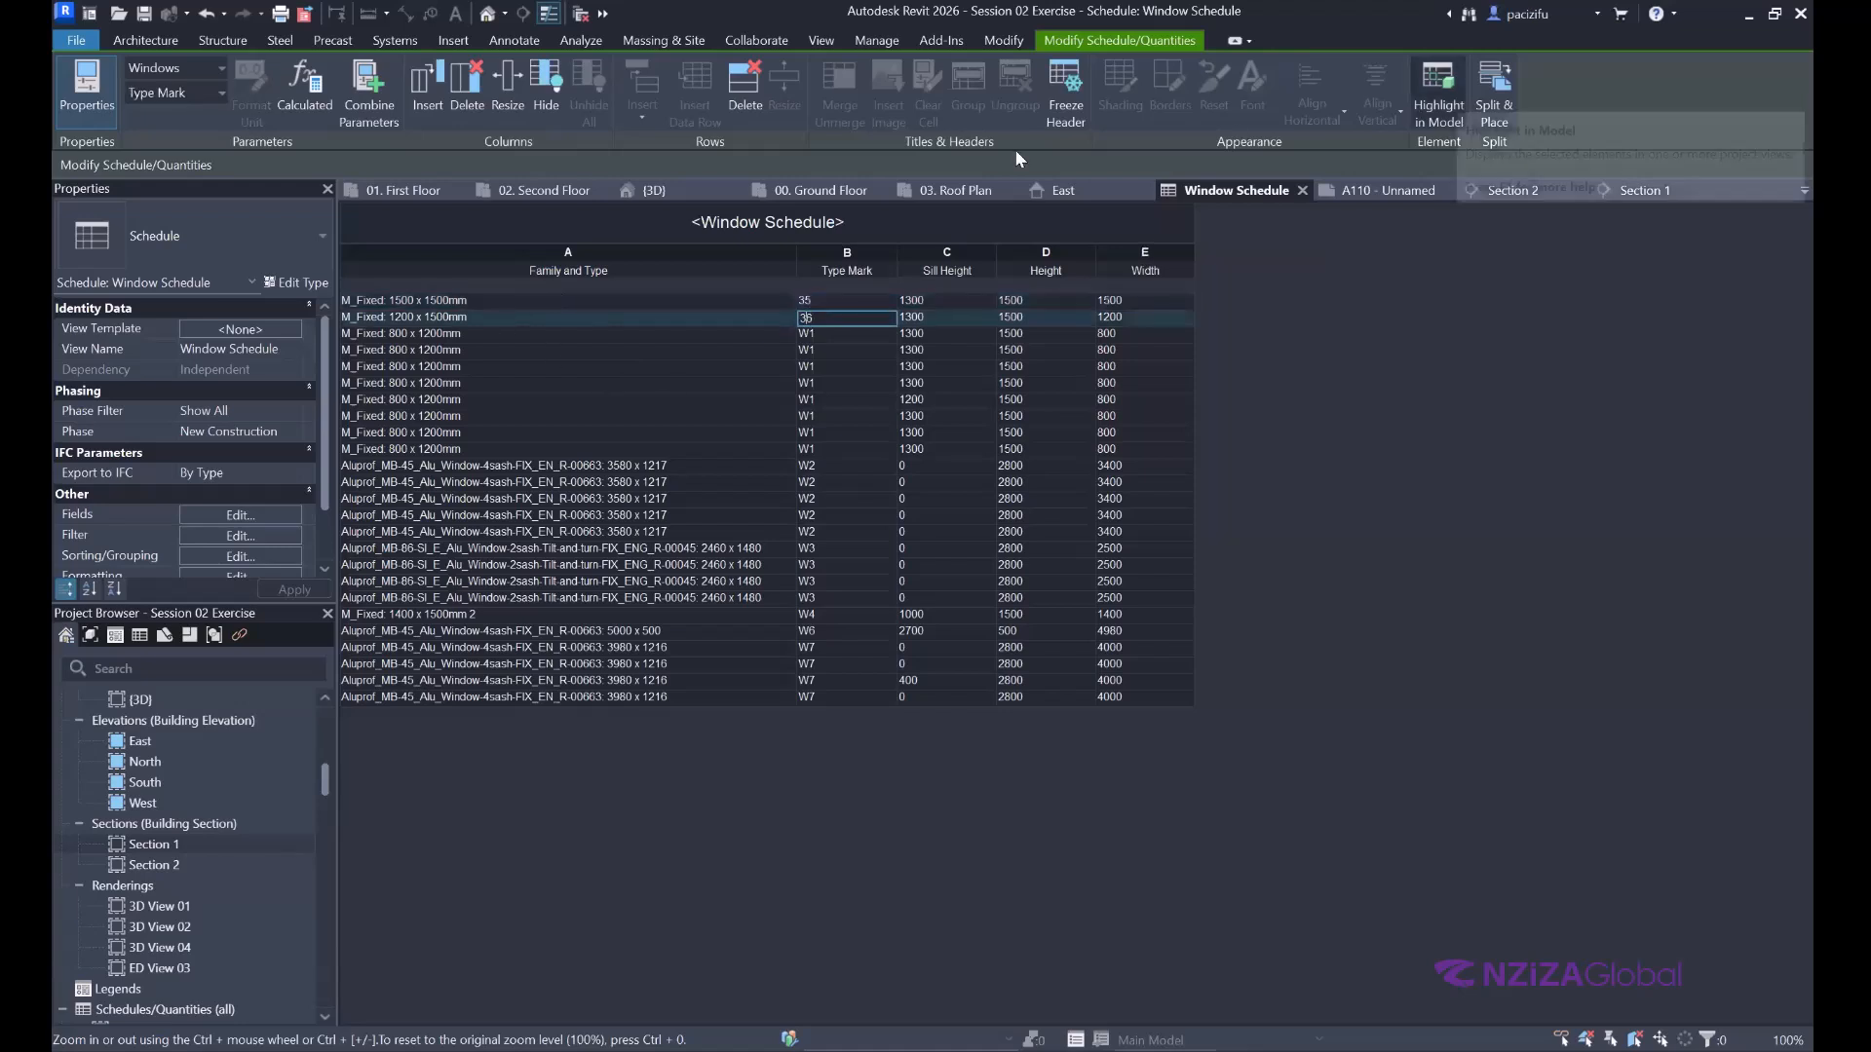
left_click(381, 316)
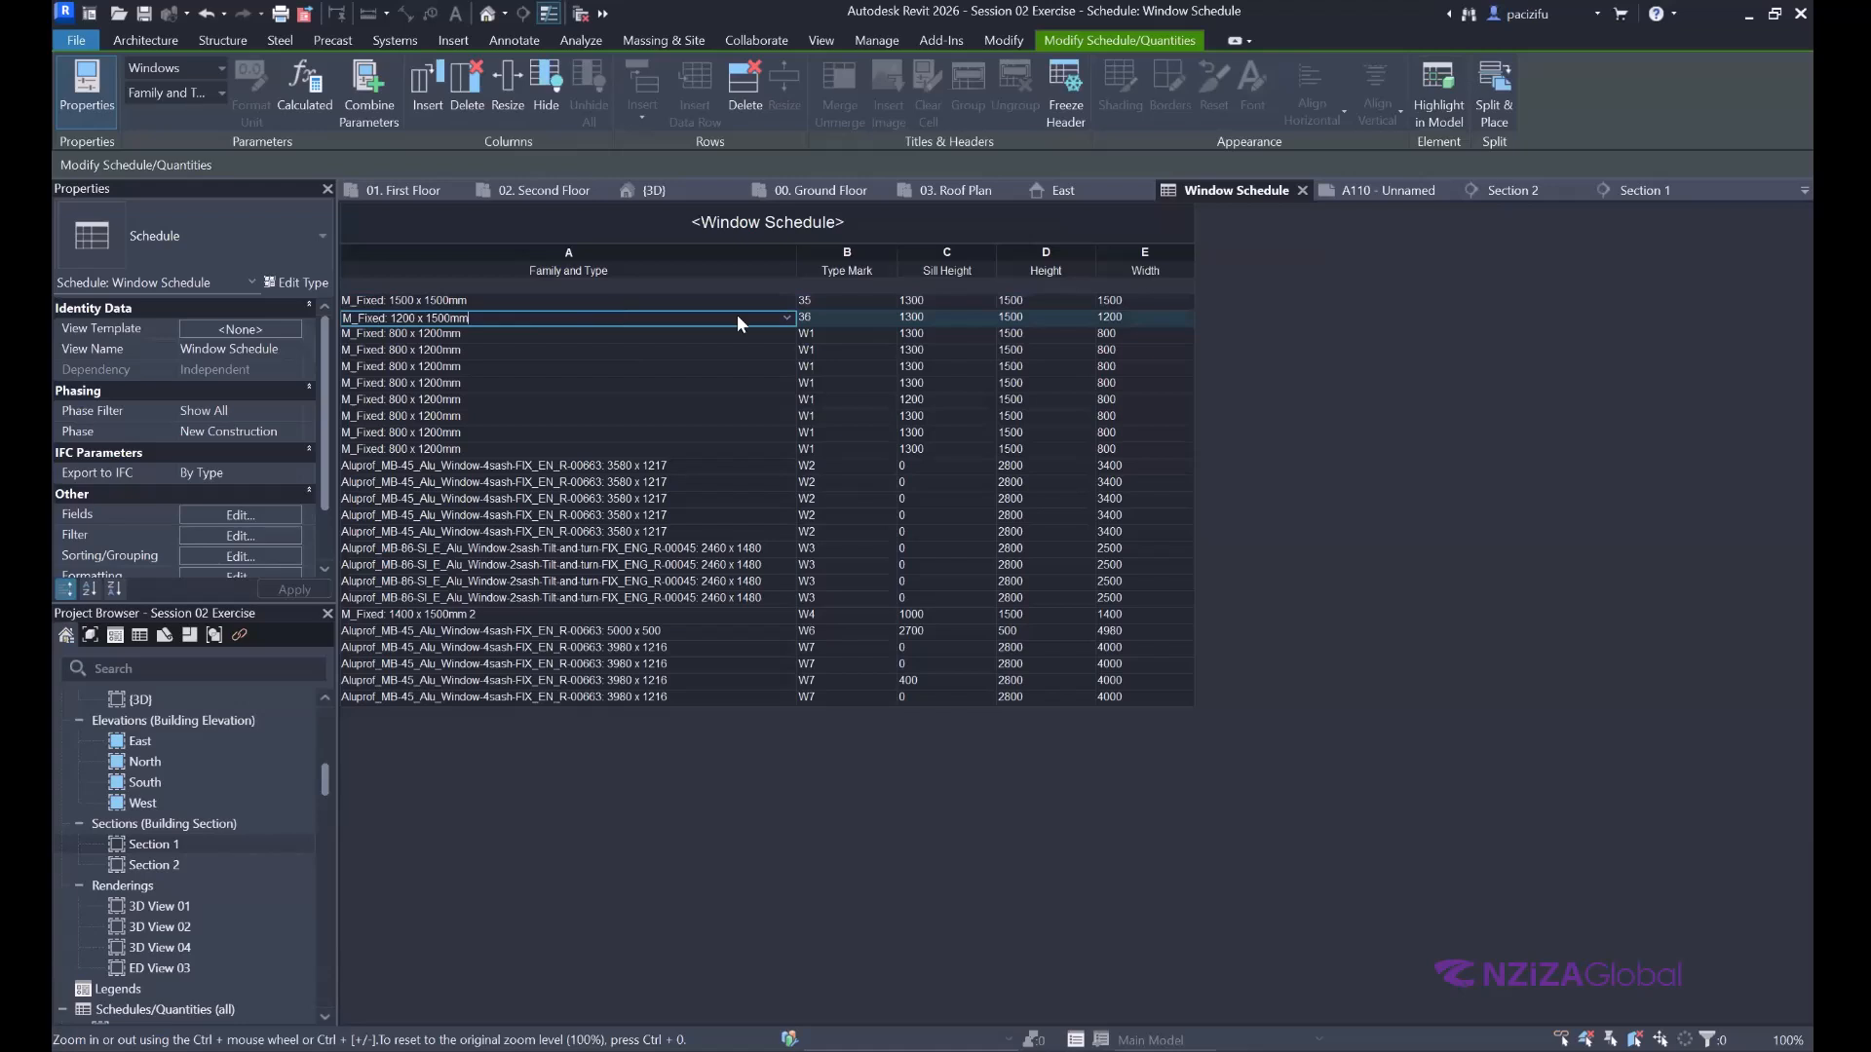
key("Tab")
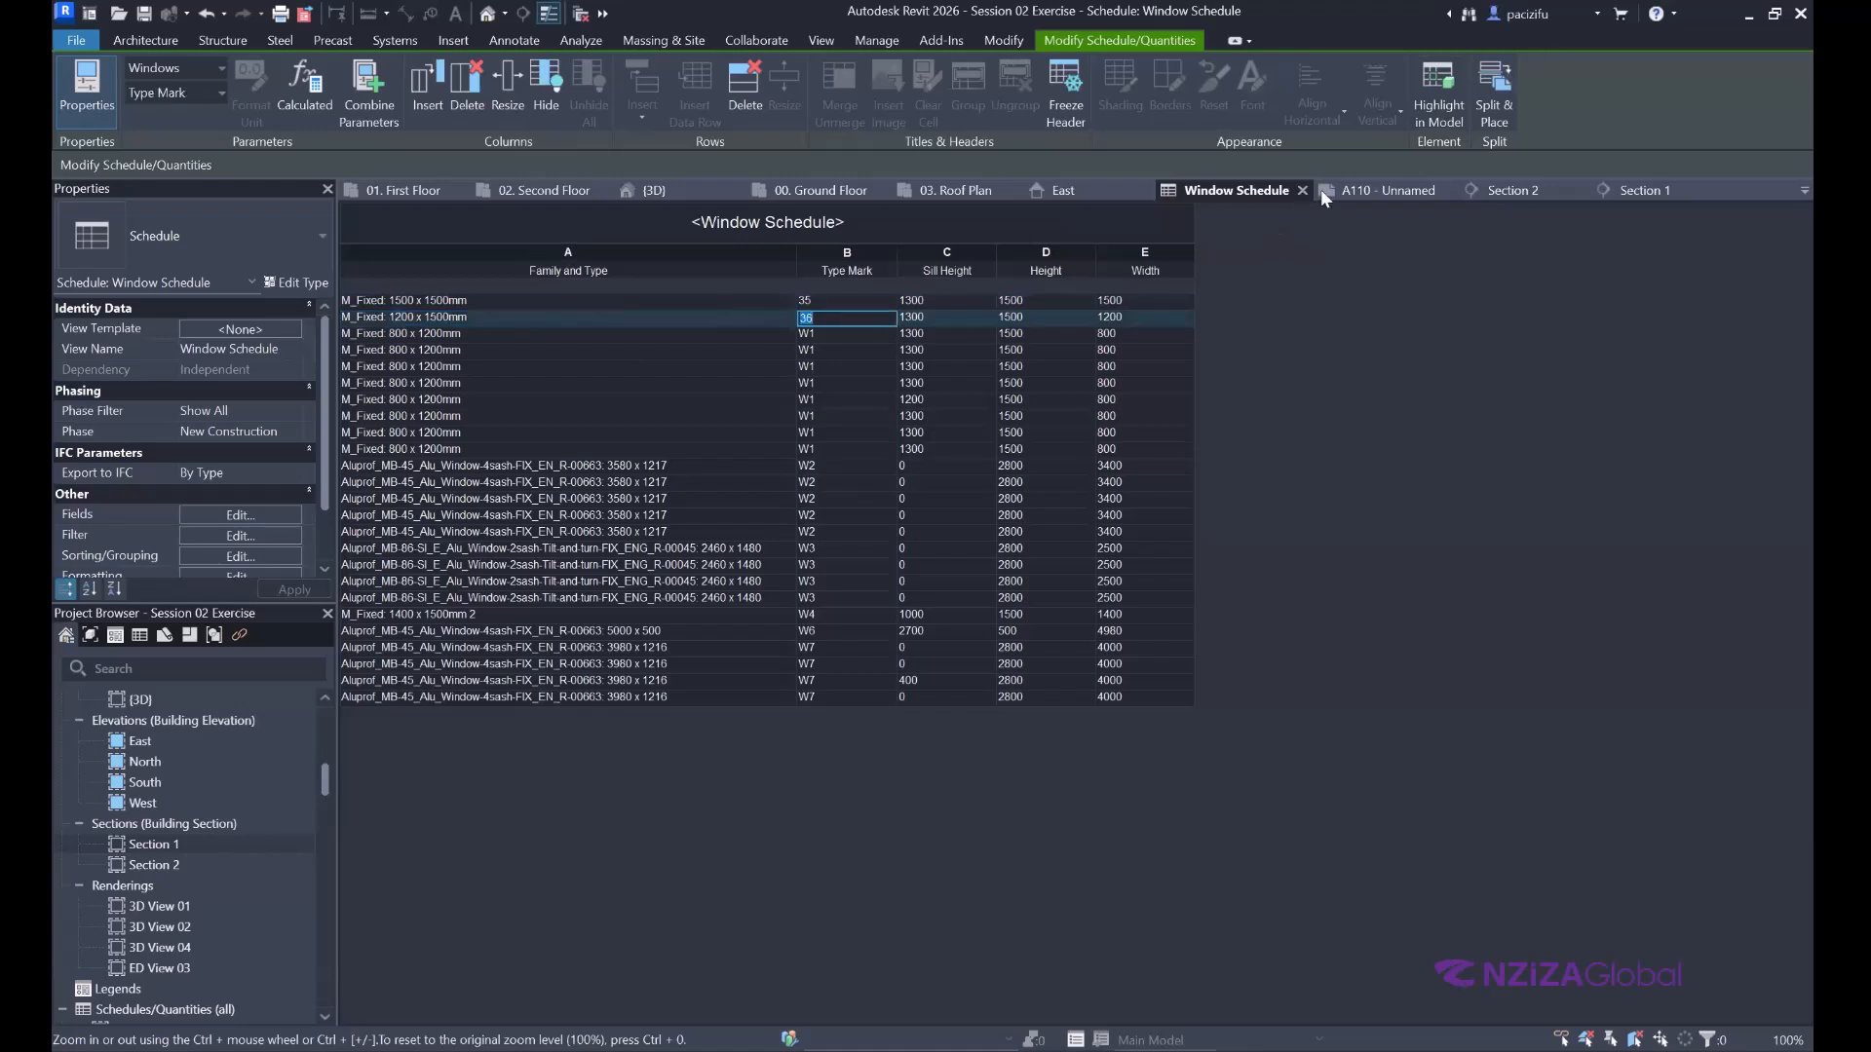
Close the A110 sheet, both section views and the open ground, first and second floor plan views.
left_click(1440, 191)
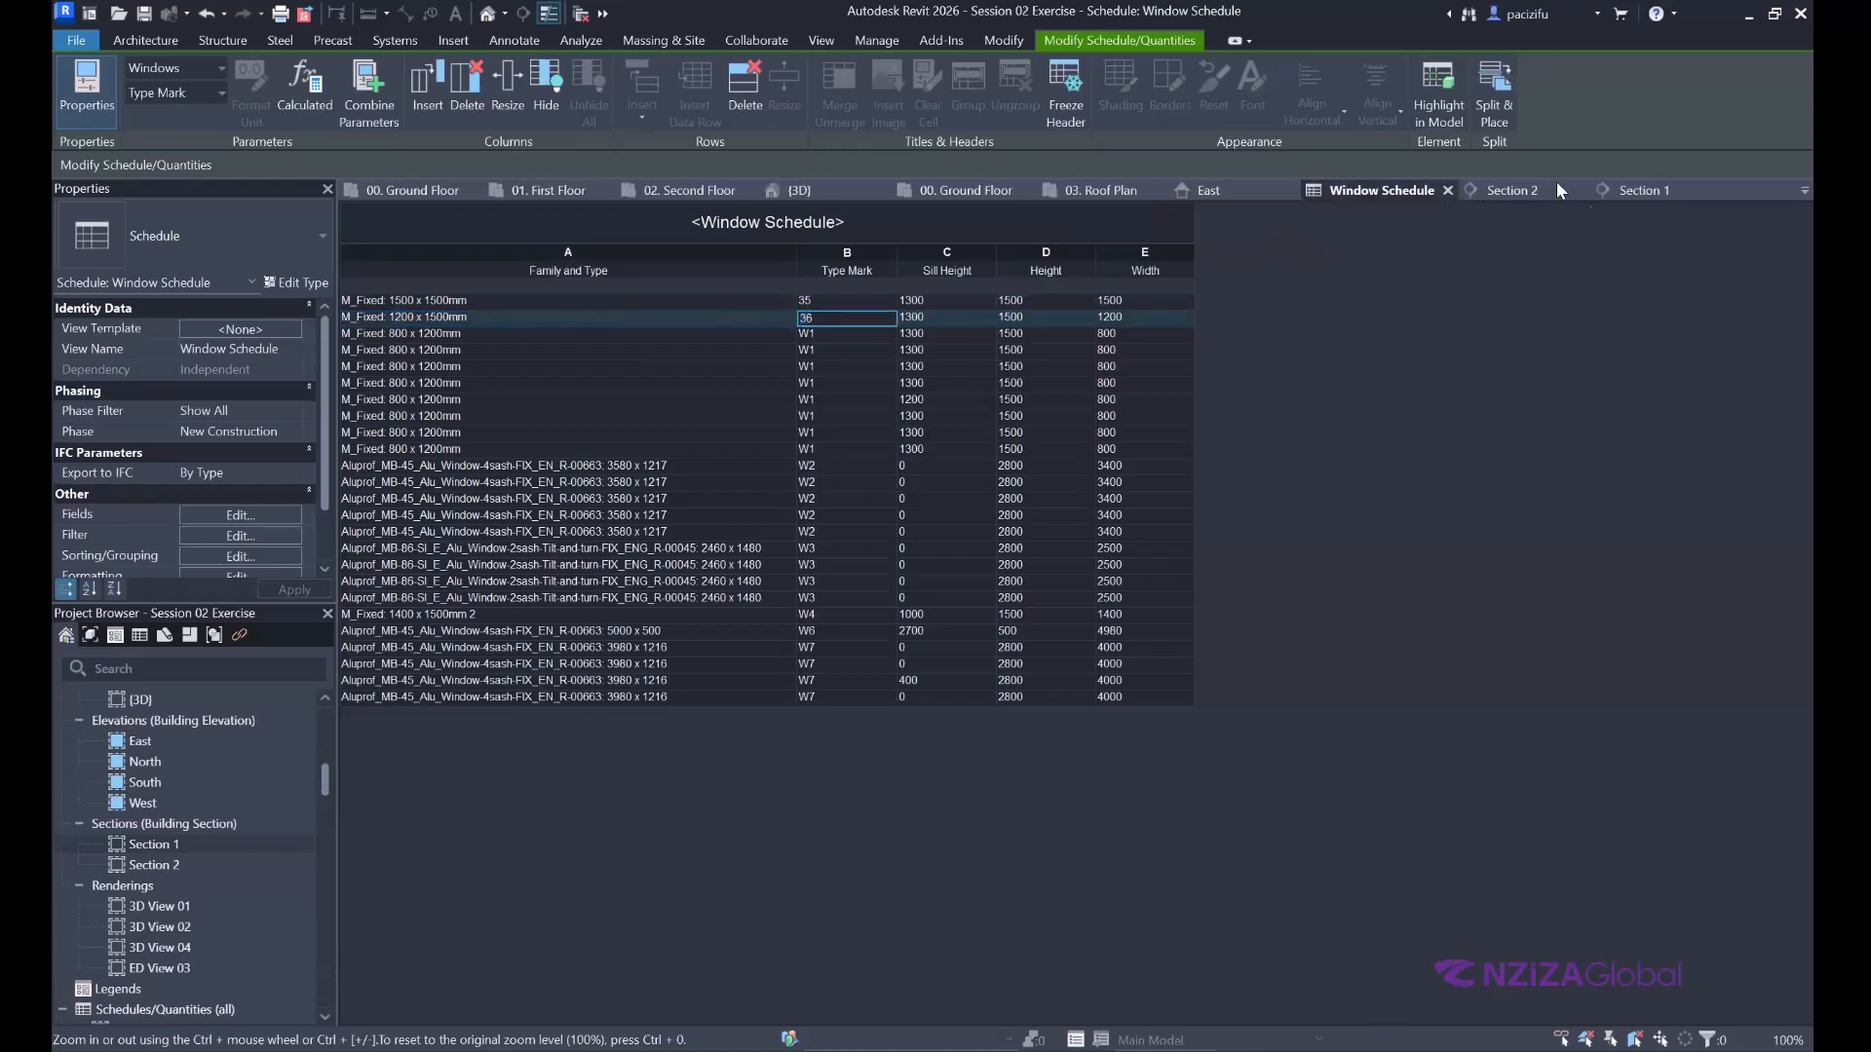
left_click(1582, 189)
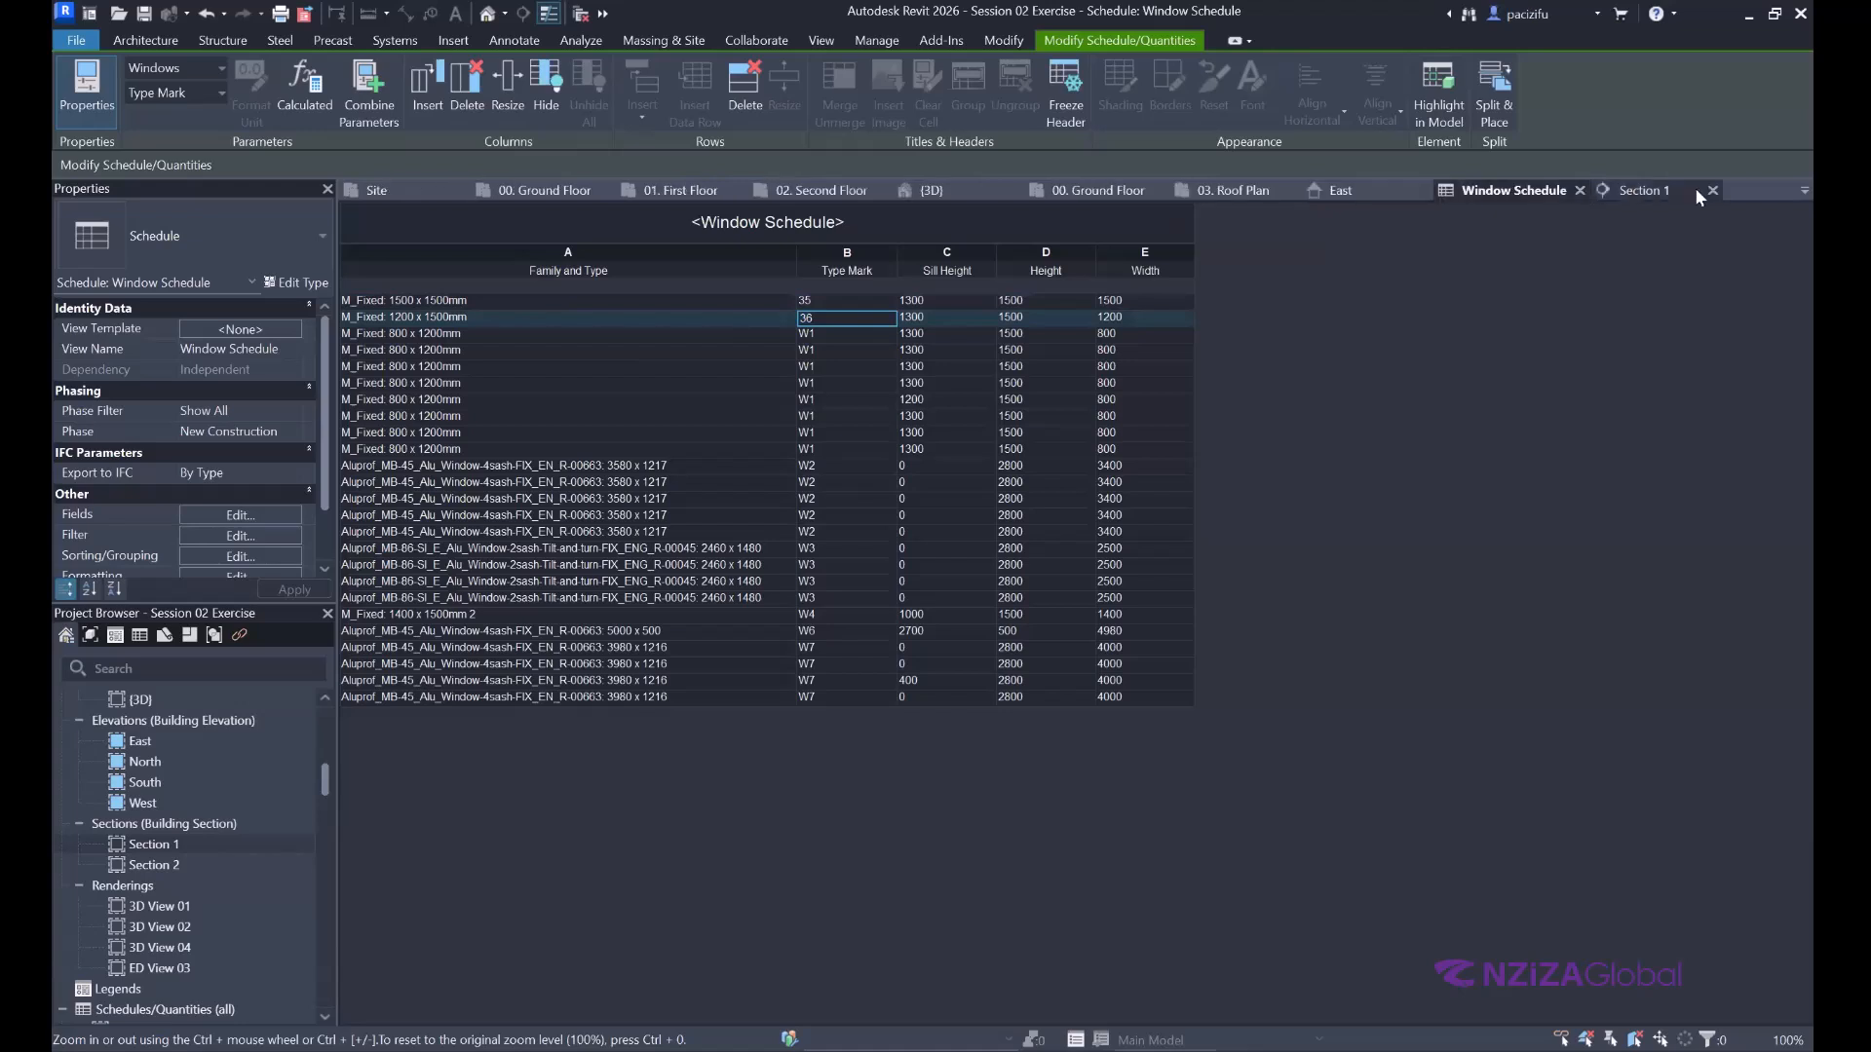
left_click(1712, 190)
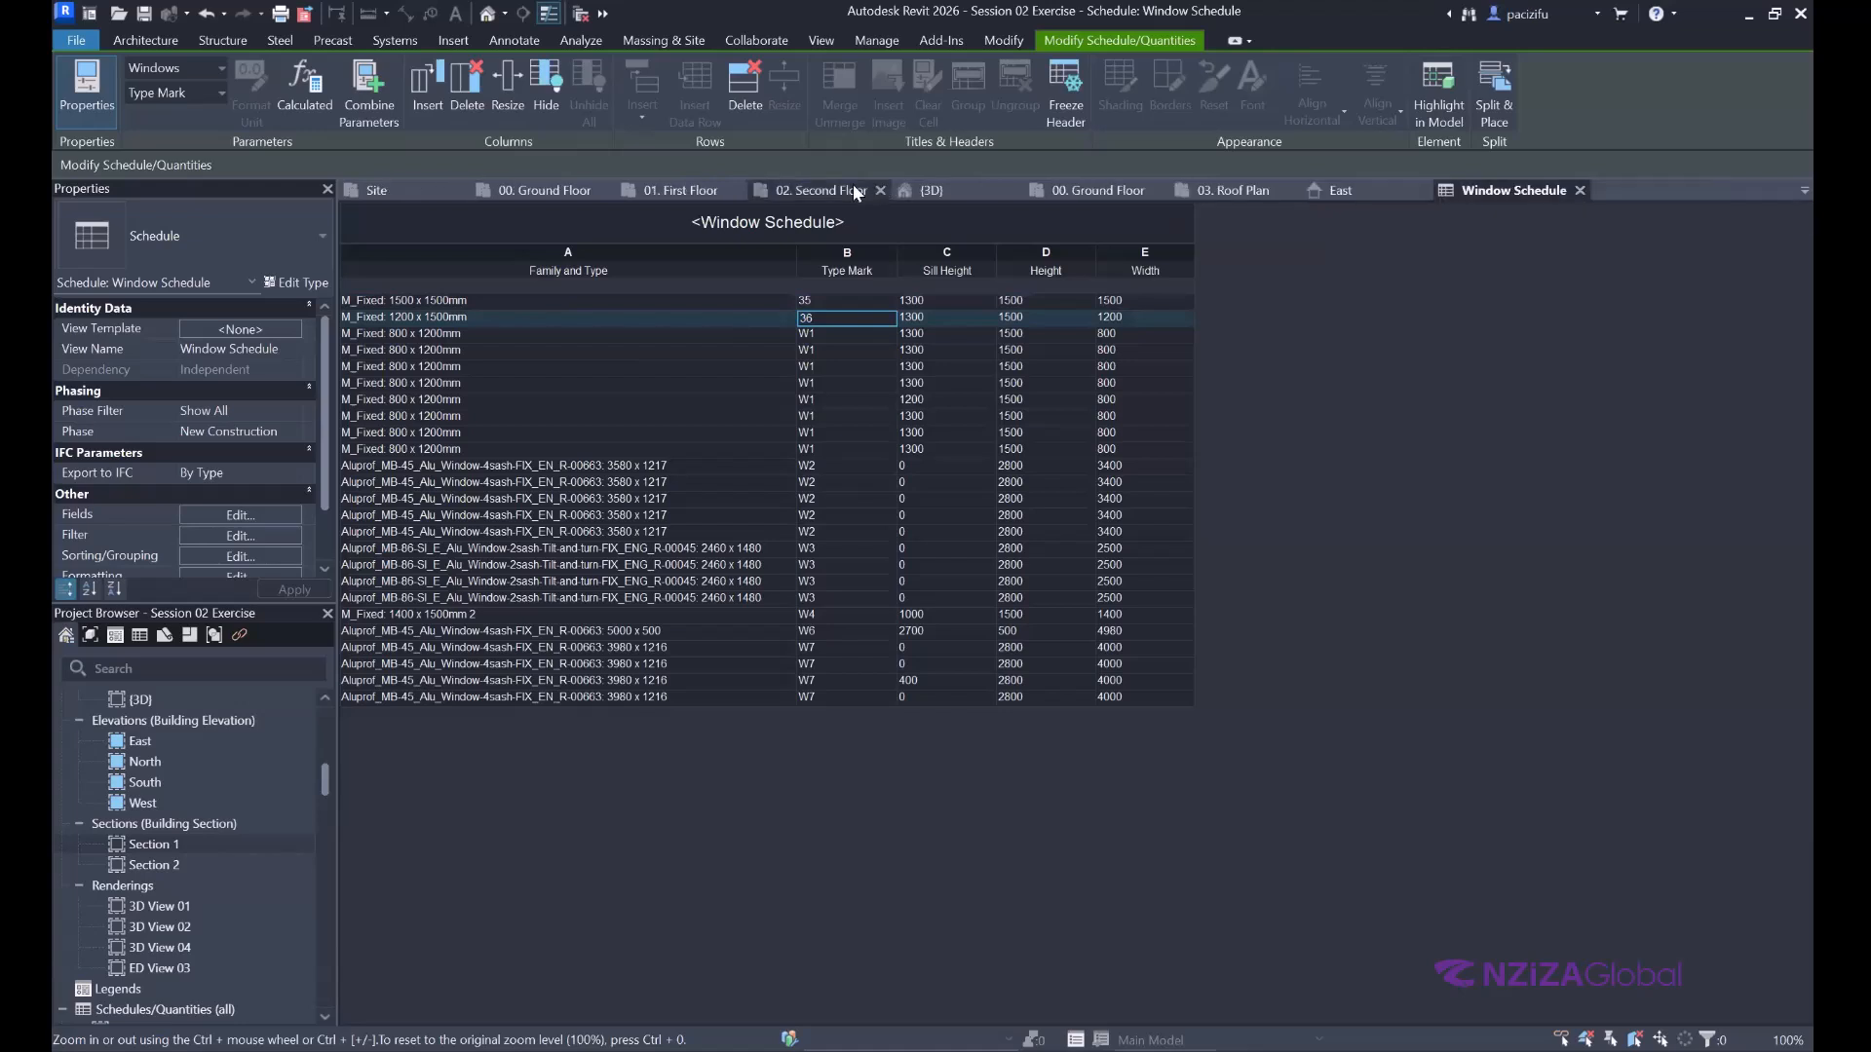
left_click(880, 190)
left_click(593, 191)
left_click(736, 190)
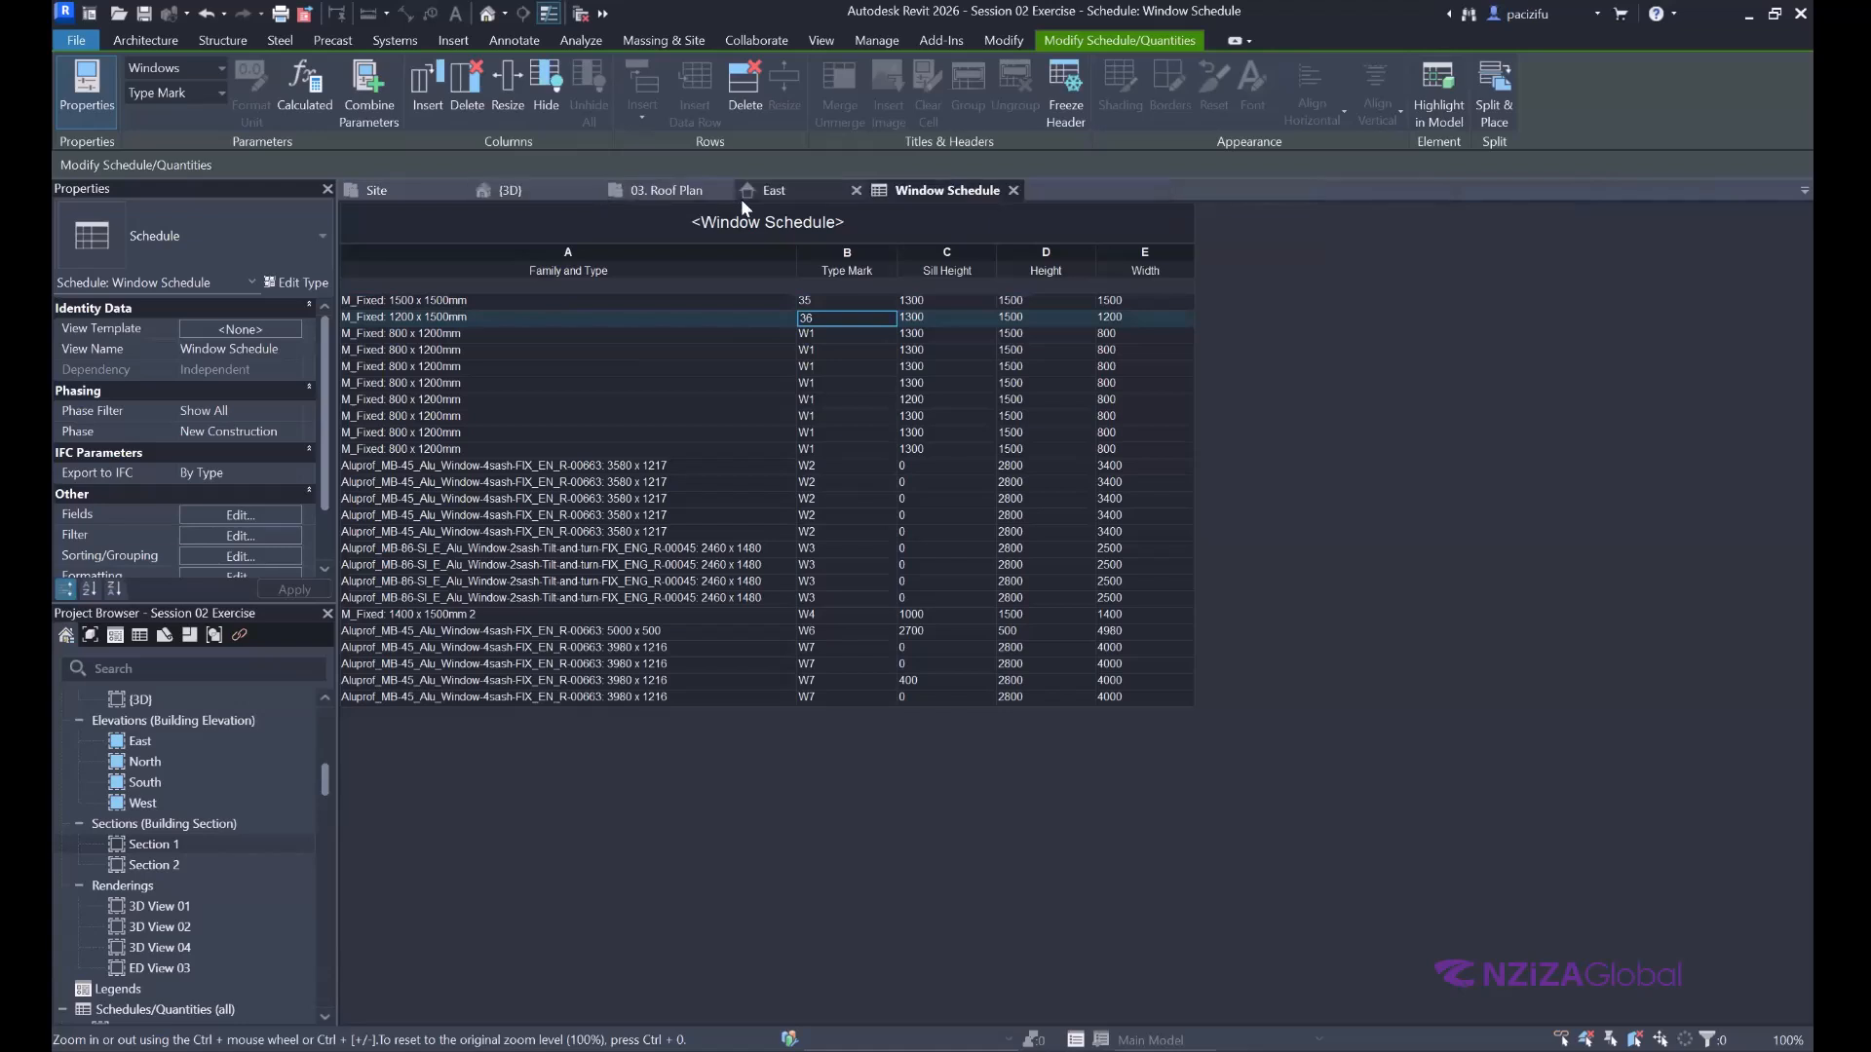
Close the roof plan and the Session 02 project's 3D view, discarding that project's changes.
left_click(549, 195)
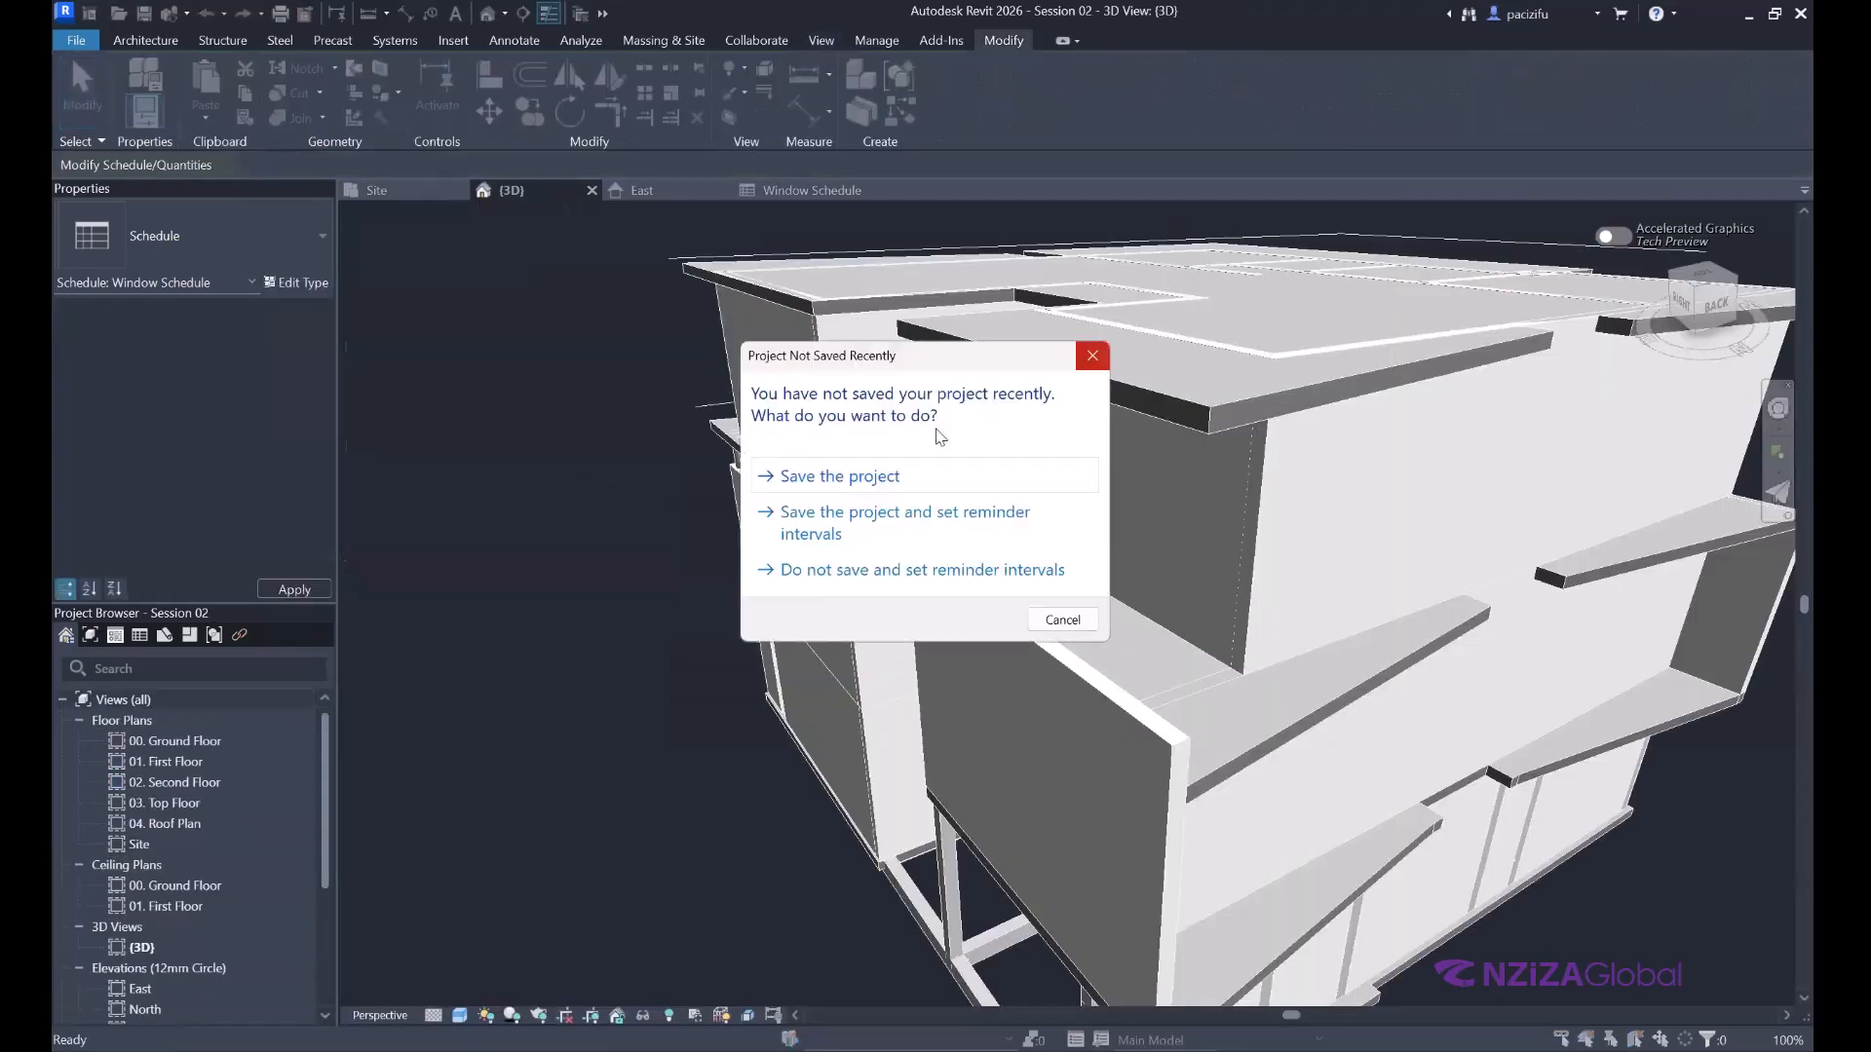
left_click(779, 568)
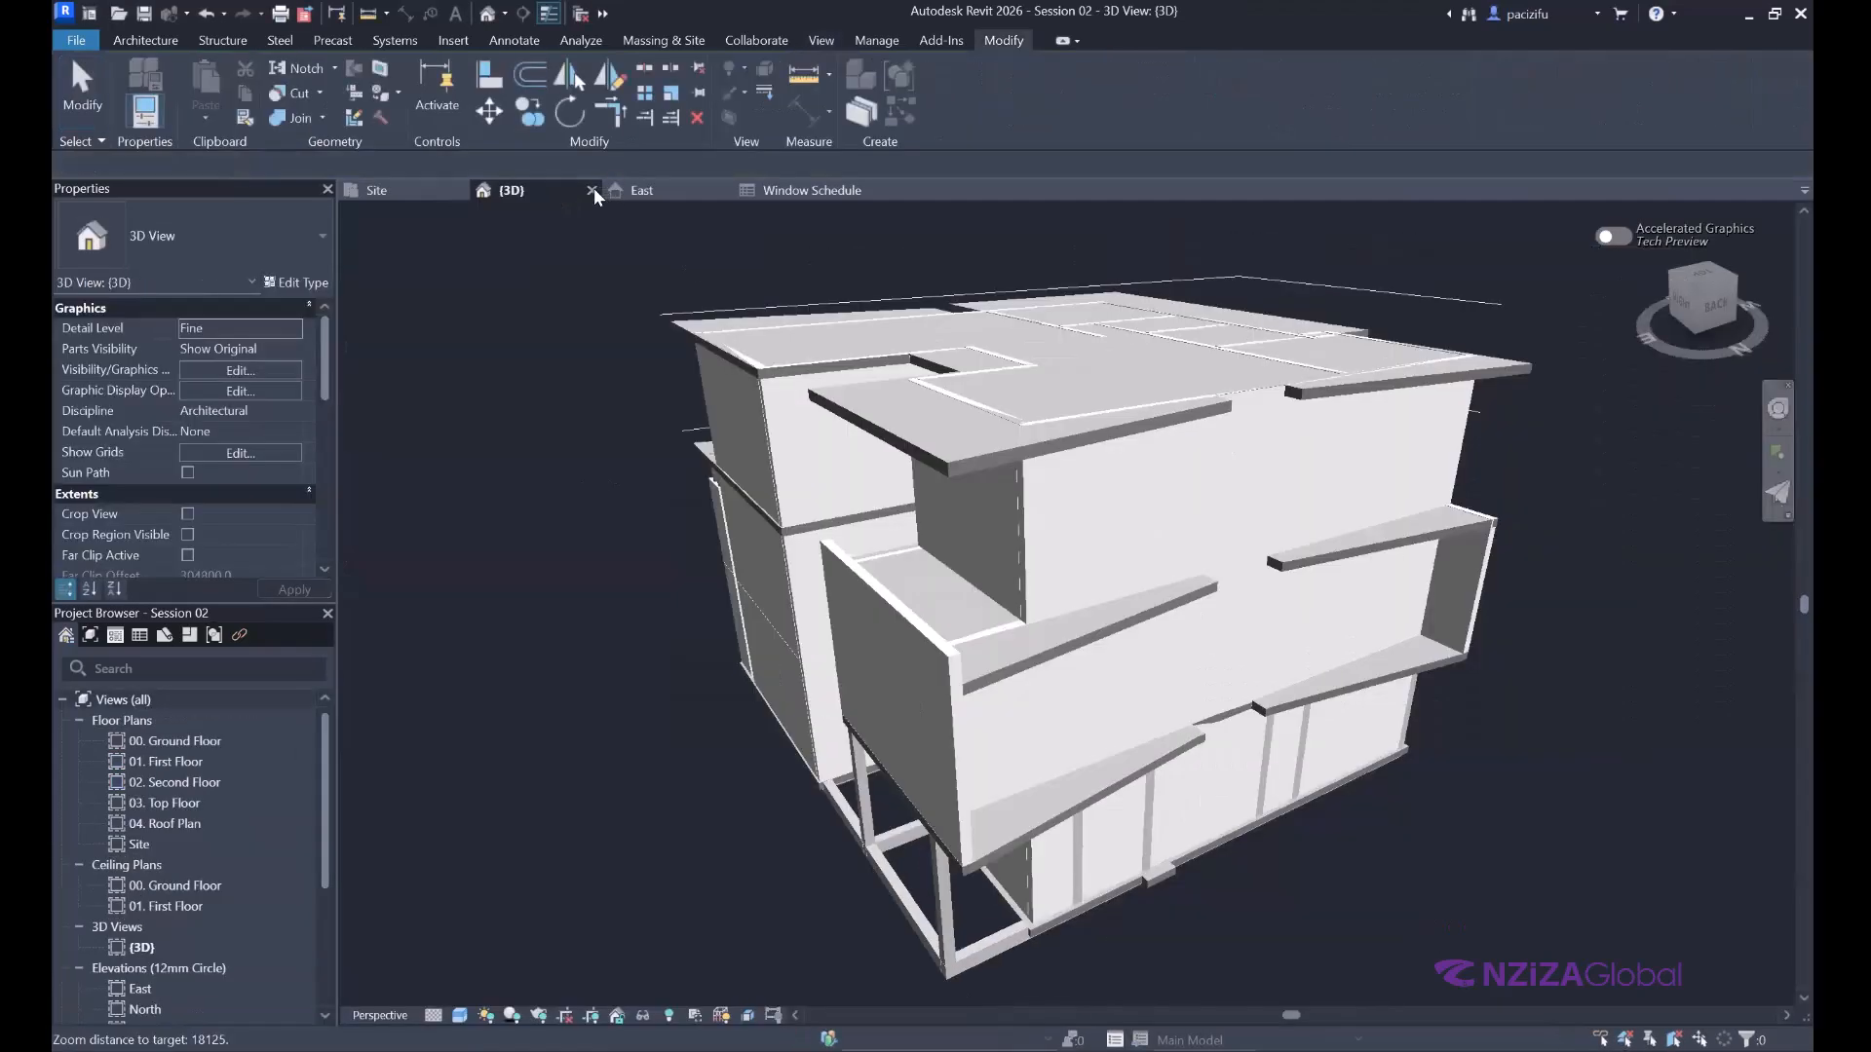
left_click(592, 190)
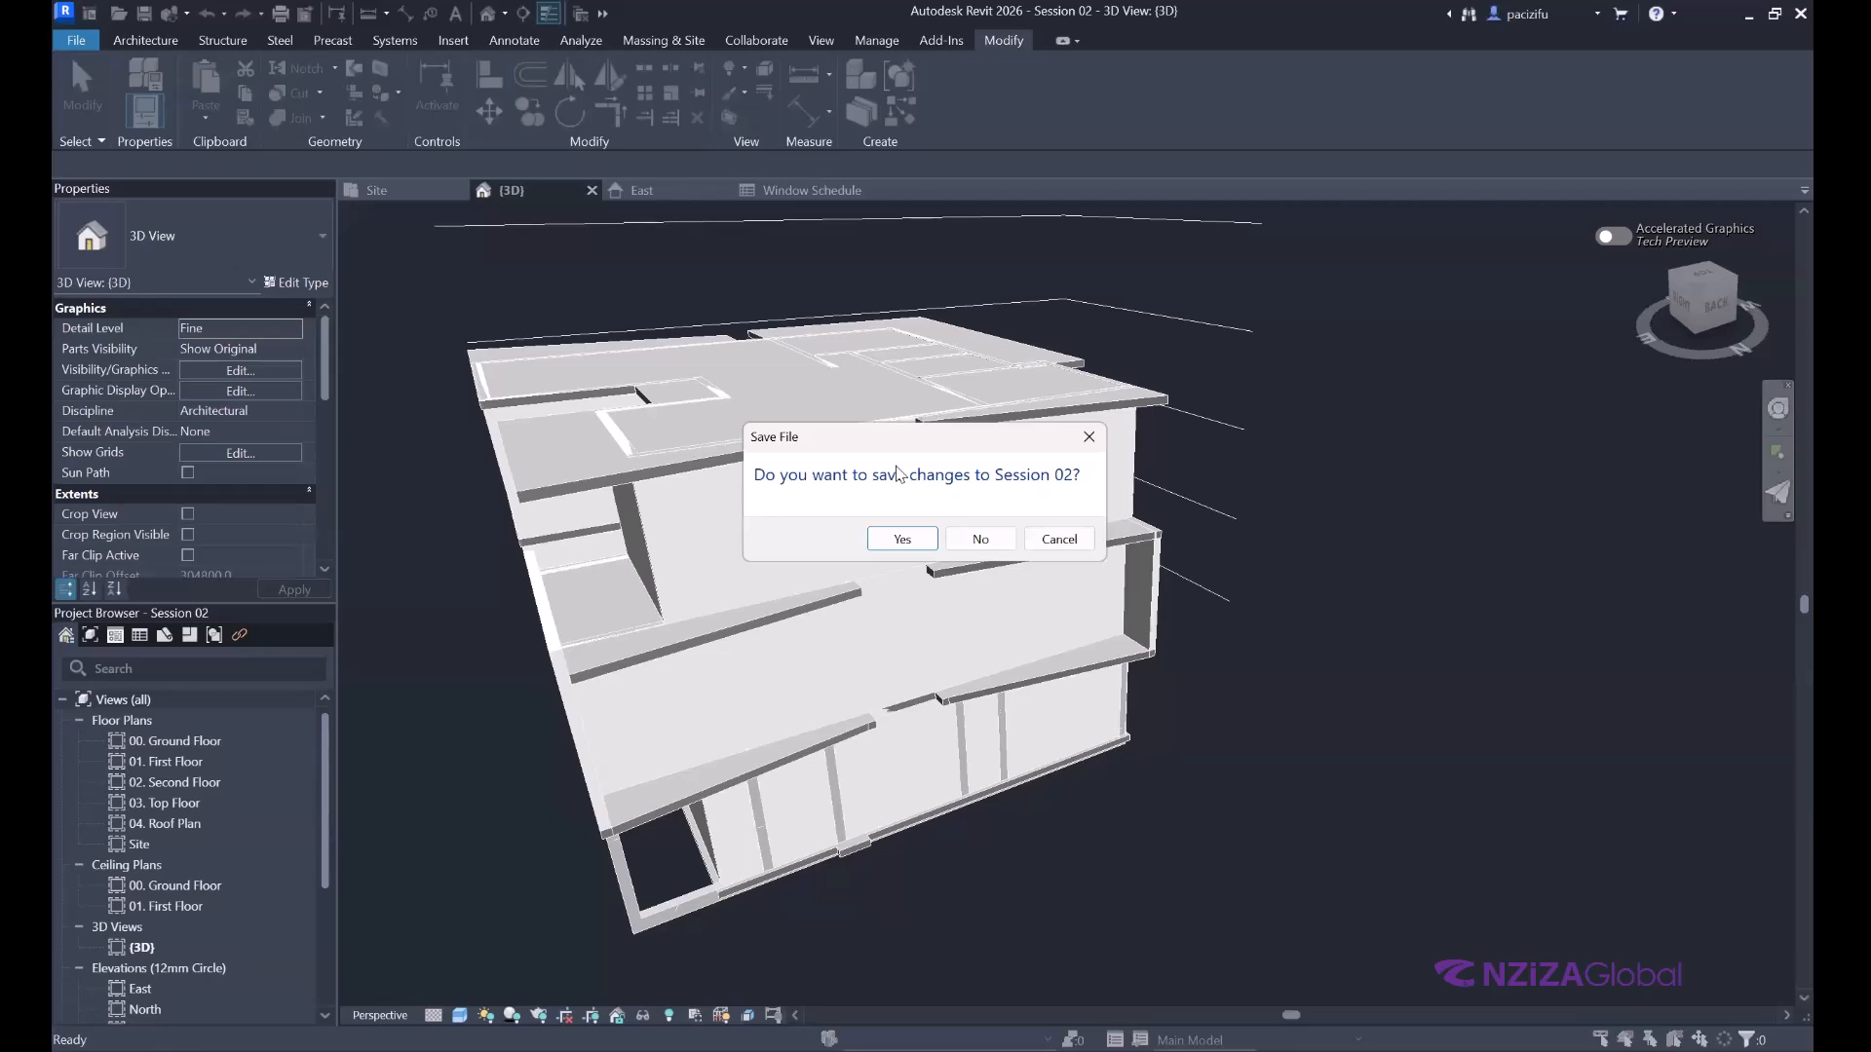
left_click(980, 538)
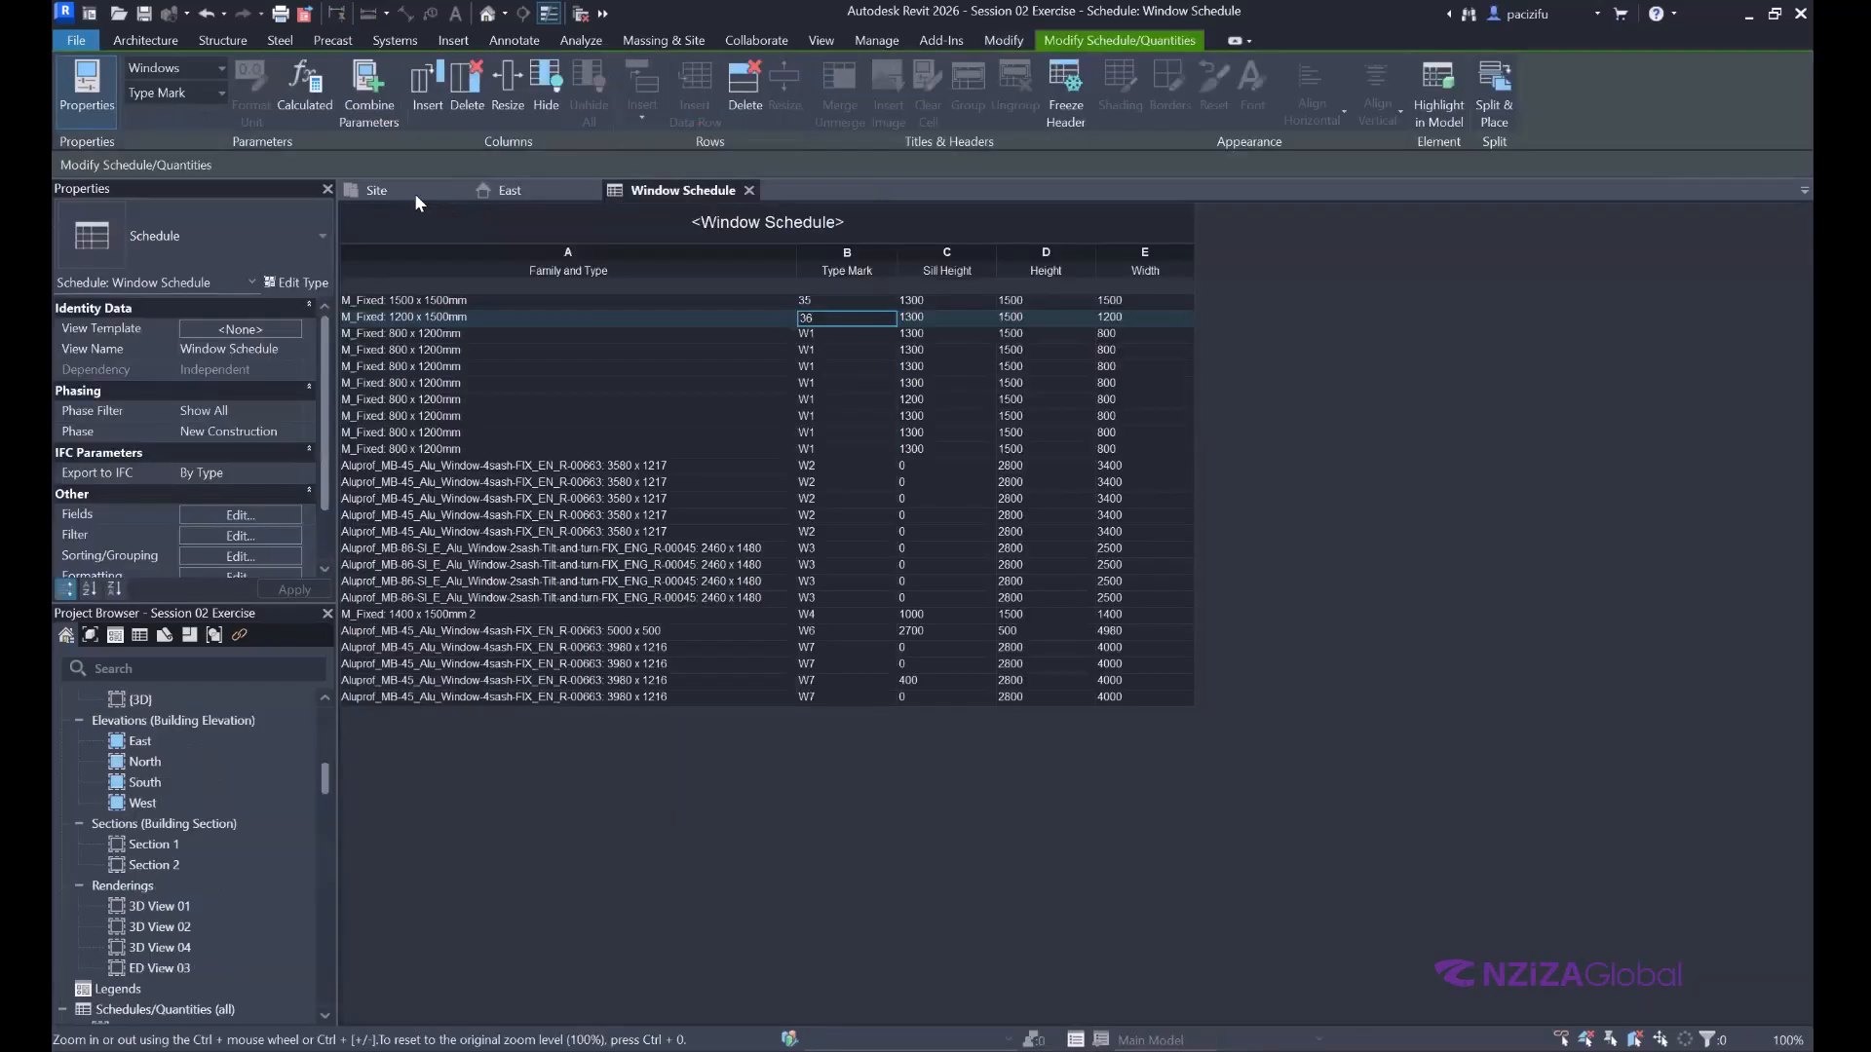
Delete the M_Fixed 1500 x 1500mm and M_Fixed 1200 x 1500mm window rows from the Window Schedule, including their model elements.
left_click(416, 190)
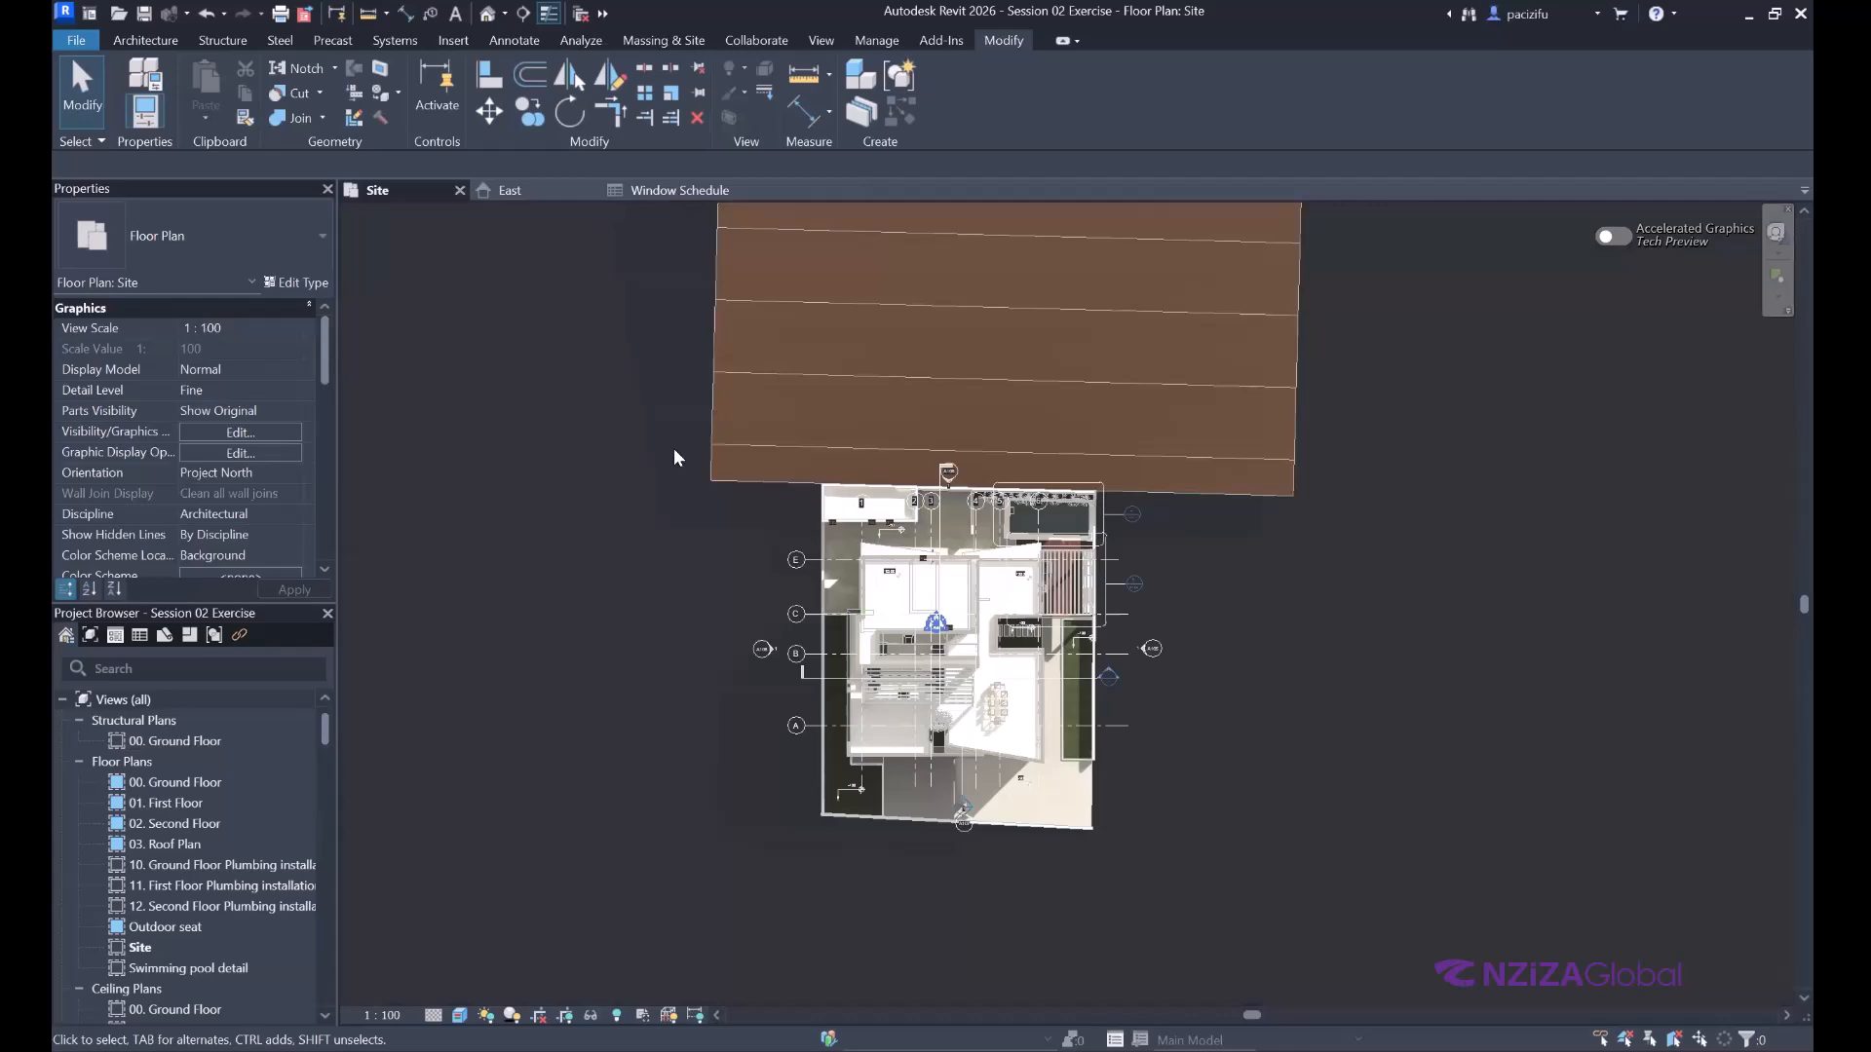
key("ctrl+Tab")
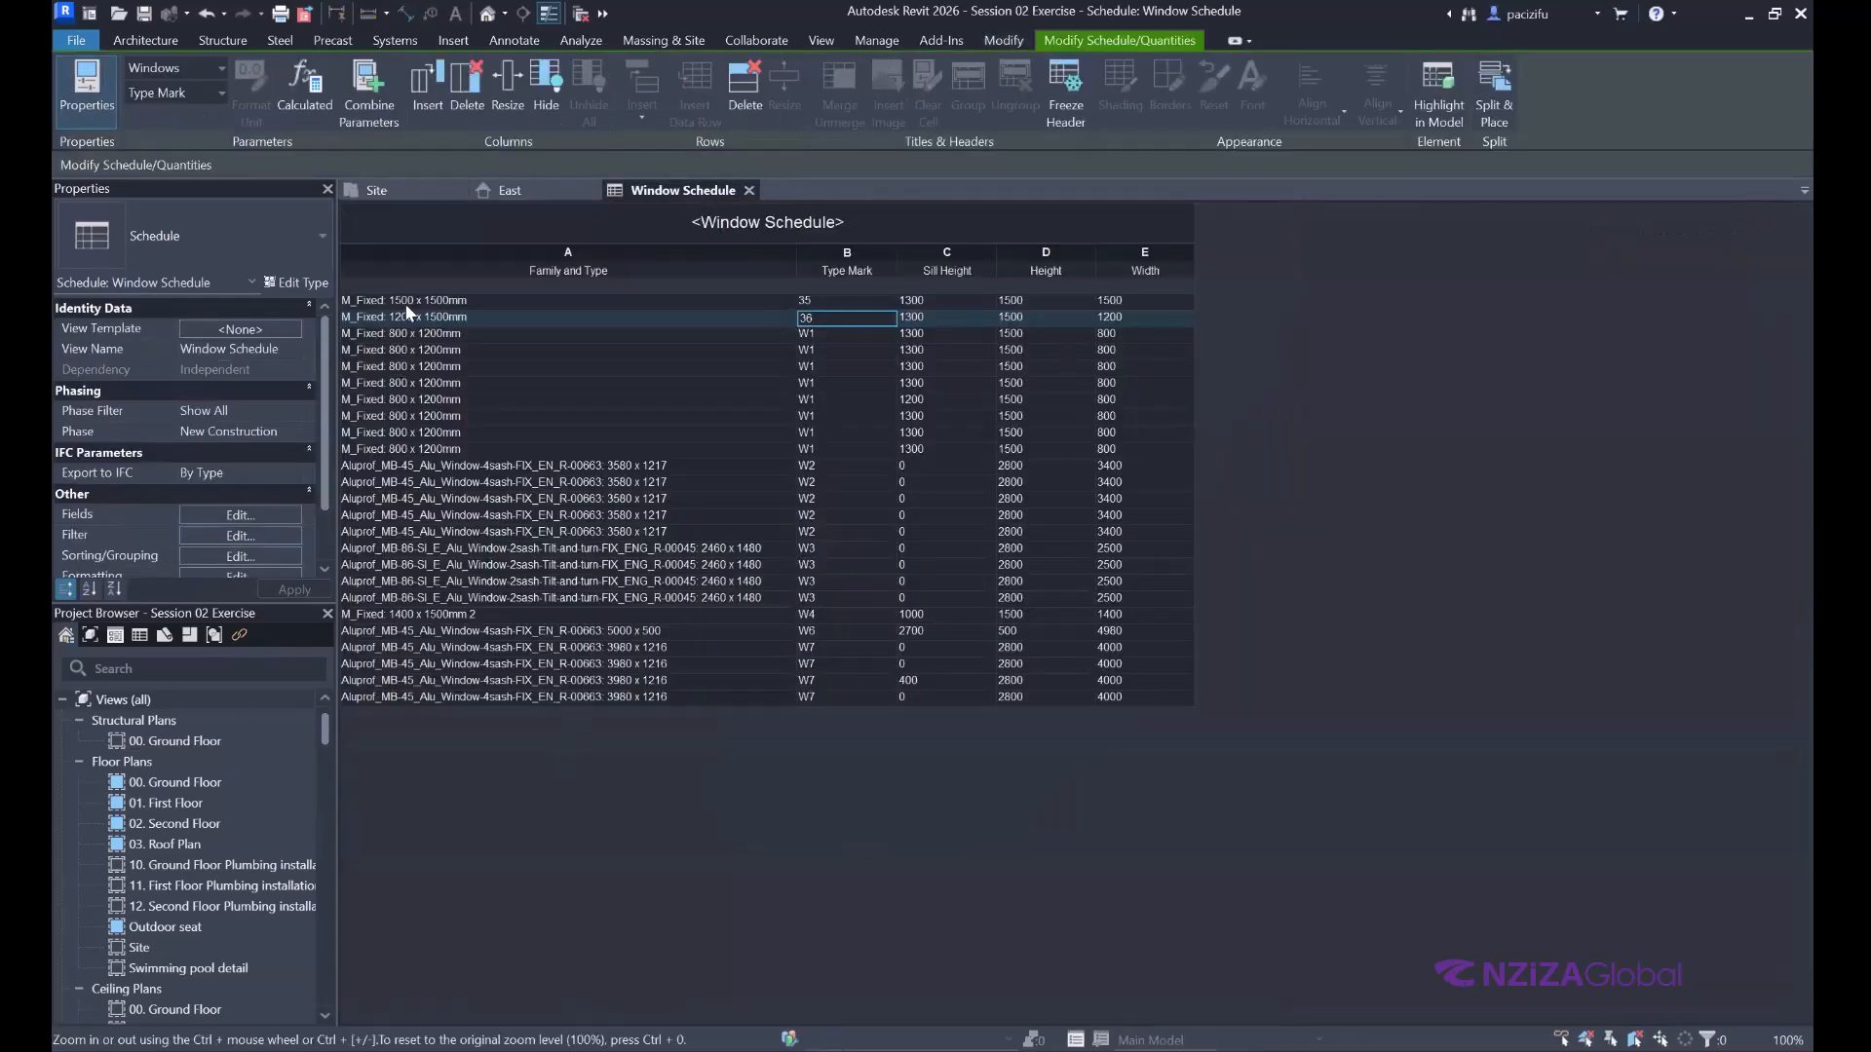
left_click(371, 318)
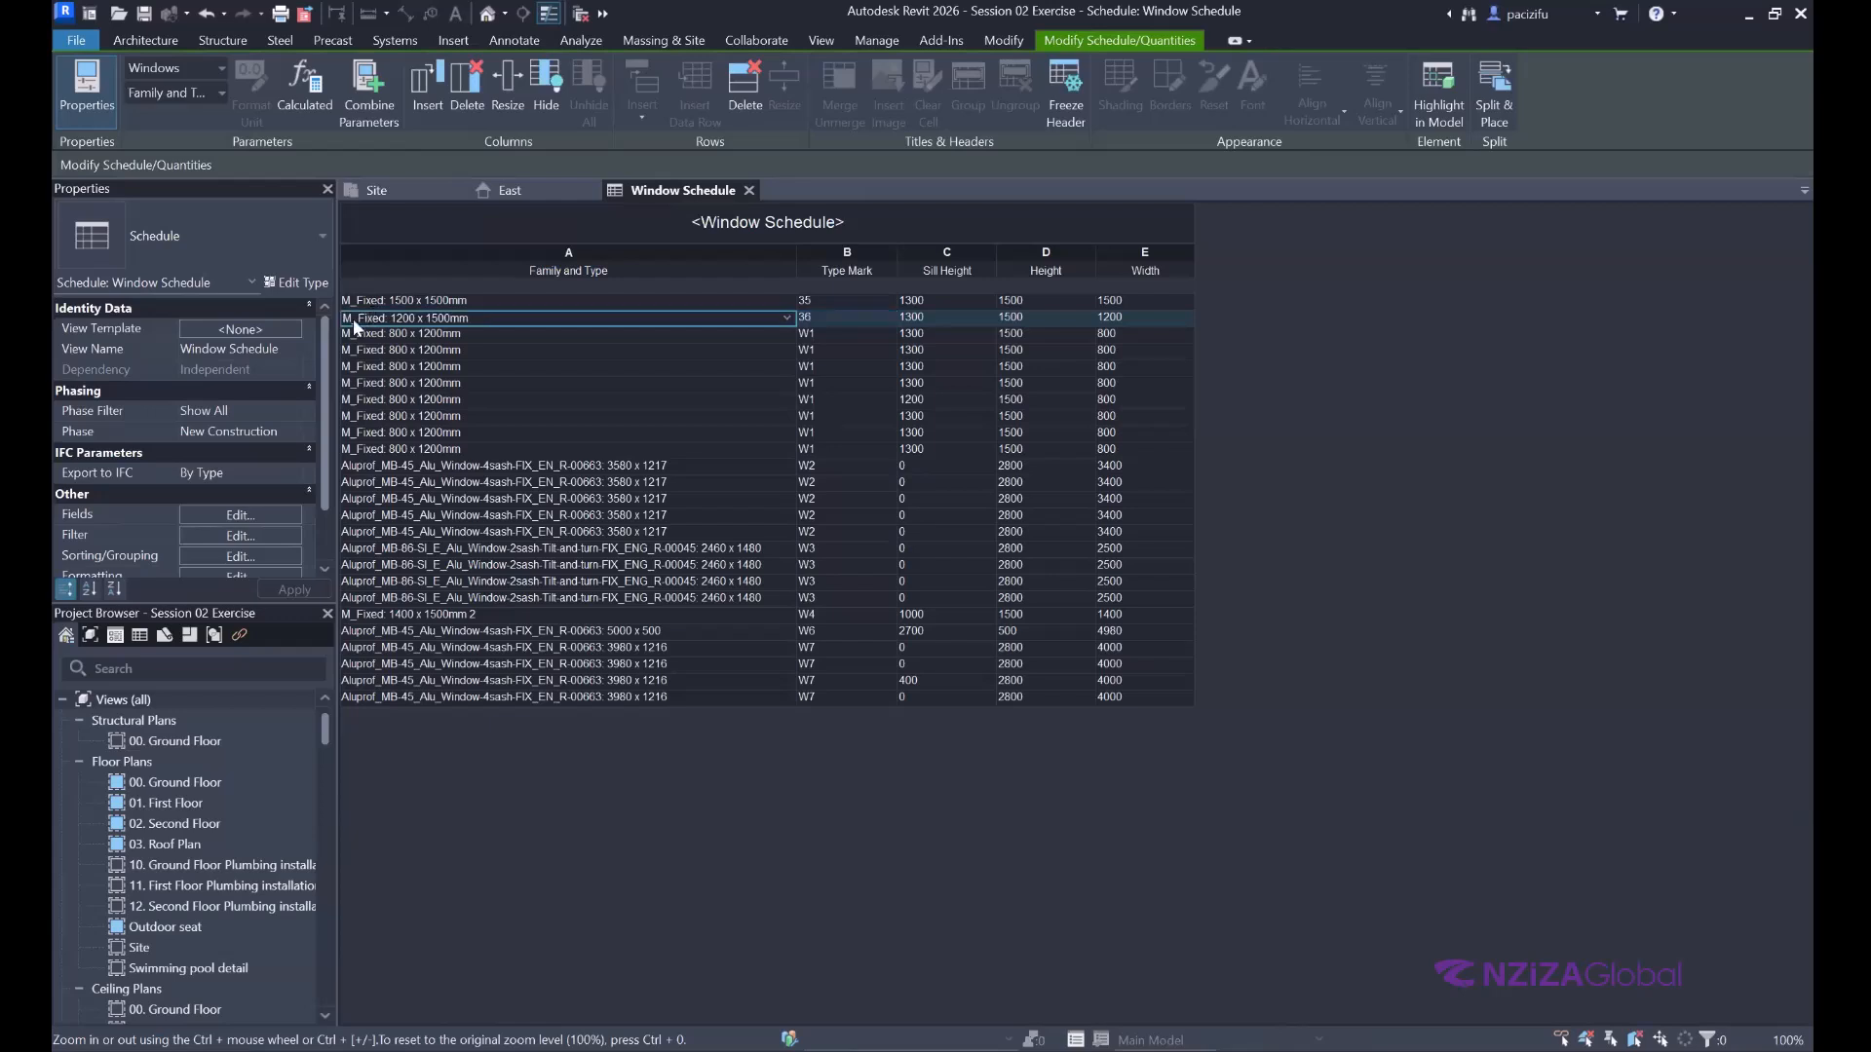
left_click(1189, 318)
left_click(1157, 296)
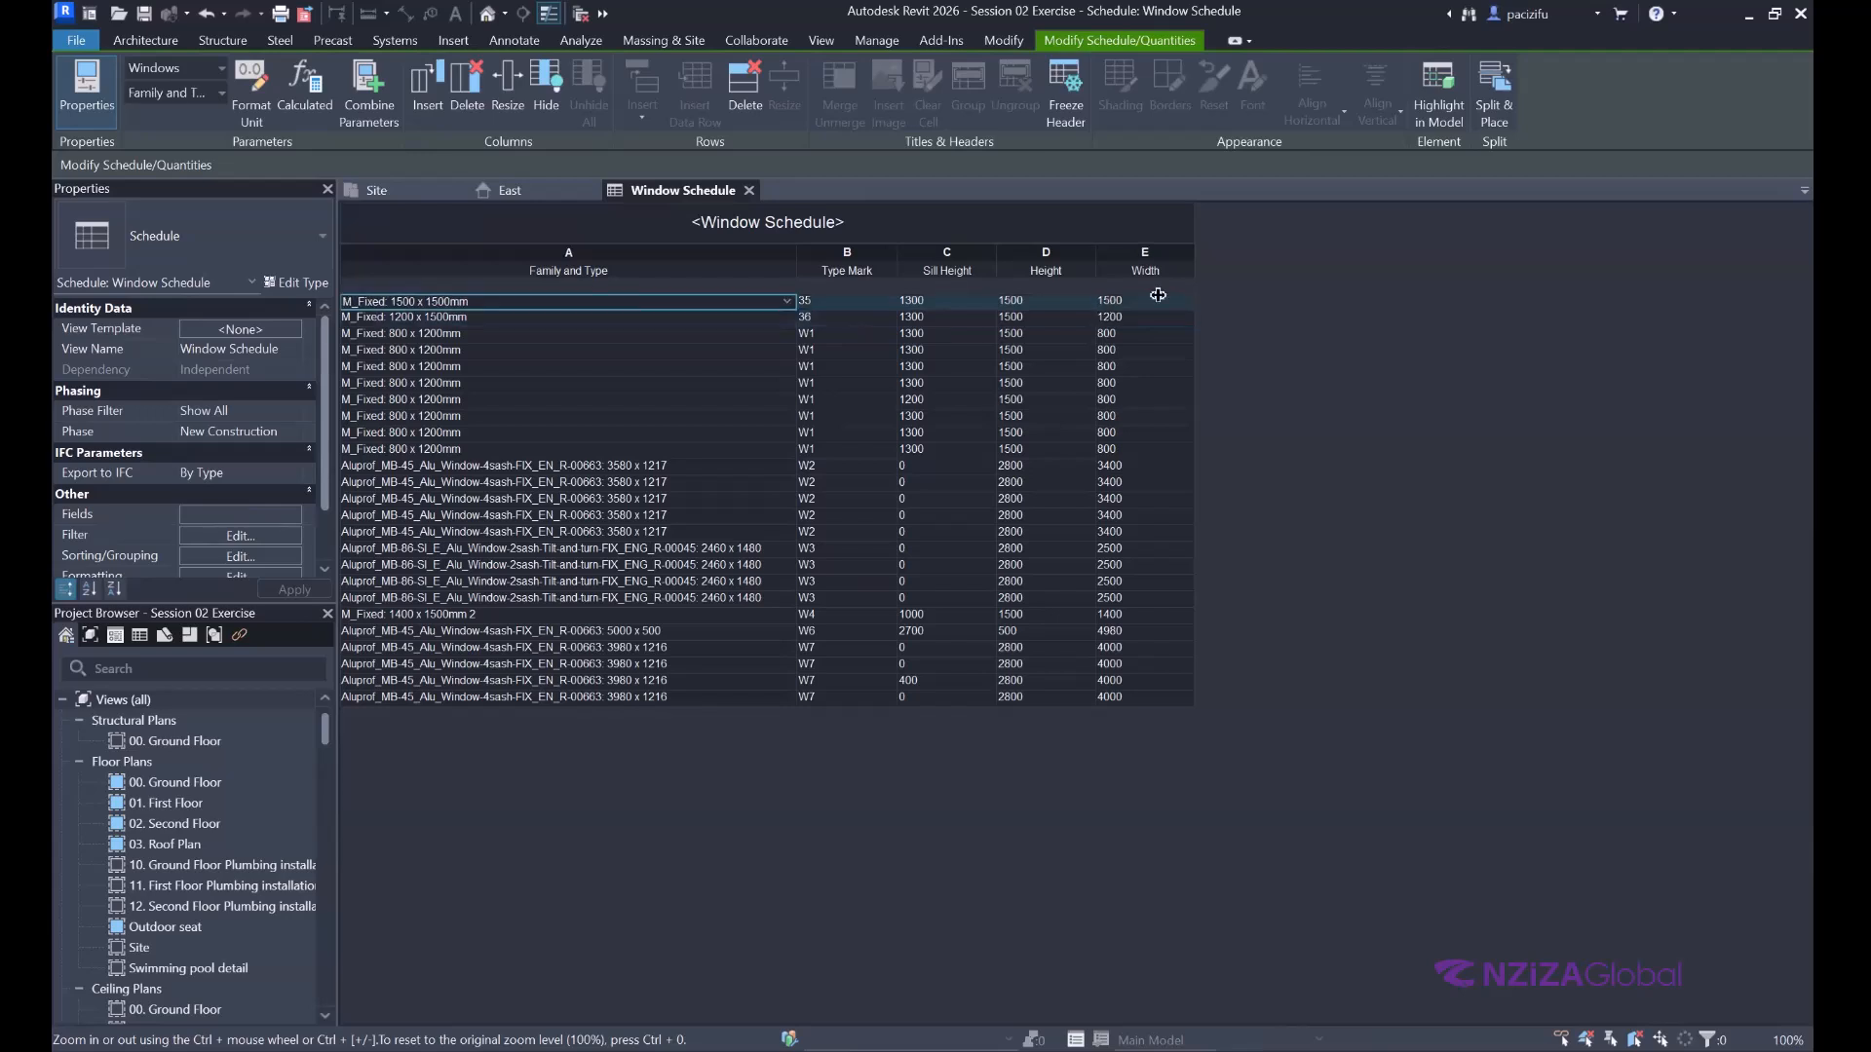
left_click(1158, 302)
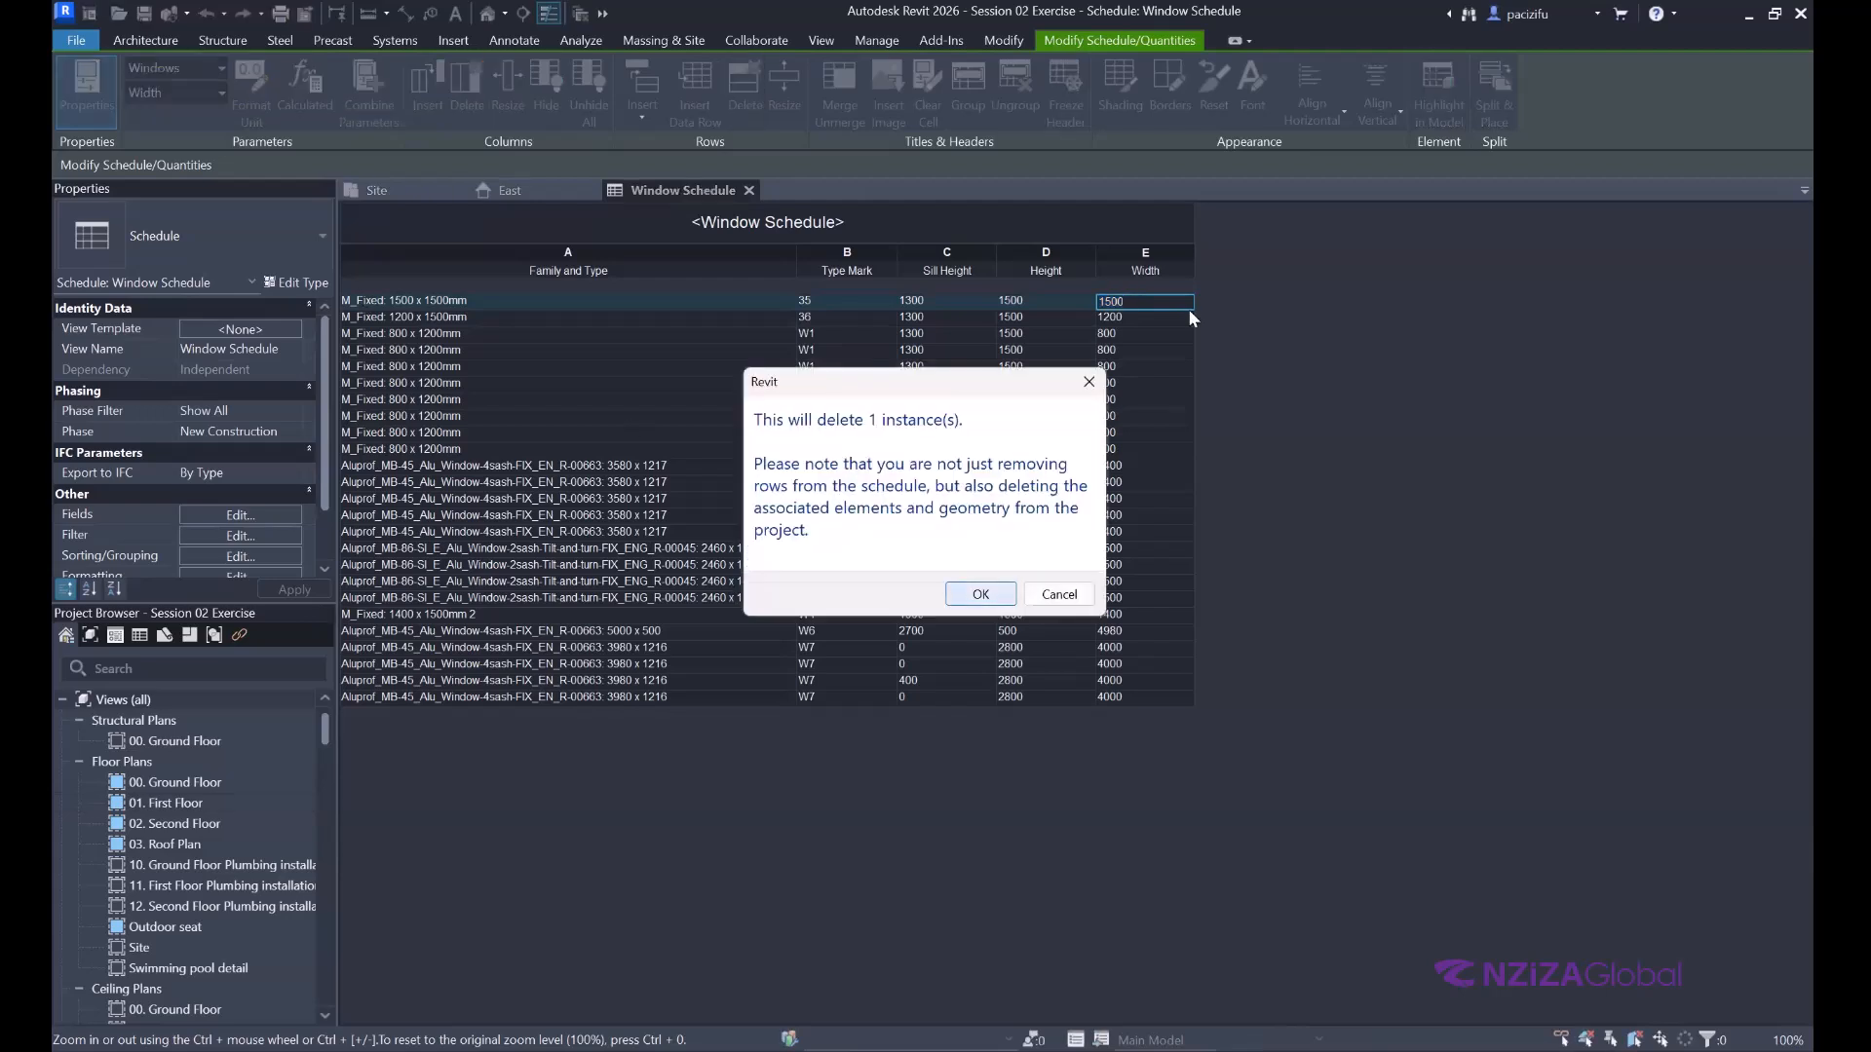
key("Return")
left_click(742, 78)
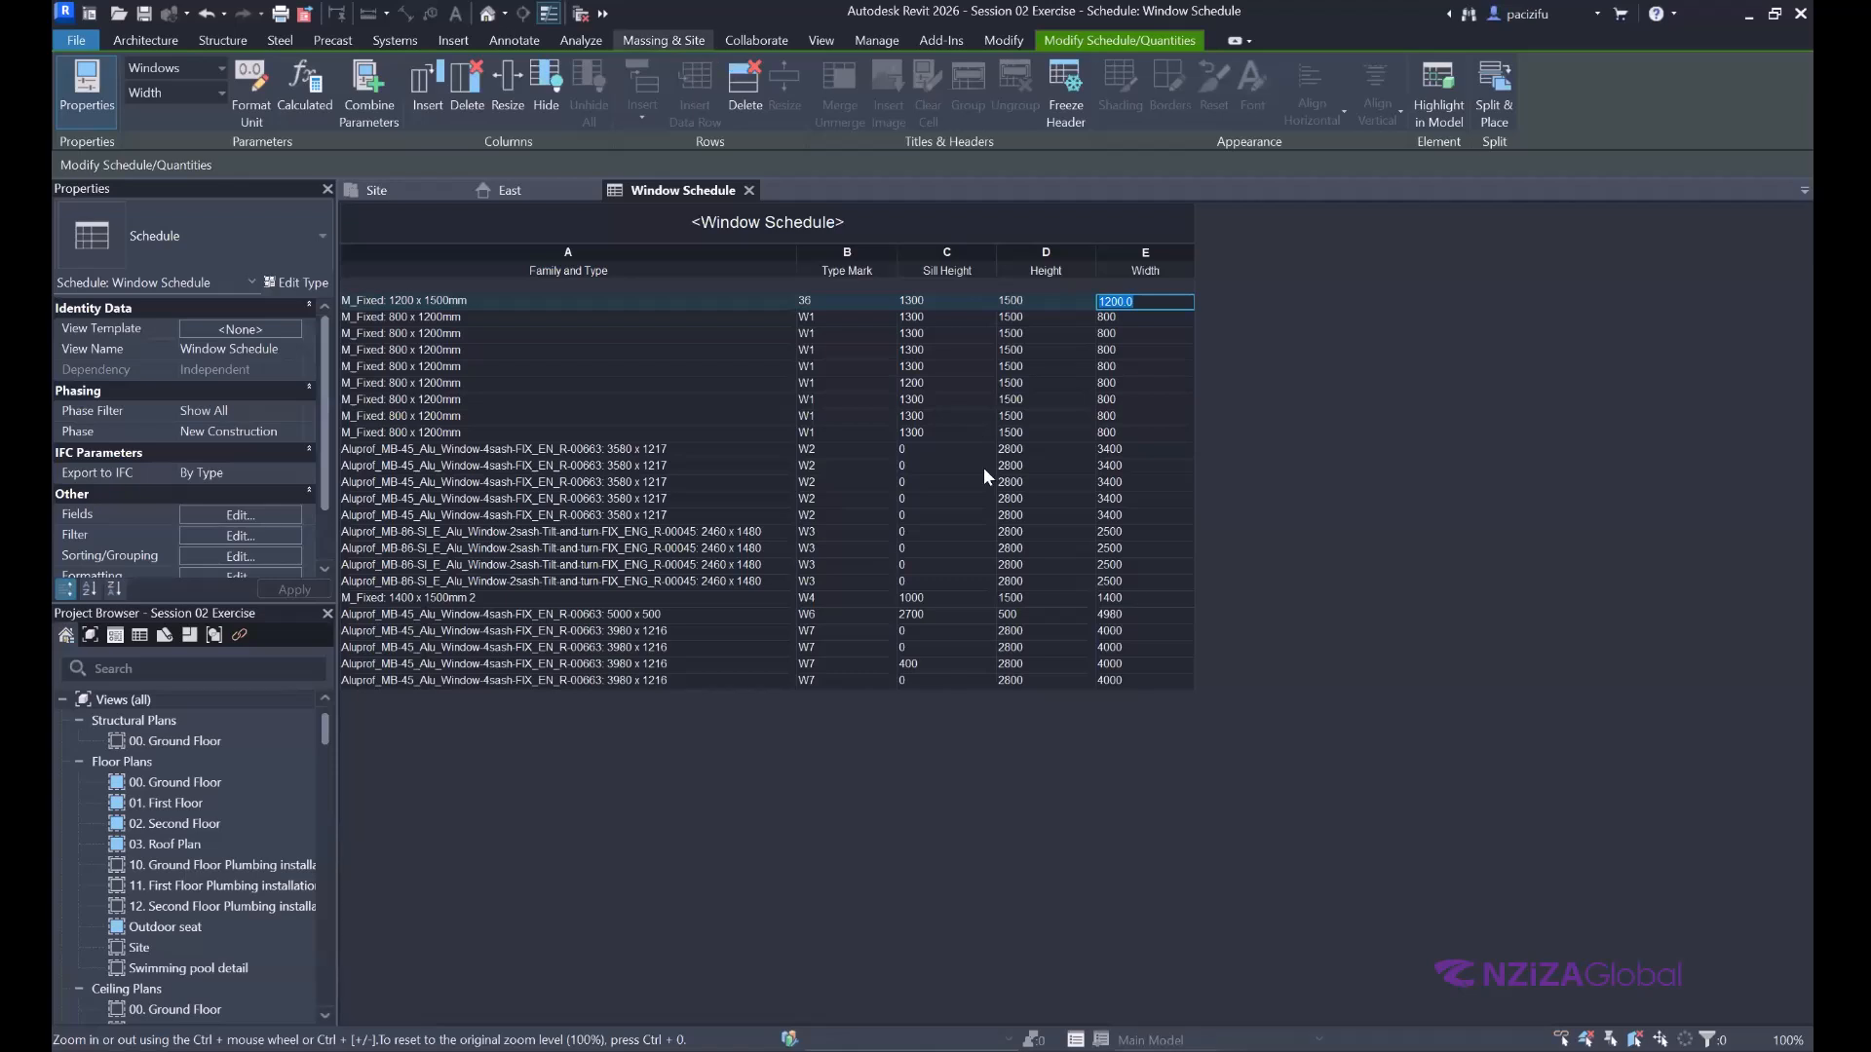
left_click(975, 592)
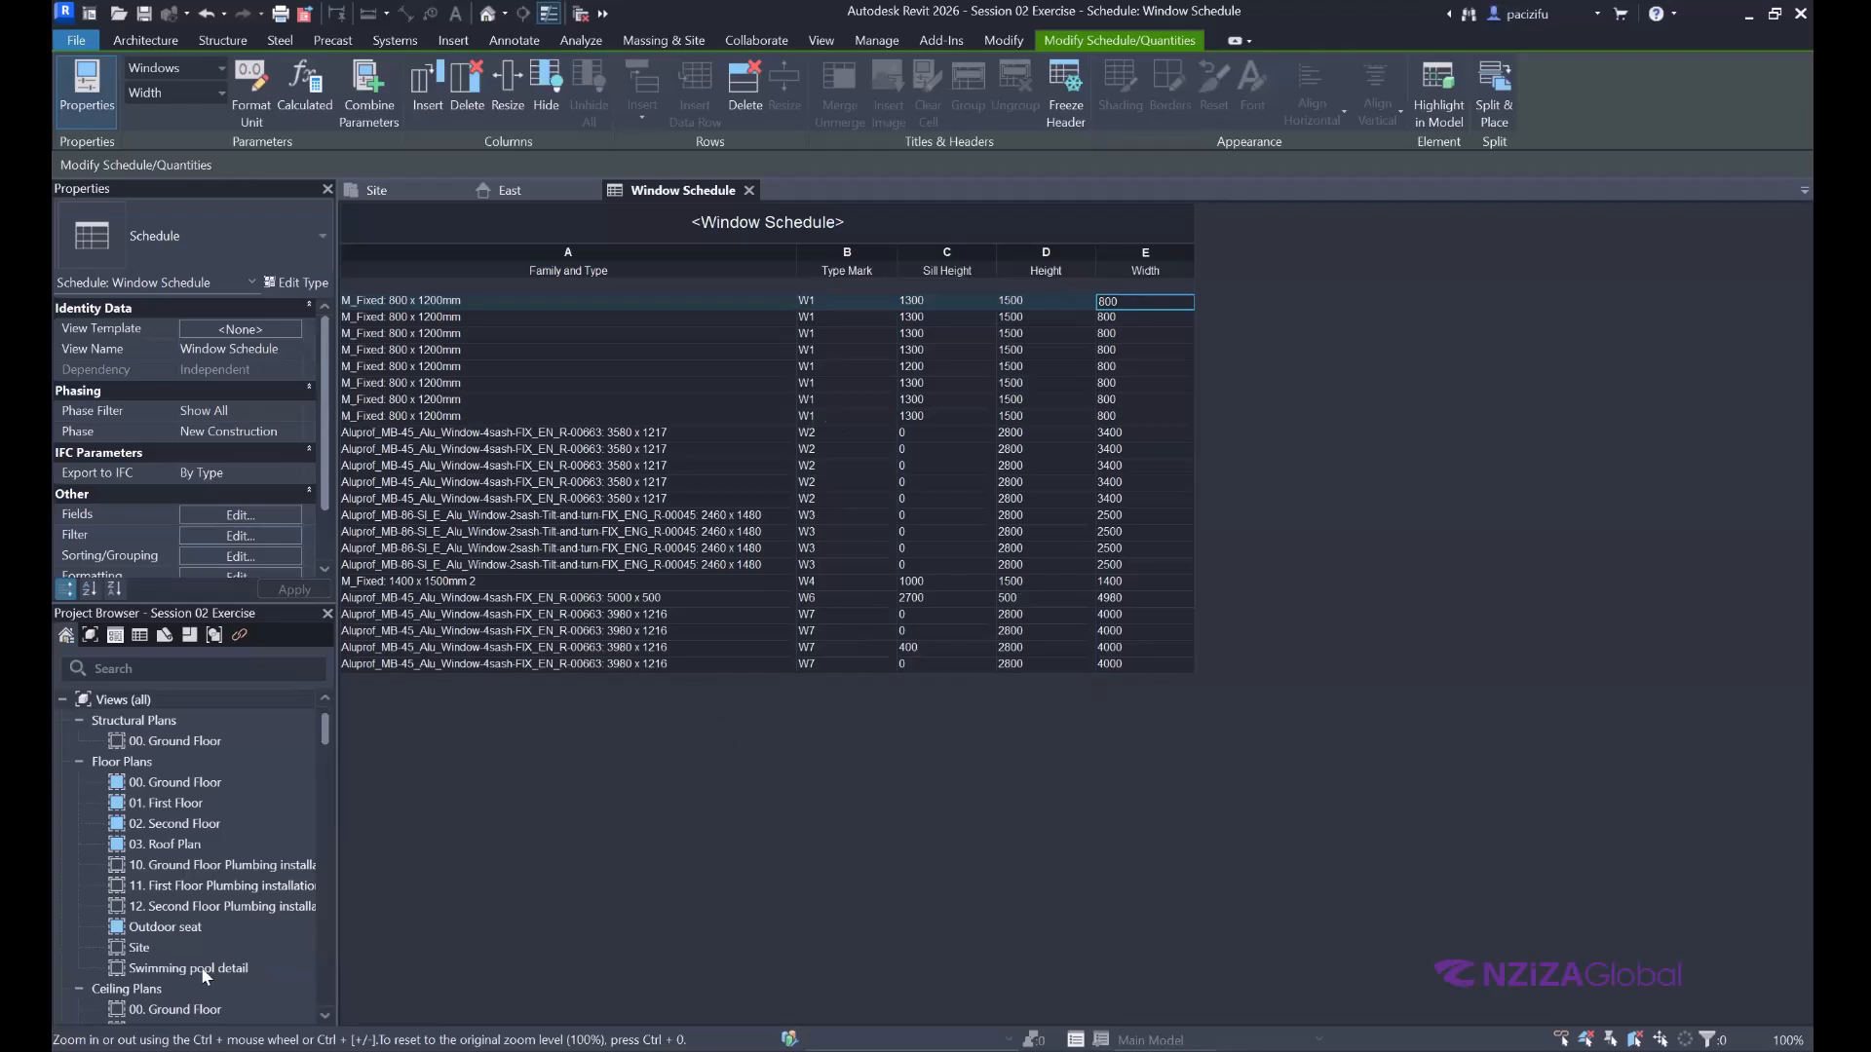
Open sheet A110 and check the window schedule placed on it.
scroll(201, 967, "down", 5)
scroll(195, 906, "down", 6)
scroll(211, 914, "down", 8)
scroll(195, 914, "up", 4)
left_click(163, 907)
double_click(164, 907)
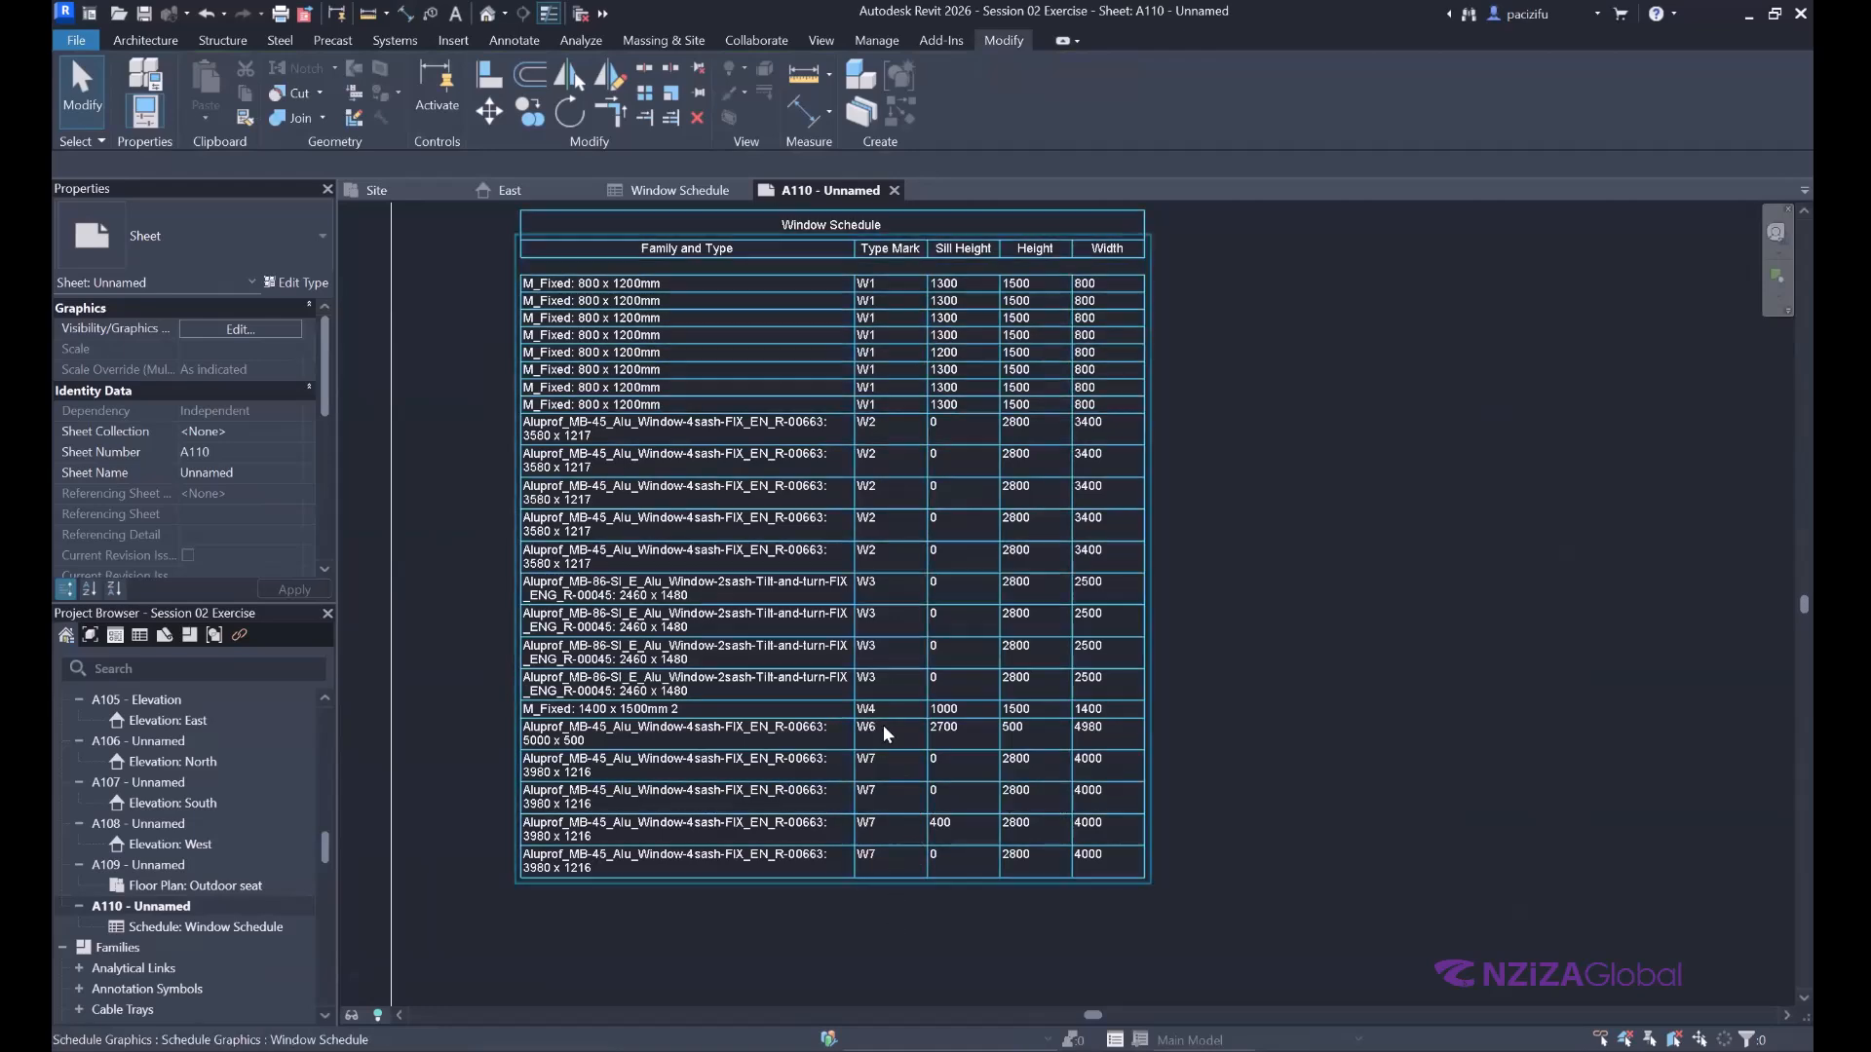
scroll(799, 643, "down", 2)
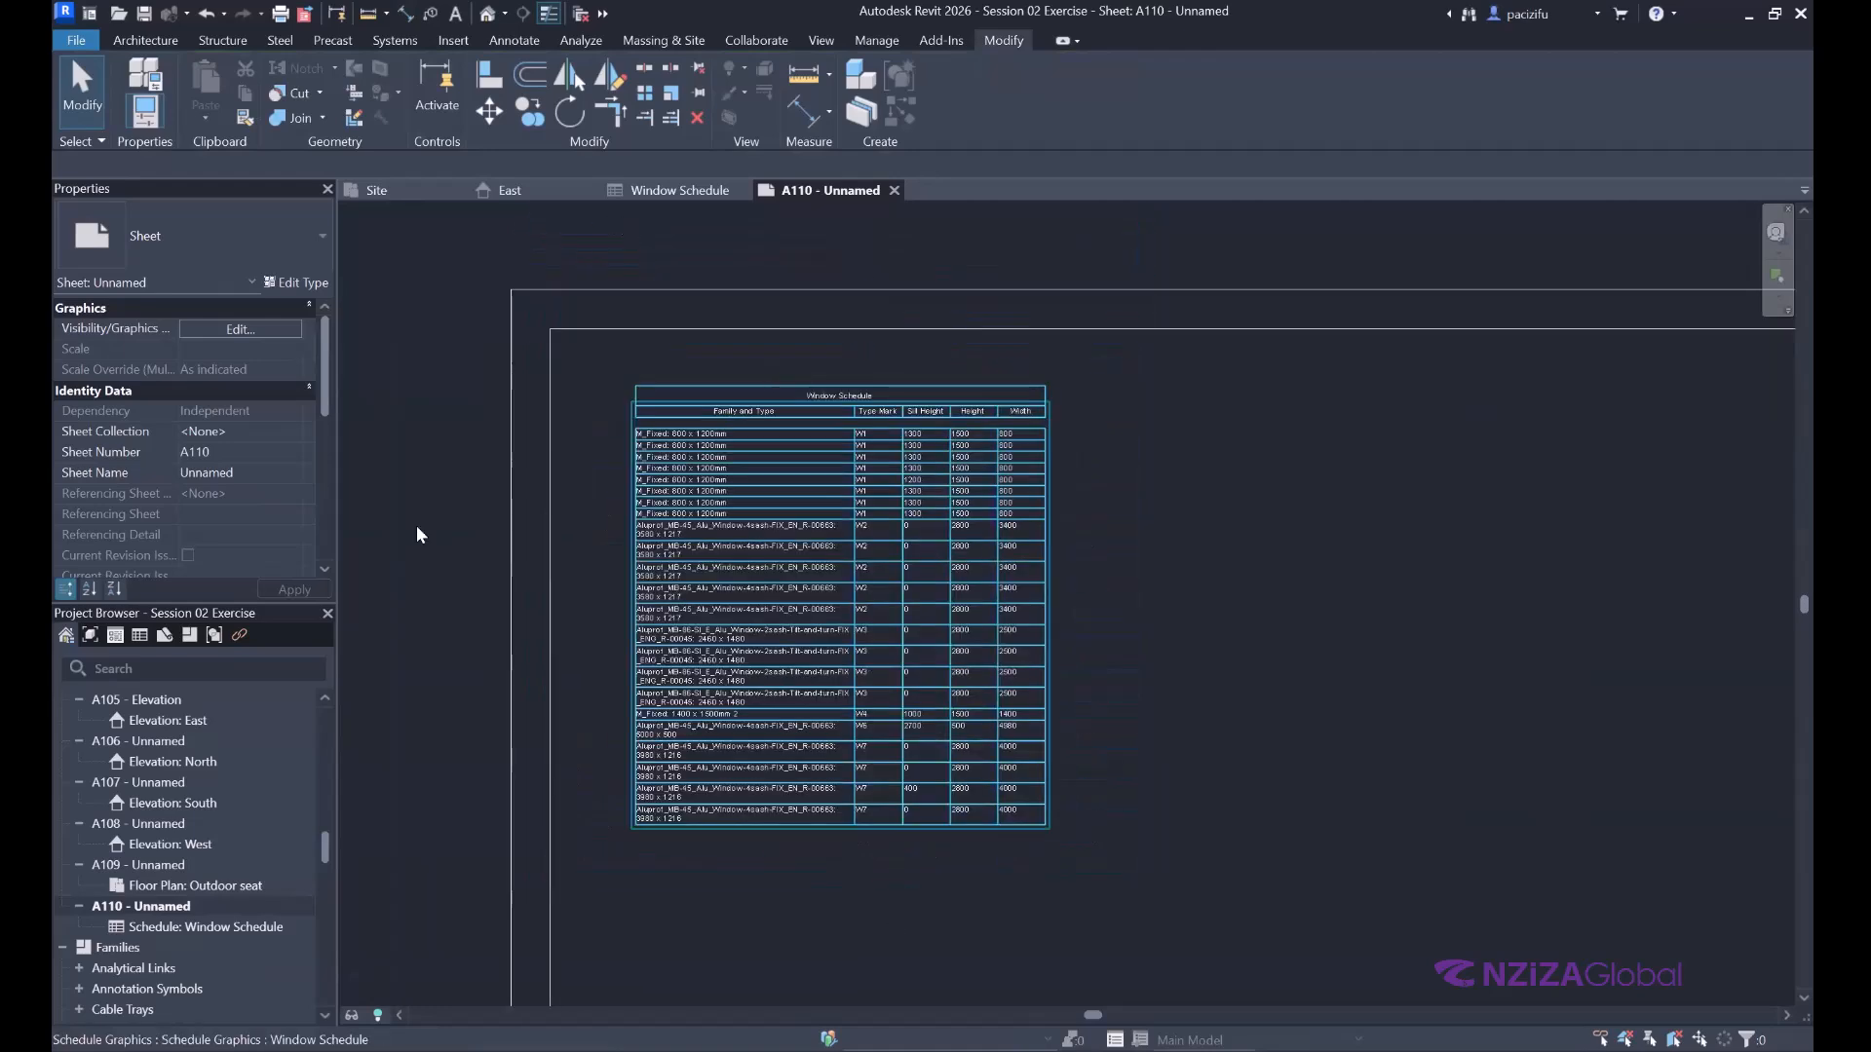
Return to the Window Schedule view listed under the project's schedules and quantities.
scroll(203, 794, "up", 5)
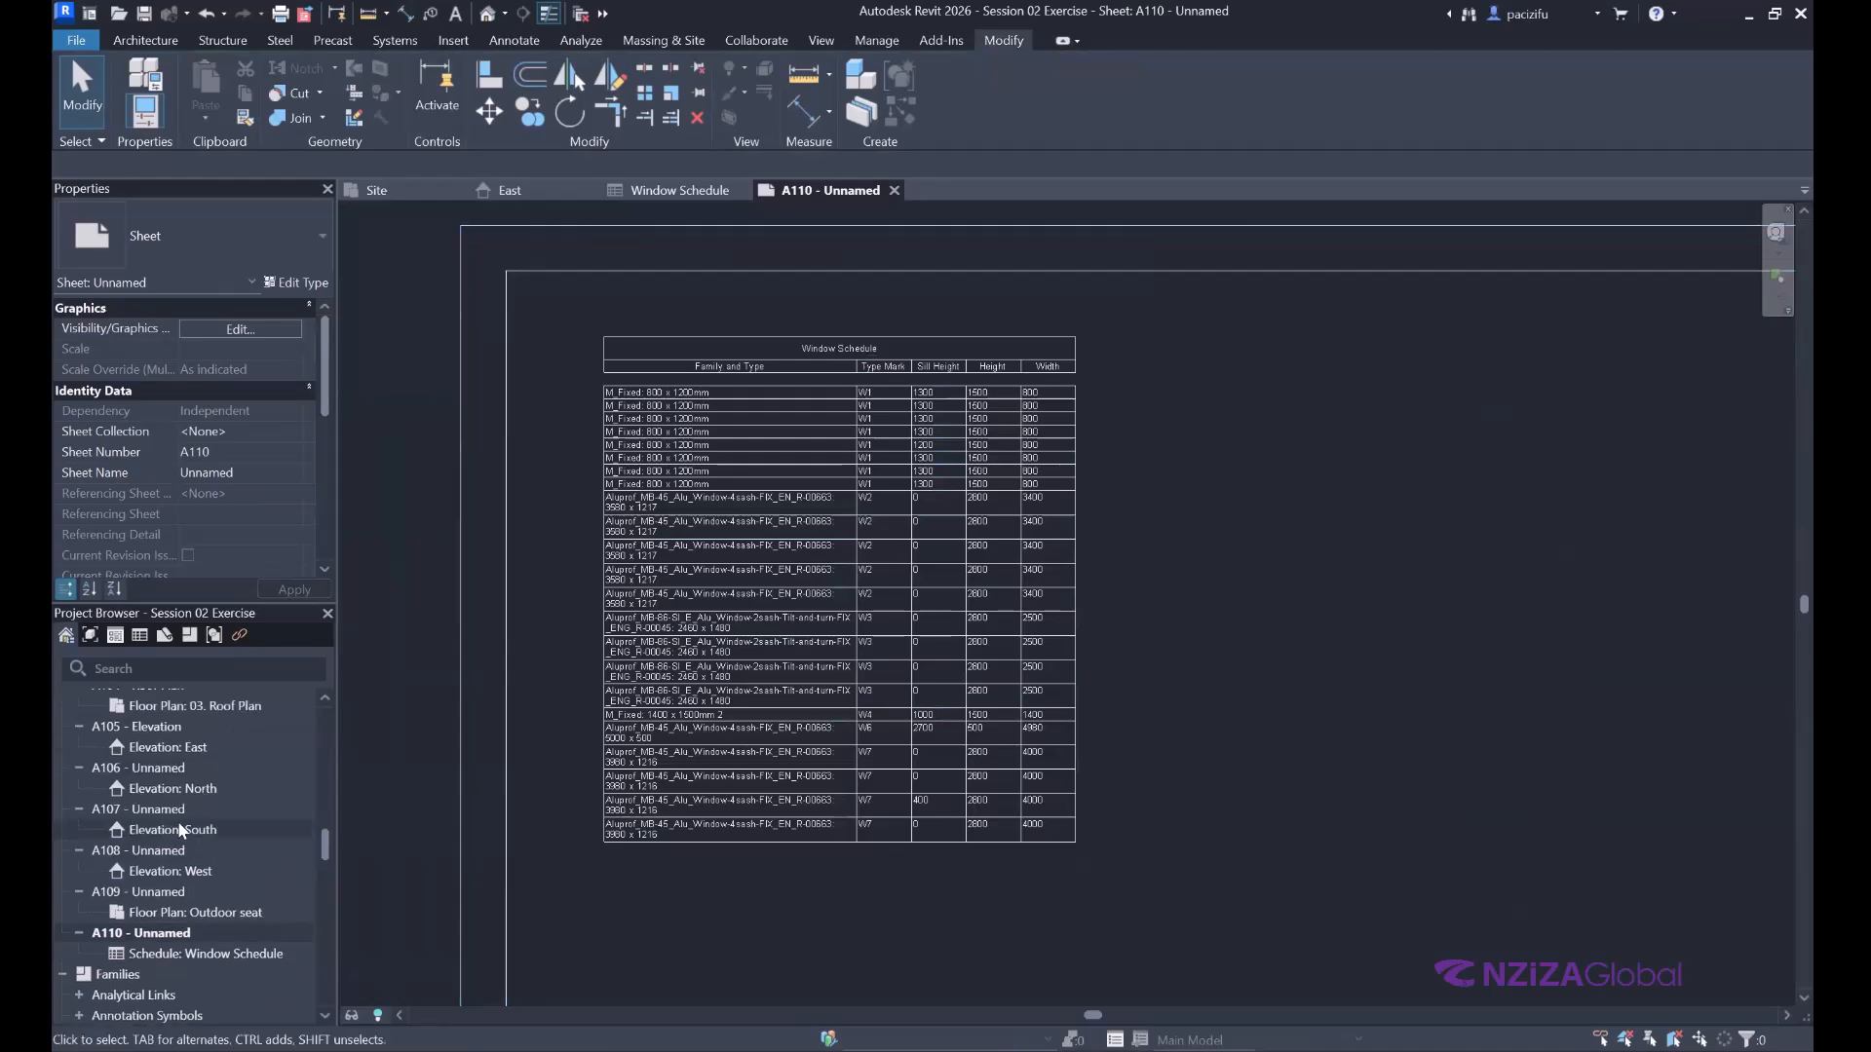
double_click(169, 801)
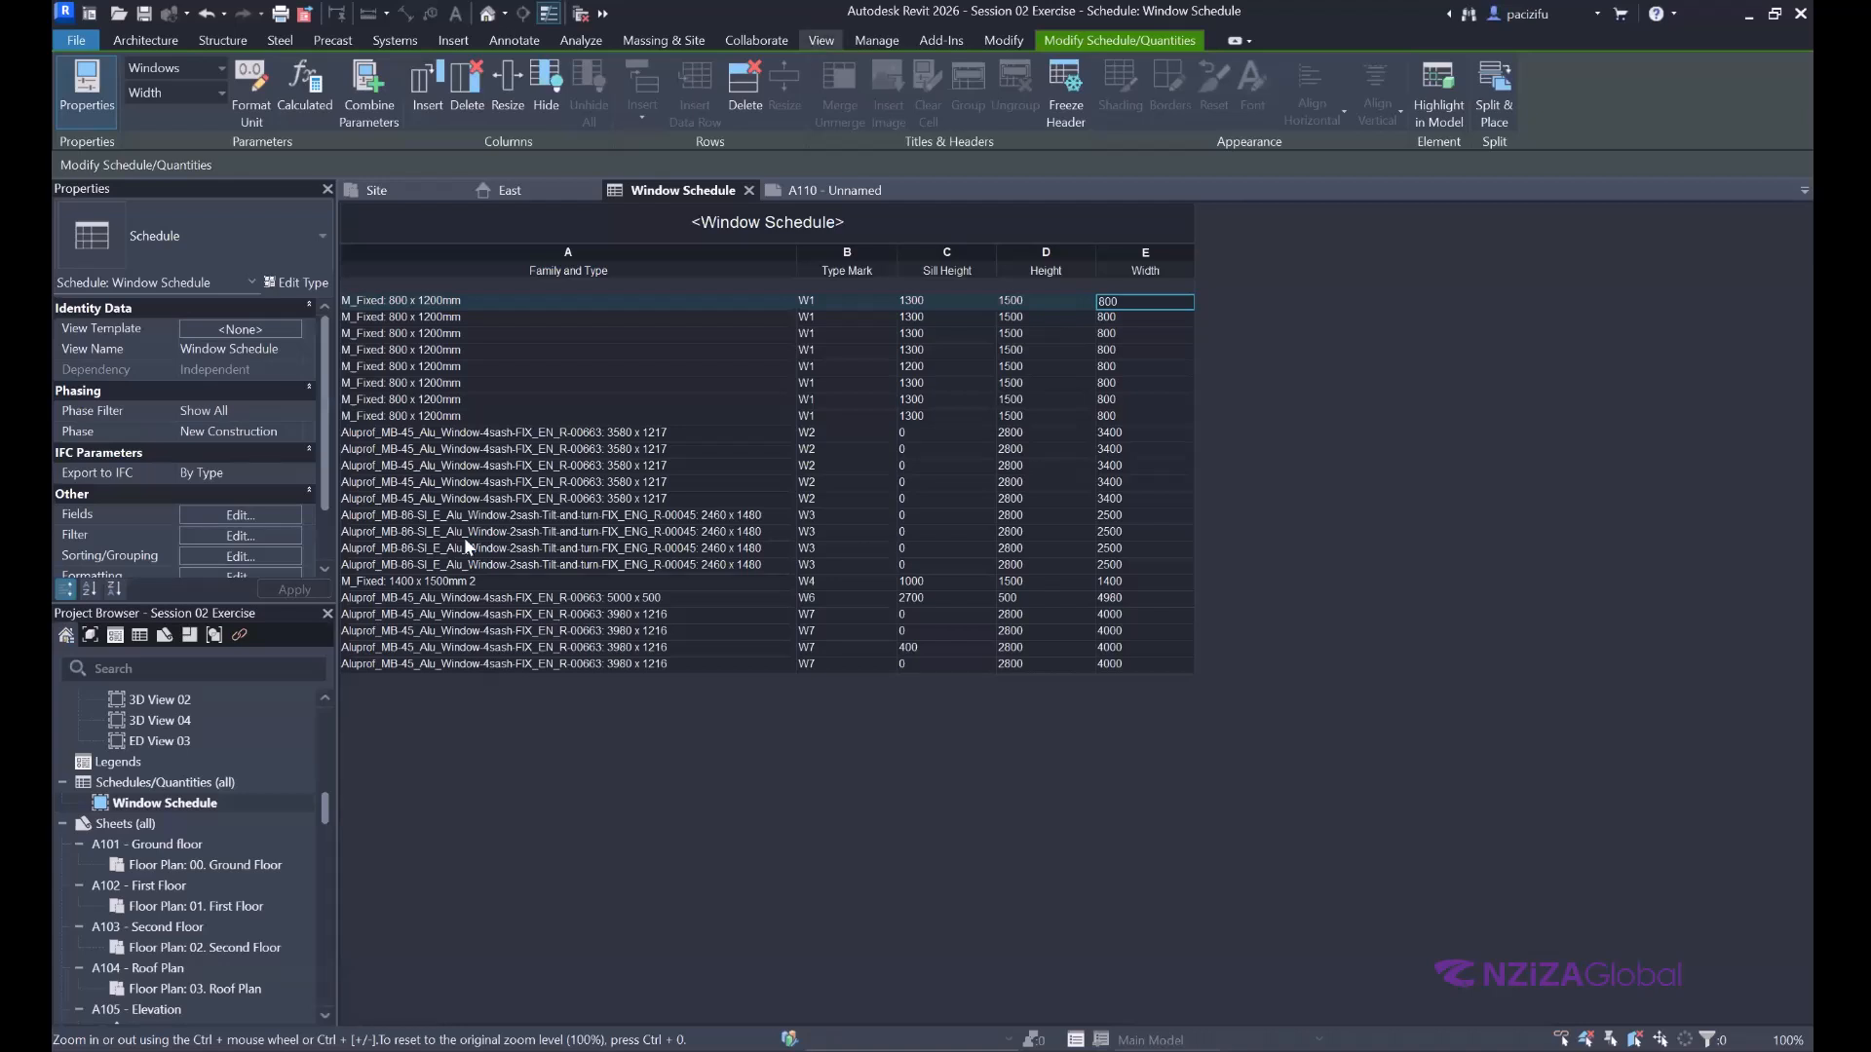
double_click(153, 783)
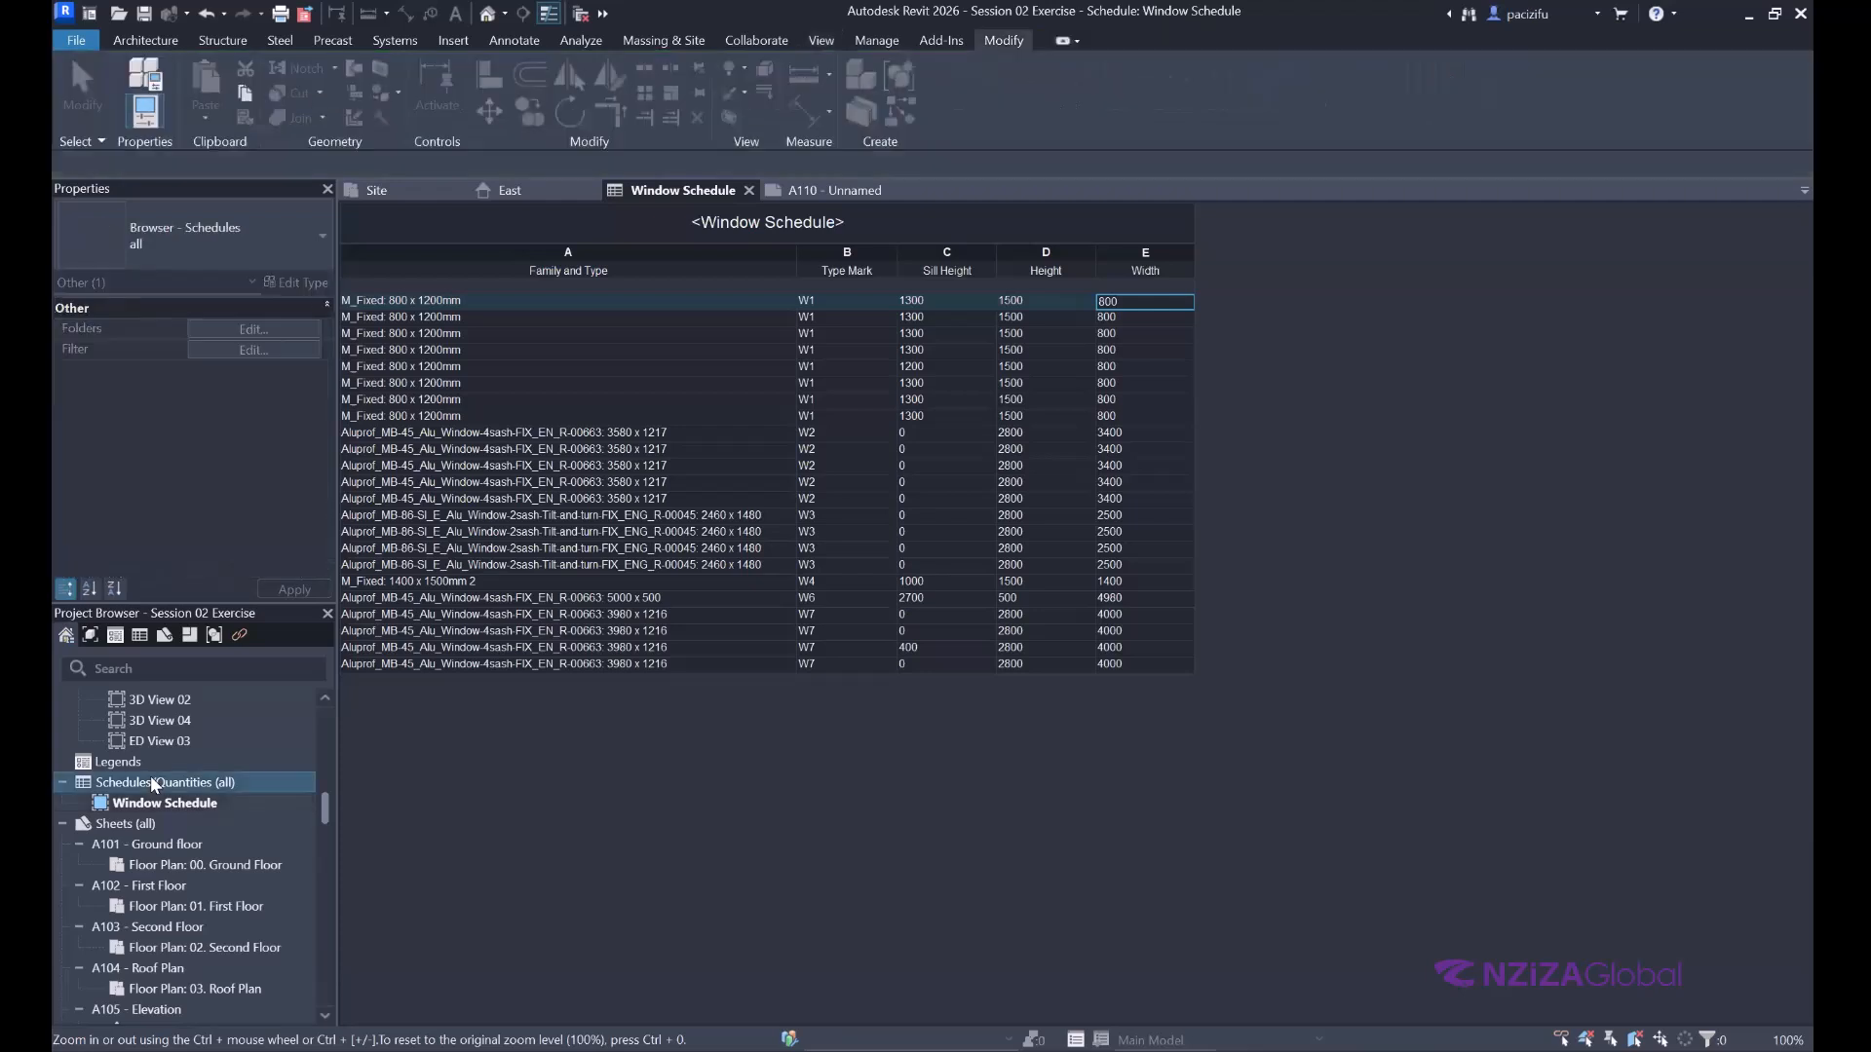
left_click(61, 782)
Create a new building component schedule for the Doors category, named Door Schedule, in the New Construction phase.
left_click(838, 39)
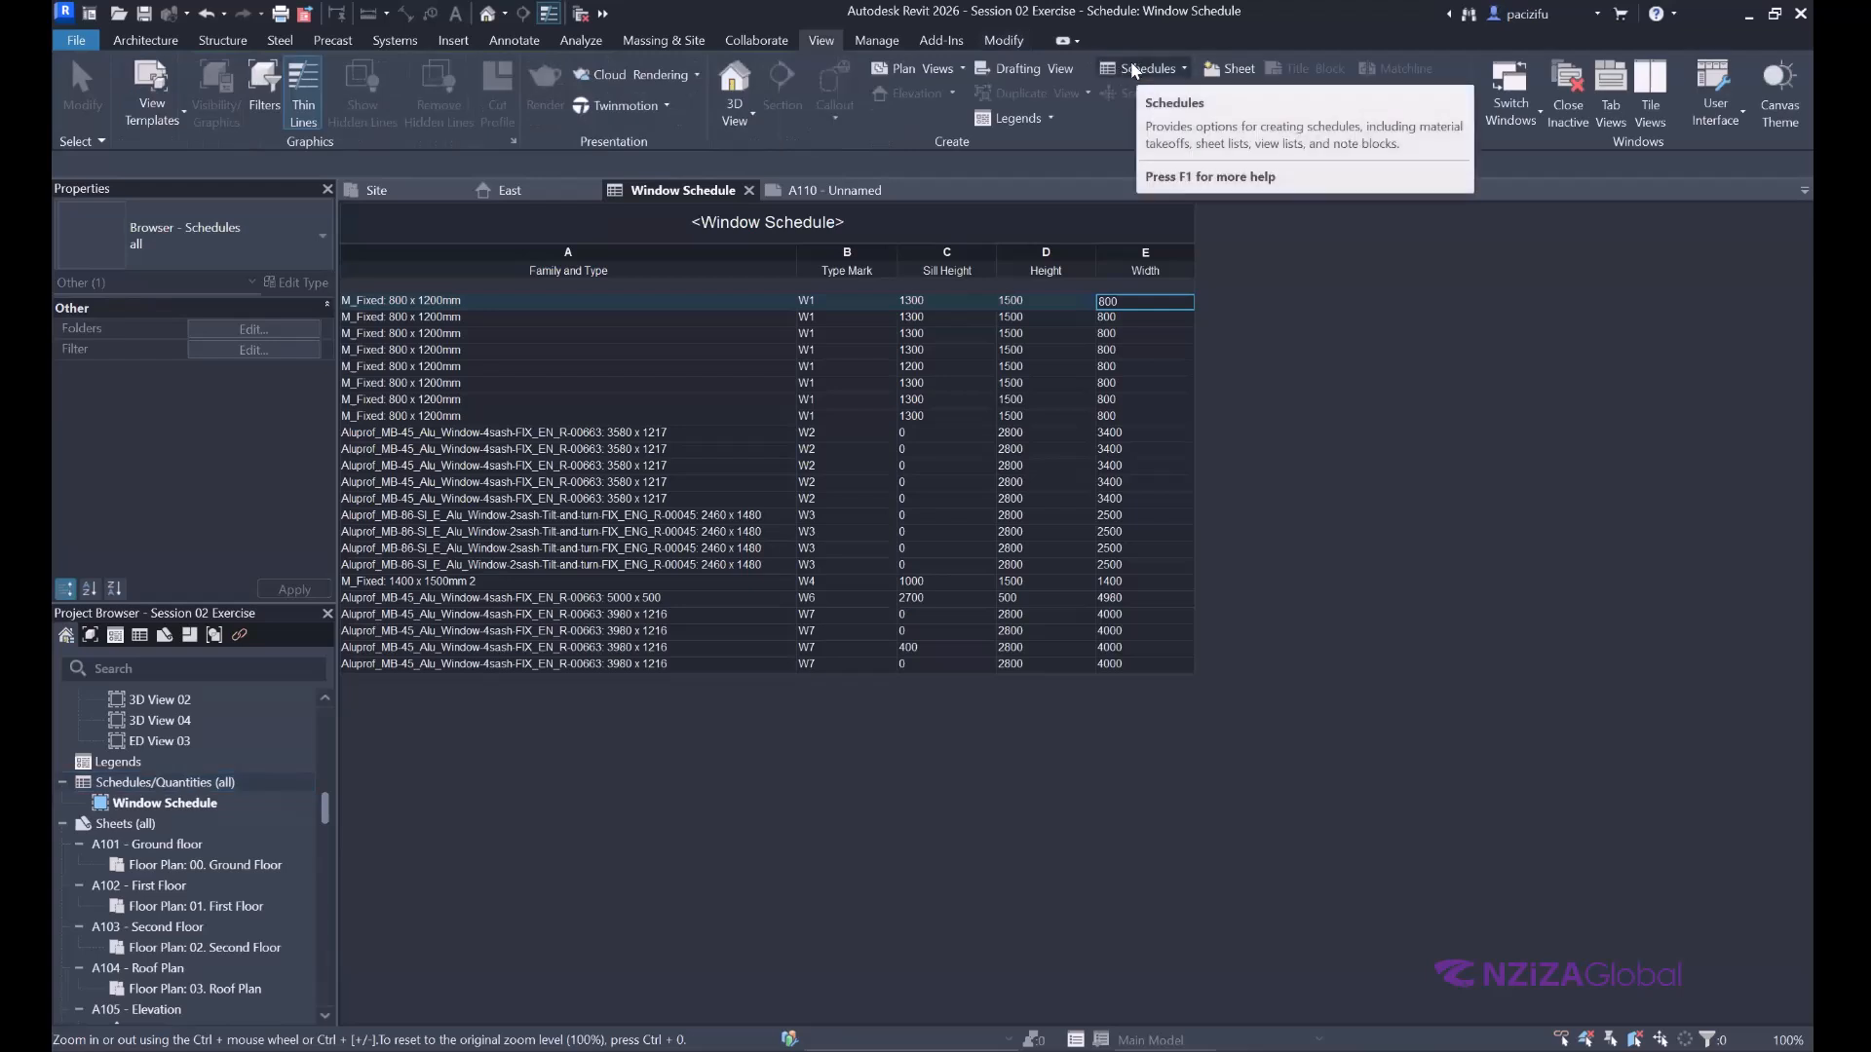
left_click(1131, 64)
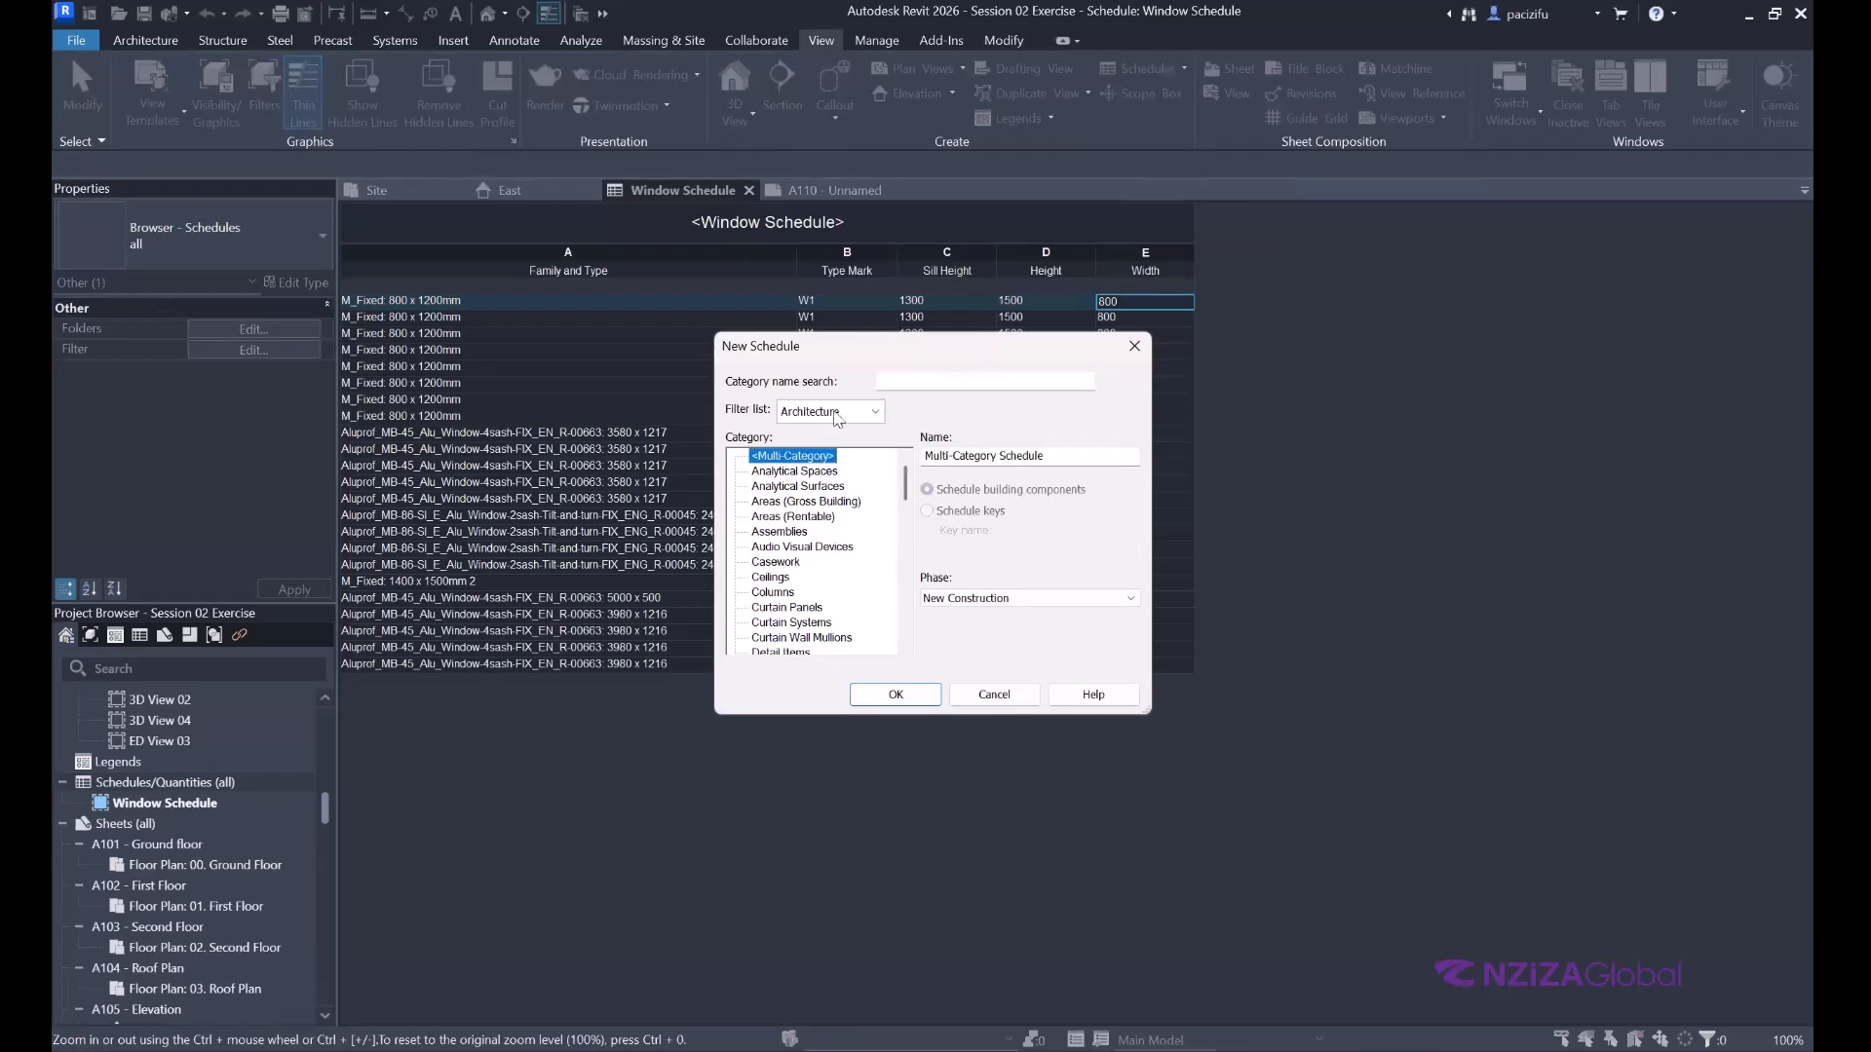
scroll(807, 560, "down", 2)
left_click(767, 577)
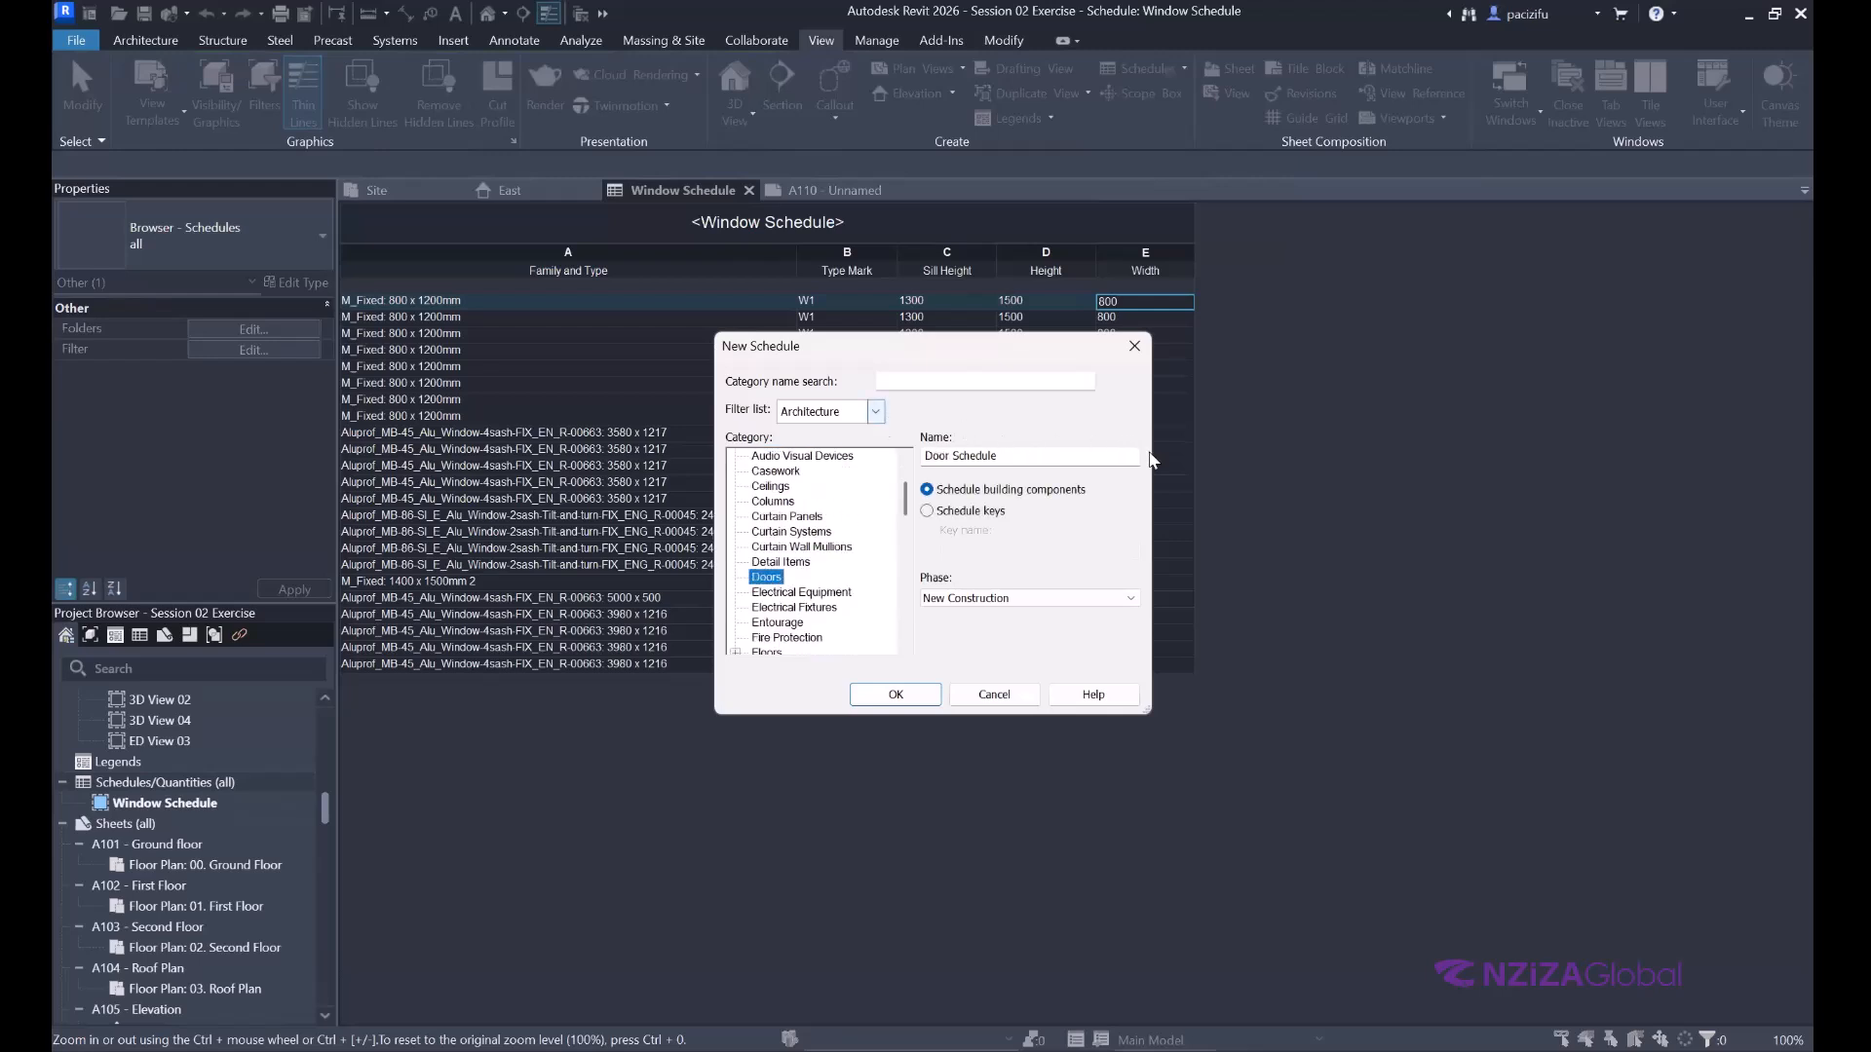
left_click(895, 692)
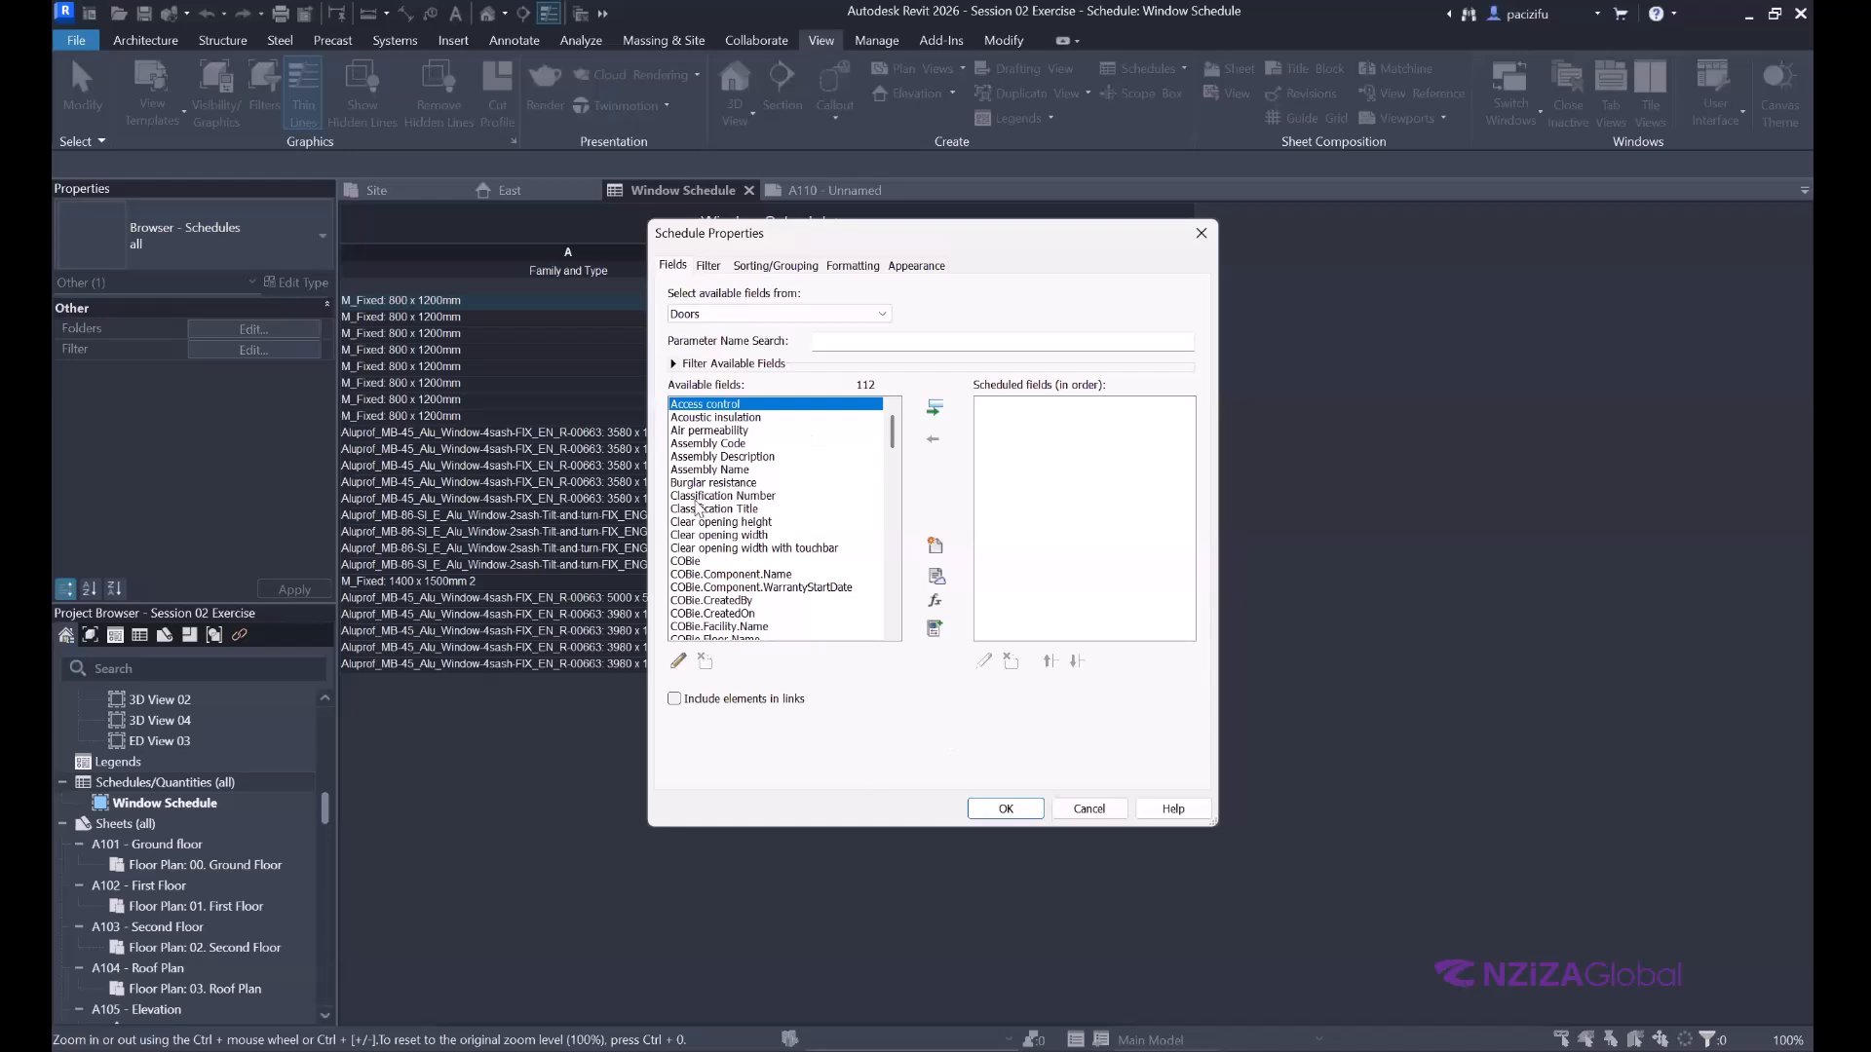
Add the Family and Type field to the door schedule's scheduled fields.
scroll(698, 505, "down", 2)
scroll(697, 505, "down", 8)
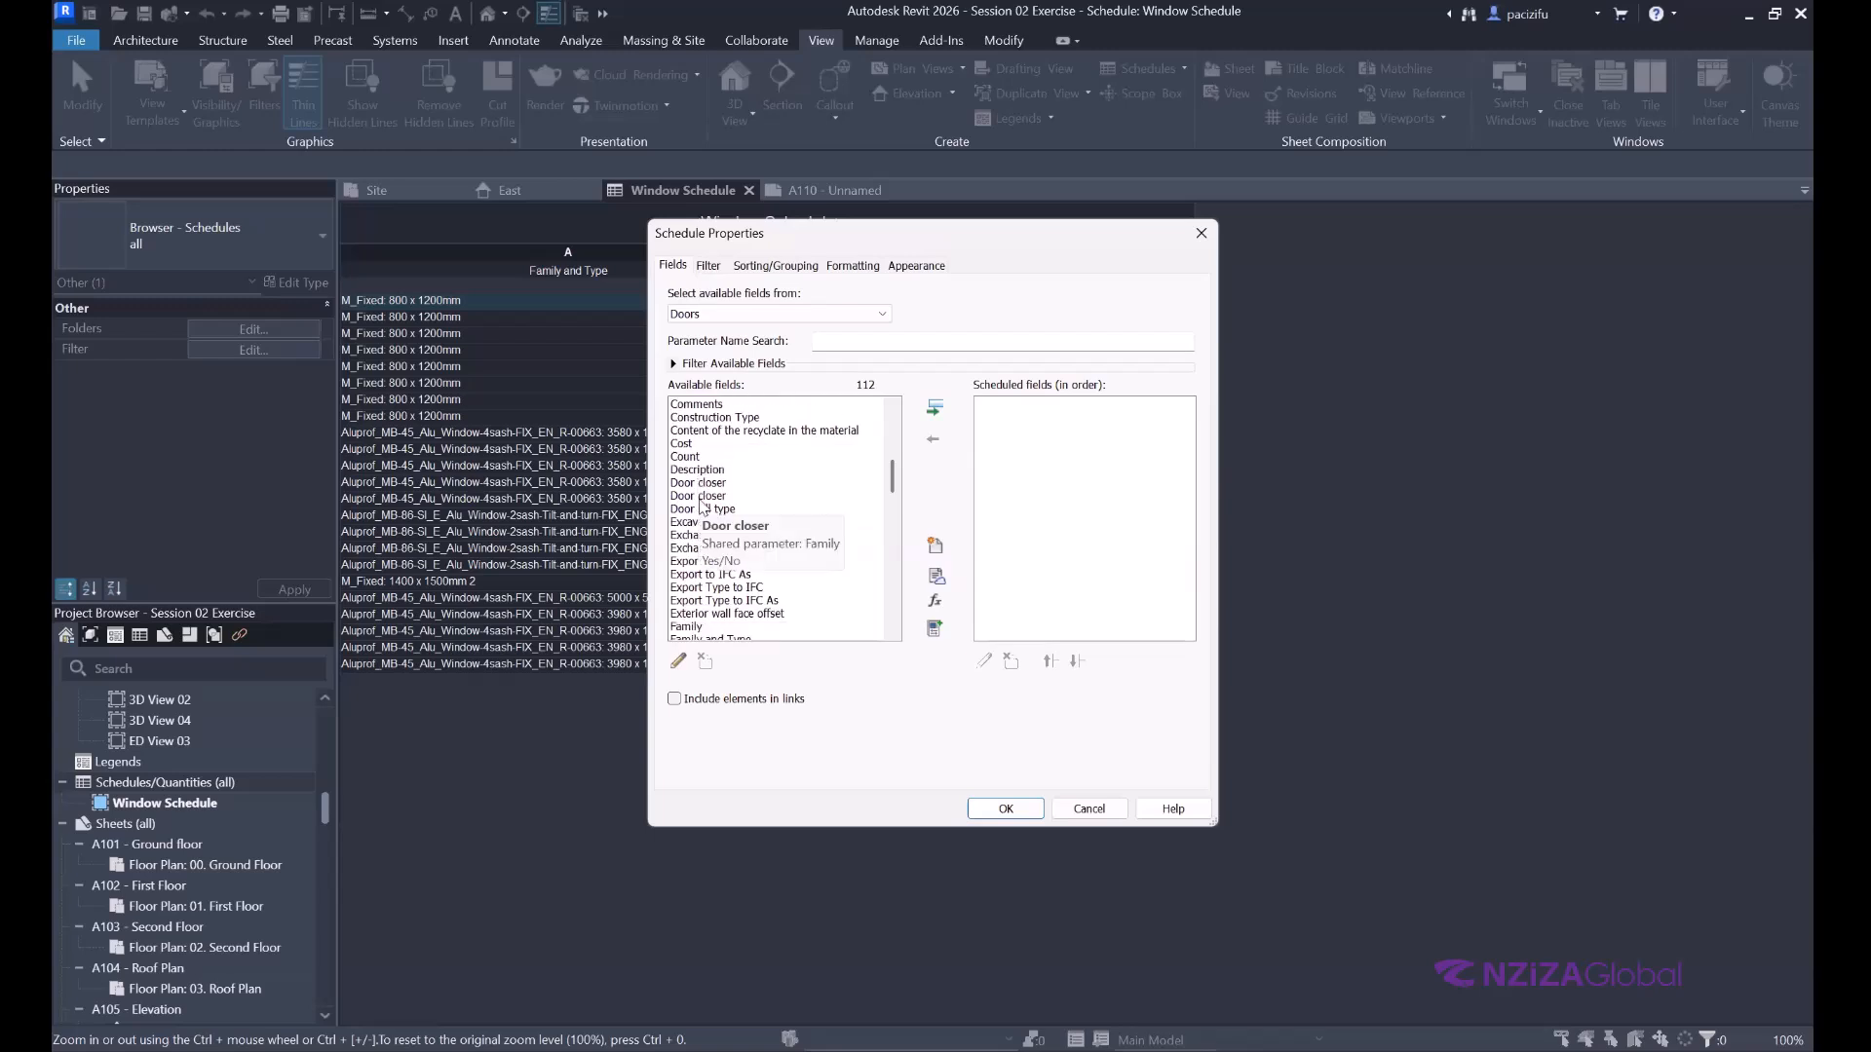
scroll(700, 504, "down", 2)
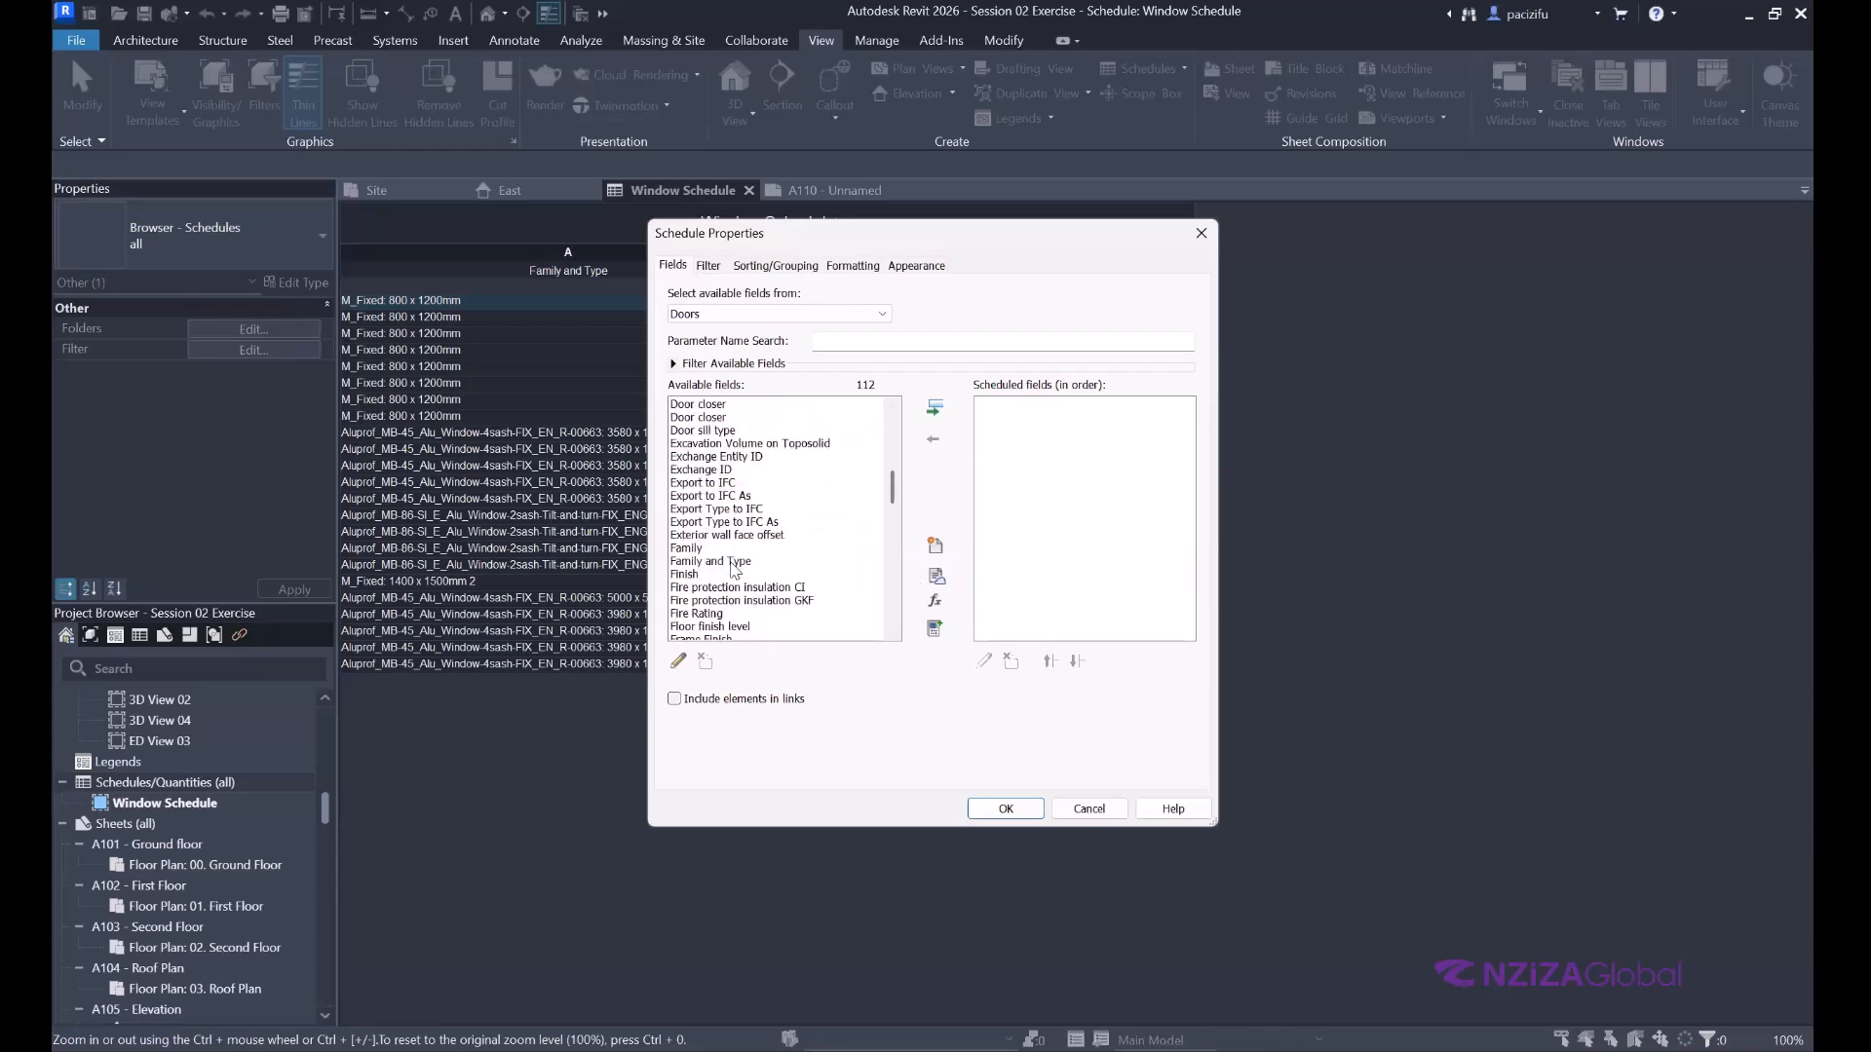
left_click(714, 563)
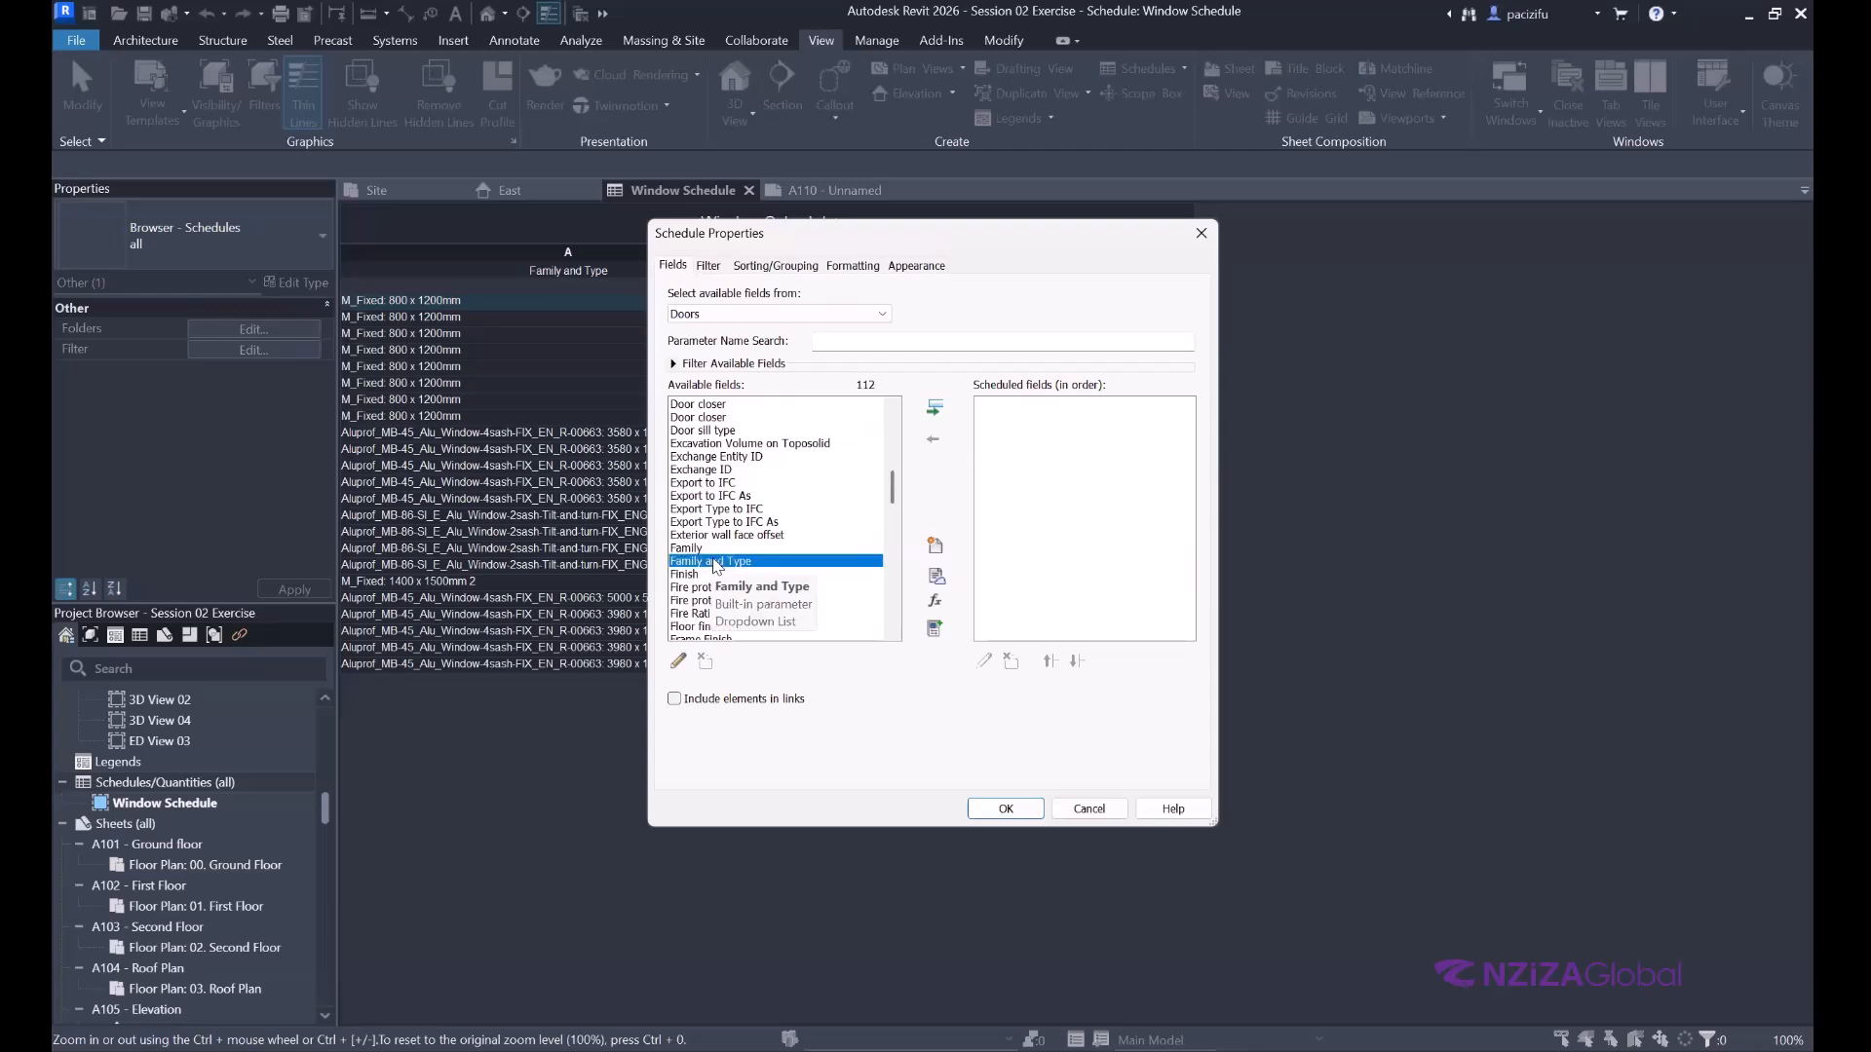
left_click(936, 406)
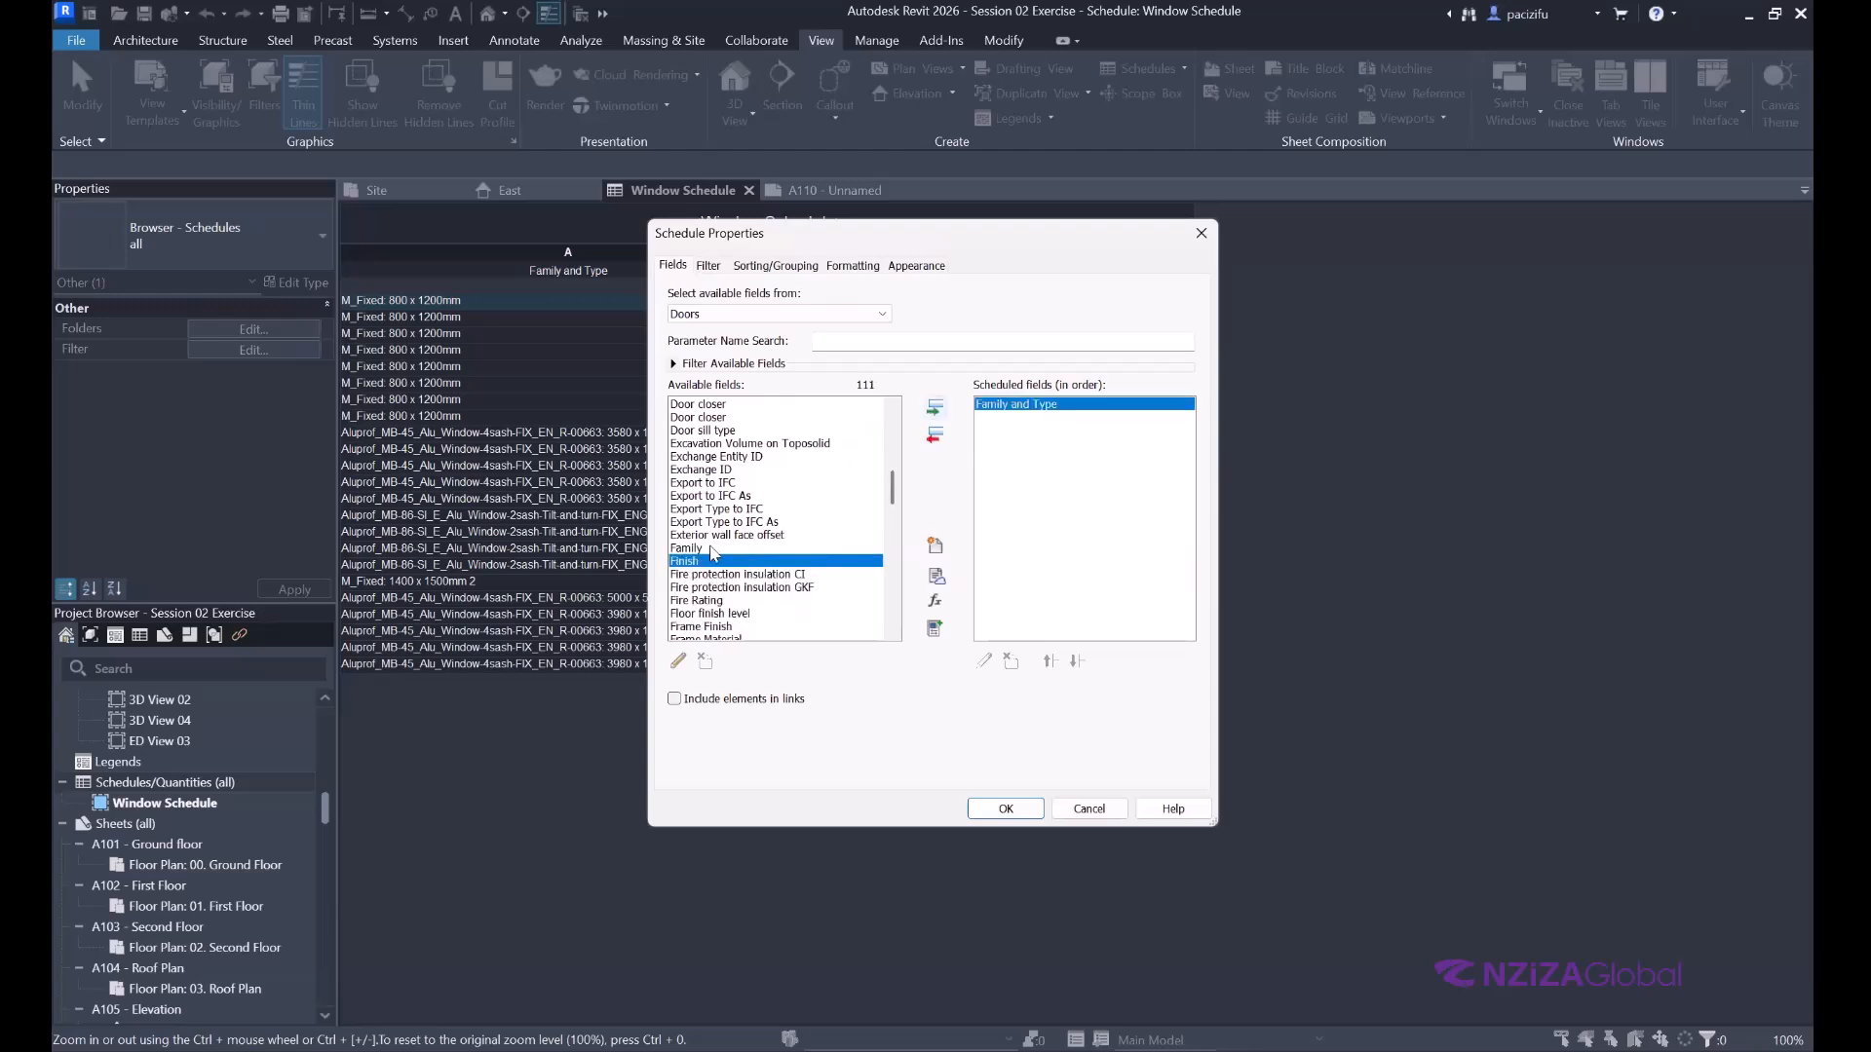
Add the Height field after Family and Type in the door schedule.
scroll(730, 588, "down", 1)
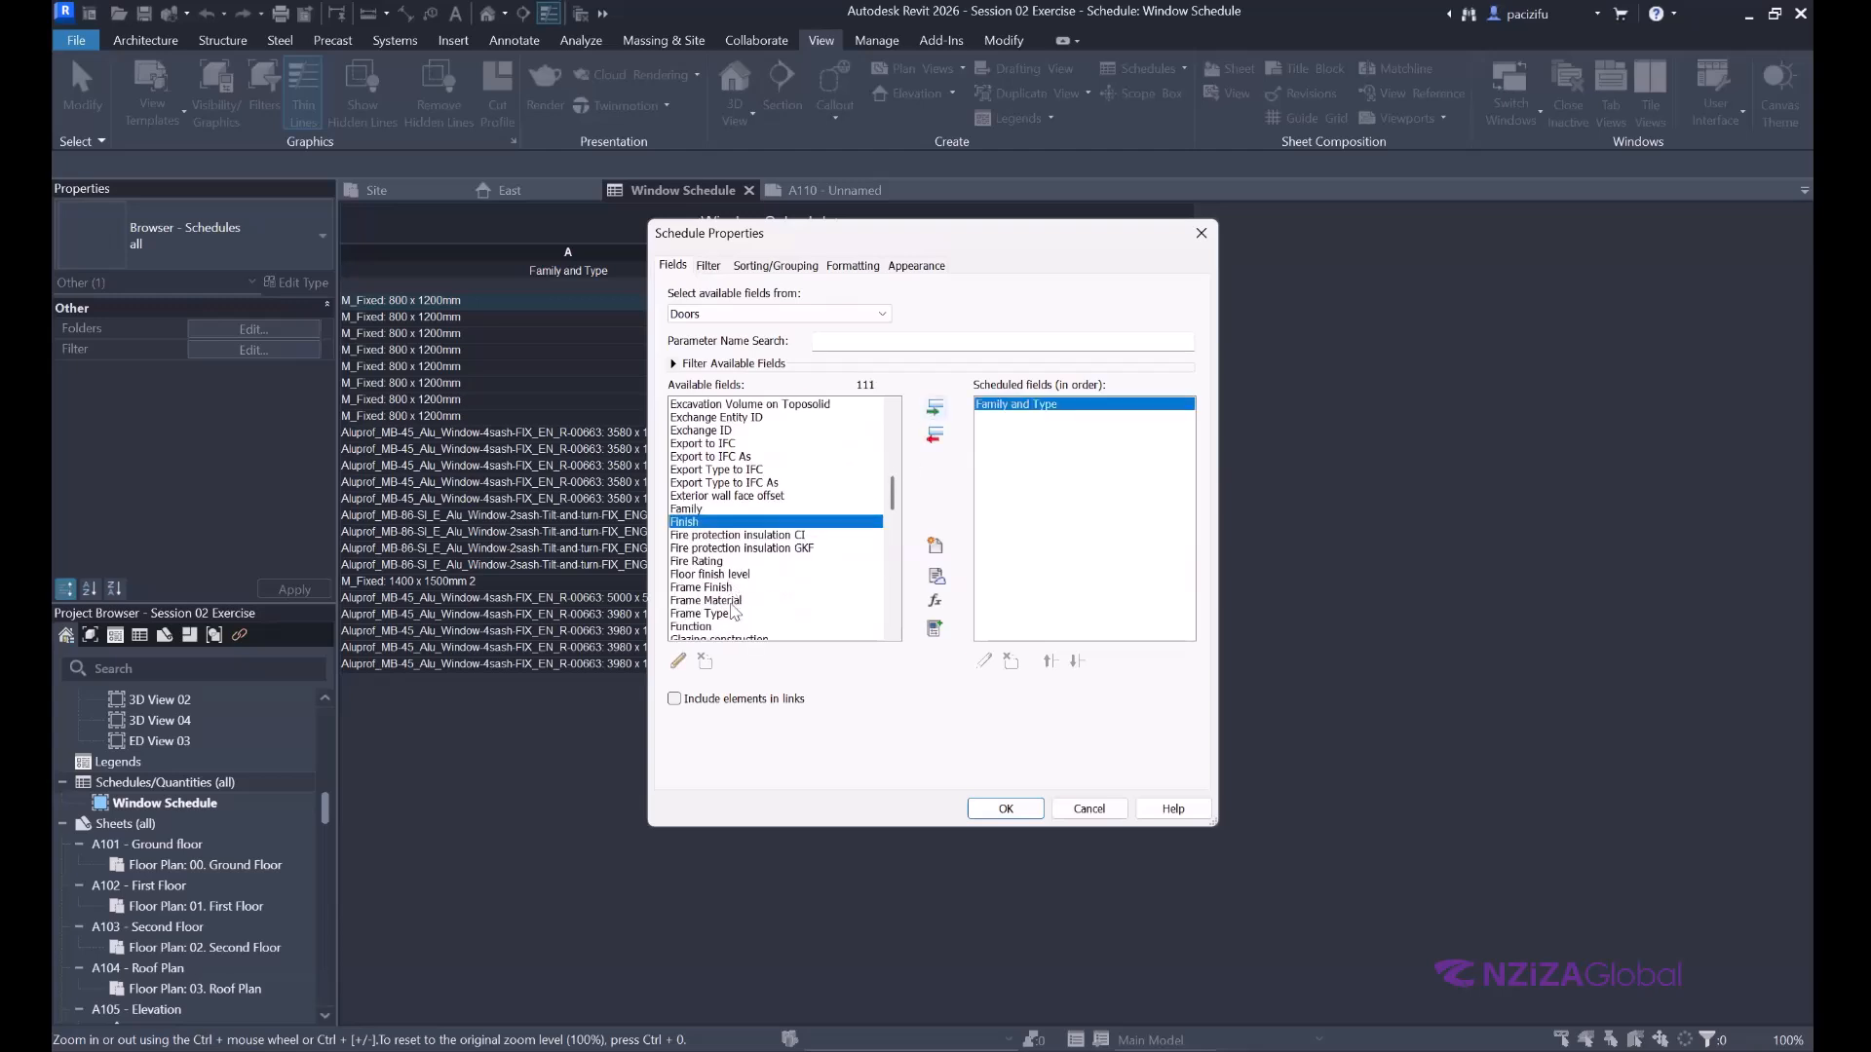
scroll(693, 623, "down", 1)
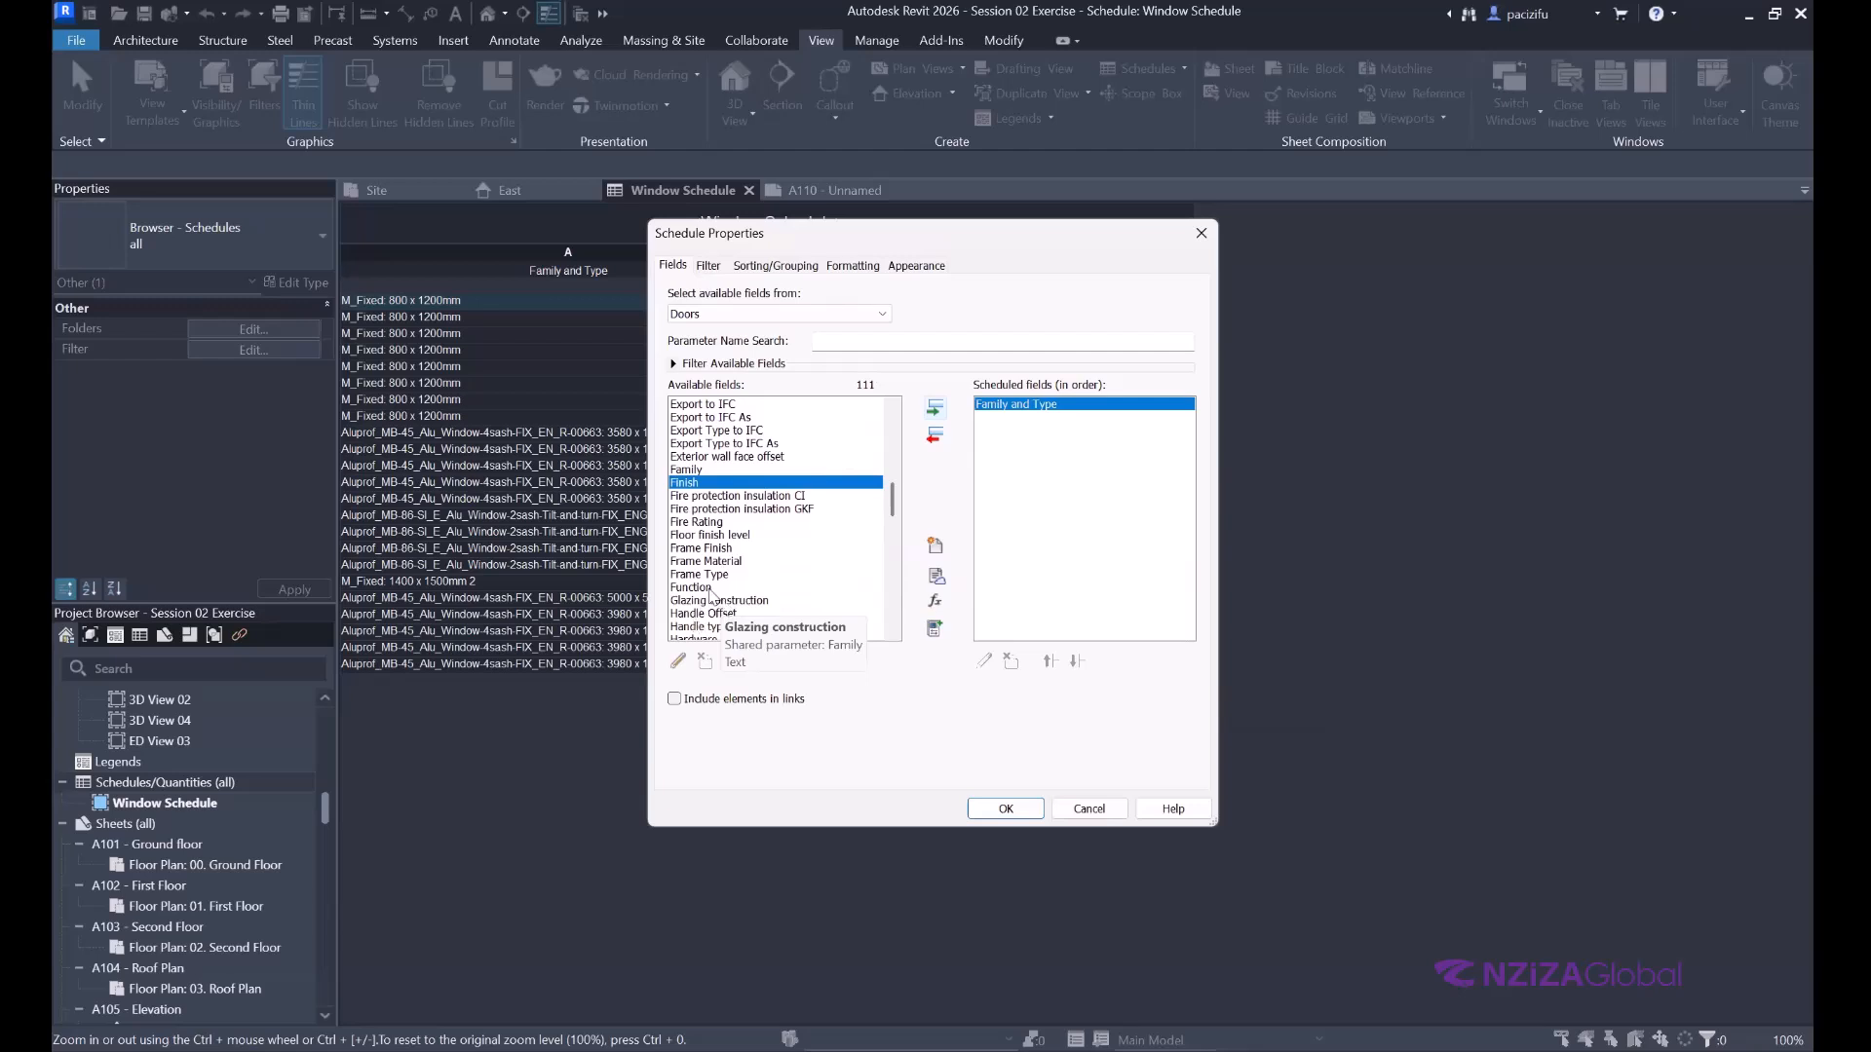
scroll(702, 609, "down", 3)
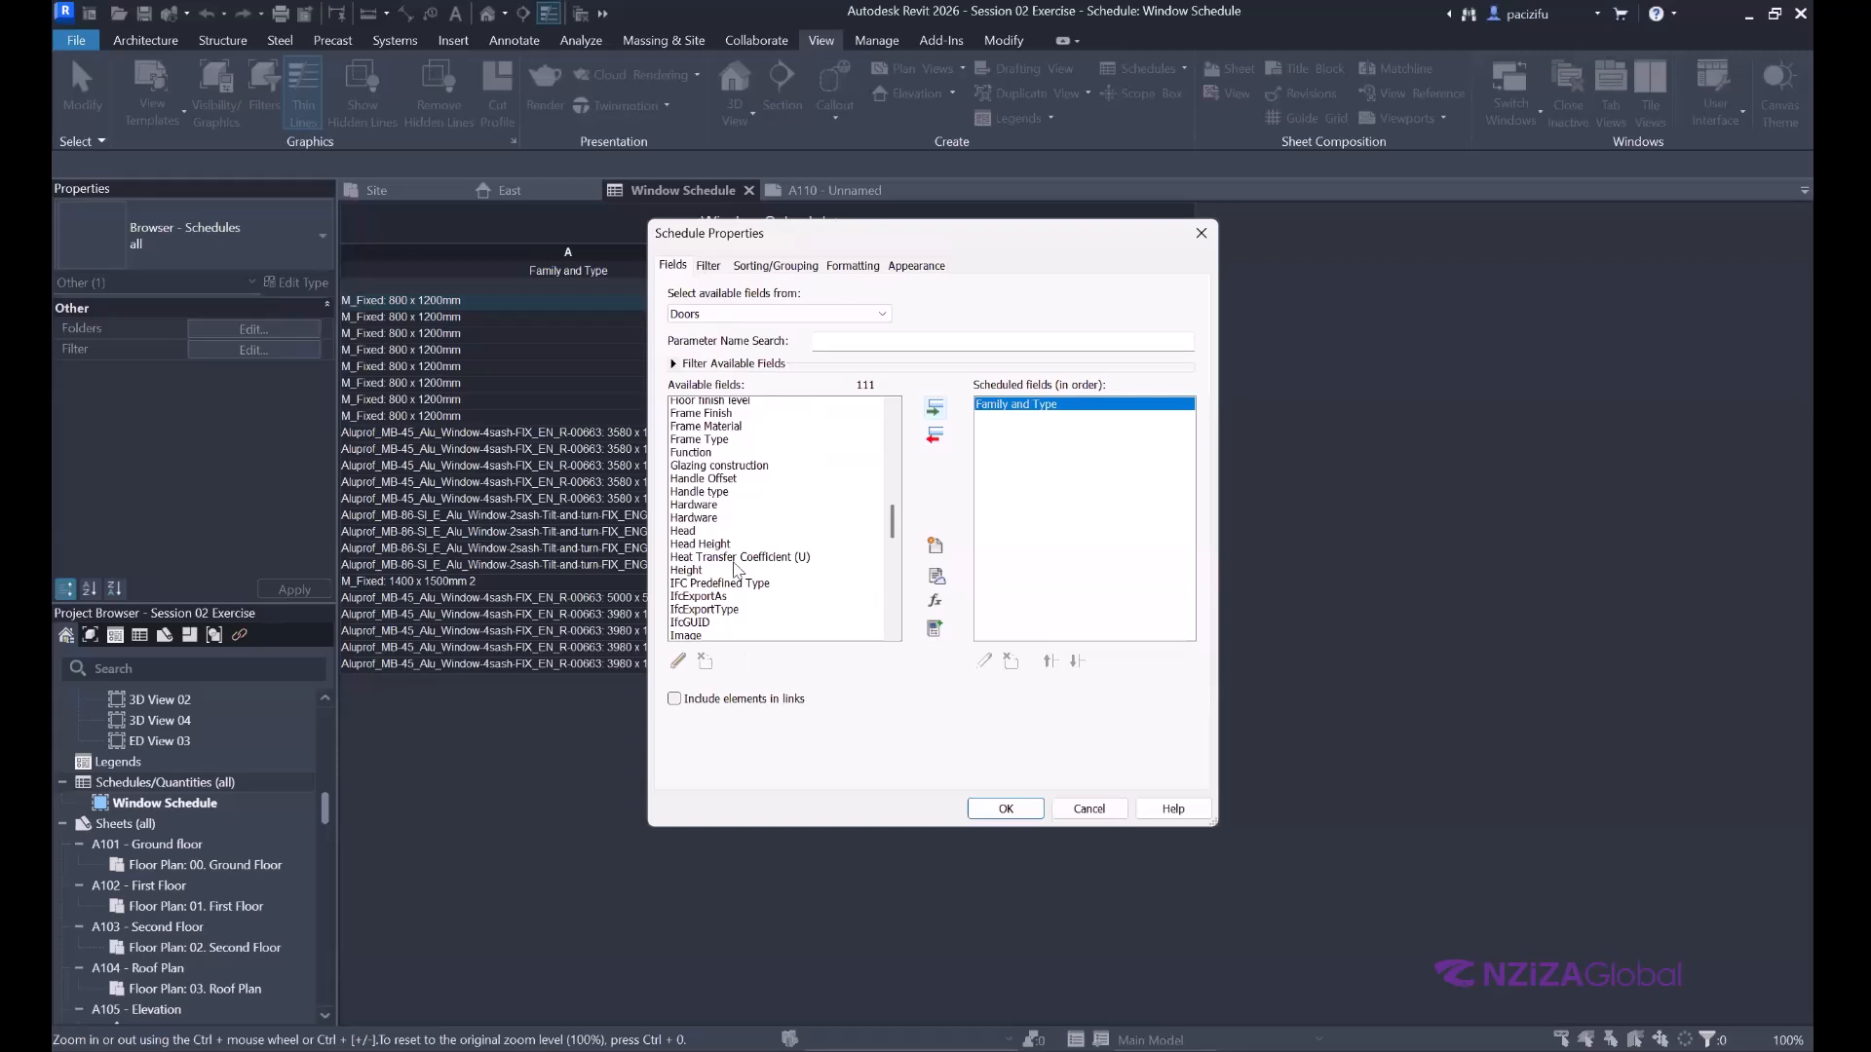
scroll(728, 560, "down", 1)
double_click(719, 549)
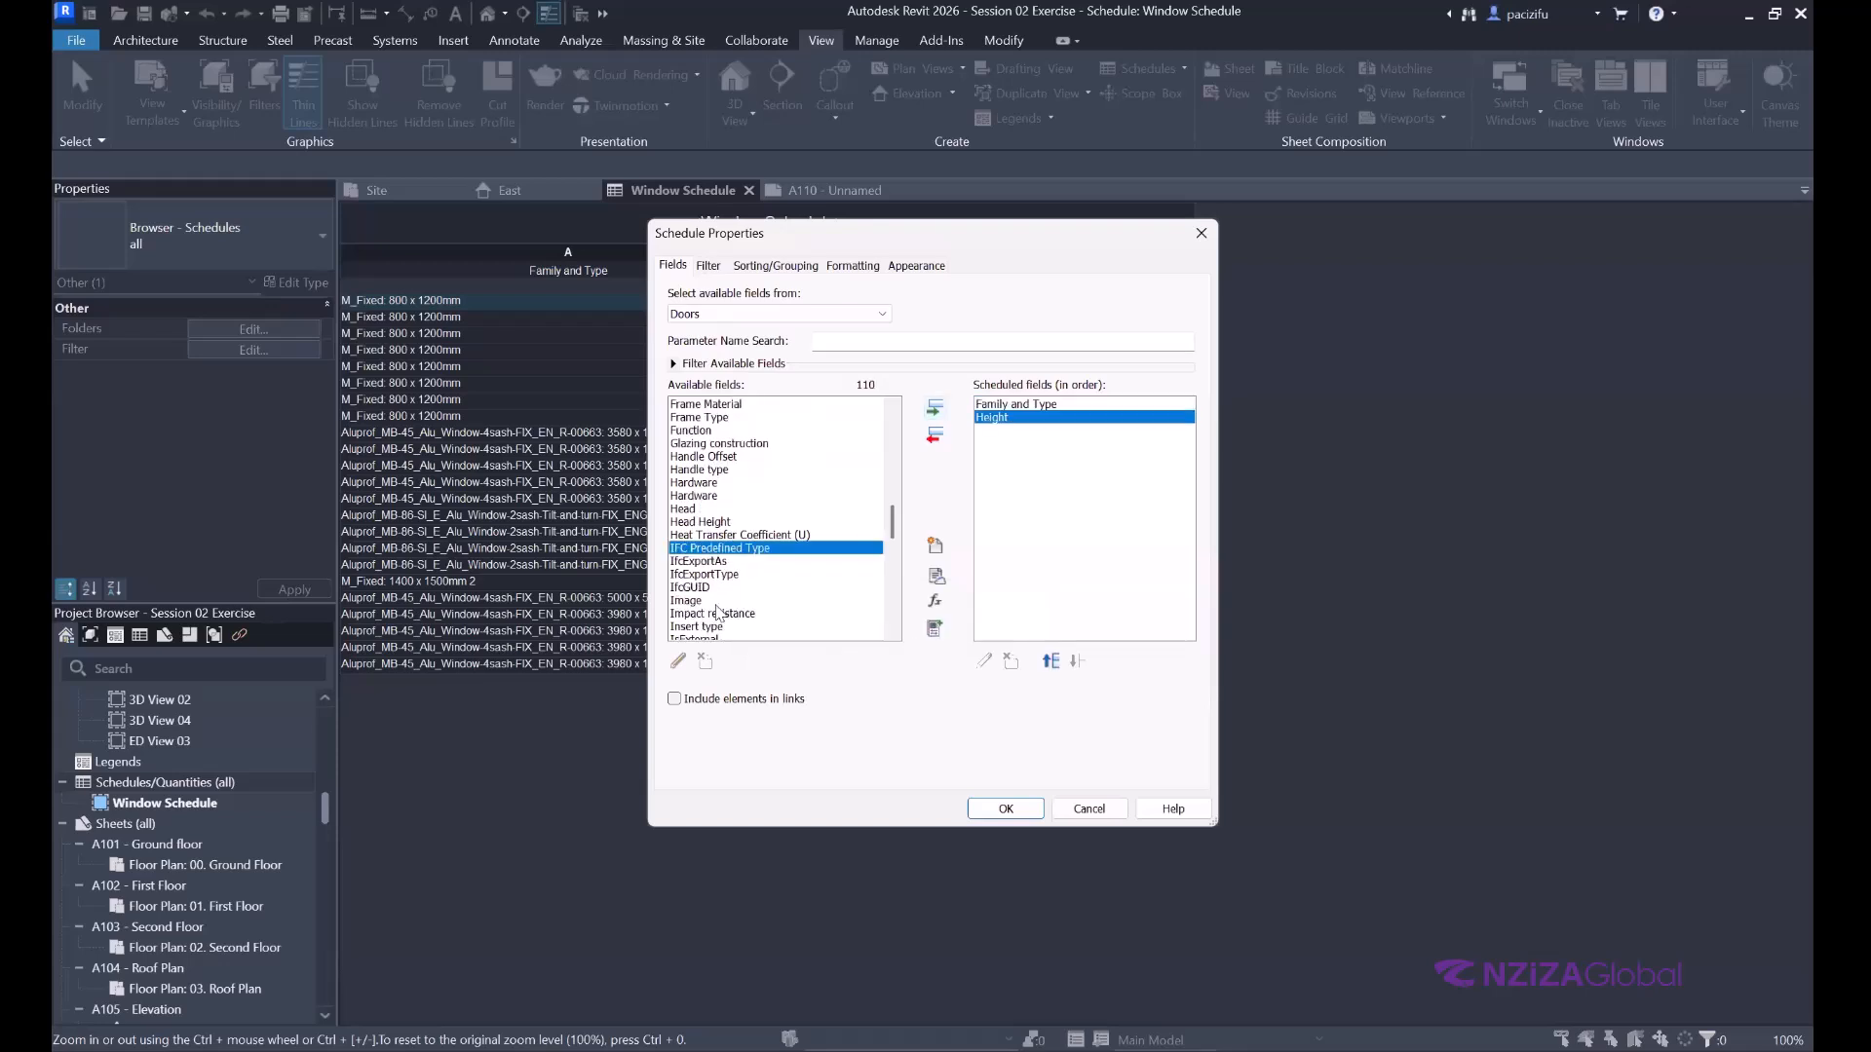
Add the Type Mark field to the door schedule's scheduled fields.
scroll(718, 611, "down", 1)
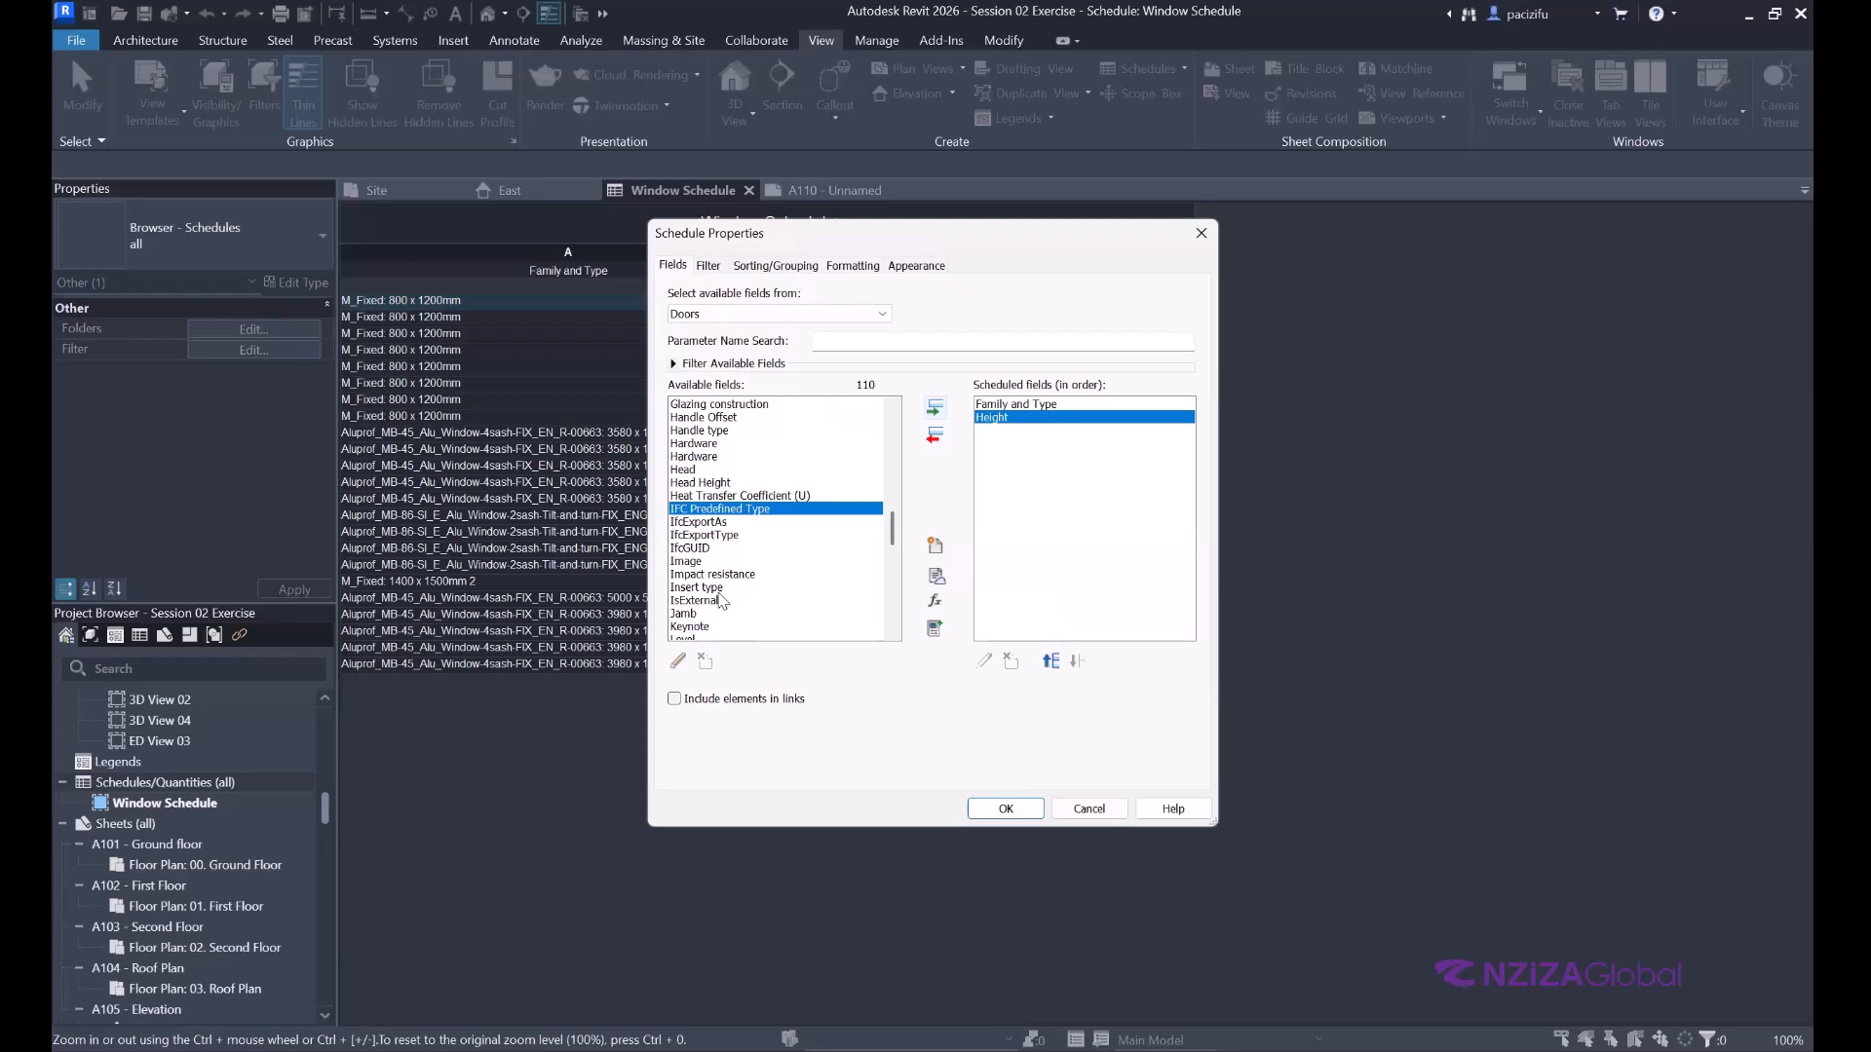
scroll(718, 604, "down", 3)
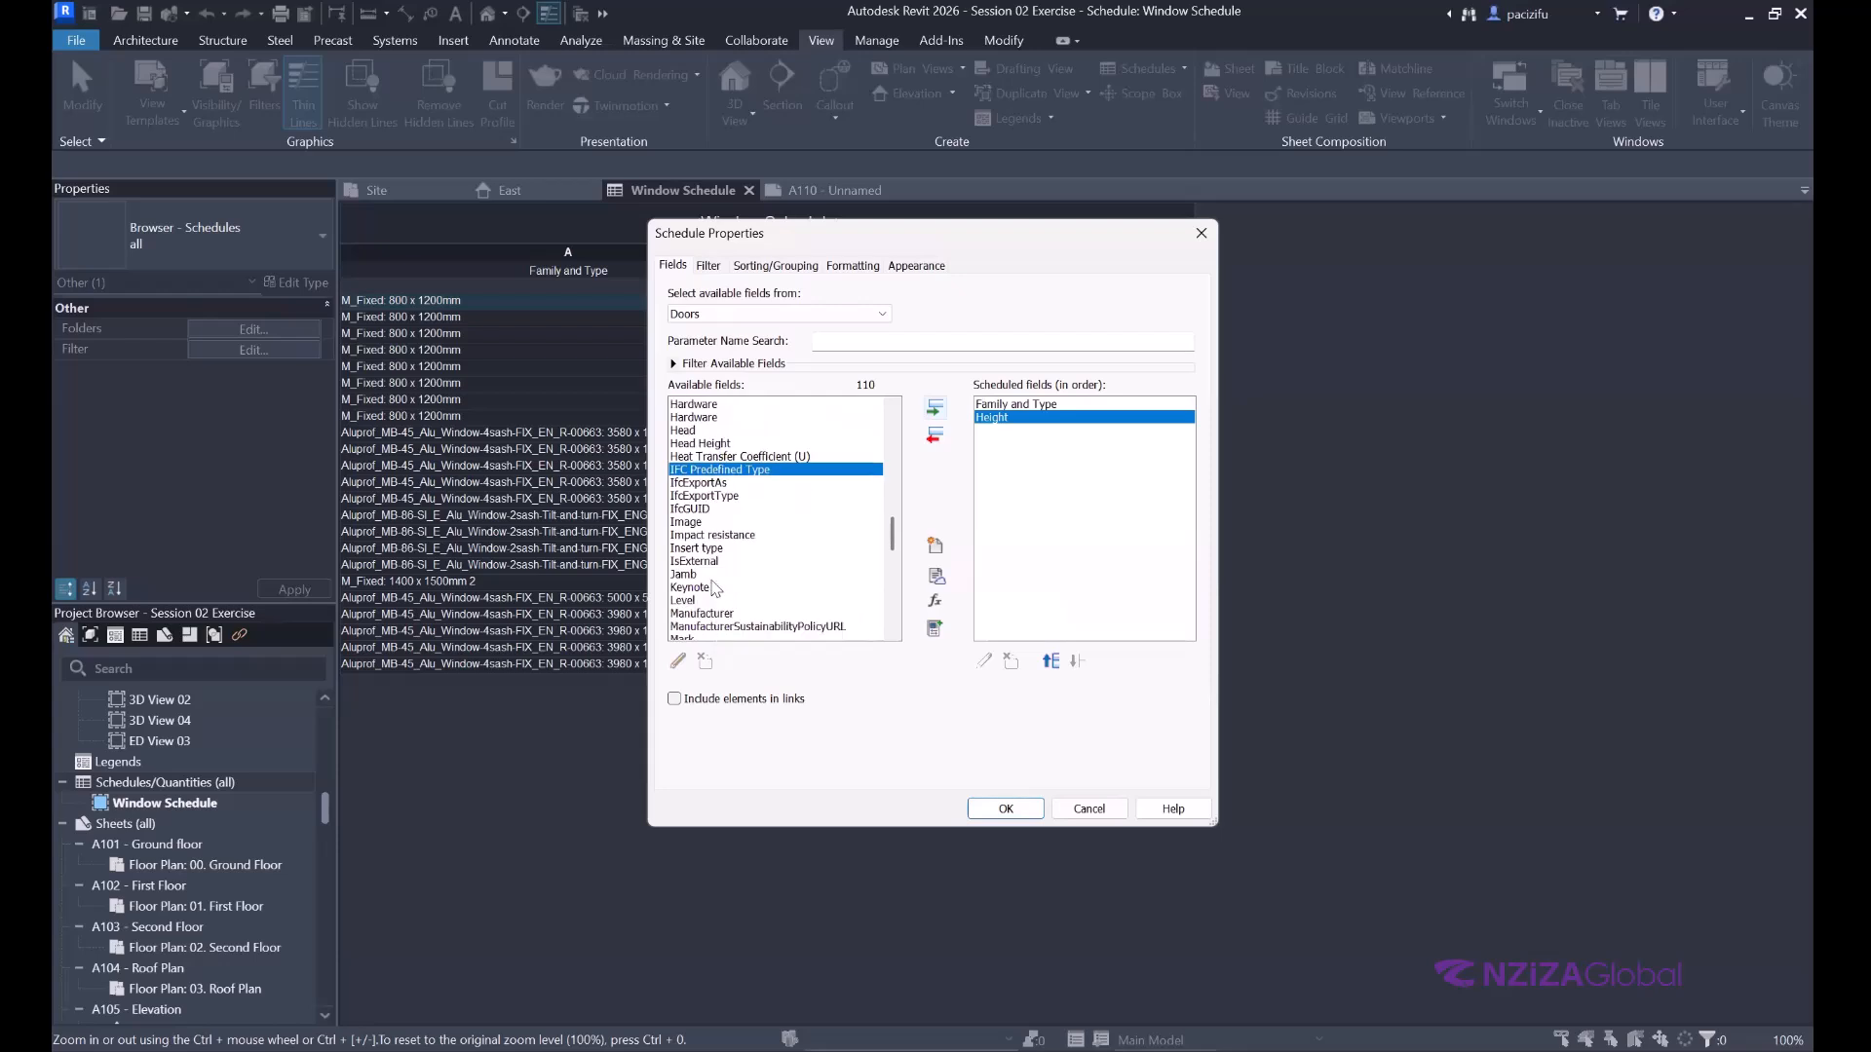
scroll(712, 588, "down", 5)
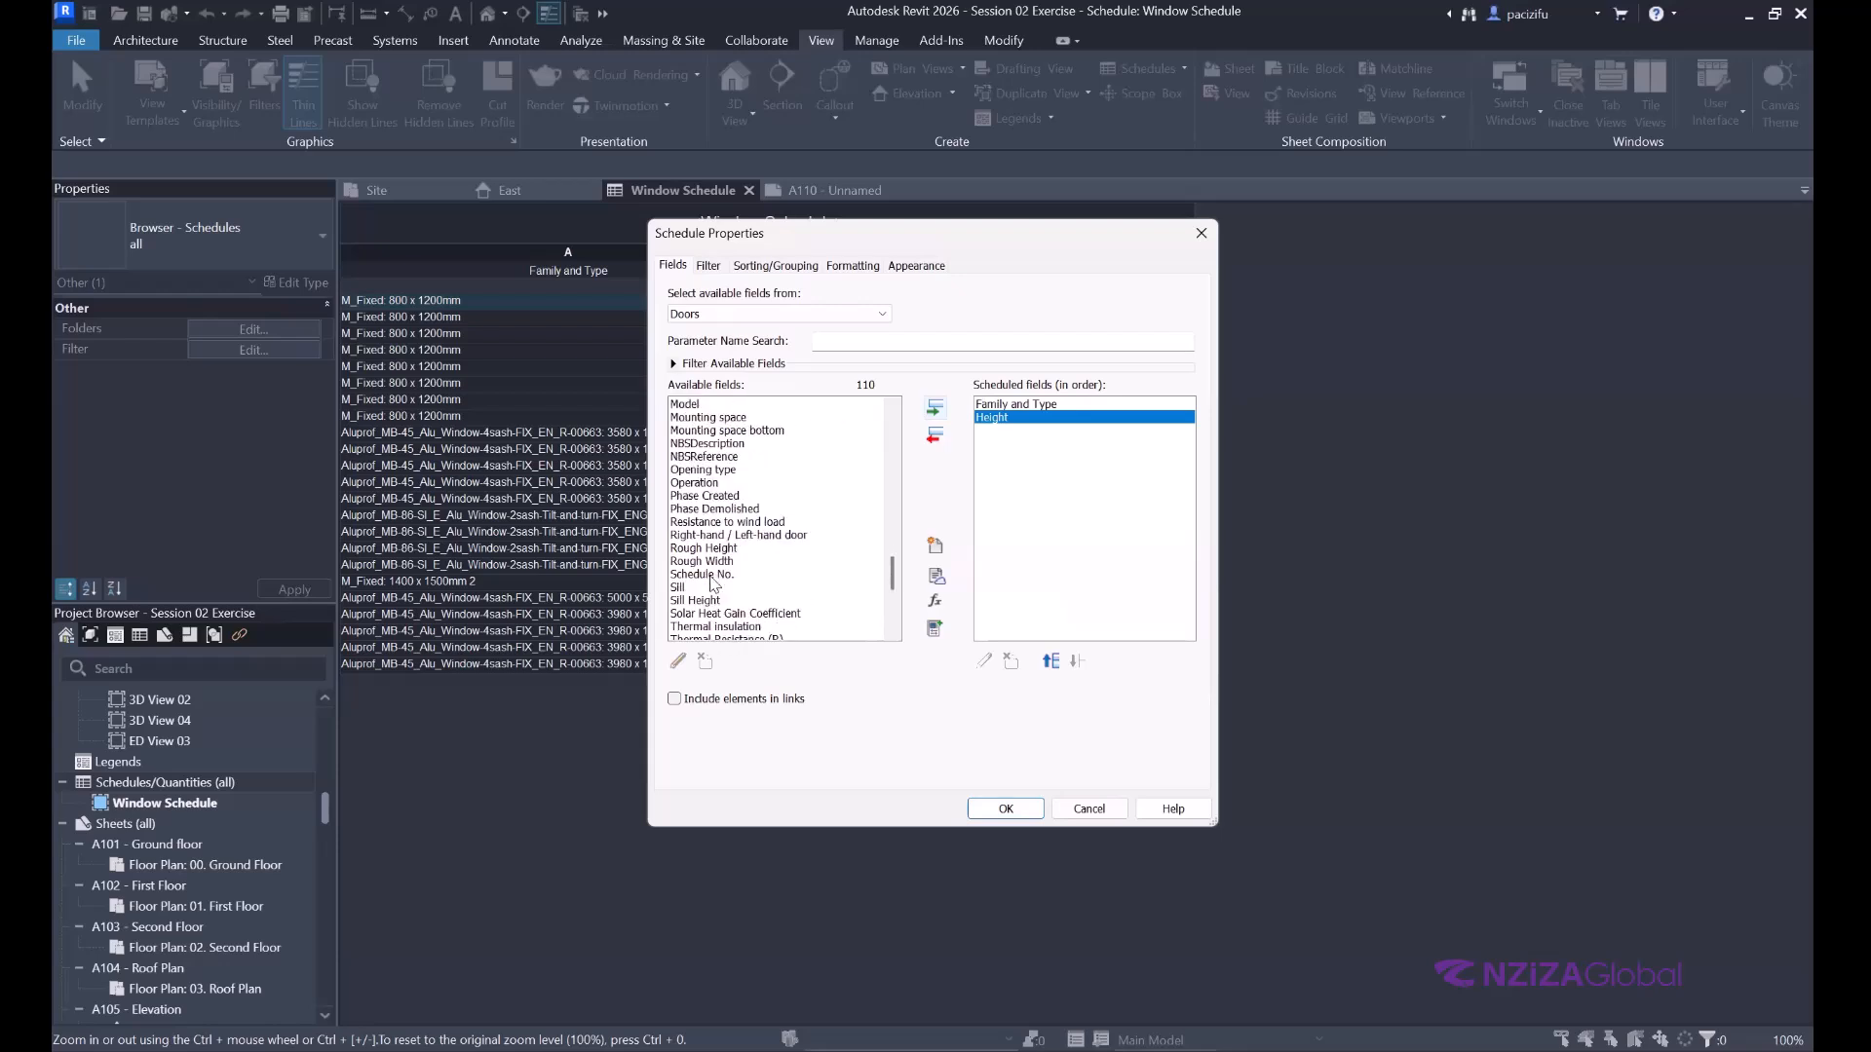
scroll(711, 555, "down", 1)
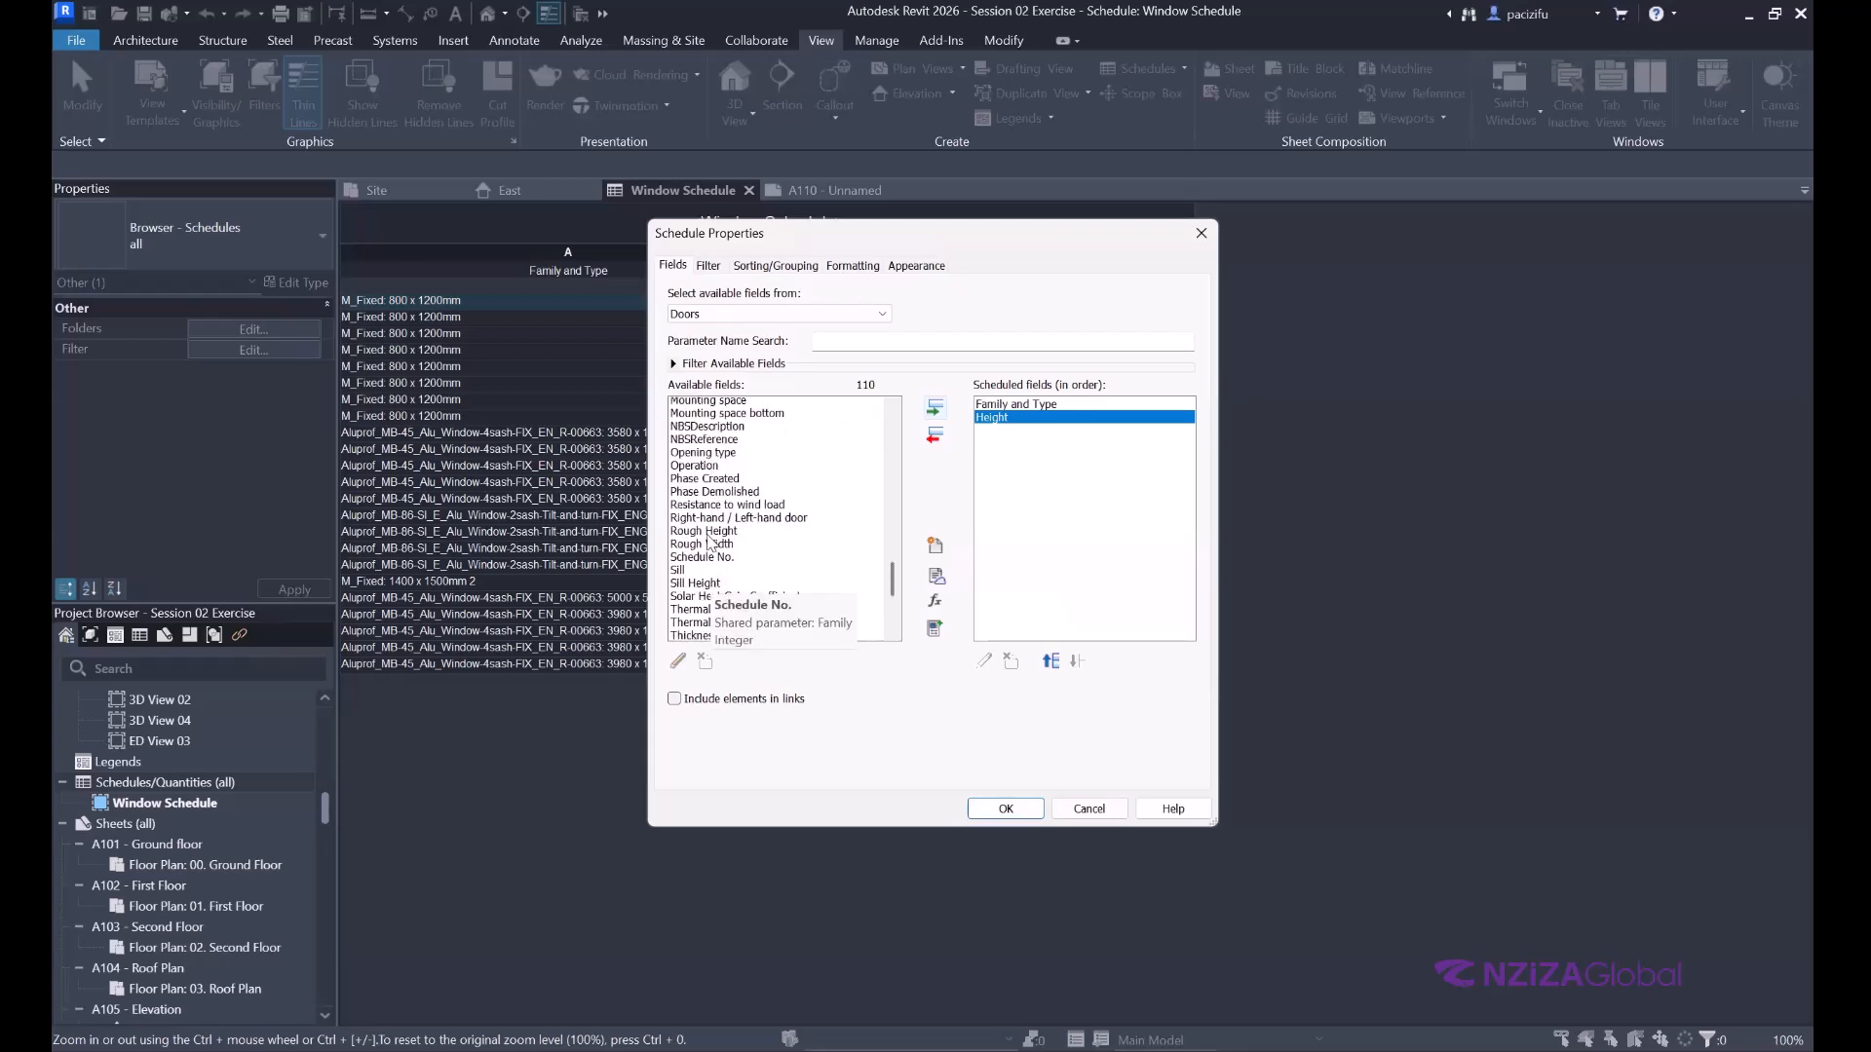
scroll(709, 543, "down", 2)
left_click(710, 522)
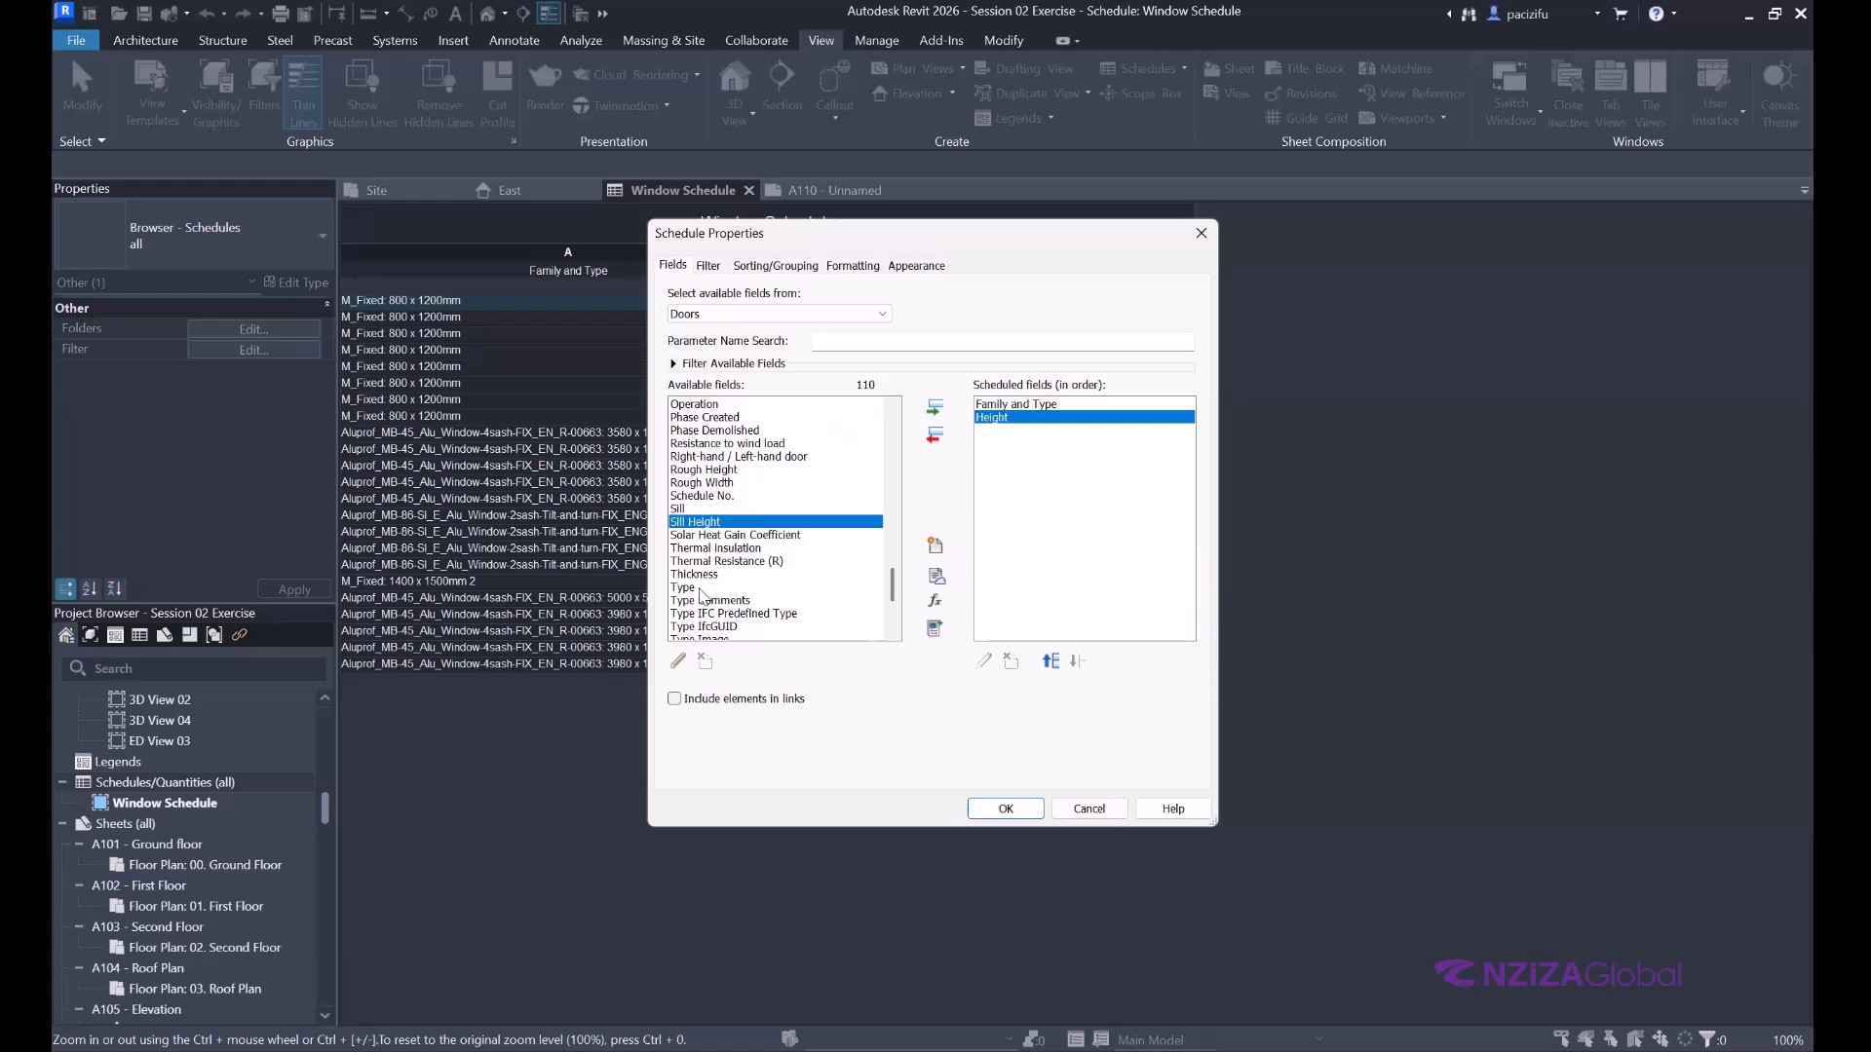
scroll(702, 550, "down", 3)
left_click(709, 535)
left_click(941, 411)
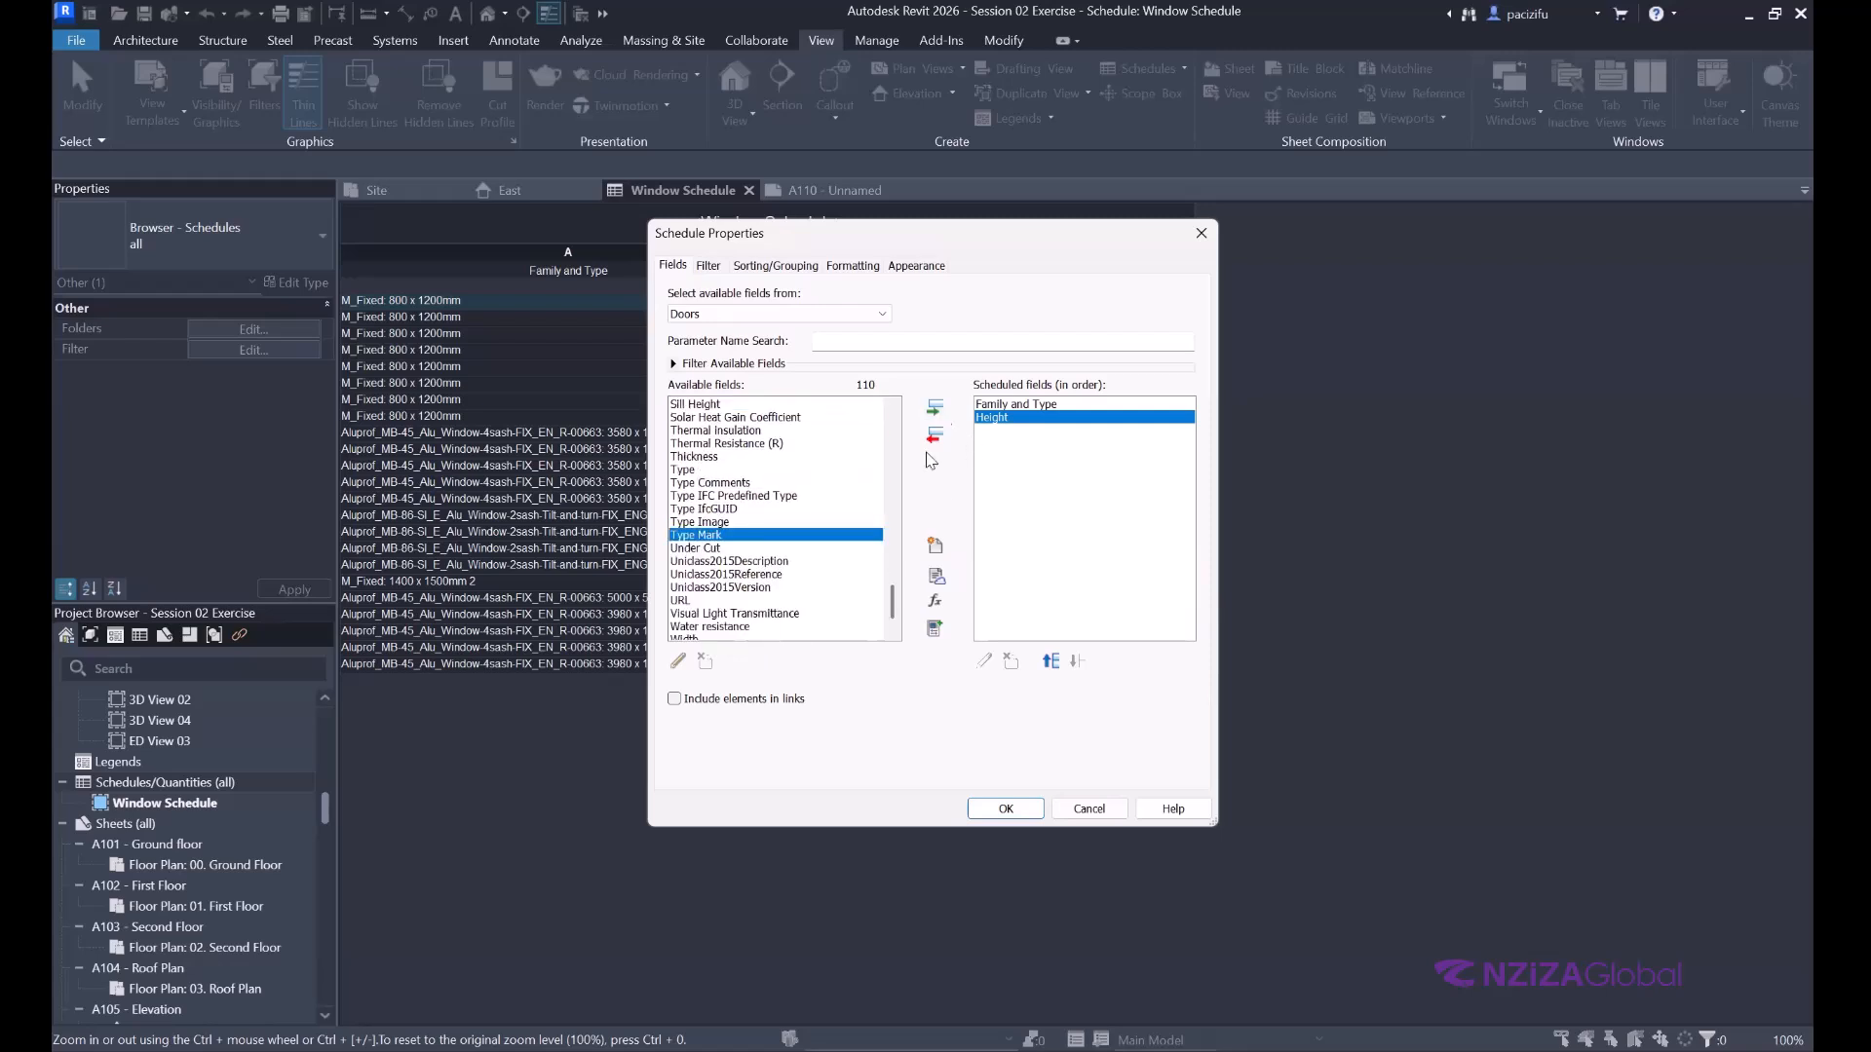
Add the Width field to the end of the door schedule's scheduled fields.
scroll(689, 613, "down", 1)
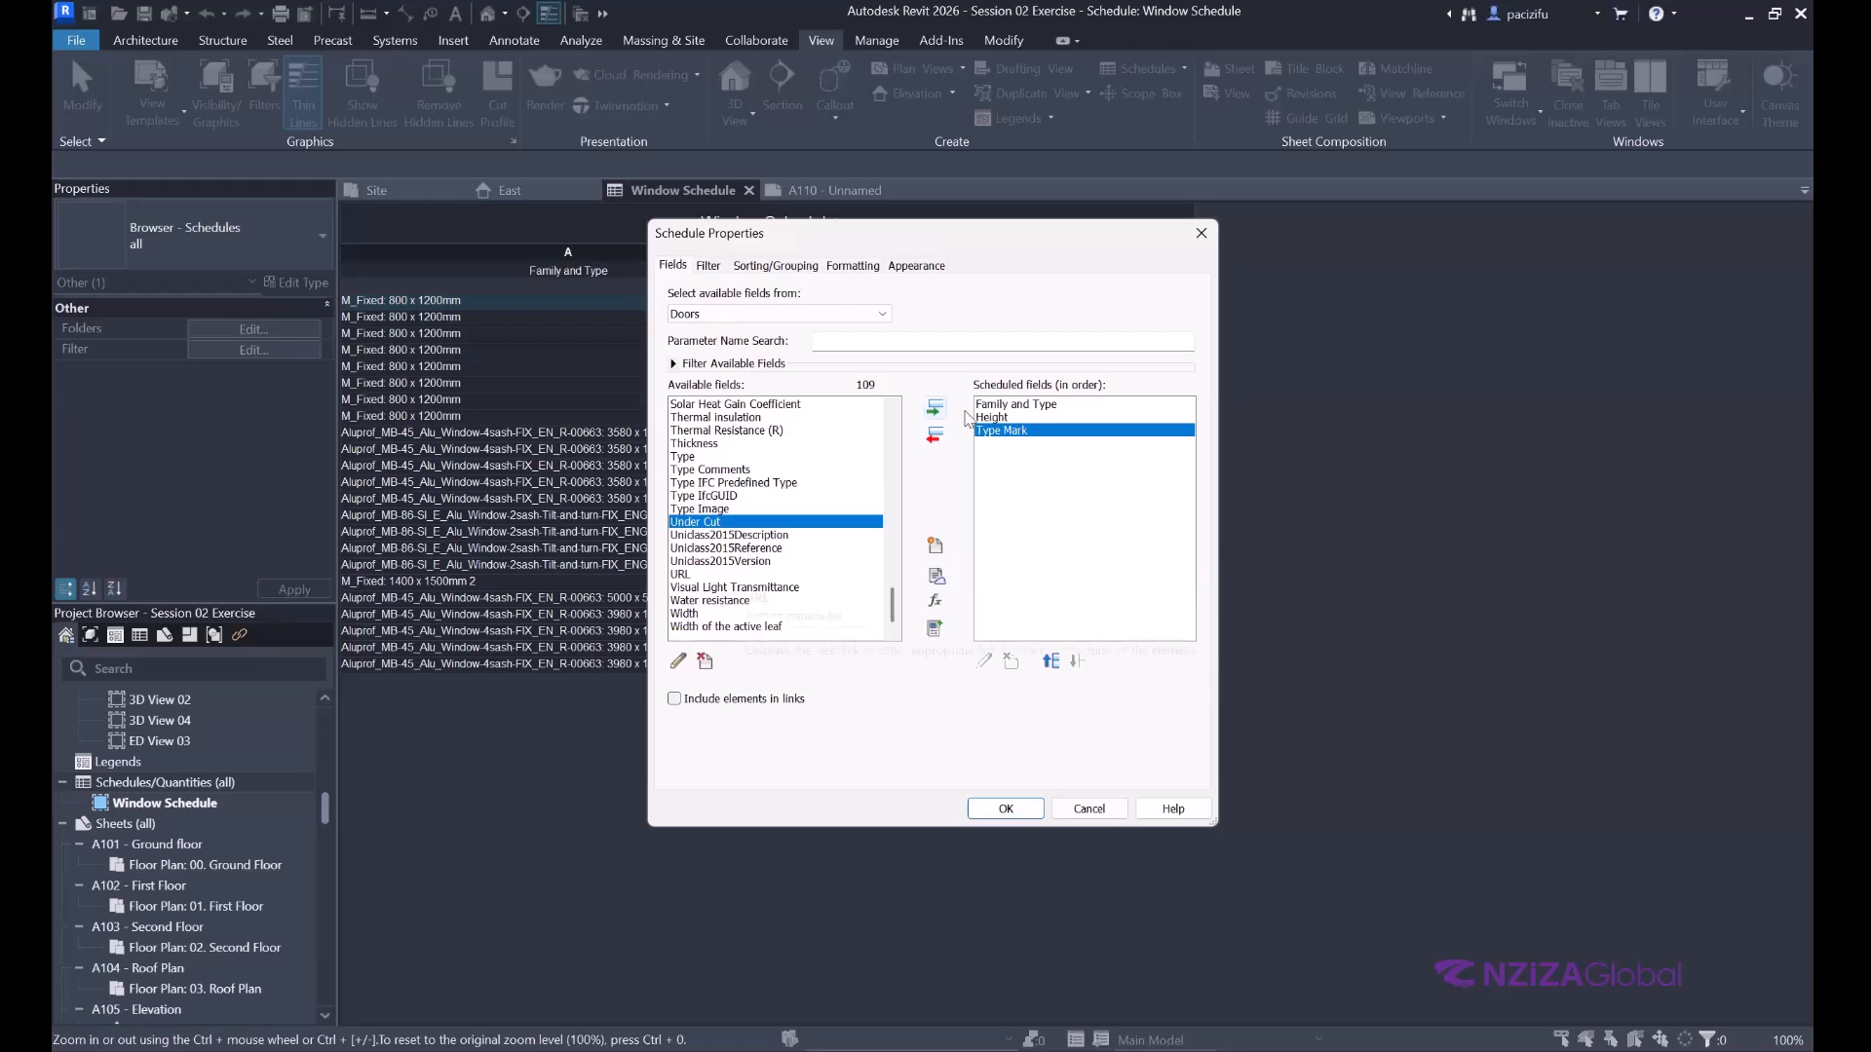
double_click(735, 583)
scroll(733, 585, "up", 7)
scroll(735, 574, "up", 1)
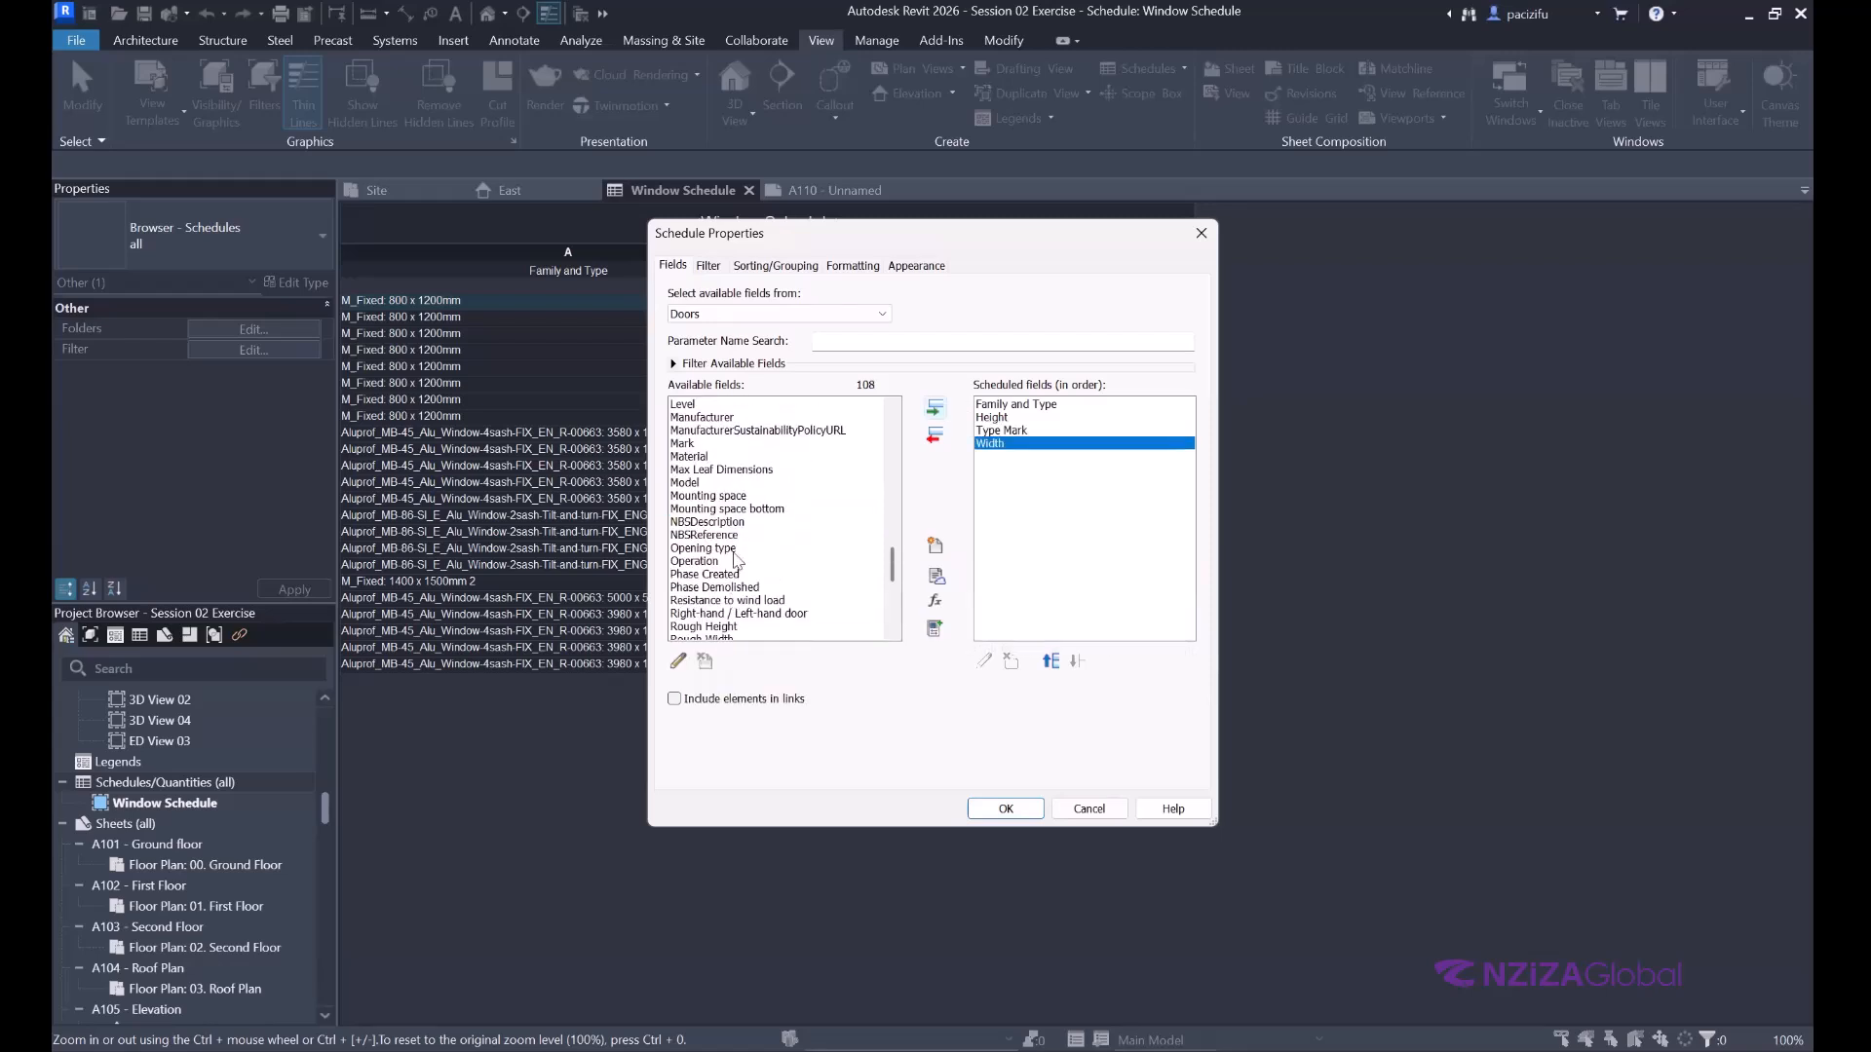
mouse_move(744, 526)
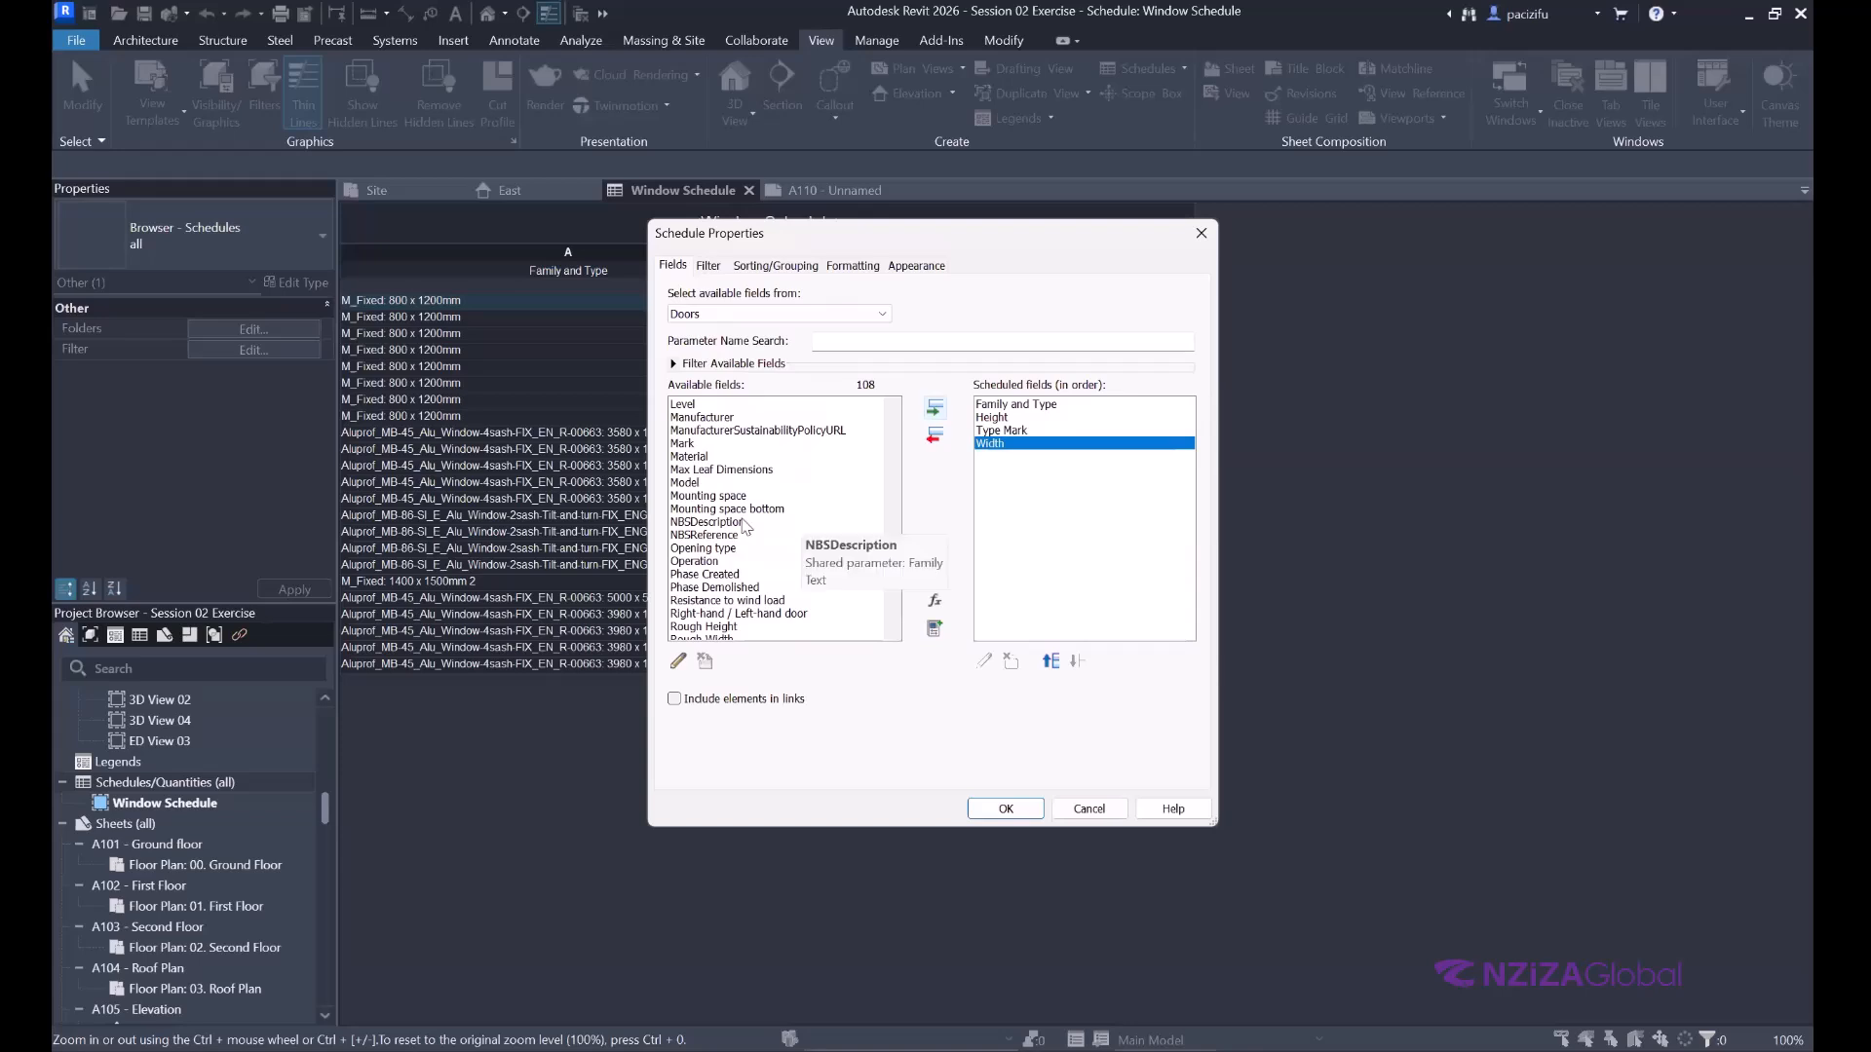
scroll(744, 526, "up", 2)
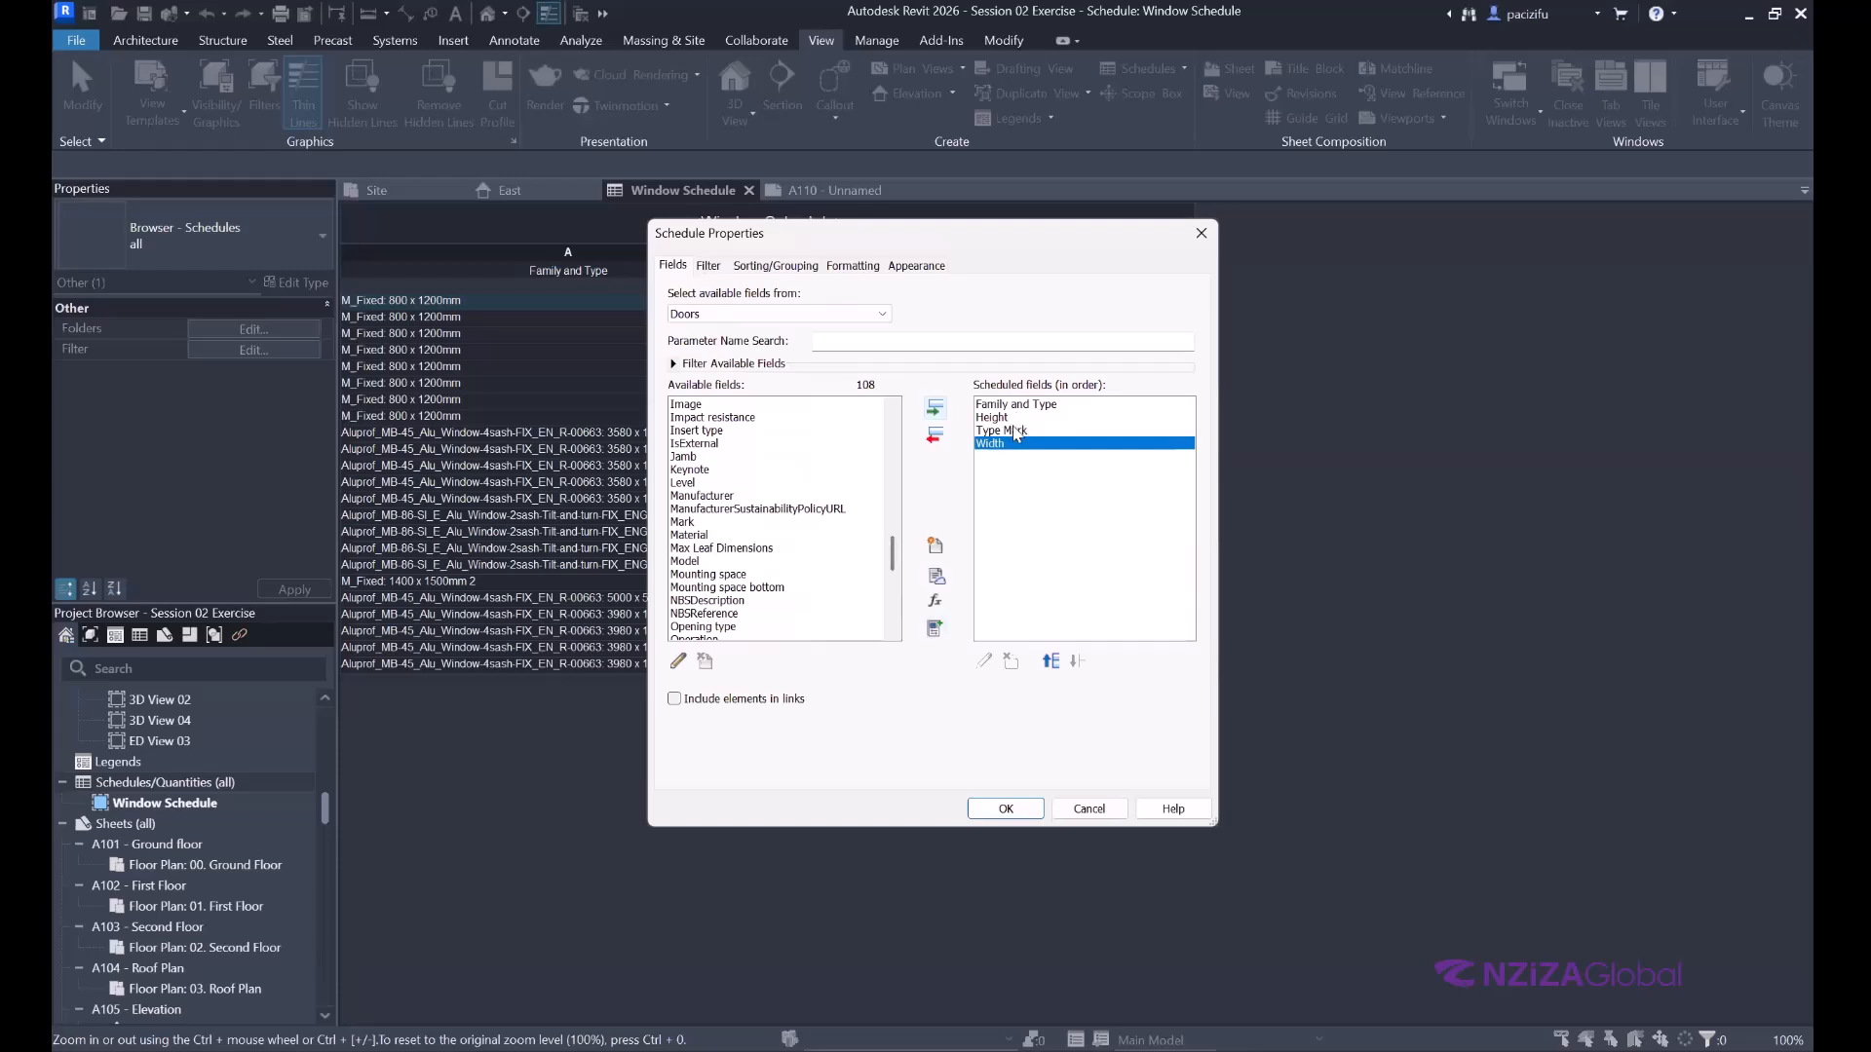
Create the door schedule with Type Mark ordered before Height, and widen its Family and Type column to fit the full names.
key("Up")
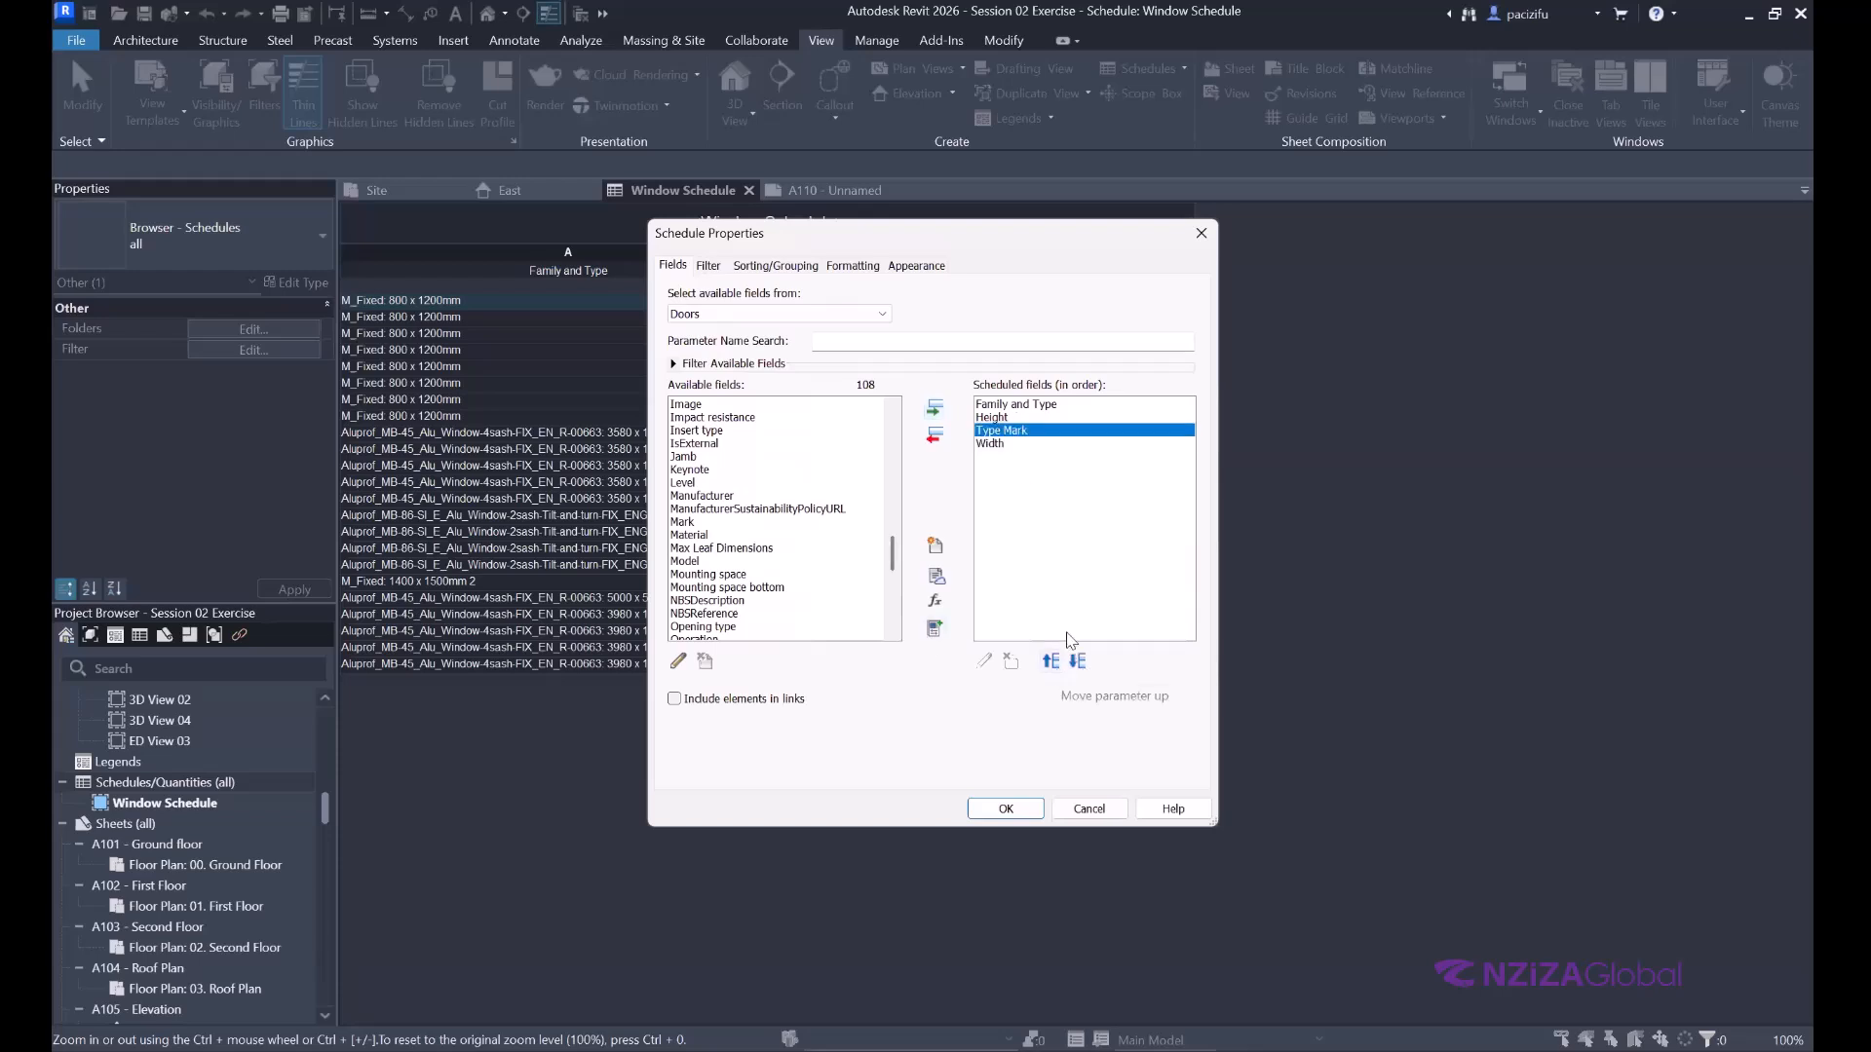
left_click(1052, 662)
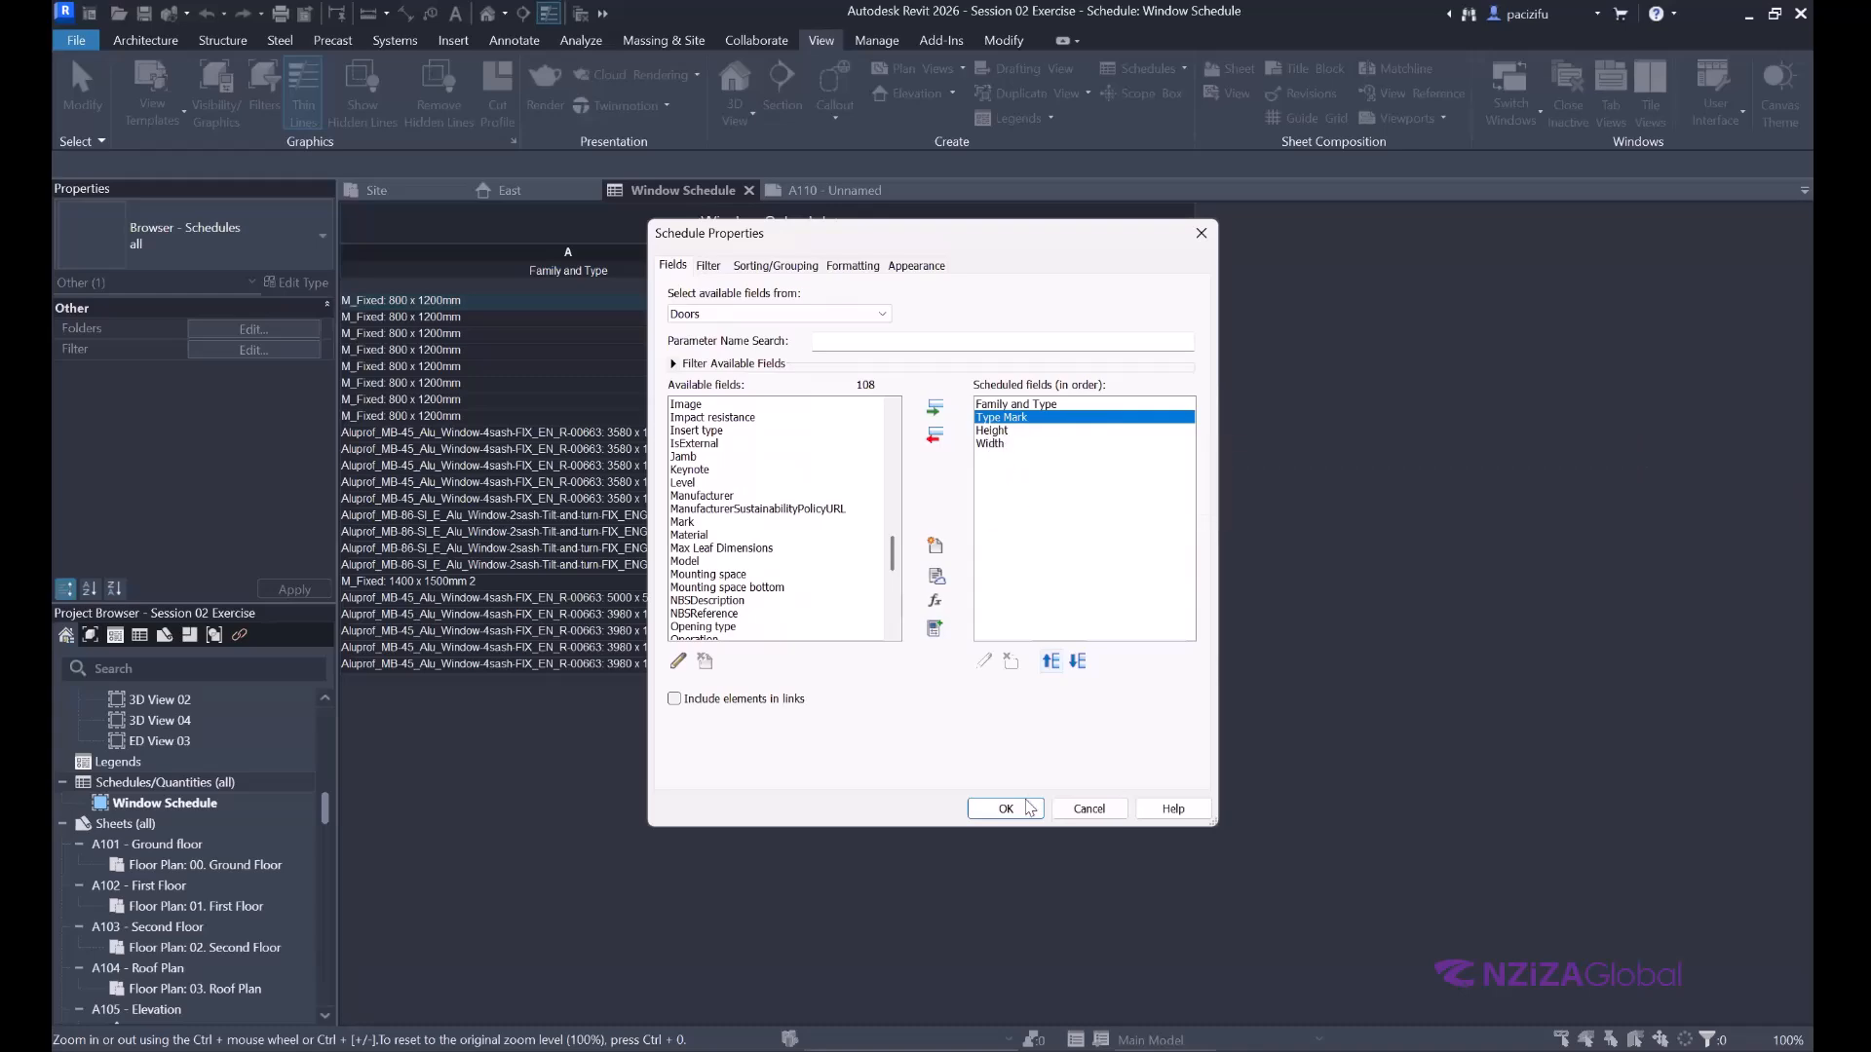
left_click(1005, 809)
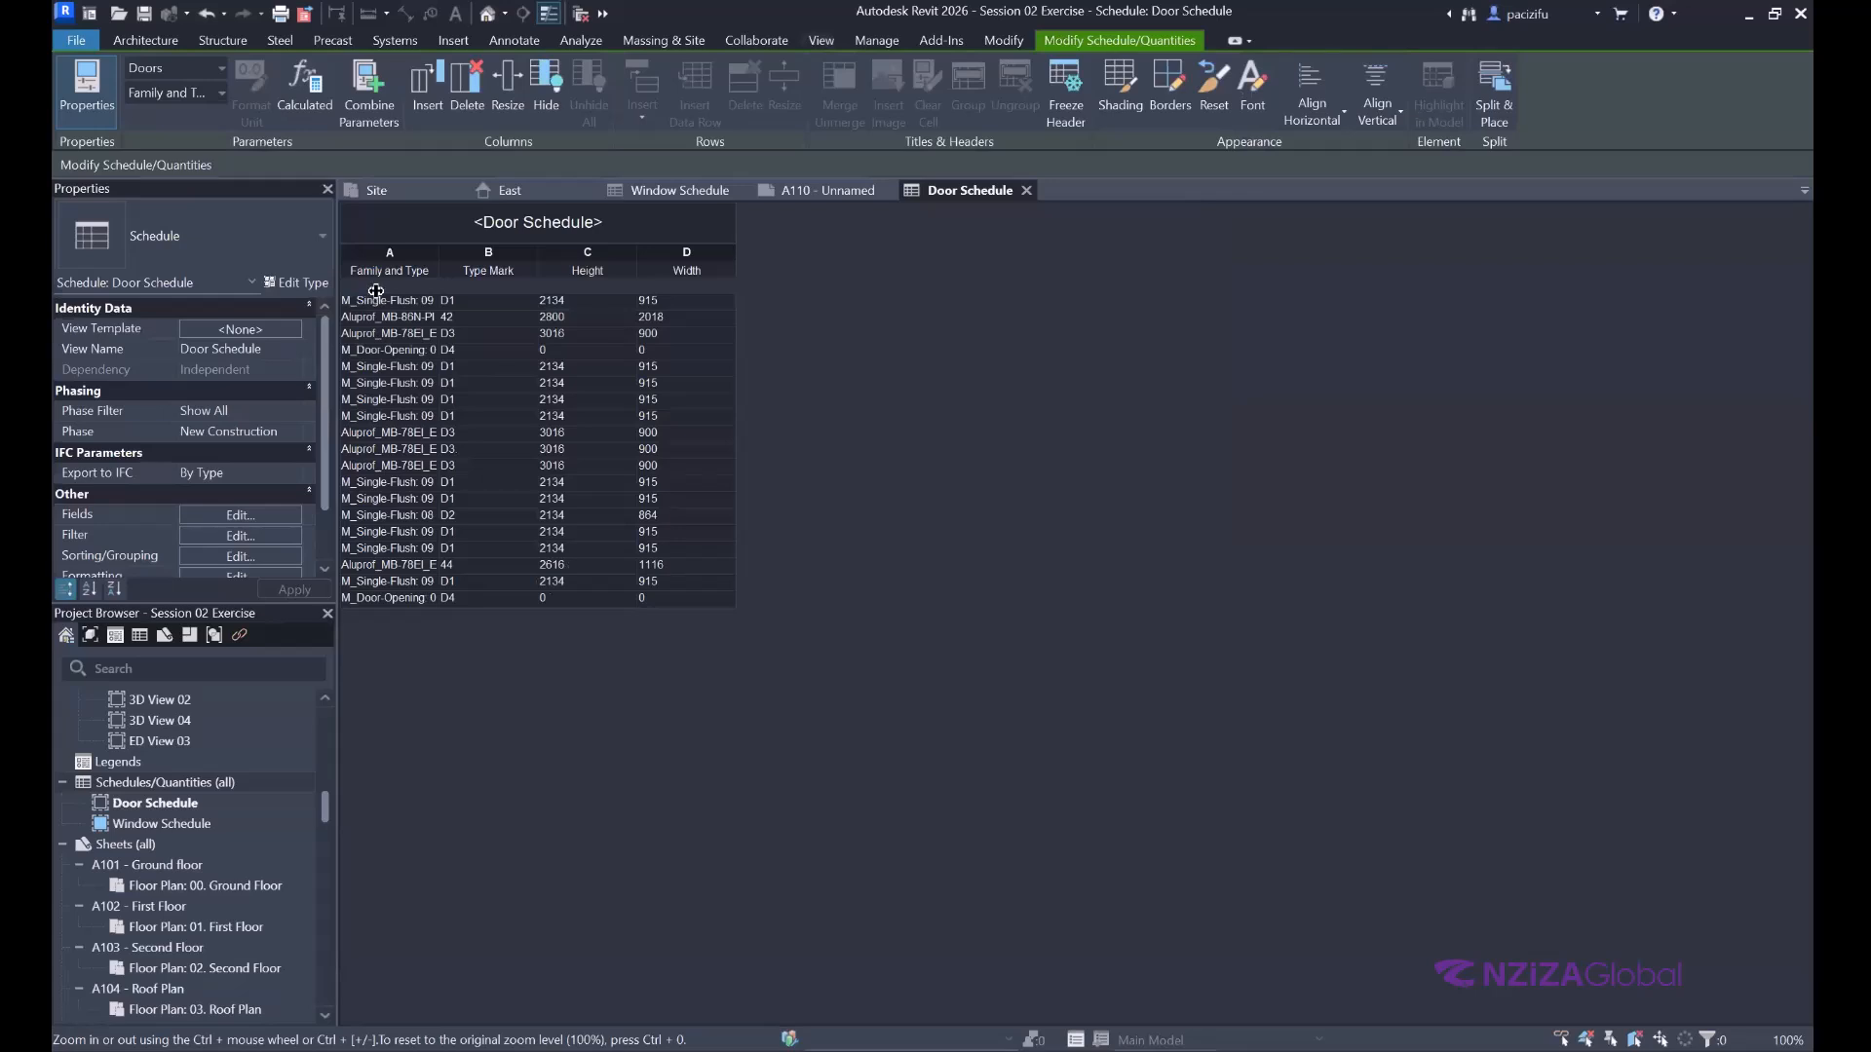
left_click_drag(438, 251, 836, 269)
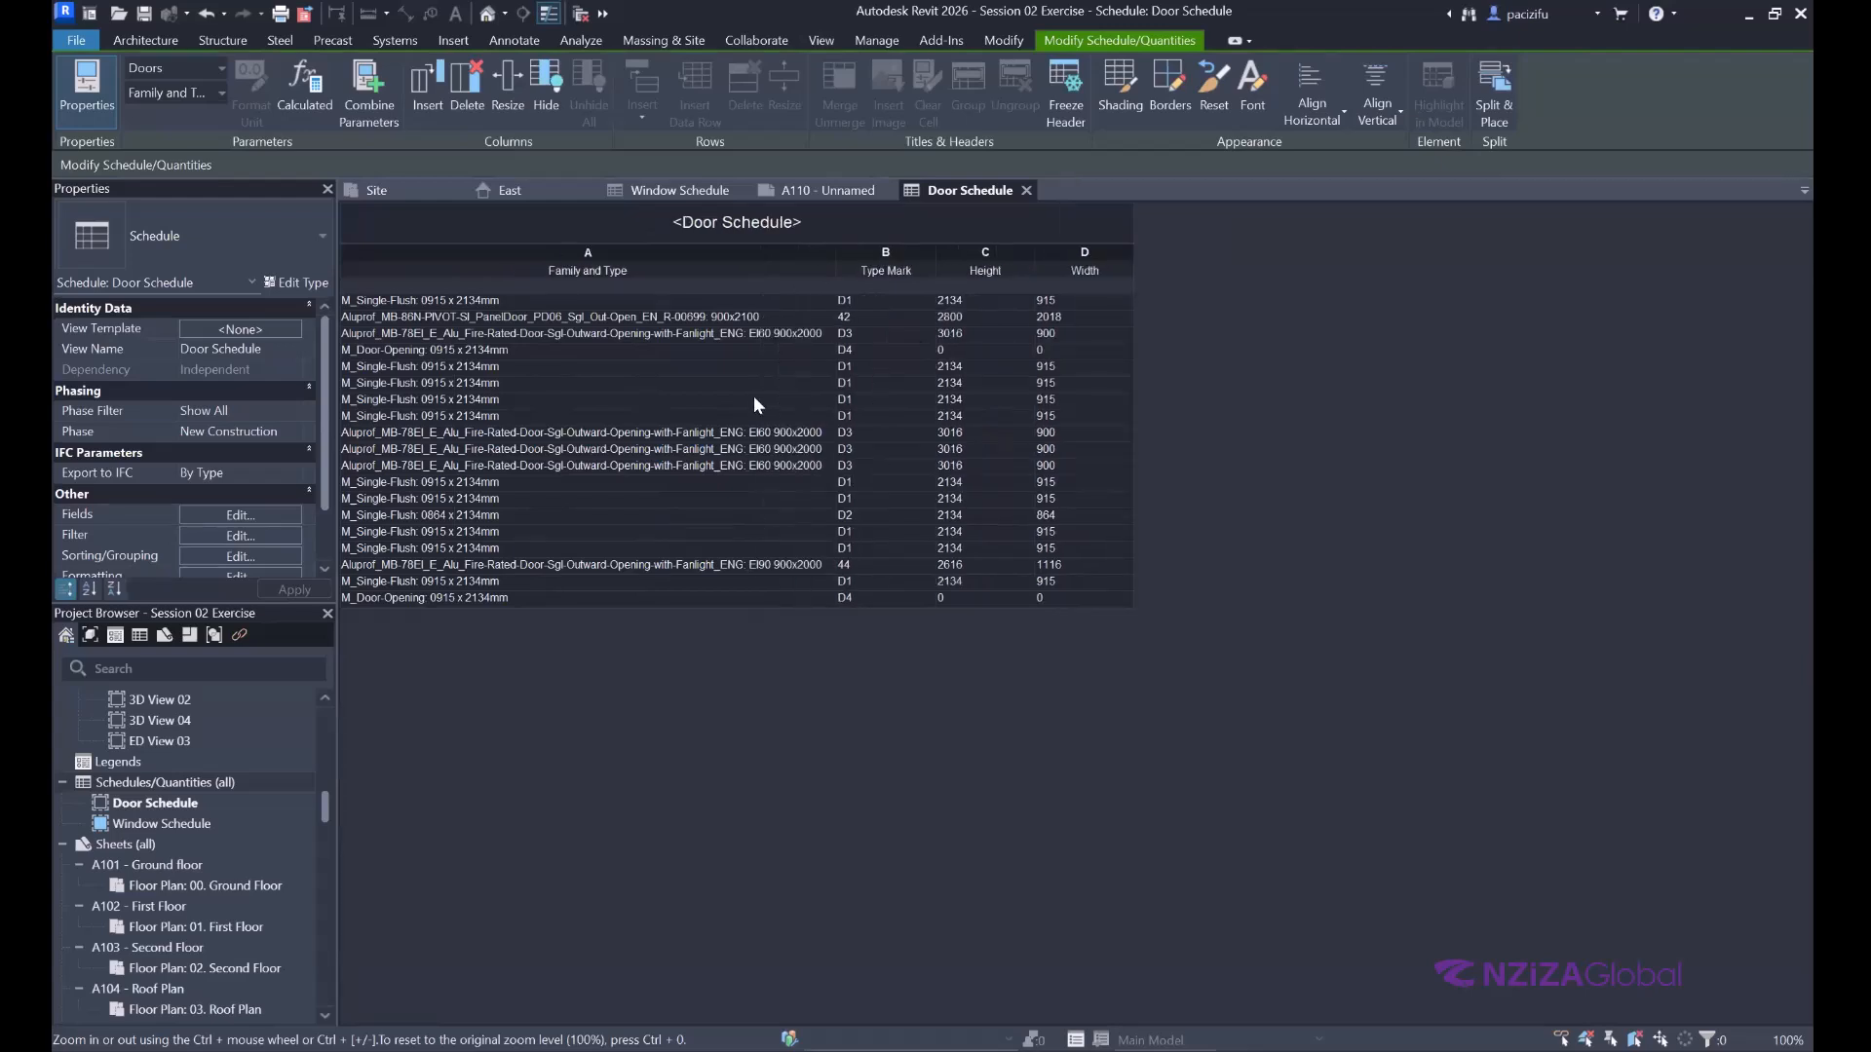
Sort the door schedule by Type Mark in ascending order and enable grand totals with Title, count, and totals.
scroll(224, 518, "down", 2)
left_click(234, 516)
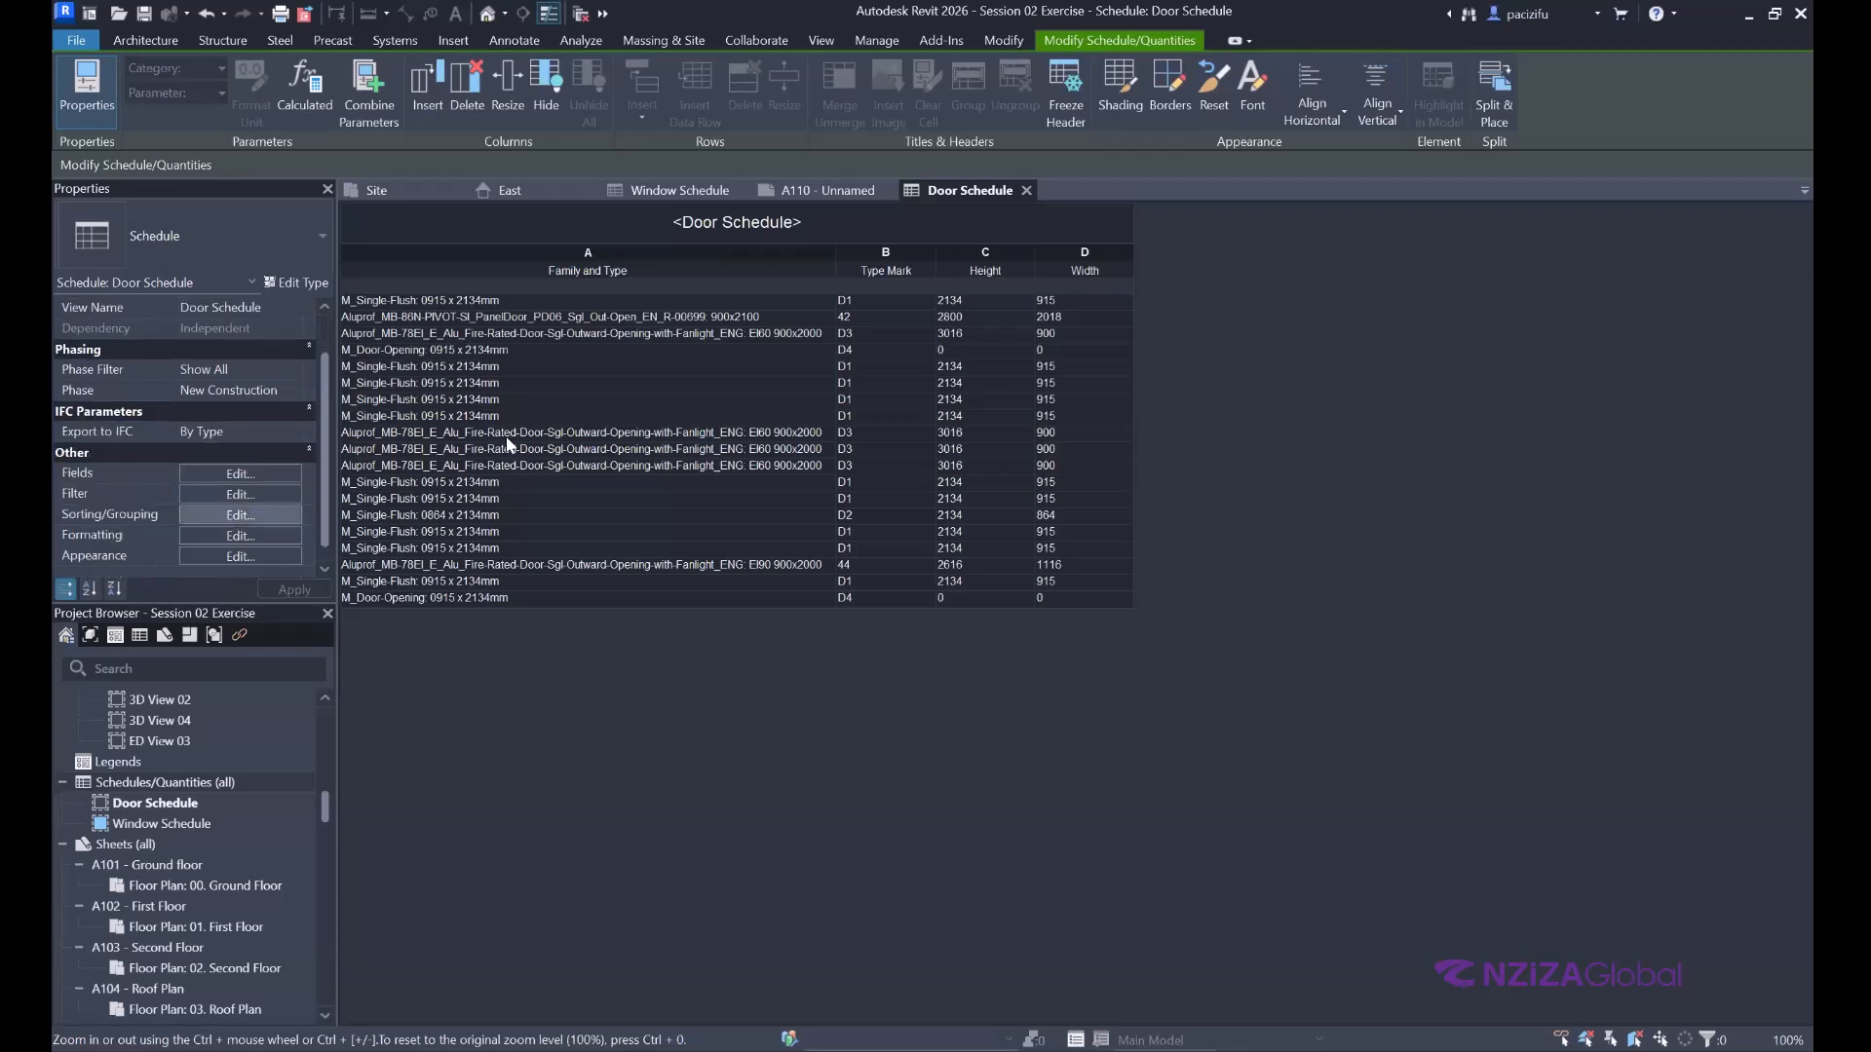
left_click(838, 296)
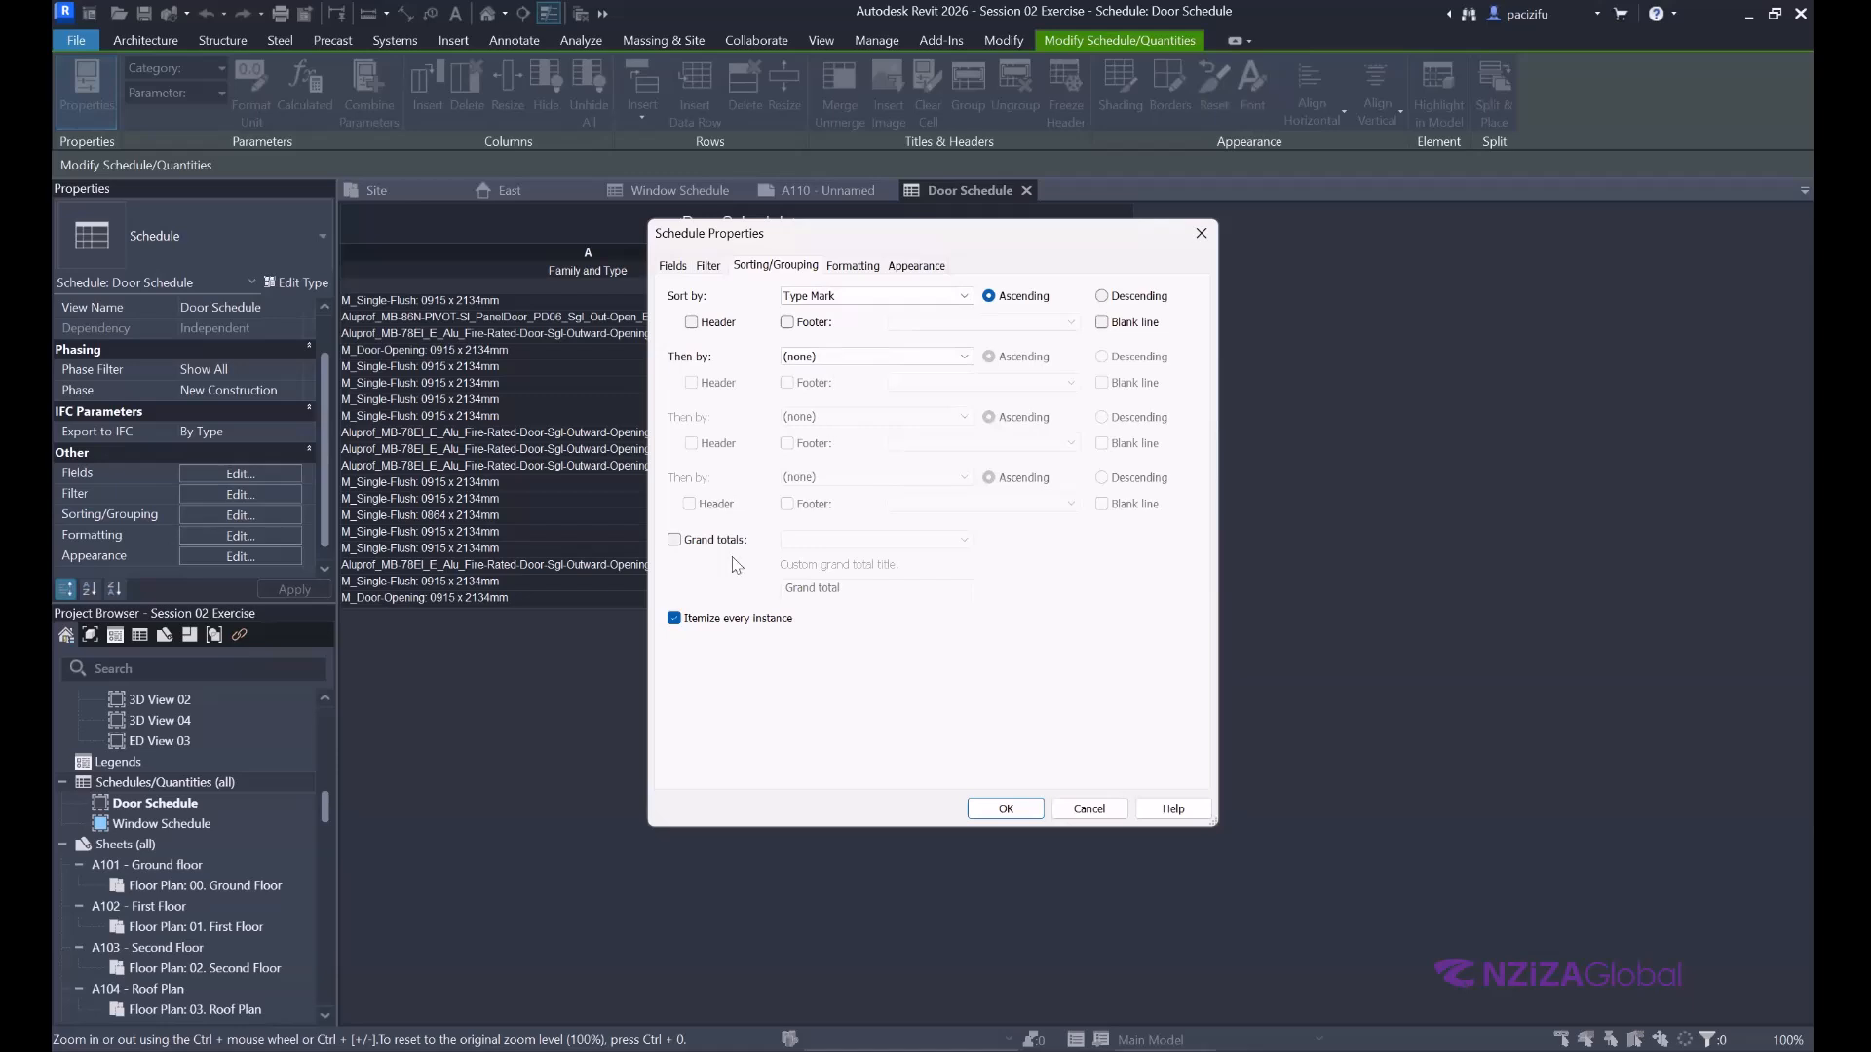
left_click(674, 538)
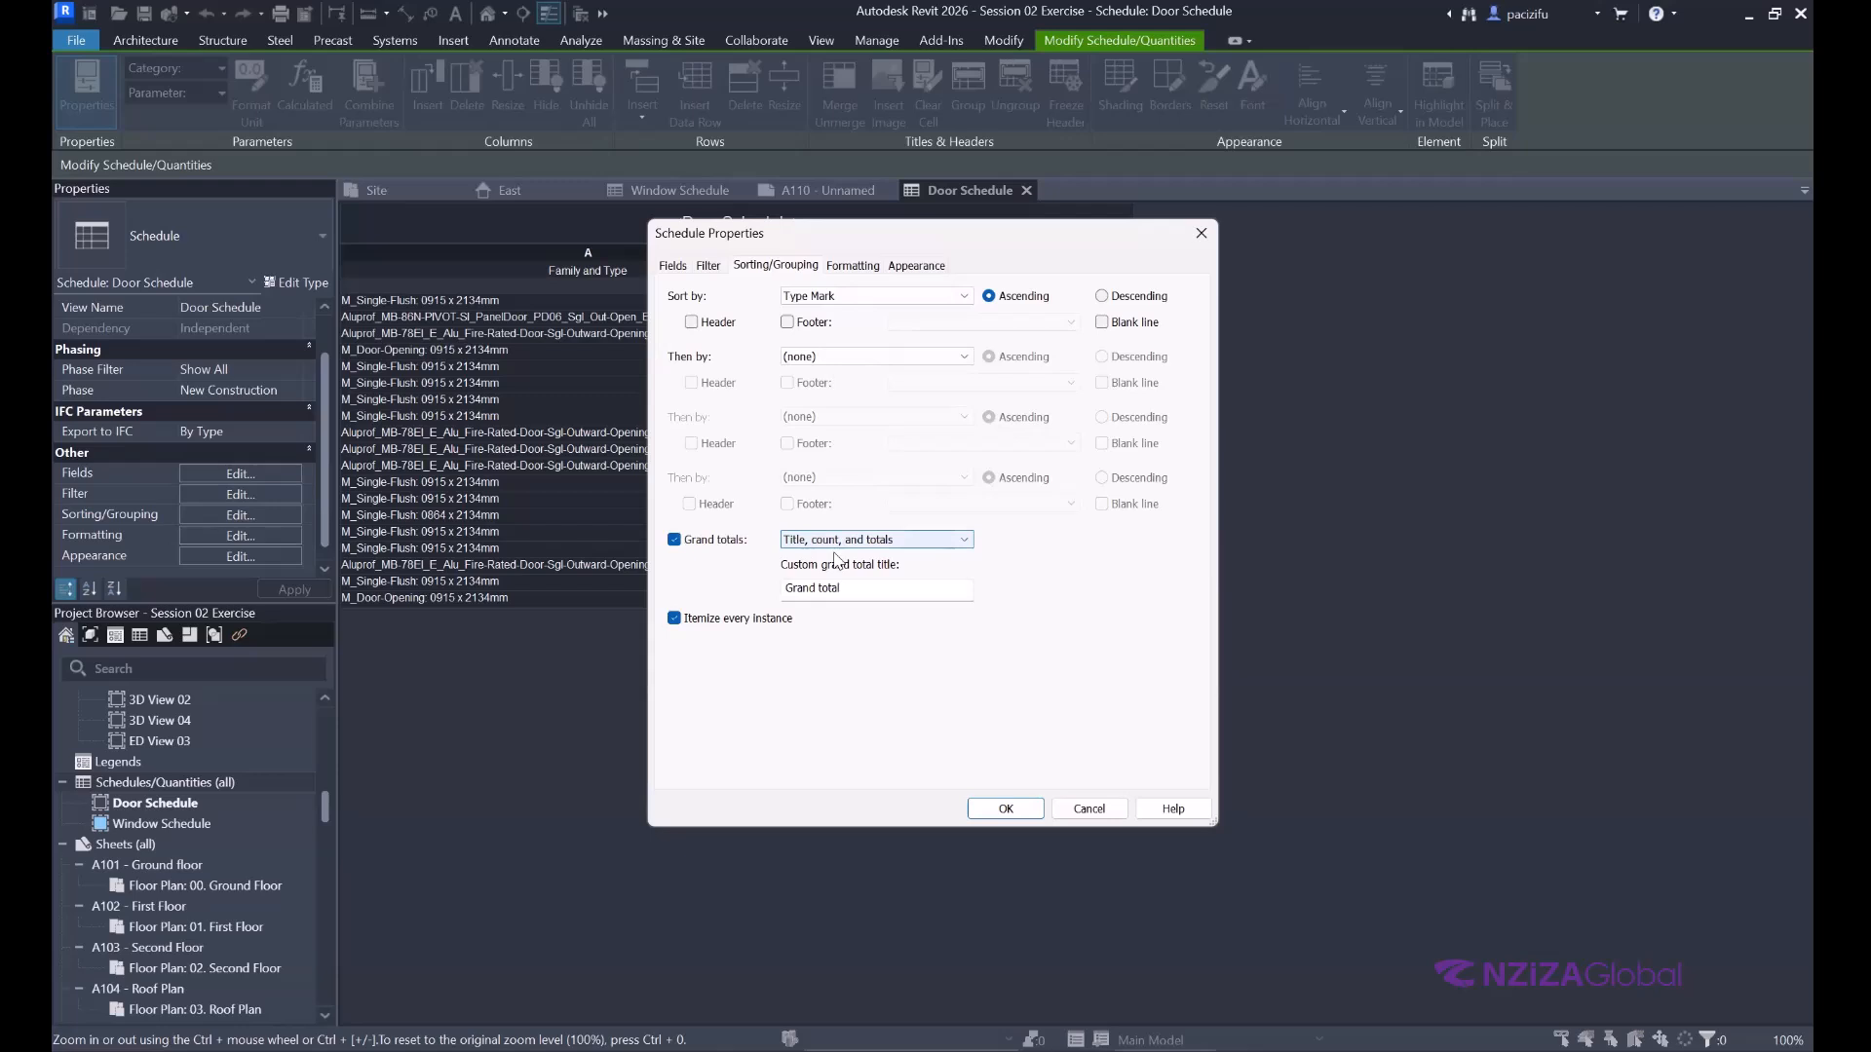
left_click(941, 542)
left_click(939, 543)
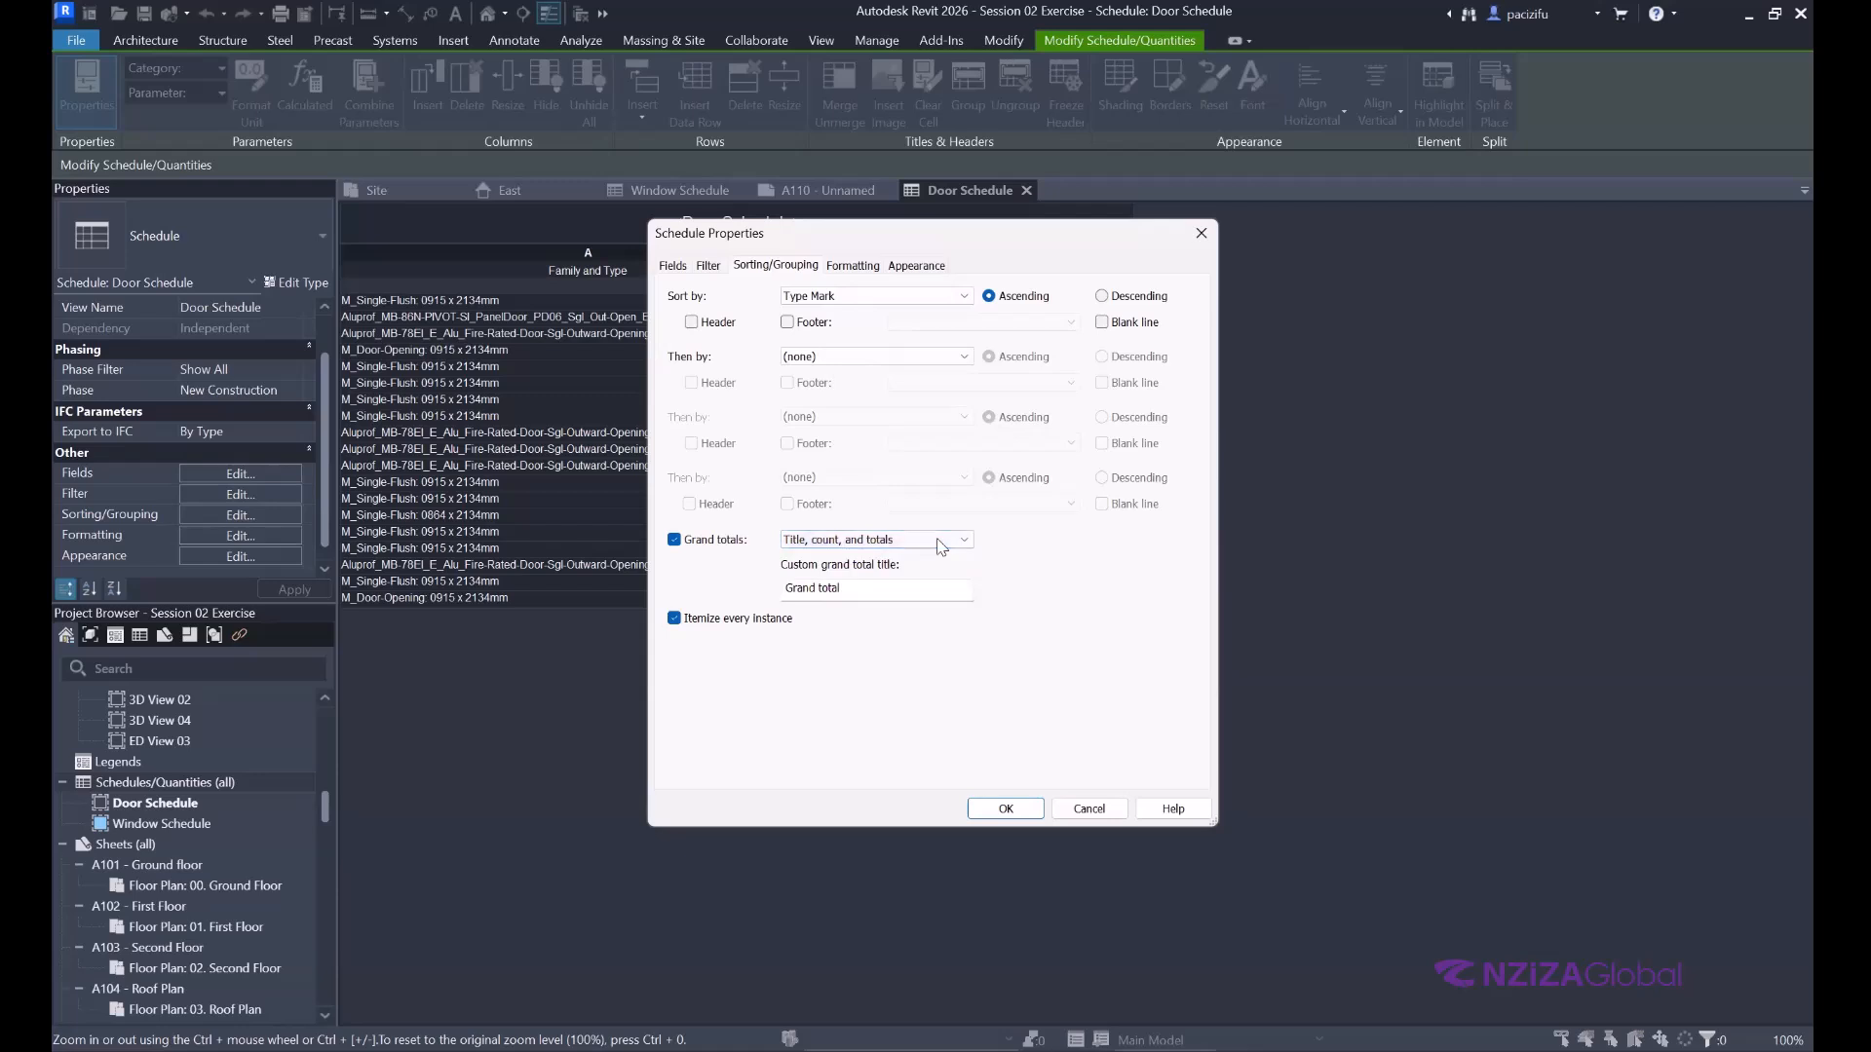
left_click(1001, 807)
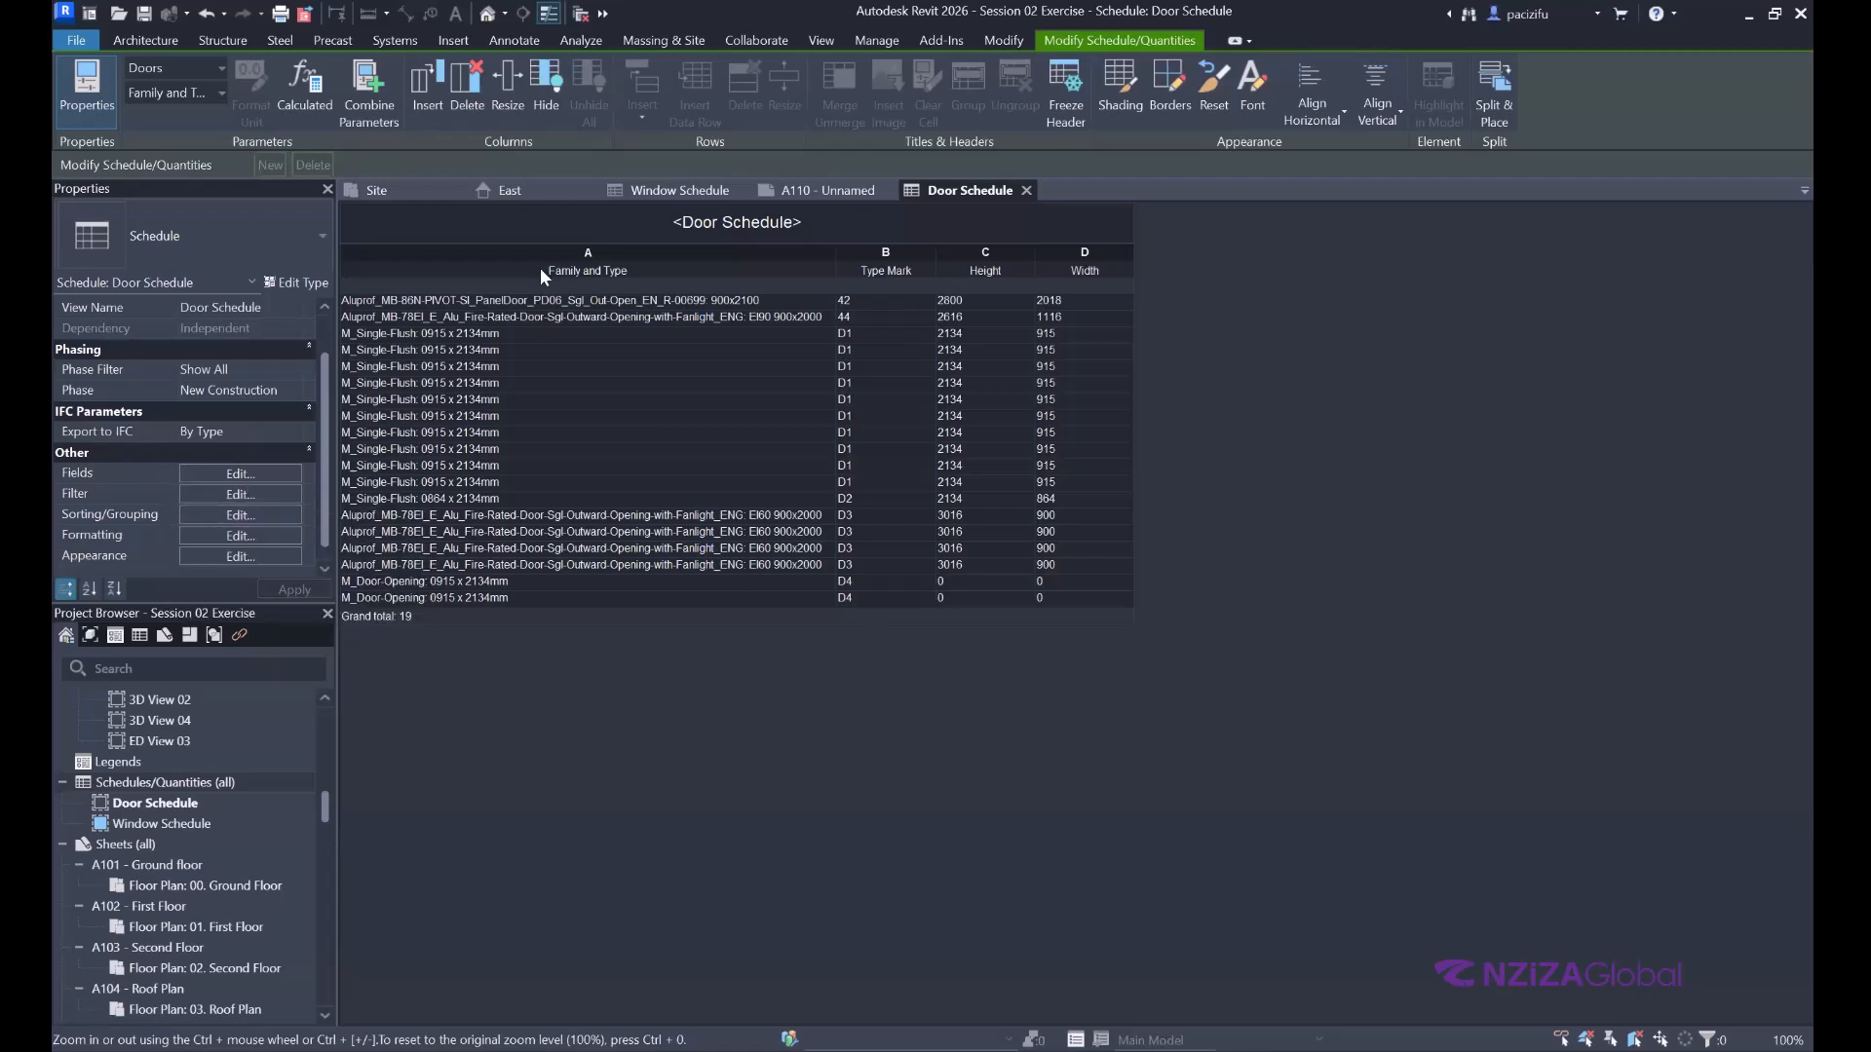
Enable grand totals with Title, count, and totals in the Window Schedule's sorting and grouping settings.
left_click(159, 823)
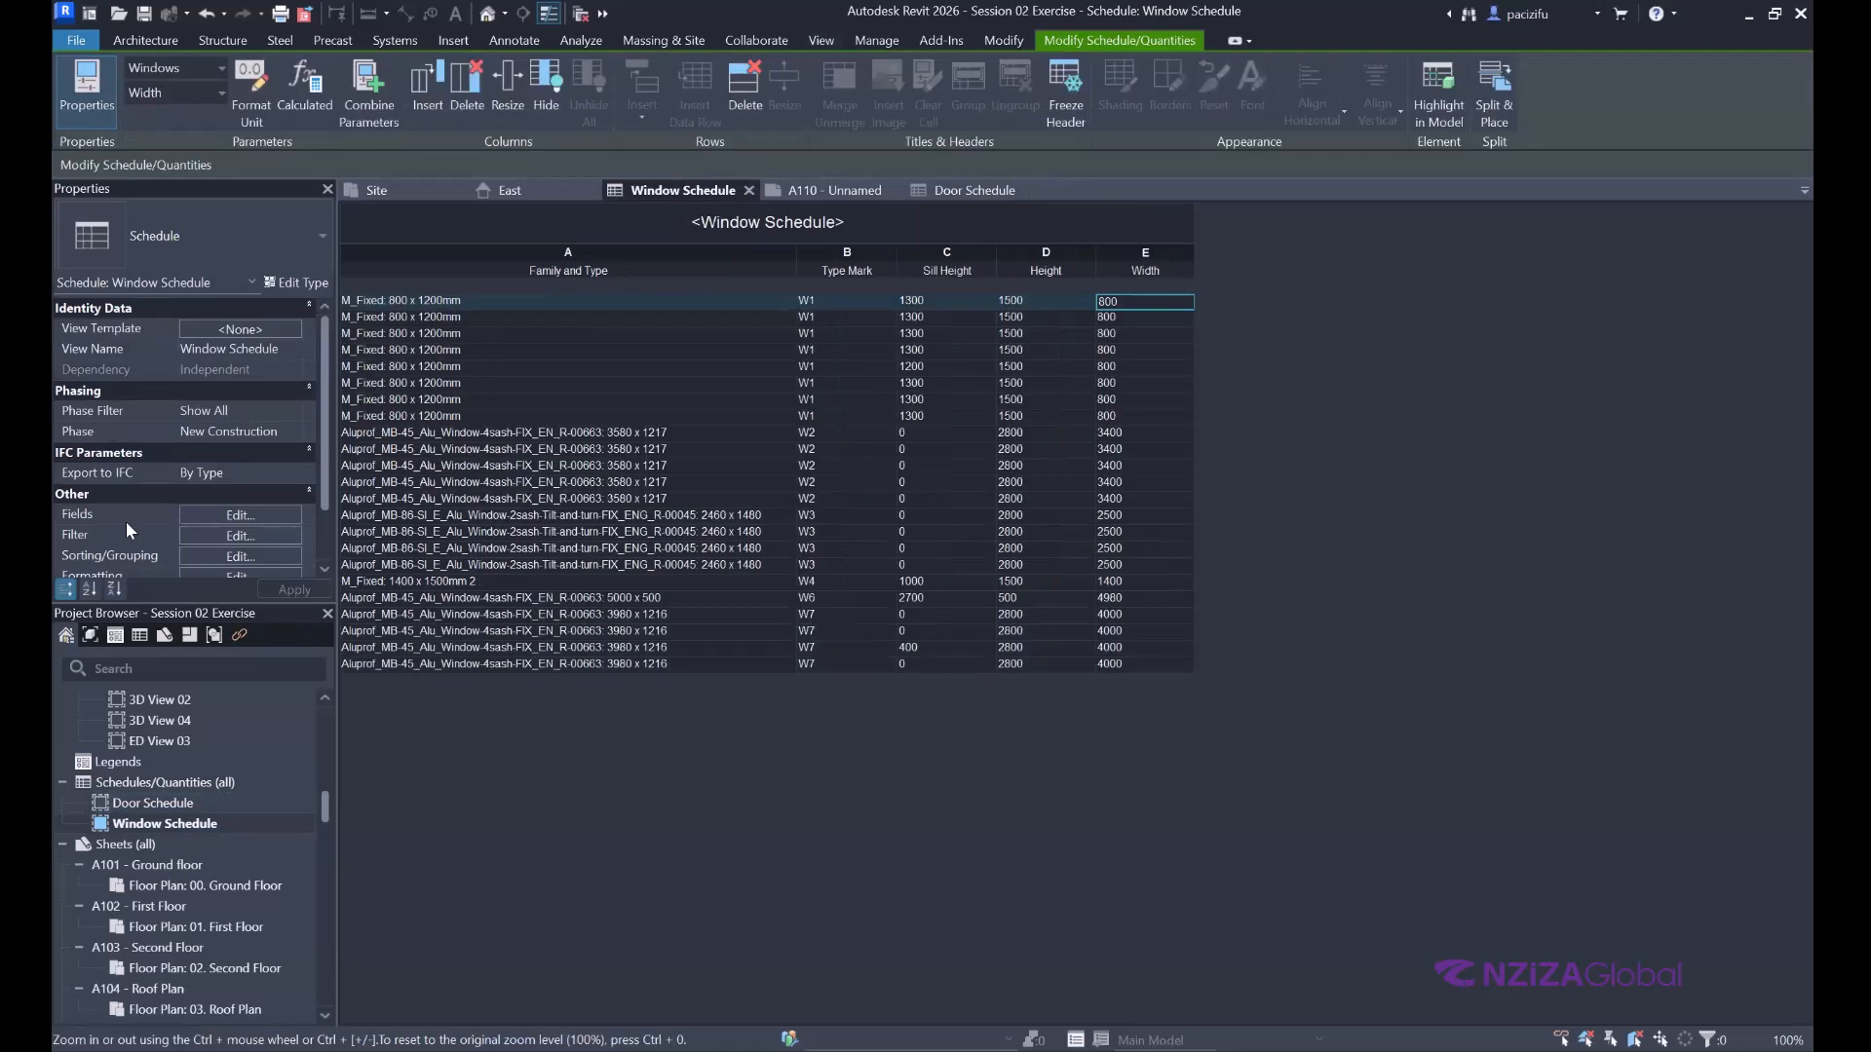
scroll(126, 522, "down", 1)
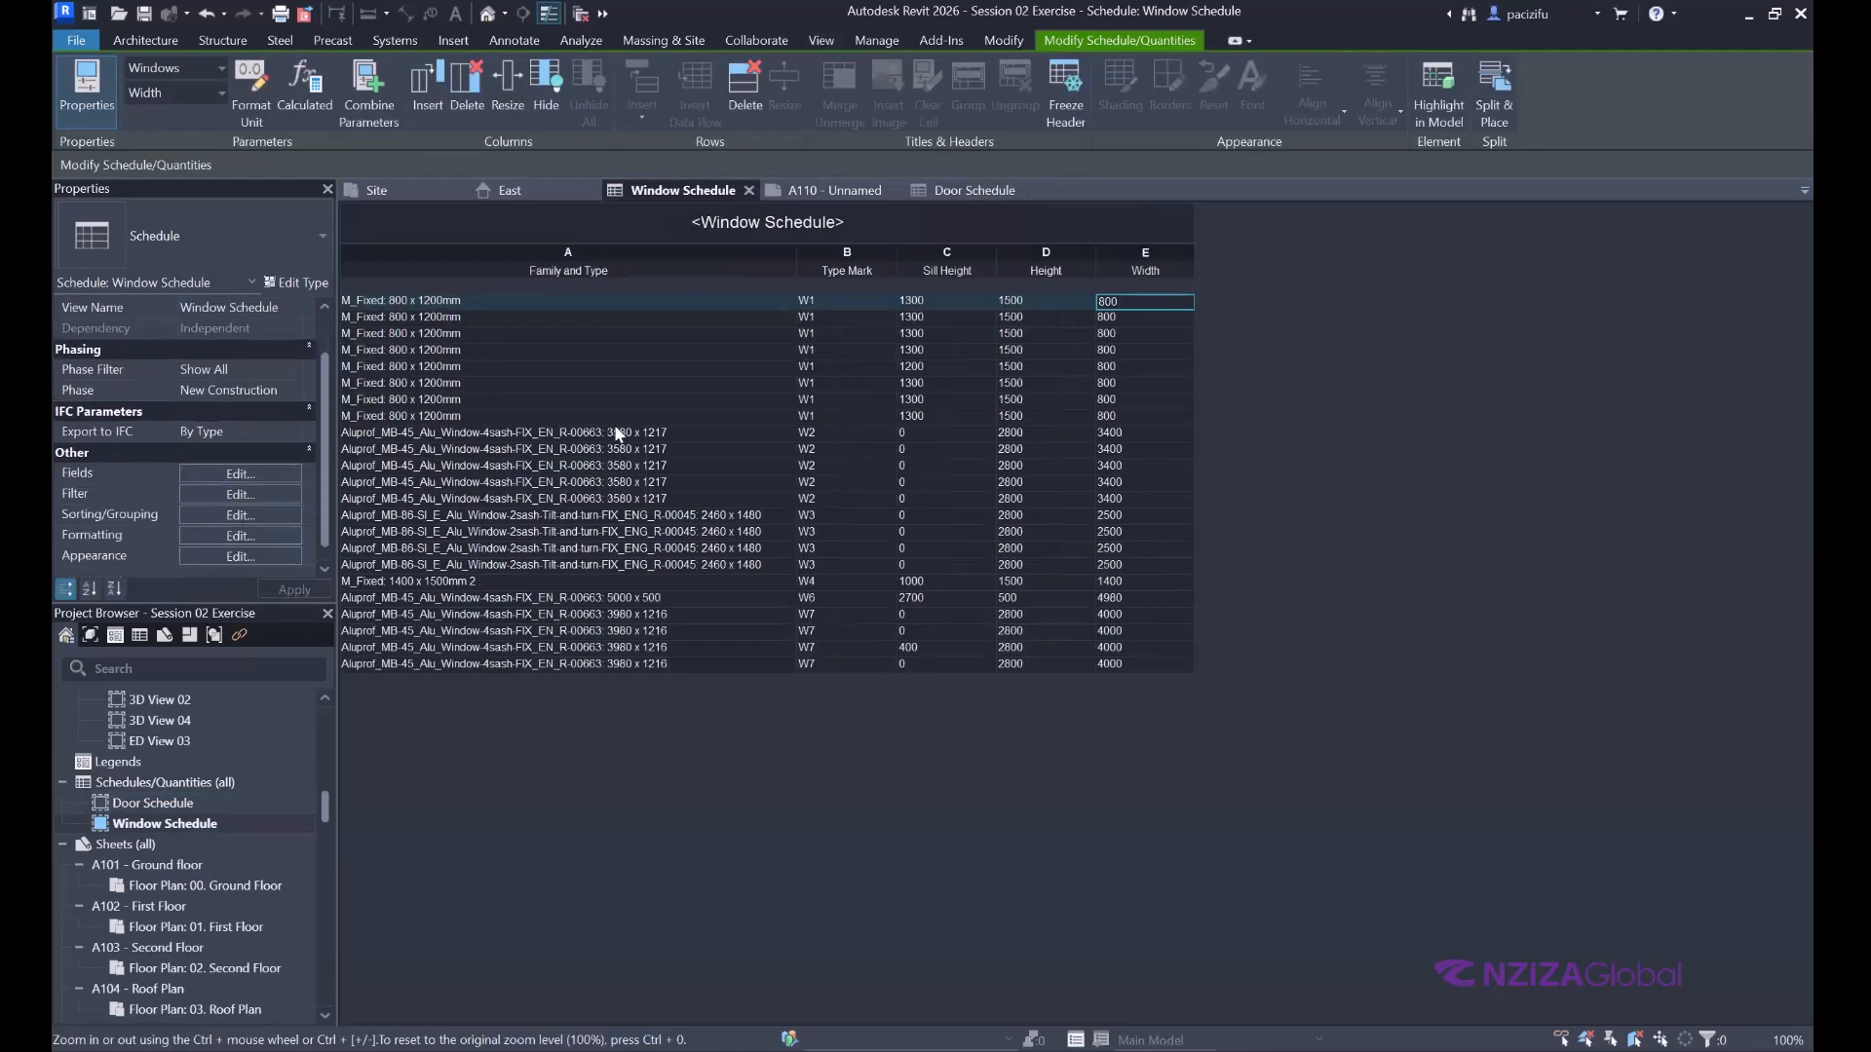
left_click(226, 516)
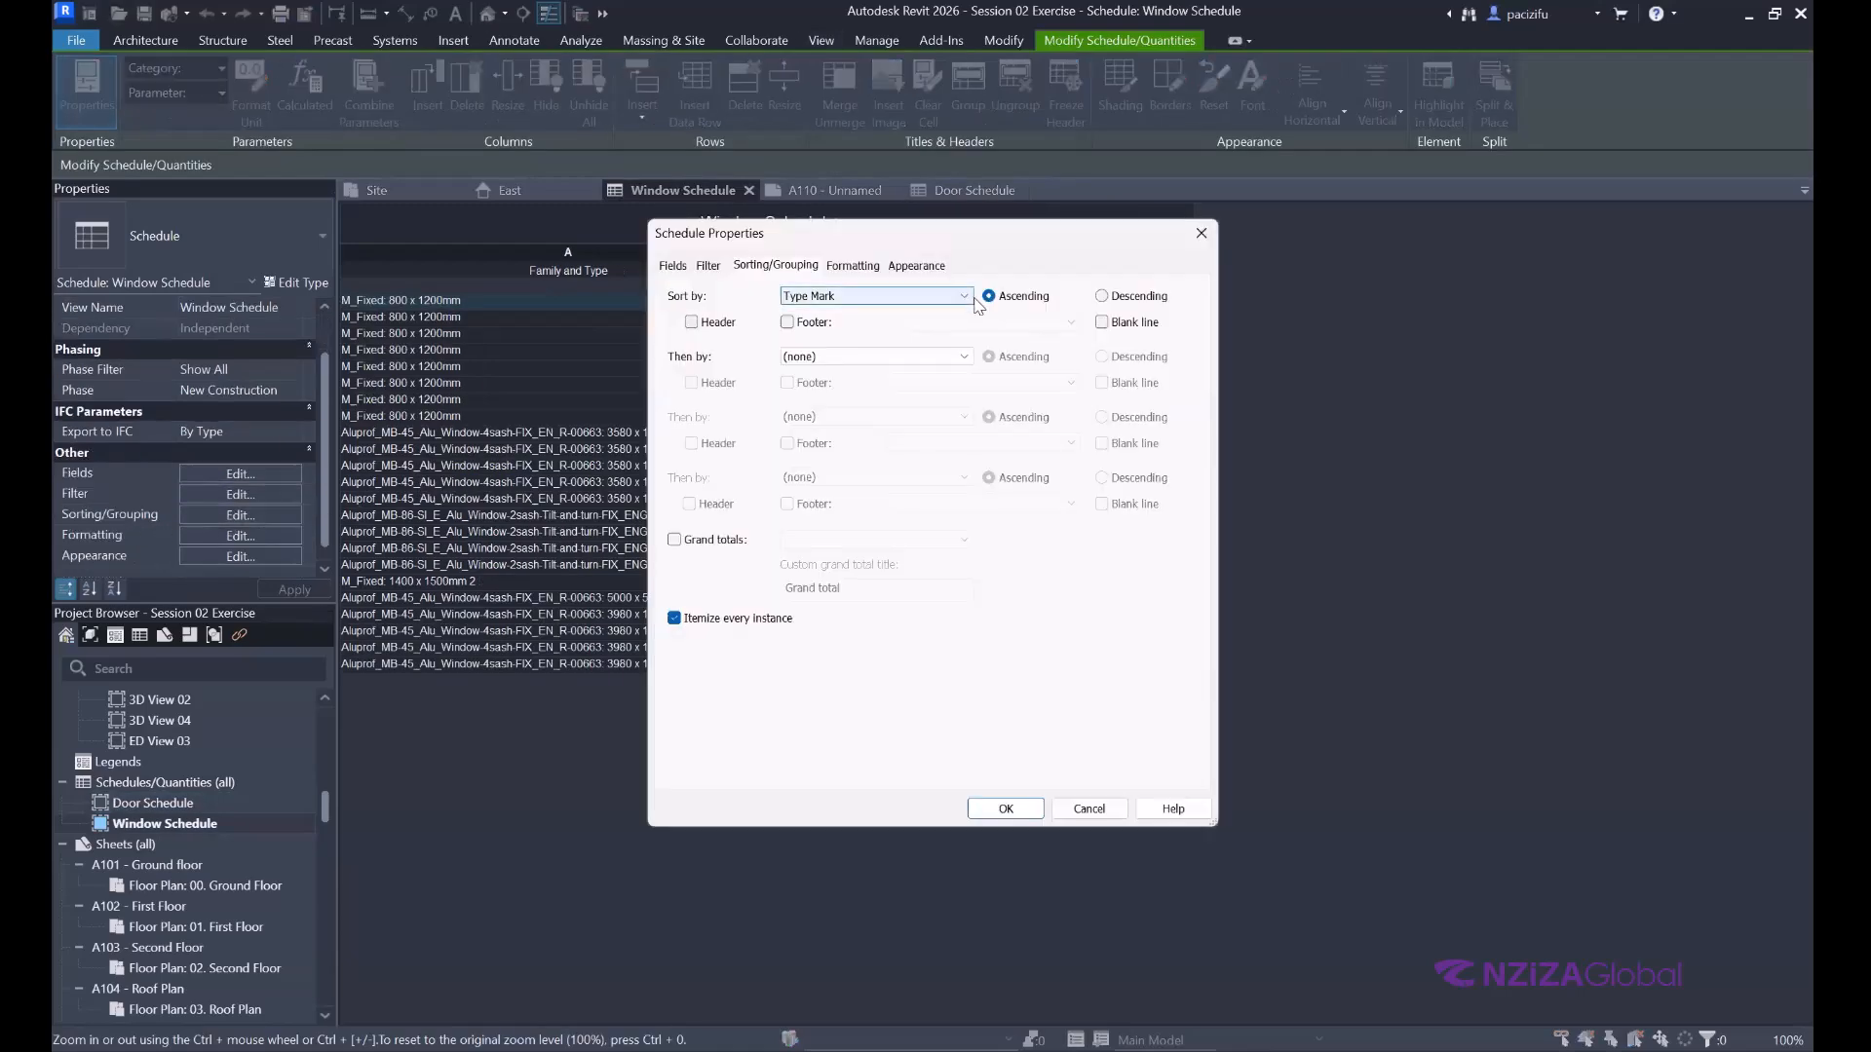
left_click(674, 541)
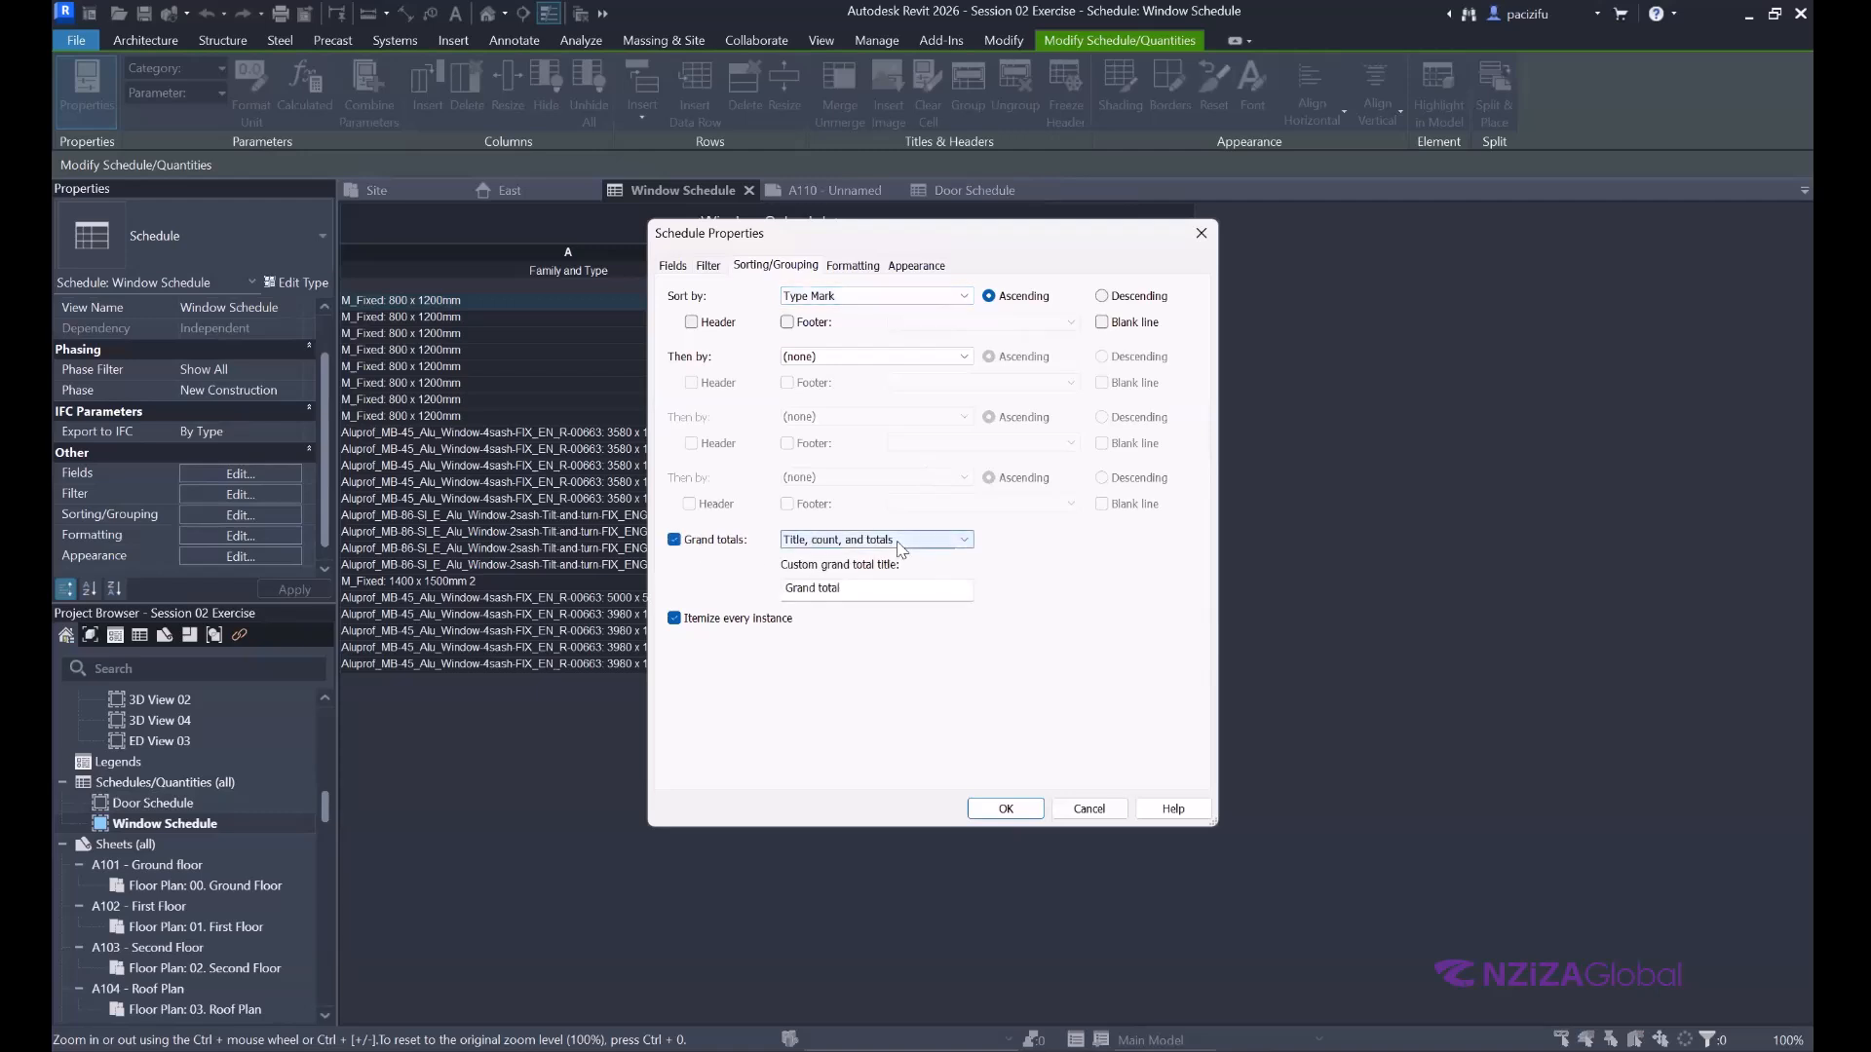
left_click(901, 544)
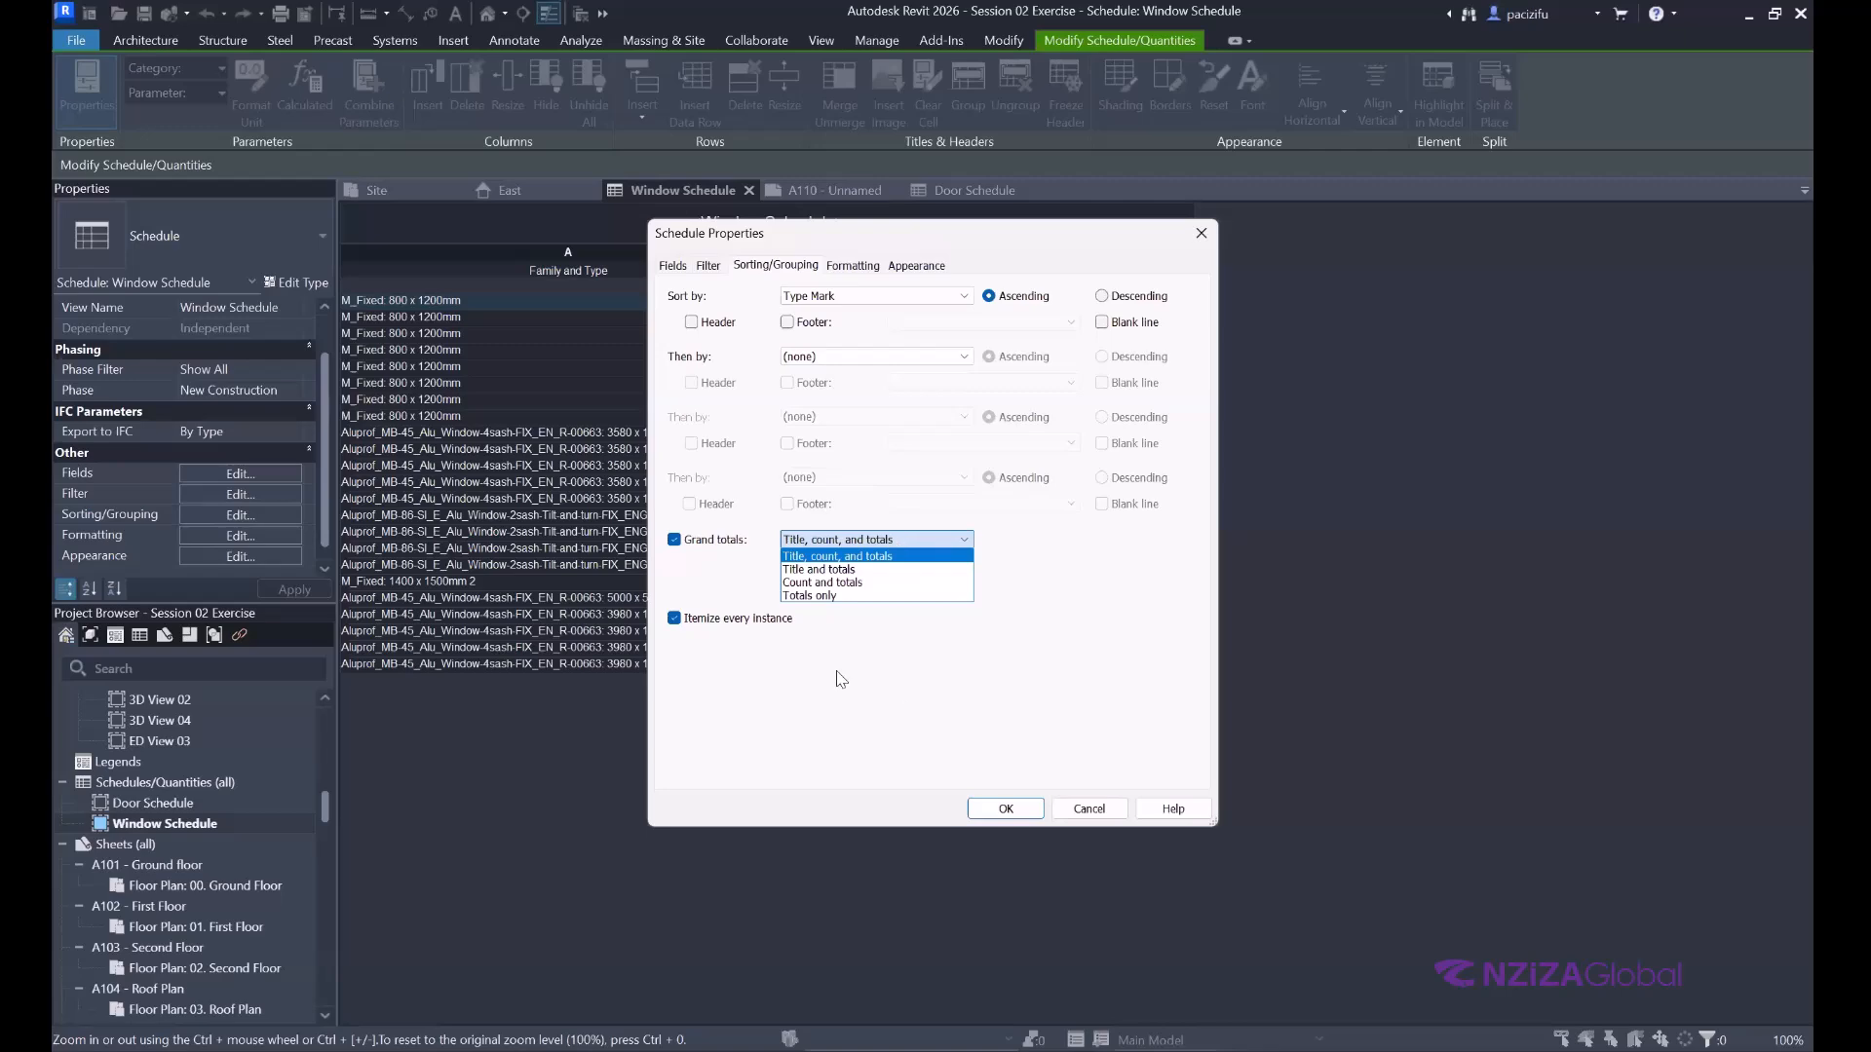
left_click(998, 812)
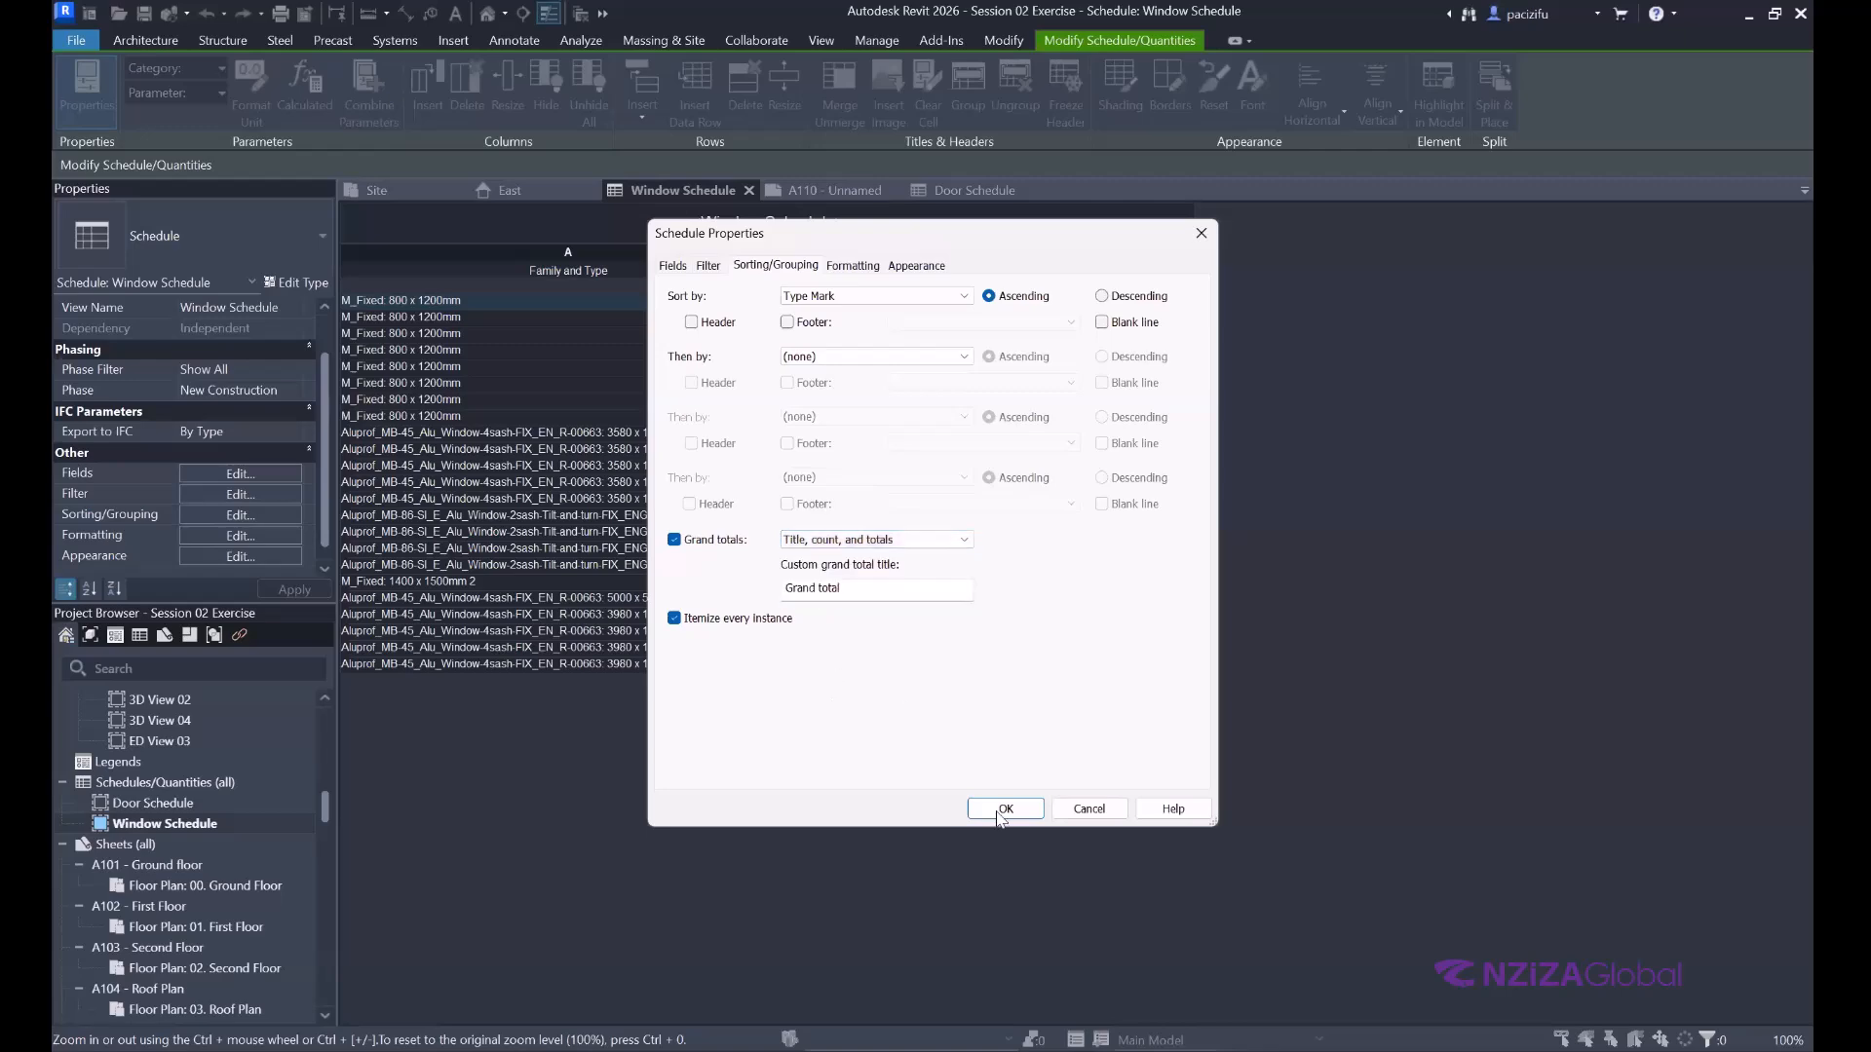
left_click(1015, 807)
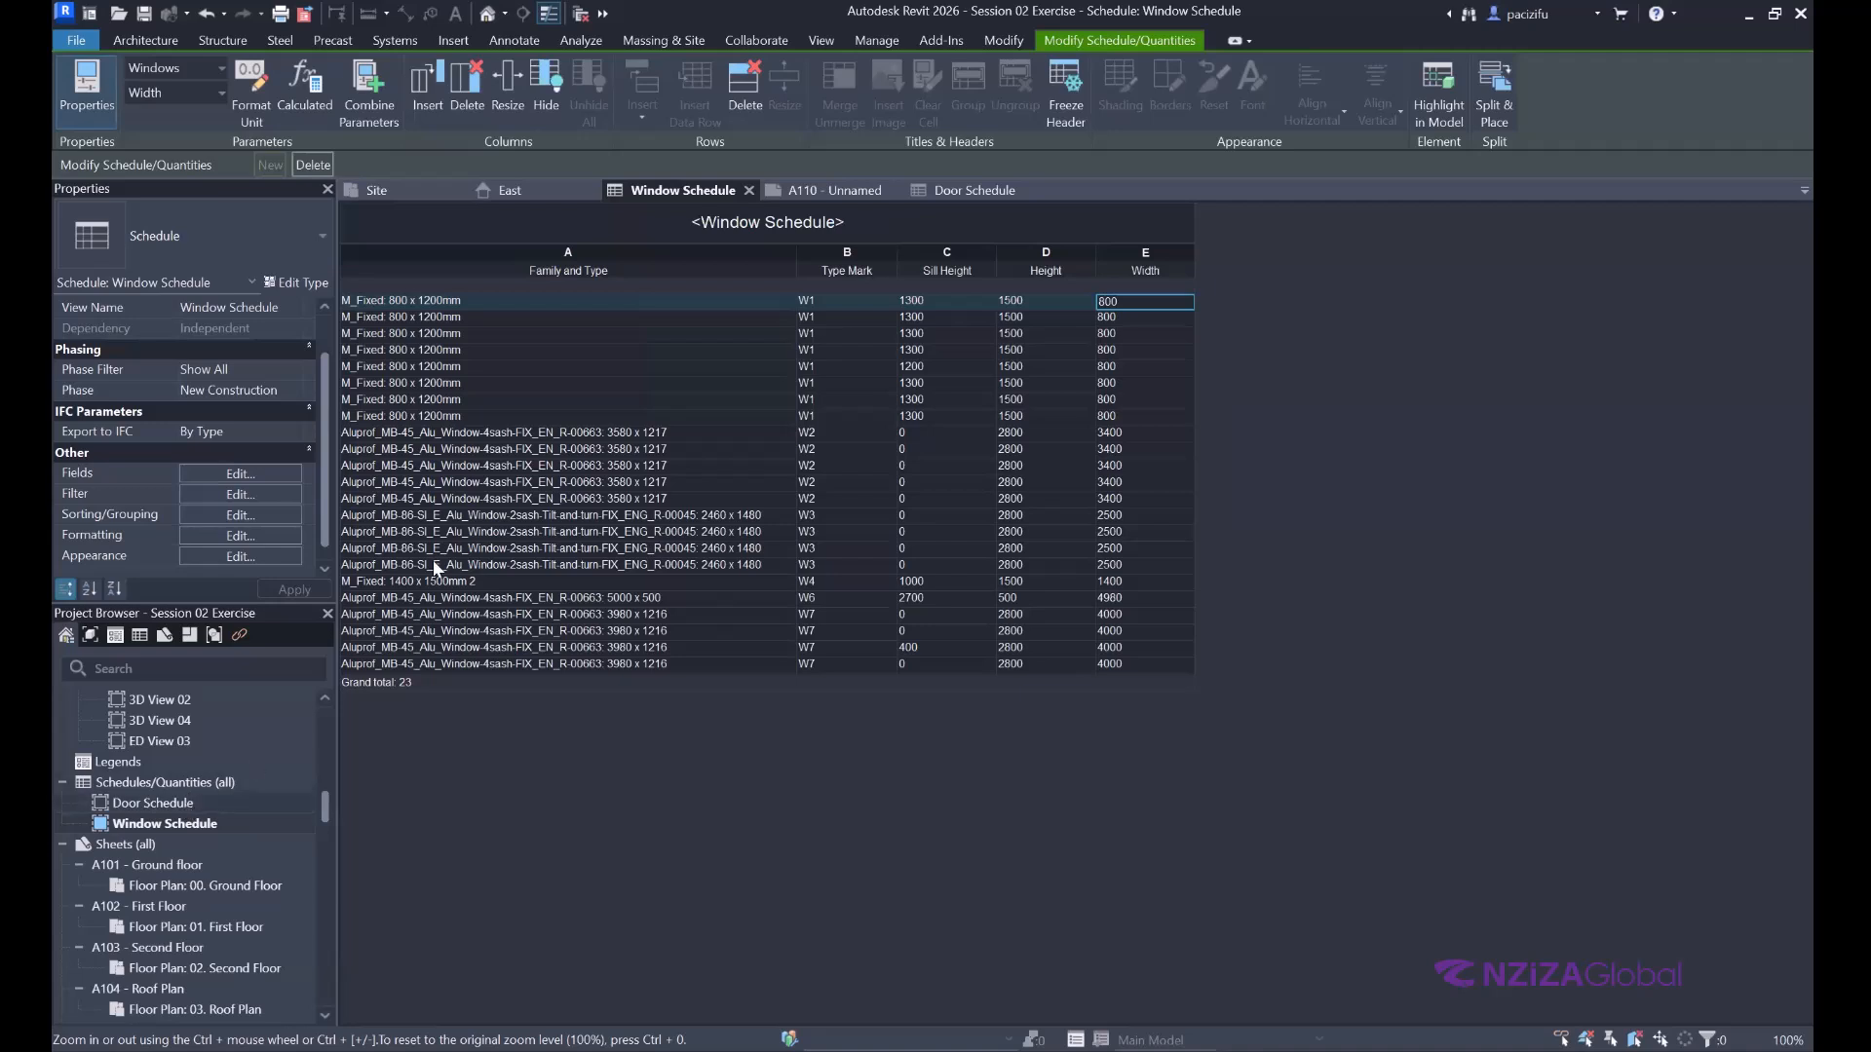
Open sheet A110, which holds the window schedule, keeping its number and name as they are.
left_click(153, 802)
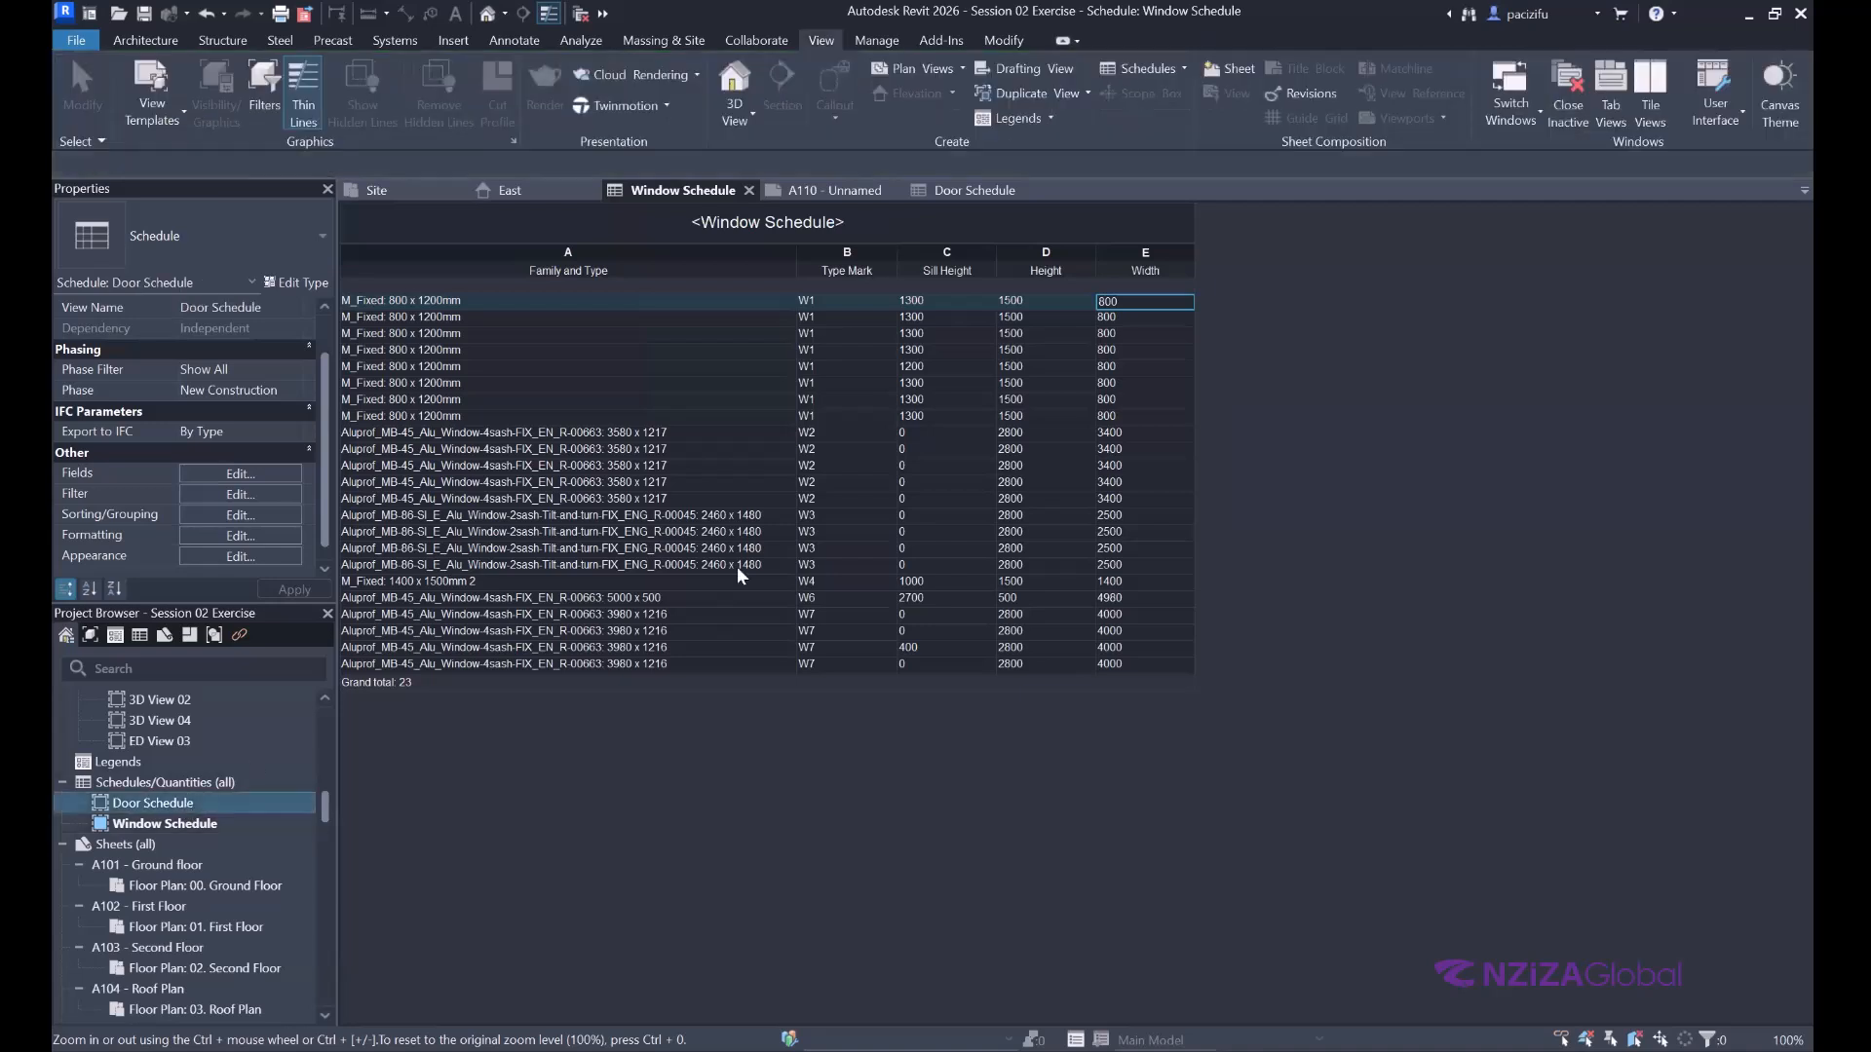
scroll(250, 963, "down", 5)
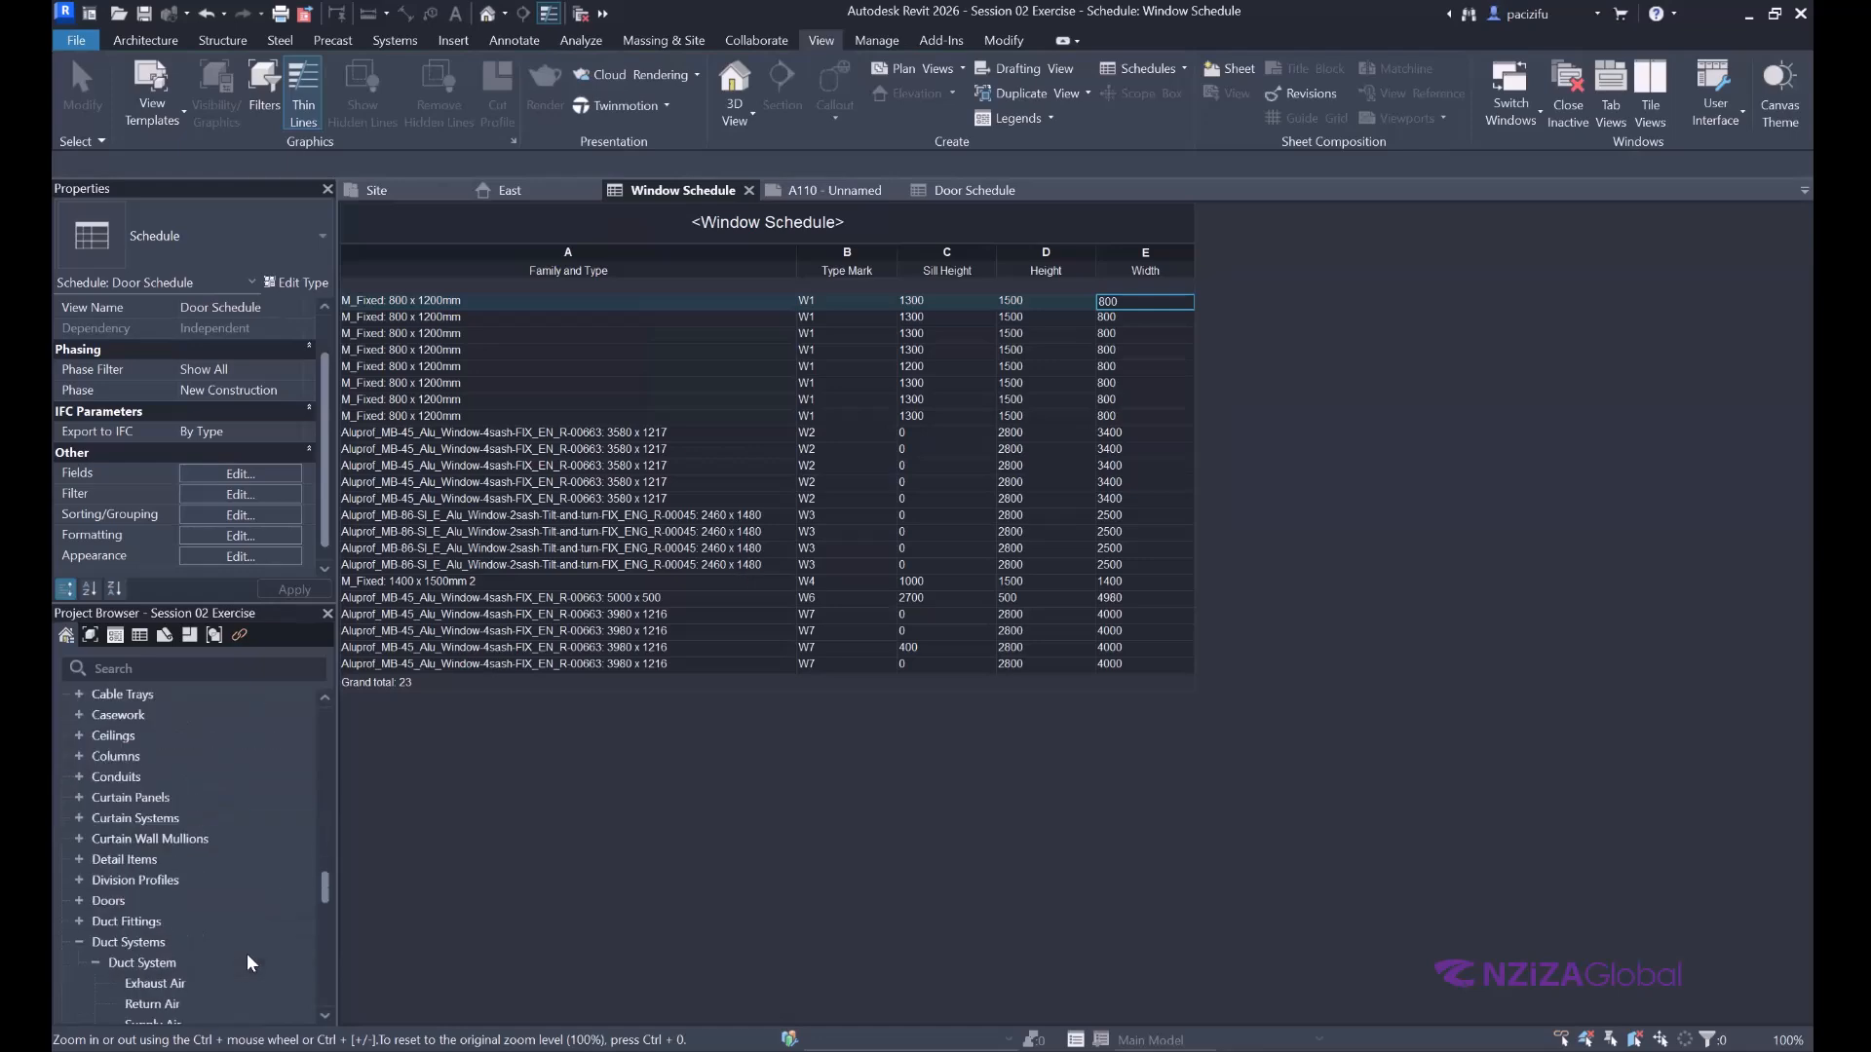
scroll(168, 831, "up", 5)
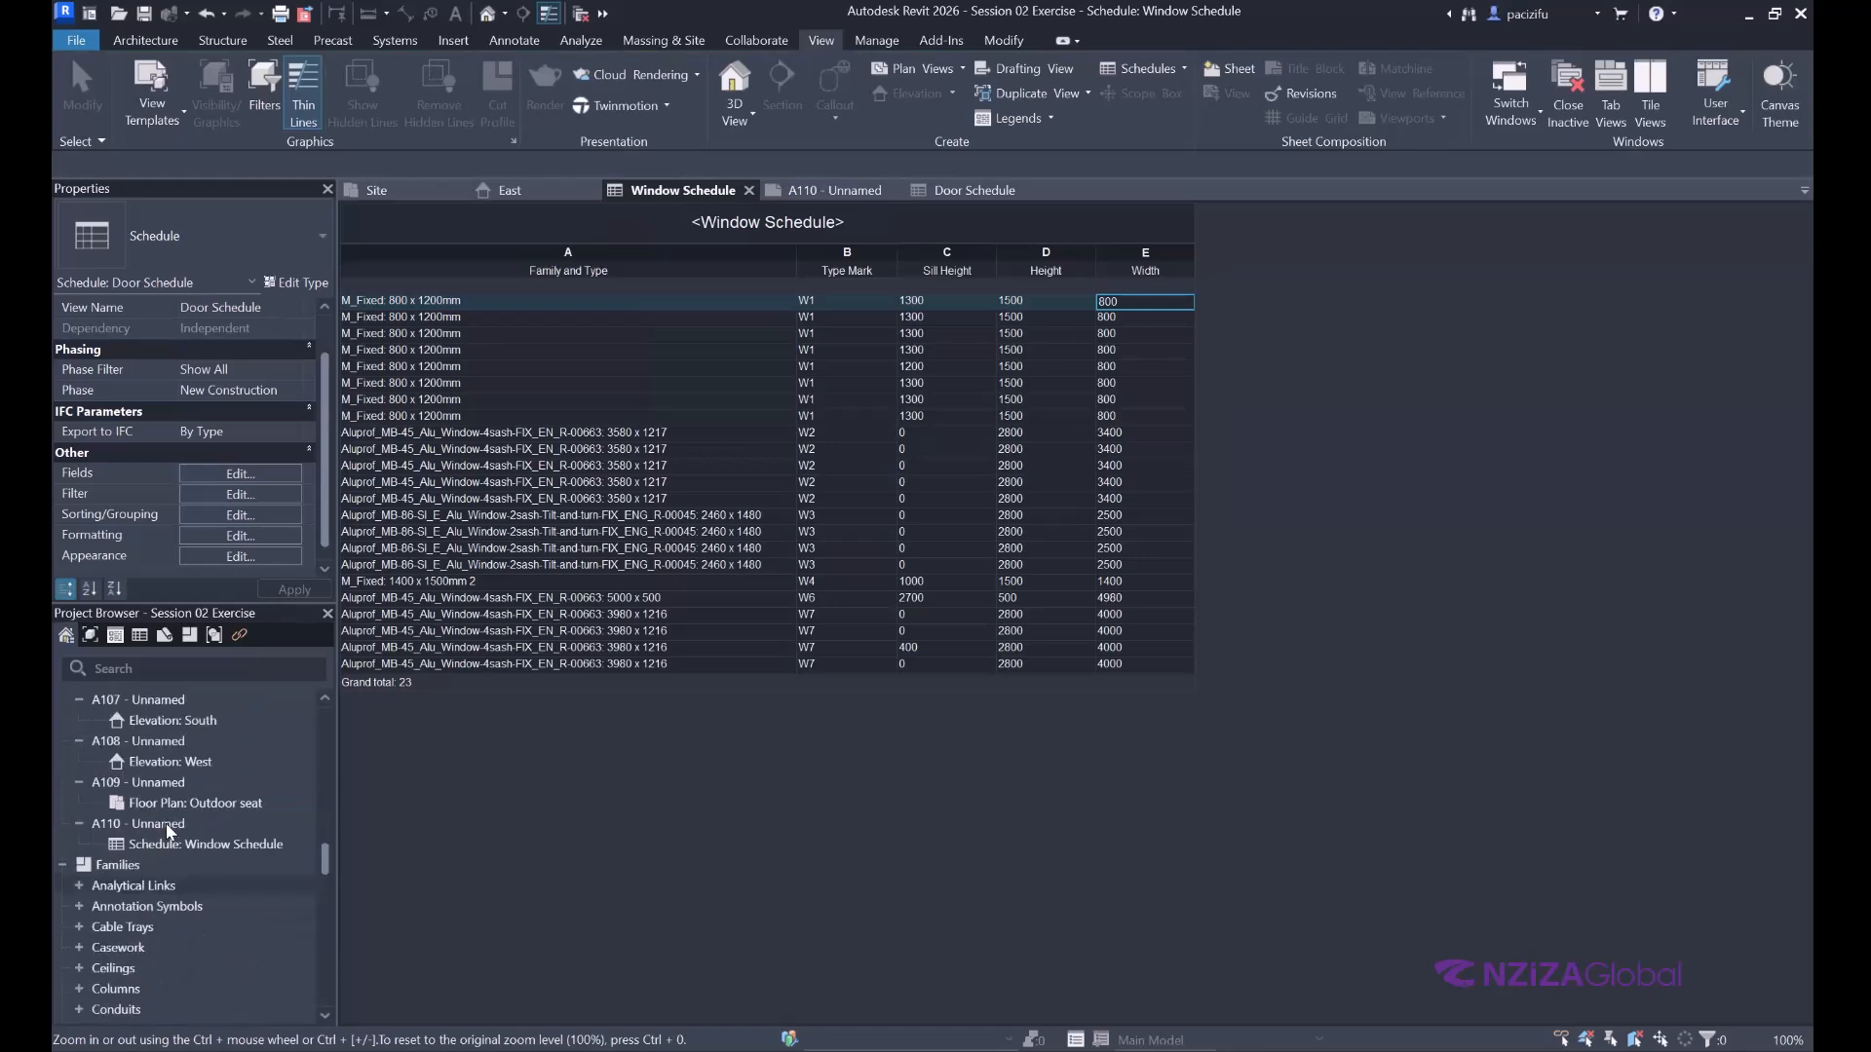
double_click(167, 828)
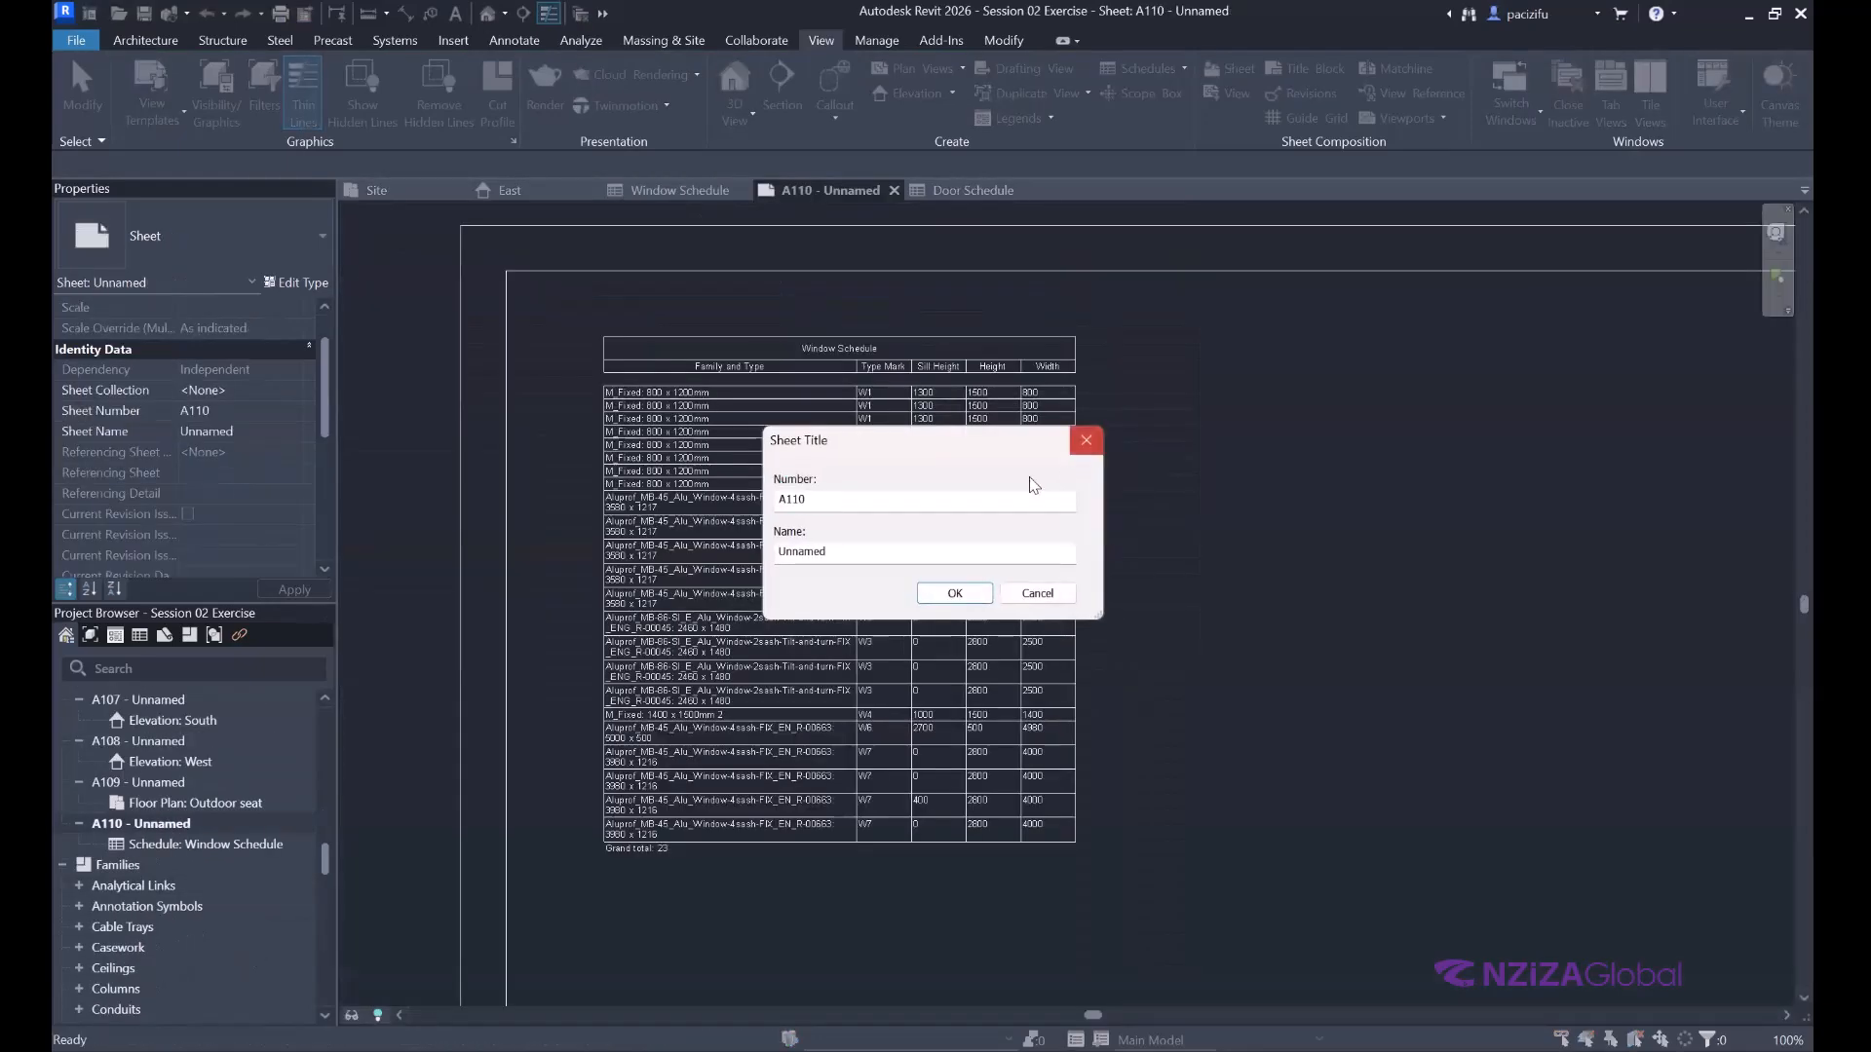
left_click(1086, 440)
Place the Door Schedule on sheet A110 beside the Window Schedule.
scroll(537, 525, "down", 3)
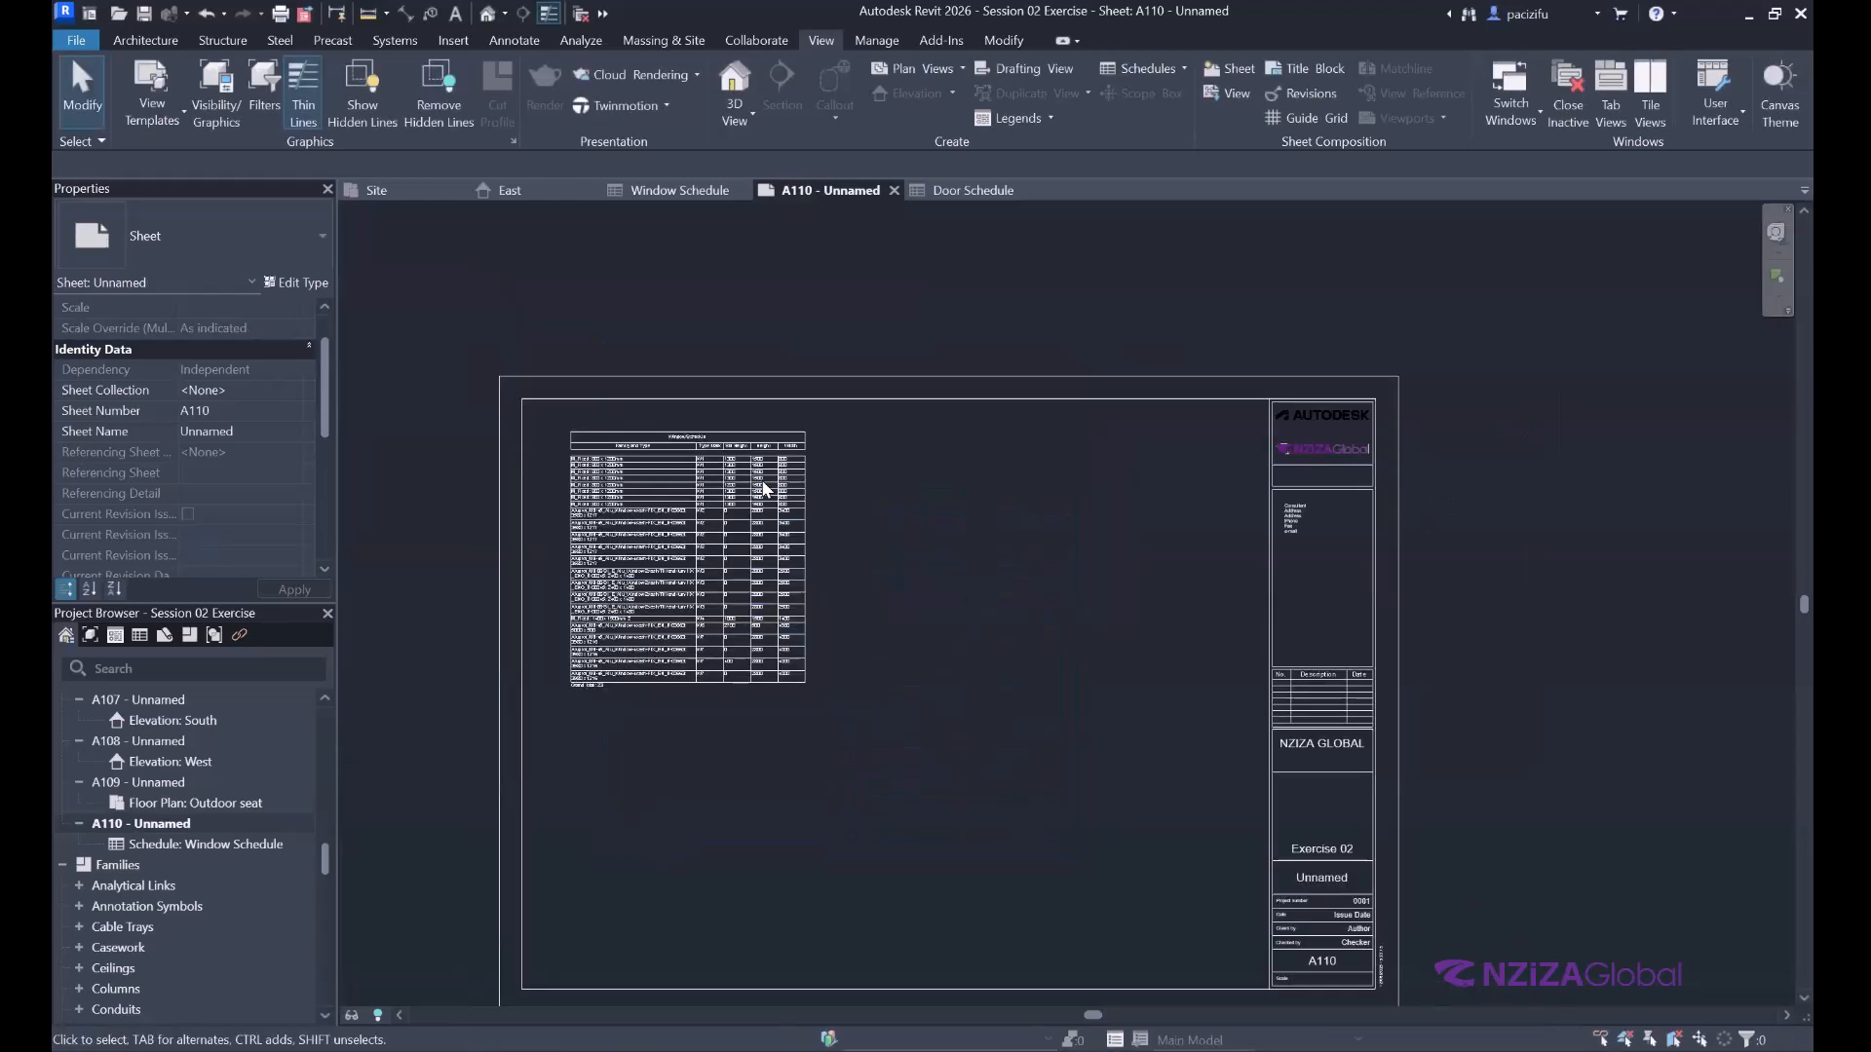
scroll(826, 526, "up", 1)
scroll(971, 392, "down", 1)
scroll(169, 838, "up", 5)
scroll(166, 848, "up", 3)
left_click(151, 906)
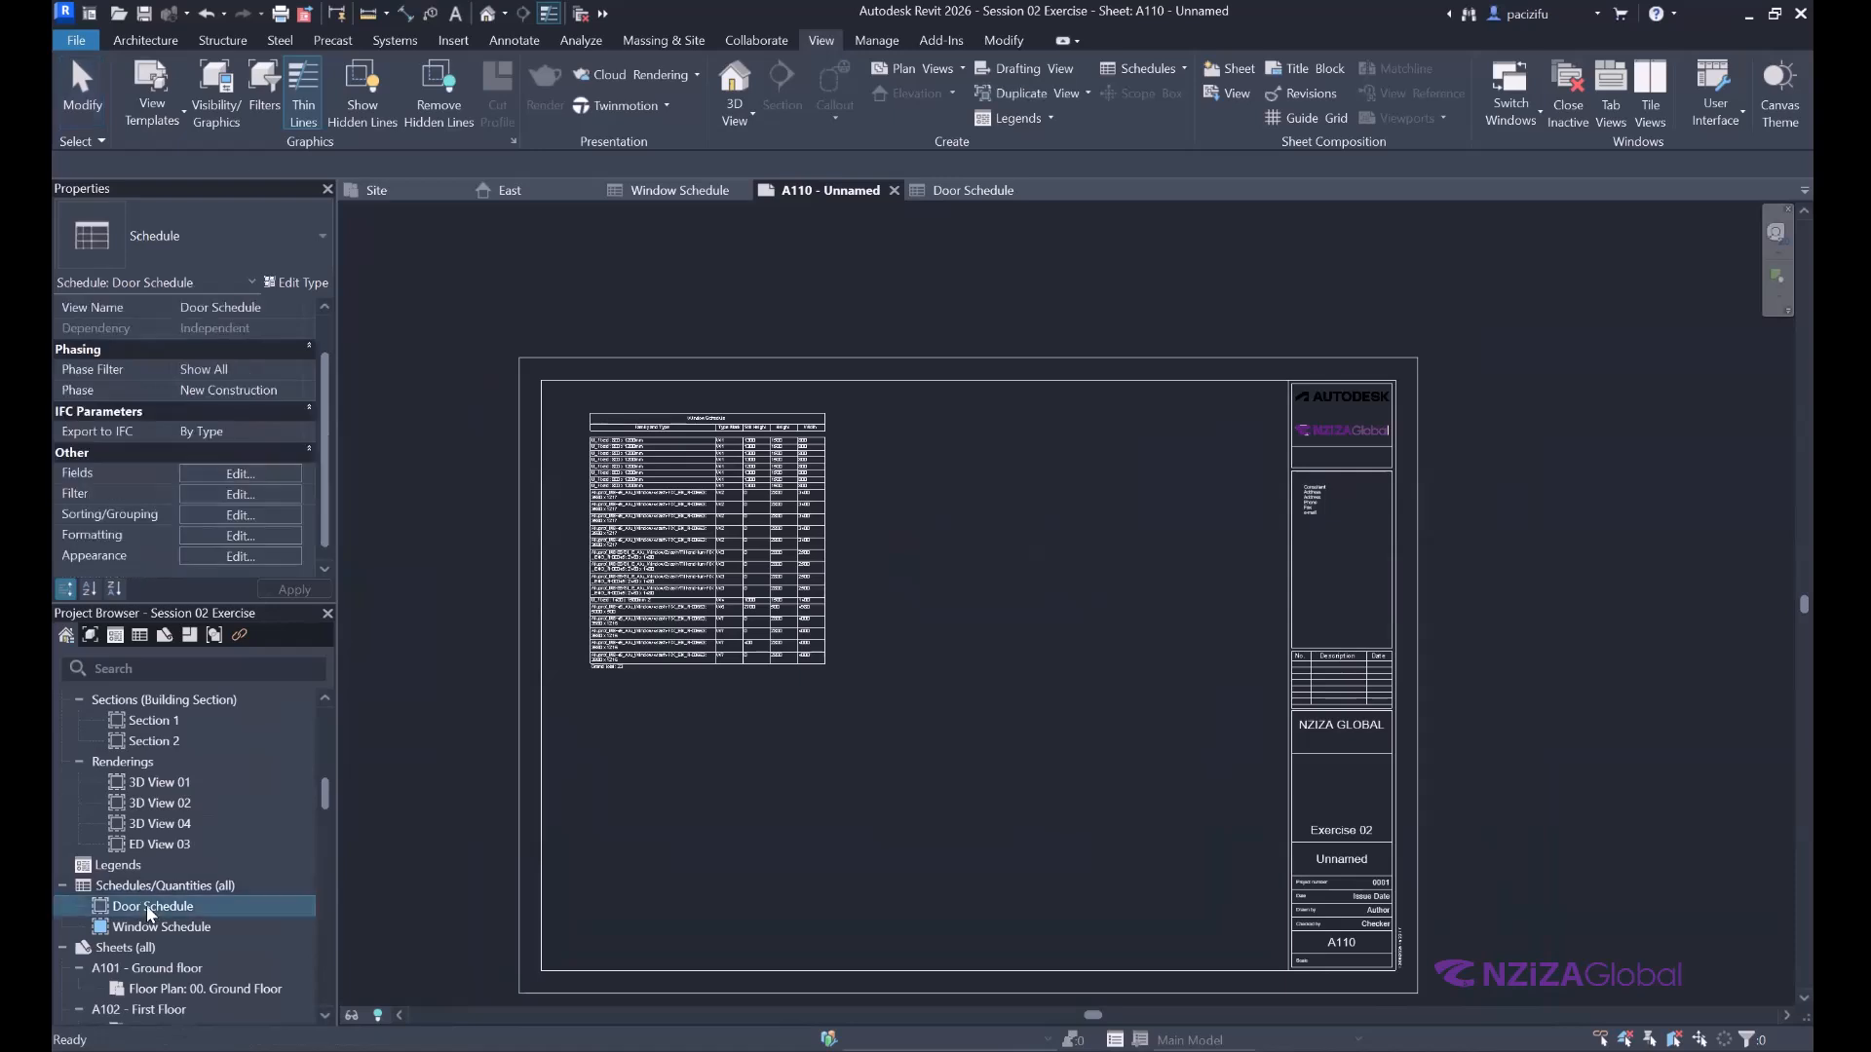
left_click_drag(151, 911, 1025, 572)
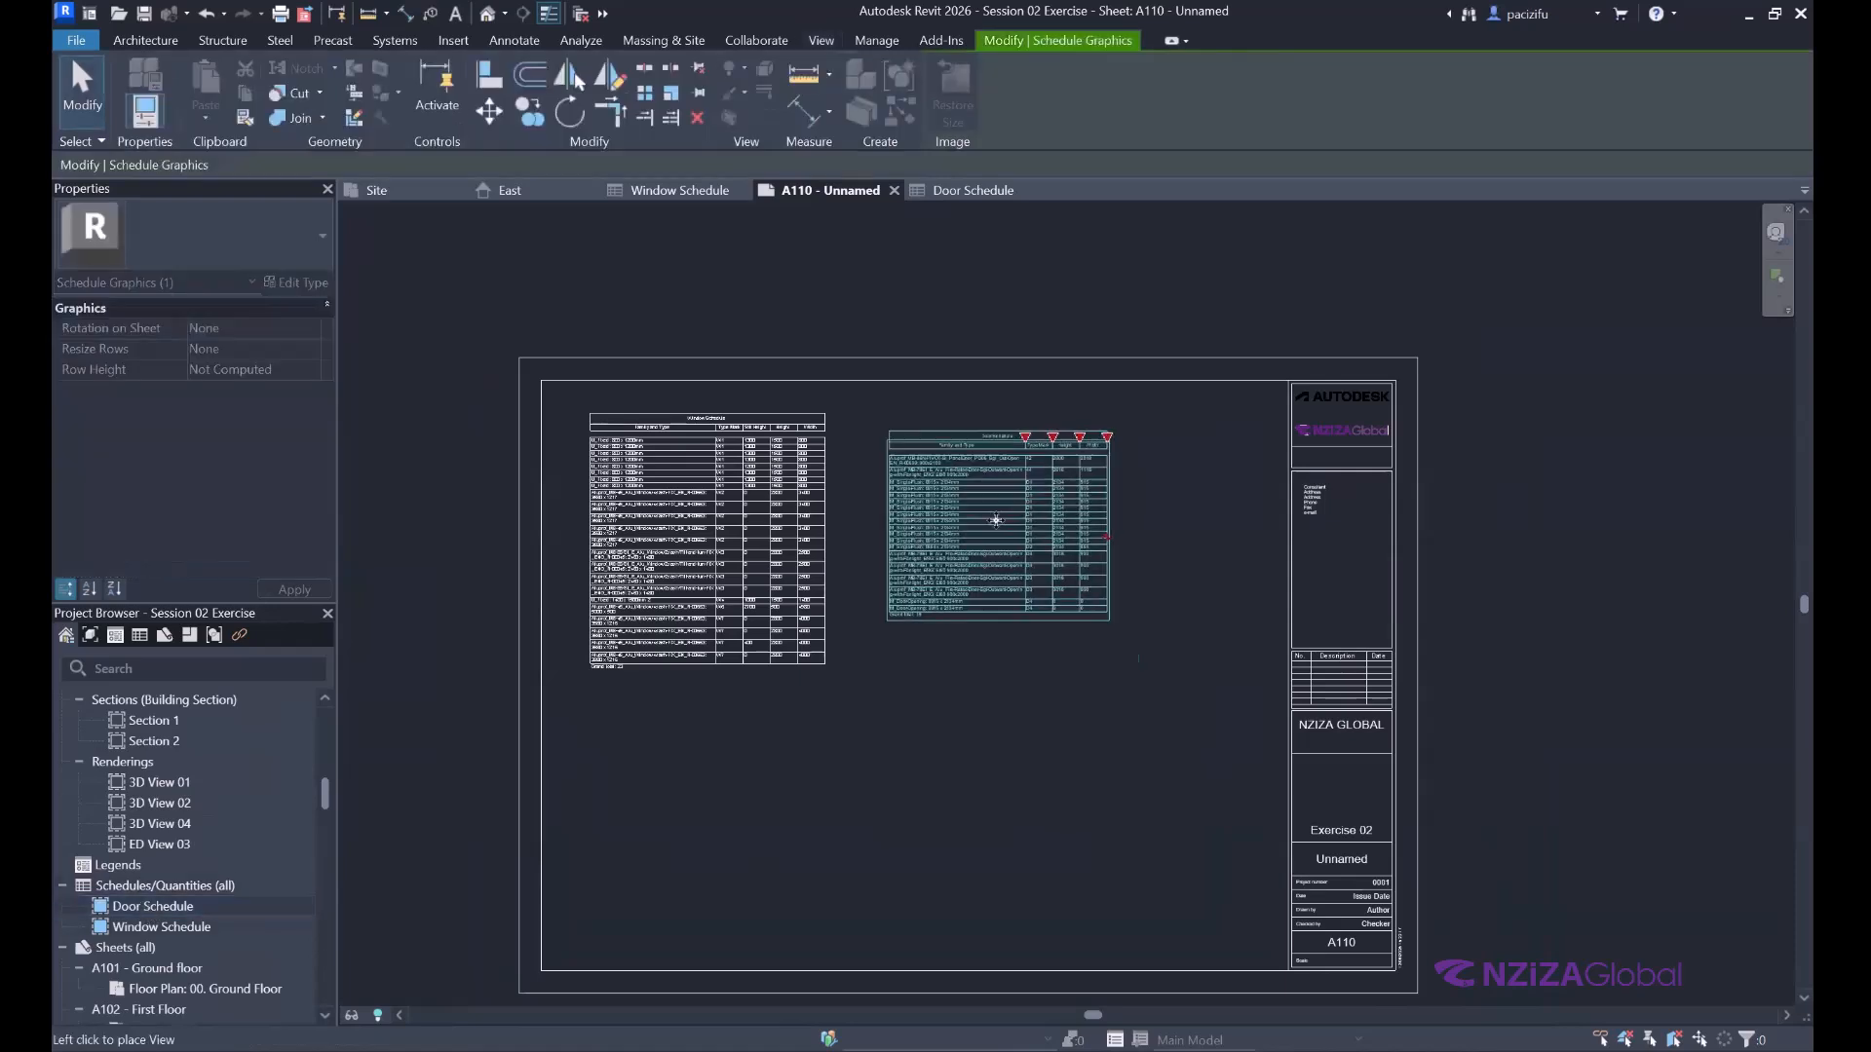
left_click(1169, 700)
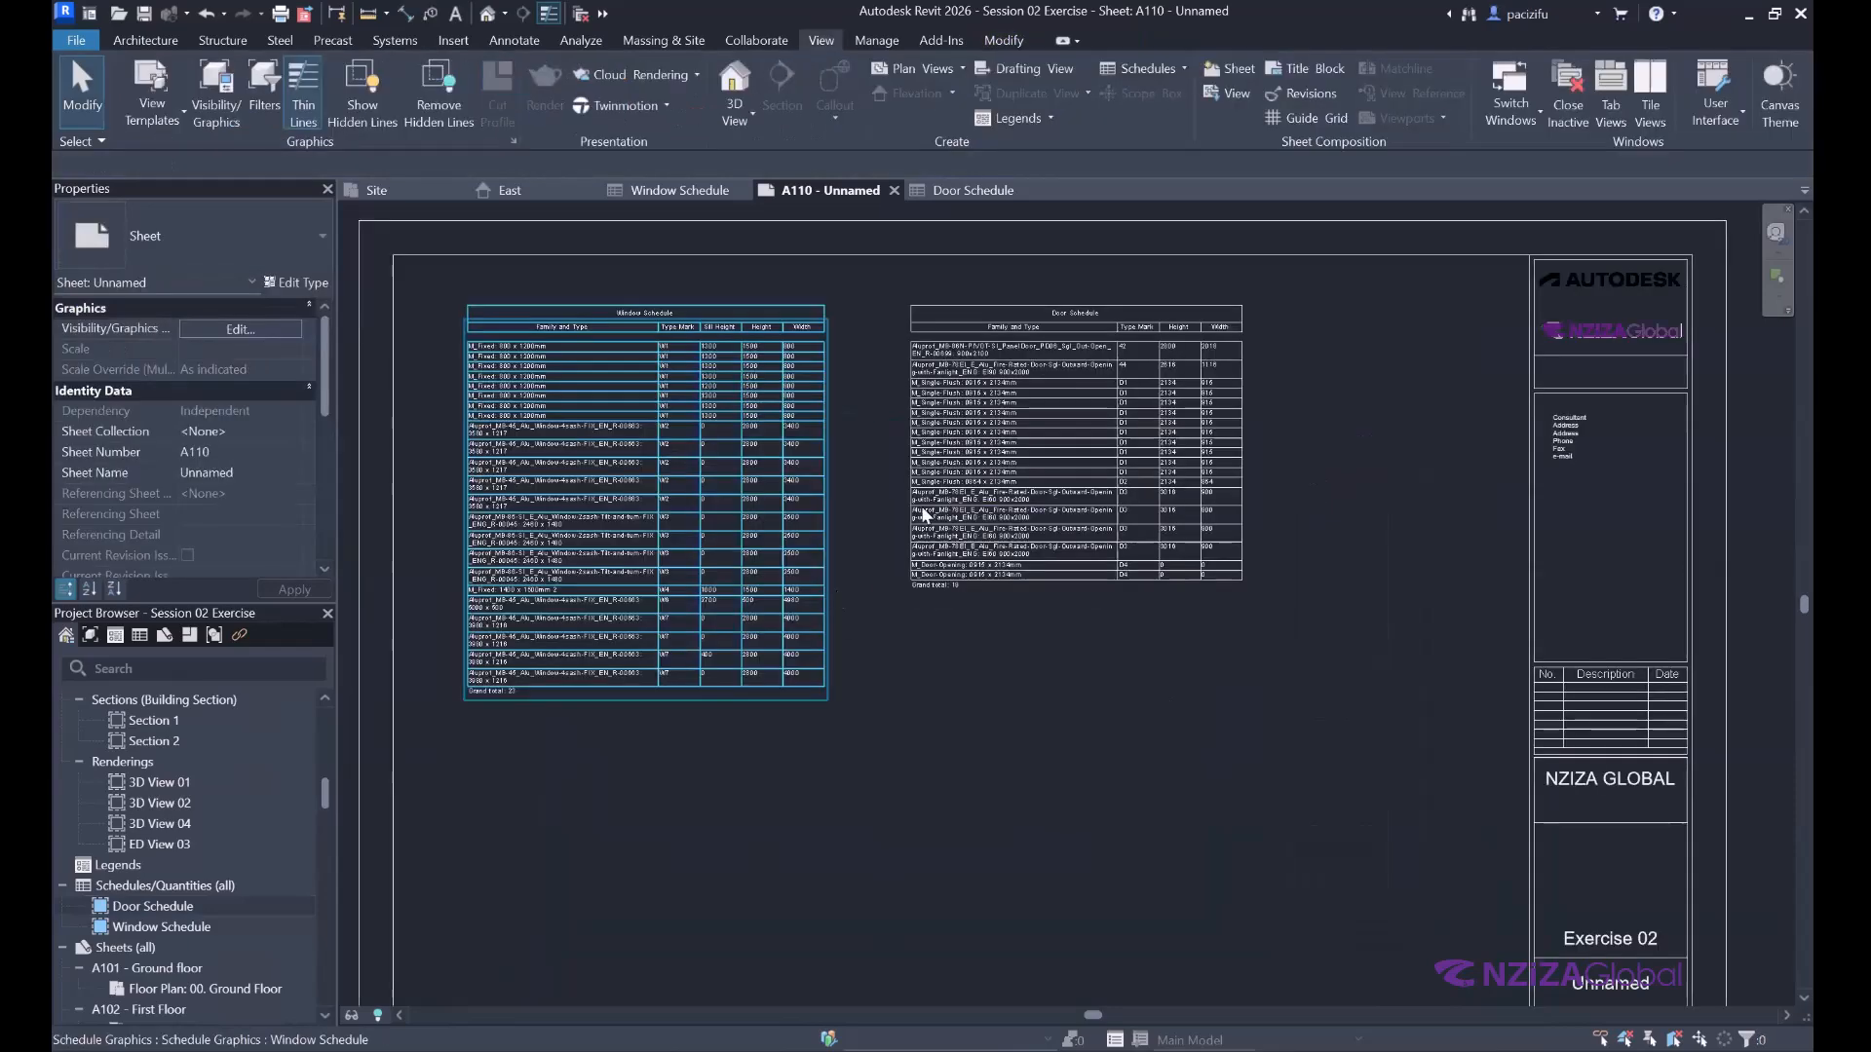
scroll(926, 524, "up", 3)
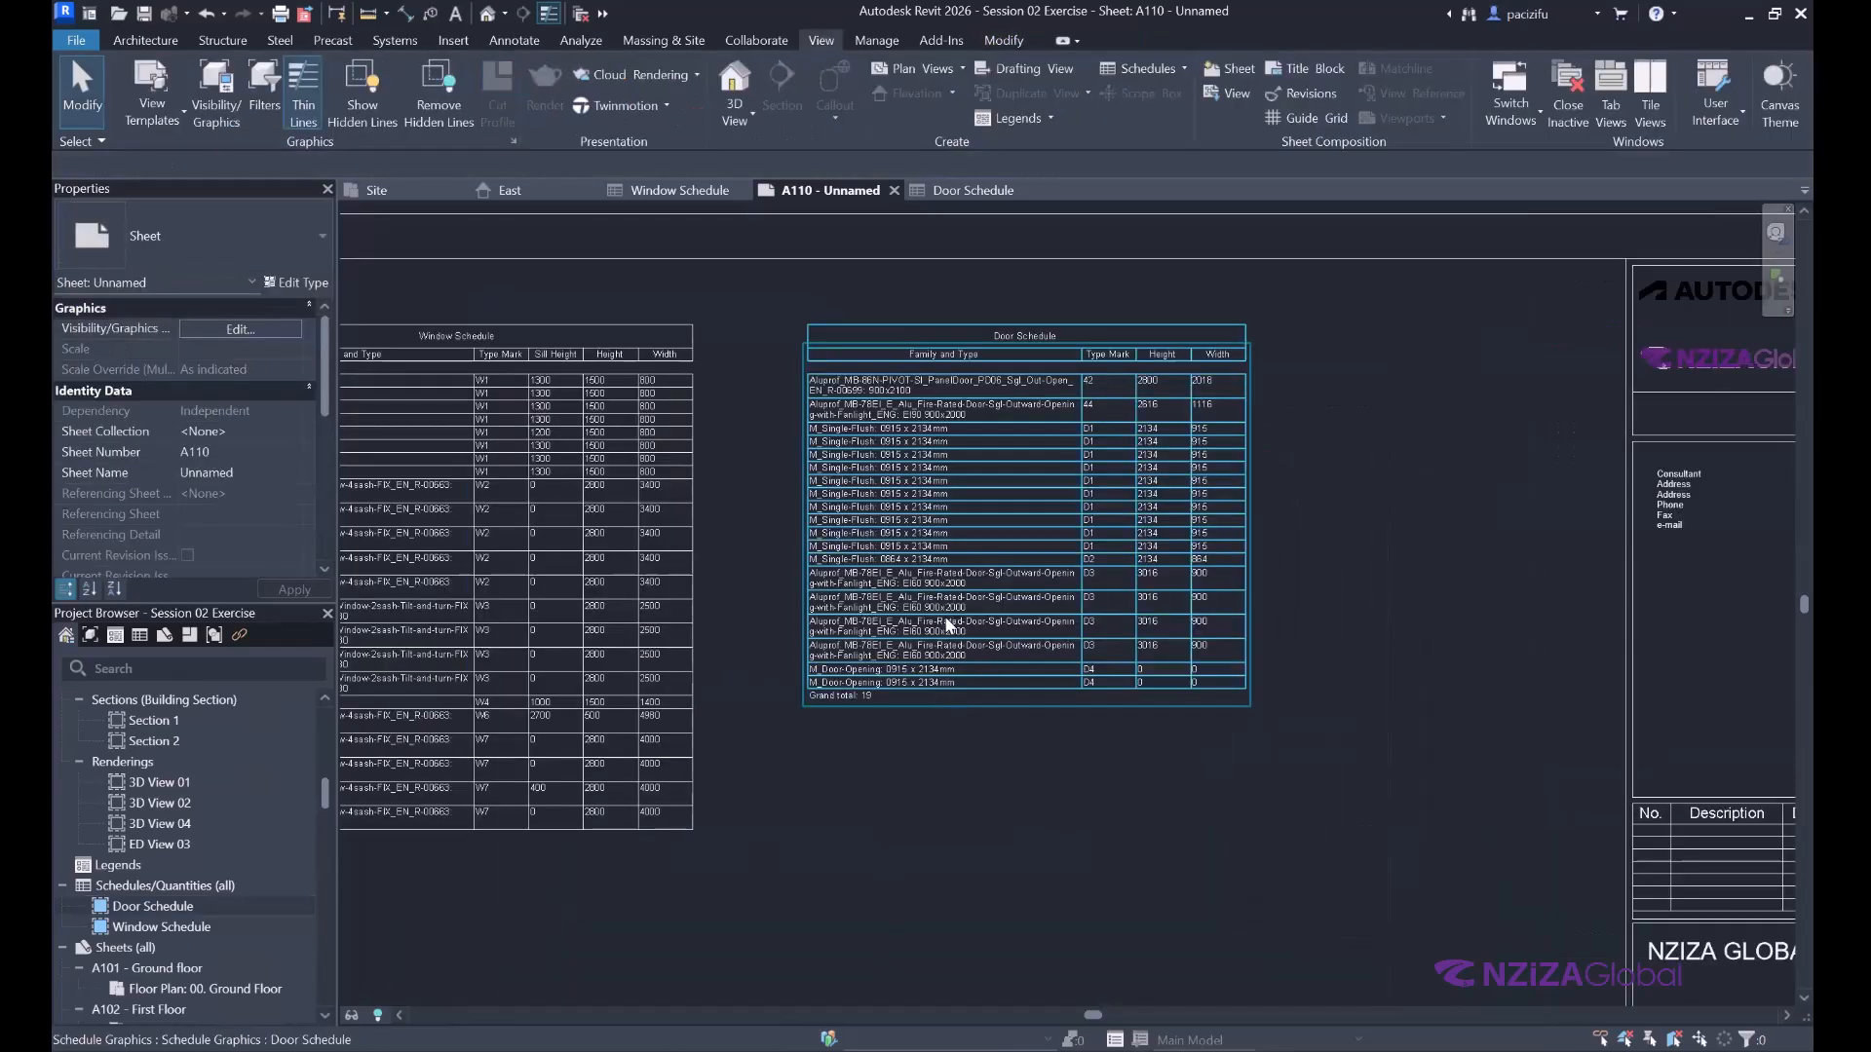
Examine the Window Schedule and Door Schedule placed on sheet A110.
scroll(810, 727, "down", 4)
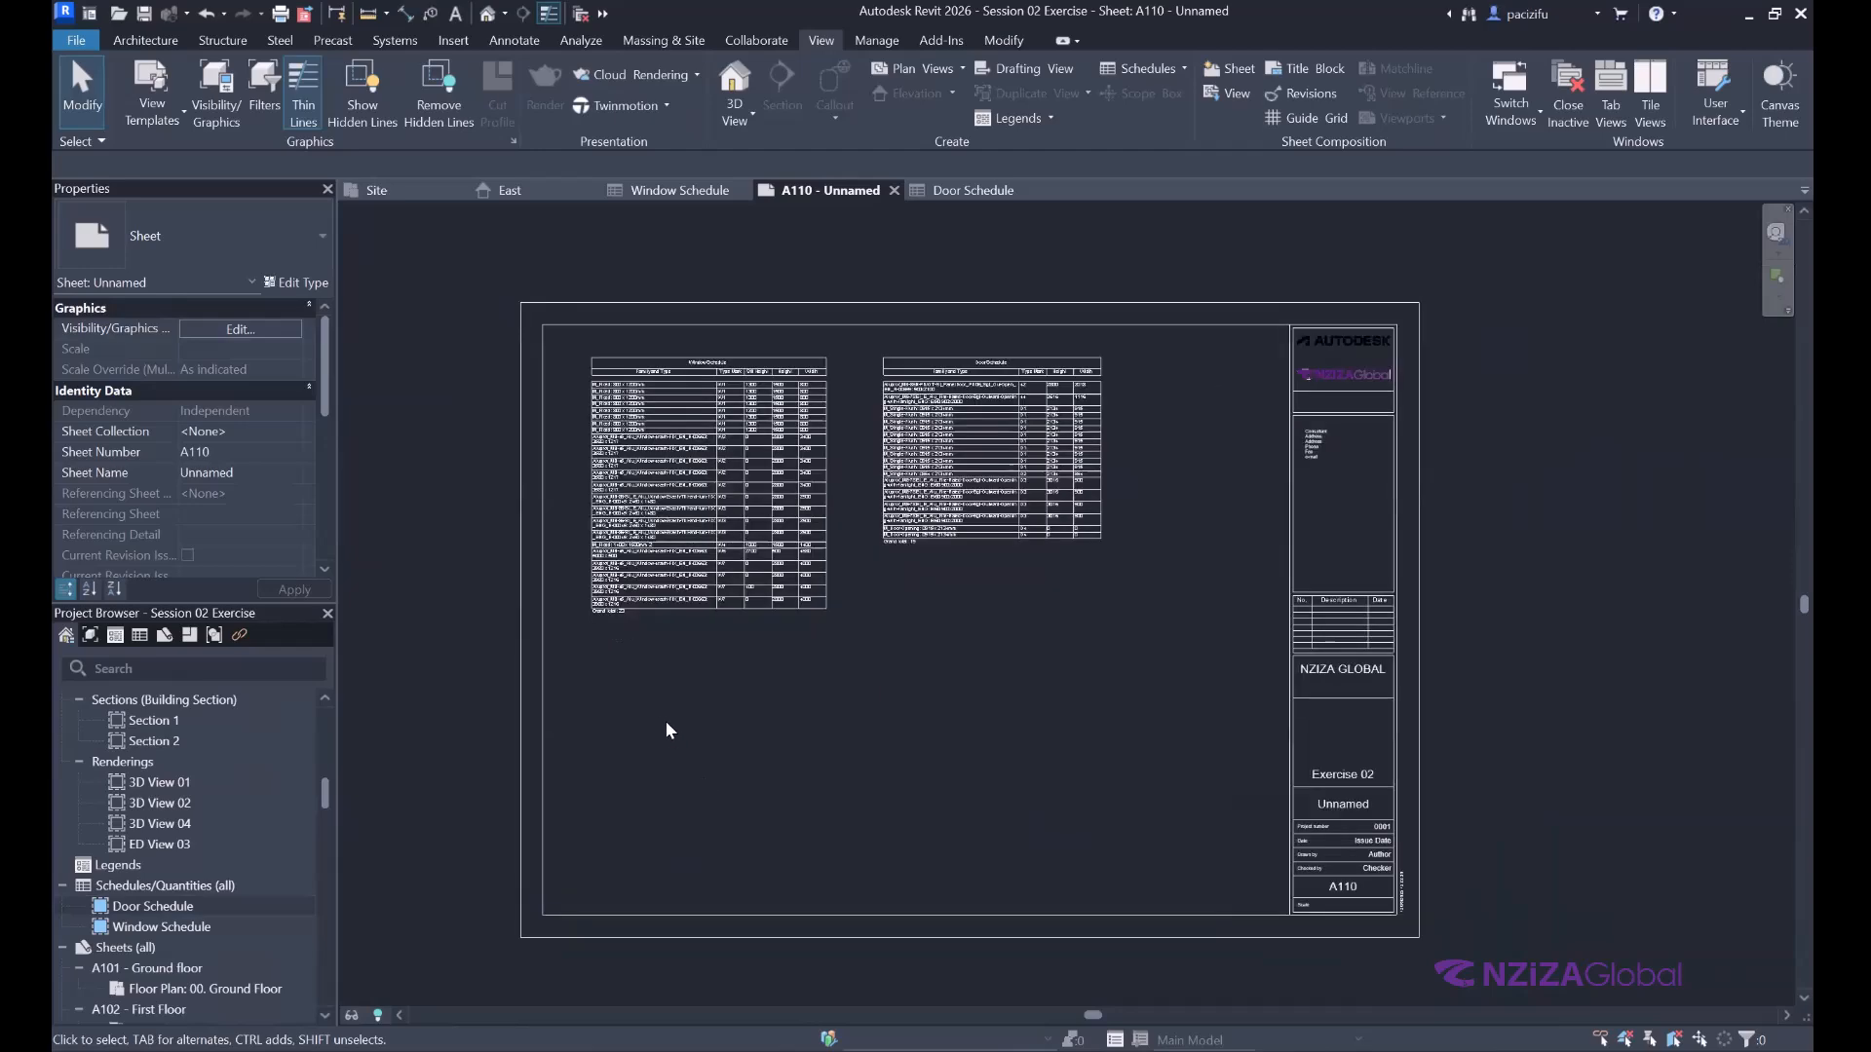
scroll(666, 729, "up", 1)
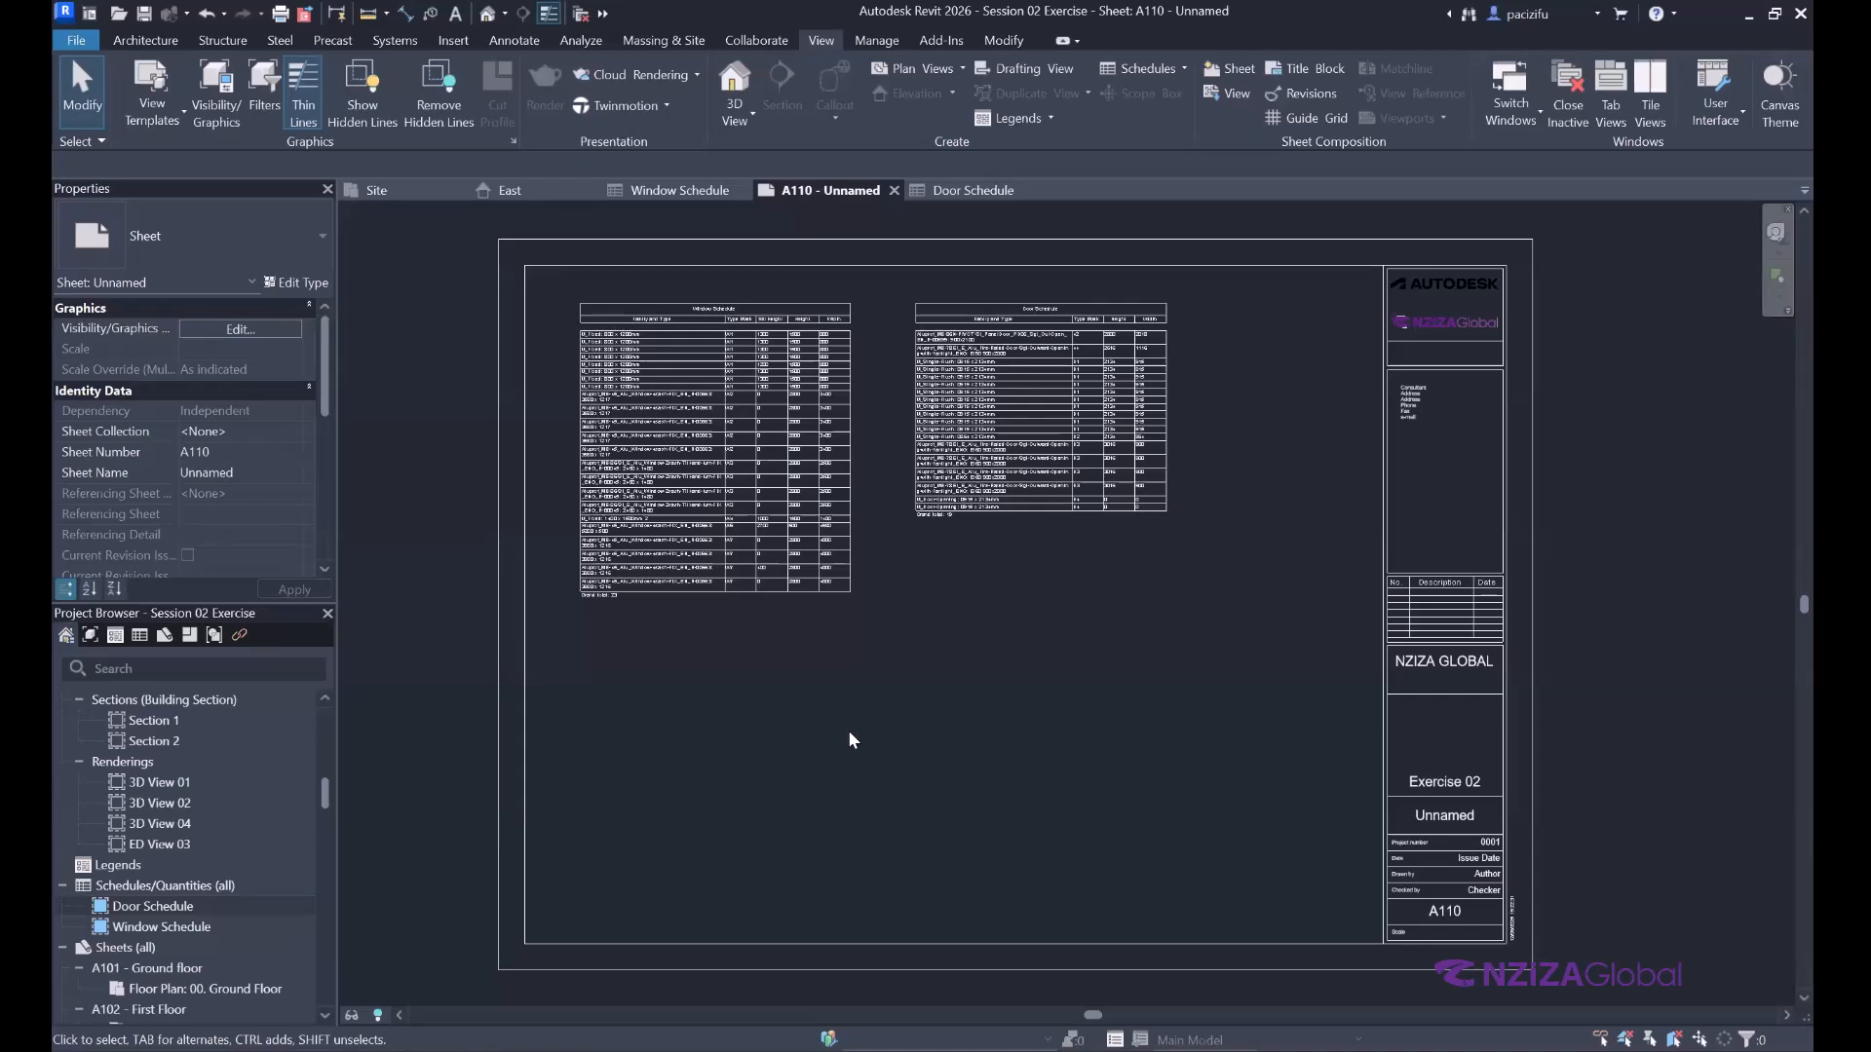
scroll(670, 365, "up", 3)
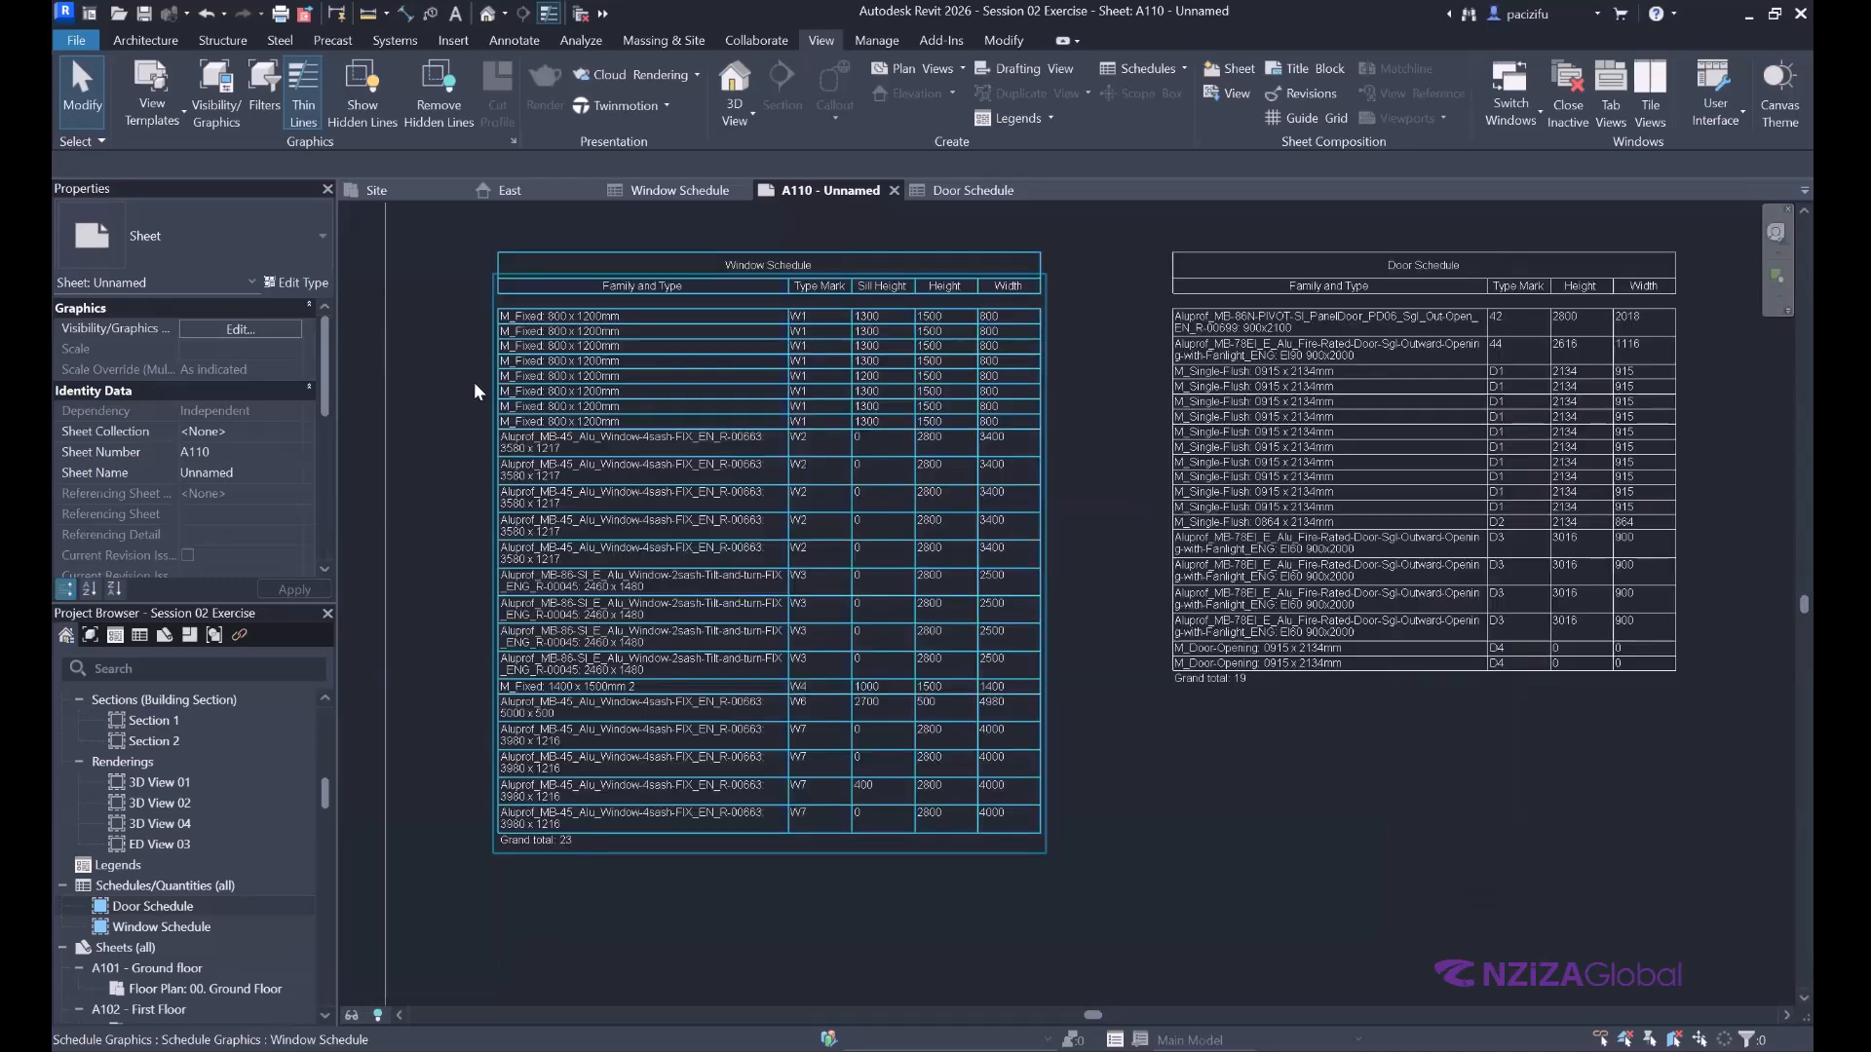
scroll(589, 383, "up", 2)
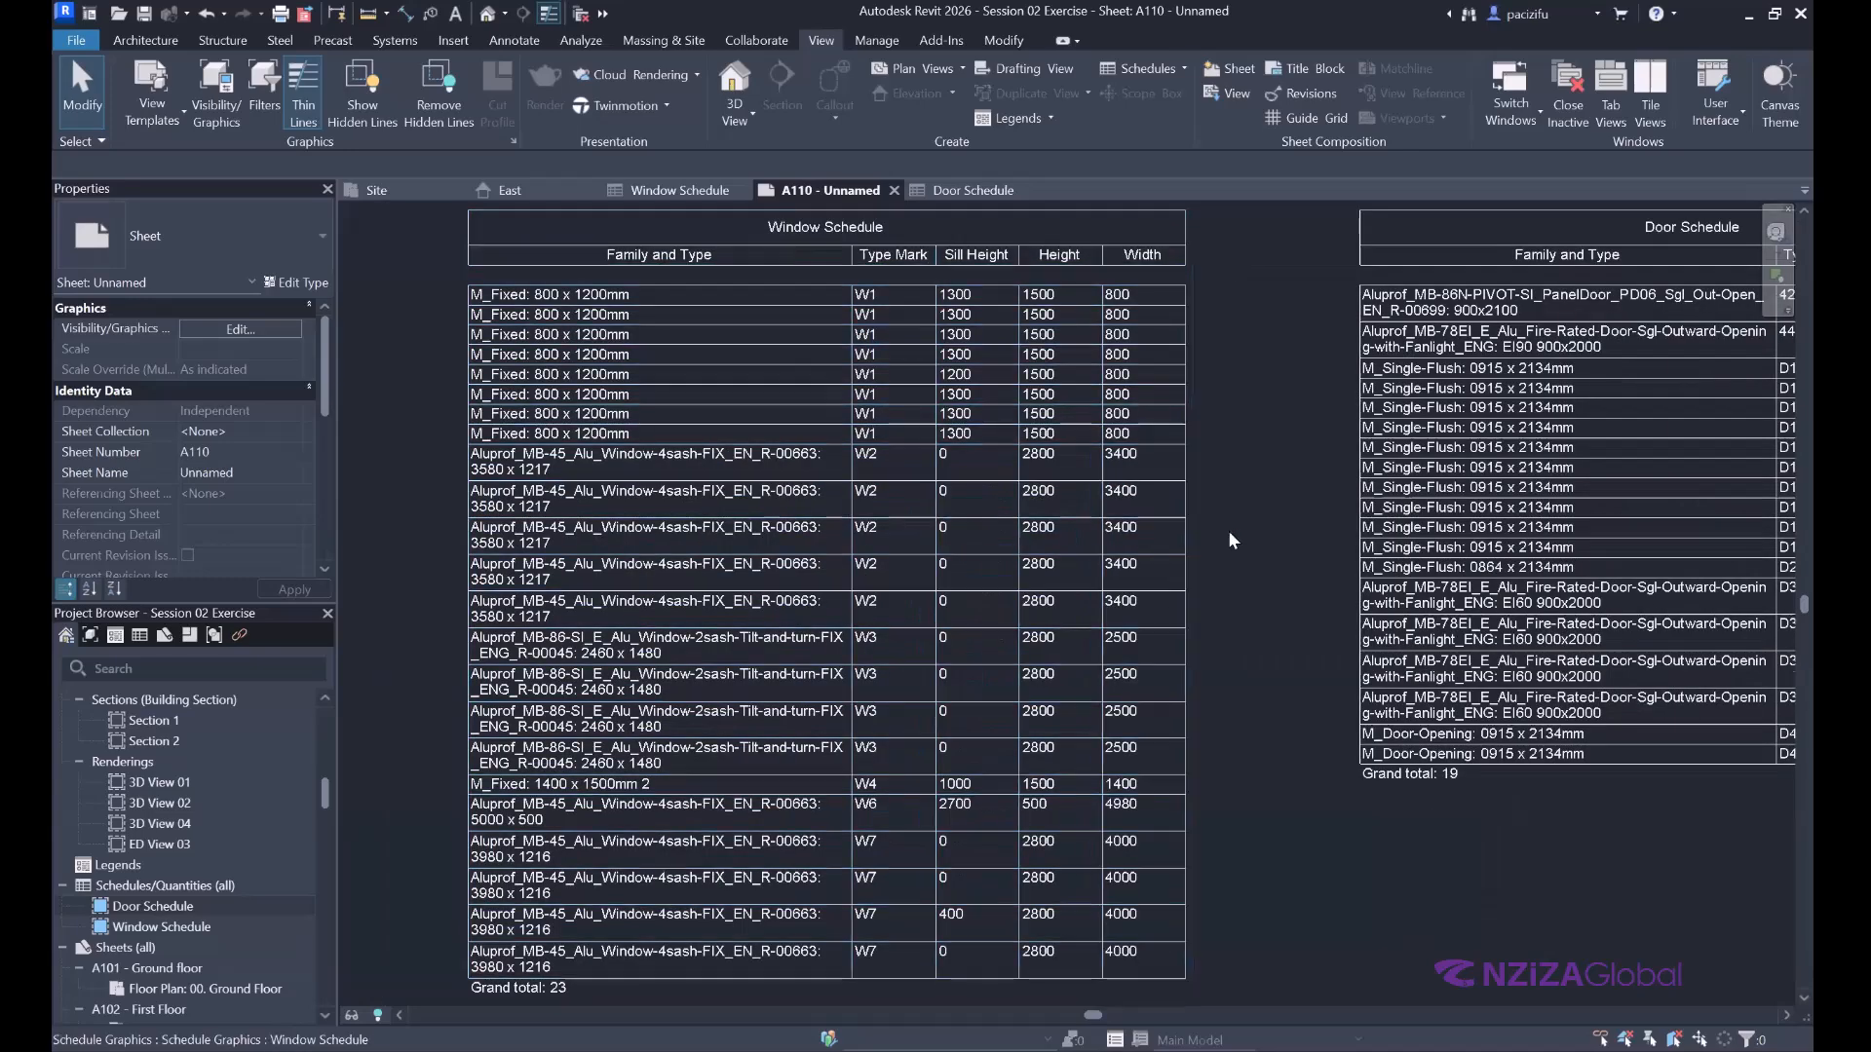
scroll(1076, 570, "down", 1)
scroll(1076, 570, "down", 3)
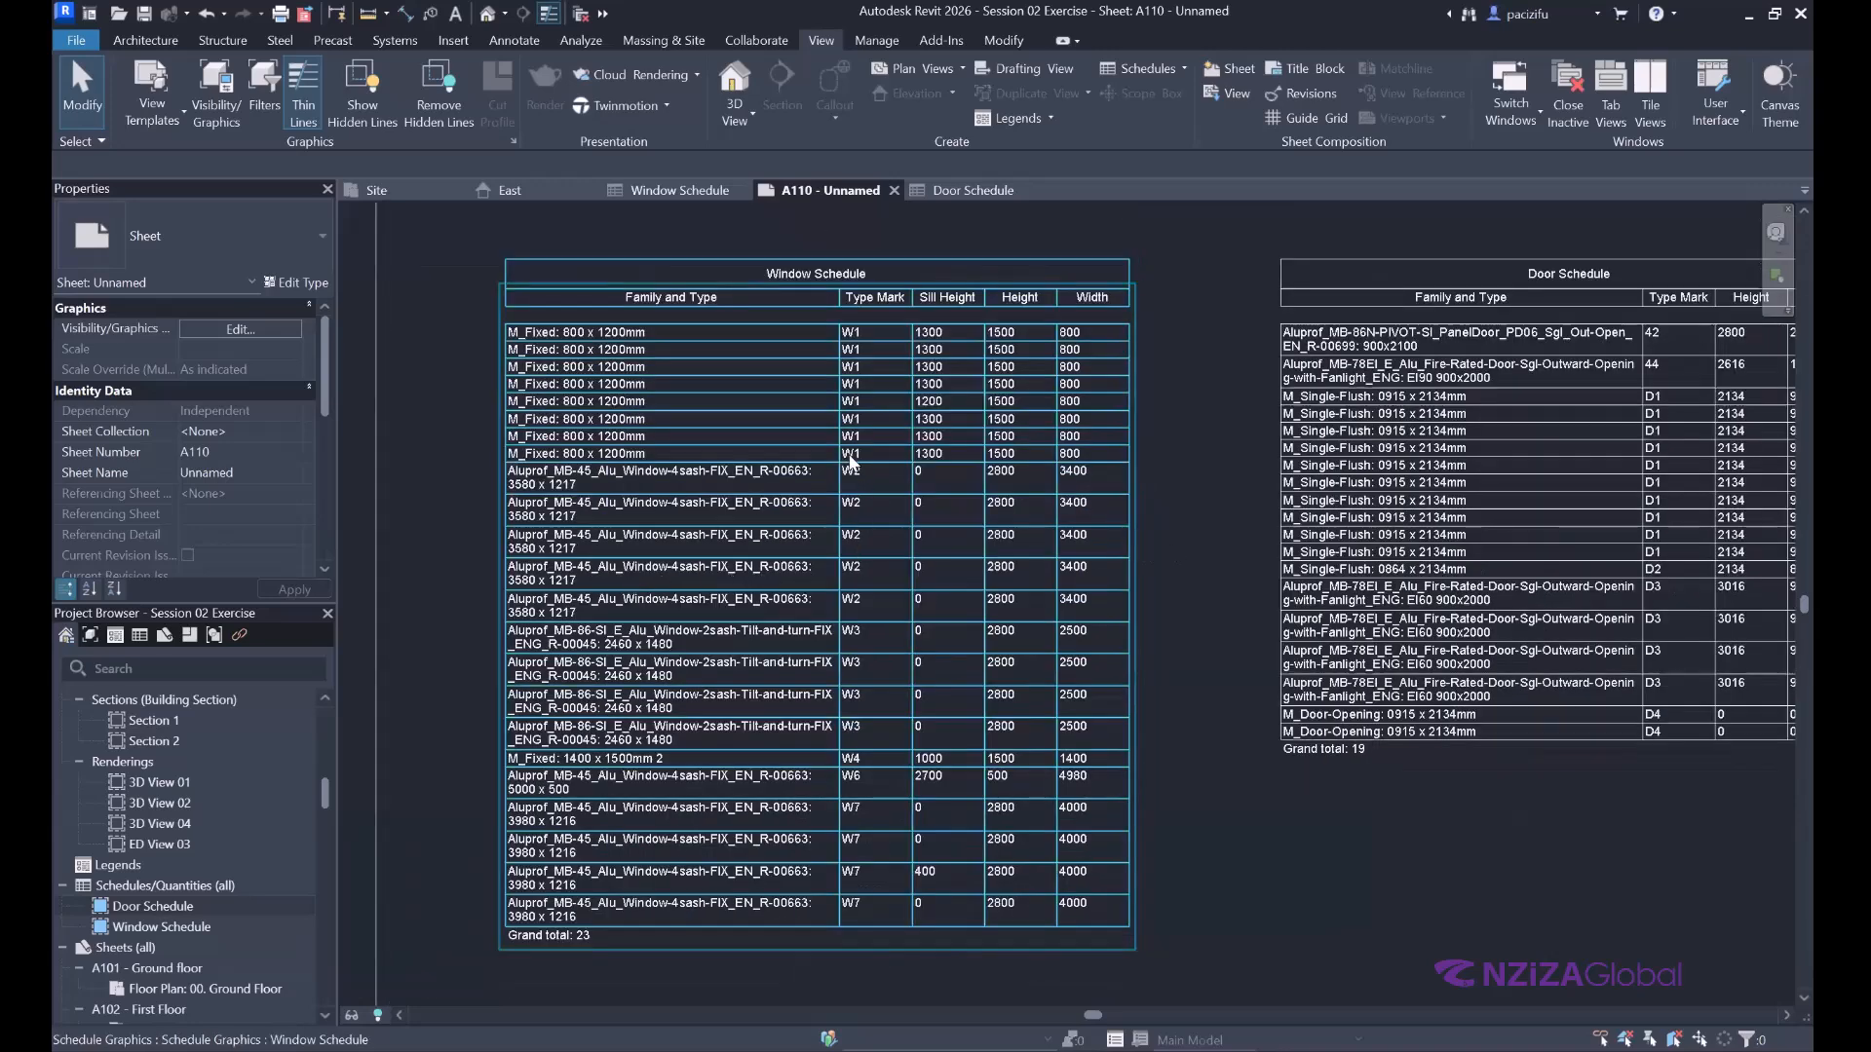
scroll(794, 546, "down", 3)
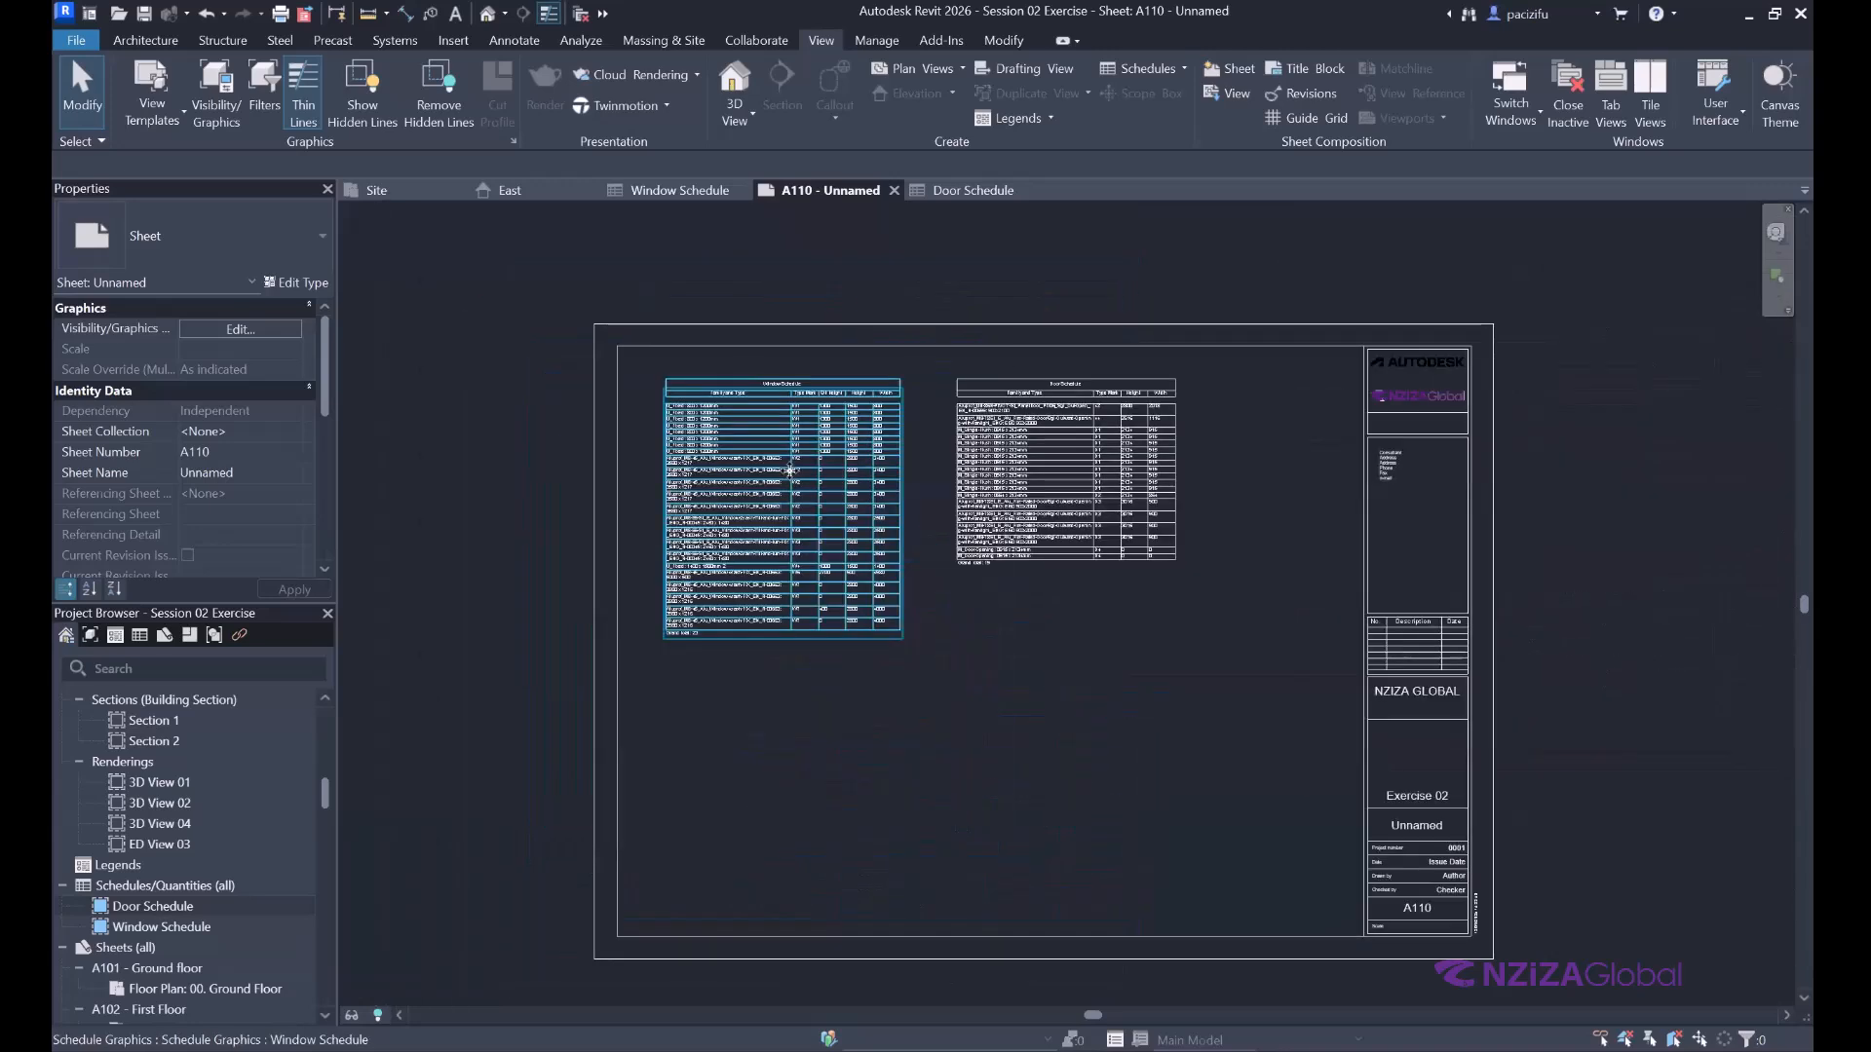
Move the Window Schedule down into the lower part of sheet A110.
left_click(801, 568)
key("Down")
key("Down")
key("Down")
key("Down")
key("Down")
key("Down")
key("Down")
key("Down")
key("Down")
key("Down")
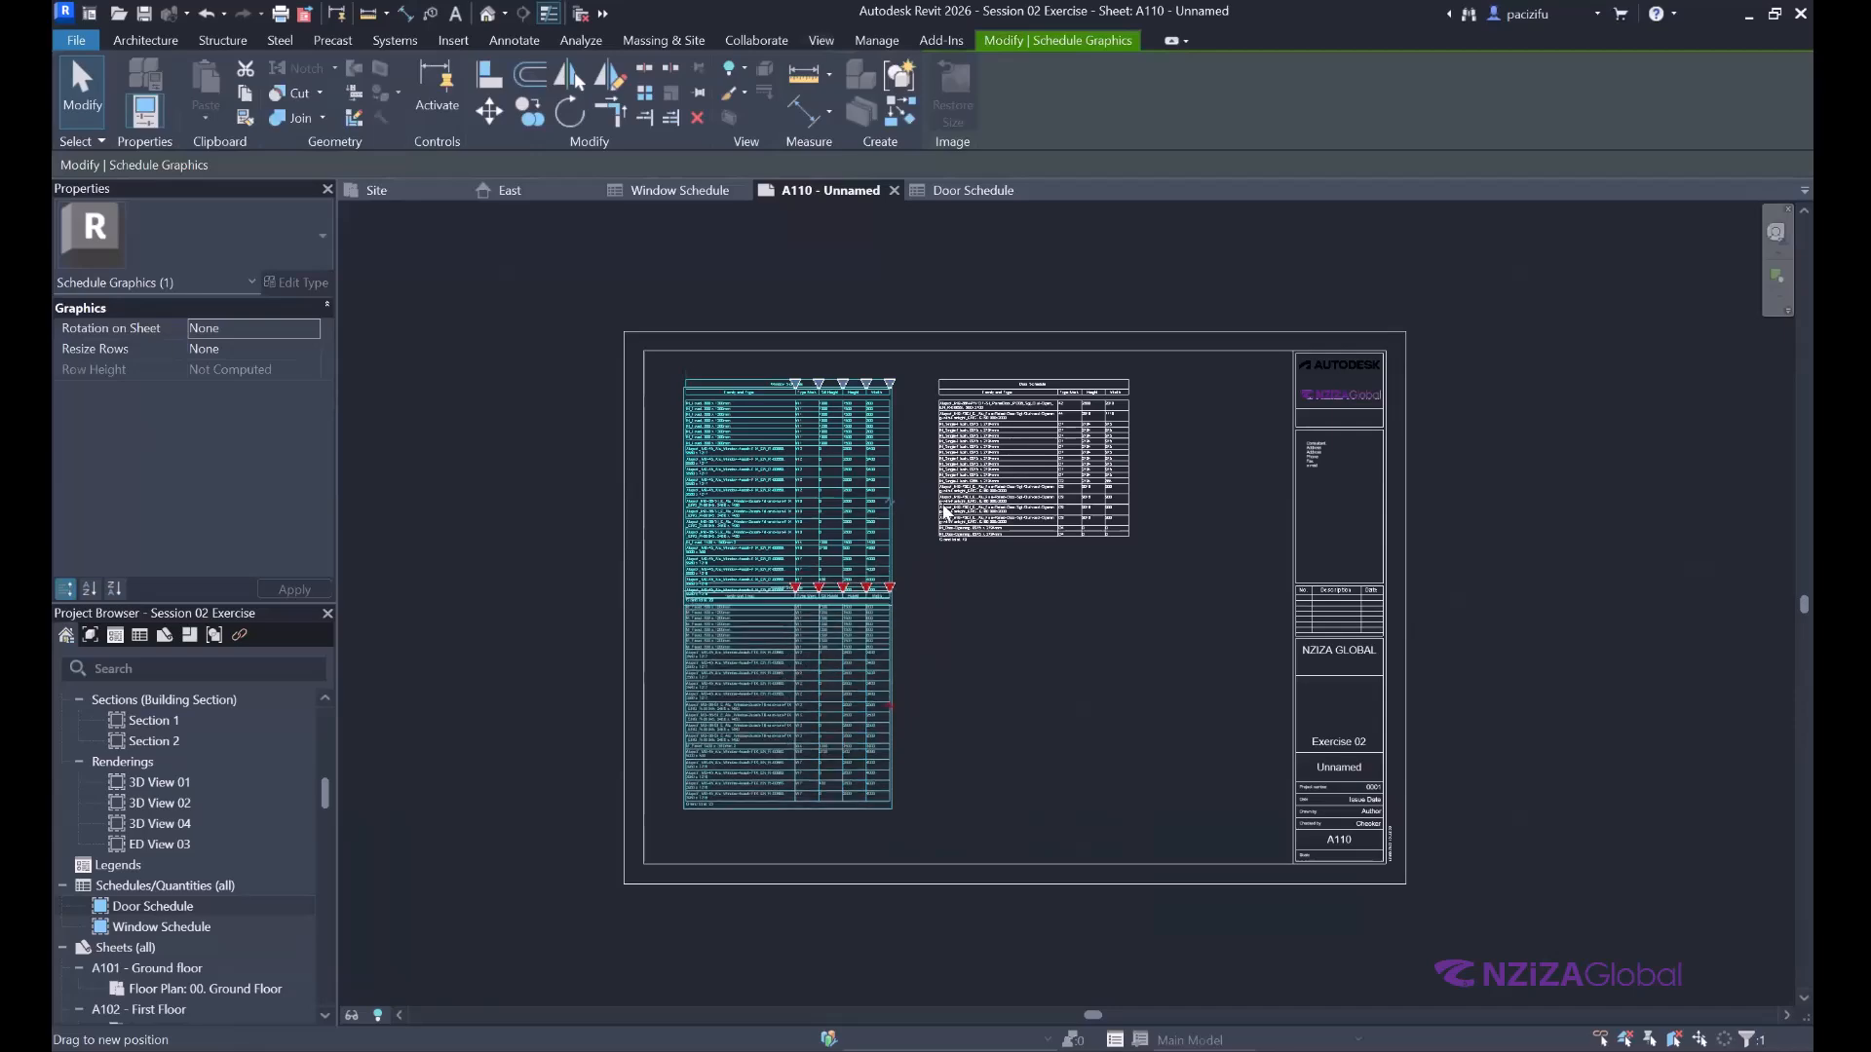
Move the Door Schedule down on sheet A110 so it sits level with the Window Schedule.
left_click(989, 453)
key("Down")
key("Down")
key("Down")
key("Down")
key("Down")
key("Down")
key("Down")
key("Down")
key("Down")
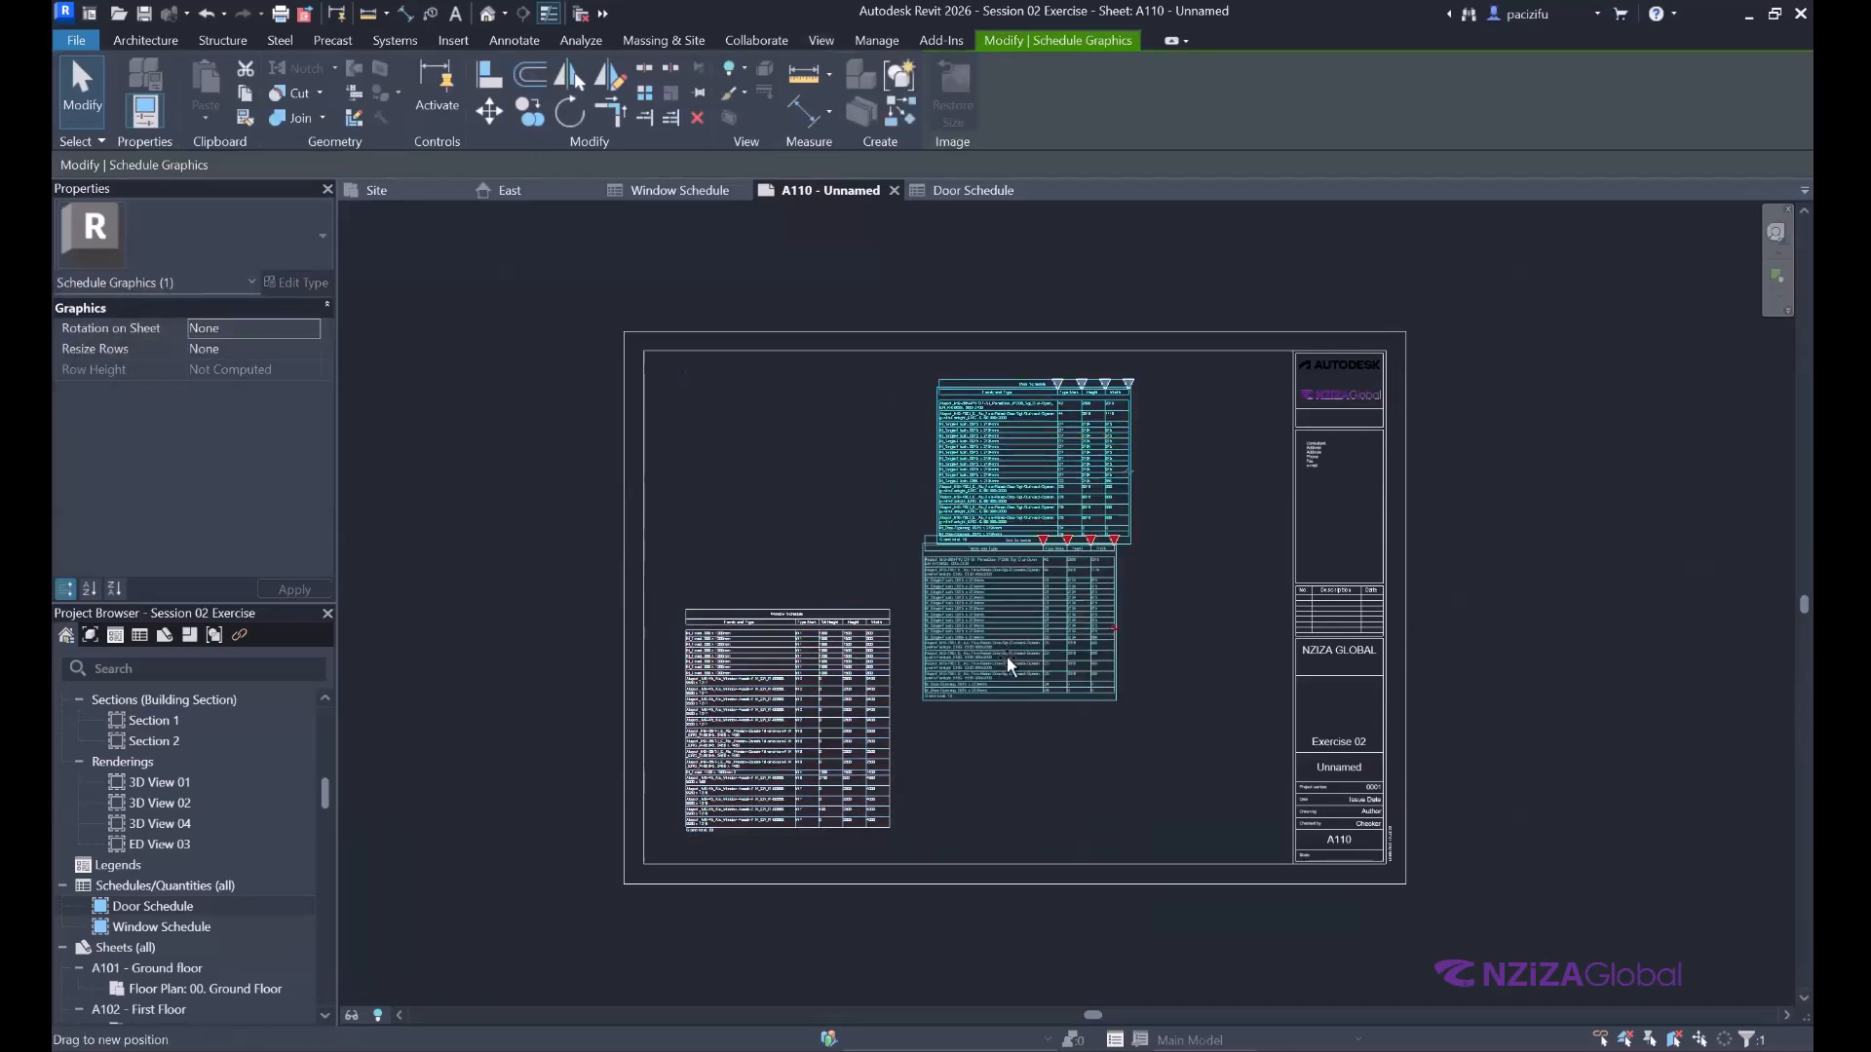
left_click_drag(1006, 662, 1007, 684, "shift")
left_click(999, 326)
Start a new Sheet List schedule and add Count to its scheduled fields.
scroll(1000, 327, "down", 3)
scroll(1005, 323, "up", 2)
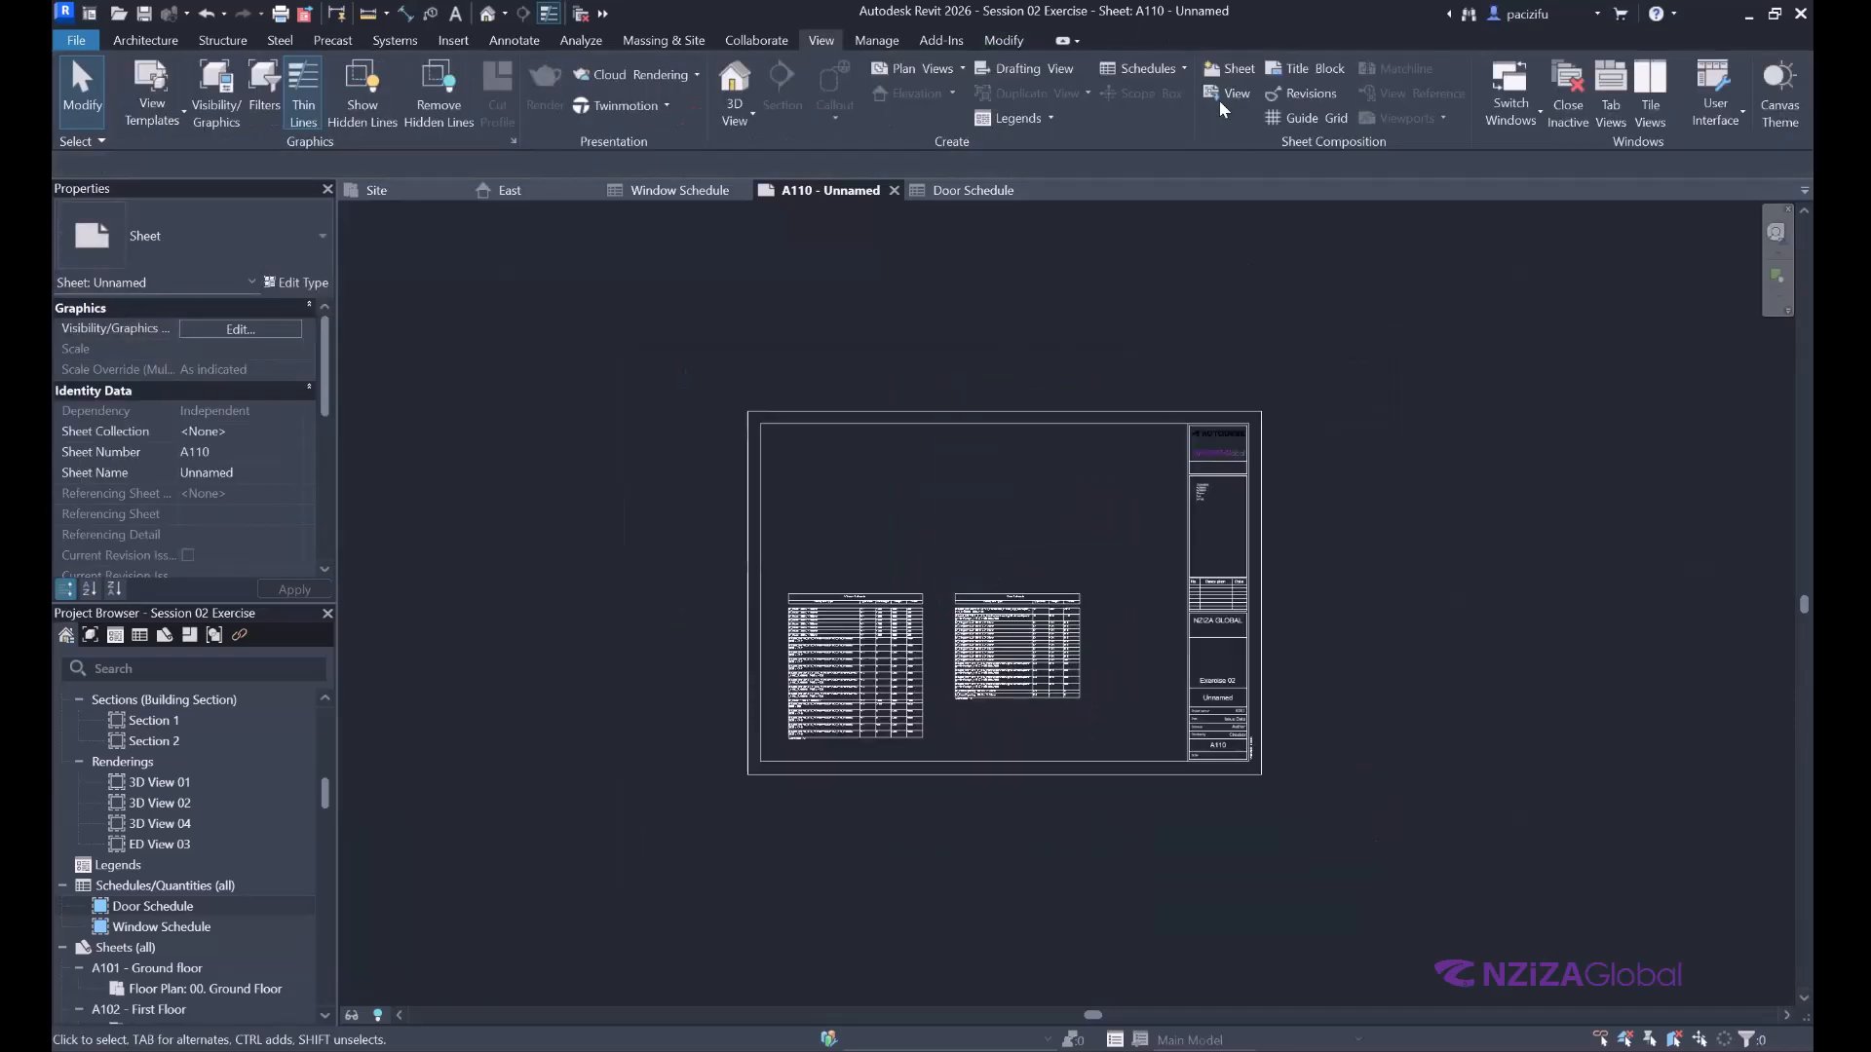
left_click(1181, 69)
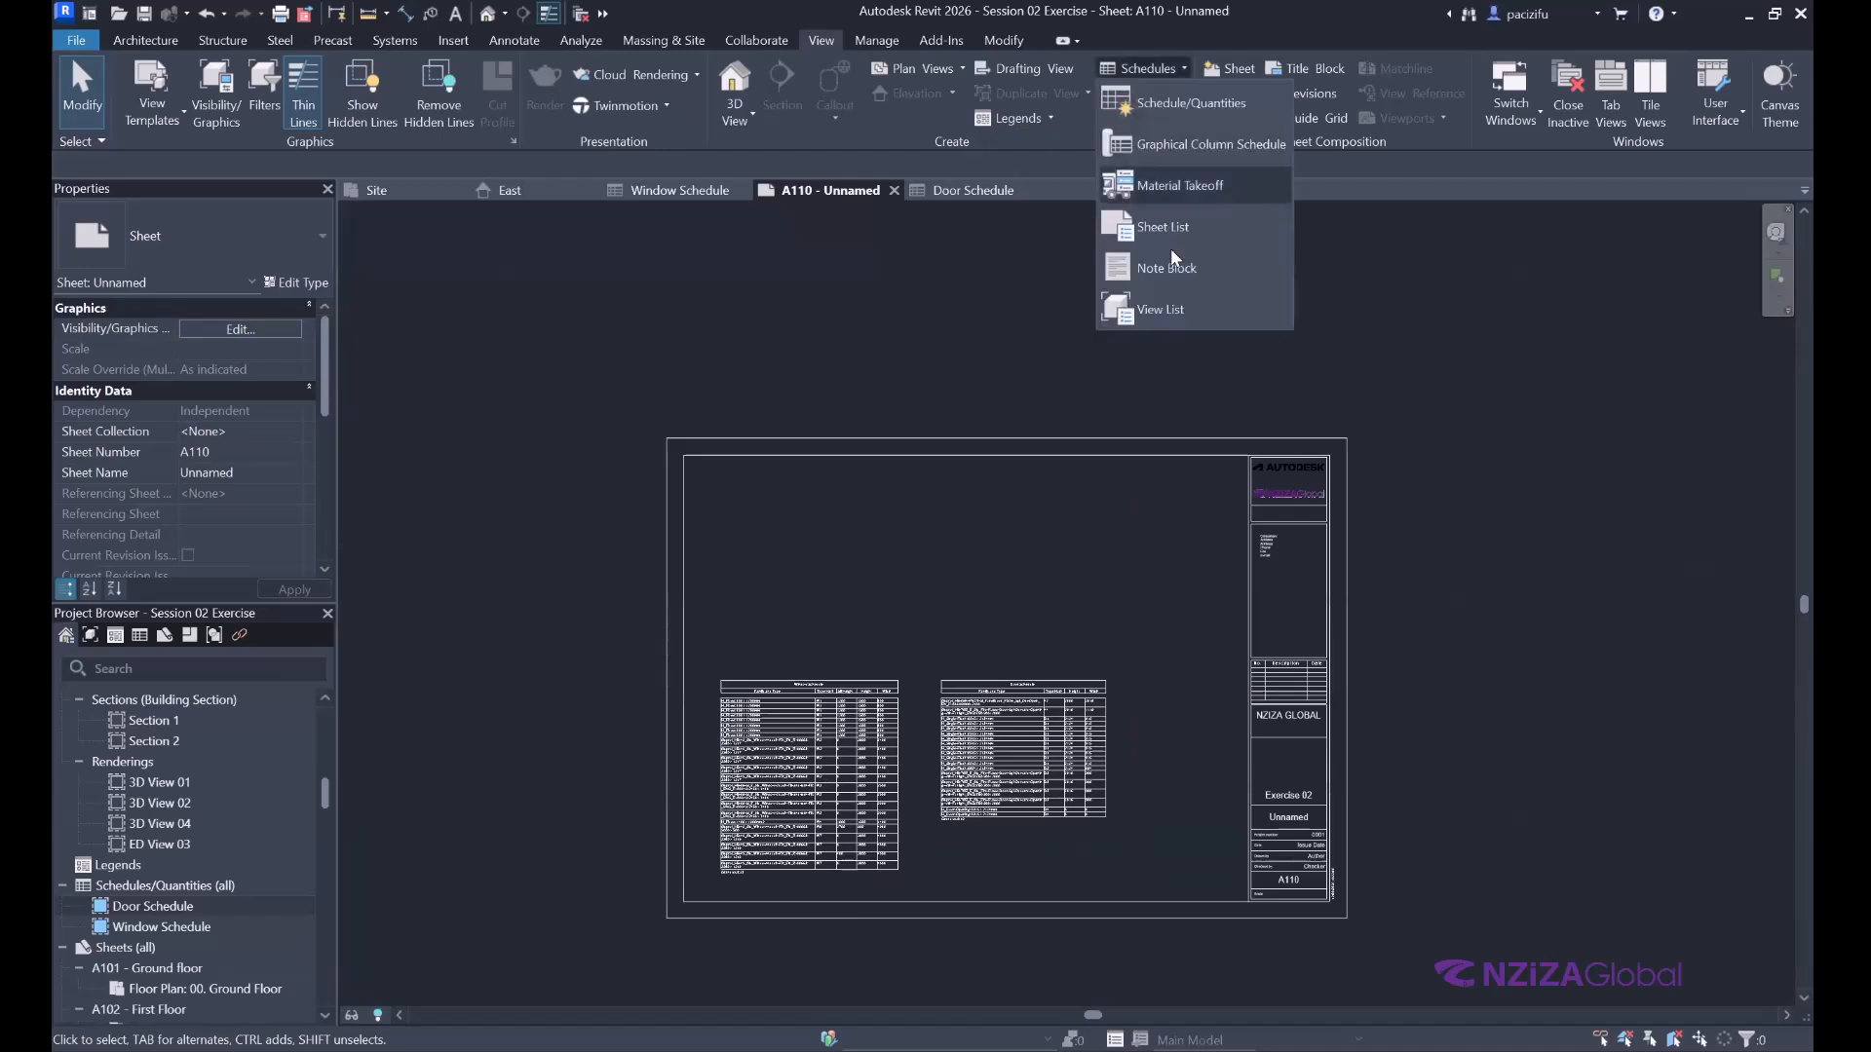
left_click(1158, 228)
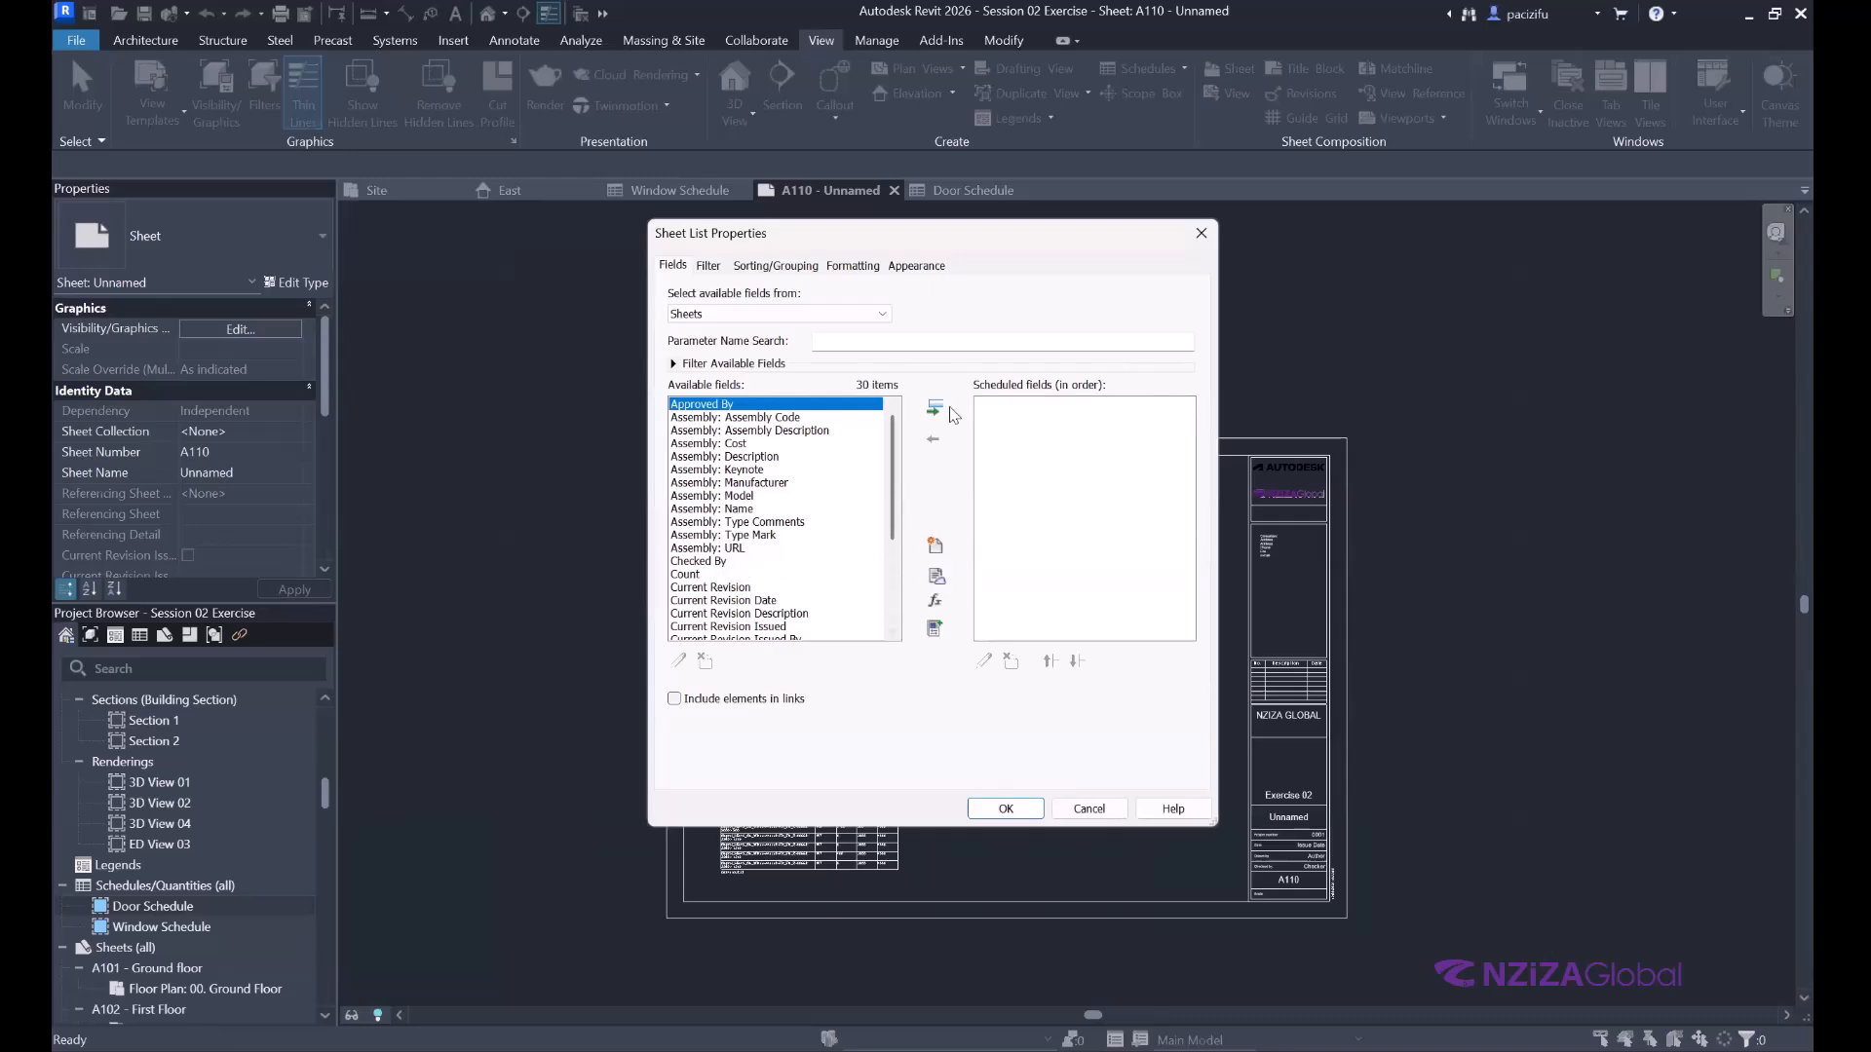
double_click(692, 574)
scroll(791, 543, "down", 2)
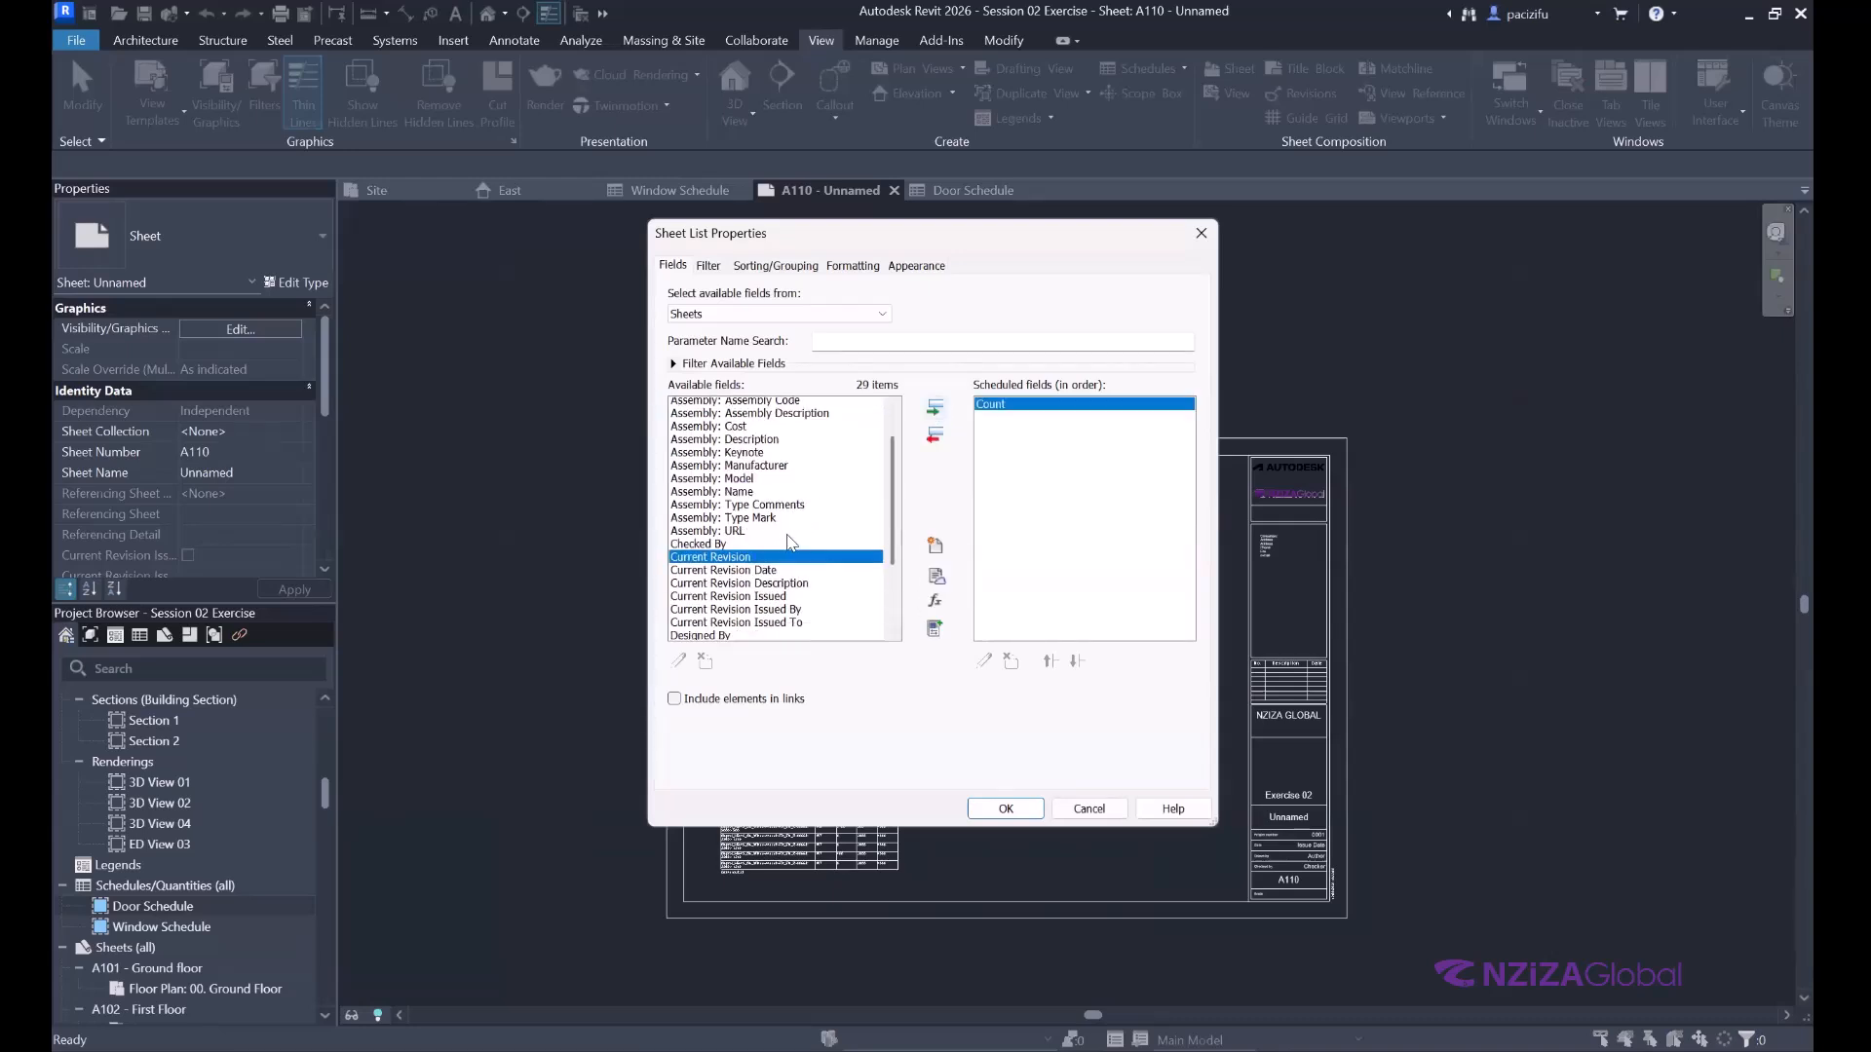
Add the Sheet Name field ahead of Count and create the Sheet List.
scroll(791, 542, "down", 2)
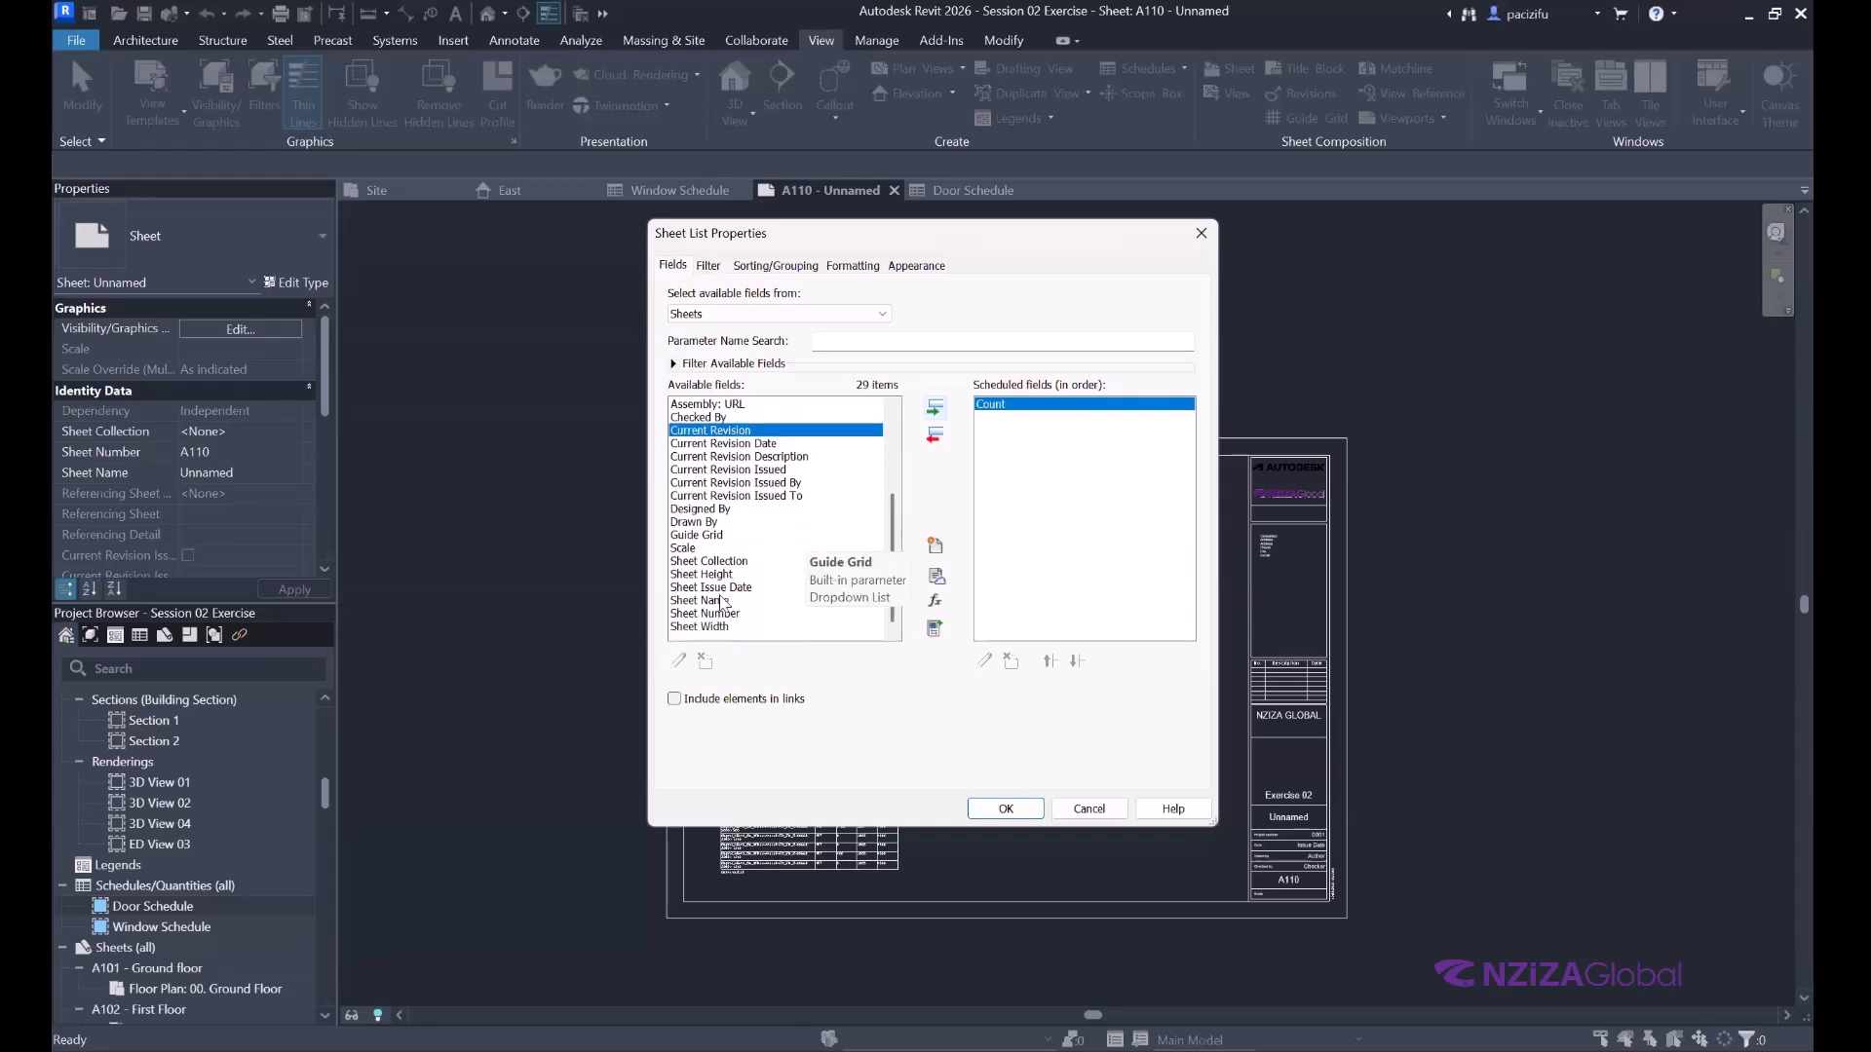
left_click(701, 600)
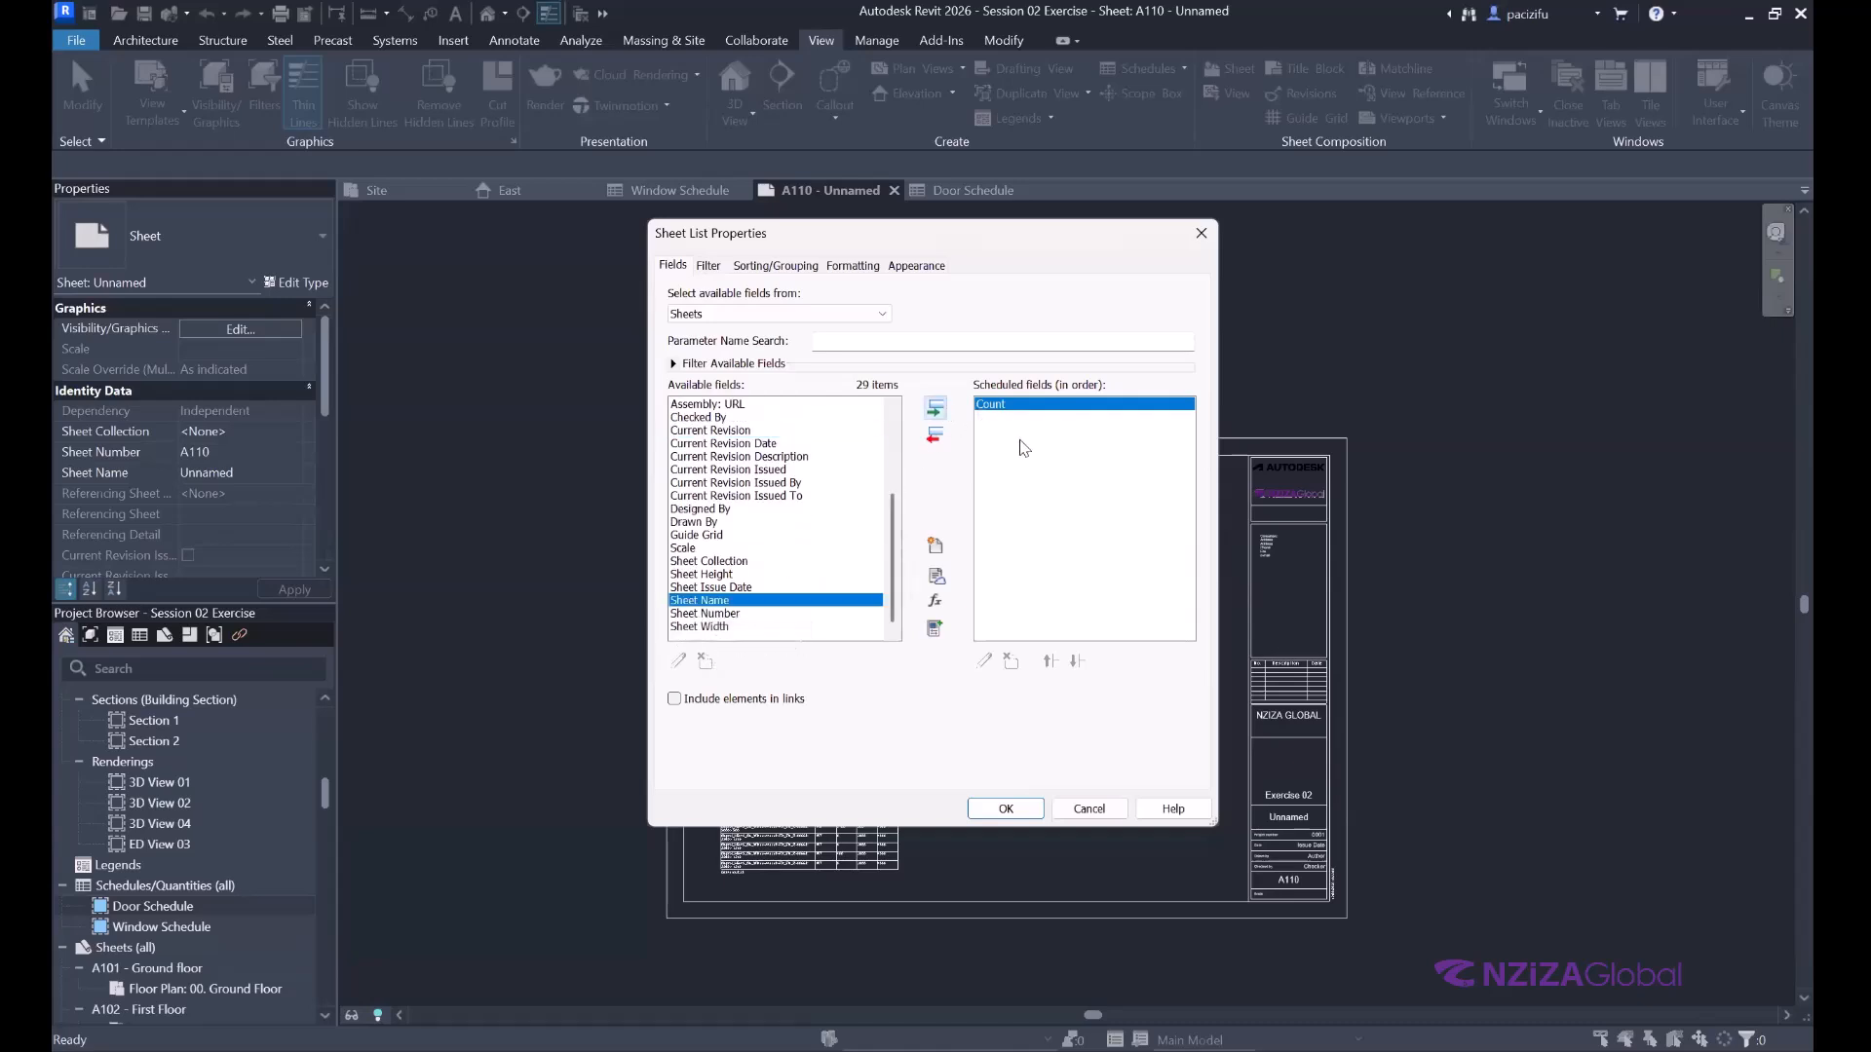
left_click(941, 412)
left_click(1050, 661)
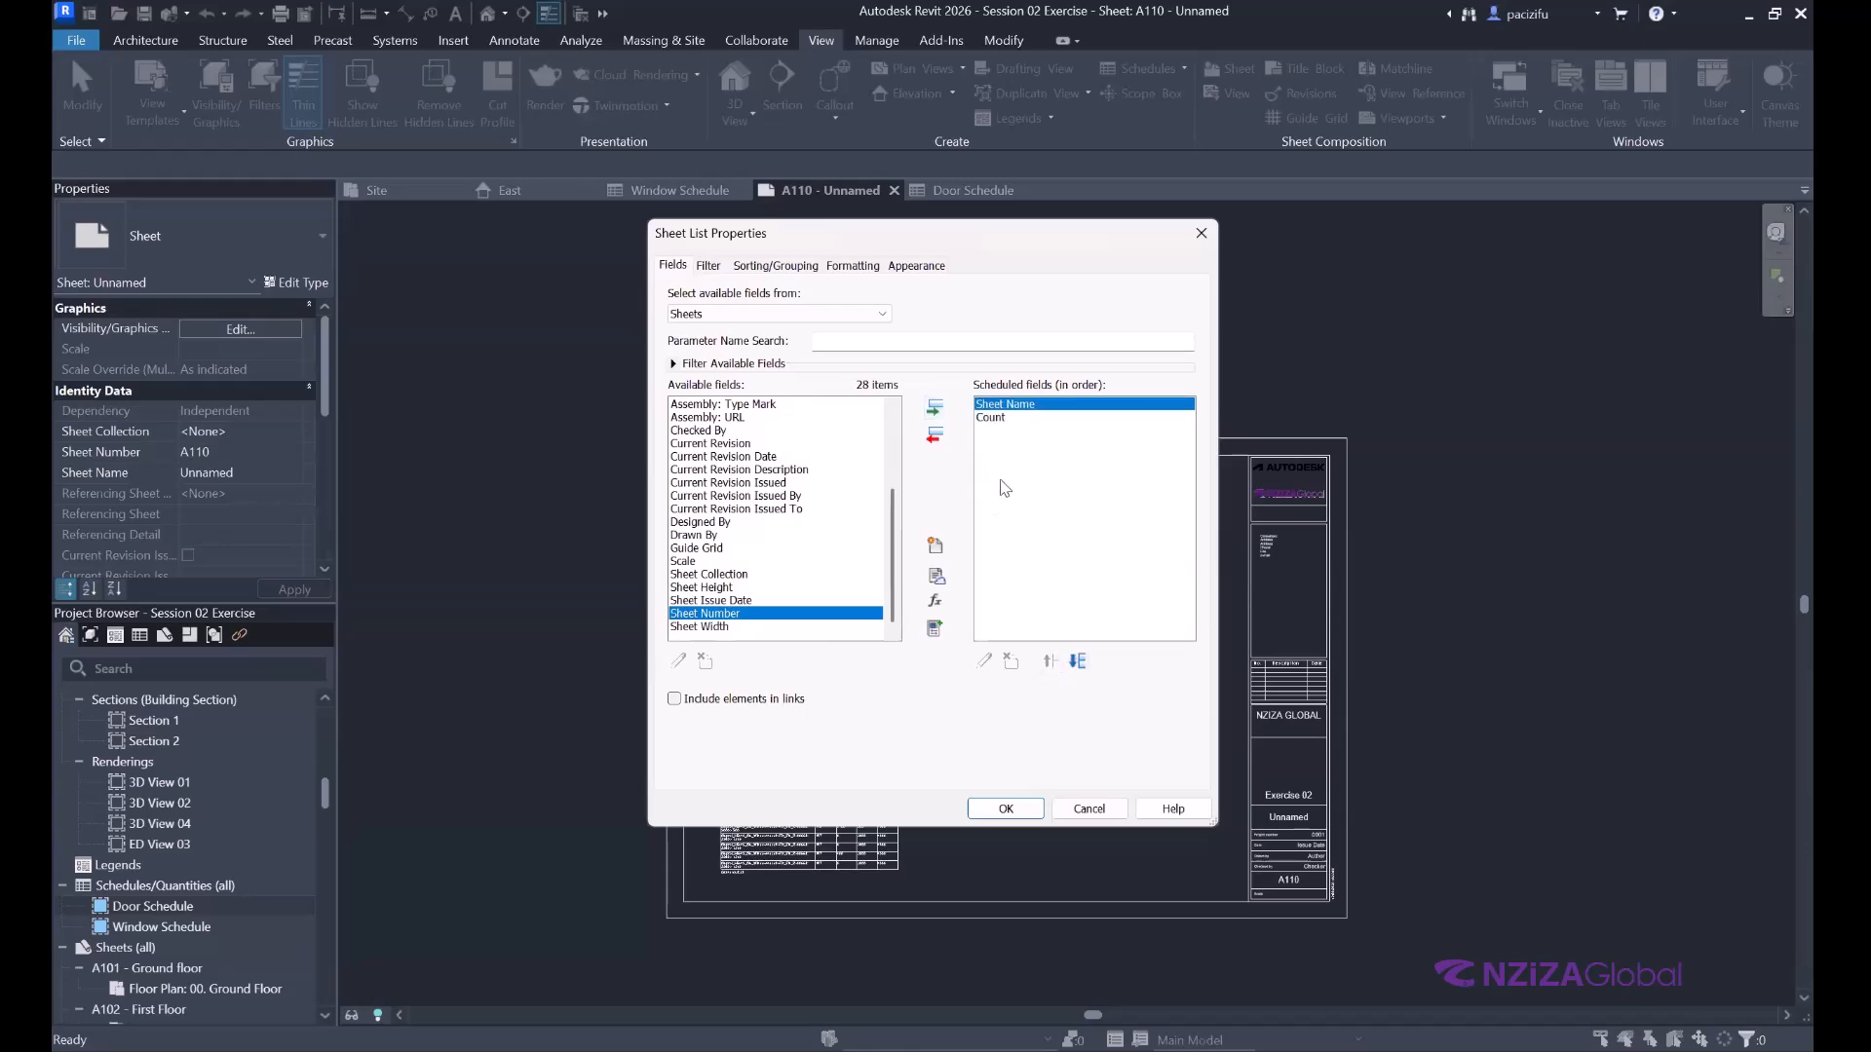
left_click(1047, 487)
left_click(1013, 812)
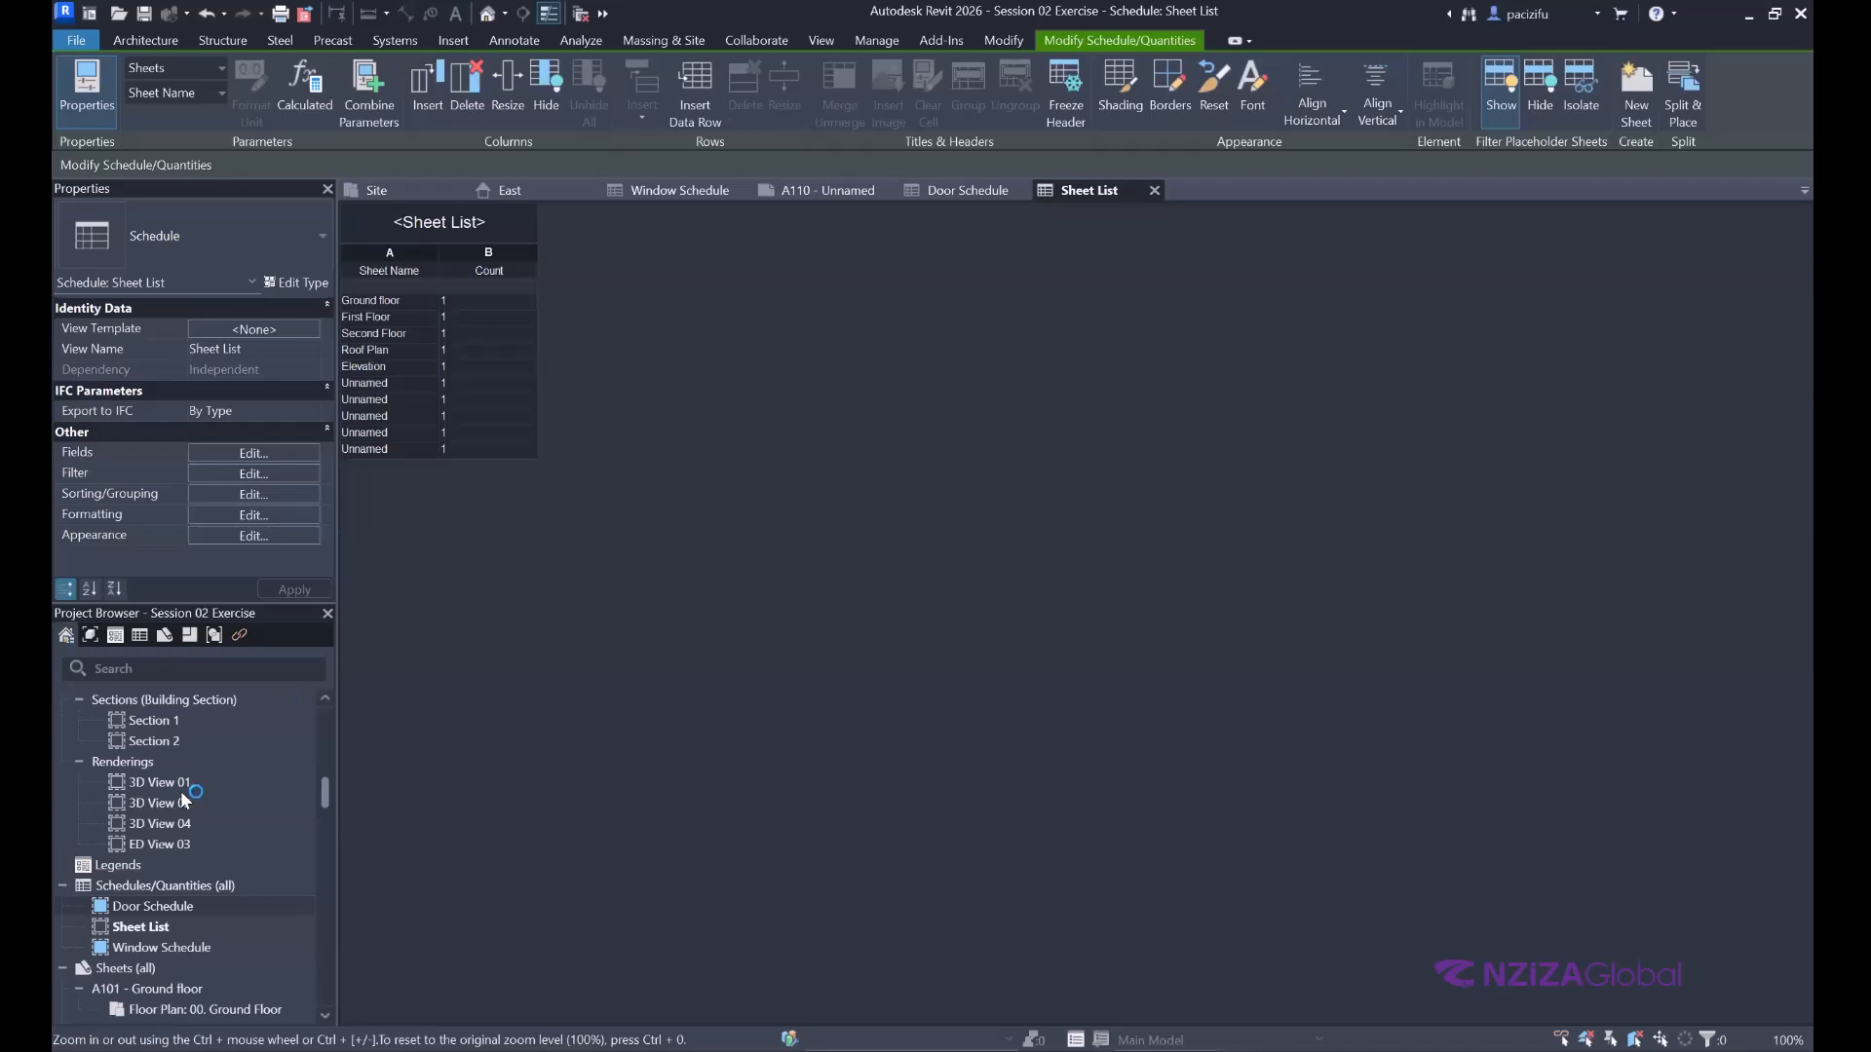
Place the Sheet List on sheet A110 near the upper-left corner of the border, above the Window Schedule.
left_click(146, 927)
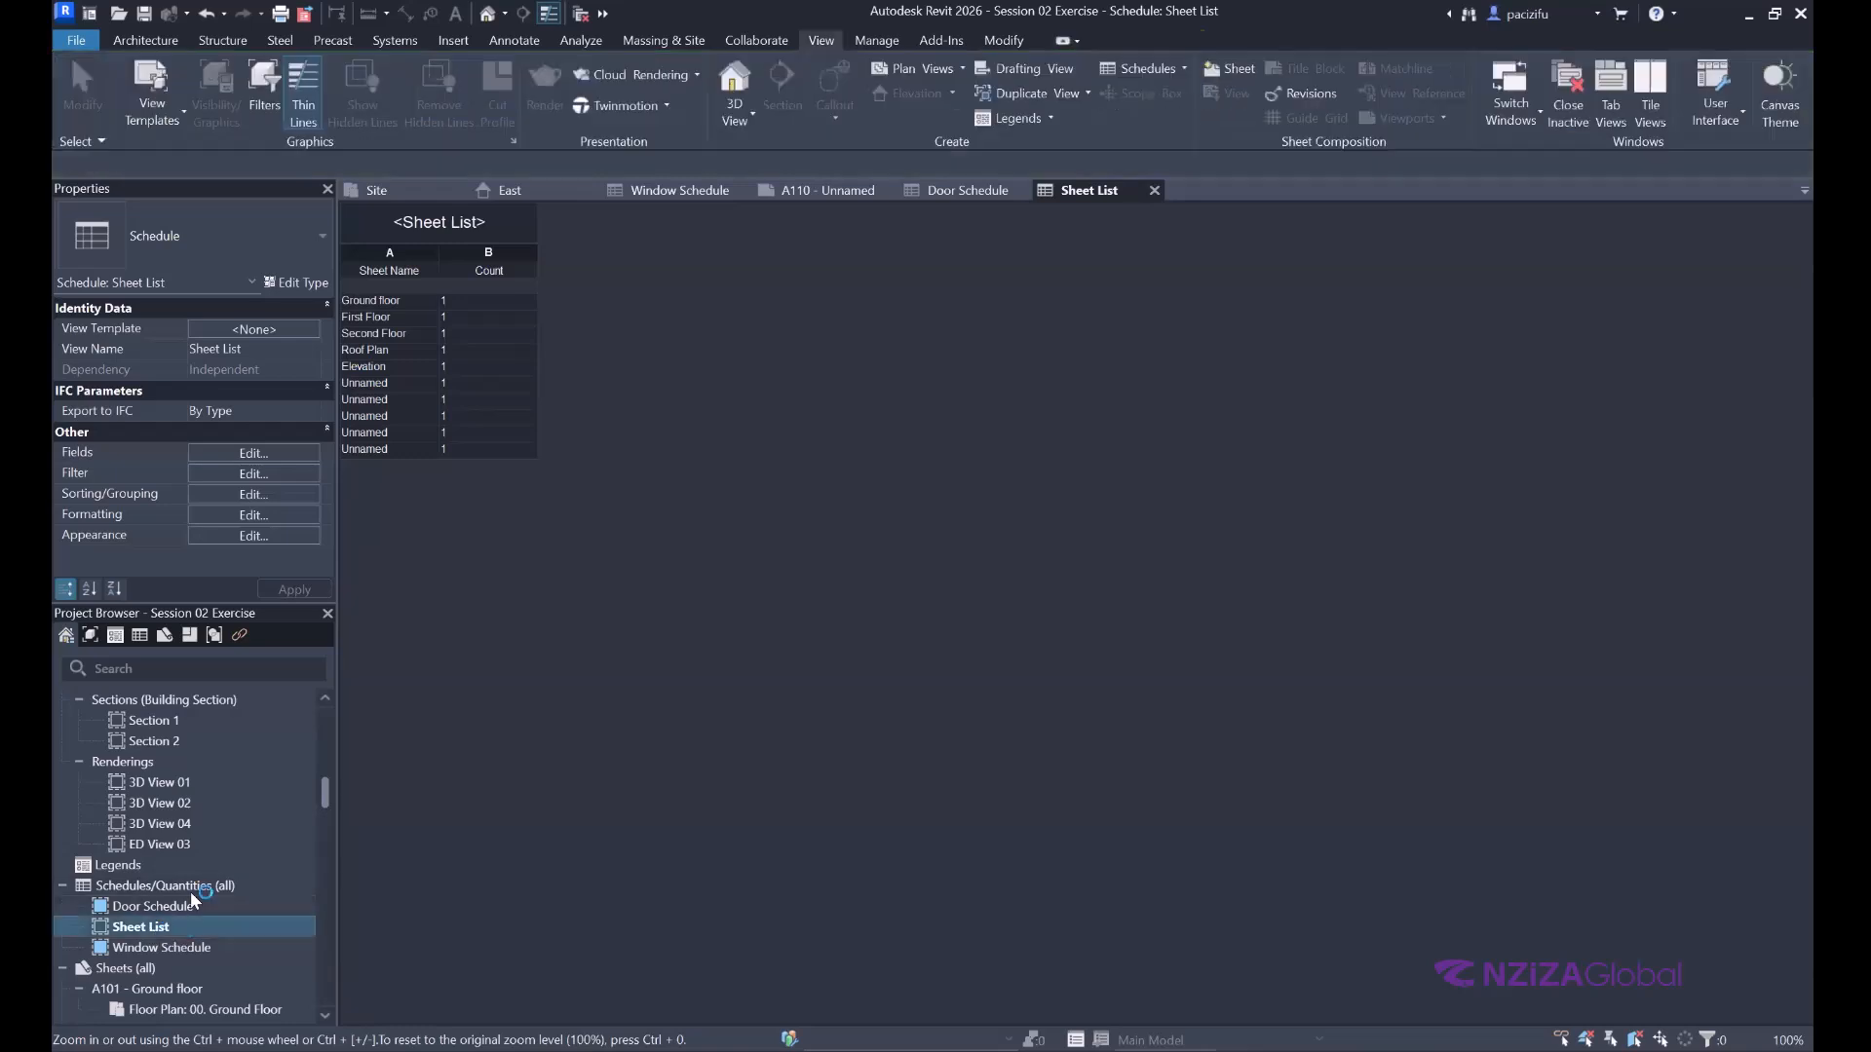
scroll(176, 877, "down", 3)
scroll(176, 874, "down", 3)
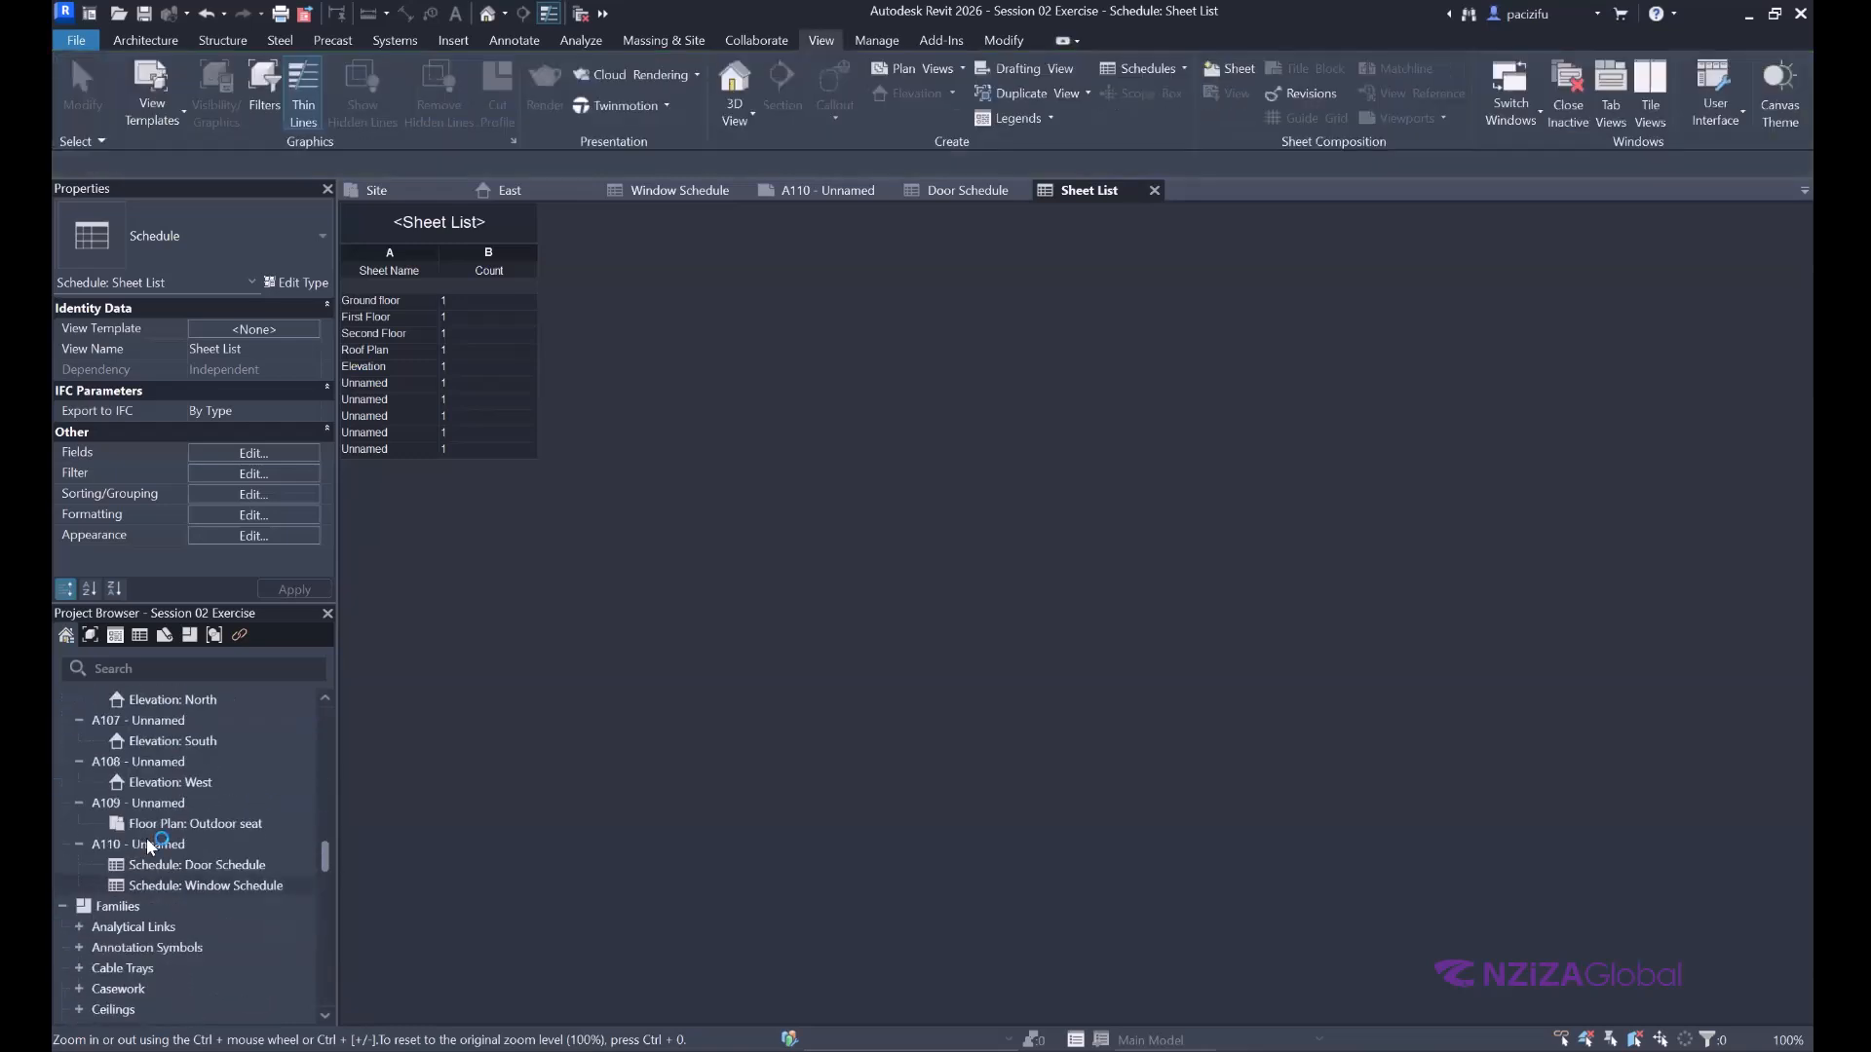
double_click(154, 844)
scroll(160, 877, "up", 8)
left_click_drag(149, 935, 798, 552)
scroll(719, 514, "up", 2)
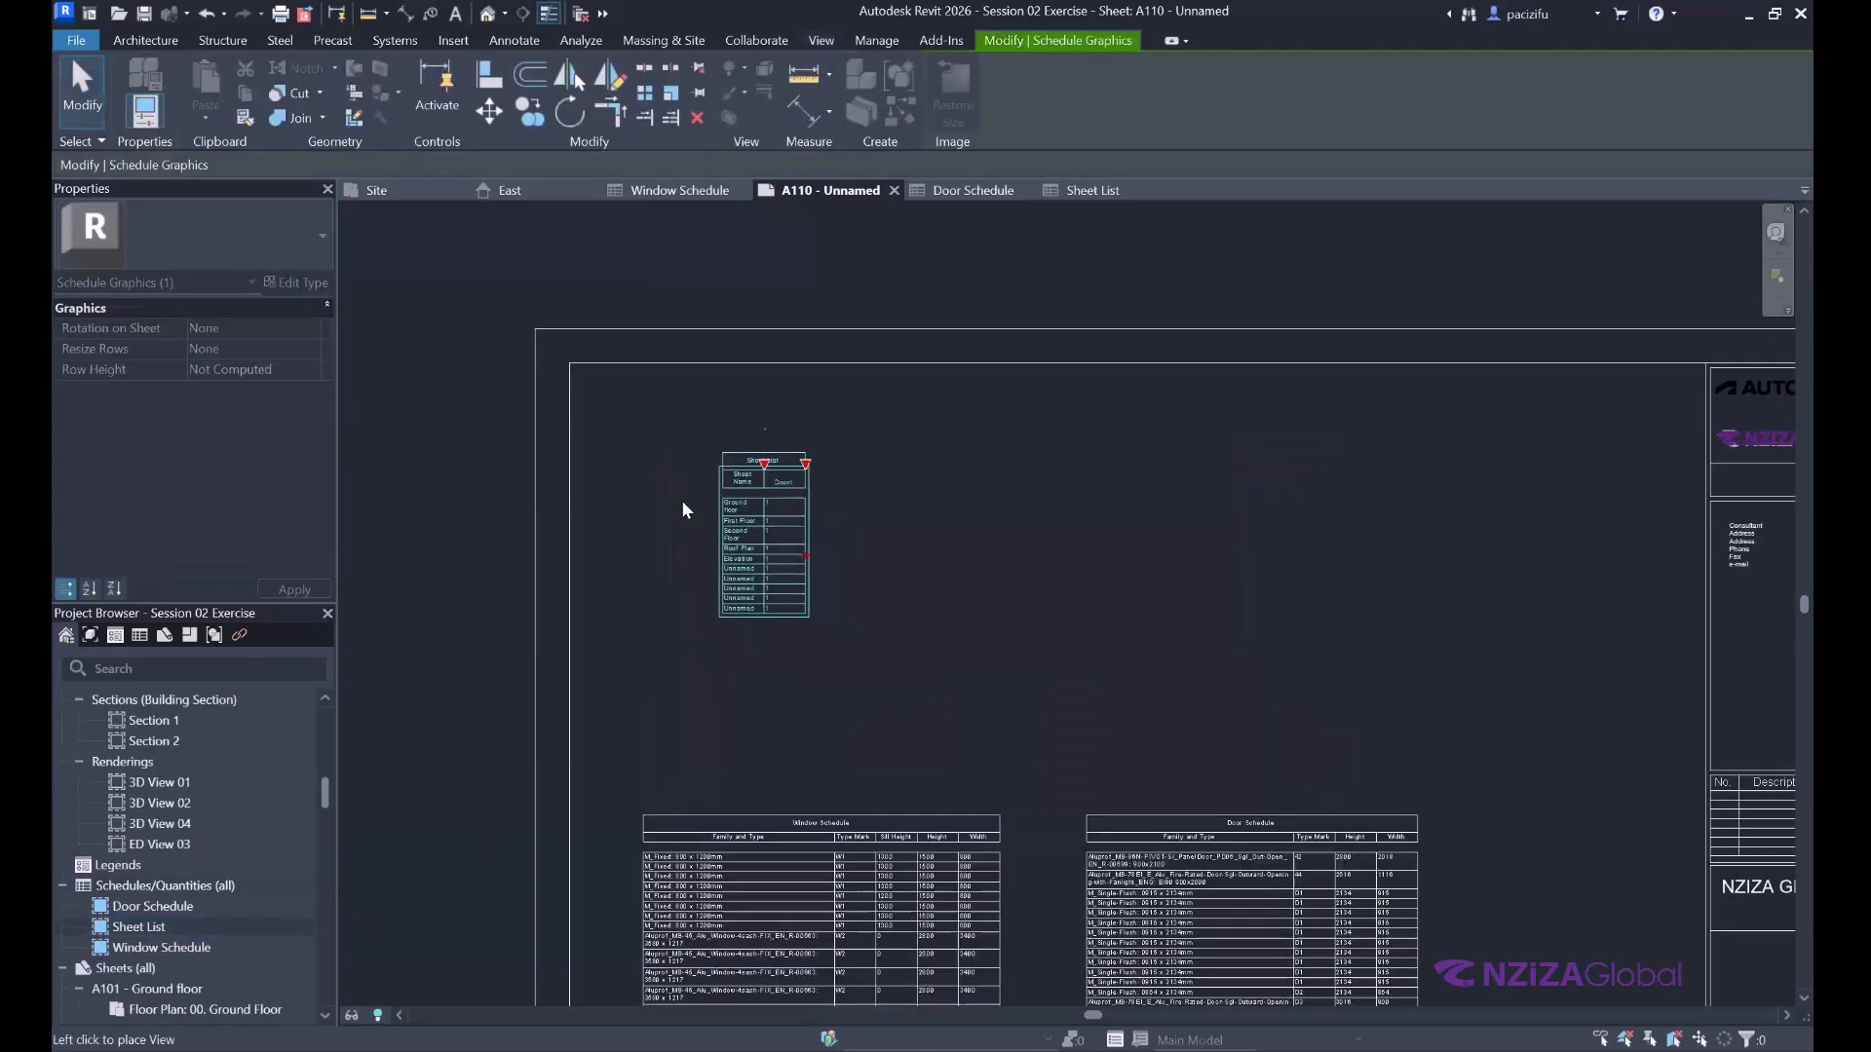
left_click(598, 538)
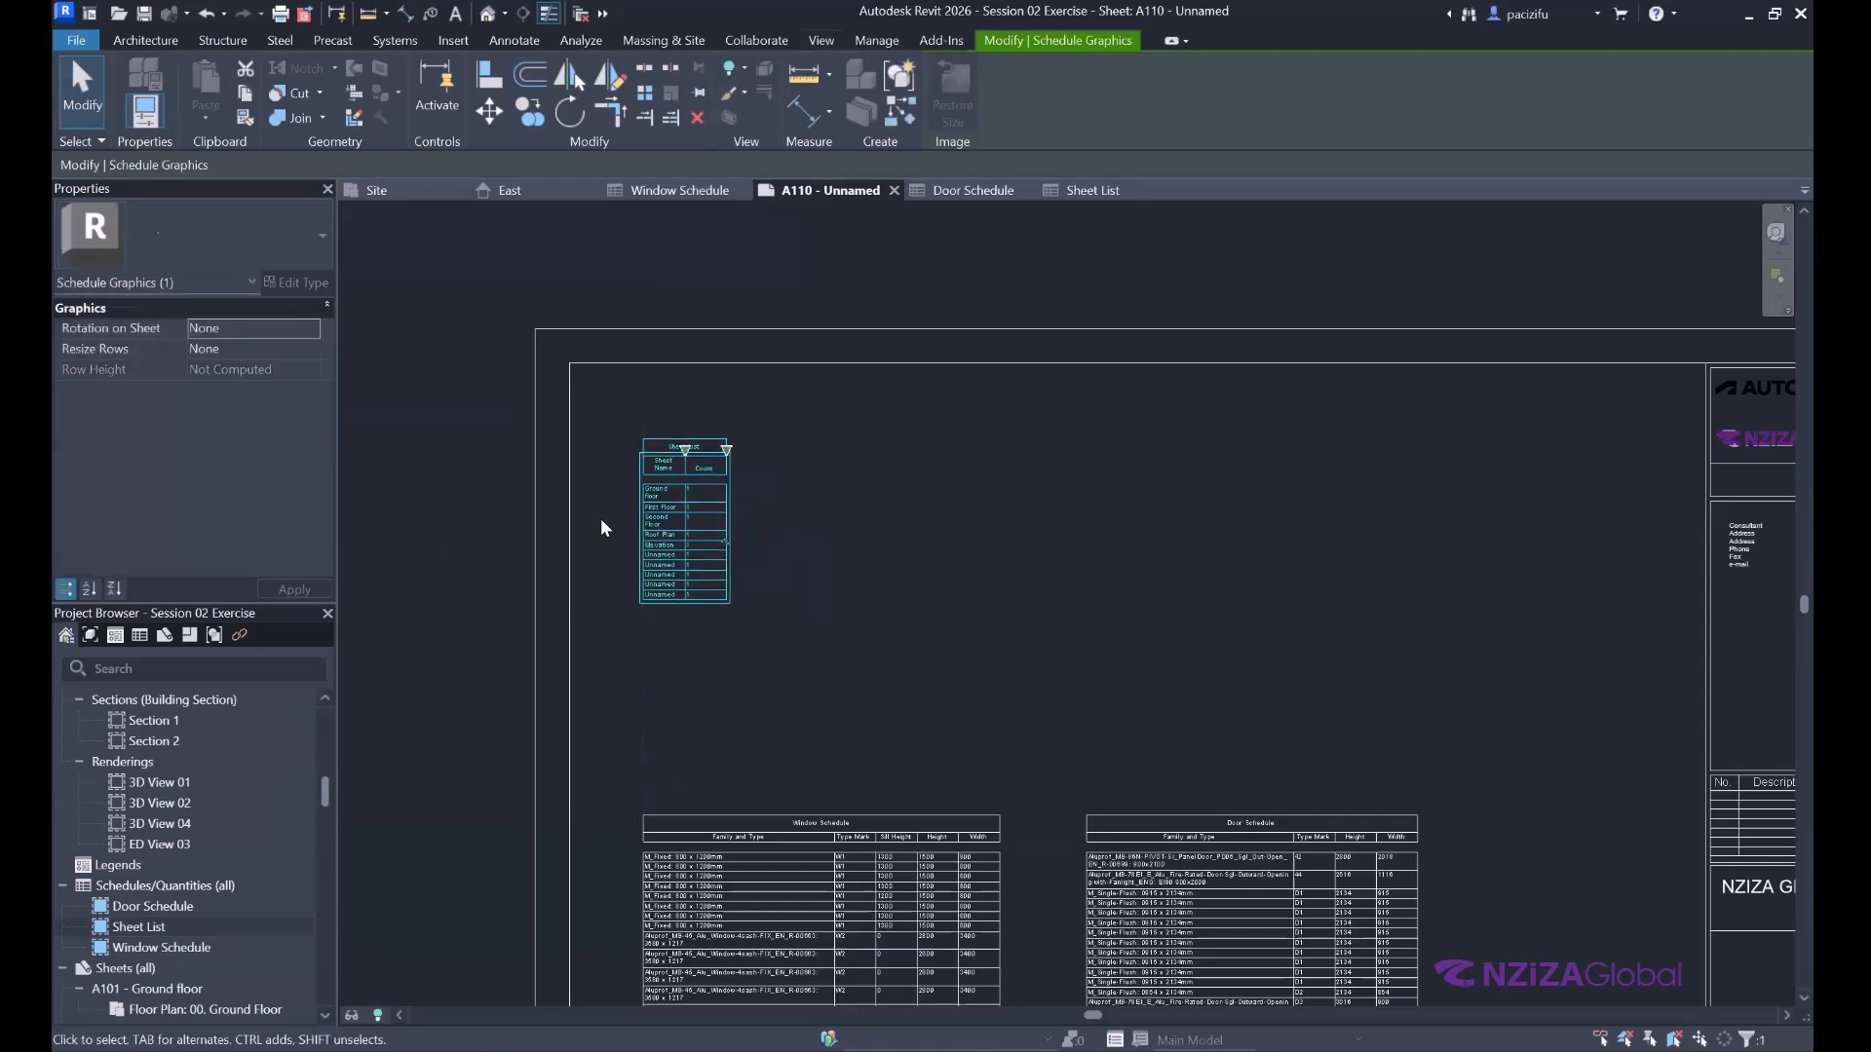
scroll(619, 531, "up", 4)
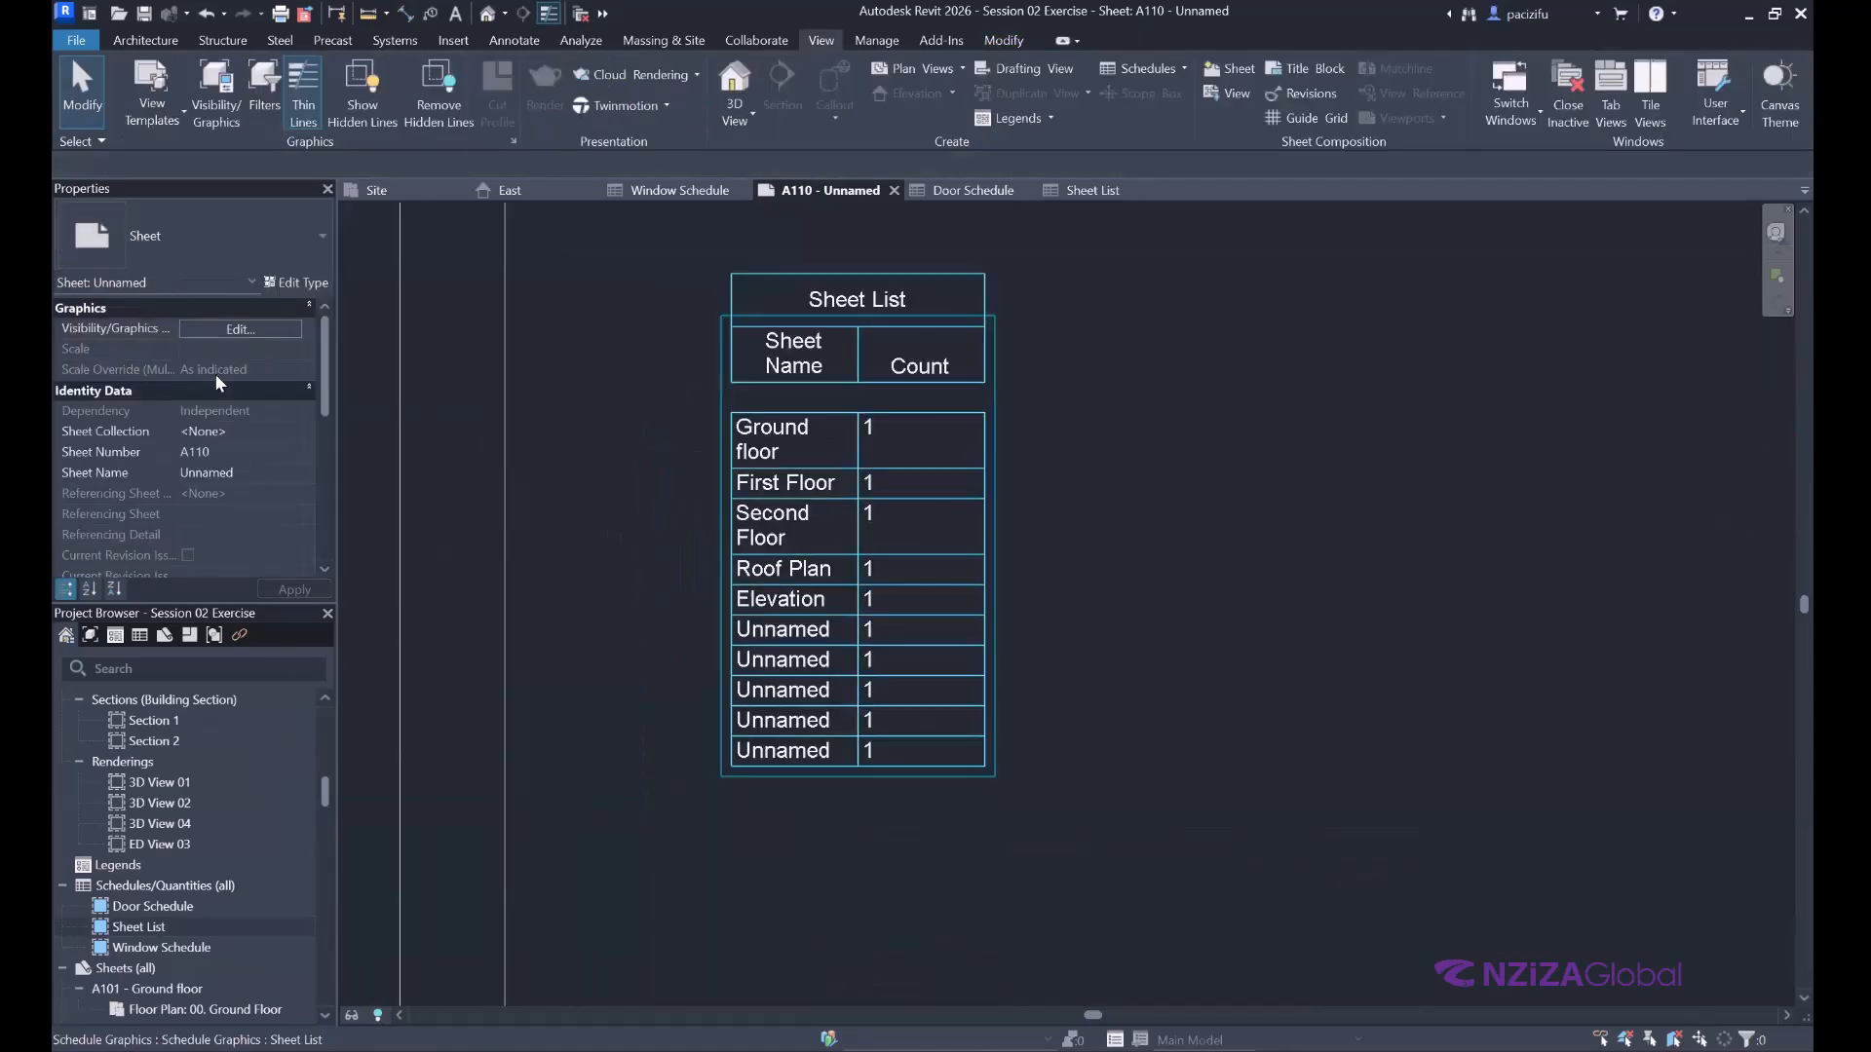
Add Sheet Number to the Sheet List's scheduled fields and make it the first column, ahead of Sheet Name and Count.
left_click(138, 927)
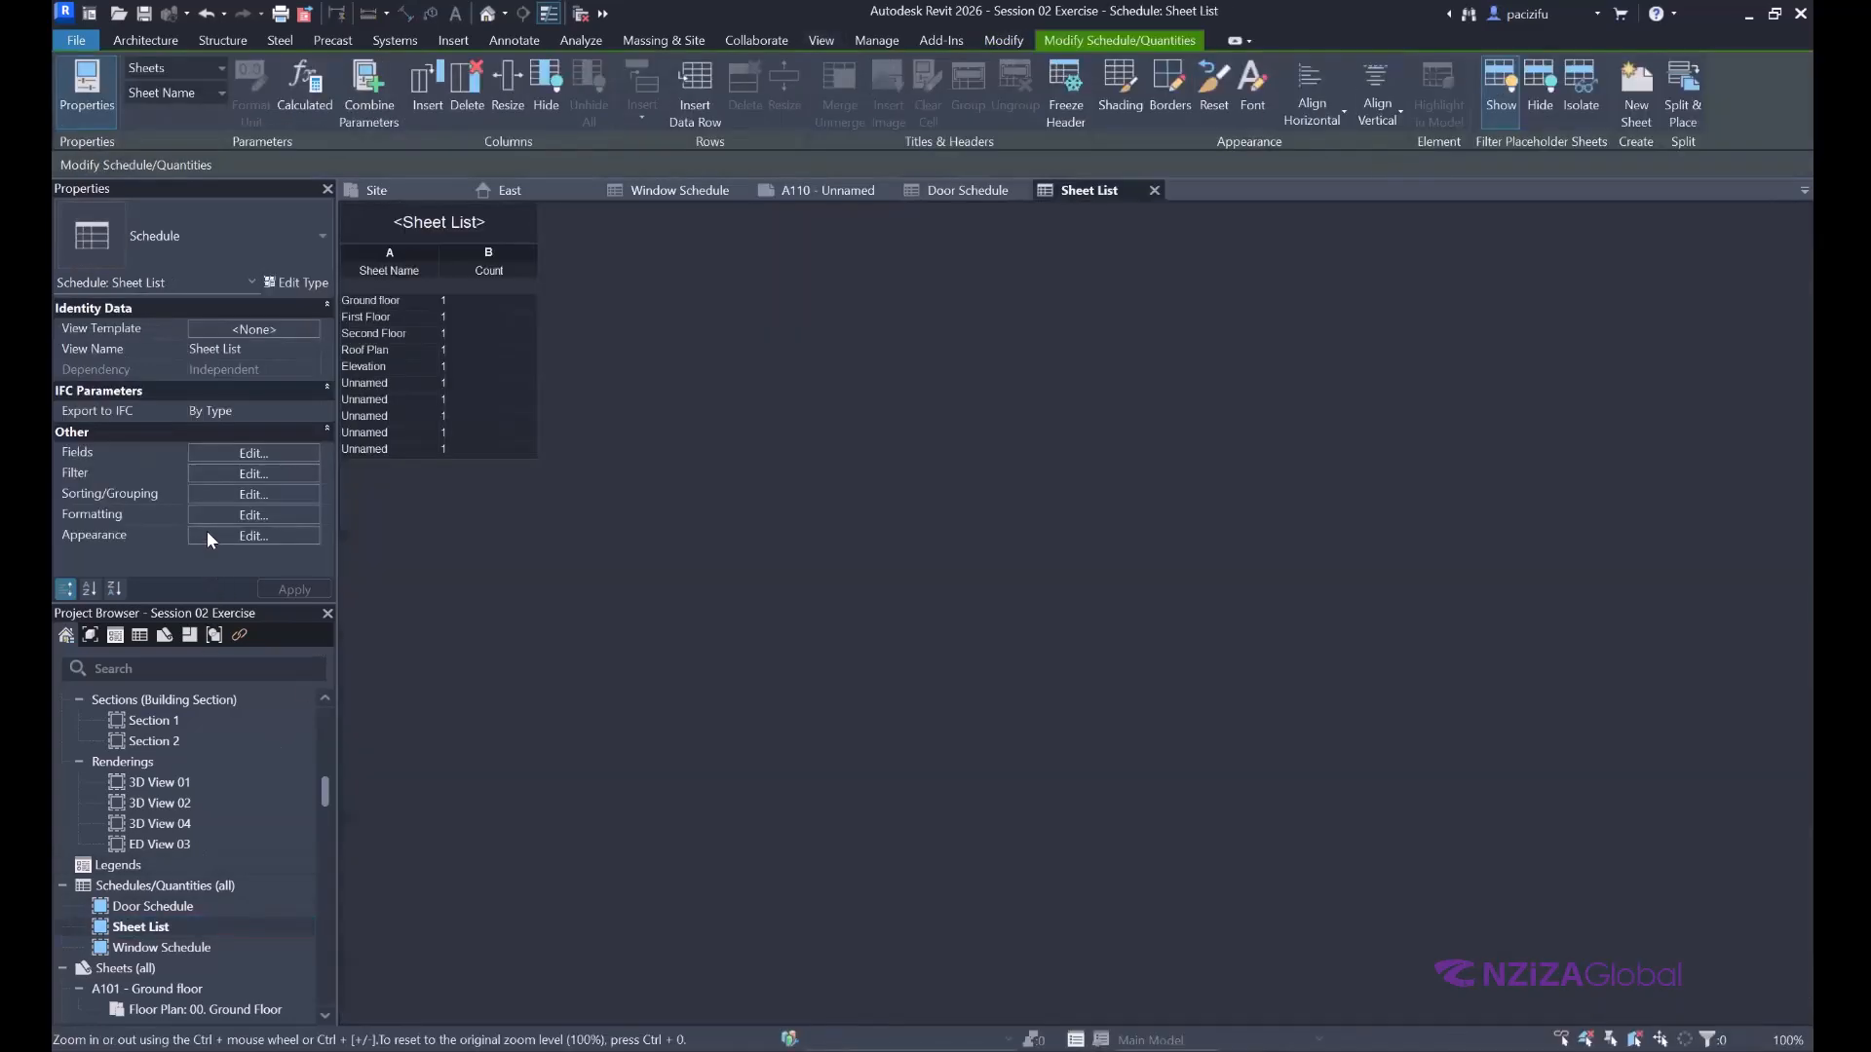
left_click(224, 497)
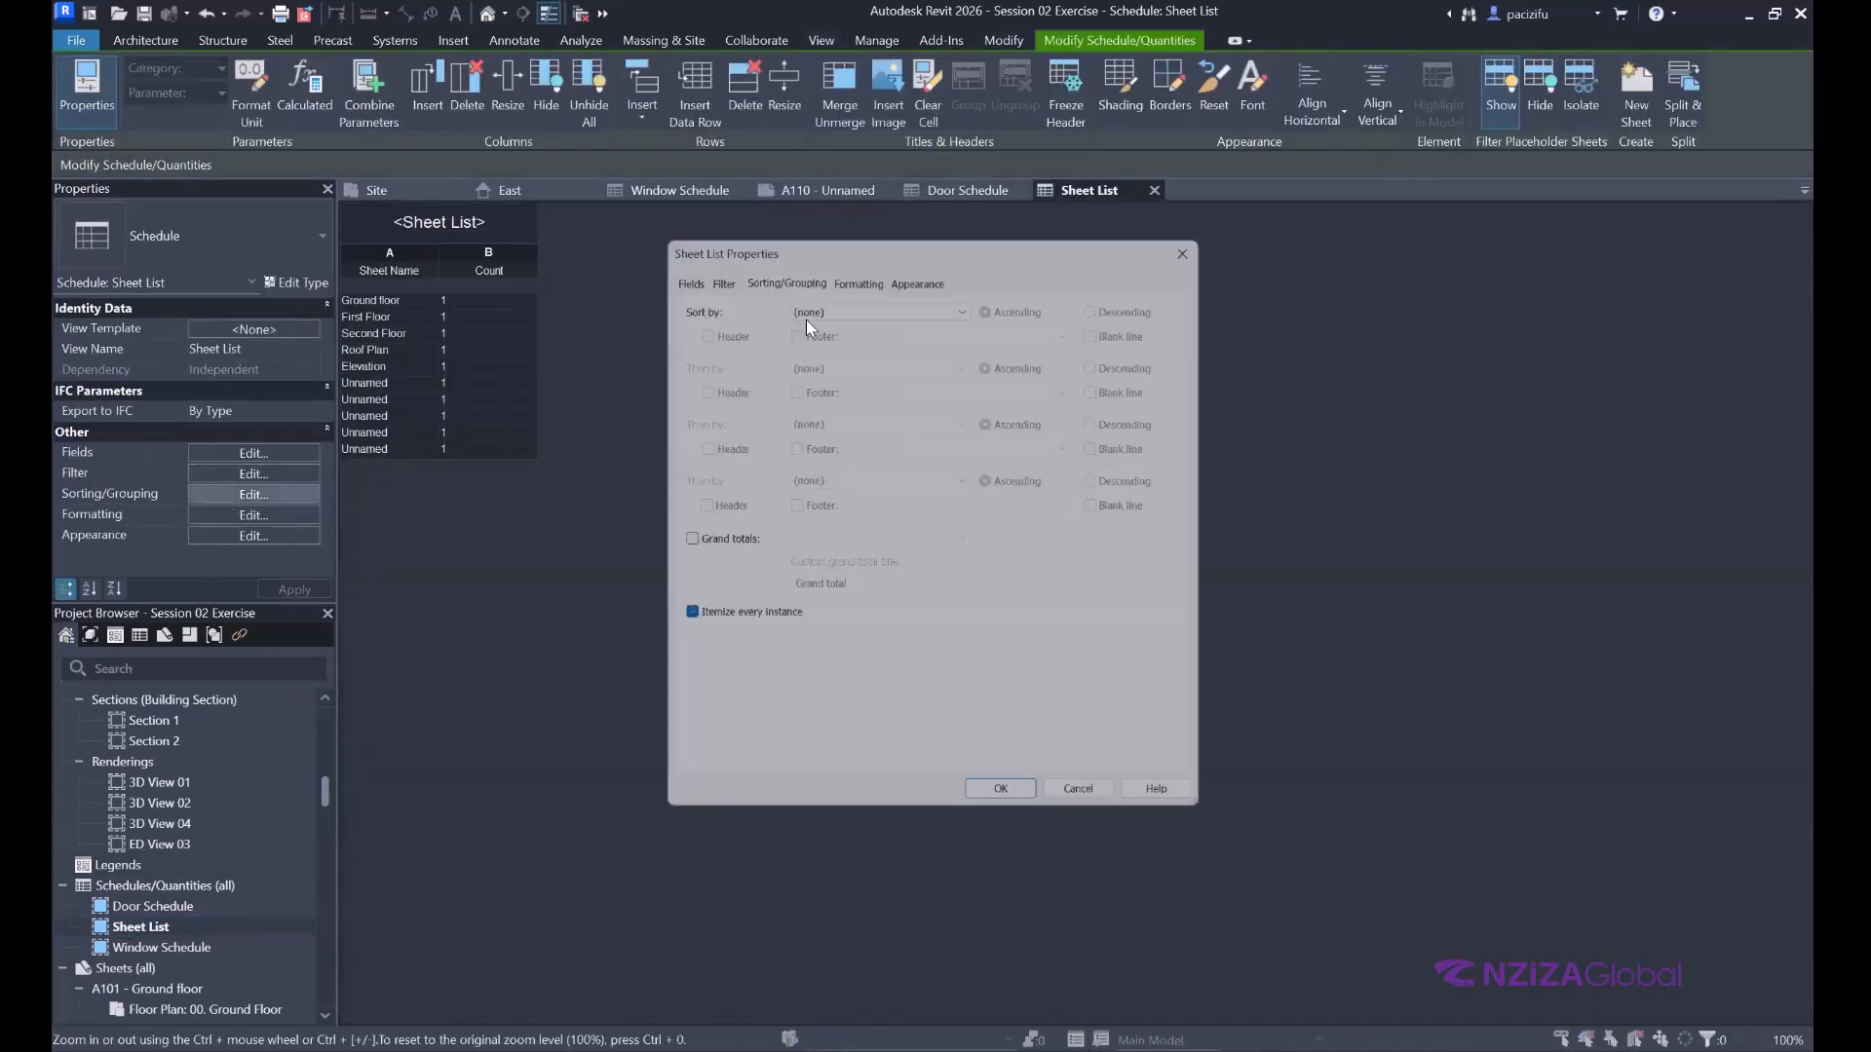
left_click(843, 267)
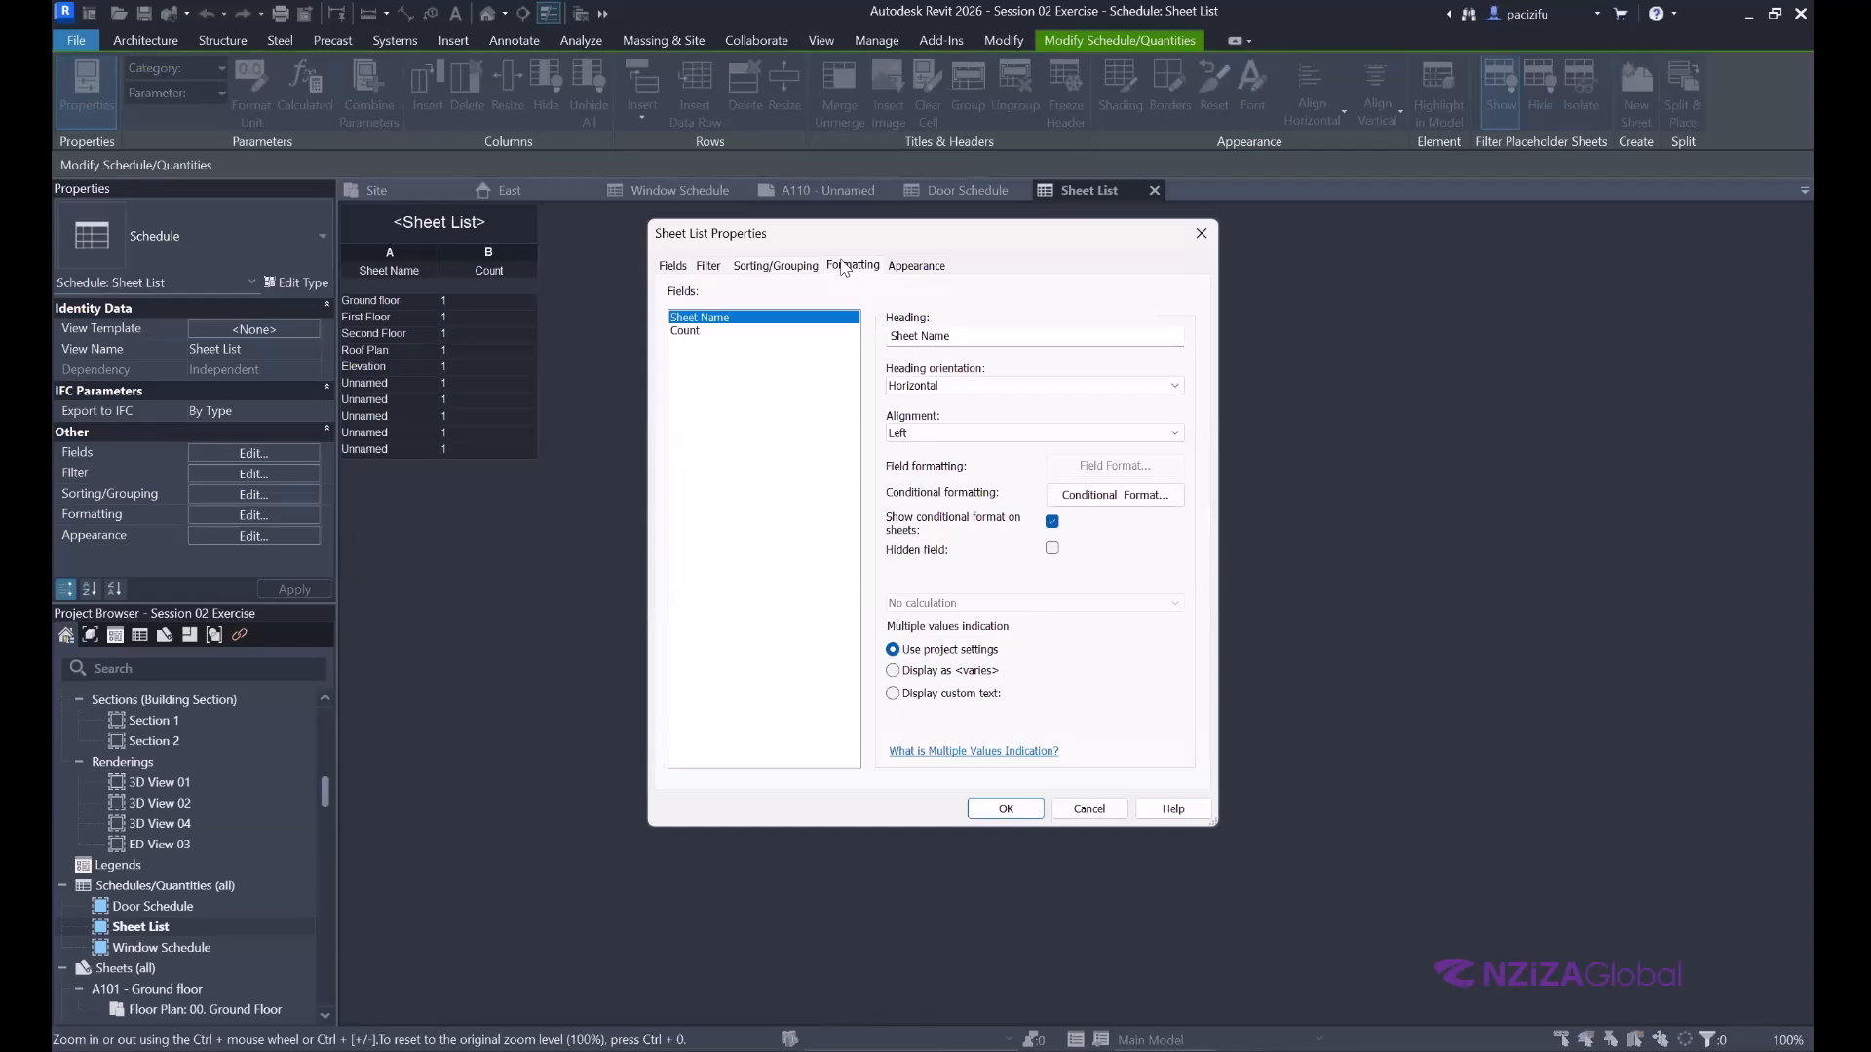
left_click(898, 266)
left_click(672, 266)
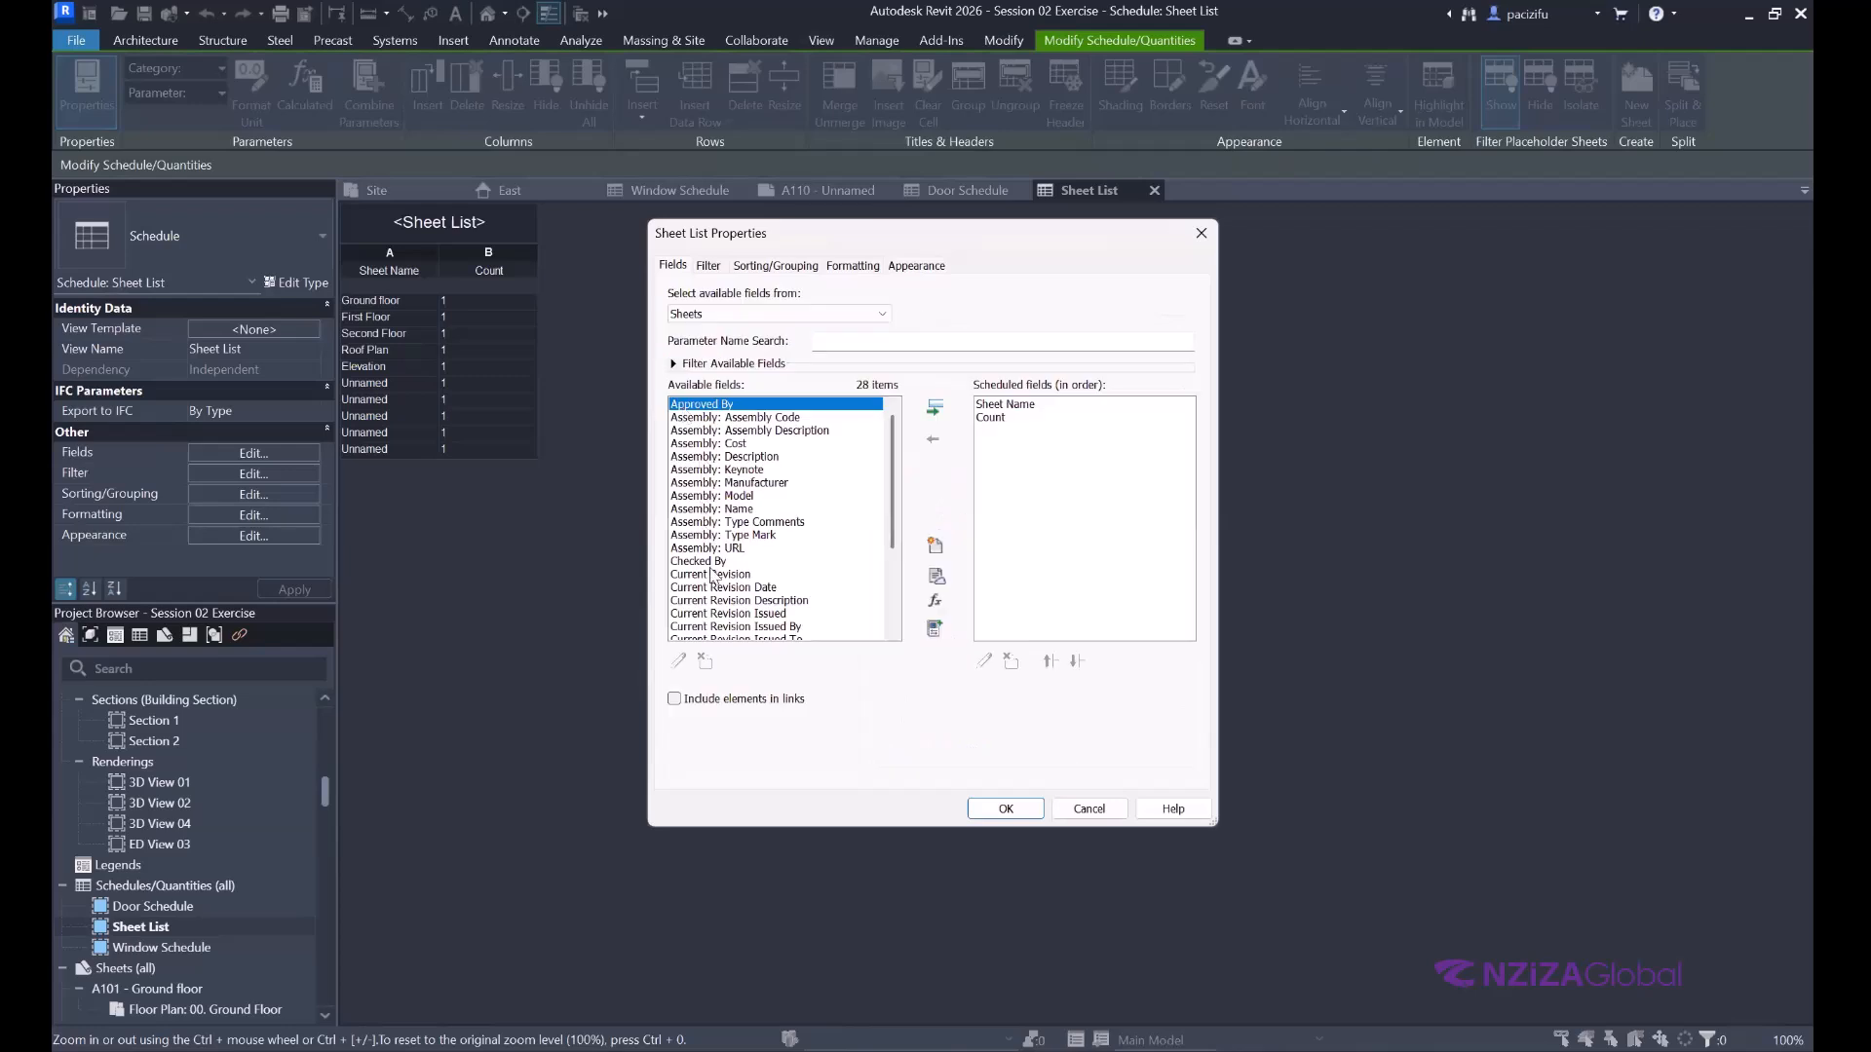
scroll(715, 579, "down", 3)
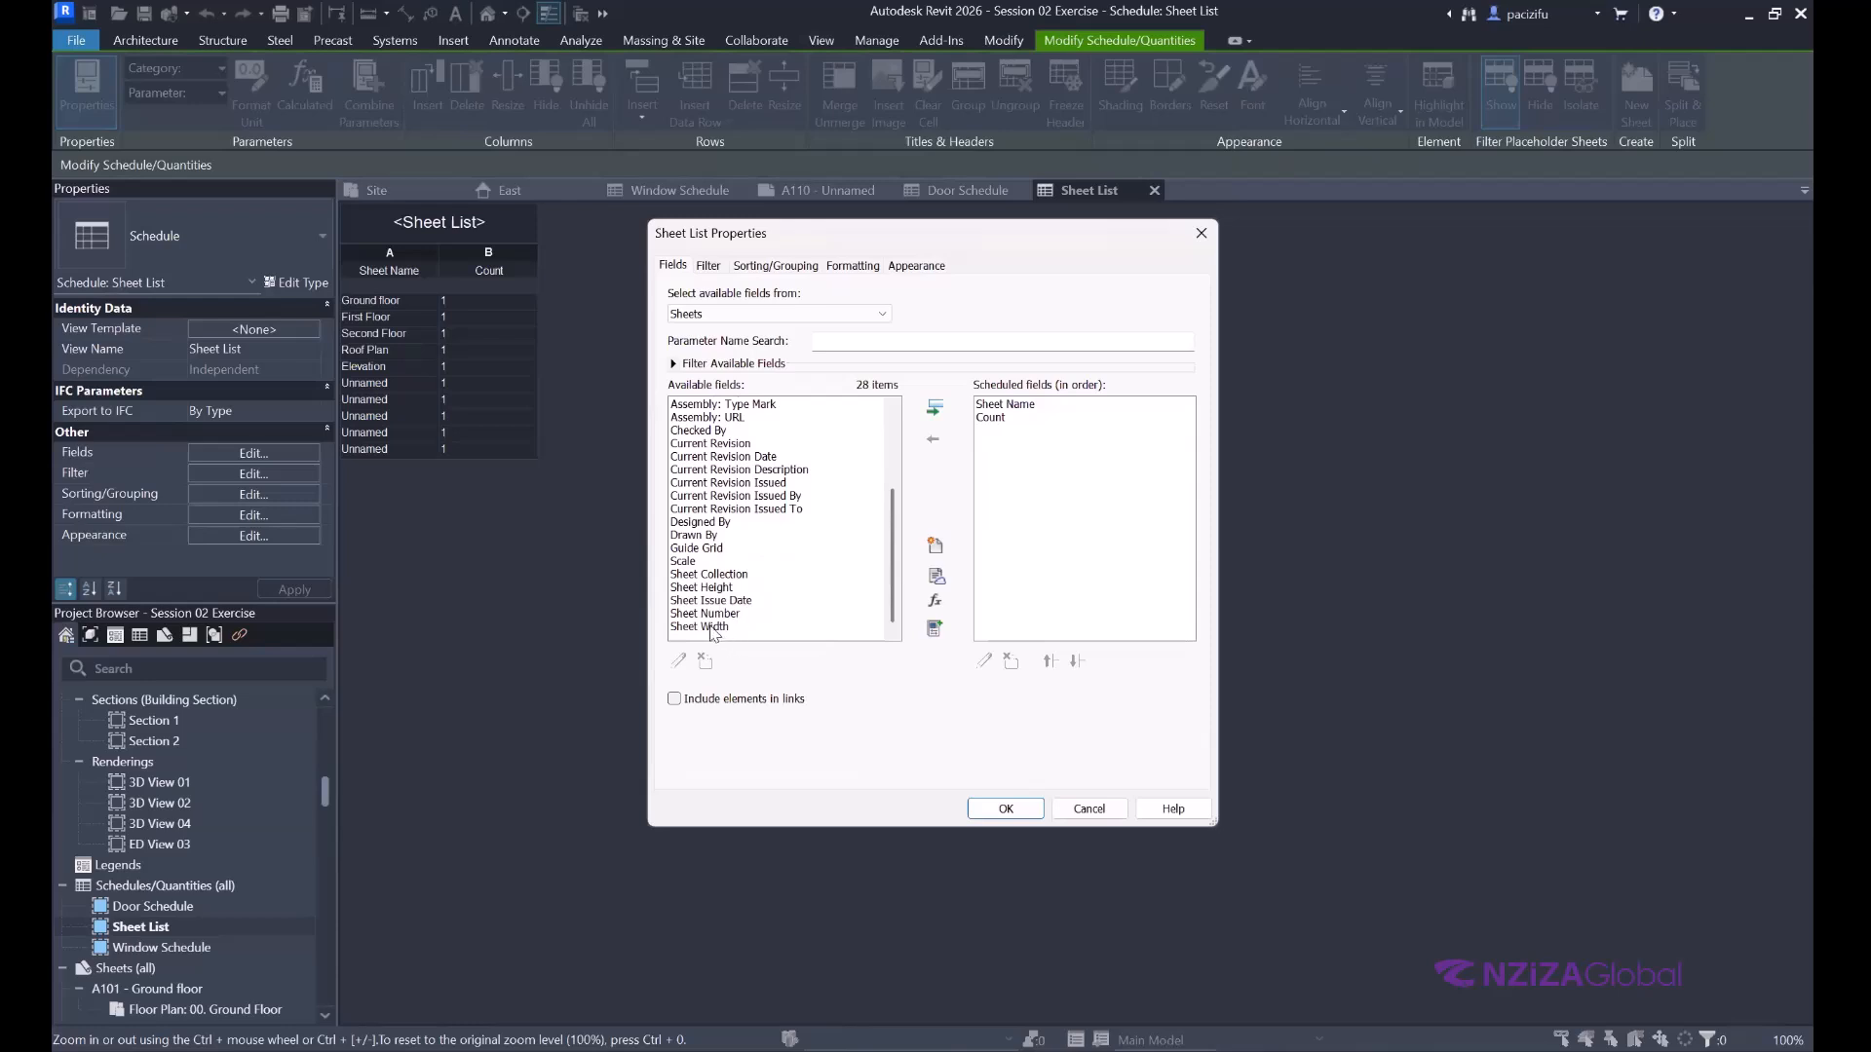
left_click(705, 613)
left_click(934, 408)
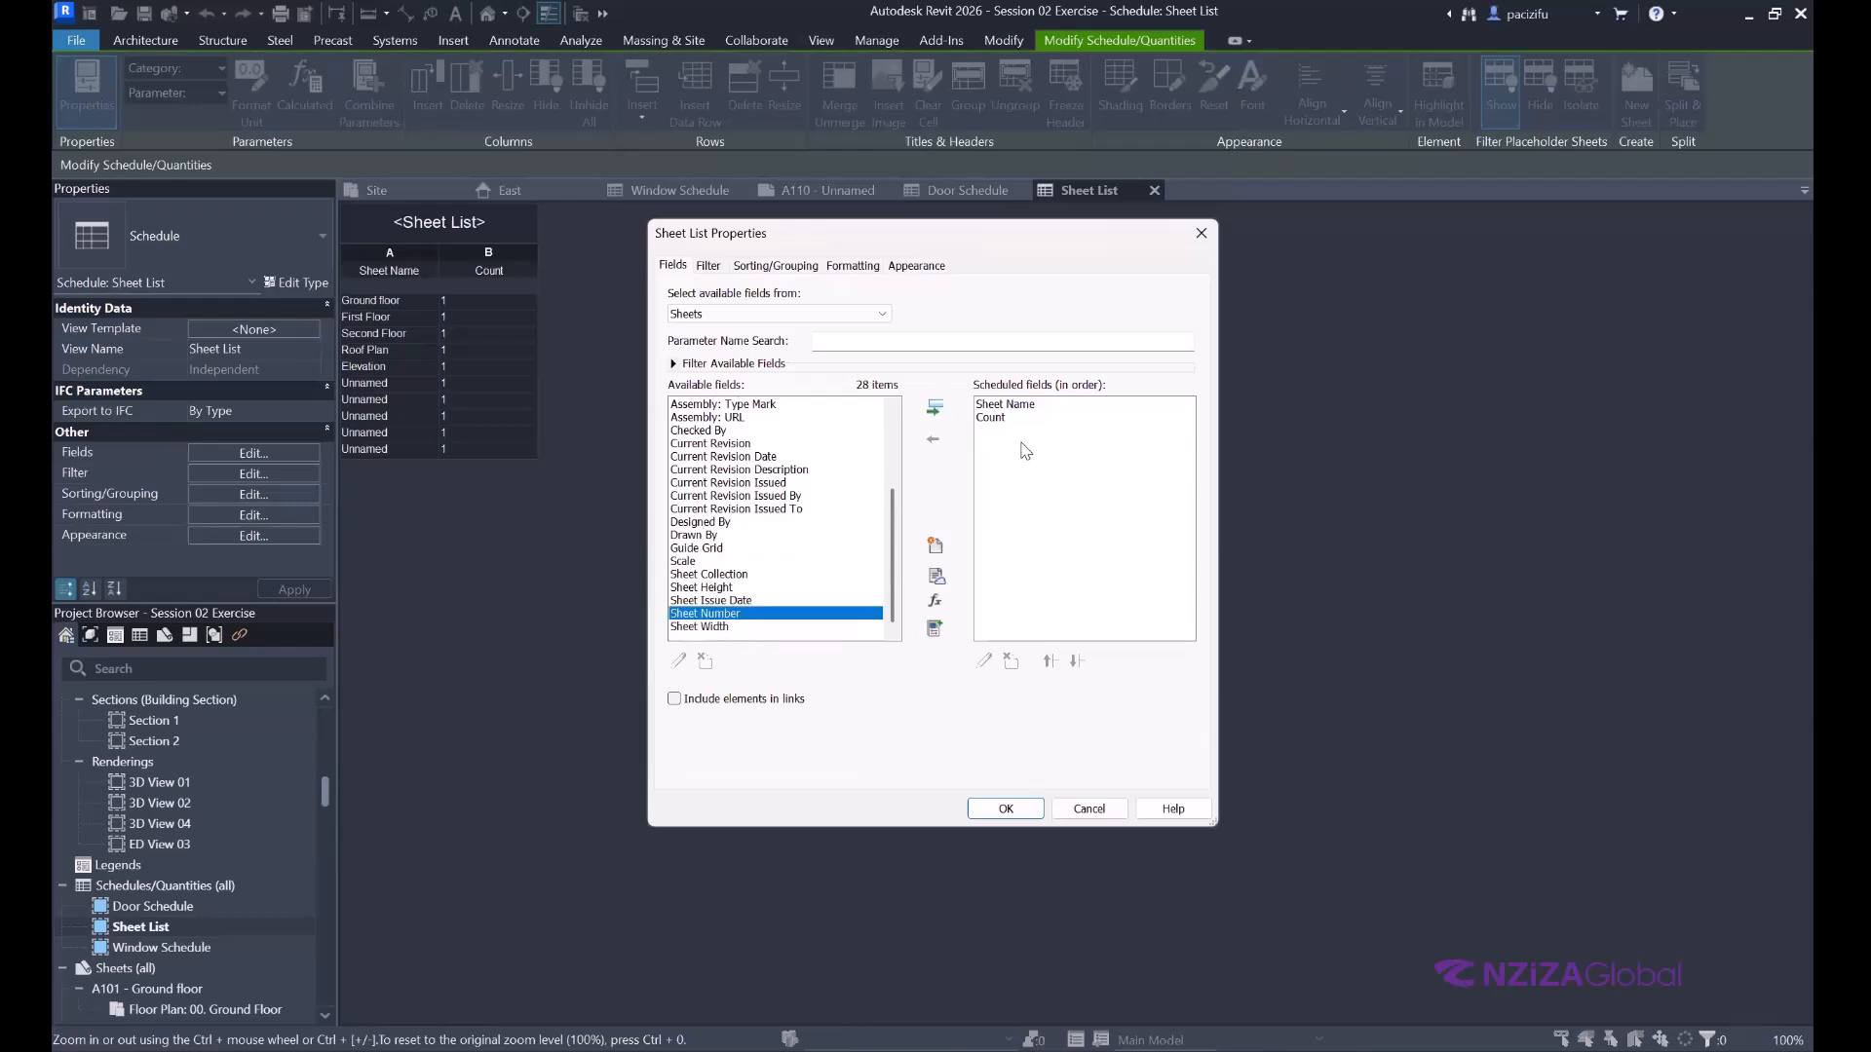
left_click(1050, 661)
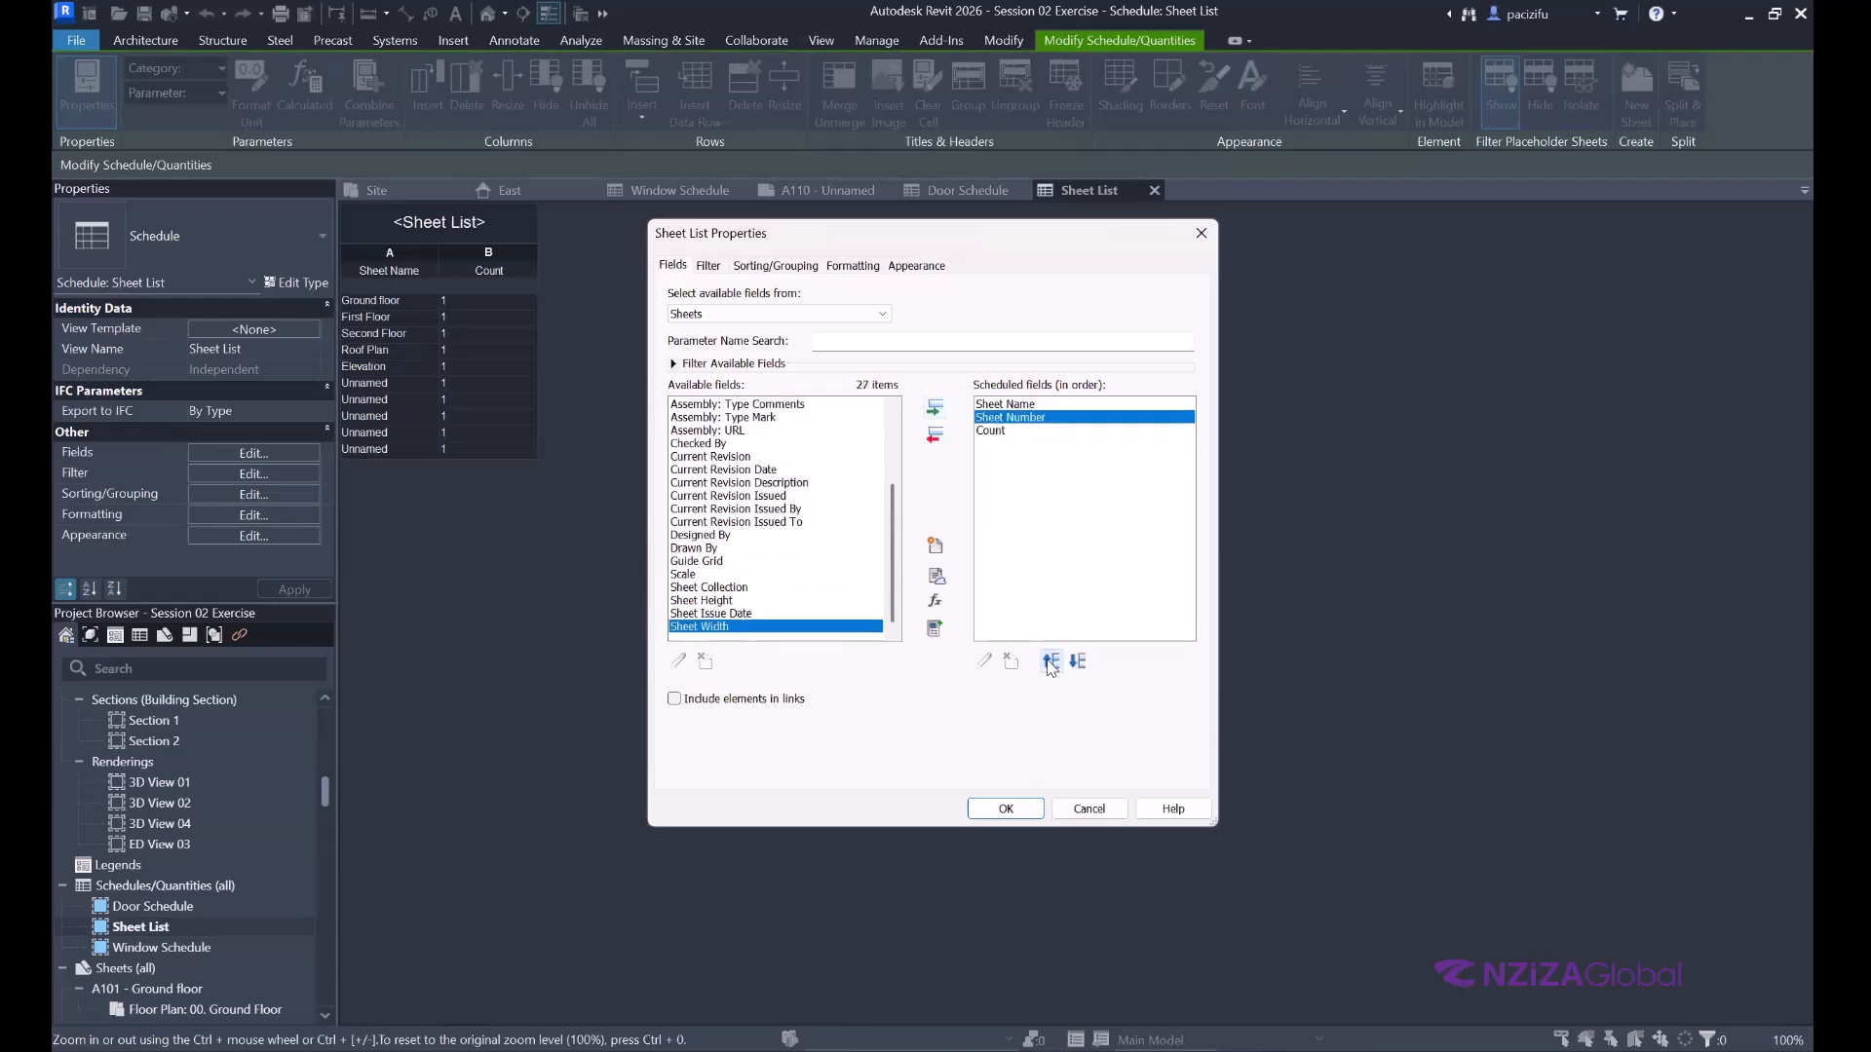
left_click(1050, 661)
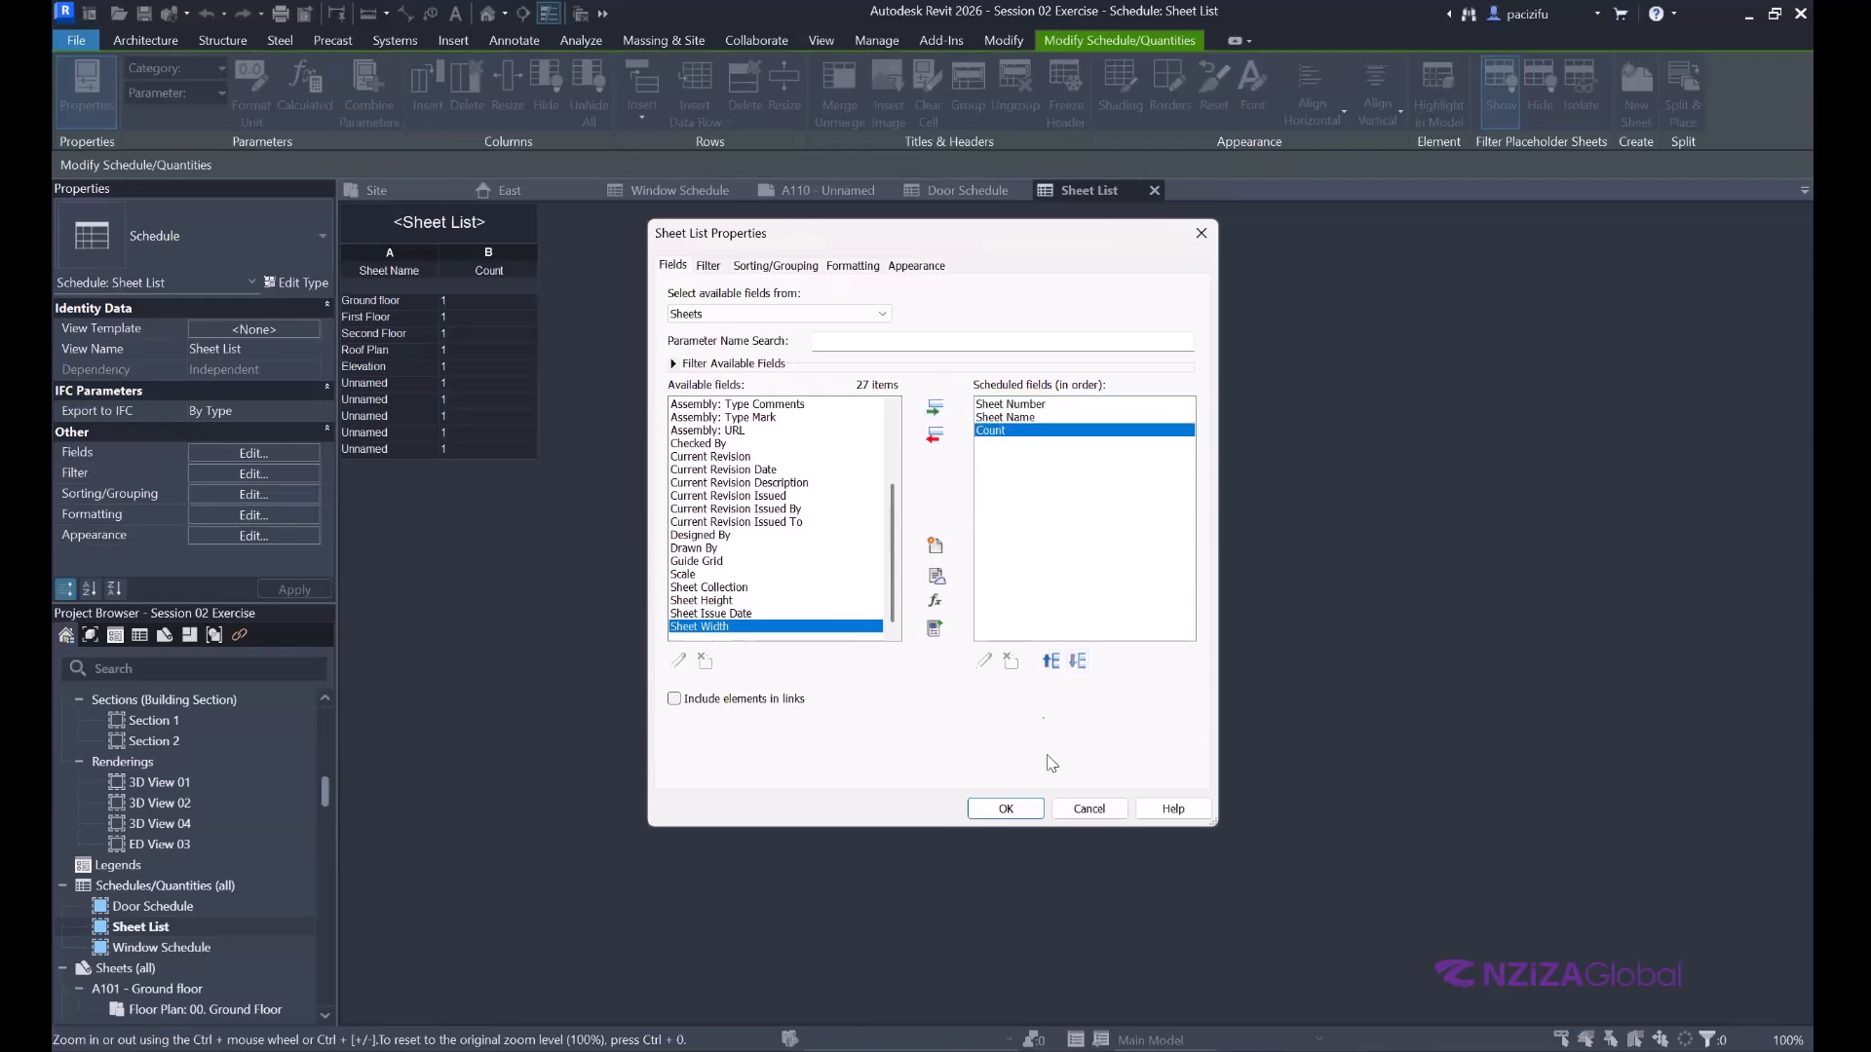
left_click(1015, 809)
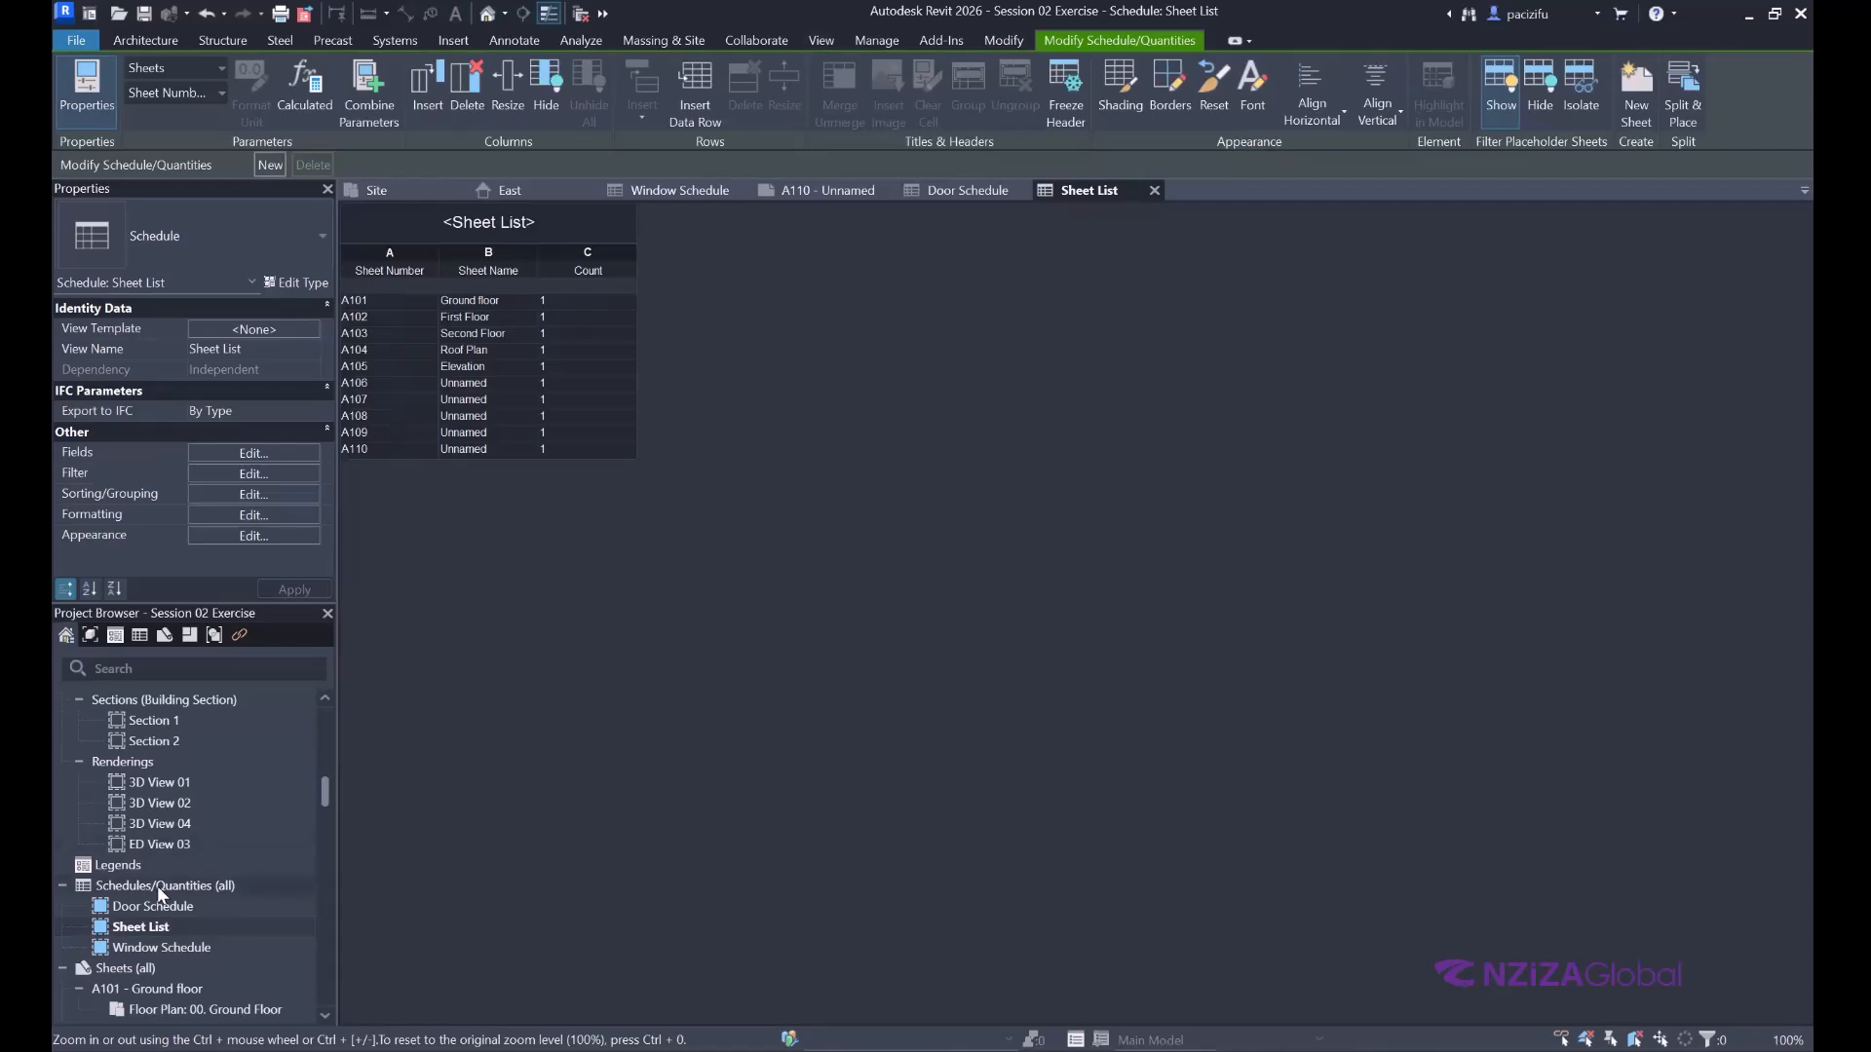
Switch back to sheet A110 with the three placed schedules.
scroll(175, 882, "down", 8)
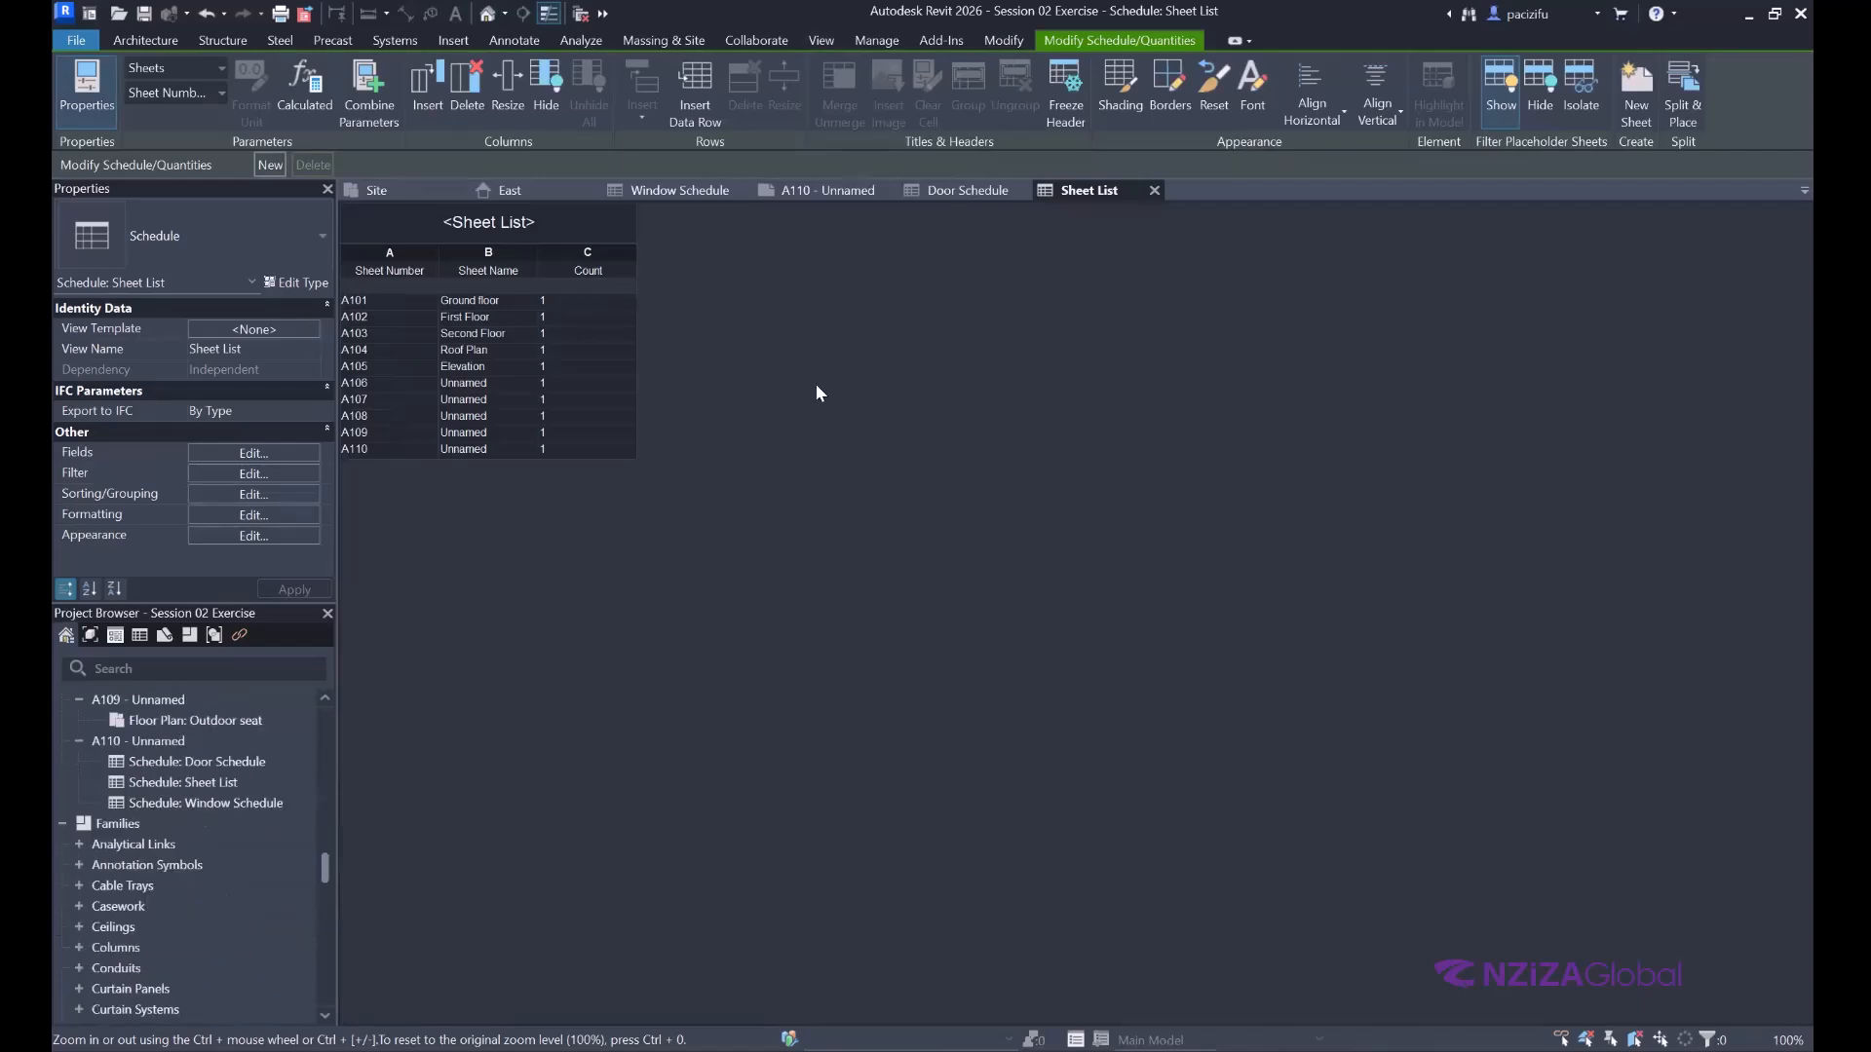
left_click(945, 187)
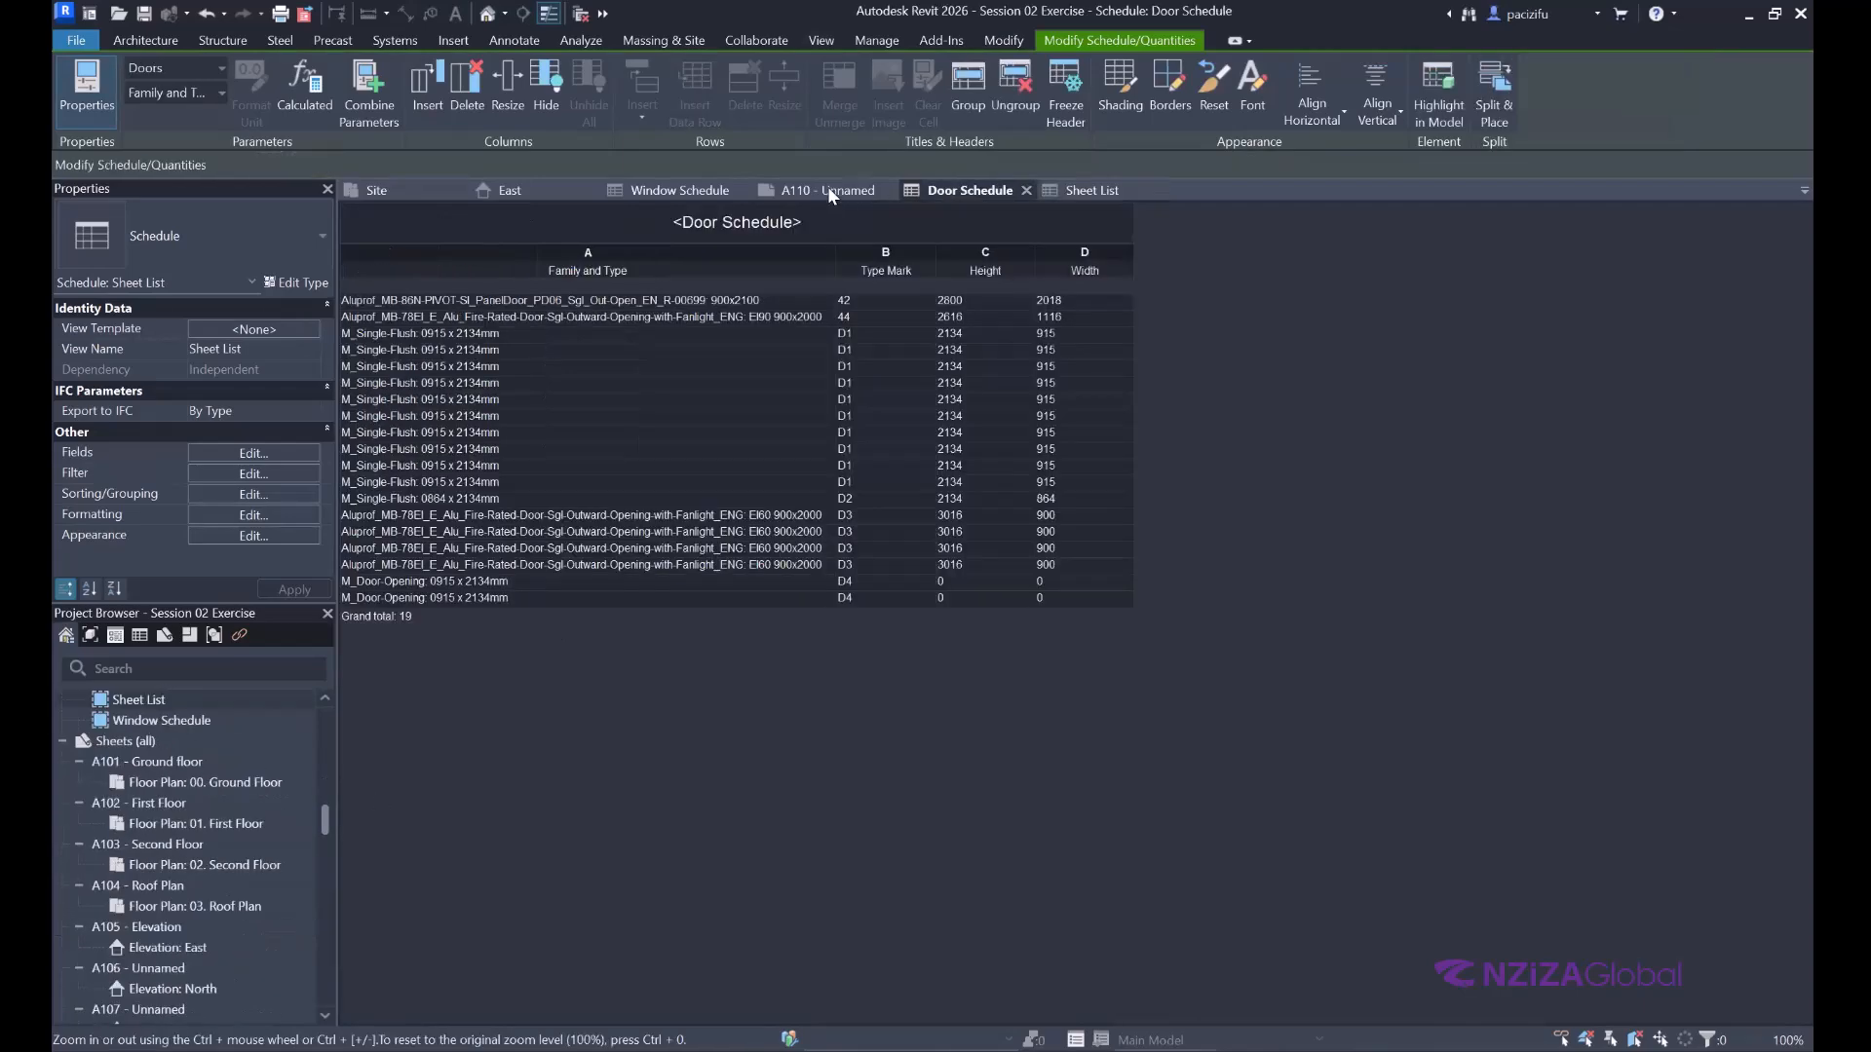
left_click(827, 187)
scroll(739, 493, "down", 5)
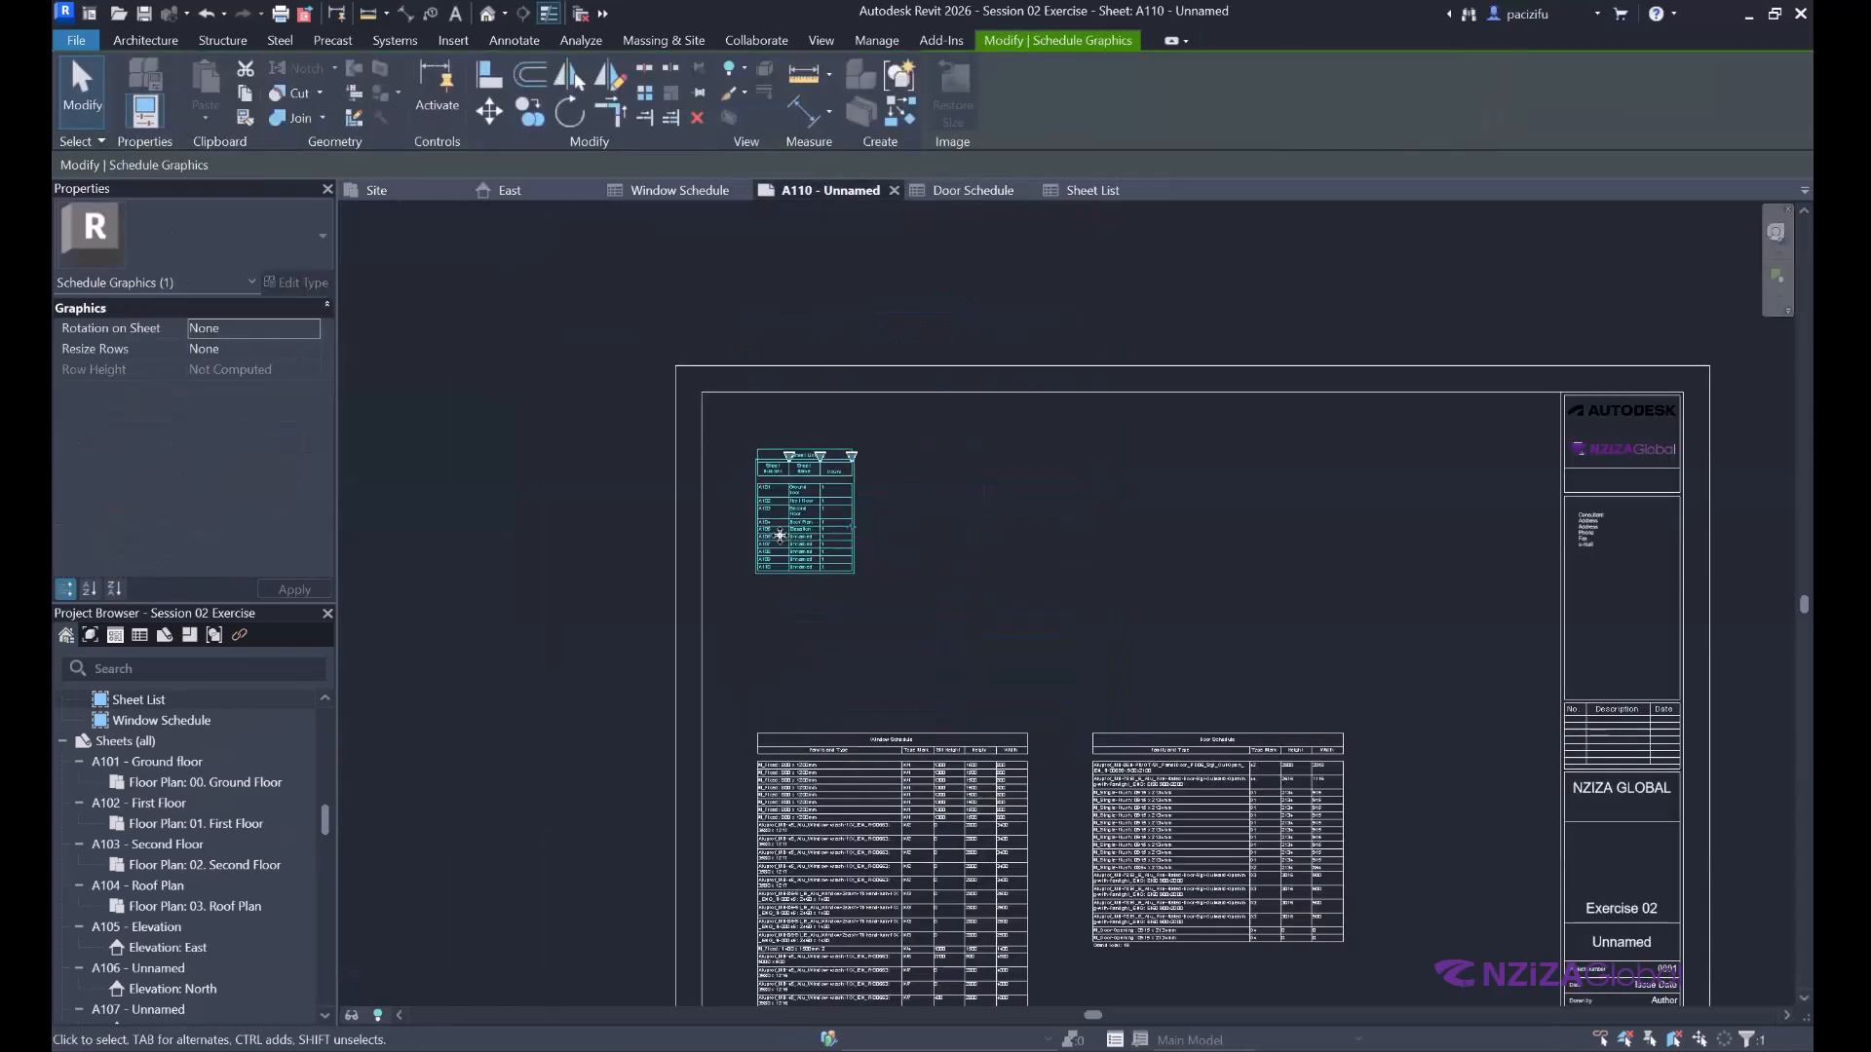
Move the Sheet List down so it sits just above the Window Schedule.
scroll(787, 451, "up", 4)
scroll(787, 451, "down", 2)
left_click_drag(801, 507, 801, 716)
left_click(780, 376)
scroll(844, 687, "down", 2)
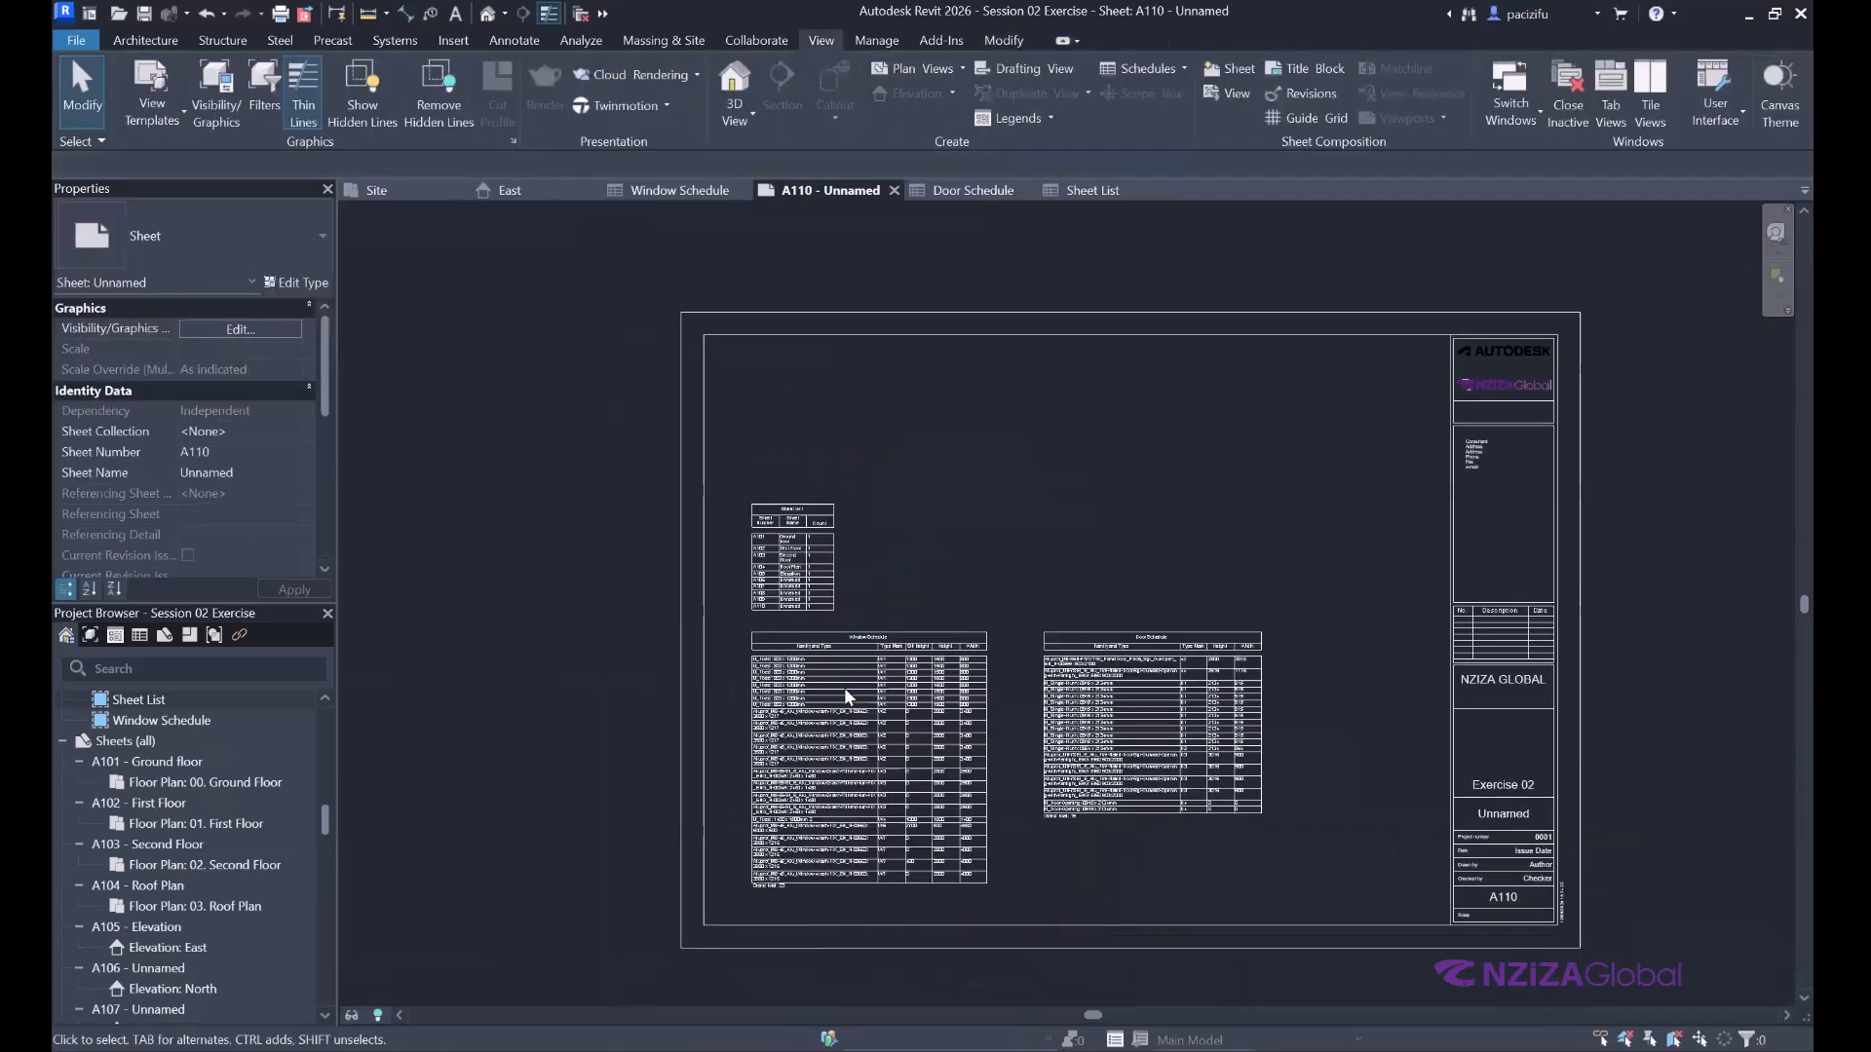
Move the Sheet List up near the sheet's top border, left-aligned with the Window Schedule.
scroll(816, 493, "up", 1)
left_click(784, 476)
left_click_drag(774, 347, 789, 302)
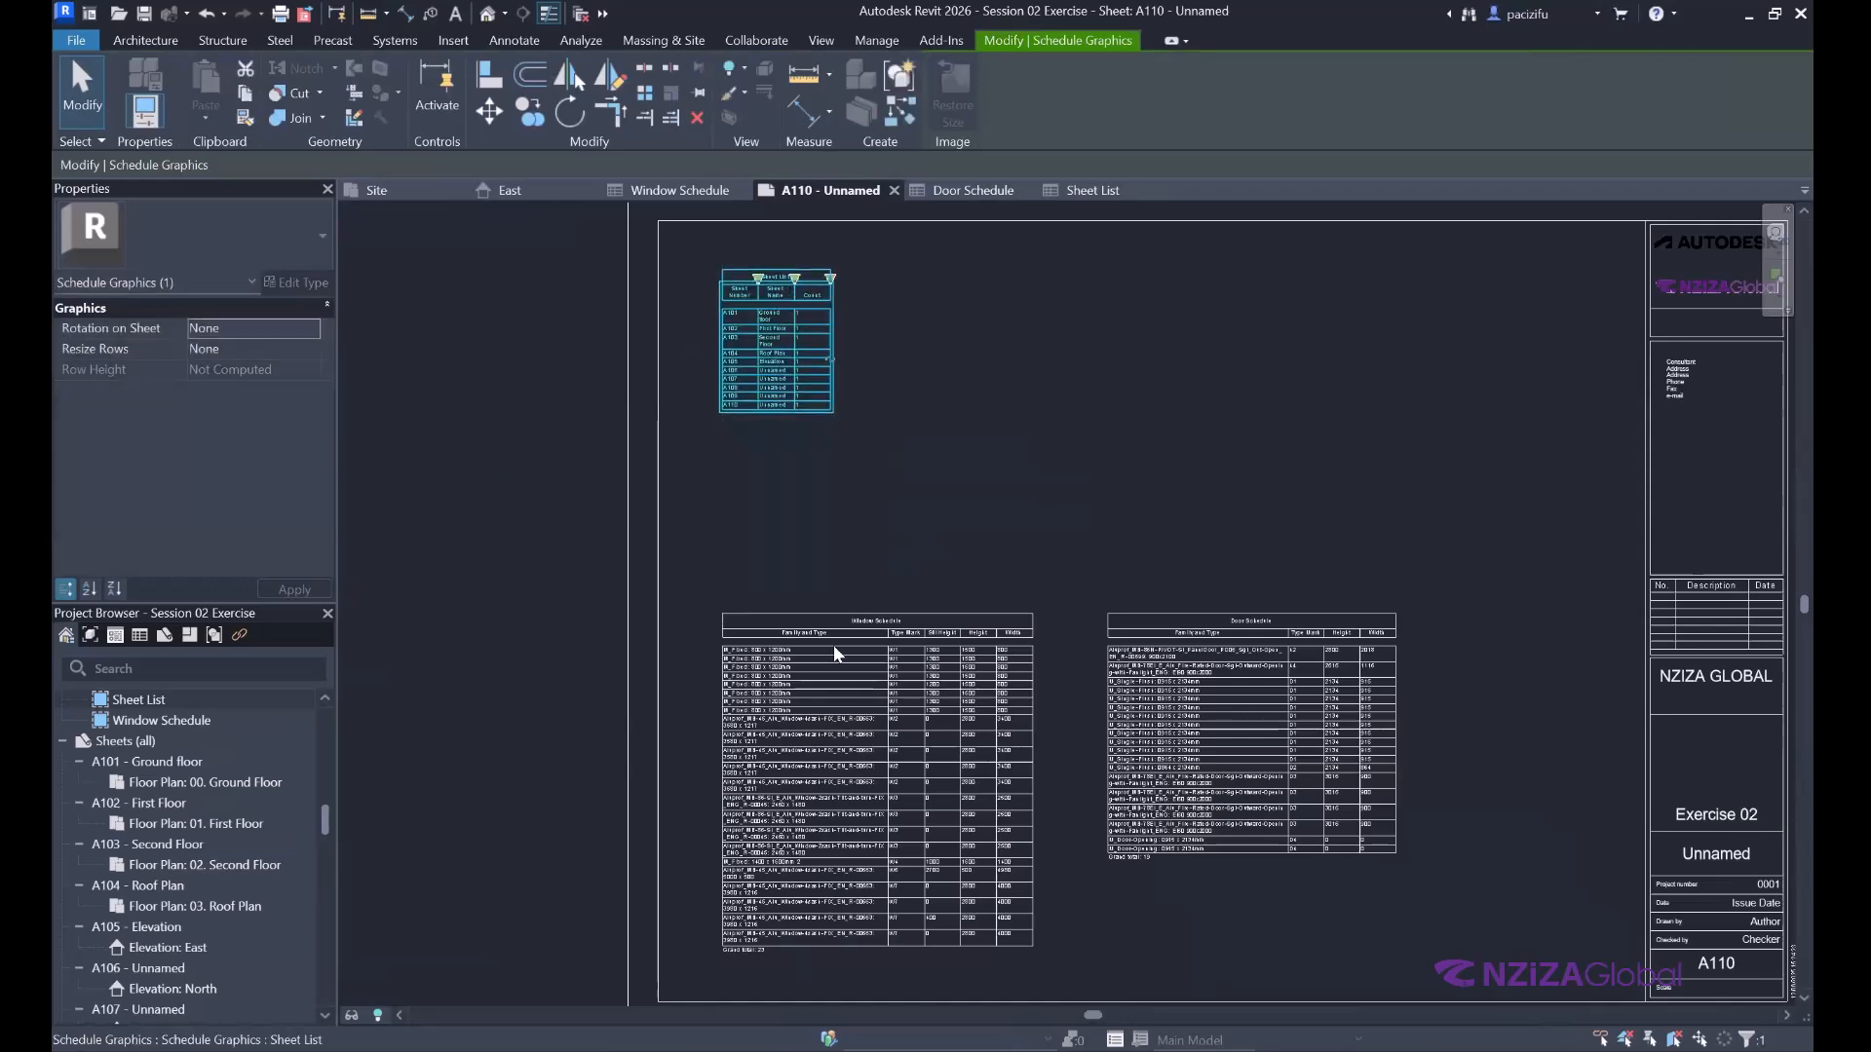
Move the Window Schedule up just beneath the Sheet List and the Door Schedule up level with it.
left_click_drag(812, 639, 820, 458)
left_click_drag(1172, 657, 1115, 532)
left_click(1020, 360)
scroll(914, 446, "up", 4)
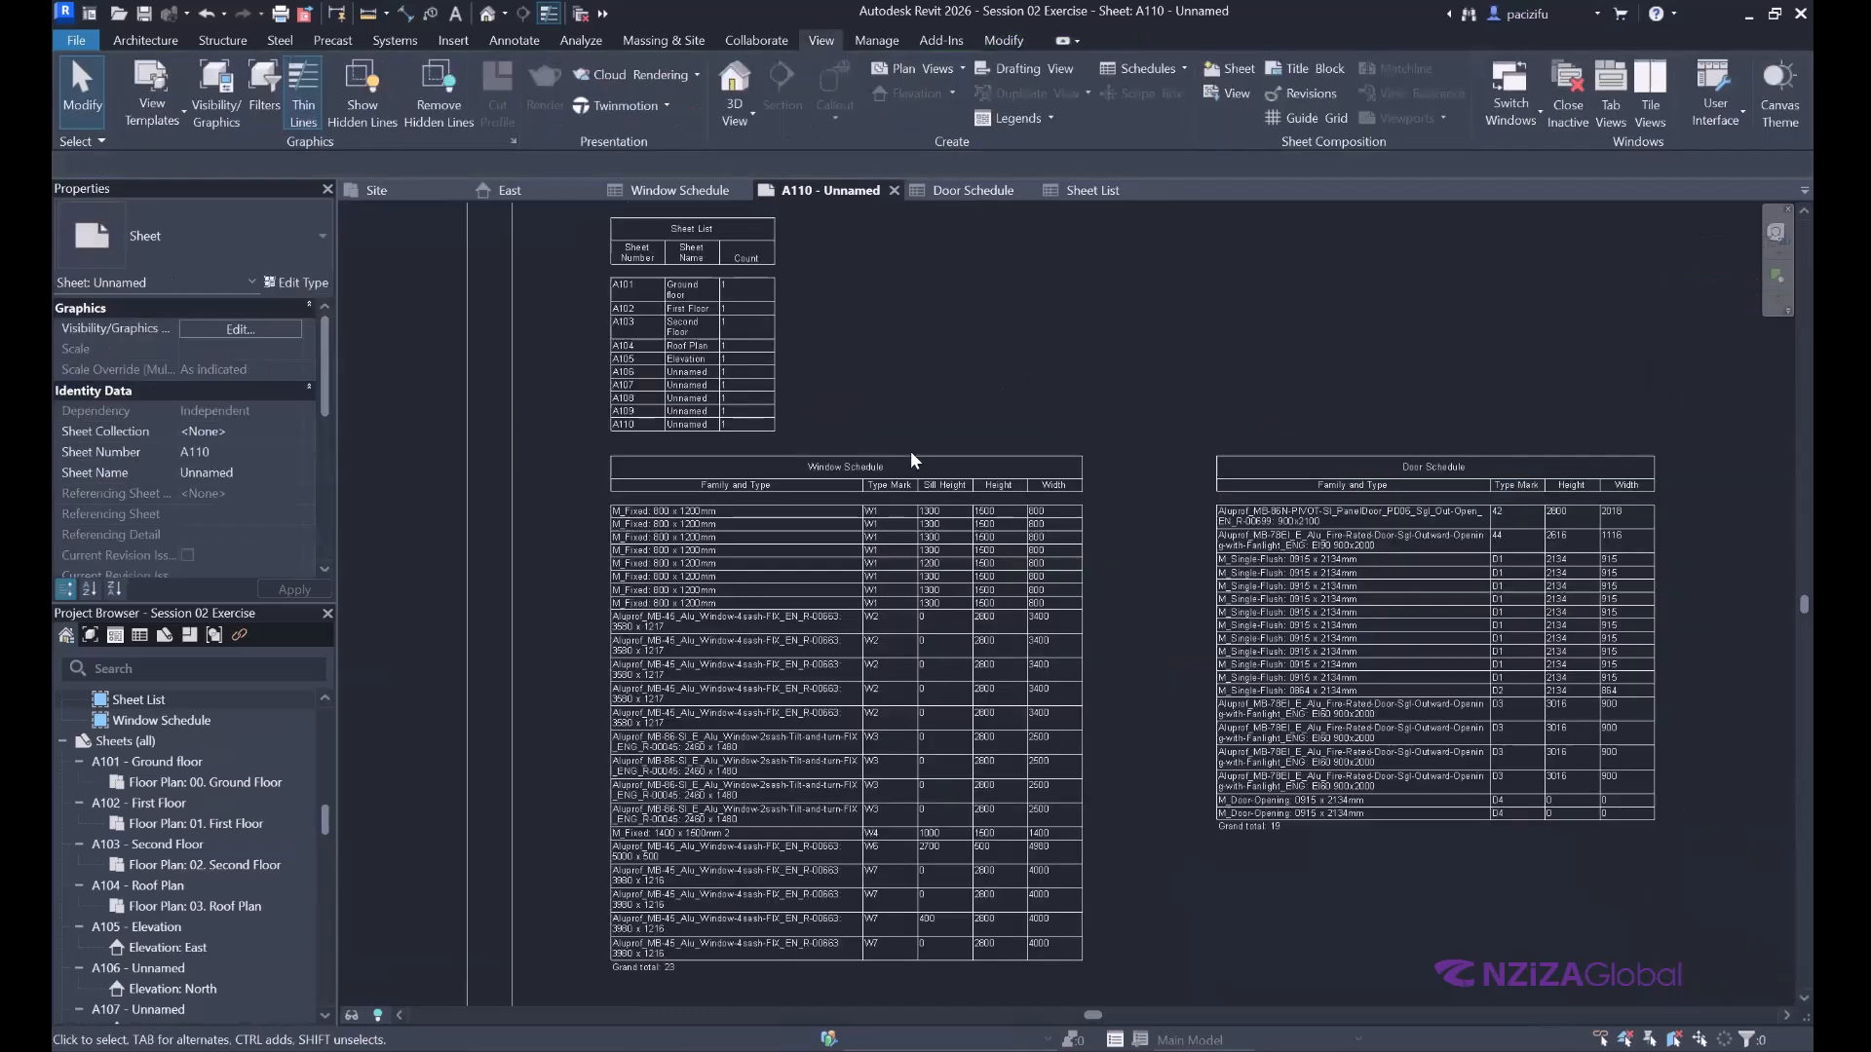
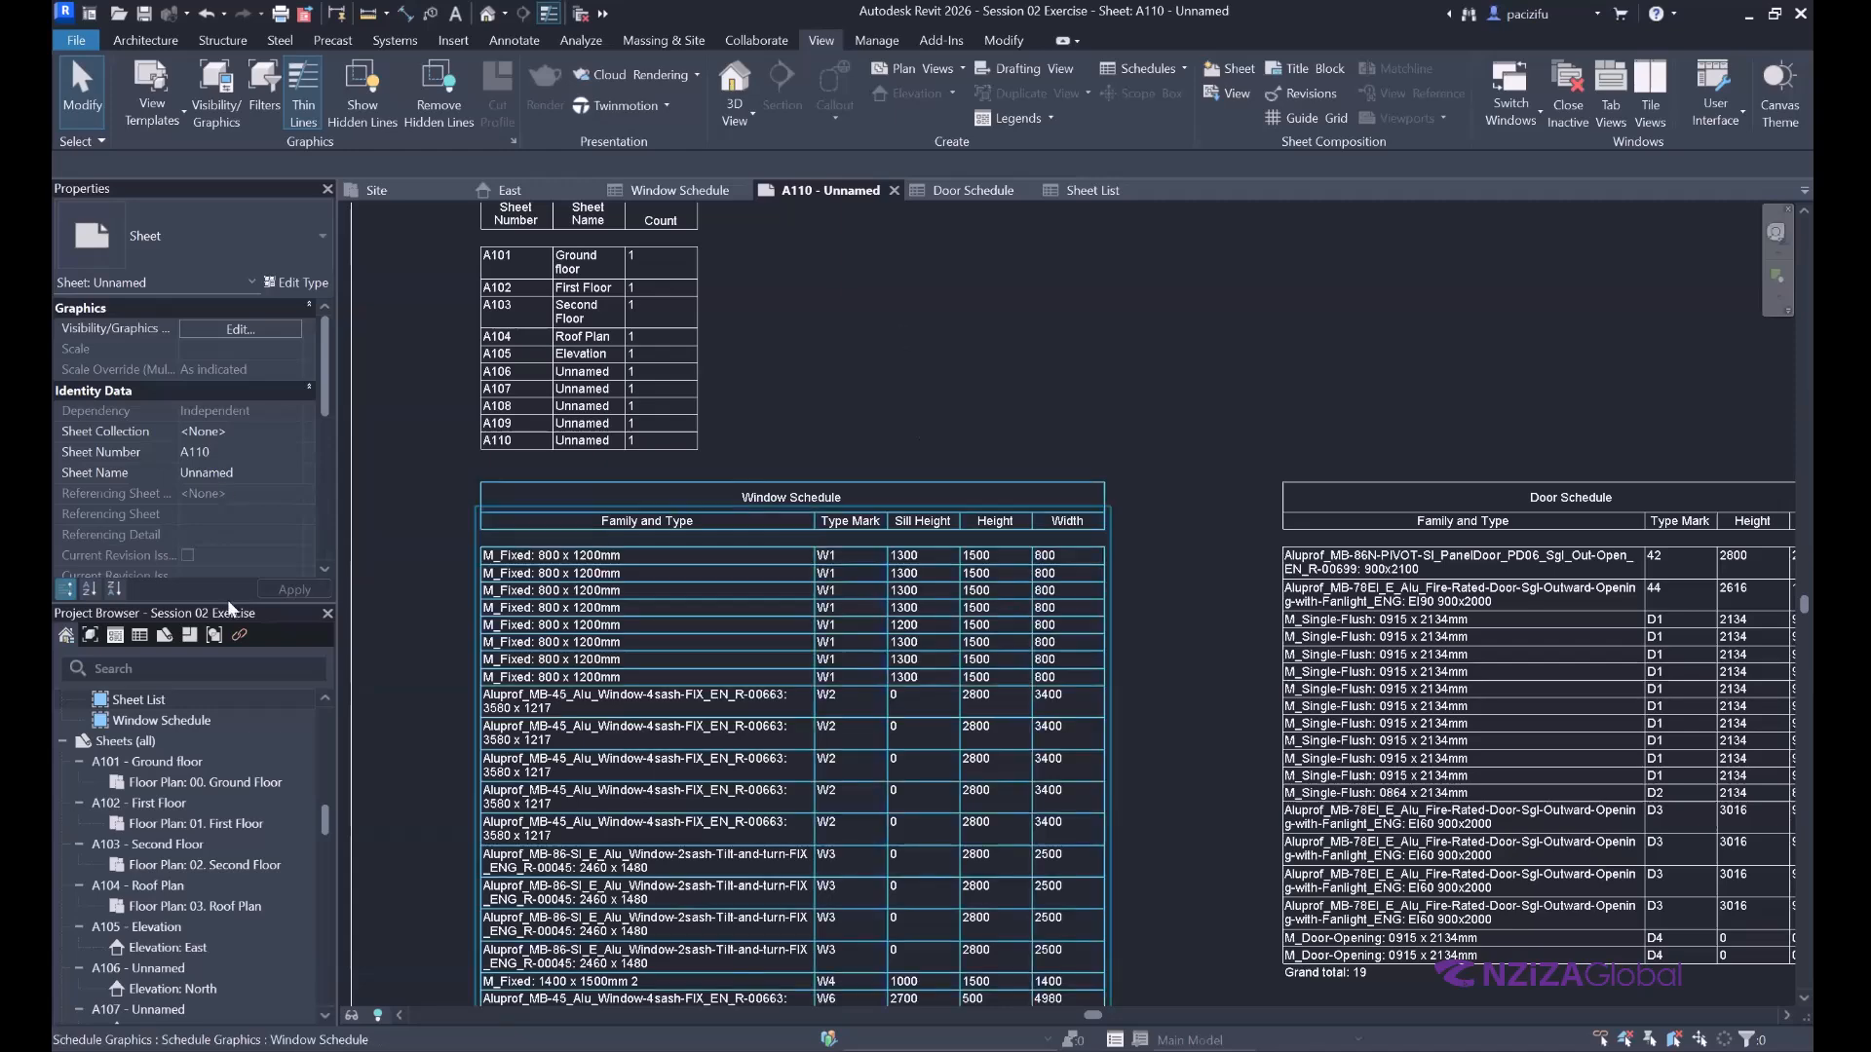
Open the Window Schedule view from the project's schedules.
scroll(176, 916, "up", 2)
scroll(176, 916, "up", 3)
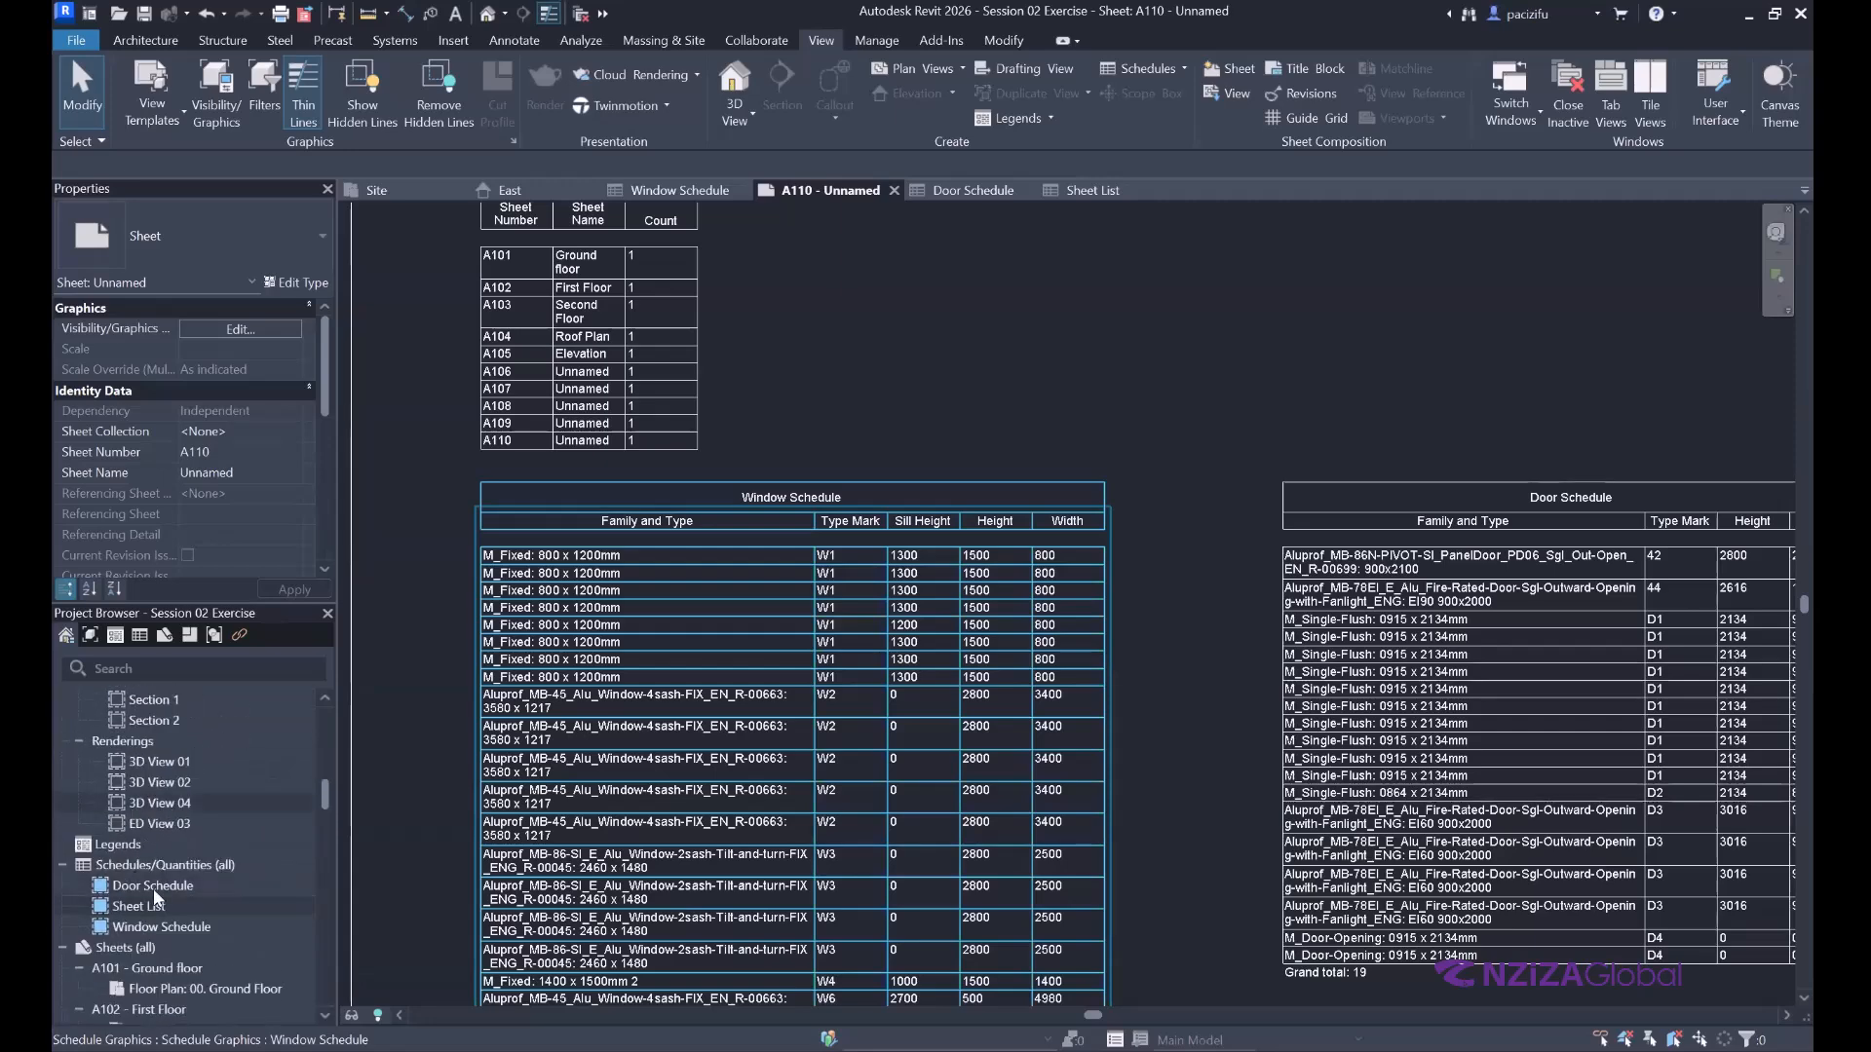
left_click(146, 886)
double_click(156, 927)
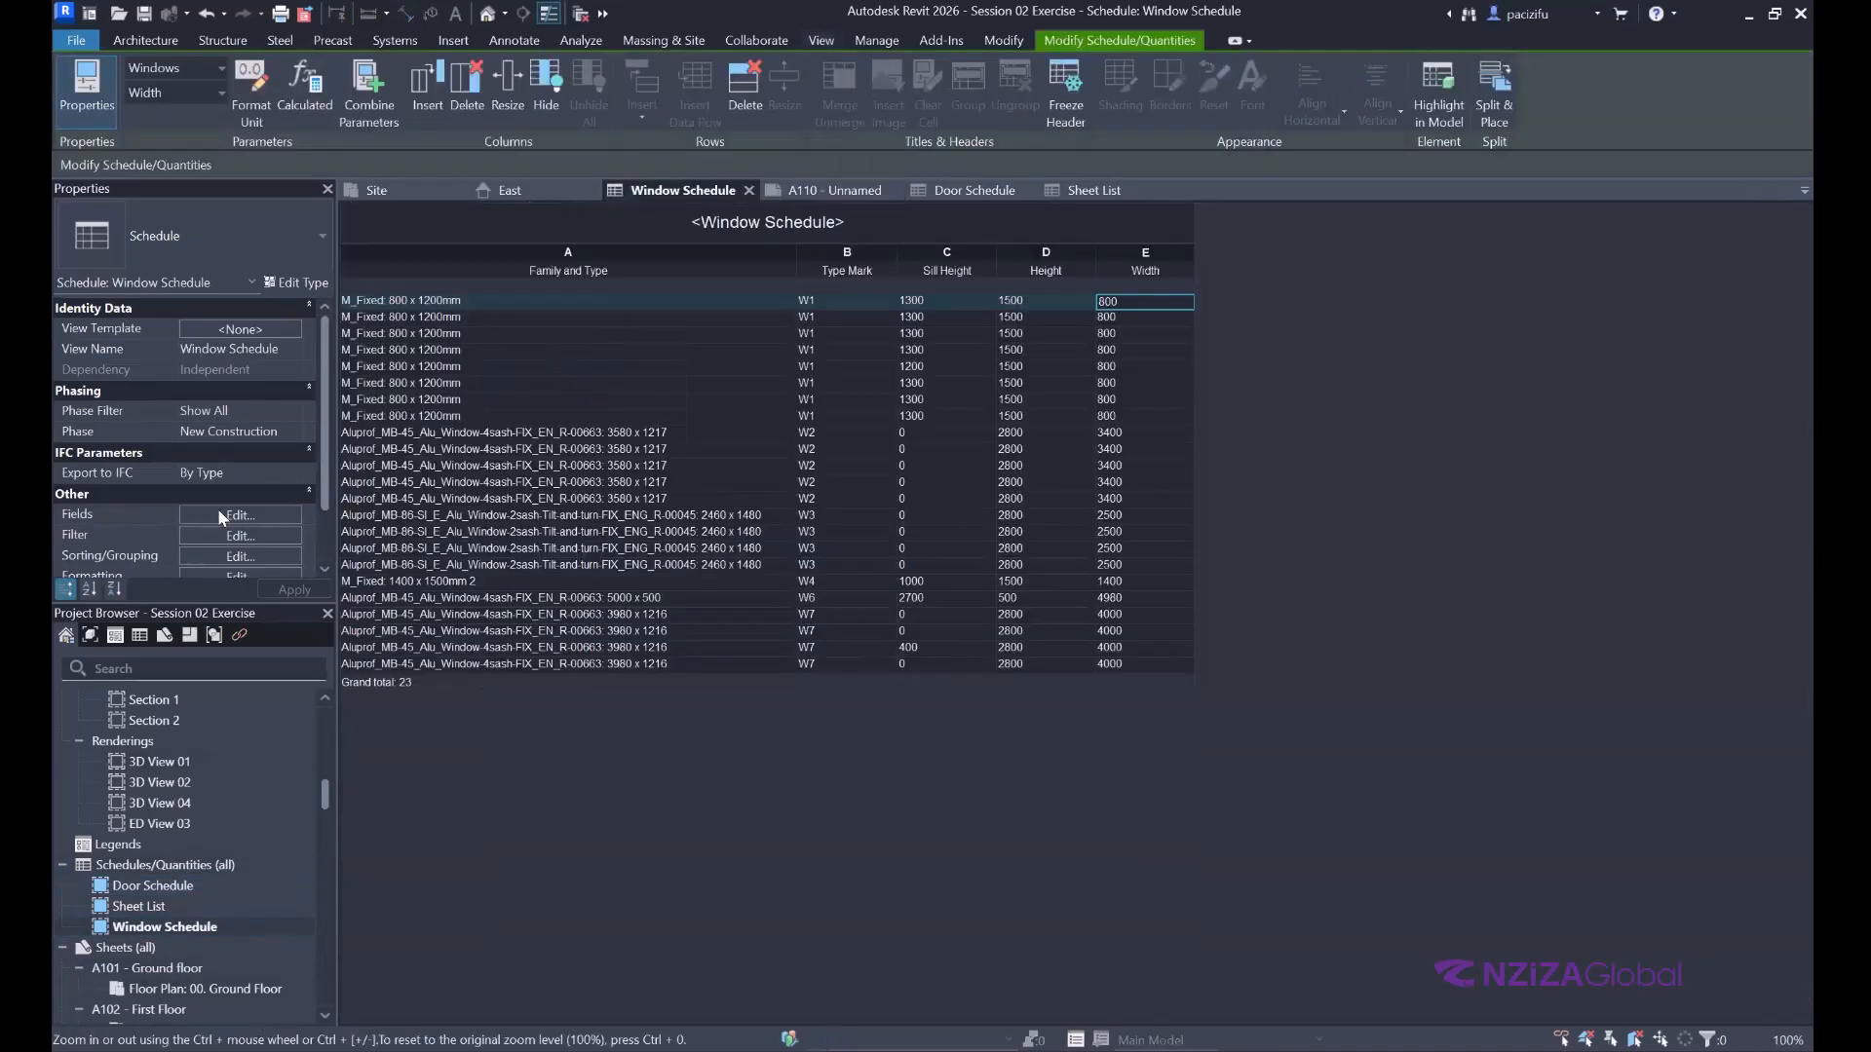
Try filtering the Window Schedule by Type Mark equals, leaving the comparison value empty.
scroll(218, 509, "down", 1)
left_click(207, 492)
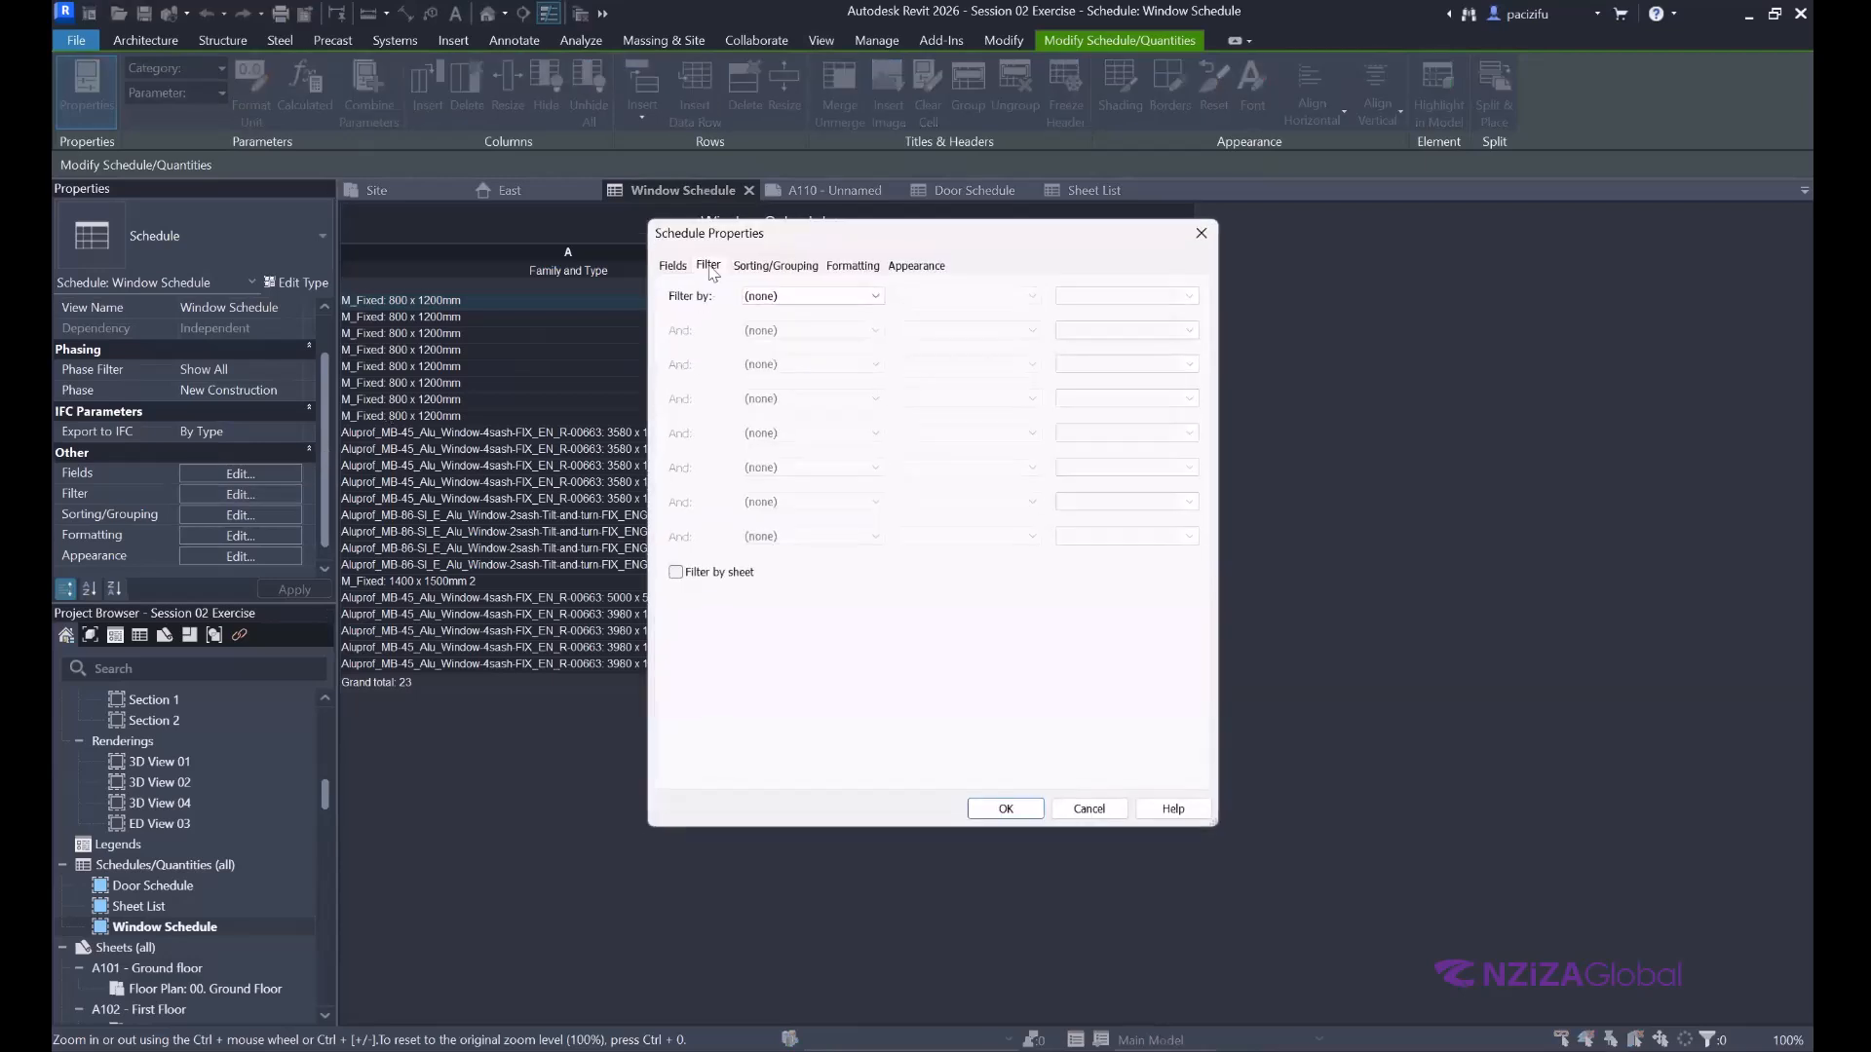
left_click(813, 302)
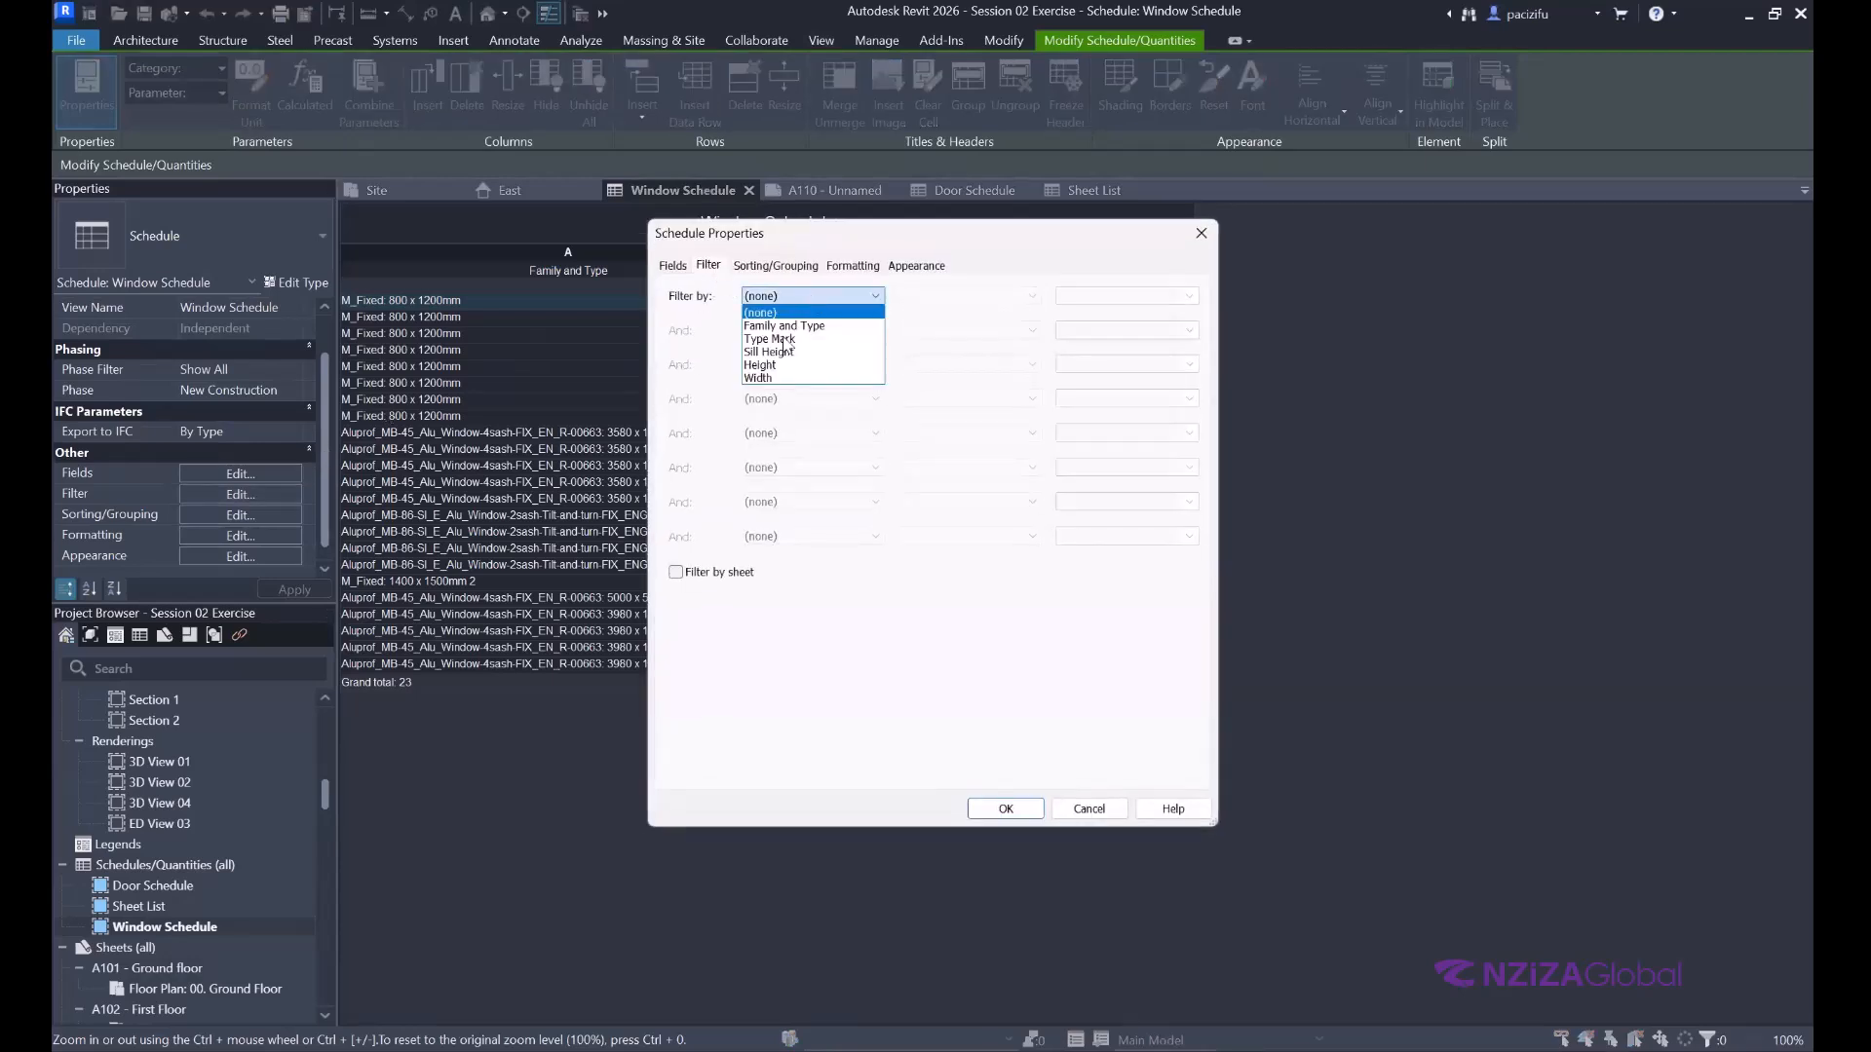
left_click(785, 339)
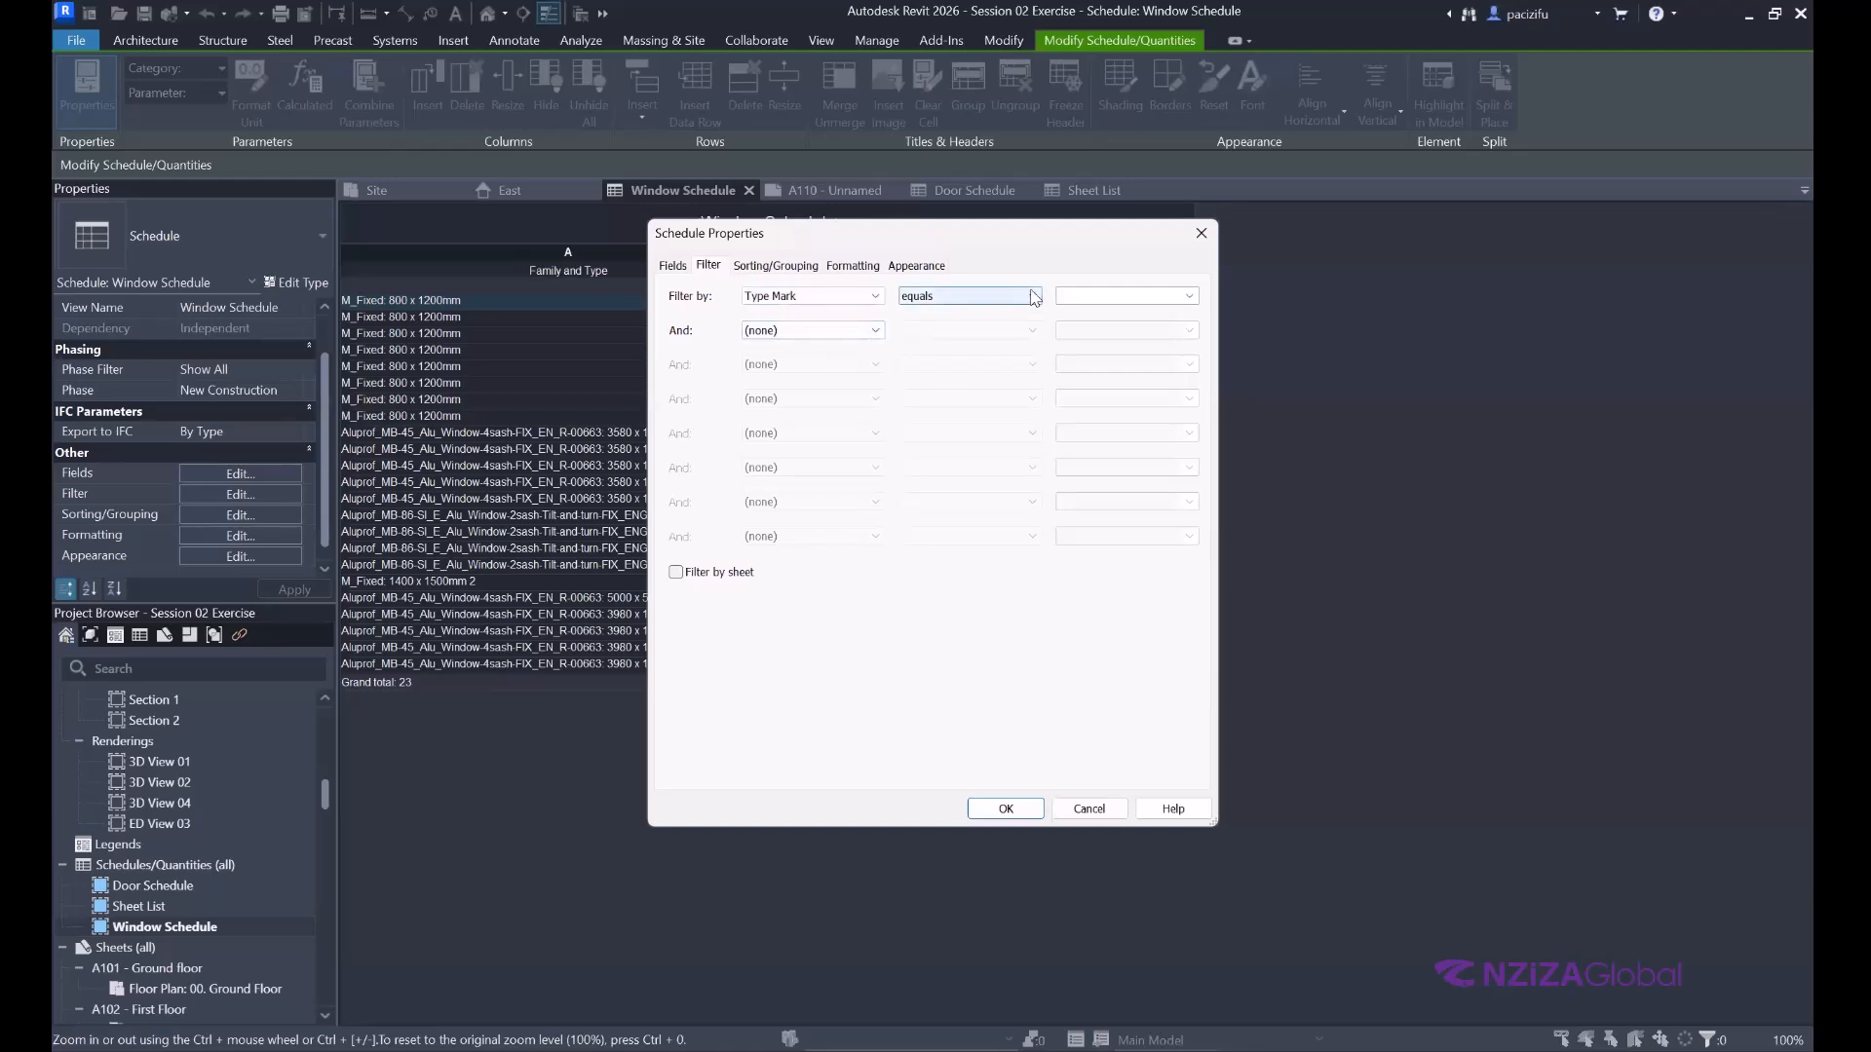
left_click(1034, 296)
left_click(1035, 296)
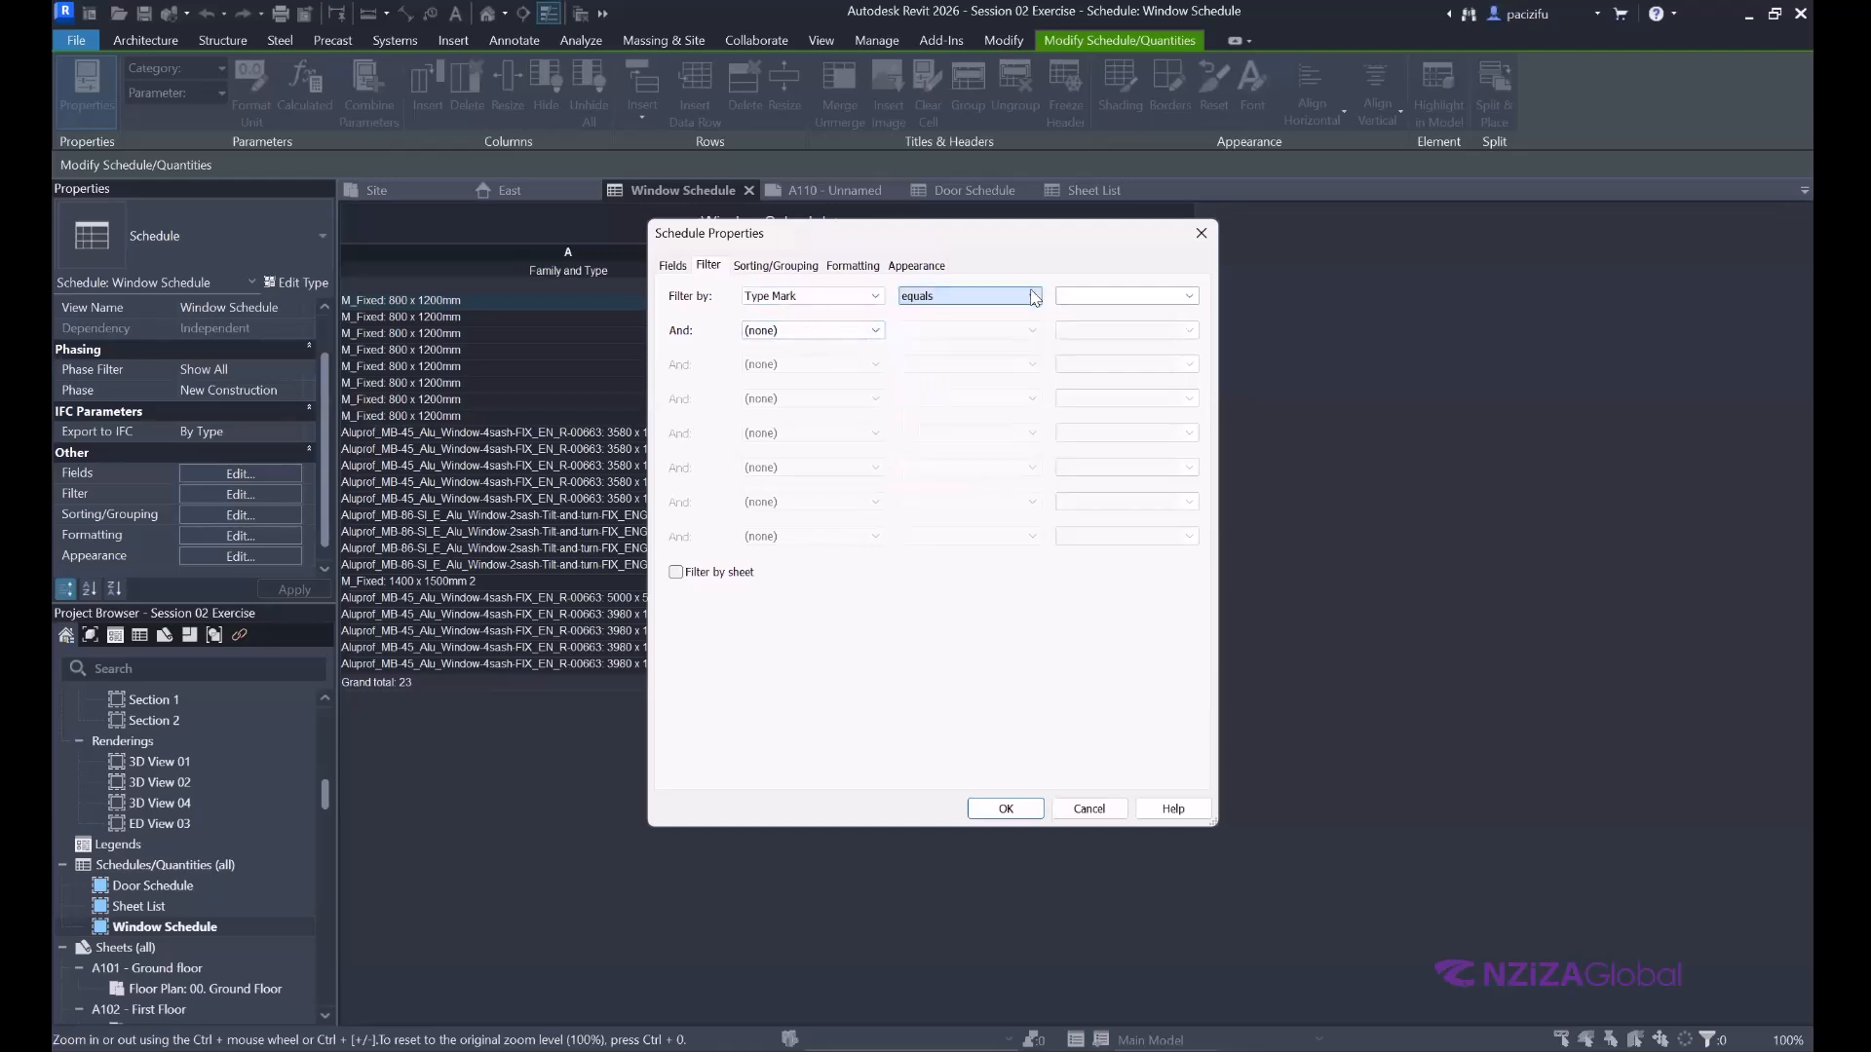
left_click(1055, 296)
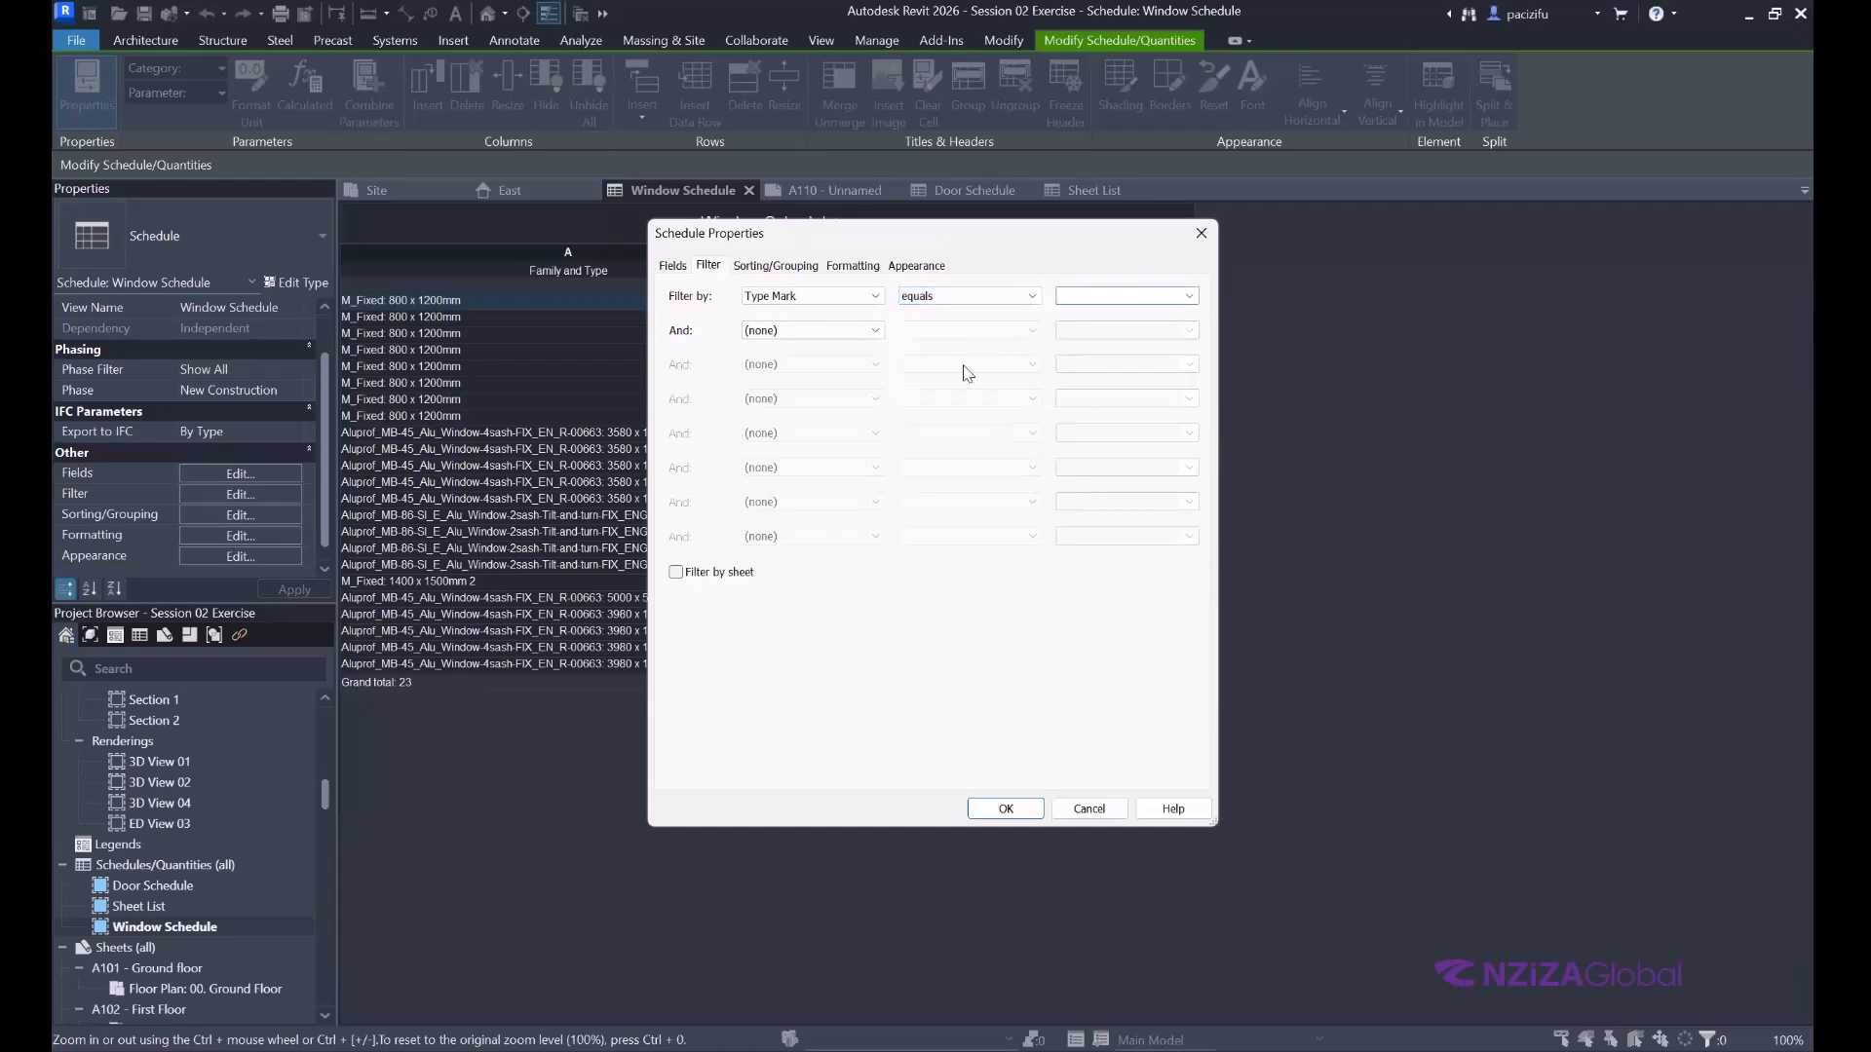
left_click(986, 808)
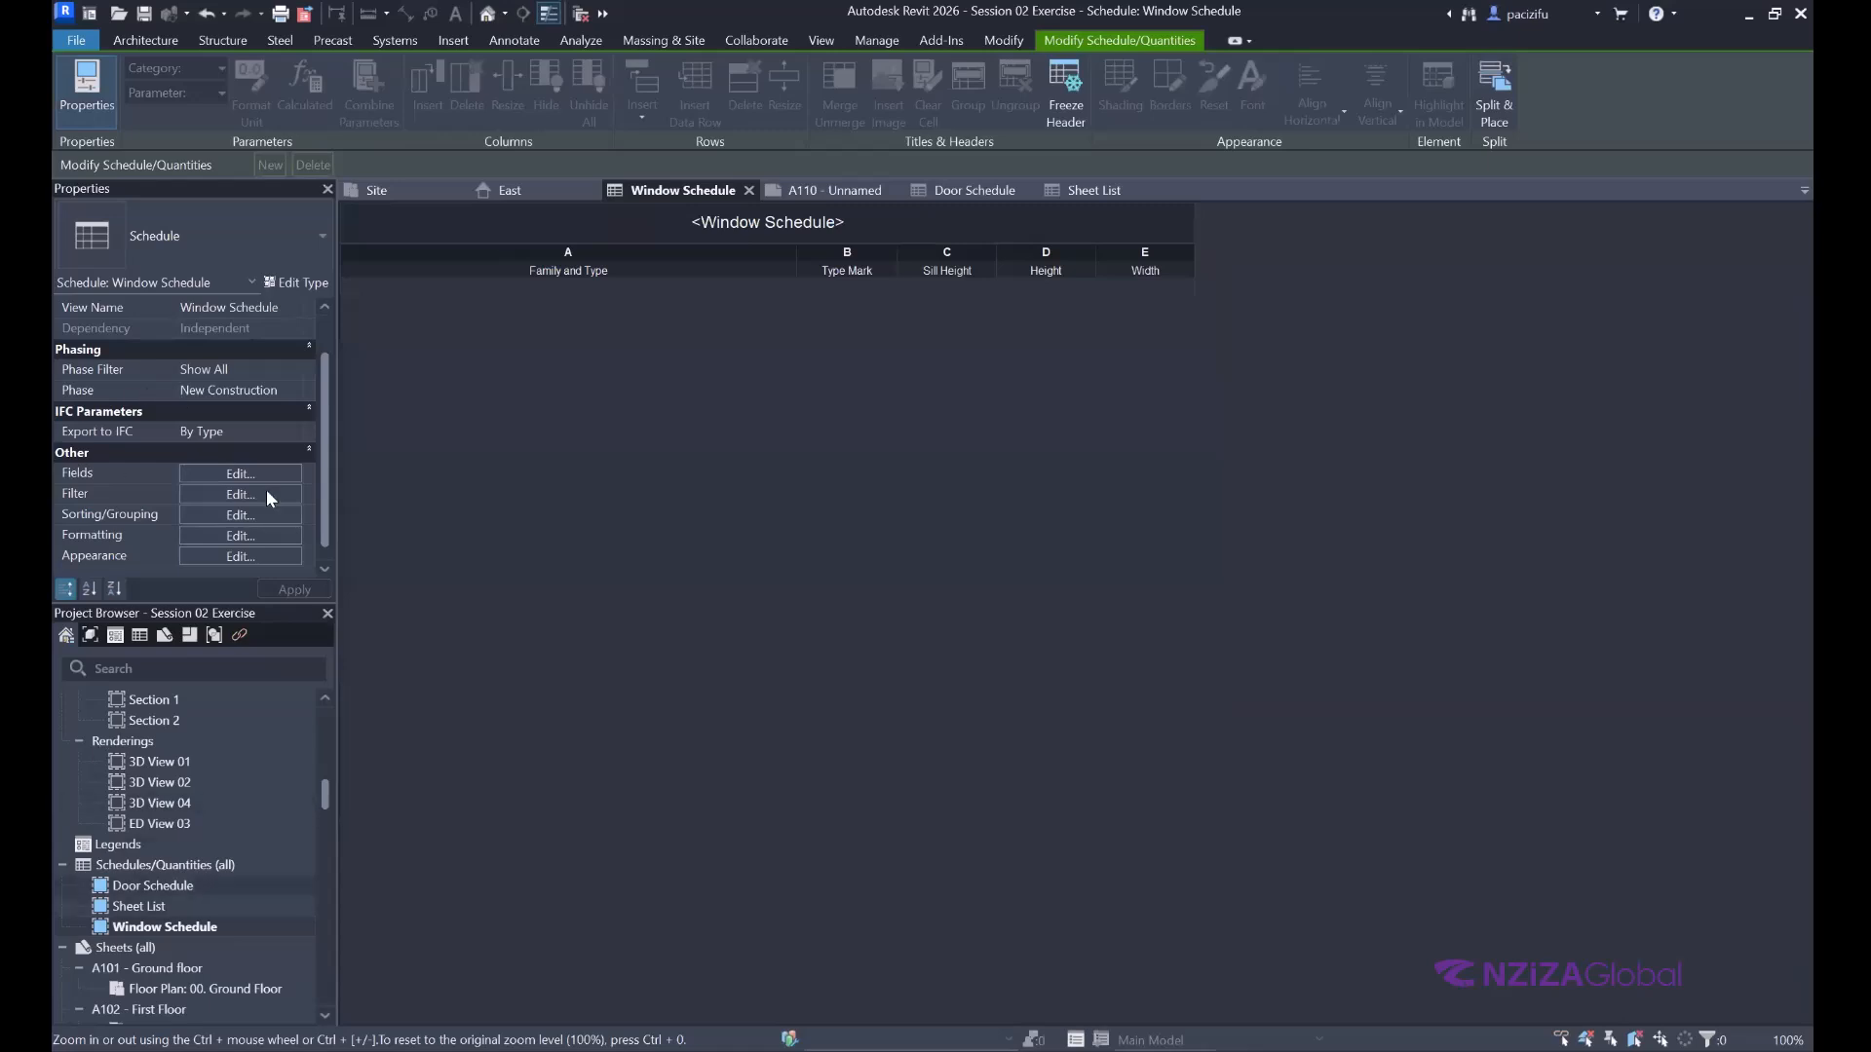
Filter the Window Schedule by Family and Type equals Aluprof_MB-45_Alu_Window-4sash-FIX_EN_R-00663: 3580 x 1217.
left_click(239, 474)
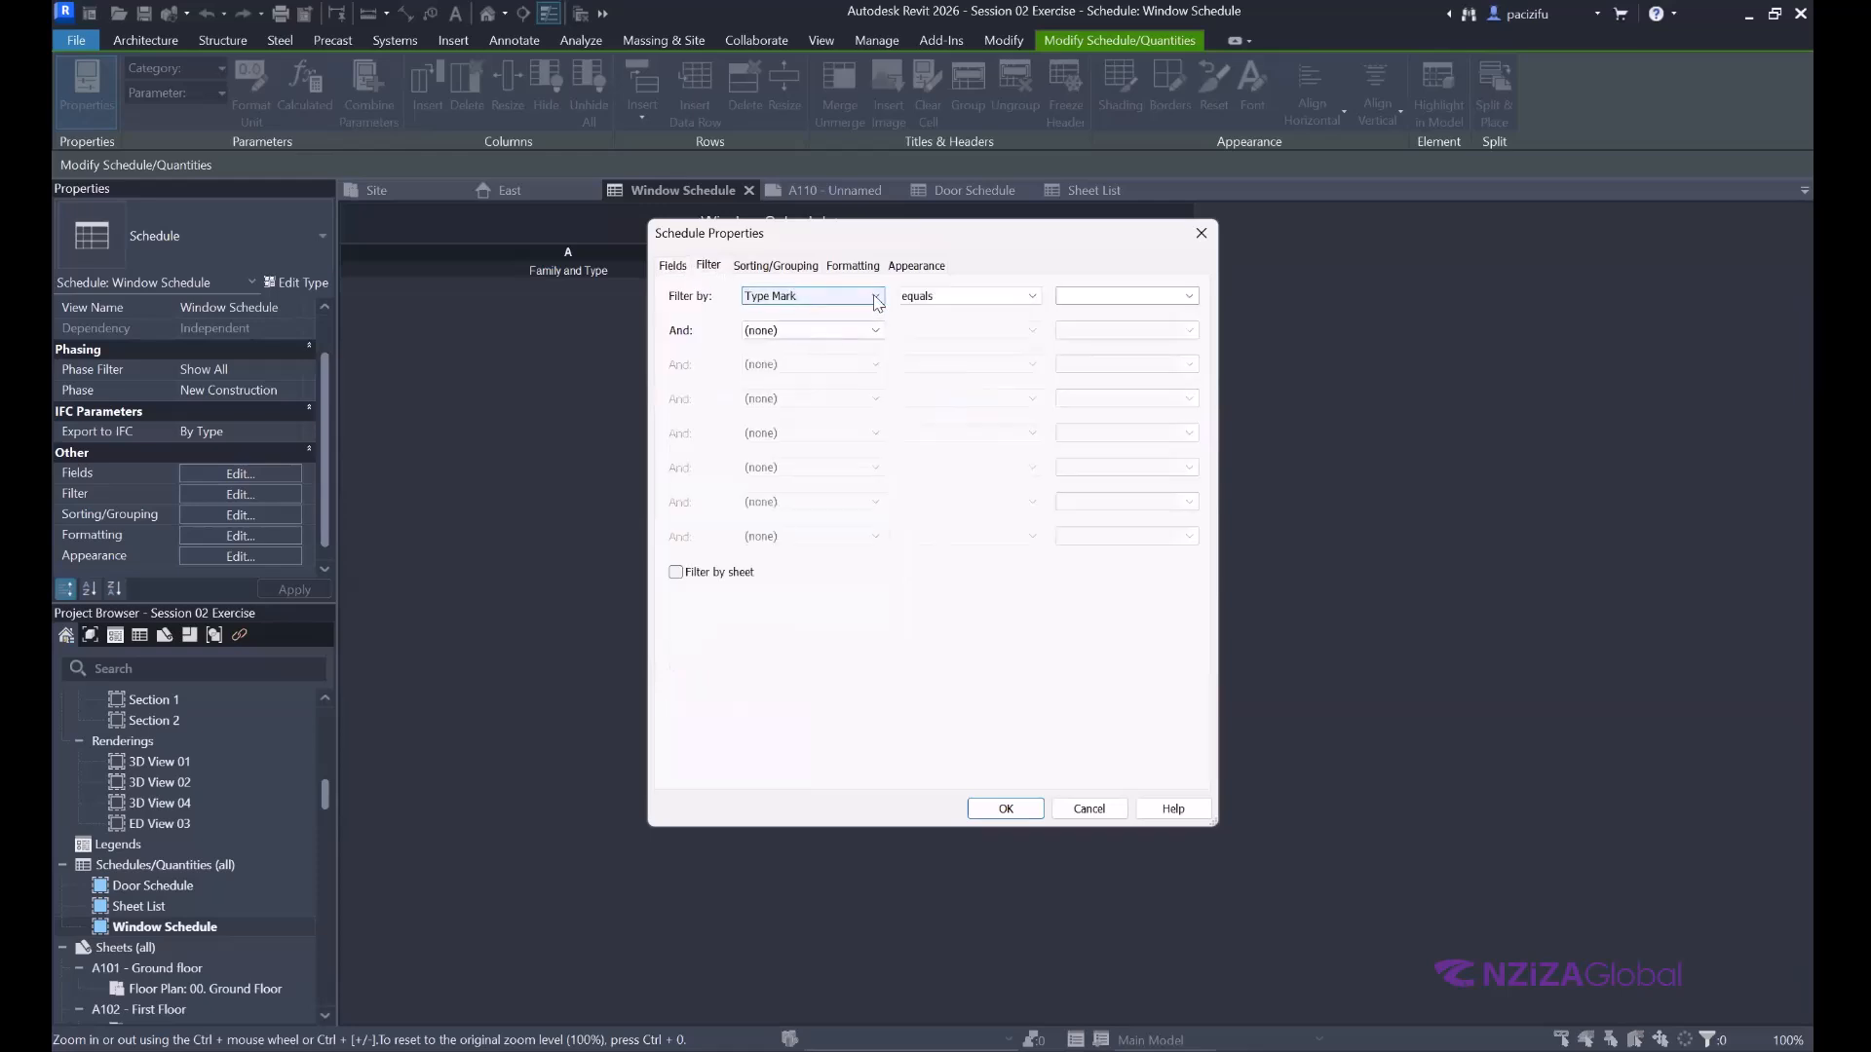
left_click(874, 297)
left_click(818, 325)
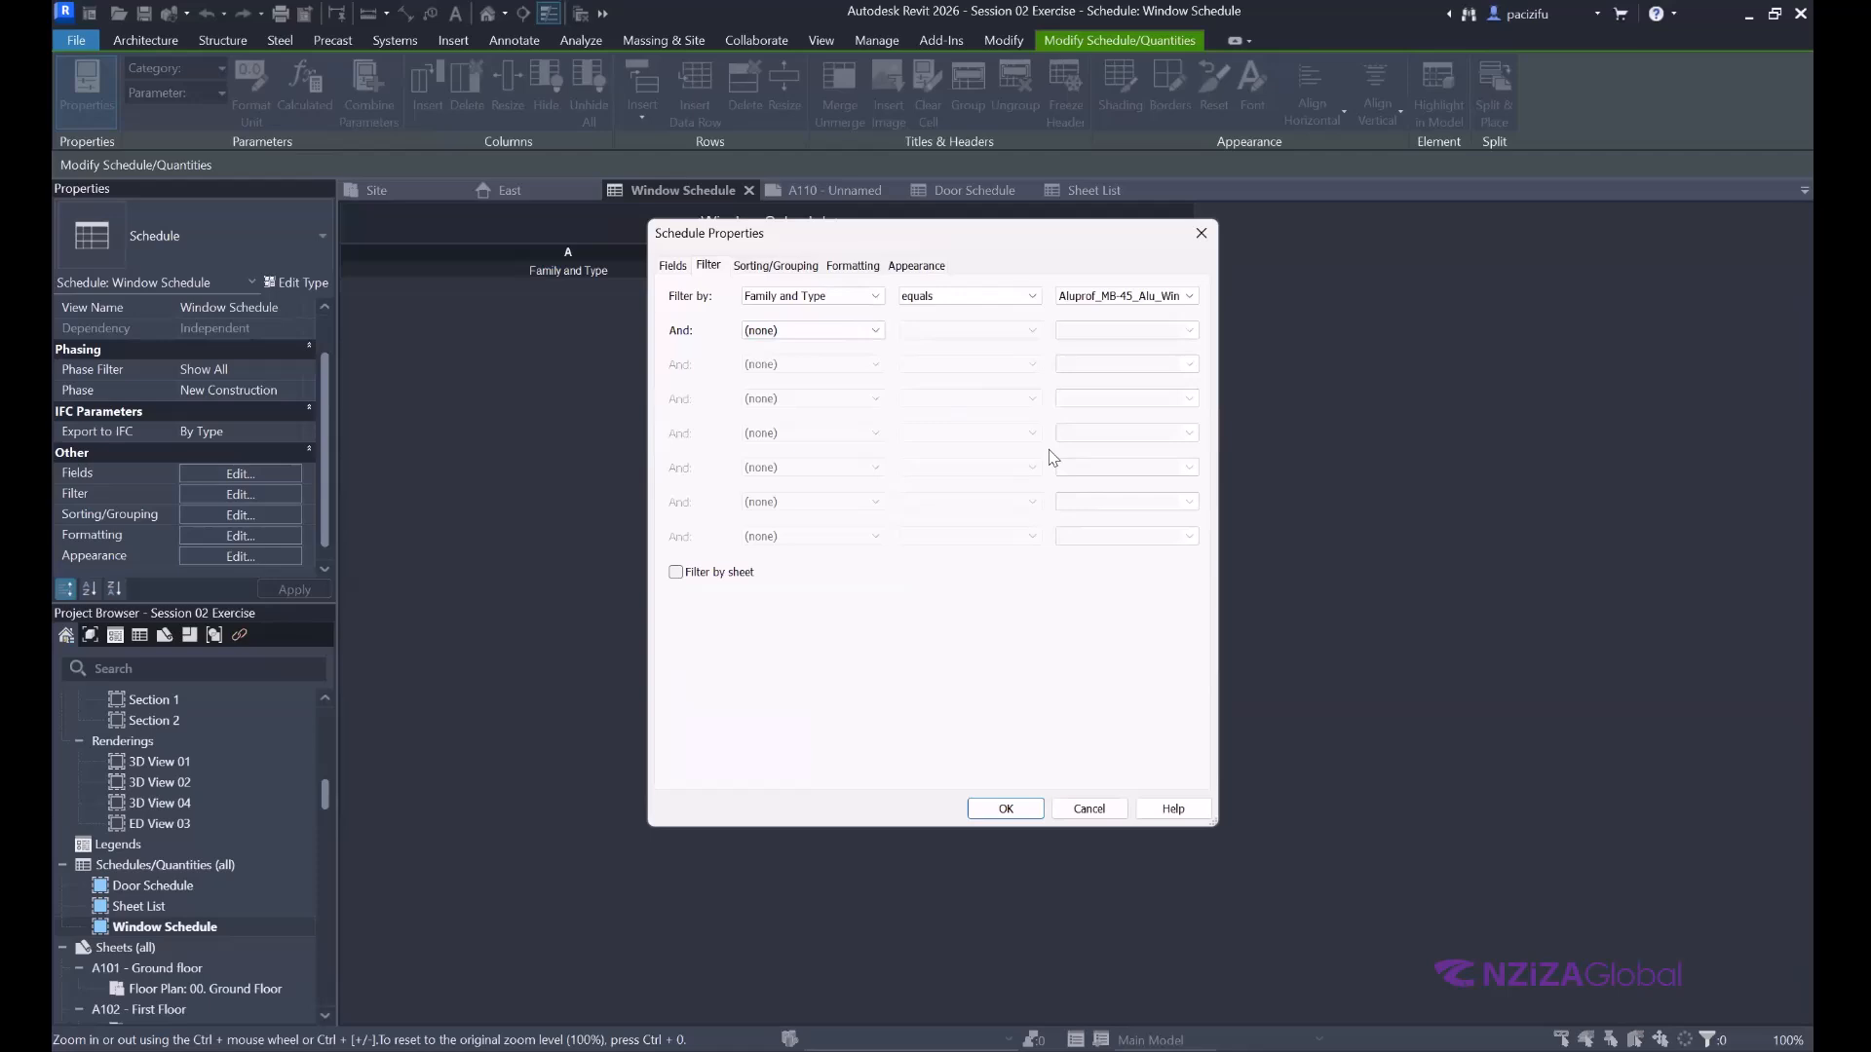
left_click(1189, 296)
left_click(1189, 297)
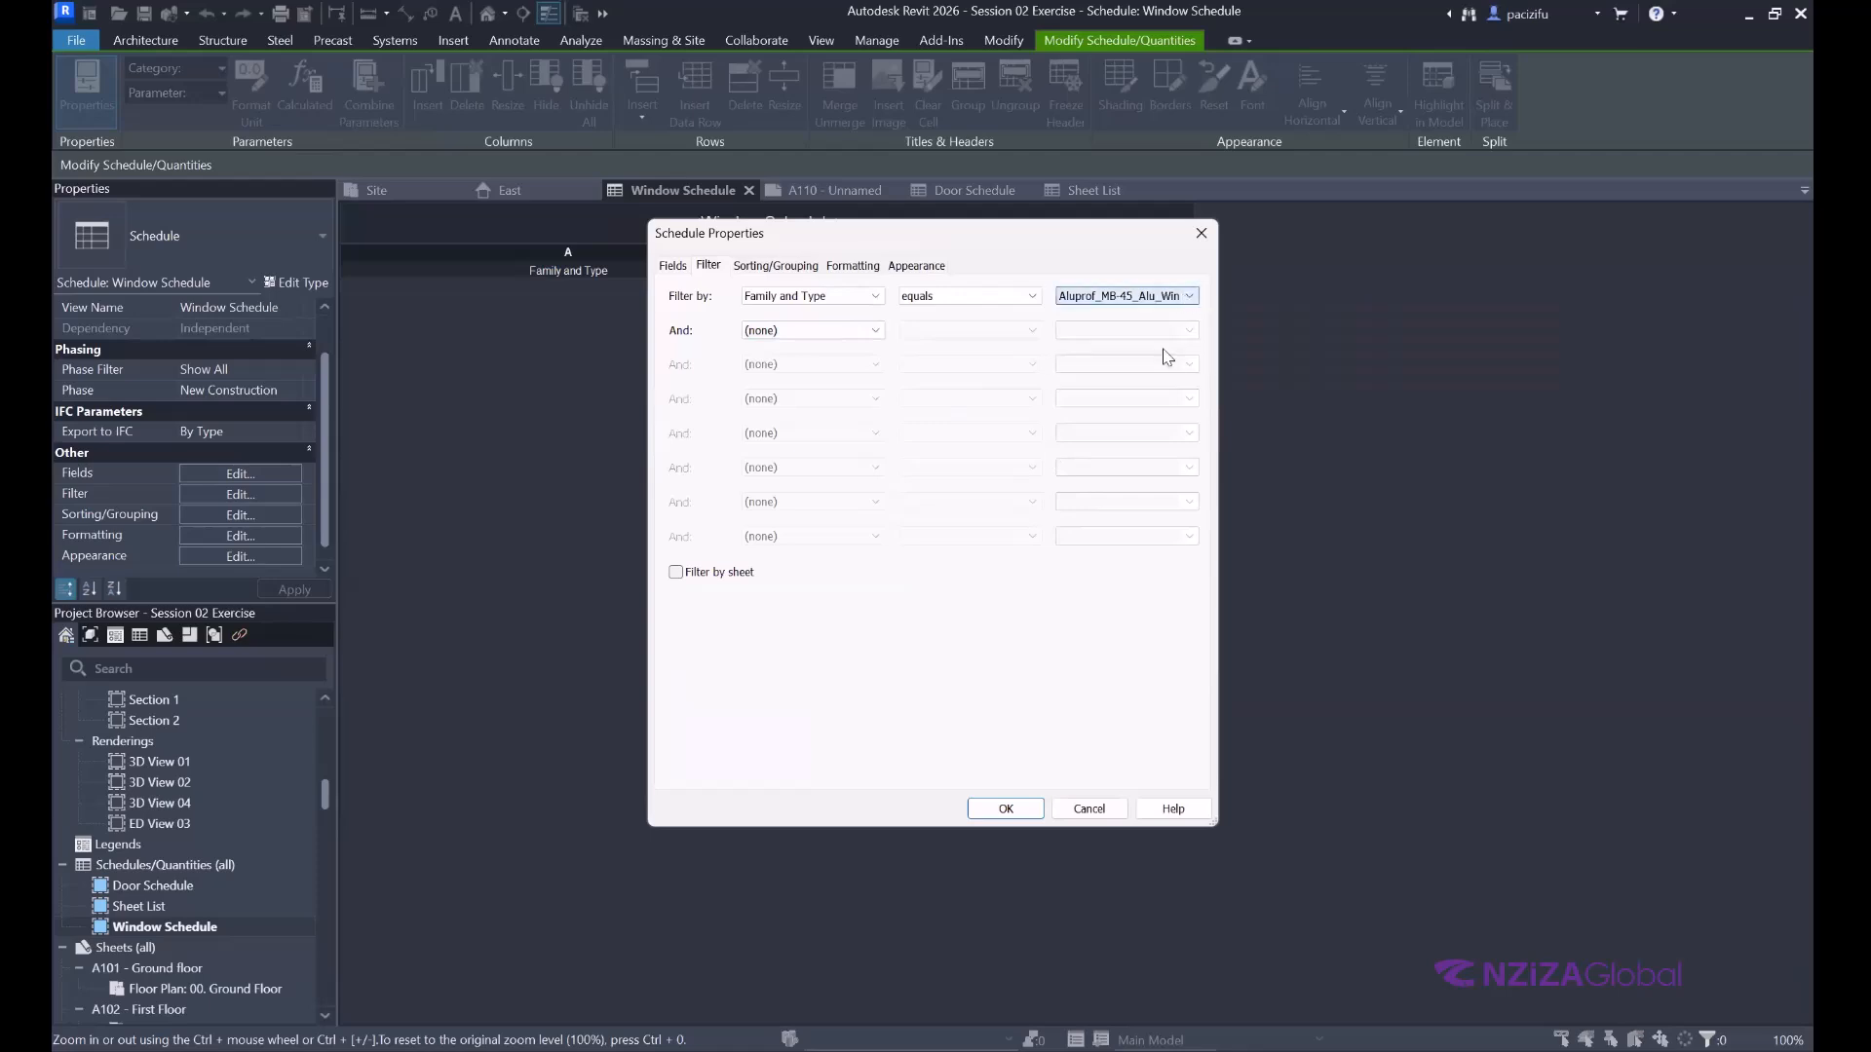
key("Return")
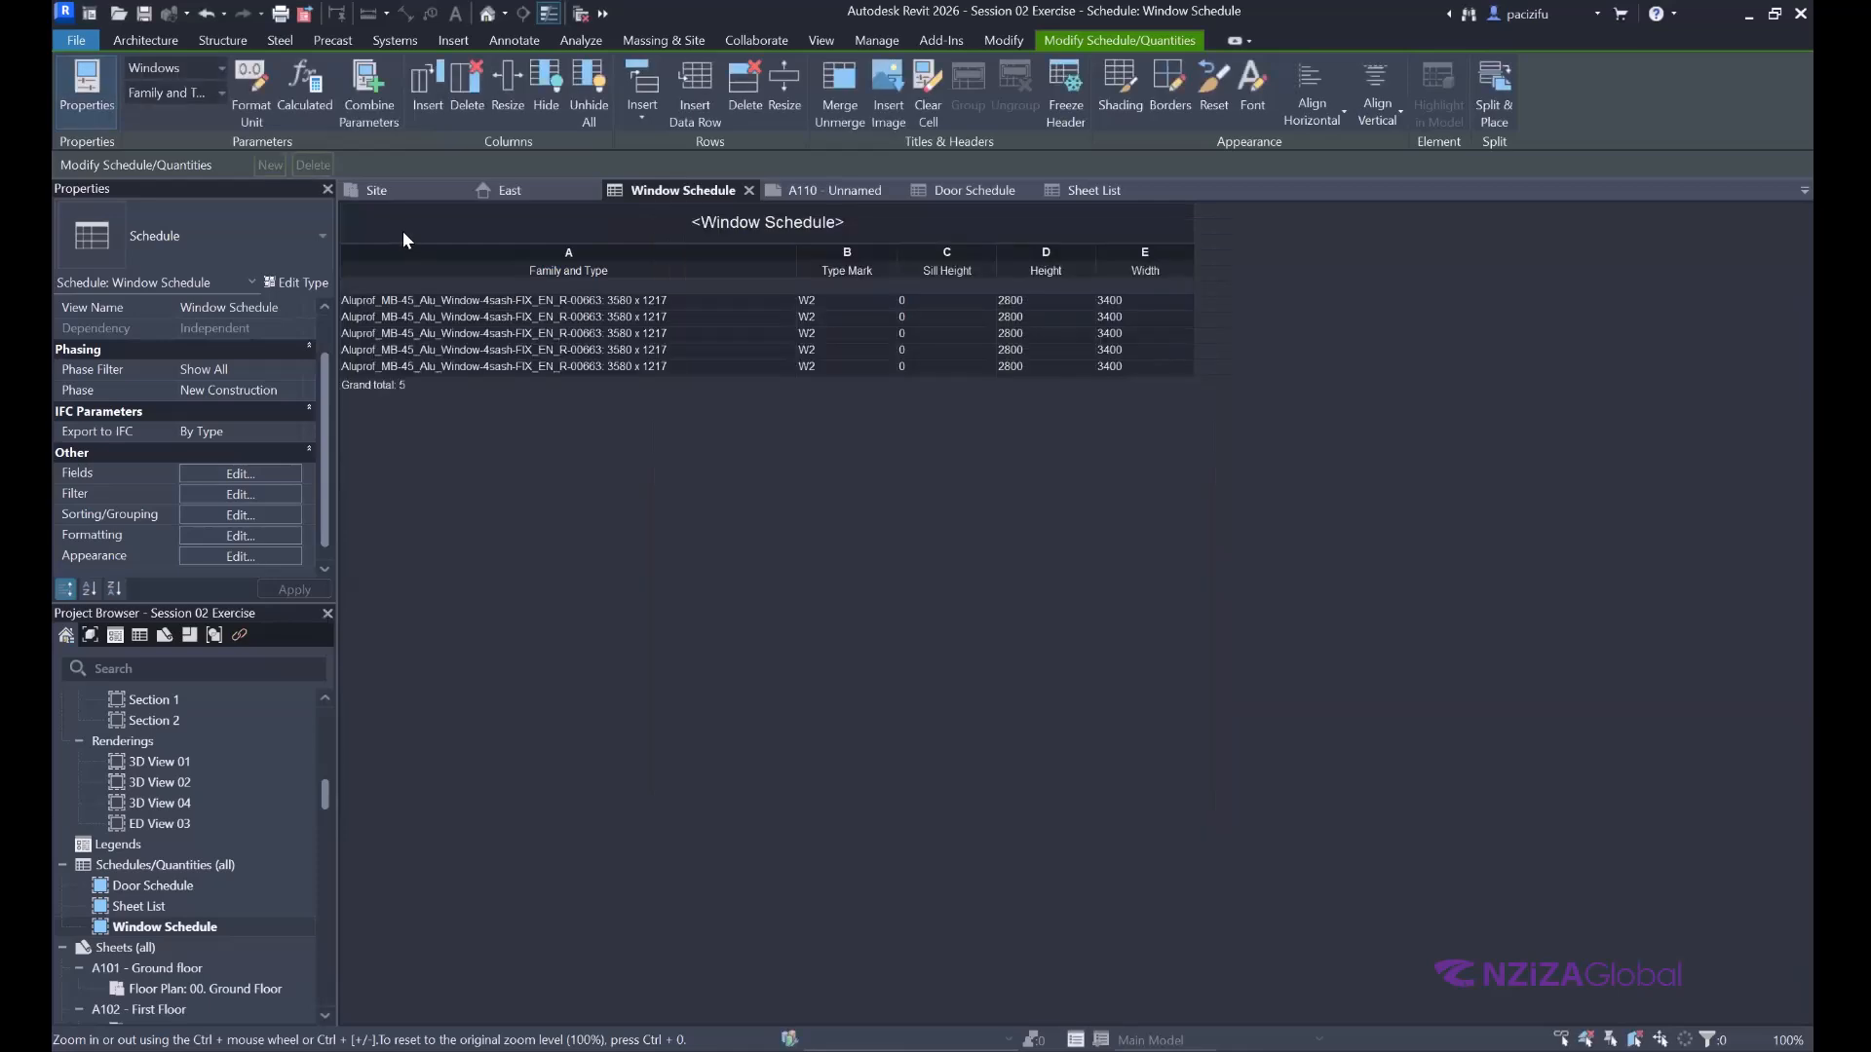
Clear the Window Schedule's Family and Type filter and try Type Mark as the filter field.
left_click(239, 496)
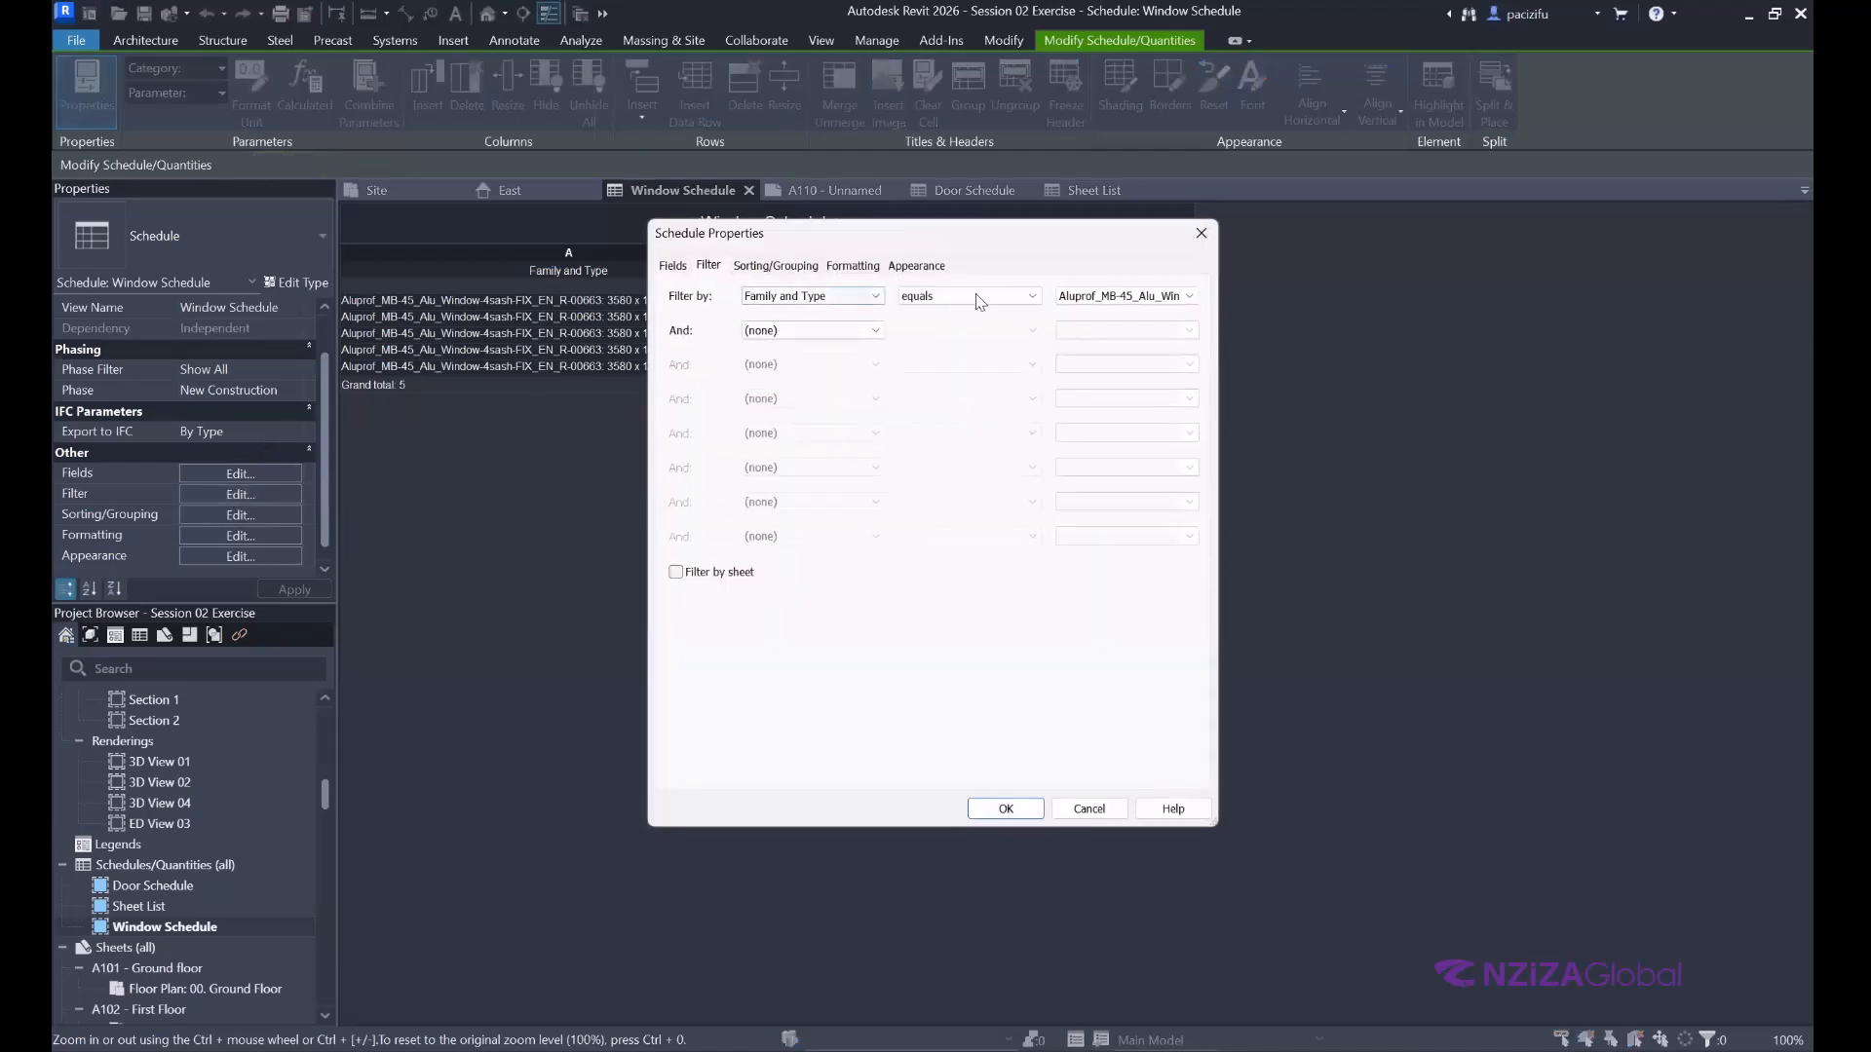
left_click(872, 297)
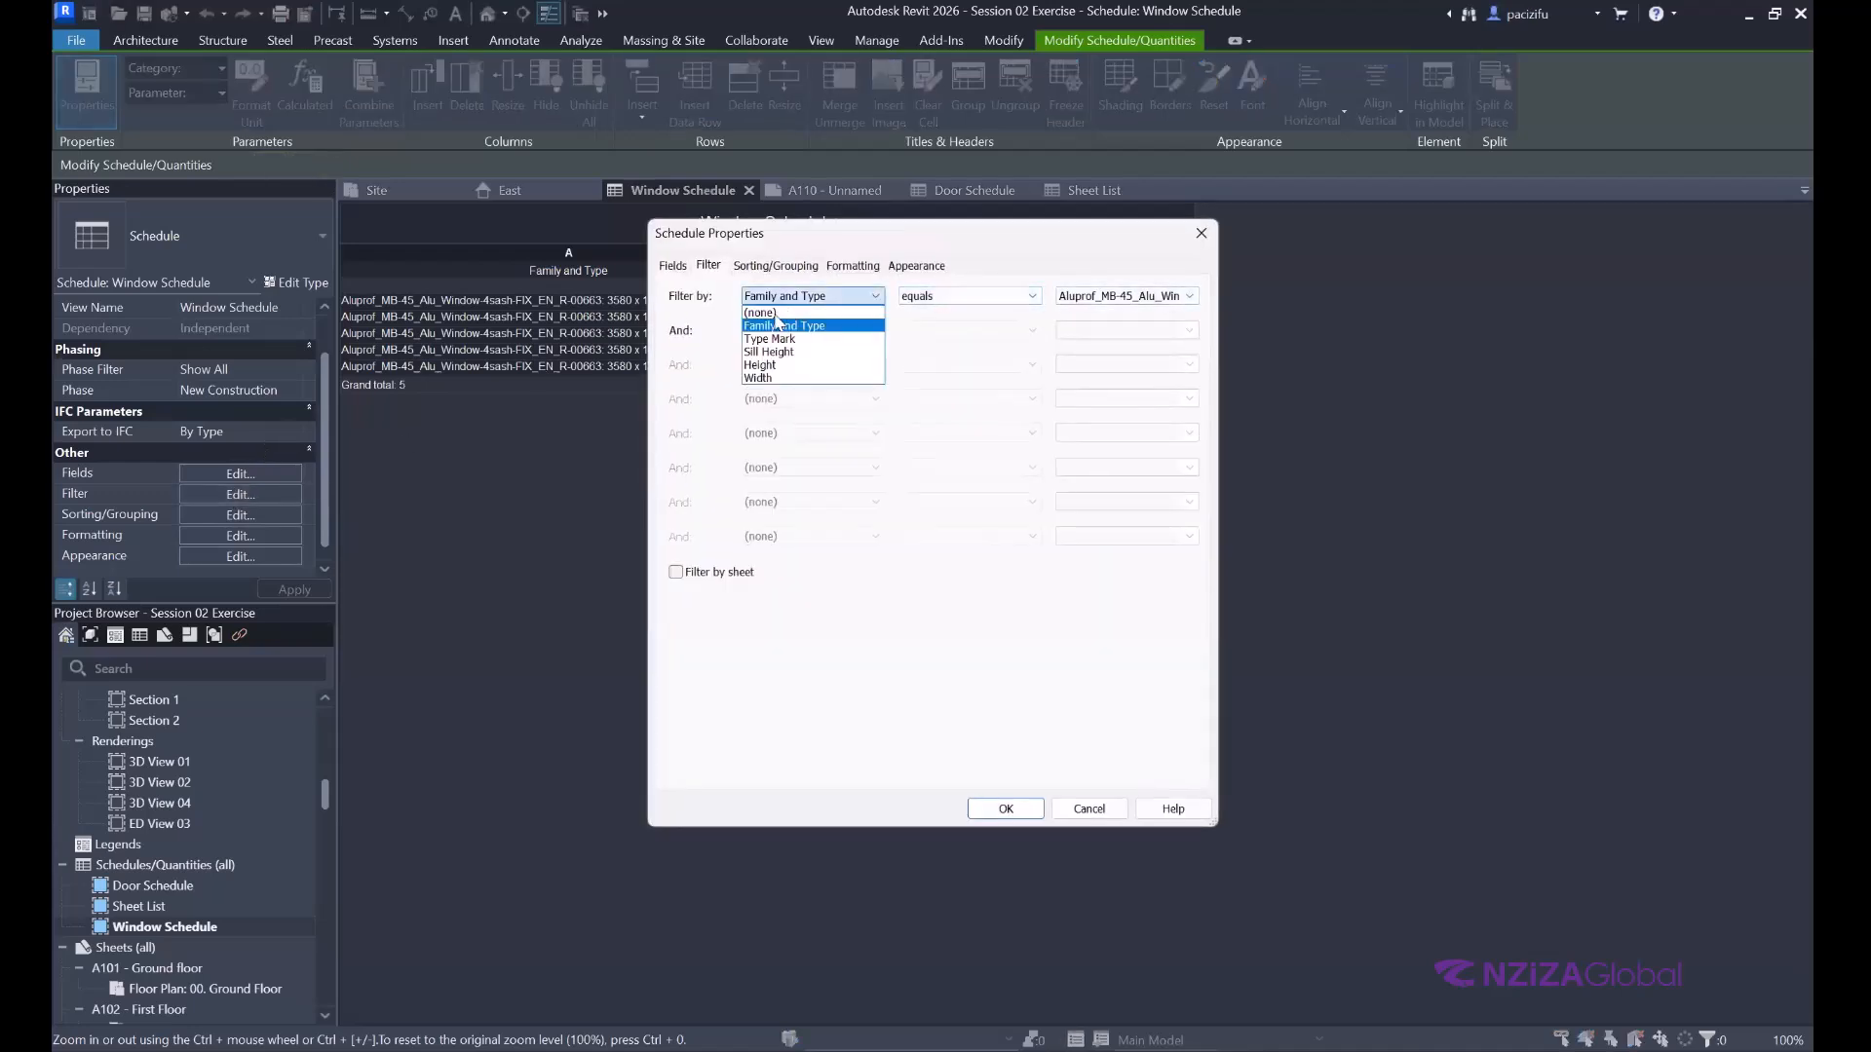
left_click(765, 313)
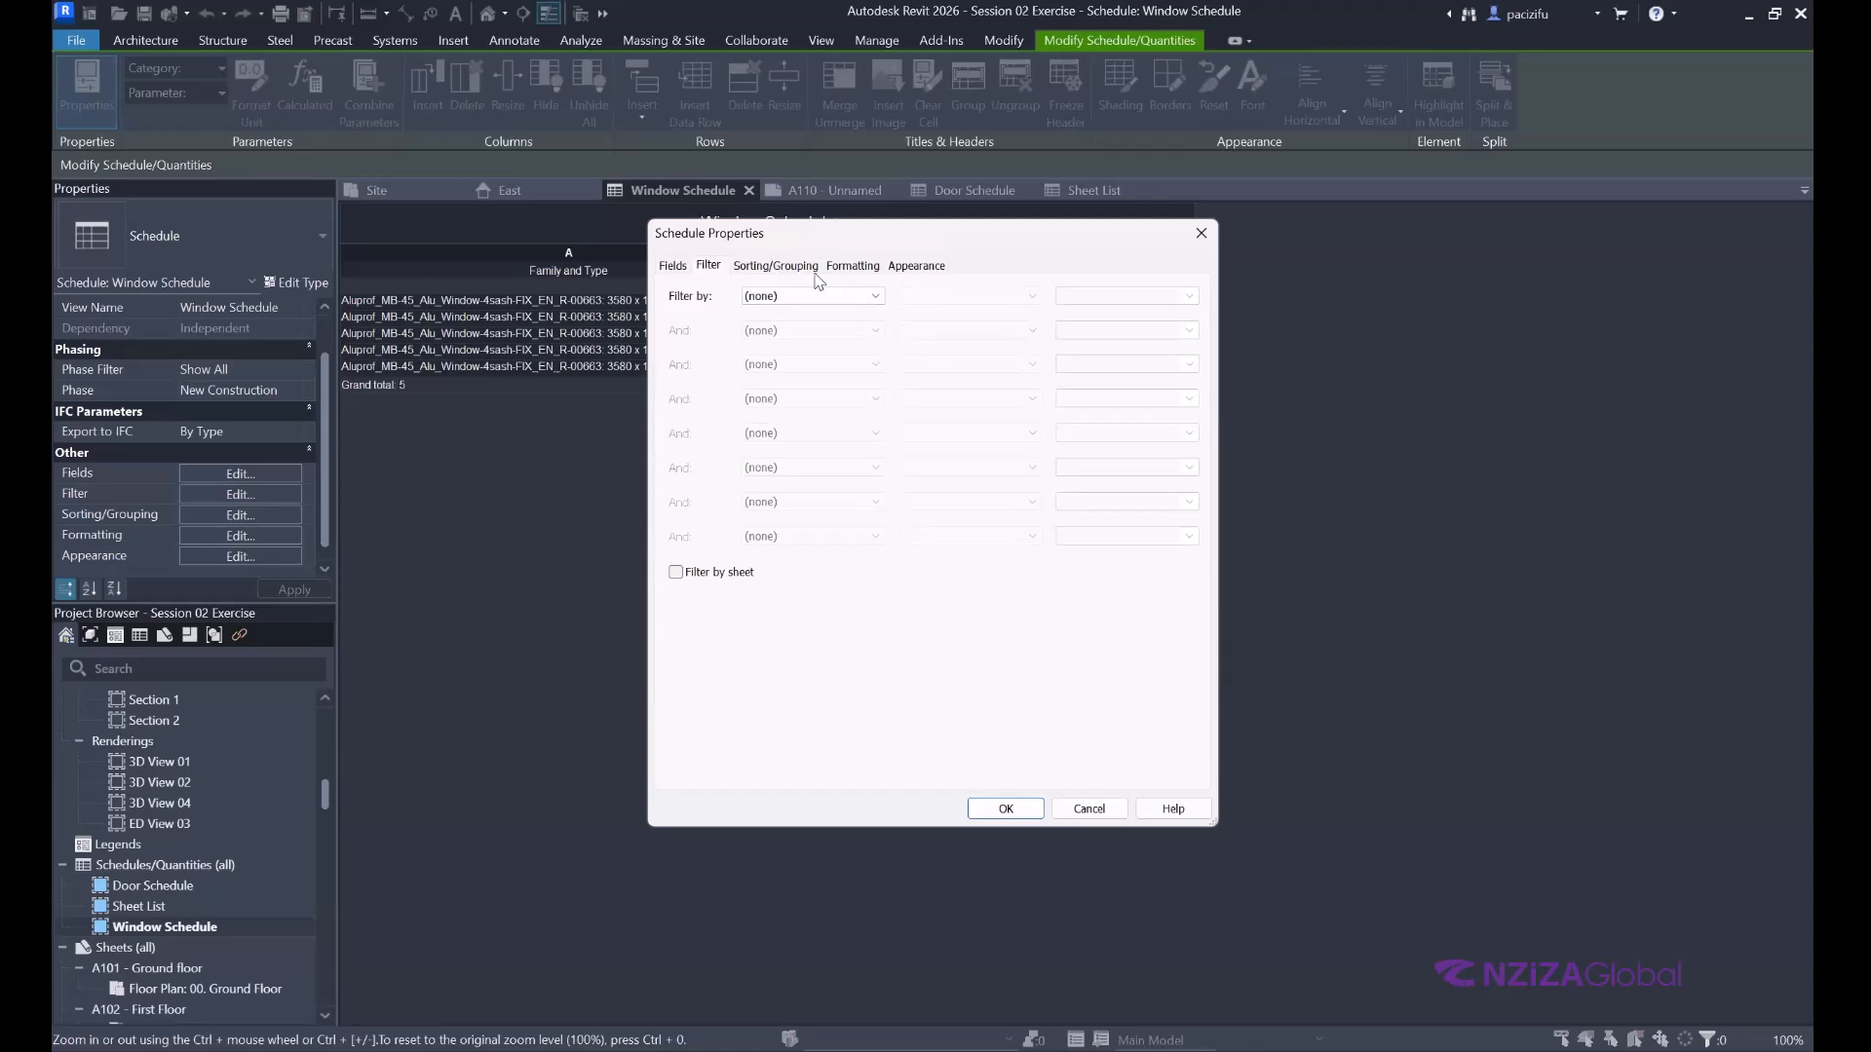
left_click(835, 296)
key("Down")
key("Down")
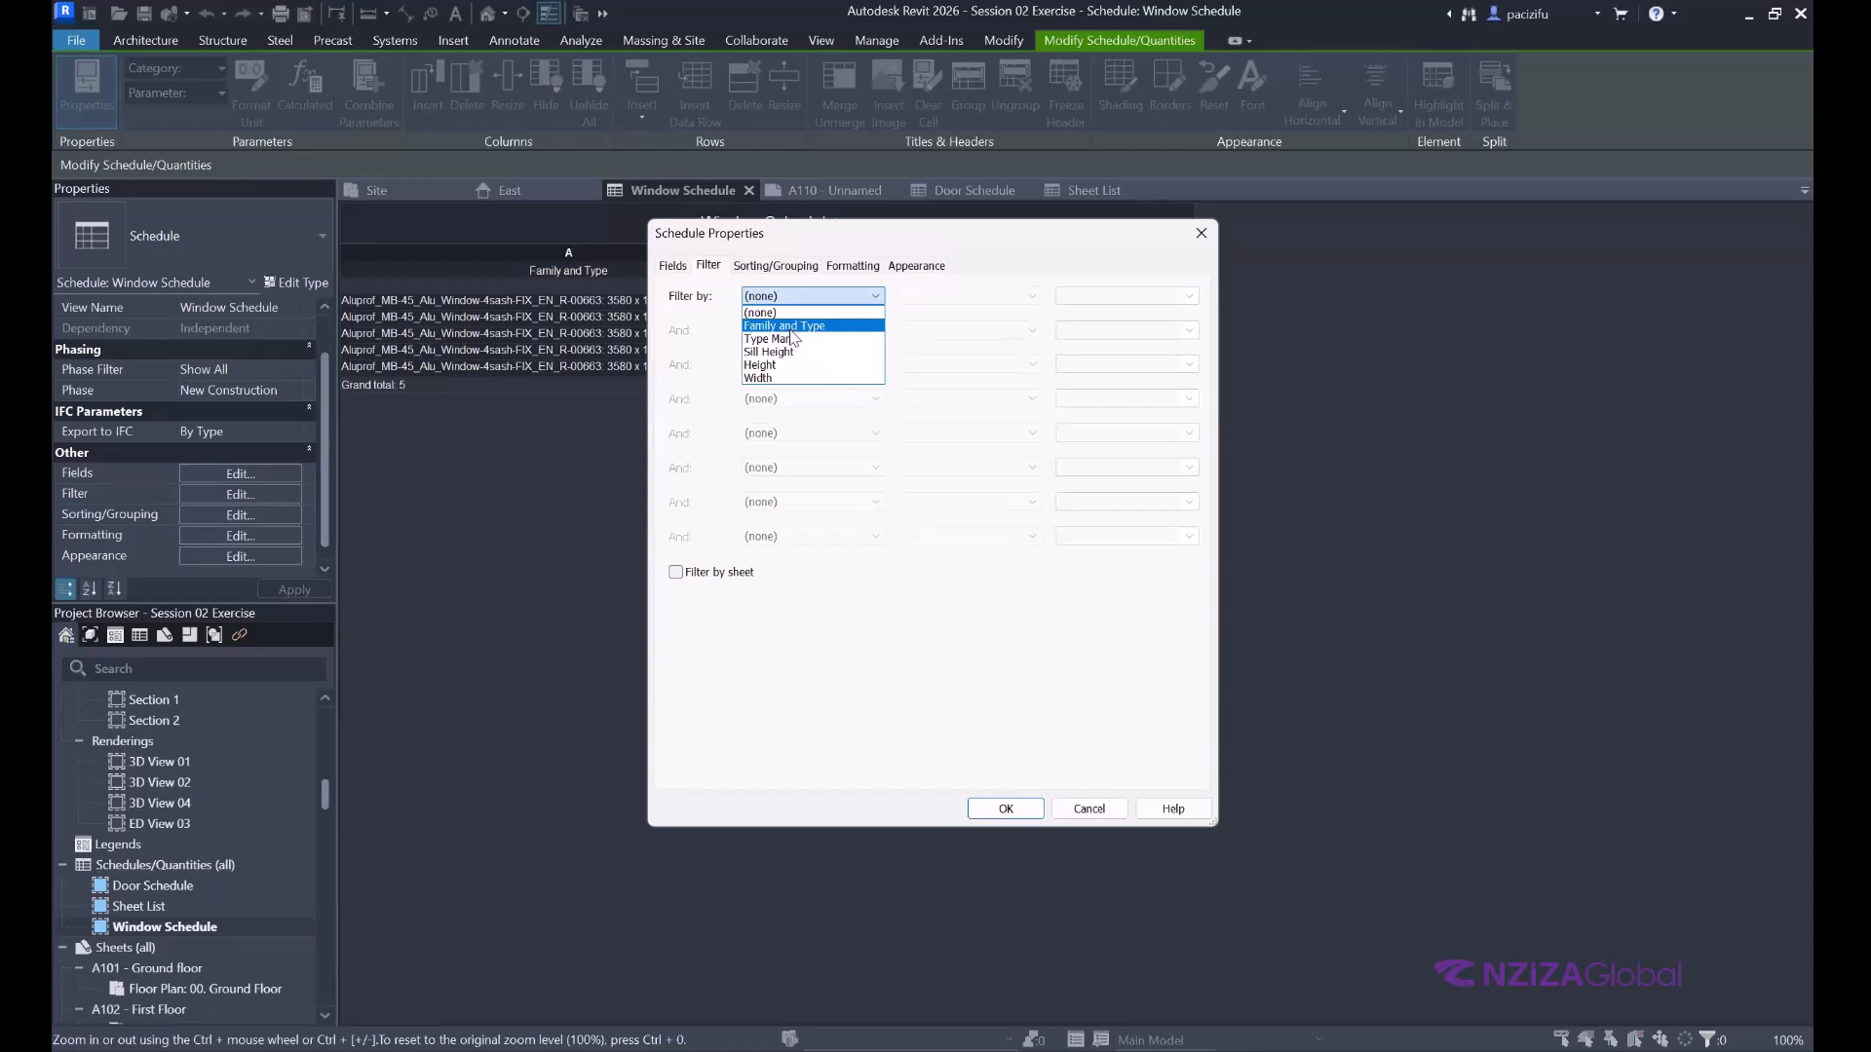
left_click(789, 339)
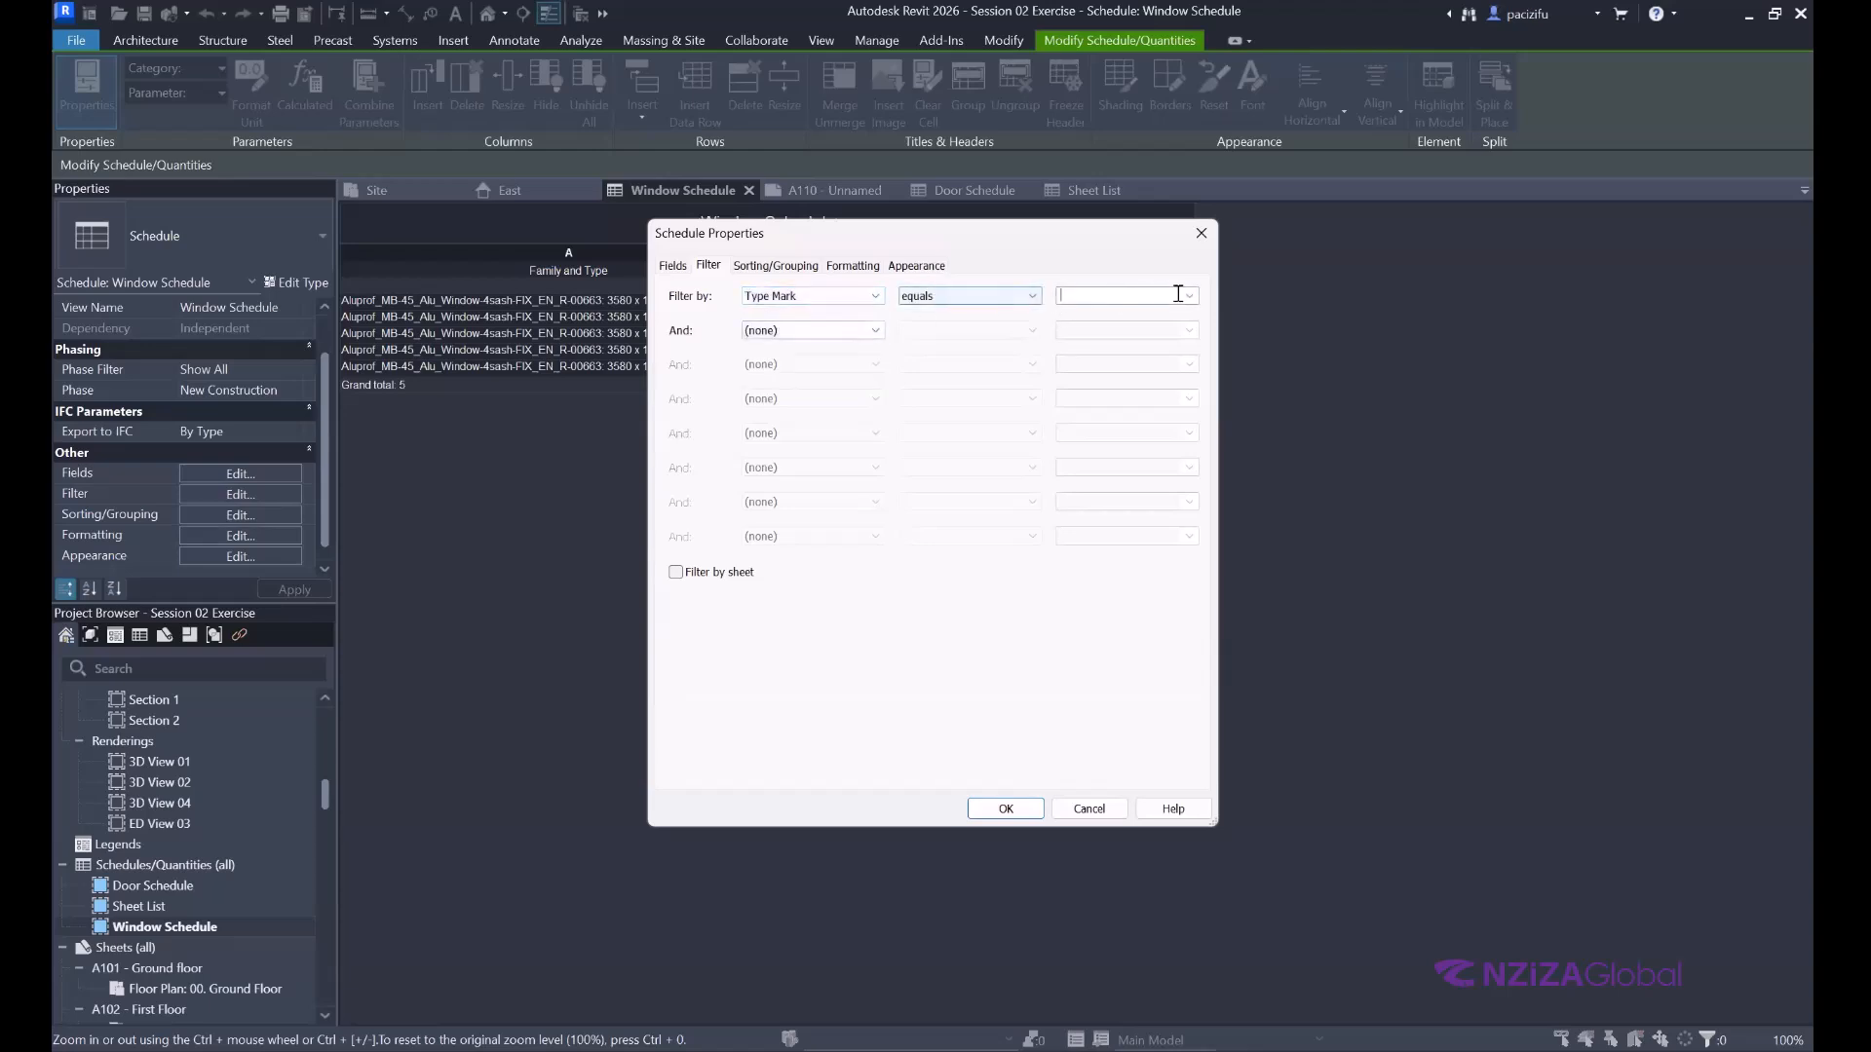
left_click(974, 297)
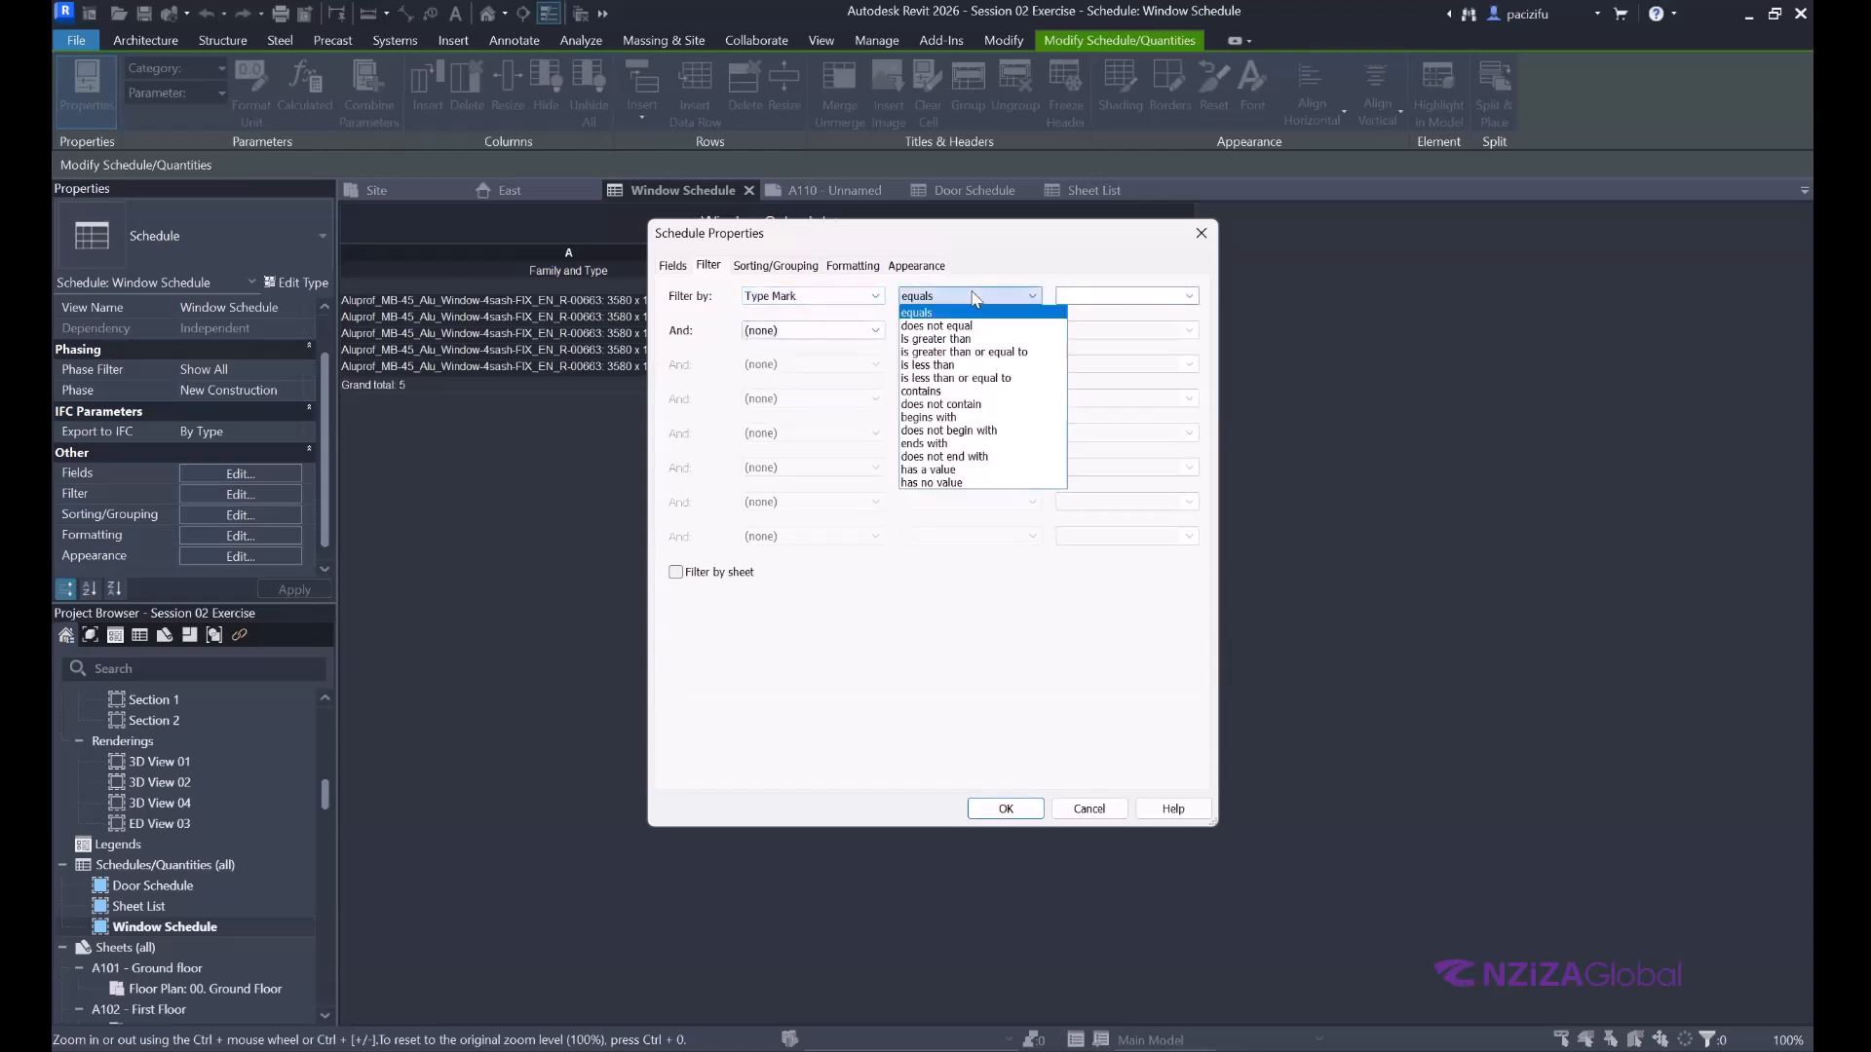
Set the filter to Family and Type equals the Aluprof 3580 x 1217 window, and add a second condition equal to the 3980 x 1216 type.
left_click(867, 297)
left_click(867, 297)
left_click(838, 325)
left_click(1189, 295)
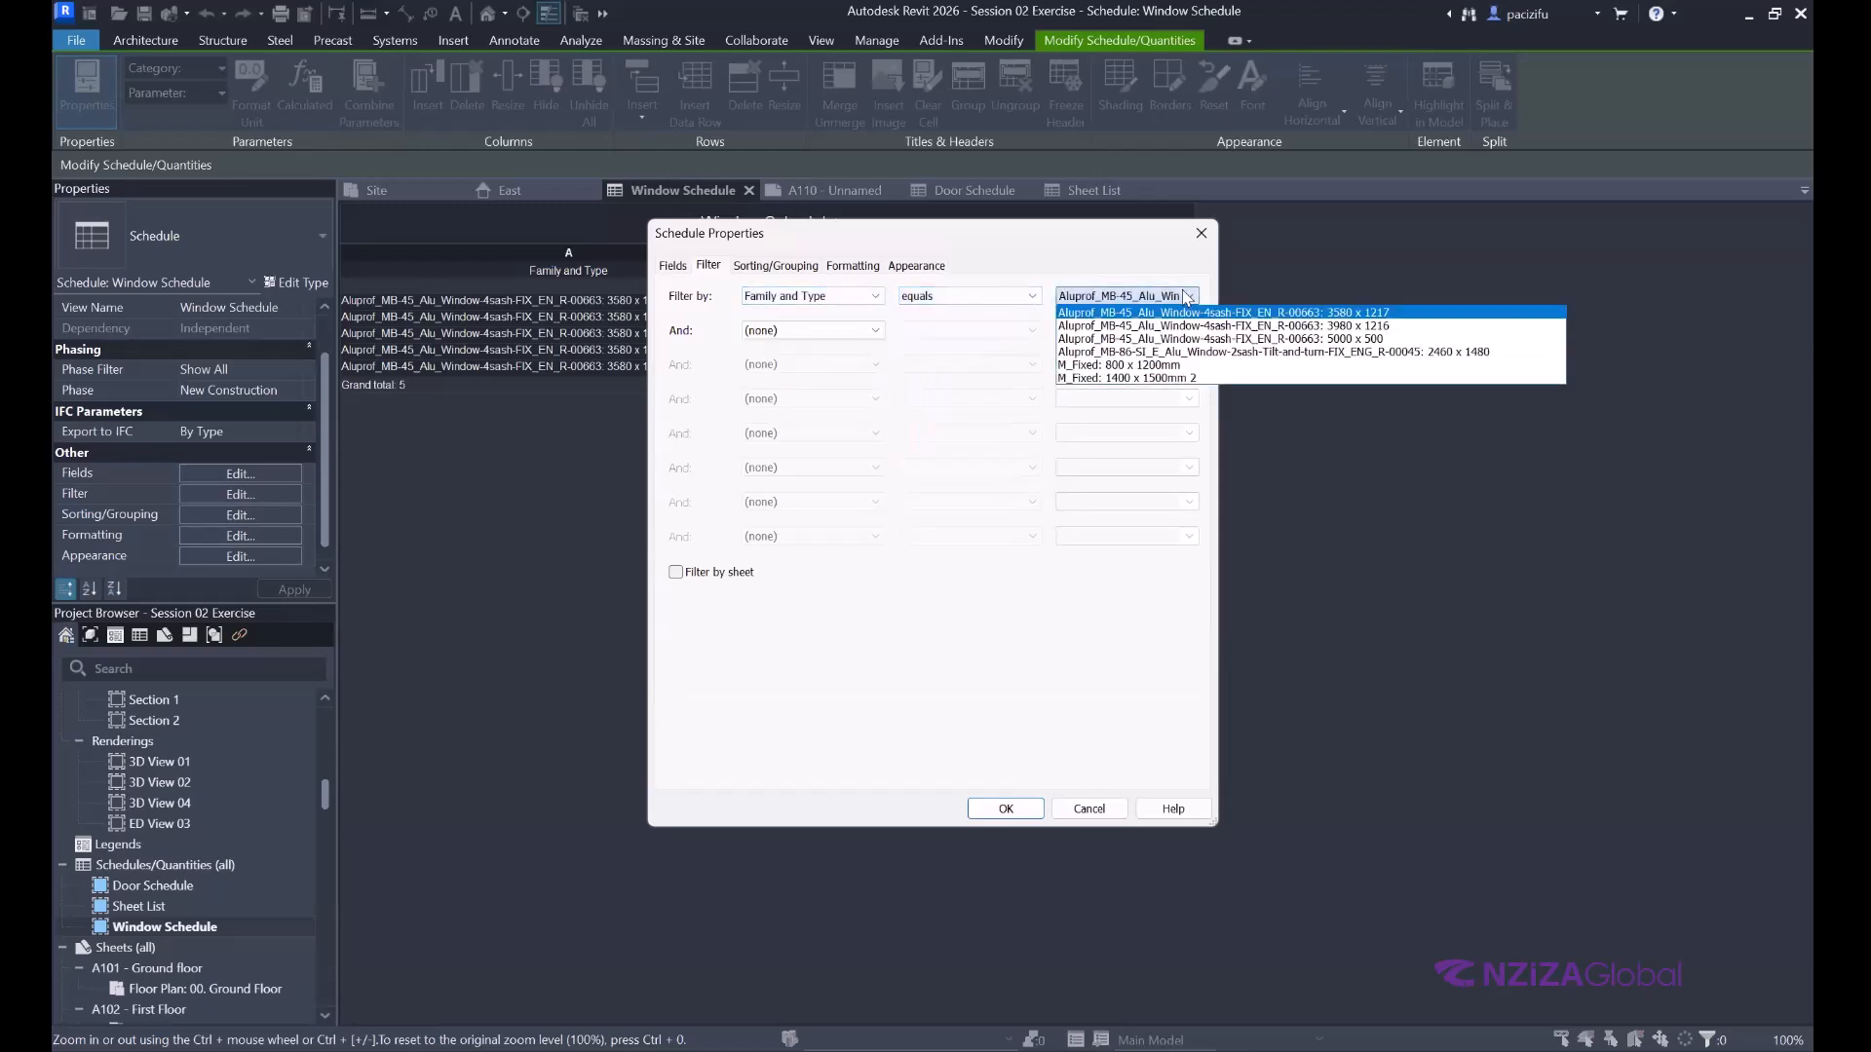
left_click(838, 332)
left_click(869, 331)
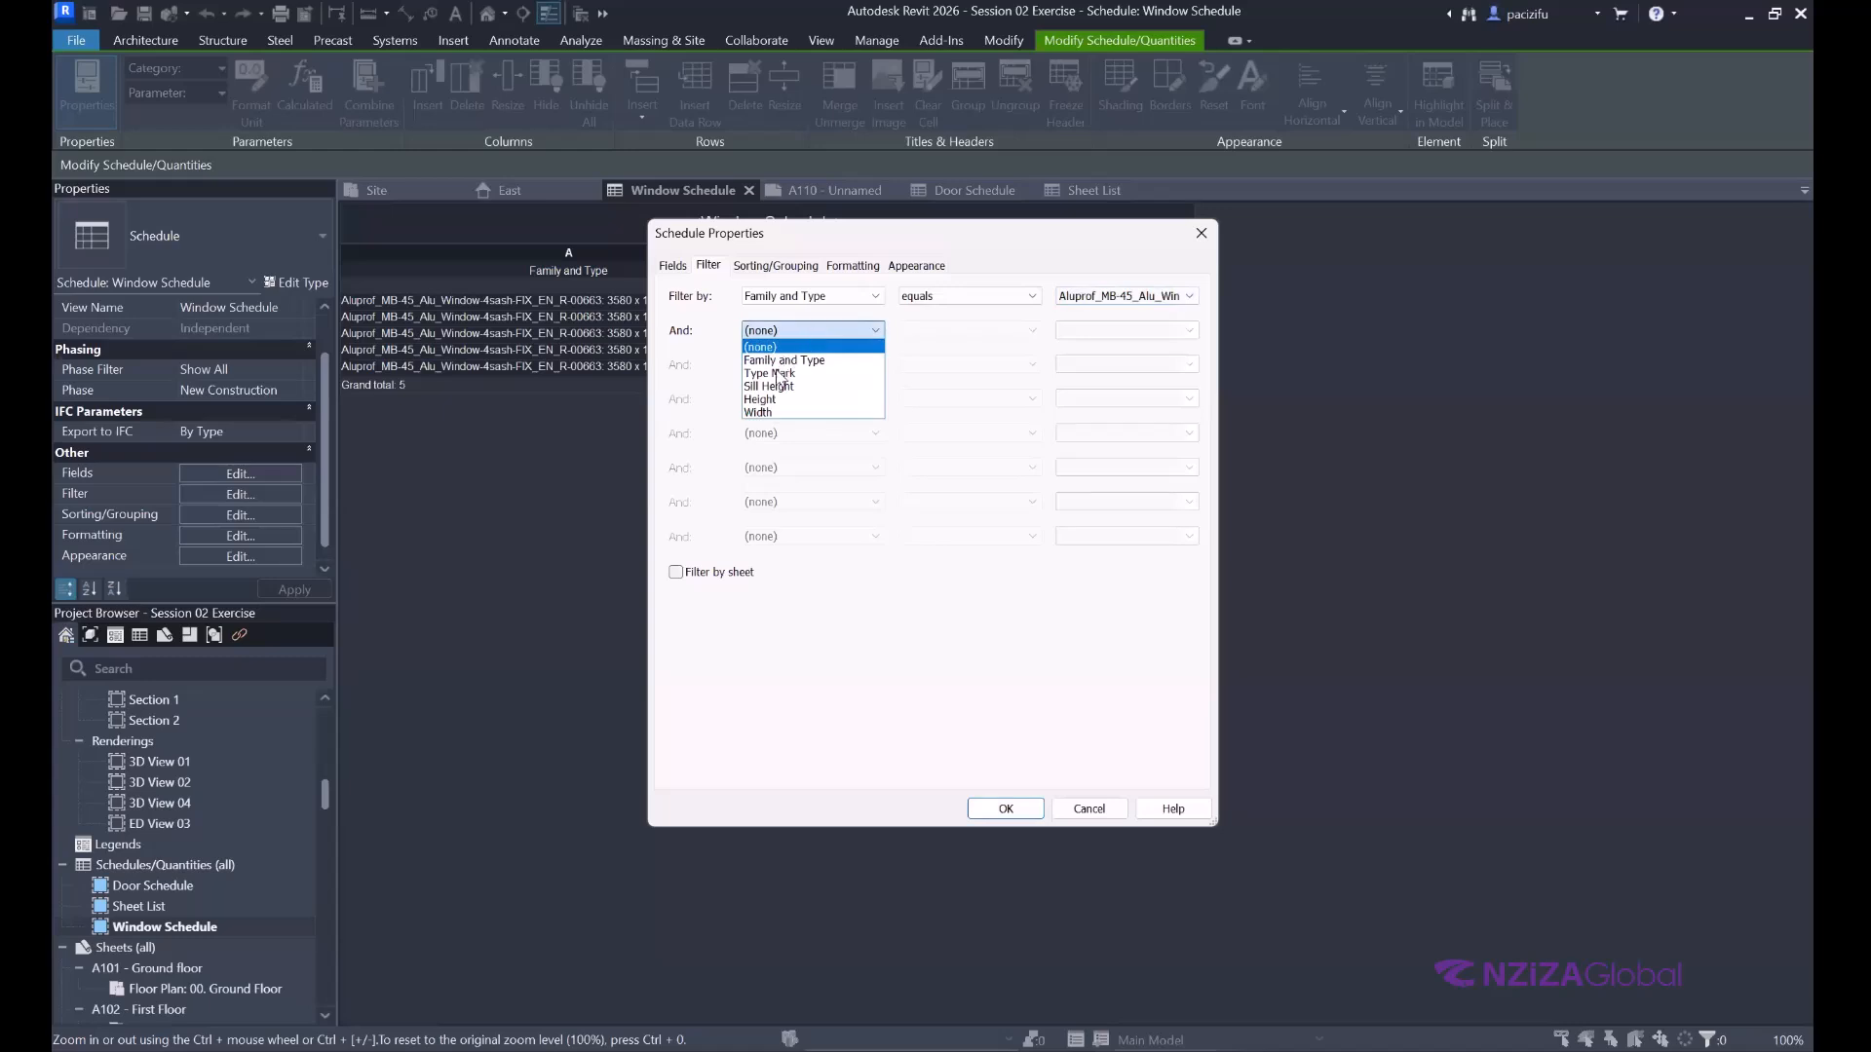
left_click(1032, 338)
left_click(1124, 334)
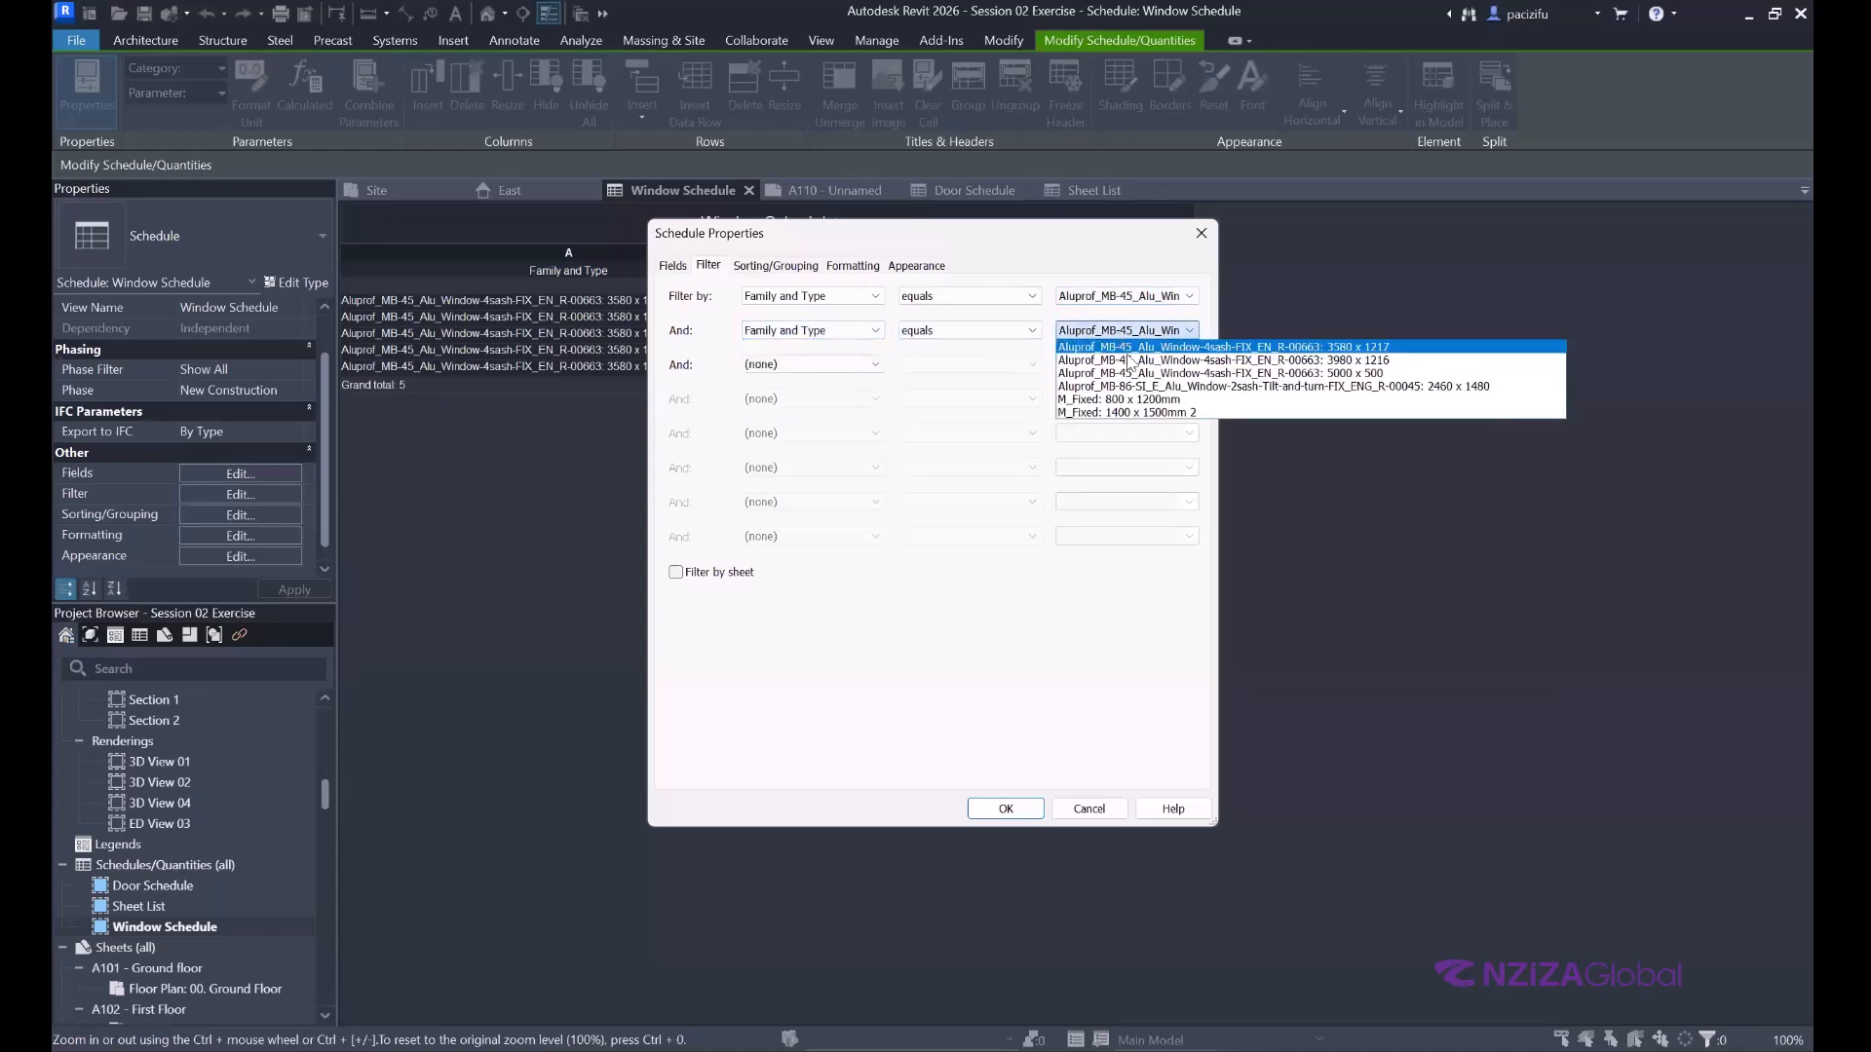
left_click(1130, 361)
Add a third Family and Type equals condition for an Aluprof_MB-45 window and apply the combined filter.
left_click(794, 364)
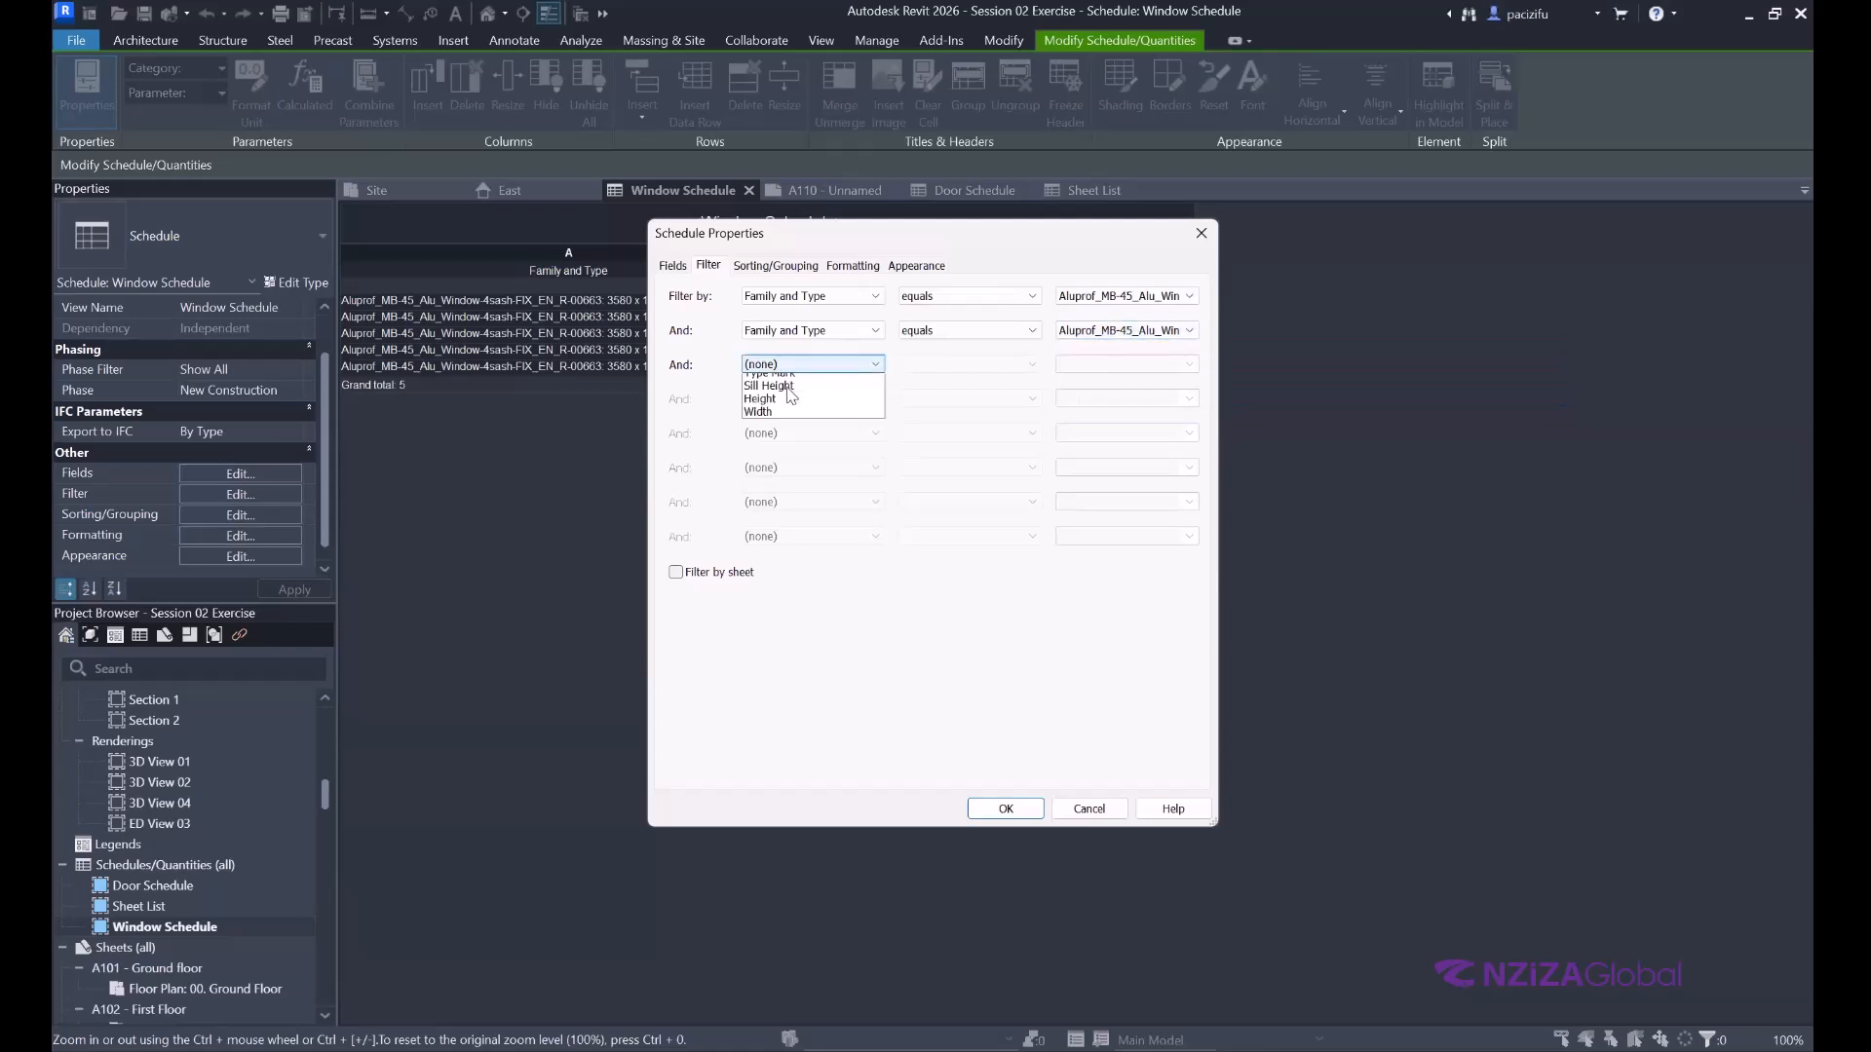
left_click(794, 390)
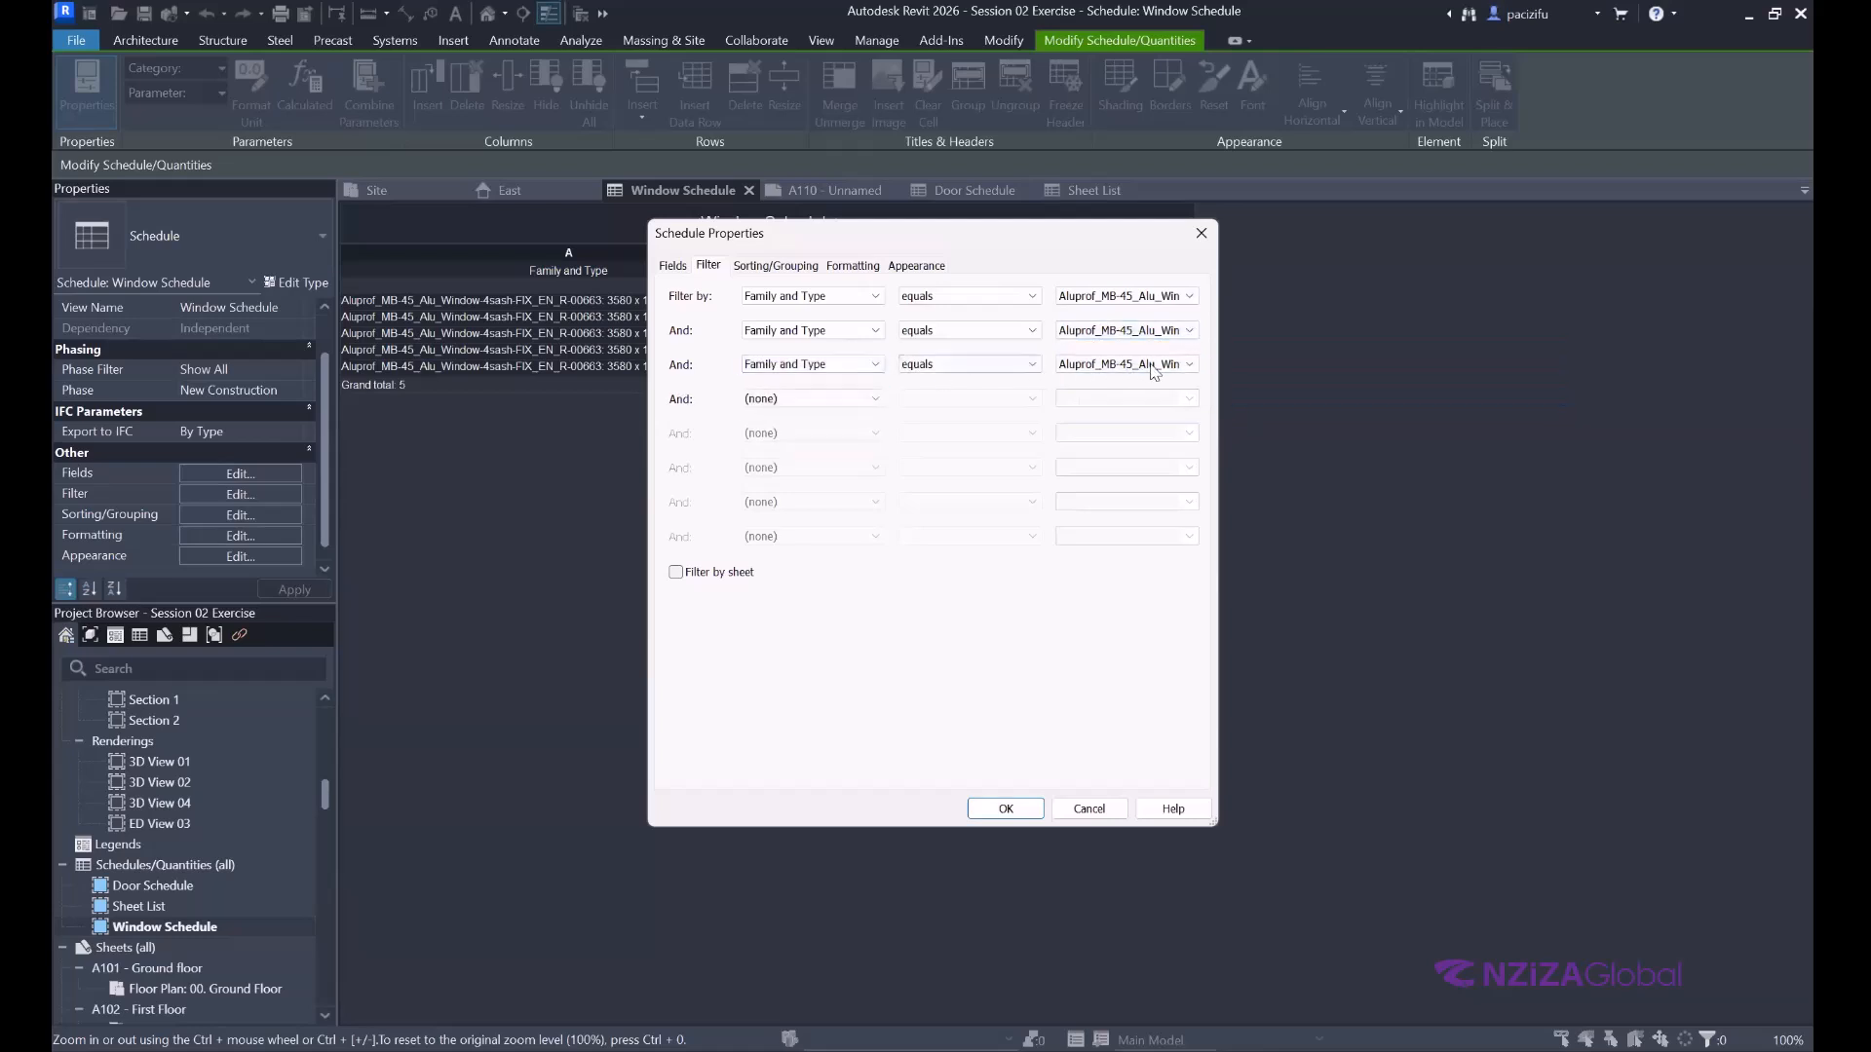
left_click(1153, 366)
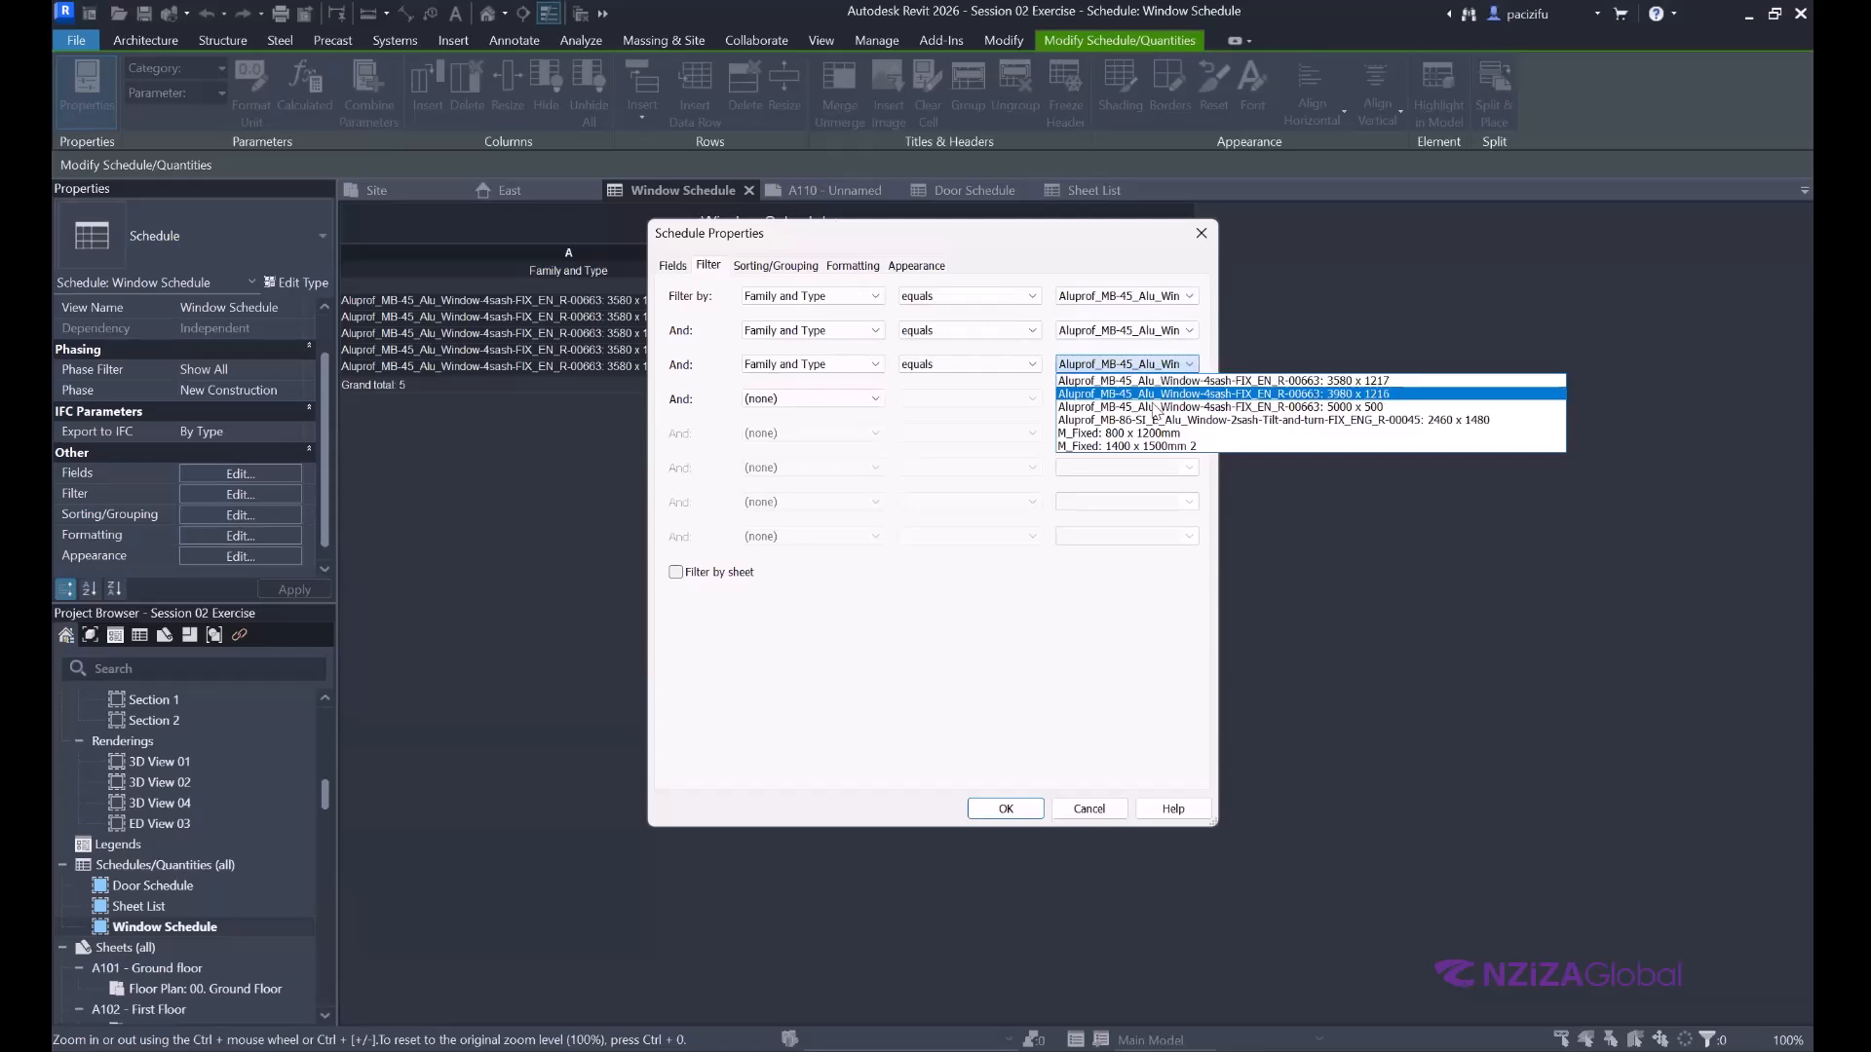
left_click(1081, 765)
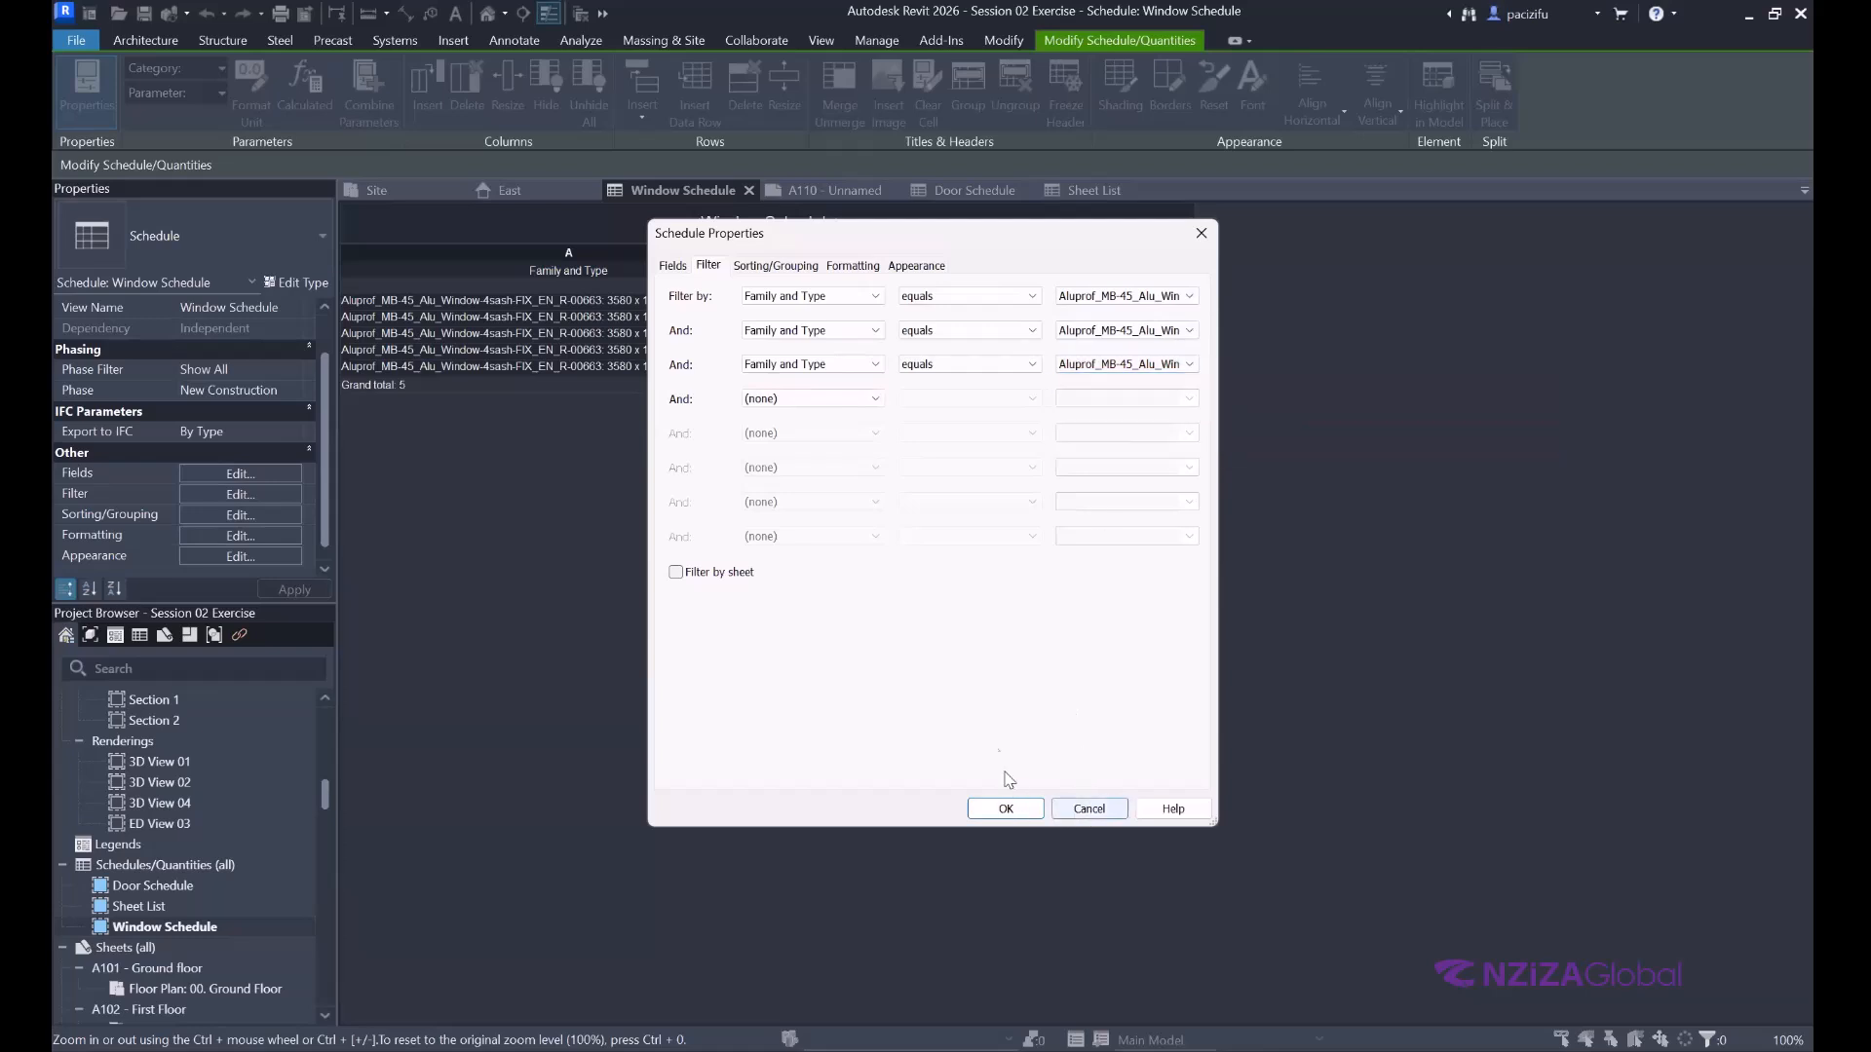
left_click(1006, 809)
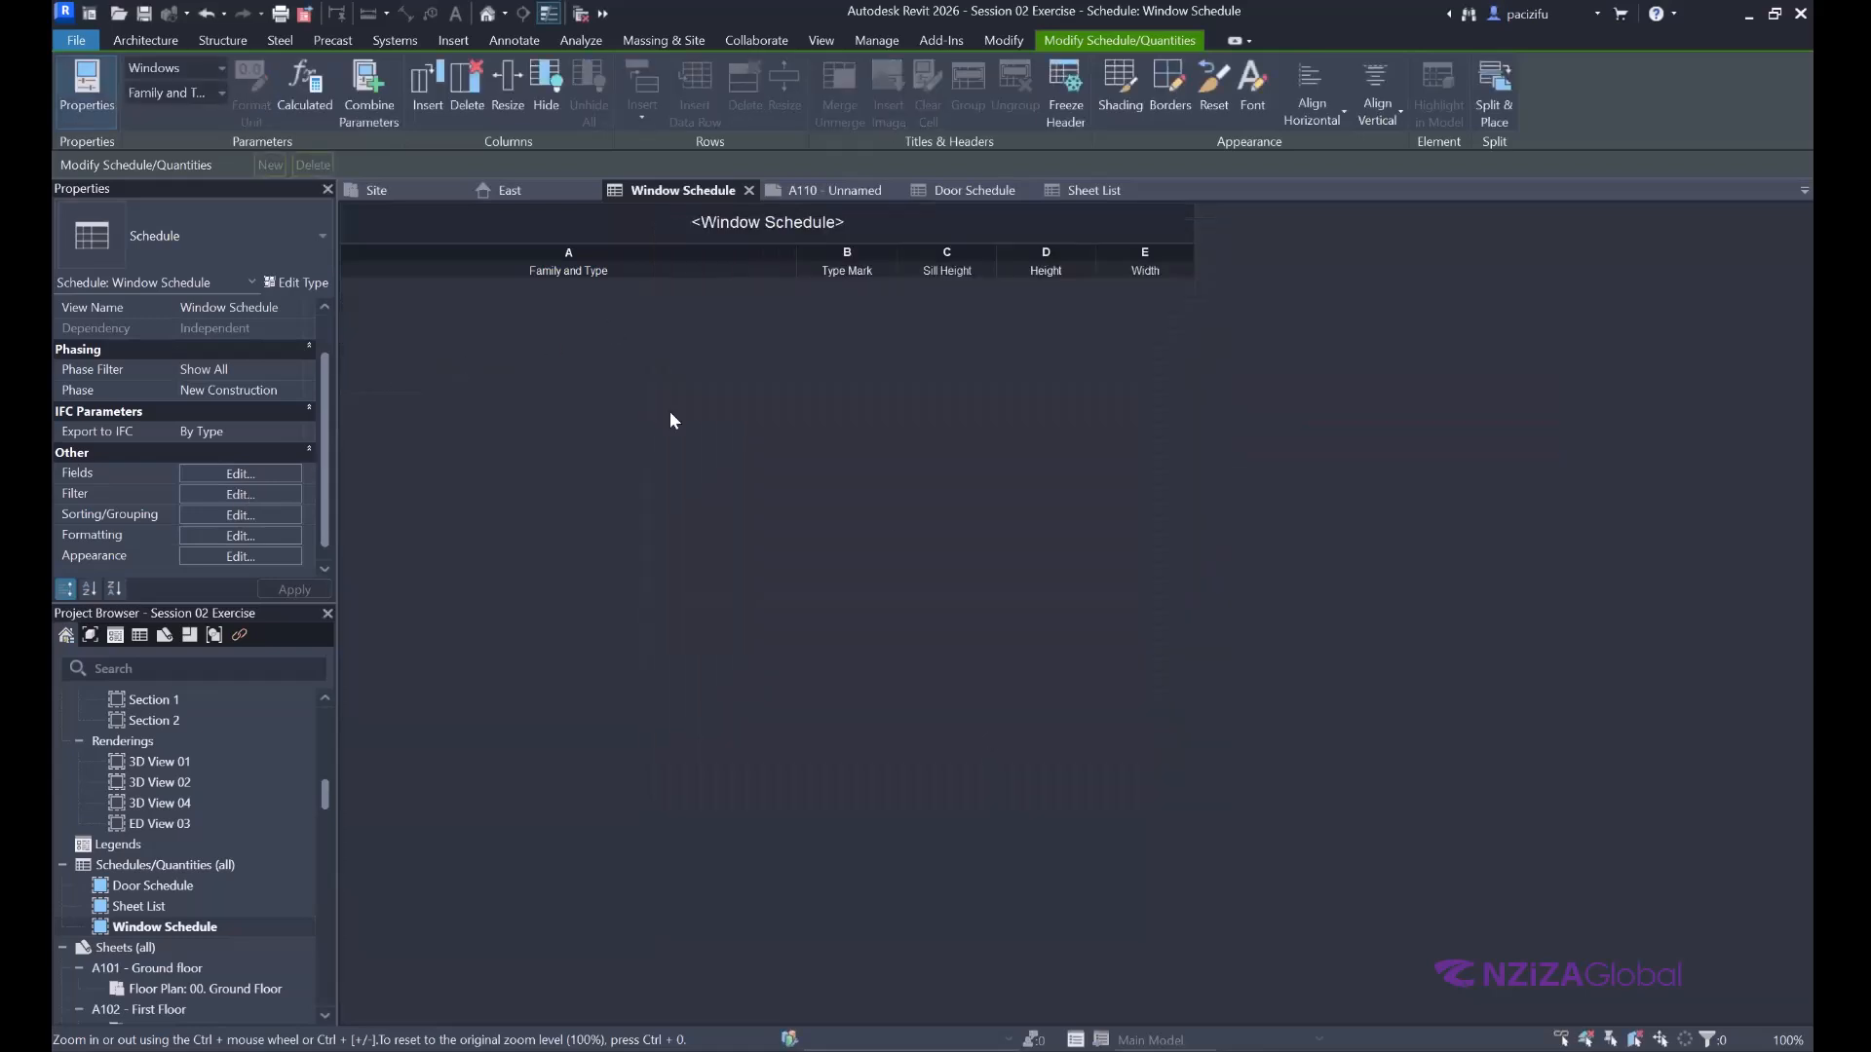
Remove all filter conditions from the Window Schedule and set its grand totals to Totals only.
left_click(240, 494)
left_click(809, 295)
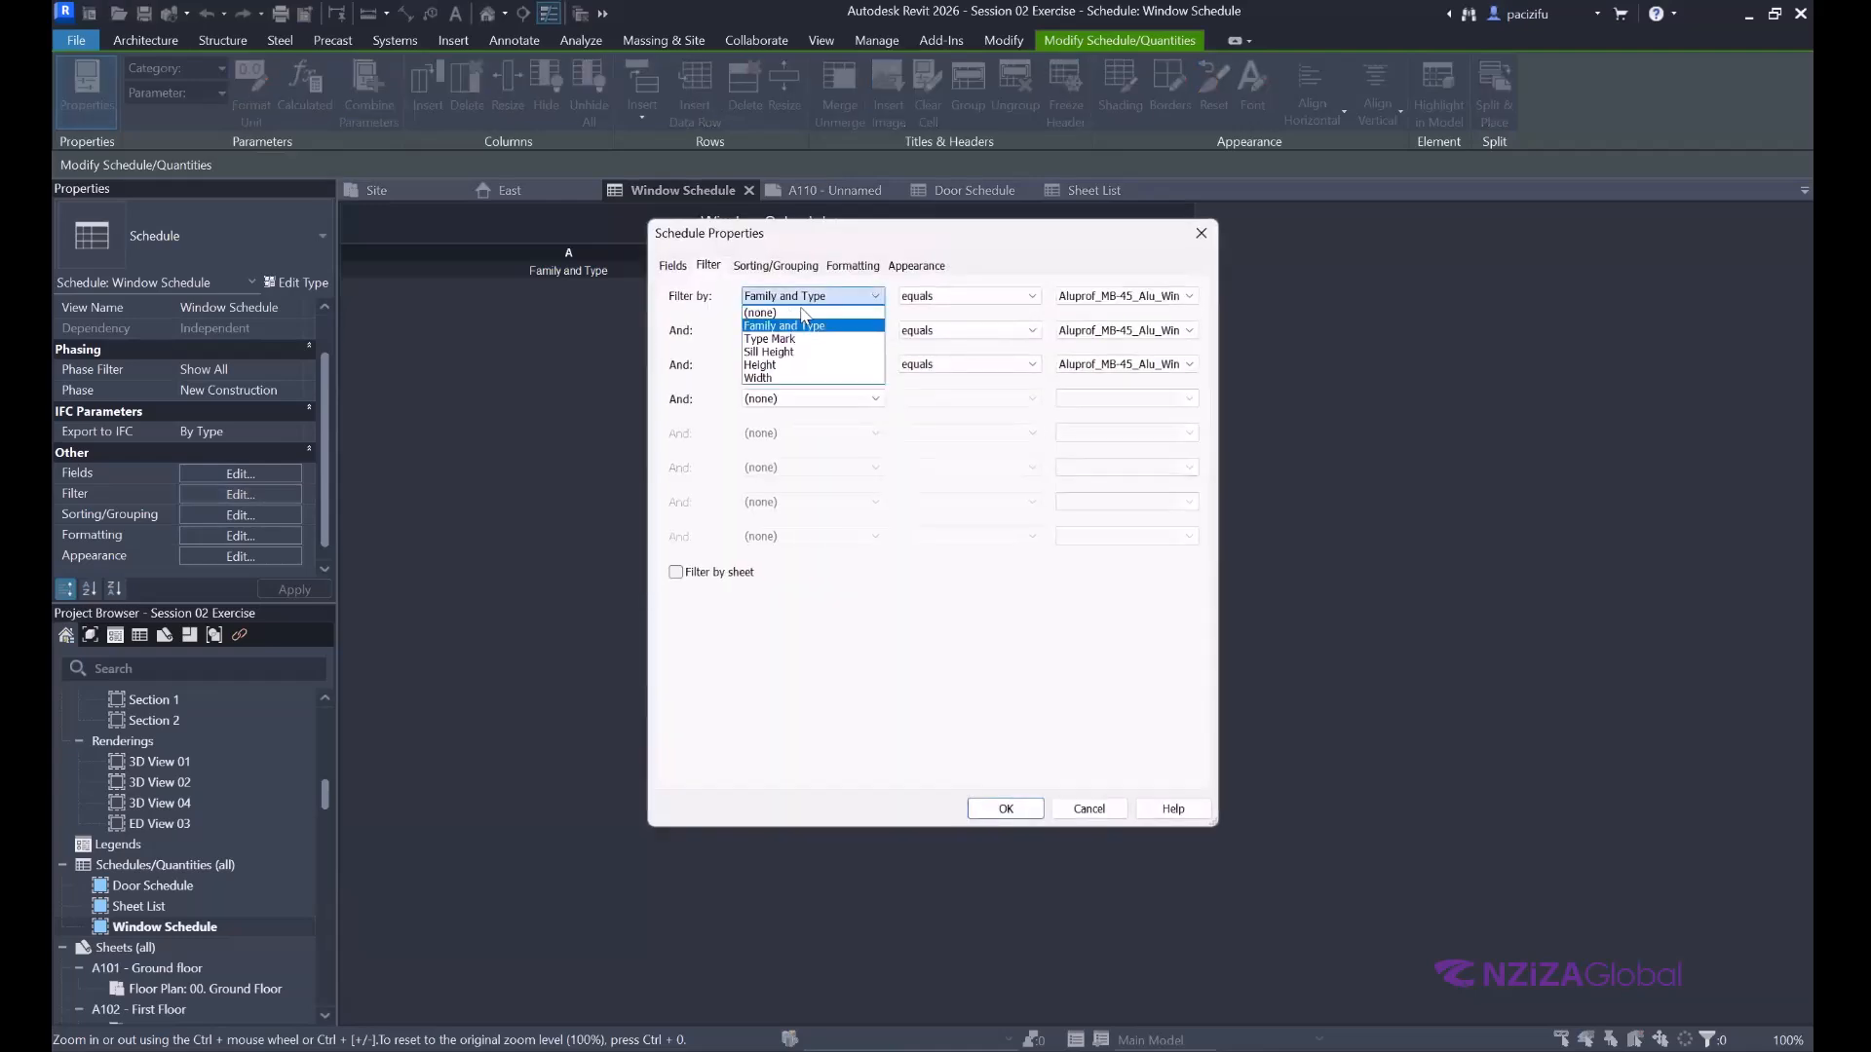
left_click(800, 312)
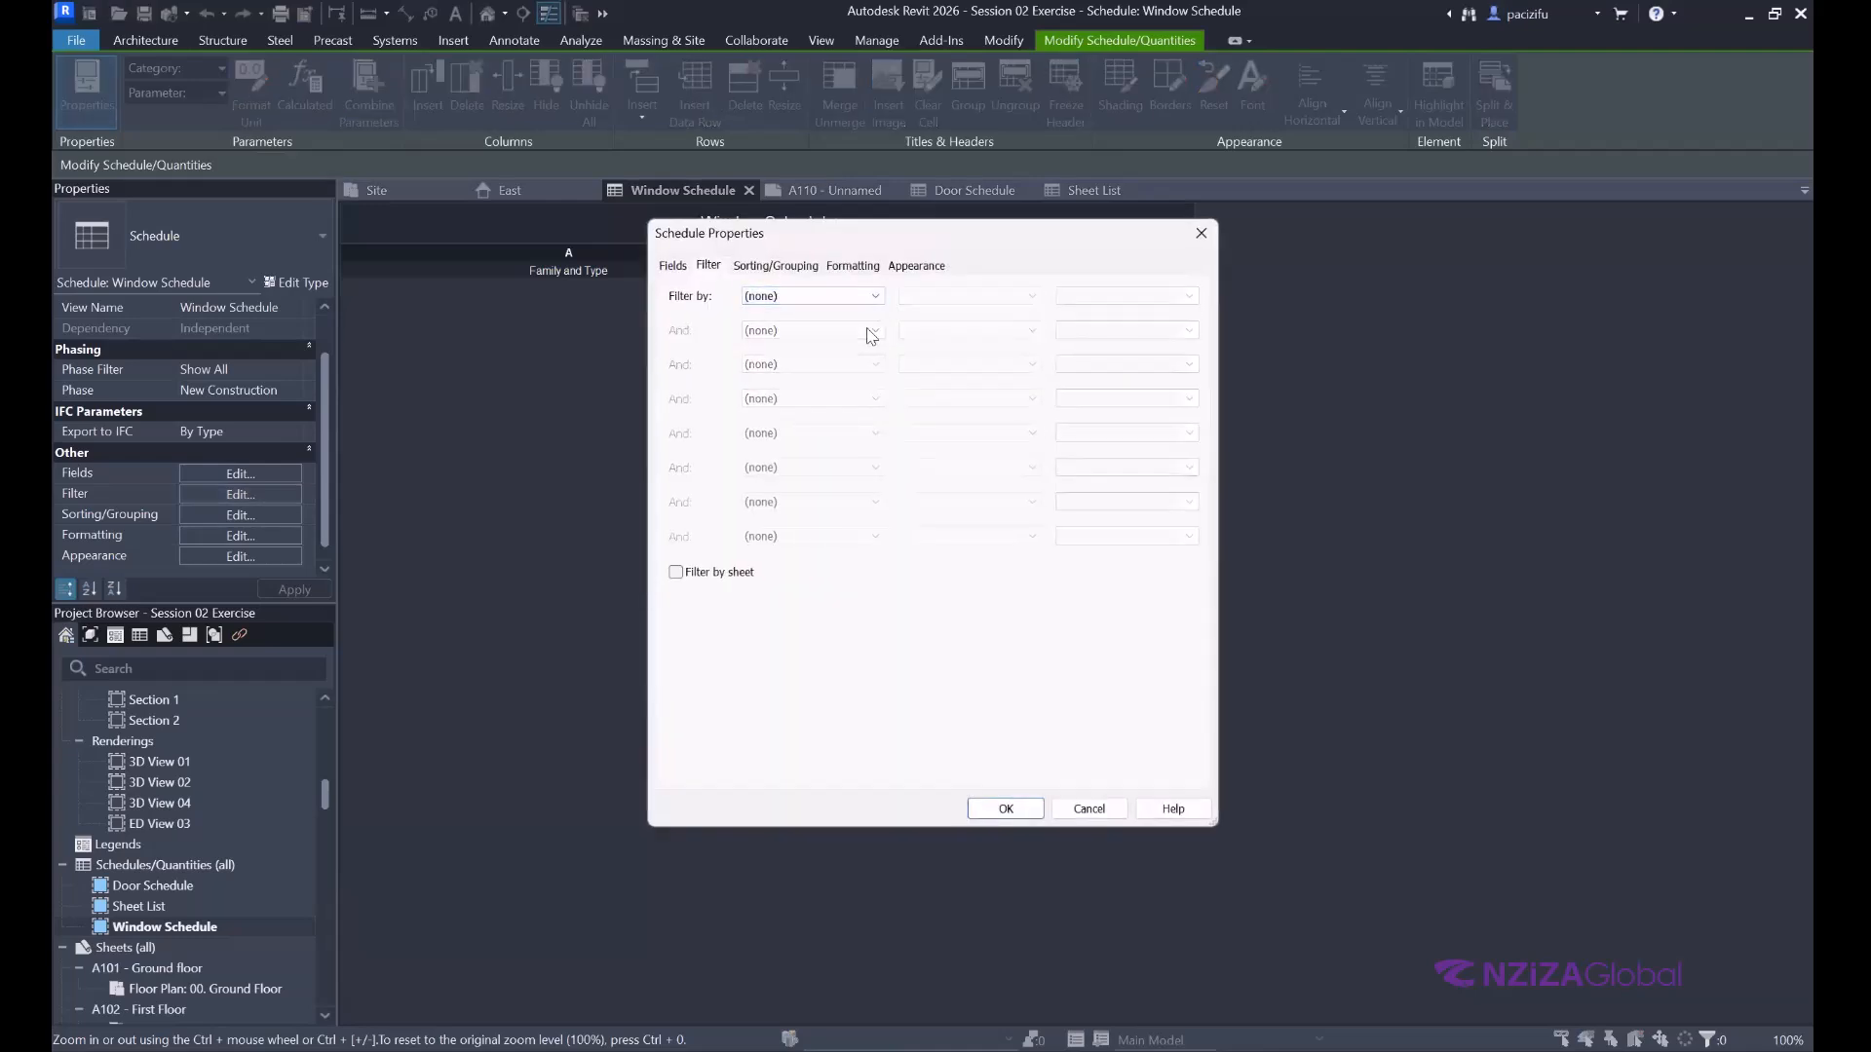
left_click(774, 266)
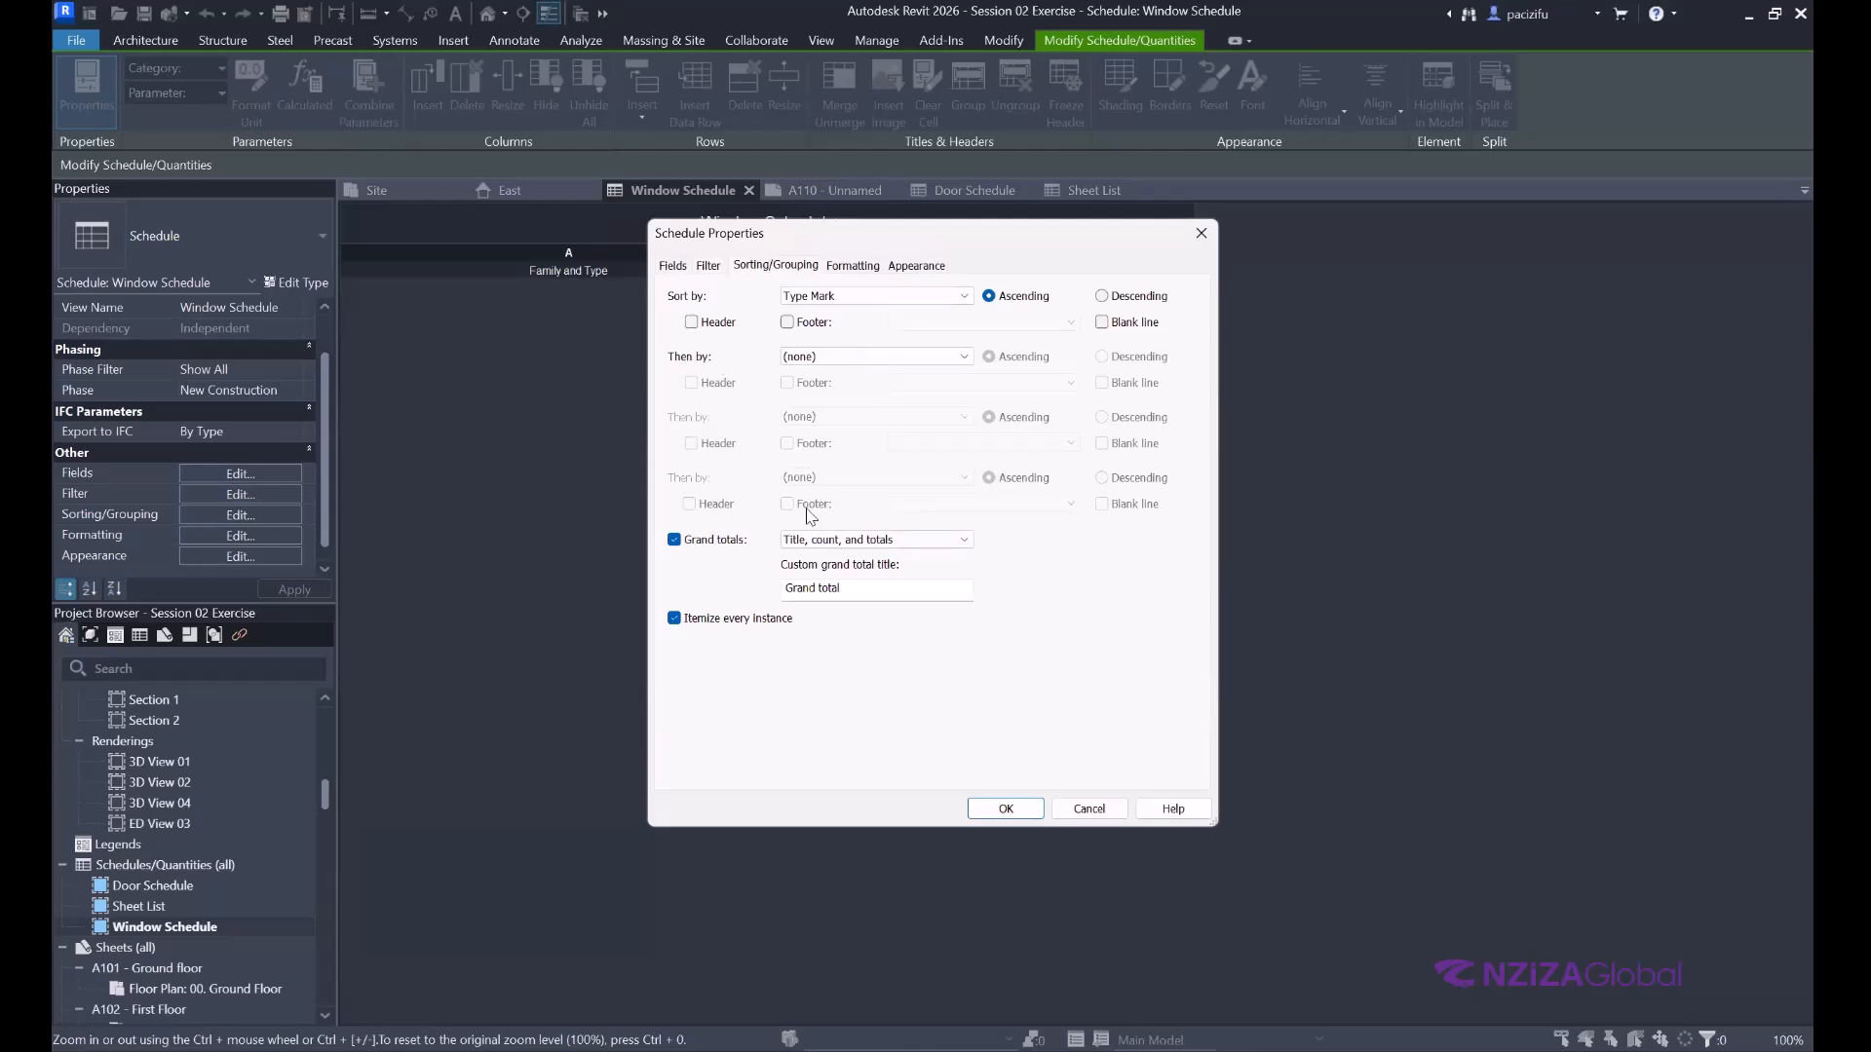
left_click(874, 540)
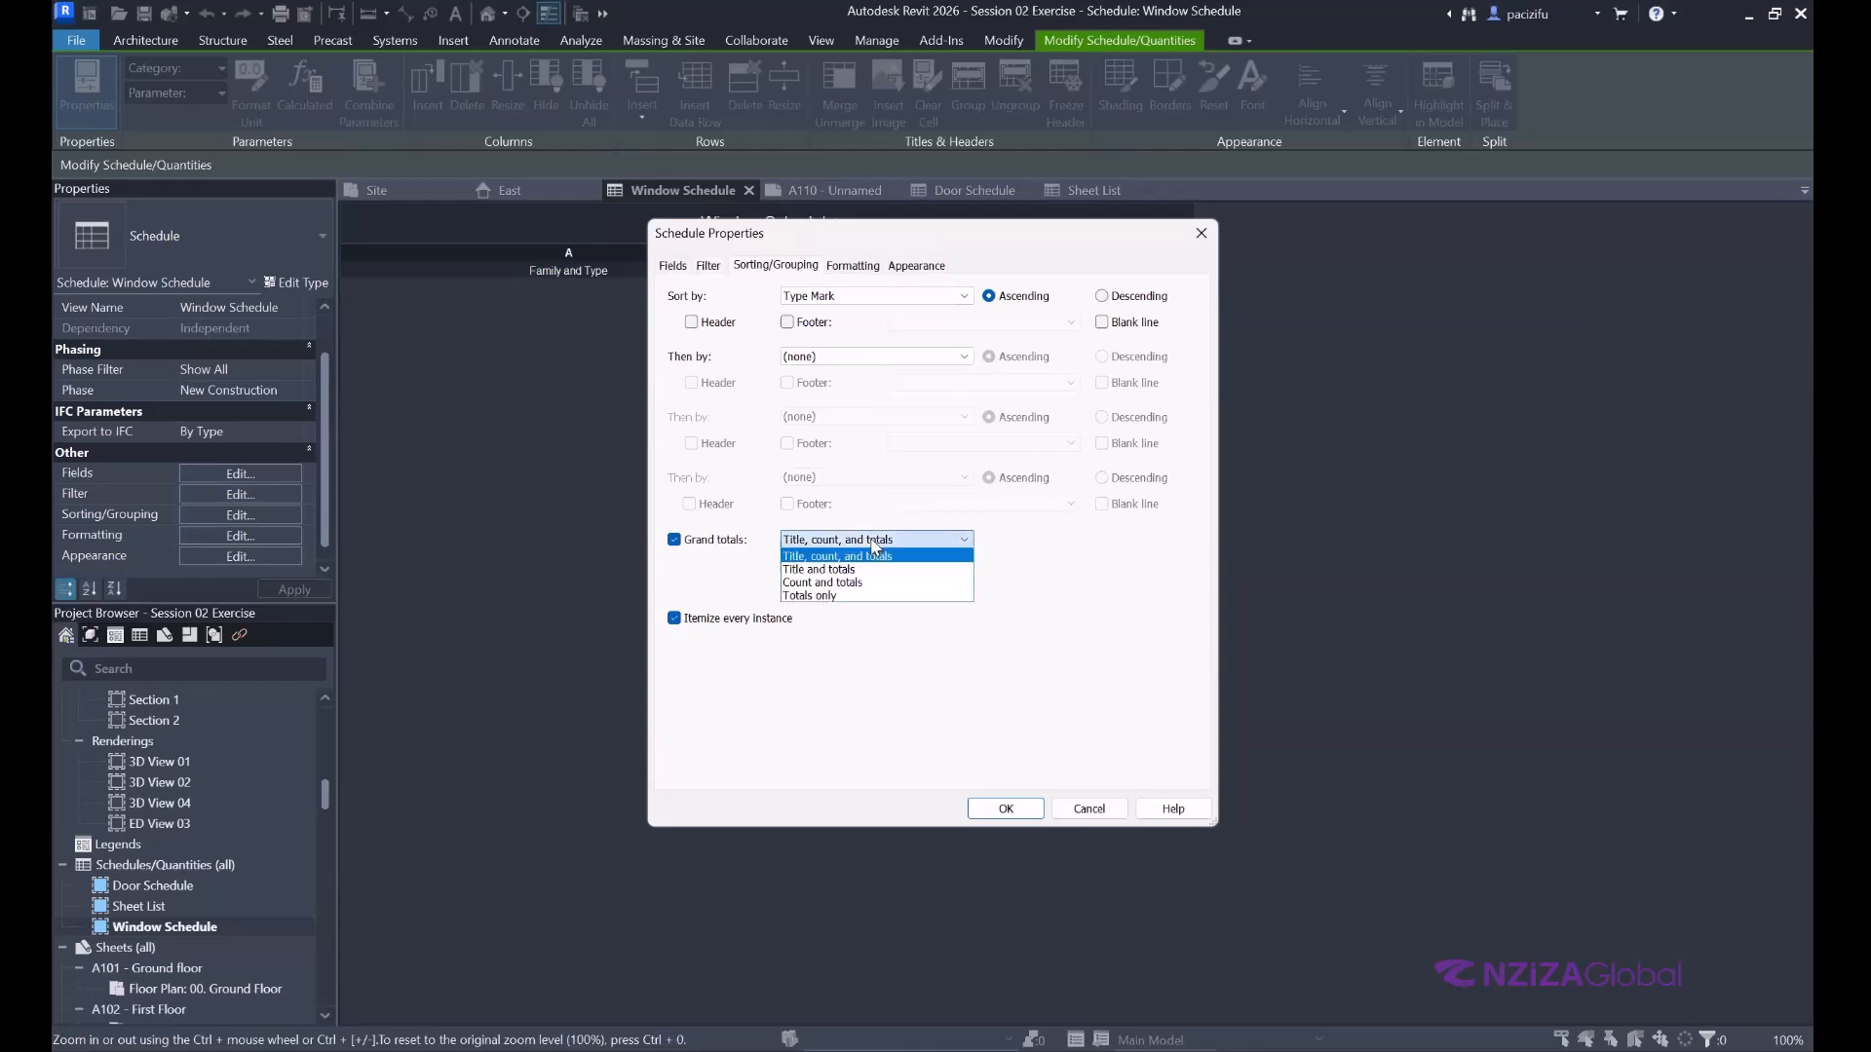
left_click(838, 596)
left_click(1018, 813)
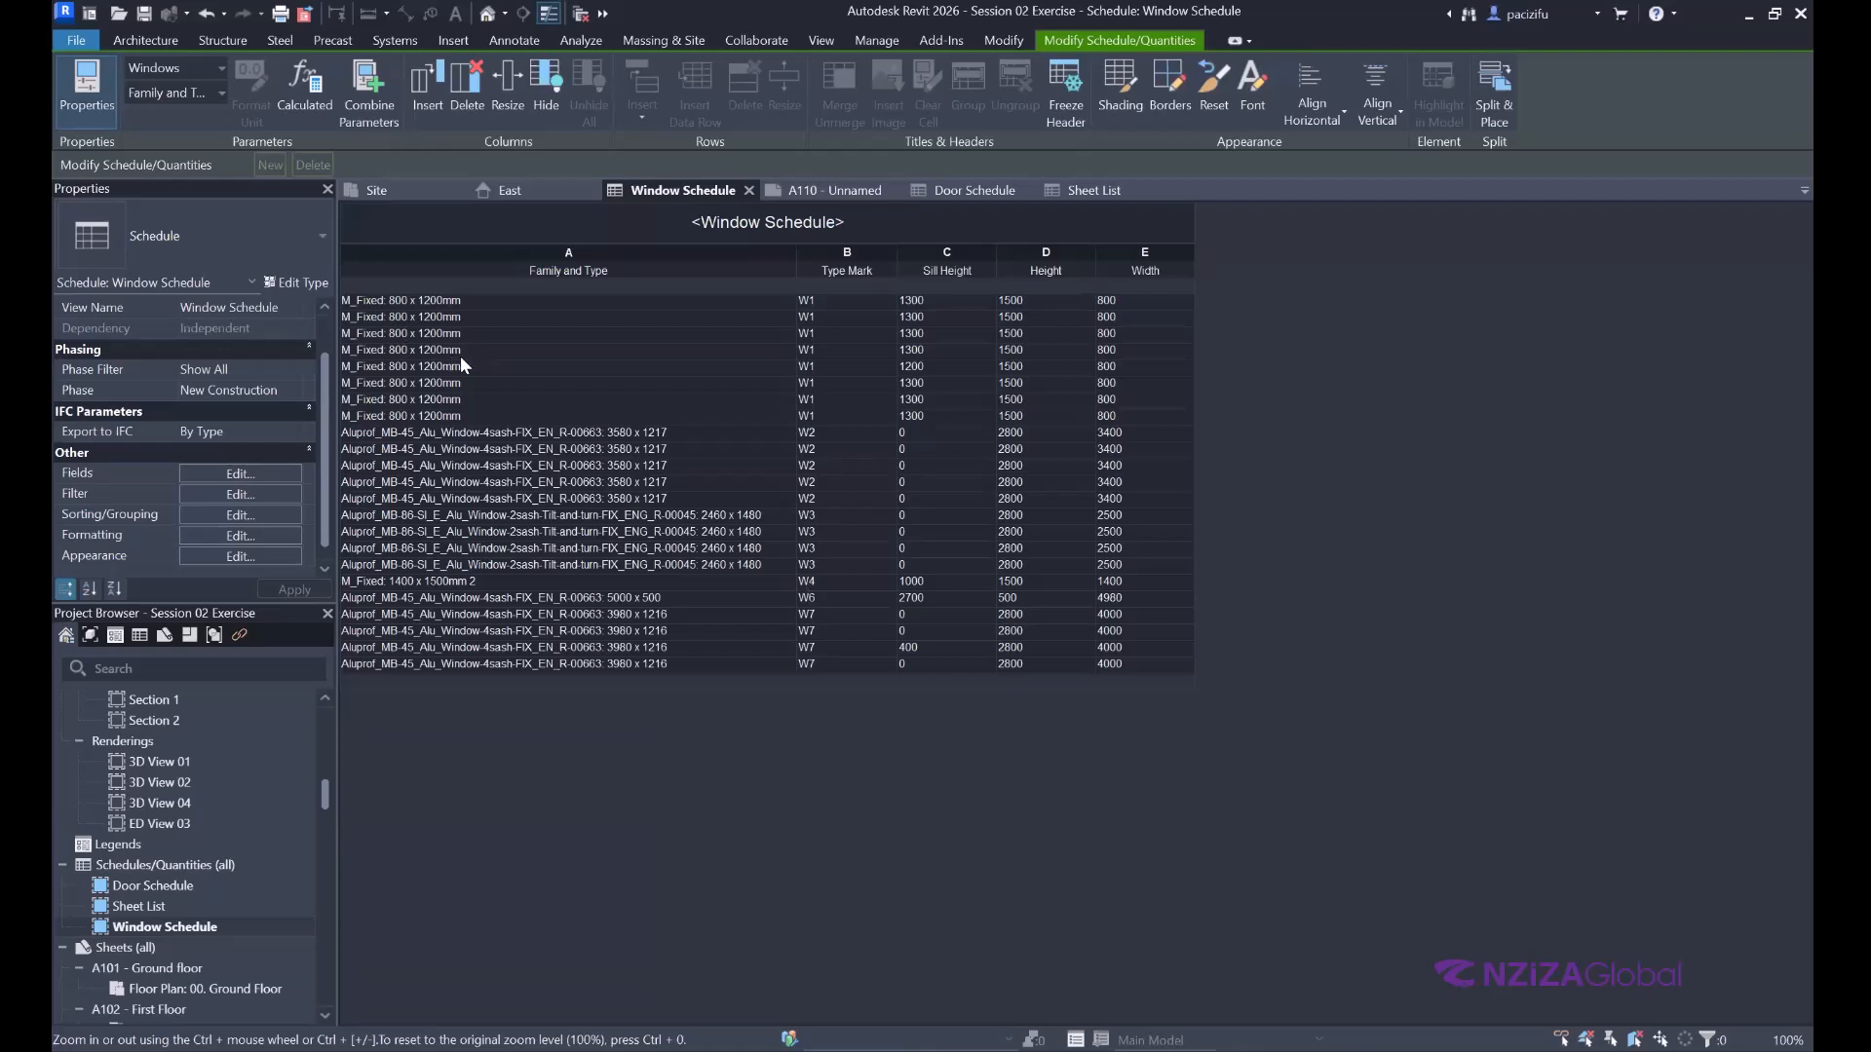
Add a footer with Title, count, and totals to the Window Schedule's Type Mark grouping and apply it.
left_click(226, 473)
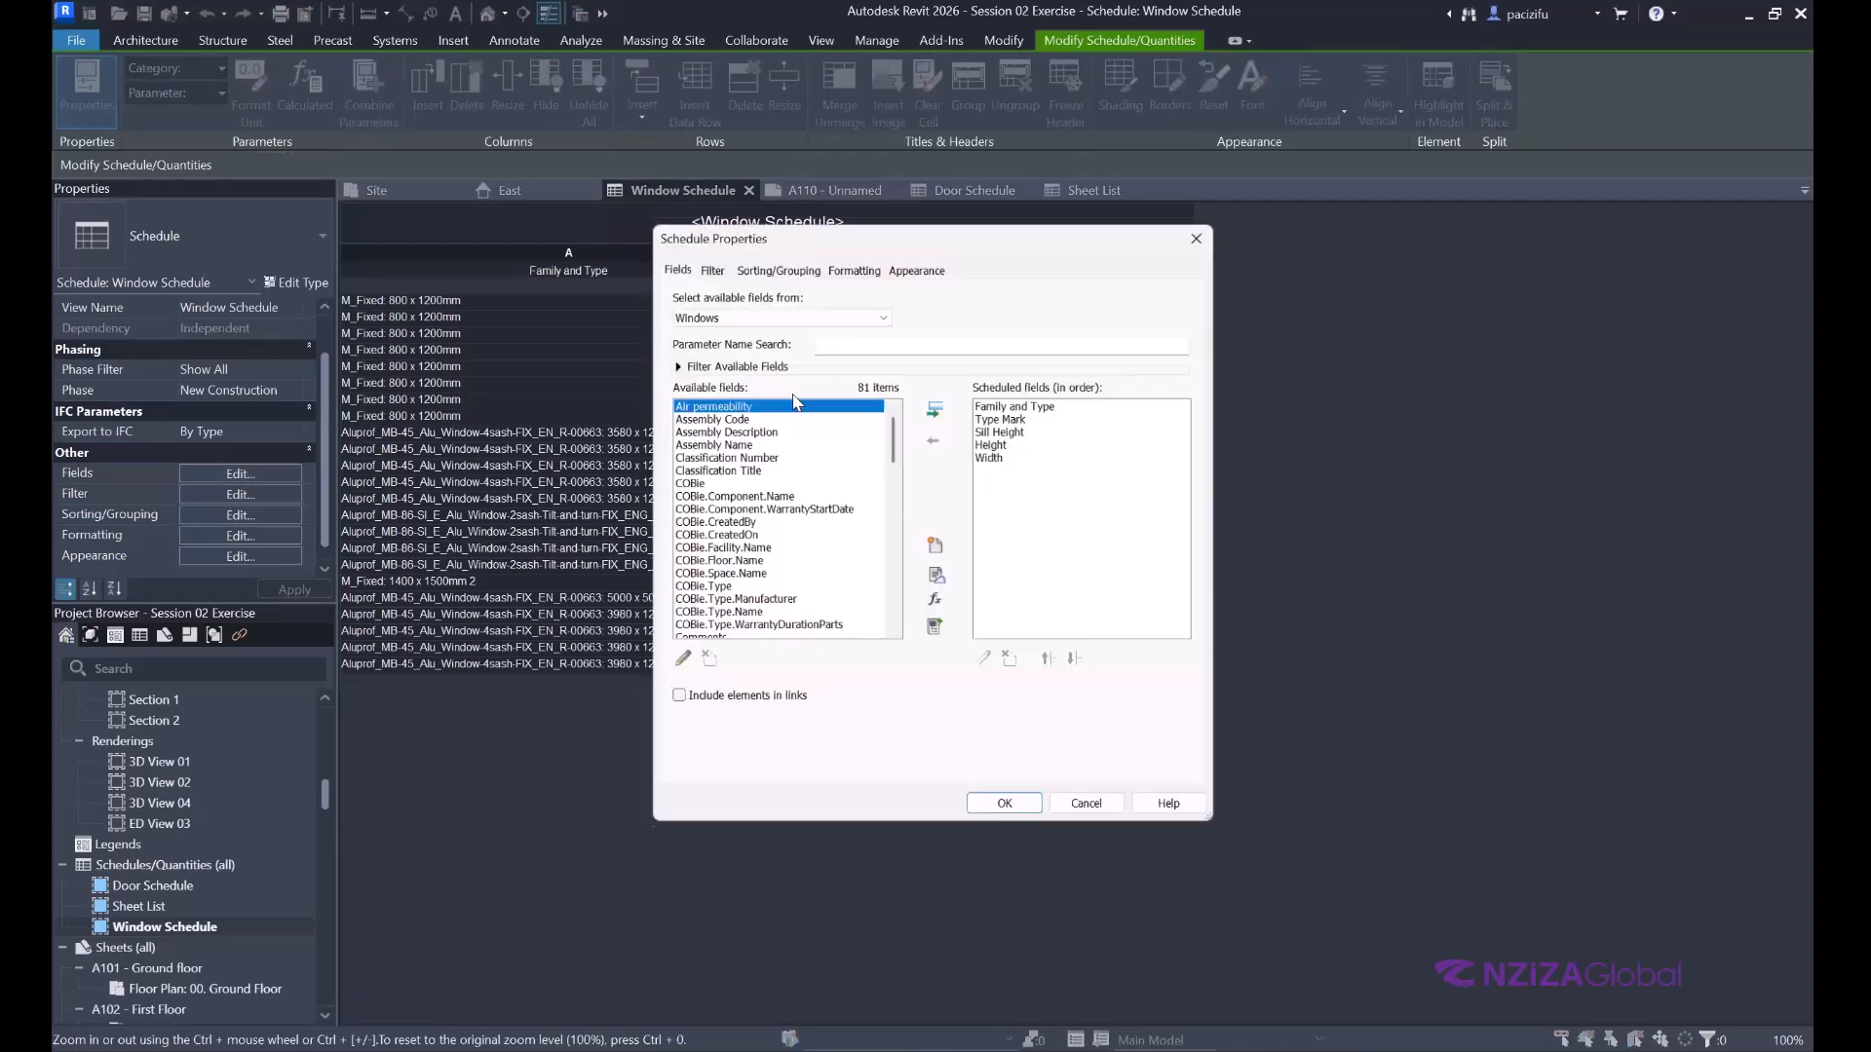
left_click(757, 267)
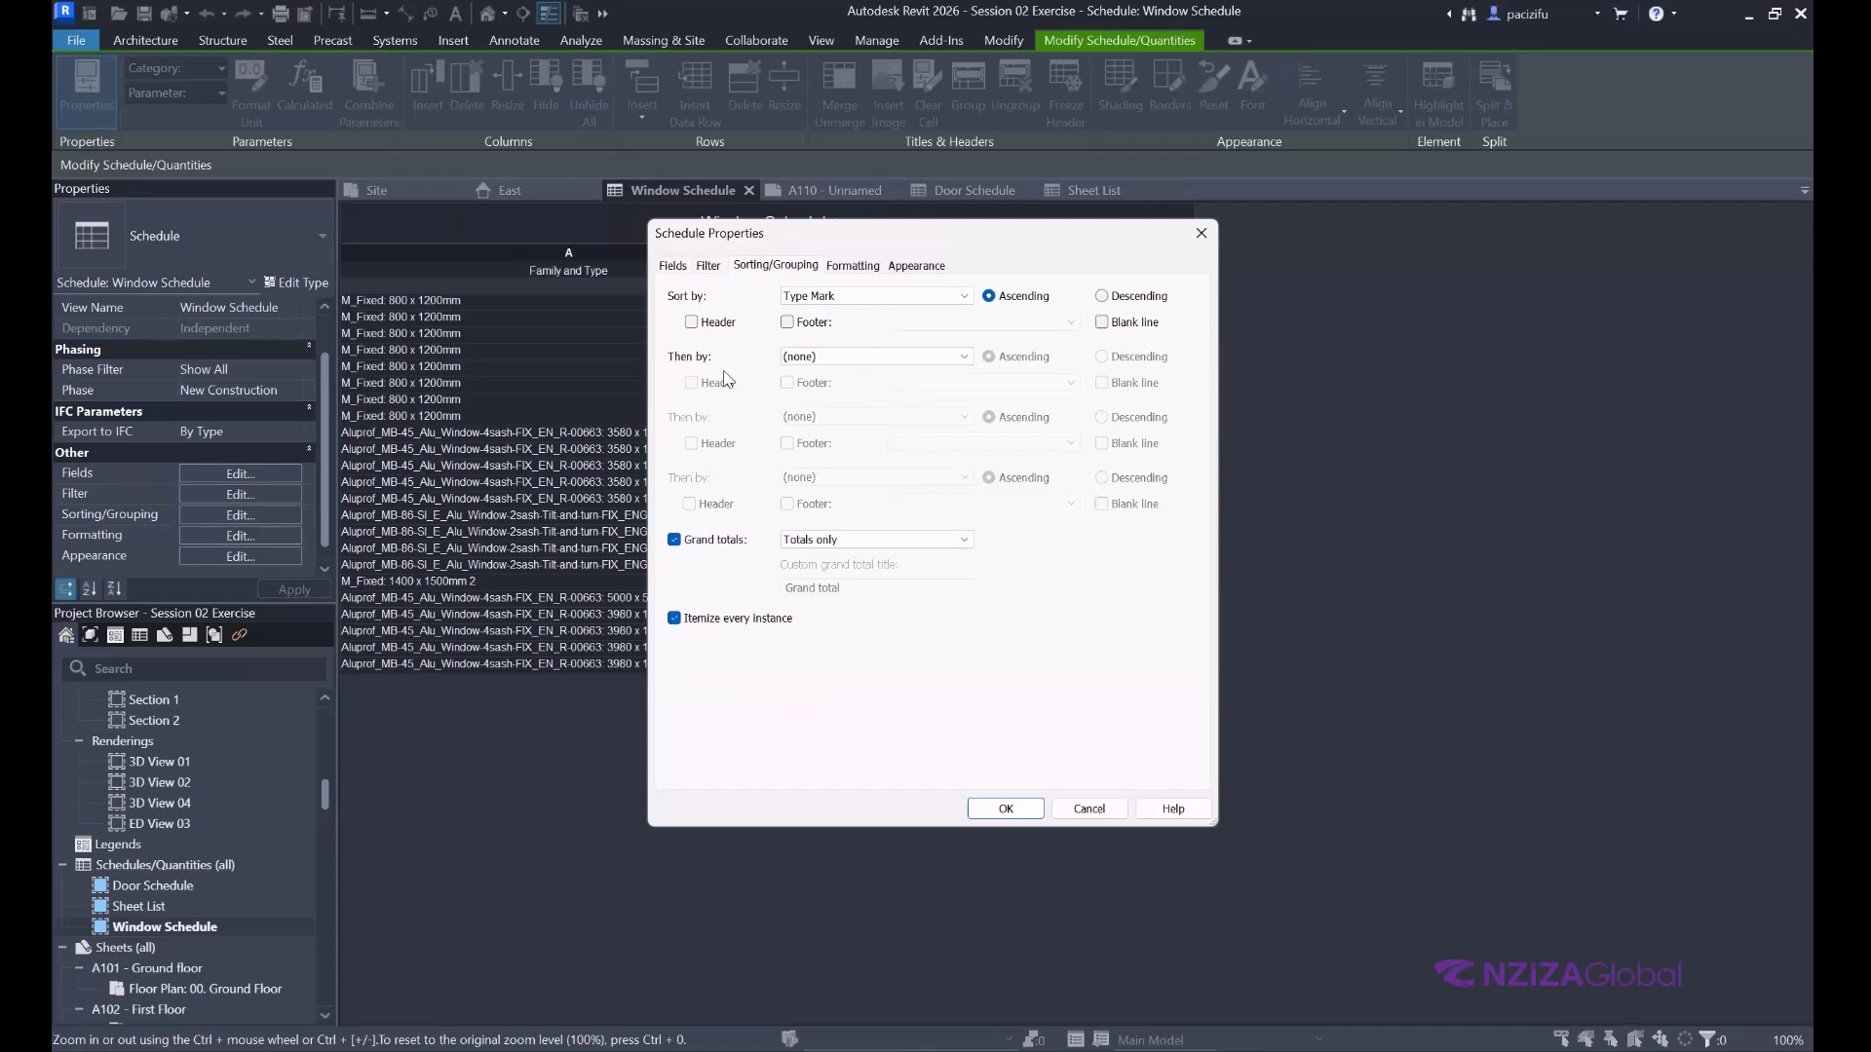
left_click(787, 323)
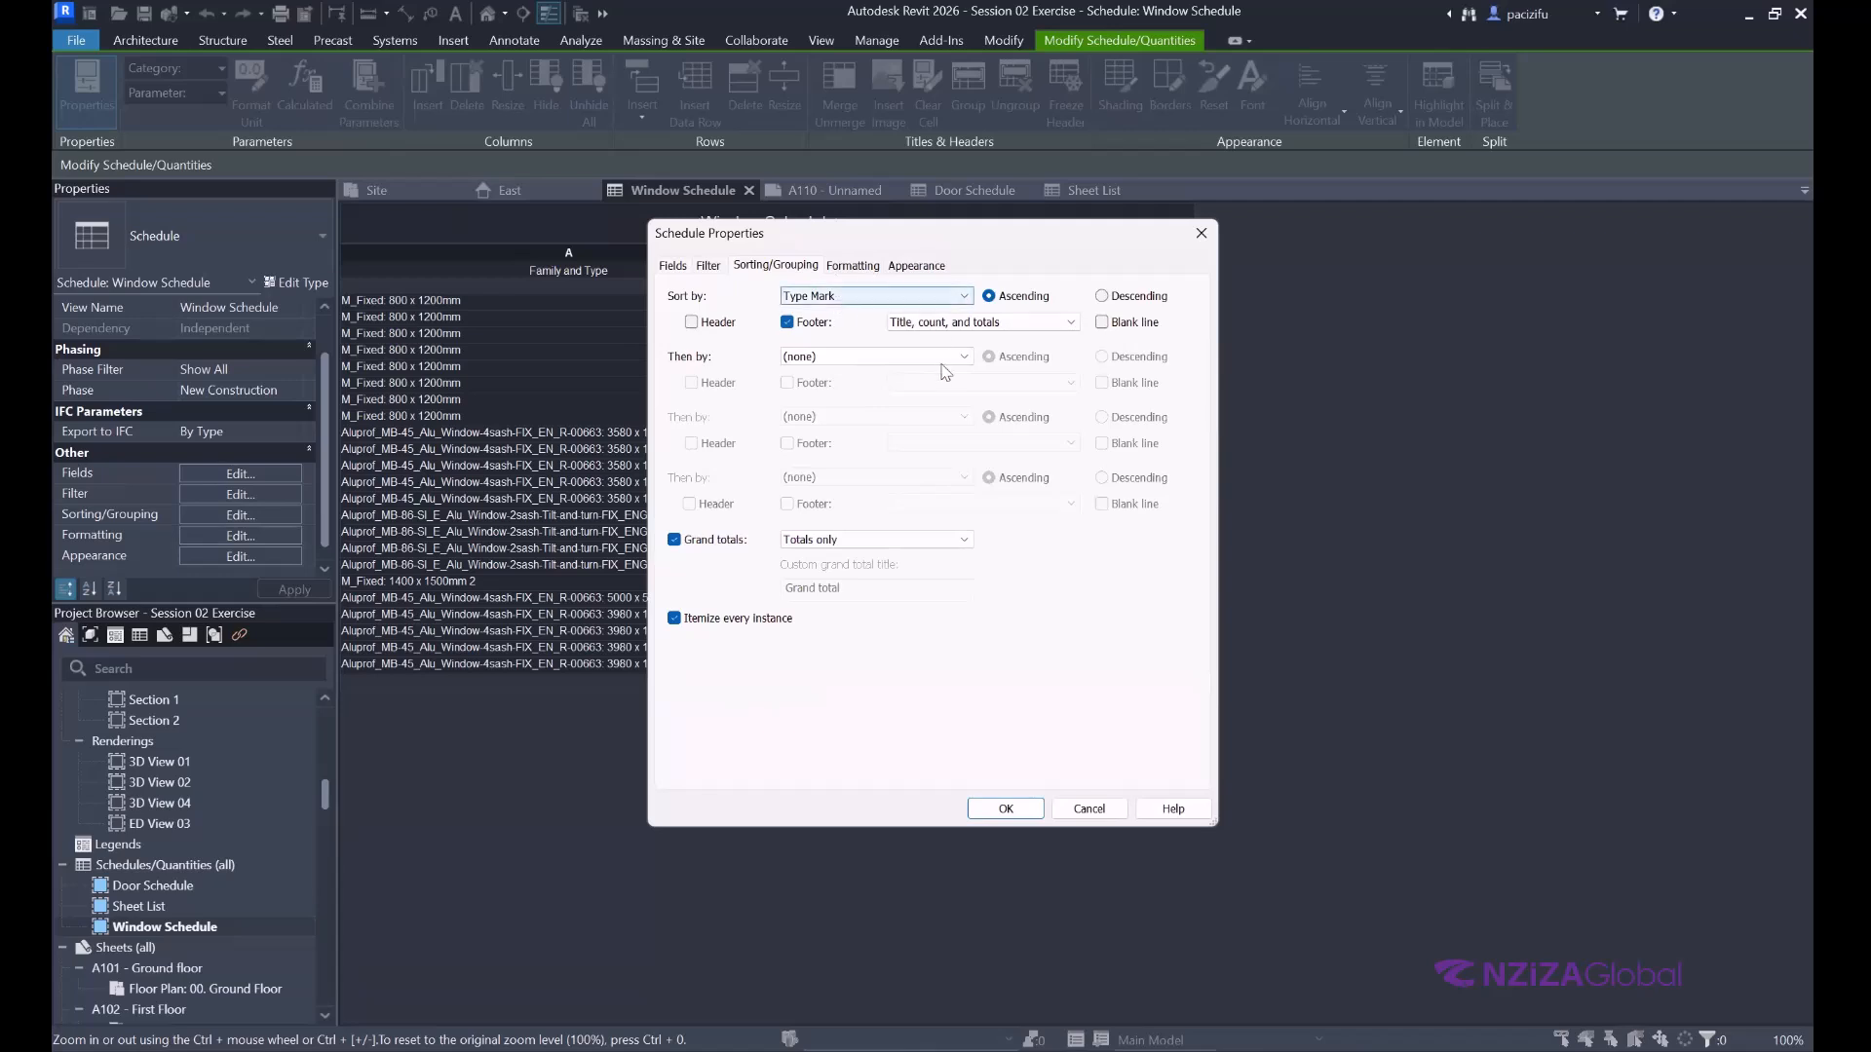
left_click(1053, 325)
left_click(1053, 335)
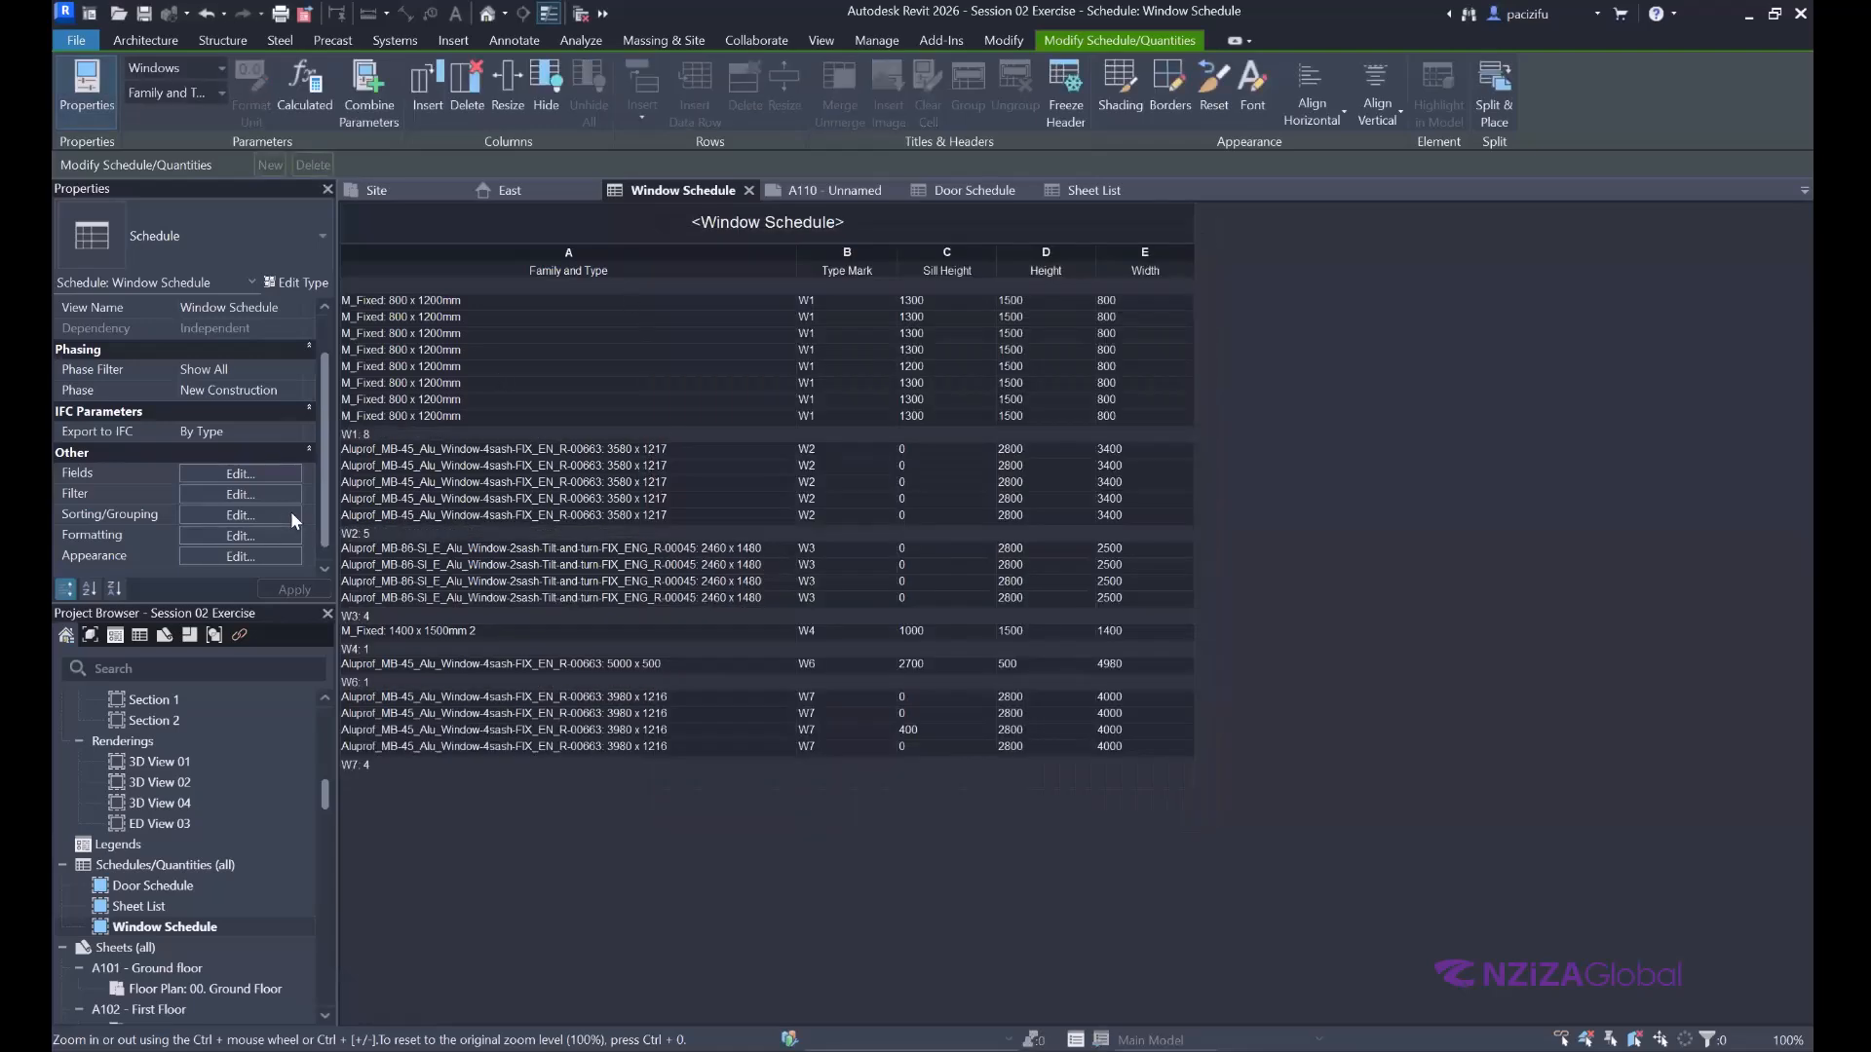
Keep Title, count, and totals as the Type Mark footer and add a blank line between the groups.
left_click(230, 511)
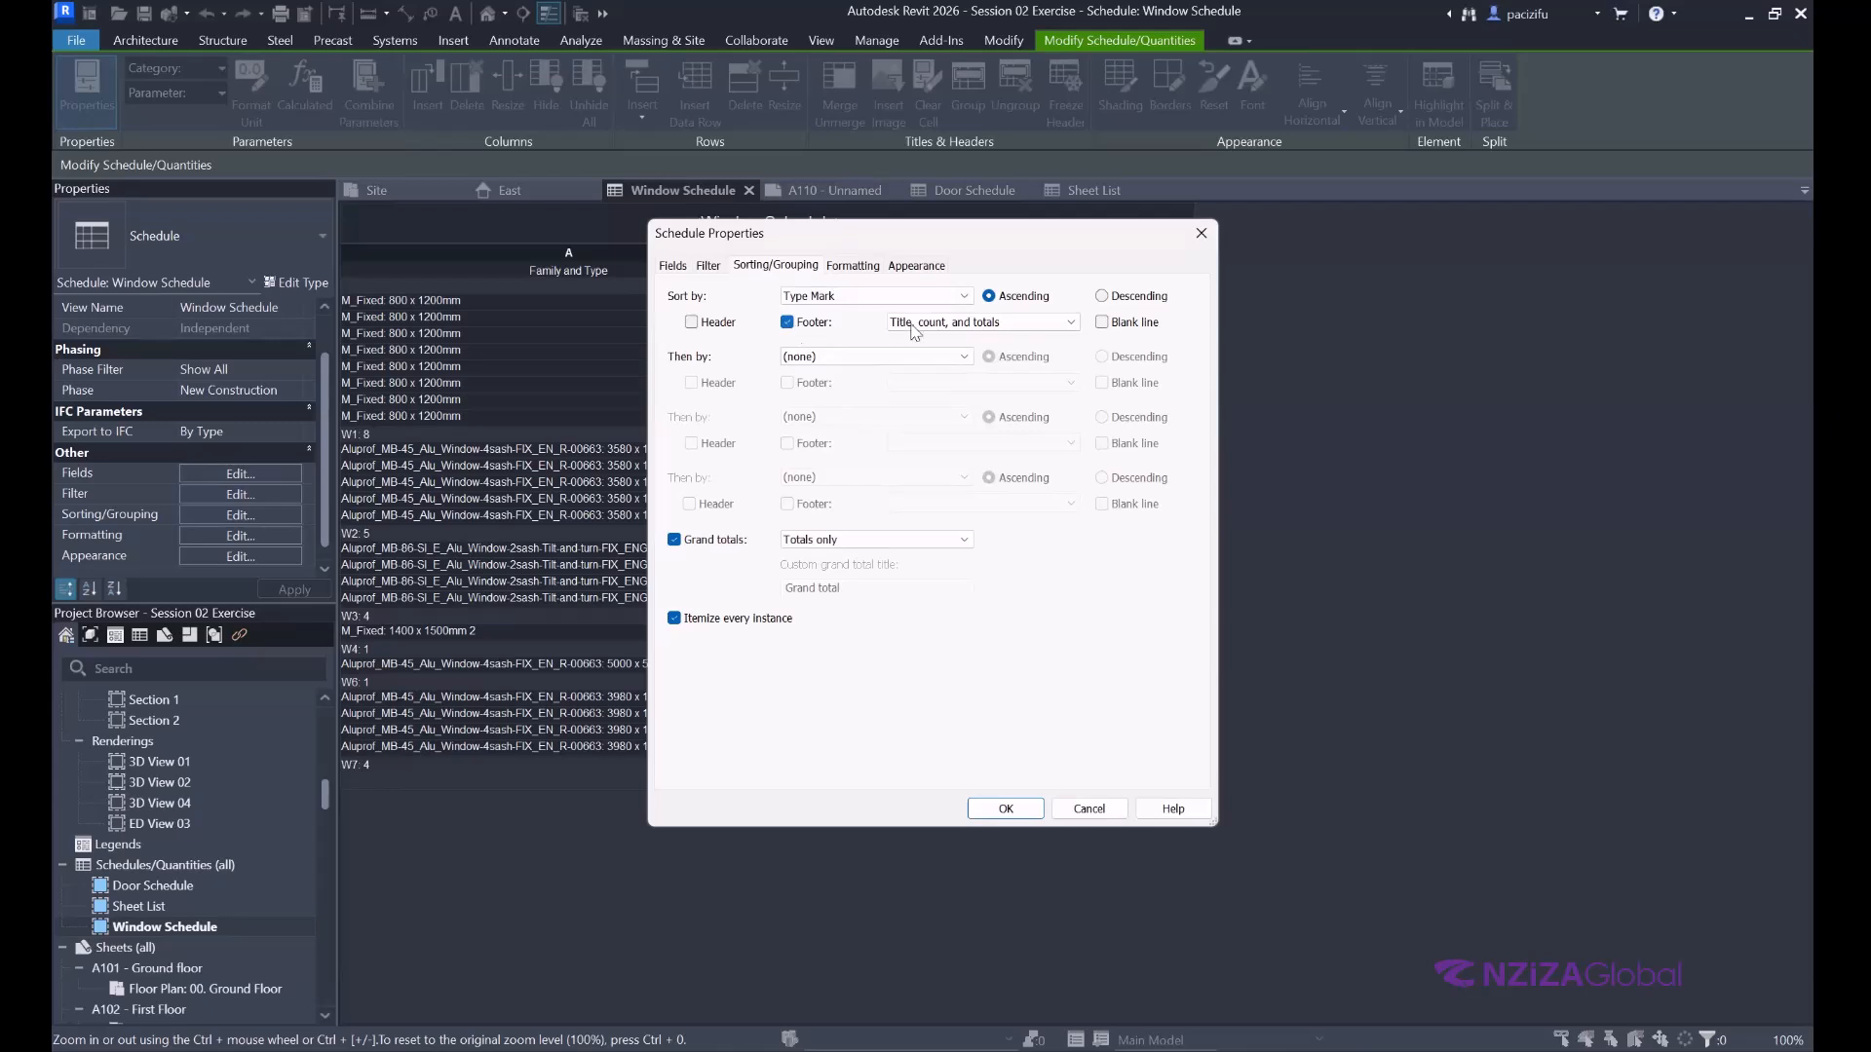
left_click(1077, 323)
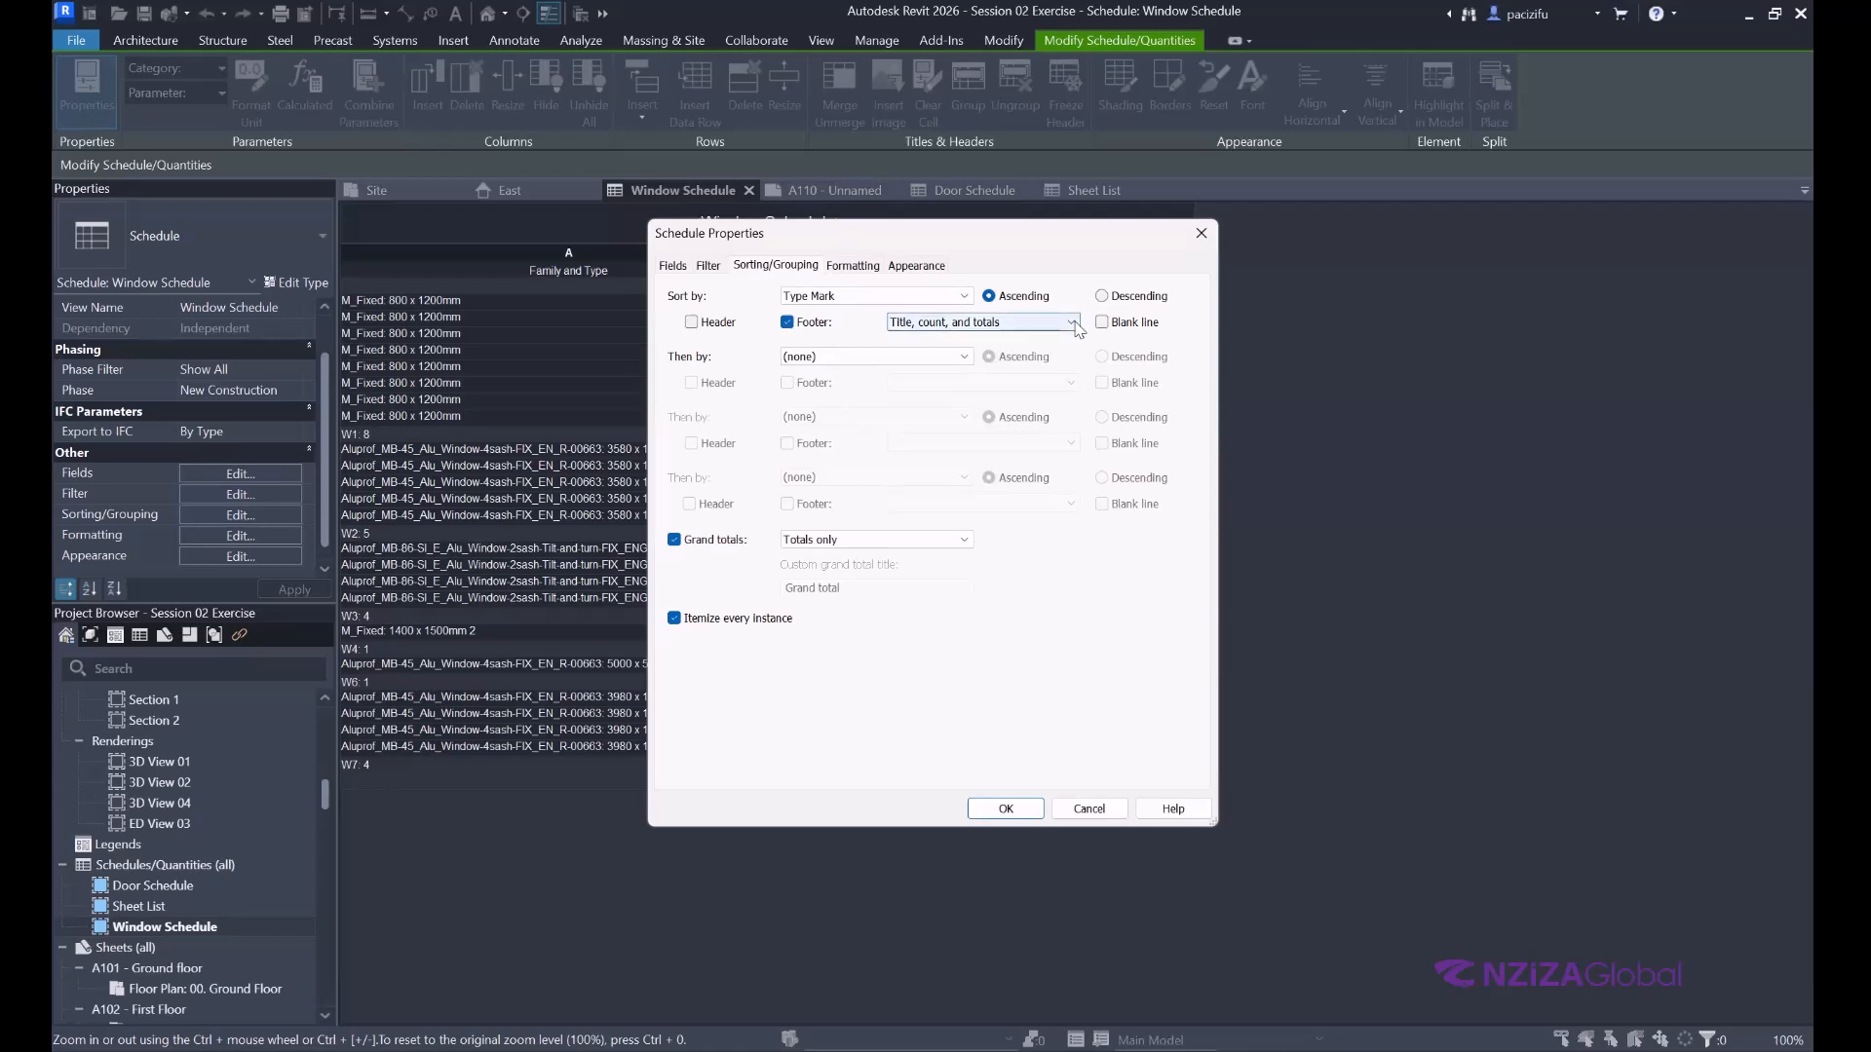
left_click(1032, 332)
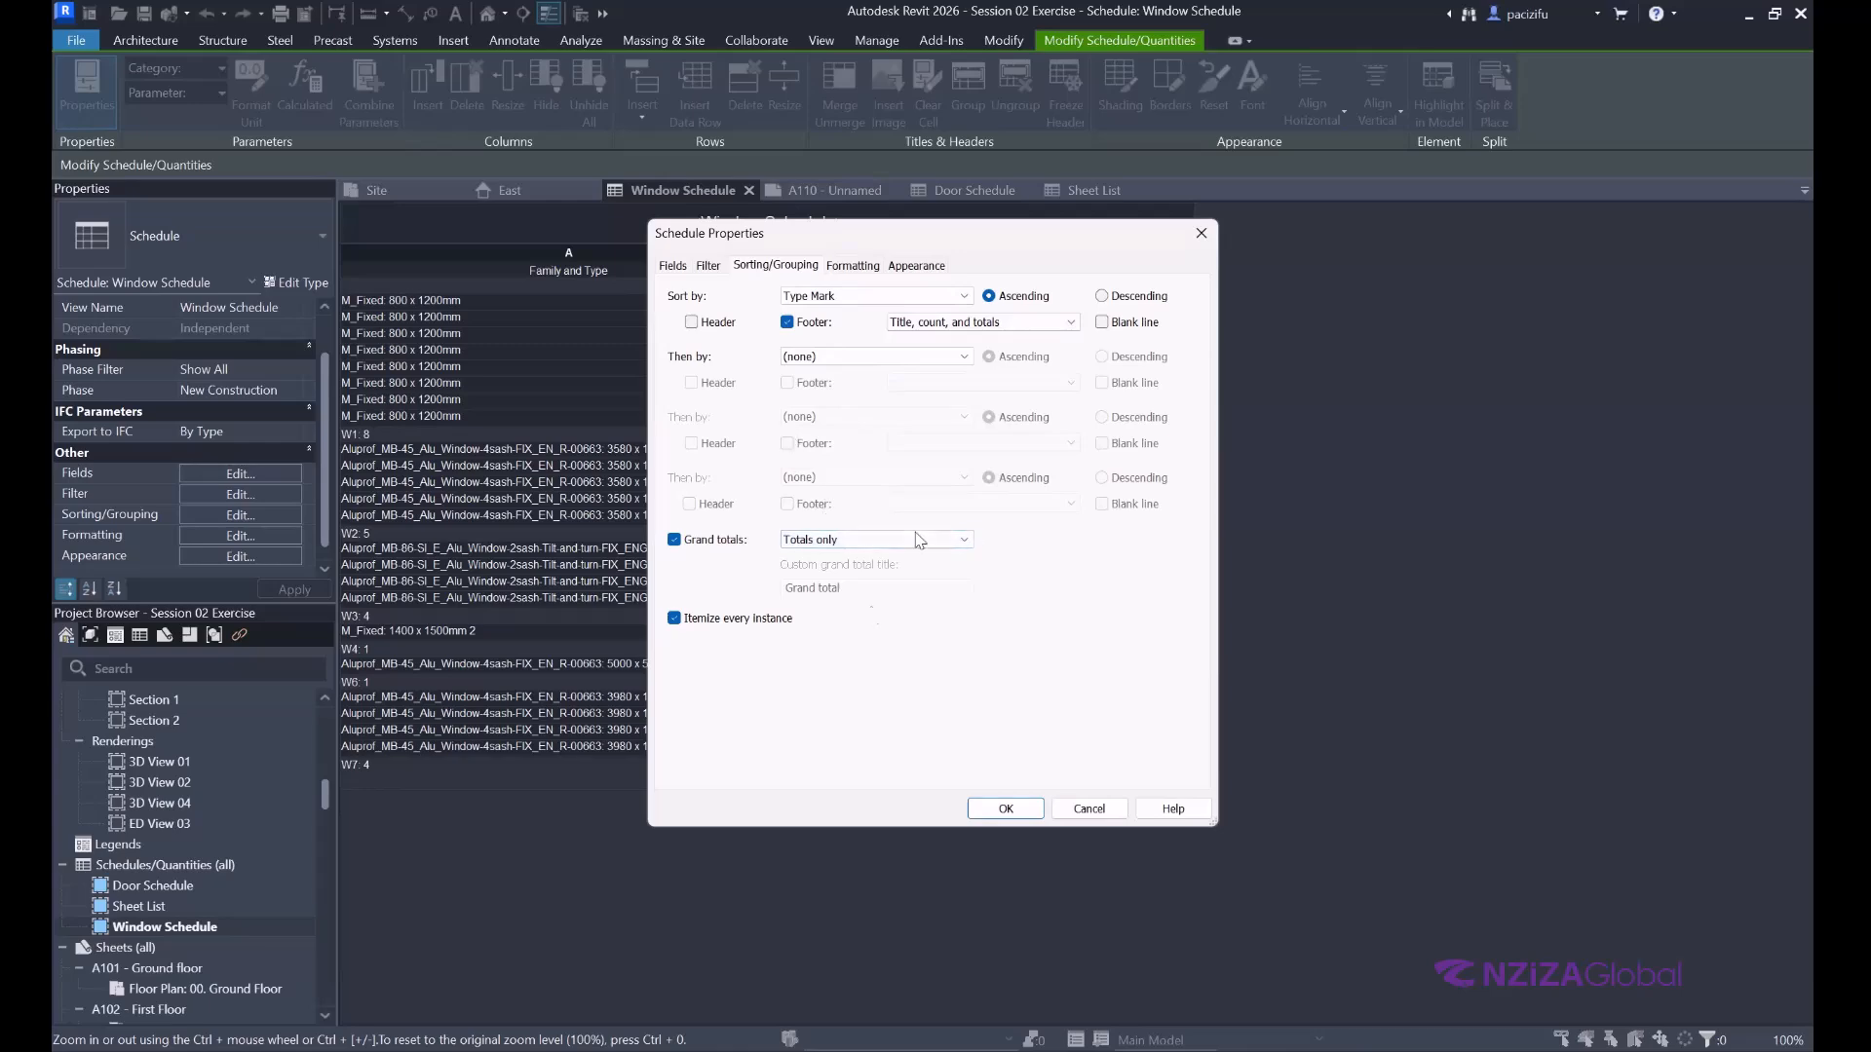
left_click(1002, 809)
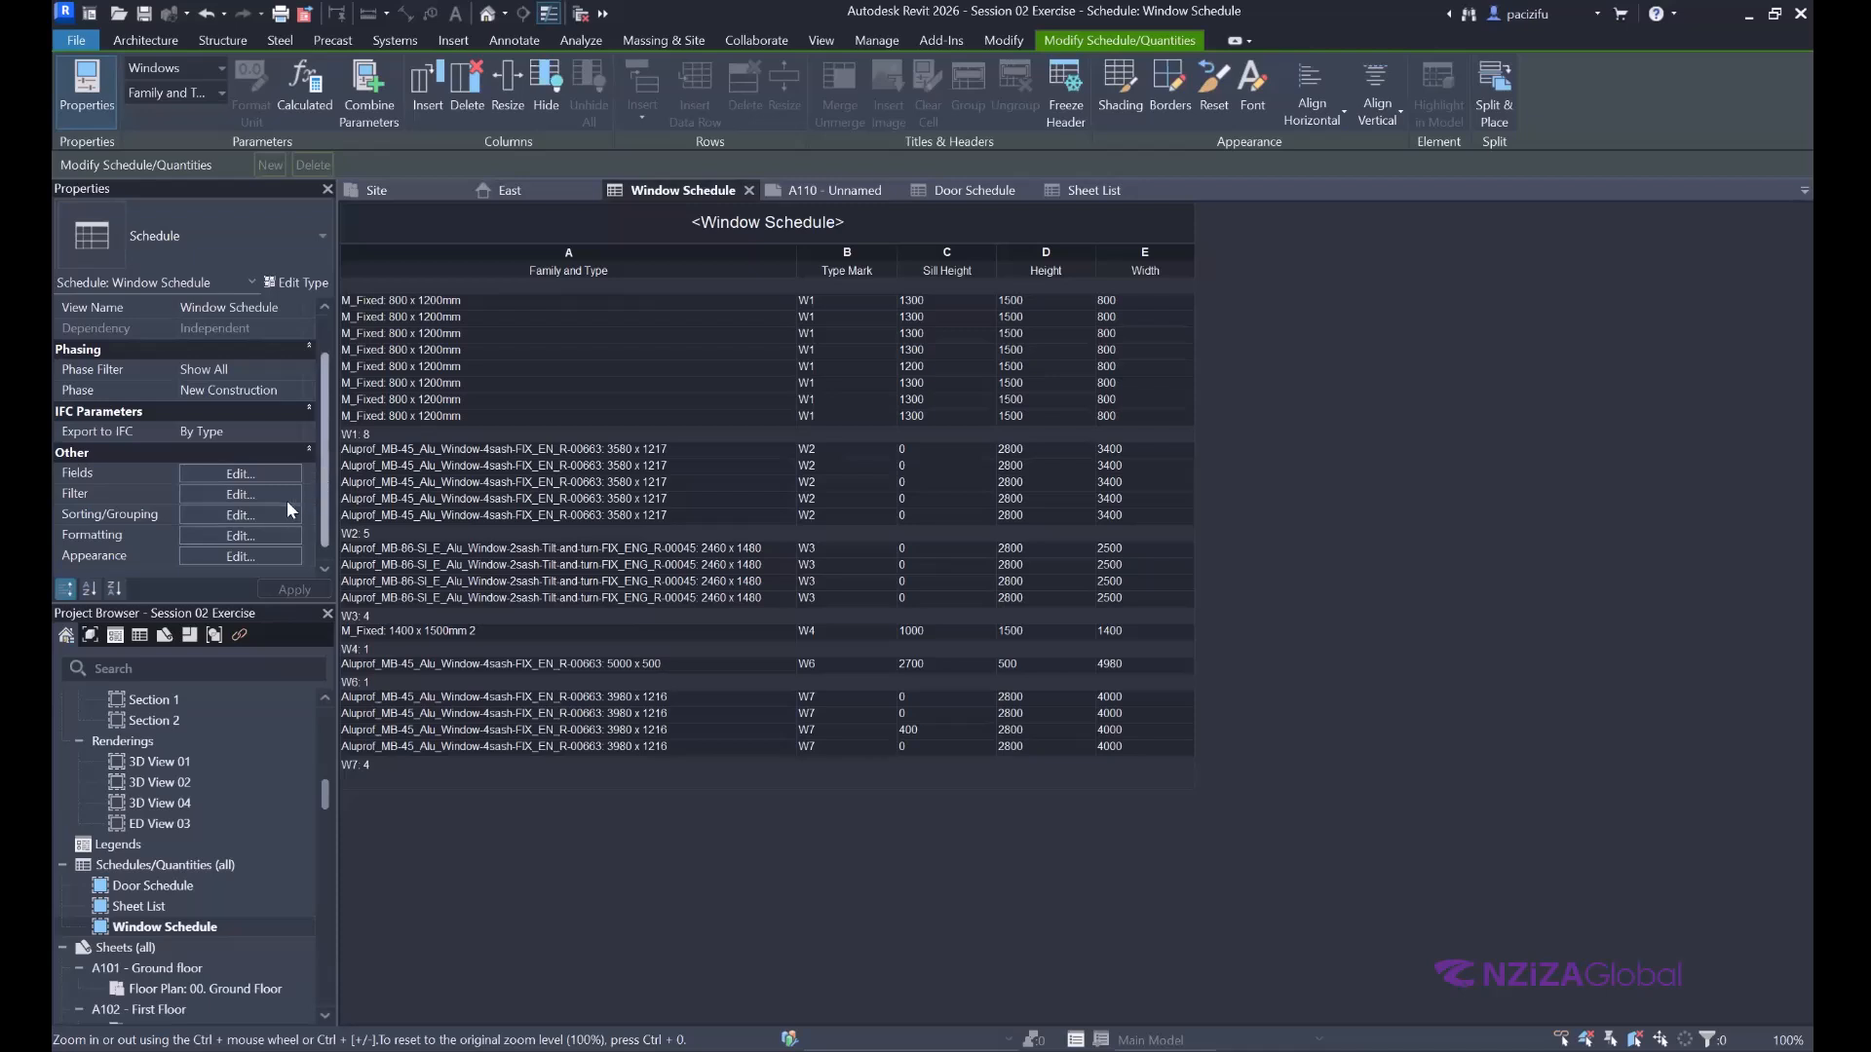
left_click(216, 512)
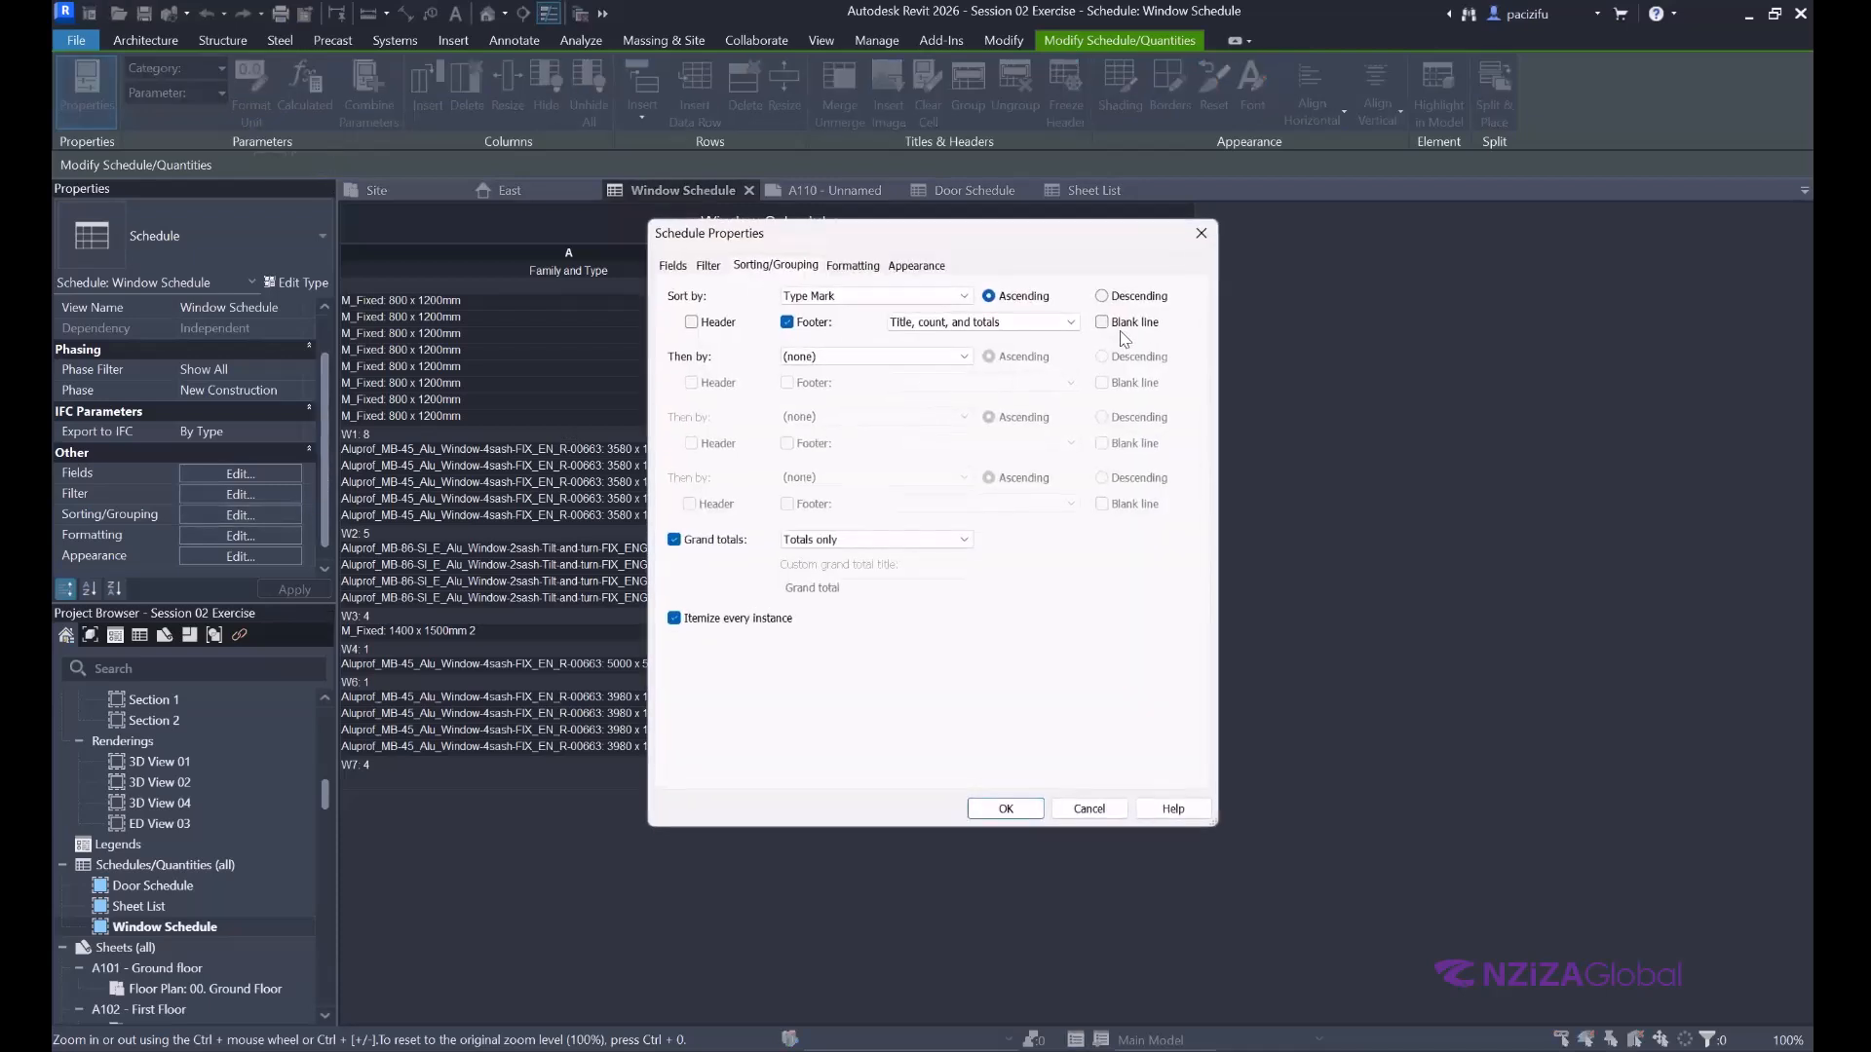
left_click(1102, 324)
left_click(989, 809)
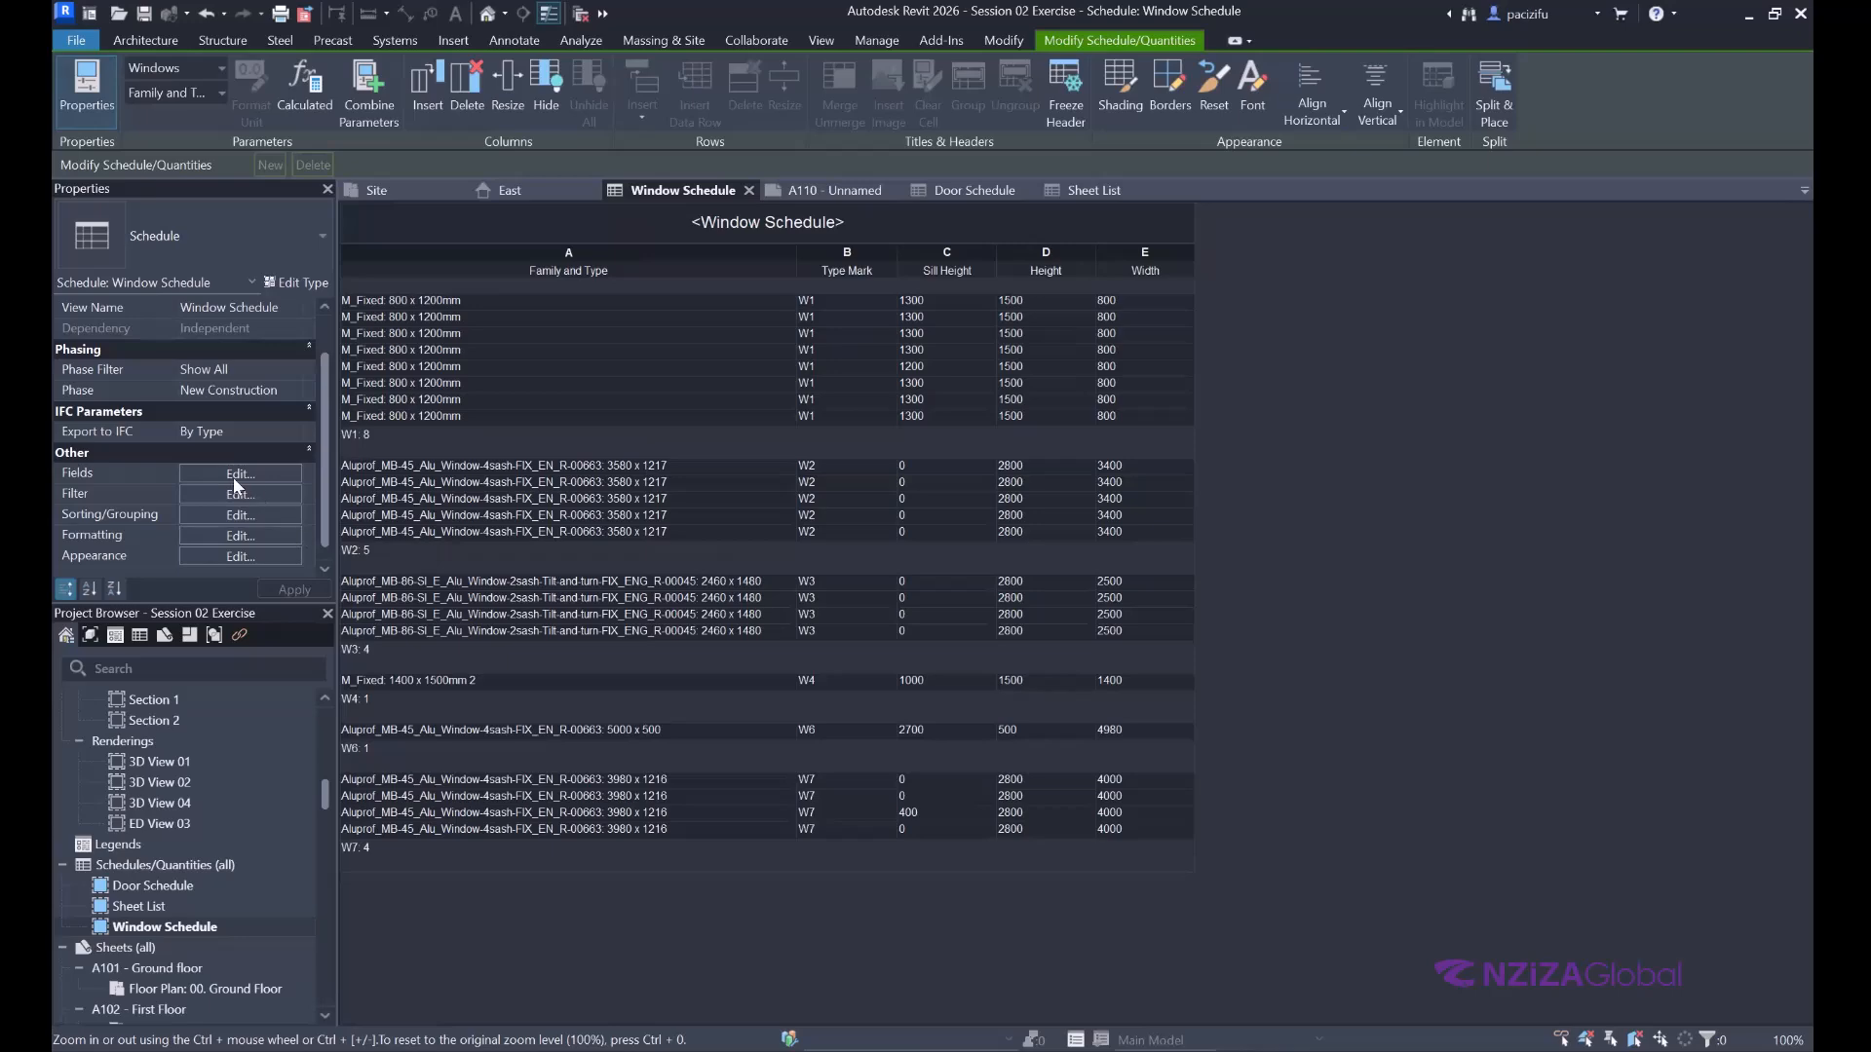
Change the Type Mark group footer to Title and totals and apply it to the Window Schedule.
left_click(226, 513)
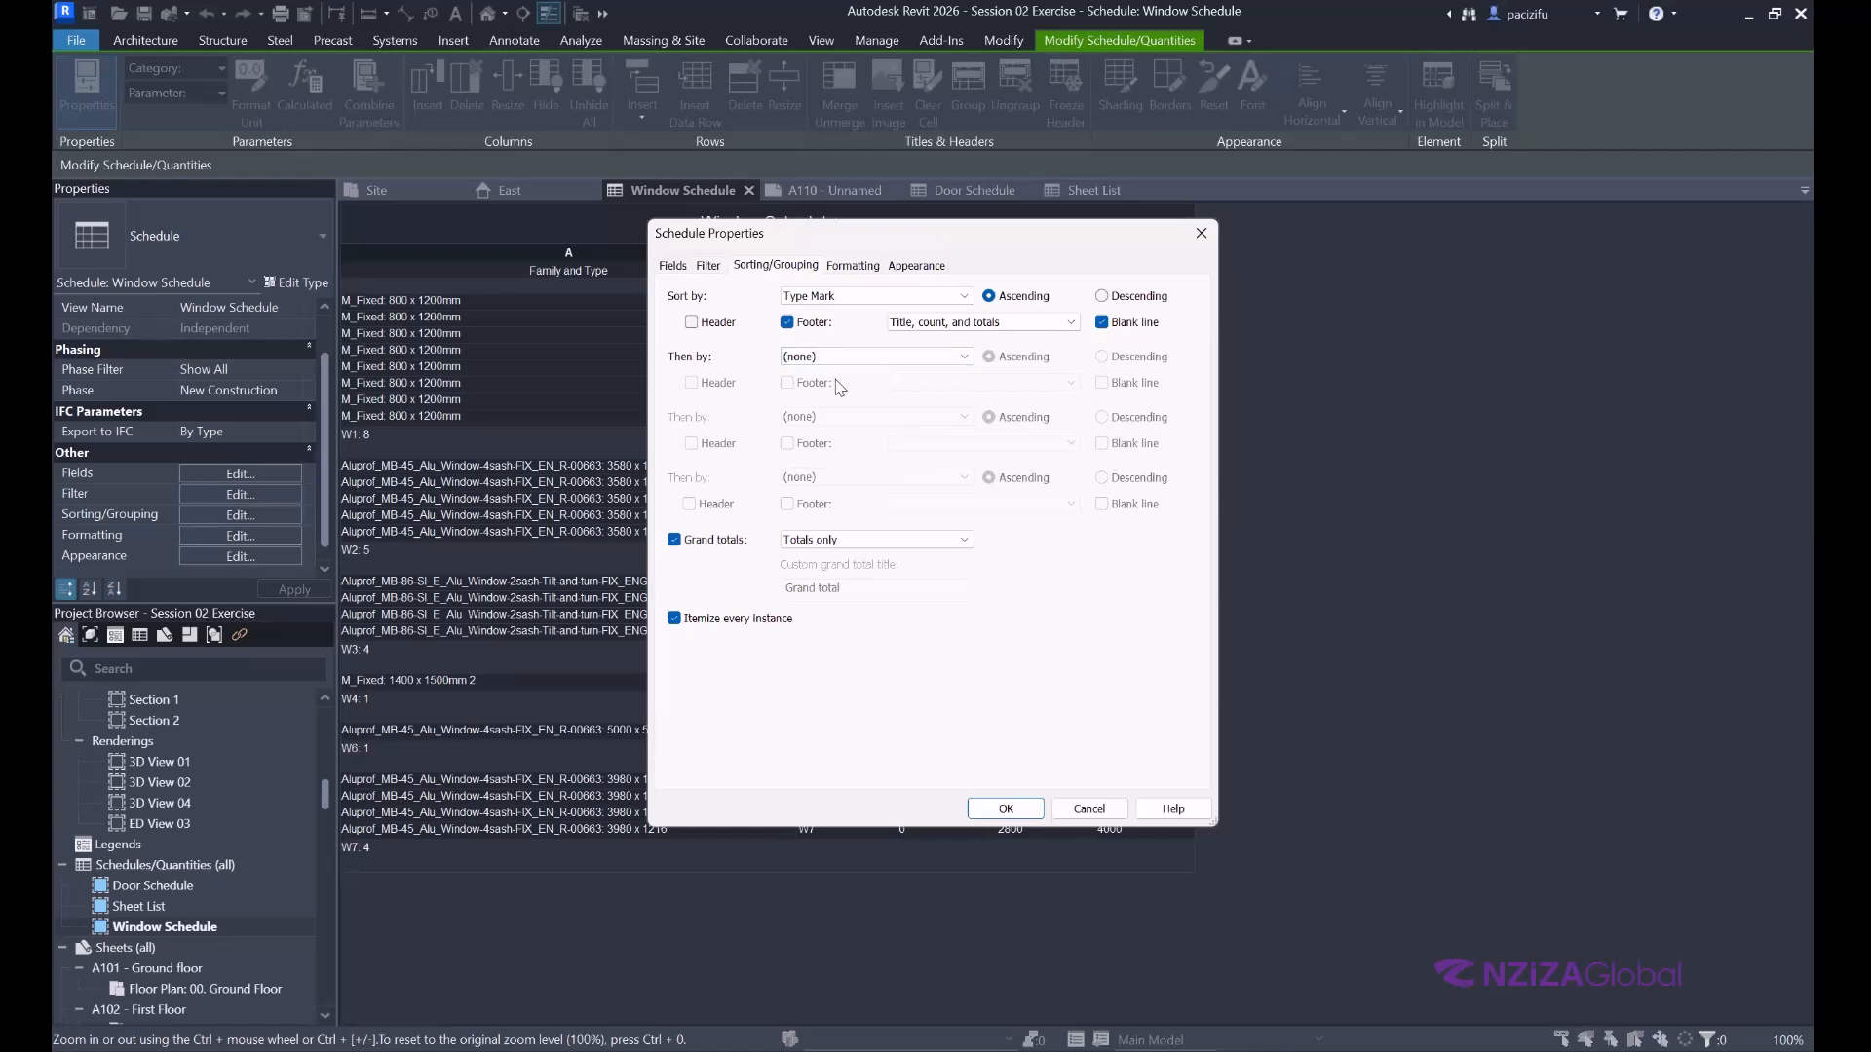
left_click(977, 328)
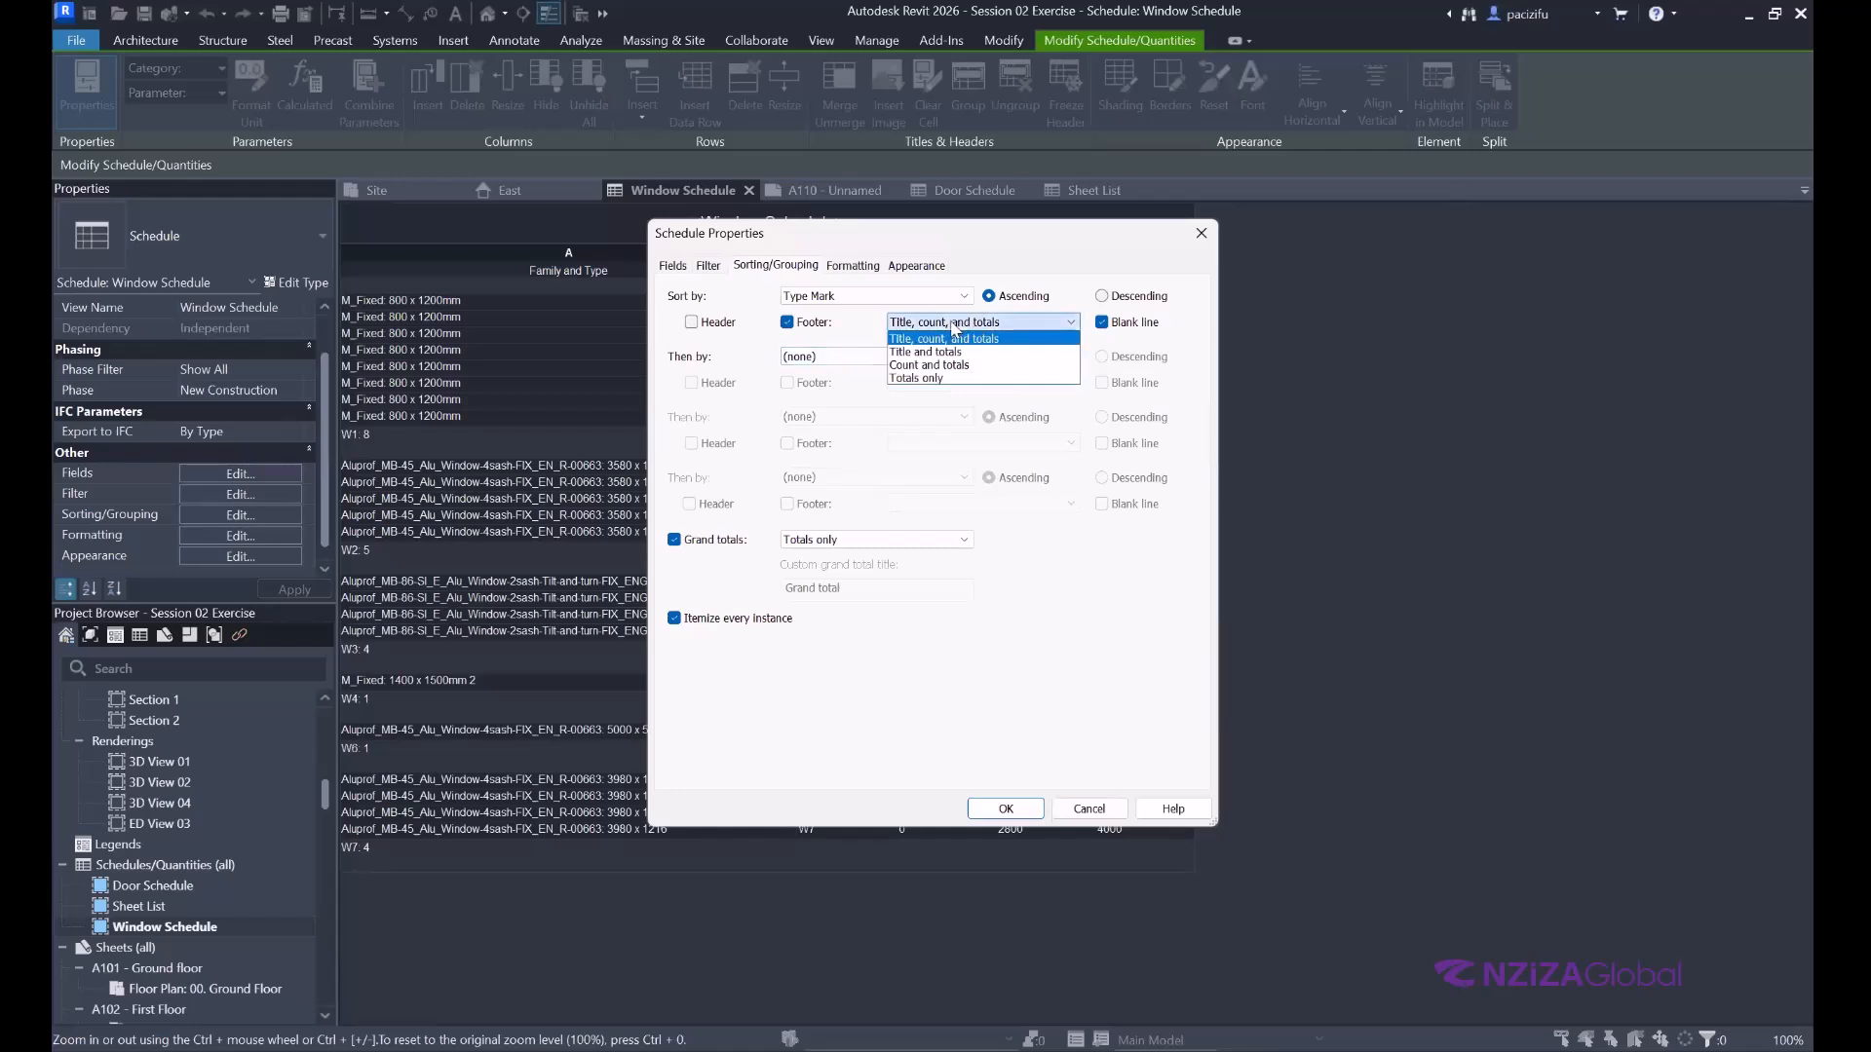
left_click(954, 332)
left_click(963, 296)
left_click(966, 298)
left_click(979, 323)
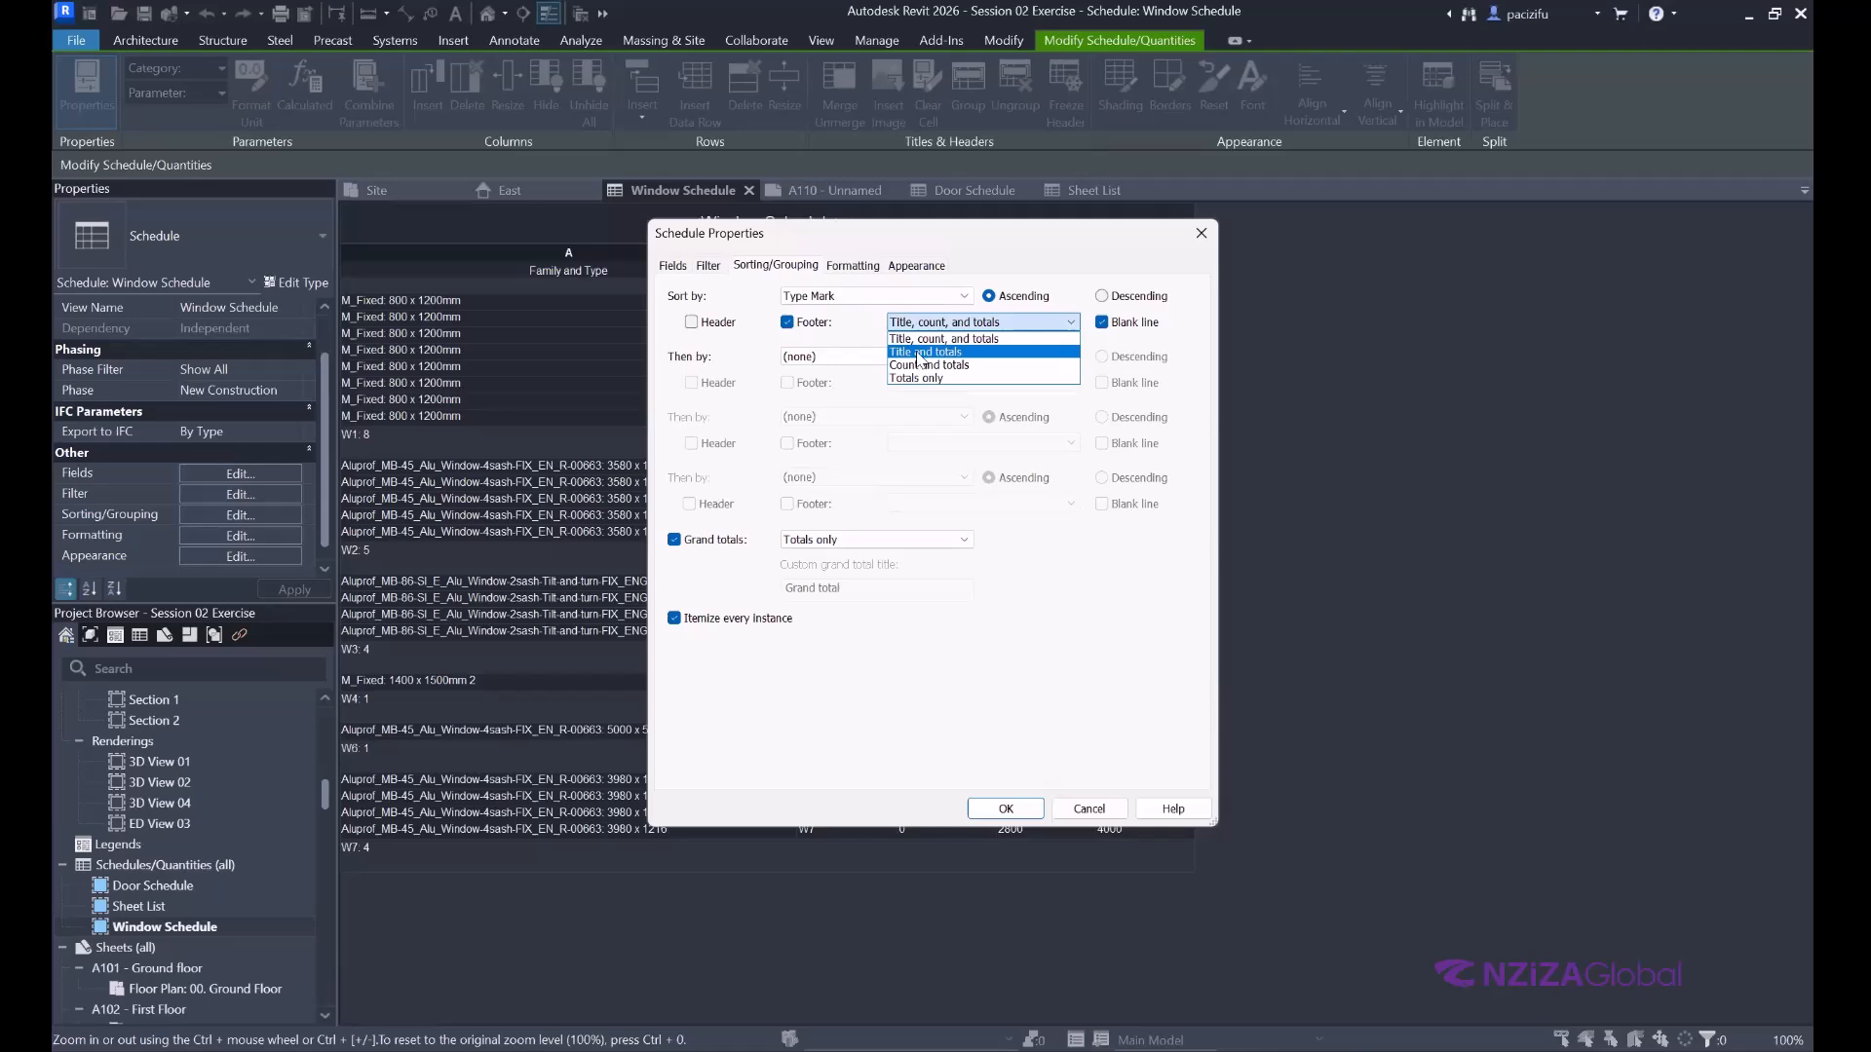
left_click(923, 352)
left_click(1005, 809)
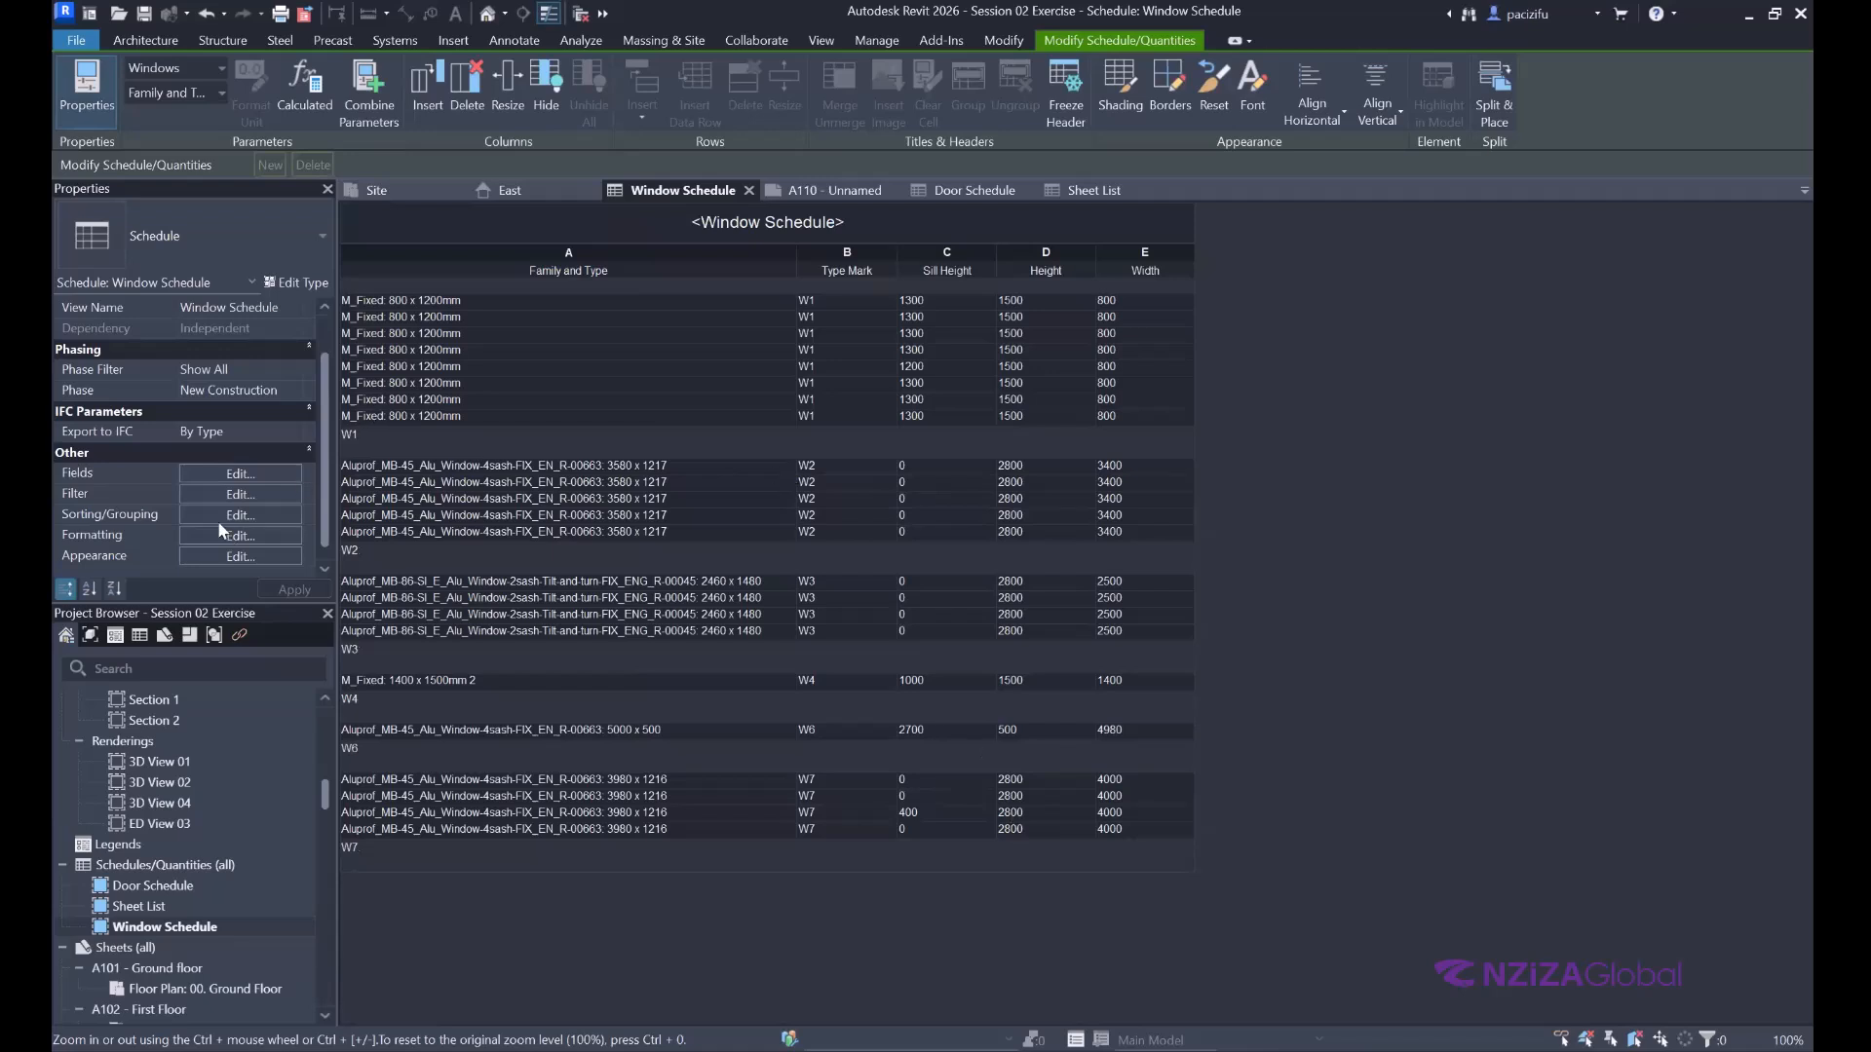
Change the Type Mark group footer to Totals only and apply it to the Window Schedule.
left_click(233, 496)
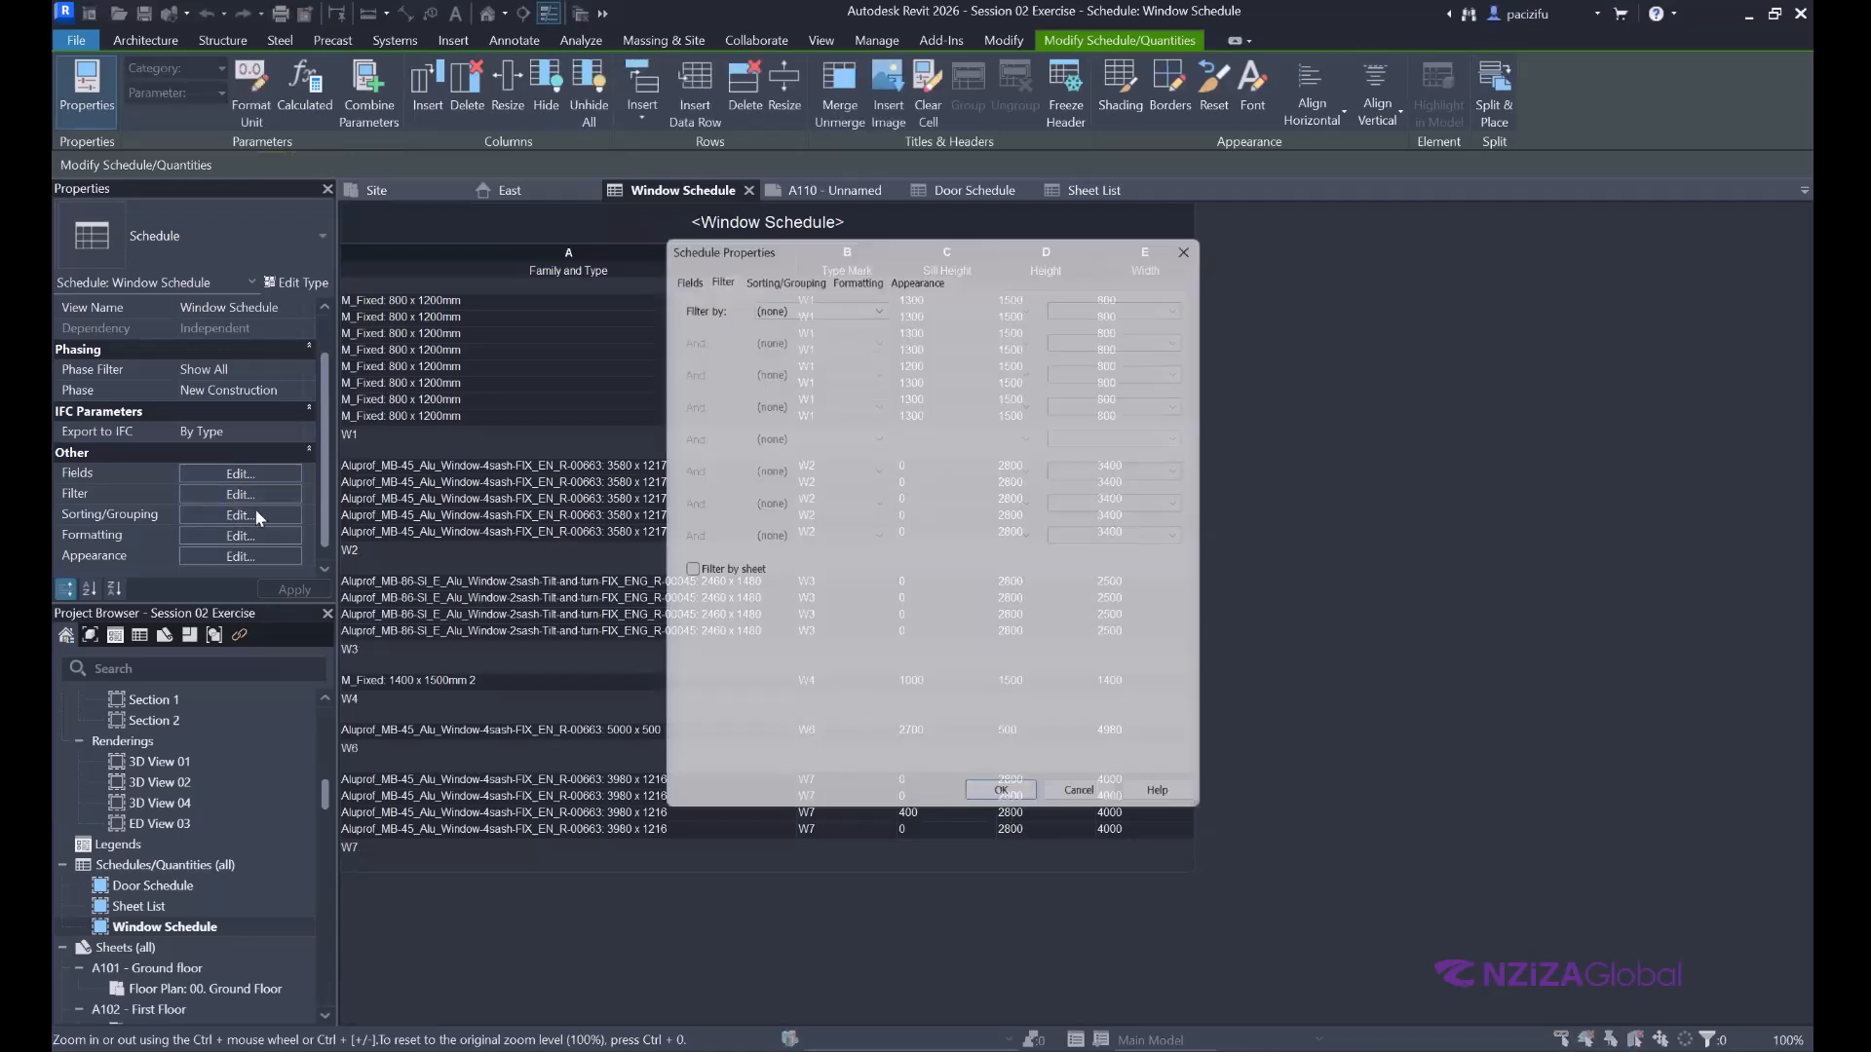
left_click(756, 272)
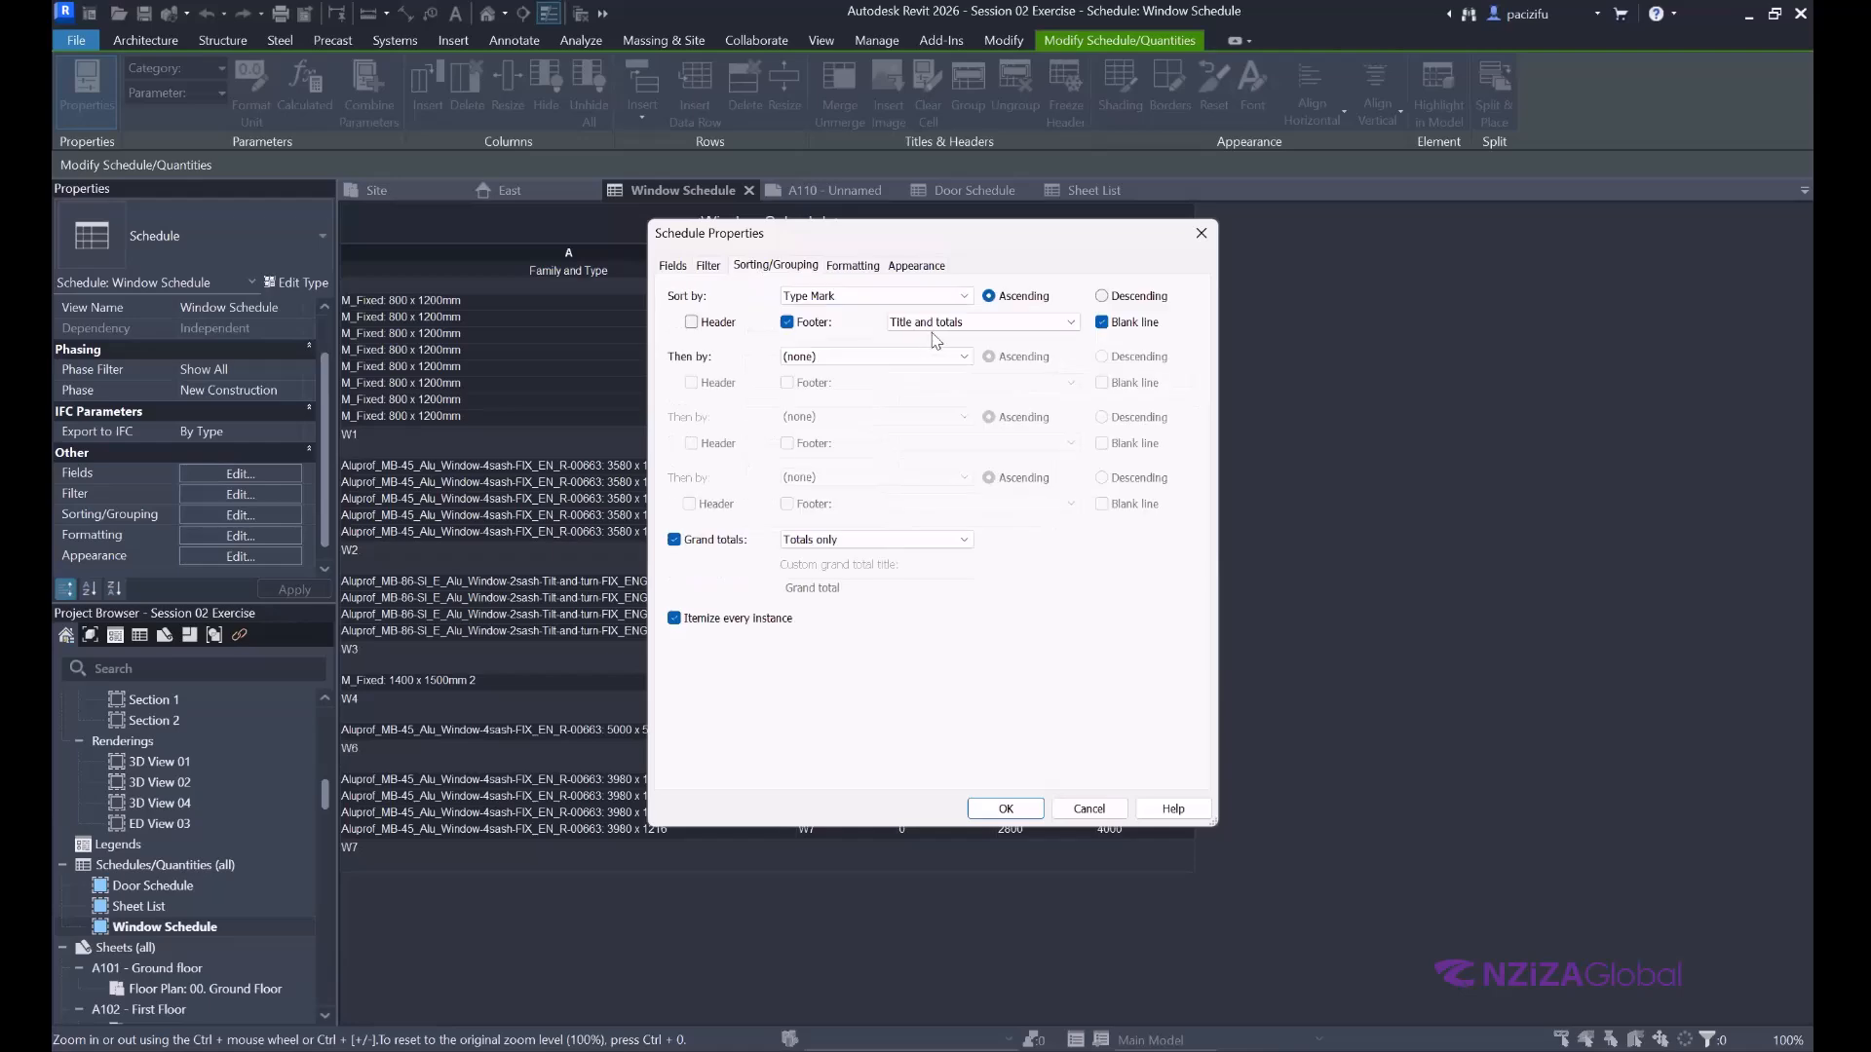
left_click(933, 324)
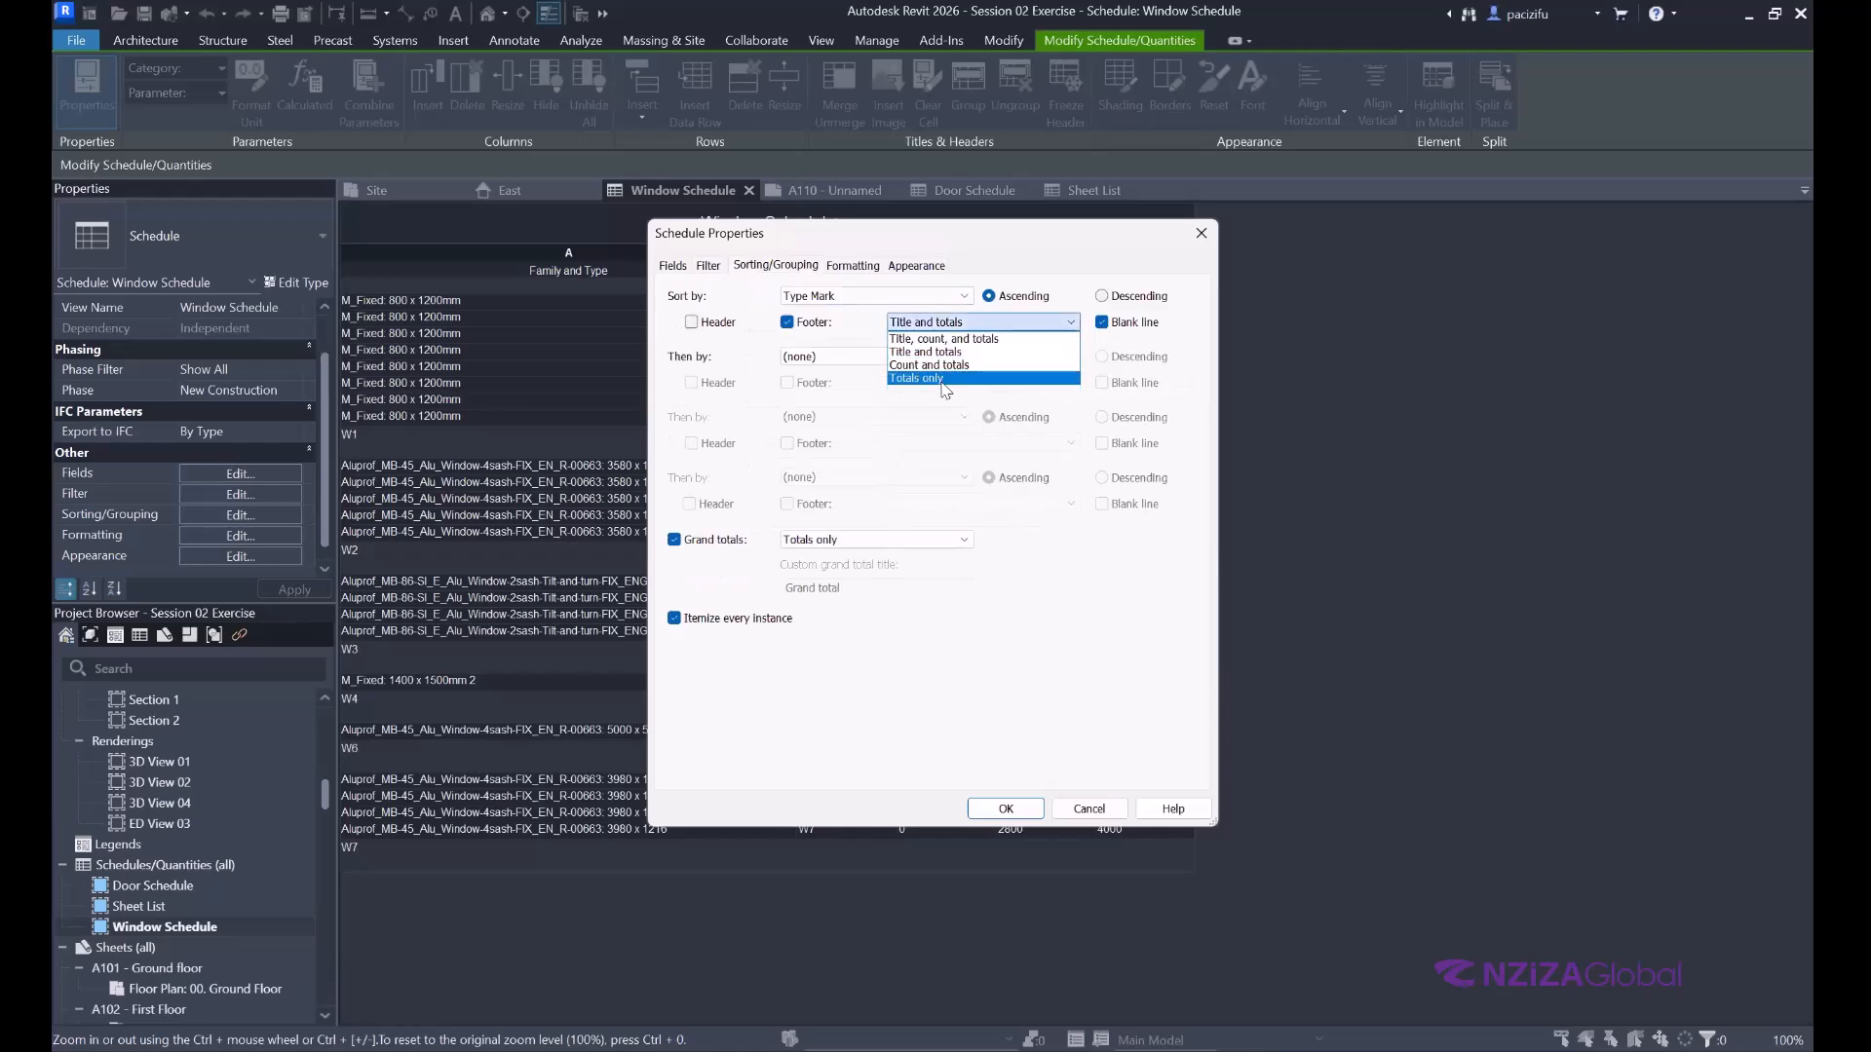
left_click(944, 380)
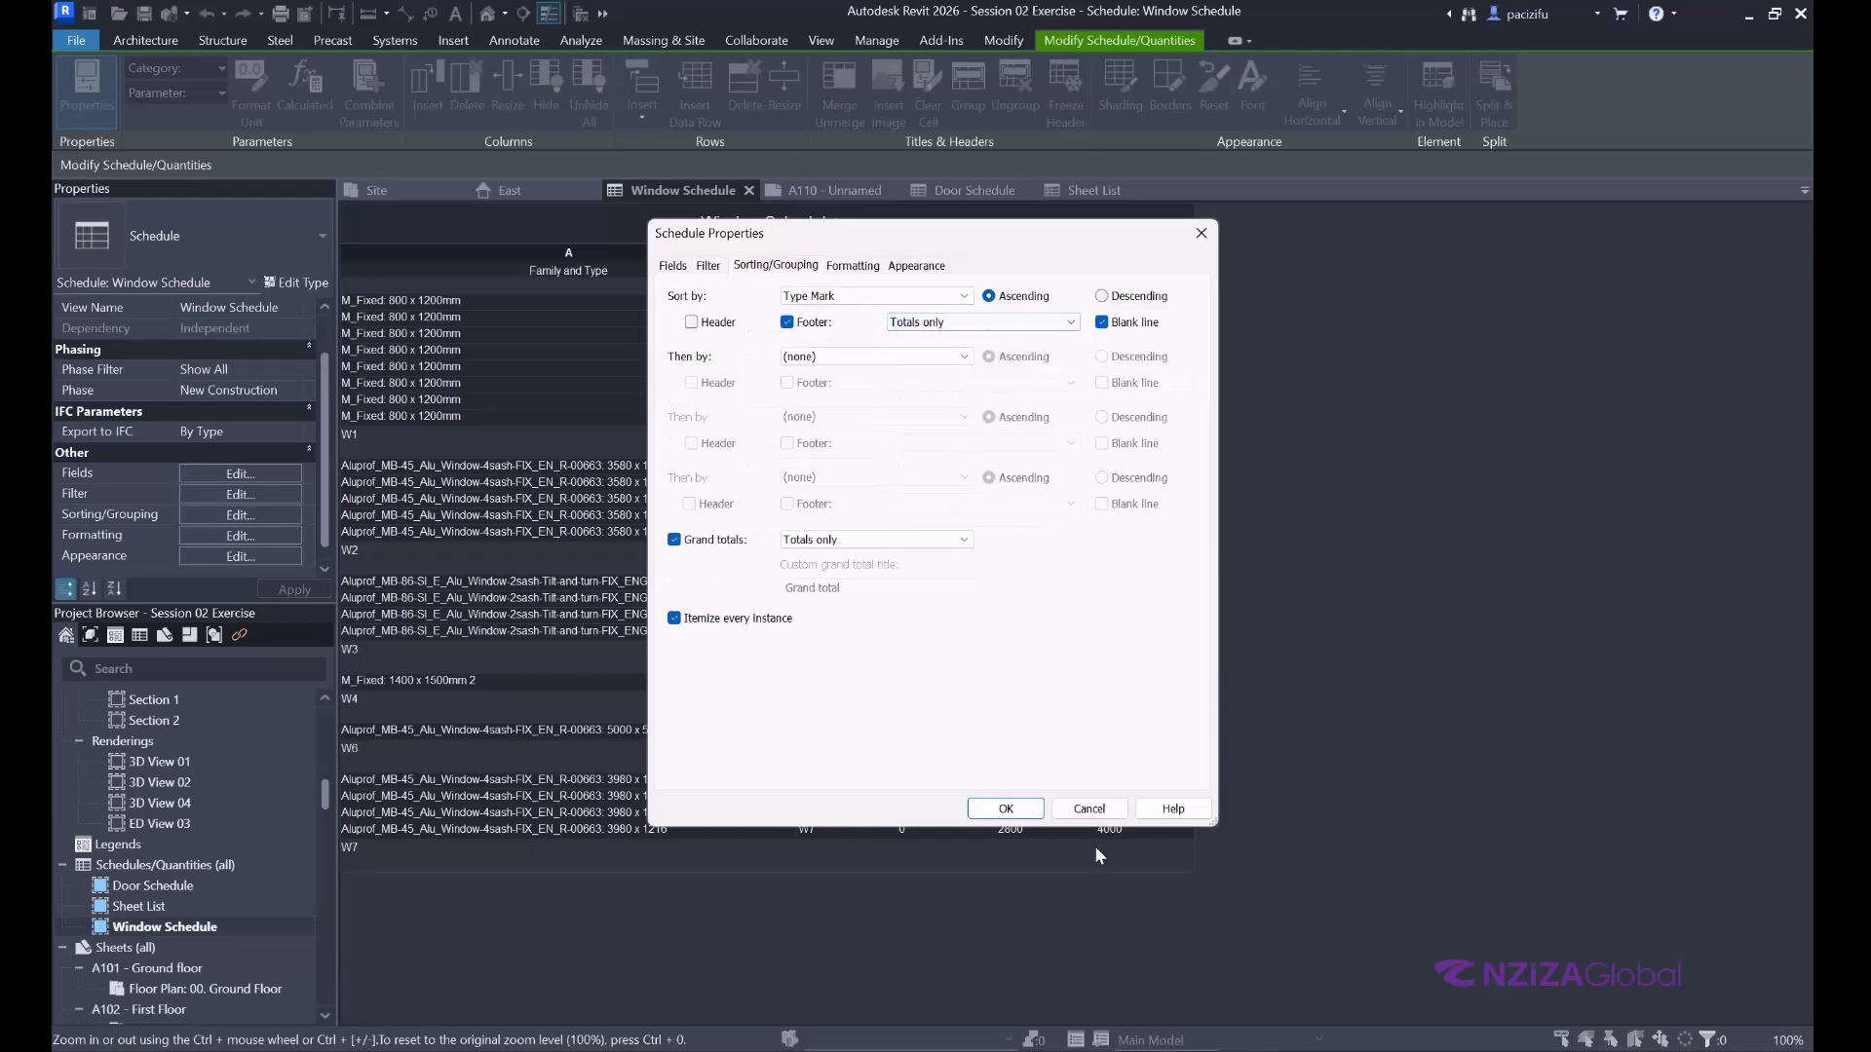
left_click(1005, 811)
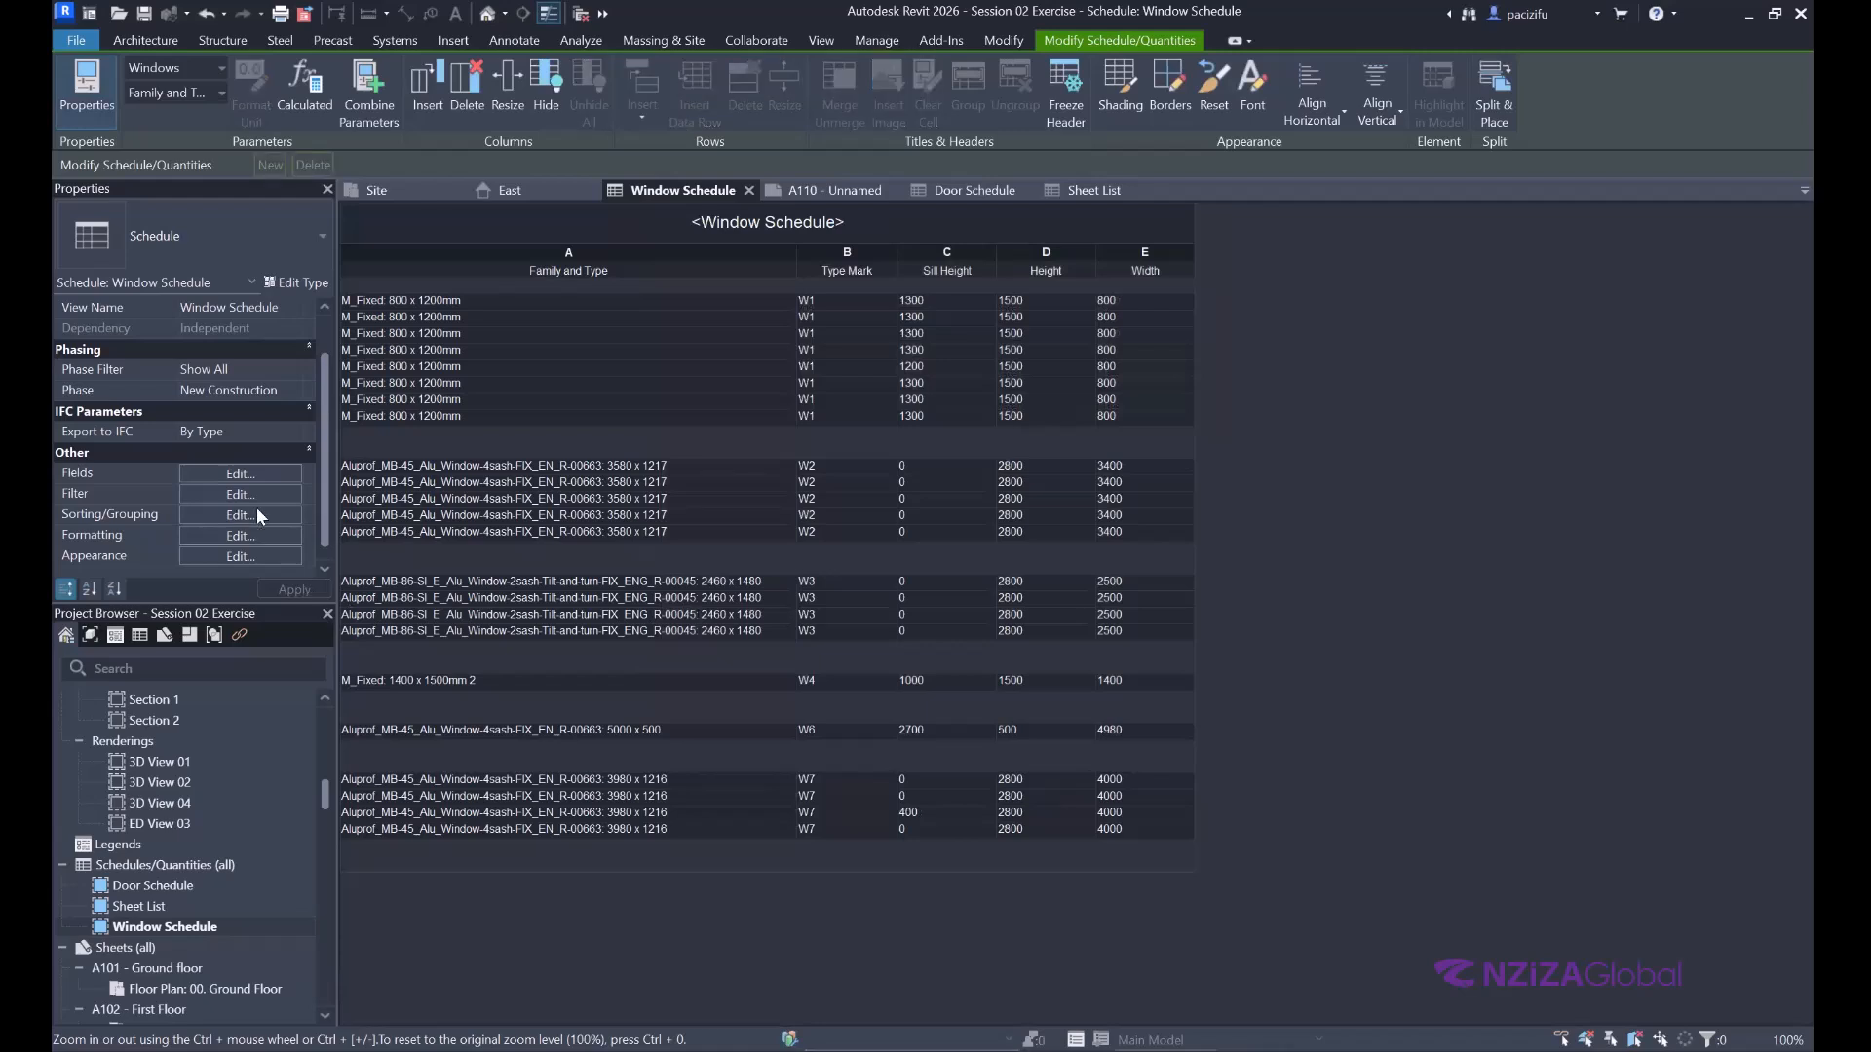
Change the Type Mark group footer to Count and totals and apply it to the Window Schedule.
left_click(974, 321)
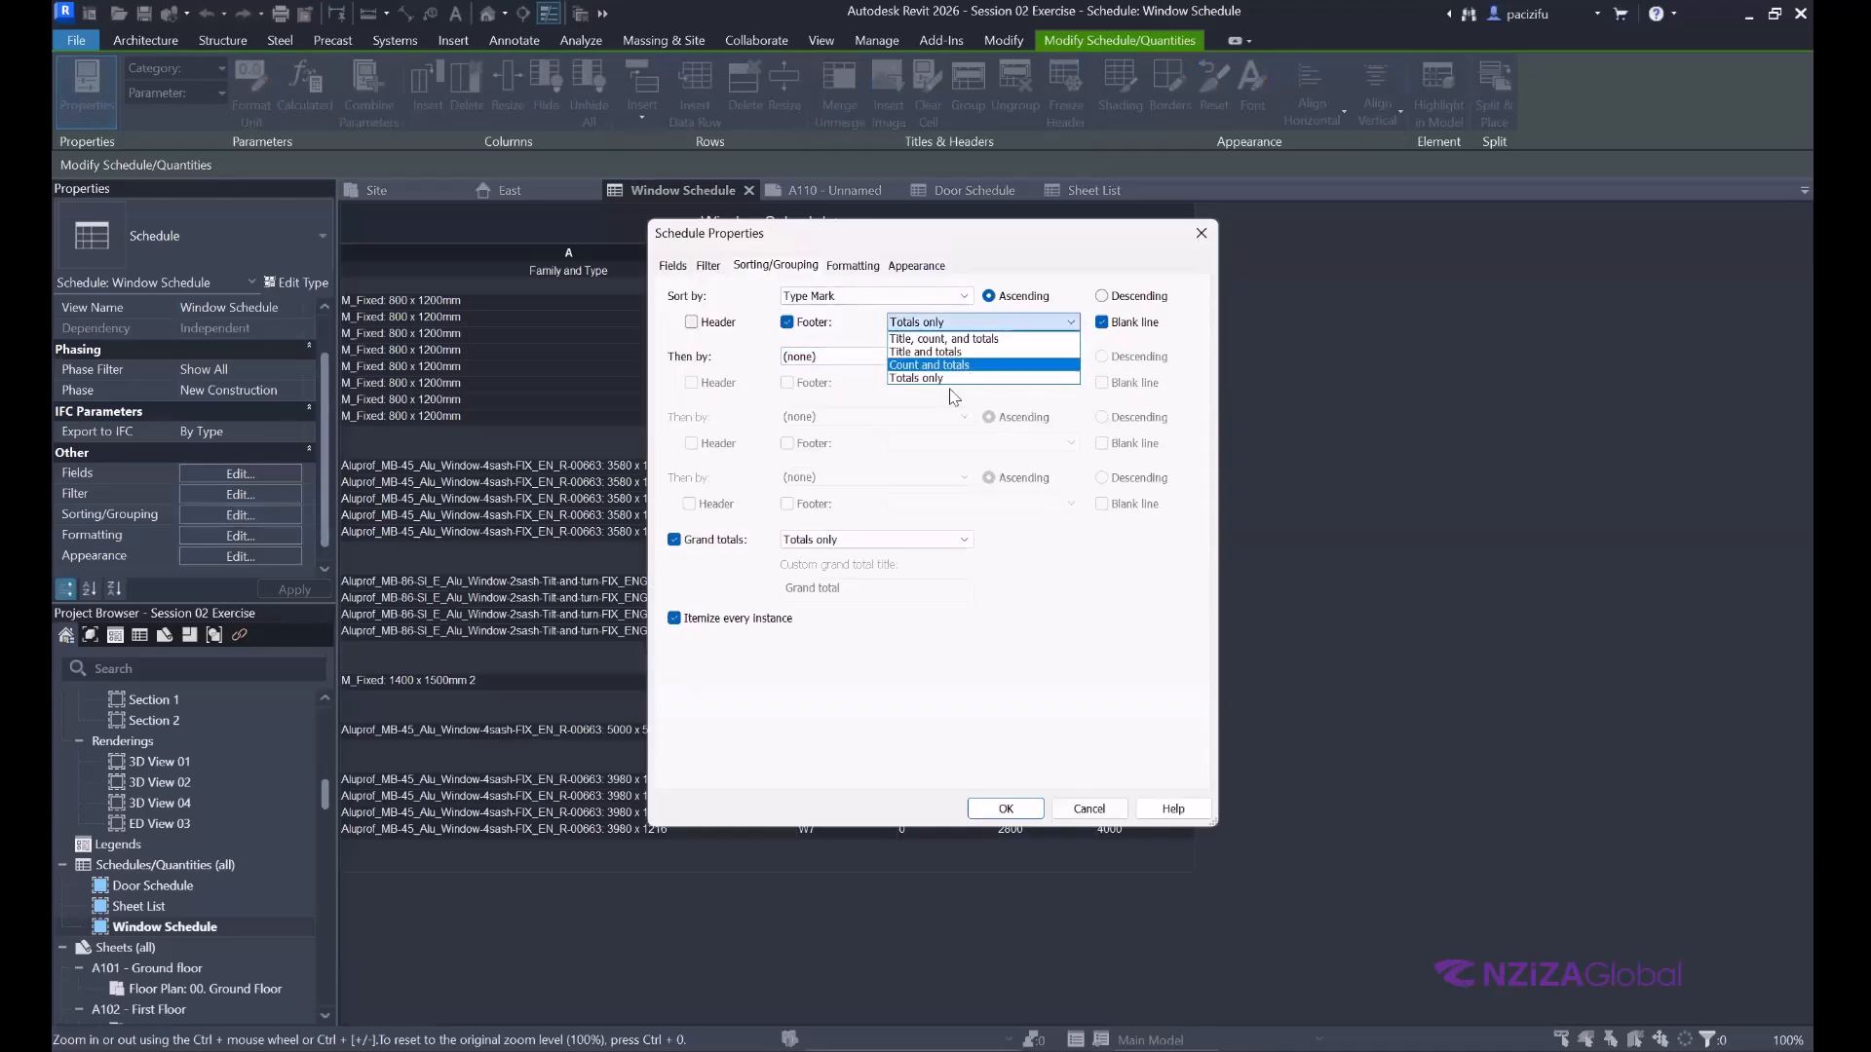
left_click(928, 364)
left_click(1004, 809)
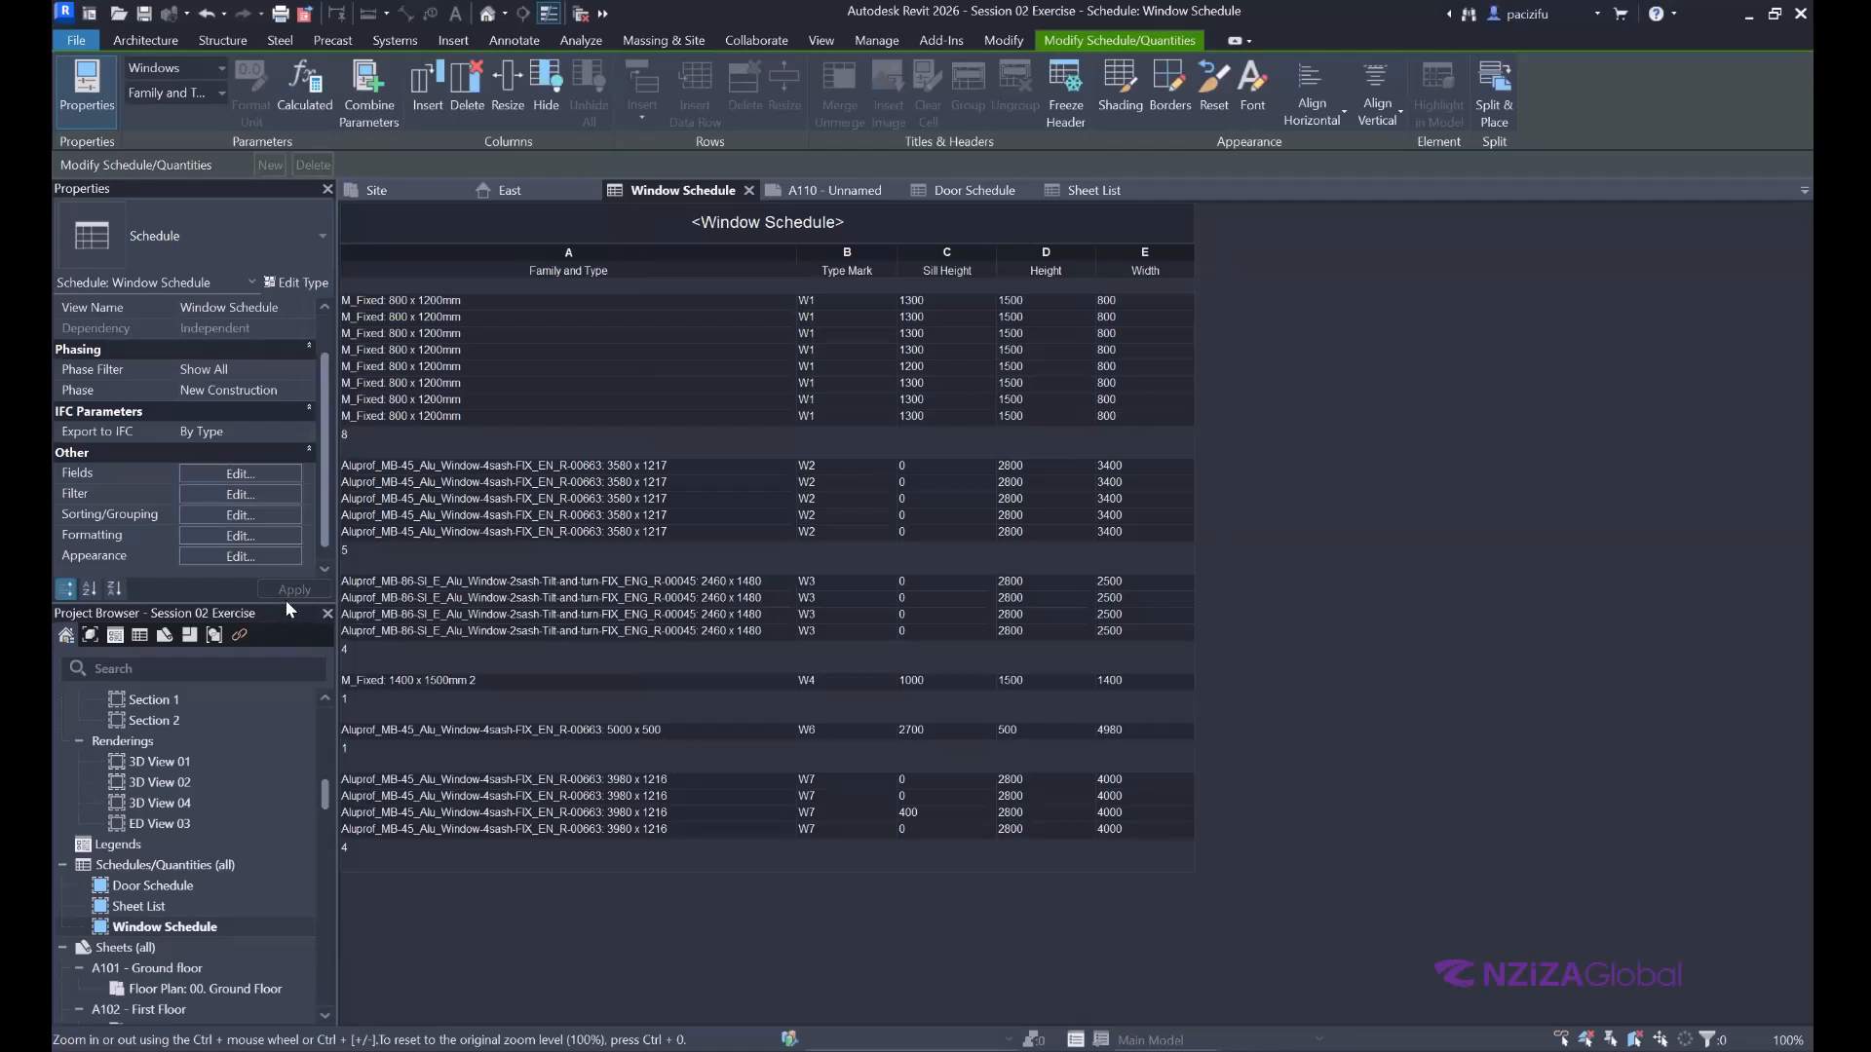
Set the Type Mark group footer back to Title, count, and totals in the sorting/grouping settings.
left_click(227, 473)
left_click(775, 265)
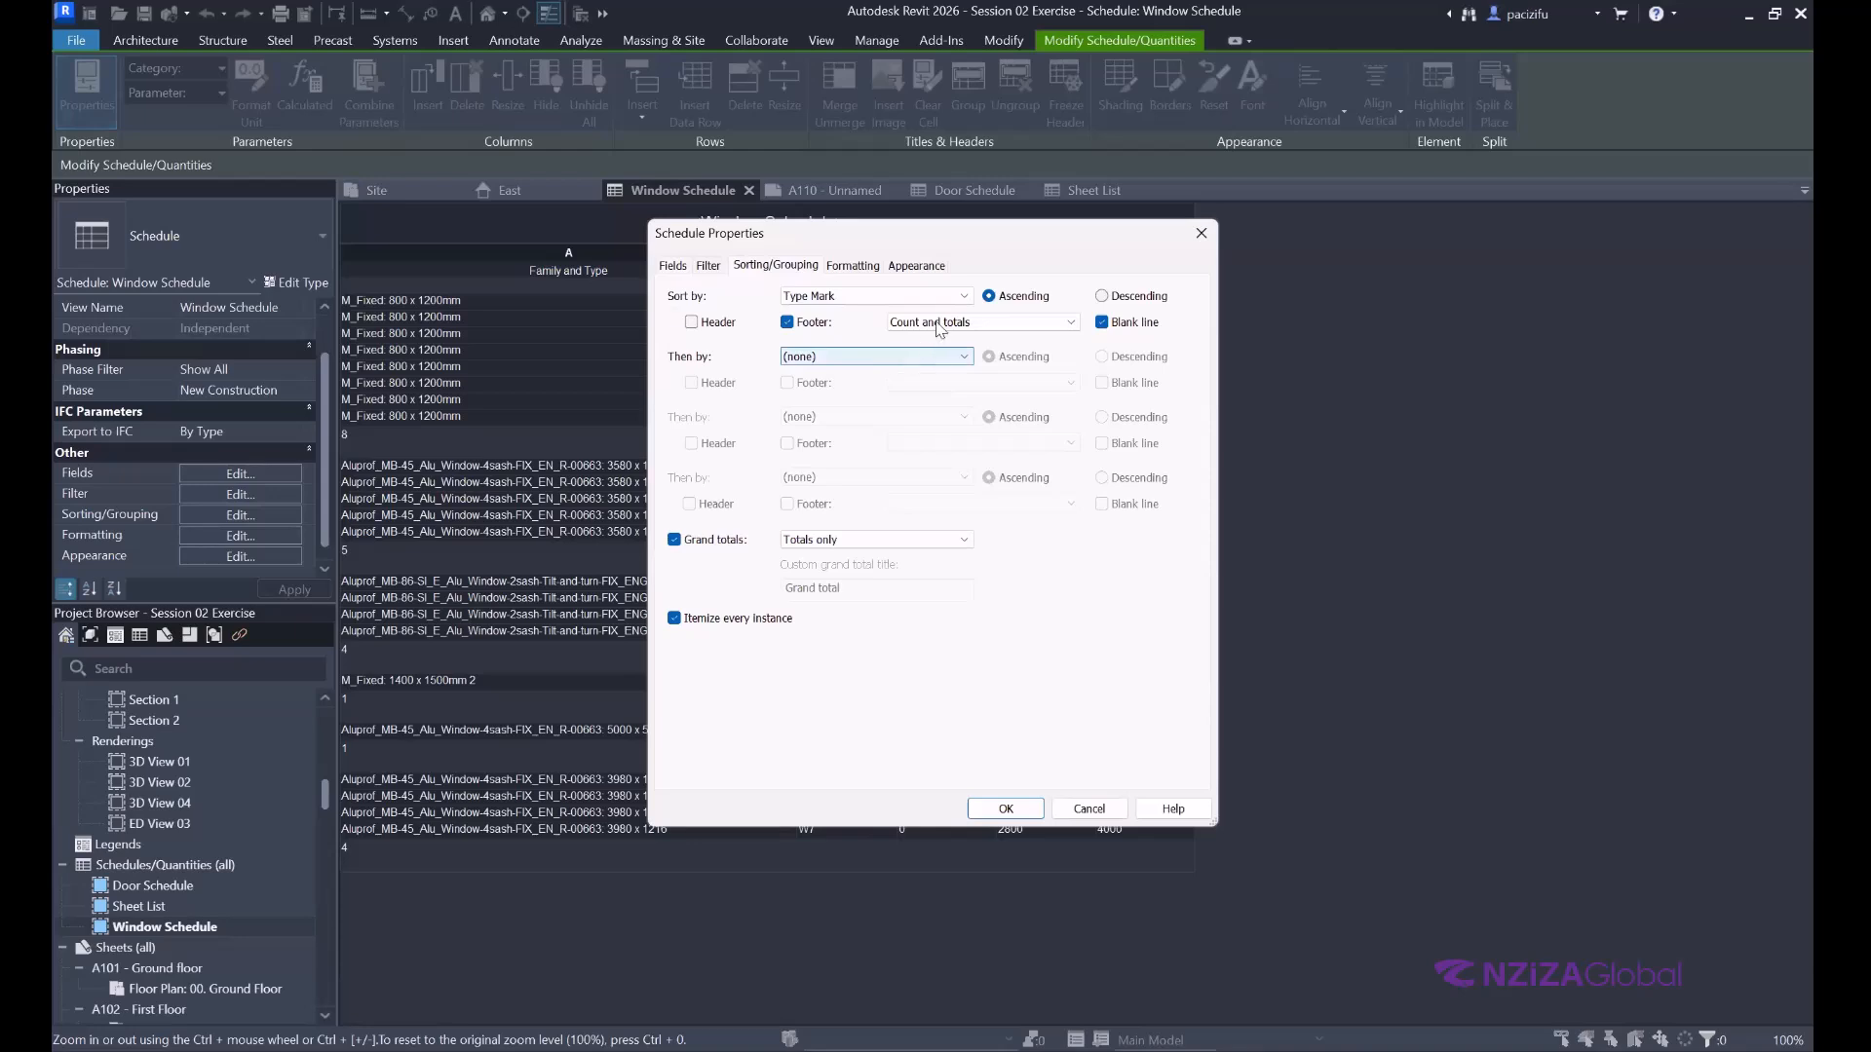
left_click(930, 323)
left_click(934, 339)
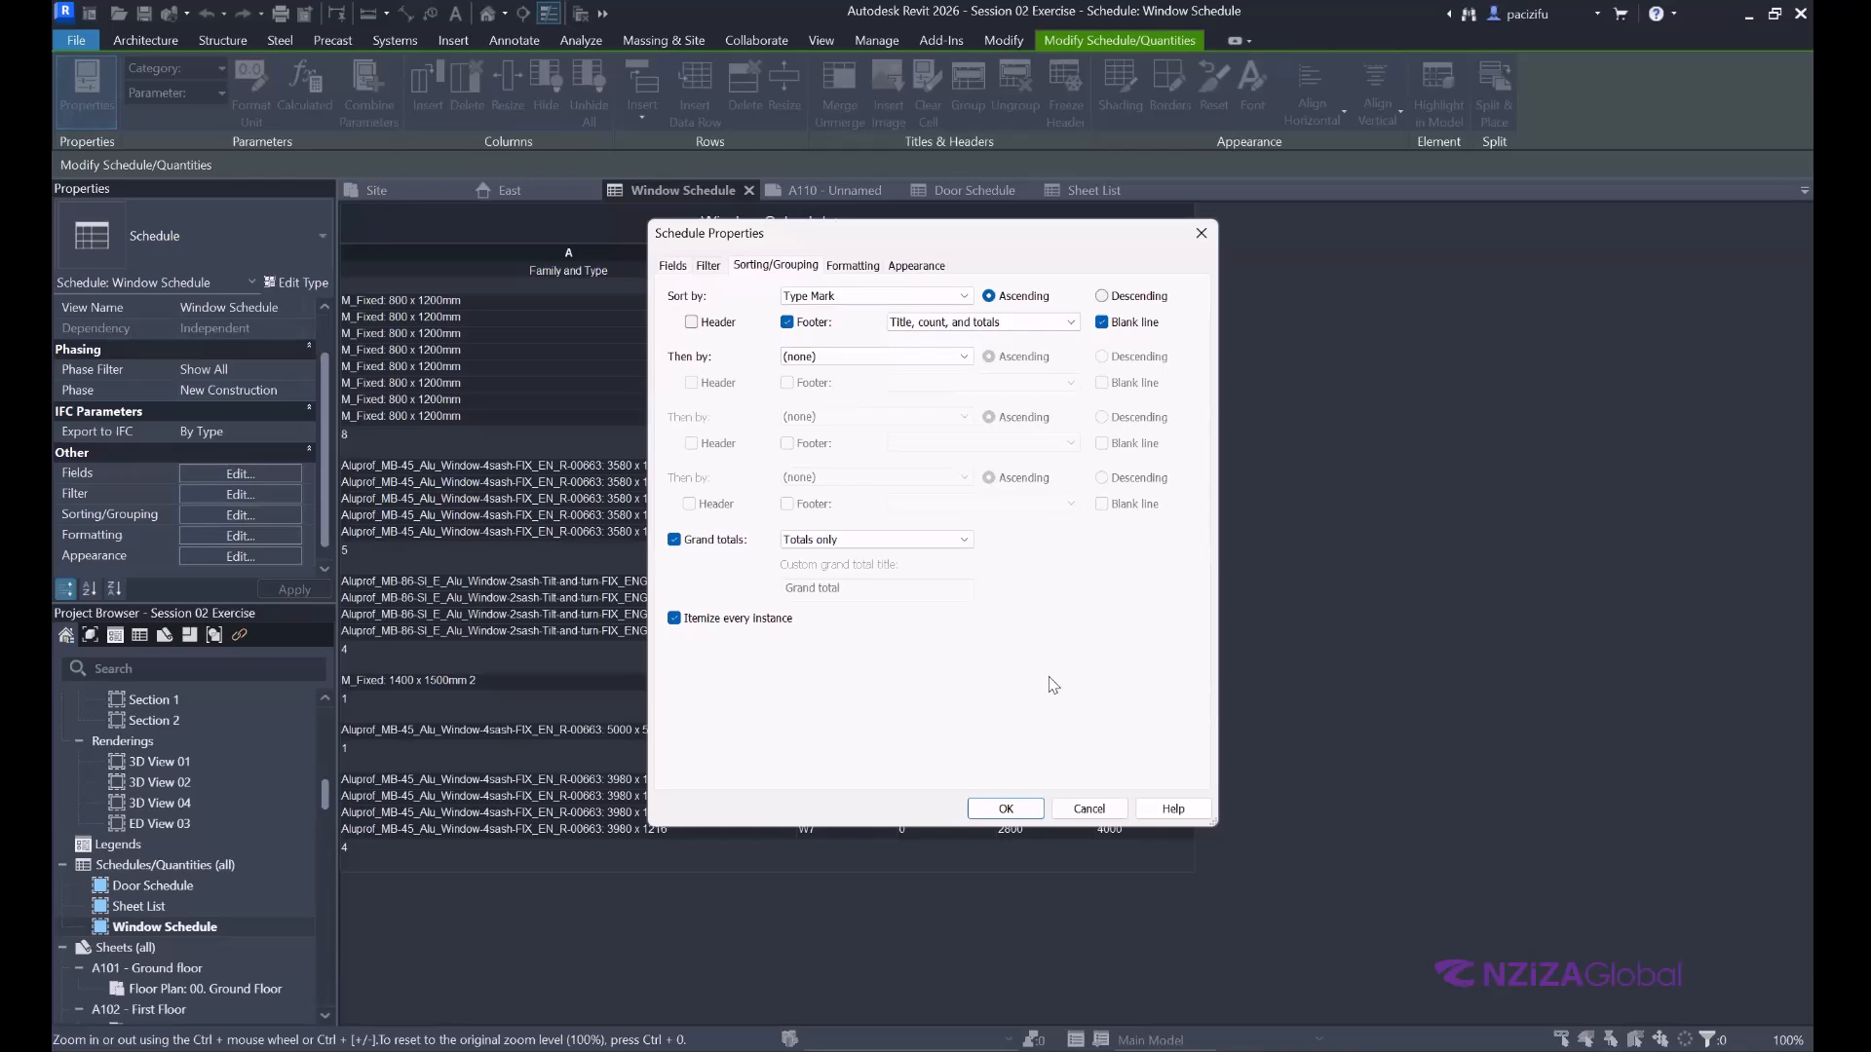
Remove the Window Schedule's sort field by setting it to (none), and set the grand totals to Title and totals.
left_click(965, 296)
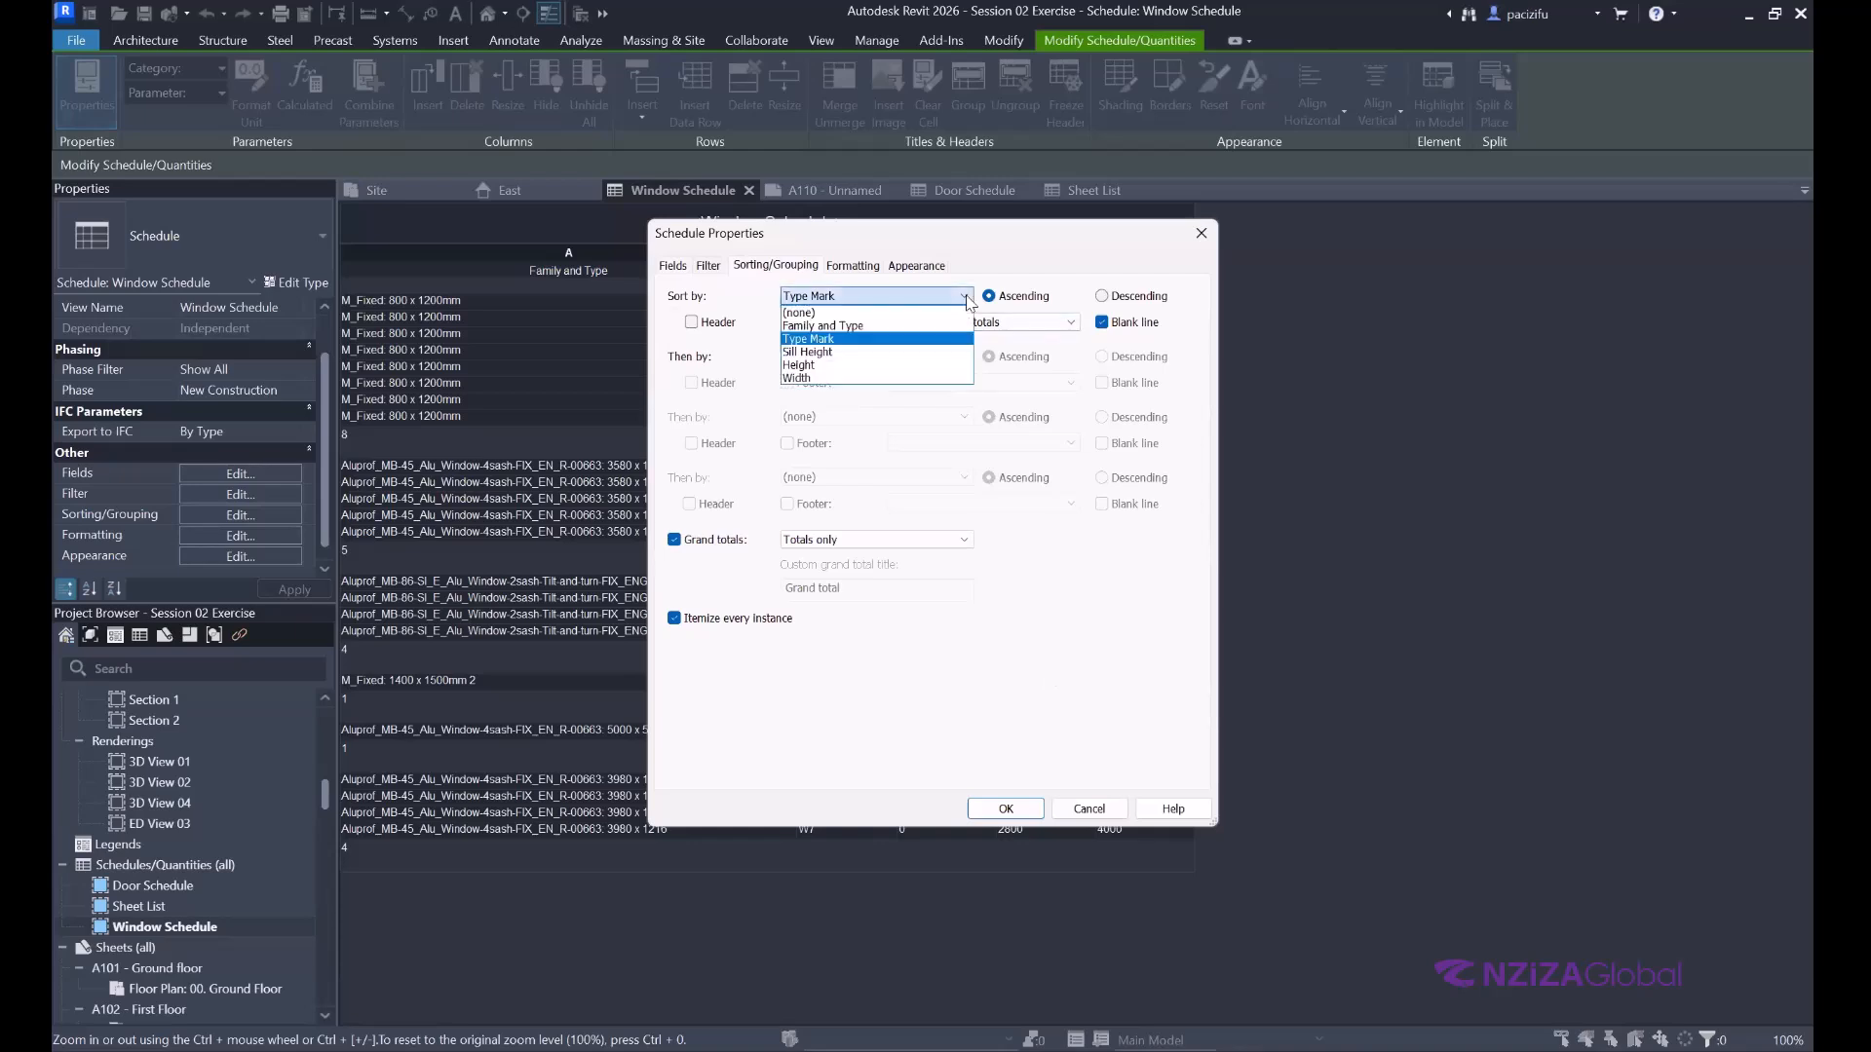
left_click(801, 312)
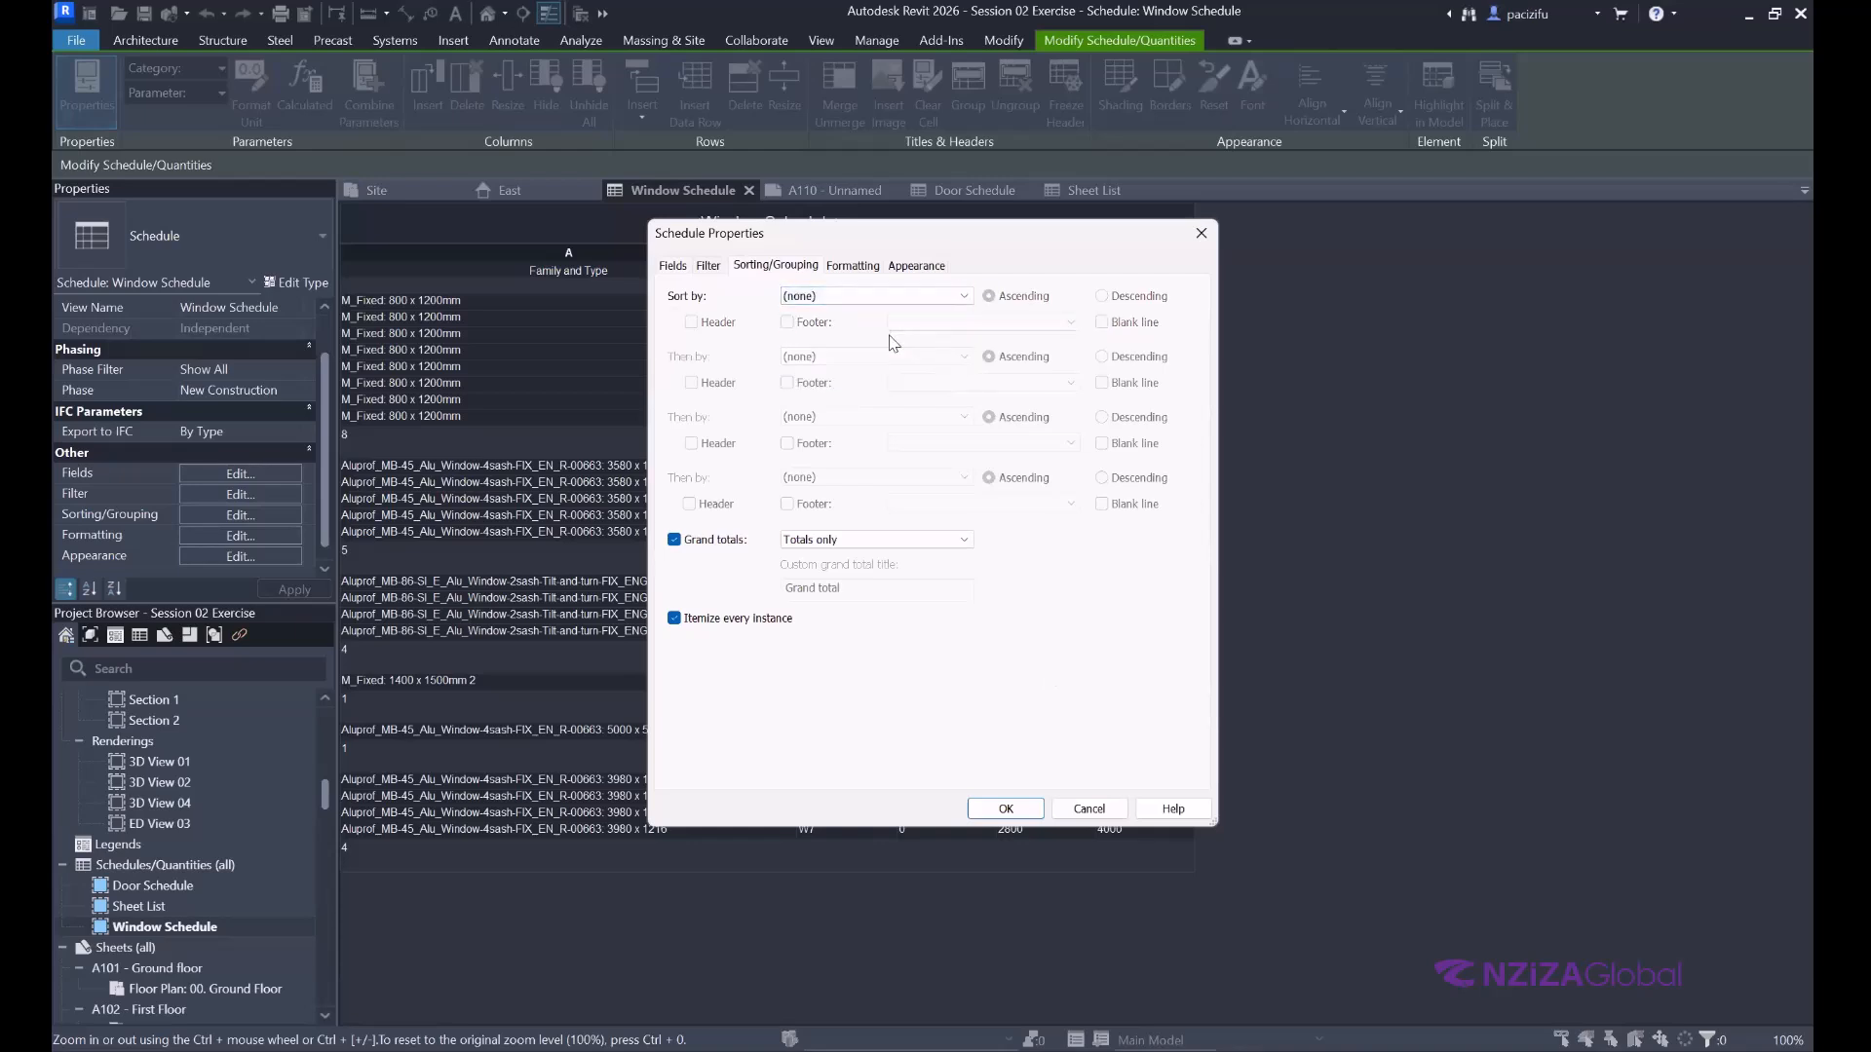
left_click(953, 298)
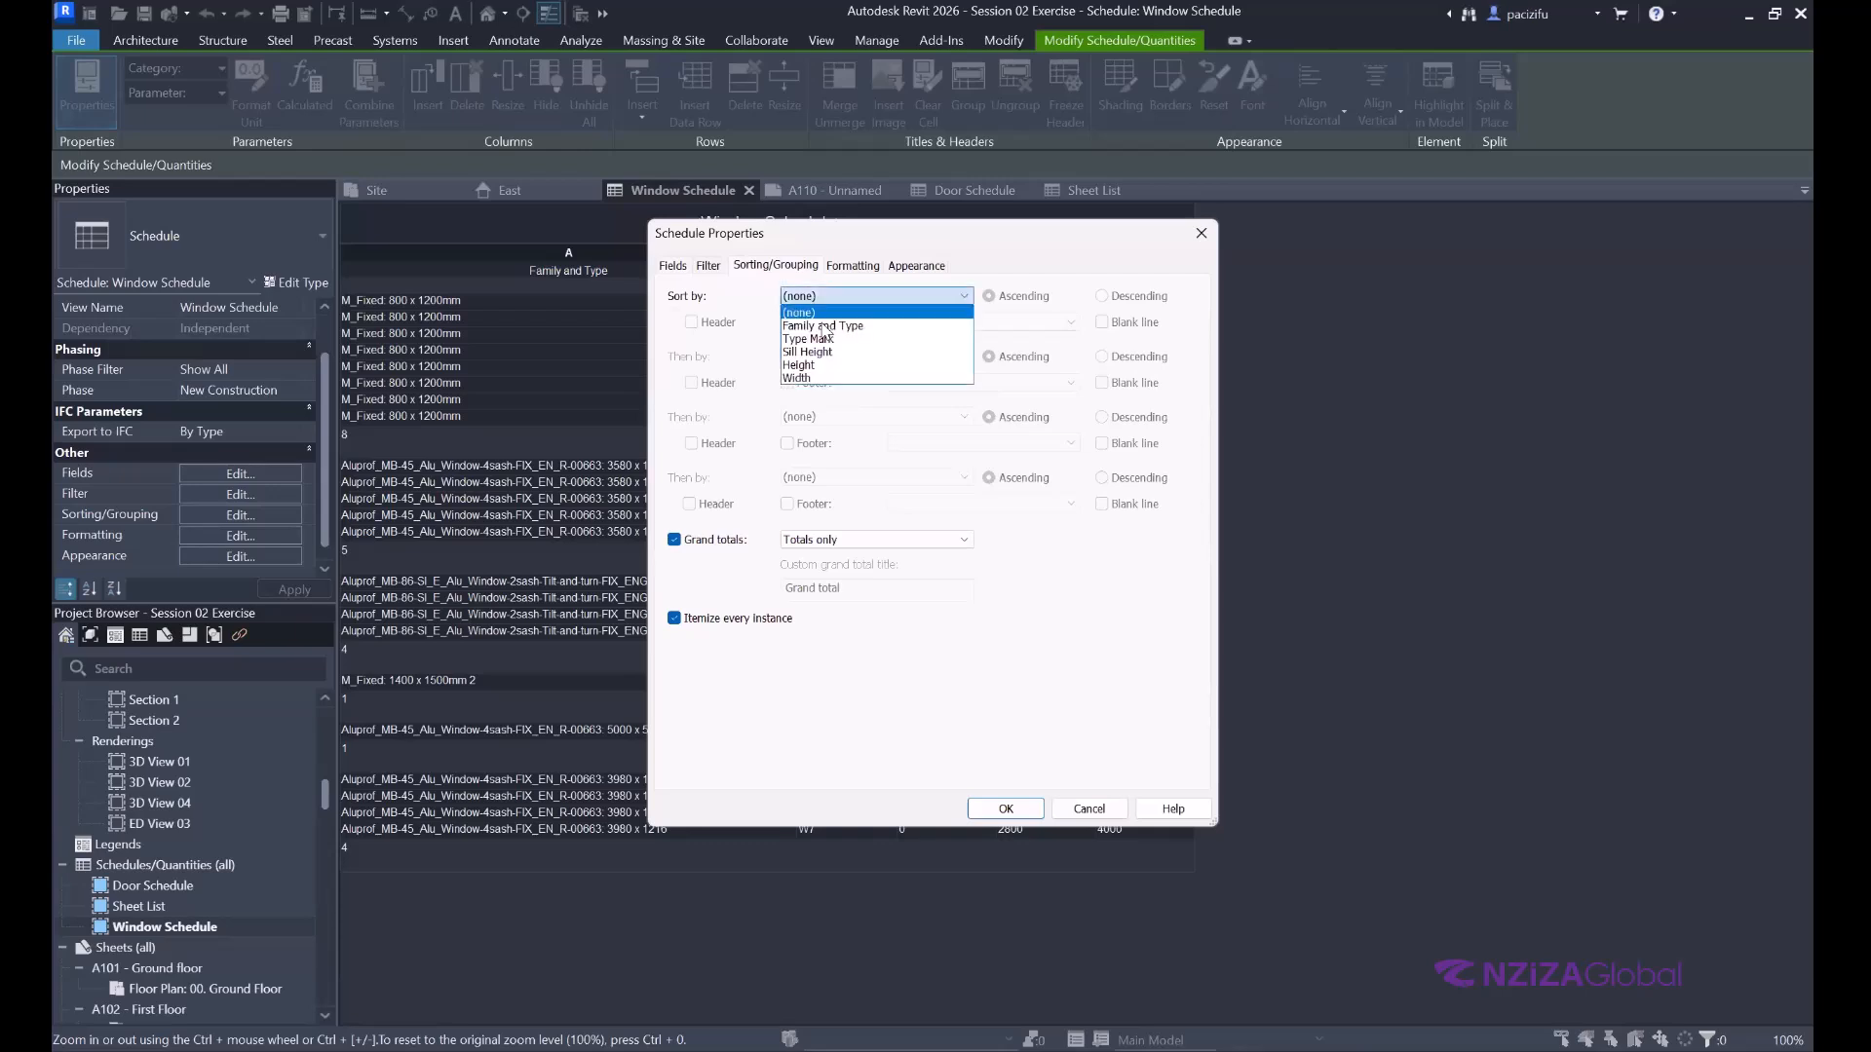
left_click(947, 308)
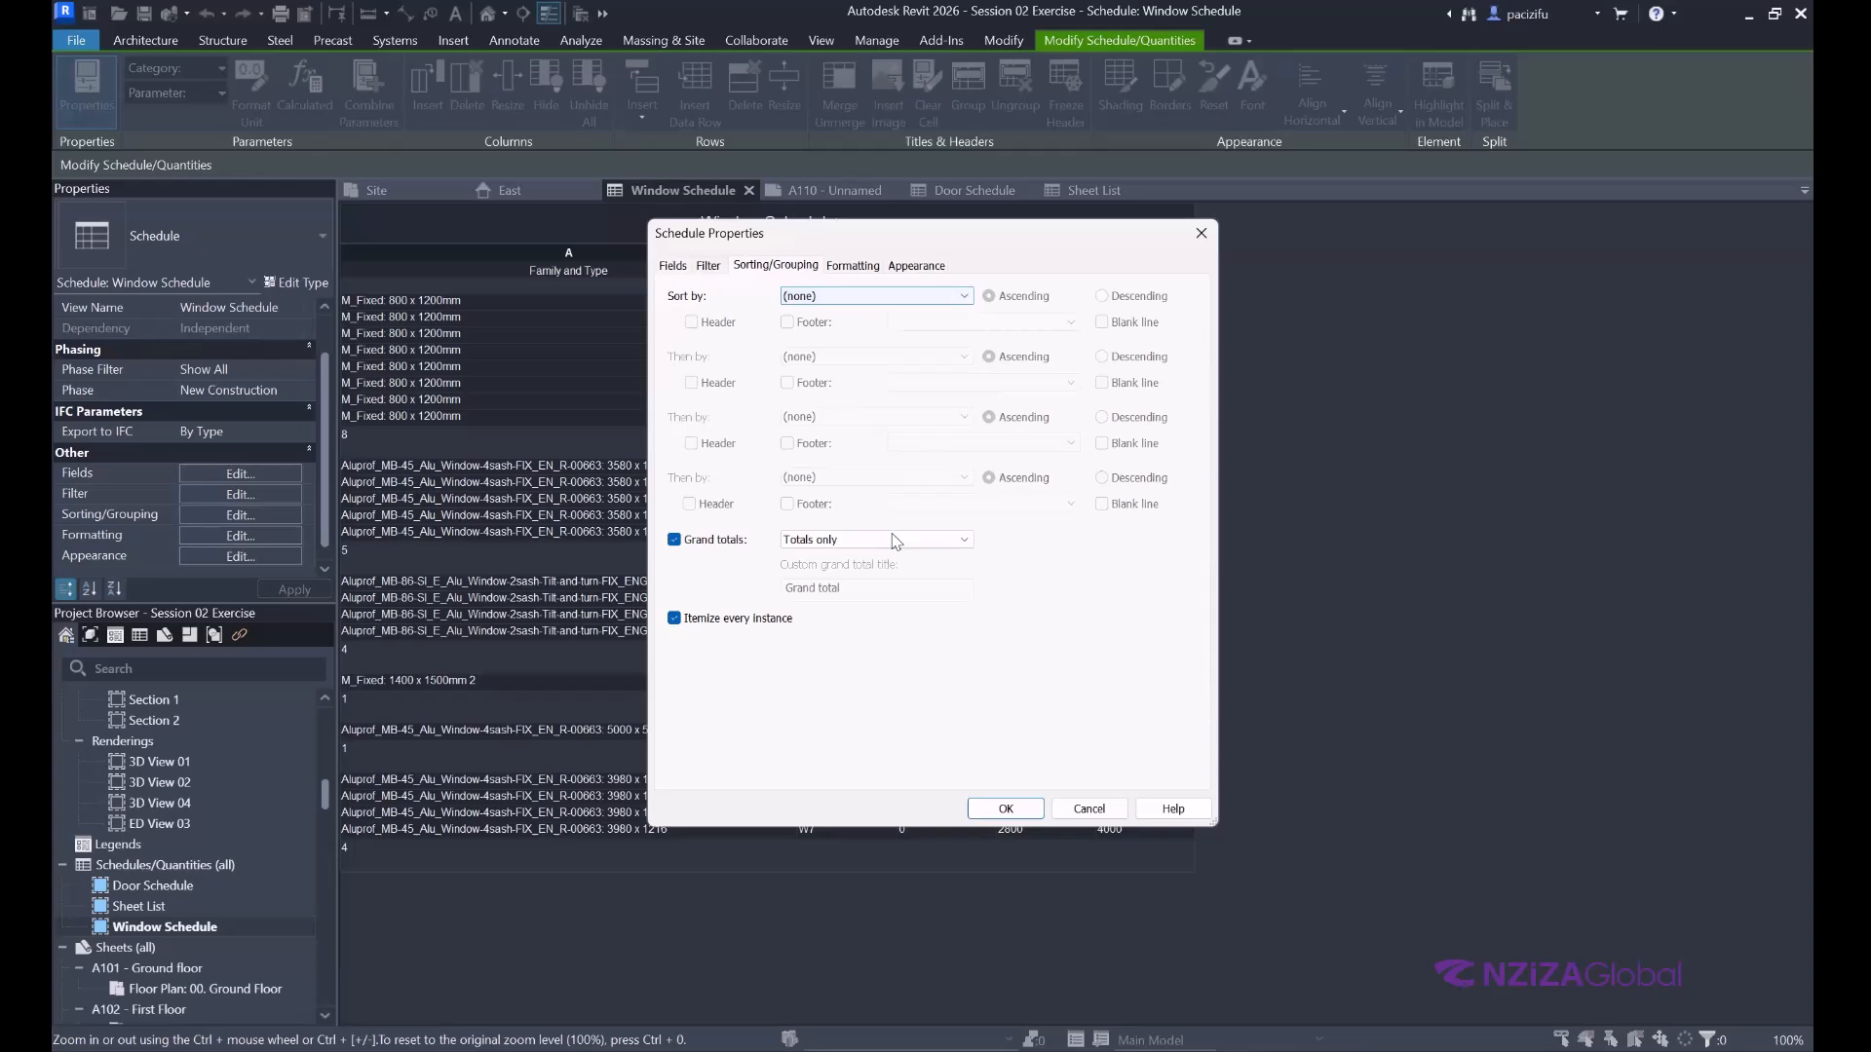
left_click(892, 539)
left_click(857, 569)
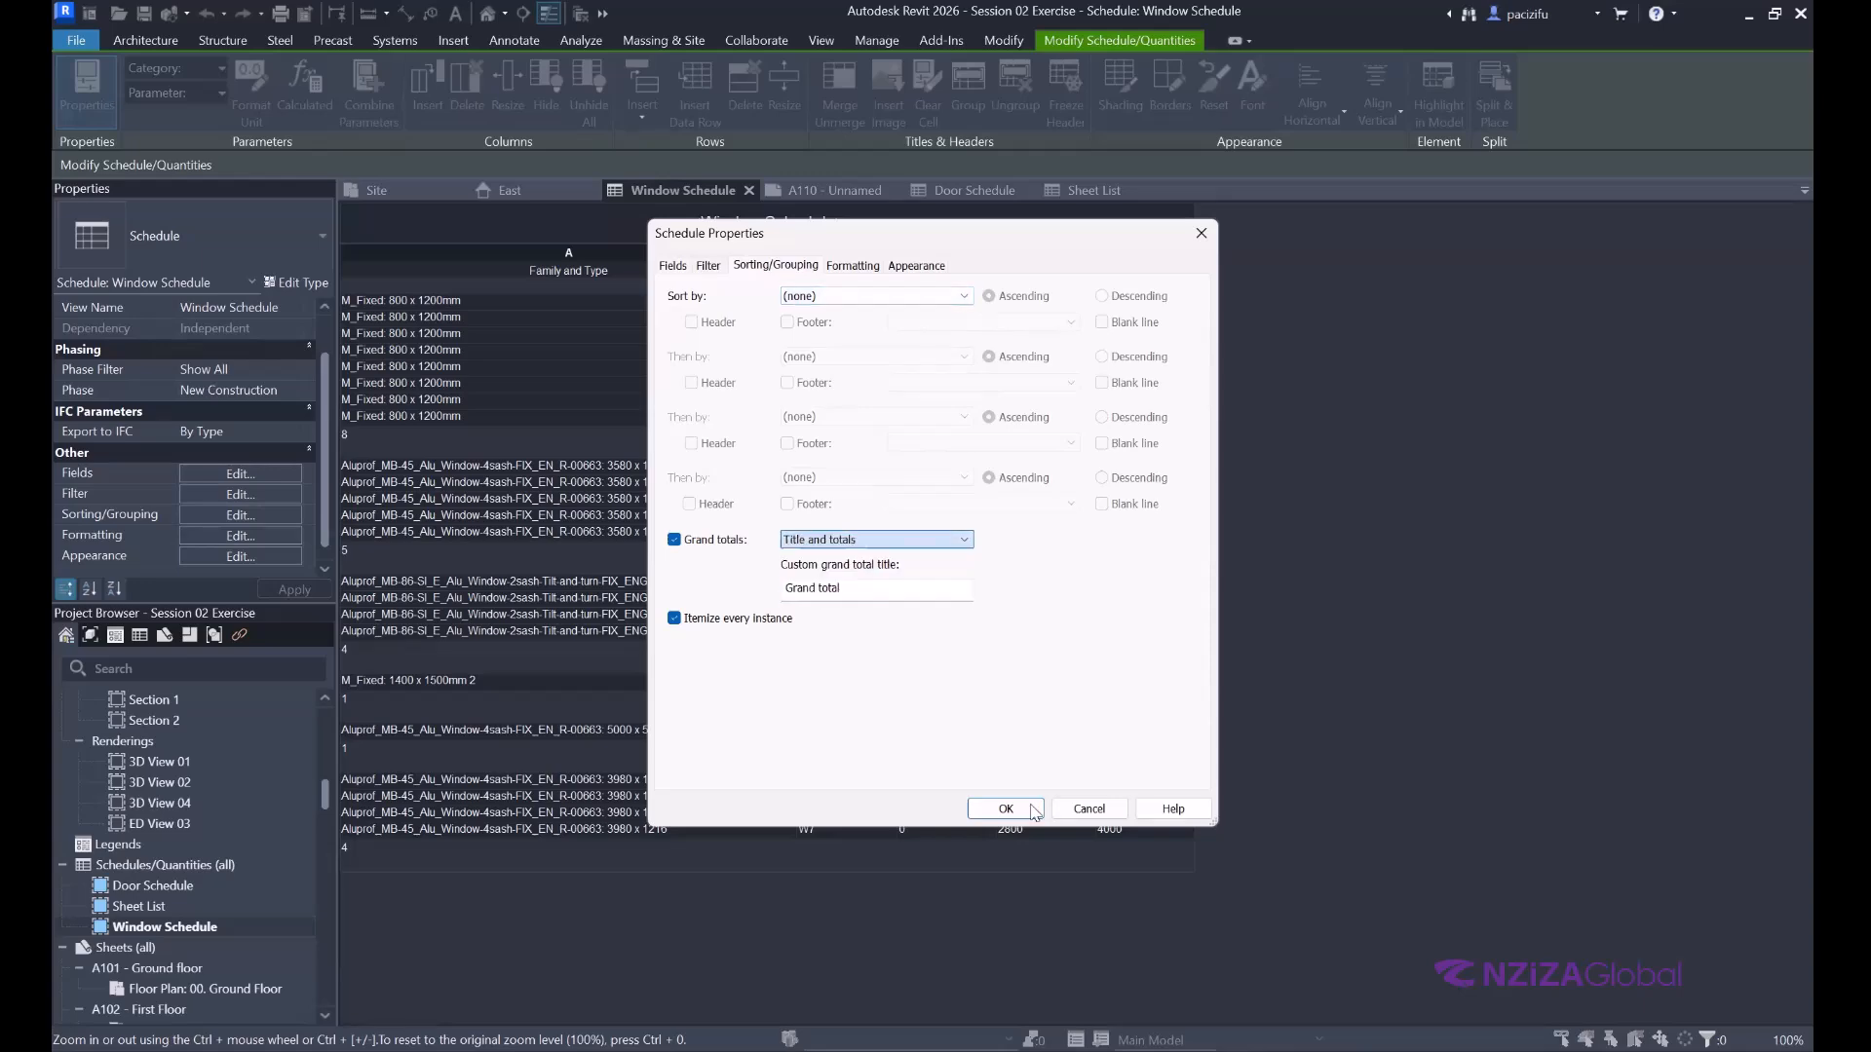
left_click(1006, 809)
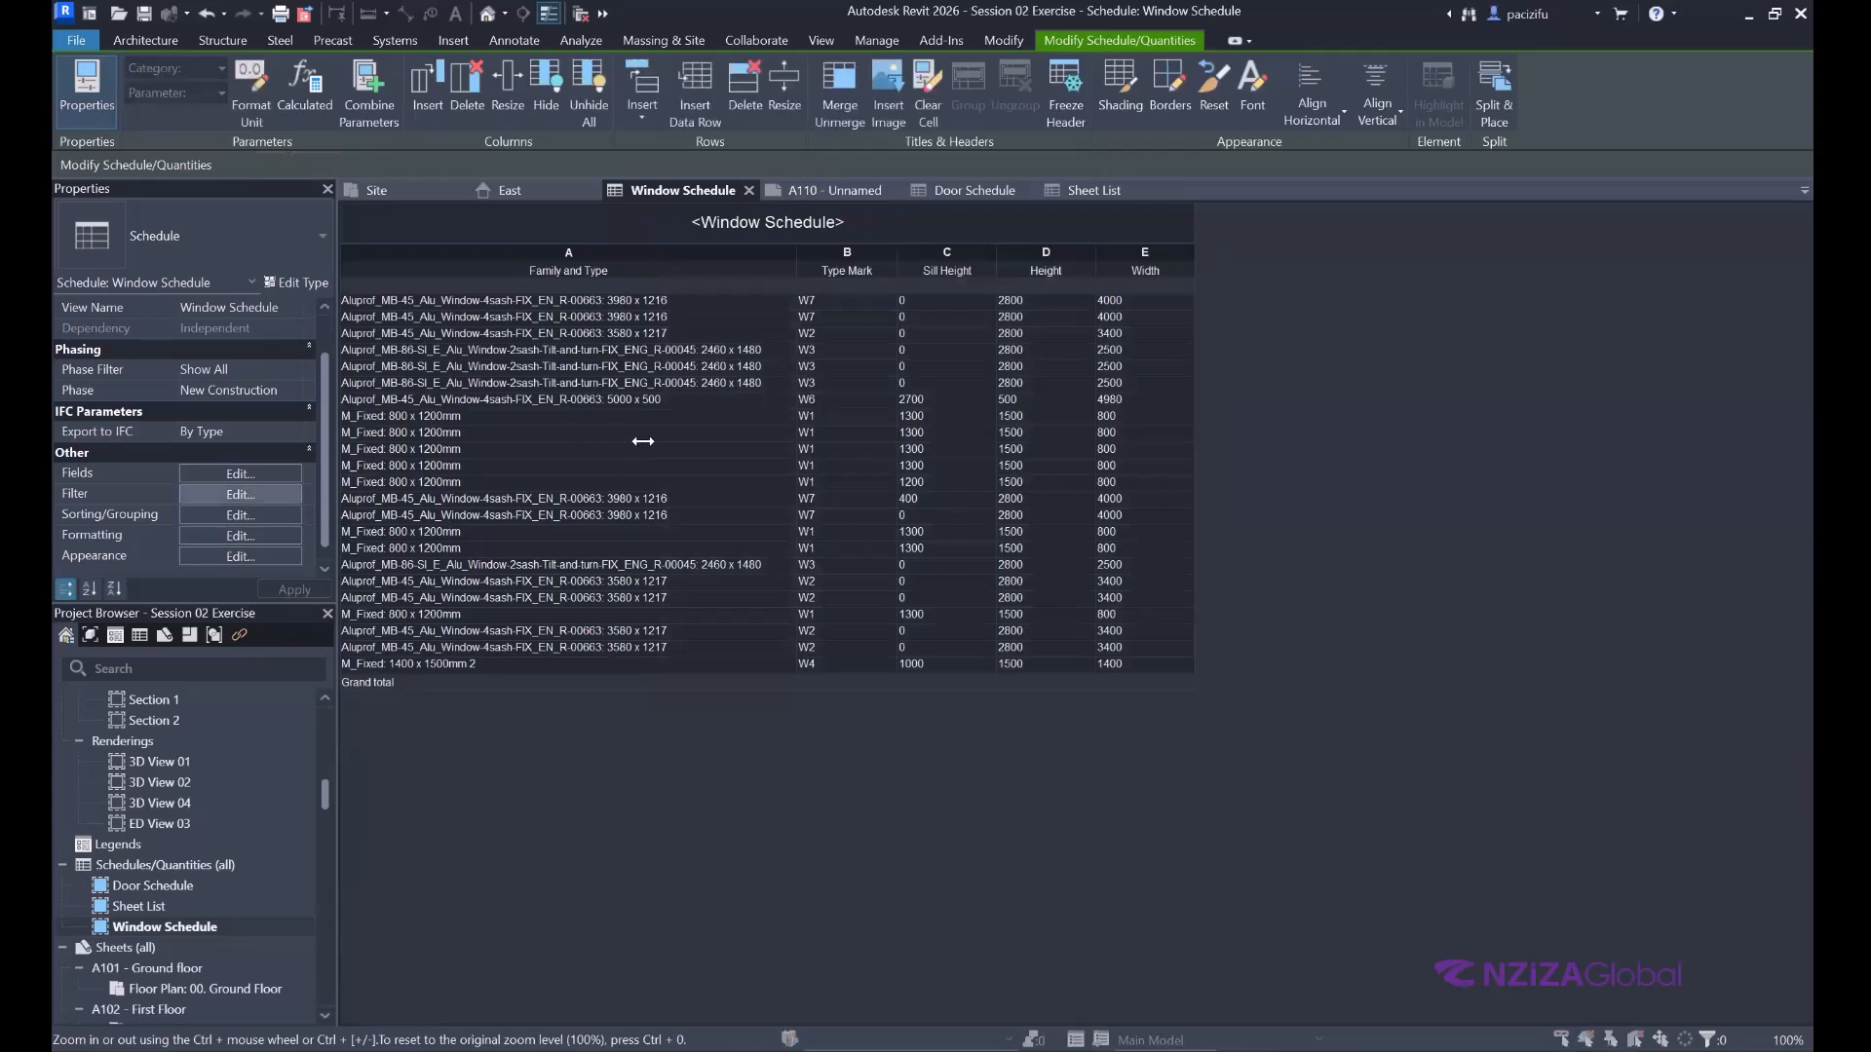
Sort the Window Schedule by Type Mark again with a Title, count, and totals footer, keeping the grand total title.
left_click(239, 494)
left_click(776, 265)
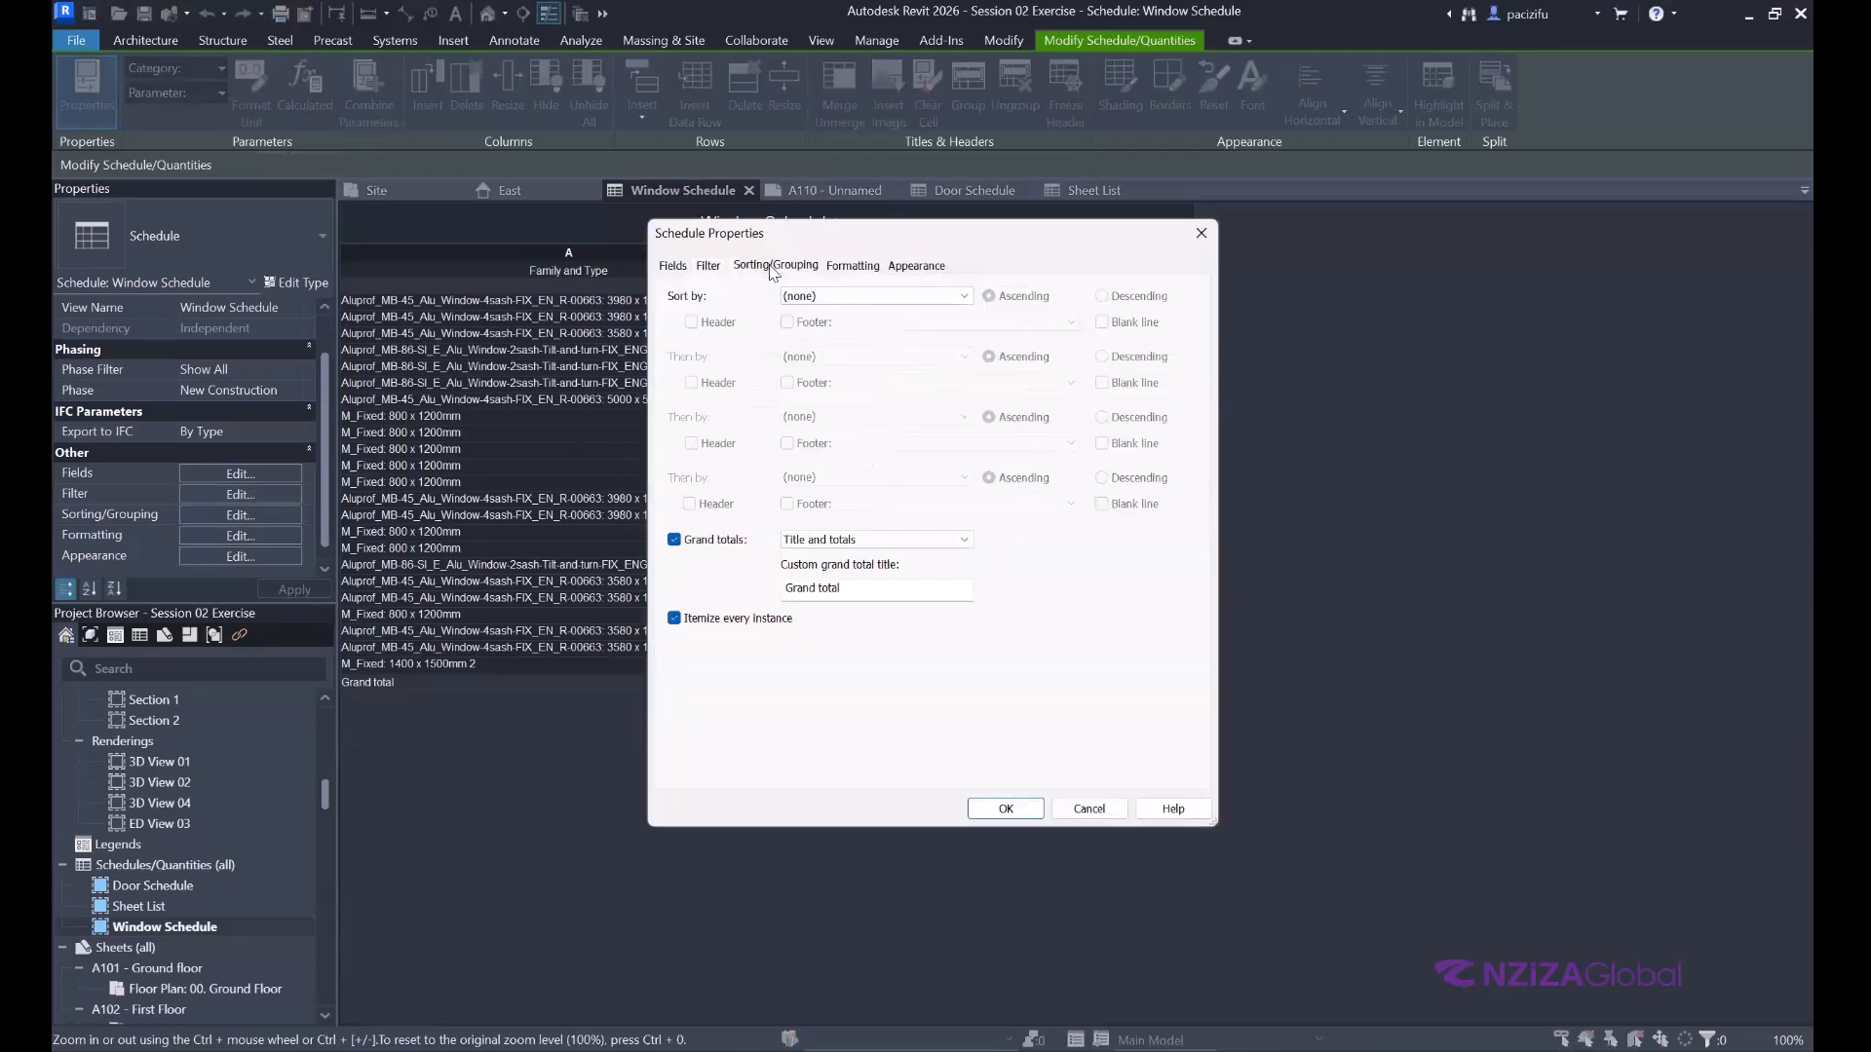
left_click(833, 297)
left_click(833, 325)
left_click(824, 296)
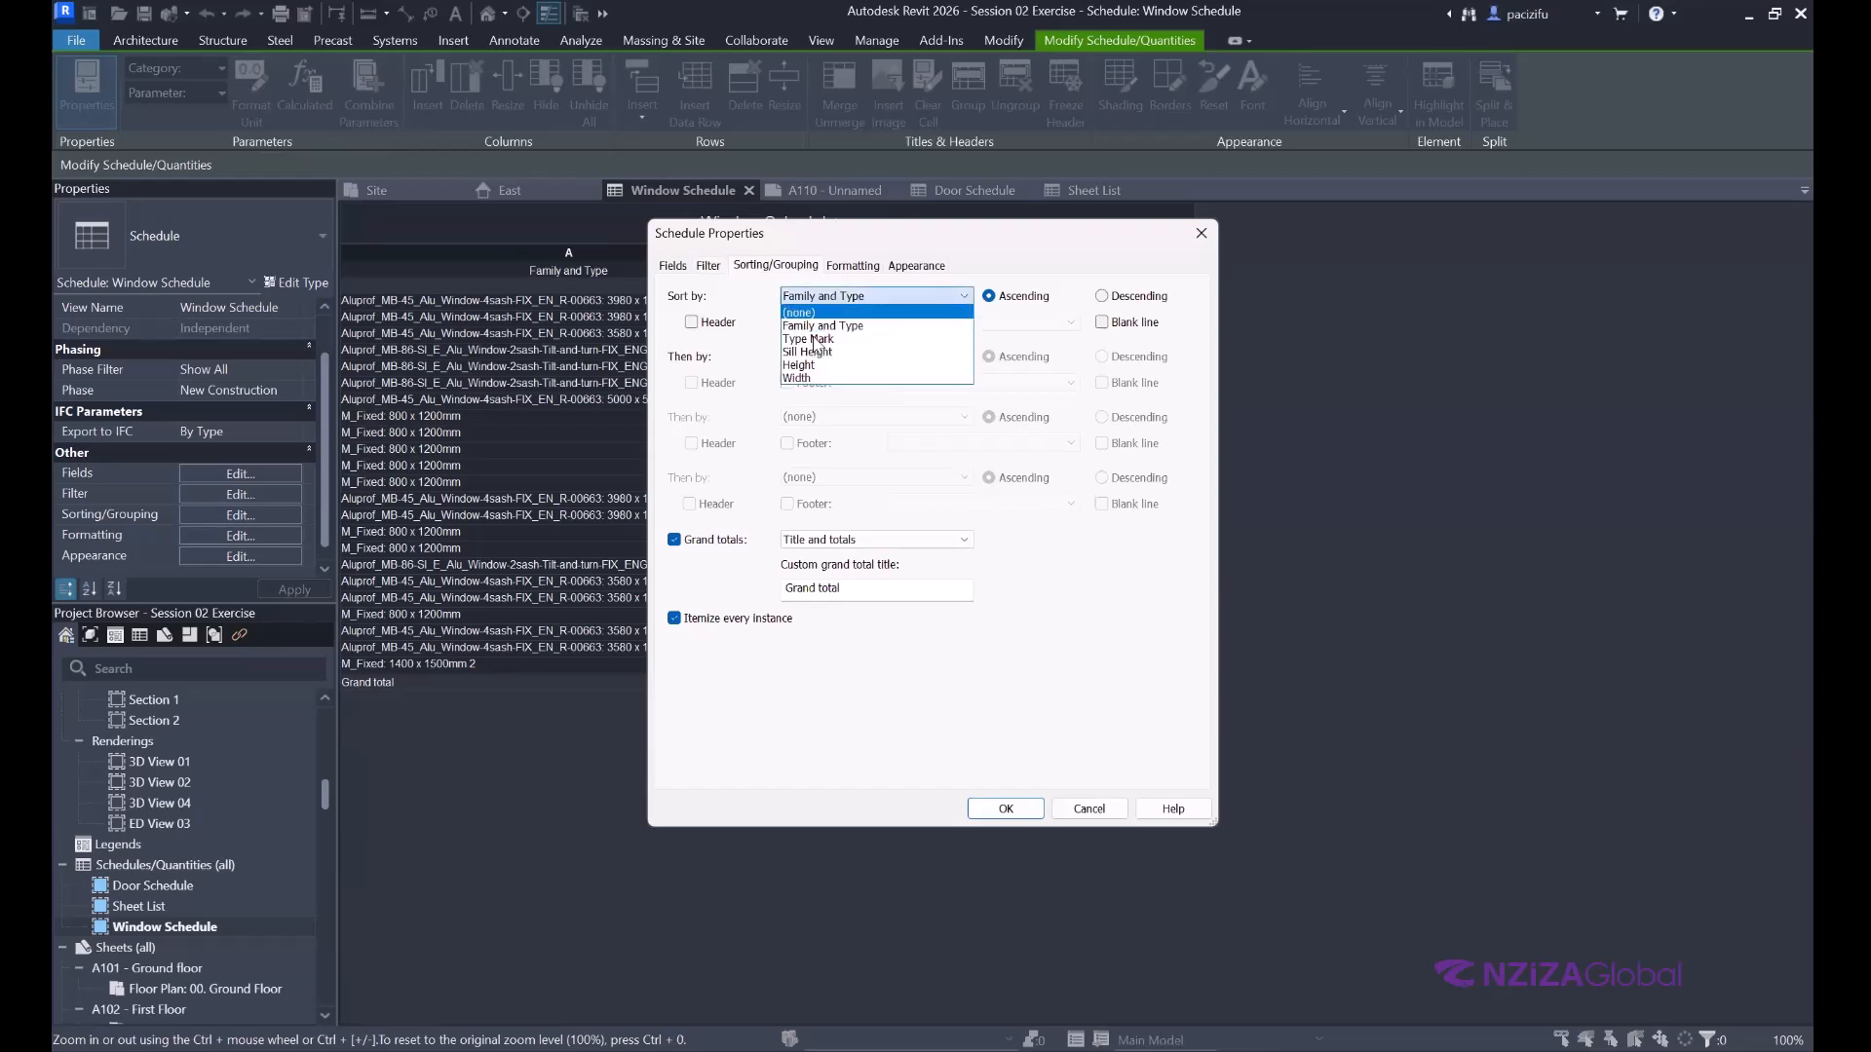
left_click(812, 339)
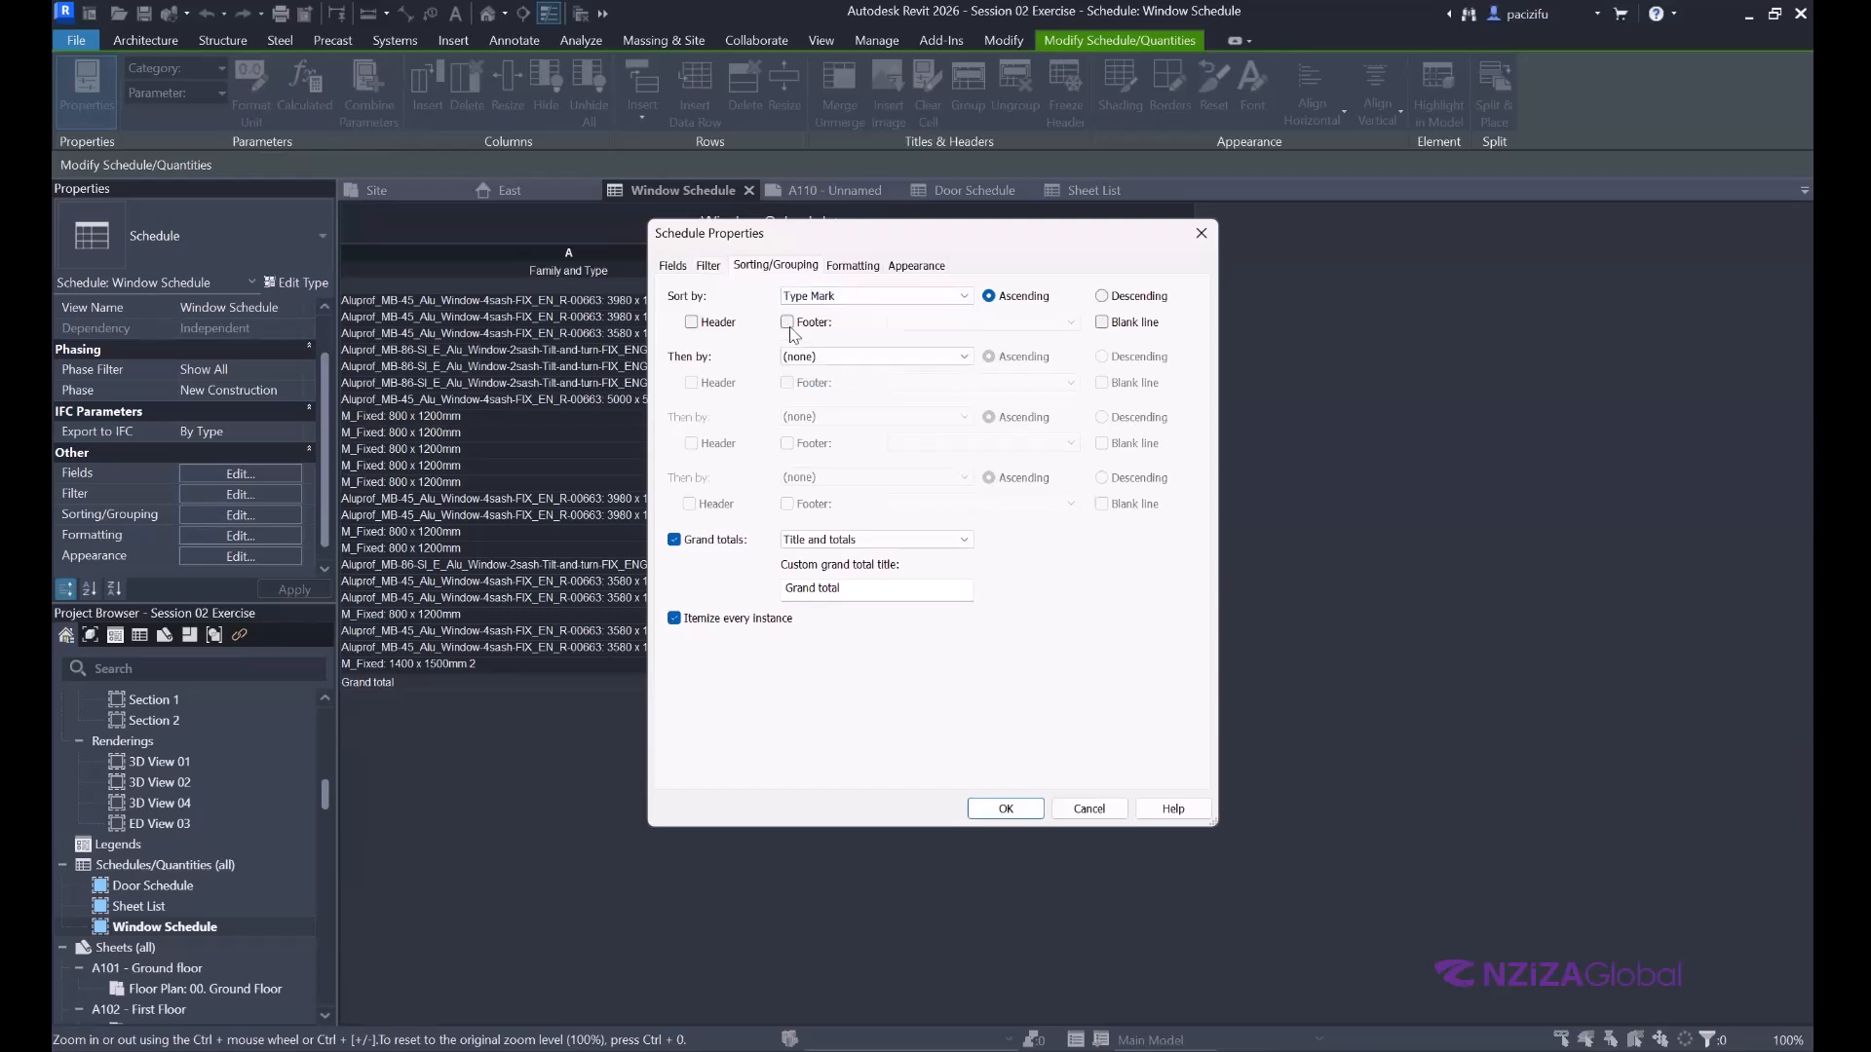
left_click(788, 325)
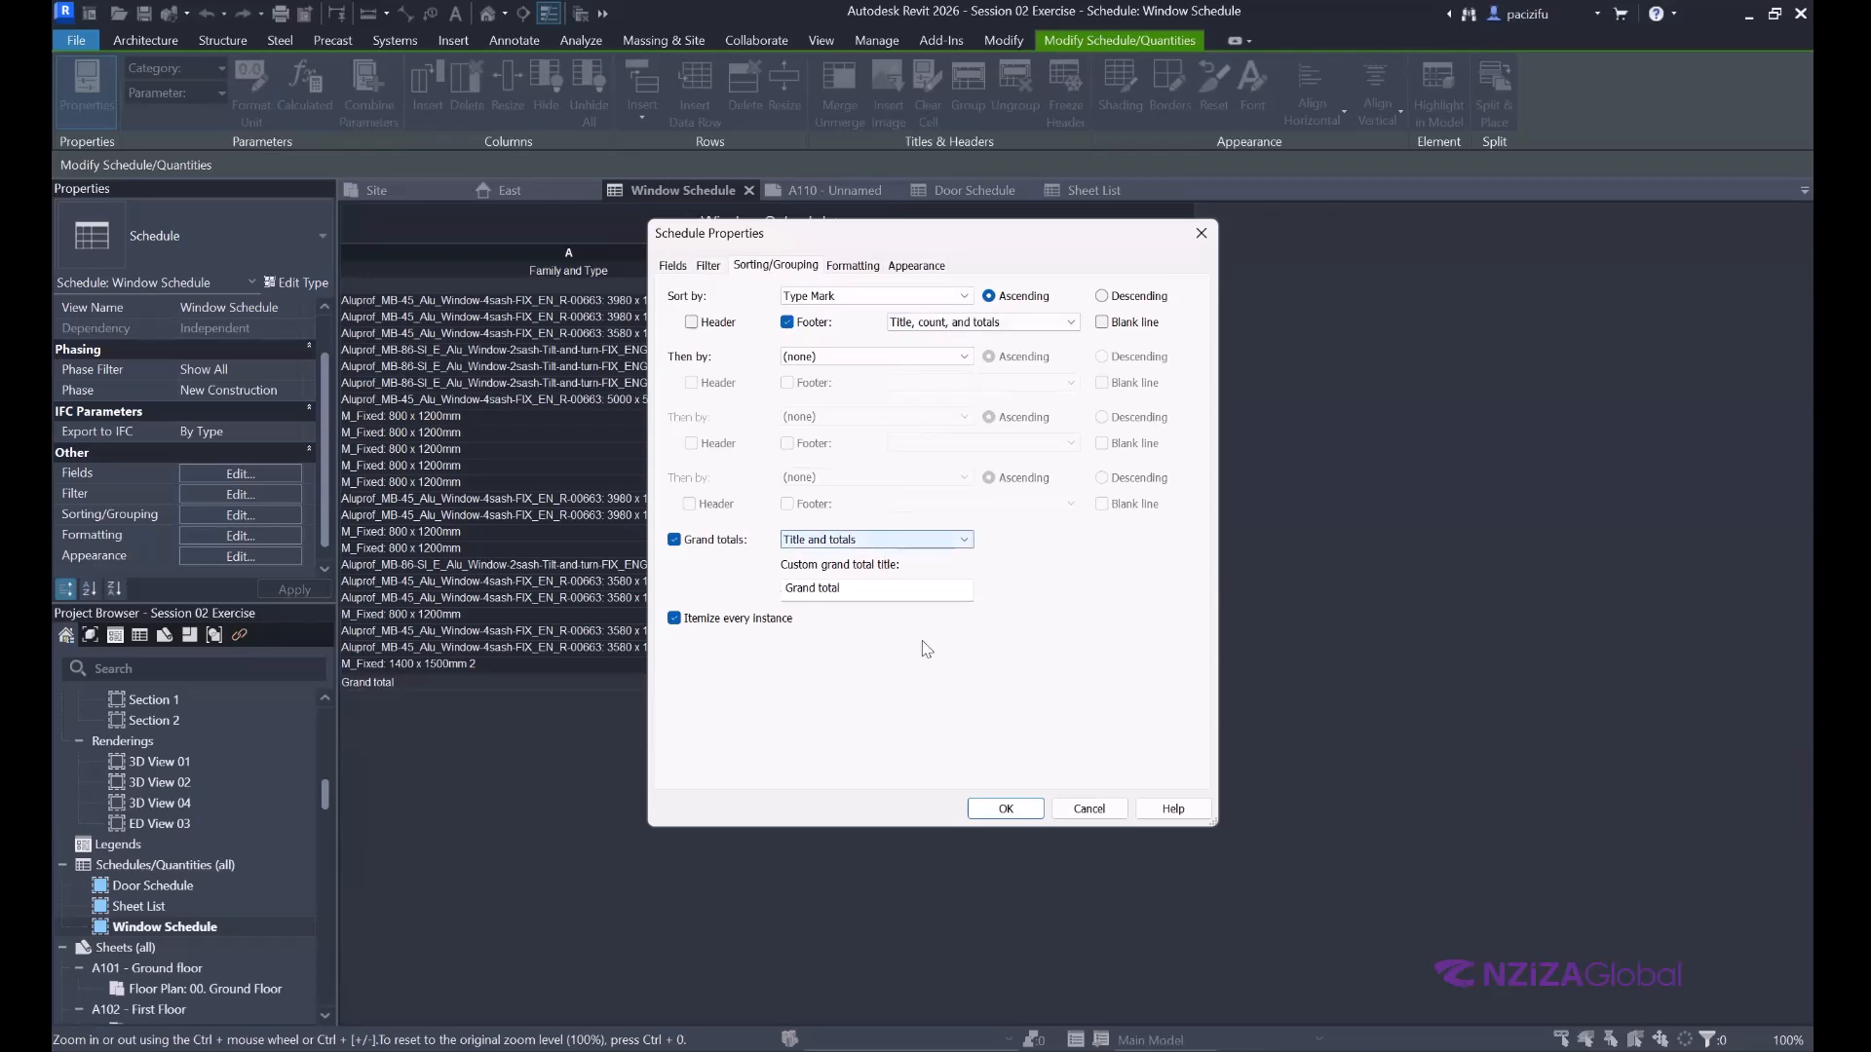
left_click(846, 592)
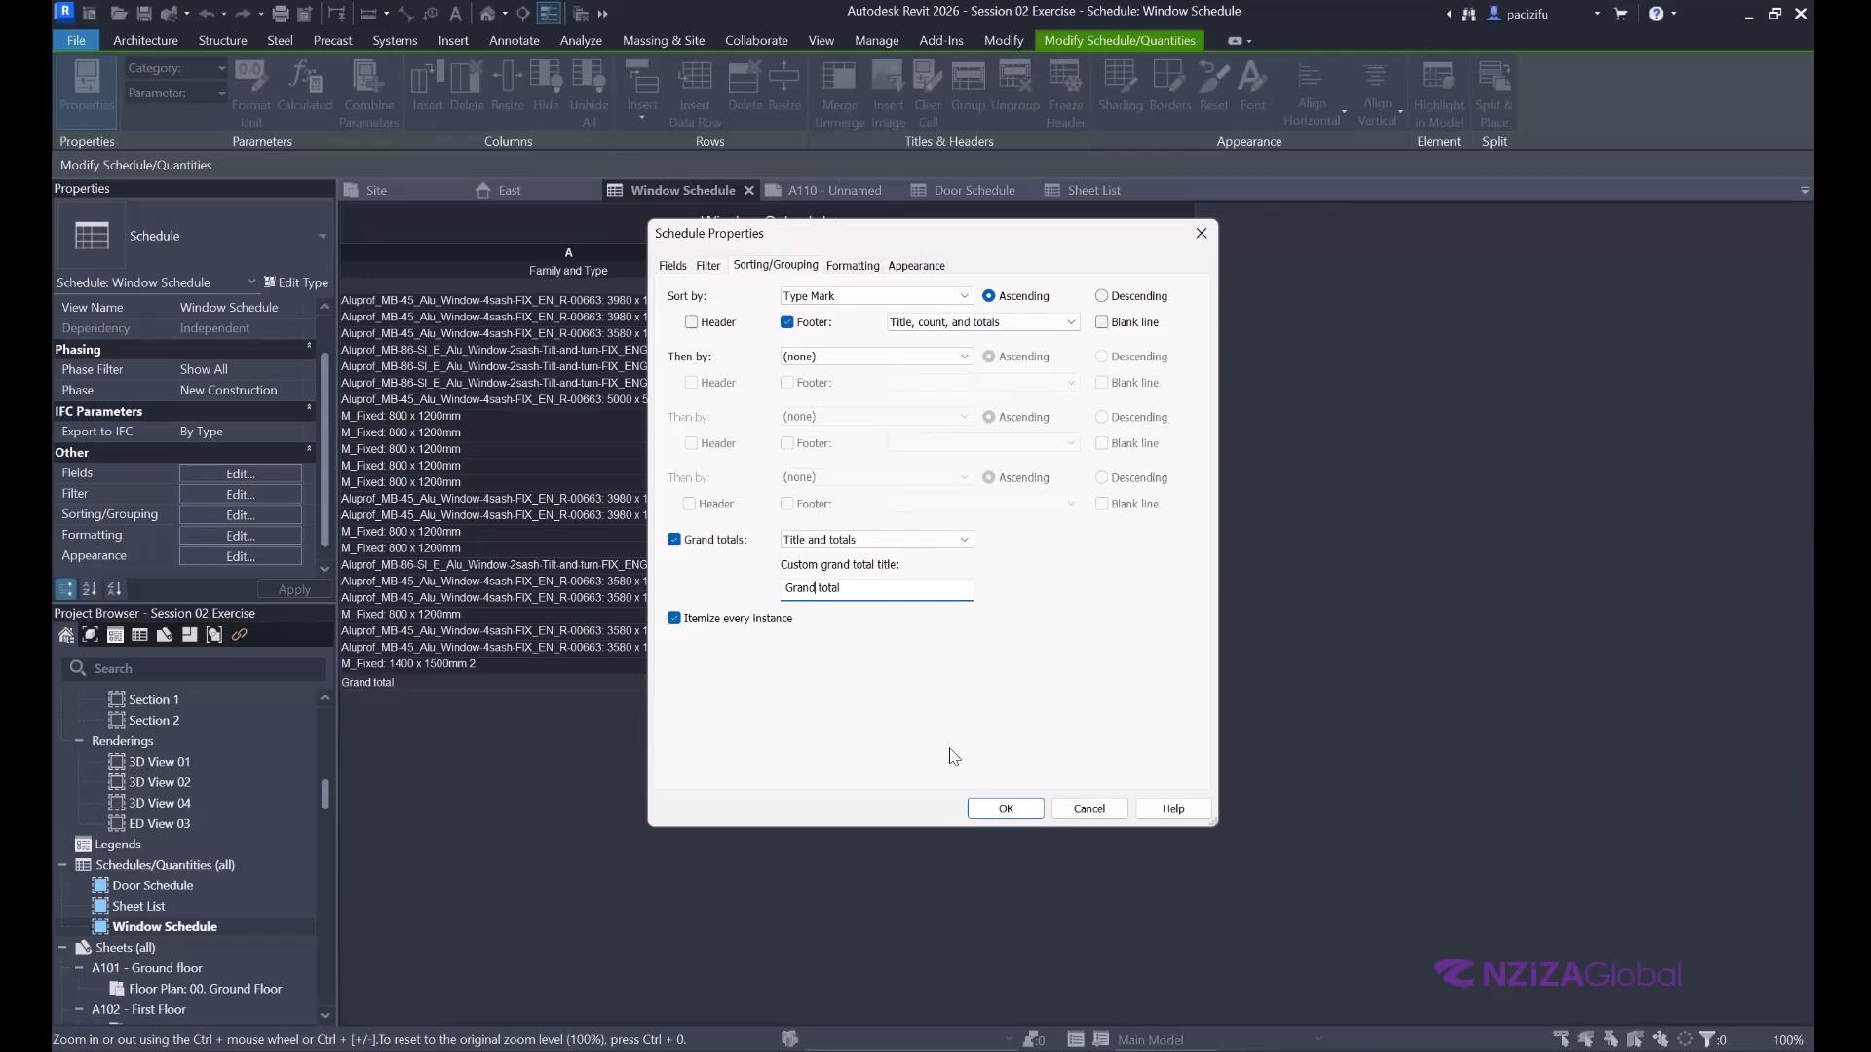
left_click(1003, 808)
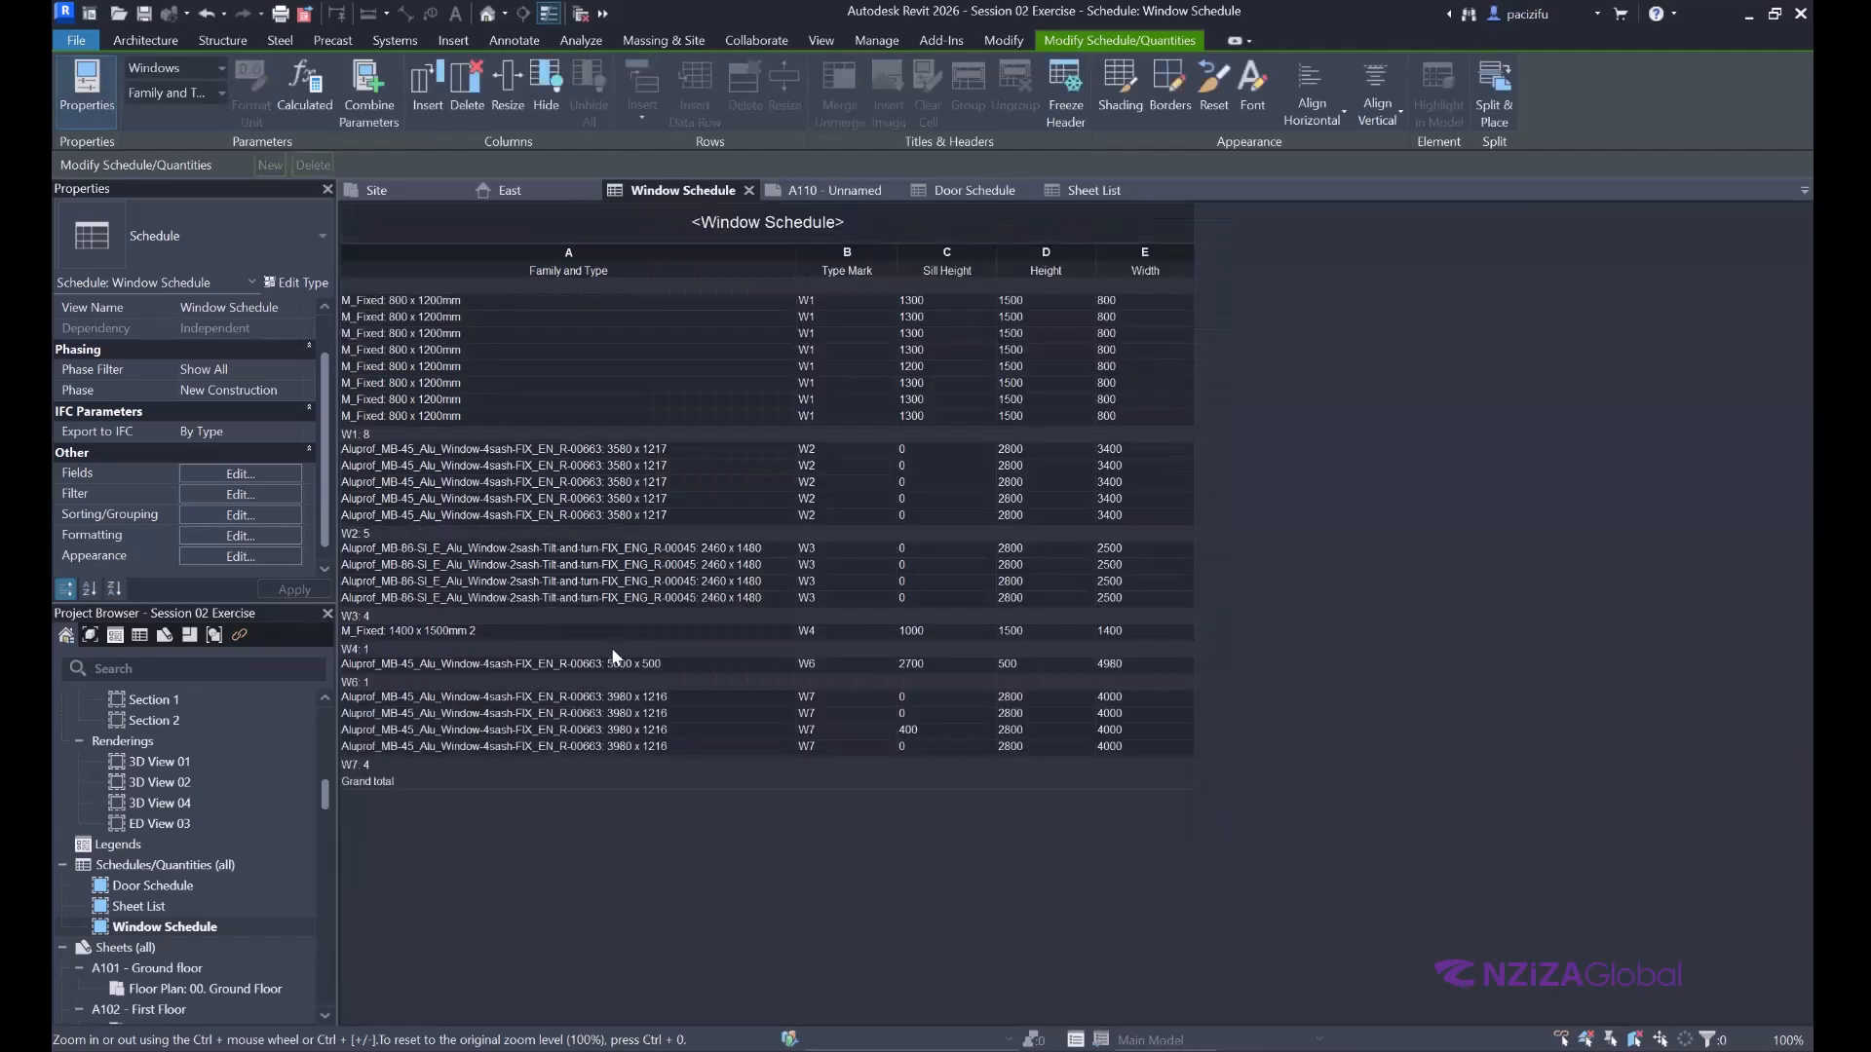
Add a blank line after each Type Mark group in the Window Schedule's sorting/grouping settings.
left_click(223, 514)
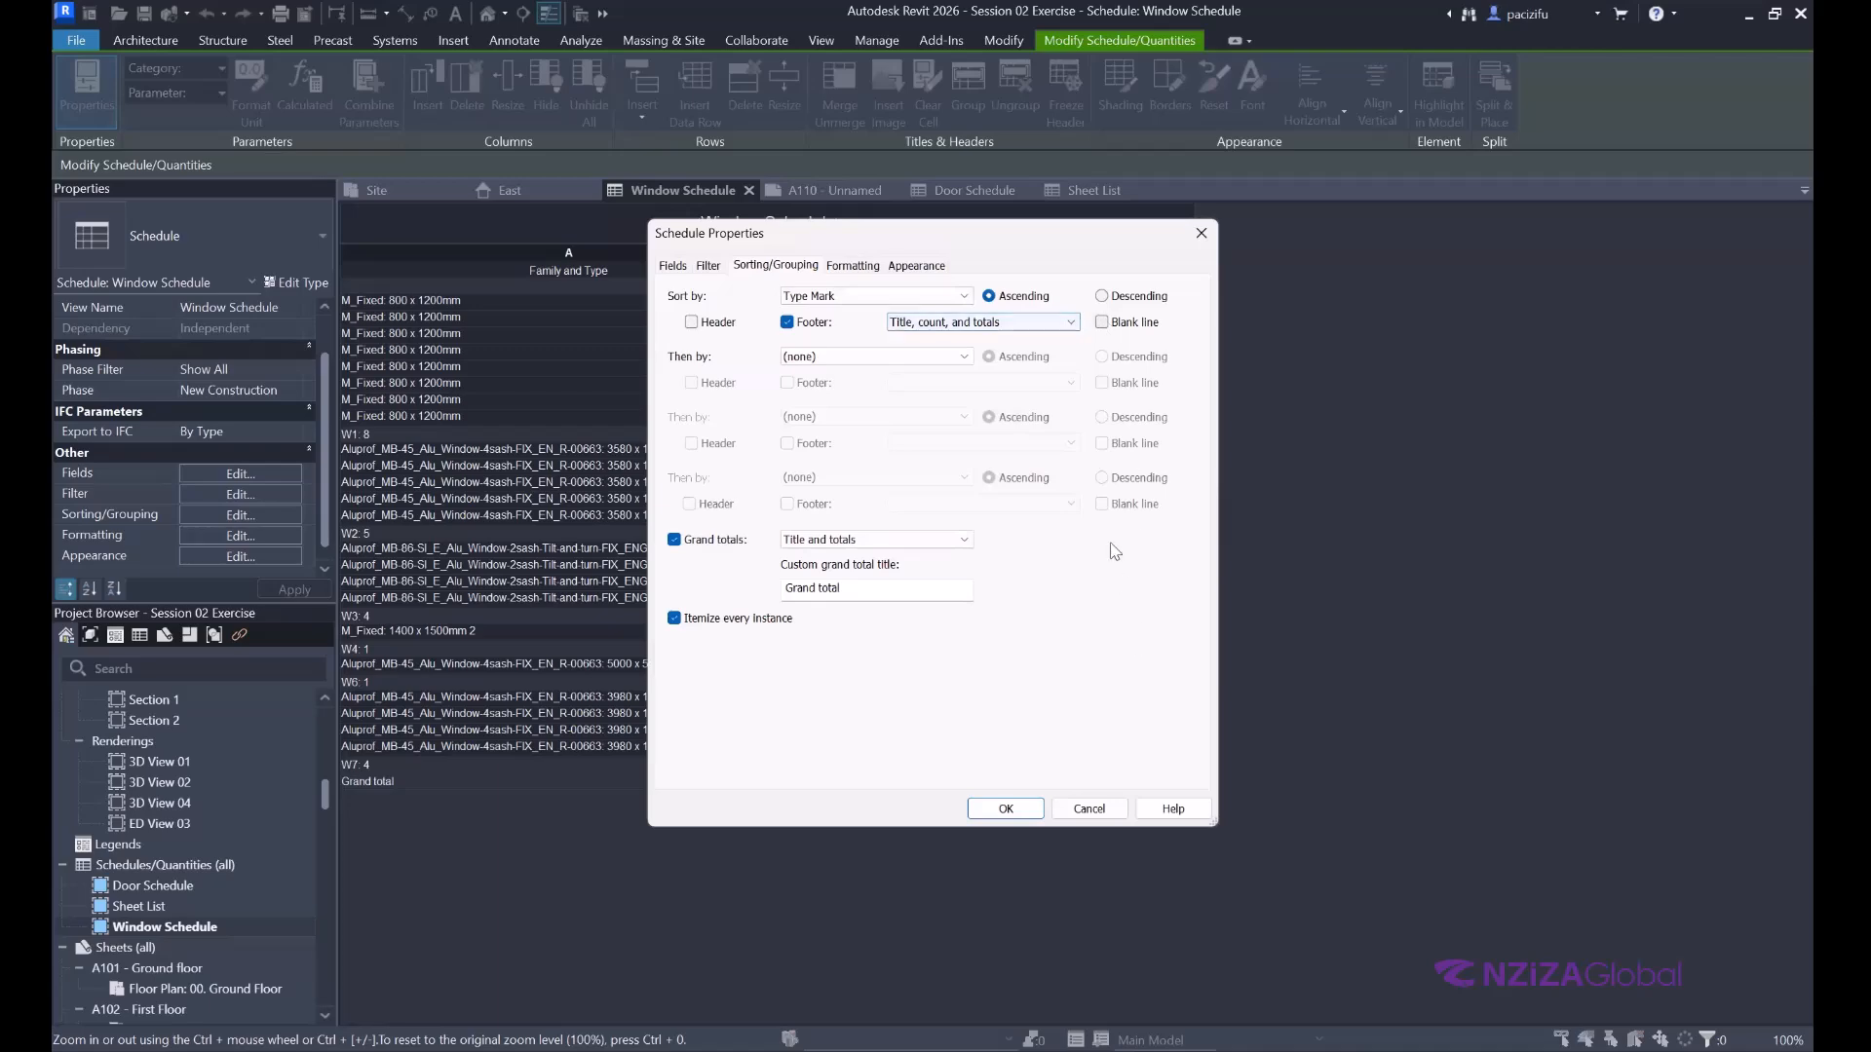
left_click(994, 807)
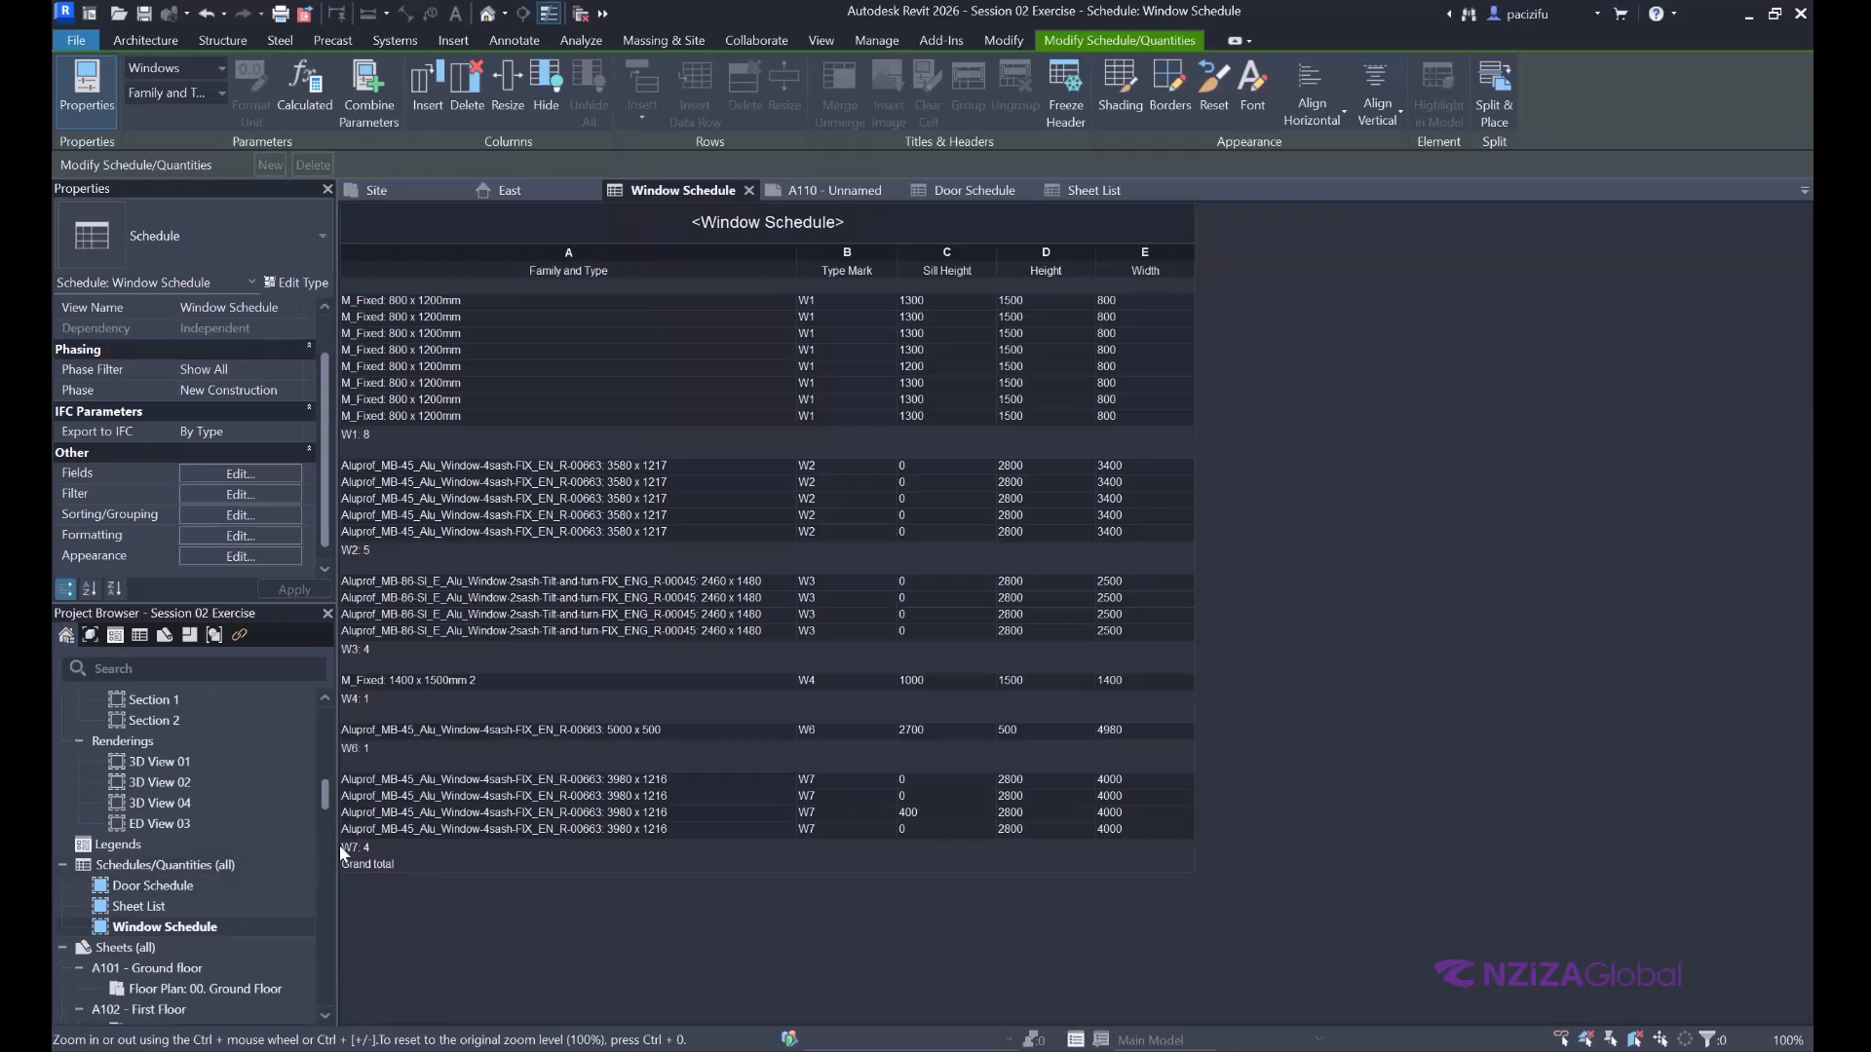
Open sheet A110 and rename it Schedule, keeping its sheet number.
scroll(236, 885, "down", 10)
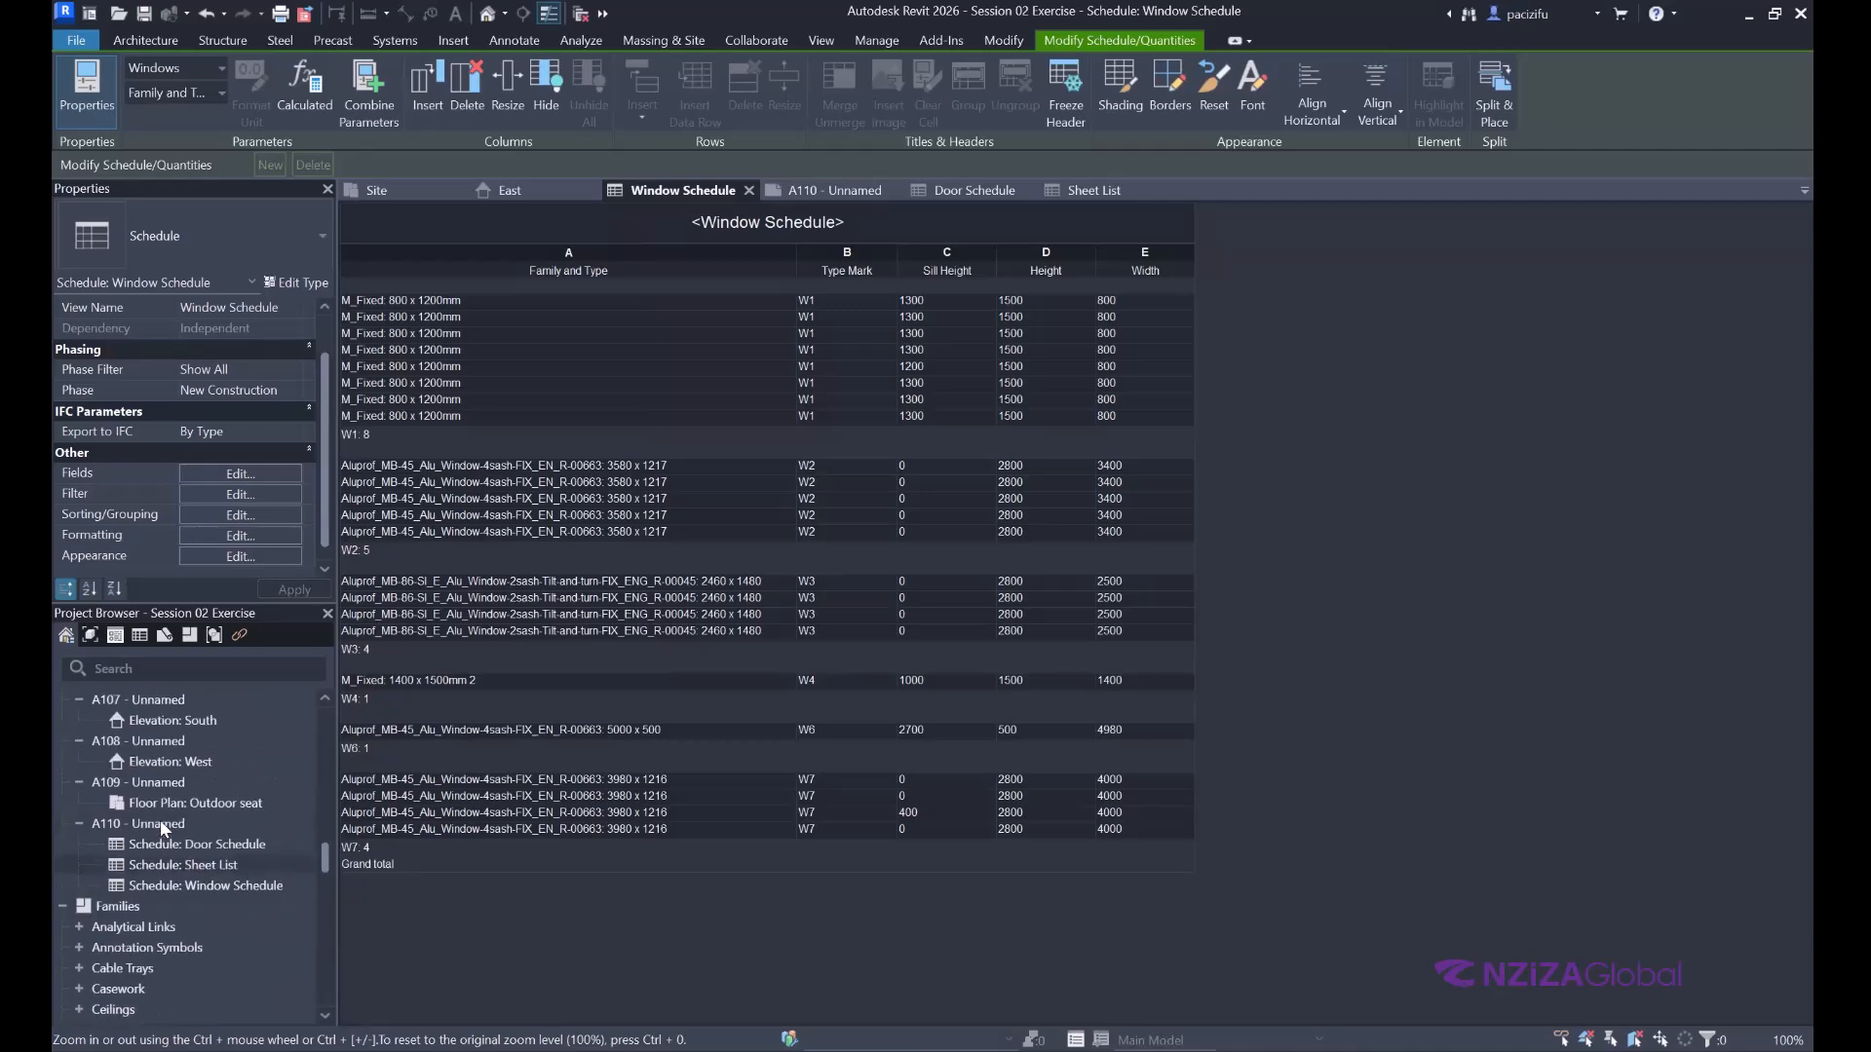
left_click(161, 823)
double_click(175, 824)
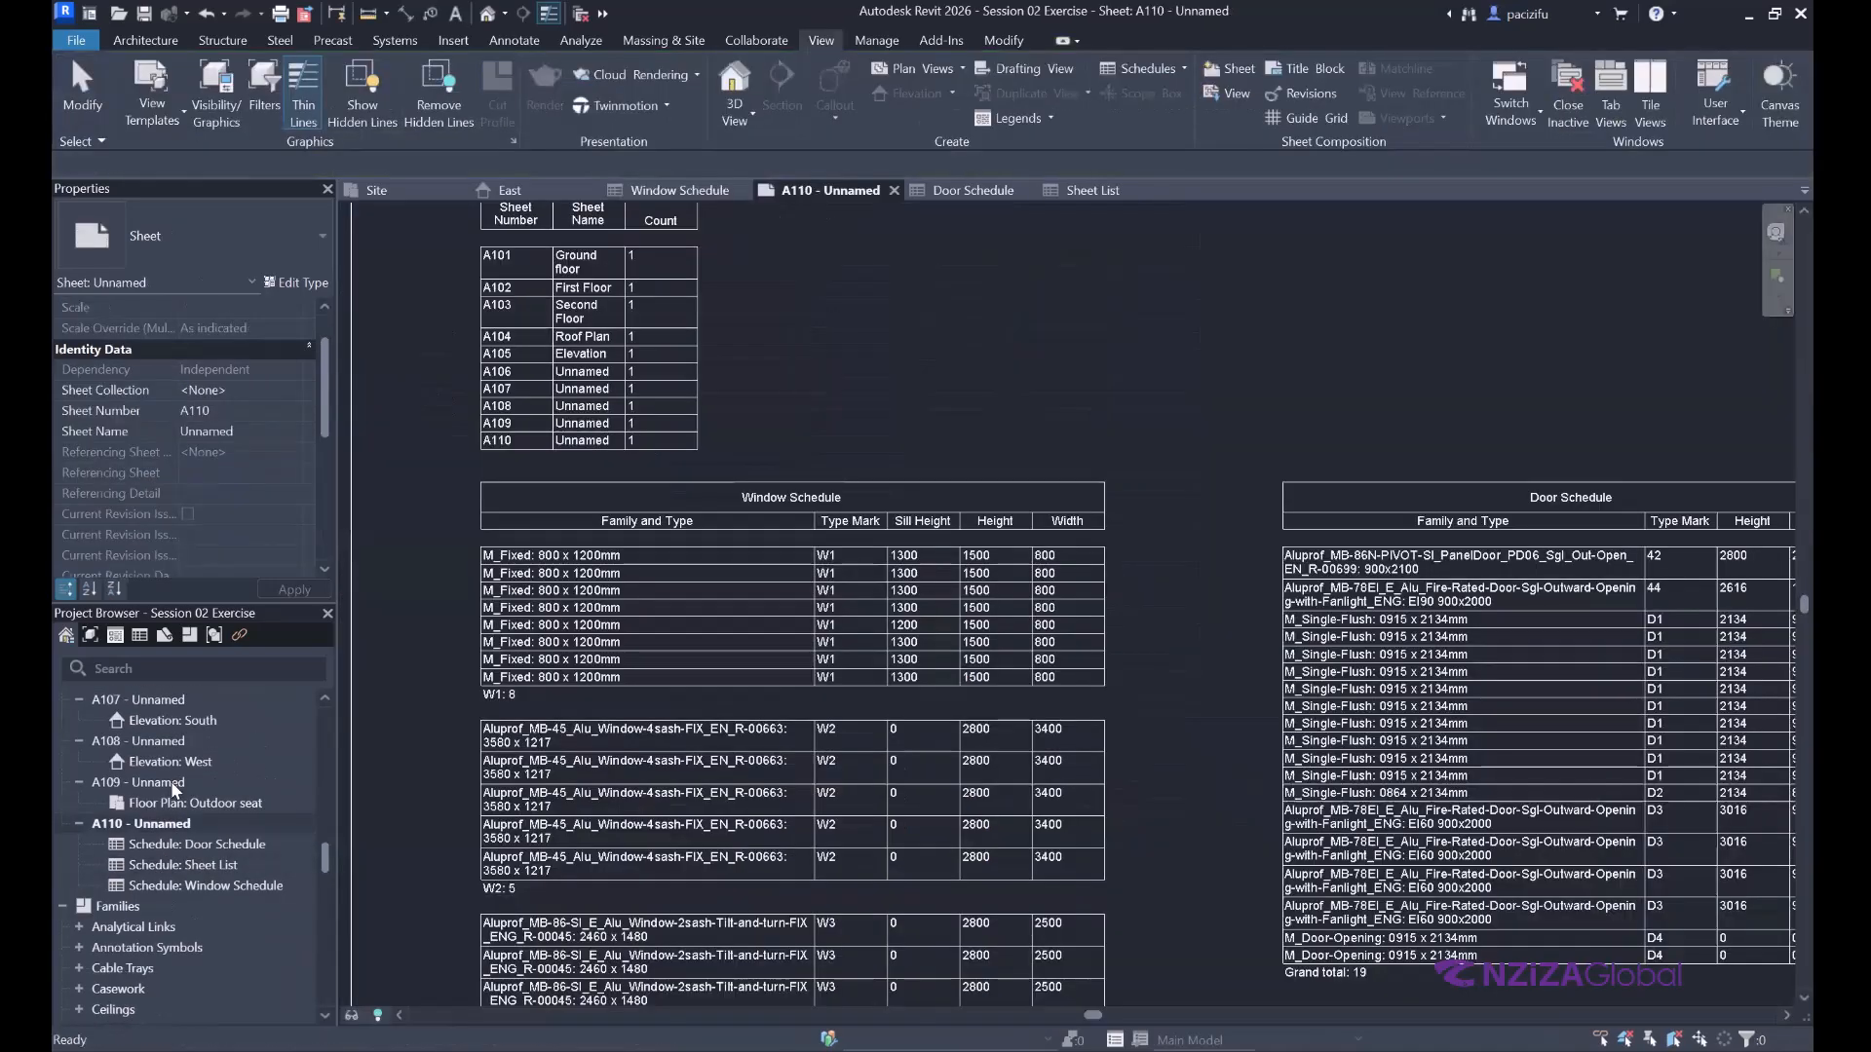
right_click(179, 826)
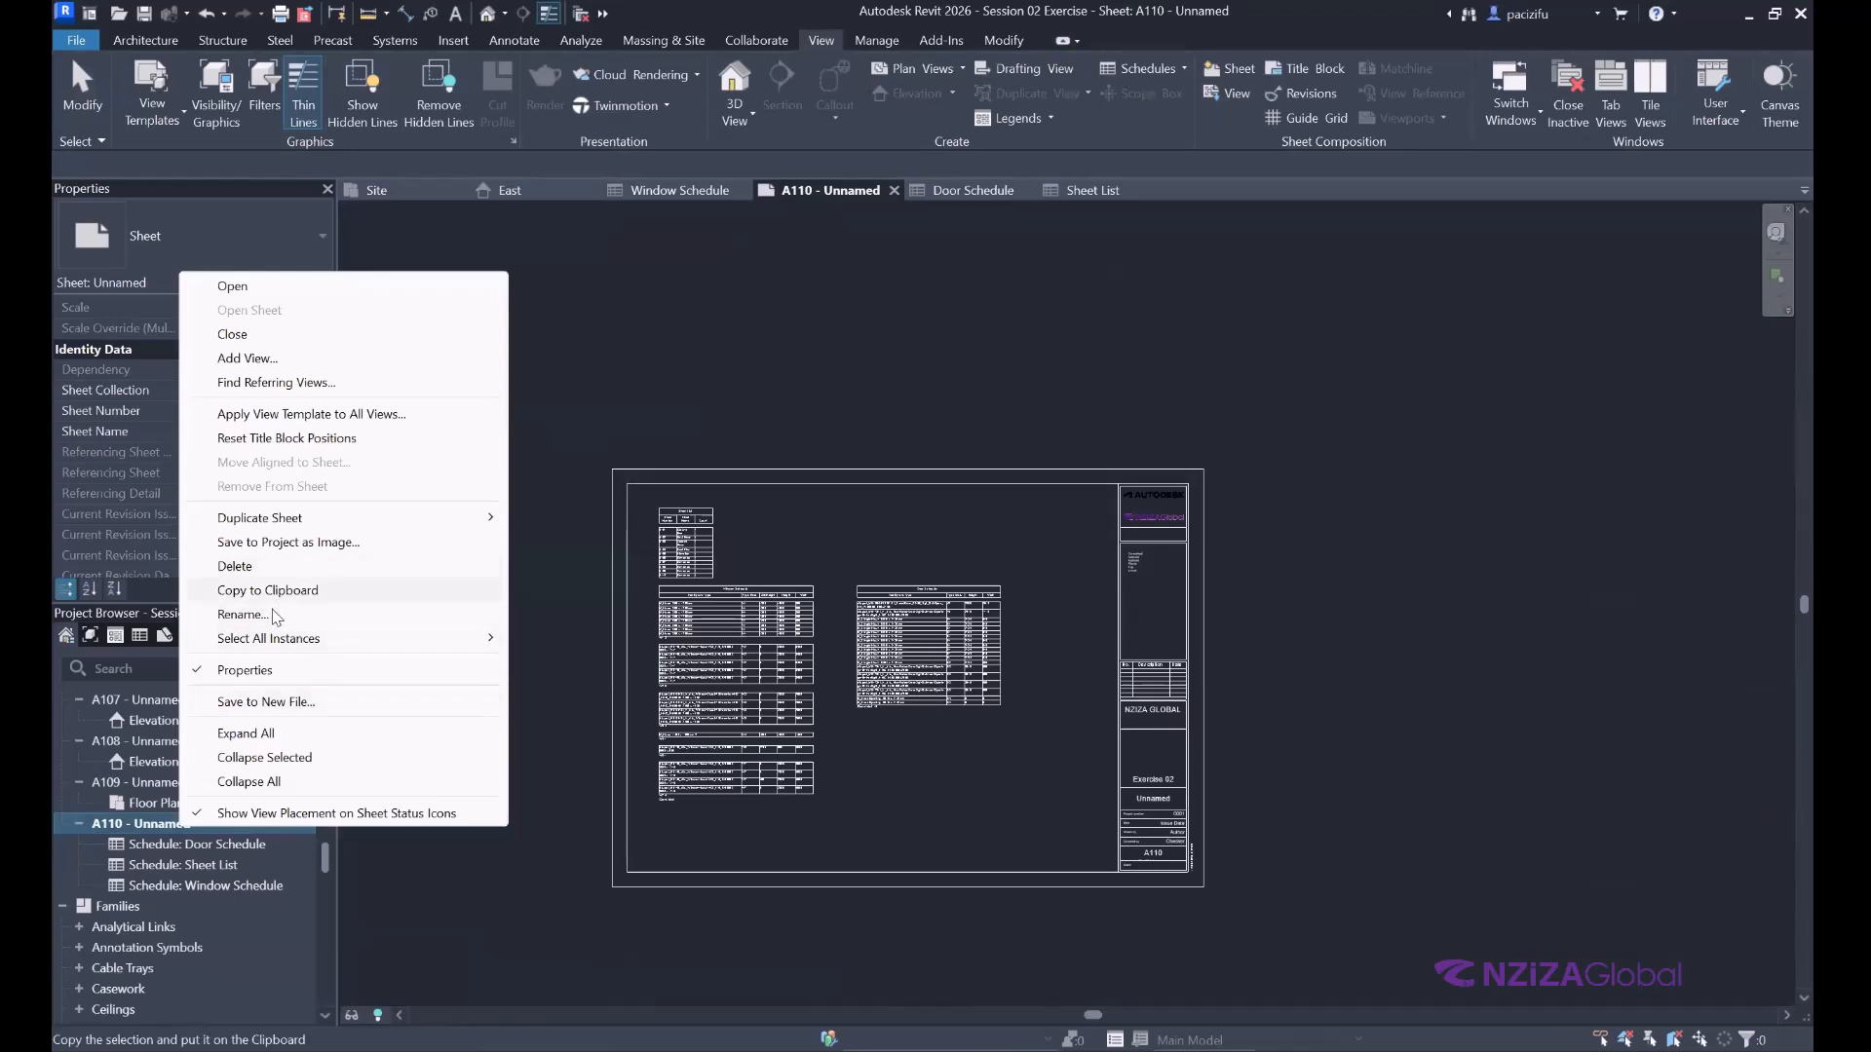
left_click(242, 614)
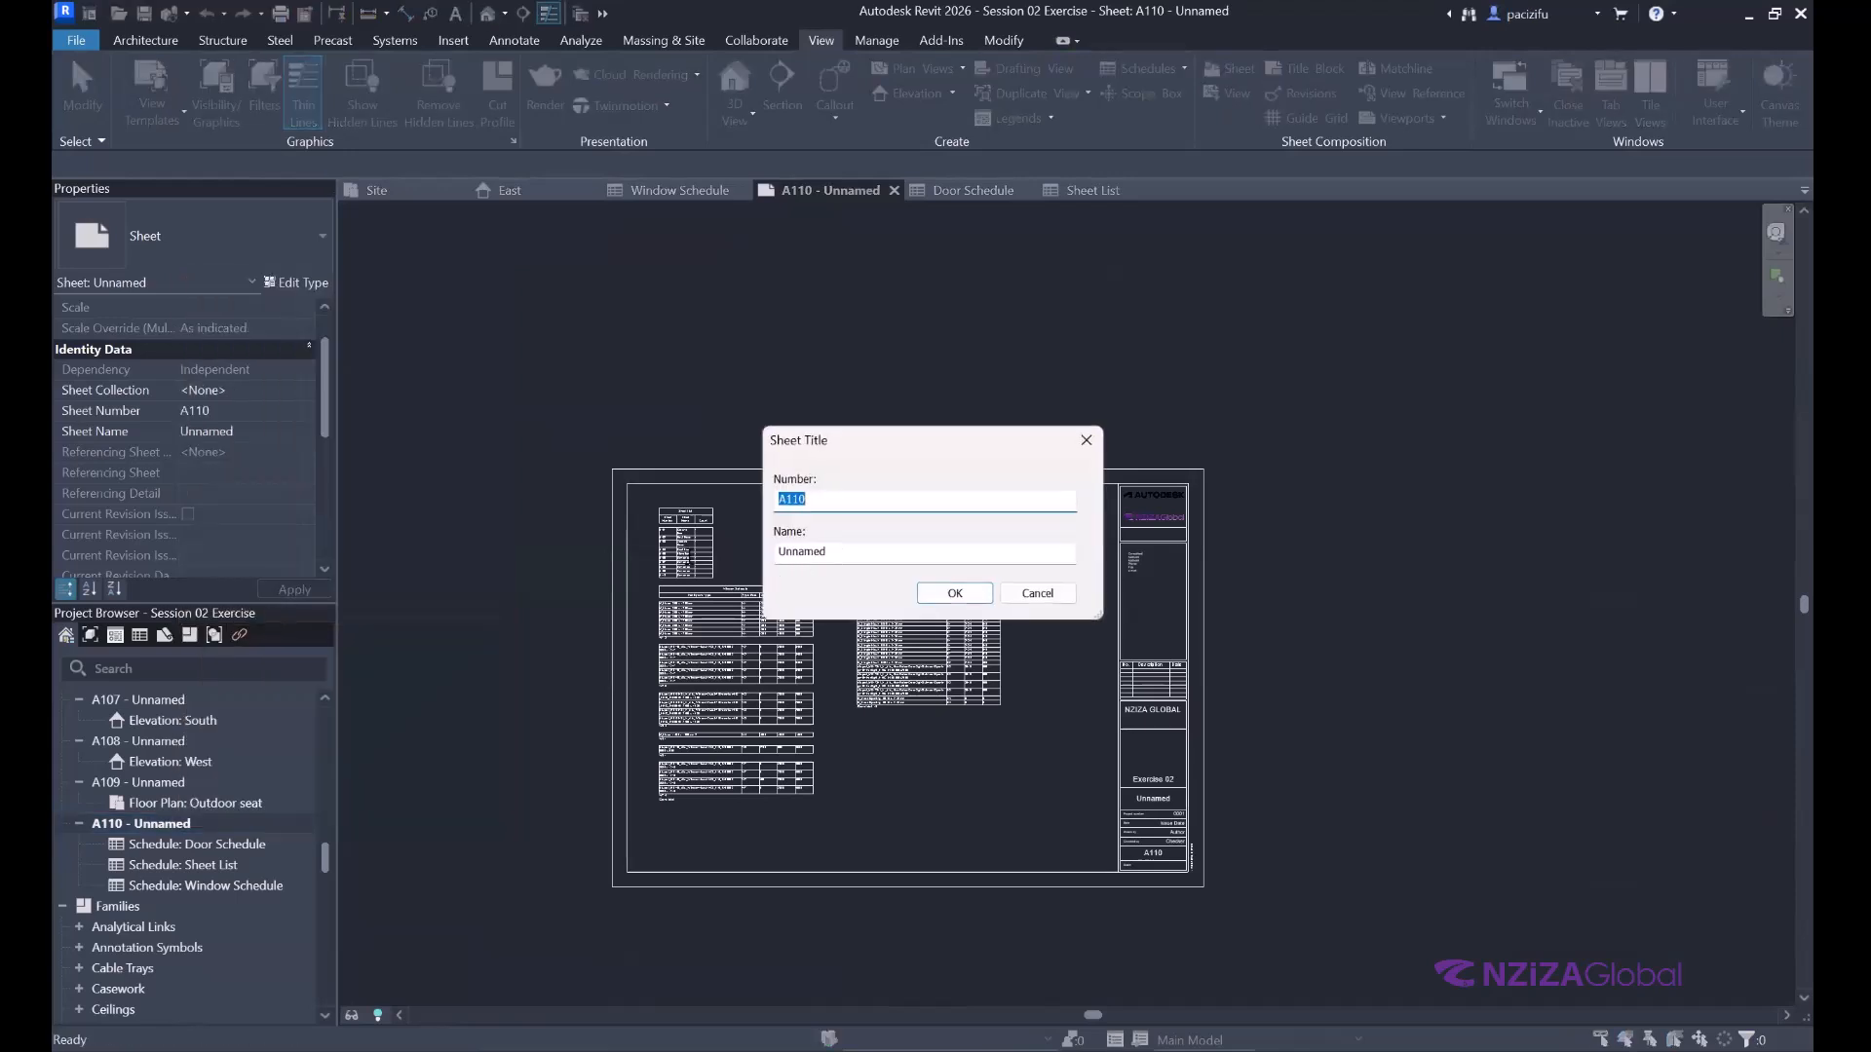
key("Tab")
type("Schedu")
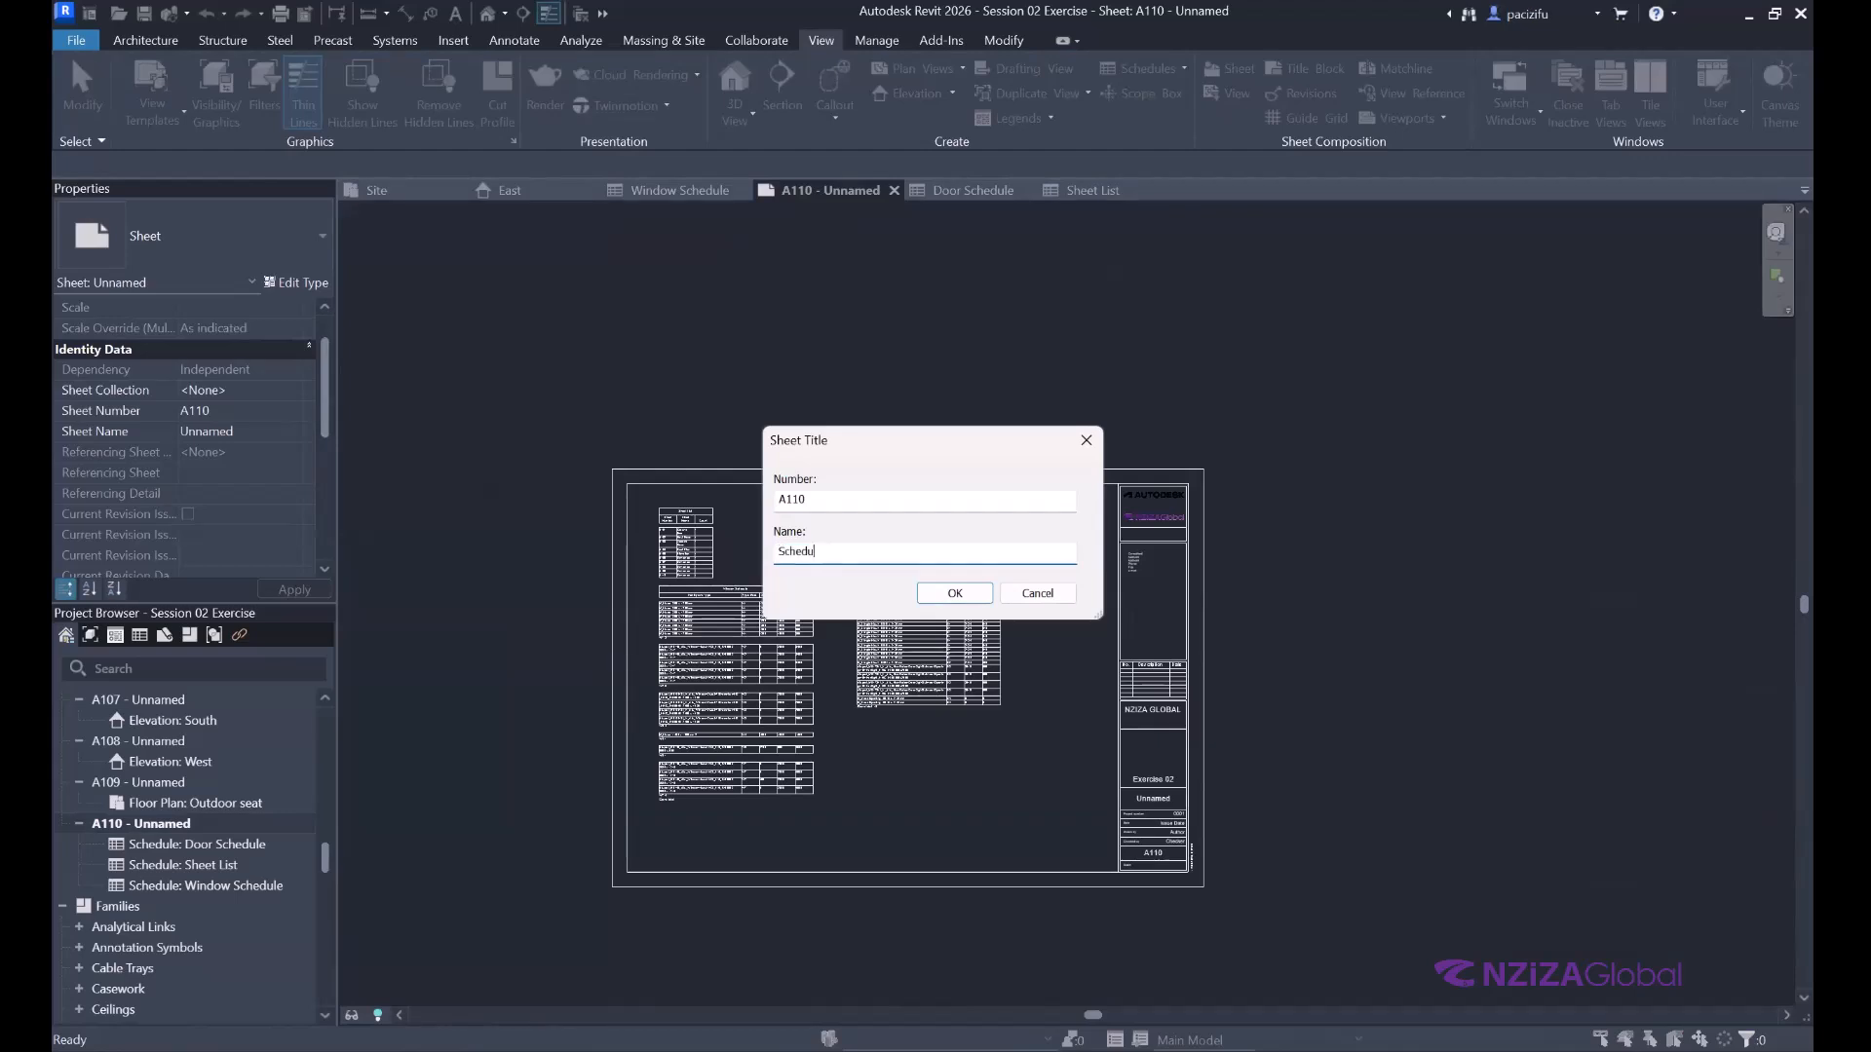
type("les")
key("Return")
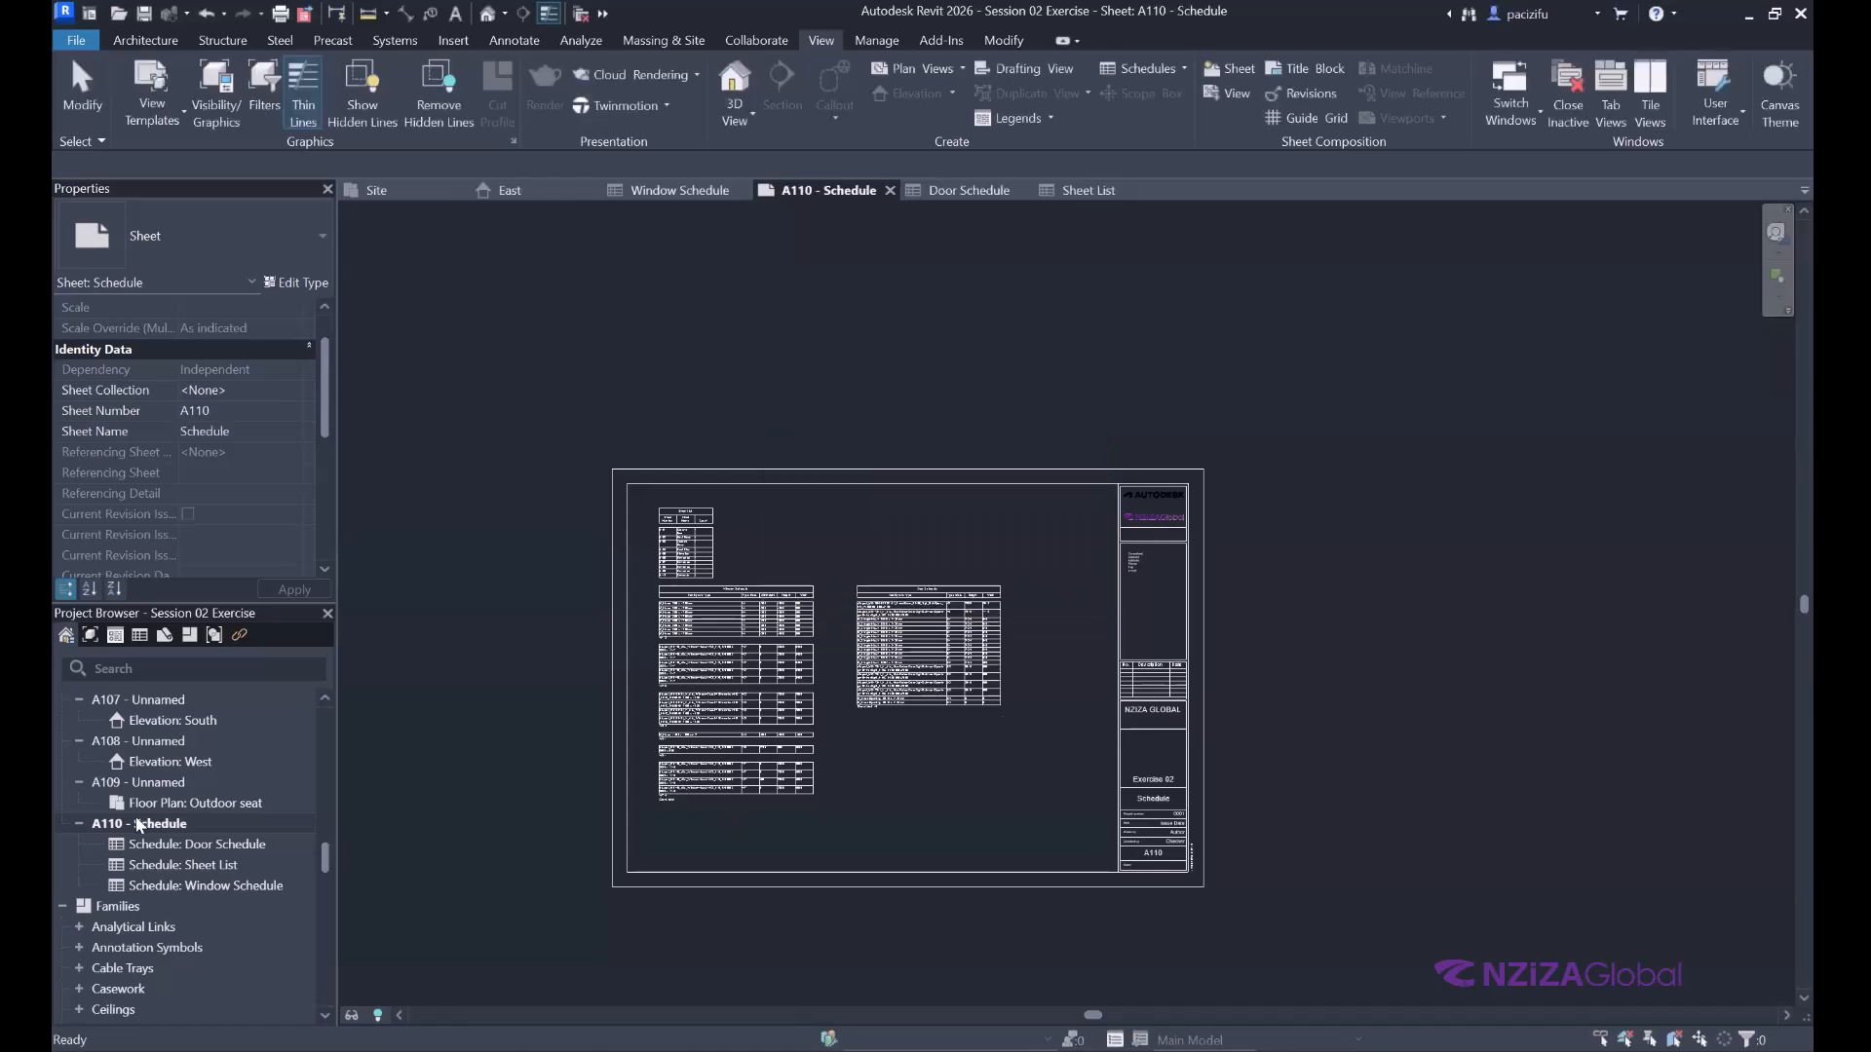
Open sheet A109 and change its sheet name in the title block to Typical detail 01.
double_click(159, 785)
scroll(1083, 635, "up", 3)
scroll(765, 651, "down", 5)
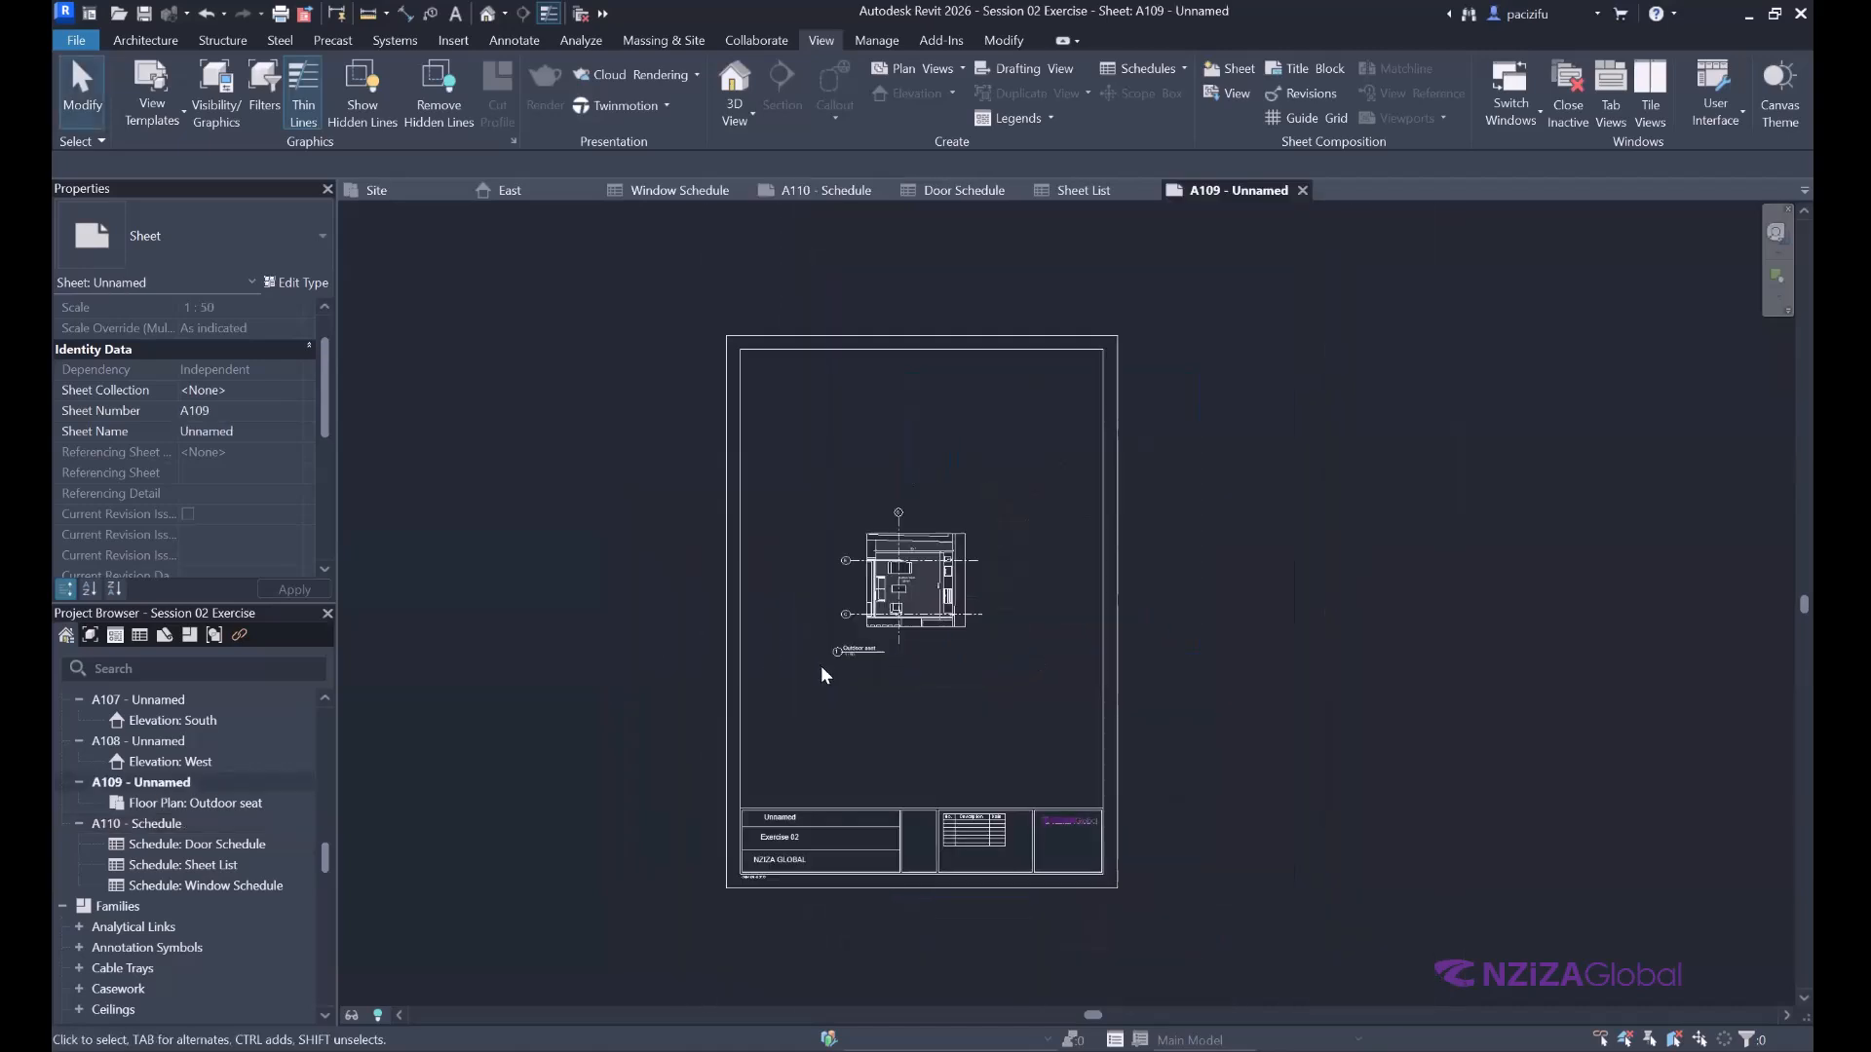
scroll(822, 667, "up", 1)
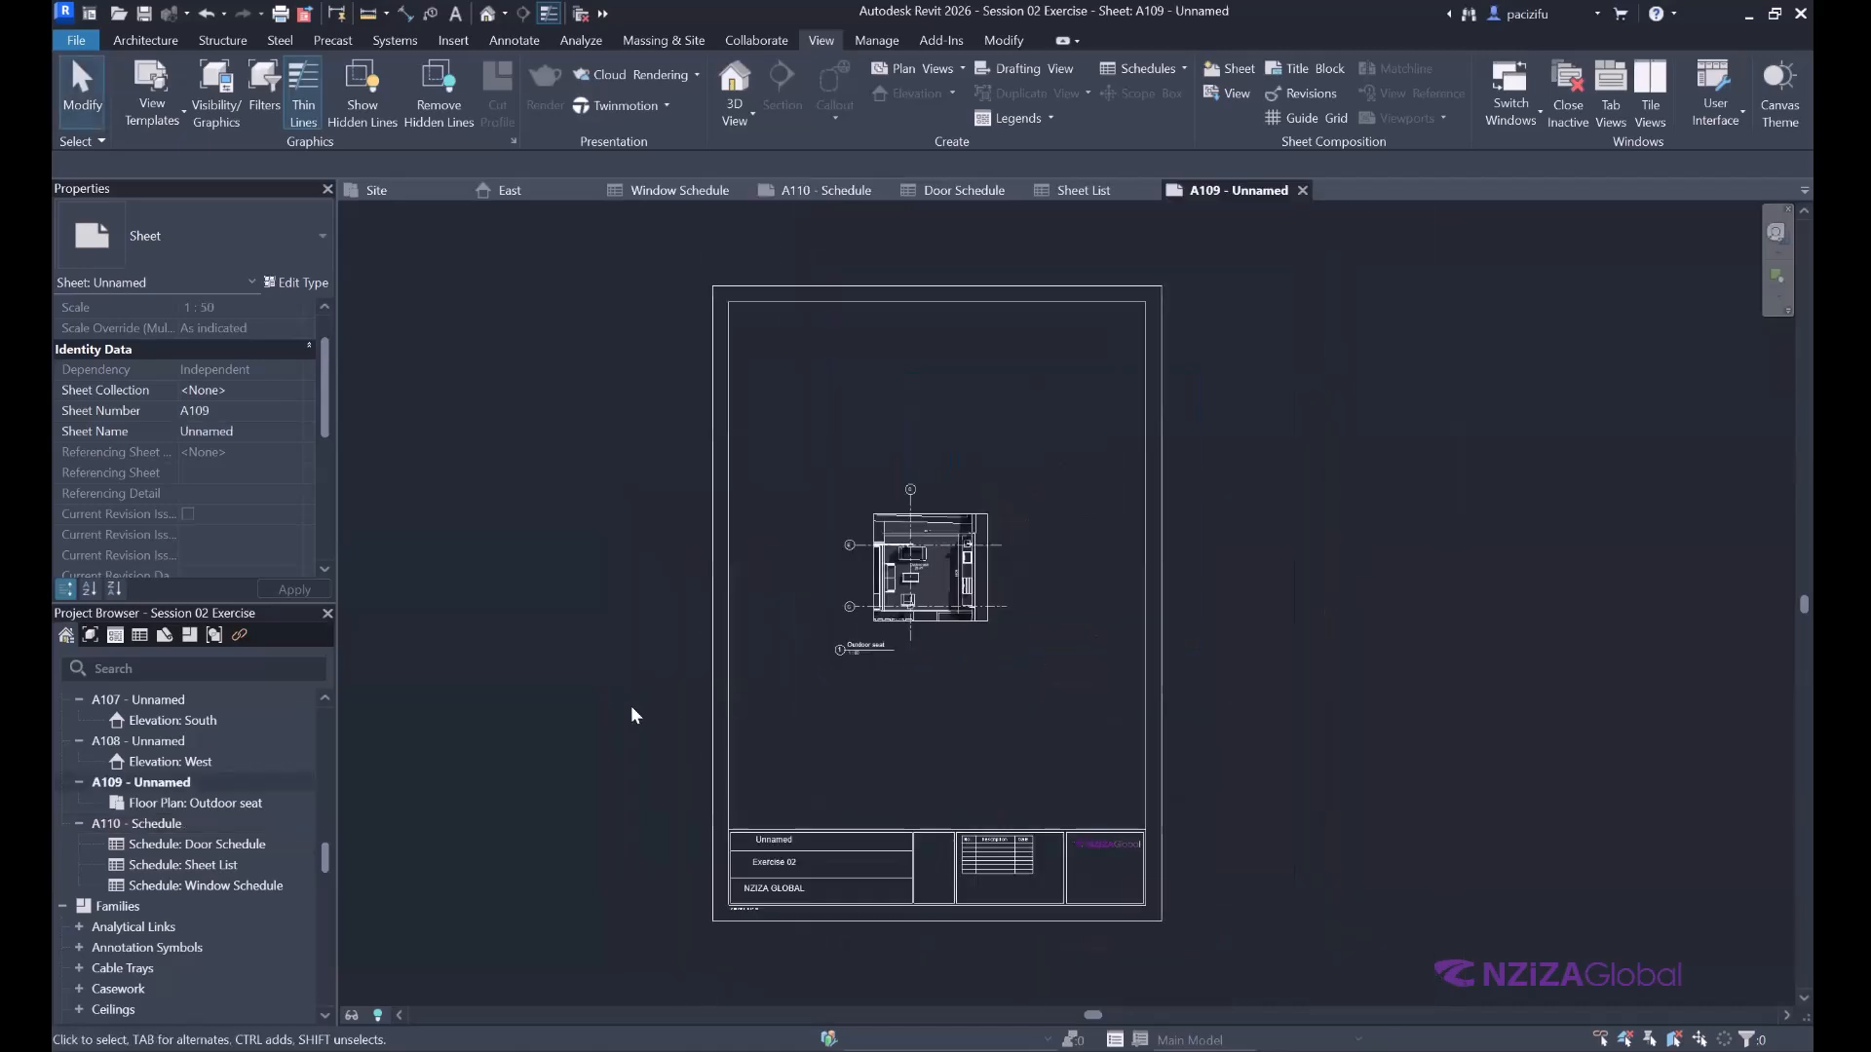
scroll(209, 794, "up", 2)
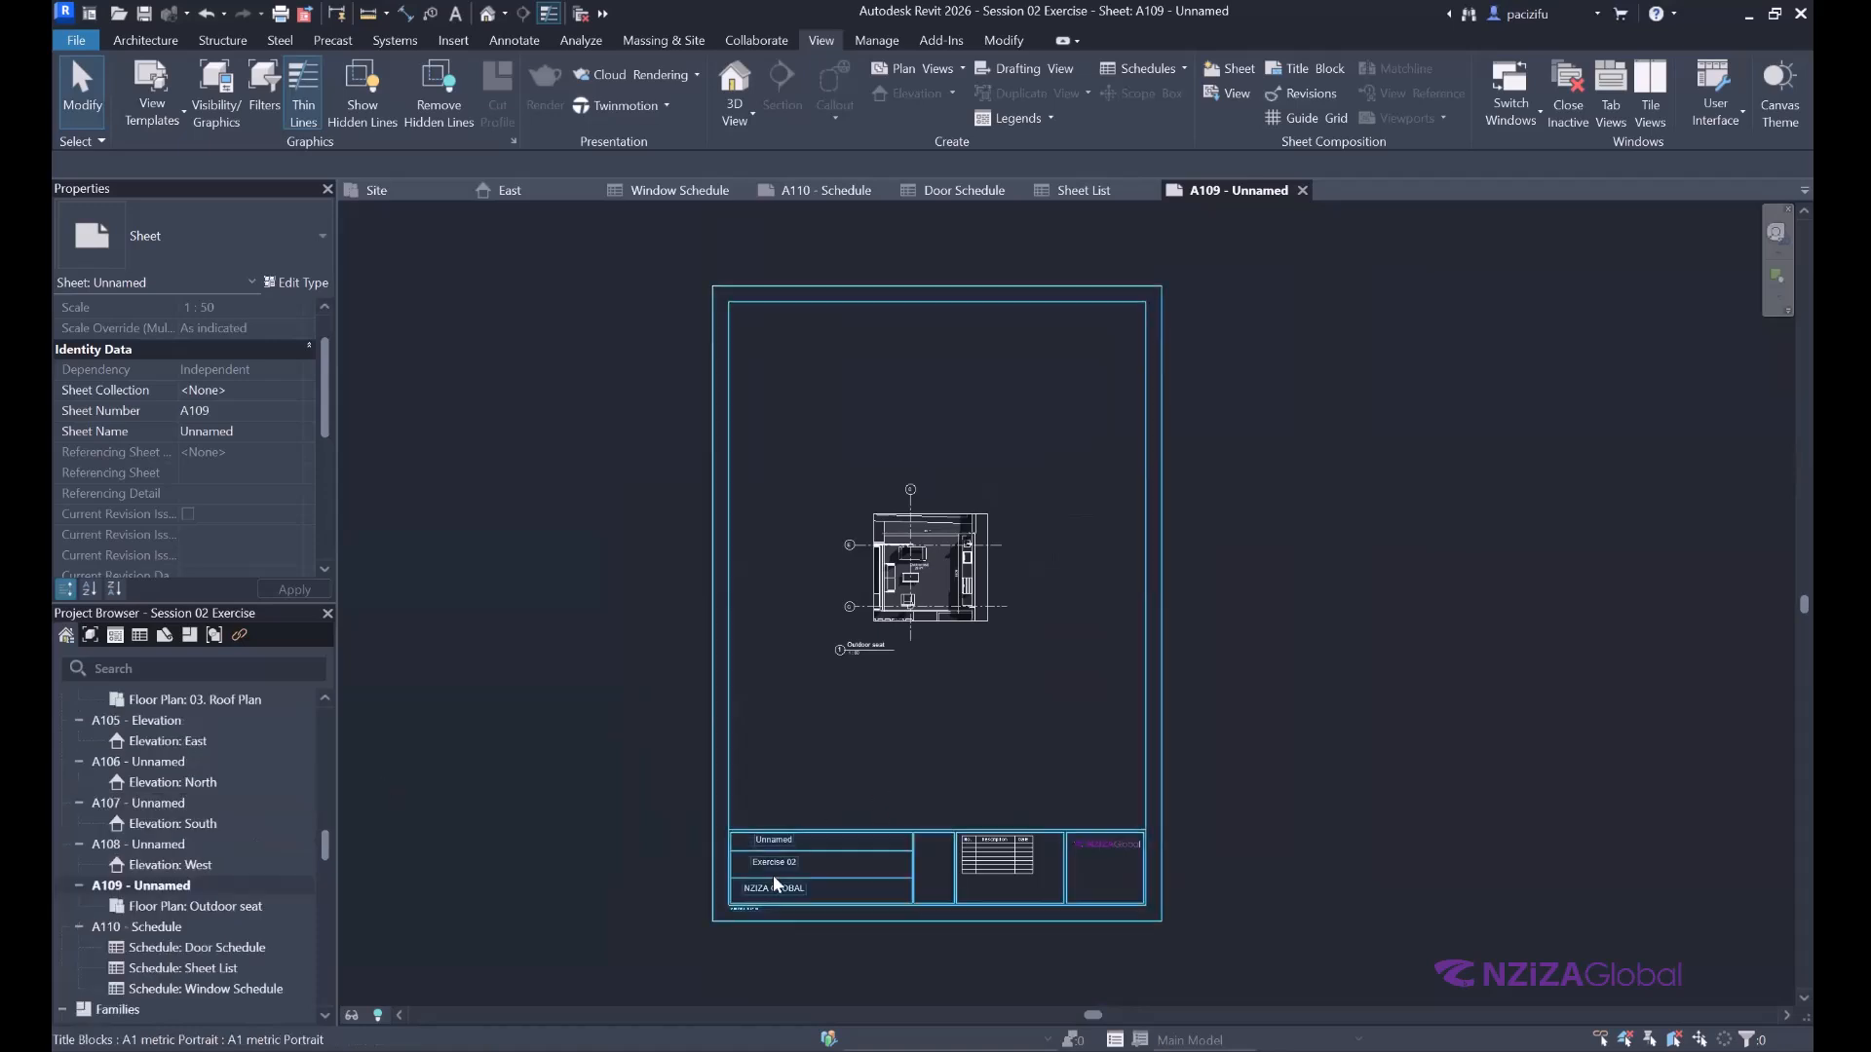
scroll(770, 828, "up", 3)
left_click(767, 825)
left_click(767, 817)
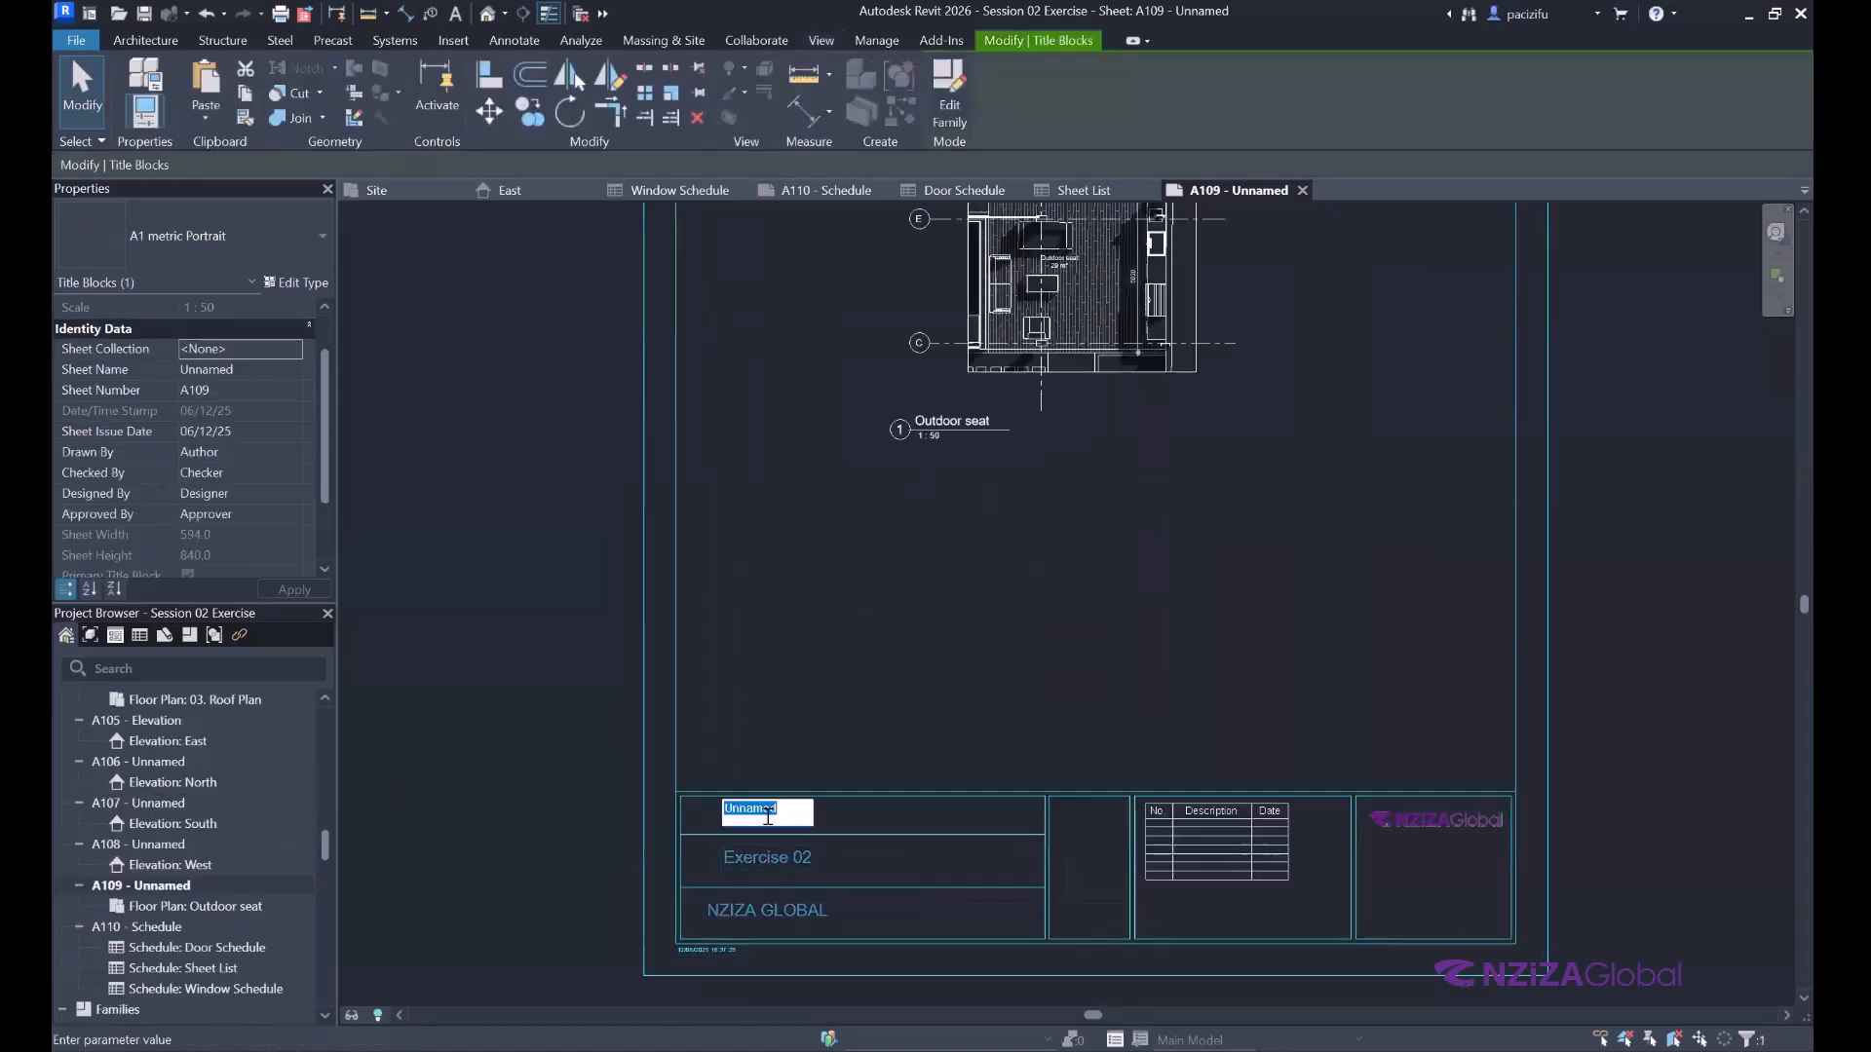
type("Typical detail 01")
key("Return")
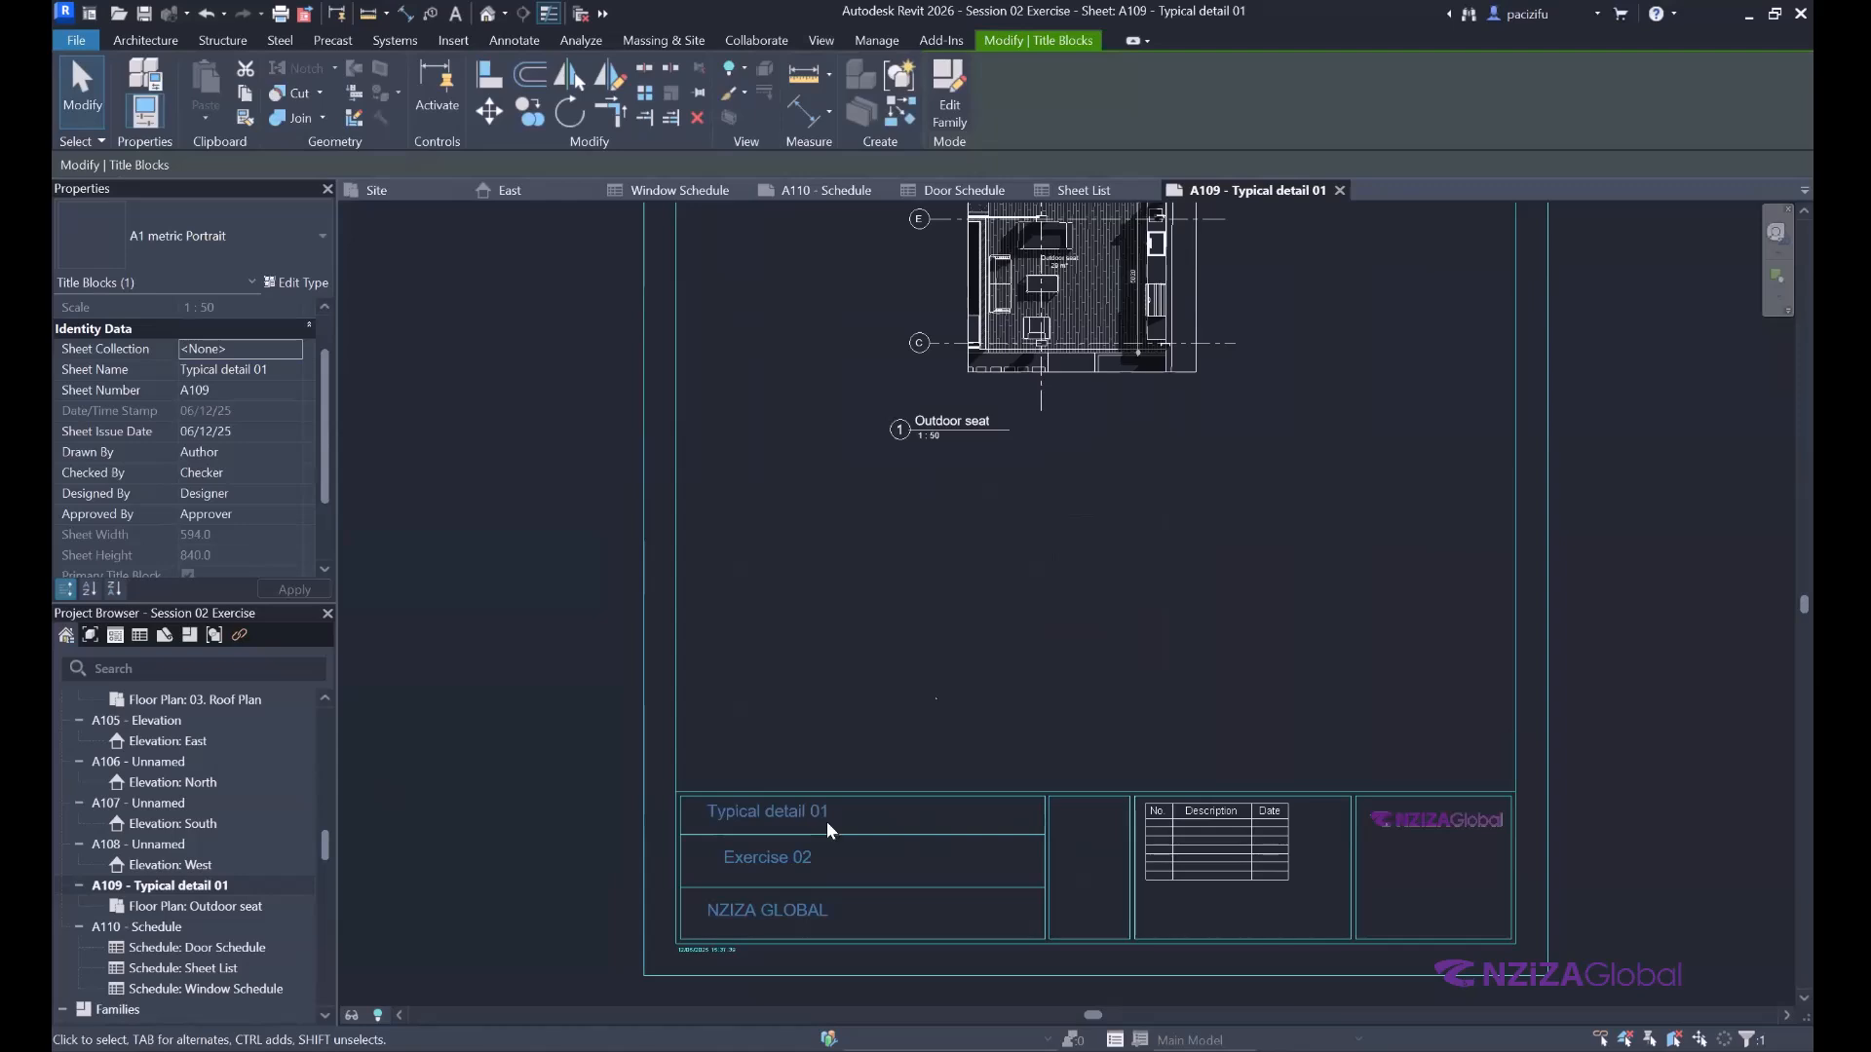
Edit the sheet name in A109's title block to read Typical detail - Outdoor seat.
left_click(826, 822)
scroll(827, 823, "up", 2)
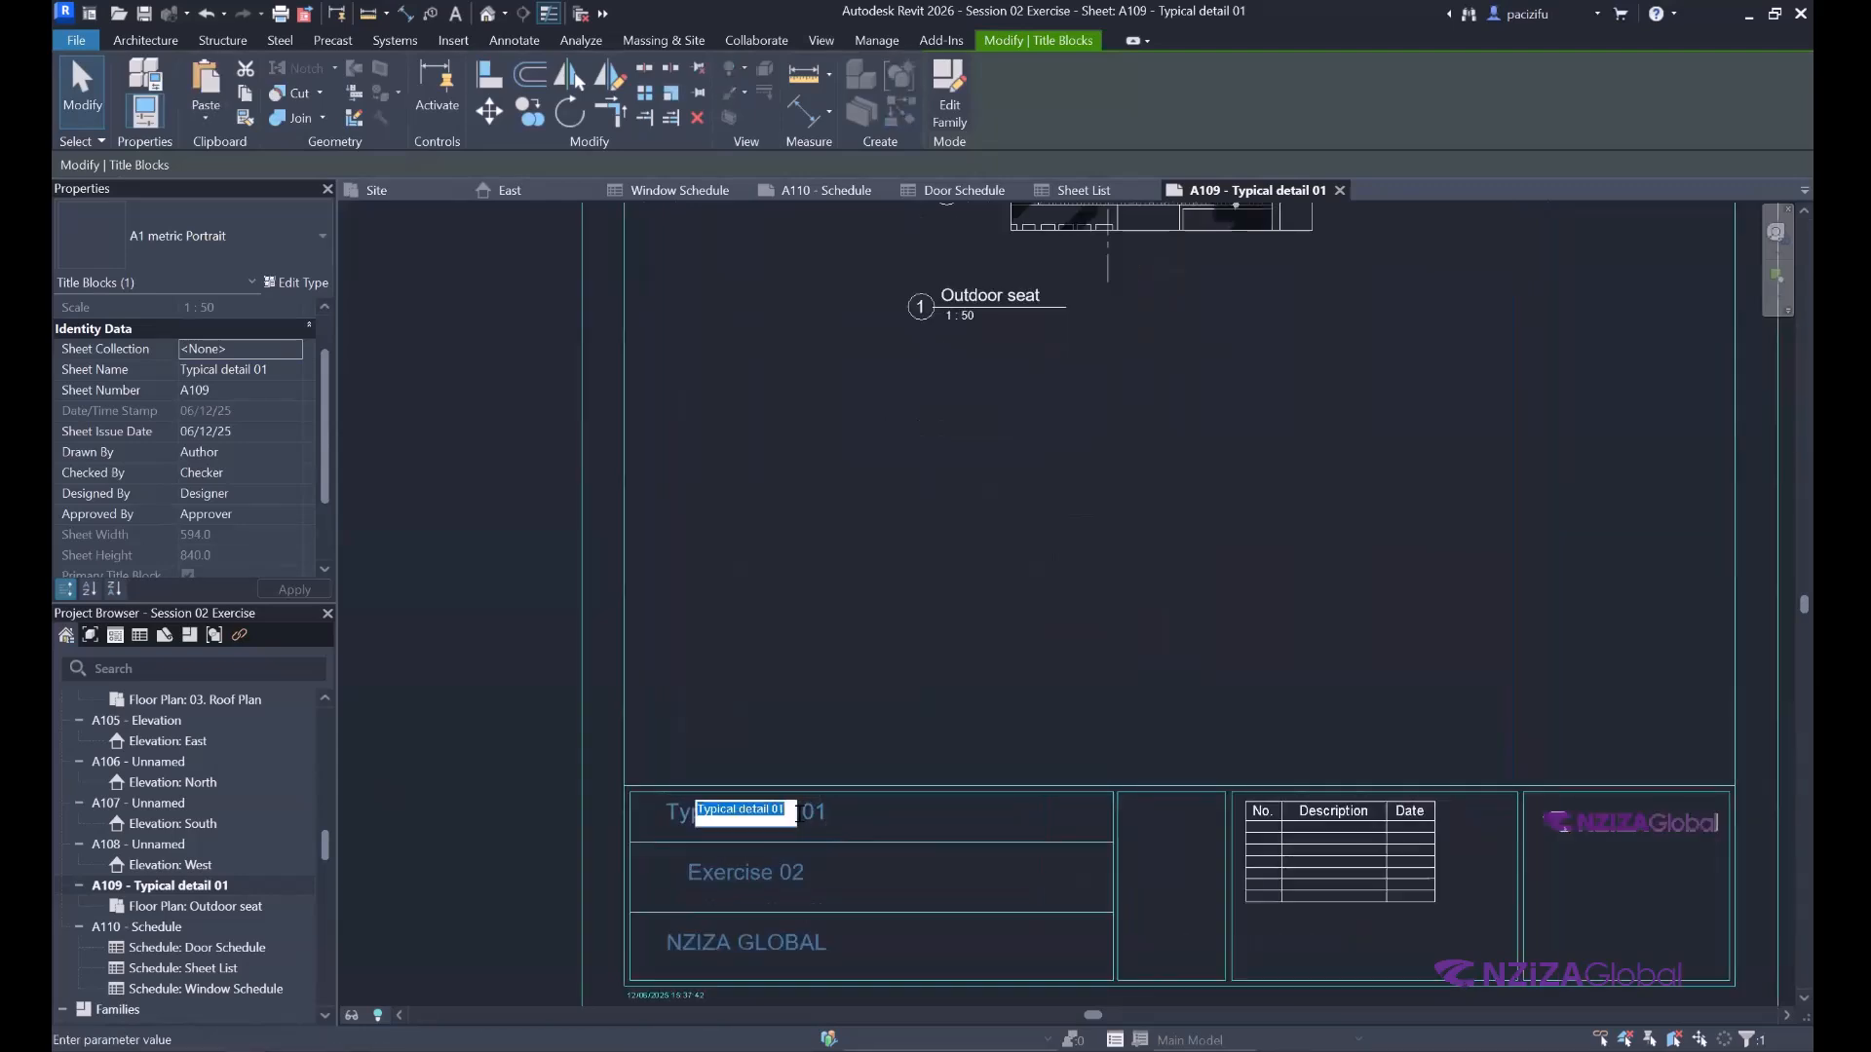
left_click(793, 815)
key("BackSpace")
key("BackSpace")
type("- 0")
type("utdo")
type("r")
key("BackSpace")
type("or seat")
left_click(853, 738)
scroll(657, 906, "down", 1)
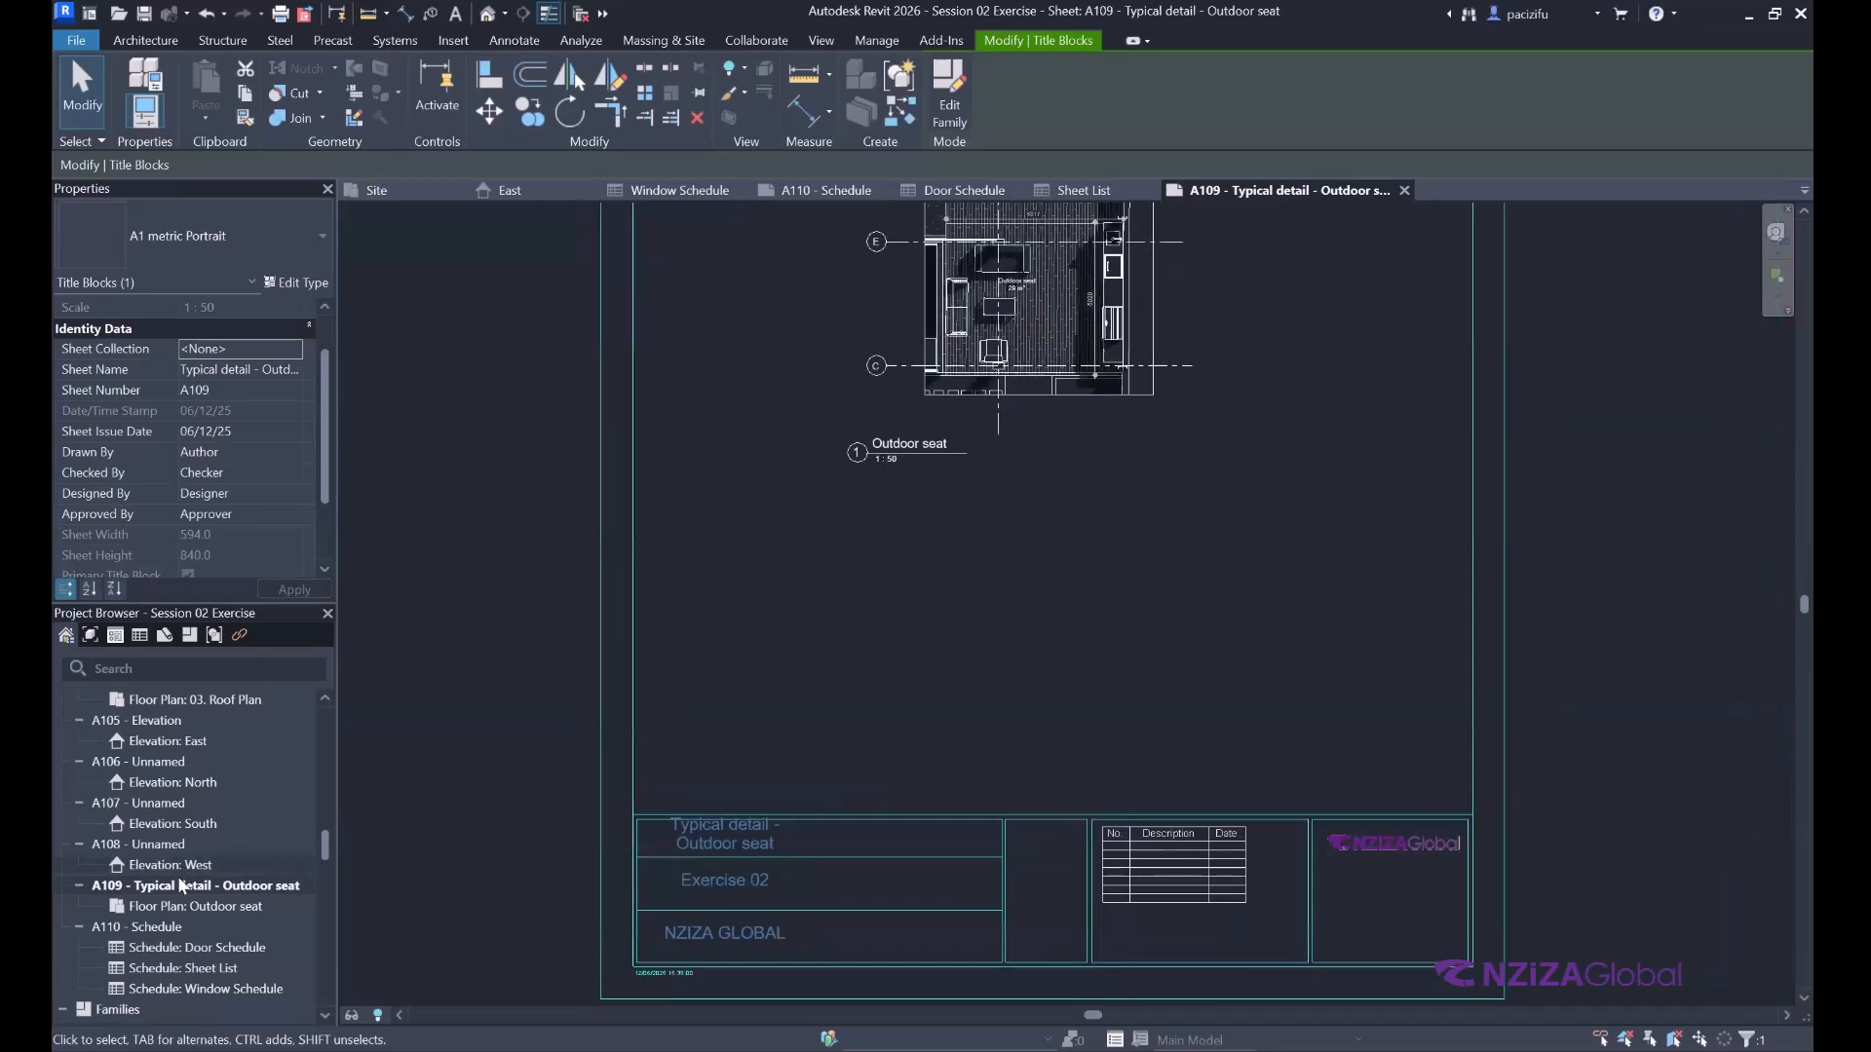
Open sheet A108 and set its sheet name in the title block to West Elevation.
double_click(161, 844)
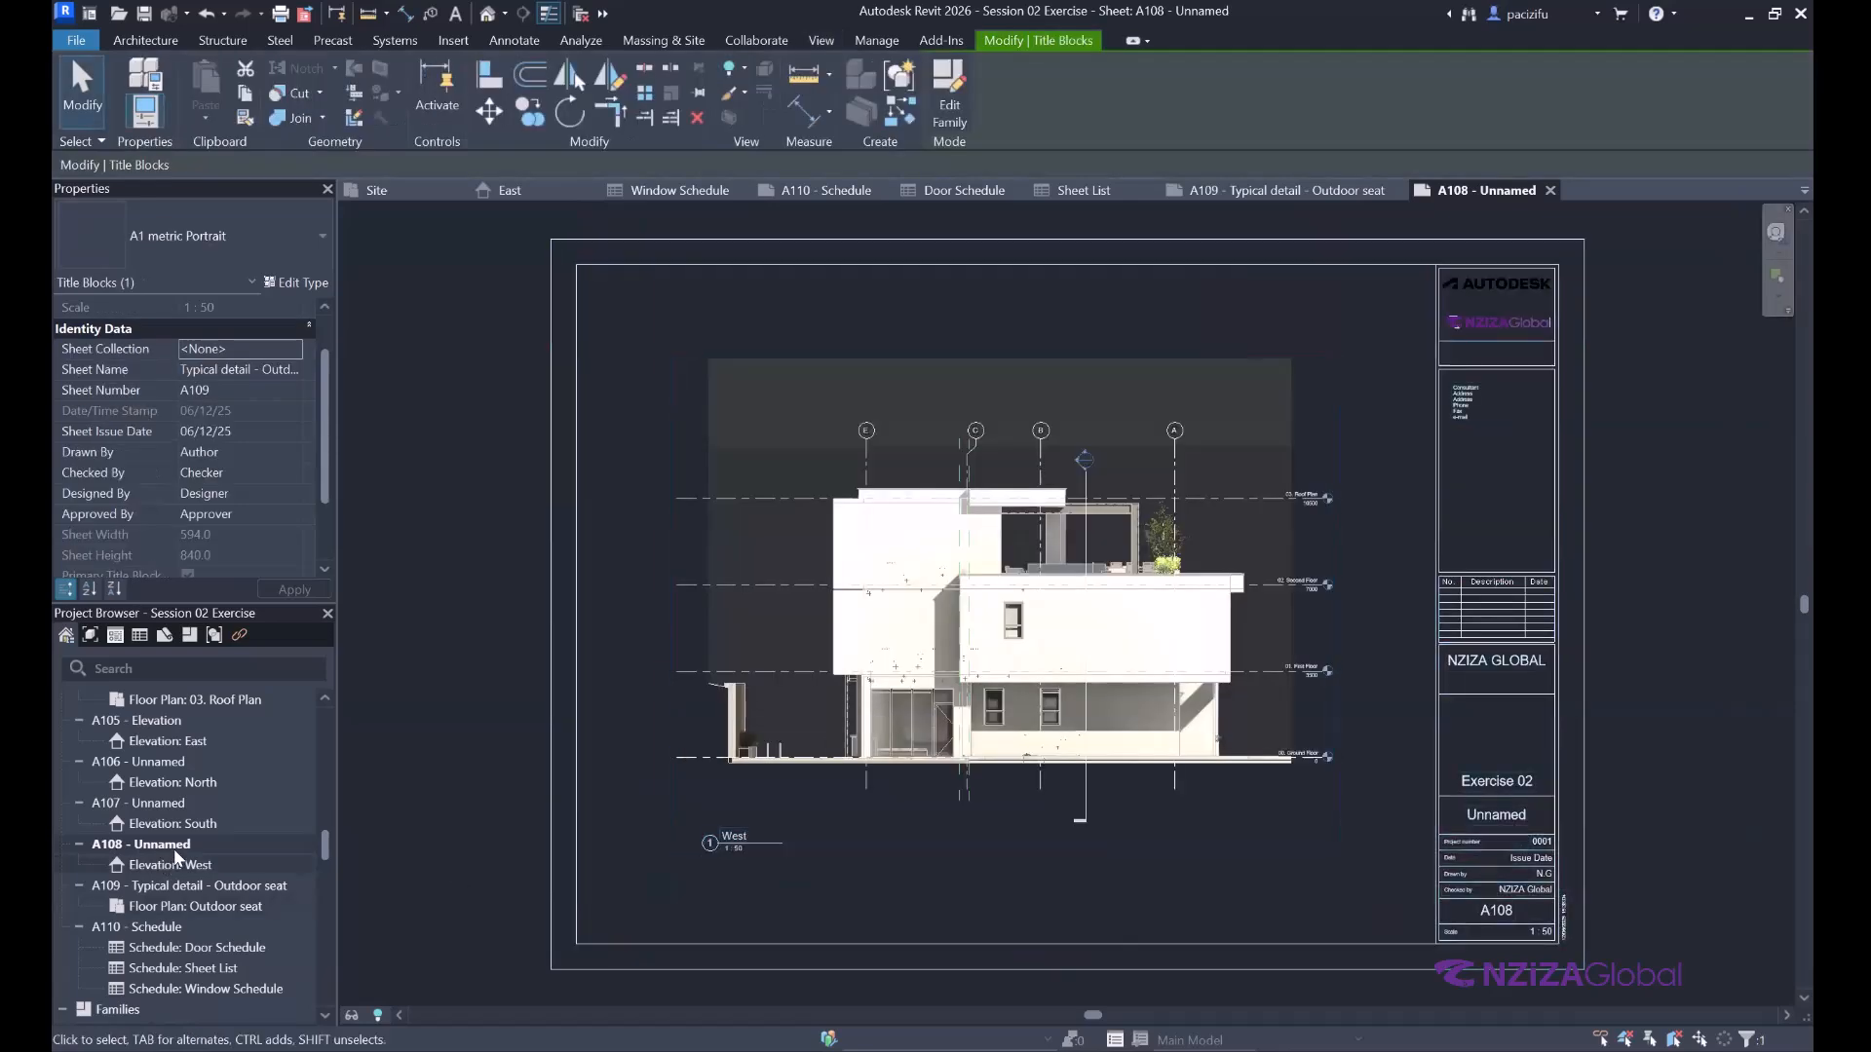
left_click(1512, 817)
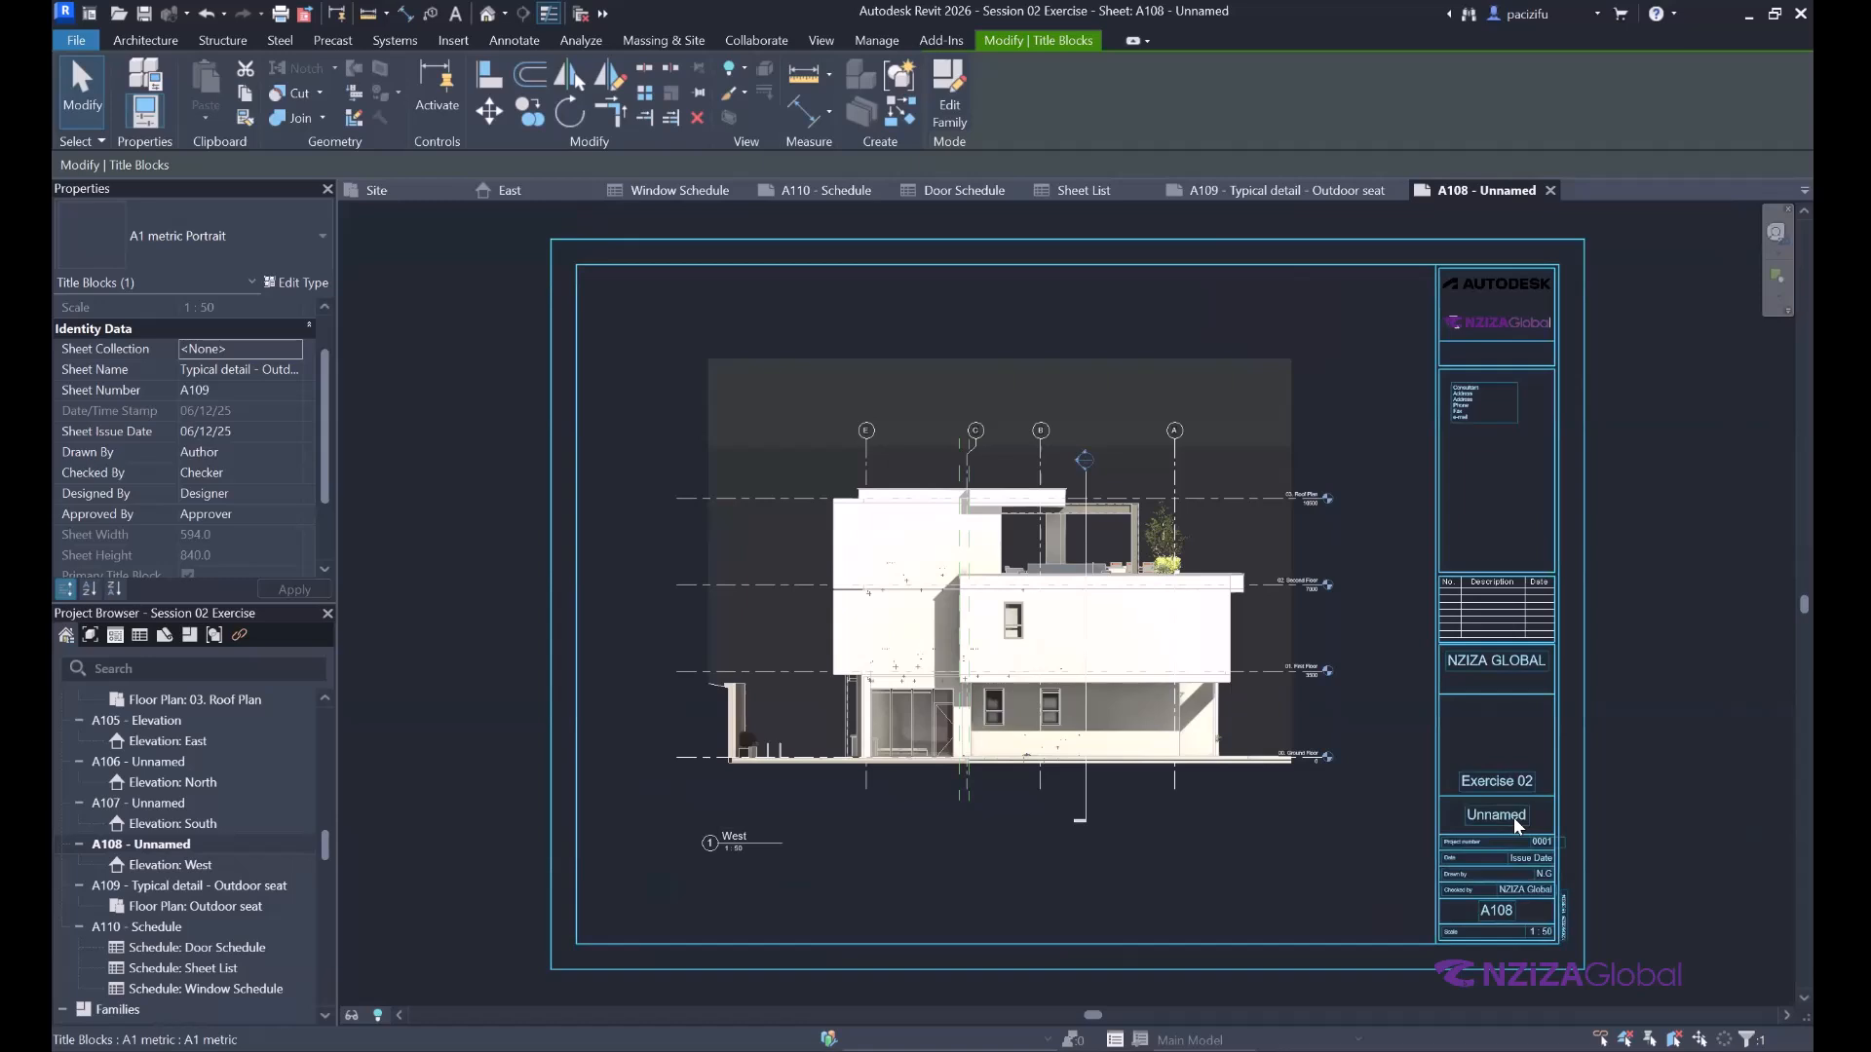
left_click(1513, 816)
type("West")
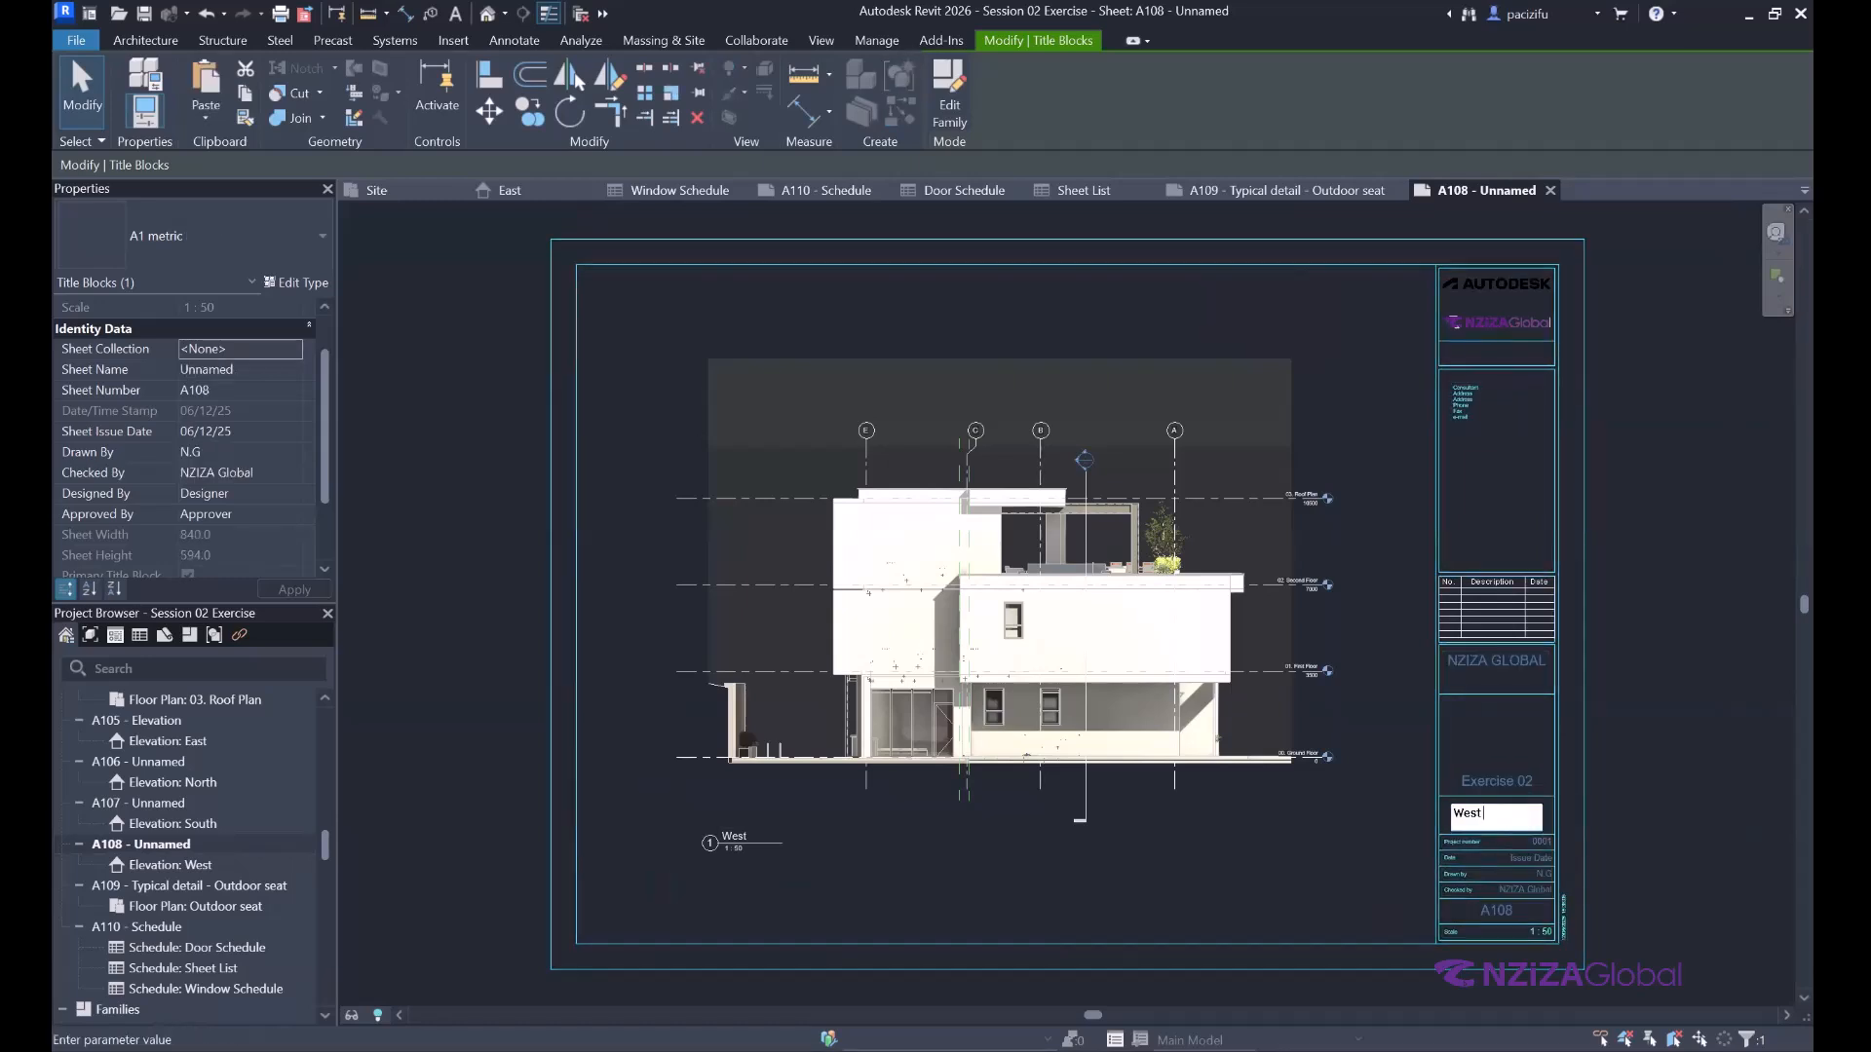
type(" Elevation")
left_click(1352, 913)
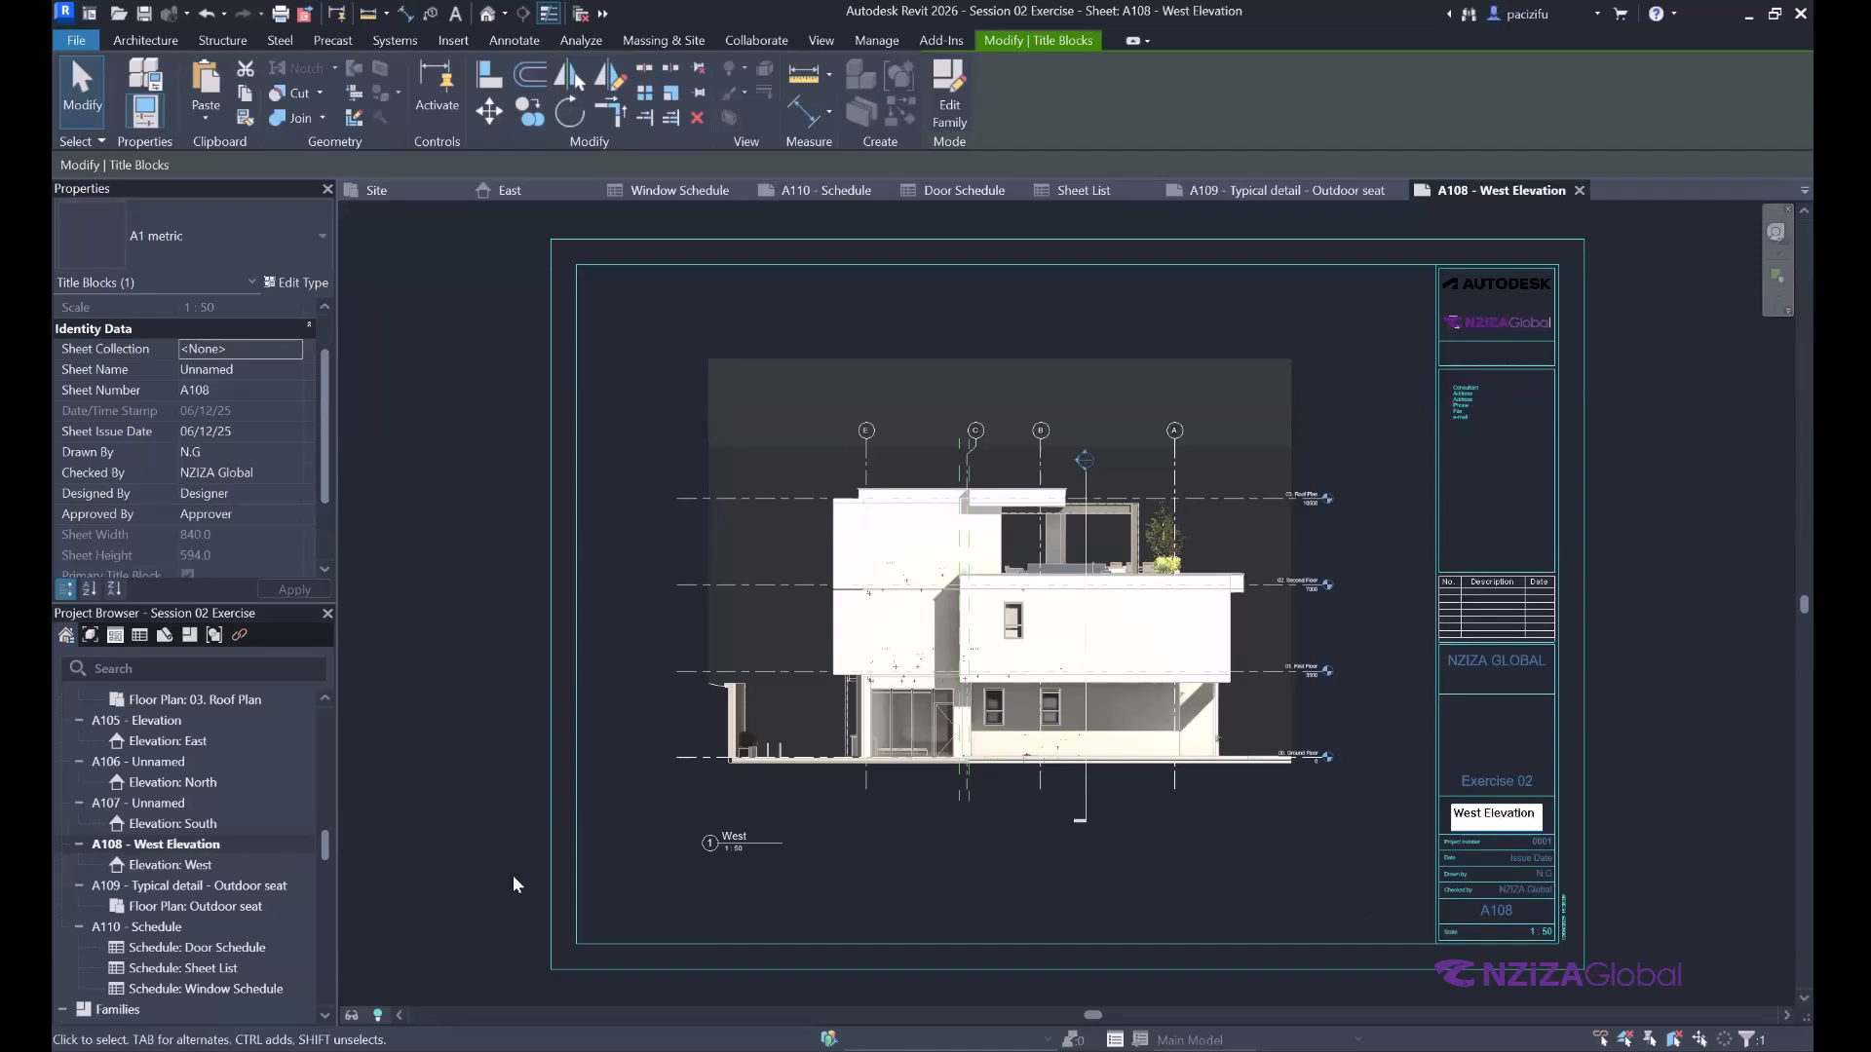
Open sheet A107 and set its sheet name in the title block to South Elevation.
double_click(156, 802)
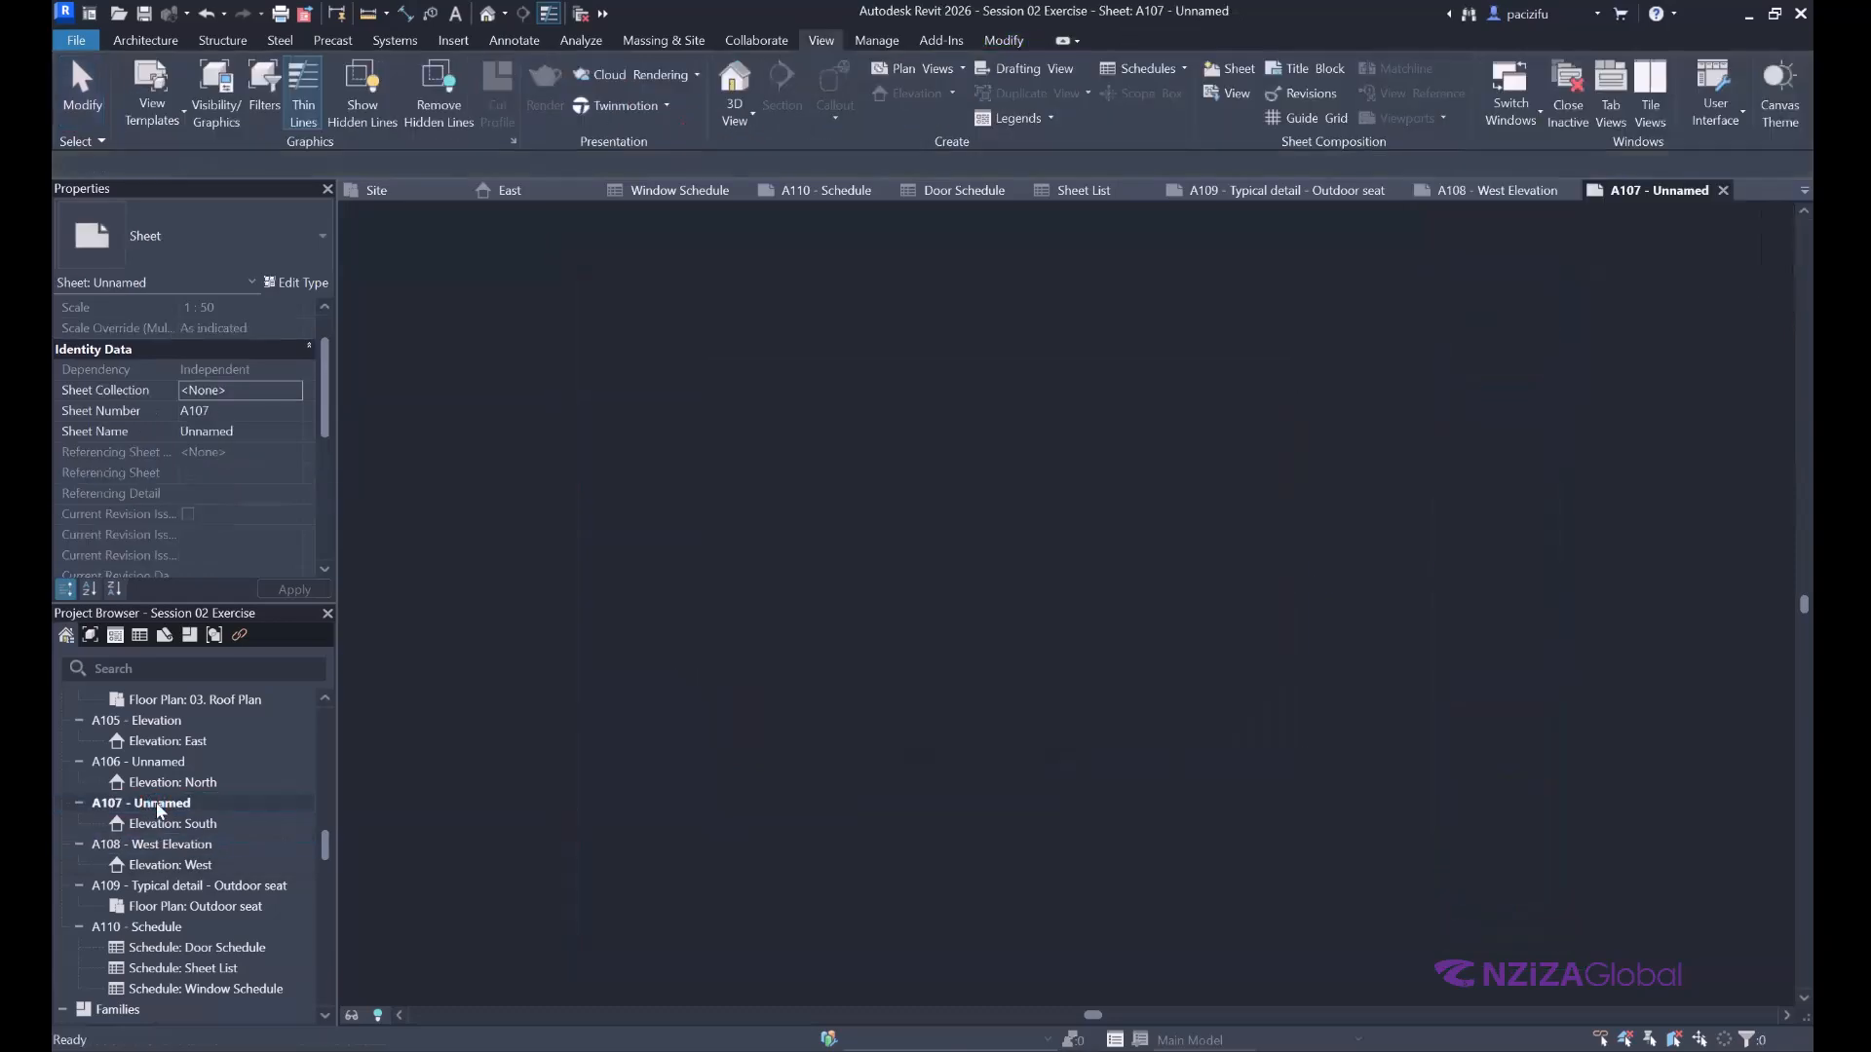
right_click(158, 808)
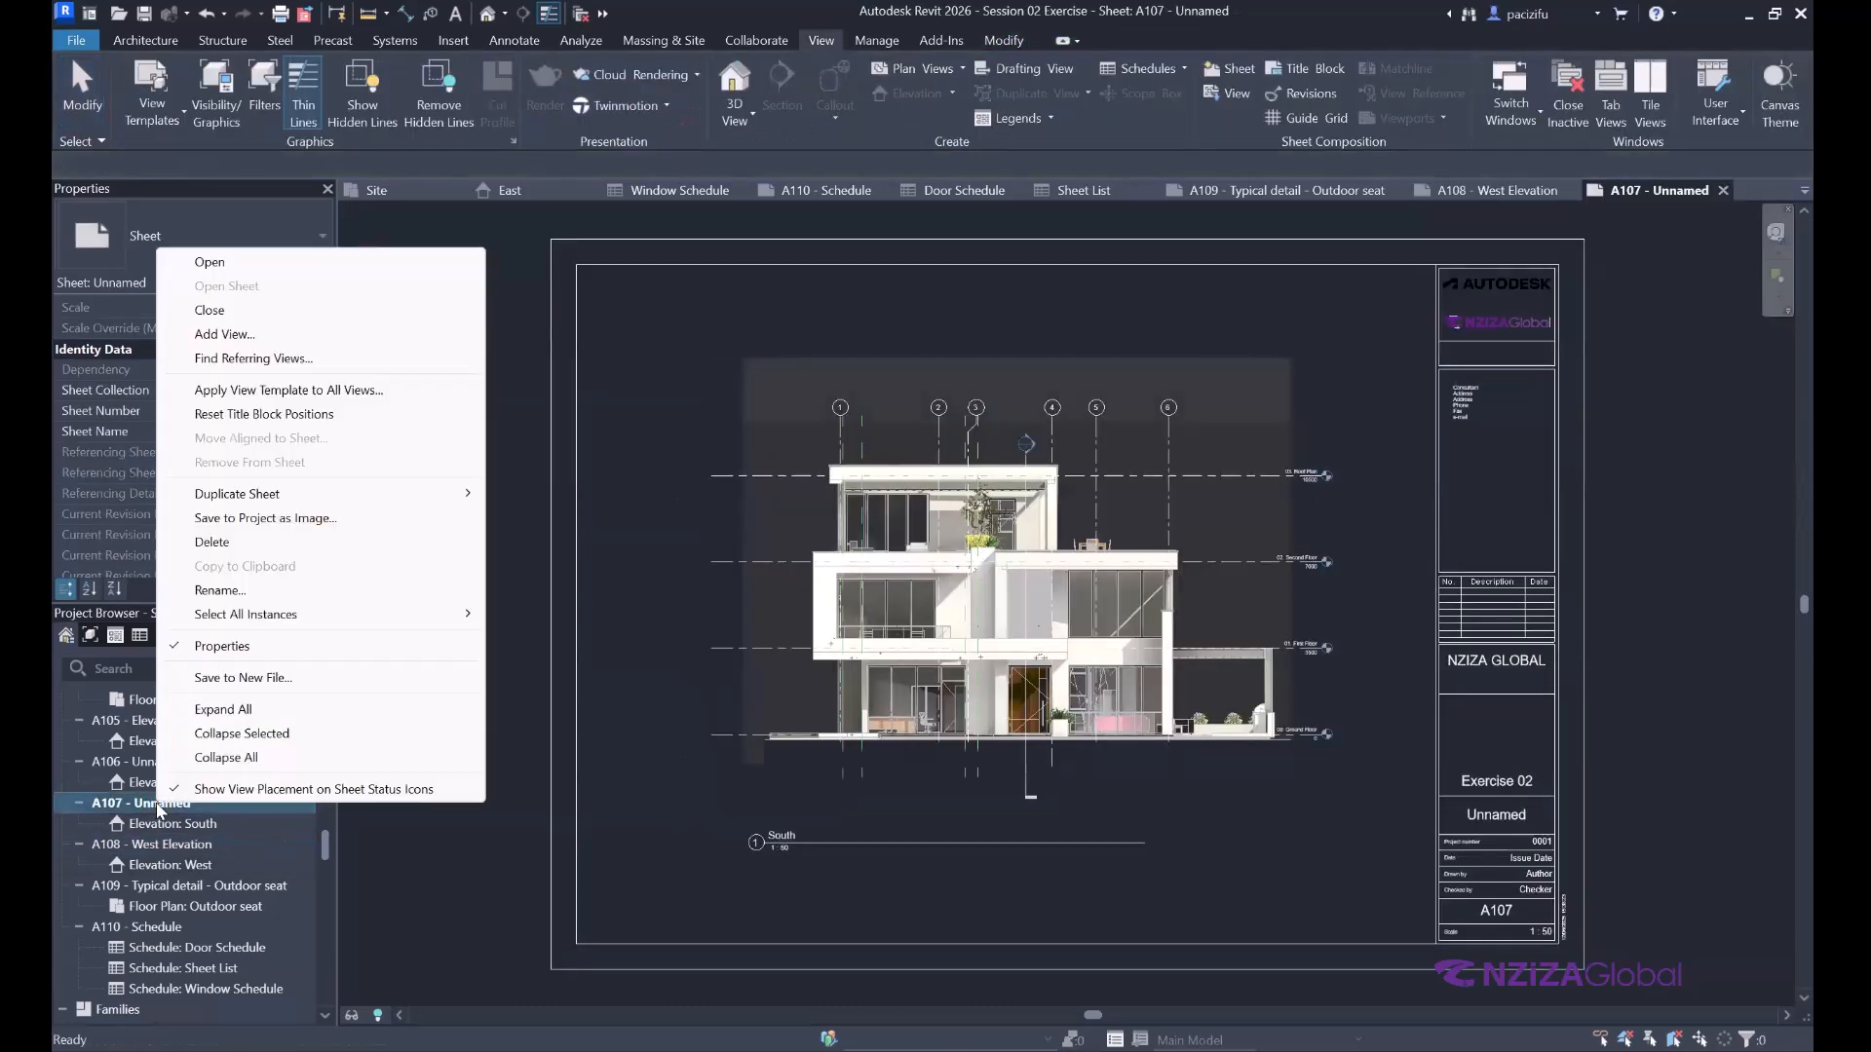
left_click(399, 859)
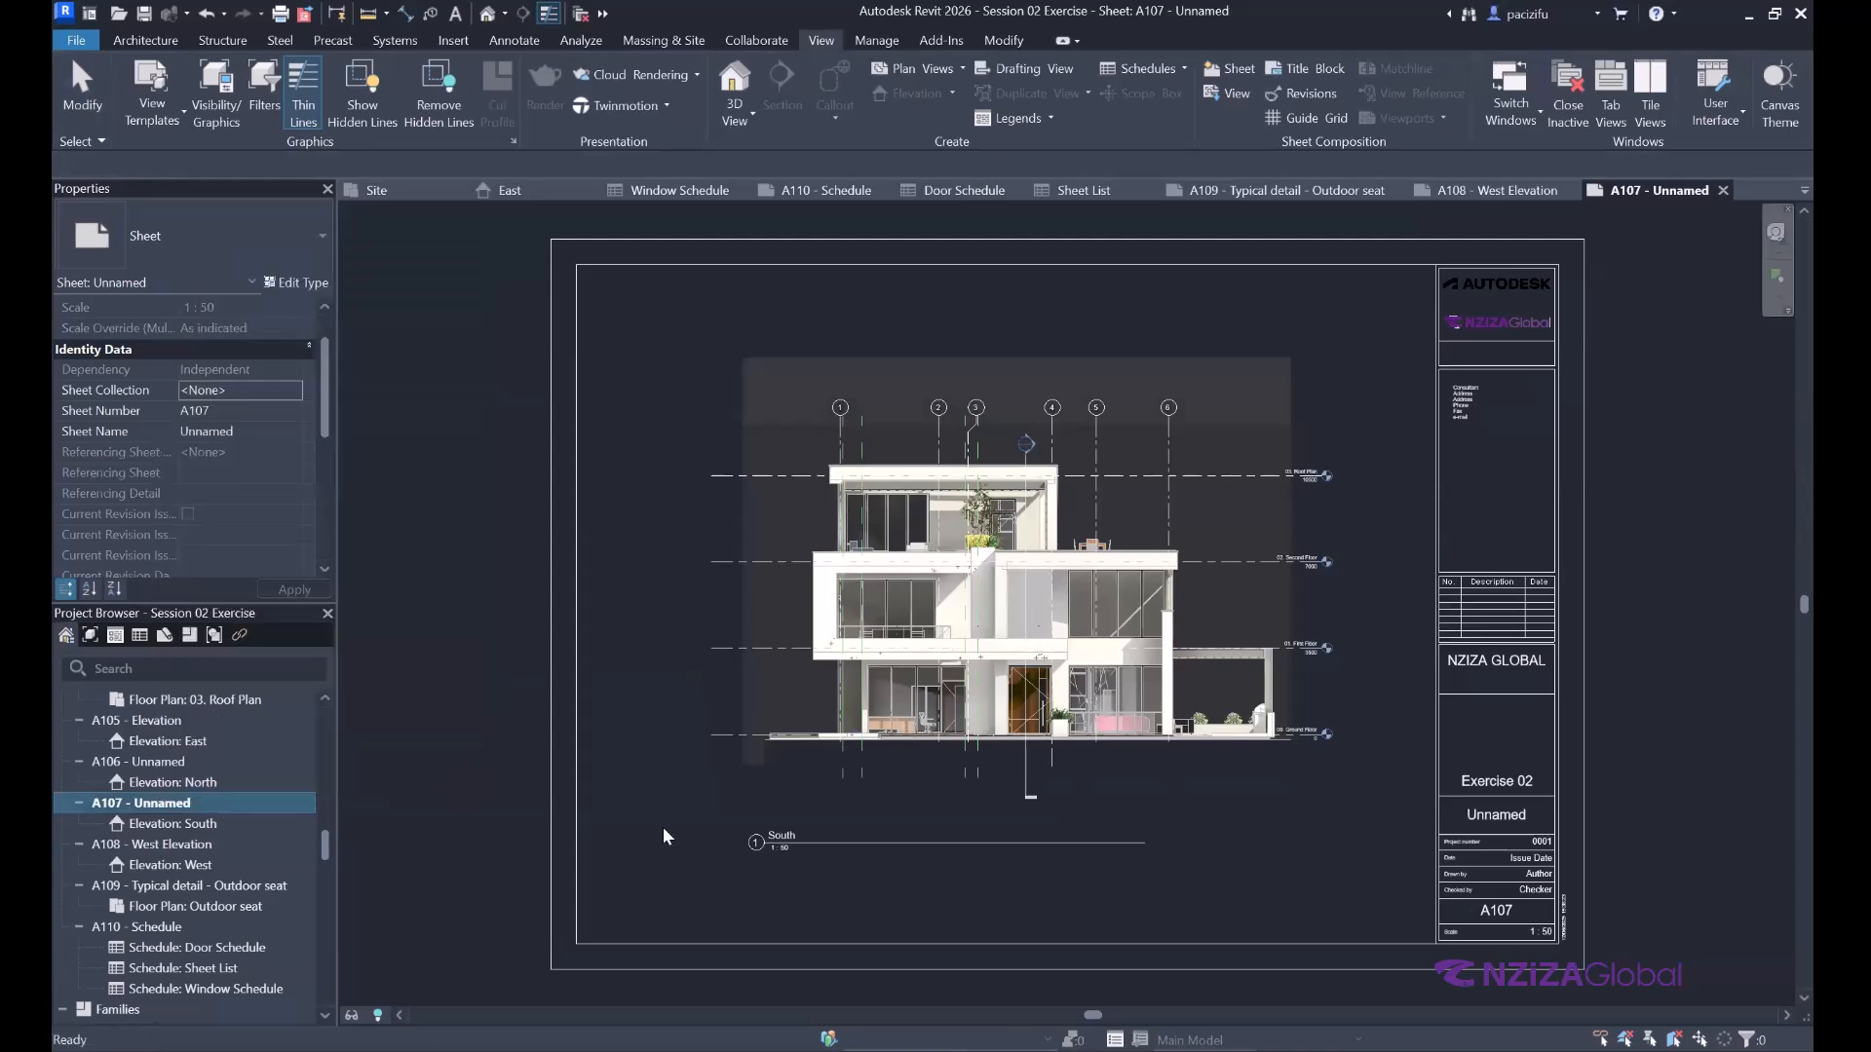
left_click(1496, 814)
left_click(1495, 813)
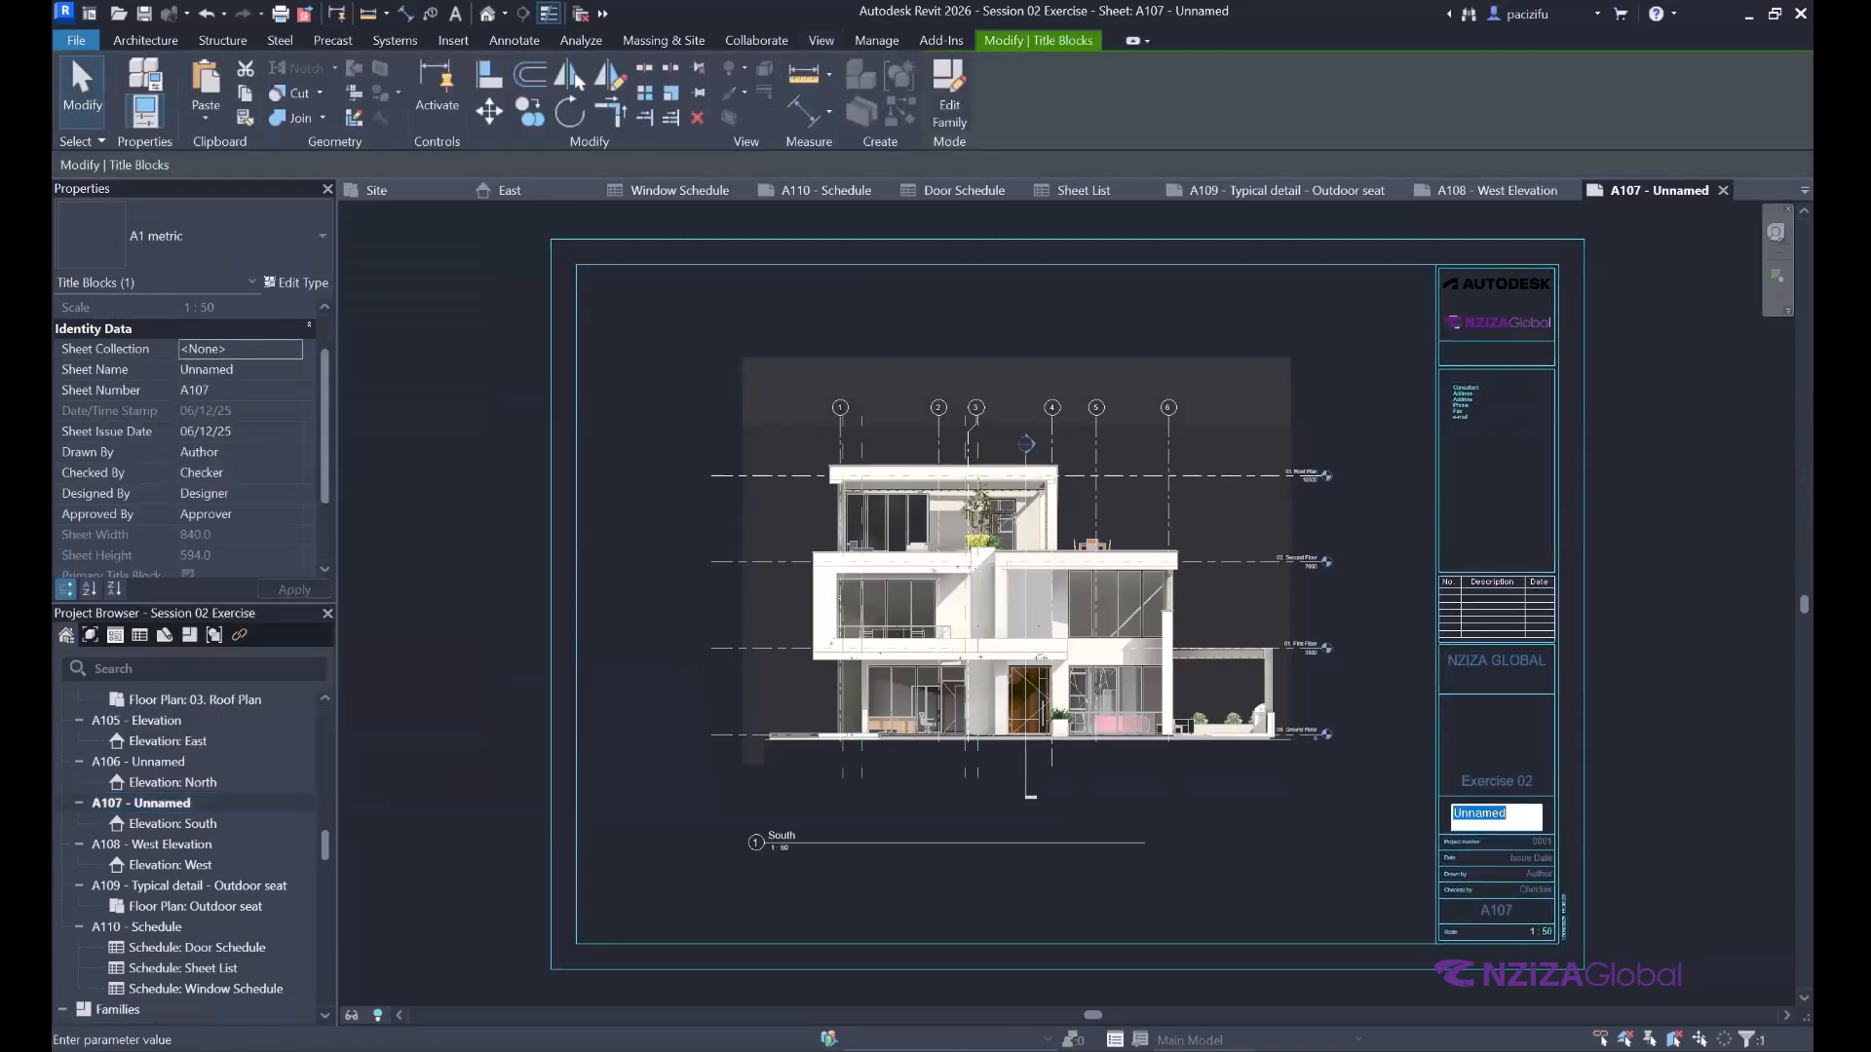
type("South Elevation")
key("Return")
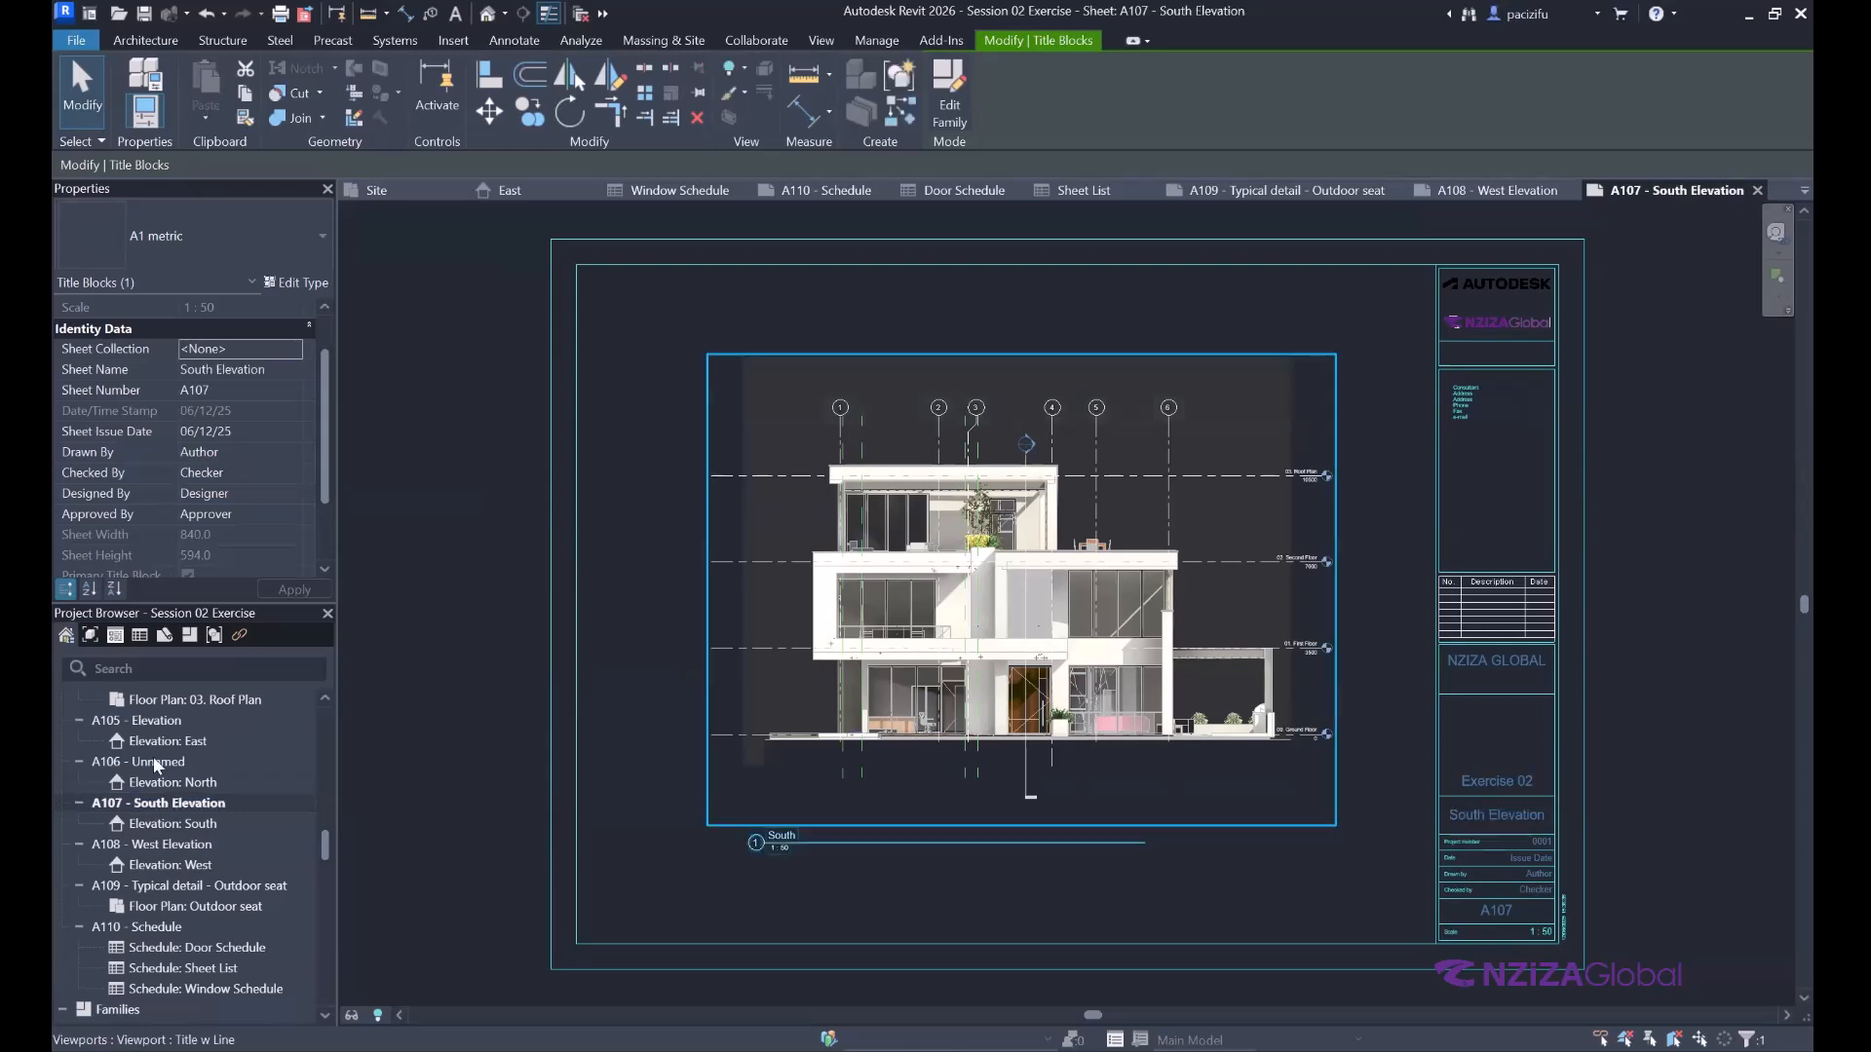
Open sheet A106 and set its sheet name in the title block to North Elevation.
double_click(156, 762)
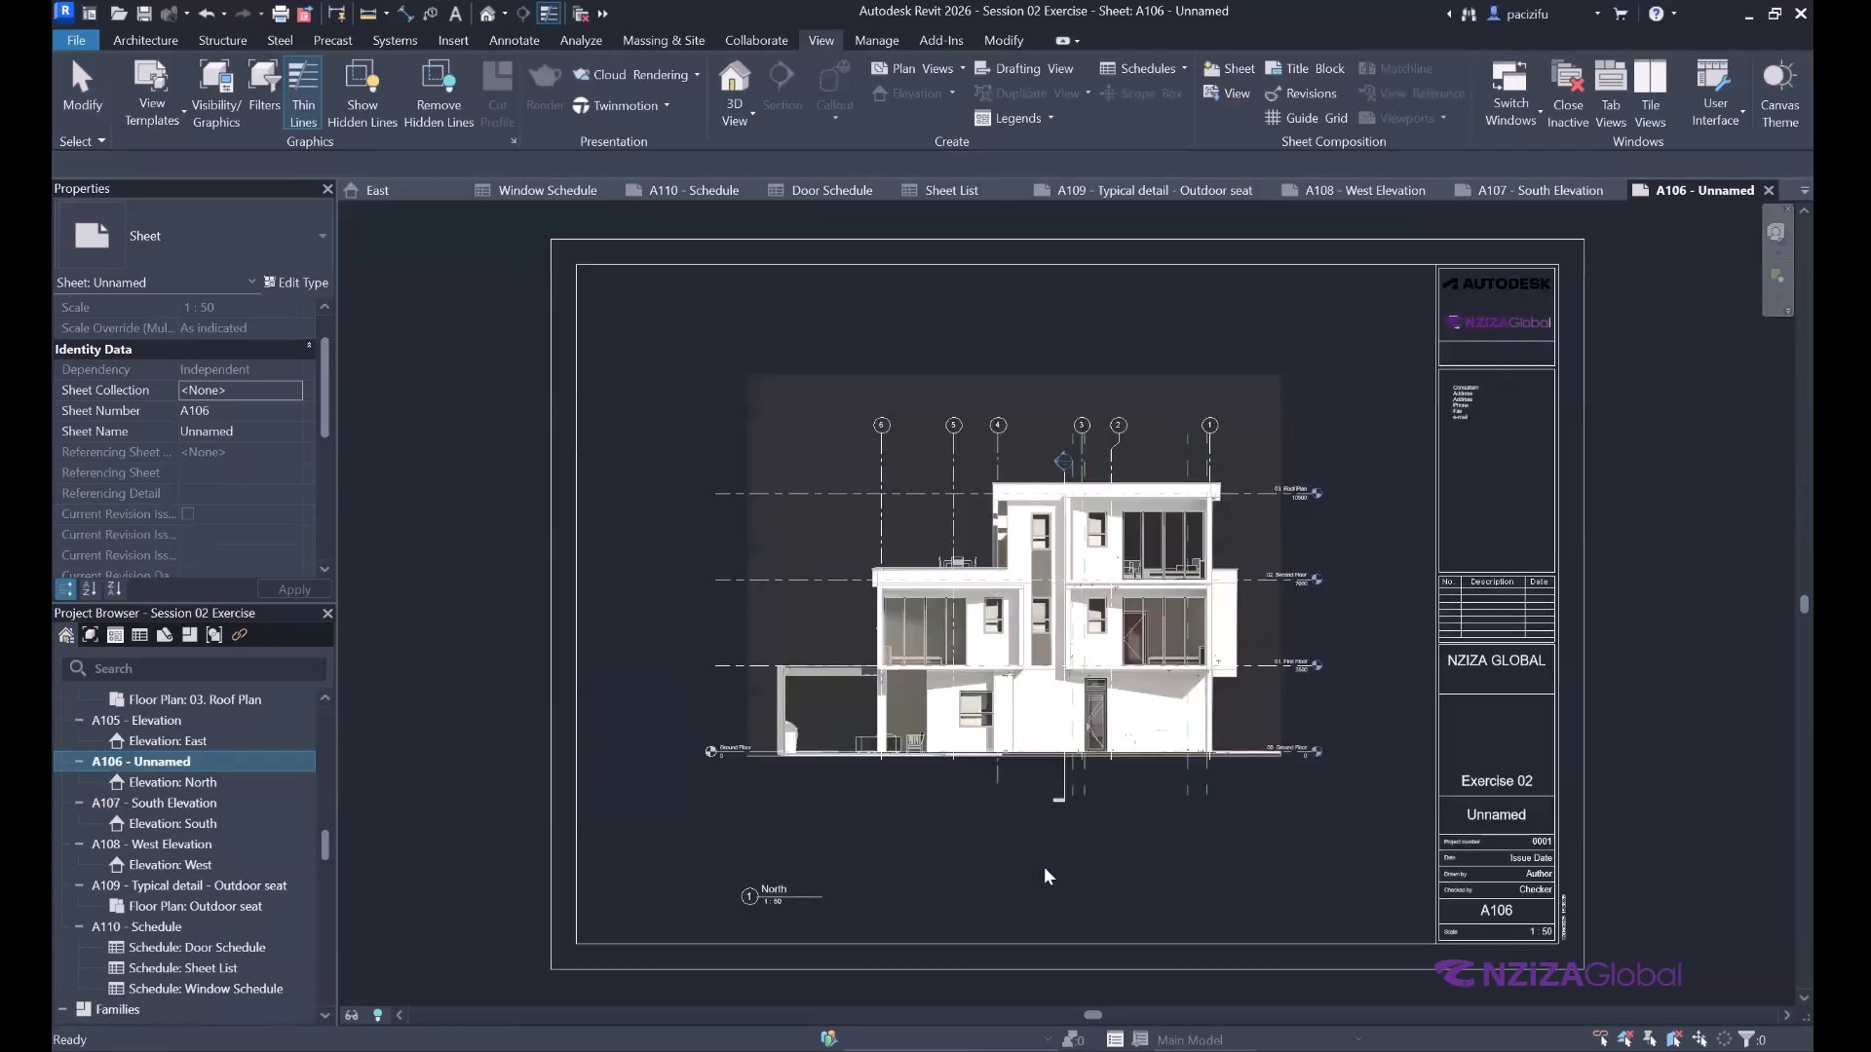
left_click(1501, 816)
left_click(1496, 814)
type("Noe")
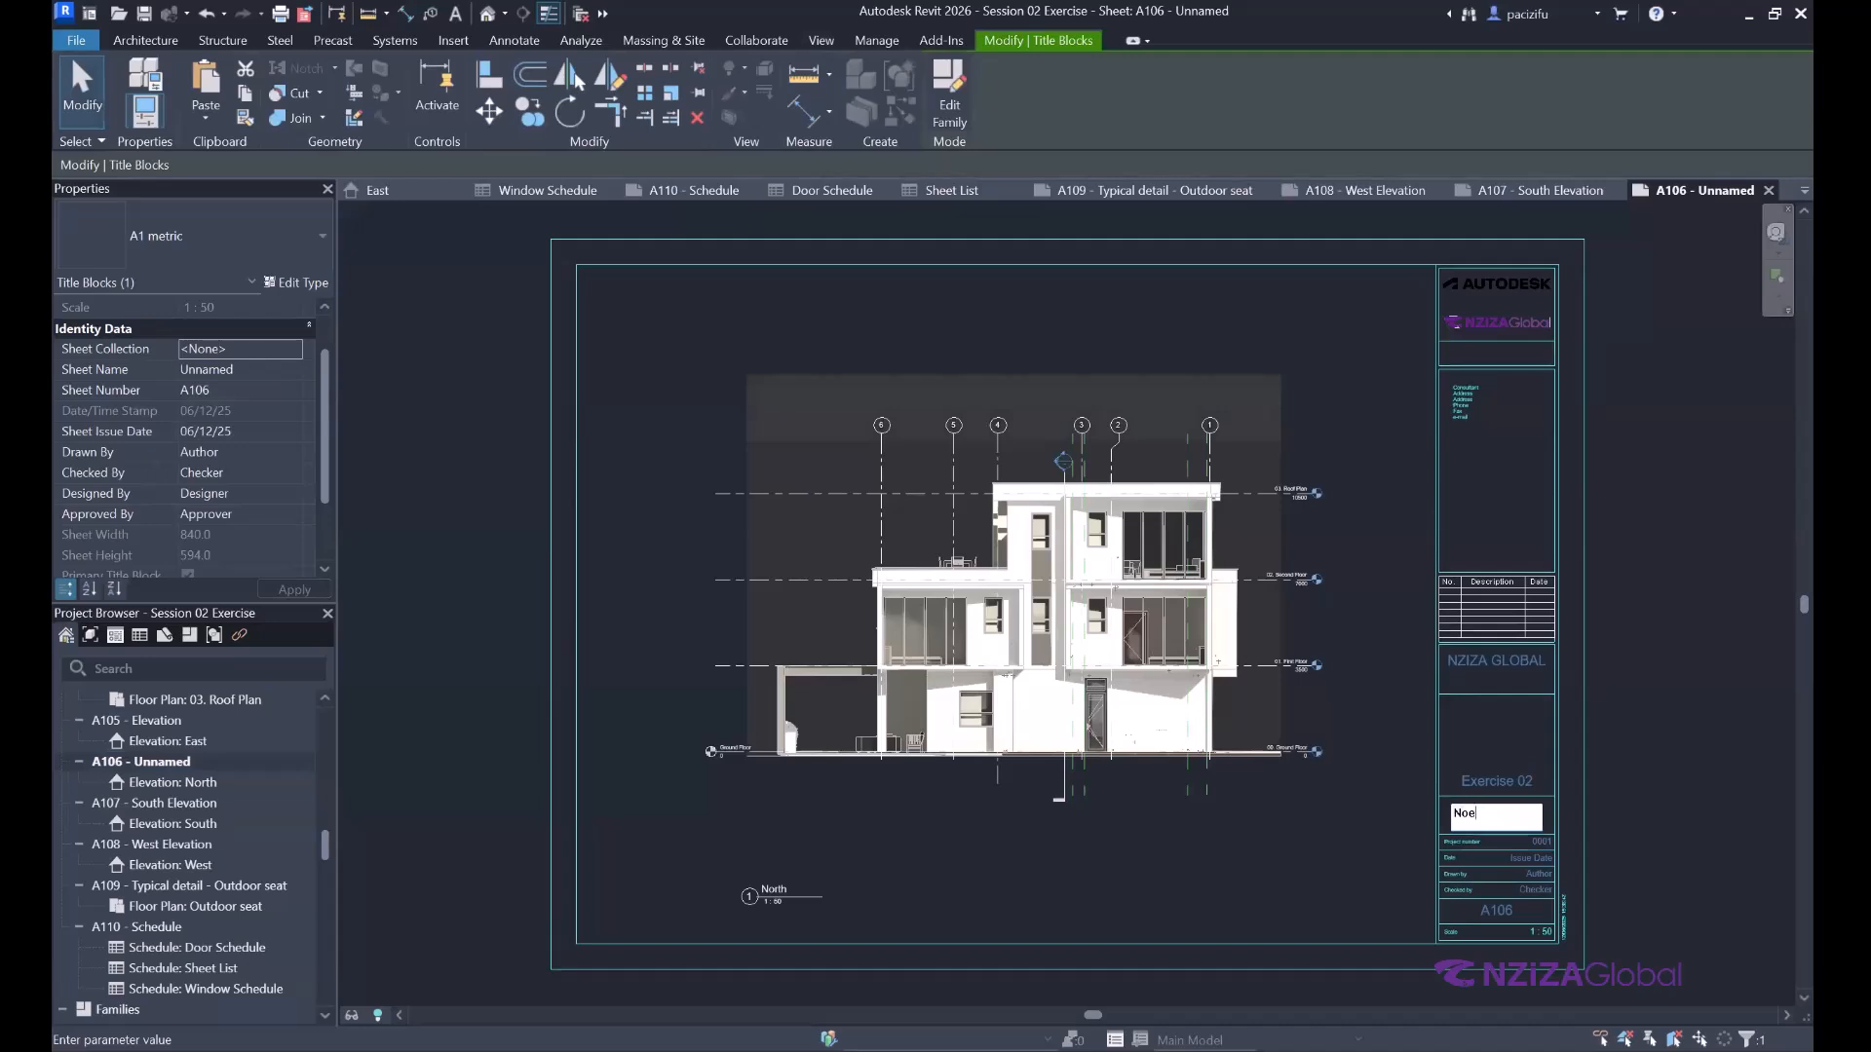
key("BackSpace")
type("rth Elevation")
left_click(440, 830)
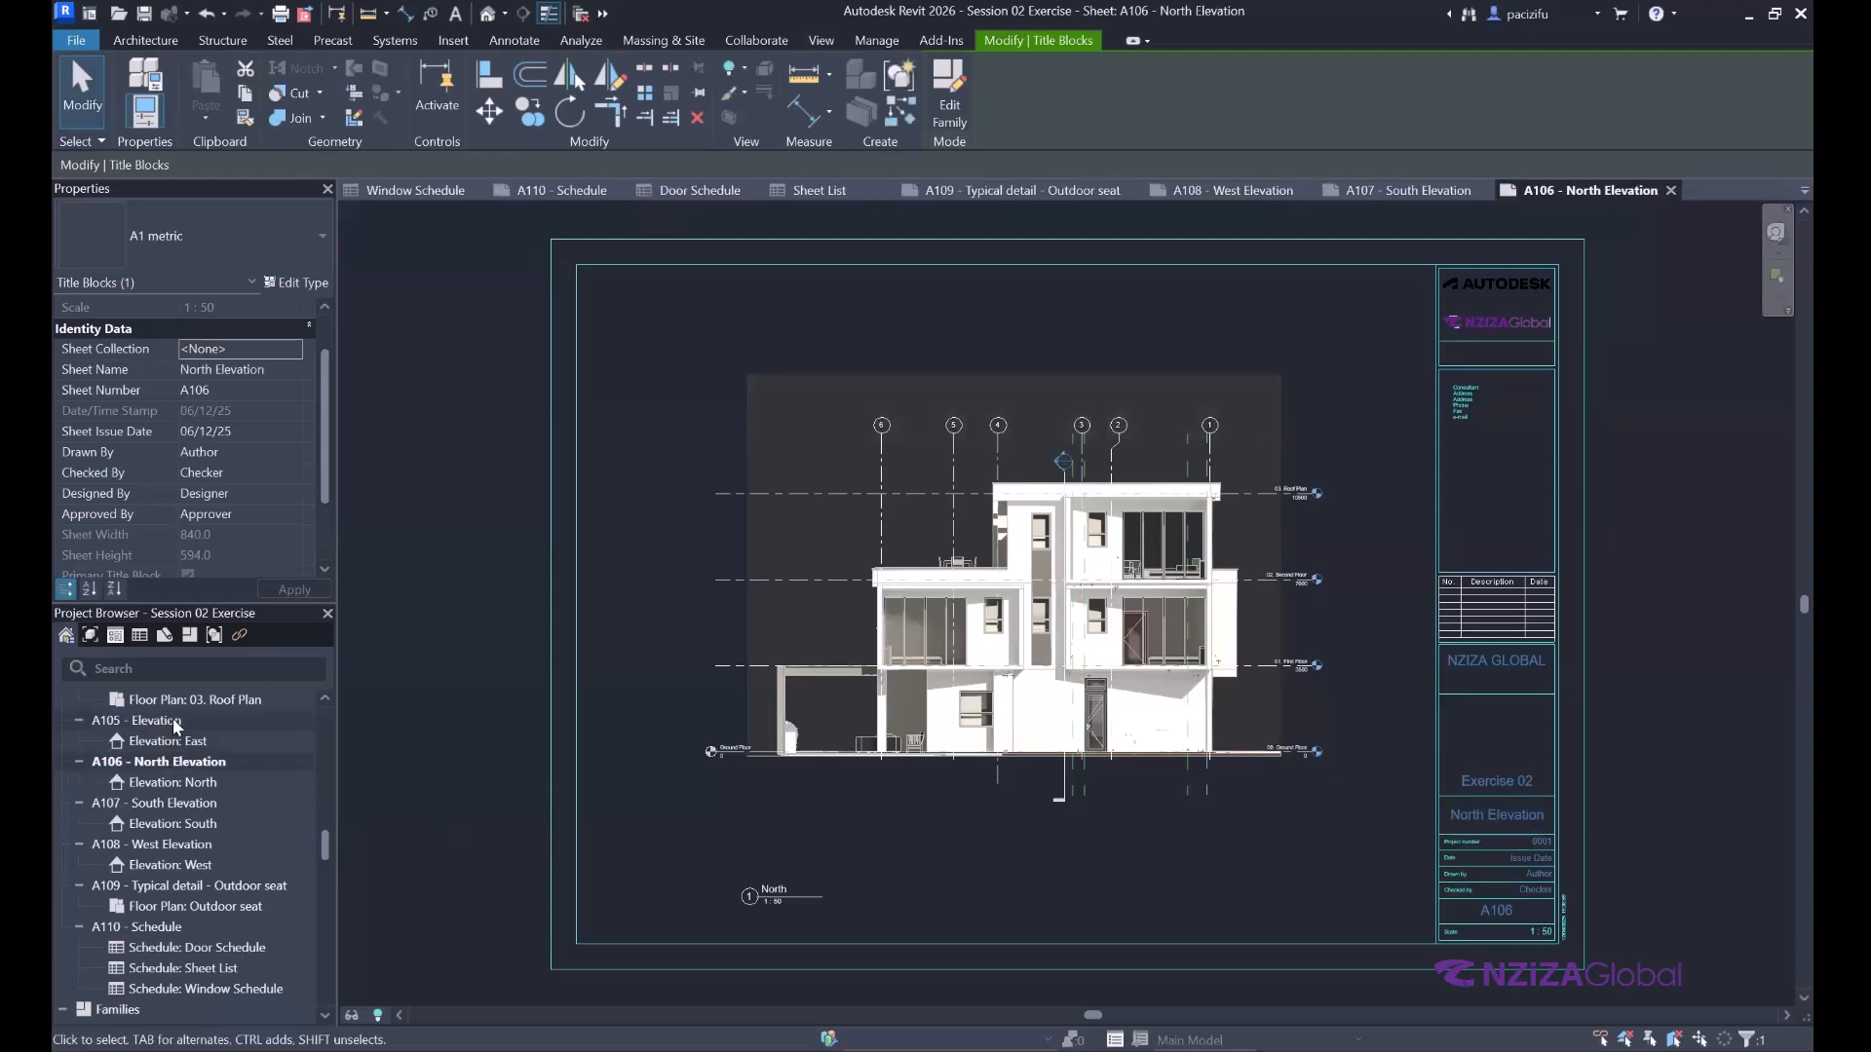
Open sheet A105 and set its sheet name in the title block to East Elevation.
left_click(176, 722)
double_click(176, 722)
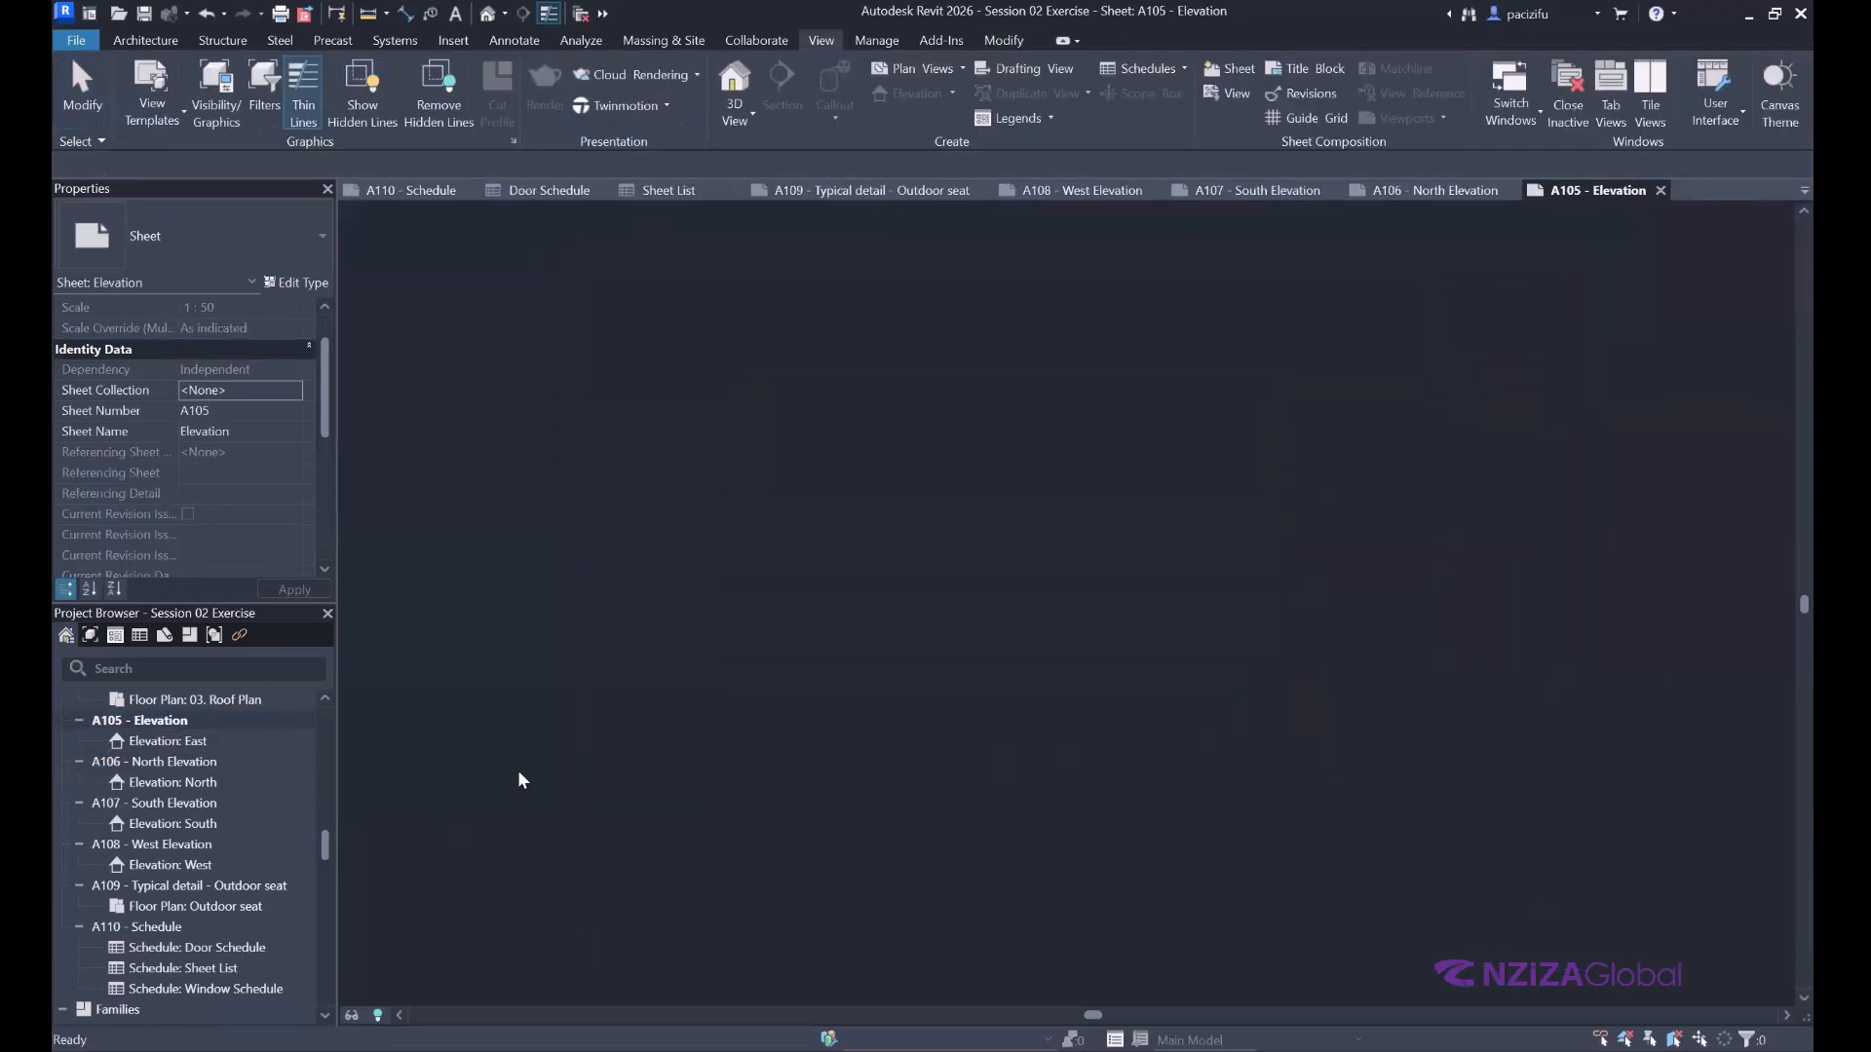
left_click(1489, 818)
left_click(1489, 818)
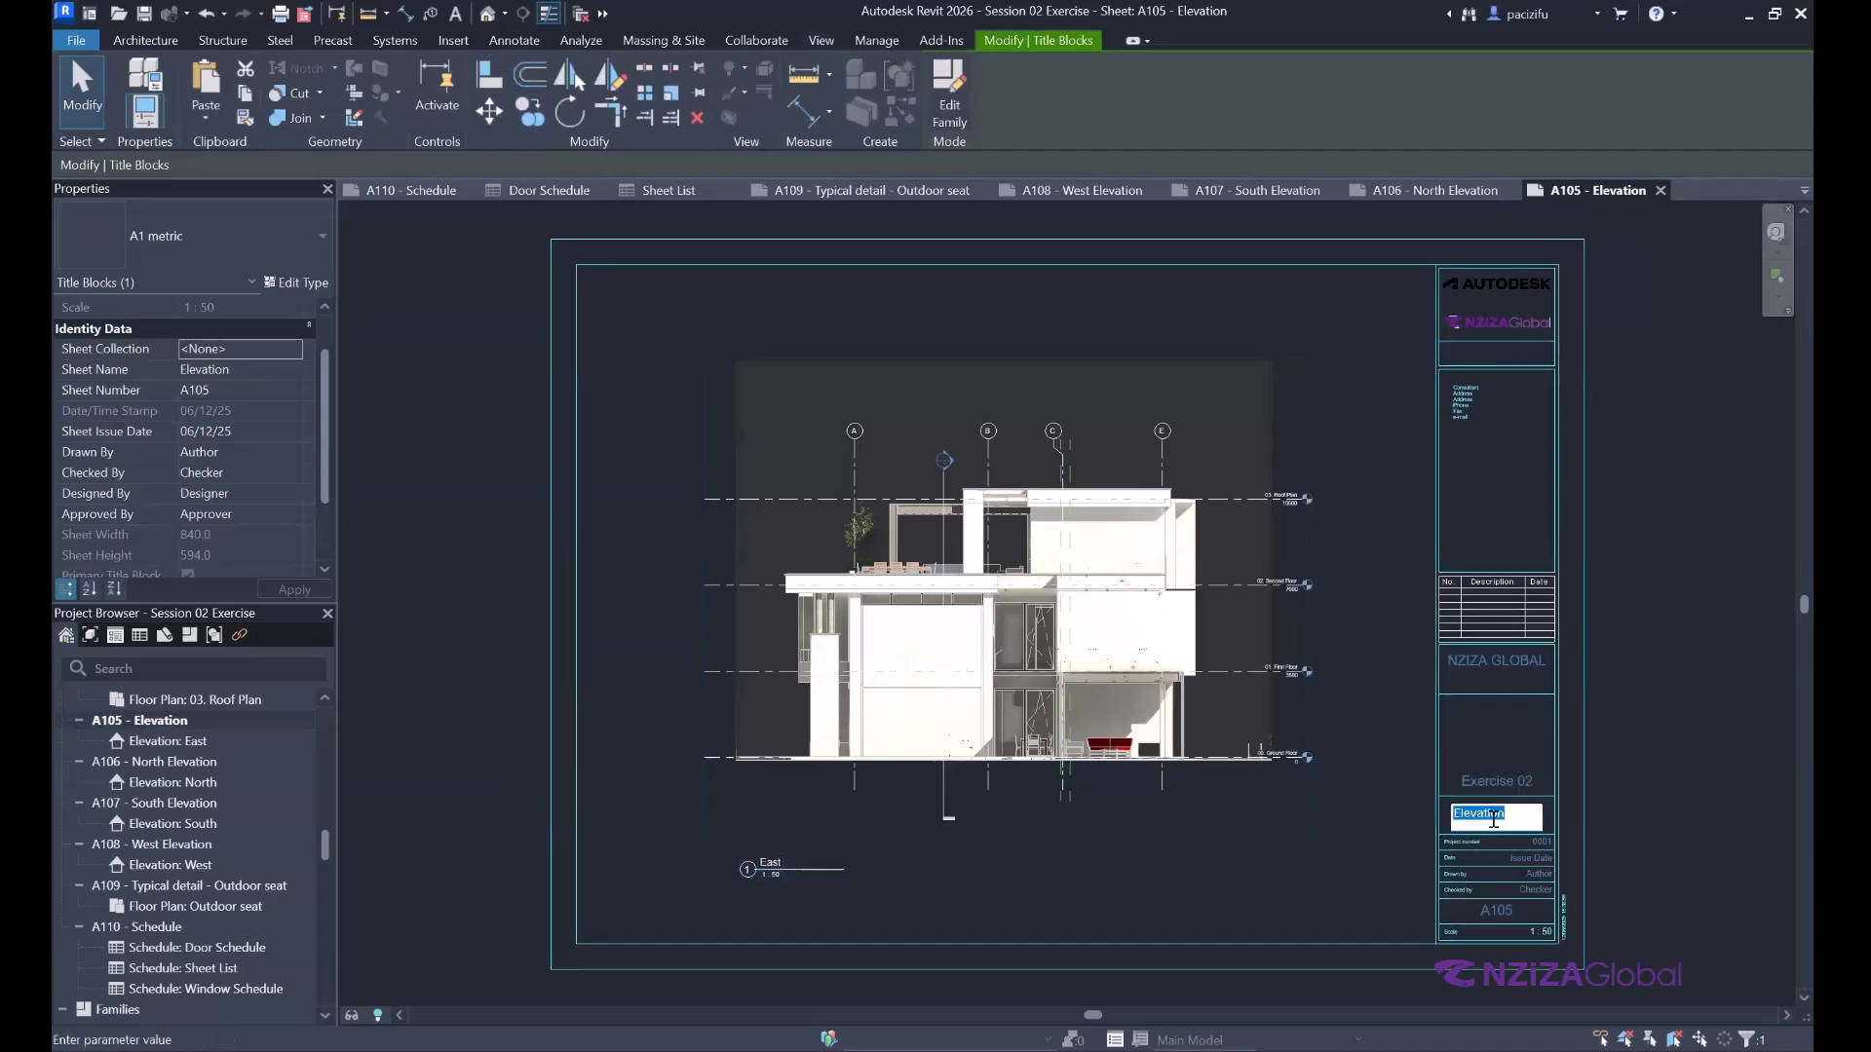
type("East Elevation")
left_click(1653, 822)
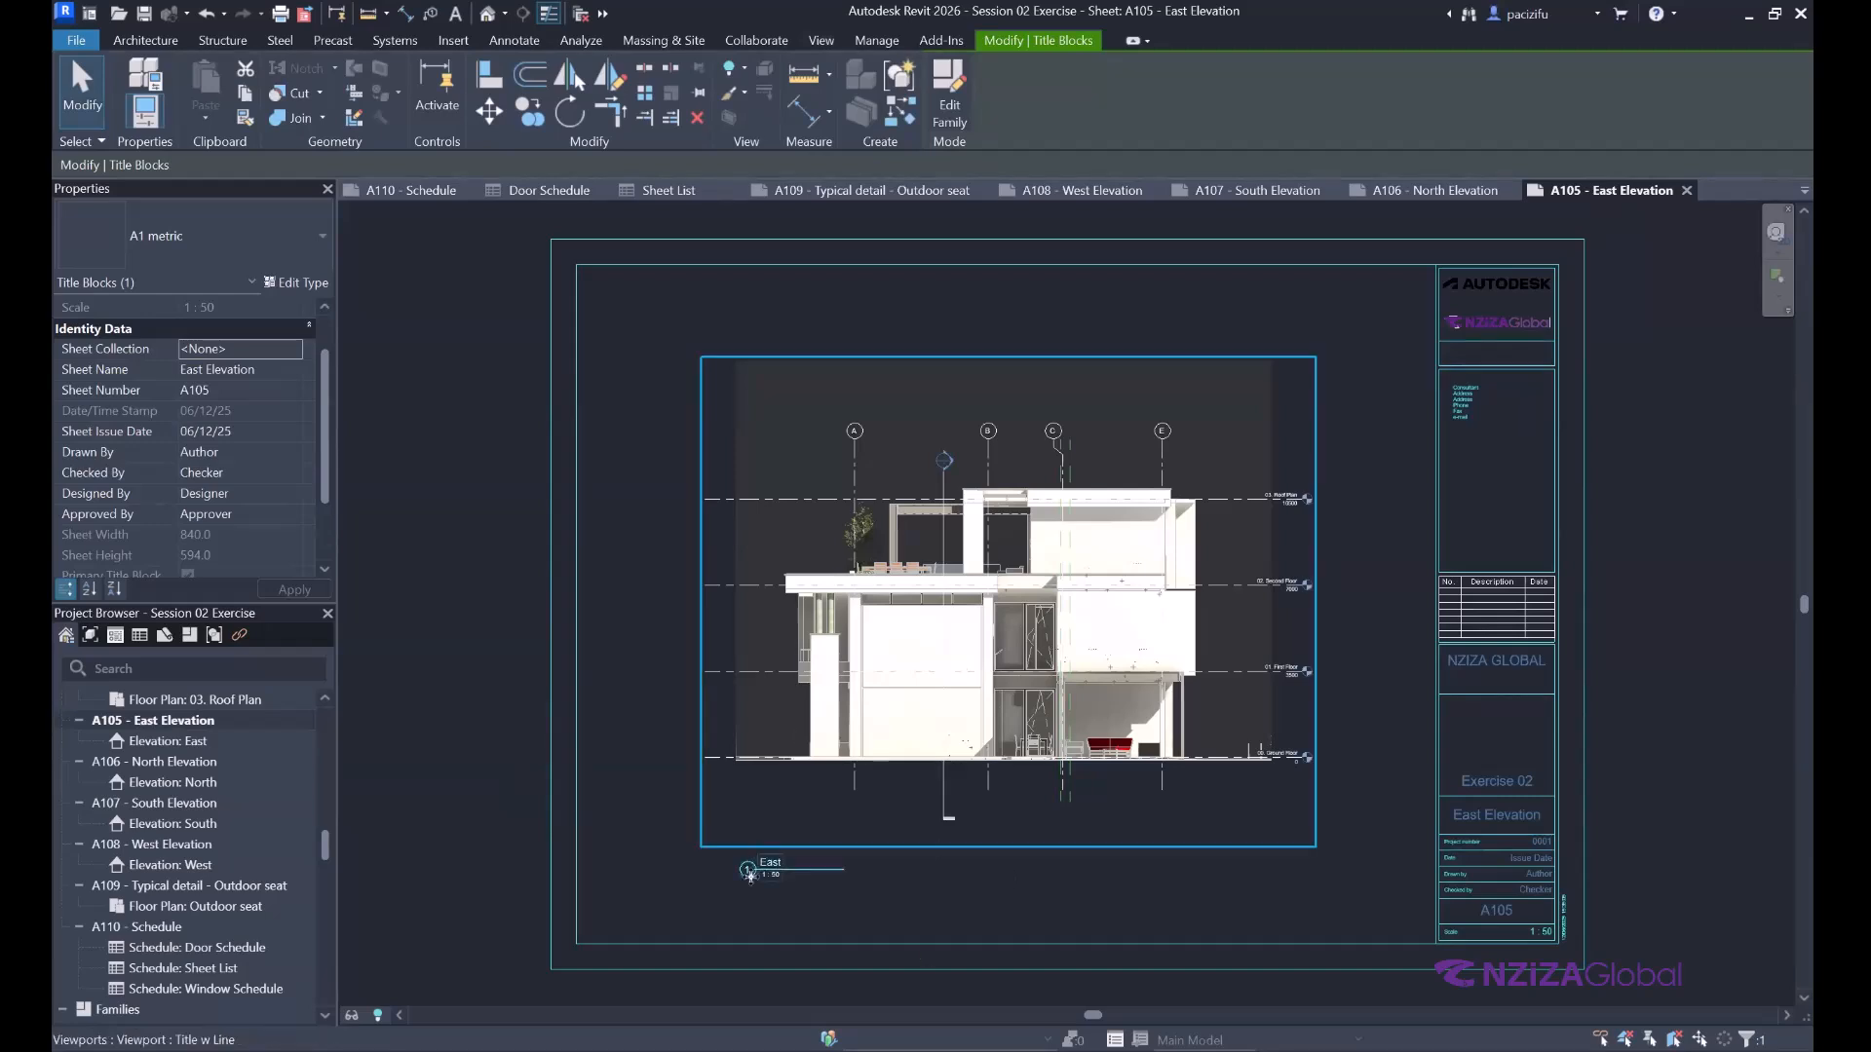
Open sheet A110 - Schedule.
scroll(867, 746, "down", 2)
scroll(750, 874, "up", 1)
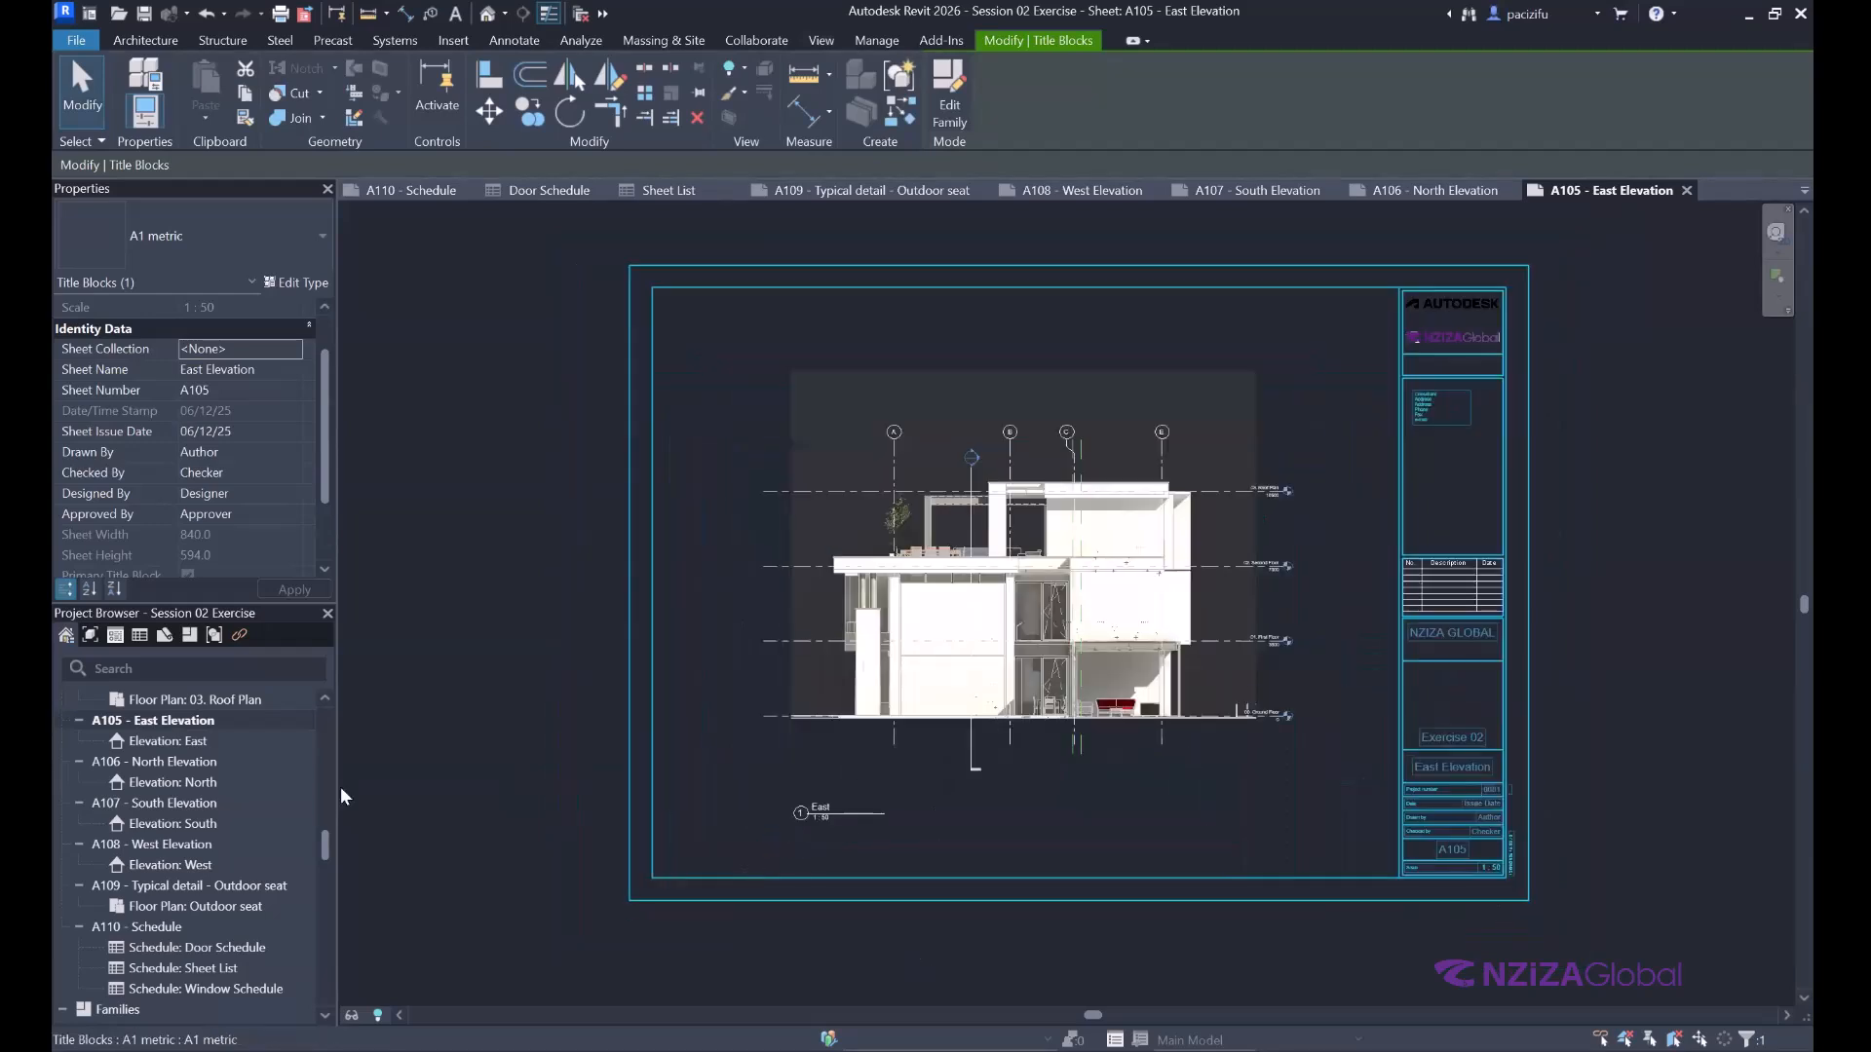
scroll(309, 869, "down", 2)
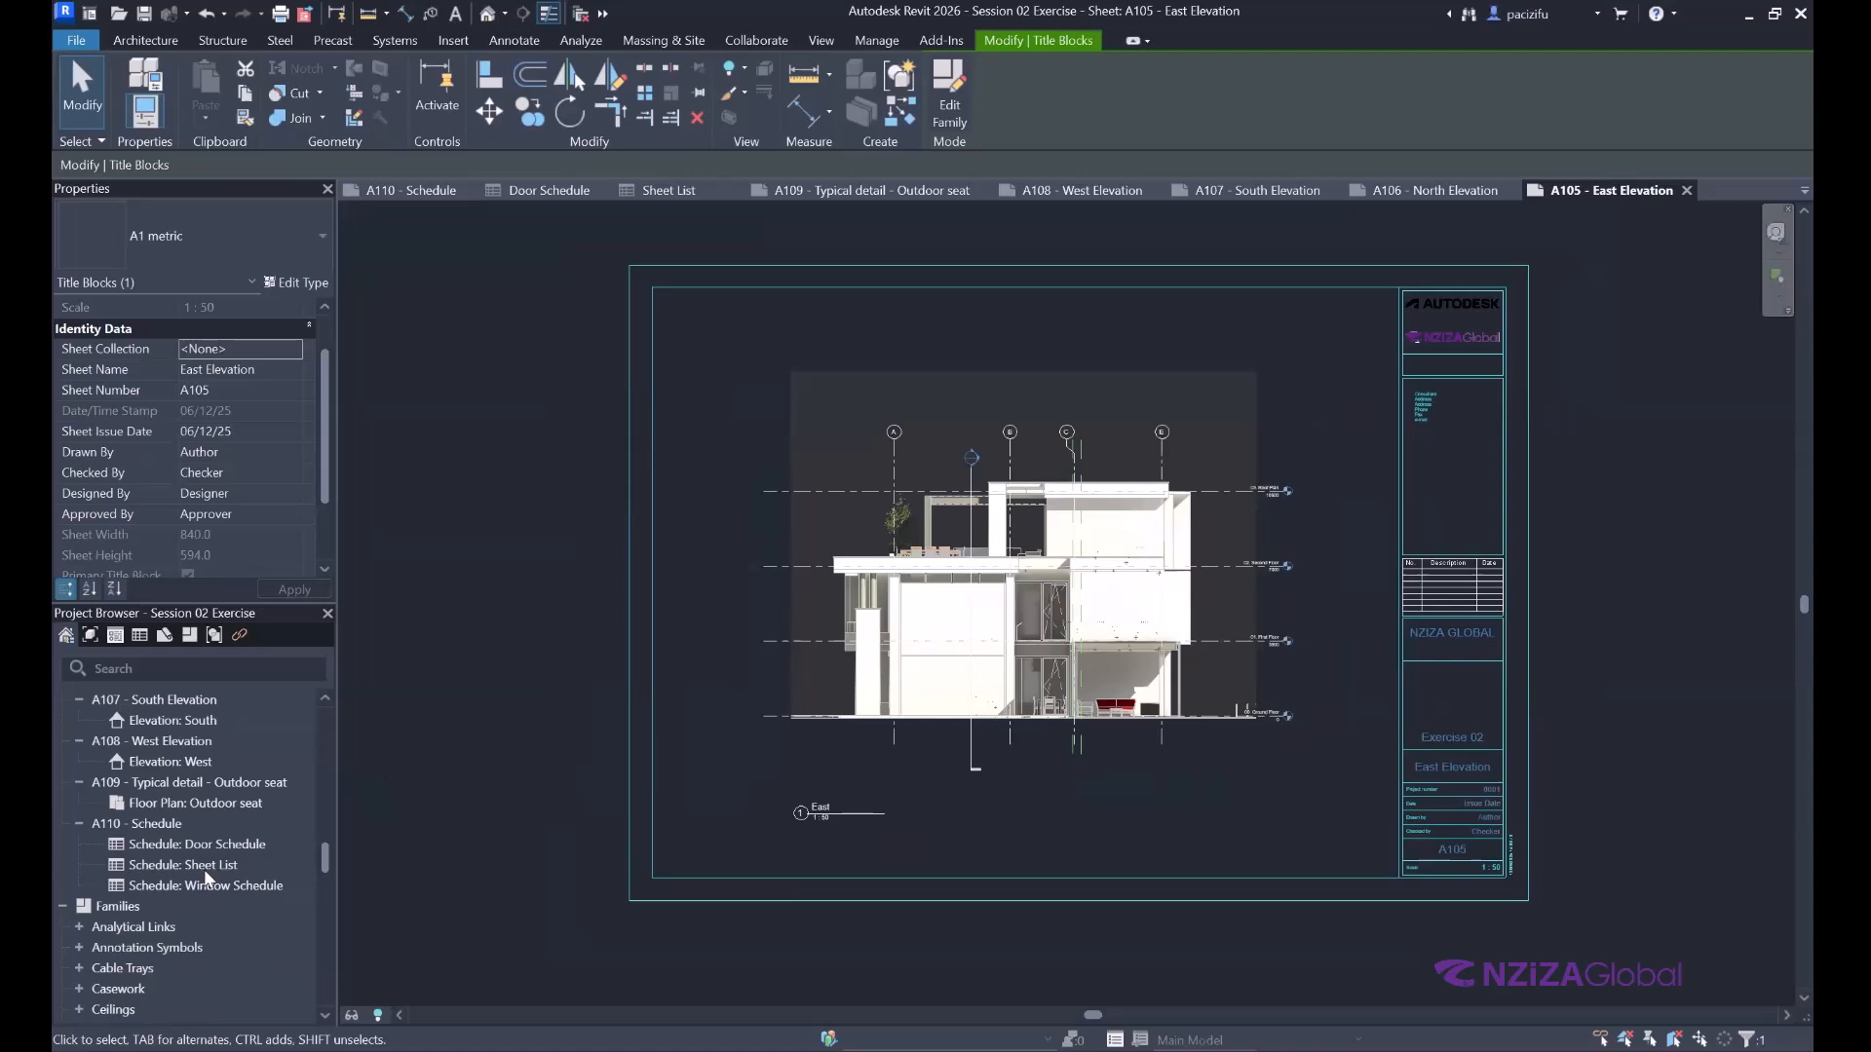
scroll(159, 820, "down", 5)
scroll(160, 821, "up", 5)
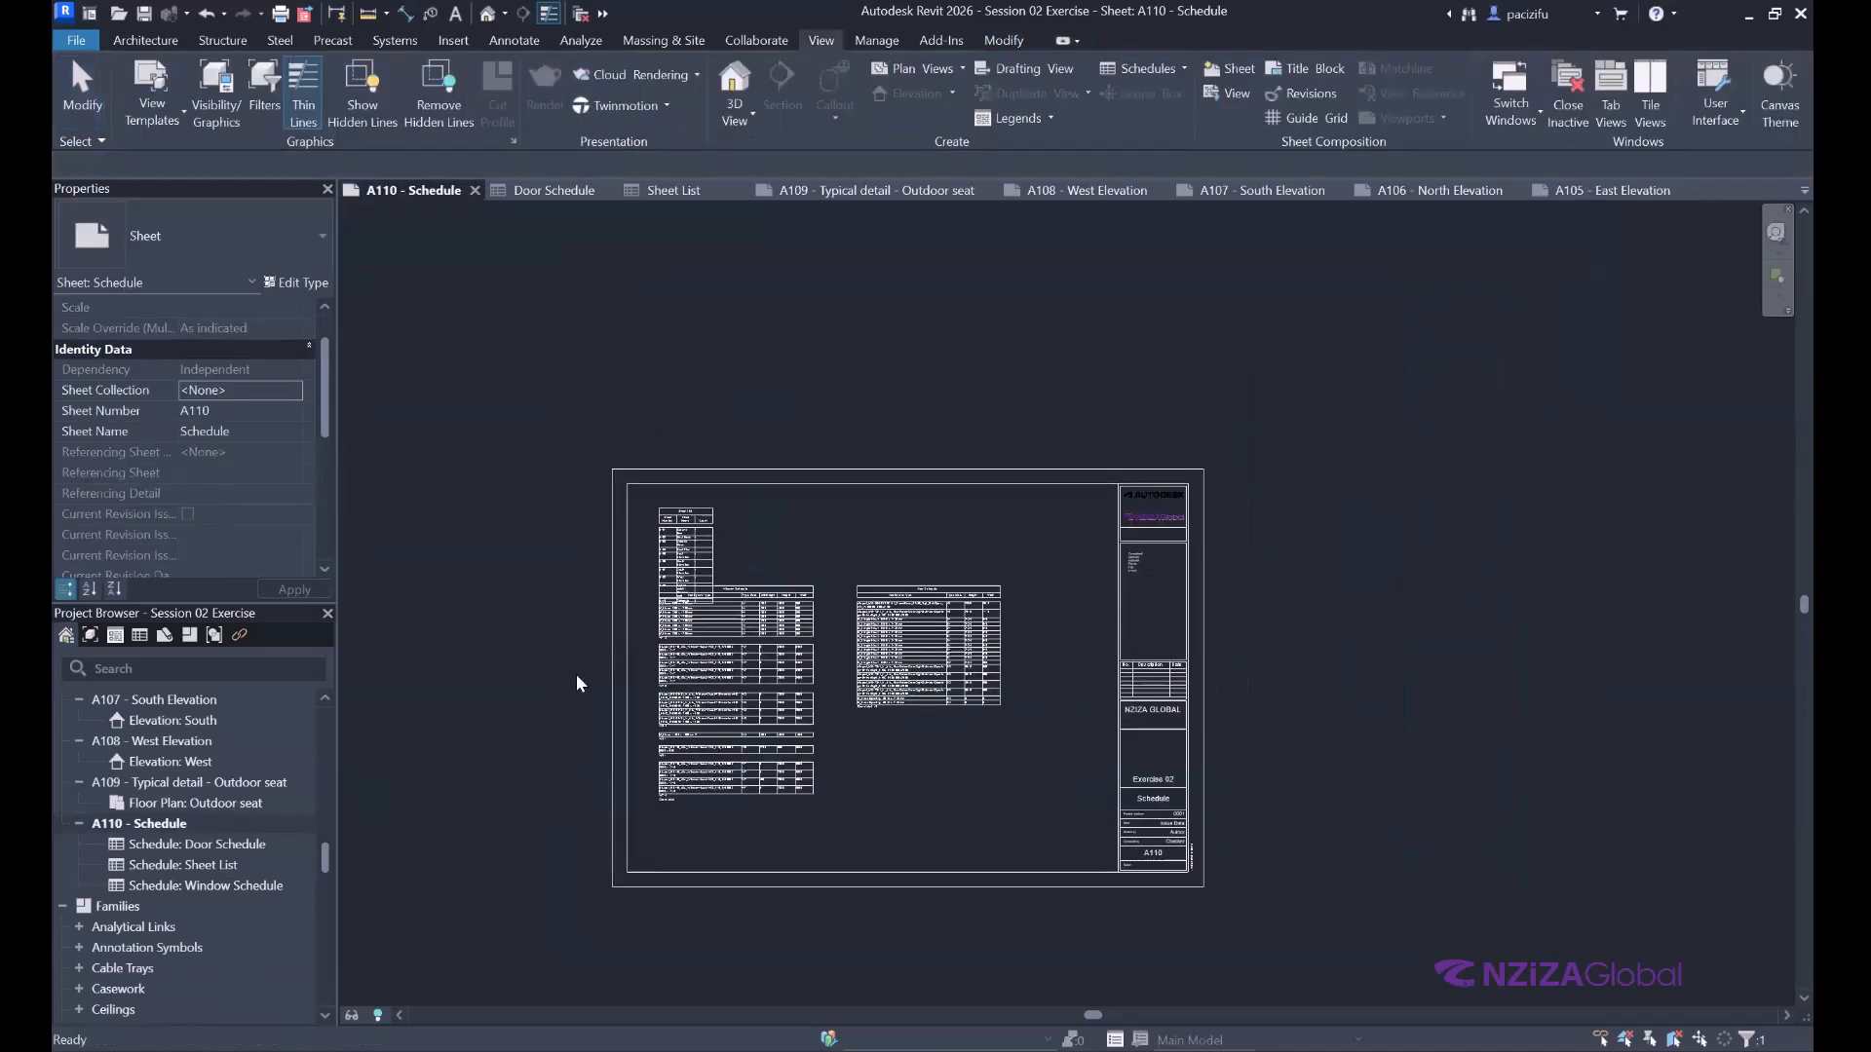
Move the window and door schedules down together on the sheet so that they clear the sheet list.
scroll(905, 665, "up", 1)
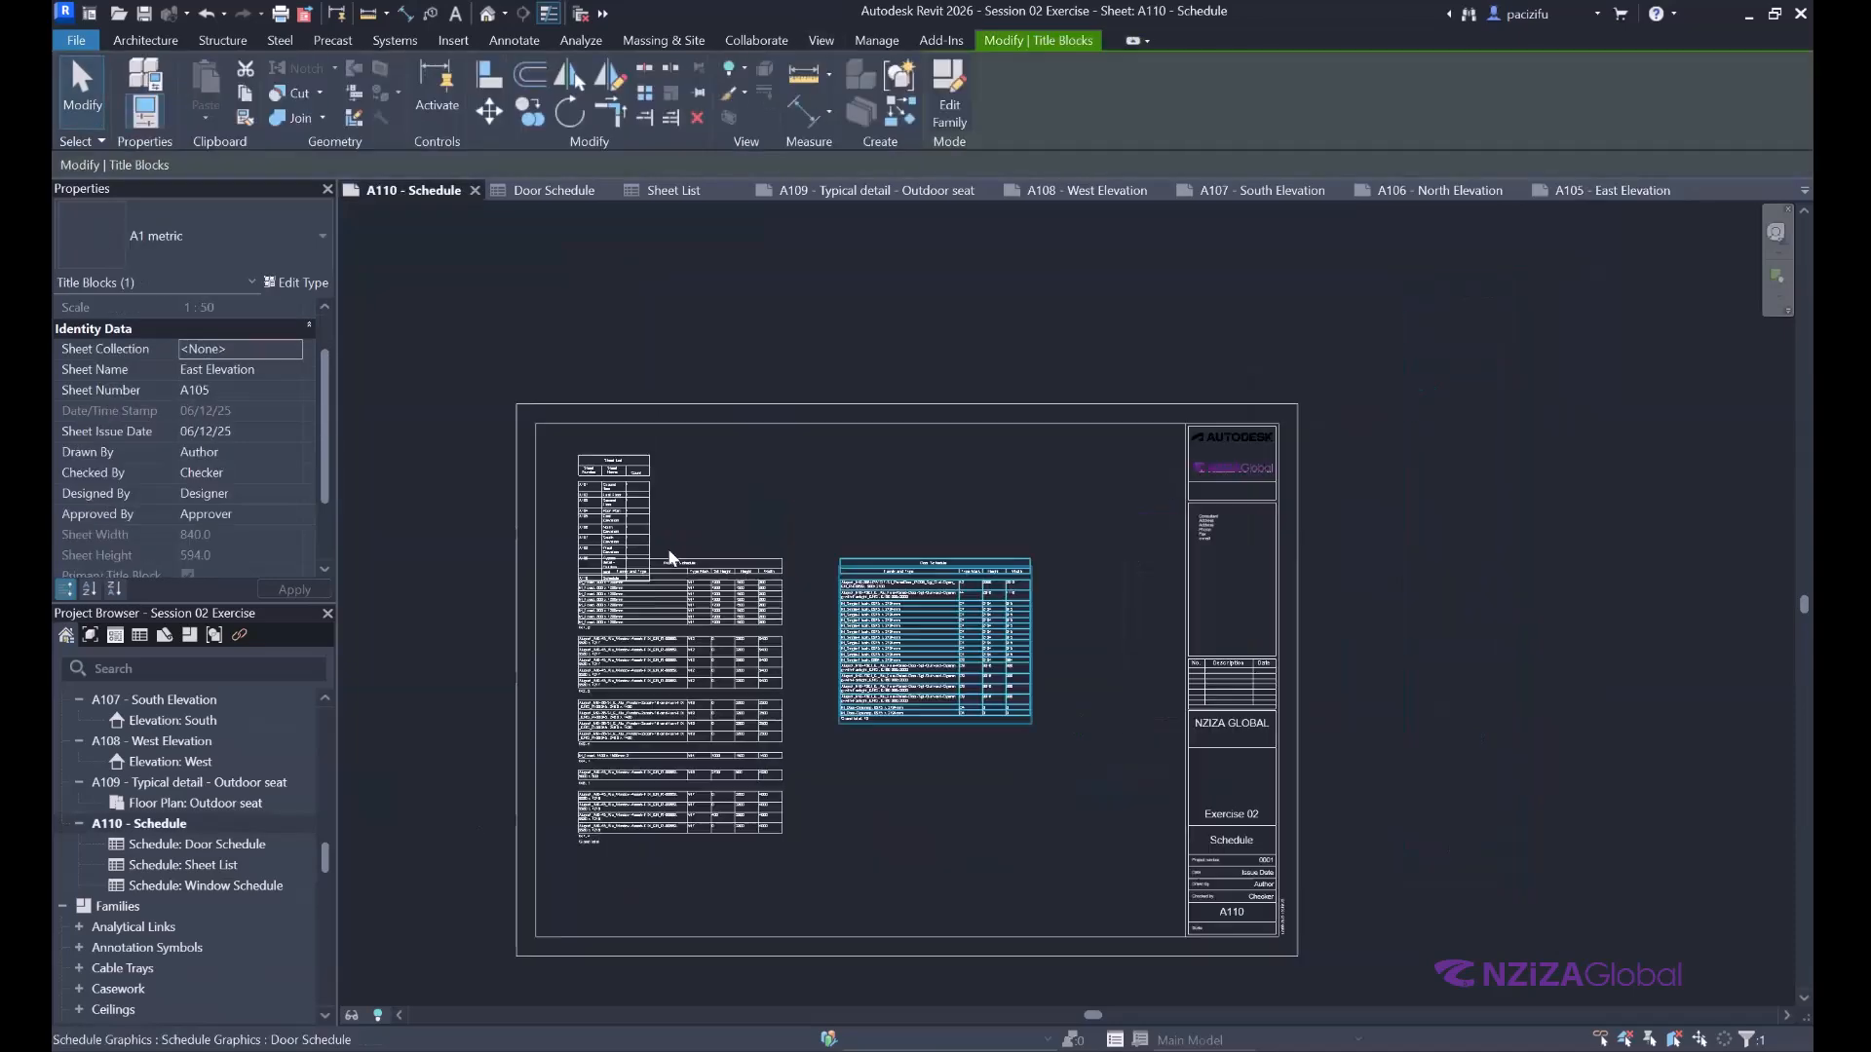
scroll(742, 647, "up", 3)
left_click(741, 647)
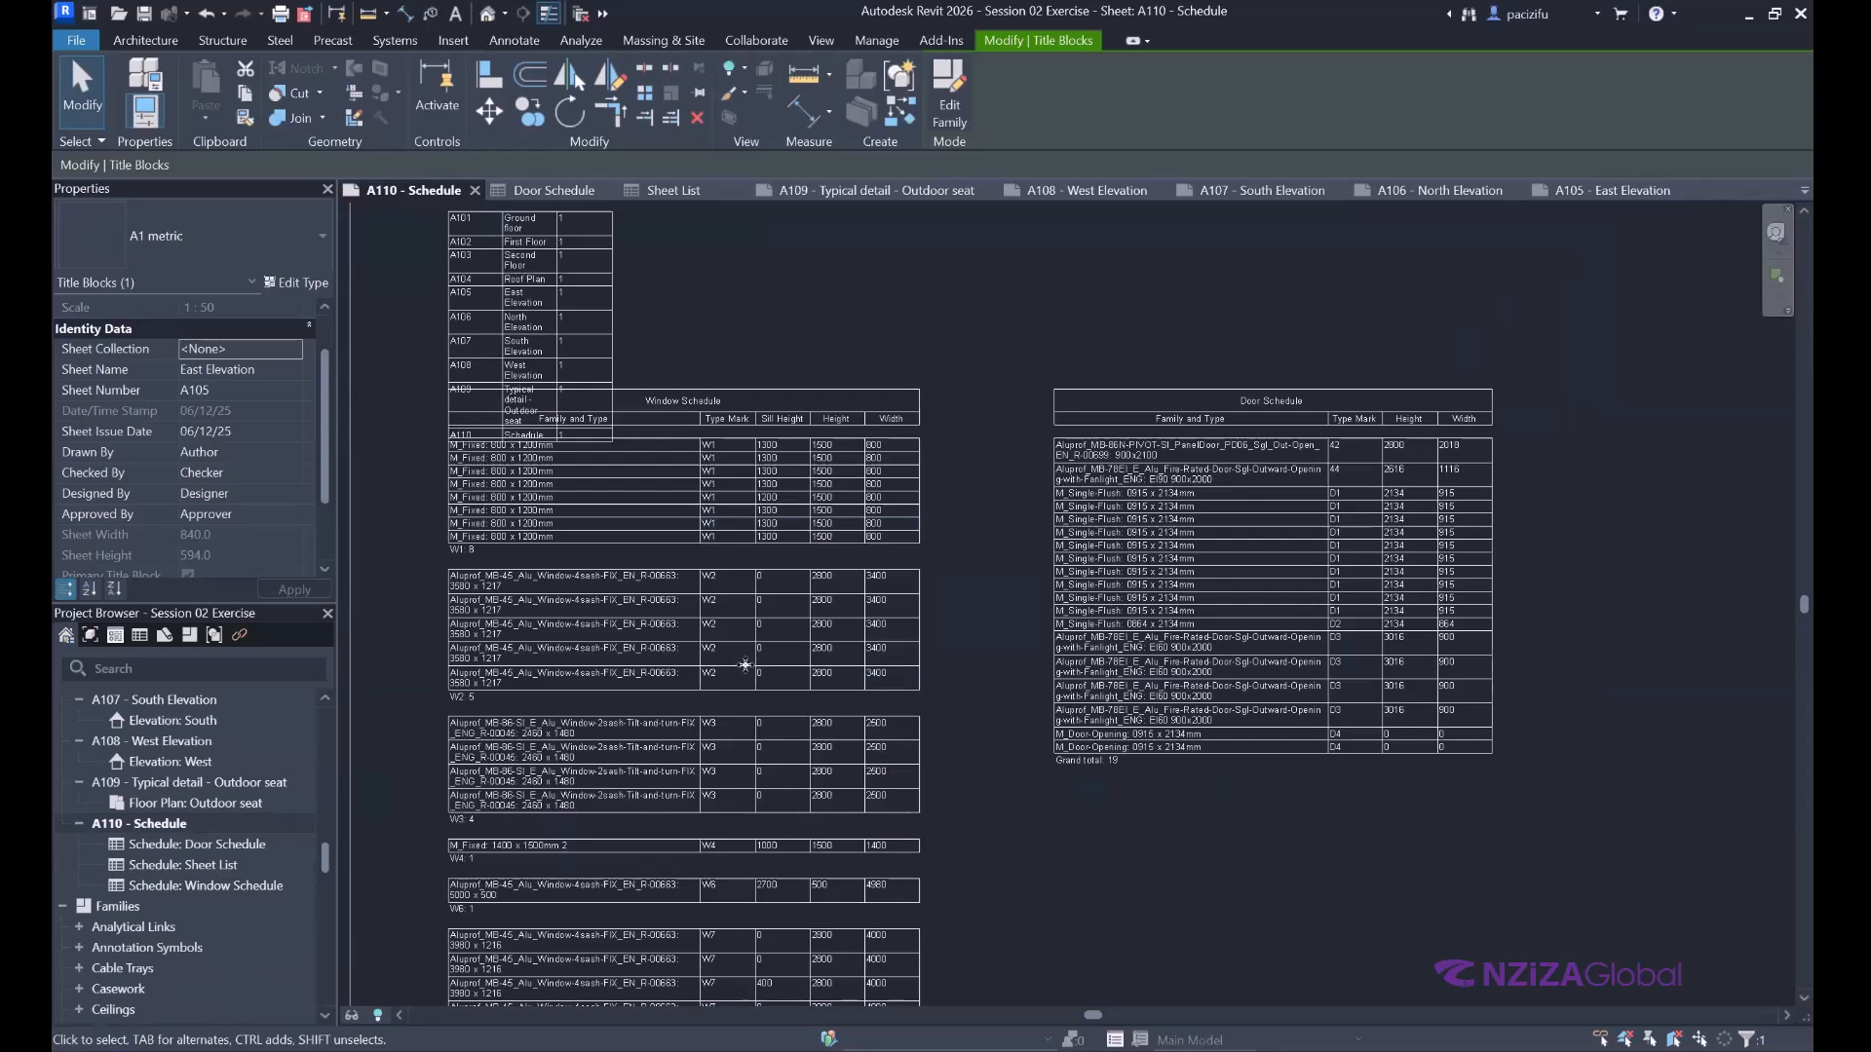
scroll(950, 625, "down", 2)
scroll(950, 626, "down", 2)
left_click_drag(924, 575, 951, 658)
left_click(831, 551)
scroll(951, 620, "up", 1)
key("Escape")
scroll(674, 592, "up", 1)
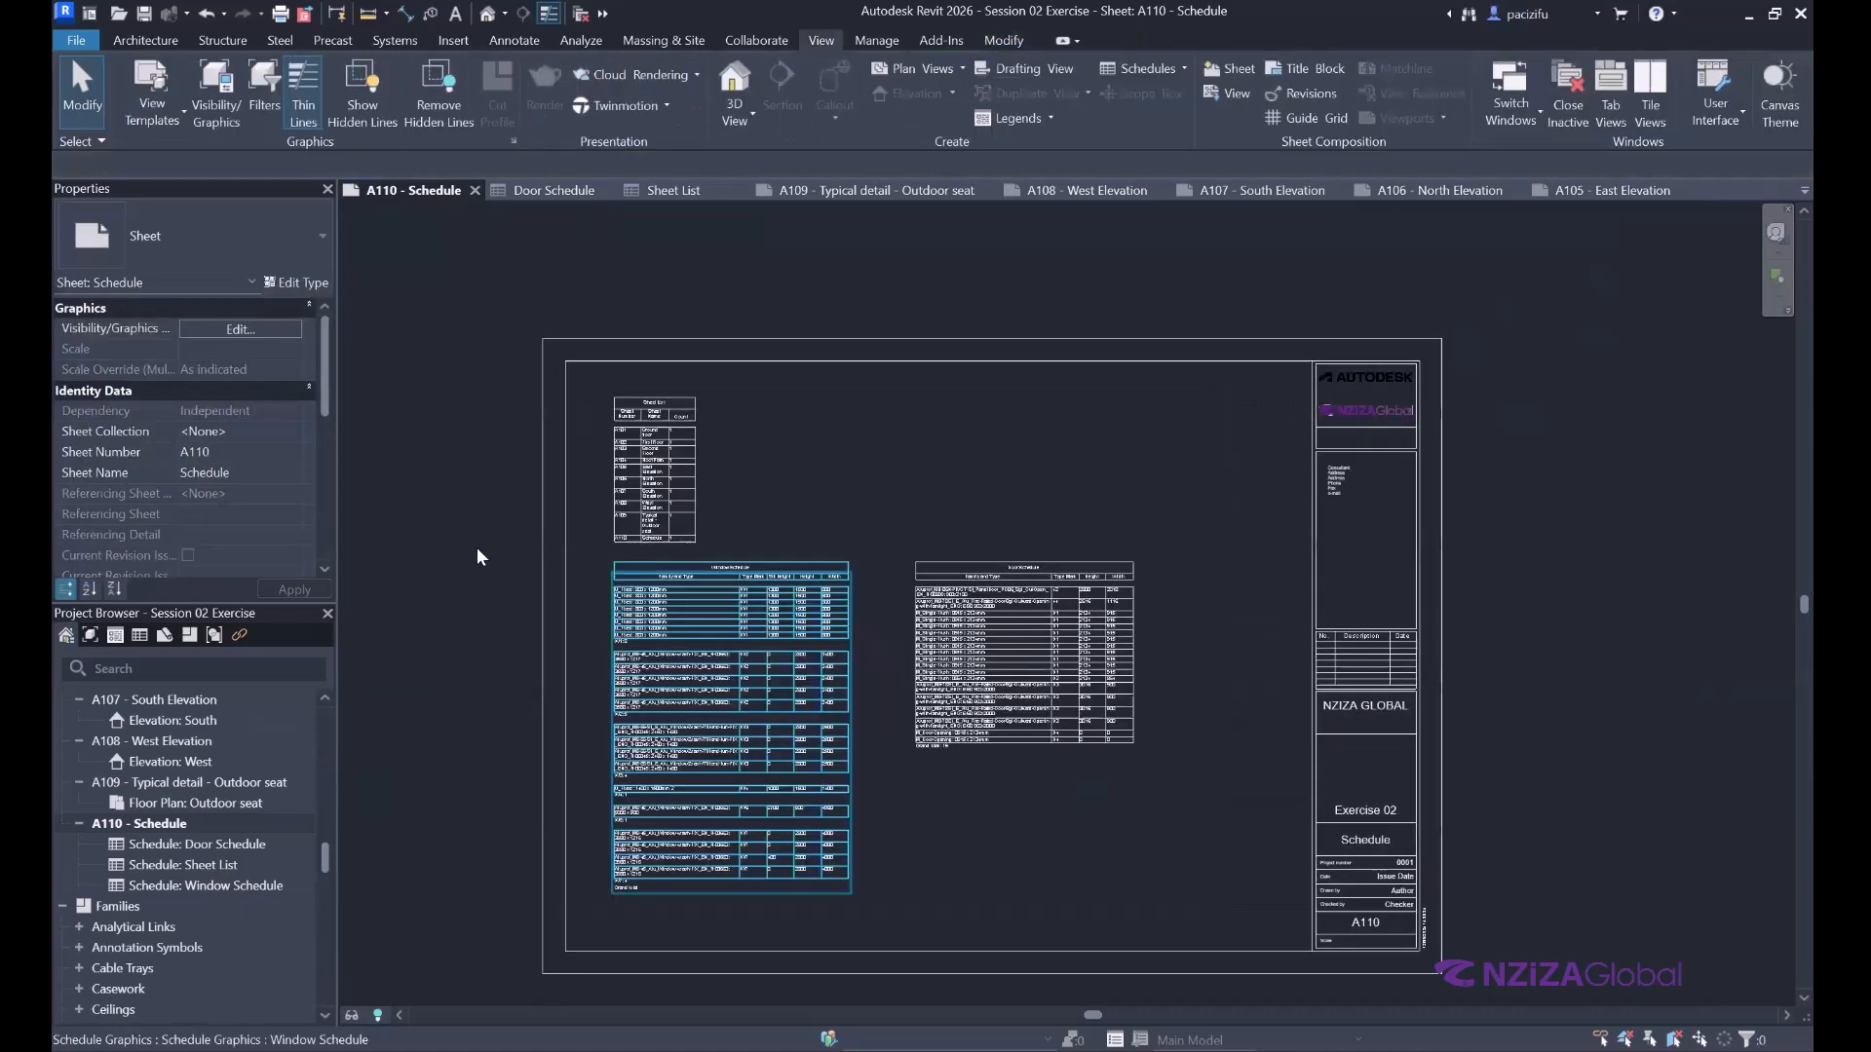
Examine the sheet list entries and the arrangement of the window and door schedules on sheet A110.
left_click(528, 540)
scroll(531, 542, "up", 2)
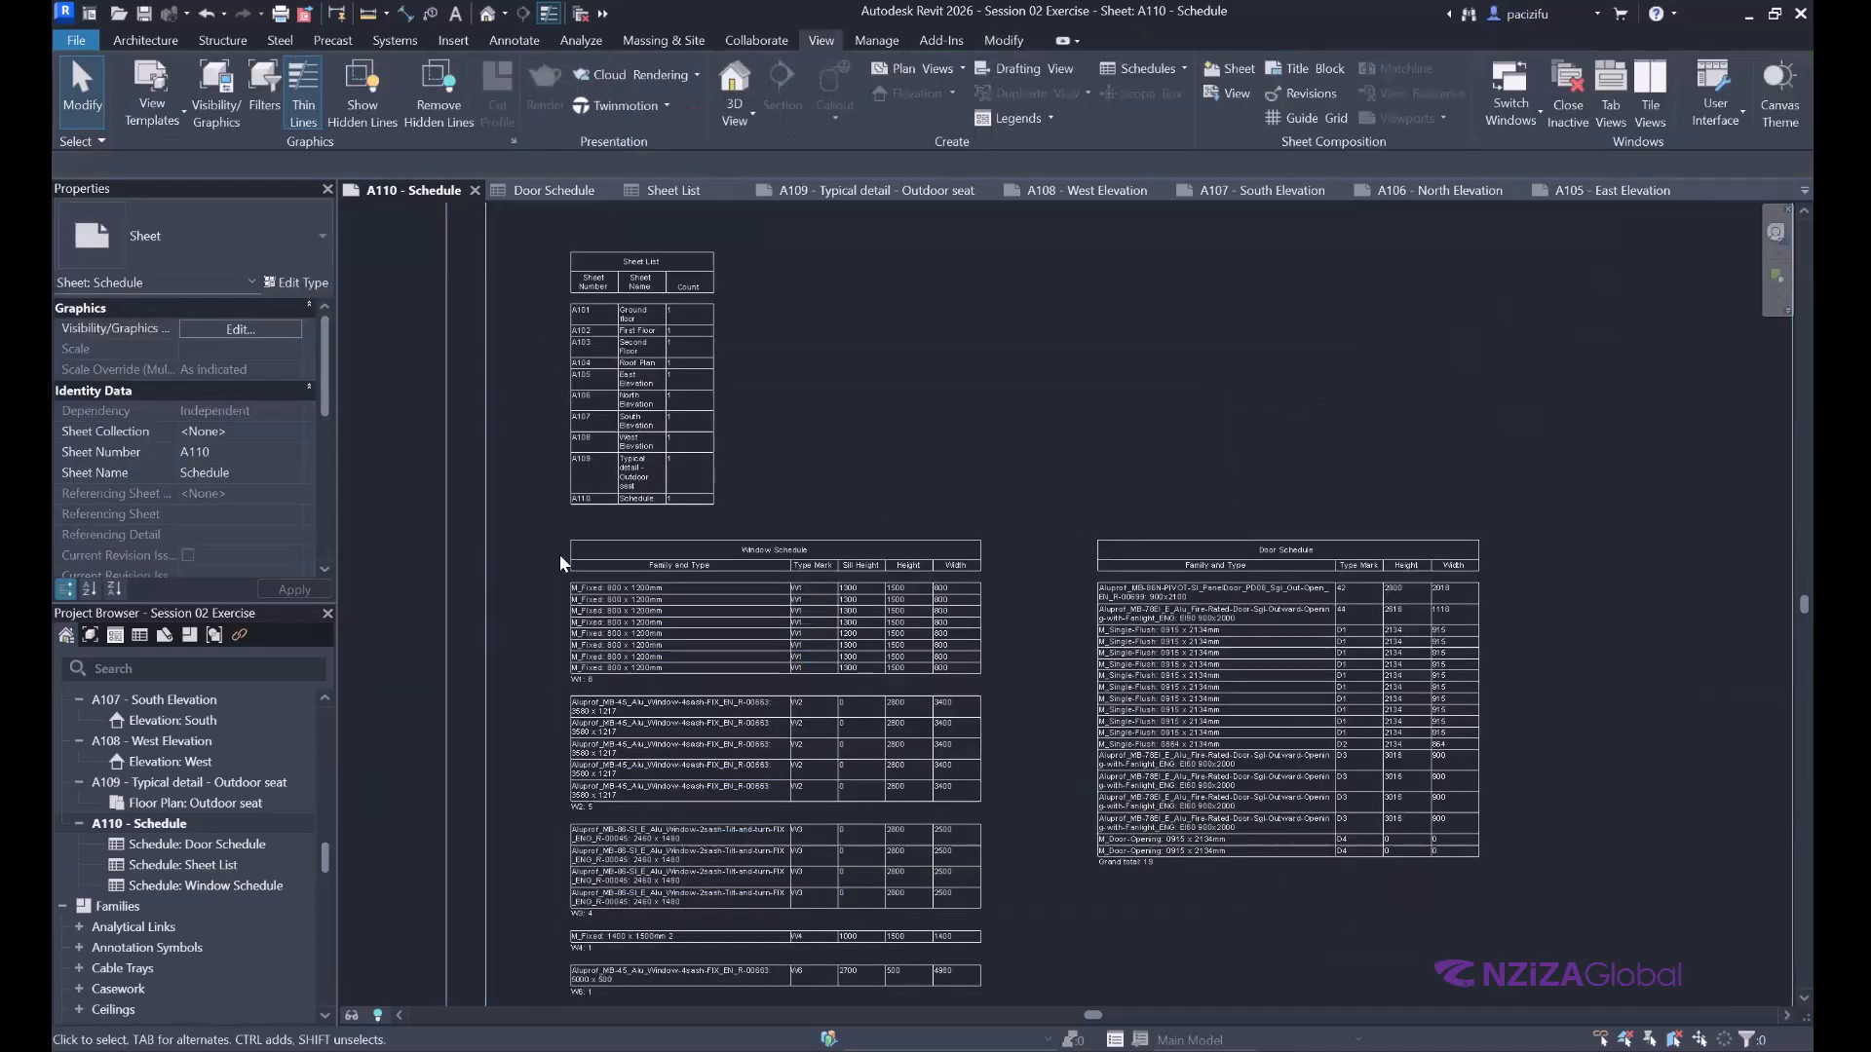
scroll(559, 553, "down", 1)
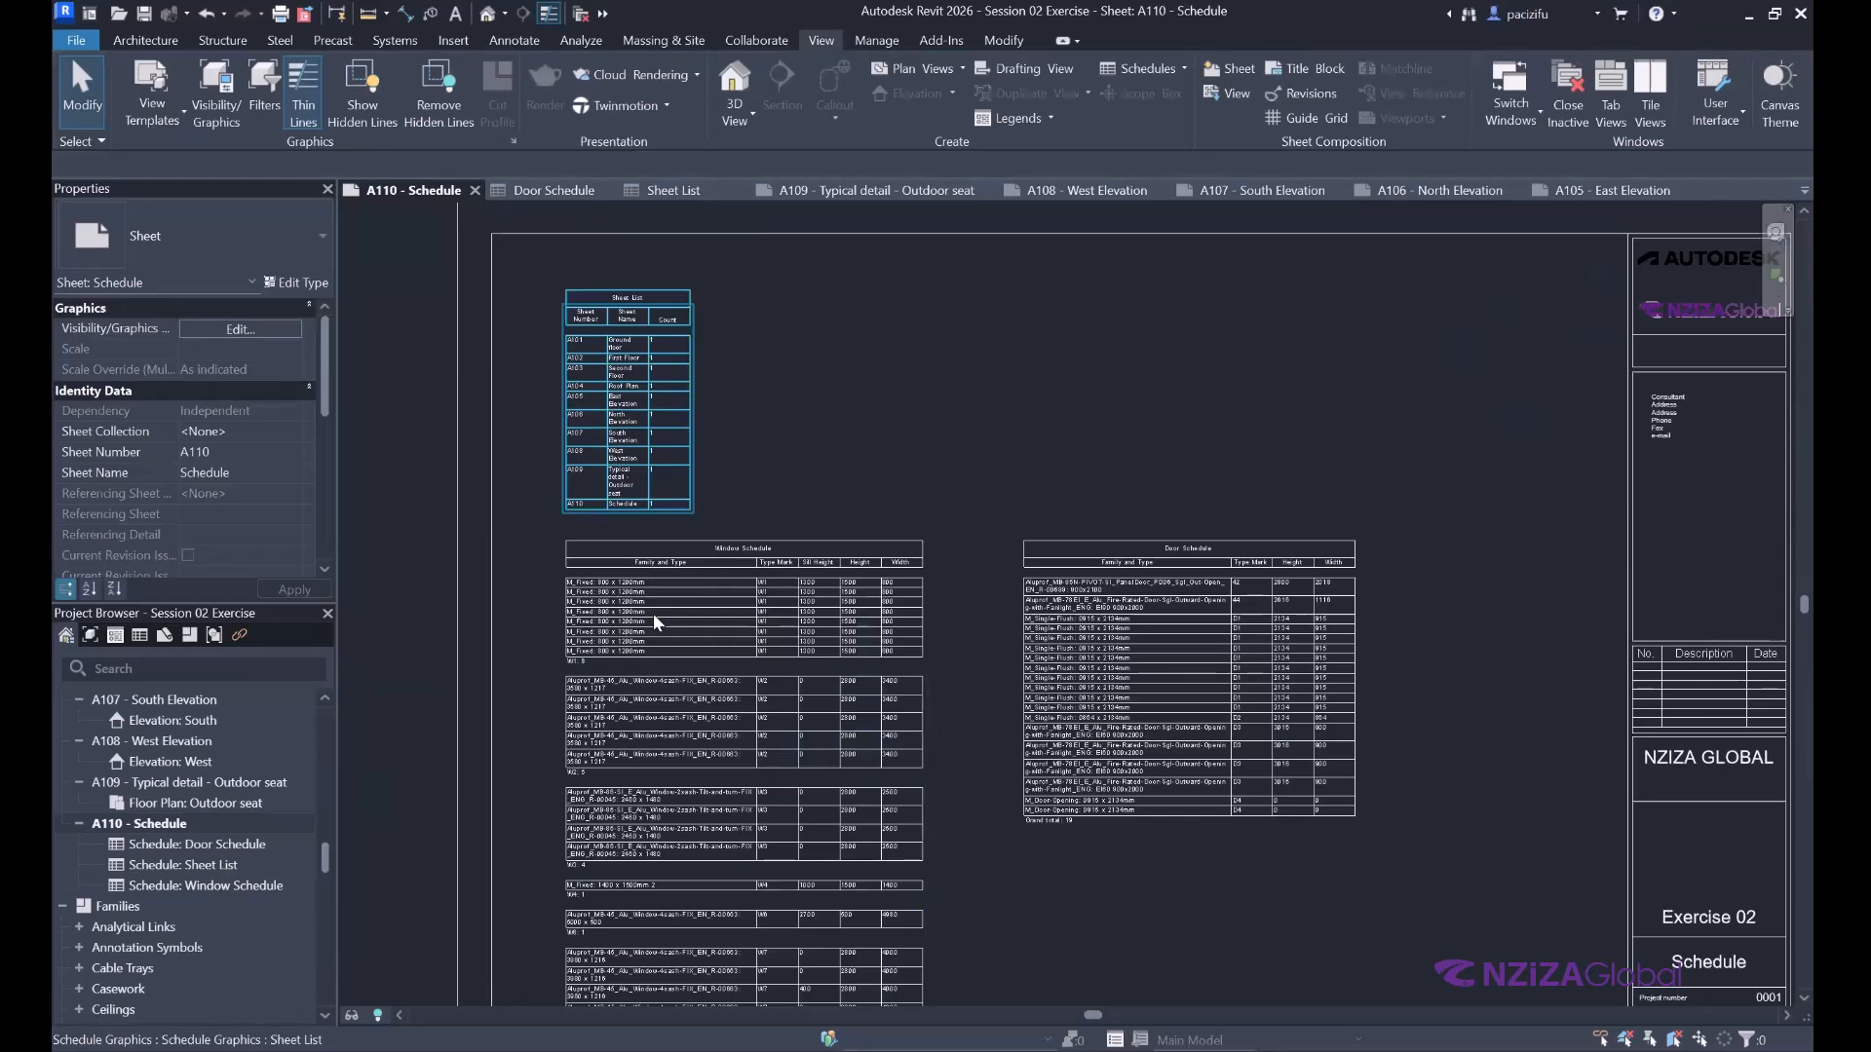
scroll(610, 701, "up", 1)
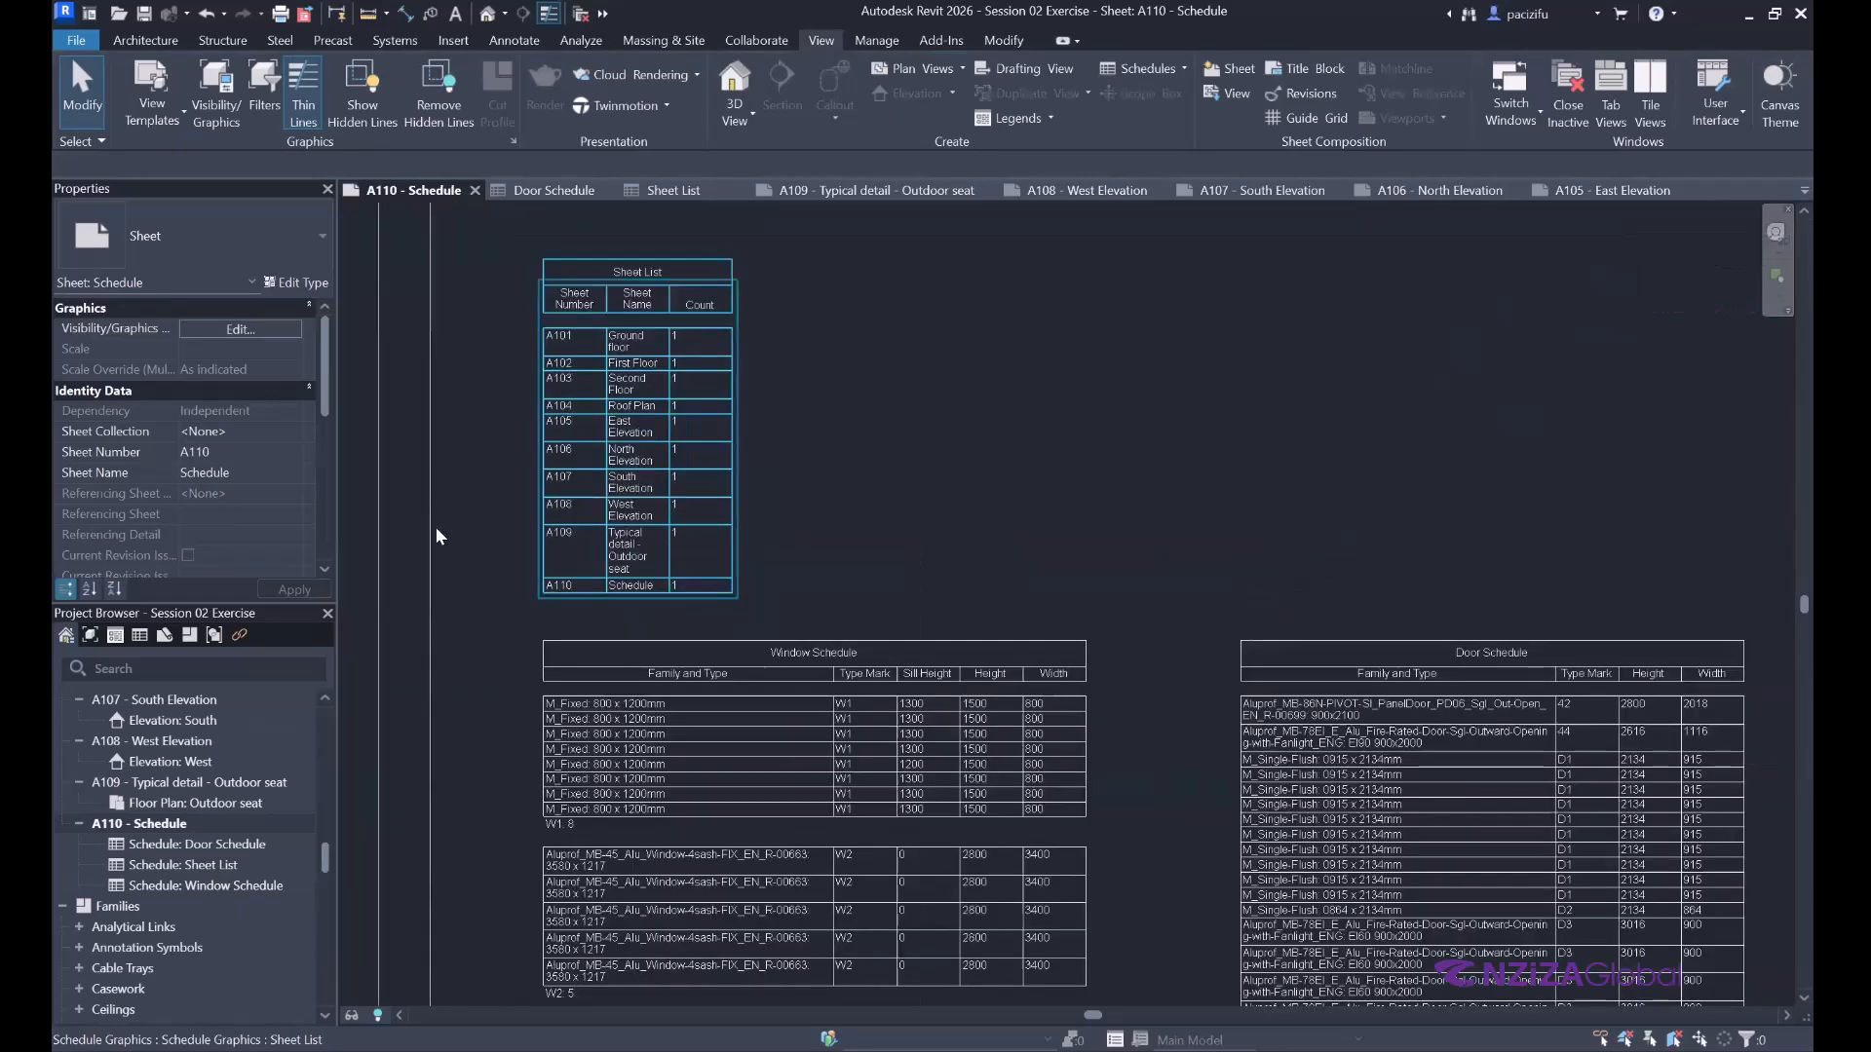
scroll(438, 472, "up", 1)
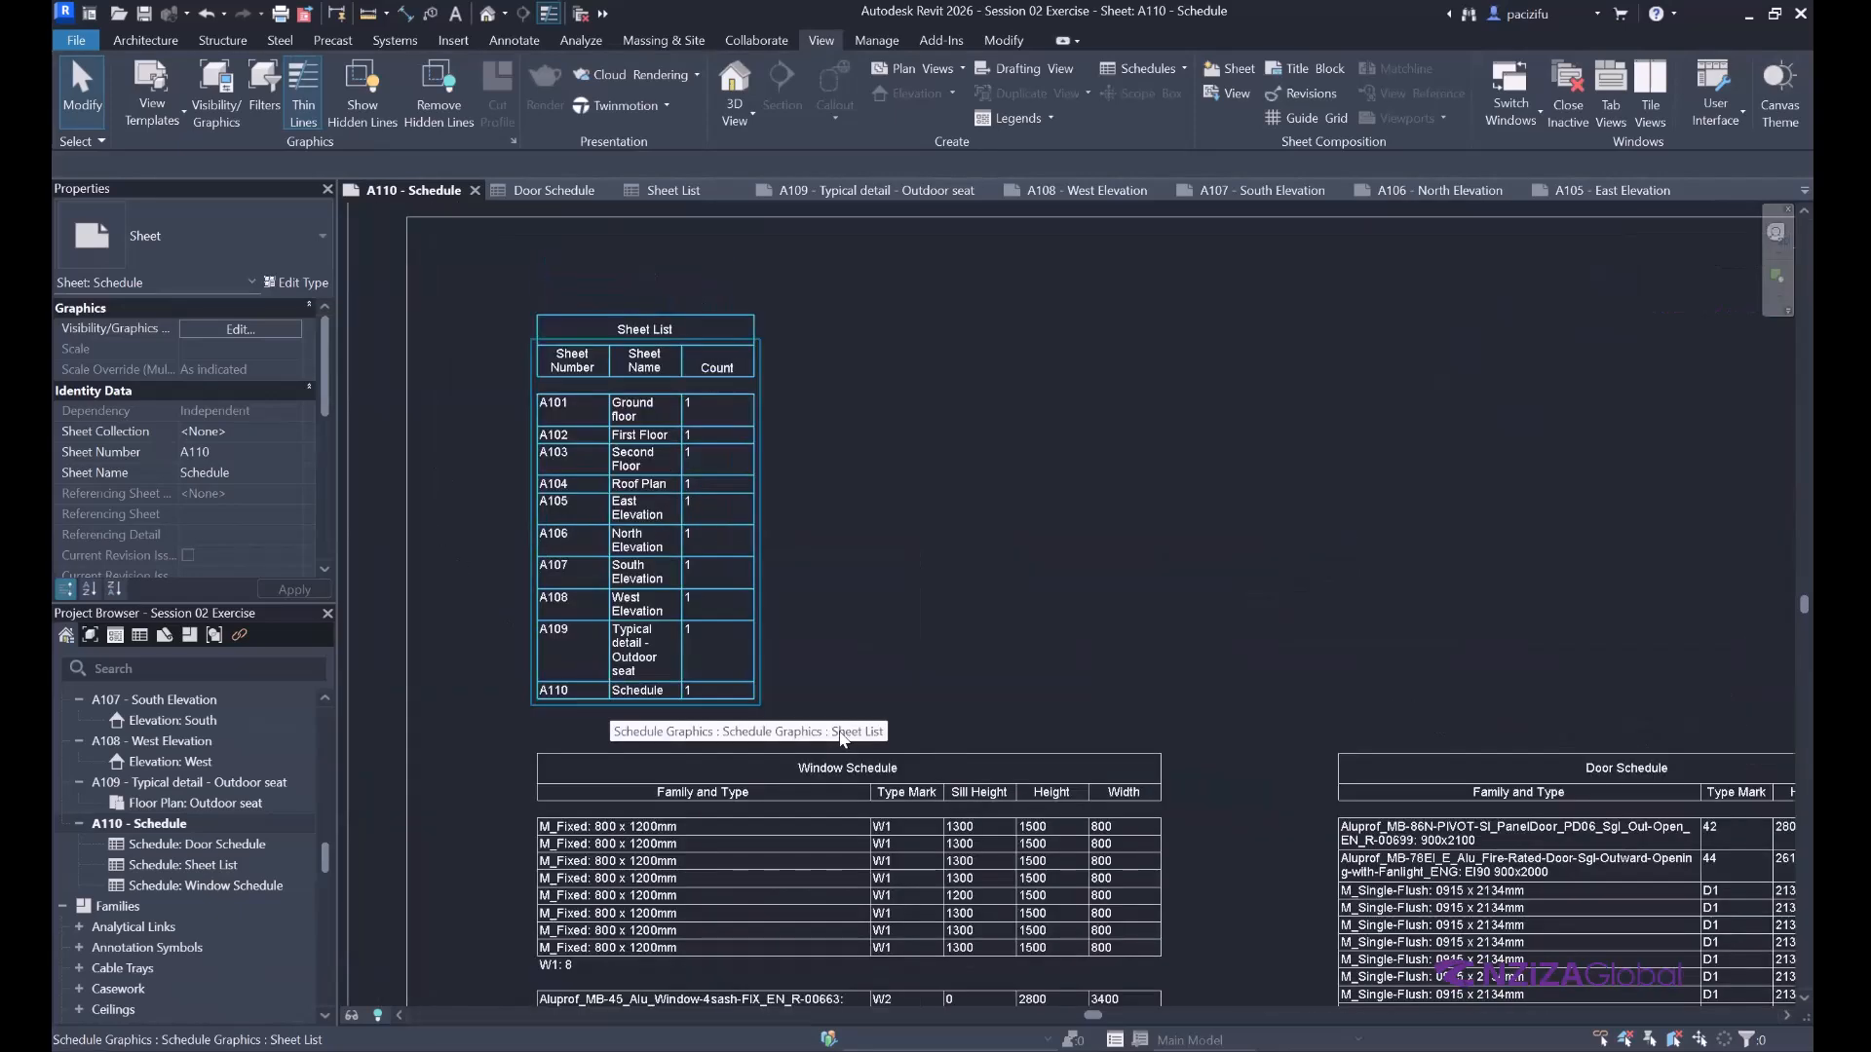
scroll(842, 737, "down", 1)
scroll(571, 513, "down", 1)
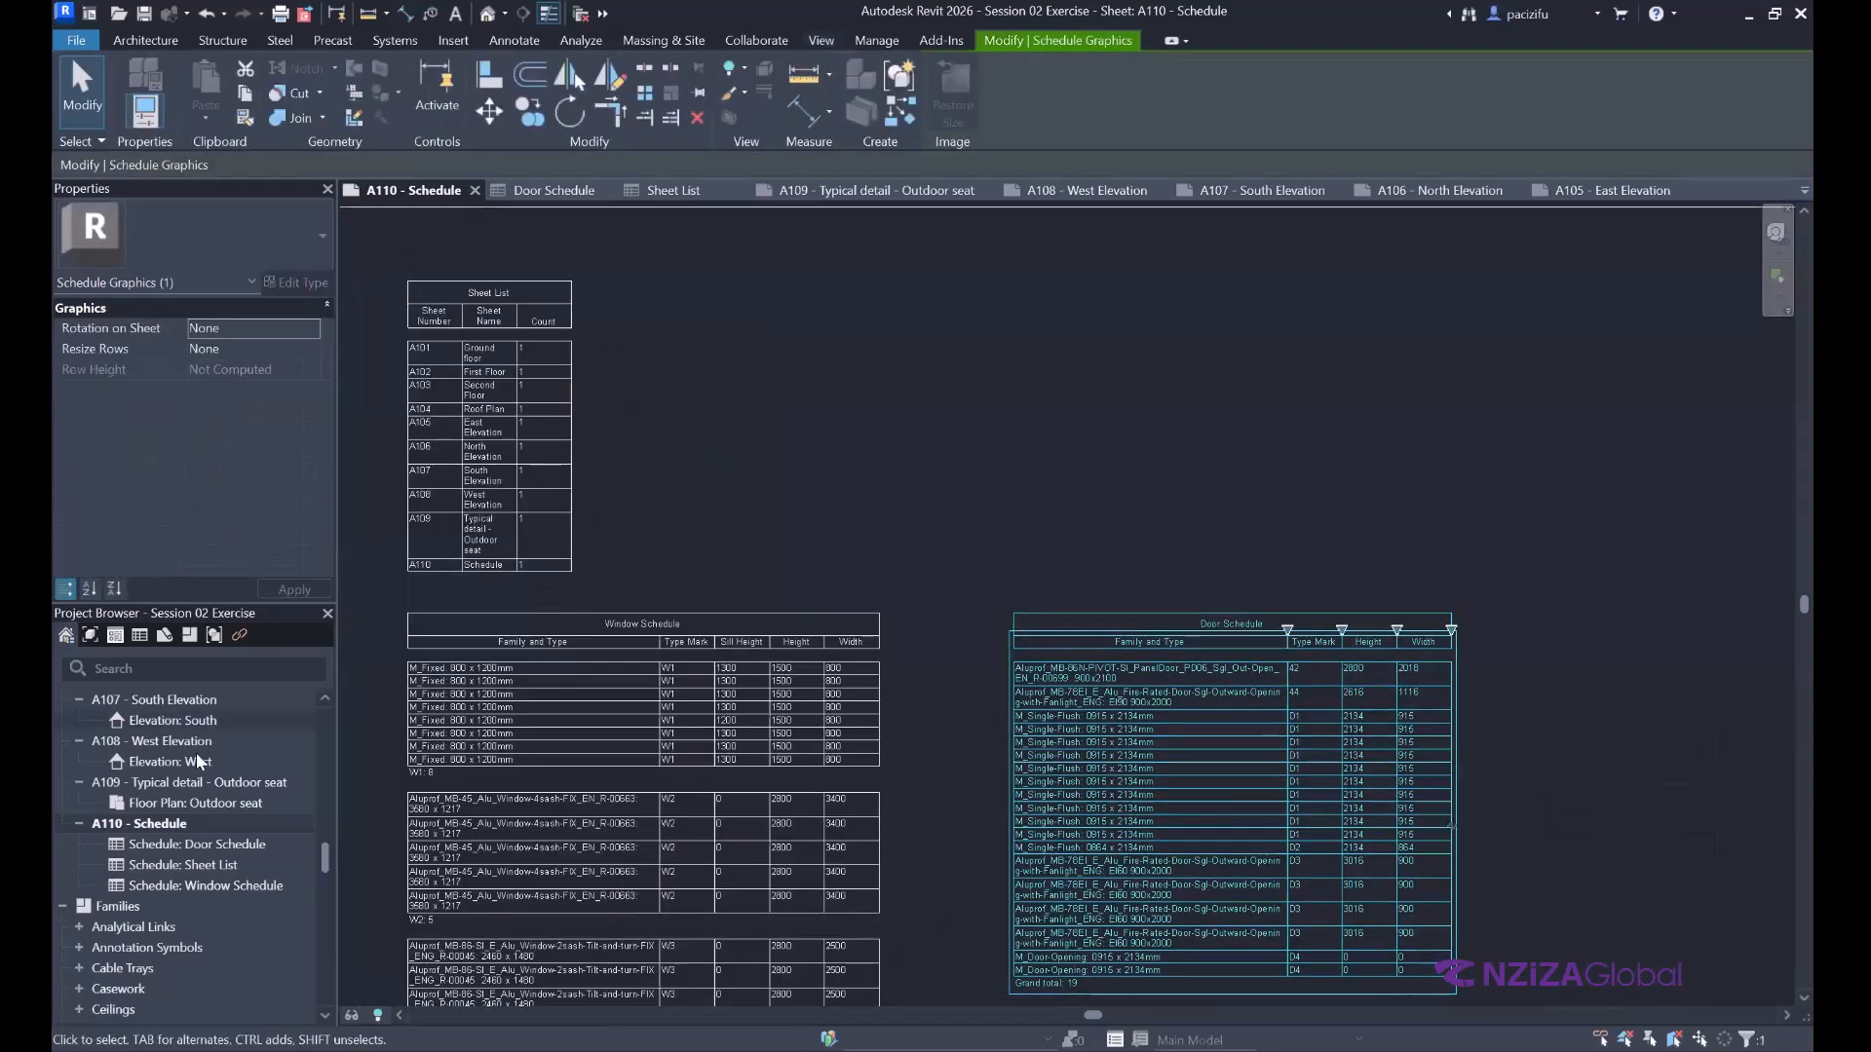
In the door schedule's Type Mark grouping, add a footer with title, count, and totals and a blank line between groups.
scroll(137, 916, "up", 5)
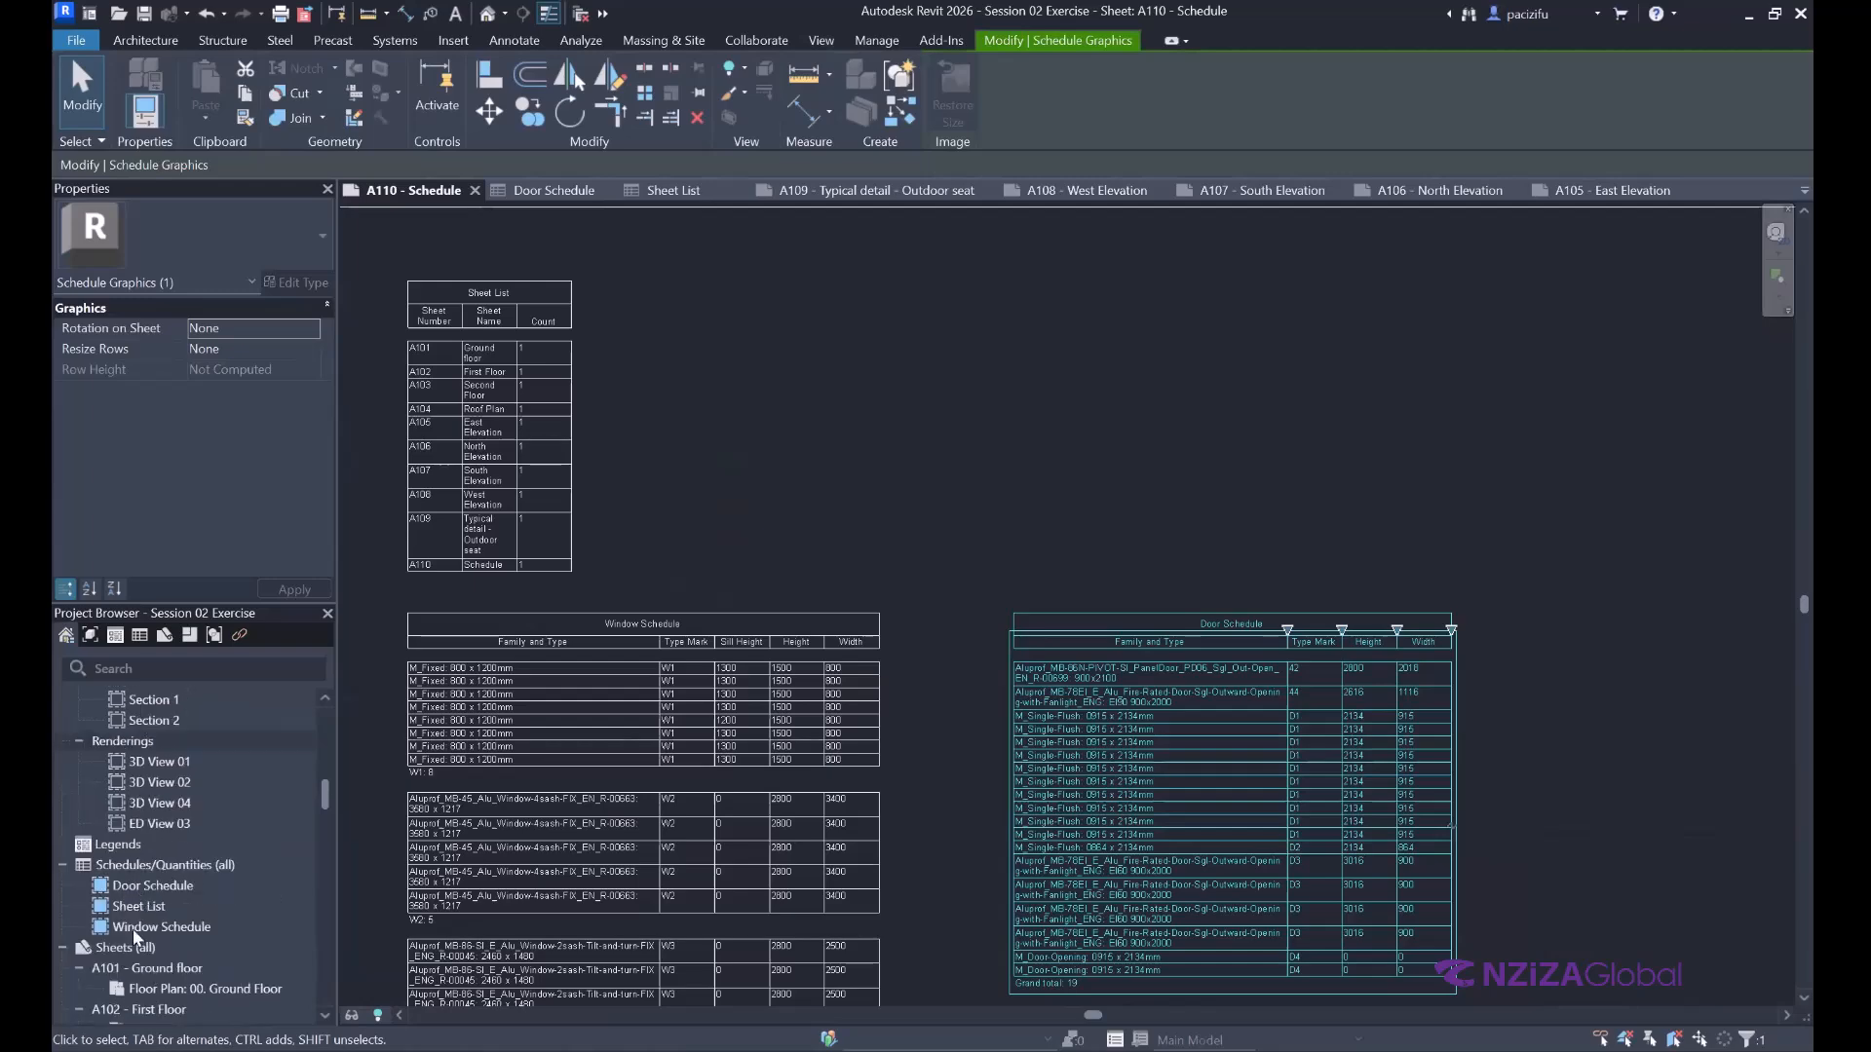
left_click(147, 927)
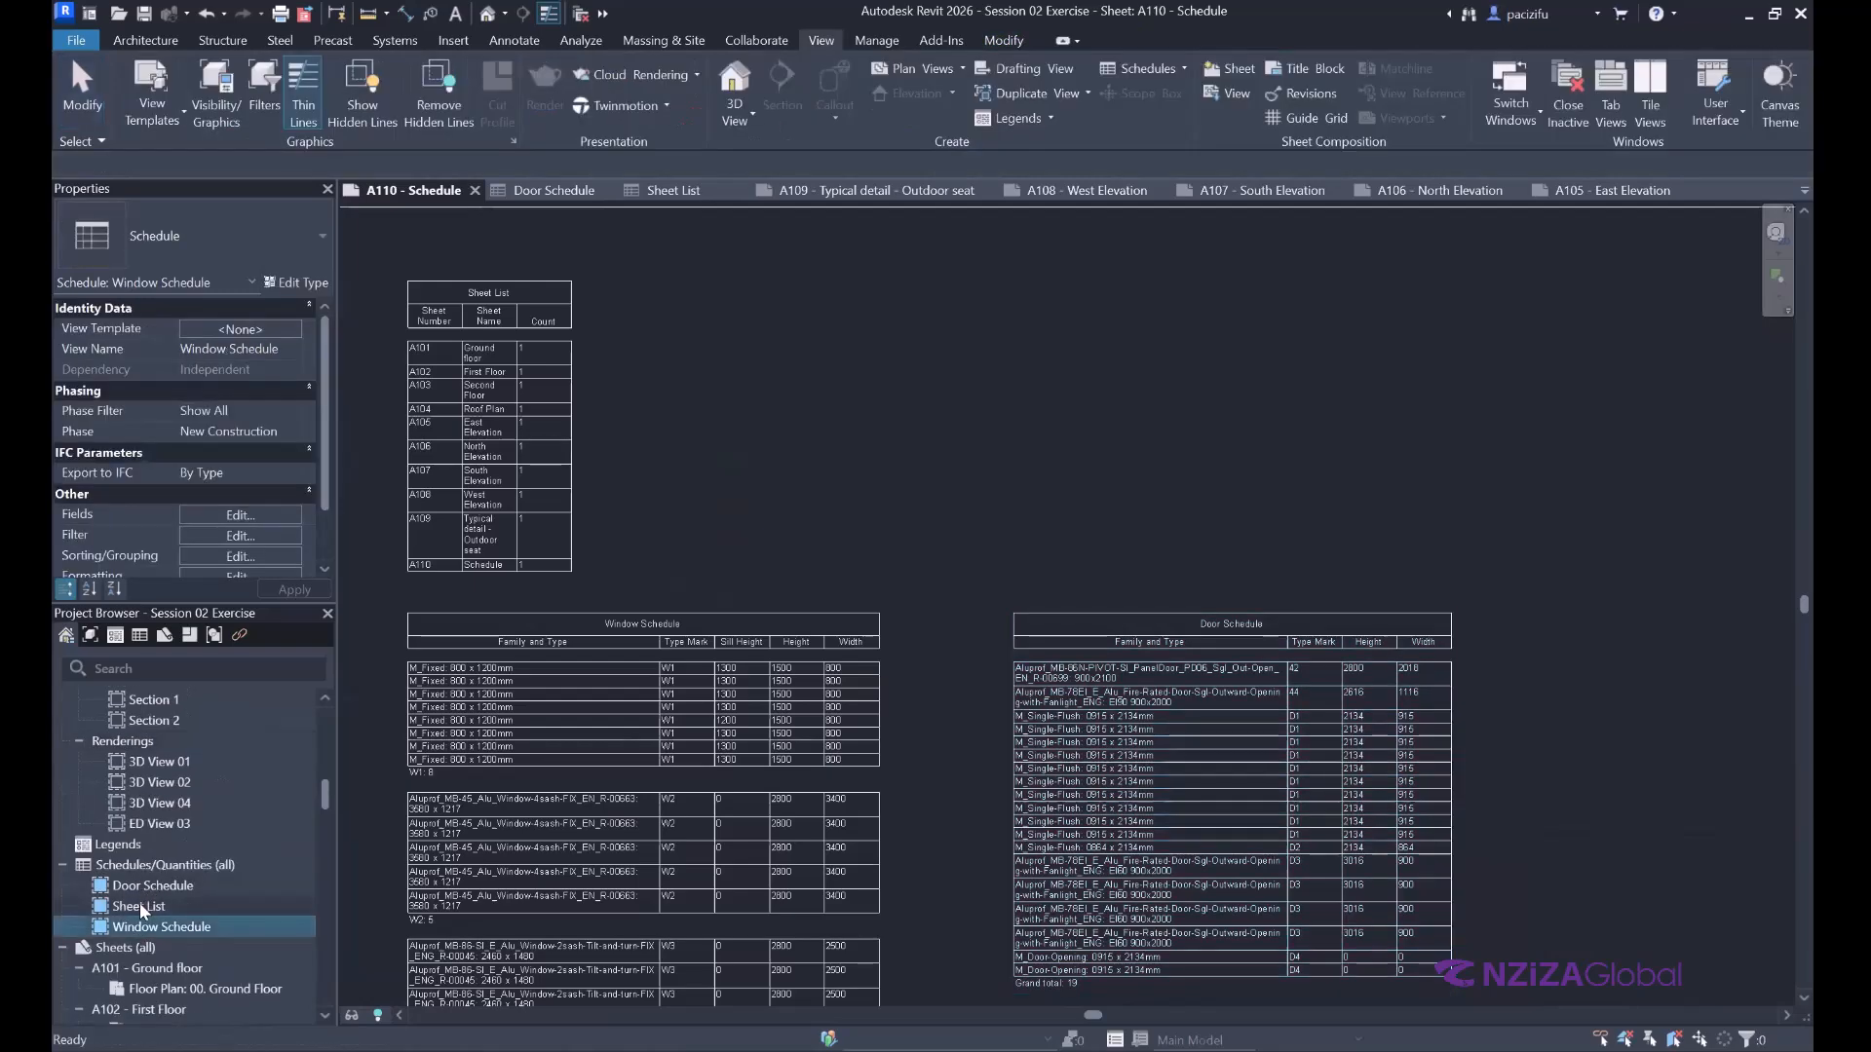
left_click(146, 886)
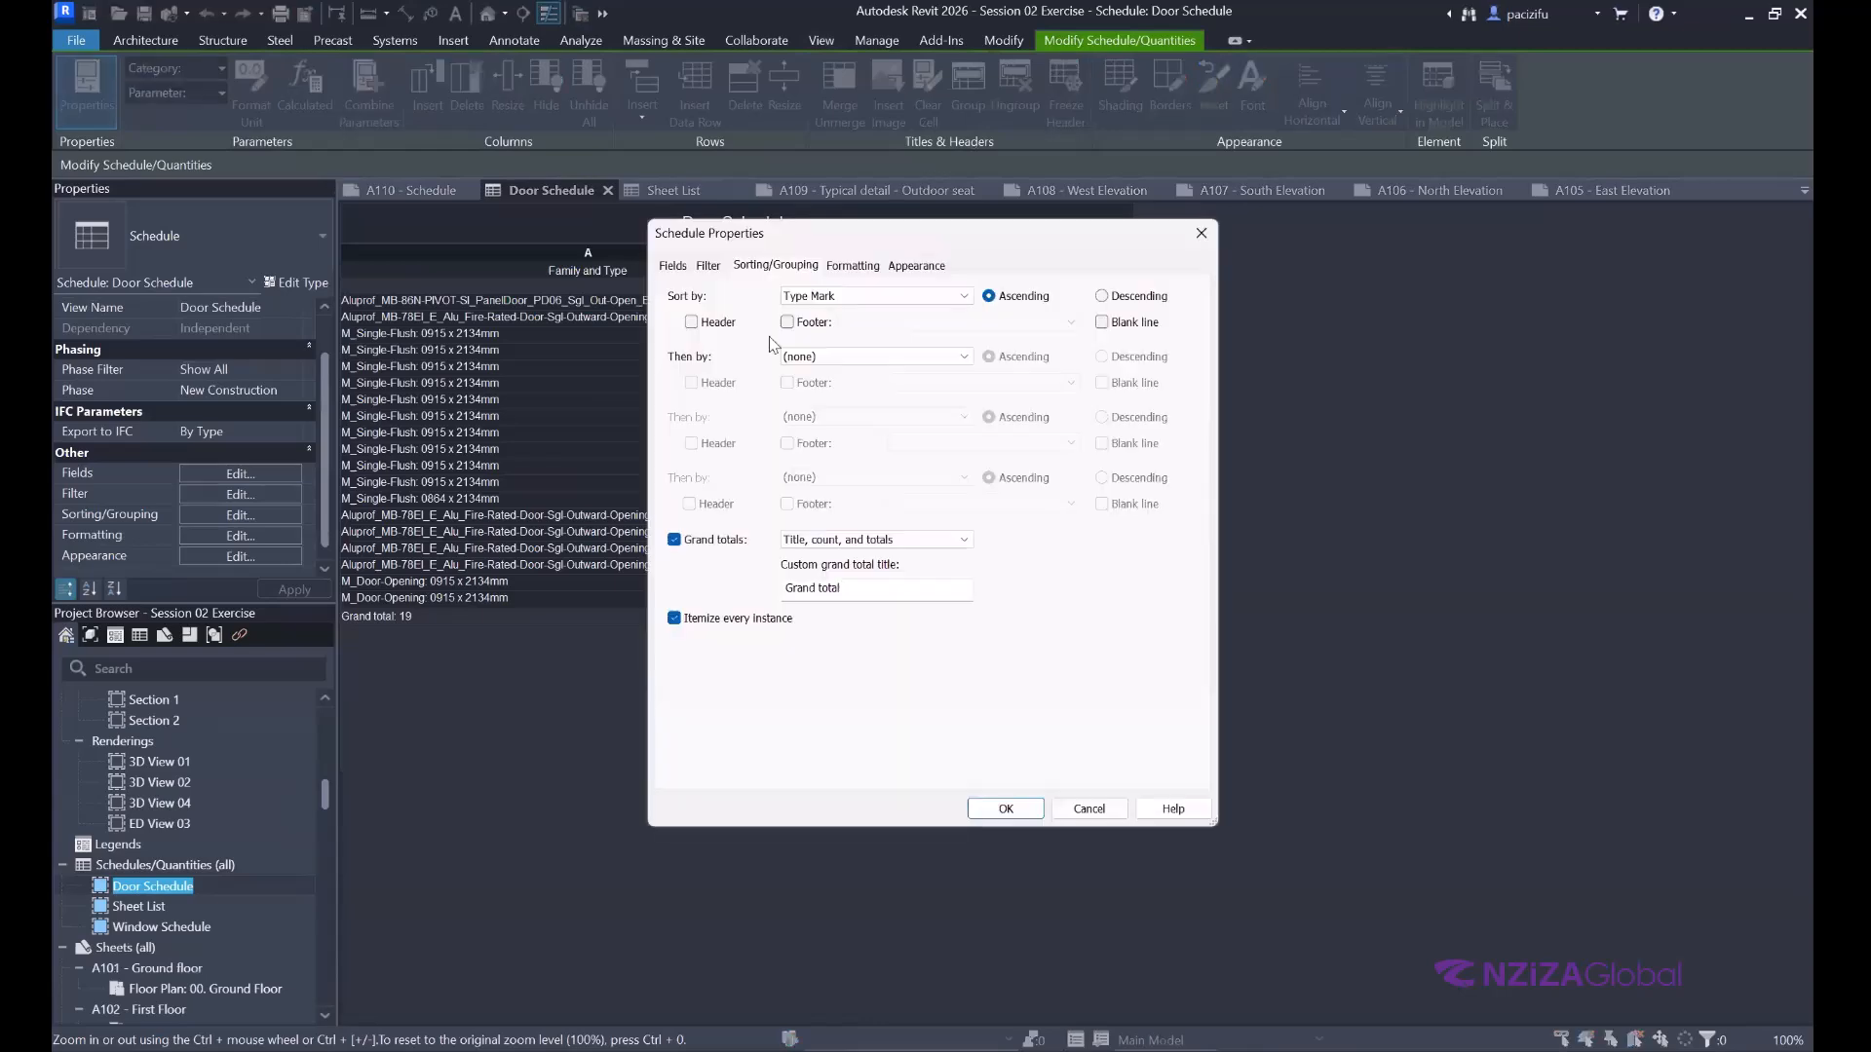
left_click(786, 321)
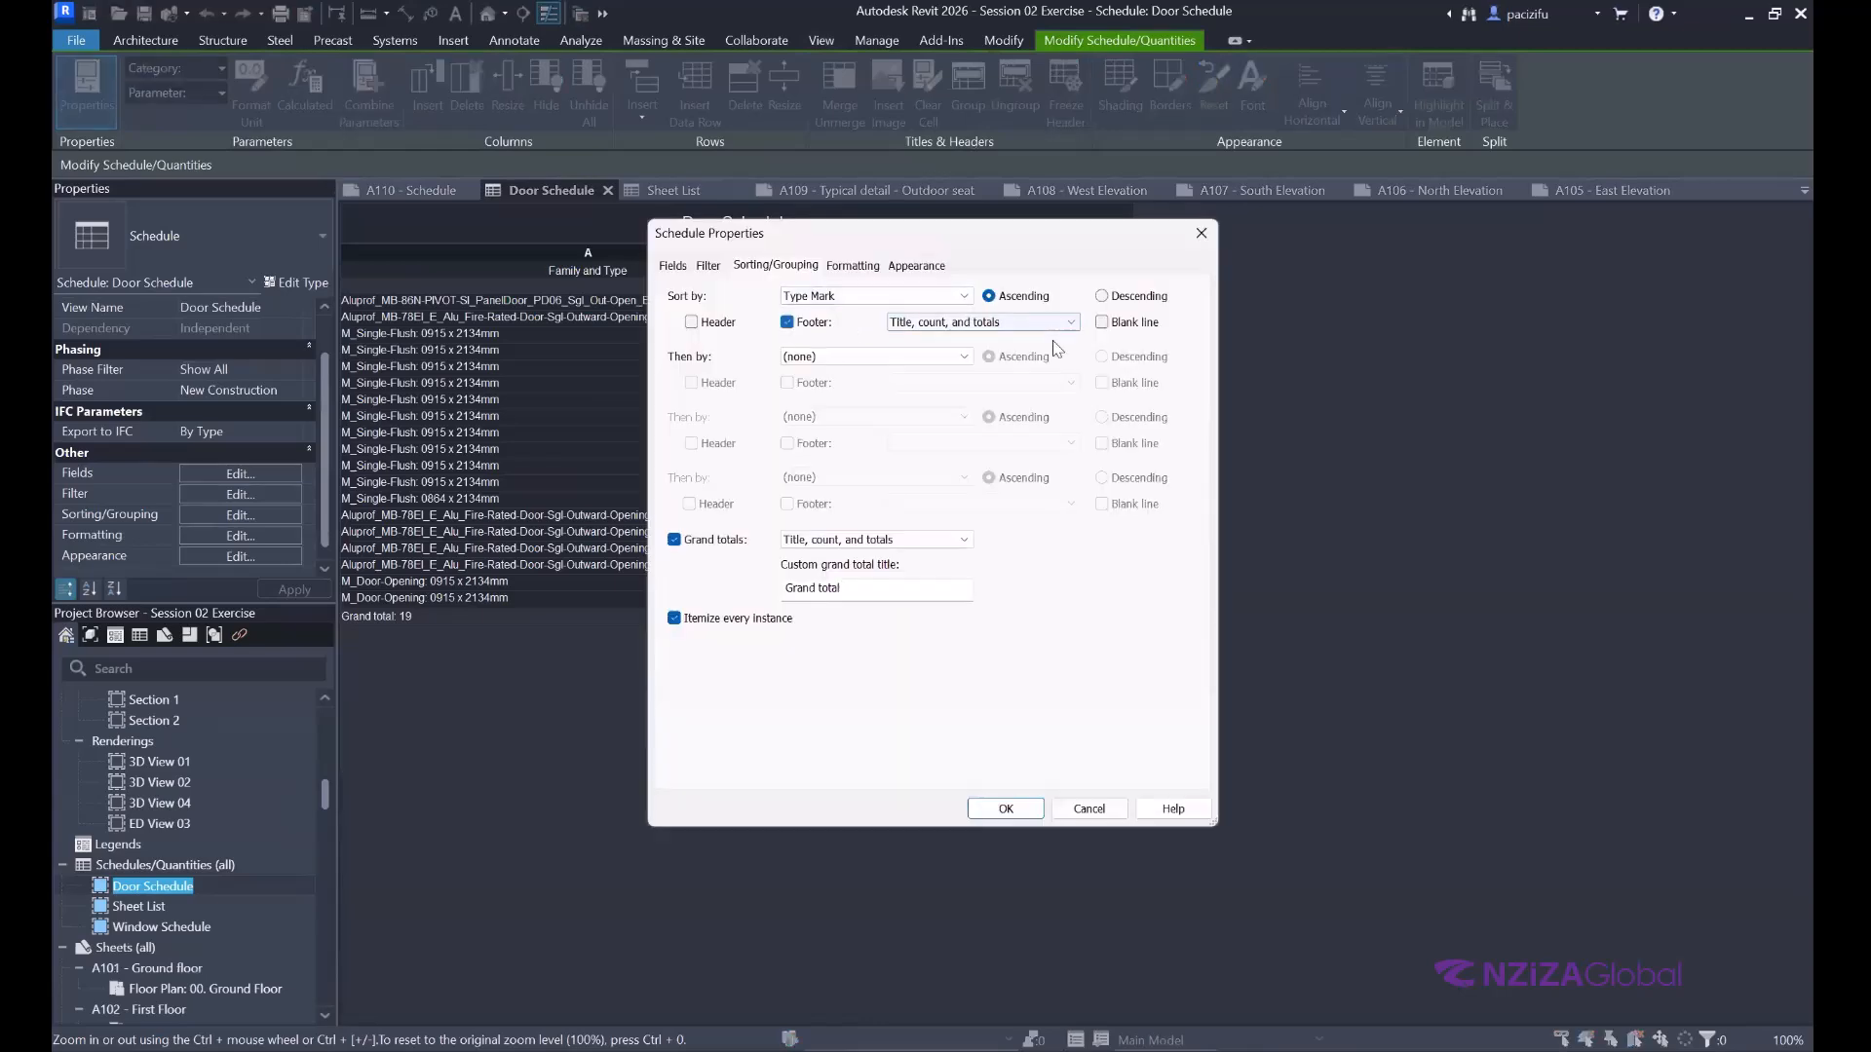
left_click(979, 801)
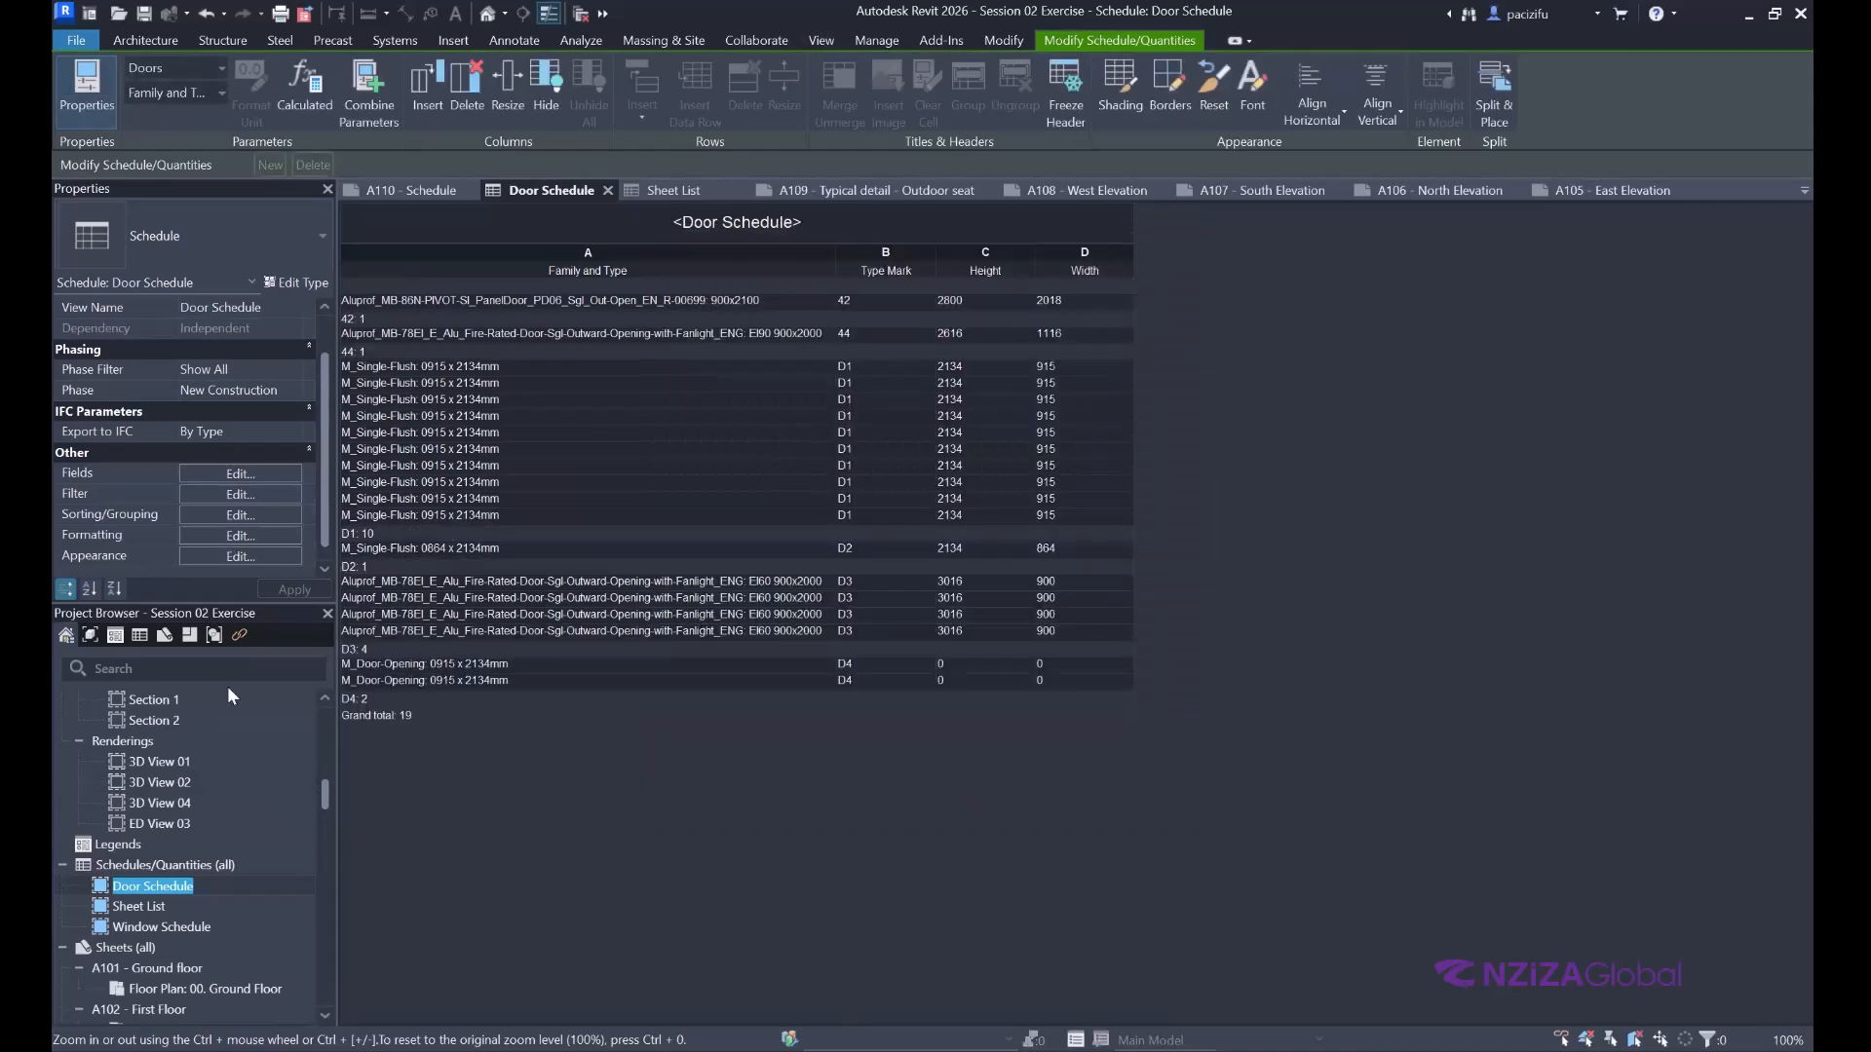
left_click(253, 508)
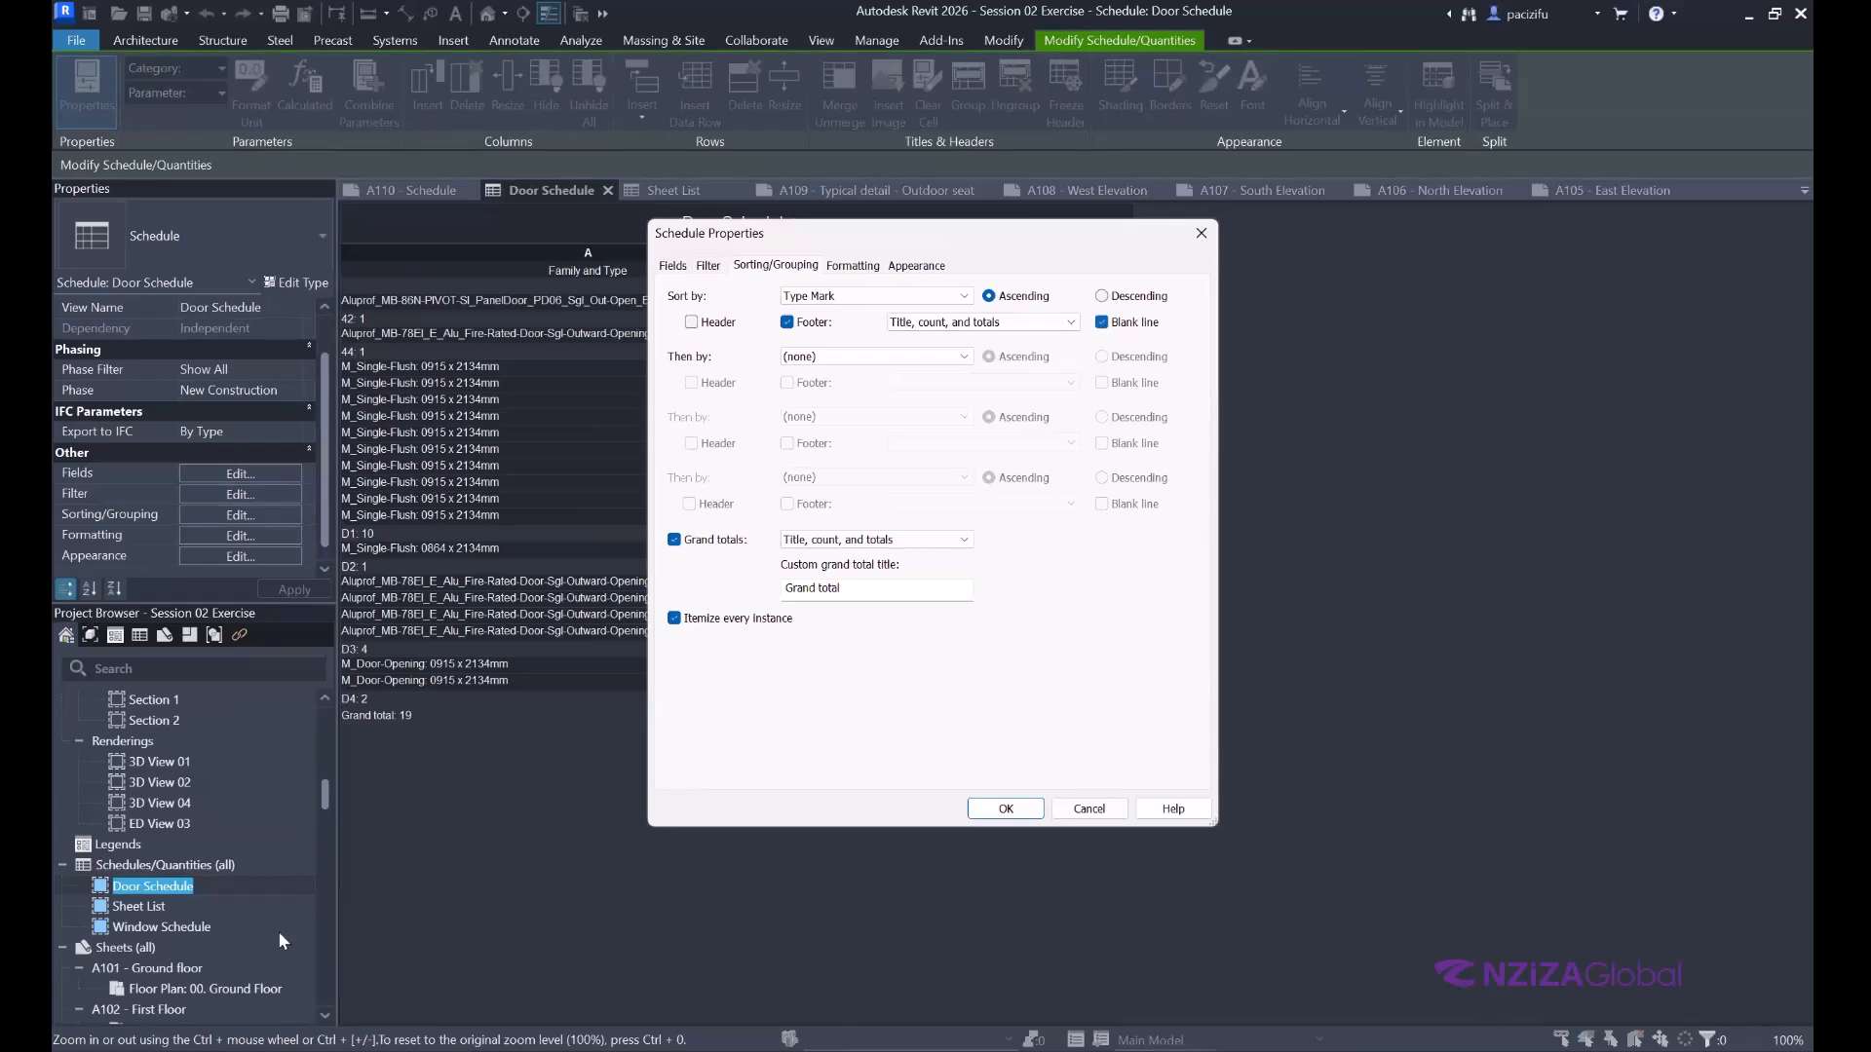
key("Return")
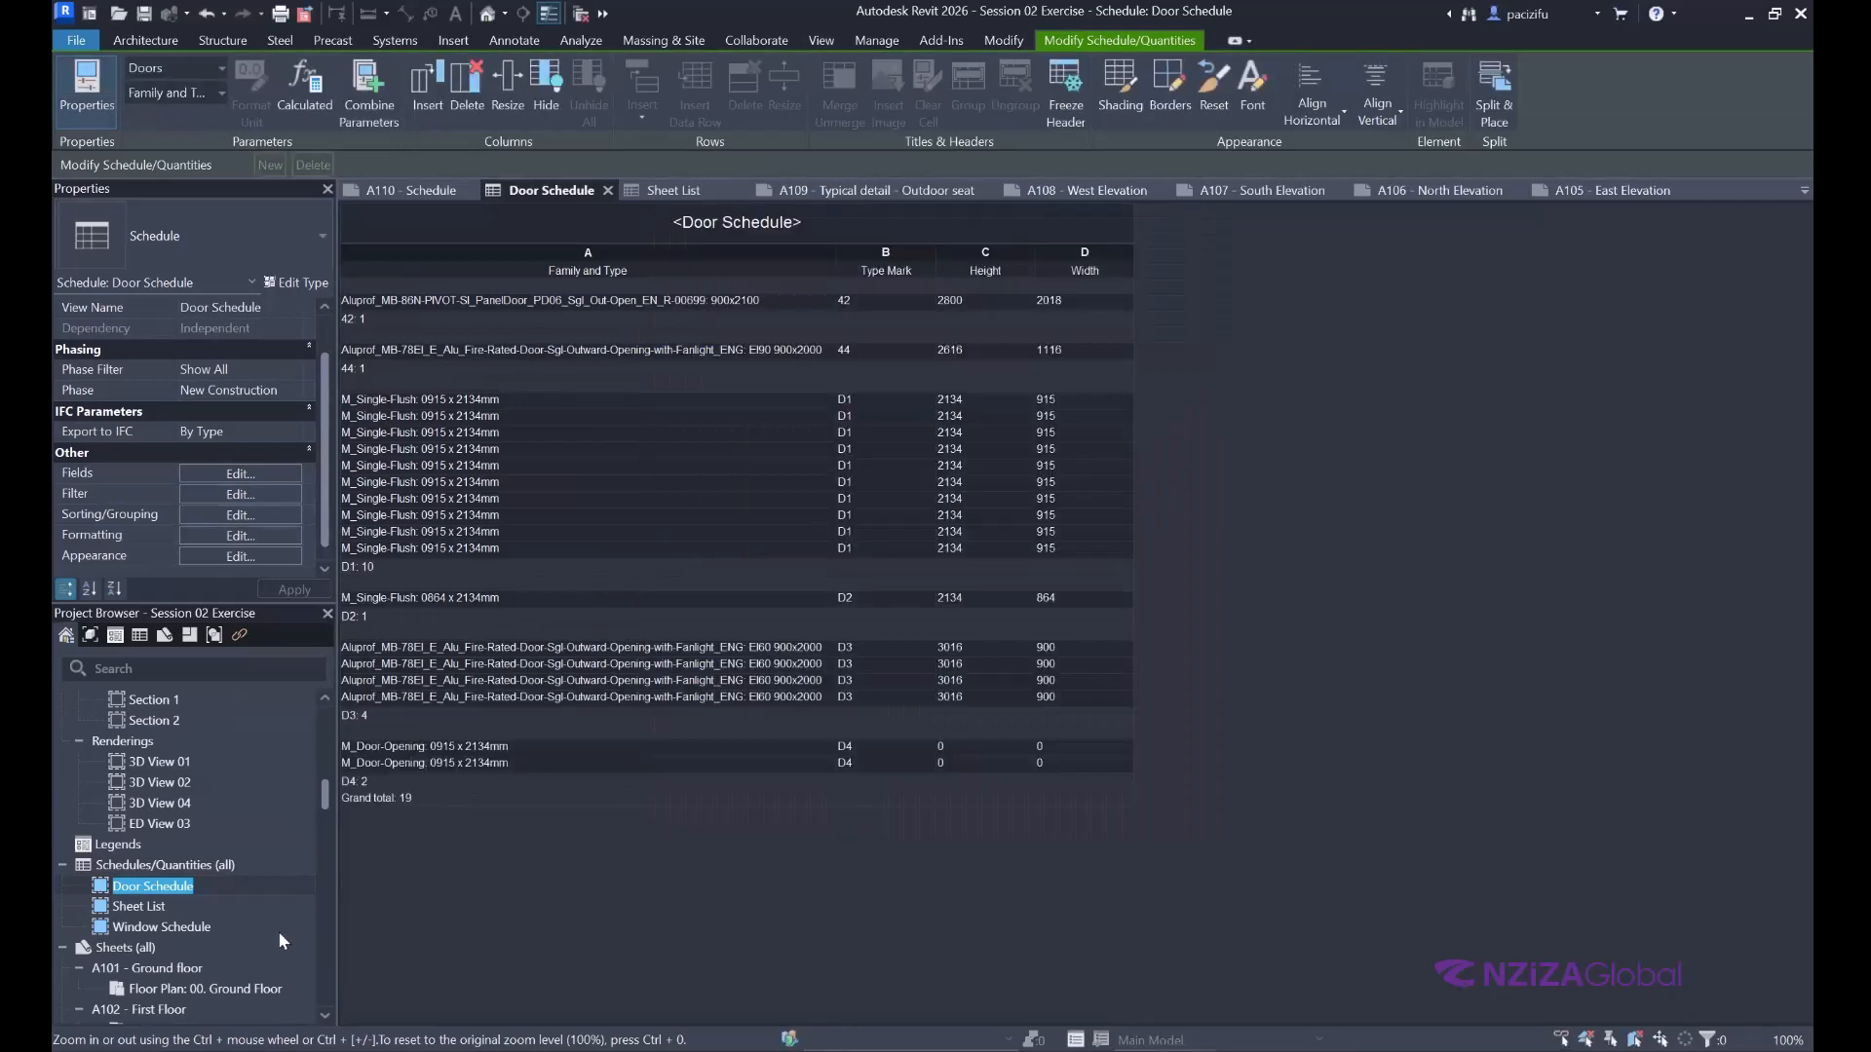
left_click(415, 834)
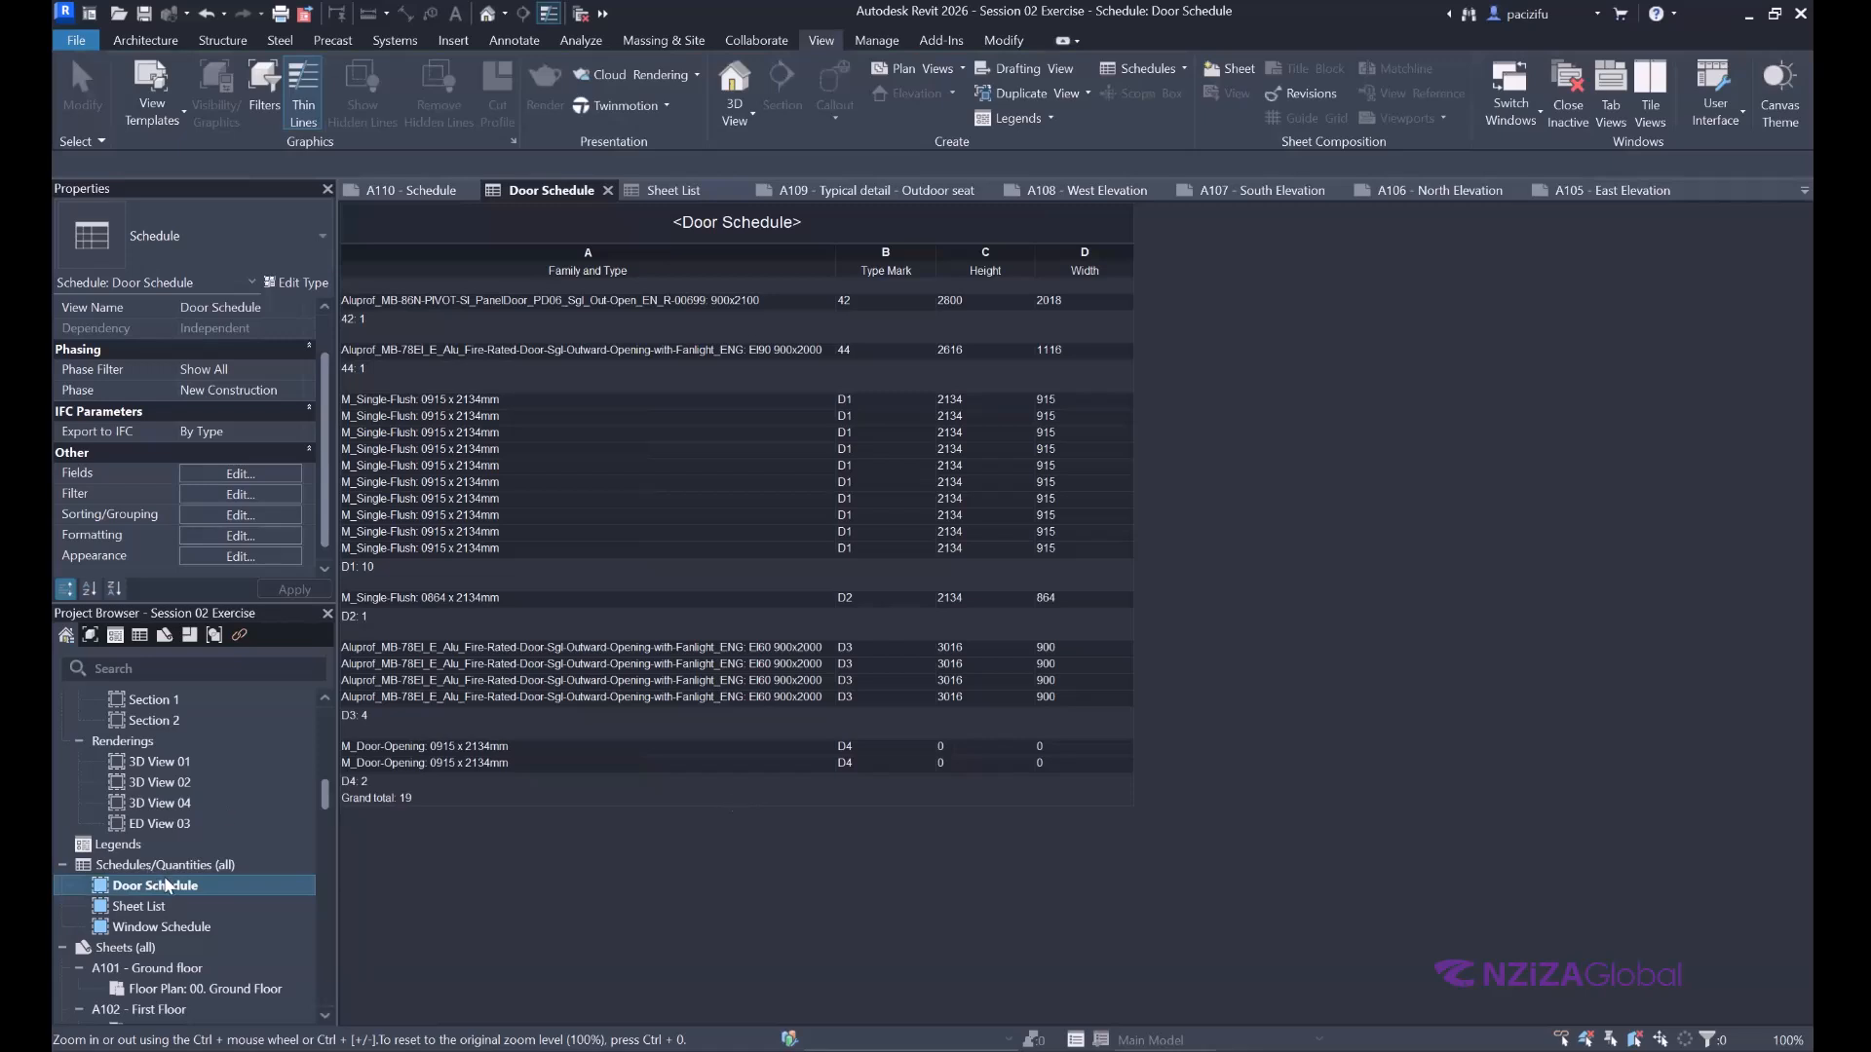
Return to sheet A110 and check how the regrouped door schedule fits on the sheet.
scroll(165, 883, "down", 1)
scroll(163, 875, "down", 10)
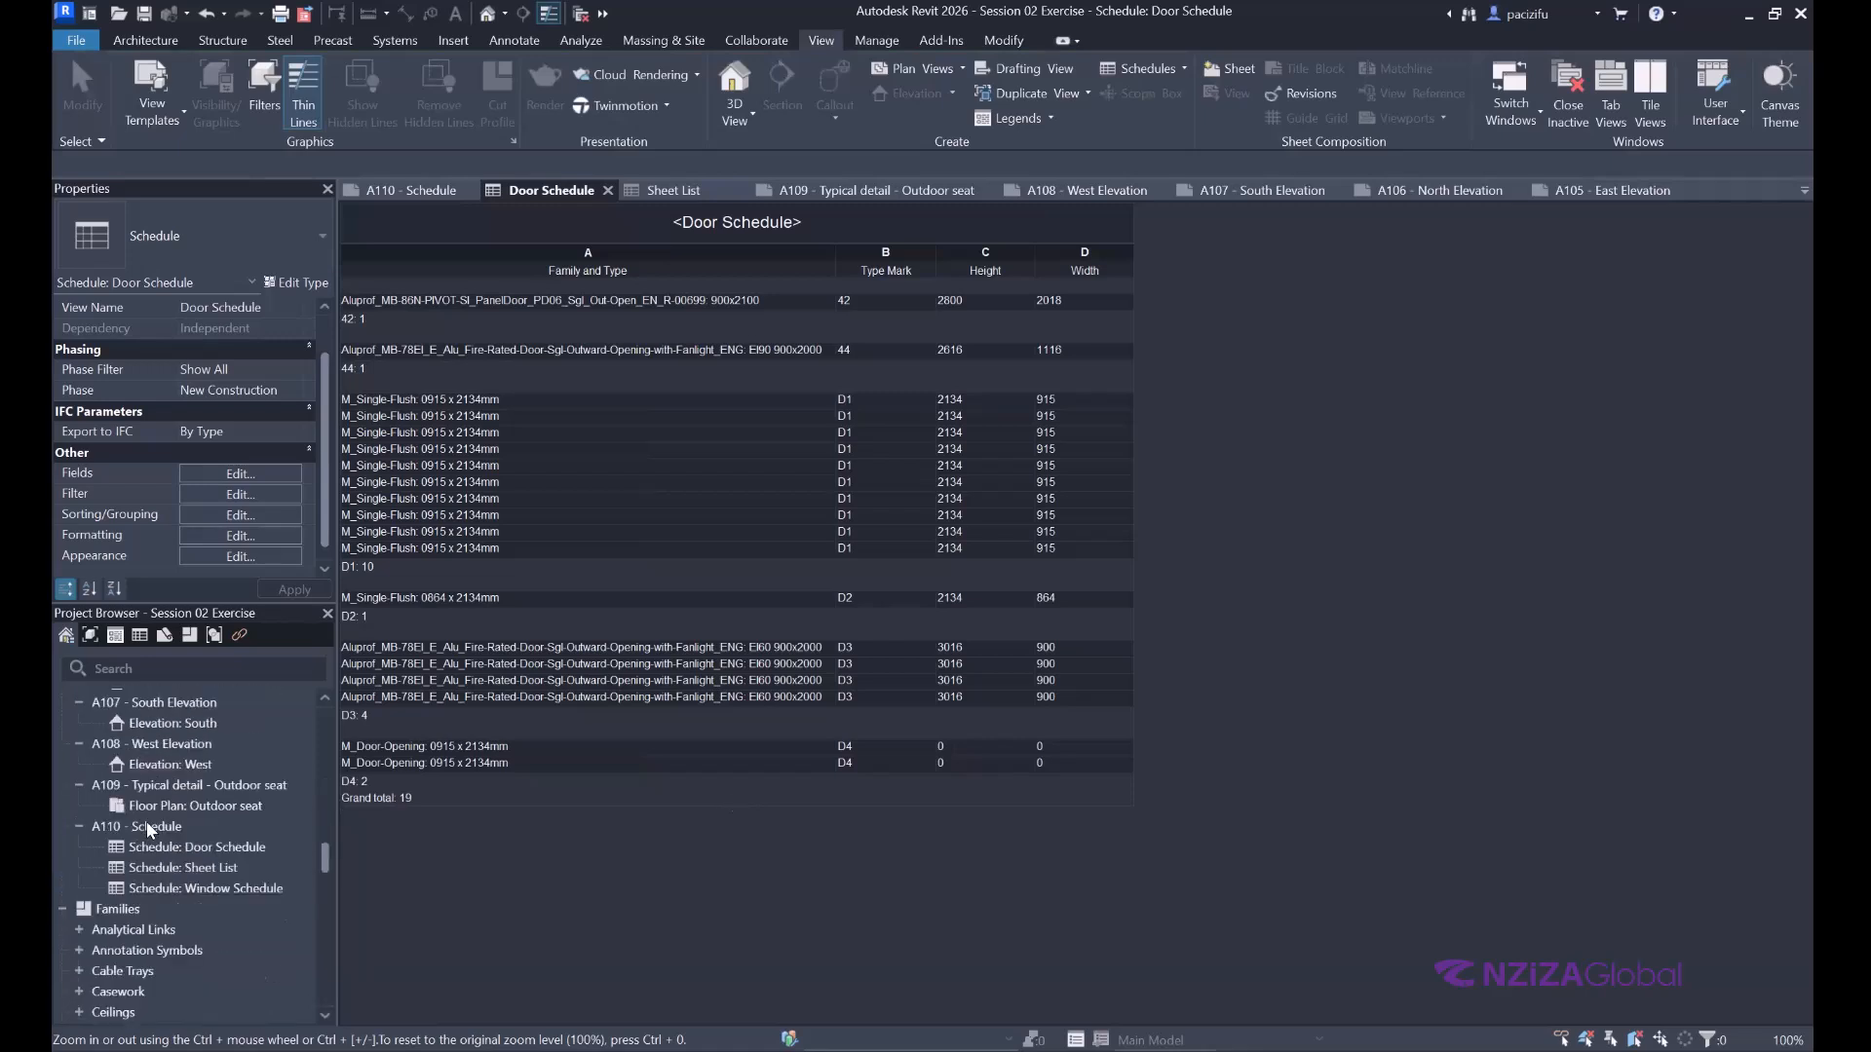
double_click(153, 825)
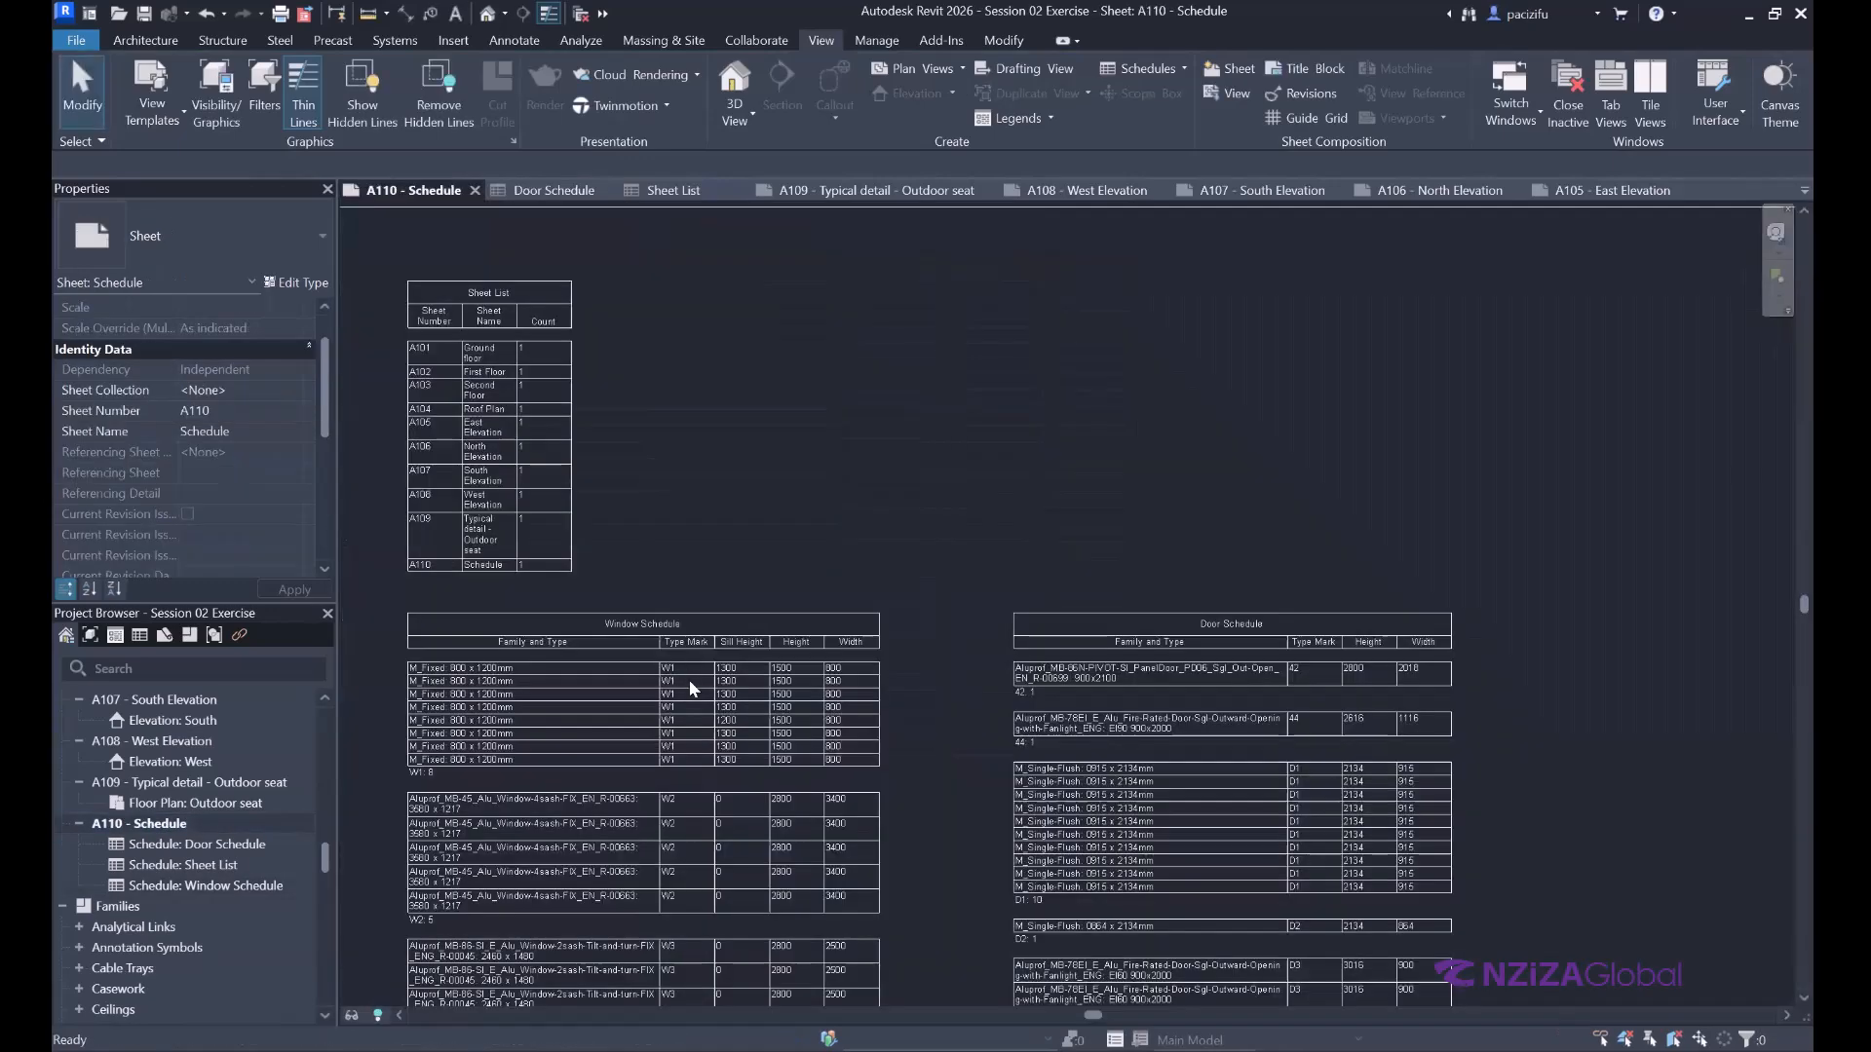
scroll(828, 878, "down", 6)
middle_click_drag(840, 936, 756, 782)
scroll(756, 782, "up", 1)
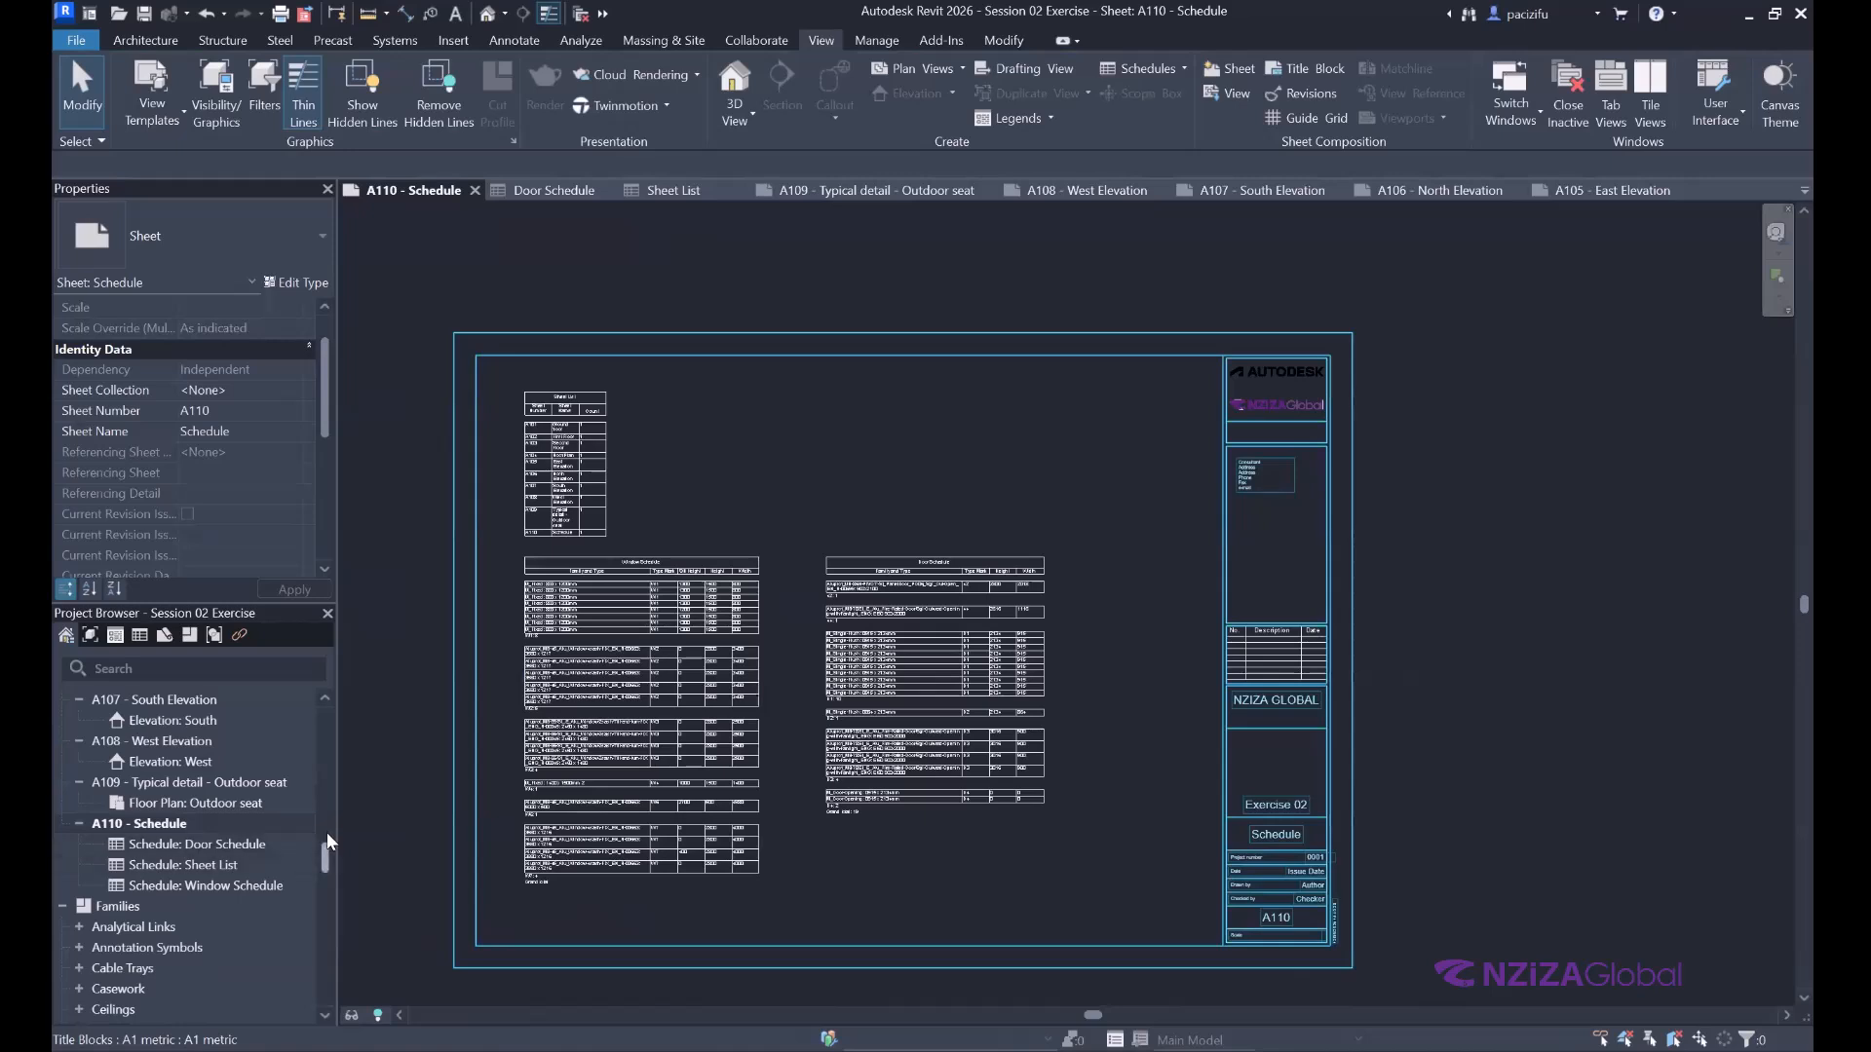
Open sheet A101 - Ground floor and review the whole sheet.
scroll(173, 764, "up", 5)
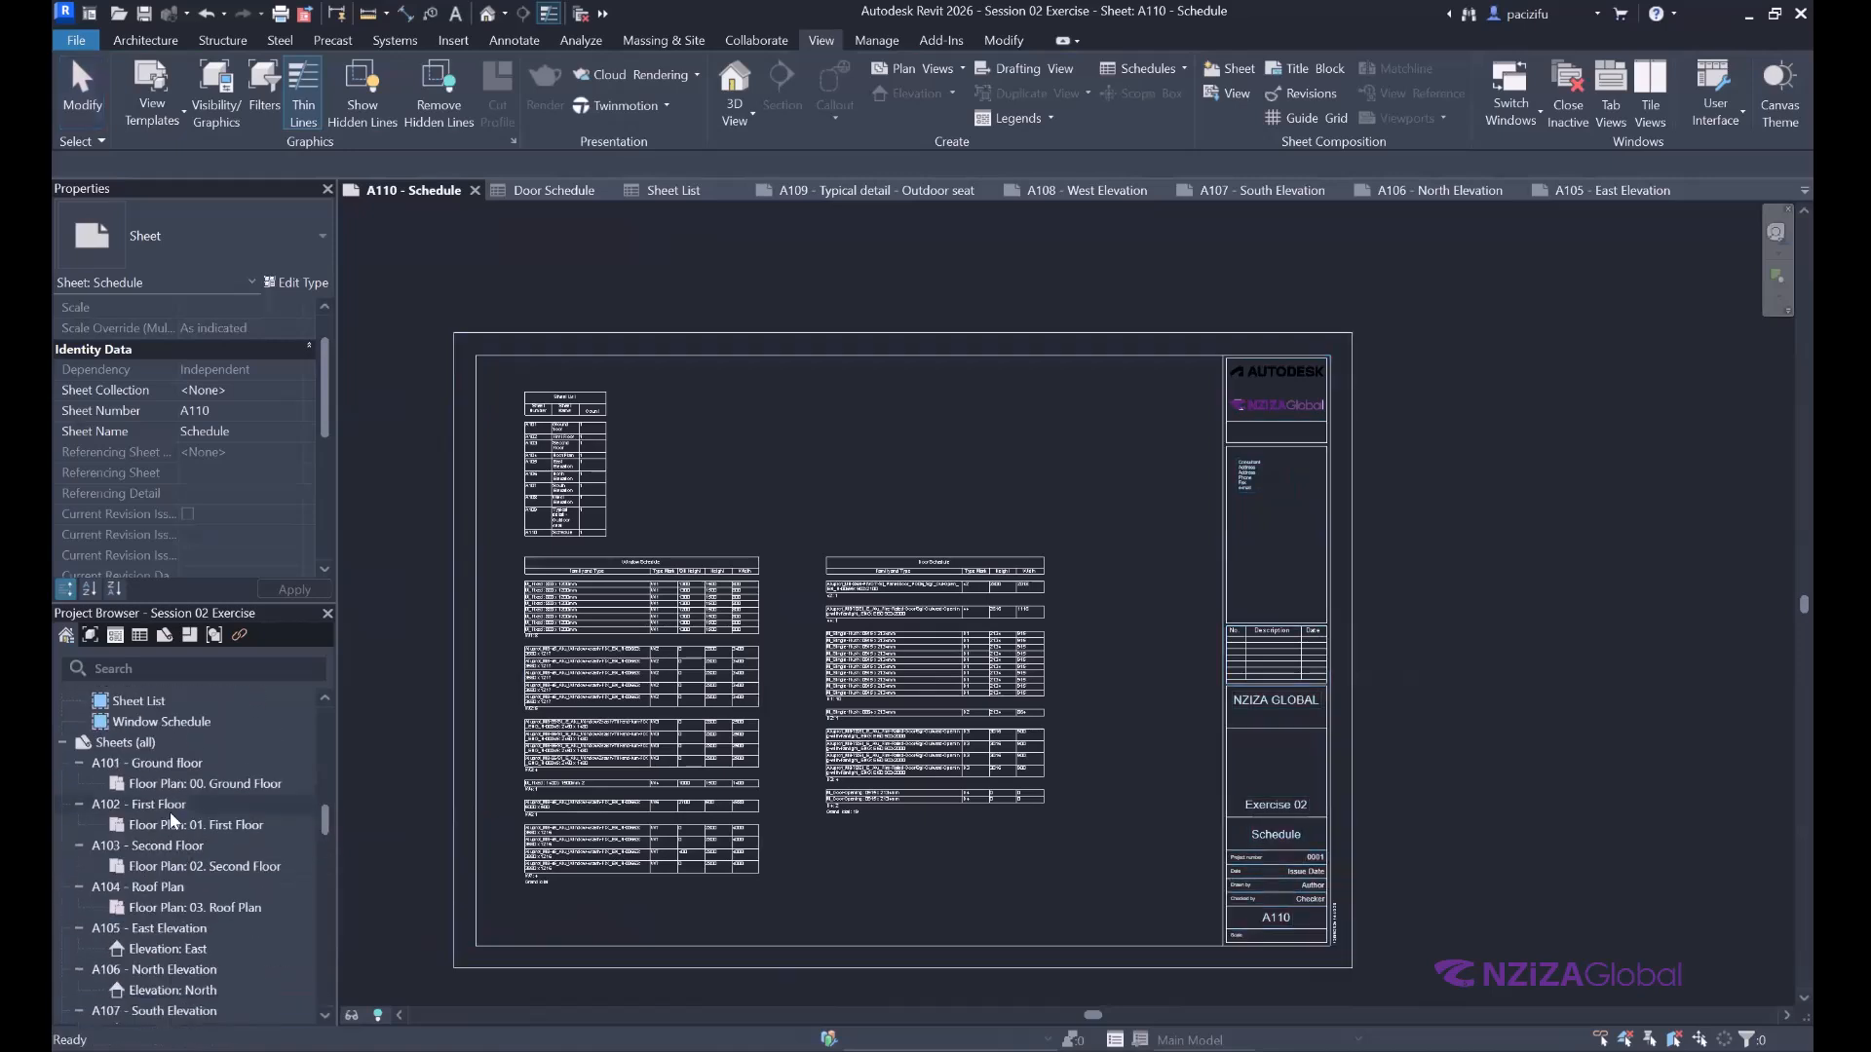
left_click(156, 767)
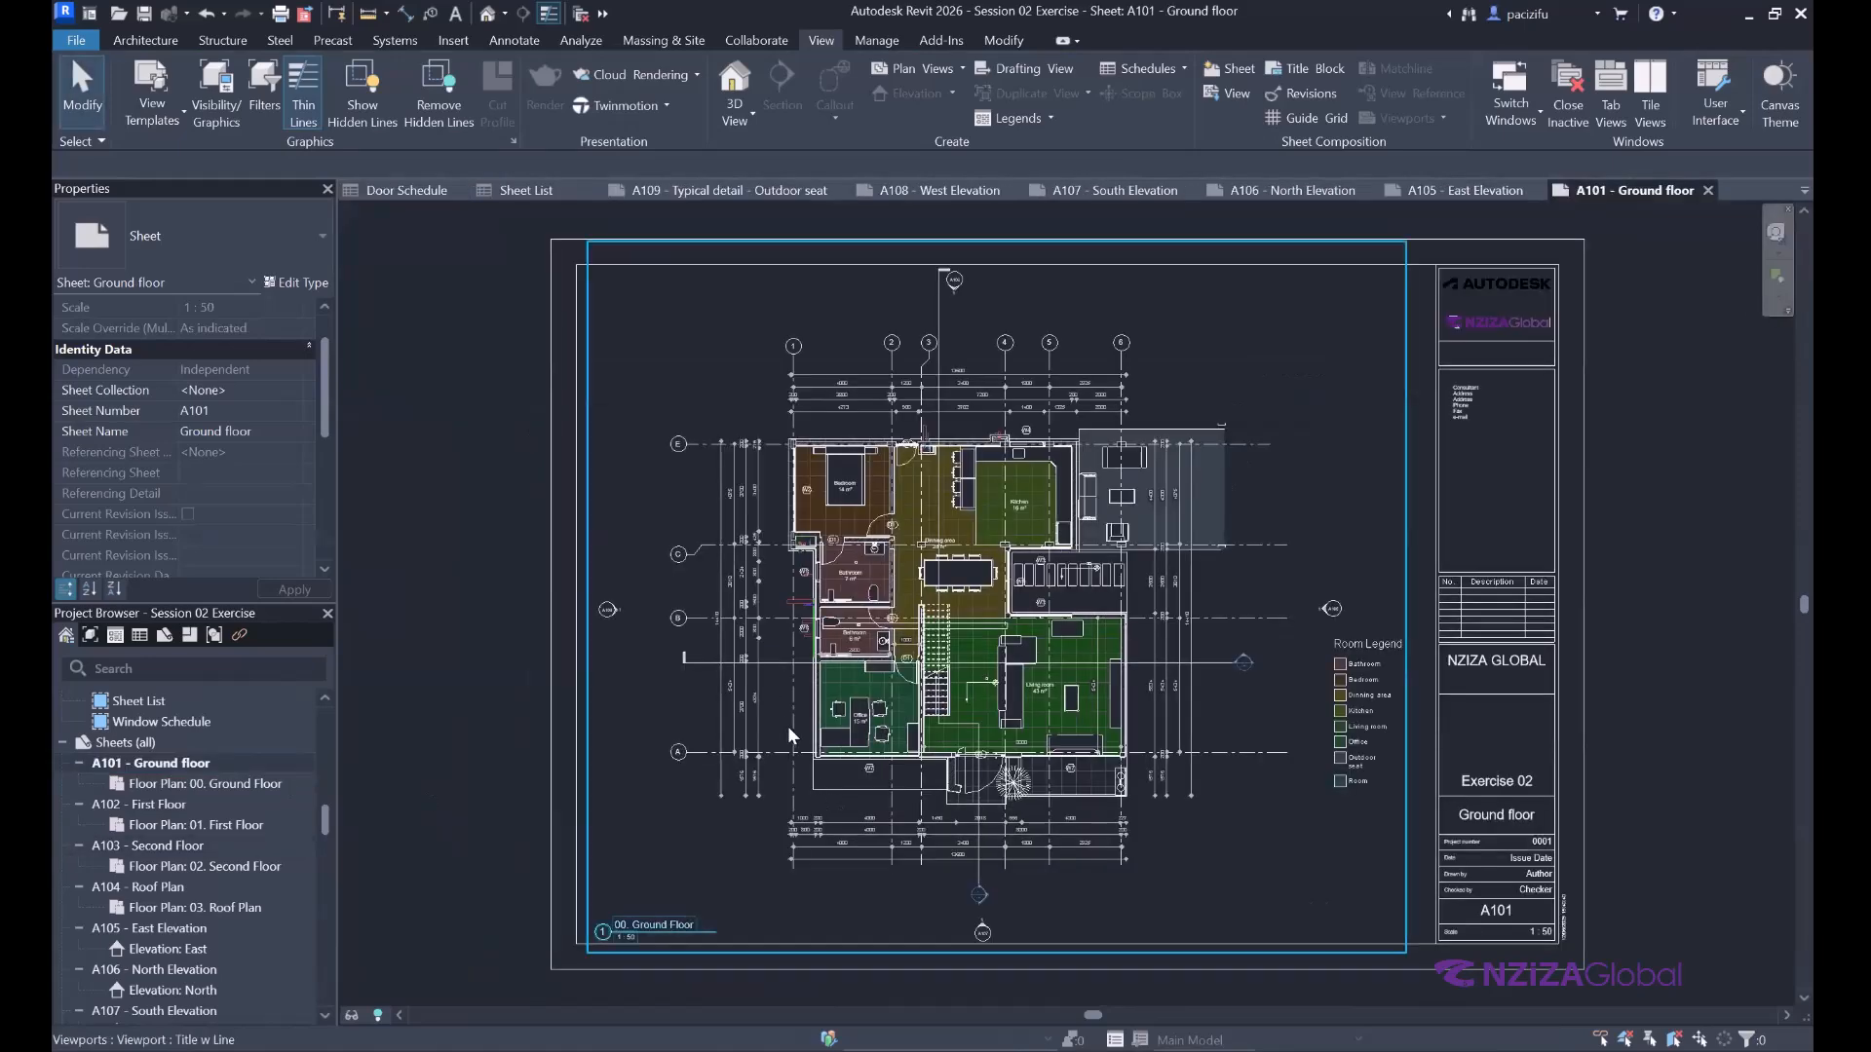
scroll(787, 727, "down", 1)
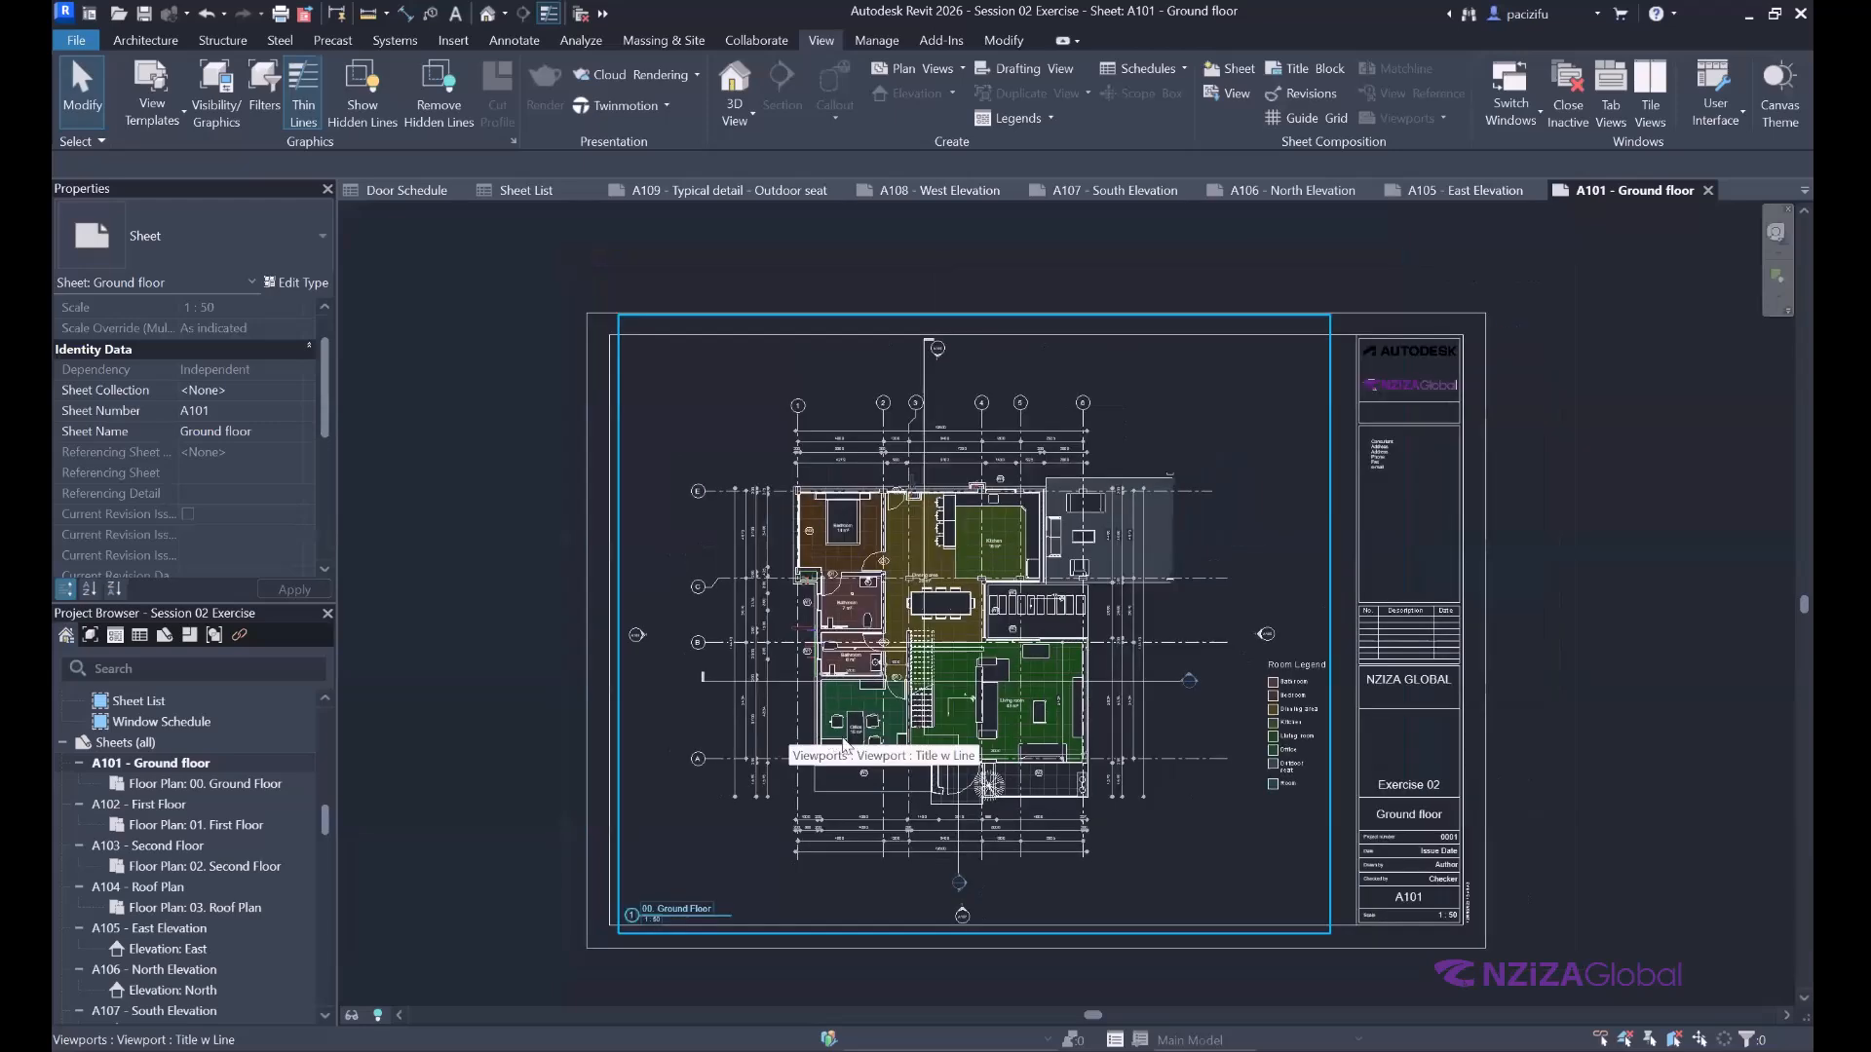
scroll(752, 754, "down", 1)
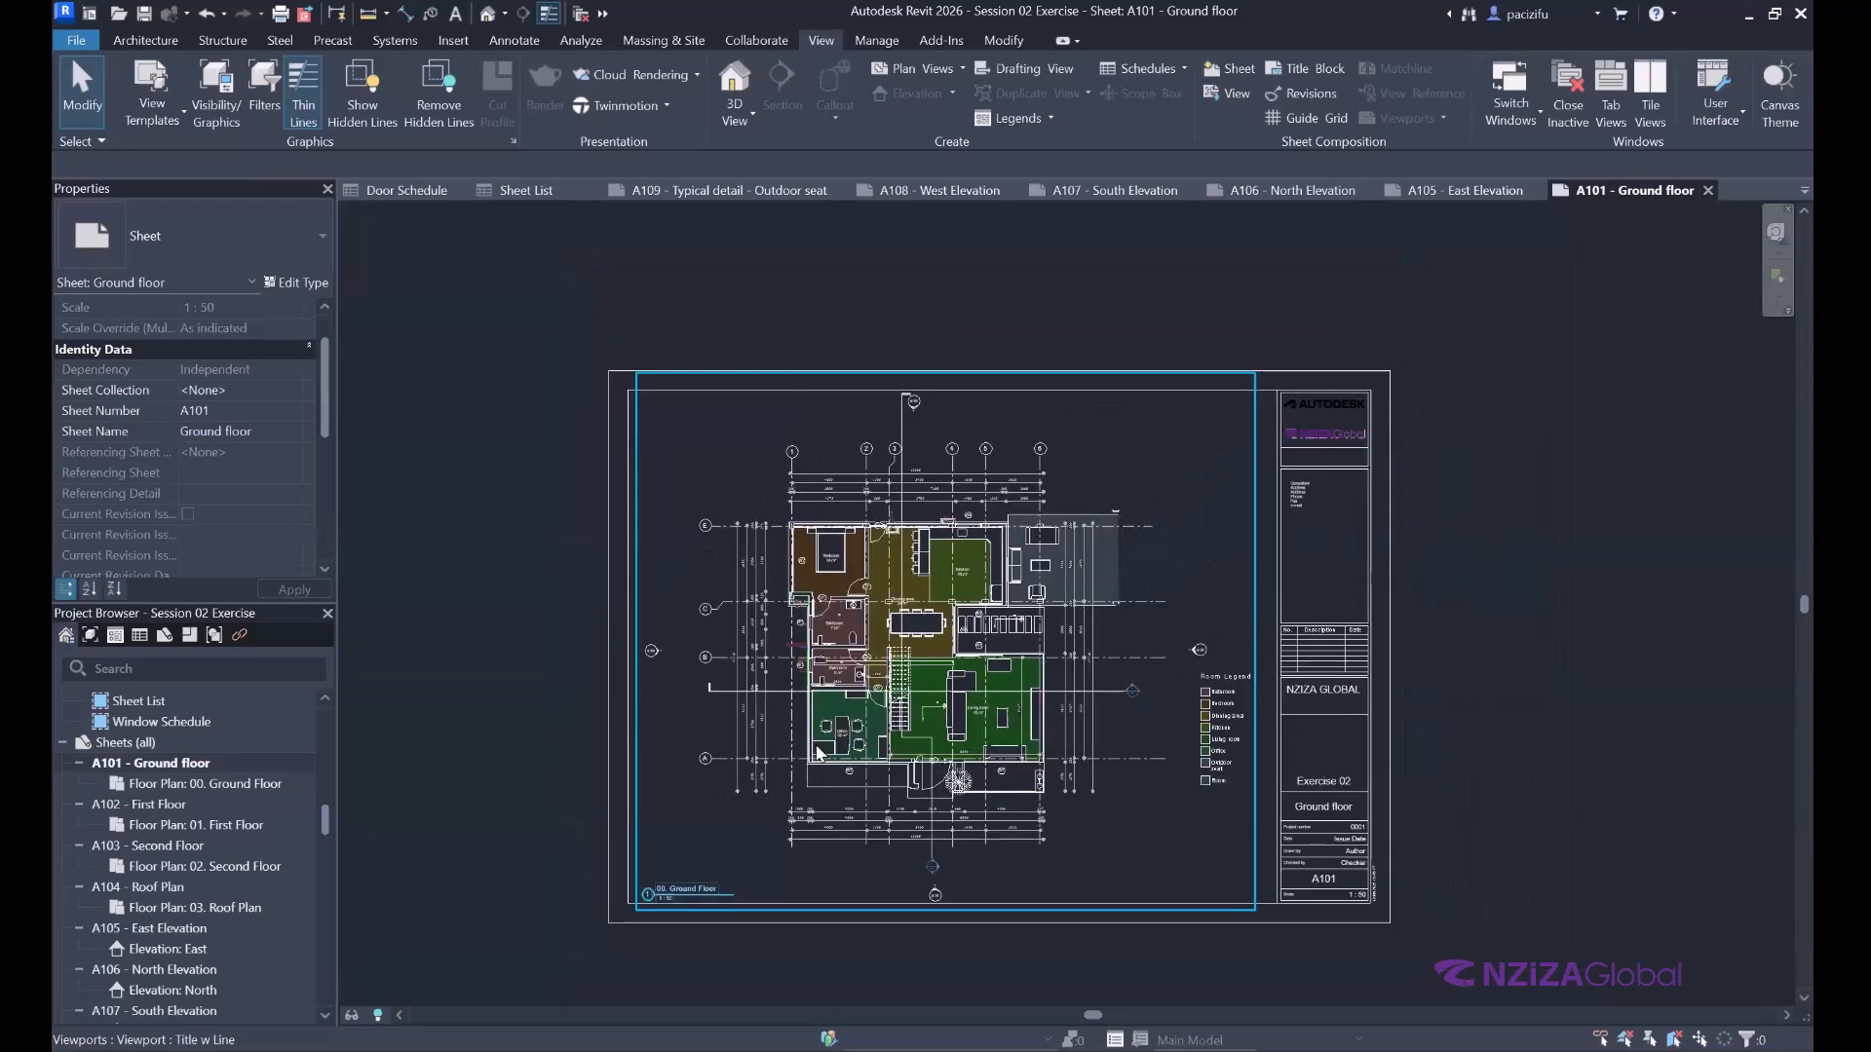
scroll(817, 753, "up", 1)
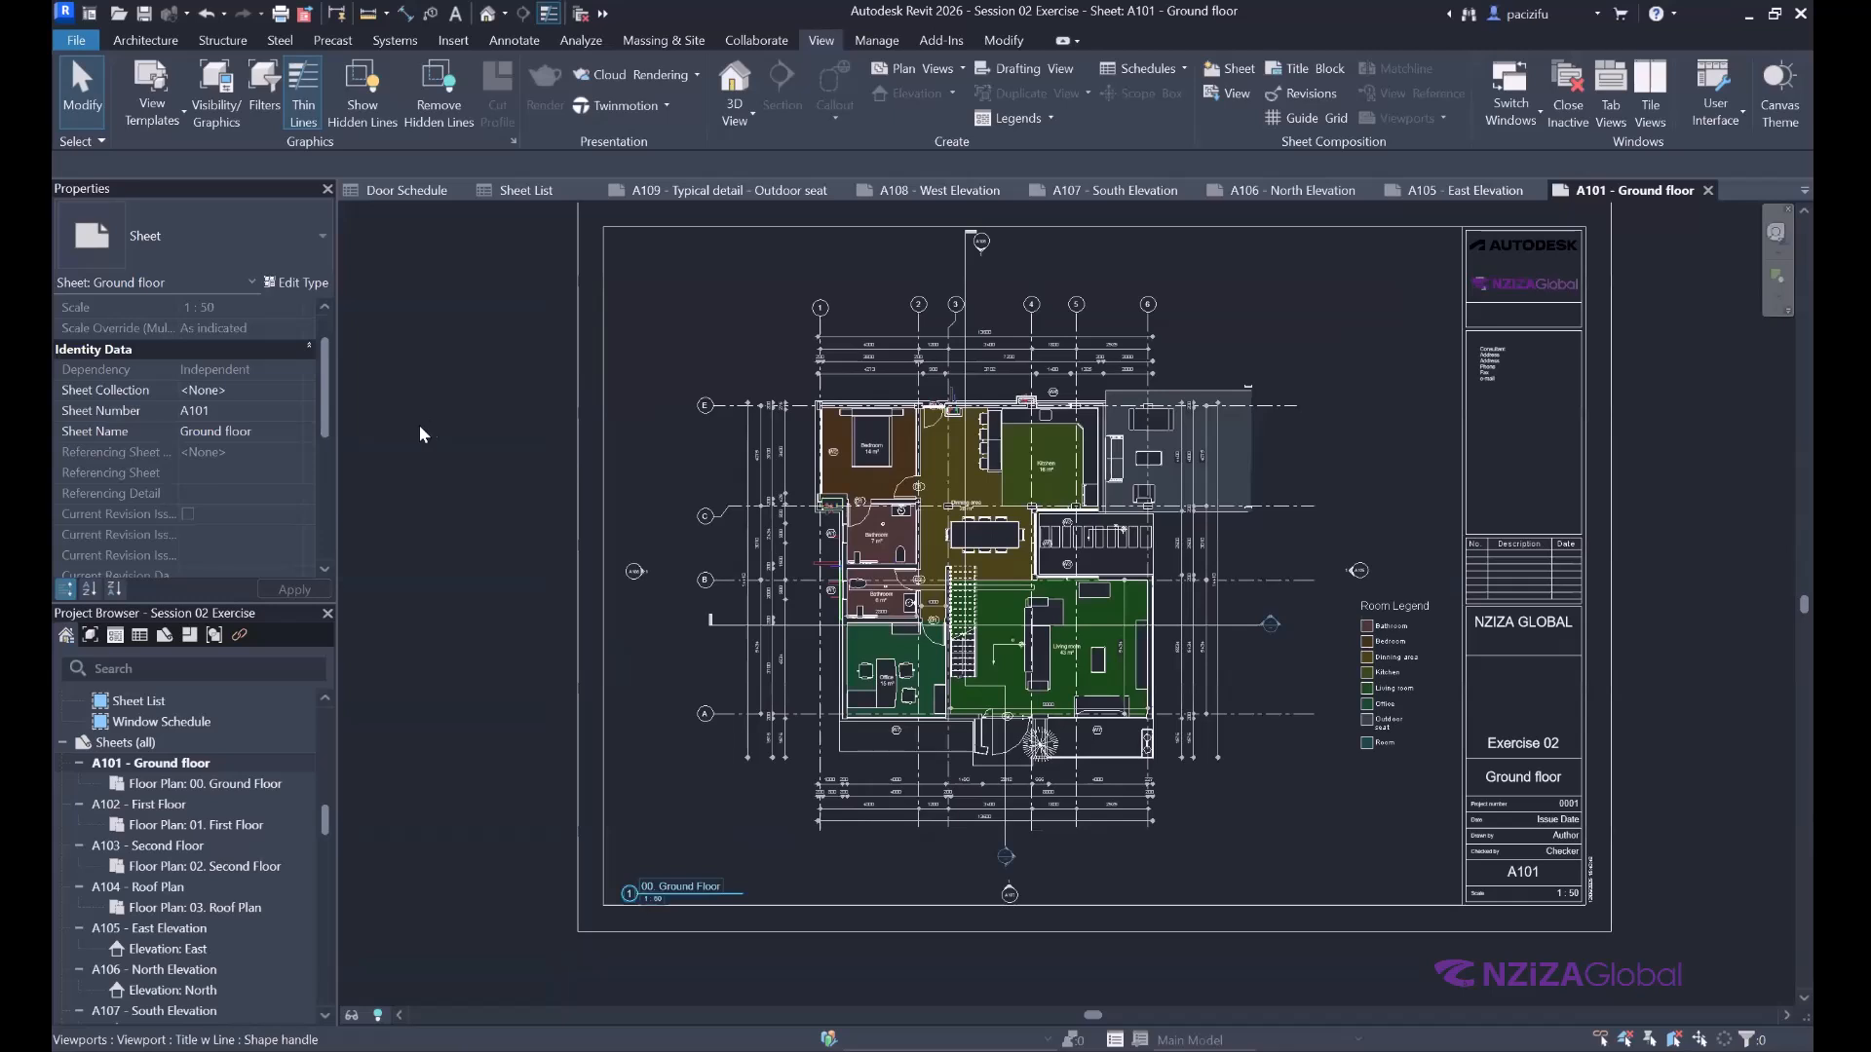
scroll(428, 419, "down", 2)
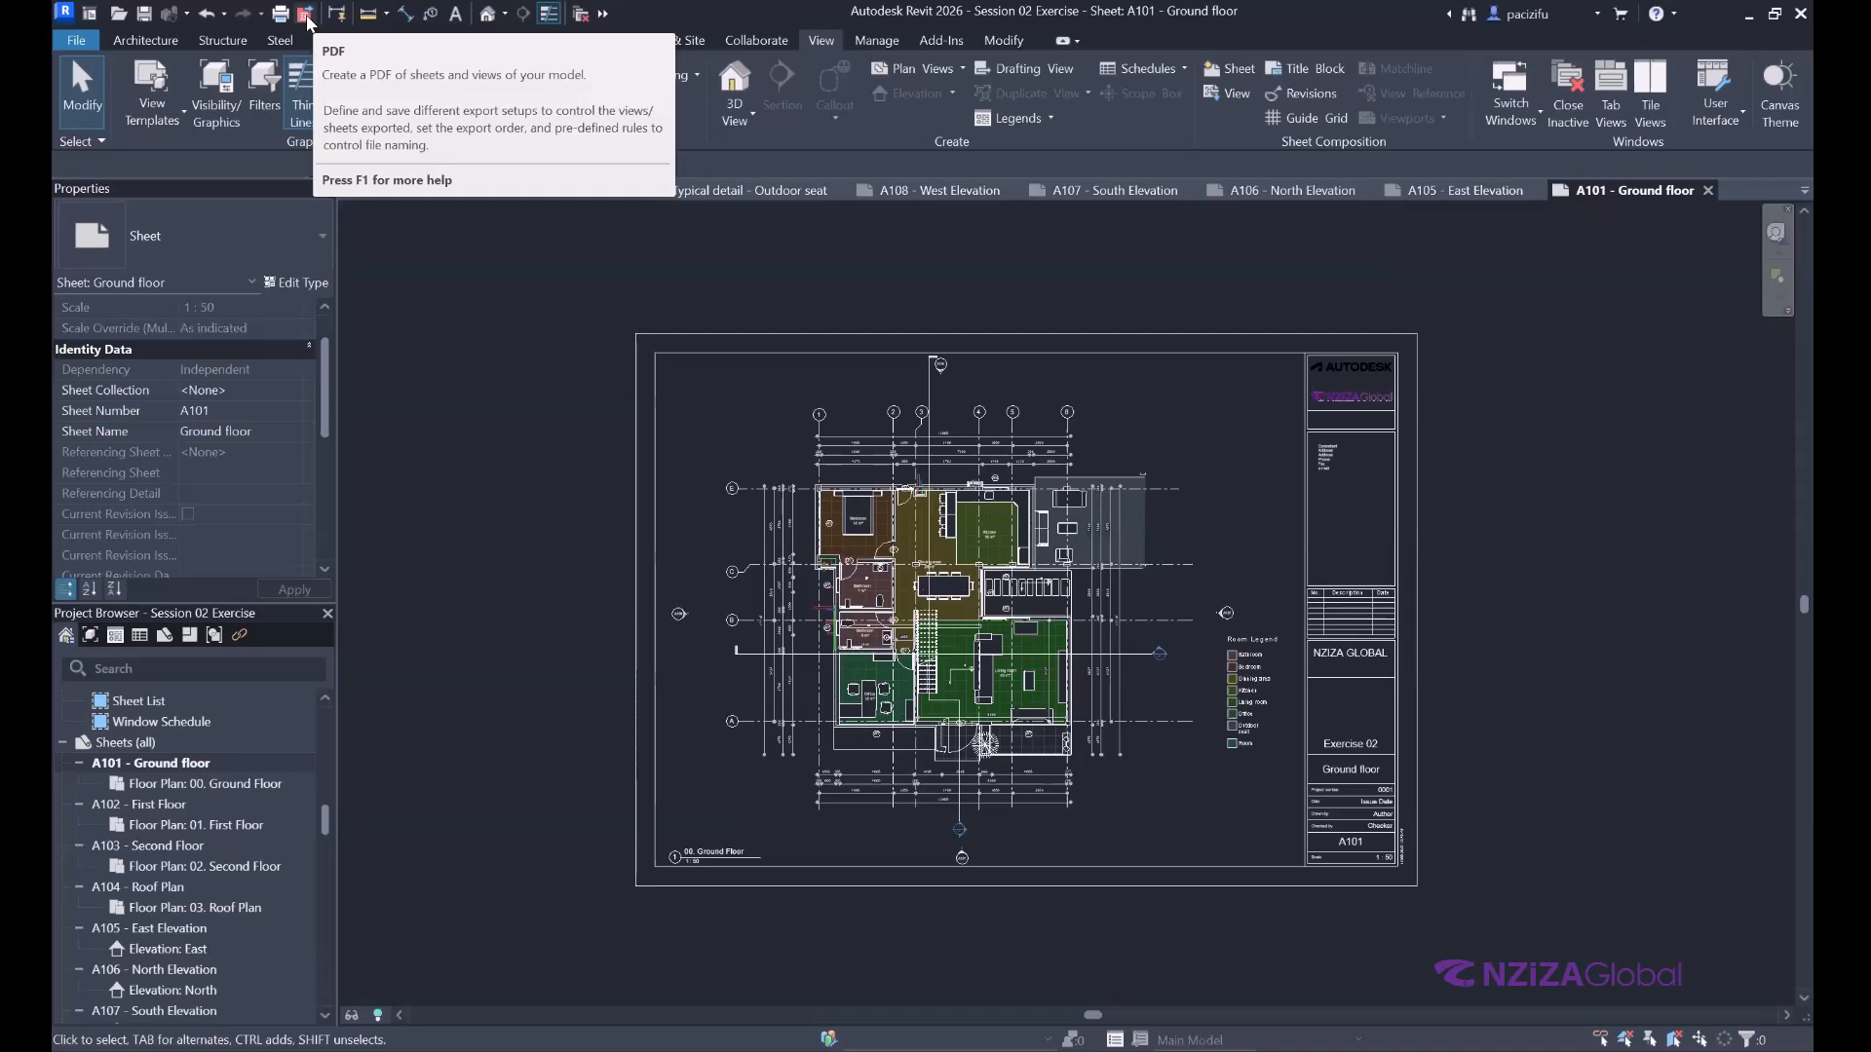
Start a PDF export with the range set to selected views/sheets and open the view and sheet selection.
left_click(306, 14)
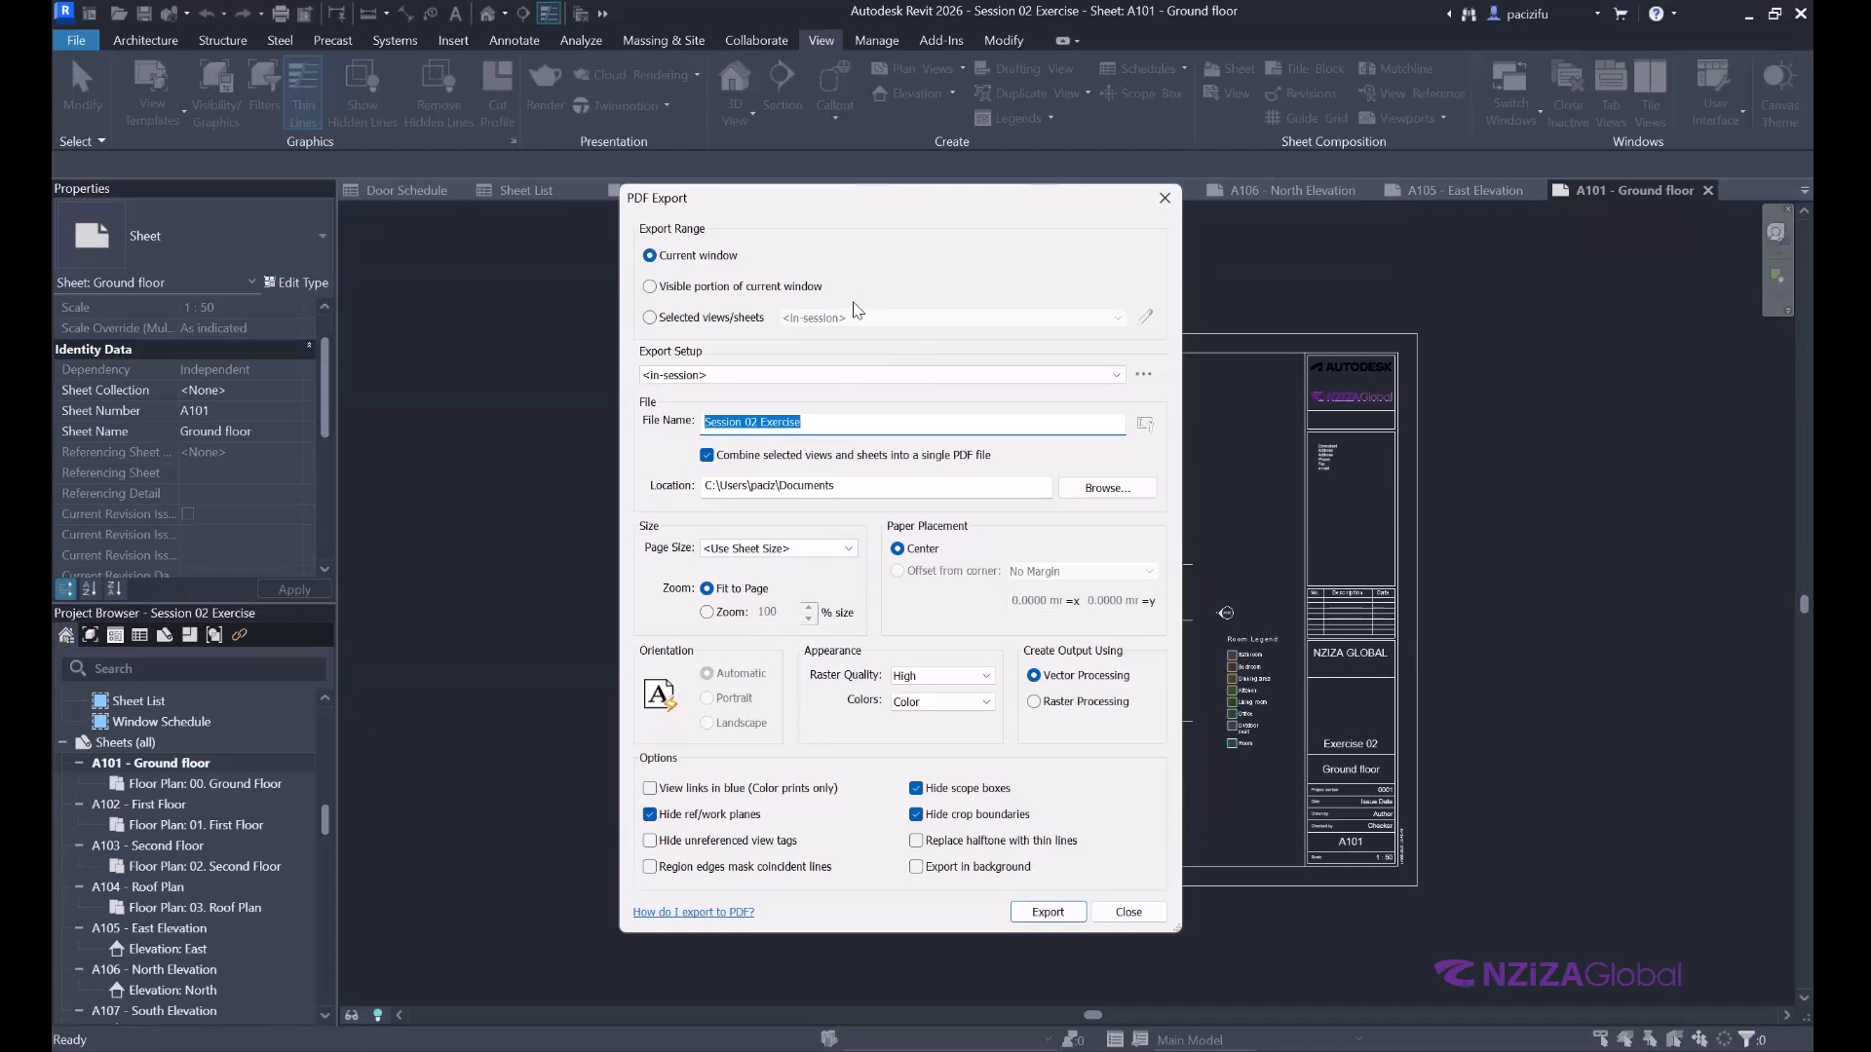
left_click(650, 317)
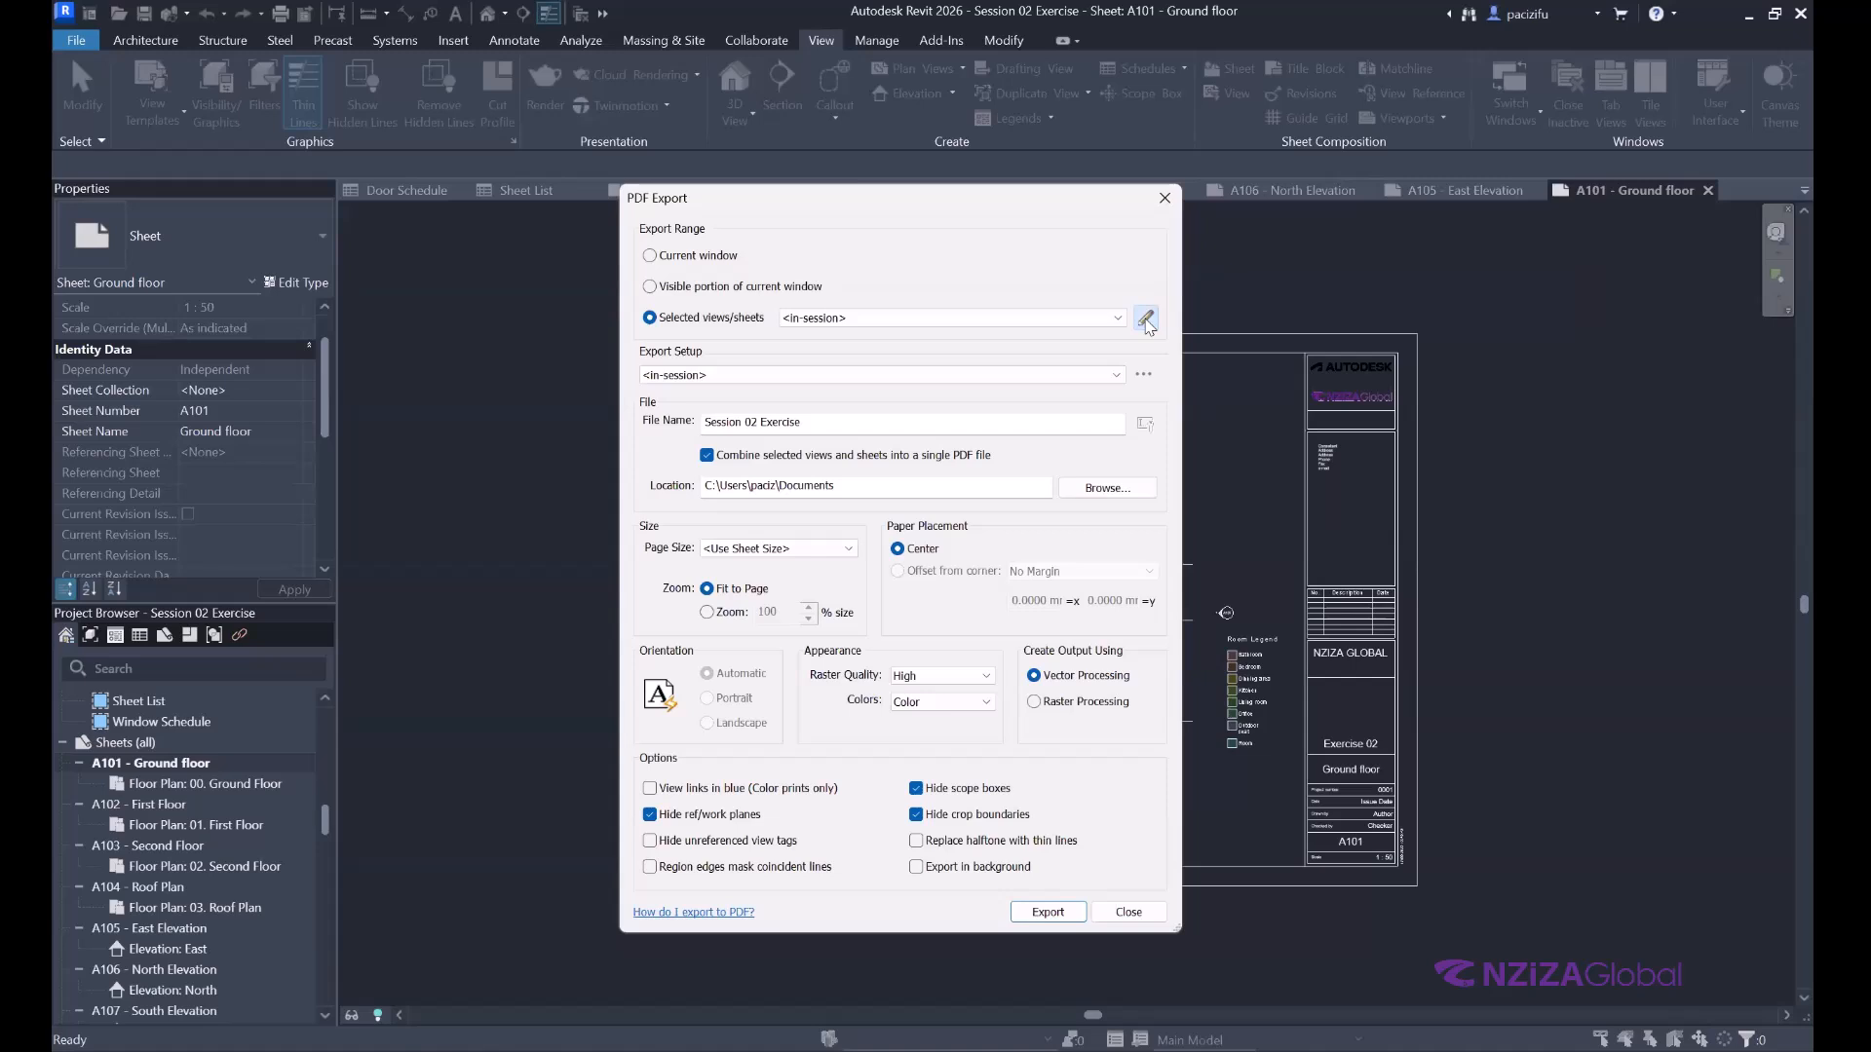
left_click(1146, 321)
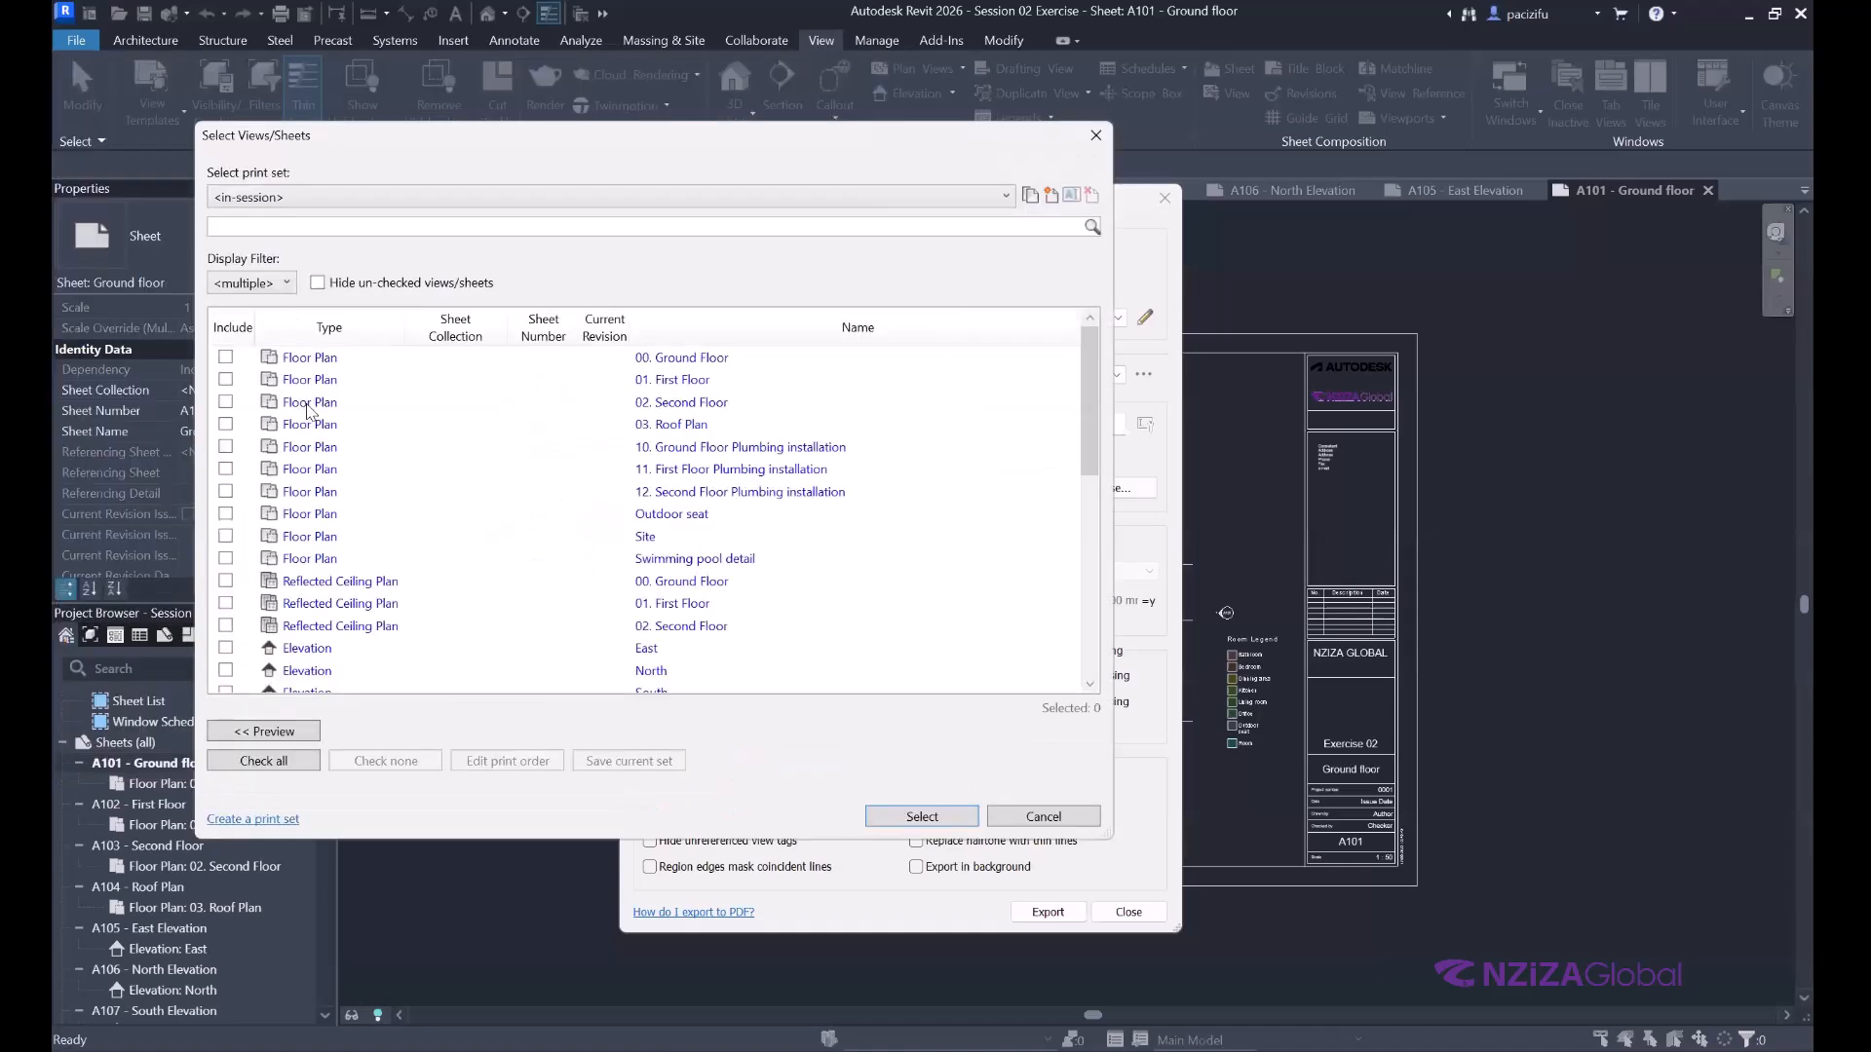
Filter the view and sheet list to exclude 2D views and 3D views so only sheets are listed.
scroll(280, 546, "down", 3)
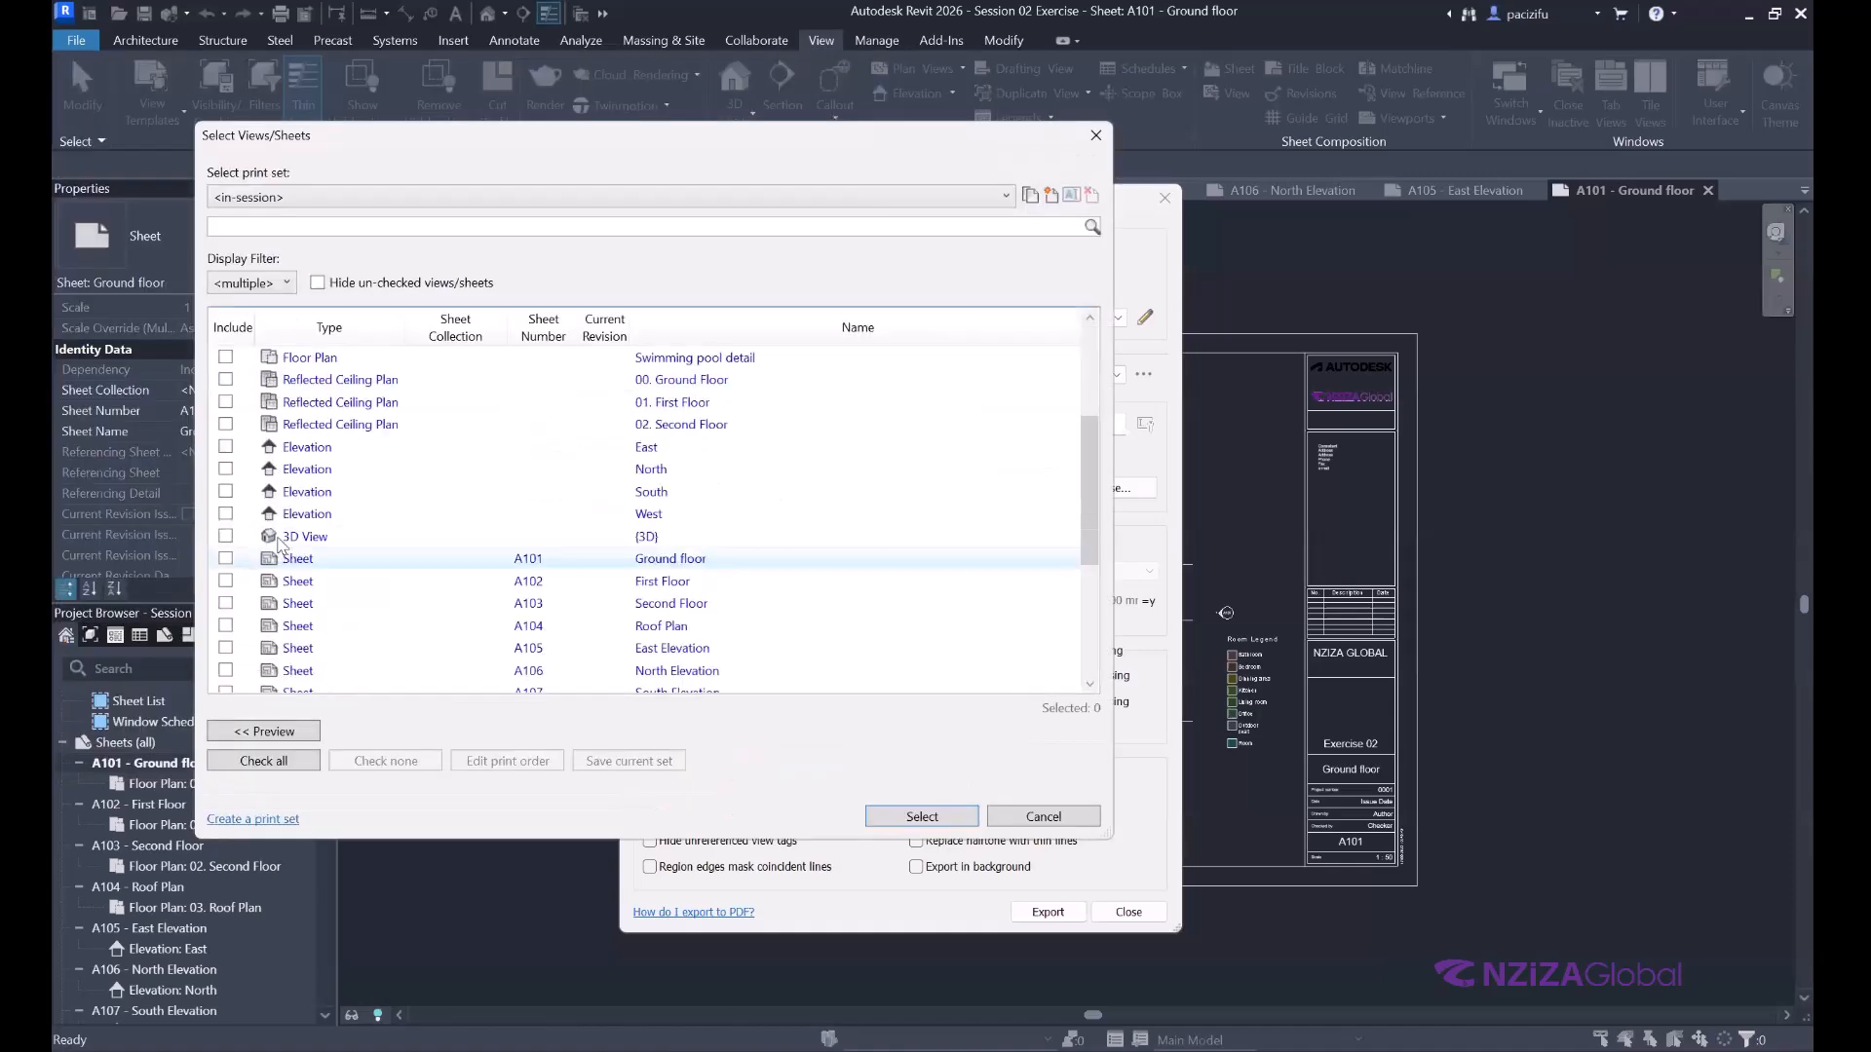
scroll(279, 545, "down", 3)
scroll(280, 560, "up", 7)
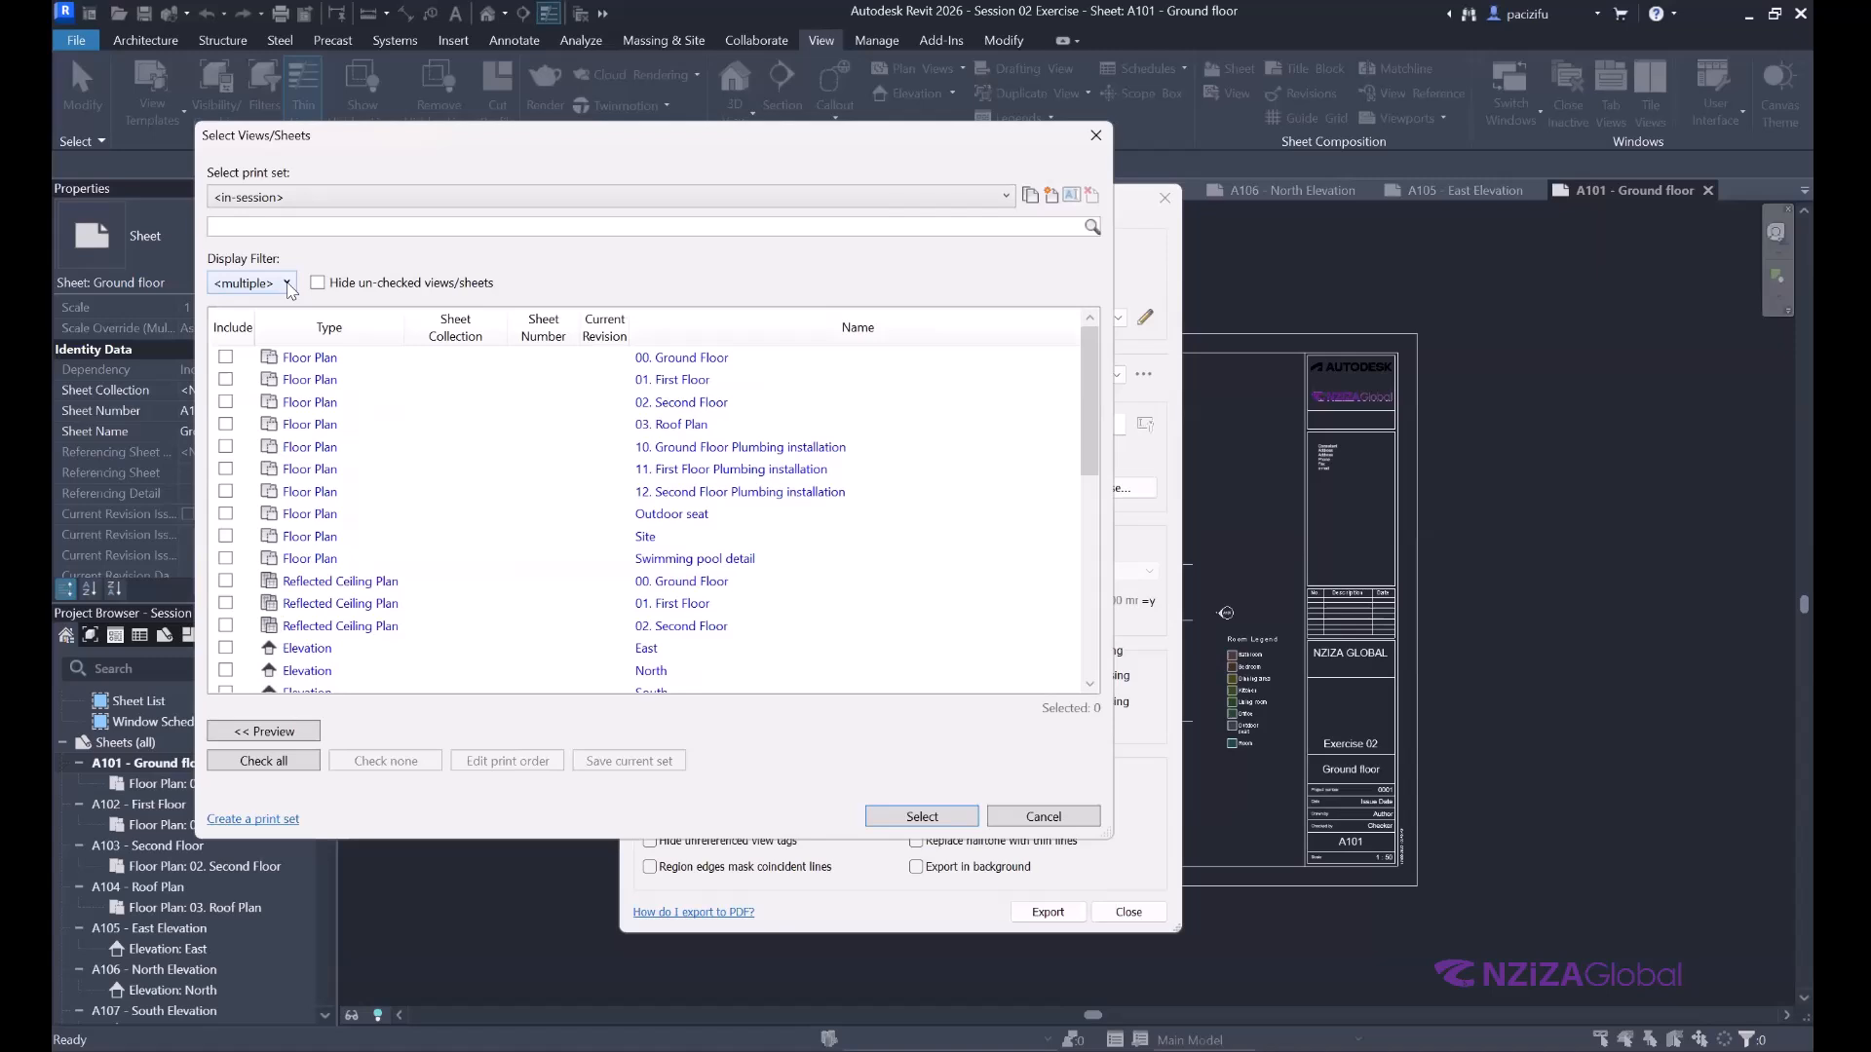
left_click(289, 283)
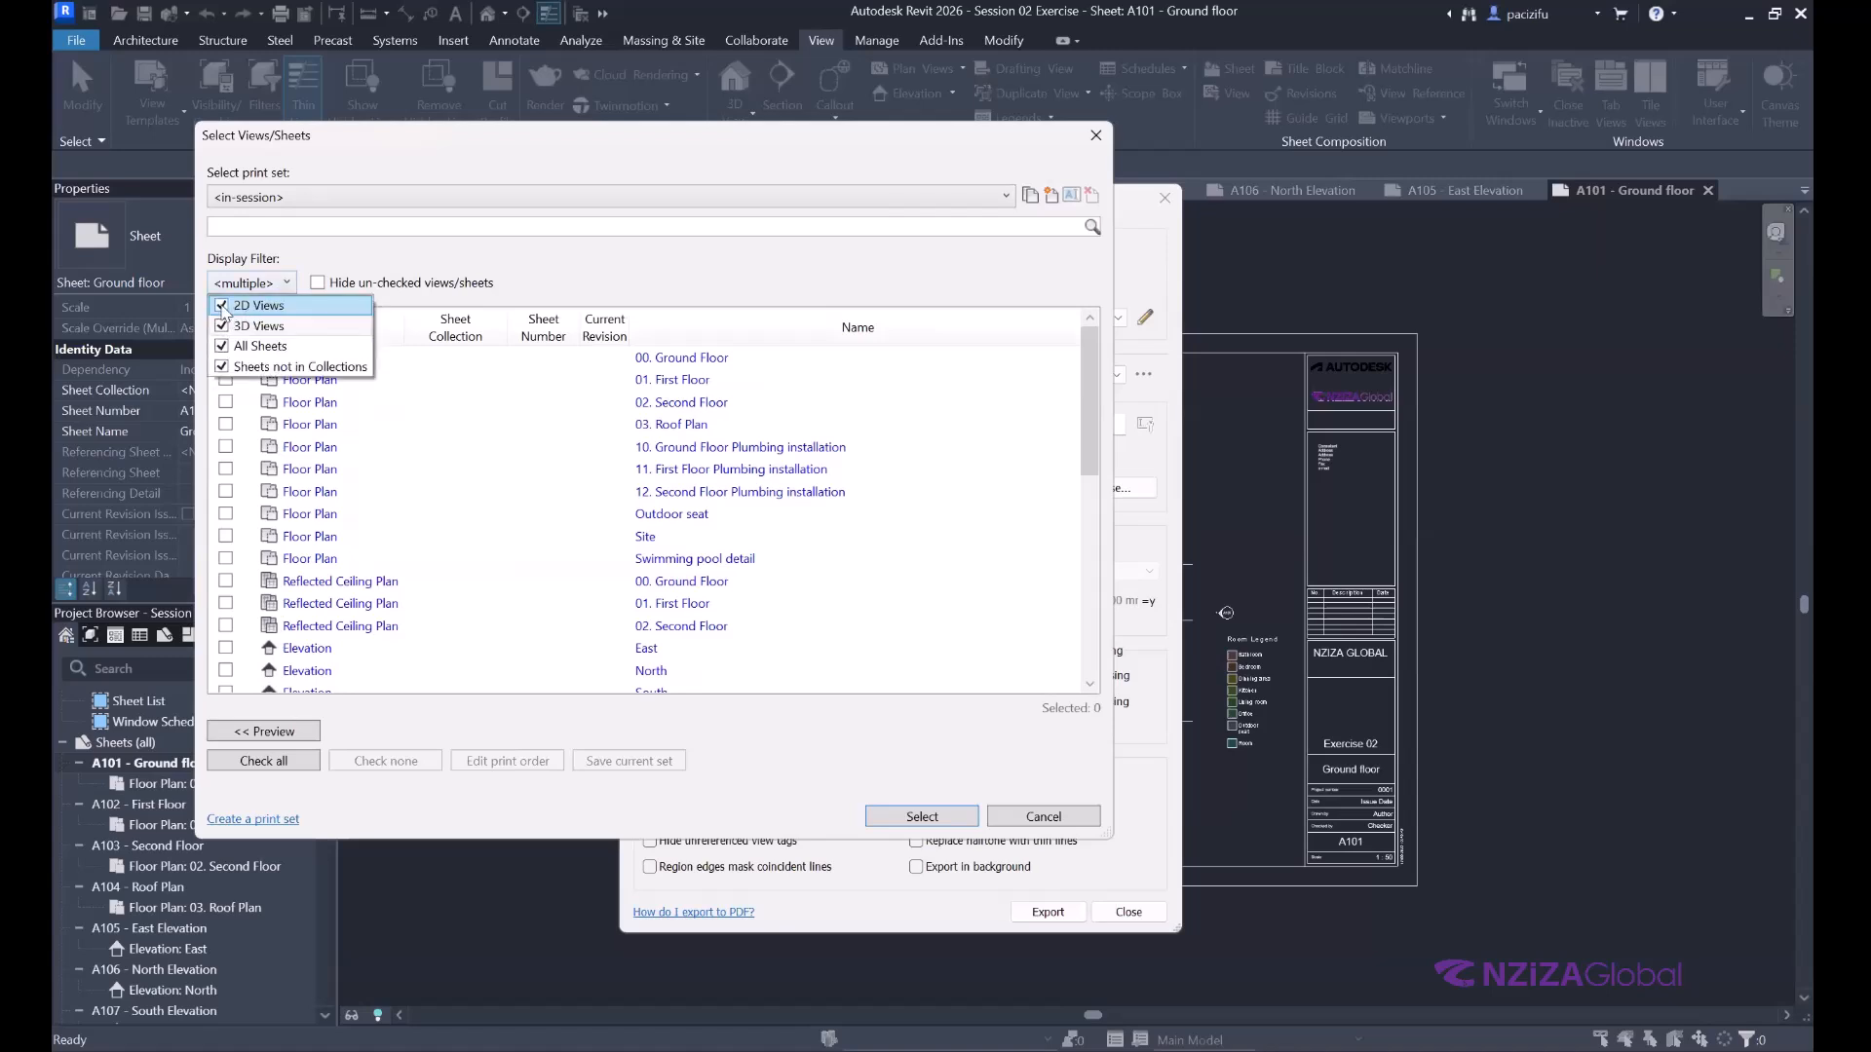
left_click(222, 306)
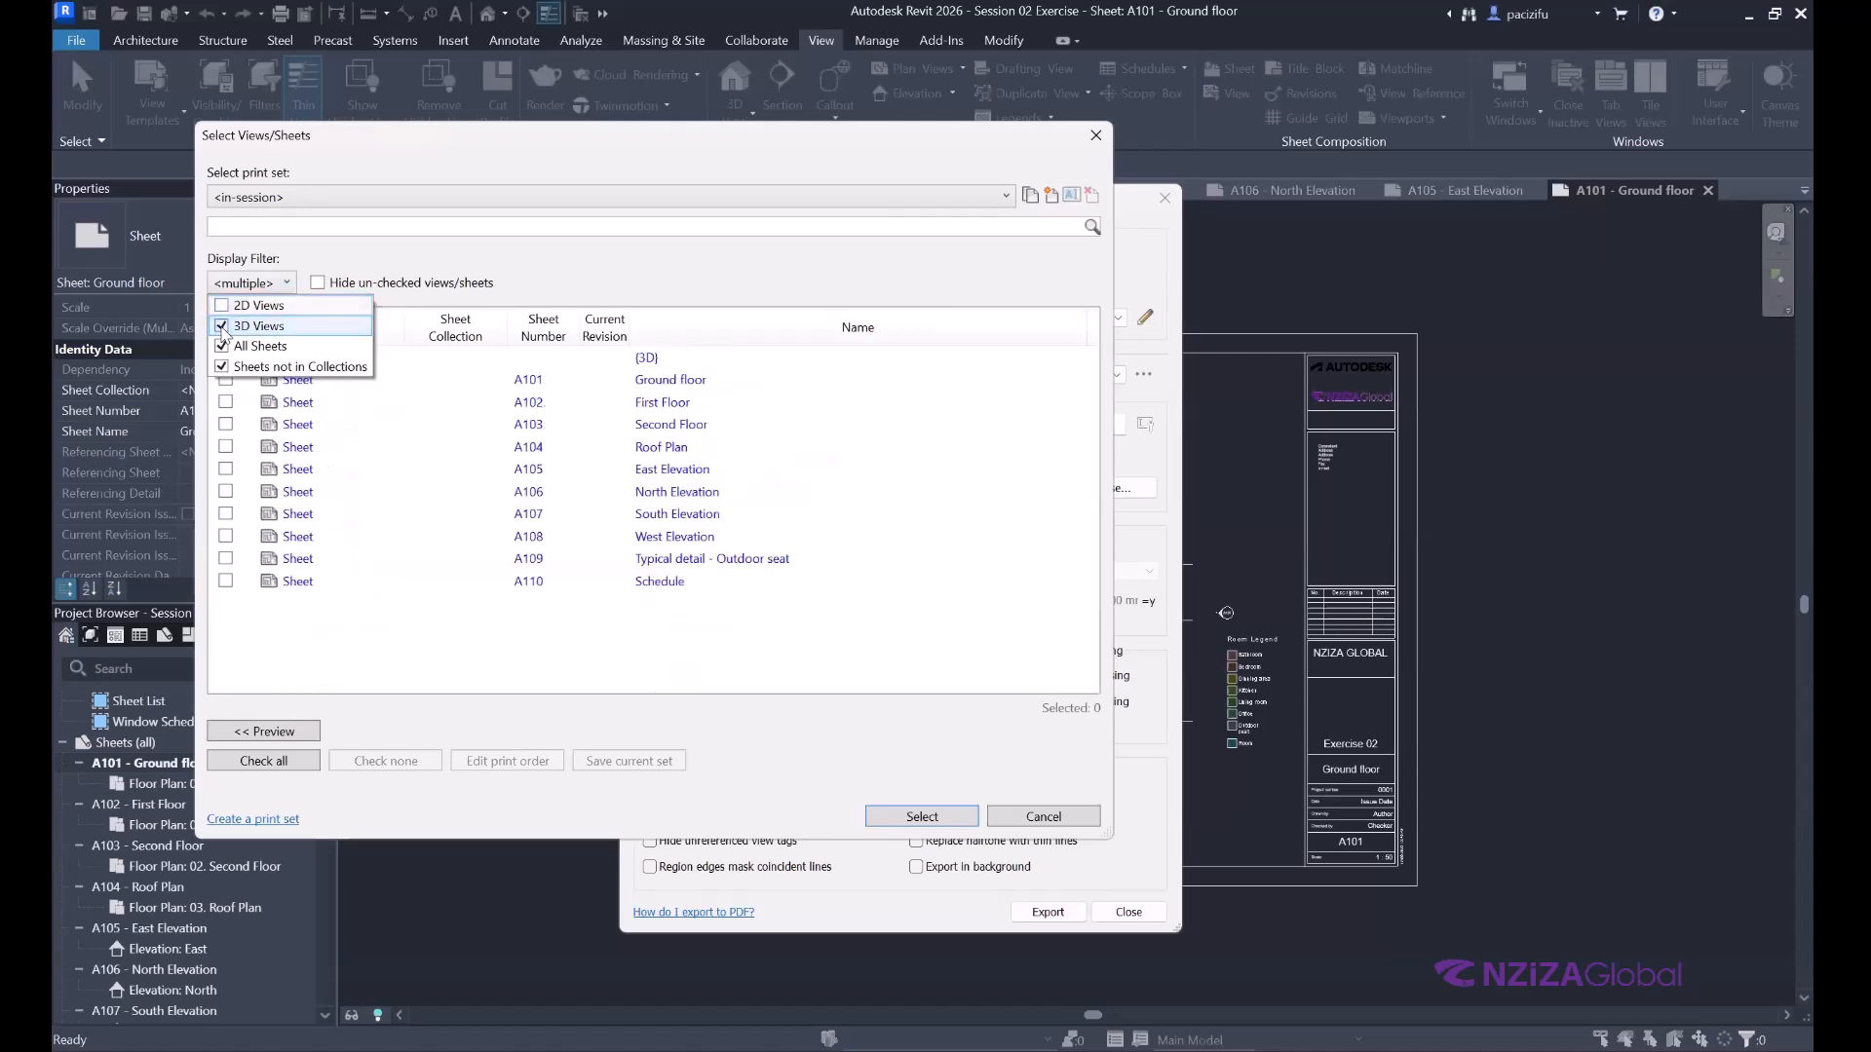
left_click(223, 327)
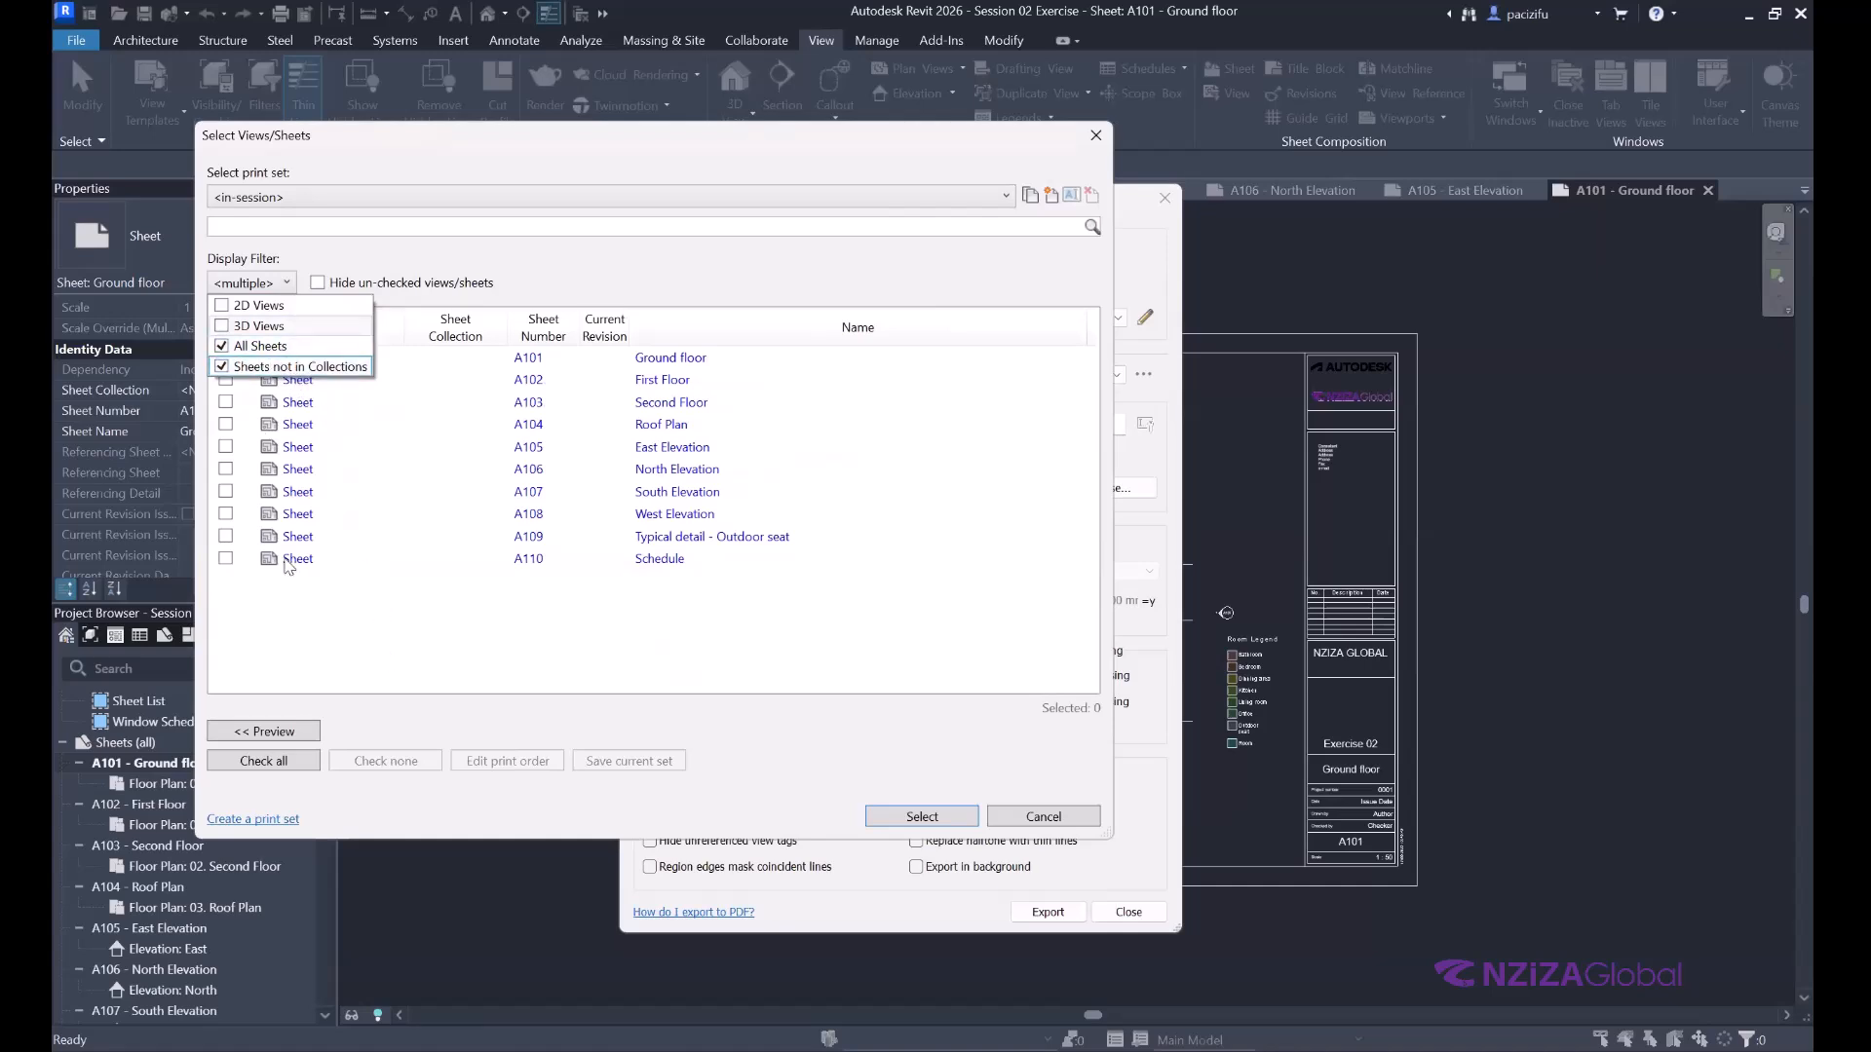
left_click(365, 401)
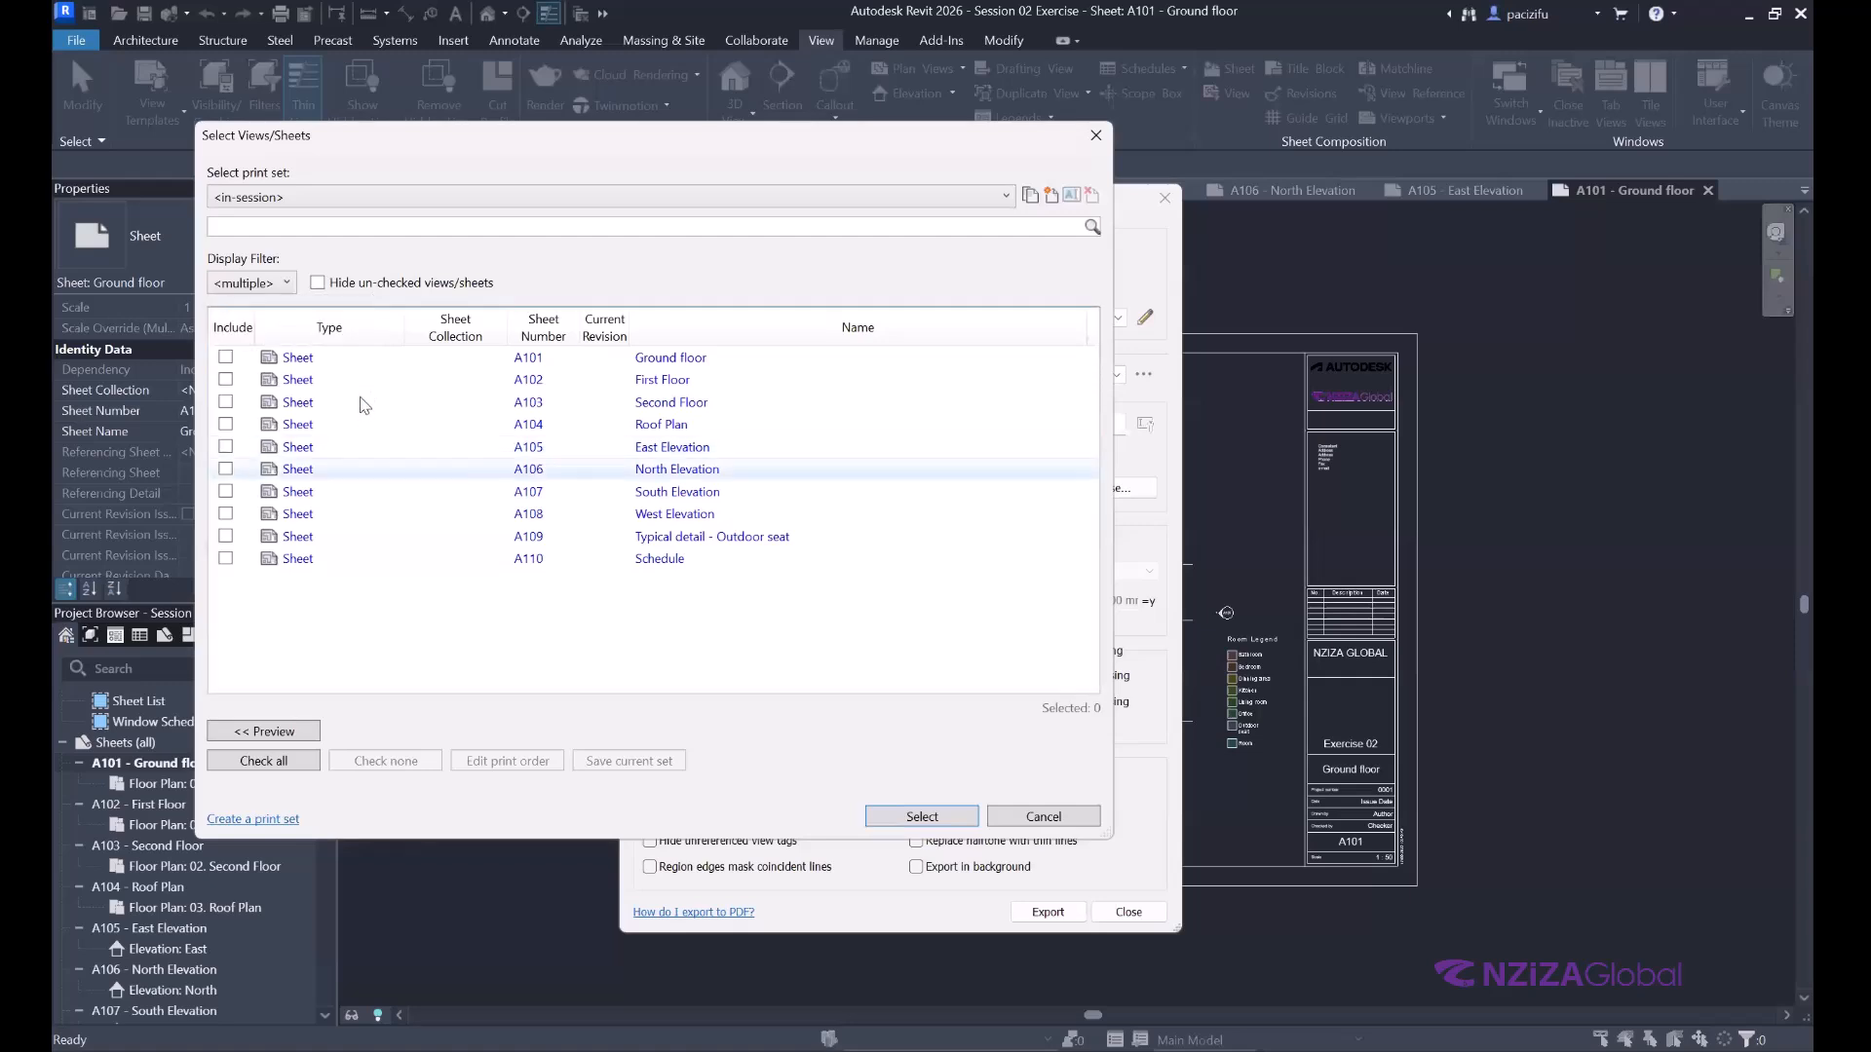
left_click(286, 283)
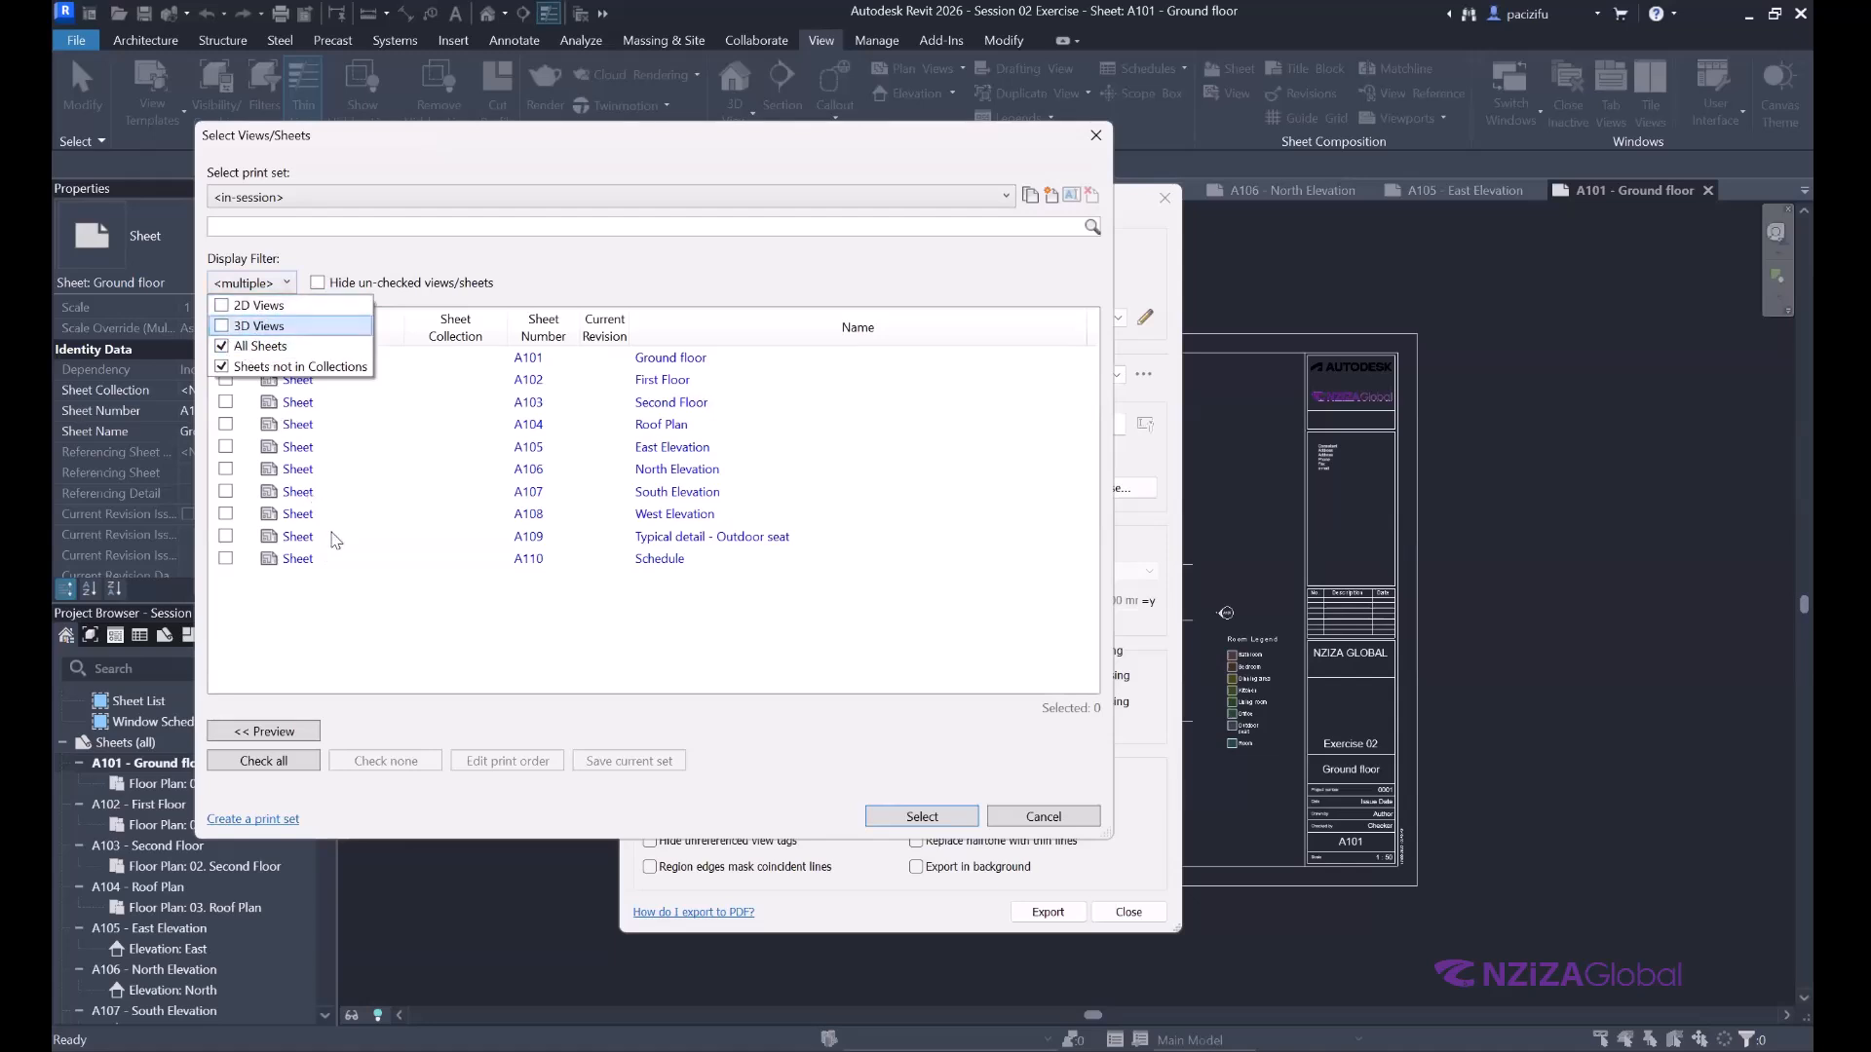
left_click(388, 360)
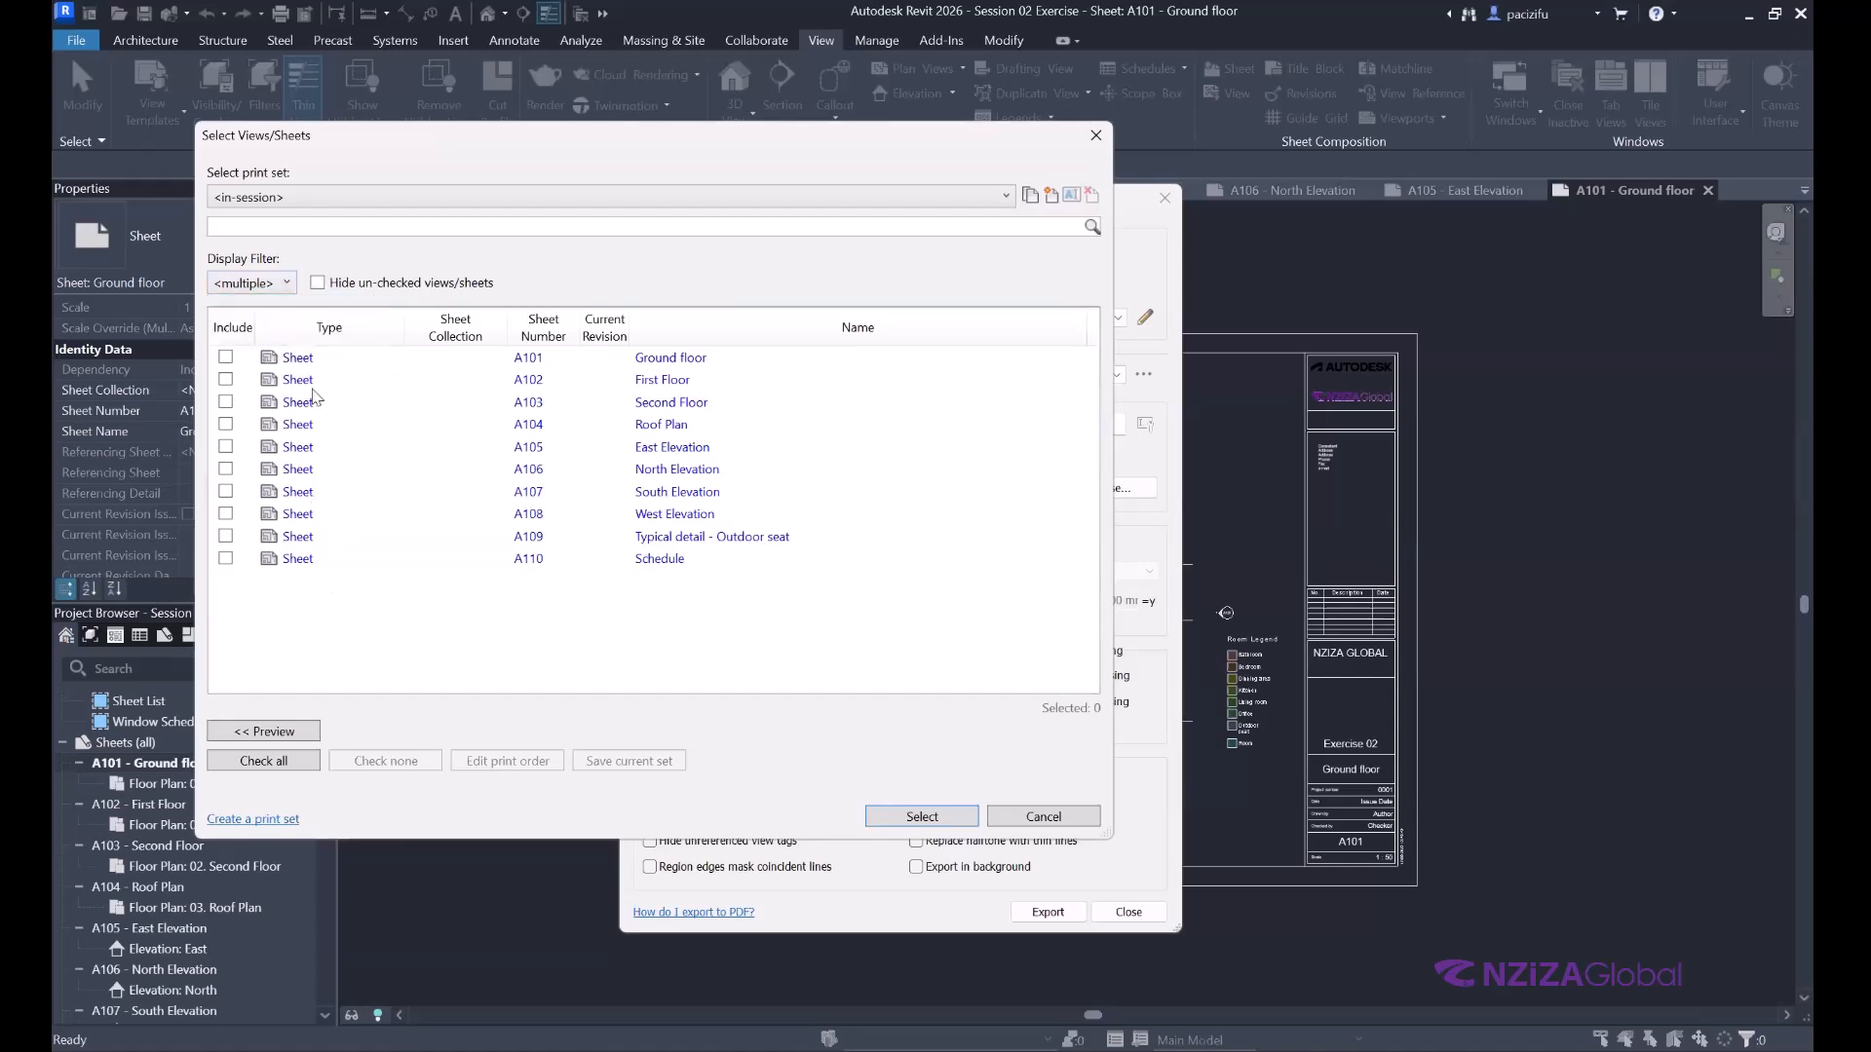
Include all ten sheets, A101 - Ground floor through A110 - Schedule, in the export selection.
left_click(227, 358)
left_click(226, 380)
left_click(226, 402)
left_click(226, 425)
left_click(226, 447)
left_click(226, 470)
left_click(226, 492)
left_click(226, 514)
left_click(226, 537)
left_click(226, 558)
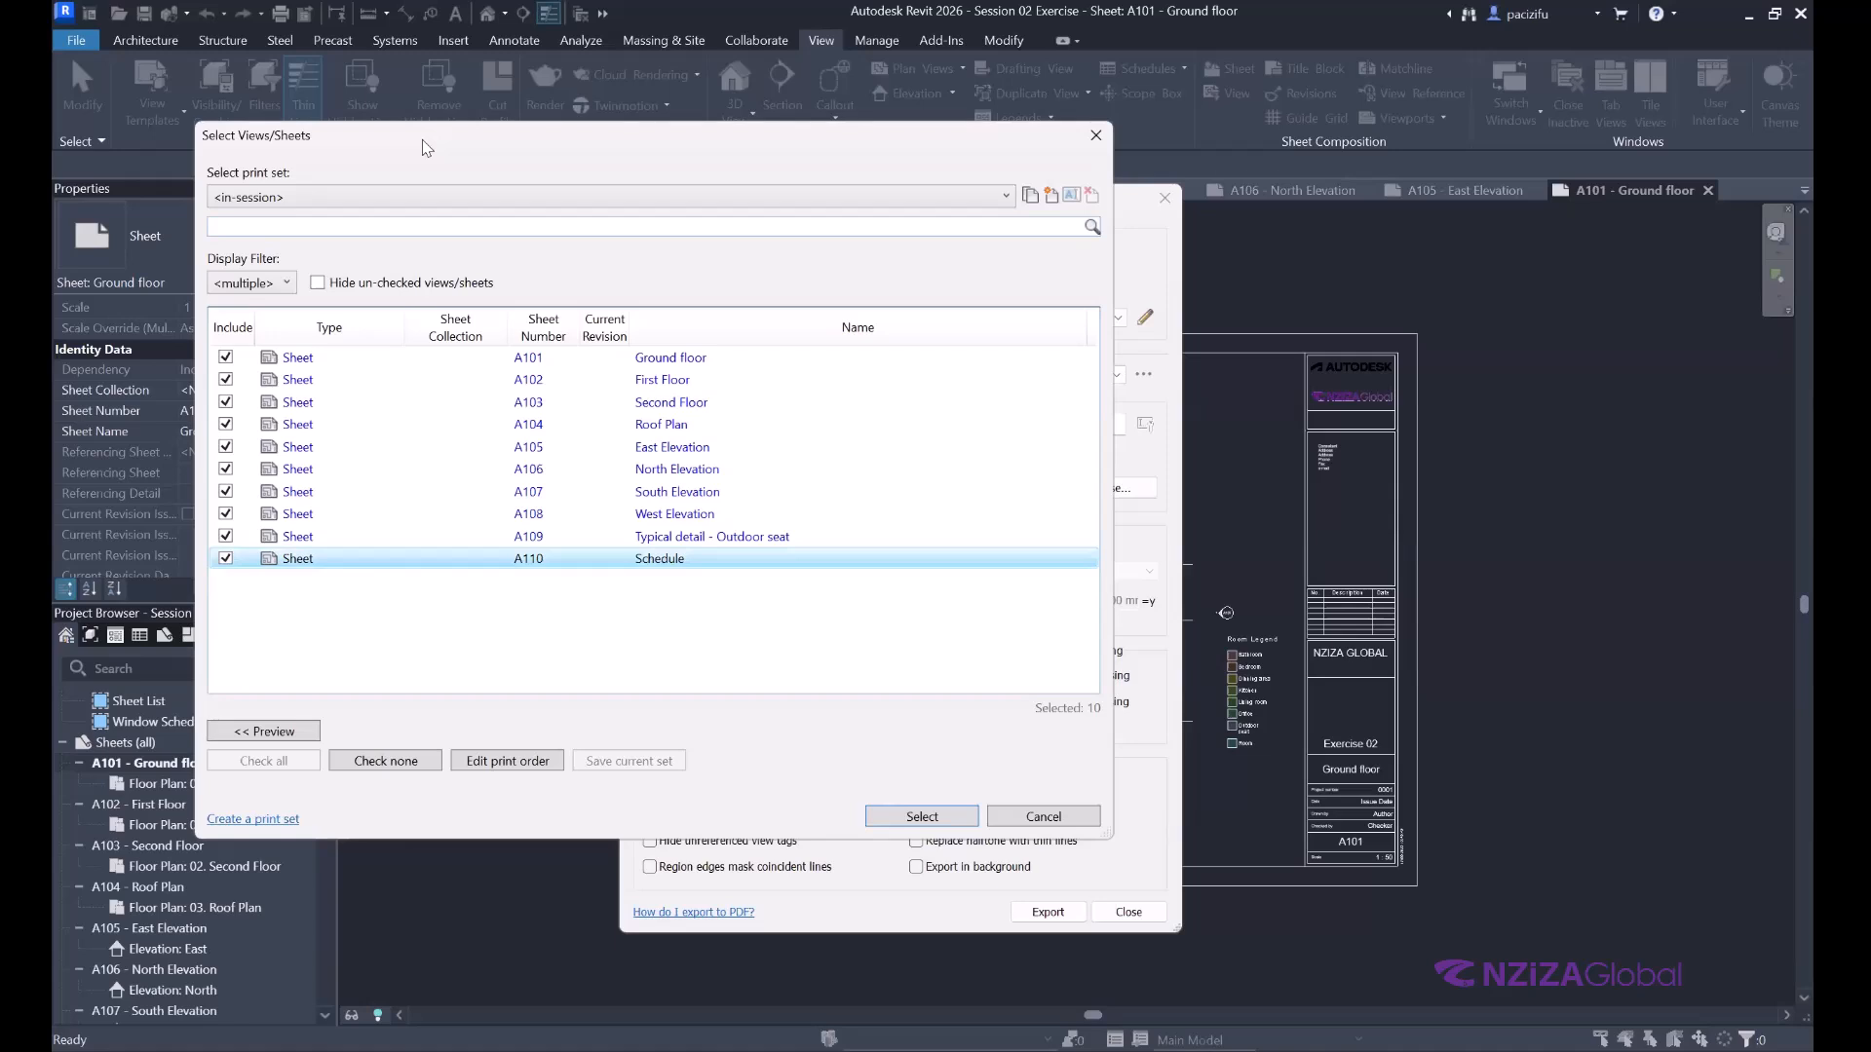
Exclude sheet A108 - West Elevation from the export selection and include it again.
left_click_drag(423, 139, 561, 263)
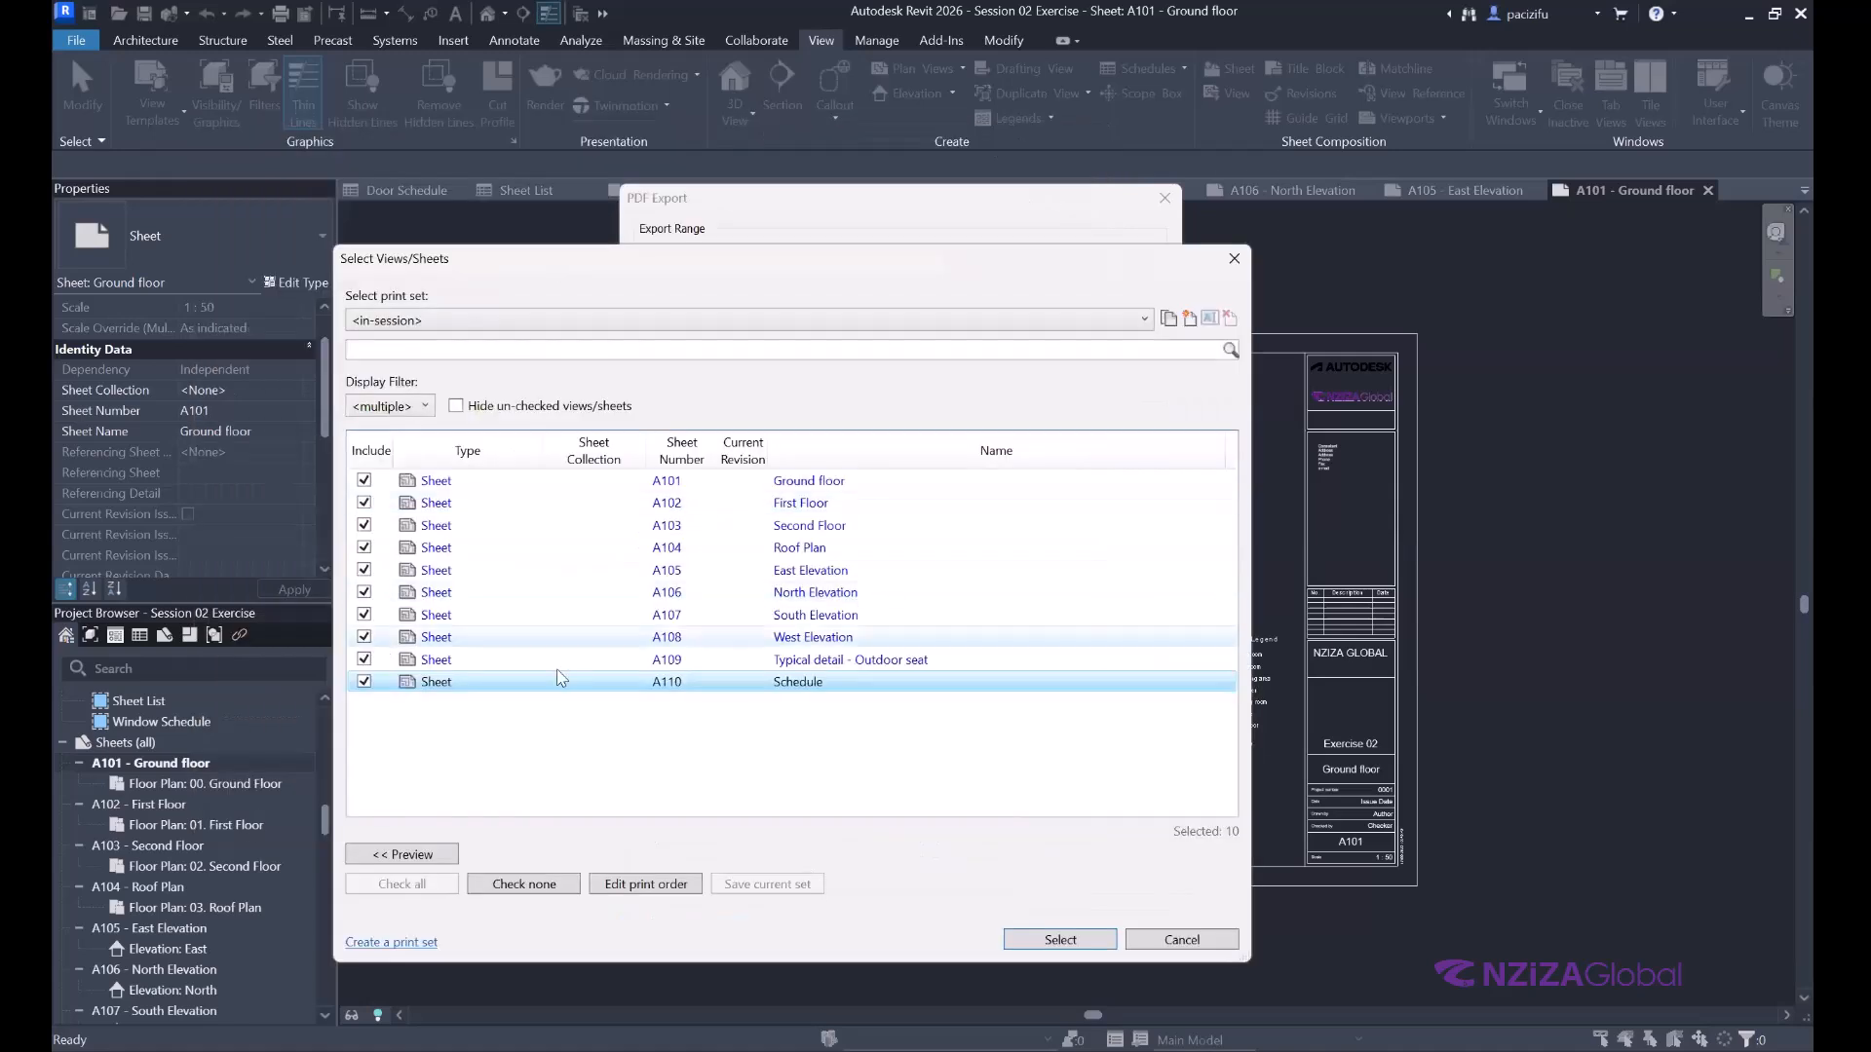
left_click(364, 636)
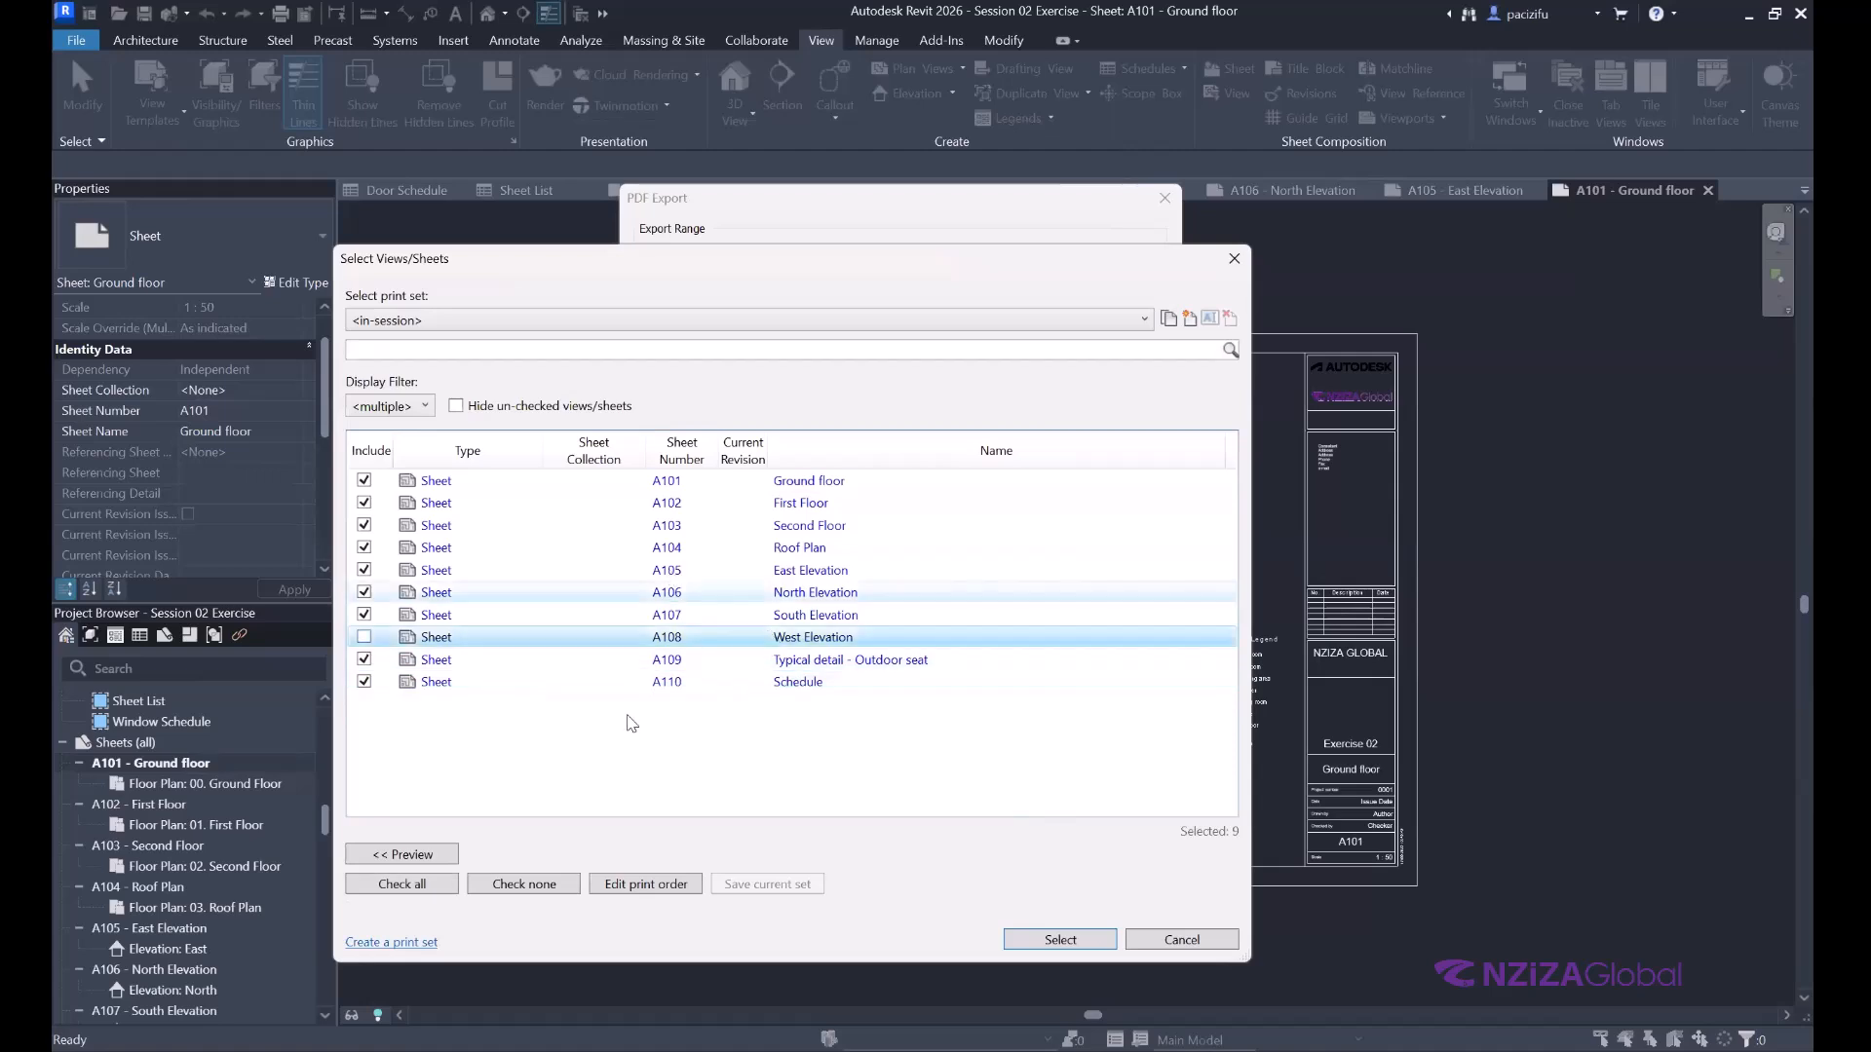
left_click(365, 638)
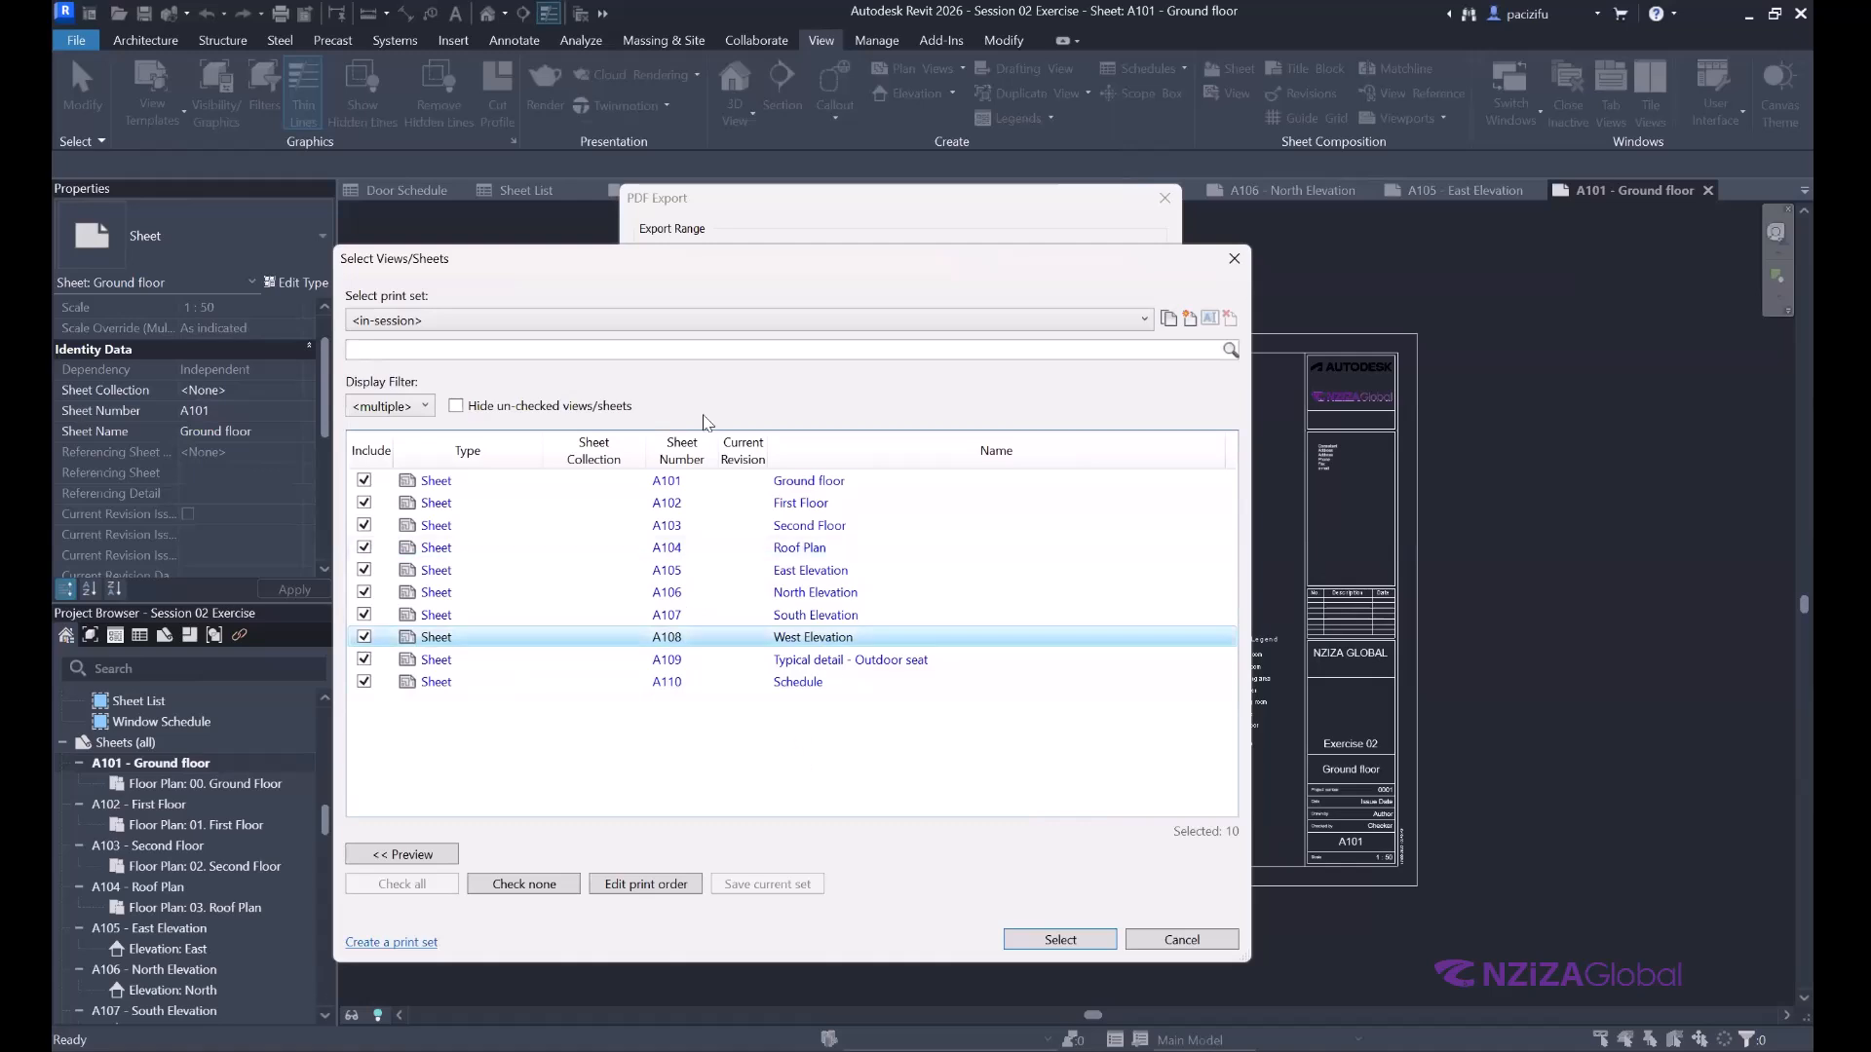
left_click_drag(685, 265, 947, 222)
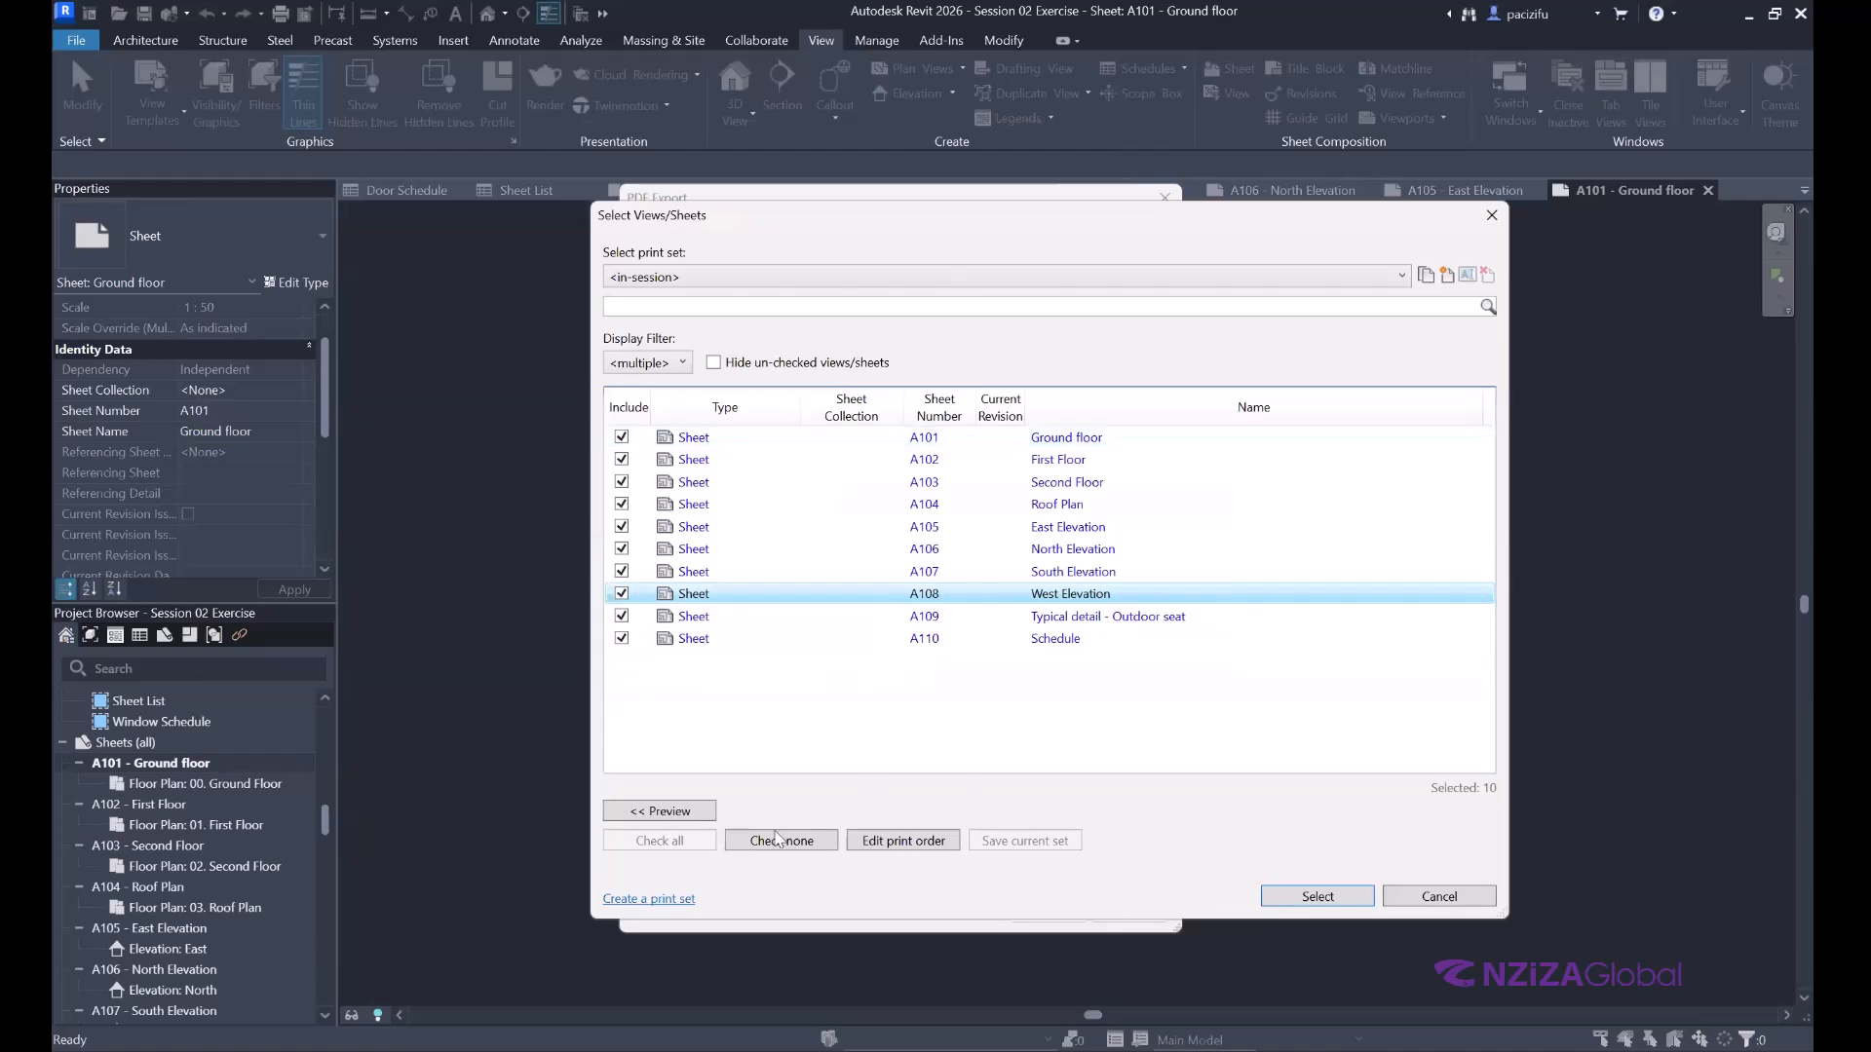
Preview the included floor plan, roof, elevation and schedule sheets, and accept the sheet selection for the export.
left_click(683, 812)
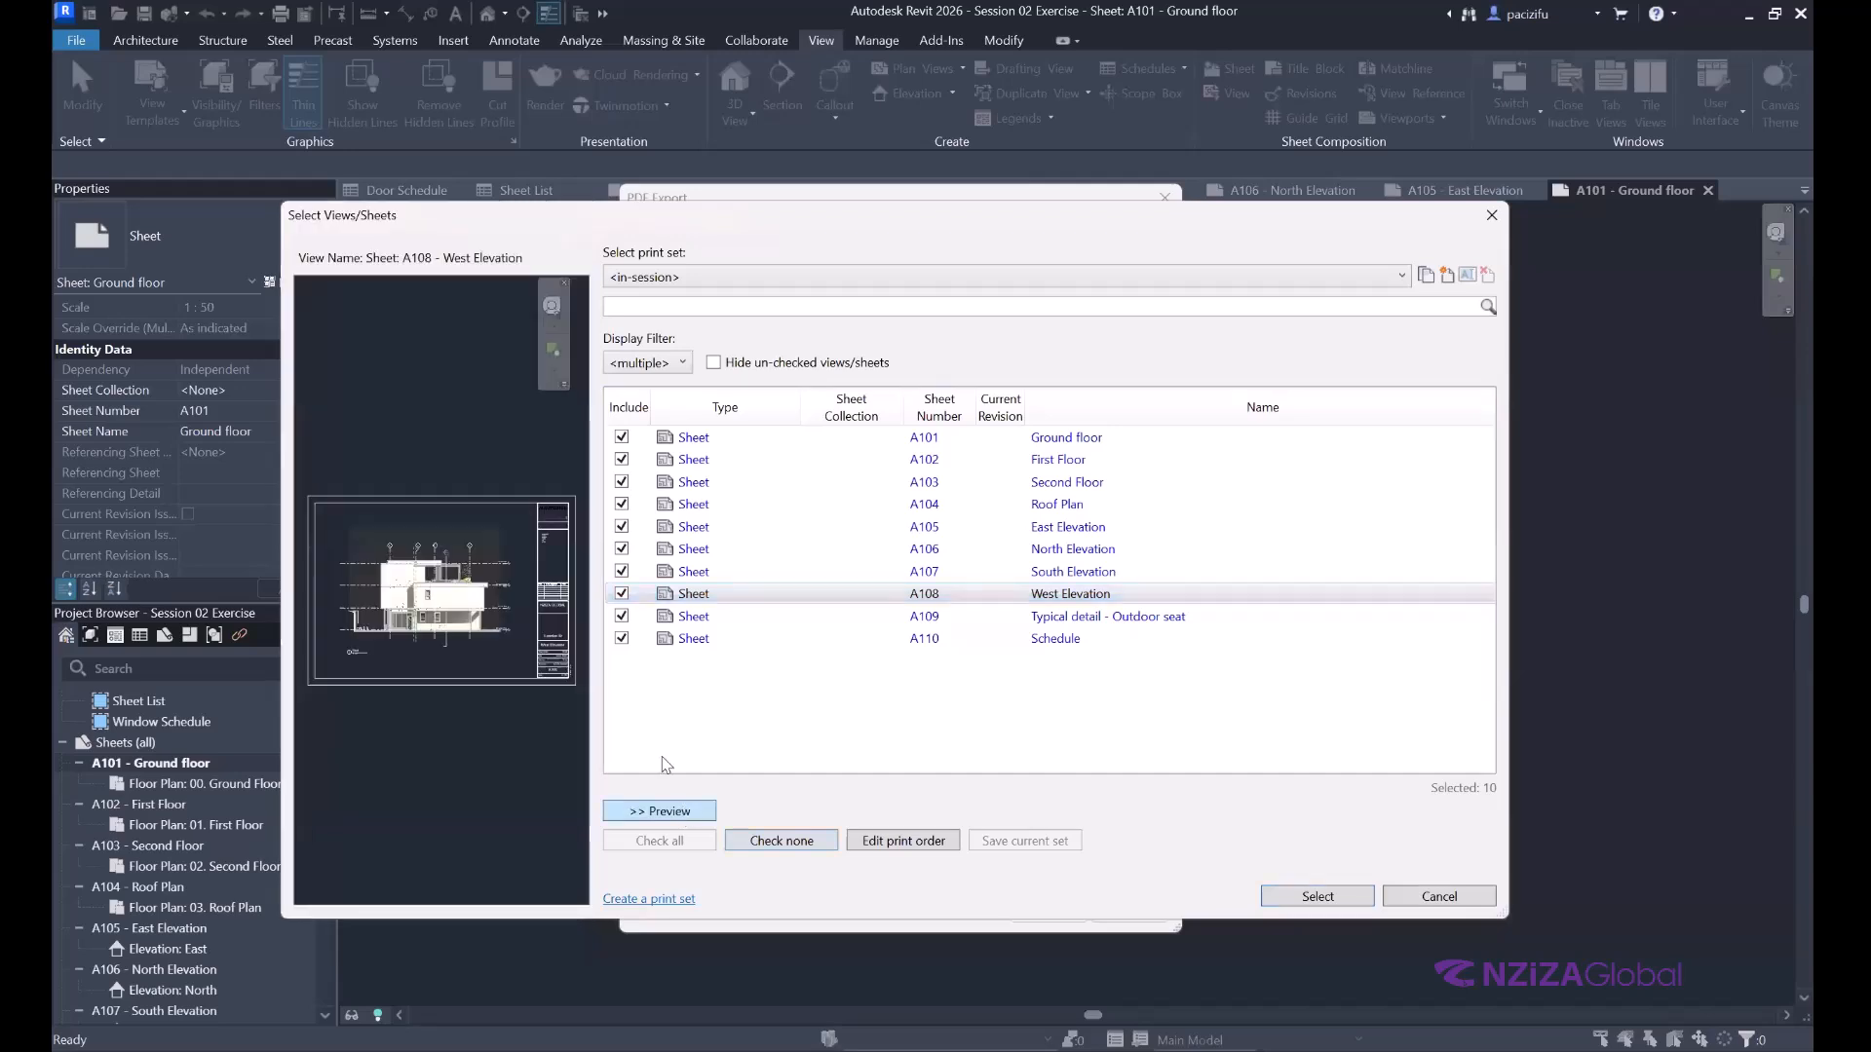
left_click(690, 440)
left_click(689, 461)
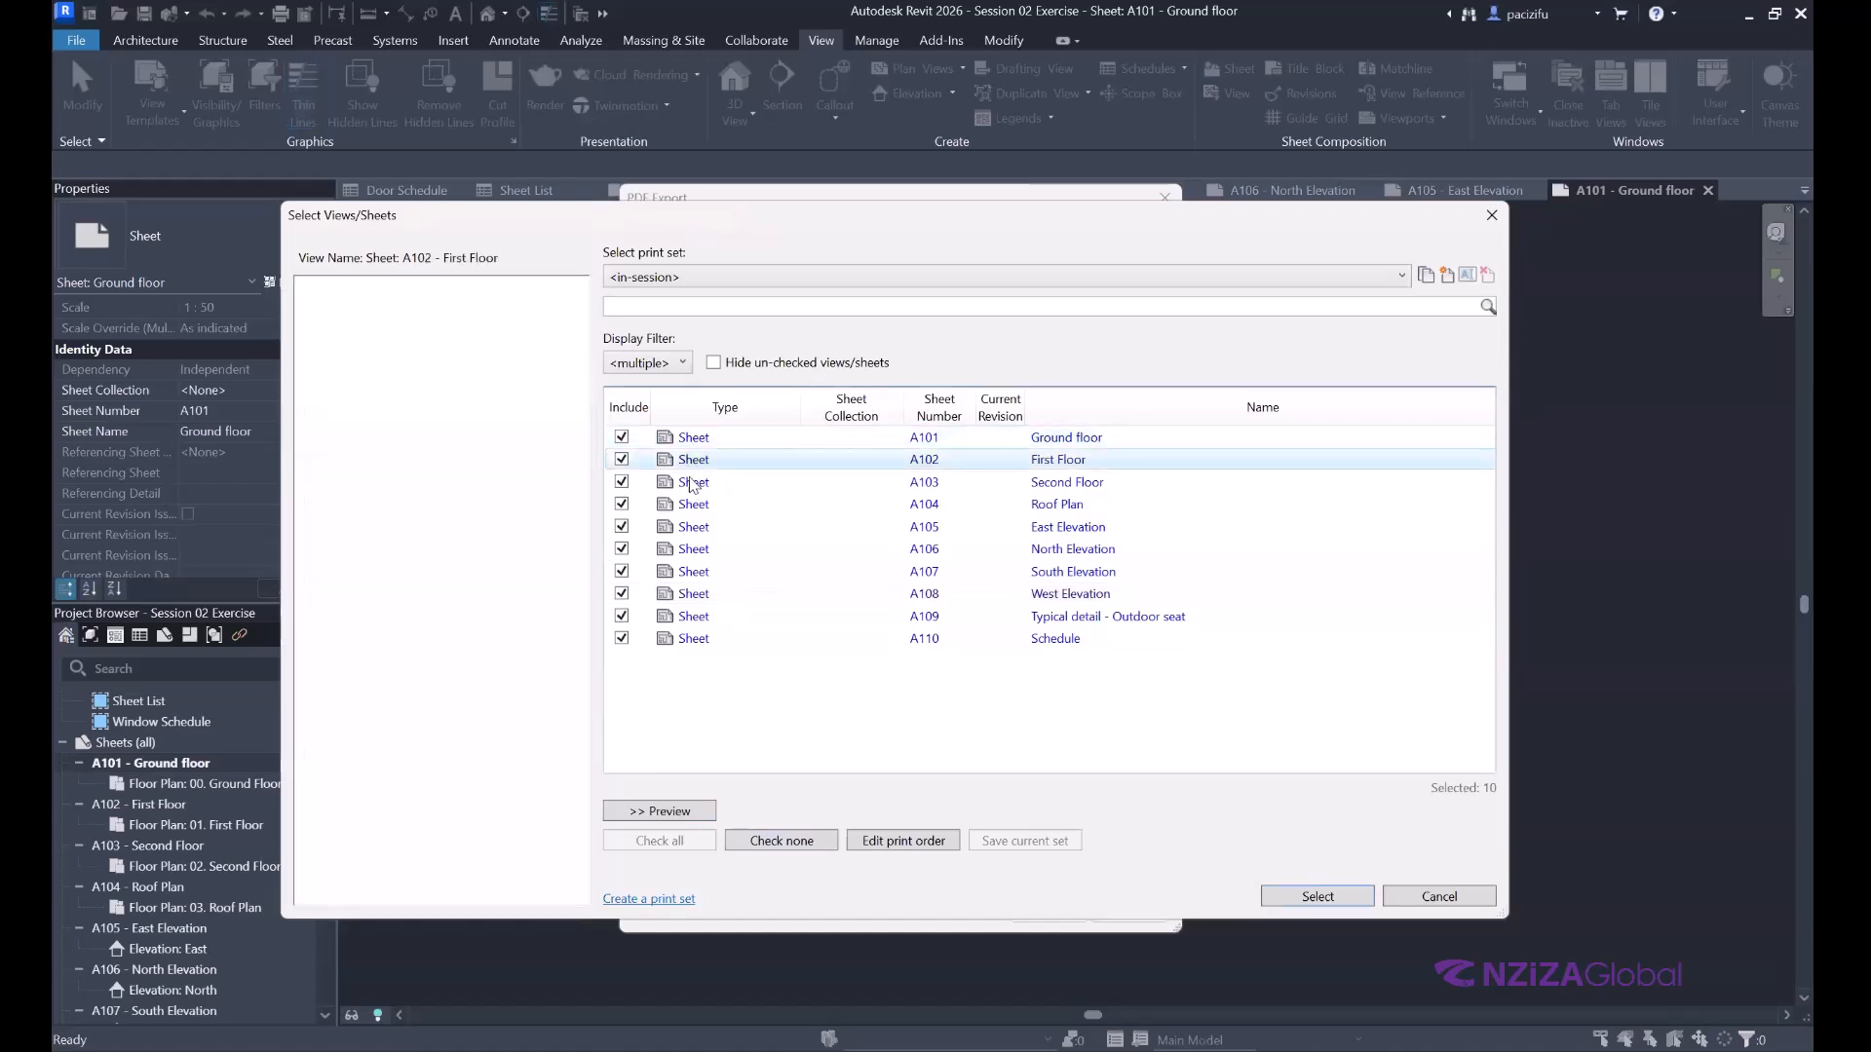
left_click(692, 481)
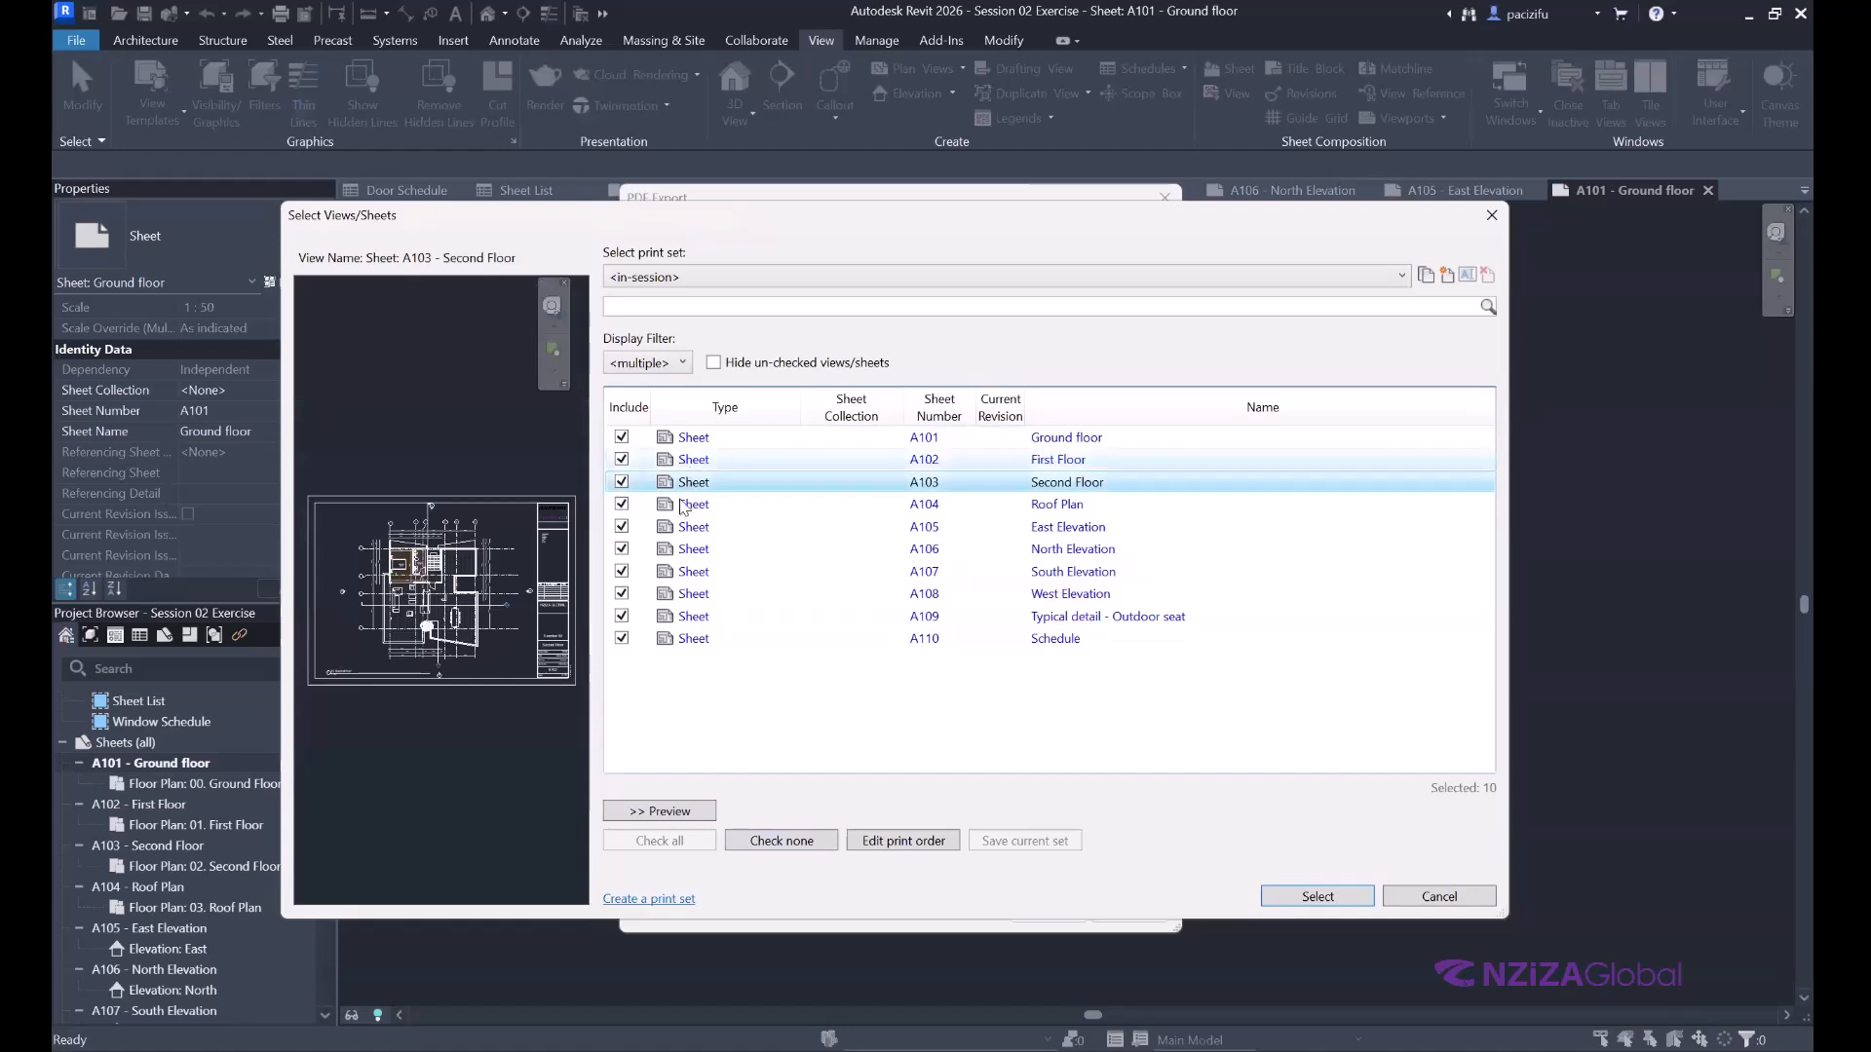
left_click(684, 505)
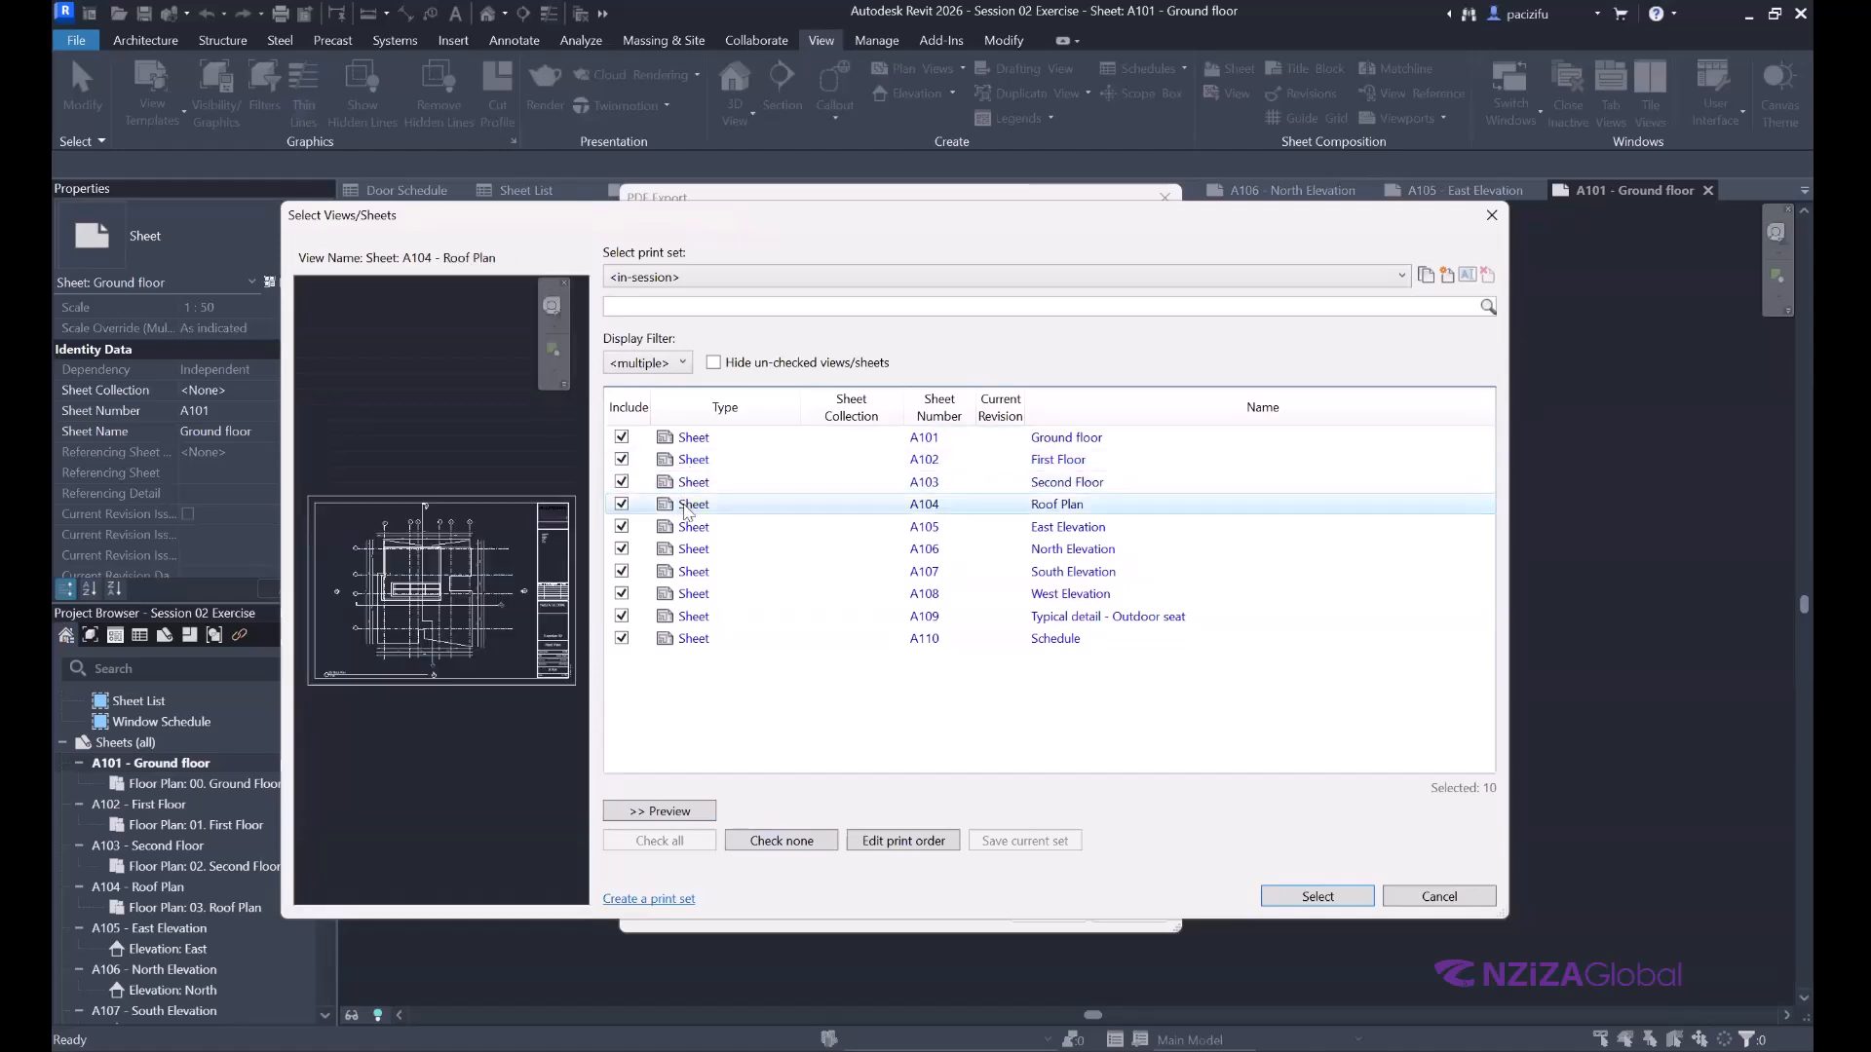
left_click(695, 531)
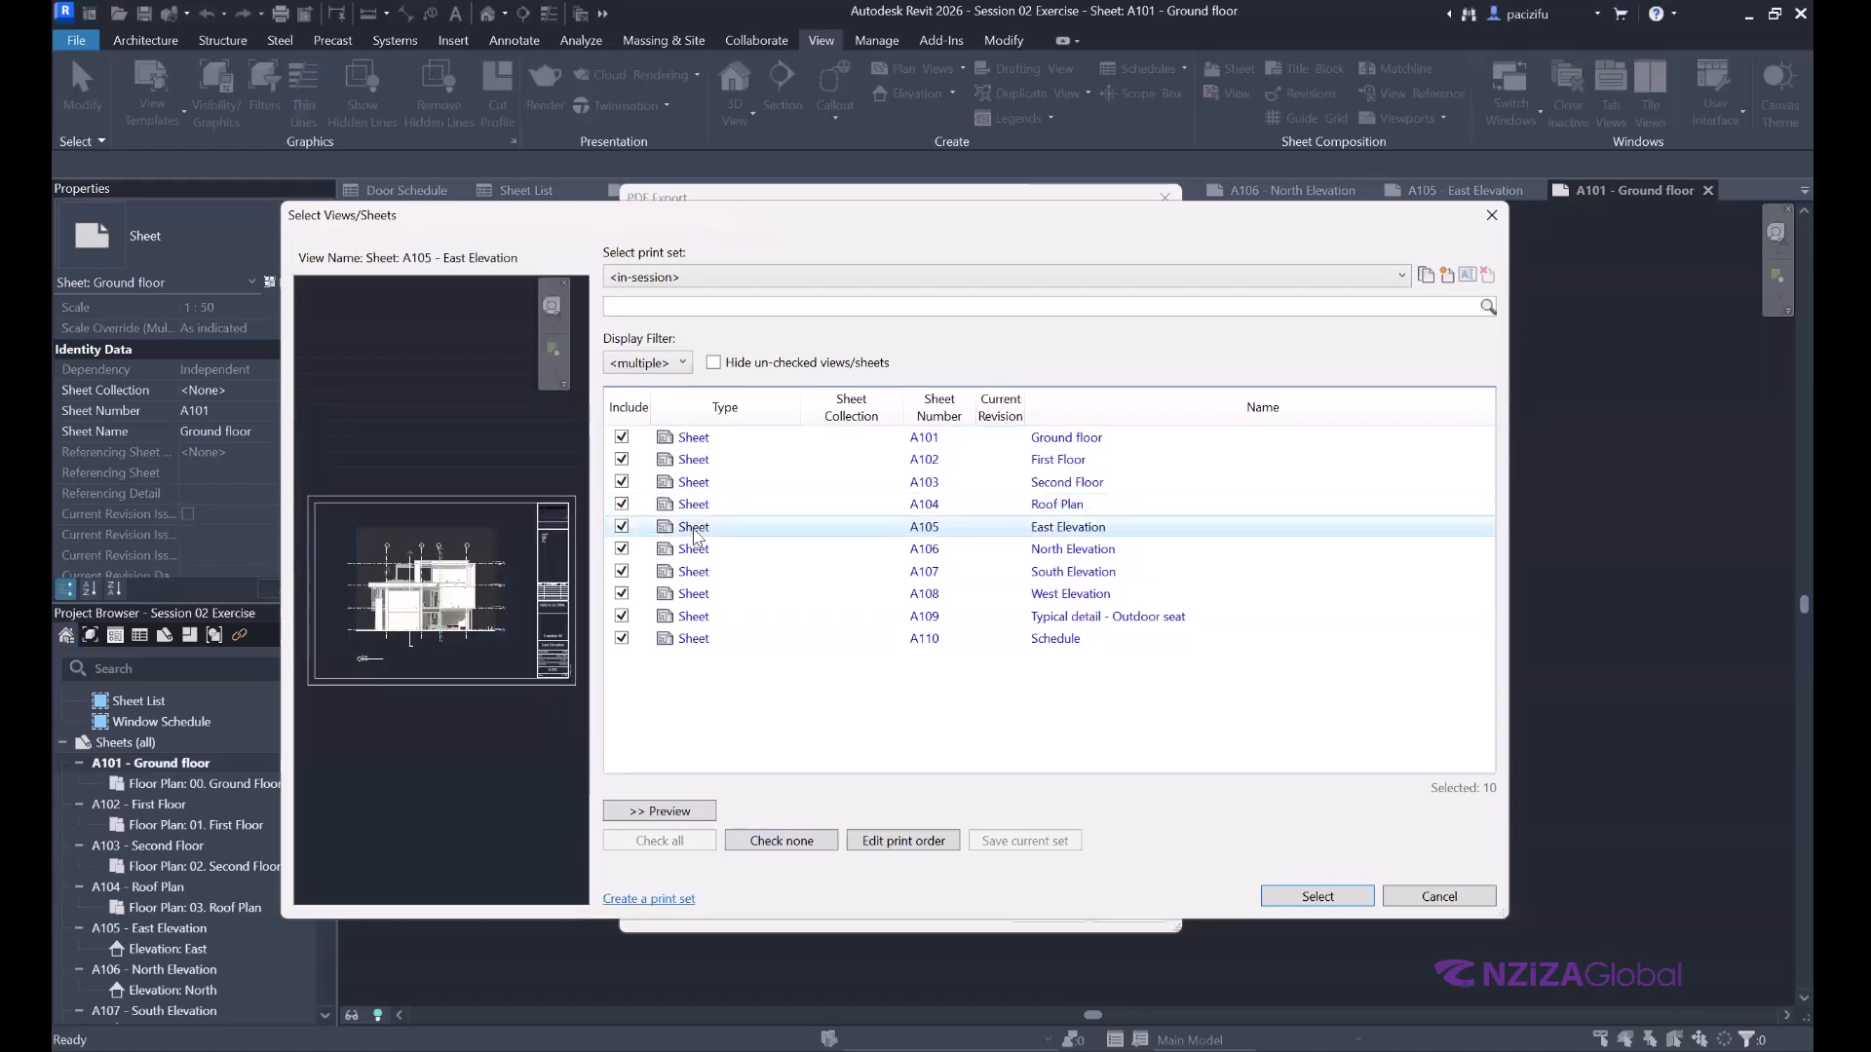
left_click(697, 550)
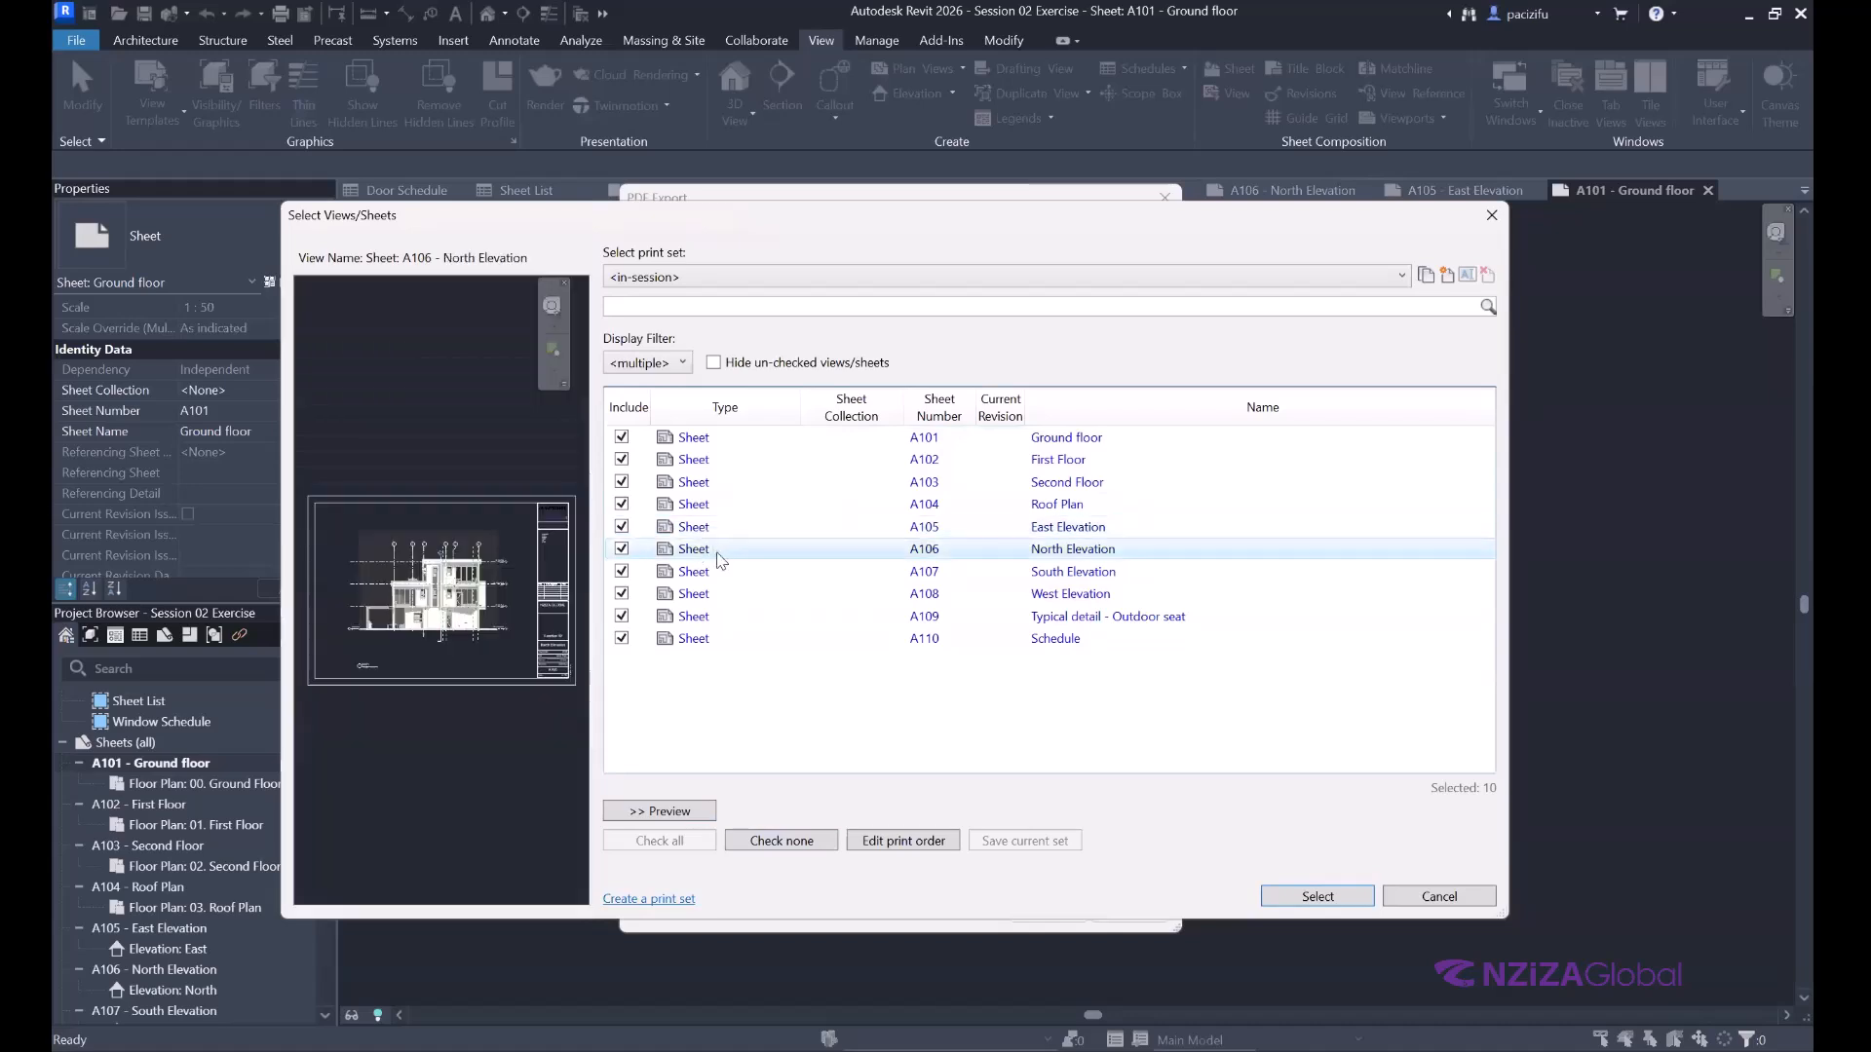
left_click(707, 573)
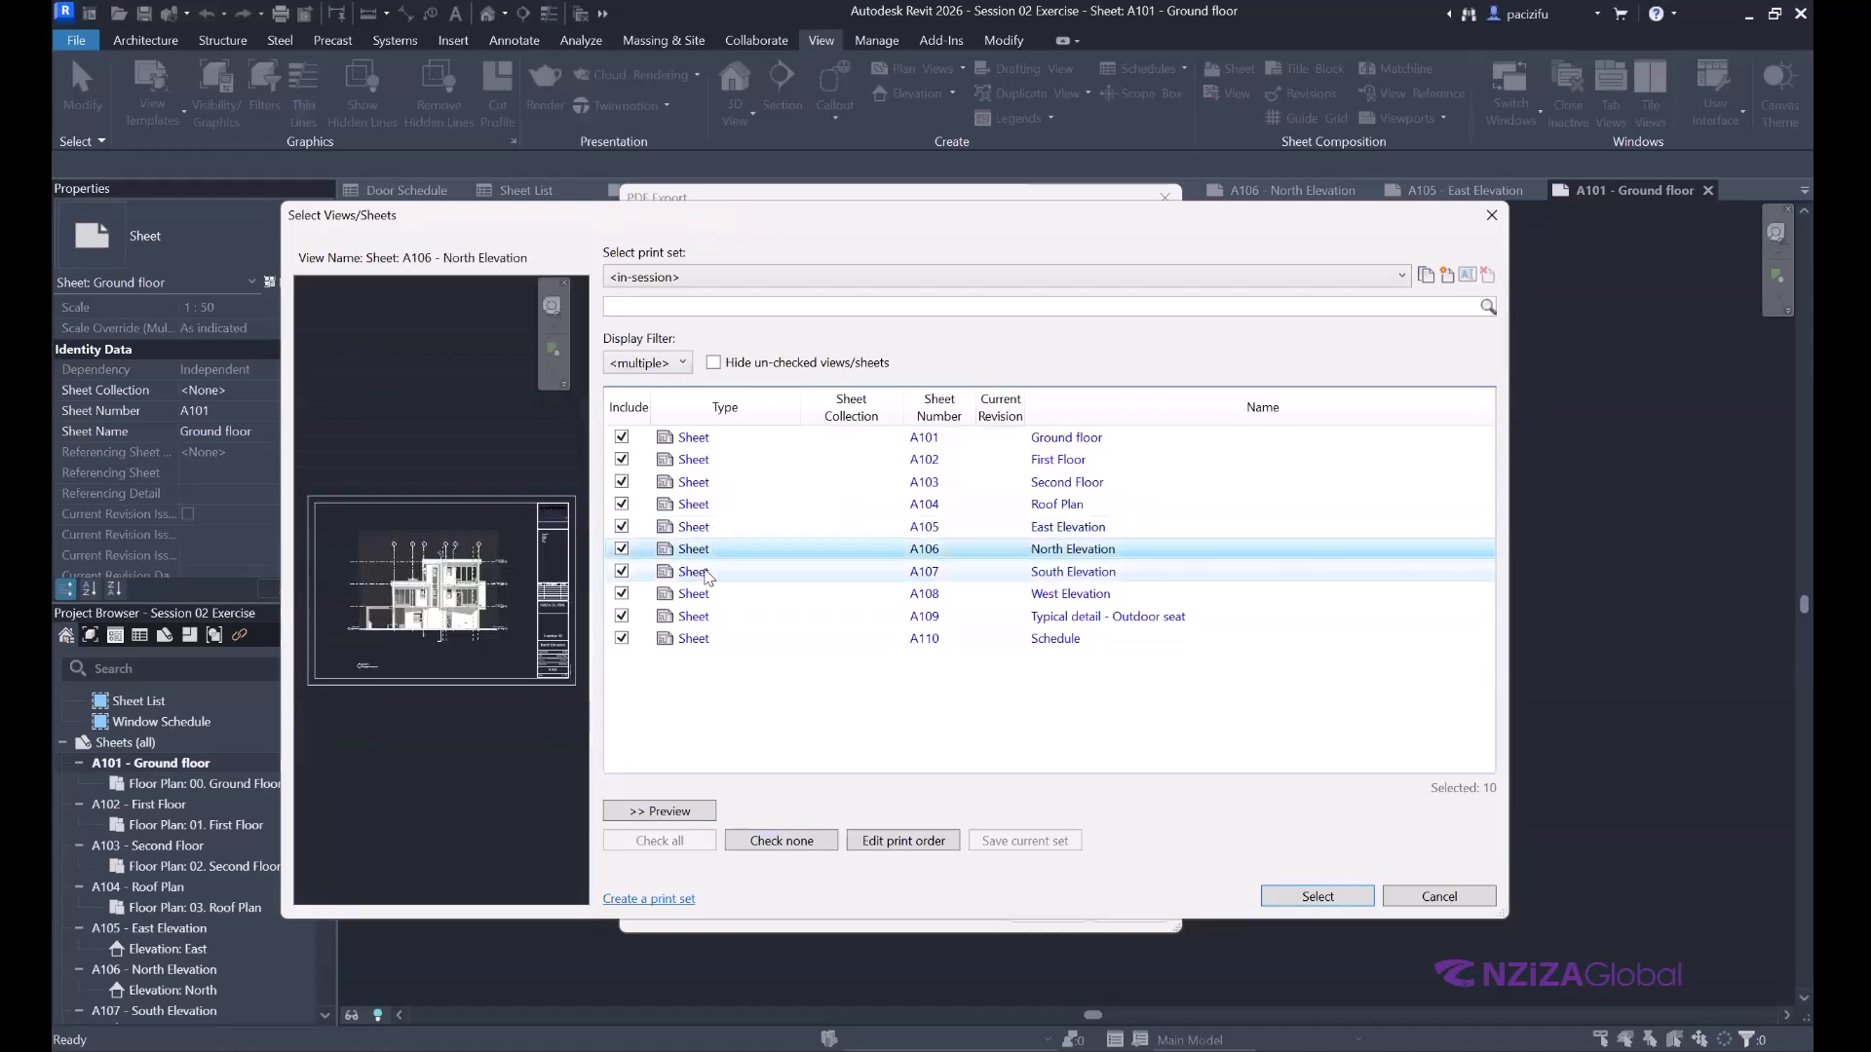
left_click(693, 641)
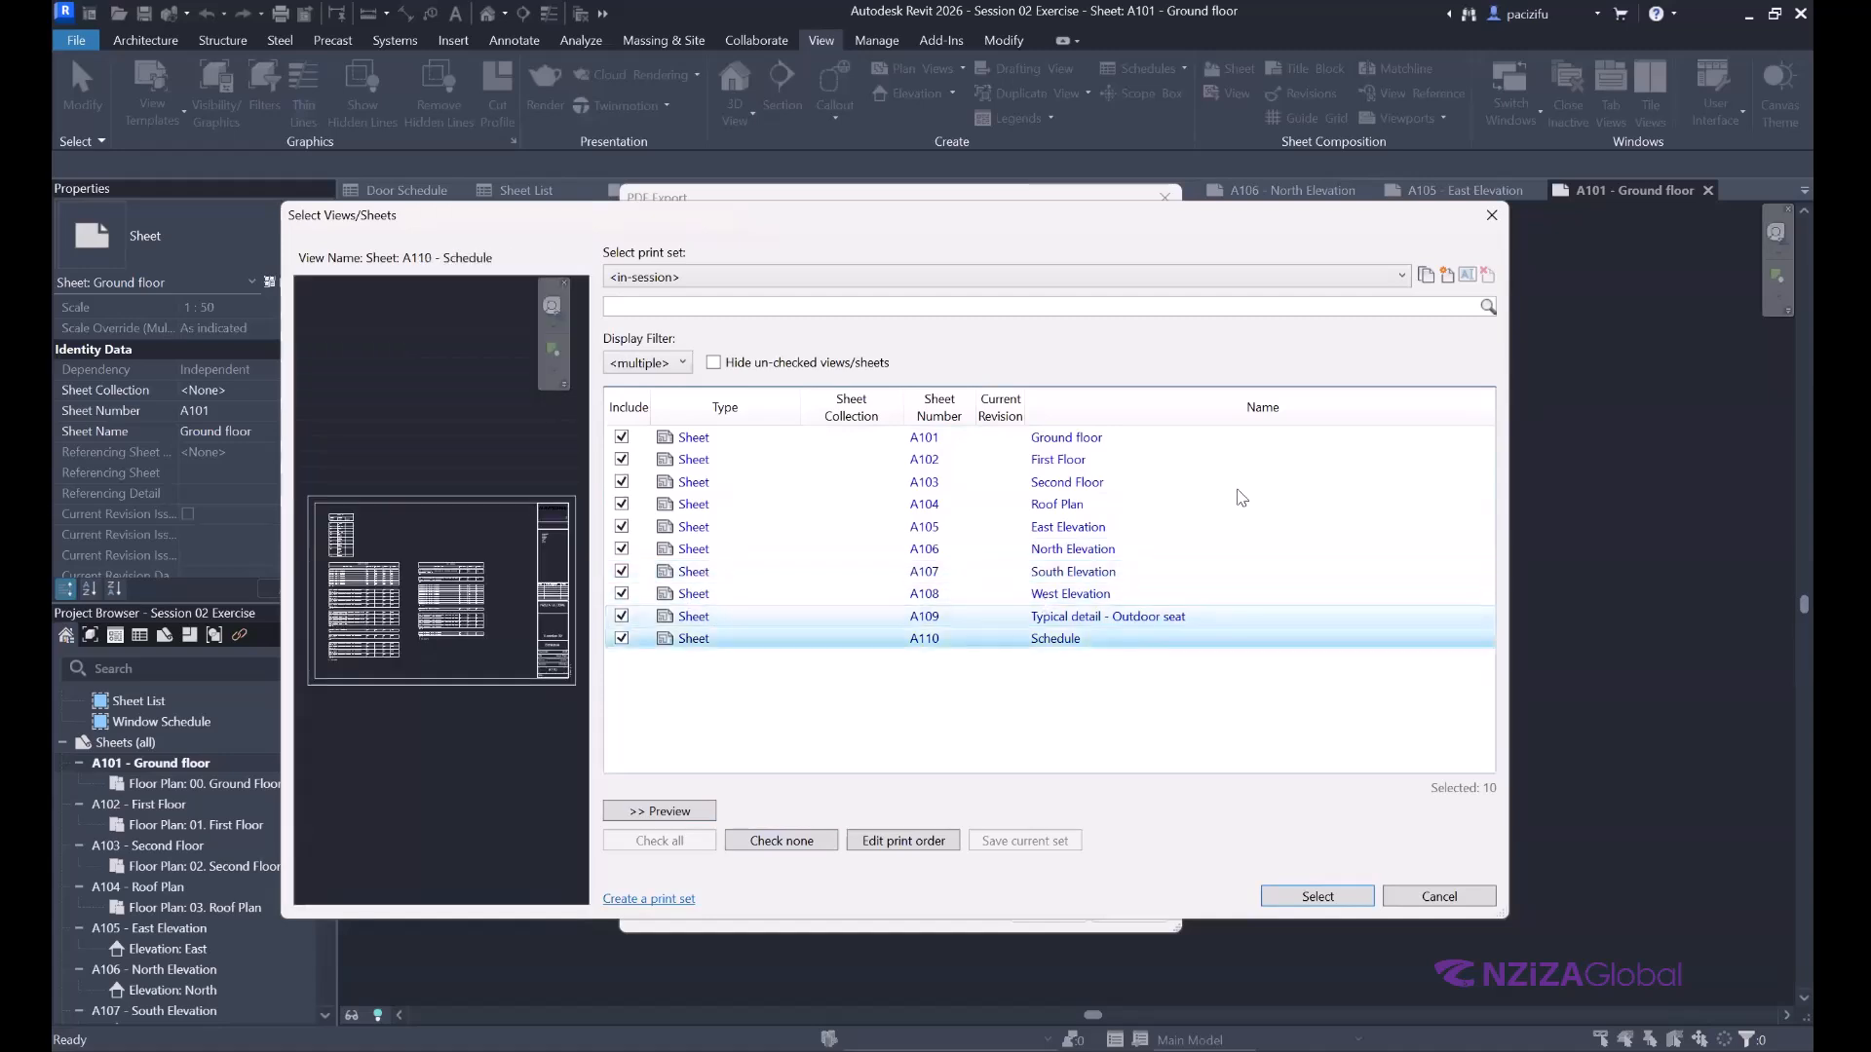
left_click(1310, 894)
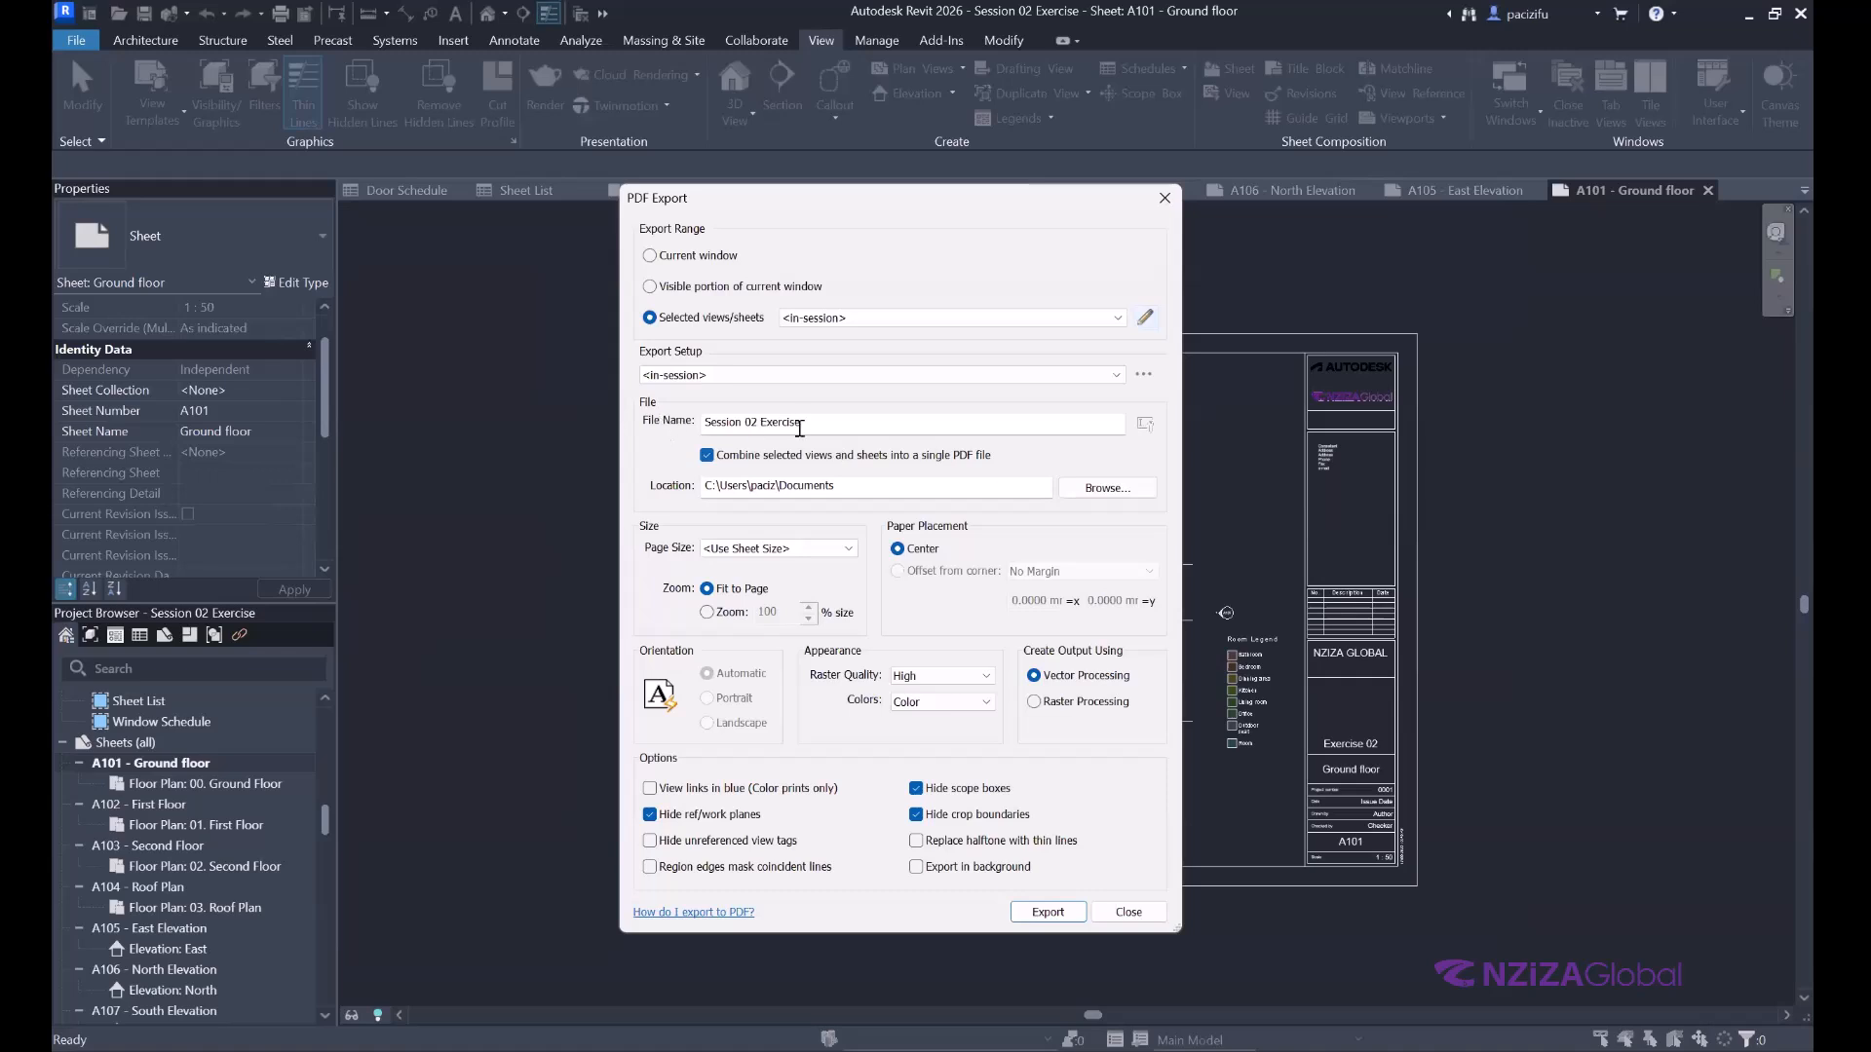
Name the PDF file "Exercise 02 - Architectural data", and switch combining into a single PDF file off and back on.
left_click(628, 420)
key("End")
key("ctrl+a")
left_click(812, 421)
type("PDF")
key("ctrl+a")
type("Exercise 02")
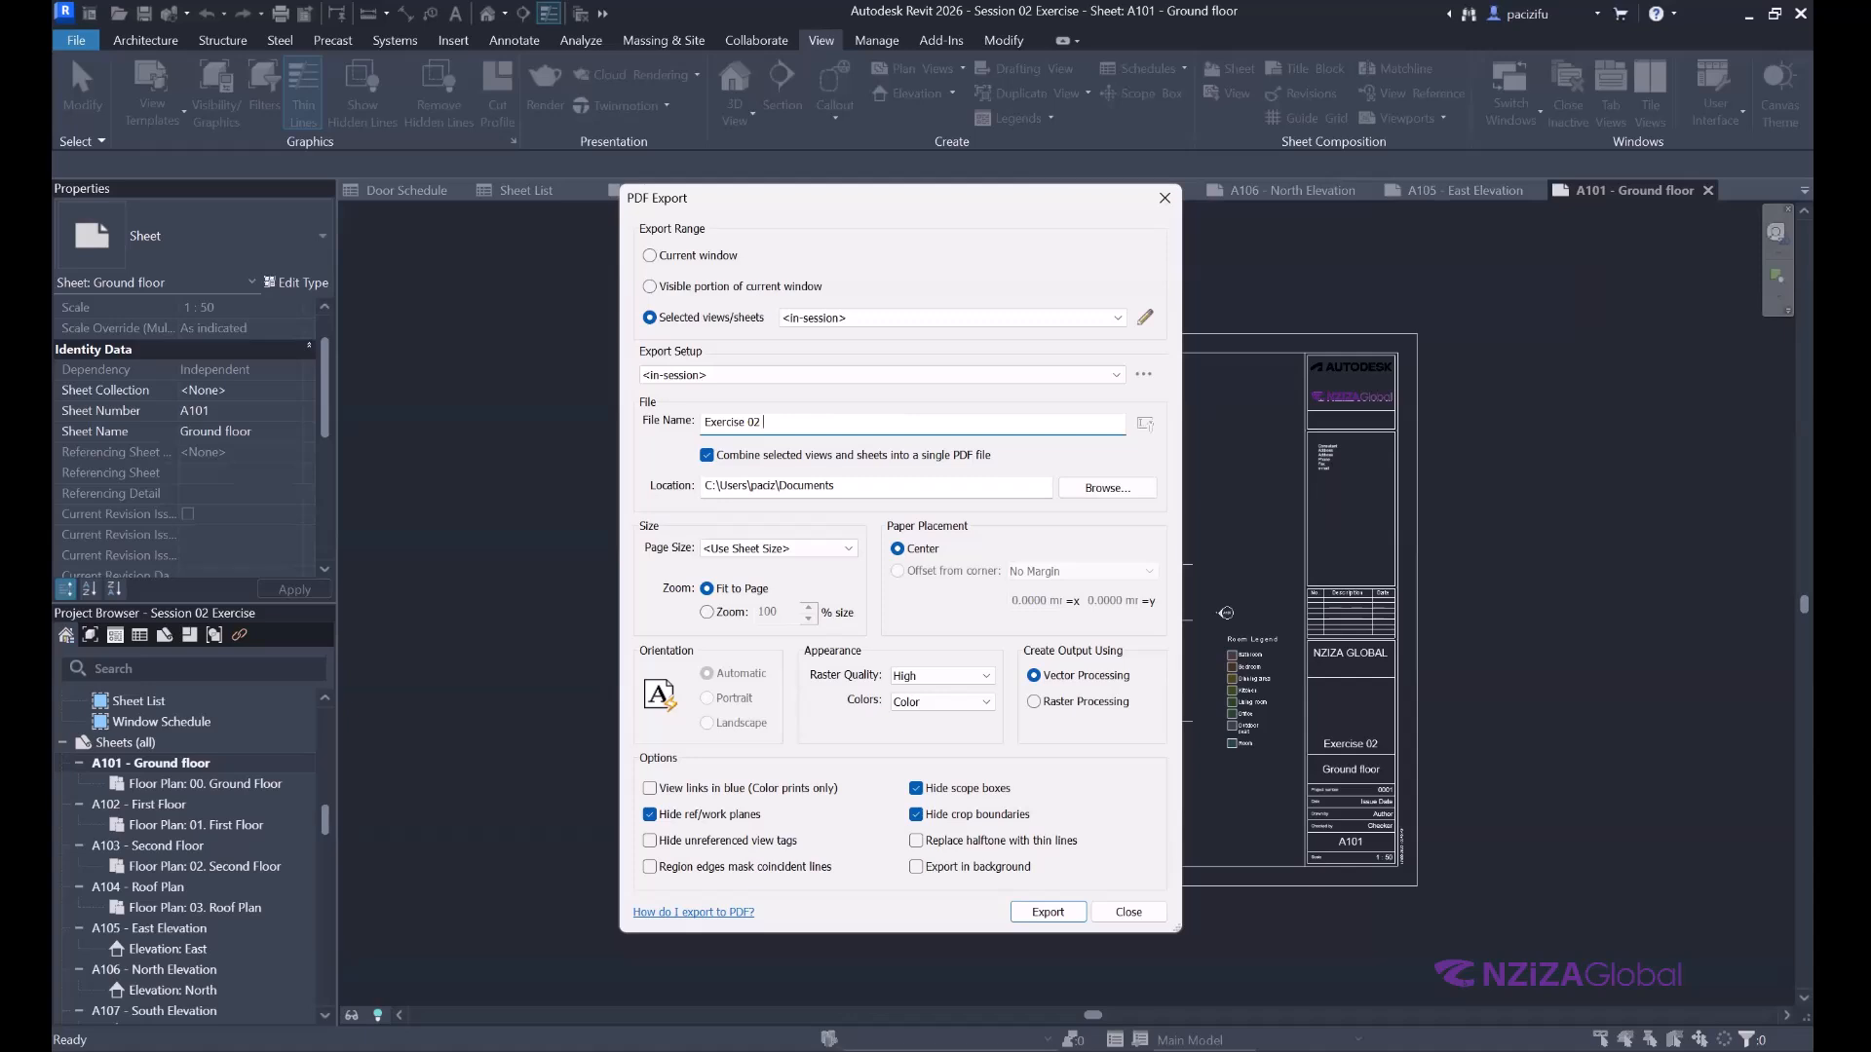
type(" - Architectural data")
left_click(707, 455)
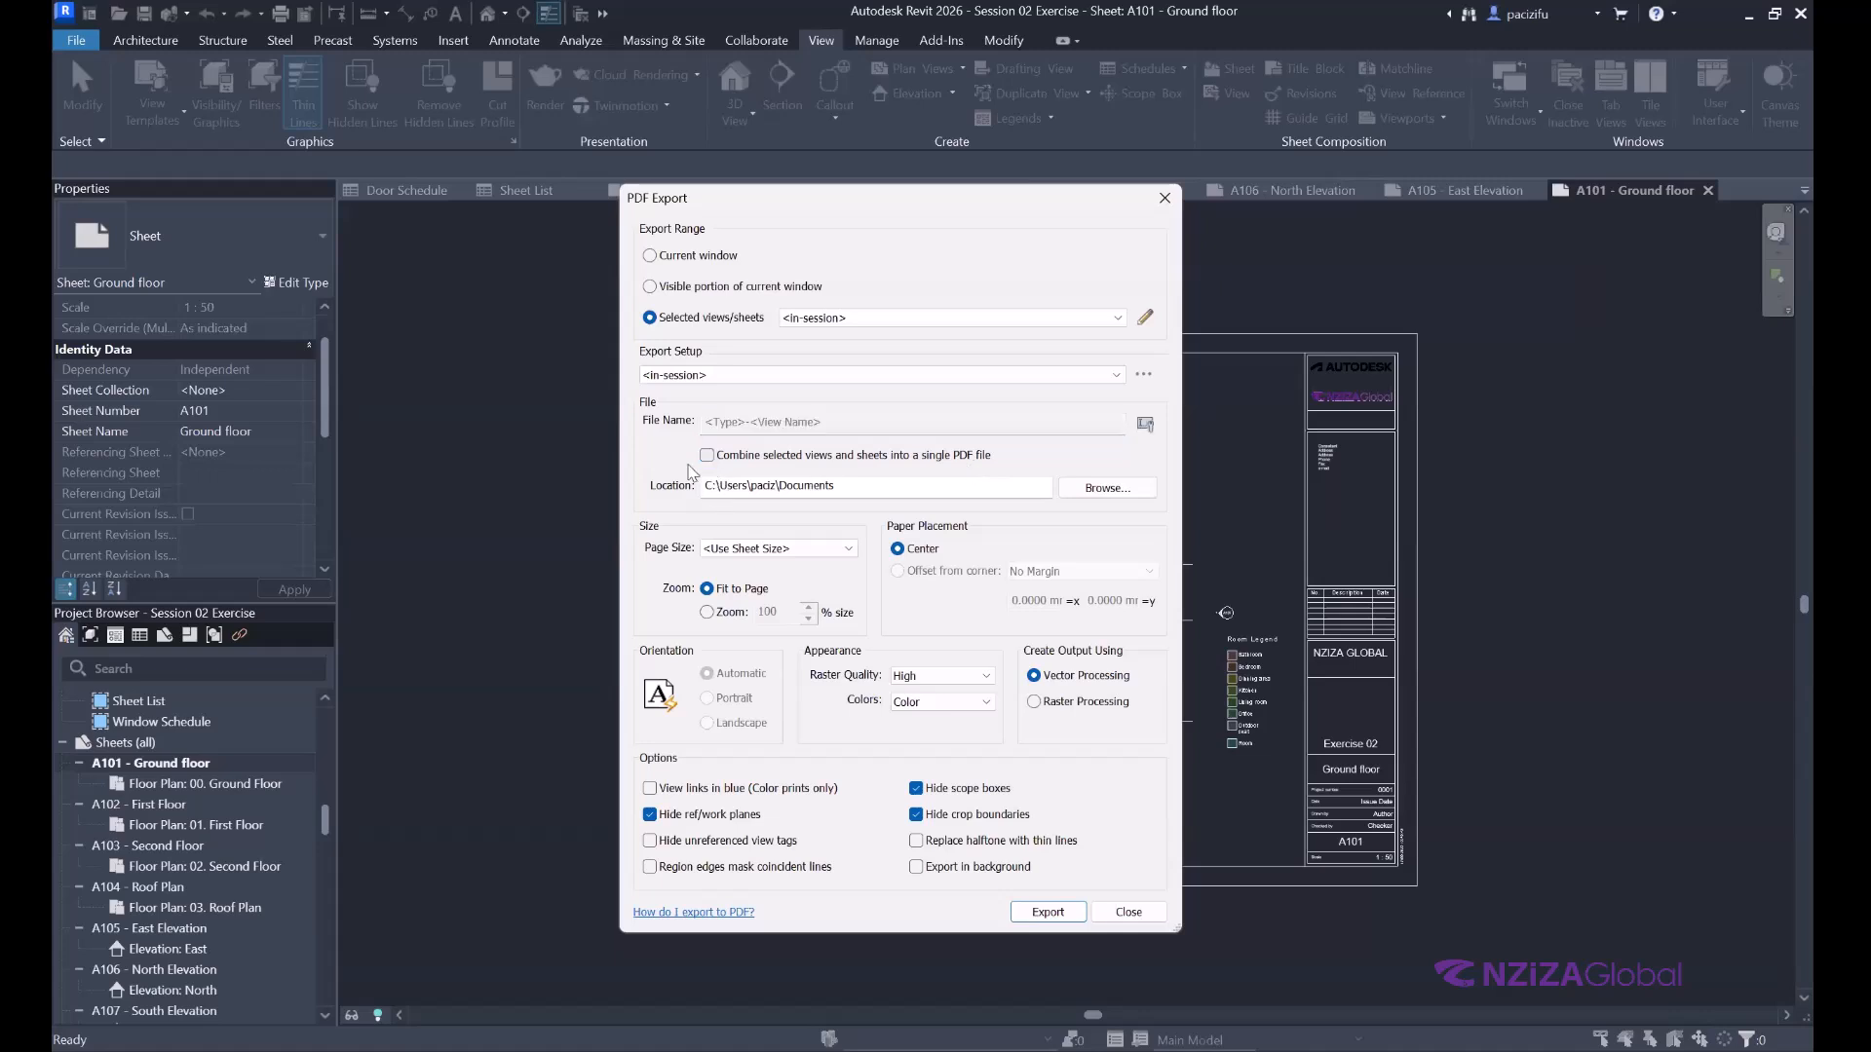
left_click(706, 455)
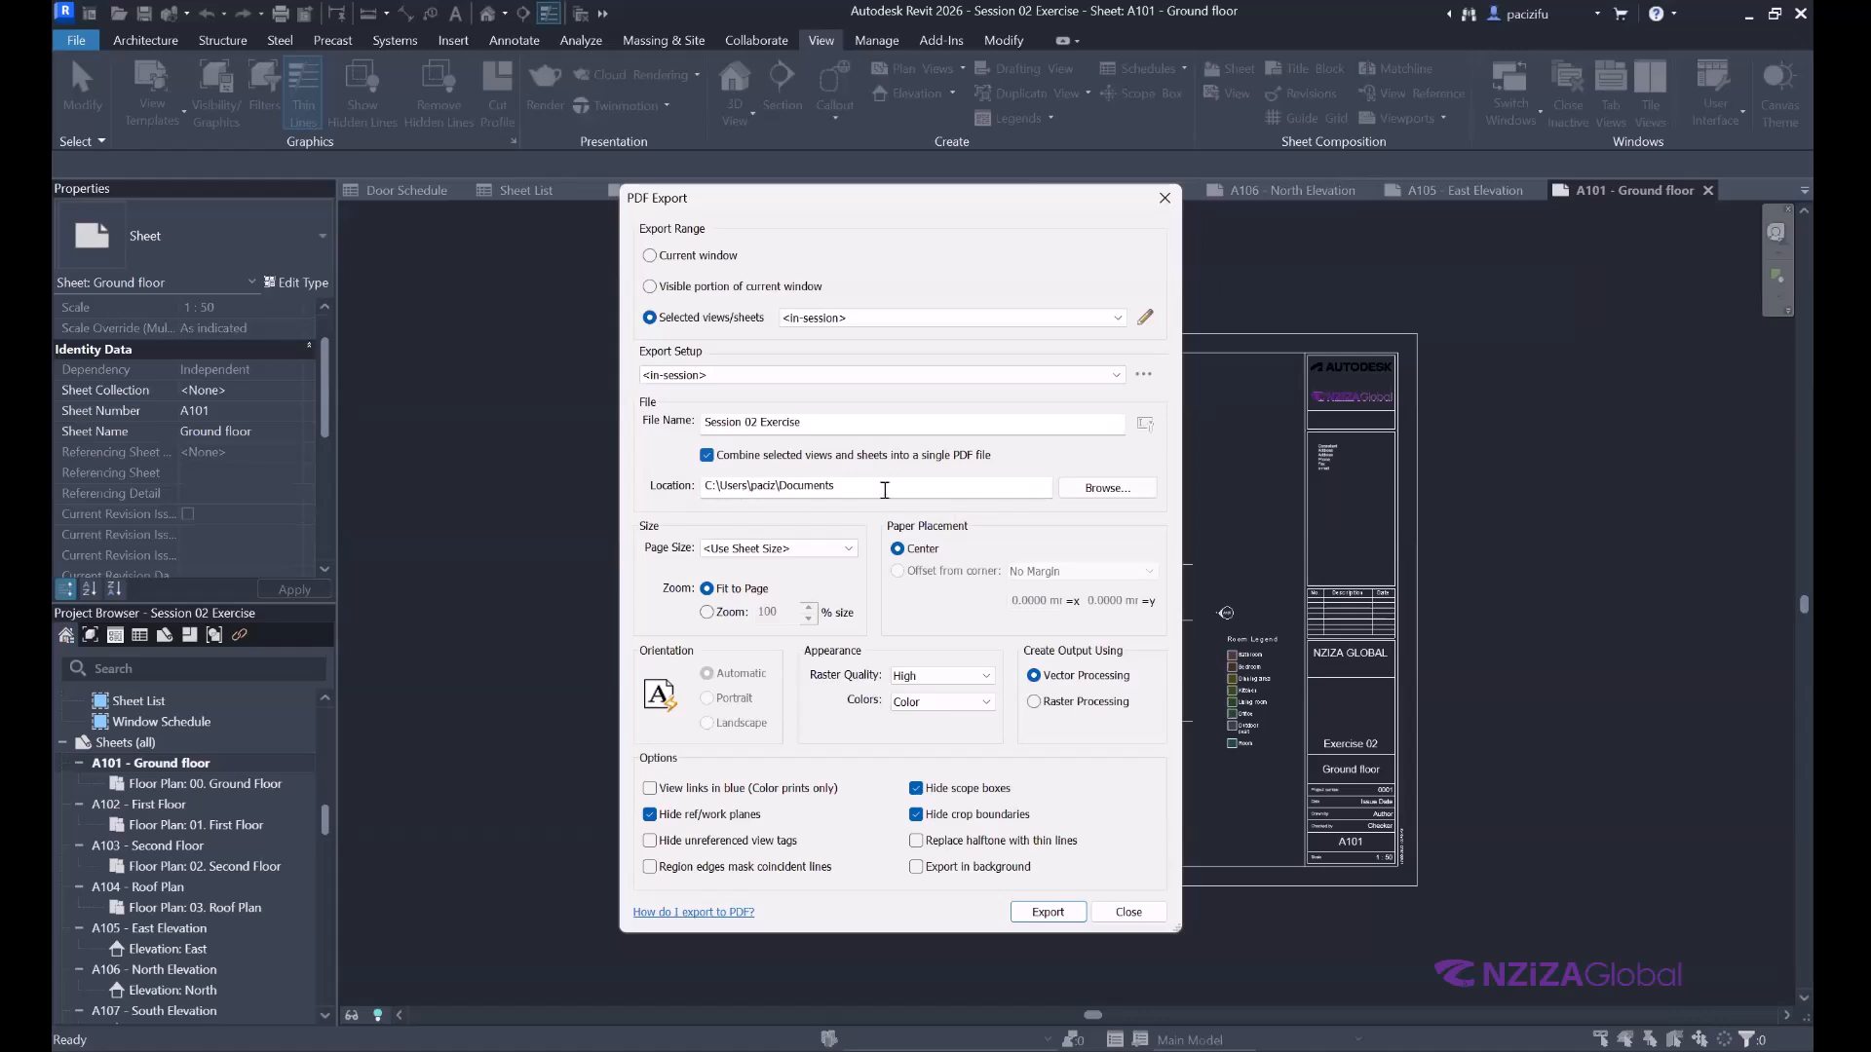
Browse for the PDF's save location and create a folder named Export inside the Revit Course folder on the Desktop.
left_click(1103, 490)
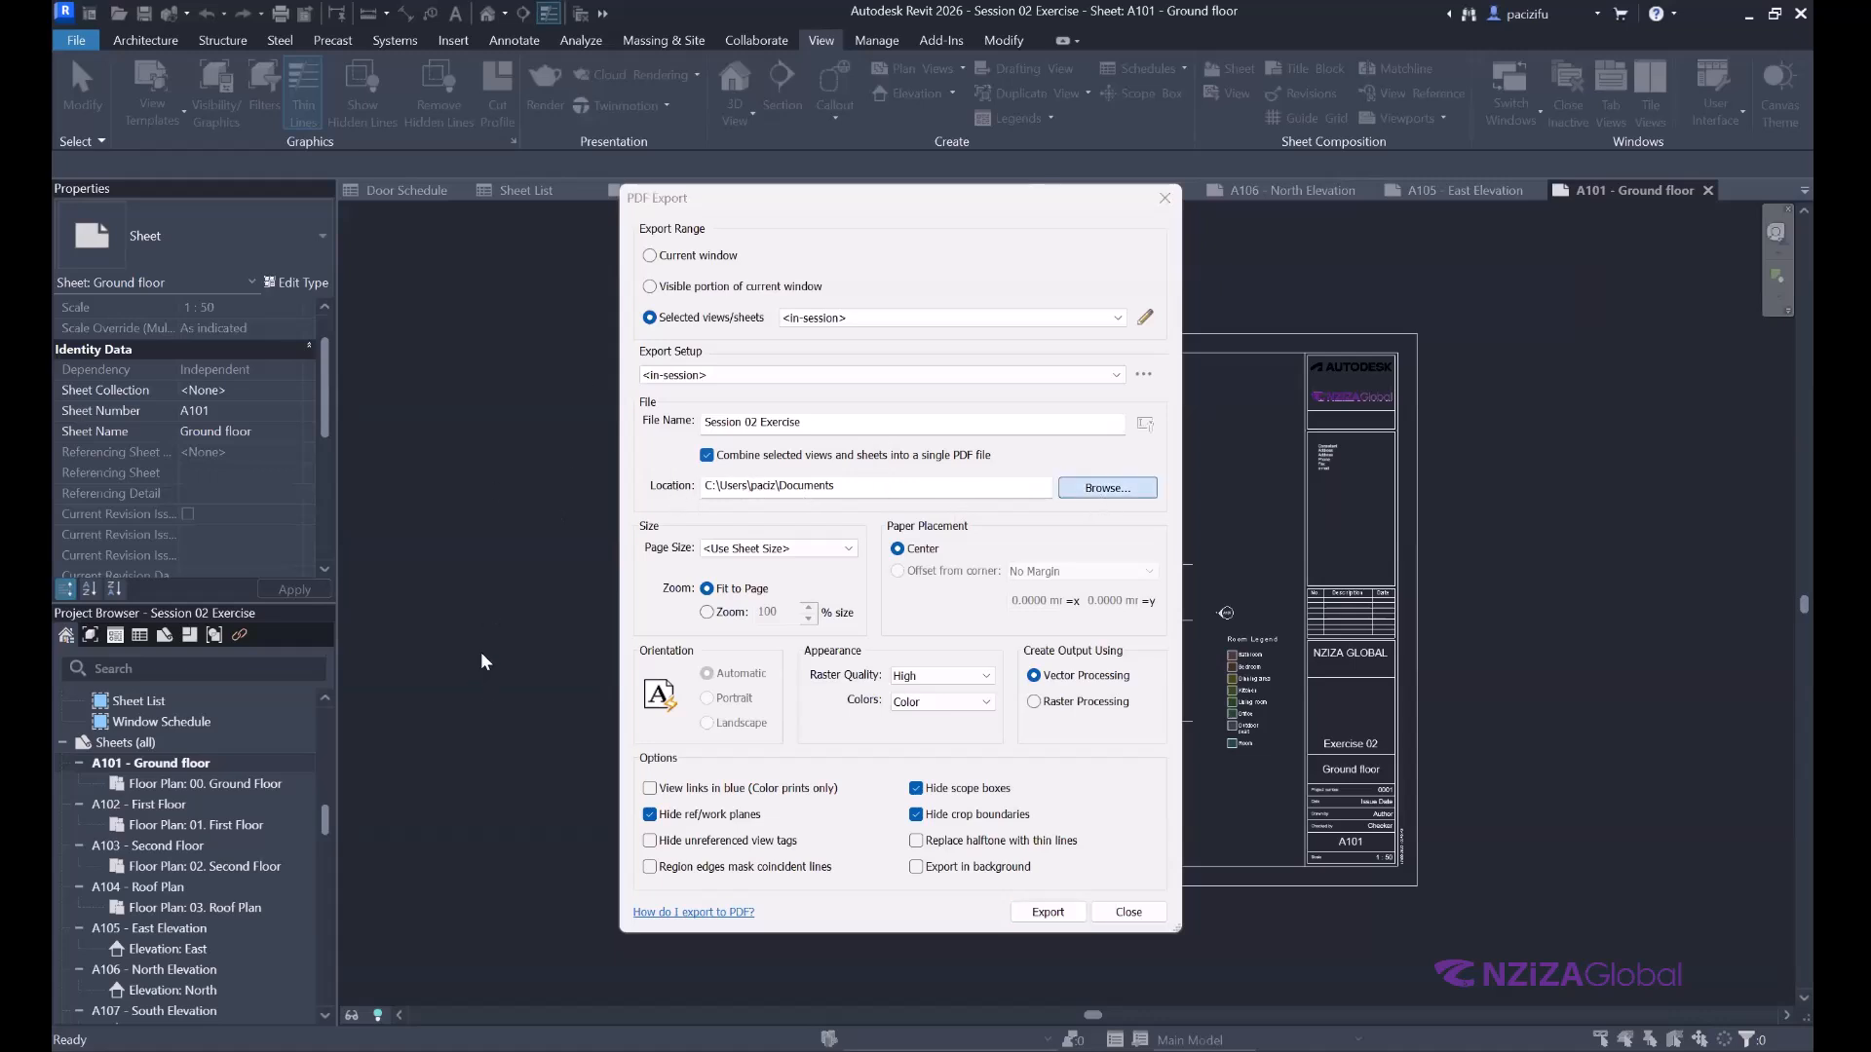
left_click(481, 703)
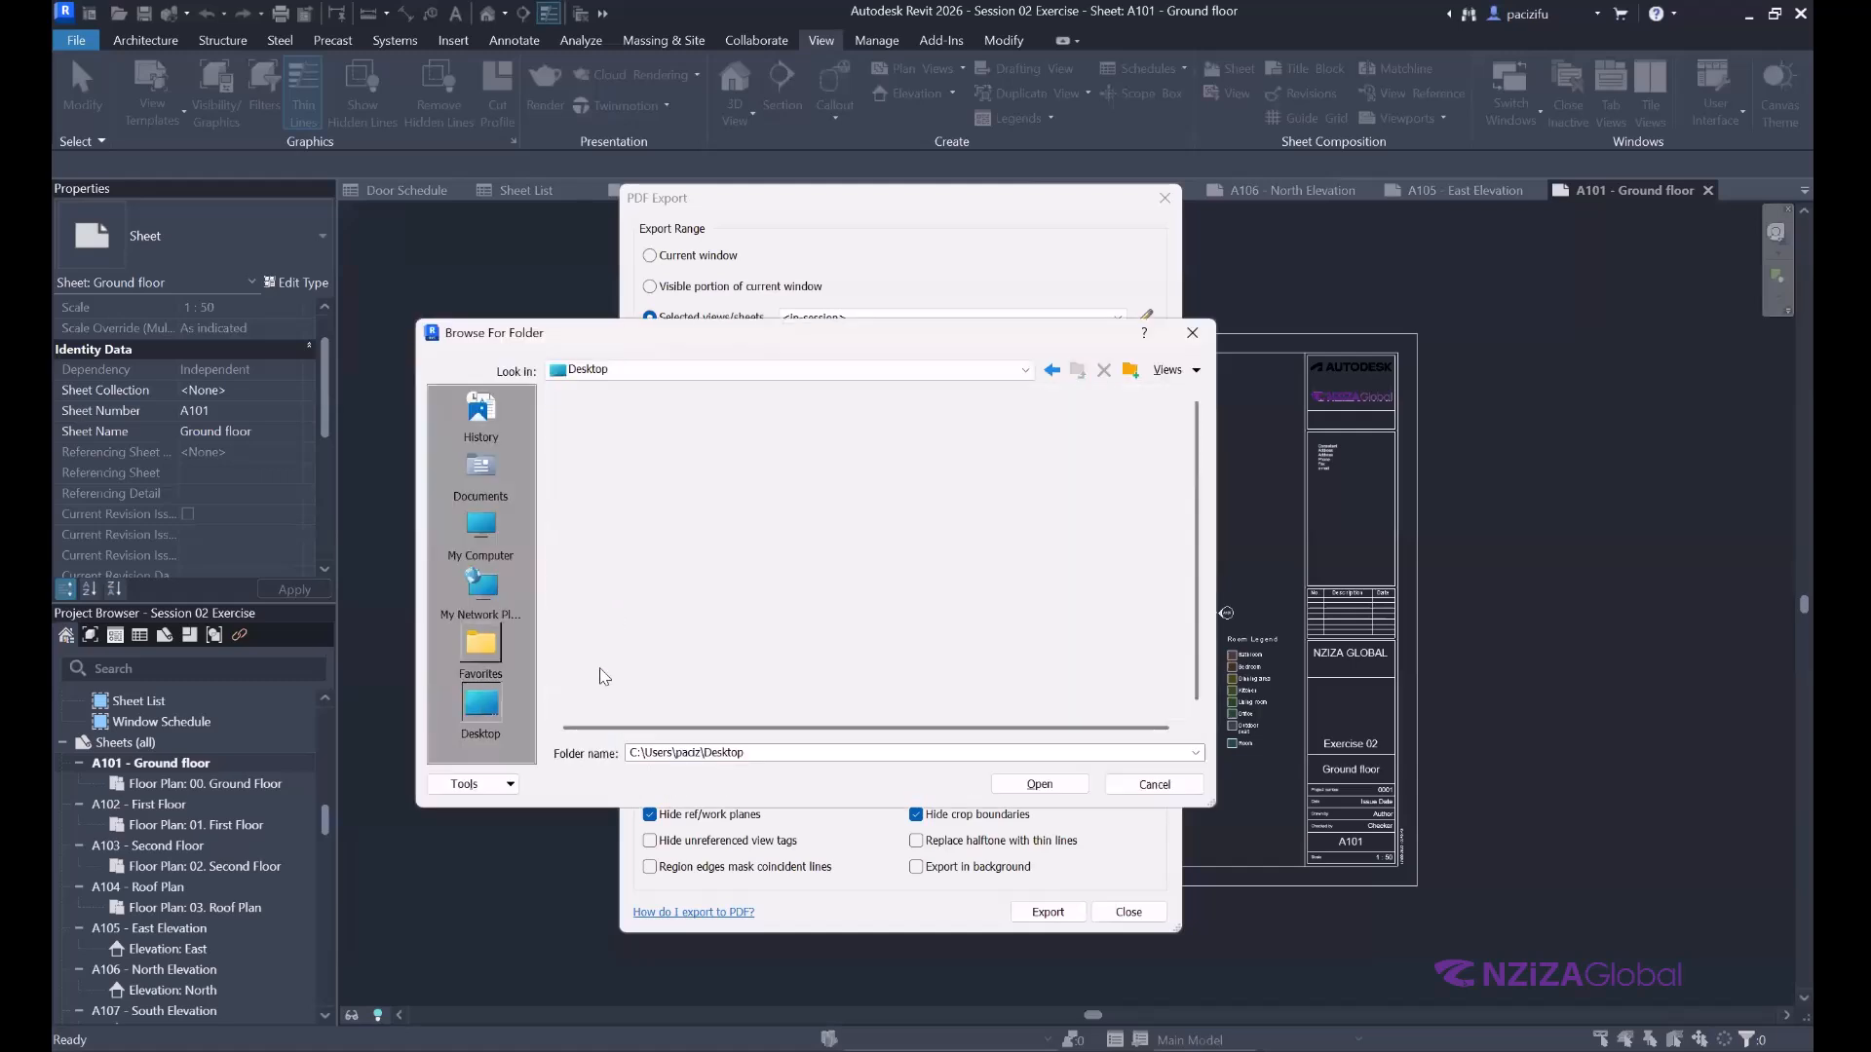
double_click(614, 655)
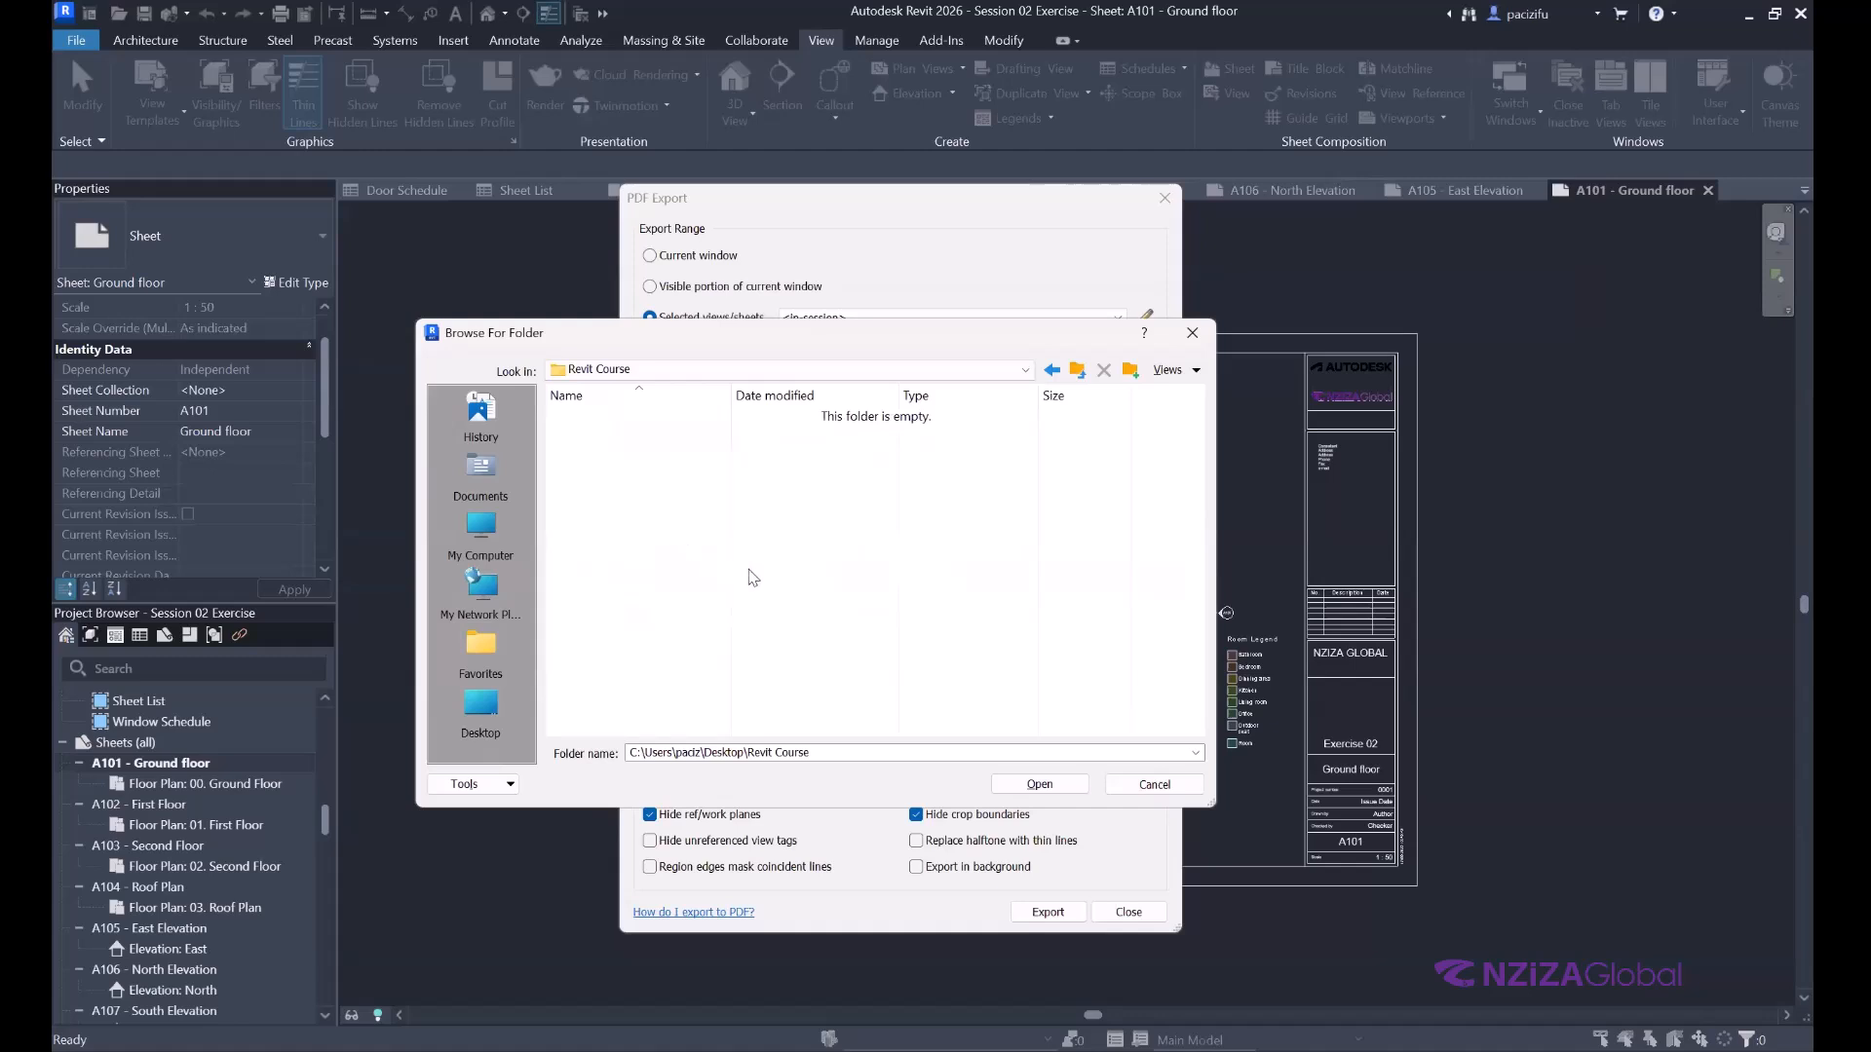
right_click(726, 570)
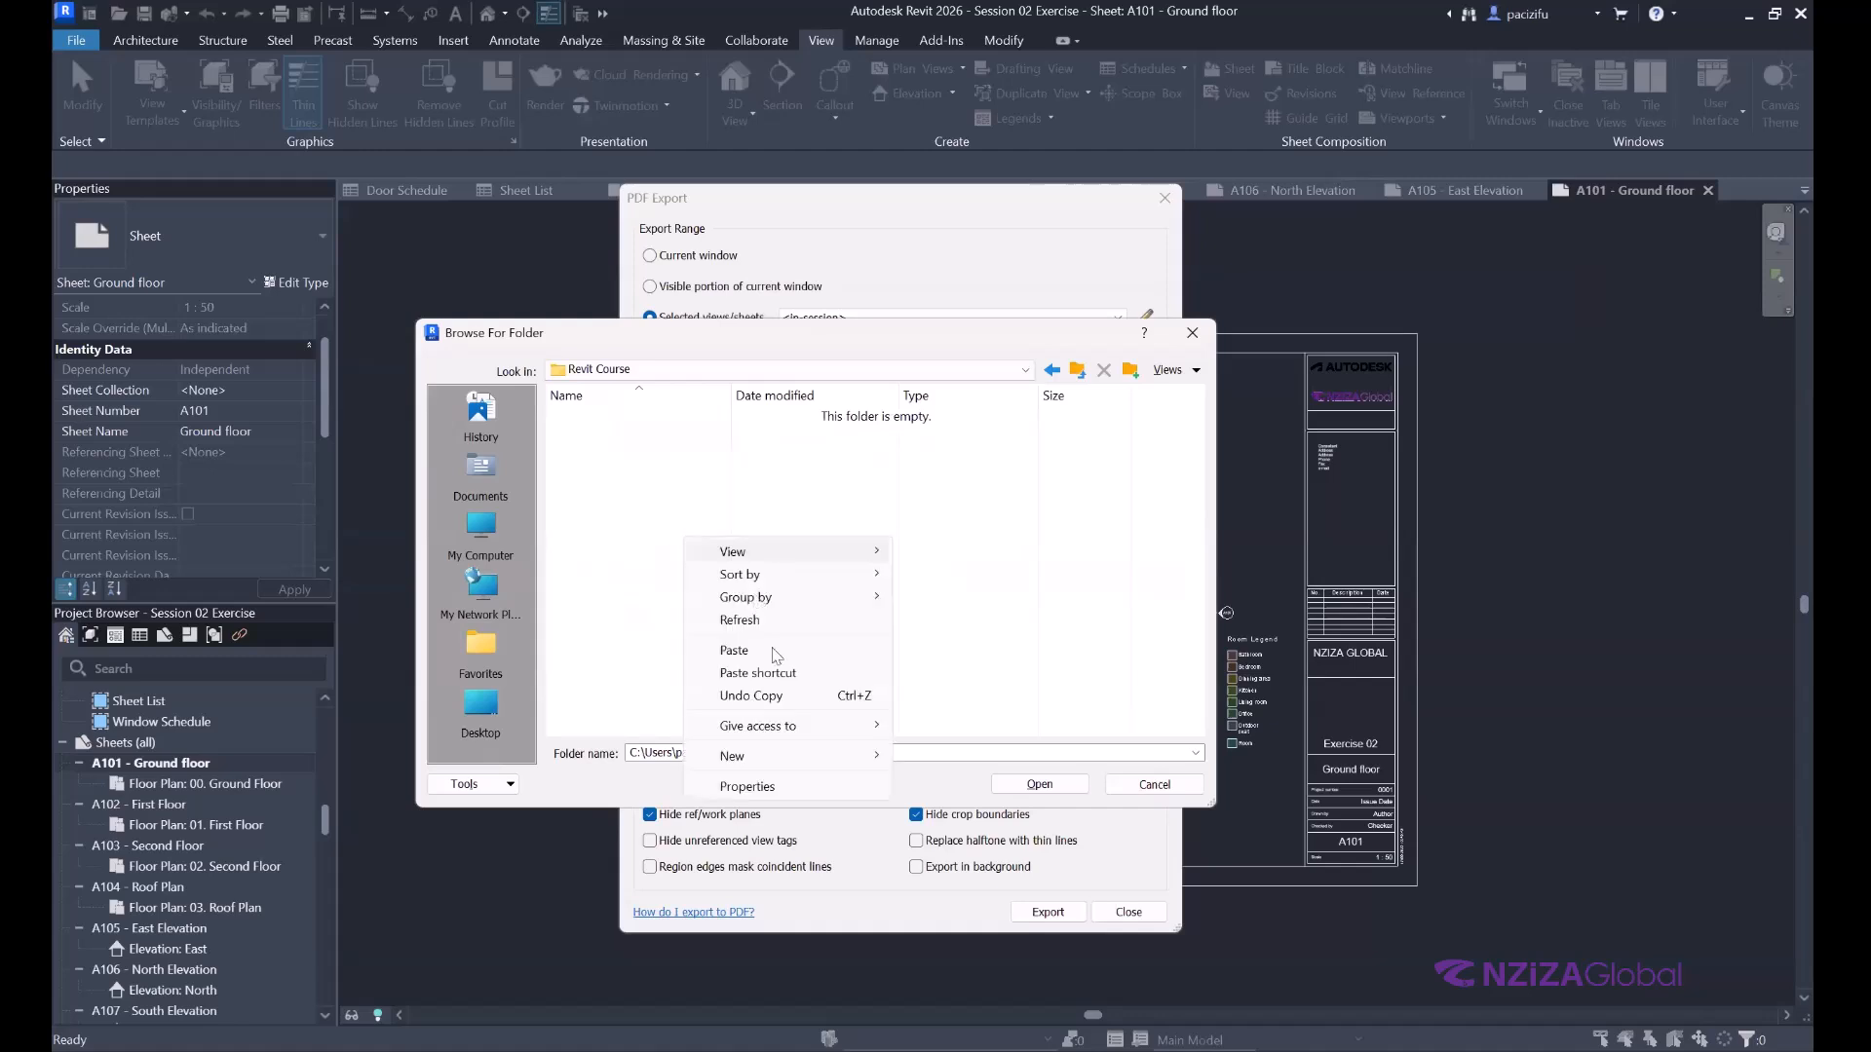
left_click(935, 756)
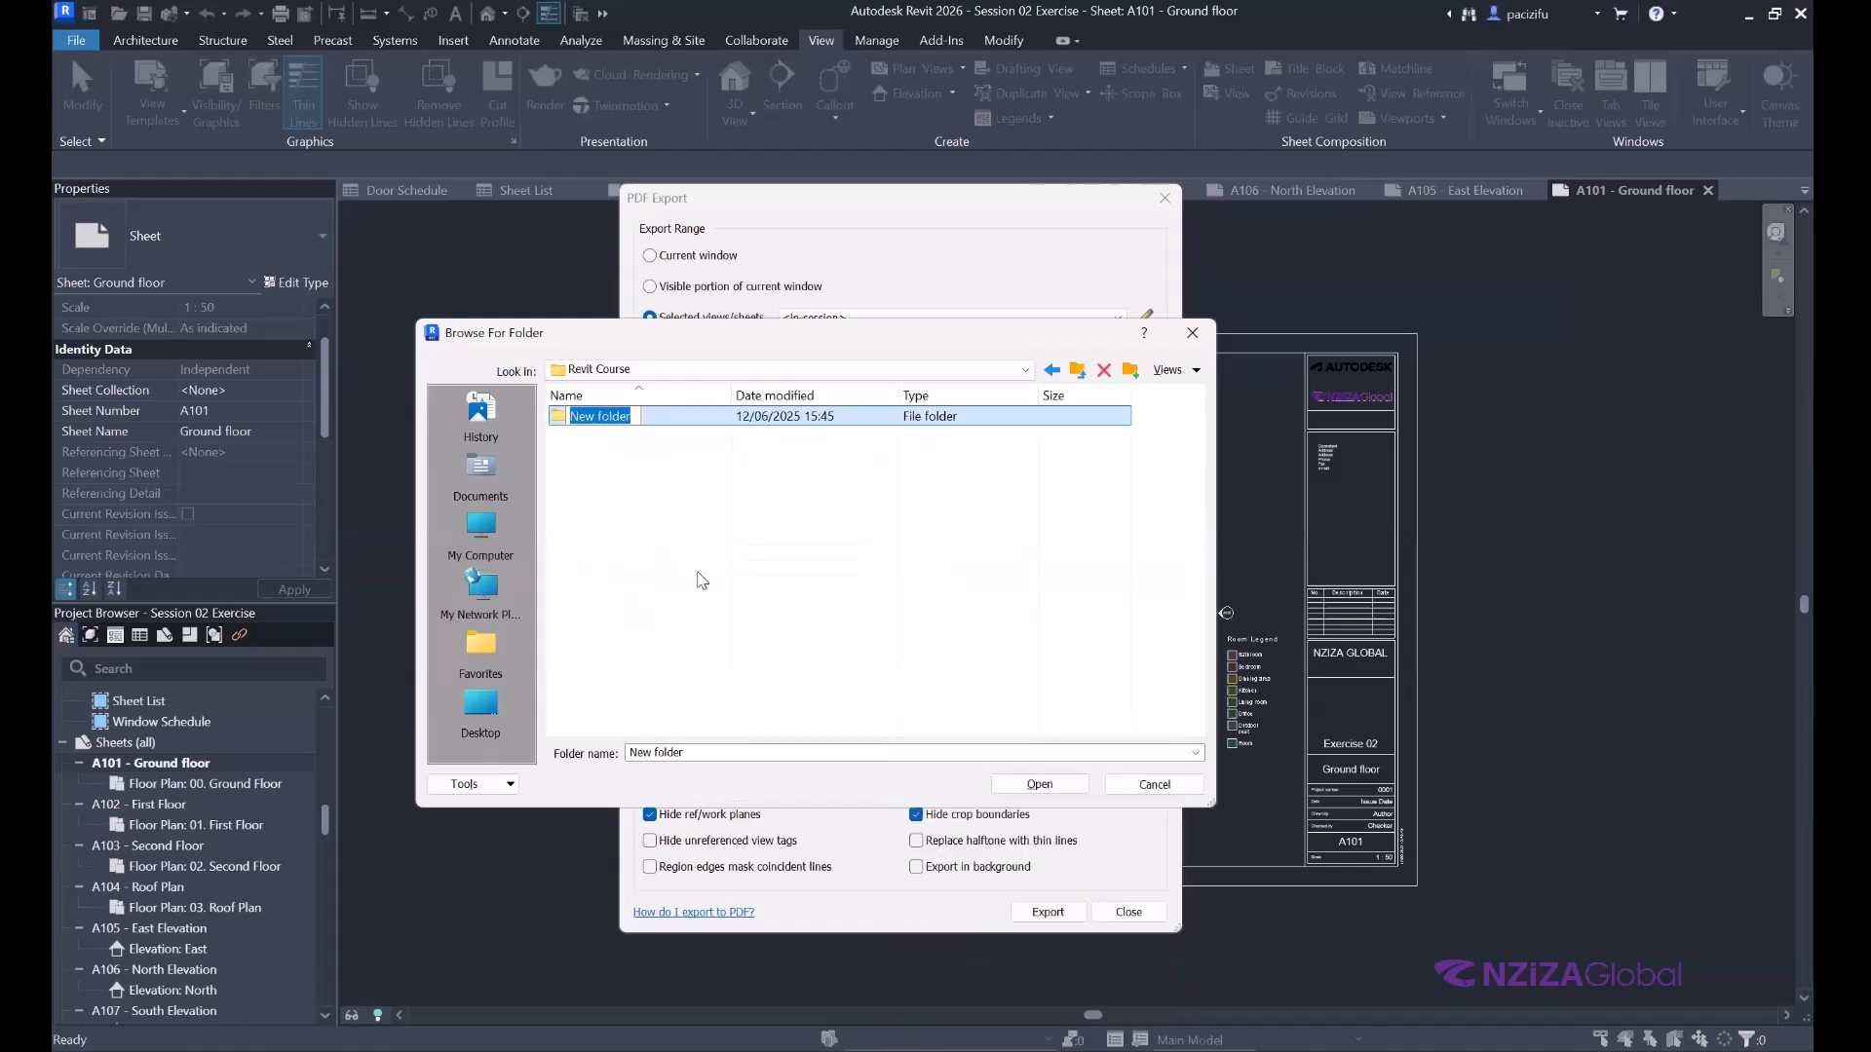
type("E")
type("x")
type("poe")
key("BackSpace")
type("rt")
left_click(599, 425)
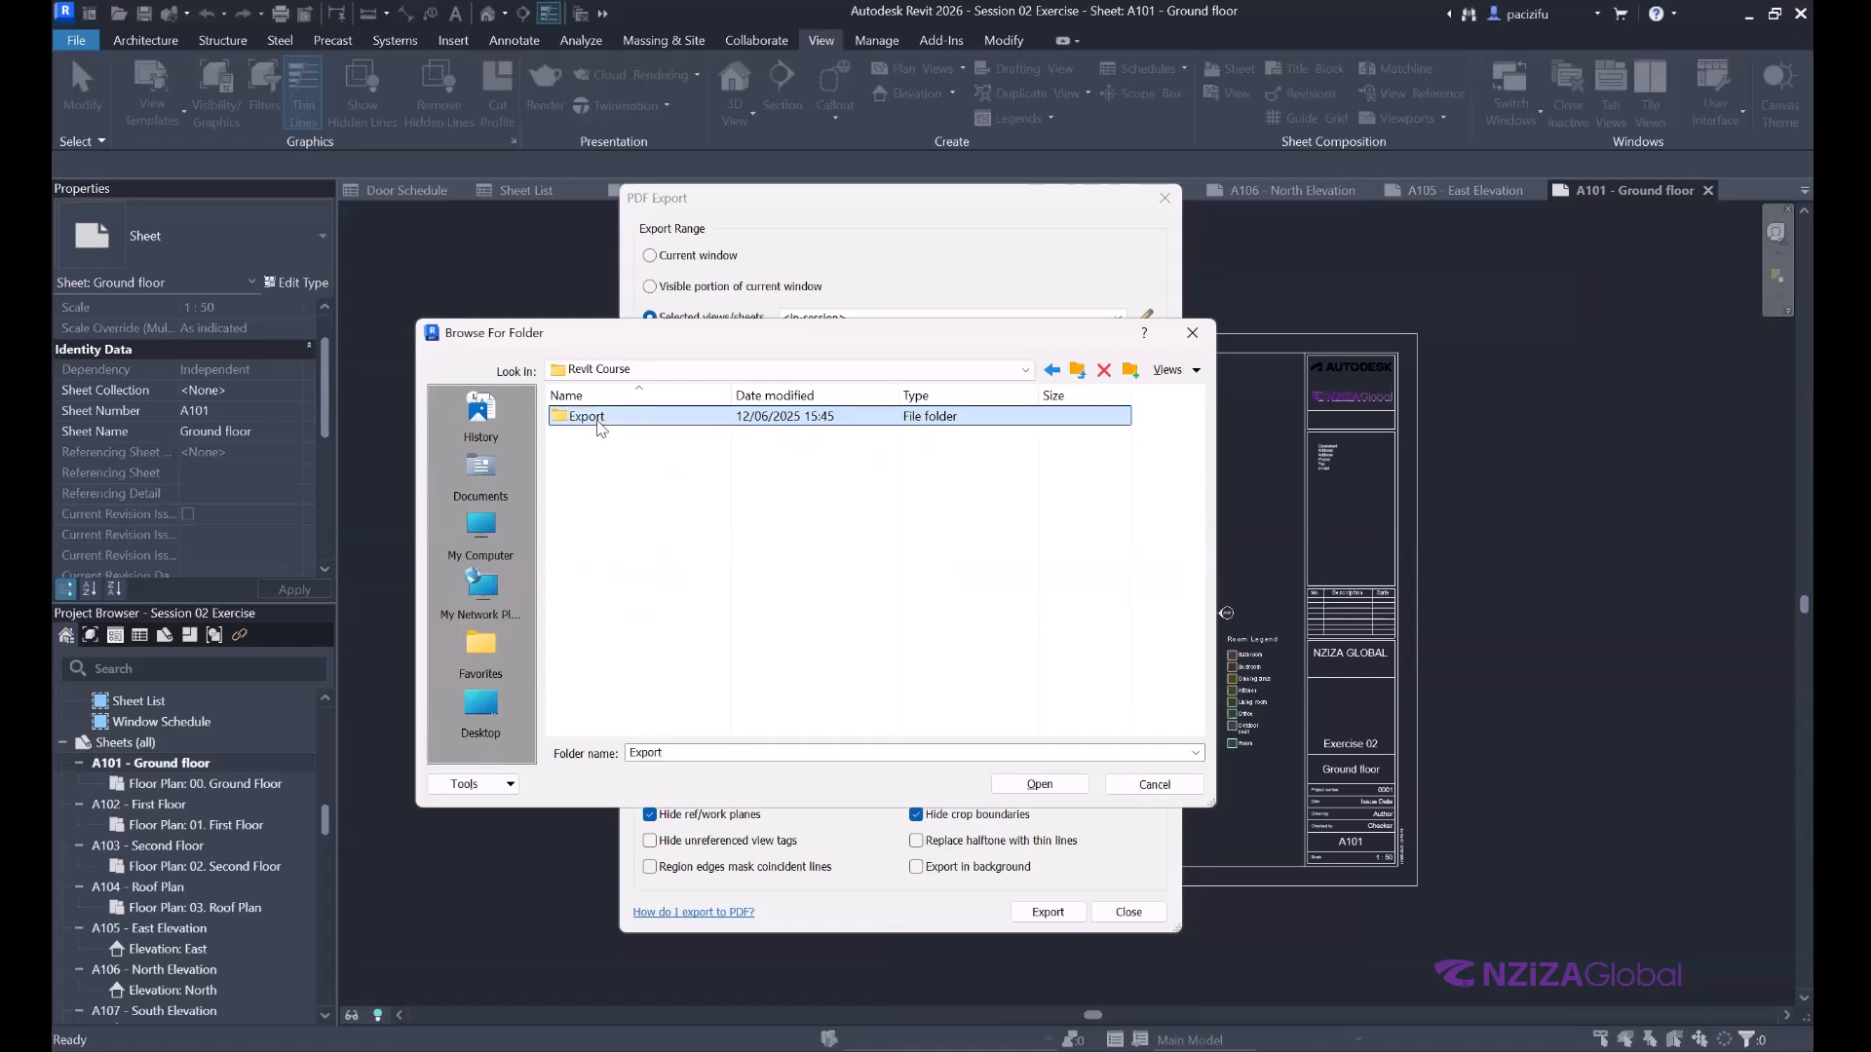
Set the new Export folder as the save location for the PDF.
double_click(599, 426)
left_click(652, 469)
left_click(1038, 785)
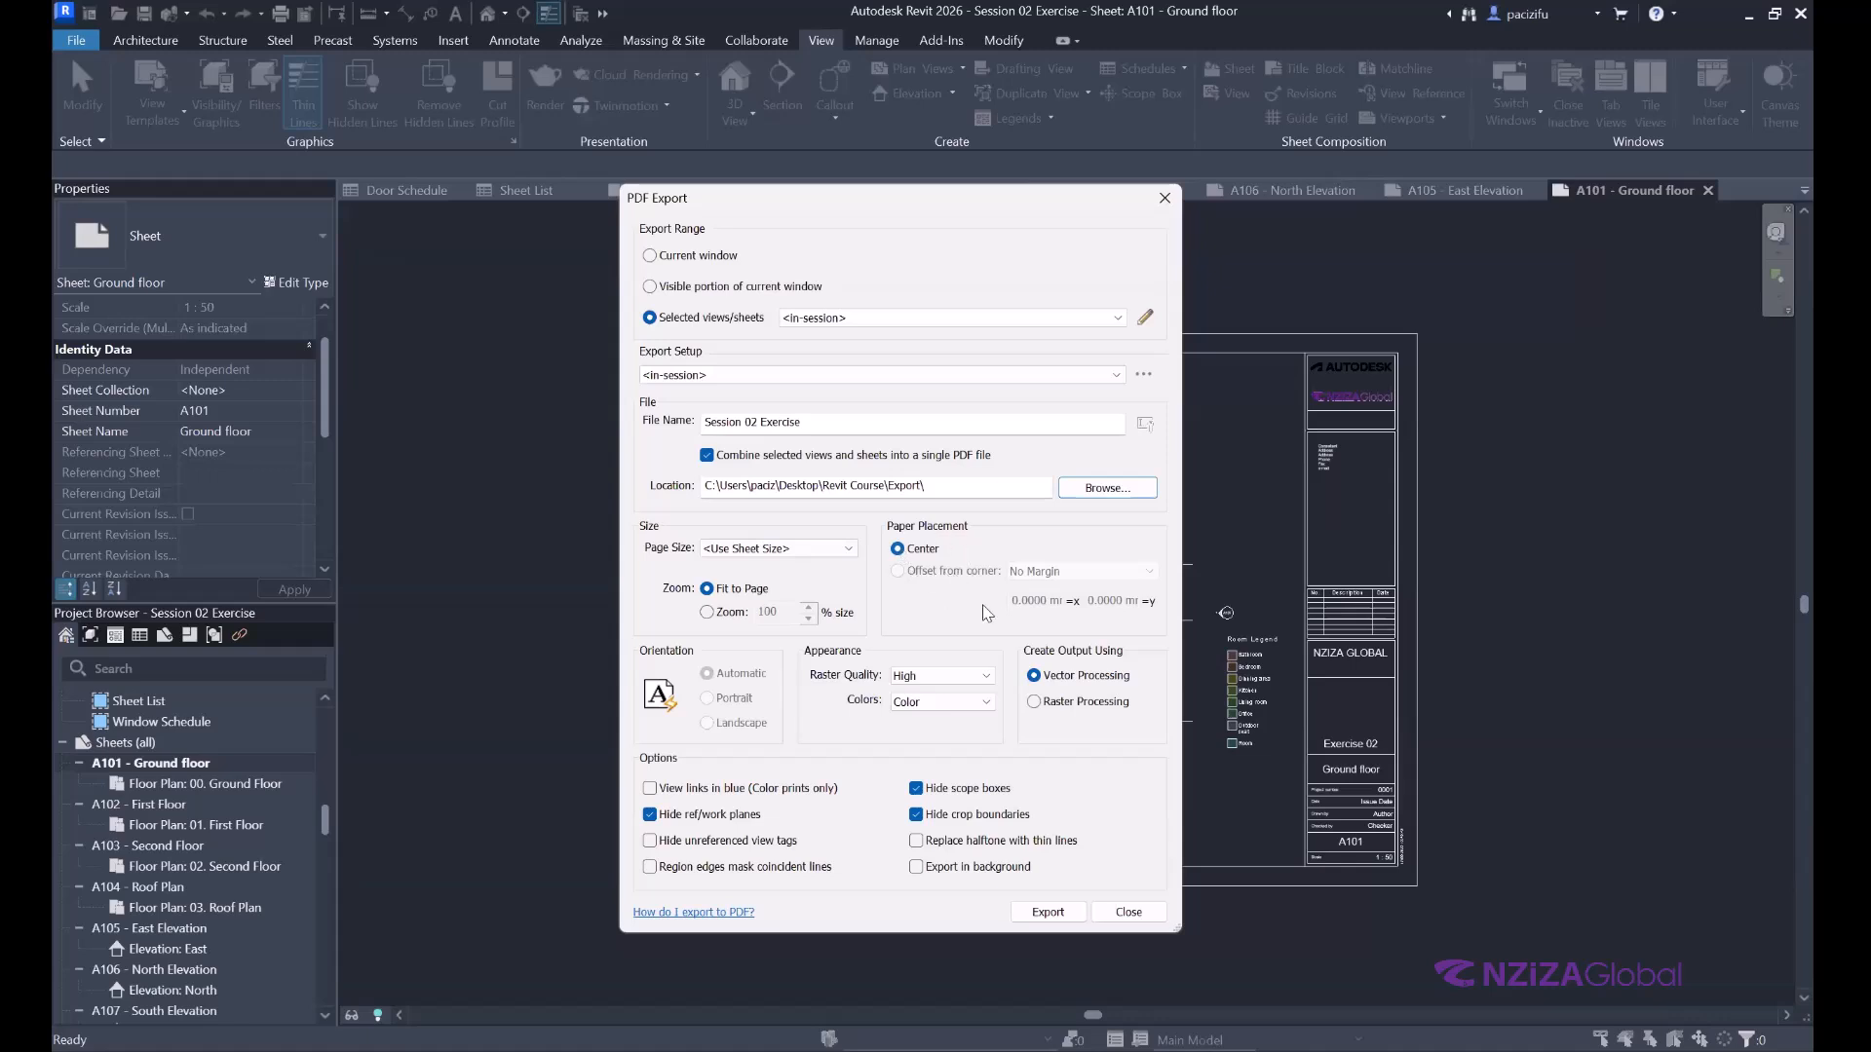
Review the raster quality and color choices, keep High quality and Color, and export the selected sheets as one combined PDF.
left_click(951, 677)
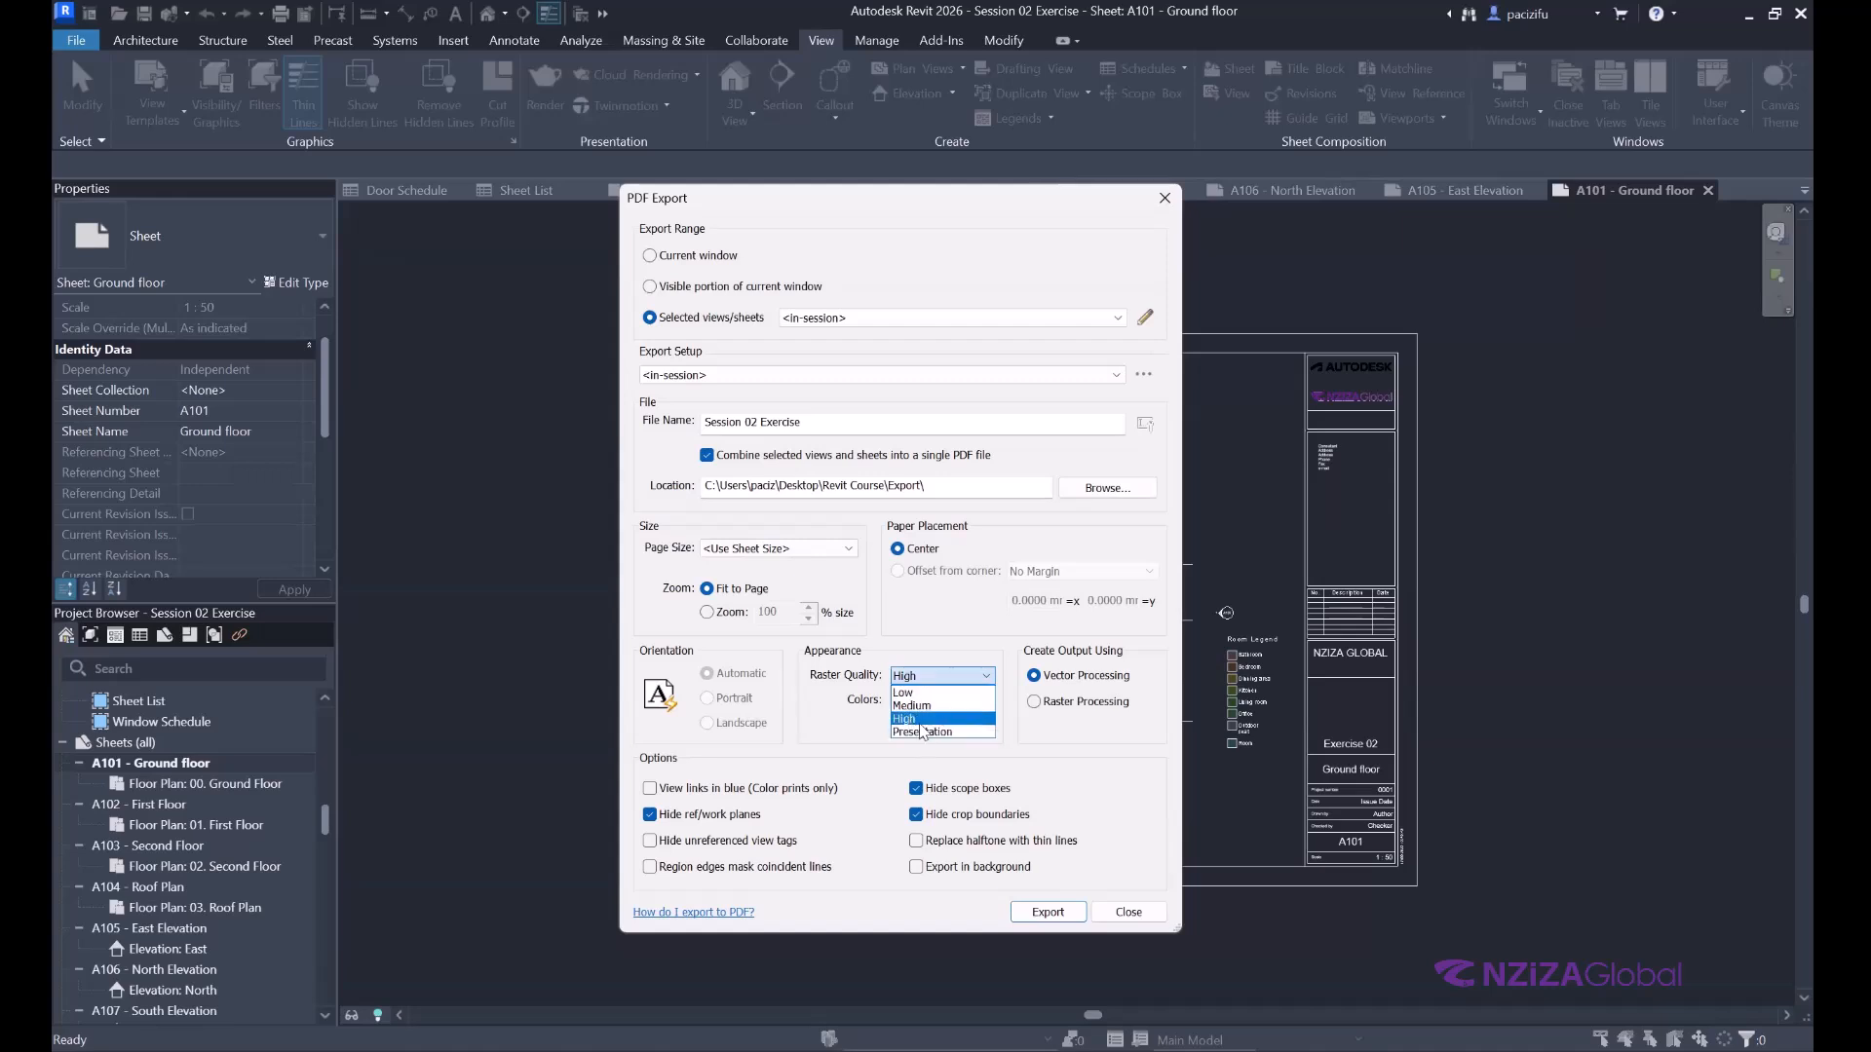
left_click(885, 711)
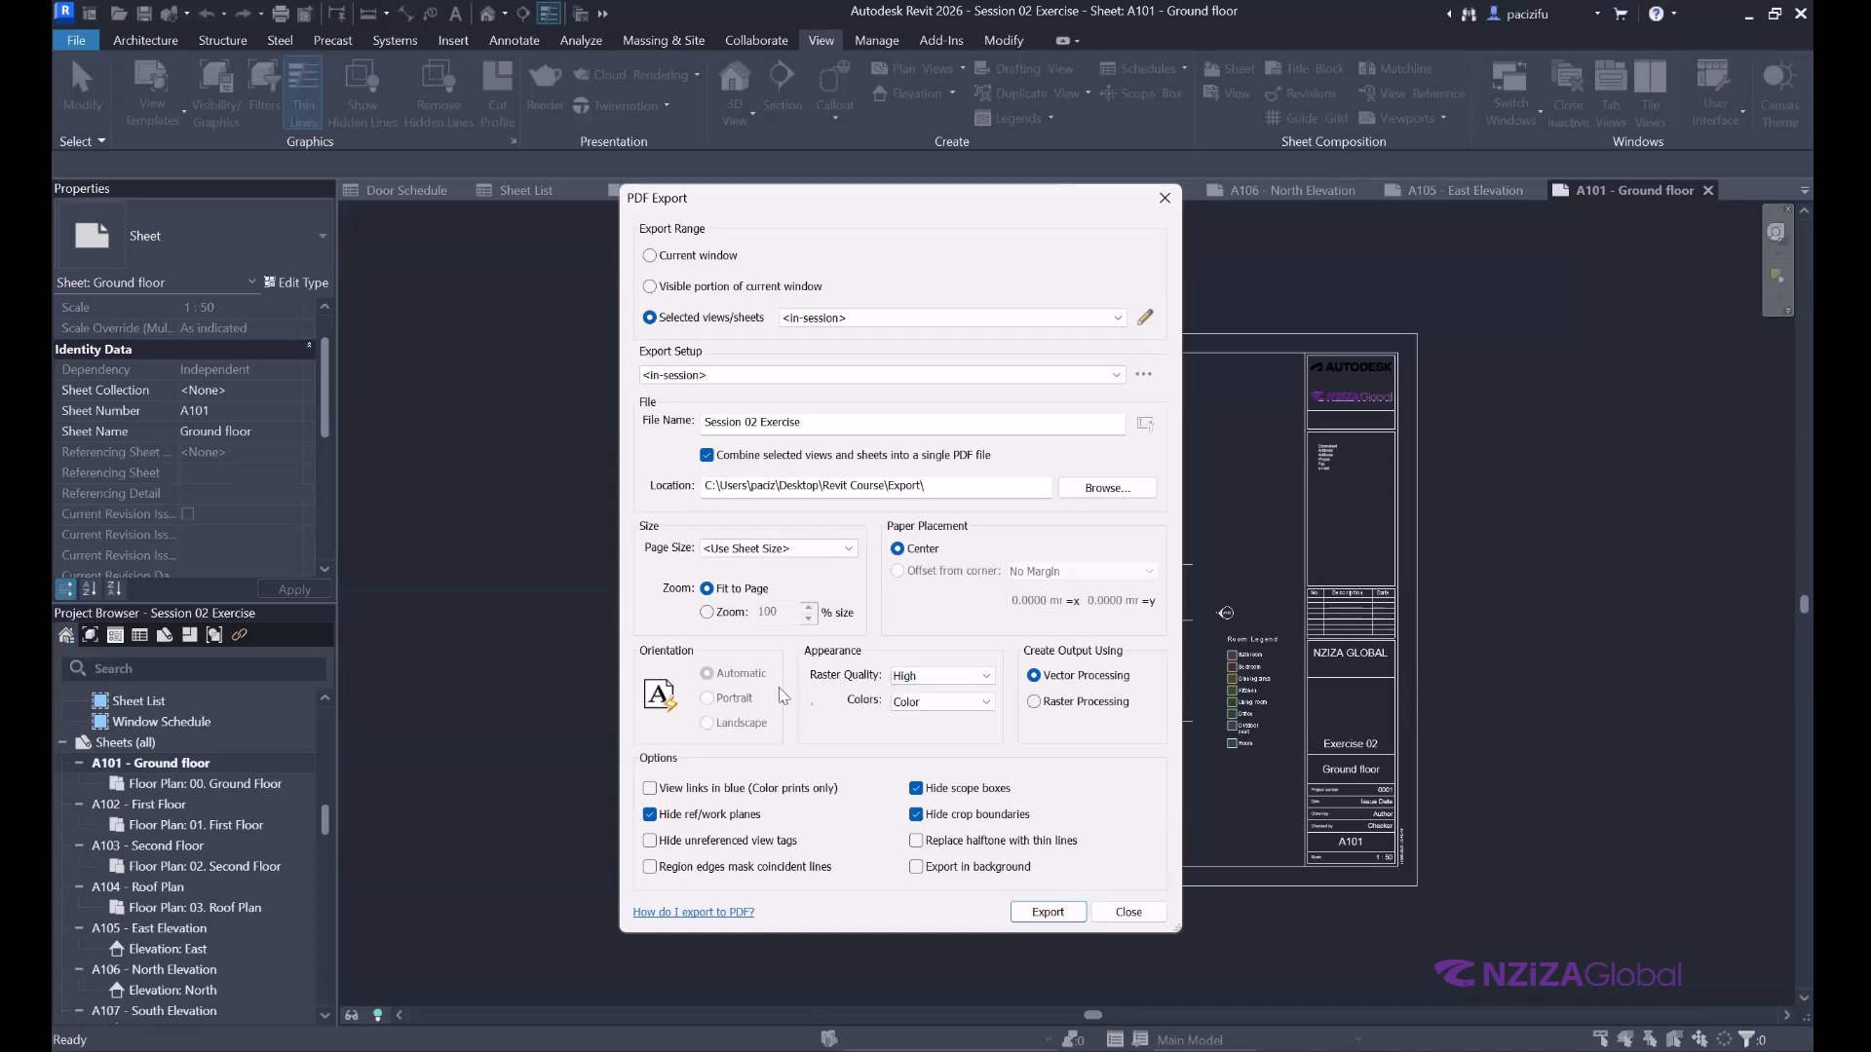
left_click(986, 705)
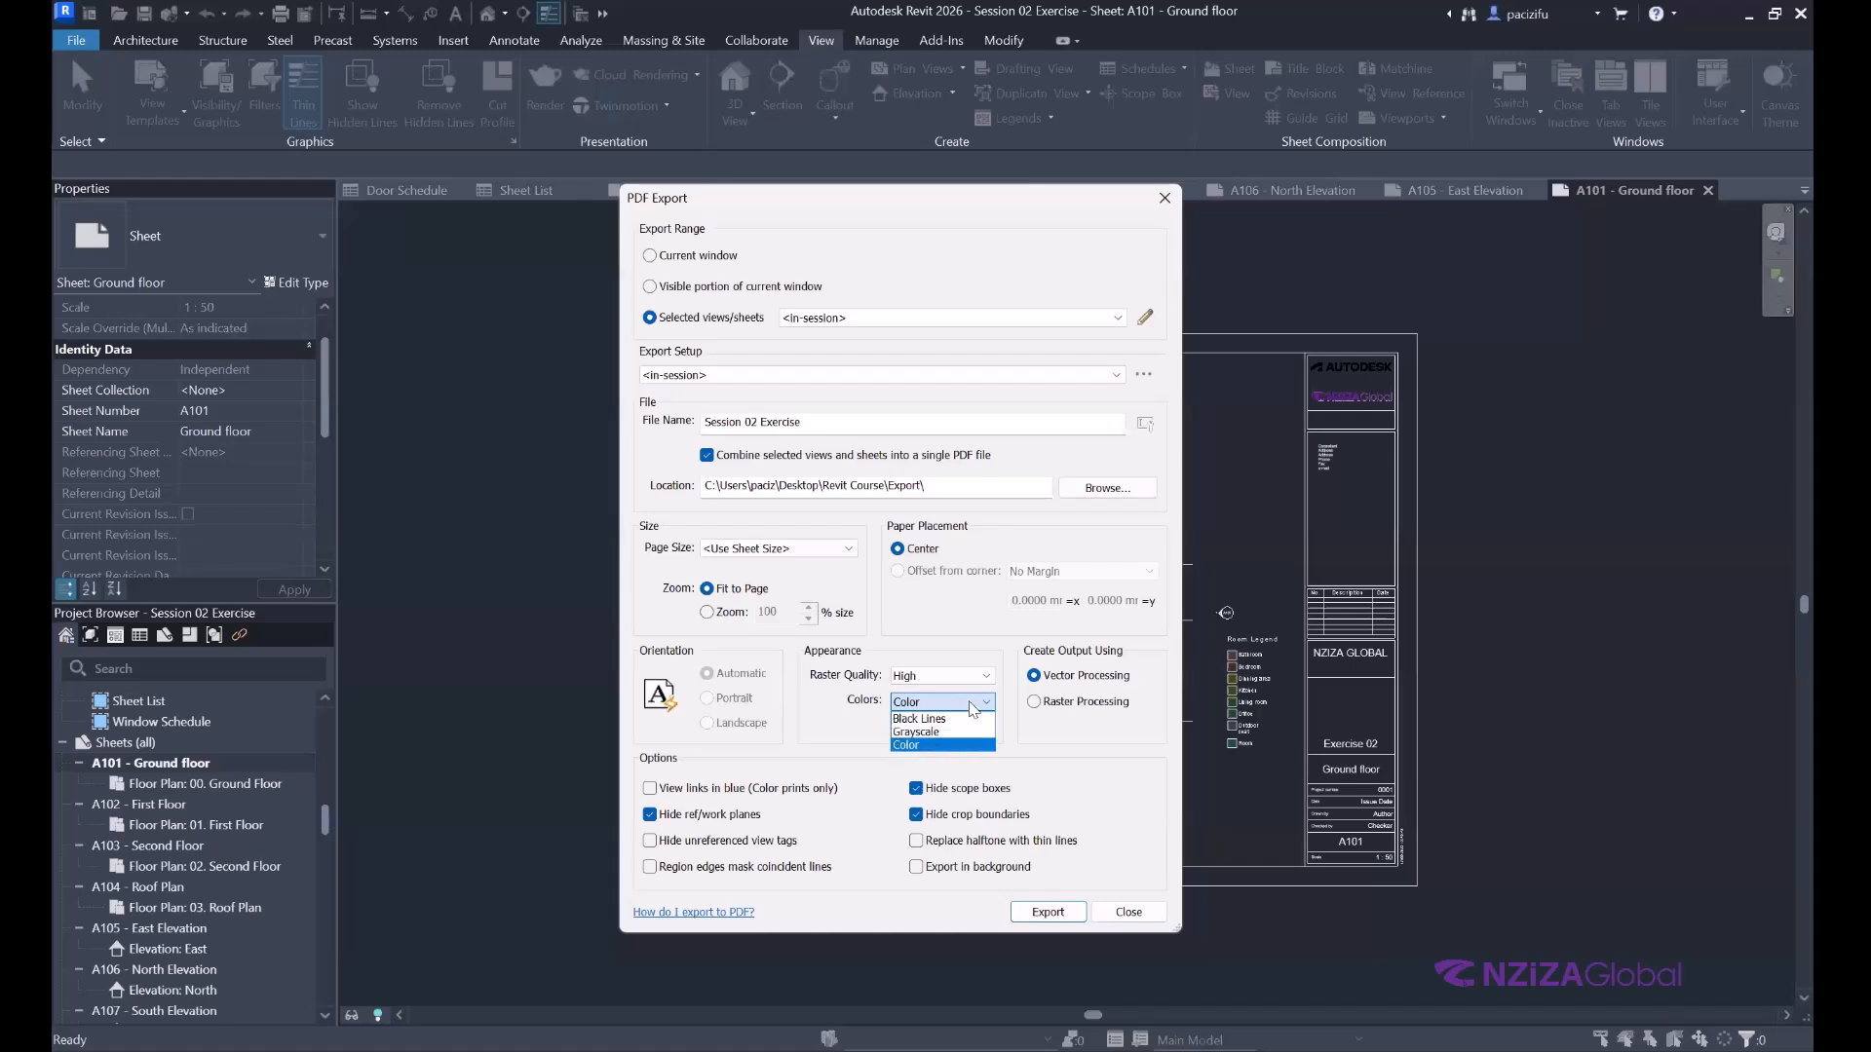
left_click(970, 703)
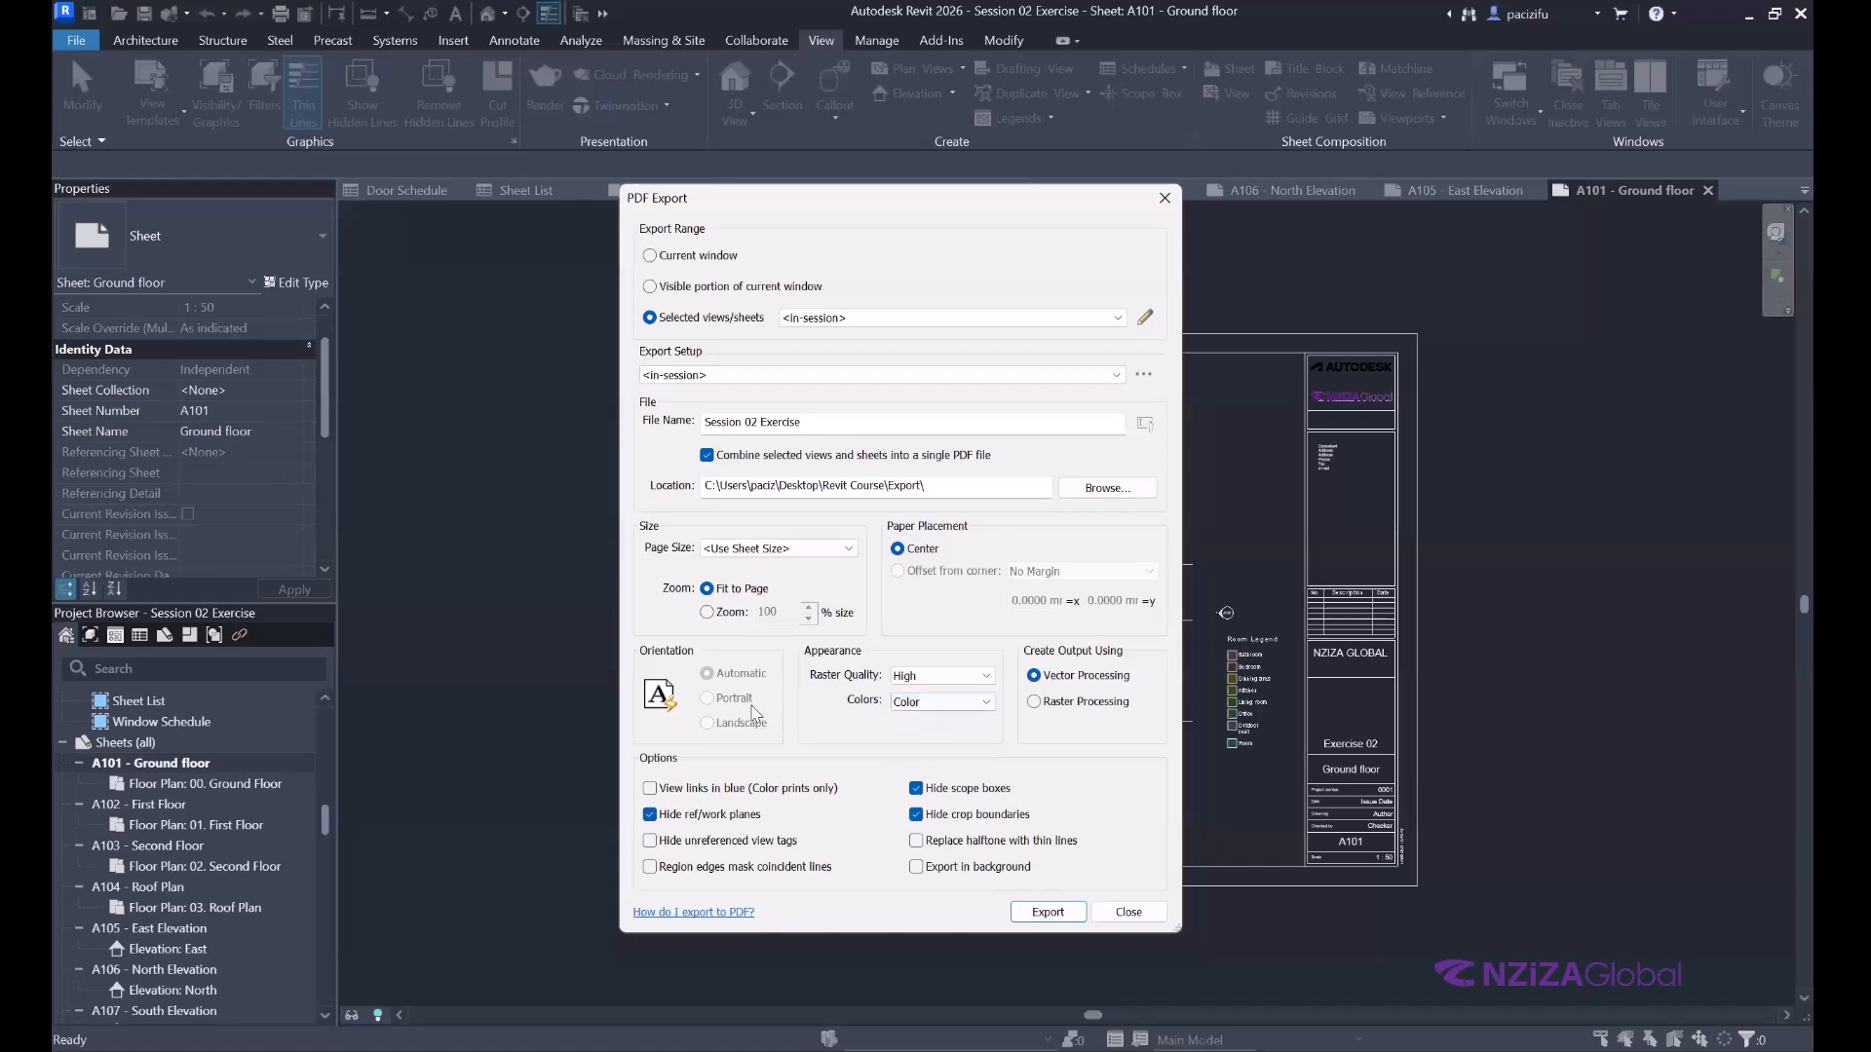
left_click(649, 814)
left_click(1039, 911)
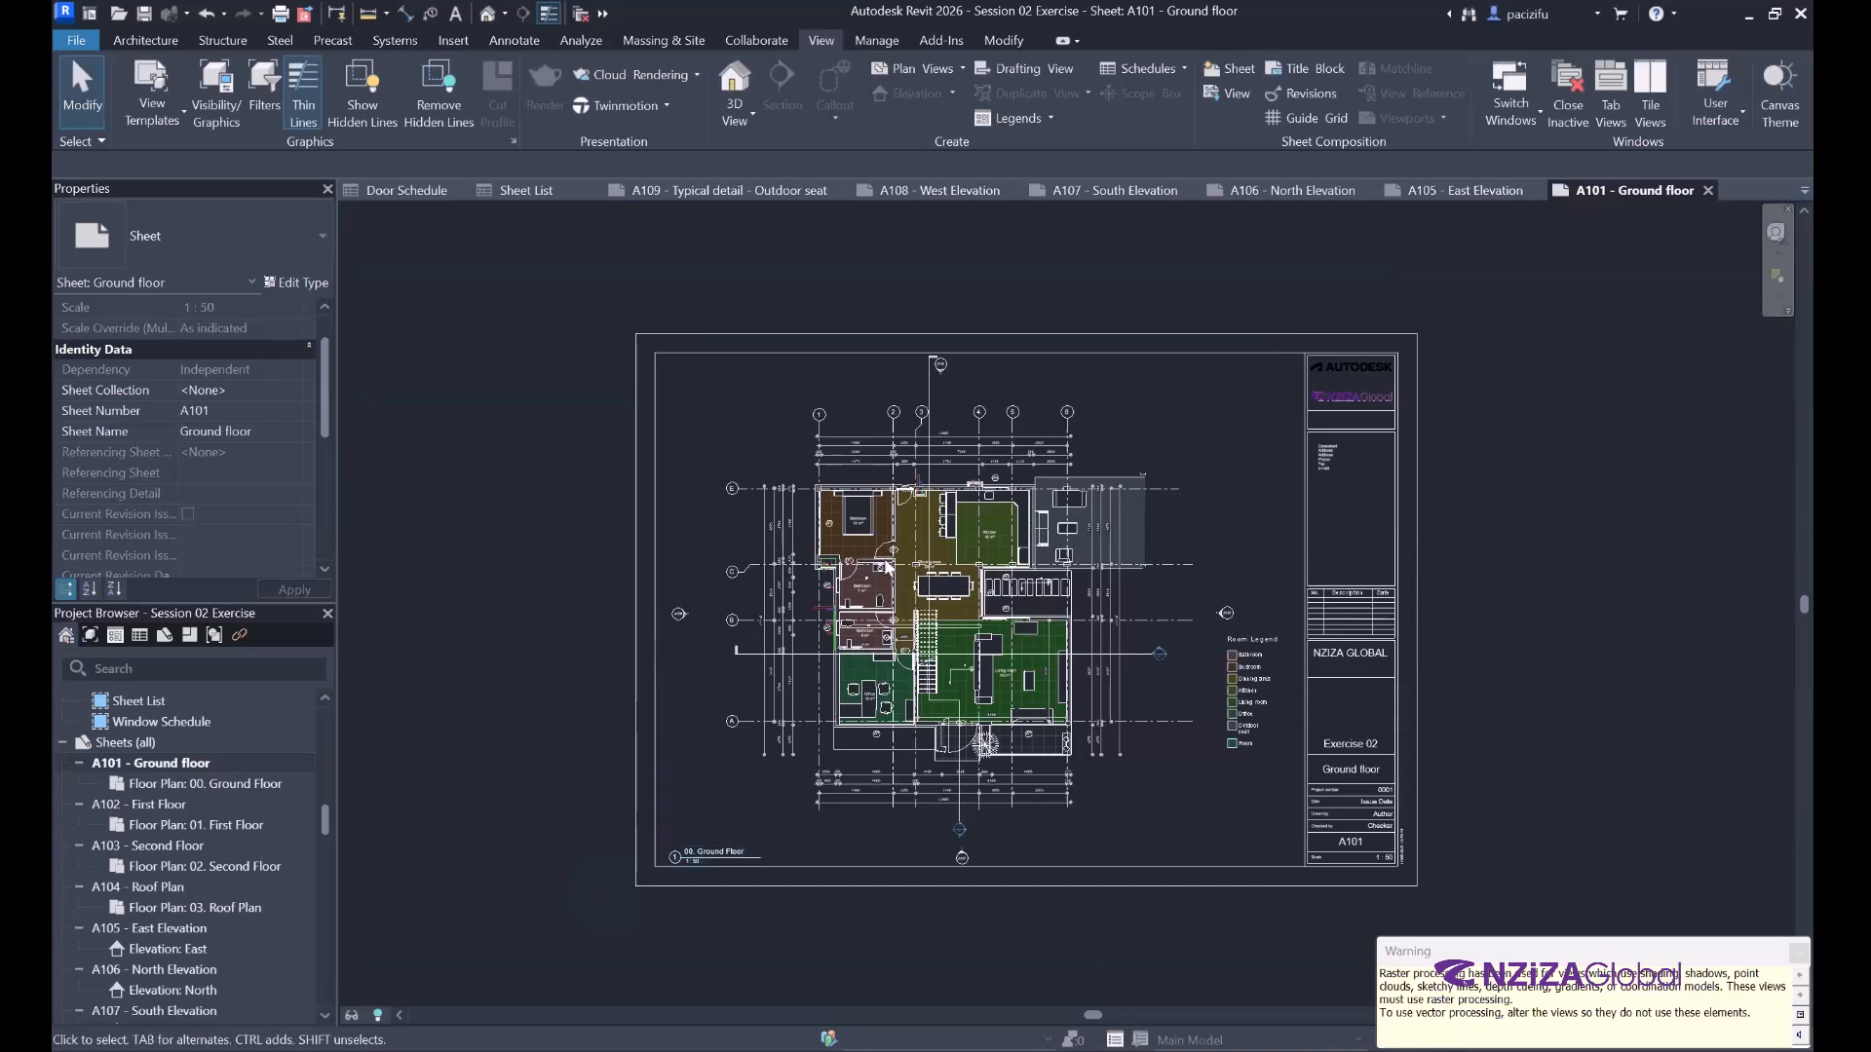
Switch to File Explorer, open the exported Session 02 Exercise PDF from the Export folder, and dismiss the PDF X Premium offer.
key("alt+Tab")
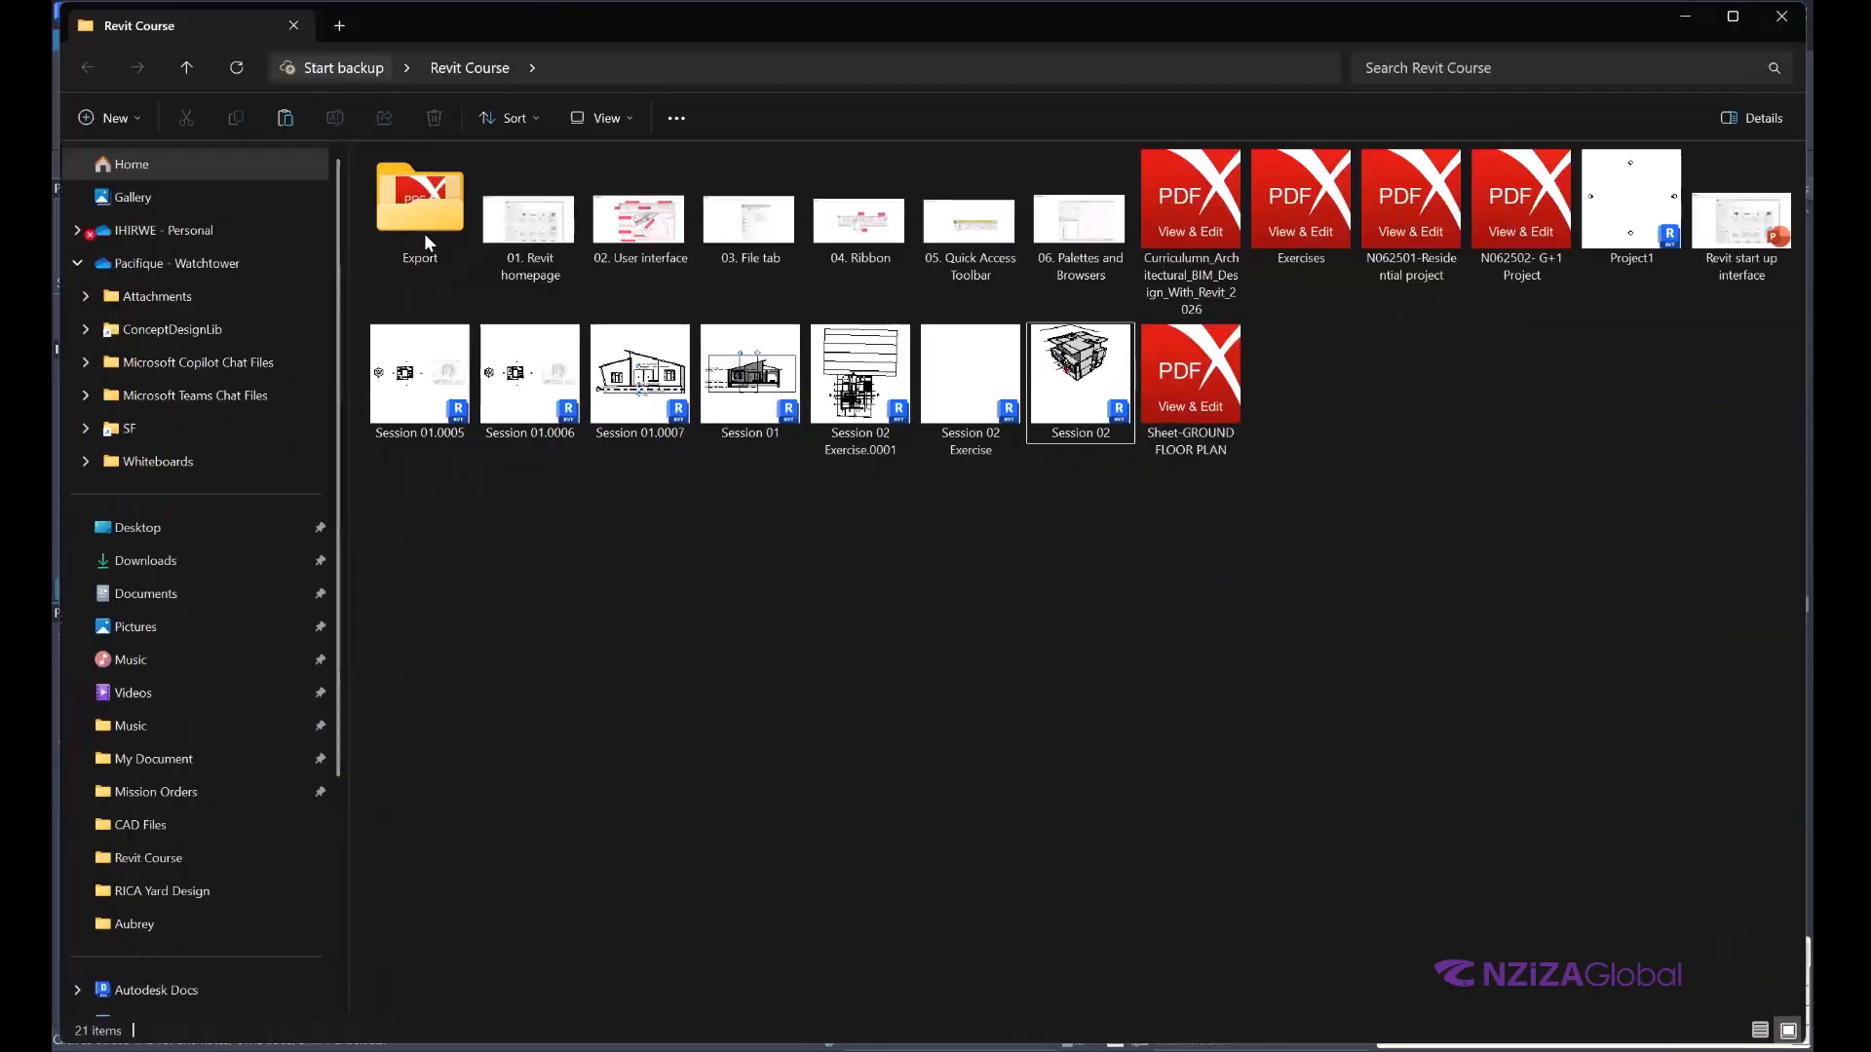
double_click(427, 199)
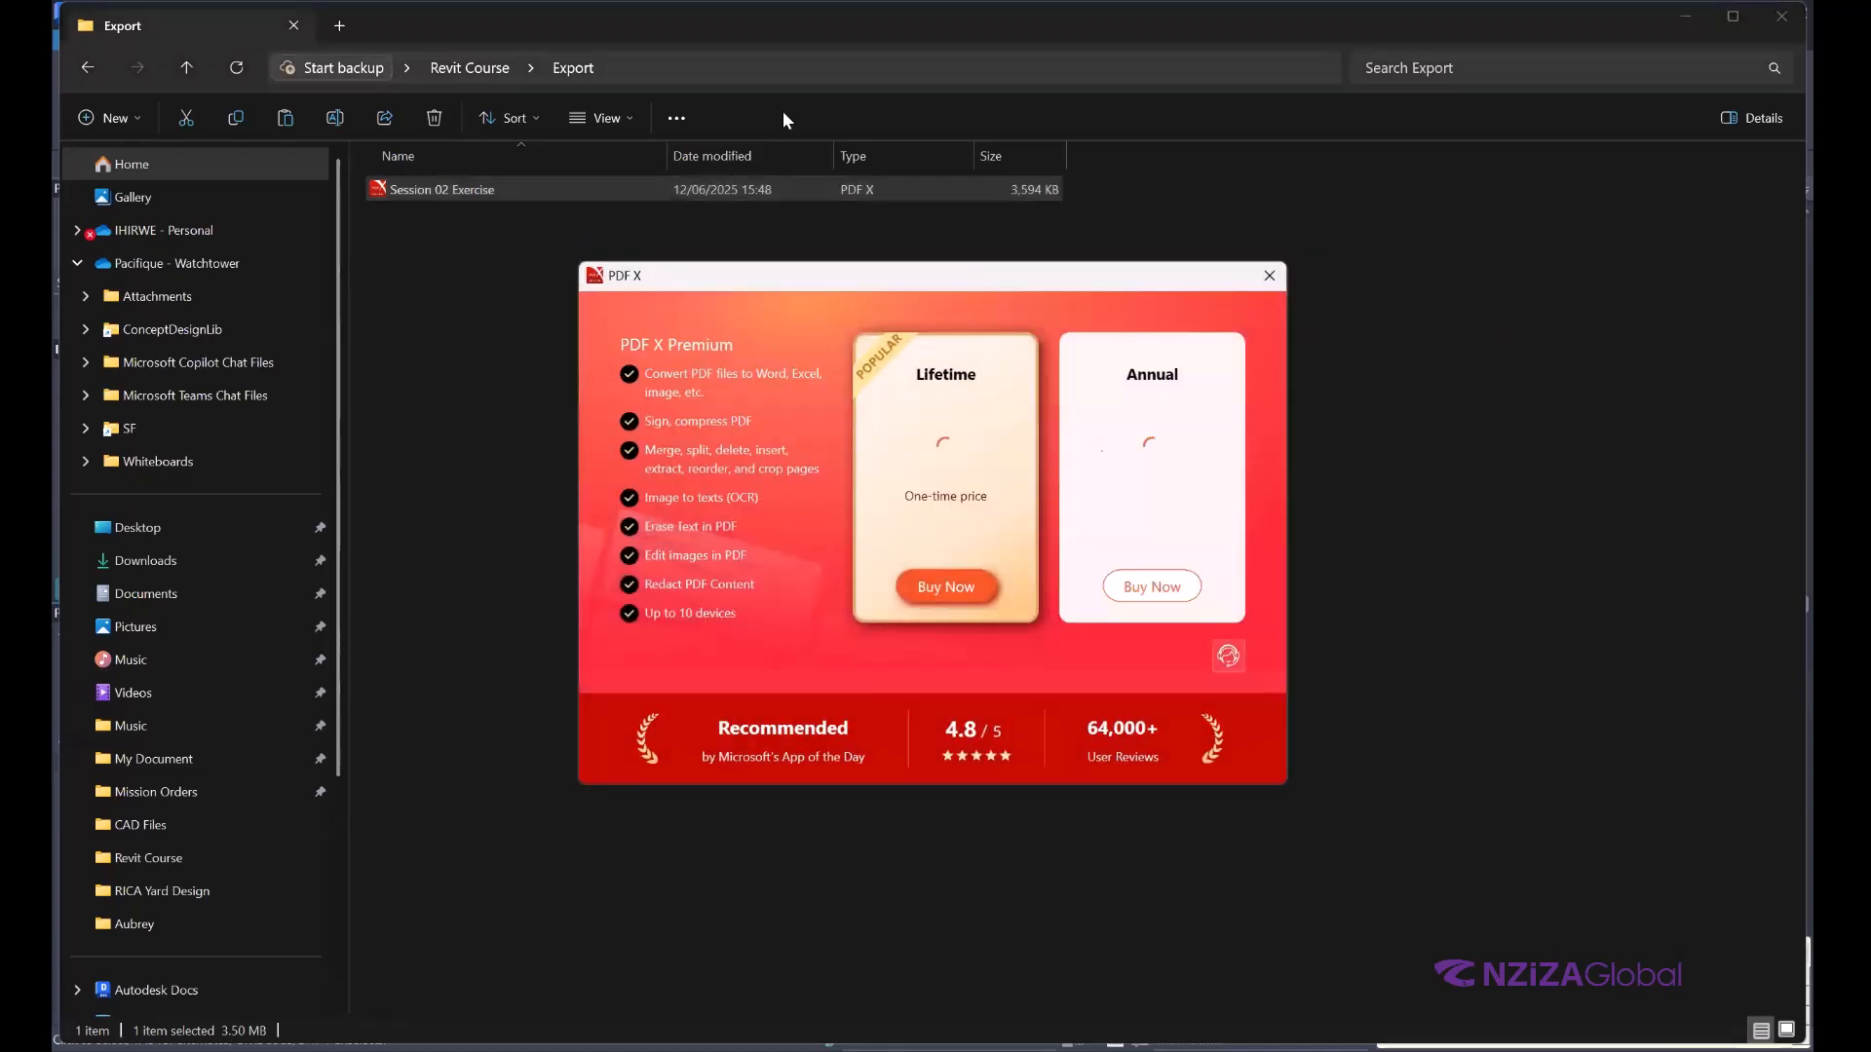
left_click(1268, 276)
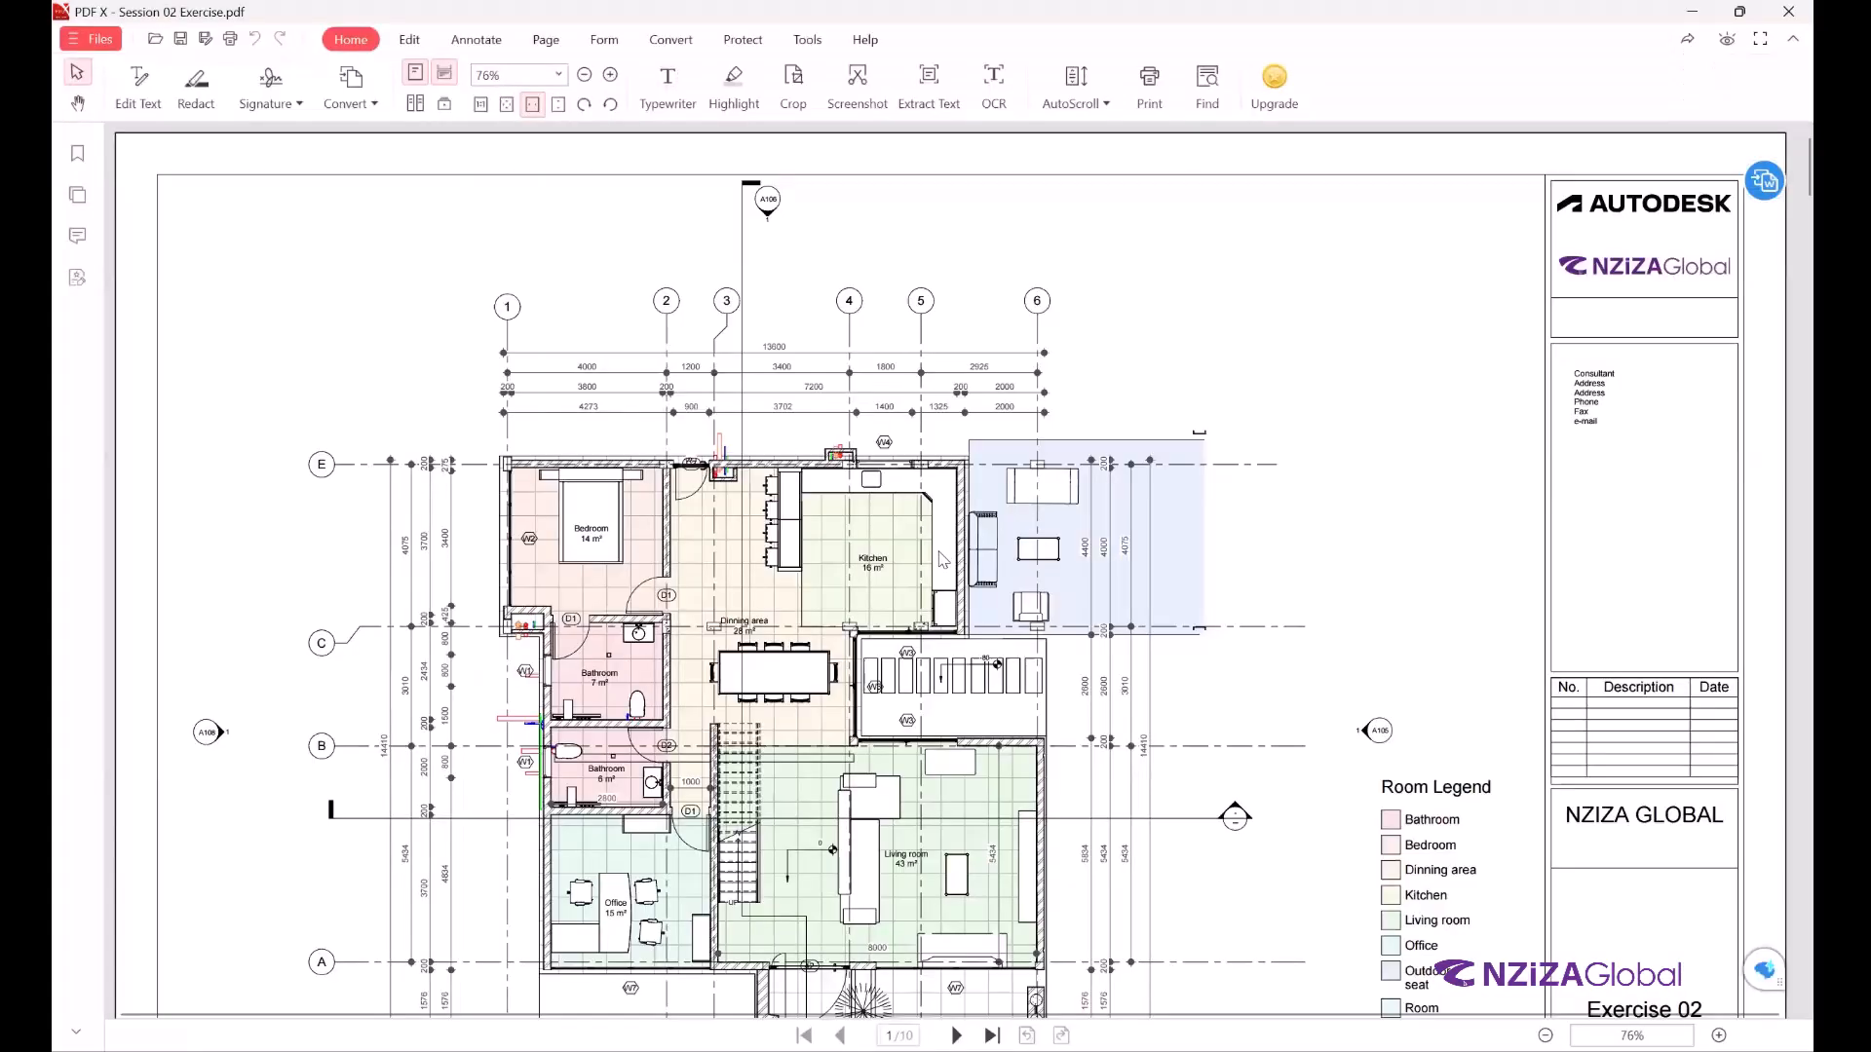
Examine the floor plan sheets in the exported PDF, from A101 Ground floor onward to the first elevation sheet.
scroll(941, 545, "down", 3)
scroll(940, 526, "up", 3)
scroll(940, 514, "down", 6)
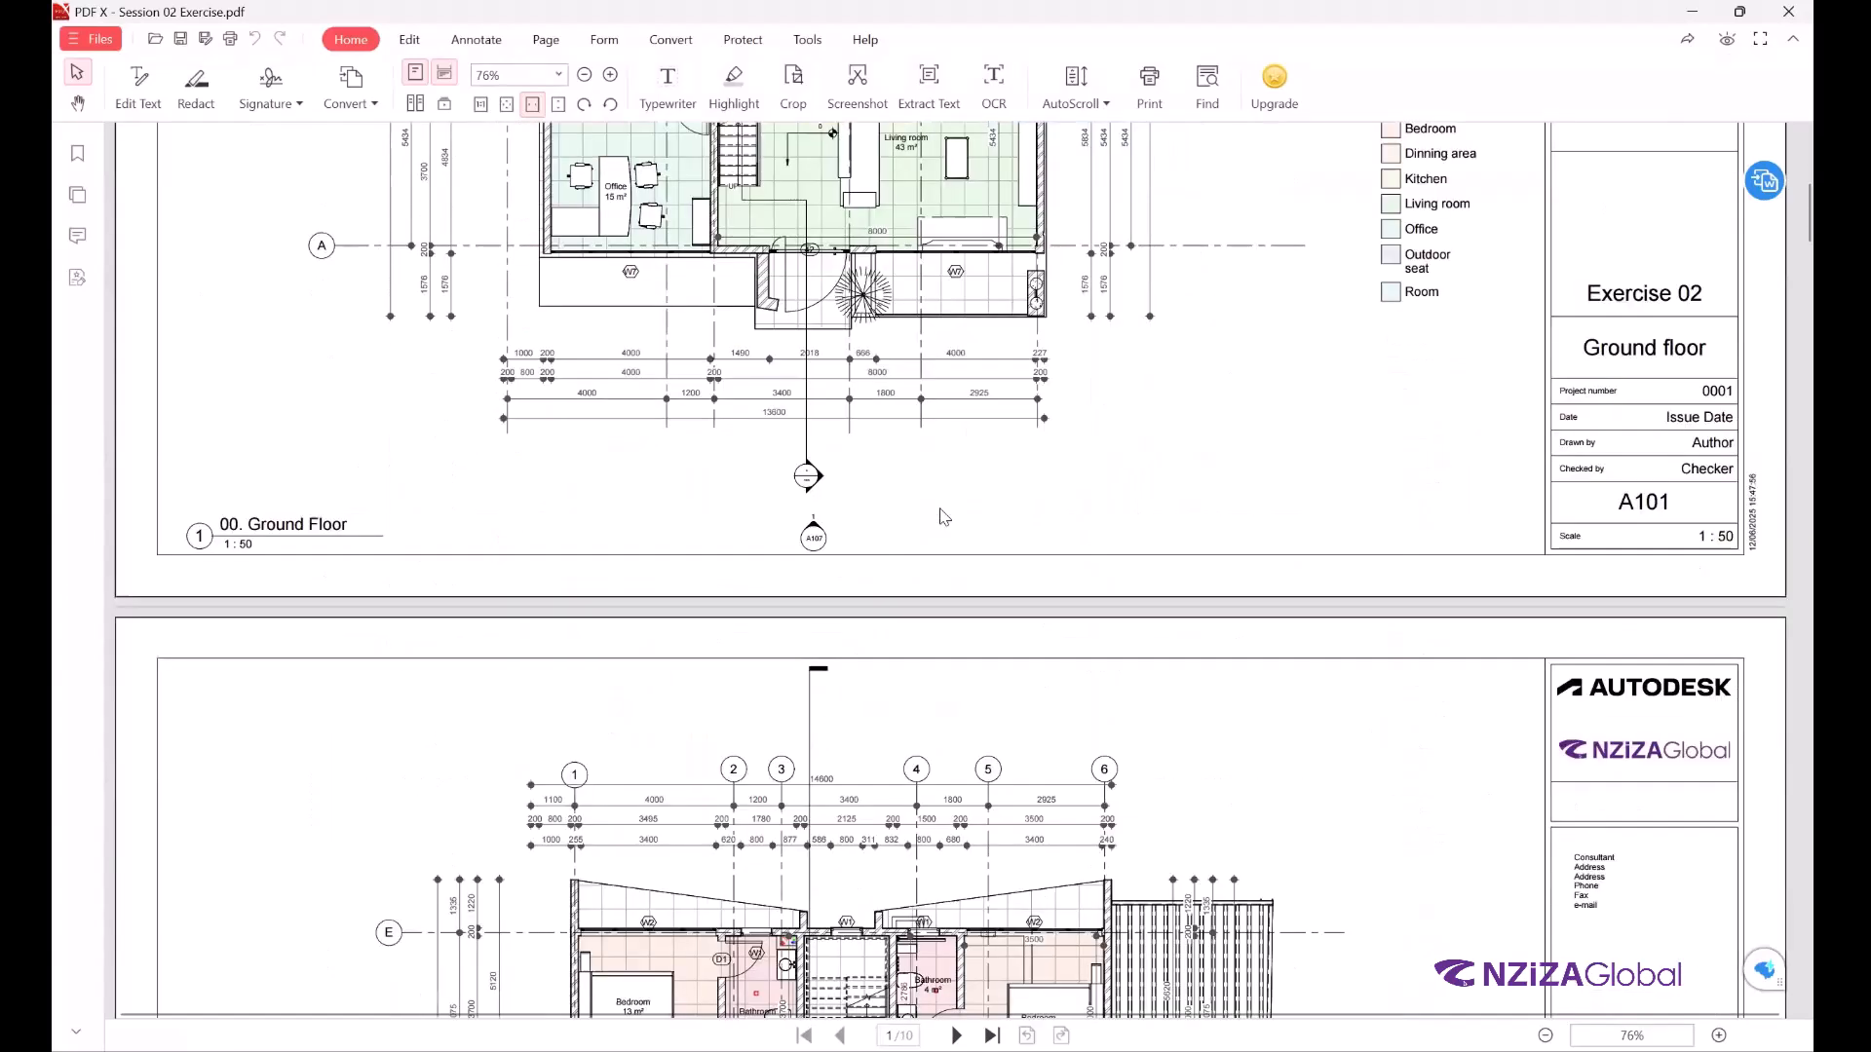
scroll(944, 516, "down", 8)
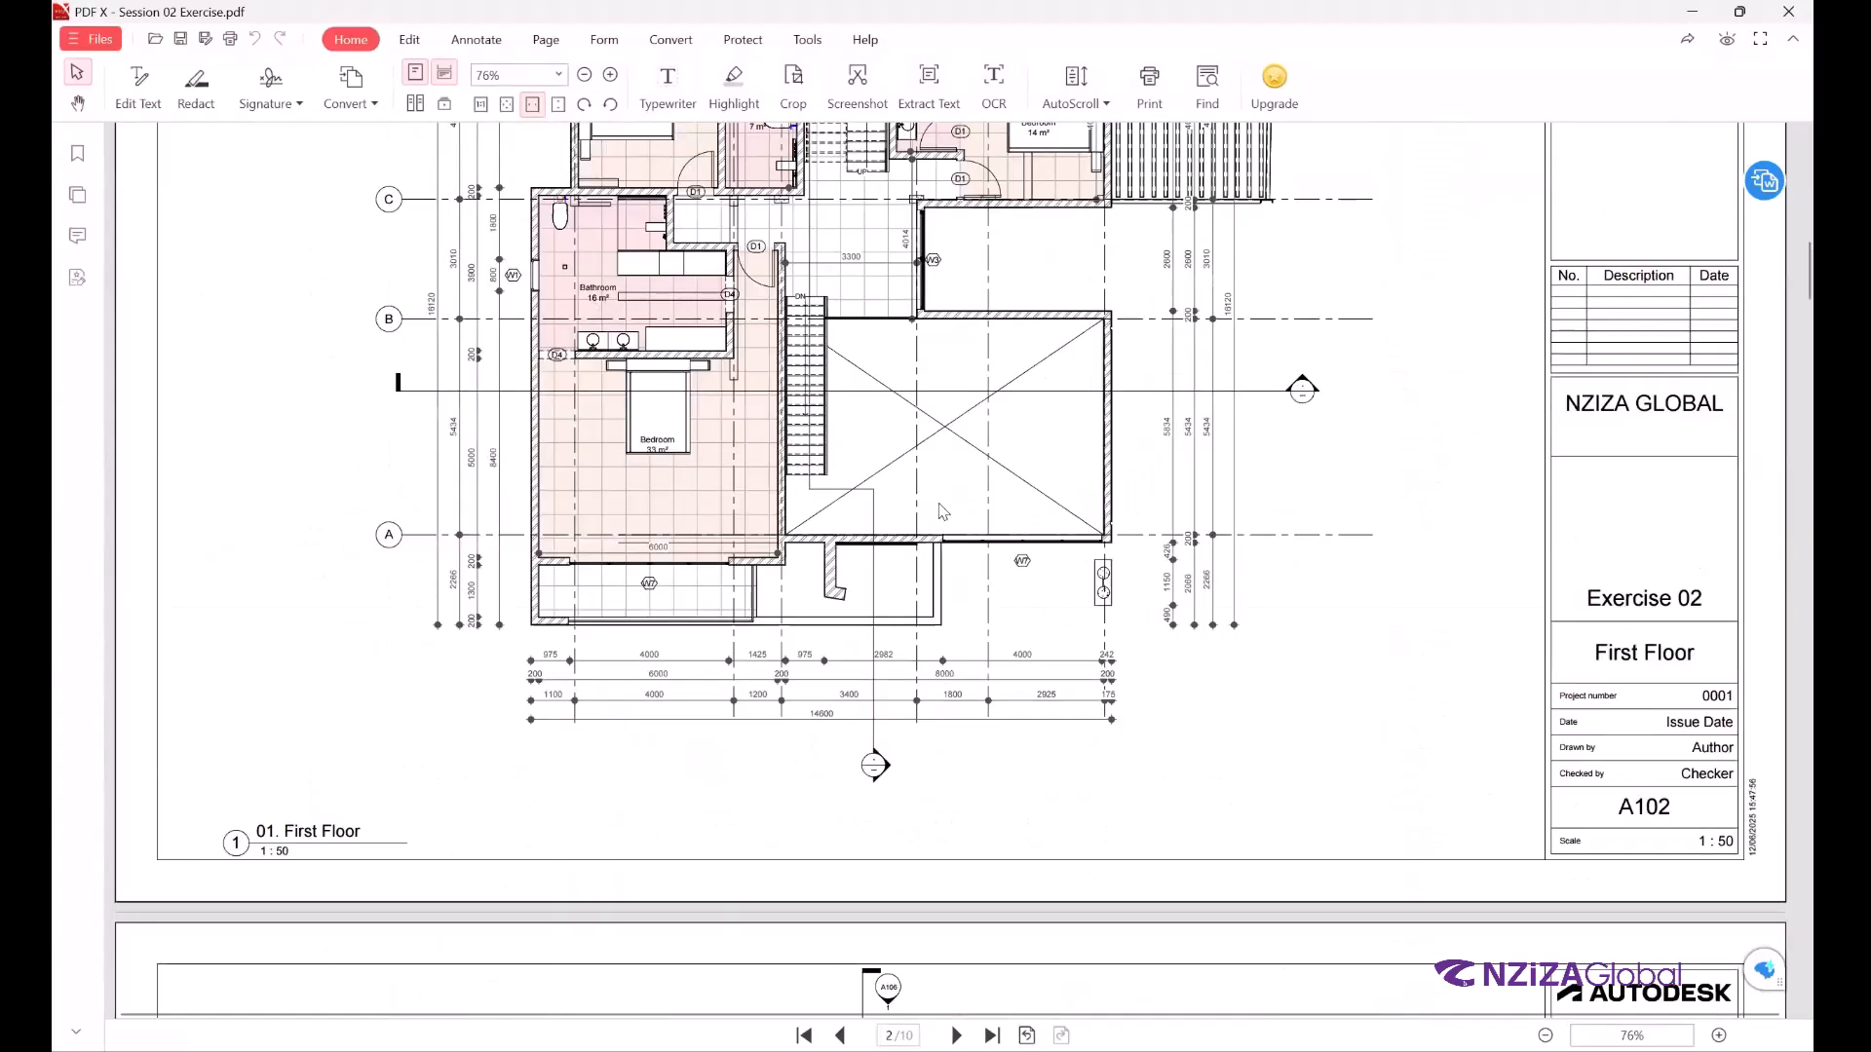
scroll(941, 516, "down", 15)
scroll(940, 521, "down", 10)
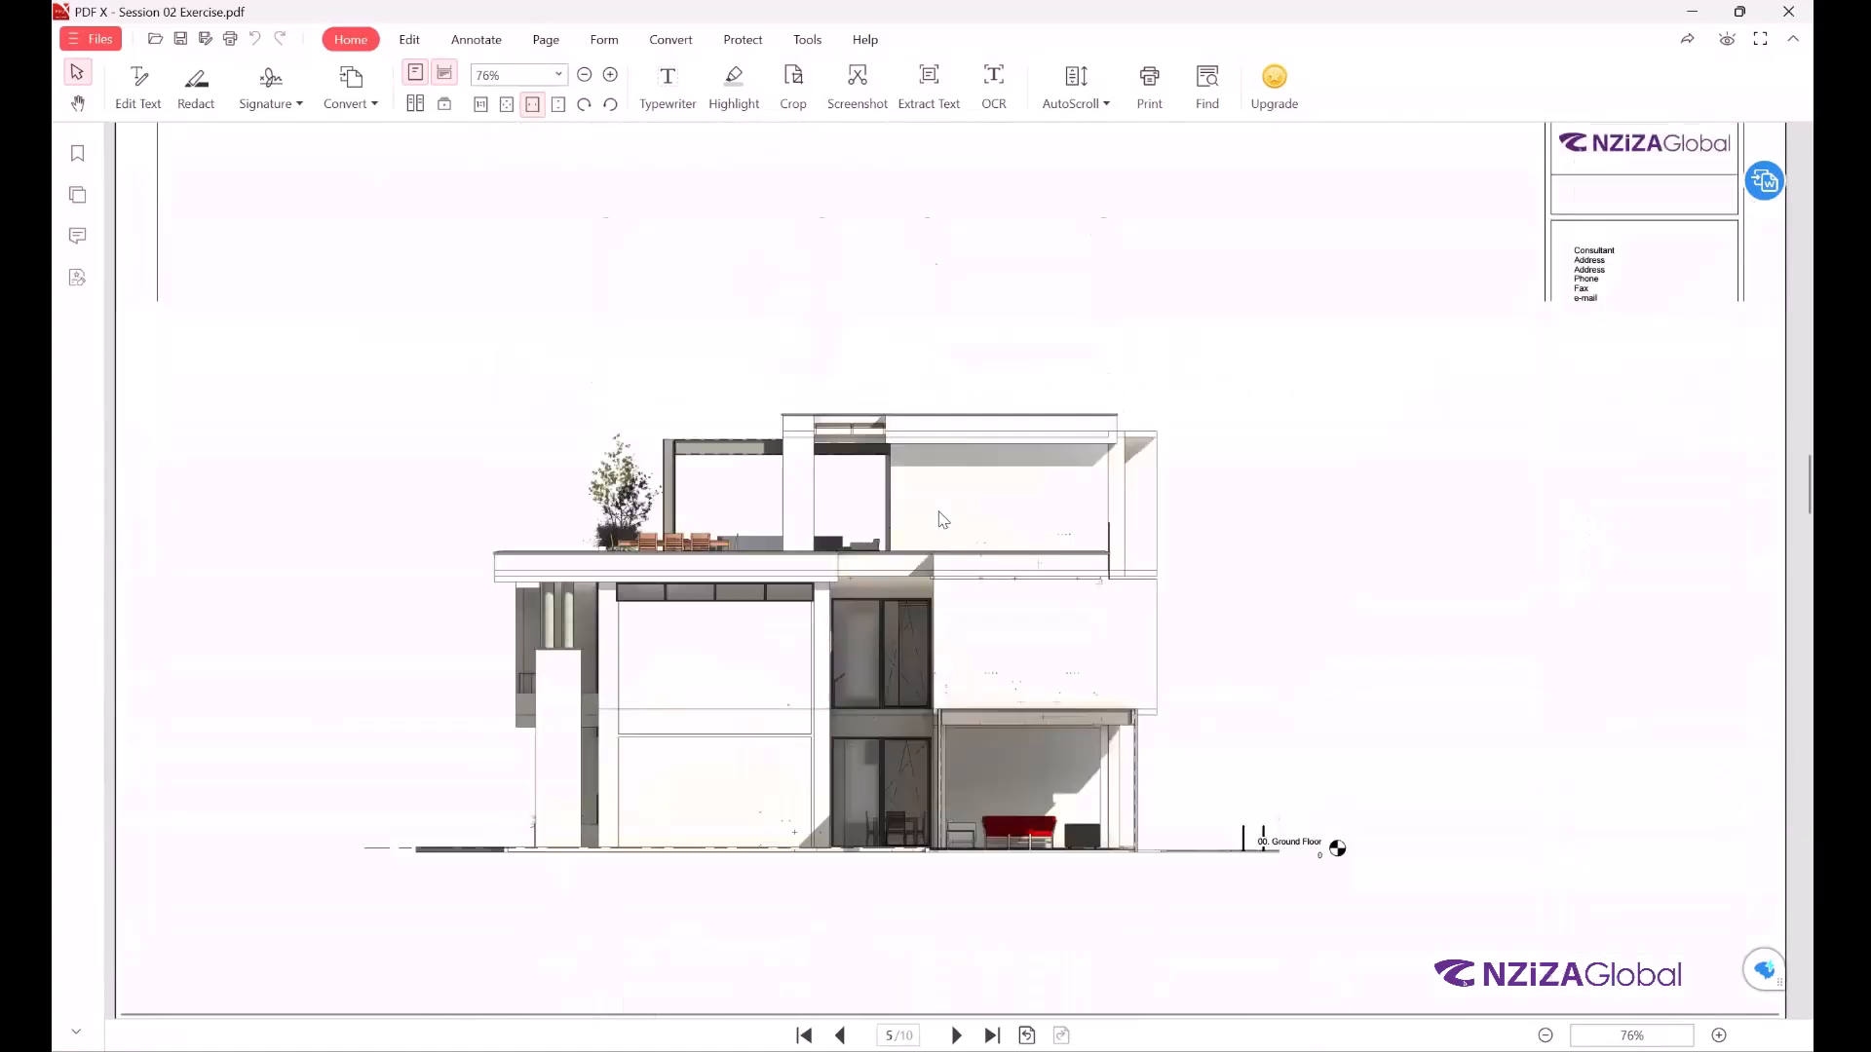
Examine the East, North, South and West elevation sheets A105 to A108 in the exported PDF.
scroll(941, 526, "down", 4)
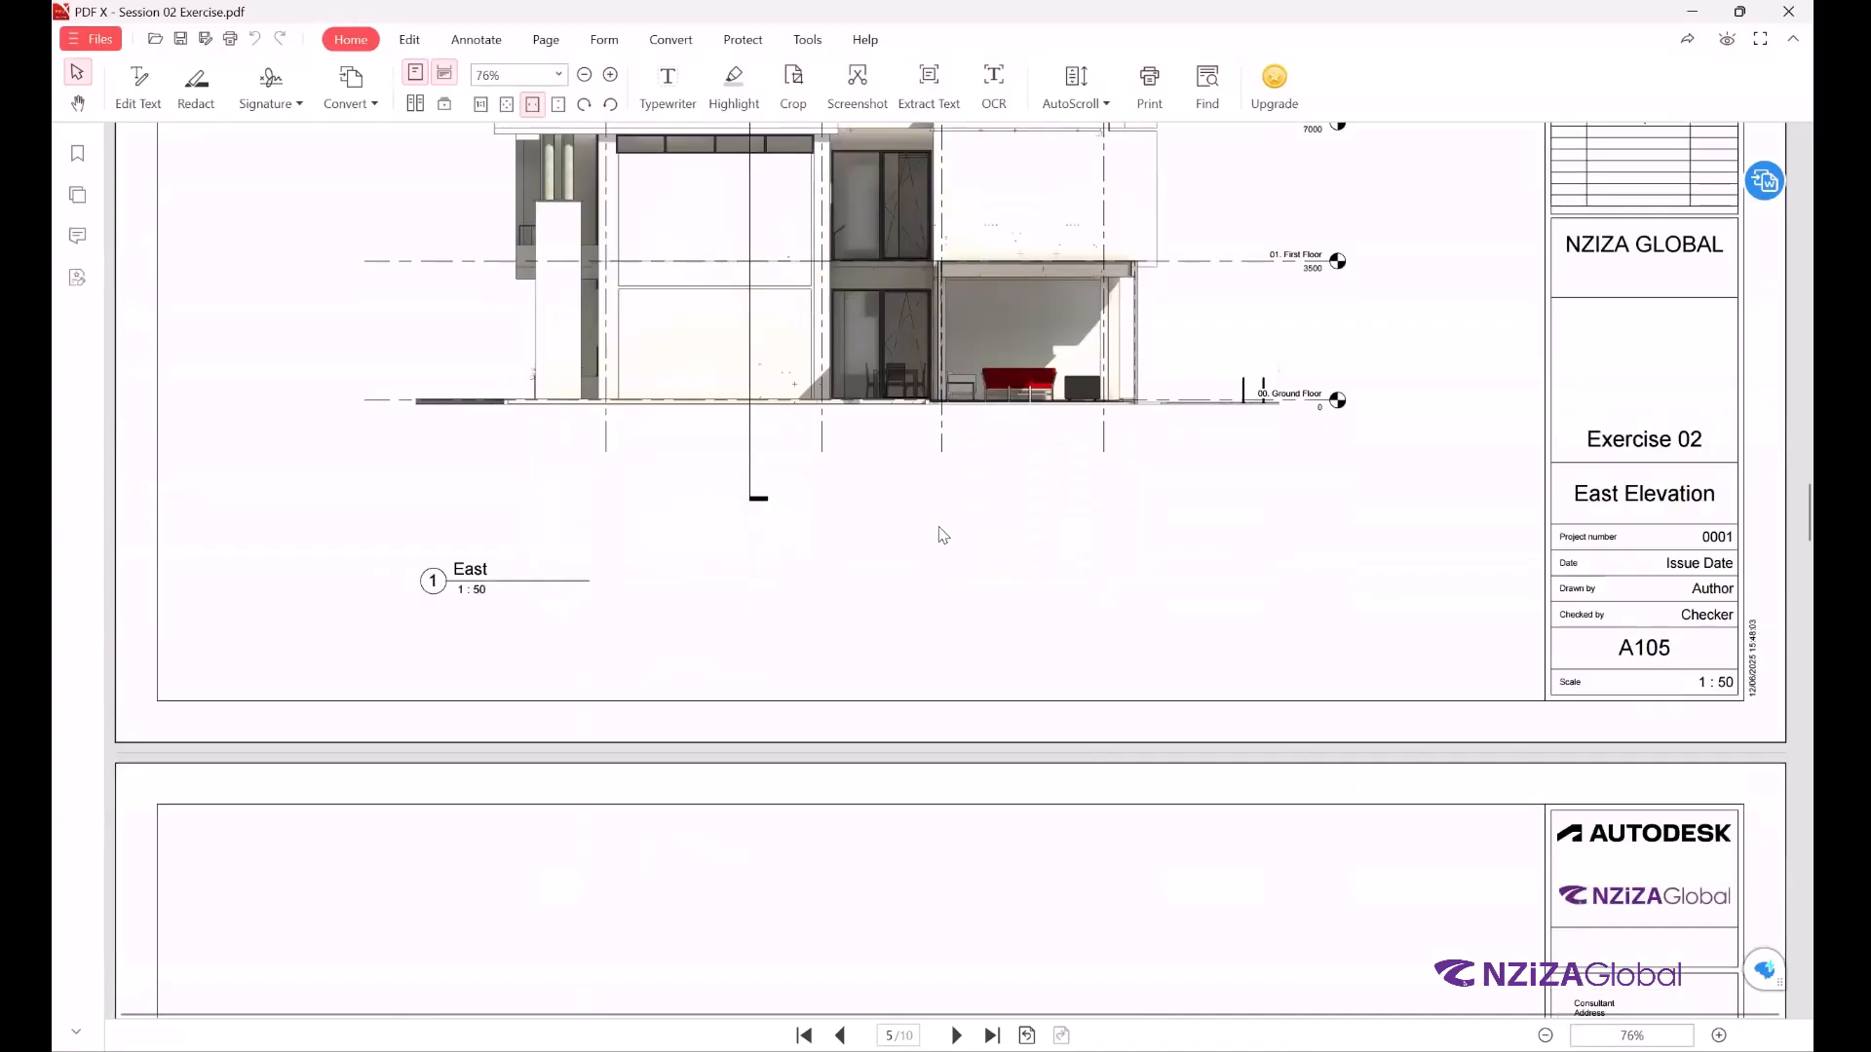
scroll(943, 535, "down", 10)
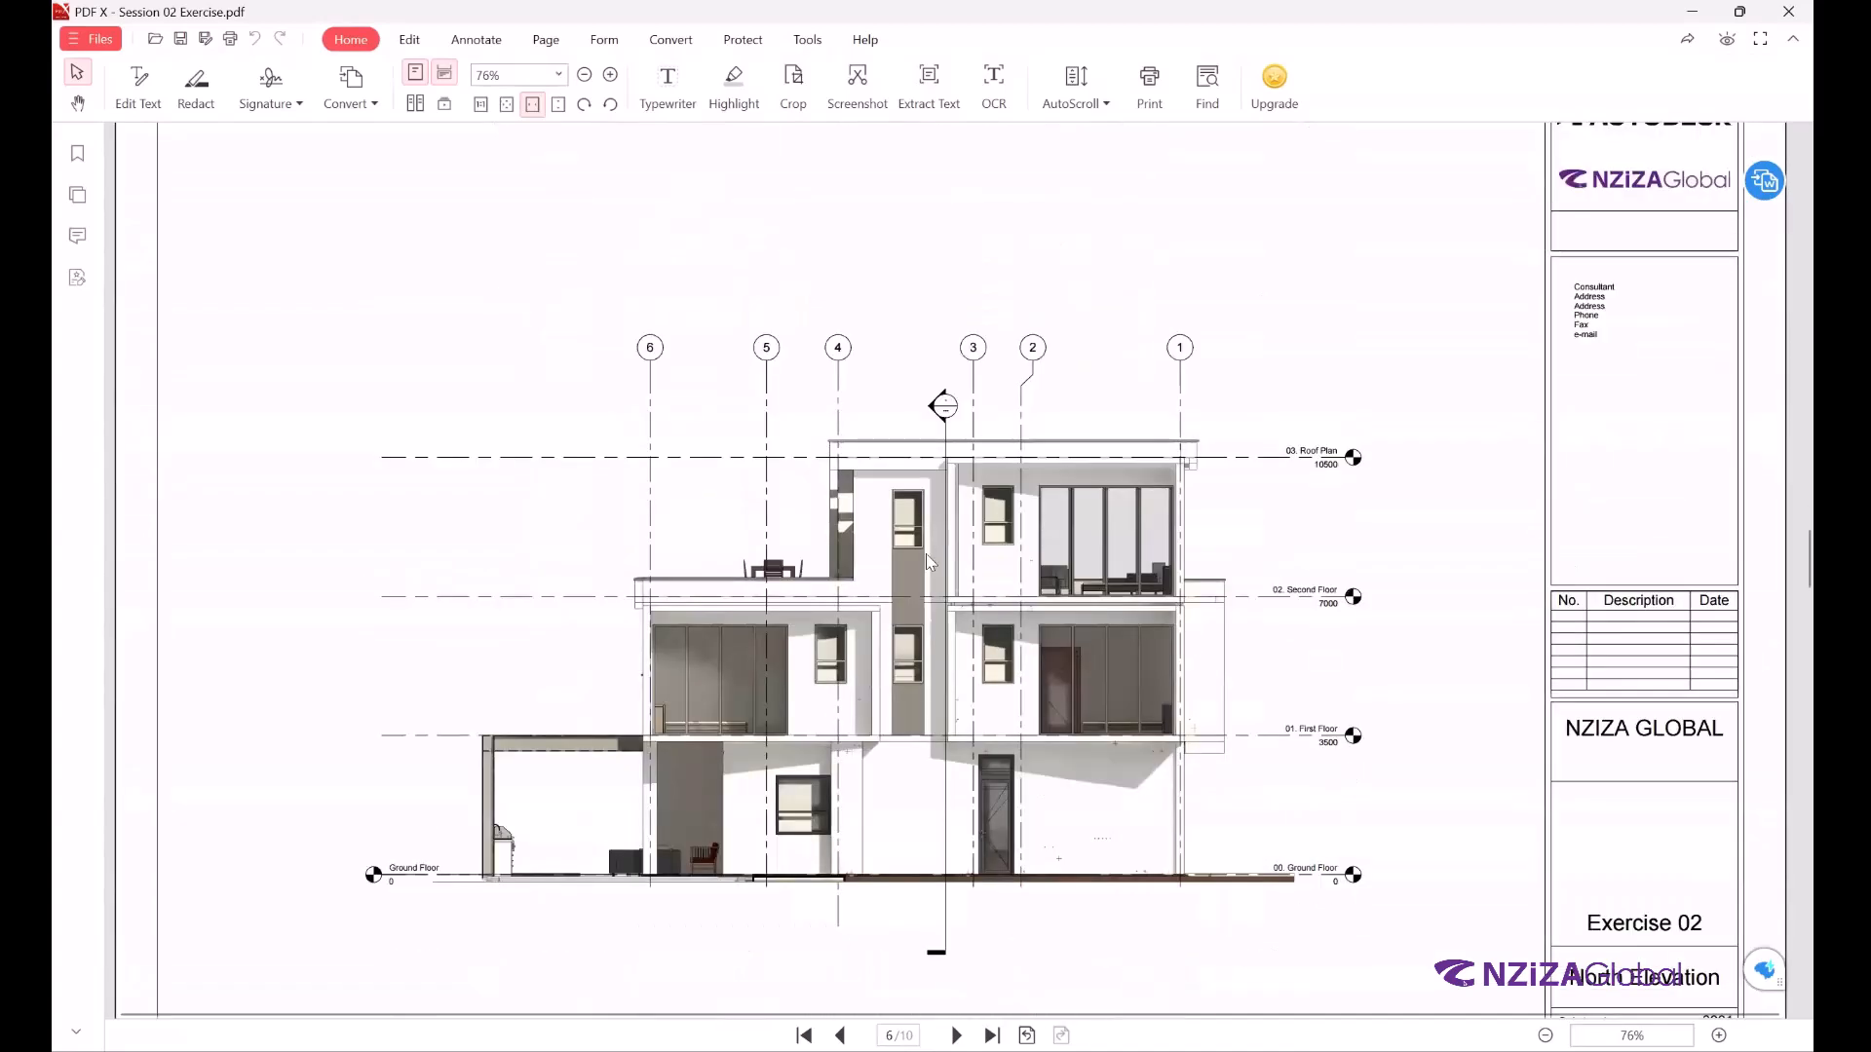
scroll(929, 561, "down", 6)
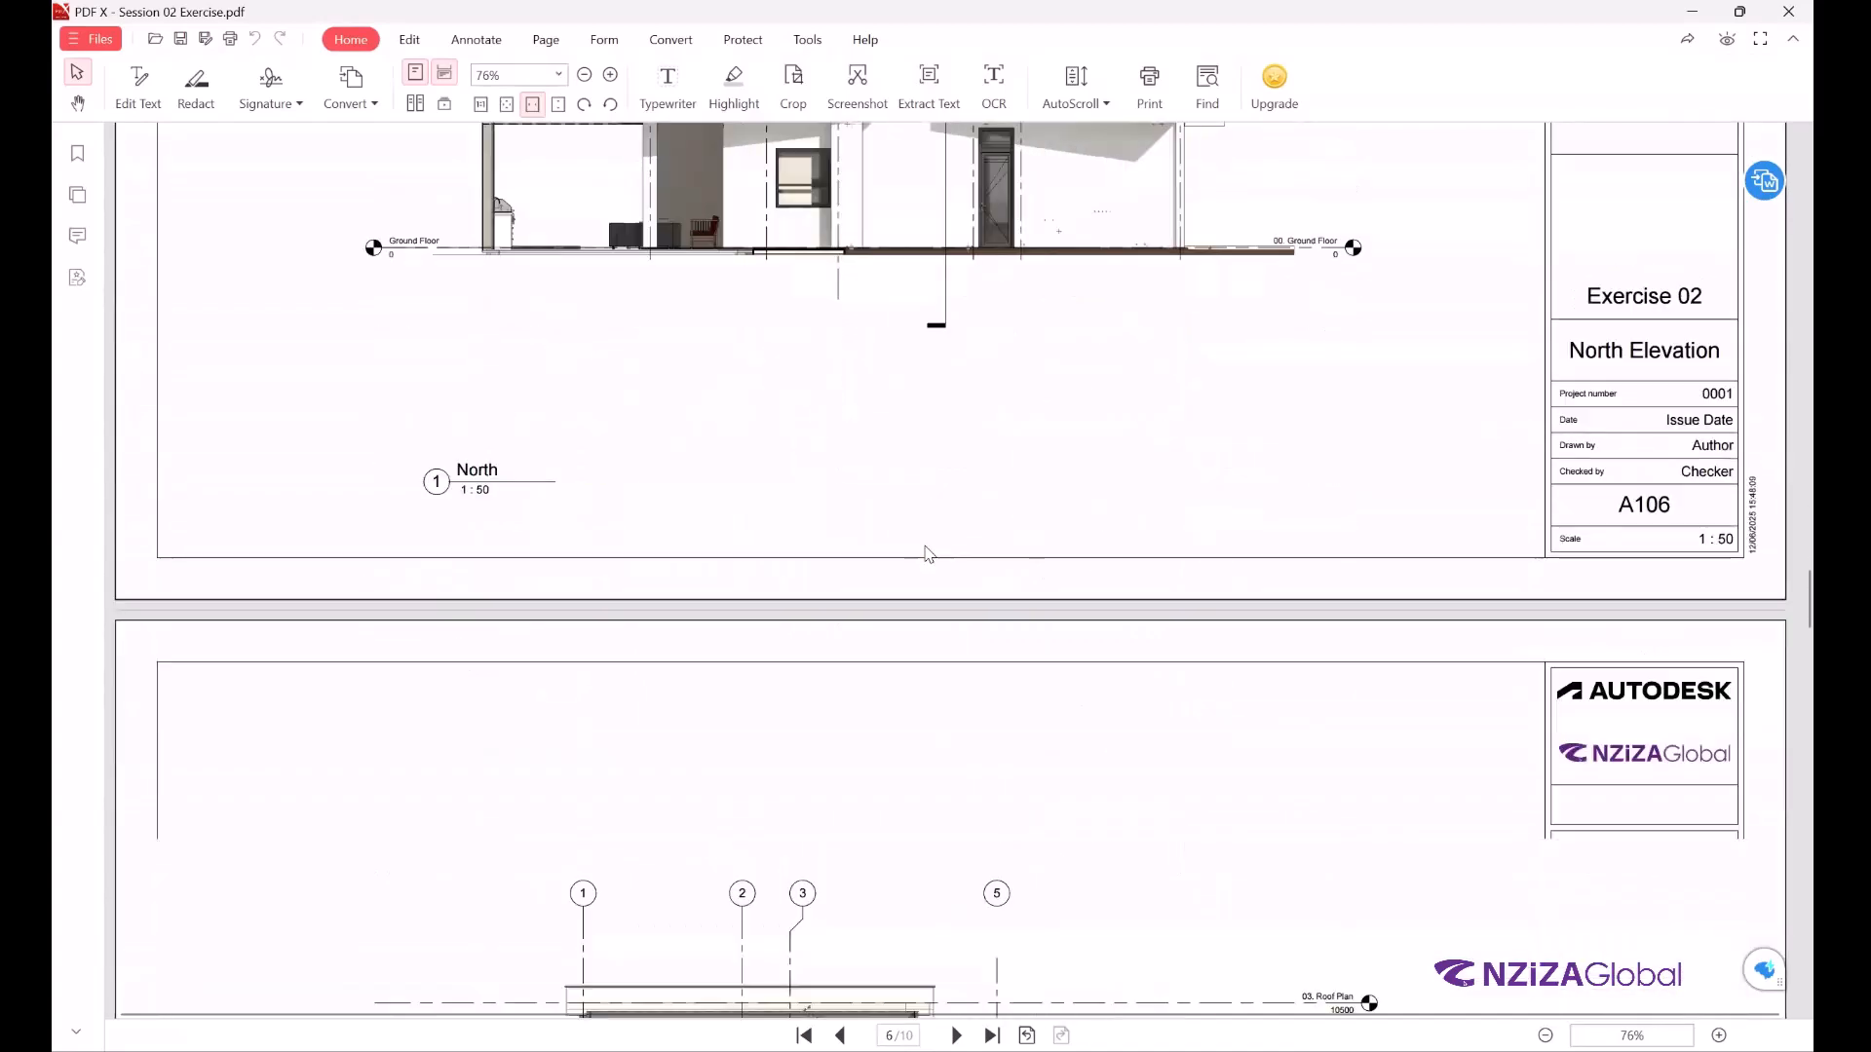
scroll(930, 553, "down", 3)
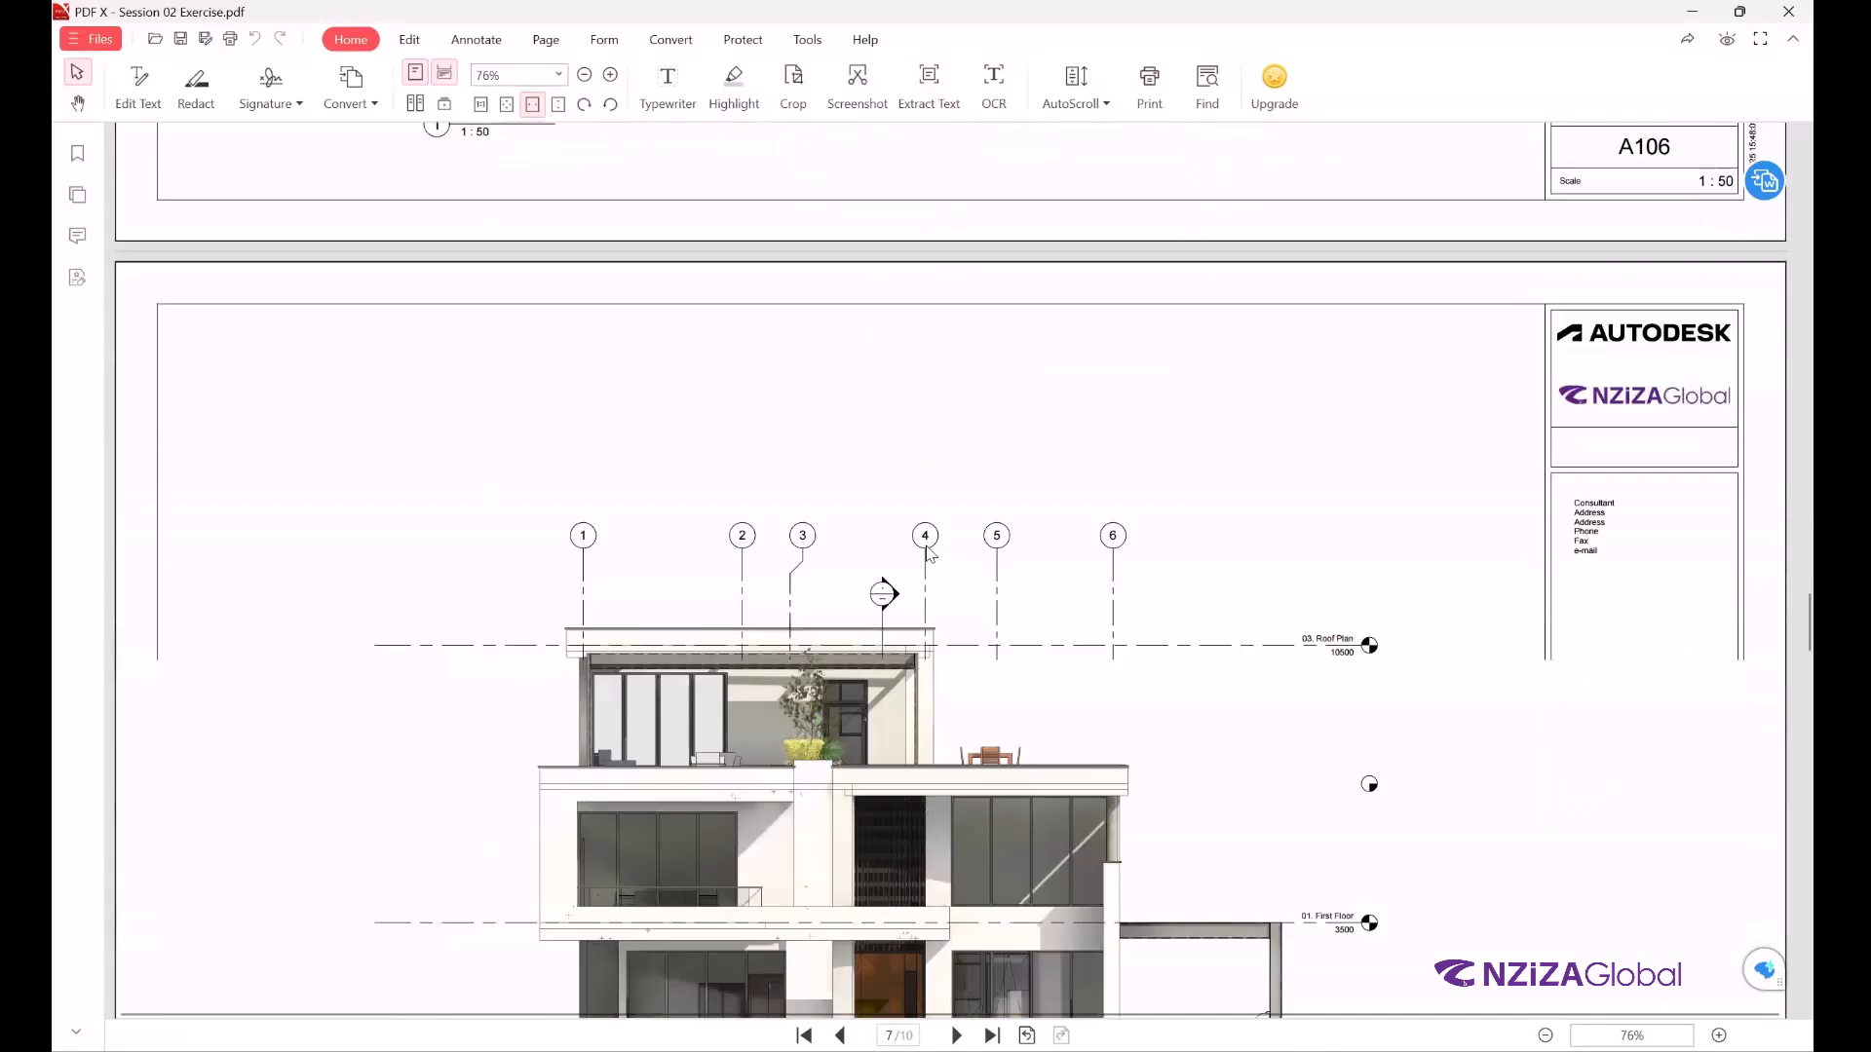
scroll(929, 552, "down", 8)
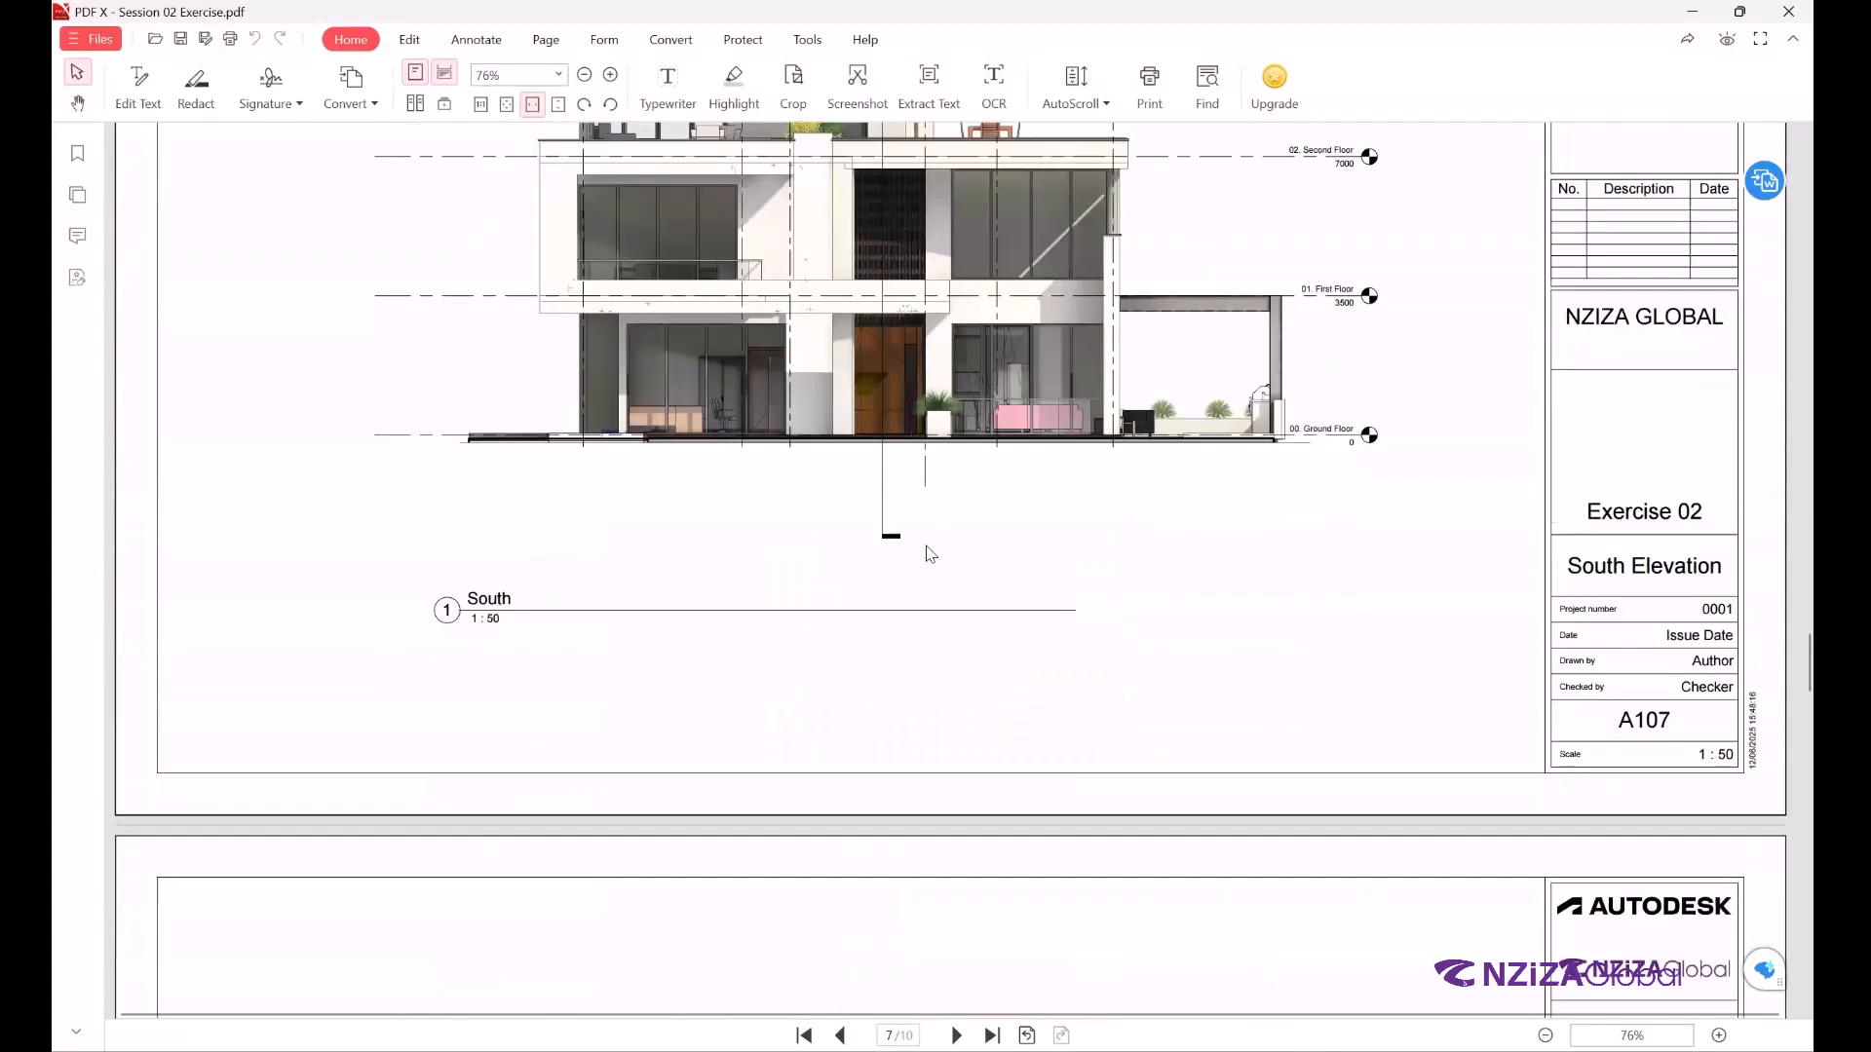
scroll(927, 550, "down", 5)
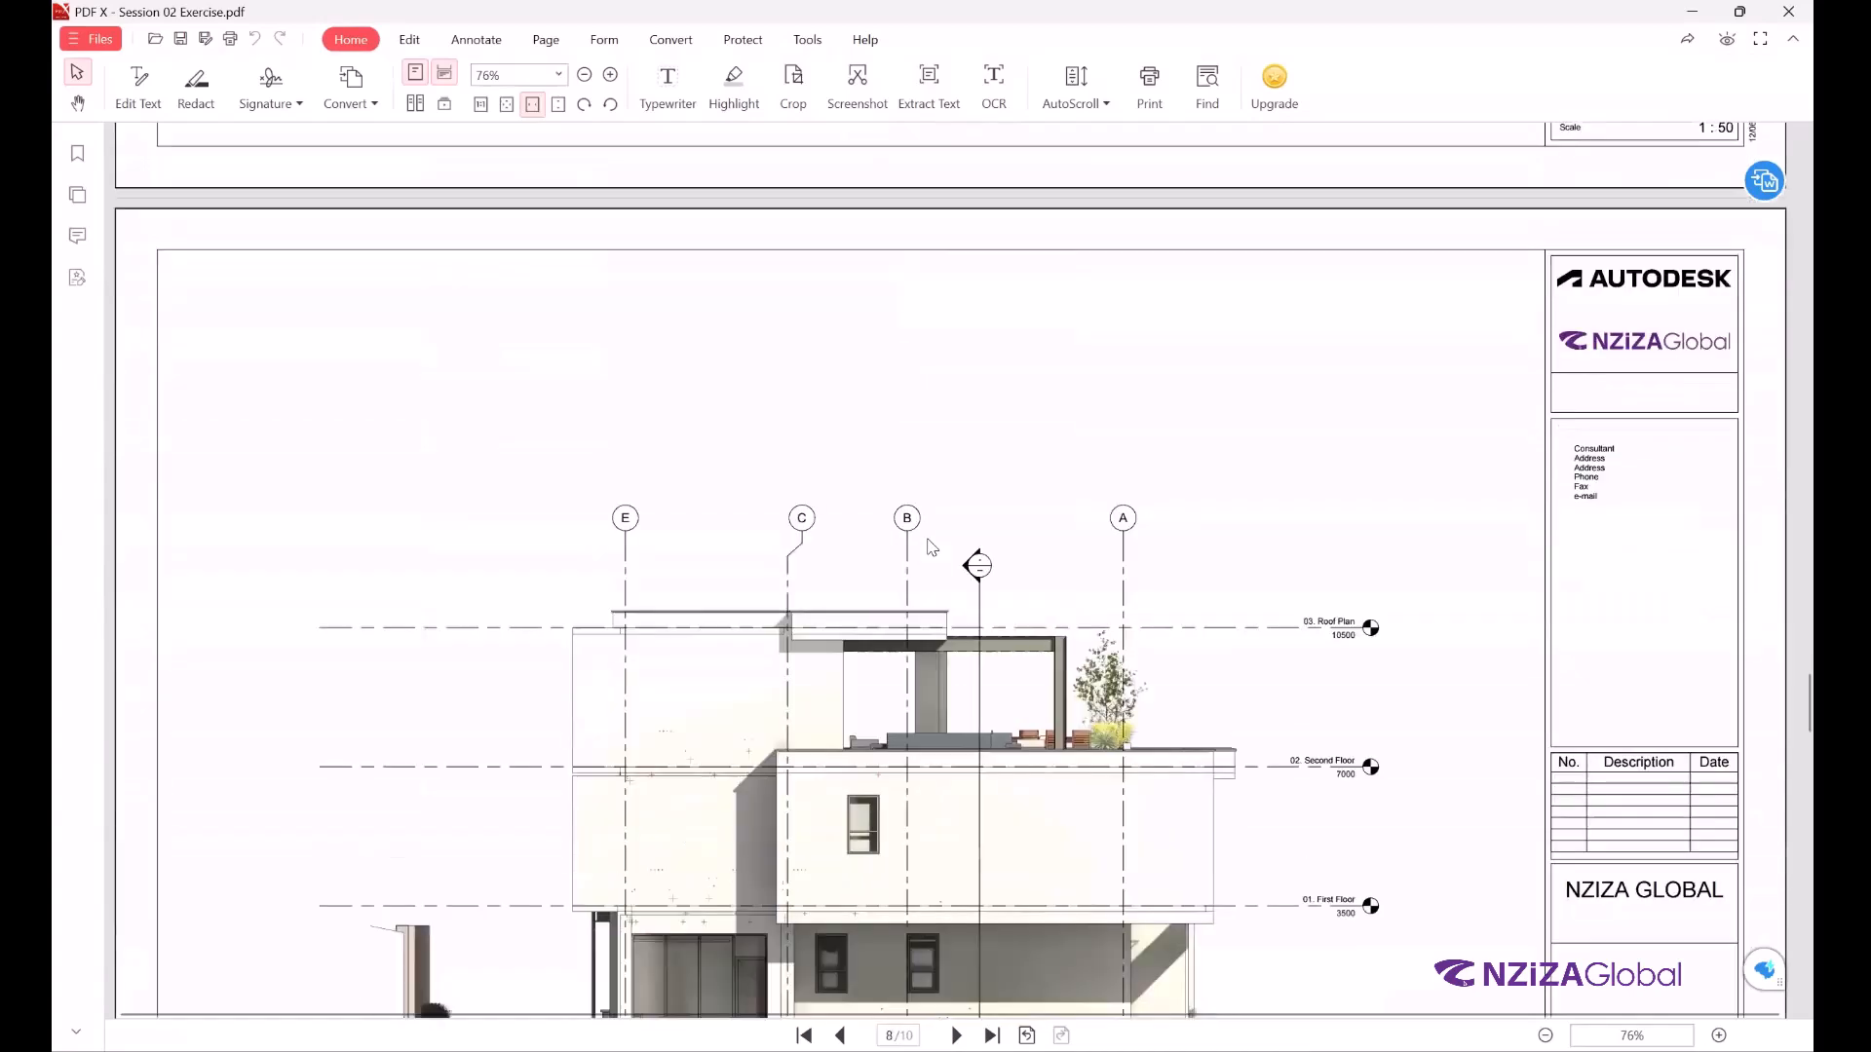
scroll(930, 548, "down", 15)
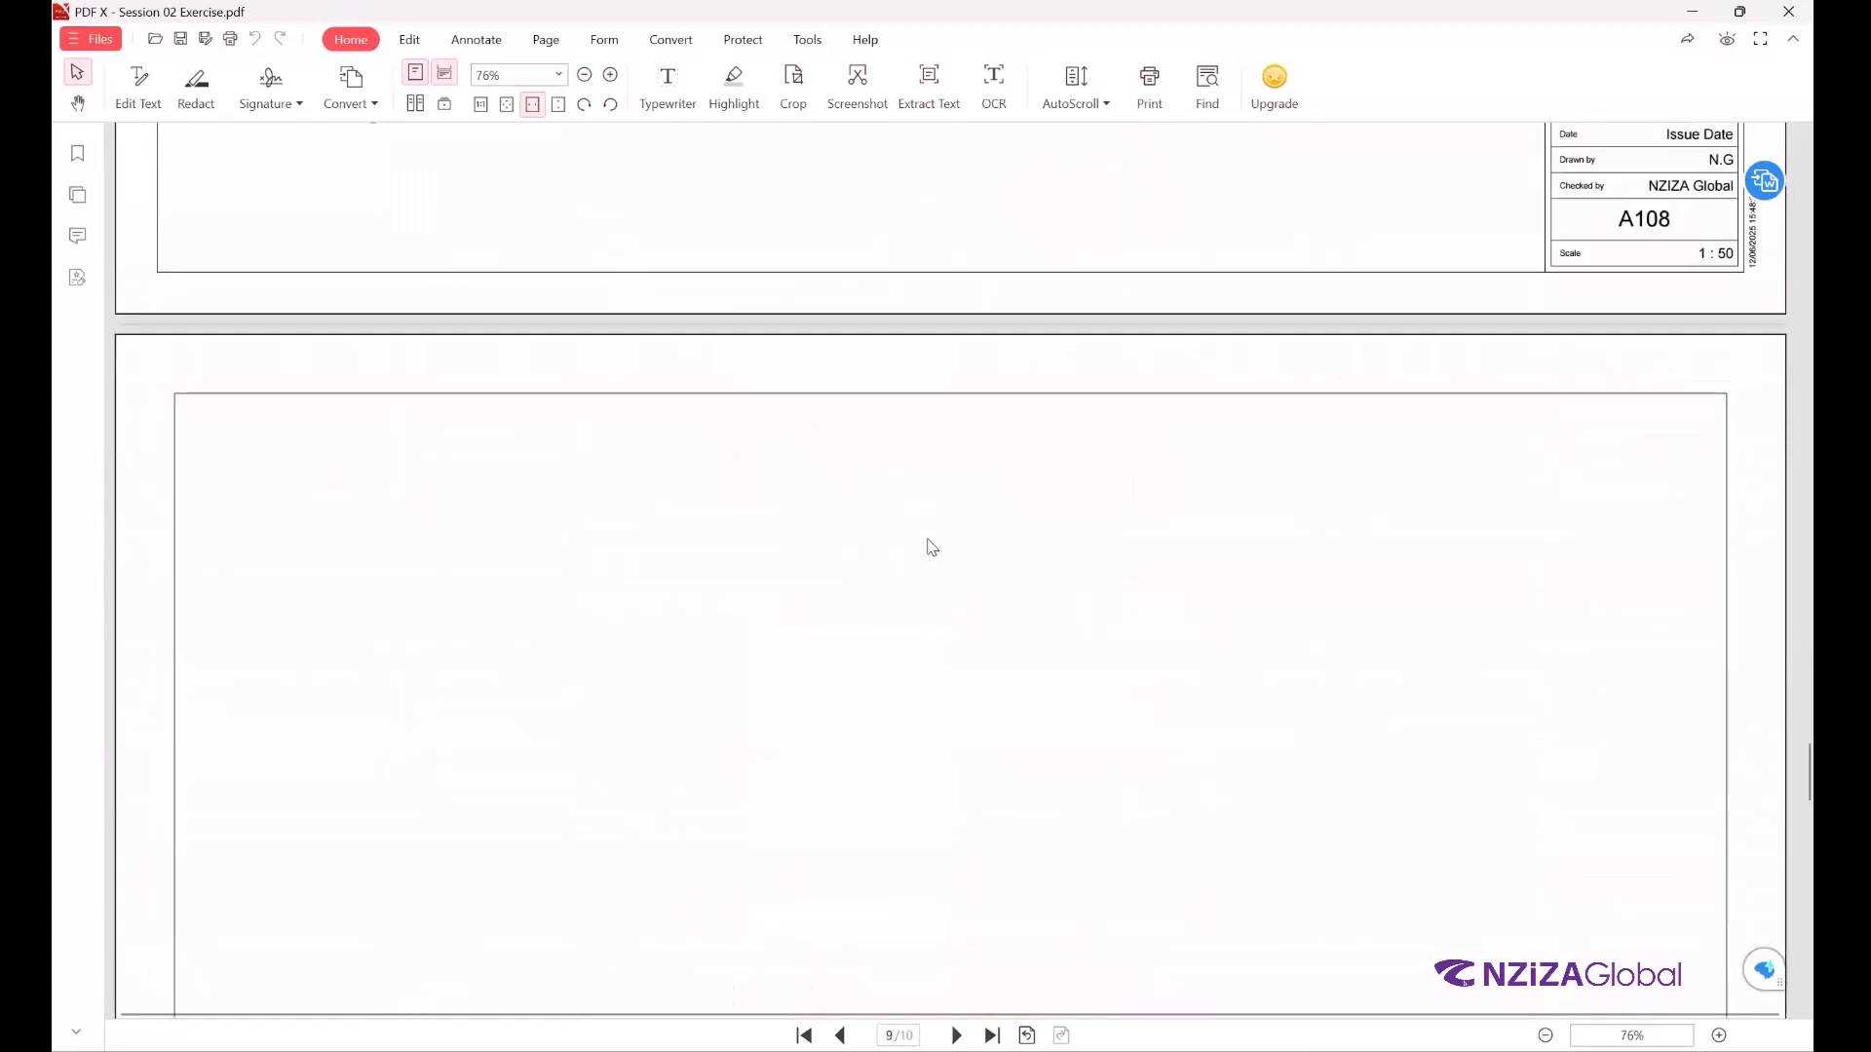
Examine the outdoor seat detail sheet and the sheet list, window and door schedules on A110 in the exported PDF.
scroll(930, 547, "down", 2)
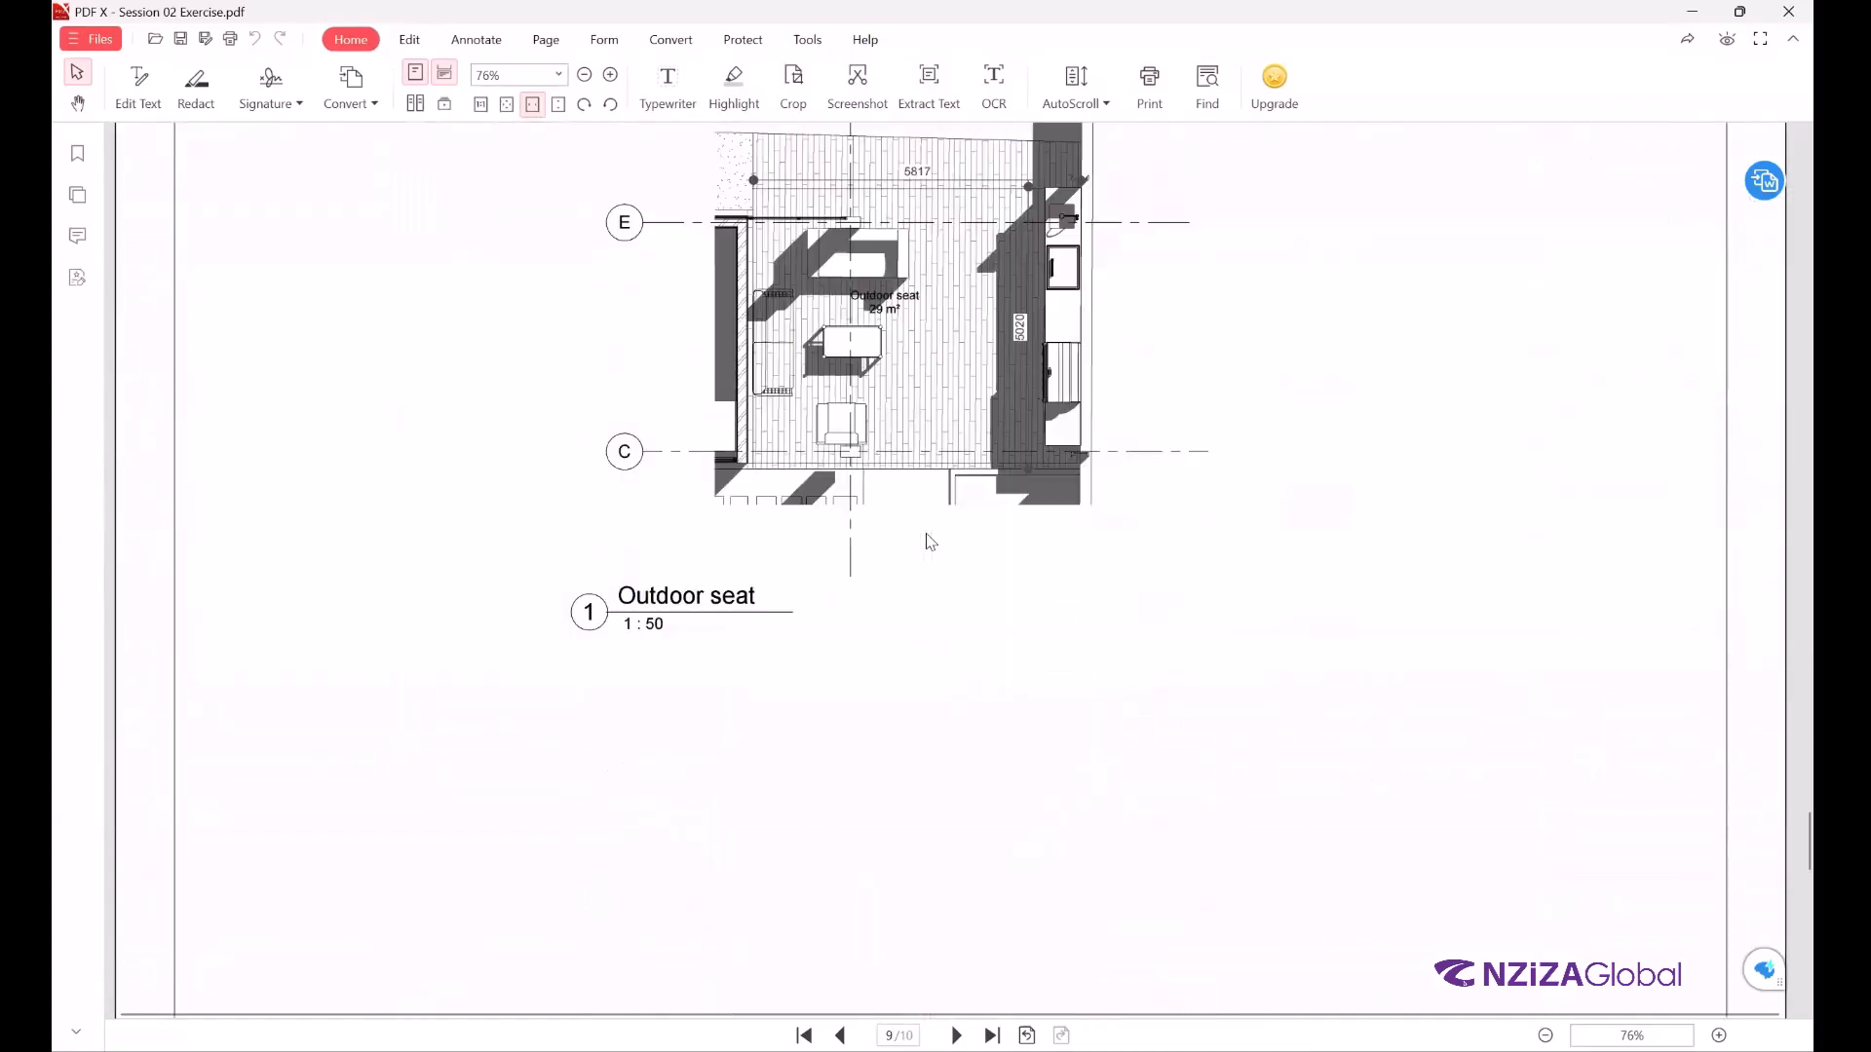
scroll(931, 542, "down", 4)
scroll(931, 541, "down", 8)
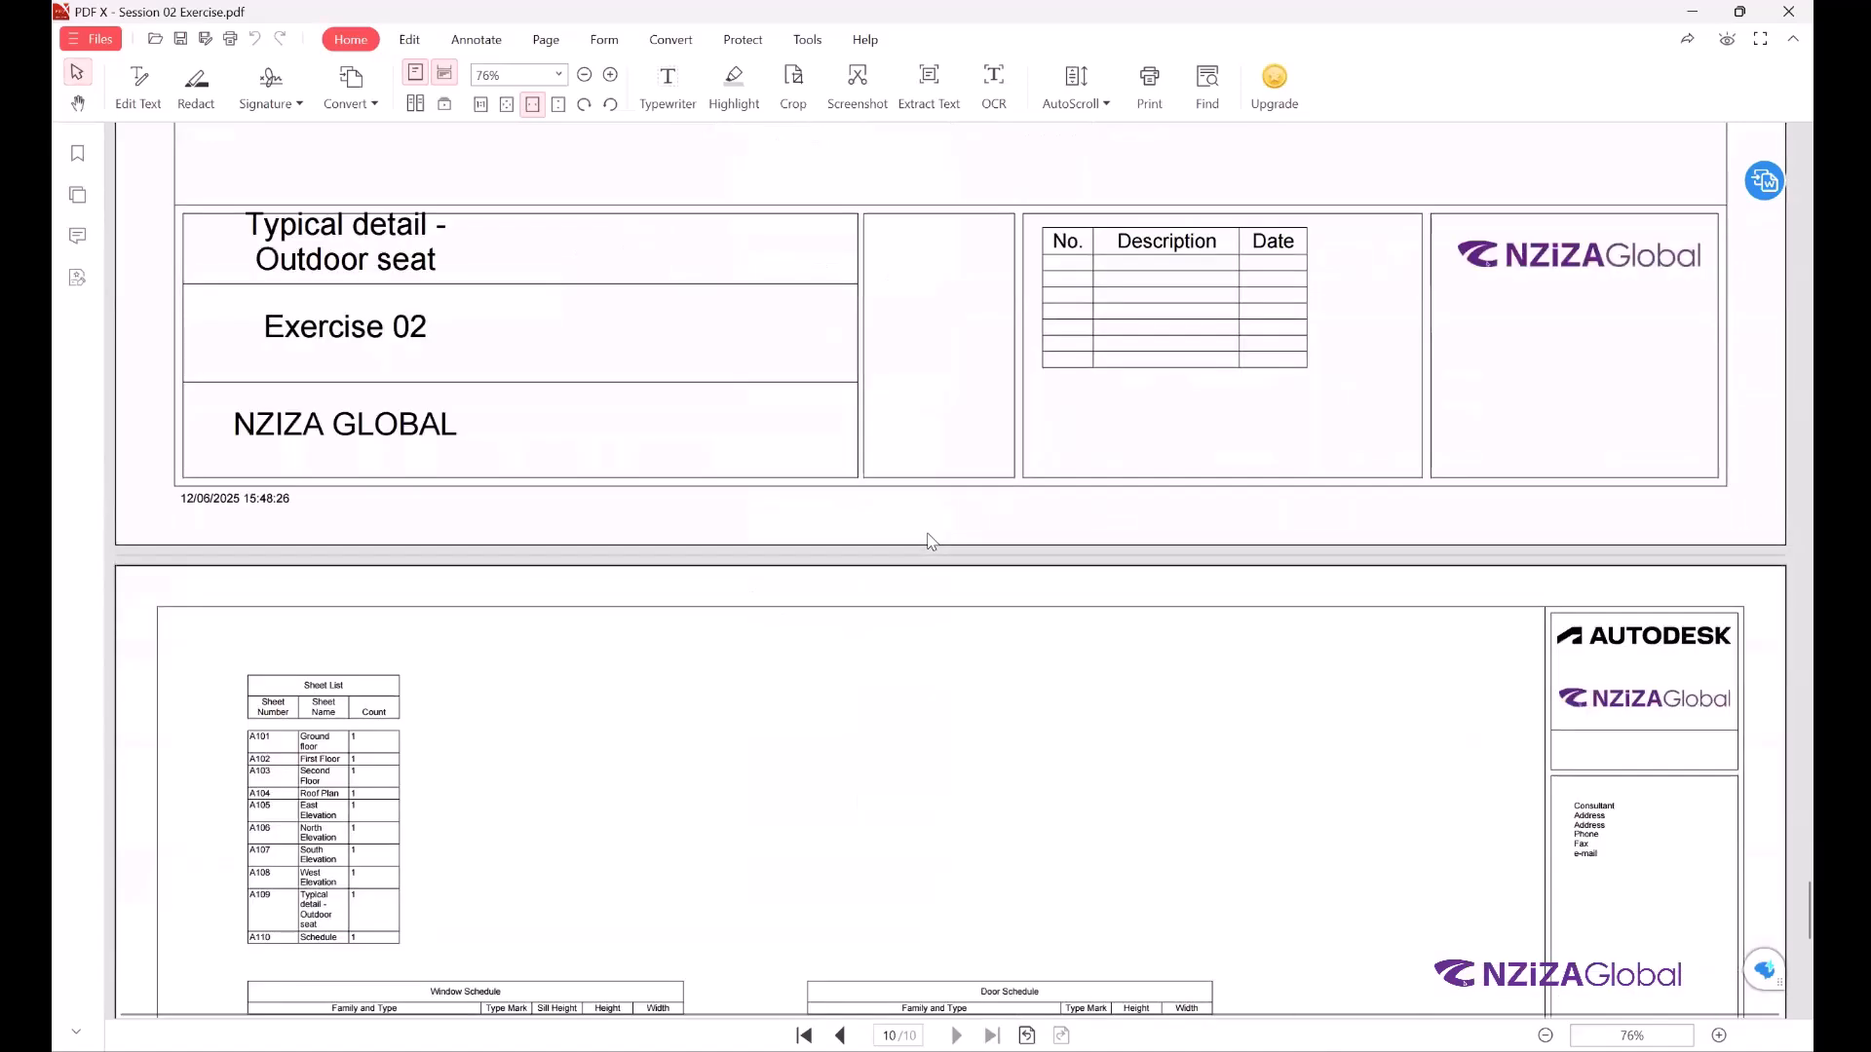
scroll(931, 543, "down", 4)
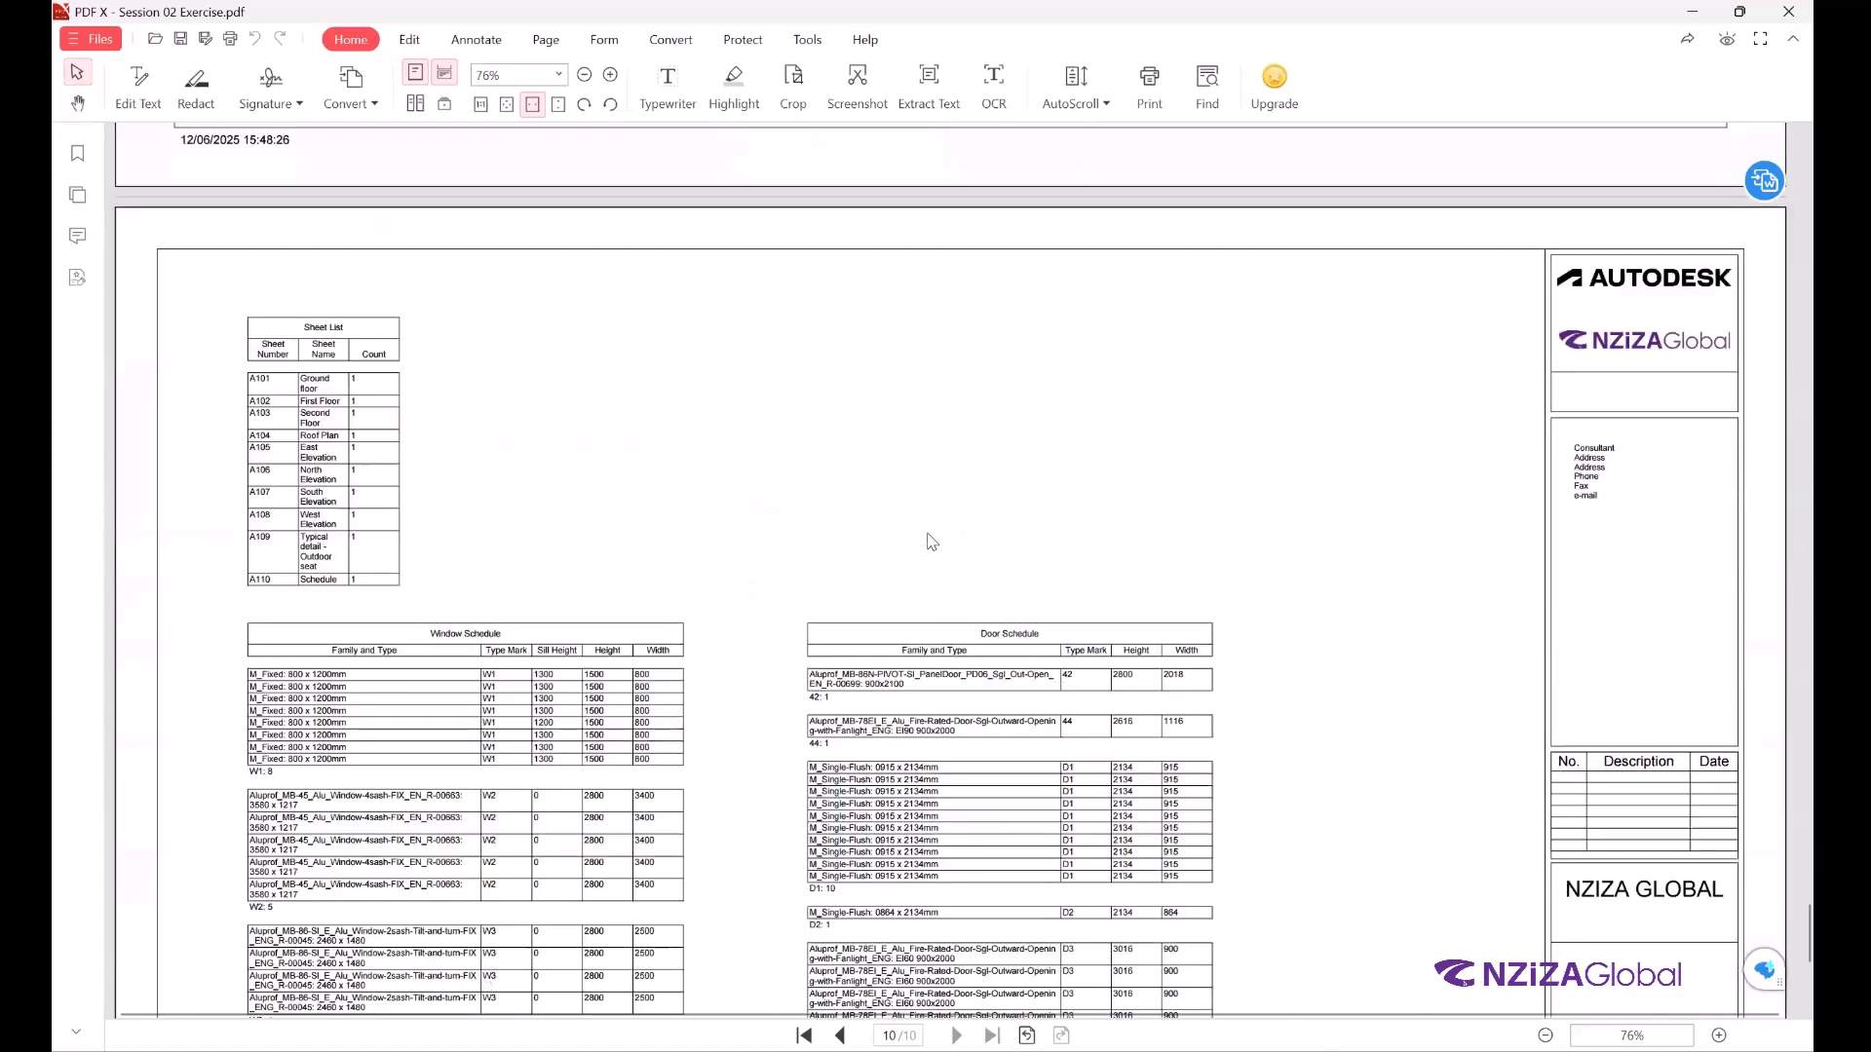
scroll(931, 543, "down", 4)
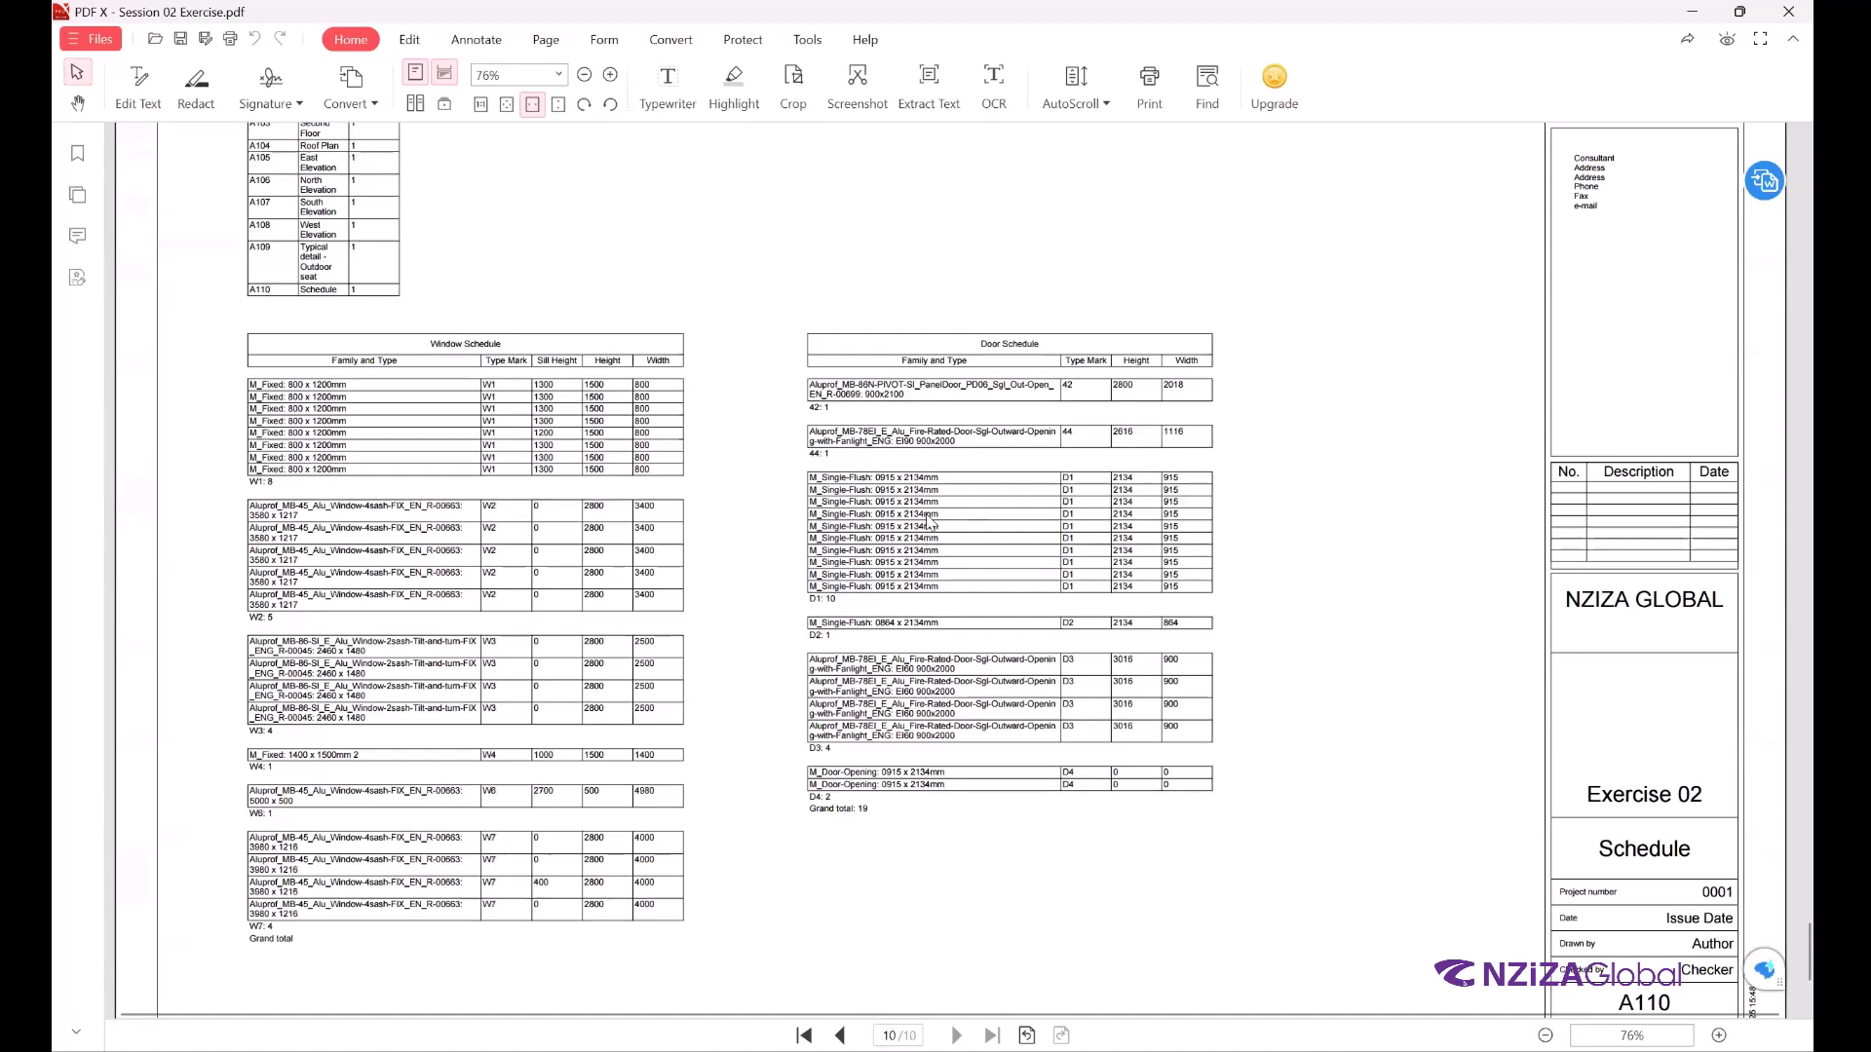
scroll(931, 526, "up", 3)
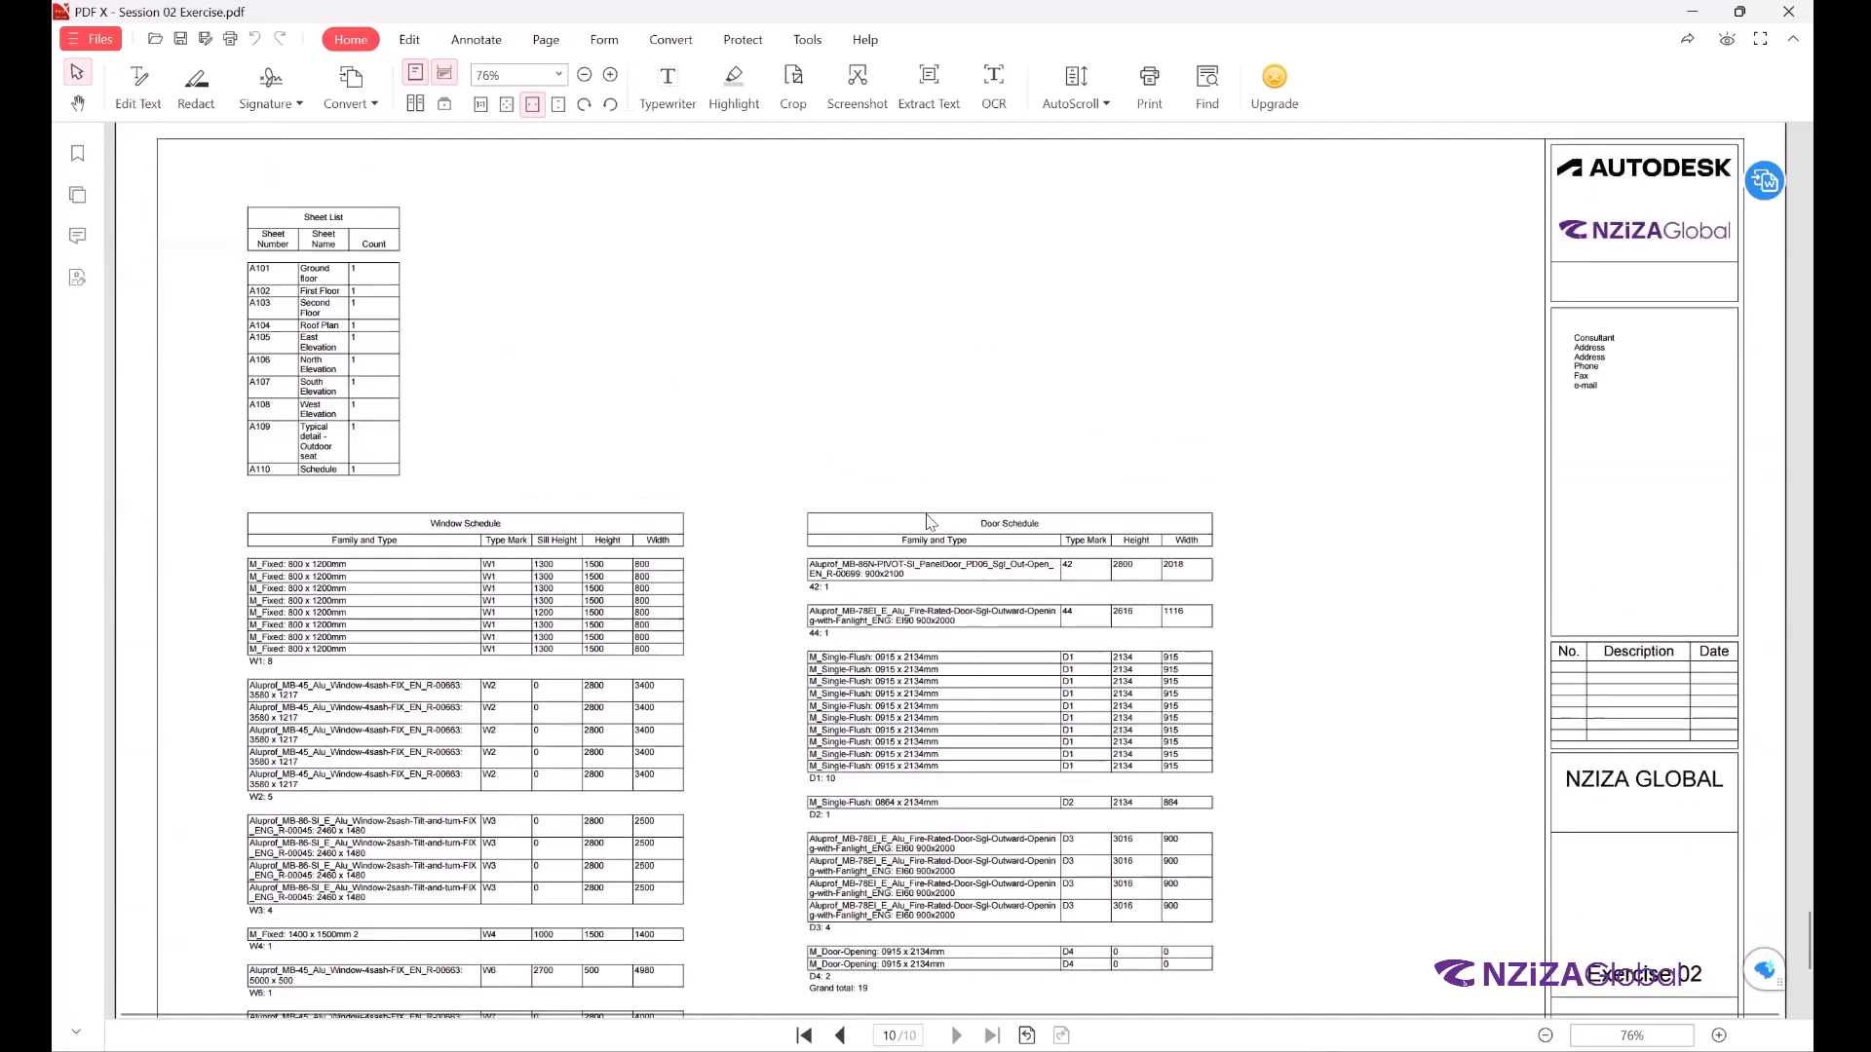
scroll(931, 522, "down", 3)
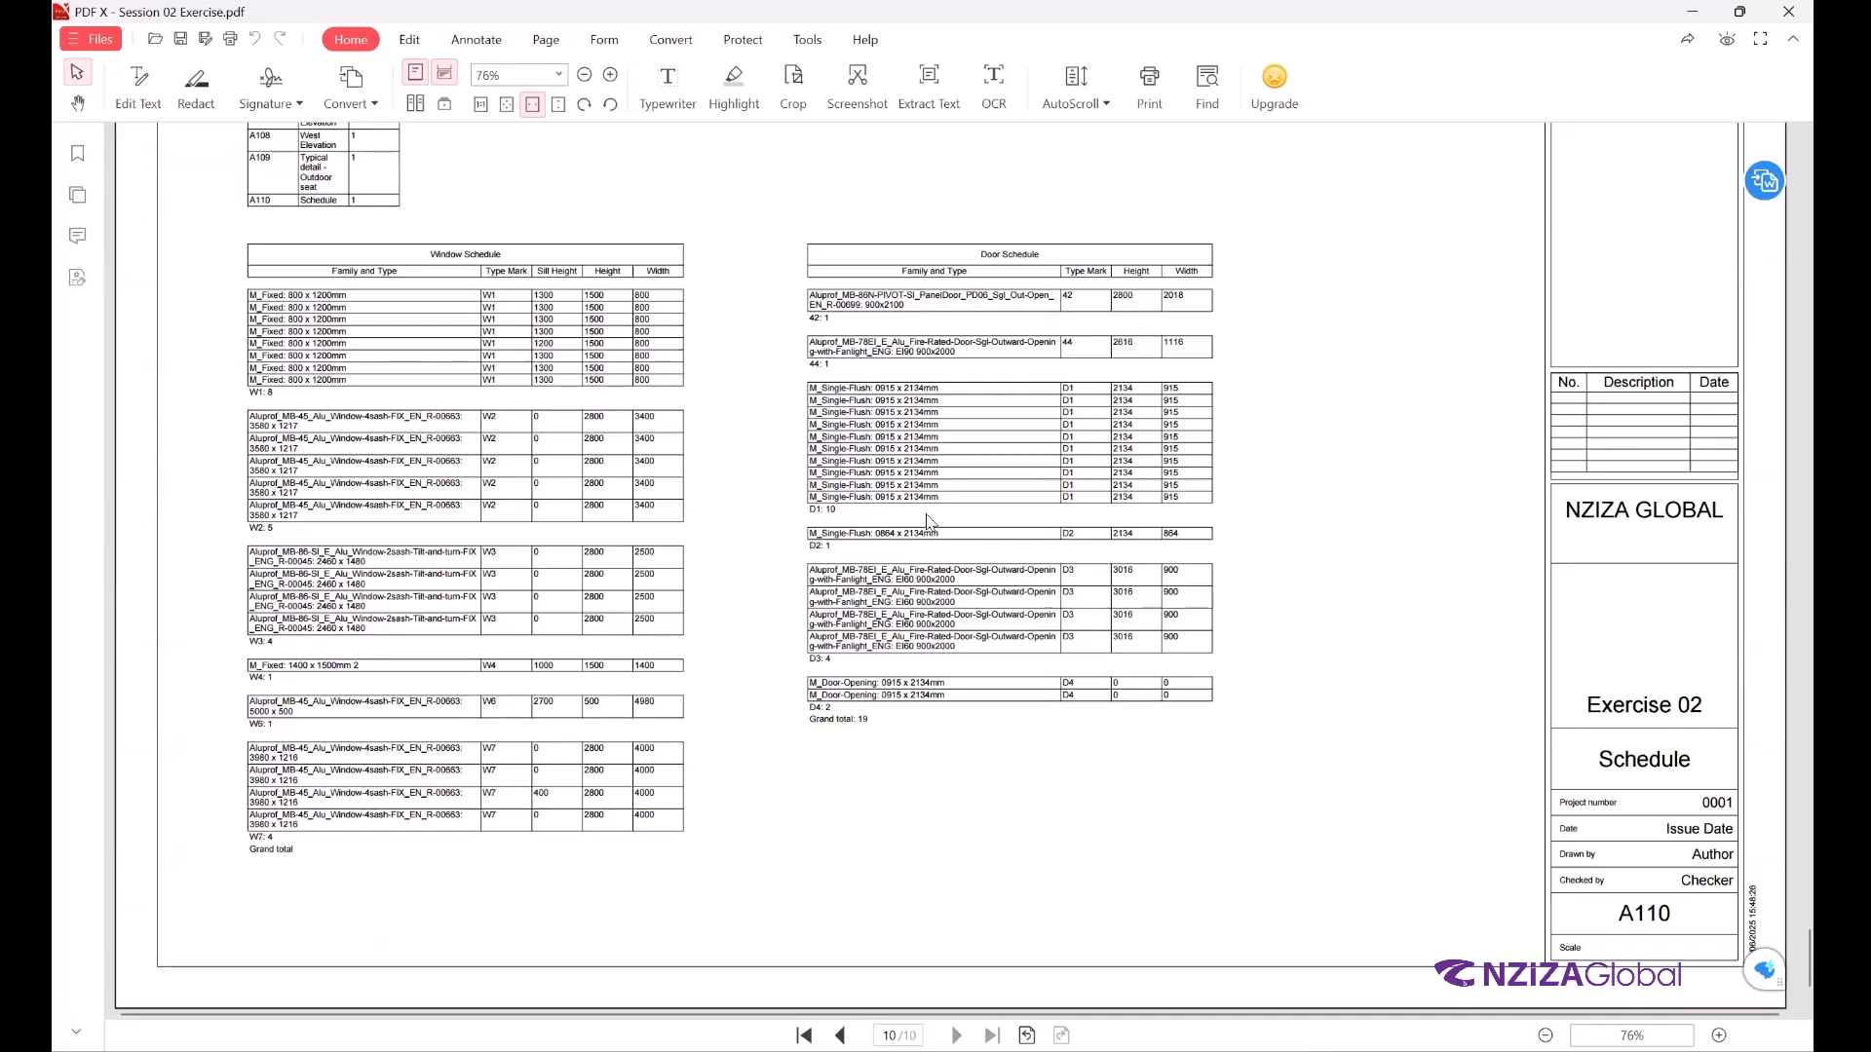
scroll(931, 522, "up", 1)
scroll(929, 523, "up", 6)
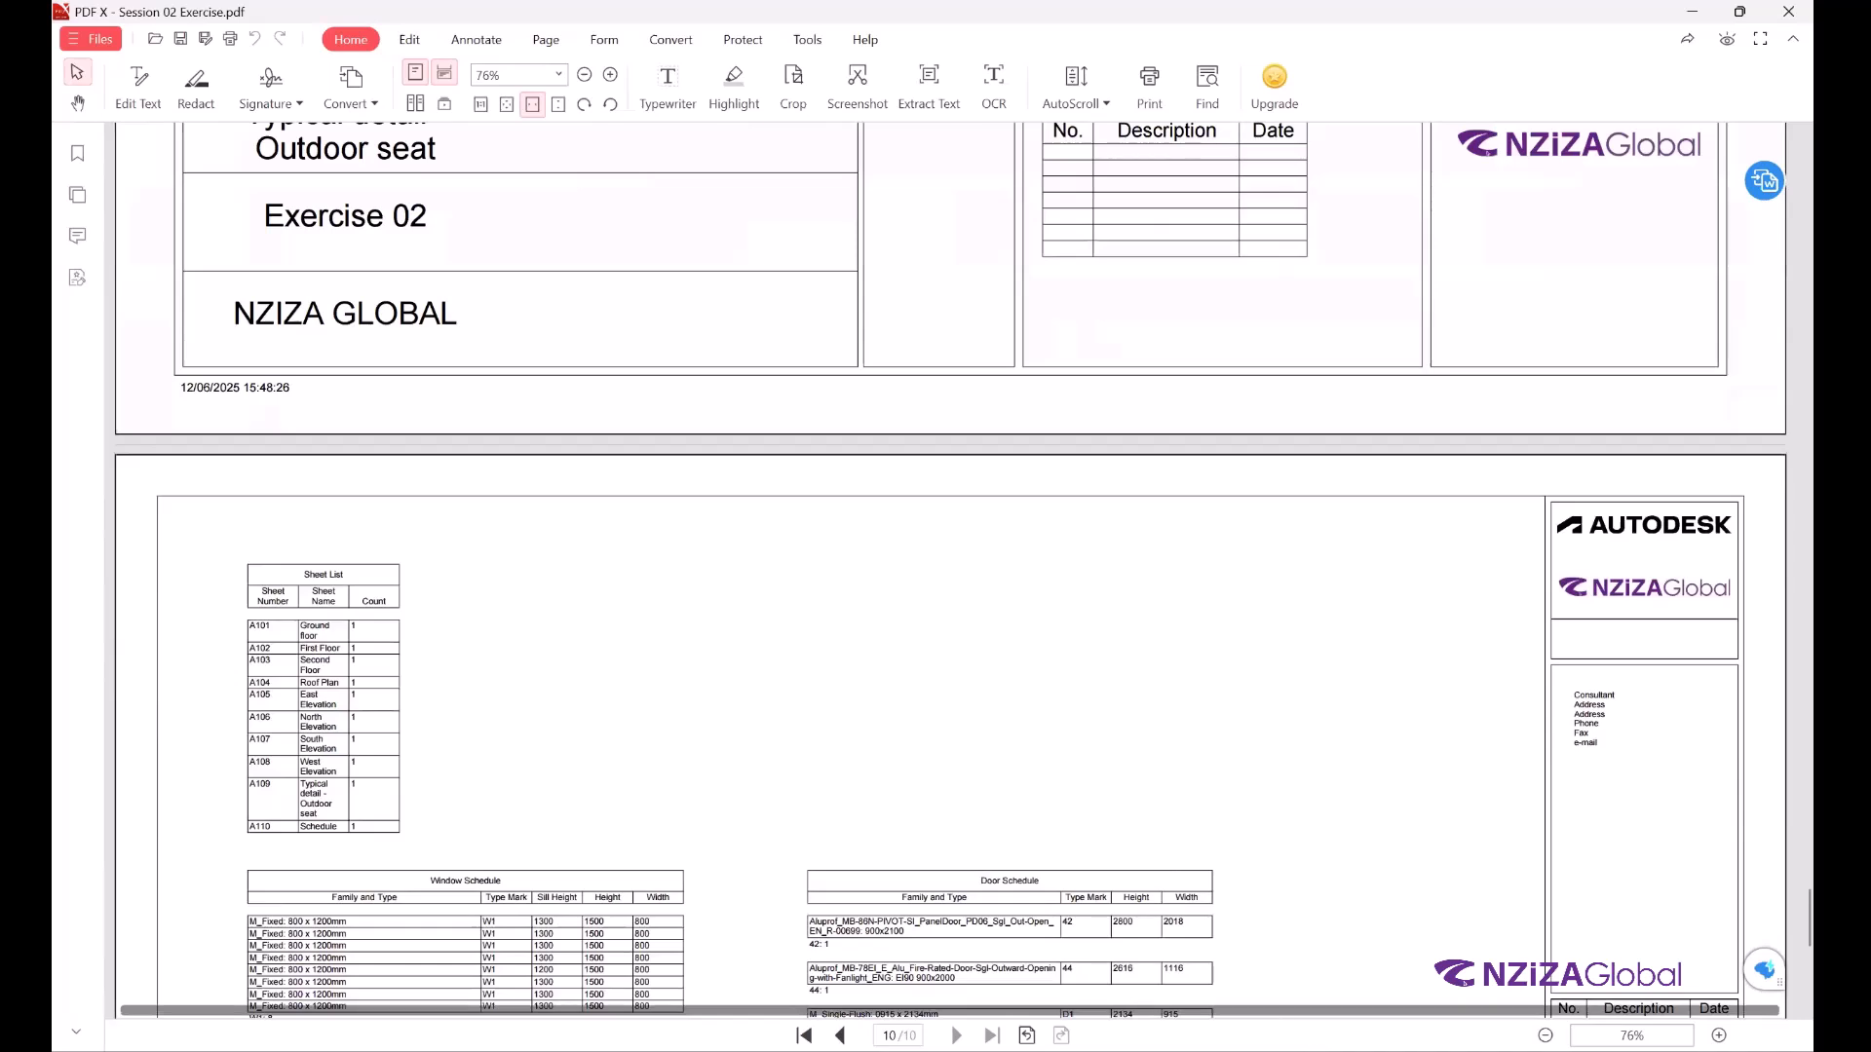
Close the leftover PDF X offer window and the exported Session 02 Exercise PDF.
left_click(1322, 1051)
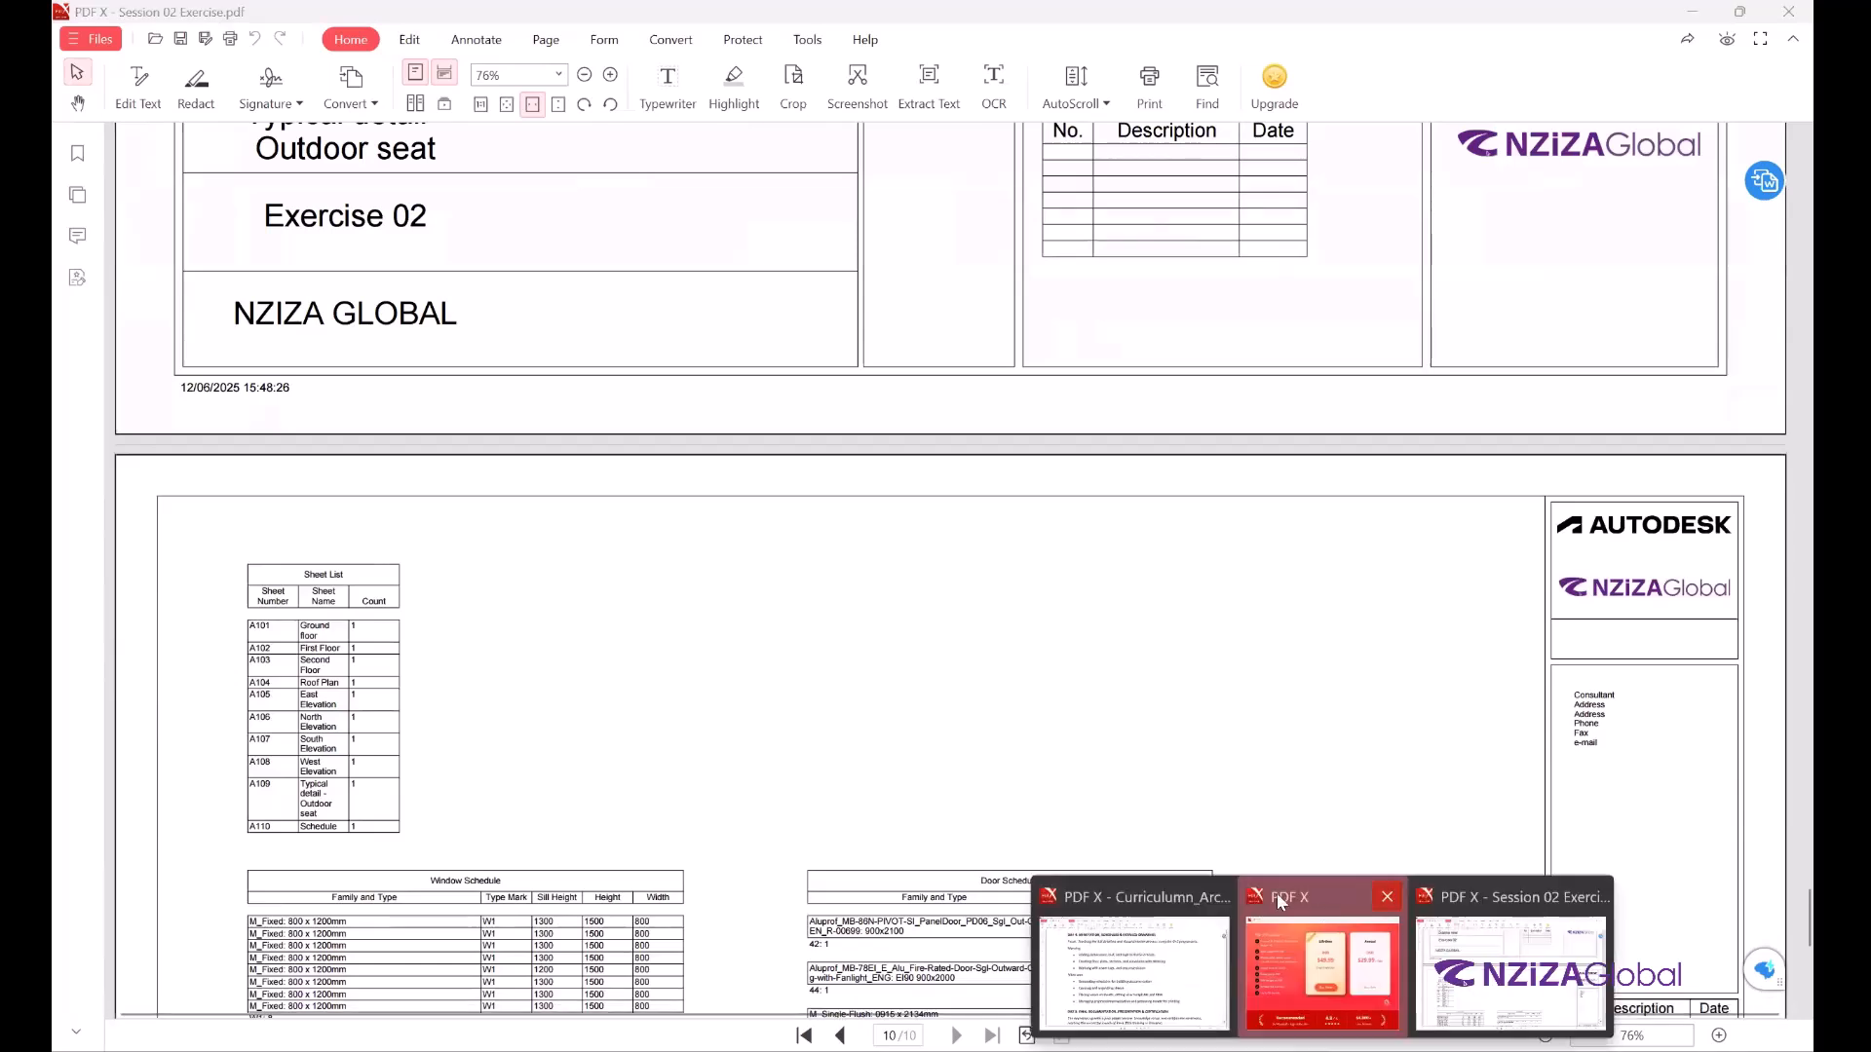
left_click(1388, 896)
left_click(1300, 896)
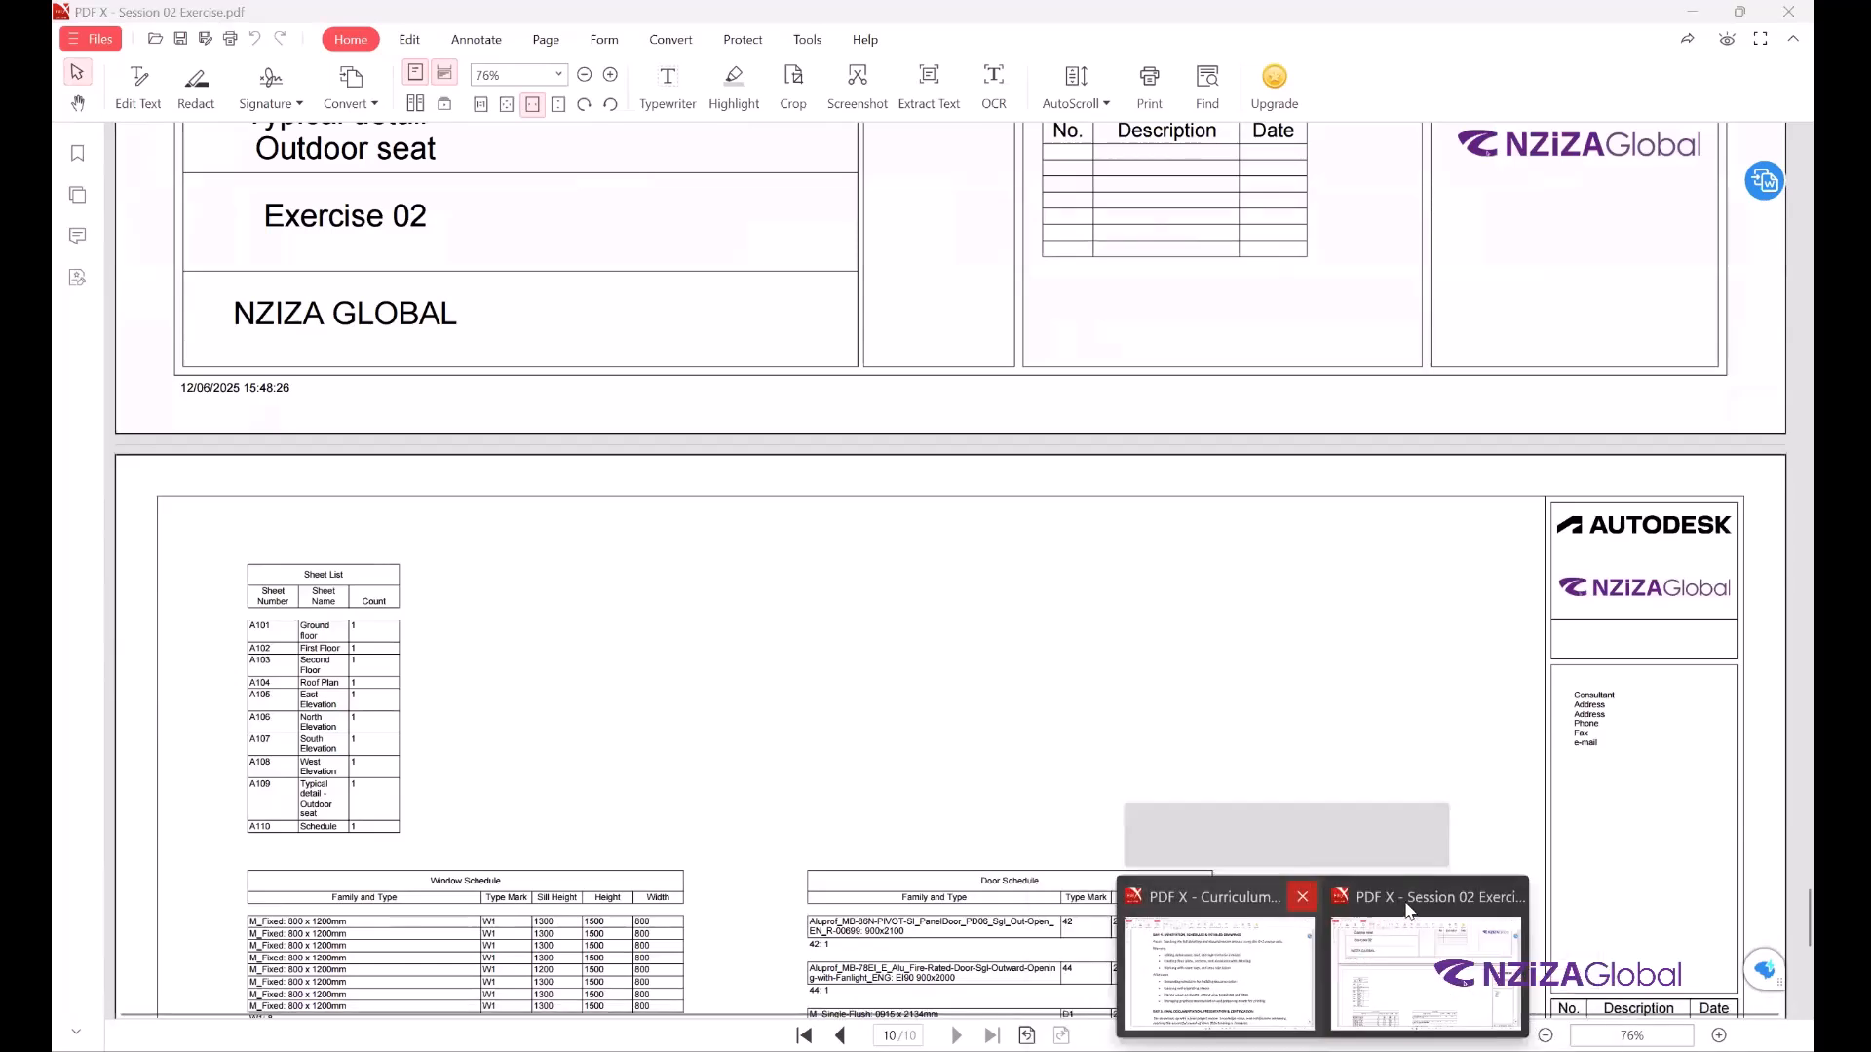
left_click(1405, 896)
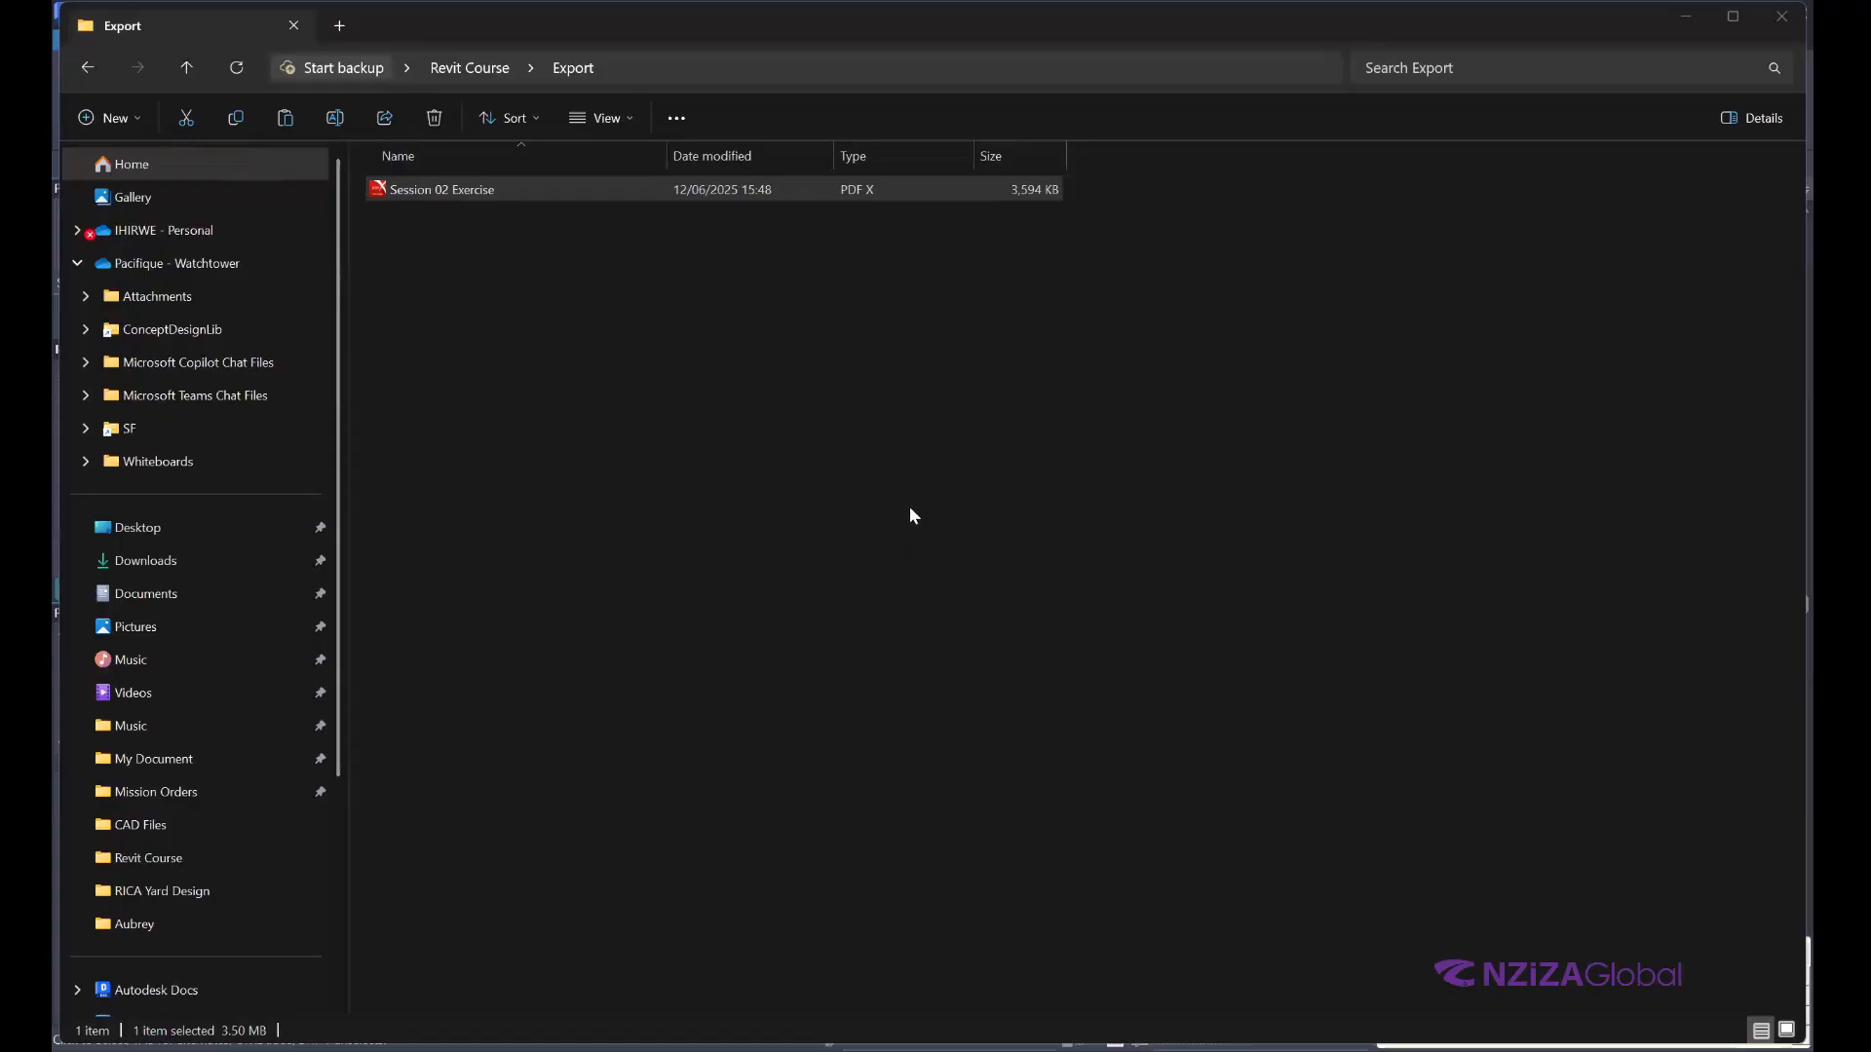
Switch back to Revit and set the PDF export to separate files per sheet with Grayscale colors.
key("alt+Tab")
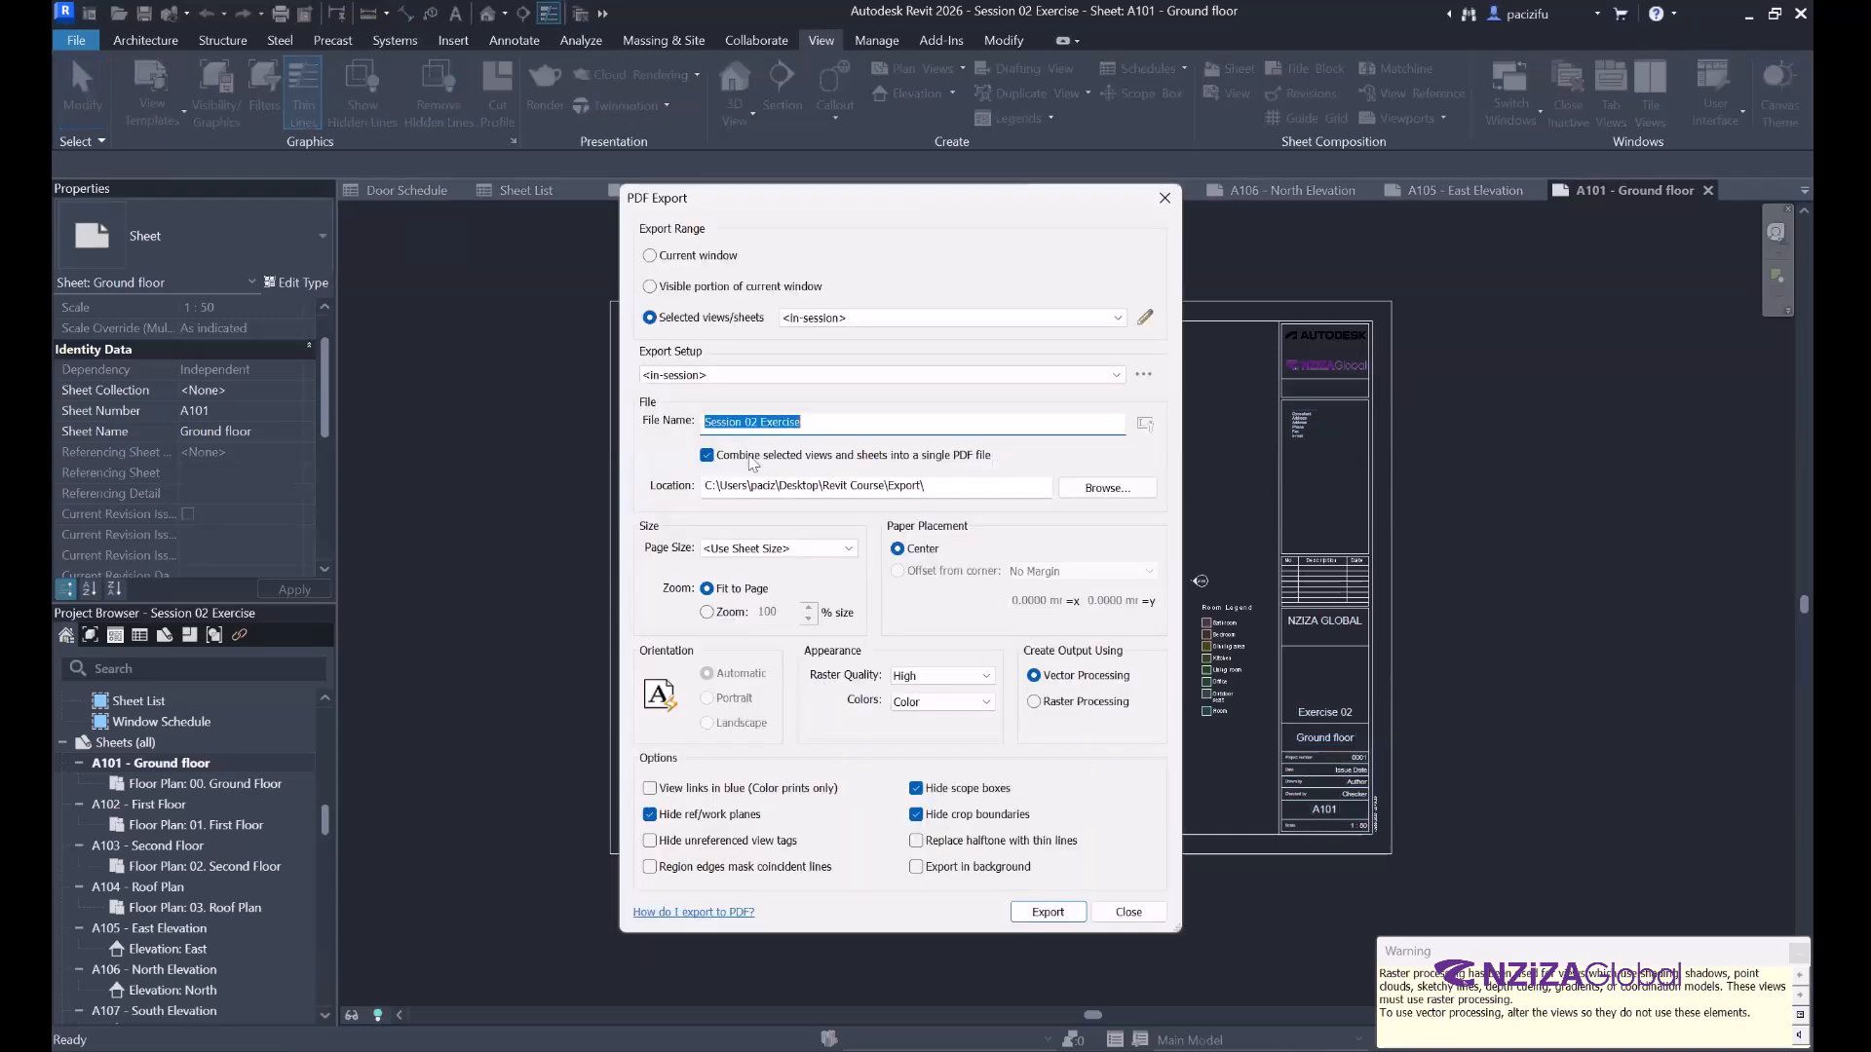
left_click(951, 462)
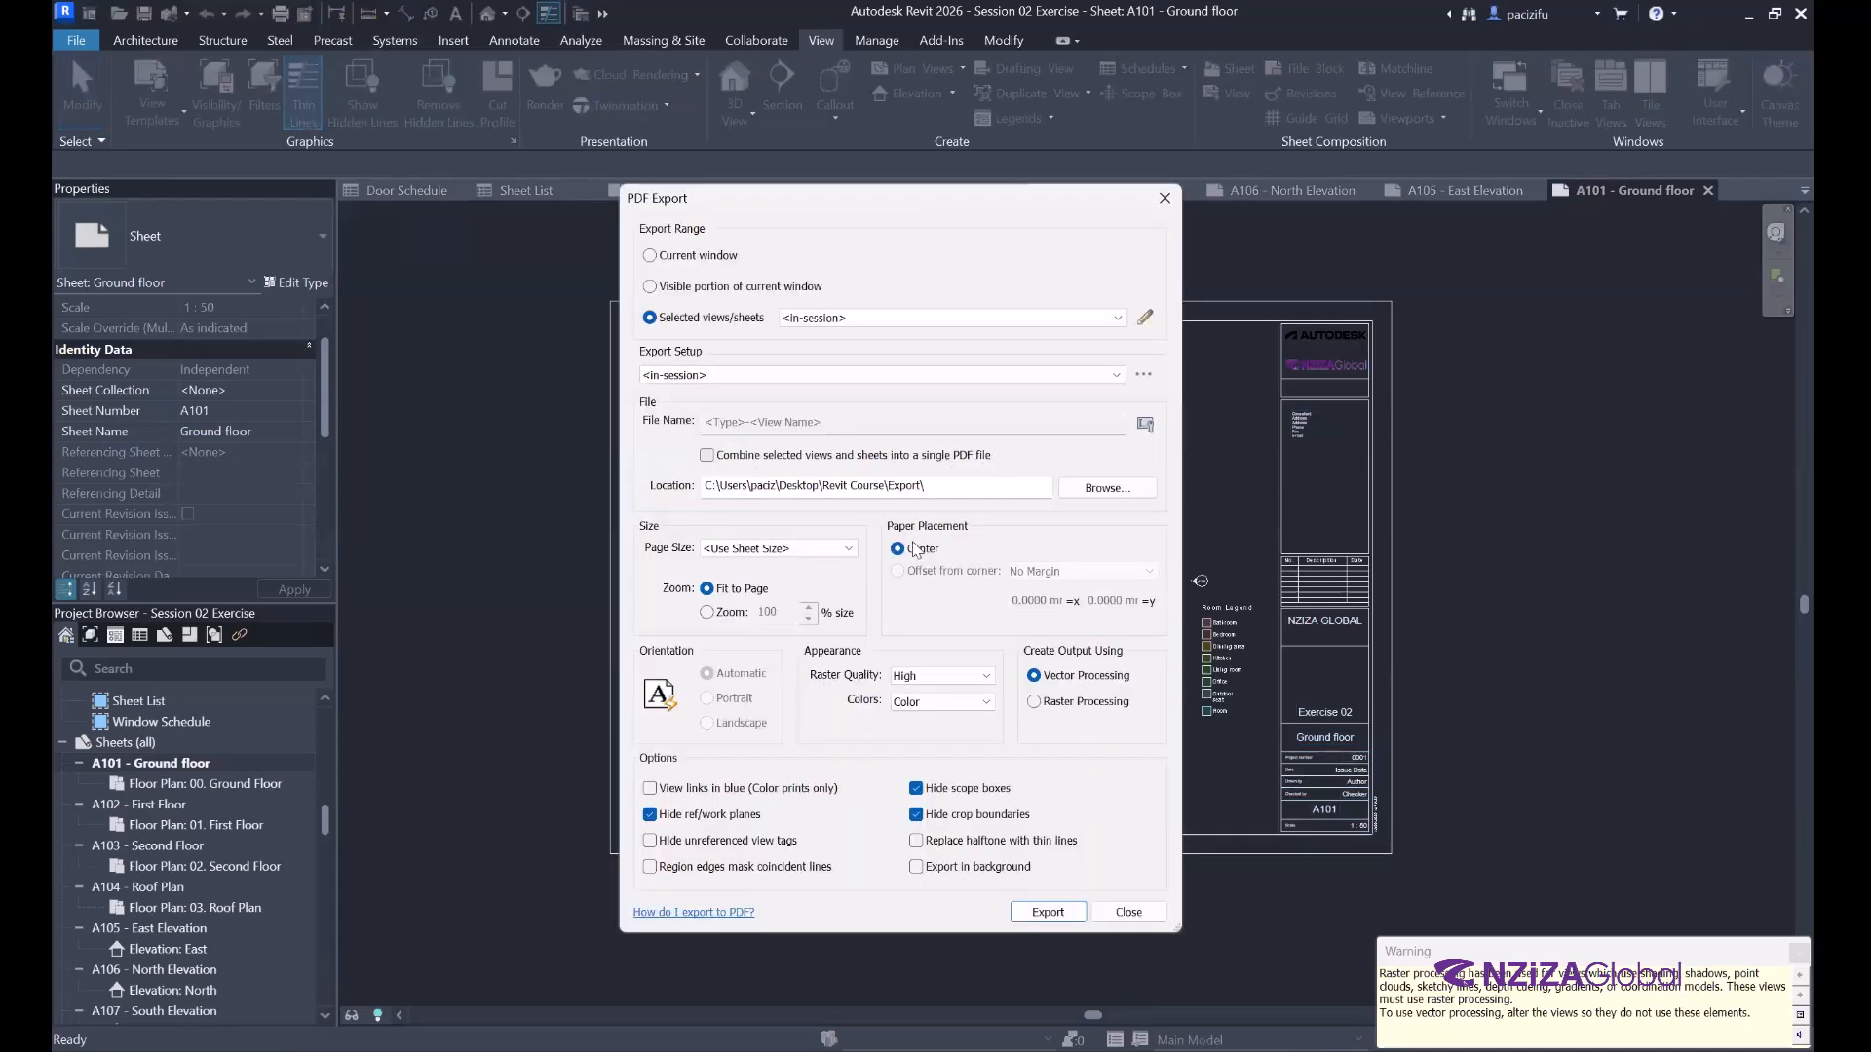
left_click(981, 704)
left_click(925, 732)
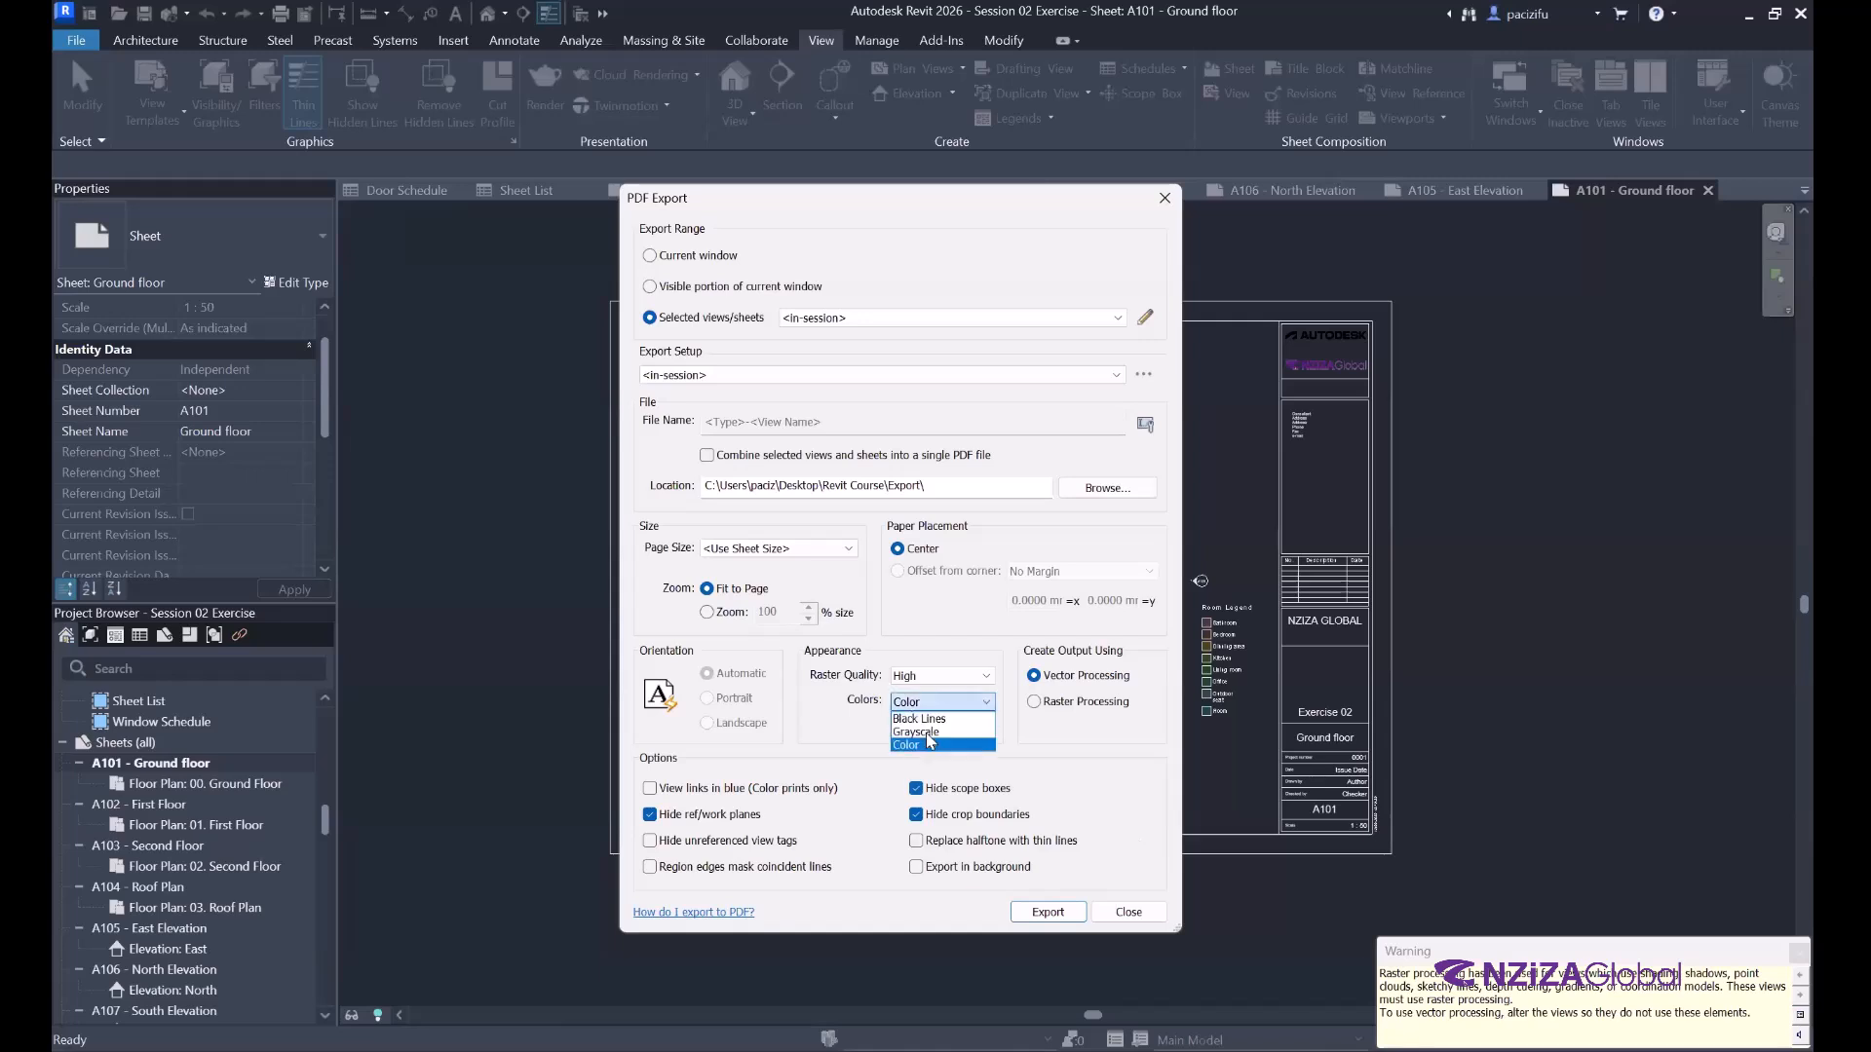
Export the sheets as separate PDFs, saving the export settings for future sessions under the proposed name.
left_click(1077, 916)
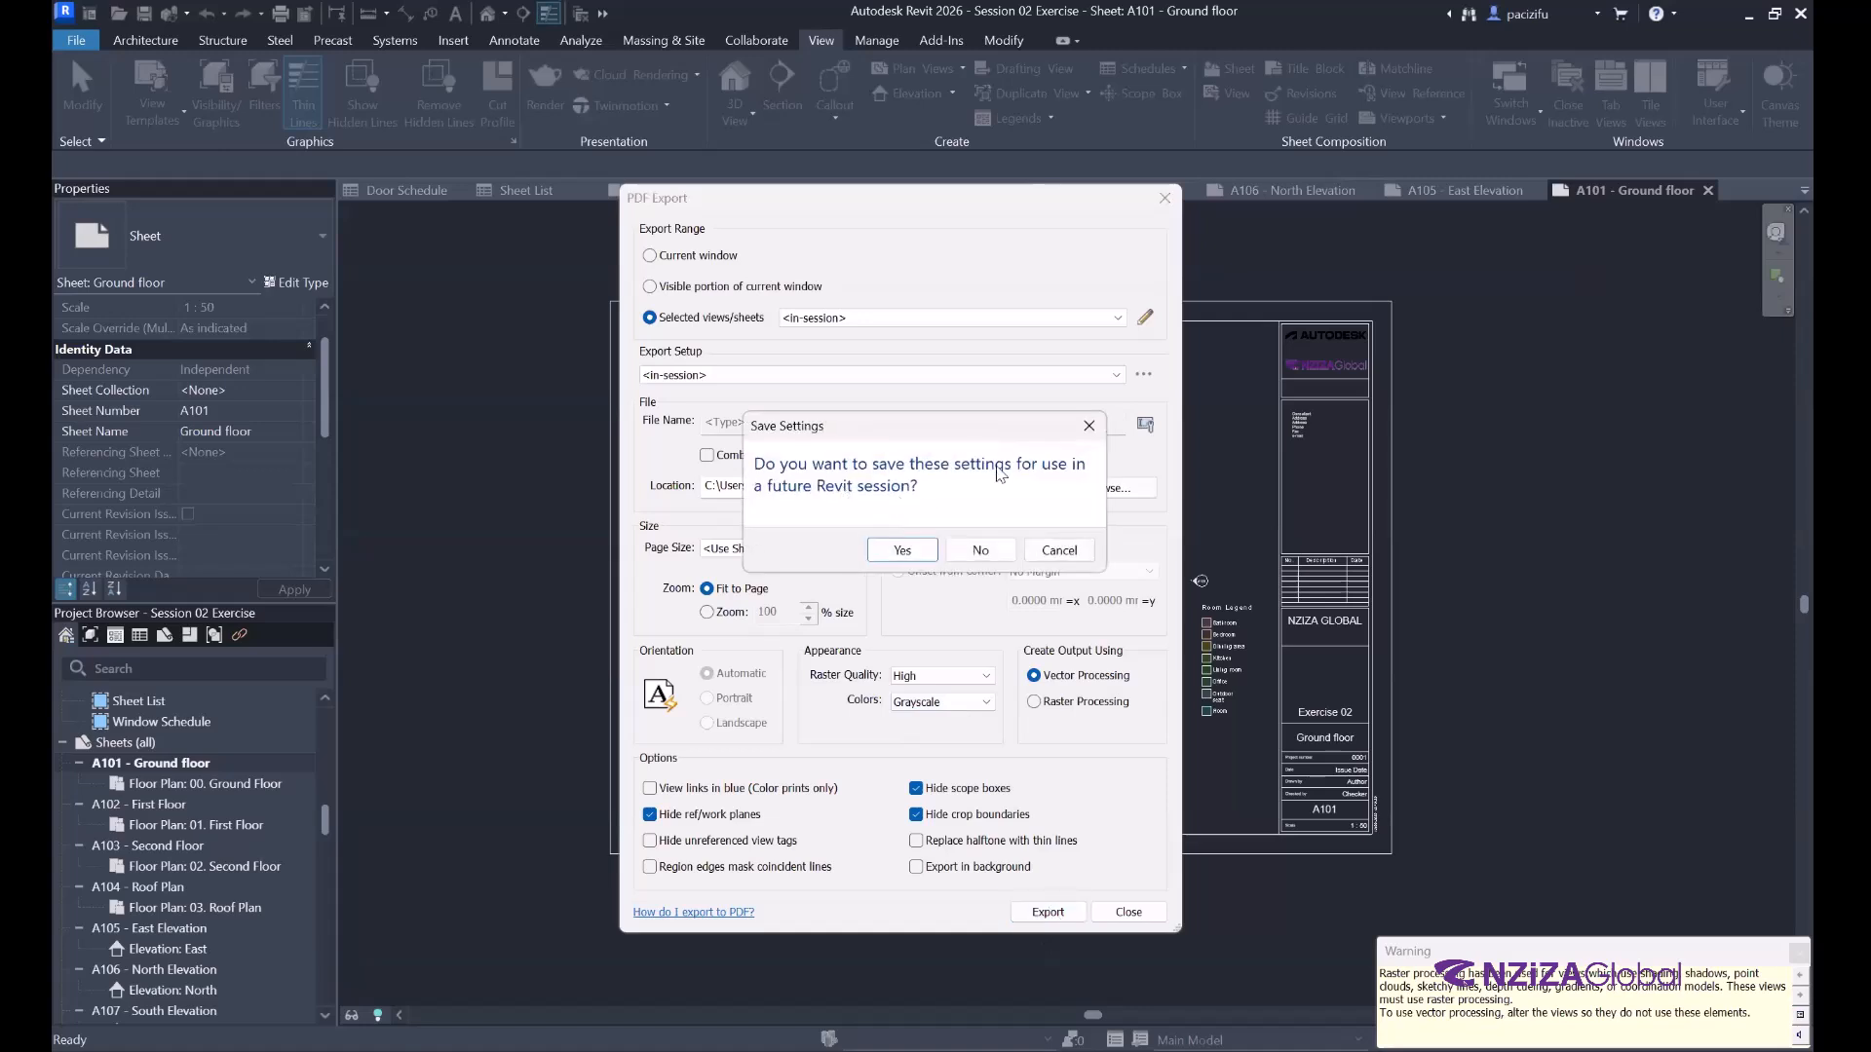
left_click(889, 552)
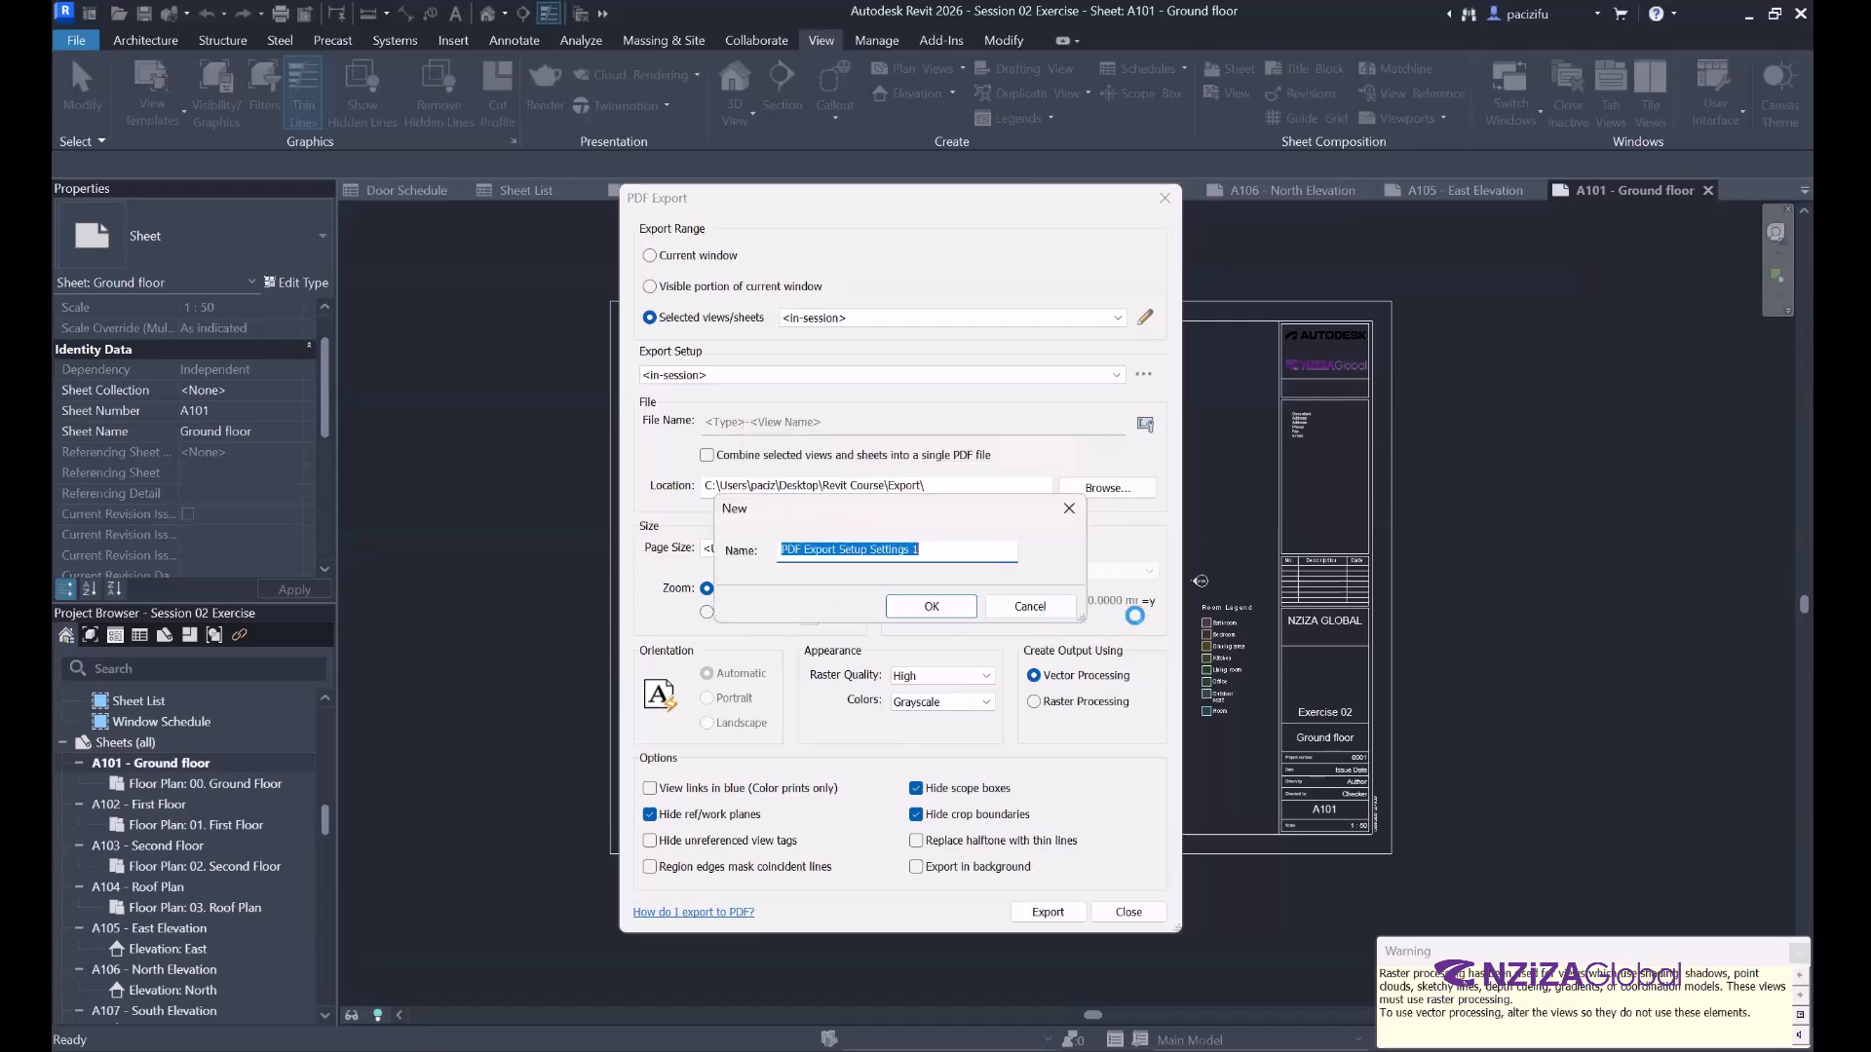
key("Return")
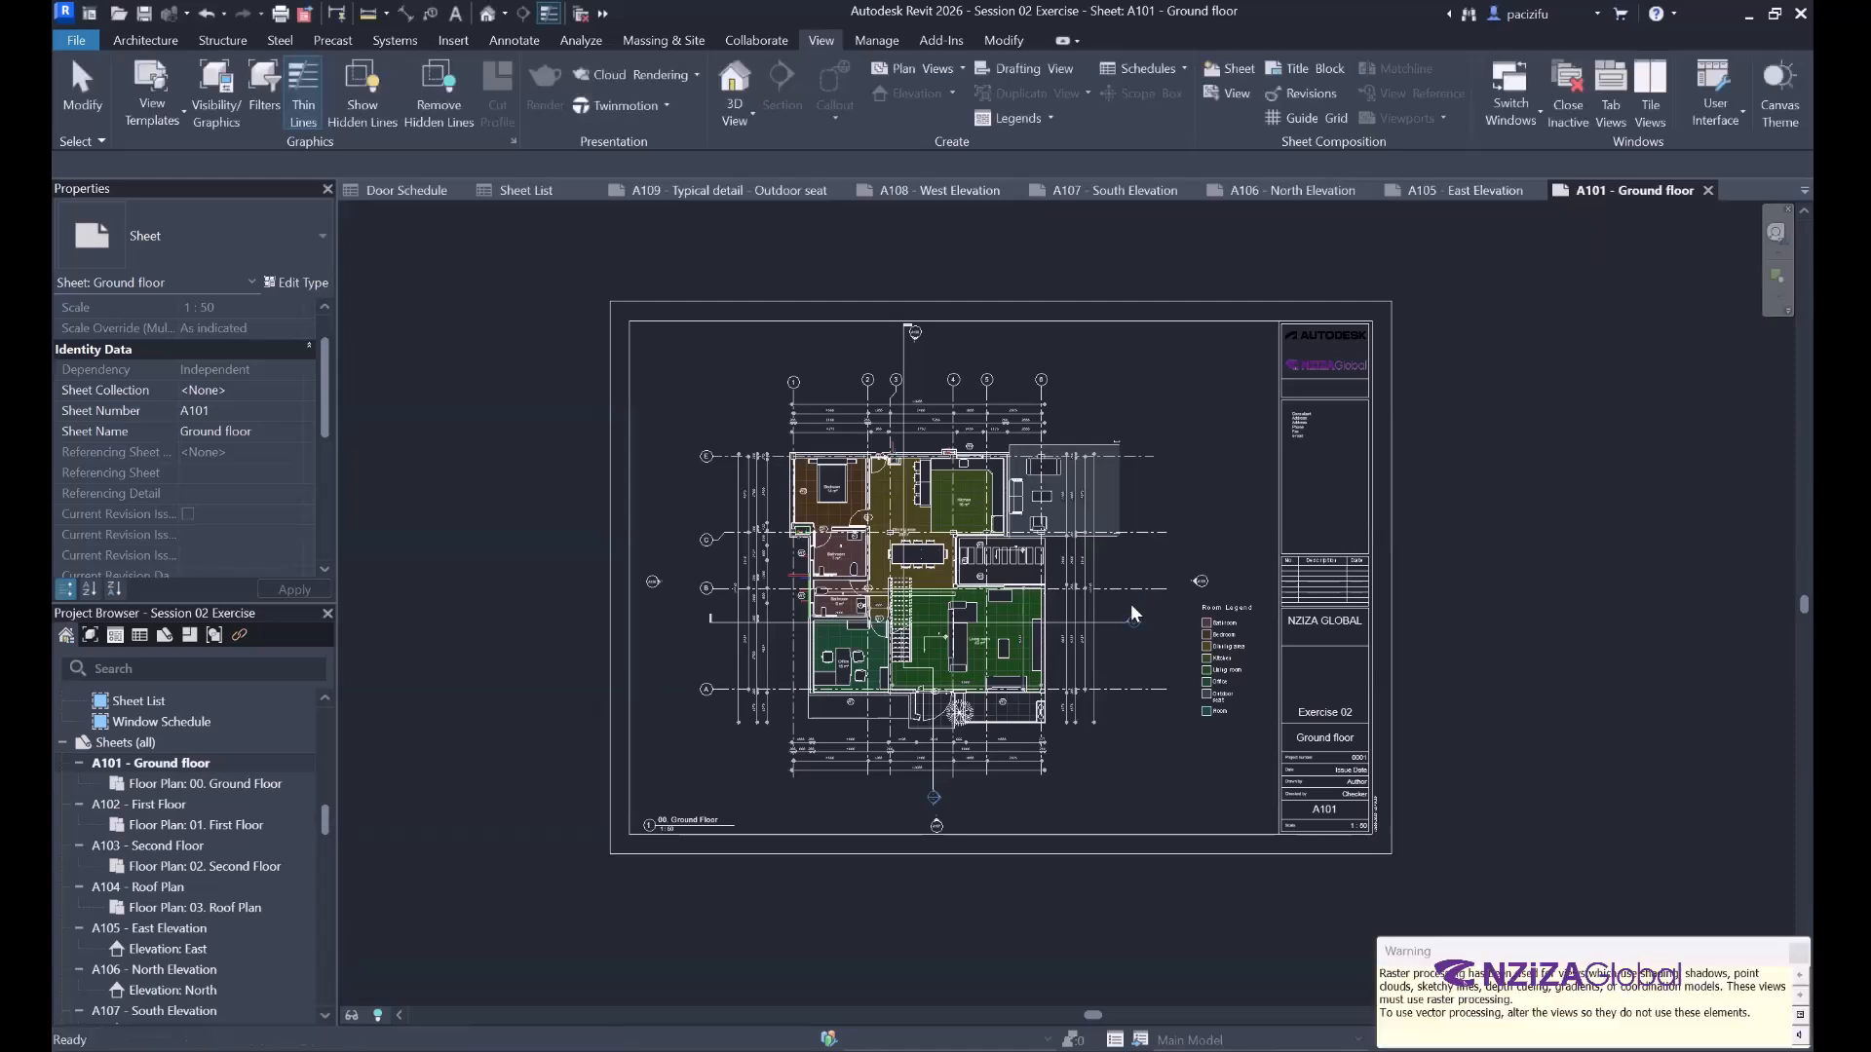
left_click(1130, 606)
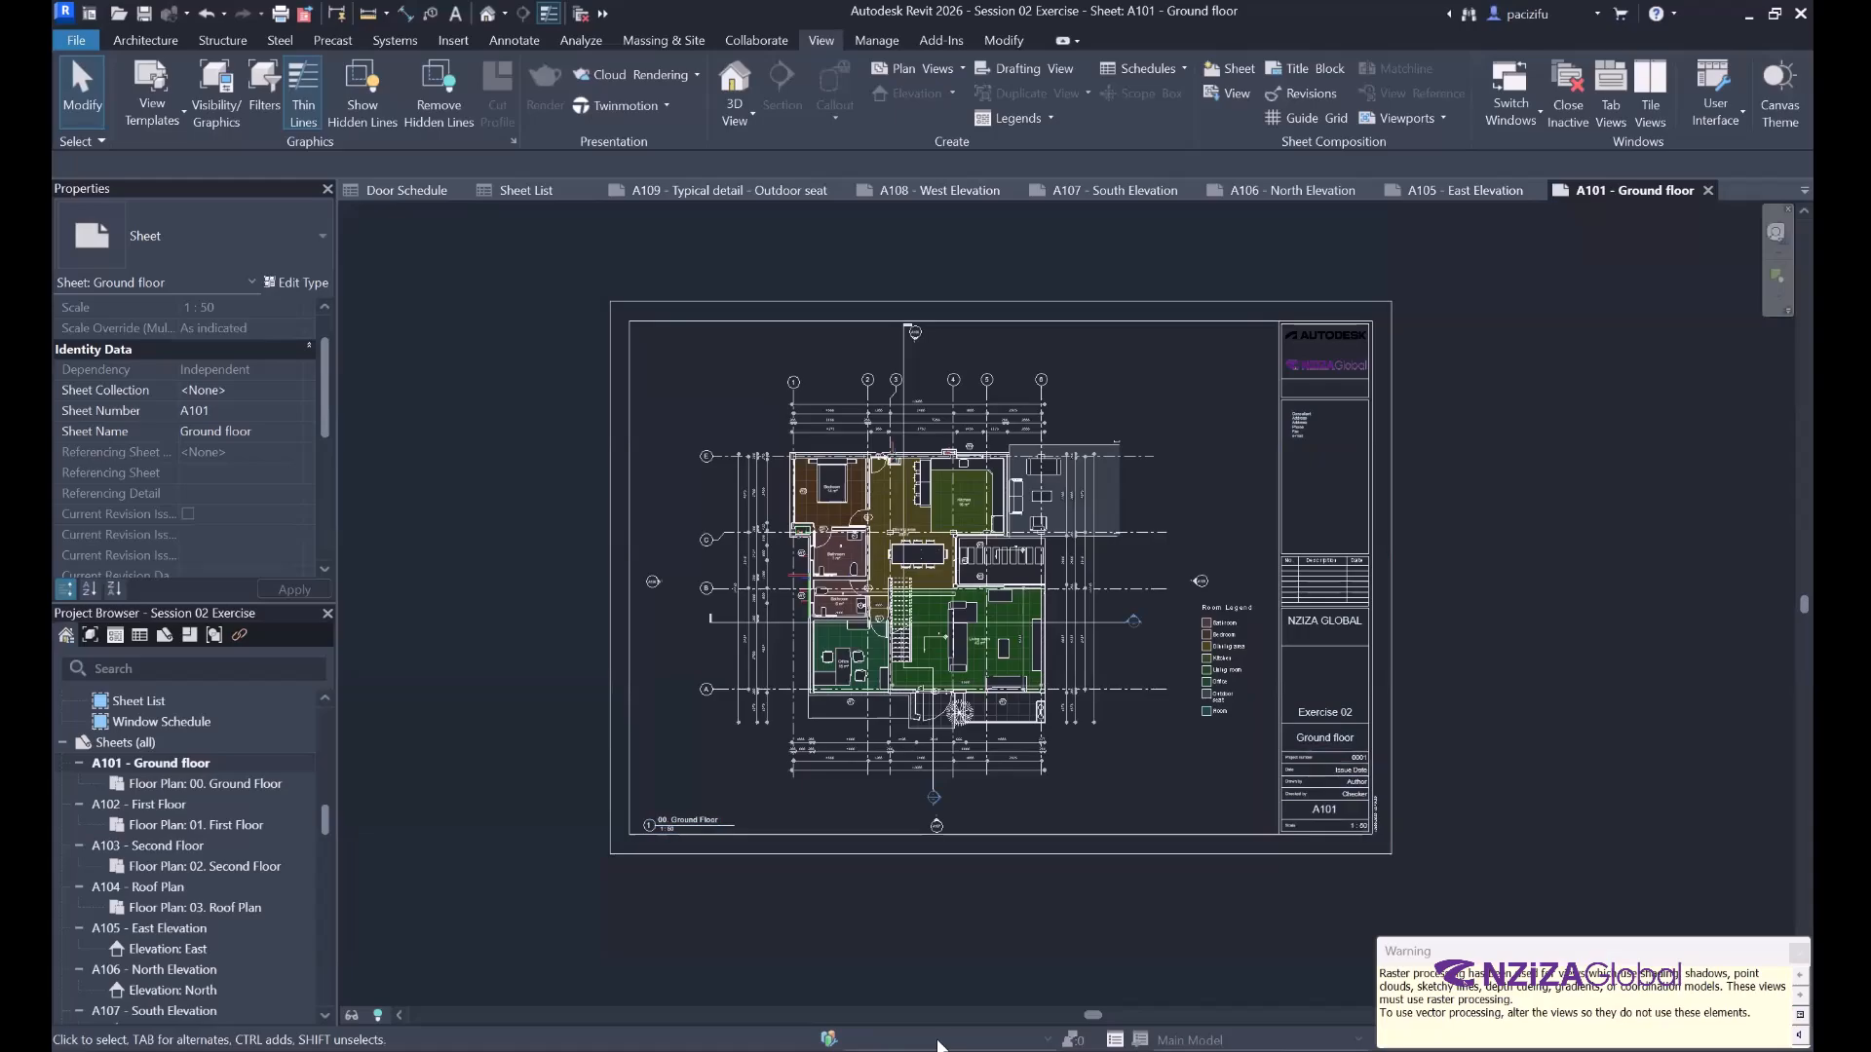
Switch to the Export folder in File Explorer and open the exported Sheet-Ground floor PDF.
key("alt+Tab")
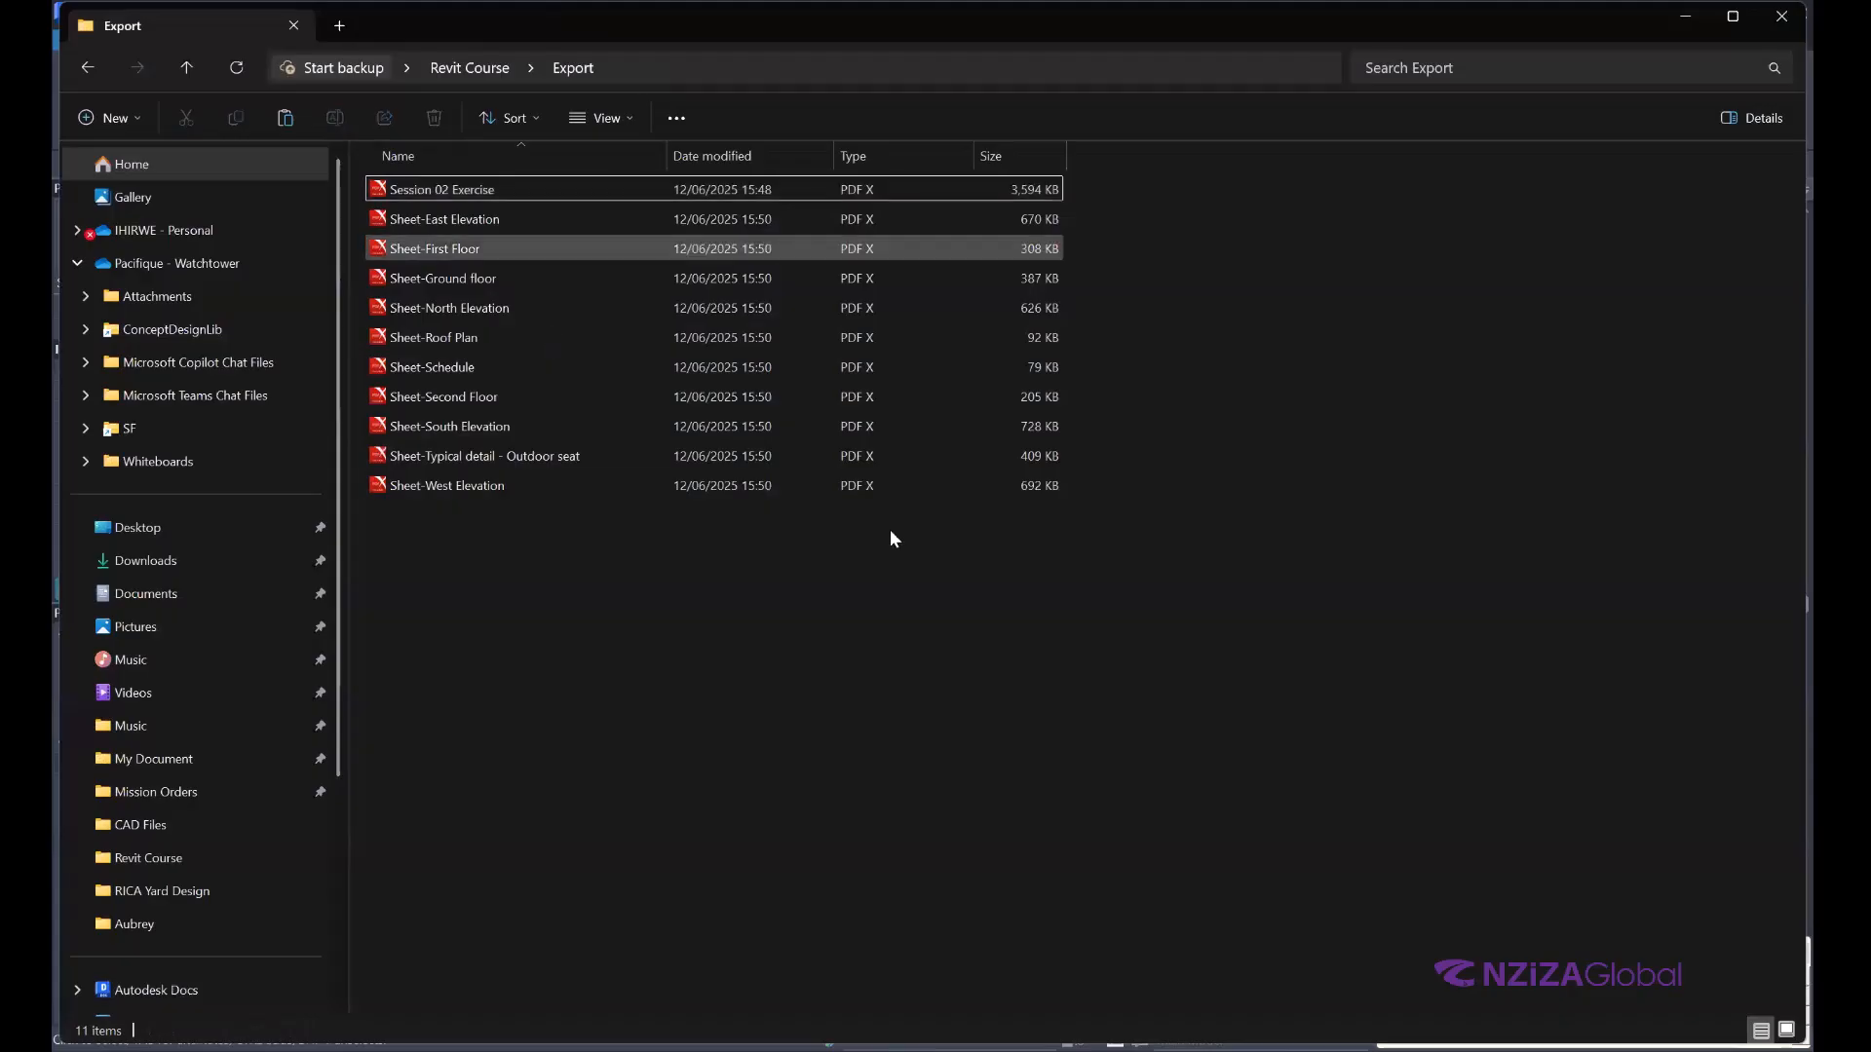
left_click_drag(972, 589, 534, 467)
left_click(502, 524)
left_click(446, 280)
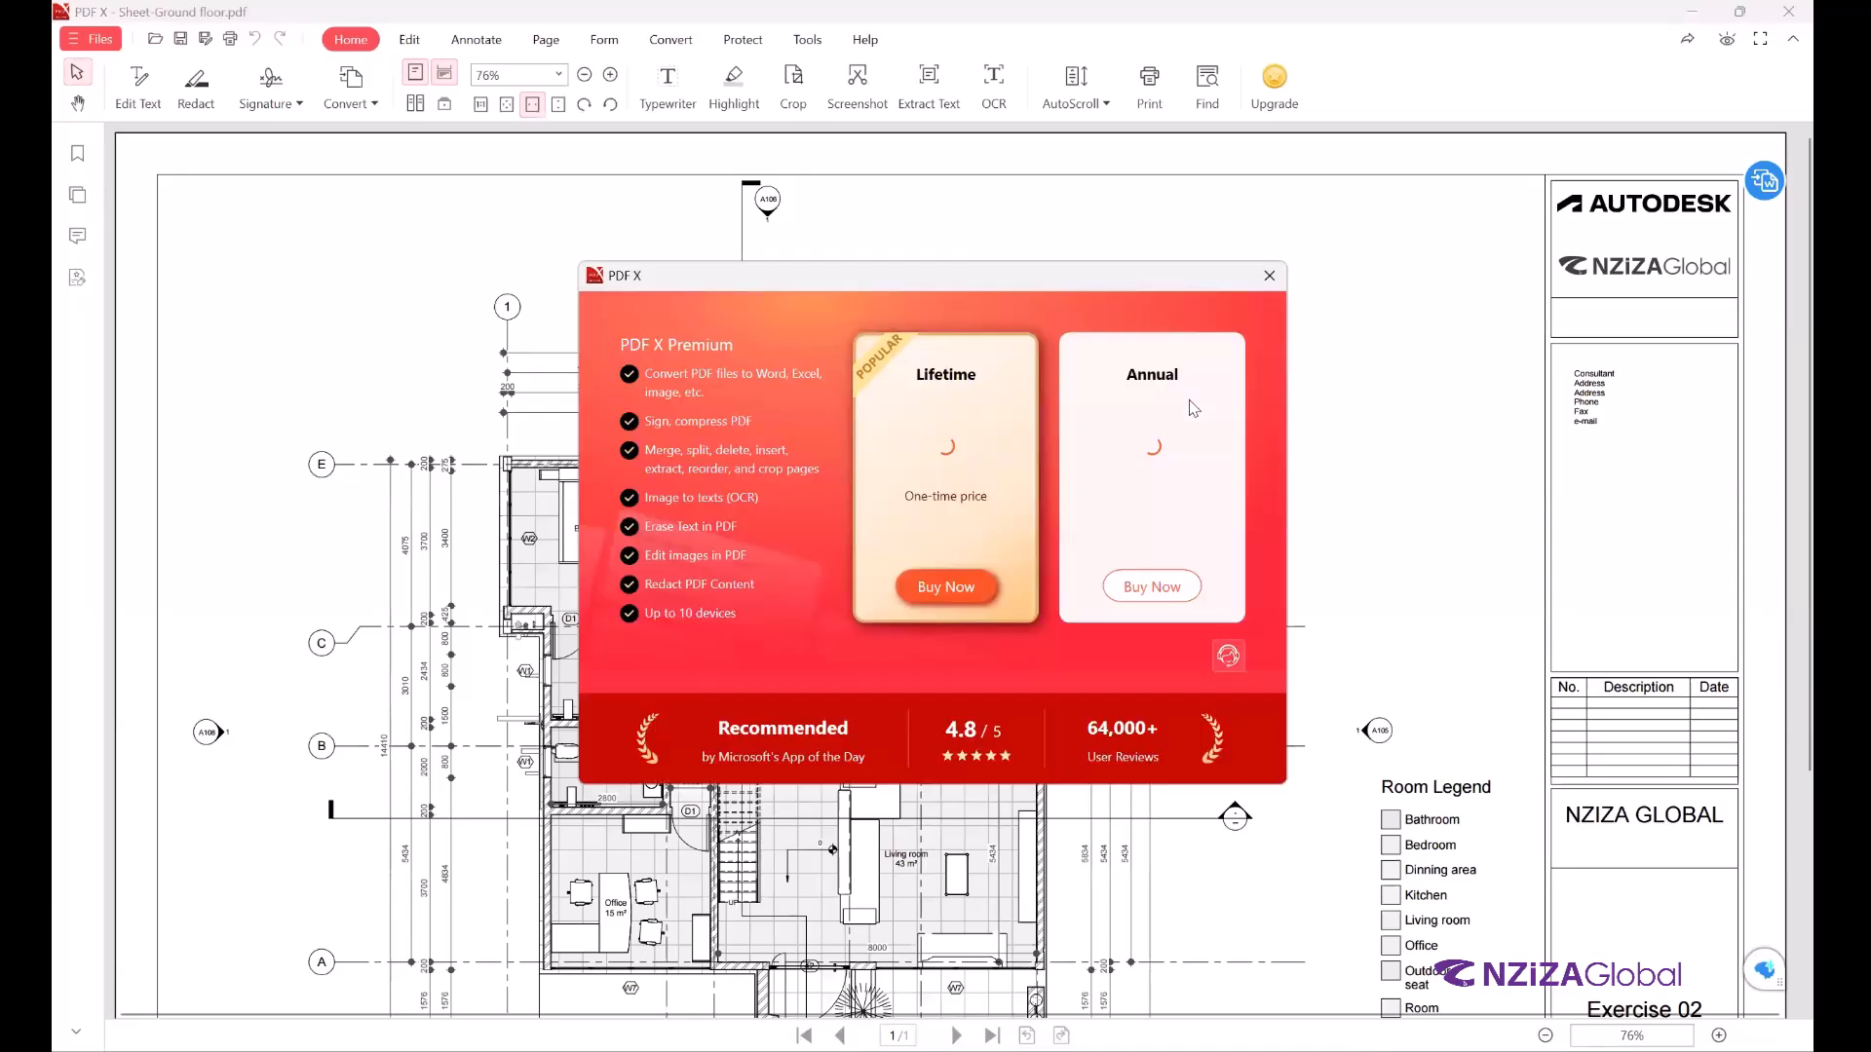
Examine the plan, dimensions, room legend and title block on the exported ground floor sheet, and close the PDF.
scroll(1081, 492, "down", 3)
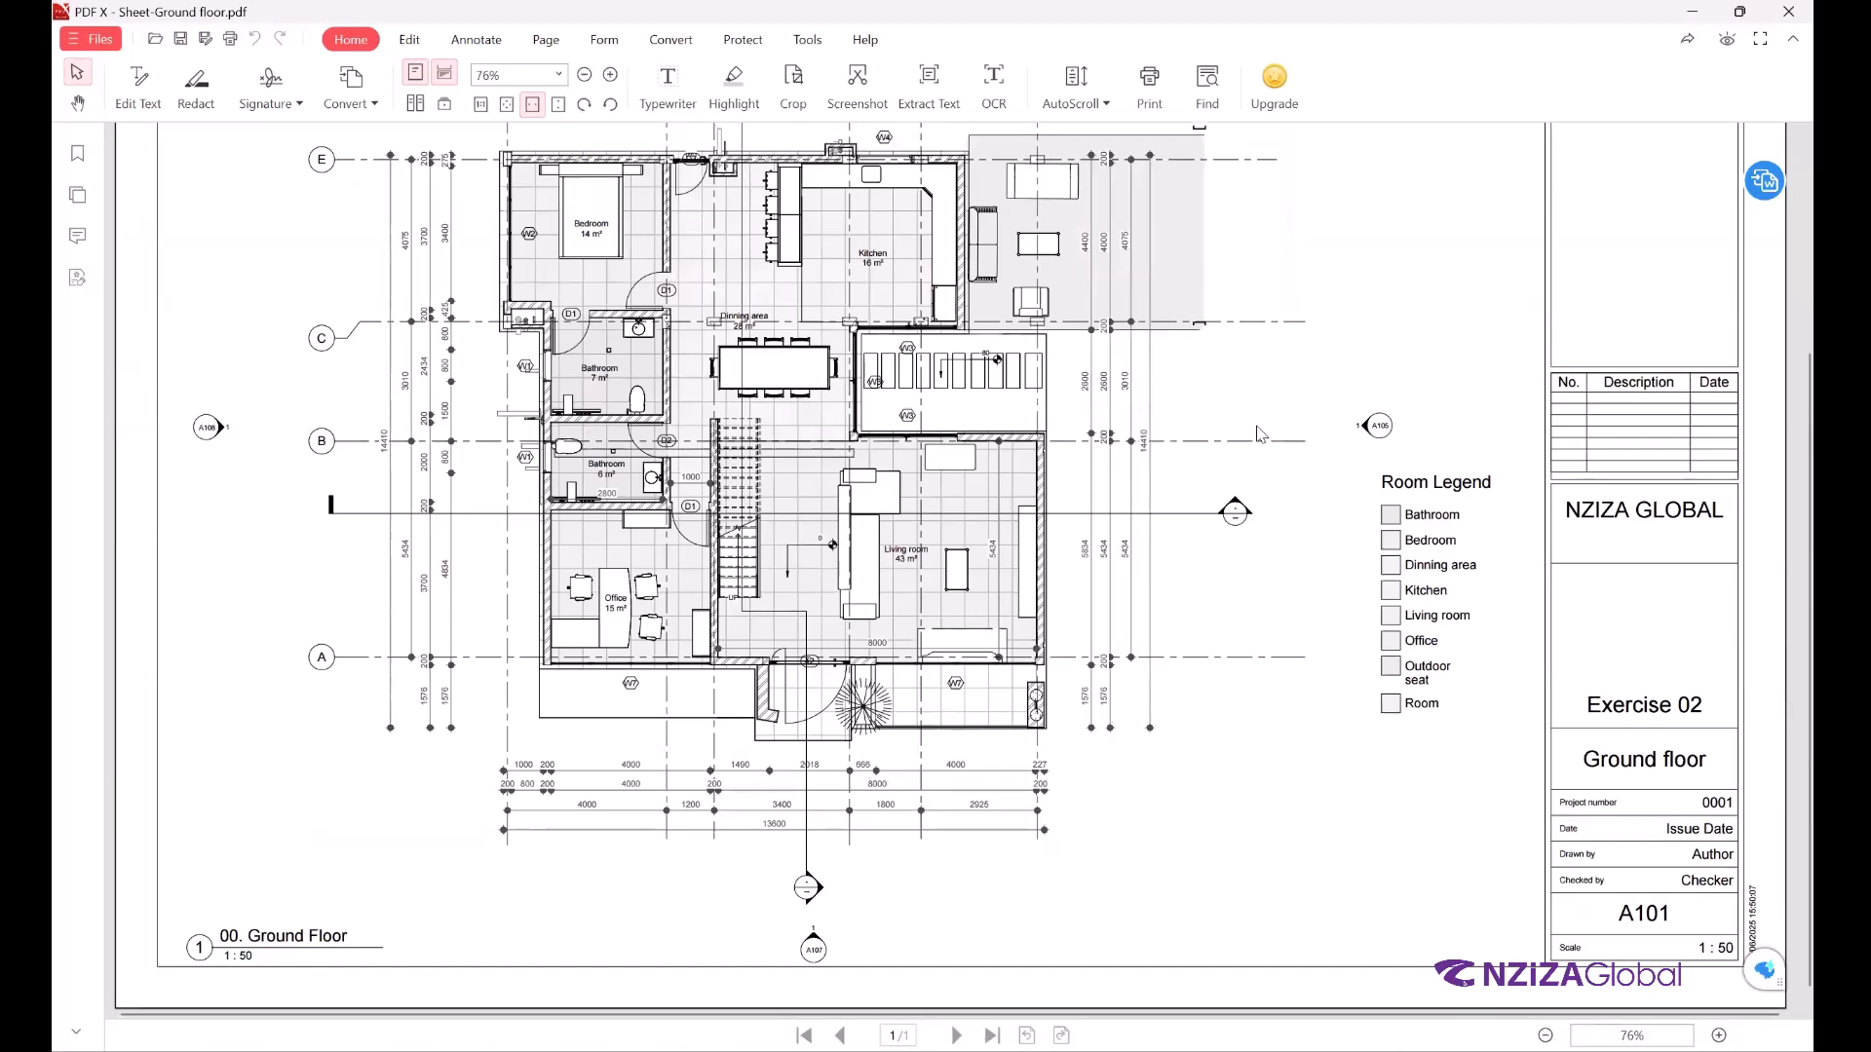
scroll(1262, 433, "up", 3)
scroll(1306, 415, "down", 2)
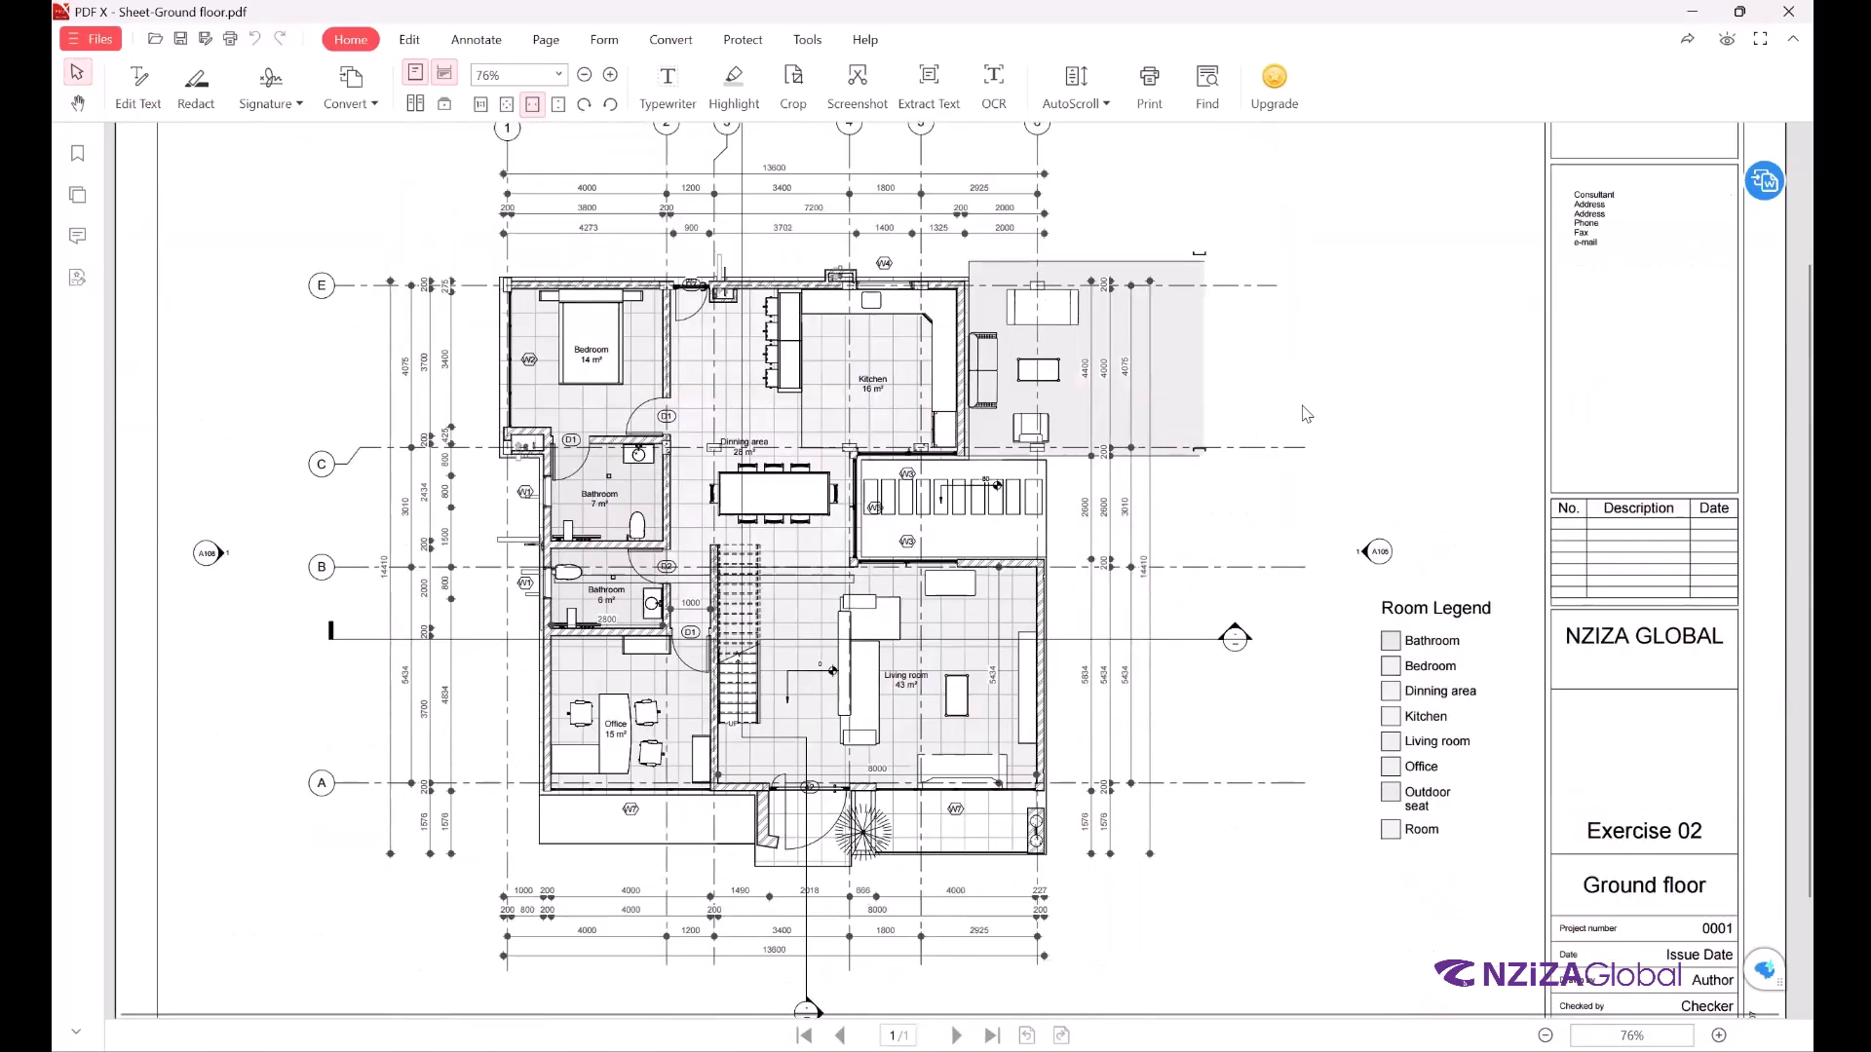
scroll(1355, 396, "up", 1)
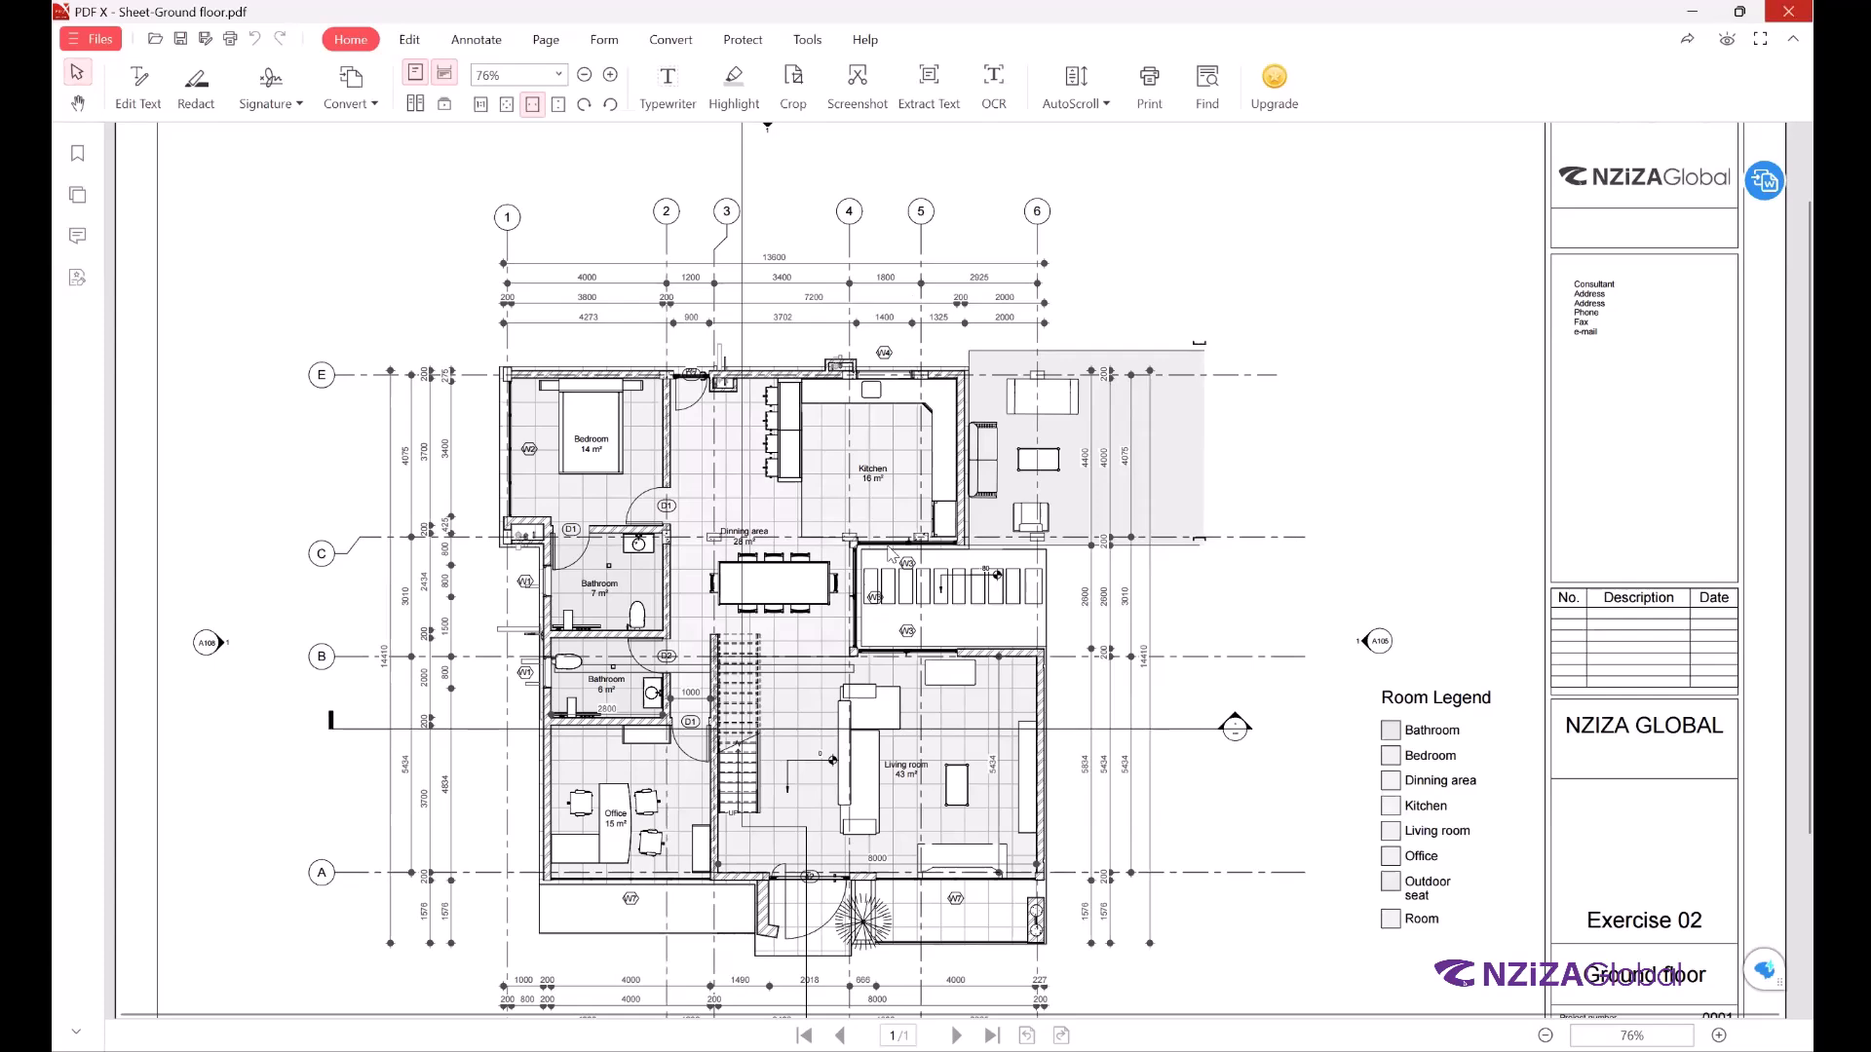
left_click(1788, 11)
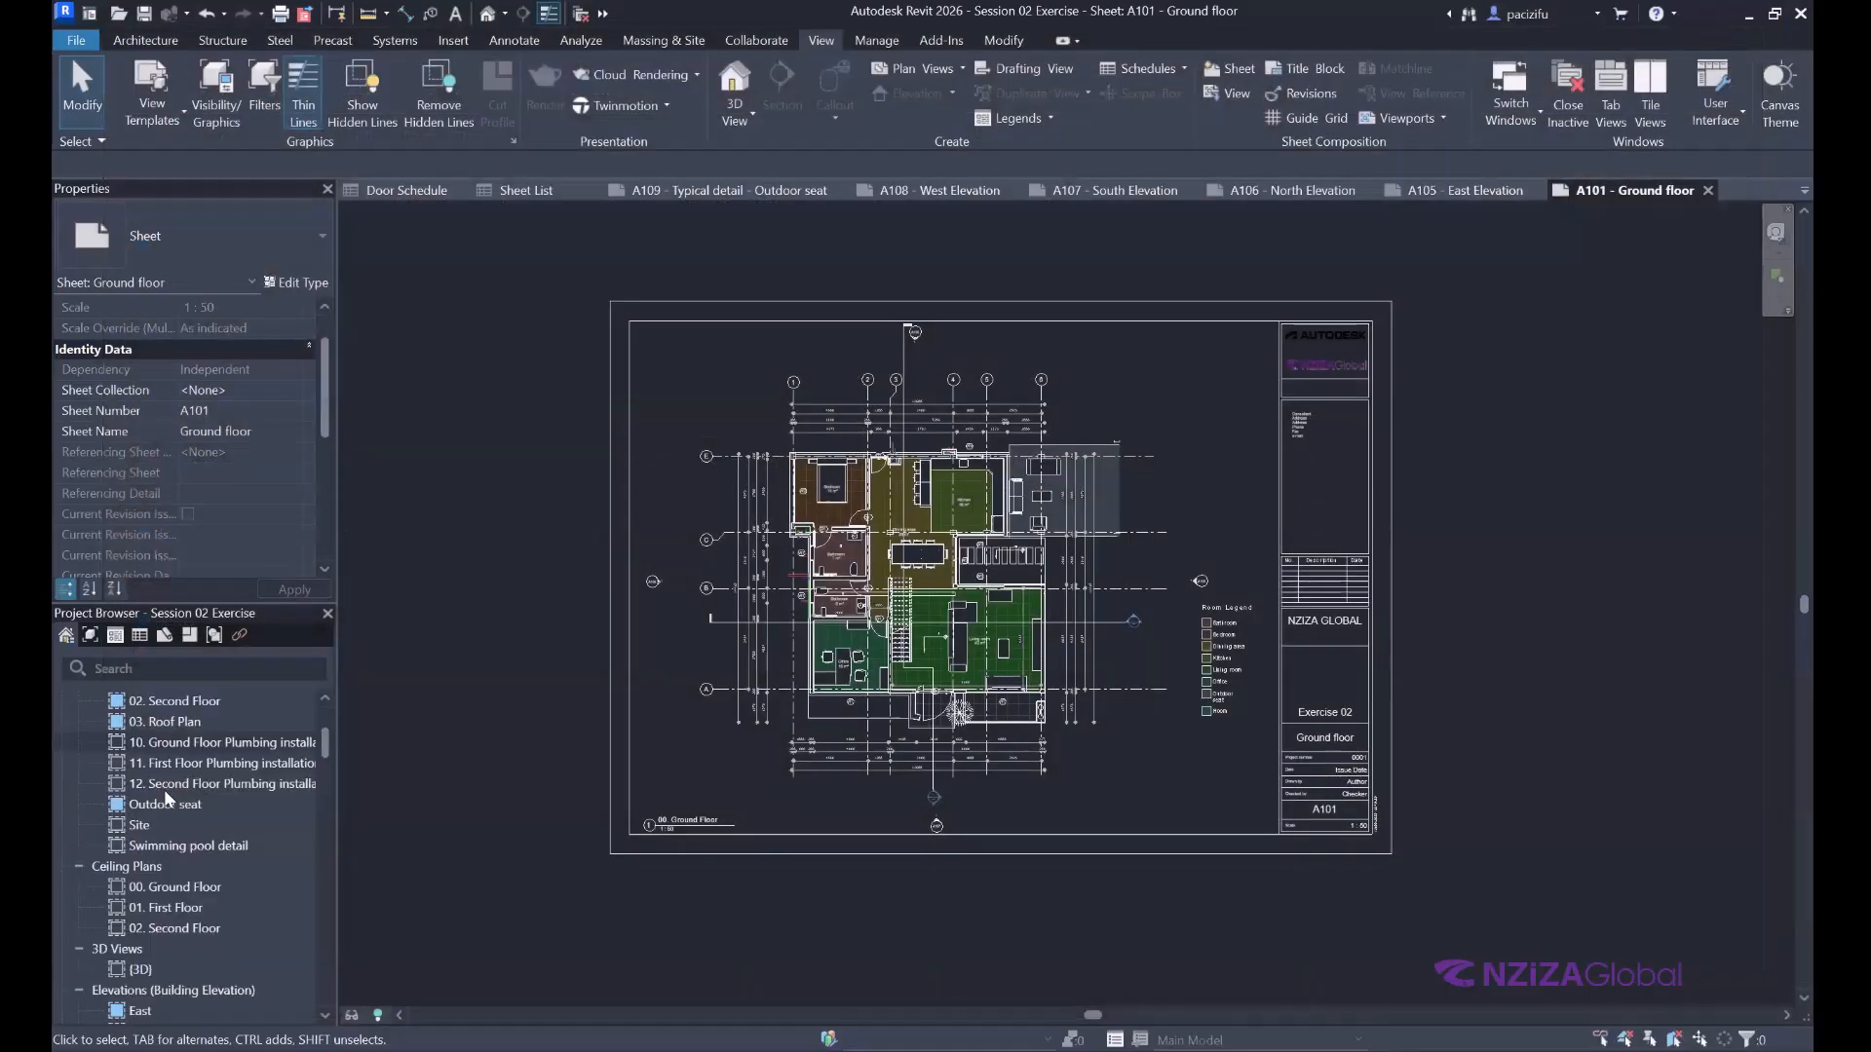
Open the 00. Ground Floor plan in Revit and inspect the properties of the bed in the bedroom.
left_click(166, 786)
double_click(164, 784)
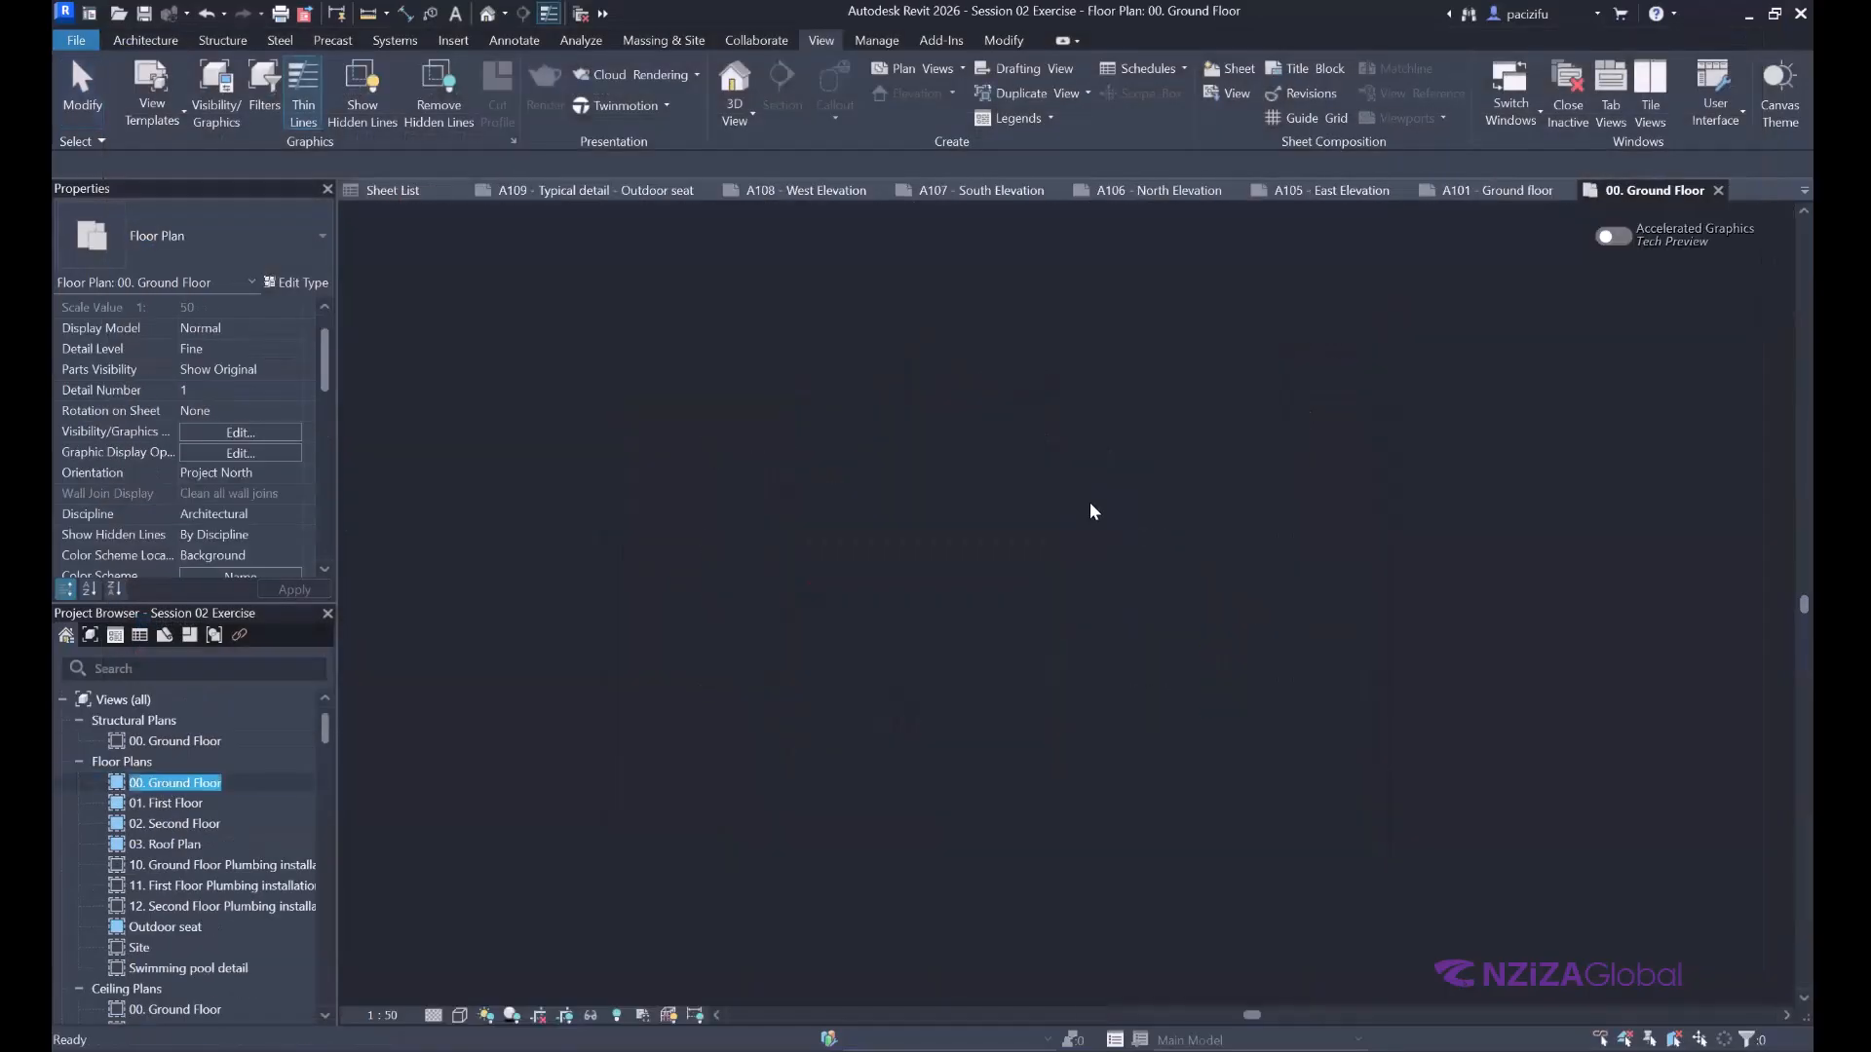
scroll(824, 520, "up", 3)
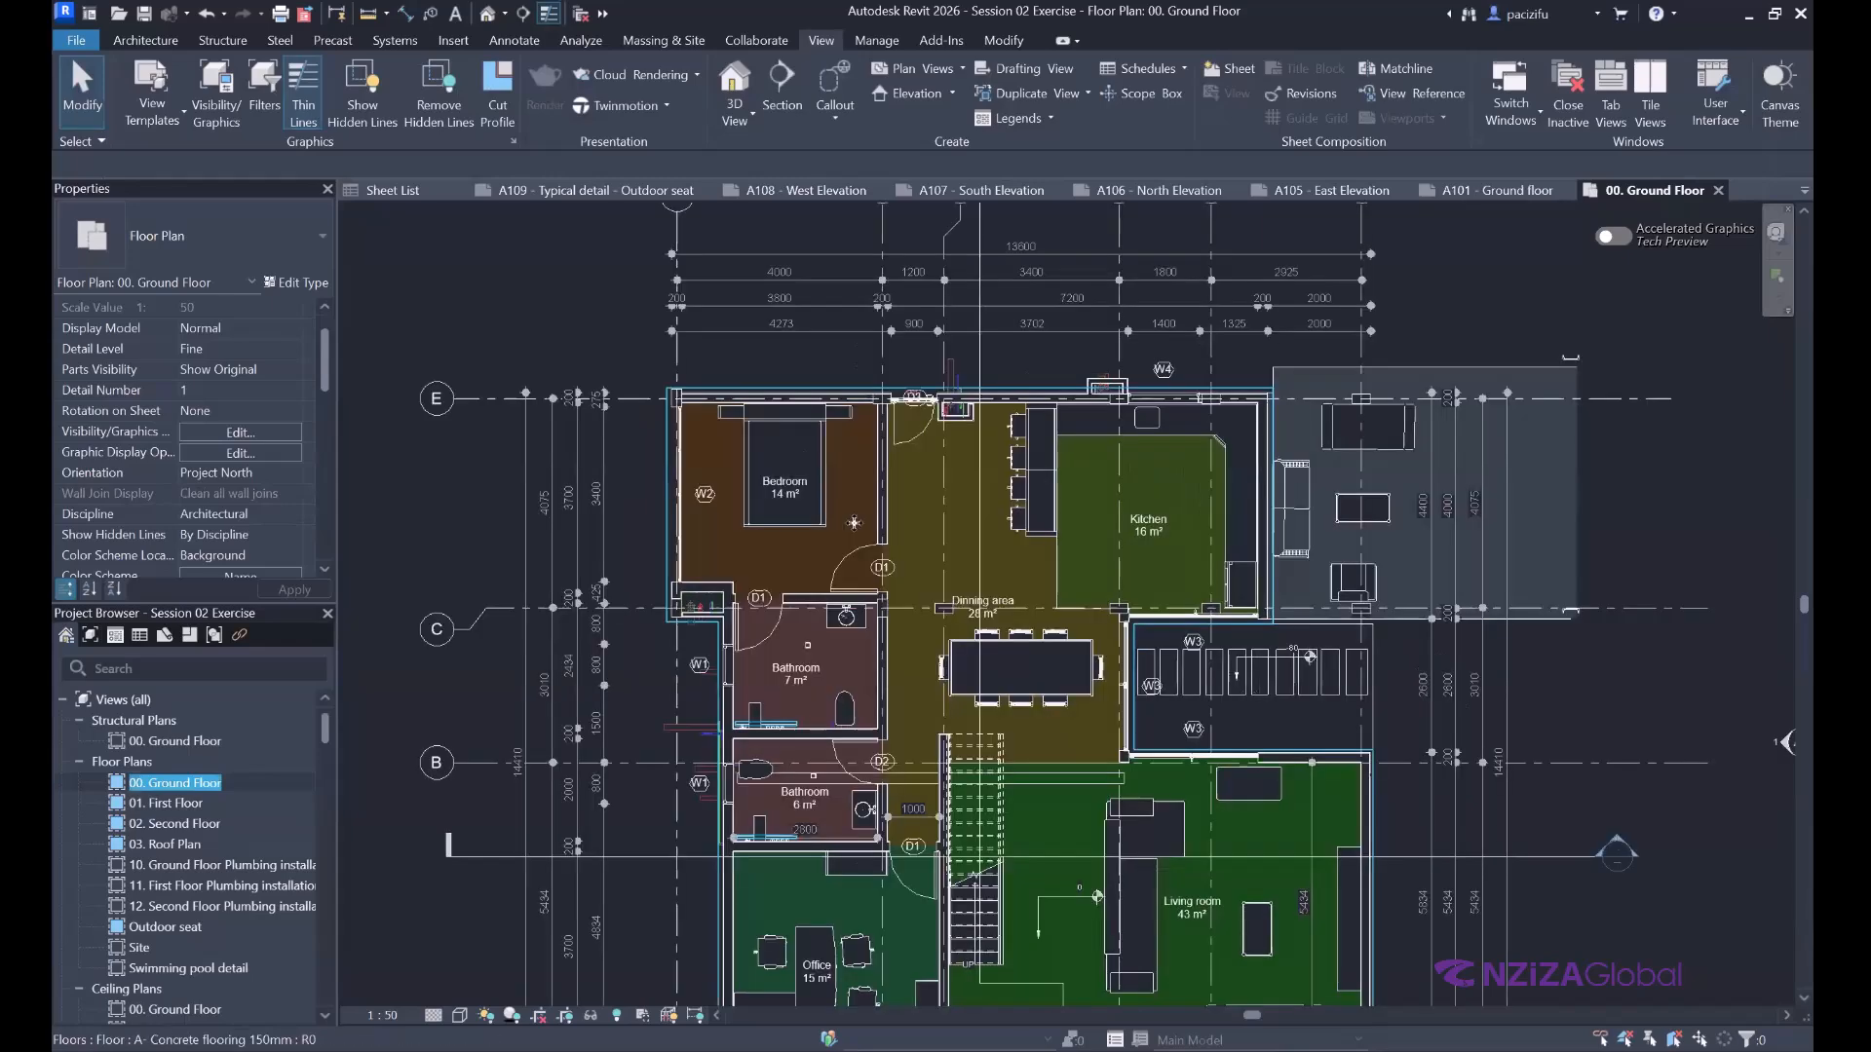
left_click(823, 489)
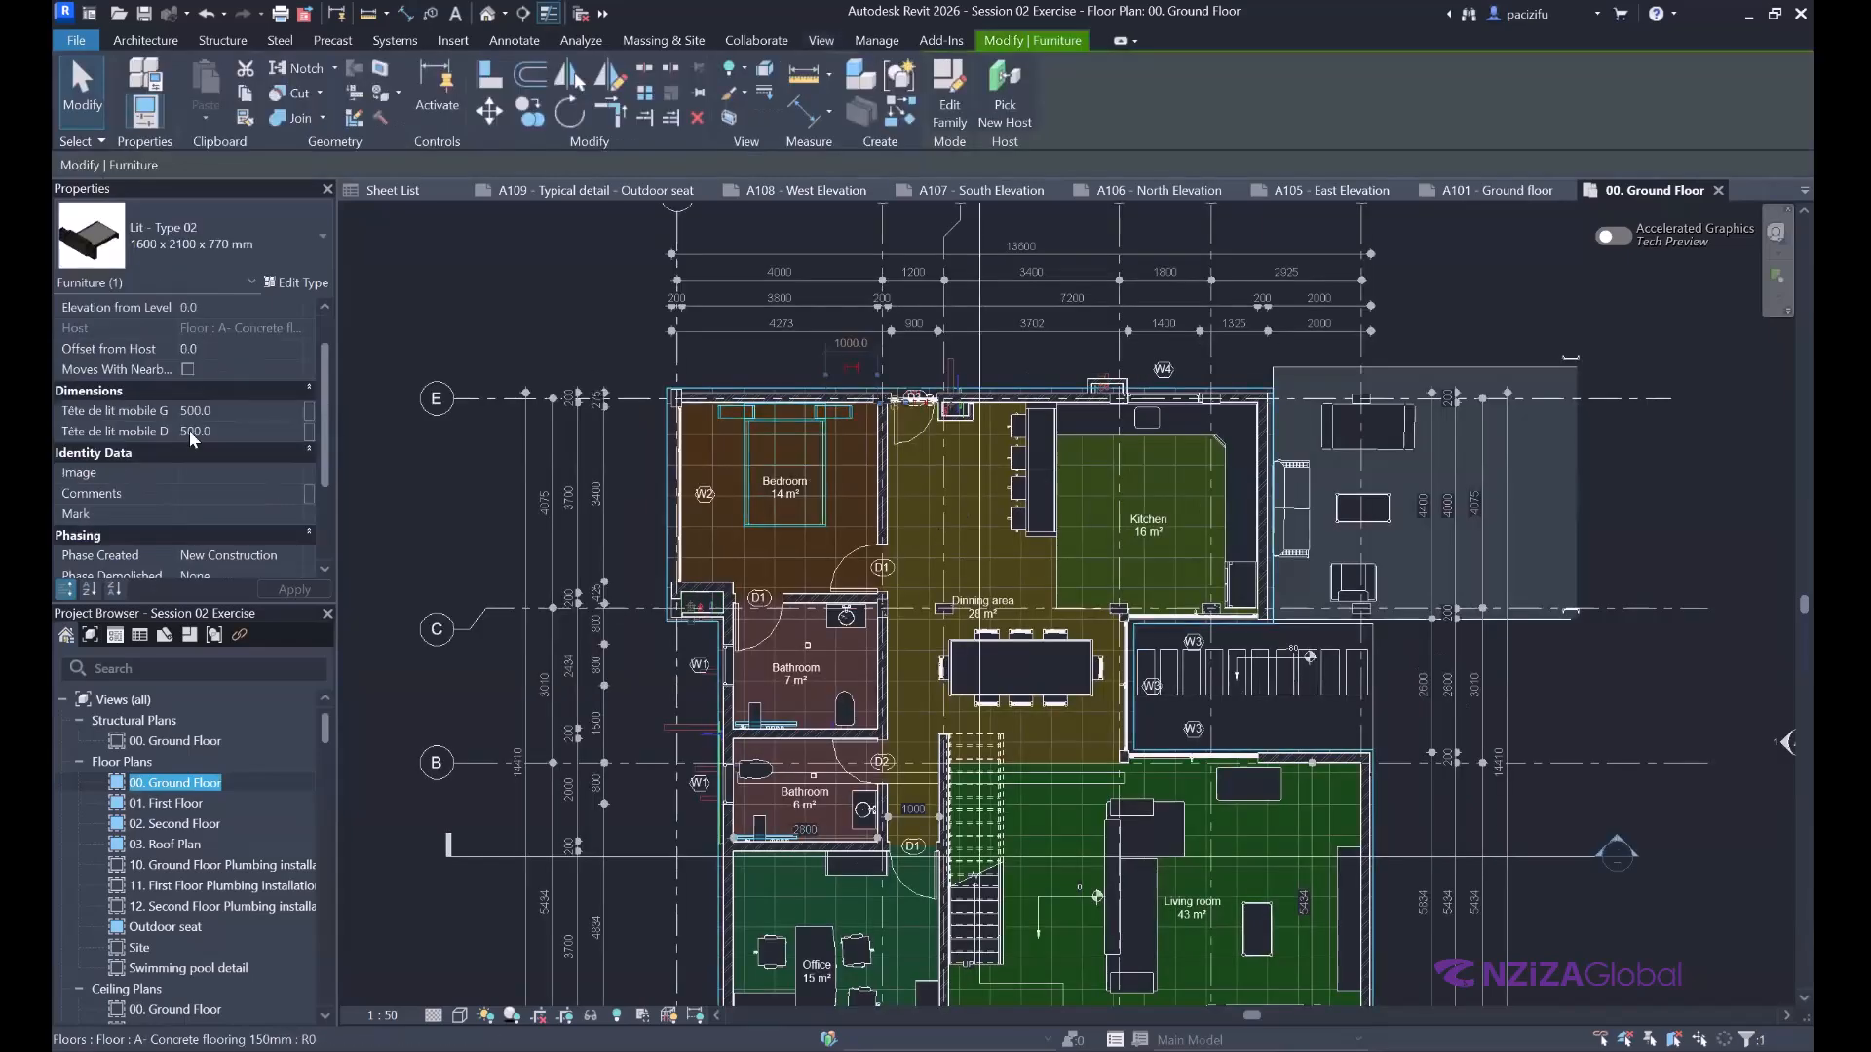
scroll(945, 533, "down", 3)
key("Escape")
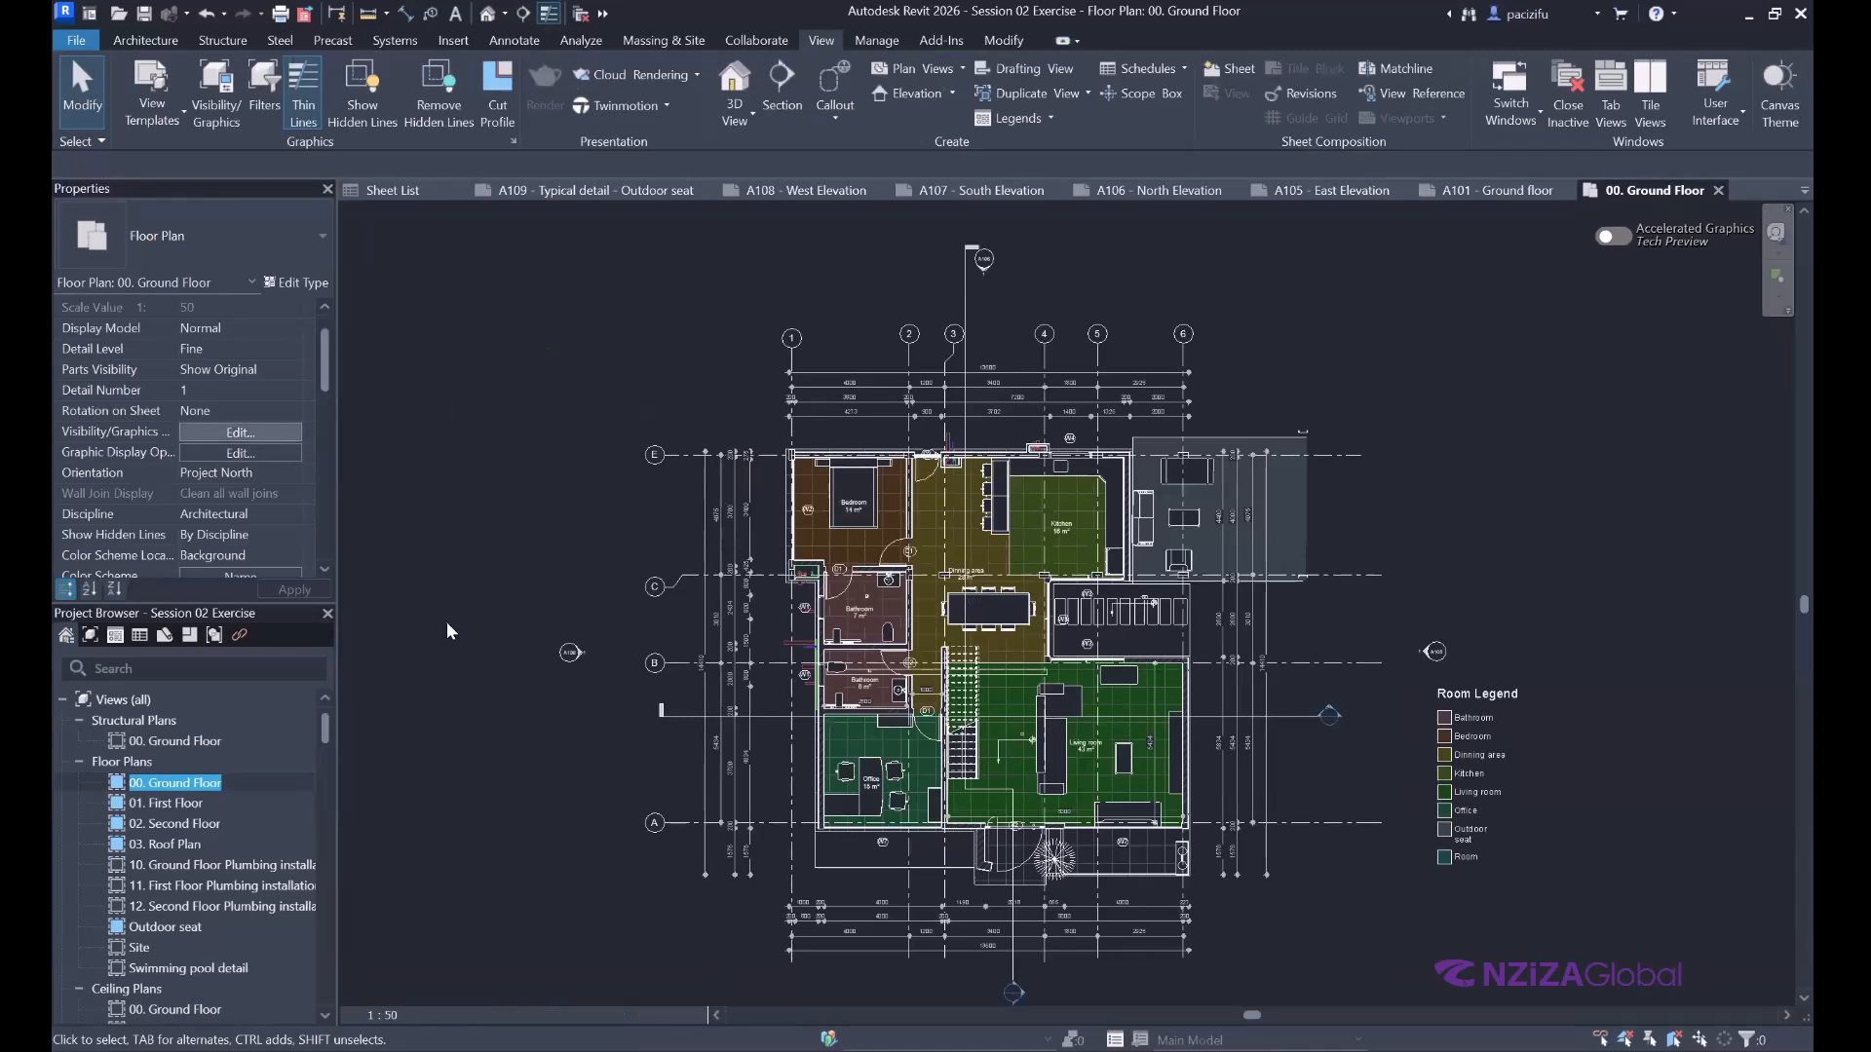
In the ground floor plan's Visibility/Graphic Overrides, set the Furniture category's projection line pattern to Solid.
key("v")
key("v")
scroll(448, 628, "down", 5)
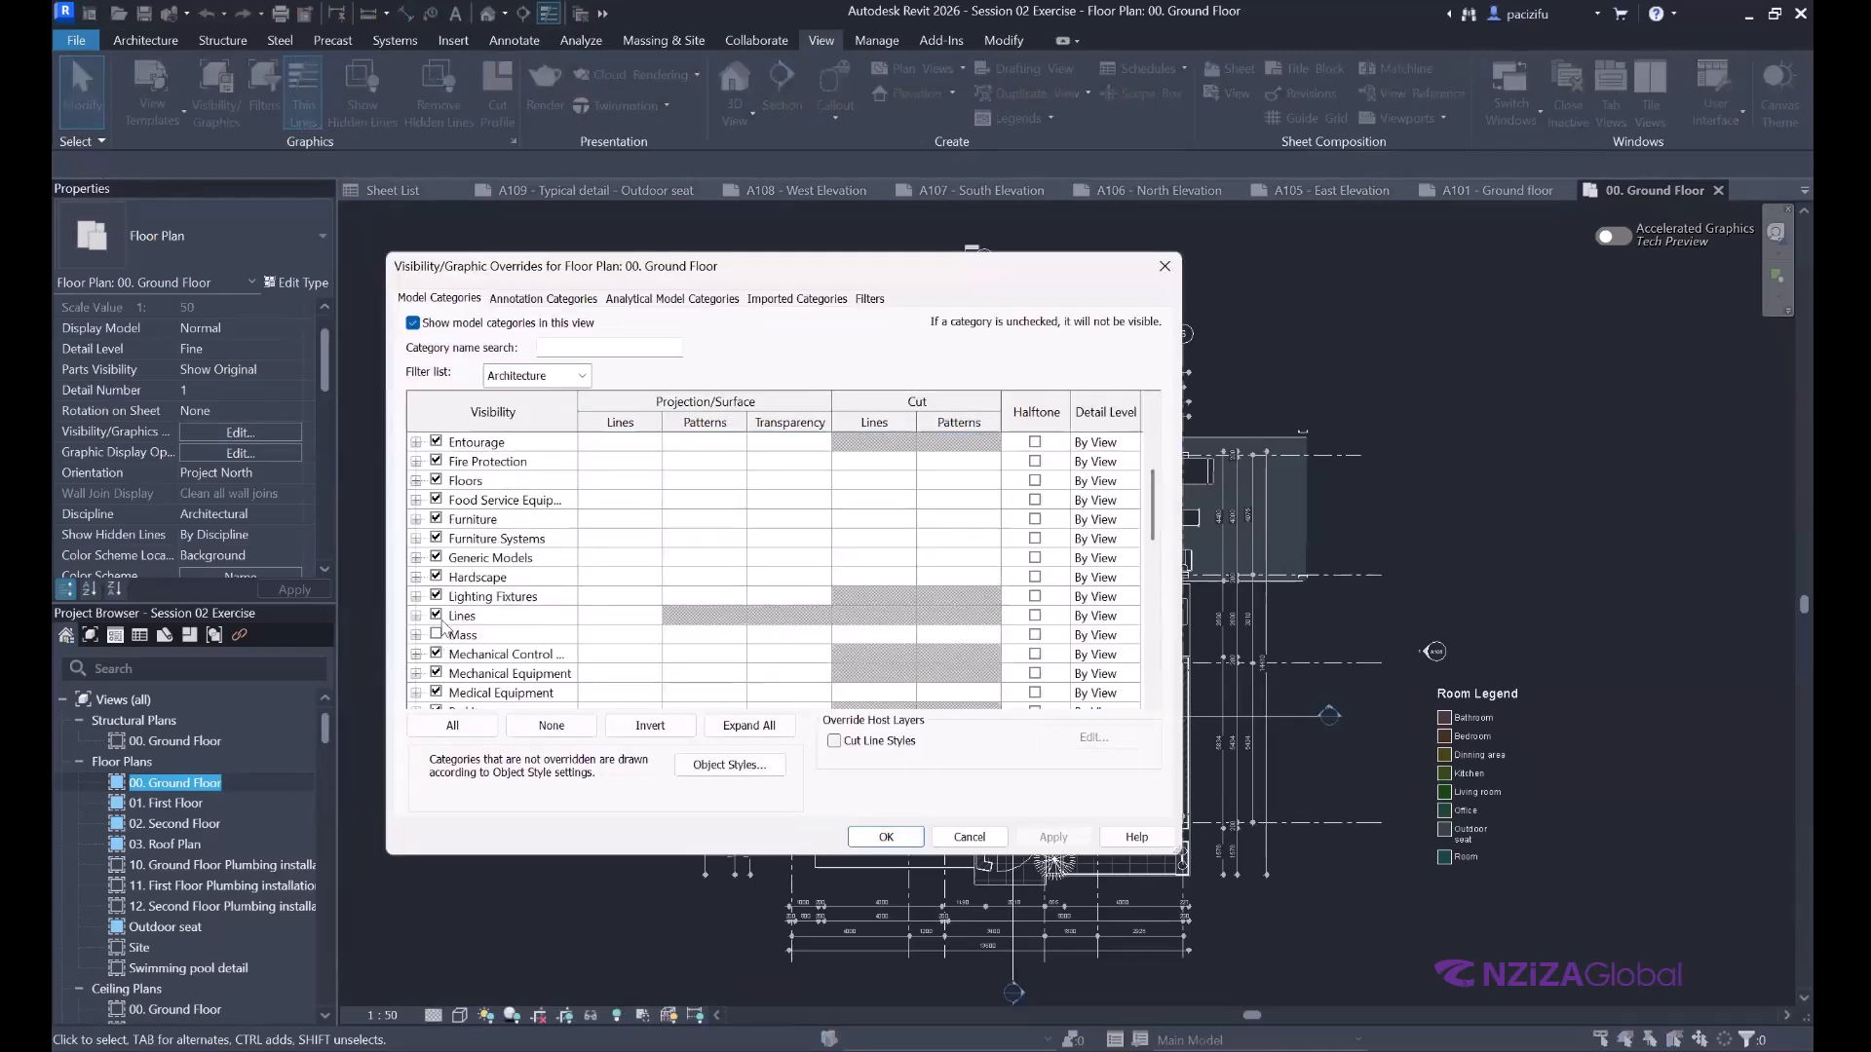
scroll(499, 647, "down", 1)
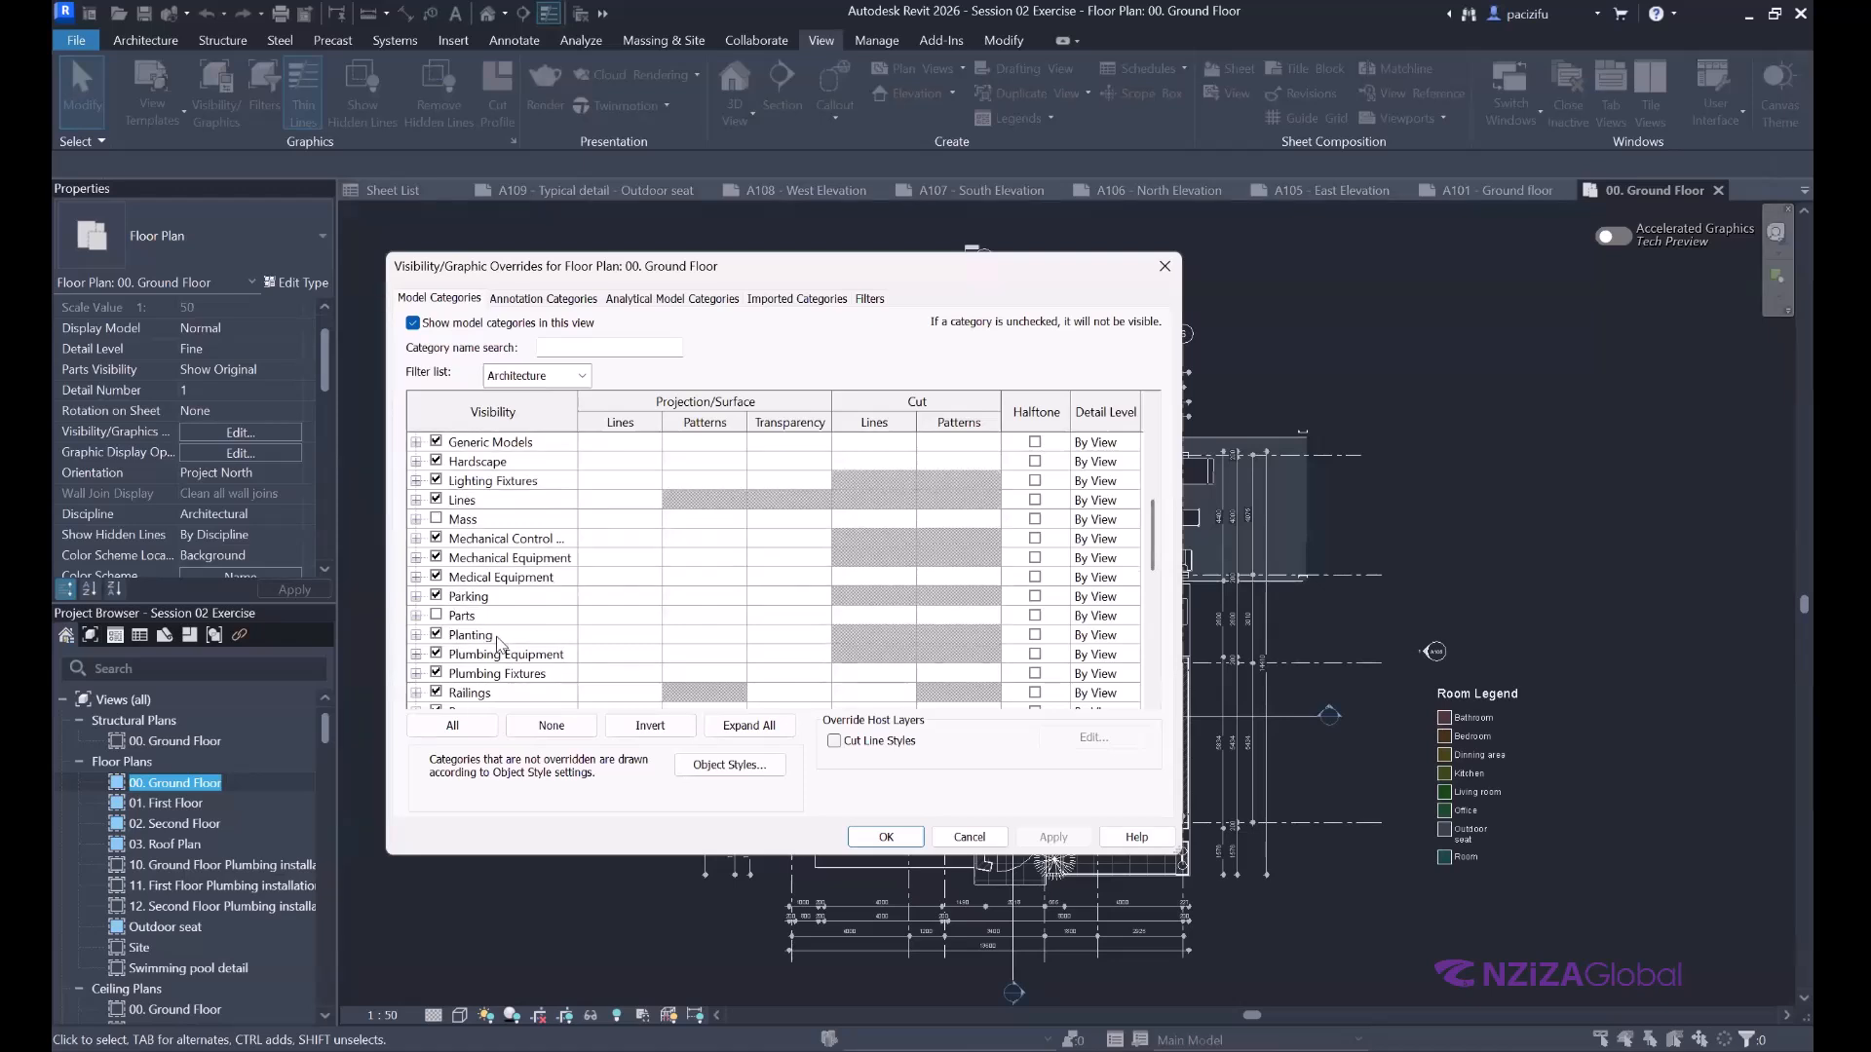
scroll(499, 647, "down", 5)
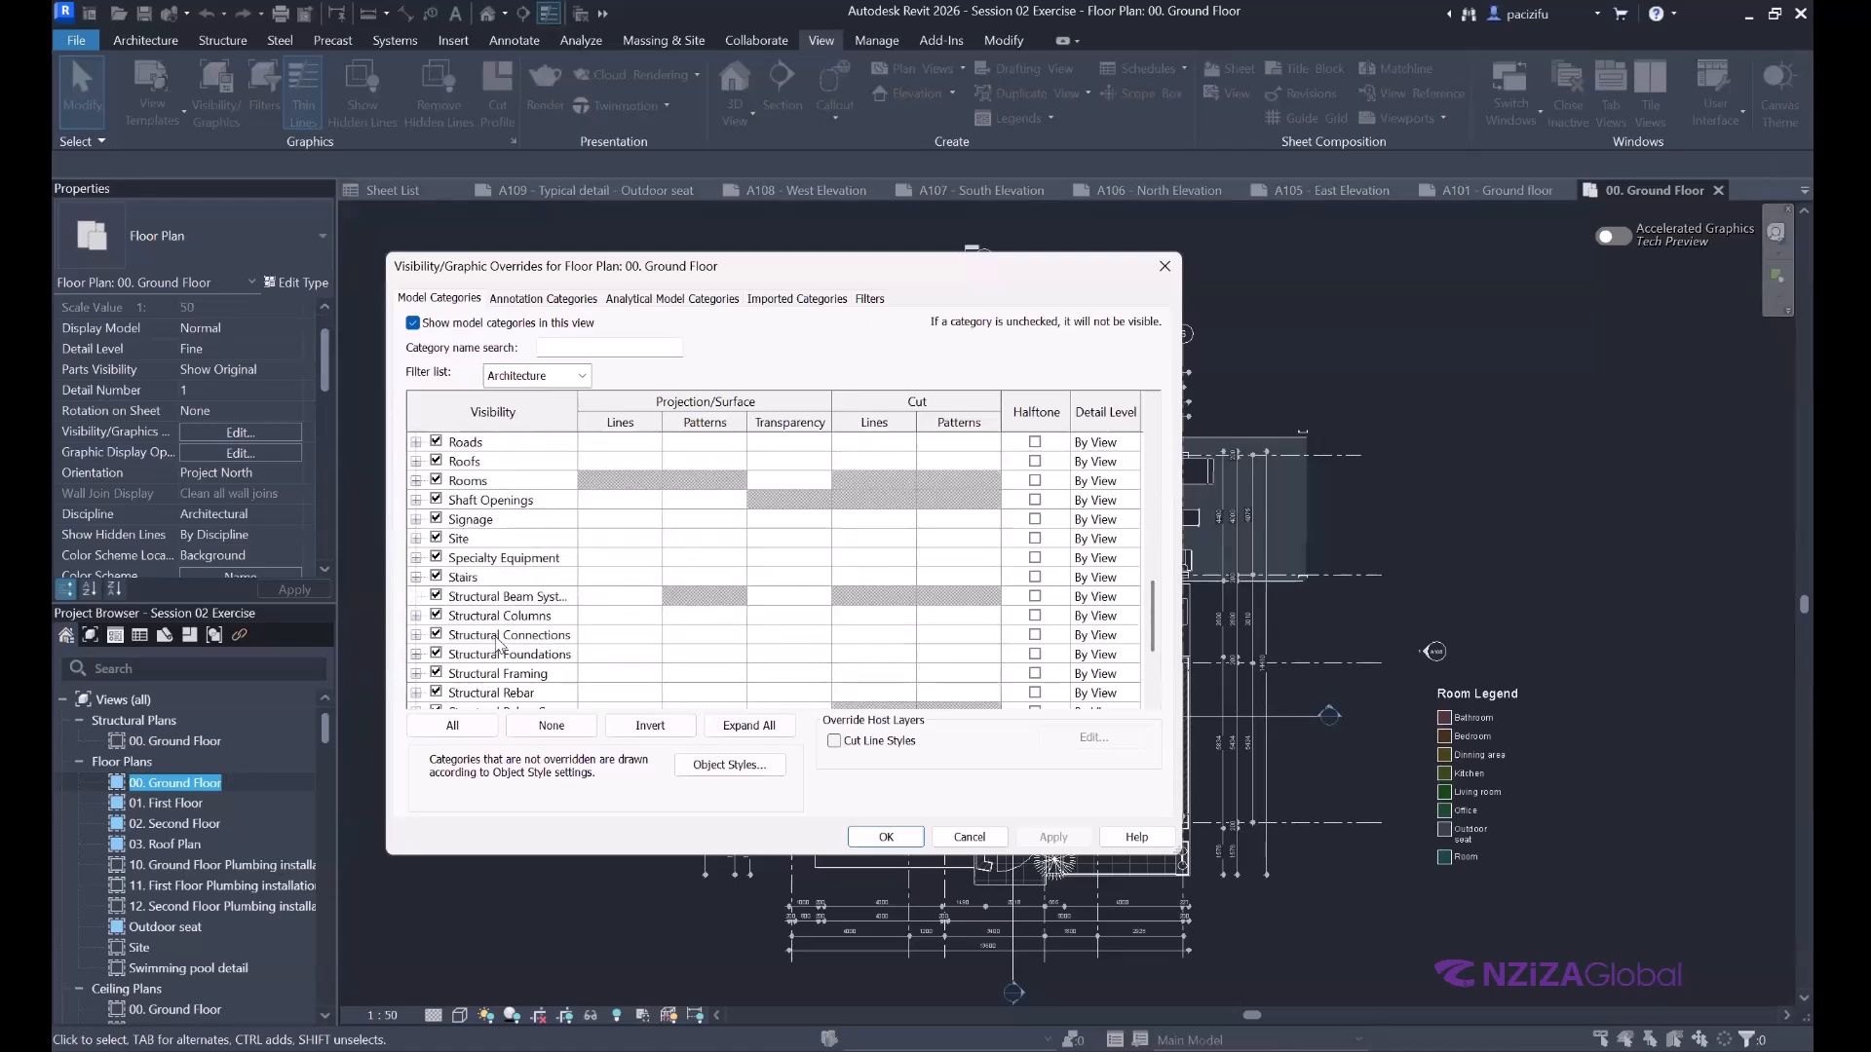
scroll(499, 645, "up", 5)
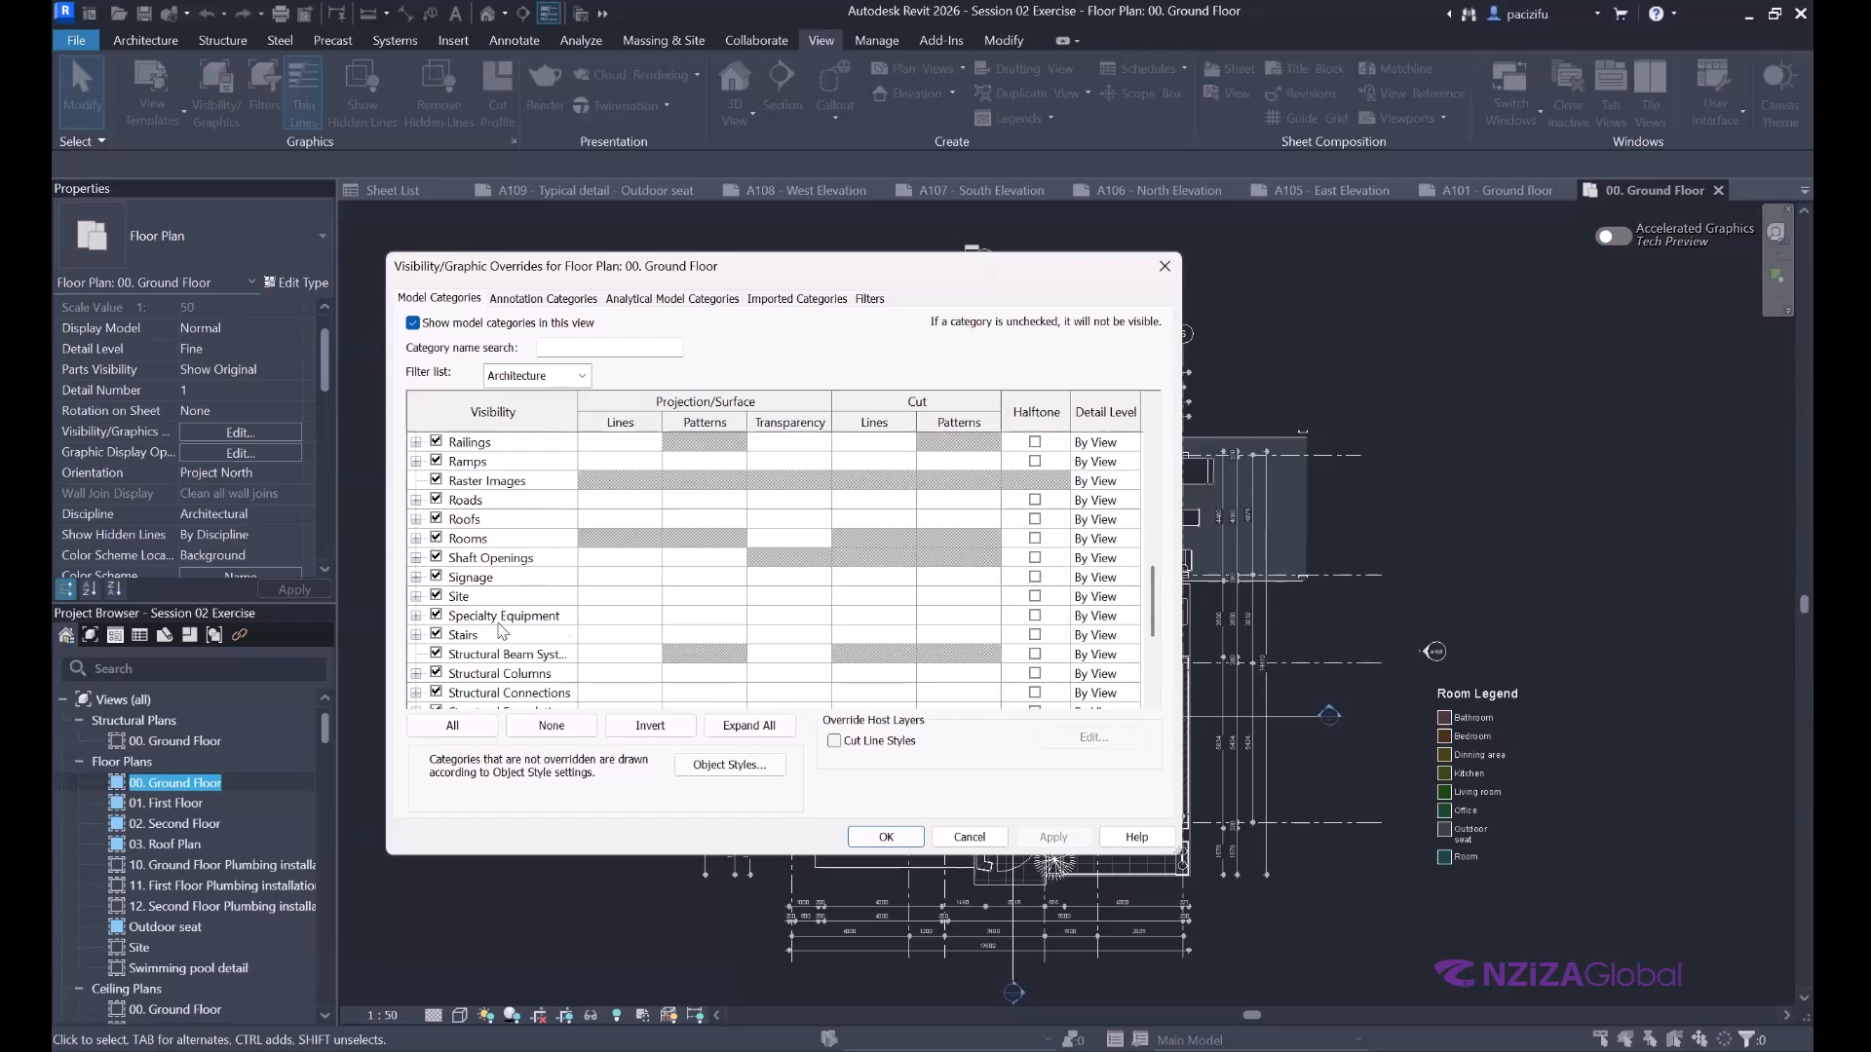
scroll(468, 543, "up", 2)
left_click(790, 524)
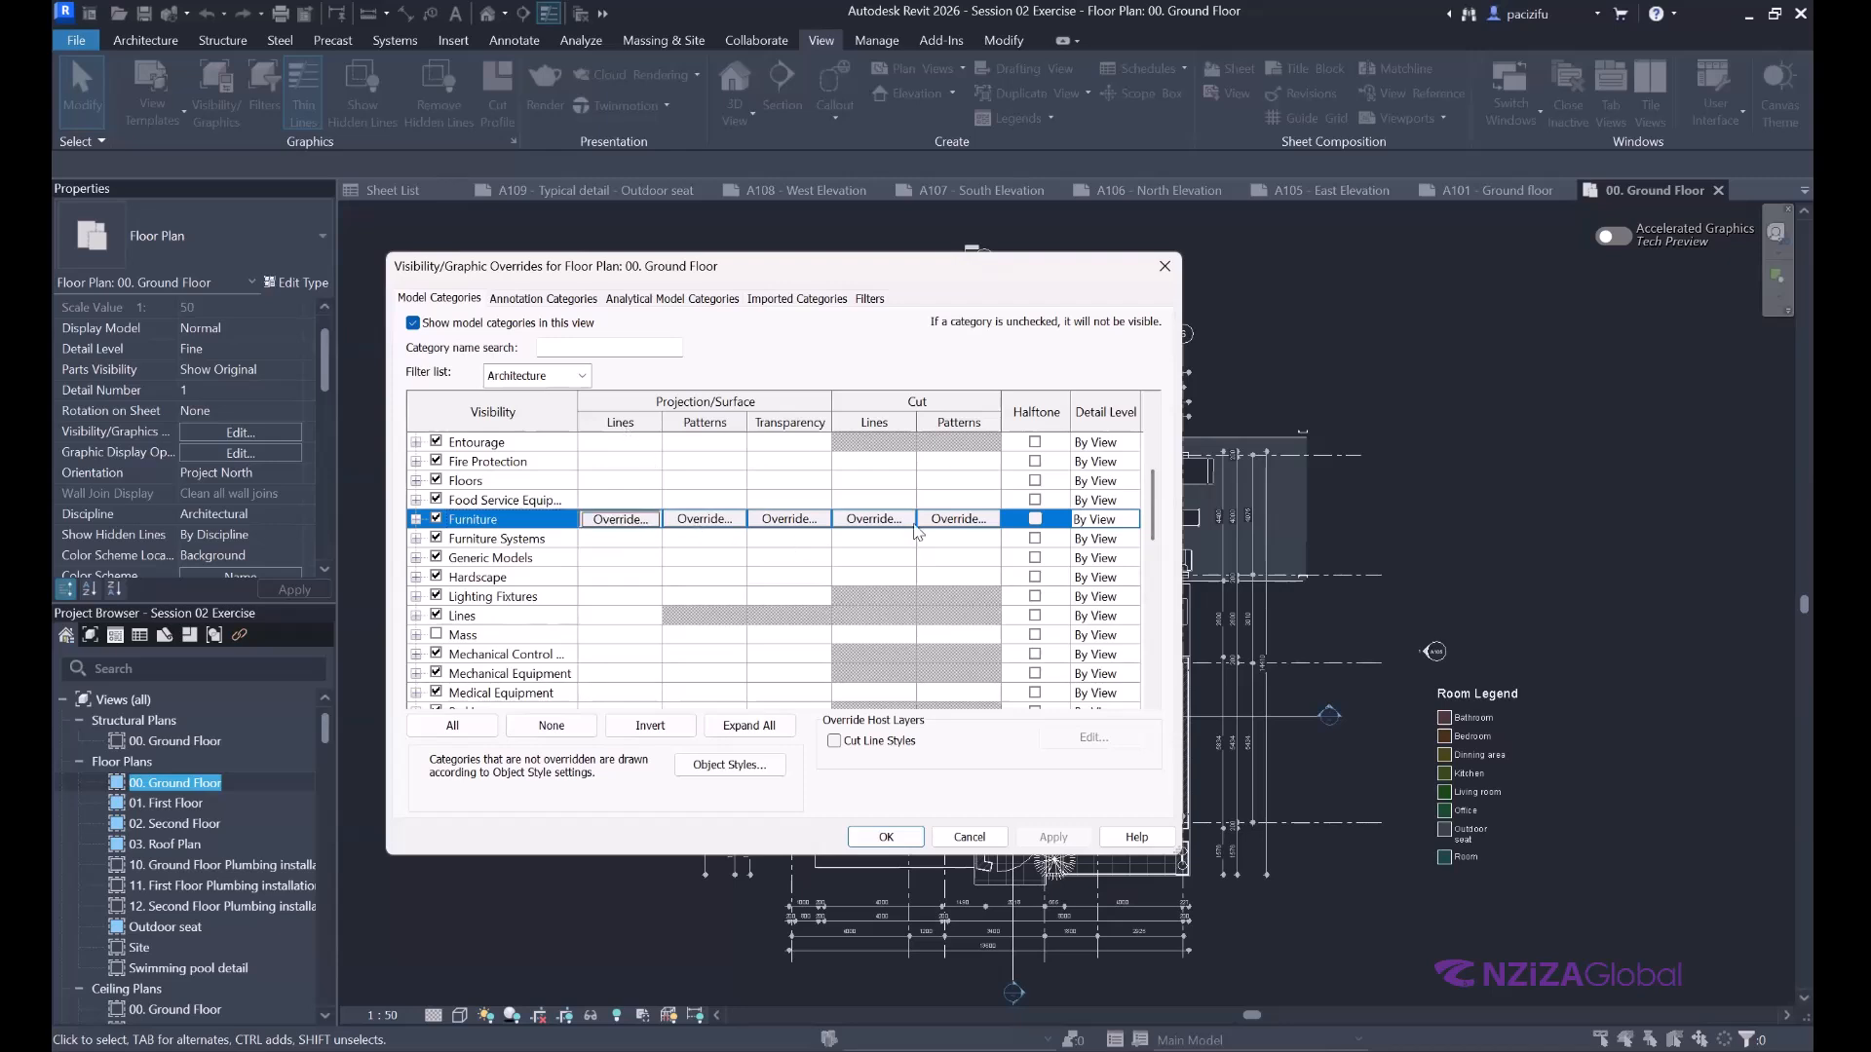
left_click(904, 521)
left_click(903, 524)
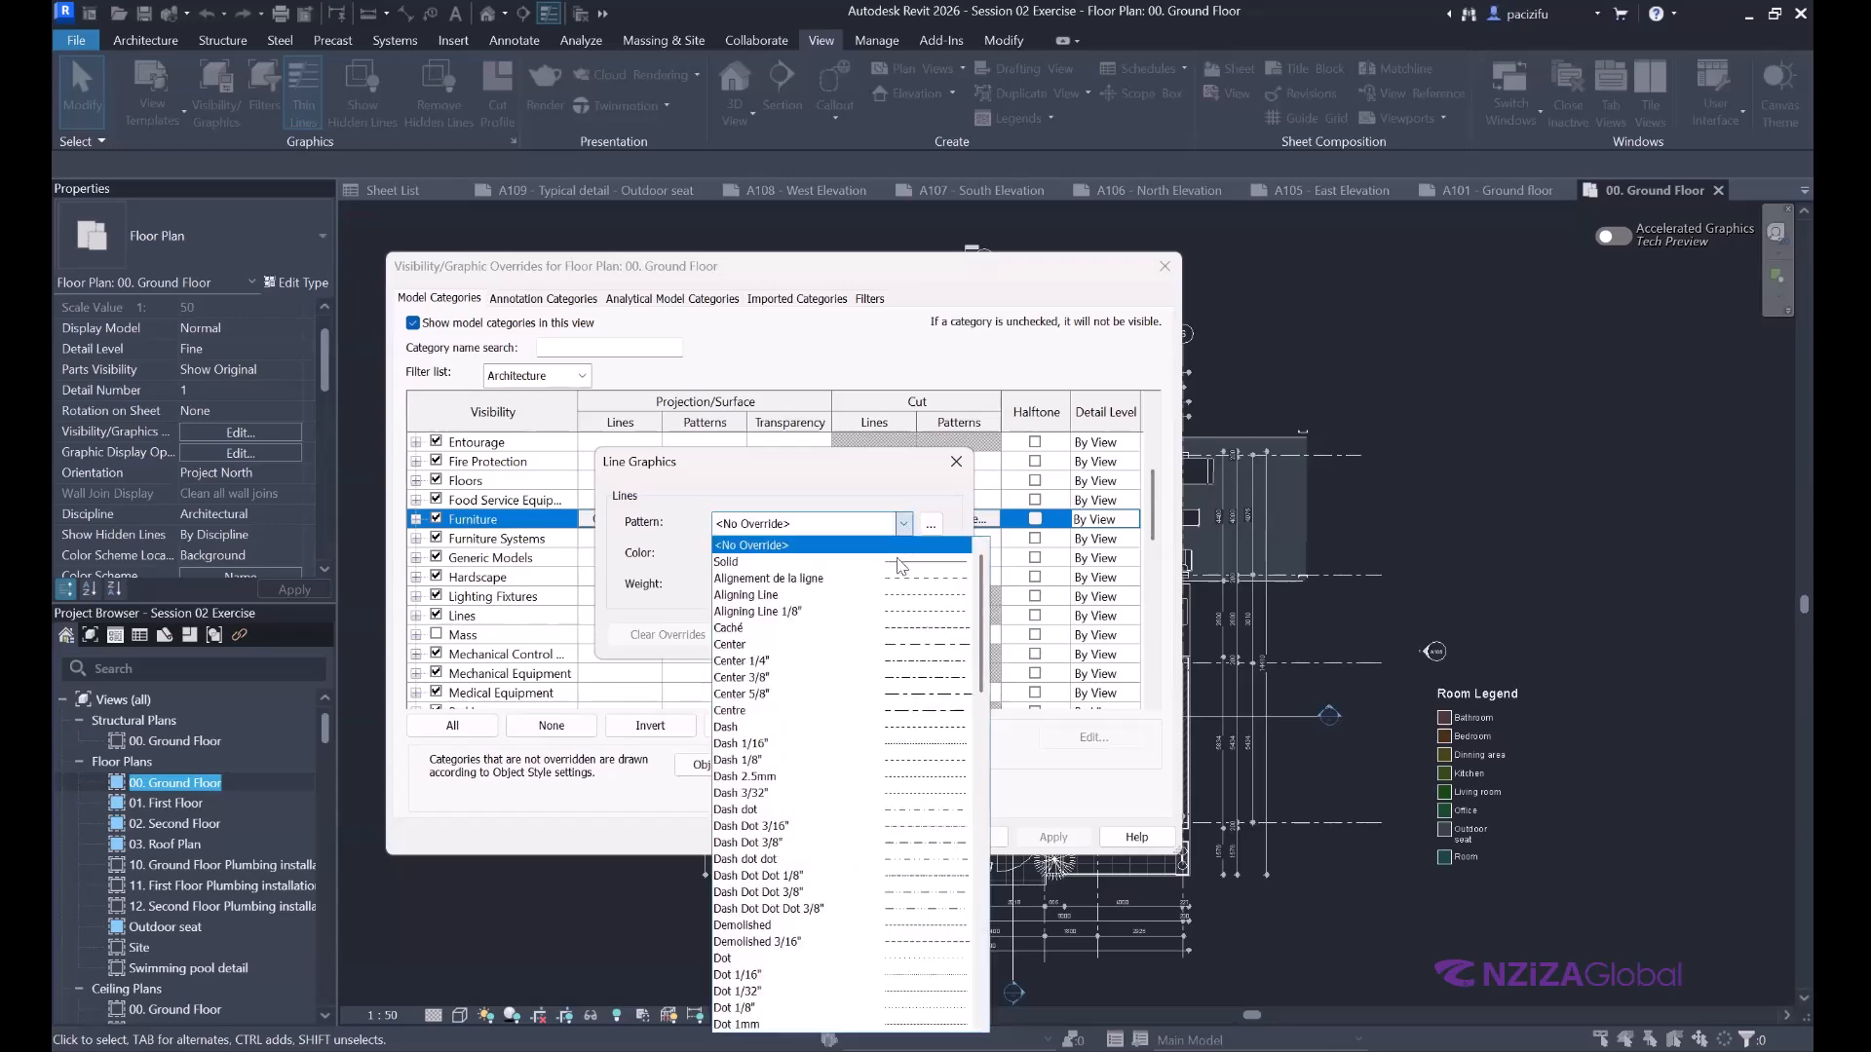
left_click(897, 563)
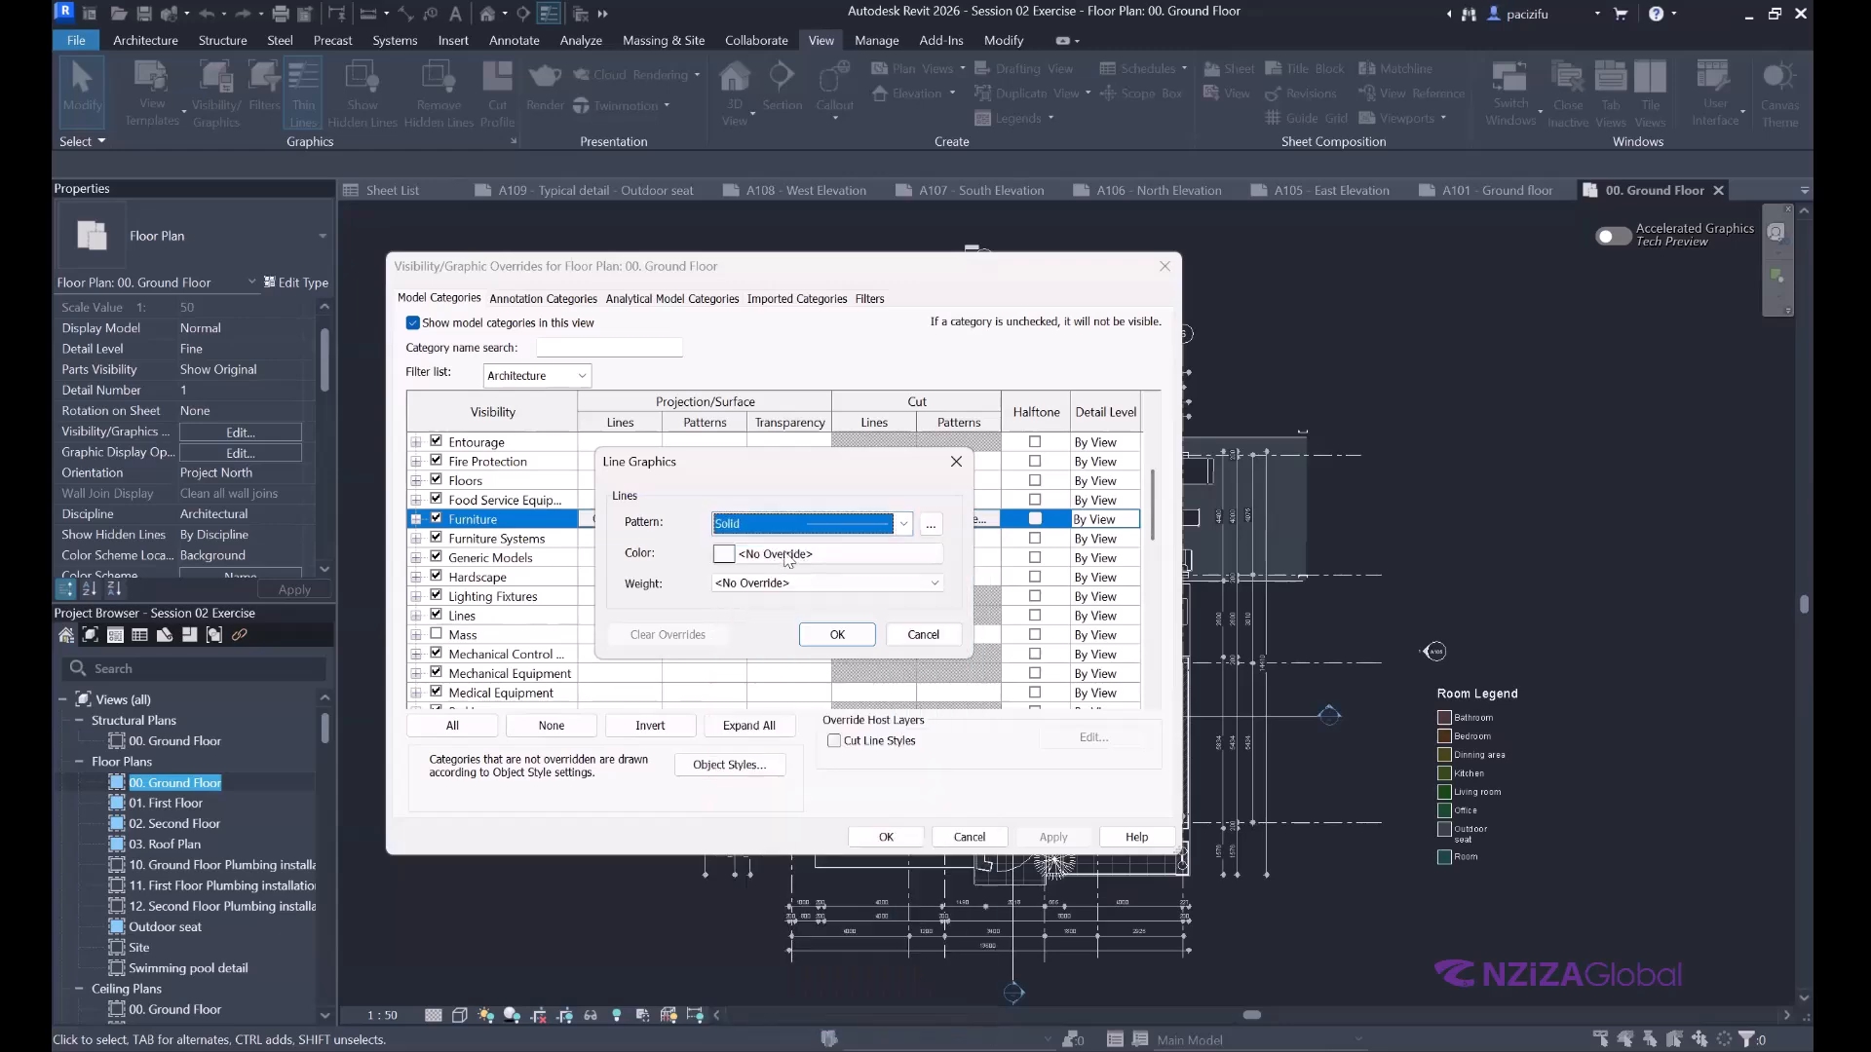
Set the Furniture projection line color to gray RGB 162-162-162 and apply the overrides to the ground floor plan.
left_click(787, 557)
left_click_drag(1016, 499, 1016, 471)
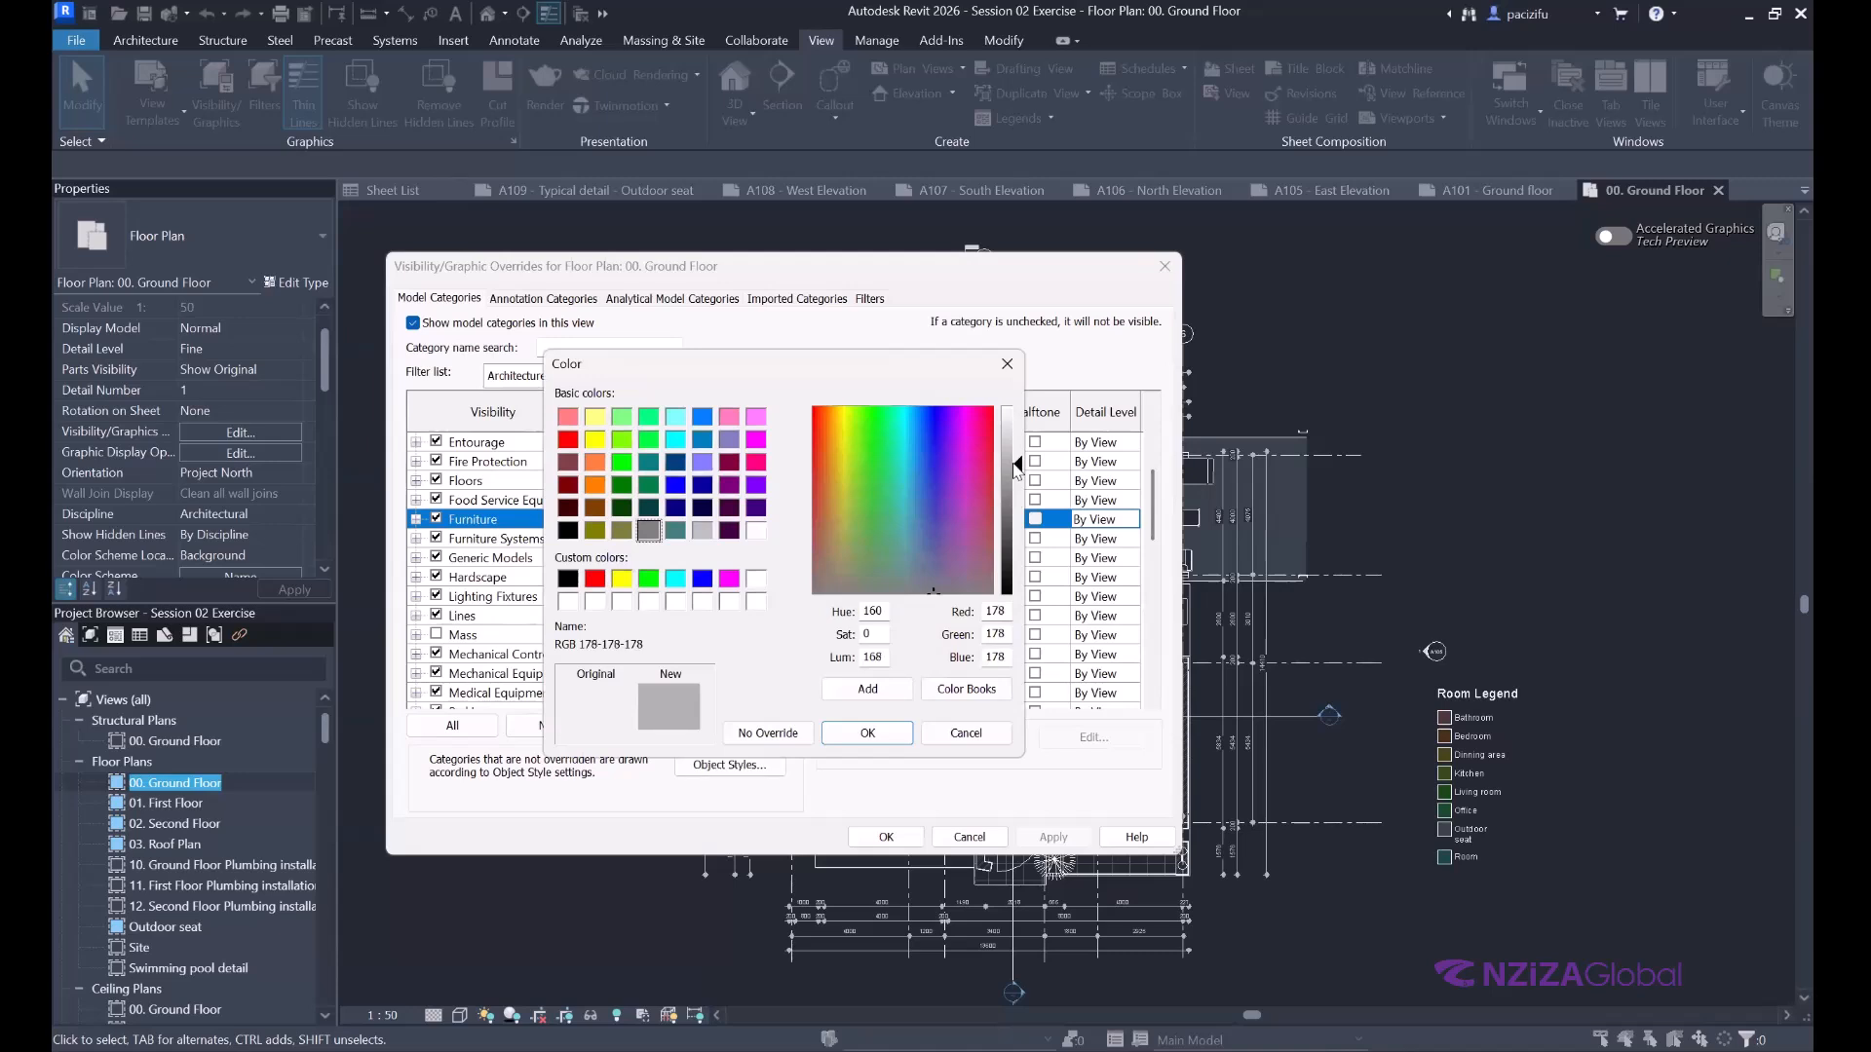
left_click_drag(1017, 473, 1017, 480)
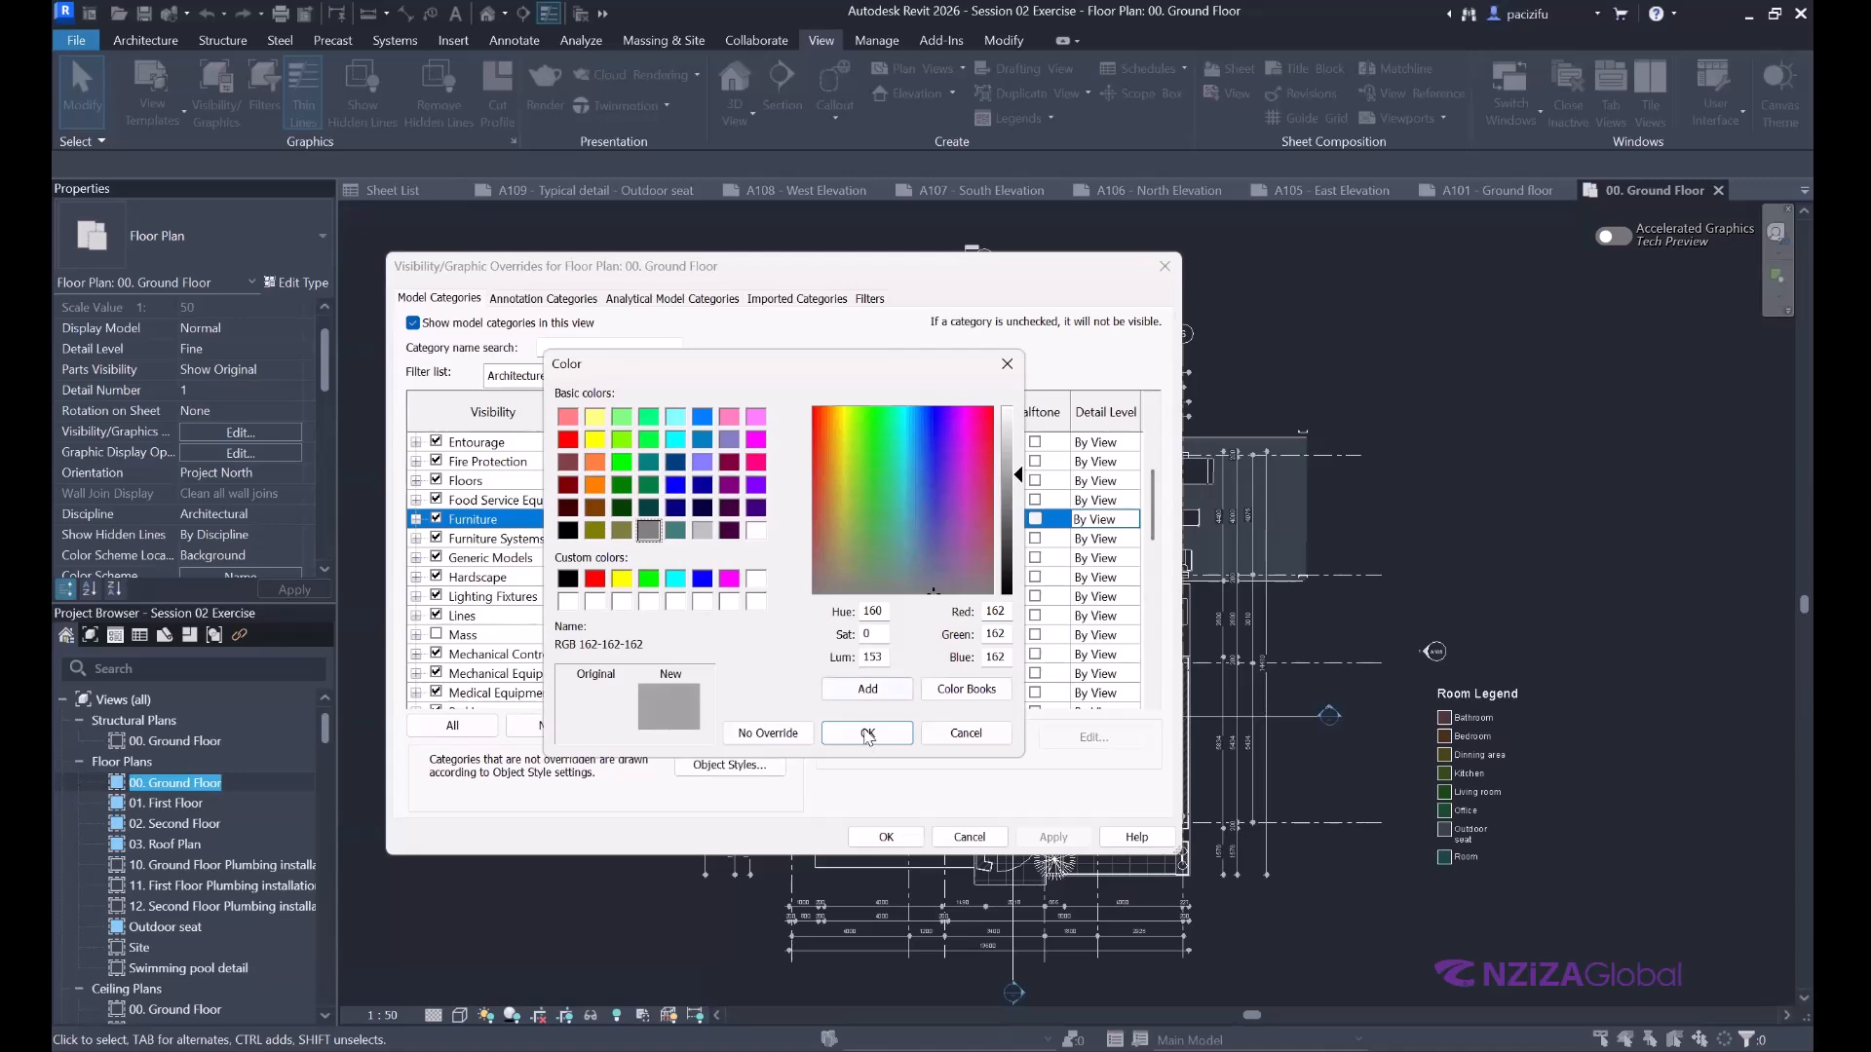
left_click(866, 733)
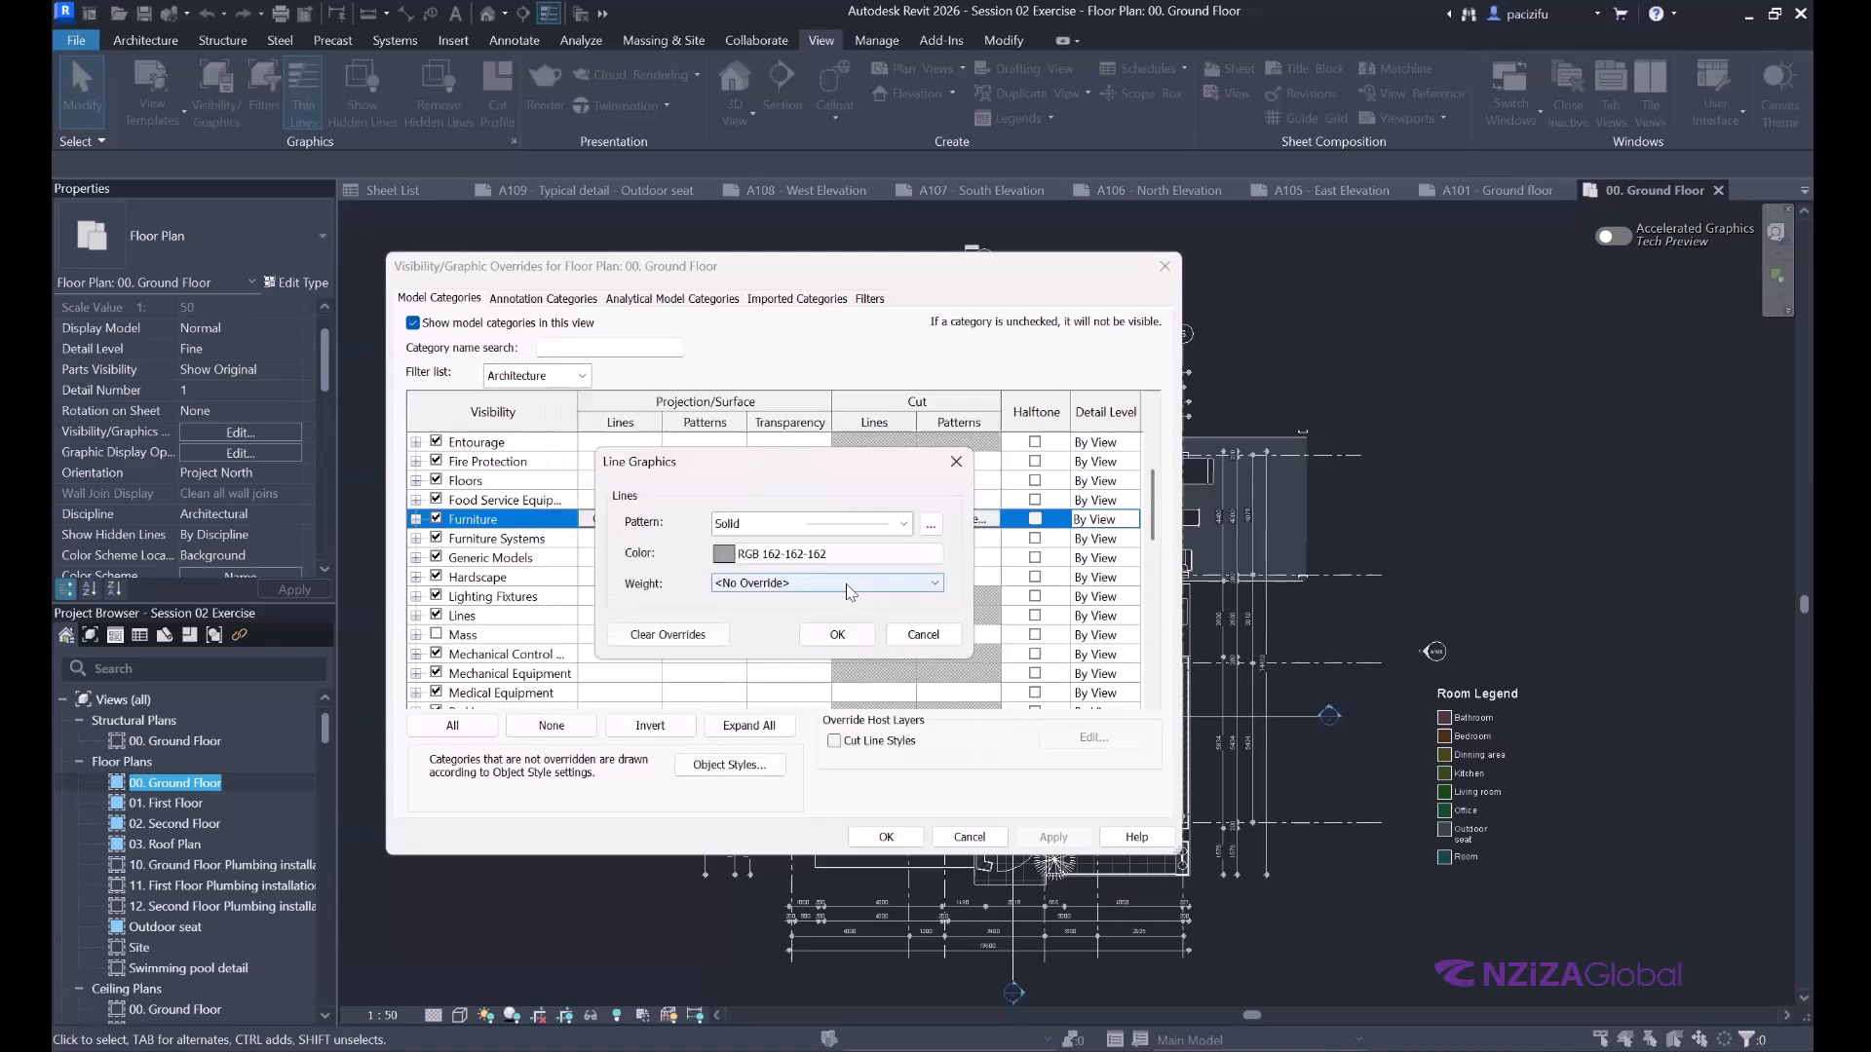
left_click(849, 585)
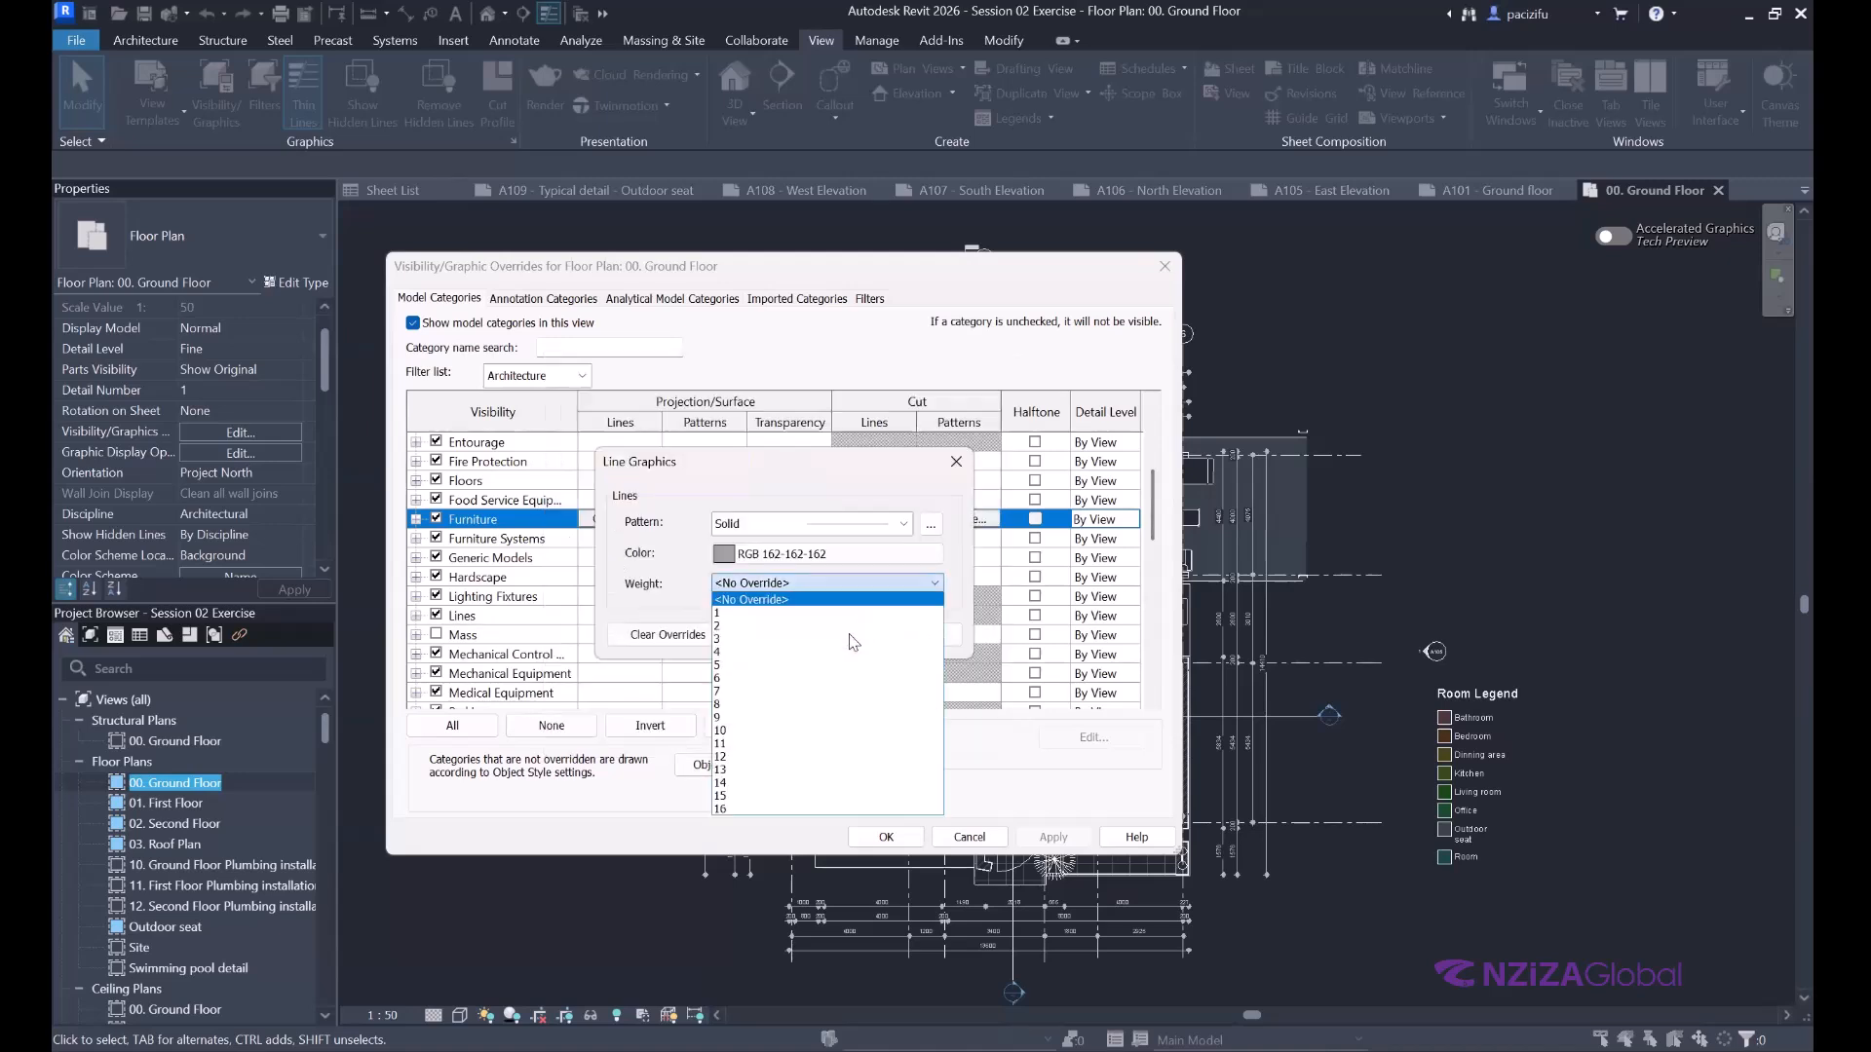
key("Escape")
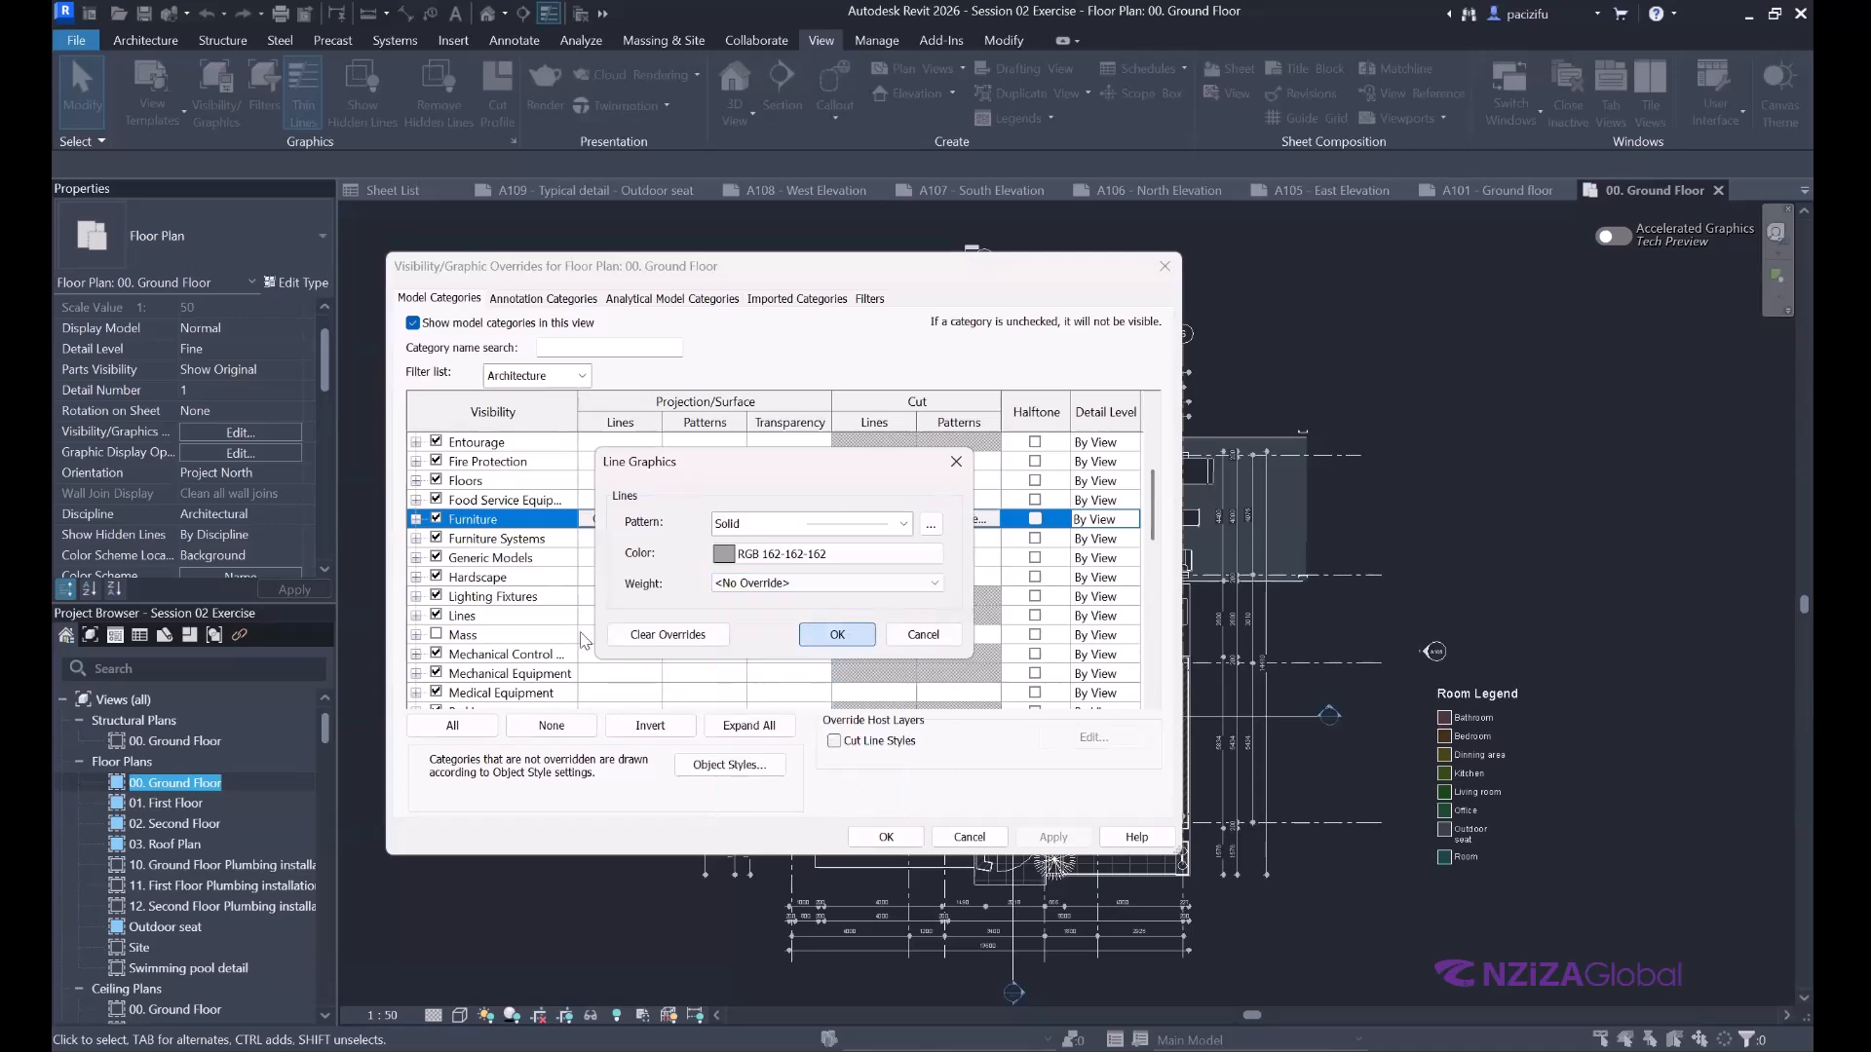
key("Return")
key("Return")
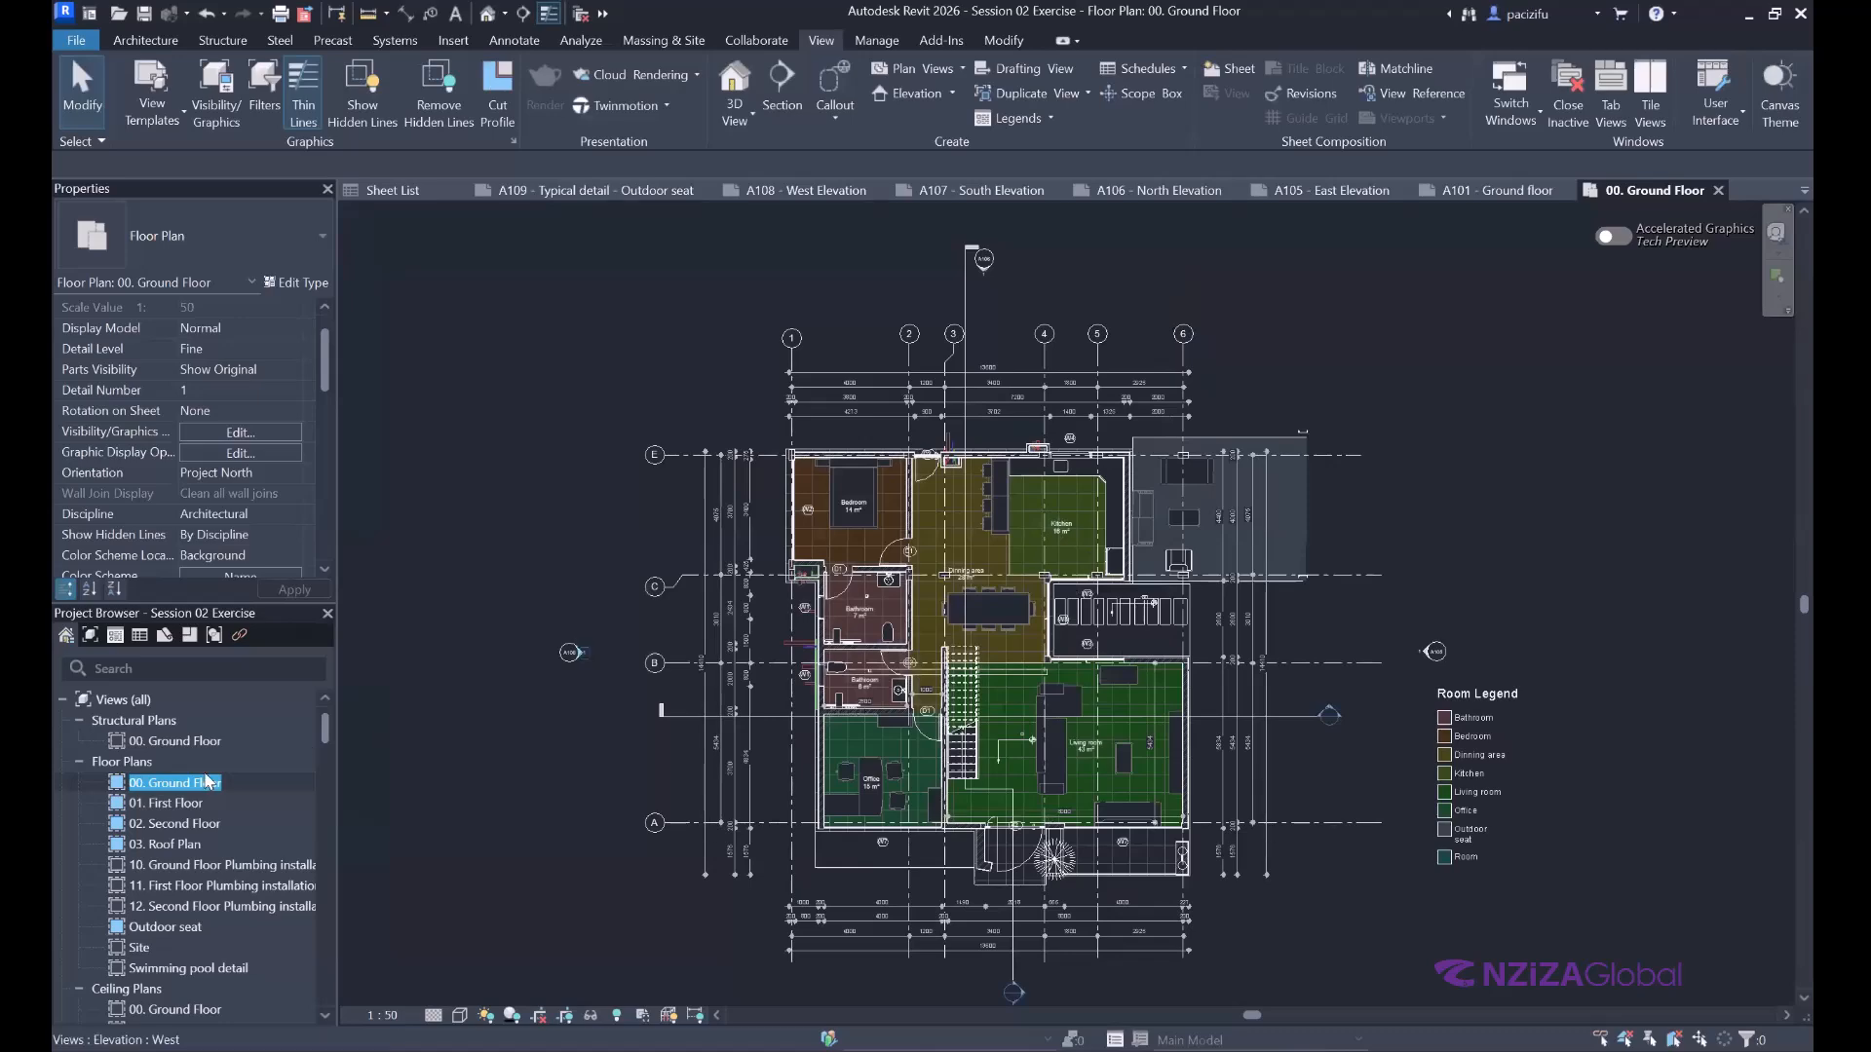
Open the 01. First Floor plan and override the Furniture category's projection line pattern to Solid.
left_click(181, 805)
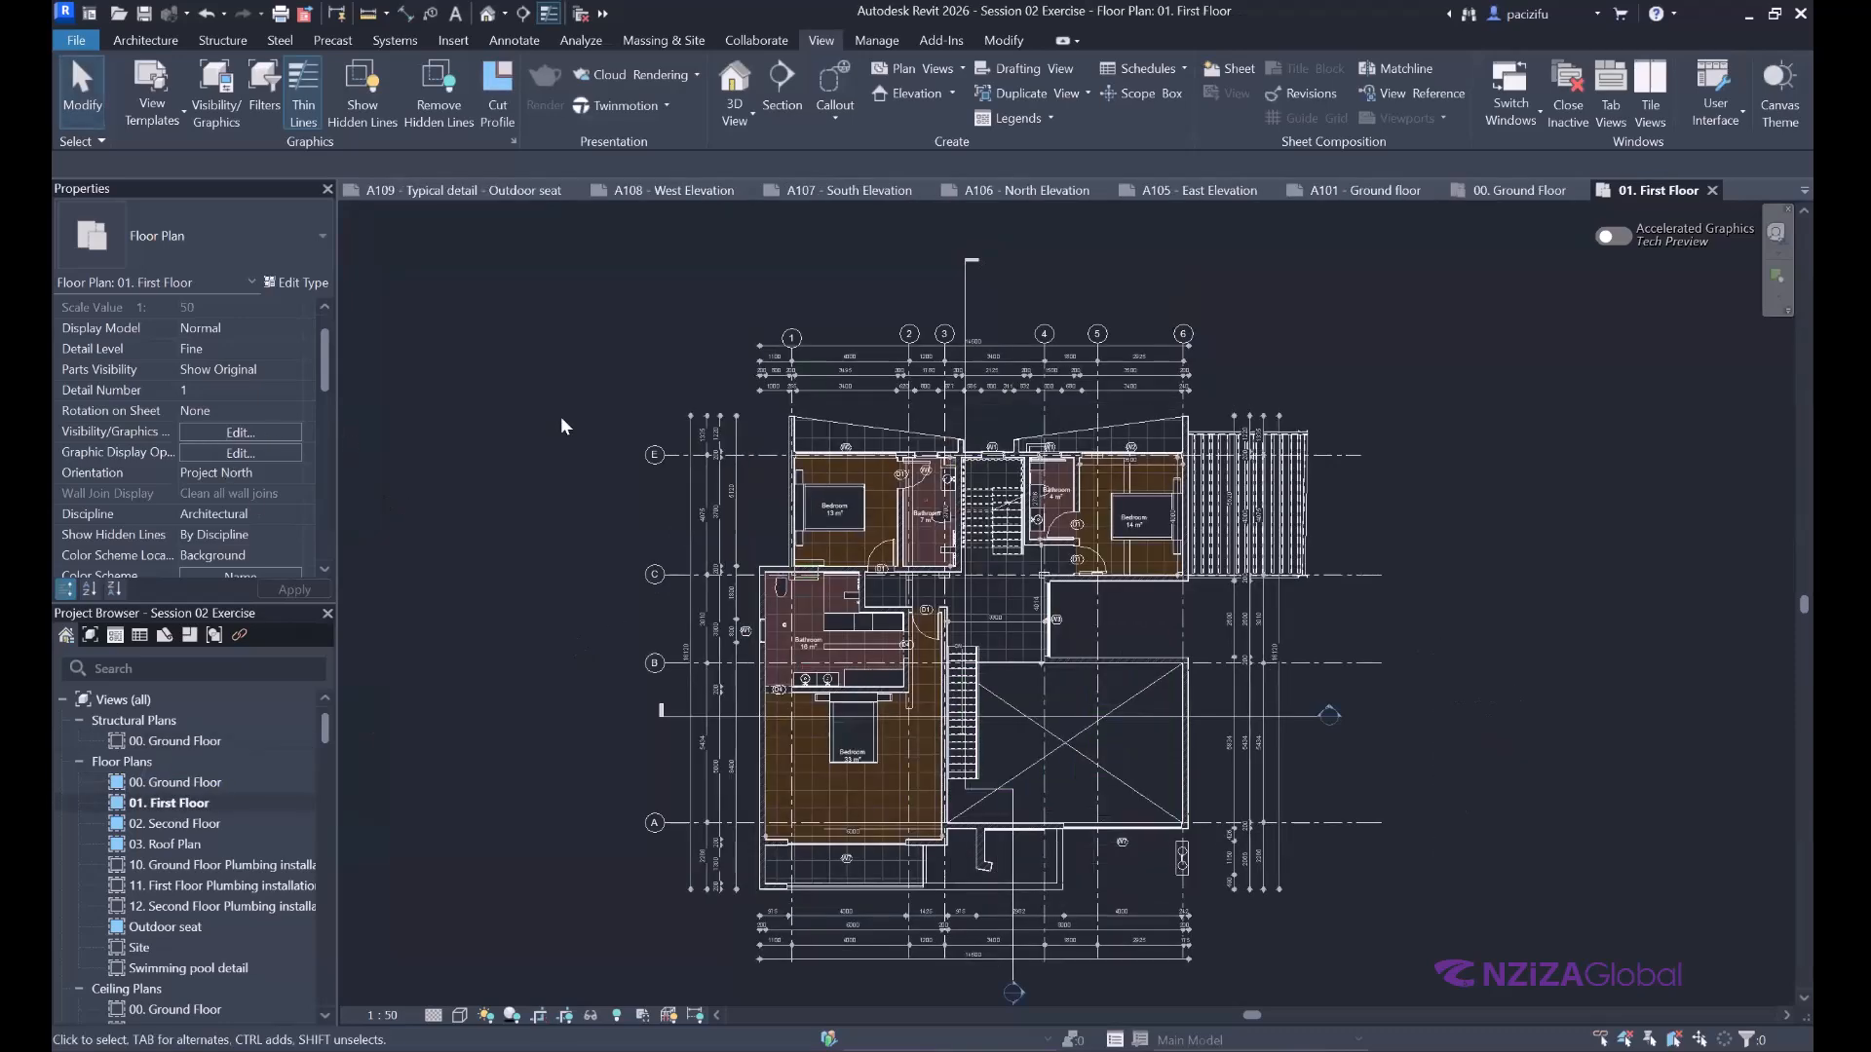
key("v")
key("v")
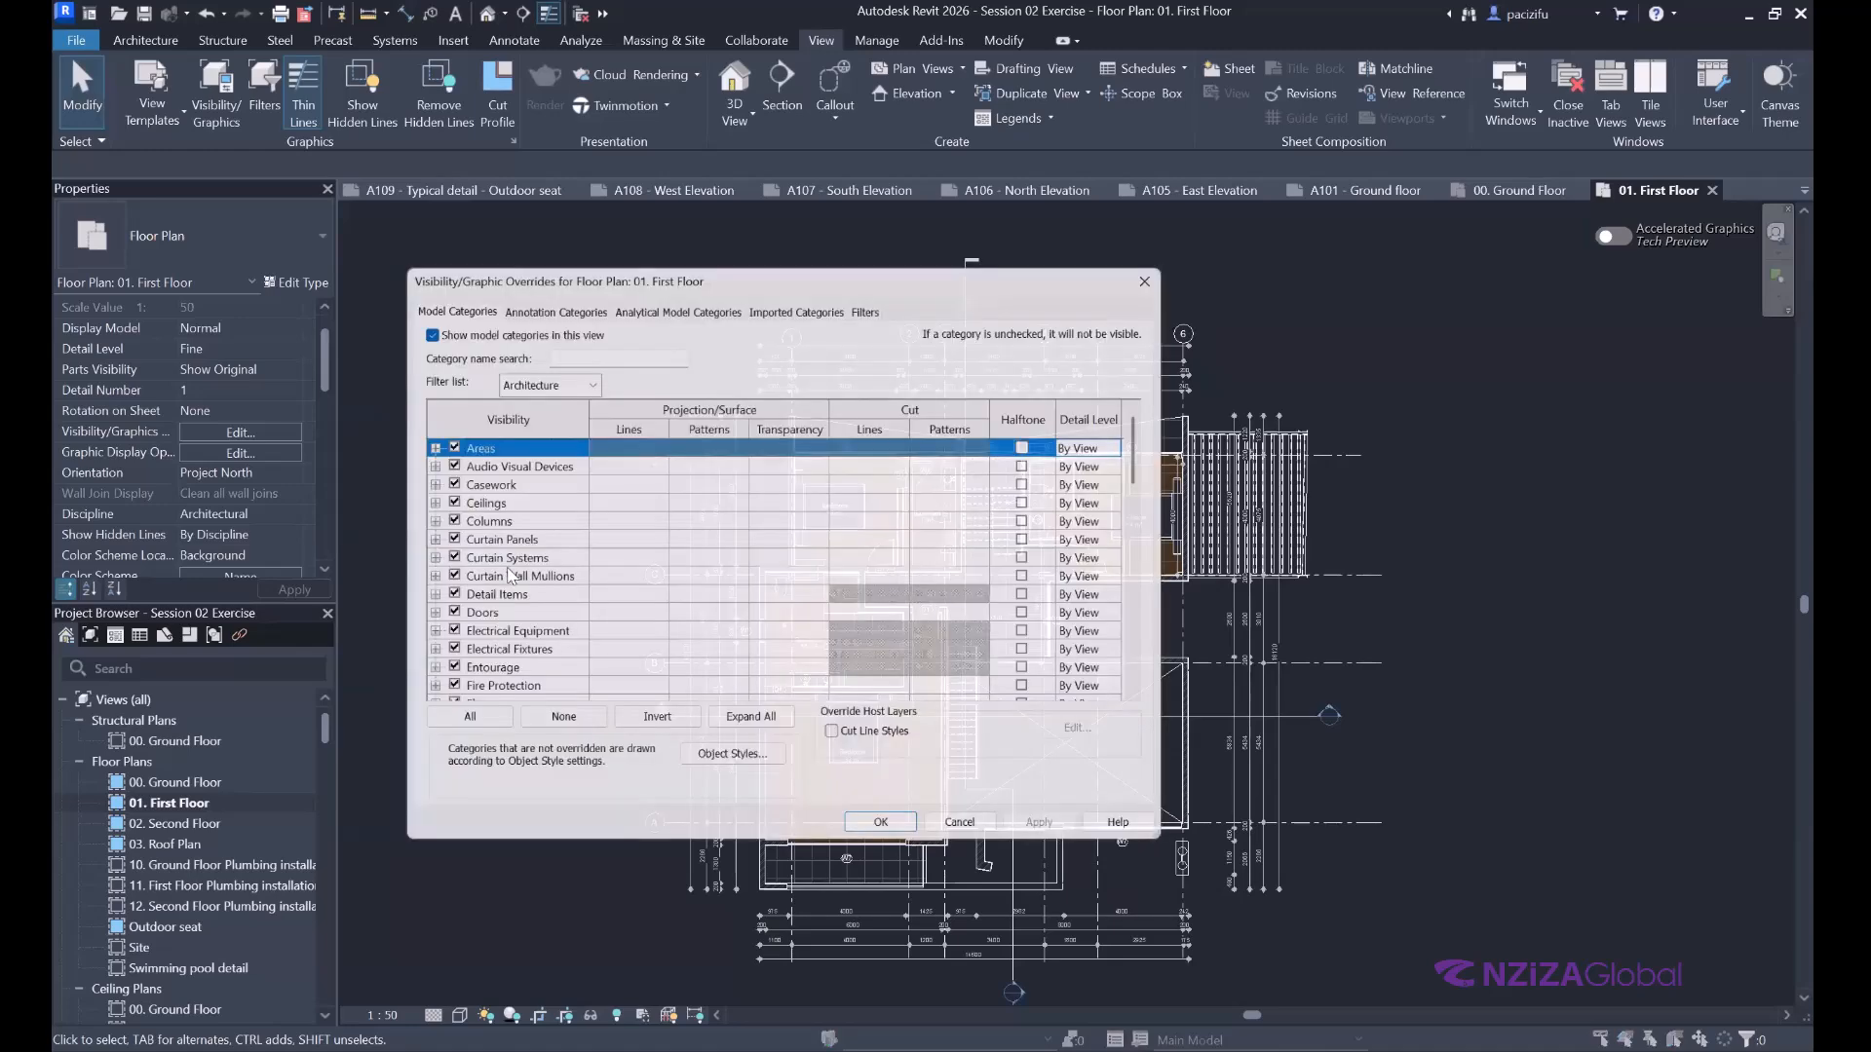
scroll(465, 520, "down", 4)
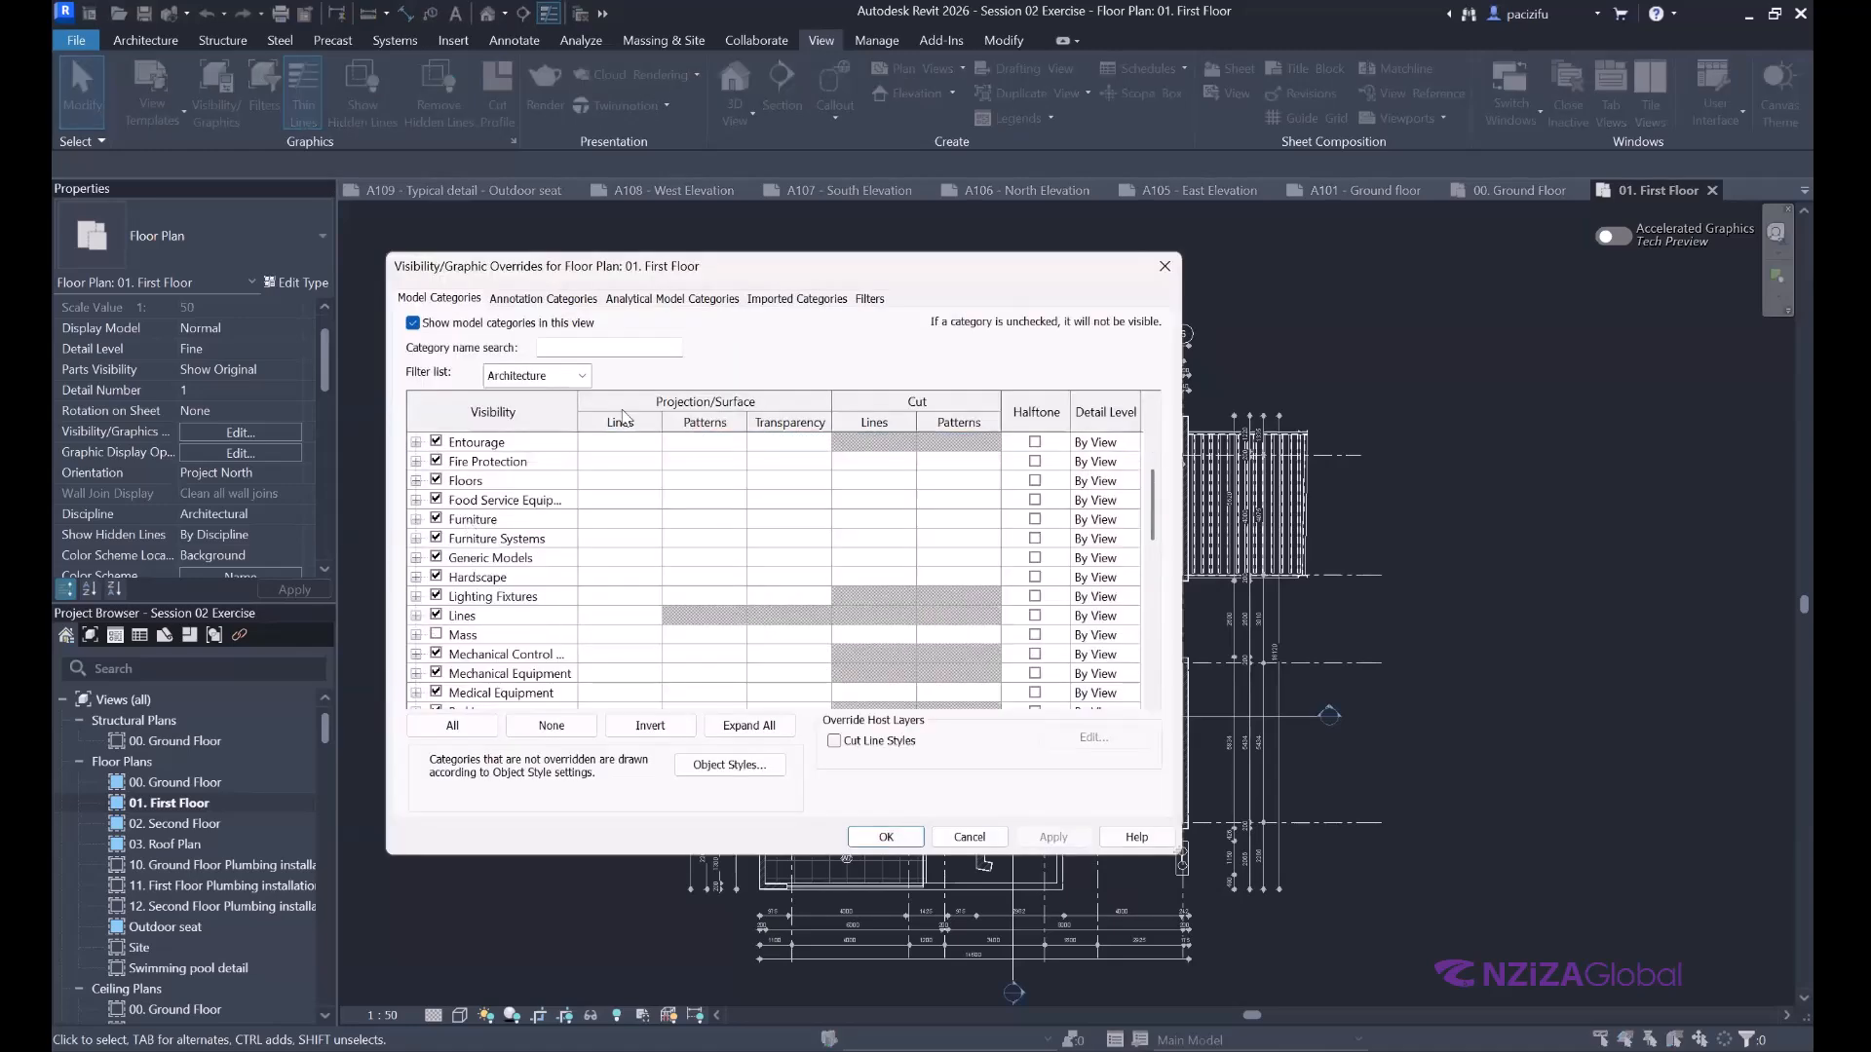
left_click(638, 521)
left_click(896, 526)
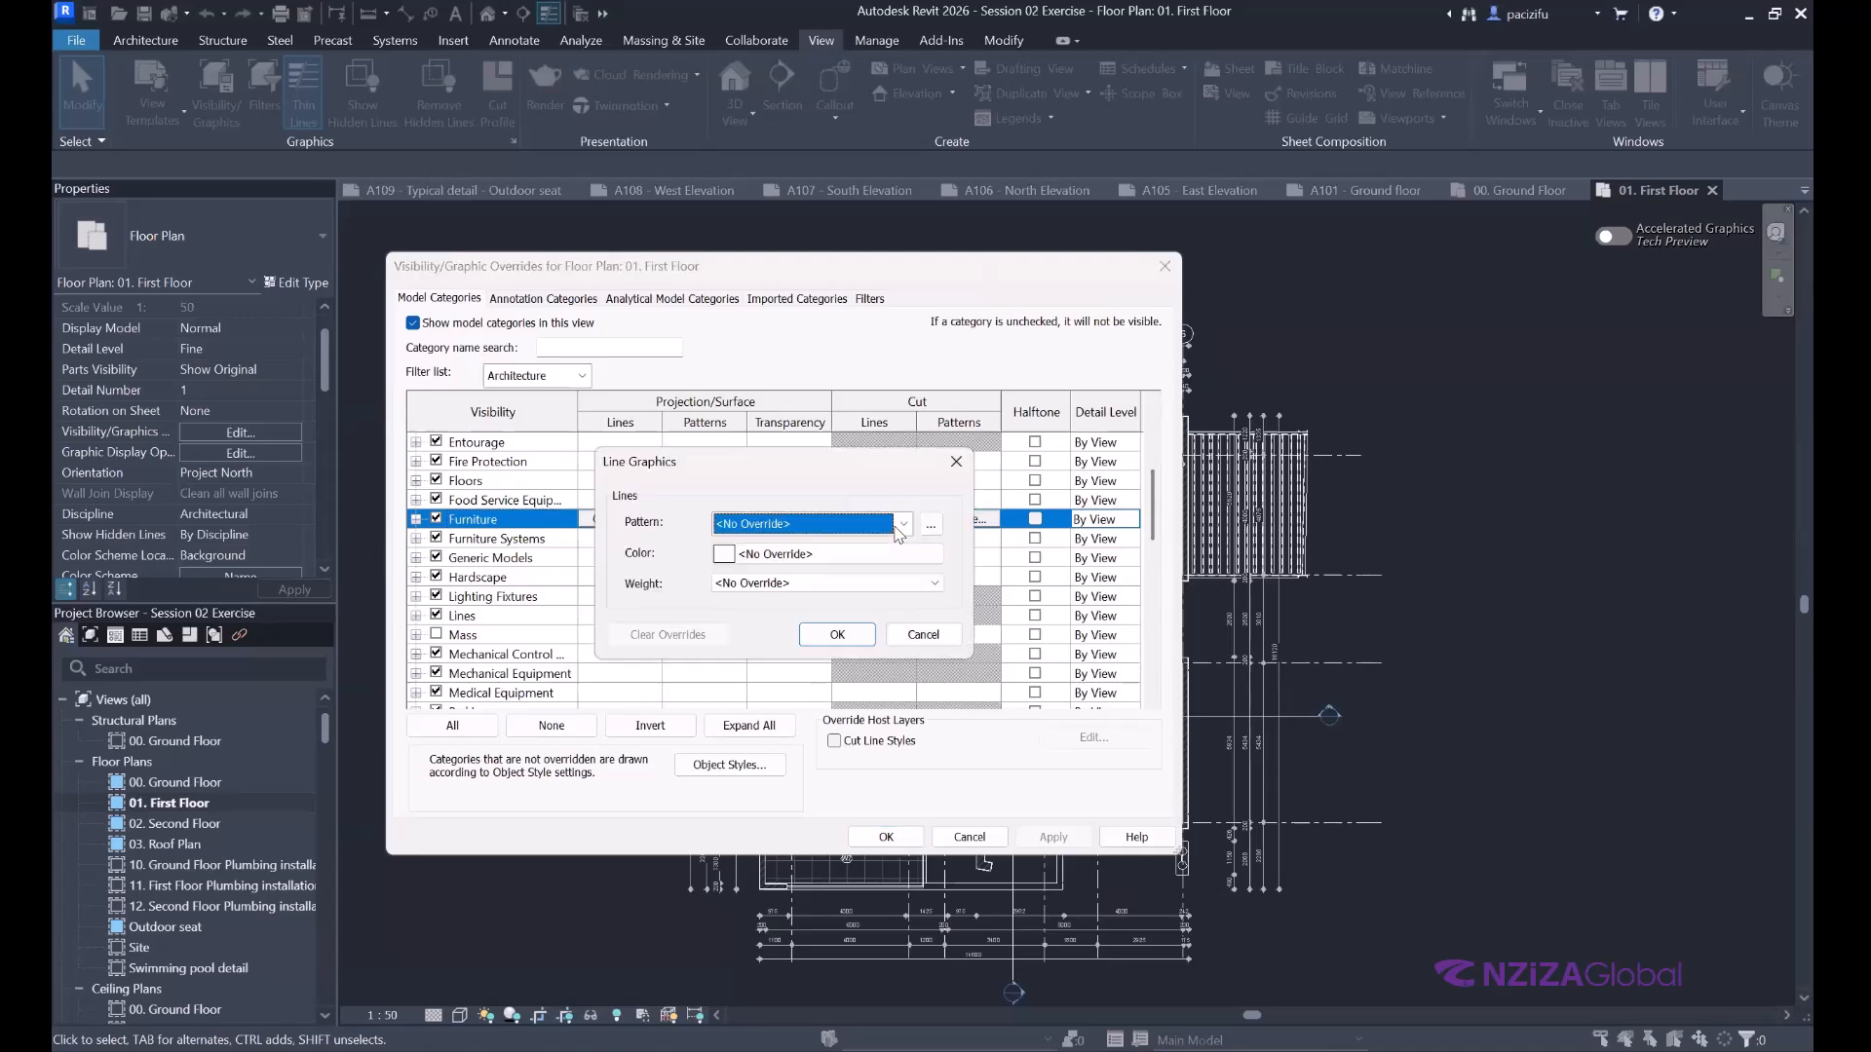
left_click(900, 526)
left_click(843, 544)
Set the Furniture projection line color to gray RGB 153-153-153 and apply the overrides to the first floor plan.
left_click(828, 553)
left_click_drag(1017, 499, 1034, 483)
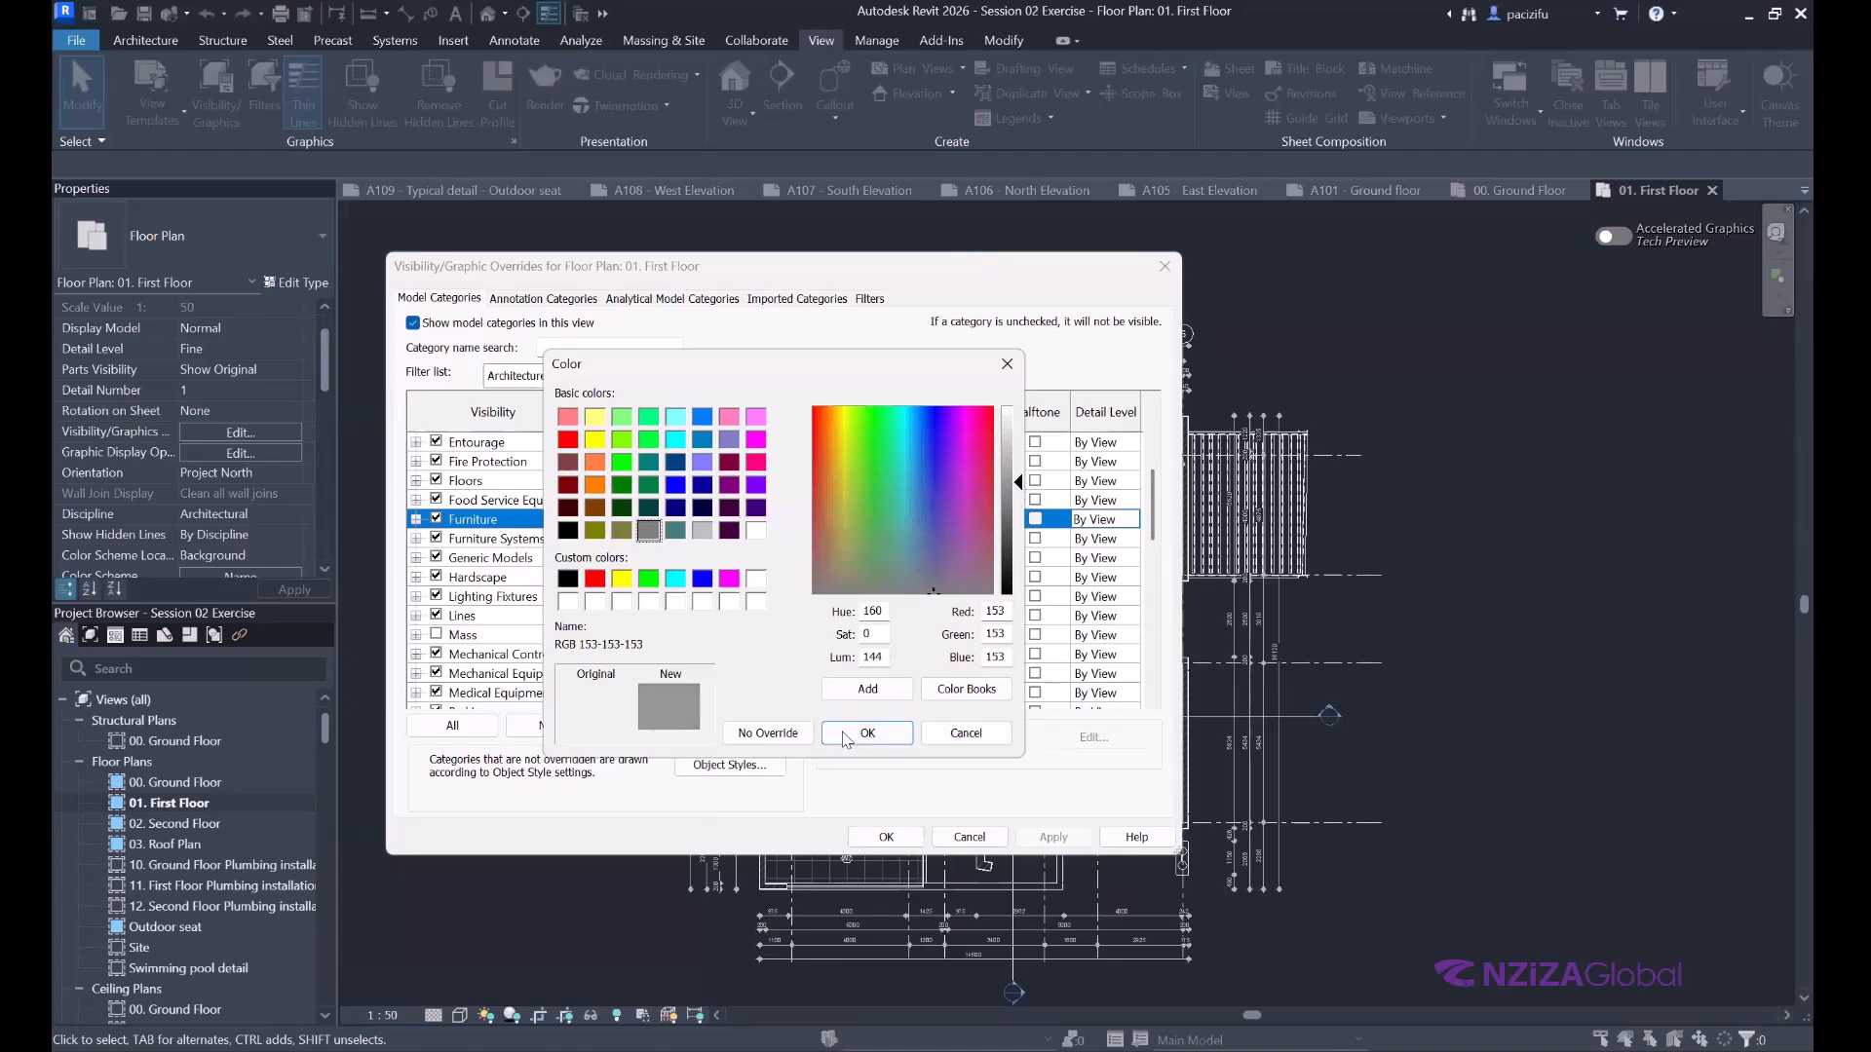
left_click(865, 732)
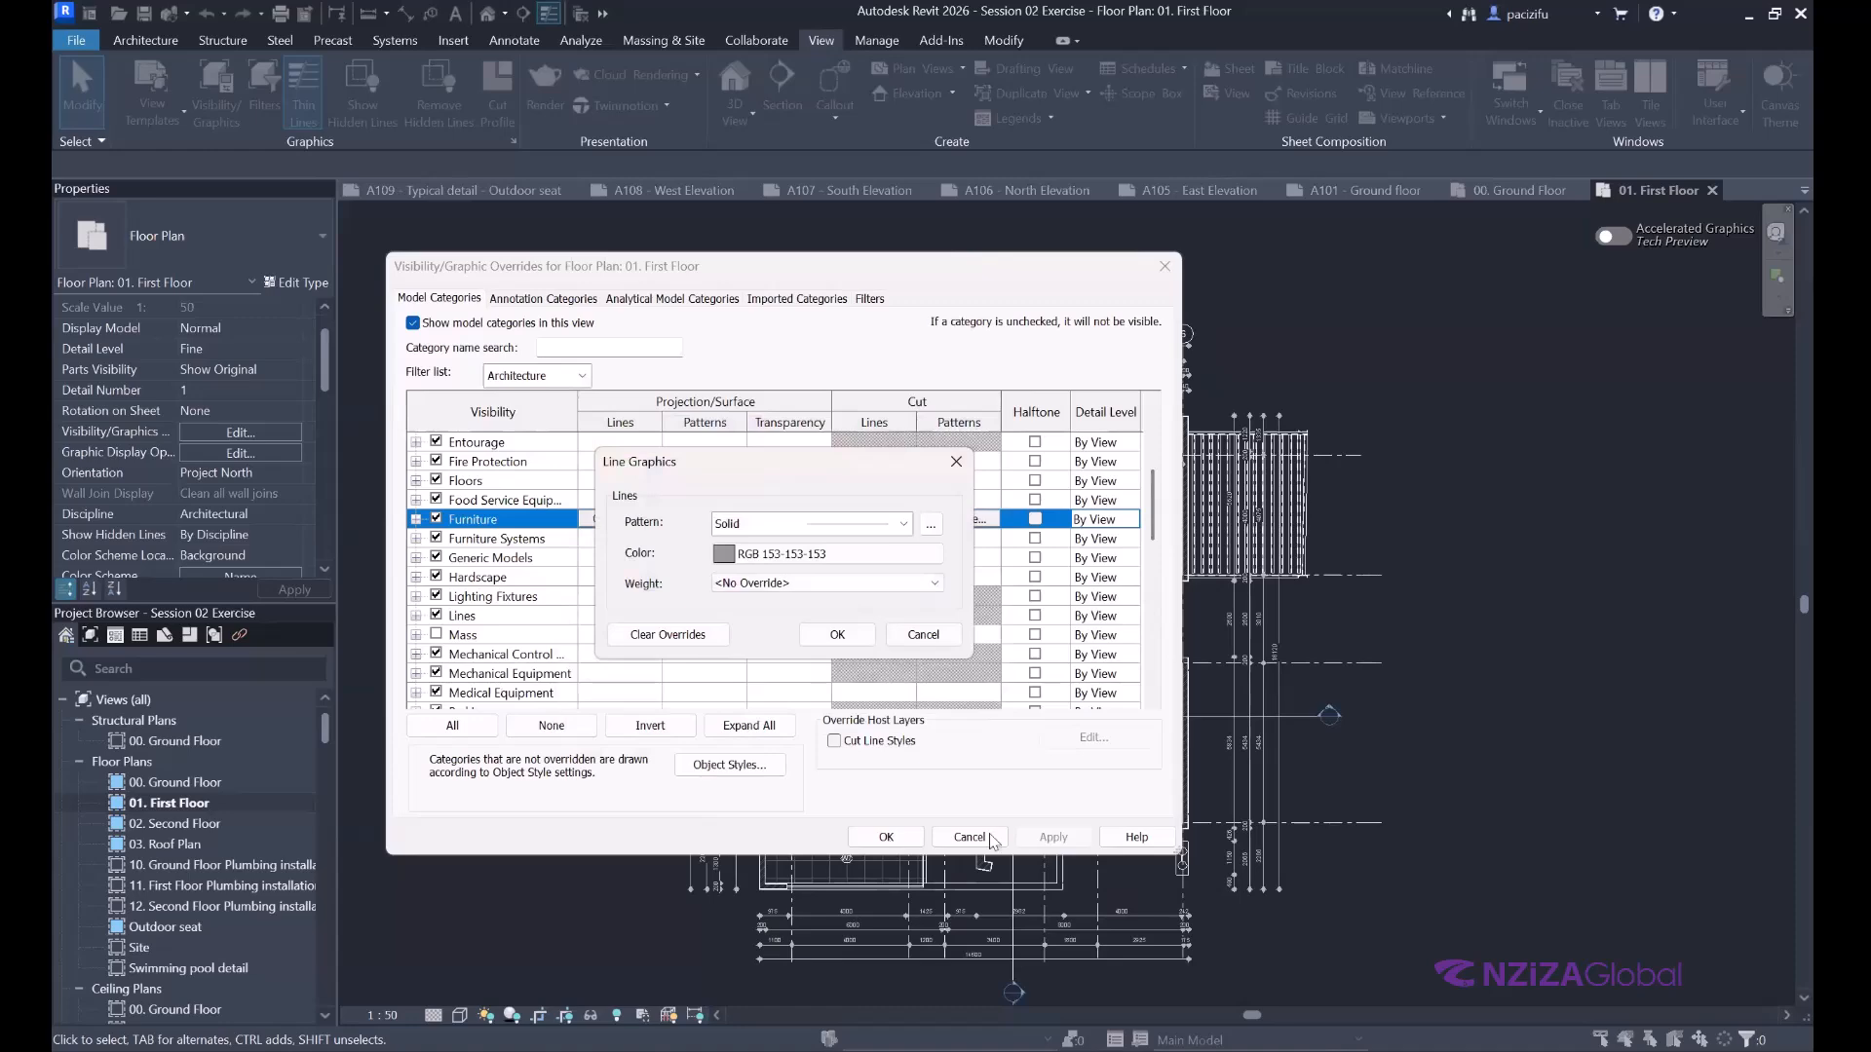
key("Return")
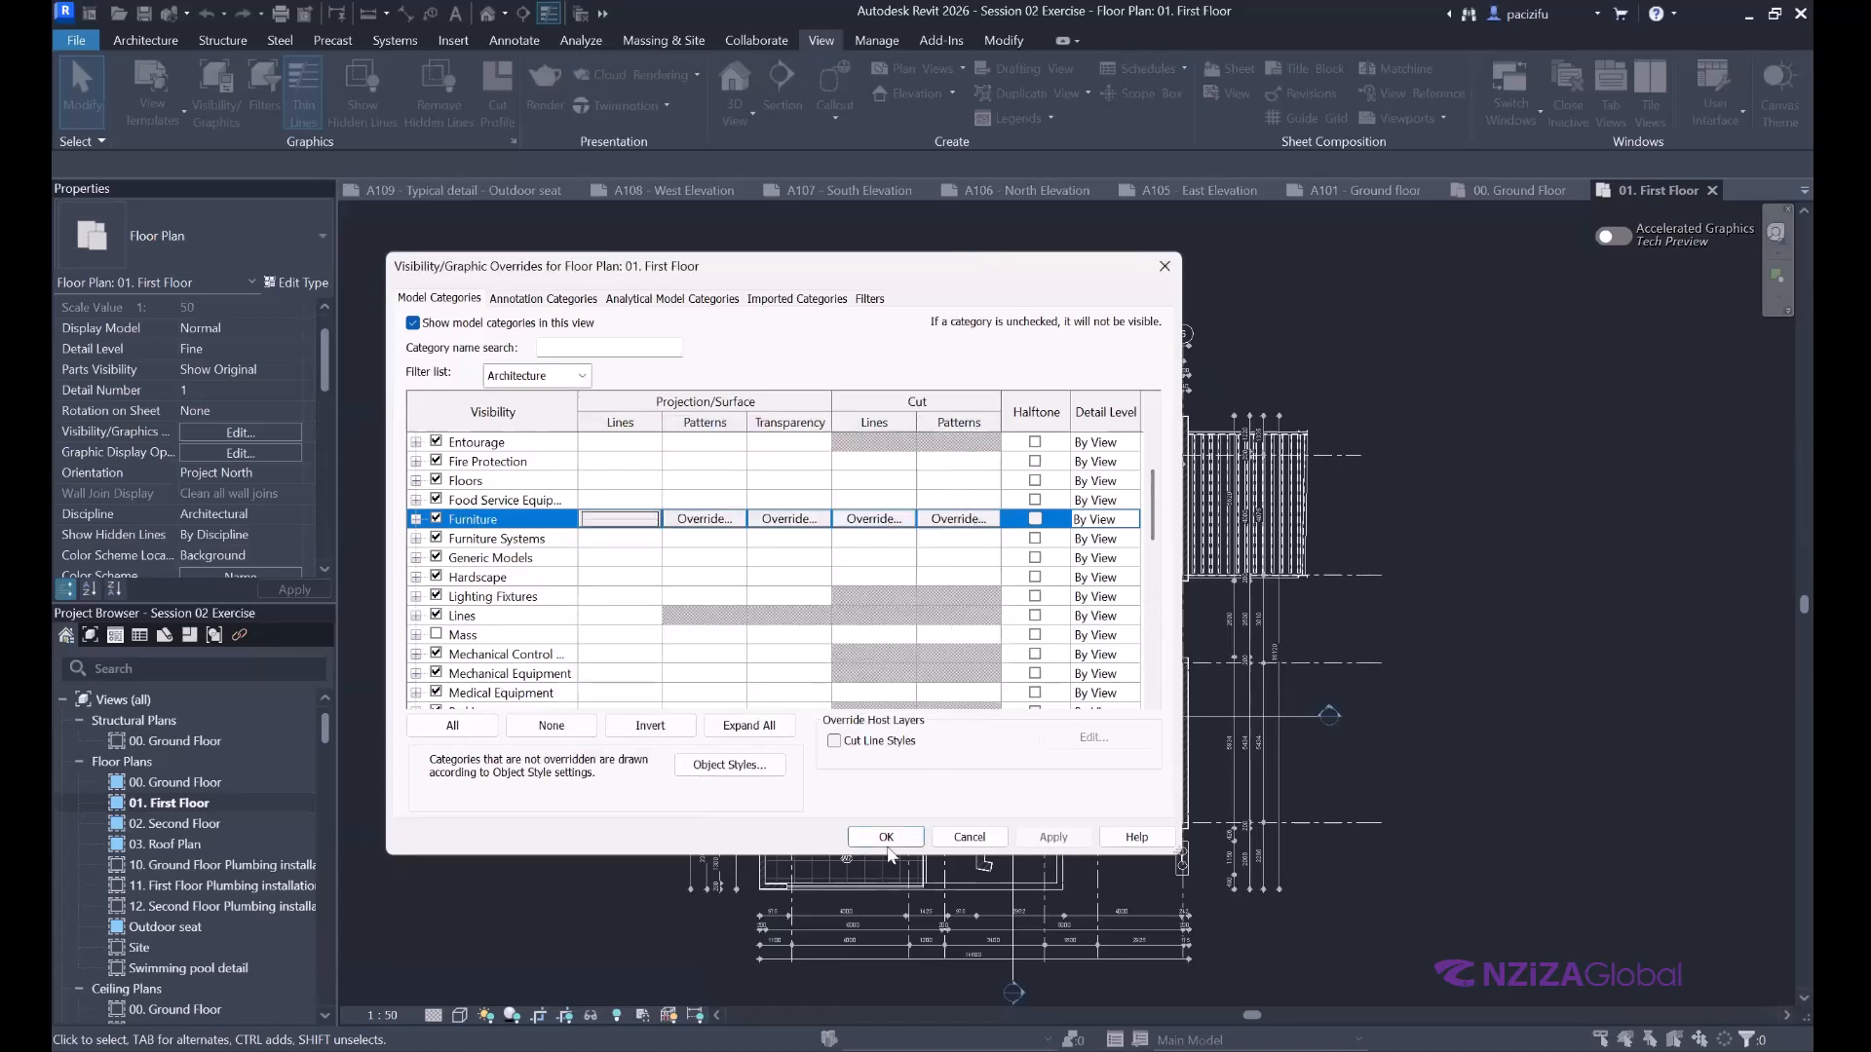
left_click(886, 837)
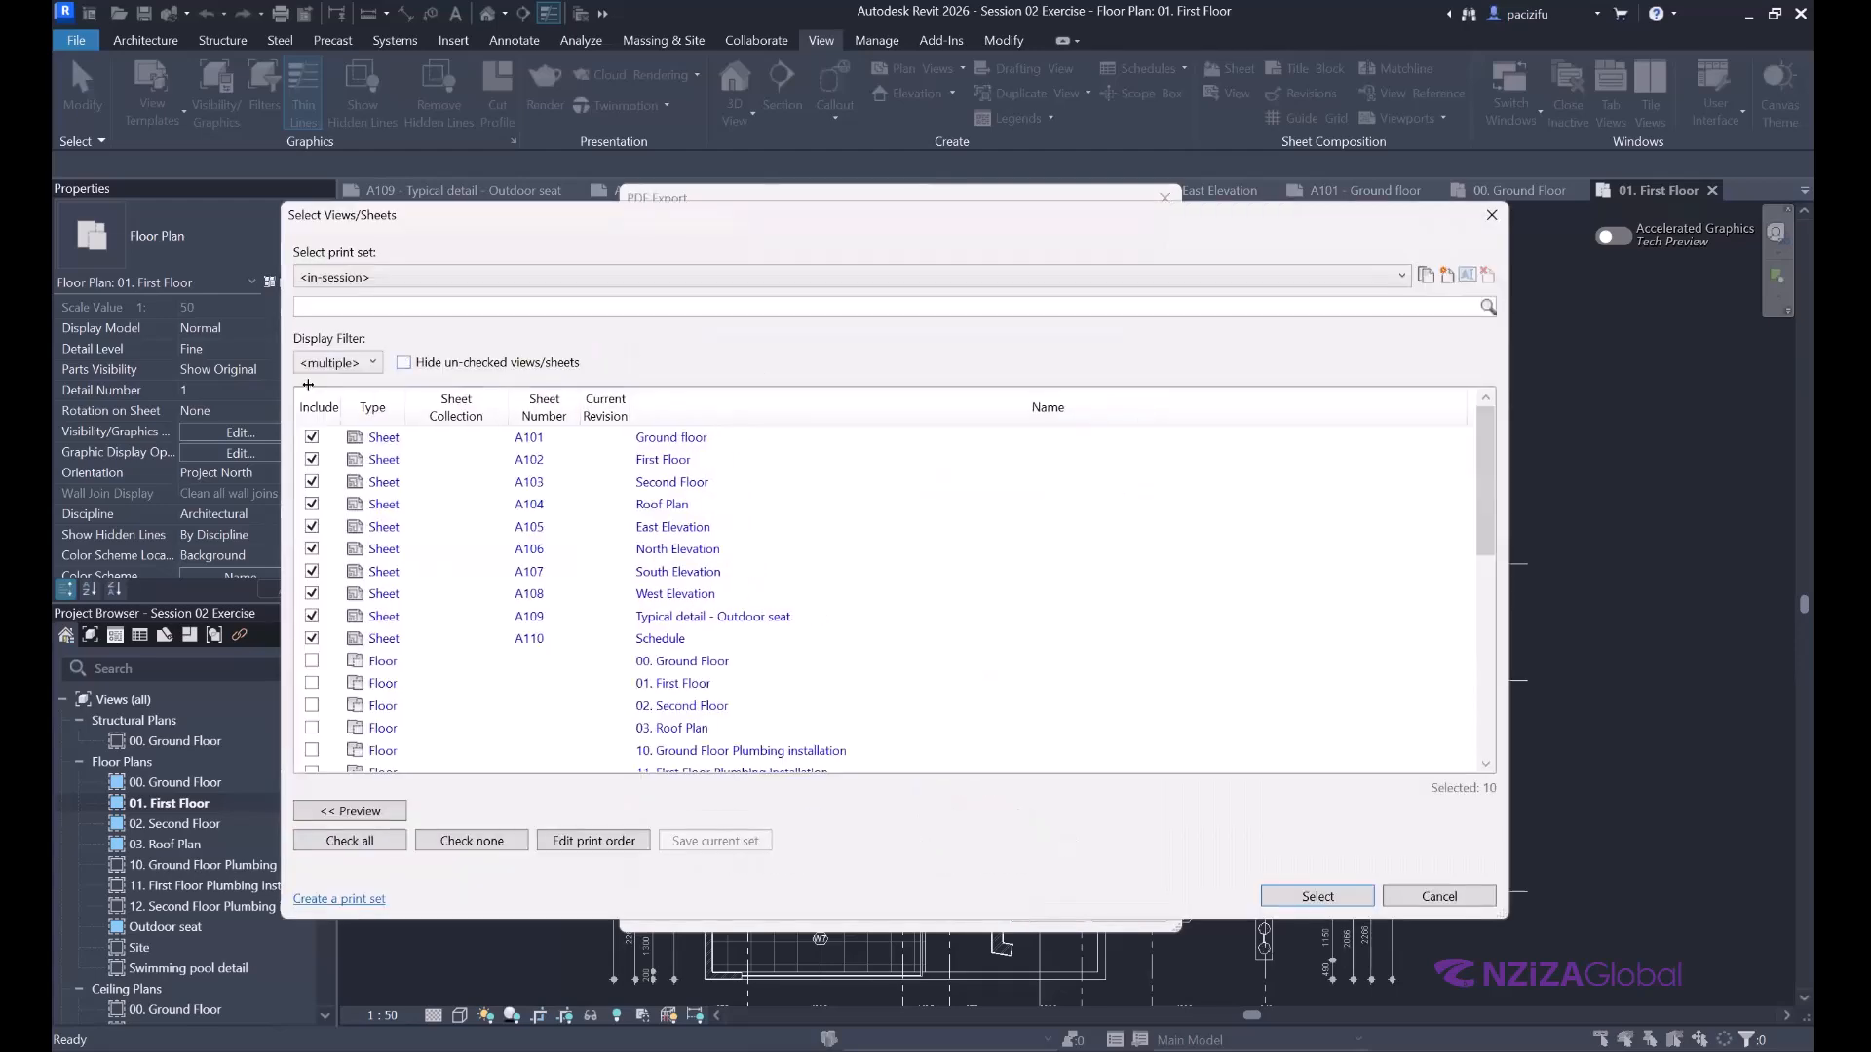
In the PDF export selection, list only sheets and exclude A103 to A110 so that just A101 and A102 are selected.
left_click(338, 363)
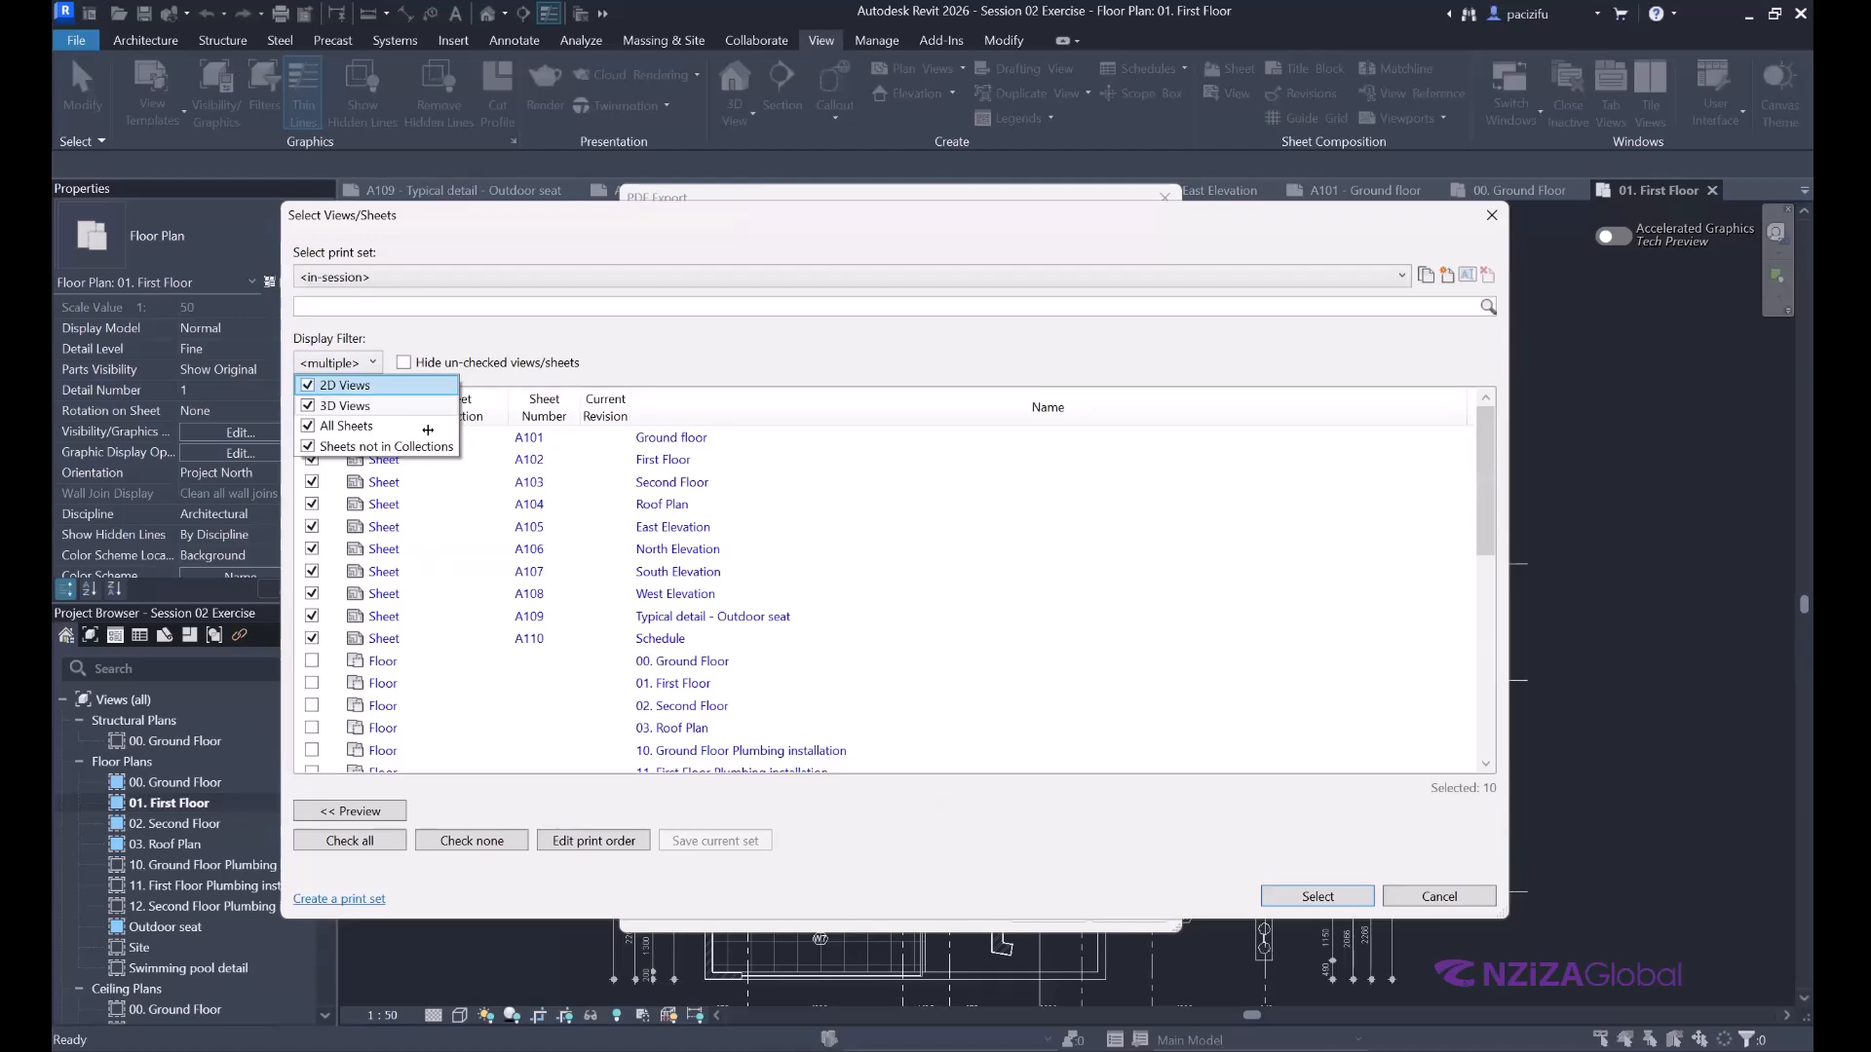
left_click(428, 430)
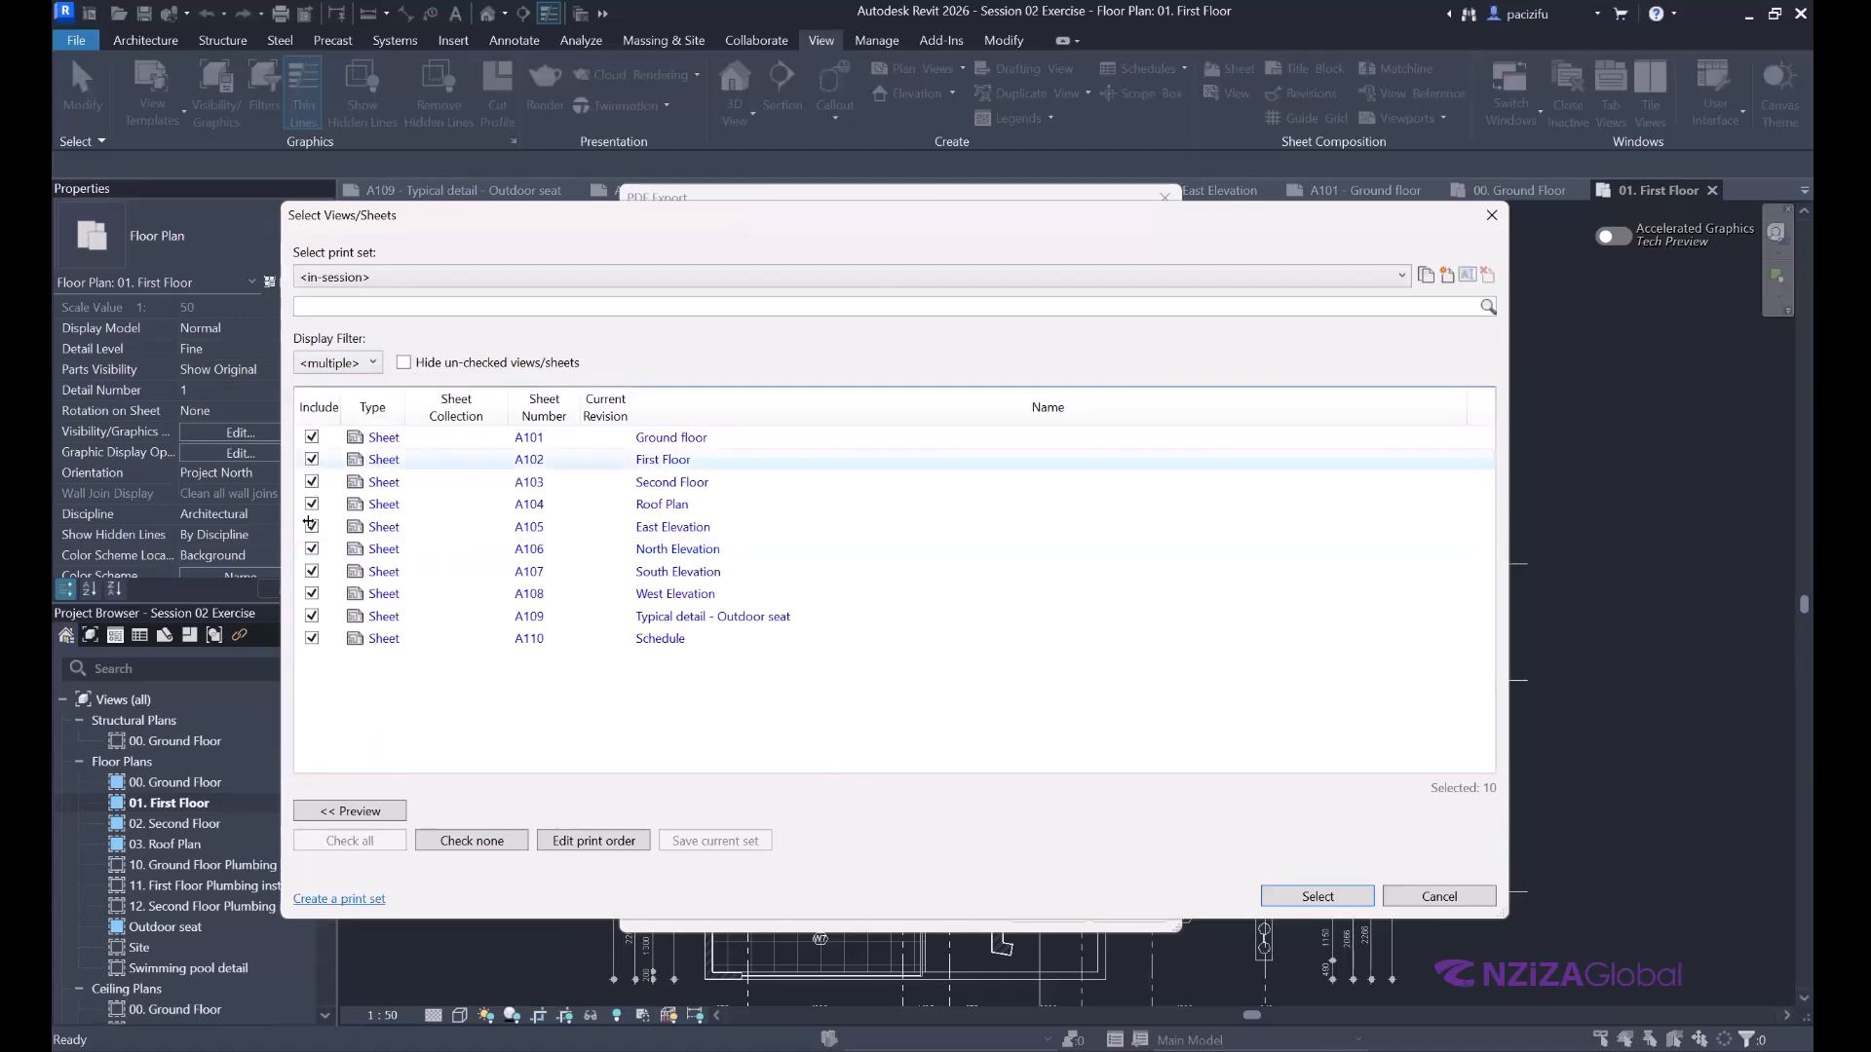
left_click(312, 483)
left_click(312, 504)
left_click(312, 526)
left_click(312, 549)
left_click(312, 570)
left_click(312, 594)
left_click(311, 616)
left_click(312, 638)
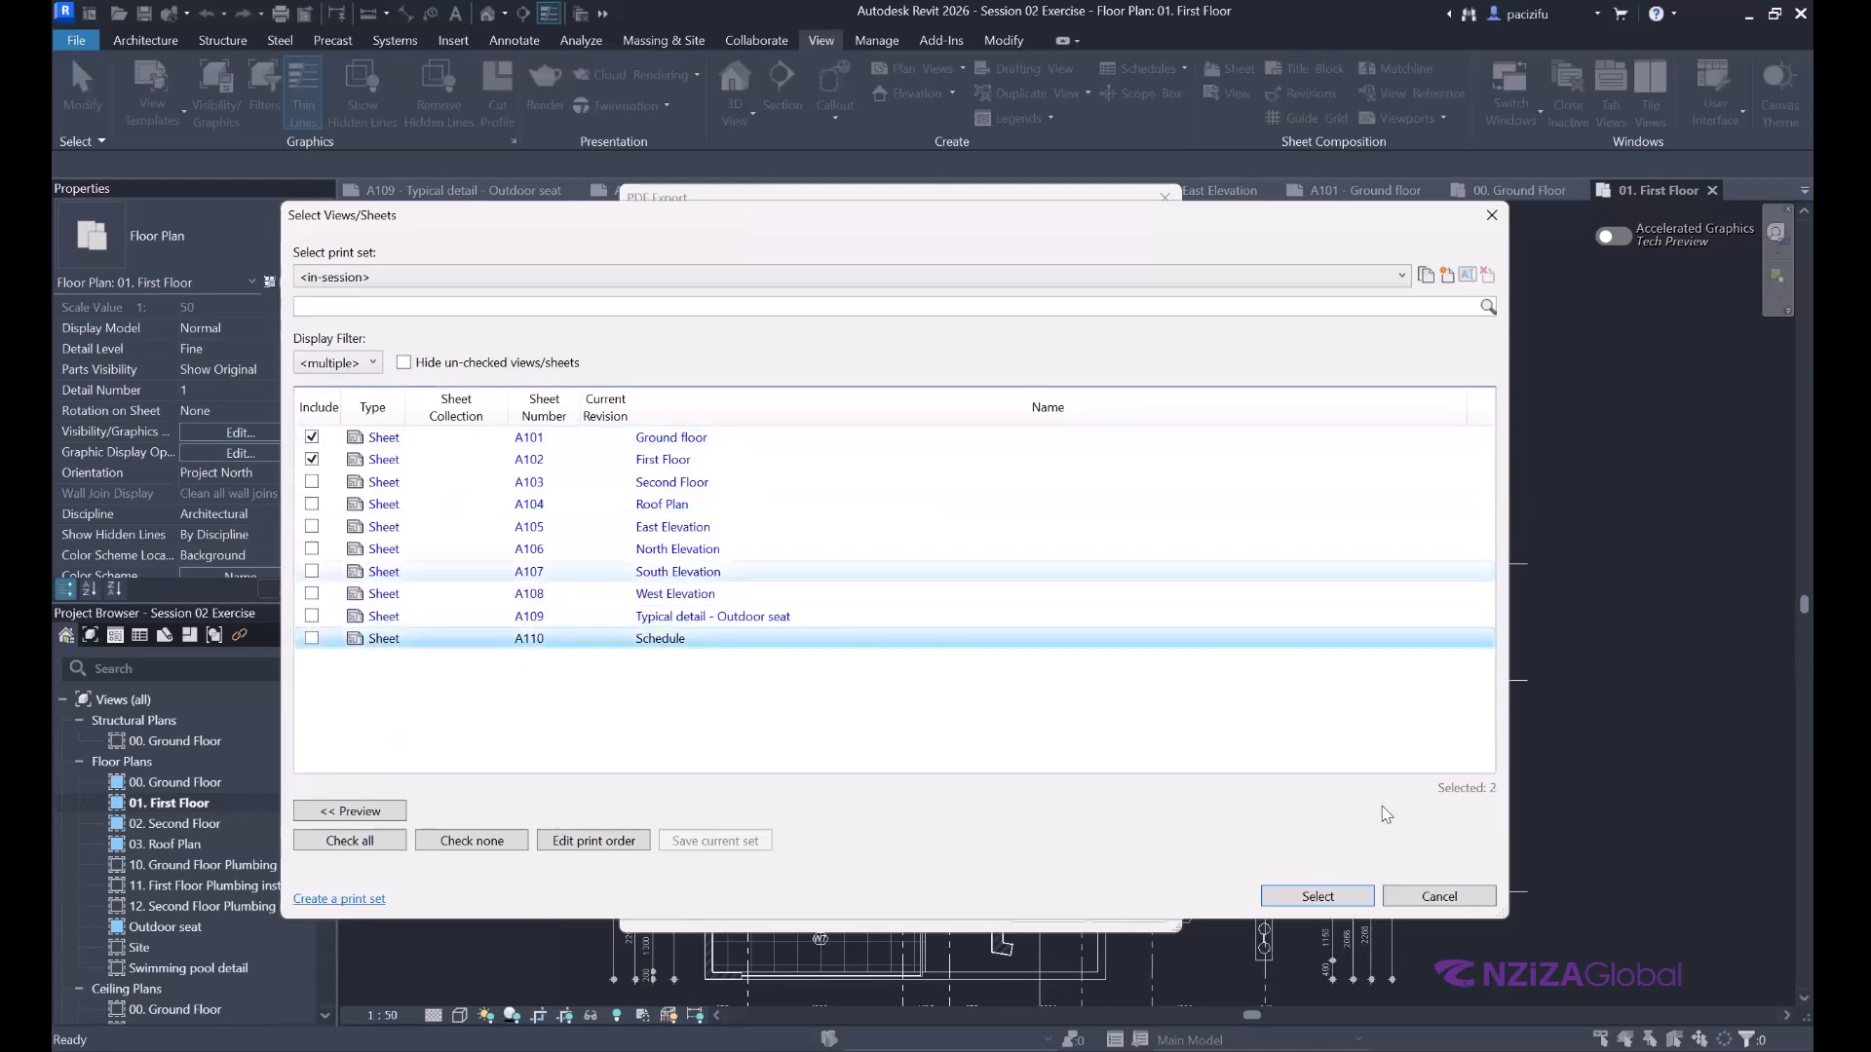
left_click(1335, 895)
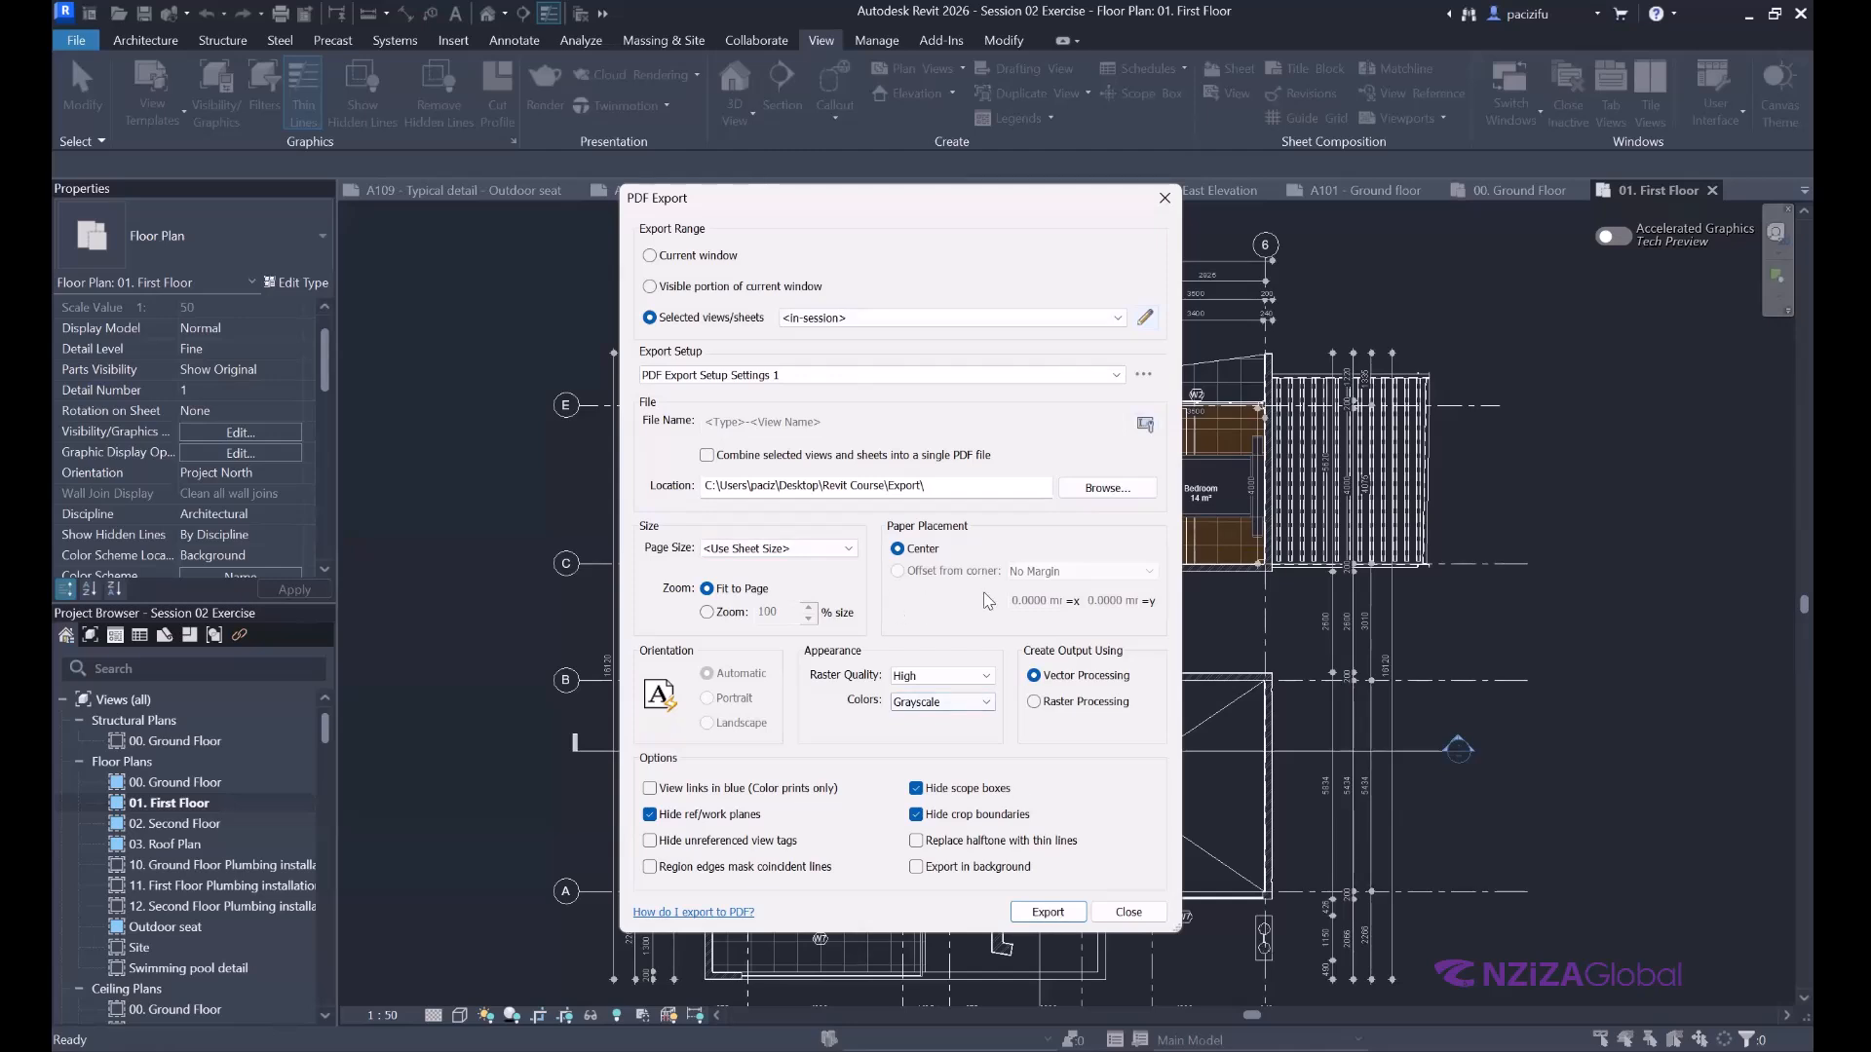
Export the selected sheets as separate grayscale PDFs, replacing the existing First Floor and Ground floor files.
key("Return")
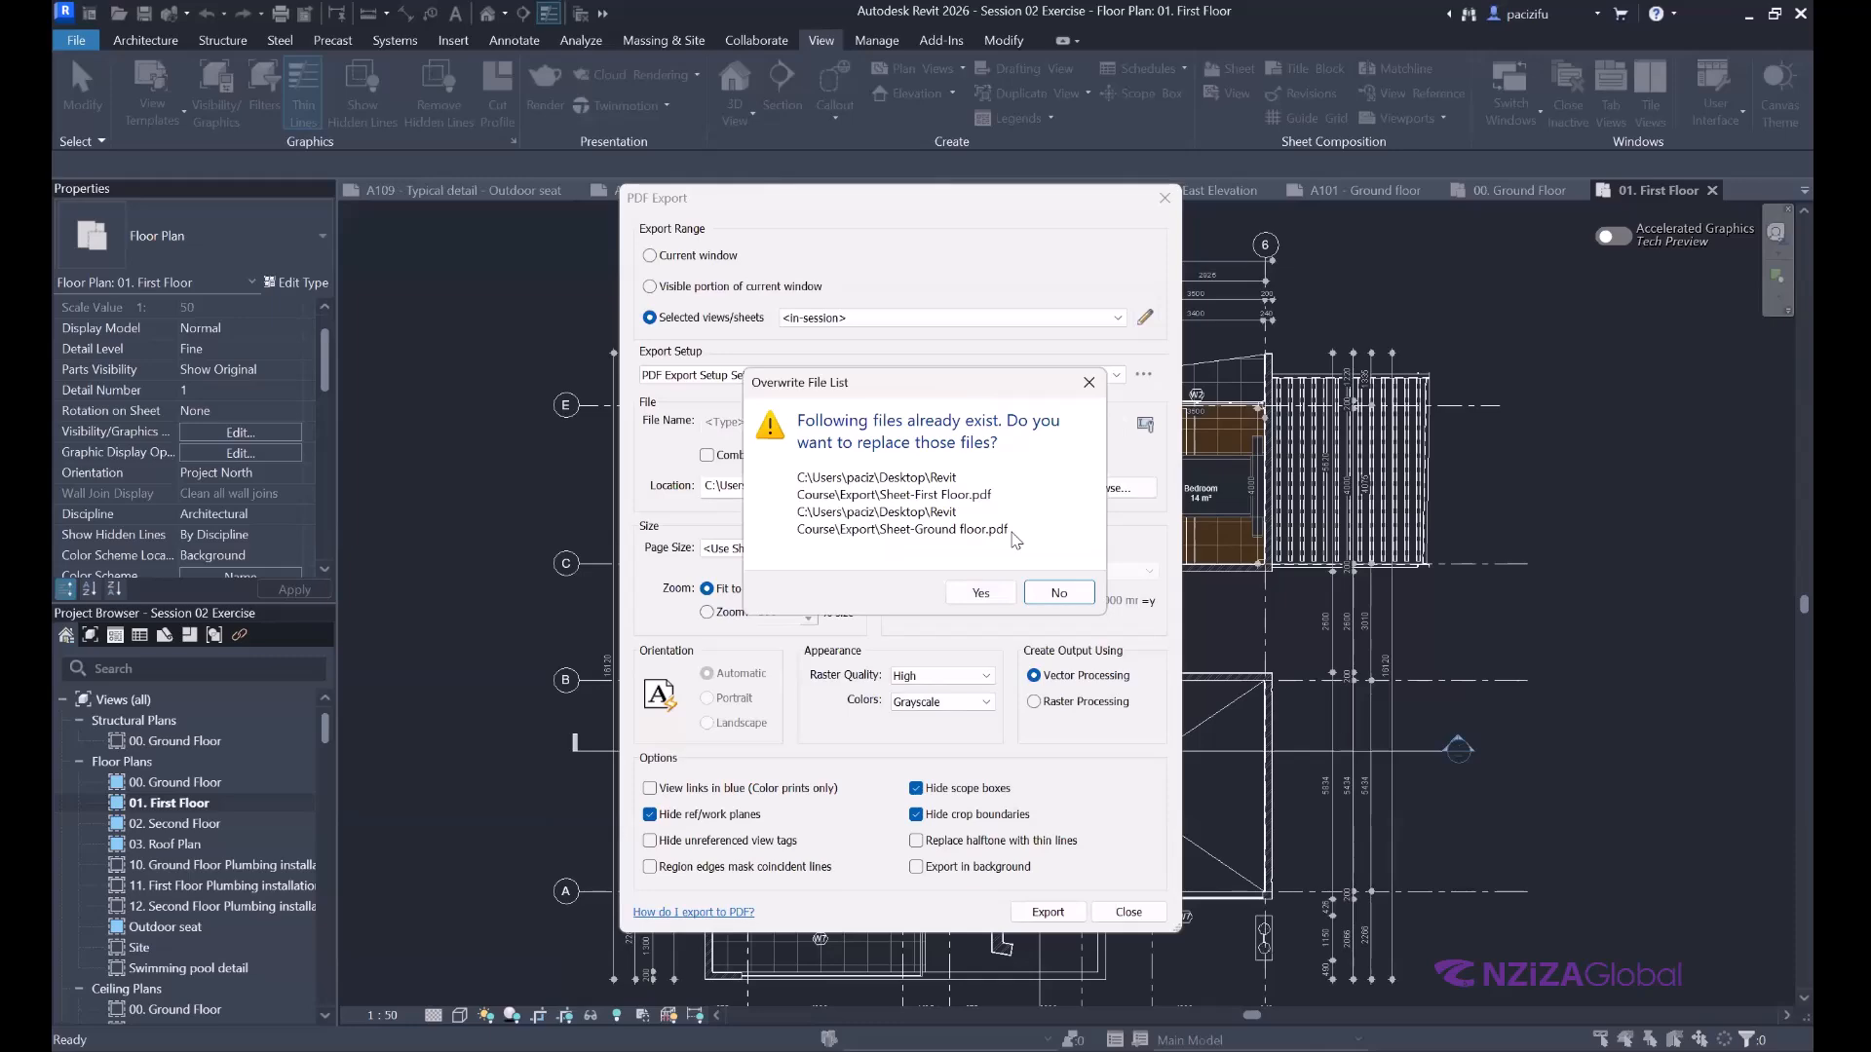
left_click(979, 592)
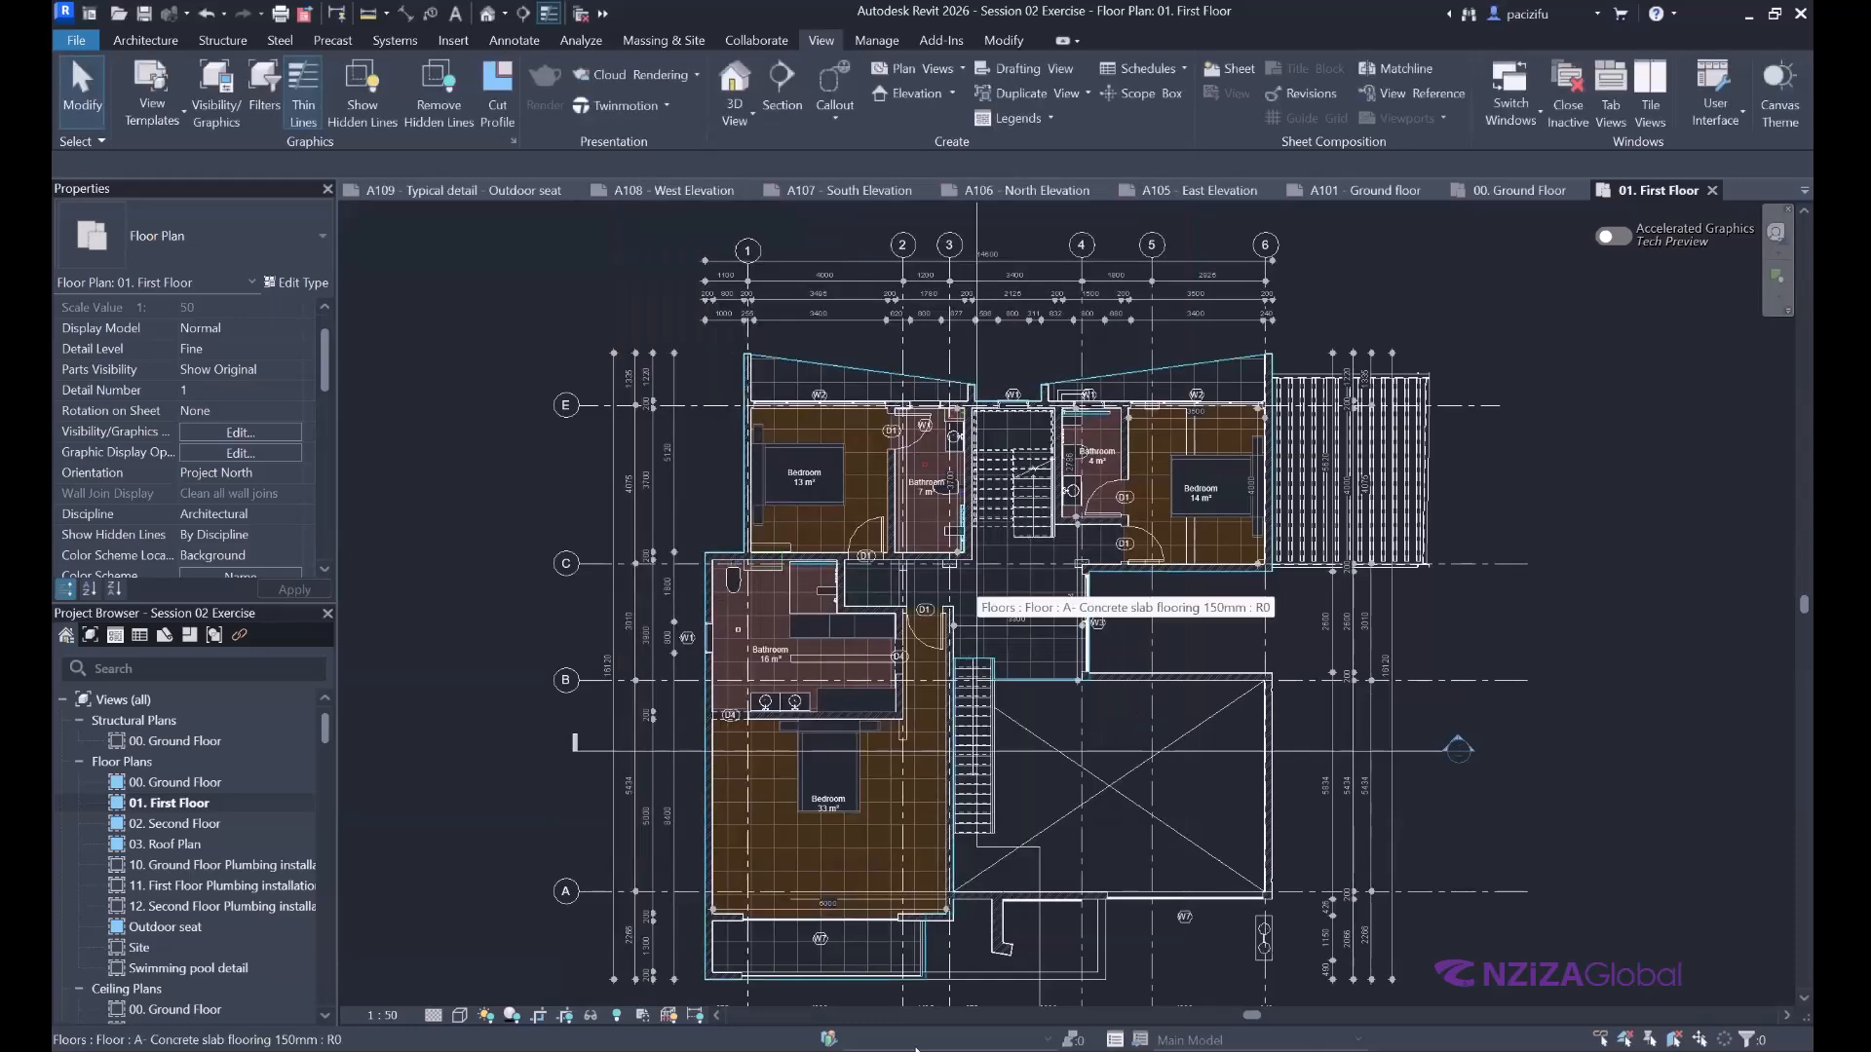
Switch to File Explorer and open the exported Sheet-Ground floor PDF from the Revit Course Export folder.
key("super+e")
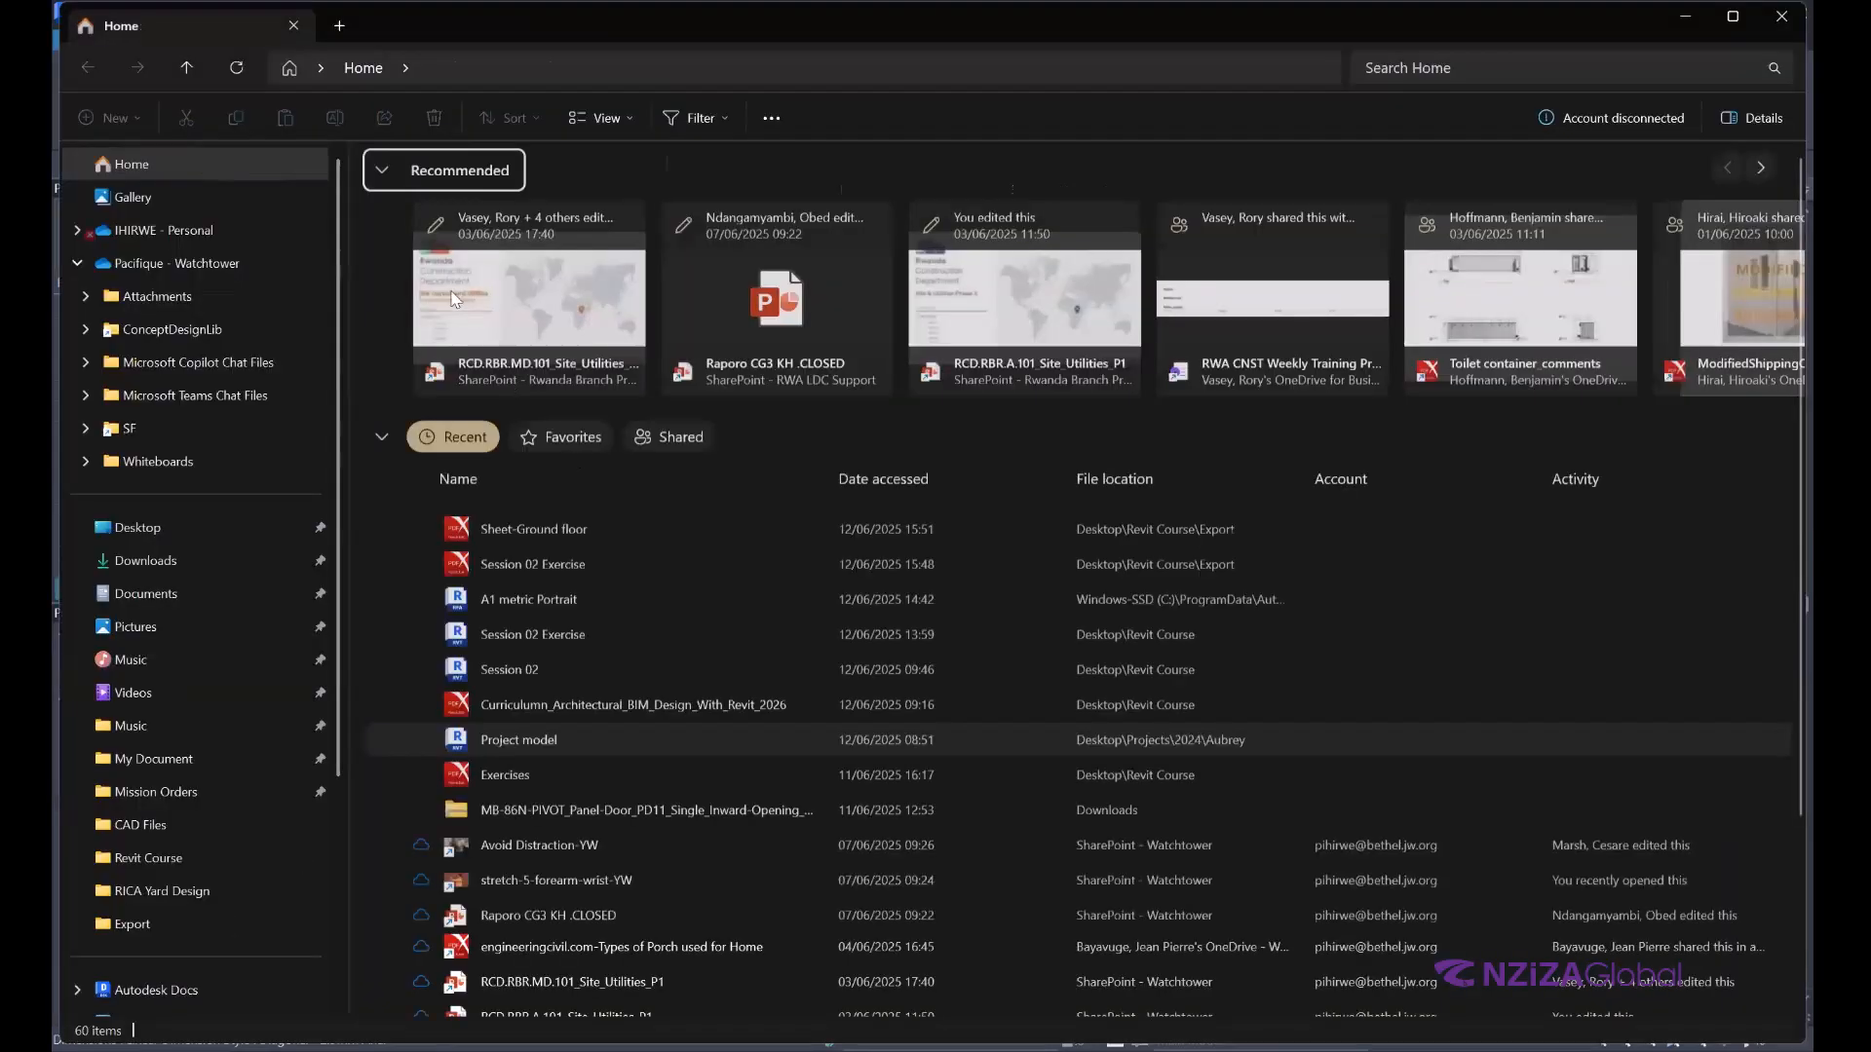
left_click(453, 279)
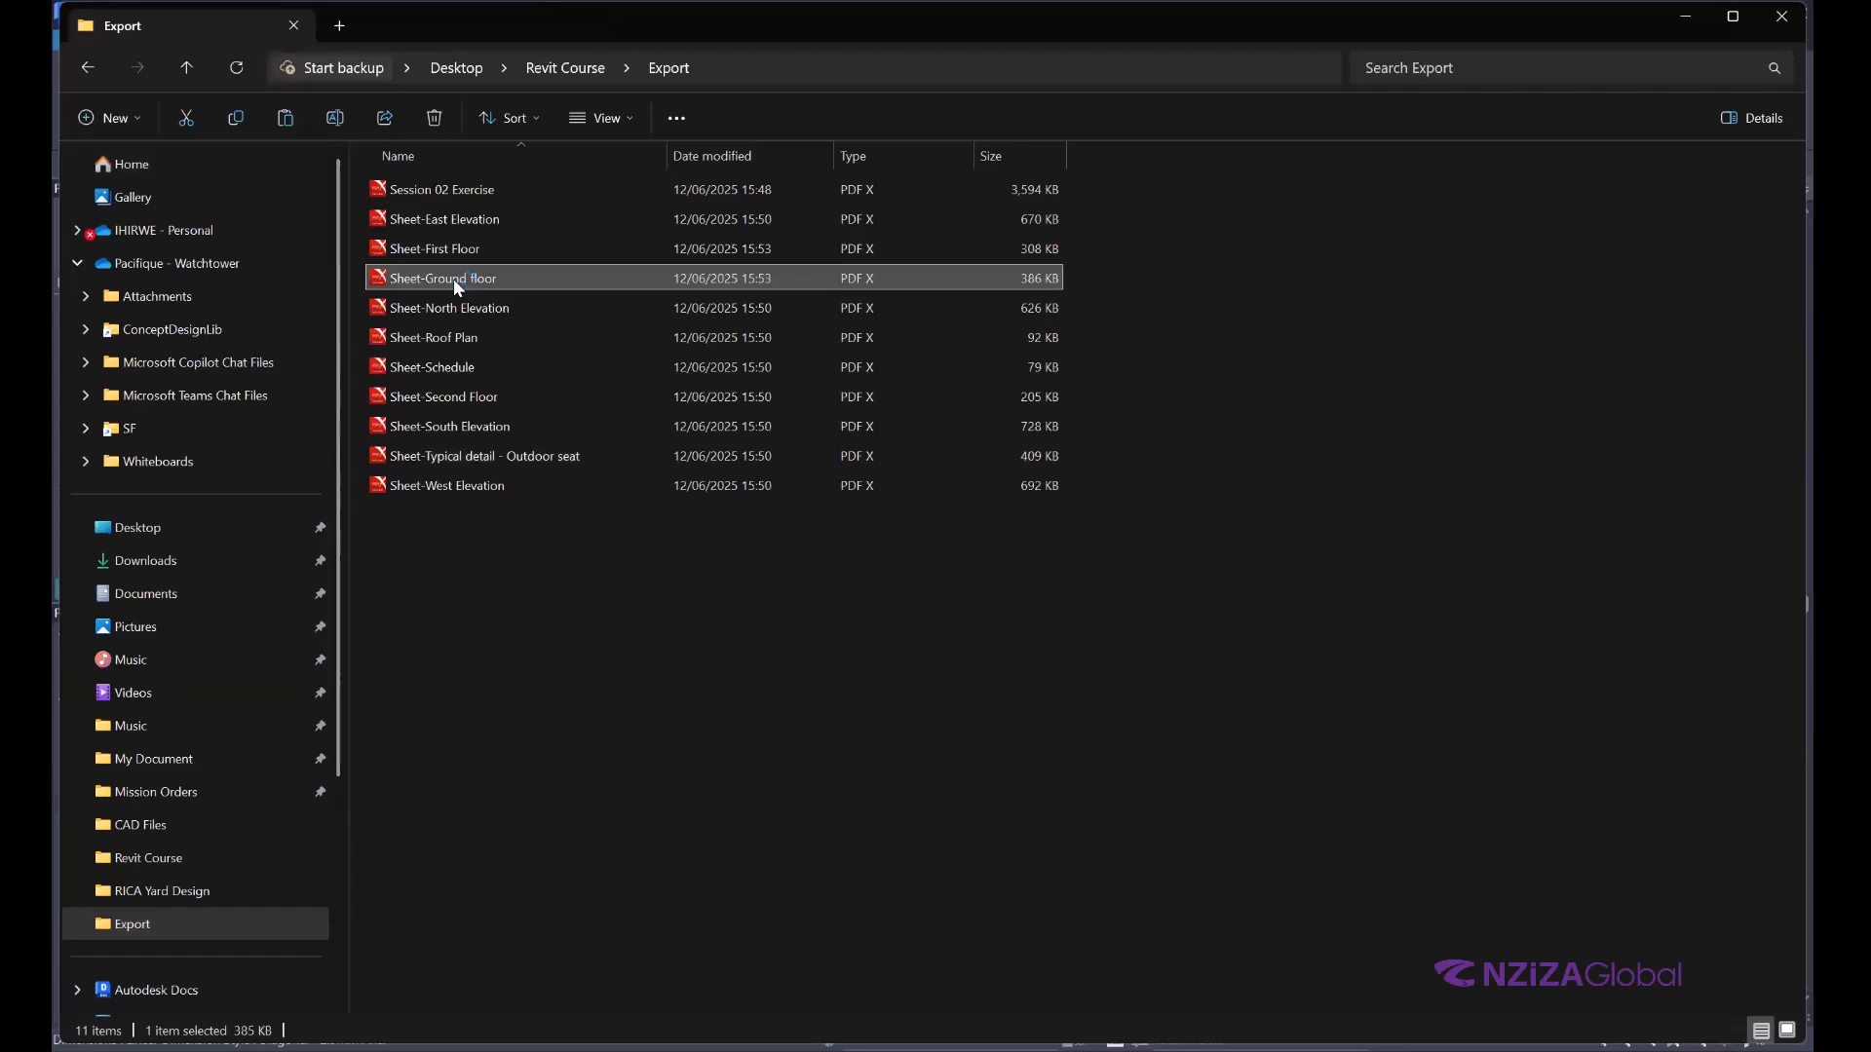
double_click(453, 279)
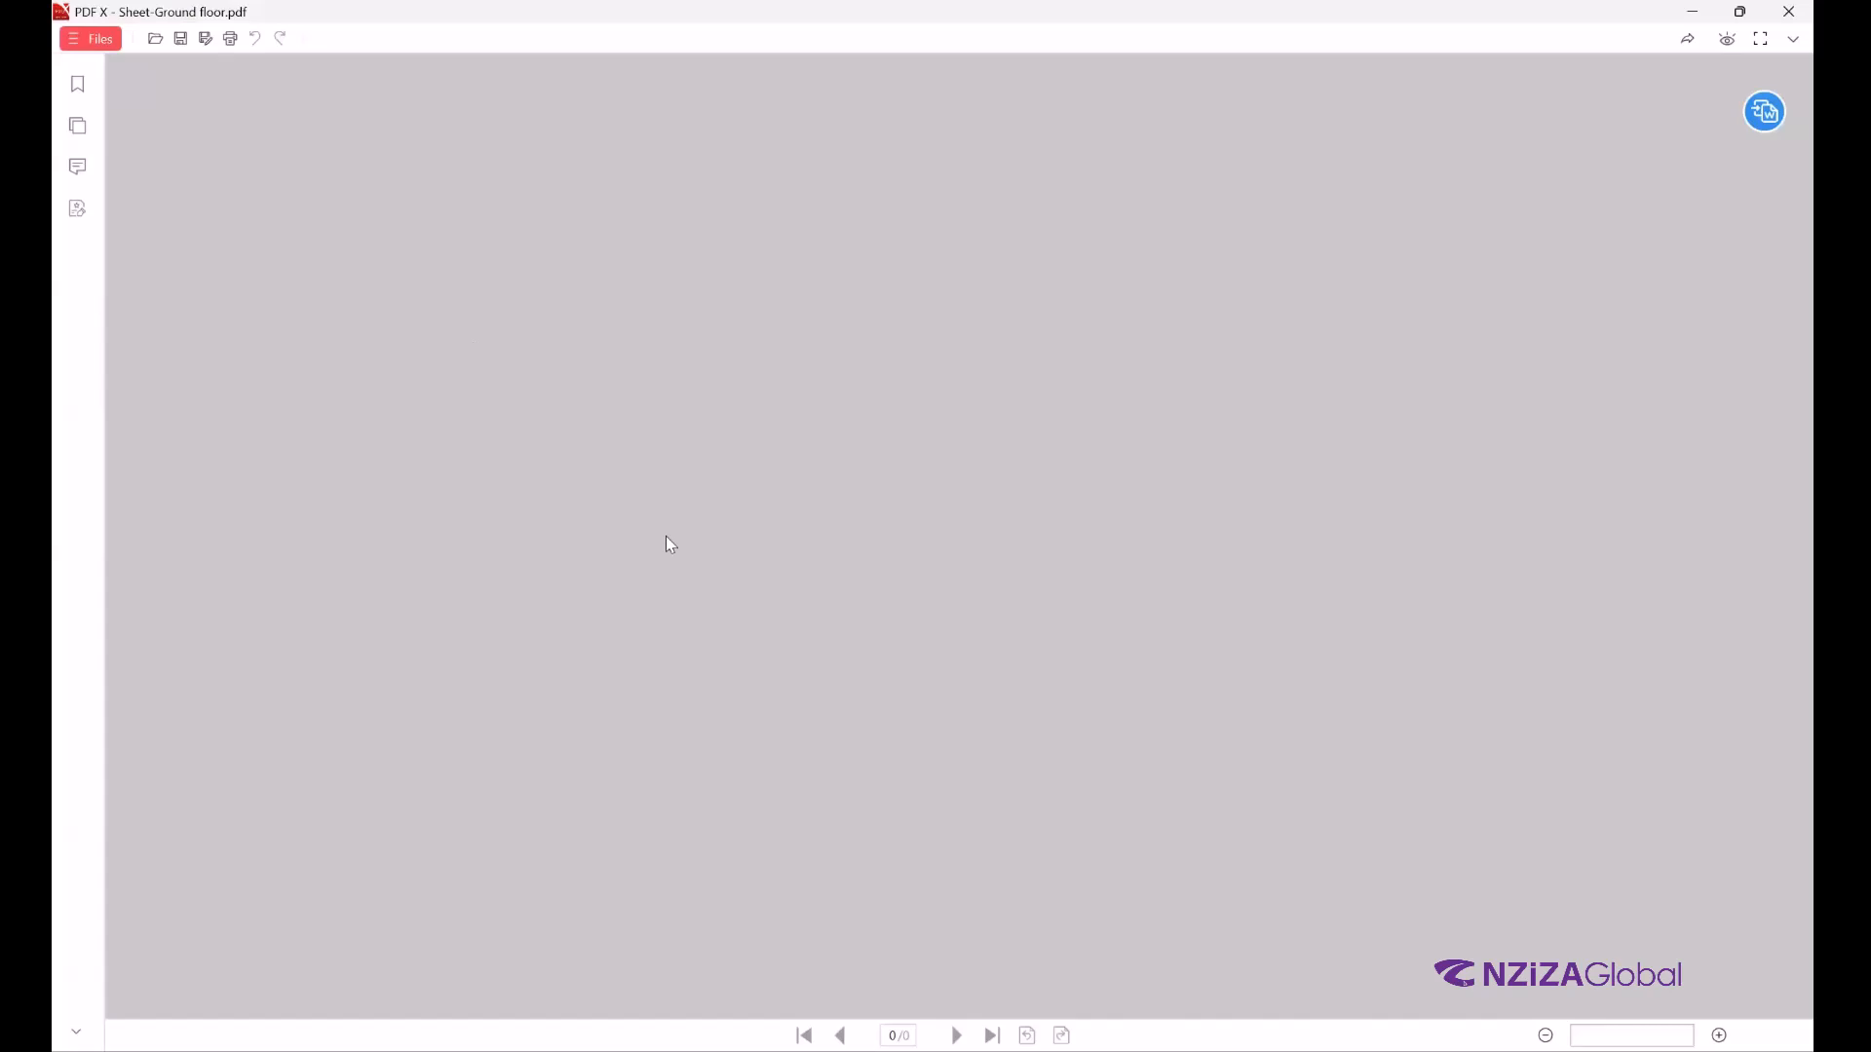
Examine the exported ground floor sheet, checking the furniture line shades against walls, dimensions and room tags, especially around the bedroom.
scroll(673, 566, "down", 1)
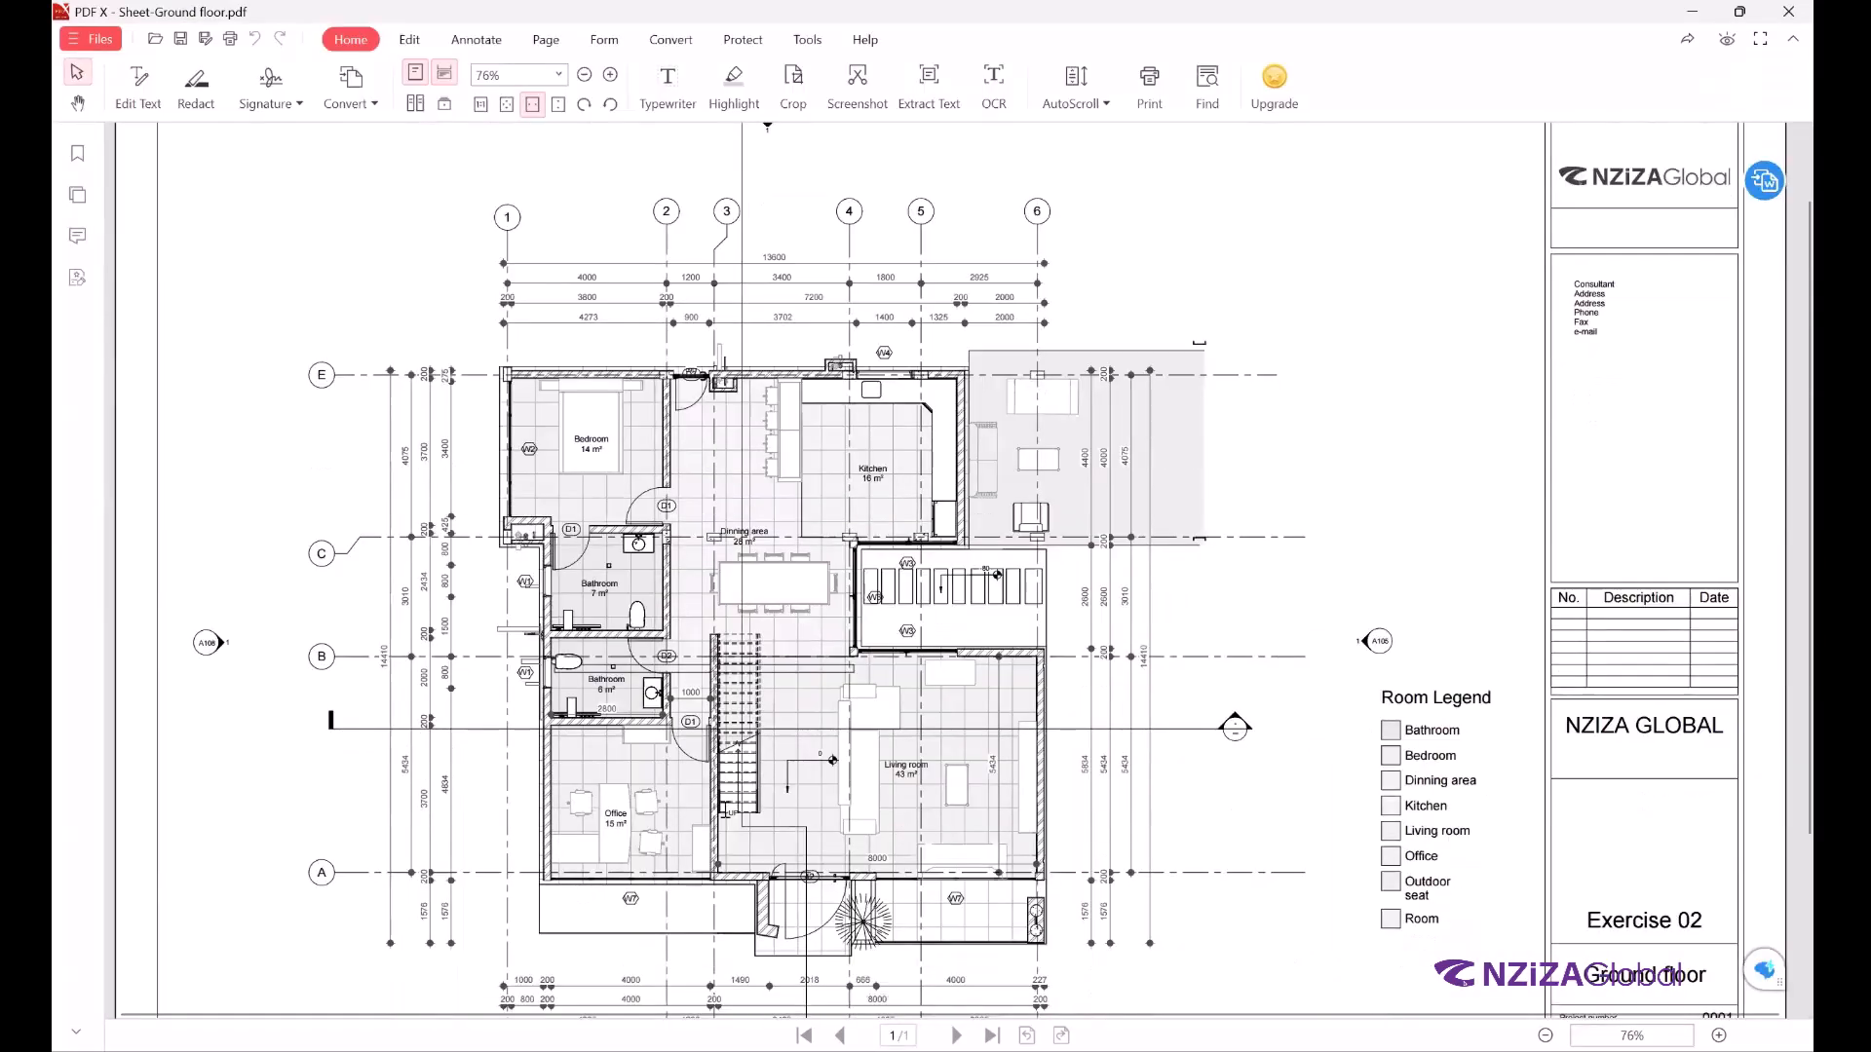
scroll(733, 726, "down", 1)
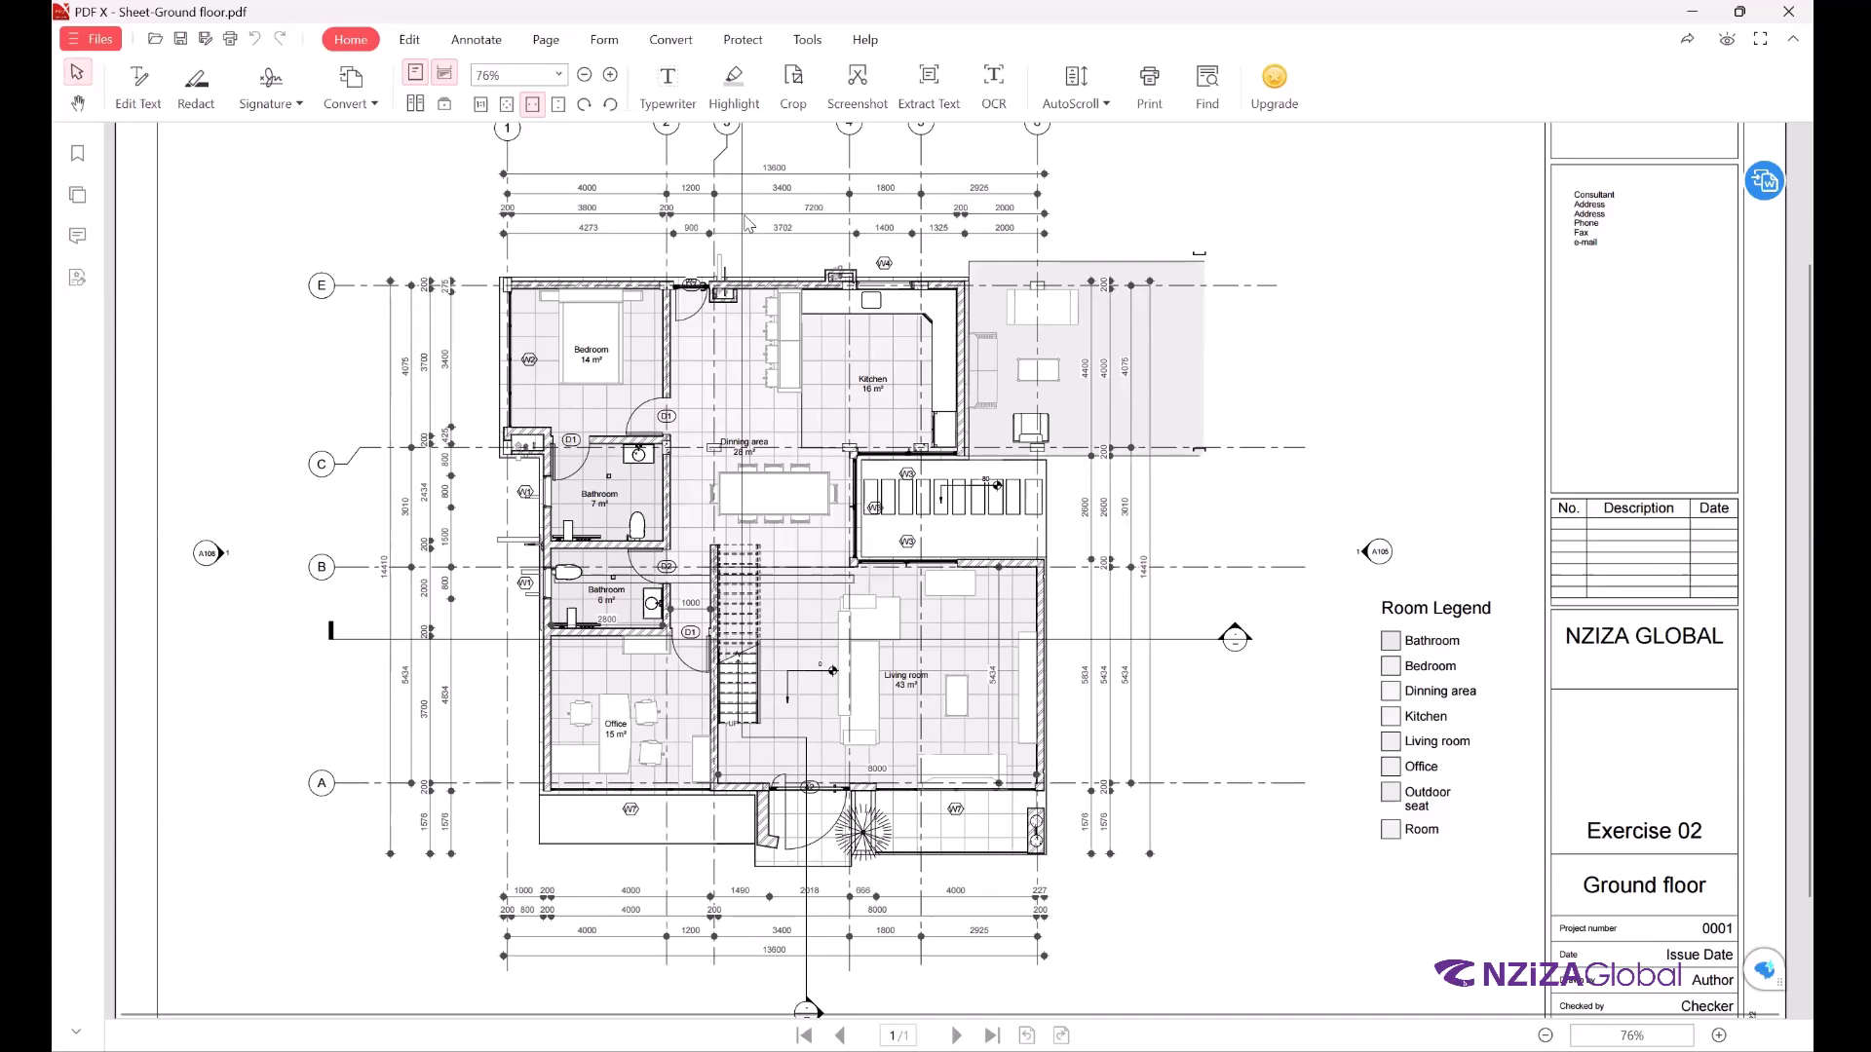
scroll(816, 311, "up", 2)
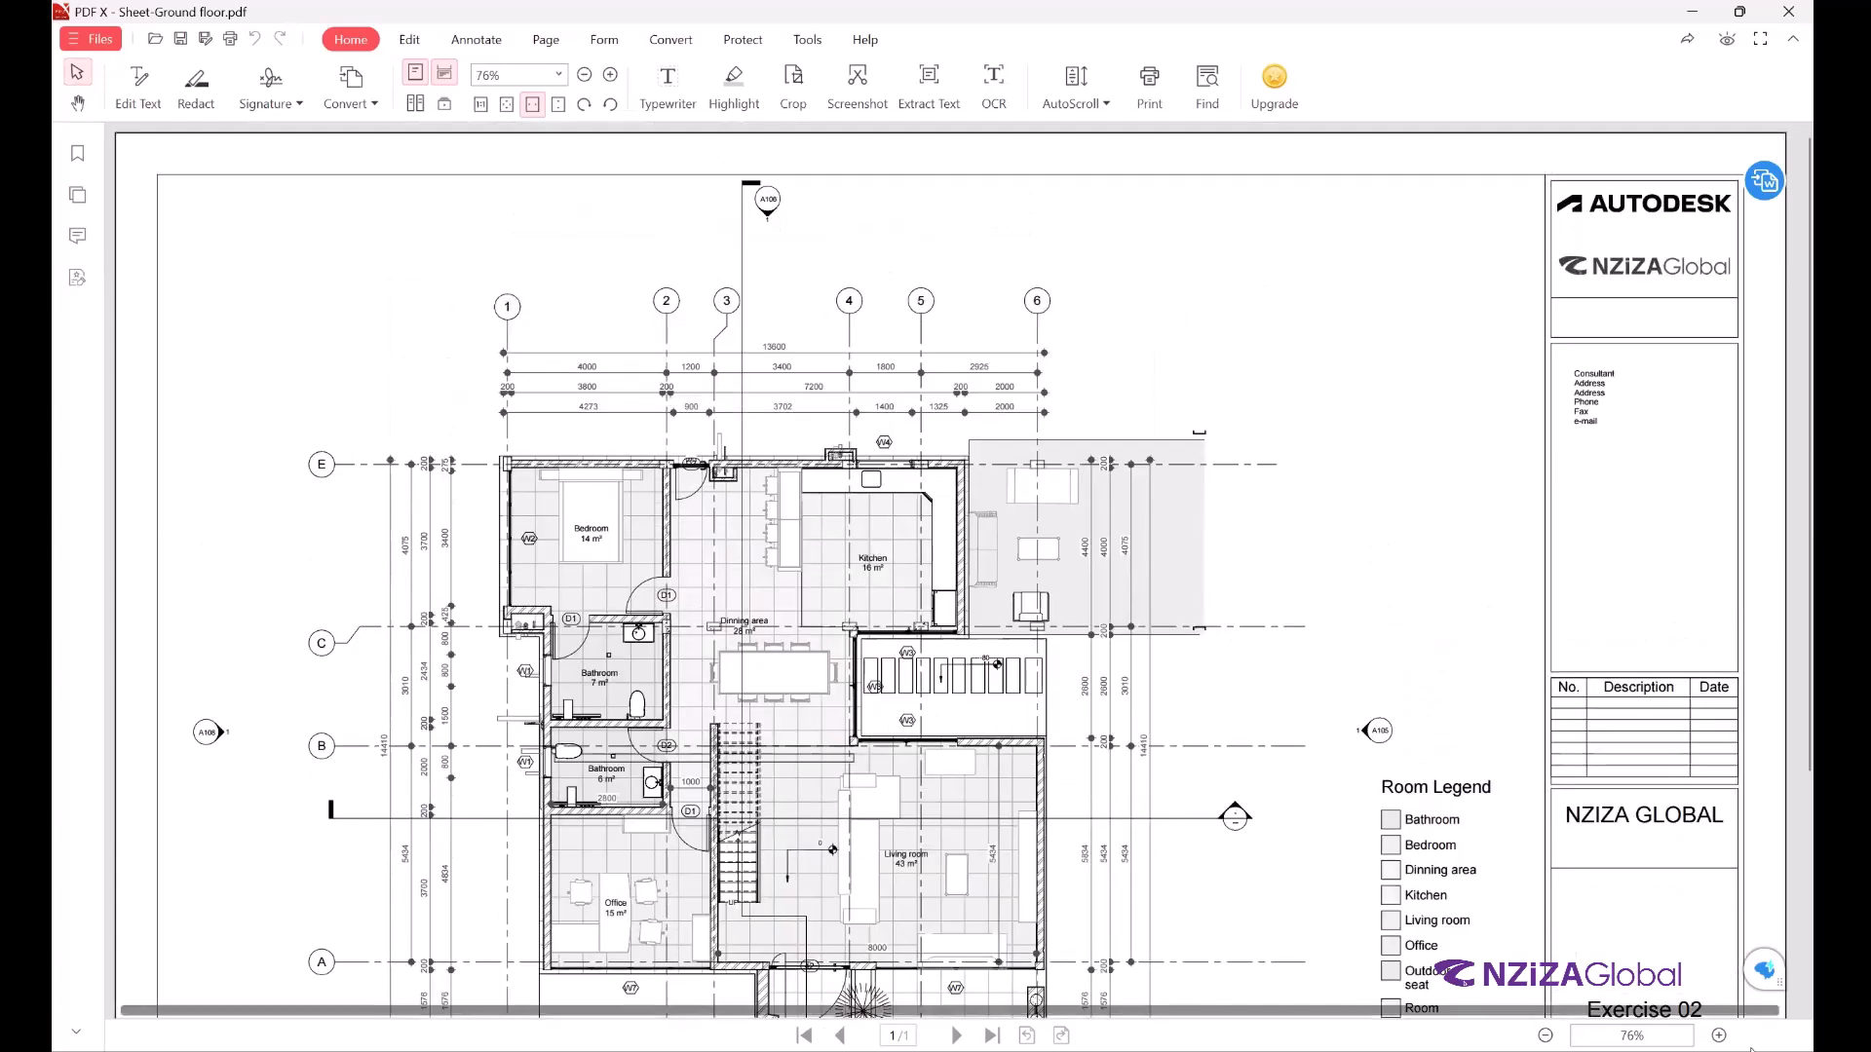
left_click(1720, 1036)
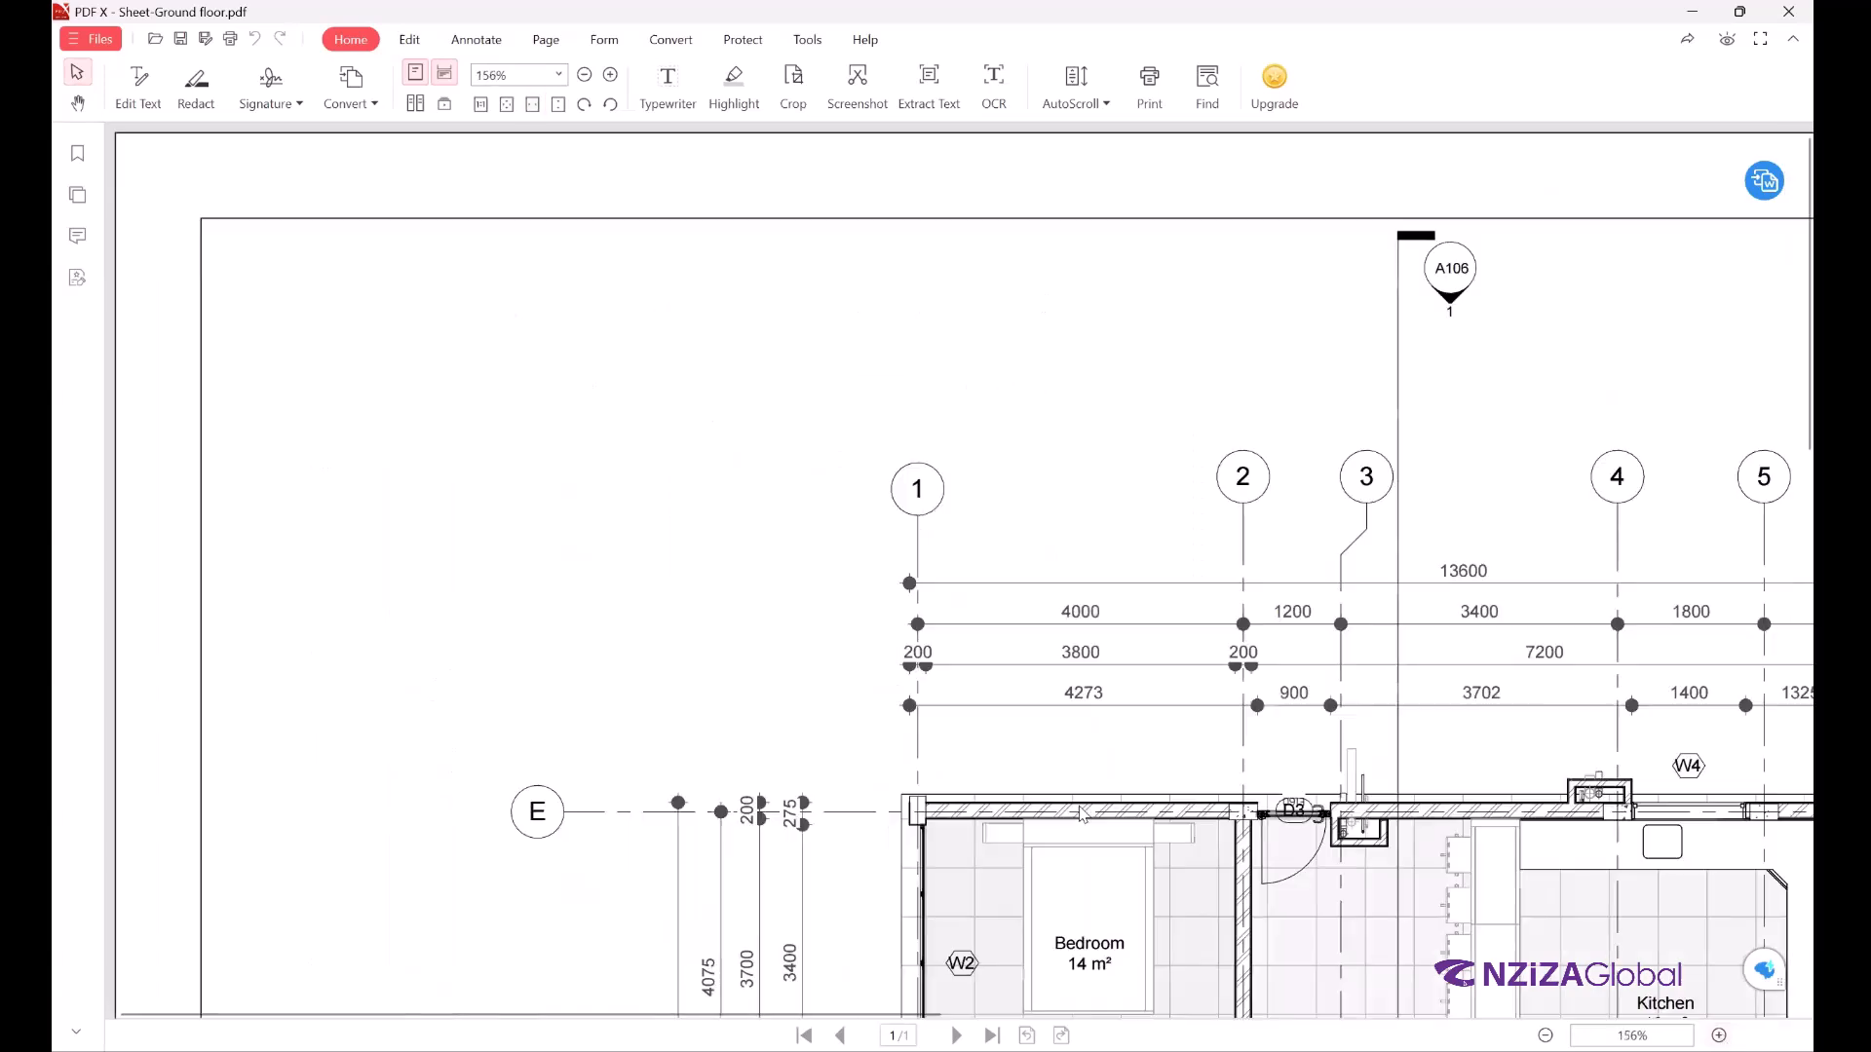
scroll(1346, 864, "down", 3)
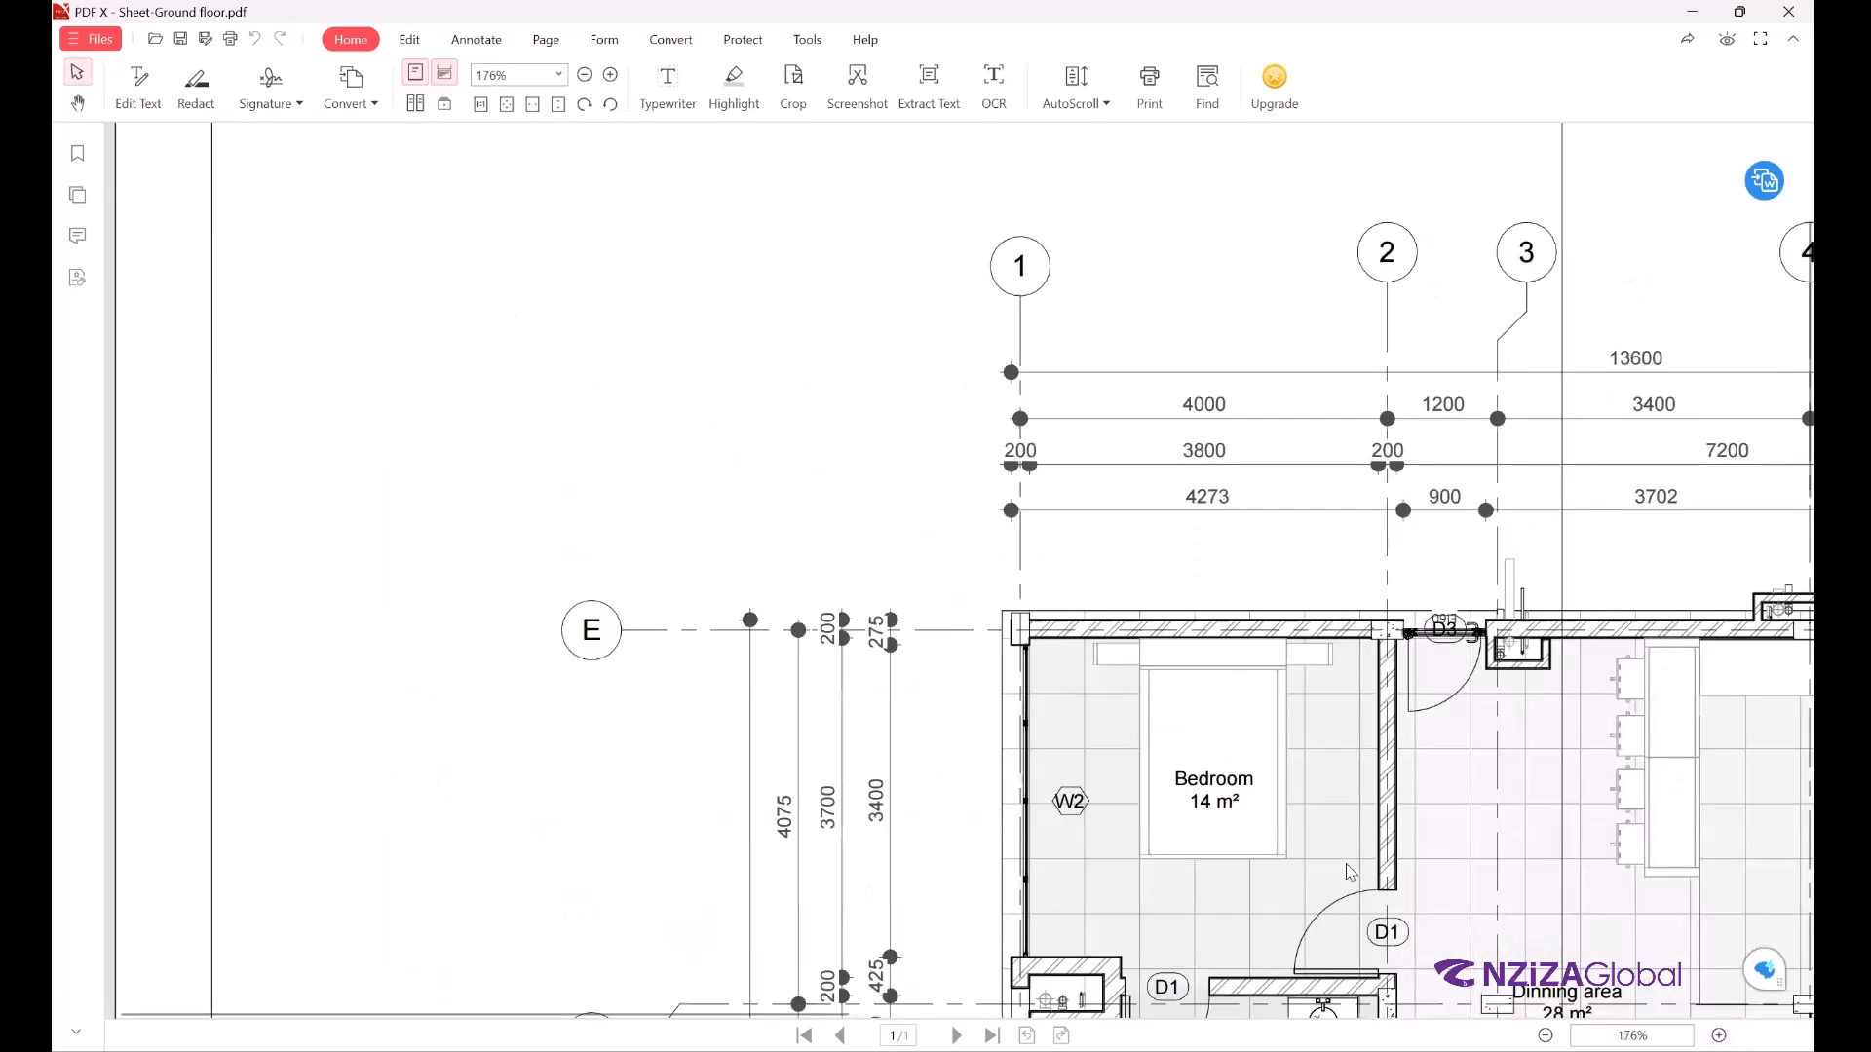
triple_click(1723, 1035)
scroll(1057, 748, "down", 3)
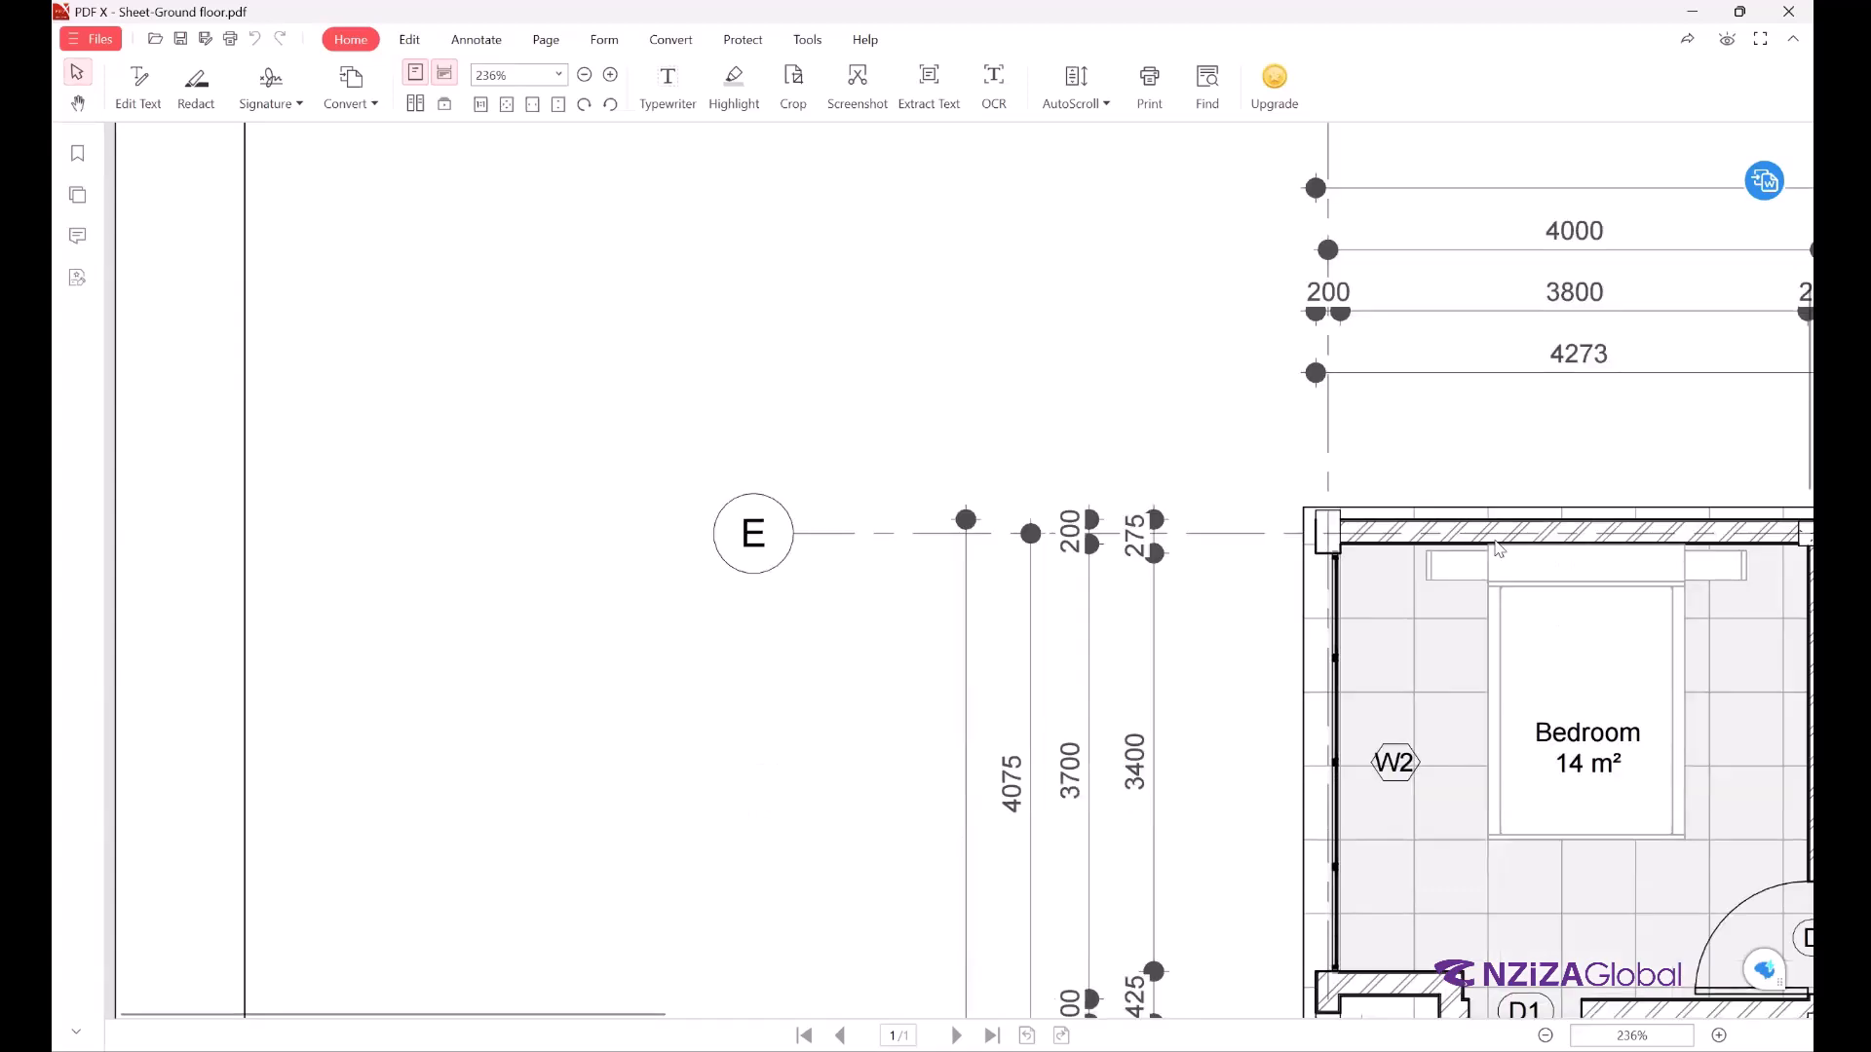
scroll(1469, 616, "down", 1)
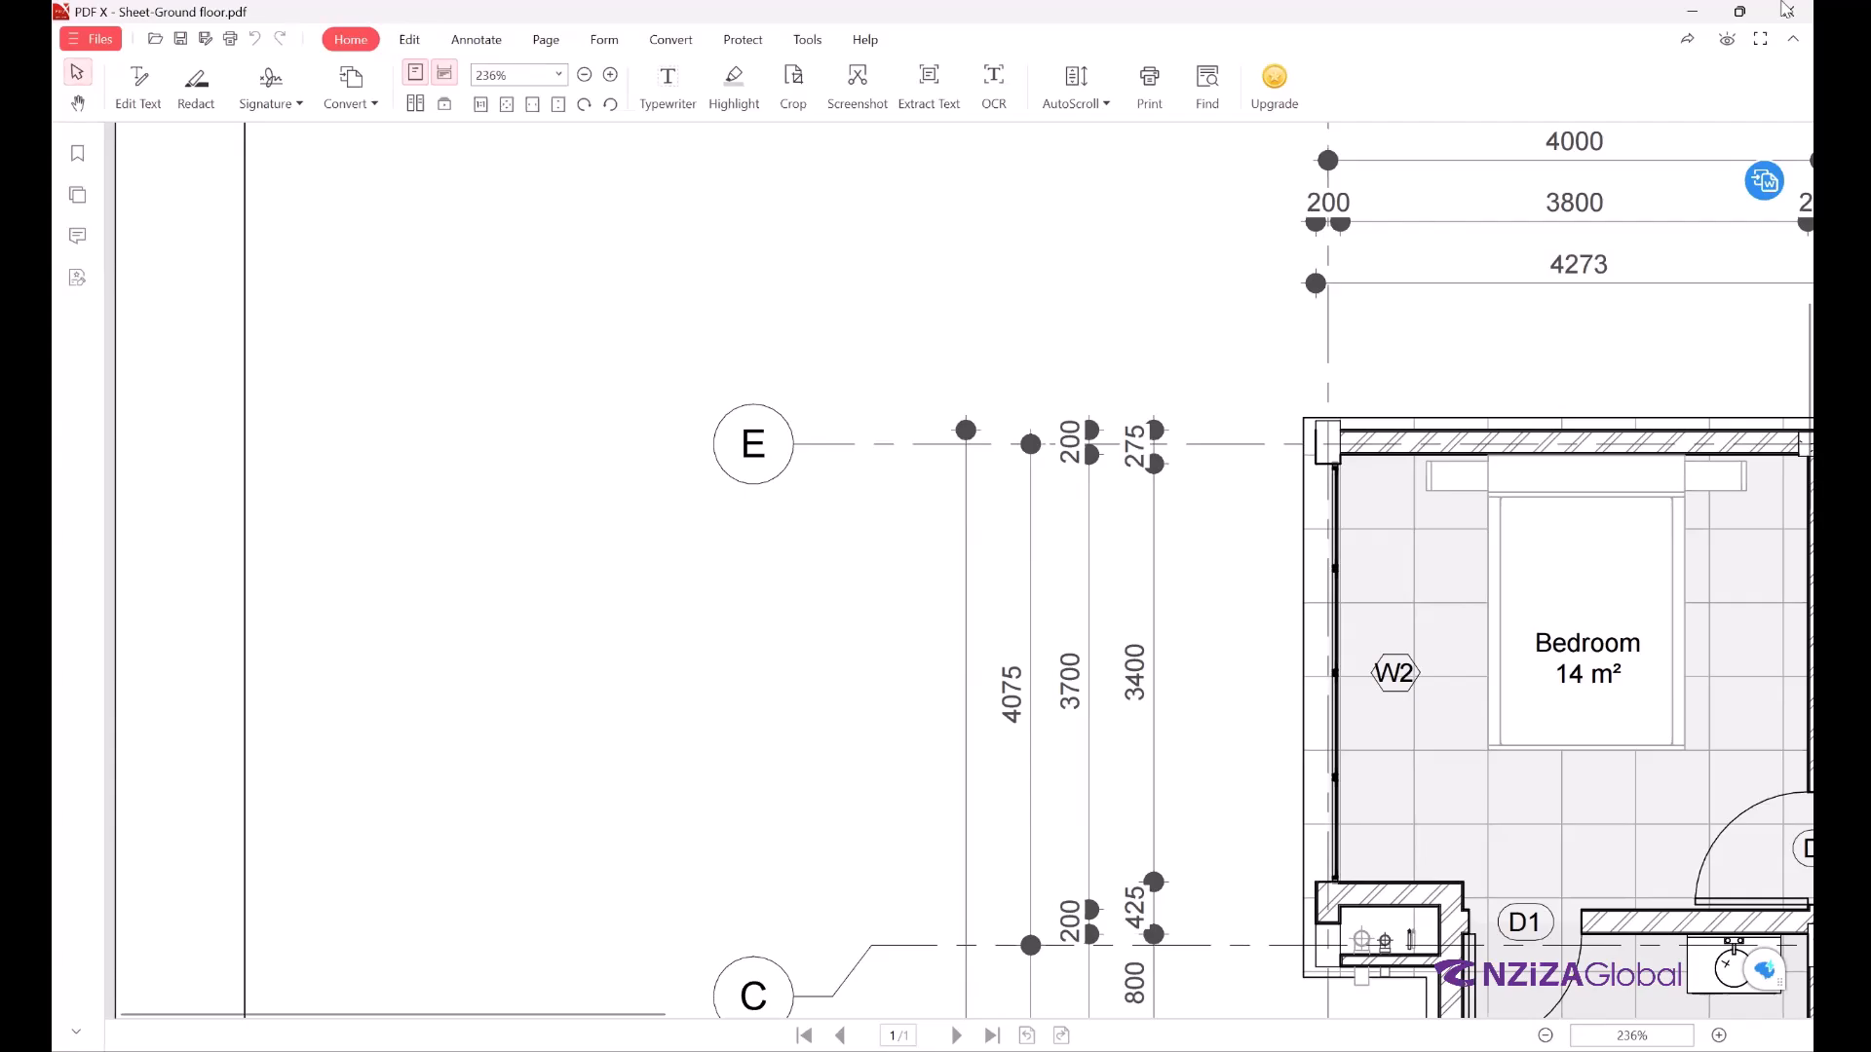
scroll(1403, 44, "up", 1)
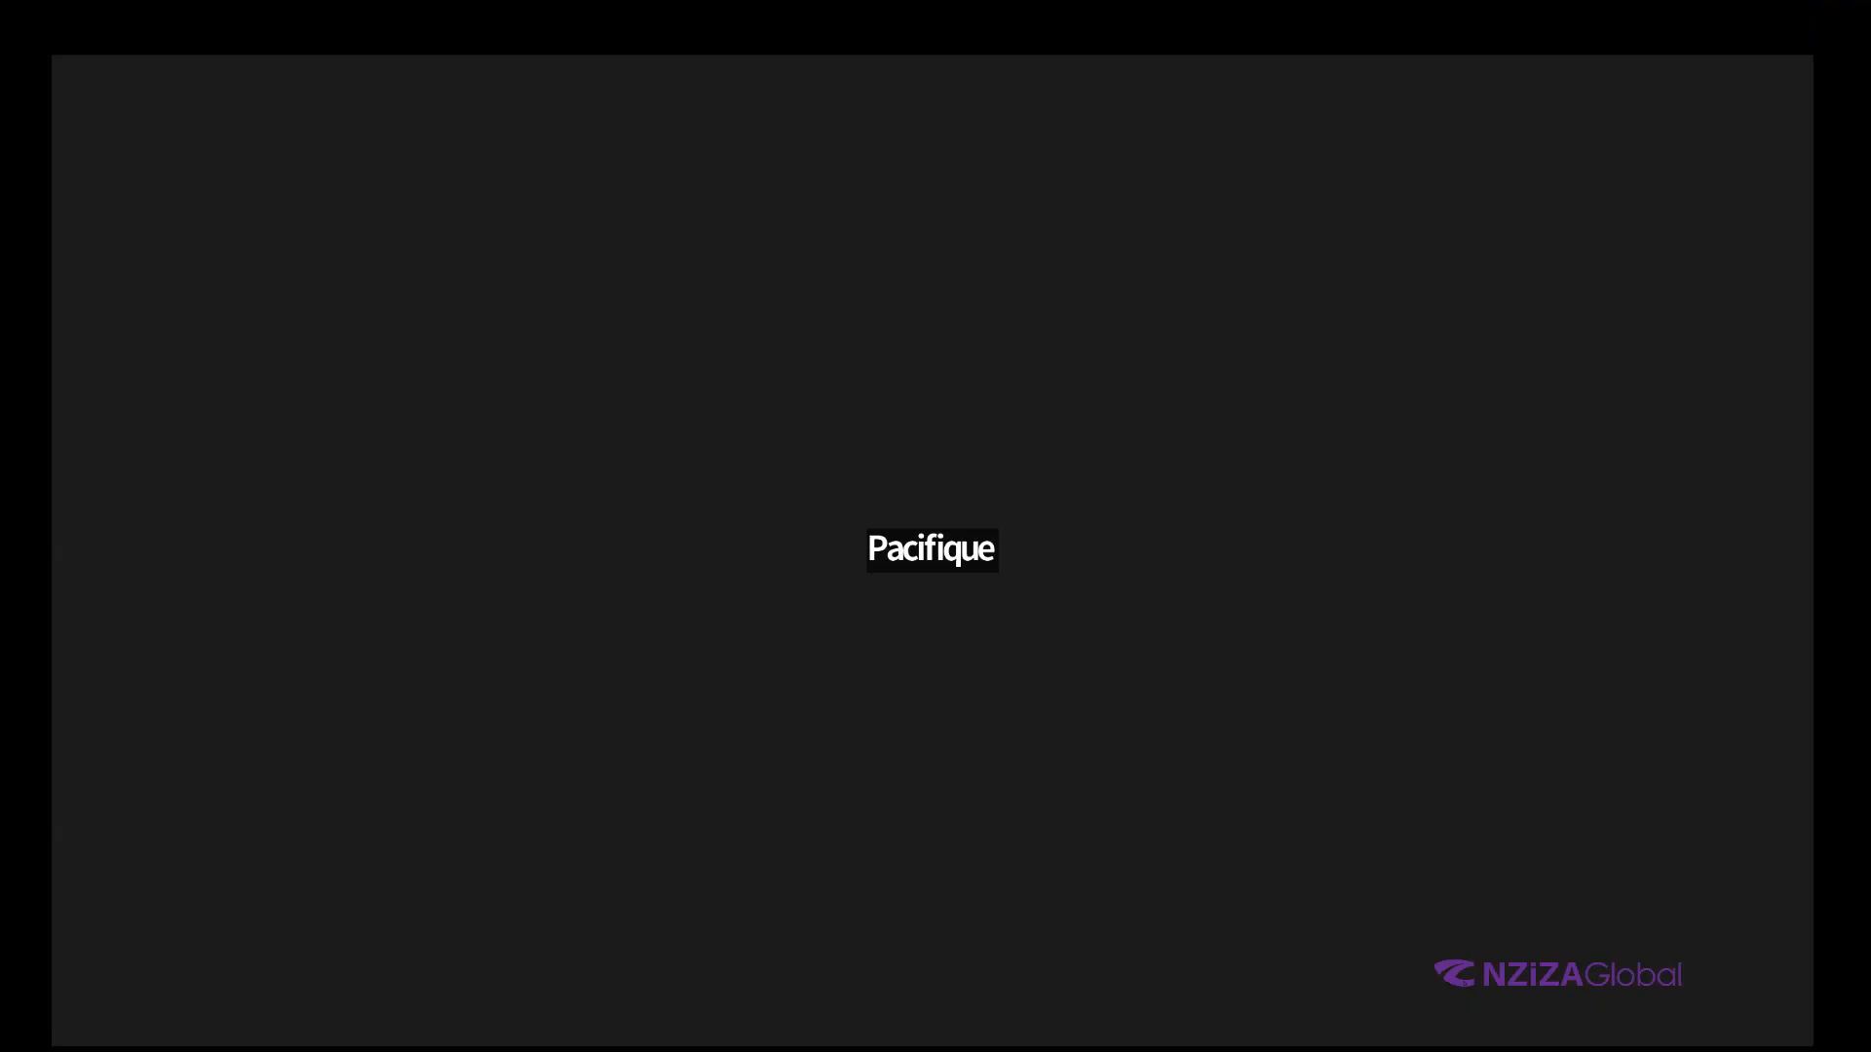